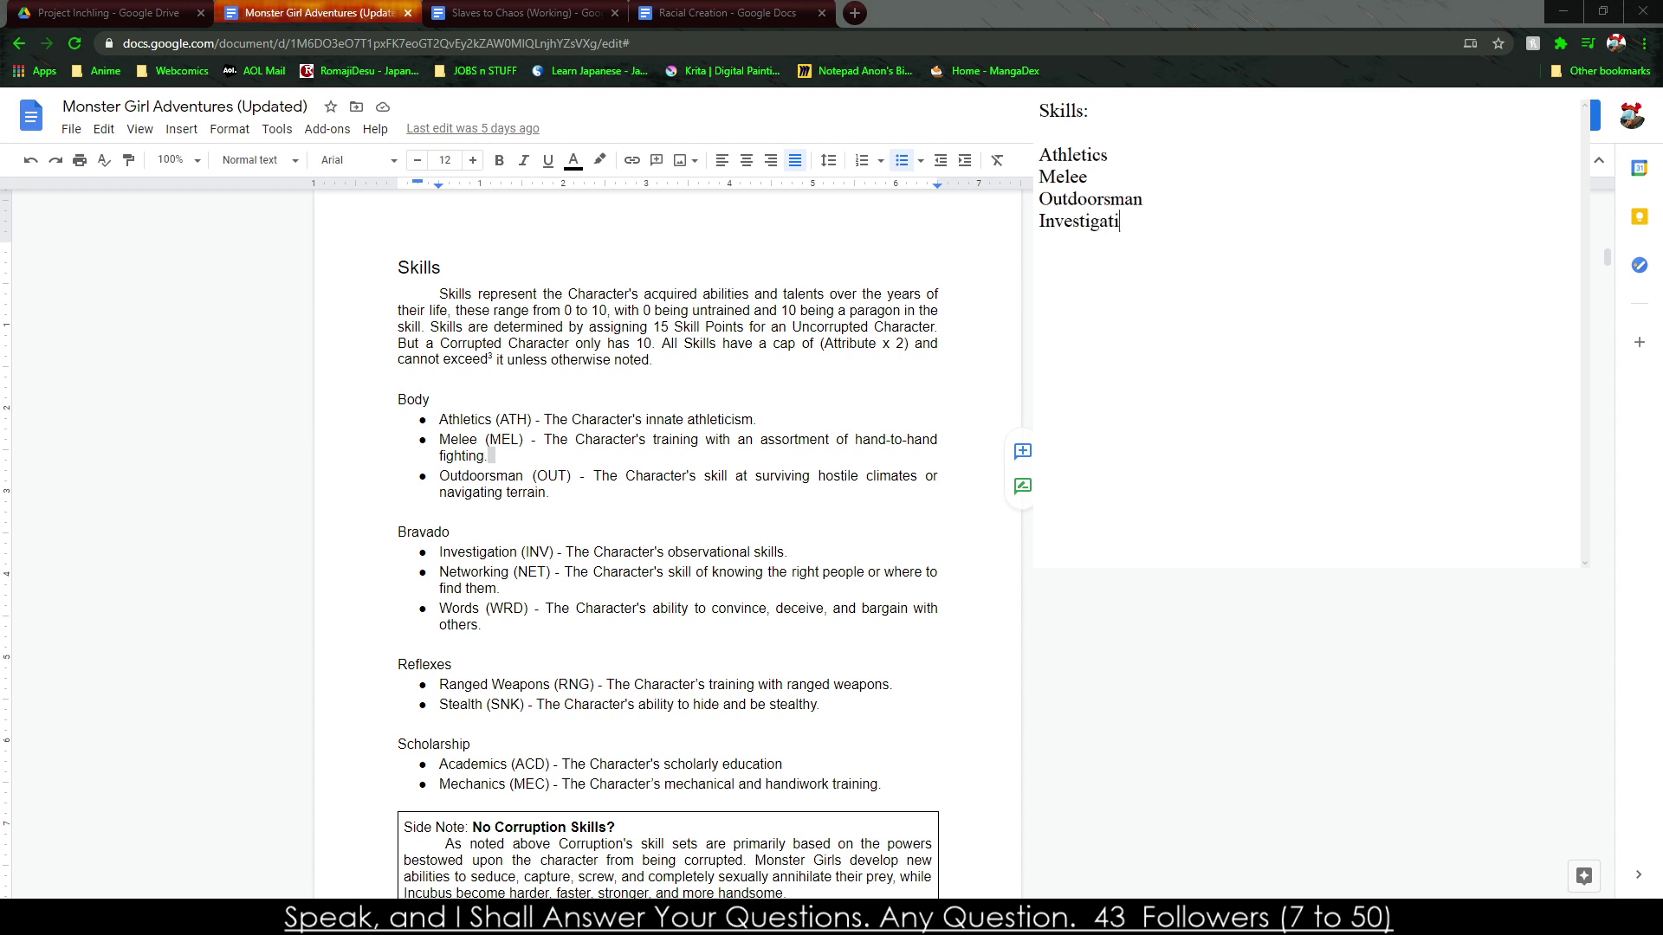
Continue the skills notes list with Networking, Wordss, Ranged Weapons, Stealth, Academics and Mechanics, one entry per line.
{"action": "type", "text": "Networking"}
{"action": "key", "text": "Return"}
{"action": "type", "text": "Wordss"}
{"action": "key", "text": "Return"}
{"action": "type", "text": "R"}
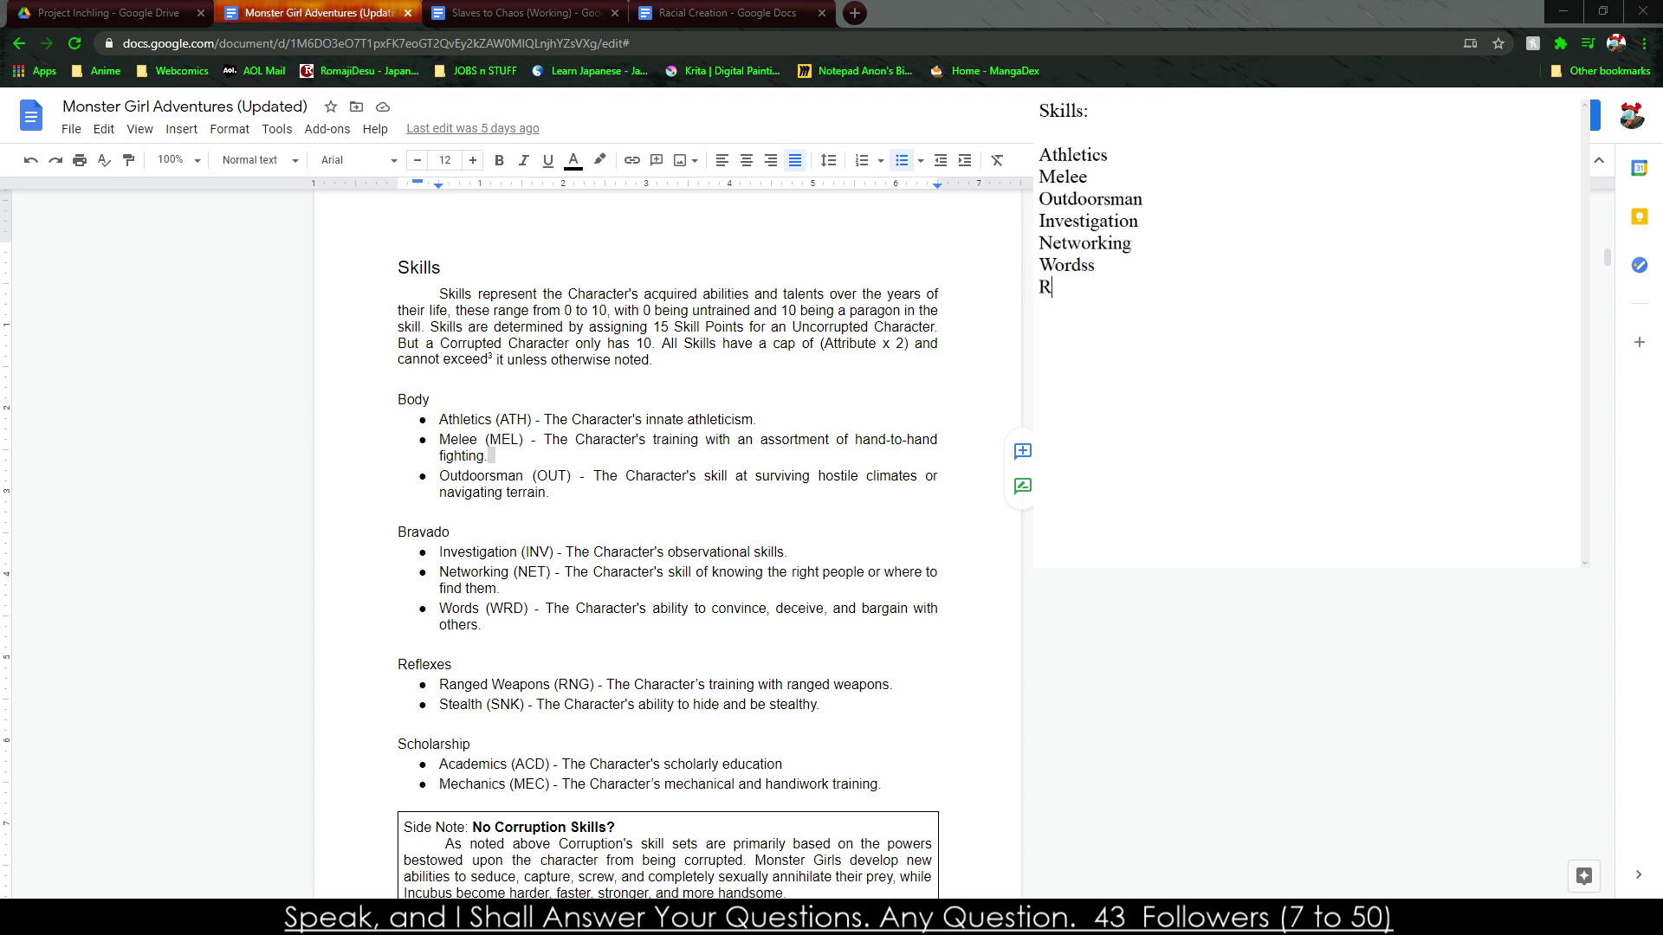
{"action": "type", "text": "anged Weapons "}
{"action": "type", "text": "Stealth"}
{"action": "key", "text": "Return"}
{"action": "type", "text": "Academics"}
{"action": "key", "text": "Return"}
{"action": "type", "text": "Mechanics"}
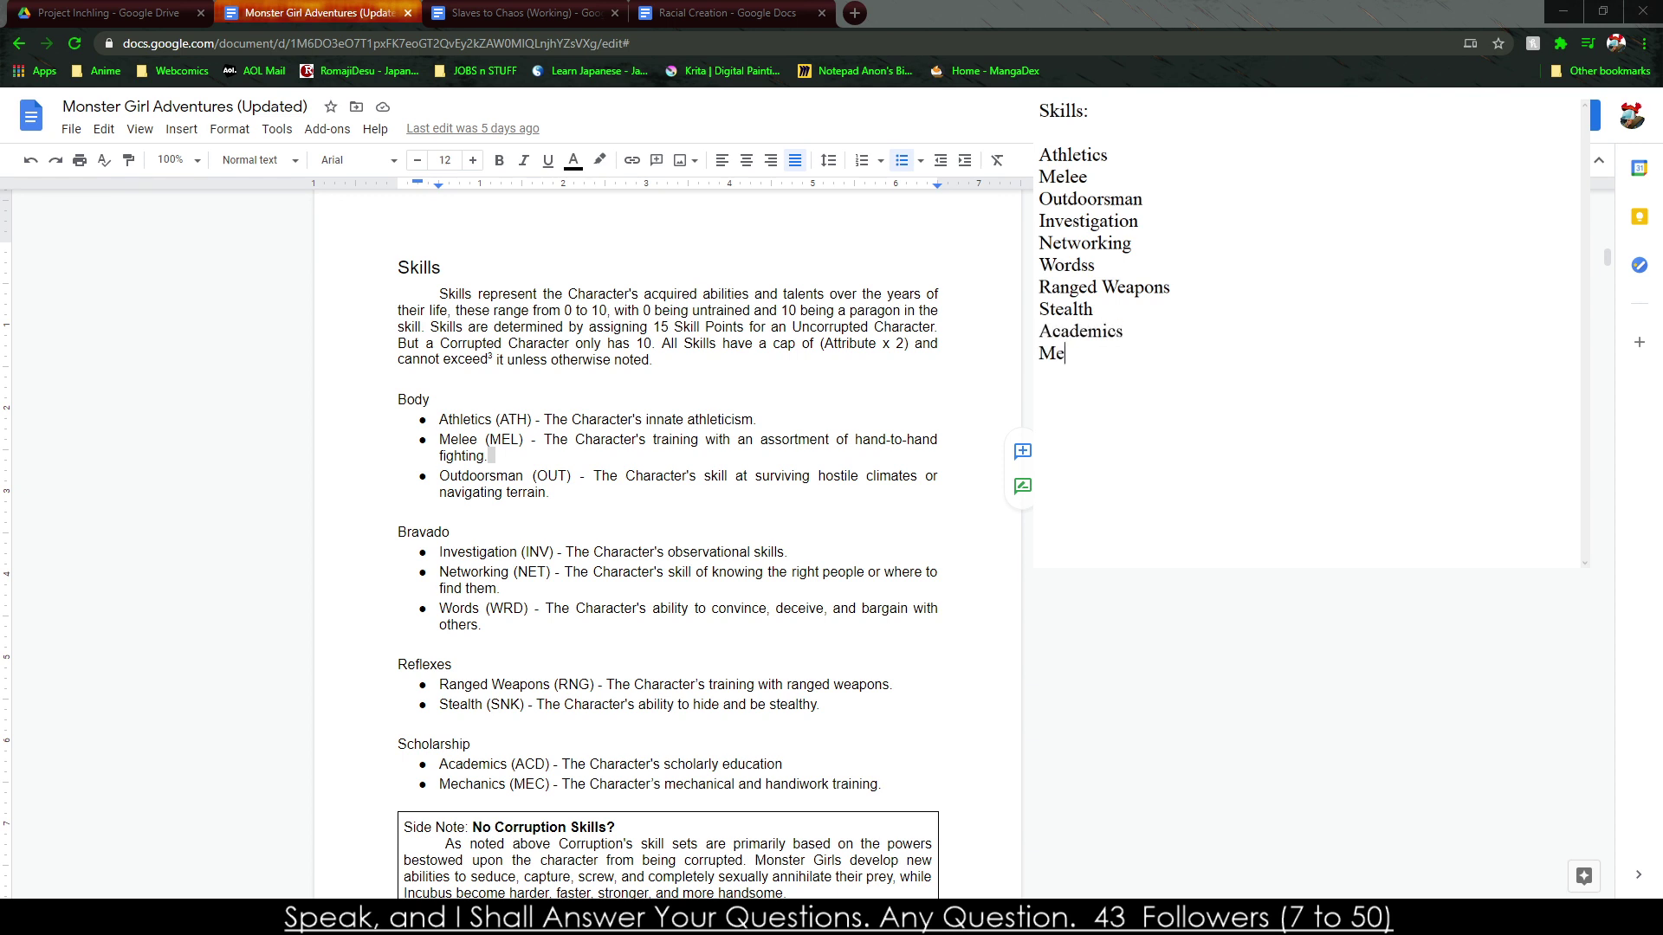
Replace the Melee entry in the skills notes with two separate entries, Fisticuffs and Melee Weapons.
{"action": "key", "text": "Up"}
{"action": "key", "text": "BackSpace"}
{"action": "key", "text": "BackSpace"}
{"action": "key", "text": "BackSpace"}
{"action": "key", "text": "BackSpace"}
{"action": "key", "text": "BackSpace"}
{"action": "type", "text": "Fisticuffs"}
{"action": "key", "text": "Return"}
{"action": "type", "text": "Me"}
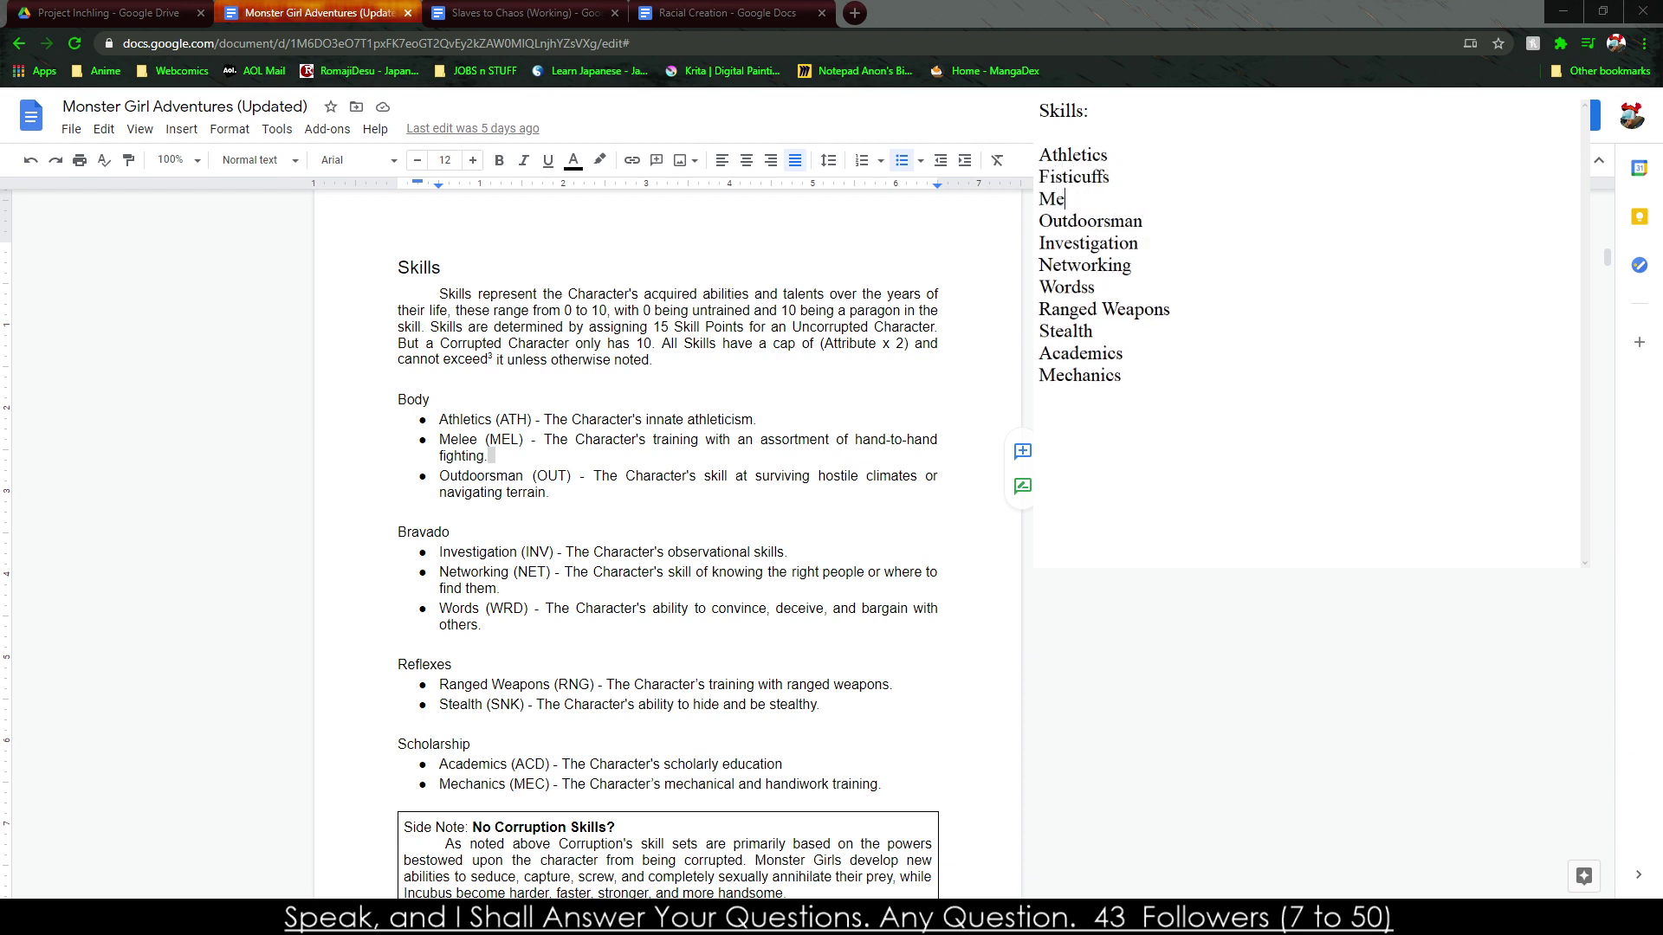
{"action": "type", "text": "lee Weapons"}
Examine the personal skill categories and specialties in the Monster Girl Adventures document for further skill ideas.
{"action": "key", "text": "ctrl+Tab"}
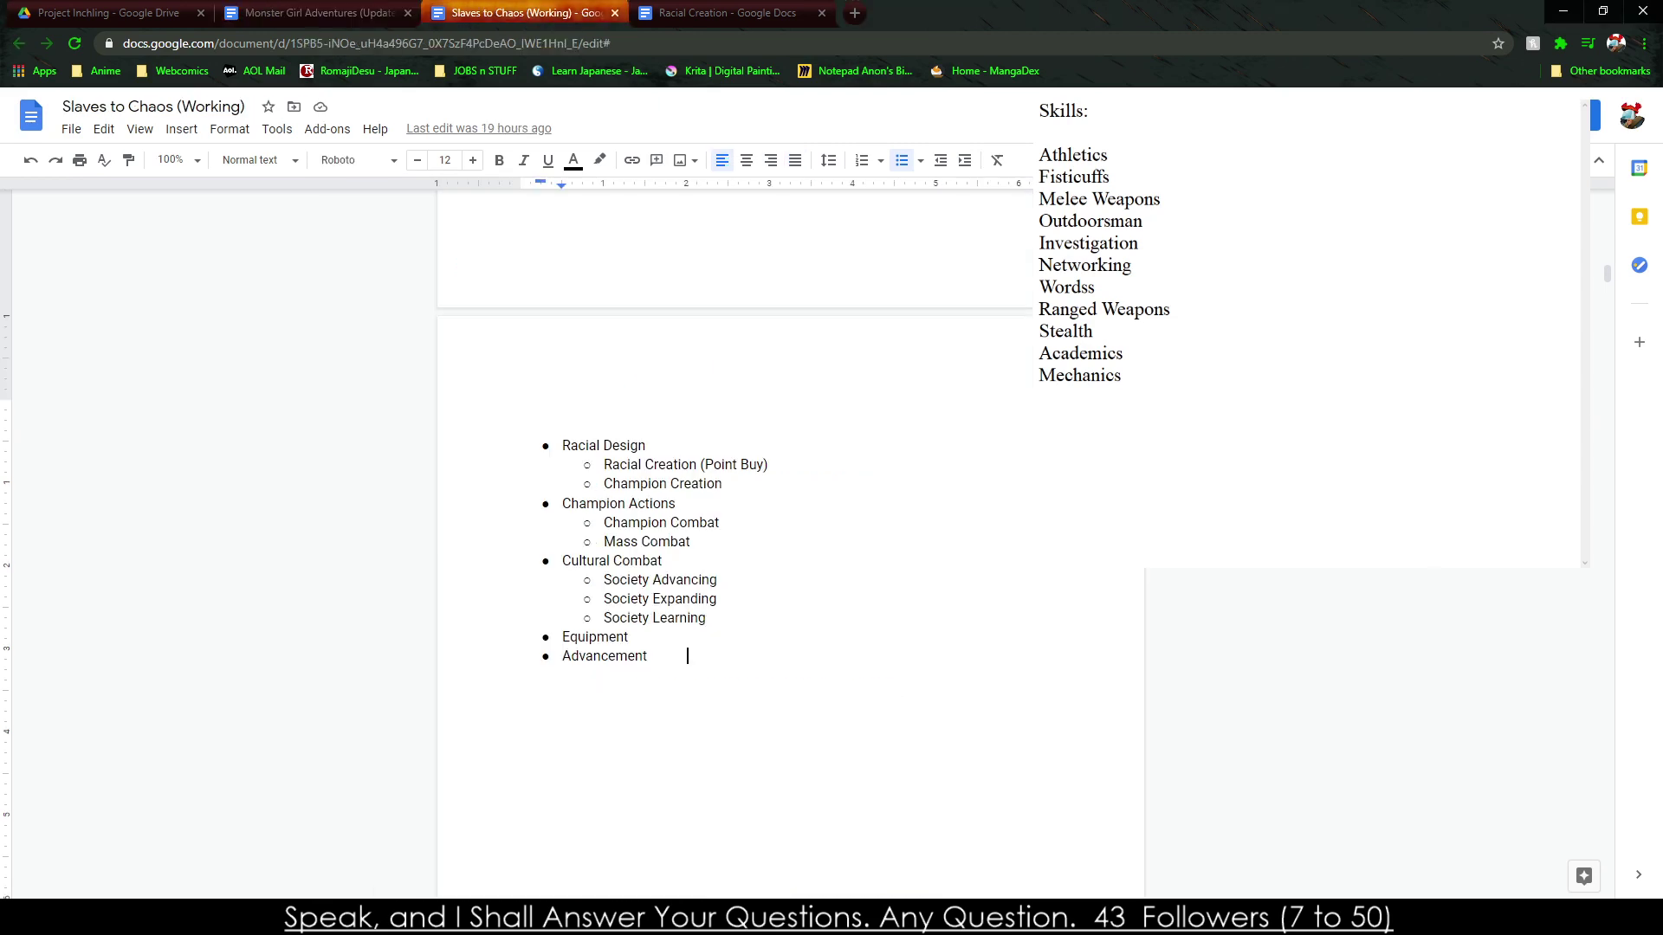
{"action": "left_click", "coordinate": [711, 14]}
{"action": "left_click", "coordinate": [587, 18]}
{"action": "left_click", "coordinate": [347, 12]}
{"action": "scroll", "coordinate": [485, 589], "scroll_direction": "down", "scroll_amount": 6}
{"action": "scroll", "coordinate": [523, 583], "scroll_direction": "down", "scroll_amount": 7}
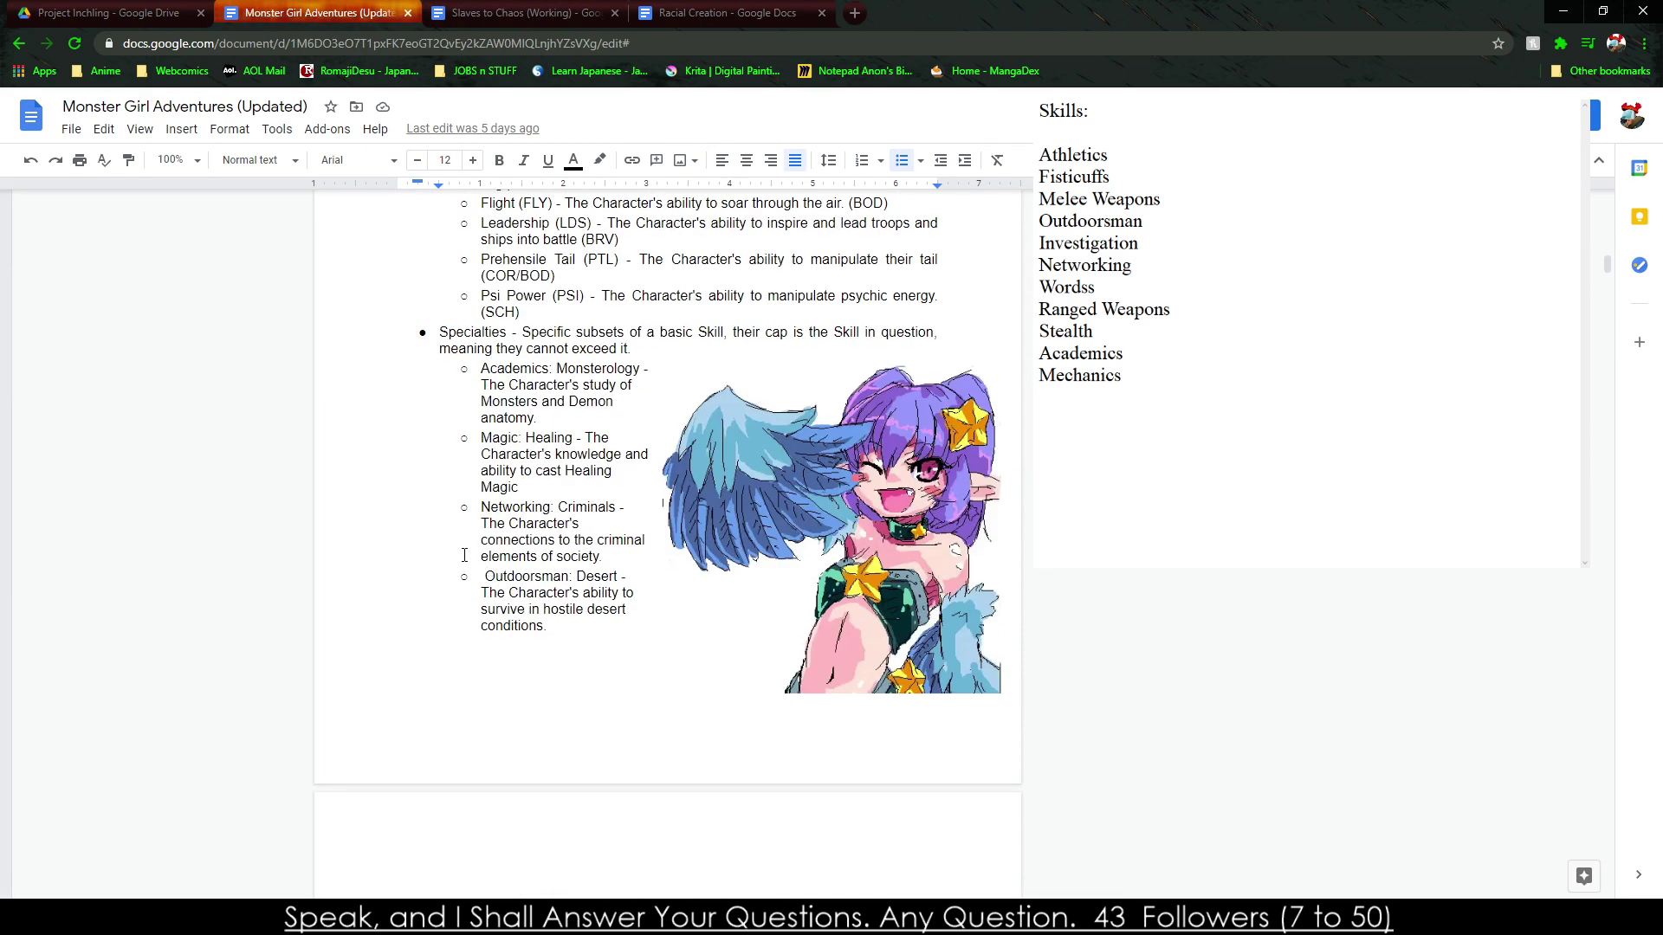
{"action": "scroll", "coordinate": [455, 558], "scroll_direction": "up", "scroll_amount": 2}
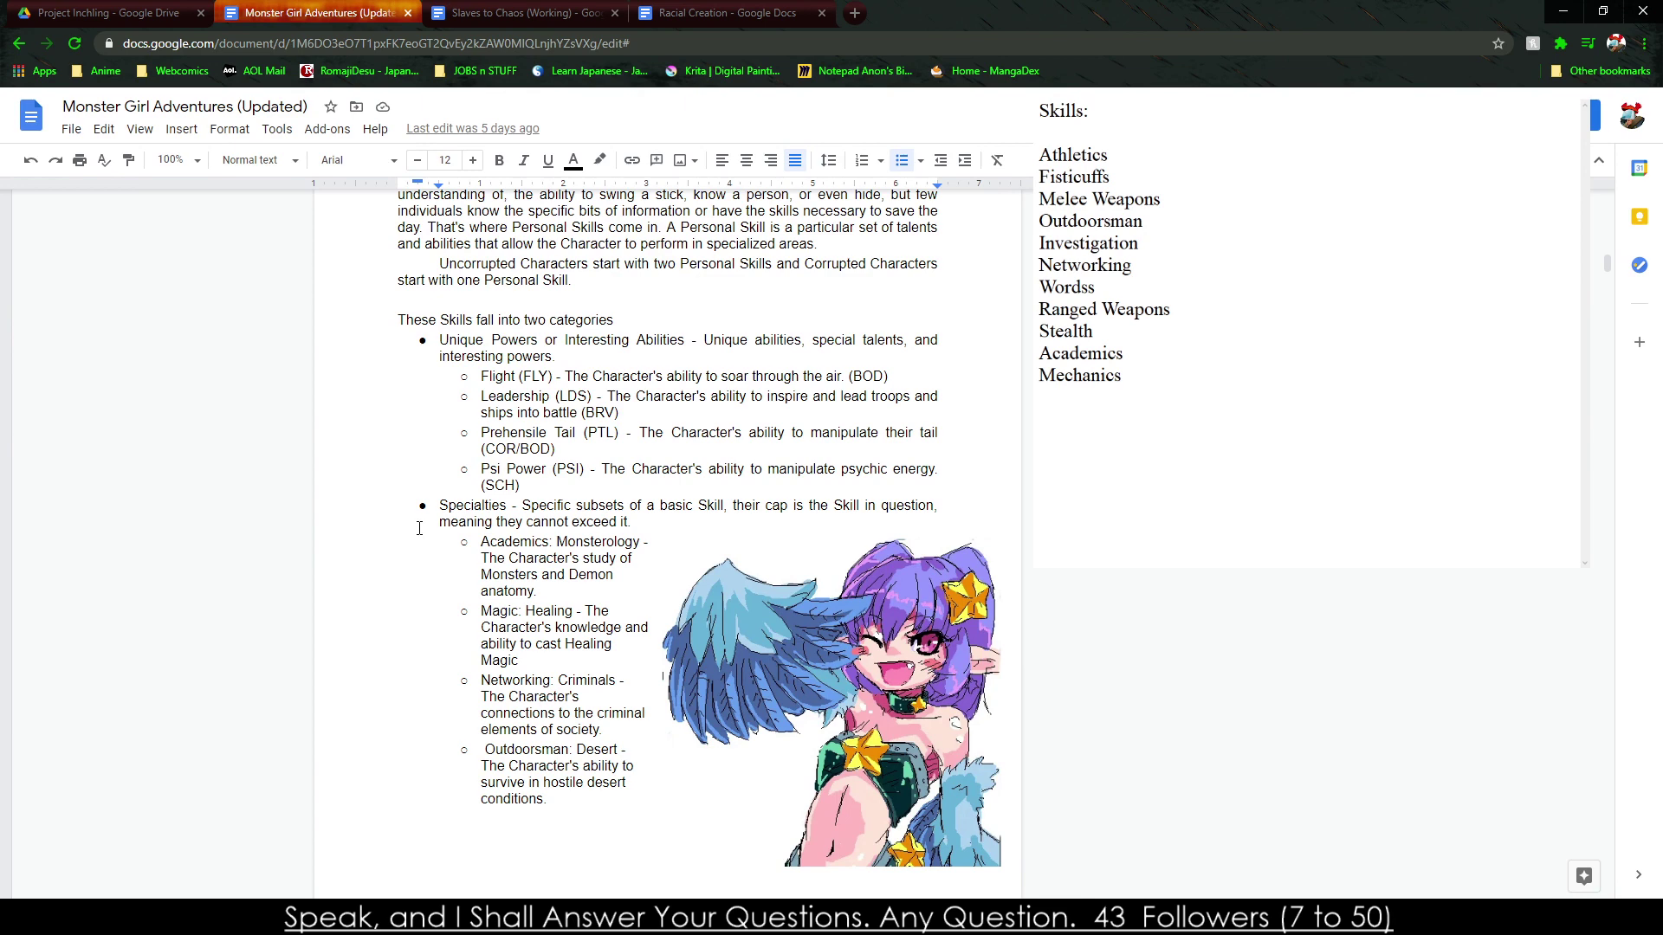
{"action": "scroll", "coordinate": [419, 535], "scroll_direction": "down", "scroll_amount": 7}
{"action": "scroll", "coordinate": [419, 534], "scroll_direction": "up", "scroll_amount": 6}
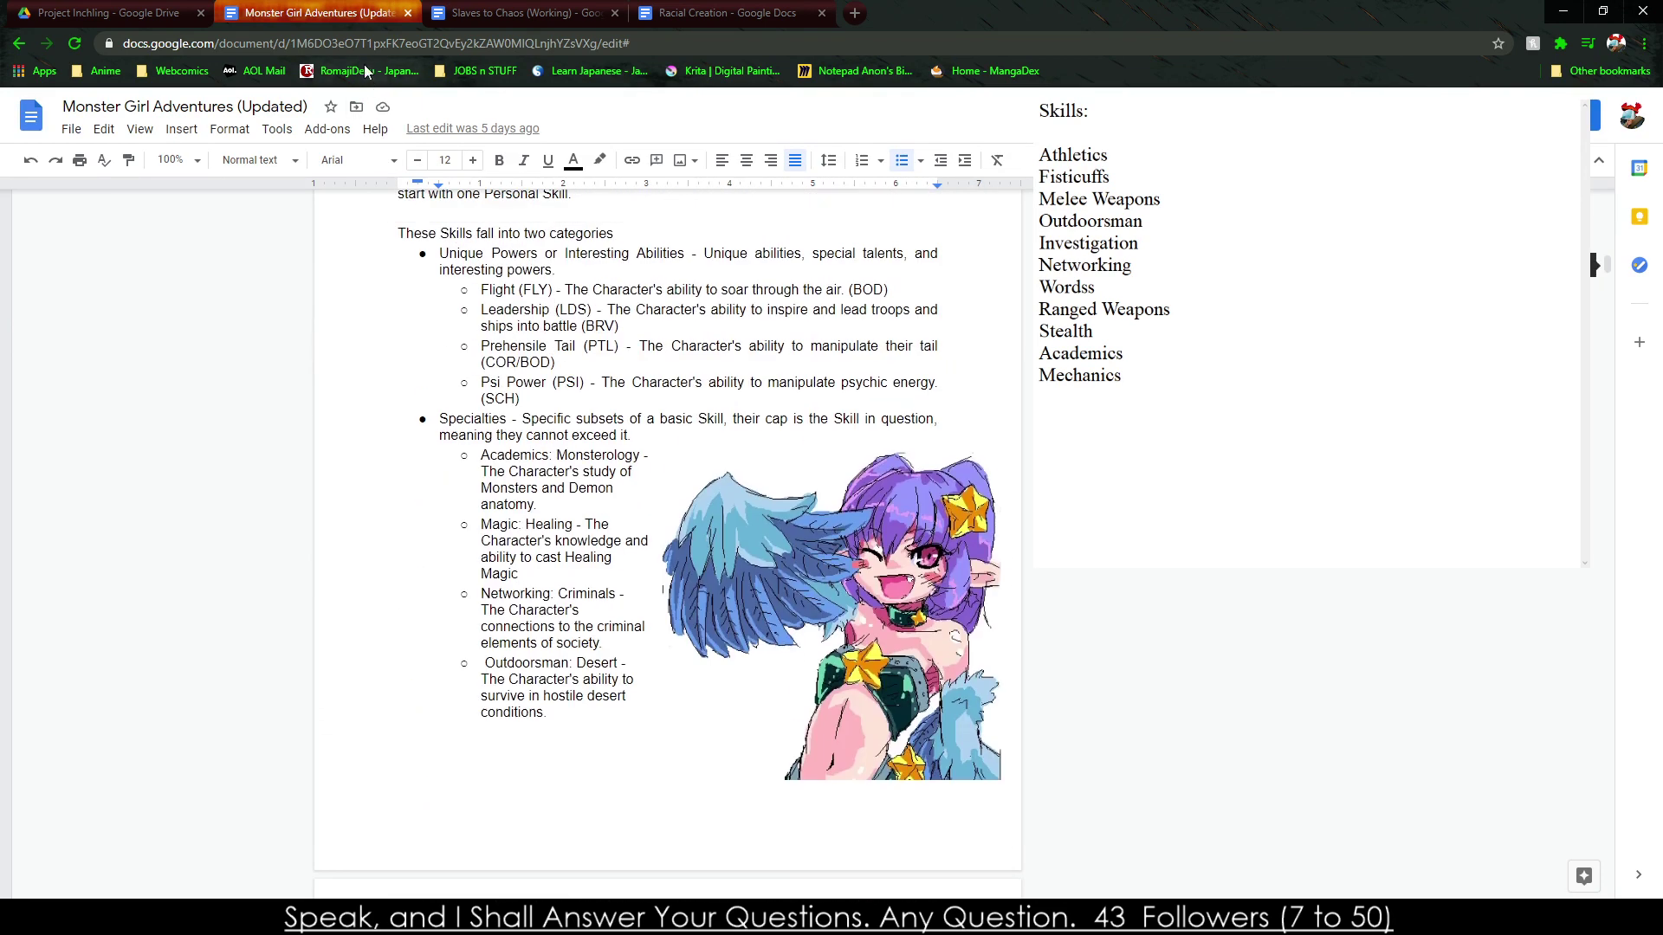
Close the Monster Girl Adventures document and go up to the Project Folder DICE folder in Drive.
{"action": "left_click", "coordinate": [407, 13]}
{"action": "left_click", "coordinate": [108, 12]}
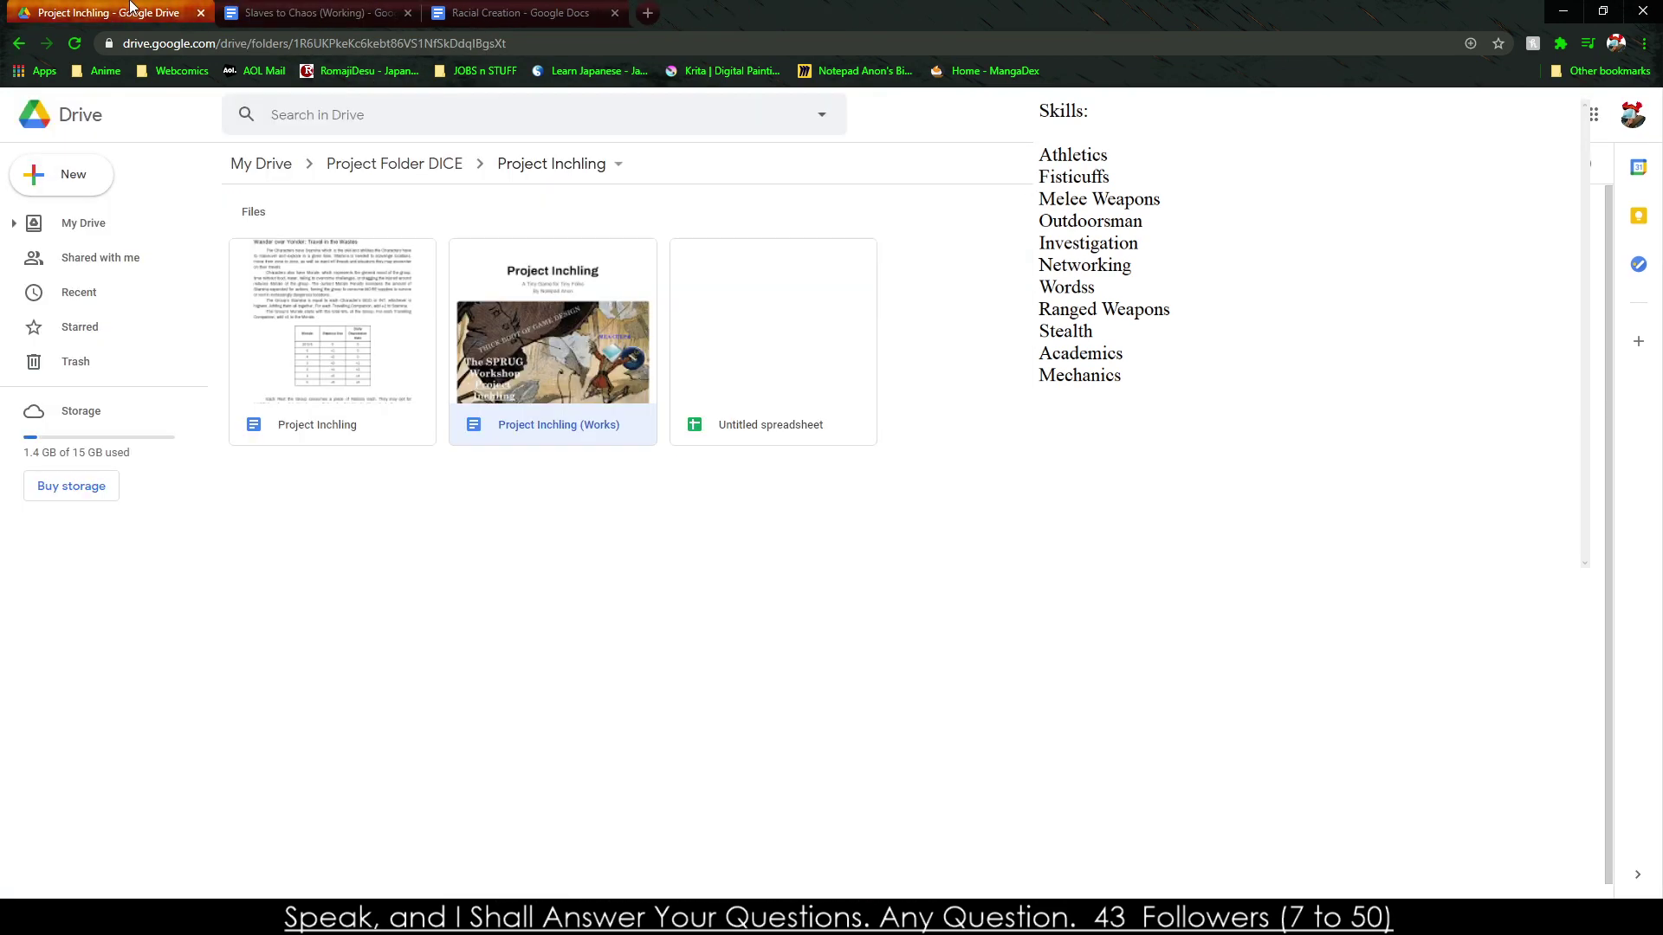
{"action": "left_click", "coordinate": [385, 166]}
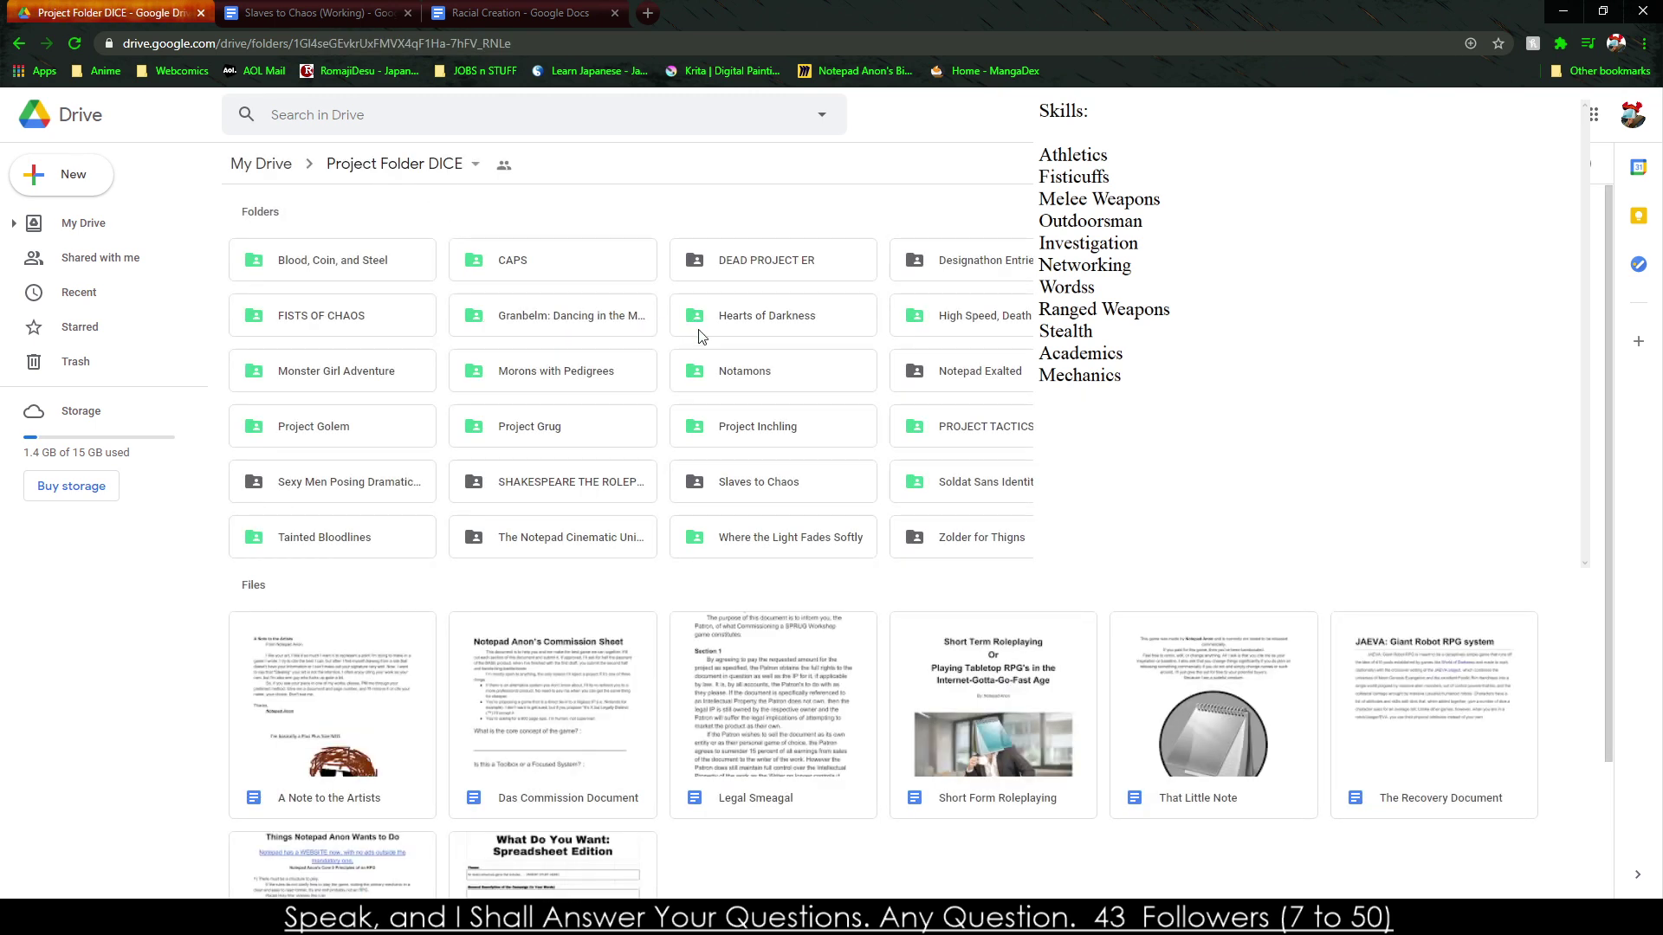
Find the Tainted Bloodlines folder among the project folders and open its Tainted Bloodlines (Works) document.
{"action": "scroll", "coordinate": [482, 898], "scroll_direction": "down", "scroll_amount": 2}
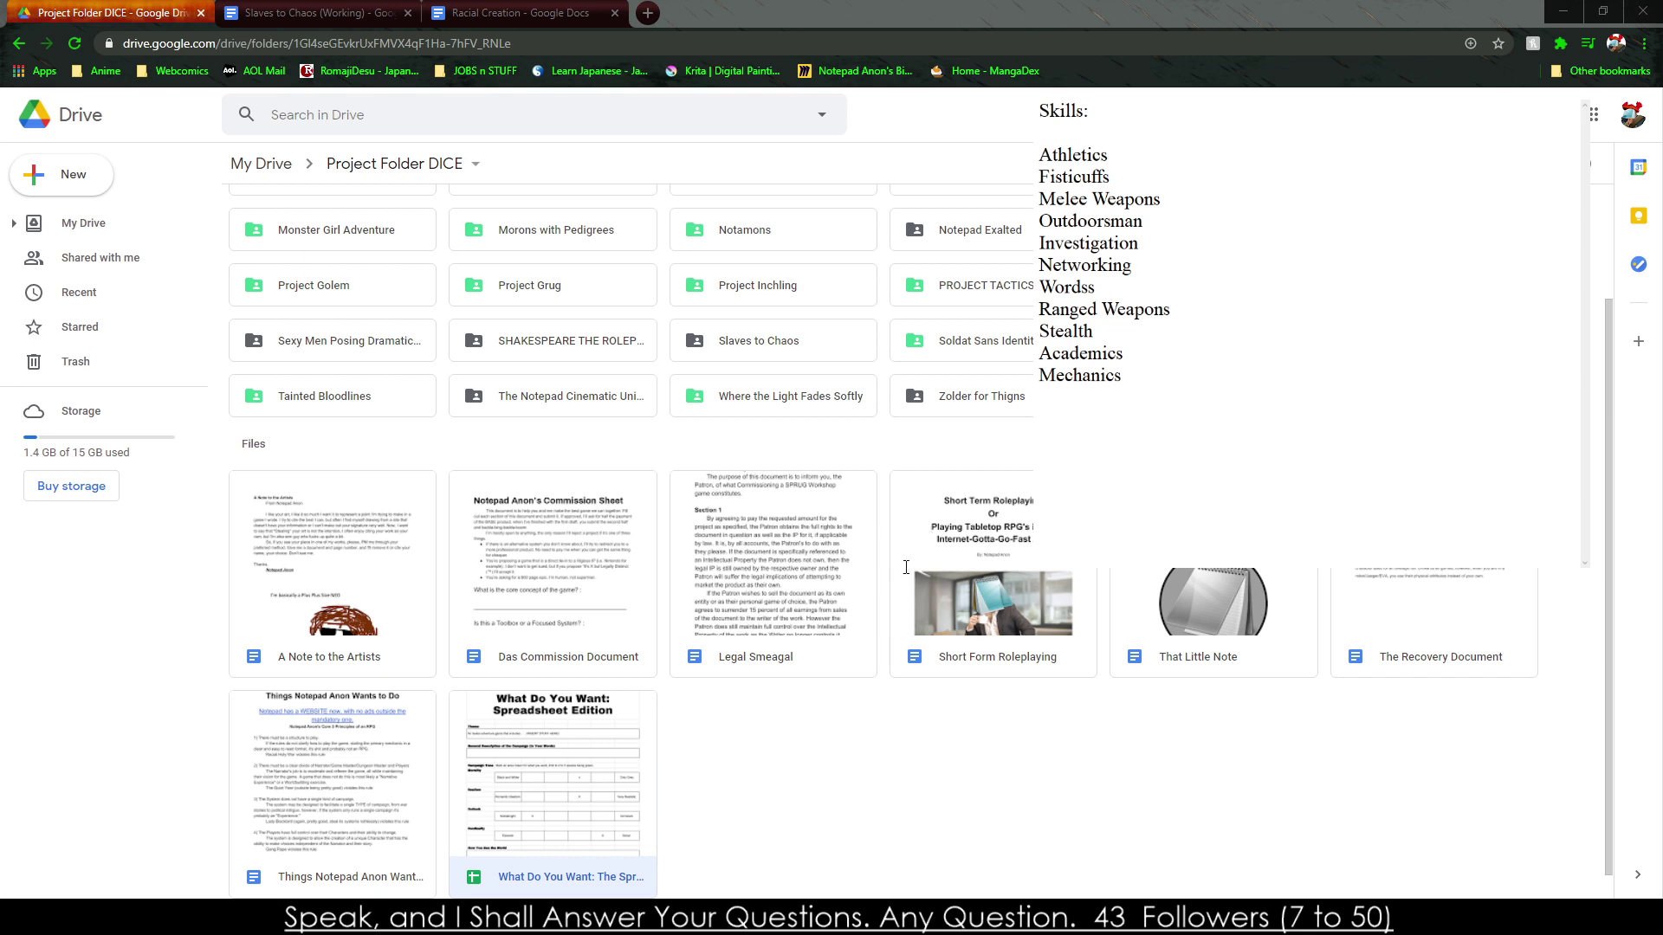
{"action": "left_click", "coordinate": [784, 705]}
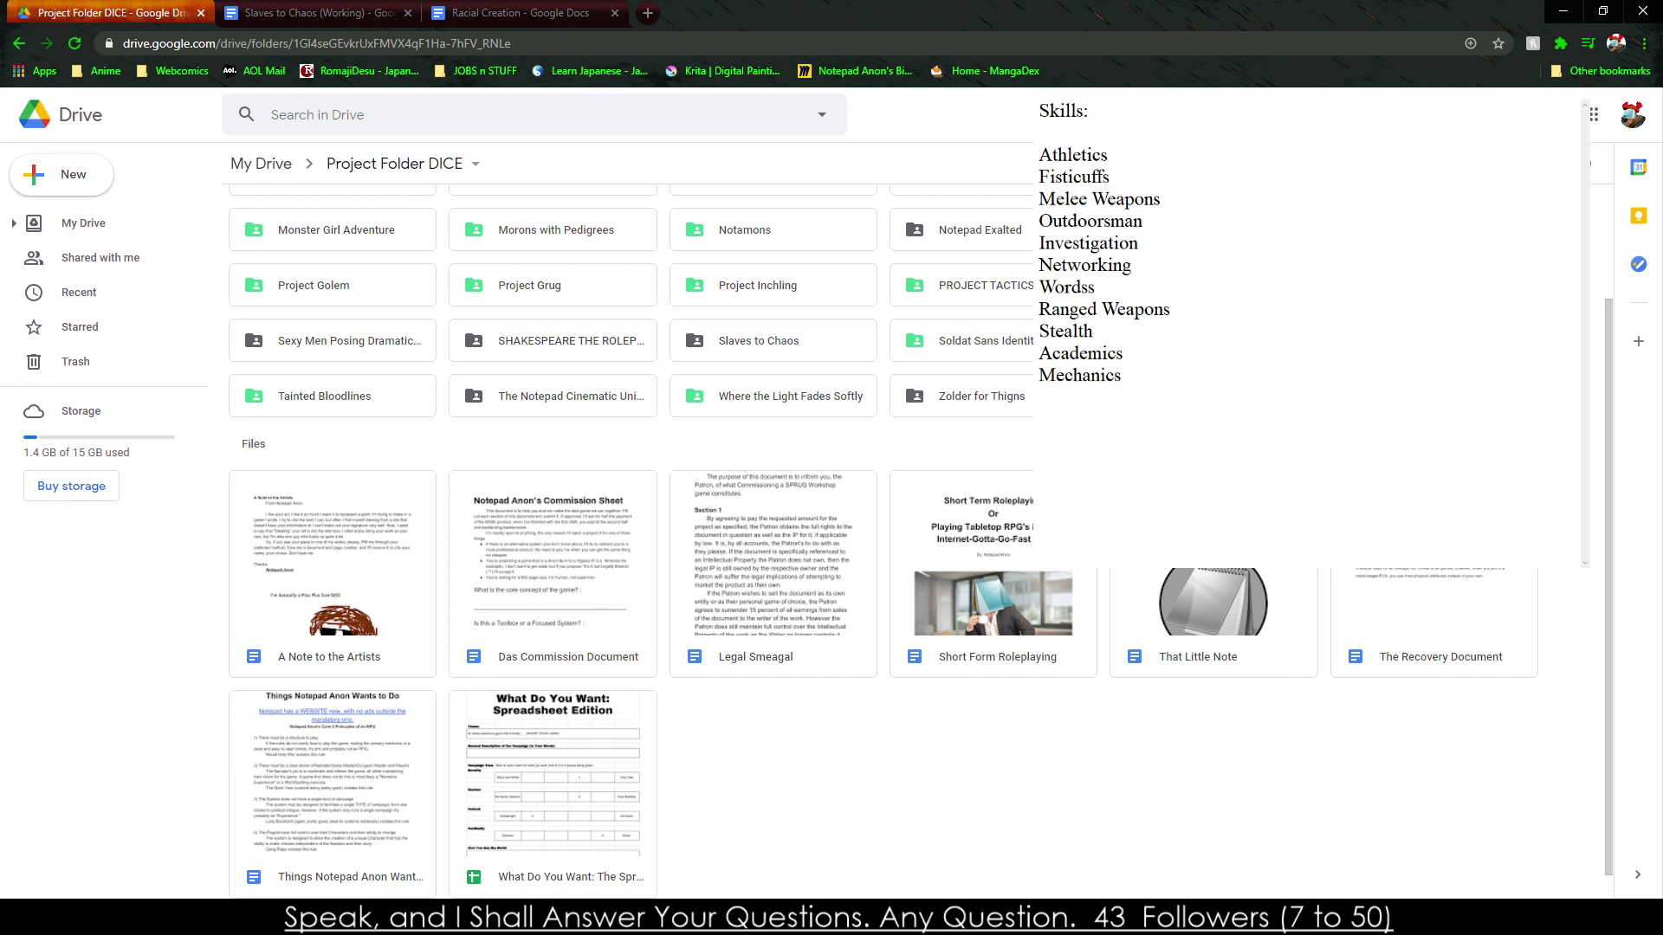
{"action": "scroll", "coordinate": [631, 520], "scroll_direction": "up", "scroll_amount": 2}
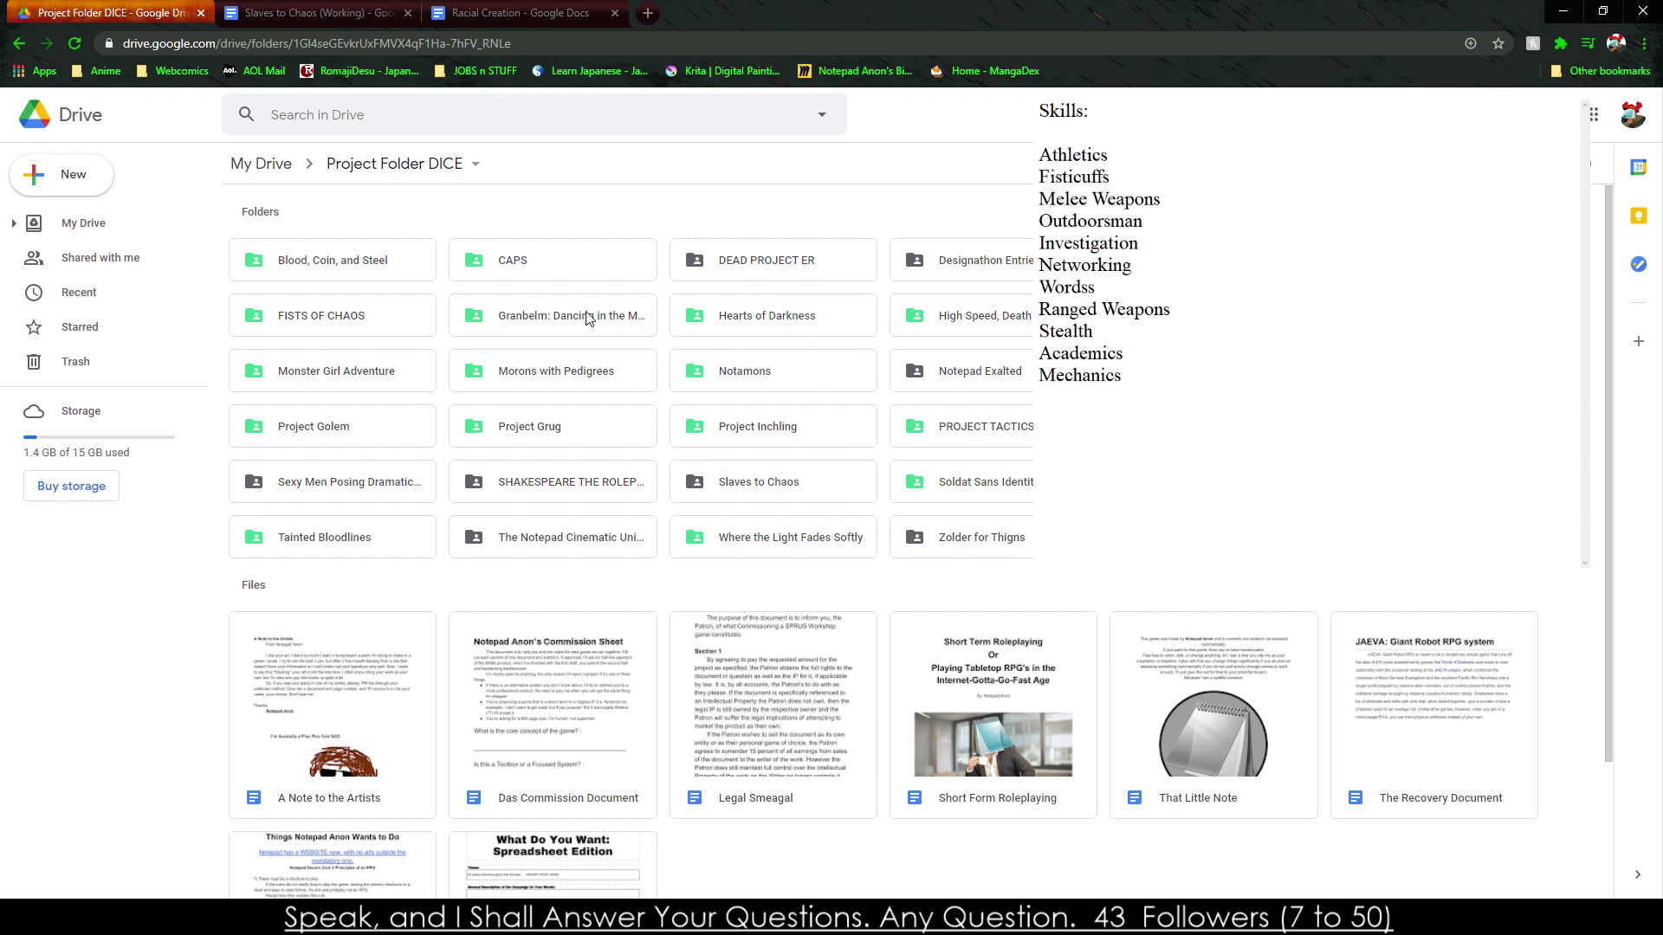
{"action": "left_click", "coordinate": [709, 310]}
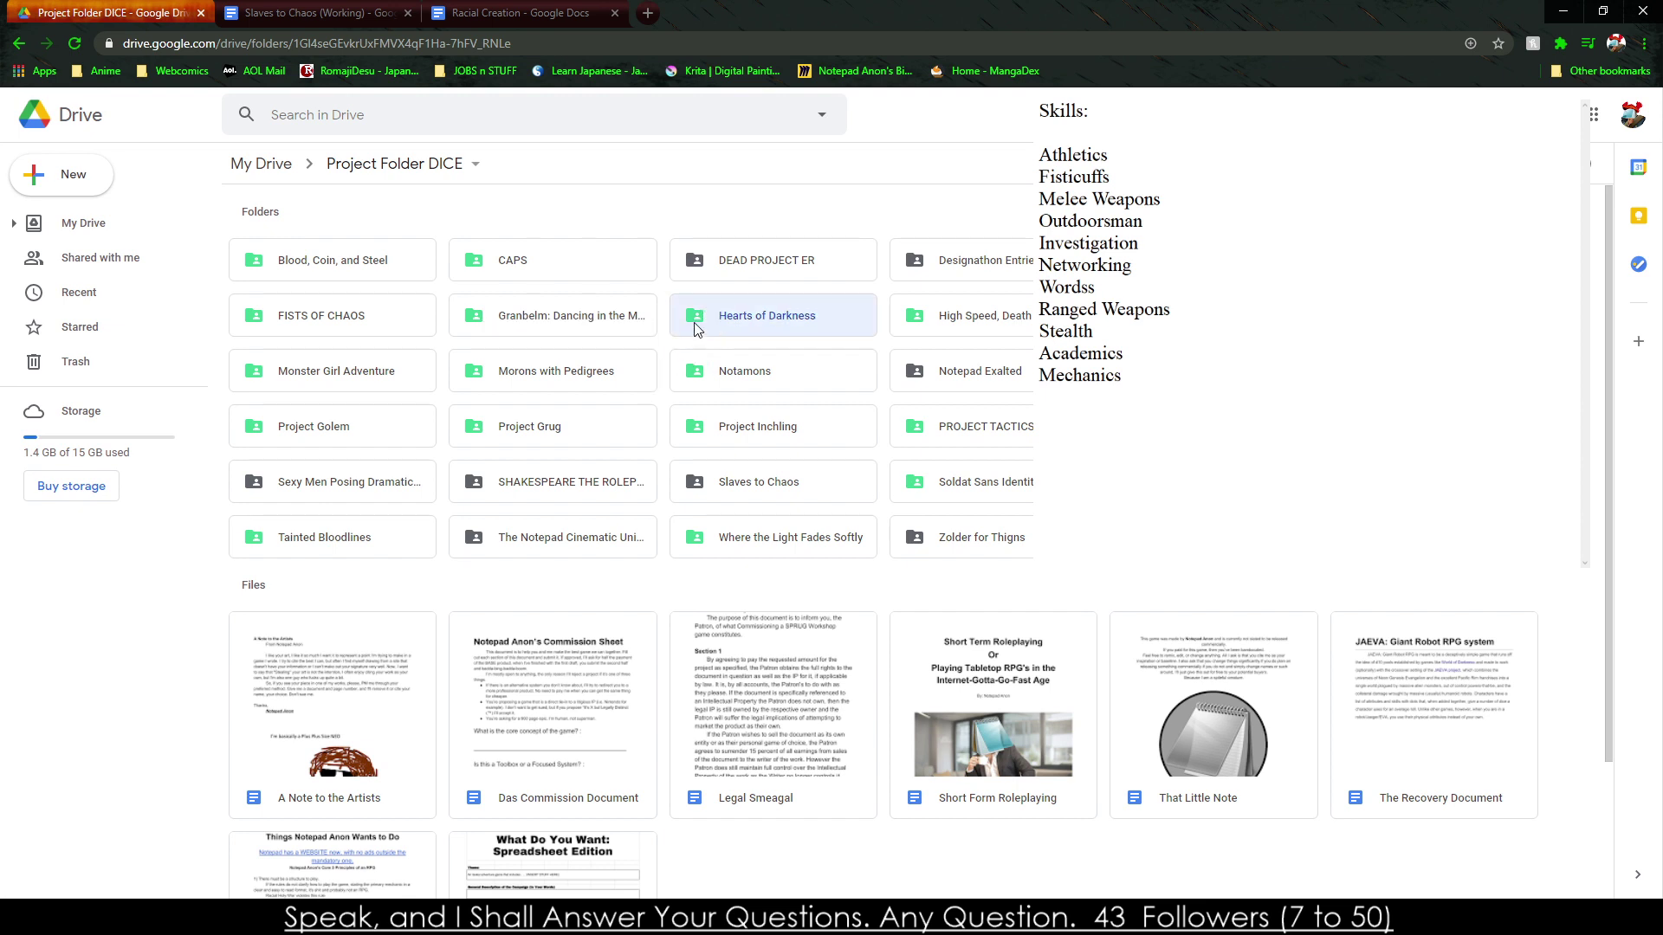
{"action": "left_click", "coordinate": [344, 383]}
{"action": "left_click", "coordinate": [343, 309]}
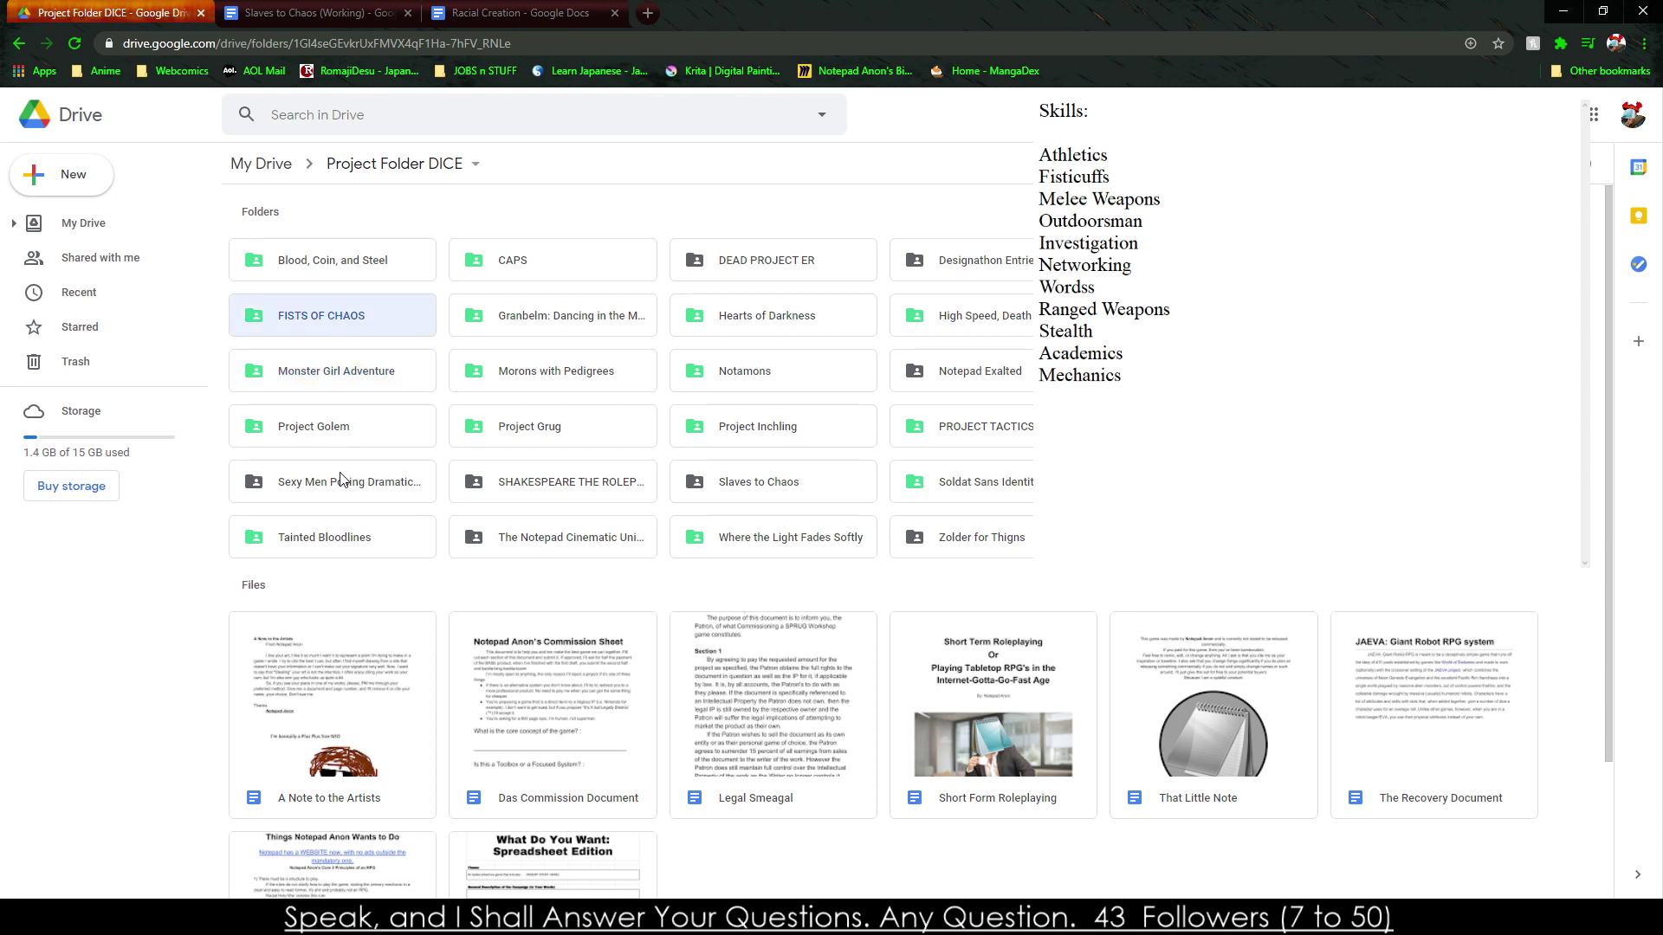
{"action": "left_click", "coordinate": [366, 546]}
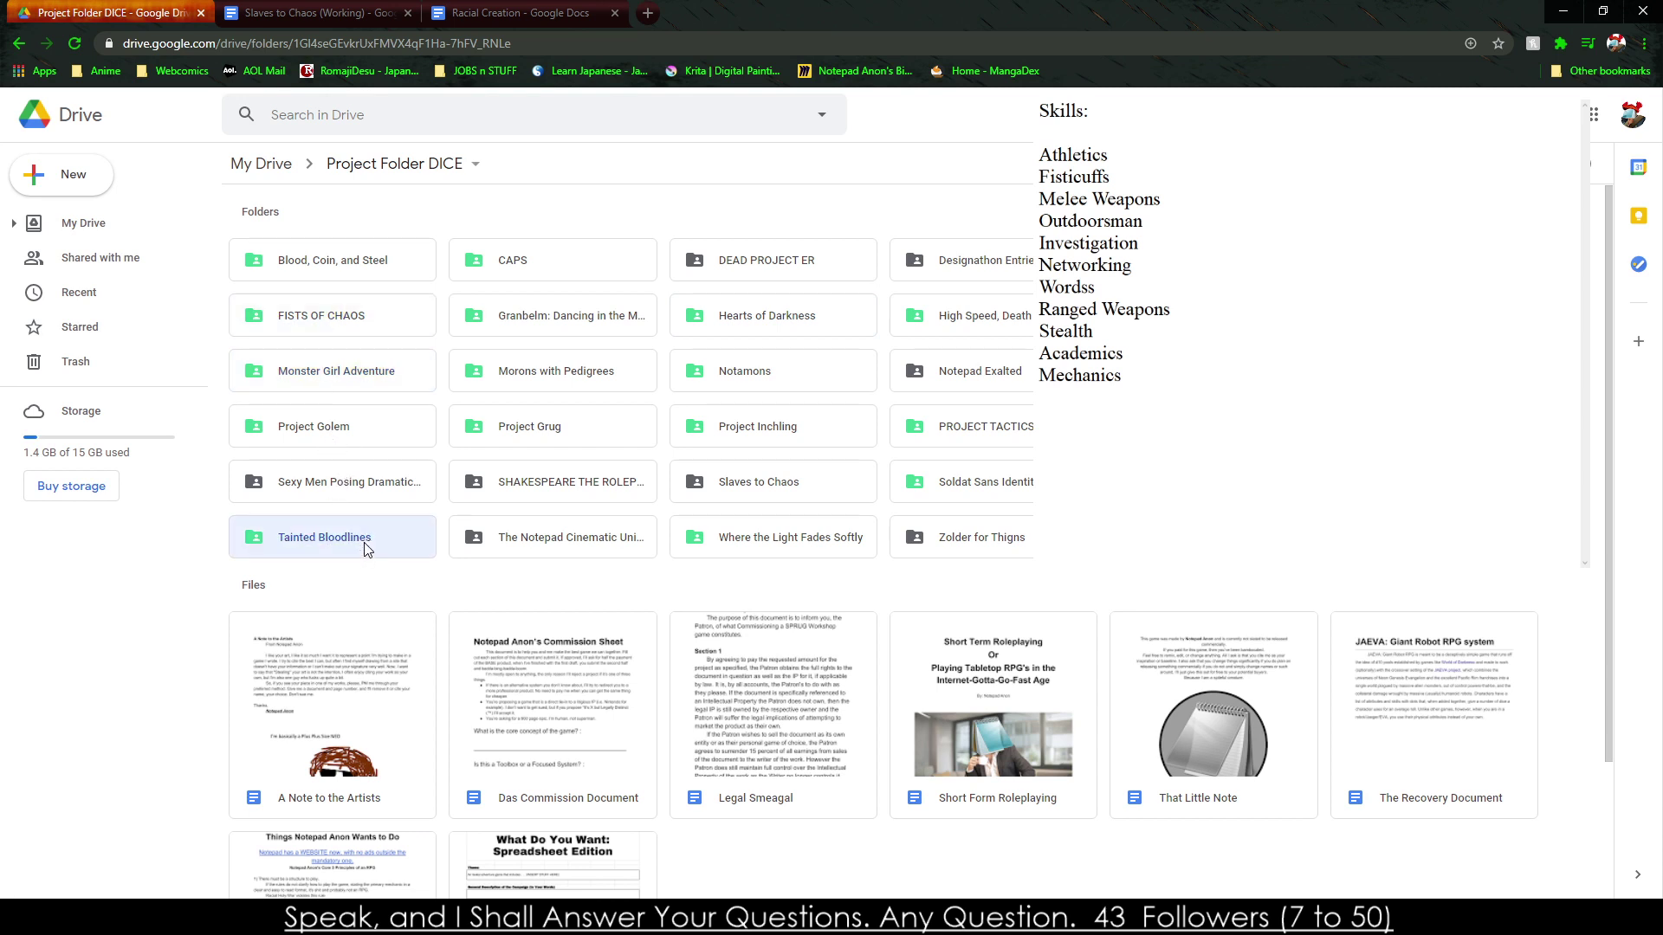
{"action": "double_click", "coordinate": [366, 548]}
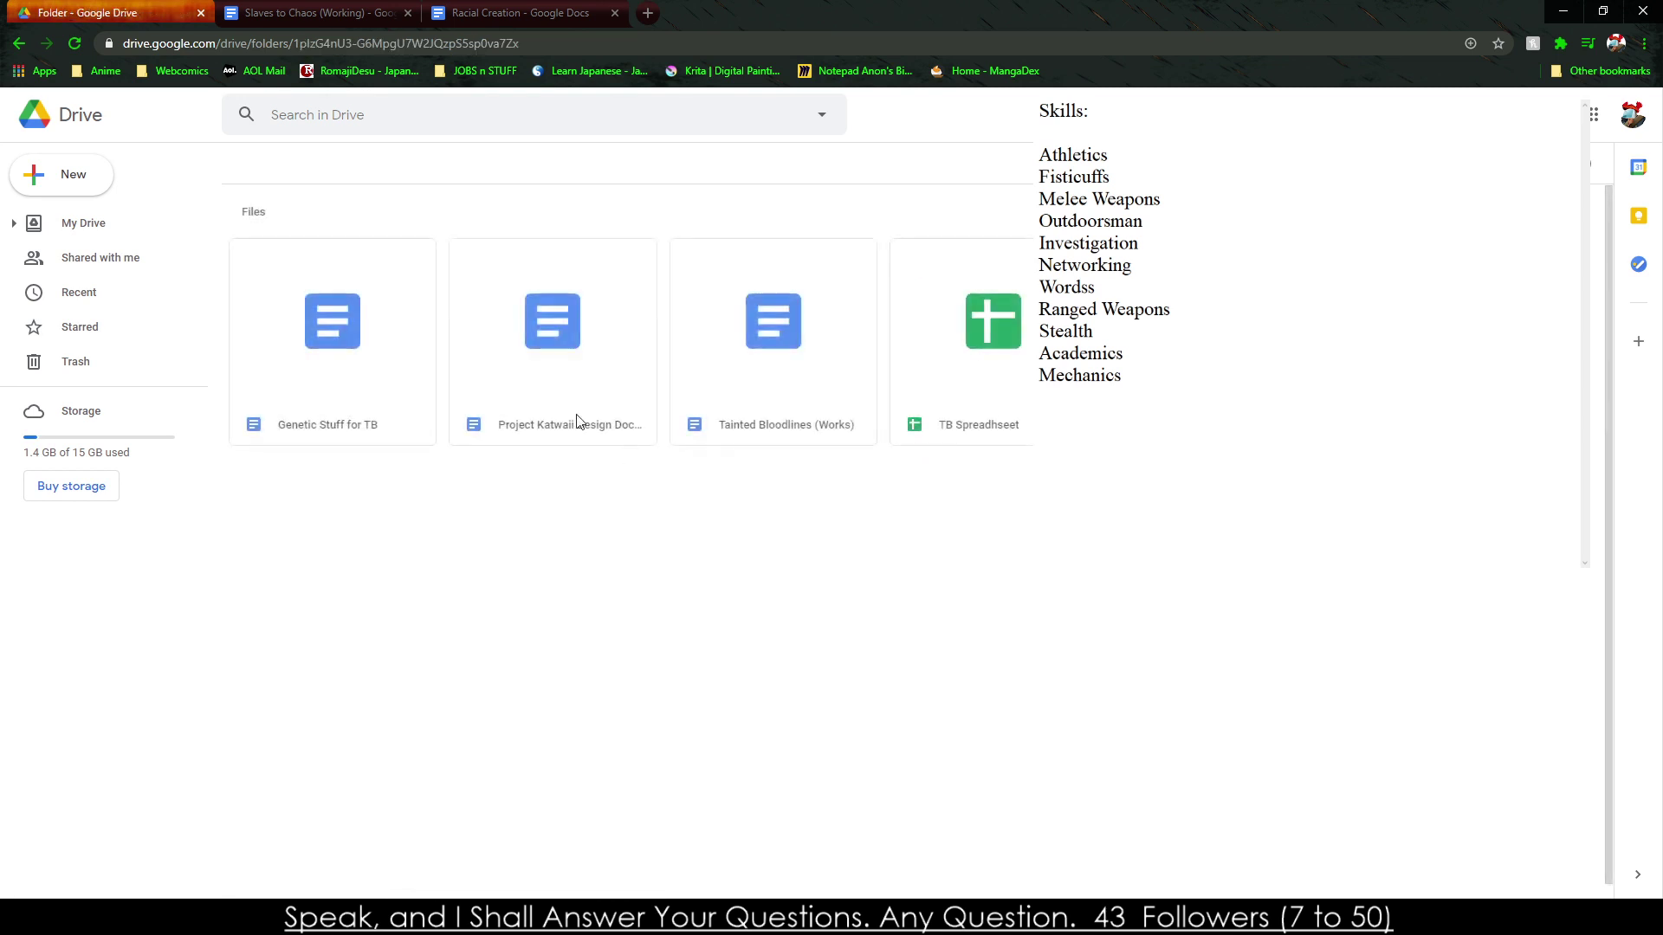
{"action": "double_click", "coordinate": [718, 362]}
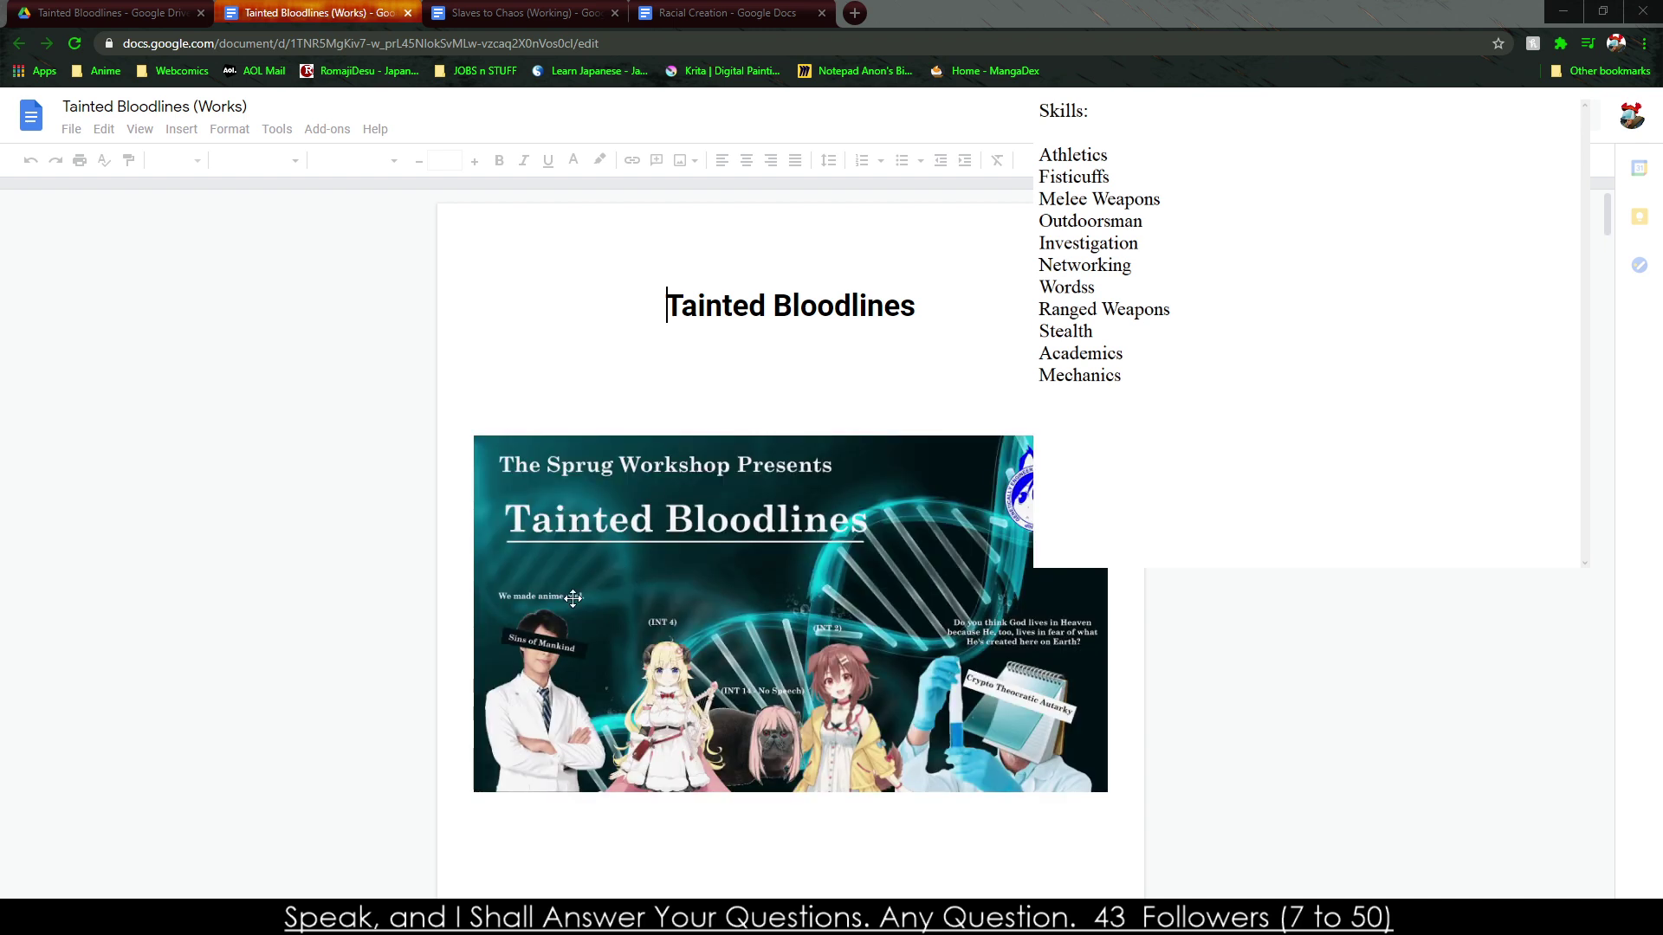
Jump to the Skills section of Tainted Bloodlines (Works) through its table of contents entry.
{"action": "scroll", "coordinate": [668, 490], "scroll_direction": "down", "scroll_amount": 15}
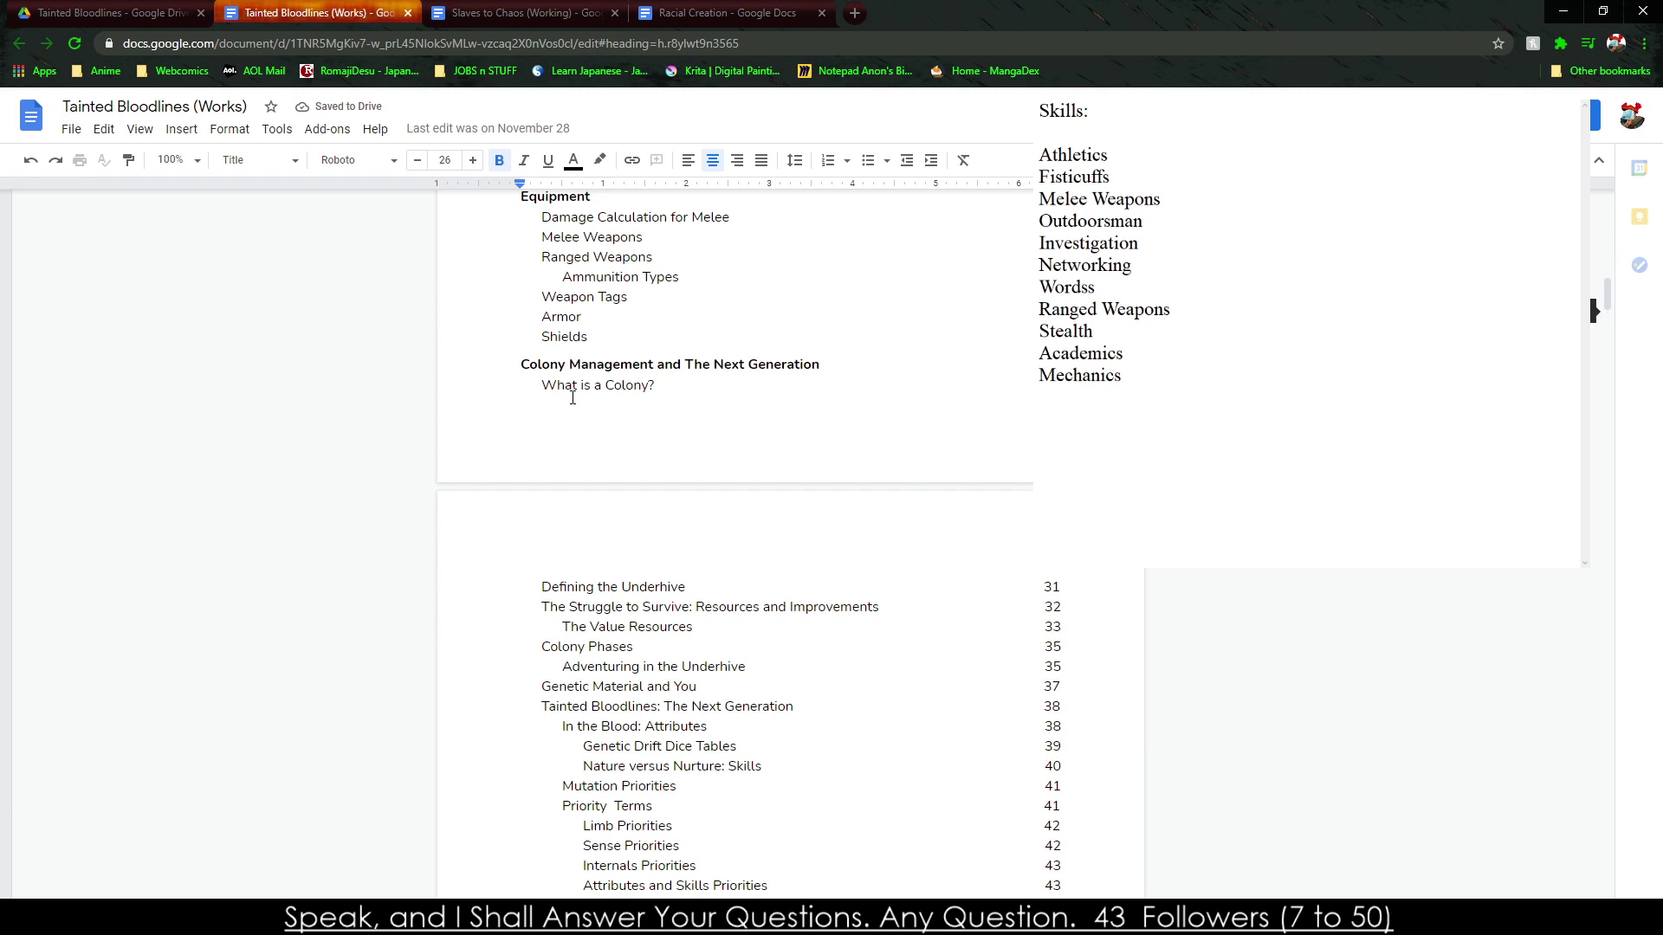
{"action": "scroll", "coordinate": [573, 397], "scroll_direction": "up", "scroll_amount": 7}
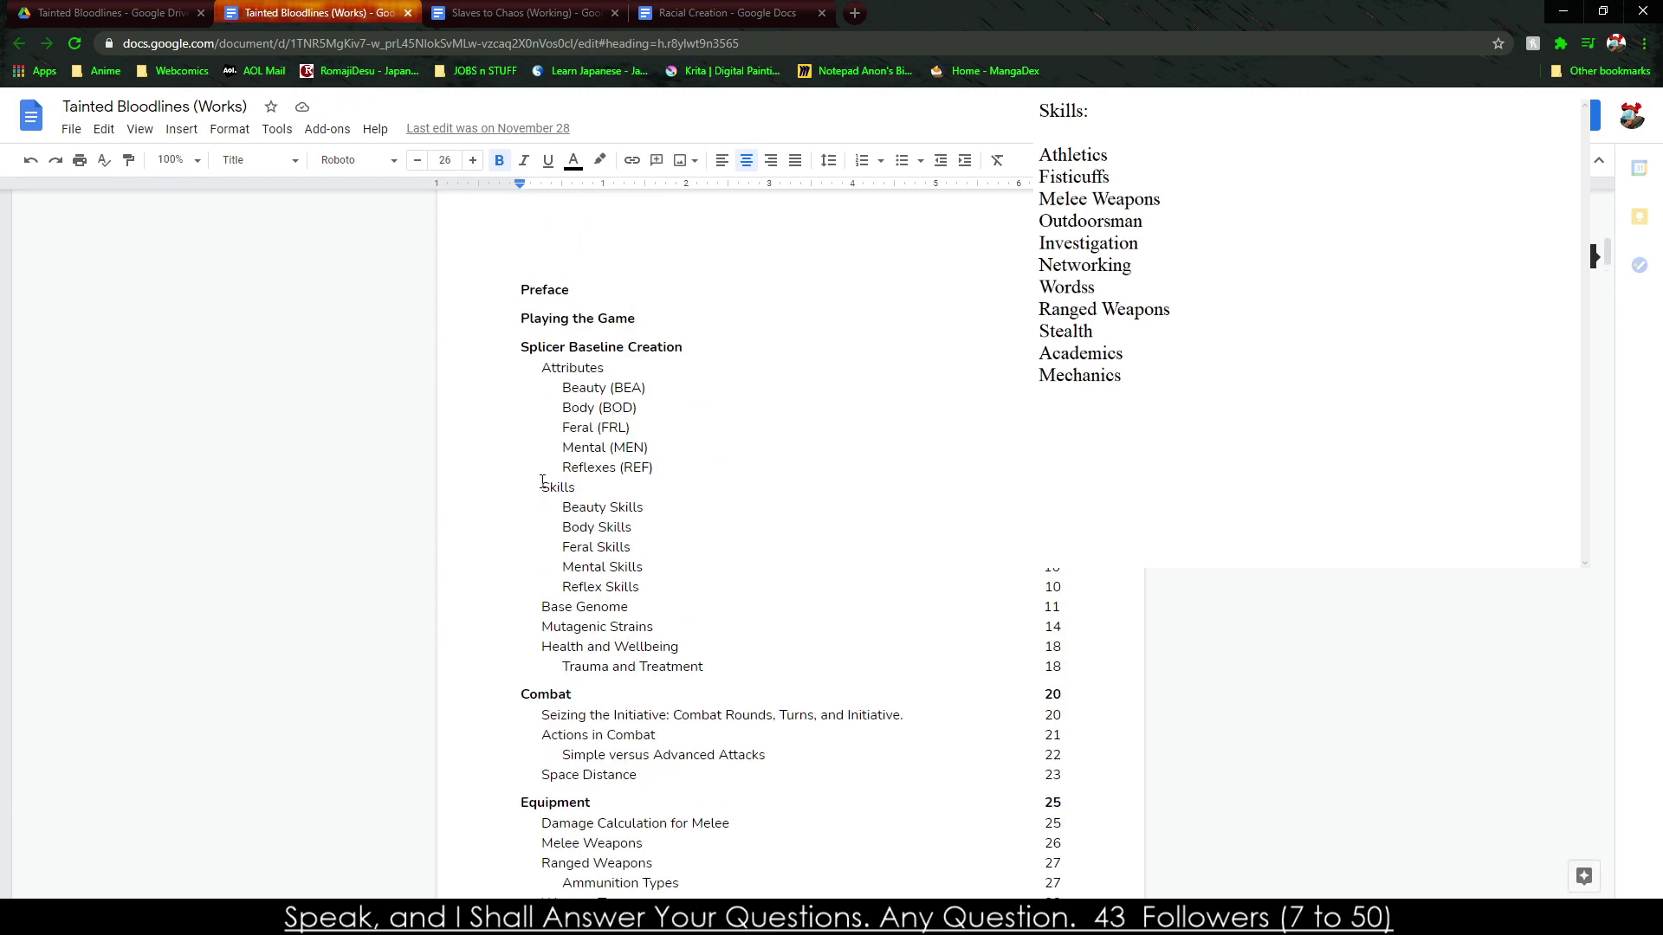
{"action": "left_click", "coordinate": [542, 485]}
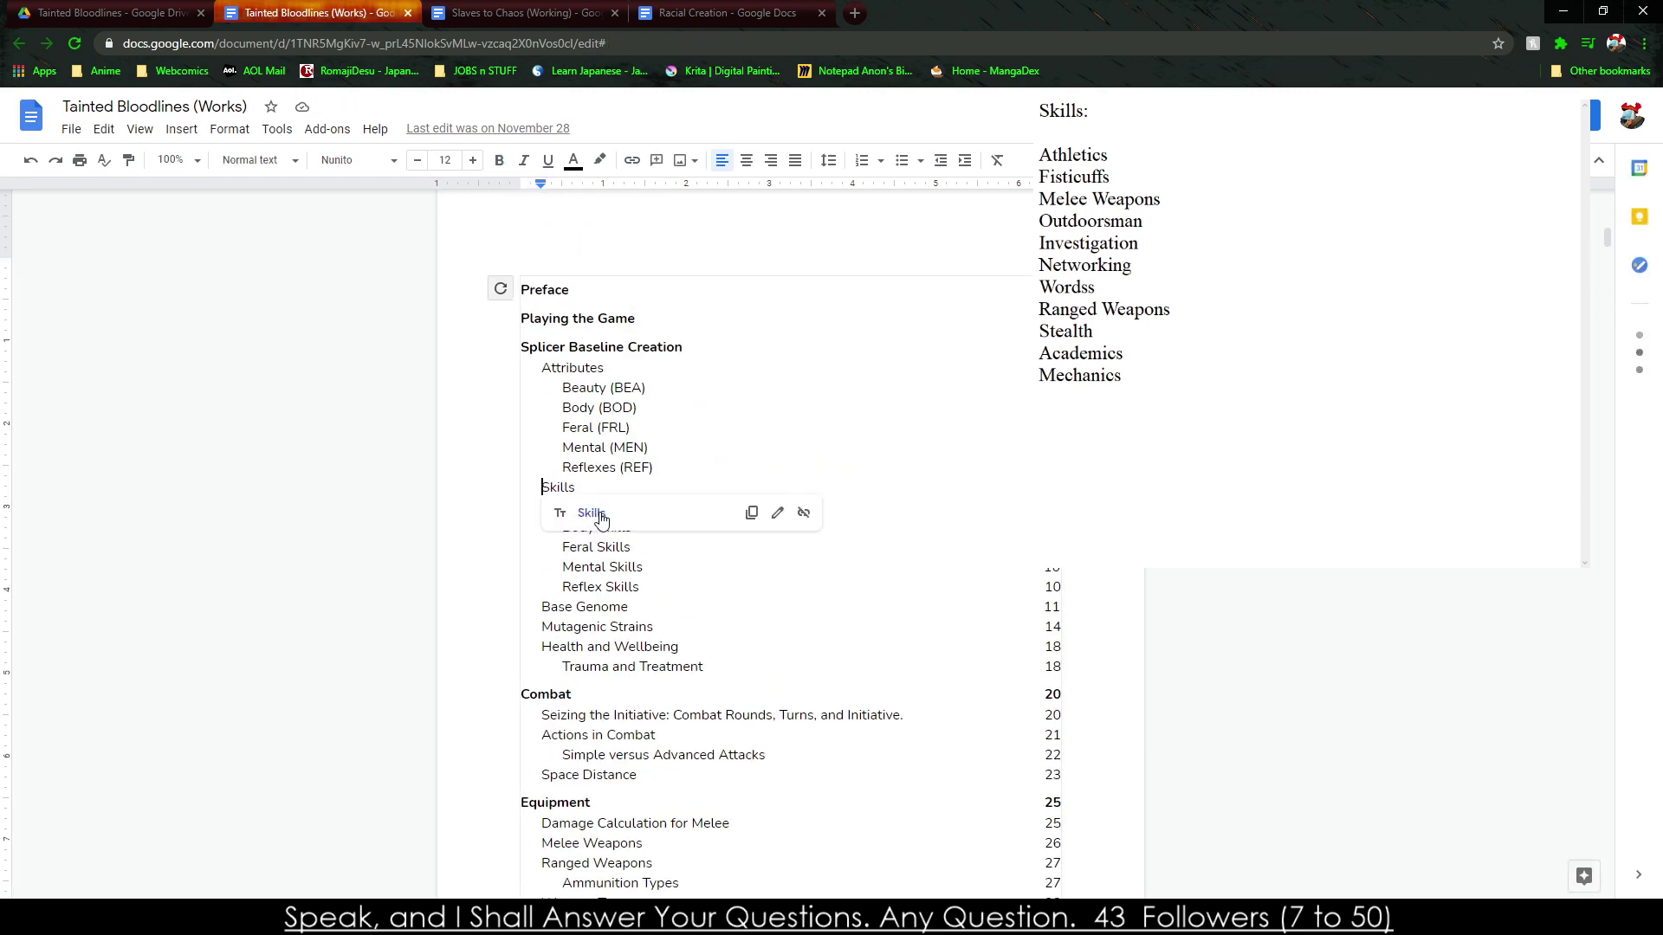
{"action": "left_click", "coordinate": [591, 513]}
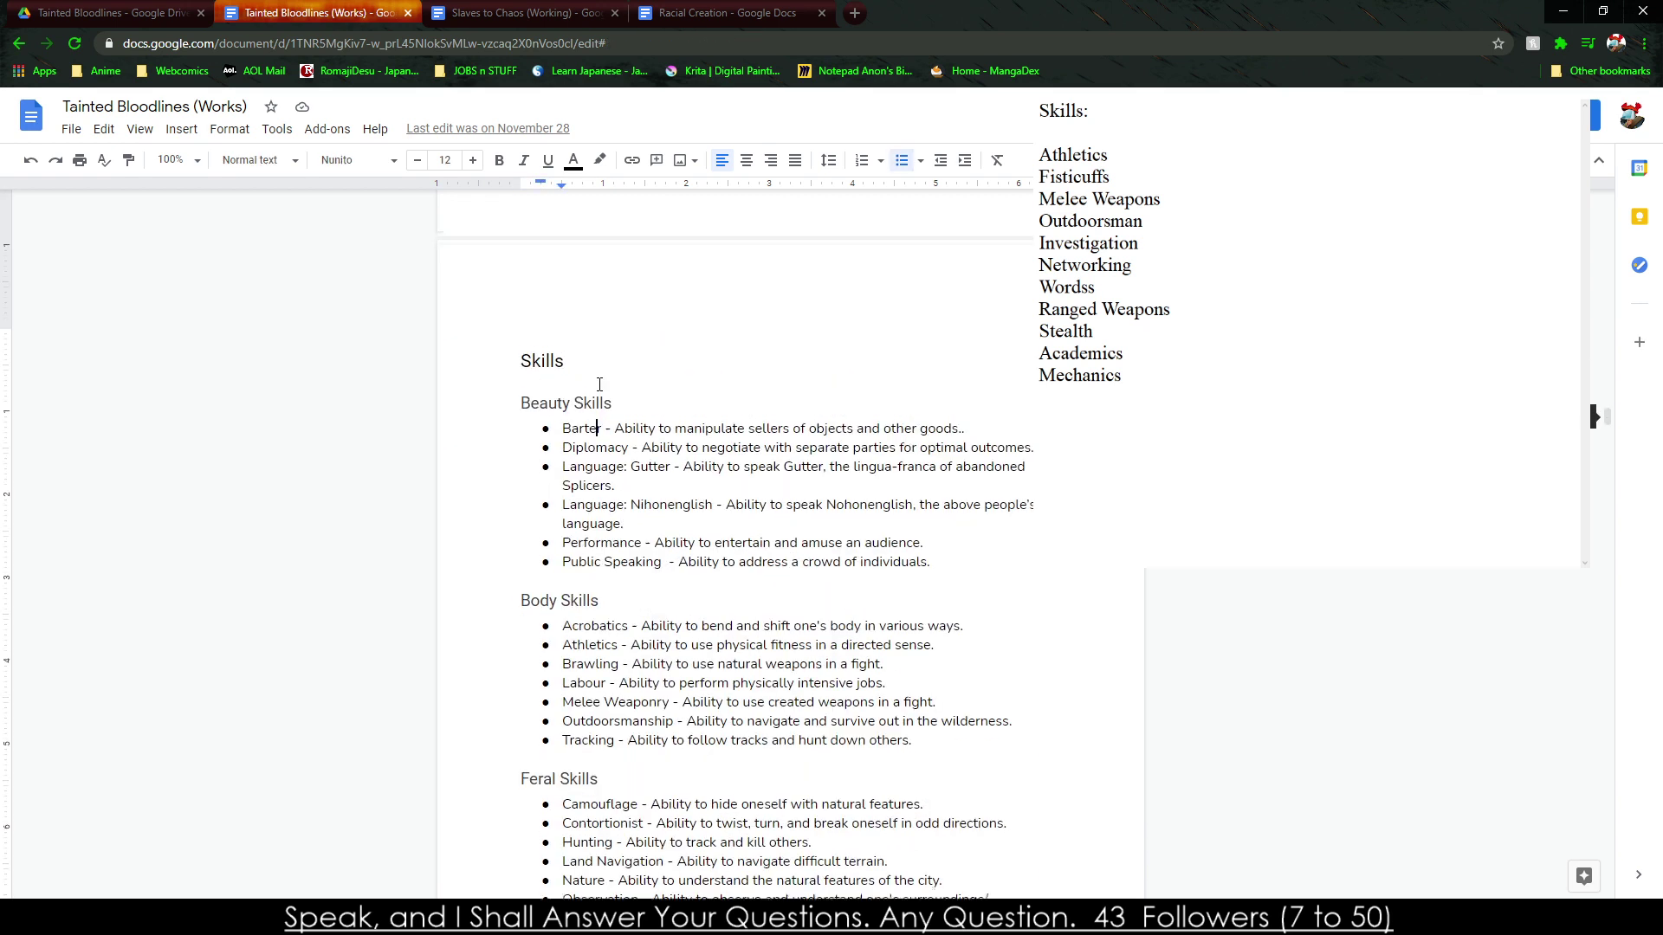
Replace the Wordss entry in the skills notes with Mercantile, Intimidation and Diplomacy on separate lines.
{"action": "left_click", "coordinate": [1160, 200]}
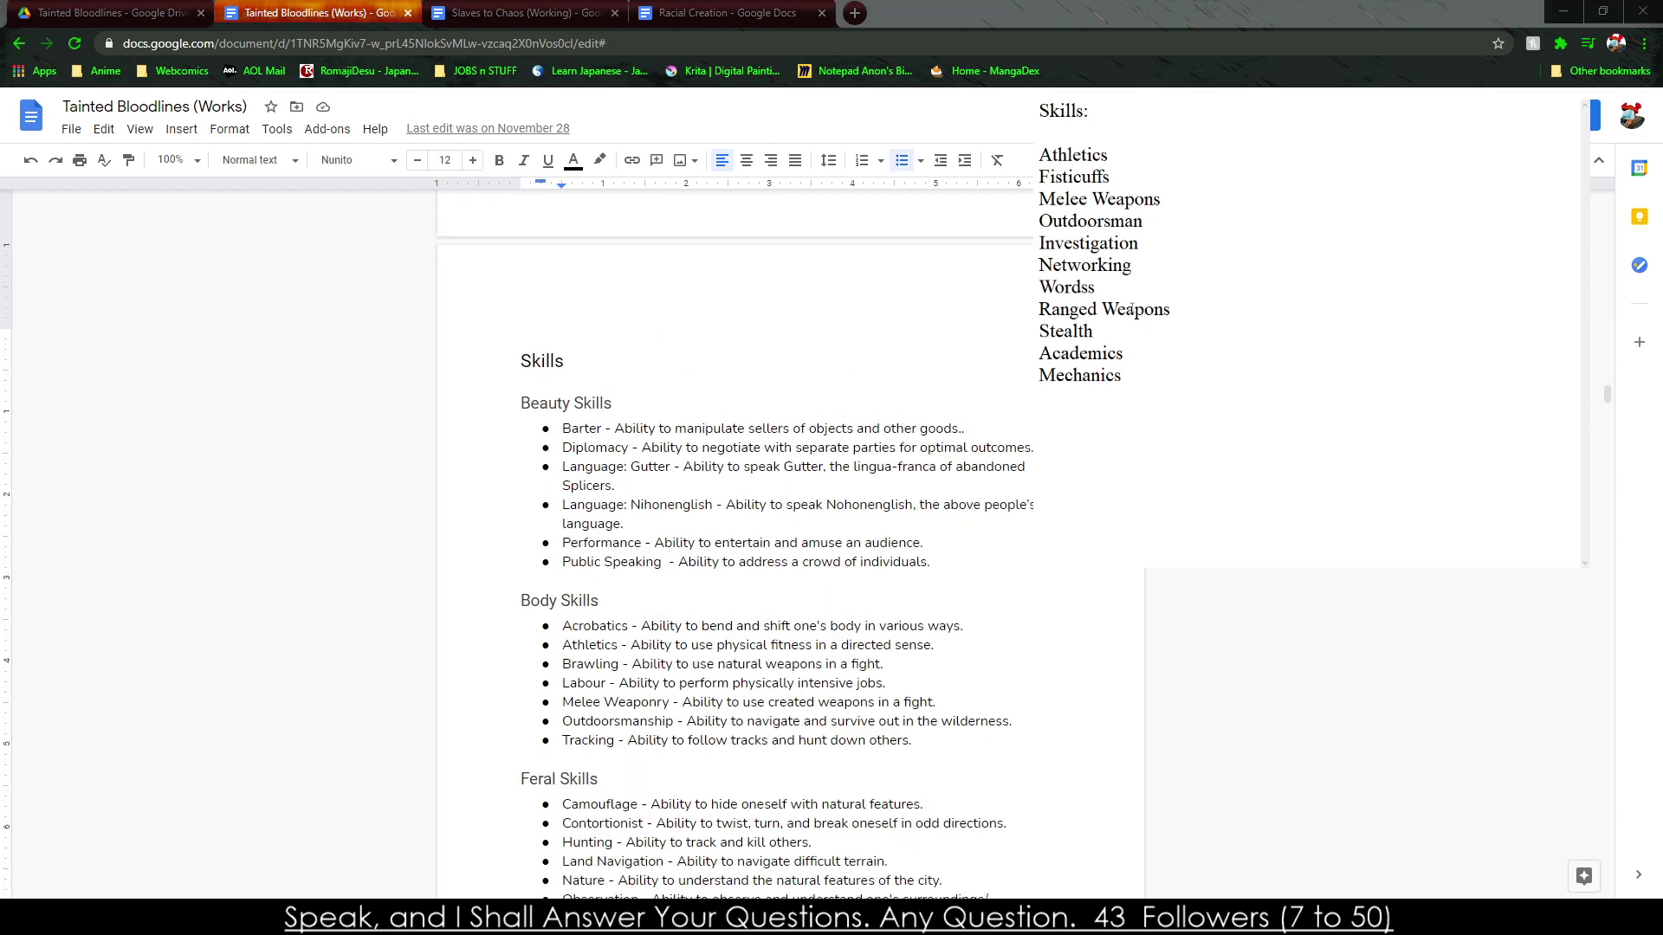
{"action": "double_click", "coordinate": [1084, 288]}
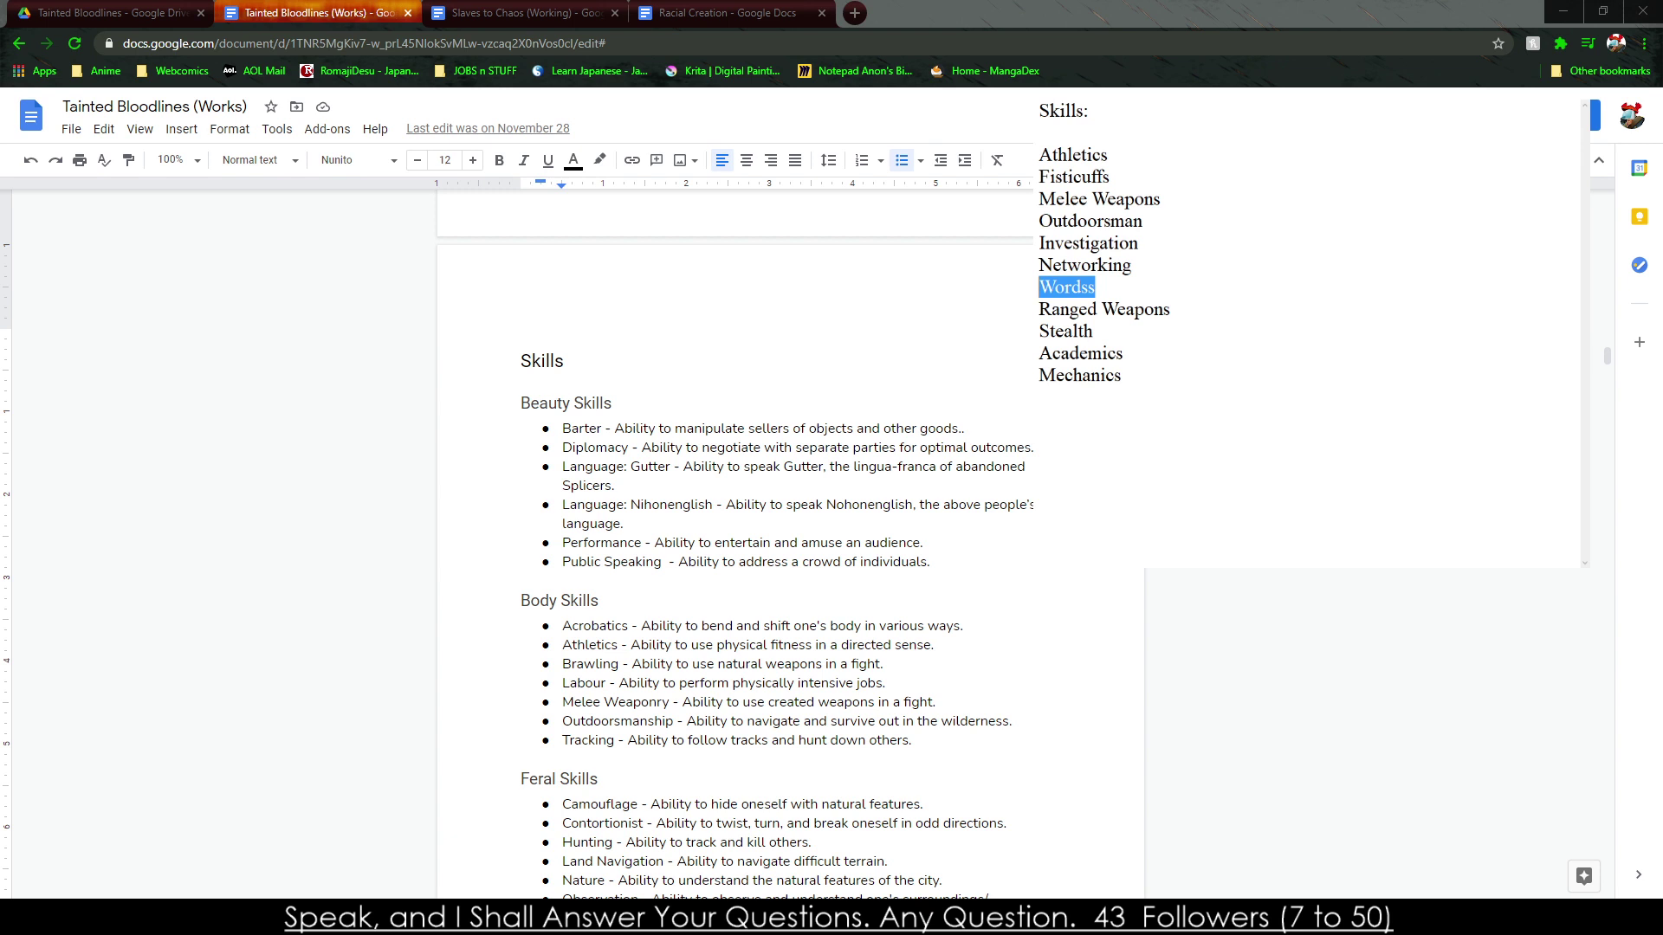
{"action": "type", "text": "Mercantile"}
{"action": "key", "text": "Return"}
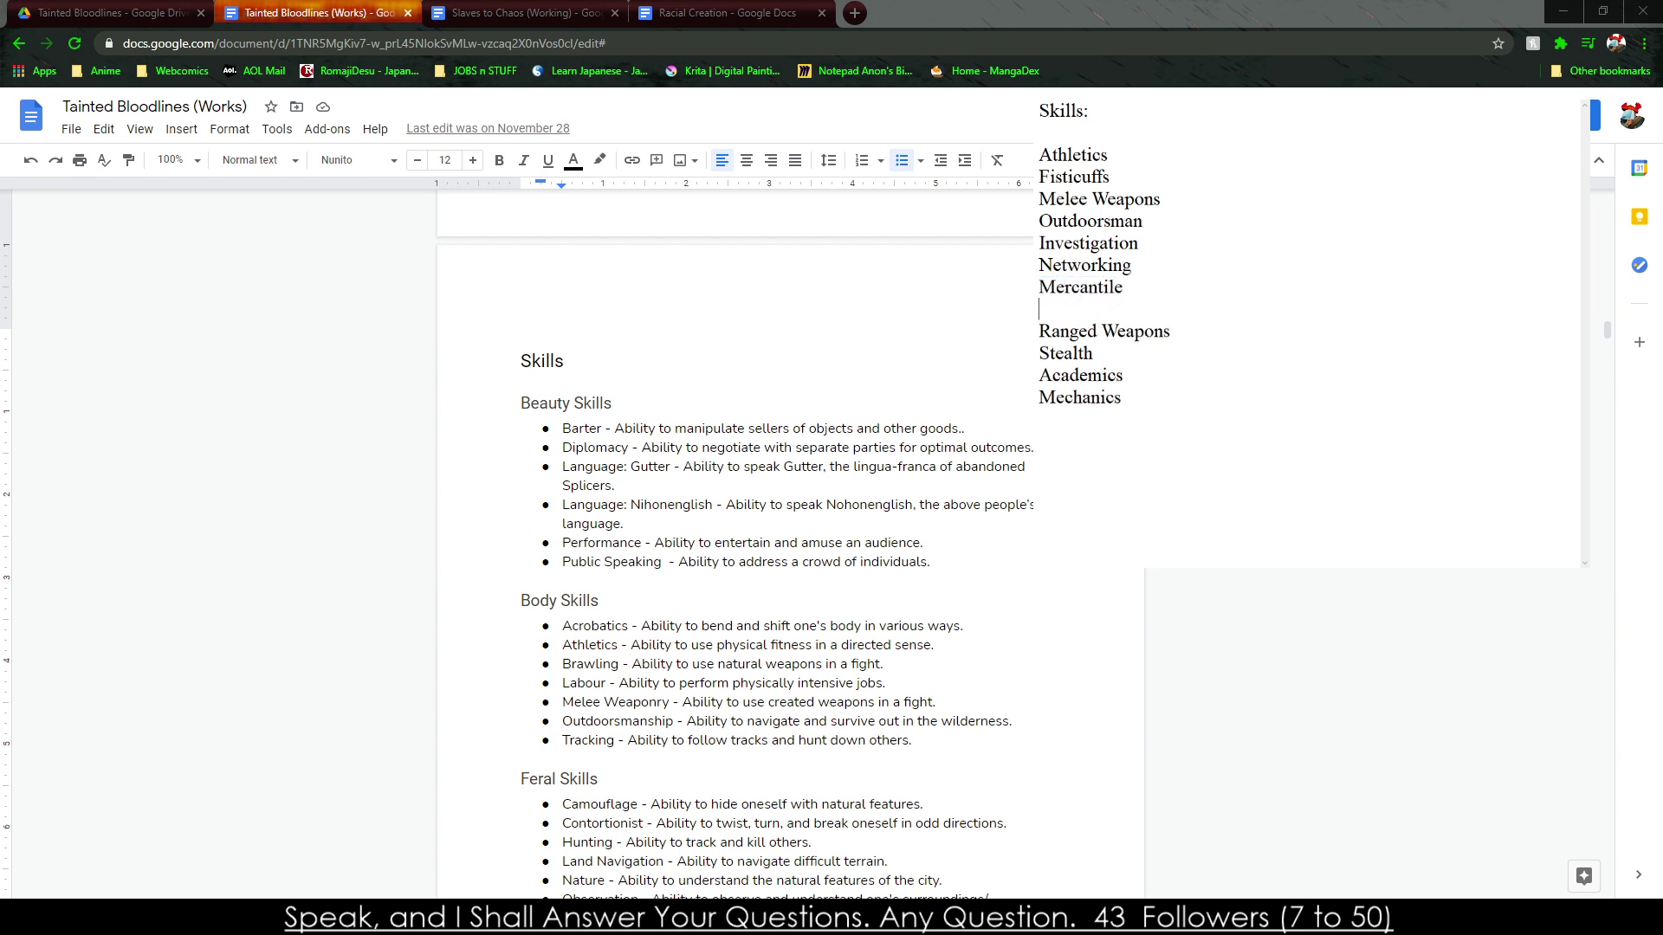
{"action": "type", "text": "Intimidation"}
{"action": "key", "text": "Return"}
{"action": "type", "text": "Diplomacy"}
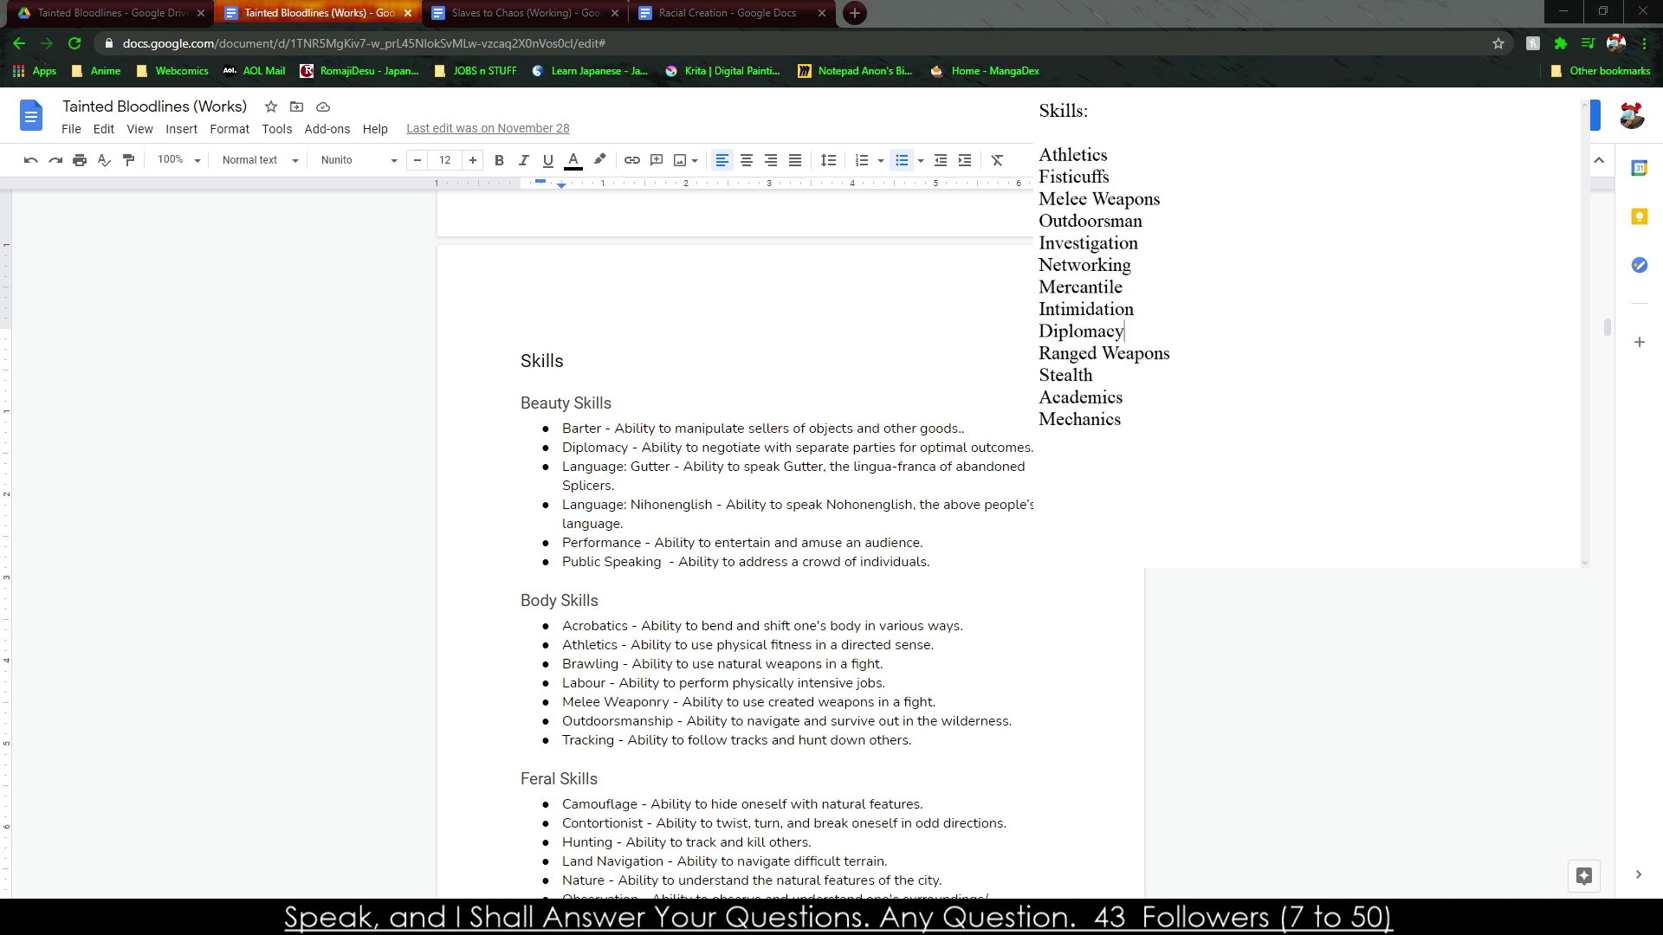
Insert an Acrobatics entry directly below Athletics in the skills notes.
{"action": "scroll", "coordinate": [737, 546], "scroll_direction": "down", "scroll_amount": 2}
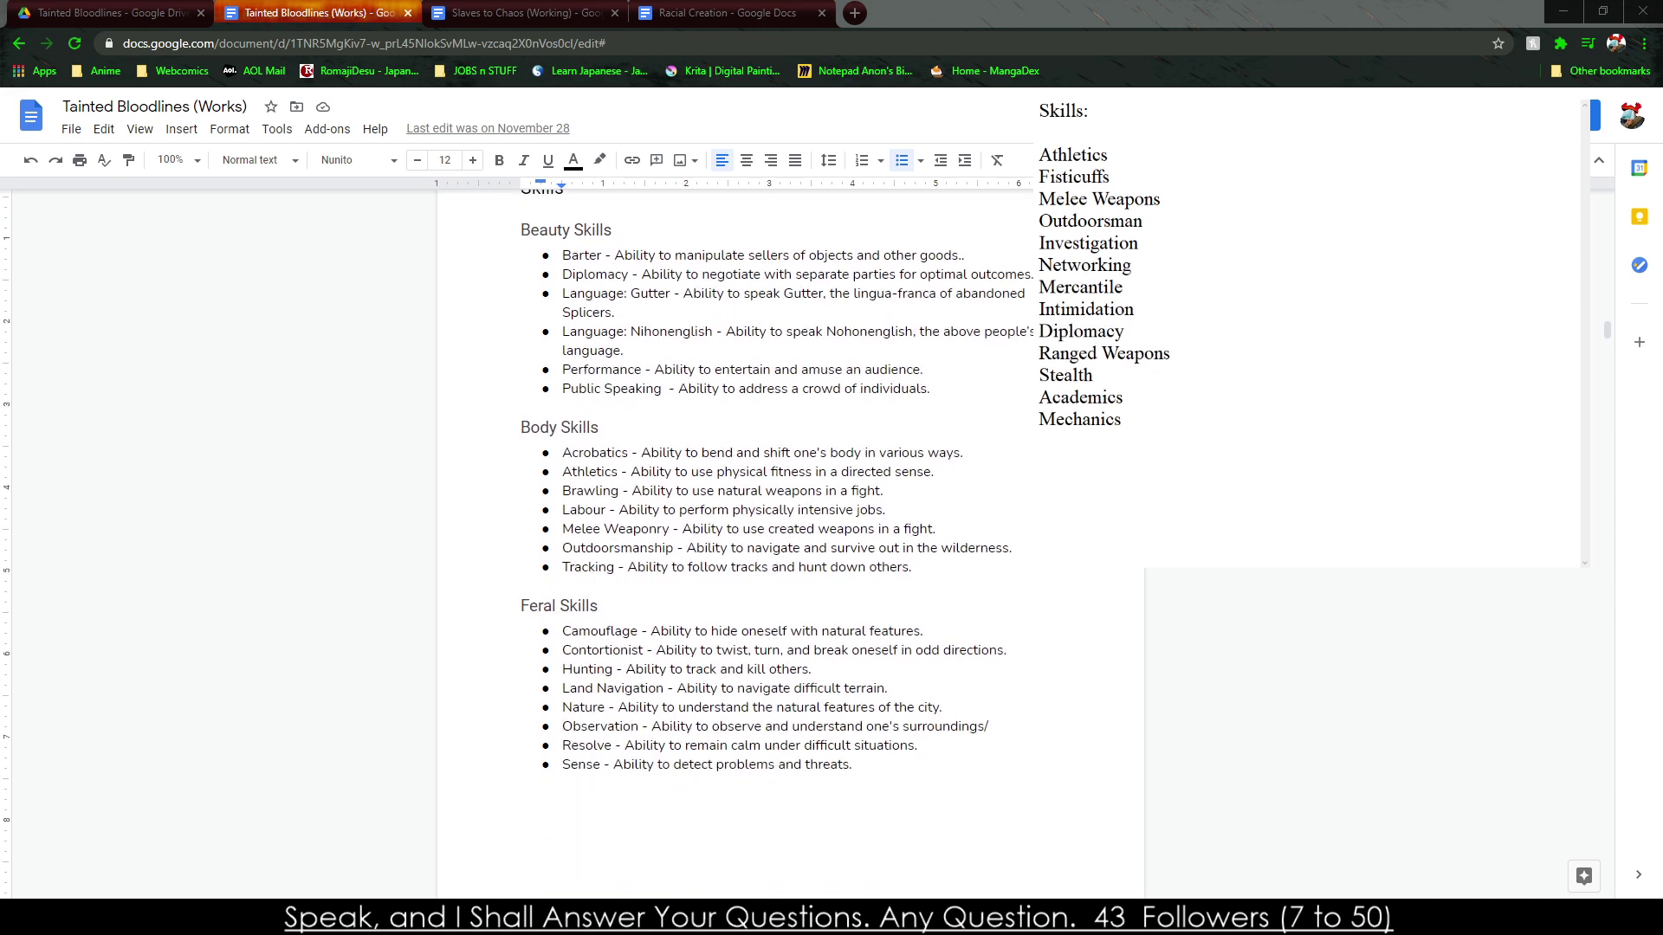
{"action": "left_click", "coordinate": [1132, 163]}
{"action": "key", "text": "Return"}
{"action": "type", "text": "Acrobatics"}
{"action": "key", "text": "Return"}
{"action": "key", "text": "BackSpace"}
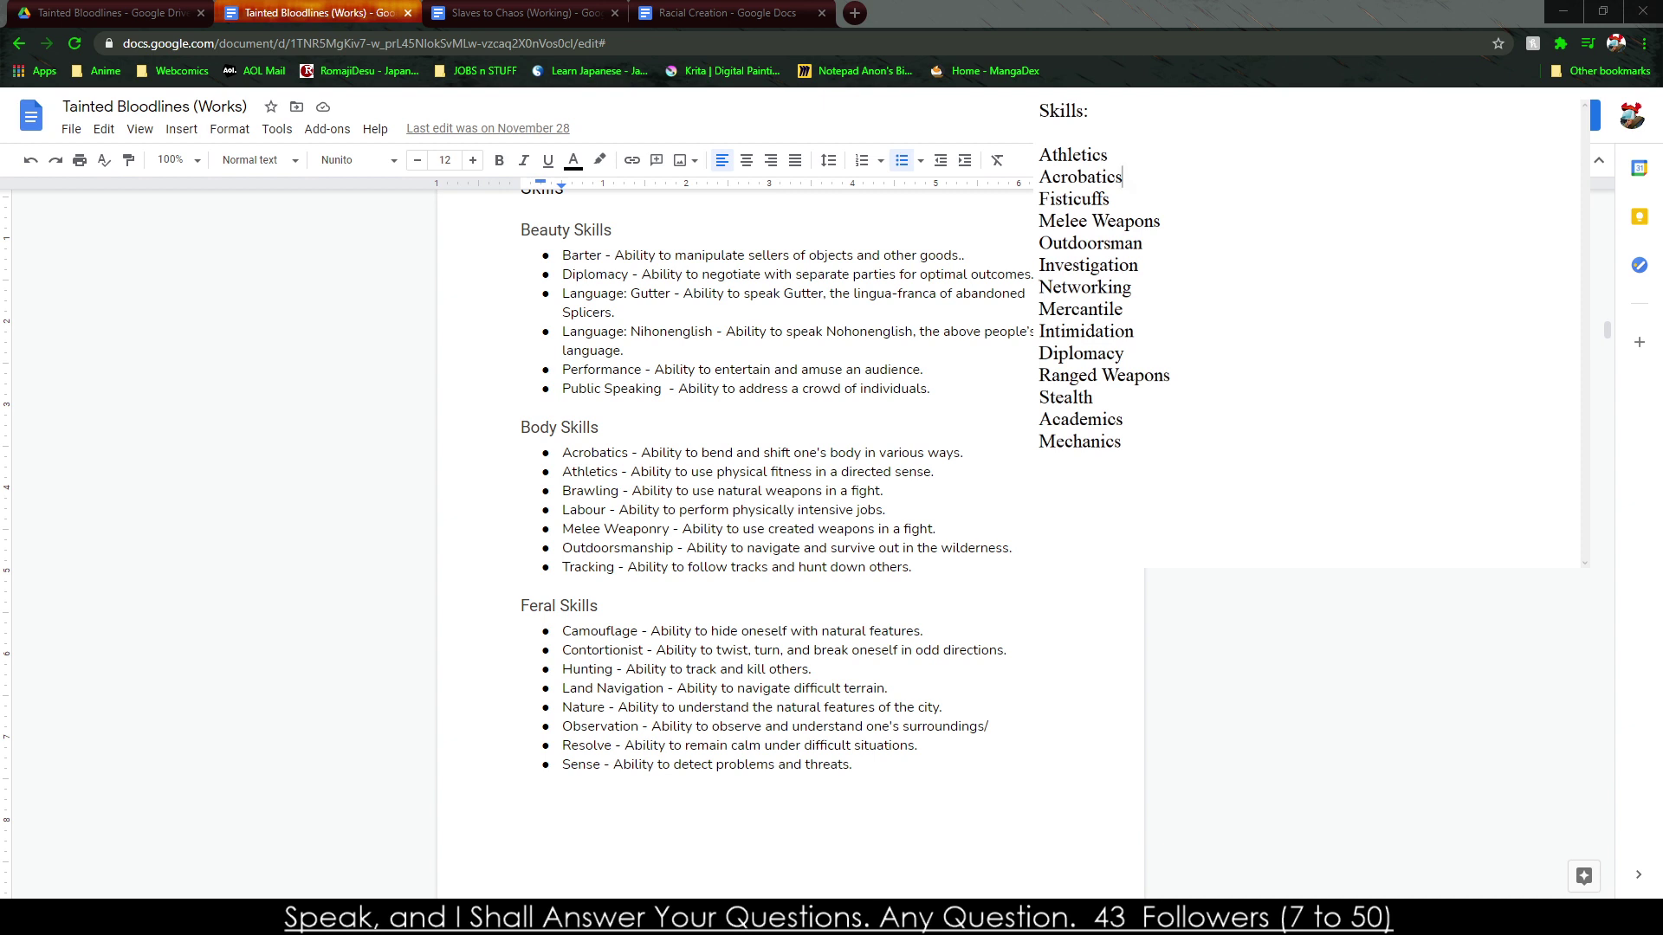
Replace the Fisticuffs entry in the skills notes with Brawling.
{"action": "left_click_drag", "start_coordinate": [1068, 242], "coordinate": [1139, 267]}
{"action": "left_click", "coordinate": [1124, 309]}
{"action": "left_click", "coordinate": [1081, 199]}
{"action": "double_click", "coordinate": [1101, 198]}
{"action": "type", "text": "Brawling"}
Consult the Mental and Reflex Skills, and append Domestic Work and Stealth after Mechanics in the skills notes.
{"action": "scroll", "coordinate": [736, 520], "scroll_direction": "down", "scroll_amount": 8}
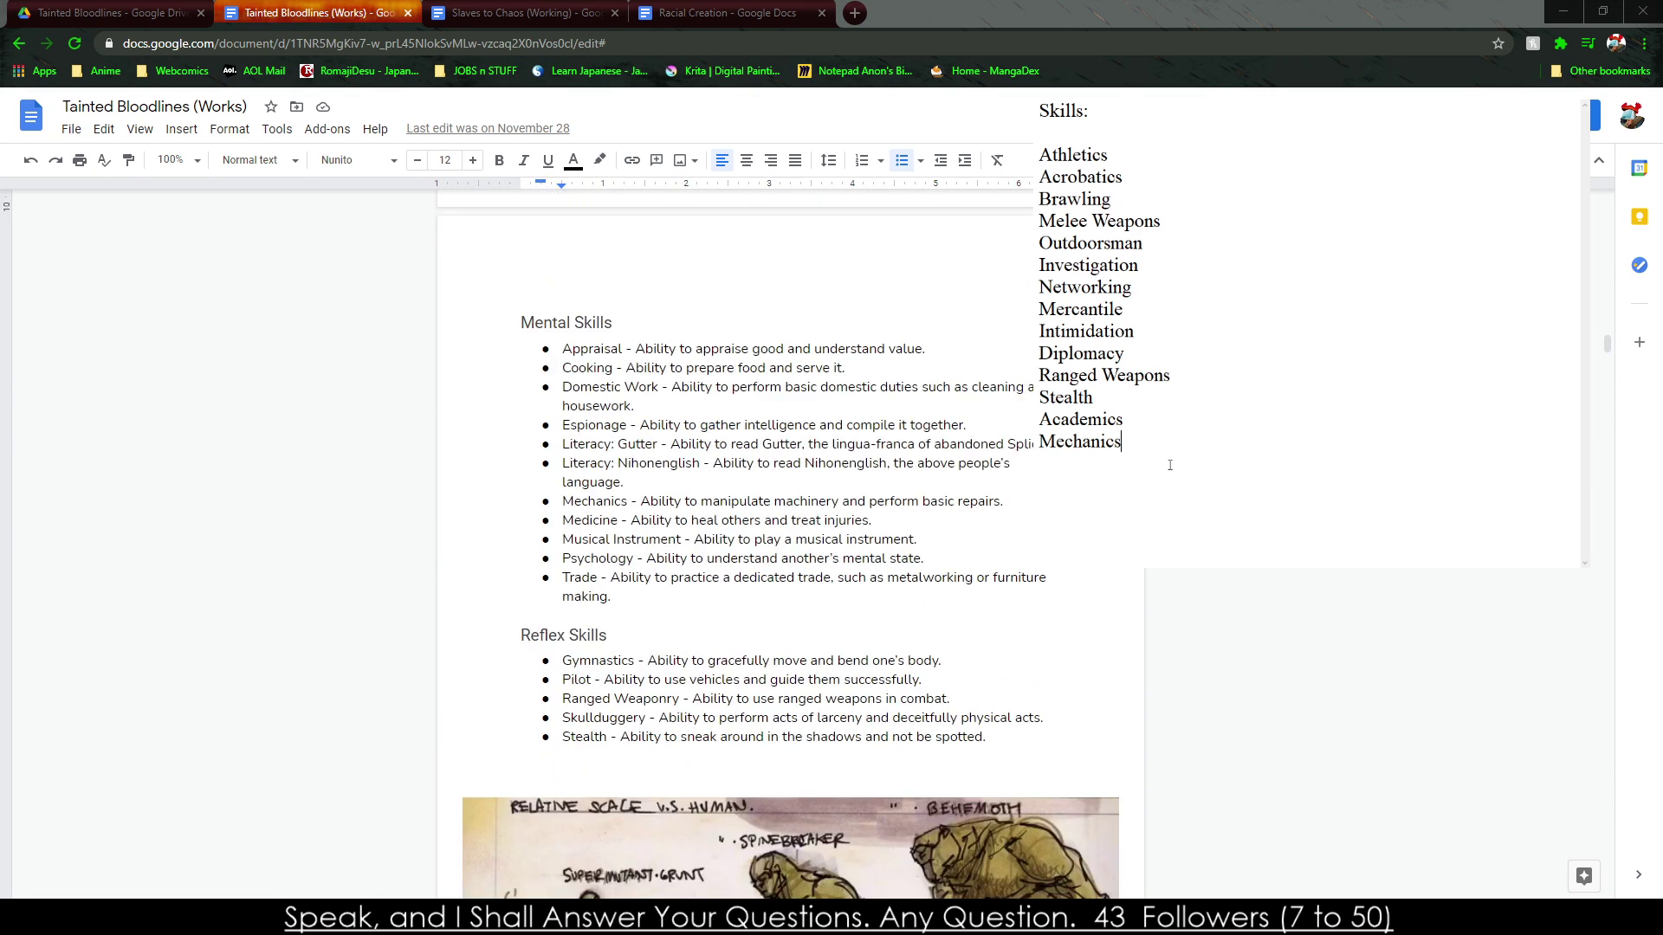
{"action": "type", "text": "Domestic Work"}
{"action": "type", "text": "Stealthy"}
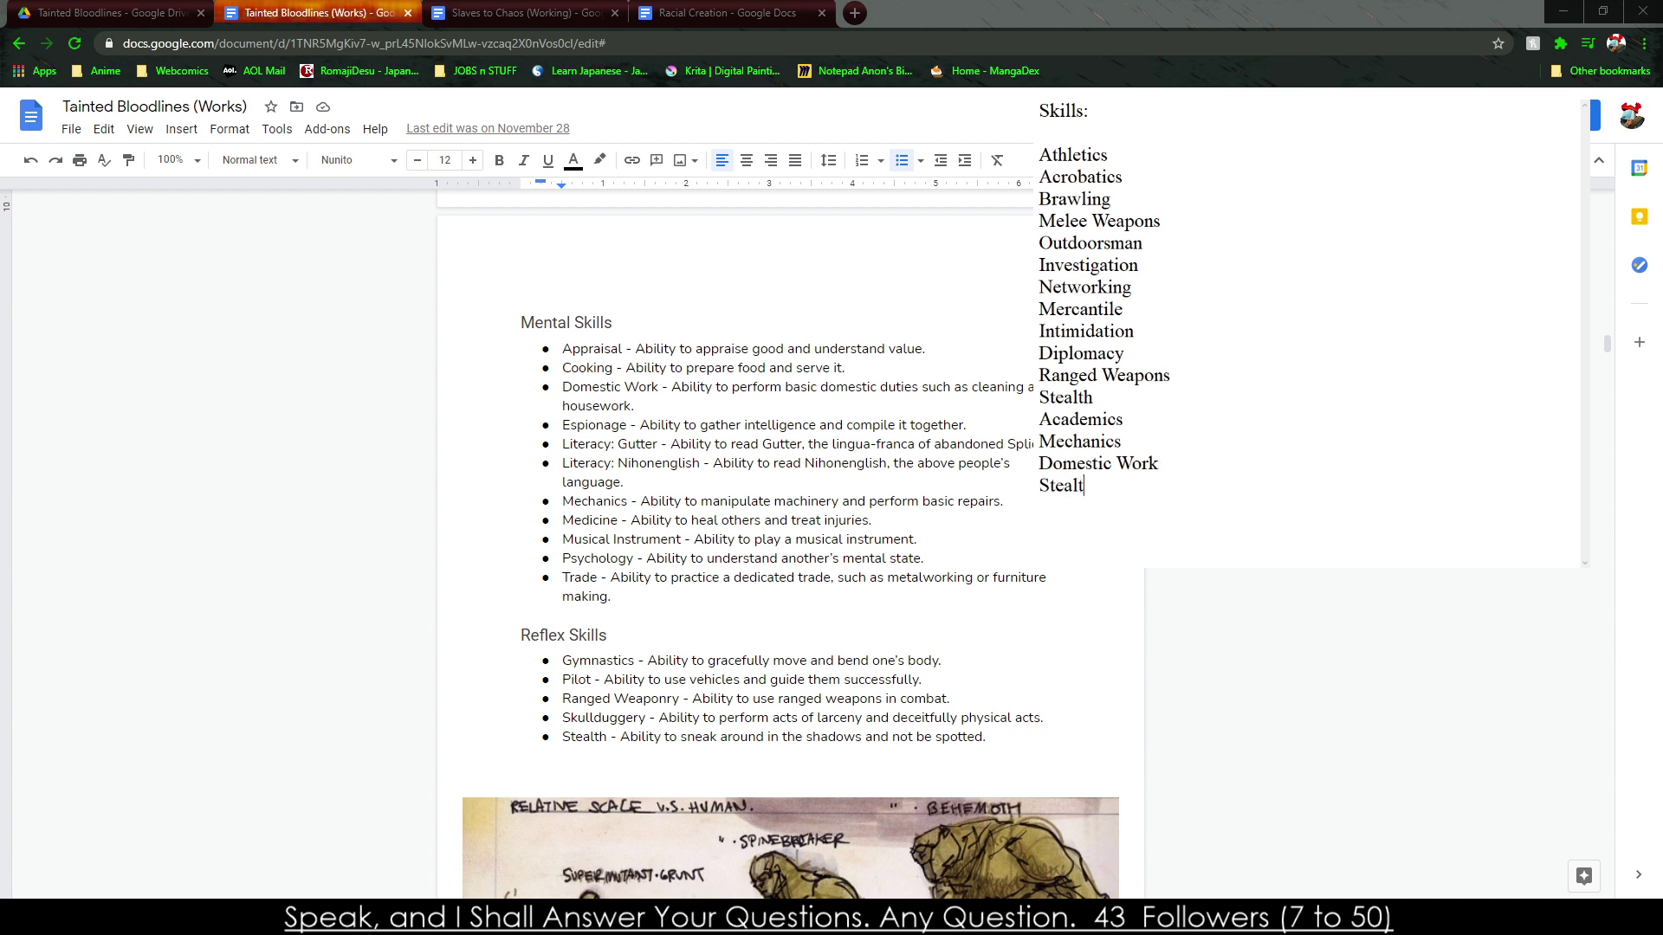
{"action": "key", "text": "BackSpace"}
Copy every skill entry from Athletics to the final Stealth and paste them unformatted below the Skills paragraph in the Racial Creation document.
{"action": "key", "text": "ctrl+shift+Up"}
{"action": "key", "text": "ctrl+shift+Up"}
{"action": "key", "text": "ctrl+shift+Up"}
{"action": "key", "text": "ctrl+shift+Up"}
{"action": "key", "text": "ctrl+shift+Up"}
{"action": "key", "text": "ctrl+shift+Up"}
{"action": "key", "text": "ctrl+shift+Up"}
{"action": "key", "text": "ctrl+shift+Up"}
{"action": "key", "text": "ctrl+shift+Up"}
{"action": "key", "text": "ctrl+shift+Up"}
{"action": "key", "text": "ctrl+shift+Up"}
{"action": "key", "text": "ctrl+shift+Up"}
{"action": "key", "text": "ctrl+shift+Up"}
{"action": "key", "text": "ctrl+shift+Up"}
{"action": "key", "text": "ctrl+shift+Up"}
{"action": "key", "text": "ctrl+shift+Up"}
{"action": "key", "text": "ctrl+c"}
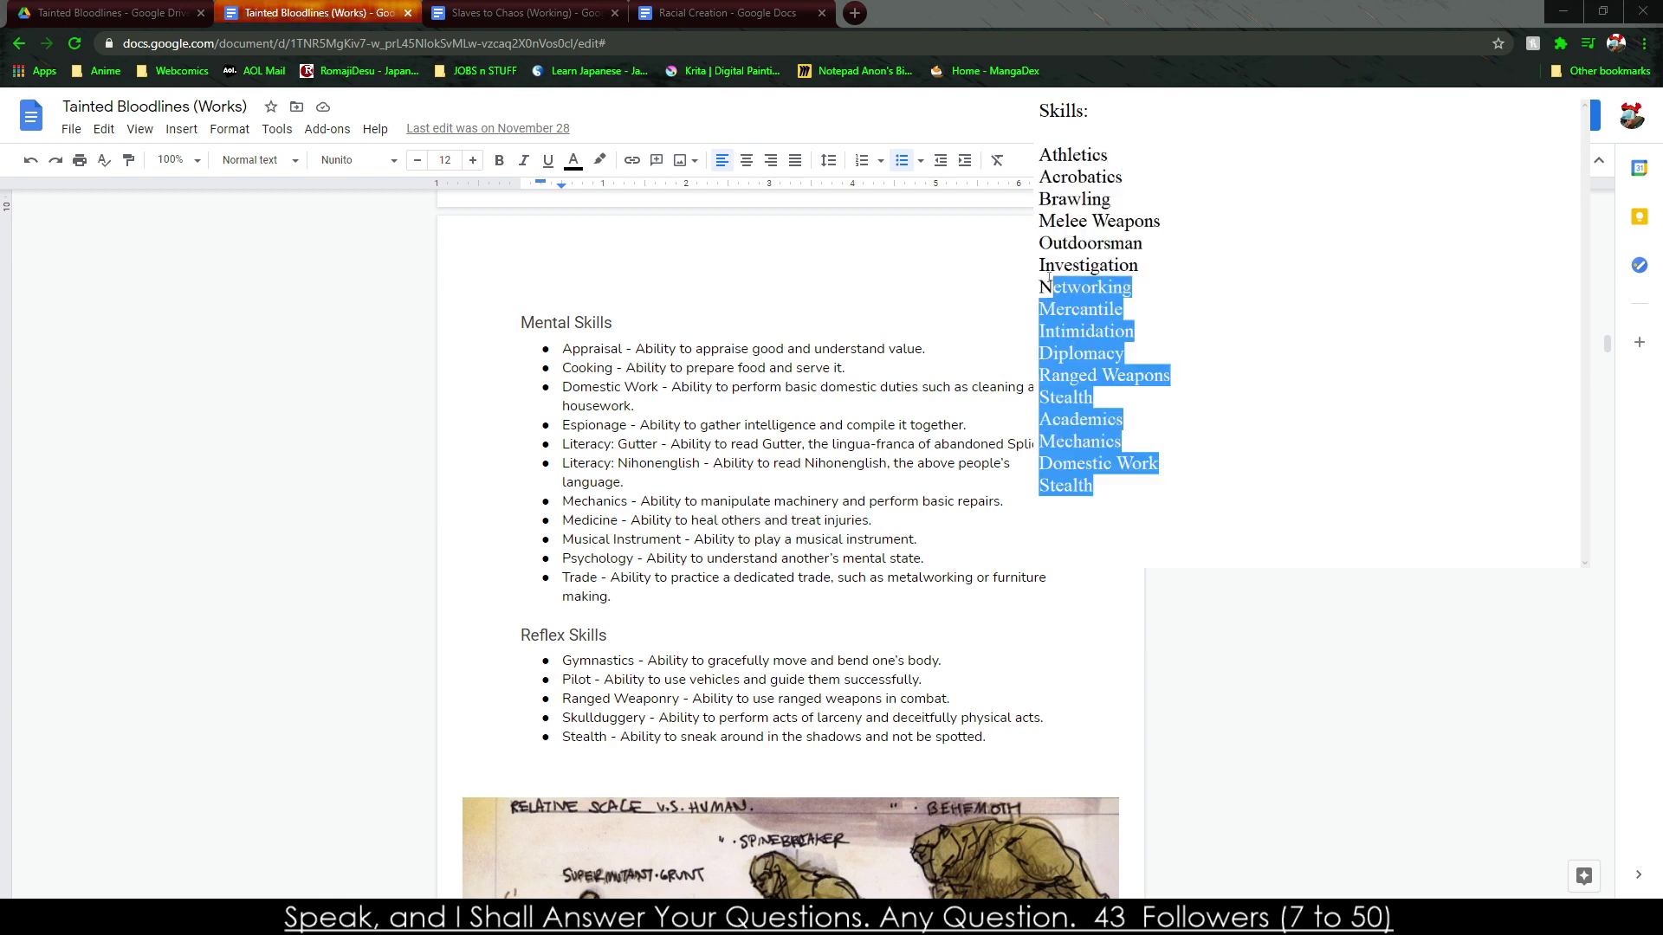
{"action": "left_click", "coordinate": [727, 13]}
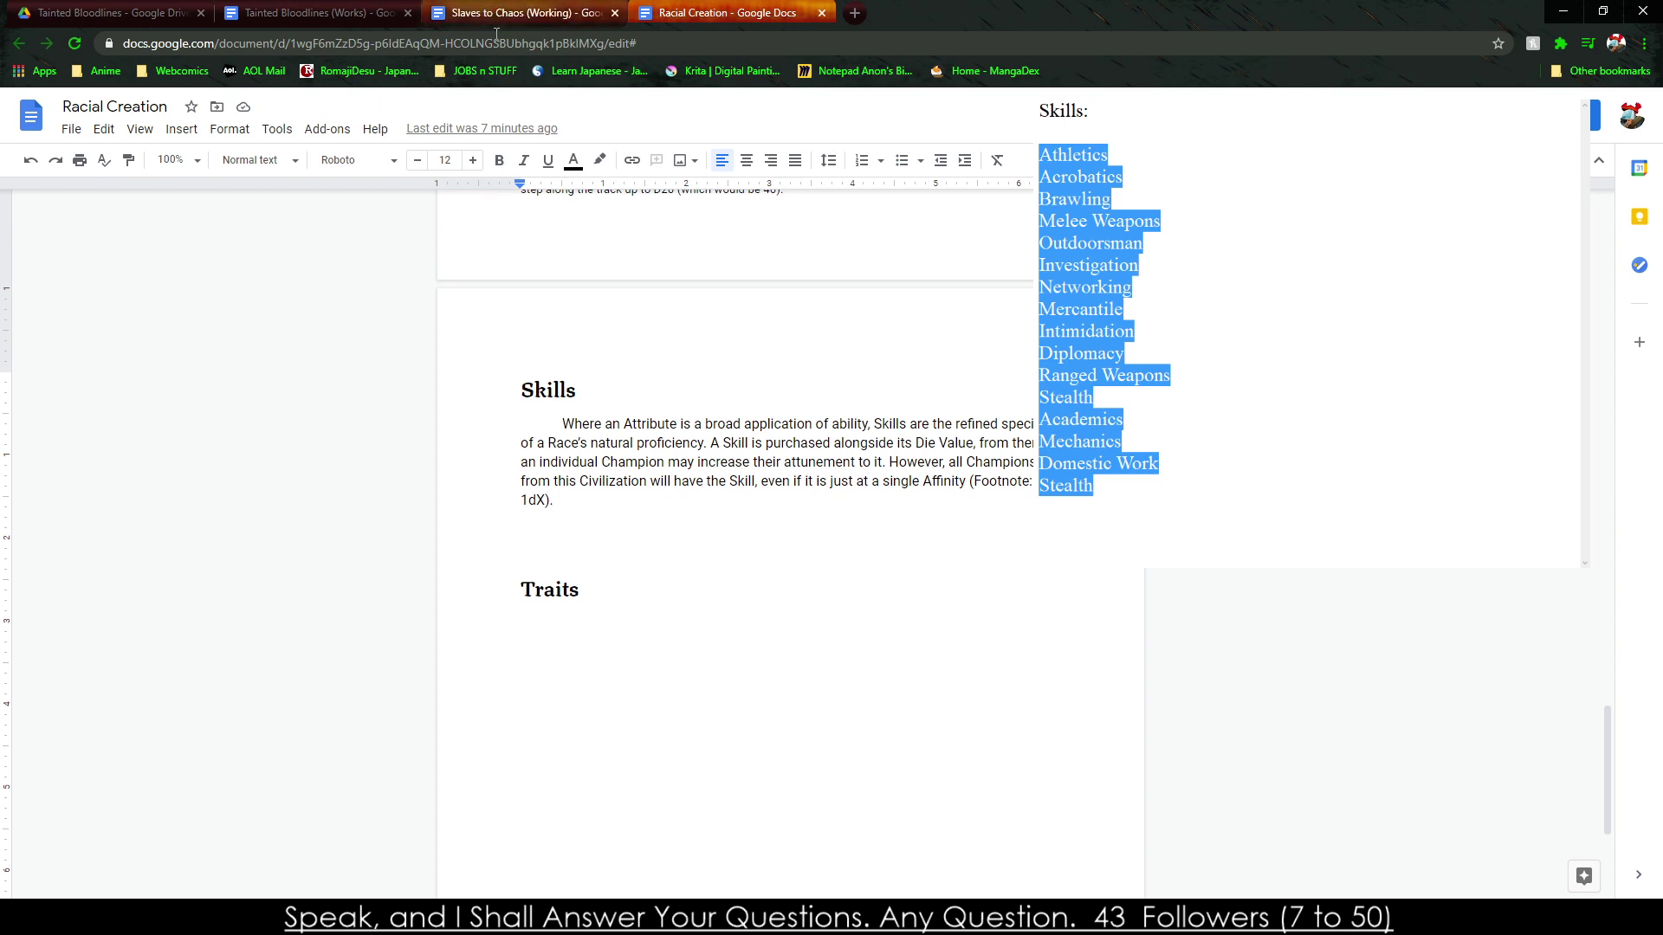
{"action": "key", "text": "ctrl+shift+v"}
Sort the pasted skill list from A to Z with the Sorted Paragraphs add-on.
{"action": "left_click_drag", "start_coordinate": [521, 539], "coordinate": [611, 825]}
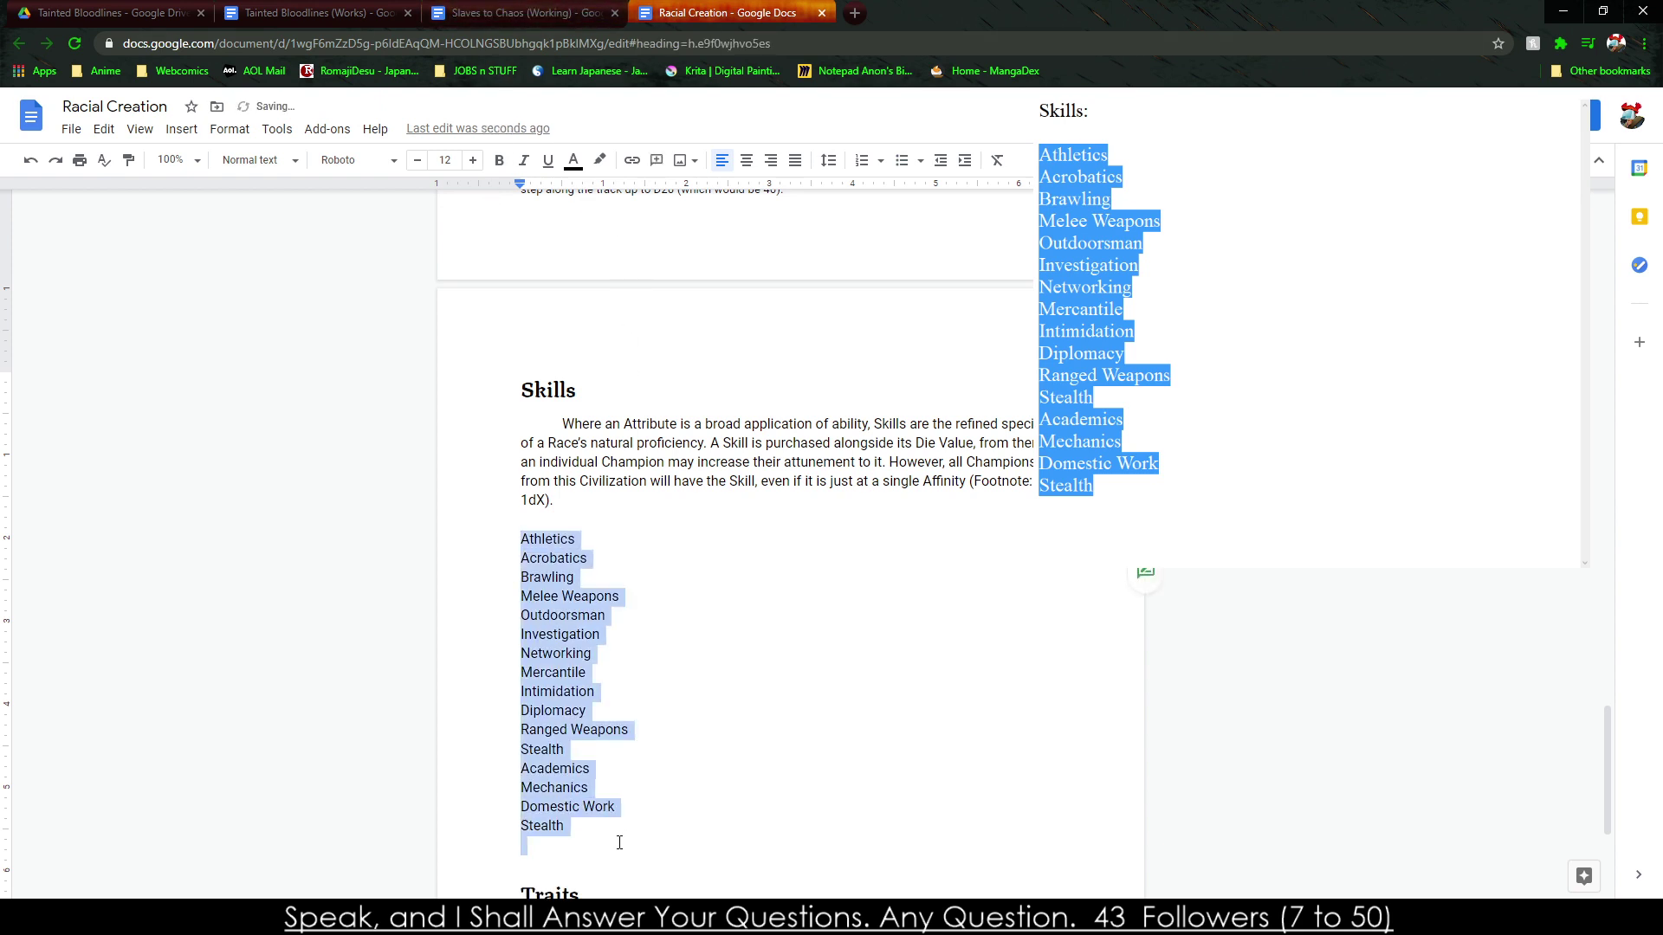
{"action": "left_click", "coordinate": [277, 129]}
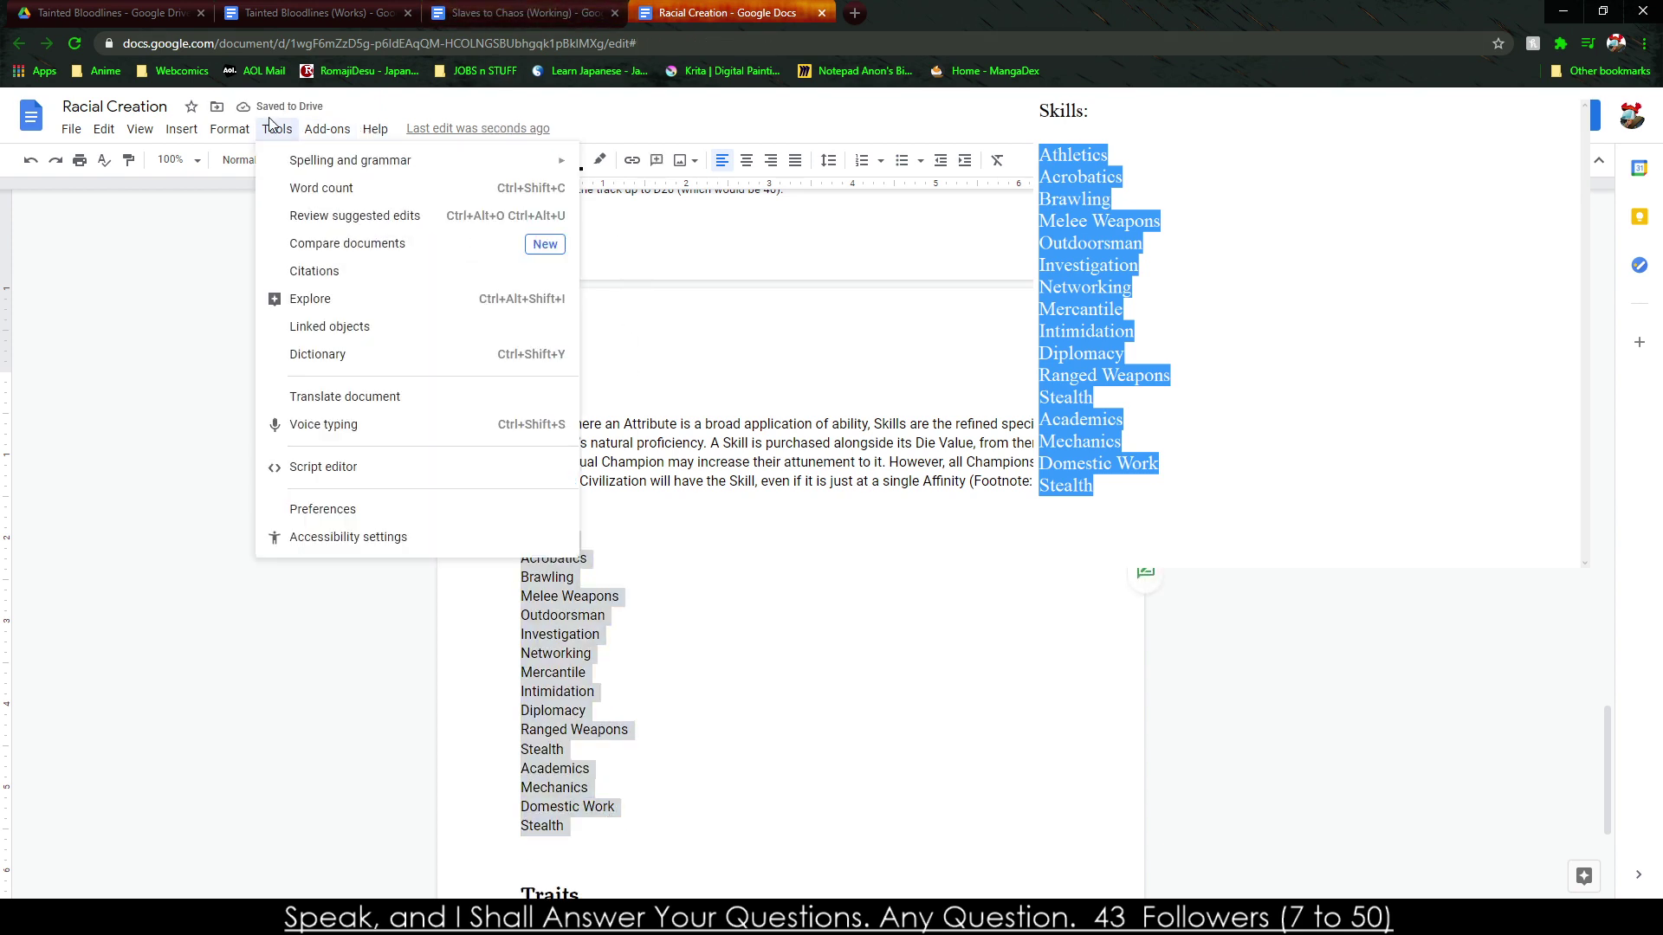
{"action": "mouse_move", "coordinate": [327, 130]}
{"action": "mouse_move", "coordinate": [400, 231]}
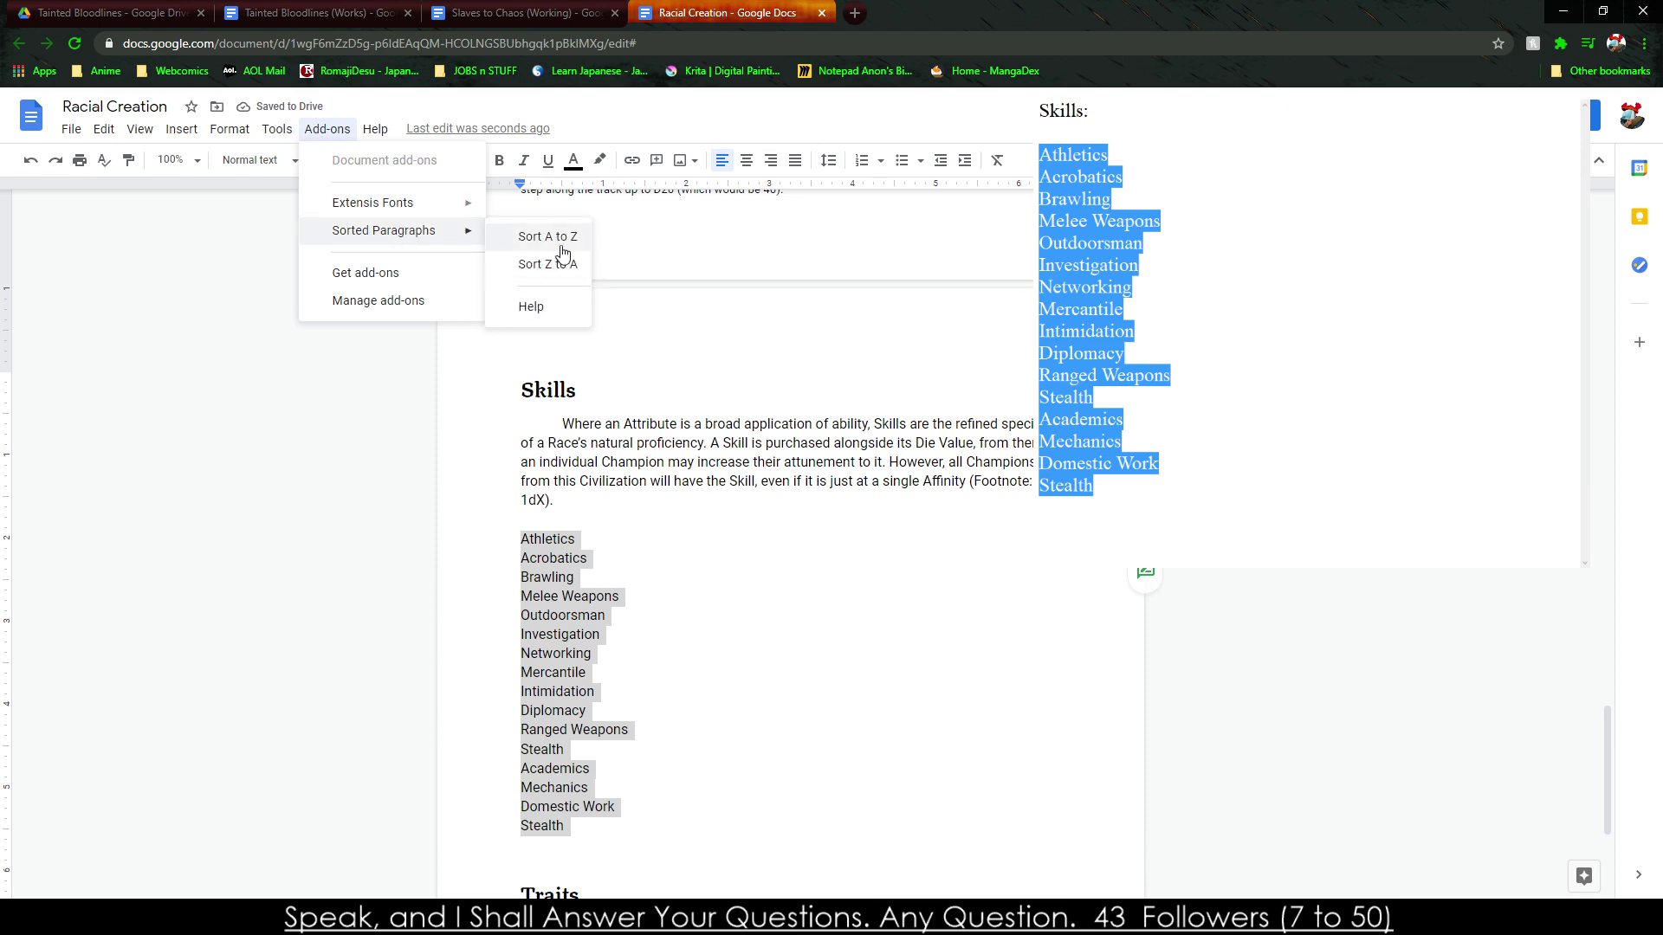
{"action": "left_click", "coordinate": [537, 233]}
{"action": "left_click", "coordinate": [522, 390]}
{"action": "double_click", "coordinate": [522, 391]}
{"action": "left_click", "coordinate": [326, 128]}
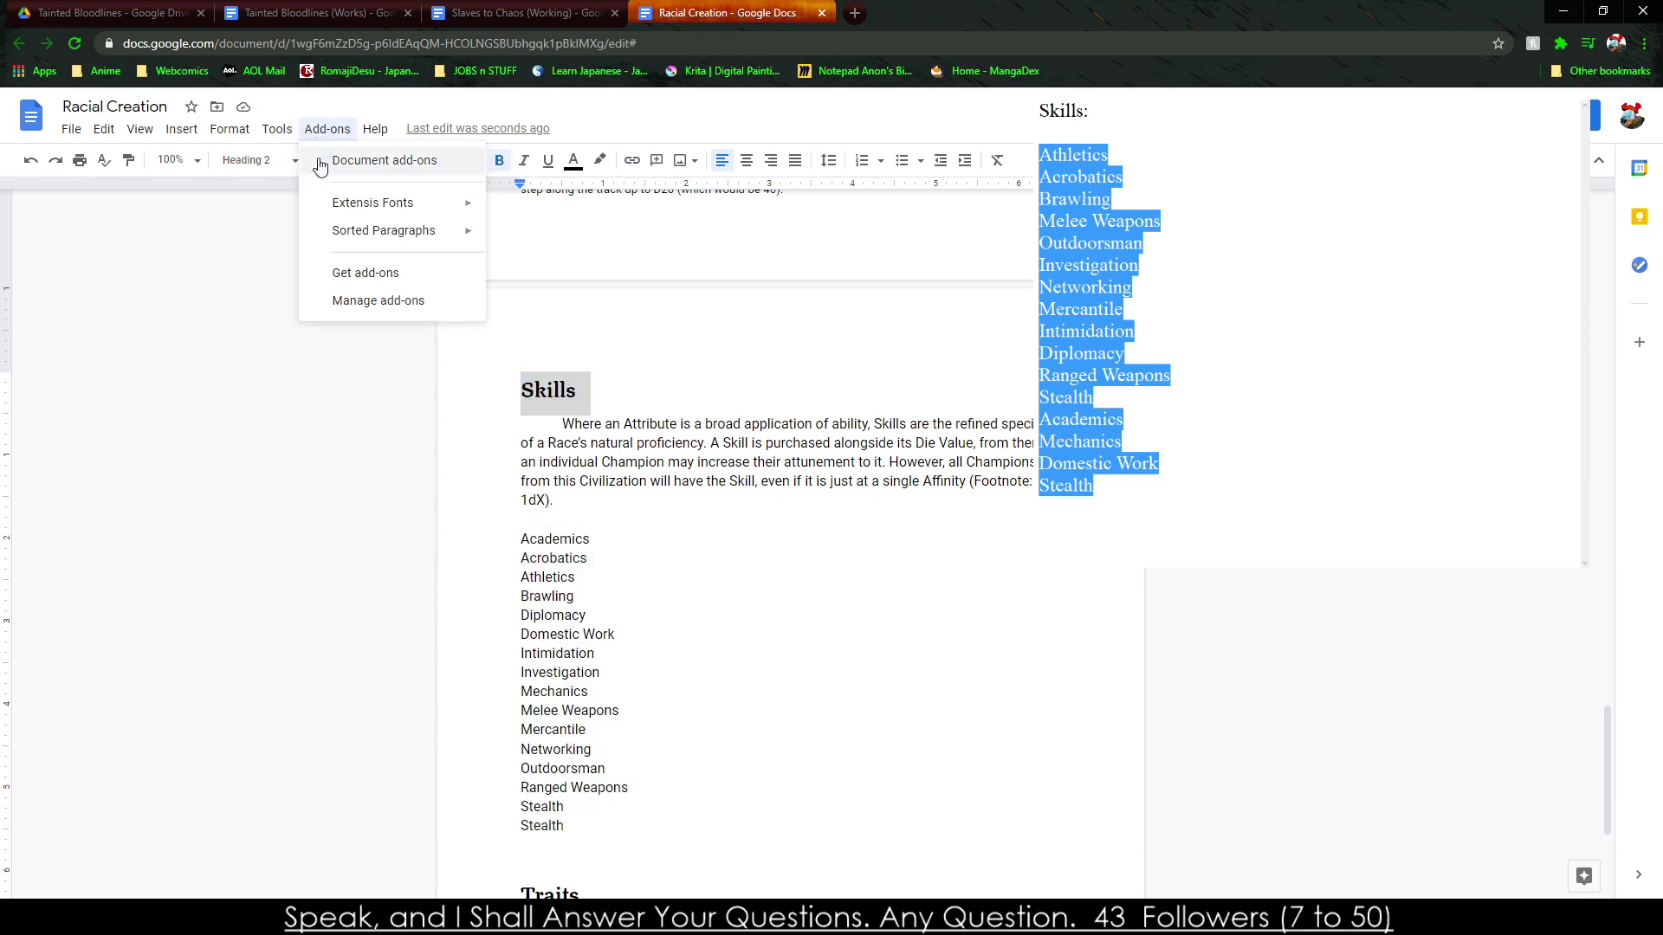
{"action": "mouse_move", "coordinate": [381, 208]}
{"action": "left_click", "coordinate": [528, 212]}
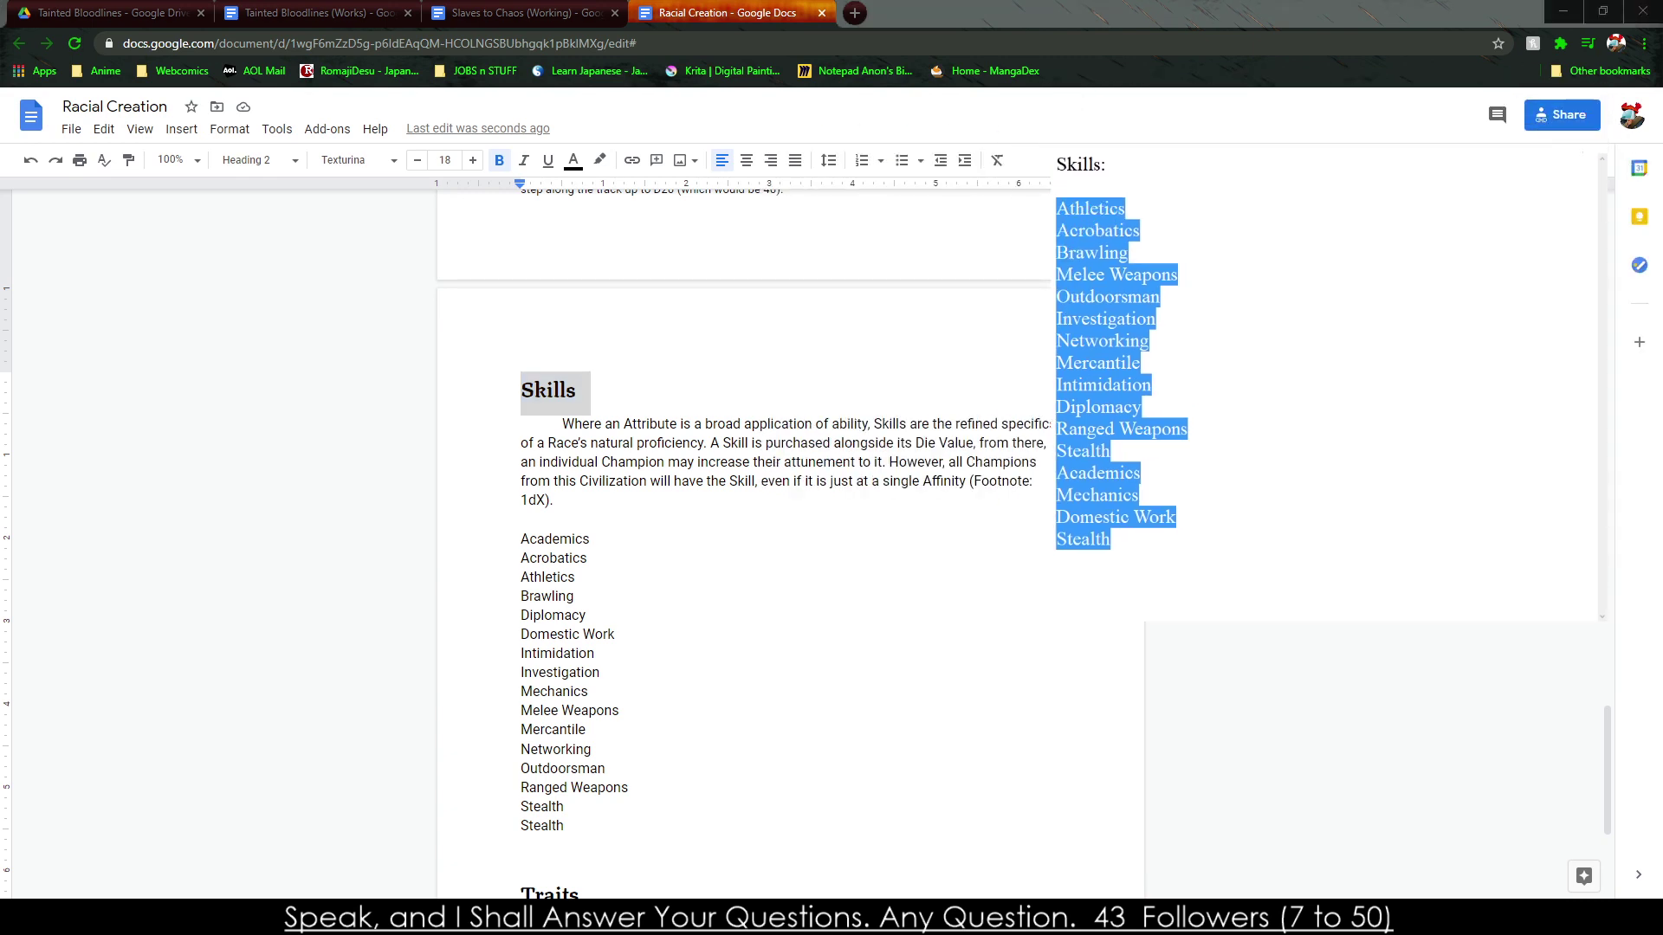
Delete the duplicate Stealth entry at the end of the sorted skill list.
{"action": "left_click", "coordinate": [564, 825]}
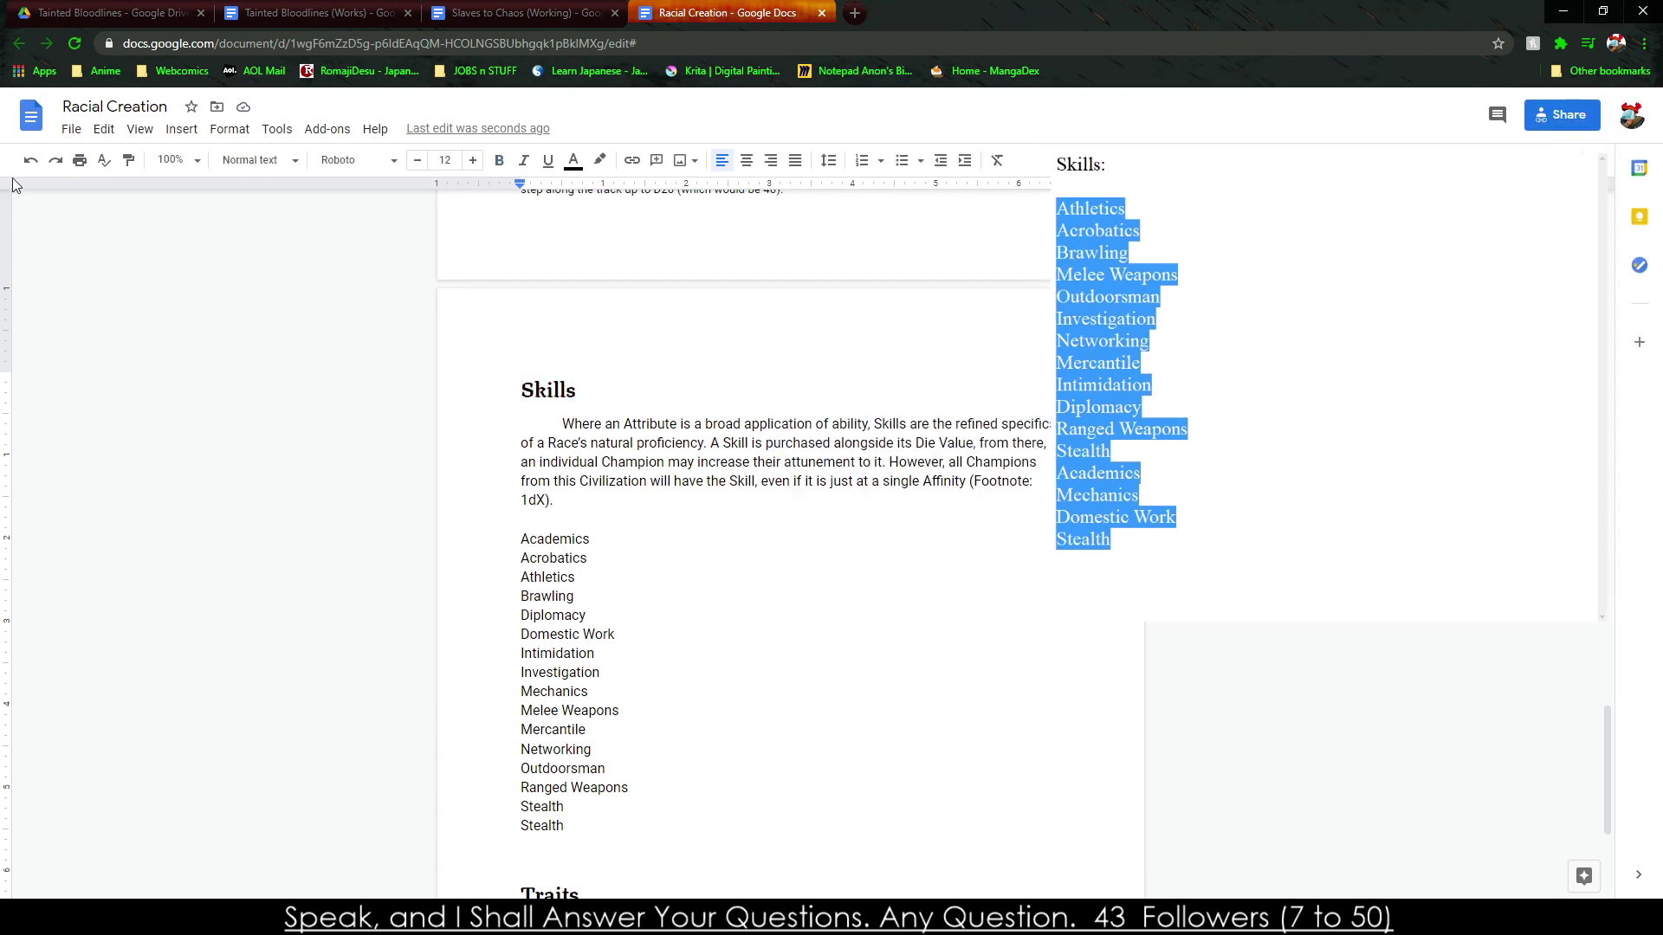
{"action": "left_click", "coordinate": [173, 159]}
{"action": "left_click", "coordinate": [186, 343]}
{"action": "scroll", "coordinate": [616, 459], "scroll_direction": "down", "scroll_amount": 4}
{"action": "left_click_drag", "start_coordinate": [452, 275], "coordinate": [594, 614]}
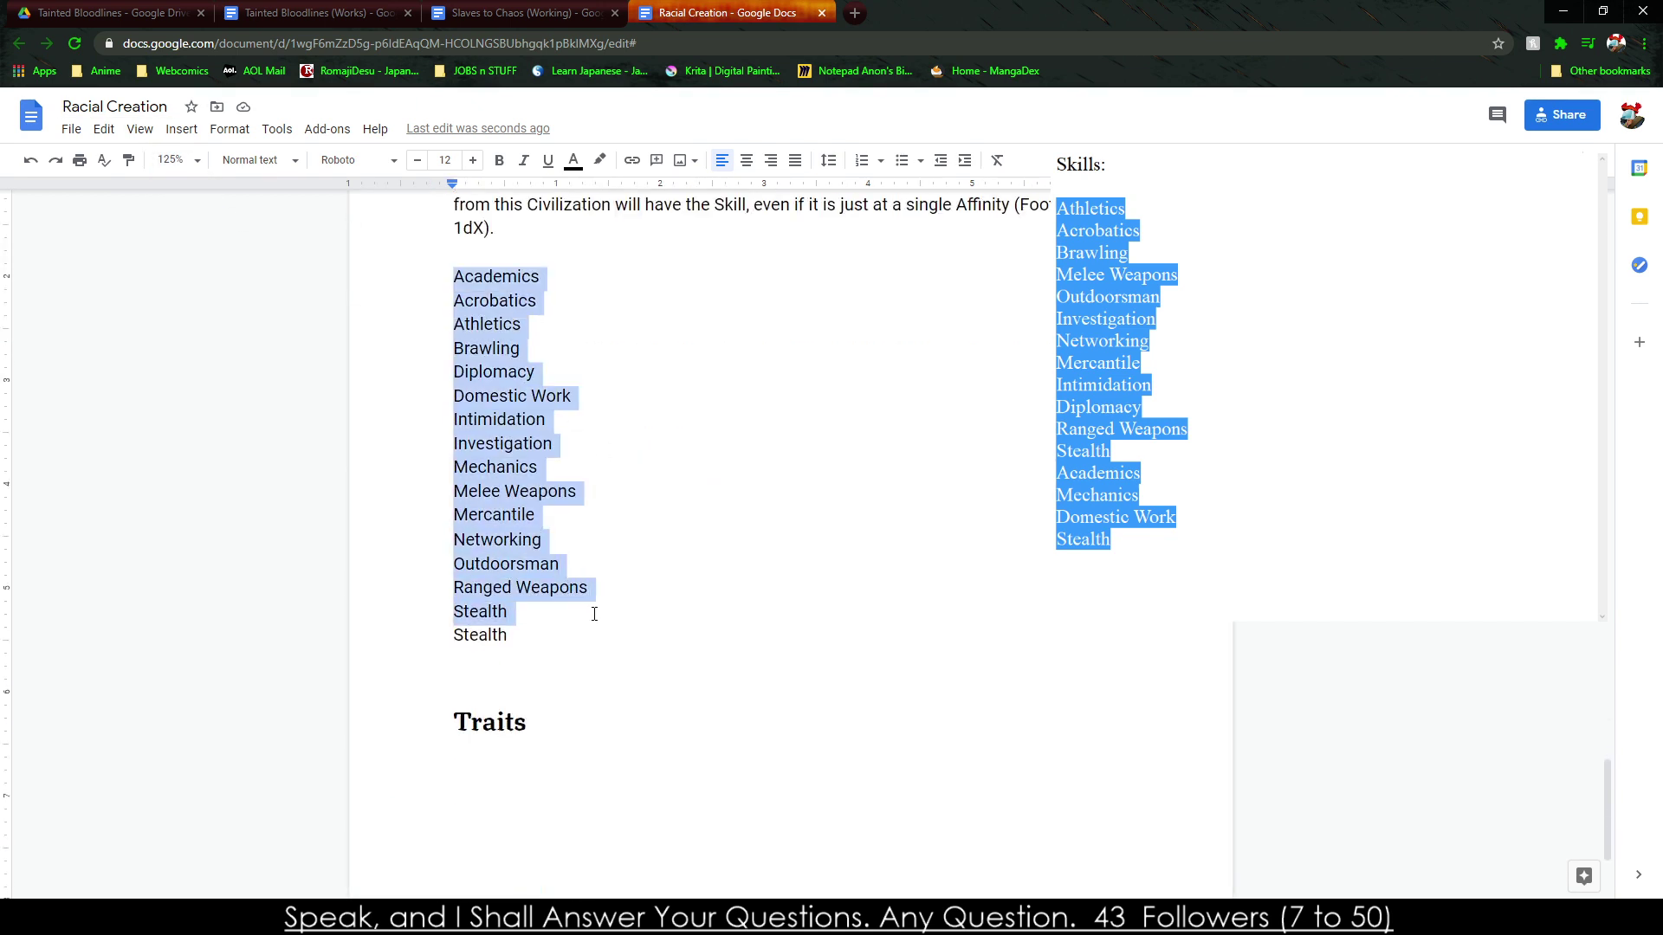
{"action": "double_click", "coordinate": [472, 613]}
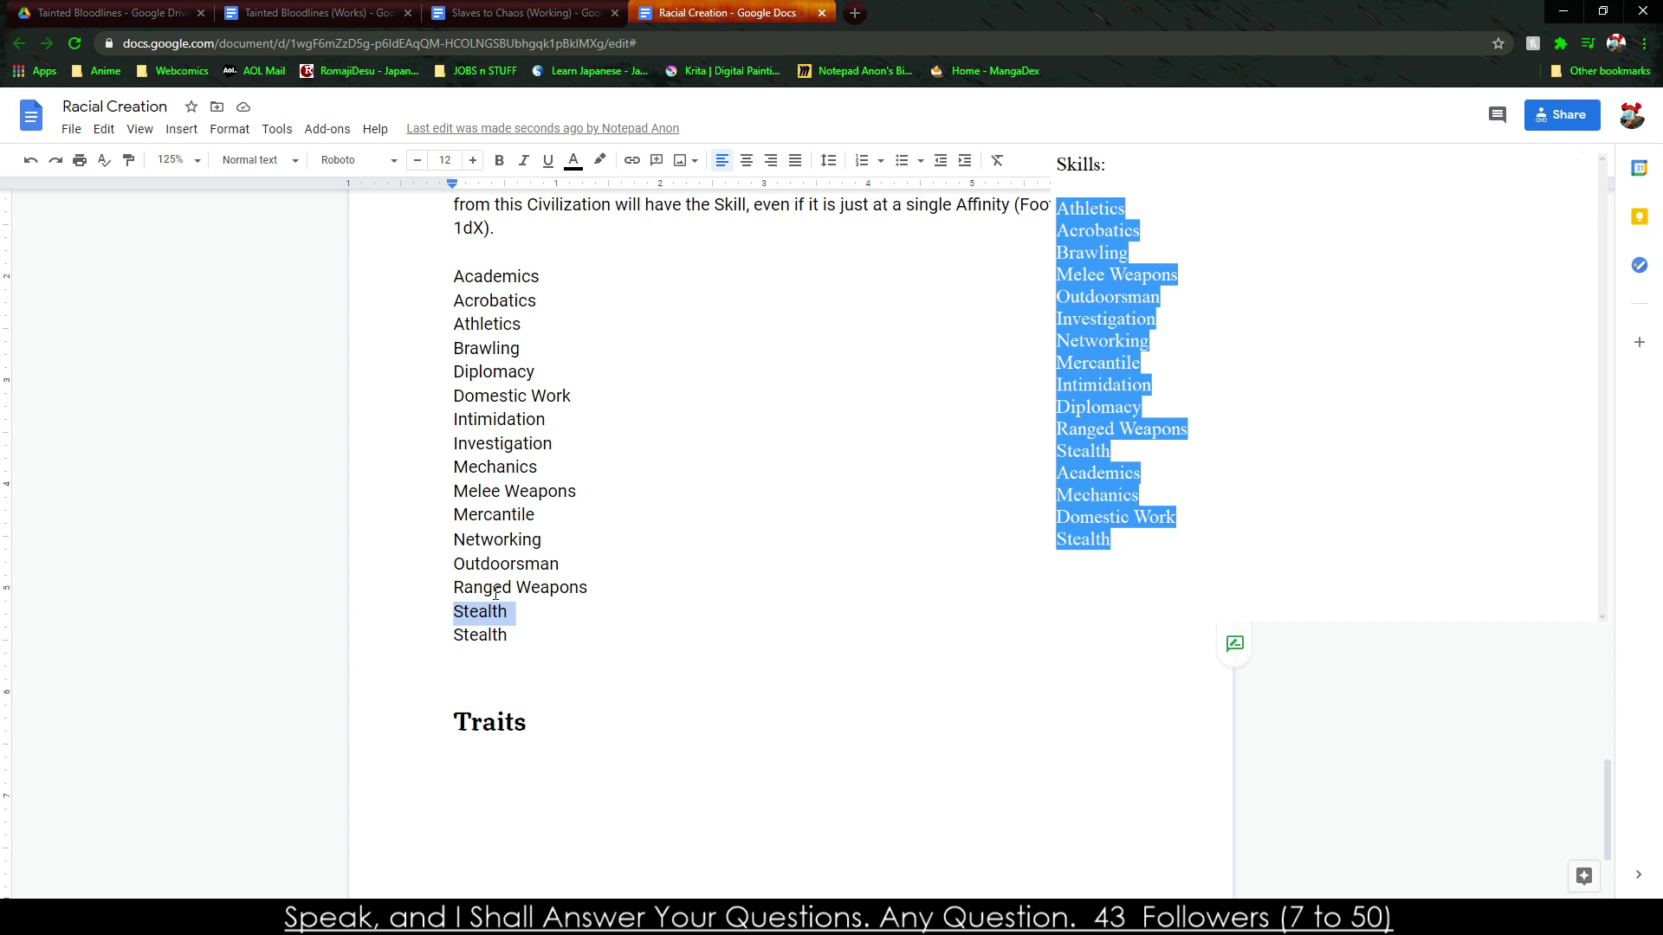
{"action": "key", "text": "BackSpace"}
Copy the sorted skill list from Academics to Stealth and replace the entire contents of the skills notes with it.
{"action": "left_click_drag", "start_coordinate": [508, 611], "coordinate": [327, 319]}
{"action": "left_click_drag", "start_coordinate": [451, 276], "coordinate": [540, 621]}
{"action": "left_click", "coordinate": [1285, 559]}
{"action": "key", "text": "ctrl+a"}
{"action": "left_click", "coordinate": [369, 71]}
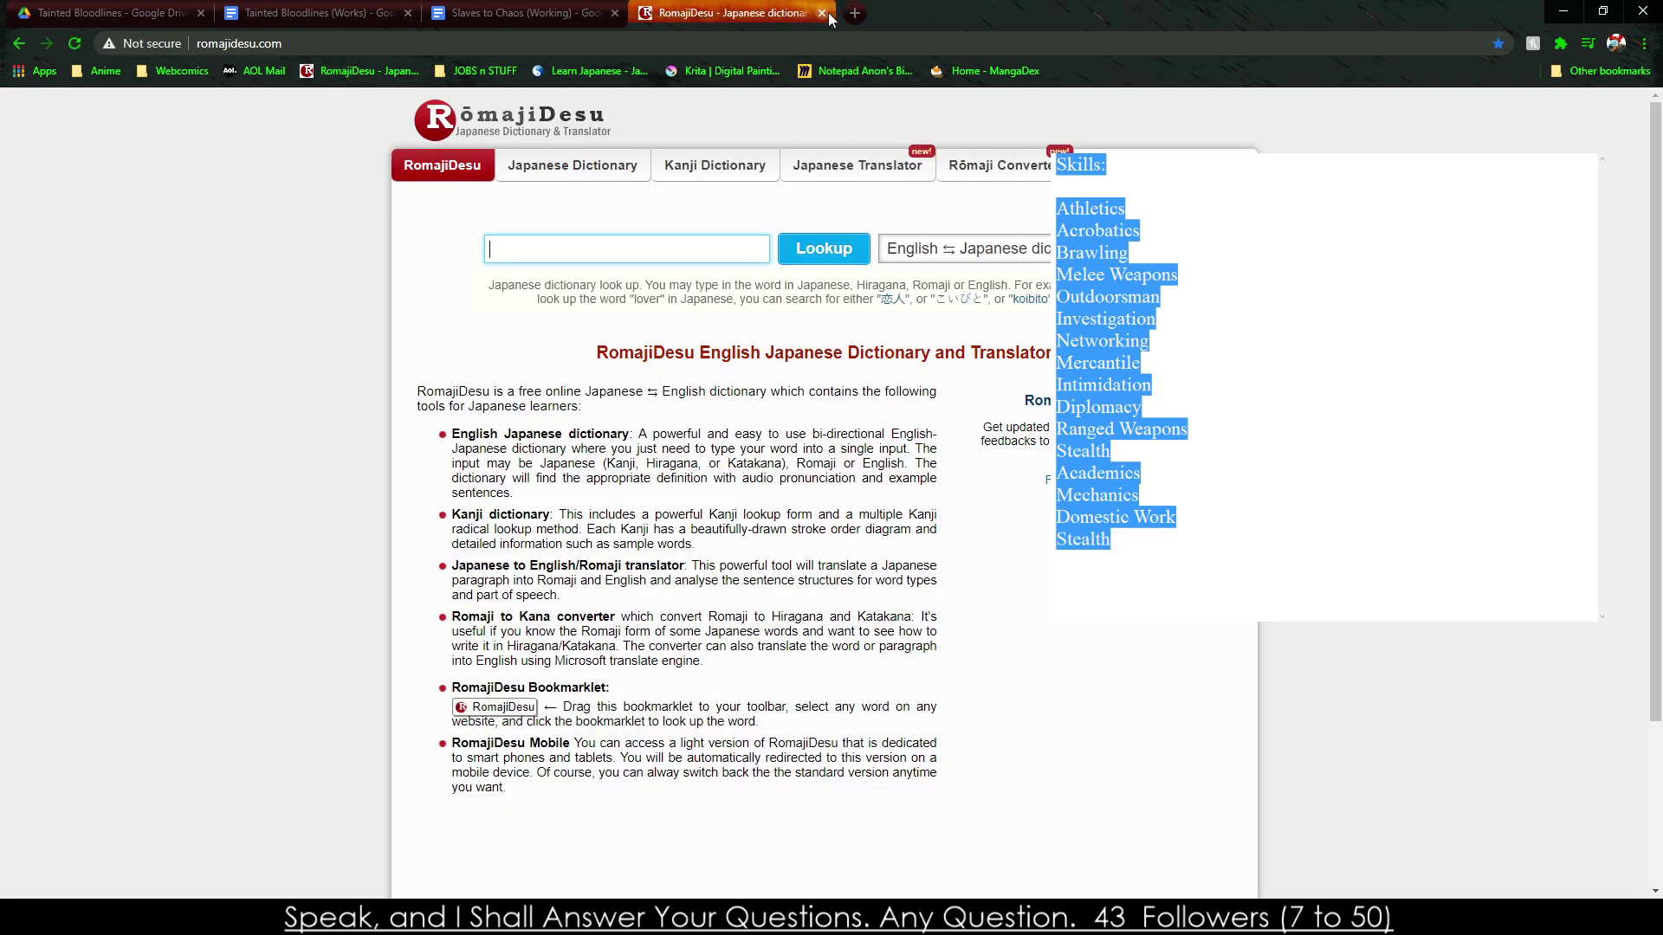
{"action": "left_click", "coordinate": [823, 14]}
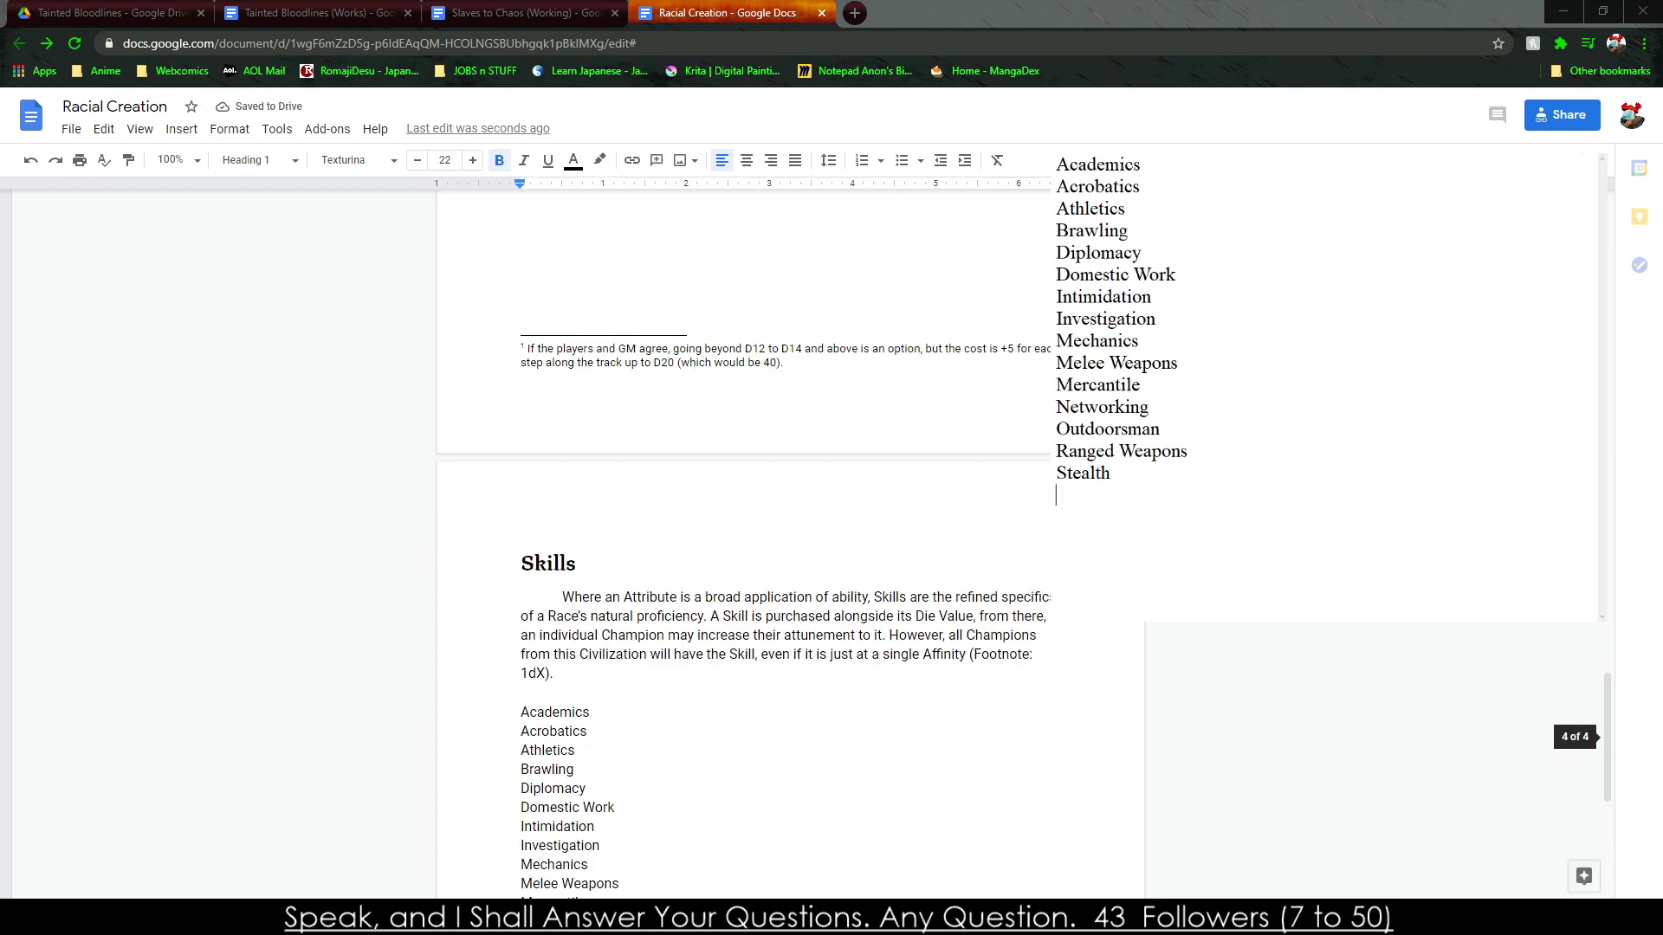
Copy the Attributes Costs table and paste it between the Skills paragraph and the skill list.
{"action": "left_click", "coordinate": [582, 677]}
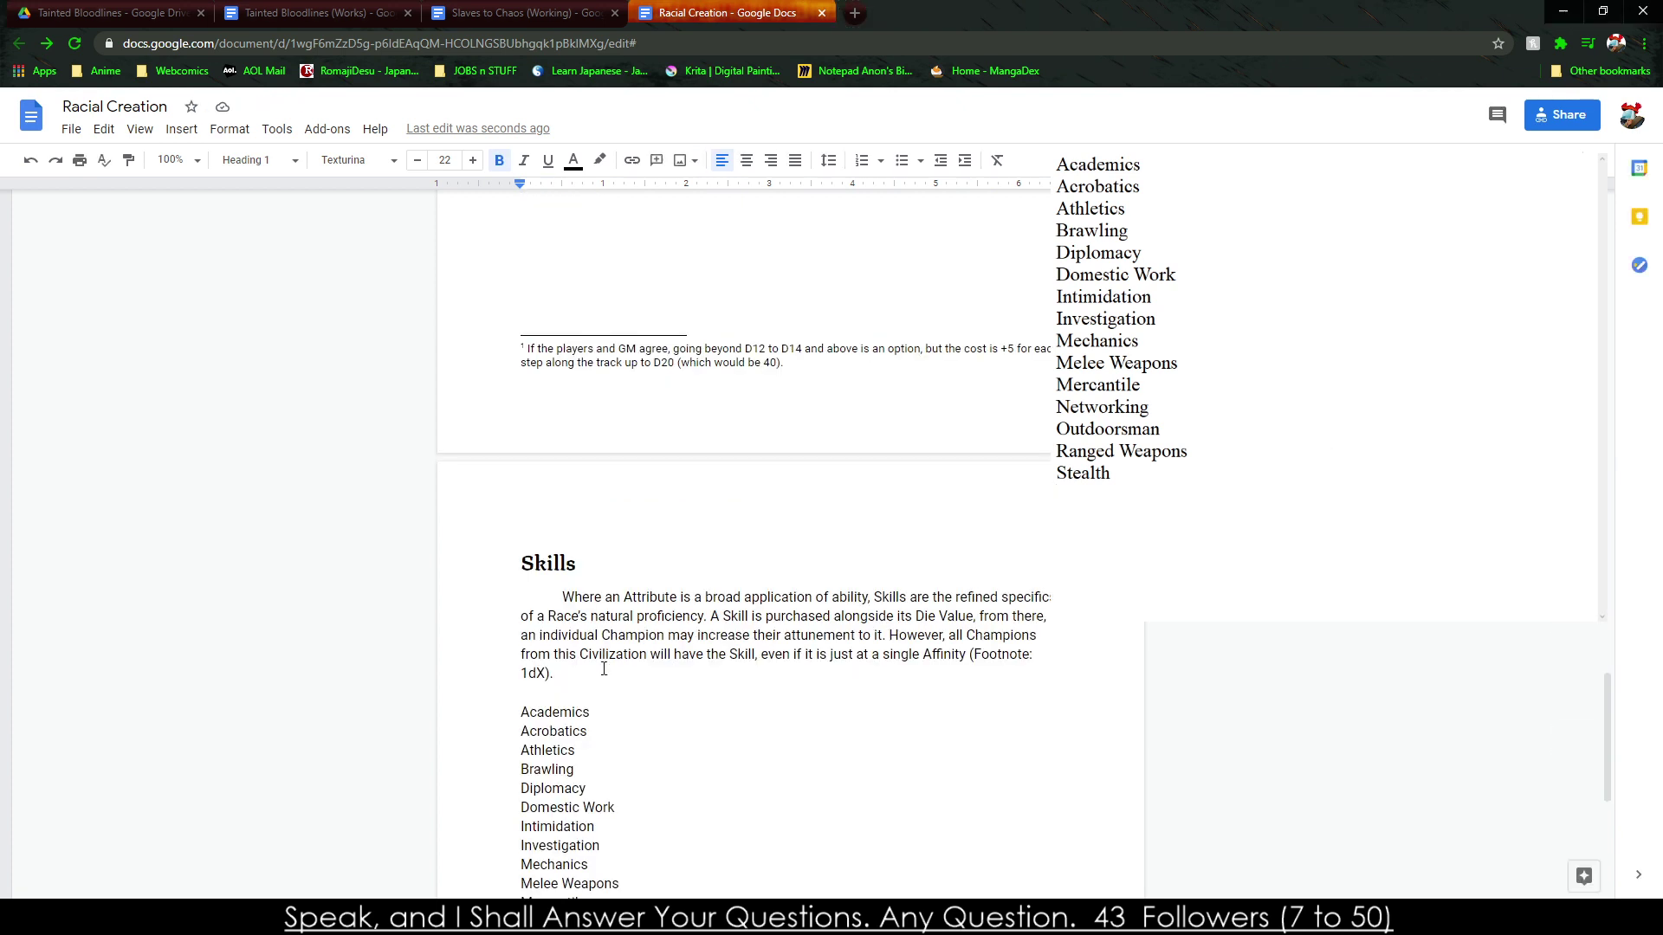
{"action": "scroll", "coordinate": [613, 653], "scroll_direction": "down", "scroll_amount": 3}
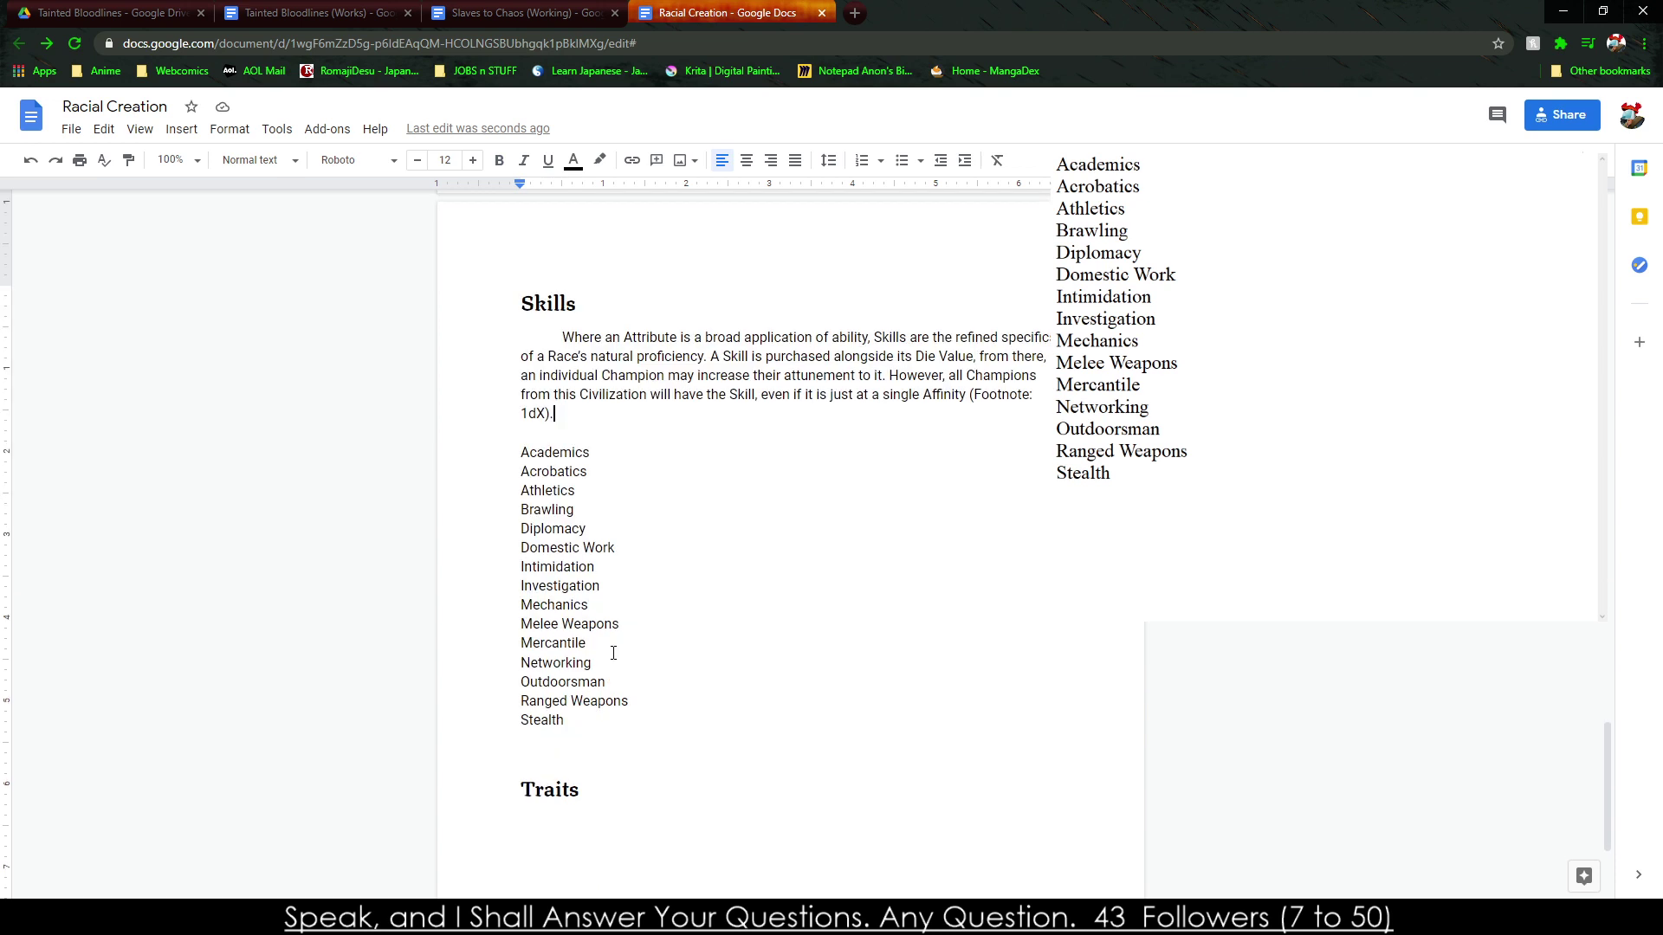
{"action": "key", "text": "Return"}
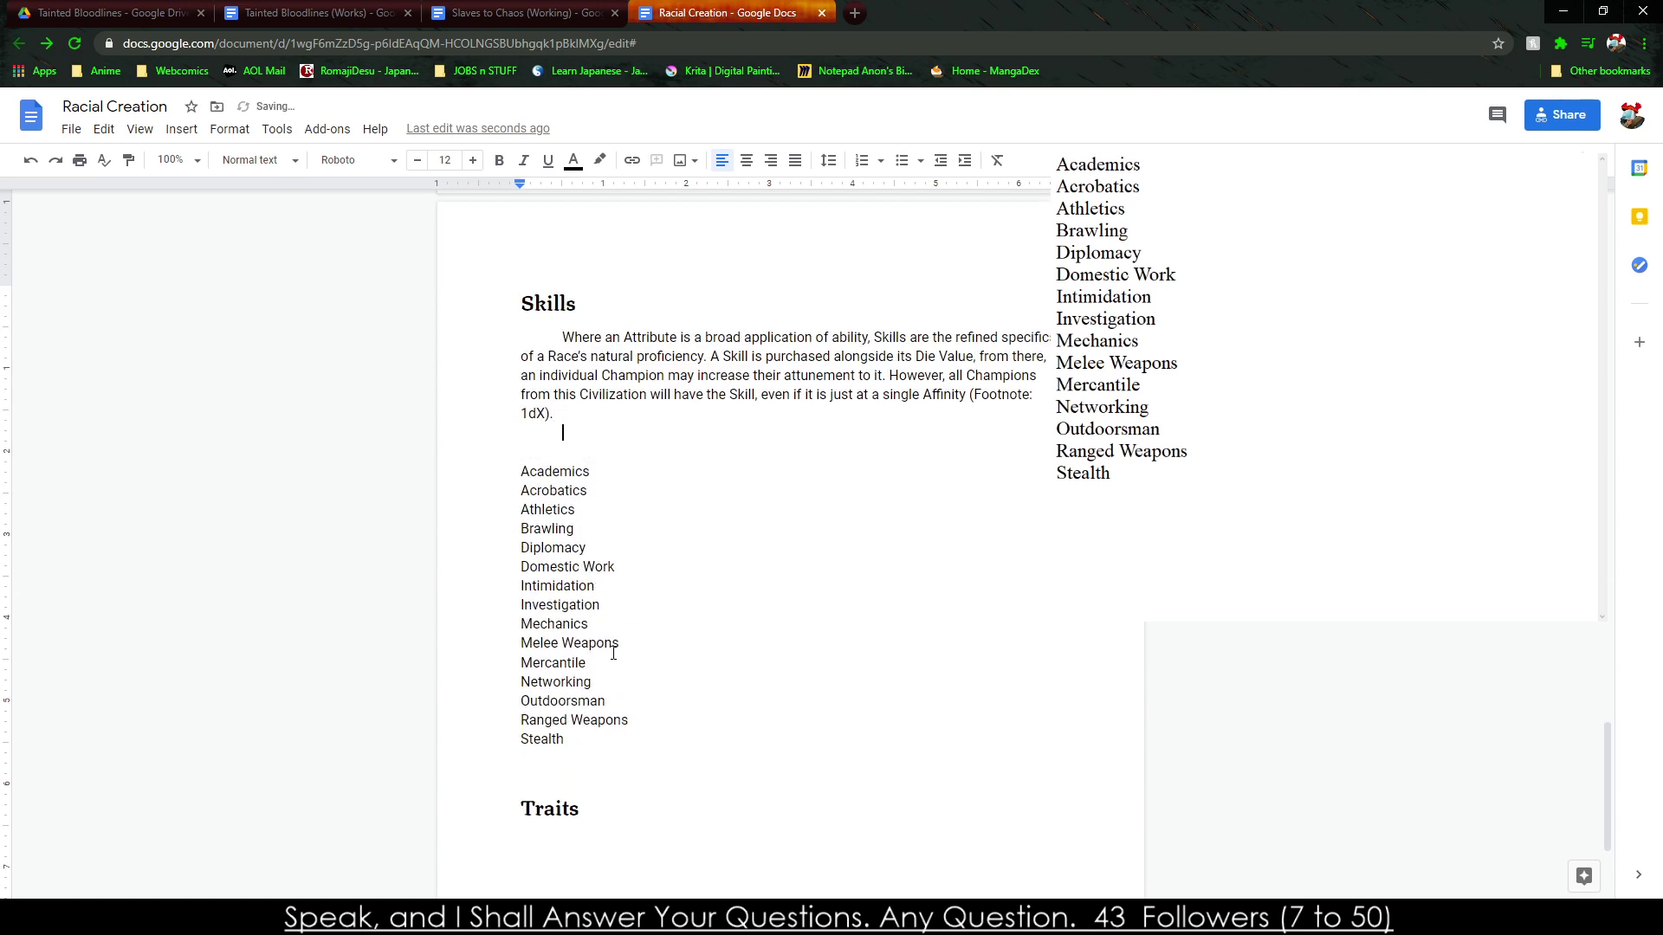
{"action": "scroll", "coordinate": [613, 653], "scroll_direction": "up", "scroll_amount": 7}
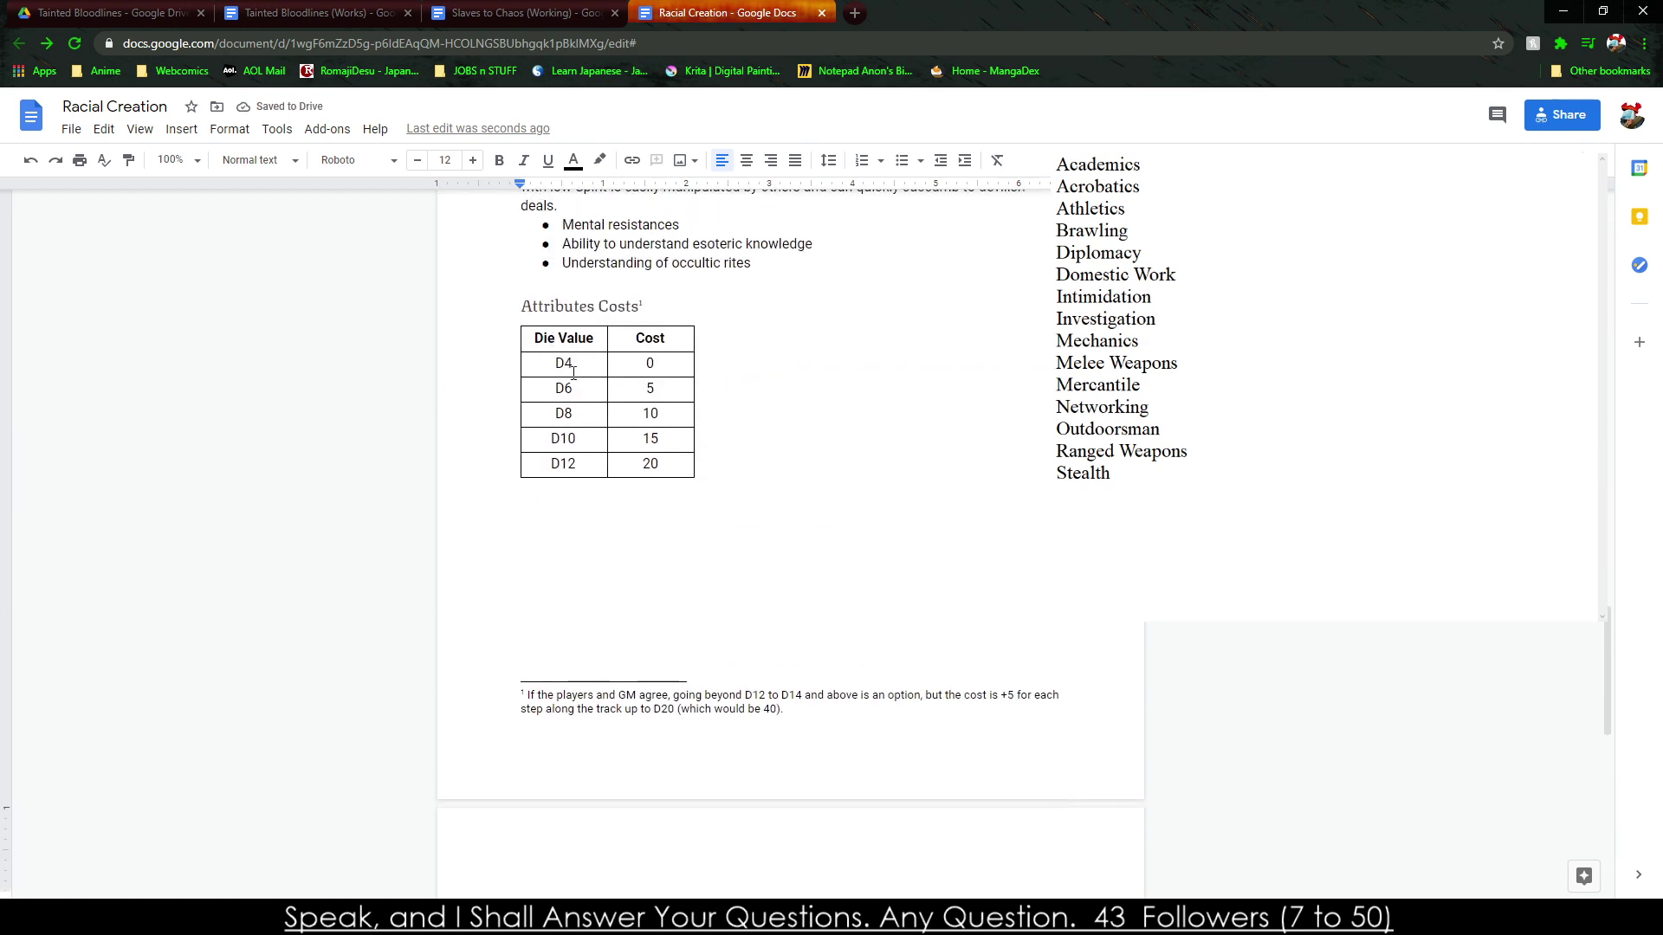
{"action": "left_click_drag", "start_coordinate": [556, 346], "coordinate": [660, 549]}
{"action": "key", "text": "ctrl+c"}
{"action": "scroll", "coordinate": [661, 549], "scroll_direction": "down", "scroll_amount": 7}
{"action": "left_click", "coordinate": [549, 556]}
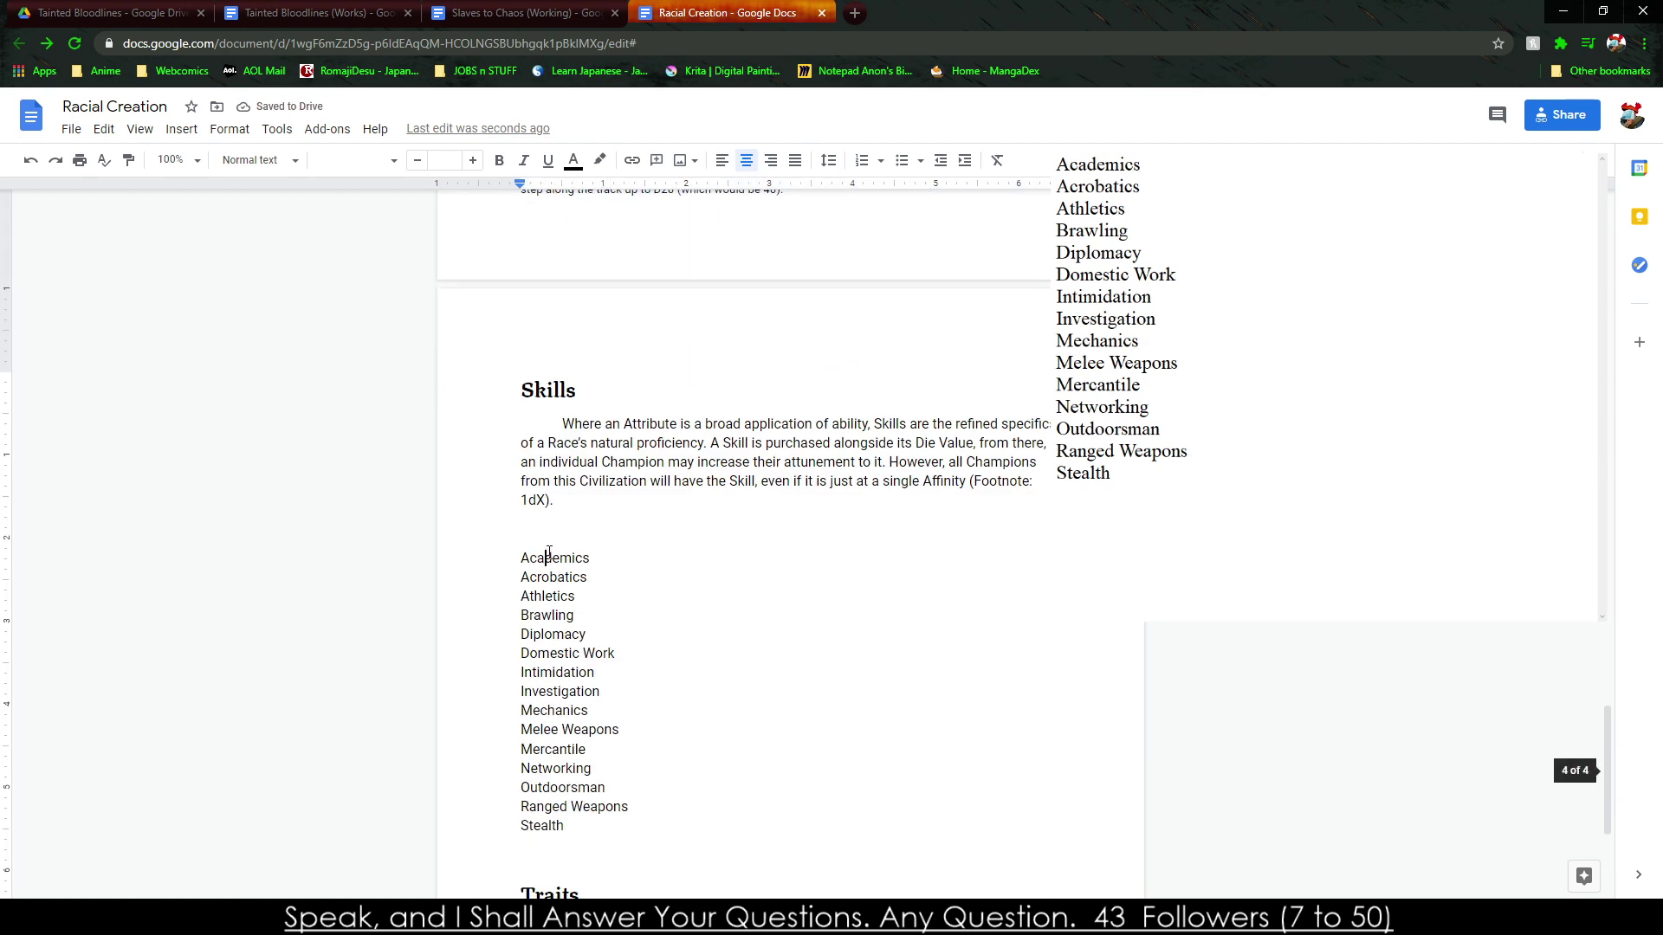
{"action": "left_click", "coordinate": [538, 538]}
{"action": "key", "text": "Return"}
{"action": "key", "text": "ctrl+v"}
Add the Heading 3 title "Skill Die Cost" directly above the pasted table.
{"action": "key", "text": "Up"}
{"action": "key", "text": "Up"}
{"action": "key", "text": "Up"}
{"action": "key", "text": "Up"}
{"action": "key", "text": "ctrl+alt+3"}
{"action": "type", "text": "Skill Die Cost"}
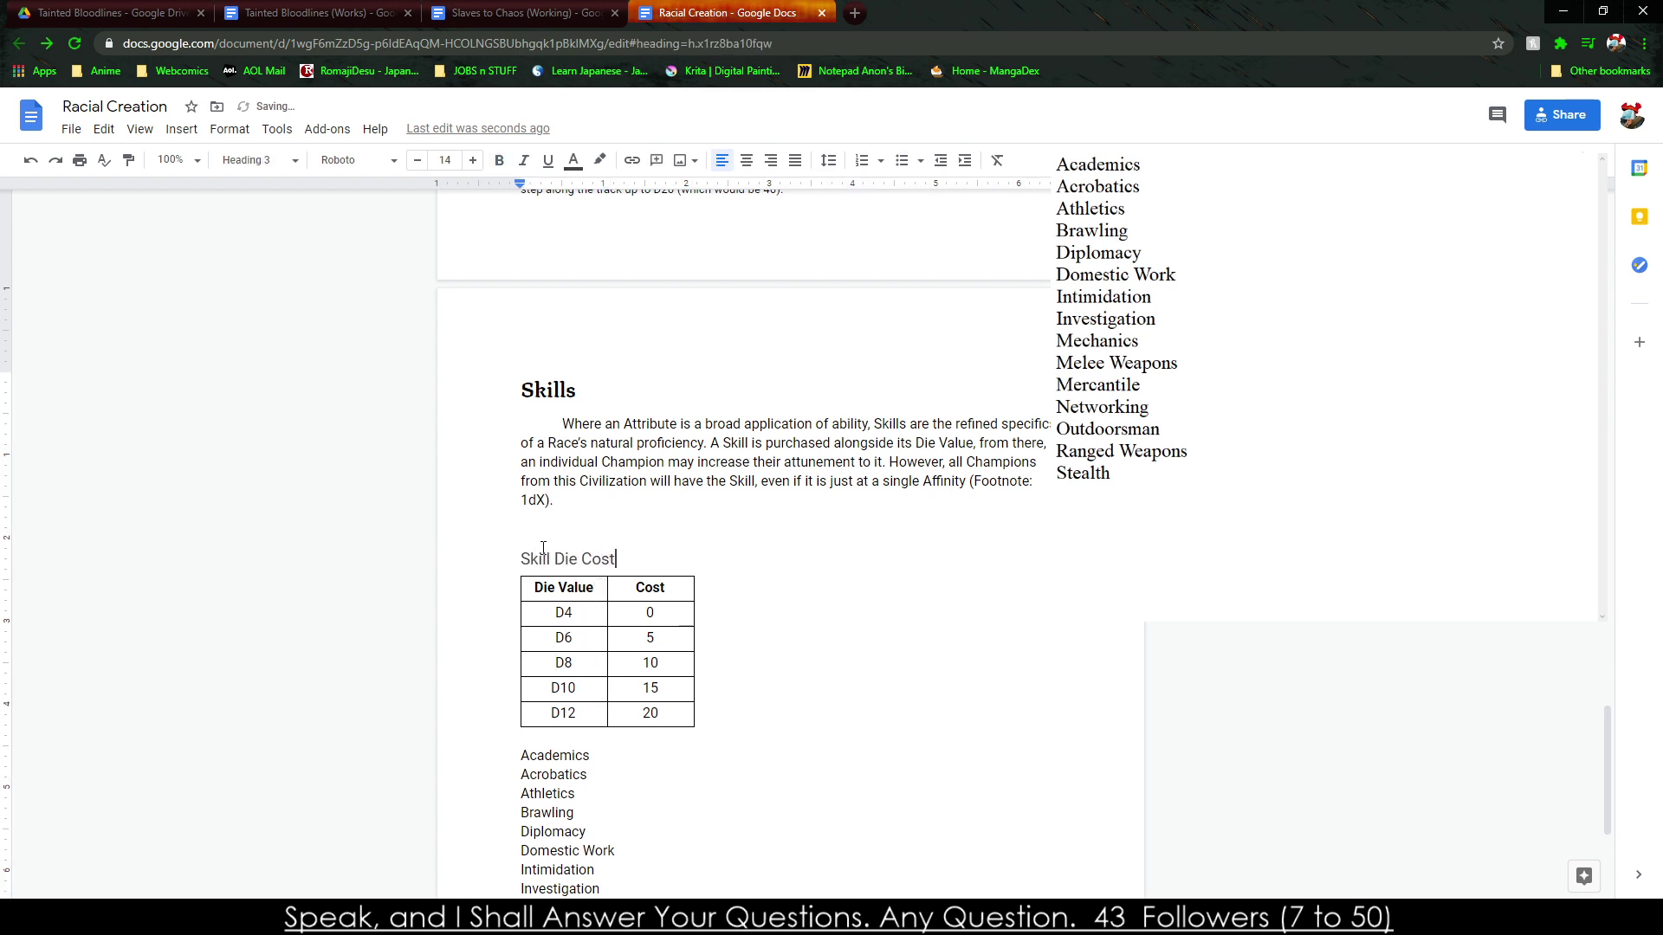
Set the font of the Skill Die Cost heading to Texturina, keeping the Heading 3 style.
{"action": "triple_click", "coordinate": [546, 559]}
{"action": "left_click", "coordinate": [258, 161]}
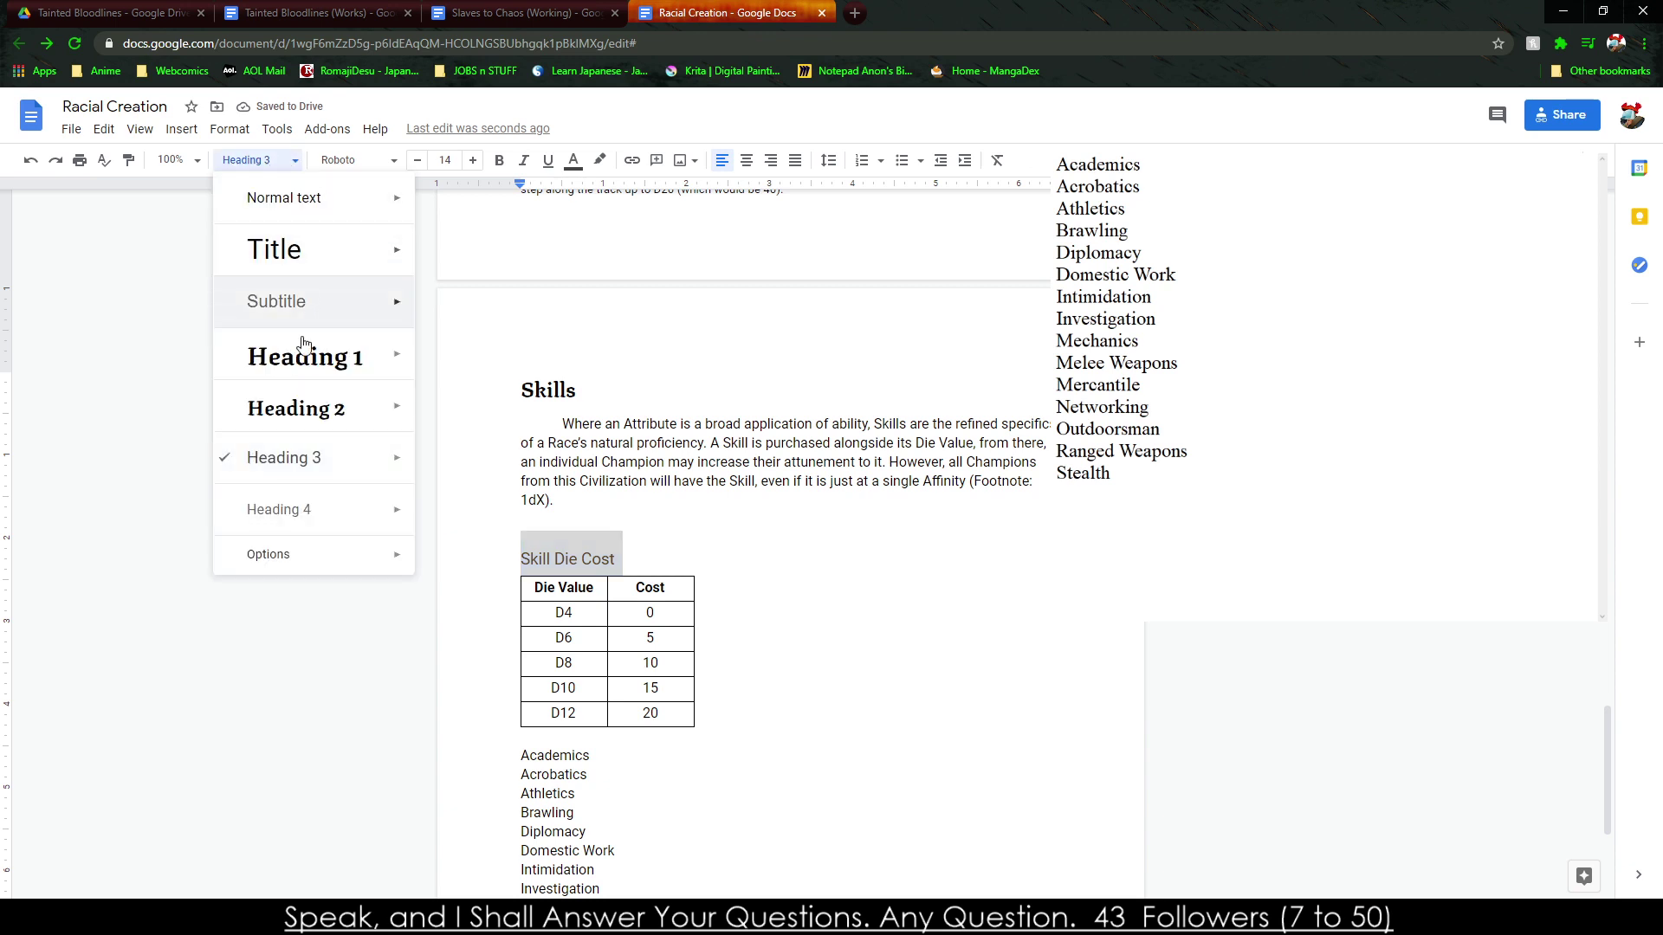
{"action": "left_click", "coordinate": [313, 457]}
{"action": "left_click", "coordinate": [357, 160]}
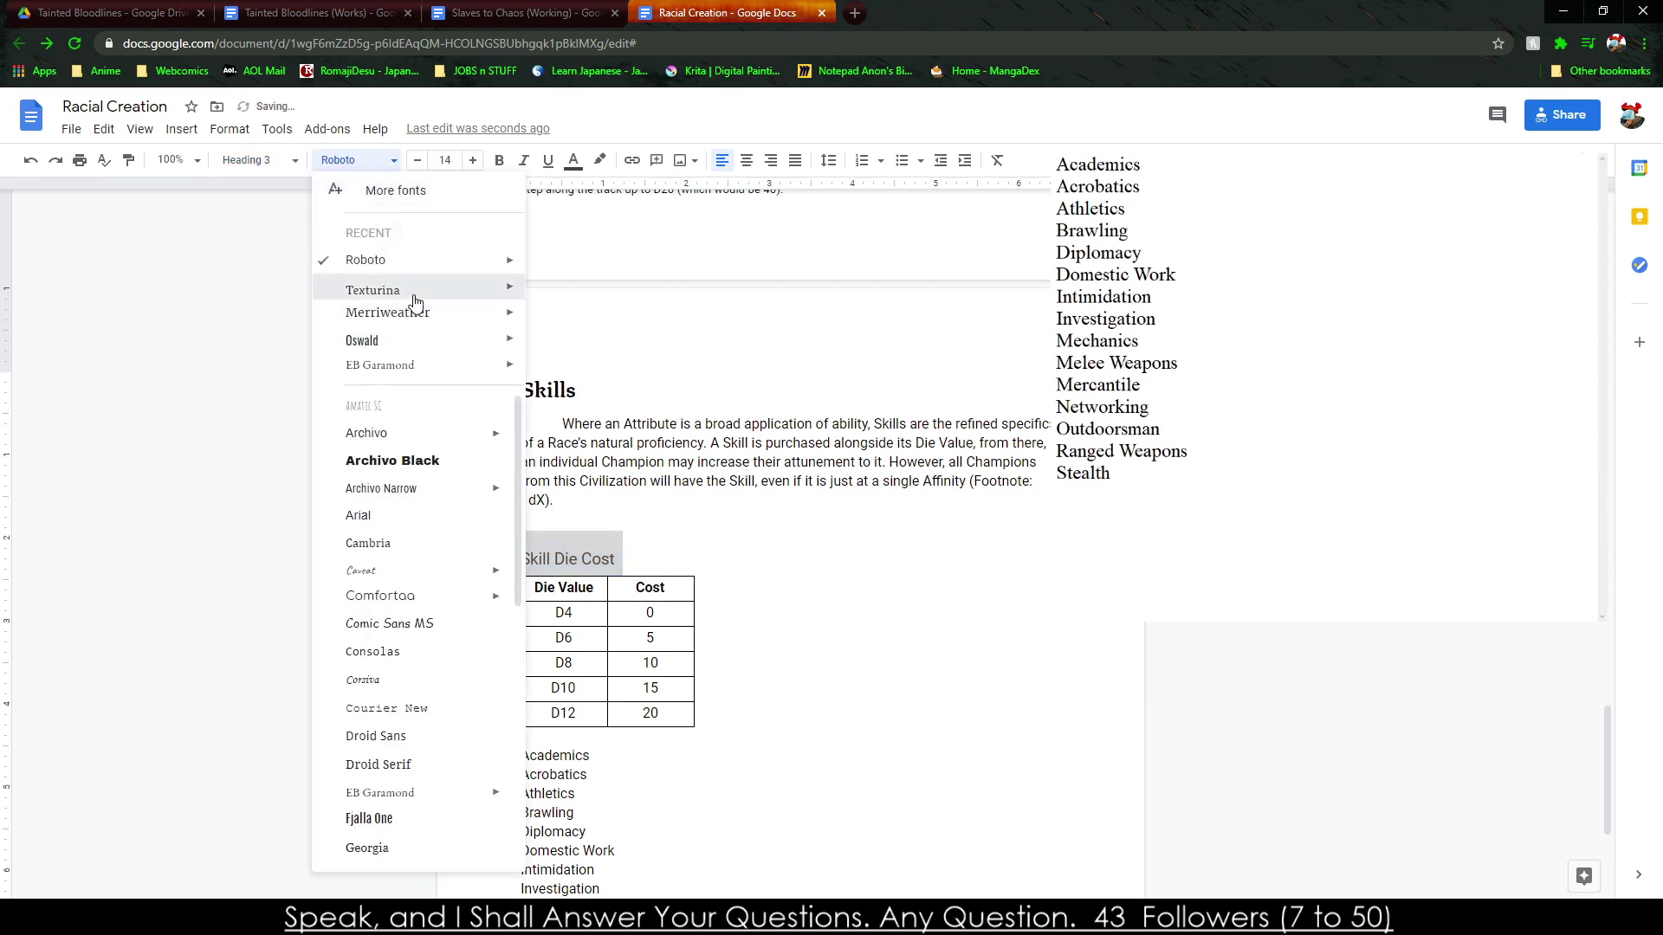
{"action": "left_click", "coordinate": [414, 294]}
Update the Heading 3 style to match the Attributes Costs heading.
{"action": "scroll", "coordinate": [411, 260], "scroll_direction": "up", "scroll_amount": 5}
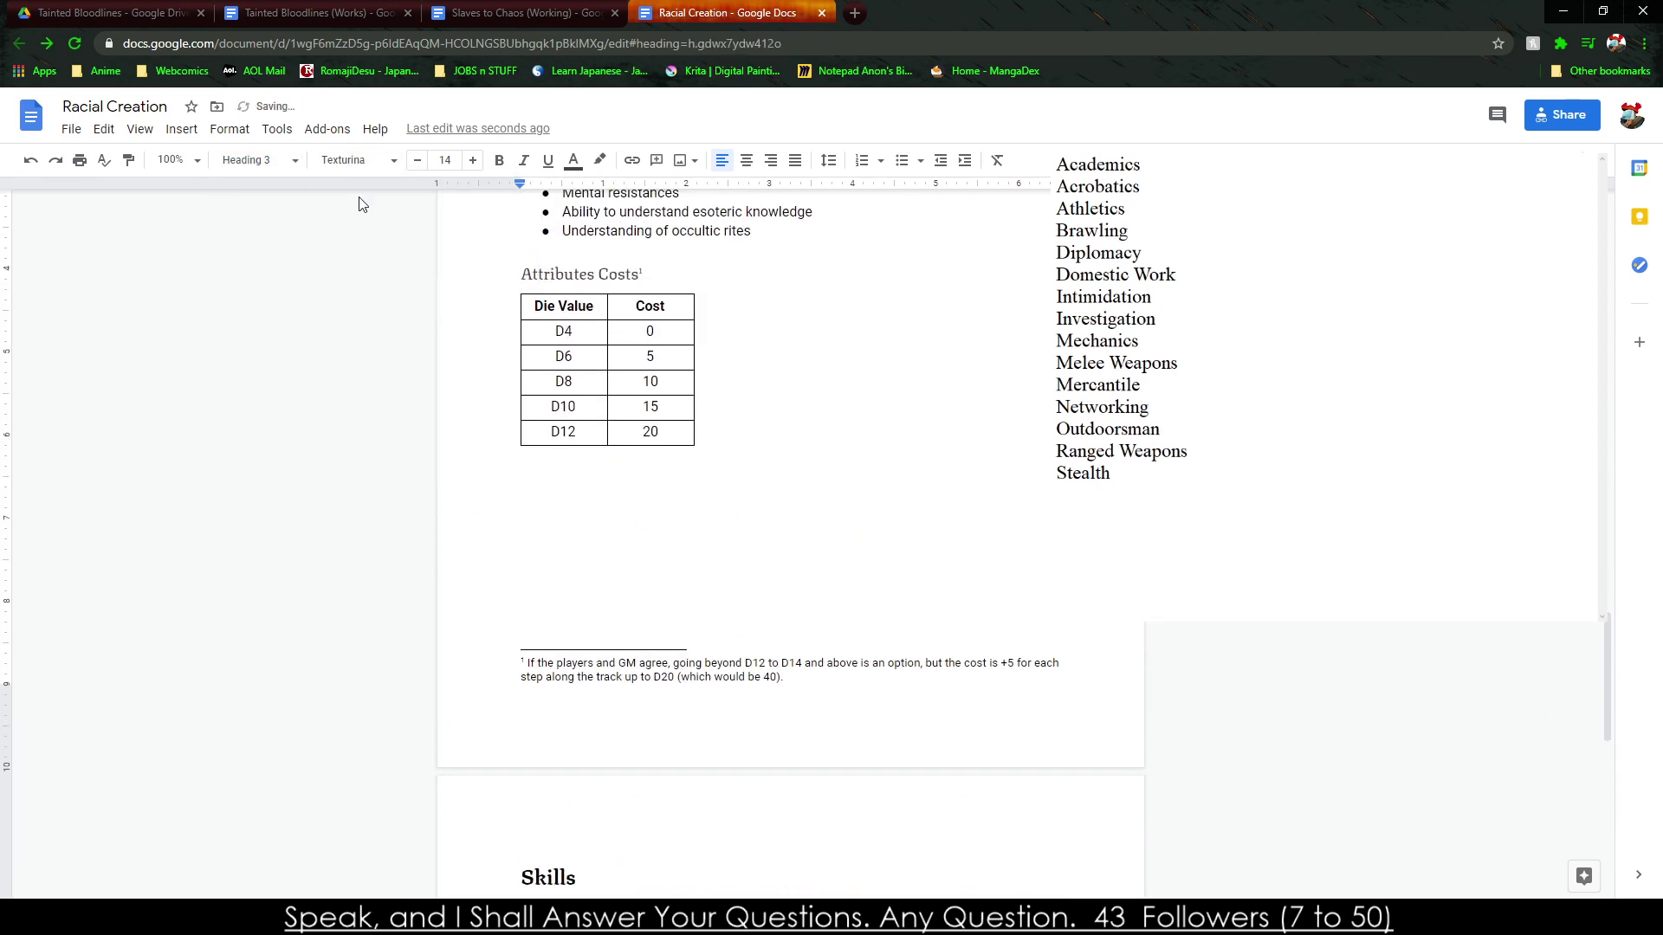
{"action": "left_click", "coordinate": [258, 160]}
{"action": "mouse_move", "coordinate": [394, 456]}
{"action": "left_click", "coordinate": [520, 491]}
Remove the extra blank line between the Skills paragraph and the Skill Die Cost heading, keeping the heading on its own line.
{"action": "scroll", "coordinate": [617, 737], "scroll_direction": "down", "scroll_amount": 6}
{"action": "left_click", "coordinate": [526, 519]}
{"action": "key", "text": "Up"}
{"action": "key", "text": "BackSpace"}
{"action": "key", "text": "Delete"}
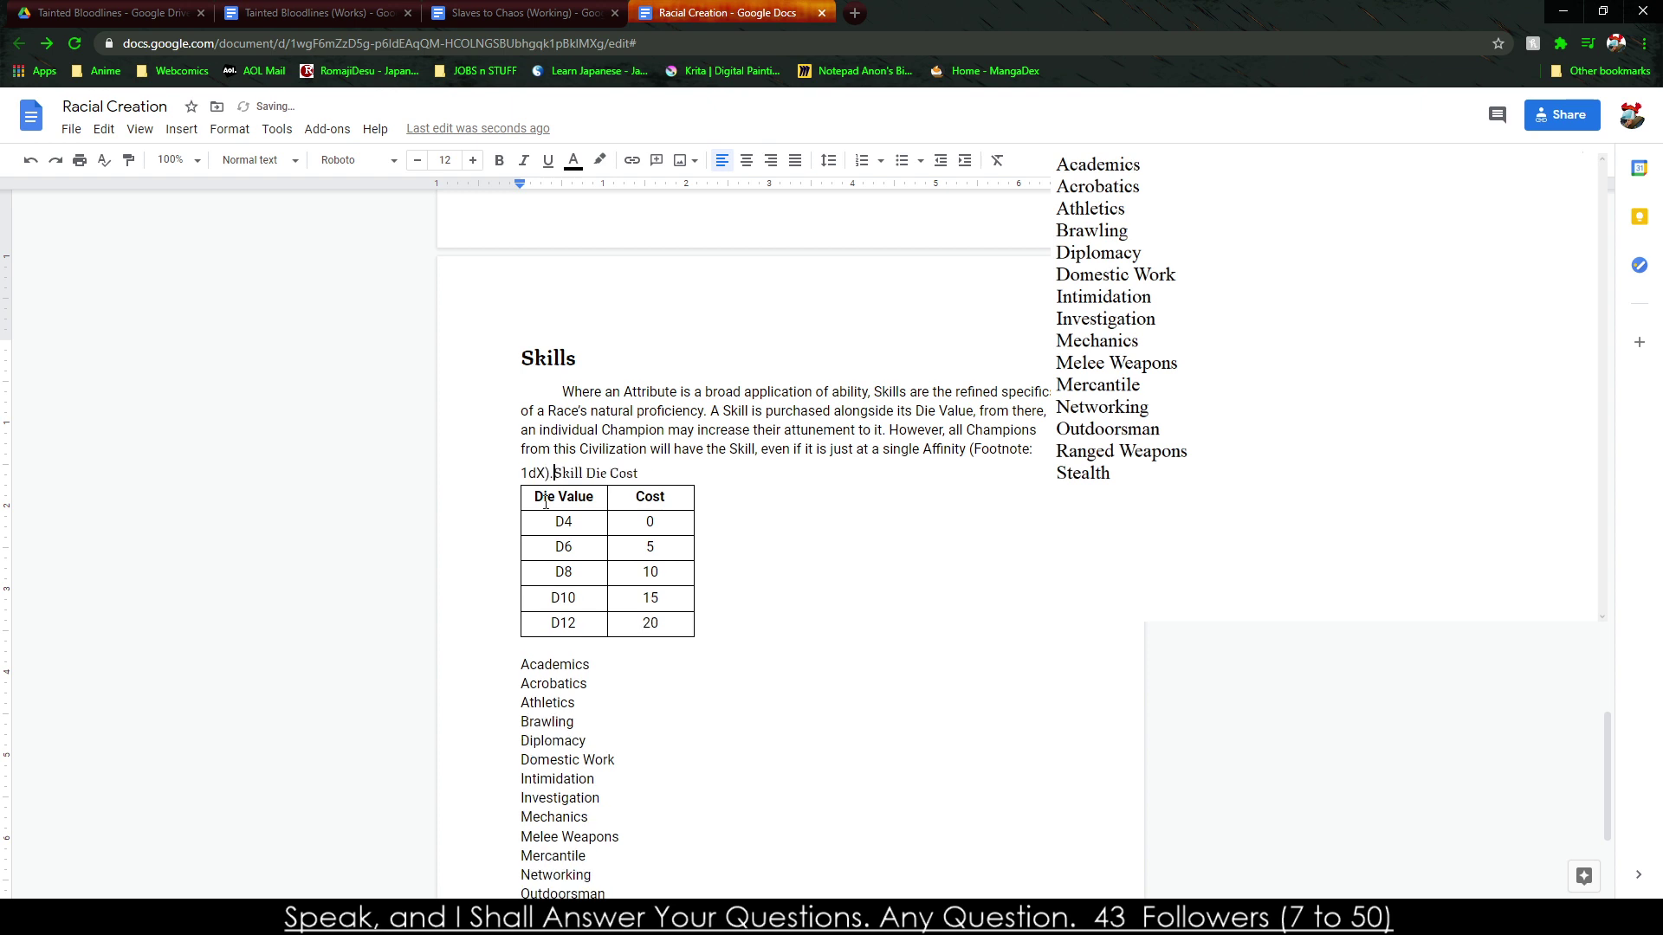
{"action": "key", "text": "ctrl+z"}
{"action": "left_click", "coordinate": [520, 492]}
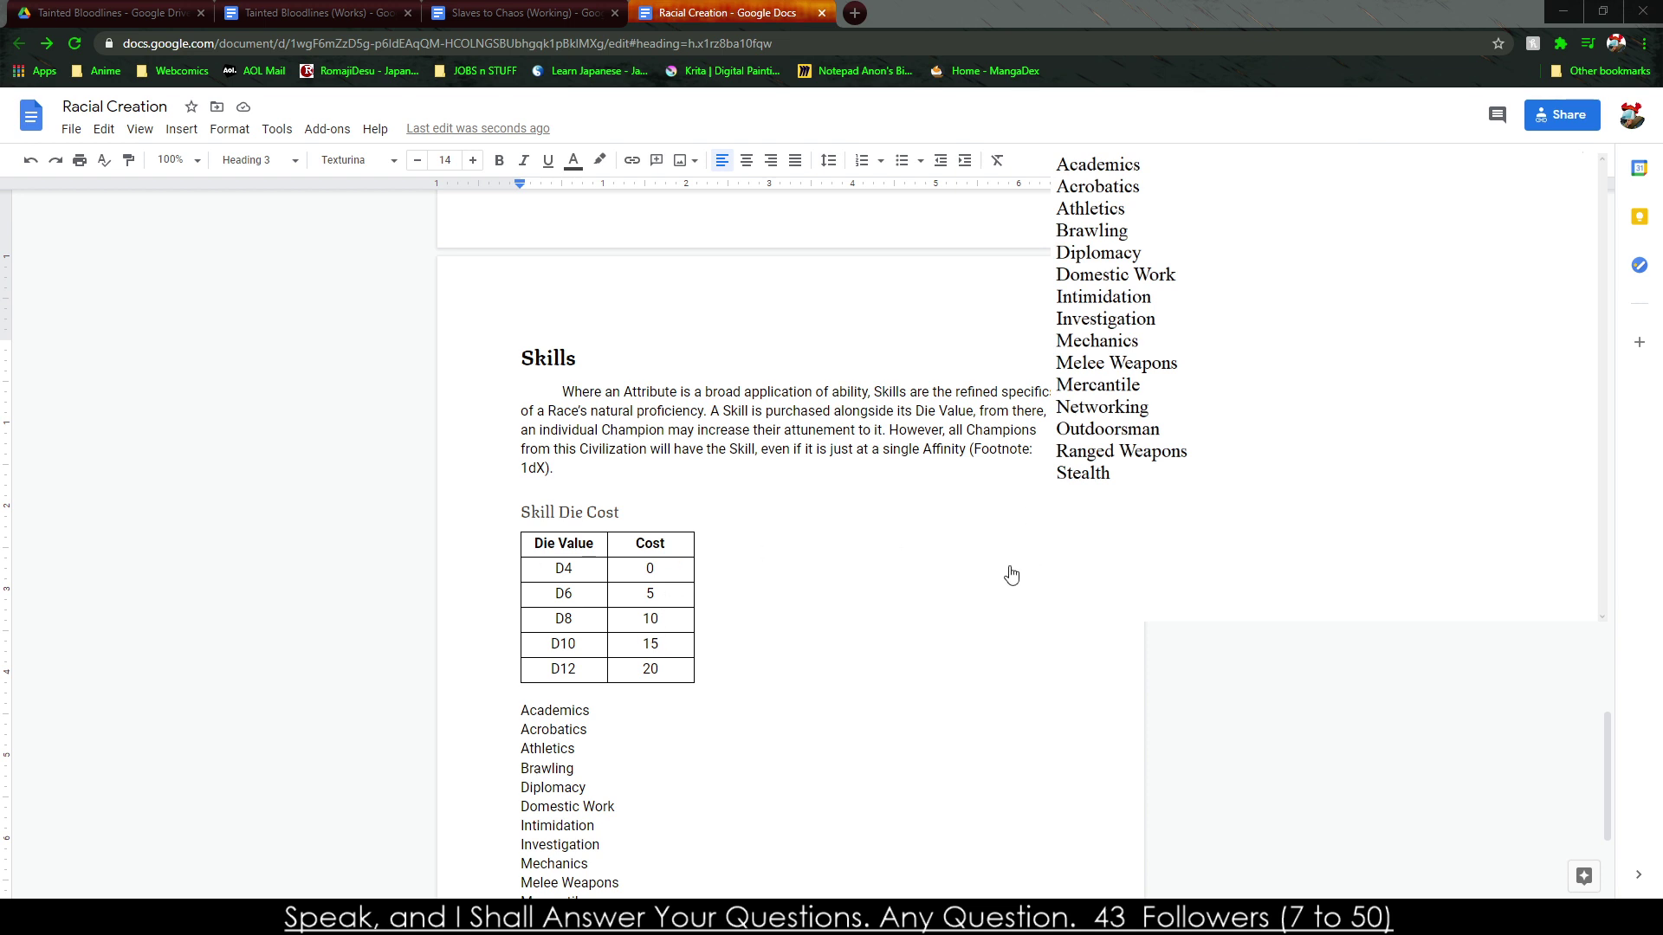
{"action": "left_click", "coordinate": [584, 452]}
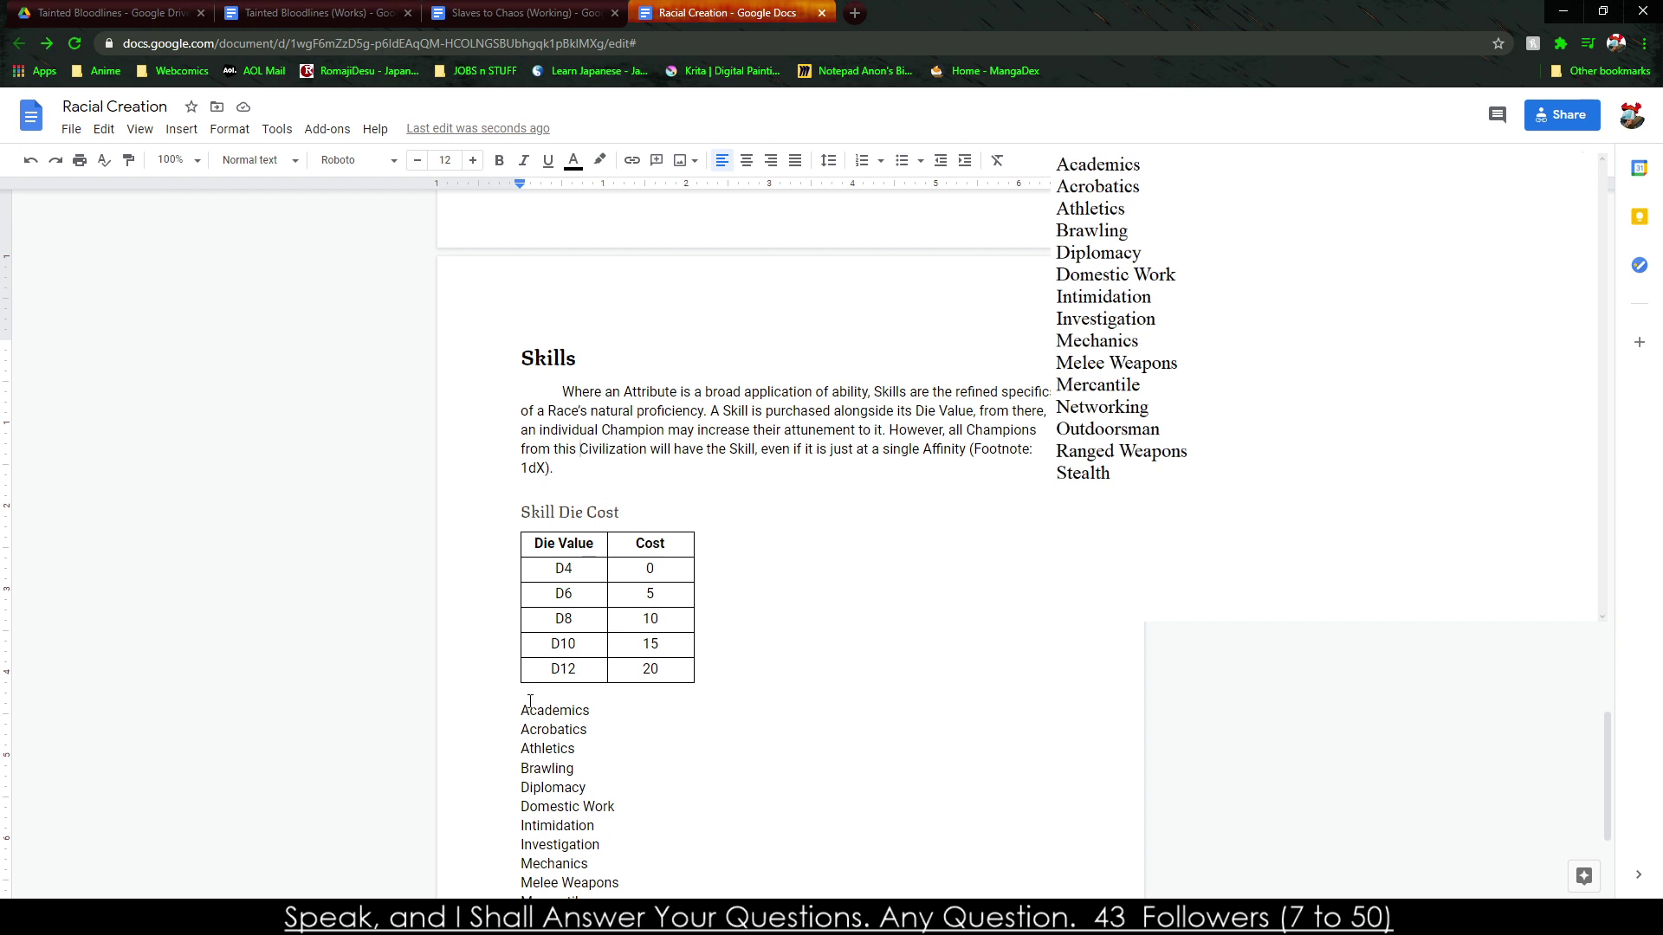
Set the costs in the Skill Die Cost table to 2 for D4 and 4 for D6.
{"action": "left_click", "coordinate": [615, 575]}
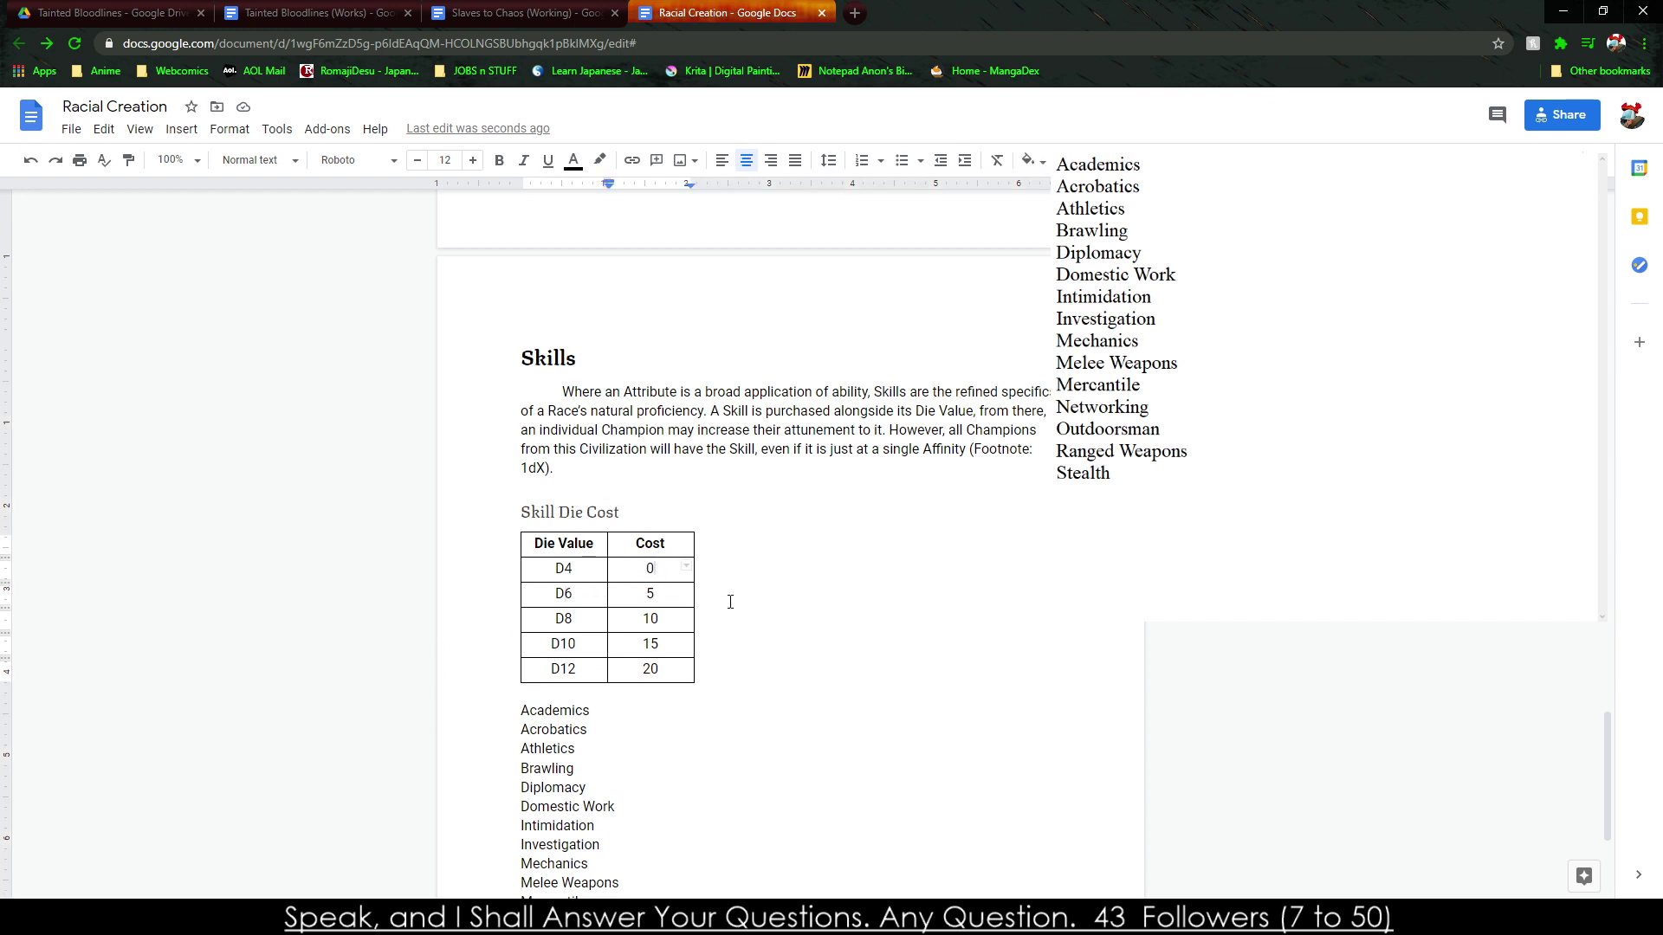
{"action": "key", "text": "BackSpace"}
{"action": "type", "text": "2"}
{"action": "key", "text": "Down"}
{"action": "key", "text": "BackSpace"}
{"action": "type", "text": "4"}
Set the costs in the Skill Die Cost table to 6 for D8, 8 for D10 and 10 for D12.
{"action": "key", "text": "Tab"}
{"action": "key", "text": "Down"}
{"action": "left_click", "coordinate": [679, 619]}
{"action": "key", "text": "BackSpace"}
{"action": "key", "text": "BackSpace"}
{"action": "type", "text": "6"}
{"action": "key", "text": "Down"}
{"action": "key", "text": "BackSpace"}
{"action": "key", "text": "BackSpace"}
{"action": "type", "text": "8"}
{"action": "key", "text": "BackSpace"}
{"action": "type", "text": "89"}
{"action": "key", "text": "BackSpace"}
{"action": "key", "text": "BackSpace"}
{"action": "key", "text": "BackSpace"}
{"action": "type", "text": "10"}
Copy the footnote mark from the Attributes Costs heading and paste it at the end of the Skill Die Cost heading.
{"action": "scroll", "coordinate": [658, 606], "scroll_direction": "up", "scroll_amount": 7}
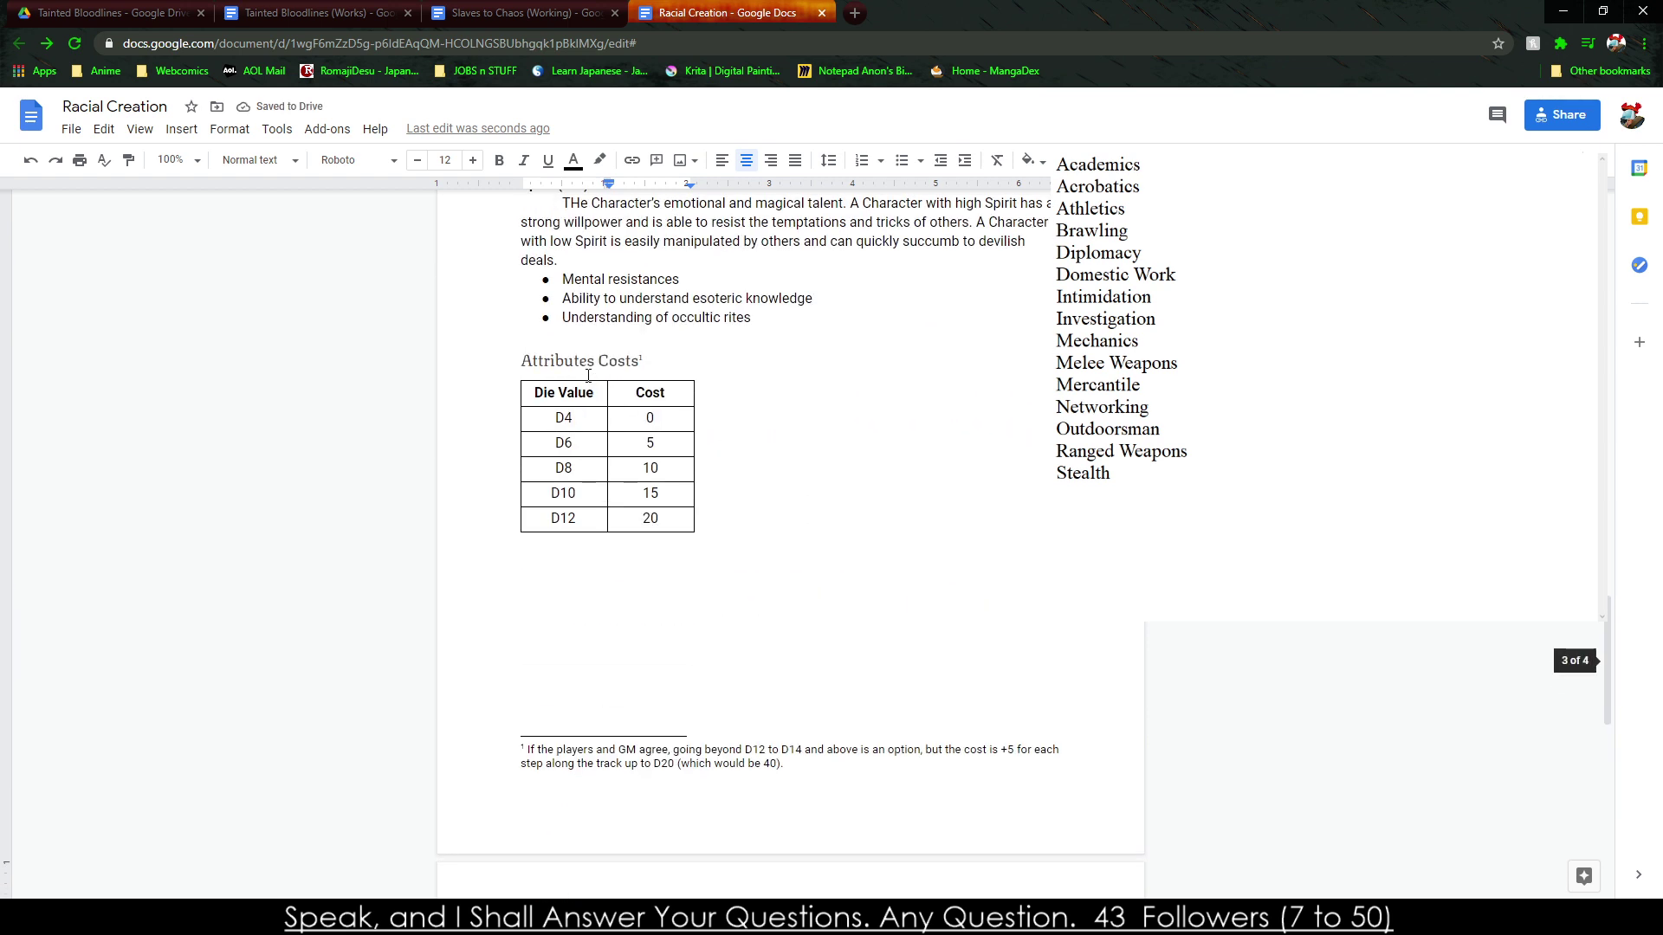
{"action": "left_click", "coordinate": [656, 363]}
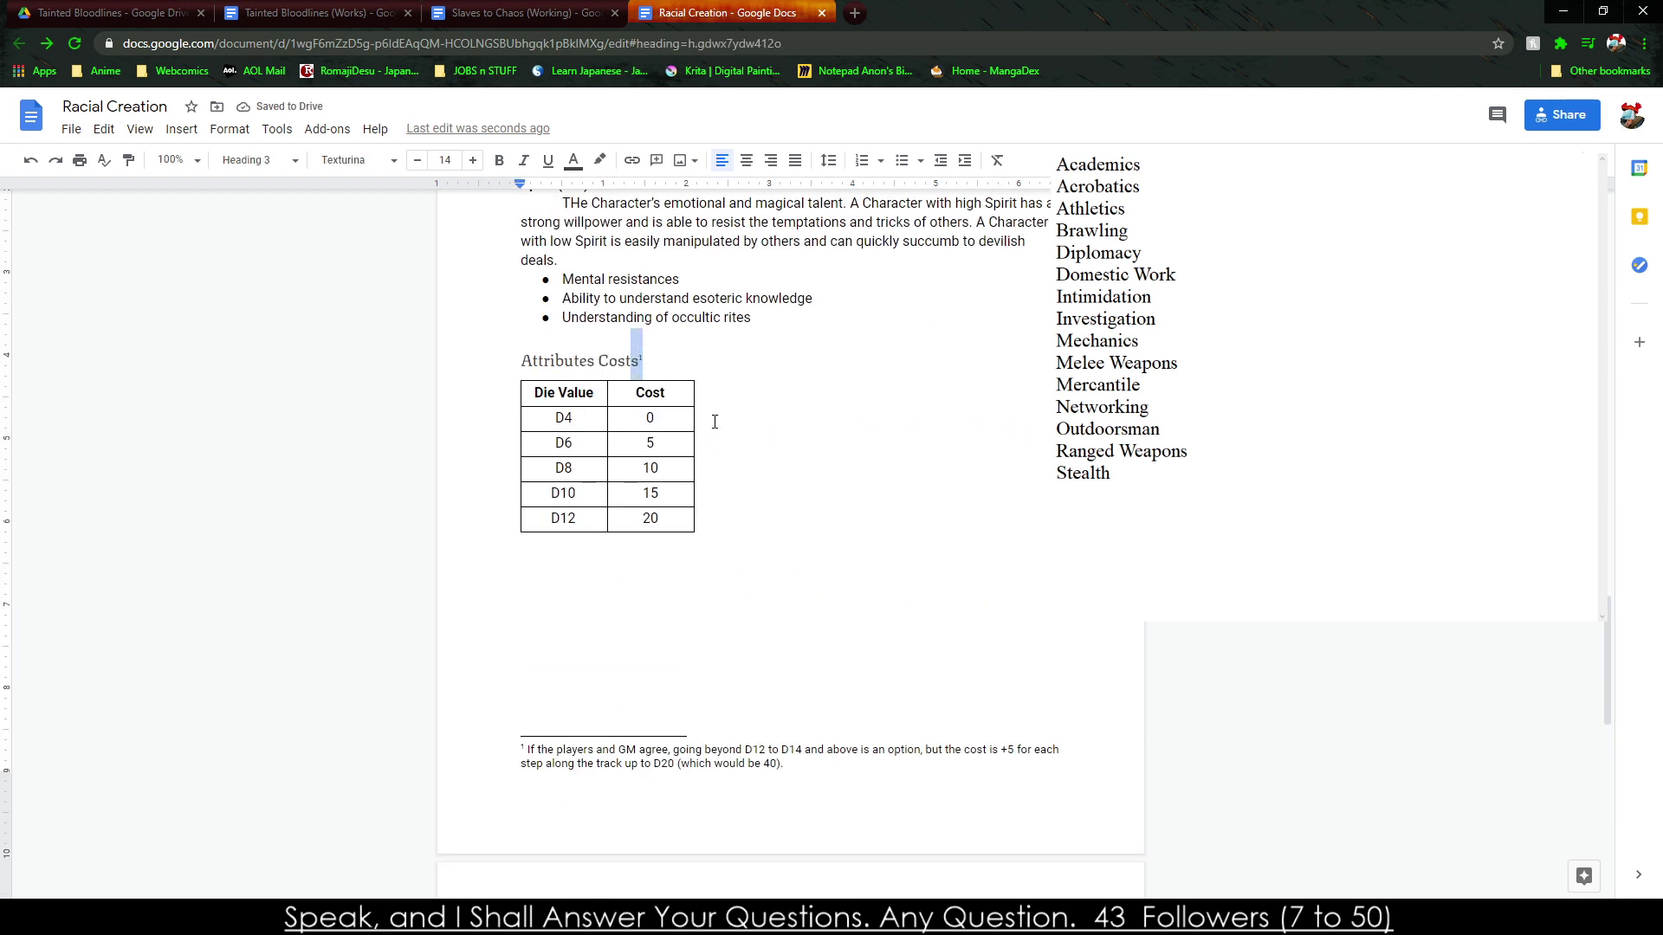
{"action": "scroll", "coordinate": [715, 422], "scroll_direction": "down", "scroll_amount": 7}
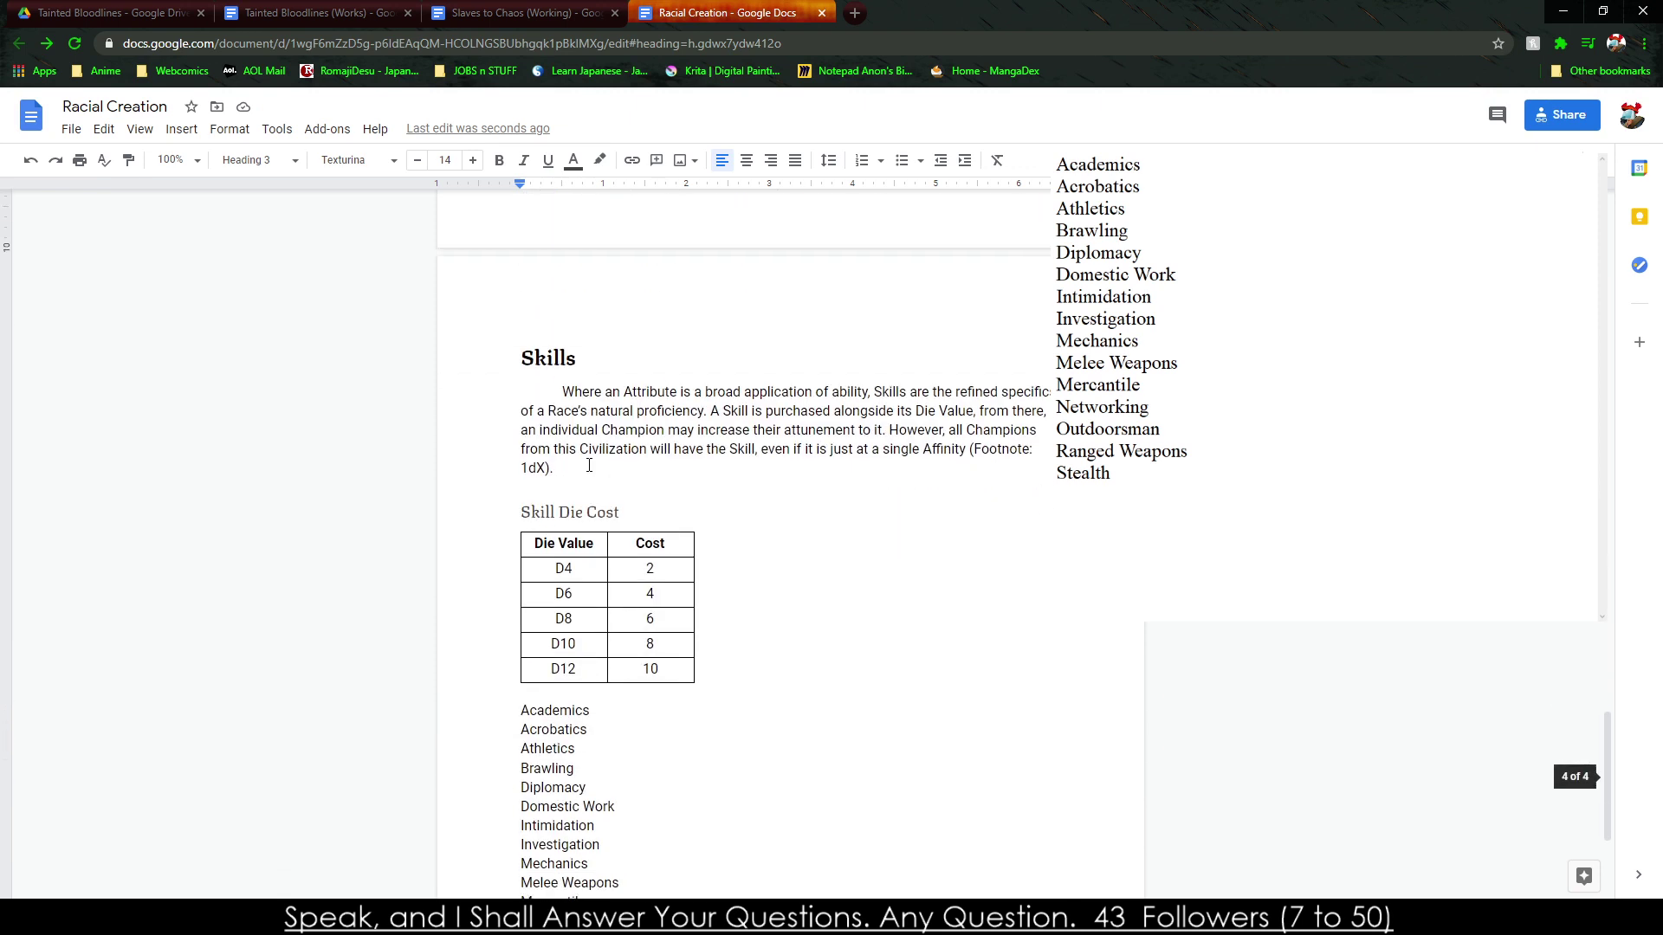
{"action": "left_click", "coordinate": [628, 514]}
{"action": "key", "text": "ctrl+v"}
Insert a page break before the Traits heading.
{"action": "scroll", "coordinate": [787, 604], "scroll_direction": "down", "scroll_amount": 3}
{"action": "left_click", "coordinate": [522, 790]}
{"action": "left_click", "coordinate": [522, 766]}
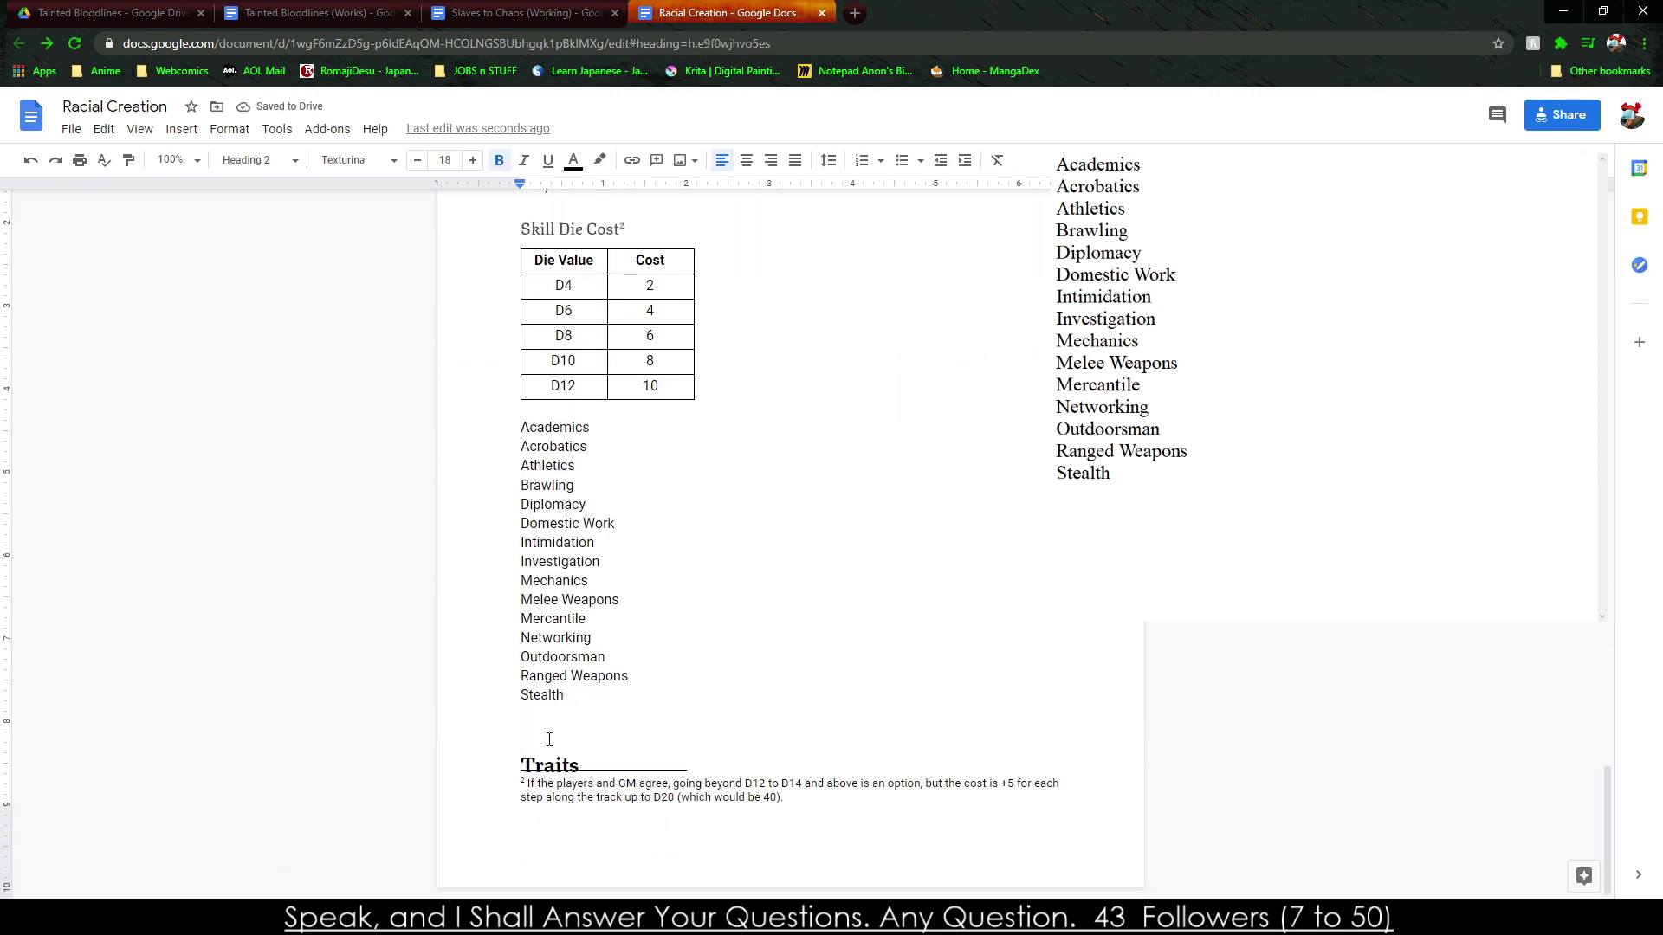
{"action": "key", "text": "ctrl+Return"}
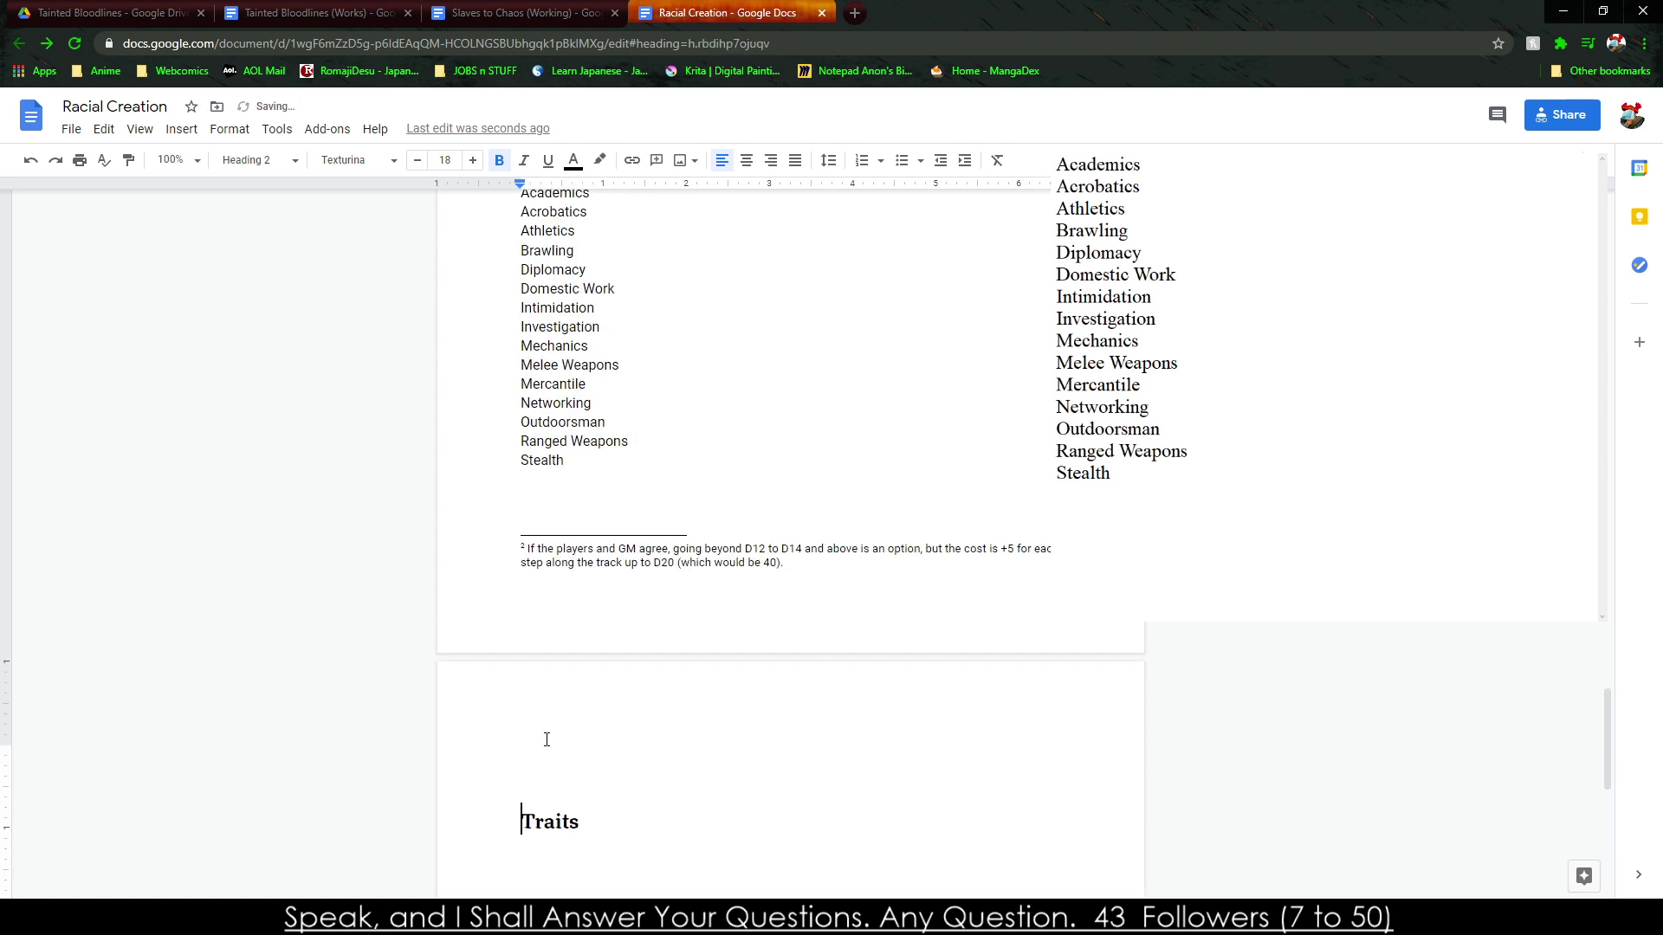
Change the cost per step in the Skill Die Cost footnote to +2.
{"action": "left_click_drag", "start_coordinate": [580, 563], "coordinate": [704, 548]}
{"action": "left_click", "coordinate": [720, 527]}
{"action": "scroll", "coordinate": [726, 493], "scroll_direction": "up", "scroll_amount": 2}
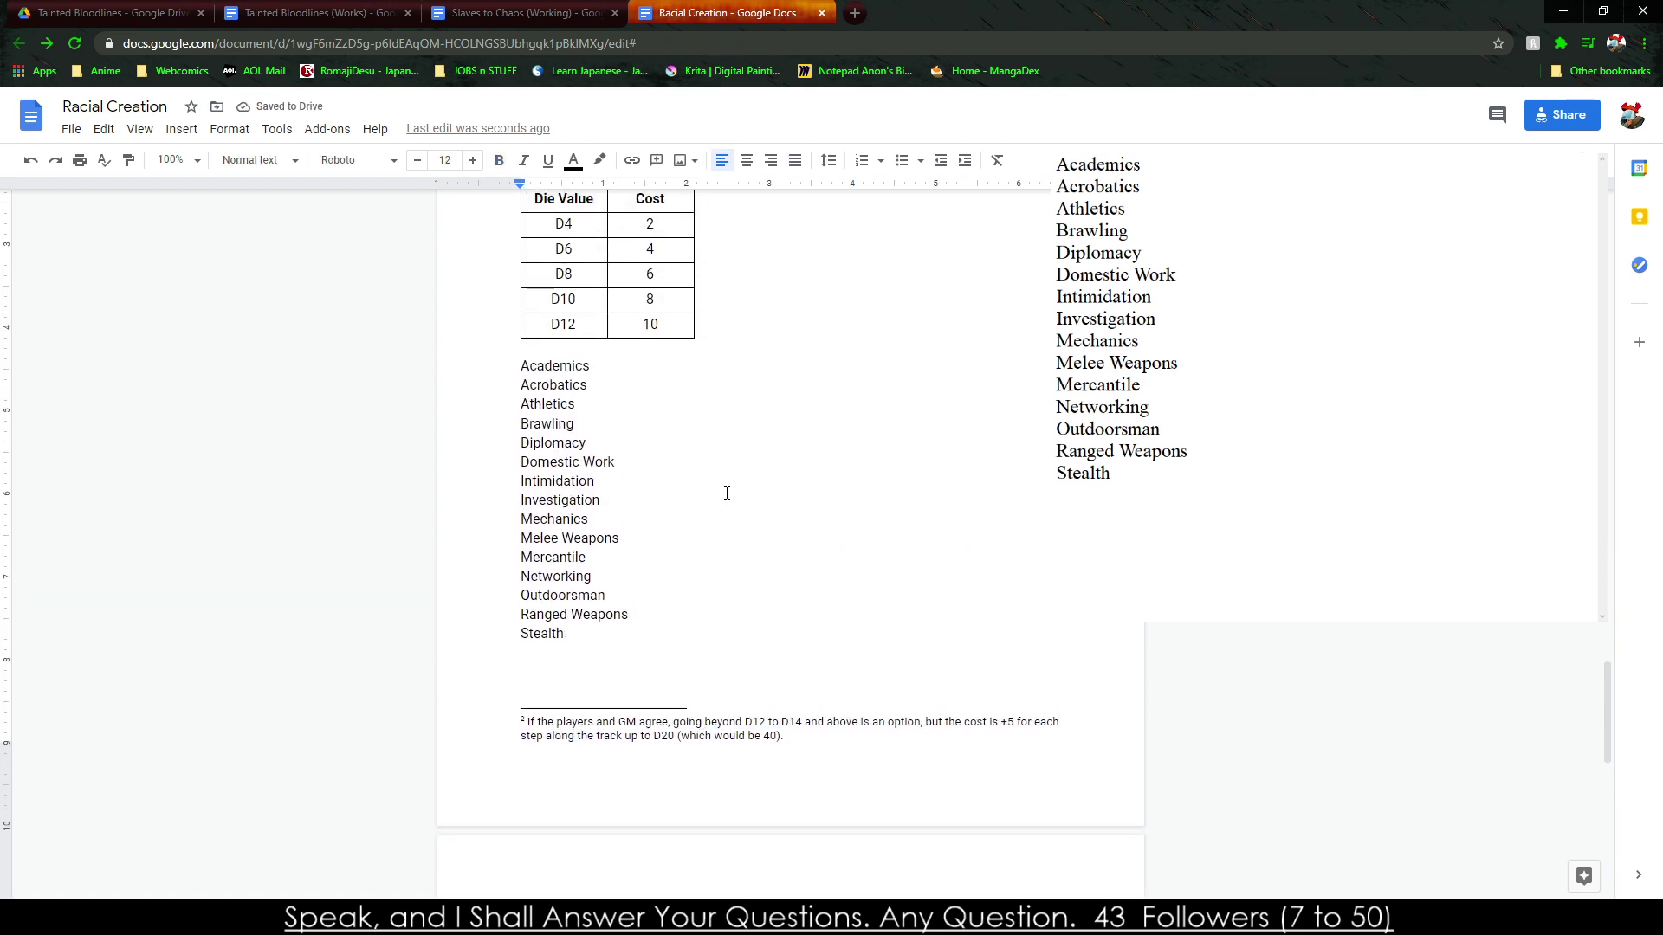
{"action": "left_click", "coordinate": [1015, 725]}
{"action": "key", "text": "BackSpace"}
{"action": "type", "text": "2"}
{"action": "right_click", "coordinate": [987, 753]}
{"action": "left_click", "coordinate": [798, 743]}
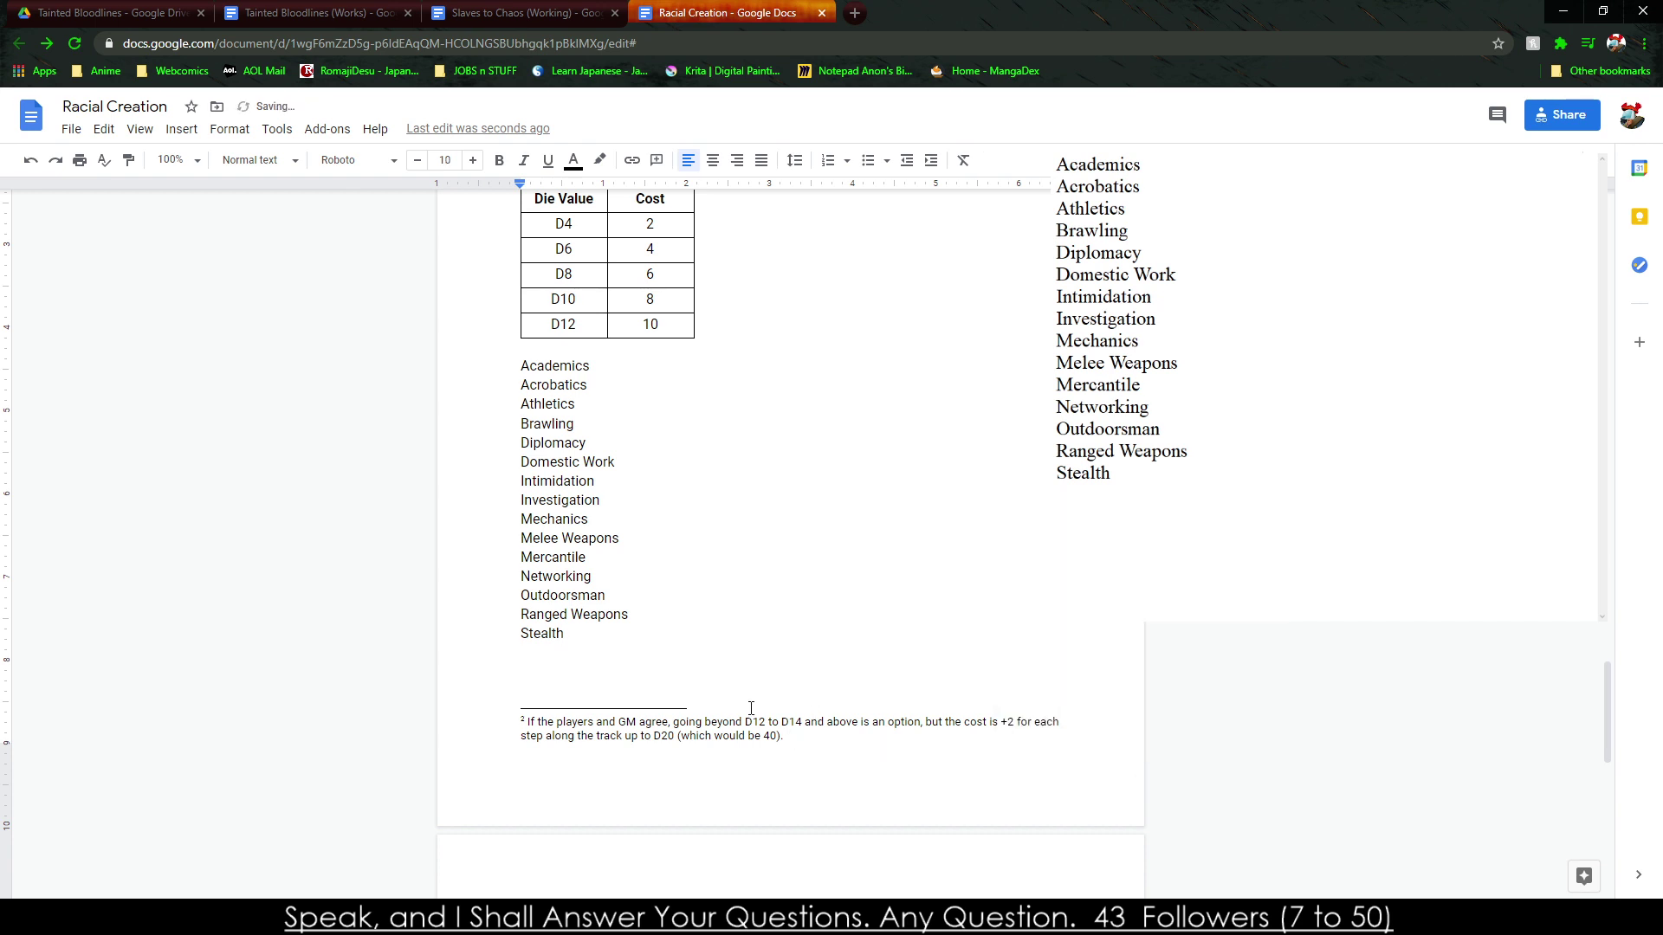
Change the D20 cost in parentheses at the end of the Skill Die Cost footnote to 18.
{"action": "scroll", "coordinate": [737, 693], "scroll_direction": "up", "scroll_amount": 1}
{"action": "scroll", "coordinate": [720, 672], "scroll_direction": "down", "scroll_amount": 5}
{"action": "scroll", "coordinate": [693, 485], "scroll_direction": "up", "scroll_amount": 3}
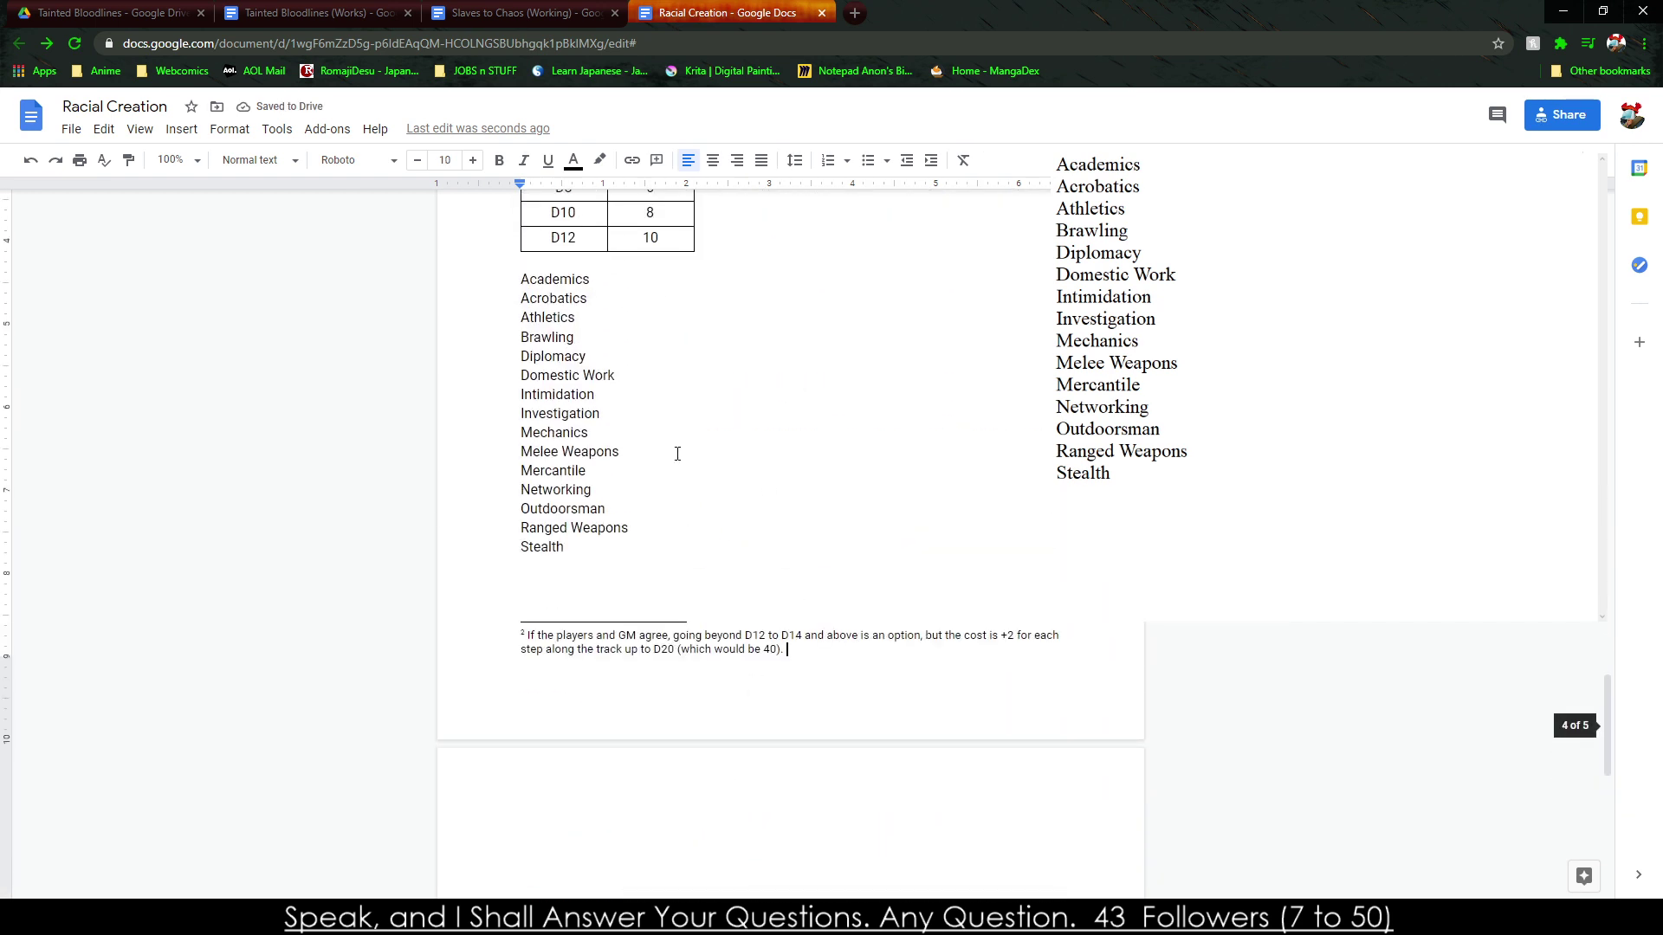
{"action": "scroll", "coordinate": [686, 470], "scroll_direction": "up", "scroll_amount": 1}
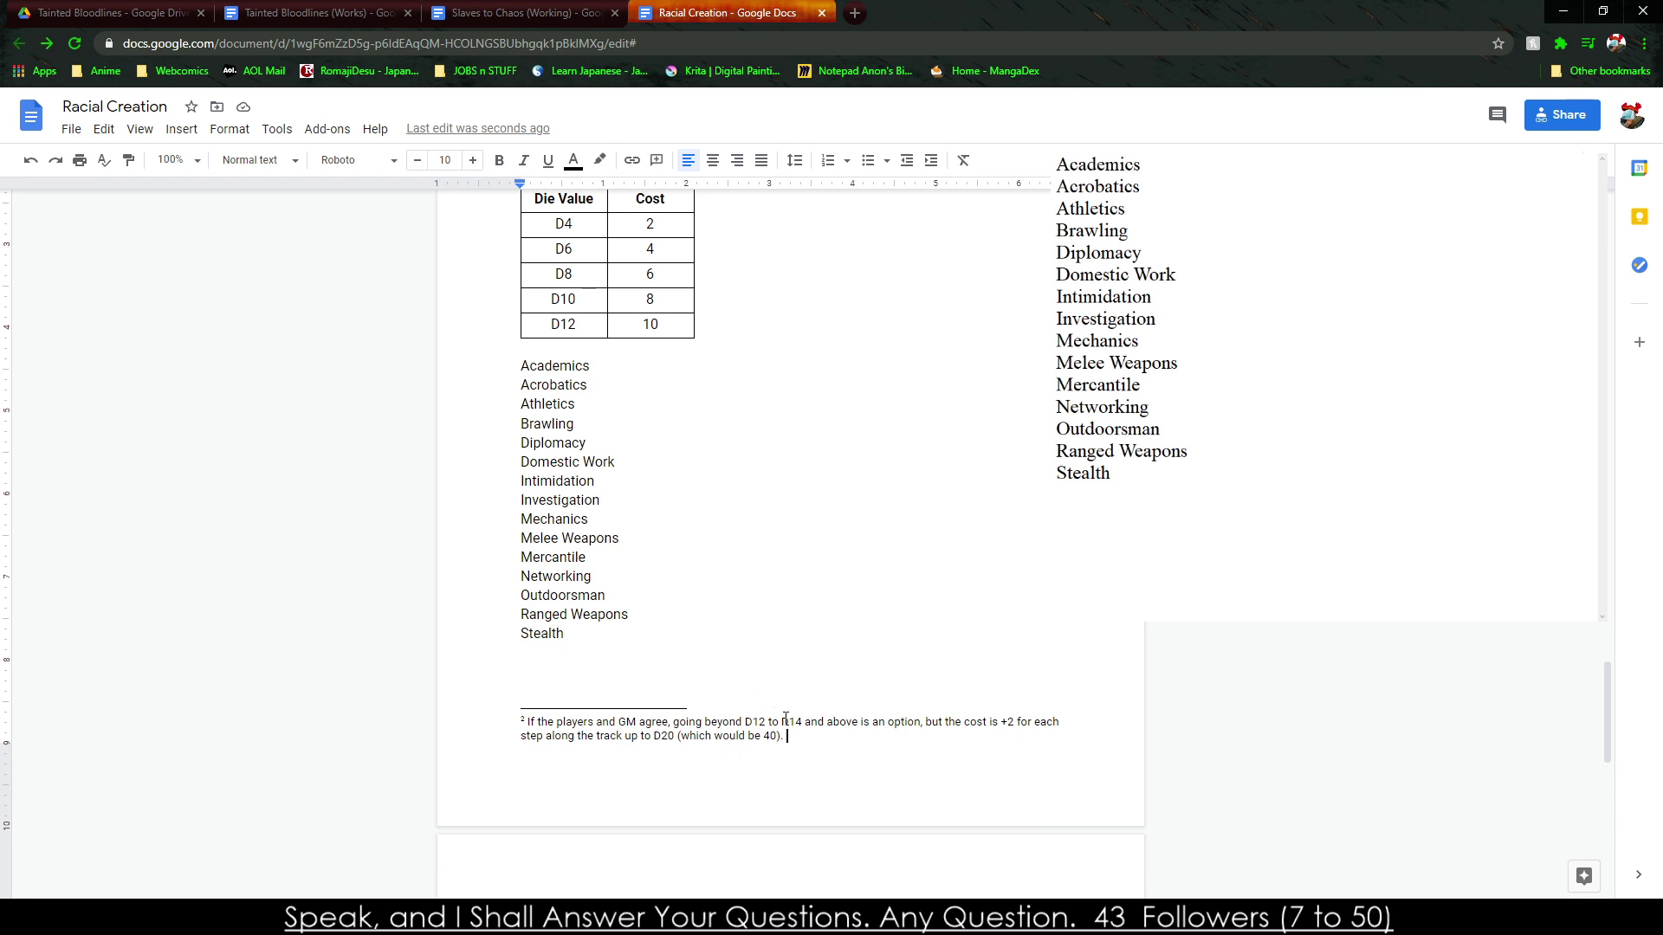
{"action": "scroll", "coordinate": [771, 728], "scroll_direction": "down", "scroll_amount": 2}
{"action": "double_click", "coordinate": [767, 736]}
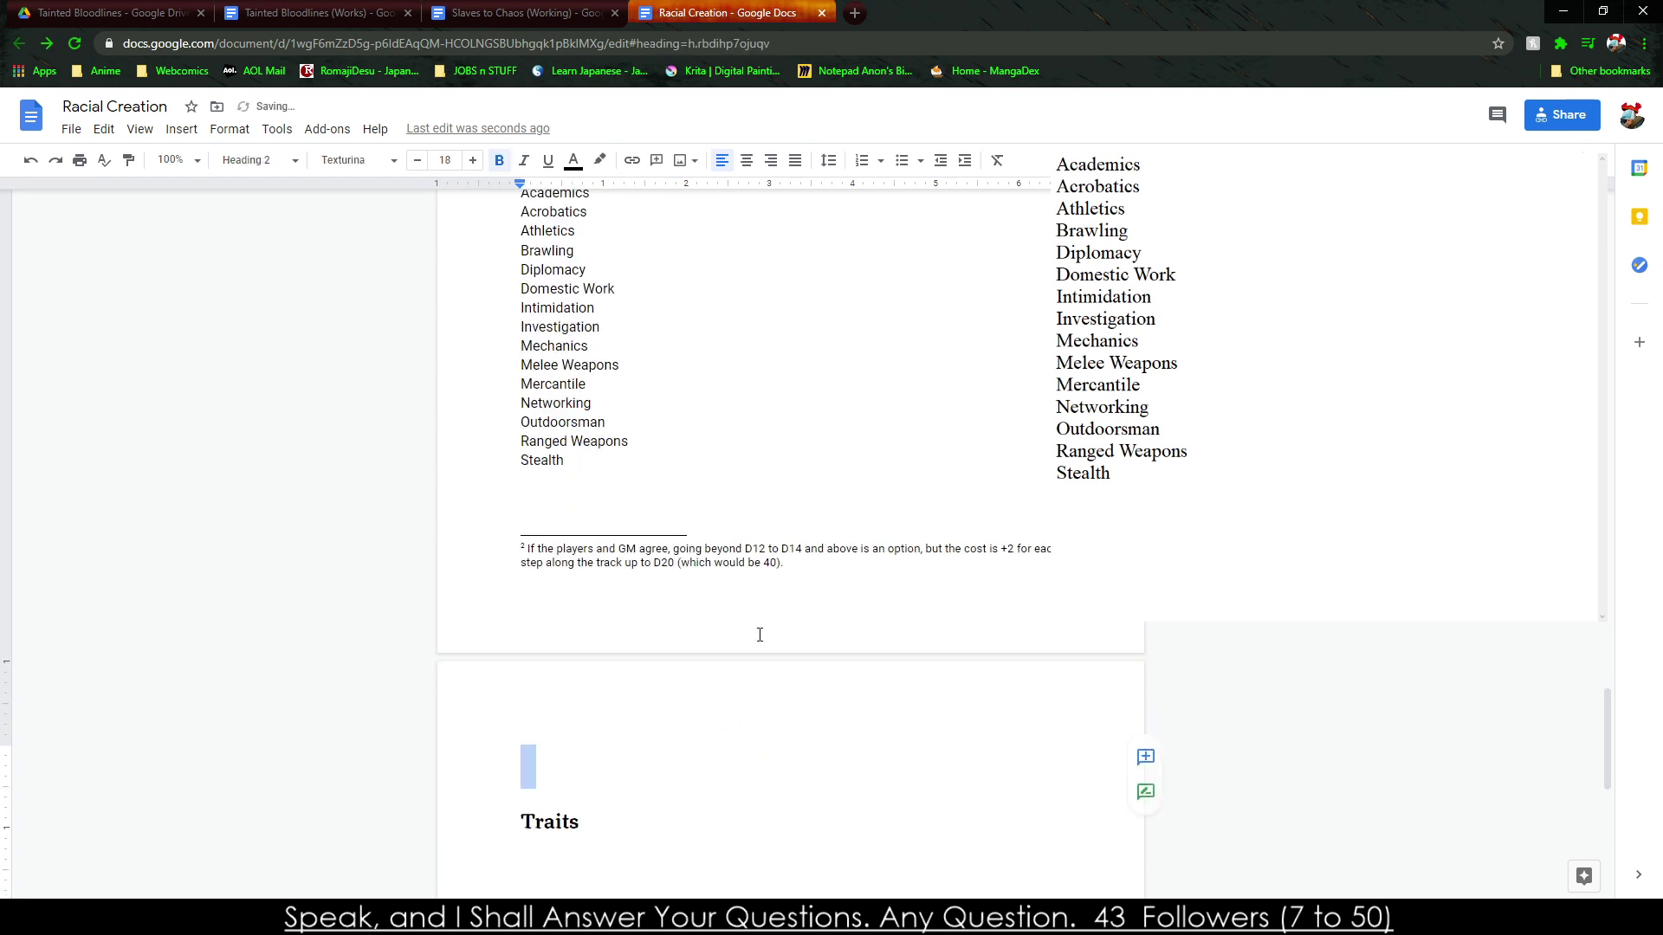
{"action": "double_click", "coordinate": [768, 565]}
{"action": "type", "text": "18"}
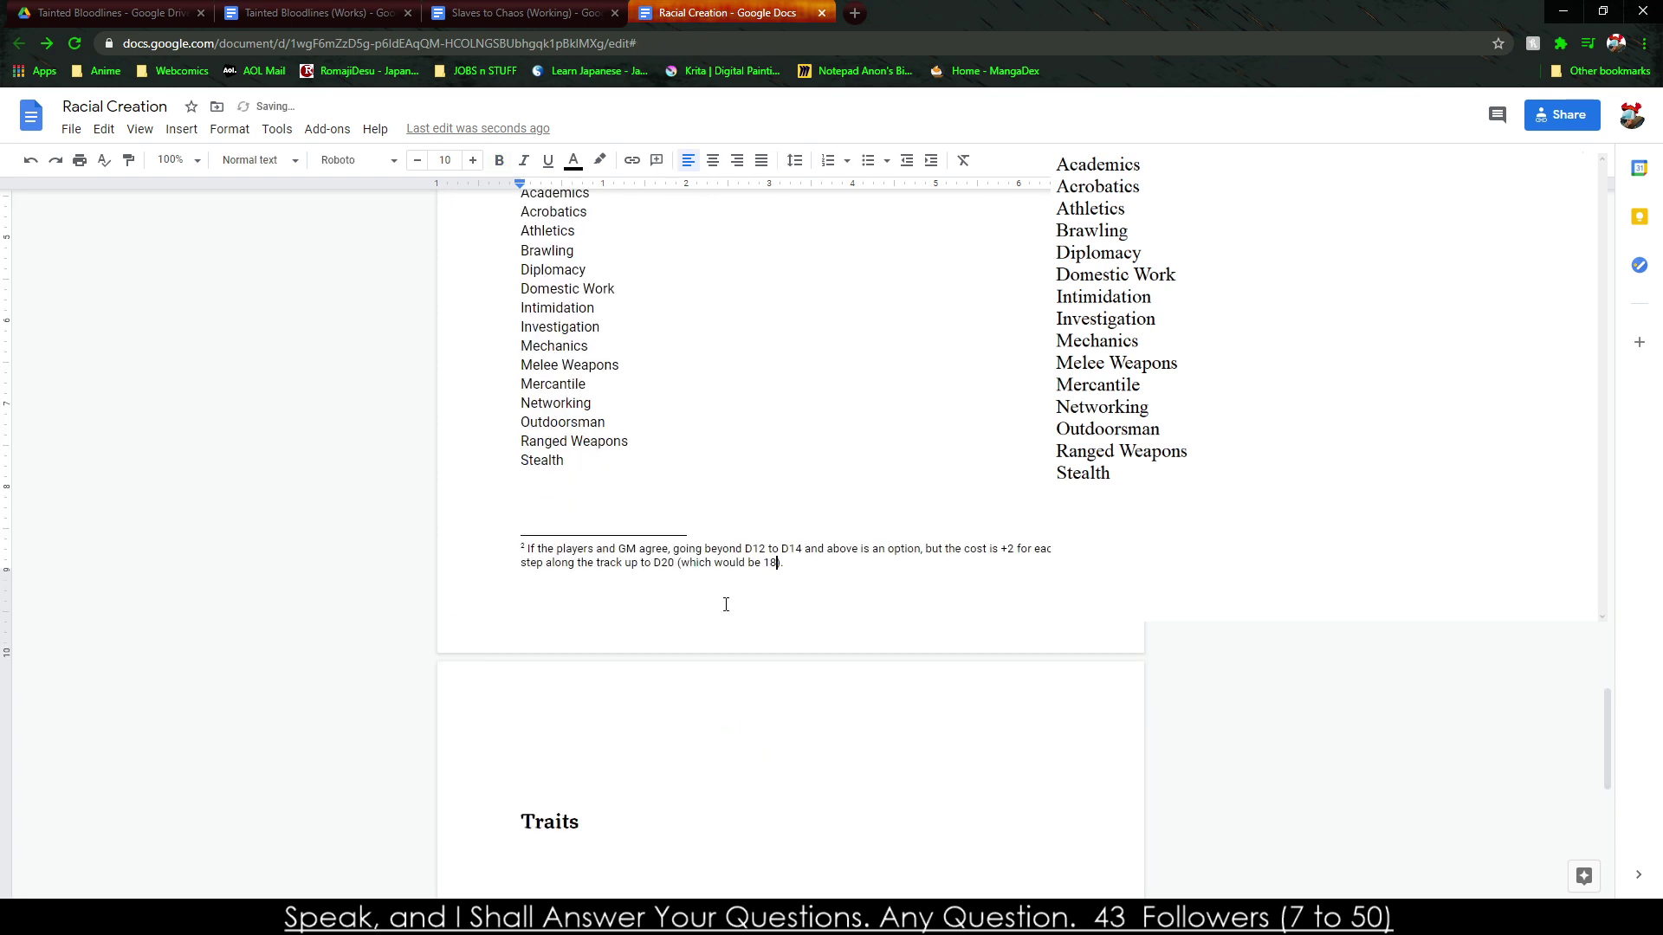
Add the line "Skill List:" between the Skill Die Cost table and the Academics entry.
{"action": "scroll", "coordinate": [722, 604], "scroll_direction": "up", "scroll_amount": 3}
{"action": "left_click", "coordinate": [647, 518]}
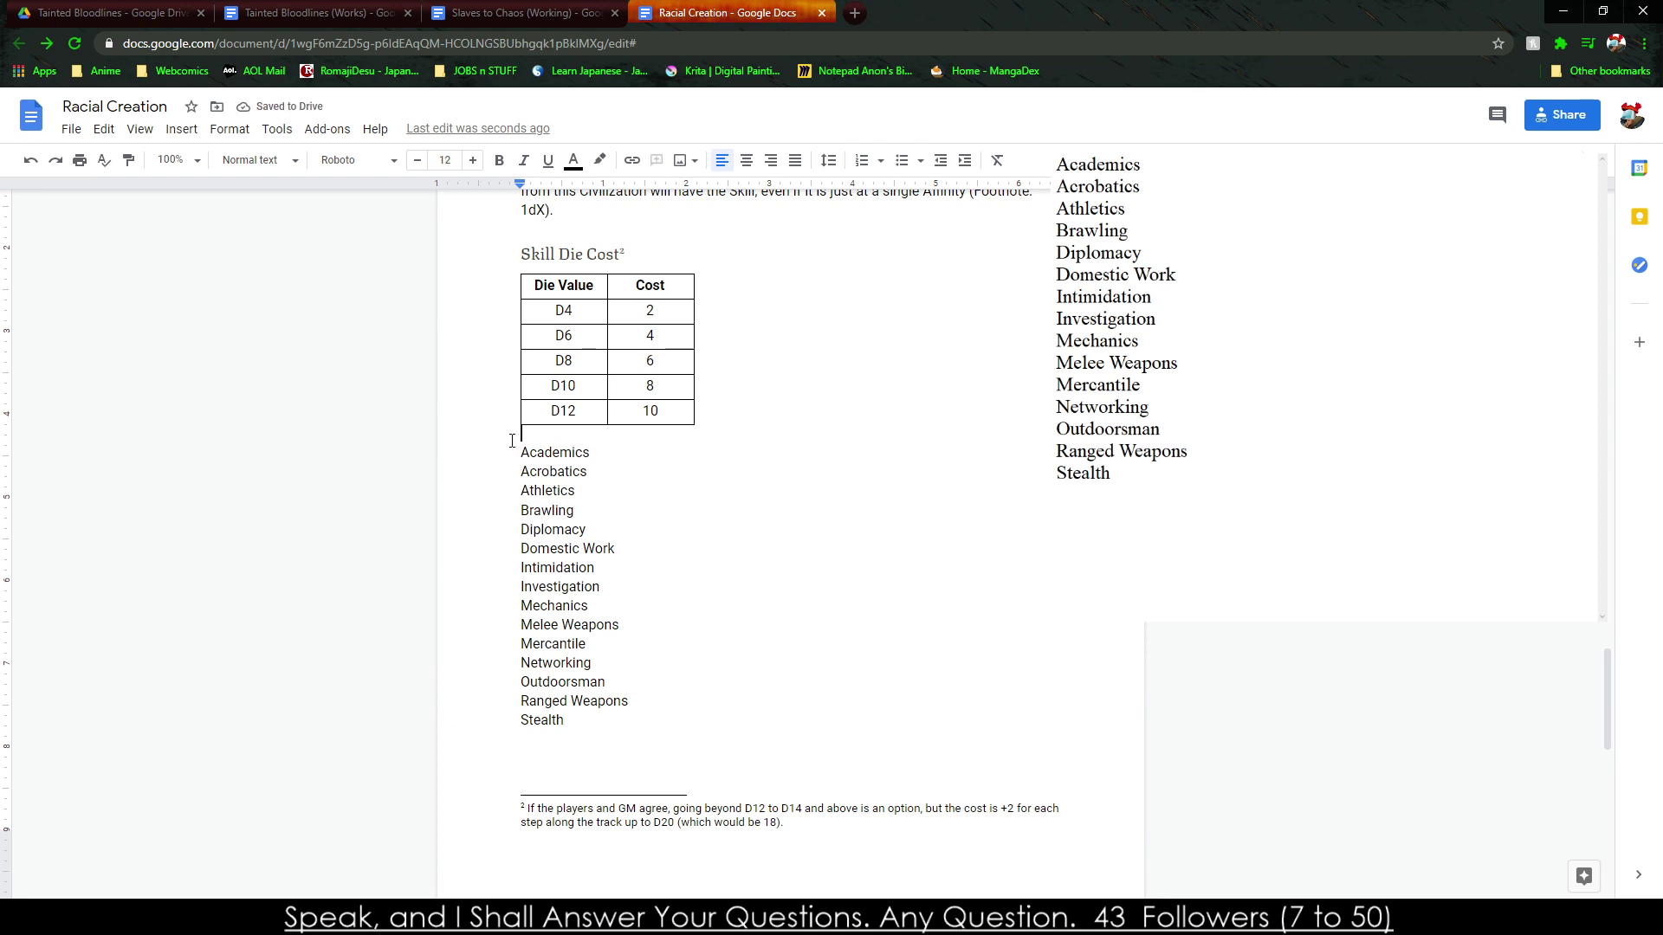
{"action": "left_click", "coordinate": [523, 440]}
{"action": "key", "text": "Return"}
{"action": "key", "text": "Up"}
{"action": "type", "text": "S"}
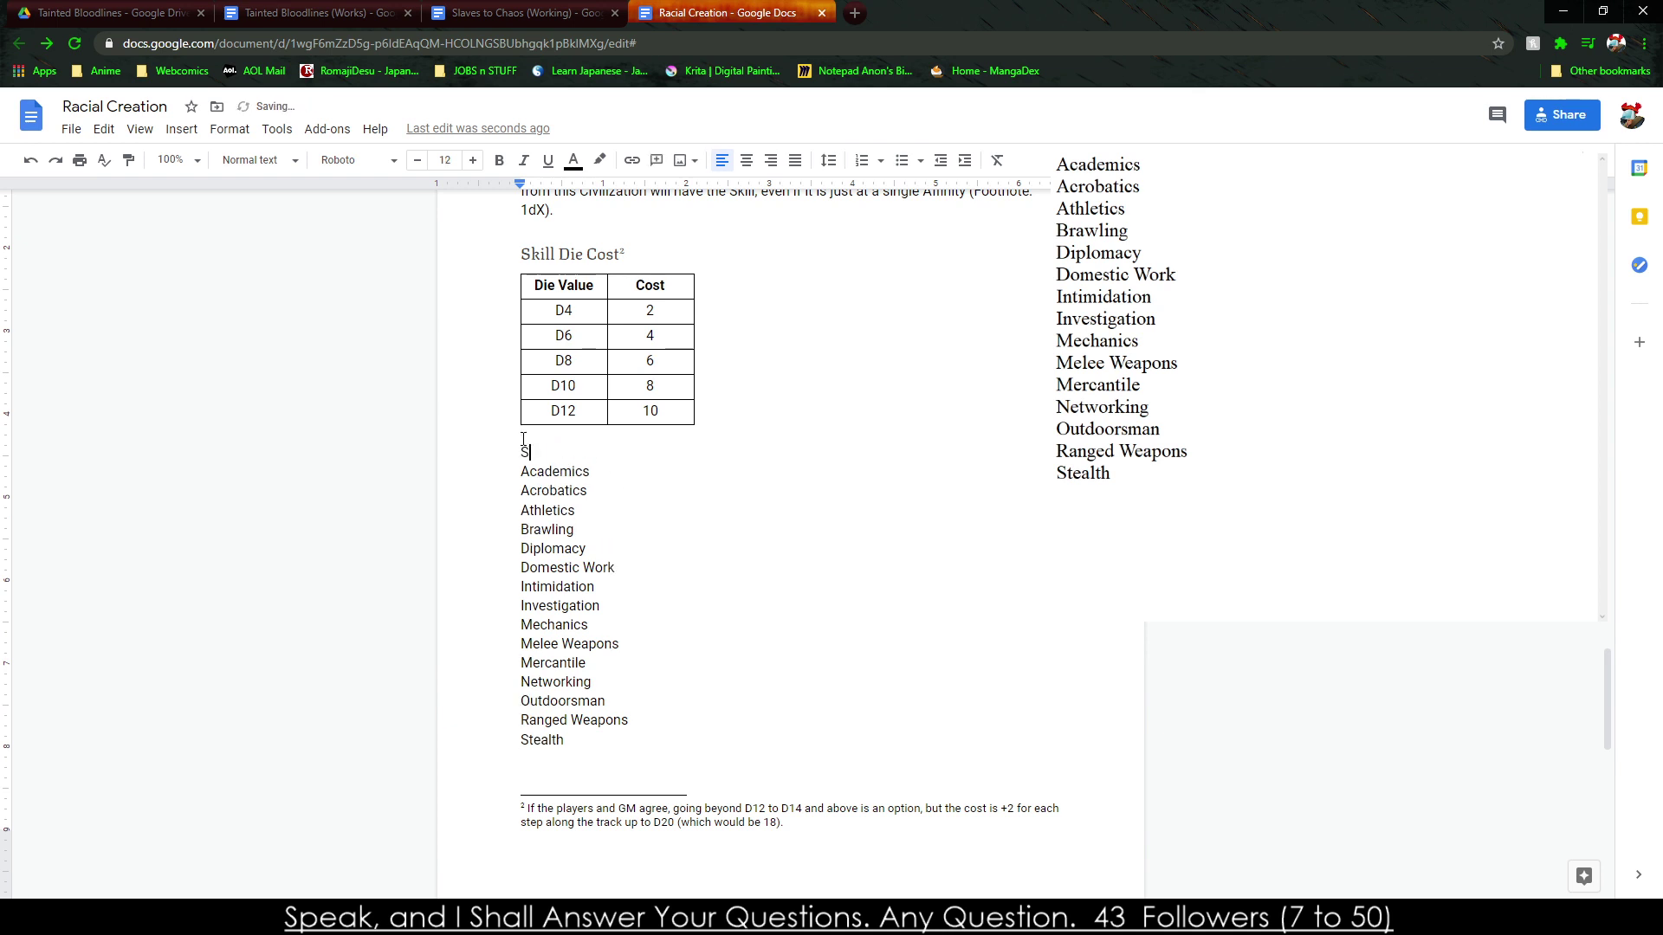
{"action": "type", "text": "kill List:"}
Format the "Skill List:" line below the Skill Die Cost table as Heading 3.
{"action": "double_click", "coordinate": [537, 452]}
{"action": "left_click", "coordinate": [546, 454]}
{"action": "scroll", "coordinate": [519, 456], "scroll_direction": "up", "scroll_amount": 2}
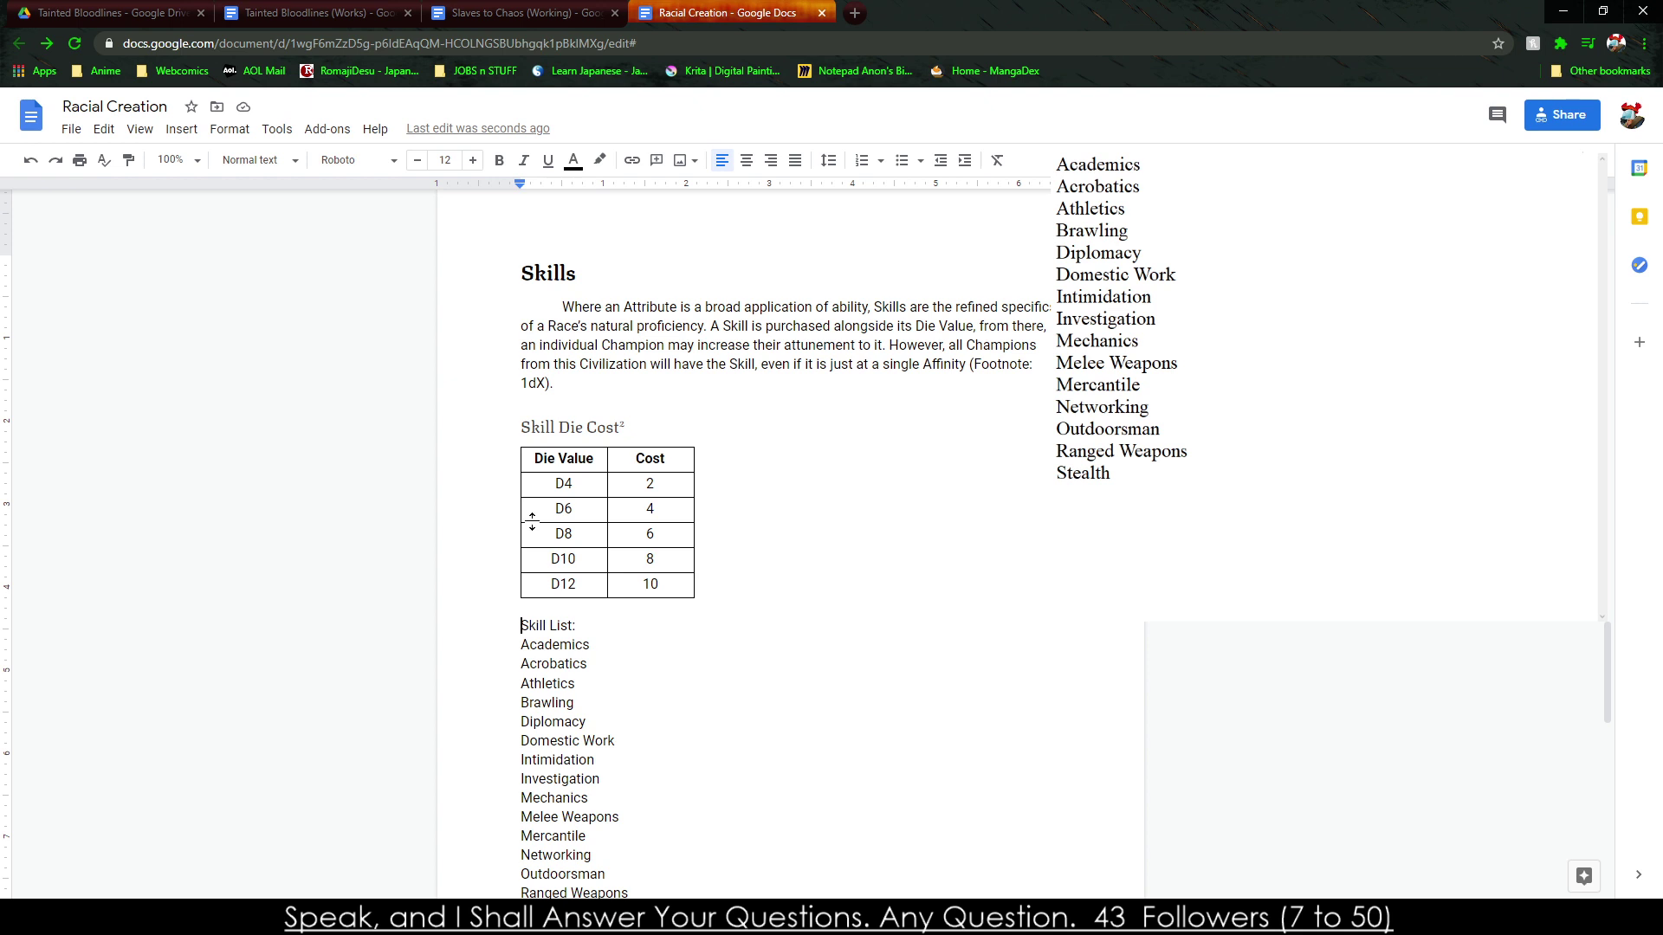
{"action": "left_click_drag", "start_coordinate": [496, 624], "coordinate": [587, 626]}
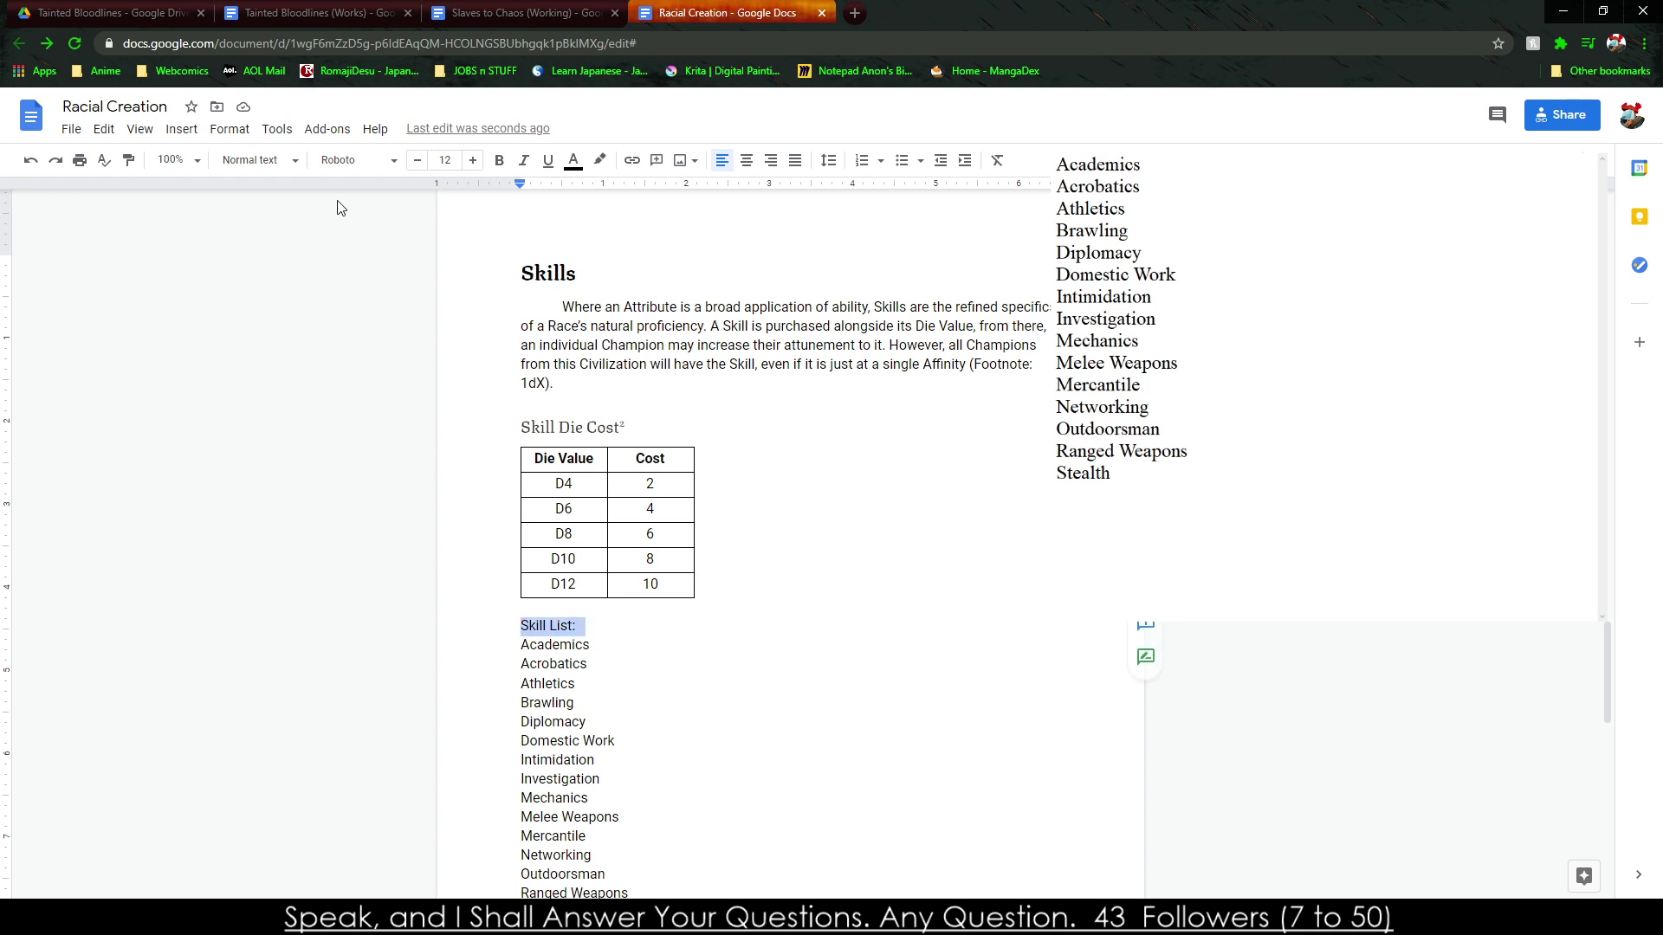
{"action": "left_click", "coordinate": [257, 159]}
{"action": "left_click", "coordinate": [338, 476]}
{"action": "left_click", "coordinate": [620, 646]}
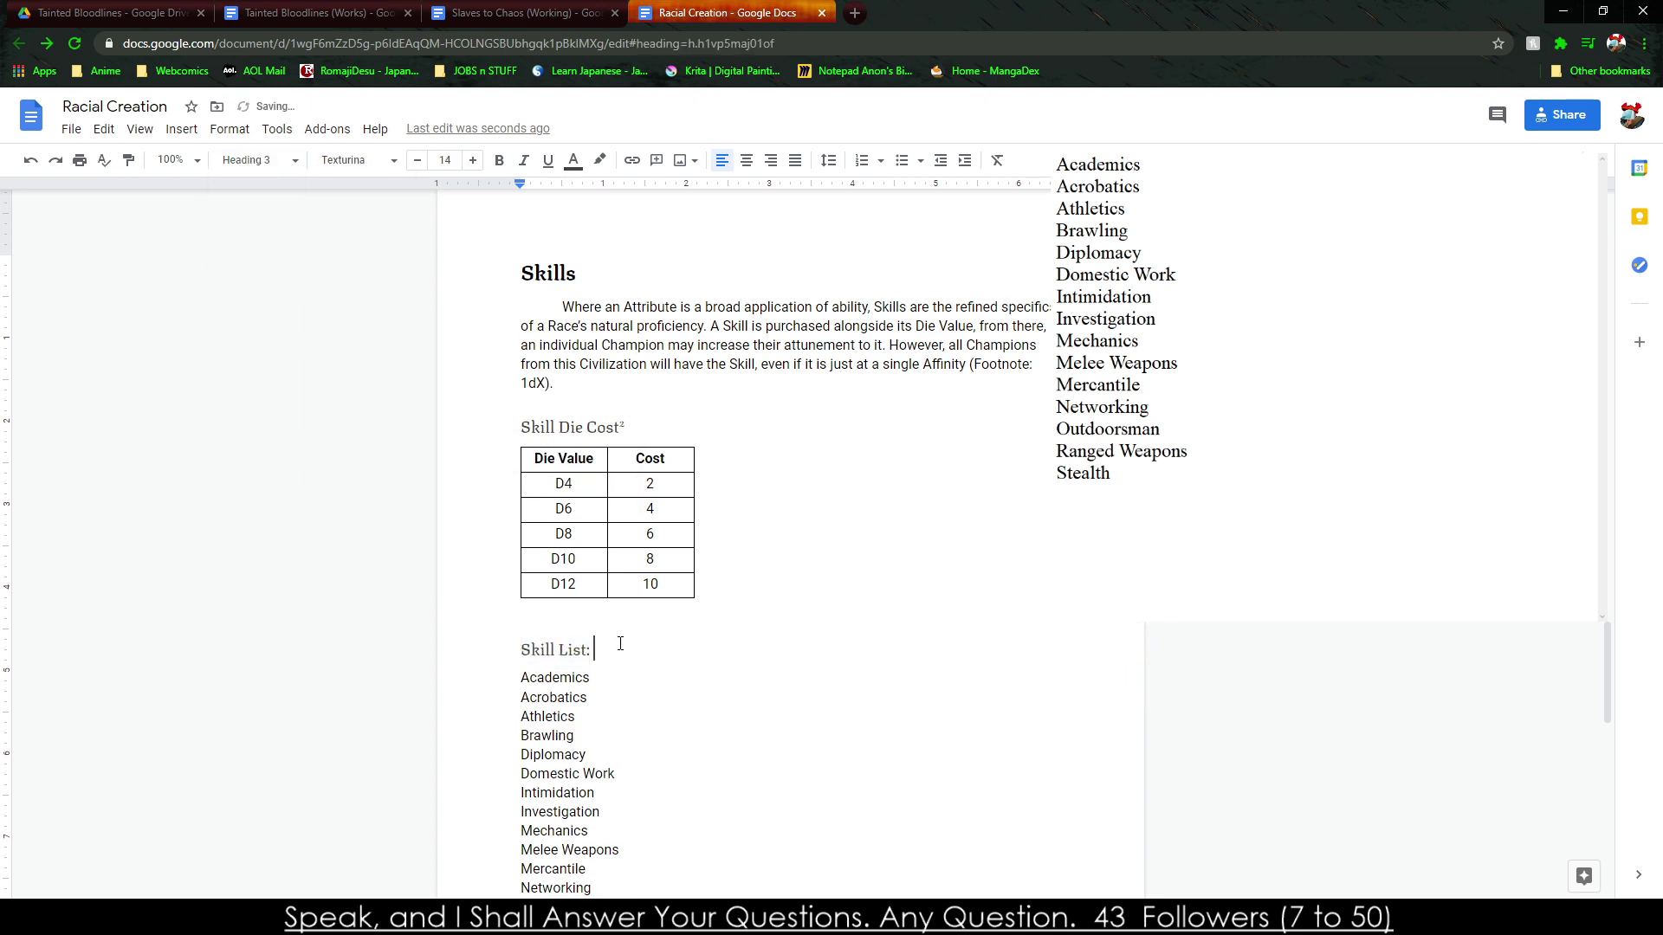
Remove the colon from the Skill List heading and delete the blank line above it.
{"action": "key", "text": "BackSpace"}
{"action": "key", "text": "Up"}
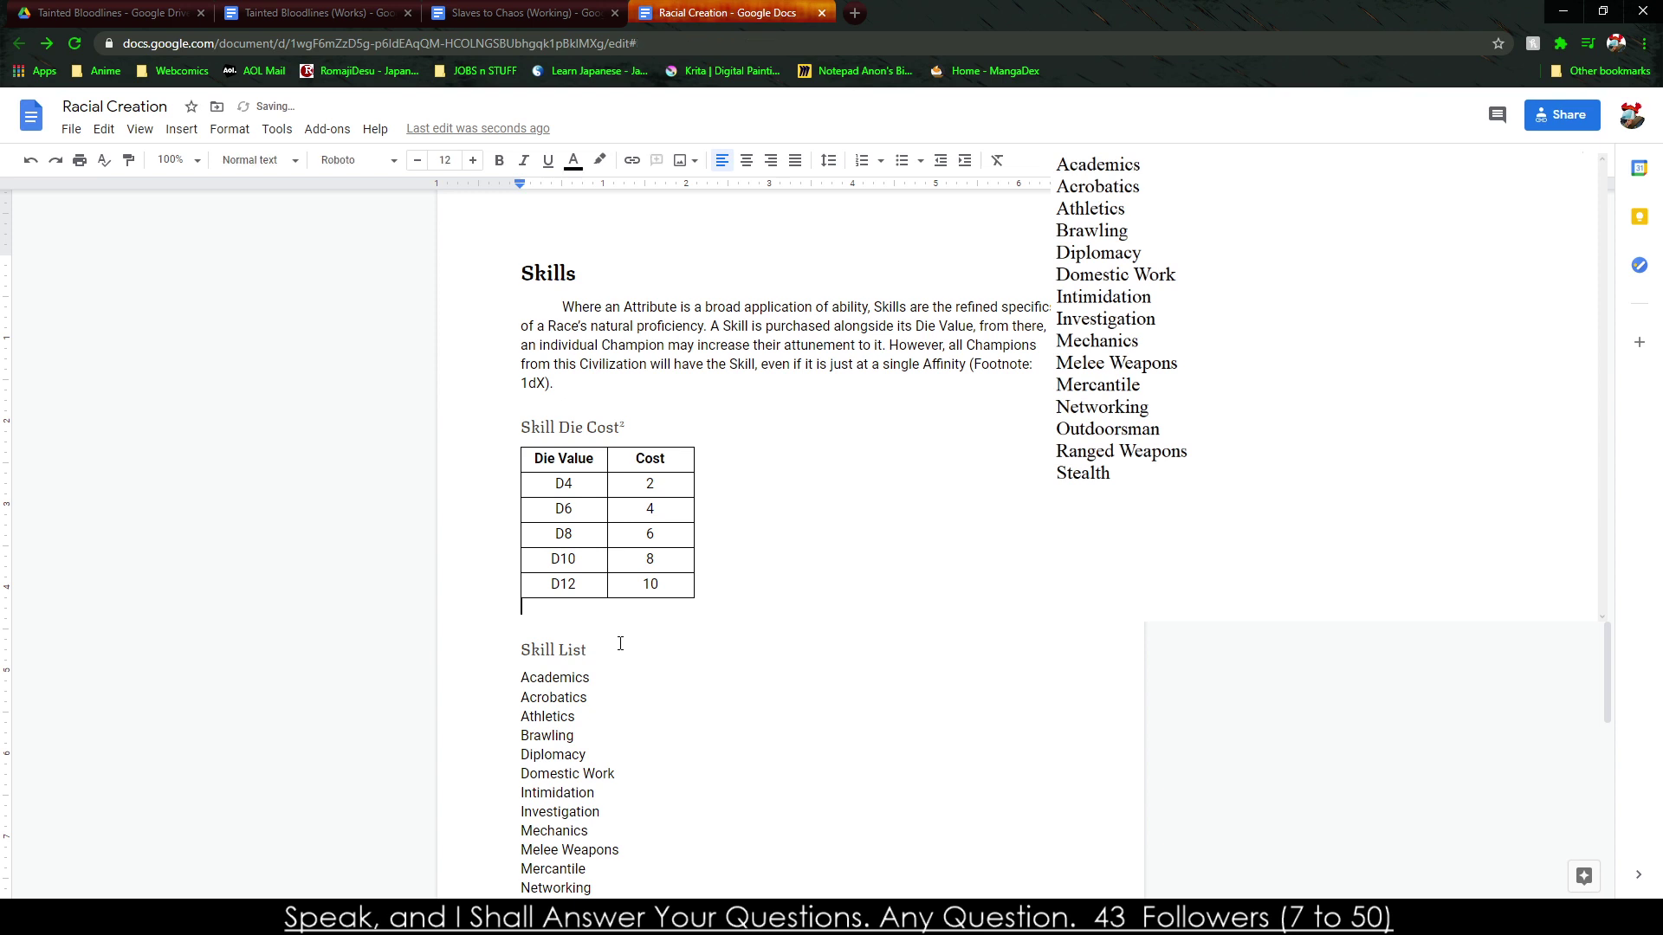
{"action": "key", "text": "Delete"}
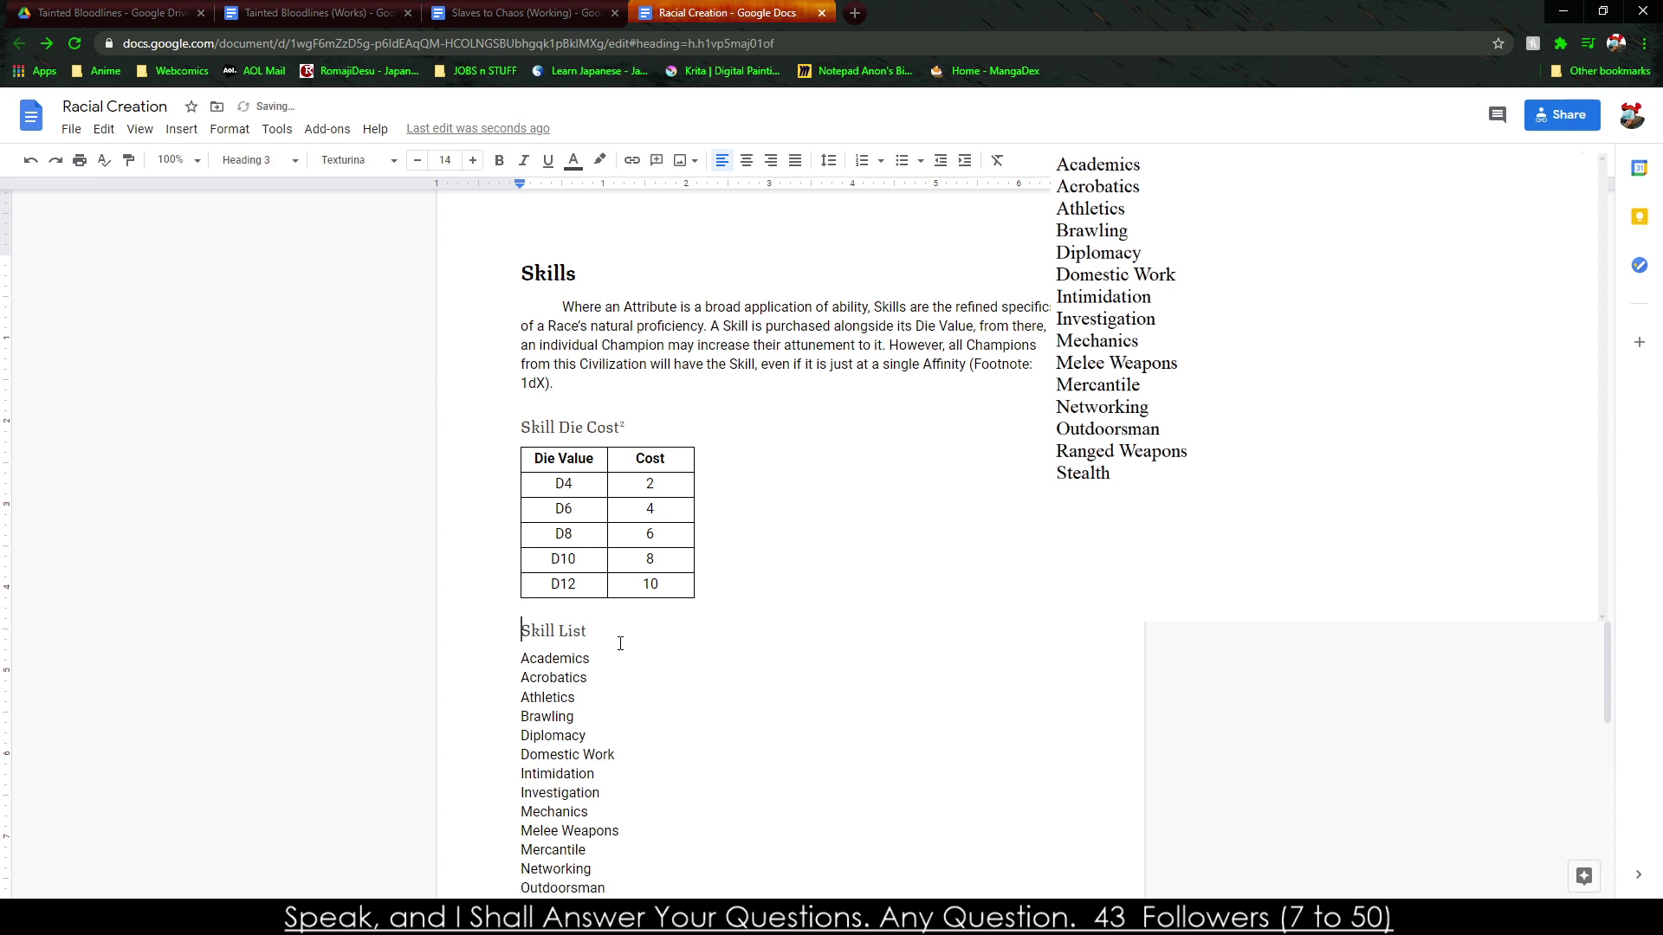
Turn the skill names from Academics to Stealth into a bulleted list.
{"action": "left_click", "coordinate": [522, 698]}
{"action": "key", "text": "shift+Down"}
{"action": "key", "text": "shift+Down"}
{"action": "key", "text": "shift+Down"}
{"action": "left_click_drag", "start_coordinate": [520, 658], "coordinate": [577, 577]}
{"action": "key", "text": "ctrl+shift+8"}
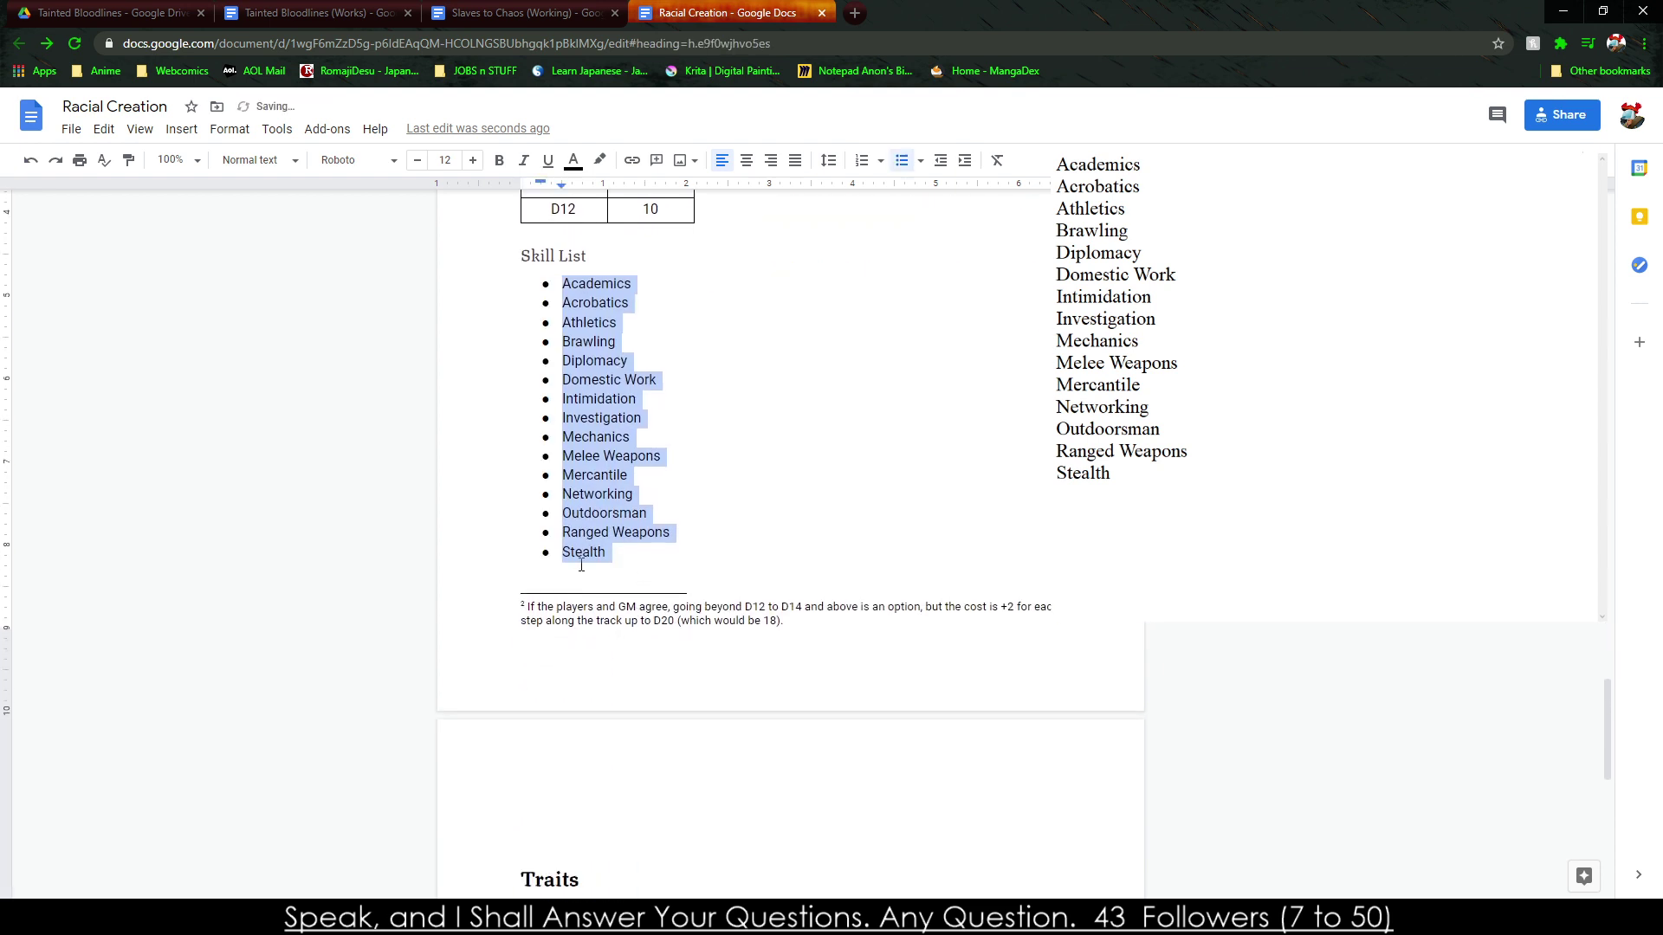
Add the description "- Mental acuity and understanding of complex thought." after the Academics bullet.
{"action": "left_click", "coordinate": [685, 281]}
{"action": "type", "text": "- "}
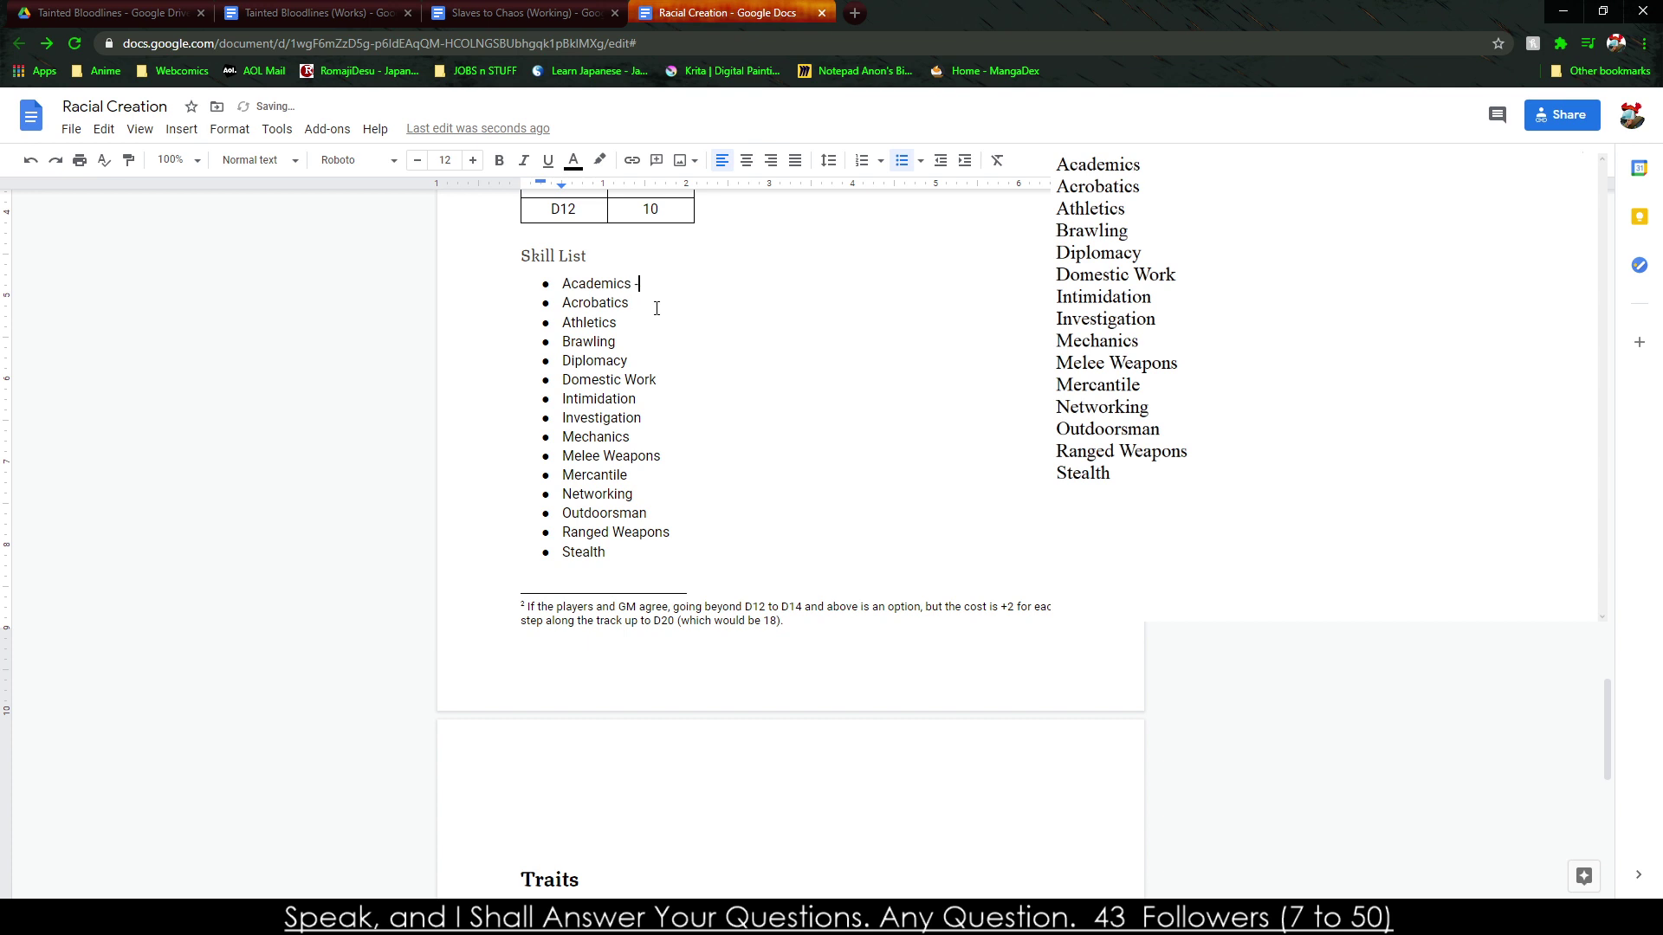
{"action": "type", "text": "Mental acc"}
{"action": "key", "text": "BackSpace"}
{"action": "type", "text": "uity and understanding of h"}
{"action": "key", "text": "BackSpace"}
{"action": "type", "text": "complex "}
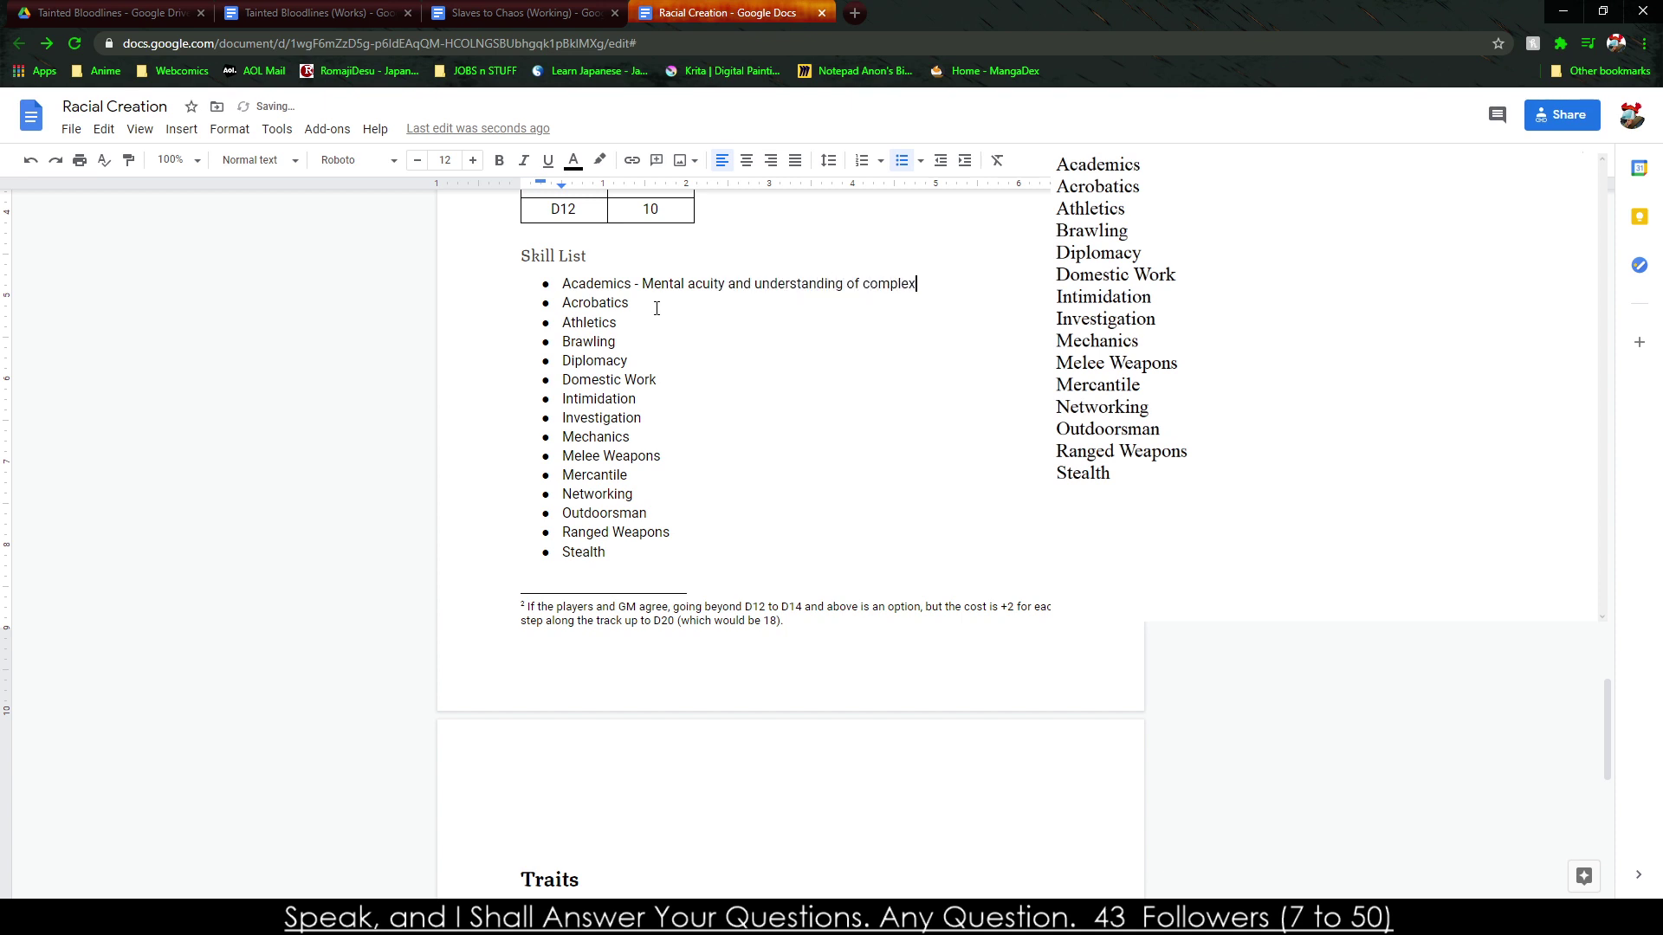
{"action": "type", "text": "though"}
Add the description "- Ability to contort, move, or employ agile functions." after the Acrobatics bullet.
{"action": "type", "text": "- Abilit"}
{"action": "type", "text": "y to contort, m"}
{"action": "type", "text": "ove, or simply"}
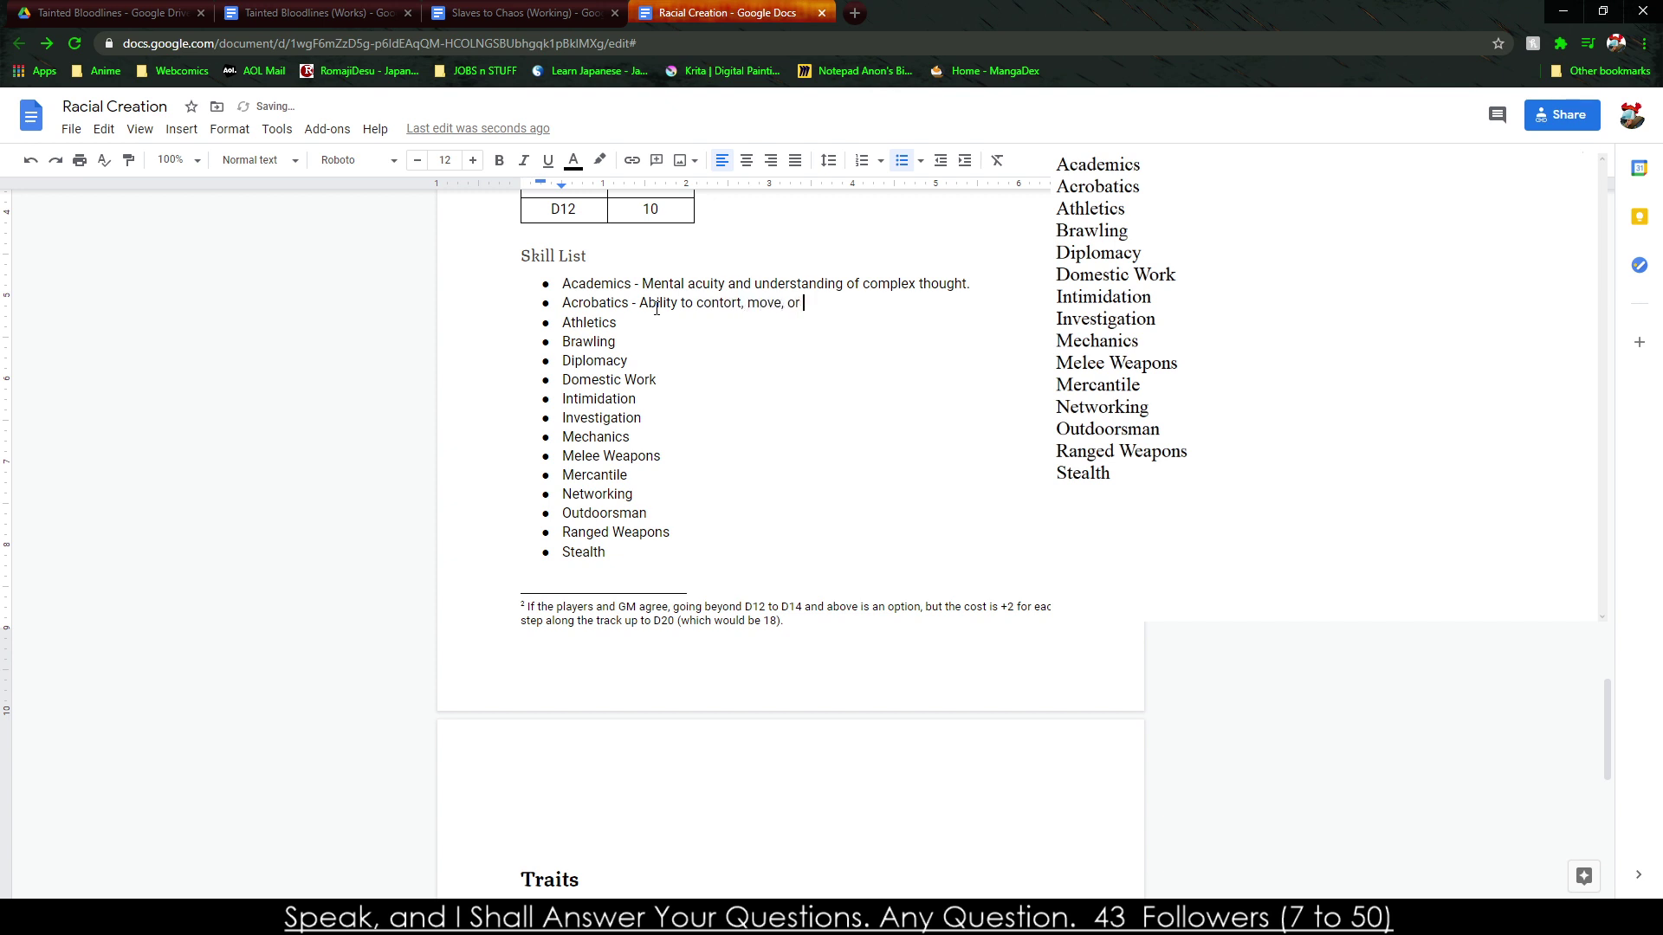
{"action": "key", "text": "BackSpace"}
{"action": "key", "text": "BackSpace"}
{"action": "type", "text": "y"}
{"action": "key", "text": "BackSpace"}
{"action": "key", "text": "BackSpace"}
{"action": "key", "text": "BackSpace"}
{"action": "key", "text": "BackSpace"}
{"action": "key", "text": "BackSpace"}
{"action": "key", "text": "BackSpace"}
{"action": "type", "text": "emplo"}
{"action": "type", "text": "y agil"}
{"action": "type", "text": "e functions."}
Add the description "- Strength and power to be manipulated over a time period." after the Athletics bullet.
{"action": "type", "text": " A"}
{"action": "type", "text": "bilit"}
{"action": "key", "text": "BackSpace"}
{"action": "key", "text": "BackSpace"}
{"action": "key", "text": "BackSpace"}
{"action": "key", "text": "BackSpace"}
{"action": "key", "text": "BackSpace"}
{"action": "key", "text": "BackSpace"}
{"action": "type", "text": "Raw strengt"}
{"action": "key", "text": "BackSpace"}
{"action": "key", "text": "BackSpace"}
{"action": "key", "text": "BackSpace"}
{"action": "key", "text": "BackSpace"}
{"action": "key", "text": "BackSpace"}
{"action": "key", "text": "BackSpace"}
{"action": "key", "text": "BackSpace"}
{"action": "key", "text": "BackSpace"}
{"action": "key", "text": "BackSpace"}
{"action": "key", "text": "BackSpace"}
{"action": "key", "text": "BackSpace"}
{"action": "key", "text": "BackSpace"}
{"action": "type", "text": "Strength"}
{"action": "type", "text": " and power to be "}
{"action": "type", "text": "manipulated over"}
{"action": "type", "text": " a "}
{"action": "type", "text": "lon"}
{"action": "key", "text": "BackSpace"}
{"action": "type", "text": "time period."}
Add the description "- Skill in fighting in unarmed combat." after the Brawling bullet.
{"action": "key", "text": "Down"}
{"action": "type", "text": "-"}
{"action": "type", "text": "SKi"}
{"action": "key", "text": "BackSpace"}
{"action": "key", "text": "BackSpace"}
{"action": "type", "text": "kill in fighting in unarmred"}
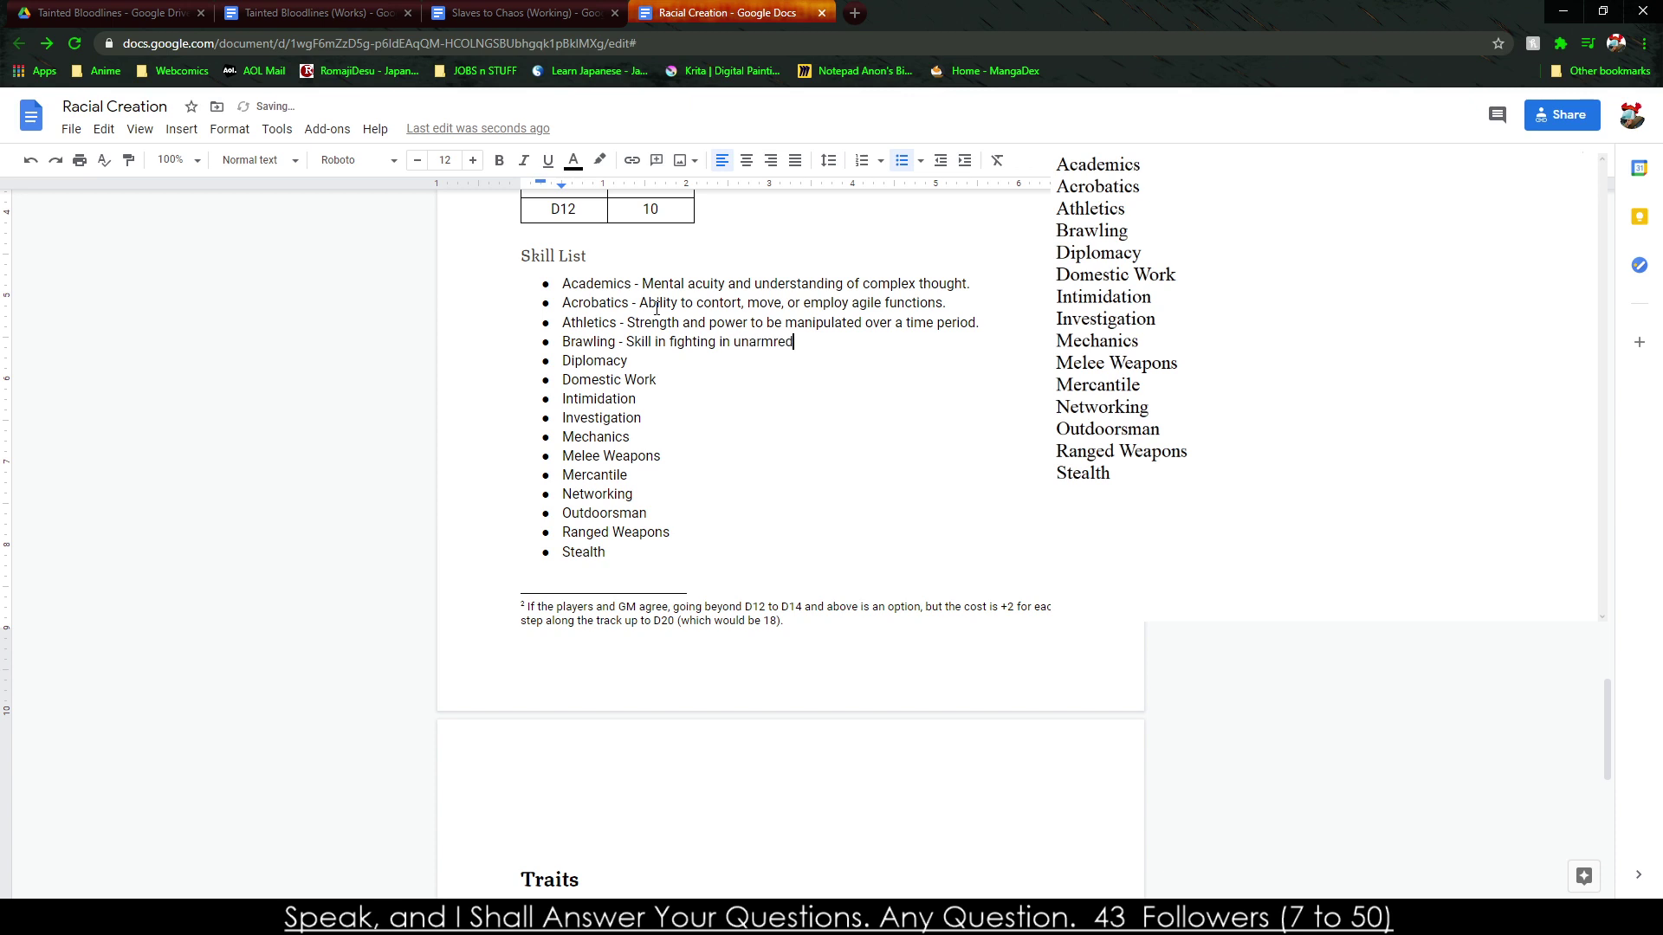
{"action": "key", "text": "BackSpace"}
{"action": "key", "text": "BackSpace"}
{"action": "key", "text": "BackSpace"}
{"action": "type", "text": "ed combat."}
Add the description "- Ability to negotiate and find common ground with others." after the Diplomacy bullet.
{"action": "type", "text": " - Abi"}
{"action": "type", "text": "lity to negoti"}
{"action": "type", "text": "ate and "}
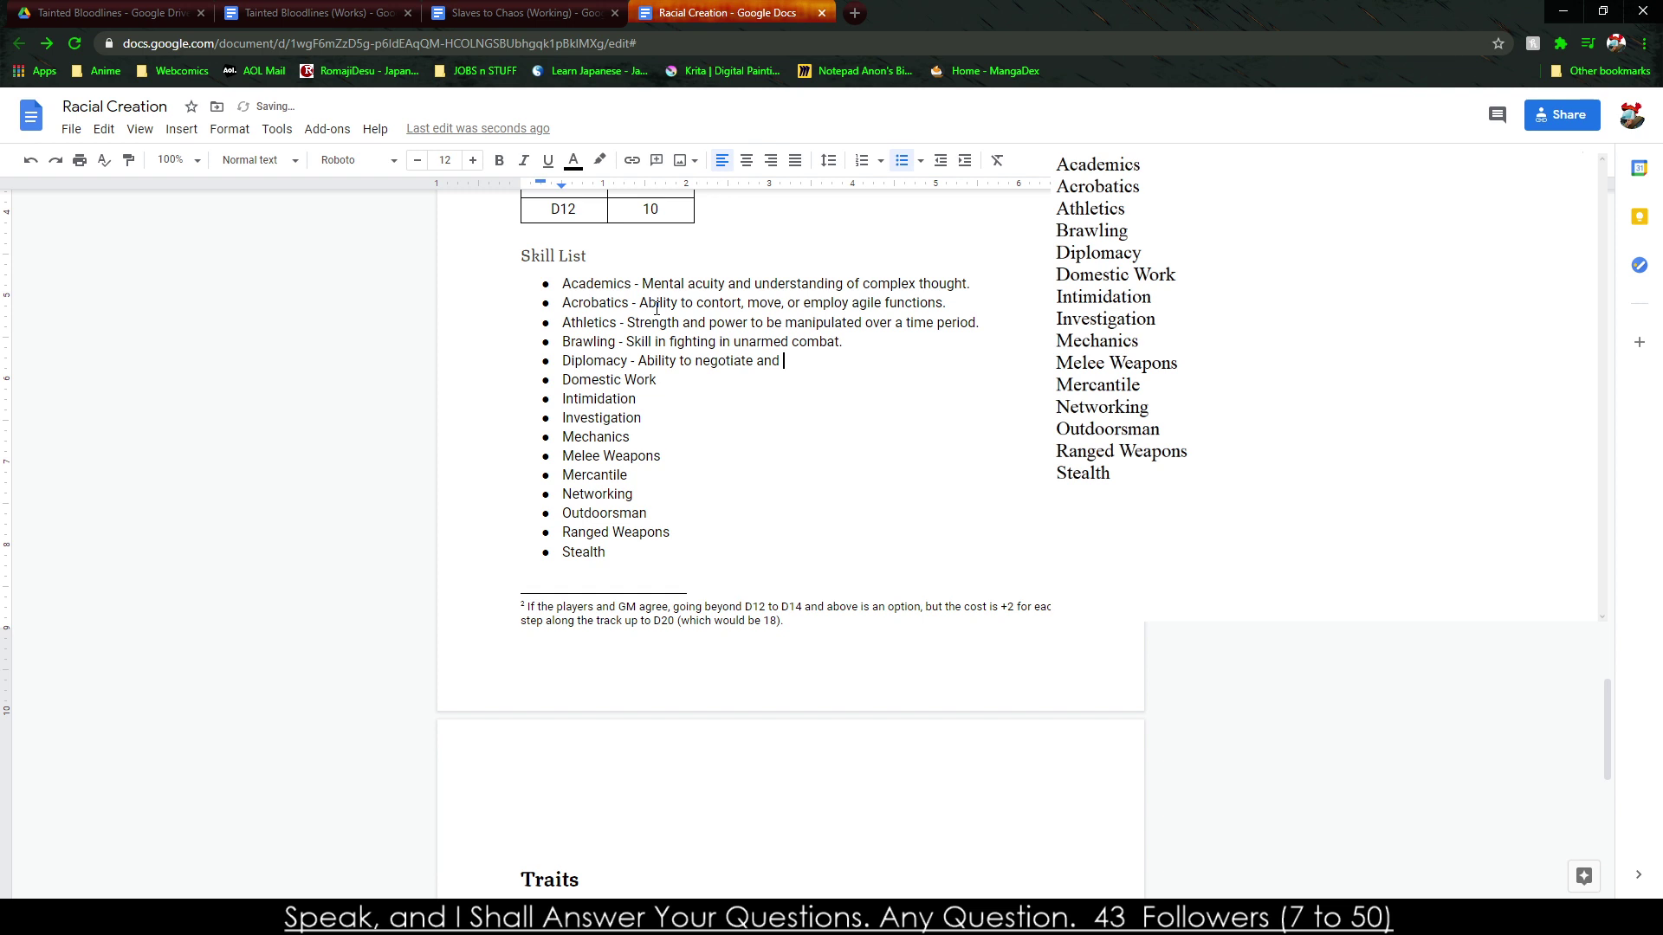
{"action": "type", "text": "find common ground with others."}
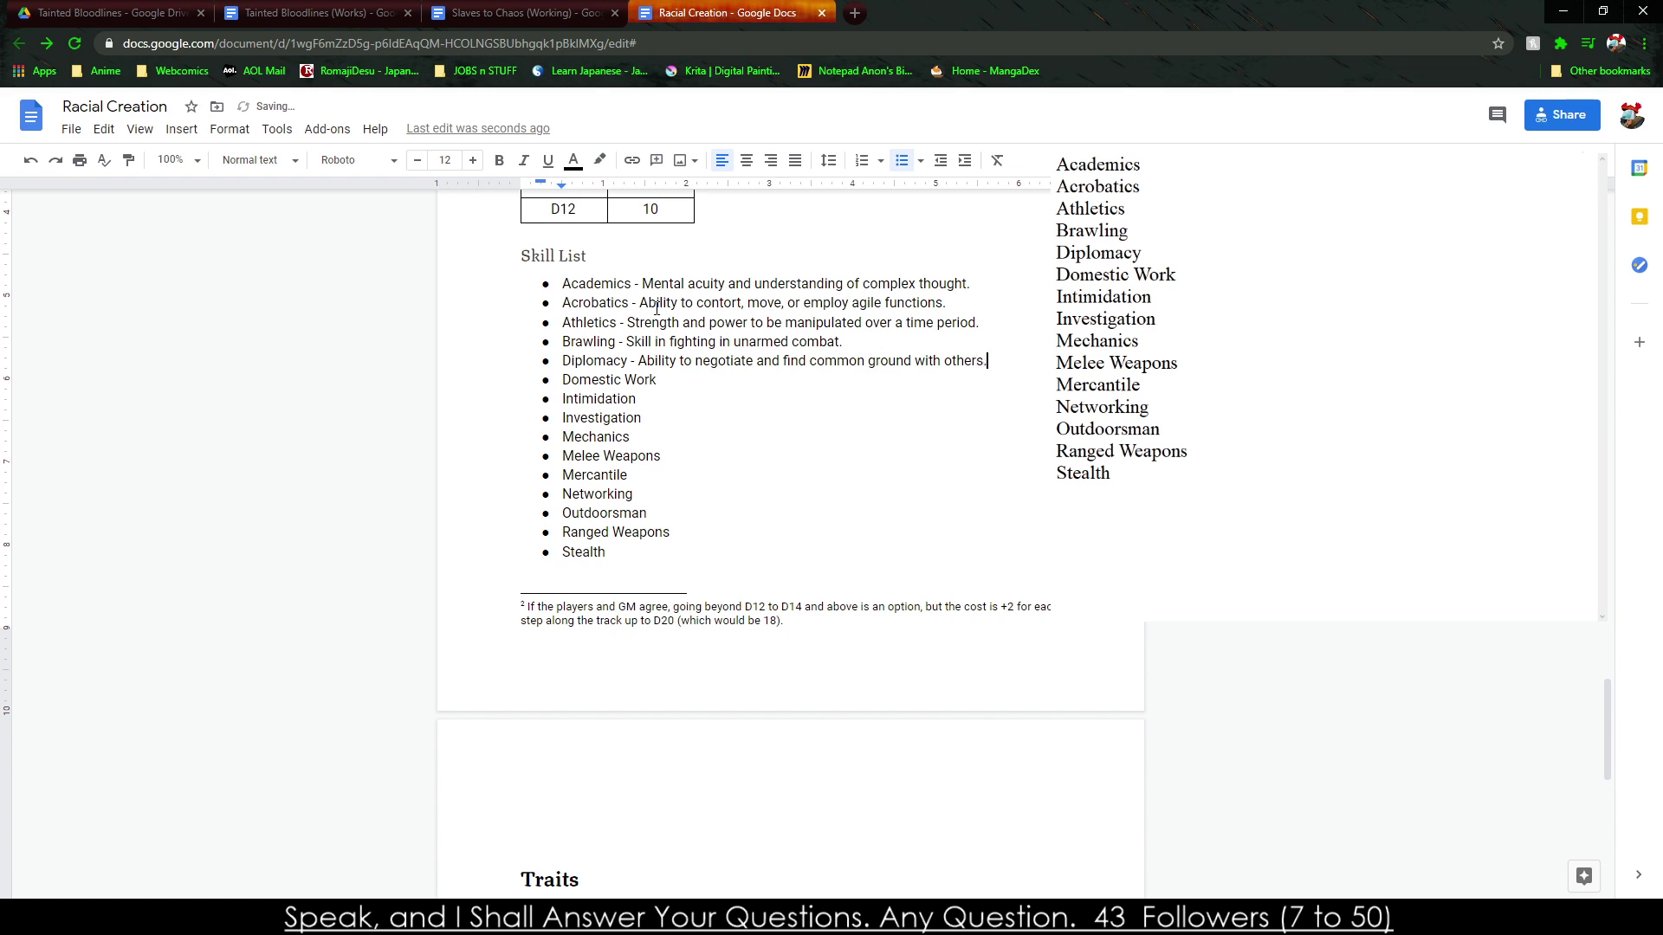
Add the description "- Simple tasks such as cooking, cleaning, and other “chores.”" after the Domestic Work bullet.
{"action": "key", "text": "Down"}
{"action": "type", "text": "- "}
{"action": "type", "text": "Maid"}
{"action": "key", "text": "BackSpace"}
{"action": "key", "text": "BackSpace"}
{"action": "key", "text": "BackSpace"}
{"action": "key", "text": "BackSpace"}
{"action": "type", "text": "Sl"}
{"action": "key", "text": "BackSpace"}
{"action": "type", "text": "imple t"}
{"action": "key", "text": "BackSpace"}
{"action": "key", "text": "BackSpace"}
{"action": "key", "text": "BackSpace"}
{"action": "key", "text": "BackSpace"}
{"action": "key", "text": "BackSpace"}
{"action": "type", "text": "ple tasks such as coookin"}
{"action": "key", "text": "BackSpace"}
{"action": "key", "text": "BackSpace"}
{"action": "key", "text": "BackSpace"}
{"action": "key", "text": "BackSpace"}
{"action": "type", "text": "king, skinn"}
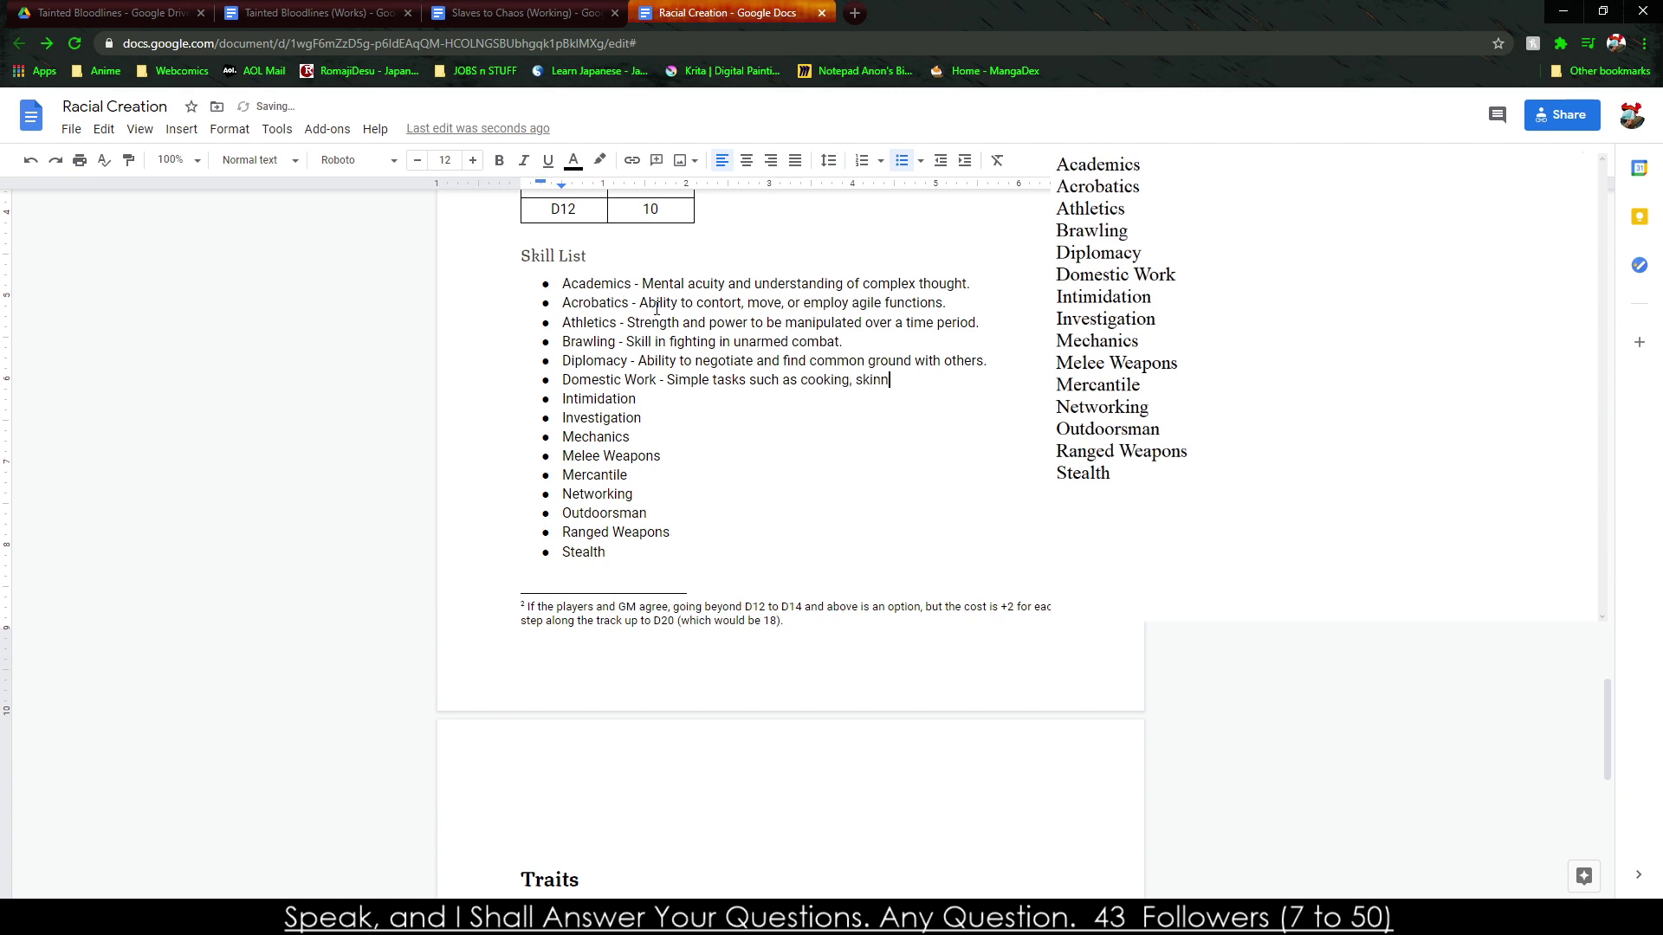
{"action": "key", "text": "BackSpace"}
{"action": "key", "text": "BackSpace"}
{"action": "key", "text": "BackSpace"}
{"action": "key", "text": "BackSpace"}
{"action": "type", "text": "cleaning, and other \""}
{"action": "type", "text": "chores."}
{"action": "type", "text": "\""}
Add the description "- Skill in confronting others and “convincing them” through threats." after the Intimidation bullet.
{"action": "key", "text": "Down"}
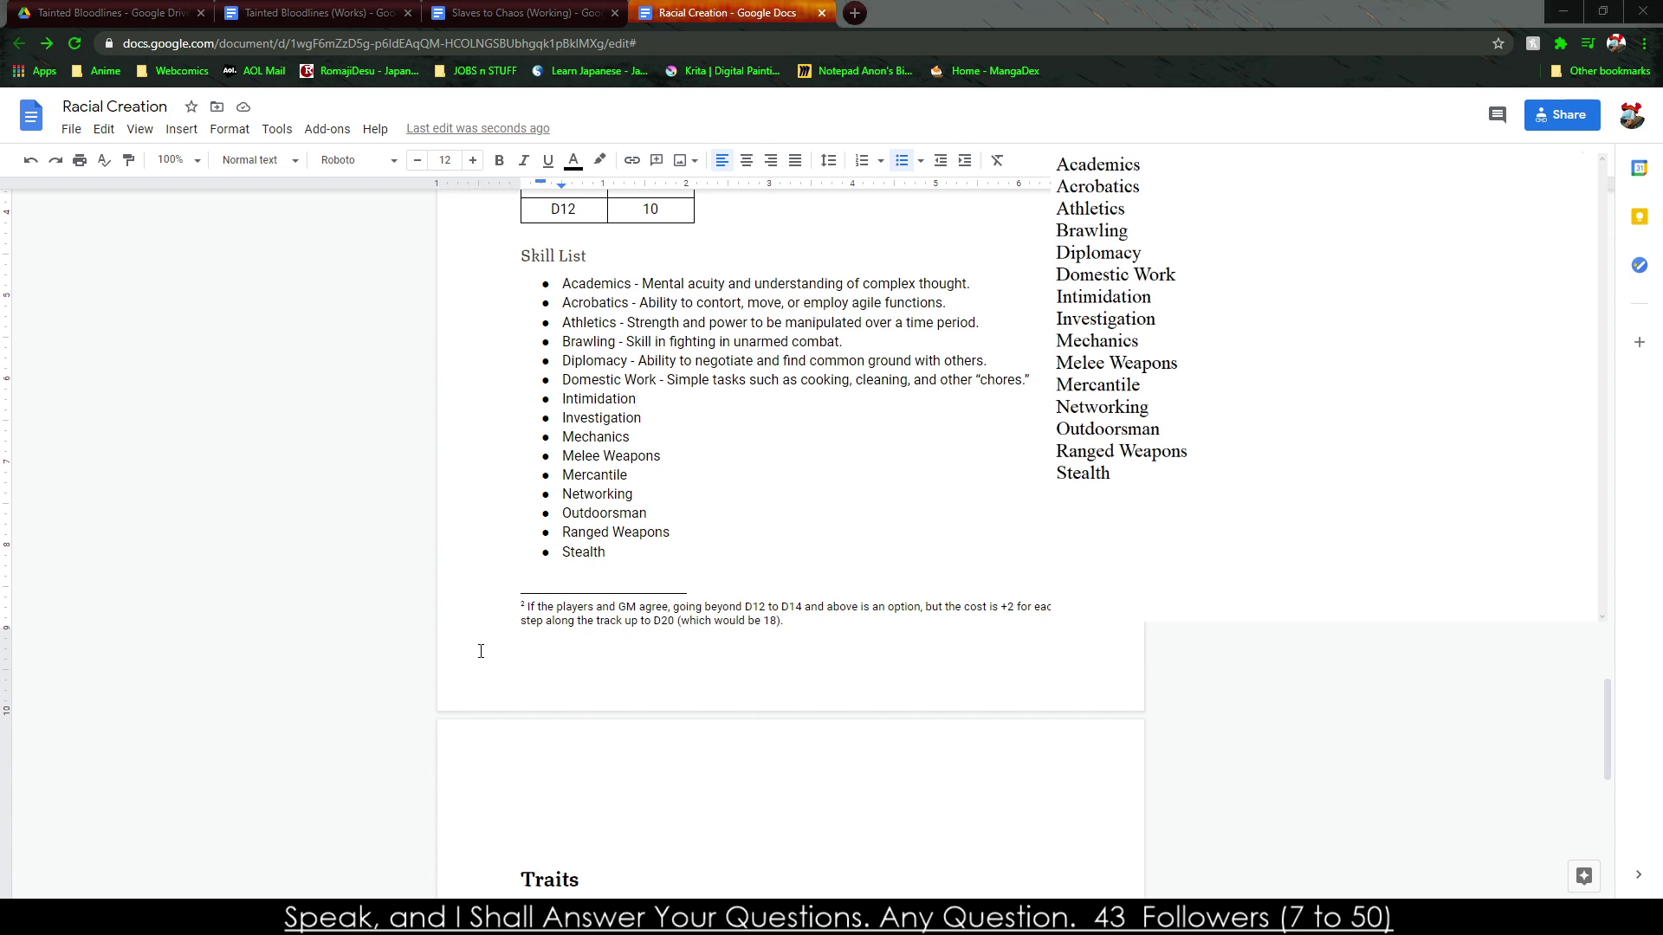
{"action": "left_click", "coordinate": [691, 419]}
{"action": "key", "text": "Up"}
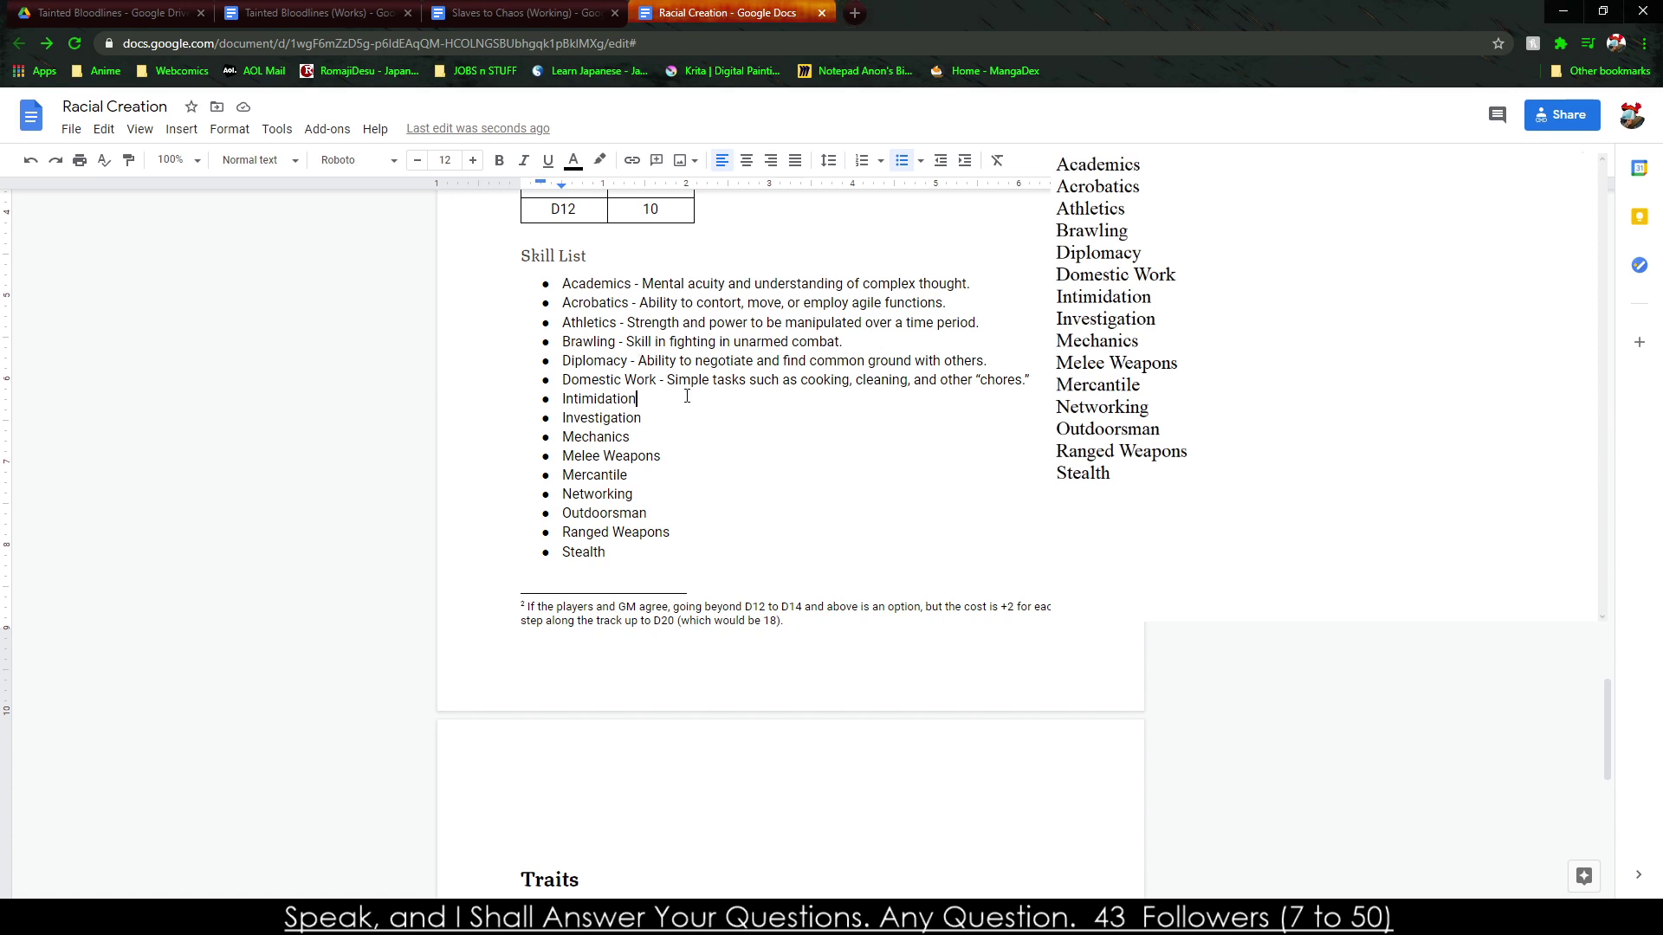
{"action": "type", "text": "- Skill in confrot"}
{"action": "key", "text": "BackSpace"}
{"action": "type", "text": "nting other"}
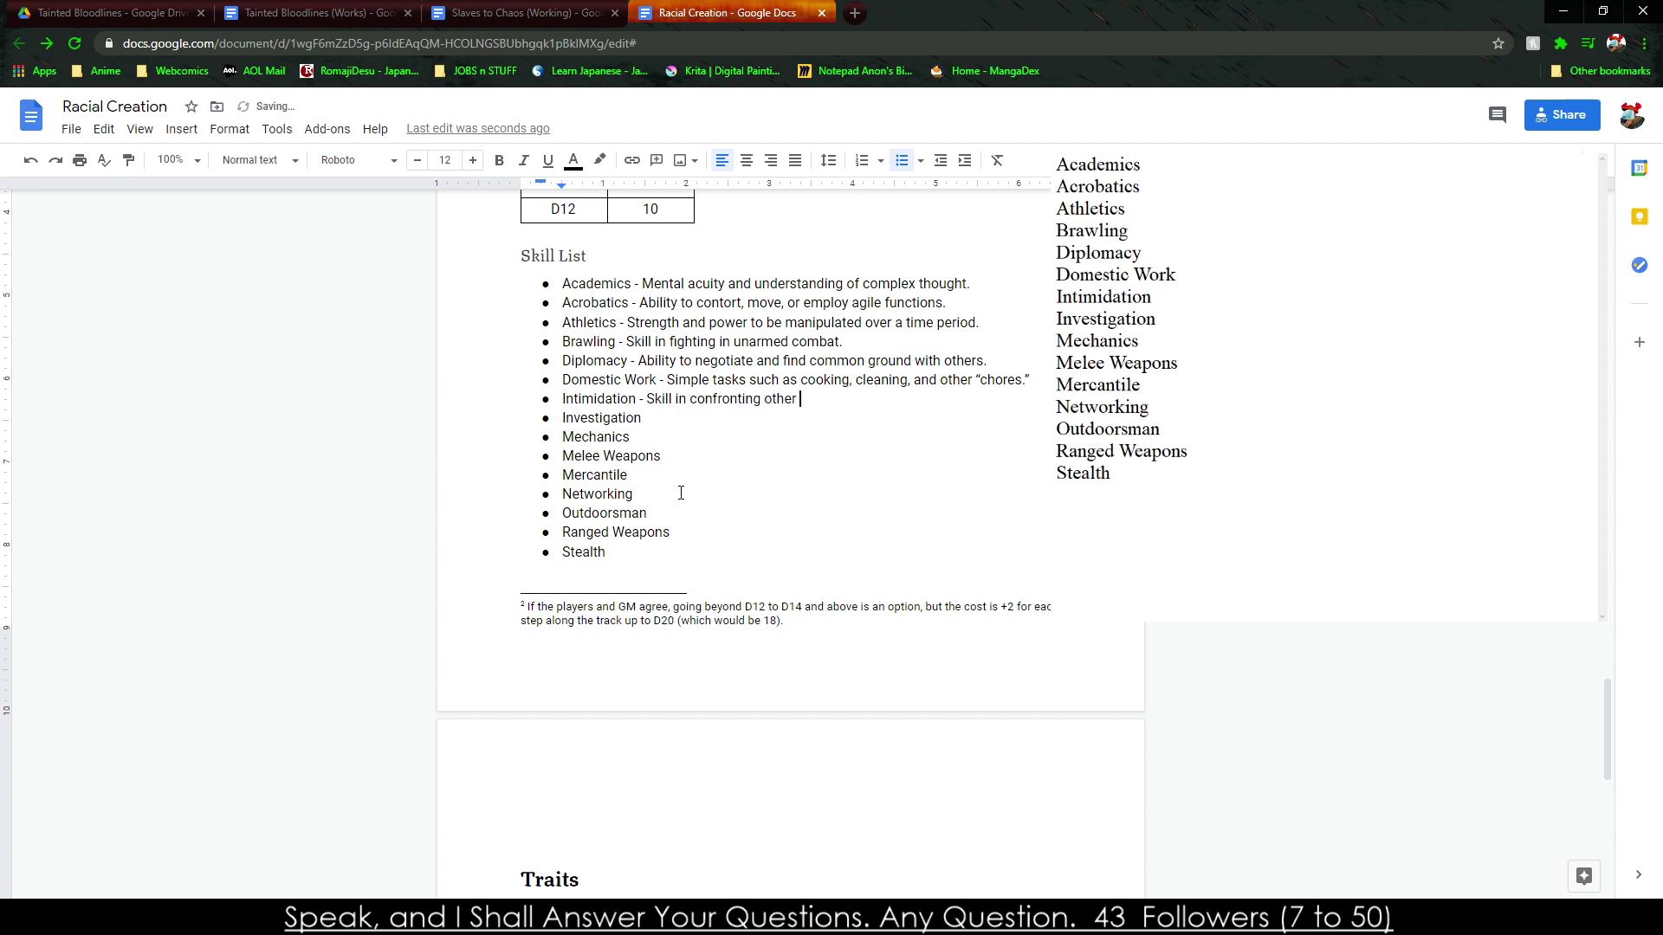
{"action": "key", "text": "BackSpace"}
{"action": "type", "text": "s and "}
{"action": "type", "text": "\""}
{"action": "type", "text": "convincing the"}
{"action": "type", "text": "m\" through threat"}
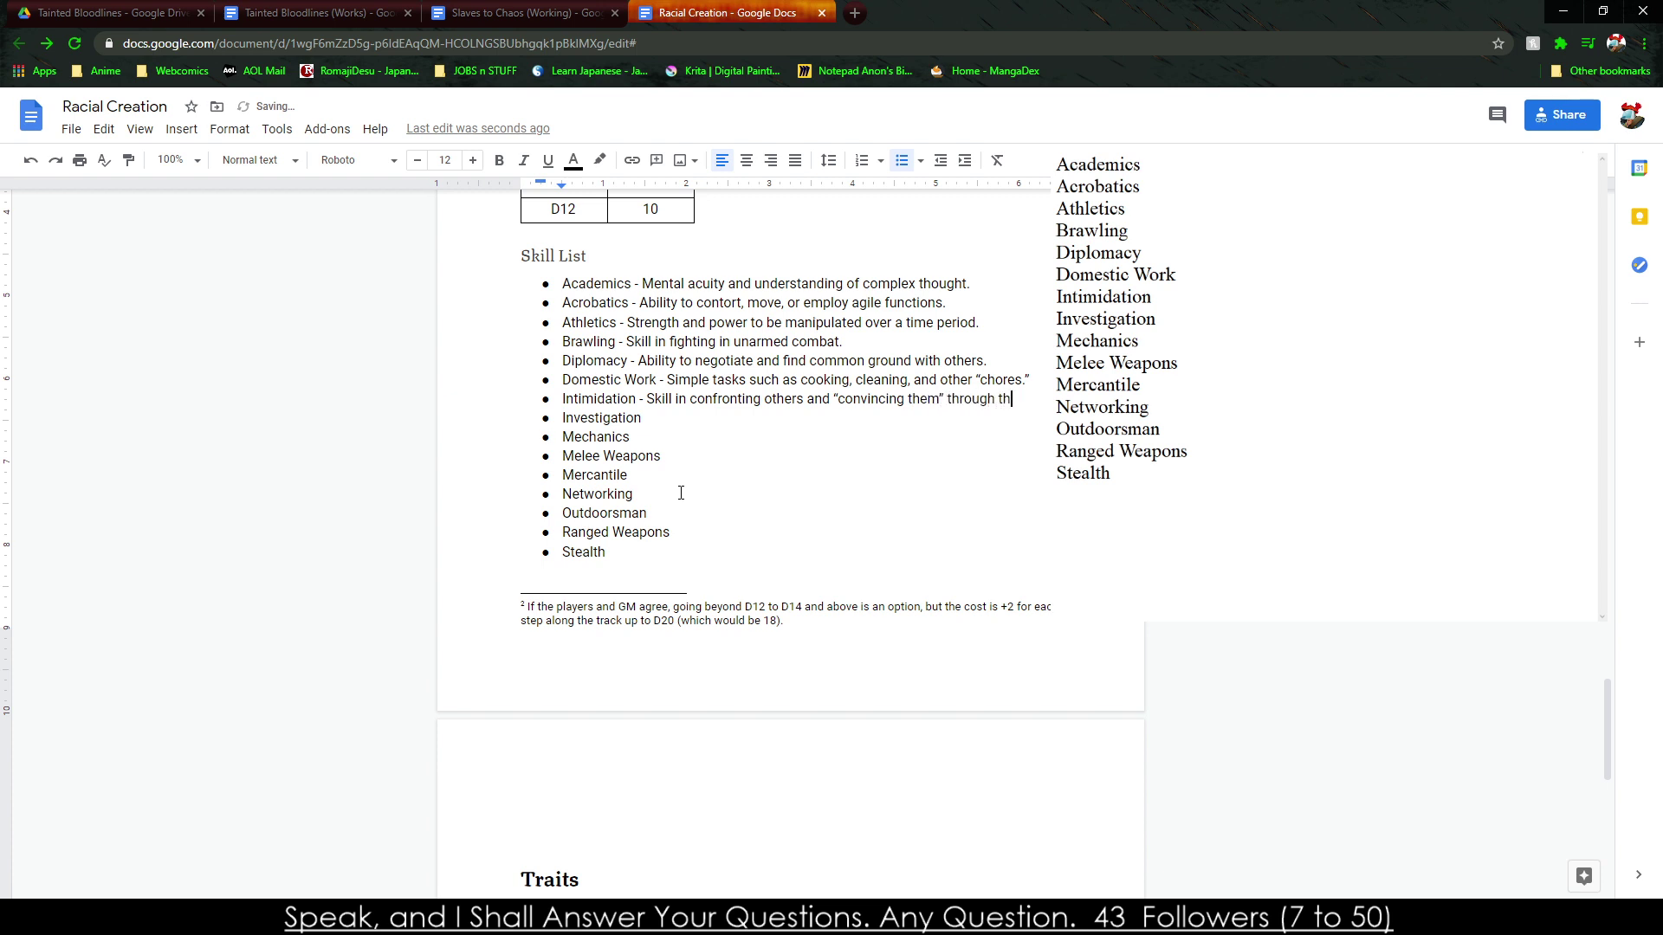
{"action": "type", "text": "s."}
{"action": "left_click_drag", "start_coordinate": [562, 380], "coordinate": [925, 381]}
{"action": "left_click", "coordinate": [685, 437]}
{"action": "left_click_drag", "start_coordinate": [579, 398], "coordinate": [944, 404]}
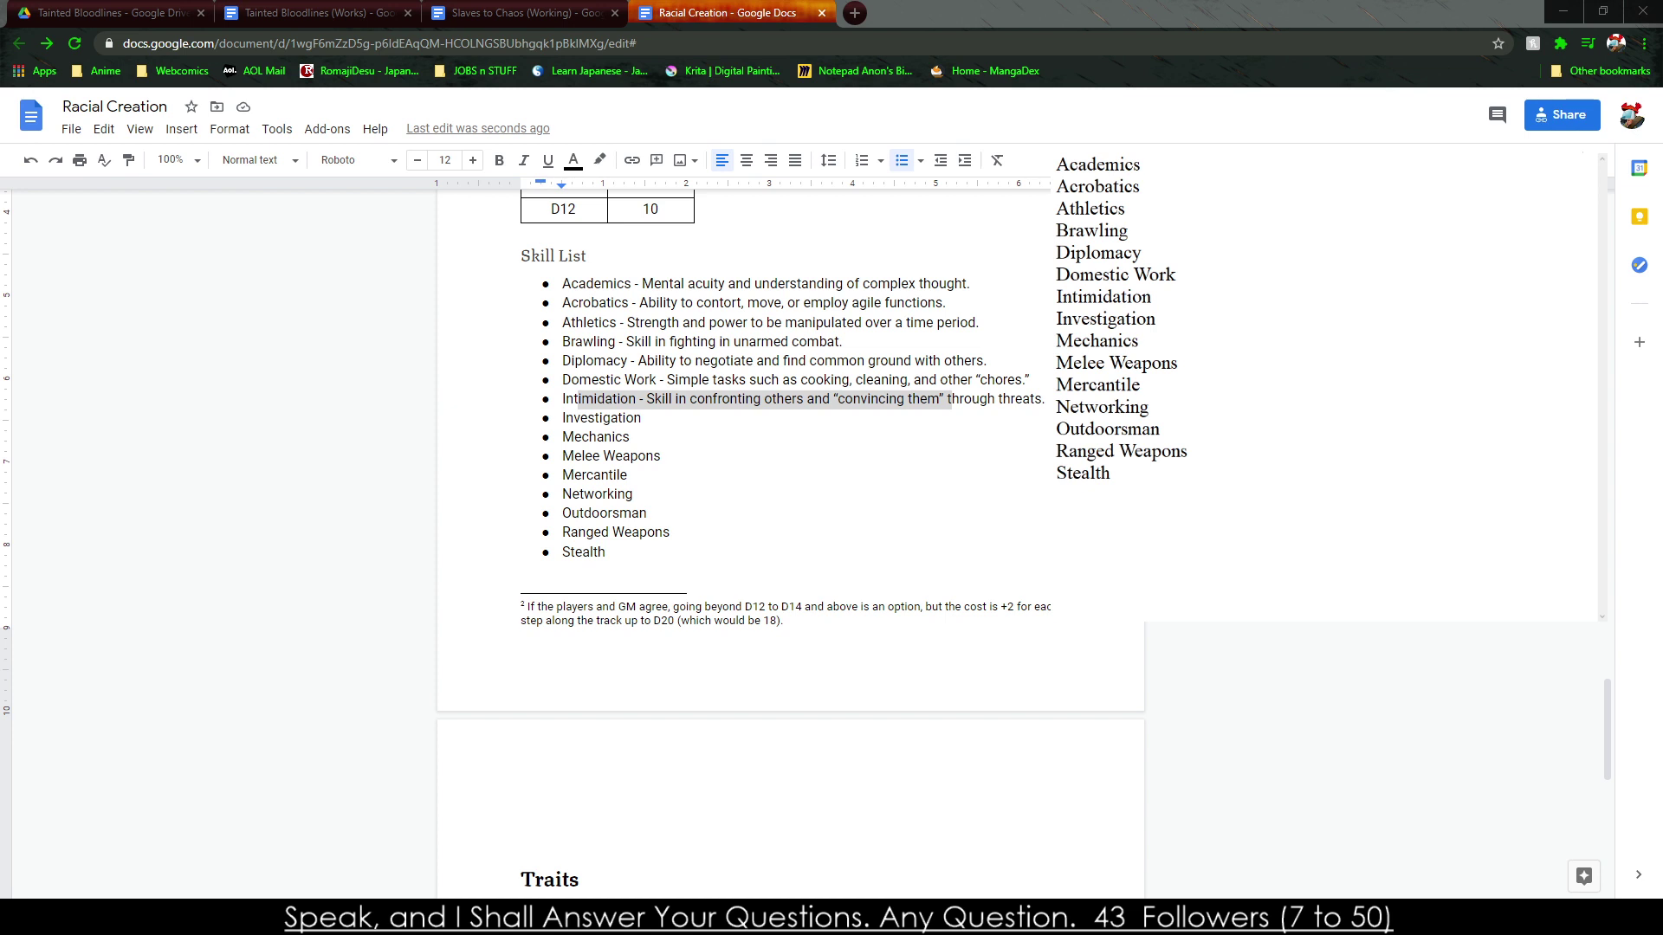
{"action": "scroll", "coordinate": [788, 519], "scroll_direction": "up", "scroll_amount": 3}
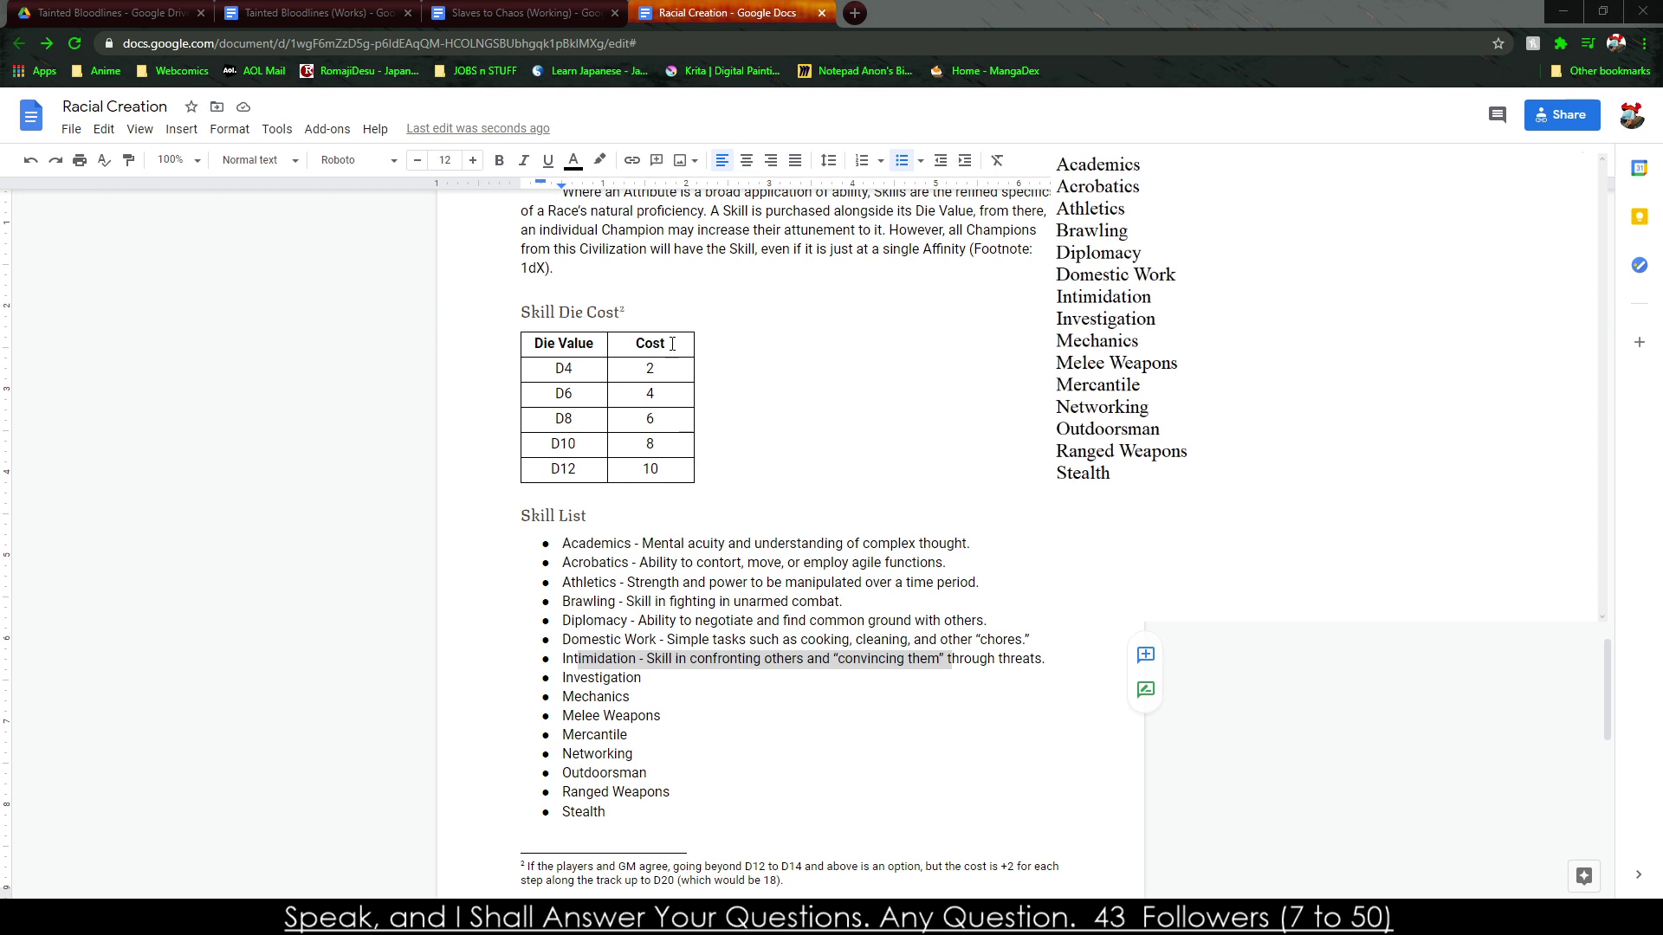
{"action": "left_click", "coordinate": [643, 469]}
Add "- Observational skills and methods behind deducing intentions." after the Investigation bullet, correcting the misspelled "methods".
{"action": "left_click", "coordinate": [661, 685]}
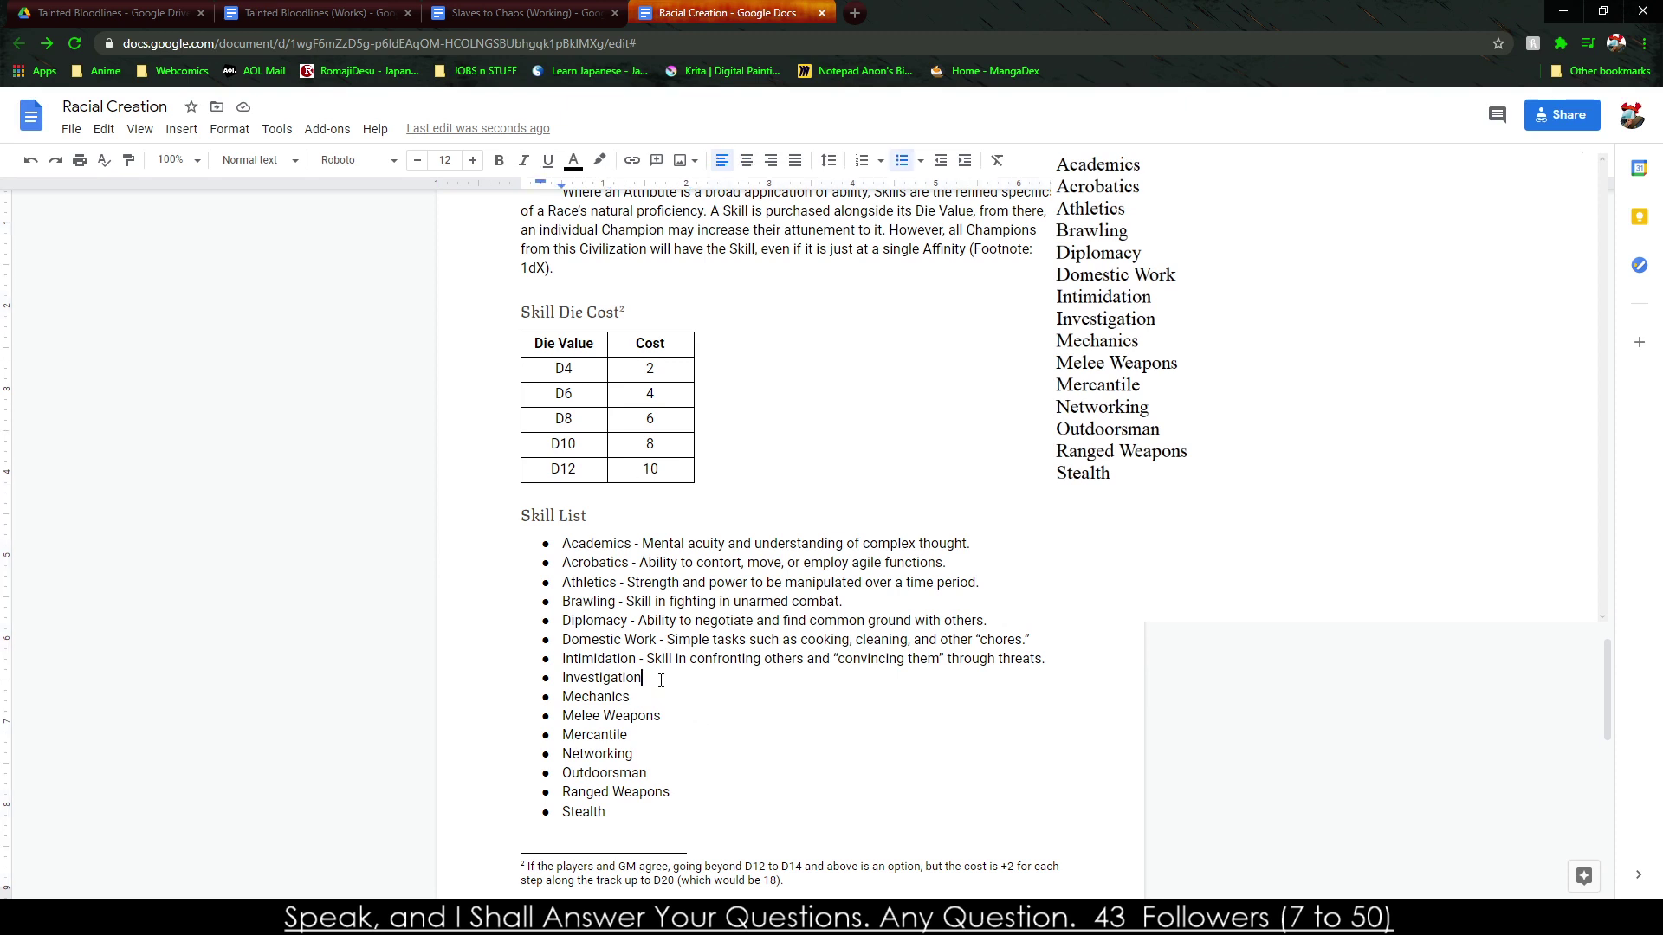
{"action": "type", "text": "0"}
{"action": "key", "text": "BackSpace"}
{"action": "key", "text": "BackSpace"}
{"action": "type", "text": "- Obsv"}
{"action": "type", "text": "rvational skills and "}
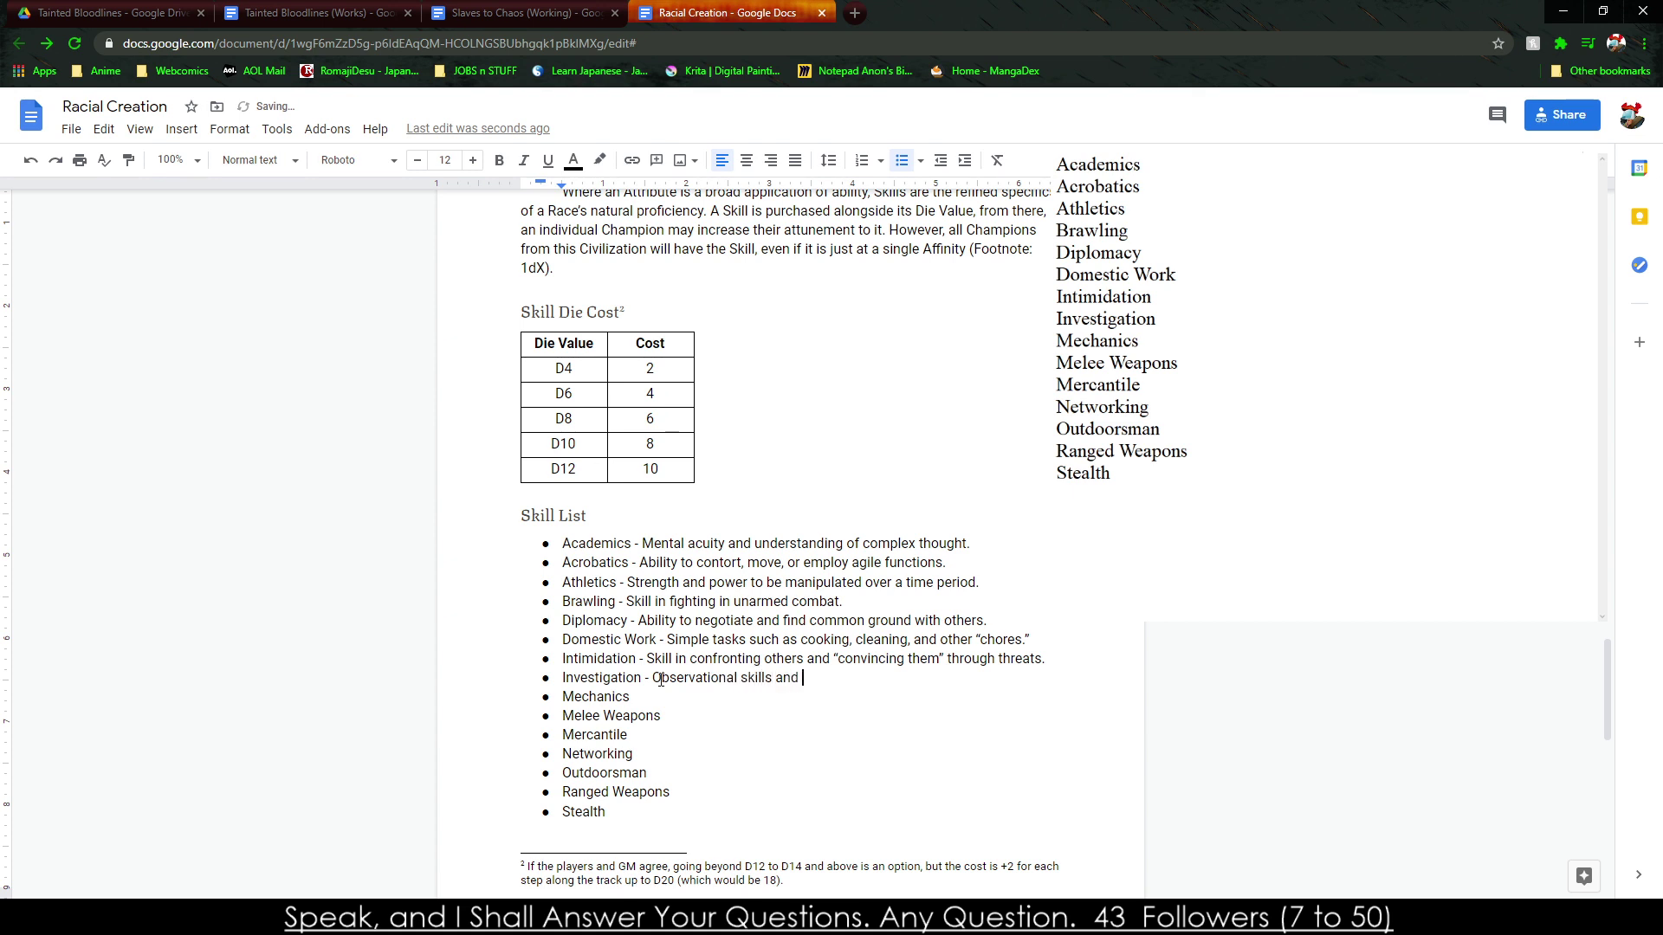
{"action": "type", "text": "methodds behind deducing e"}
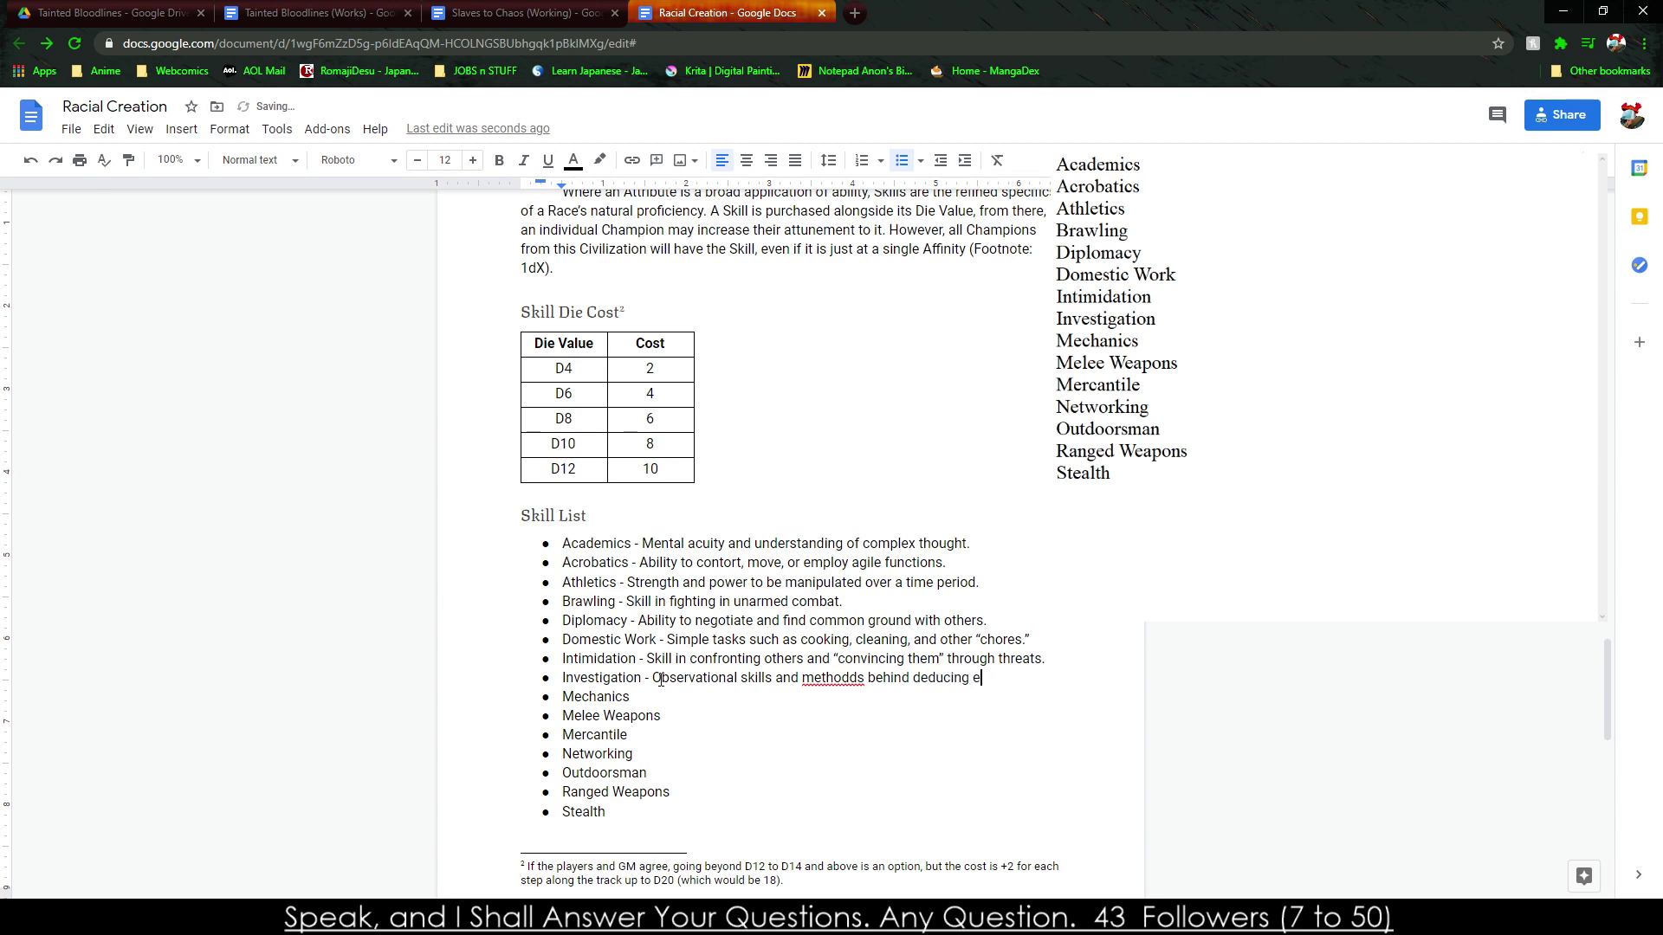
{"action": "key", "text": "BackSpace"}
{"action": "type", "text": "intentions."}
{"action": "right_click", "coordinate": [827, 681]}
{"action": "left_click", "coordinate": [892, 476]}
Add the description "- Mental skill and understanding of physical object manipulation." after the Mechanics bullet.
{"action": "left_click", "coordinate": [699, 705]}
{"action": "key", "text": "Up"}
{"action": "type", "text": "- R"}
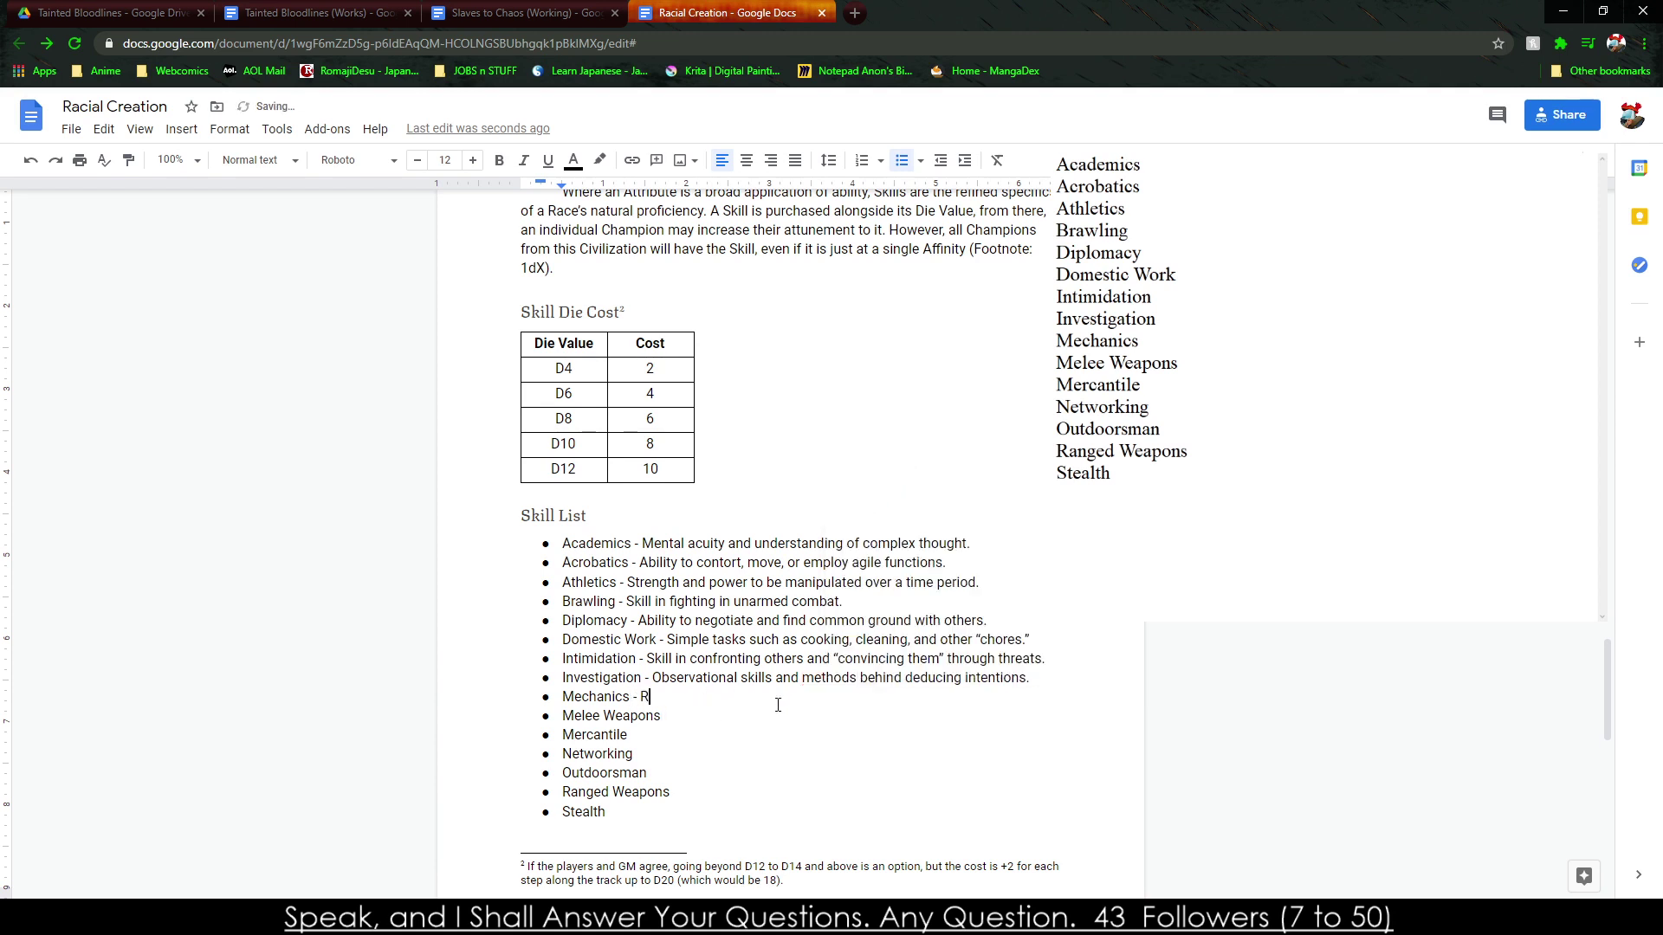
{"action": "key", "text": "BackSpace"}
{"action": "type", "text": "Mental skill and understanding of physical object"}
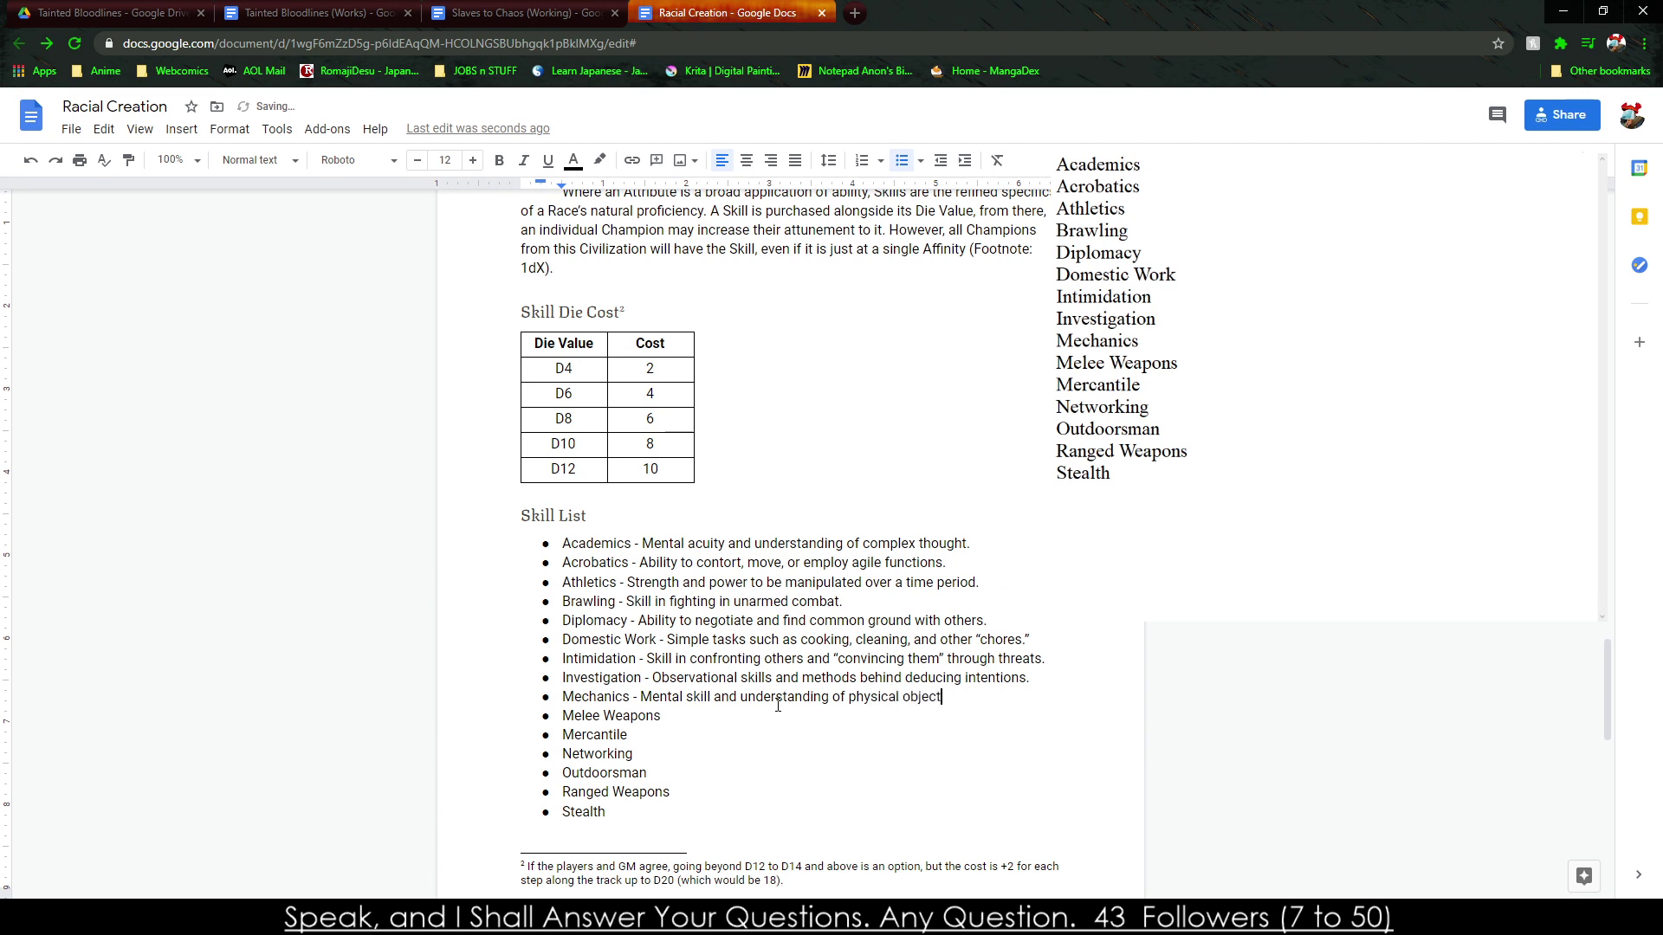
{"action": "type", "text": "s and manipulation."}
{"action": "key", "text": "BackSpace"}
{"action": "key", "text": "BackSpace"}
{"action": "key", "text": "BackSpace"}
{"action": "key", "text": "BackSpace"}
{"action": "key", "text": "BackSpace"}
{"action": "key", "text": "BackSpace"}
{"action": "key", "text": "BackSpace"}
{"action": "key", "text": "BackSpace"}
{"action": "key", "text": "BackSpace"}
{"action": "key", "text": "BackSpace"}
{"action": "key", "text": "BackSpace"}
{"action": "key", "text": "BackSpace"}
{"action": "key", "text": "BackSpace"}
{"action": "key", "text": "BackSpace"}
{"action": "key", "text": "BackSpace"}
{"action": "key", "text": "BackSpace"}
{"action": "key", "text": "BackSpace"}
{"action": "key", "text": "BackSpace"}
{"action": "key", "text": "BackSpace"}
{"action": "type", "text": "manipulation."}
Add the description "- Ability to use and employ melee weapons." after the Melee Weapons bullet.
{"action": "key", "text": "Down"}
{"action": "type", "text": "- Ability to use and"}
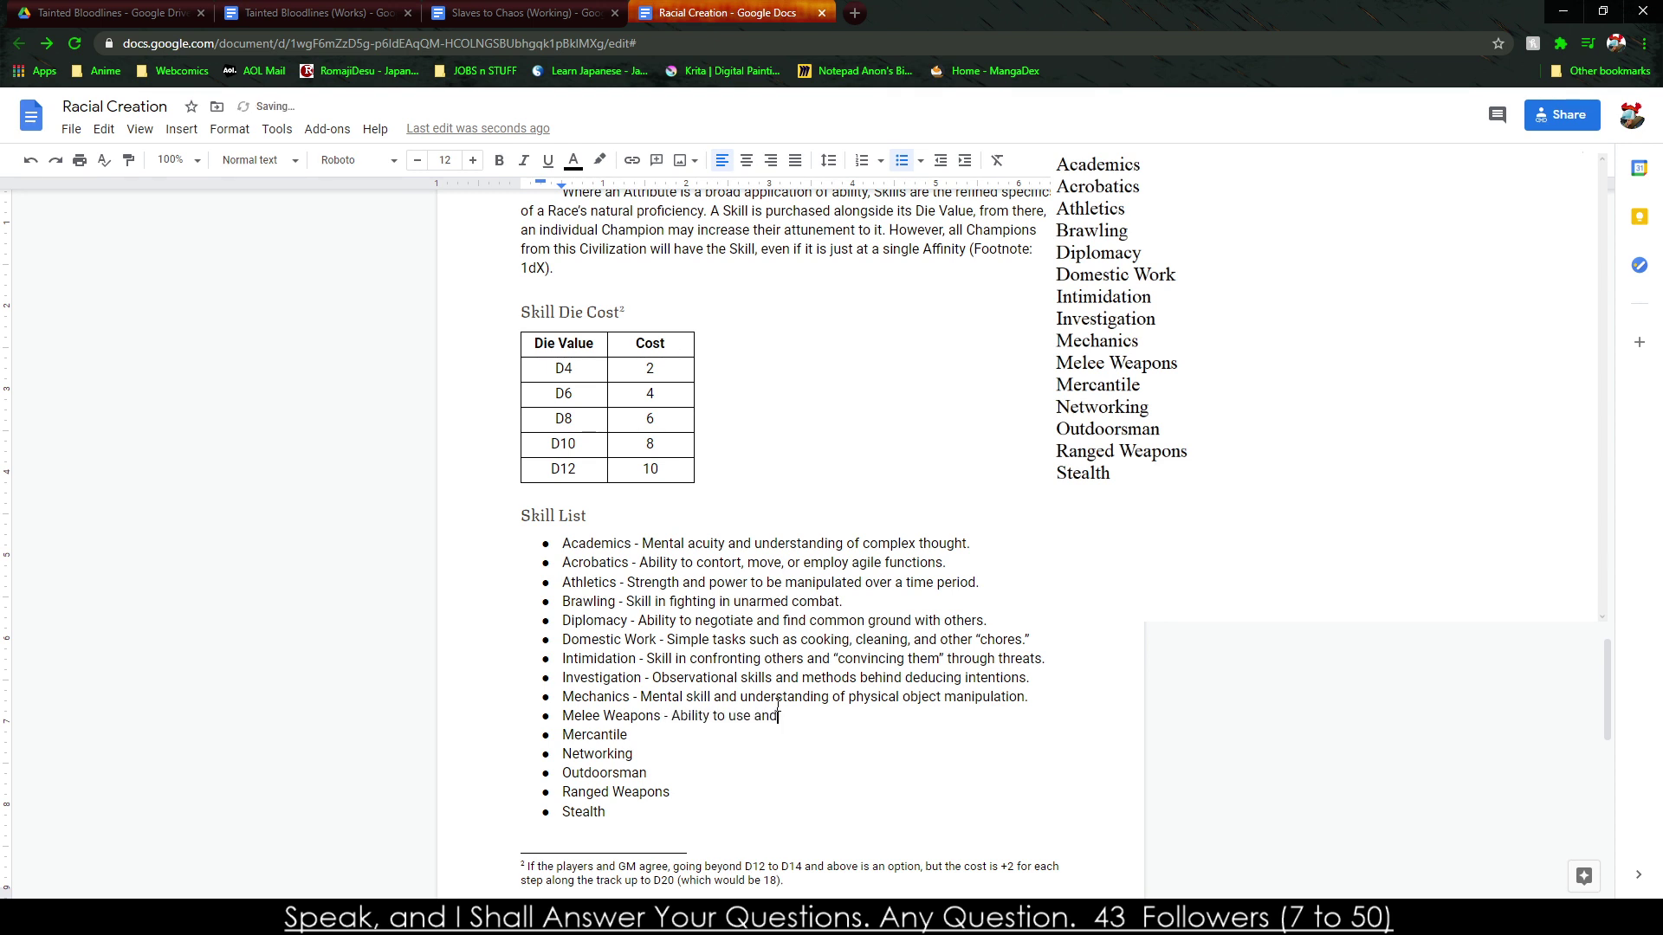
{"action": "type", "text": " employ melee weapons, such as knives and clubs"}
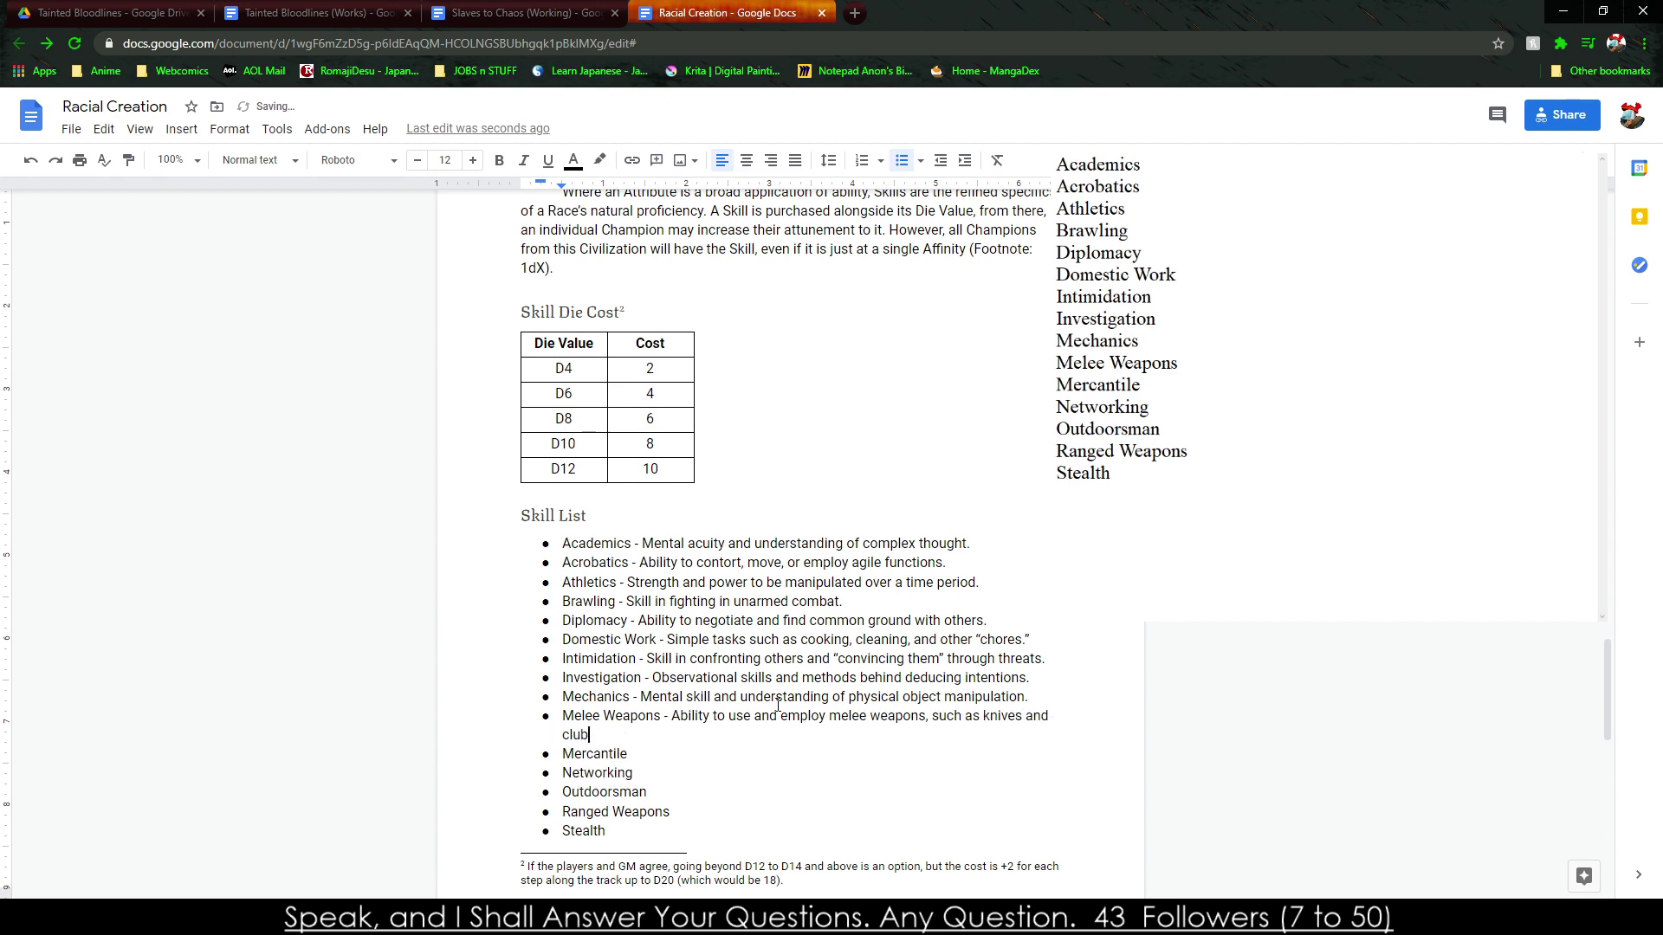
{"action": "key", "text": "BackSpace"}
{"action": "key", "text": "BackSpace"}
{"action": "key", "text": "BackSpace"}
{"action": "key", "text": "BackSpace"}
{"action": "key", "text": "BackSpace"}
{"action": "key", "text": "BackSpace"}
{"action": "key", "text": "BackSpace"}
{"action": "key", "text": "BackSpace"}
{"action": "key", "text": "BackSpace"}
{"action": "key", "text": "BackSpace"}
{"action": "key", "text": "BackSpace"}
{"action": "key", "text": "BackSpace"}
{"action": "key", "text": "BackSpace"}
{"action": "key", "text": "BackSpace"}
{"action": "key", "text": "BackSpace"}
{"action": "key", "text": "BackSpace"}
{"action": "key", "text": "BackSpace"}
{"action": "key", "text": "BackSpace"}
{"action": "key", "text": "BackSpace"}
{"action": "key", "text": "BackSpace"}
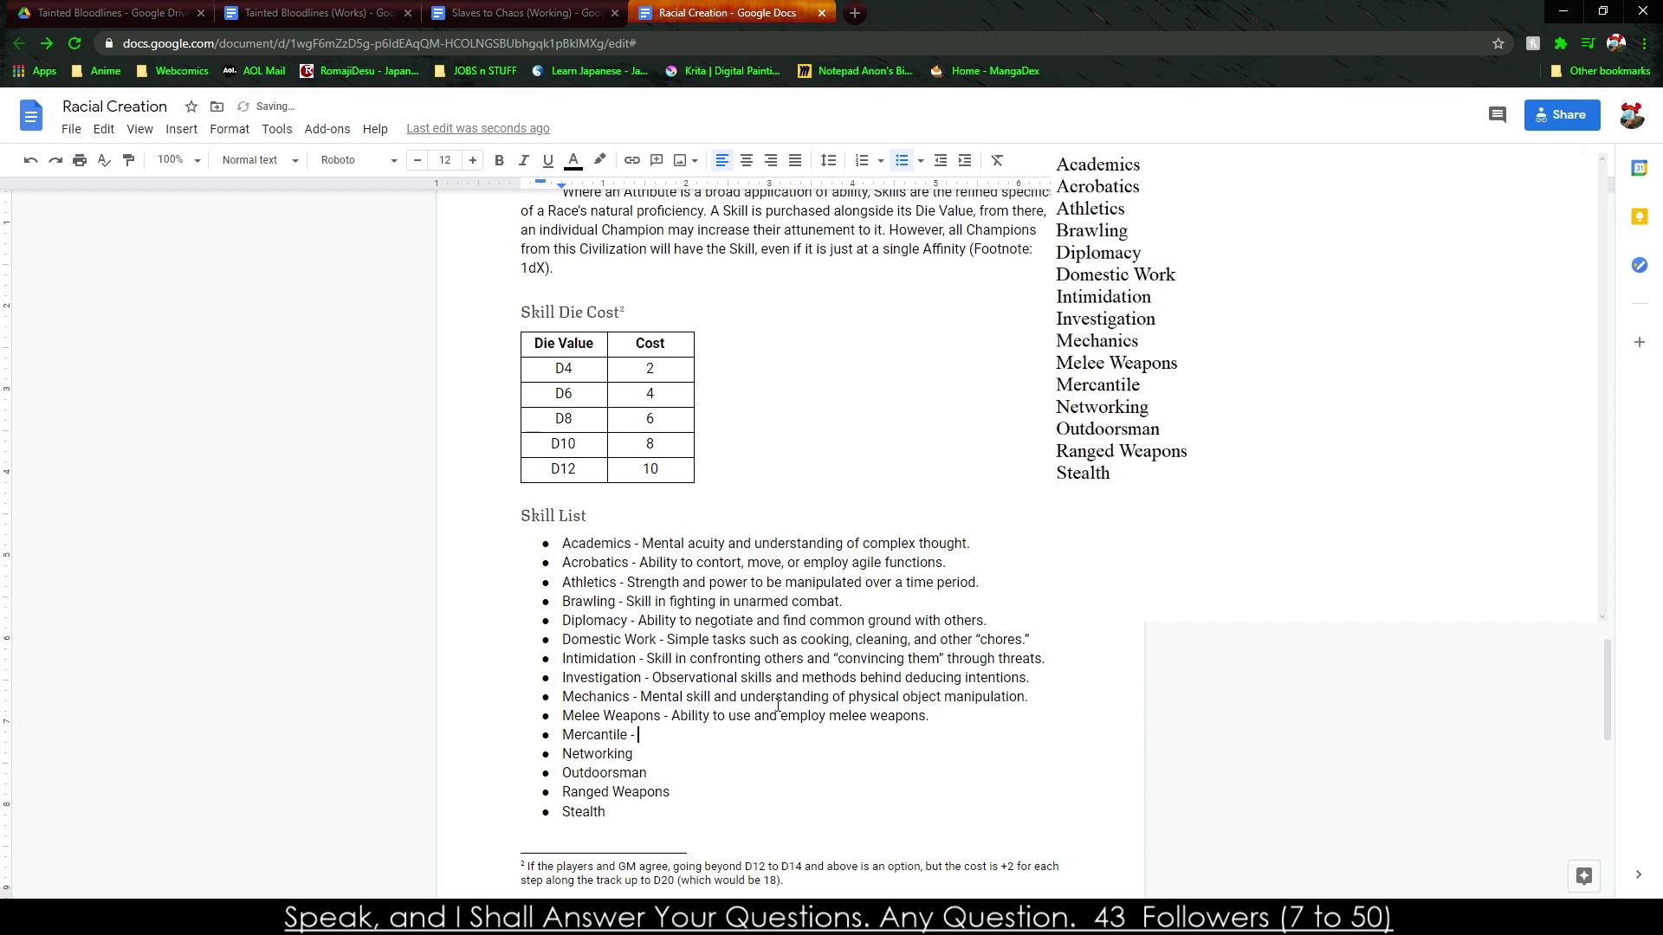
Add the description "- Understanding of commerce and ability to buy and sell efficiently." after the Mercantile bullet.
{"action": "type", "text": "Understanding of commerce and abili"}
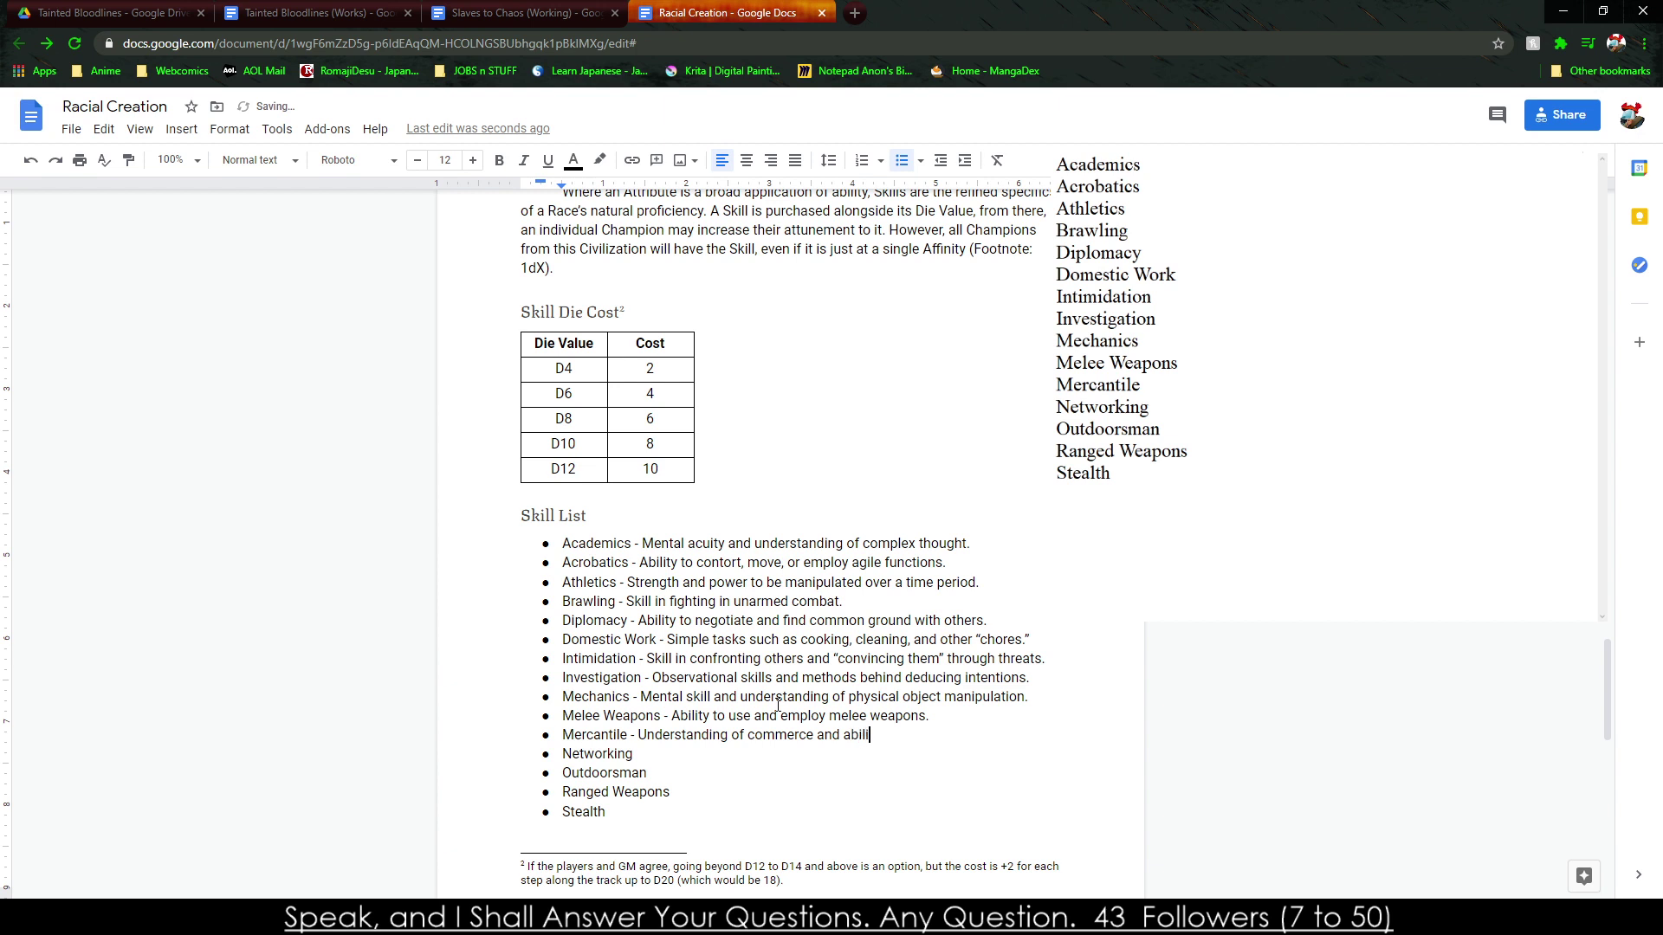
{"action": "type", "text": "ty to buy and sell efficiently."}
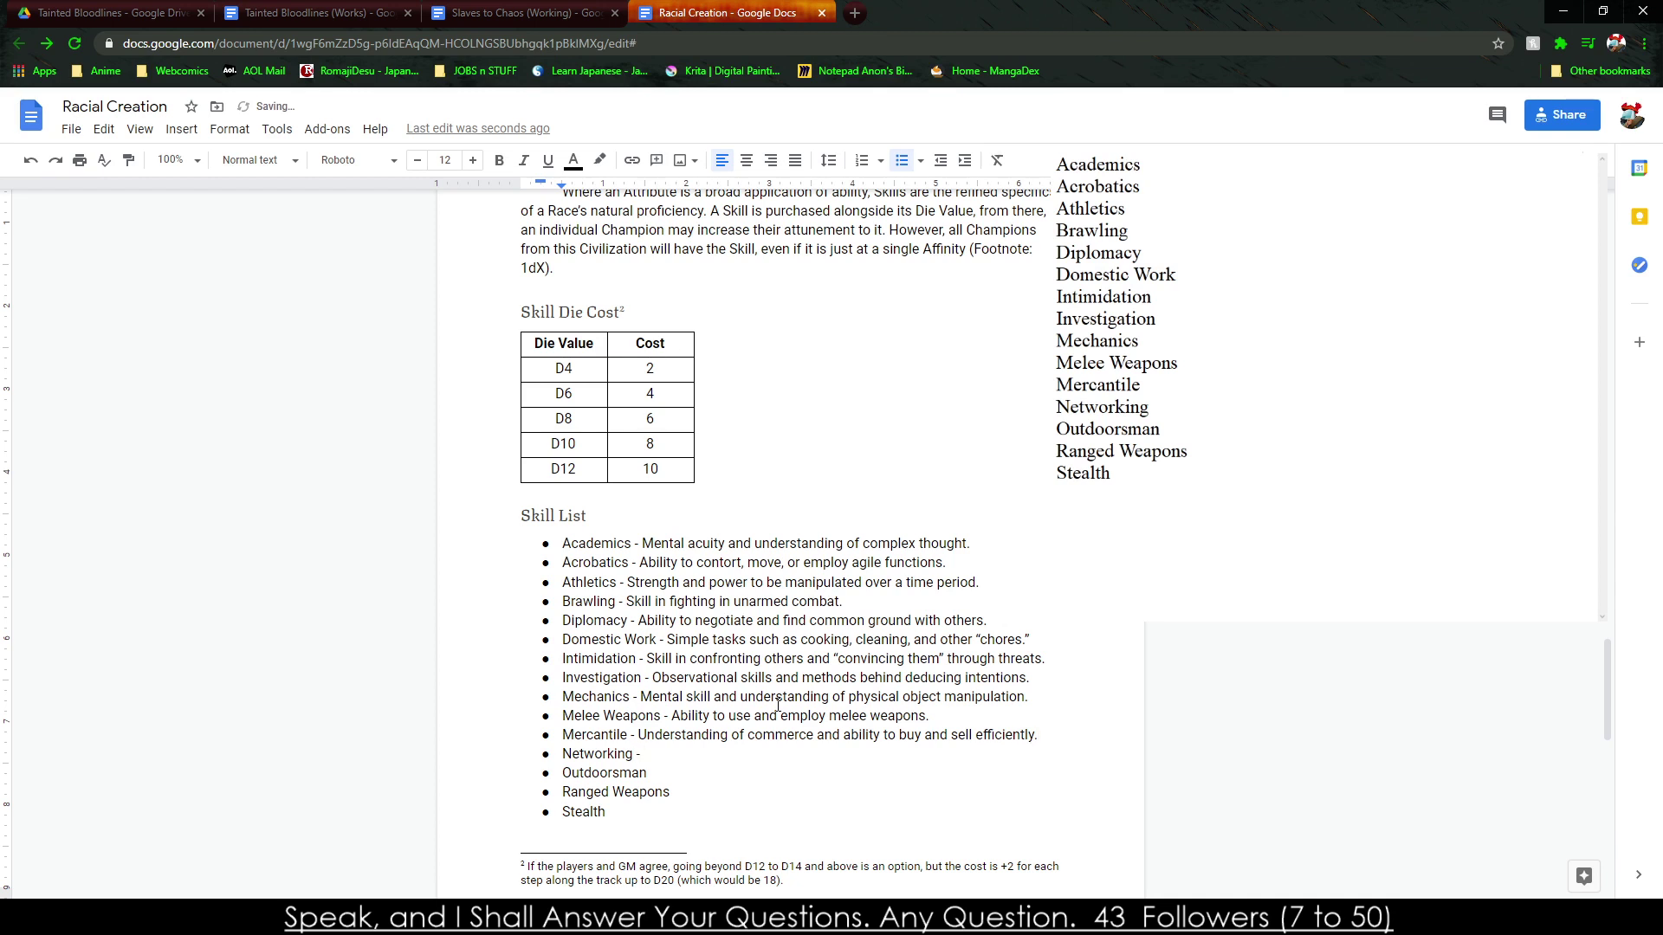
Describe the Networking bullet as "- People skills, connecting with others or finding the right people.".
{"action": "type", "text": " People skills when connecting with others or findi"}
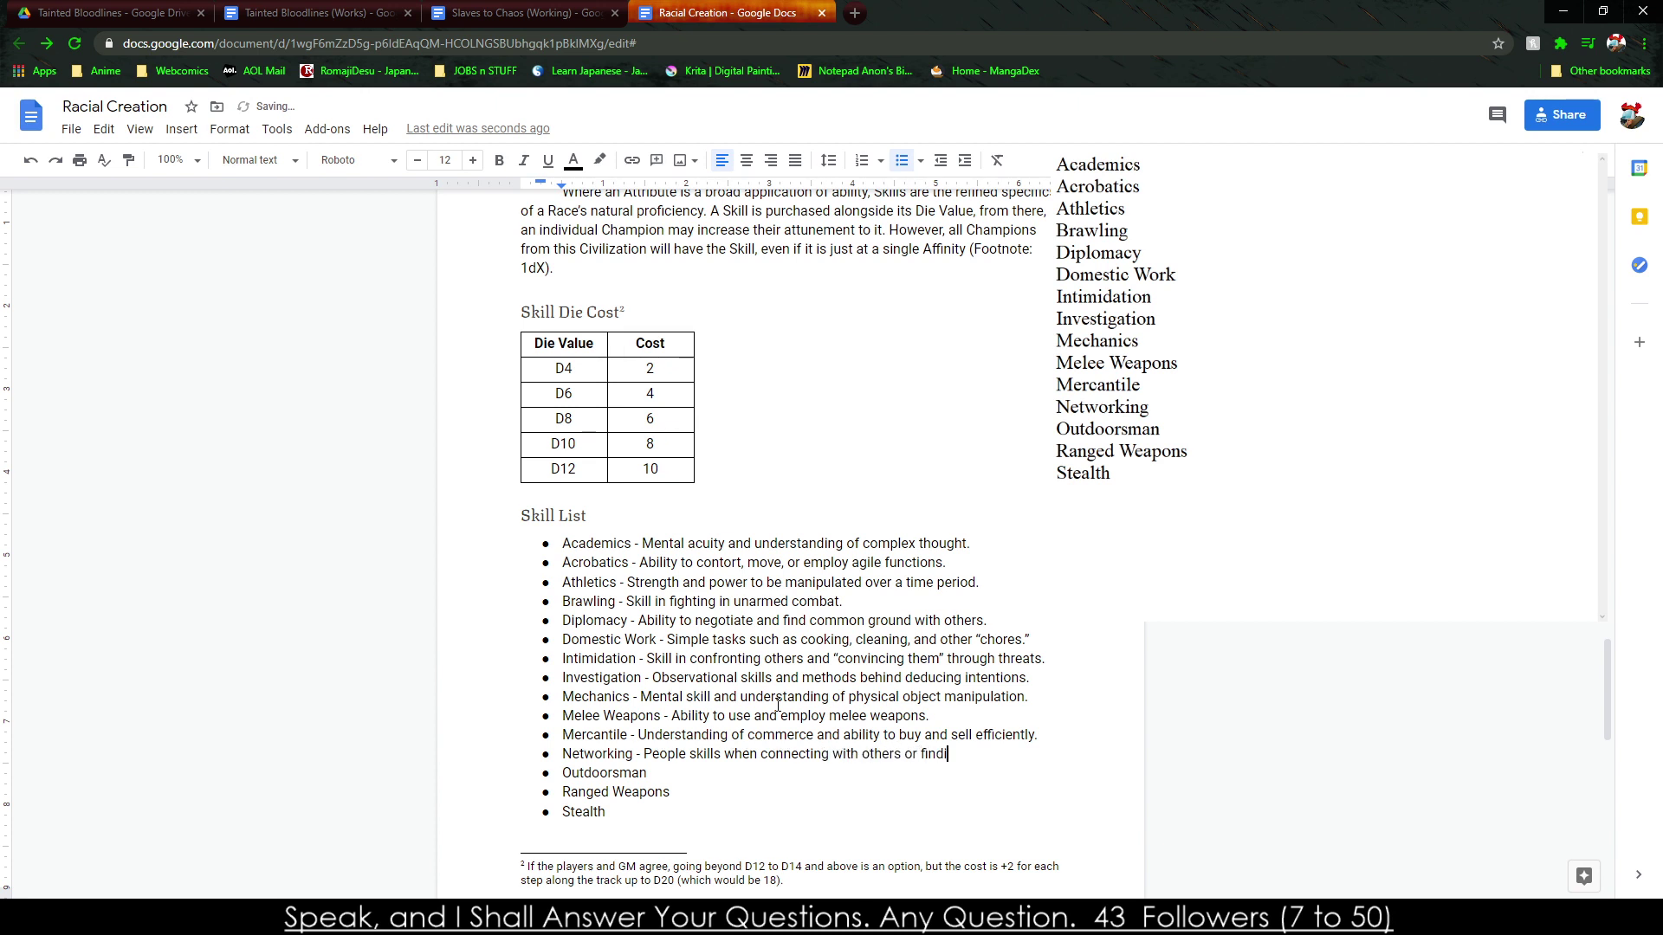
{"action": "type", "text": "ng the right people."}
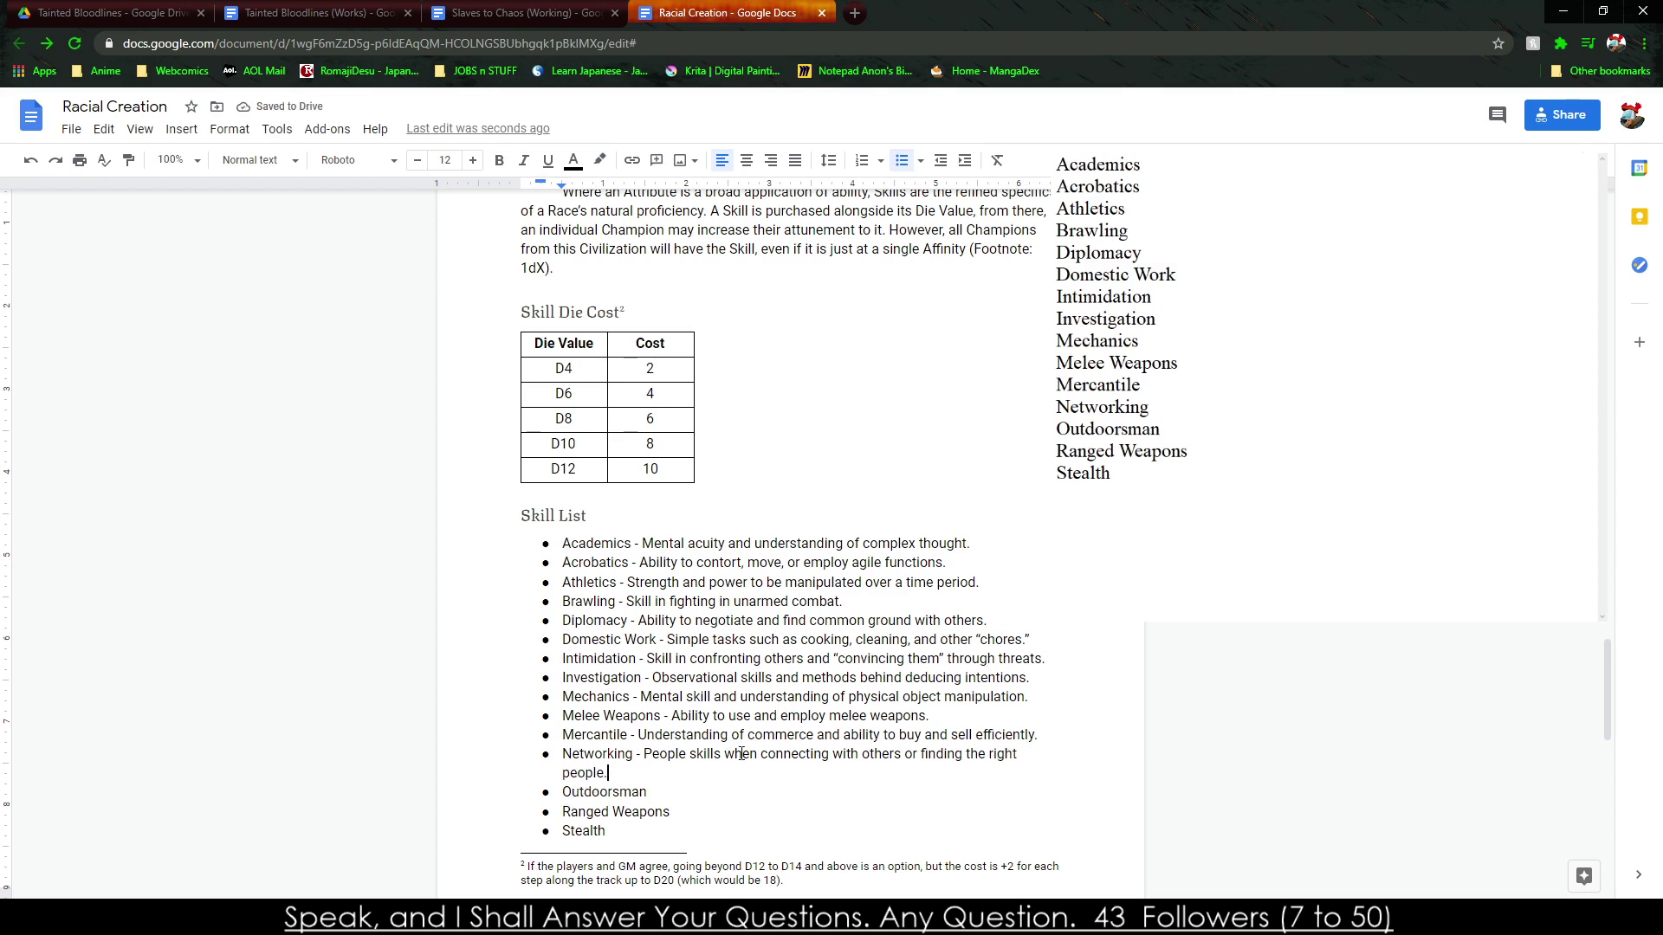
{"action": "double_click", "coordinate": [742, 754]}
{"action": "key", "text": "BackSpace"}
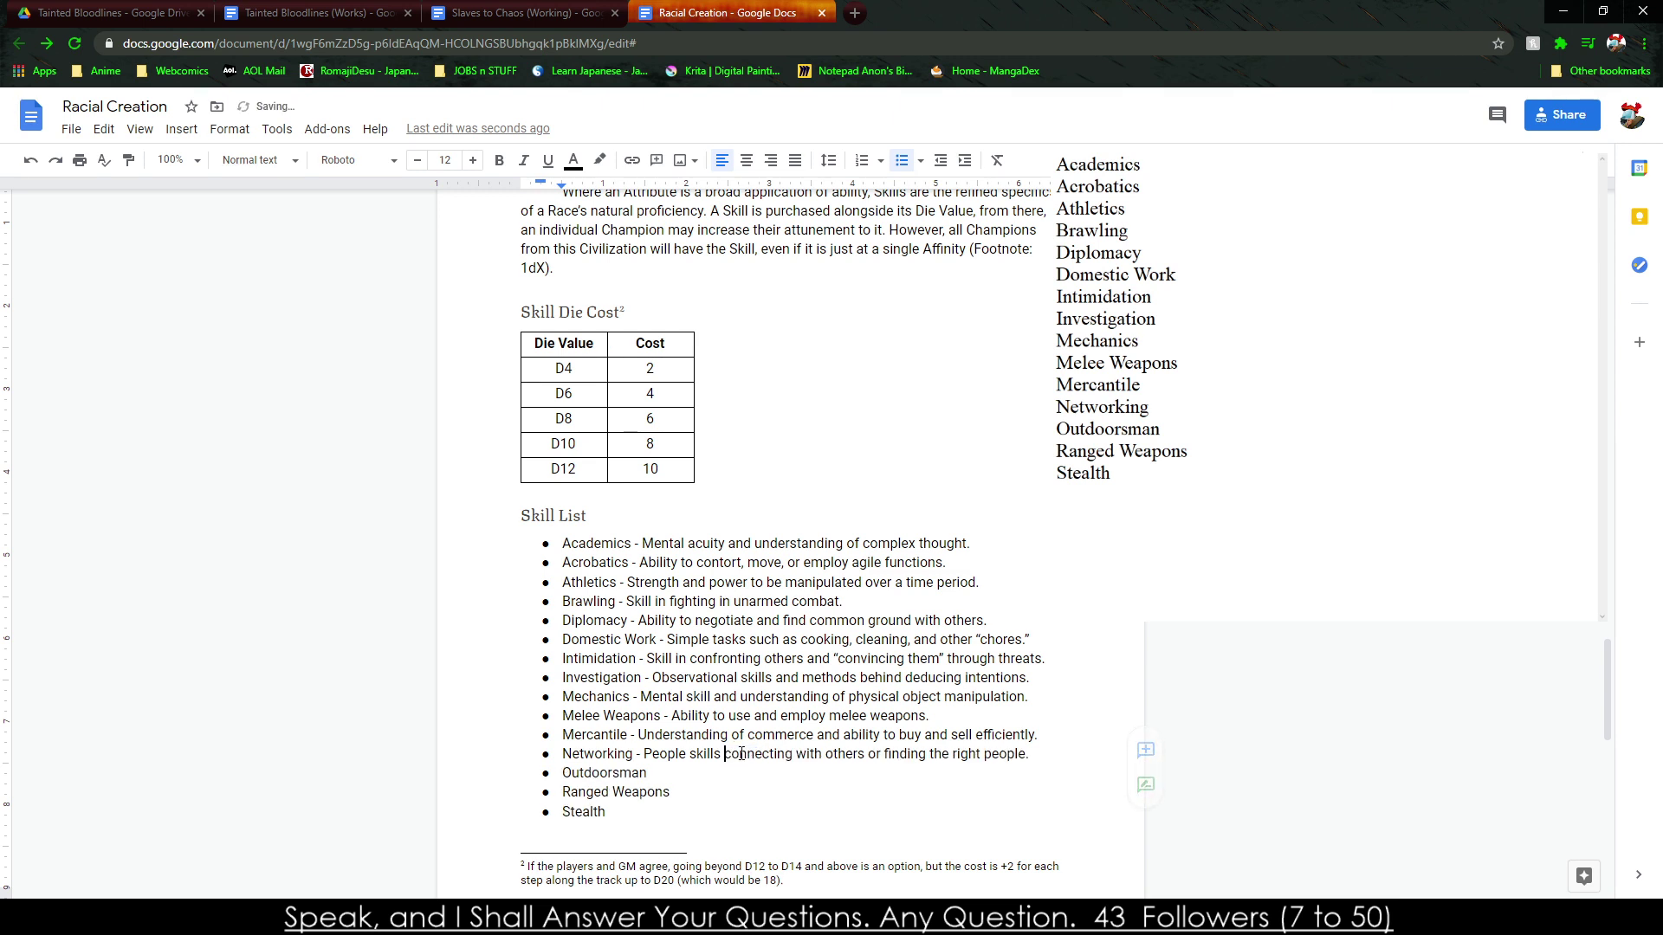
{"action": "key", "text": "BackSpace"}
{"action": "key", "text": "BackSpace"}
{"action": "key", "text": "BackSpace"}
{"action": "key", "text": "BackSpace"}
{"action": "key", "text": "BackSpace"}
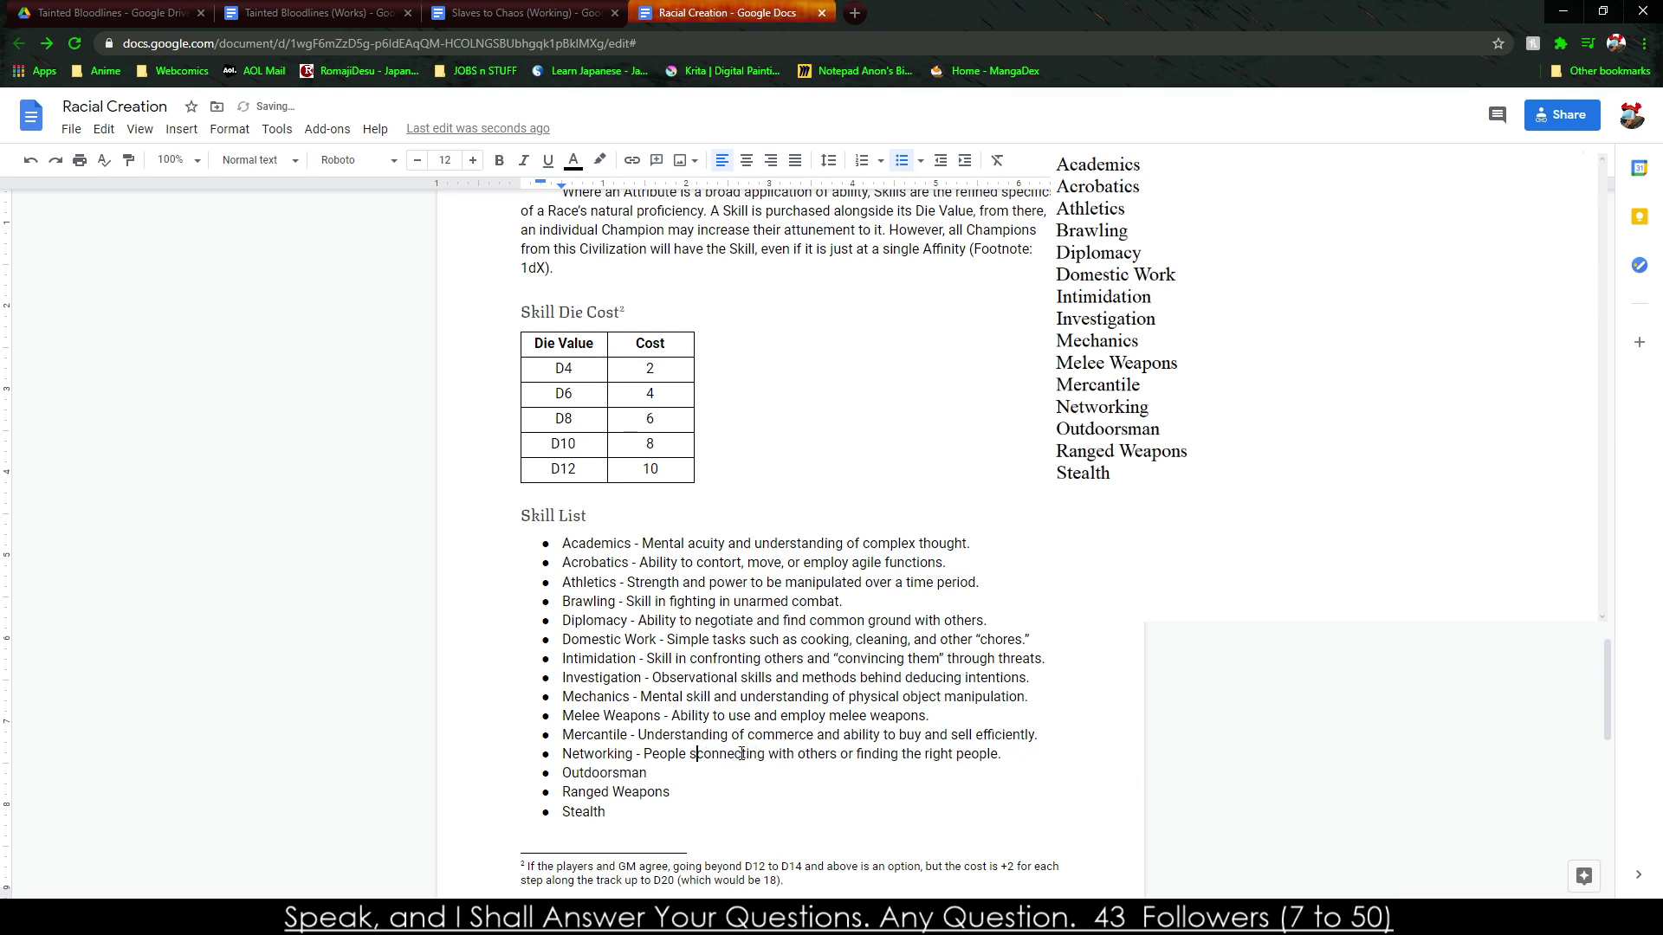
{"action": "type", "text": "ills,"}
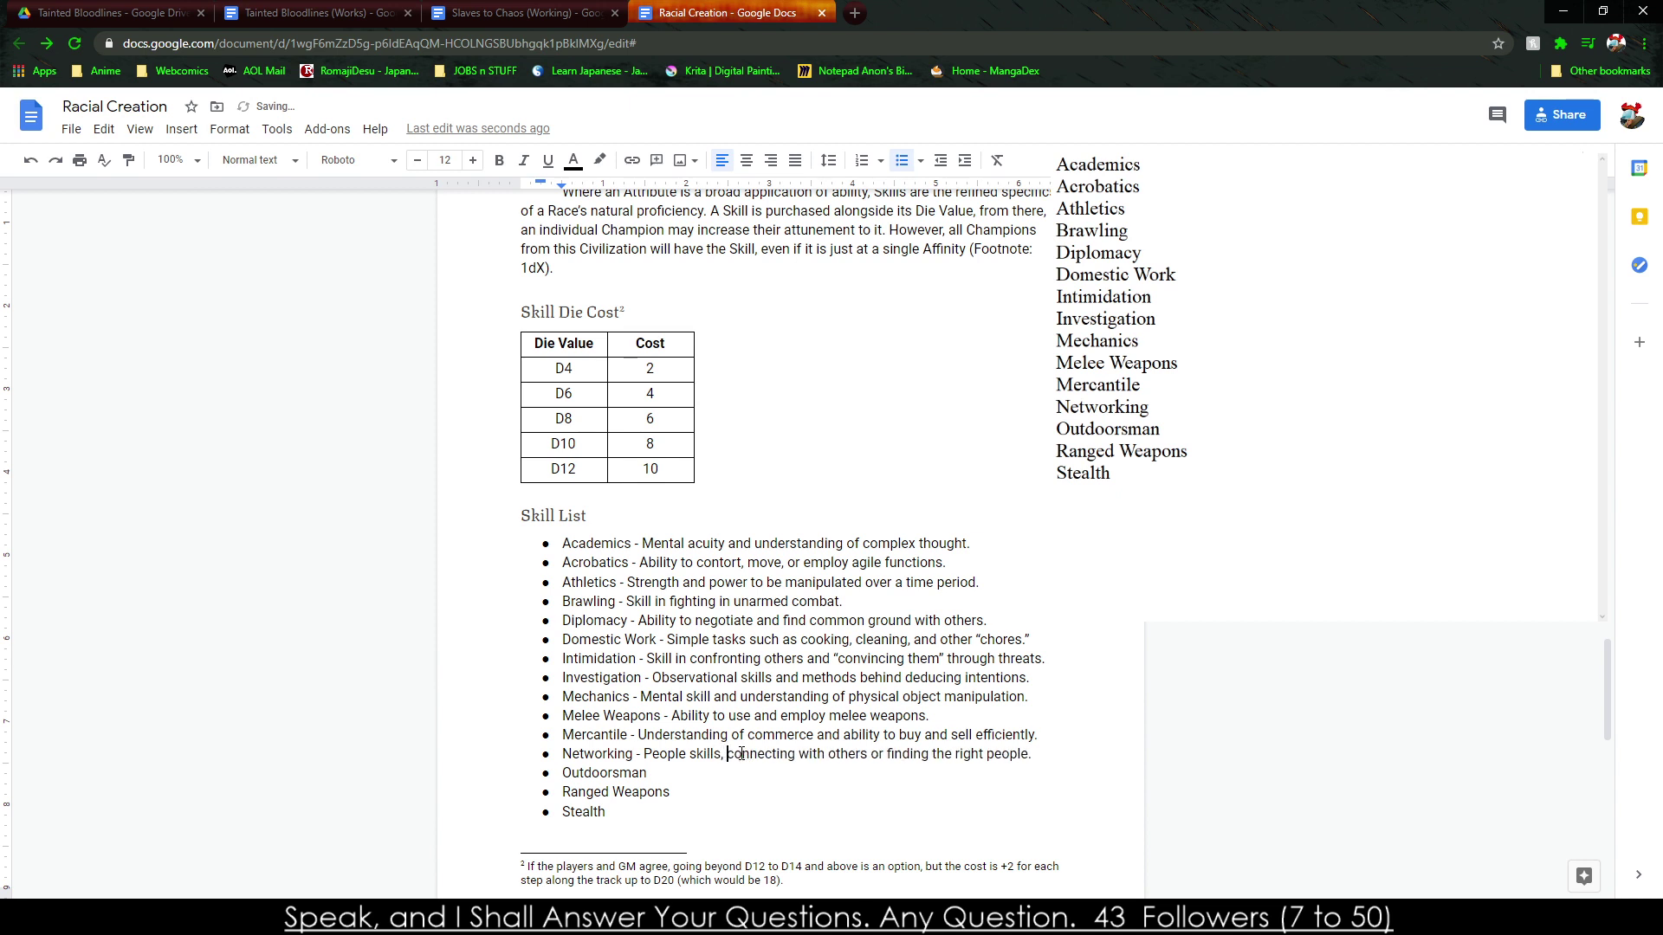
Add the description "- Survival skills and rugged exploration of wild territory." after the Outdoorsman bullet.
{"action": "left_click", "coordinate": [658, 773]}
{"action": "type", "text": "- Uurvival skills and rugged"}
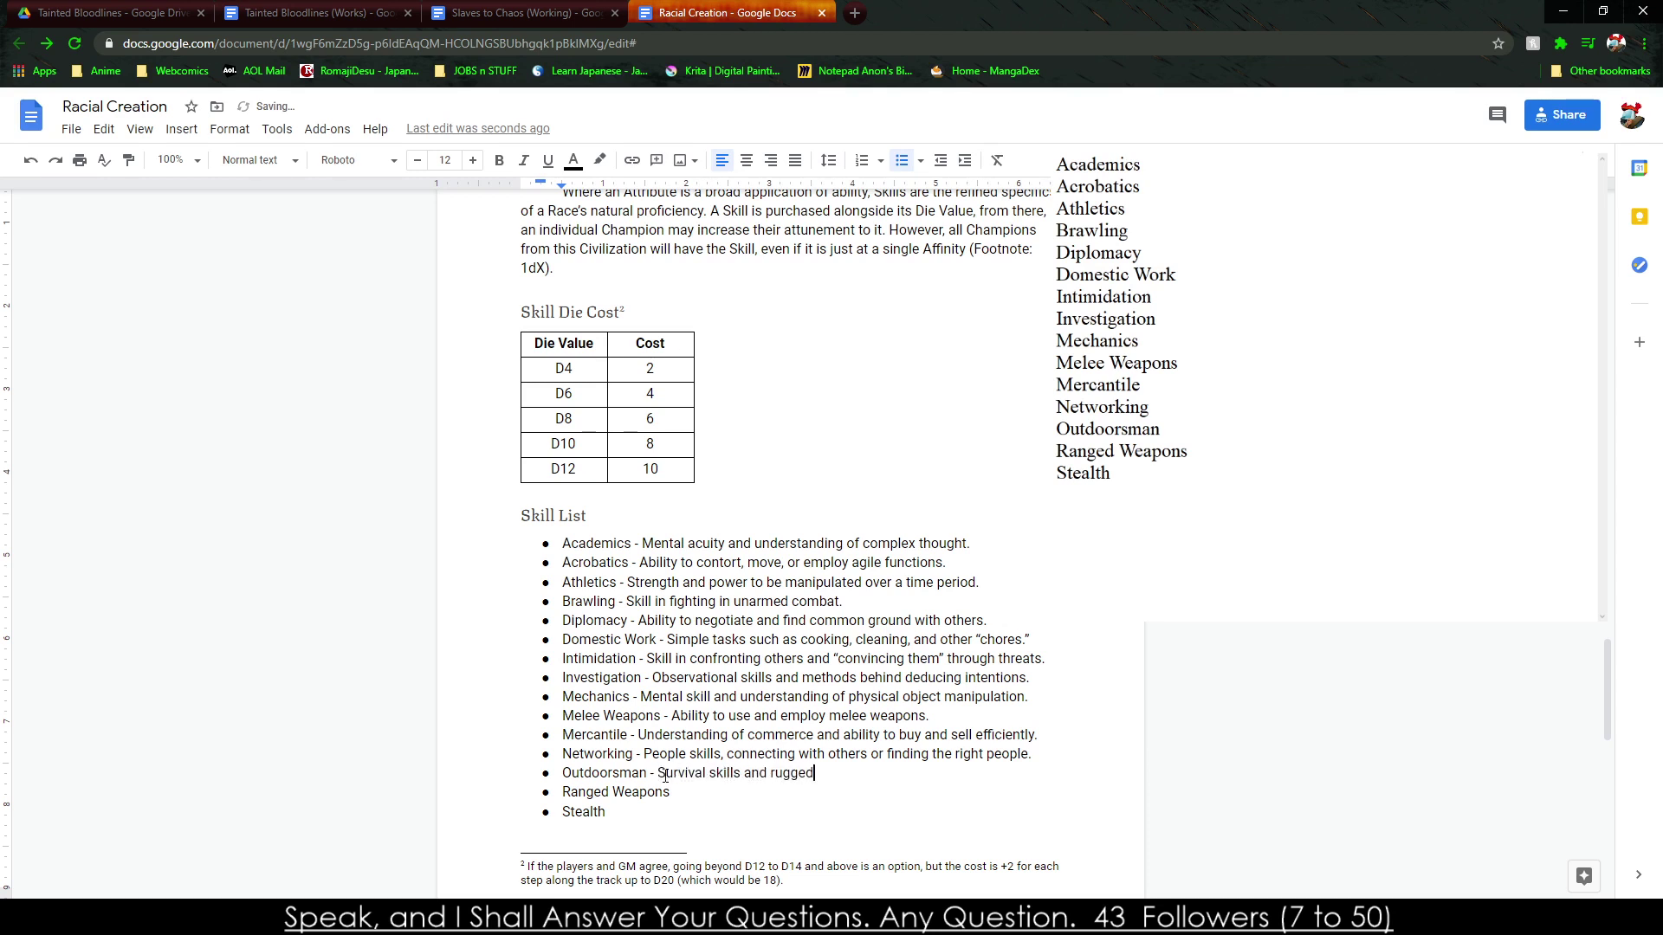
{"action": "type", "text": " exploration of wild territory. Ranged Weapons - A"}
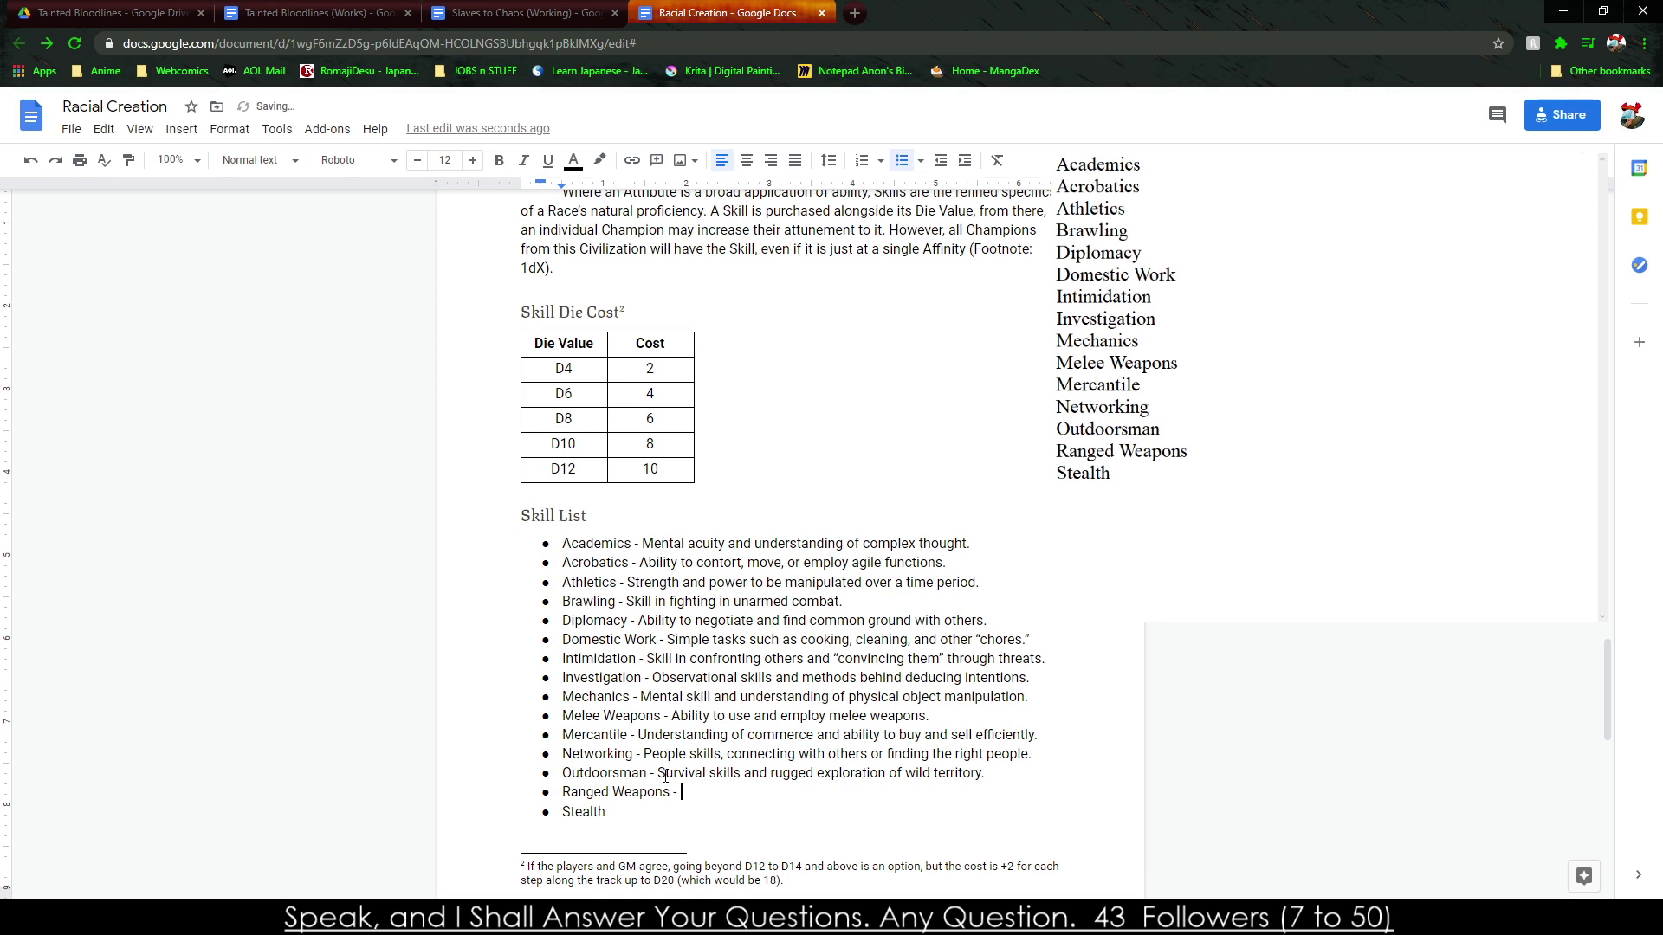
Add the description "- Ability to use and employ ranged weaponry and tools." after the Ranged Weapons bullet.
{"action": "type", "text": "bility to use and employ rang"}
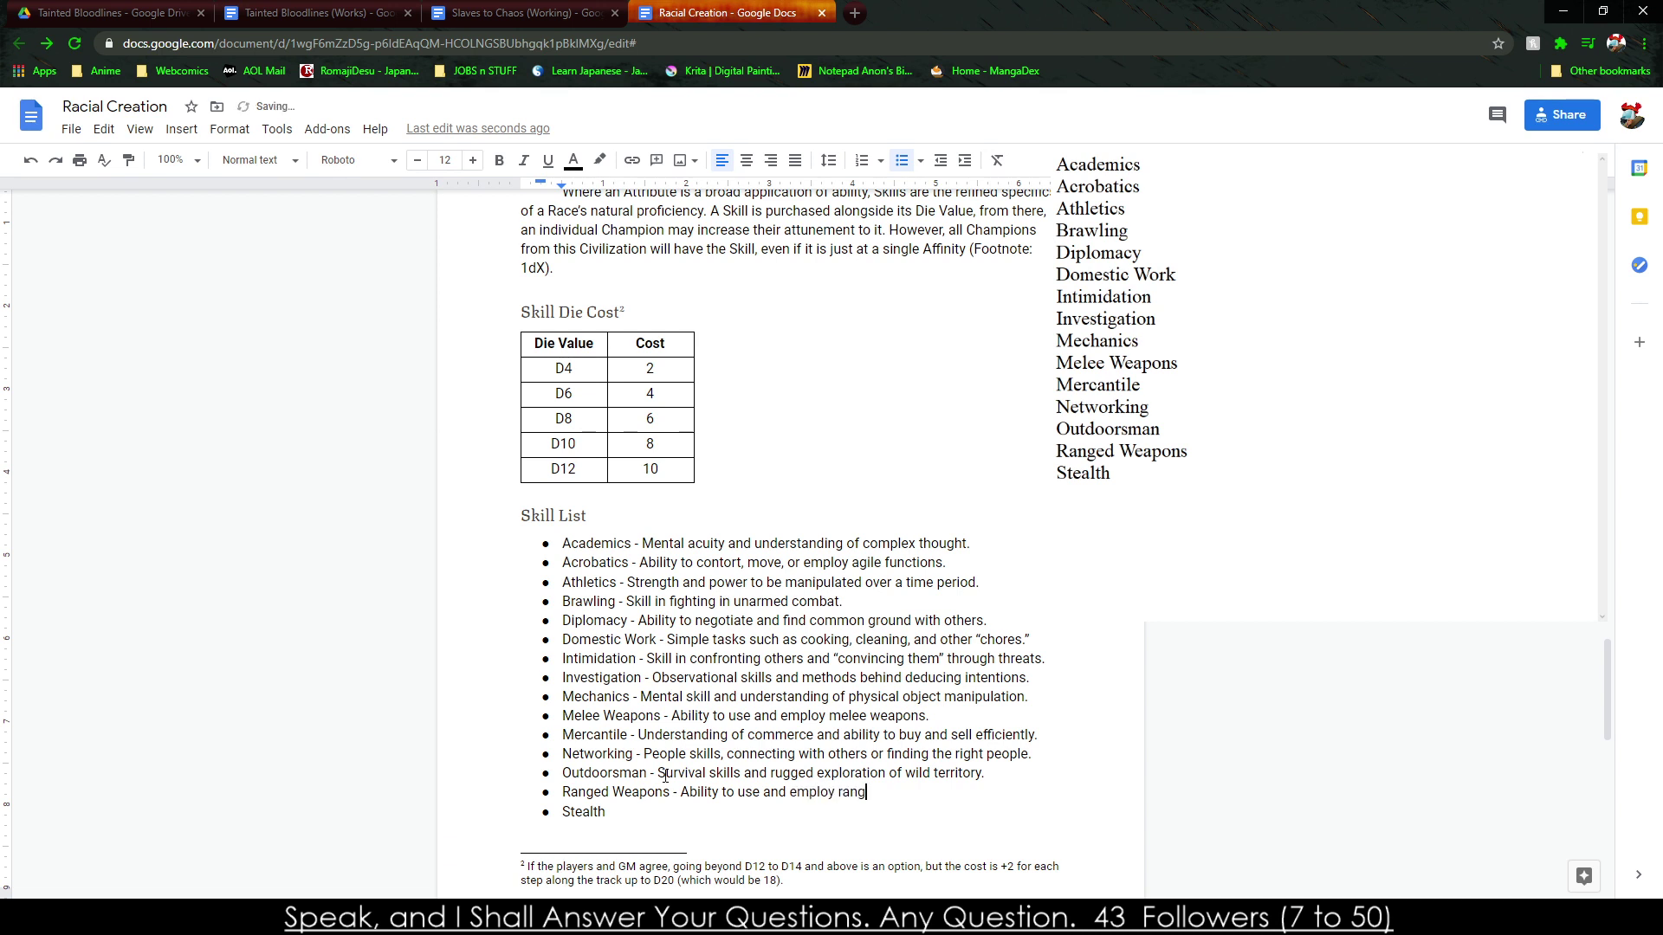
{"action": "type", "text": "ed weaponry and t"}
{"action": "type", "text": "ools. Stealth - "}
Add the description "- Natural affinity with being able to not be detected or seen." after the Stealth bullet.
{"action": "type", "text": "Natural"}
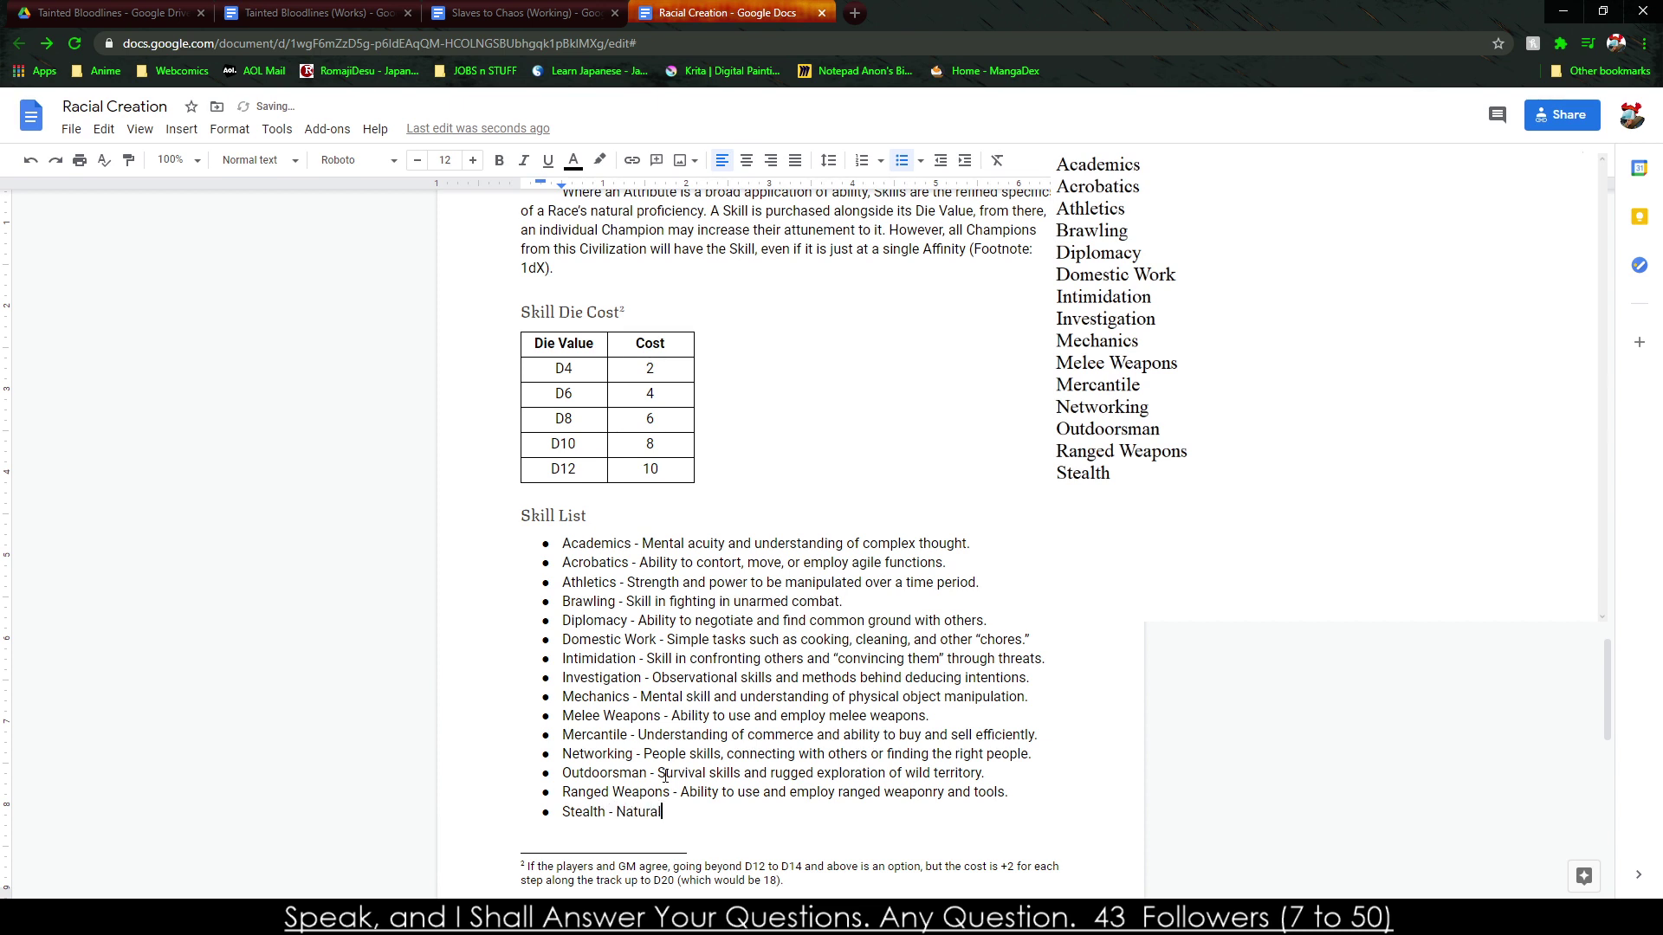
{"action": "type", "text": " affinity with being abele to"}
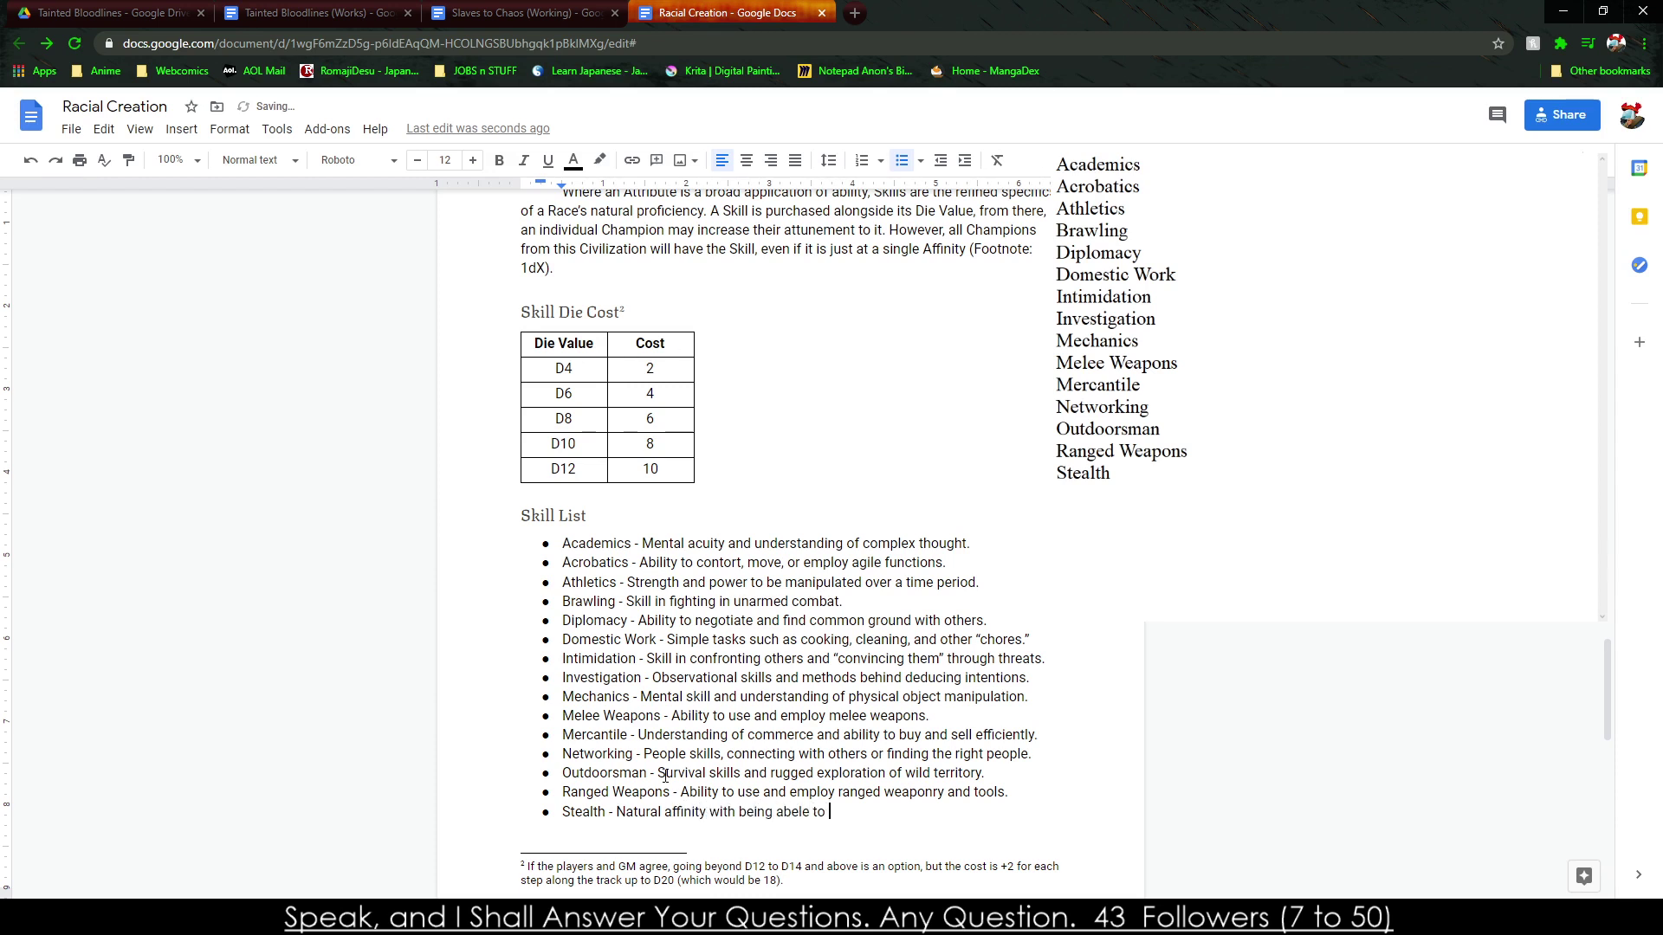
{"action": "key", "text": "BackSpace"}
{"action": "key", "text": "BackSpace"}
{"action": "key", "text": "BackSpace"}
{"action": "key", "text": "BackSpace"}
{"action": "type", "text": "le t"}
{"action": "type", "text": "not be dete"}
{"action": "type", "text": "cted"}
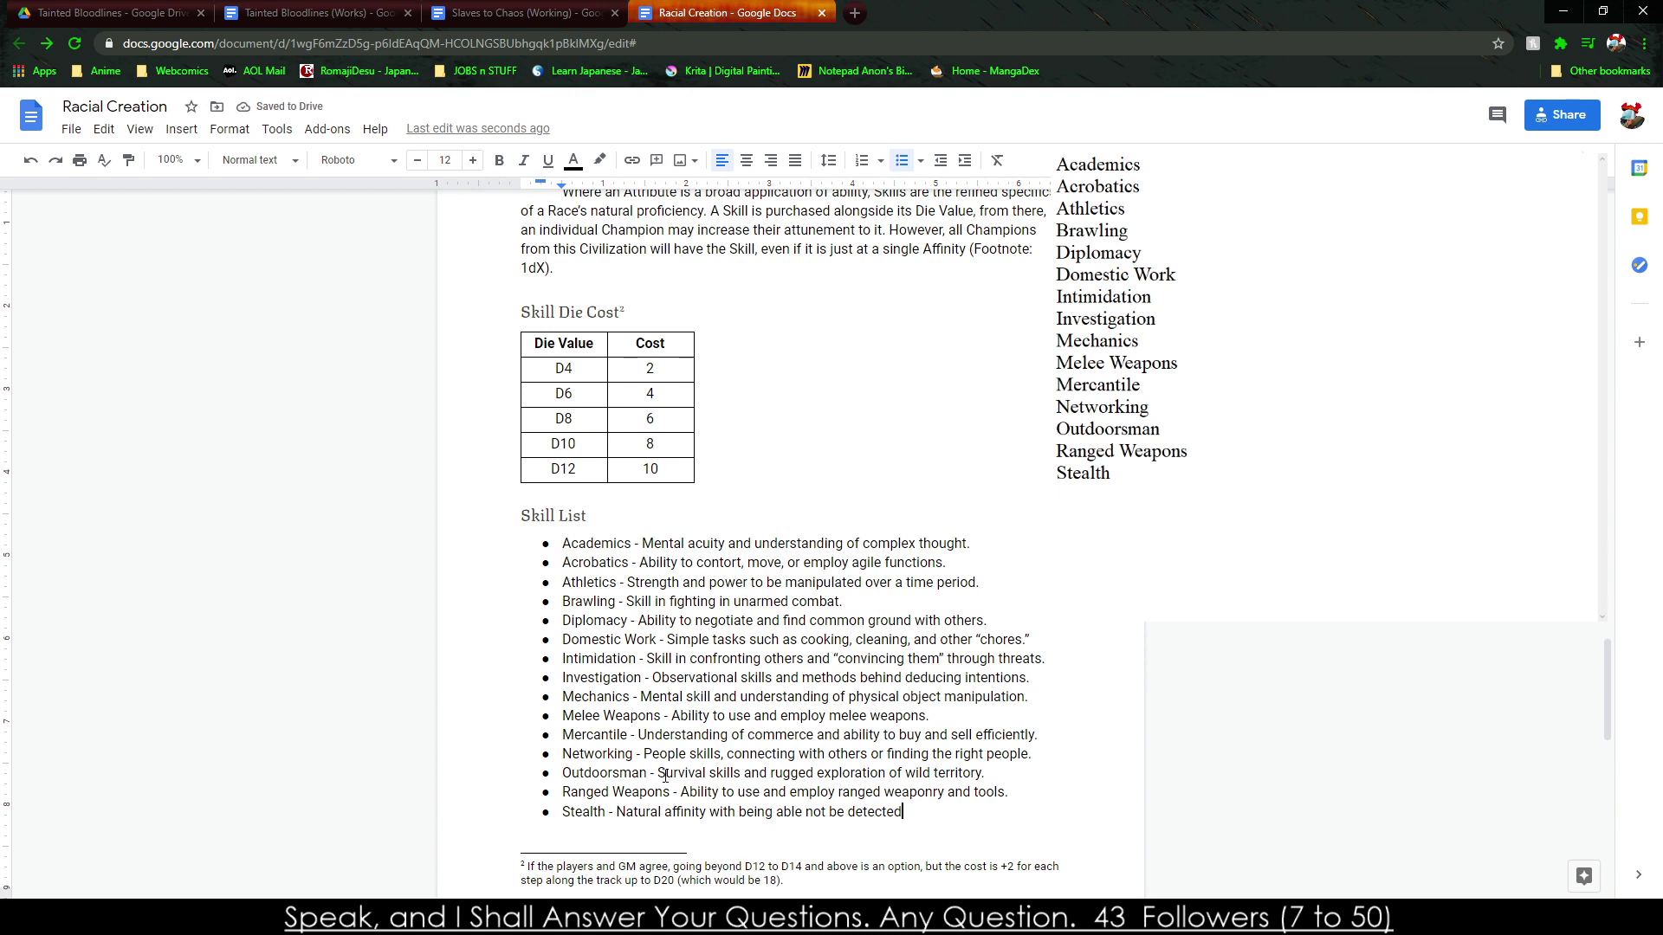
{"action": "key", "text": "BackSpace"}
{"action": "key", "text": "BackSpace"}
{"action": "key", "text": "BackSpace"}
{"action": "key", "text": "BackSpace"}
{"action": "key", "text": "BackSpace"}
{"action": "key", "text": "BackSpace"}
{"action": "key", "text": "BackSpace"}
{"action": "key", "text": "BackSpace"}
{"action": "key", "text": "BackSpace"}
{"action": "key", "text": "BackSpace"}
{"action": "key", "text": "BackSpace"}
{"action": "key", "text": "BackSpace"}
{"action": "type", "text": "to nt"}
{"action": "key", "text": "BackSpace"}
{"action": "type", "text": "ot be detected or seen."}
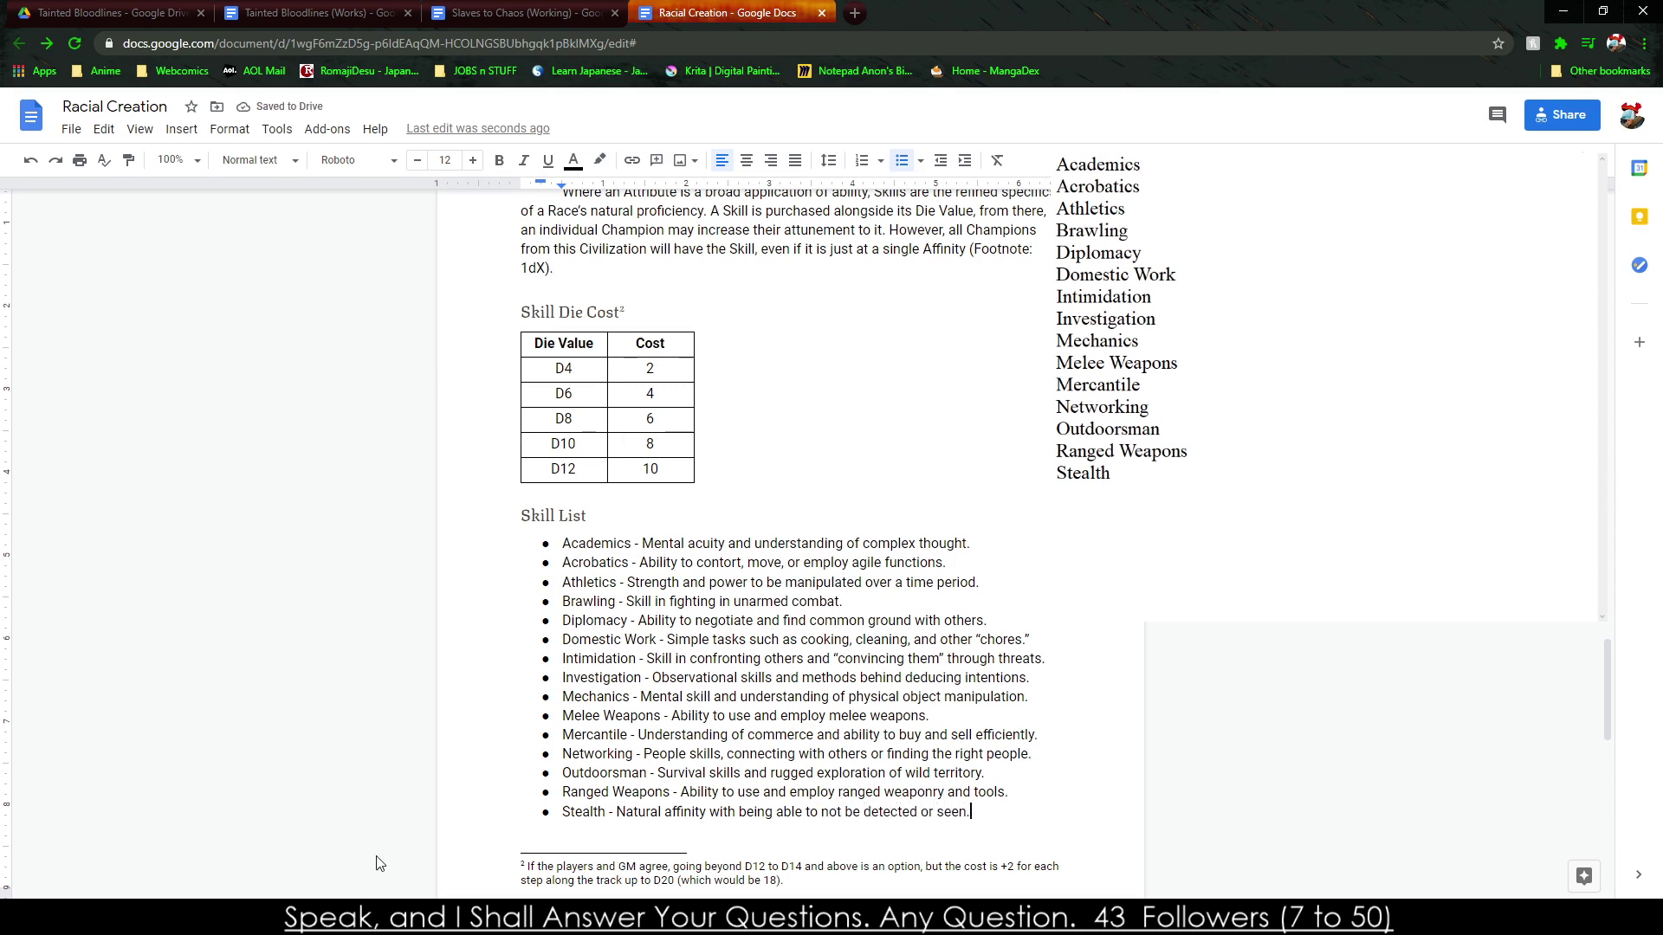
Bold the skill name at the start of every Skill List bullet, from Academics through Stealth.
{"action": "double_click", "coordinate": [562, 546]}
{"action": "key", "text": "ctrl+b"}
{"action": "double_click", "coordinate": [572, 562]}
{"action": "key", "text": "ctrl+b"}
{"action": "double_click", "coordinate": [576, 582]}
{"action": "key", "text": "ctrl+b"}
{"action": "double_click", "coordinate": [579, 601]}
{"action": "key", "text": "ctrl+b"}
{"action": "left_click", "coordinate": [582, 621]}
{"action": "double_click", "coordinate": [582, 620]}
{"action": "key", "text": "ctrl+b"}
{"action": "double_click", "coordinate": [591, 639]}
{"action": "key", "text": "ctrl+b"}
{"action": "double_click", "coordinate": [639, 640]}
{"action": "key", "text": "ctrl+b"}
{"action": "double_click", "coordinate": [598, 658]}
{"action": "key", "text": "ctrl+b"}
{"action": "double_click", "coordinate": [589, 677]}
{"action": "type", "text": "b"}
{"action": "key", "text": "ctrl+z"}
{"action": "key", "text": "ctrl+b"}
{"action": "left_click", "coordinate": [586, 693]}
{"action": "double_click", "coordinate": [586, 697]}
{"action": "key", "text": "ctrl+b"}
{"action": "left_click", "coordinate": [576, 715]}
{"action": "double_click", "coordinate": [627, 715]}
{"action": "left_click", "coordinate": [576, 715]}
{"action": "left_click_drag", "start_coordinate": [563, 715], "coordinate": [661, 716]}
{"action": "key", "text": "ctrl+b"}
{"action": "double_click", "coordinate": [582, 734]}
{"action": "key", "text": "ctrl+b"}
{"action": "double_click", "coordinate": [598, 753]}
{"action": "key", "text": "ctrl+b"}
{"action": "double_click", "coordinate": [603, 773]}
{"action": "key", "text": "ctrl+b"}
{"action": "left_click", "coordinate": [598, 773]}
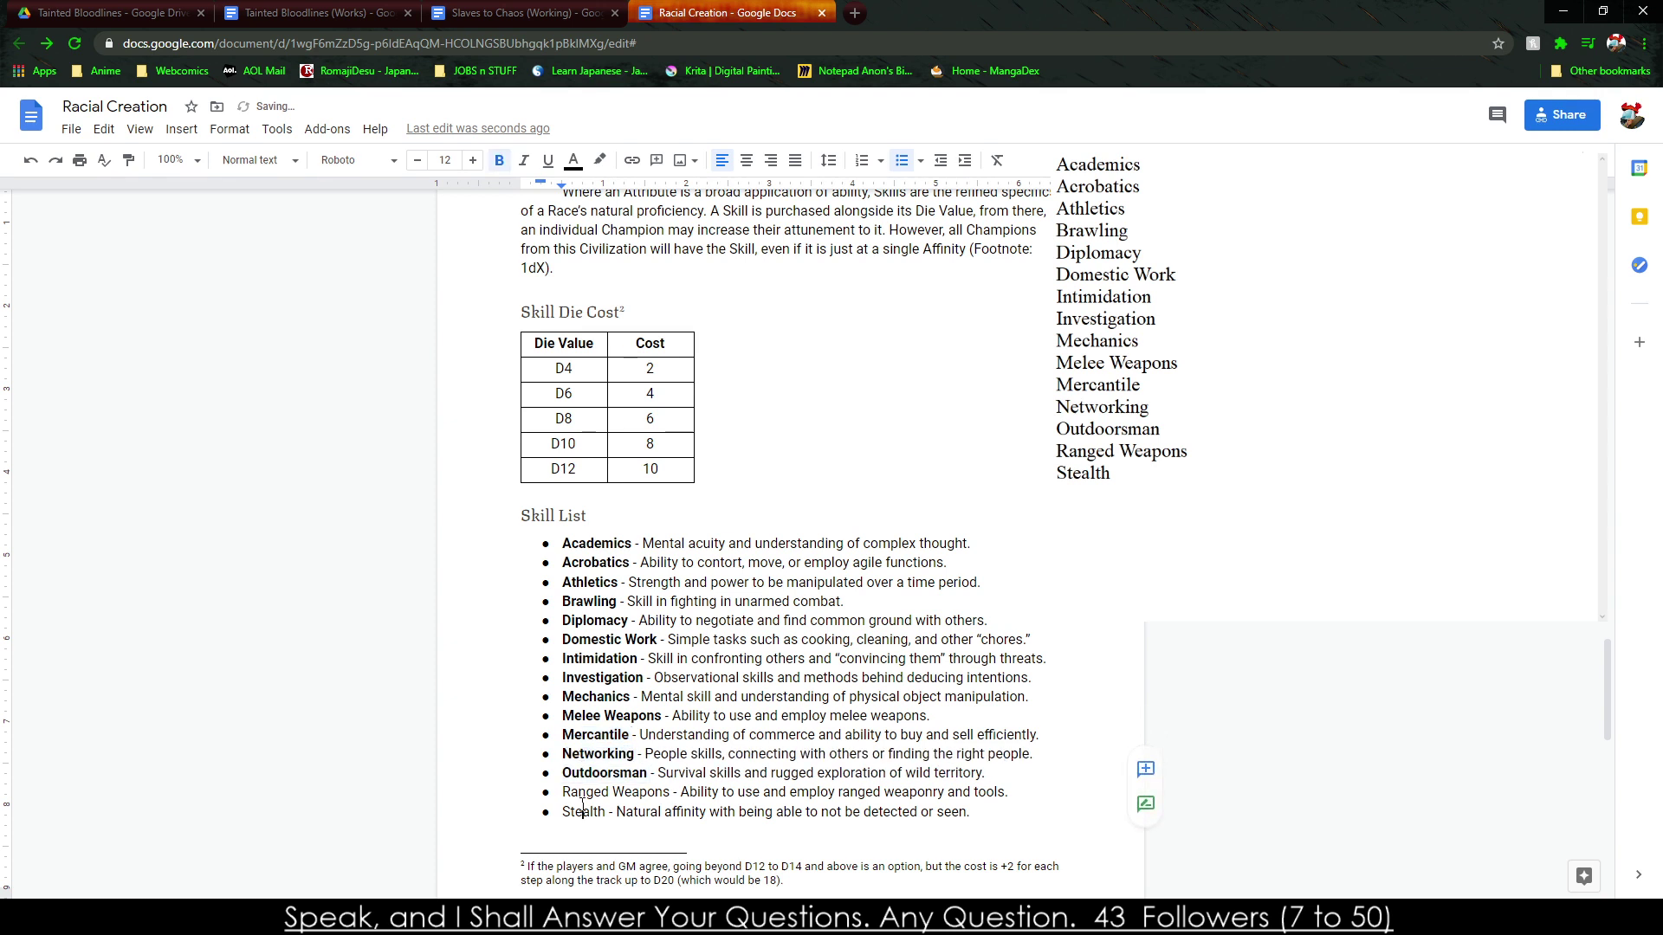
{"action": "left_click_drag", "start_coordinate": [583, 812], "coordinate": [583, 790]}
{"action": "left_click", "coordinate": [583, 790]}
{"action": "double_click", "coordinate": [583, 811]}
{"action": "key", "text": "ctrl+b"}
{"action": "double_click", "coordinate": [583, 790]}
{"action": "key", "text": "ctrl+b"}
{"action": "left_click", "coordinate": [589, 790]}
{"action": "left_click_drag", "start_coordinate": [631, 772], "coordinate": [626, 786]}
{"action": "left_click", "coordinate": [626, 787]}
{"action": "double_click", "coordinate": [632, 790]}
{"action": "key", "text": "ctrl+b"}
{"action": "left_click", "coordinate": [846, 696]}
Delete the empty heading line above Traits and keep Traits as an unbulleted line of its own below the Skill List.
{"action": "scroll", "coordinate": [867, 704], "scroll_direction": "down", "scroll_amount": 3}
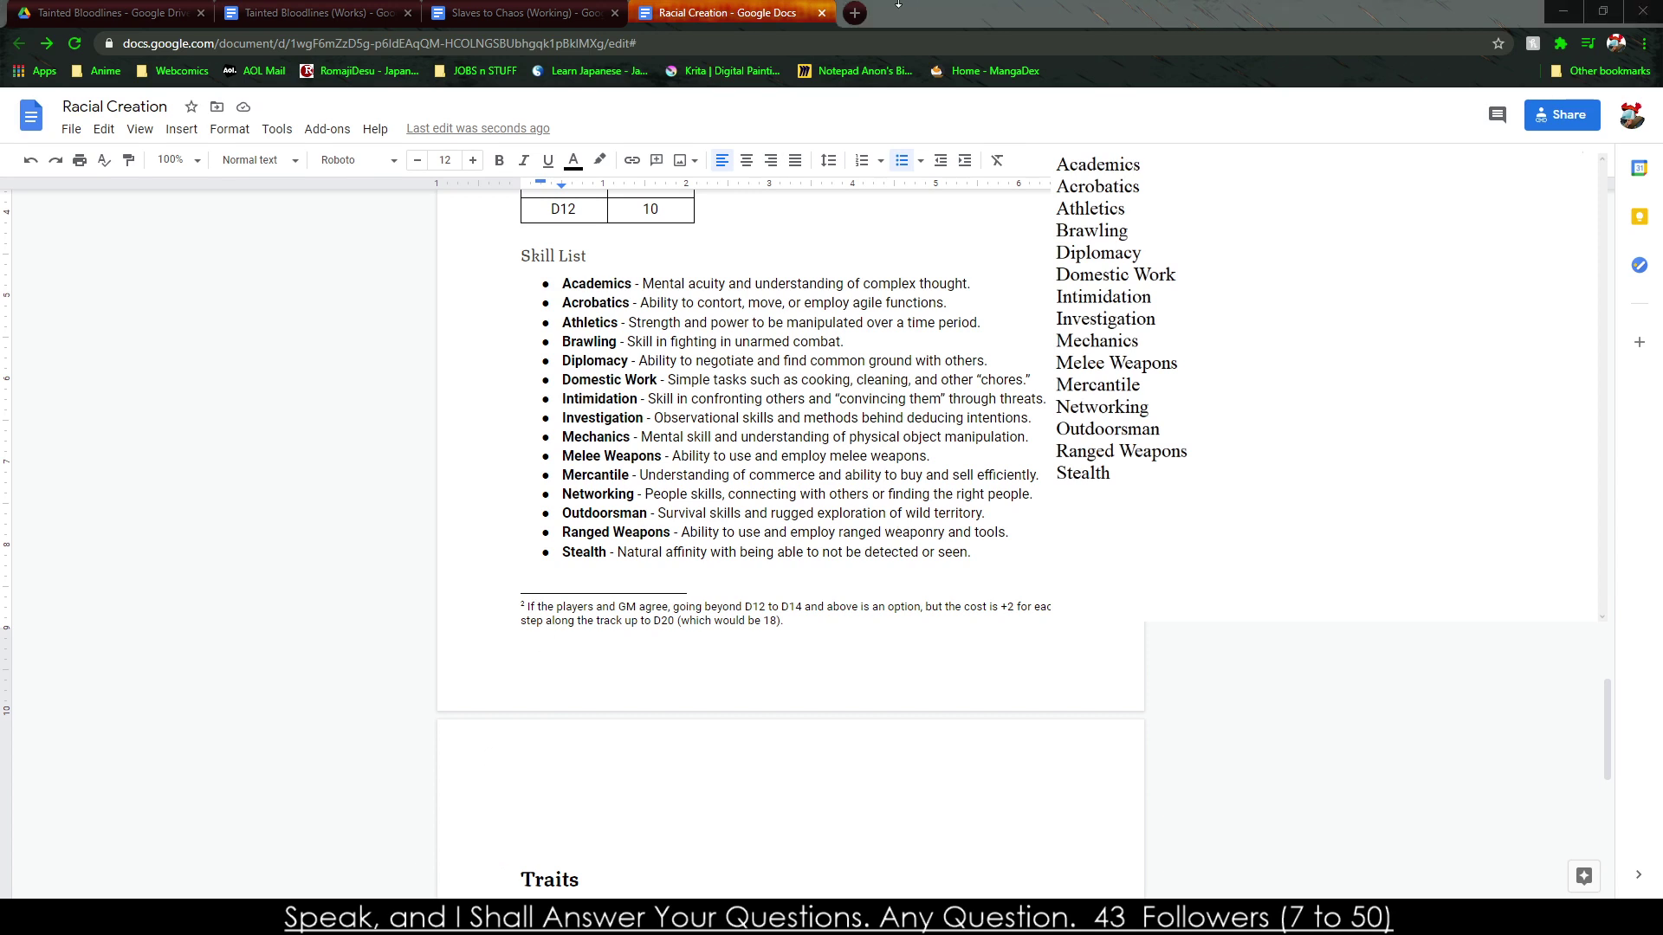
{"action": "left_click", "coordinate": [676, 401]}
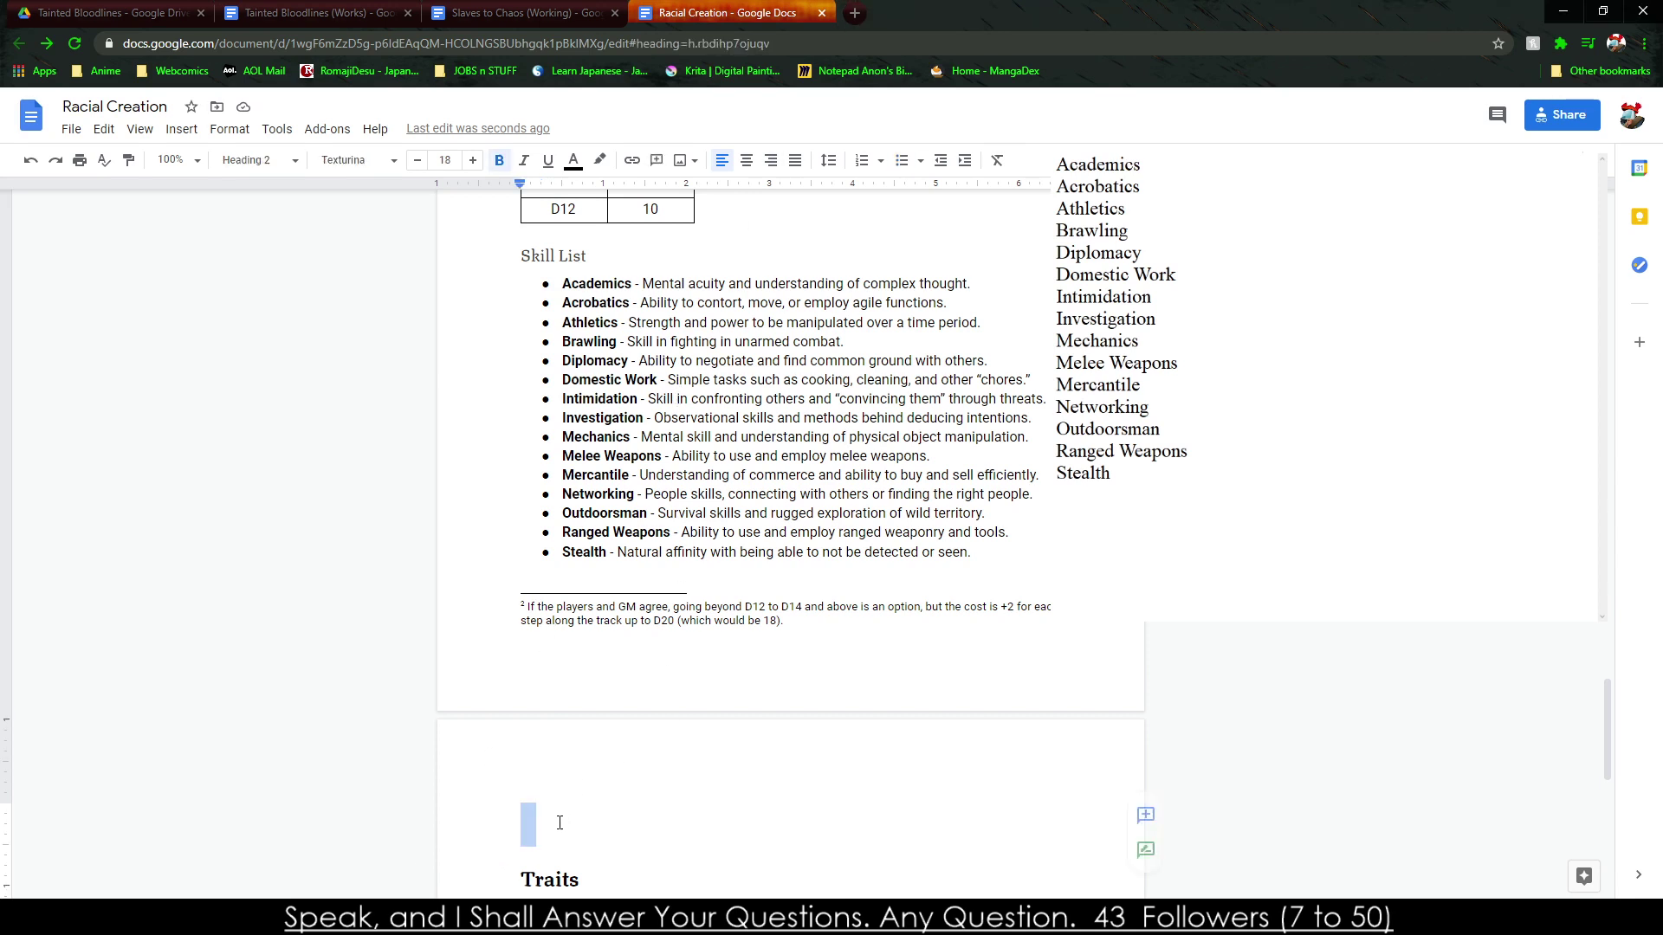
{"action": "scroll", "coordinate": [528, 823], "scroll_direction": "down", "scroll_amount": 1}
{"action": "left_click", "coordinate": [508, 817]}
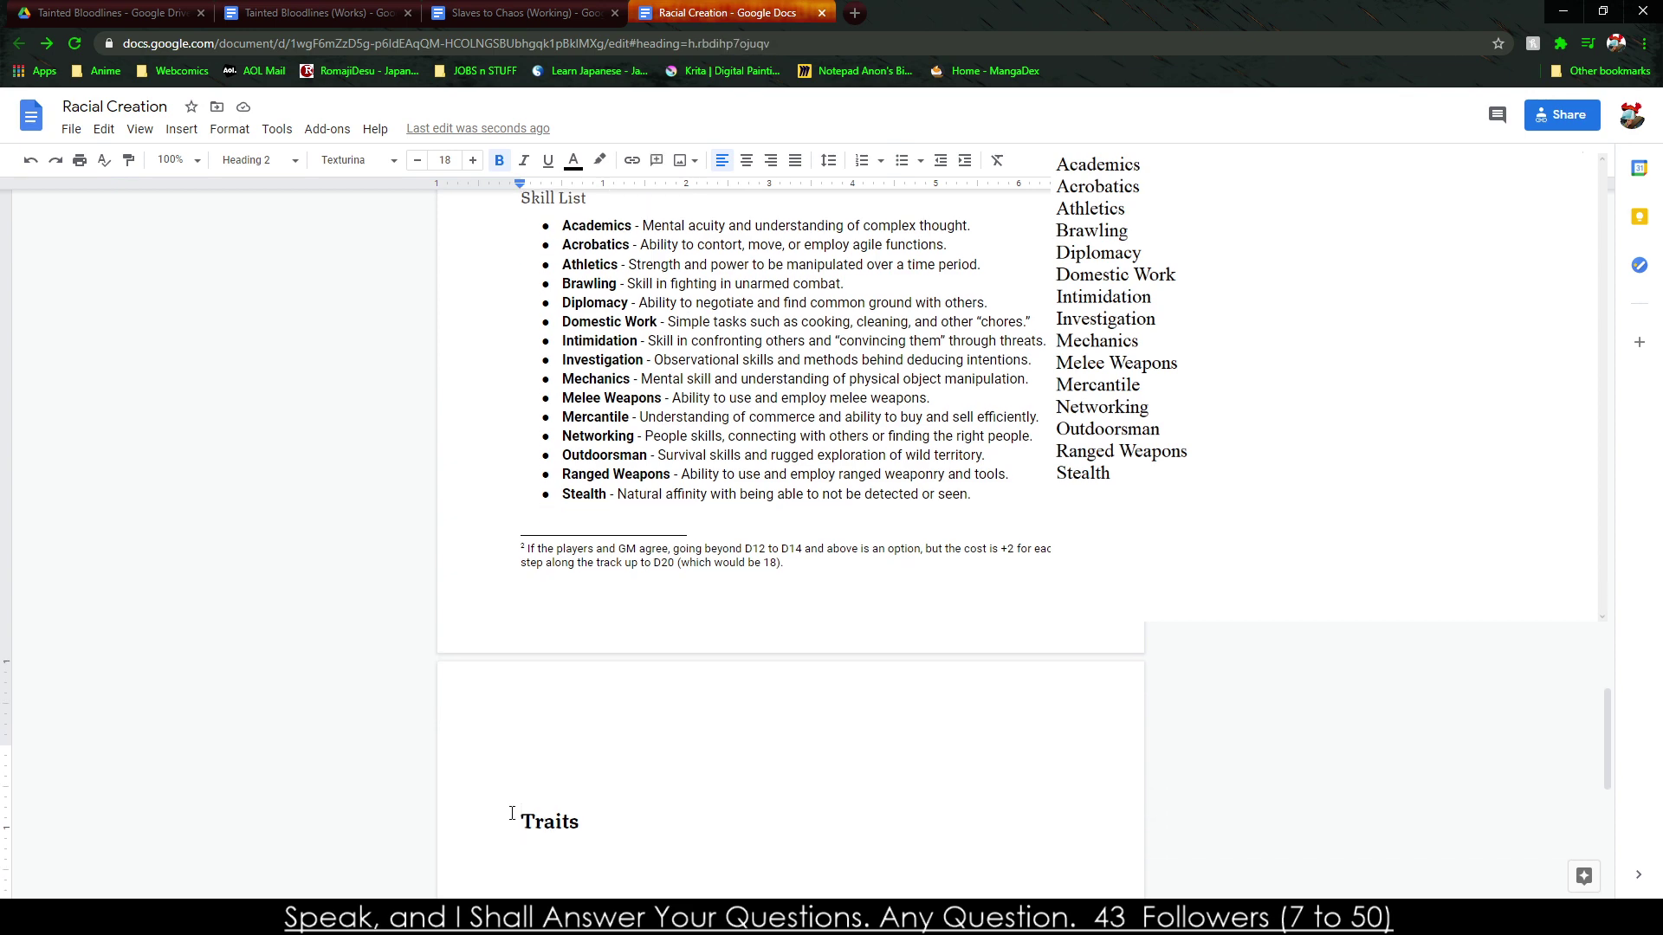
{"action": "key", "text": "BackSpace"}
{"action": "key", "text": "BackSpace"}
{"action": "key", "text": "Return"}
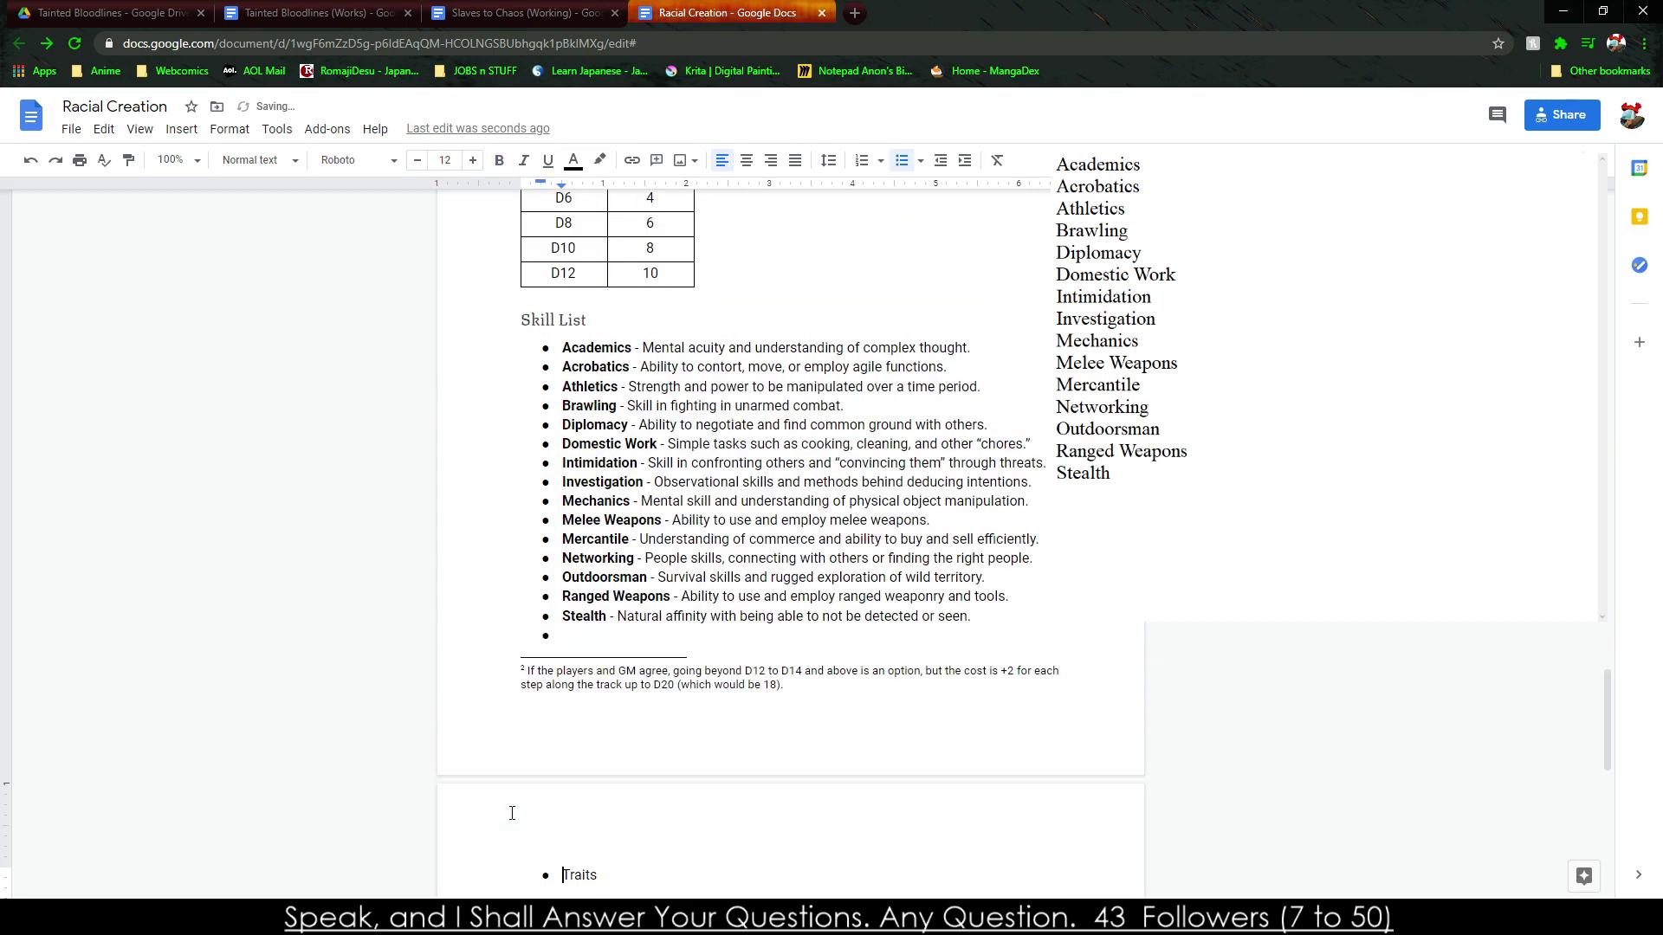
{"action": "key", "text": "BackSpace"}
Apply the Heading 2 style to the Traits line.
{"action": "double_click", "coordinate": [549, 875]}
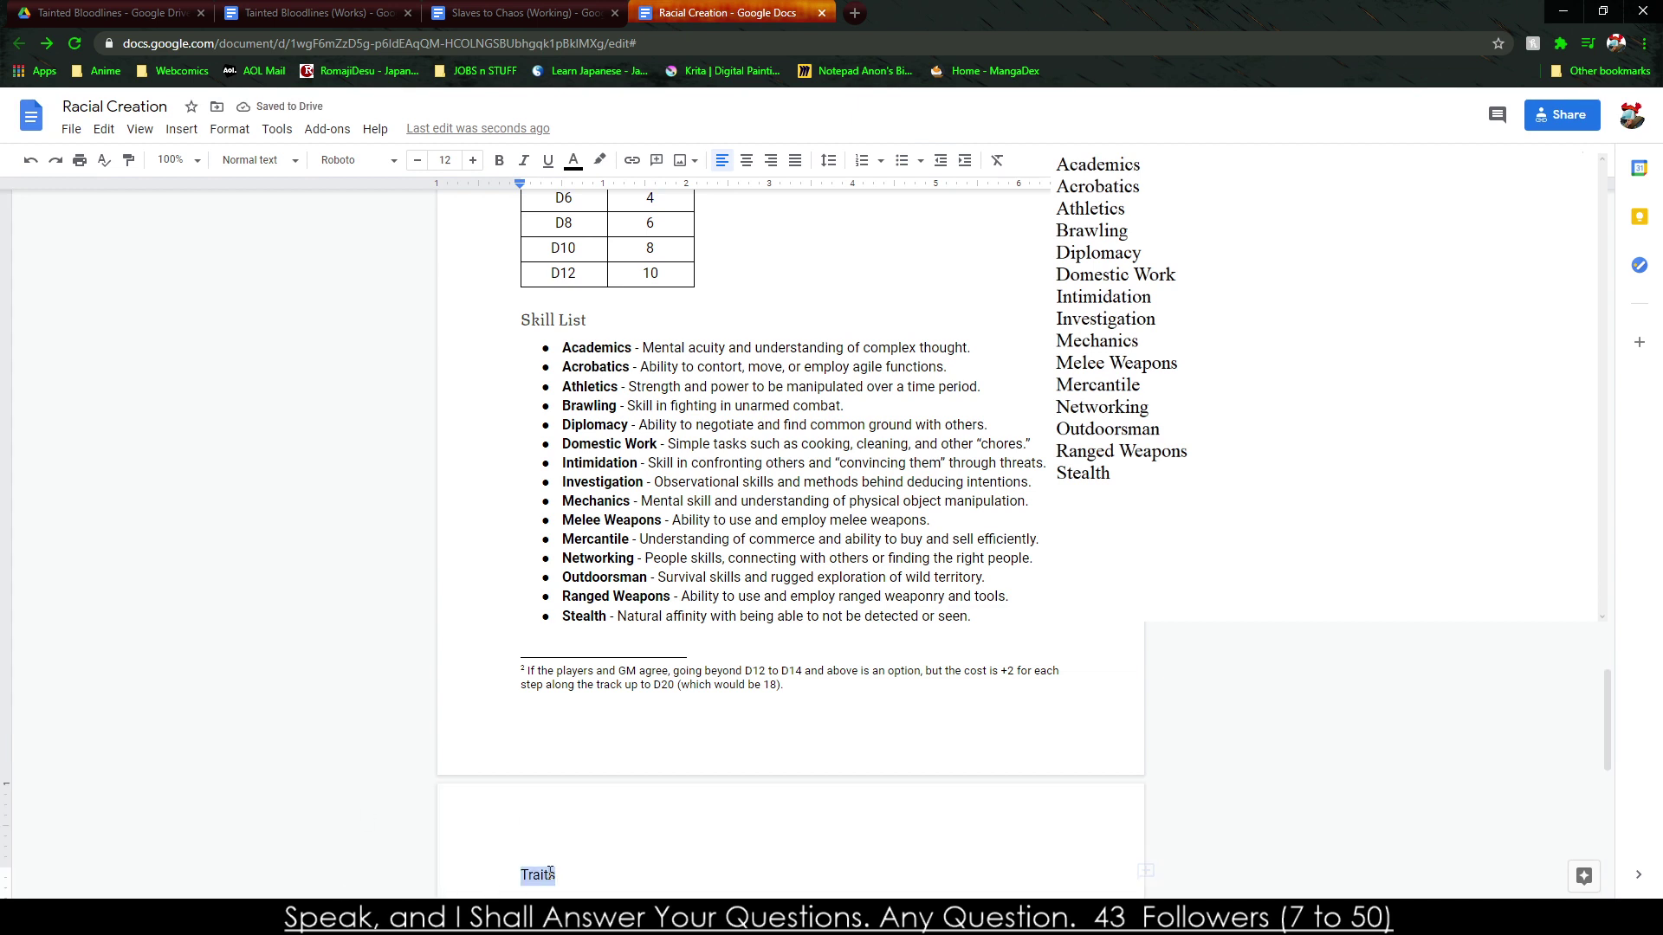
{"action": "left_click", "coordinate": [229, 158]}
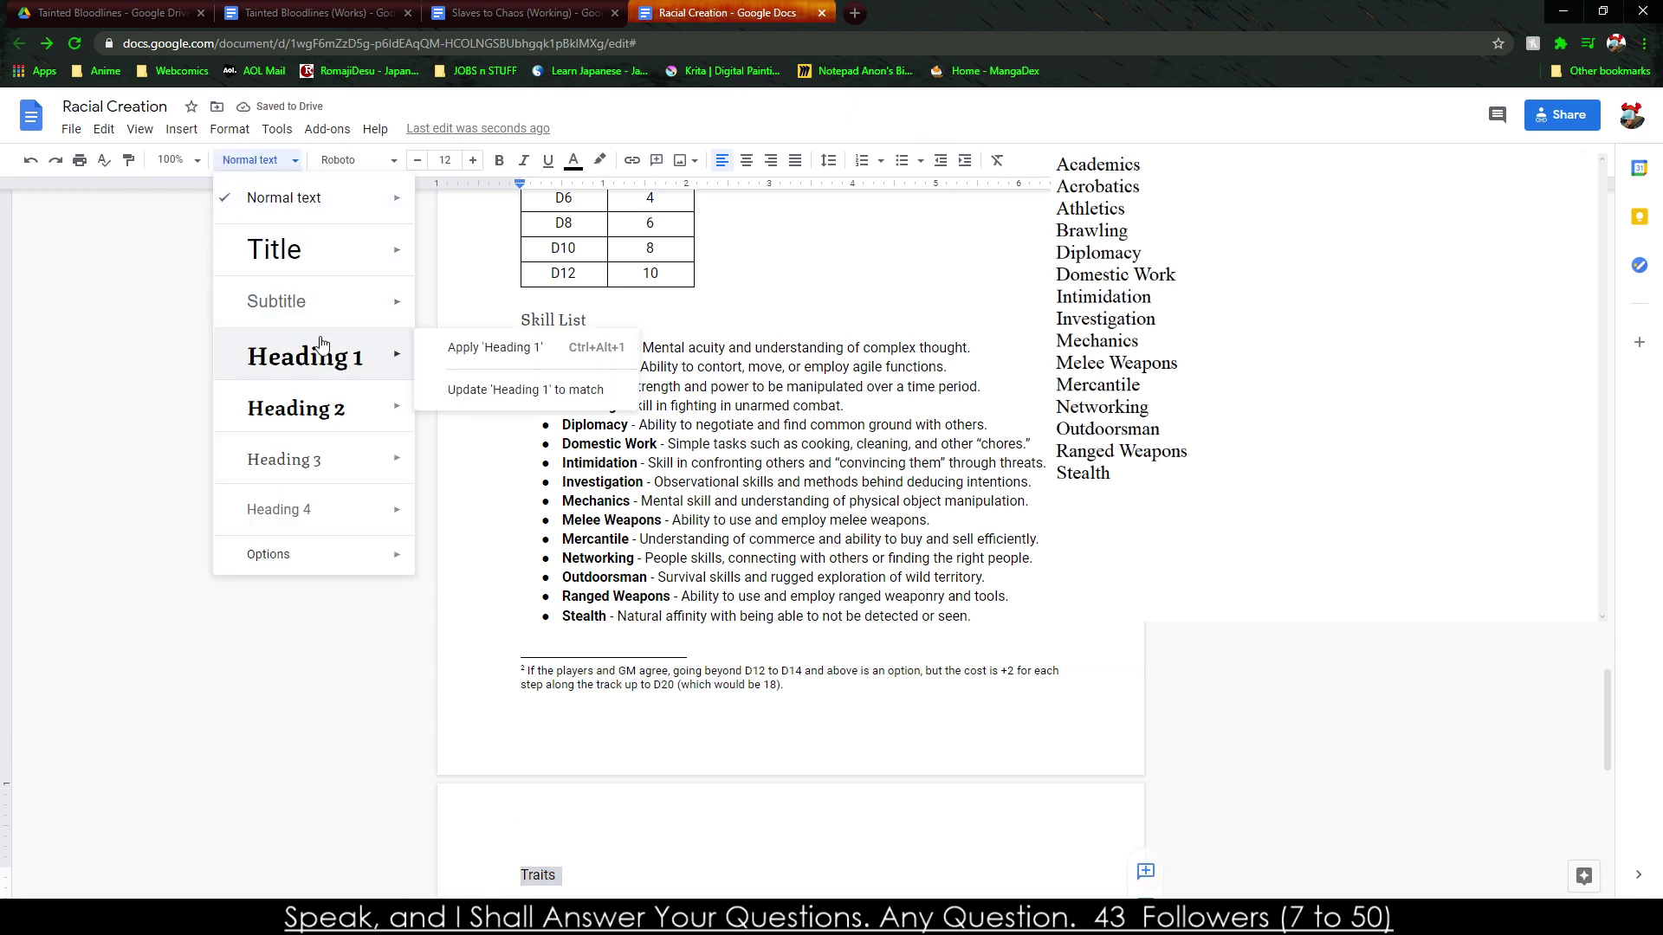
{"action": "left_click", "coordinate": [329, 408]}
{"action": "scroll", "coordinate": [545, 382], "scroll_direction": "up", "scroll_amount": 7}
{"action": "left_click", "coordinate": [522, 504]}
{"action": "scroll", "coordinate": [932, 657], "scroll_direction": "down", "scroll_amount": 5}
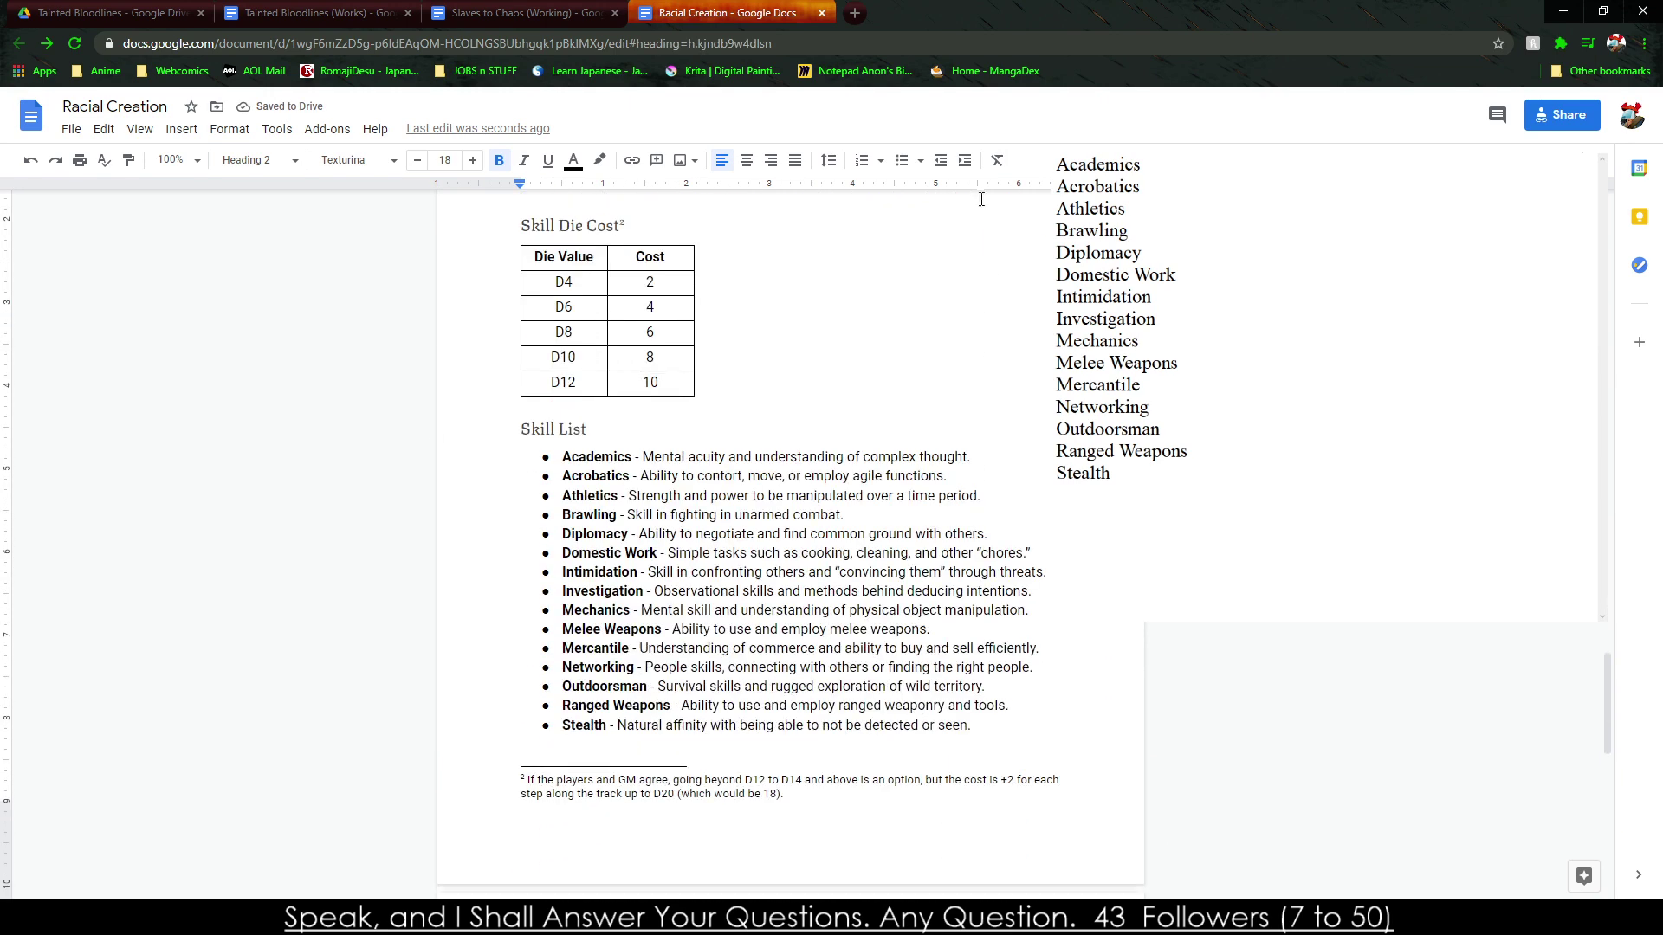
{"action": "scroll", "coordinate": [919, 317], "scroll_direction": "up", "scroll_amount": 2}
{"action": "left_click", "coordinate": [970, 337]}
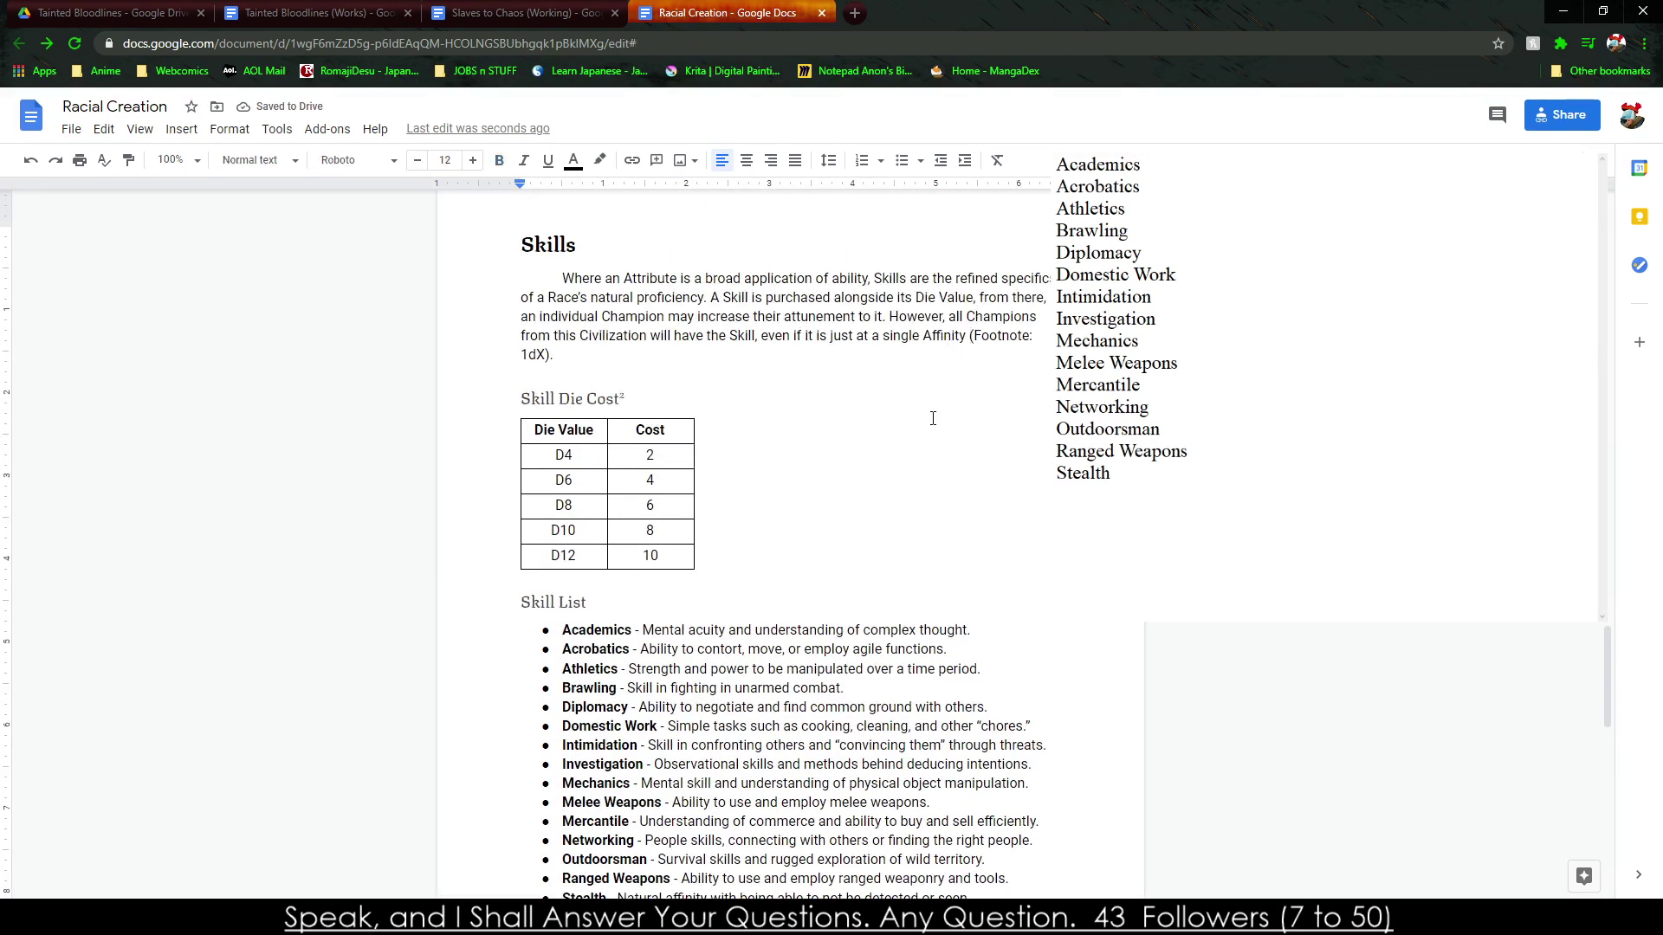
Insert a footnote after "Affinity" in the Skills paragraph and move the text 1dX from the parenthetical note into it.
{"action": "left_click", "coordinate": [181, 129]}
{"action": "left_click", "coordinate": [218, 299]}
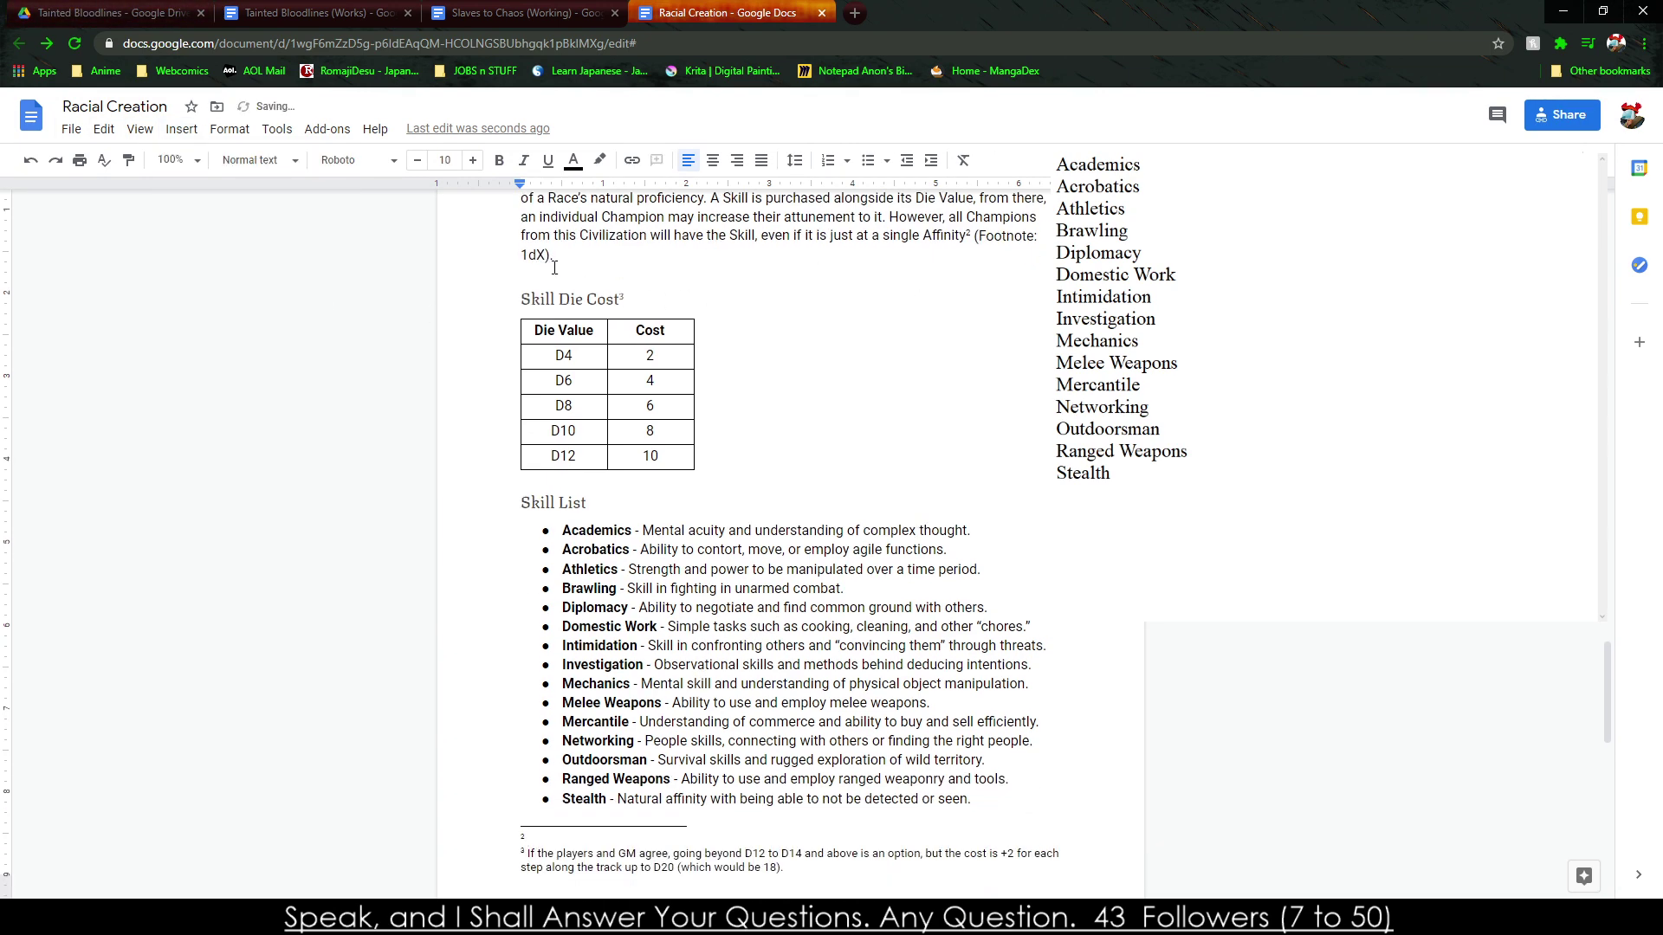
{"action": "left_click_drag", "start_coordinate": [548, 254], "coordinate": [521, 255]}
{"action": "key", "text": "ctrl+c"}
{"action": "key", "text": "BackSpace"}
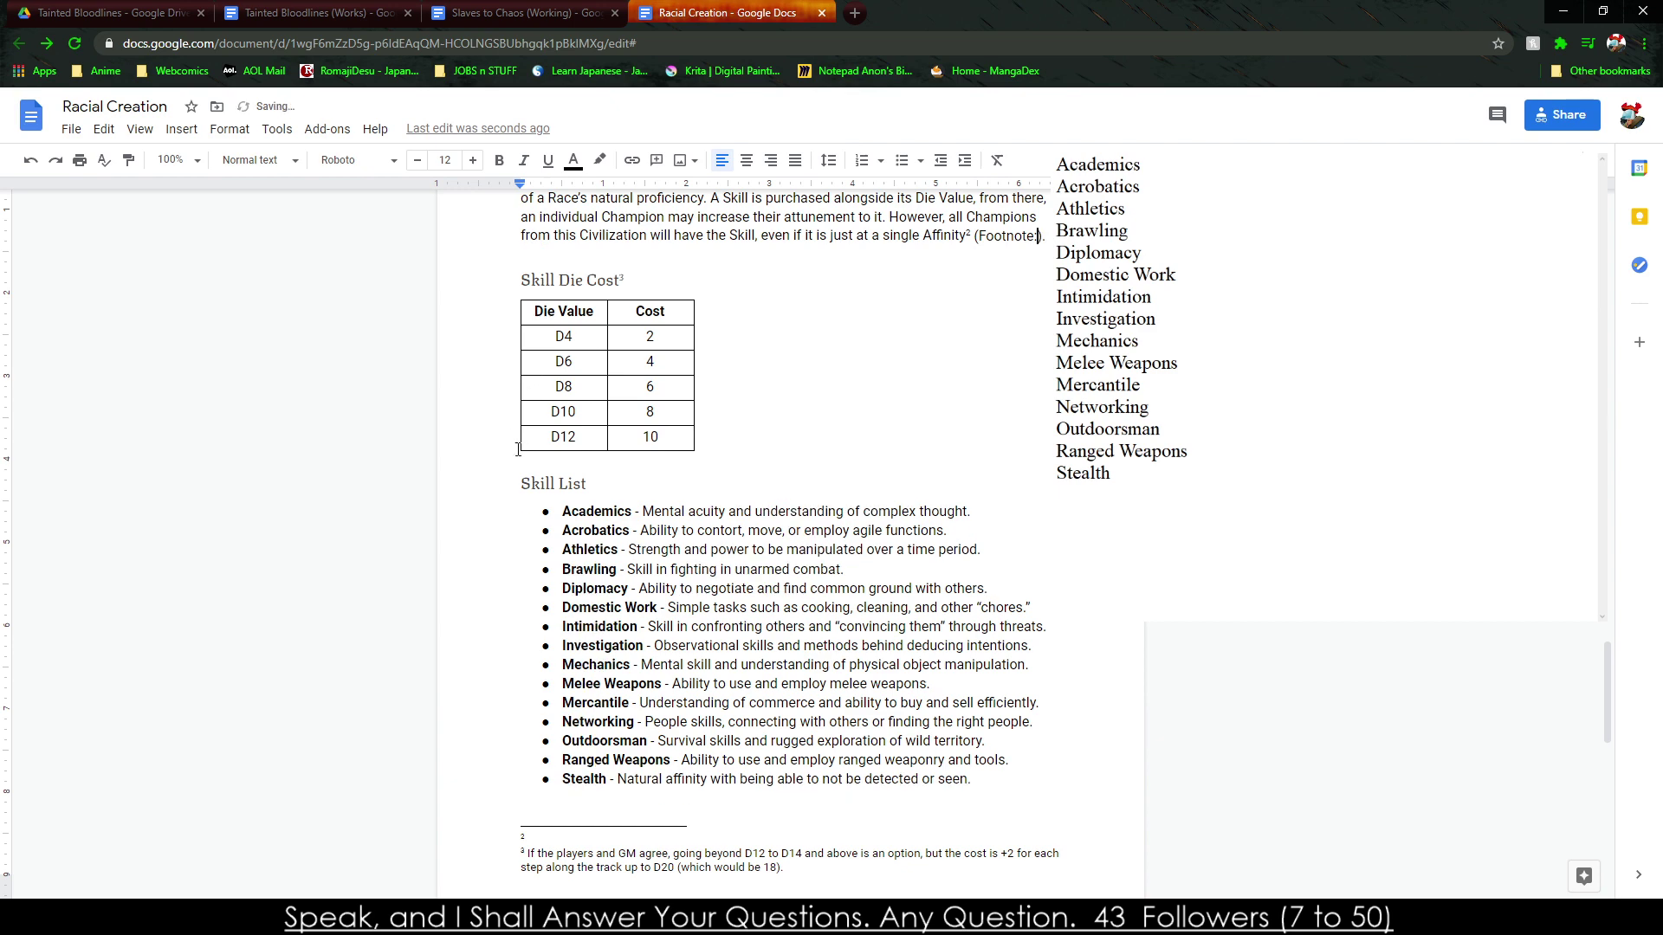
{"action": "left_click", "coordinate": [540, 845]}
{"action": "key", "text": "ctrl+v"}
{"action": "key", "text": "ctrl+z"}
{"action": "right_click", "coordinate": [537, 843]}
{"action": "left_click", "coordinate": [687, 592]}
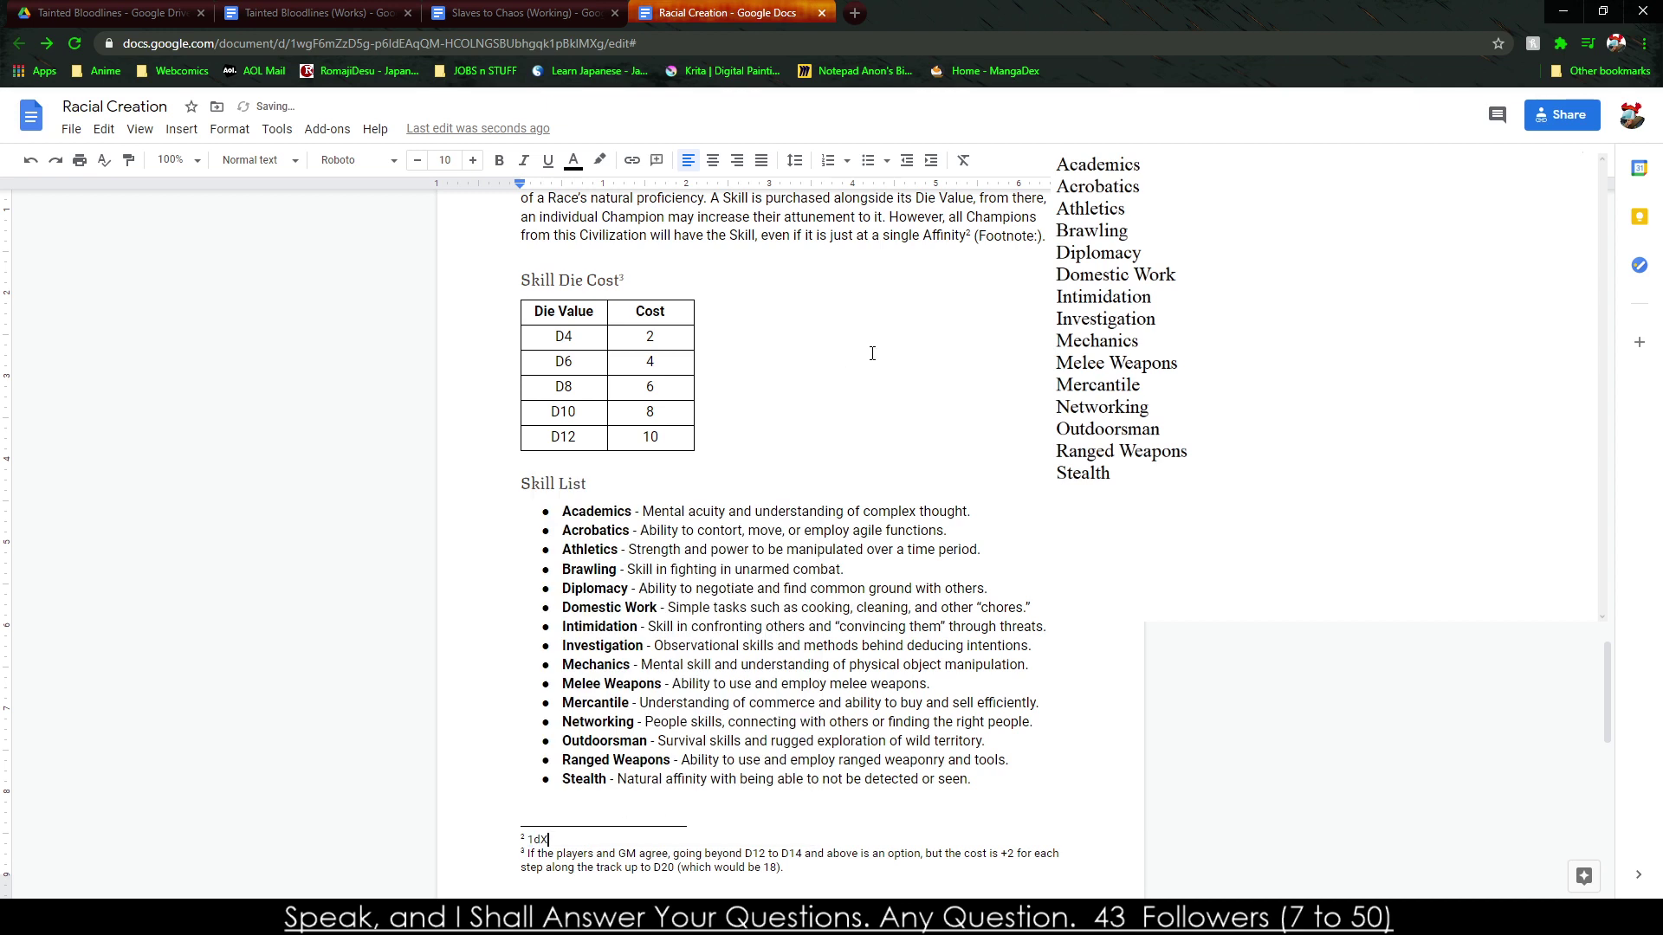
Delete the leftover "(Footnote:)" from the Skills paragraph and extend the footnote to read "1dX, where X is the Skill Die.".
{"action": "left_click_drag", "start_coordinate": [1046, 237], "coordinate": [975, 243]}
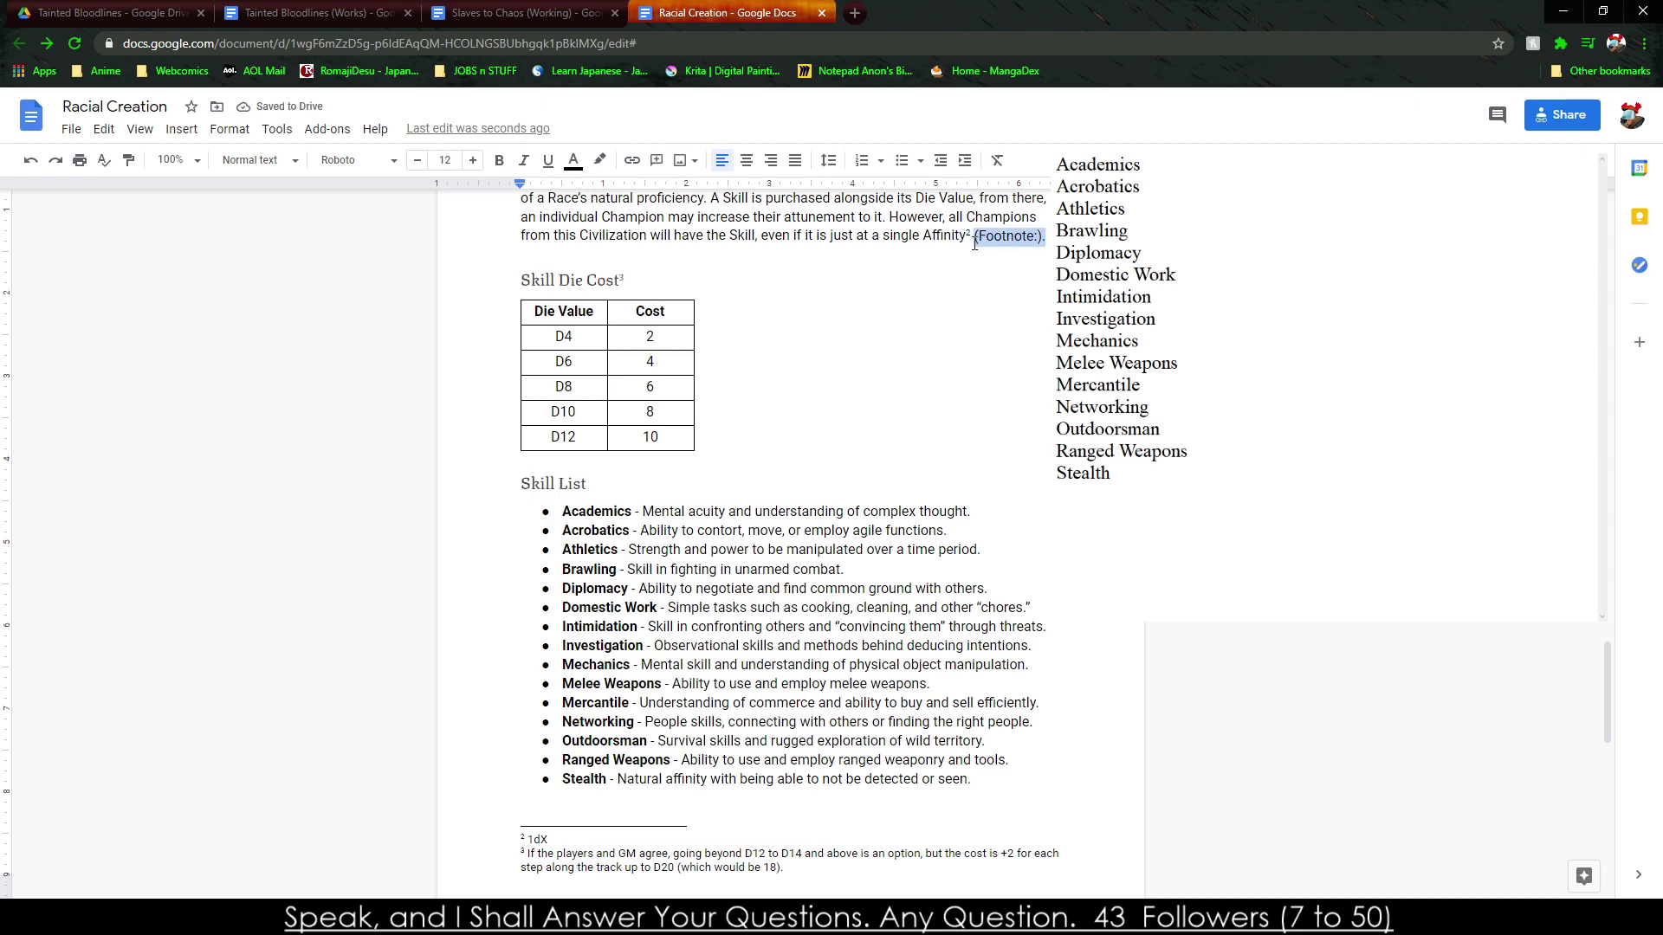
{"action": "key", "text": "BackSpace"}
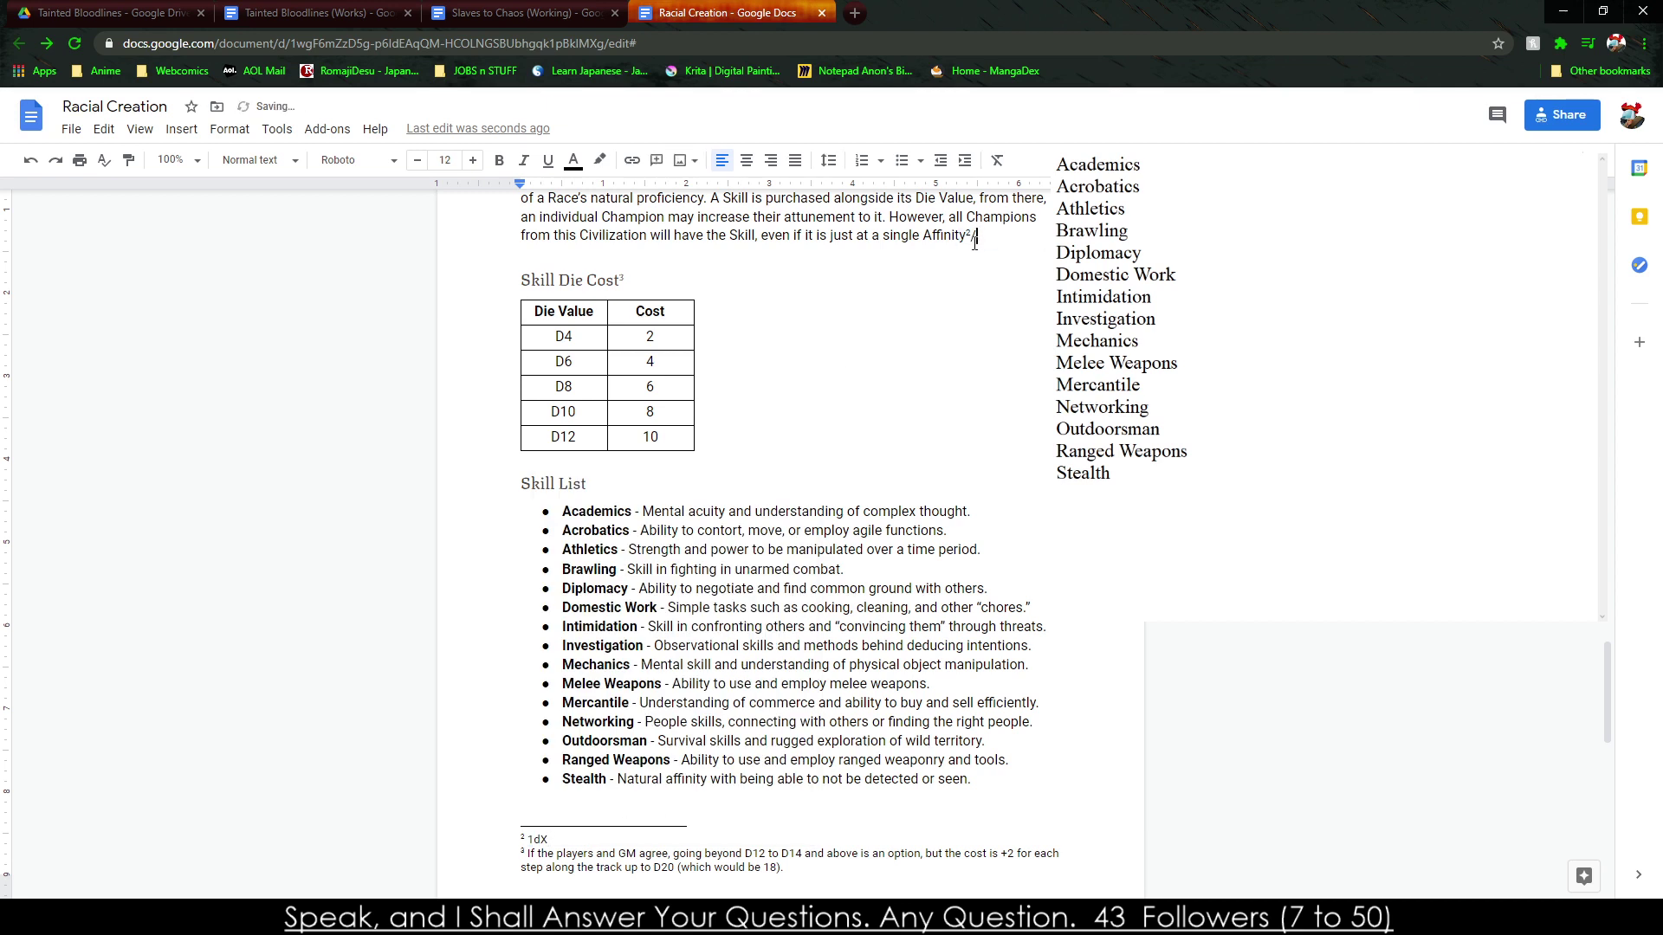
{"action": "key", "text": "BackSpace"}
{"action": "left_click", "coordinate": [581, 839]}
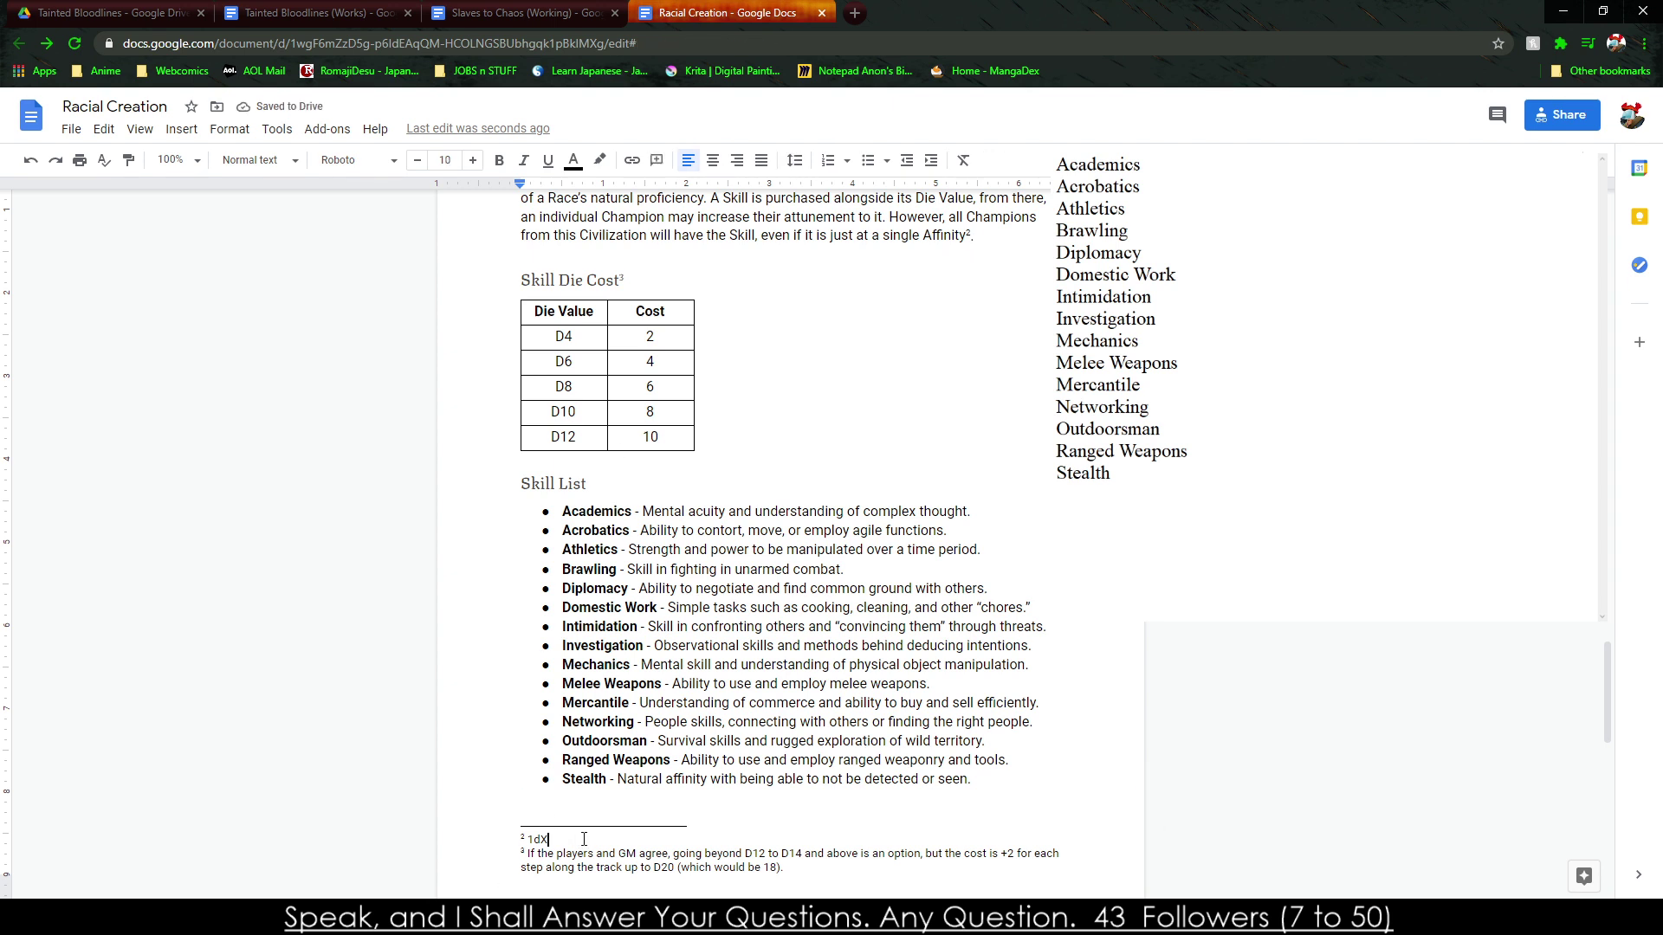
{"action": "type", "text": ", where X is the Skill Die."}
Review the die values and costs in the Skill Die Cost table together with the first Skill List entries.
{"action": "left_click_drag", "start_coordinate": [573, 335], "coordinate": [662, 439]}
{"action": "left_click", "coordinate": [665, 438]}
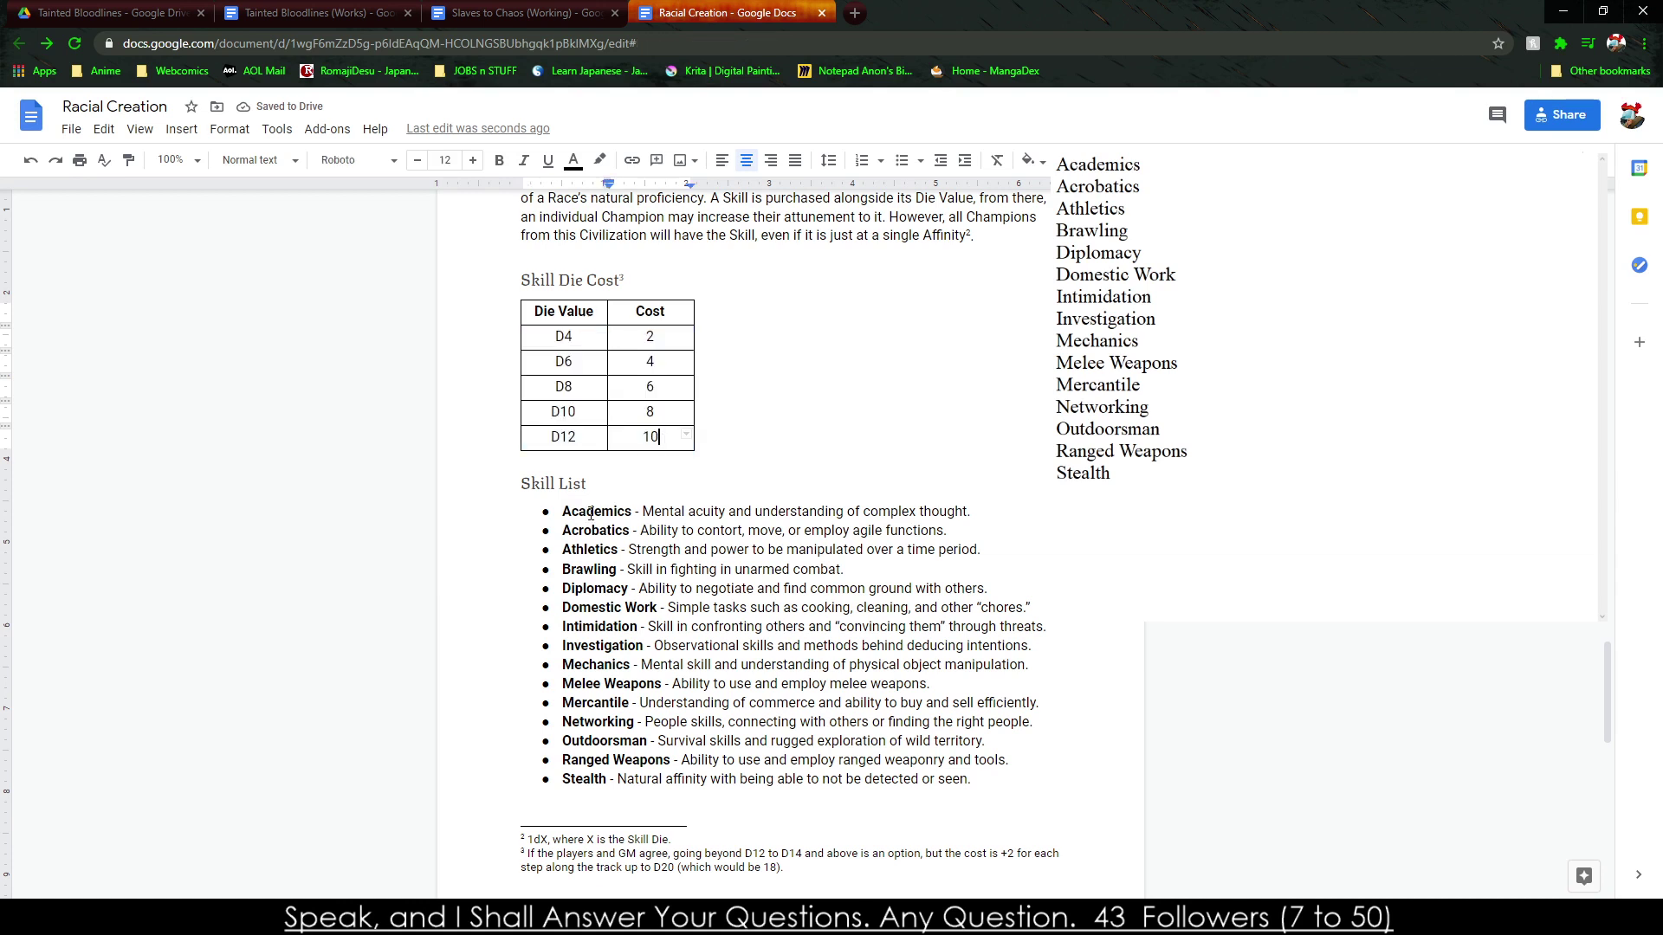
{"action": "left_click", "coordinate": [671, 497]}
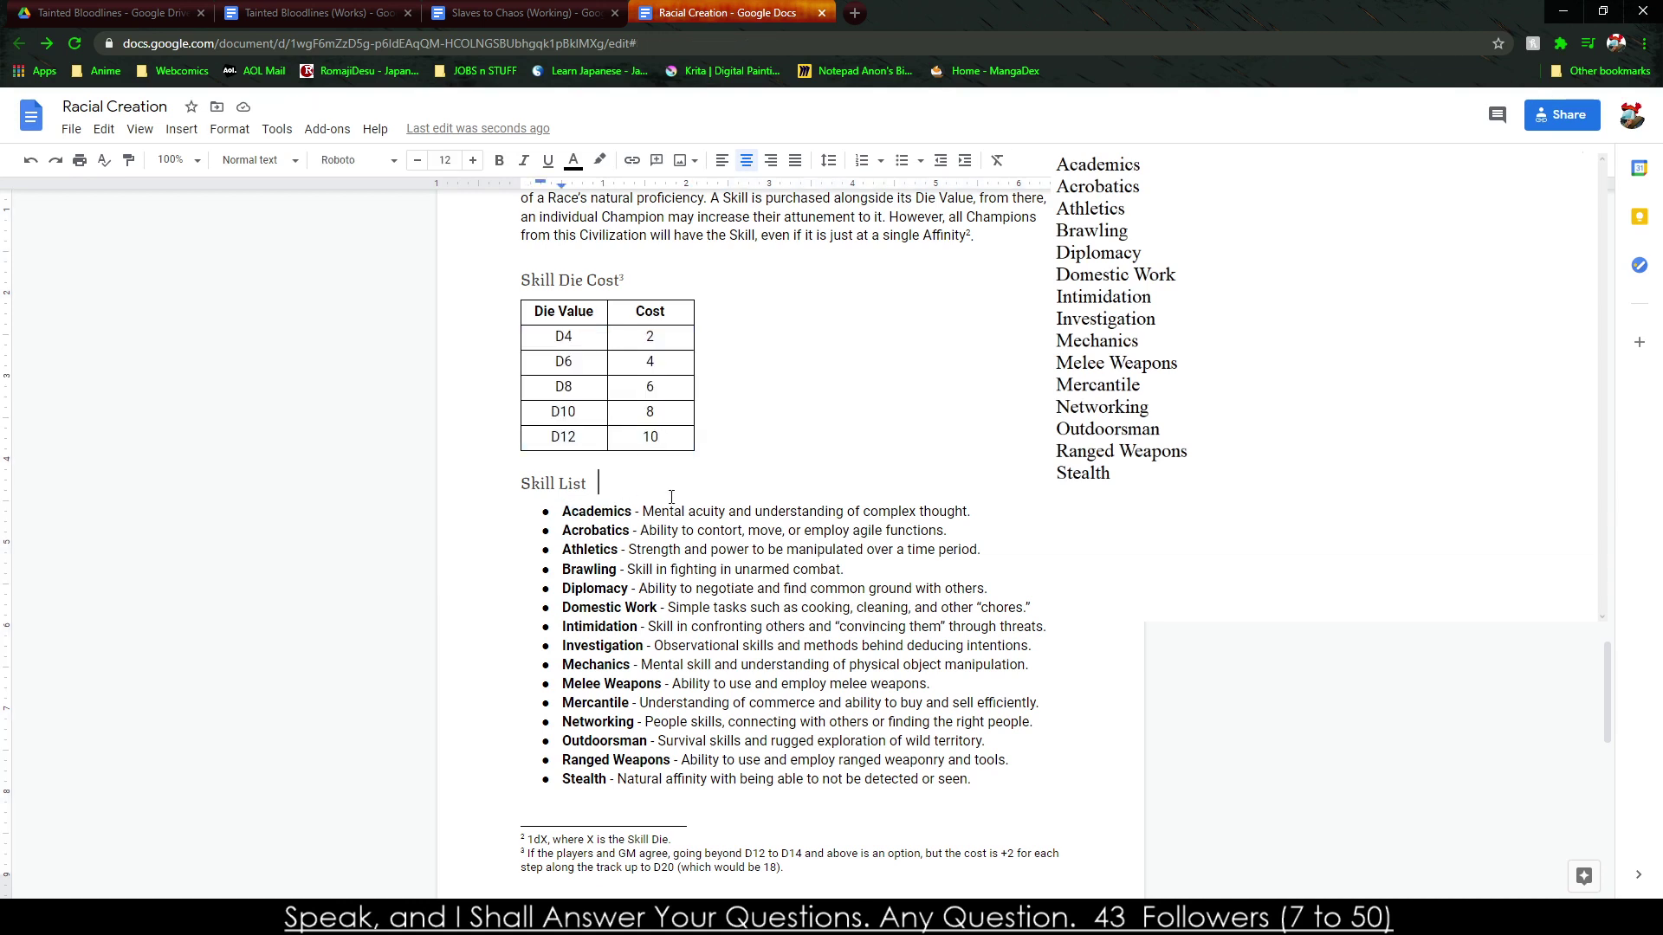
{"action": "double_click", "coordinate": [626, 505]}
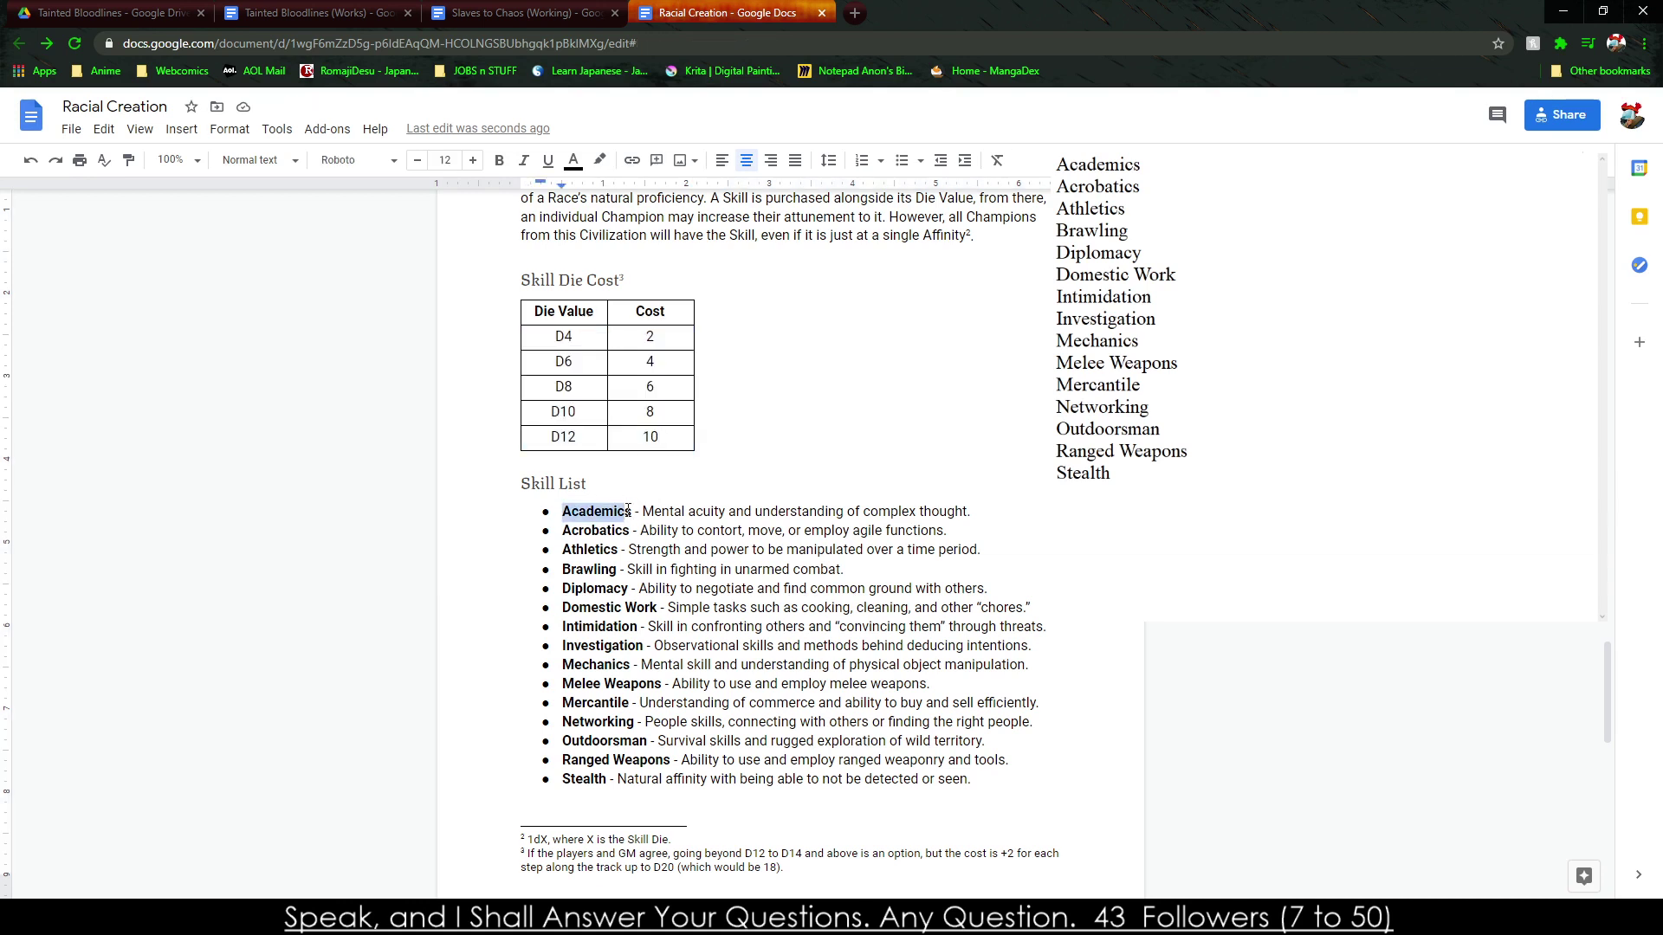
{"action": "left_click", "coordinate": [559, 361]}
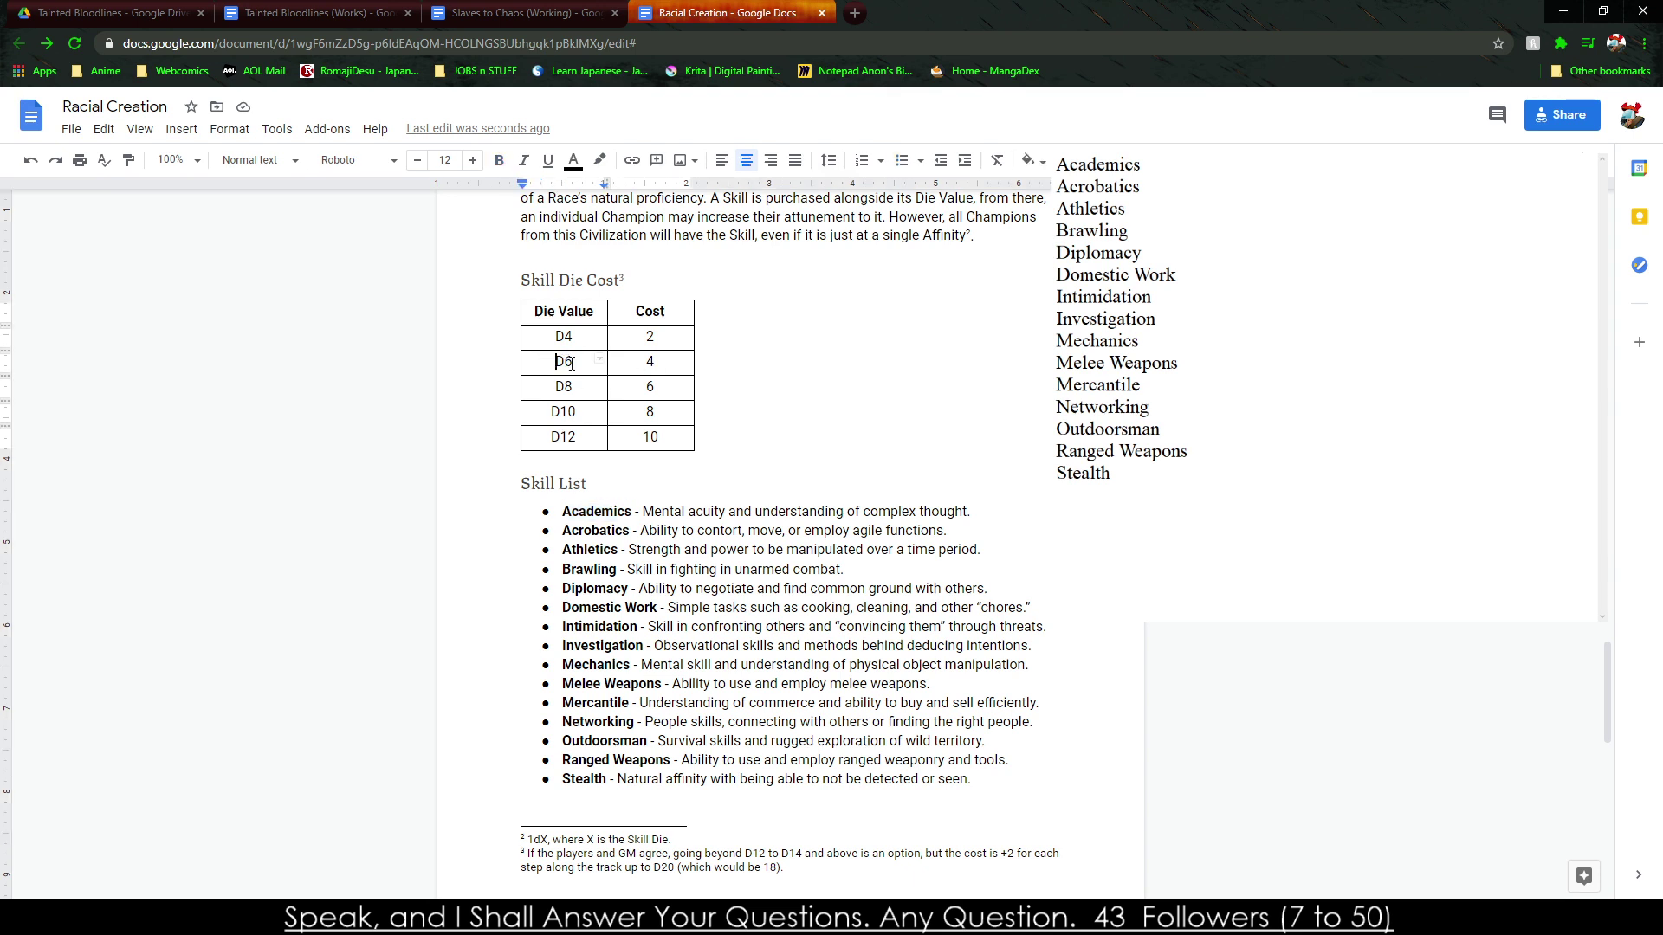
{"action": "left_click_drag", "start_coordinate": [557, 361], "coordinate": [678, 362]}
{"action": "left_click", "coordinate": [533, 361]}
{"action": "left_click_drag", "start_coordinate": [556, 386], "coordinate": [656, 385]}
{"action": "left_click_drag", "start_coordinate": [561, 511], "coordinate": [964, 513]}
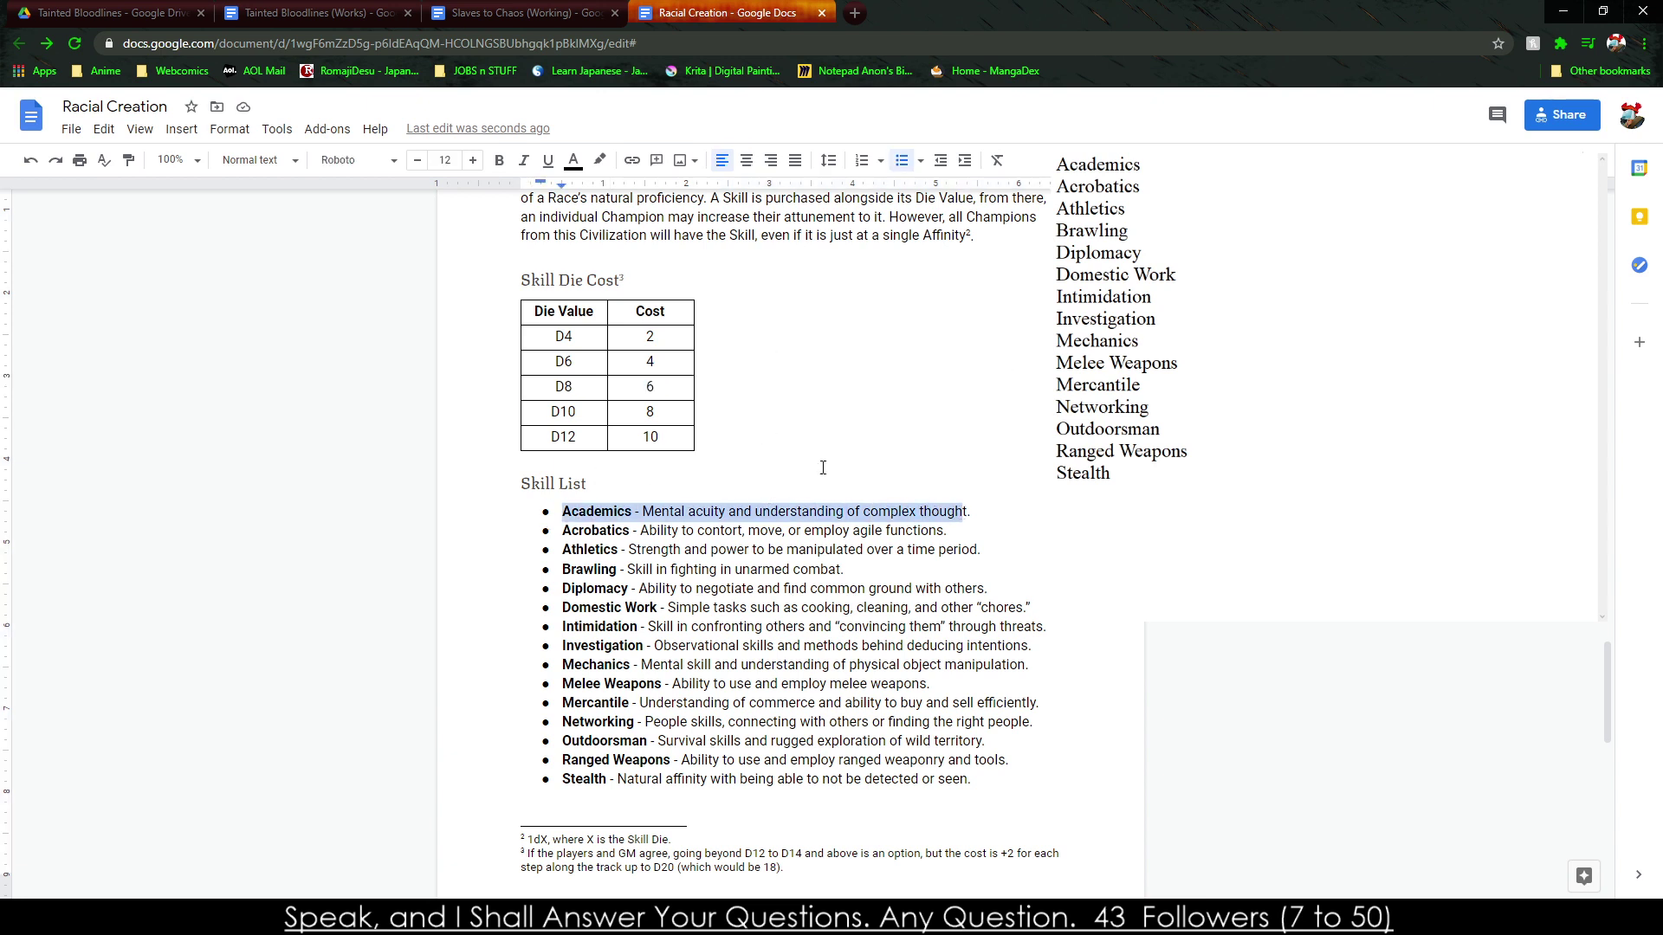
{"action": "left_click", "coordinate": [580, 630]}
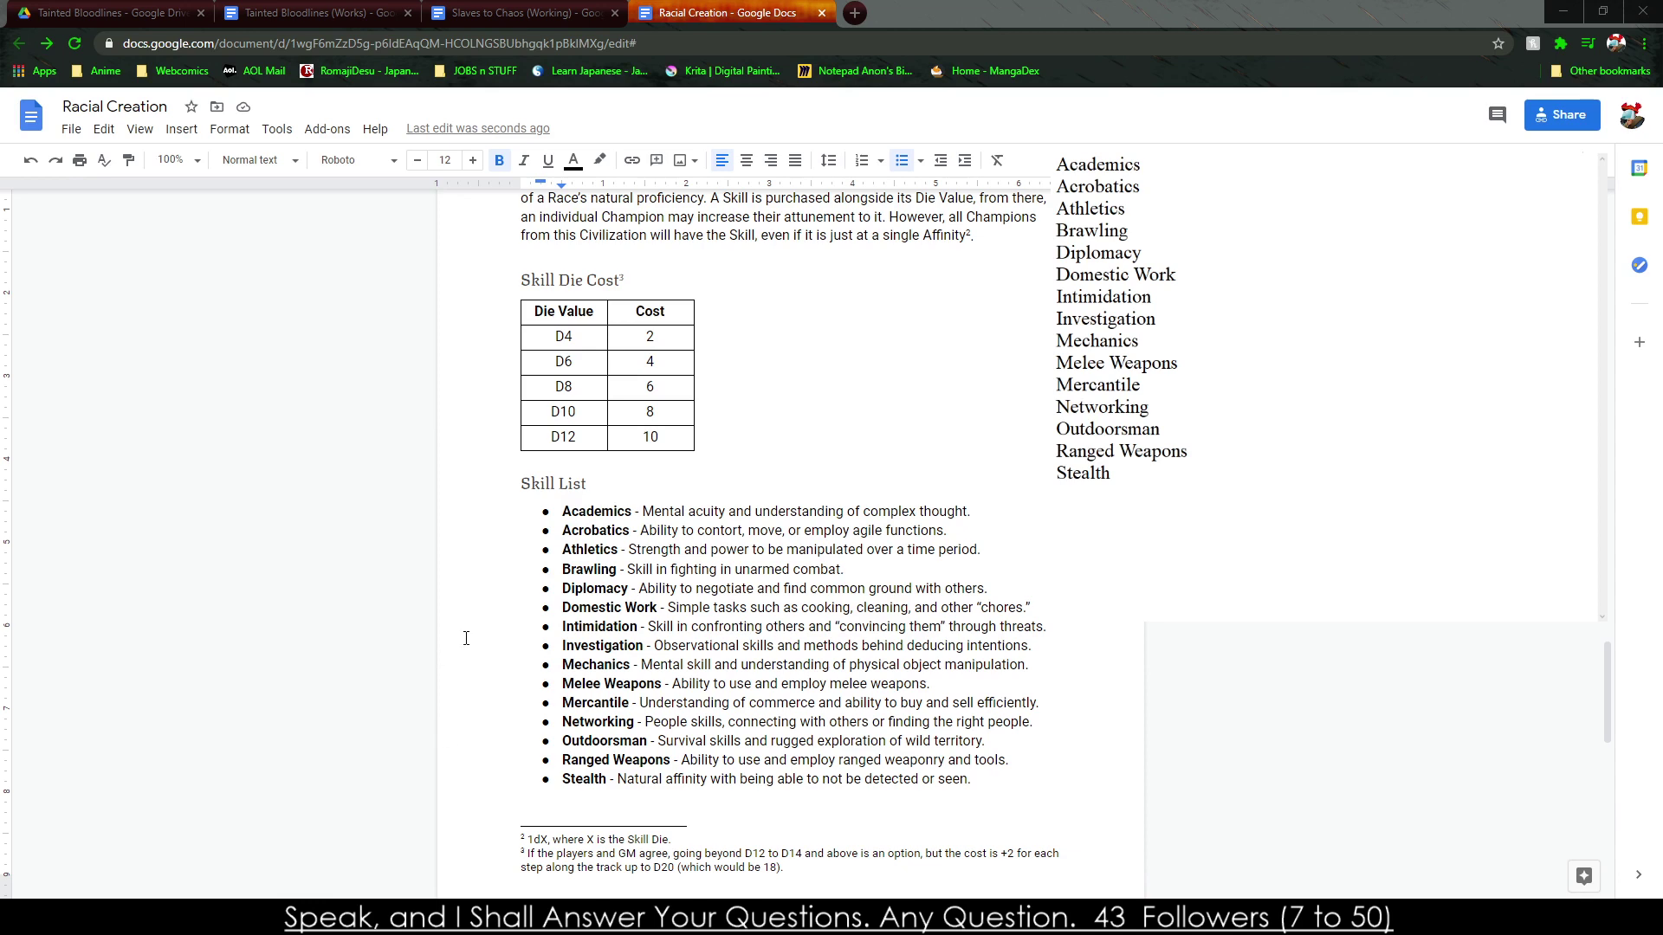
Look back over the Attributes section, including Reason, Spirit and the costs, and compare it with the Academics and Brawling skills.
{"action": "scroll", "coordinate": [613, 645], "scroll_direction": "up", "scroll_amount": 10}
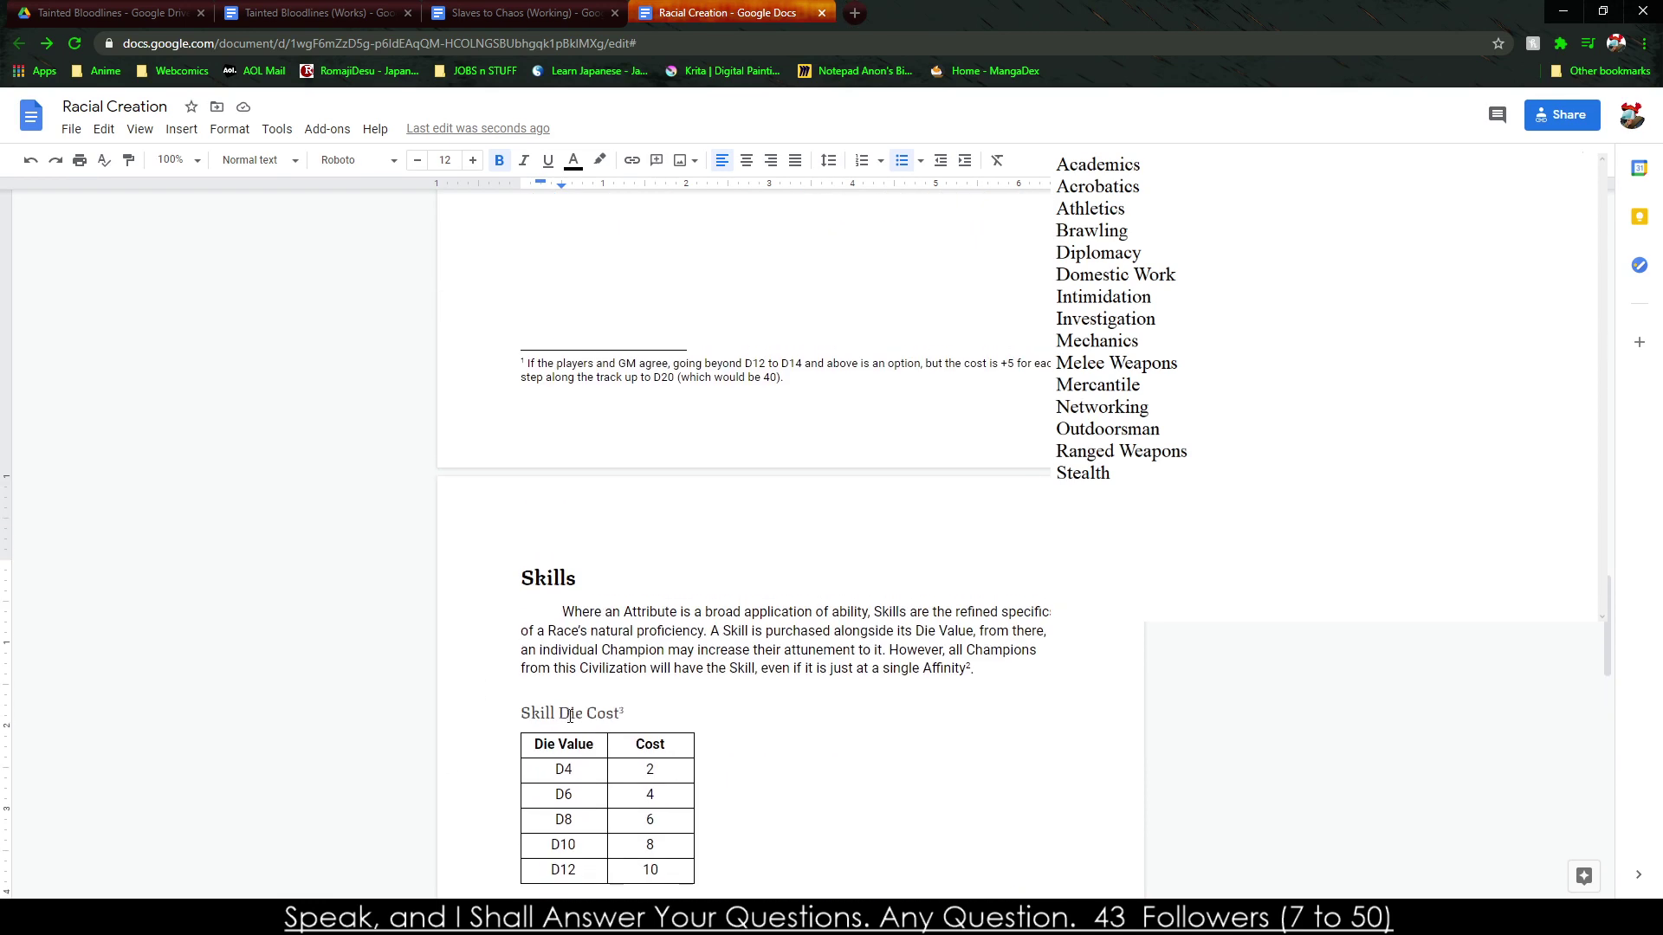
{"action": "scroll", "coordinate": [730, 467], "scroll_direction": "up", "scroll_amount": 5}
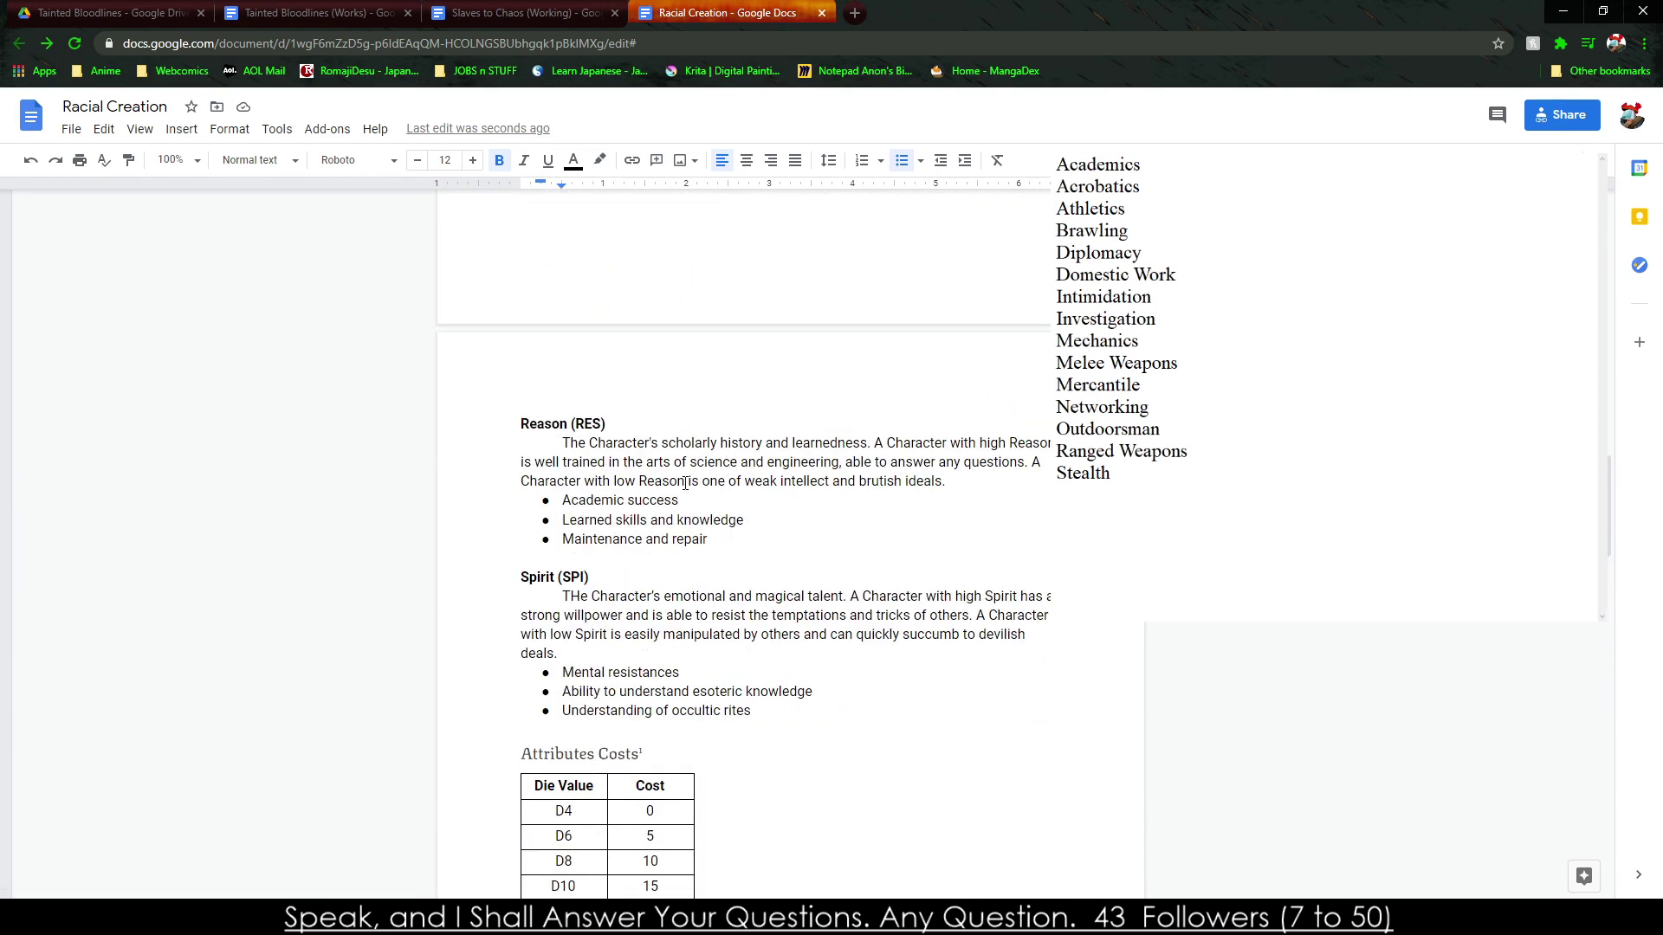
{"action": "scroll", "coordinate": [649, 505], "scroll_direction": "up", "scroll_amount": 5}
{"action": "scroll", "coordinate": [641, 554], "scroll_direction": "down", "scroll_amount": 11}
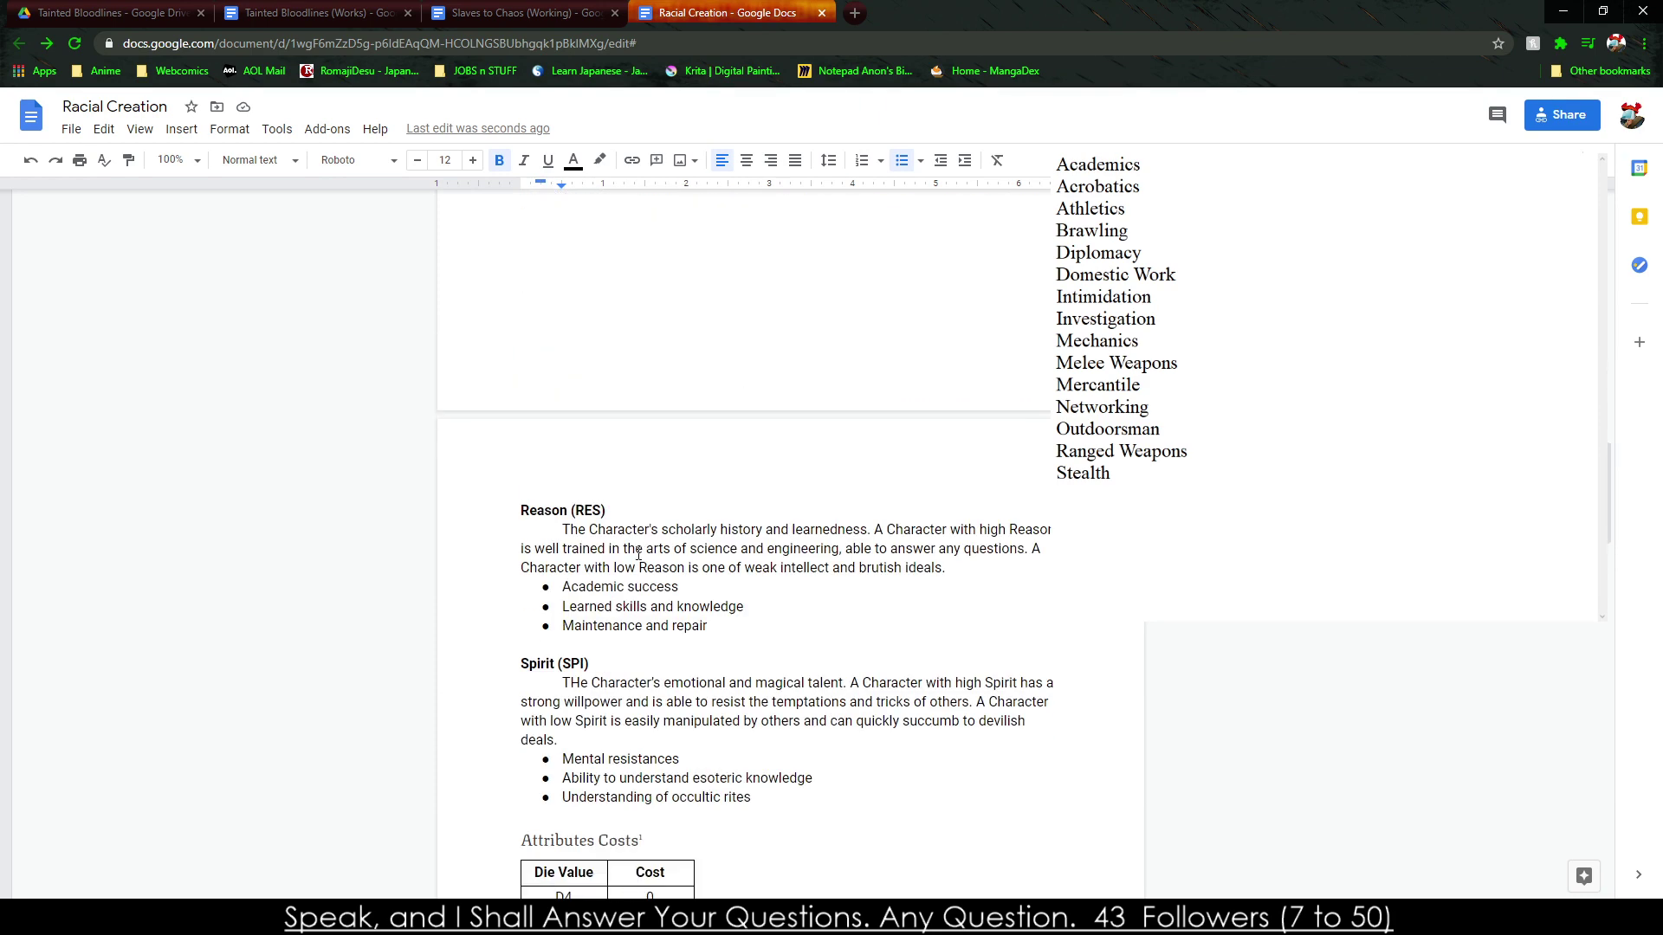
{"action": "scroll", "coordinate": [638, 574], "scroll_direction": "down", "scroll_amount": 8}
{"action": "left_click_drag", "start_coordinate": [580, 511], "coordinate": [858, 504]}
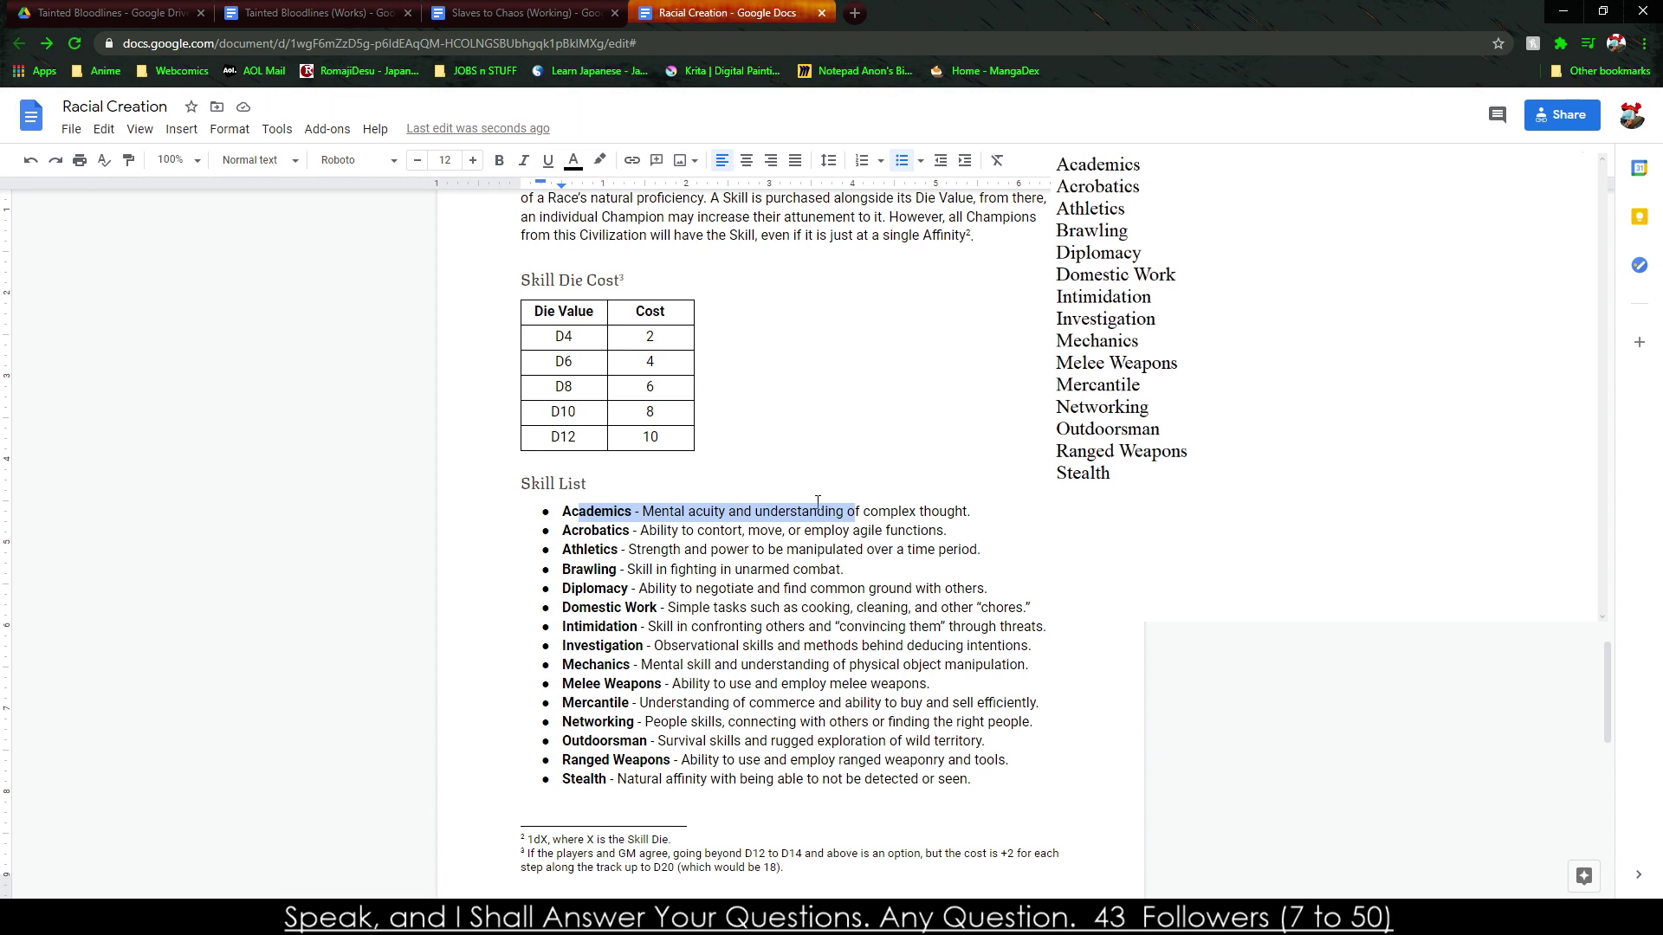
{"action": "left_click_drag", "start_coordinate": [602, 569], "coordinate": [749, 579]}
{"action": "left_click_drag", "start_coordinate": [634, 574], "coordinate": [777, 570]}
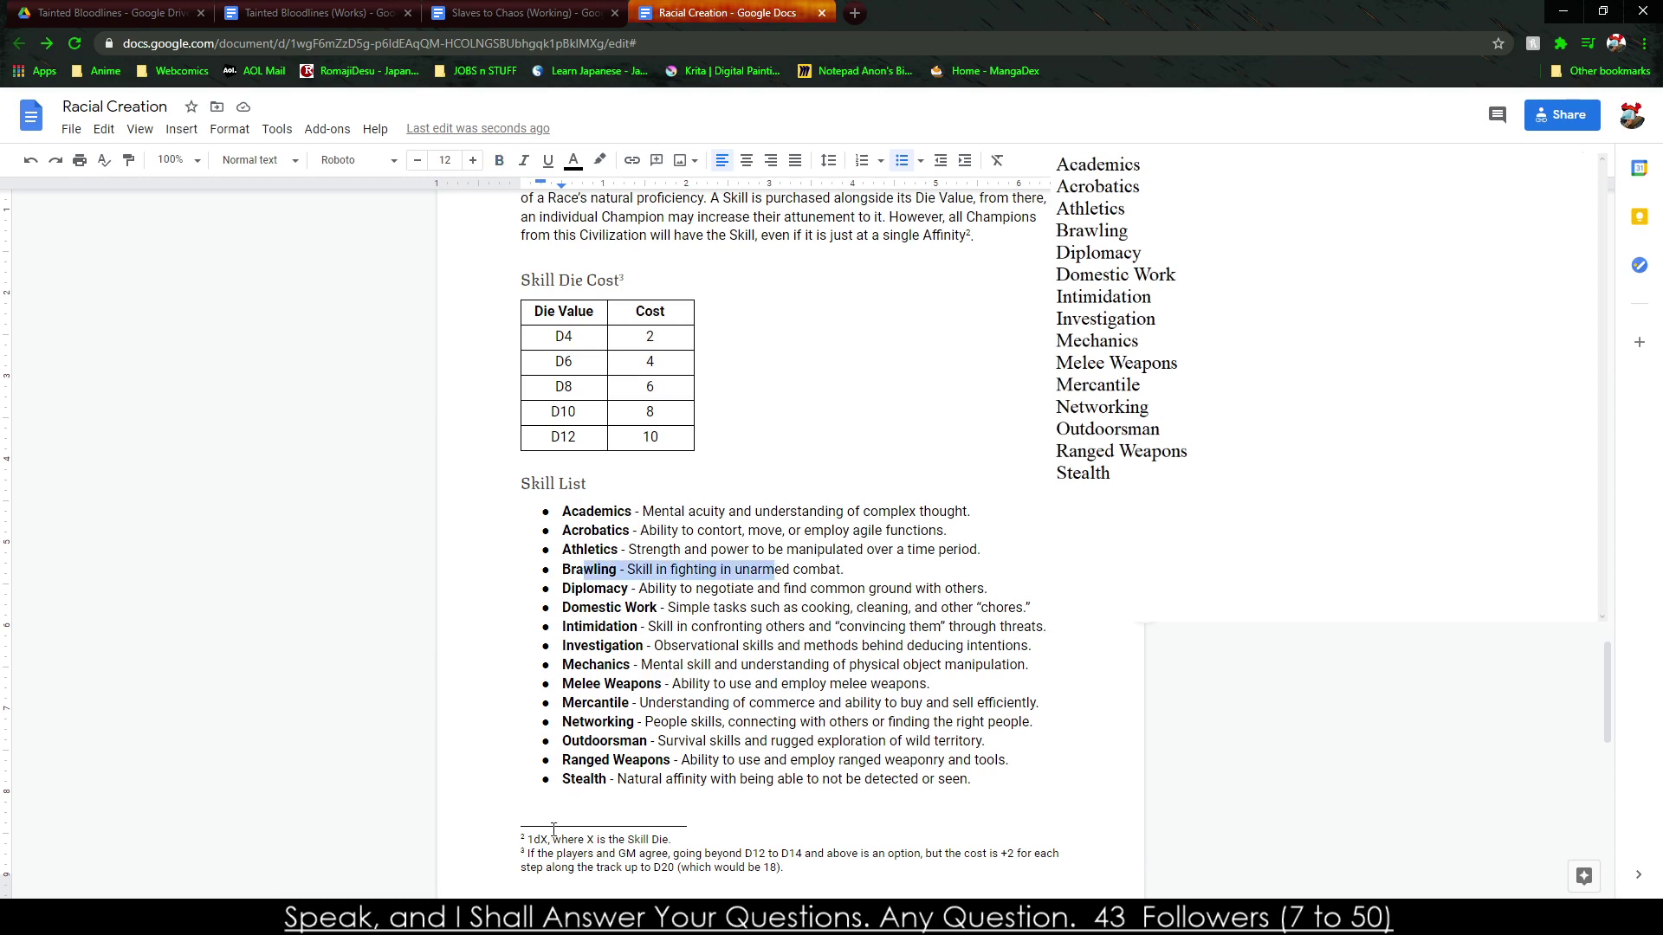
Start a new body paragraph beneath the Traits heading.
{"action": "scroll", "coordinate": [554, 833], "scroll_direction": "down", "scroll_amount": 7}
{"action": "left_click", "coordinate": [583, 531]}
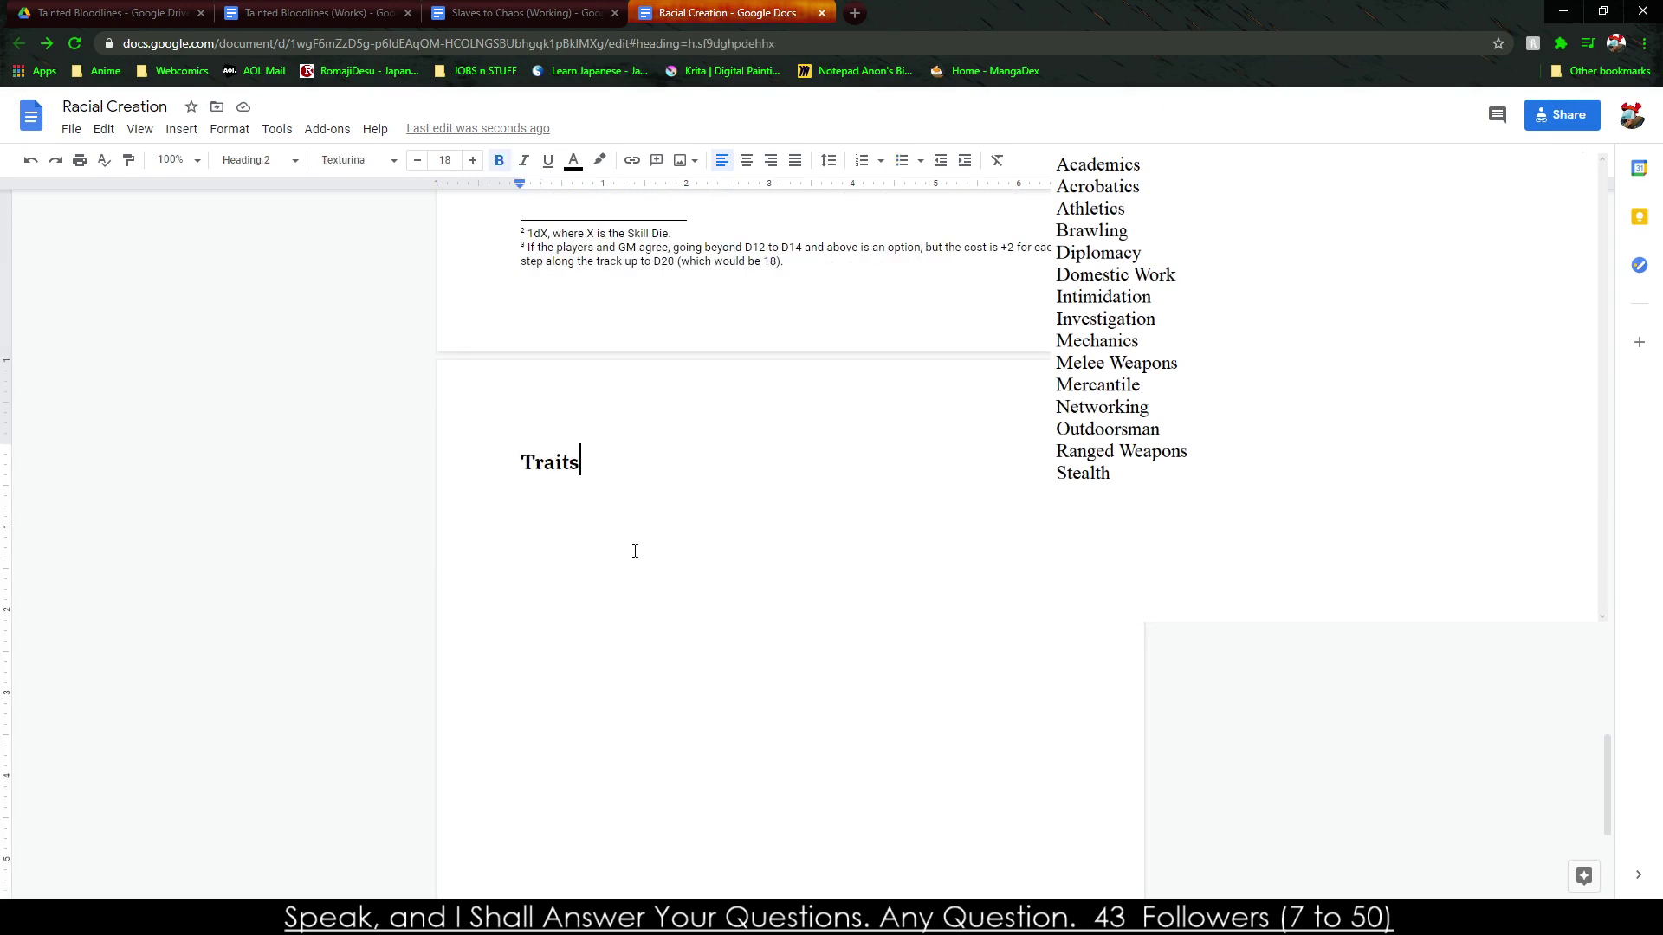
{"action": "key", "text": "Return"}
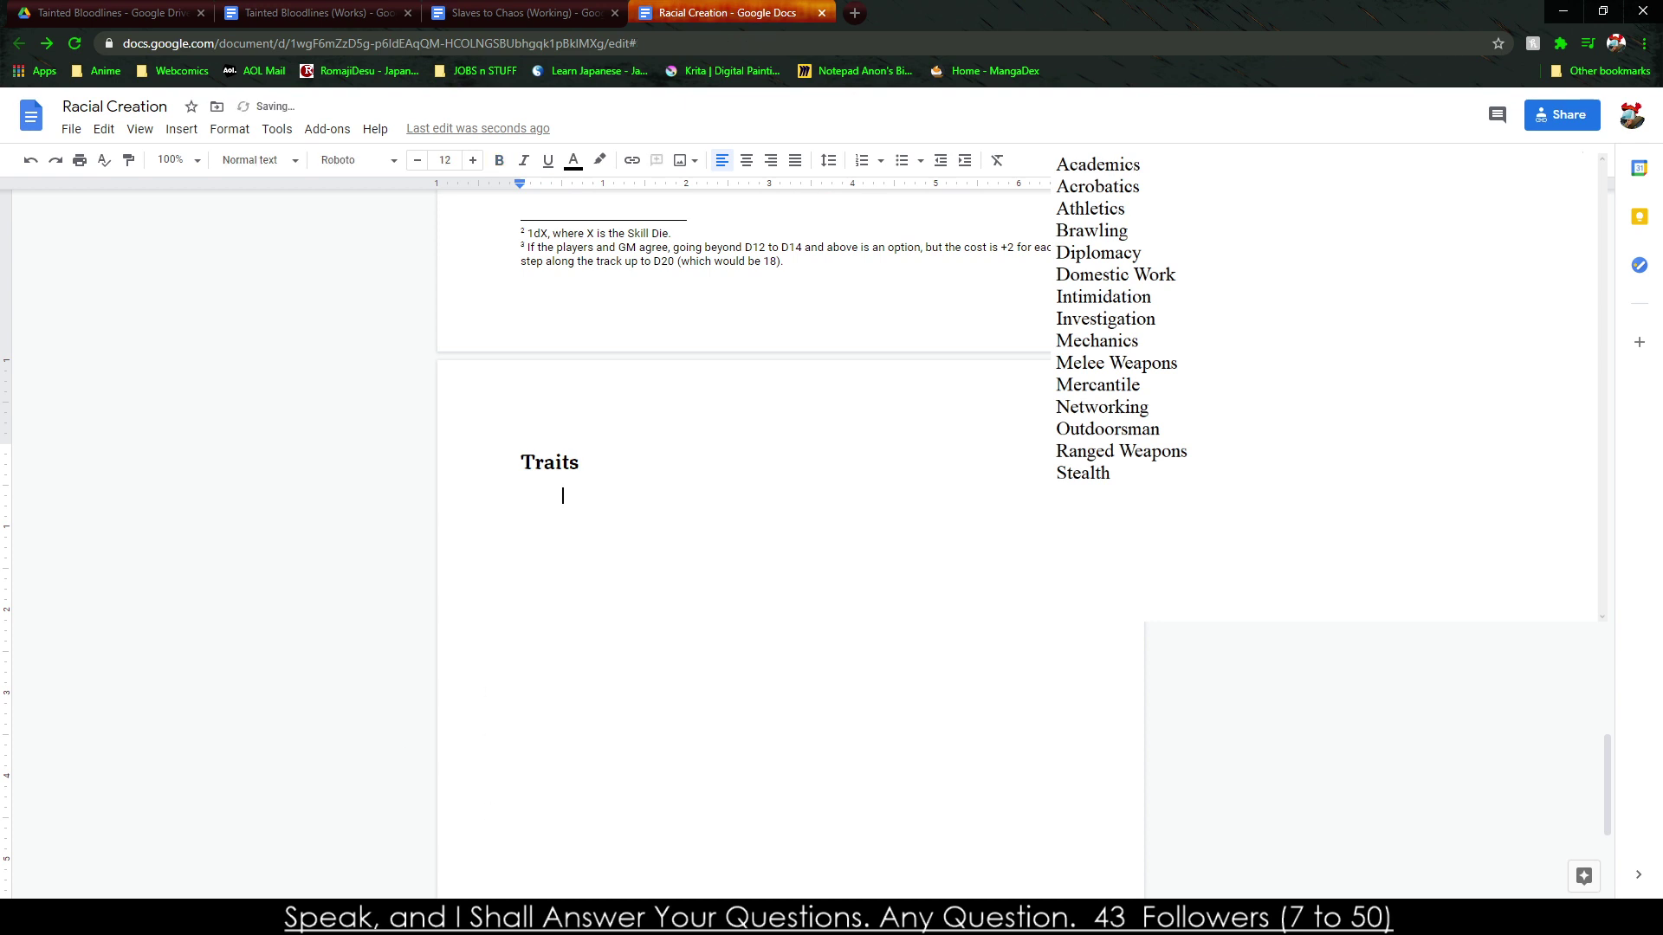
Replace the skill names in the overlaid plain-text window with the draft opening "Traits represent the".
{"action": "key", "text": "ctrl+shift+Up"}
{"action": "key", "text": "ctrl+shift+Up"}
{"action": "key", "text": "ctrl+shift+Up"}
{"action": "key", "text": "ctrl+shift+Up"}
{"action": "key", "text": "ctrl+shift+Up"}
{"action": "key", "text": "ctrl+shift+Up"}
{"action": "key", "text": "ctrl+shift+Up"}
{"action": "key", "text": "ctrl+shift+Up"}
{"action": "key", "text": "ctrl+shift+Up"}
{"action": "key", "text": "ctrl+shift+Up"}
{"action": "key", "text": "ctrl+shift+Up"}
{"action": "key", "text": "ctrl+shift+Up"}
{"action": "key", "text": "ctrl+shift+Up"}
{"action": "key", "text": "ctrl+shift+Up"}
{"action": "key", "text": "ctrl+shift+Up"}
{"action": "type", "text": "Traits re"}
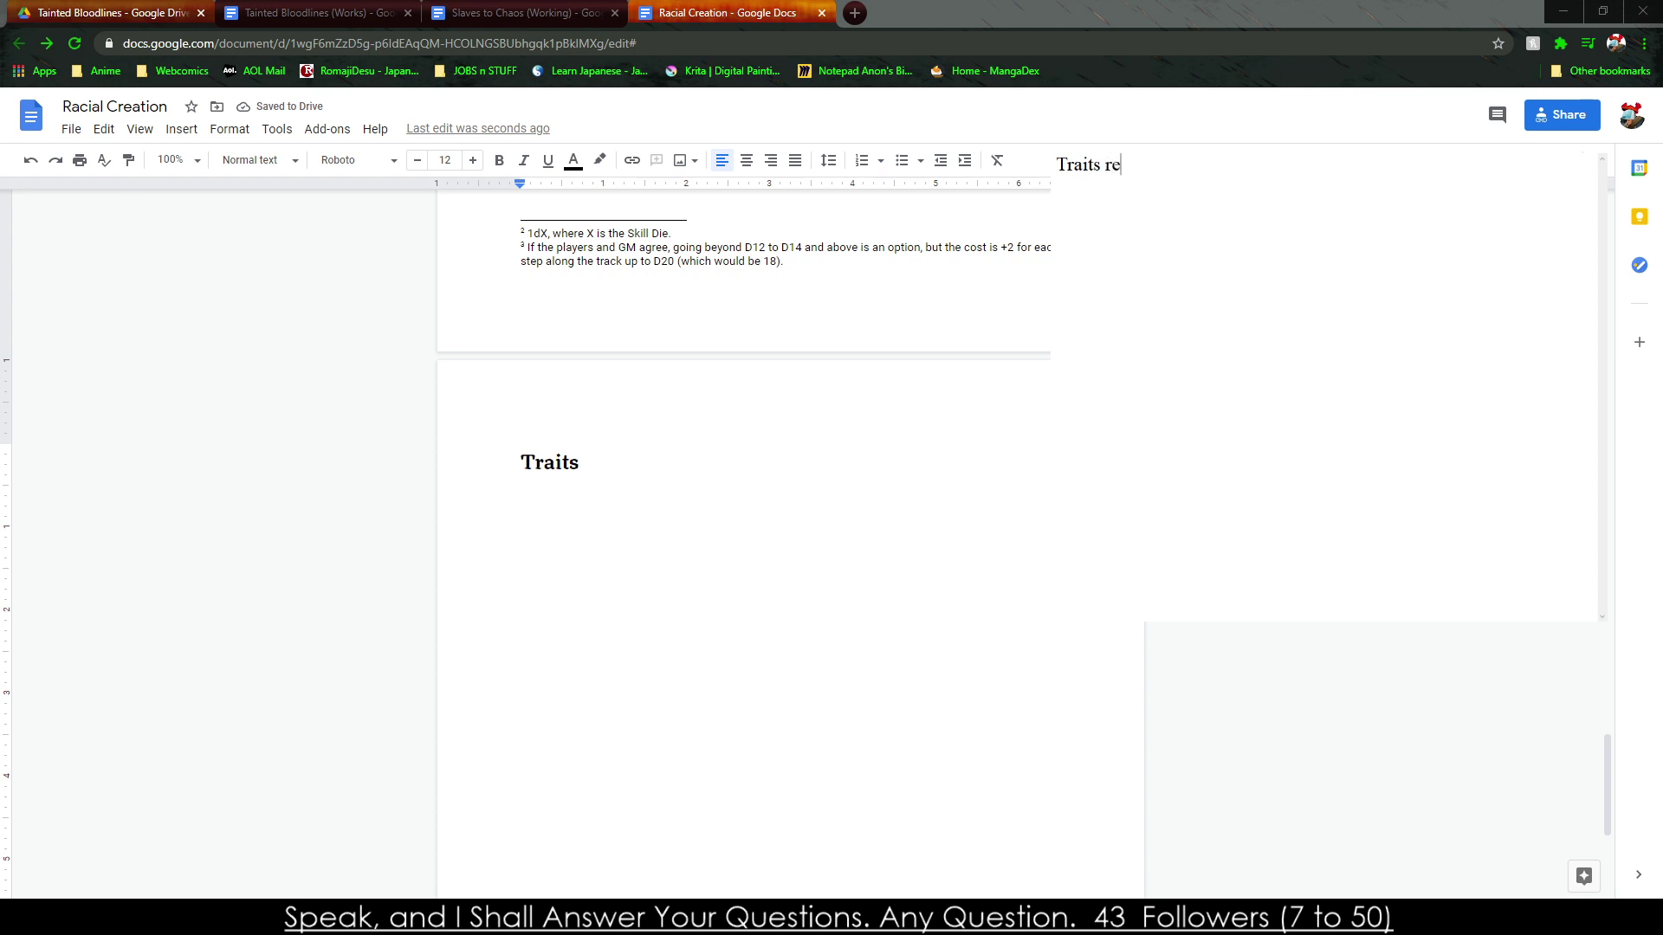
{"action": "type", "text": "present the race's"}
{"action": "key", "text": "BackSpace"}
{"action": "key", "text": "BackSpace"}
{"action": "key", "text": "BackSpace"}
{"action": "key", "text": "BackSpace"}
{"action": "key", "text": "BackSpace"}
{"action": "key", "text": "BackSpace"}
Continue the Traits draft with "Race's natural features and abilities that are".
{"action": "type", "text": "R"}
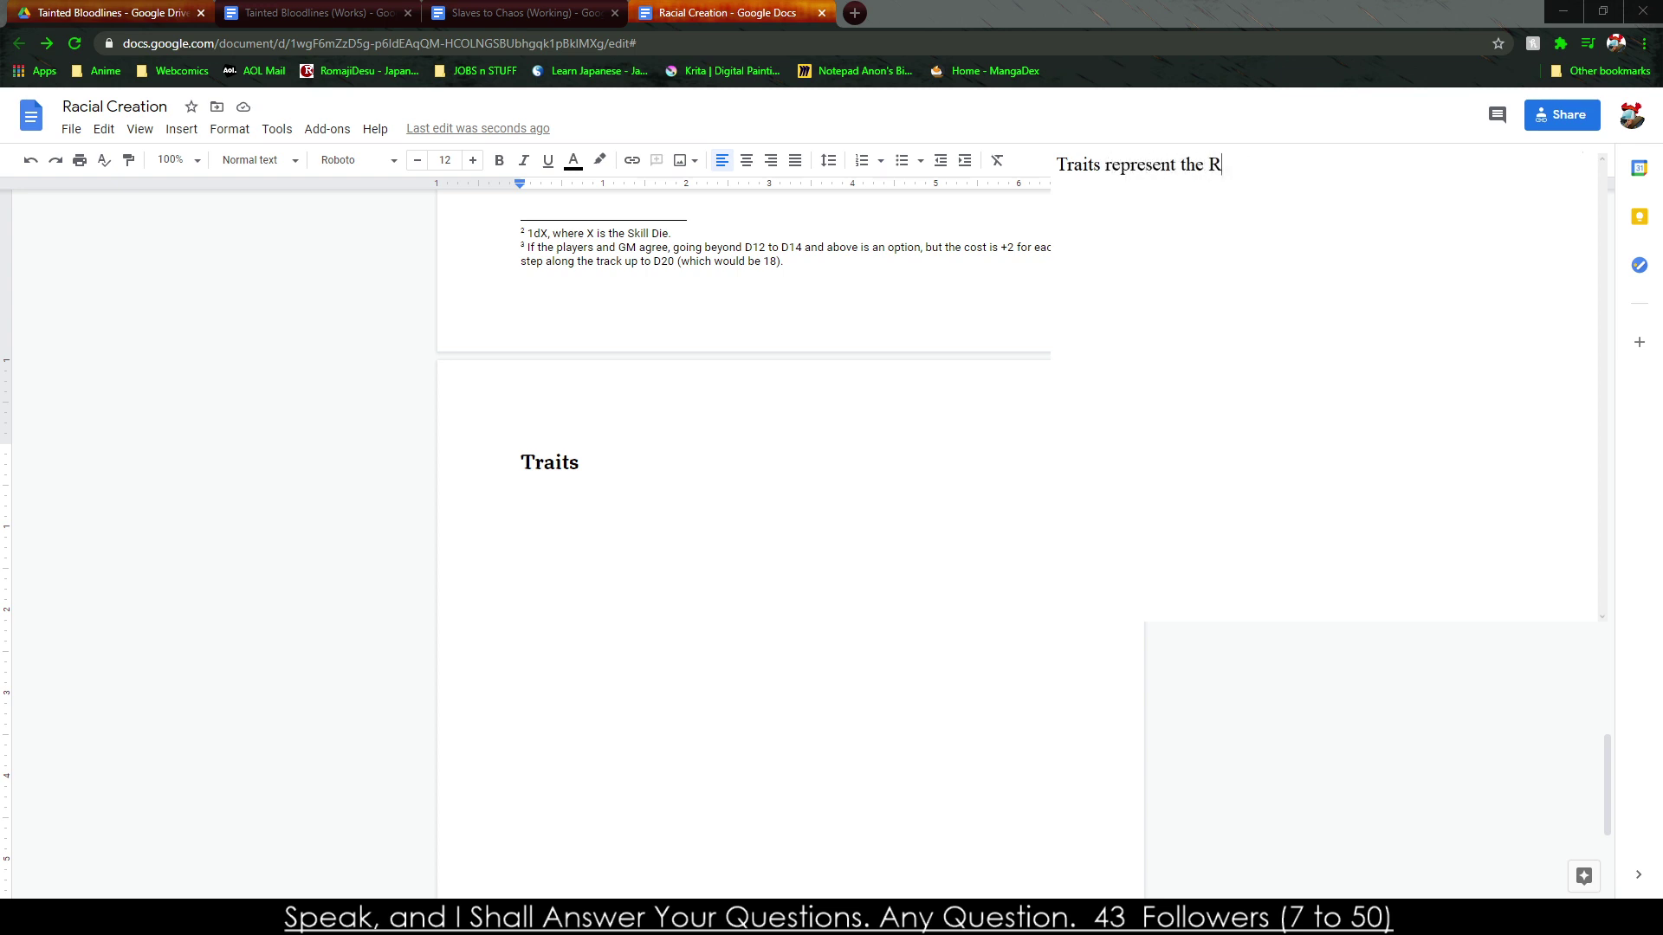
{"action": "type", "text": "ace's natural features and abi"}
{"action": "key", "text": "BackSpace"}
{"action": "key", "text": "BackSpace"}
{"action": "key", "text": "BackSpace"}
{"action": "key", "text": "BackSpace"}
{"action": "key", "text": "BackSpace"}
{"action": "key", "text": "BackSpace"}
{"action": "type", "text": "and abilities that are not tie"}
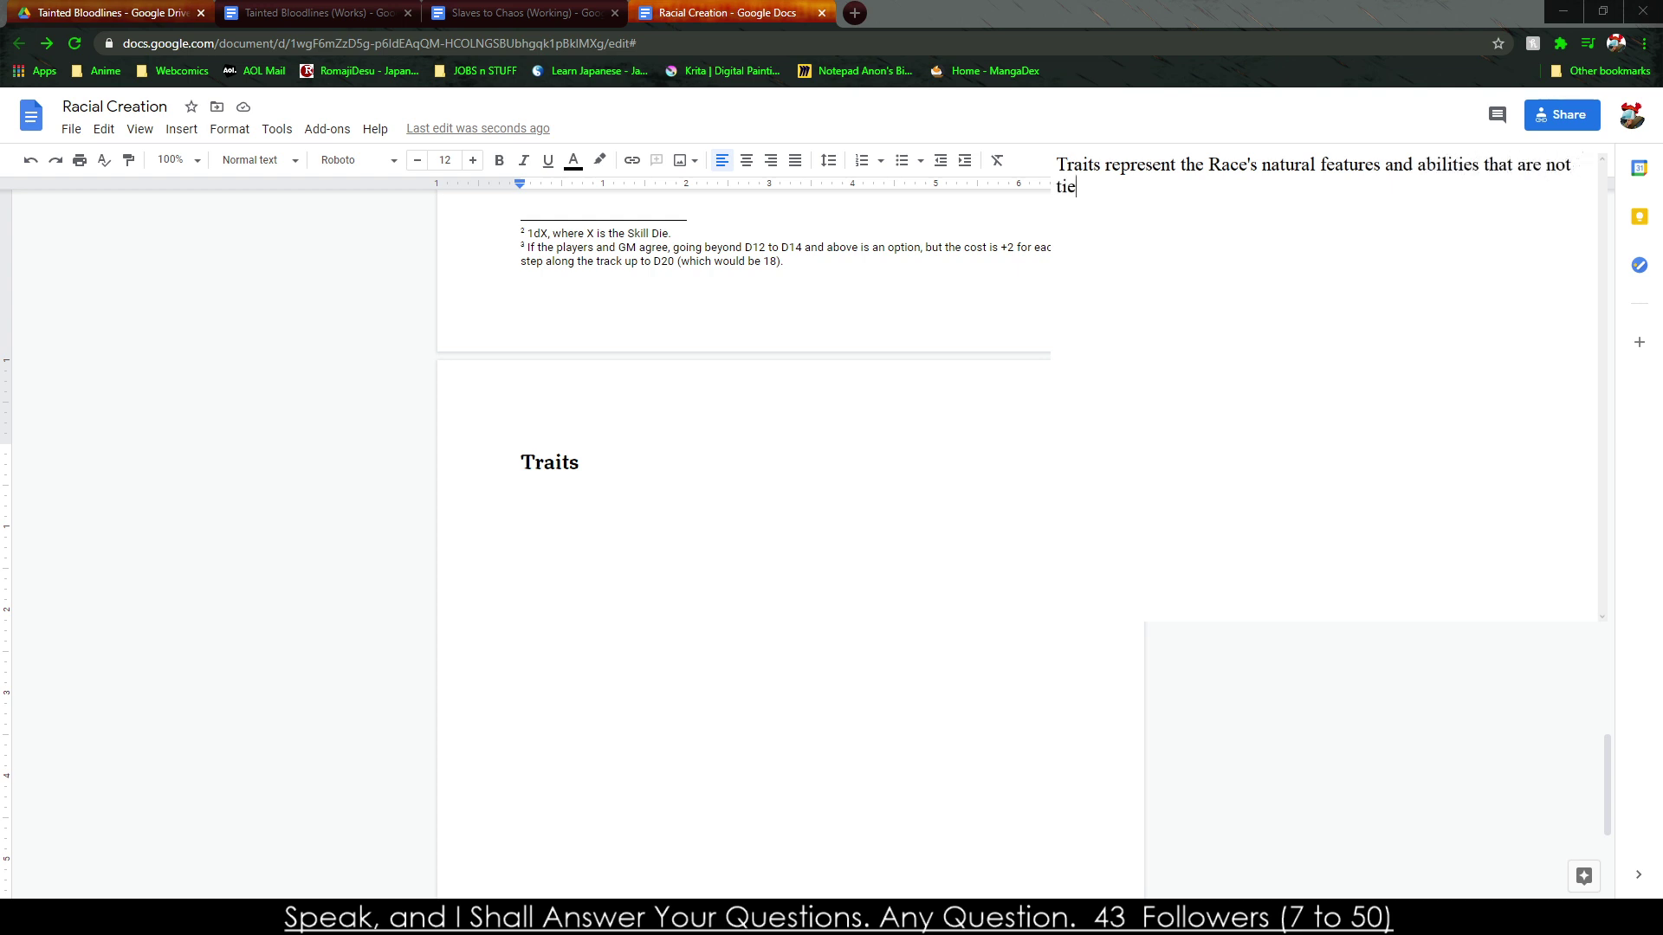
Reword the end of the draft sentence to "tied fundementally to their being".
{"action": "type", "text": "d to thei"}
{"action": "key", "text": "BackSpace"}
{"action": "key", "text": "BackSpace"}
{"action": "key", "text": "BackSpace"}
{"action": "key", "text": "BackSpace"}
{"action": "key", "text": "BackSpace"}
{"action": "key", "text": "BackSpace"}
{"action": "key", "text": "BackSpace"}
{"action": "key", "text": "BackSpace"}
{"action": "key", "text": "BackSpace"}
{"action": "key", "text": "BackSpace"}
{"action": "key", "text": "BackSpace"}
{"action": "key", "text": "BackSpace"}
{"action": "key", "text": "BackSpace"}
{"action": "key", "text": "BackSpace"}
{"action": "key", "text": "BackSpace"}
{"action": "type", "text": "tied dun"}
{"action": "key", "text": "BackSpace"}
{"action": "key", "text": "BackSpace"}
{"action": "key", "text": "BackSpace"}
{"action": "type", "text": "fundementally to their being tha"}
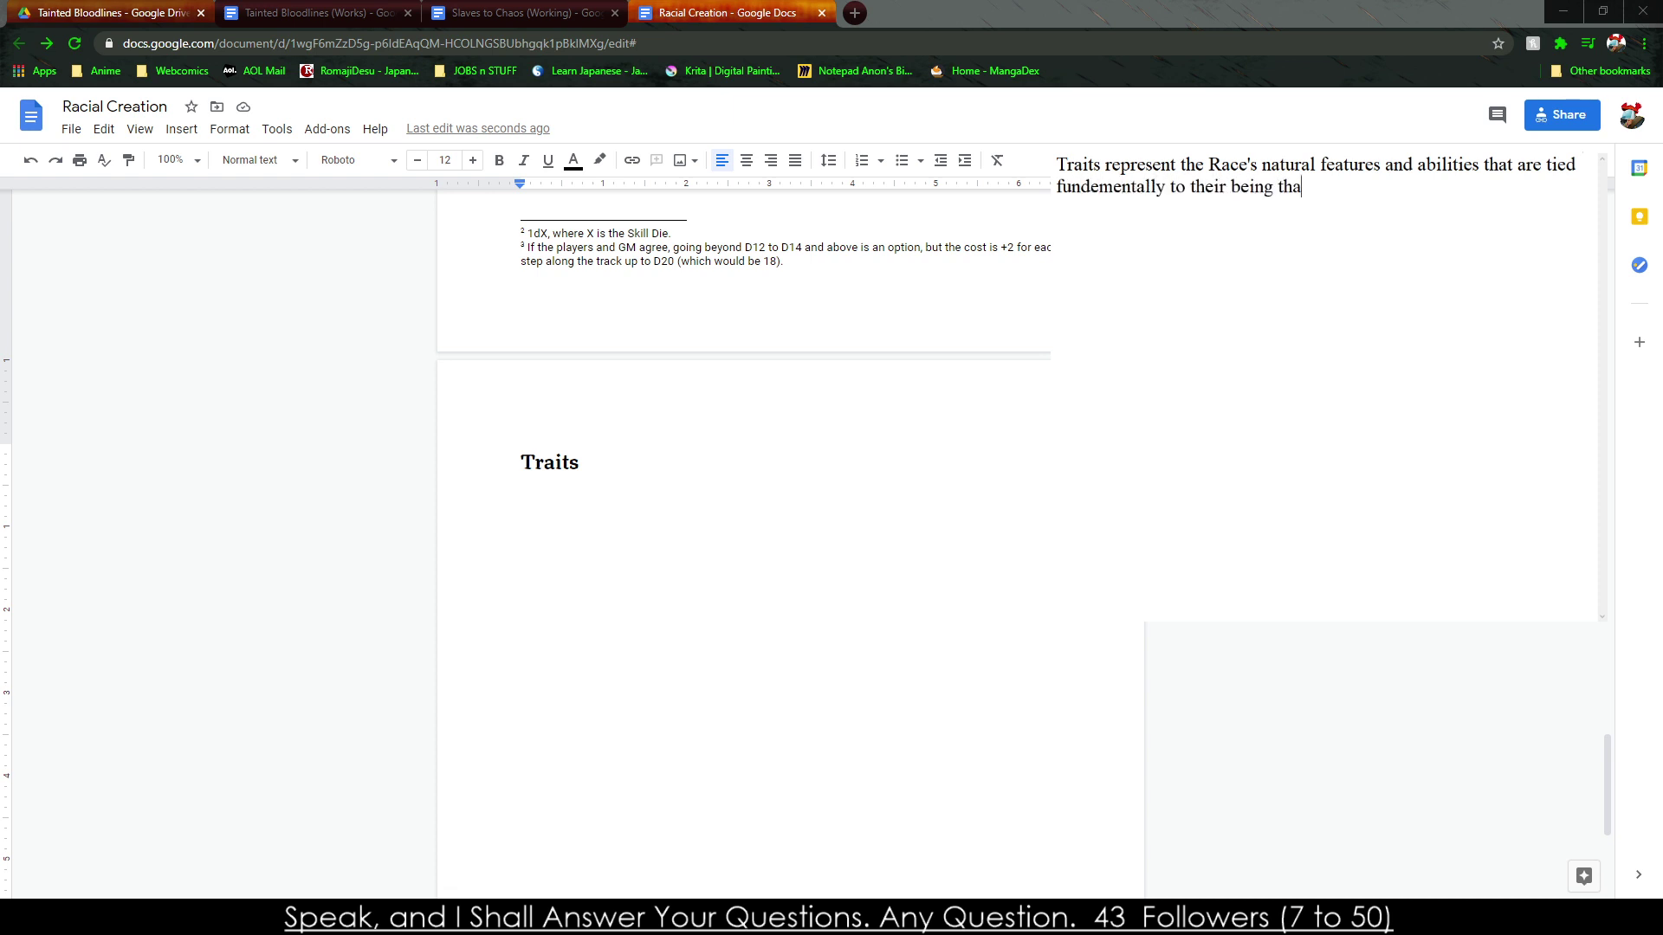
Finish the first draft sentence with "that are not covered by Attributes or Skills.".
{"action": "type", "text": "t are not na"}
{"action": "key", "text": "BackSpace"}
{"action": "key", "text": "BackSpace"}
{"action": "key", "text": "BackSpace"}
{"action": "type", "text": "covered by Attributes "}
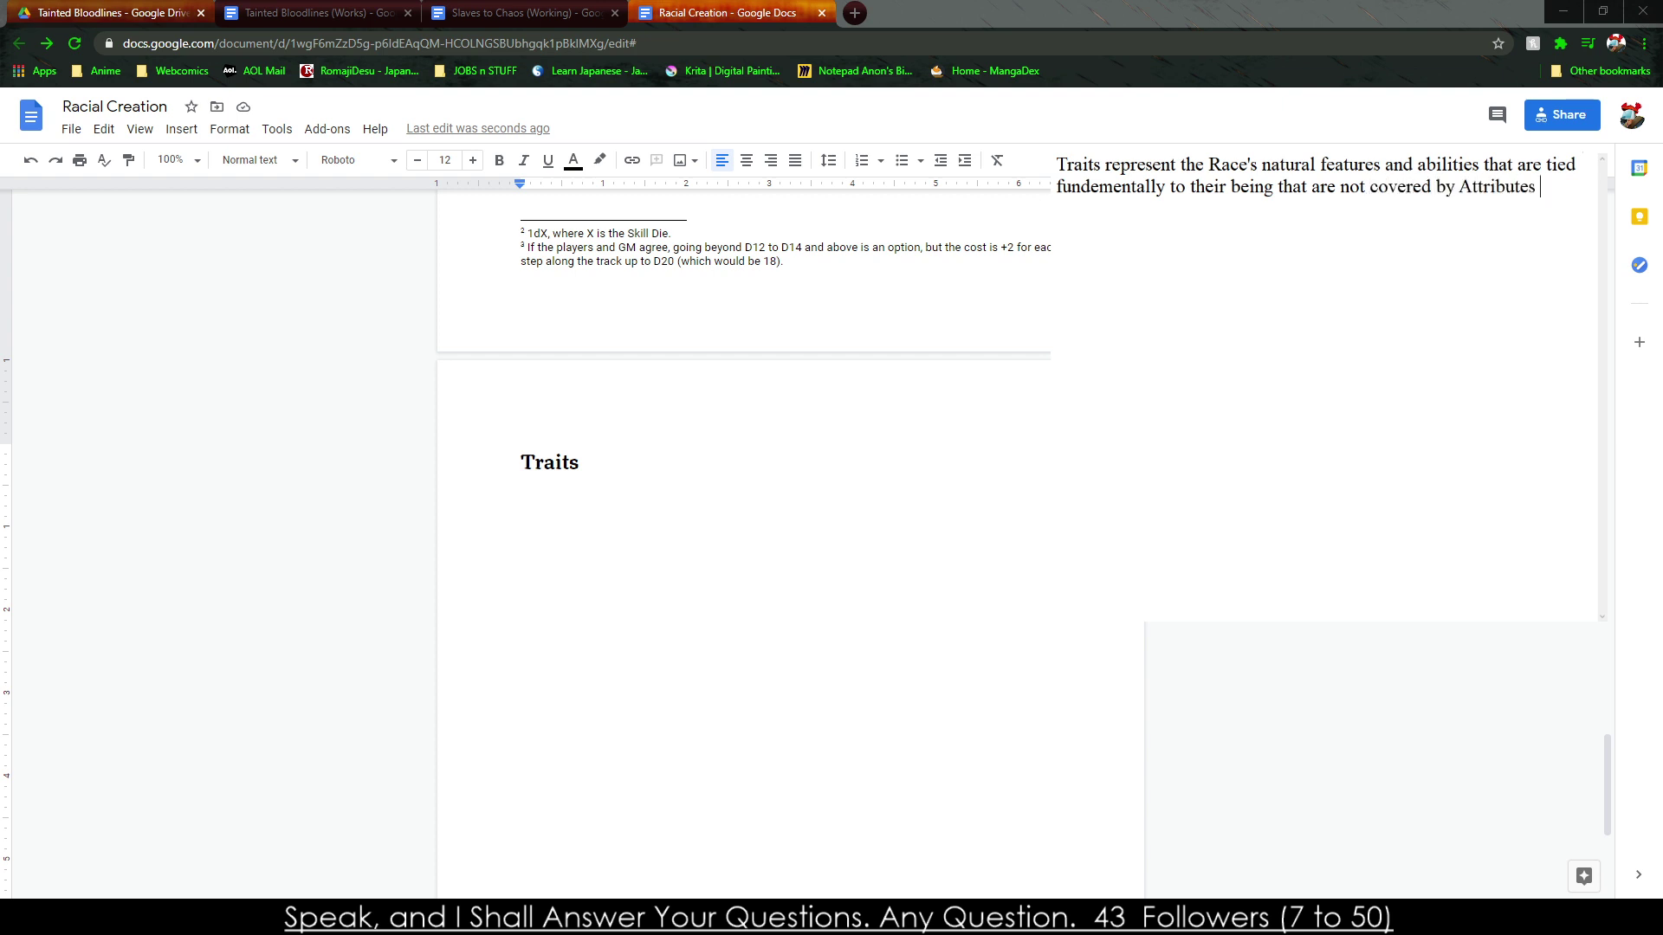
{"action": "type", "text": "or Skills. Traits can fall into ma"}
Write the second draft sentence as "Traits can fall into many diffrent categories, however there are five main pillars that".
{"action": "key", "text": "BackSpace"}
{"action": "key", "text": "BackSpace"}
{"action": "type", "text": "fa"}
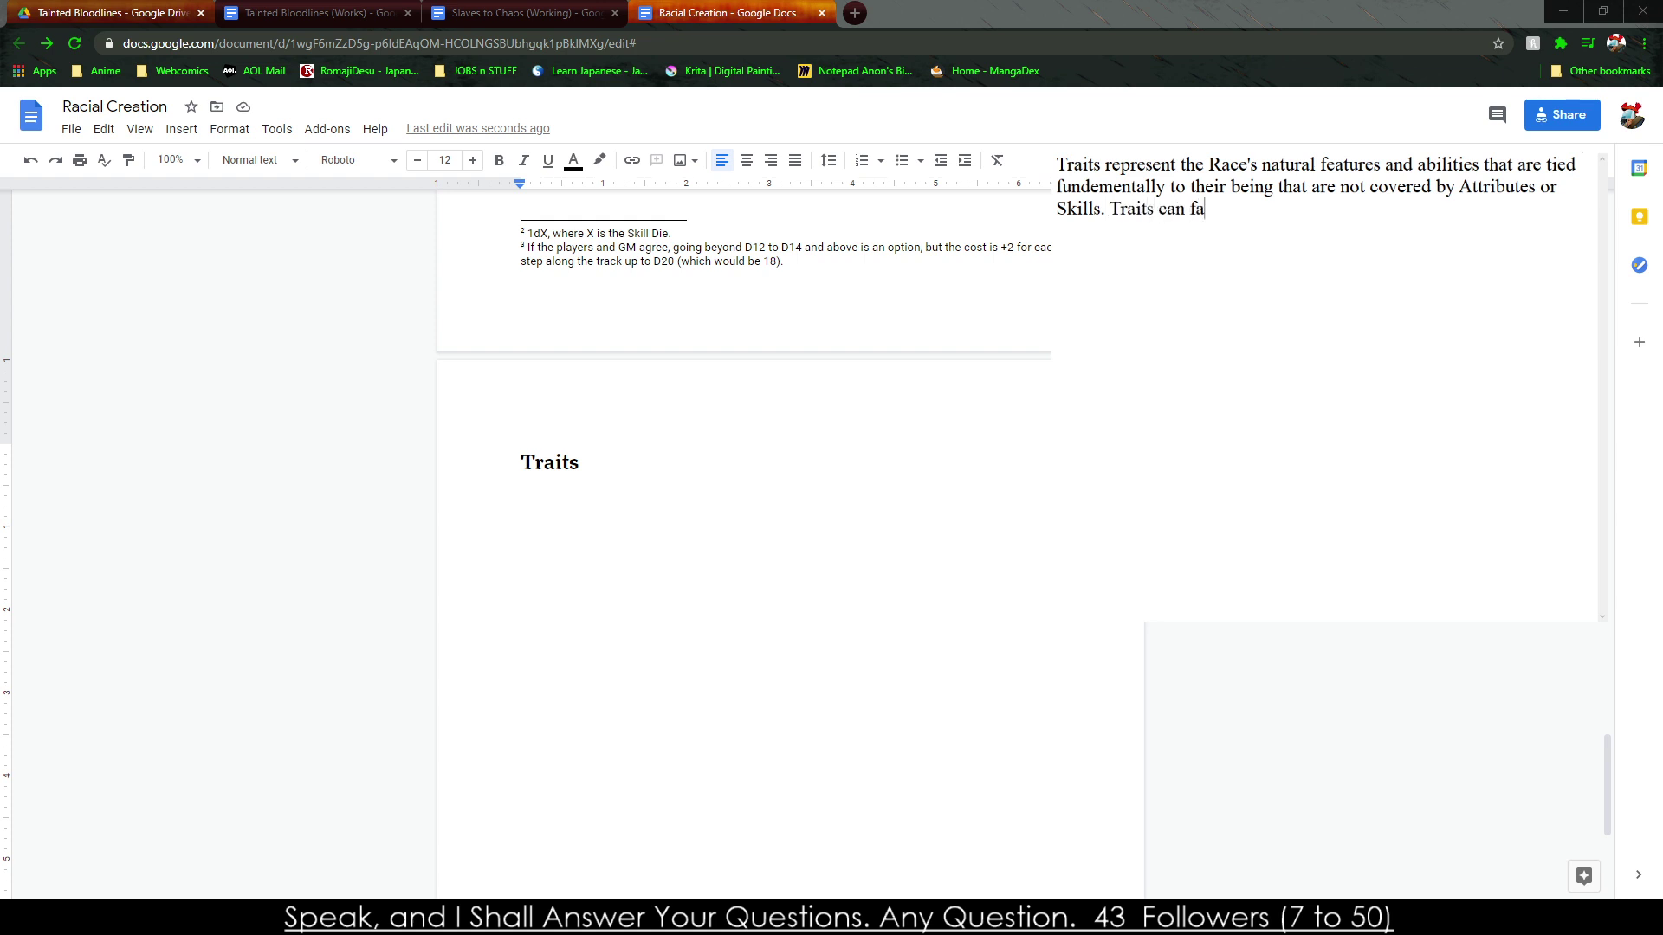
{"action": "type", "text": "ll into many diffrent "}
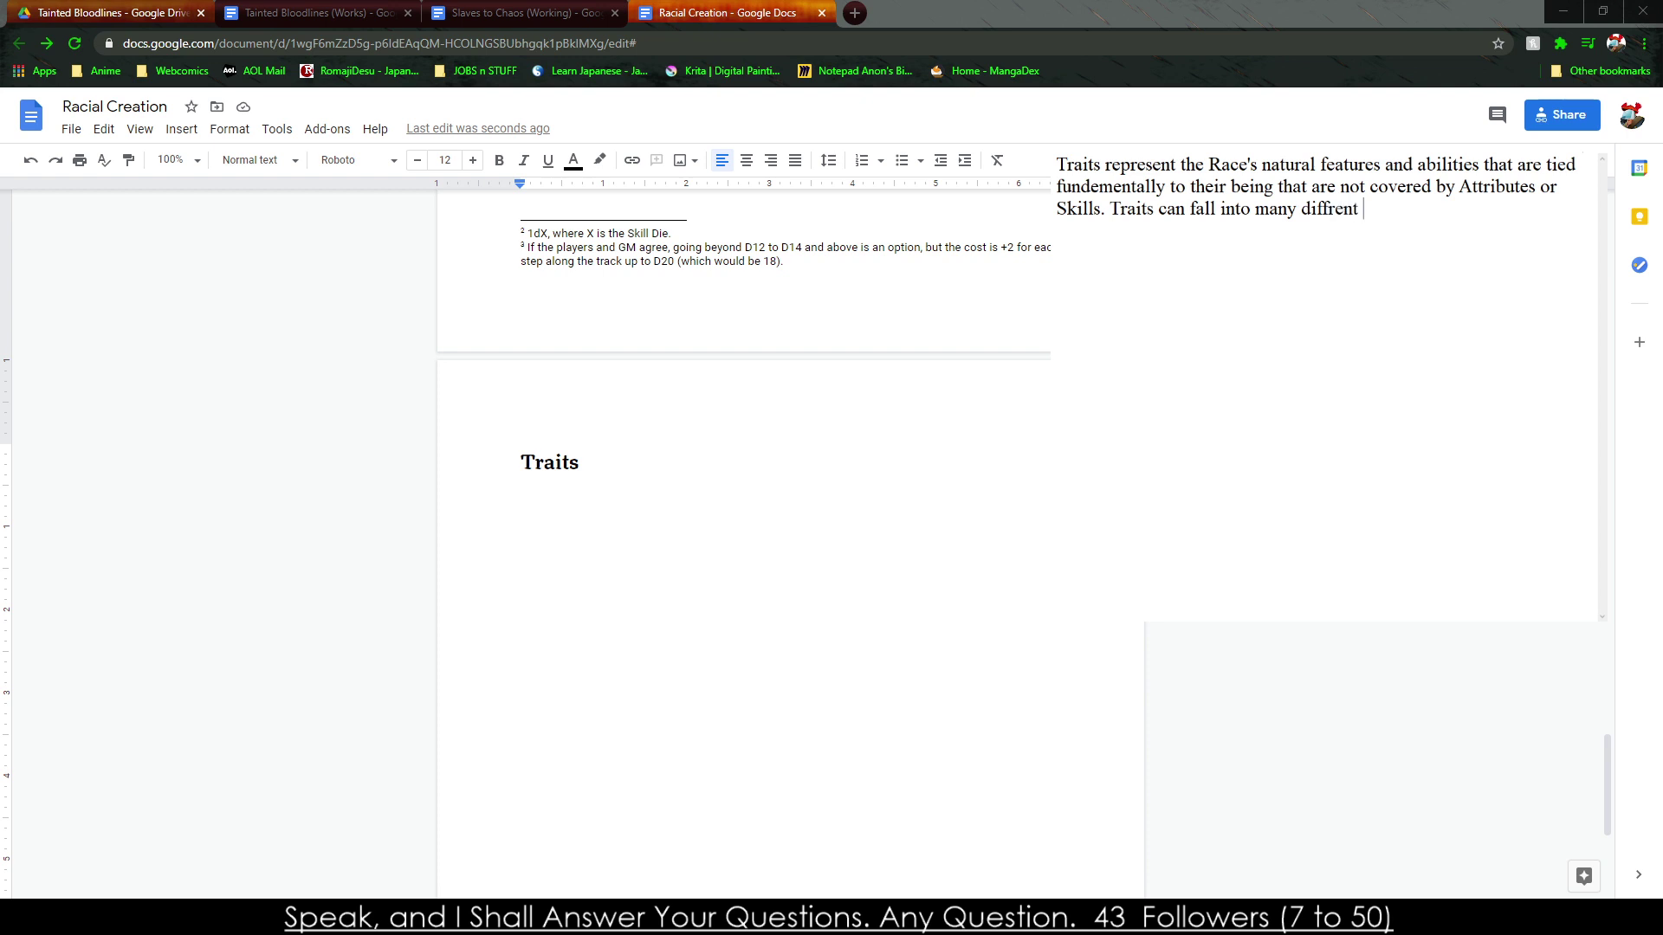
{"action": "type", "text": "categories , however the n"}
{"action": "key", "text": "BackSpace"}
{"action": "key", "text": "BackSpace"}
{"action": "key", "text": "BackSpace"}
{"action": "type", "text": "ere are five main C"}
{"action": "key", "text": "BackSpace"}
{"action": "type", "text": "pillars that "}
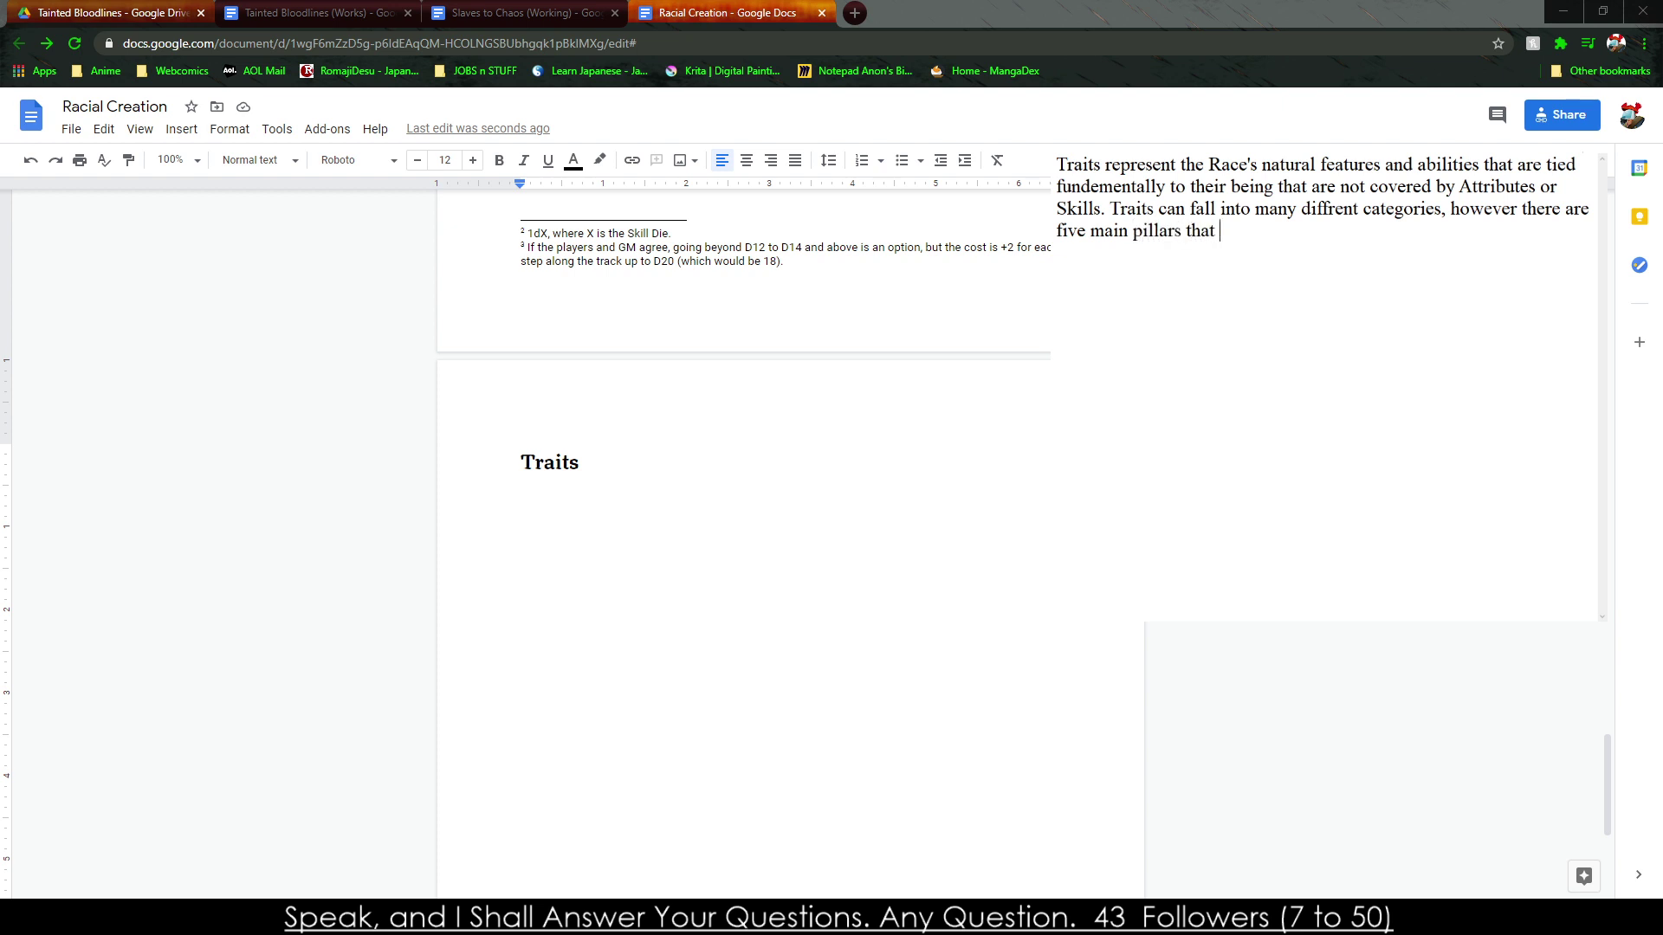
Complete the second draft sentence with "most Traits fall into: Body, Mind, and Soul.".
{"action": "type", "text": "explain"}
{"action": "key", "text": "BackSpace"}
{"action": "key", "text": "BackSpace"}
{"action": "key", "text": "BackSpace"}
{"action": "key", "text": "BackSpace"}
{"action": "key", "text": "BackSpace"}
{"action": "key", "text": "BackSpace"}
{"action": "key", "text": "BackSpace"}
{"action": "type", "text": "most Traits fall into: B"}
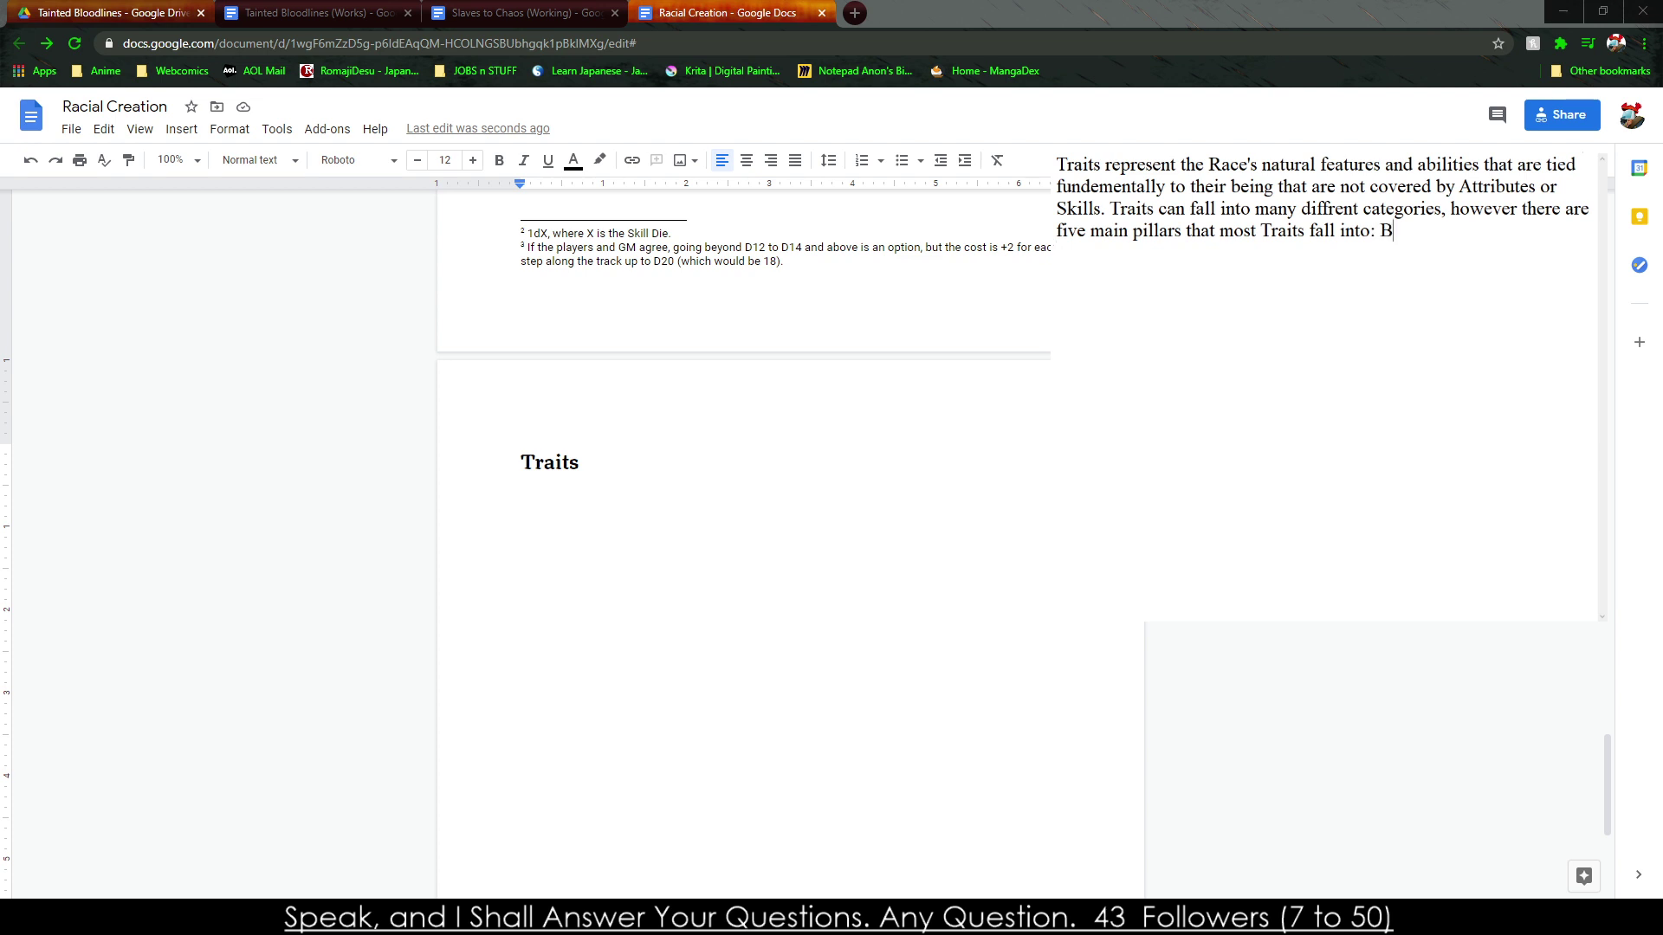
{"action": "type", "text": "ody, Mind, Soul,"}
{"action": "key", "text": "BackSpace"}
{"action": "key", "text": "BackSpace"}
{"action": "key", "text": "BackSpace"}
{"action": "key", "text": "BackSpace"}
{"action": "type", "text": "and Soul."}
Change the number of main pillars in the draft to "three".
{"action": "double_click", "coordinate": [1072, 214]}
{"action": "double_click", "coordinate": [1071, 230]}
{"action": "type", "text": "three"}
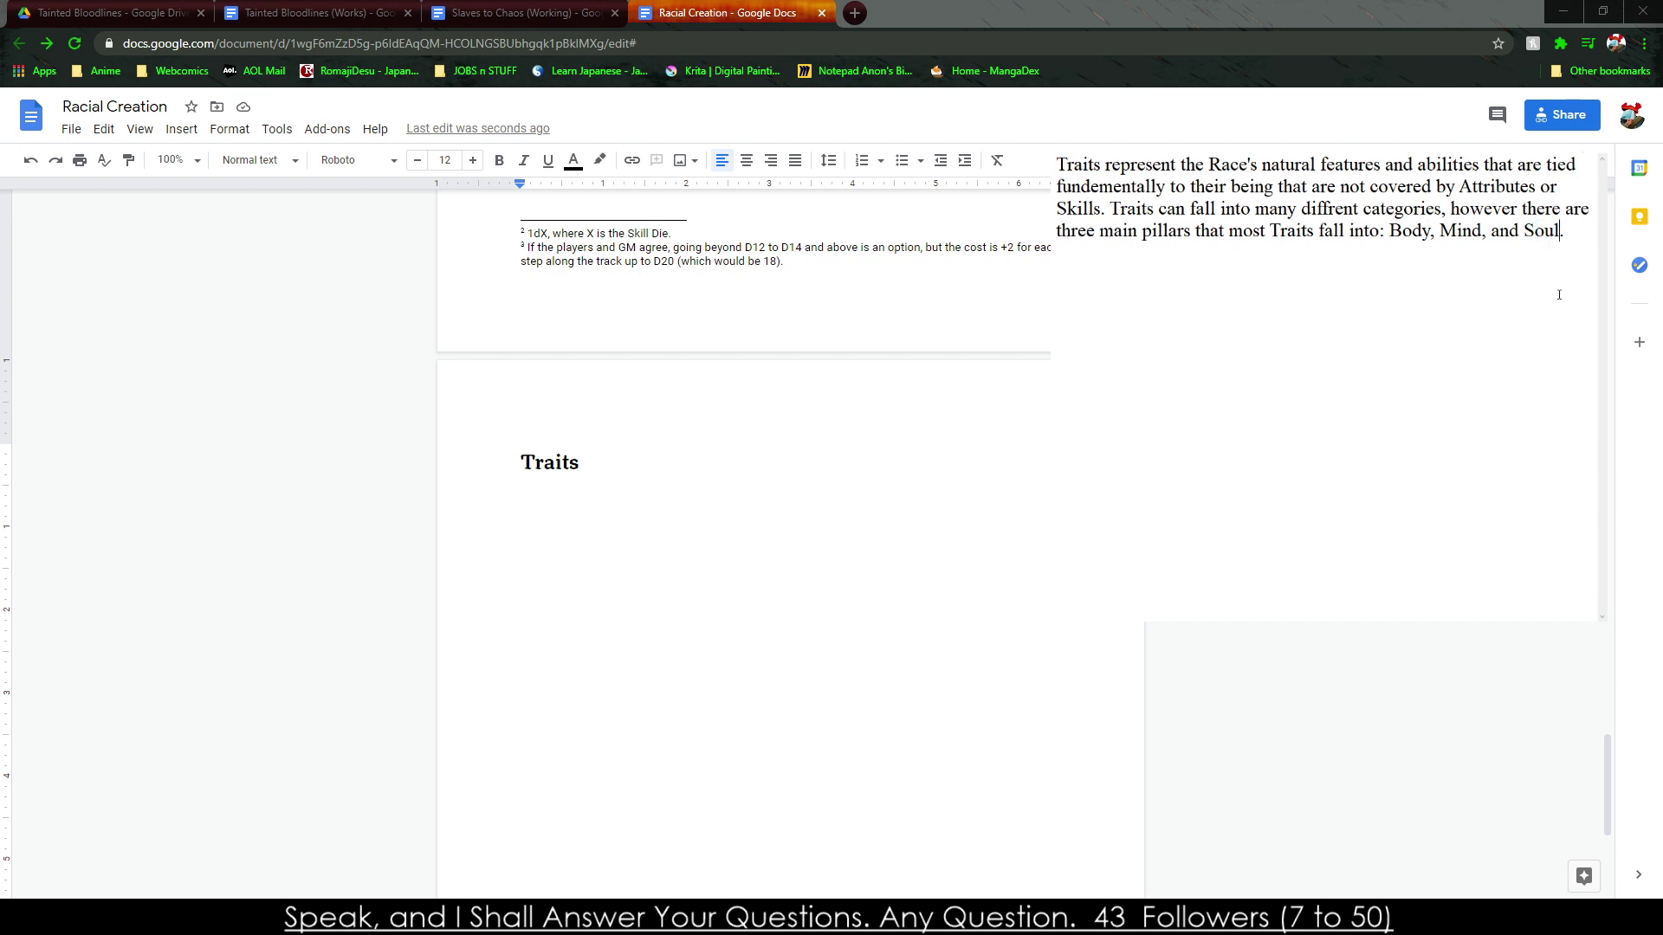
Copy the whole draft into the Racial Creation document below the Traits heading and indent its first line.
{"action": "key", "text": "ctrl+a"}
{"action": "key", "text": "ctrl+c"}
{"action": "left_click", "coordinate": [707, 527]}
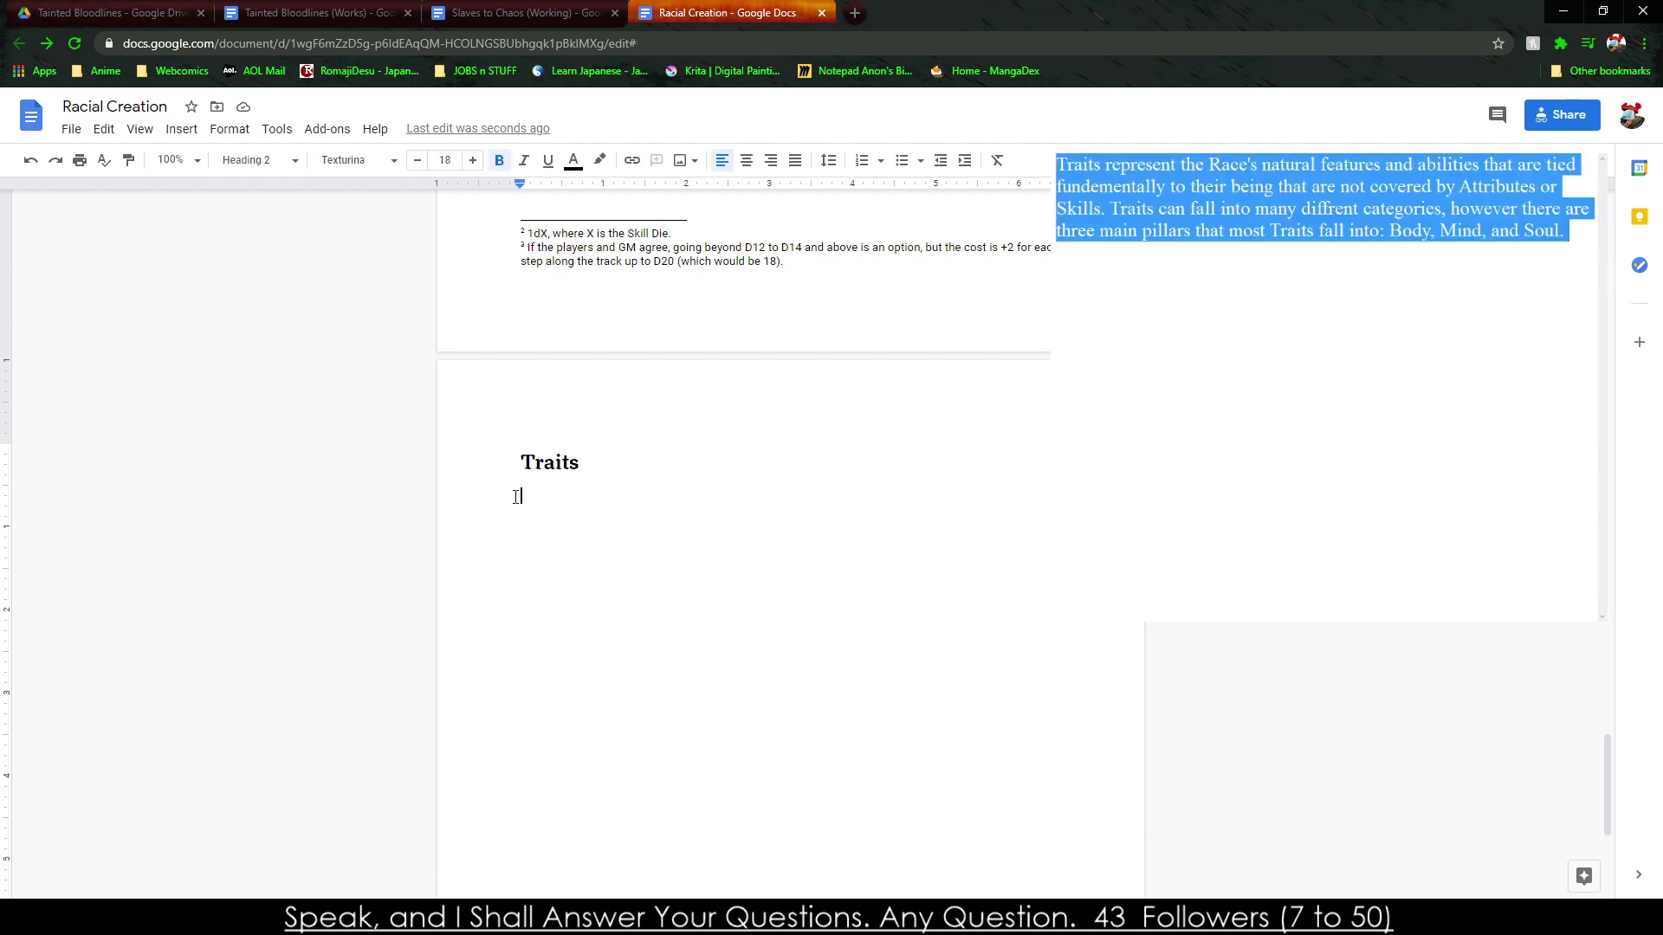
{"action": "key", "text": "ctrl+v"}
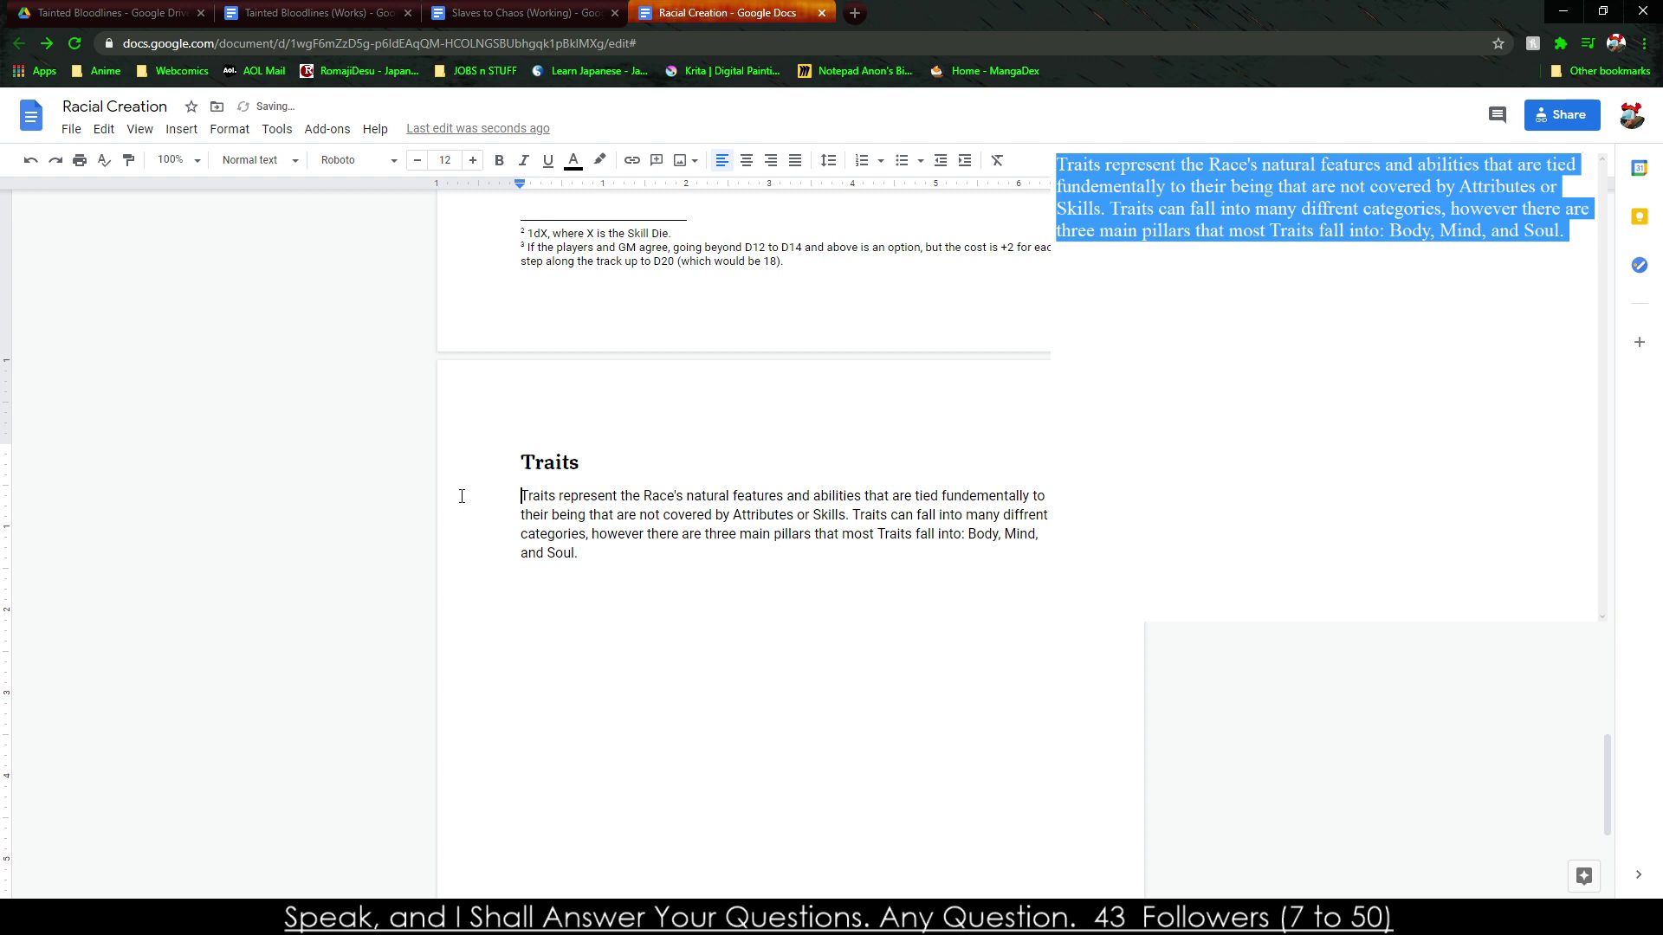
{"action": "key", "text": "Tab"}
Correct the misspelled words in the Traits paragraph to "fundamentally" and "different".
{"action": "right_click", "coordinate": [564, 523]}
{"action": "left_click", "coordinate": [645, 561]}
{"action": "right_click", "coordinate": [610, 535]}
{"action": "left_click", "coordinate": [669, 582]}
Add a "Body Traits" line below the Traits paragraph and apply the Heading 3 style to it.
{"action": "left_click", "coordinate": [596, 670]}
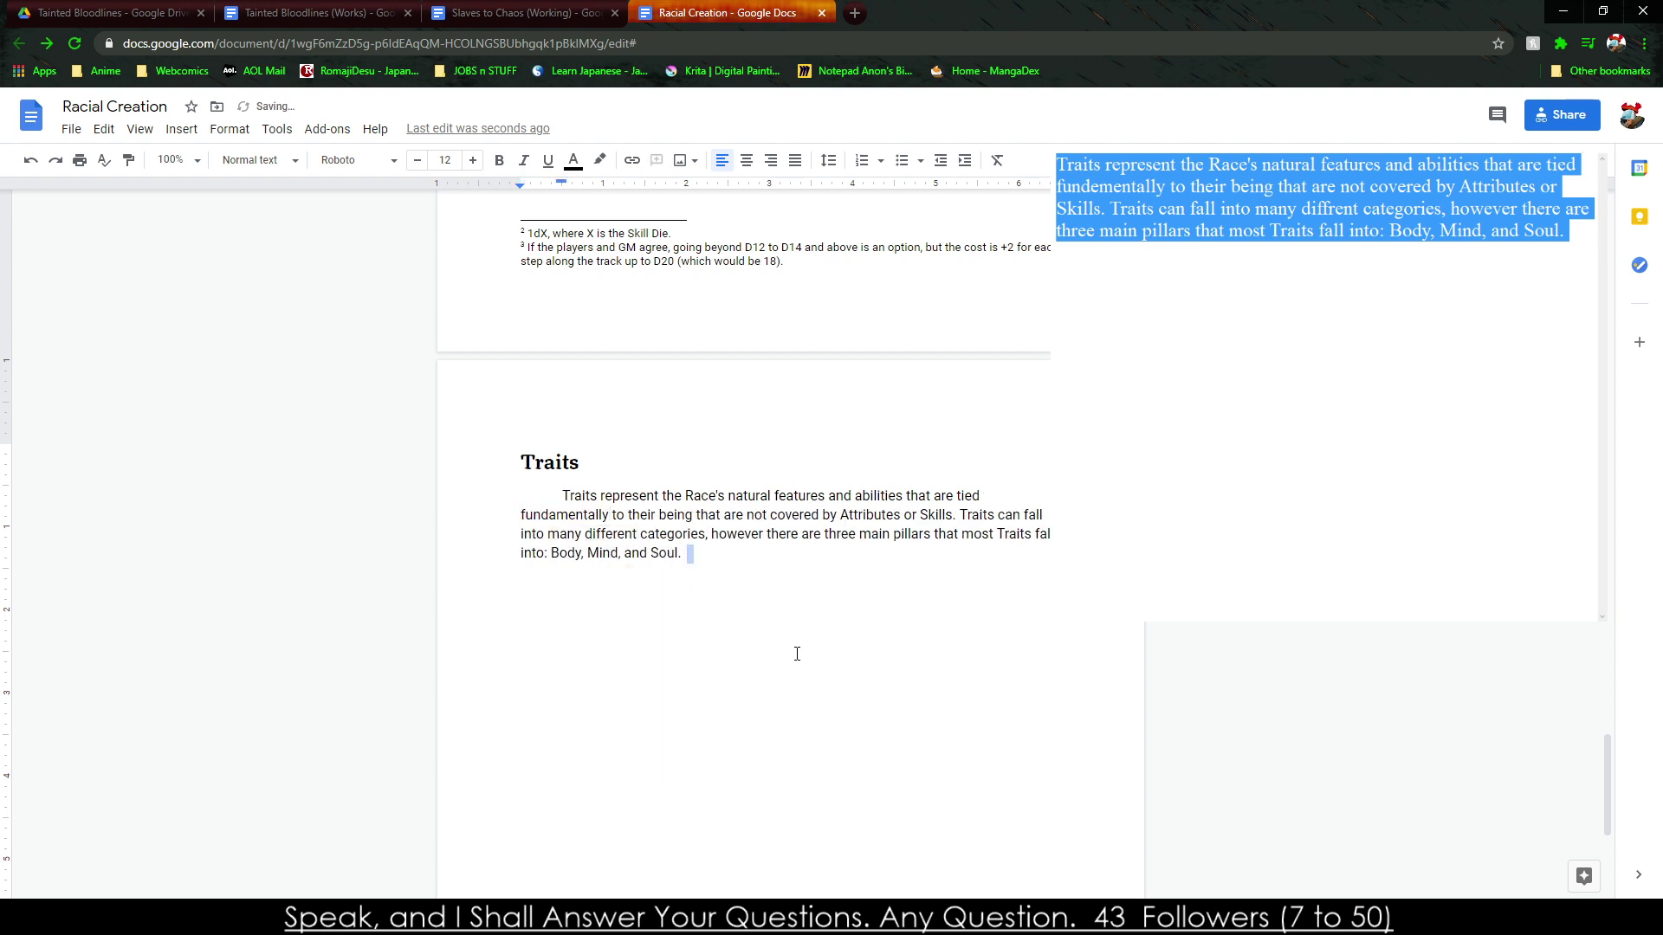
{"action": "key", "text": "Return"}
{"action": "type", "text": "Body Traits"}
{"action": "key", "text": "ctrl+shift+Left"}
{"action": "key", "text": "ctrl+shift+Left"}
{"action": "left_click", "coordinate": [258, 160]}
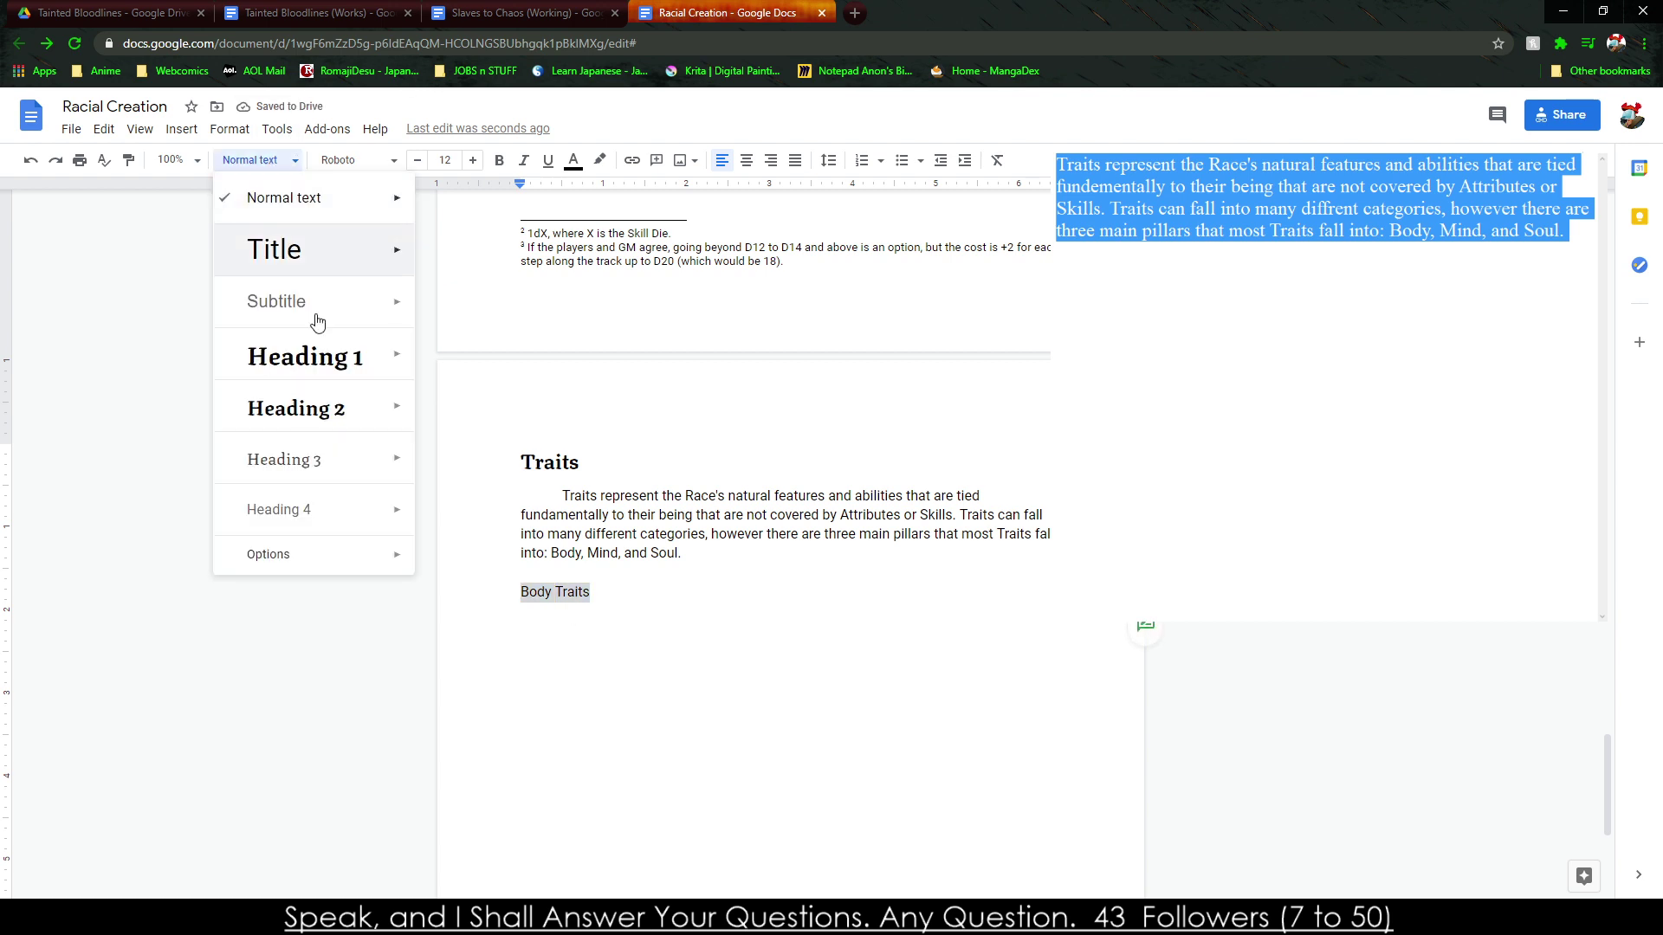
{"action": "left_click", "coordinate": [343, 463]}
Remove the blank line above the Body Traits heading and start a new body line beneath it.
{"action": "left_click", "coordinate": [518, 589]}
{"action": "left_click", "coordinate": [533, 573]}
{"action": "key", "text": "Delete"}
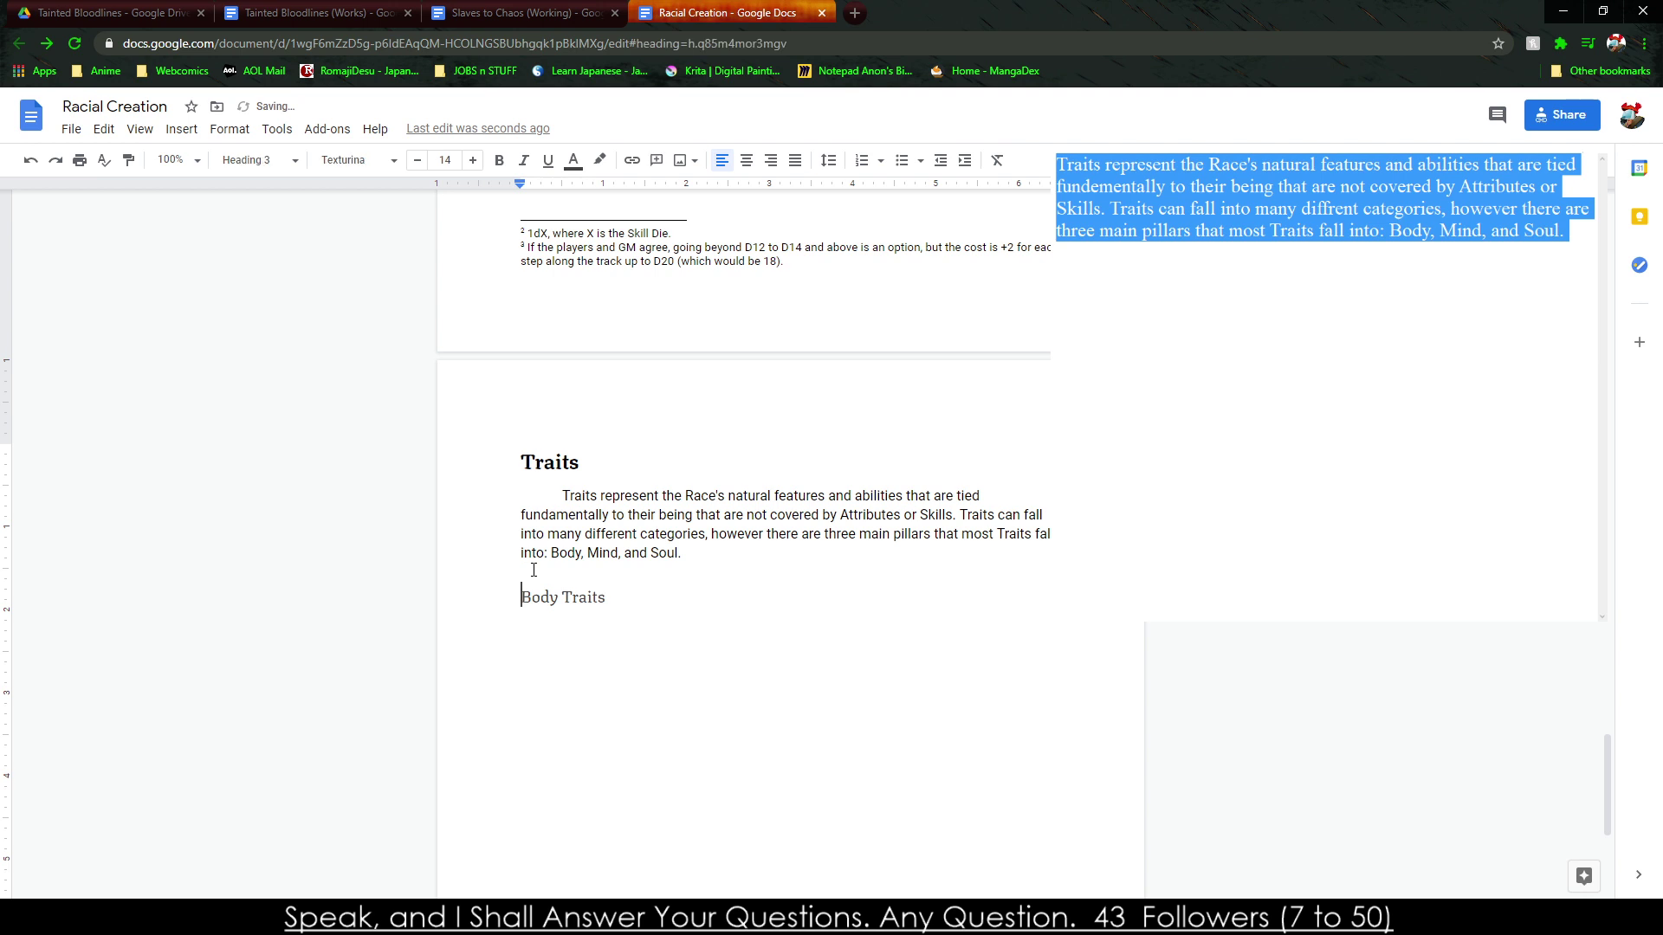
{"action": "key", "text": "Return"}
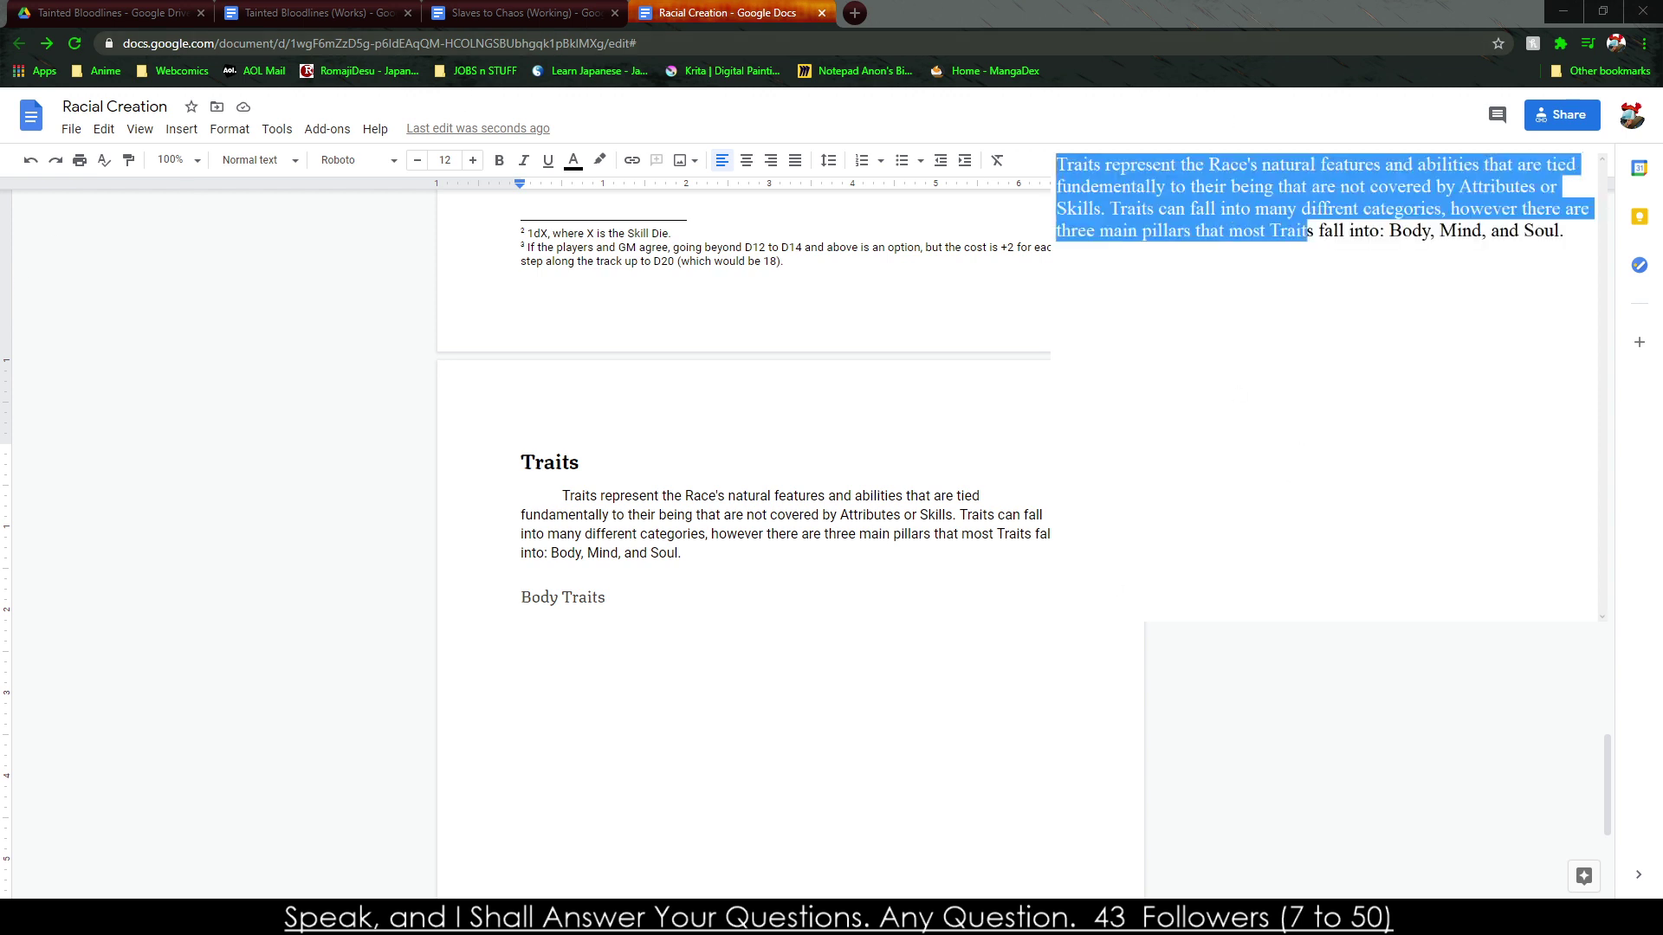
Replace the old draft text with the opening "Body represents the Race's".
{"action": "key", "text": "BackSpace"}
{"action": "type", "text": "Body Trait"}
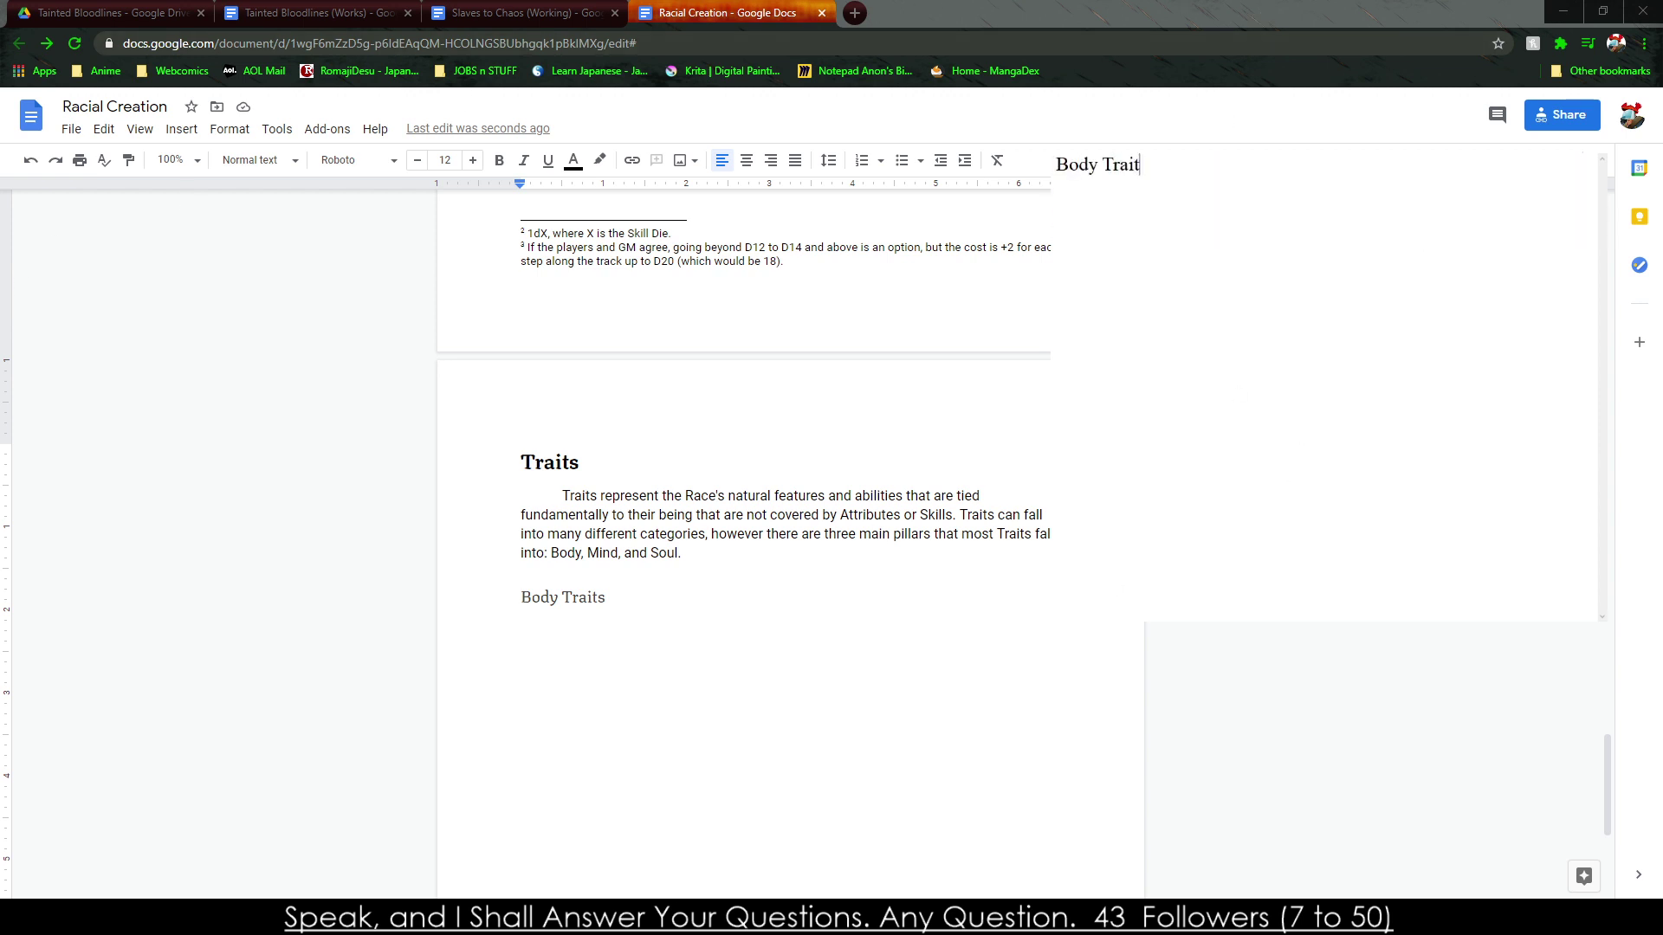
{"action": "key", "text": "BackSpace"}
{"action": "key", "text": "BackSpace"}
{"action": "key", "text": "BackSpace"}
{"action": "type", "text": "represents teh"}
{"action": "type", "text": "r"}
{"action": "key", "text": "BackSpace"}
{"action": "key", "text": "BackSpace"}
{"action": "key", "text": "BackSpace"}
{"action": "type", "text": "he Race's"}
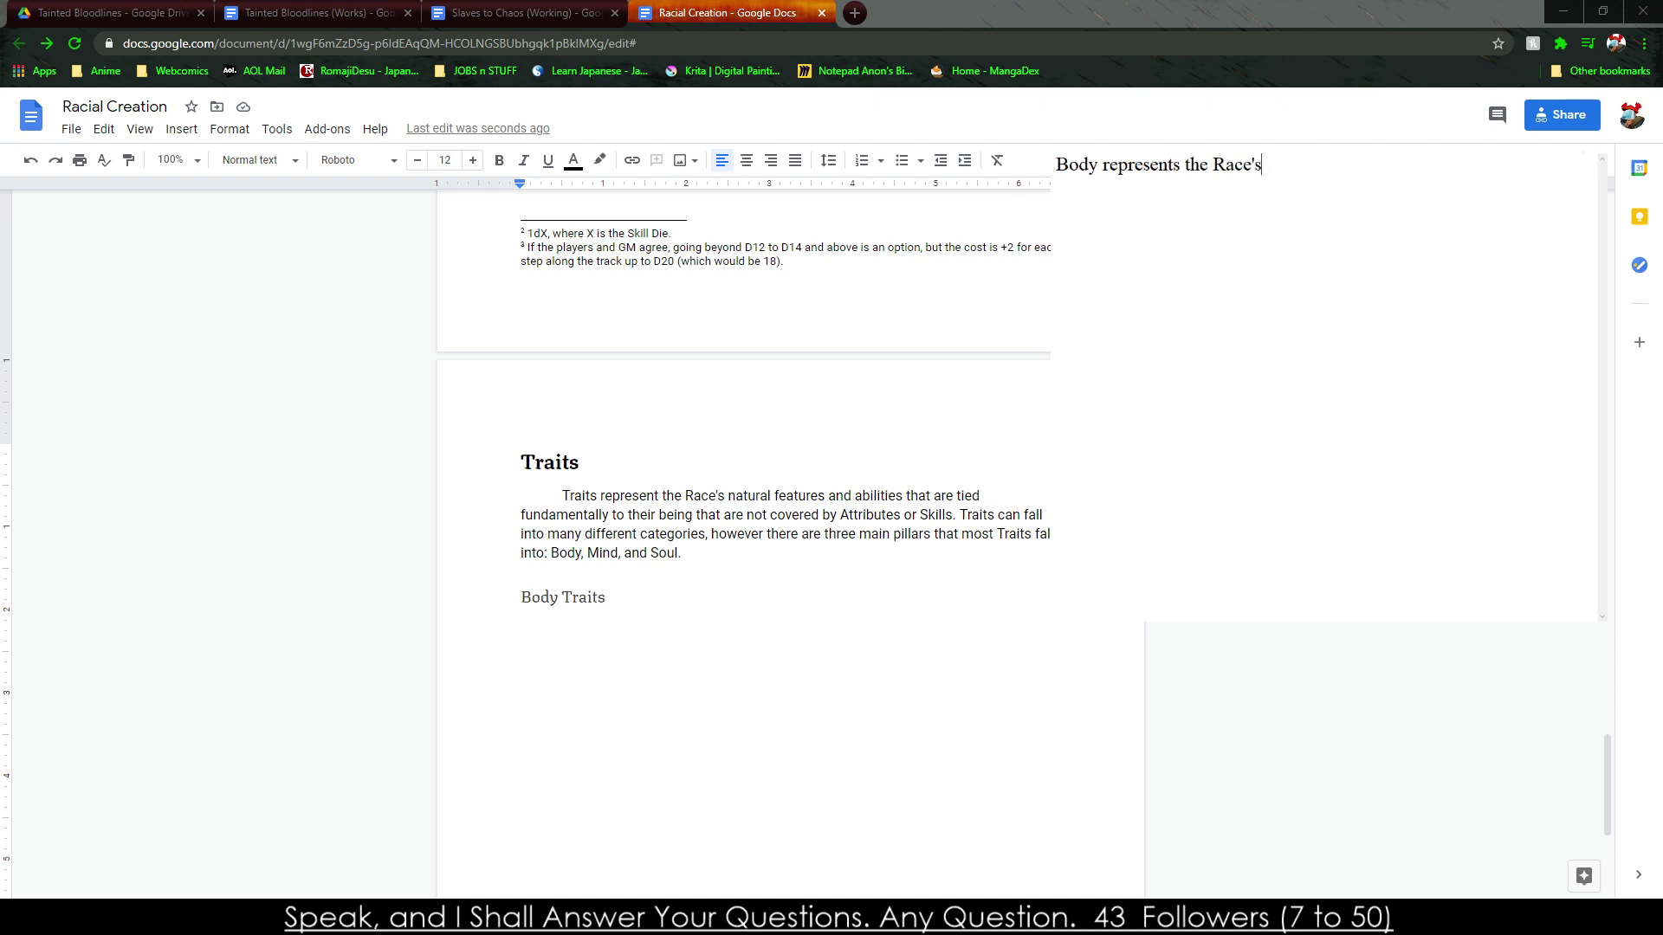
Complete the draft's first sentence with "natural bodily charcteristics and abilities given to their bodies by their Patron.".
{"action": "type", "text": " natural bodily charcteristics an d"}
{"action": "key", "text": "BackSpace"}
{"action": "key", "text": "BackSpace"}
{"action": "type", "text": "d abilitiess "}
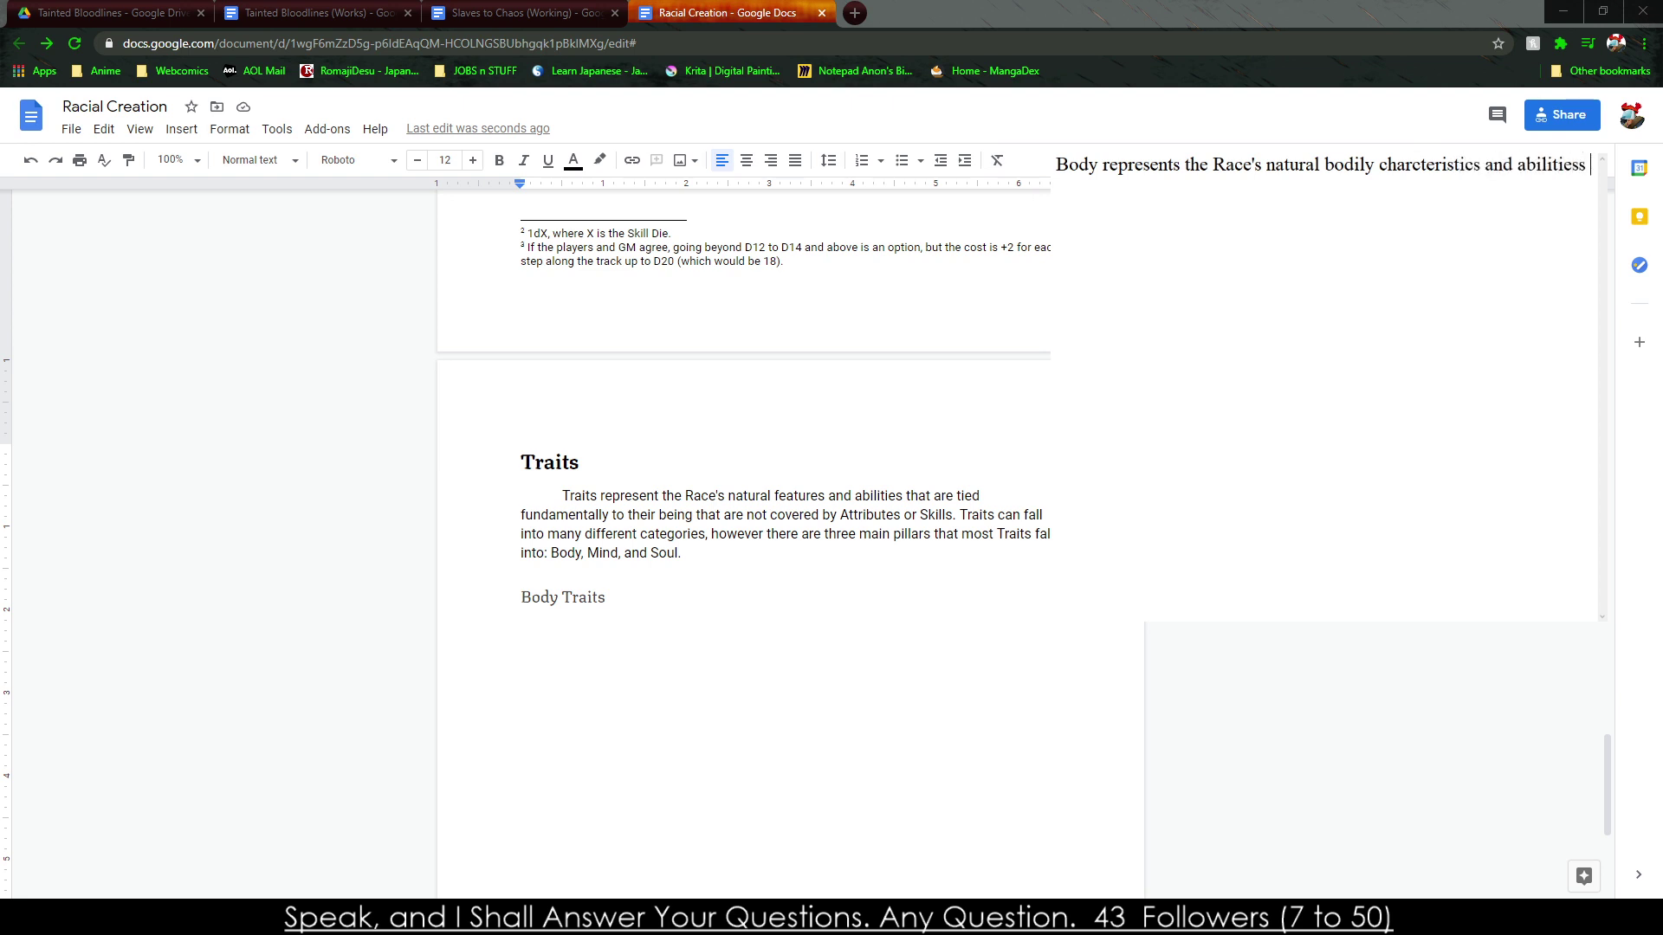
{"action": "type", "text": "given to their"}
{"action": "type", "text": " bodies by t"}
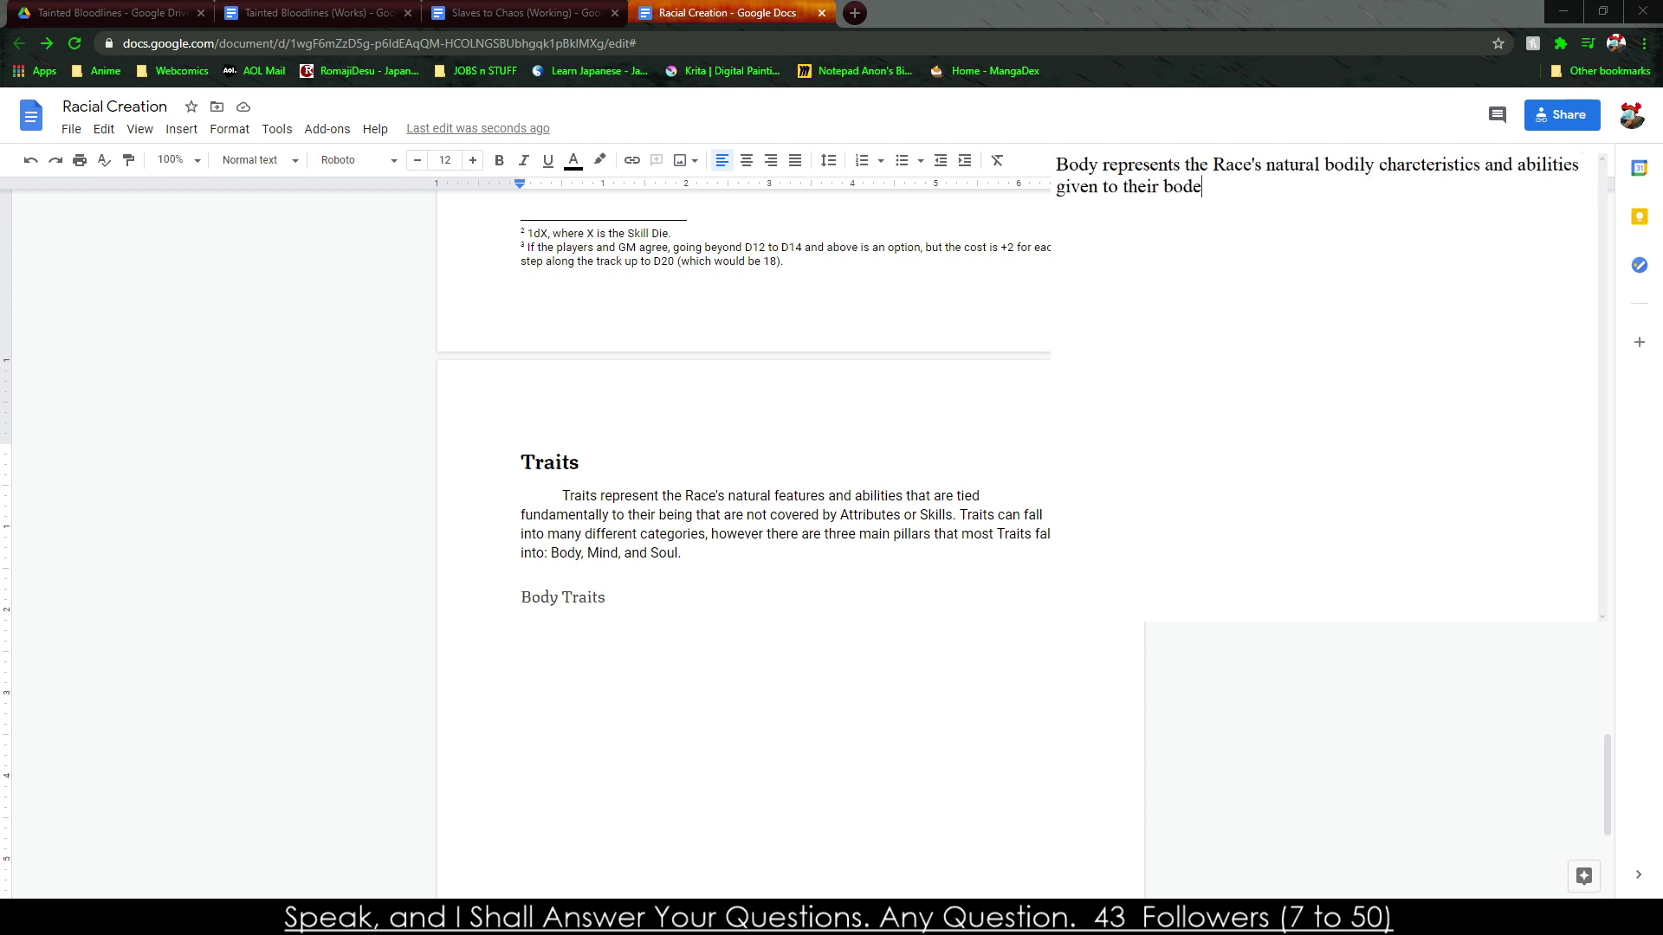
{"action": "type", "text": "heir Patron"}
{"action": "type", "text": ". Mos"}
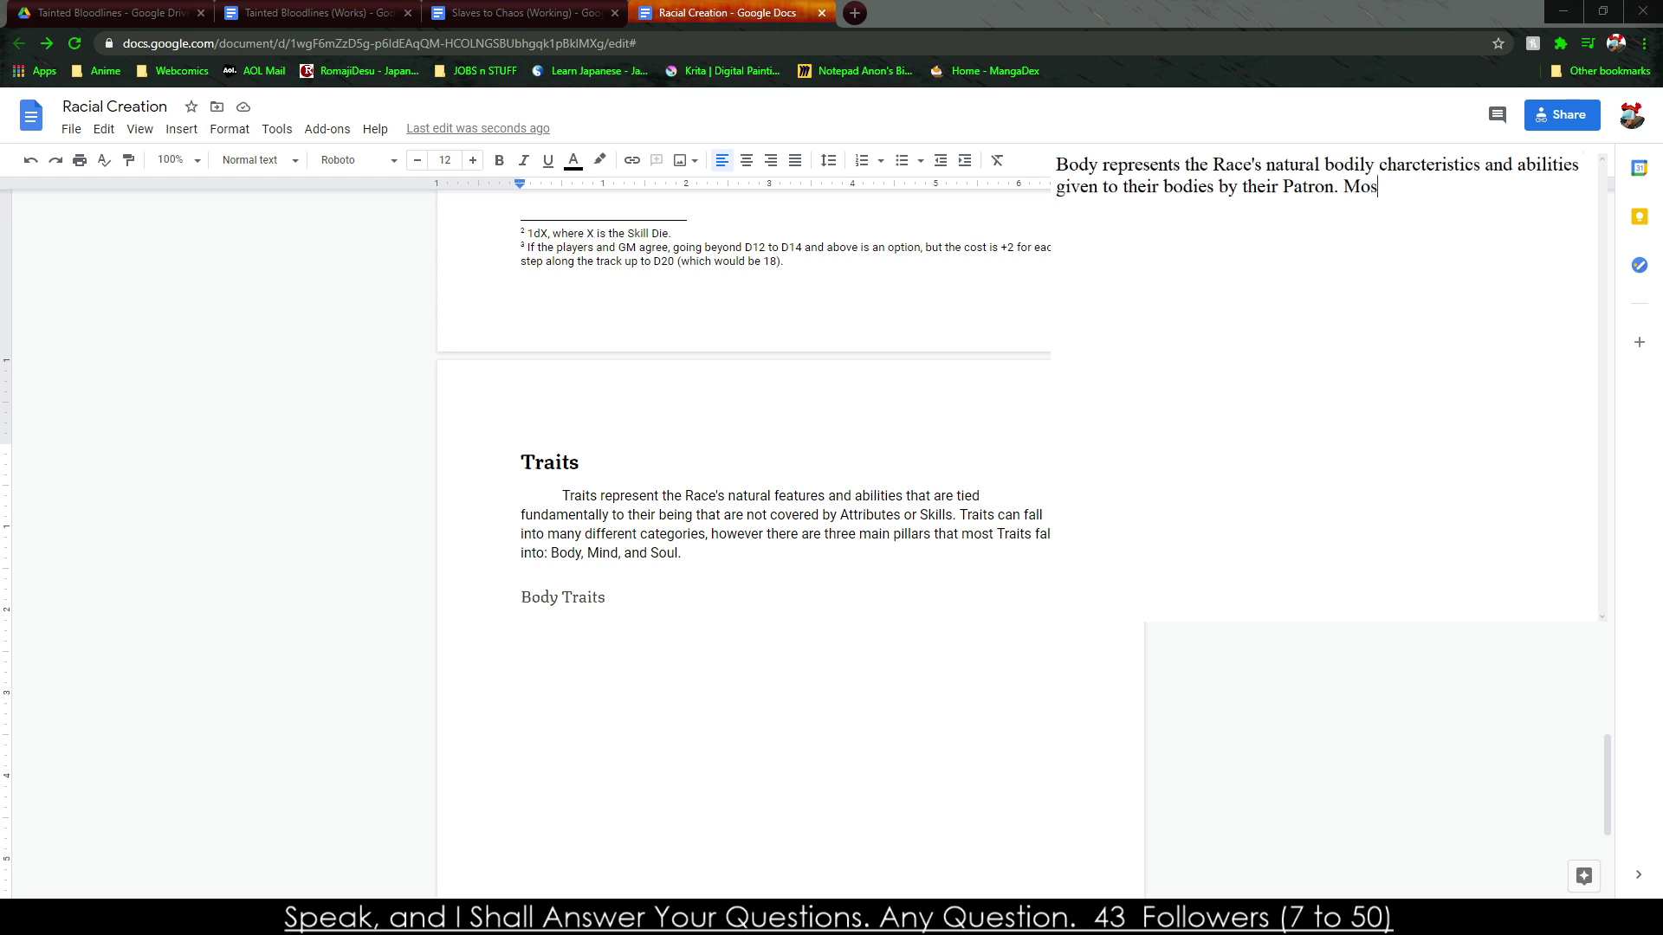
Begin the draft's second sentence with "An overwhelming number of".
{"action": "key", "text": "BackSpace"}
{"action": "key", "text": "BackSpace"}
{"action": "key", "text": "BackSpace"}
{"action": "key", "text": "BackSpace"}
{"action": "key", "text": "BackSpace"}
{"action": "type", "text": "An overall"}
{"action": "key", "text": "BackSpace"}
{"action": "key", "text": "BackSpace"}
{"action": "key", "text": "BackSpace"}
{"action": "type", "text": "whelmi"}
{"action": "key", "text": "BackSpace"}
{"action": "key", "text": "BackSpace"}
{"action": "key", "text": "BackSpace"}
{"action": "type", "text": "ming n"}
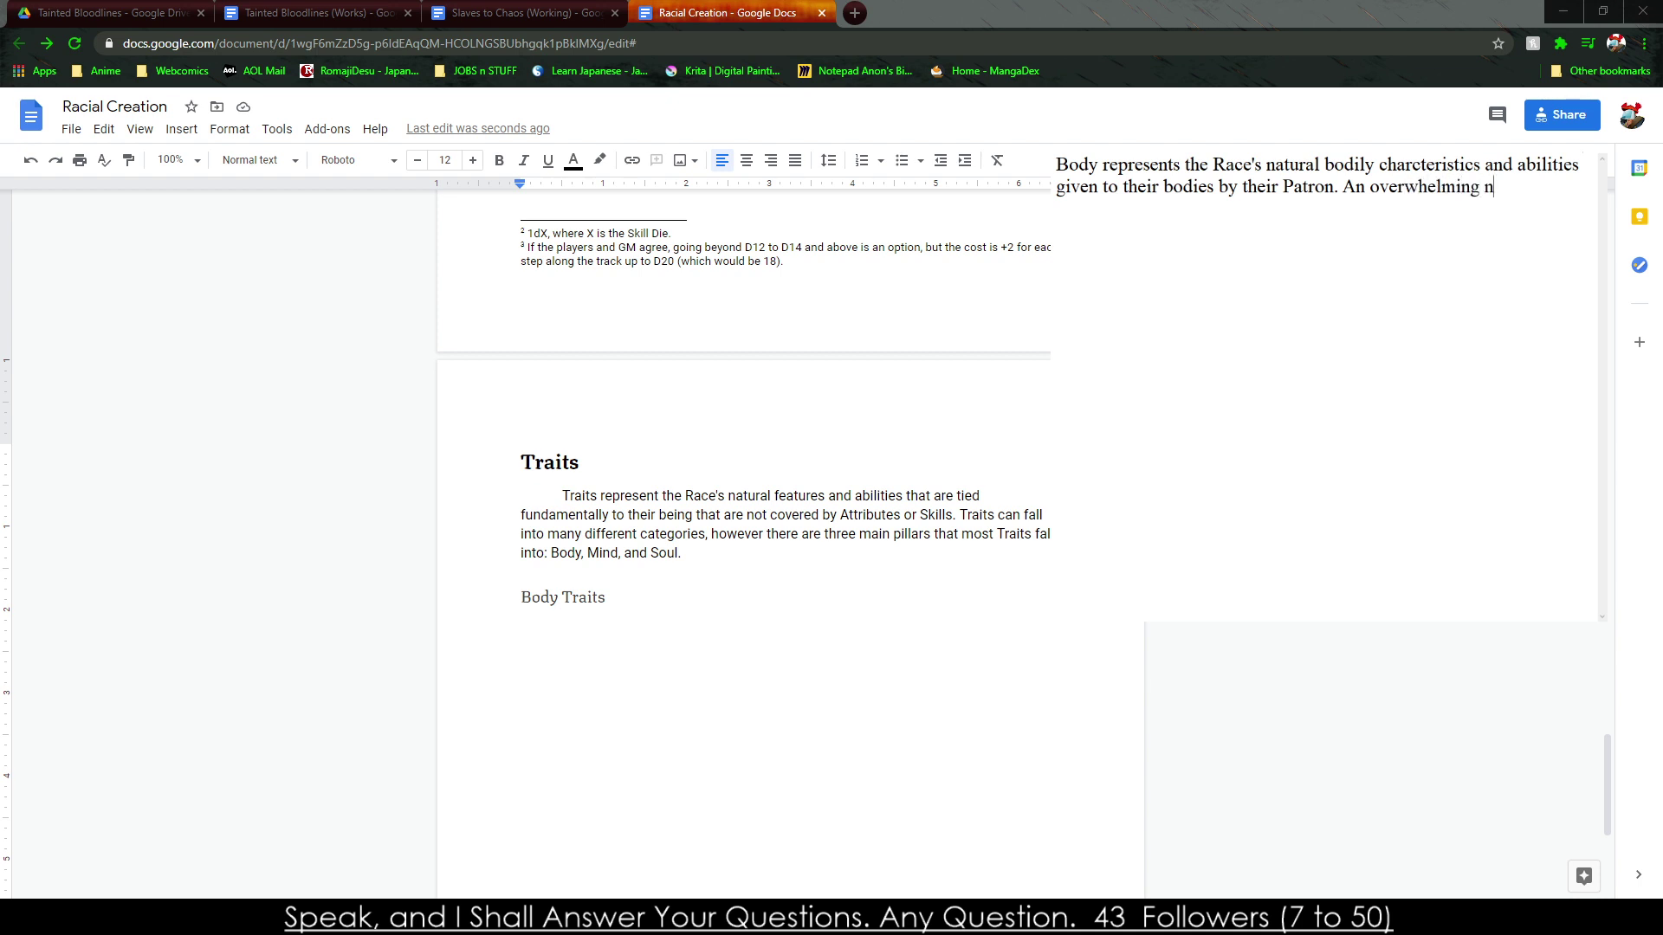
{"action": "type", "text": "umber of "}
Continue the draft with "races created by both Order and Chaos are bipedal, employing two-legs and two-arms, due to their efficency".
{"action": "type", "text": "races created by both "}
{"action": "type", "text": "Order and Choa"}
{"action": "type", "text": "s"}
{"action": "key", "text": "BackSpace"}
{"action": "key", "text": "BackSpace"}
{"action": "key", "text": "BackSpace"}
{"action": "type", "text": "aos are bipeda"}
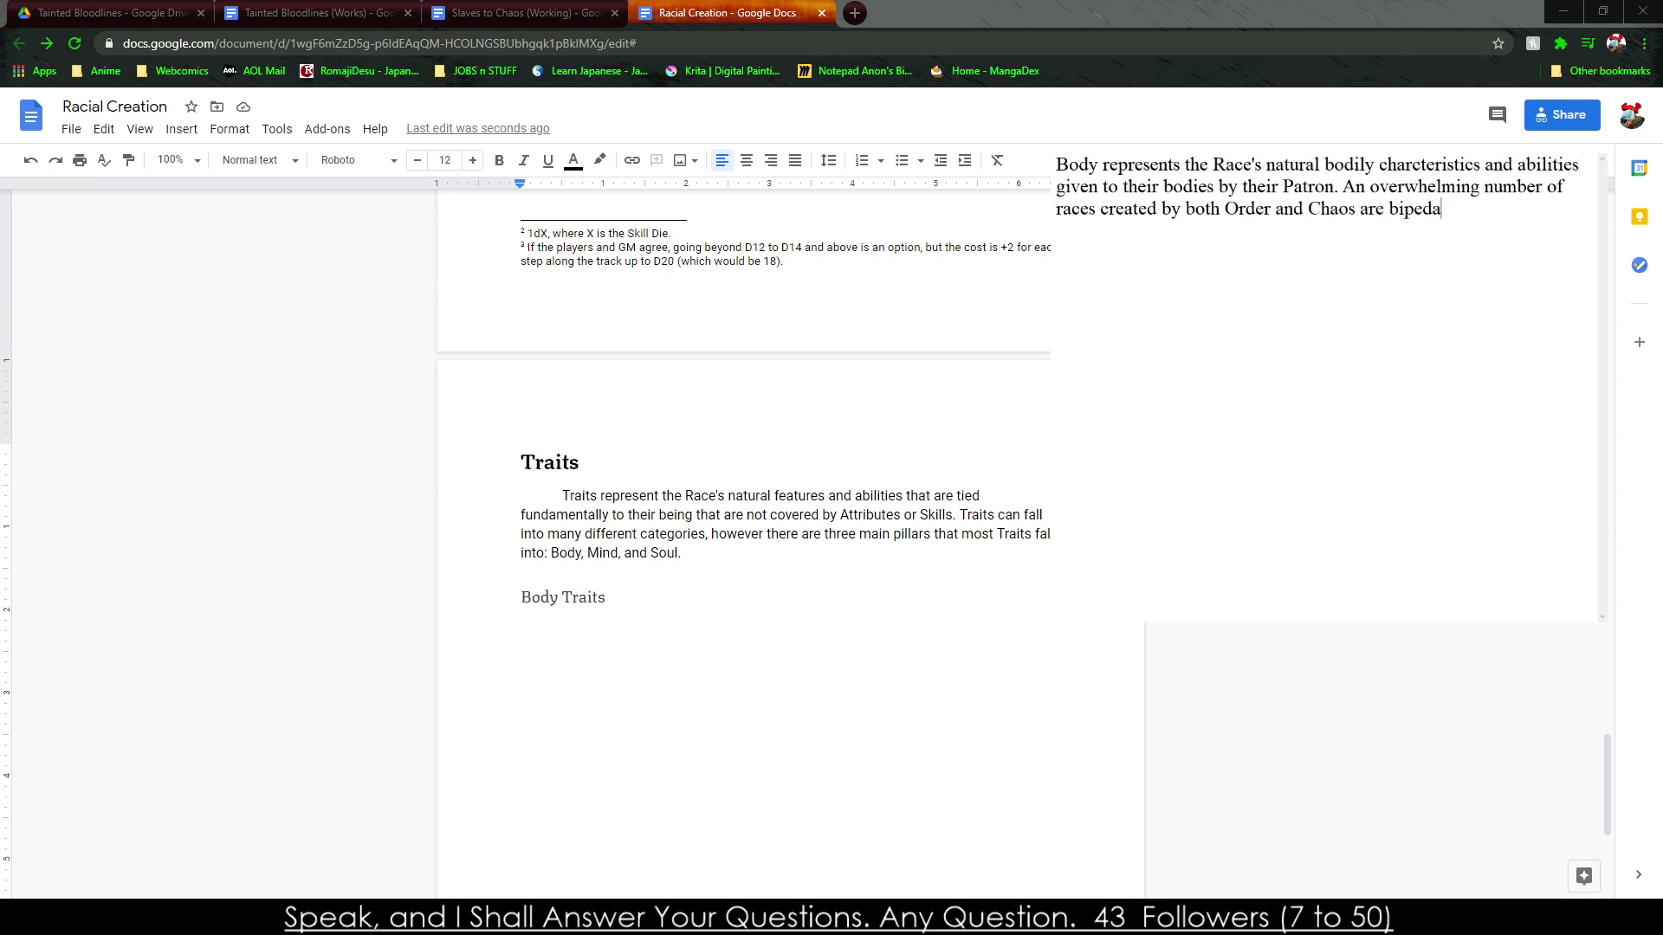
{"action": "type", "text": "l, employing two-legs and two-"}
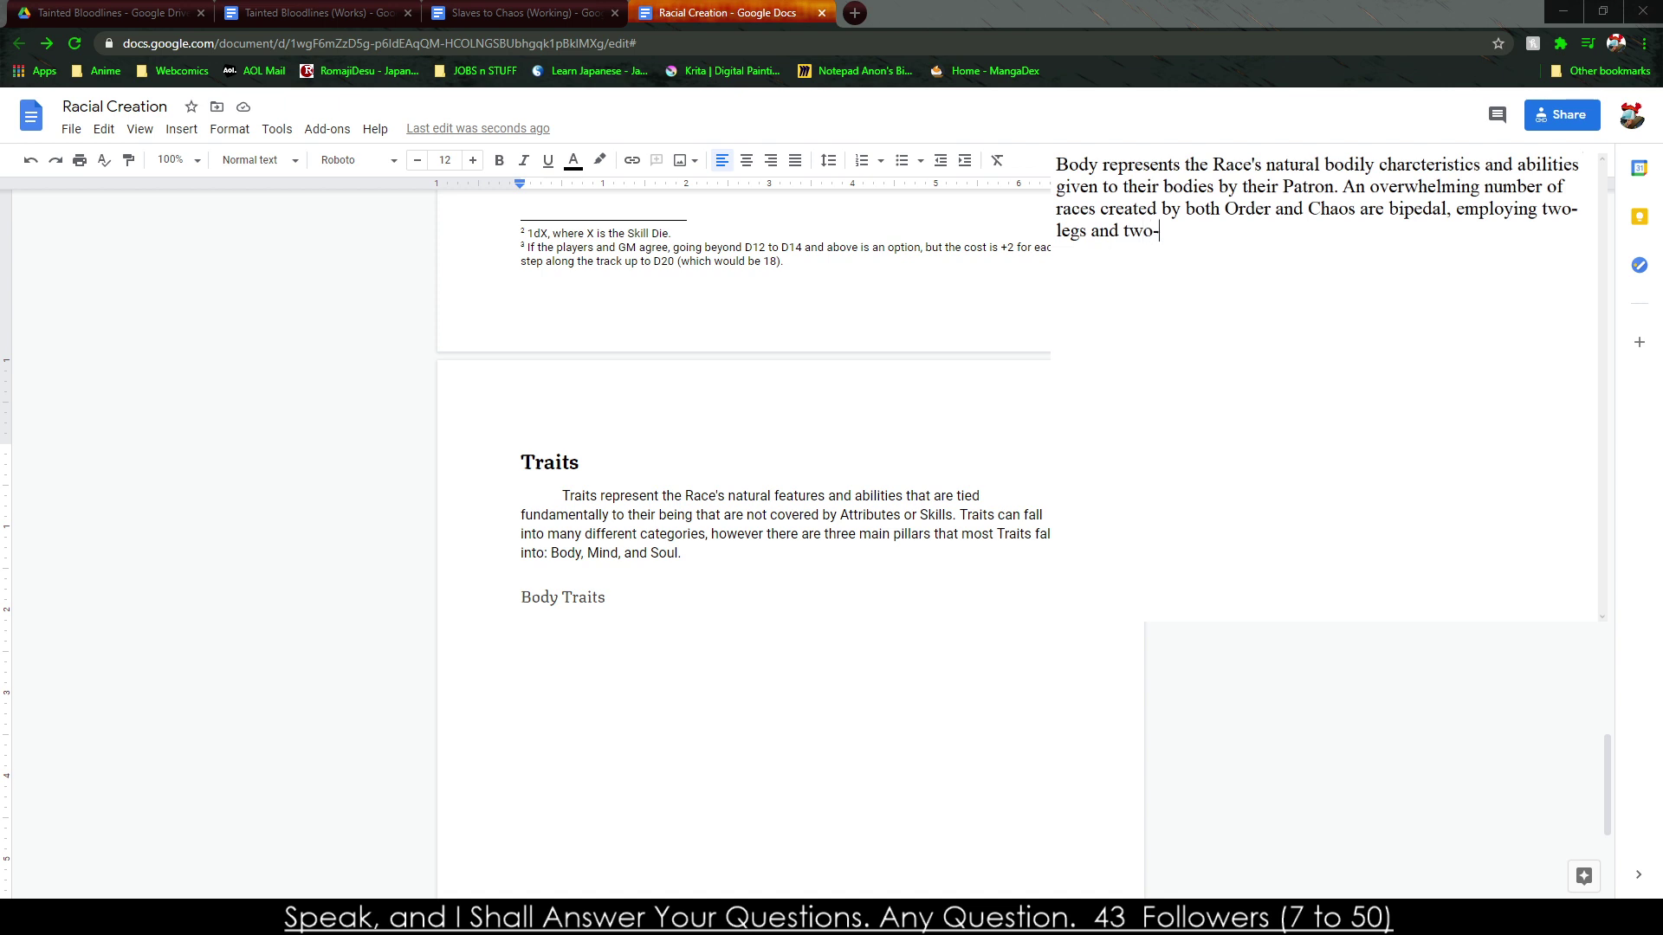
{"action": "type", "text": "arms, due to their efficency"}
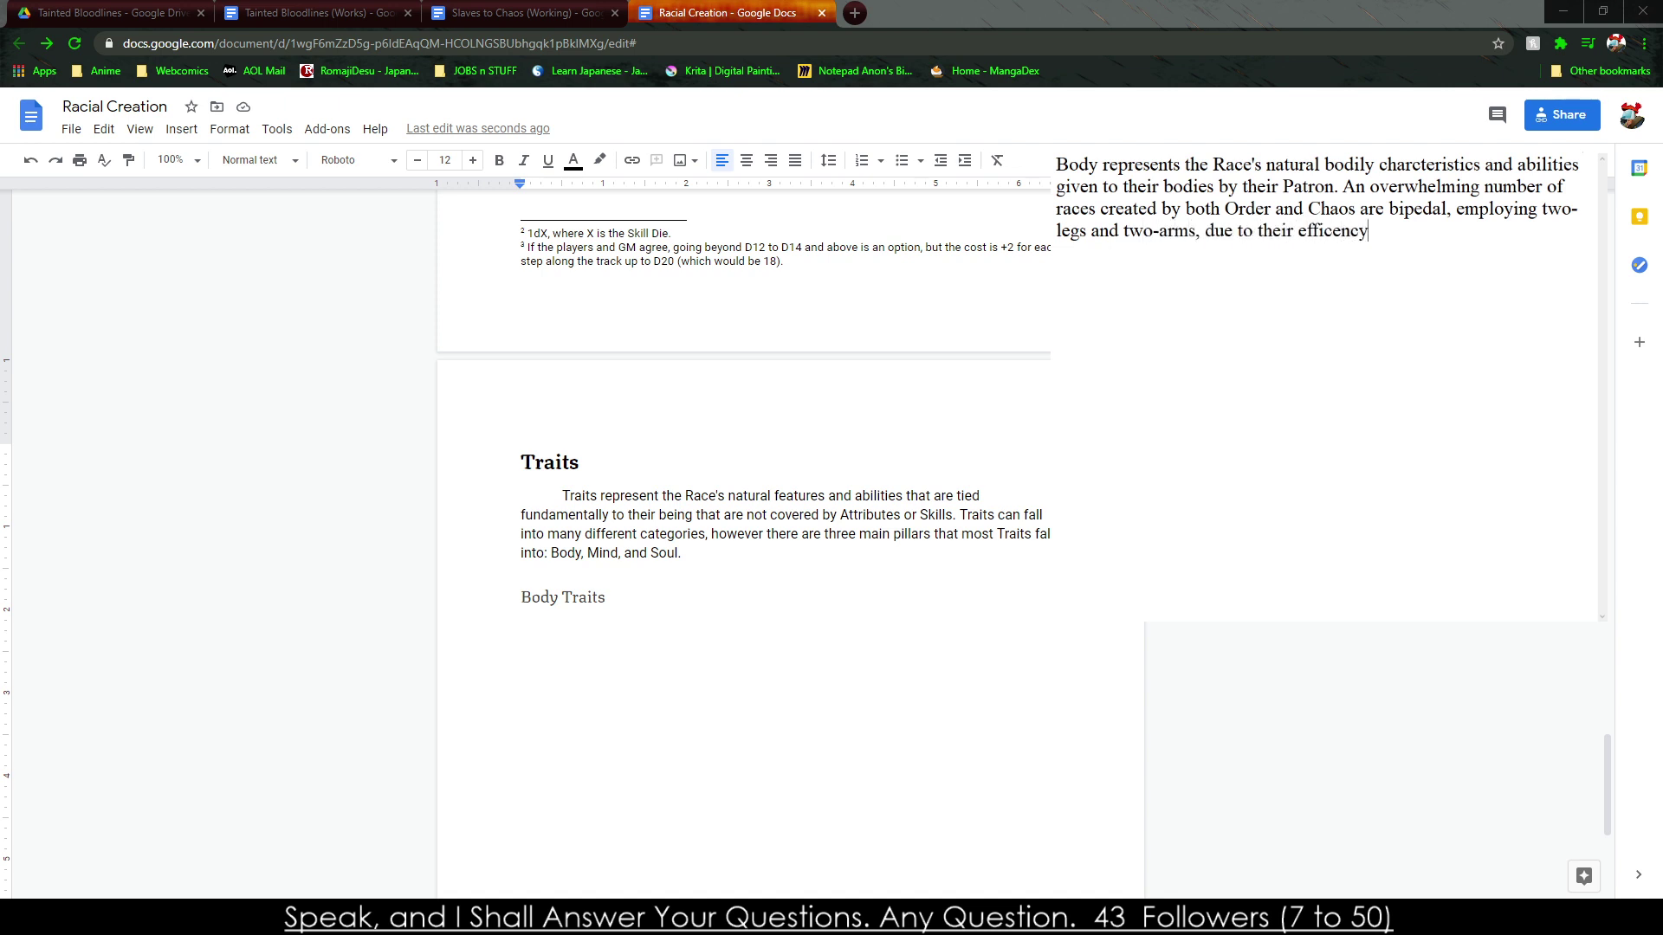
Finish the sentence with "in using weapons and spreading influence." and begin another with "However,".
{"action": "type", "text": " to"}
{"action": "key", "text": "BackSpace"}
{"action": "key", "text": "BackSpace"}
{"action": "type", "text": "inusing"}
{"action": "key", "text": "BackSpace"}
{"action": "key", "text": "BackSpace"}
{"action": "key", "text": "BackSpace"}
{"action": "key", "text": "BackSpace"}
{"action": "type", "text": "using weapons and"}
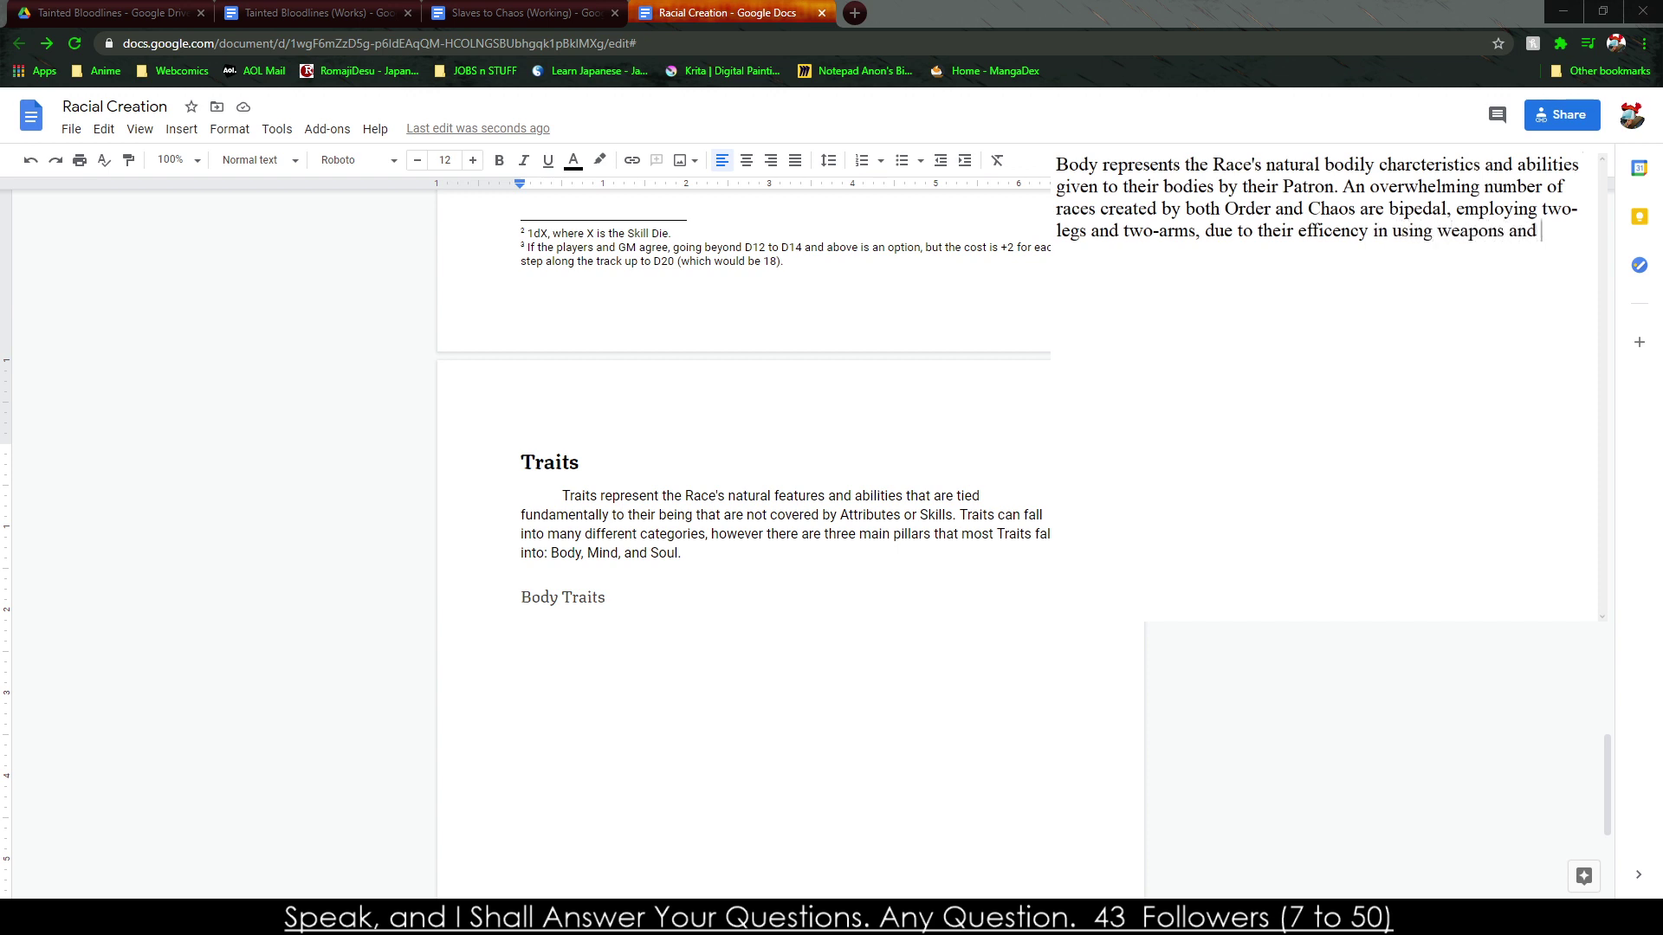
{"action": "type", "text": " spreading influence. However, "}
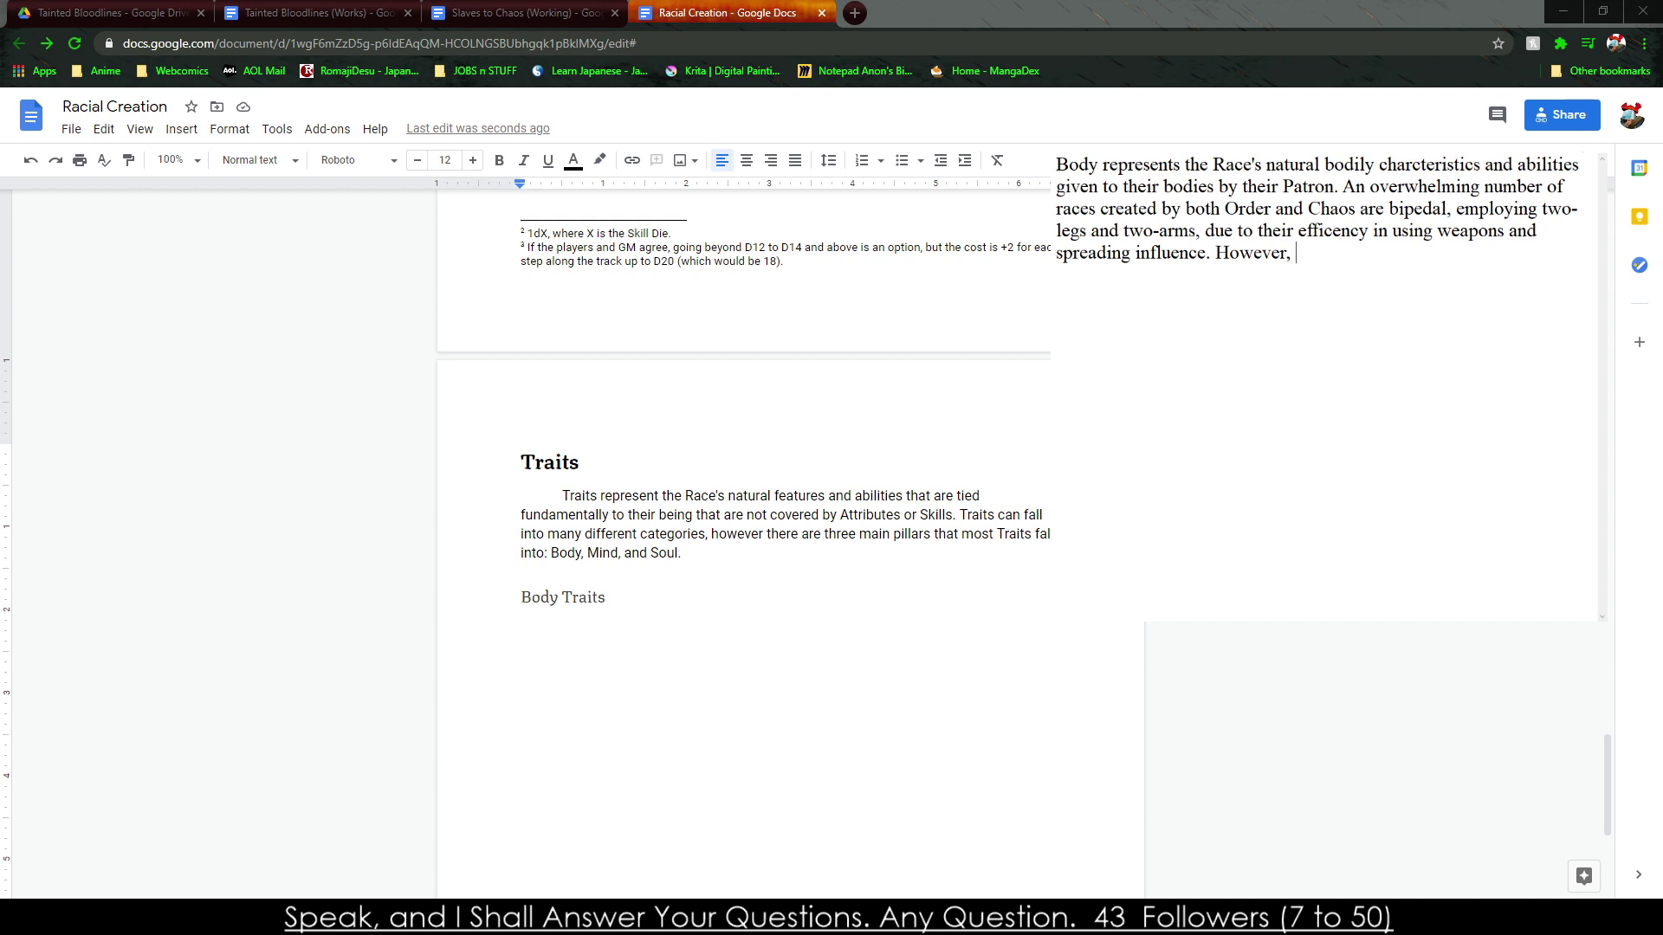
Continue the draft's third sentence with "Chaos is the sibling that plays".
{"action": "type", "text": "Chaos is the"}
{"action": "key", "text": "BackSpace"}
{"action": "type", "text": "sibl"}
{"action": "key", "text": "BackSpace"}
{"action": "key", "text": "BackSpace"}
{"action": "key", "text": "BackSpace"}
{"action": "type", "text": "ibling that playr"}
{"action": "type", "text": " furthees"}
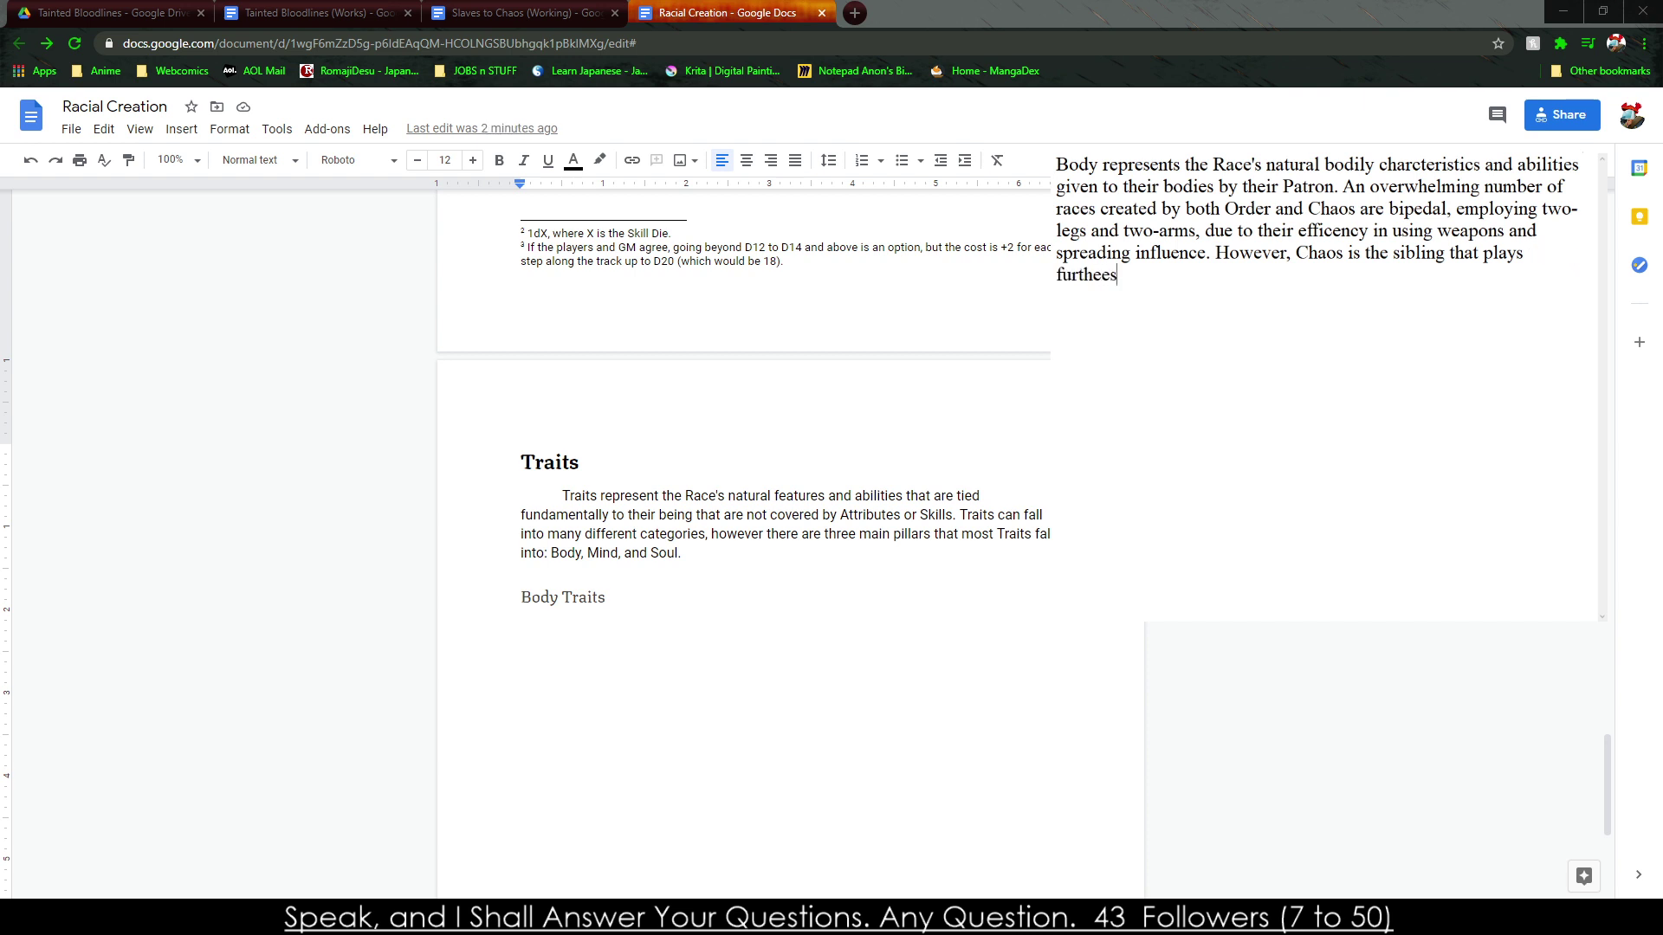
Extend the draft's third sentence with "furthest with that definition and the structure of "humanoid".
{"action": "key", "text": "BackSpace"}
{"action": "key", "text": "BackSpace"}
{"action": "type", "text": "st nwith"}
{"action": "key", "text": "BackSpace"}
{"action": "key", "text": "BackSpace"}
{"action": "key", "text": "BackSpace"}
{"action": "key", "text": "BackSpace"}
{"action": "key", "text": "BackSpace"}
{"action": "type", "text": "with that definition and the structure of \"humanoid"}
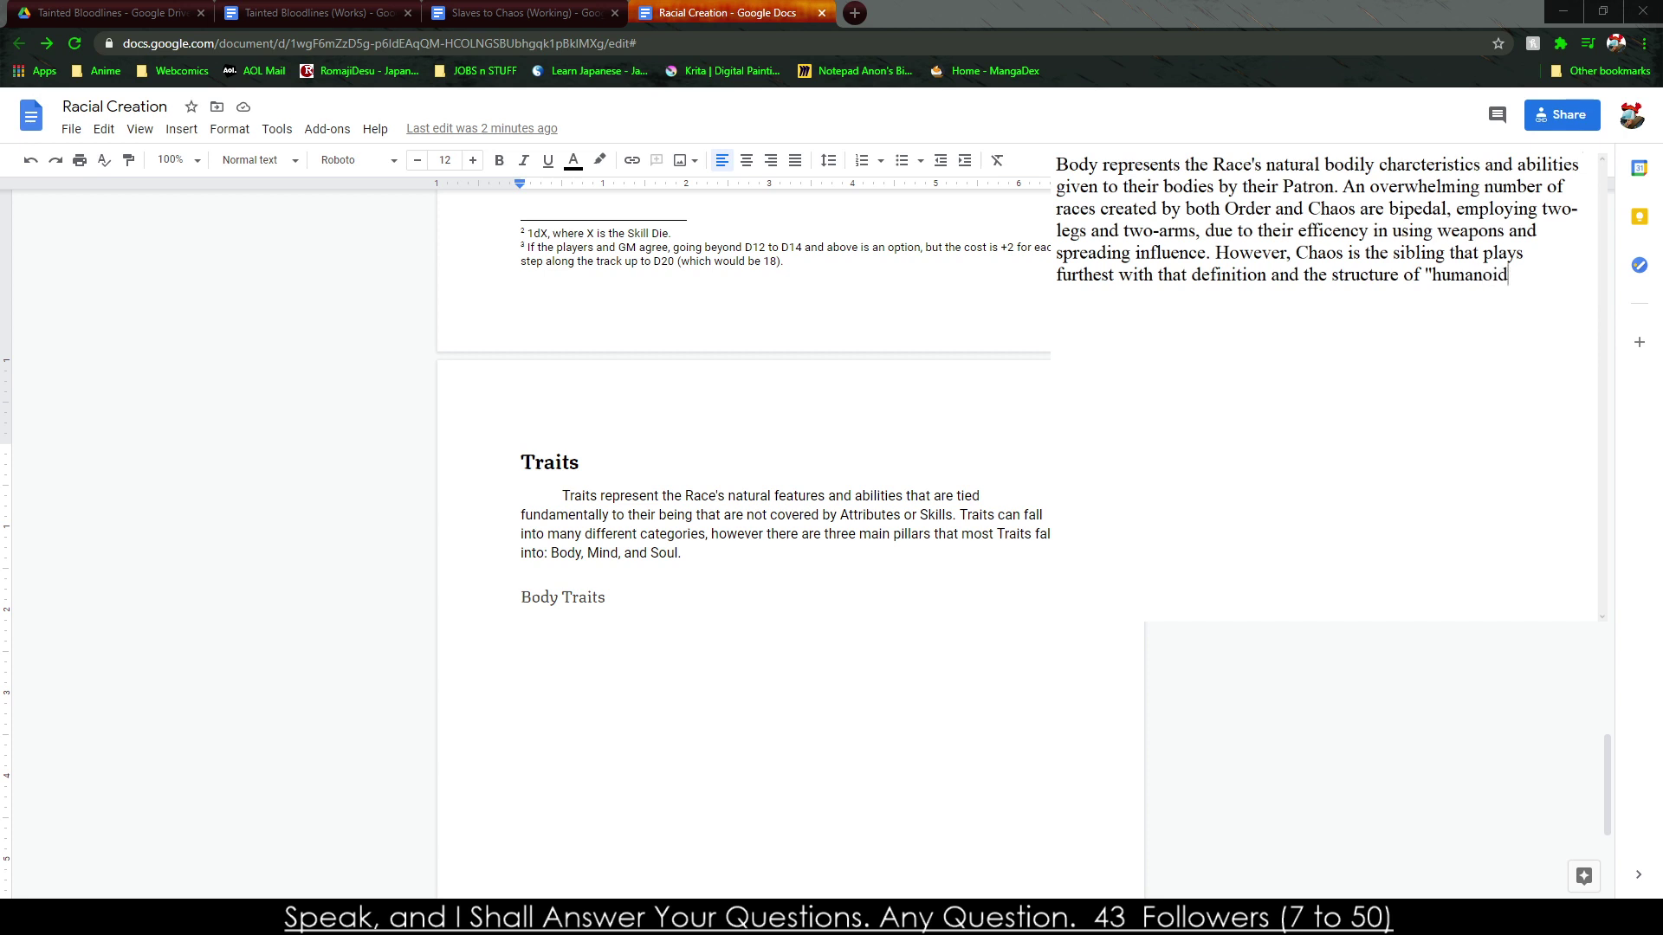
Add "(Footnote: A term coined by Order after they stole the rights to use Humanity)" after "humanoid" in the draft and close the quotation.
{"action": "type", "text": " a"}
{"action": "key", "text": "BackSpace"}
{"action": "key", "text": "BackSpace"}
{"action": "type", "text": "(Footnote\":  A term coined by Order after he"}
{"action": "key", "text": "BackSpace"}
{"action": "type", "text": "they"}
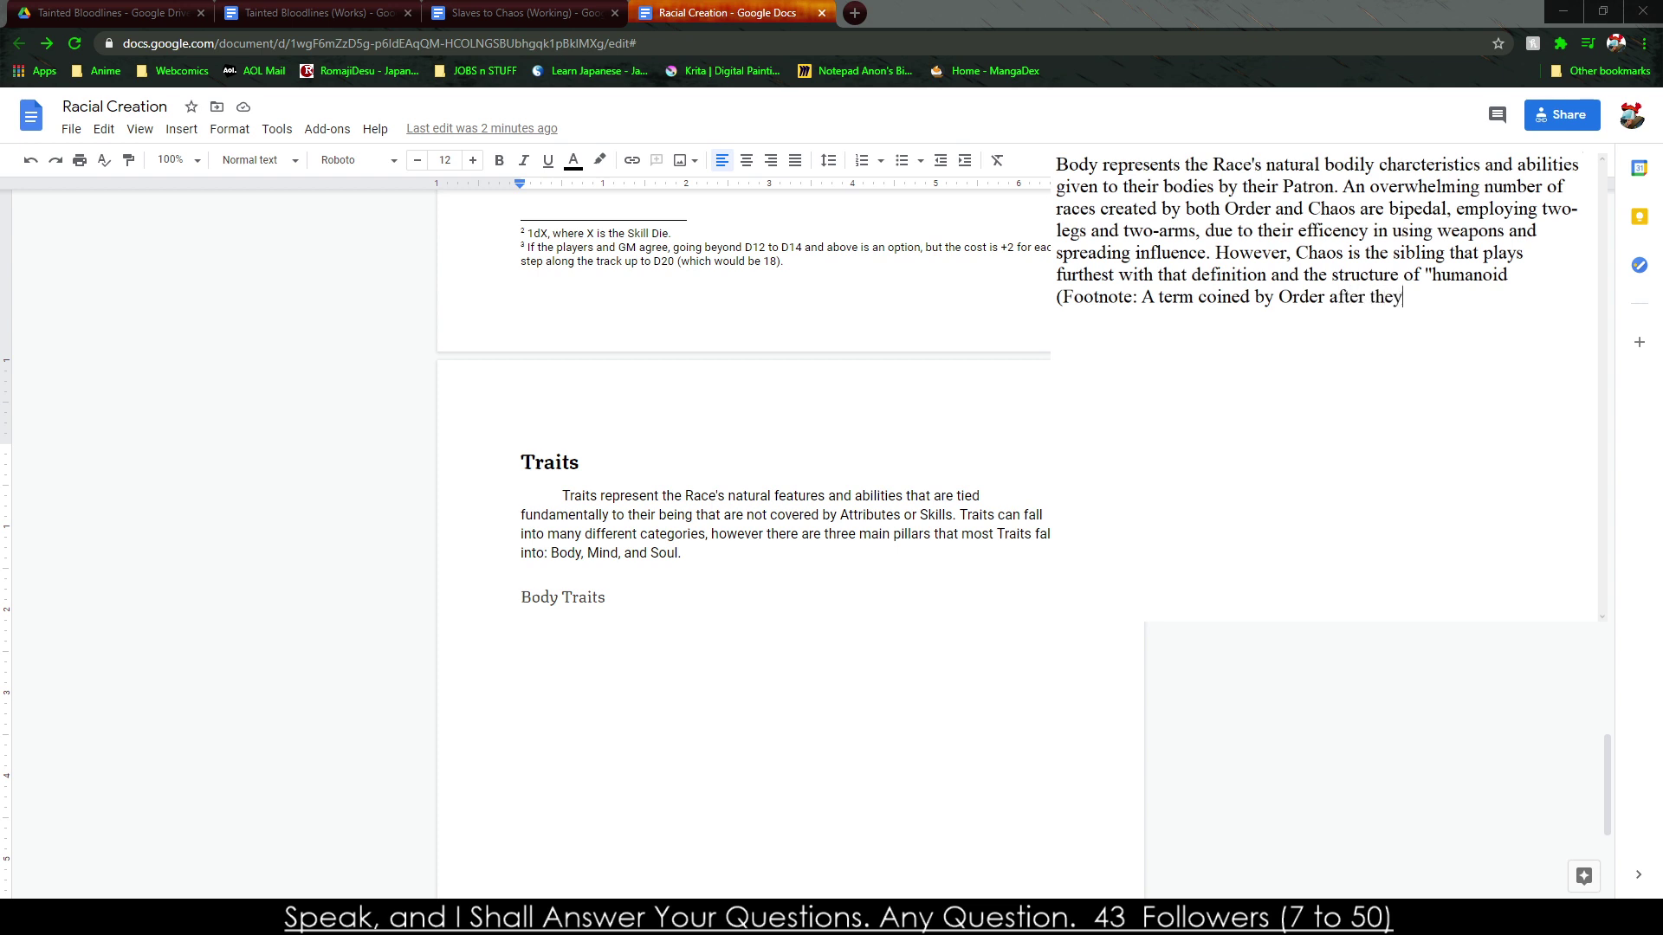
{"action": "type", "text": " stole the rights to us"}
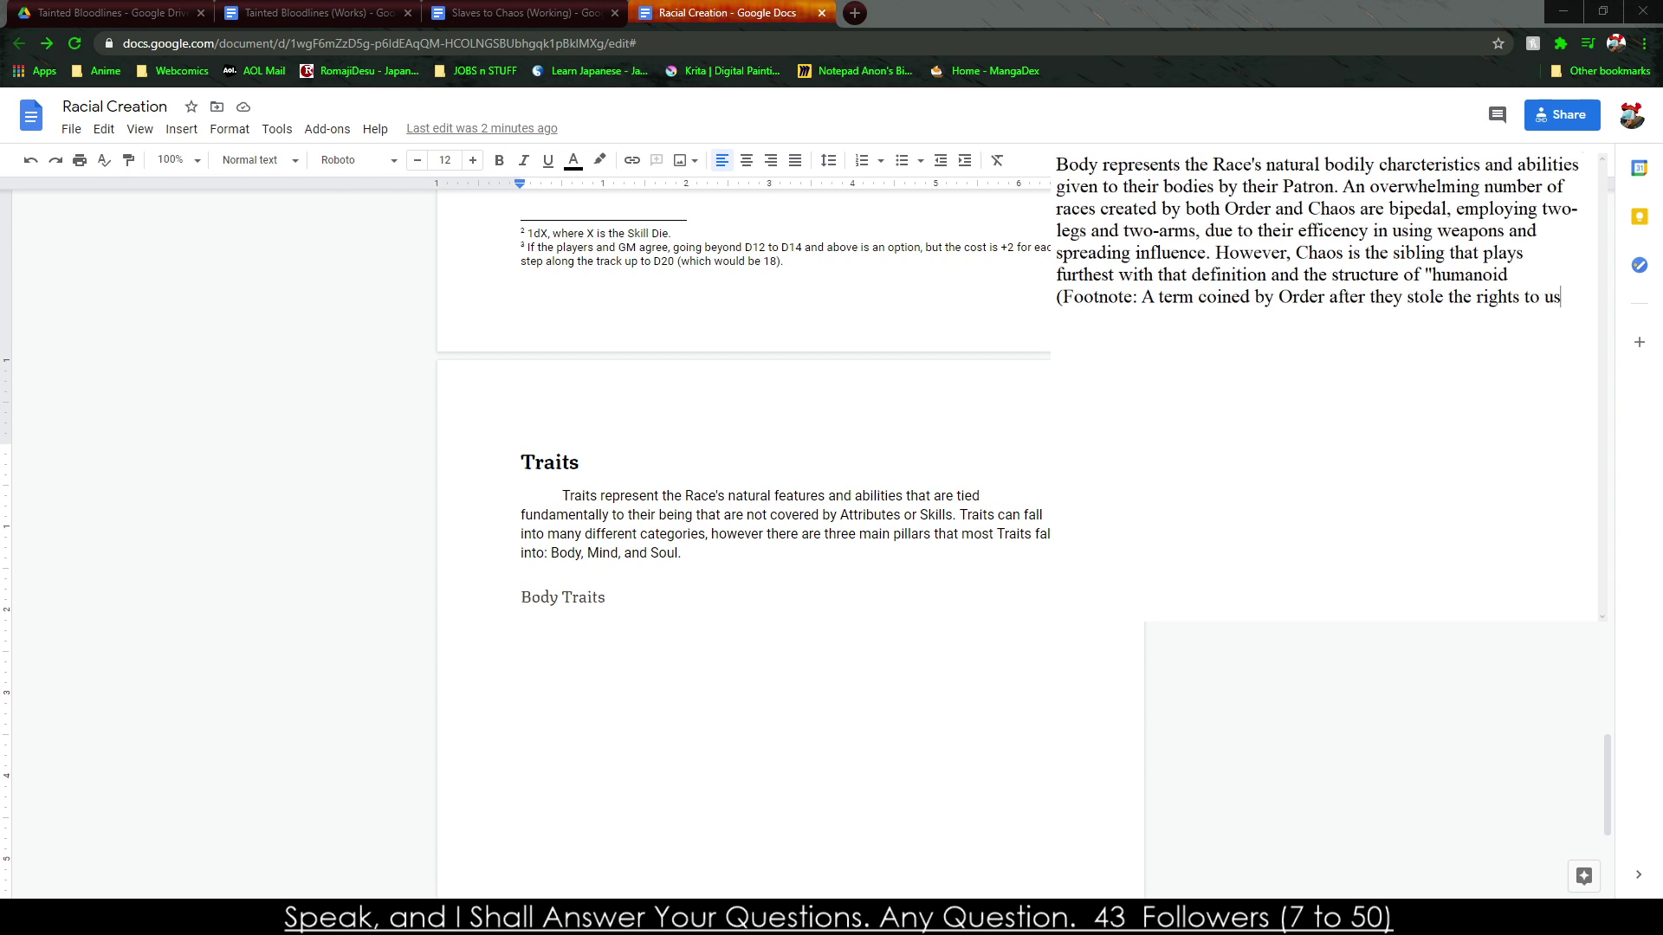
{"action": "type", "text": "e Humanity"}
{"action": "type", "text": ")"}
{"action": "type", "text": "\". "}
{"action": "type", "text": "\""}
Copy the whole draft into the Racial Creation document beneath the Body Traits heading.
{"action": "key", "text": "ctrl+a"}
{"action": "key", "text": "ctrl+c"}
{"action": "left_click", "coordinate": [557, 629]}
{"action": "key", "text": "ctrl+v"}
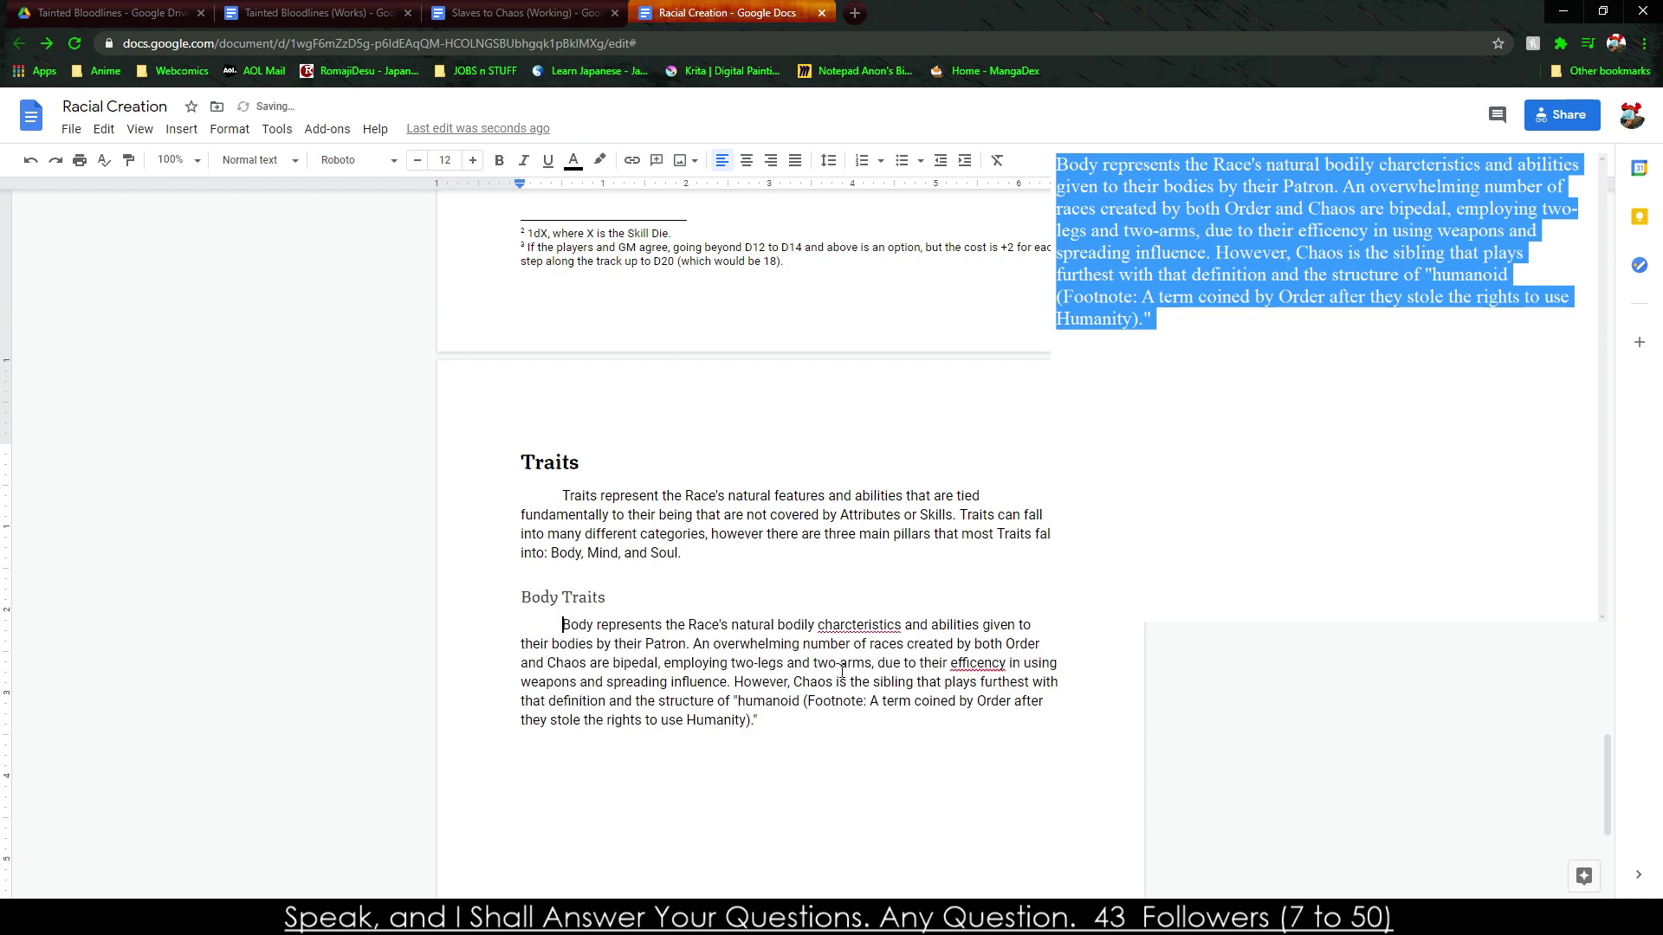
Correct the misspelled words in the Body Traits paragraph to "characteristics" and "efficiency".
{"action": "right_click", "coordinate": [842, 626]}
{"action": "left_click", "coordinate": [867, 661]}
{"action": "right_click", "coordinate": [972, 677]}
{"action": "left_click", "coordinate": [970, 663]}
{"action": "right_click", "coordinate": [970, 664]}
{"action": "left_click", "coordinate": [1000, 719]}
Insert a footnote after "humanoid" and move the sentence "A term coined by Order after they stole the rights to use Humanity)" into it.
{"action": "left_click", "coordinate": [800, 701]}
{"action": "left_click", "coordinate": [181, 129]}
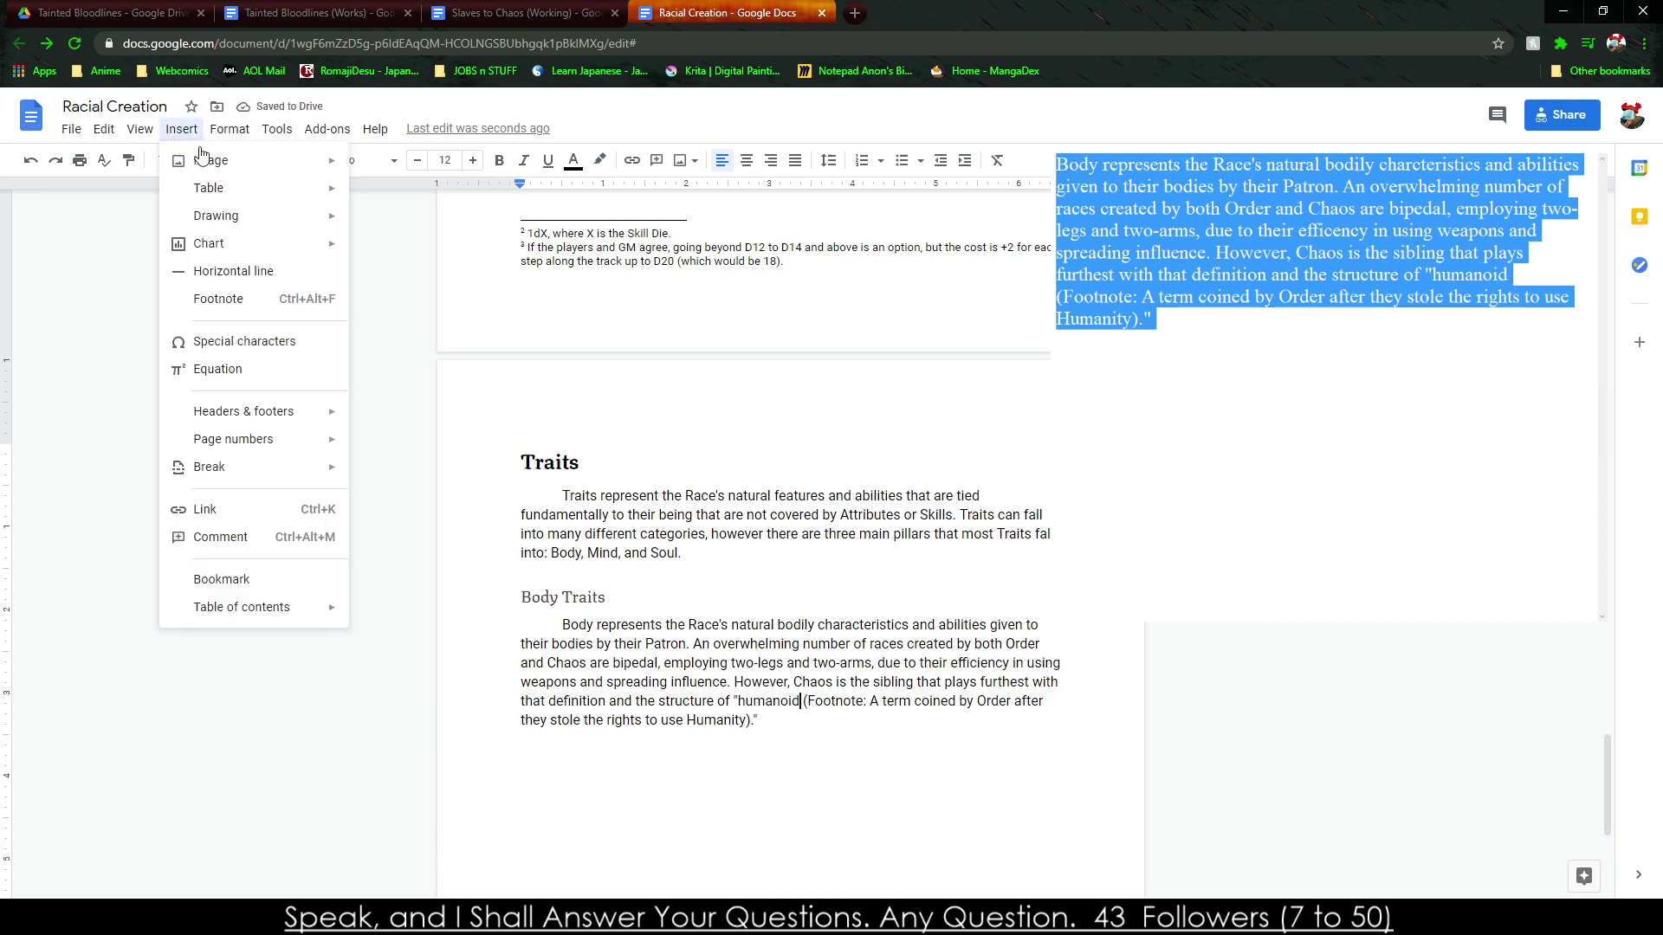
{"action": "left_click", "coordinate": [239, 299]}
{"action": "left_click_drag", "start_coordinate": [873, 356], "coordinate": [750, 376]}
{"action": "key", "text": "ctrl+x"}
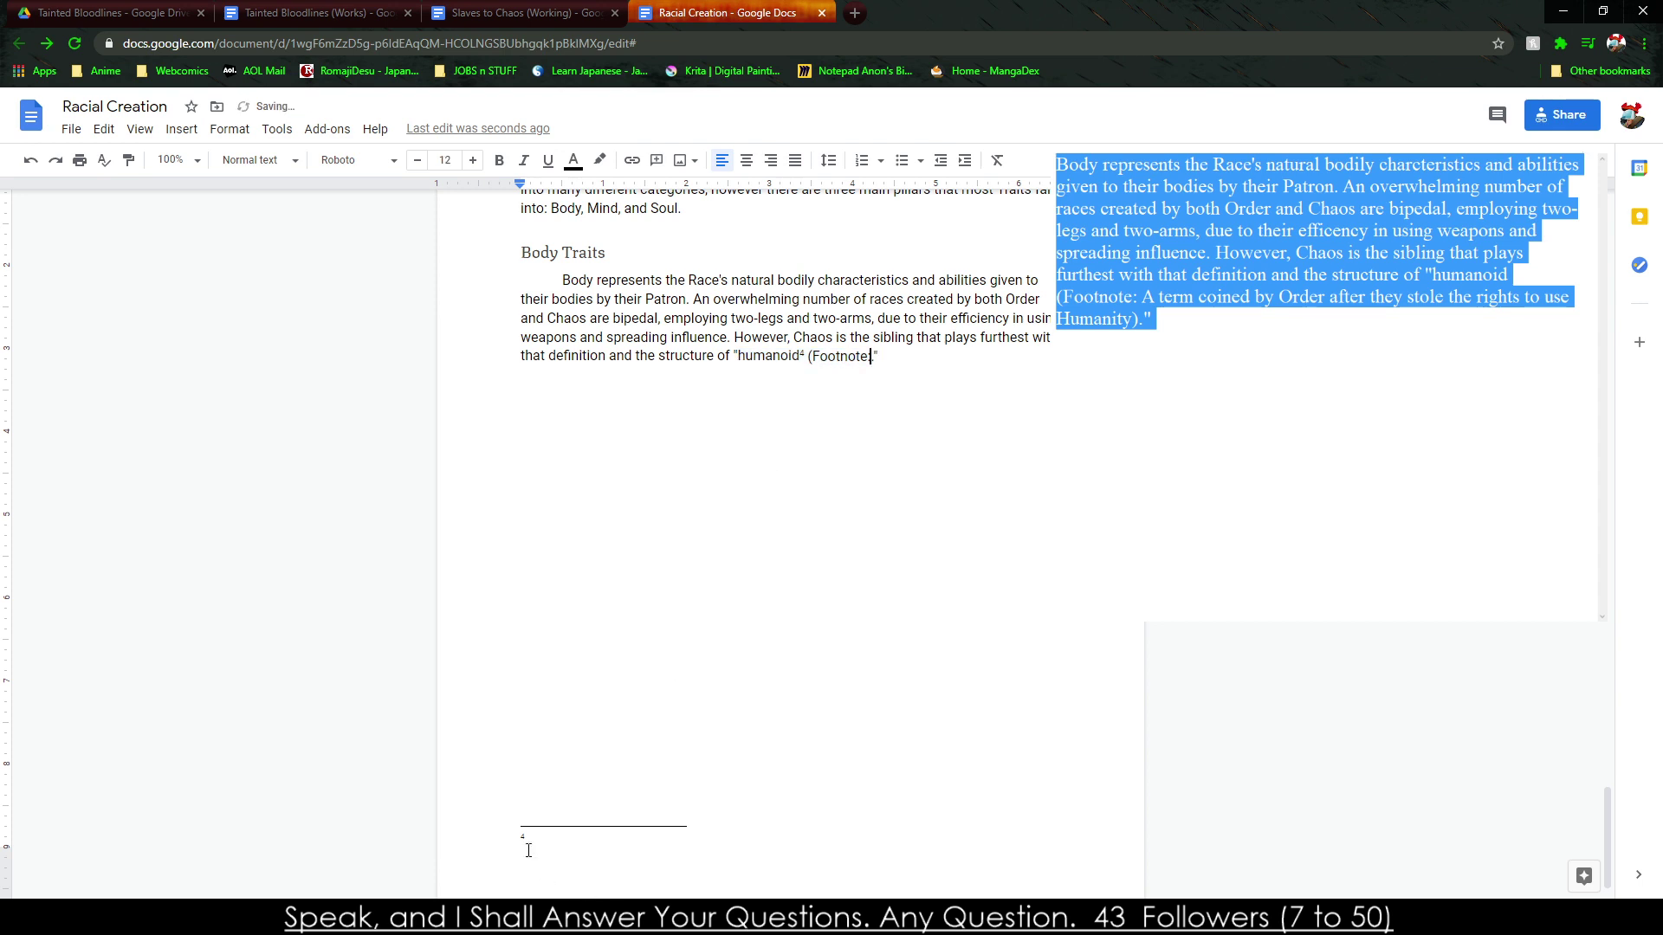
{"action": "left_click", "coordinate": [530, 839]}
{"action": "right_click", "coordinate": [530, 839]}
{"action": "left_click", "coordinate": [607, 607]}
Remove the leftover "(Footnote" text after "humanoid" in the Body Traits paragraph and tidy the closing punctuation.
{"action": "double_click", "coordinate": [853, 357]}
{"action": "key", "text": "BackSpace"}
{"action": "key", "text": "BackSpace"}
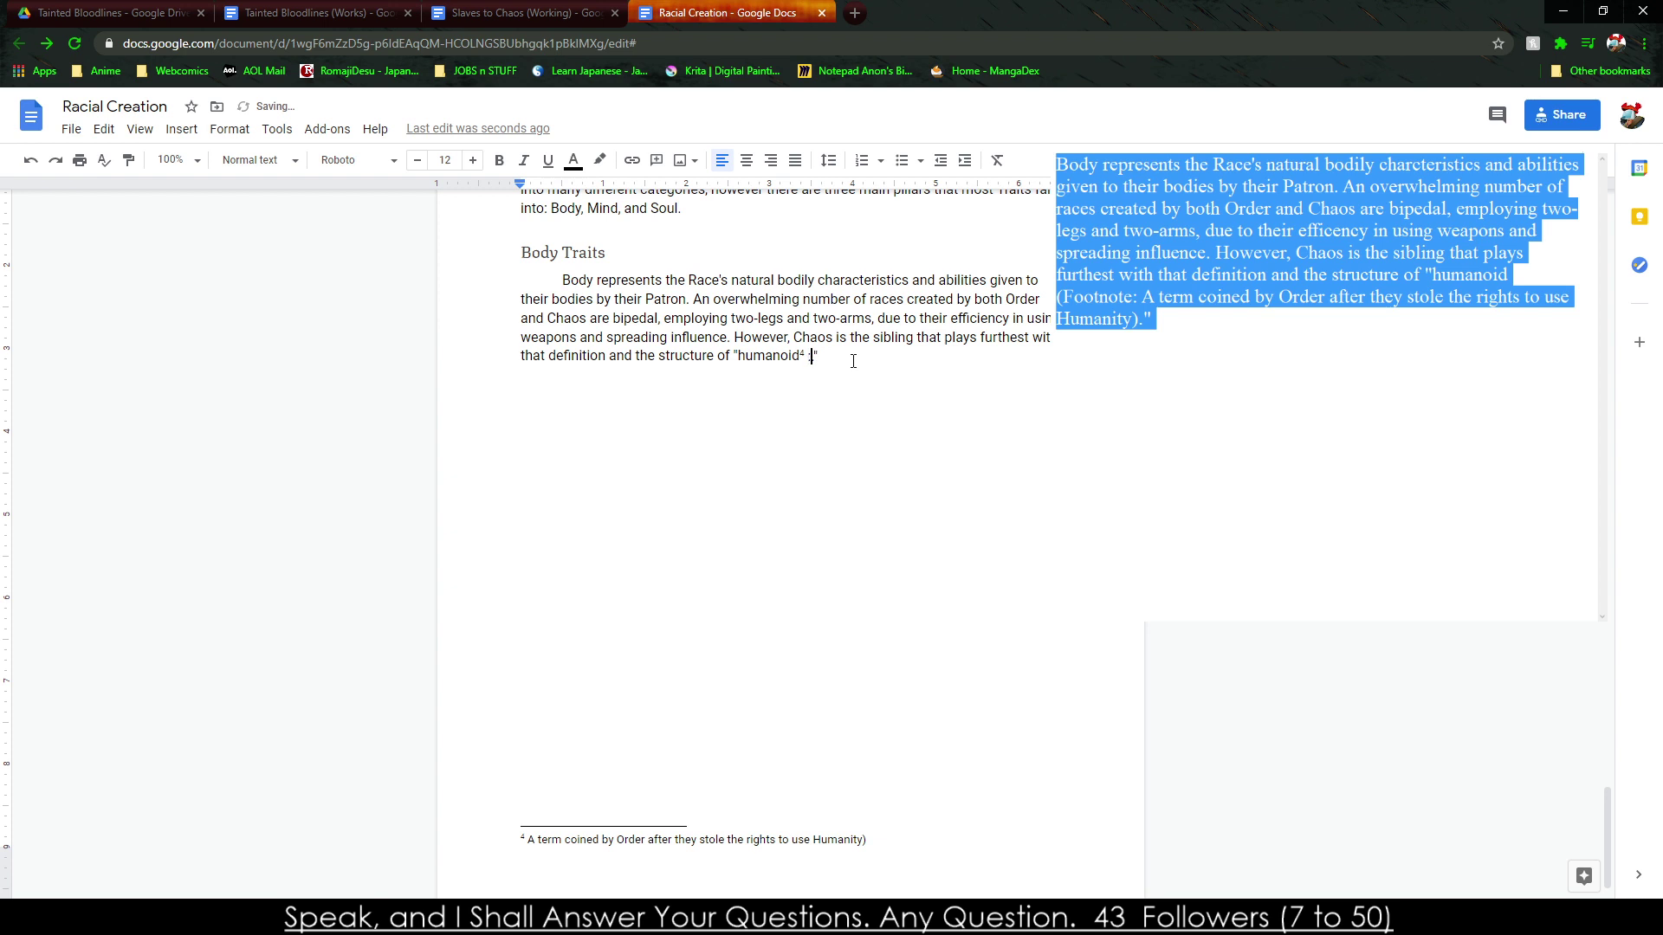
{"action": "key", "text": "BackSpace"}
{"action": "type", "text": ":\""}
{"action": "key", "text": "Return"}
{"action": "key", "text": "Return"}
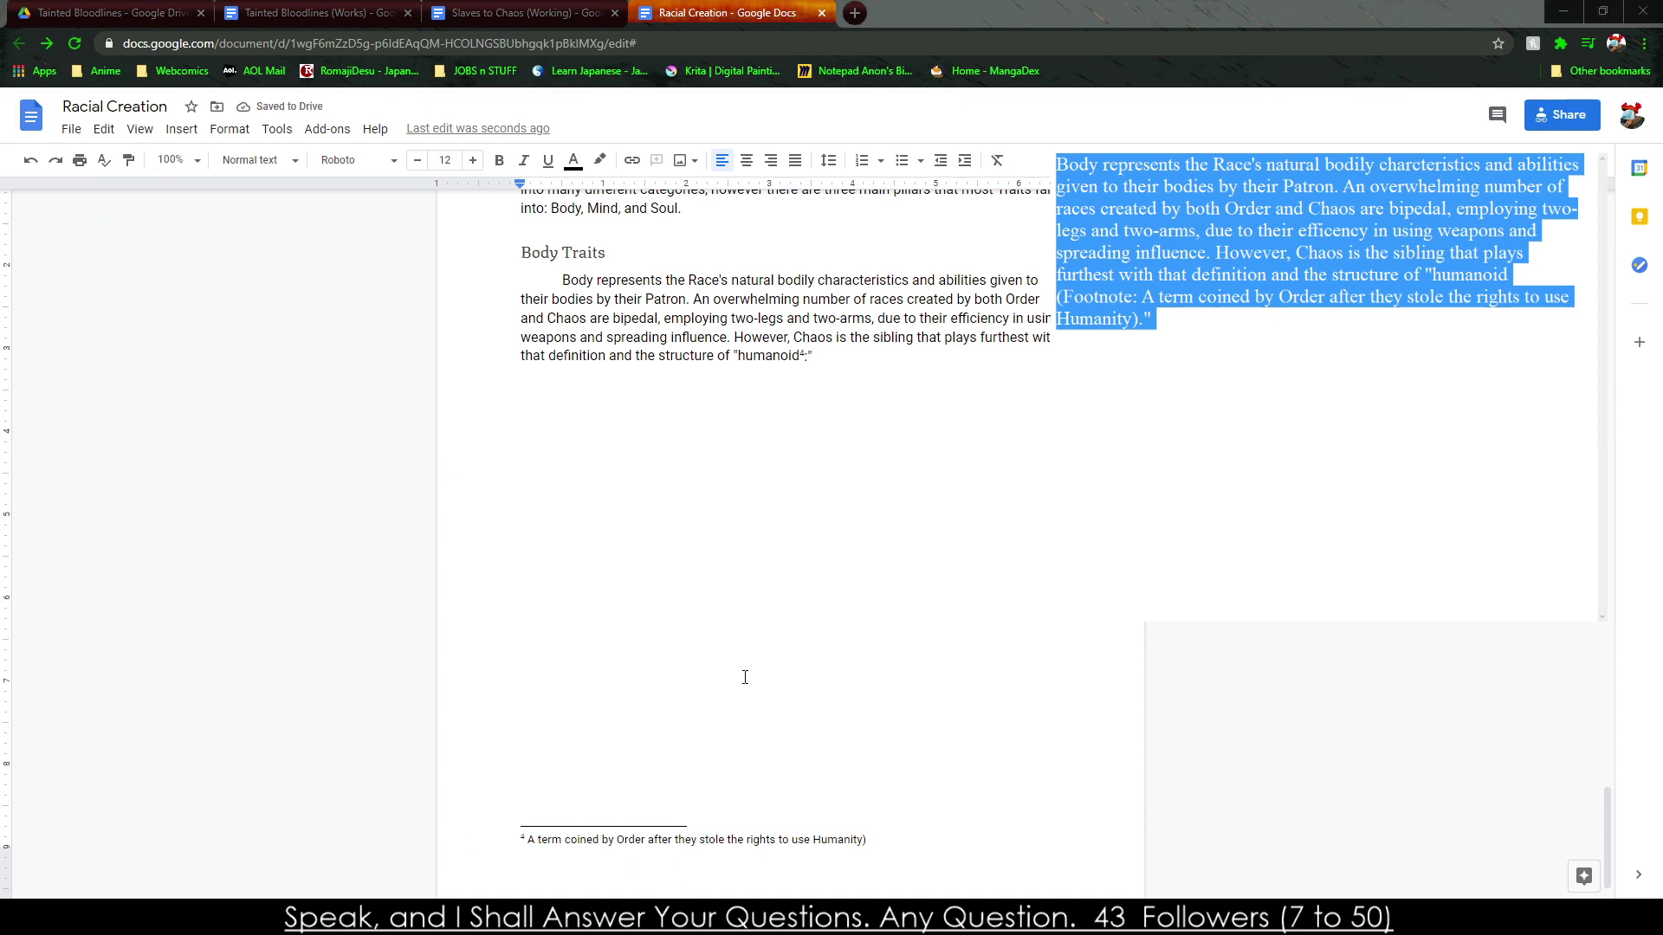
Close the Tainted Bloodlines (Works) document and open StC Sheet from the Slaves to Chaos folder in Google Drive.
{"action": "left_click", "coordinate": [1317, 489]}
{"action": "key", "text": "ctrl+a"}
{"action": "left_click", "coordinate": [160, 11]}
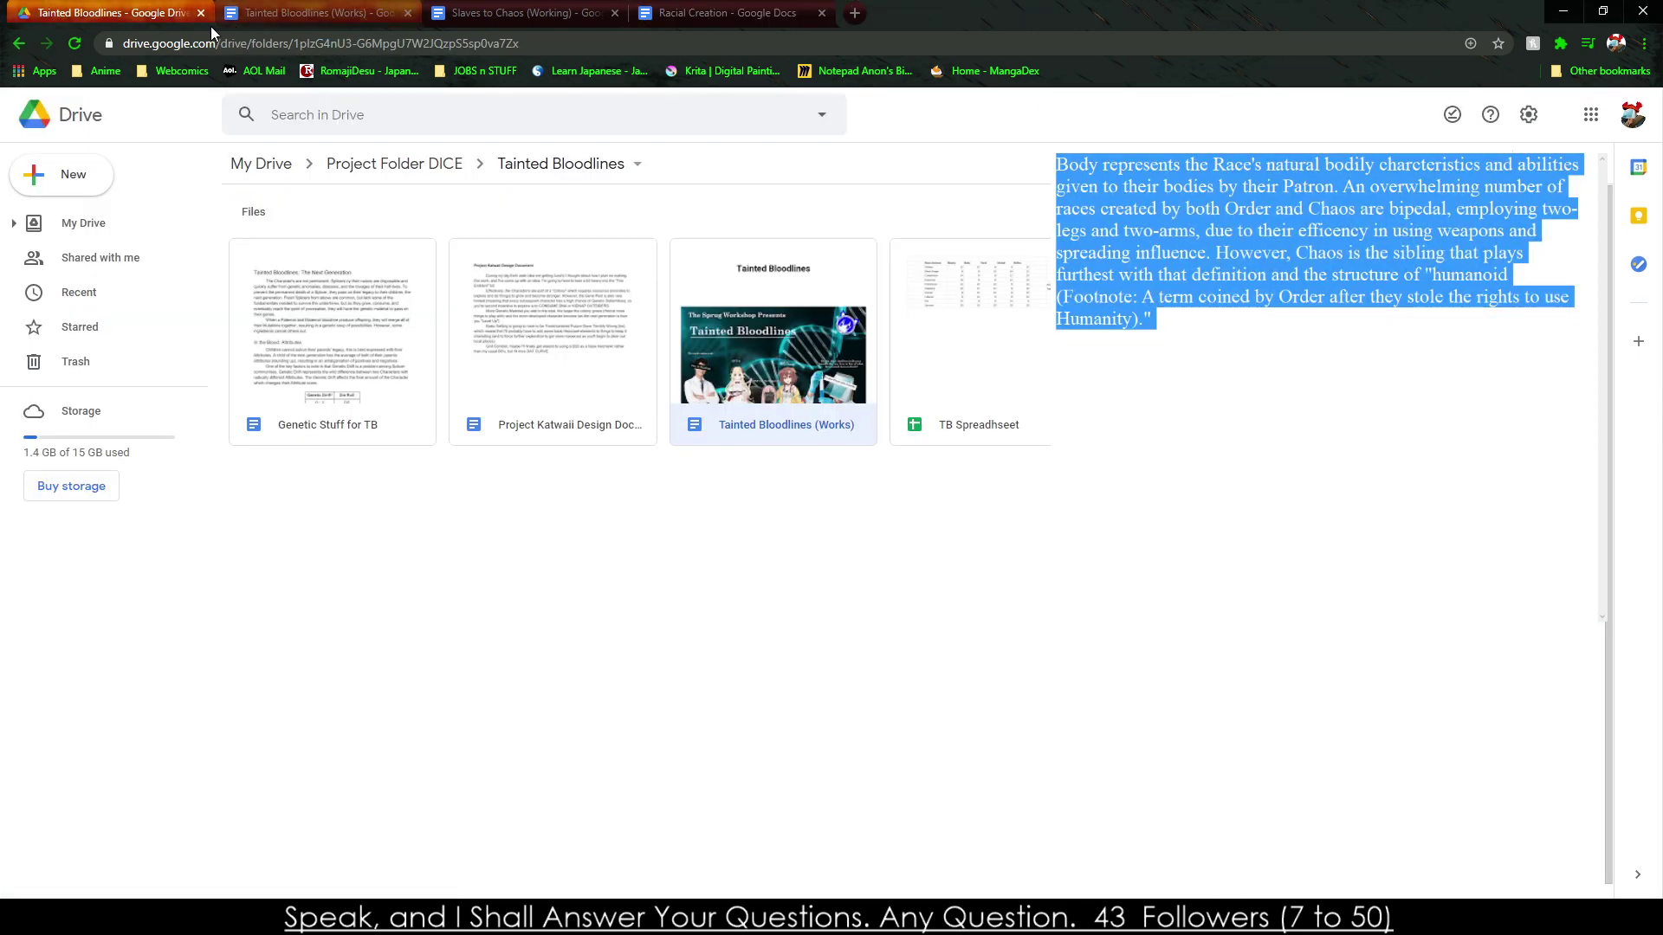
{"action": "left_click", "coordinate": [334, 16]}
{"action": "left_click", "coordinate": [408, 12]}
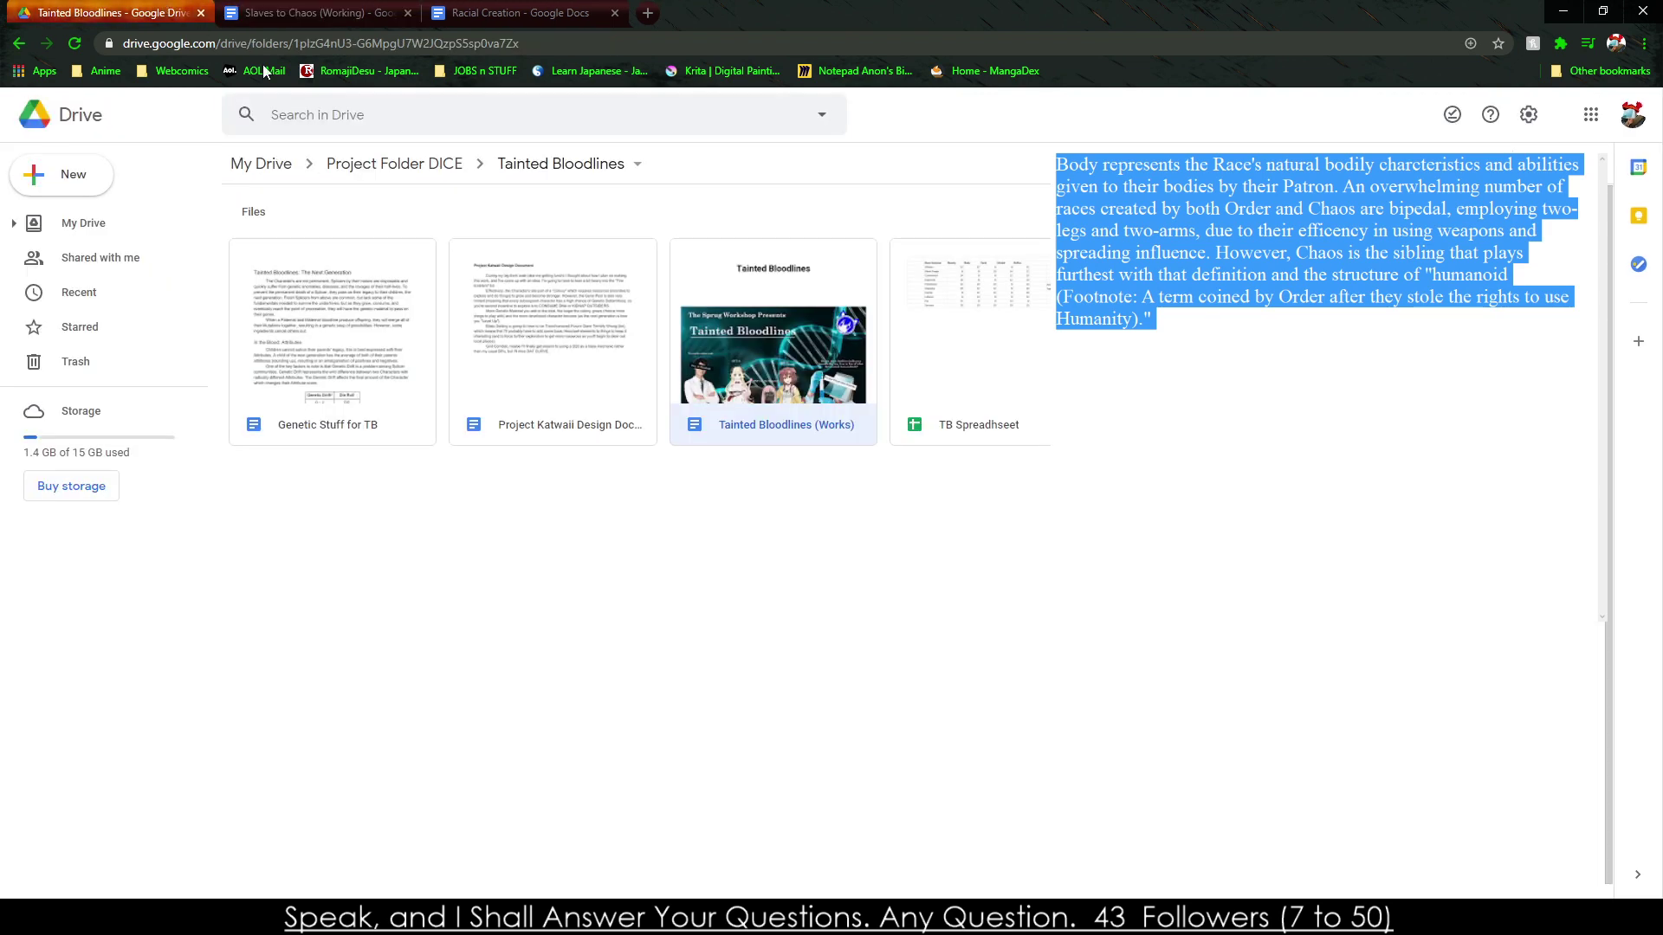
{"action": "left_click", "coordinate": [382, 173]}
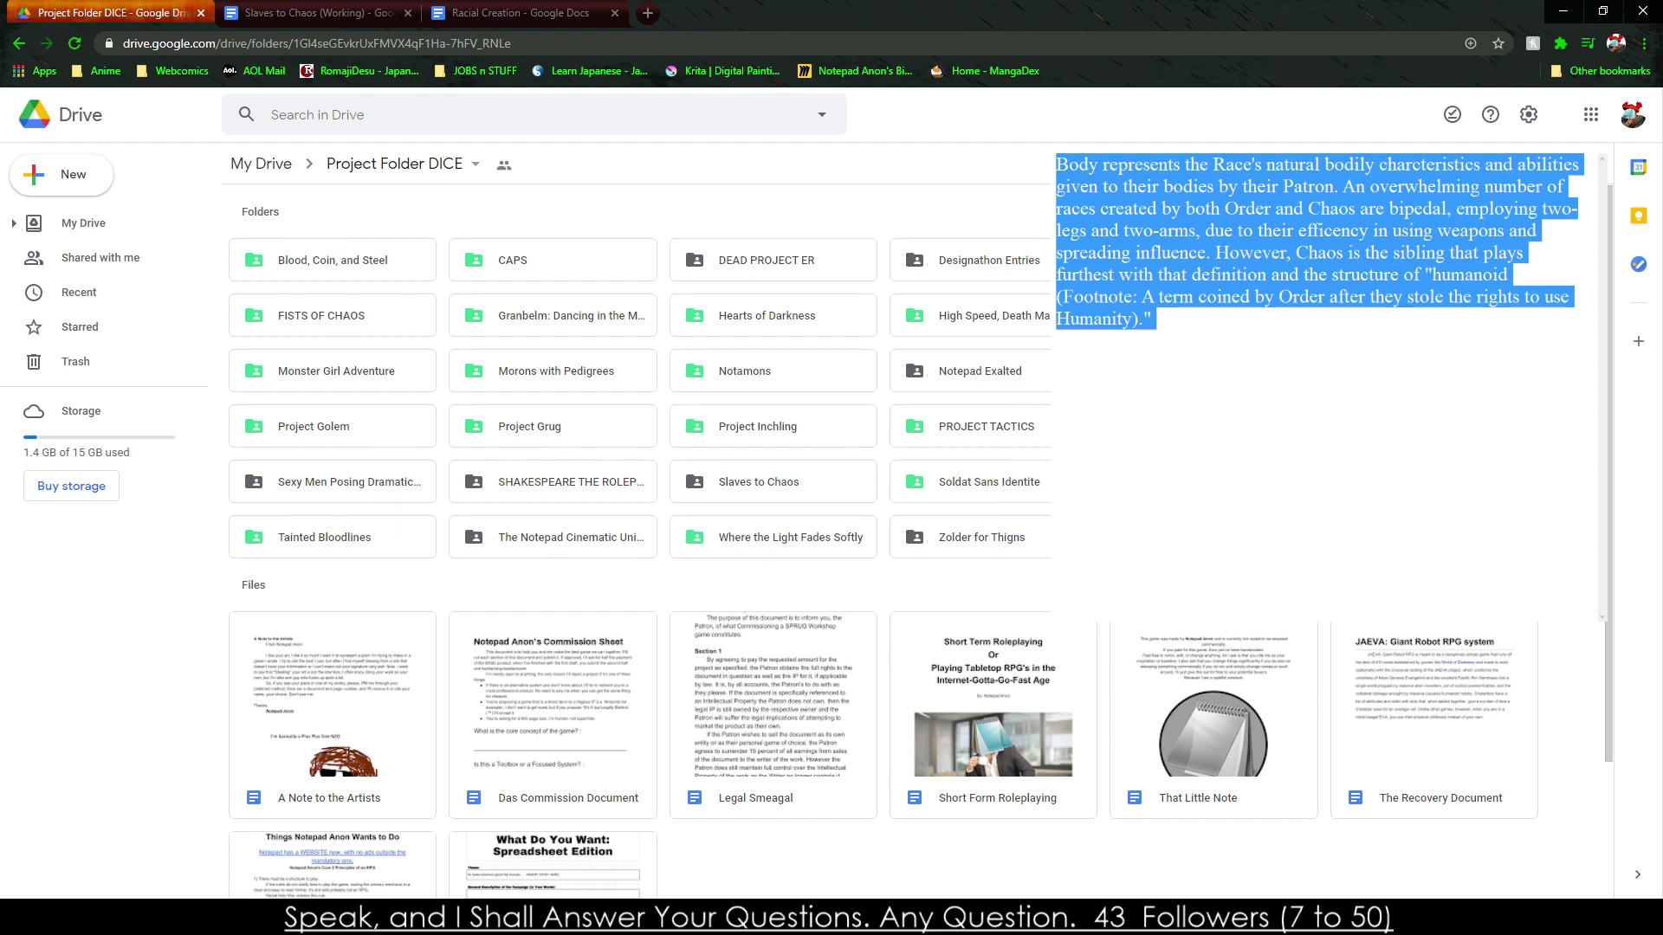
{"action": "double_click", "coordinate": [801, 482]}
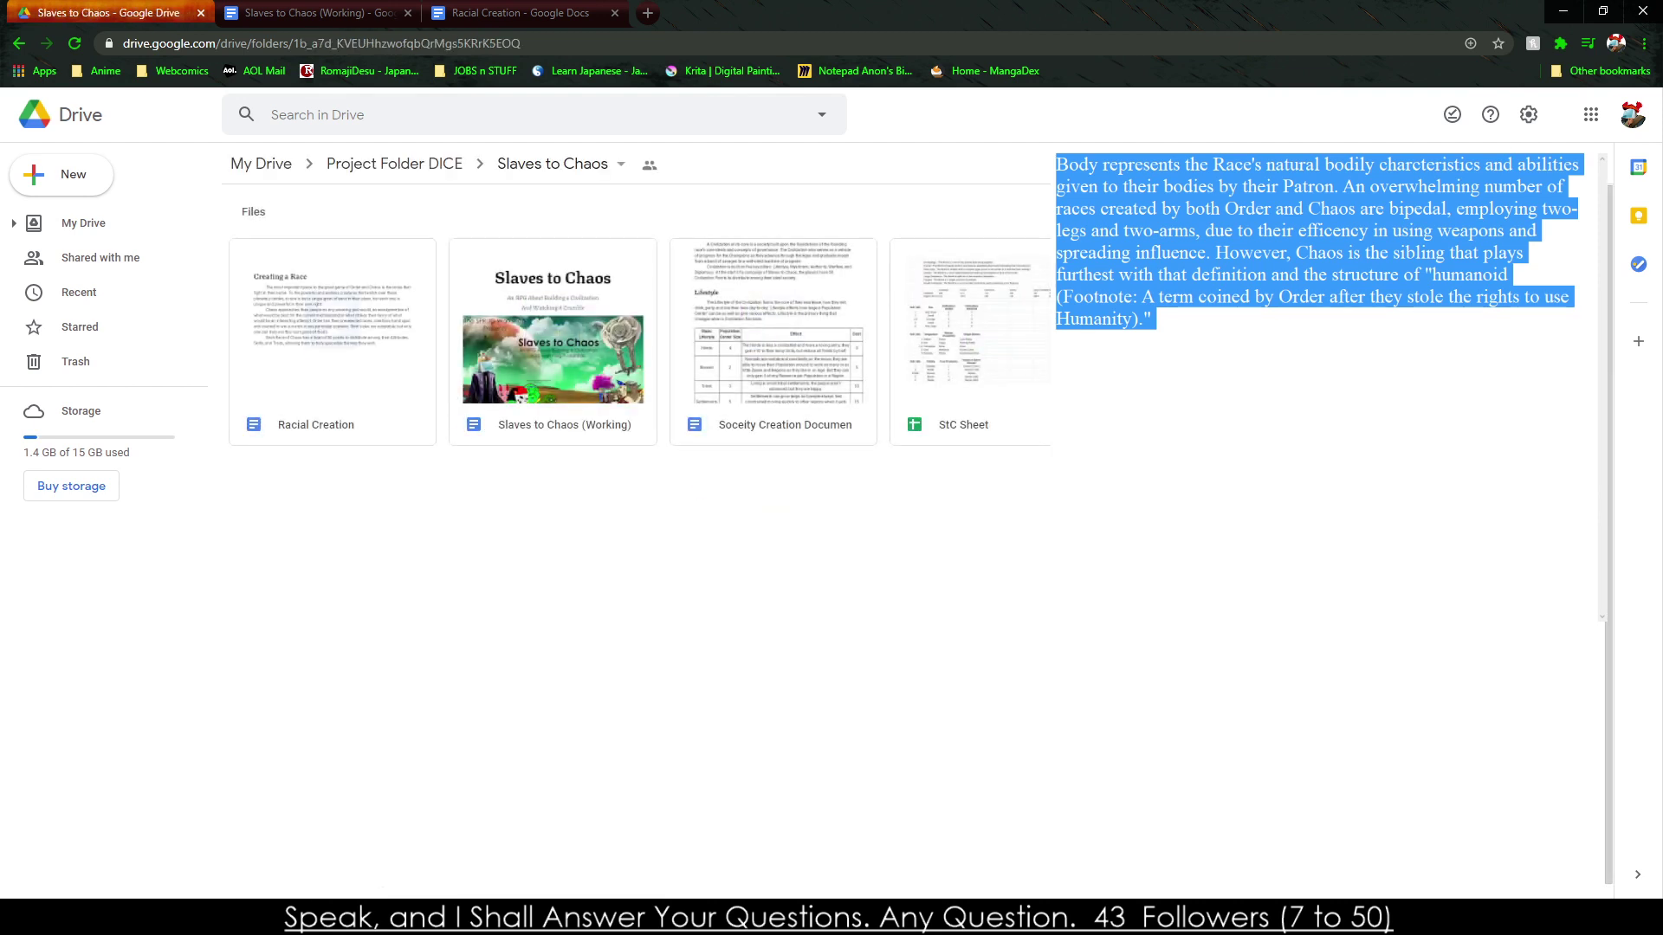
{"action": "double_click", "coordinate": [1035, 372]}
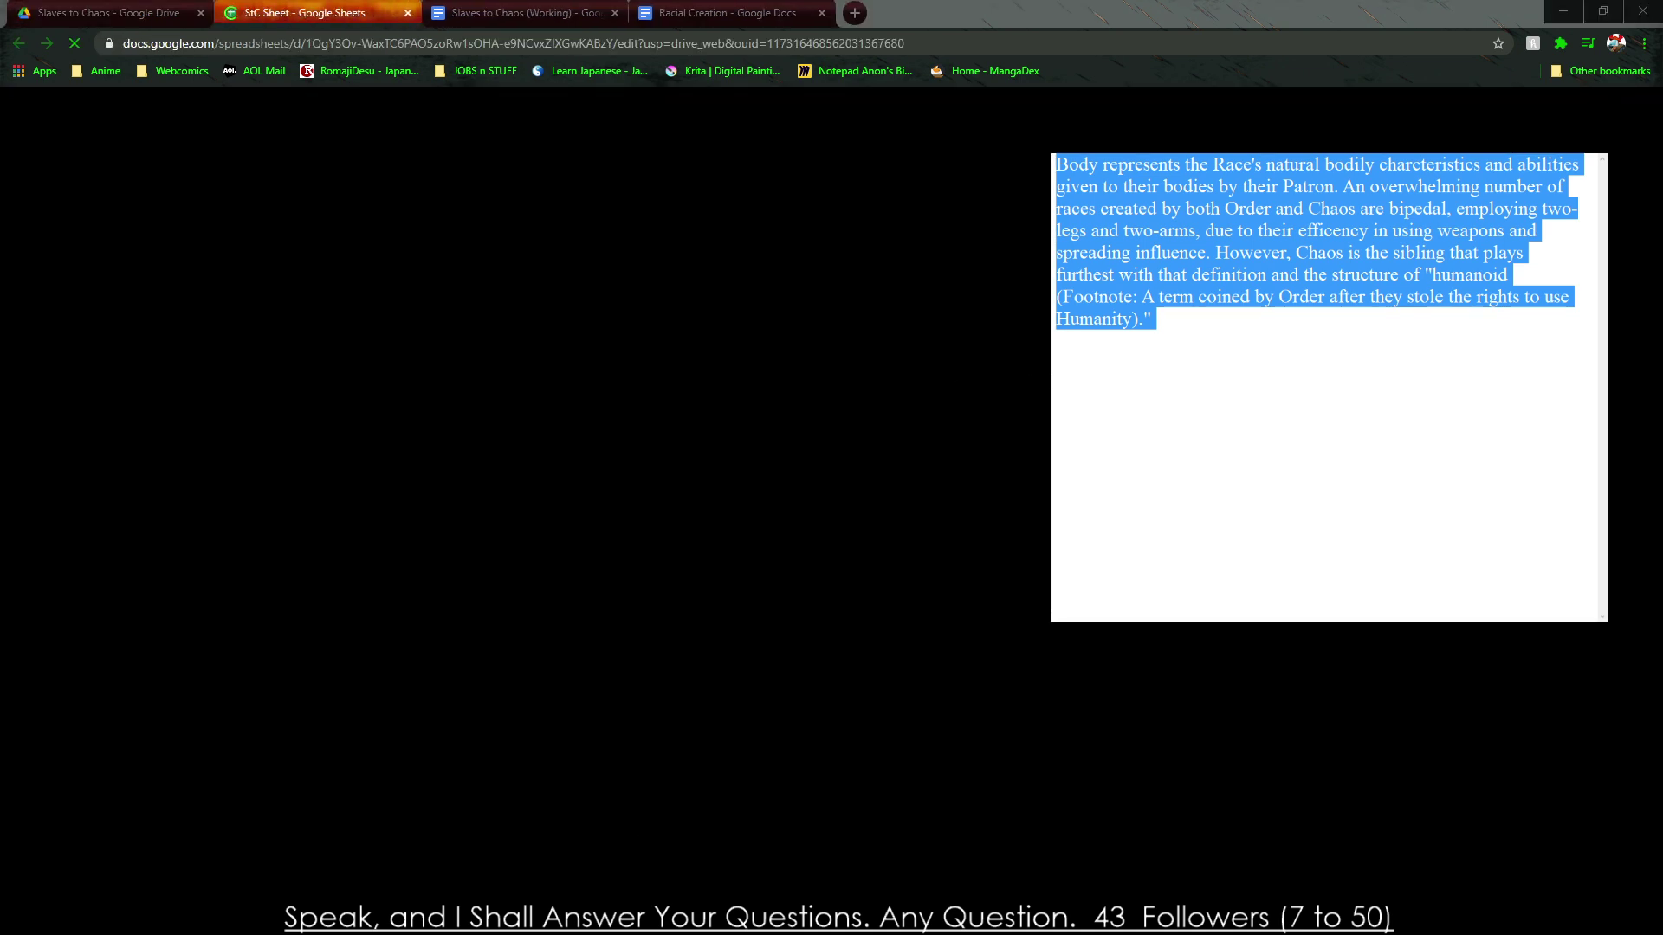
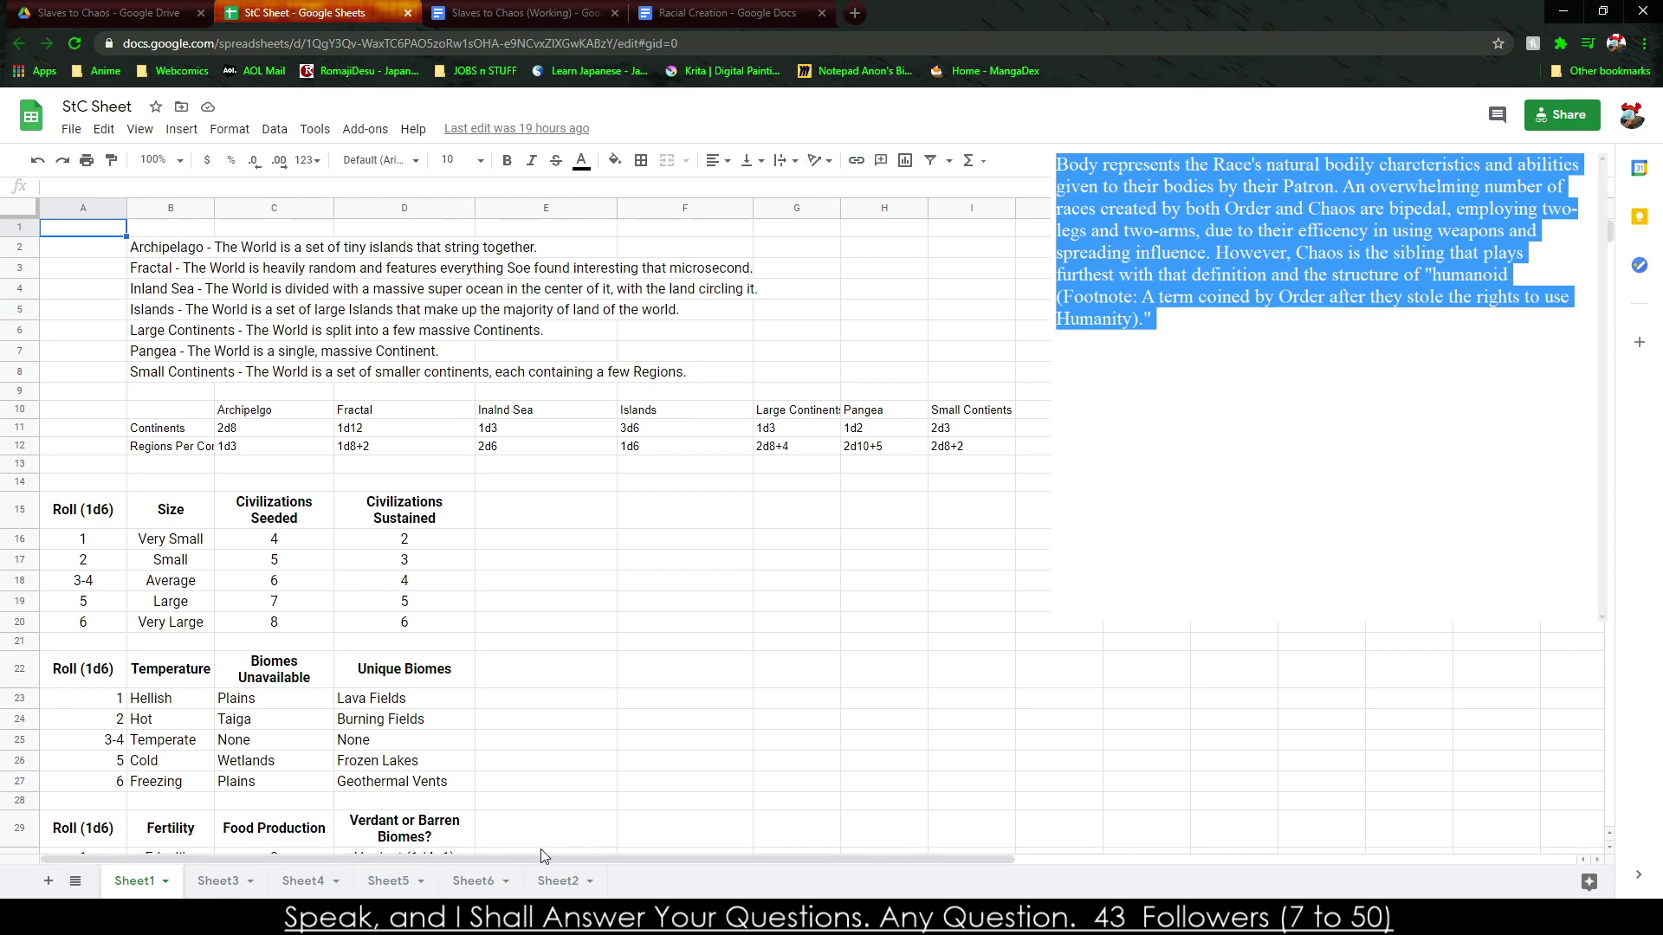
Clear the old die value and cost entries from Sheet6.
{"action": "left_click", "coordinate": [462, 887]}
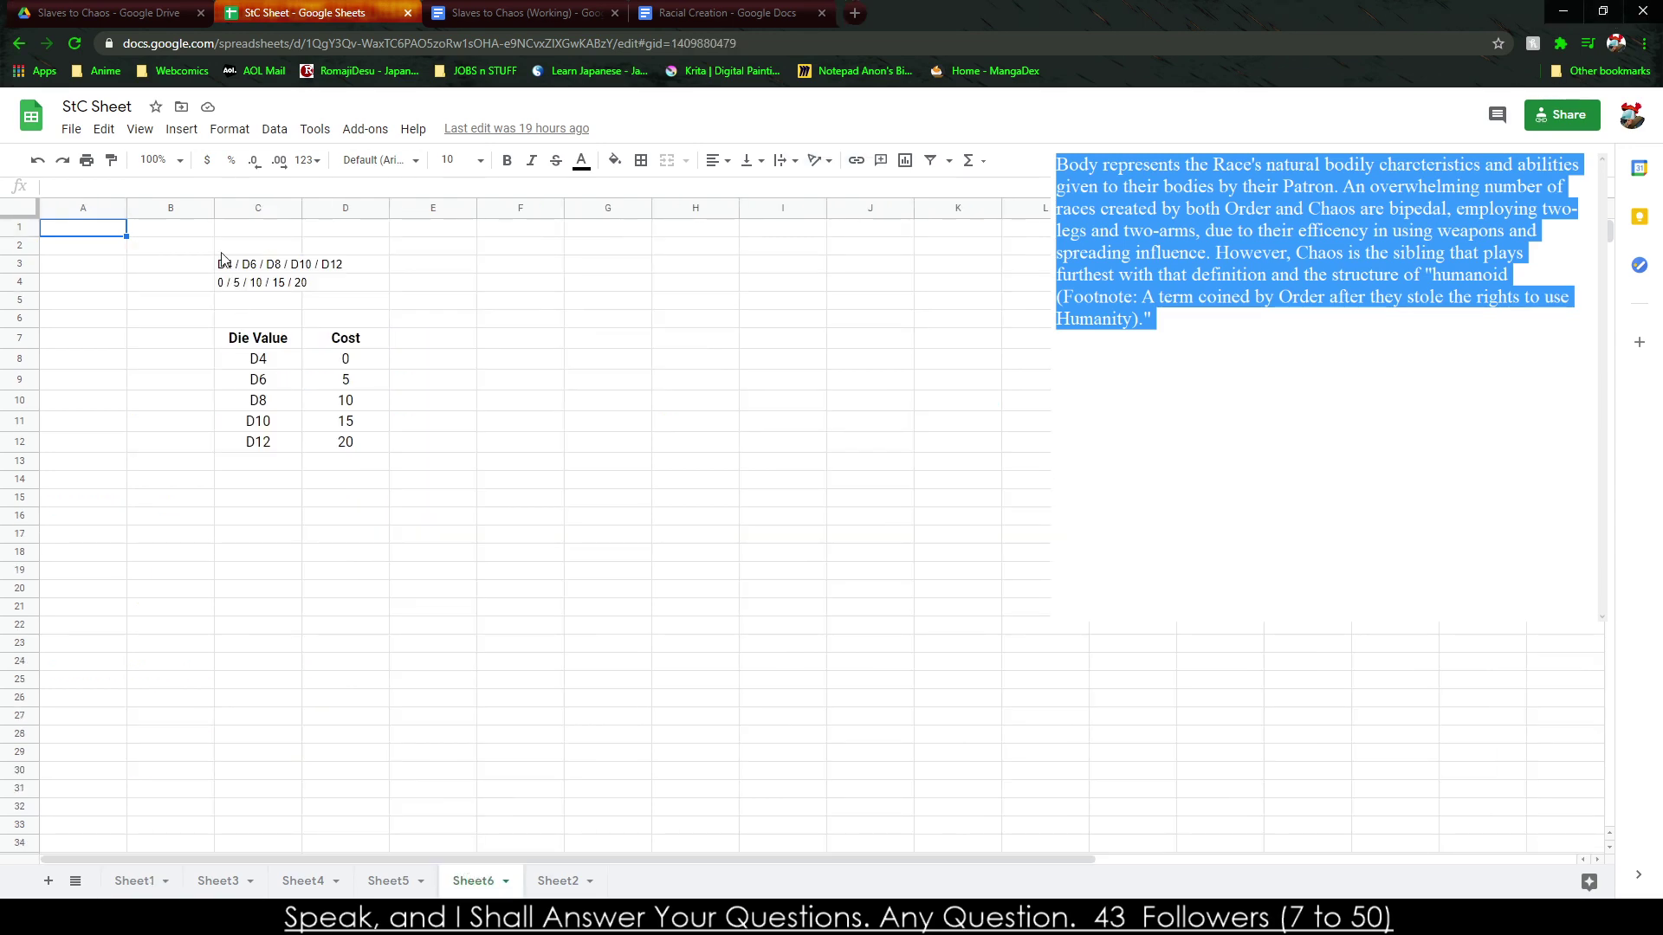
{"action": "left_click_drag", "start_coordinate": [251, 246], "coordinate": [381, 443]}
{"action": "key", "text": "Delete"}
{"action": "left_click", "coordinate": [621, 540]}
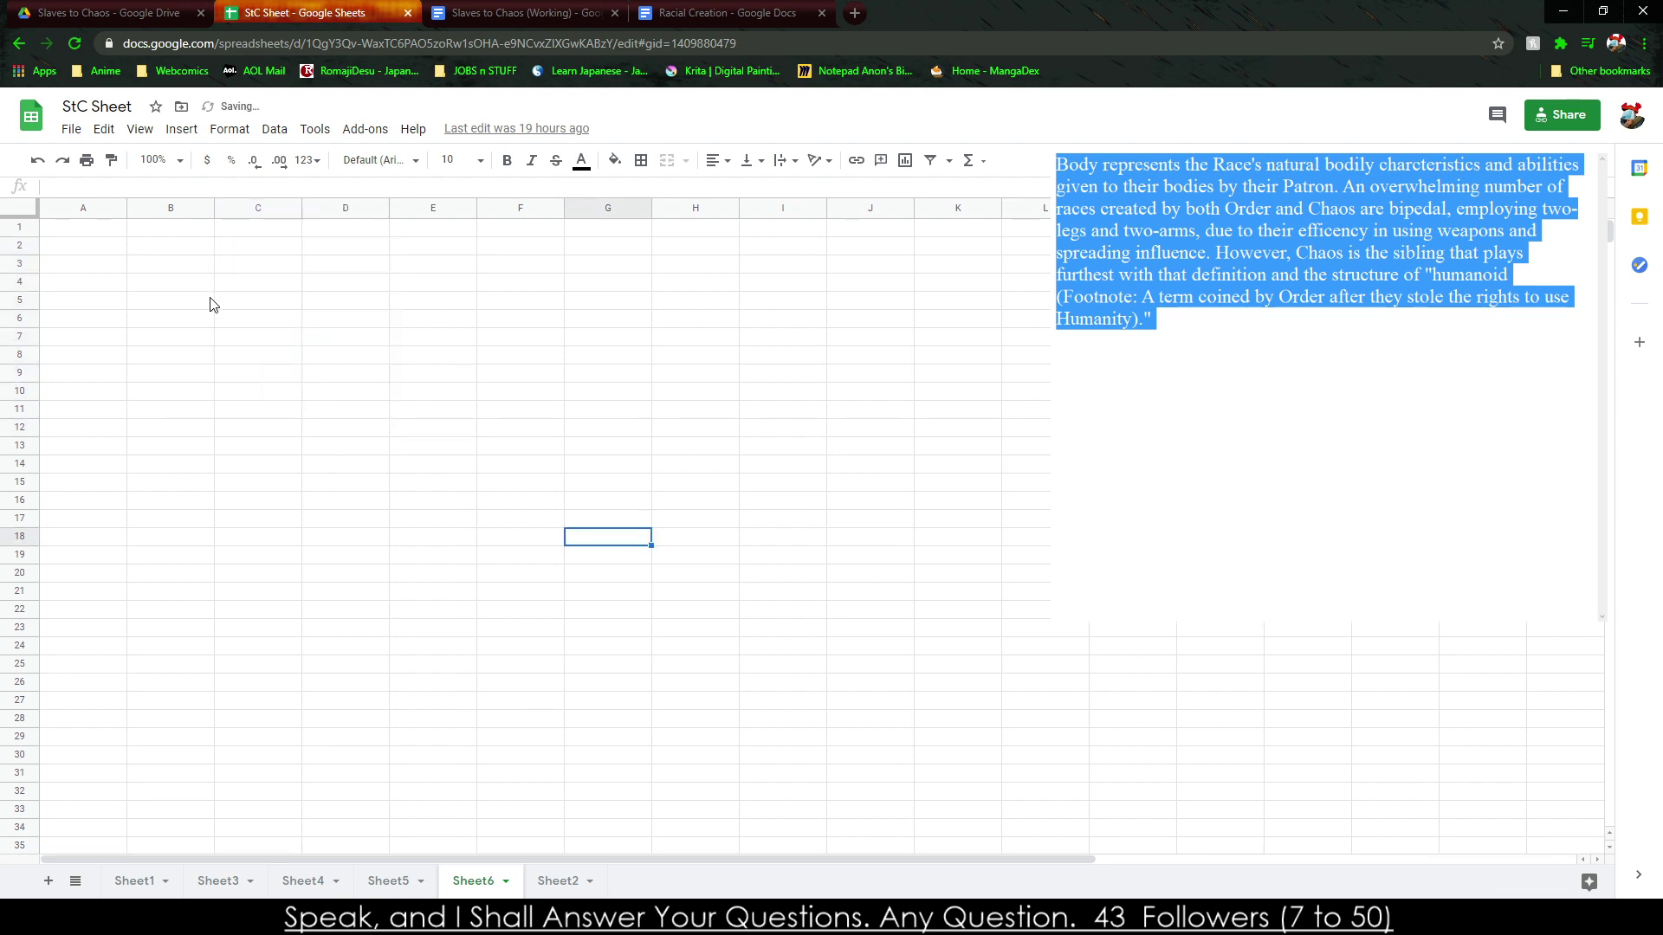
{"action": "left_click_drag", "start_coordinate": [182, 301], "coordinate": [221, 290]}
{"action": "left_click", "coordinate": [513, 468]}
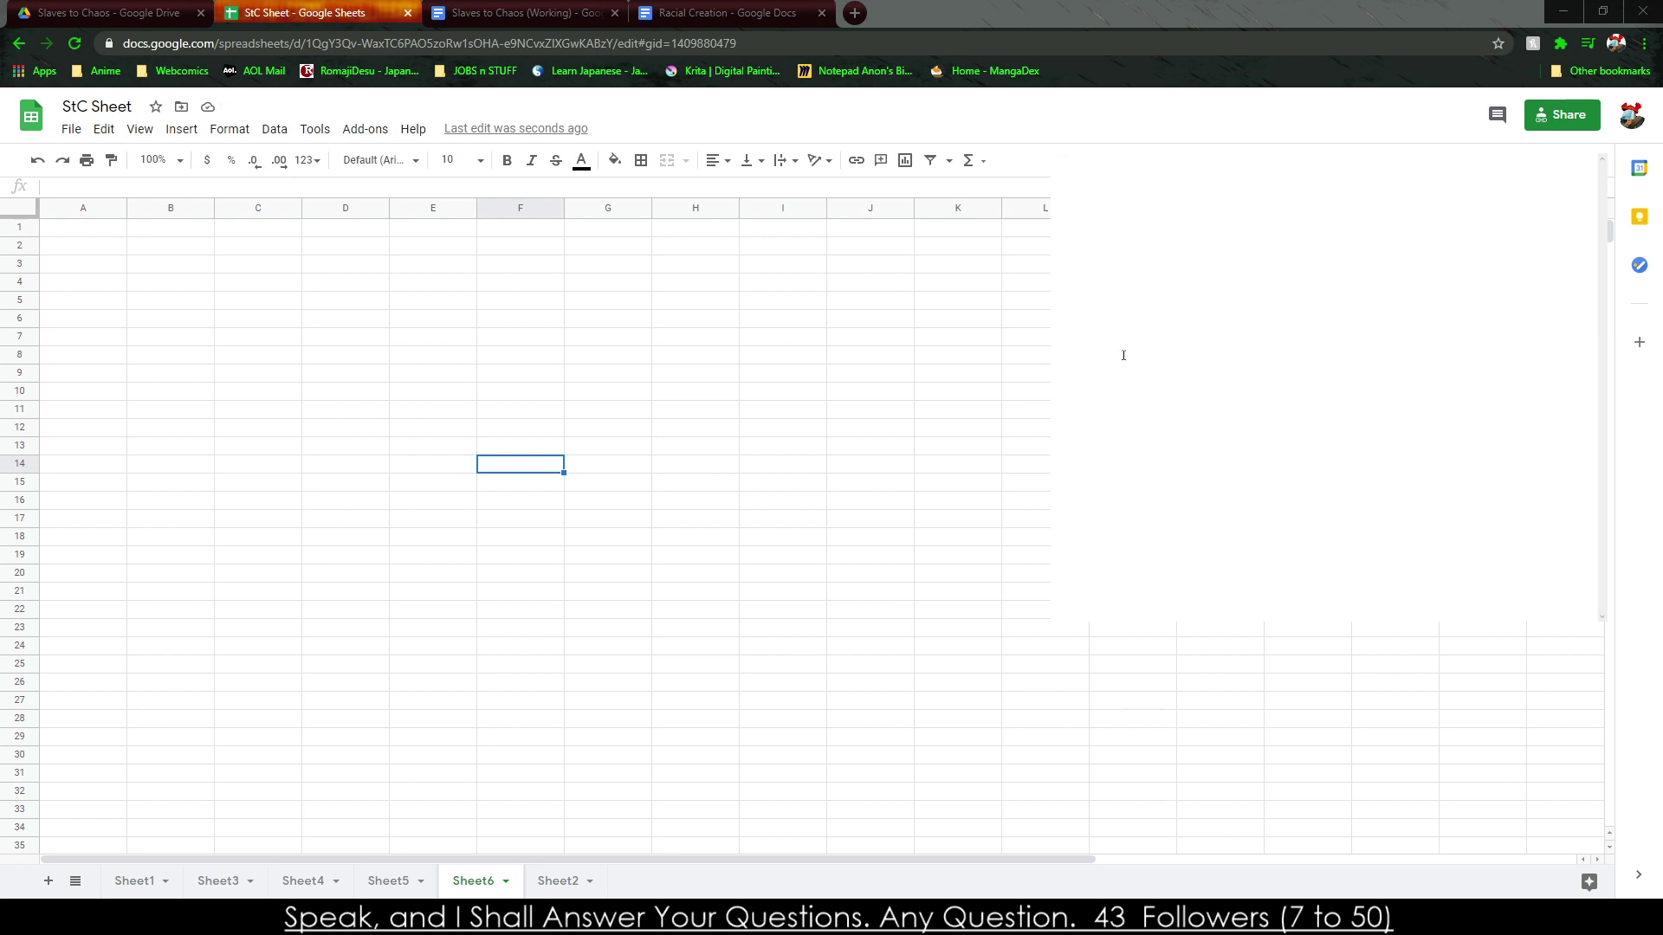
List the sizes Tiny, Small, Average, Large and Huge on separate lines in the draft notes.
{"action": "type", "text": "Tiny "}
{"action": "type", "text": "Small"}
{"action": "key", "text": "Return"}
{"action": "type", "text": "Avea"}
{"action": "key", "text": "BackSpace"}
{"action": "type", "text": "rage "}
{"action": "type", "text": "Large "}
{"action": "type", "text": "Huge"}
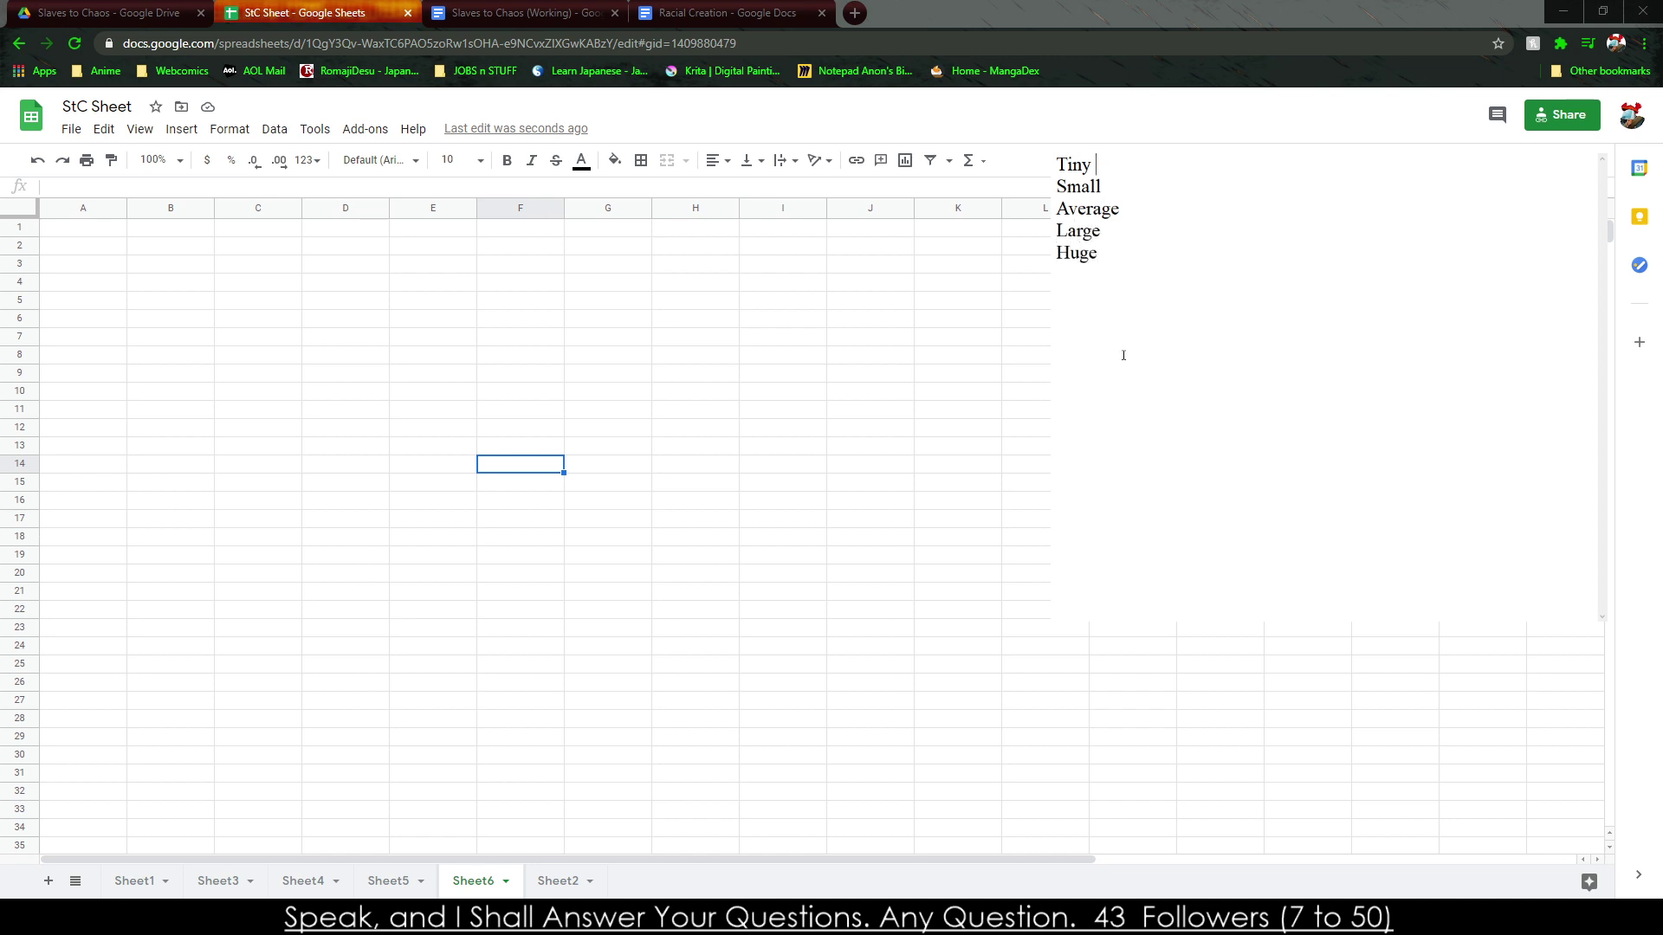
Add a slash after "Tiny" in the size list.
{"action": "key", "text": "Up"}
{"action": "key", "text": "Up"}
{"action": "key", "text": "Up"}
{"action": "key", "text": "Up"}
{"action": "type", "text": "0"}
{"action": "key", "text": "BackSpace"}
{"action": "type", "text": "/"}
Enter the headers Trait, Description, Effect and Cost in cells C5 to F5 of Sheet6.
{"action": "left_click", "coordinate": [312, 300]}
{"action": "left_click", "coordinate": [278, 299]}
{"action": "type", "text": "Trai"}
{"action": "key", "text": "Tab"}
{"action": "type", "text": "Description"}
{"action": "key", "text": "Tab"}
{"action": "type", "text": "Effect"}
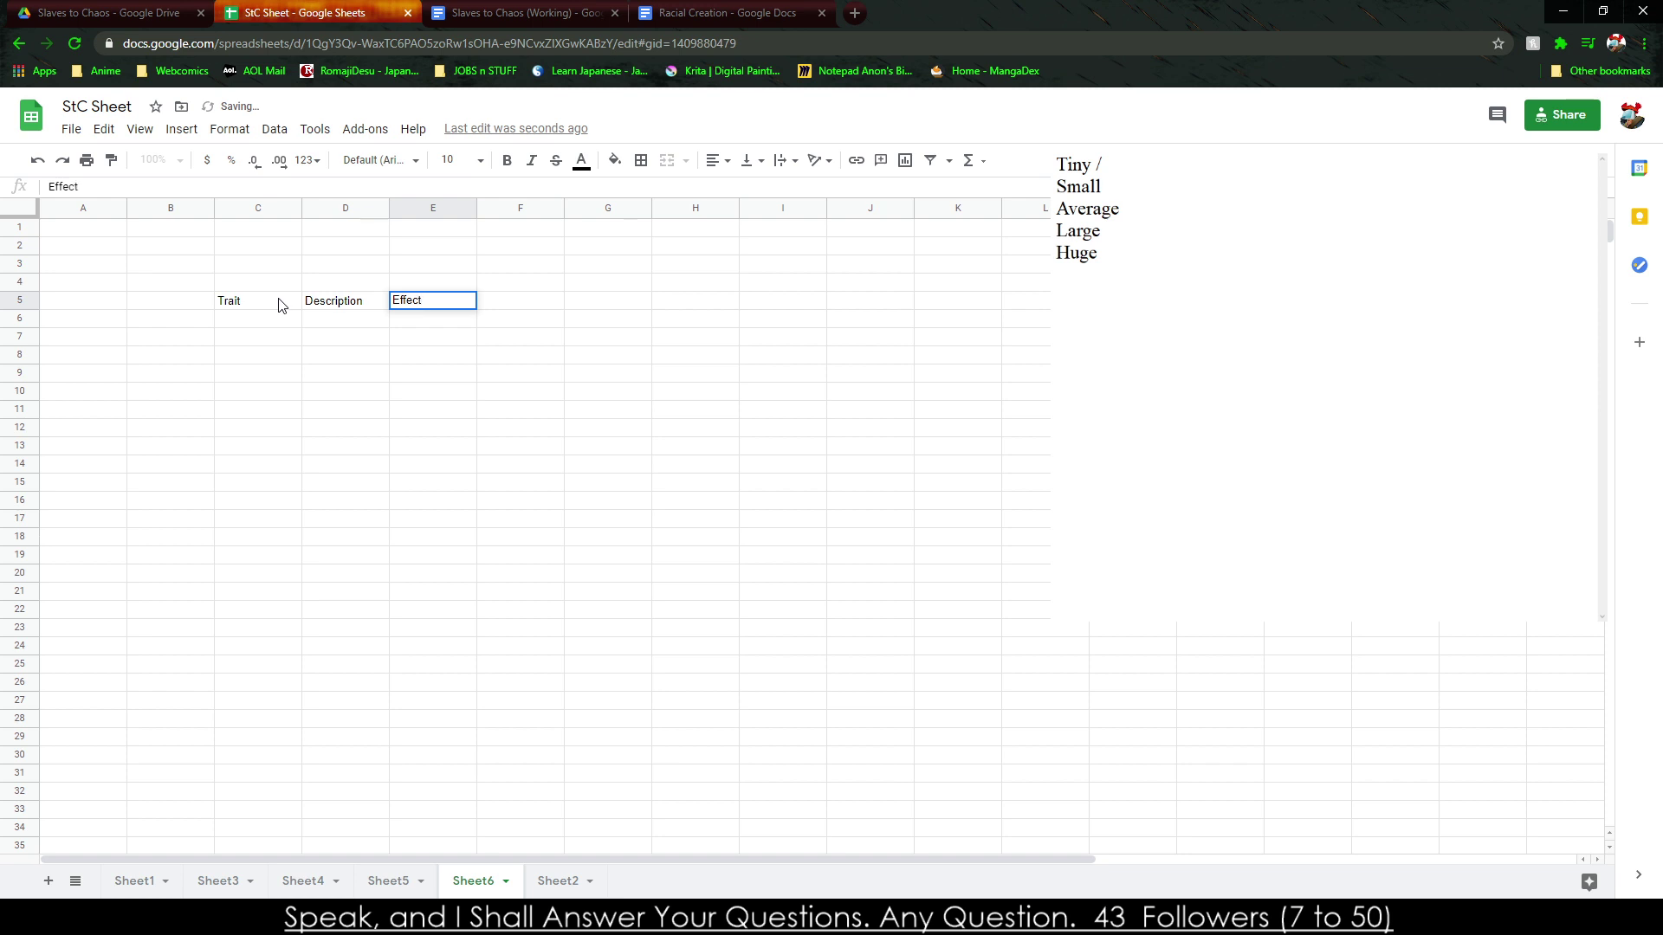
{"action": "key", "text": "Tab"}
{"action": "type", "text": "Cost"}
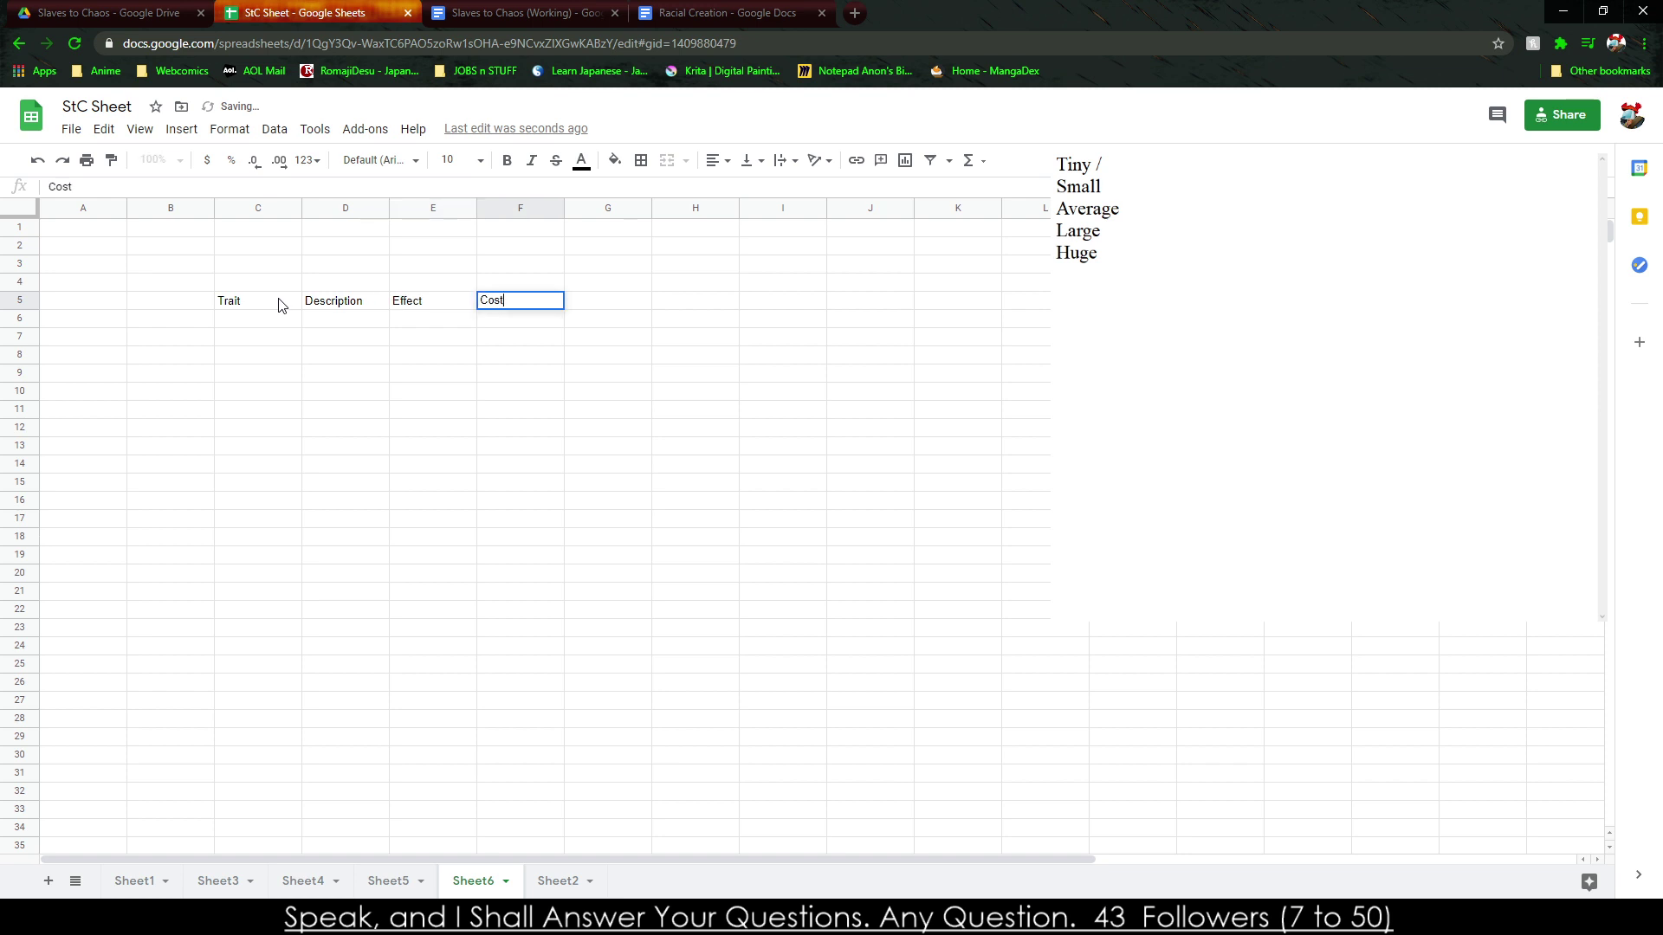
Set the header row's font to Roboto at size 12.
{"action": "left_click_drag", "start_coordinate": [259, 302], "coordinate": [524, 303]}
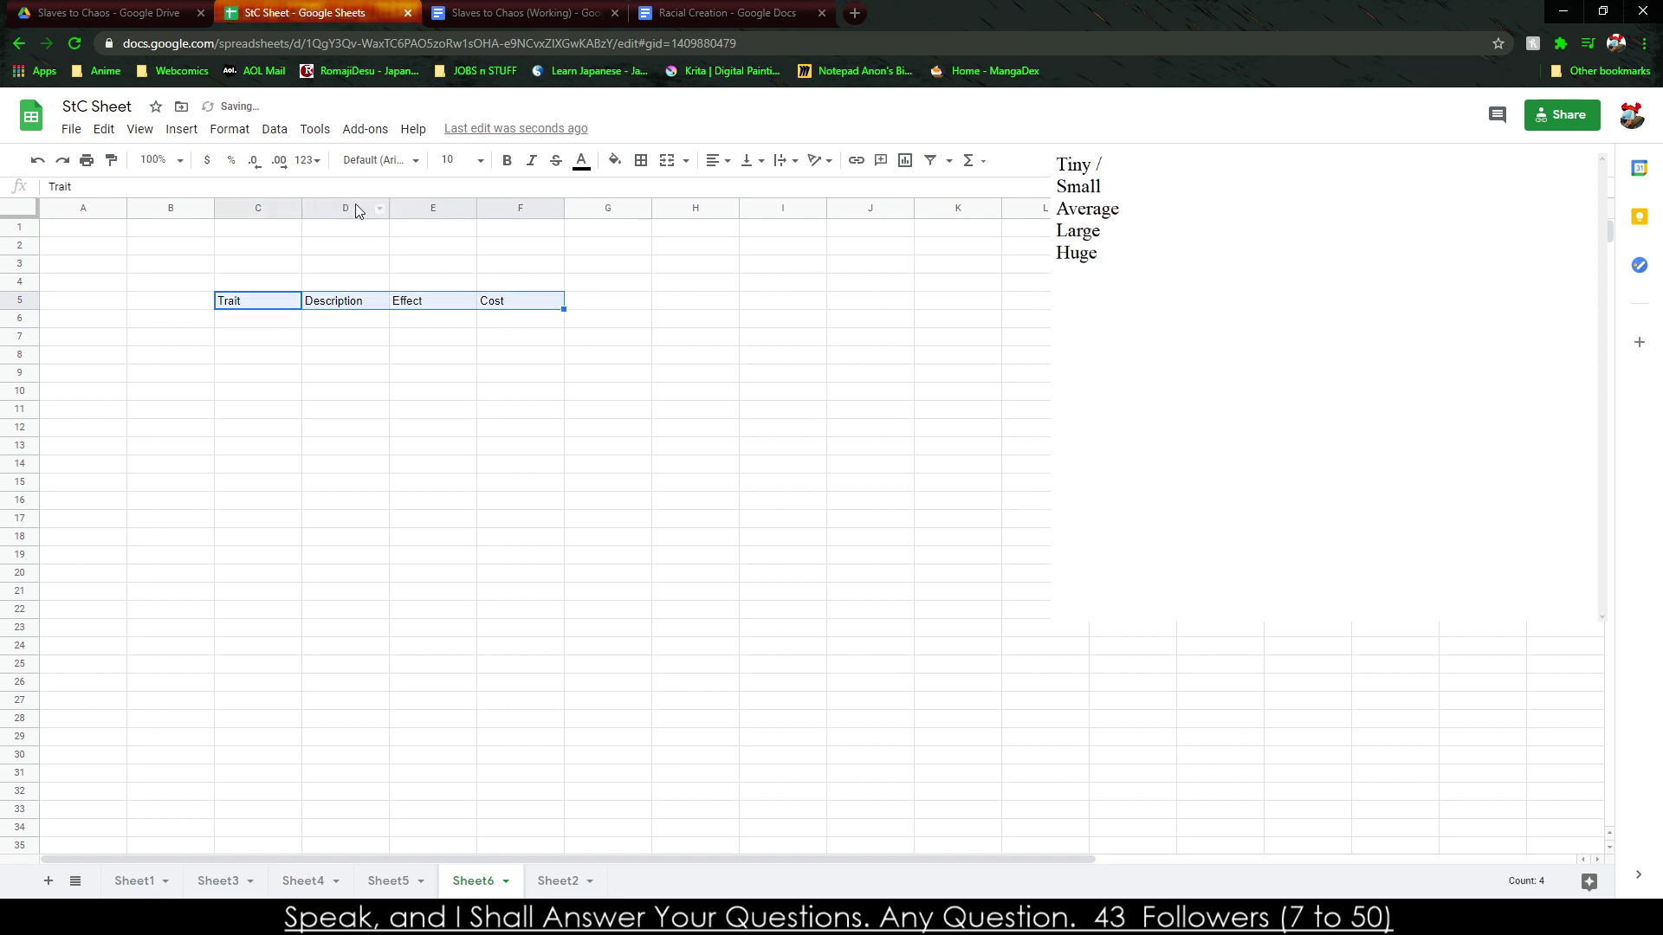
{"action": "left_click", "coordinate": [378, 161]}
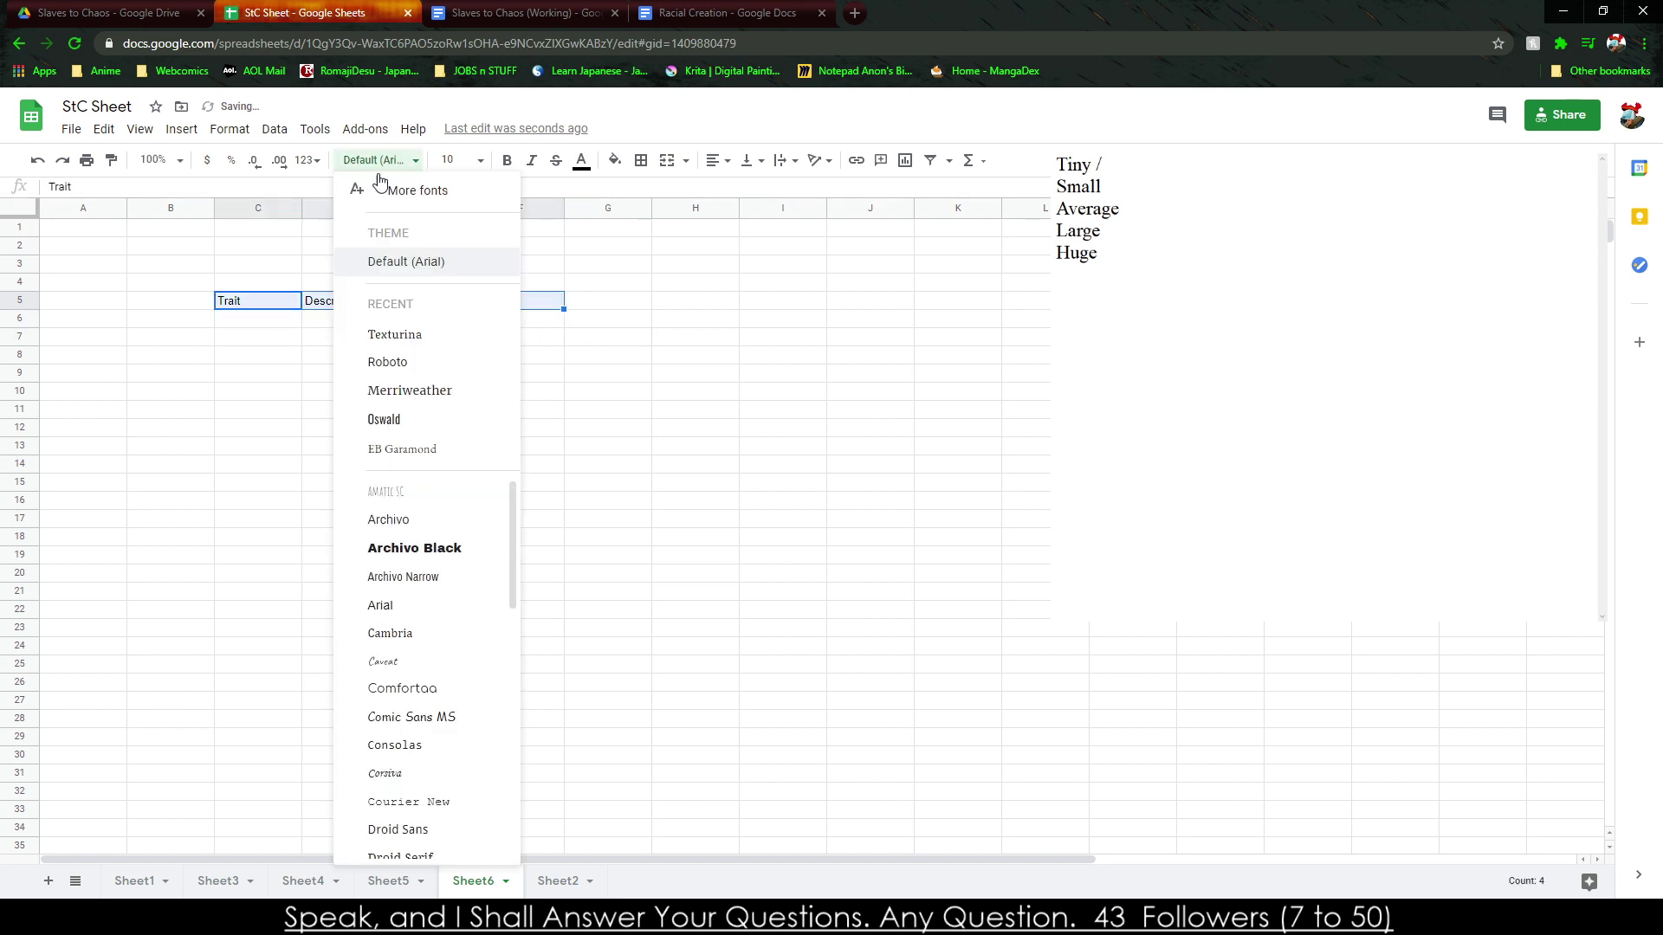
{"action": "left_click", "coordinate": [415, 362]}
{"action": "left_click", "coordinate": [462, 160]}
{"action": "type", "text": "12"}
{"action": "key", "text": "Return"}
Copy the header row's formatting to the empty cells beneath it in columns C to F.
{"action": "left_click", "coordinate": [111, 160]}
{"action": "mouse_move", "coordinate": [267, 315]}
{"action": "left_mouse_down"}
{"action": "mouse_move", "coordinate": [520, 849]}
{"action": "mouse_move", "coordinate": [549, 757]}
{"action": "mouse_move", "coordinate": [505, 631]}
{"action": "left_mouse_up"}
{"action": "scroll", "coordinate": [388, 542], "scroll_direction": "up", "scroll_amount": 5}
{"action": "left_click", "coordinate": [388, 543]}
Apply all borders to the header cells C5 to F5.
{"action": "left_click_drag", "start_coordinate": [259, 302], "coordinate": [522, 305]}
{"action": "left_click", "coordinate": [635, 169]}
{"action": "left_click", "coordinate": [647, 194]}
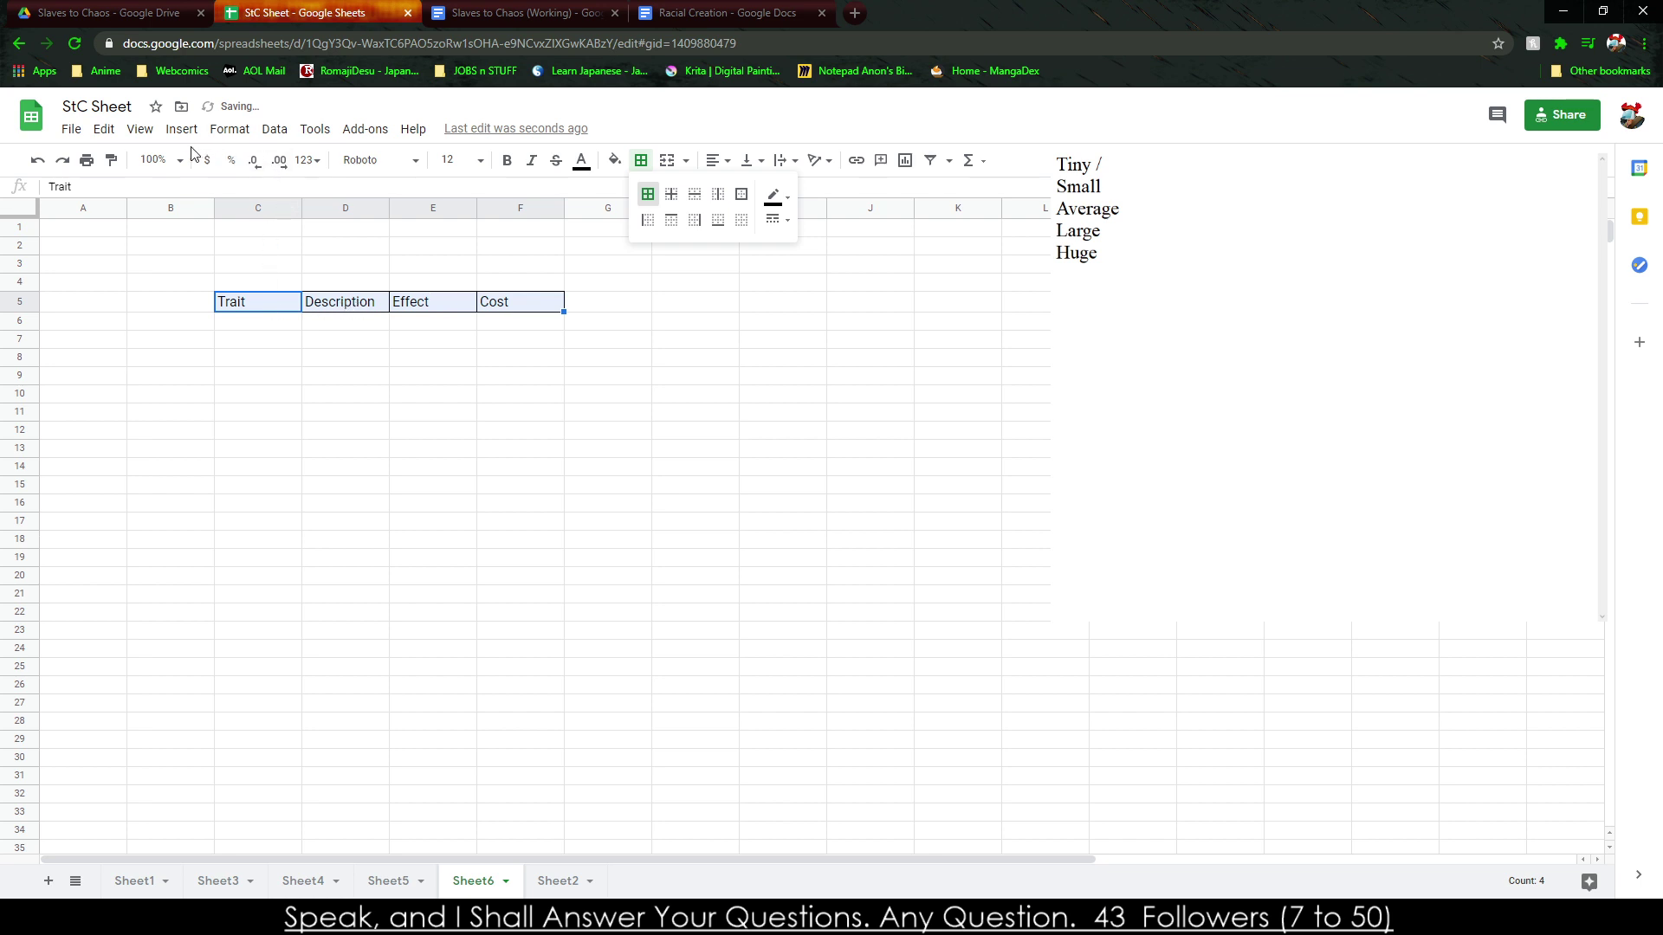
Copy the bordered header row's formatting to the cells below it in columns C to F, down to row 34.
{"action": "left_click", "coordinate": [111, 161]}
{"action": "mouse_move", "coordinate": [240, 299]}
{"action": "left_mouse_down"}
{"action": "mouse_move", "coordinate": [390, 314]}
{"action": "mouse_move", "coordinate": [485, 851]}
{"action": "mouse_move", "coordinate": [512, 647]}
{"action": "left_mouse_up"}
{"action": "scroll", "coordinate": [460, 544], "scroll_direction": "up", "scroll_amount": 5}
{"action": "left_click", "coordinate": [459, 544]}
Enter Tiny as the first trait in cell C6.
{"action": "left_click", "coordinate": [277, 328]}
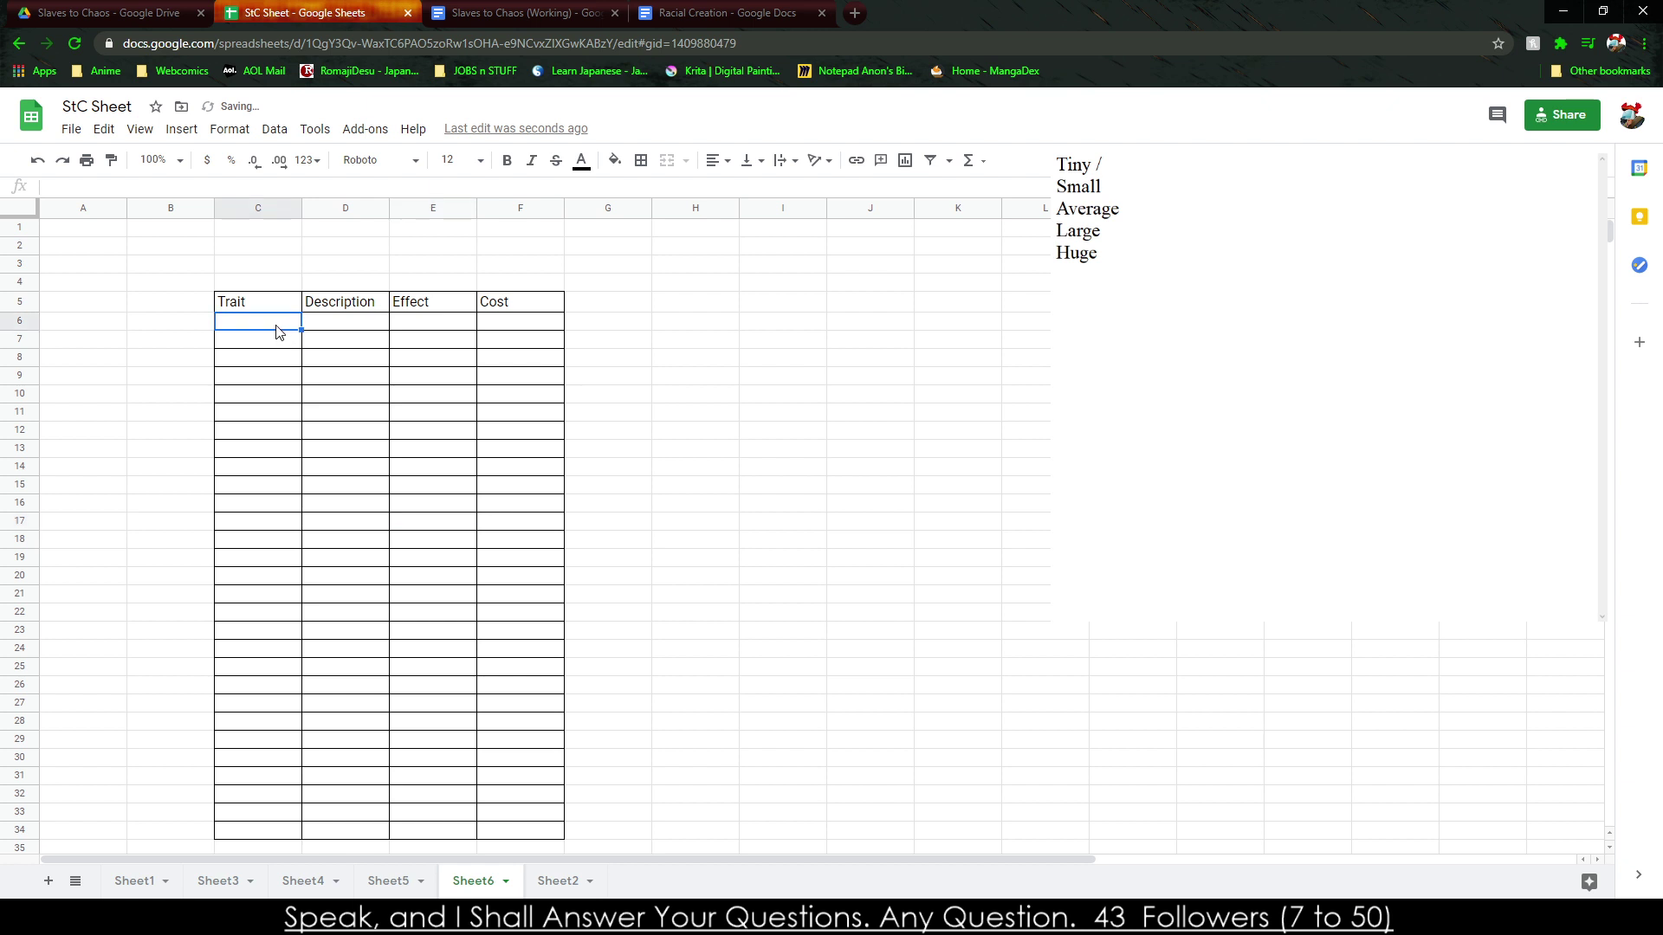
{"action": "type", "text": "Tiny"}
{"action": "key", "text": "Tab"}
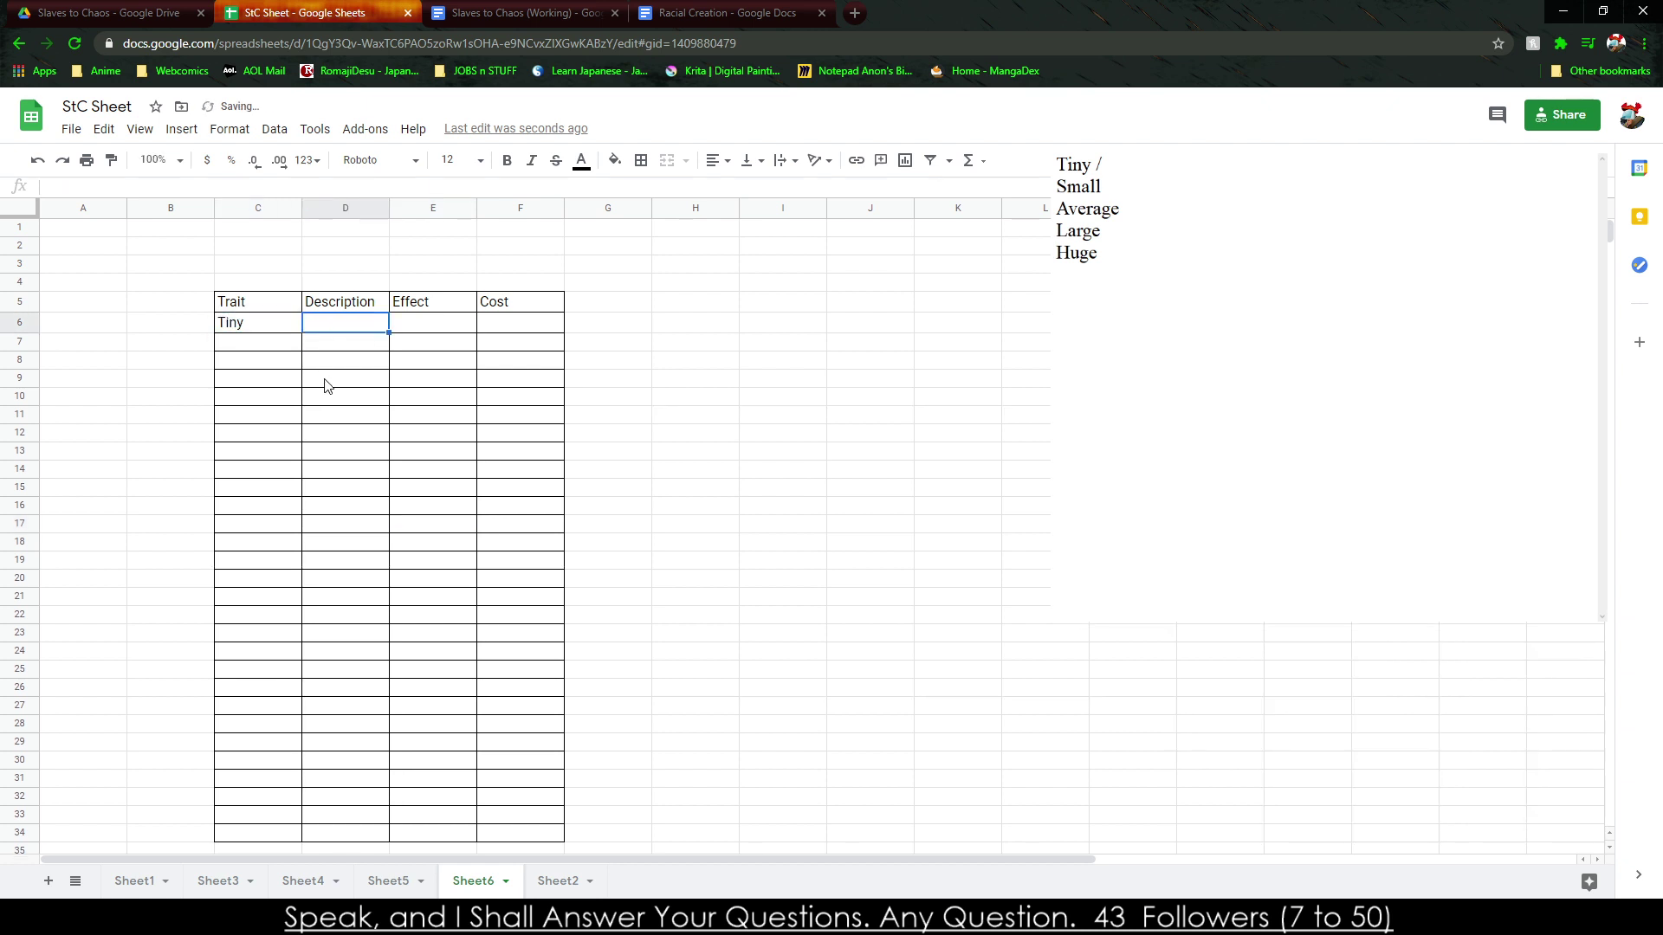
Make the header cells C5 to F5 bold.
{"action": "key", "text": "Left"}
{"action": "key", "text": "Up"}
{"action": "key", "text": "shift+Right"}
{"action": "key", "text": "shift+Right"}
{"action": "key", "text": "shift+Right"}
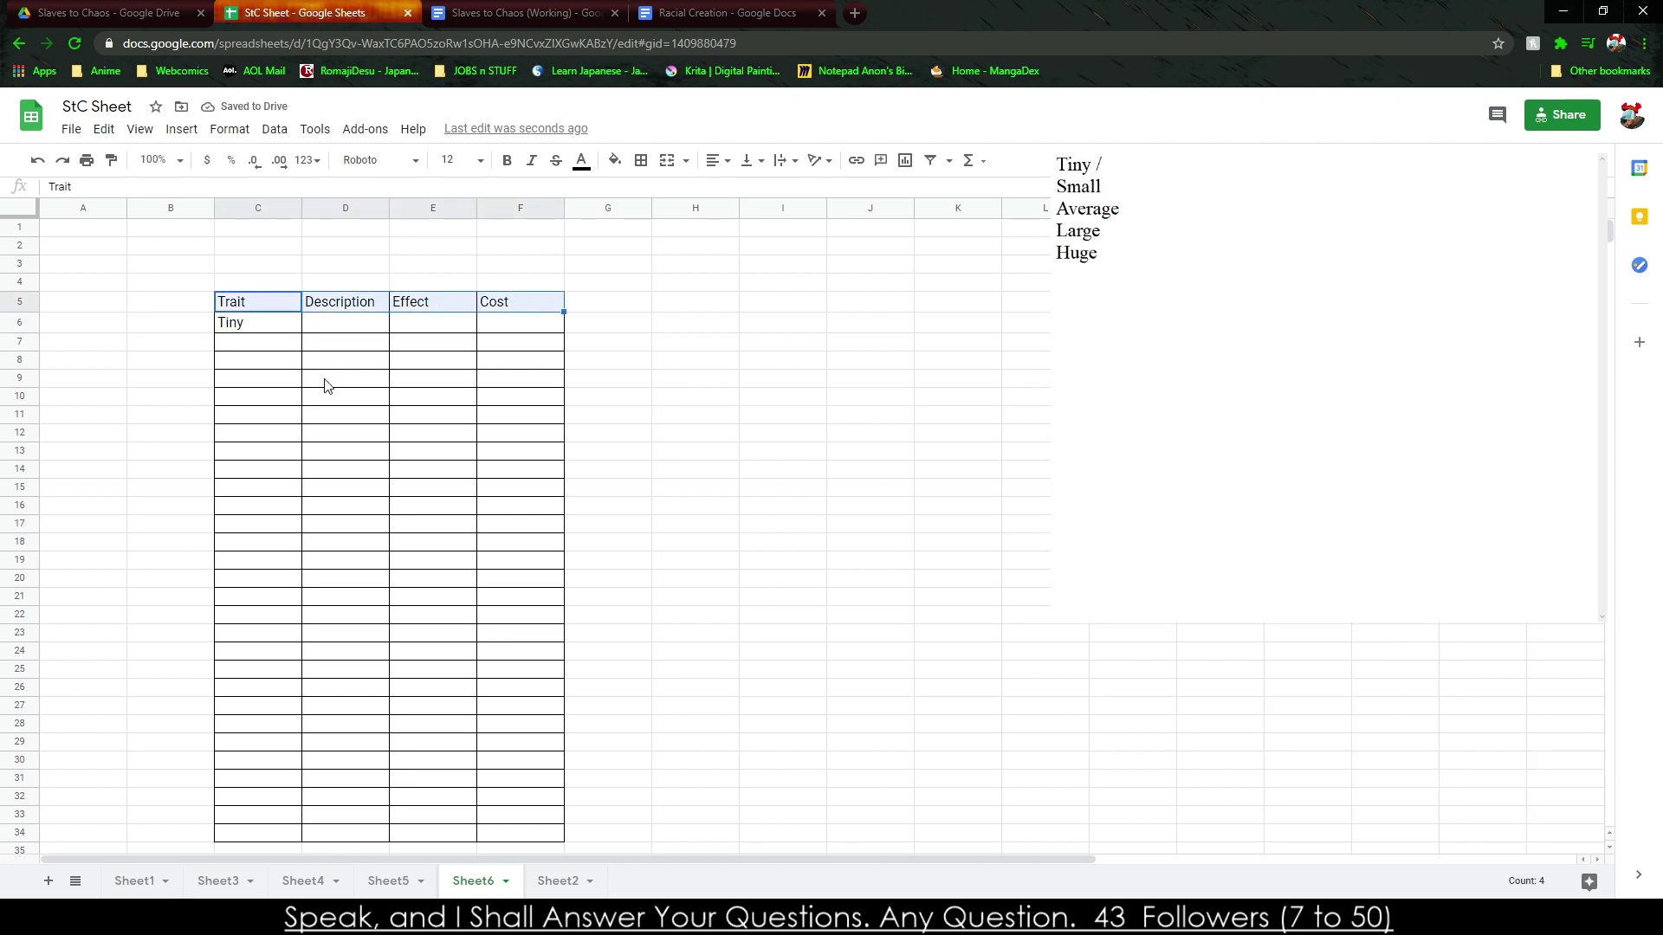
{"action": "key", "text": "ctrl+b"}
{"action": "key", "text": "Down"}
{"action": "key", "text": "Left"}
{"action": "key", "text": "Right"}
{"action": "key", "text": "Right"}
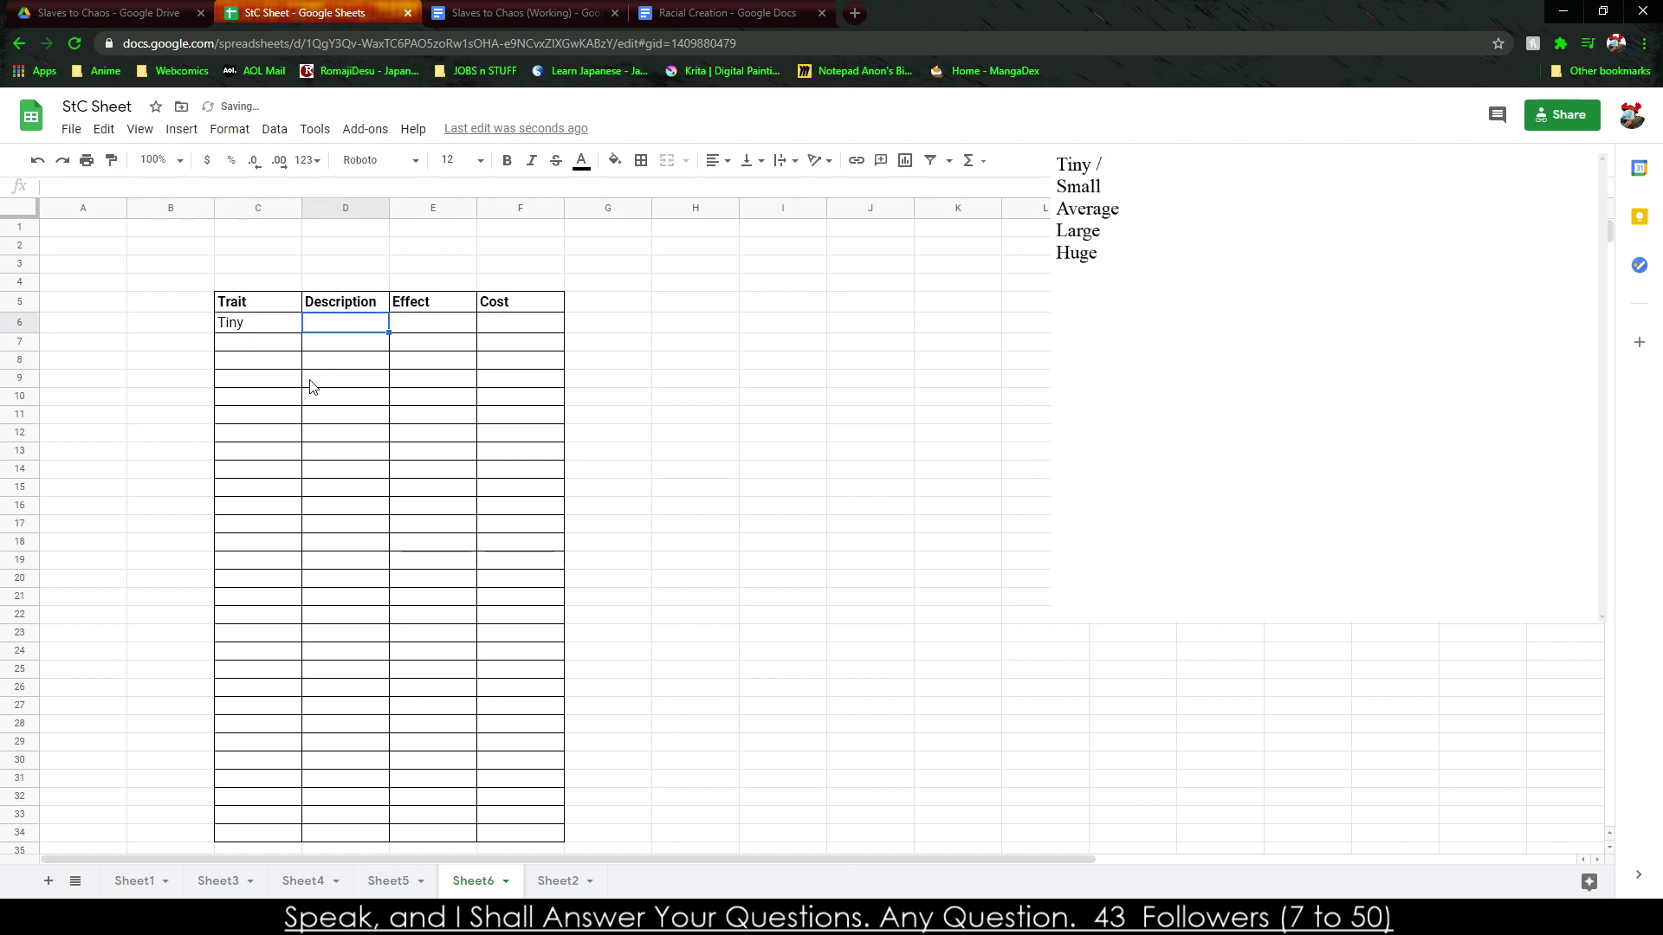
Widen the Description and Effect columns, making Description the widest column of the table.
{"action": "left_click_drag", "start_coordinate": [389, 208], "coordinate": [847, 212]}
{"action": "left_click", "coordinate": [377, 392]}
{"action": "left_click", "coordinate": [372, 325]}
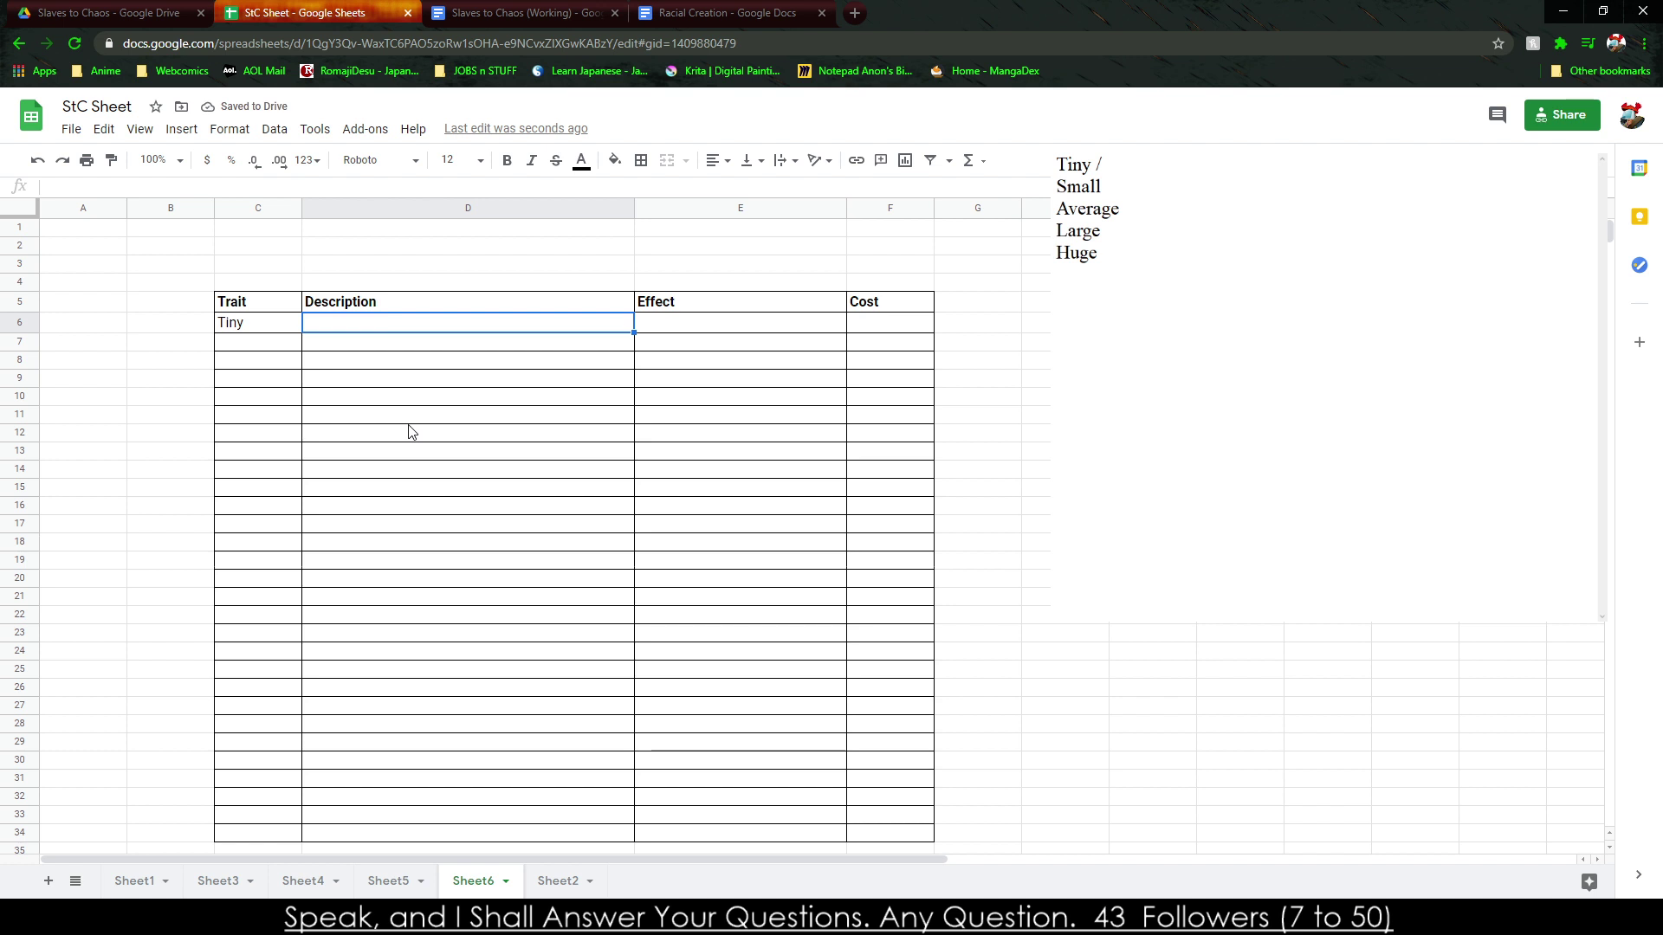
{"action": "left_click_drag", "start_coordinate": [866, 303], "coordinate": [911, 782]}
{"action": "scroll", "coordinate": [911, 621], "scroll_direction": "up", "scroll_amount": 1}
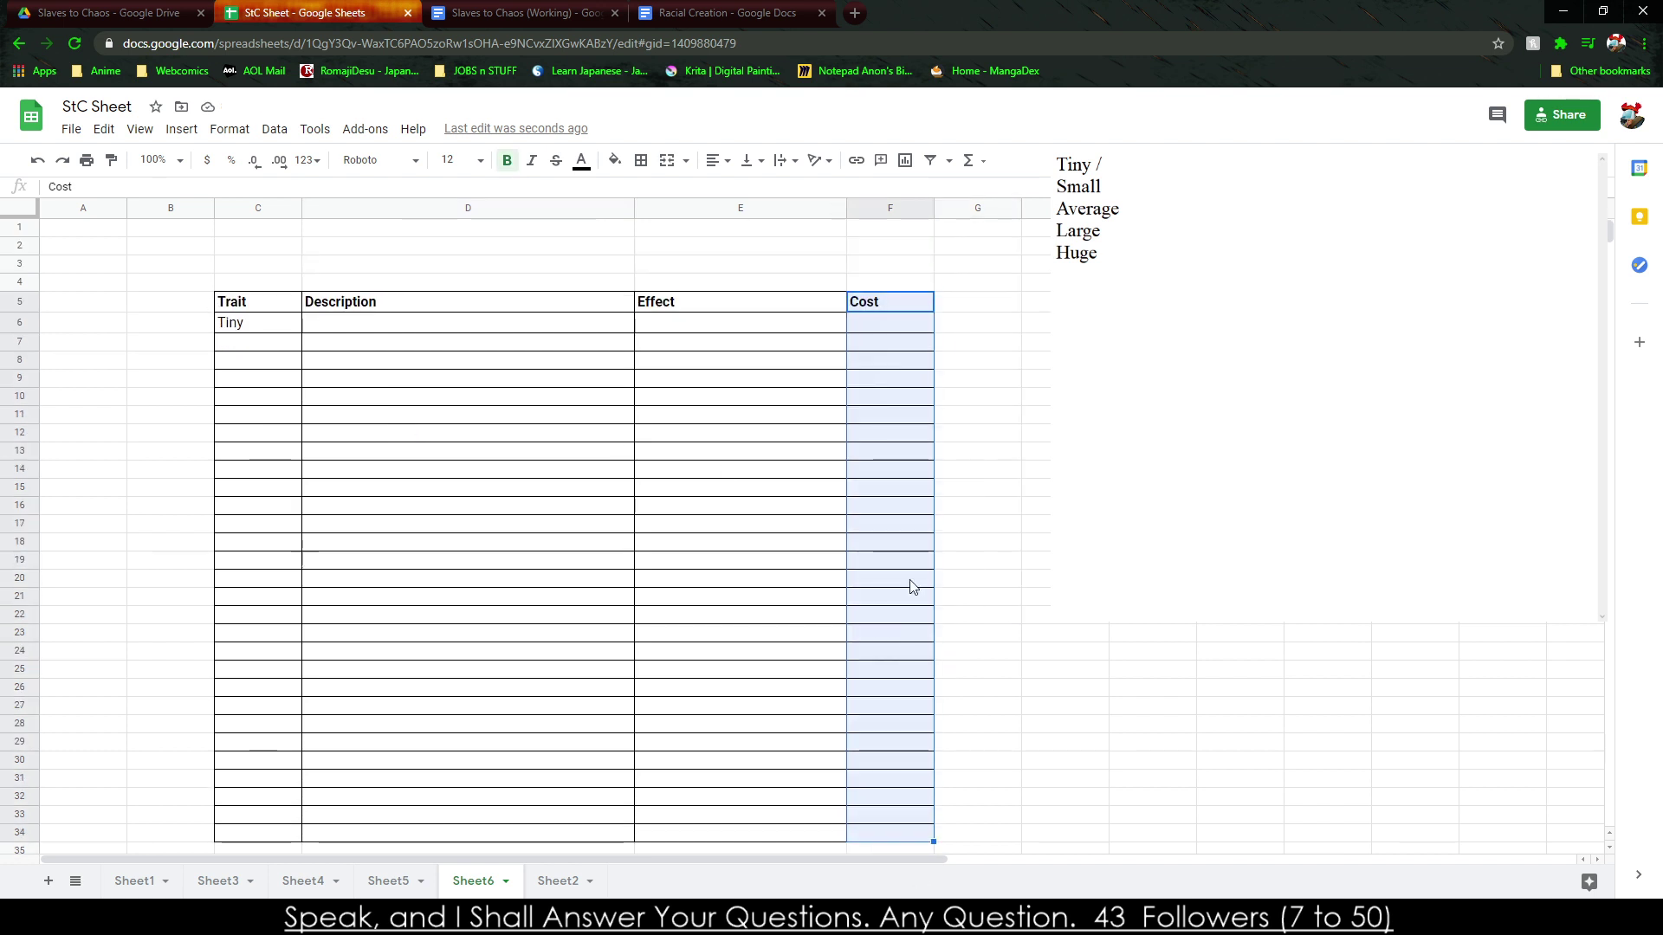
Begin the Tiny trait's description in D6 with "The Race is incredibly small, standing in about 2-3 Feet".
{"action": "left_click", "coordinate": [374, 325]}
{"action": "type", "text": "Th"}
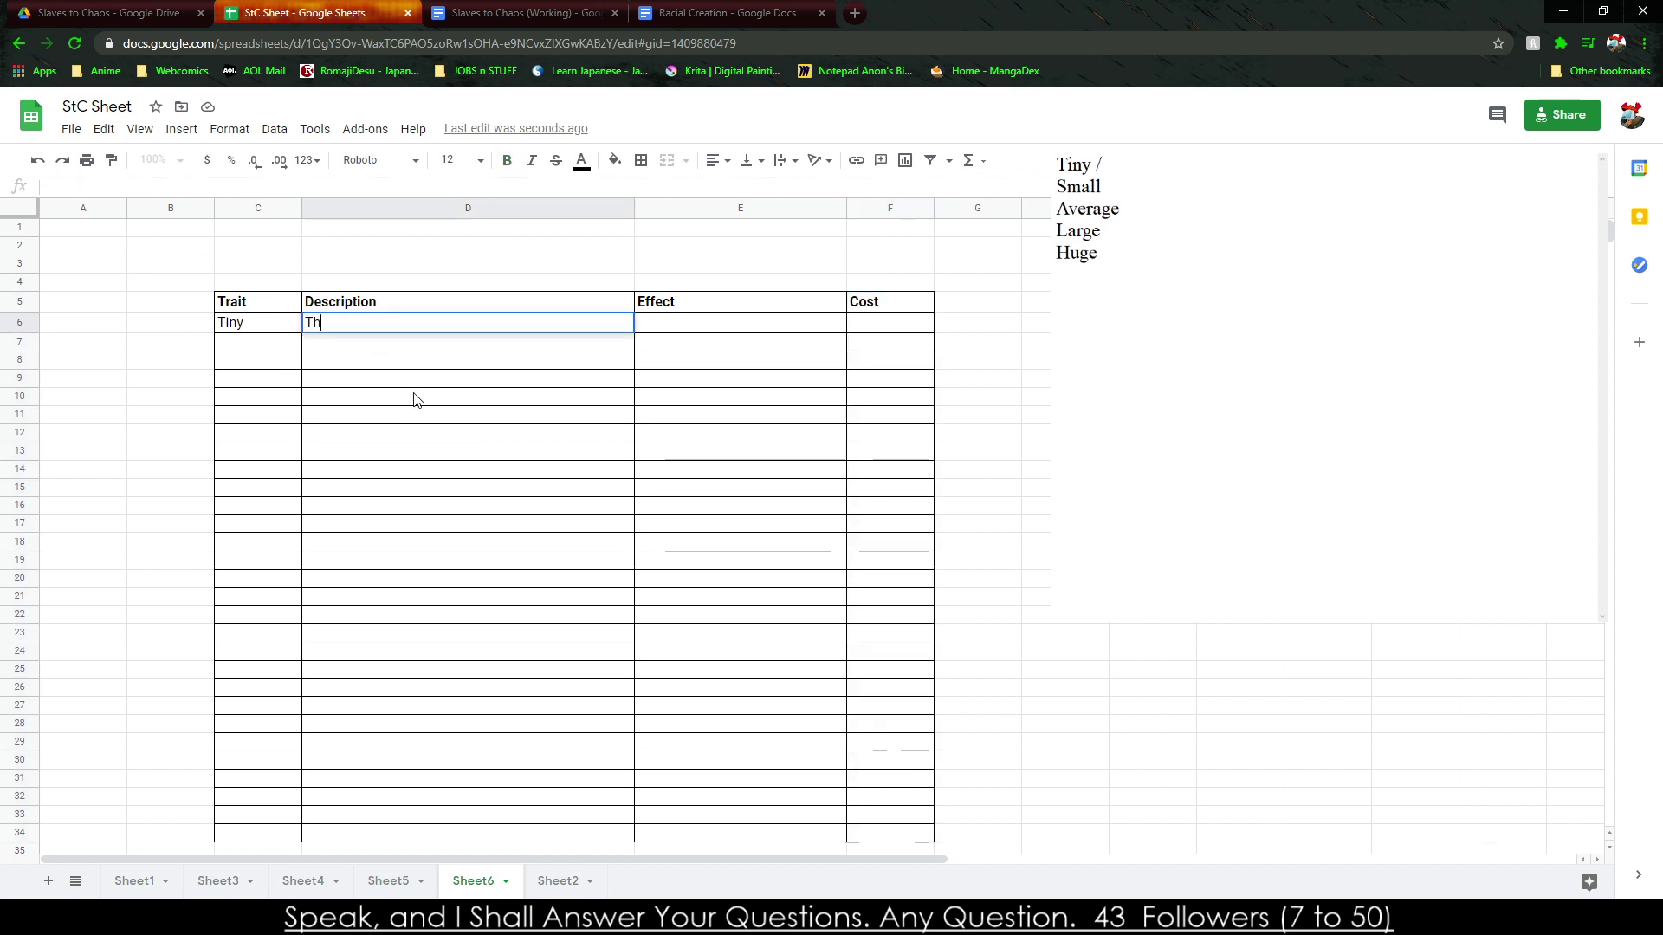
{"action": "type", "text": "e Race is natur"}
{"action": "type", "text": "a"}
{"action": "type", "text": "lly shorte"}
{"action": "key", "text": "BackSpace"}
{"action": "key", "text": "BackSpace"}
{"action": "key", "text": "BackSpace"}
{"action": "key", "text": "BackSpace"}
{"action": "key", "text": "BackSpace"}
{"action": "key", "text": "BackSpace"}
{"action": "key", "text": "BackSpace"}
{"action": "key", "text": "BackSpace"}
{"action": "key", "text": "BackSpace"}
{"action": "key", "text": "BackSpace"}
{"action": "key", "text": "BackSpace"}
{"action": "key", "text": "BackSpace"}
{"action": "key", "text": "BackSpace"}
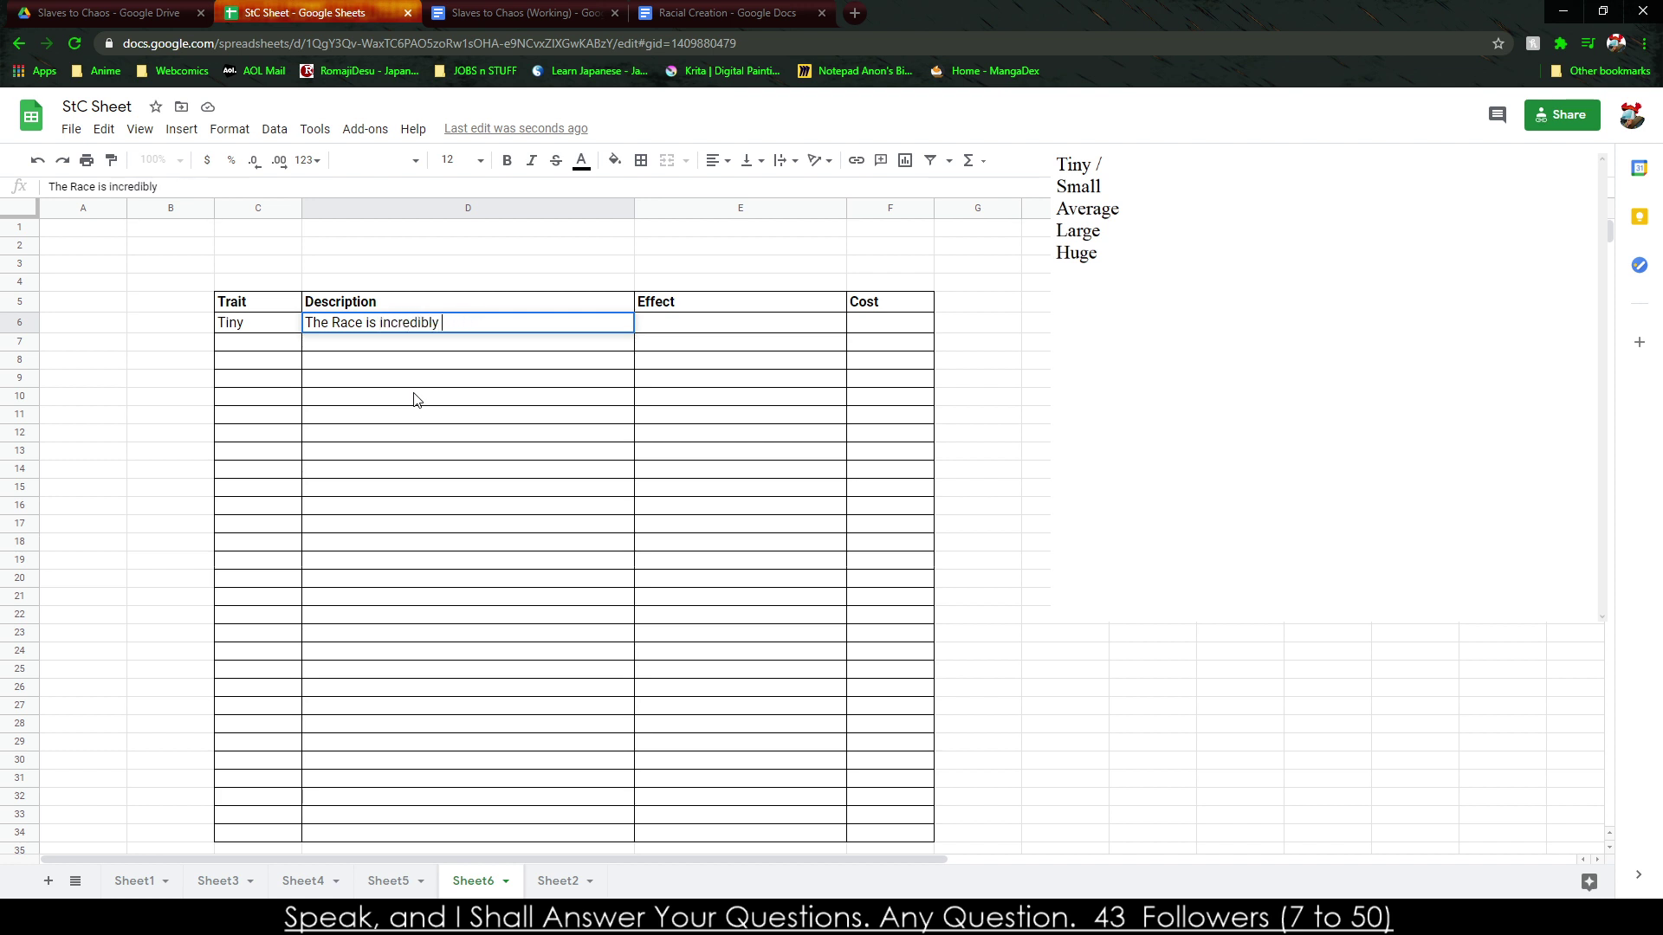
{"action": "key", "text": "BackSpace"}
{"action": "key", "text": "BackSpace"}
{"action": "key", "text": "BackSpace"}
{"action": "type", "text": ", standing in about"}
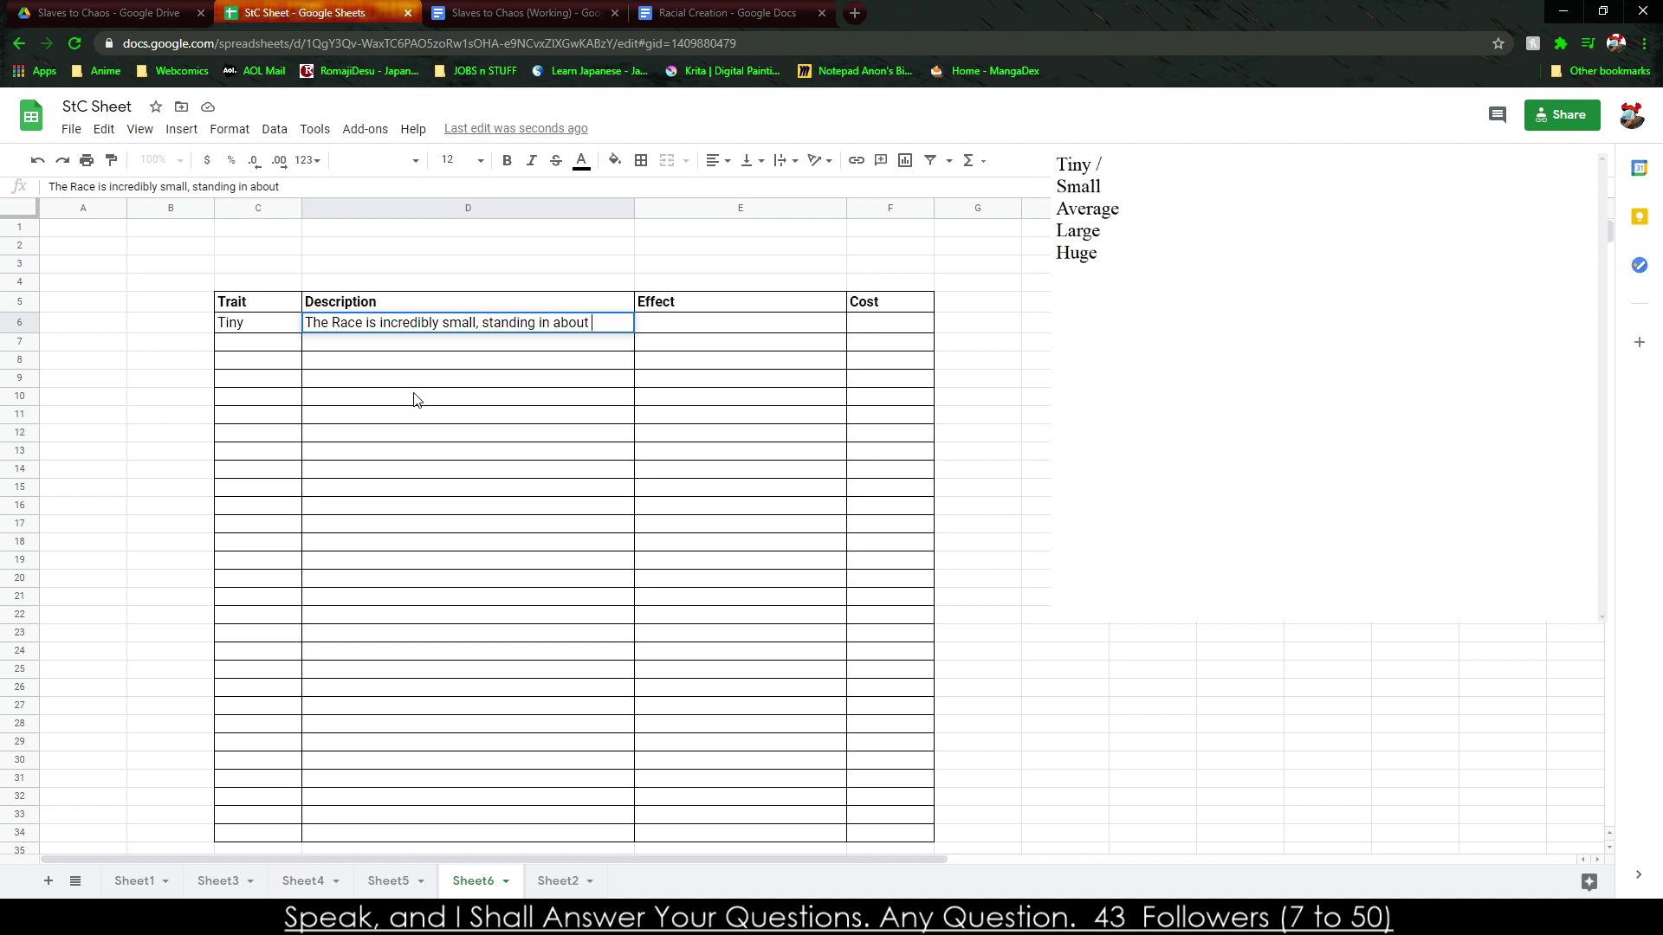
{"action": "type", "text": " 2-3 Feet"}
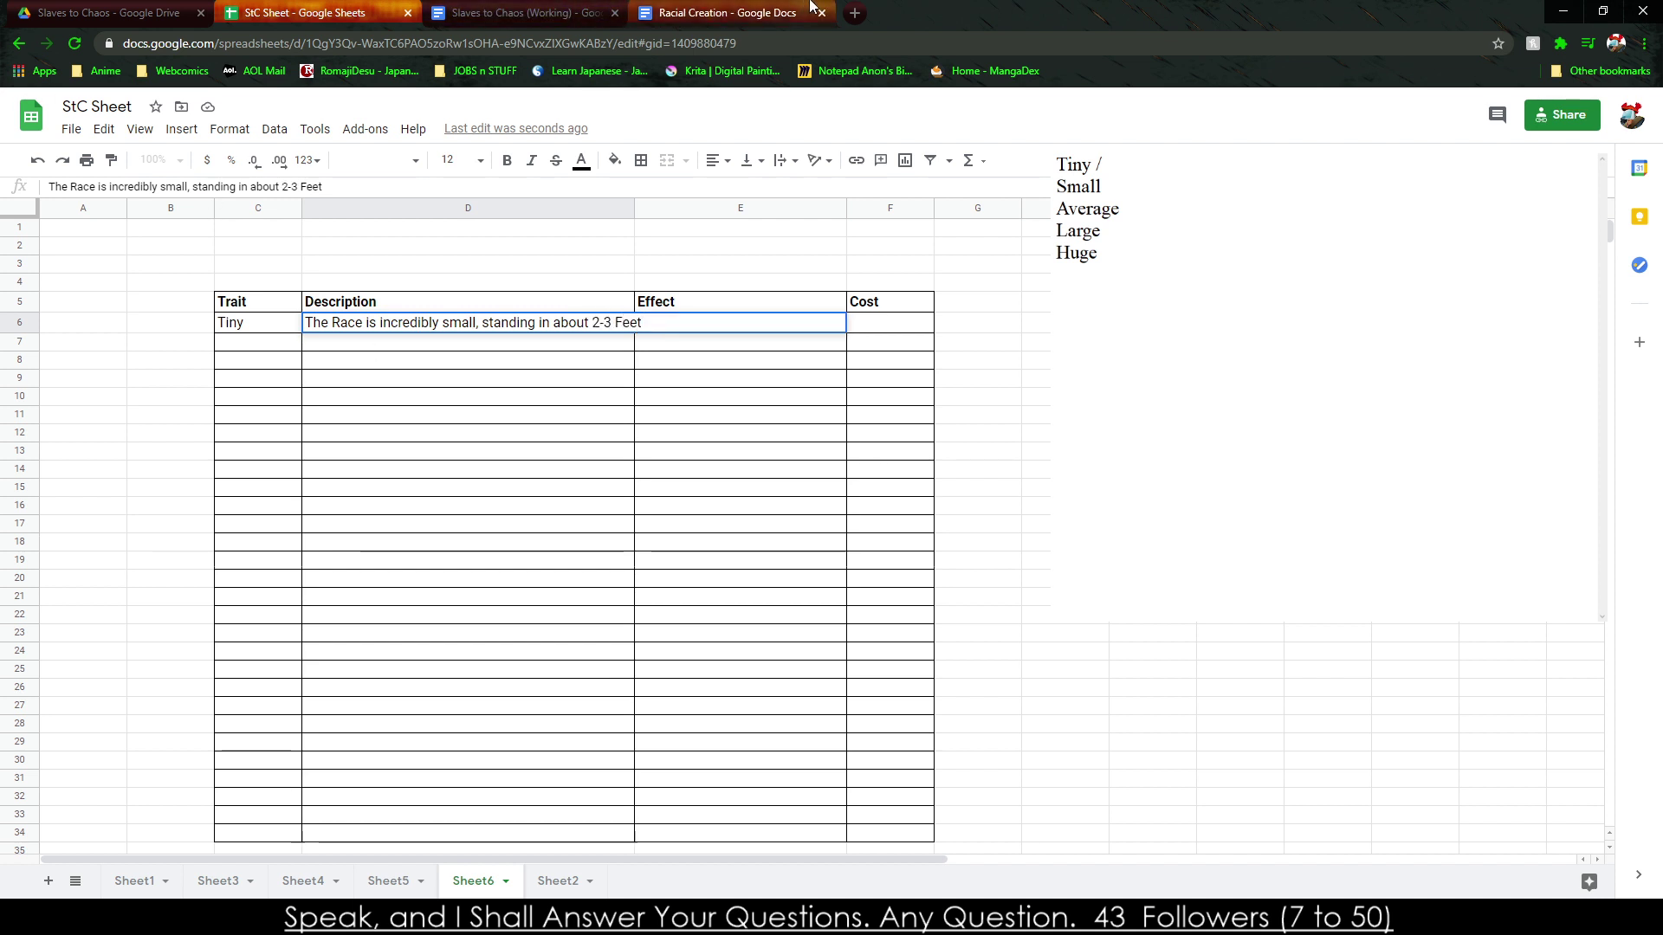
Search Google for "2.5 feet to cm" in a new tab and return to StC Sheet.
{"action": "left_click", "coordinate": [854, 12]}
{"action": "type", "text": "2.5 feet to "}
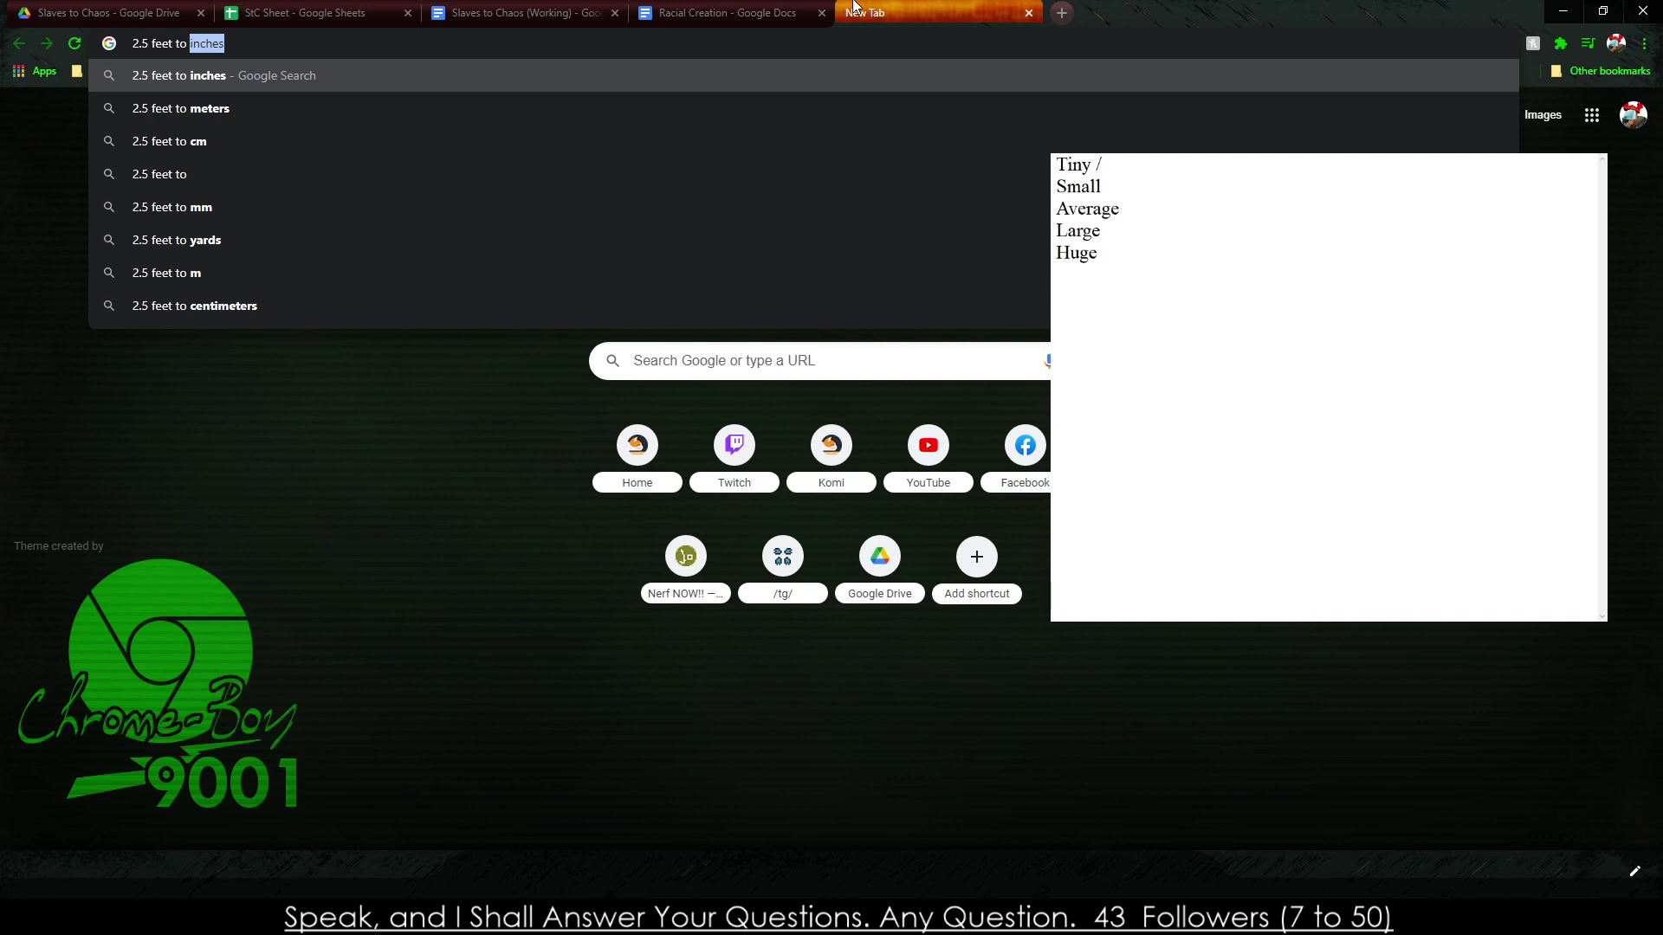
{"action": "type", "text": "Cm"}
{"action": "key", "text": "Return"}
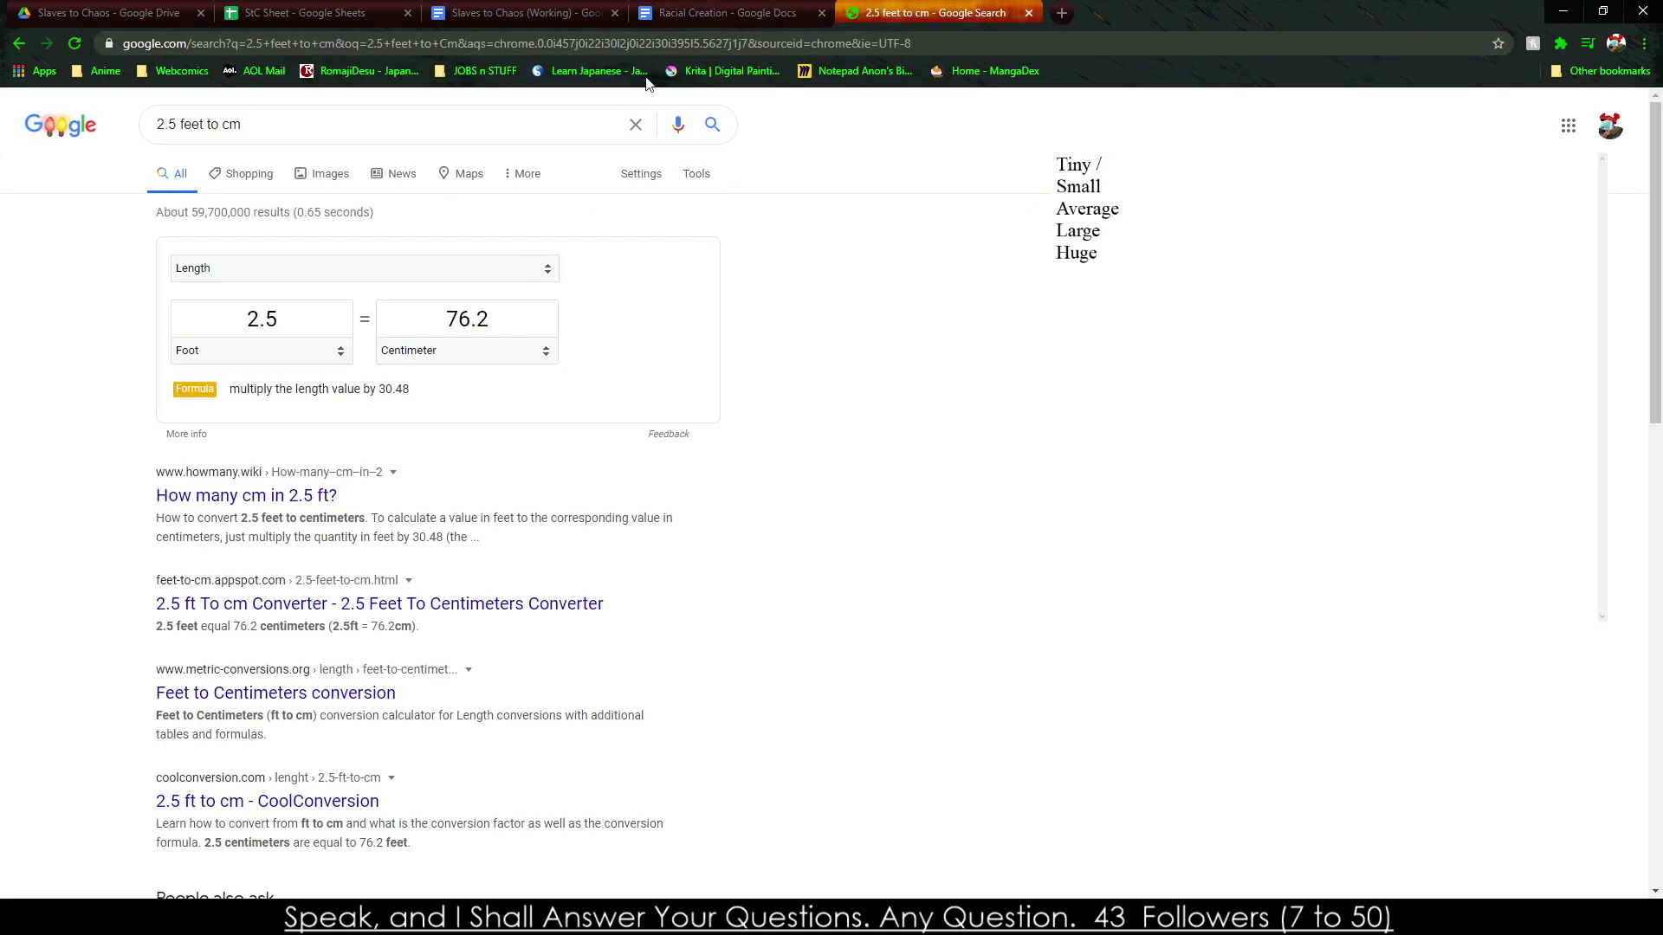
{"action": "left_click", "coordinate": [718, 13]}
{"action": "left_click", "coordinate": [520, 12]}
{"action": "left_click", "coordinate": [290, 8]}
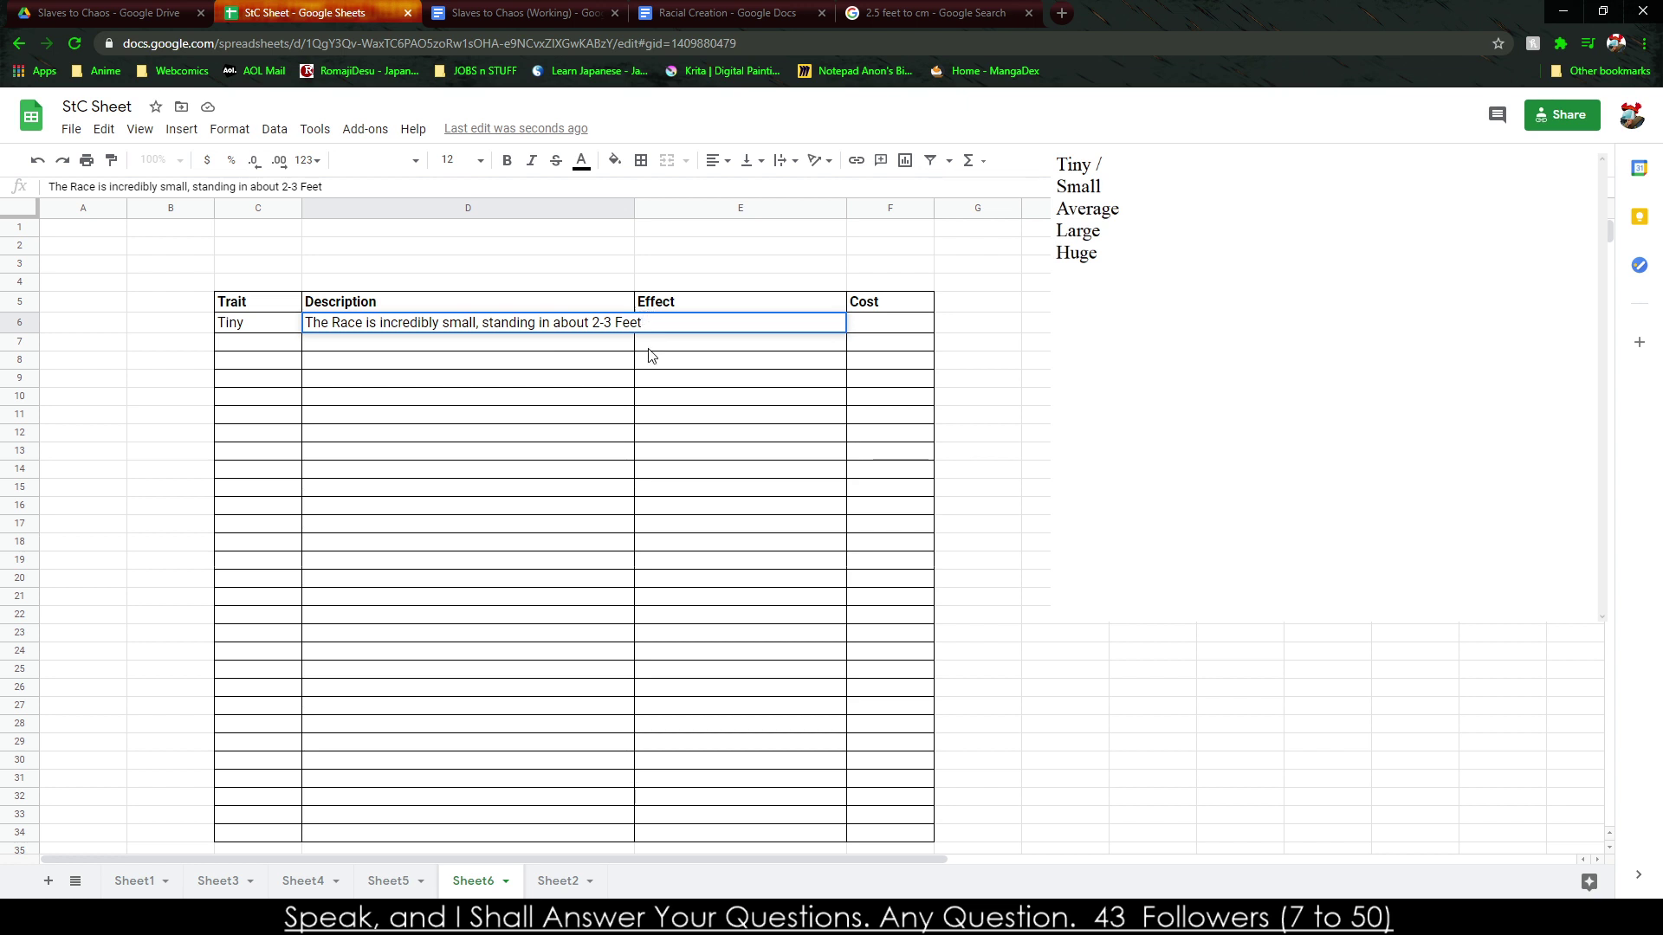
Convert 2 feet and 3 feet to centimetres in Google's unit converter, and return to StC Sheet.
{"action": "left_click", "coordinate": [936, 12]}
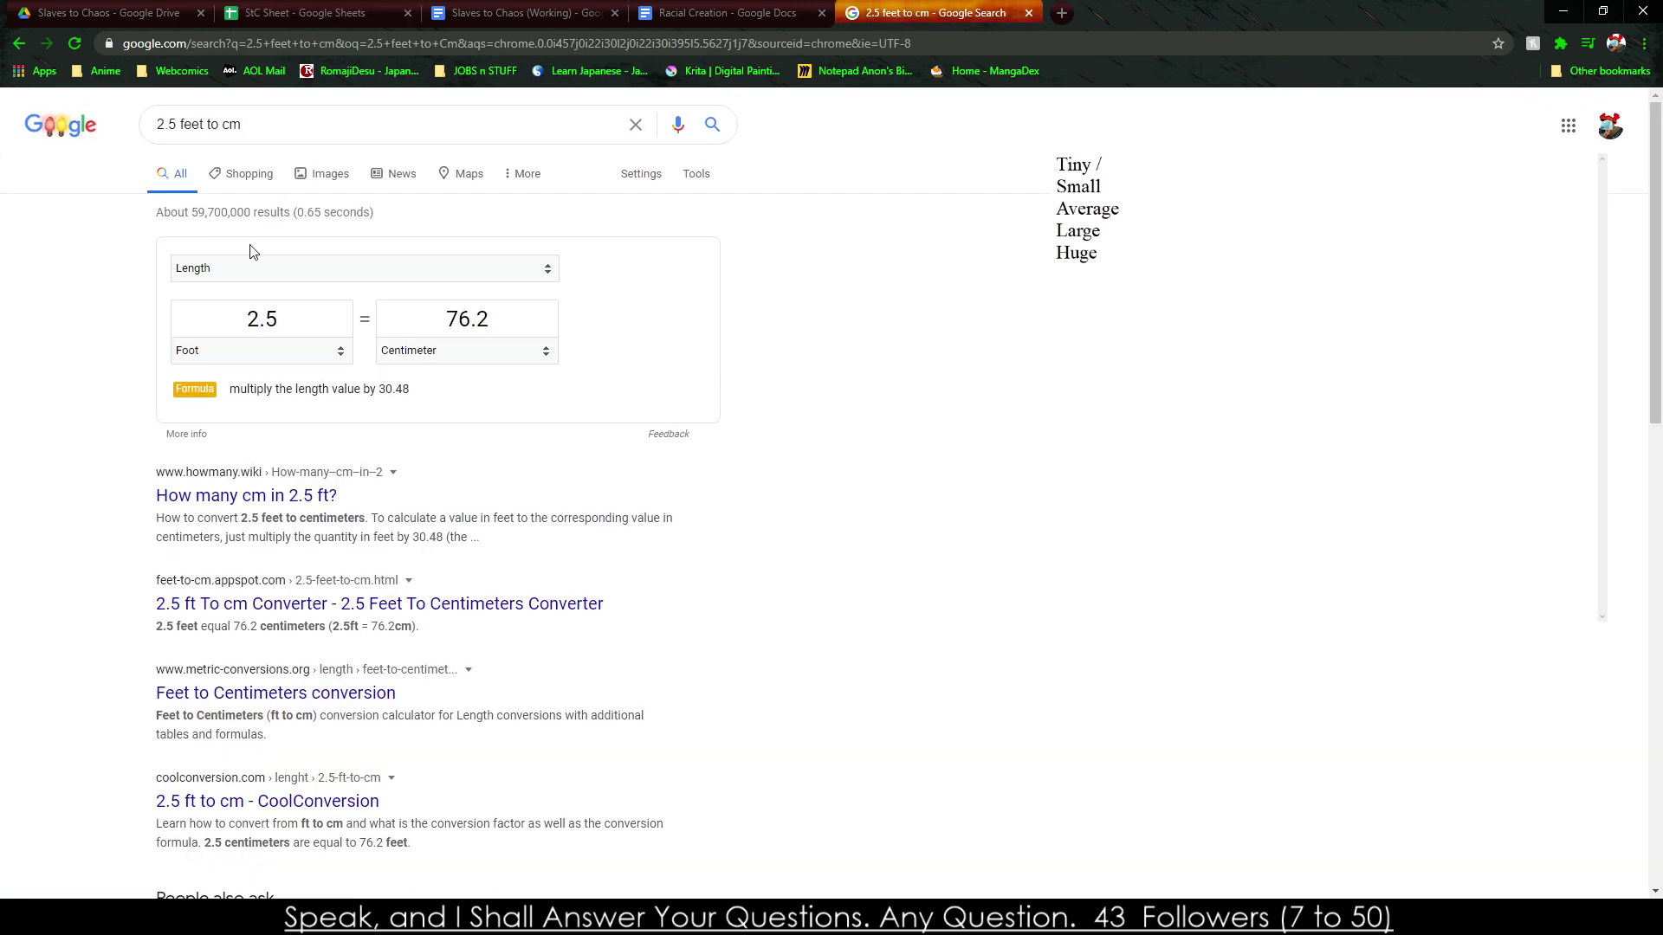
{"action": "left_click", "coordinate": [289, 308]}
{"action": "type", "text": "2"}
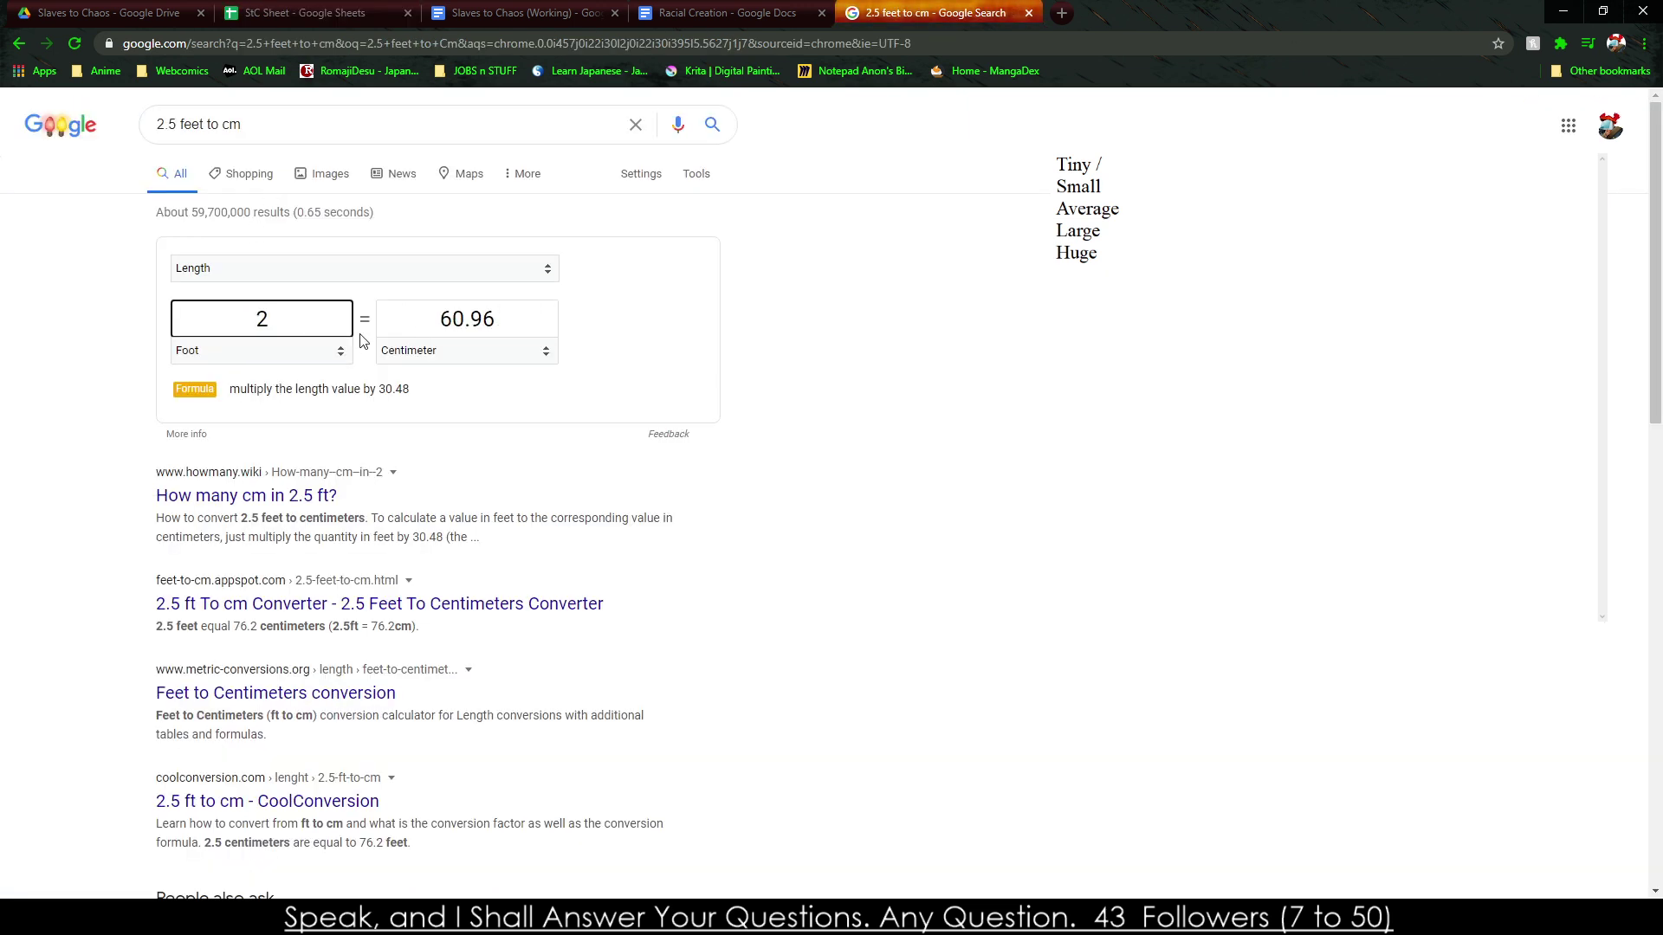
{"action": "type", "text": "3"}
{"action": "left_click", "coordinate": [880, 311]}
{"action": "left_click", "coordinate": [726, 7]}
{"action": "left_click", "coordinate": [475, 14]}
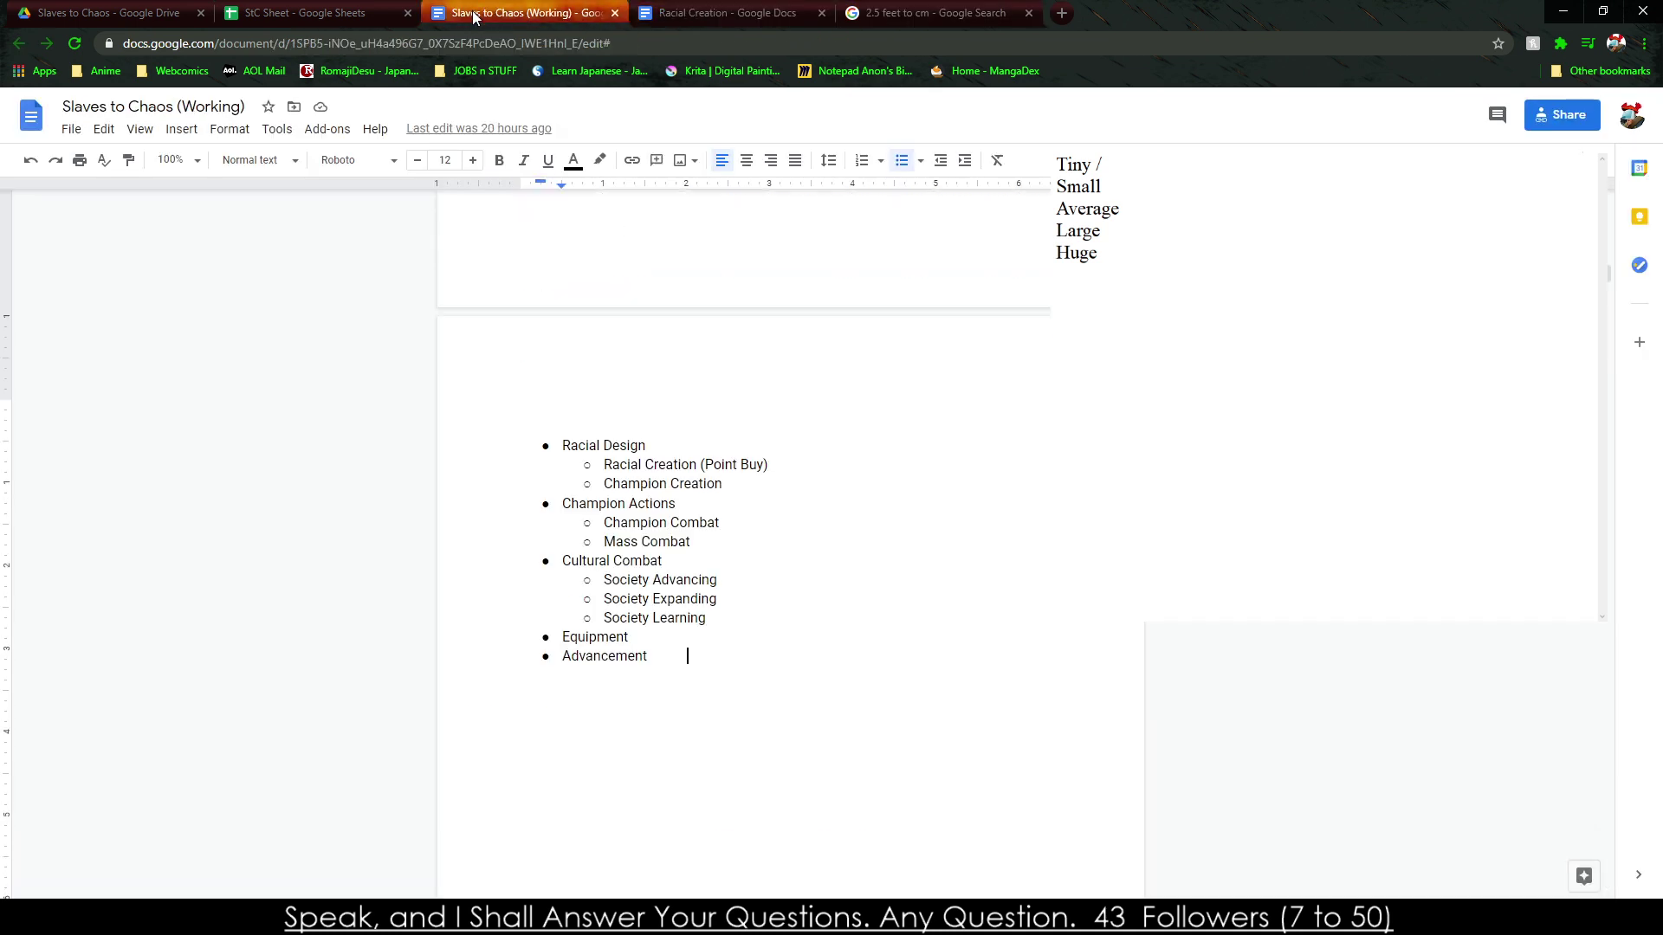
{"action": "key", "text": "ctrl+shift+Tab"}
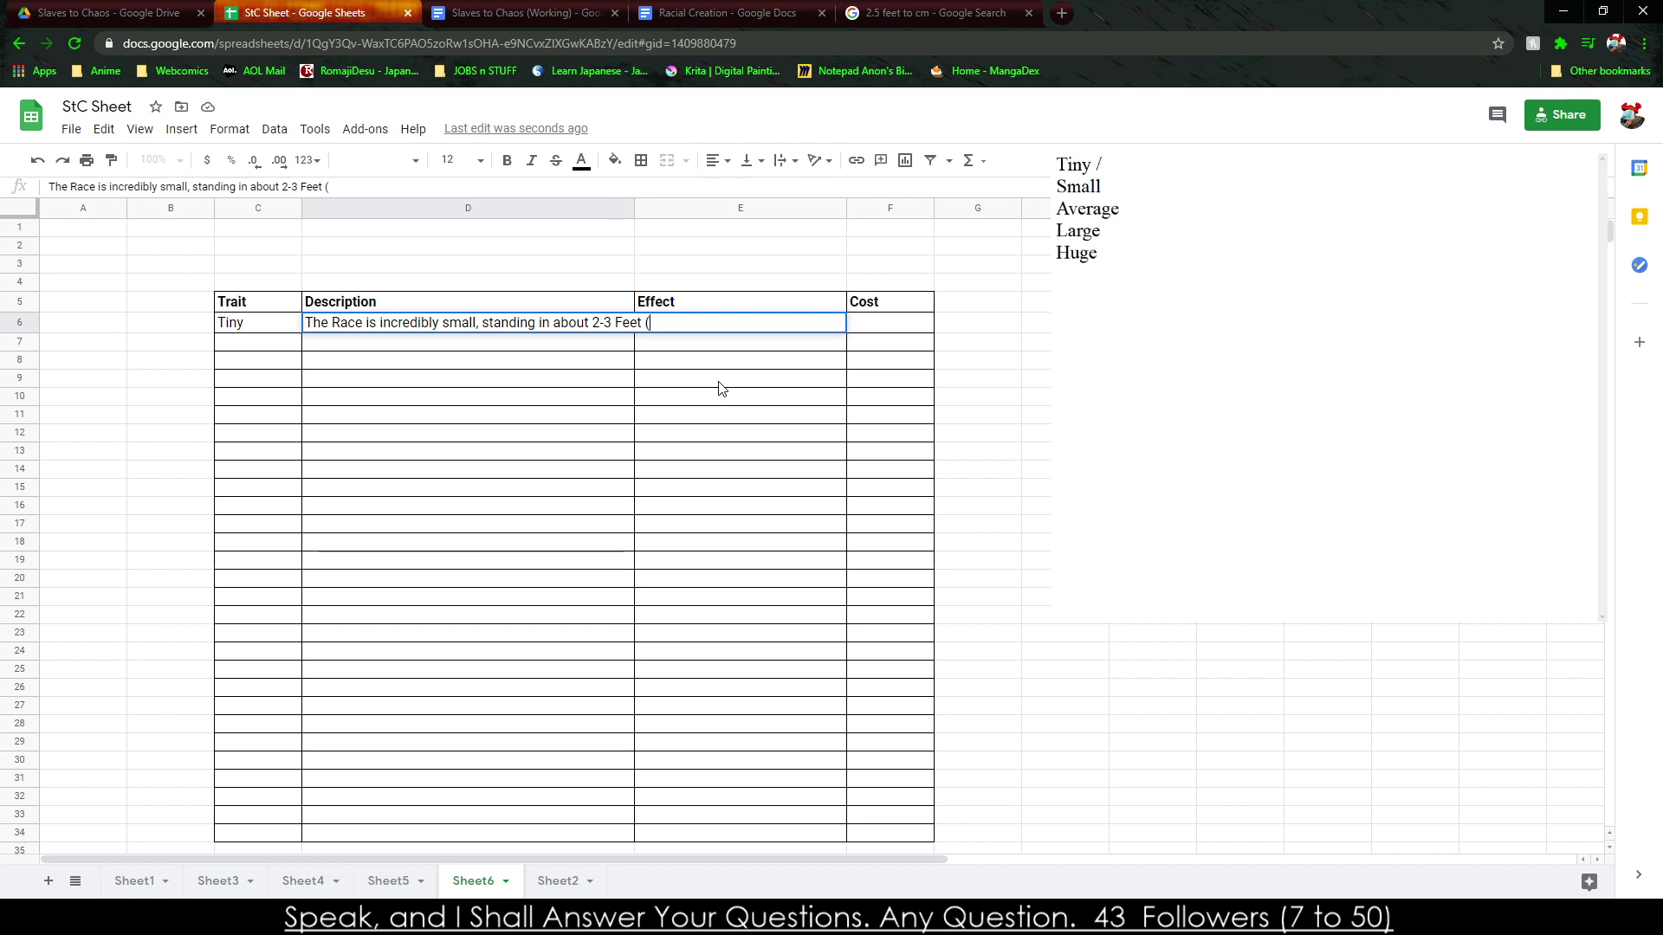
Complete the D6 description with "(61 to 91 cm), while this is a benefit at some points, at others it's a major determiment.".
{"action": "type", "text": "to 90"}
{"action": "type", "text": " CM"}
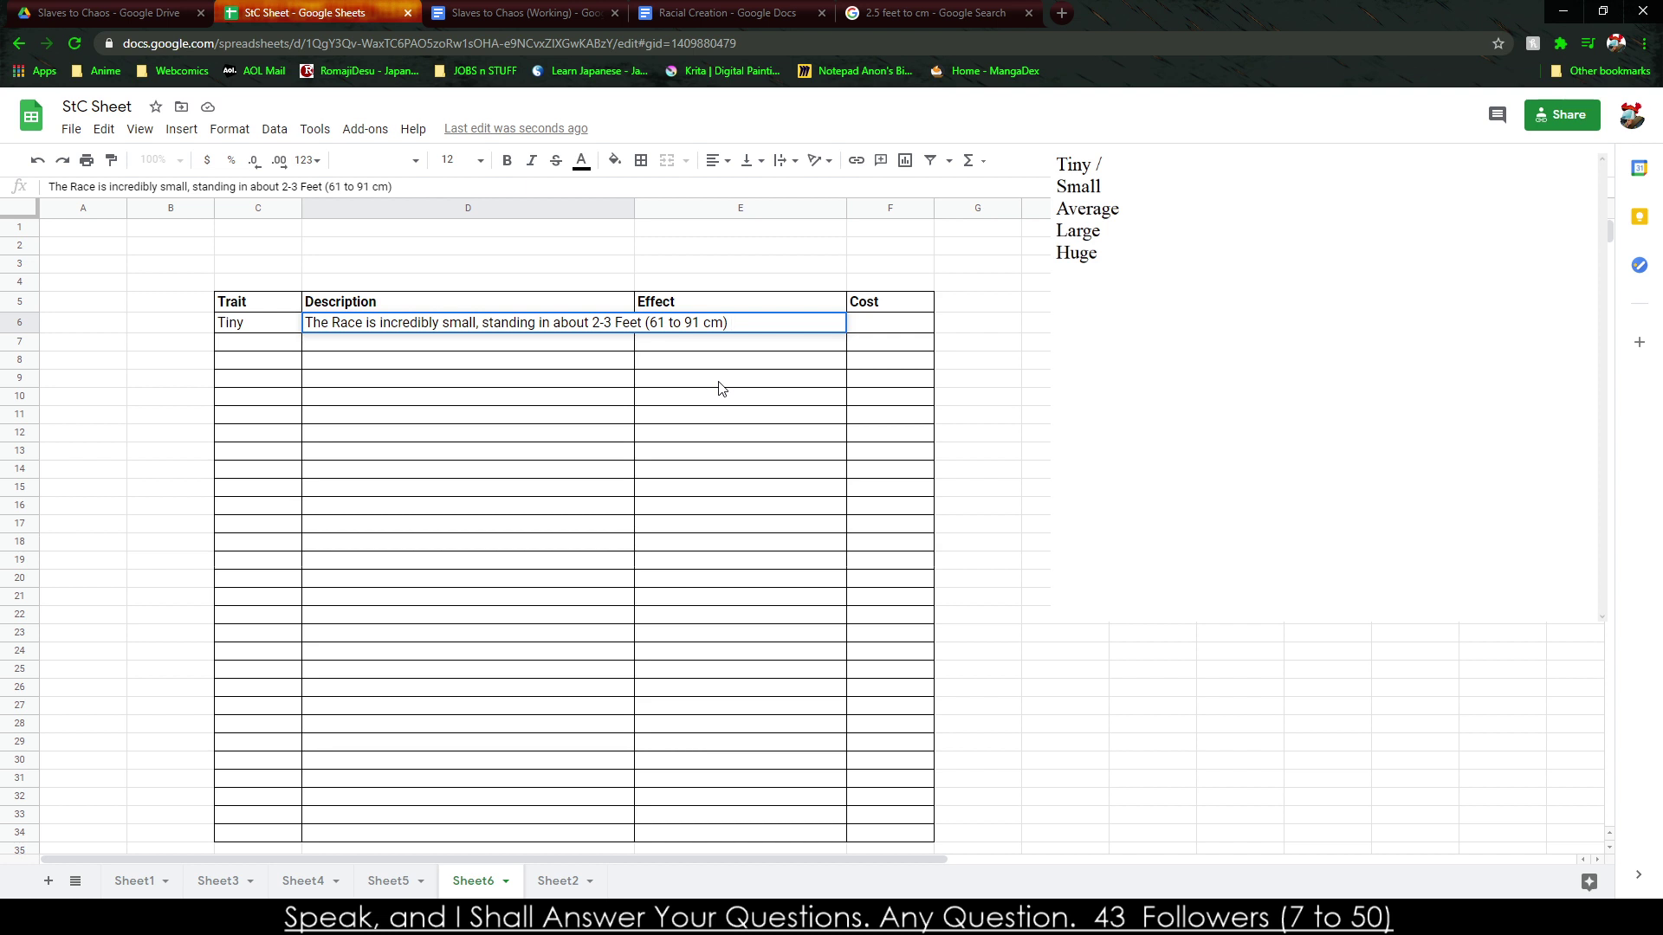
{"action": "type", "text": ", while this is a benefit at some point"}
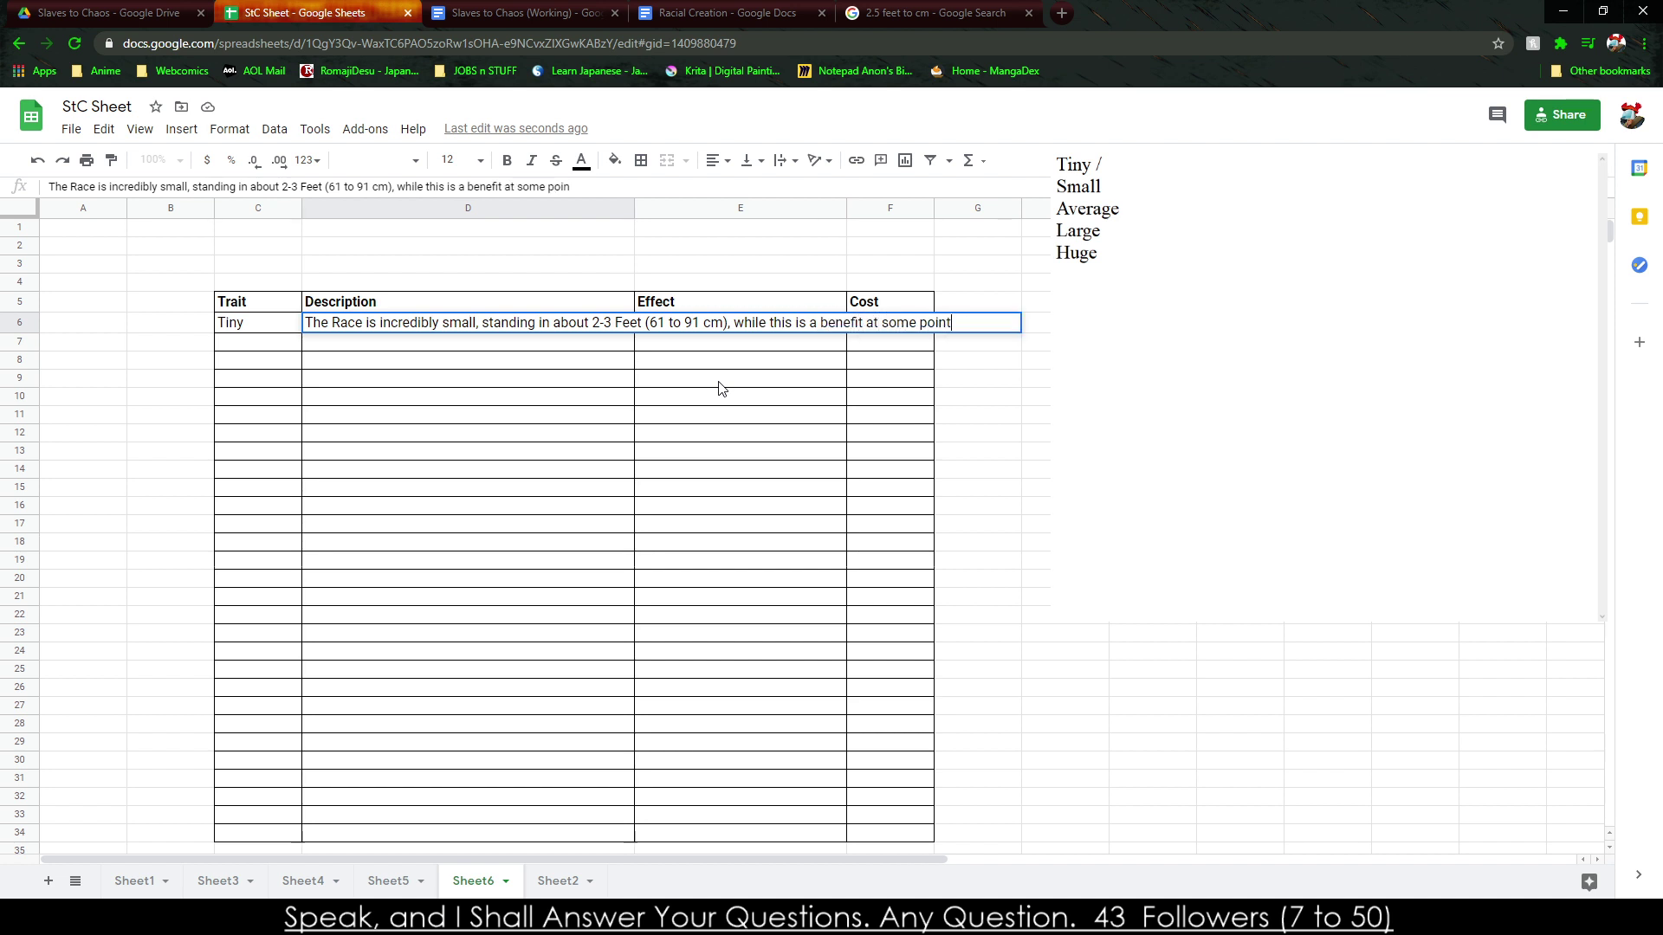
{"action": "type", "text": "s, at others it's a major determiment."}
{"action": "key", "text": "Tab"}
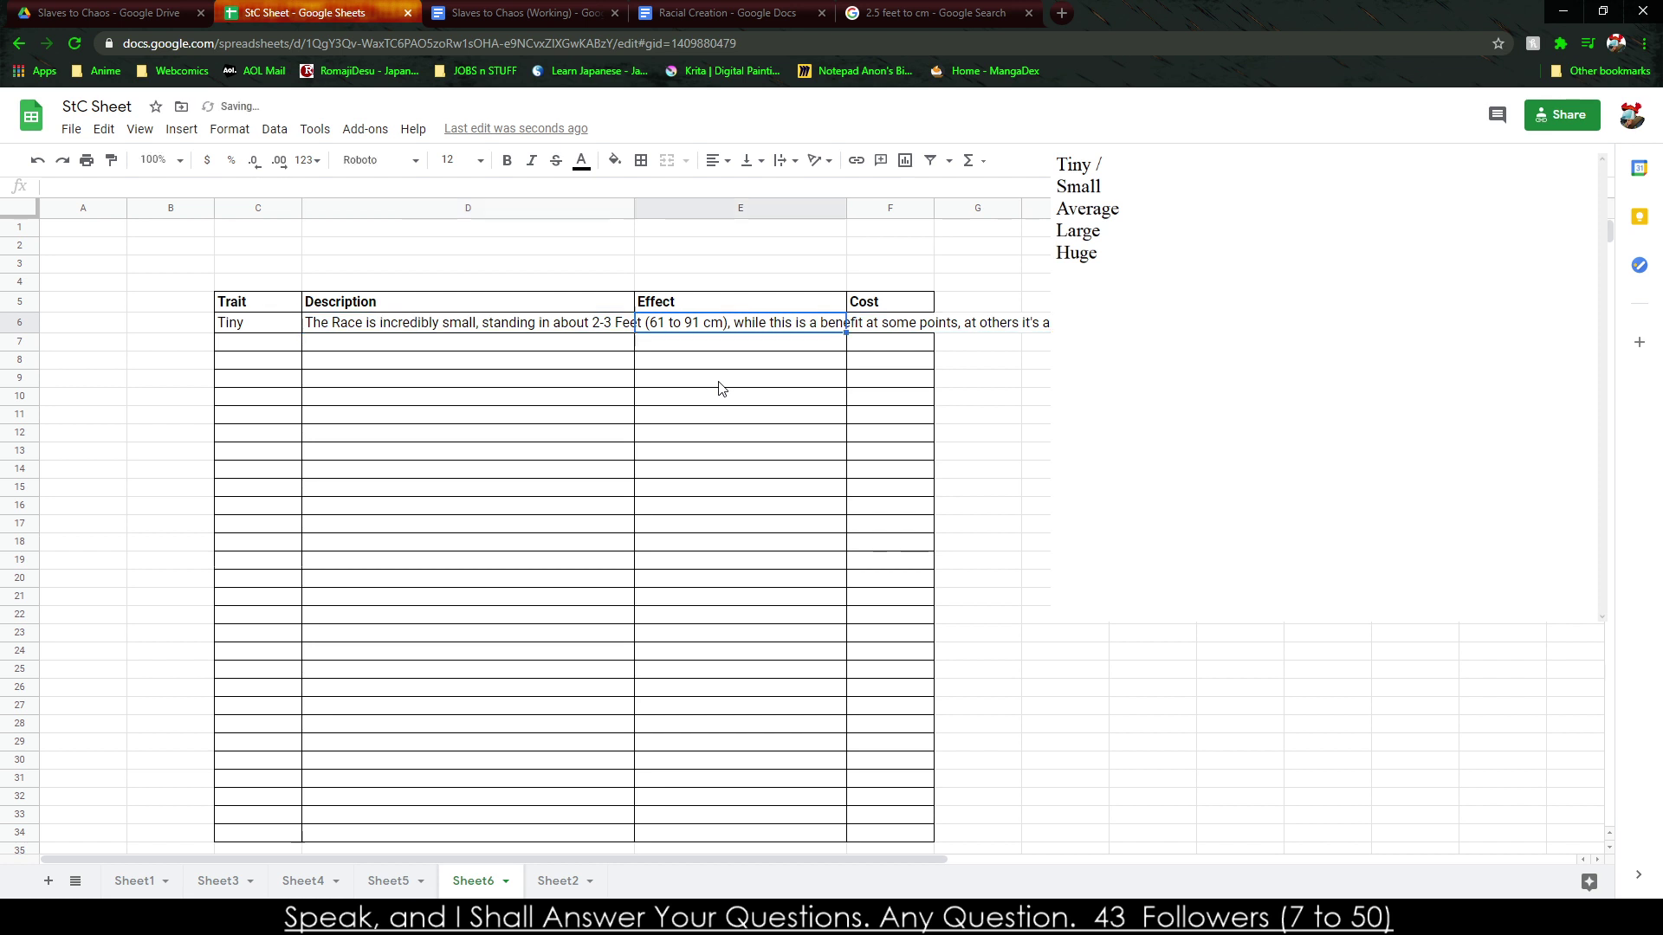
Wrap the text in the Description cells from D6 down and centre it horizontally and vertically.
{"action": "left_click_drag", "start_coordinate": [363, 332], "coordinate": [502, 723]}
{"action": "left_click", "coordinate": [750, 160]}
{"action": "left_click", "coordinate": [770, 190]}
{"action": "scroll", "coordinate": [578, 300], "scroll_direction": "up", "scroll_amount": 2}
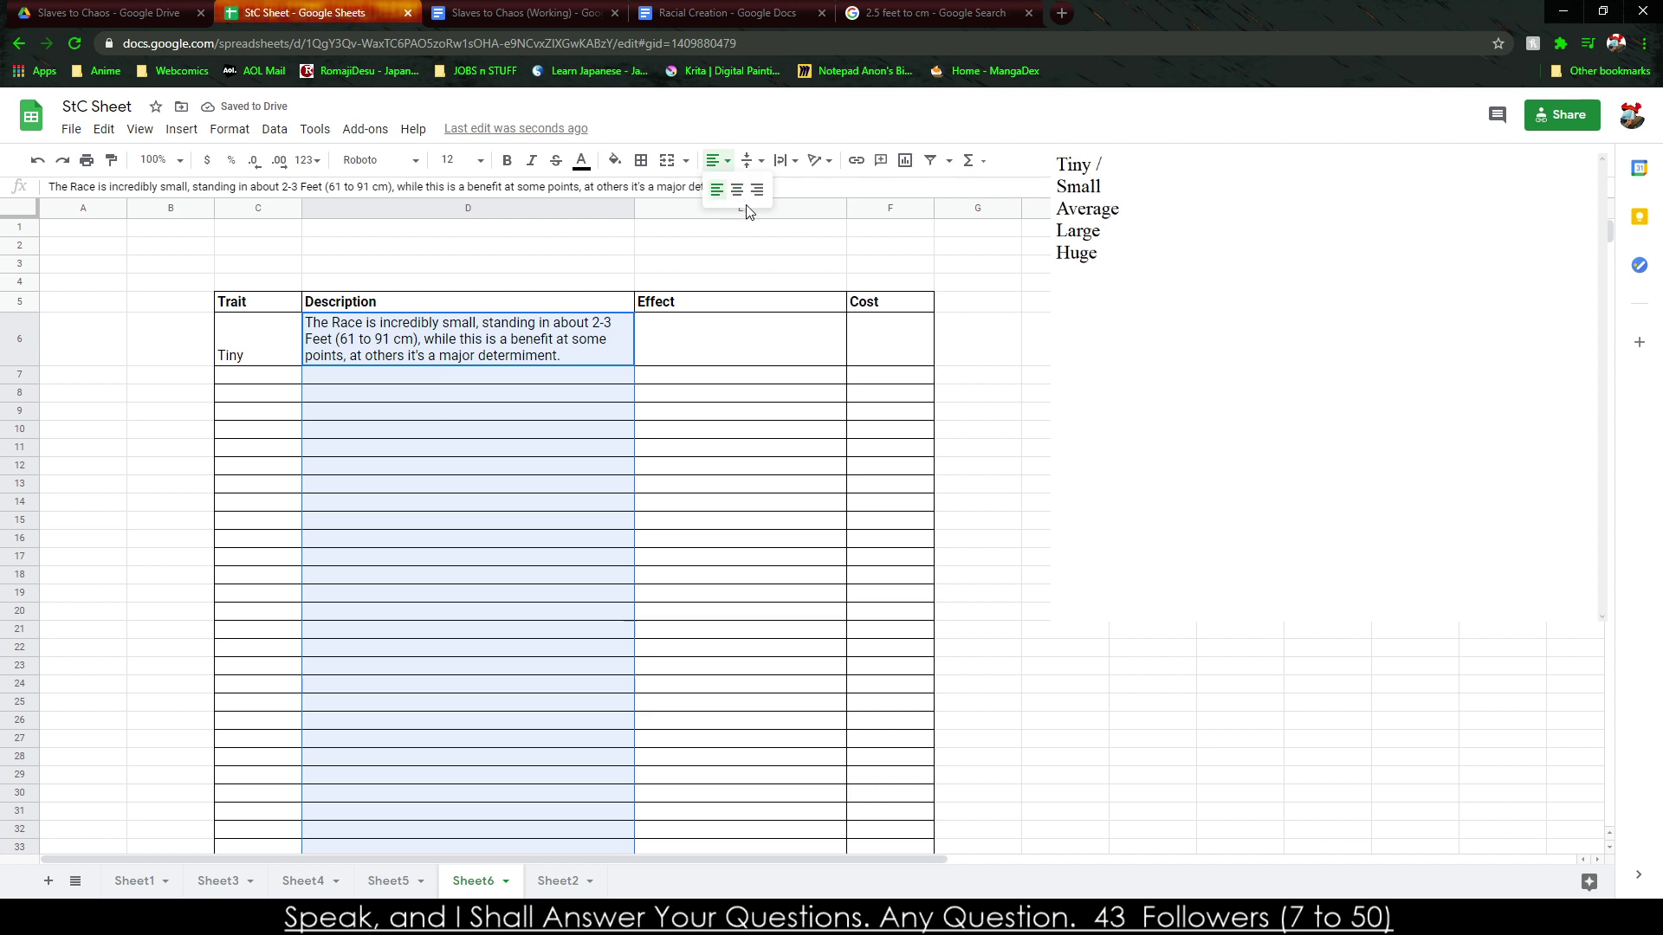
{"action": "key", "text": "ctrl+shift+e"}
Centre all table cells from row 6 down in columns C to F horizontally and vertically.
{"action": "left_click_drag", "start_coordinate": [260, 346], "coordinate": [906, 716]}
{"action": "scroll", "coordinate": [882, 457], "scroll_direction": "up", "scroll_amount": 3}
{"action": "left_click", "coordinate": [750, 160]}
{"action": "left_click", "coordinate": [732, 161]}
{"action": "left_click", "coordinate": [719, 161]}
{"action": "left_click", "coordinate": [738, 190]}
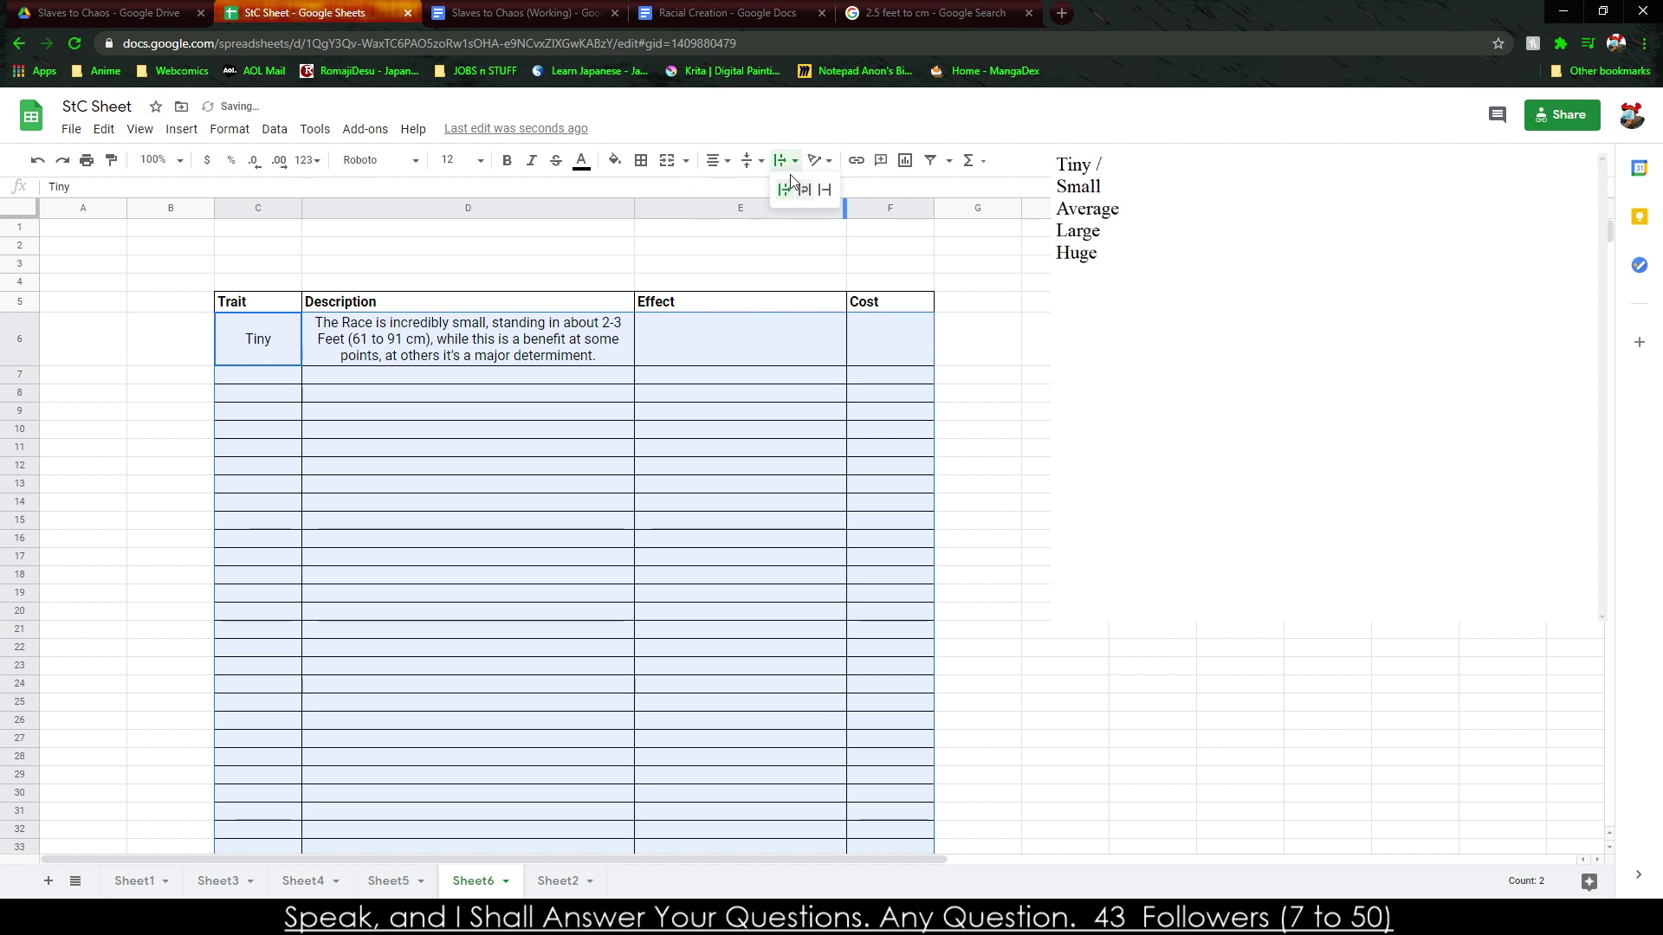
{"action": "left_click", "coordinate": [1035, 338]}
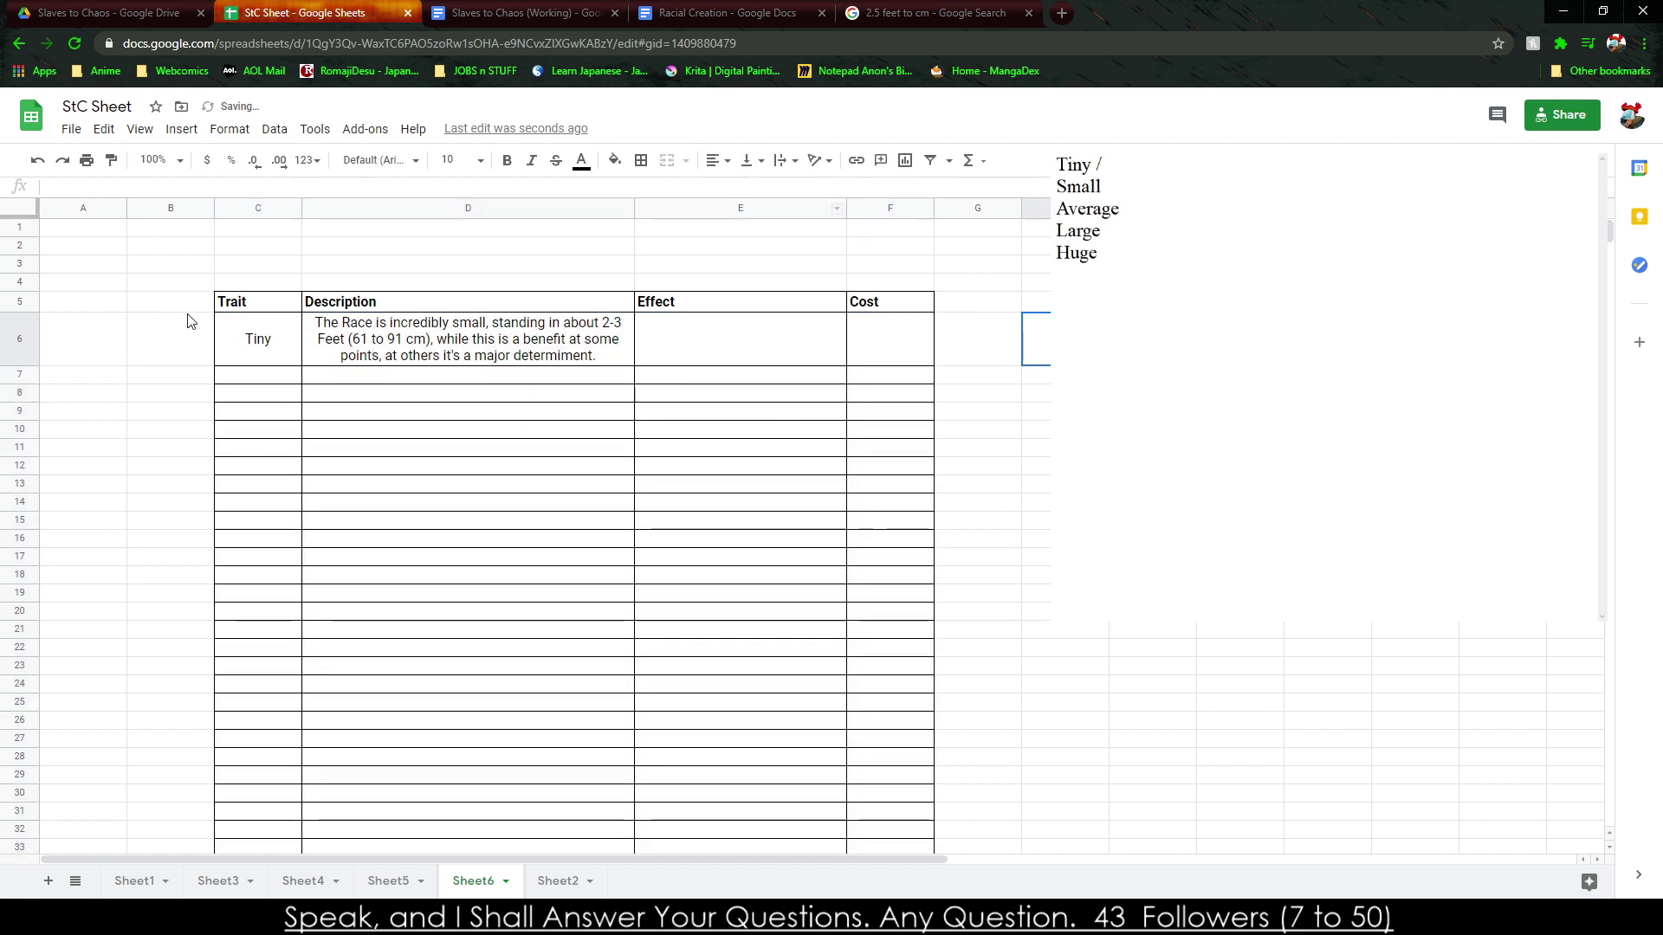
{"action": "left_click", "coordinate": [749, 330]}
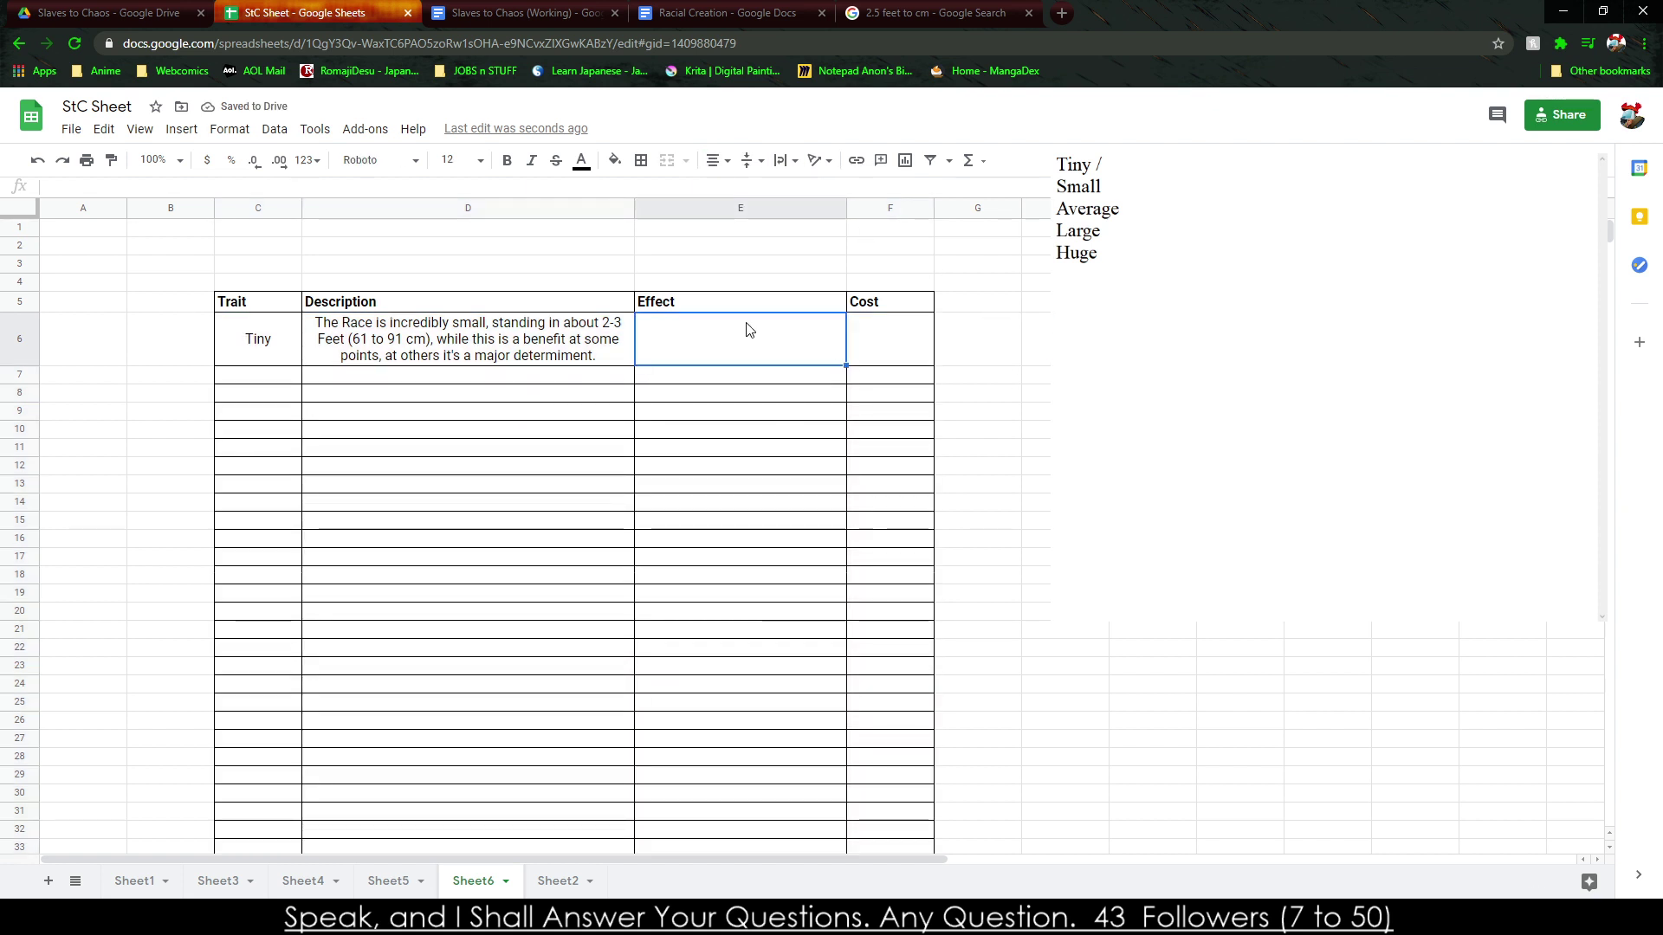
{"action": "type", "text": "The Race"}
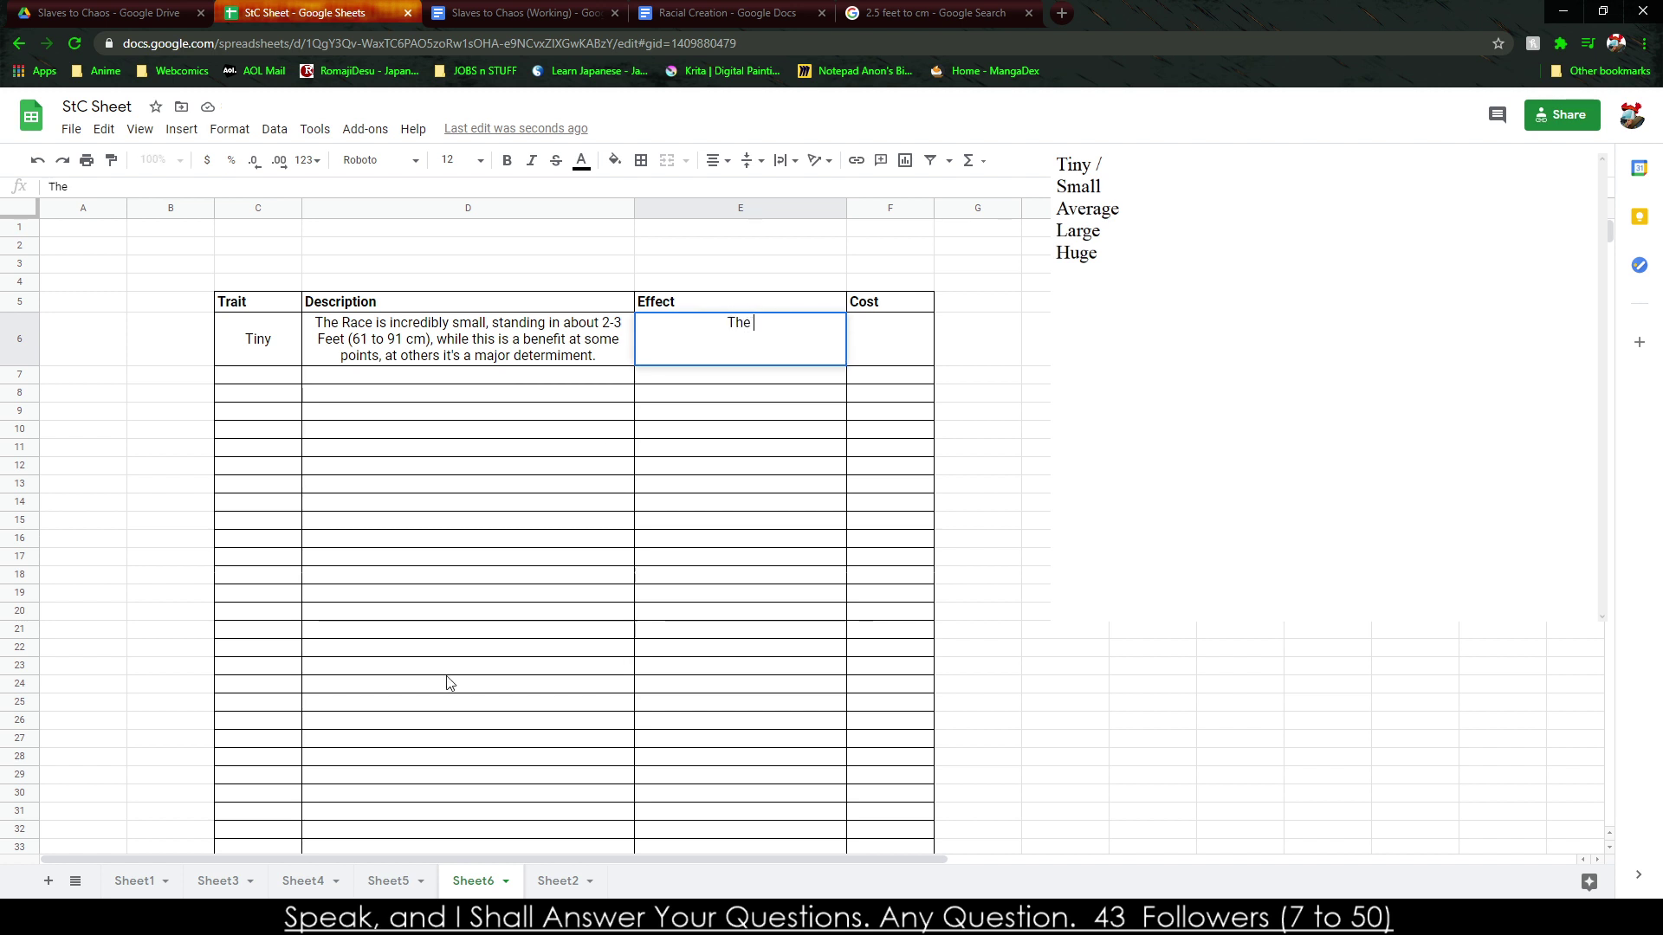
{"action": "key", "text": "BackSpace"}
{"action": "key", "text": "BackSpace"}
{"action": "key", "text": "BackSpace"}
{"action": "type", "text": "ace gains a "}
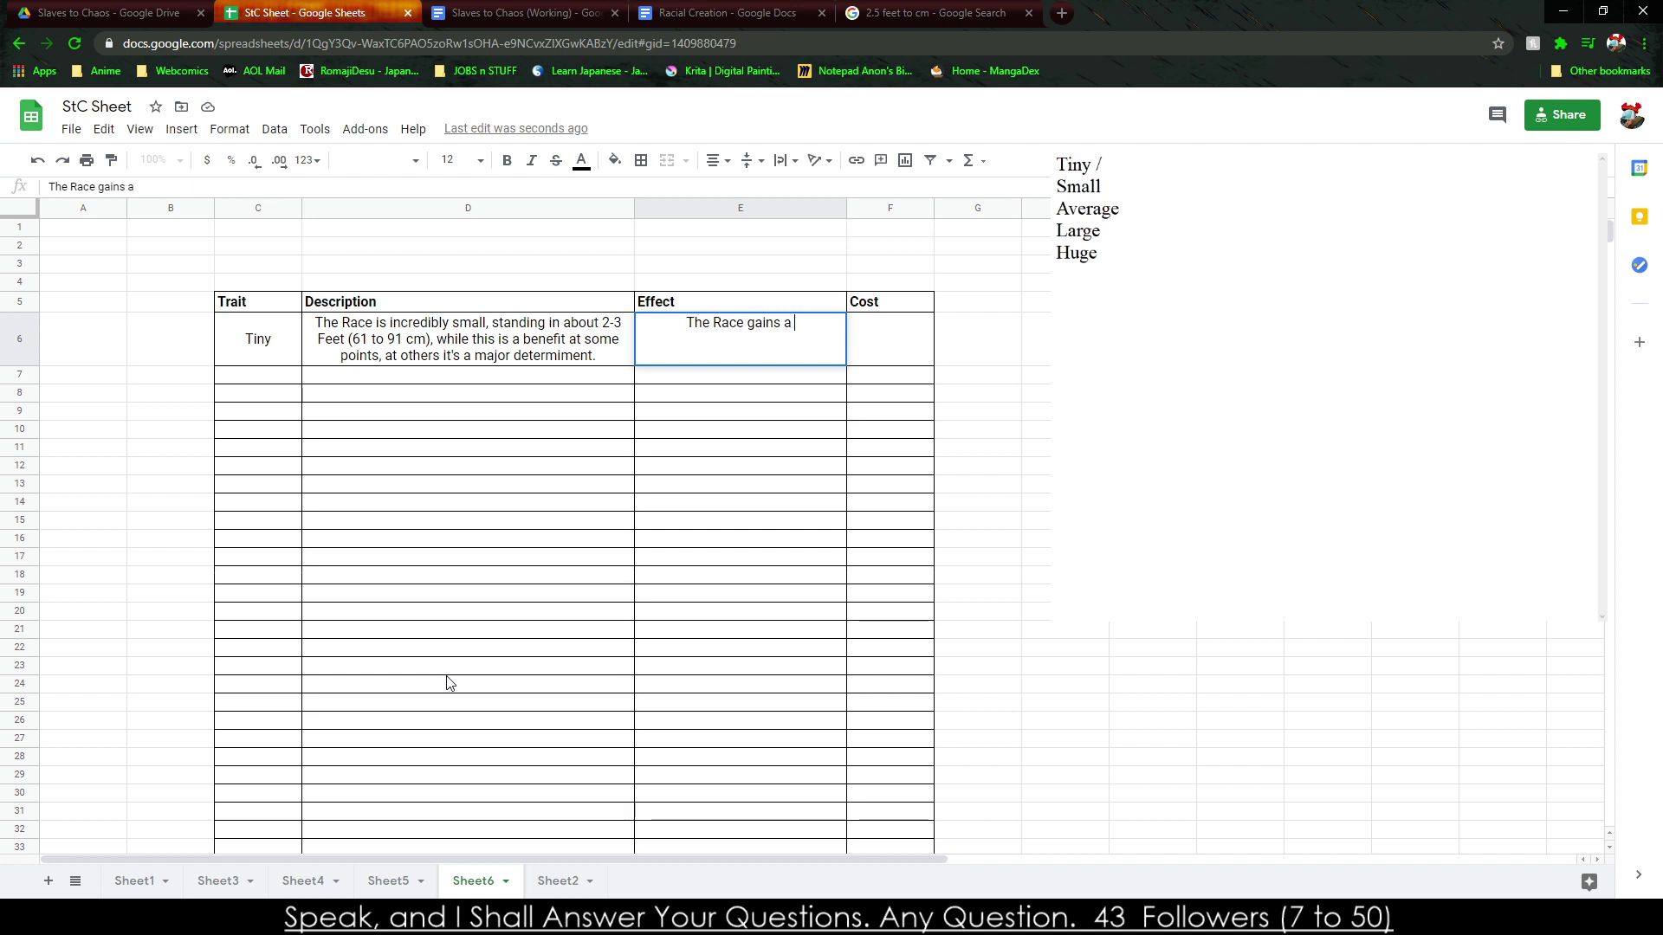
{"action": "type", "text": "bump to Finess"}
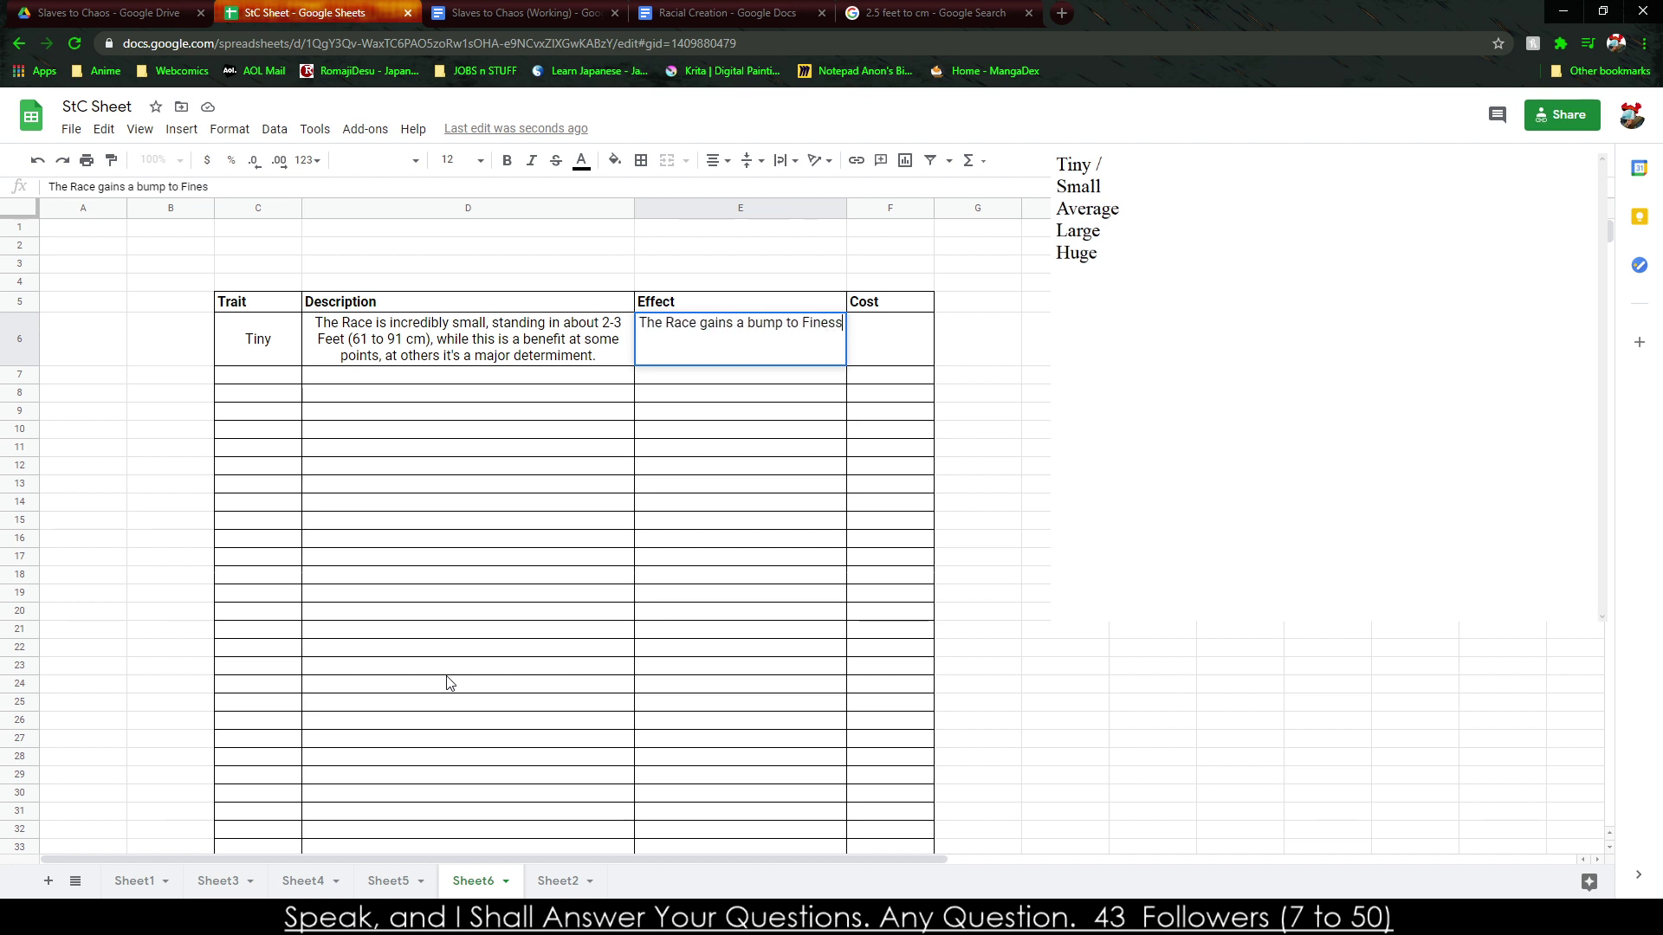
{"action": "type", "text": "e"}
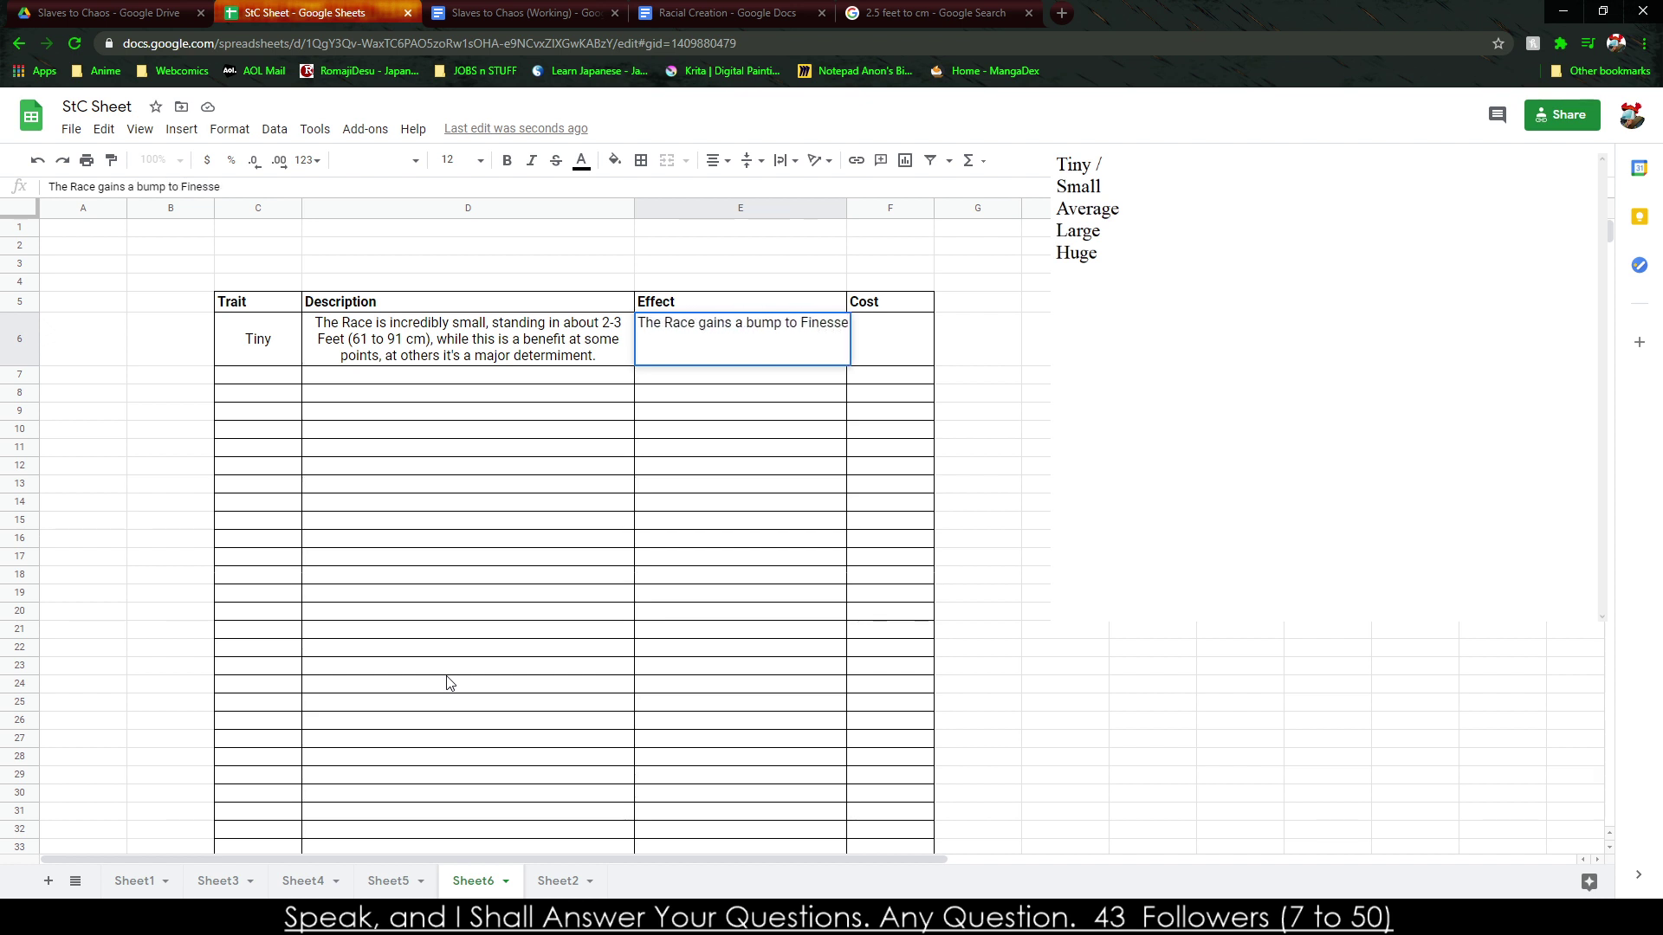
{"action": "key", "text": "BackSpace"}
{"action": "key", "text": "BackSpace"}
{"action": "key", "text": "BackSpace"}
{"action": "key", "text": "BackSpace"}
{"action": "key", "text": "BackSpace"}
{"action": "key", "text": "BackSpace"}
{"action": "key", "text": "BackSpace"}
{"action": "type", "text": "their Finesse Die, ut"}
{"action": "key", "text": "BackSpace"}
{"action": "key", "text": "BackSpace"}
{"action": "type", "text": "but"}
{"action": "key", "text": "BackSpace"}
{"action": "key", "text": "BackSpace"}
{"action": "key", "text": "BackSpace"}
{"action": "key", "text": "BackSpace"}
{"action": "key", "text": "BackSpace"}
{"action": "key", "text": "BackSpace"}
{"action": "key", "text": "BackSpace"}
{"action": "key", "text": "BackSpace"}
{"action": "key", "text": "BackSpace"}
{"action": "key", "text": "BackSpace"}
{"action": "key", "text": "BackSpace"}
{"action": "key", "text": "BackSpace"}
{"action": "key", "text": "BackSpace"}
{"action": "key", "text": "BackSpace"}
{"action": "key", "text": "BackSpace"}
{"action": "key", "text": "BackSpace"}
{"action": "key", "text": "BackSpace"}
{"action": "key", "text": "BackSpace"}
{"action": "key", "text": "BackSpace"}
{"action": "key", "text": "BackSpace"}
{"action": "type", "text": "wo bumps to their Finesse Die, but lose two bumps to"}
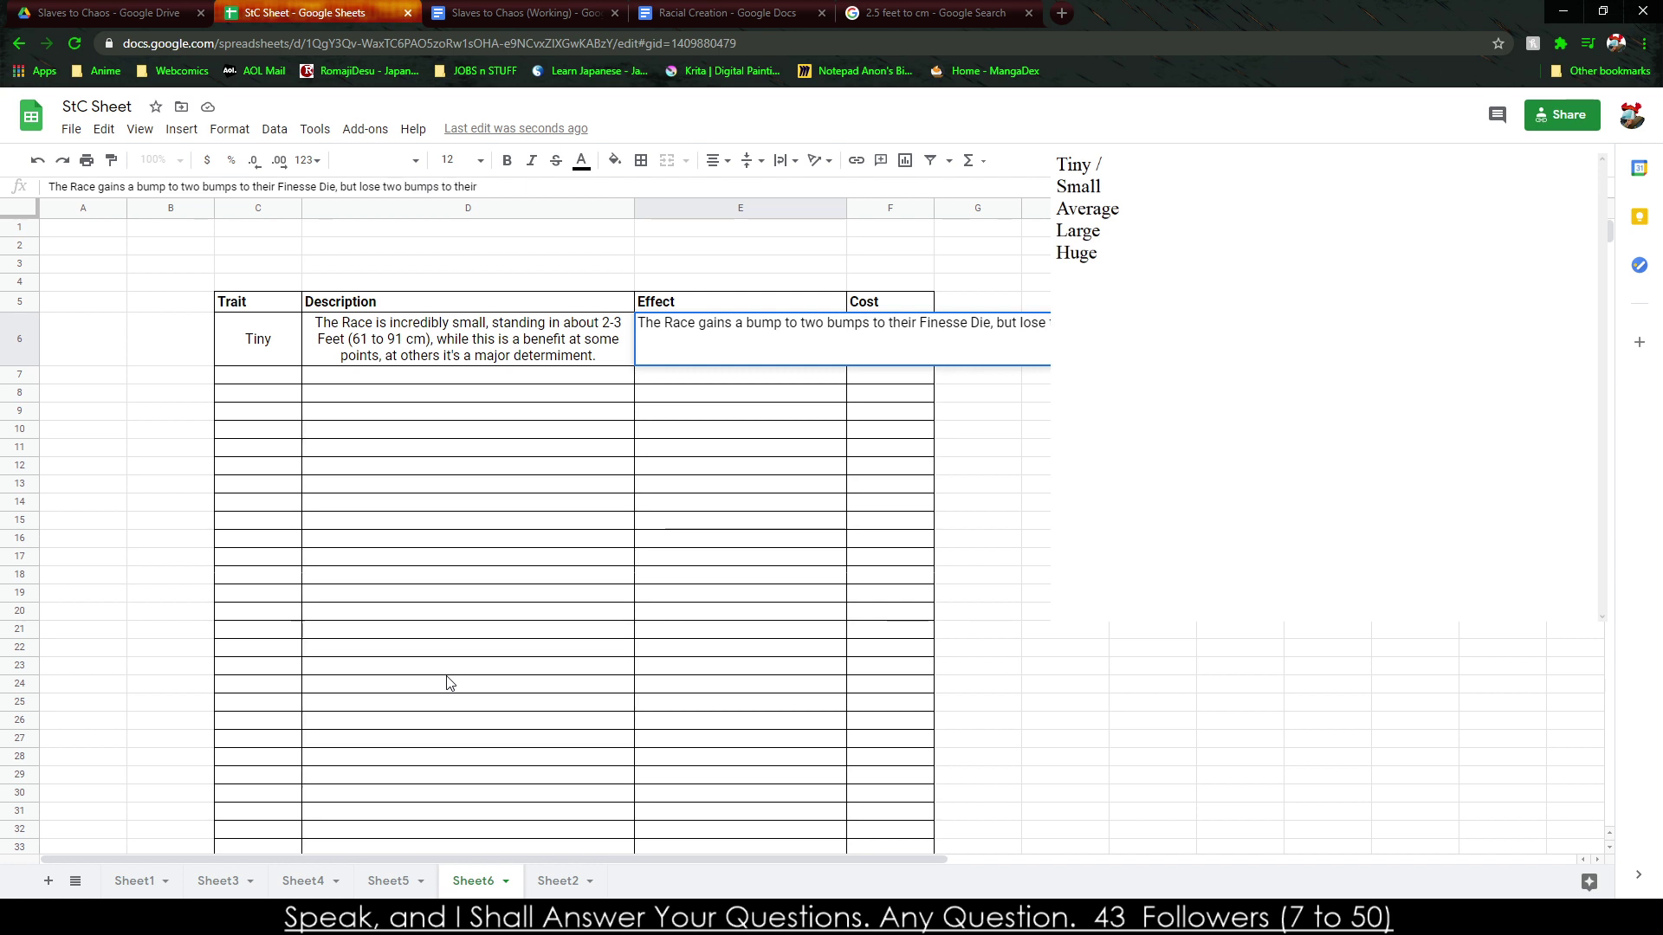
{"action": "key", "text": "BackSpace"}
{"action": "key", "text": "BackSpace"}
{"action": "key", "text": "BackSpace"}
{"action": "key", "text": "BackSpace"}
{"action": "key", "text": "BackSpace"}
{"action": "key", "text": "BackSpace"}
{"action": "key", "text": "BackSpace"}
{"action": "key", "text": "BackSpace"}
{"action": "key", "text": "BackSpace"}
{"action": "key", "text": "BackSpace"}
{"action": "key", "text": "BackSpace"}
{"action": "key", "text": "BackSpace"}
{"action": "key", "text": "BackSpace"}
{"action": "key", "text": "BackSpace"}
{"action": "key", "text": "BackSpace"}
{"action": "key", "text": "BackSpace"}
{"action": "key", "text": "BackSpace"}
{"action": "key", "text": "BackSpace"}
{"action": "key", "text": "BackSpace"}
{"action": "key", "text": "BackSpace"}
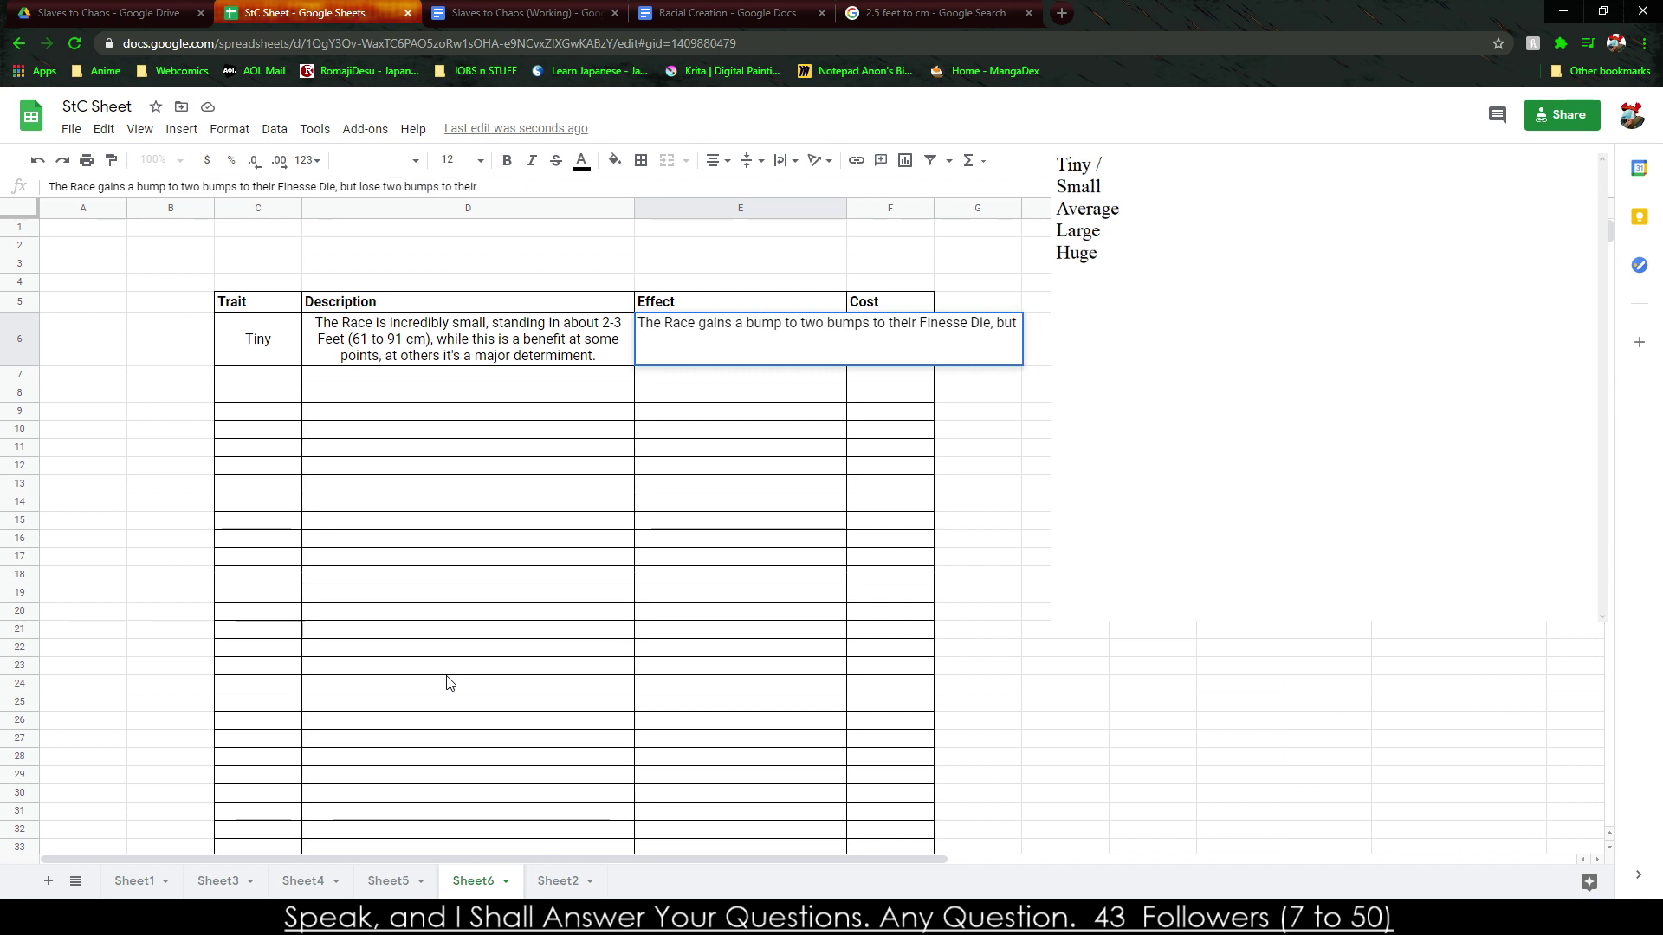
{"action": "key", "text": "BackSpace"}
{"action": "key", "text": "BackSpace"}
{"action": "key", "text": "BackSpace"}
{"action": "key", "text": "BackSpace"}
{"action": "key", "text": "BackSpace"}
{"action": "key", "text": "BackSpace"}
{"action": "key", "text": "BackSpace"}
{"action": "key", "text": "BackSpace"}
{"action": "key", "text": "BackSpace"}
{"action": "key", "text": "BackSpace"}
{"action": "key", "text": "BackSpace"}
{"action": "key", "text": "BackSpace"}
{"action": "key", "text": "BackSpace"}
{"action": "key", "text": "BackSpace"}
{"action": "key", "text": "BackSpace"}
{"action": "key", "text": "BackSpace"}
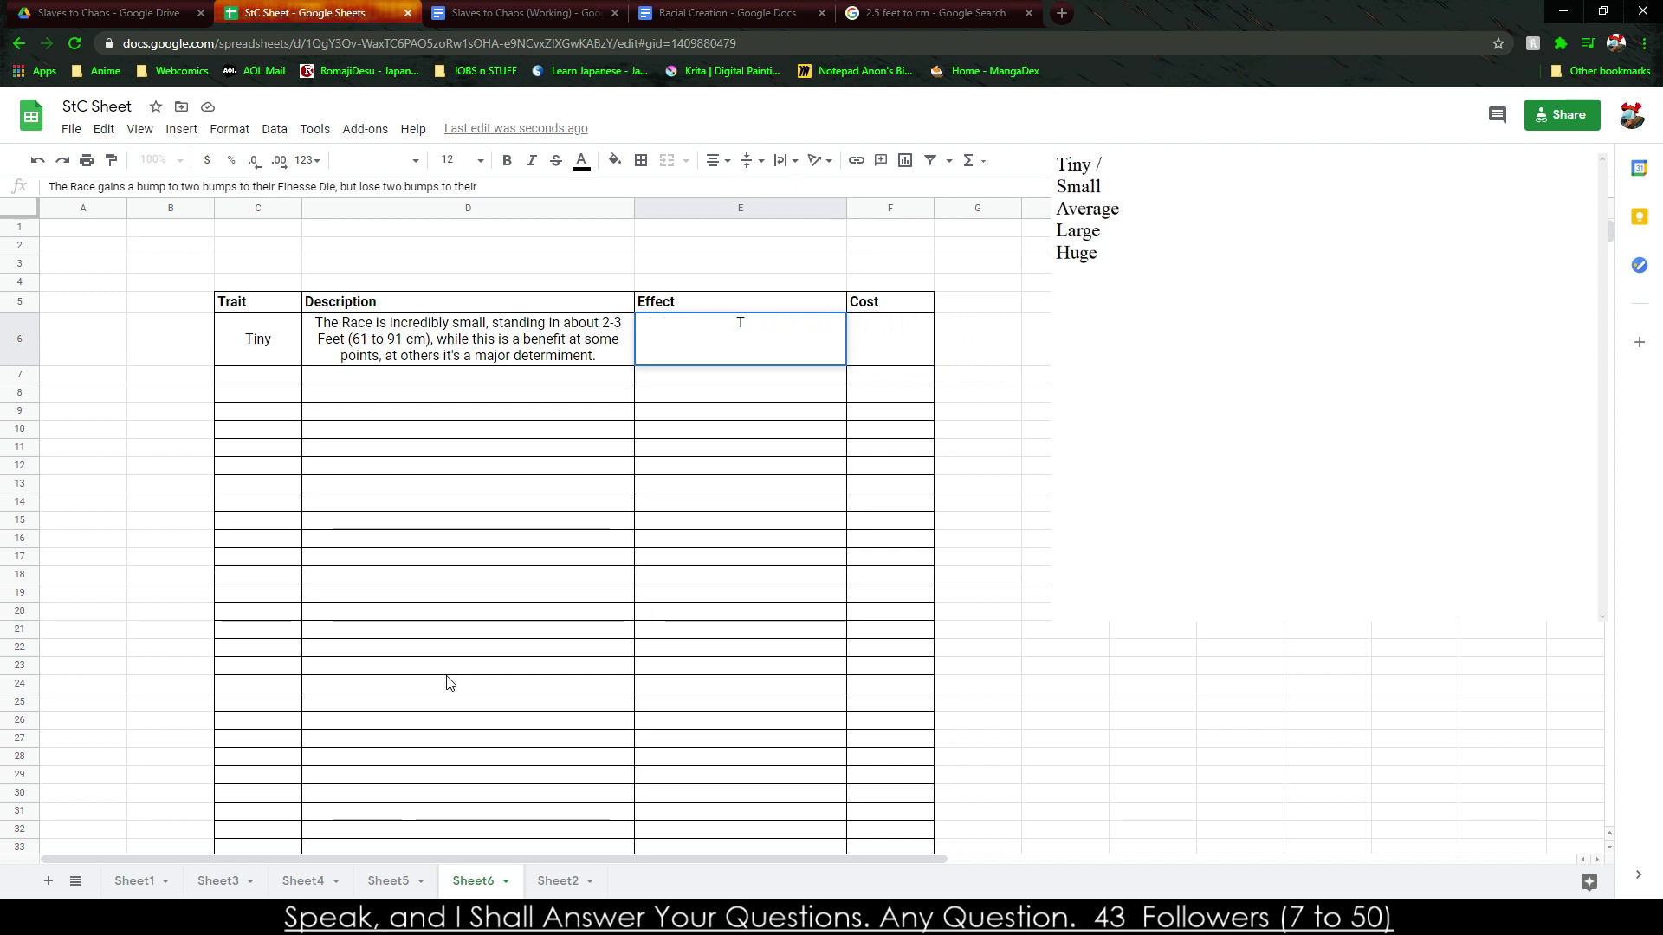
{"action": "type", "text": "The Race"}
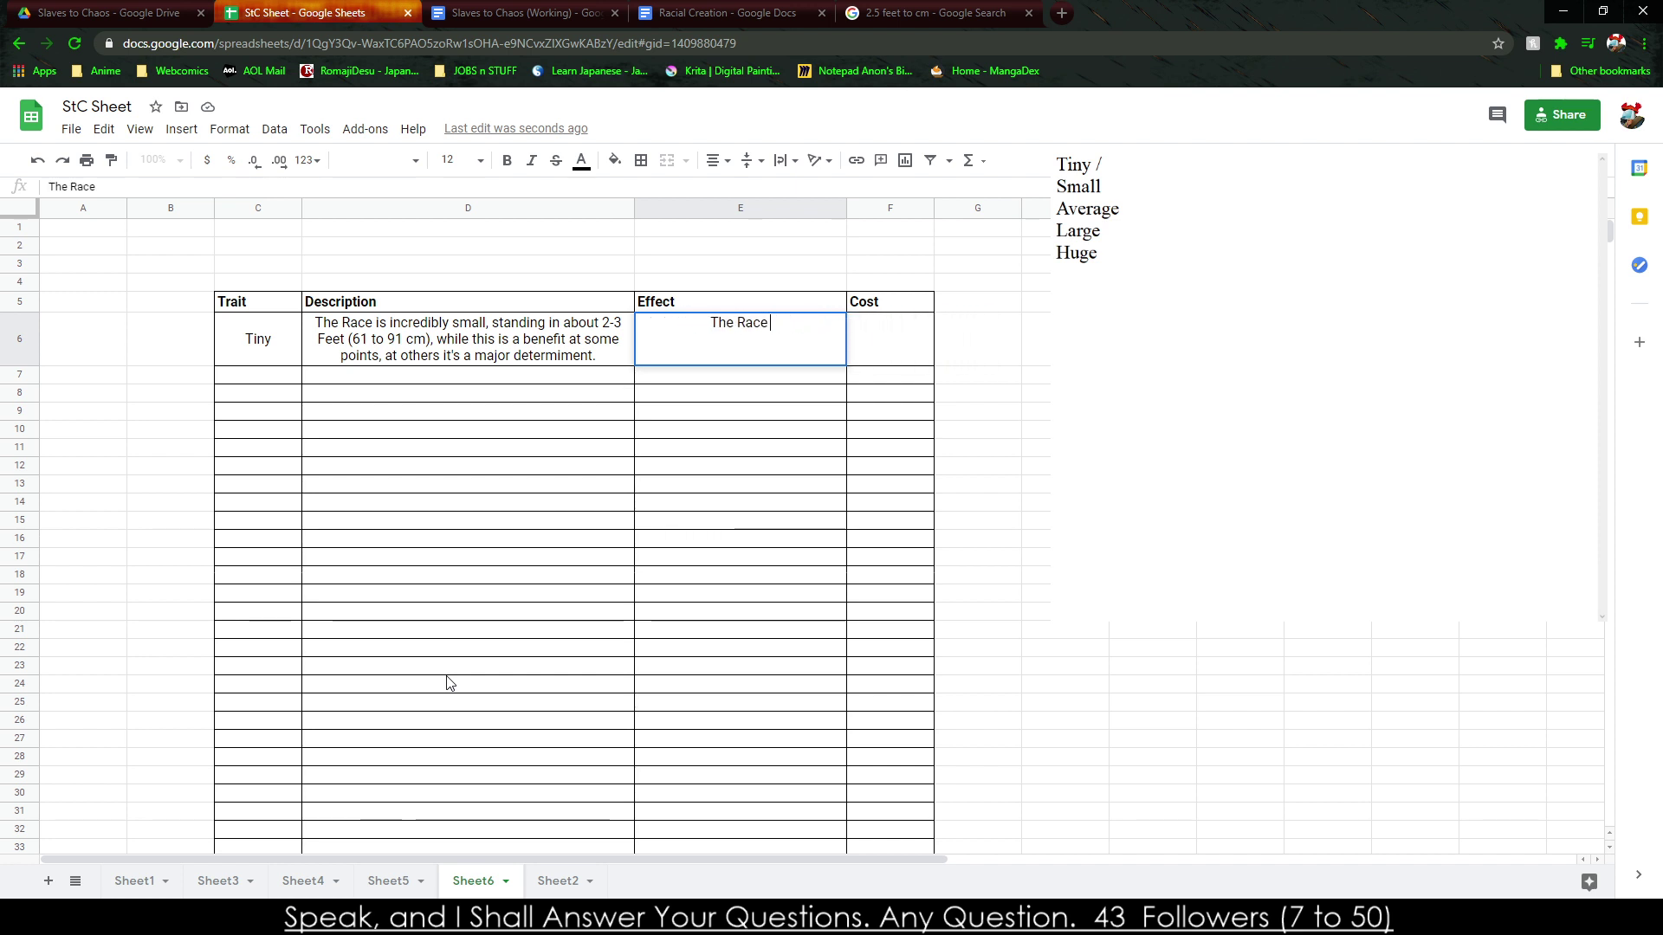
{"action": "type", "text": " gains a natural +2"}
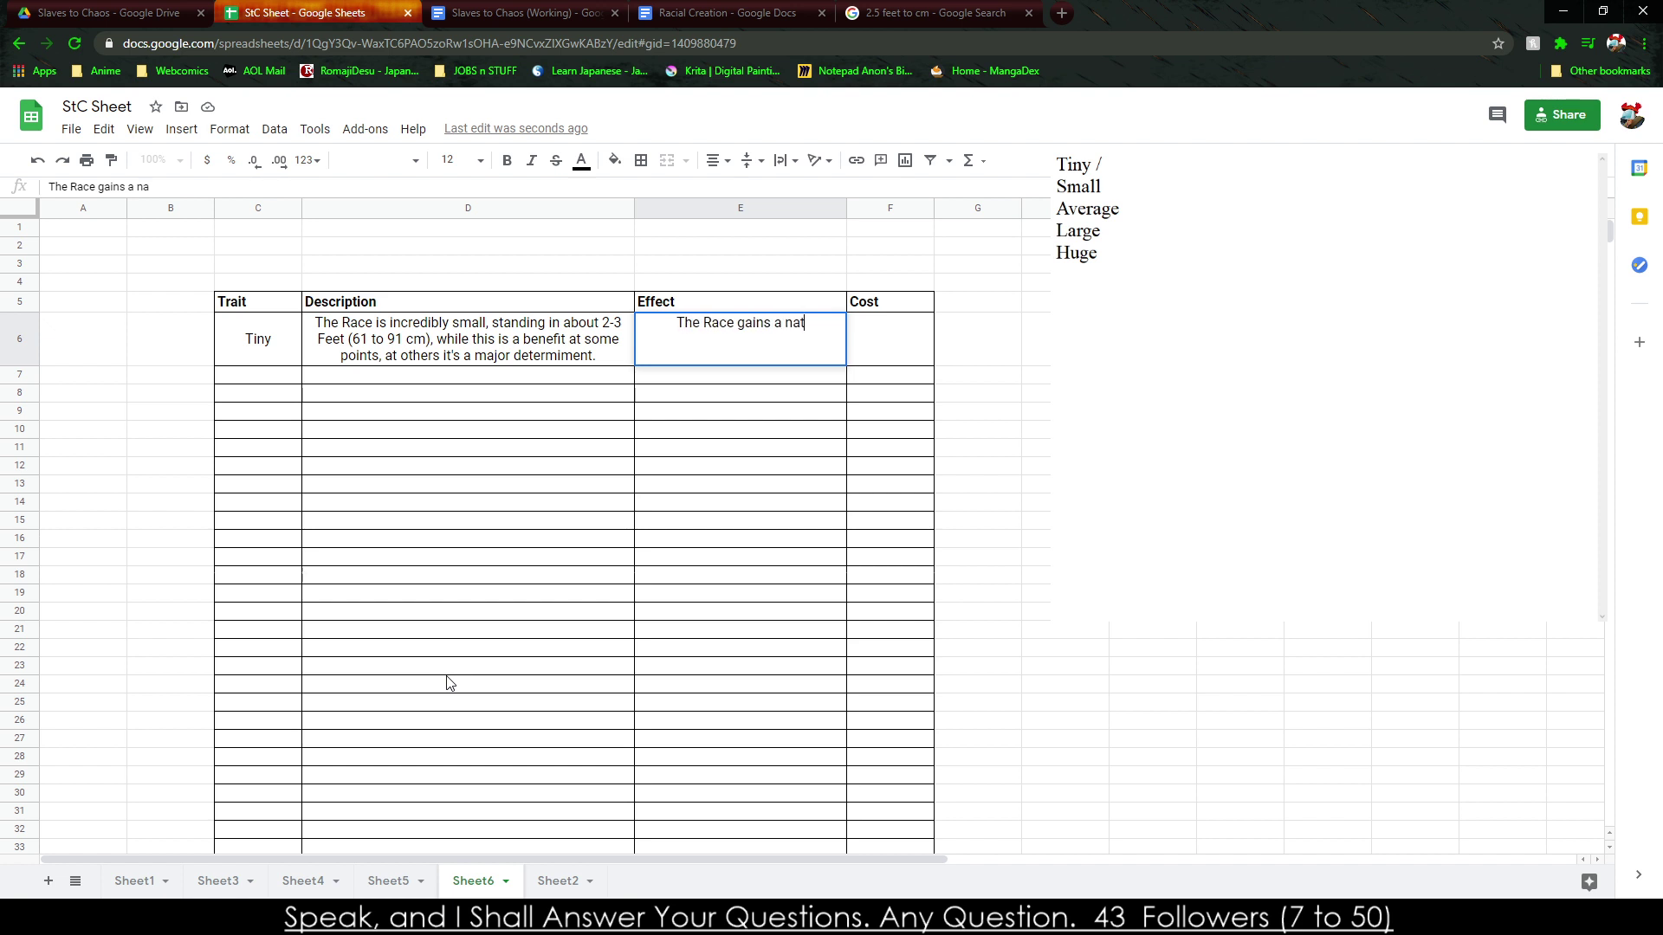
{"action": "key", "text": "BackSpace"}
{"action": "key", "text": "BackSpace"}
{"action": "key", "text": "BackSpace"}
{"action": "key", "text": "BackSpace"}
{"action": "key", "text": "BackSpace"}
{"action": "key", "text": "BackSpace"}
{"action": "key", "text": "BackSpace"}
{"action": "key", "text": "BackSpace"}
{"action": "key", "text": "BackSpace"}
{"action": "key", "text": "BackSpace"}
{"action": "key", "text": "BackSpace"}
{"action": "key", "text": "BackSpace"}
{"action": "key", "text": "BackSpace"}
{"action": "key", "text": "BackSpace"}
{"action": "key", "text": "BackSpace"}
{"action": "key", "text": "BackSpace"}
{"action": "key", "text": "BackSpace"}
{"action": "key", "text": "BackSpace"}
{"action": "key", "text": "BackSpace"}
{"action": "key", "text": "BackSpace"}
{"action": "key", "text": "BackSpace"}
{"action": "key", "text": "BackSpace"}
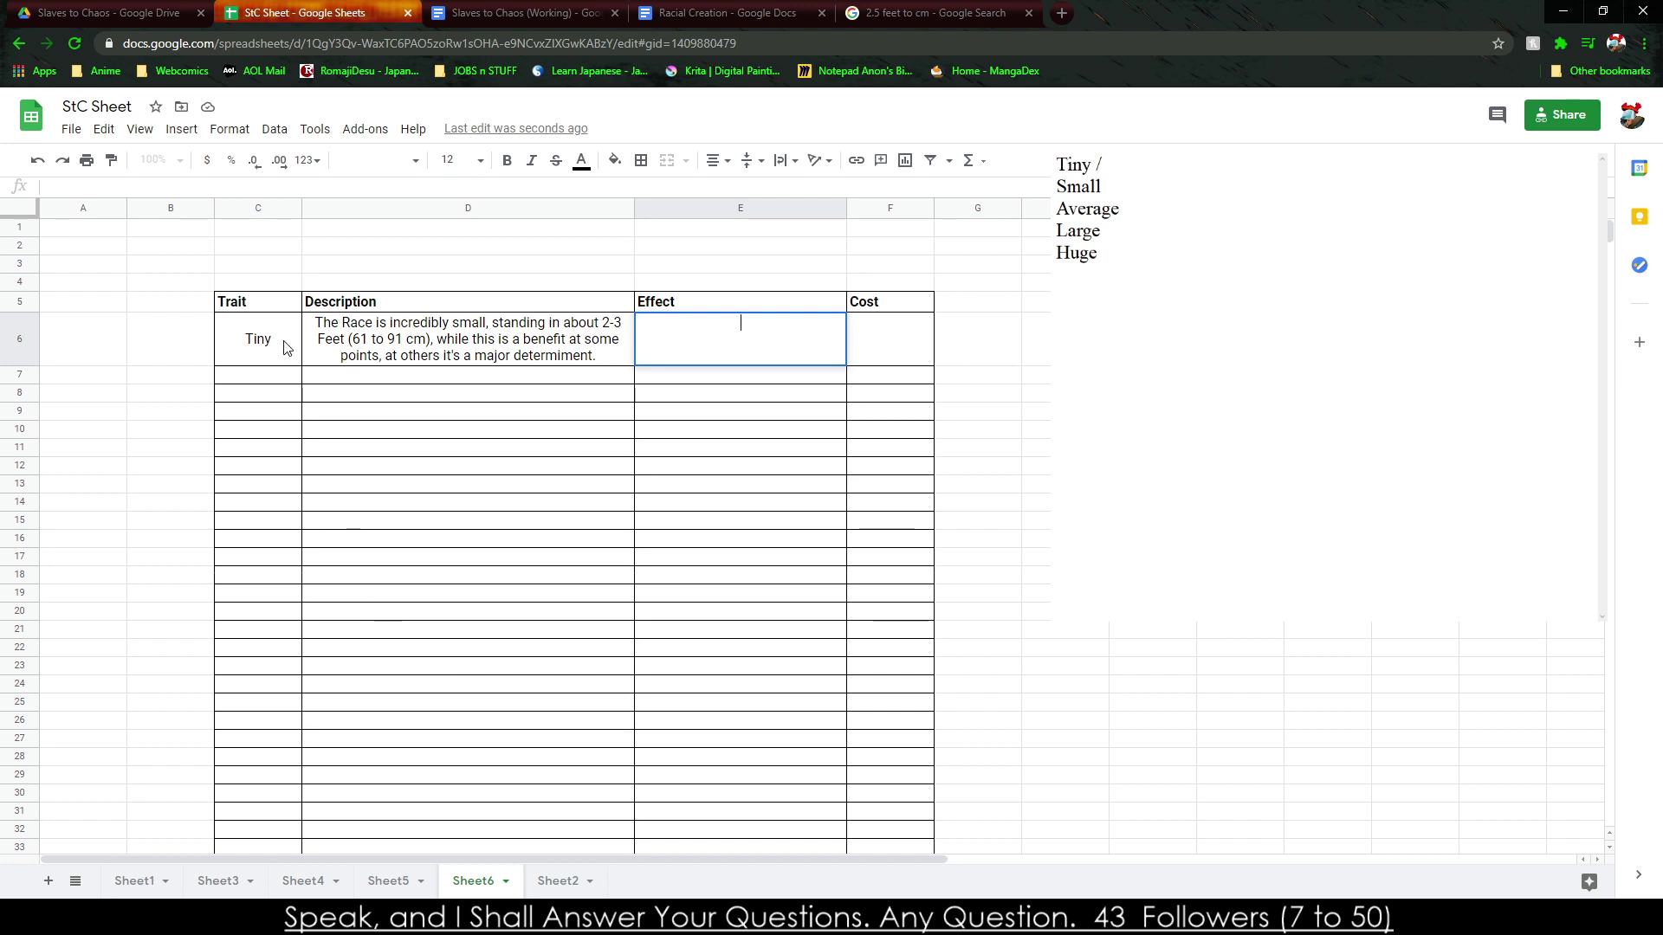
{"action": "left_click_drag", "start_coordinate": [285, 347], "coordinate": [705, 334]}
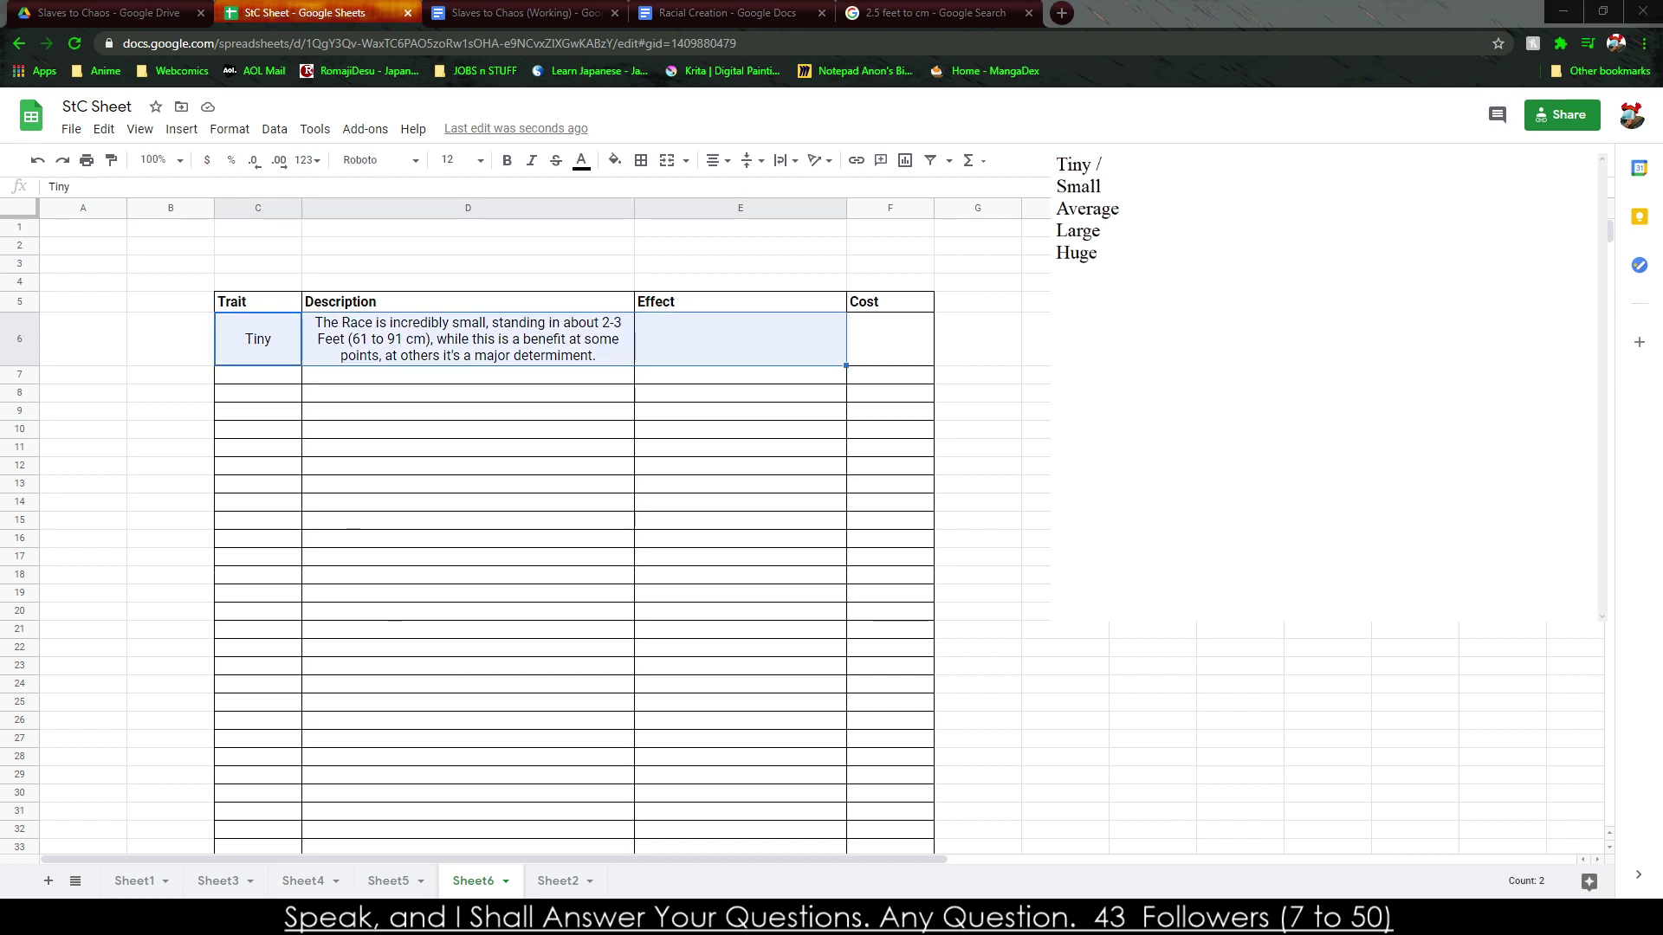
Enter the Tiny effect in E6: "The Race possesses 1 Wound per Tier, but gains a +4 to their Passive Dodge".
{"action": "left_click", "coordinate": [683, 319]}
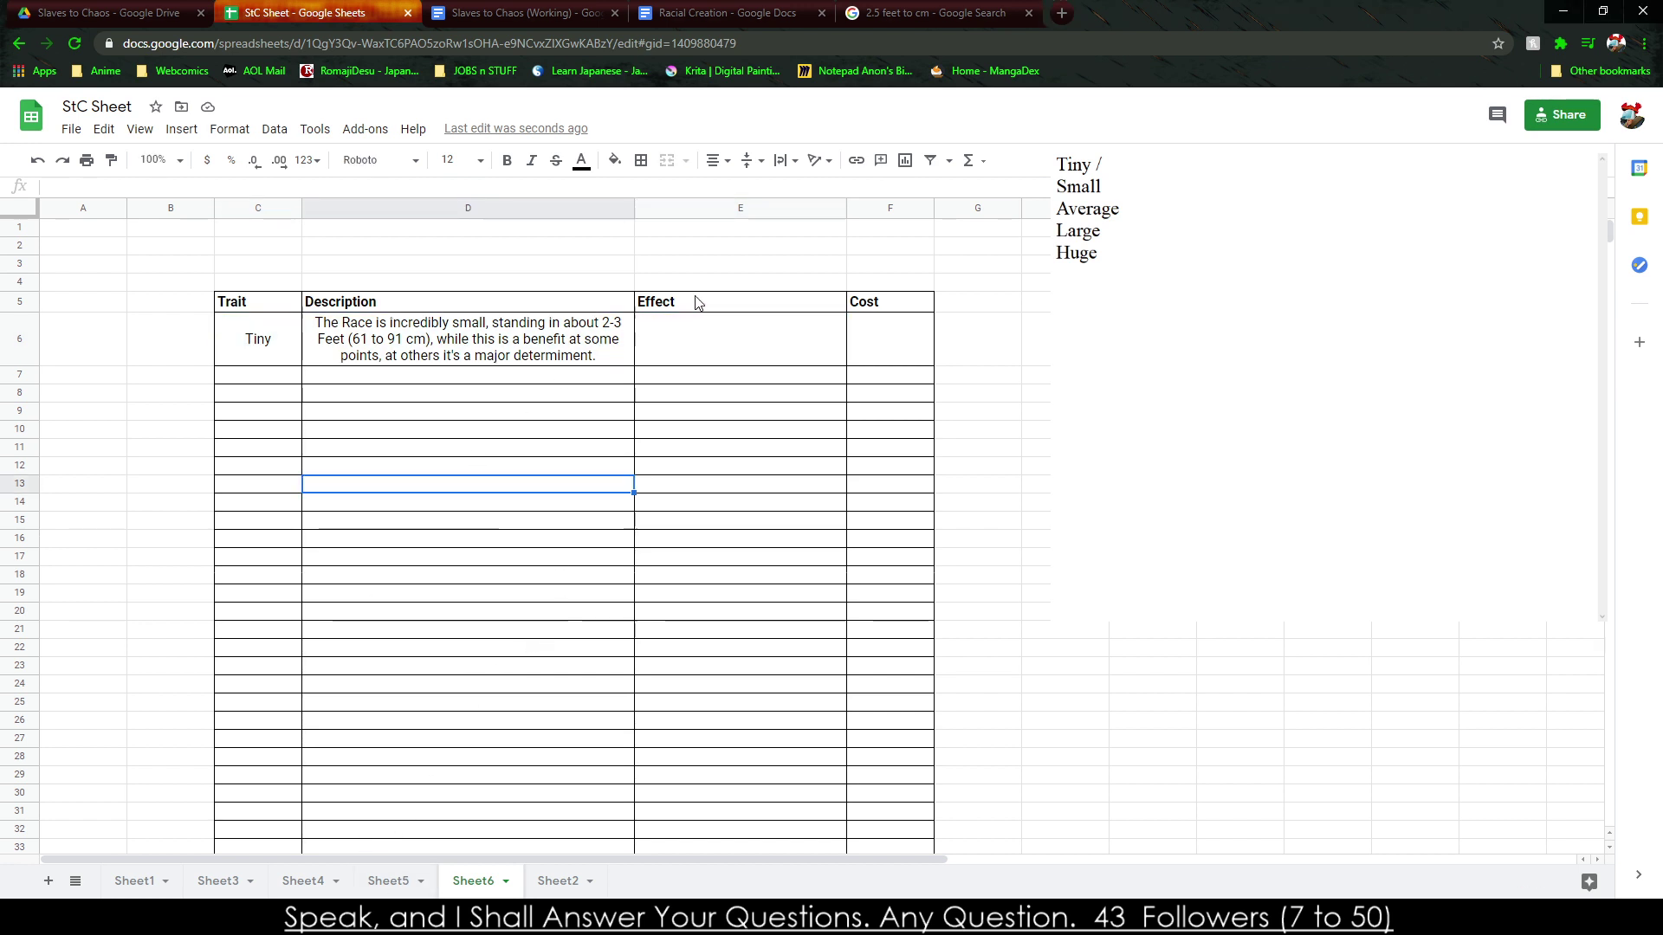
{"action": "type", "text": "The Race ["}
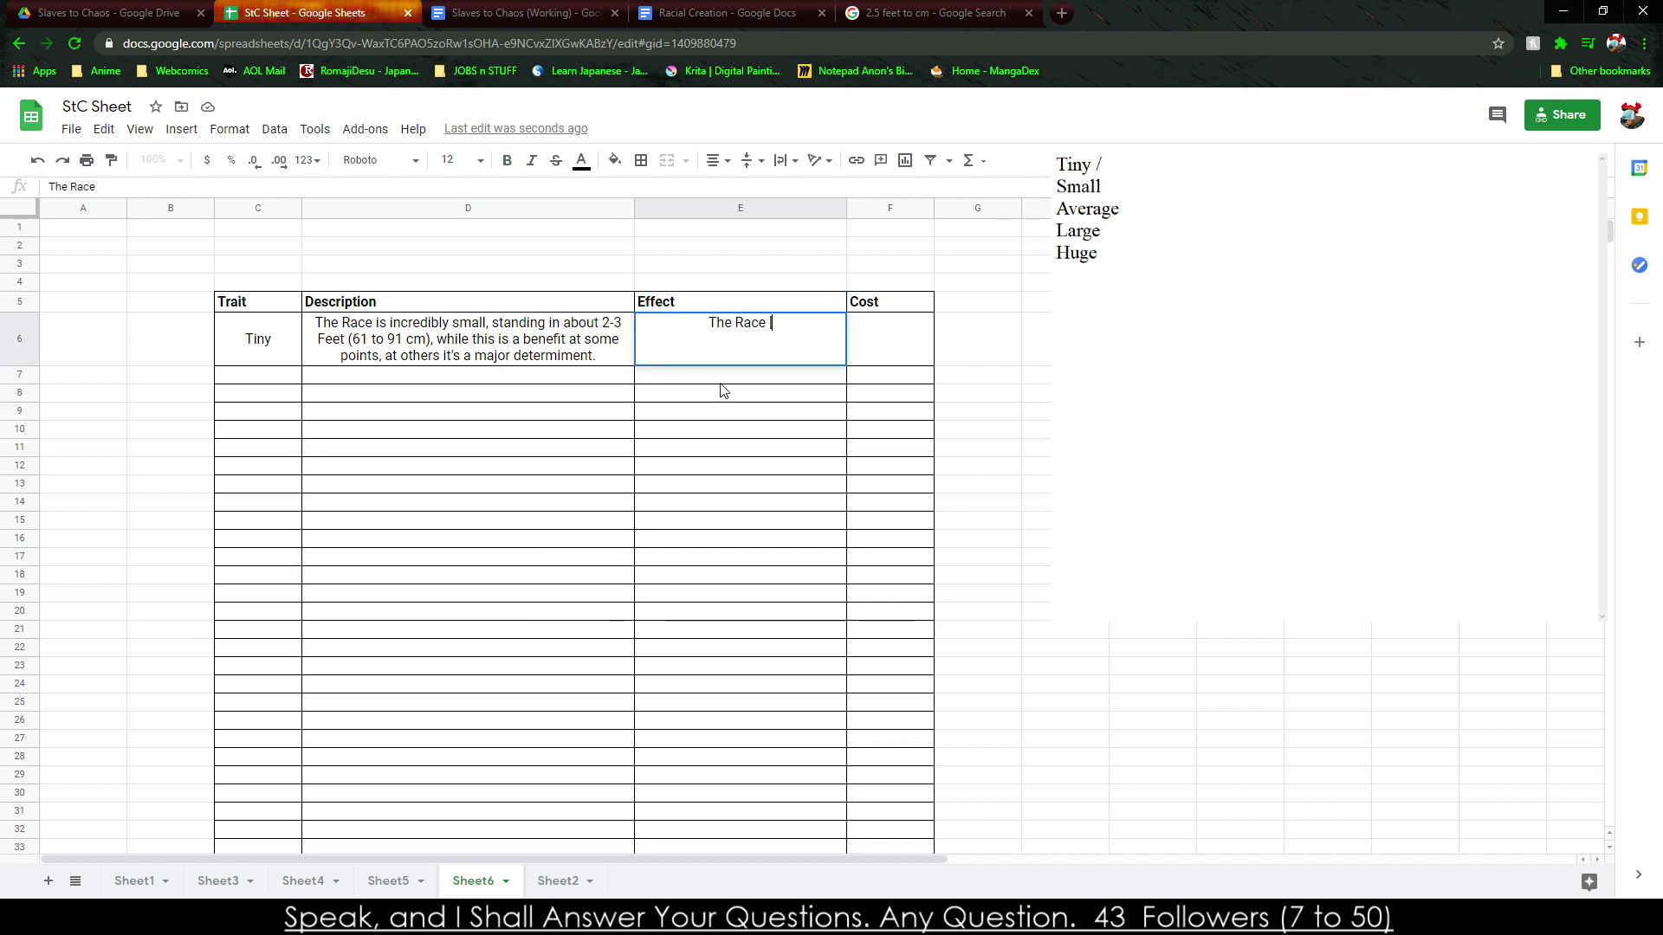
{"action": "key", "text": "BackSpace"}
{"action": "type", "text": "possesse"}
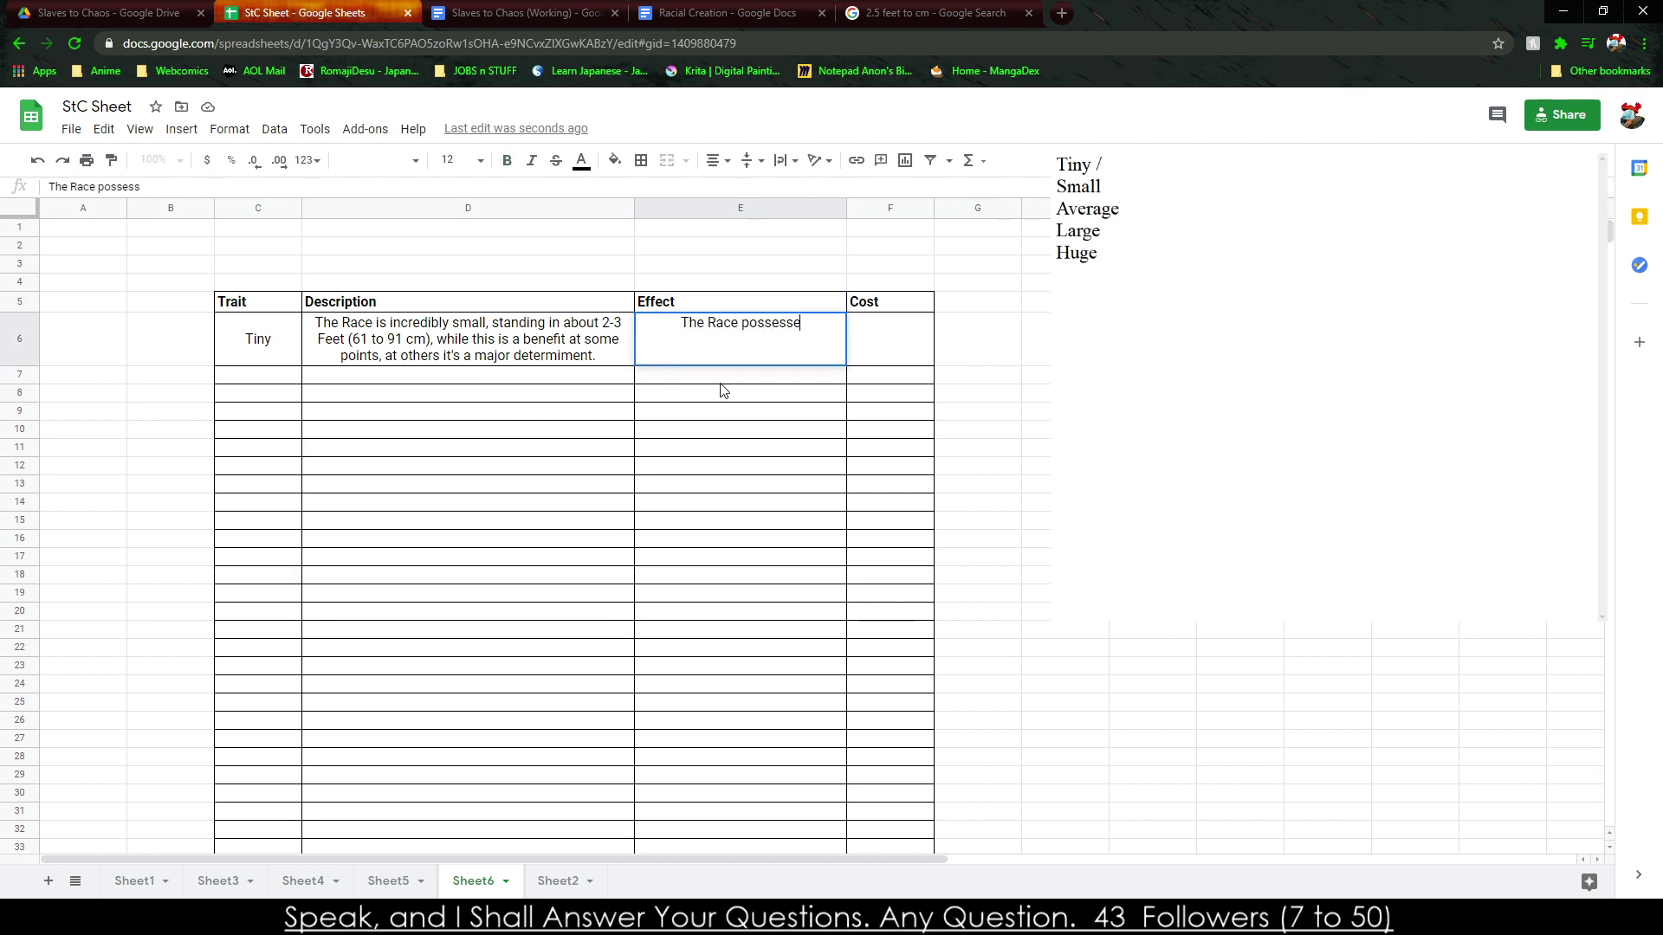
{"action": "type", "text": "s 1 Wound "}
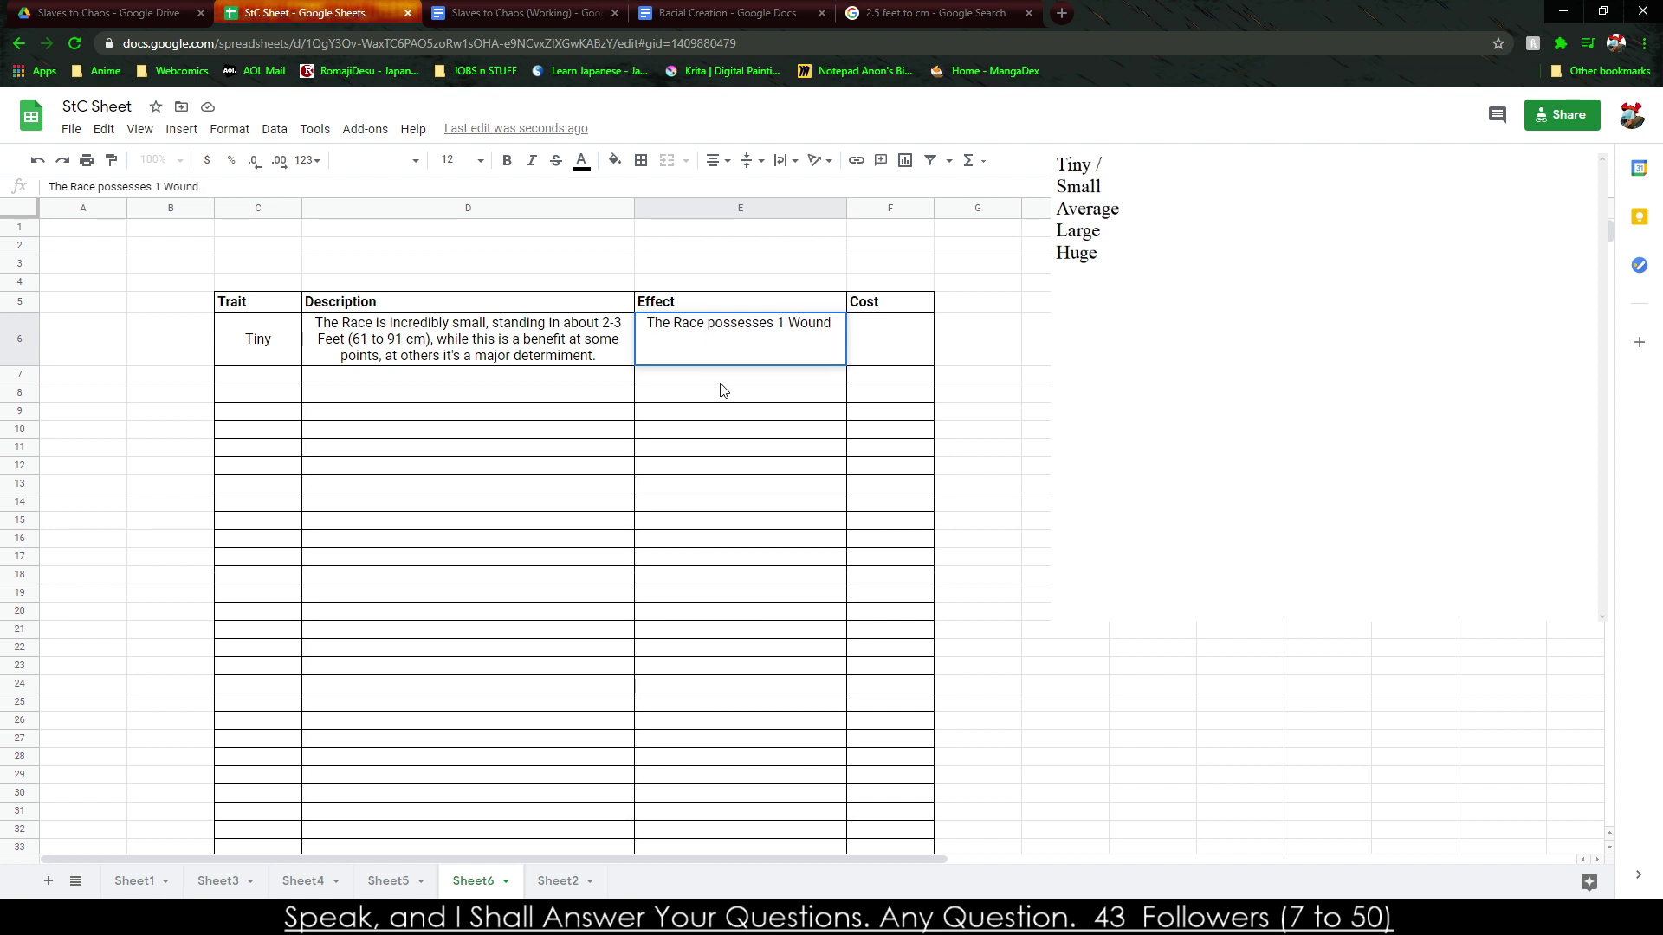
{"action": "type", "text": "per Tier,"}
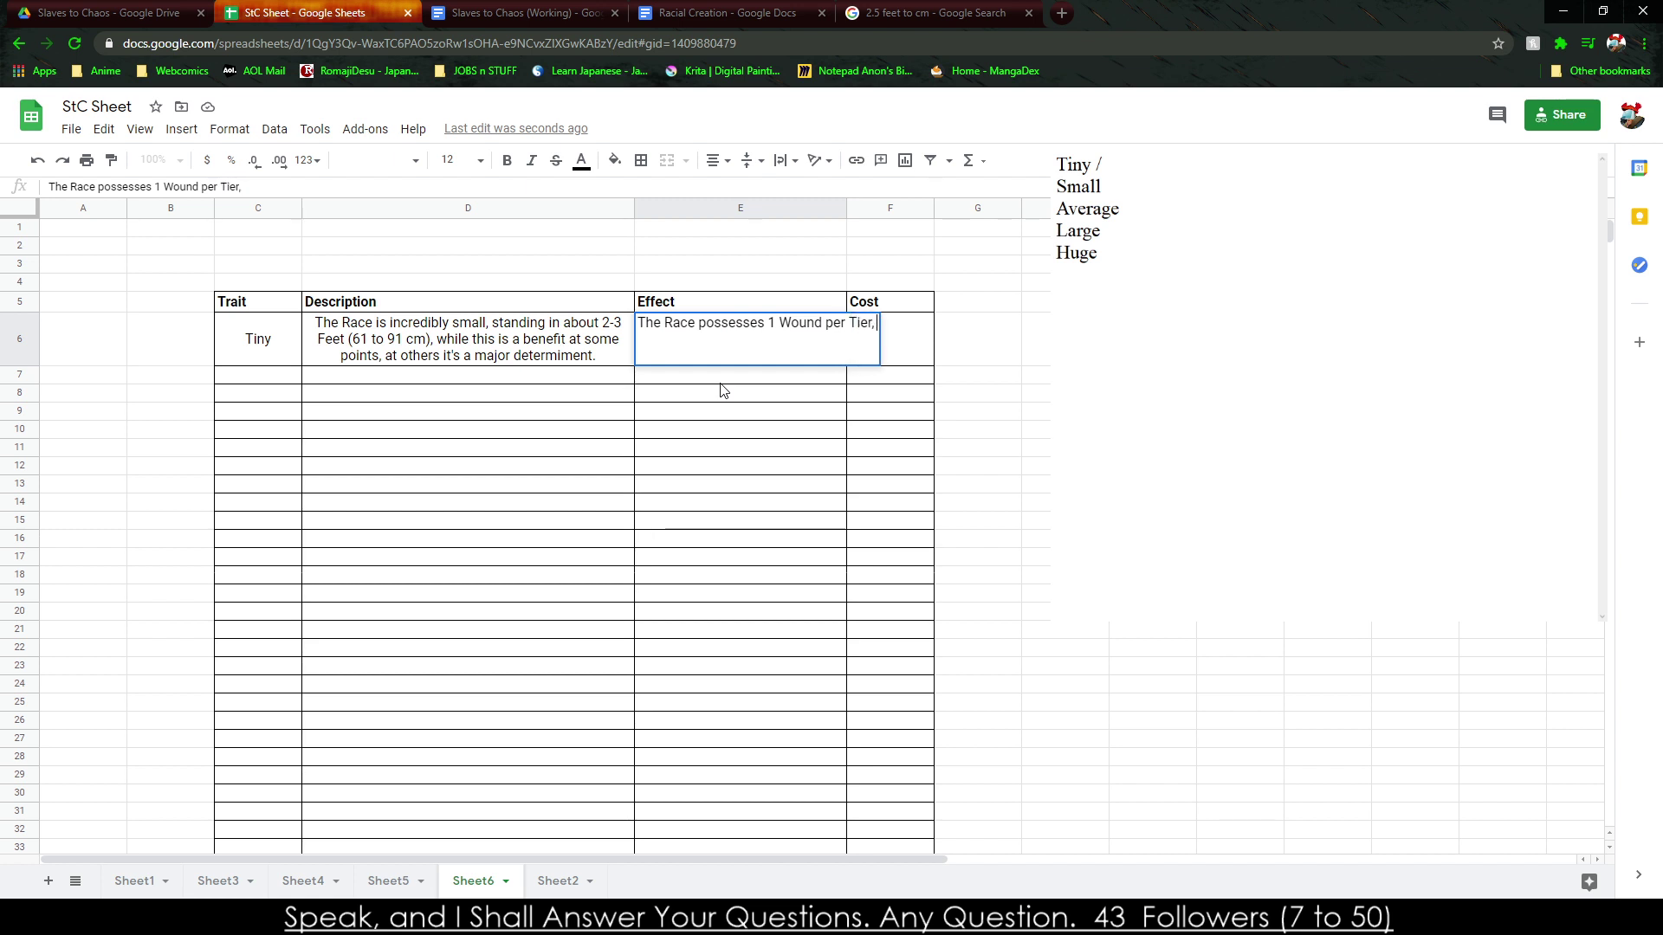
{"action": "type", "text": " but gain s a +4 to their Passive Dodge"}
{"action": "key", "text": "Tab"}
Fill the Cost cells F6 to F10 with 10, 5, 0, 5 and 10.
{"action": "left_click", "coordinate": [720, 382]}
{"action": "key", "text": "Right"}
{"action": "key", "text": "Up"}
{"action": "type", "text": "10"}
{"action": "key", "text": "Return"}
{"action": "type", "text": "5"}
{"action": "key", "text": "Return"}
{"action": "type", "text": "0"}
{"action": "key", "text": "Return"}
{"action": "type", "text": "5"}
{"action": "key", "text": "Return"}
{"action": "type", "text": "1"}
Enter "Small" as the trait name in C7, below Tiny.
{"action": "key", "text": "Left"}
{"action": "key", "text": "Left"}
{"action": "key", "text": "Up"}
{"action": "key", "text": "Up"}
{"action": "key", "text": "Left"}
{"action": "key", "text": "Right"}
{"action": "key", "text": "Up"}
{"action": "key", "text": "Left"}
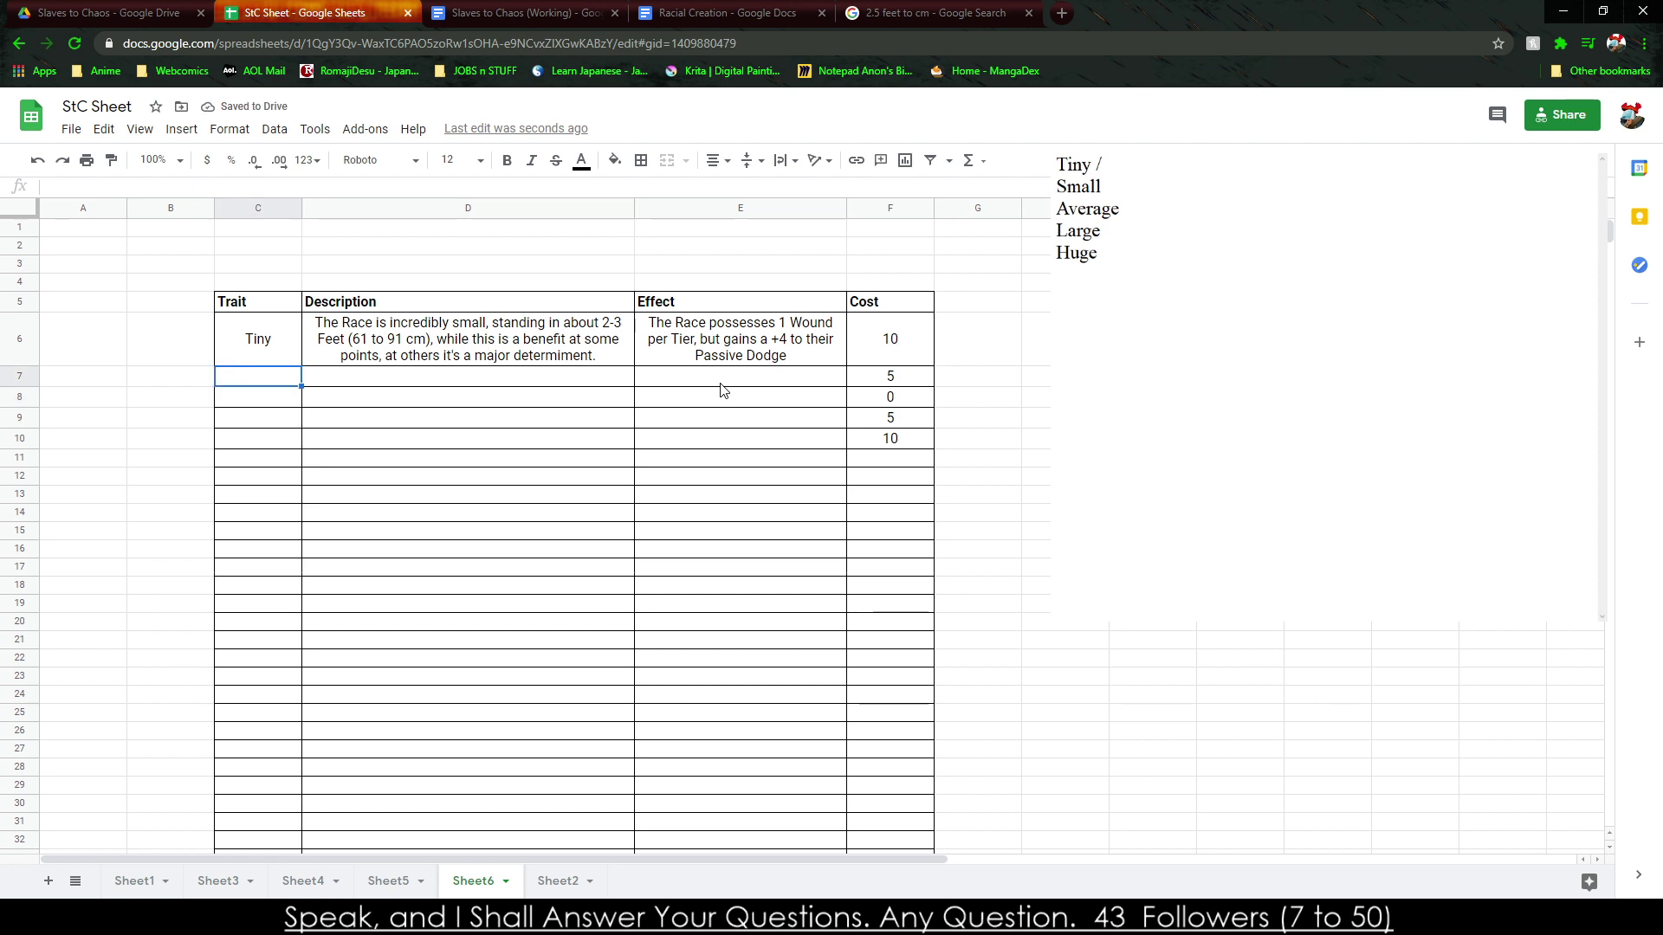
{"action": "type", "text": "Small"}
{"action": "key", "text": "Tab"}
Begin the Small description in D7 with "The Race is naturally shorter than most, standing about 3 to 4 Feet (91".
{"action": "type", "text": "The Race is na"}
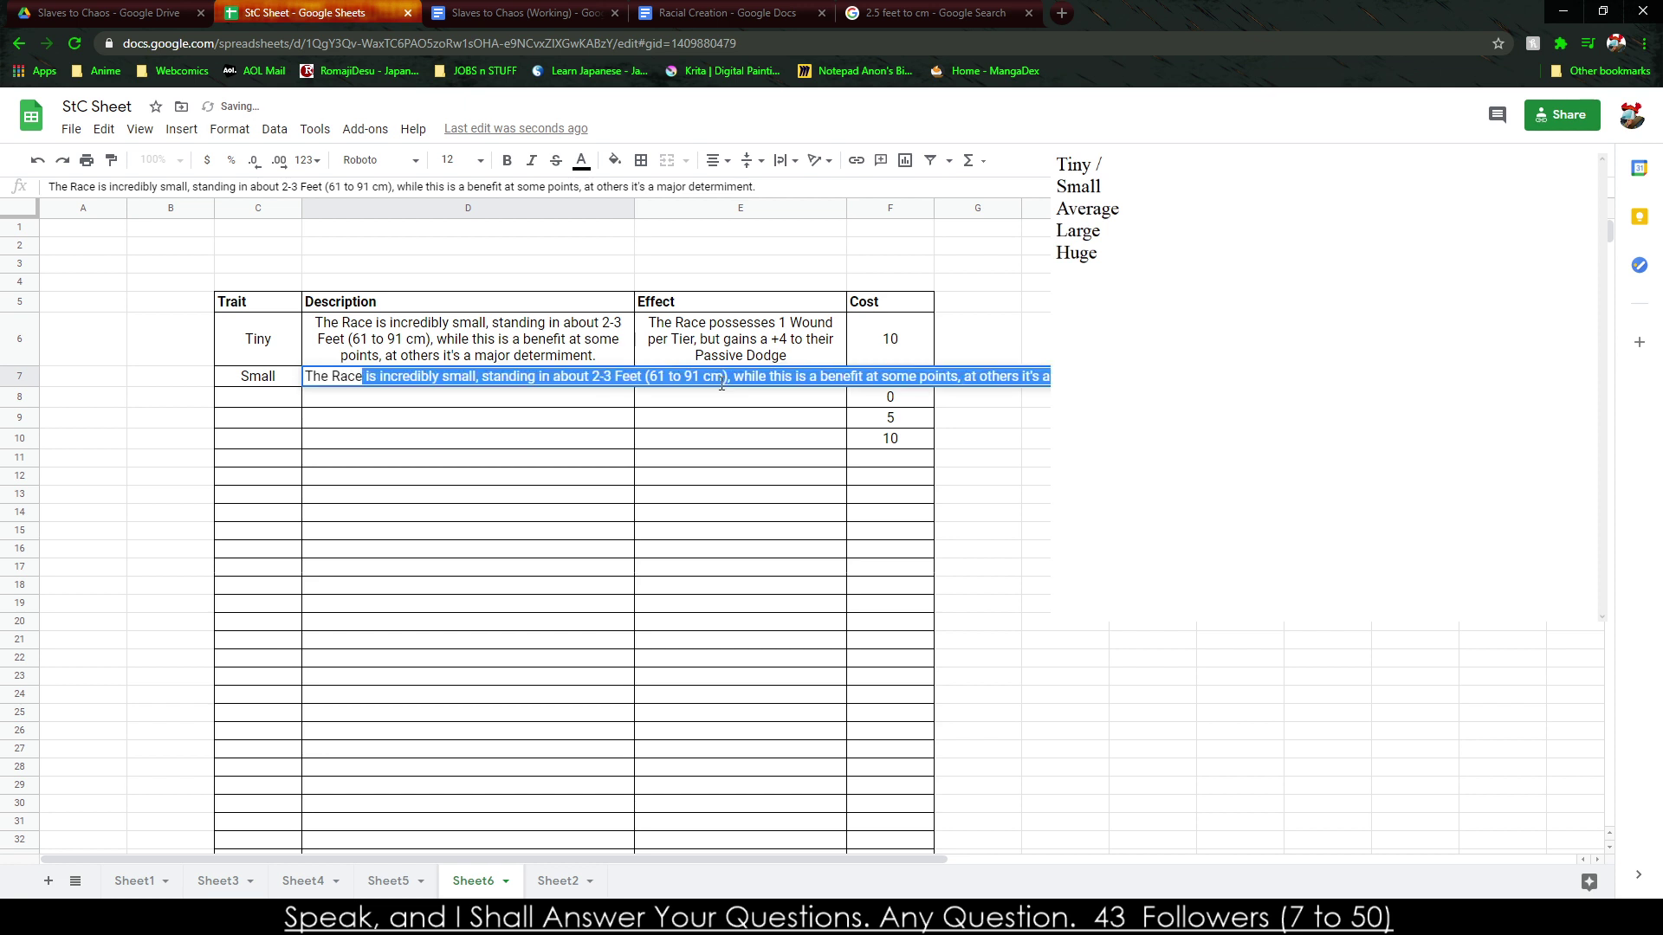
{"action": "type", "text": "turally short"}
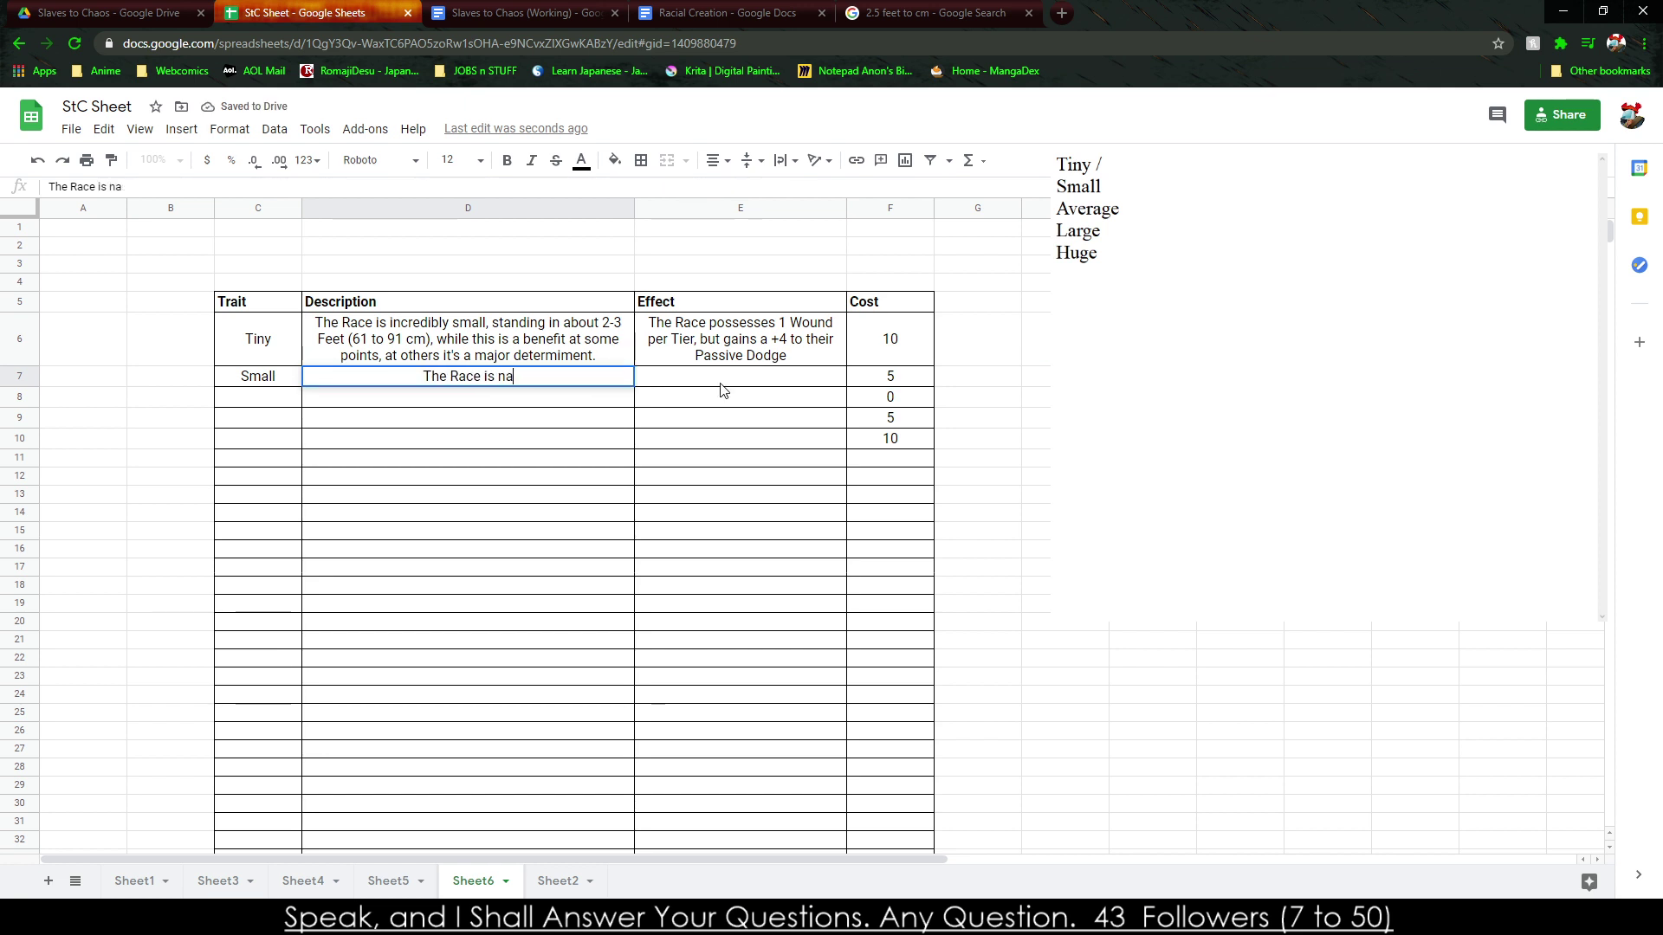
{"action": "type", "text": "er th"}
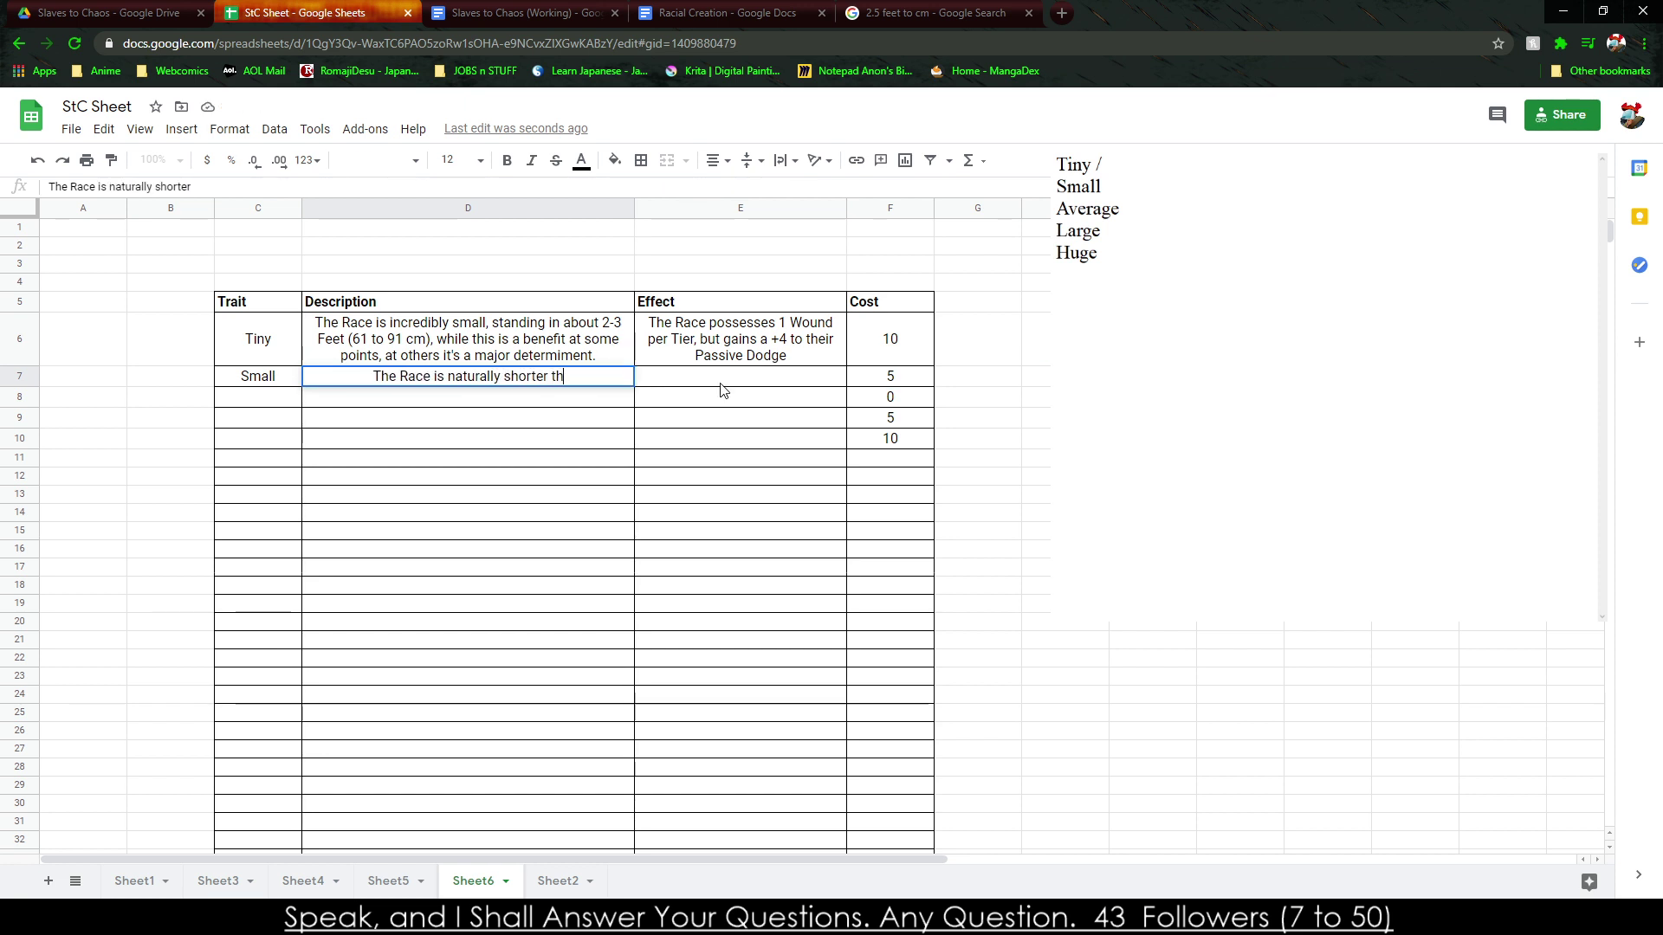
{"action": "type", "text": "an most, standing"}
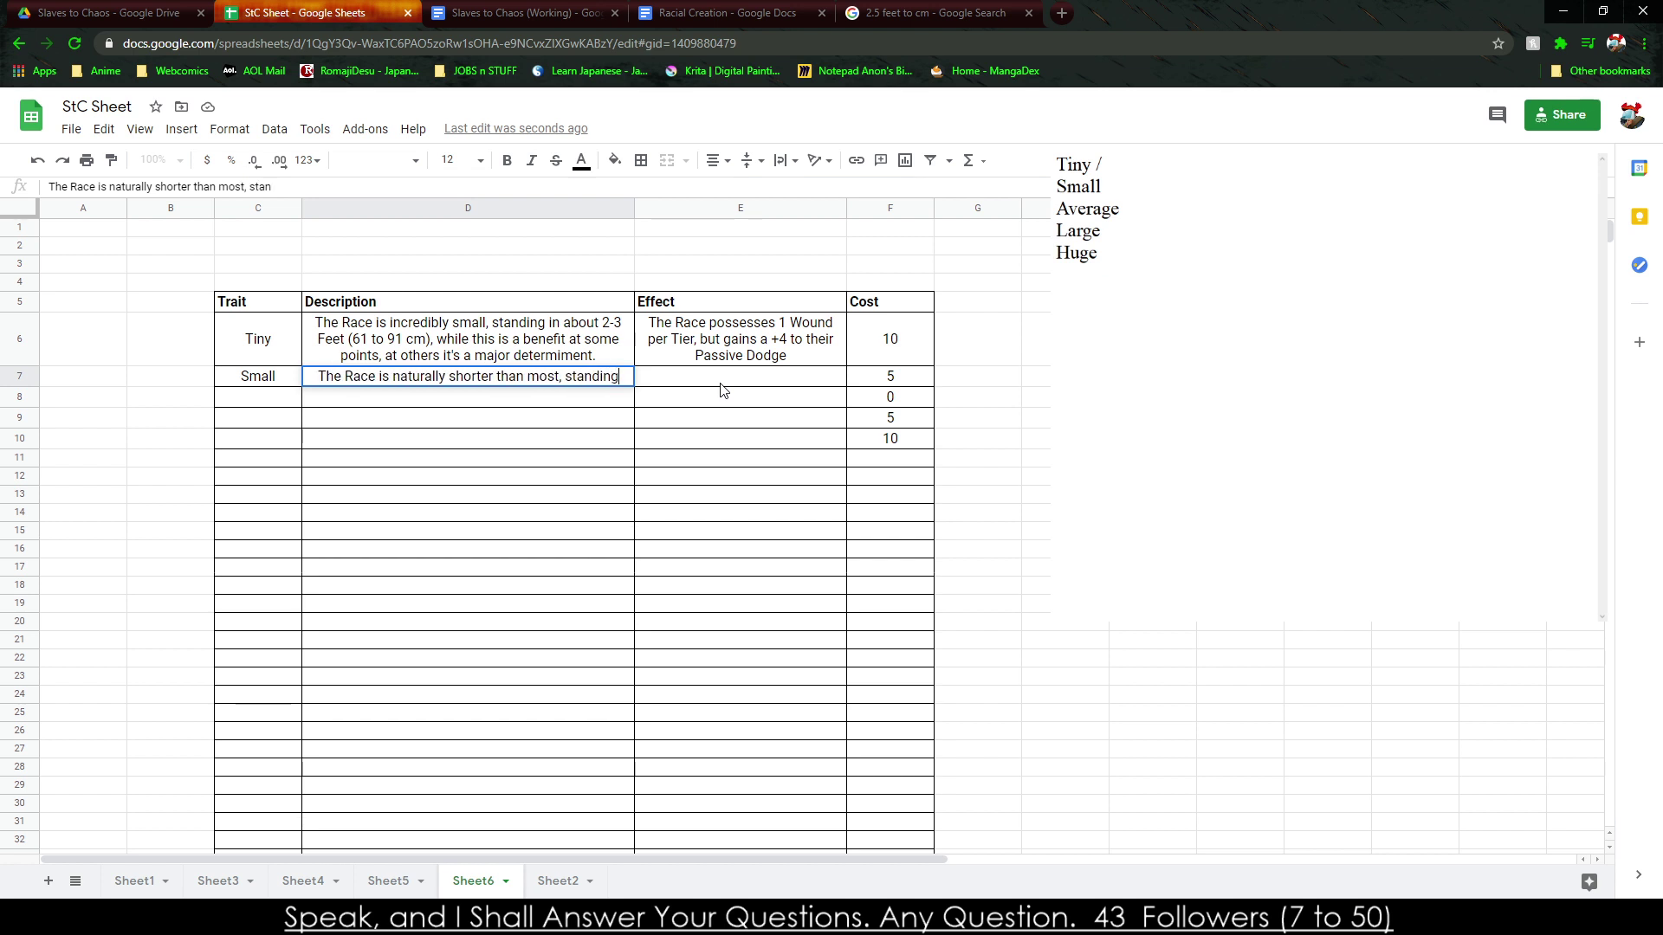
{"action": "type", "text": " about "}
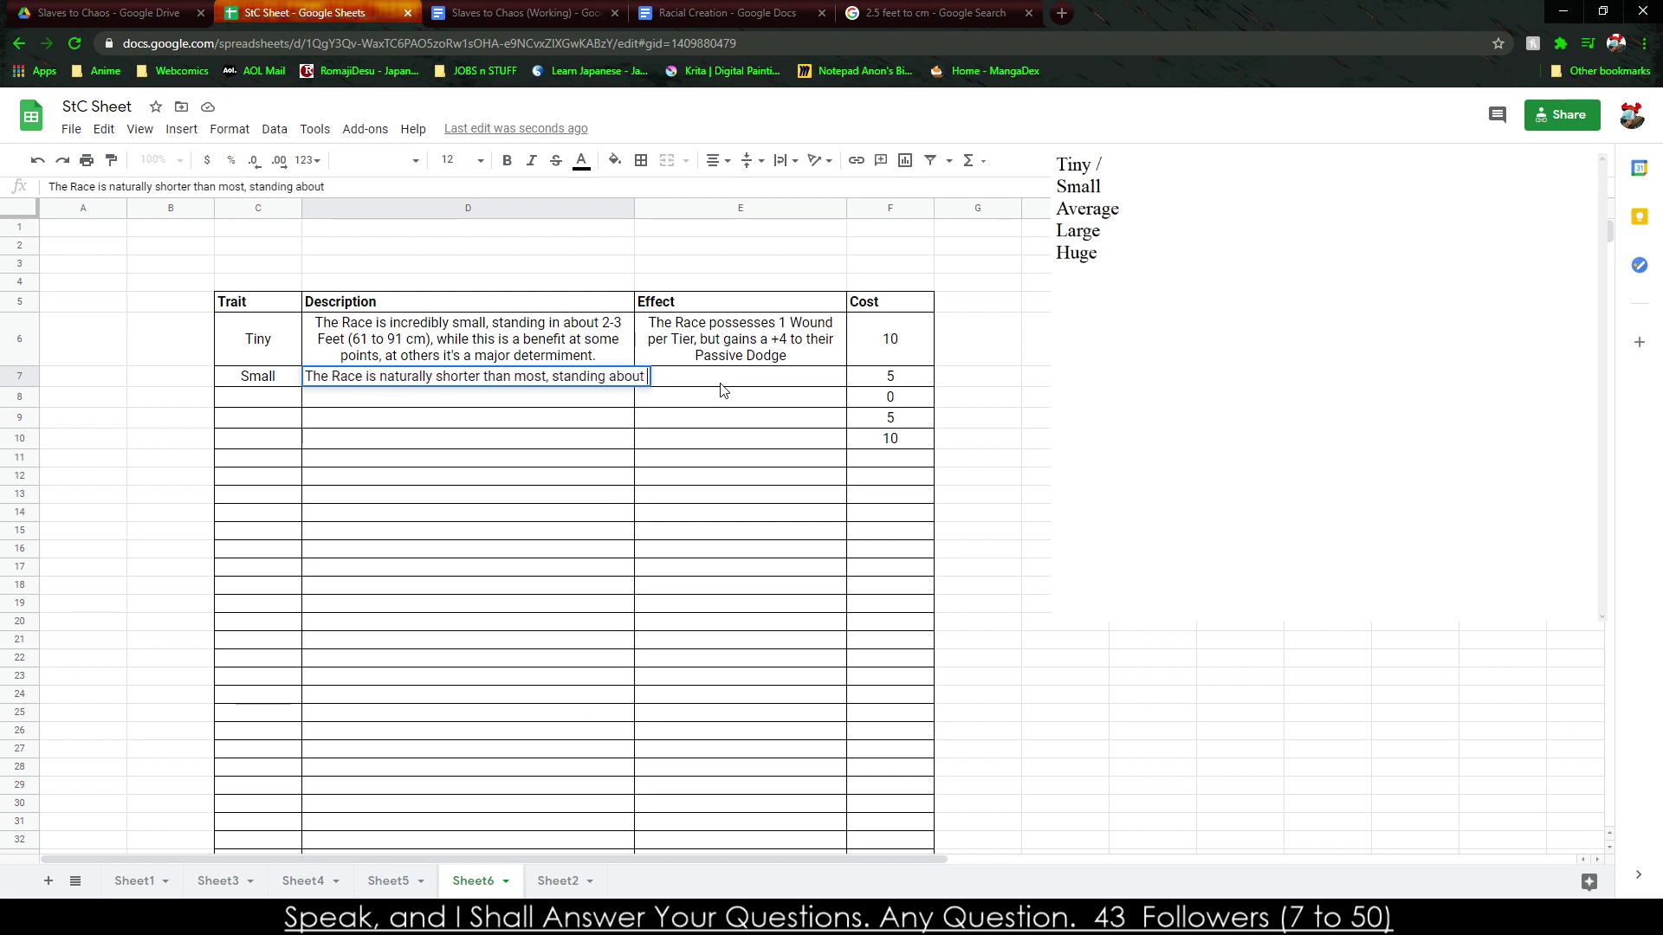
{"action": "type", "text": "4 to"}
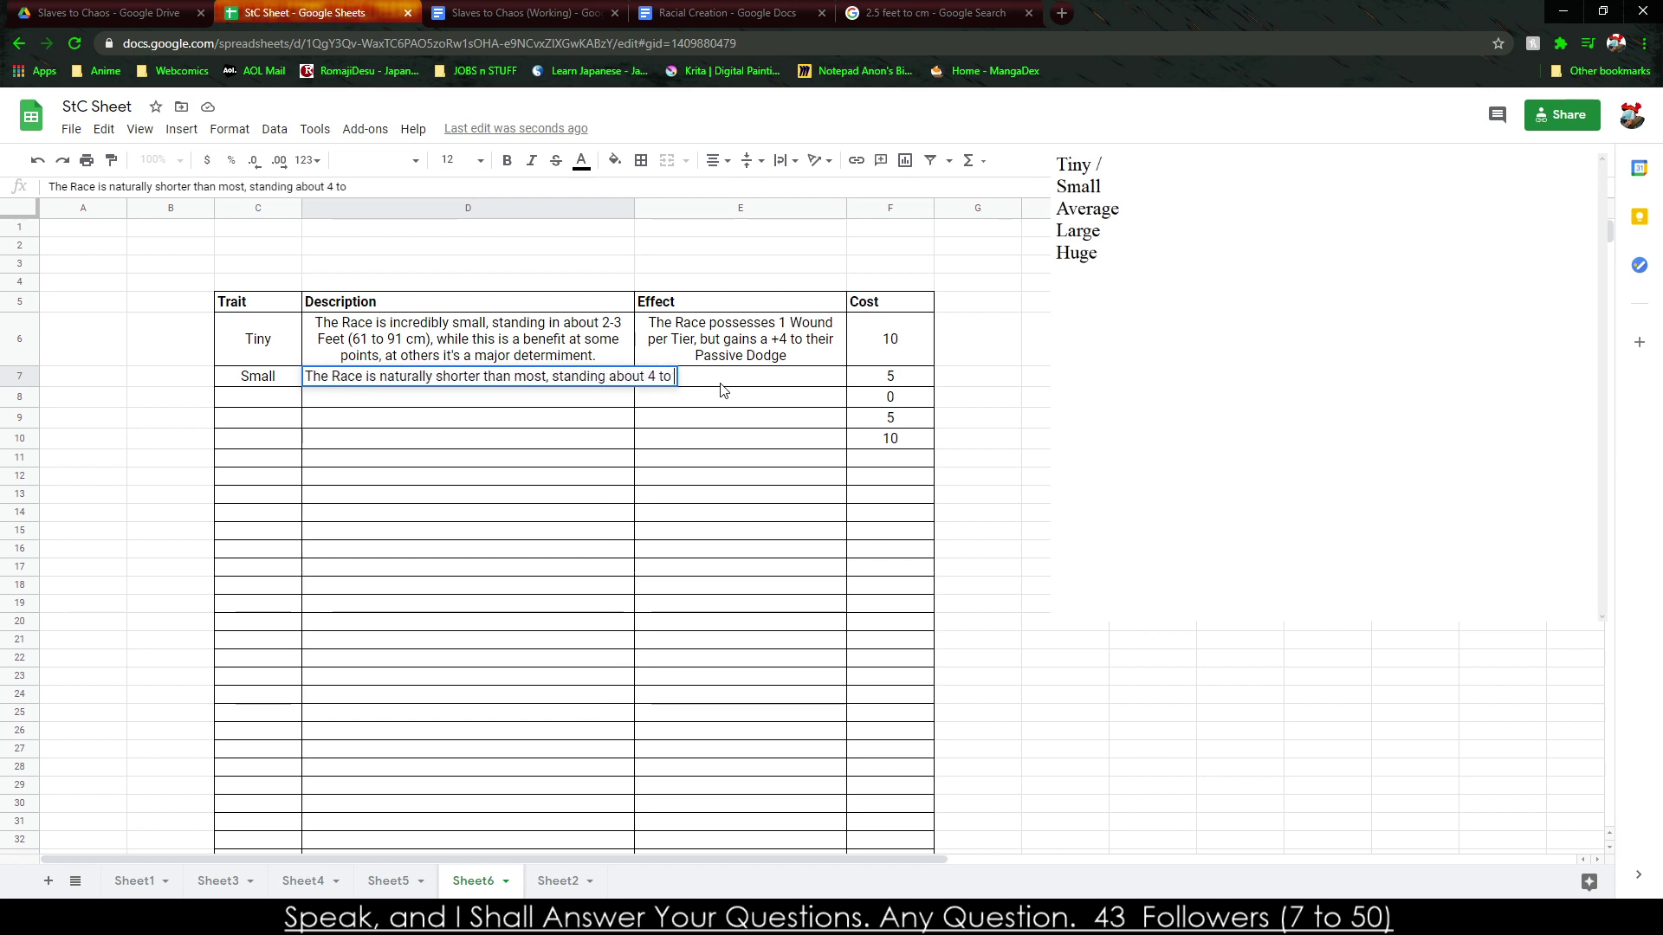
{"action": "key", "text": "BackSpace"}
{"action": "key", "text": "BackSpace"}
{"action": "key", "text": "BackSpace"}
{"action": "key", "text": "BackSpace"}
{"action": "key", "text": "BackSpace"}
{"action": "type", "text": "3 to "}
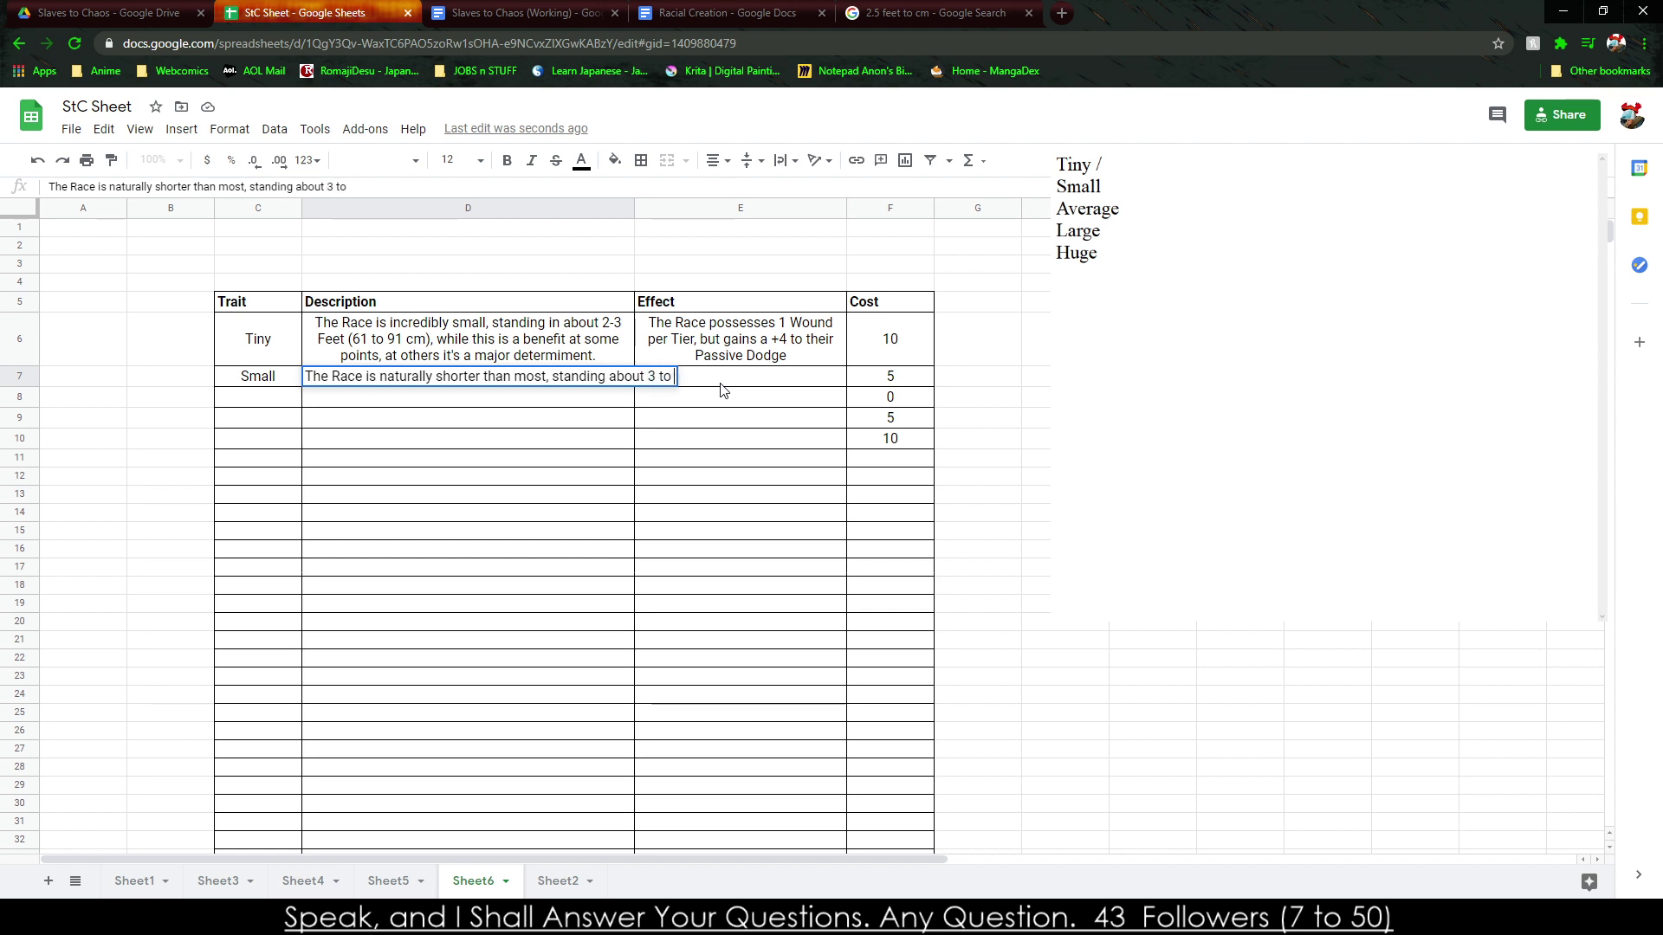
{"action": "type", "text": "4 fee"}
{"action": "key", "text": "BackSpace"}
{"action": "key", "text": "BackSpace"}
{"action": "key", "text": "BackSpace"}
{"action": "type", "text": "F"}
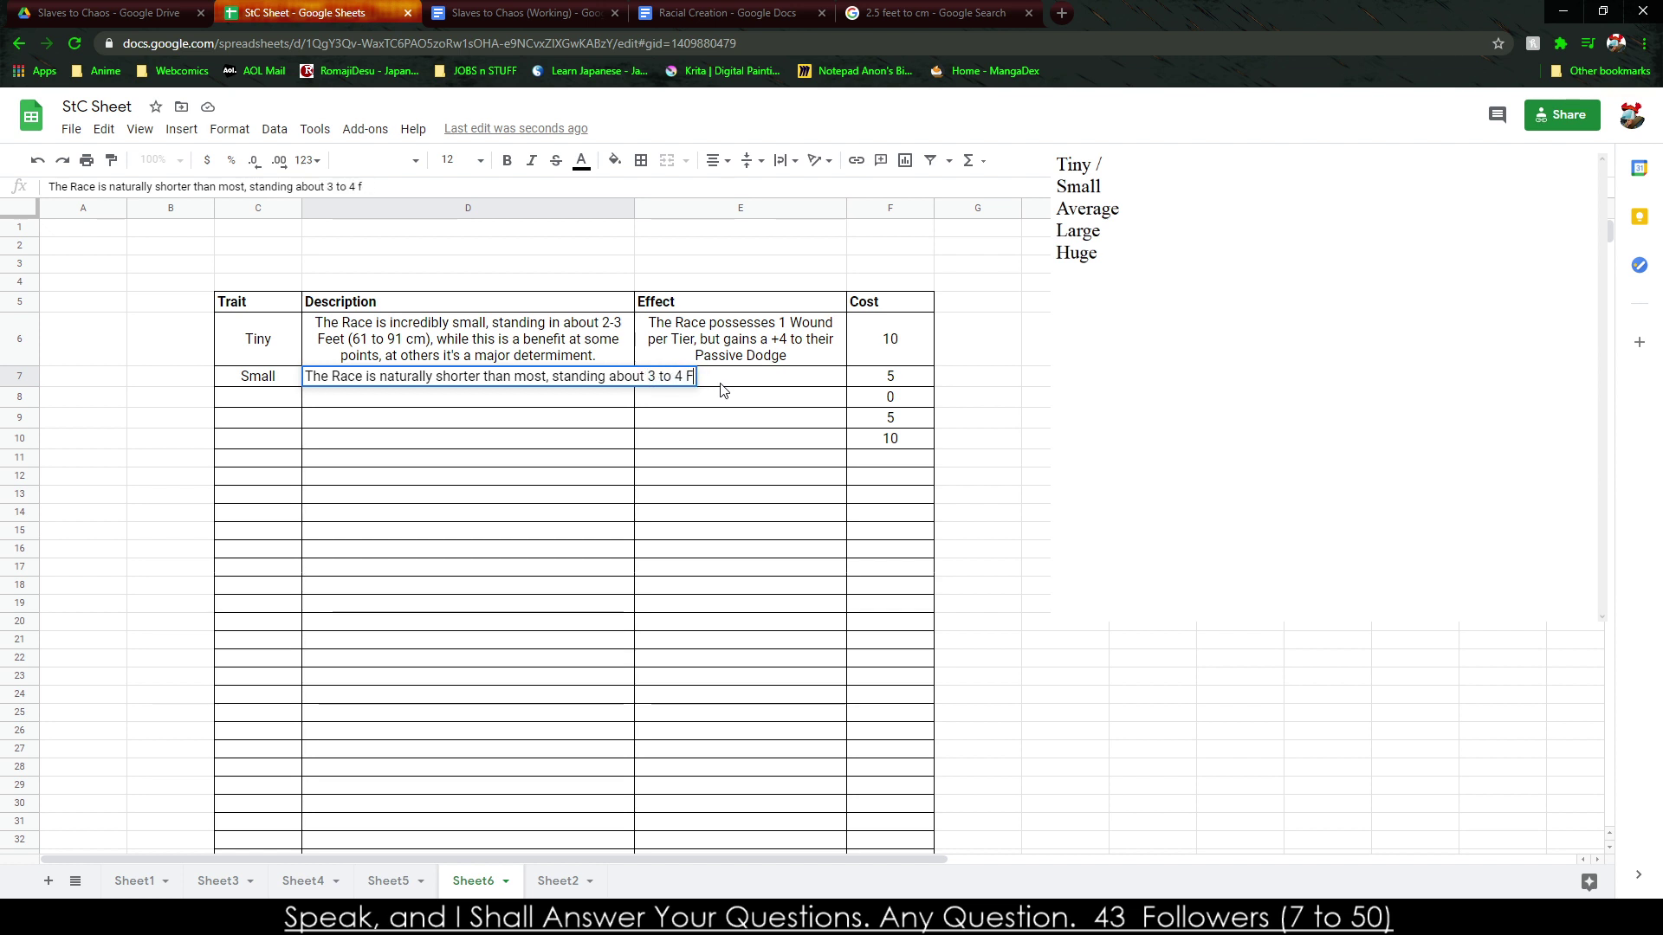
{"action": "type", "text": "eet (91"}
Convert 4 feet to centimetres in Google's unit converter, and return to StC Sheet.
{"action": "left_click", "coordinate": [870, 10]}
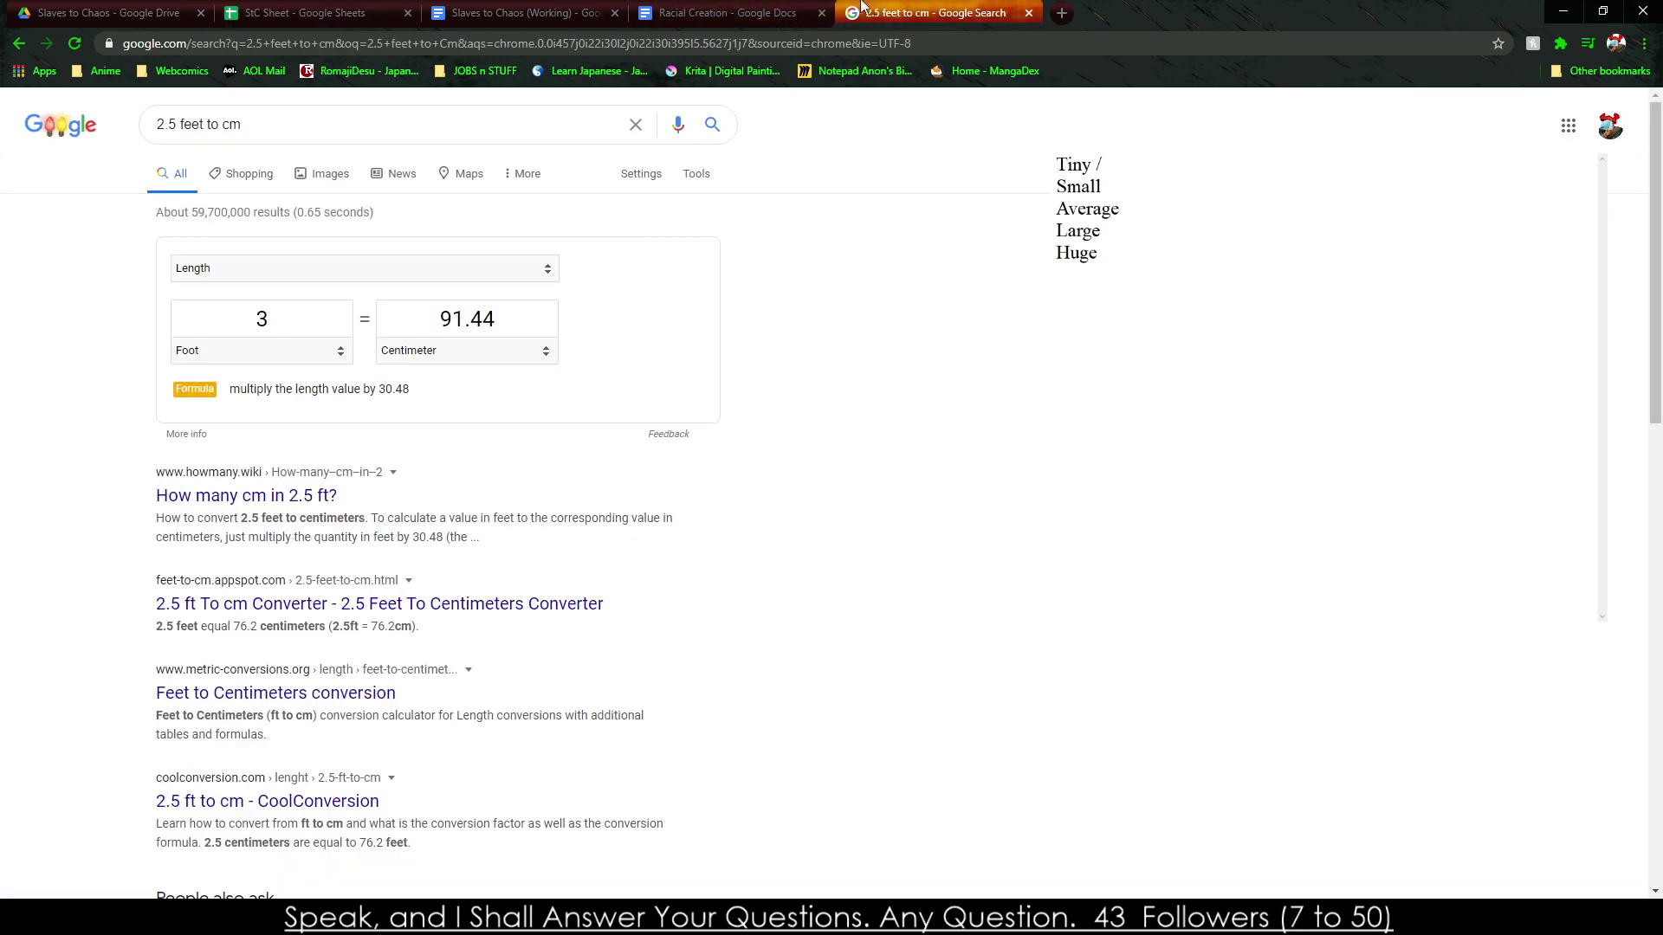
{"action": "double_click", "coordinate": [260, 322]}
{"action": "type", "text": "34"}
{"action": "double_click", "coordinate": [297, 316]}
{"action": "type", "text": "4"}
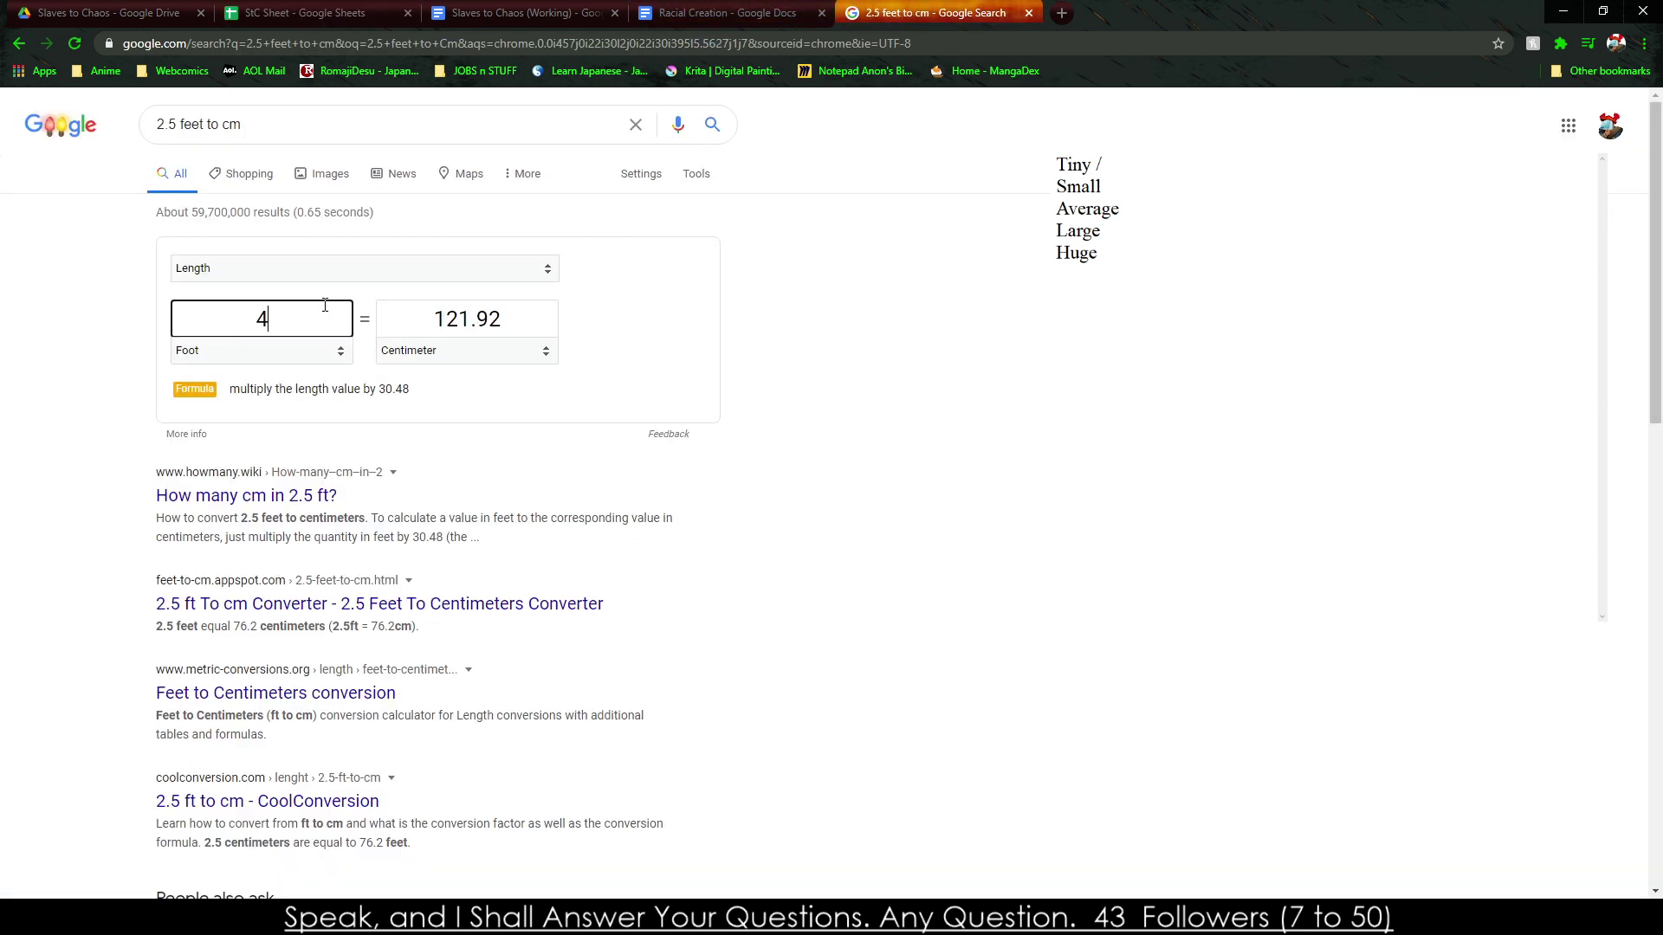
{"action": "left_click", "coordinate": [718, 9]}
{"action": "left_click", "coordinate": [520, 12]}
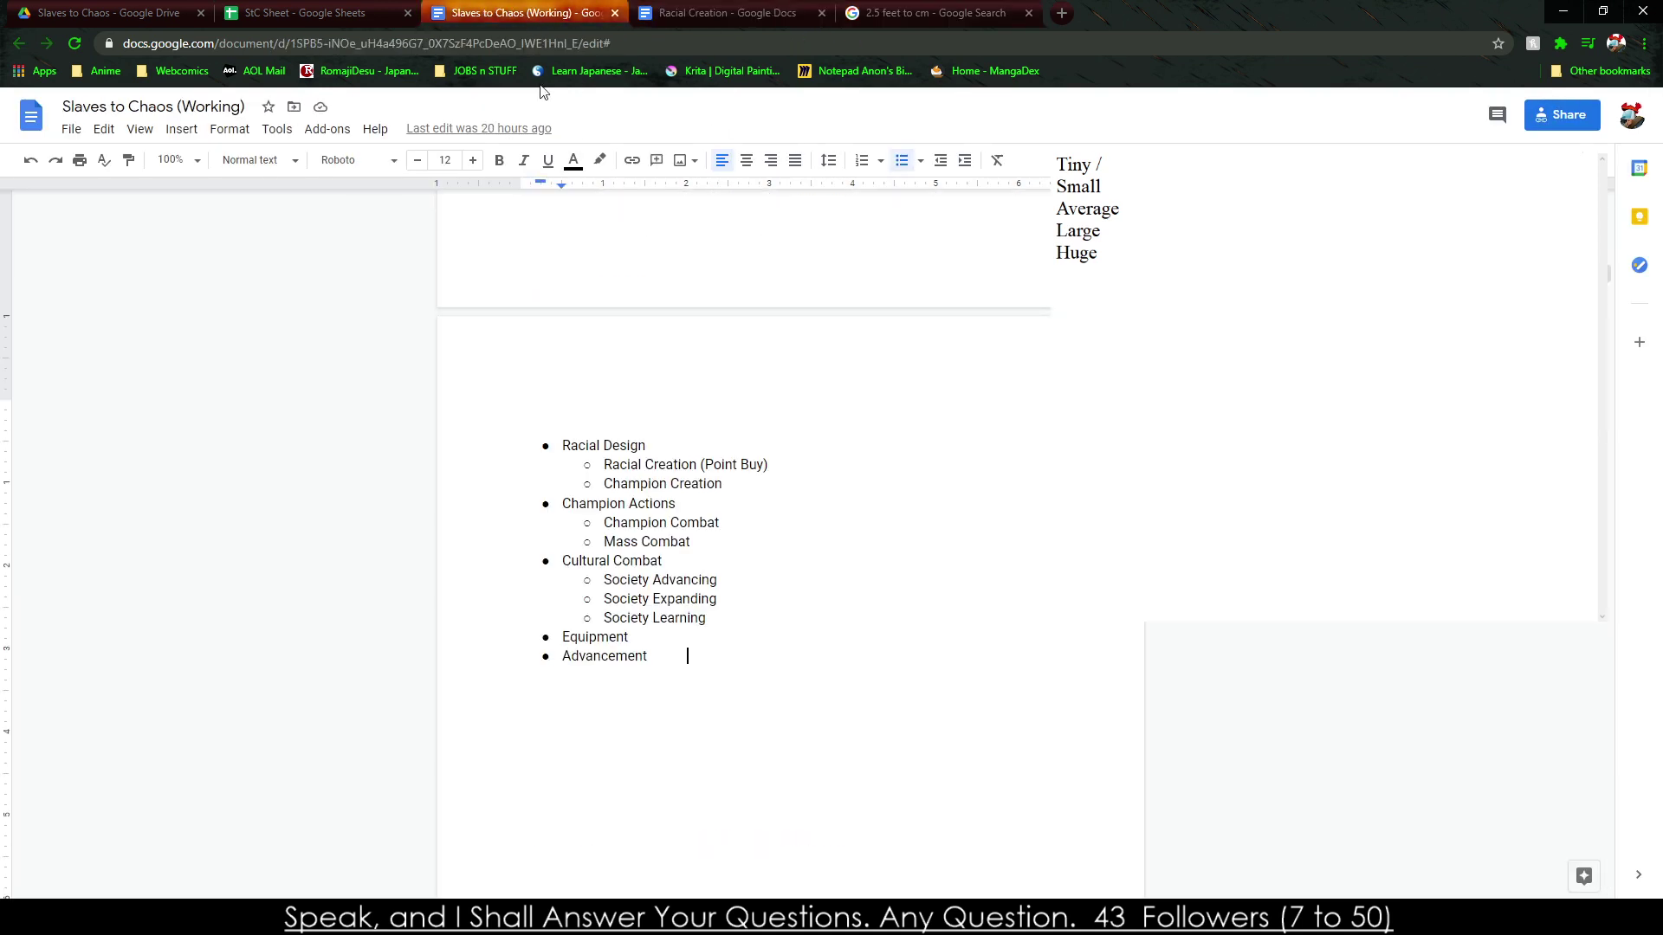
{"action": "left_click", "coordinate": [303, 12]}
Complete the D7 description with "to 122 cm). While shorter, they do possesses a "small" advantage.".
{"action": "key", "text": "BackSpace"}
{"action": "type", "text": "to 121"}
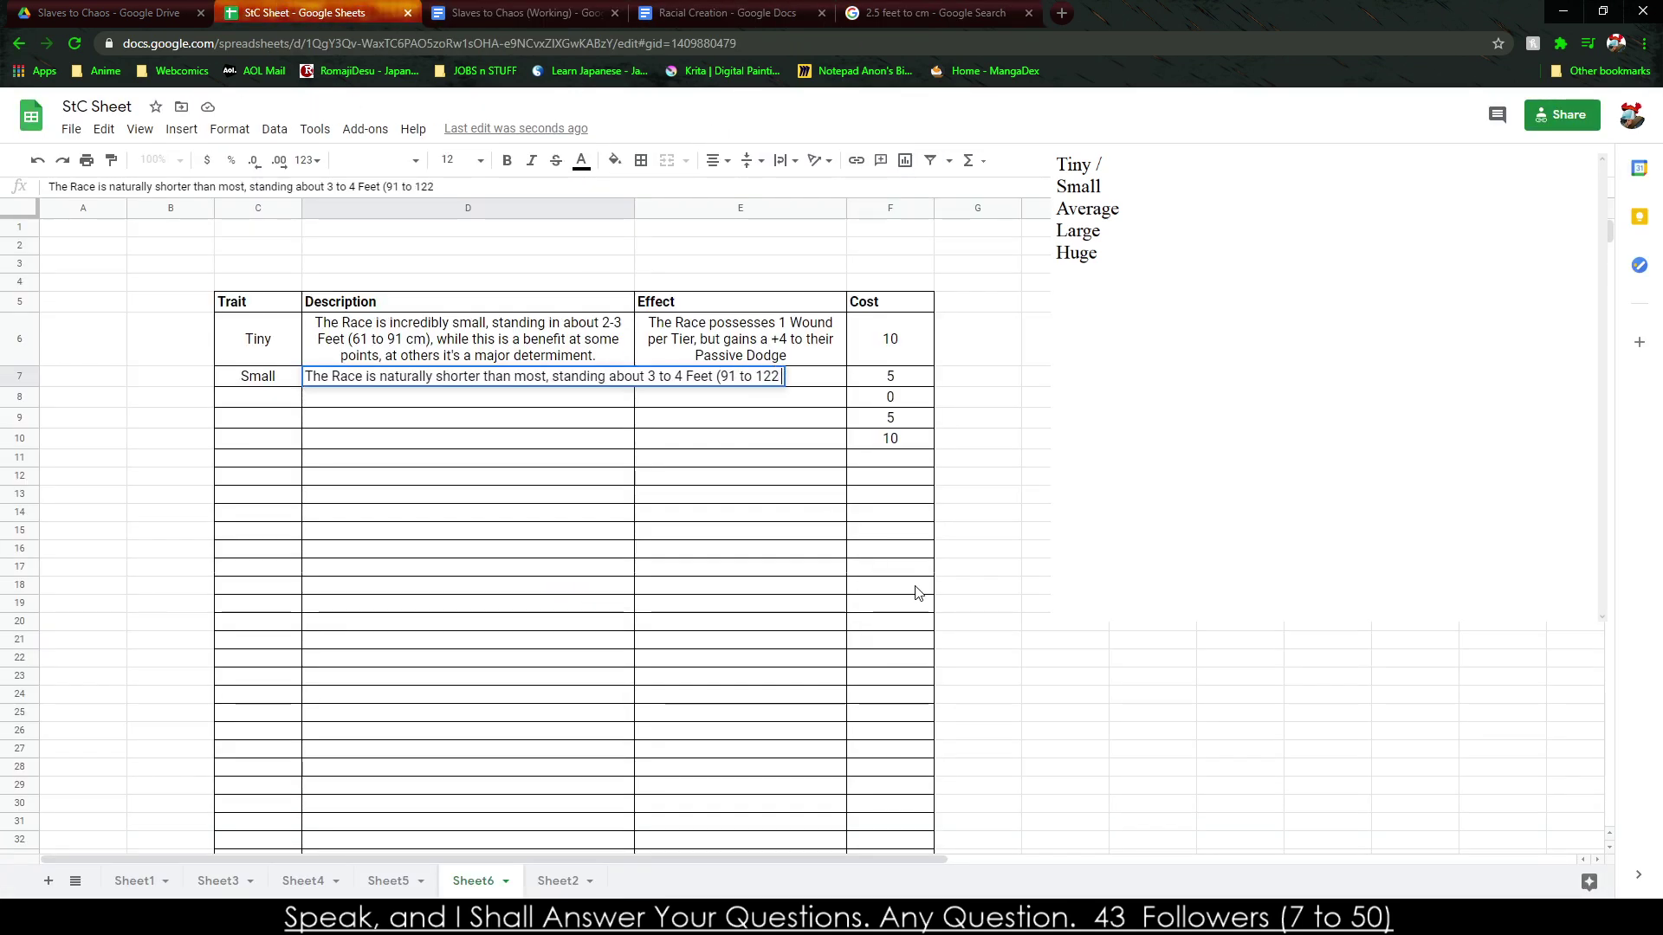
{"action": "type", "text": " cm"}
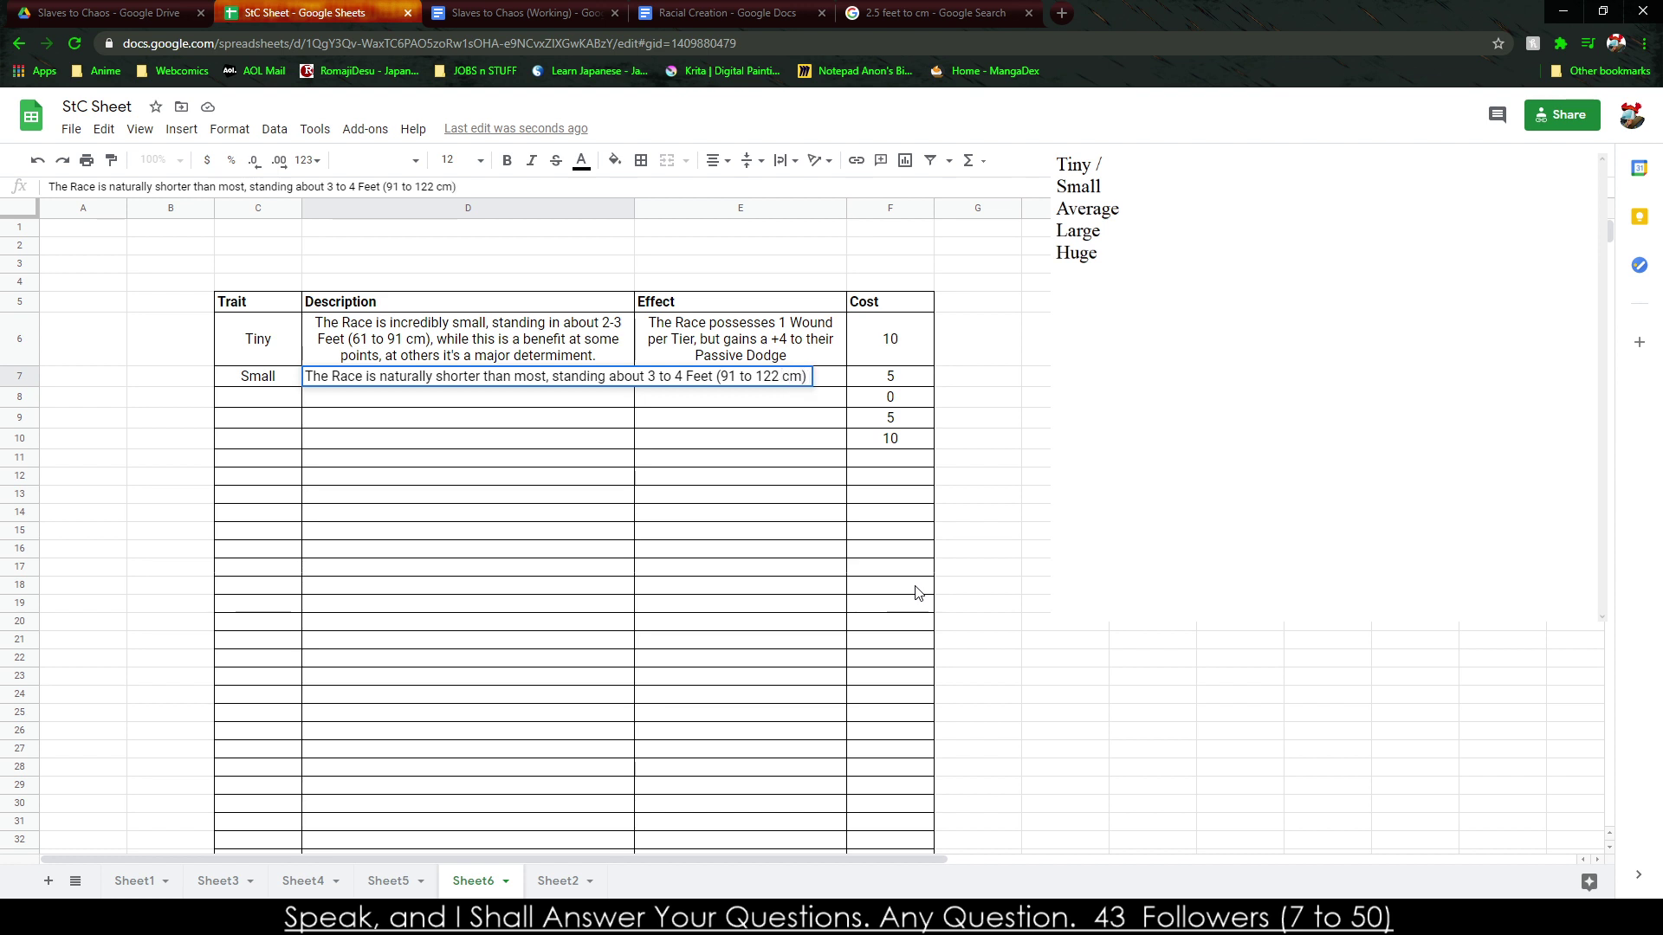
{"action": "type", "text": "). TheyWhile sh"}
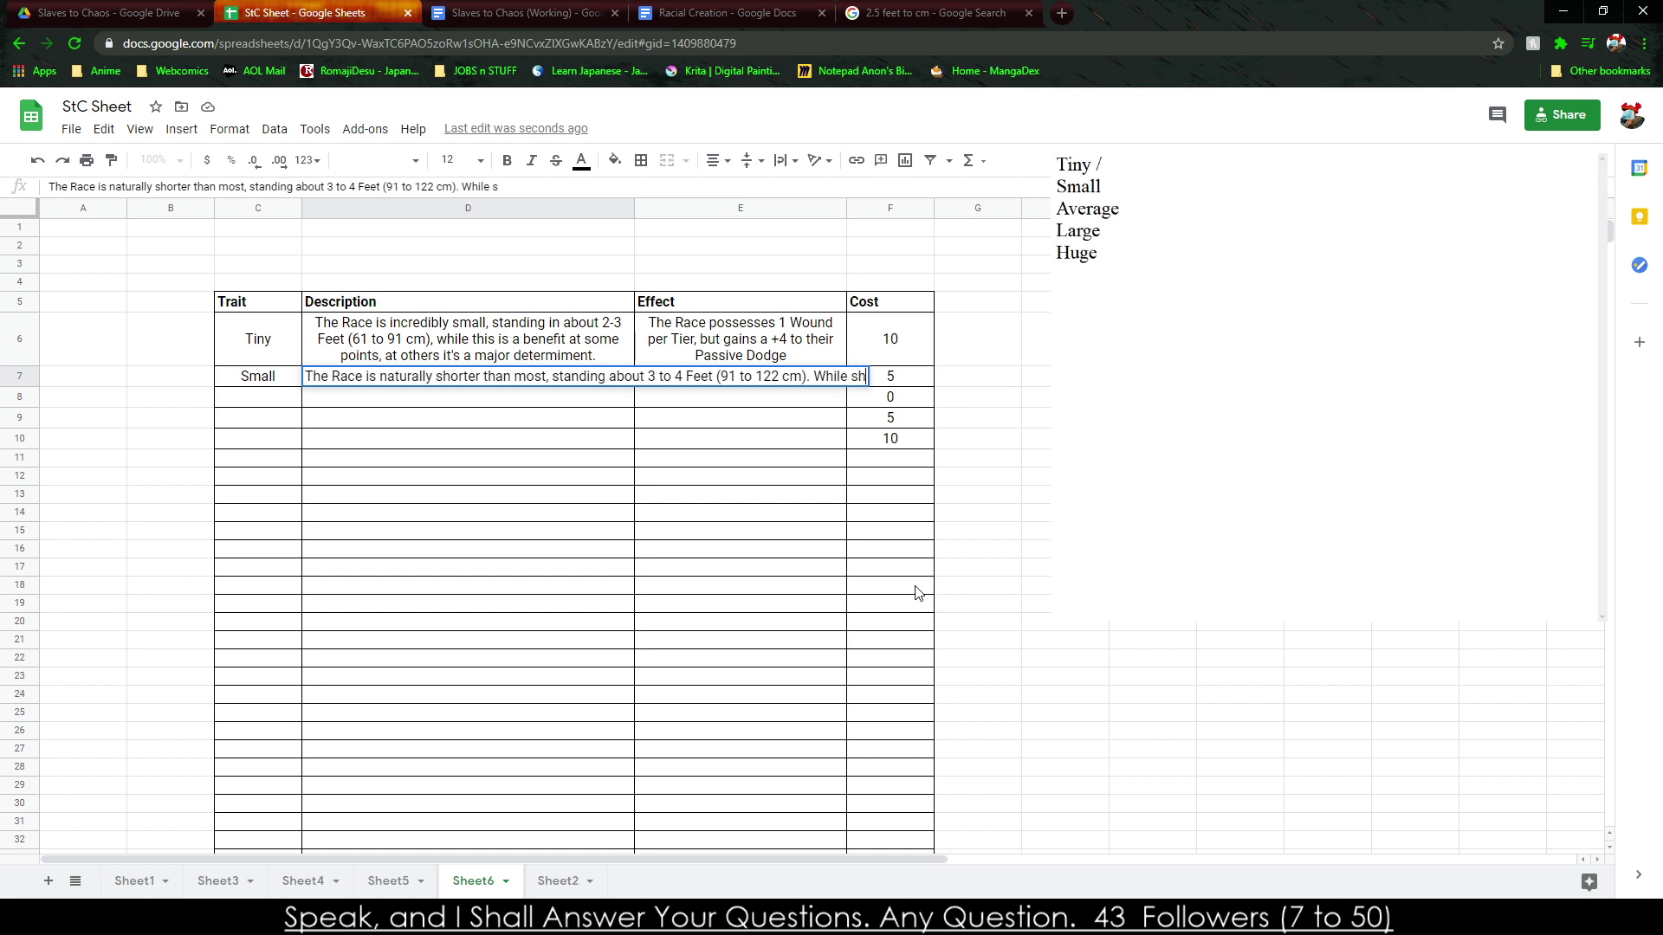
{"action": "type", "text": "orter, they do p"}
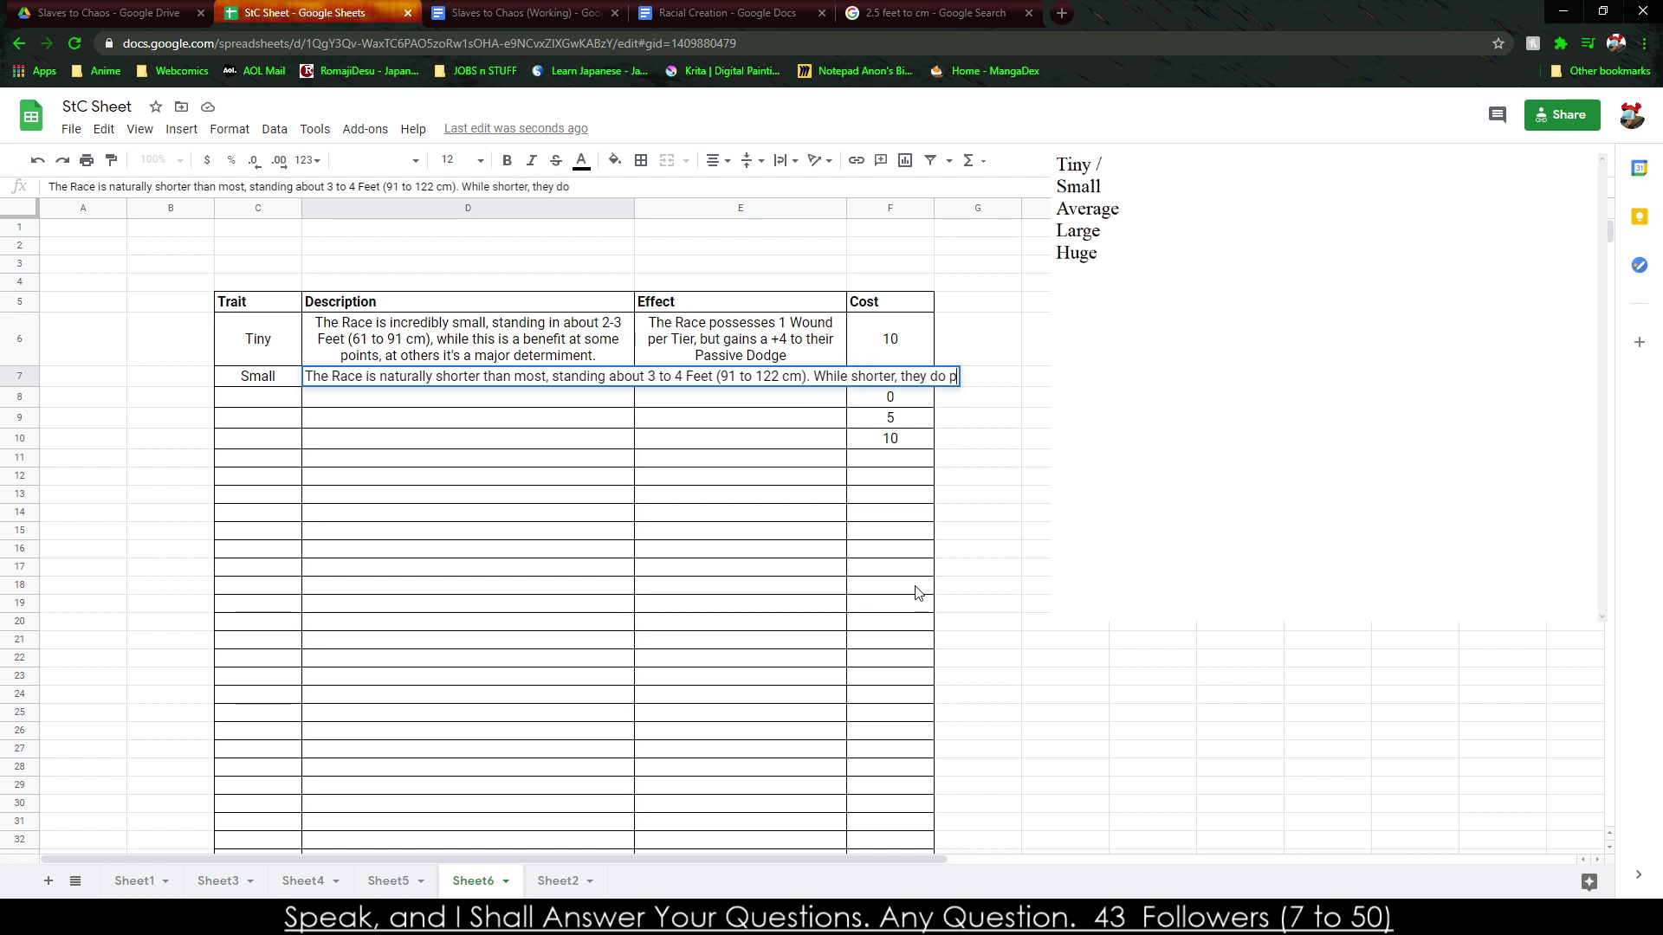
{"action": "type", "text": "ossesses the"}
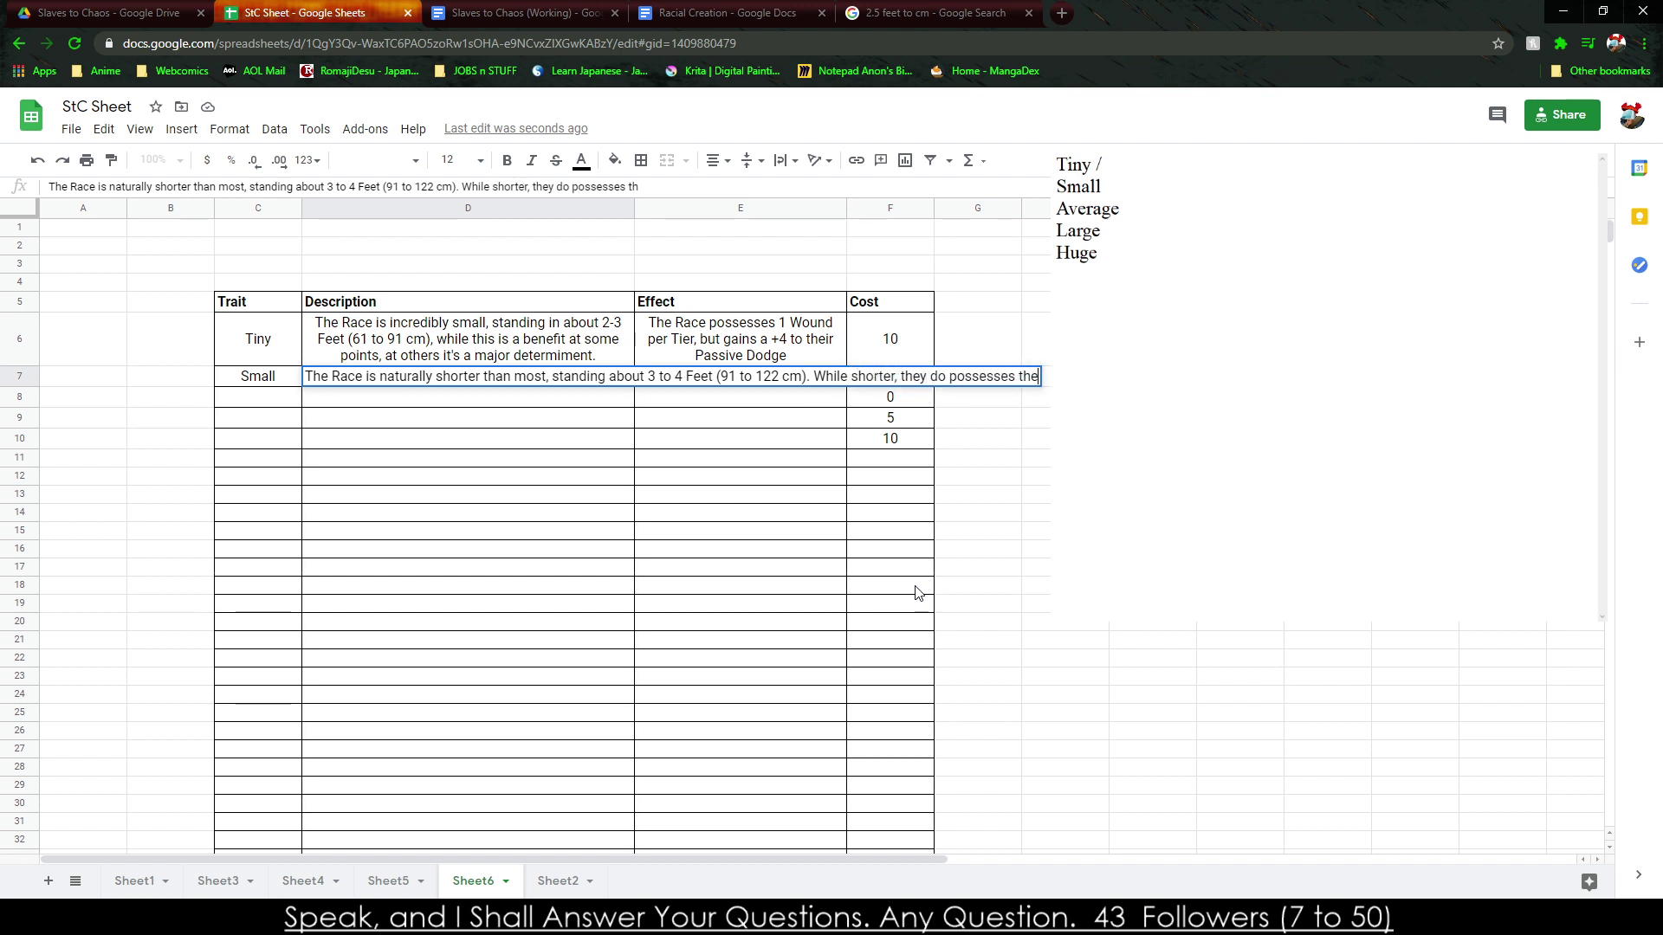
{"action": "key", "text": "BackSpace"}
{"action": "key", "text": "BackSpace"}
{"action": "key", "text": "BackSpace"}
{"action": "type", "text": "na"}
{"action": "key", "text": "BackSpace"}
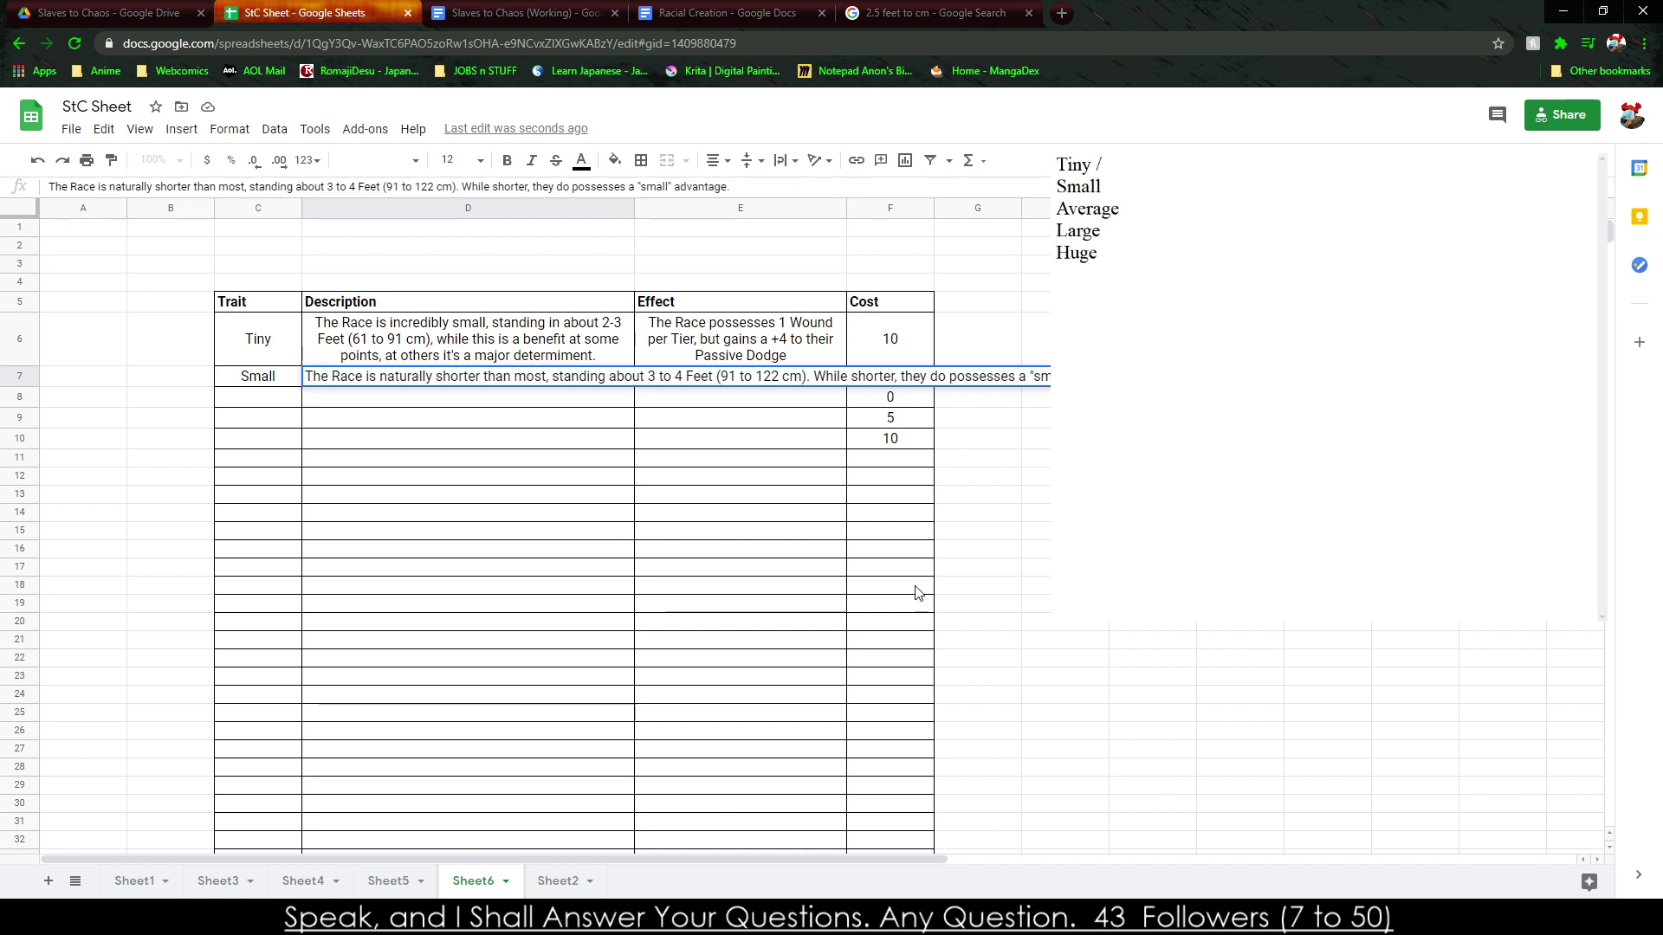
{"action": "key", "text": "Tab"}
Begin the Small trait's effect in E7 with "The Race possesses 2 Wound".
{"action": "type", "text": "The "}
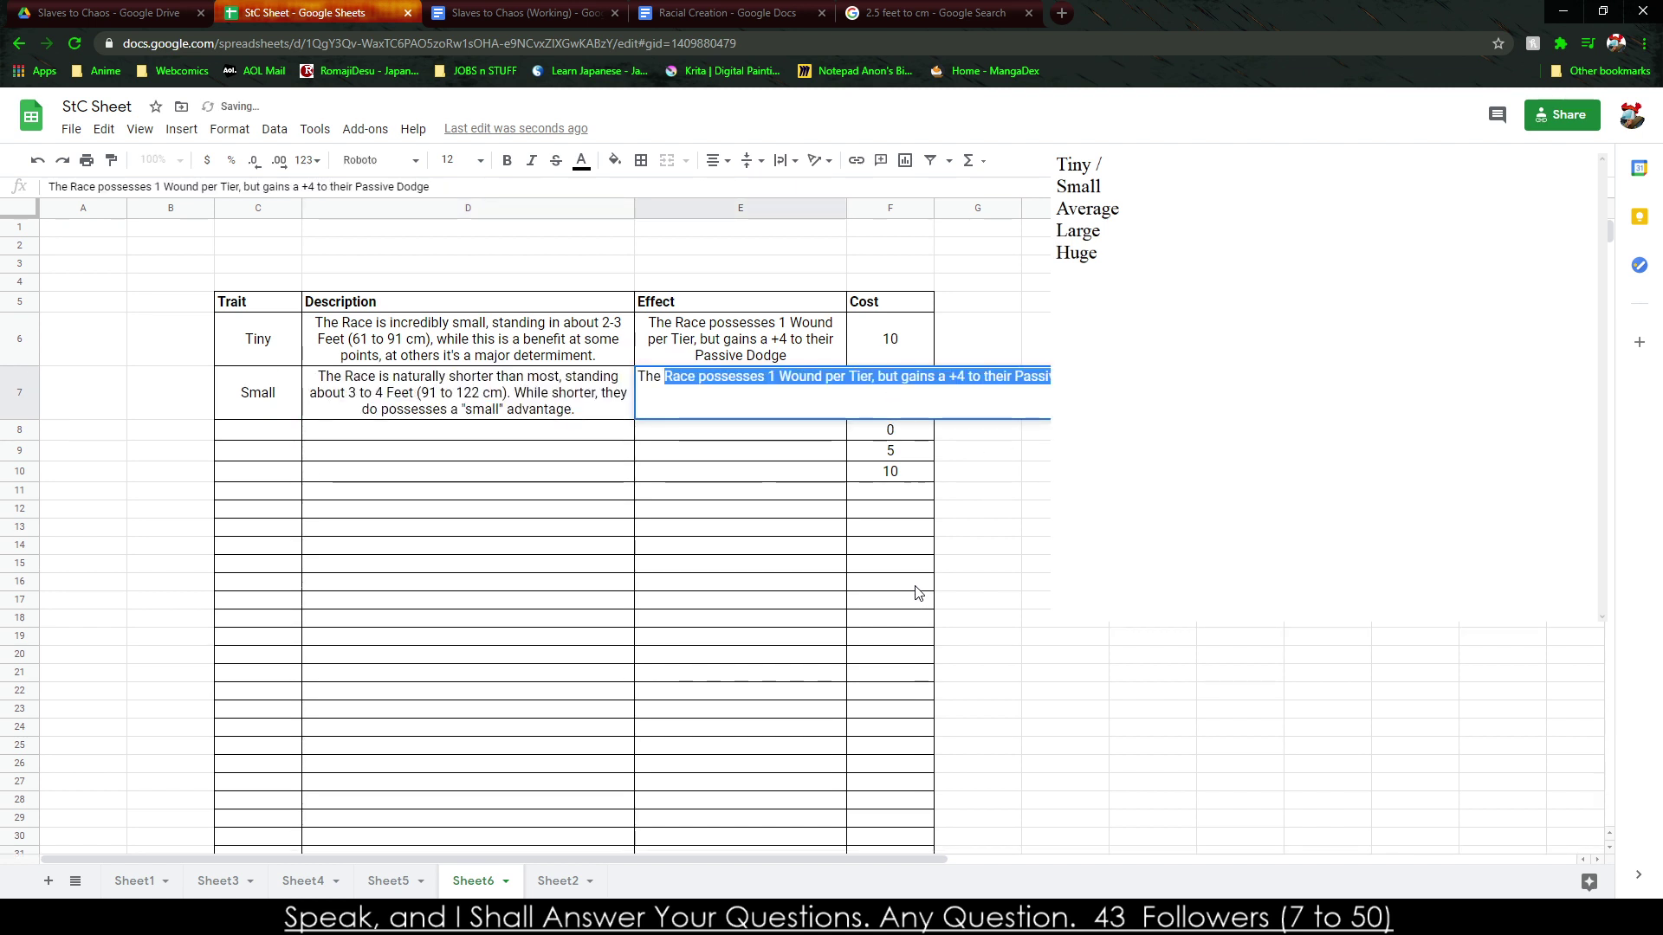
{"action": "type", "text": "race P"}
{"action": "key", "text": "BackSpace"}
{"action": "key", "text": "BackSpace"}
{"action": "type", "text": "posses"}
{"action": "key", "text": "BackSpace"}
{"action": "key", "text": "BackSpace"}
{"action": "key", "text": "BackSpace"}
{"action": "key", "text": "BackSpace"}
{"action": "key", "text": "BackSpace"}
{"action": "key", "text": "BackSpace"}
{"action": "key", "text": "BackSpace"}
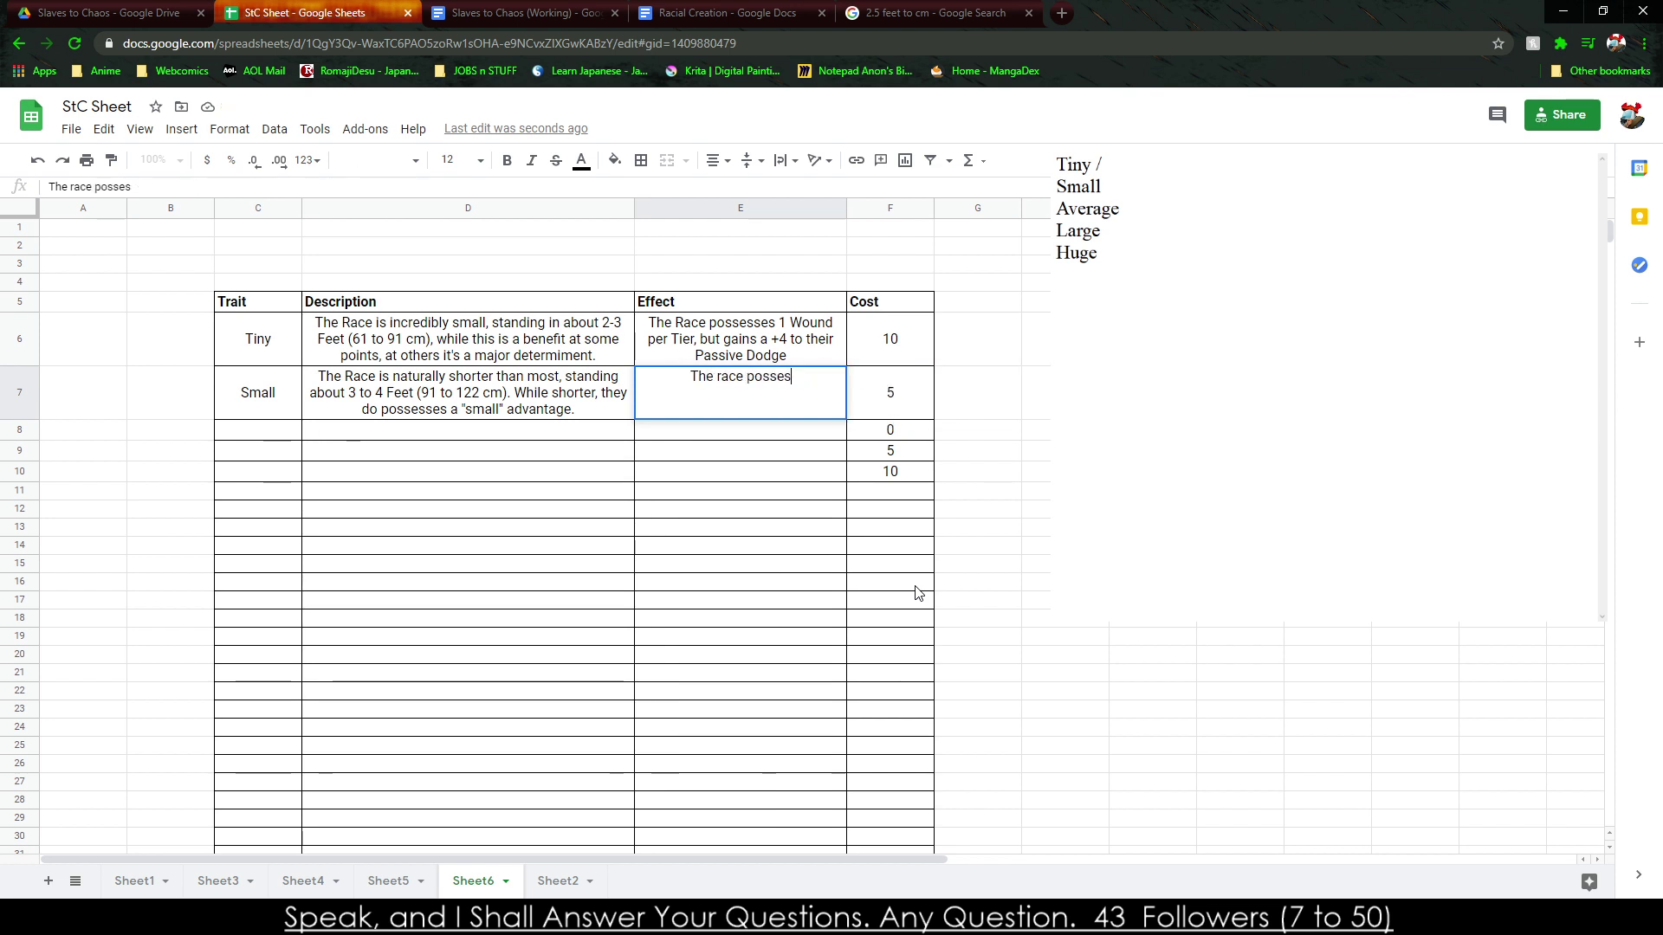
{"action": "key", "text": "BackSpace"}
{"action": "type", "text": "Race pooses"}
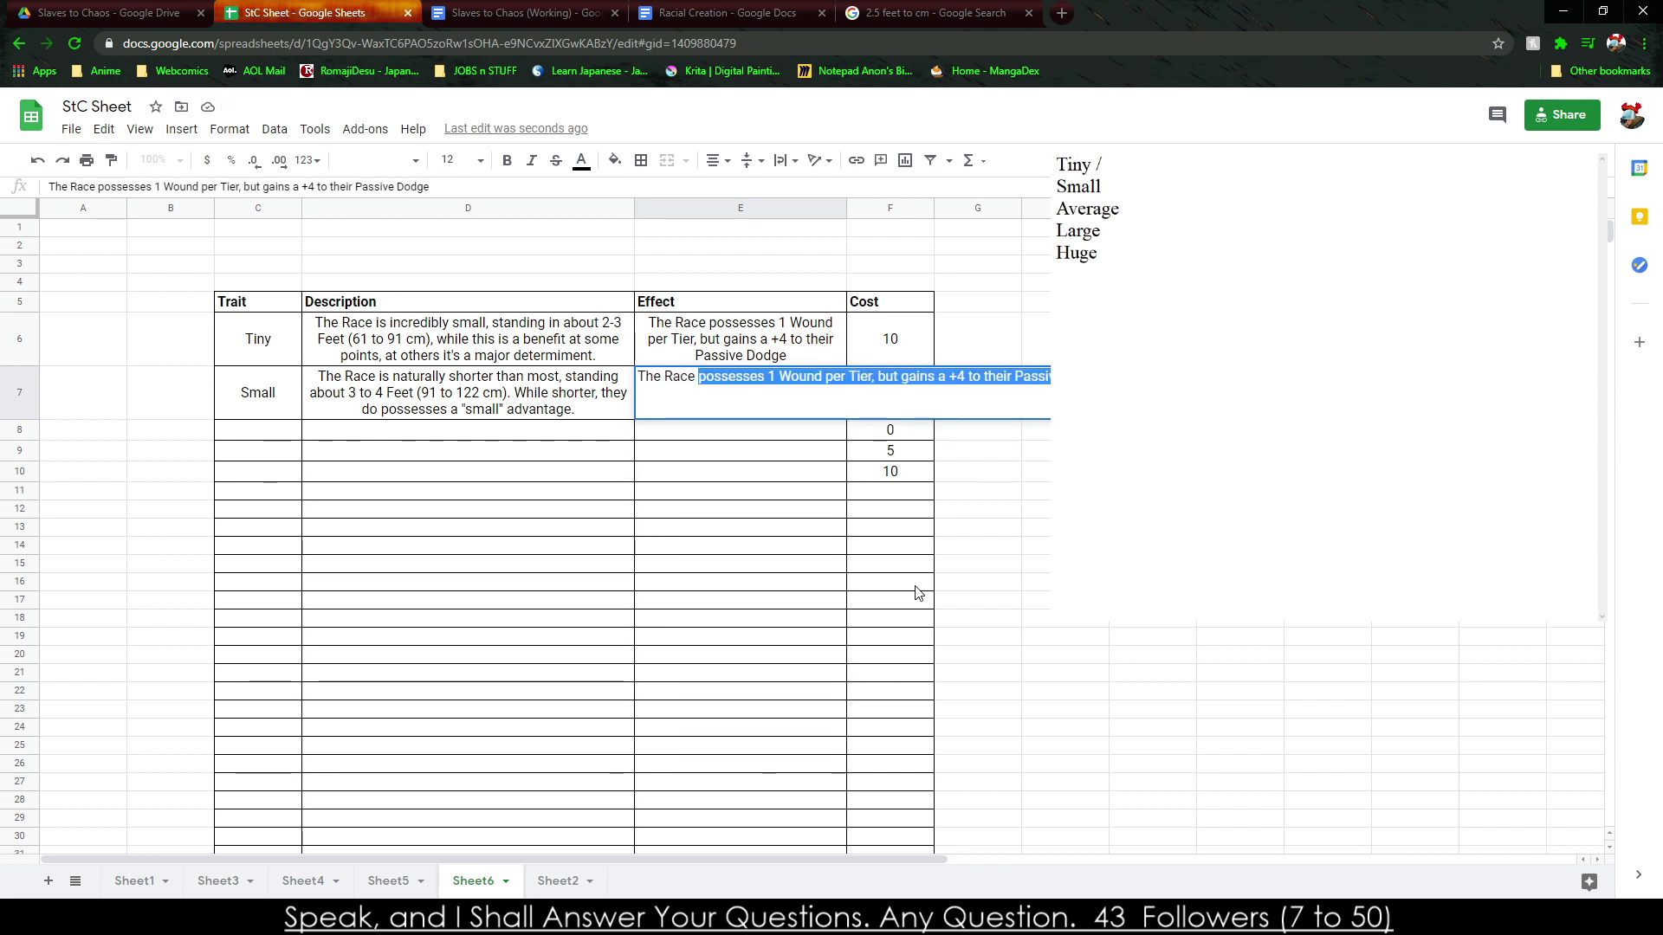
{"action": "key", "text": "BackSpace"}
{"action": "key", "text": "BackSpace"}
{"action": "key", "text": "BackSpace"}
{"action": "key", "text": "BackSpace"}
{"action": "type", "text": "ssess"}
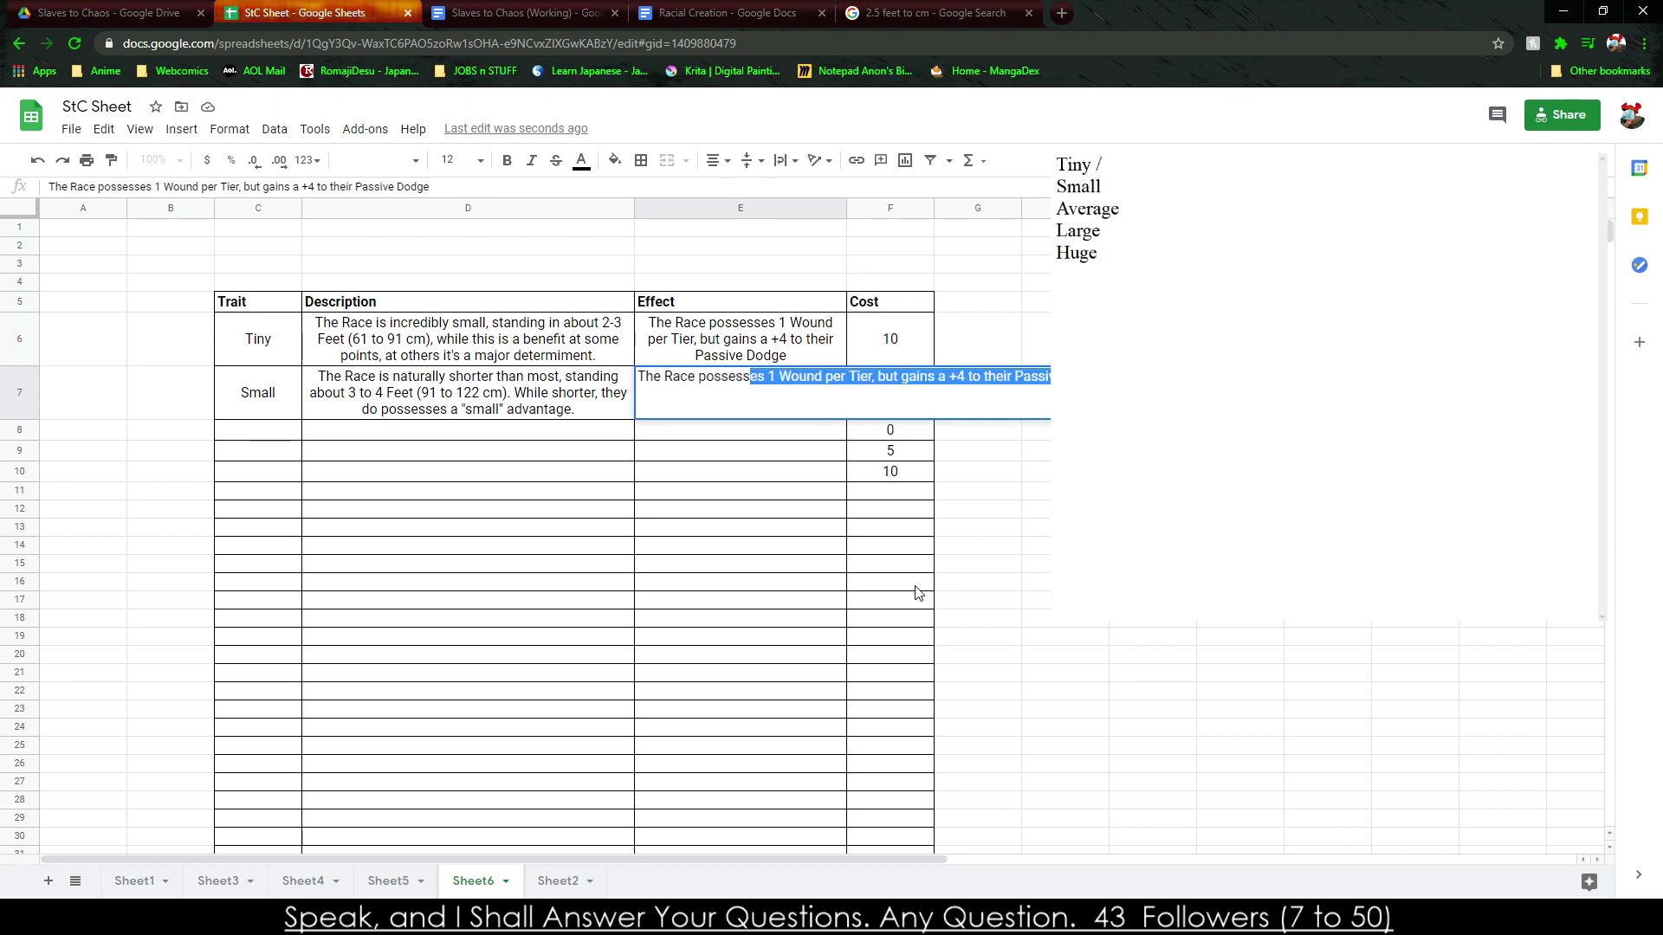
{"action": "type", "text": "es 2 Wound"}
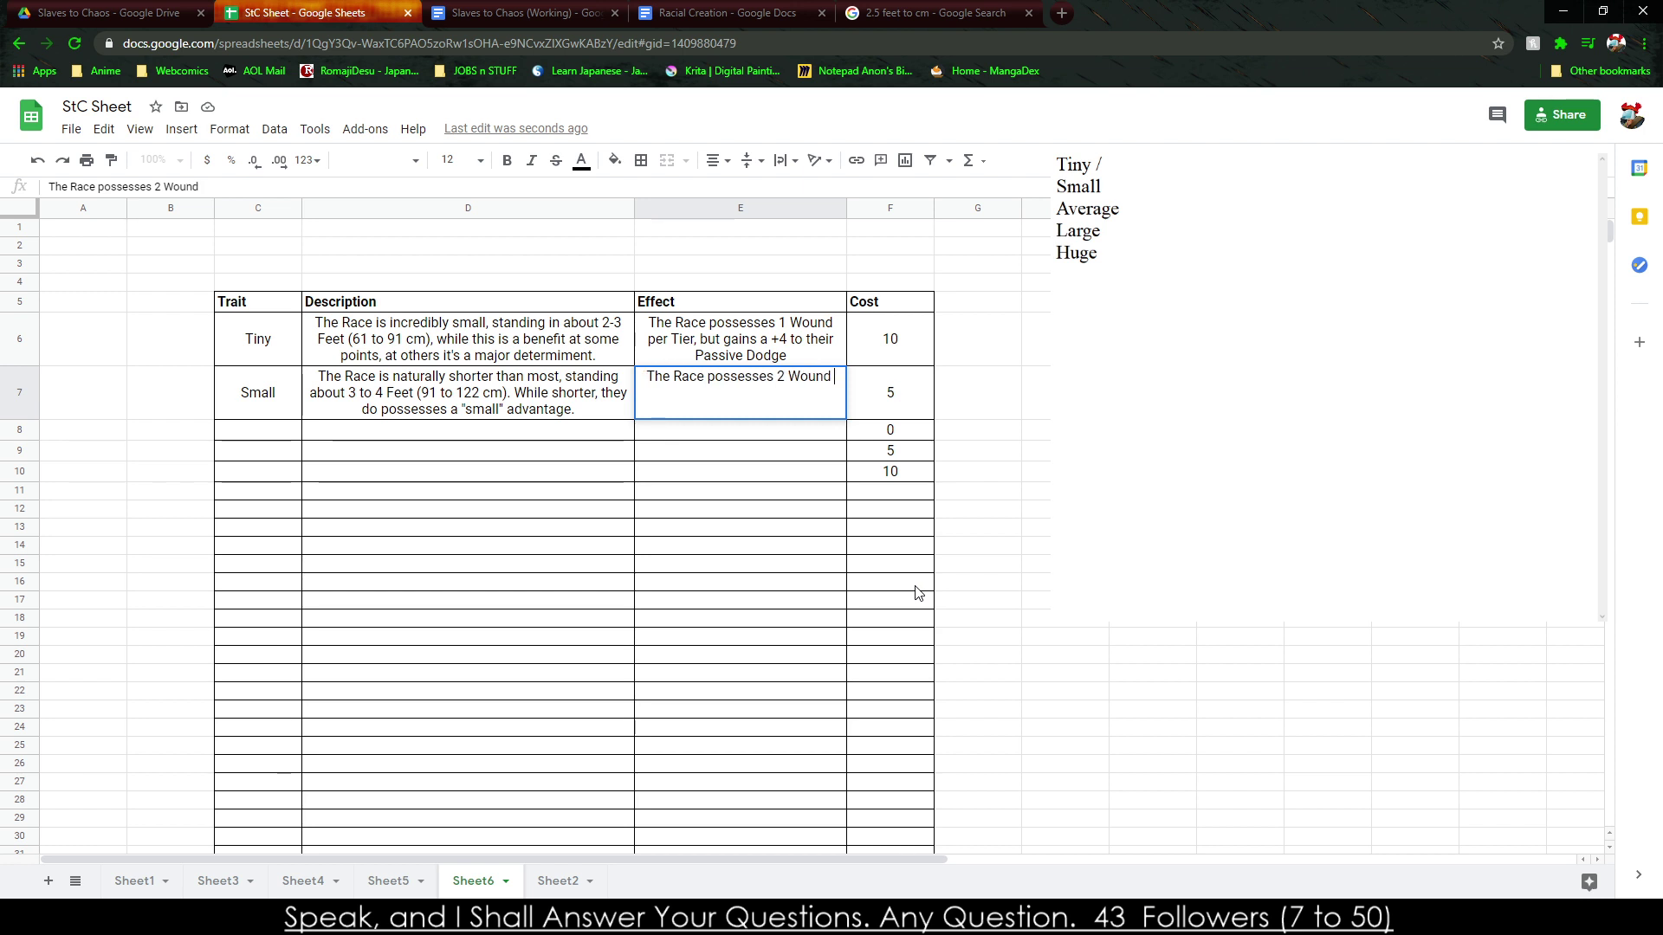
Complete the E7 effect so it reads "2 Wounds per Tier, but gains a +2 to their Passive Dodge" after "possesses".
{"action": "key", "text": "BackSpace"}
{"action": "type", "text": "s per tier"}
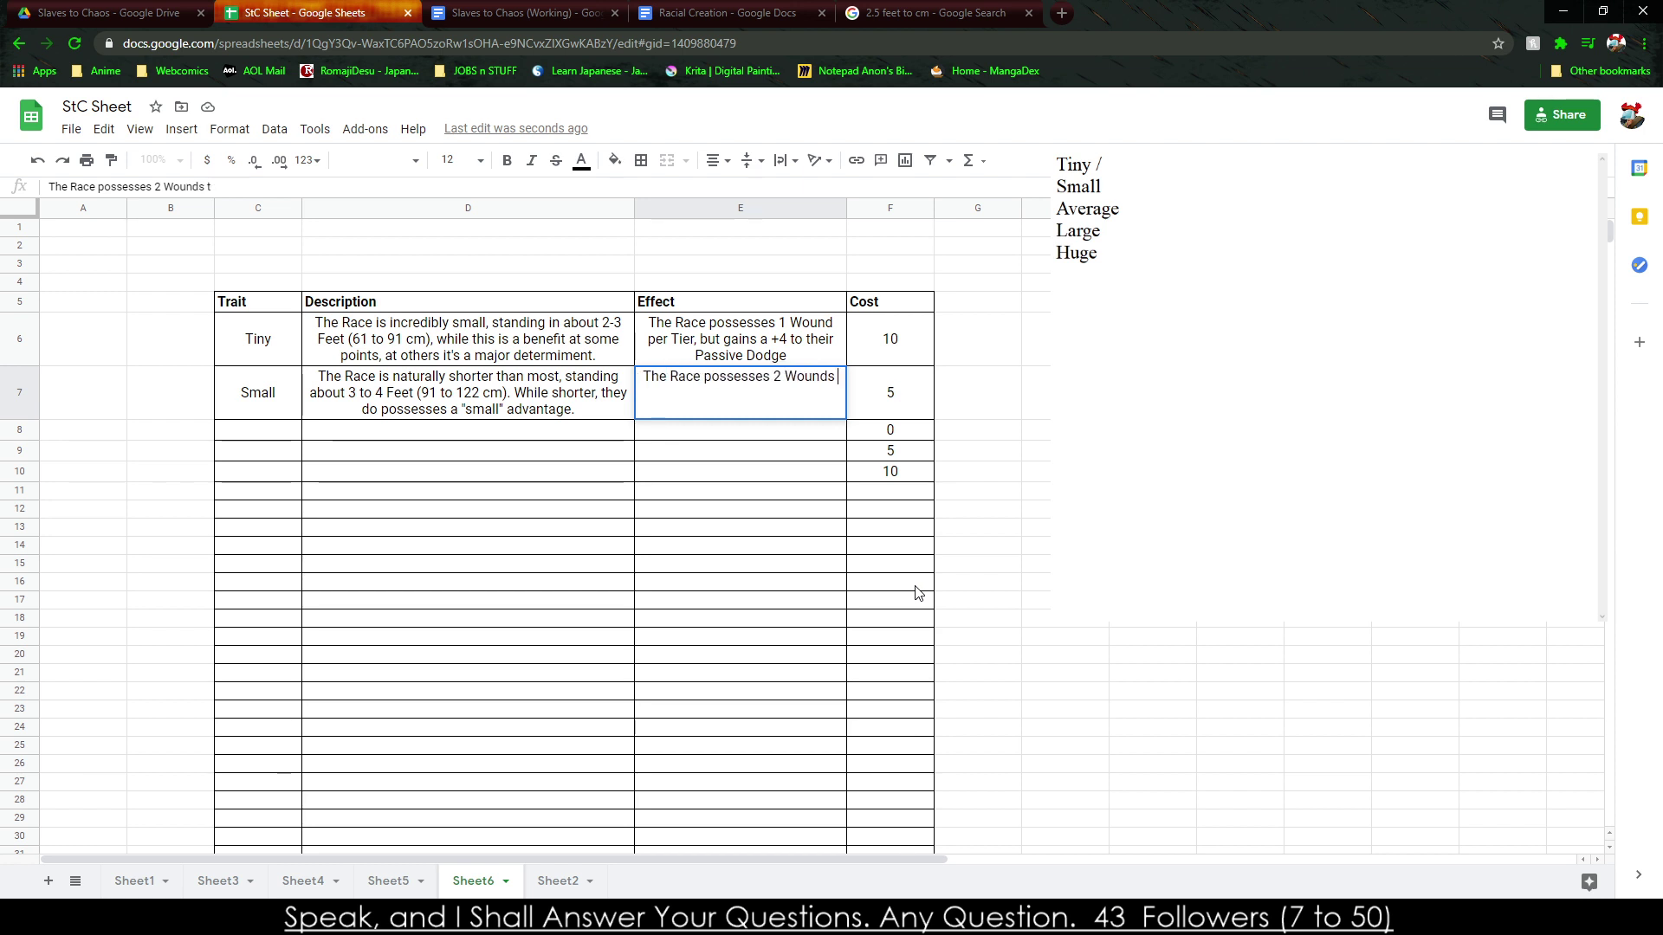
{"action": "key", "text": "BackSpace"}
{"action": "key", "text": "BackSpace"}
{"action": "key", "text": "BackSpace"}
{"action": "key", "text": "BackSpace"}
{"action": "type", "text": "Ti"}
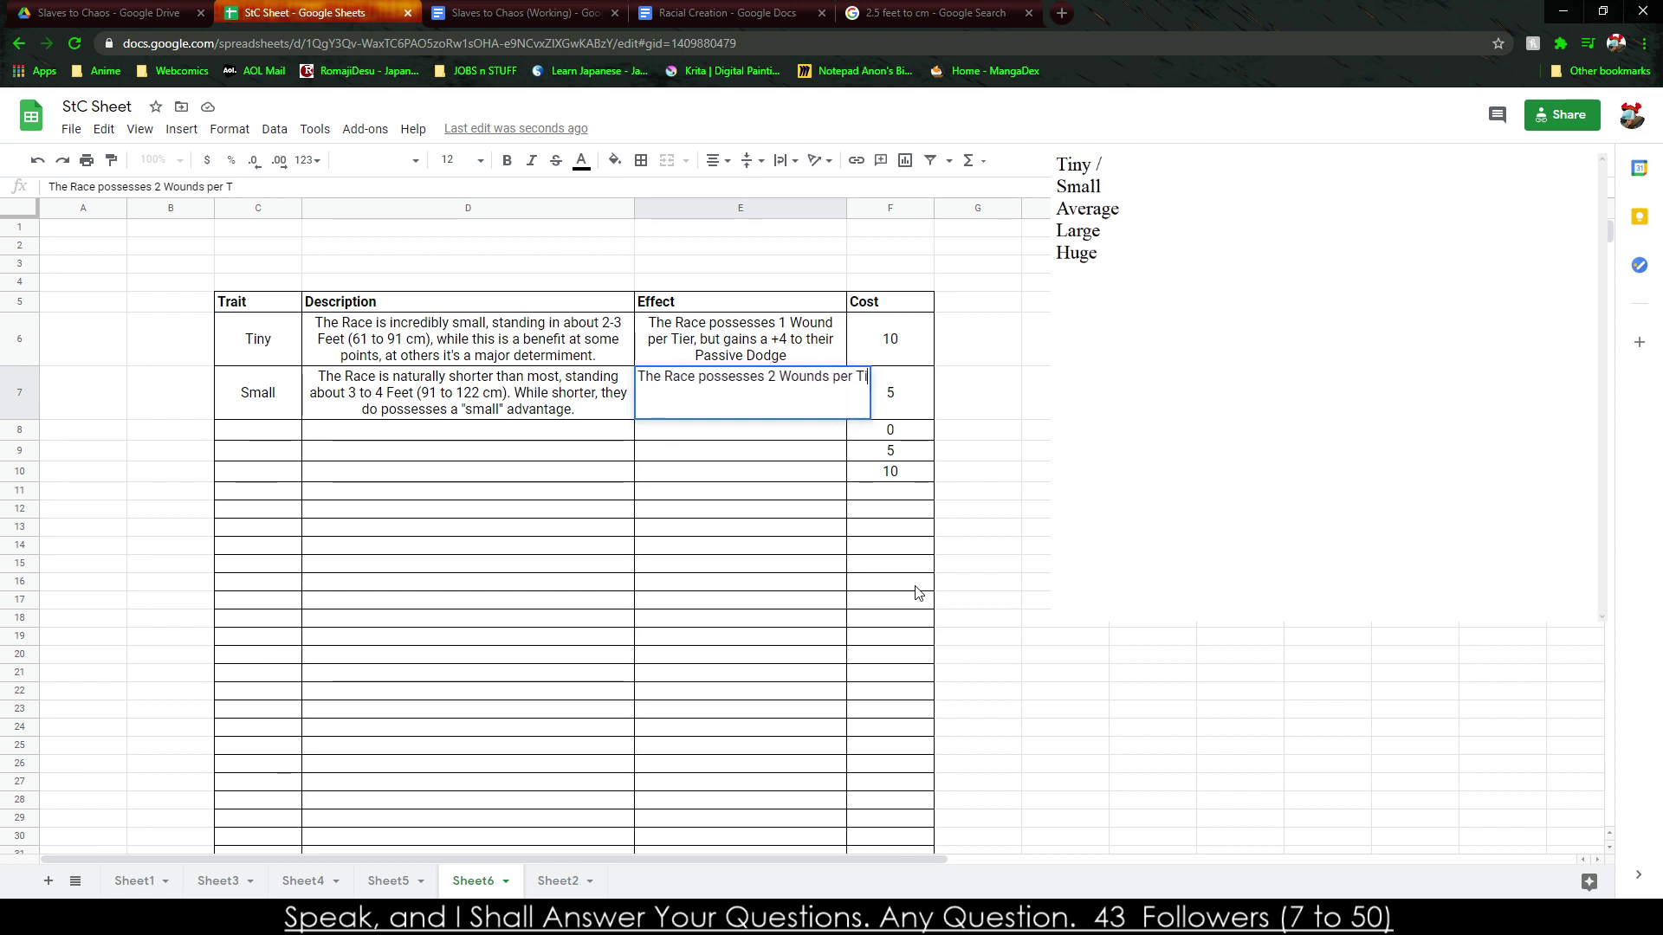
{"action": "type", "text": "er, but gain"}
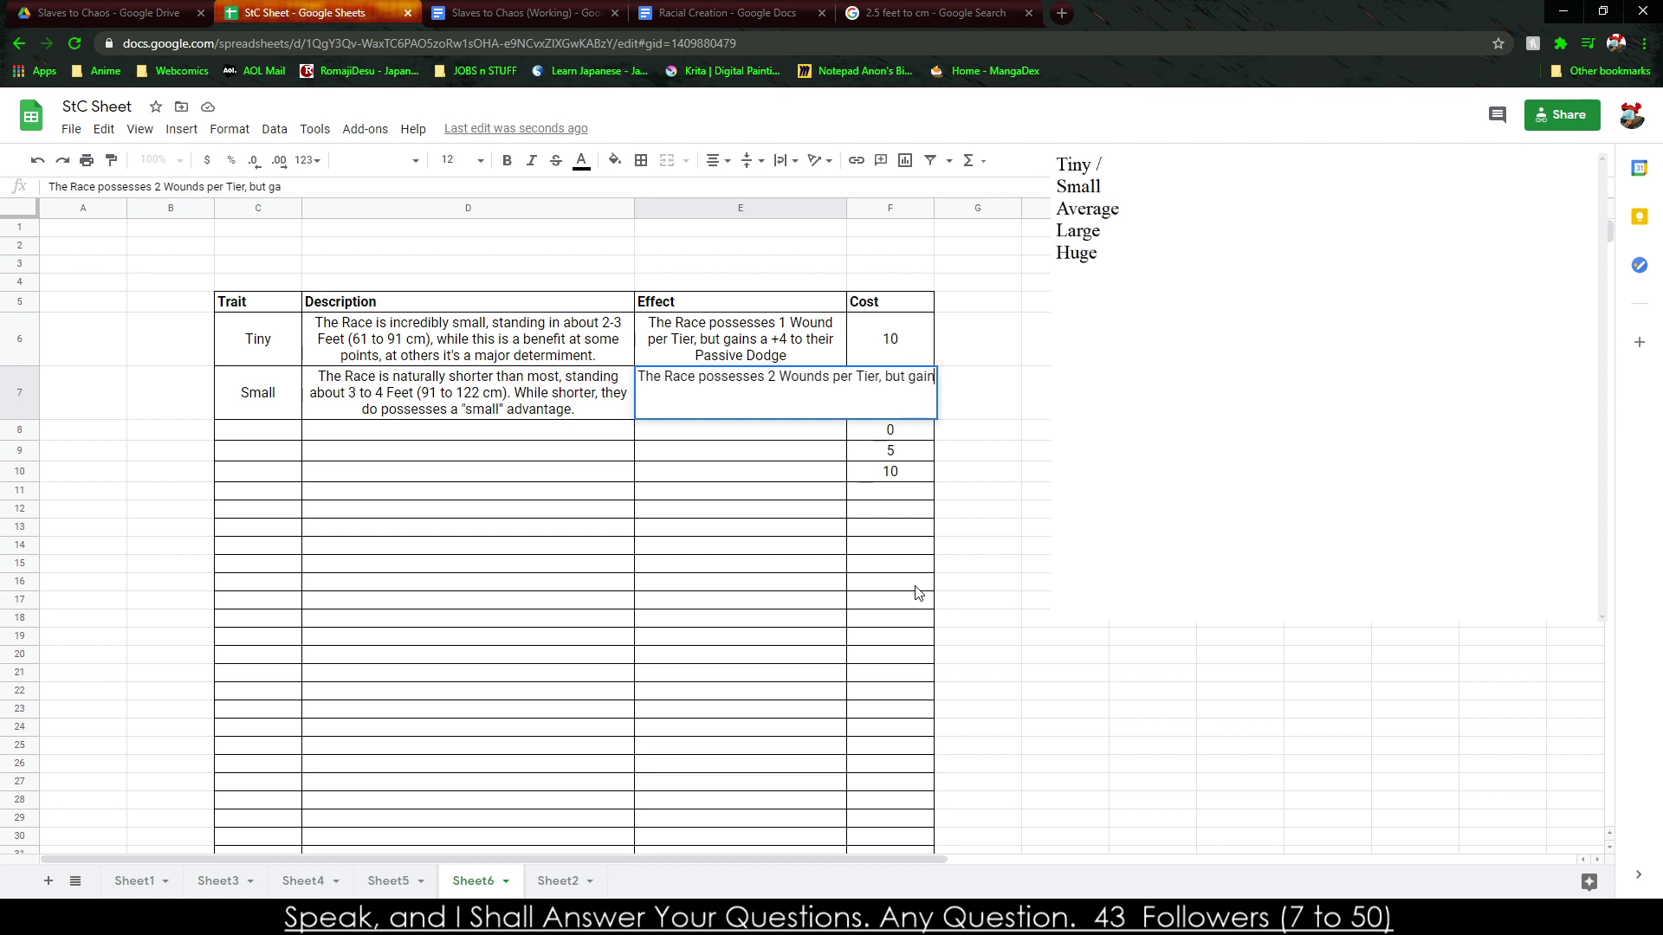
{"action": "type", "text": "s a +2 to their Passive Dodg"}
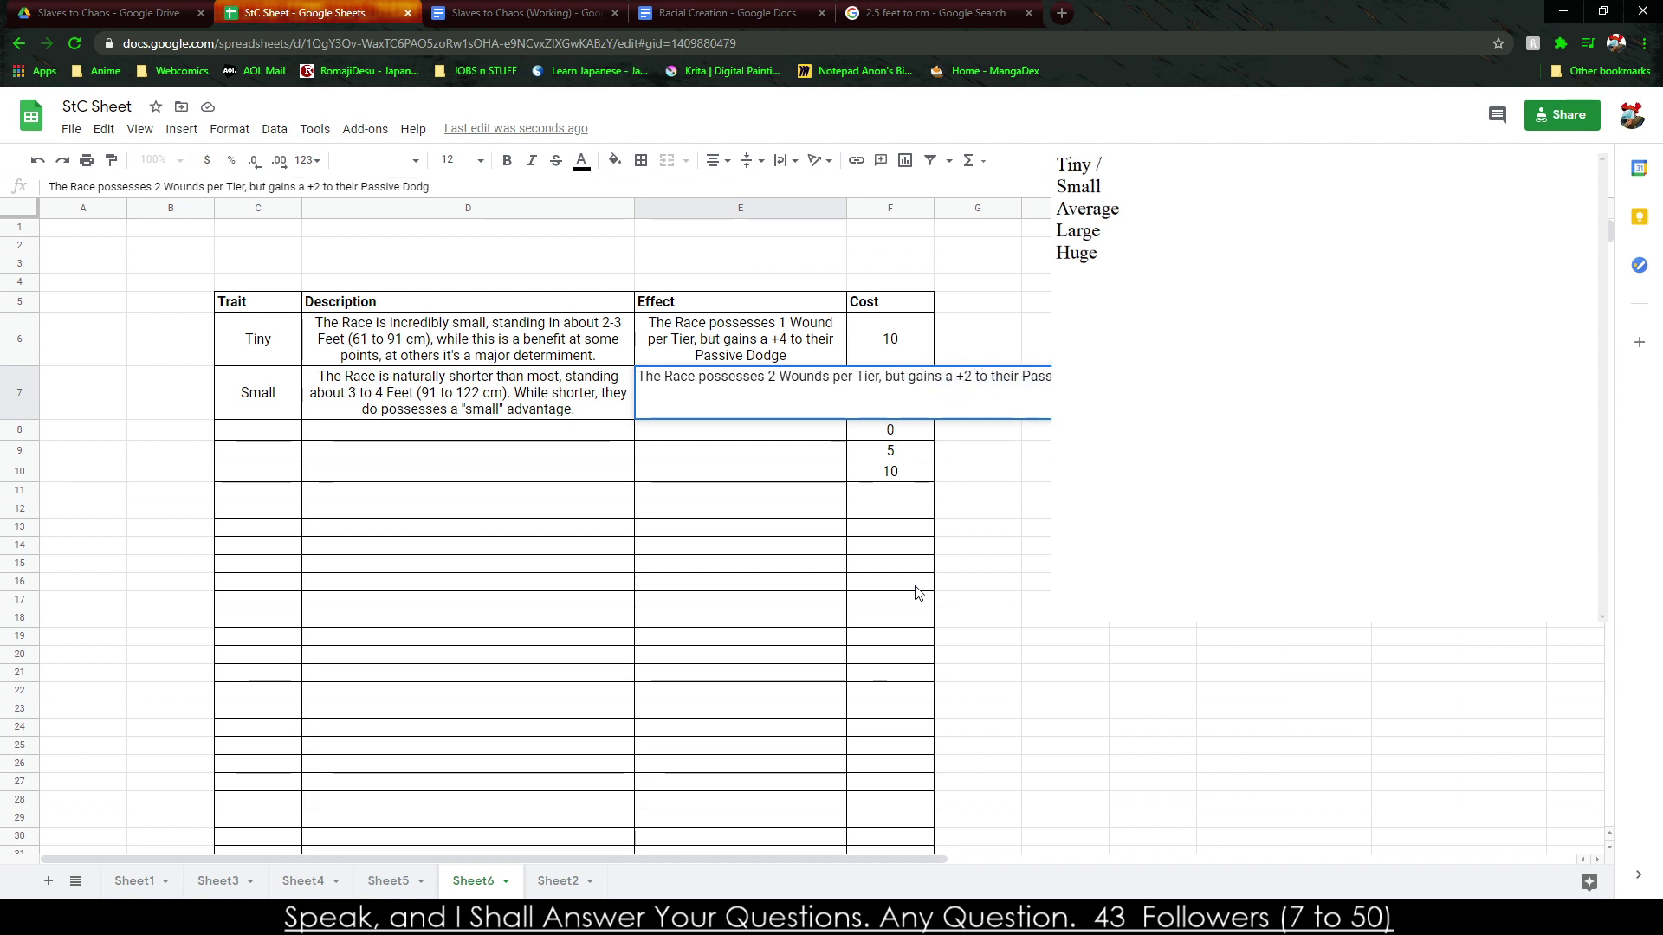
{"action": "key", "text": "Return"}
Enter "Average" as the trait name in C8 and begin its D8 description with "The Race is fairly average in height".
{"action": "key", "text": "Return"}
{"action": "type", "text": "Average"}
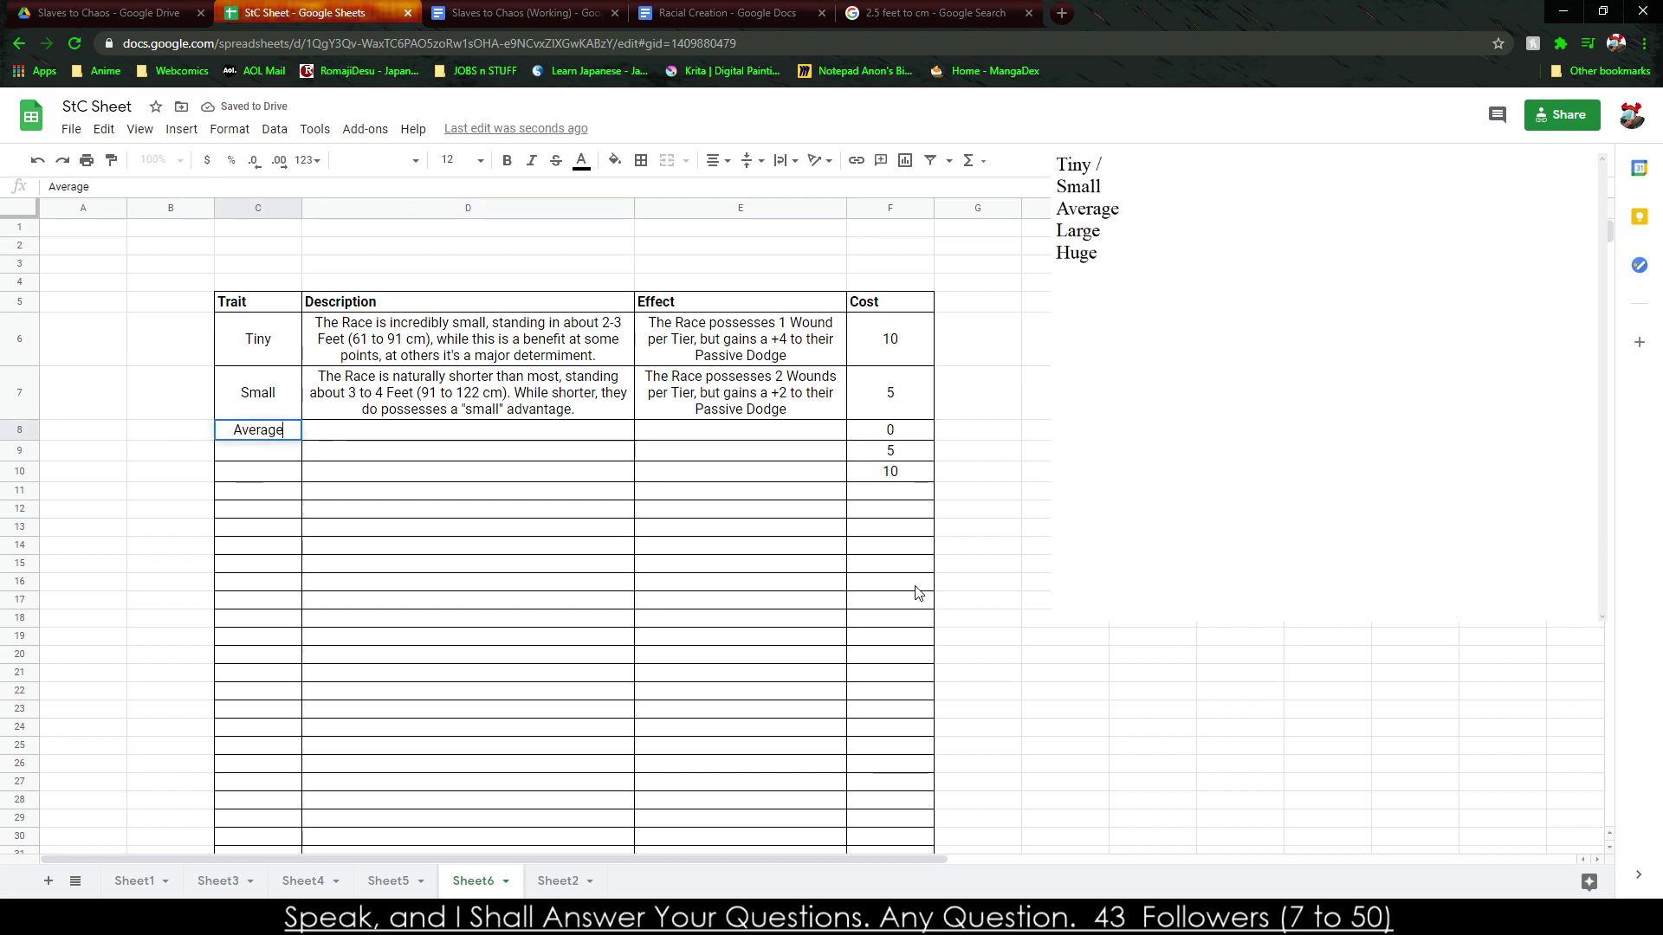
{"action": "key", "text": "Tab"}
{"action": "type", "text": "The Race i"}
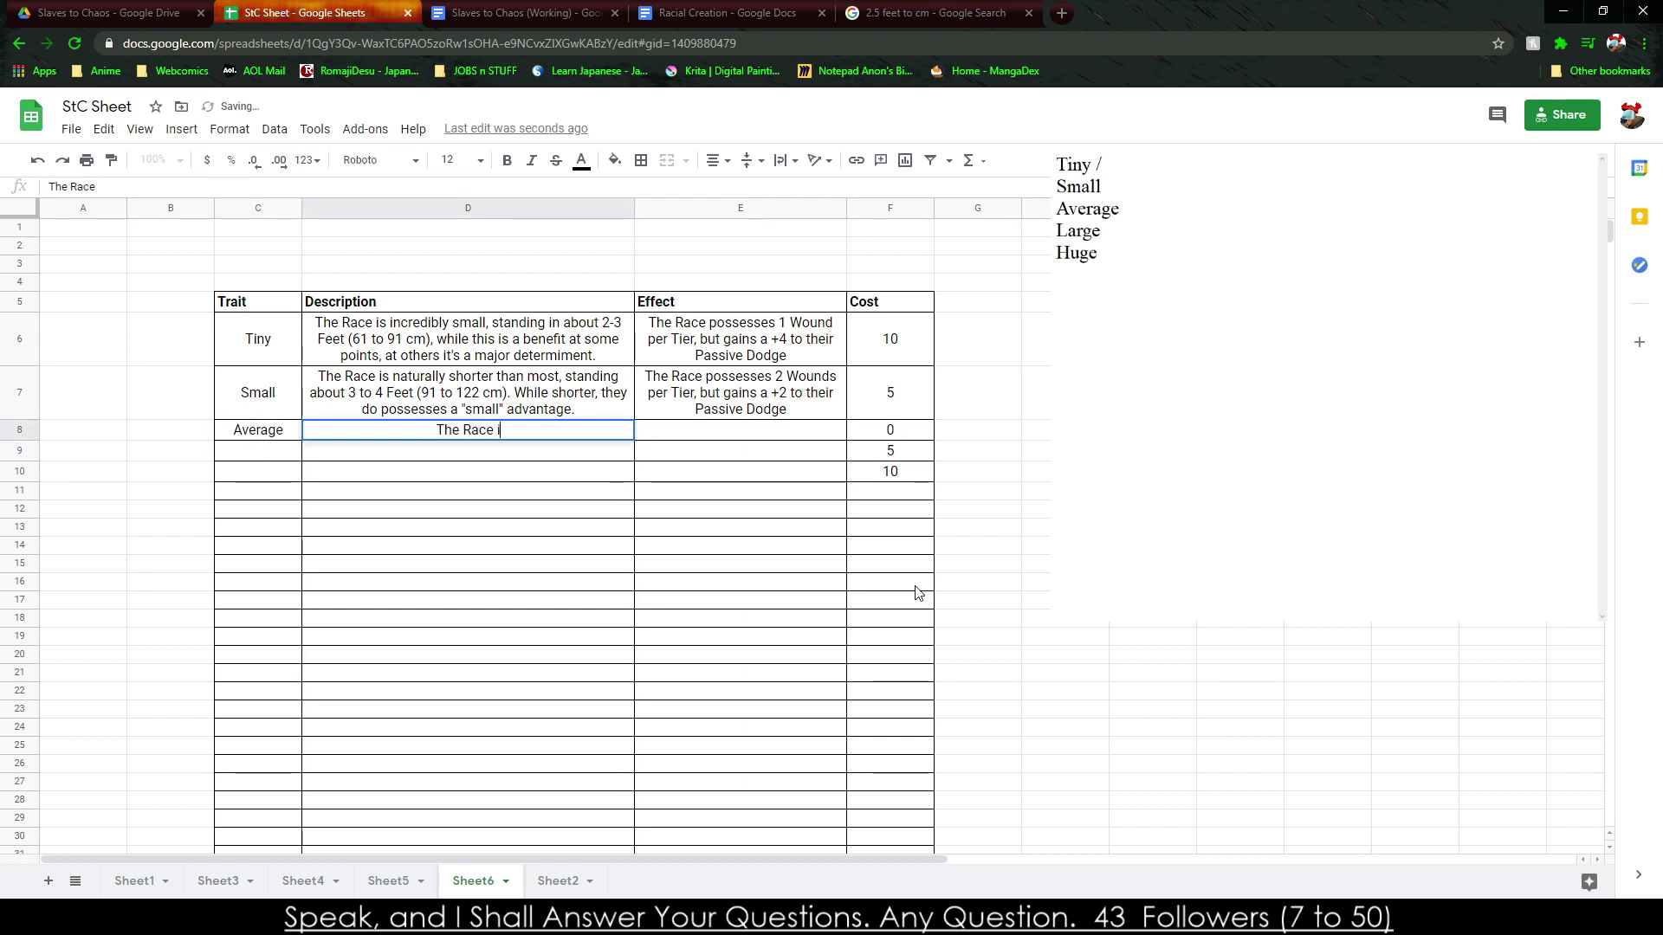
{"action": "type", "text": "s fairly average in heigh"}
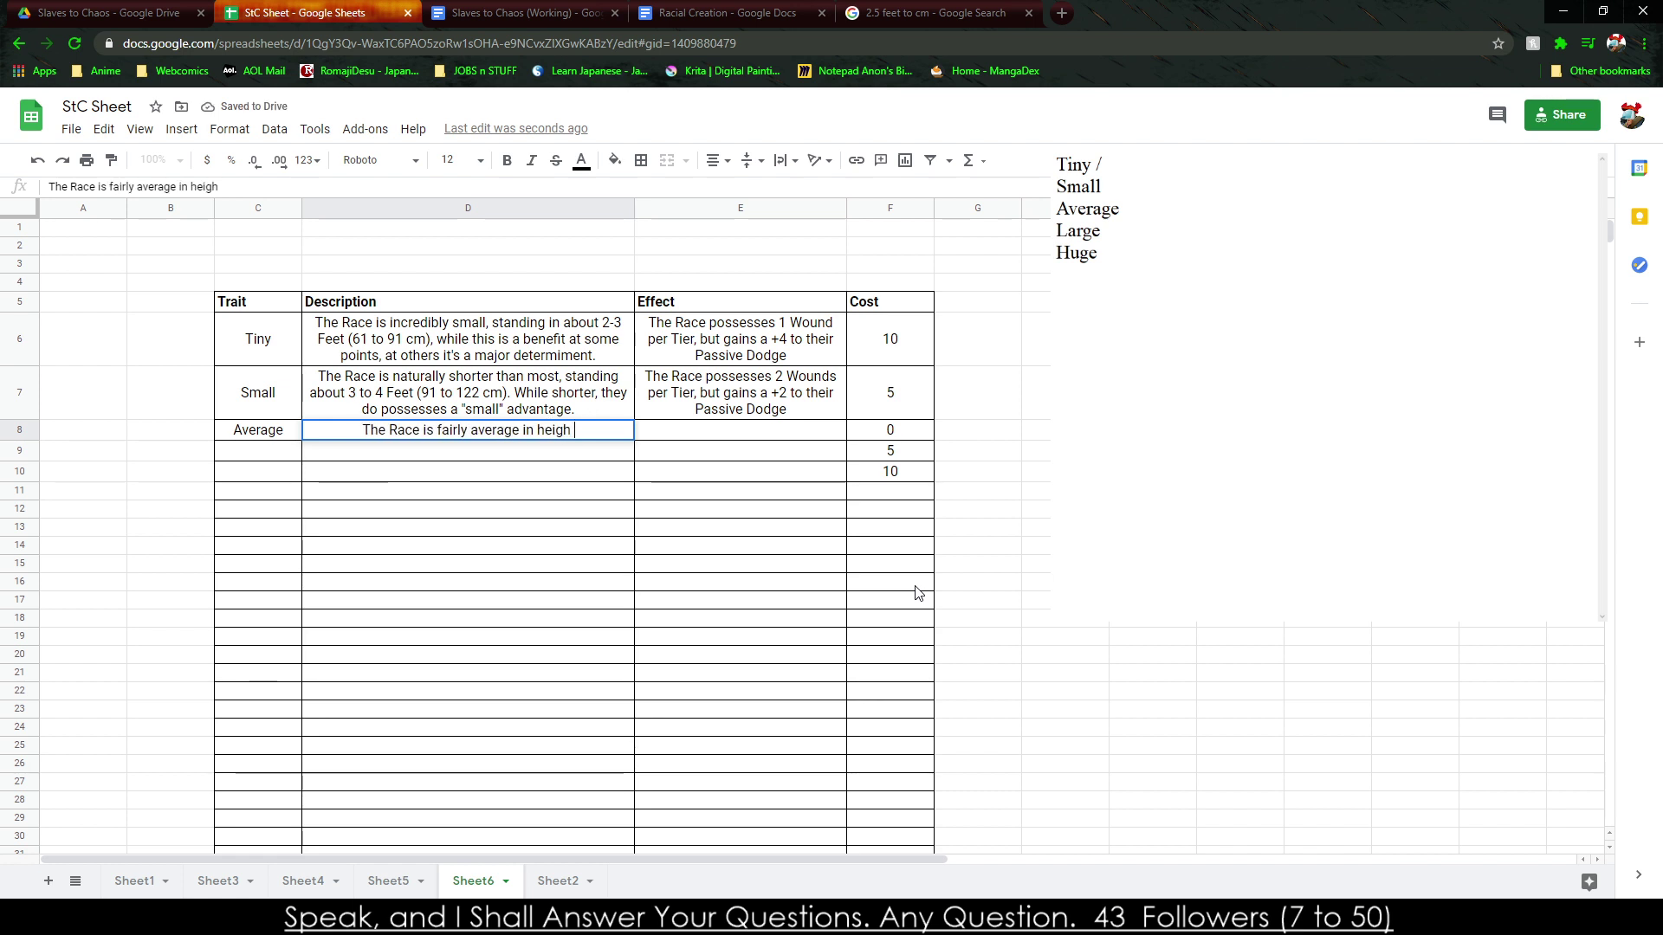
{"action": "key", "text": "BackSpace"}
{"action": "type", "text": "t"}
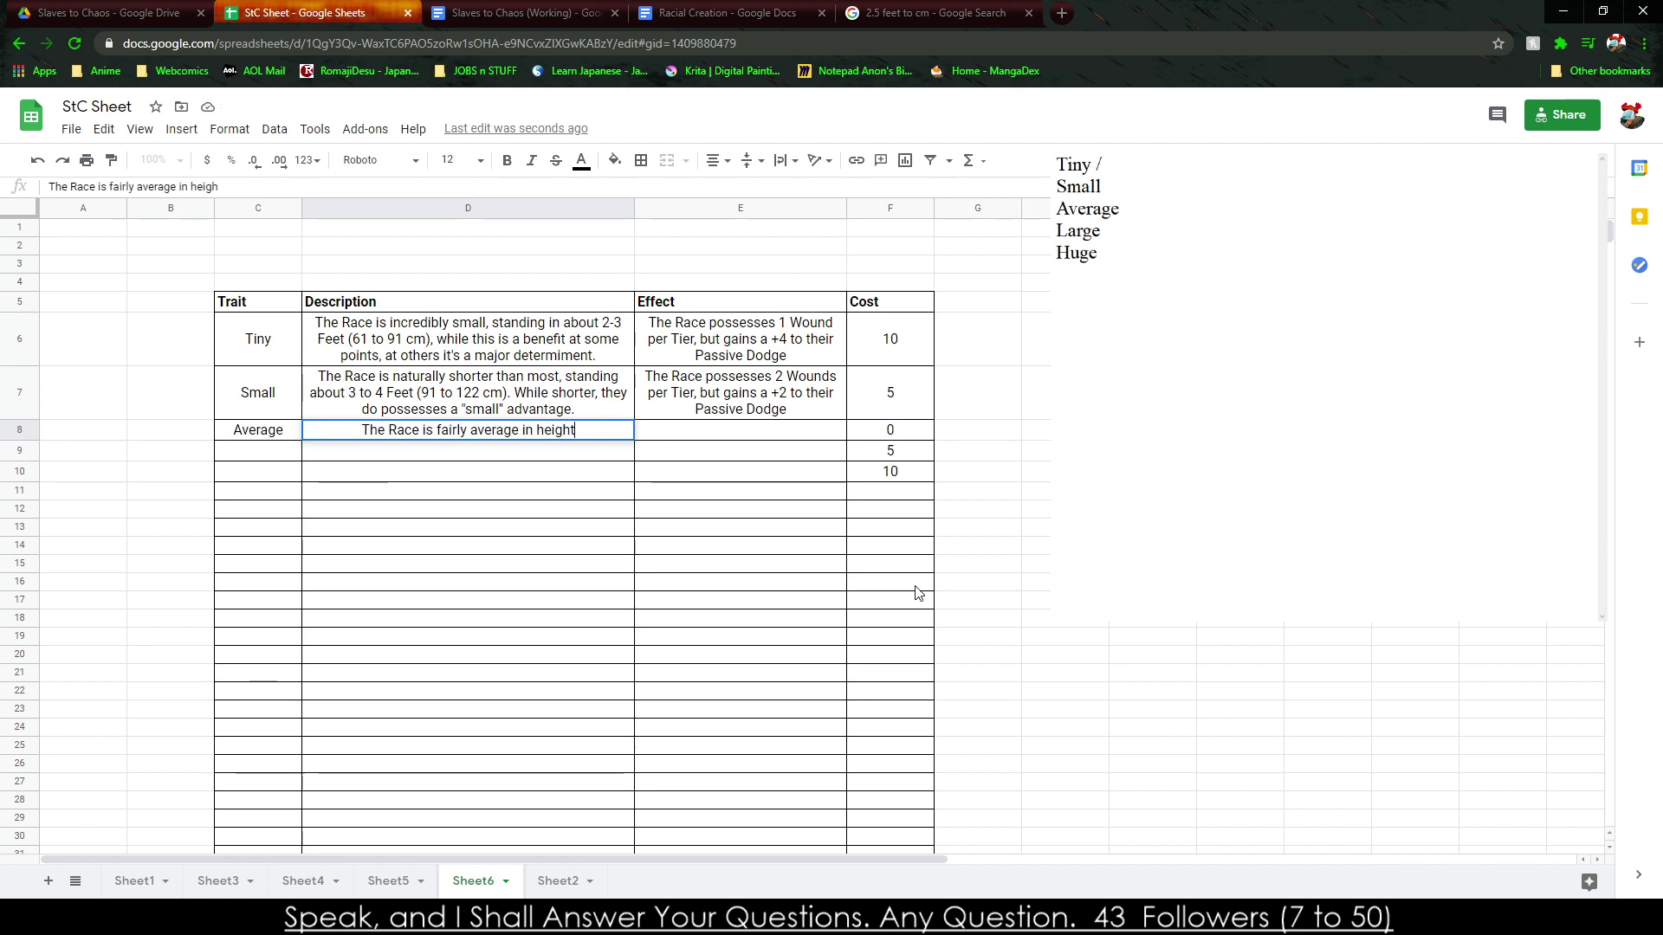
Continue the D8 description with "ranging roughly from 4 to 6 feet (122 to".
{"action": "type", "text": " ranging roug"}
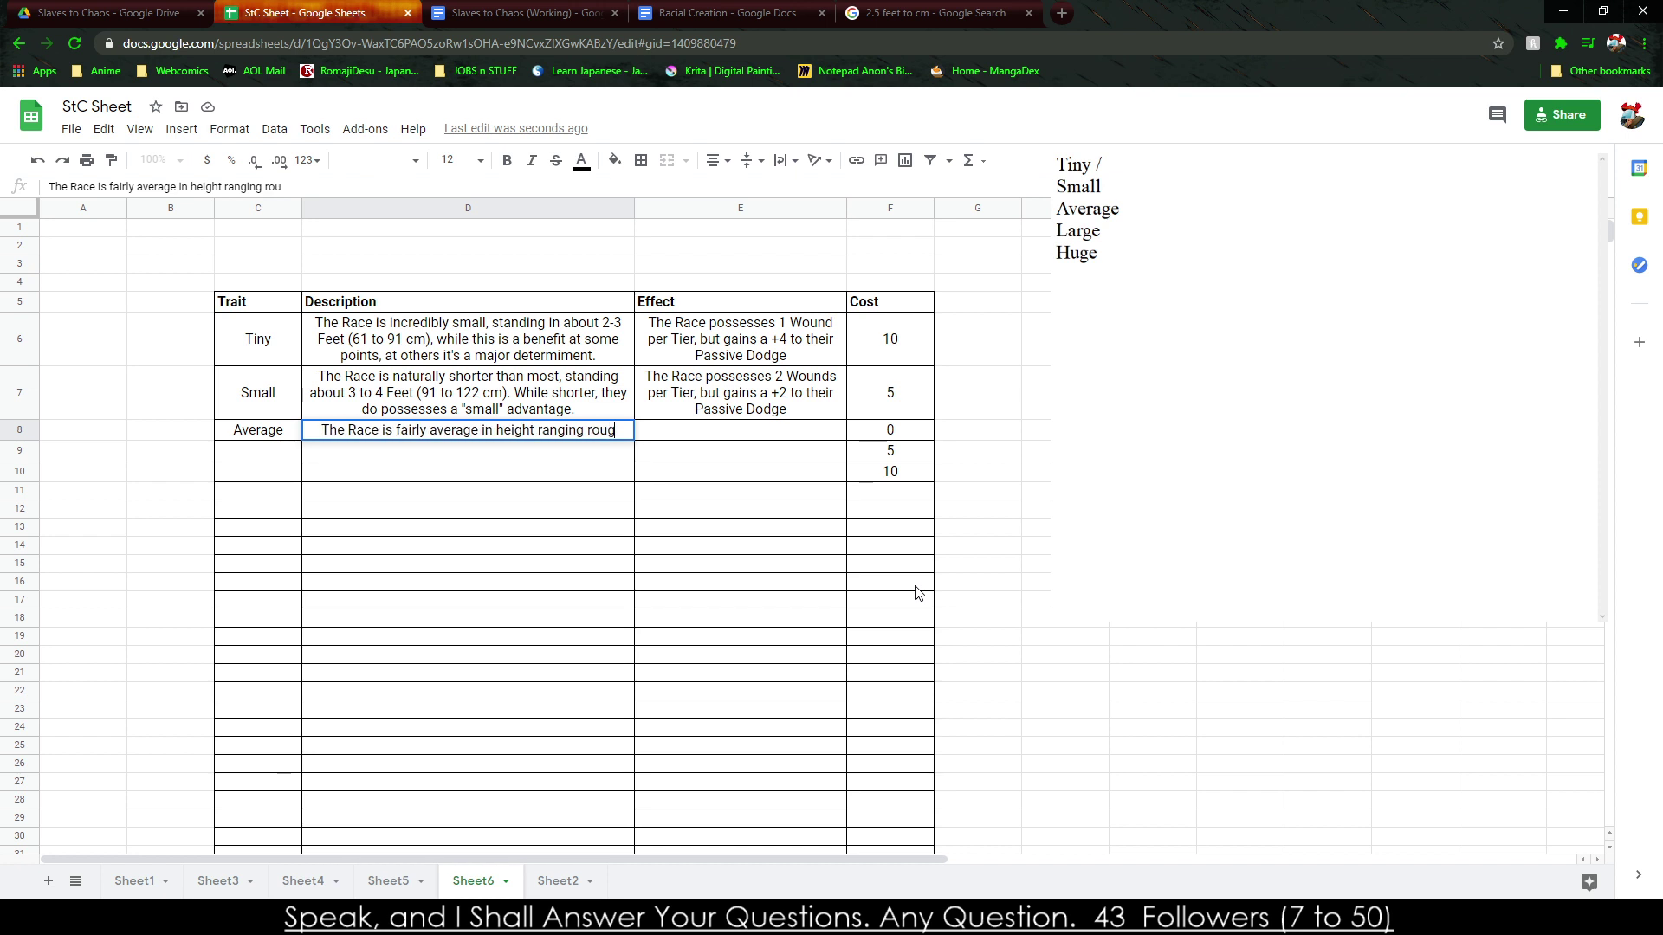
{"action": "type", "text": "hly from 4 t"}
{"action": "key", "text": "BackSpace"}
{"action": "key", "text": "BackSpace"}
{"action": "type", "text": "to 6 feet"}
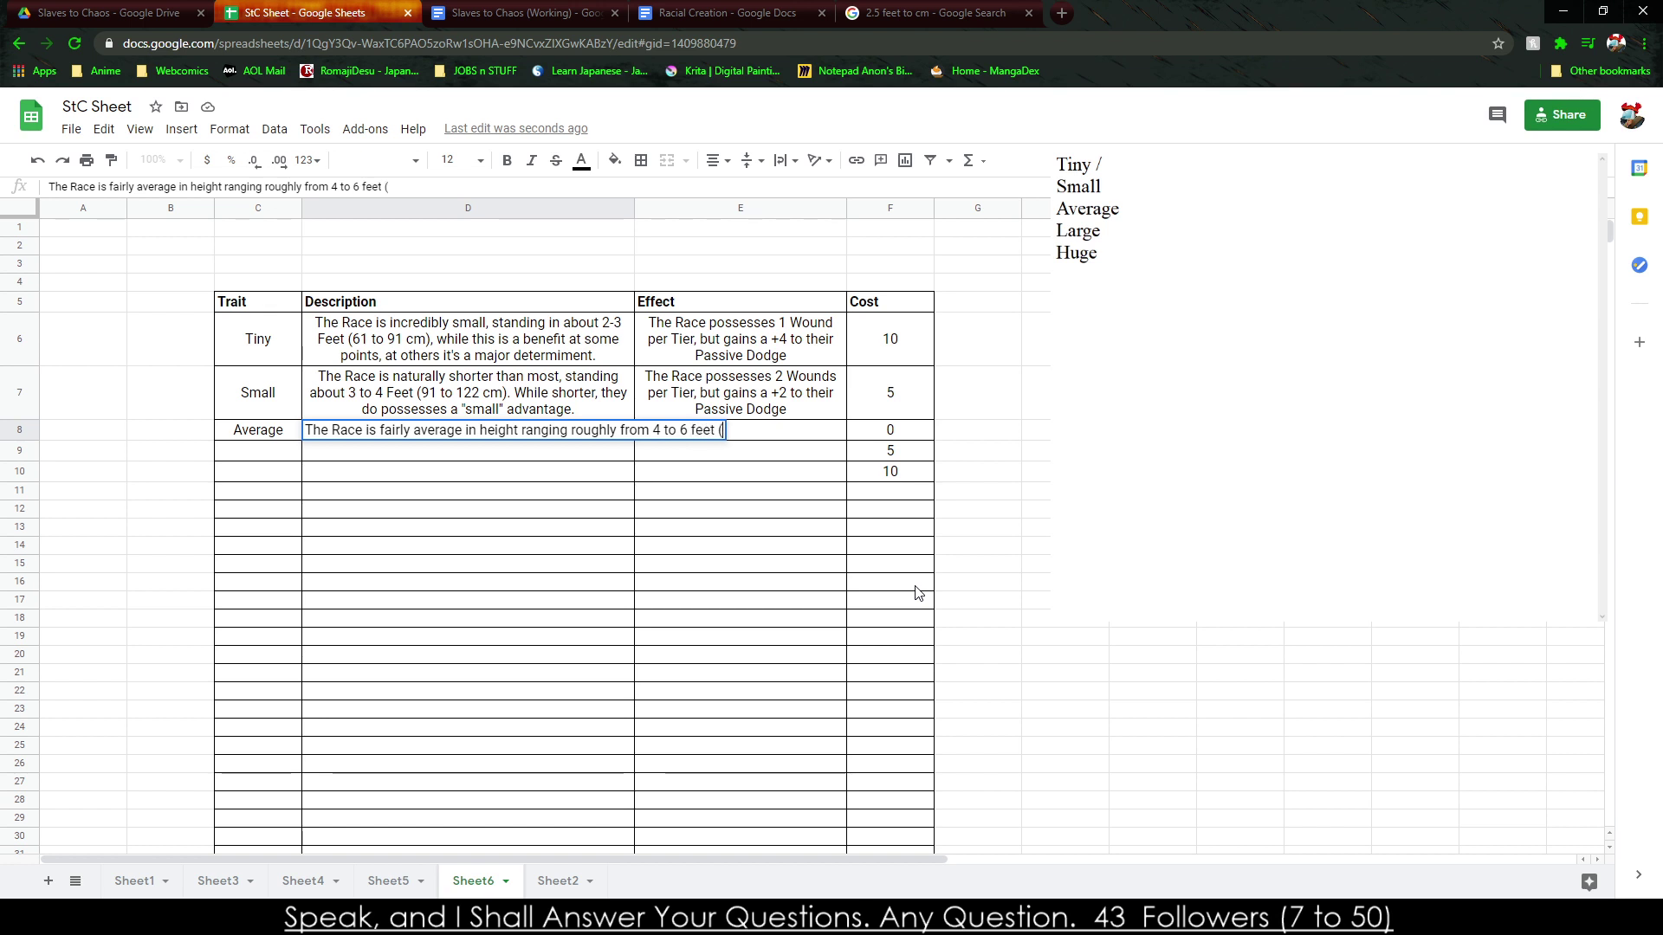
{"action": "type", "text": " (122 to"}
Convert 6 feet to centimetres in Google's unit converter and move that browser tab beside StC Sheet.
{"action": "left_click", "coordinate": [727, 13]}
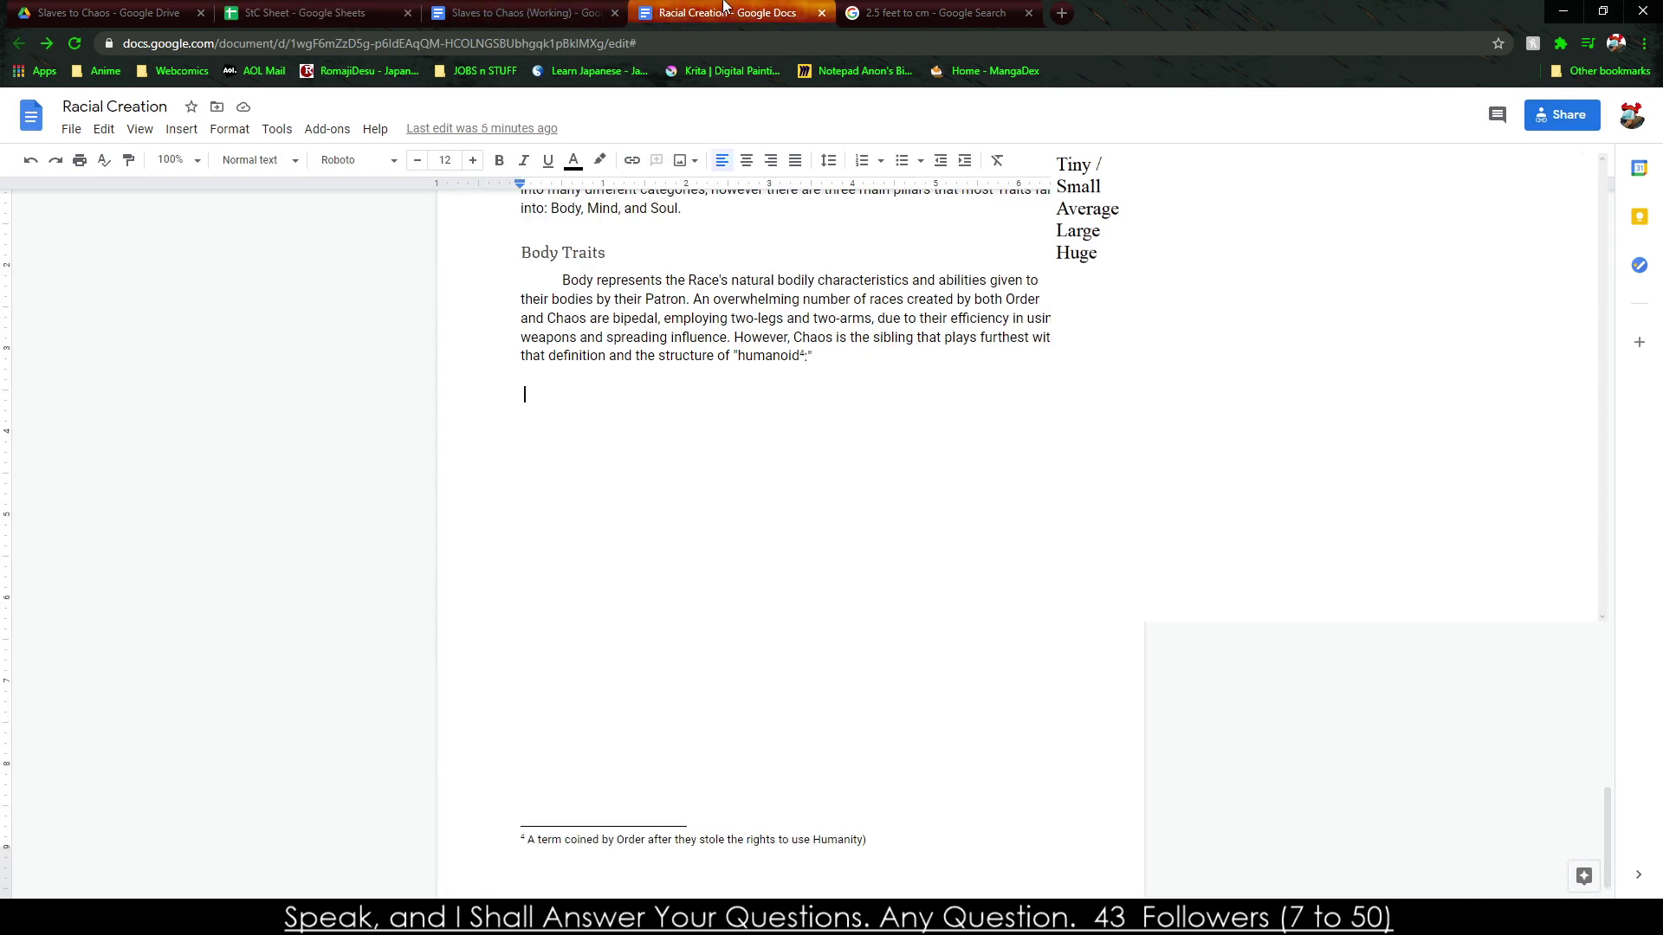
{"action": "left_click", "coordinate": [931, 13]}
{"action": "type", "text": "6"}
{"action": "left_click_drag", "start_coordinate": [900, 13], "coordinate": [520, 4]}
Return to StC Sheet and complete the D8 description with "183 cm). This has no notable advantages or disadvantages.".
{"action": "left_click", "coordinate": [377, 4]}
{"action": "type", "text": "3"}
{"action": "type", "text": " F"}
{"action": "key", "text": "BackSpace"}
{"action": "type", "text": "cm). This has no notable advantages or disadvanta"}
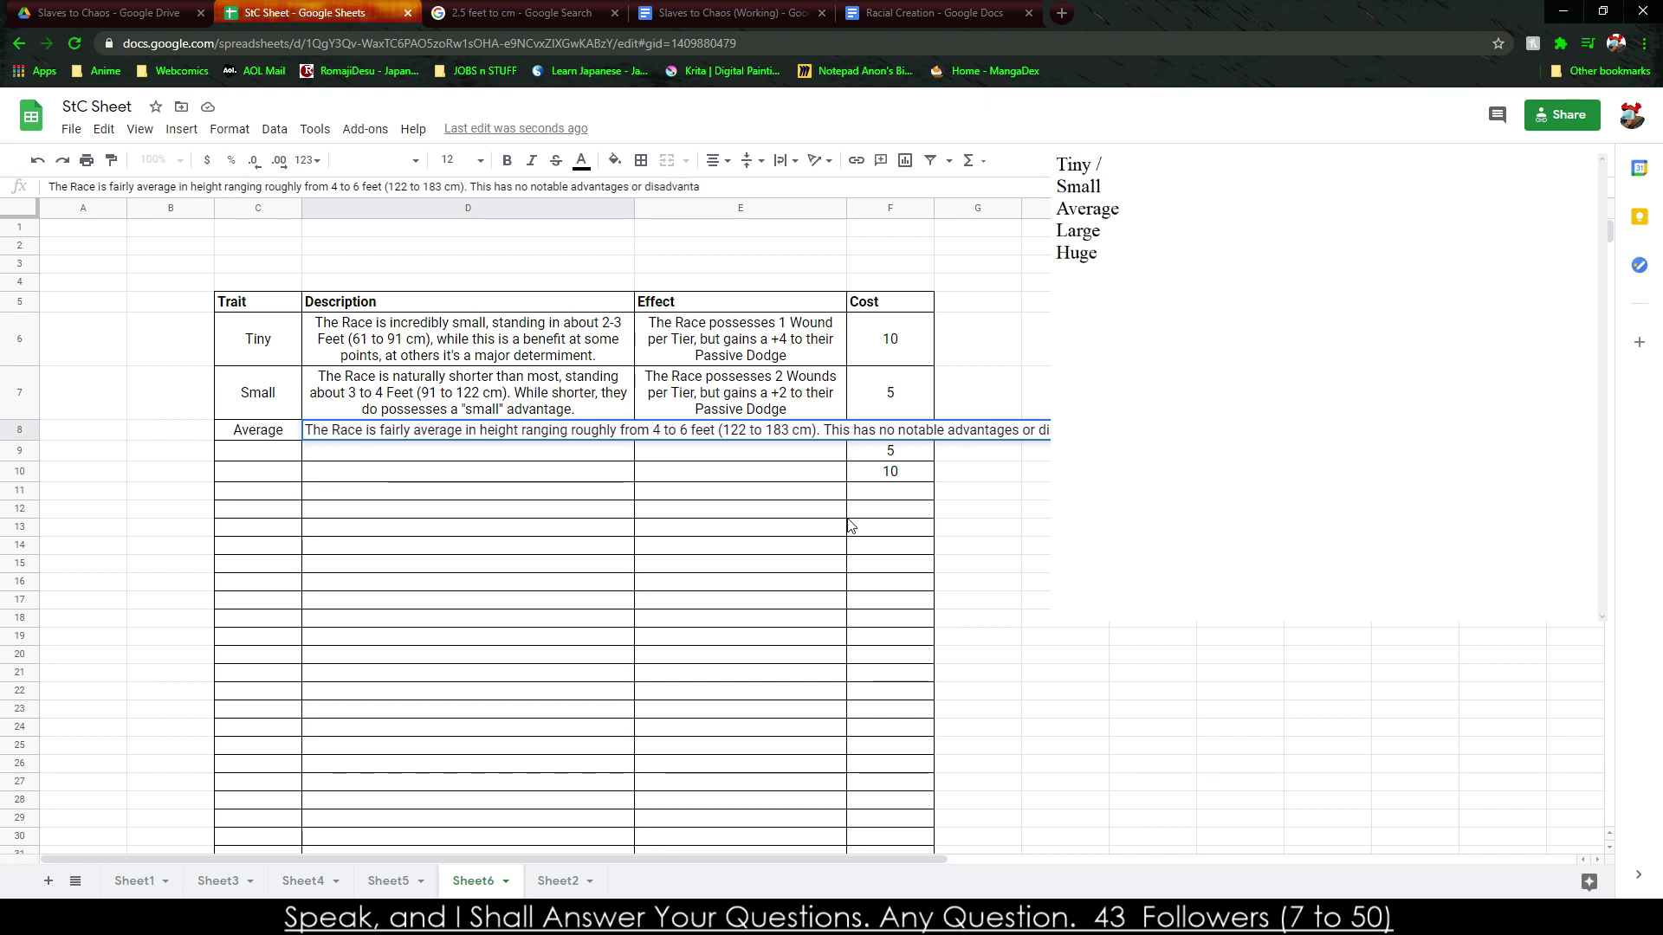
{"action": "type", "text": "ges."}
Enter "No Effect" as the Average trait's effect in E8.
{"action": "key", "text": "Tab"}
{"action": "type", "text": "The"}
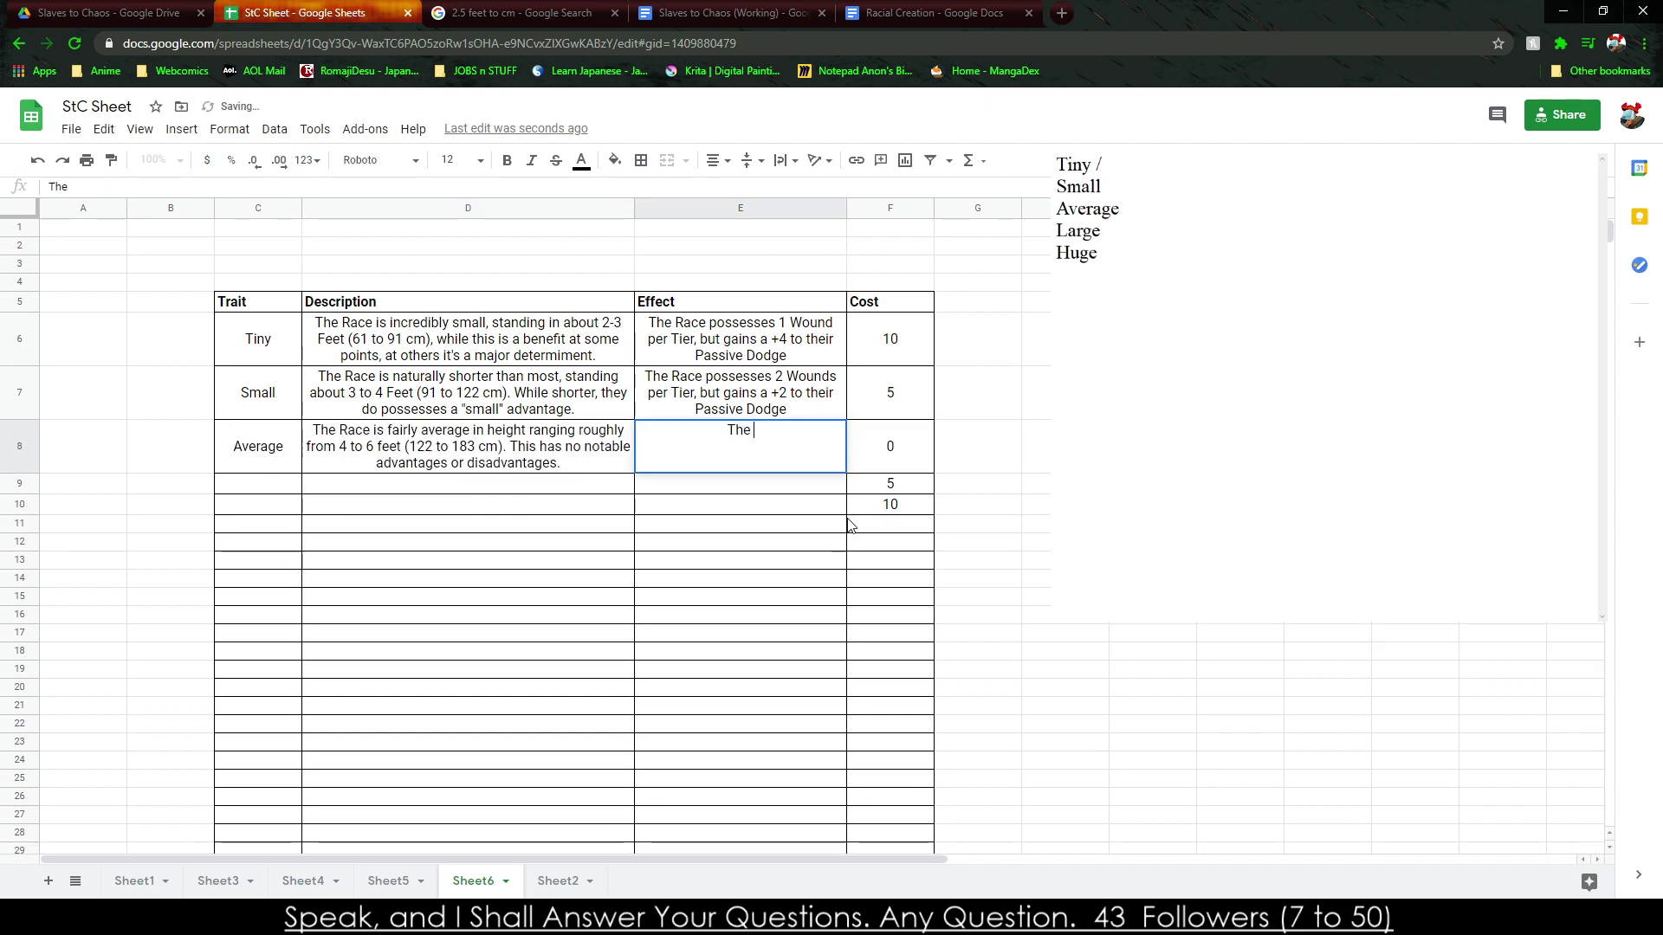
{"action": "key", "text": "BackSpace"}
{"action": "key", "text": "BackSpace"}
{"action": "key", "text": "BackSpace"}
{"action": "key", "text": "BackSpace"}
{"action": "type", "text": "N"}
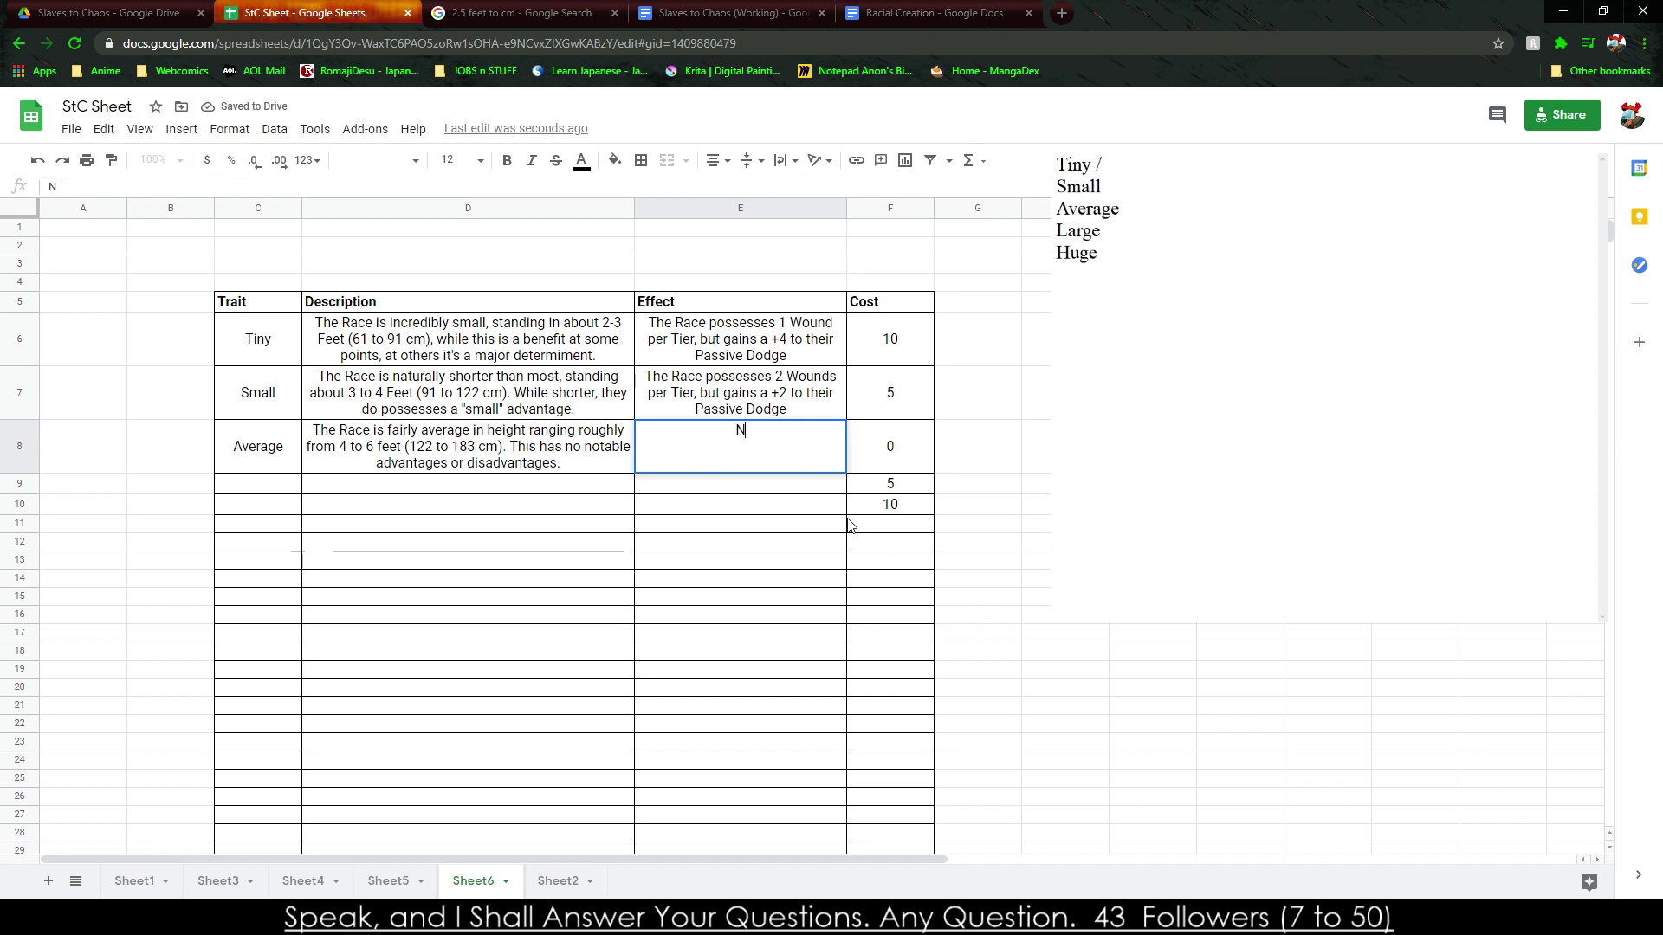
{"action": "type", "text": "o Effect"}
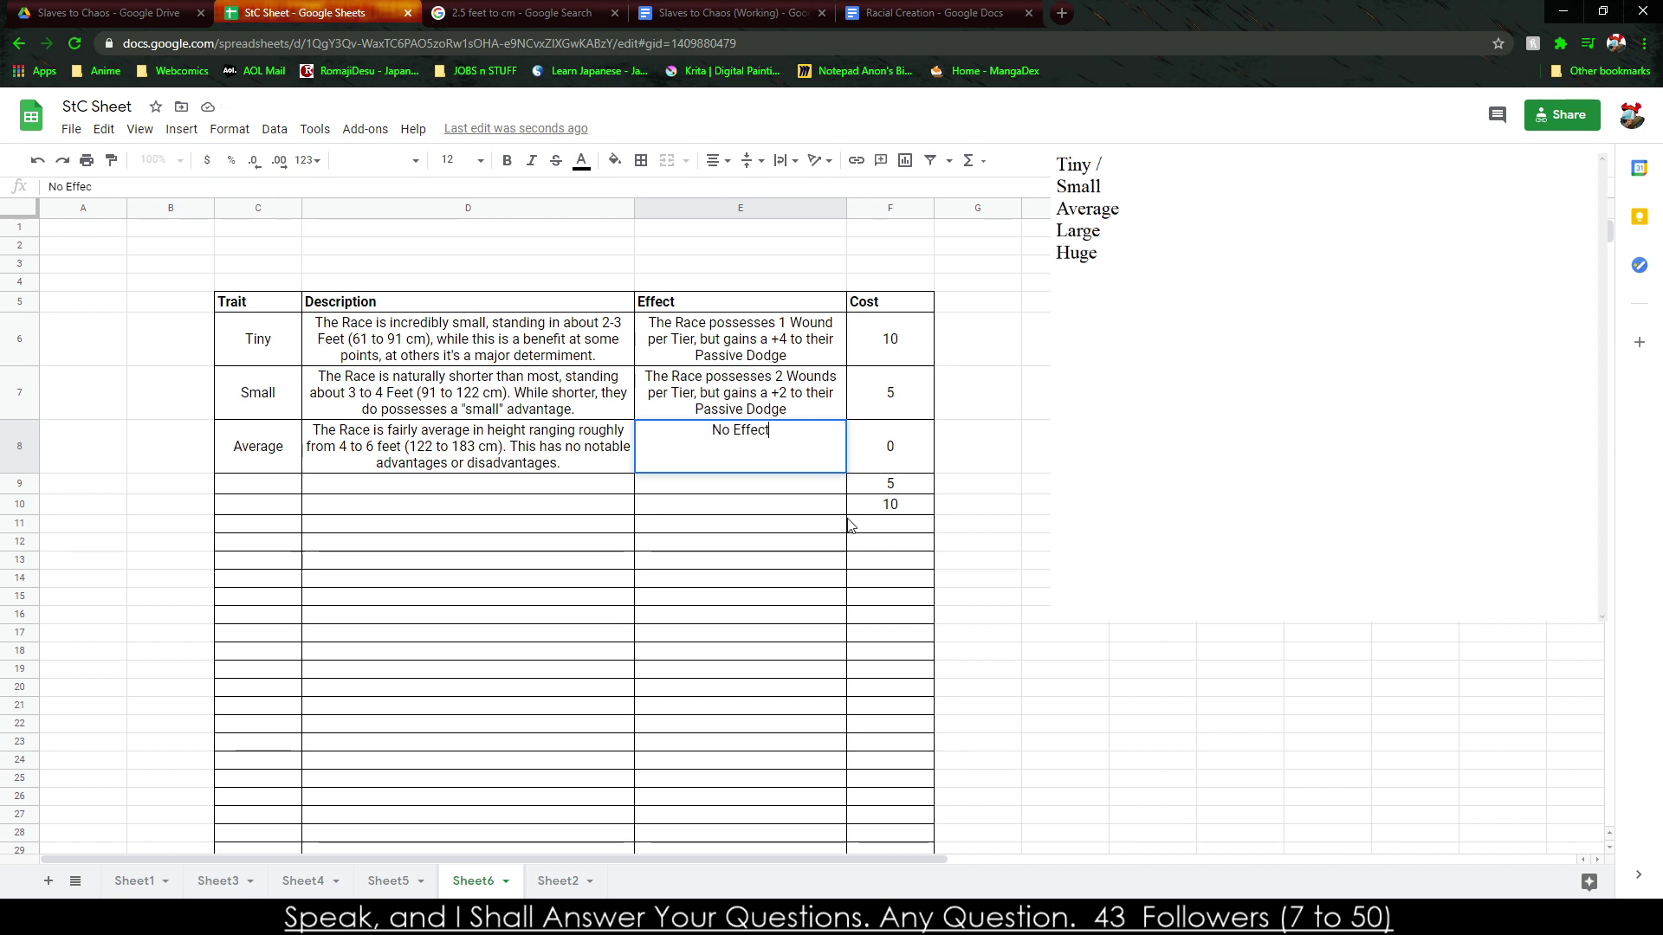
{"action": "key", "text": "Return"}
Enter "Tall" as the trait name in C9, below Average.
{"action": "key", "text": "Left"}
{"action": "type", "text": "Tall"}
{"action": "key", "text": "Tab"}
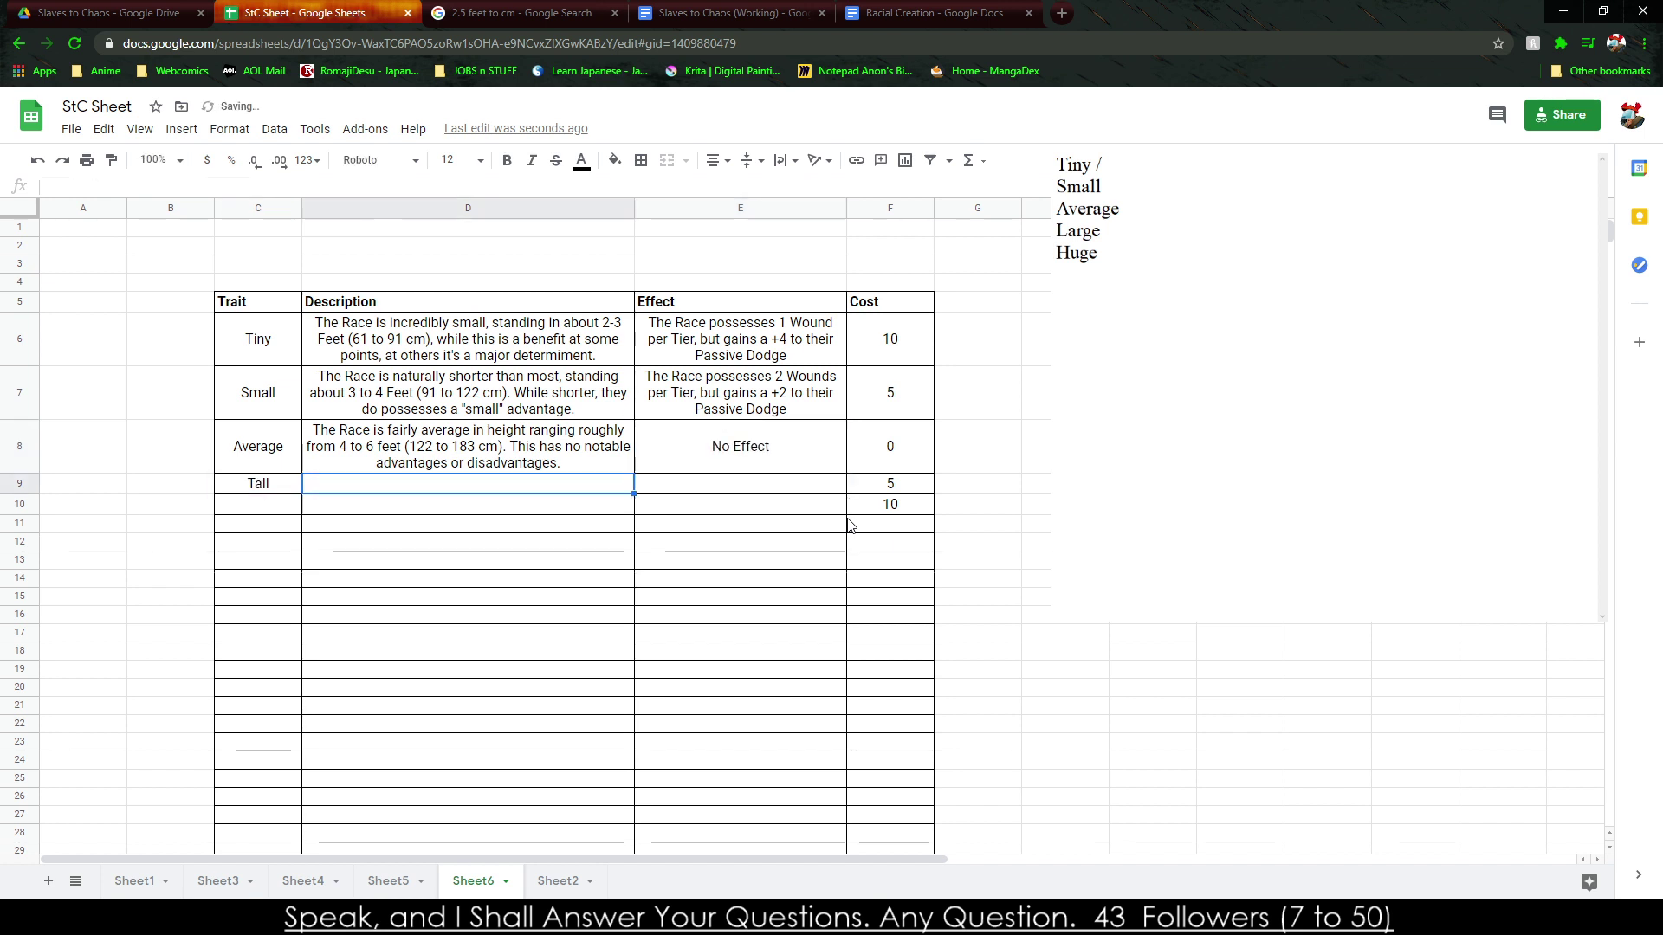
Begin the Tall description in D9 with "The Race is larger than rnormal, standing around".
{"action": "type", "text": "The Race is larger than "}
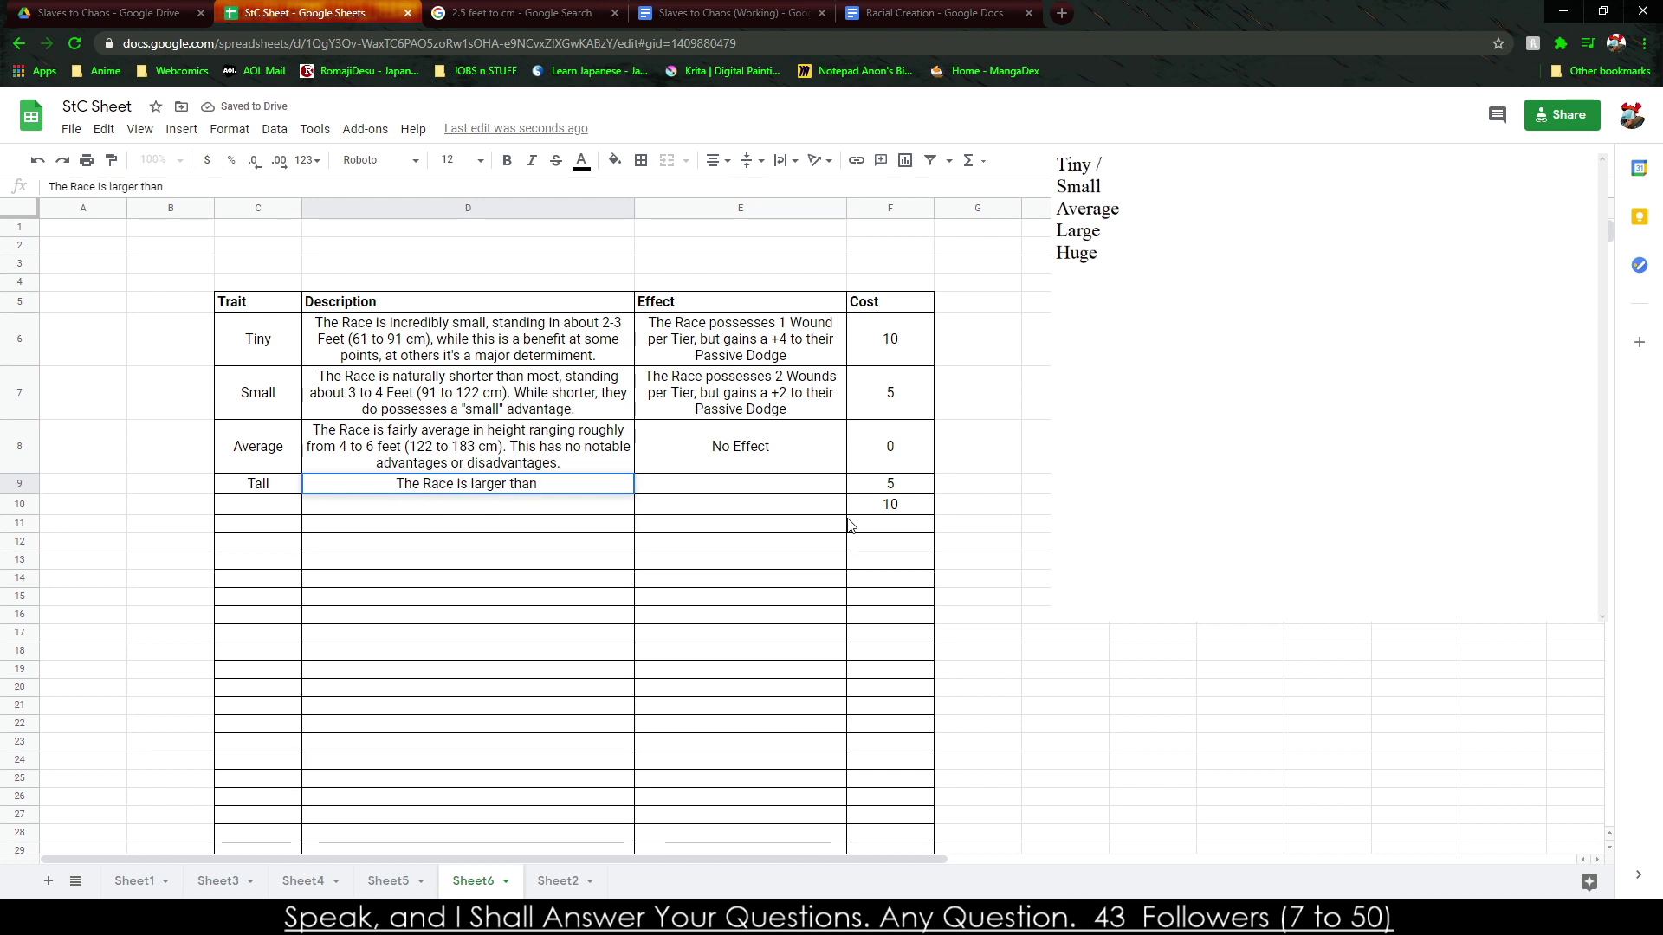
{"action": "type", "text": "regul"}
{"action": "key", "text": "BackSpace"}
{"action": "key", "text": "BackSpace"}
{"action": "key", "text": "BackSpace"}
{"action": "key", "text": "BackSpace"}
{"action": "type", "text": "normal, standing around "}
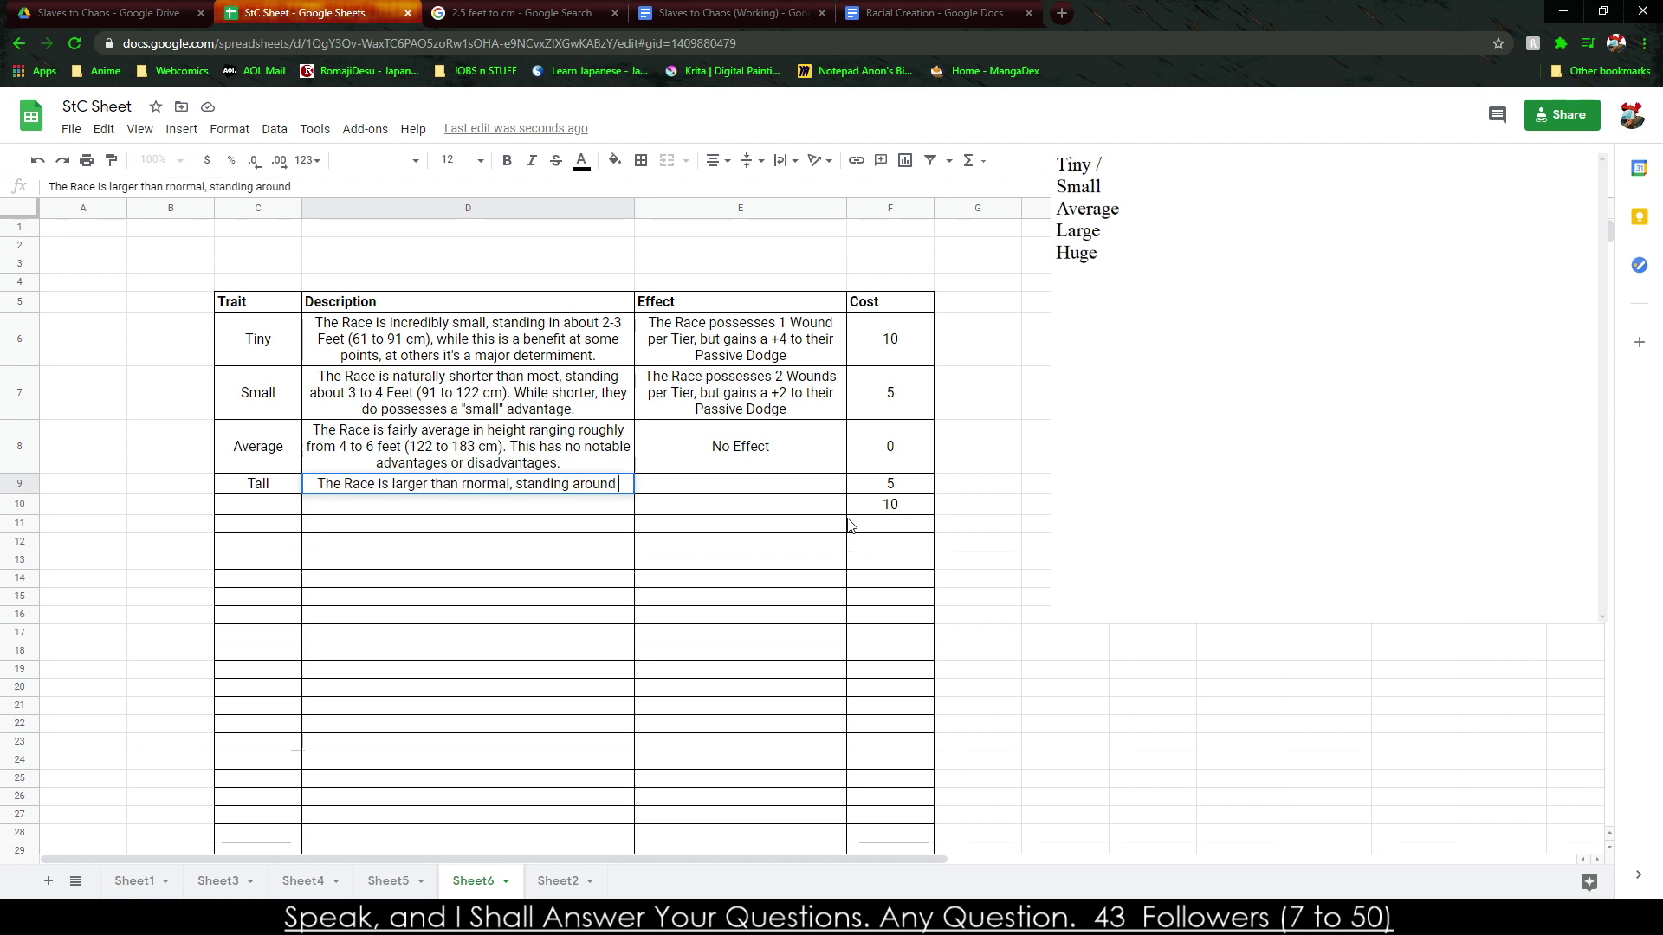
Continue the D9 description with the height range "6 to 8 Feet (183 cm to".
{"action": "type", "text": "5"}
{"action": "key", "text": "BackSpace"}
{"action": "type", "text": "6"}
{"action": "type", "text": " to 8"}
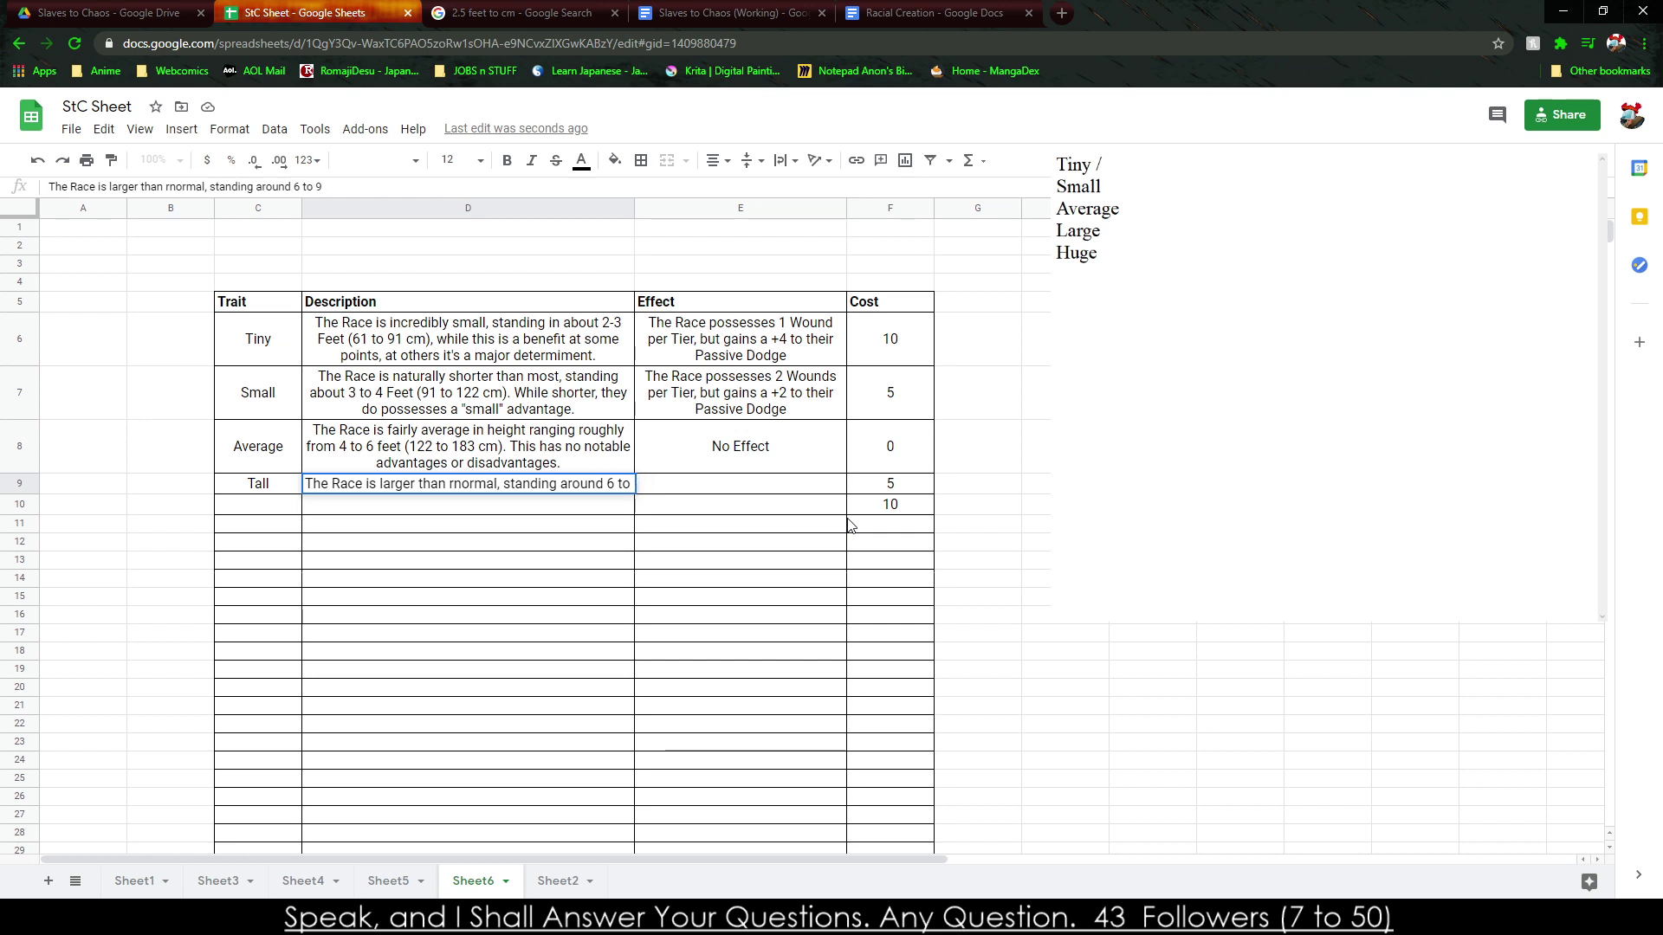
{"action": "key", "text": "BackSpace"}
{"action": "type", "text": "8"}
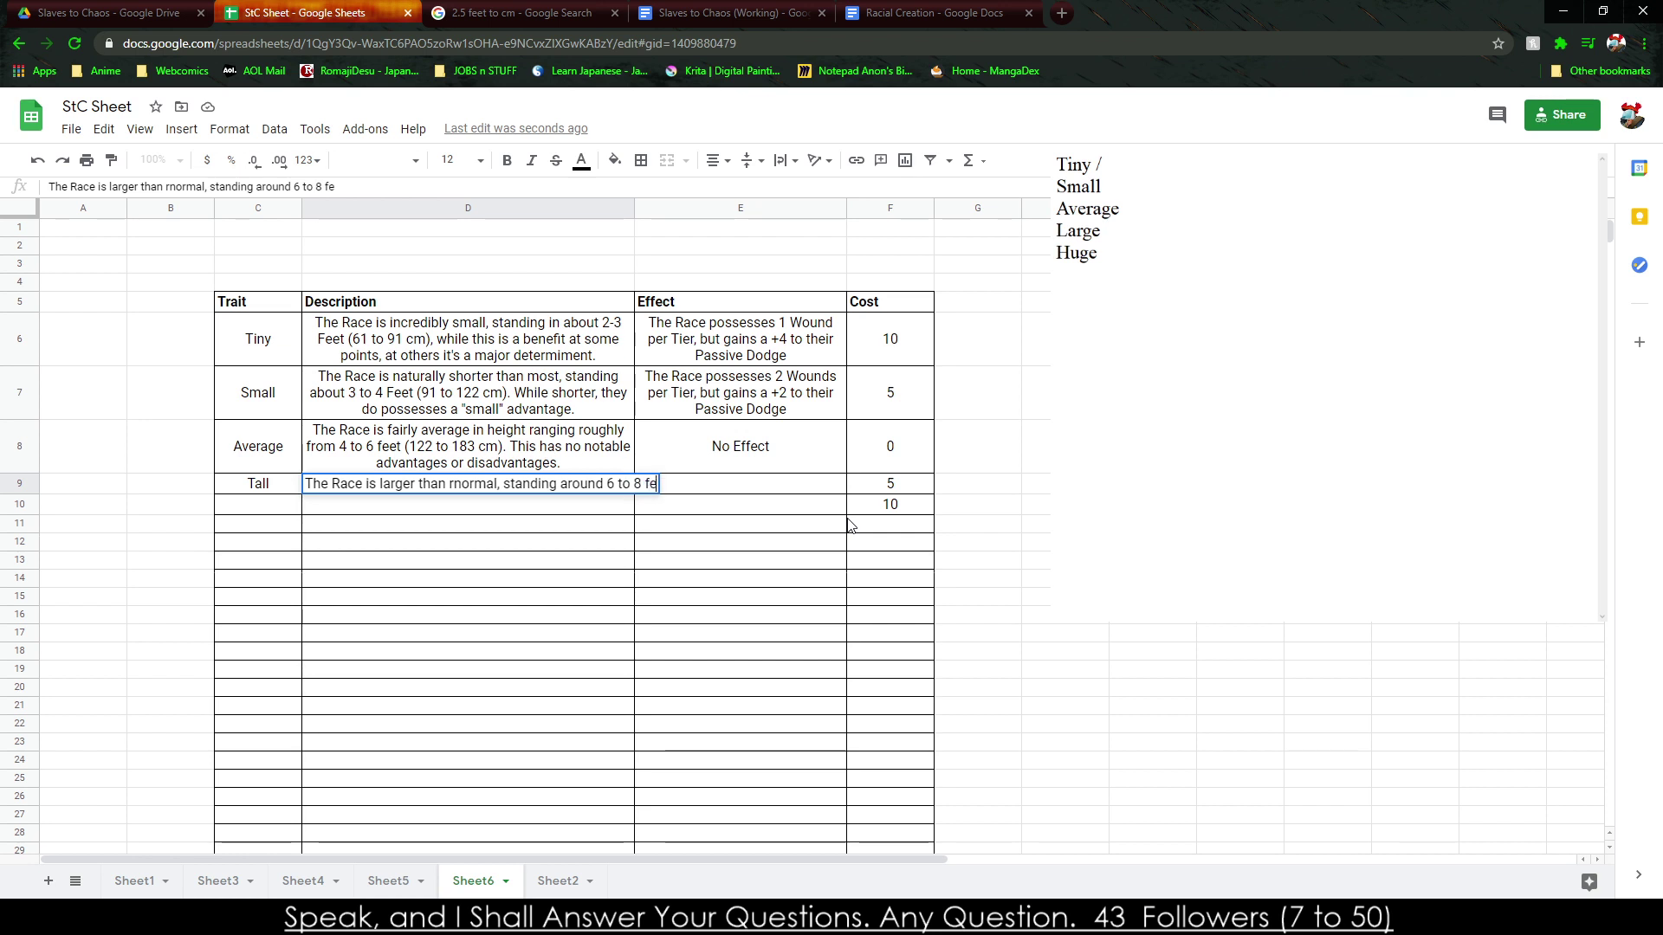
{"action": "type", "text": " Feet (183 cm to"}
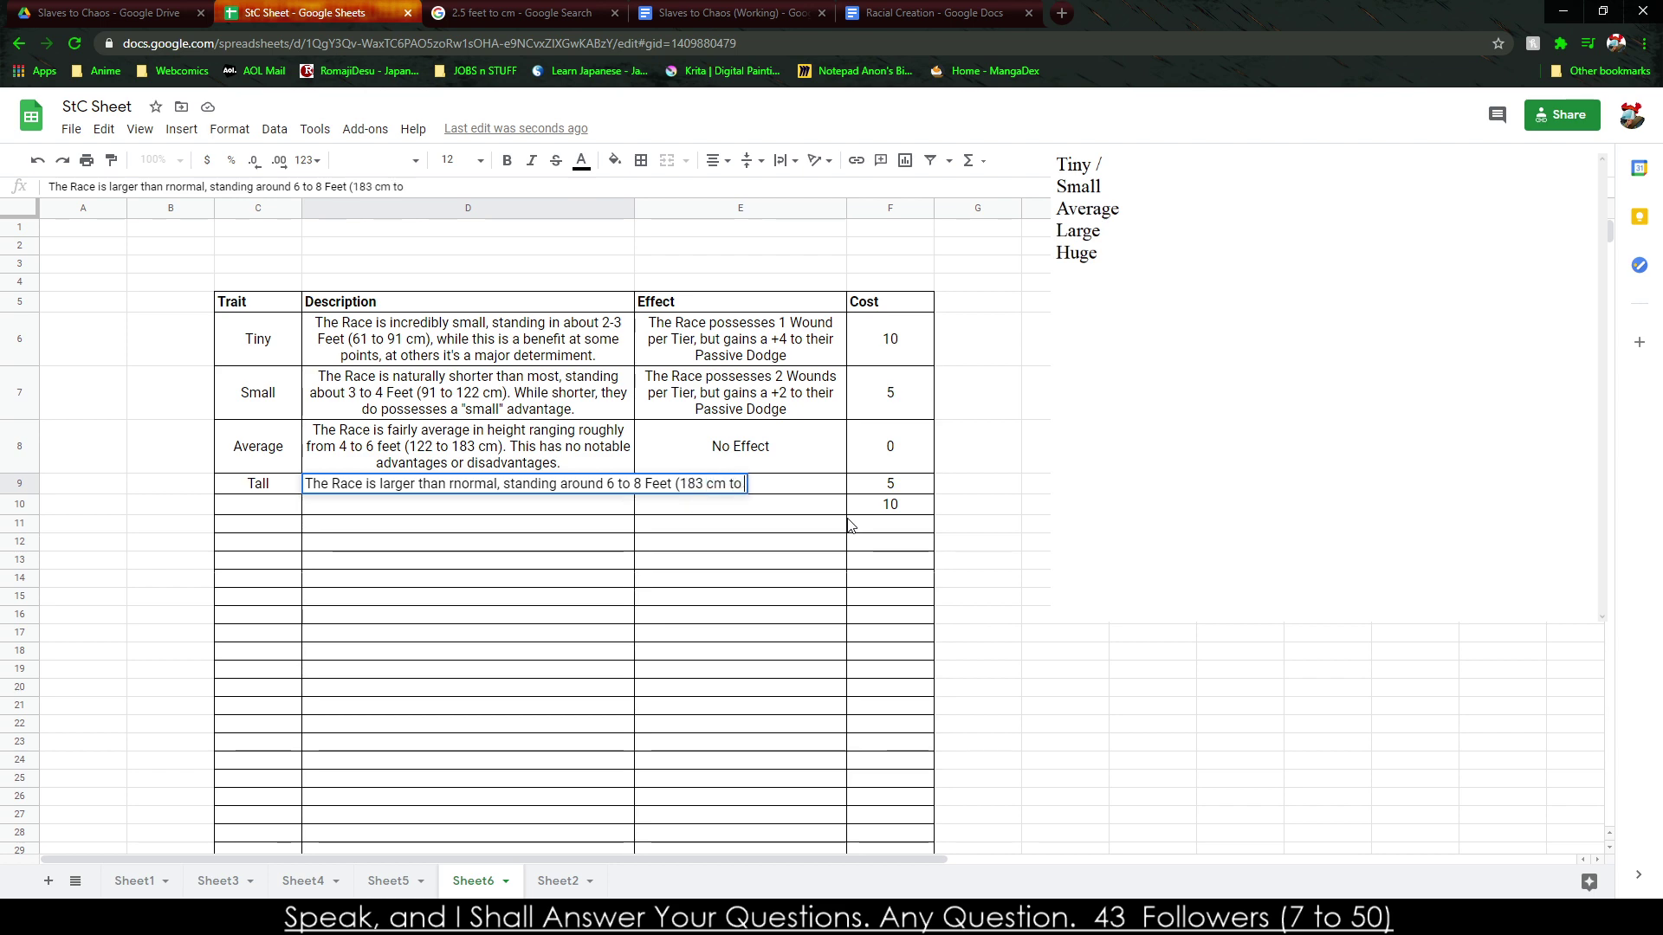
Convert 8 feet to centimetres in Google's unit converter, and return to StC Sheet.
{"action": "left_click", "coordinate": [953, 11]}
{"action": "left_click", "coordinate": [684, 7]}
{"action": "left_click", "coordinate": [545, 10]}
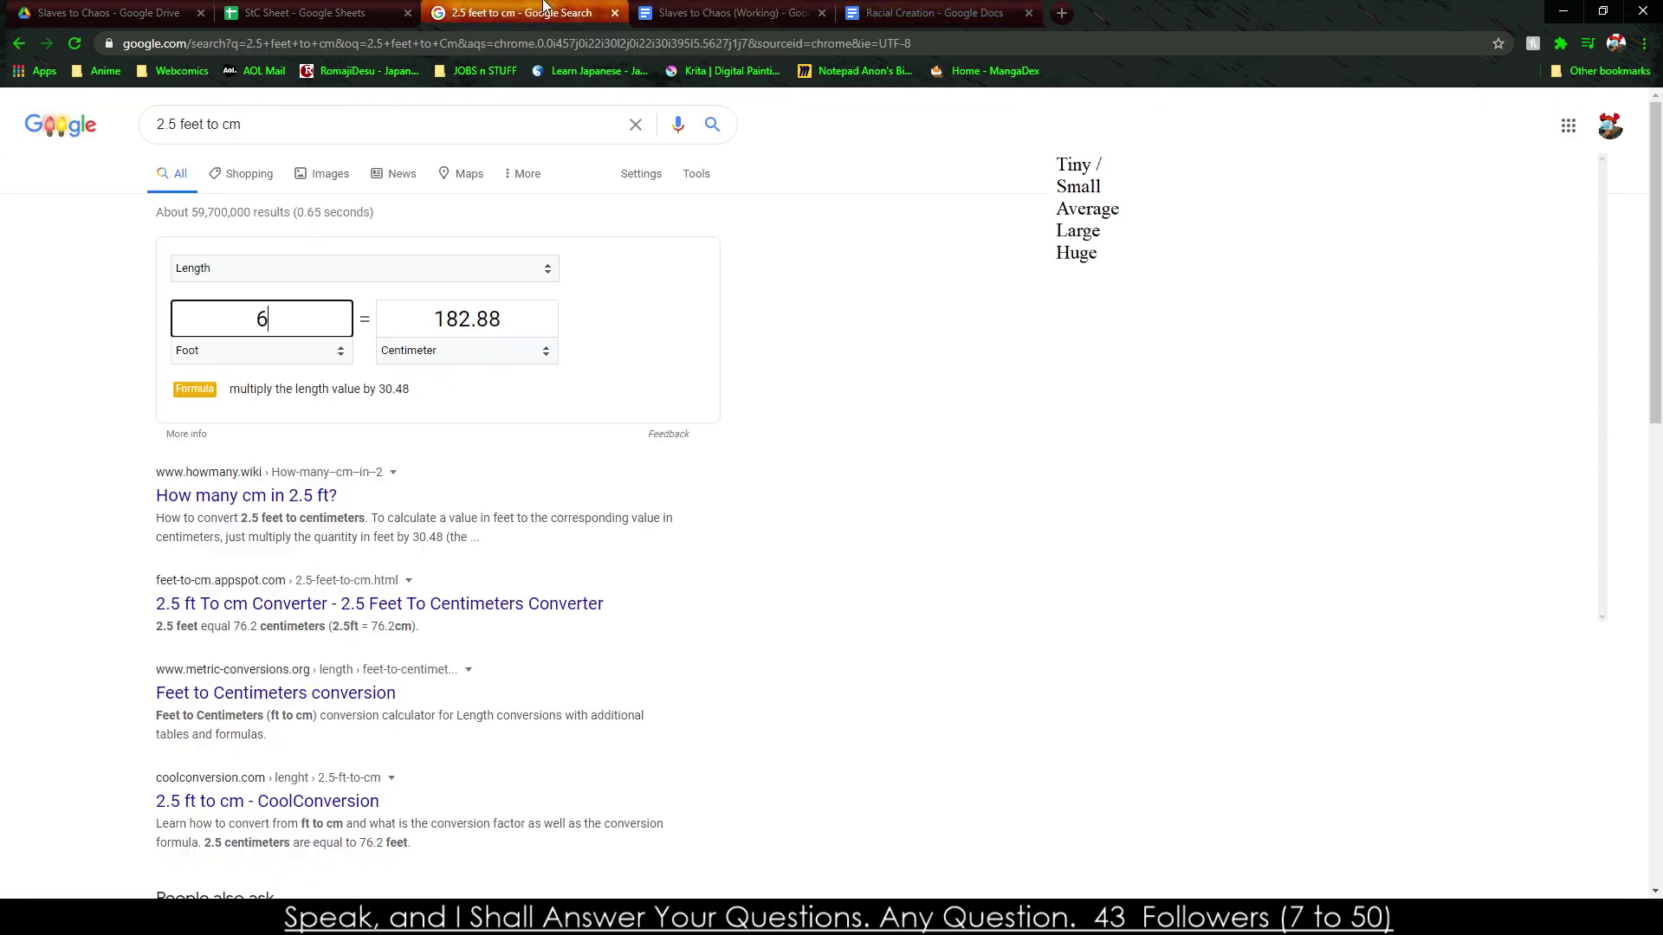
{"action": "left_click_drag", "start_coordinate": [311, 332], "coordinate": [168, 359]}
{"action": "type", "text": "8"}
{"action": "left_click", "coordinate": [294, 11]}
Finish the metric height range in the D9 description so that it reads "(183 to 244 cm)".
{"action": "type", "text": "244 cm)"}
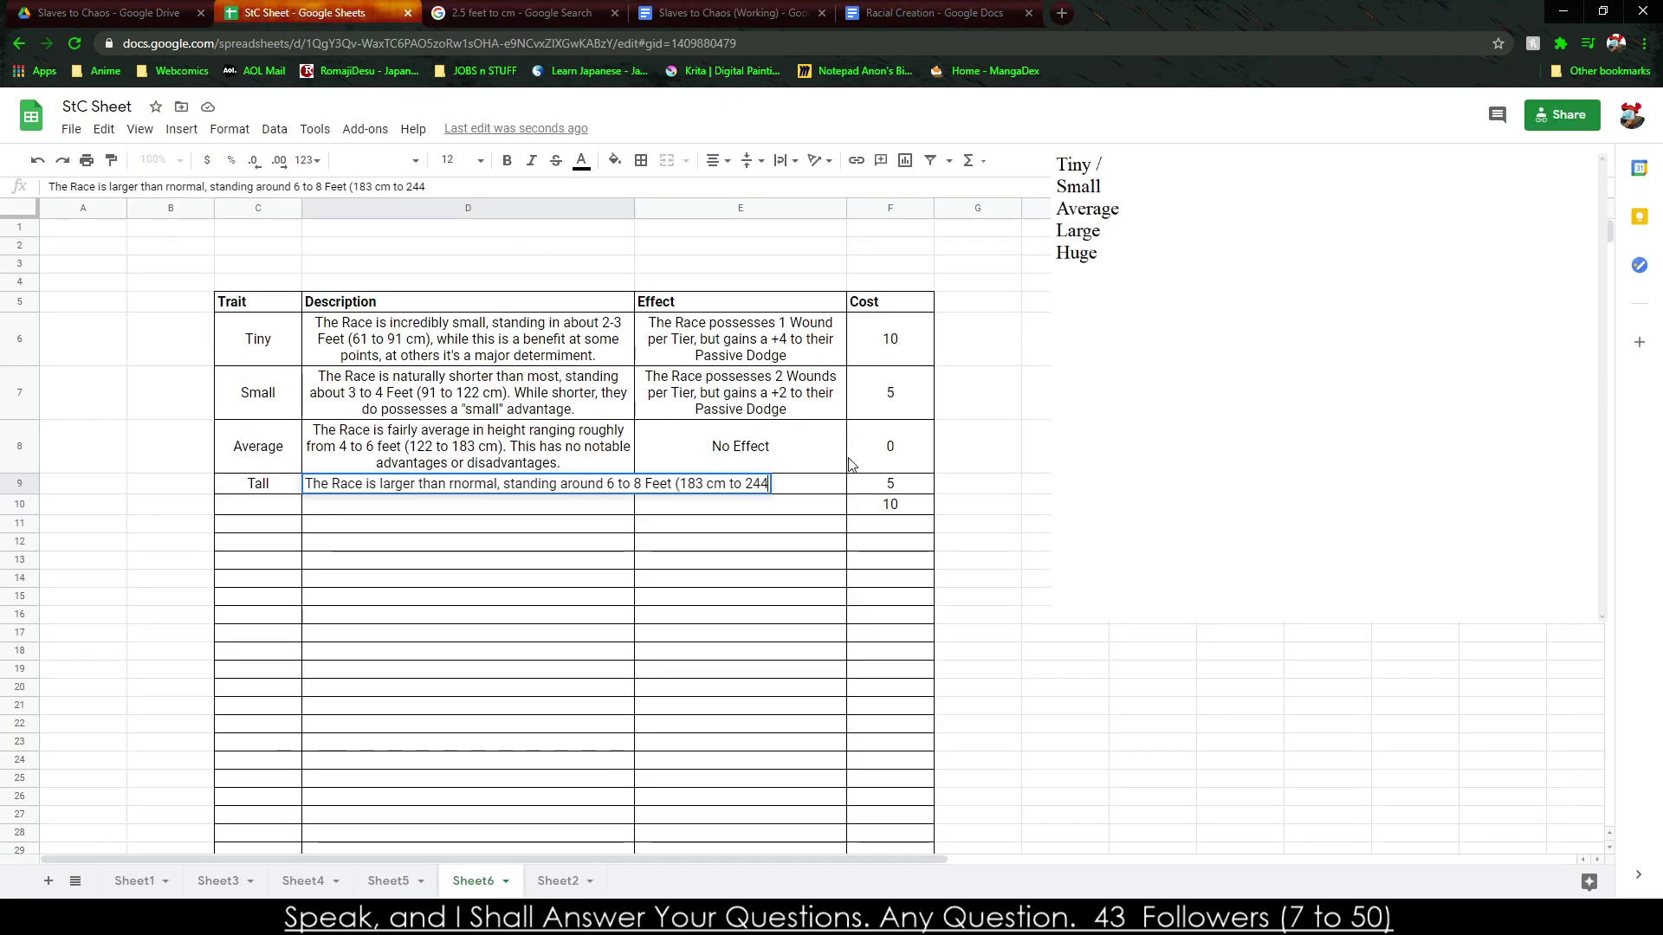
{"action": "key", "text": "BackSpace"}
{"action": "key", "text": "BackSpace"}
{"action": "key", "text": "BackSpace"}
{"action": "key", "text": "BackSpace"}
{"action": "key", "text": "BackSpace"}
{"action": "key", "text": "BackSpace"}
{"action": "key", "text": "BackSpace"}
{"action": "key", "text": "BackSpace"}
{"action": "key", "text": "BackSpace"}
{"action": "key", "text": "BackSpace"}
{"action": "key", "text": "BackSpace"}
{"action": "key", "text": "BackSpace"}
{"action": "key", "text": "BackSpace"}
{"action": "key", "text": "BackSpace"}
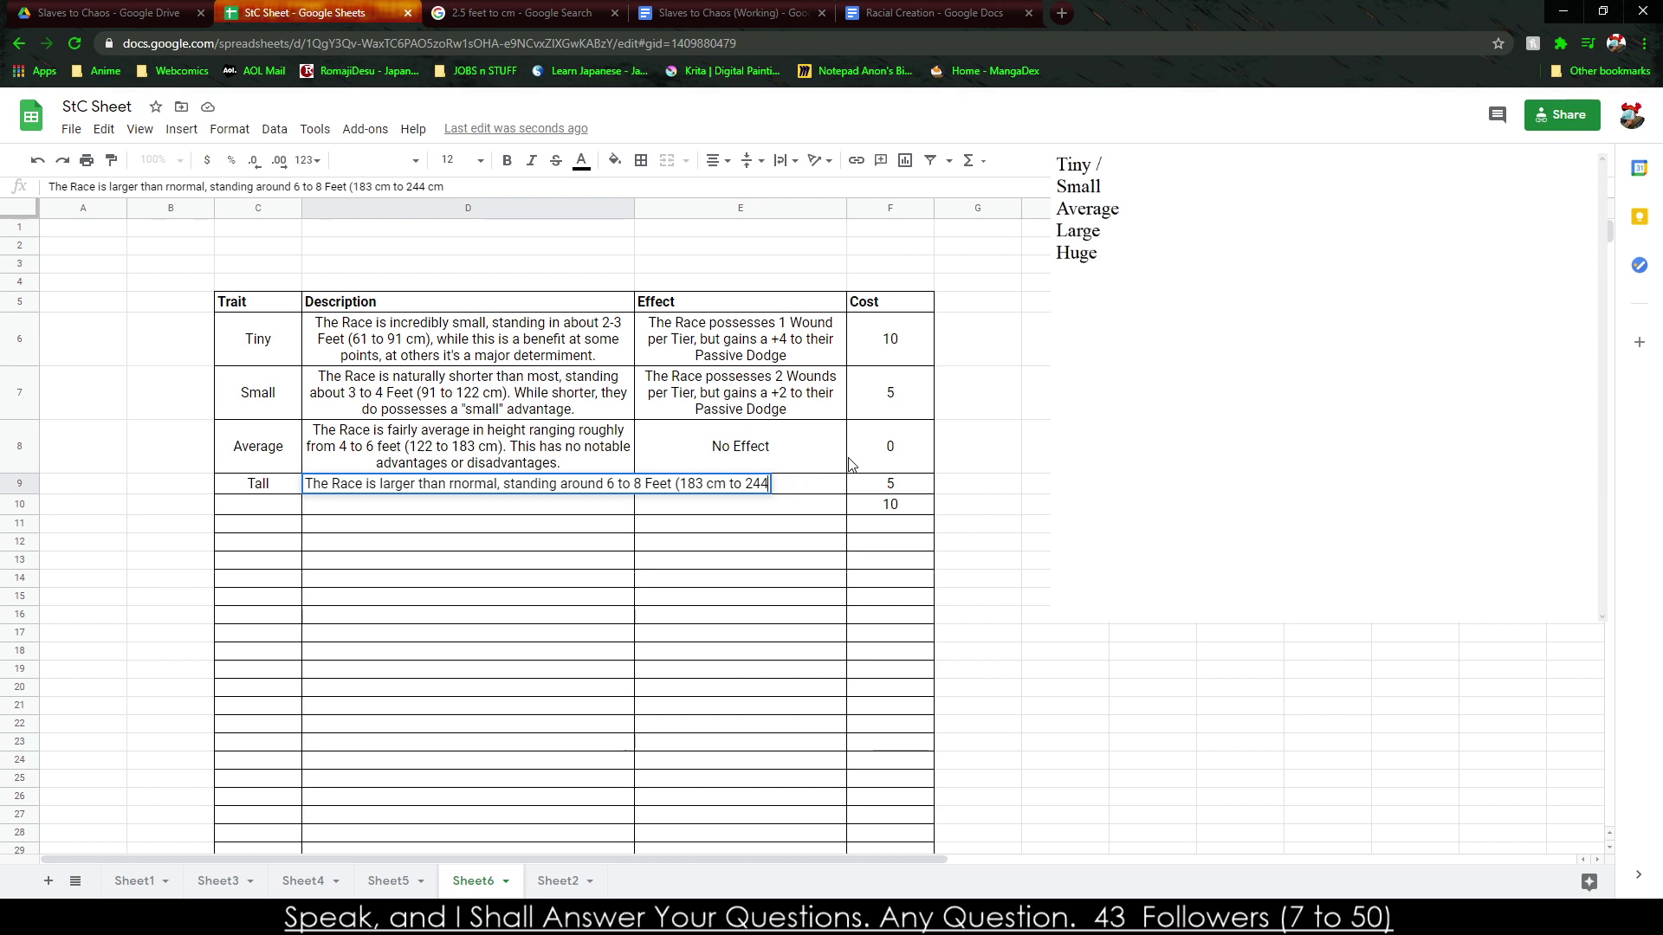
{"action": "type", "text": "to 244"}
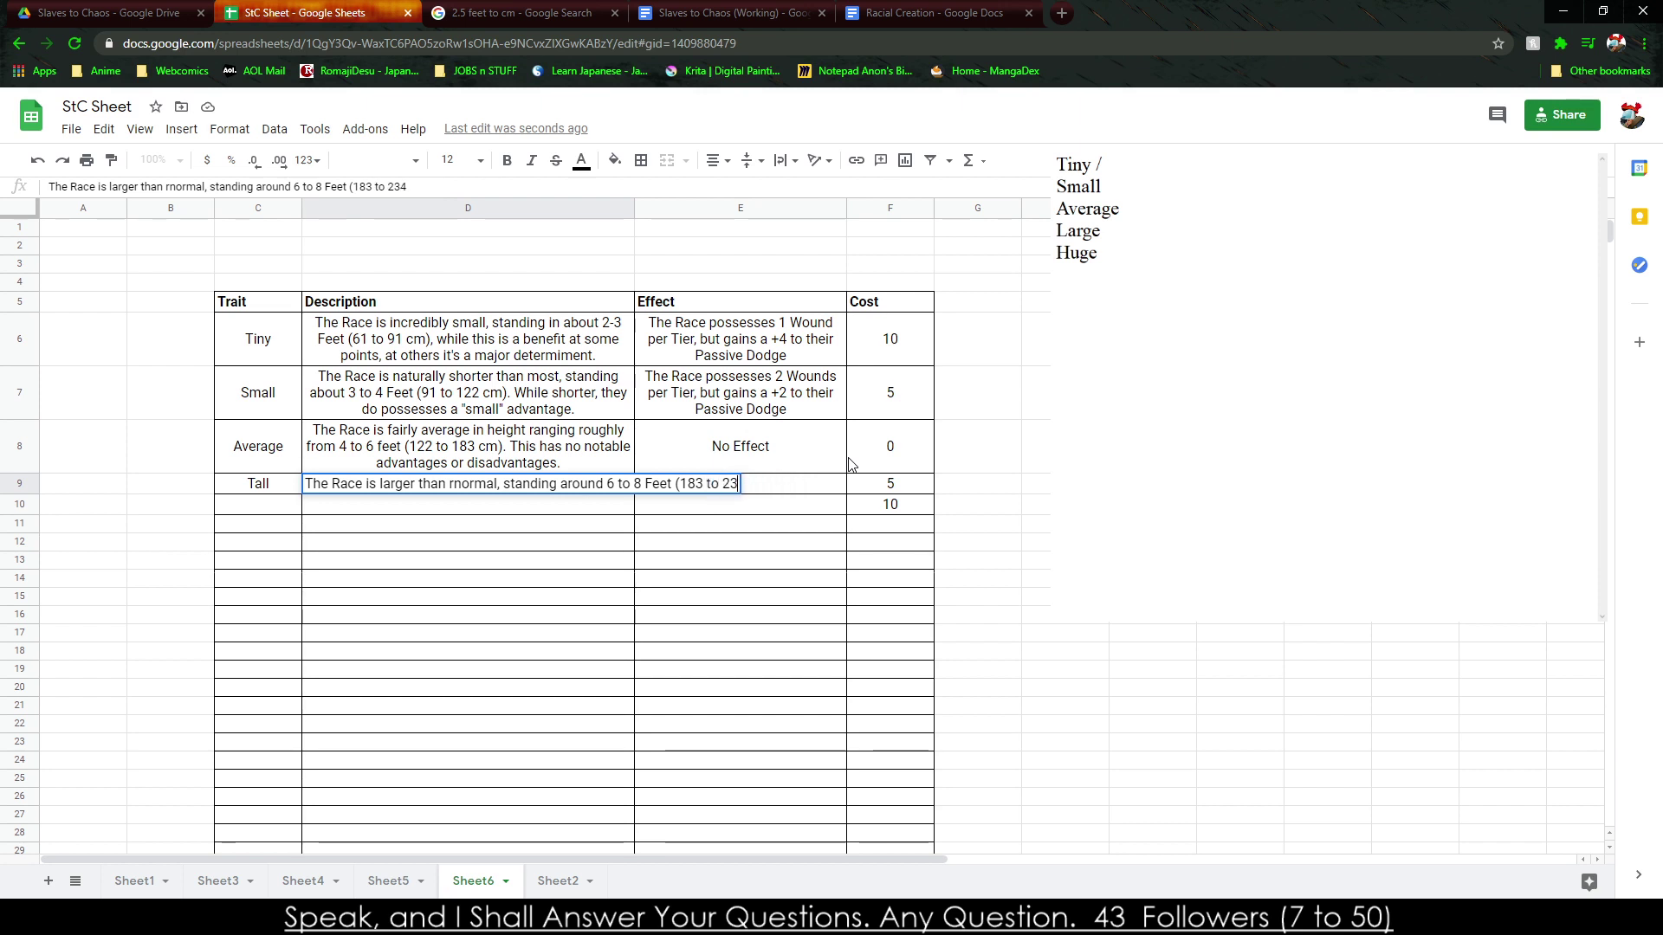
{"action": "type", "text": " cm)"}
Complete the D9 description with ". While taller and tougher, they do struggle in some areas..".
{"action": "type", "text": ". THey"}
{"action": "key", "text": "BackSpace"}
{"action": "key", "text": "BackSpace"}
{"action": "type", "text": "While taller and tougher"}
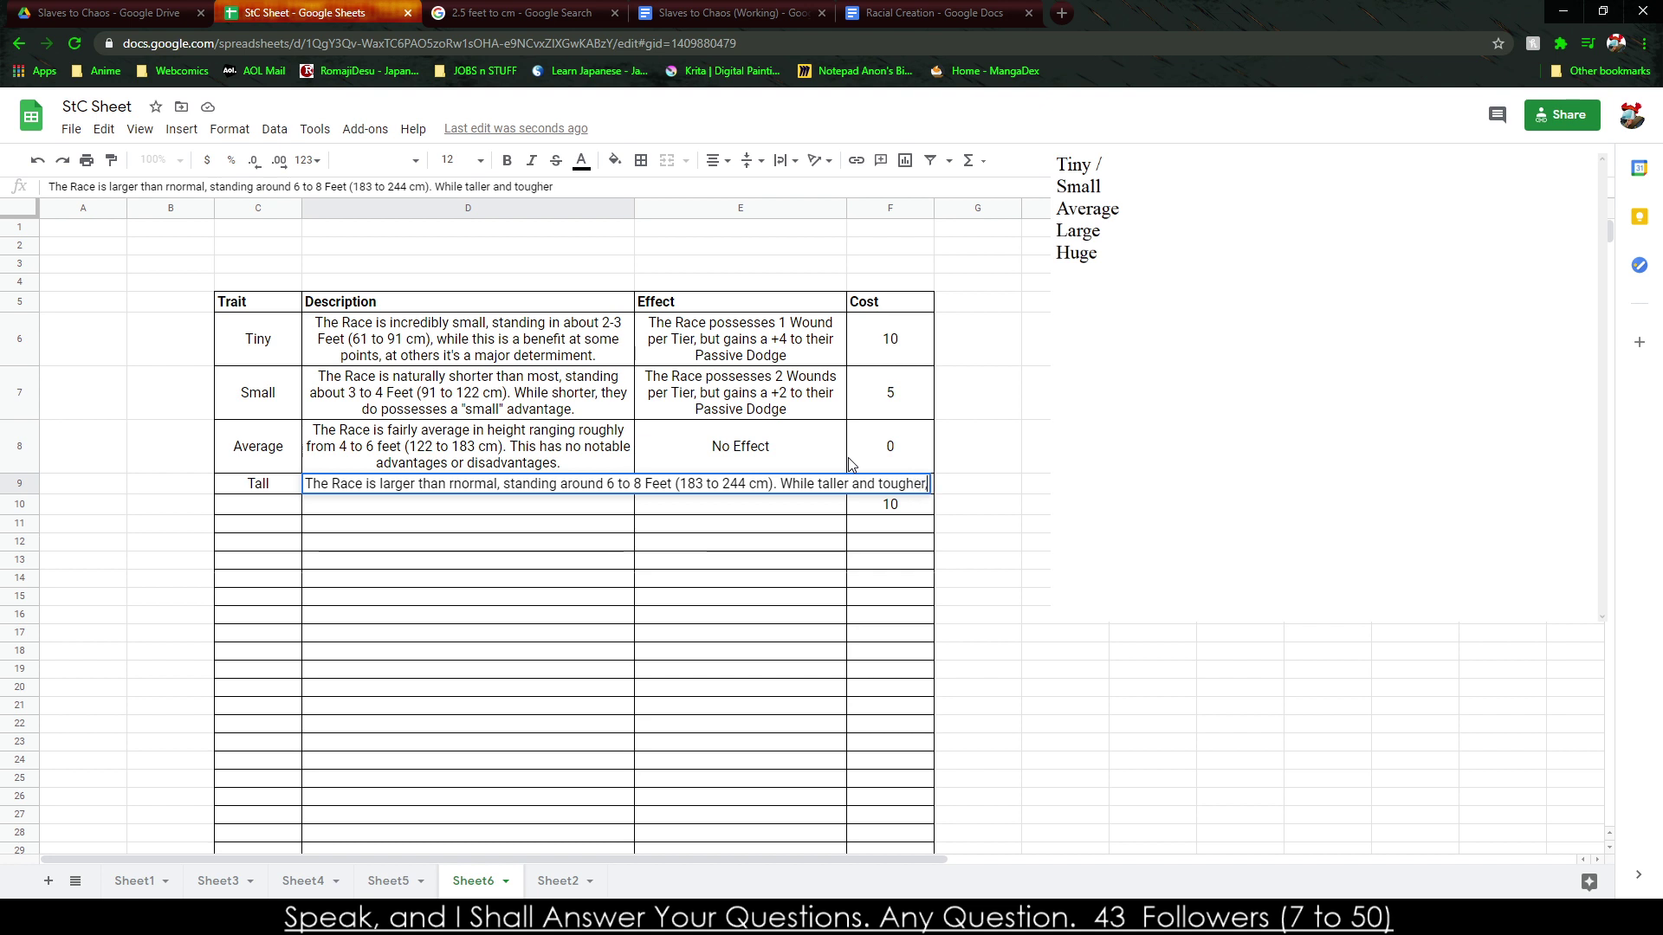
{"action": "type", "text": ", they do struggle"}
{"action": "type", "text": " in some areas,"}
{"action": "type", "text": "."}
Enter "The Race possesses 4 Wounds per Tier, but loses a -2 to their Passive Dodge." as the Tall trait's effect in E9.
{"action": "key", "text": "Tab"}
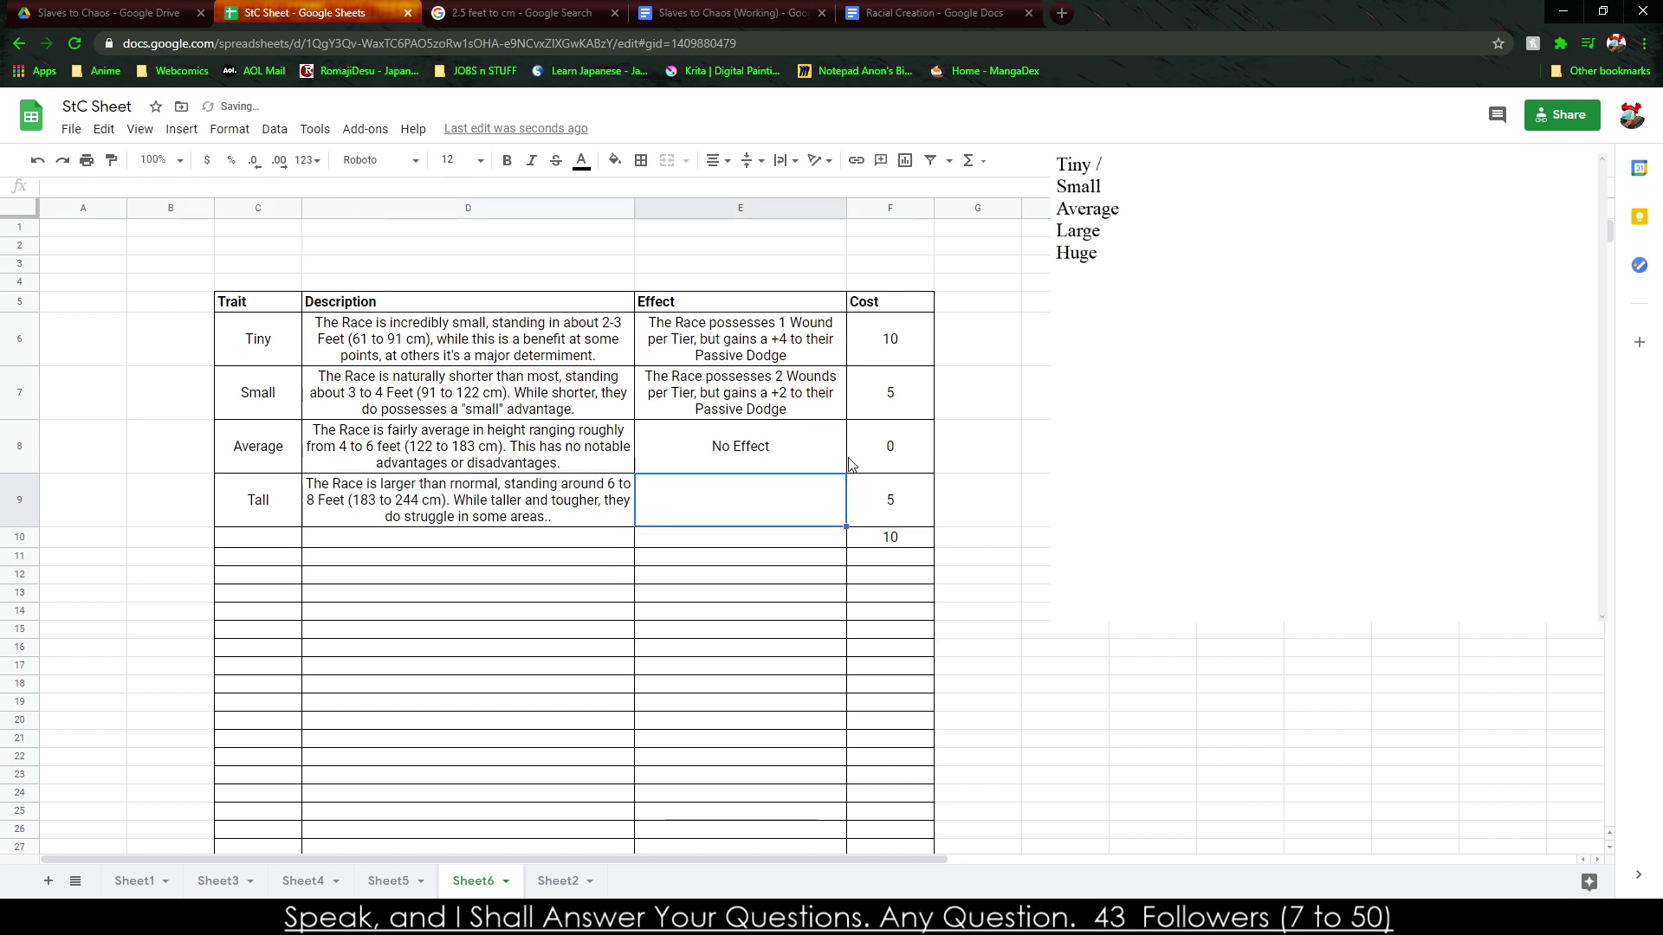
{"action": "type", "text": "The Race possesses 4 Wounds per Tier, but loses a"}
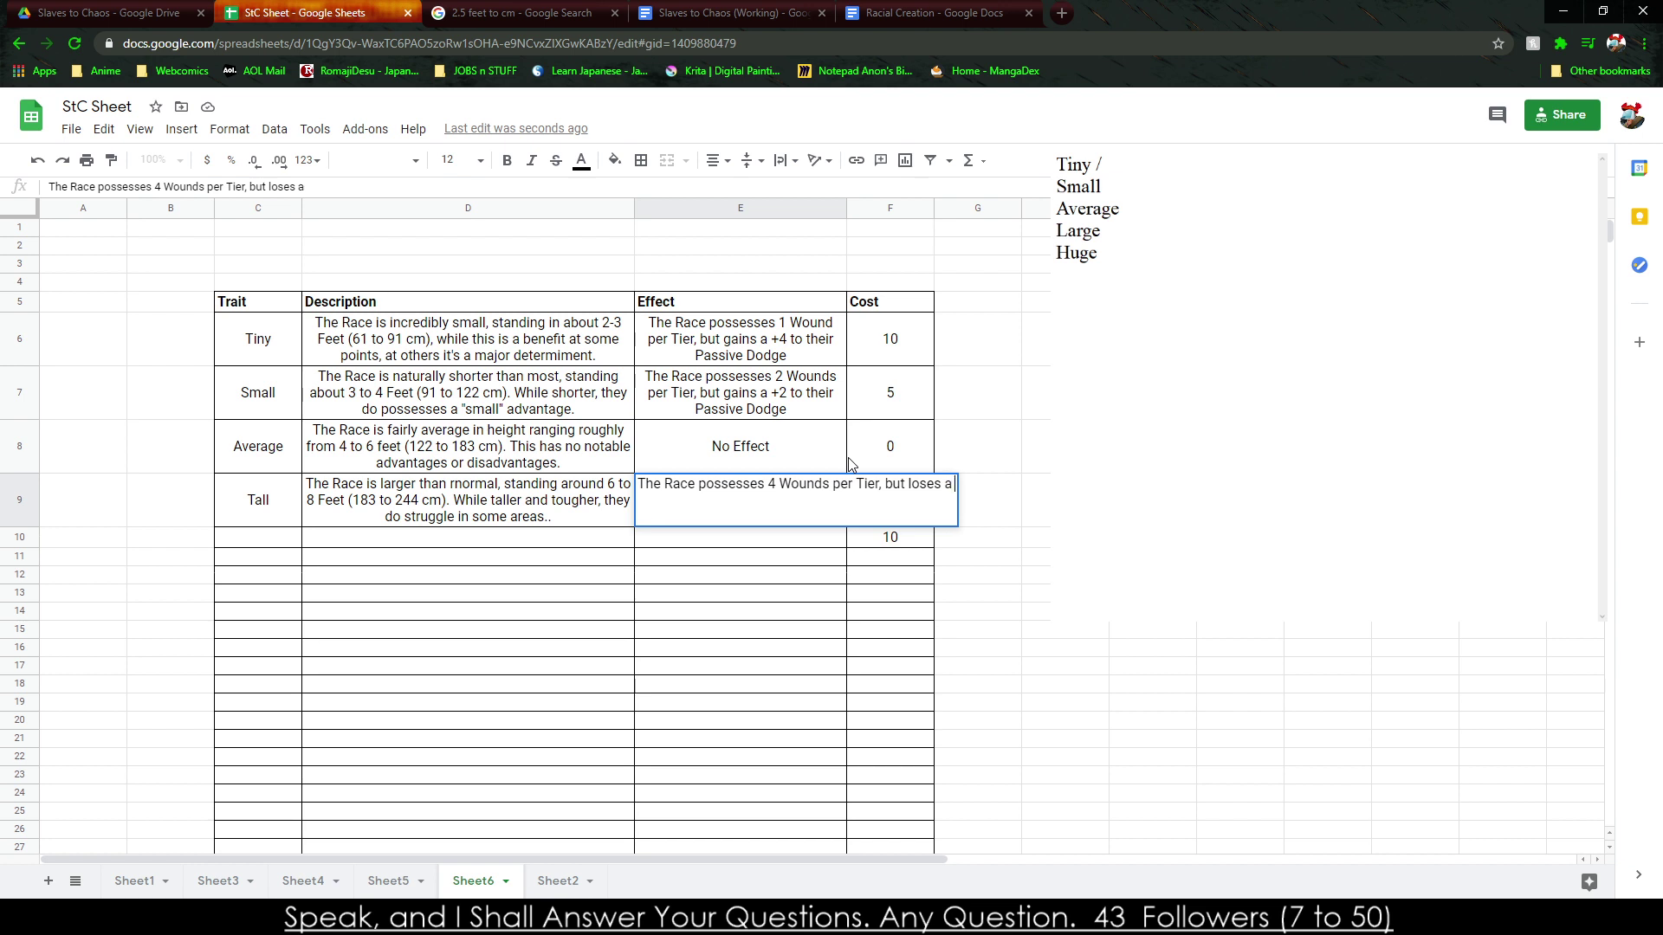
{"action": "type", "text": " -2 to their P{assi"}
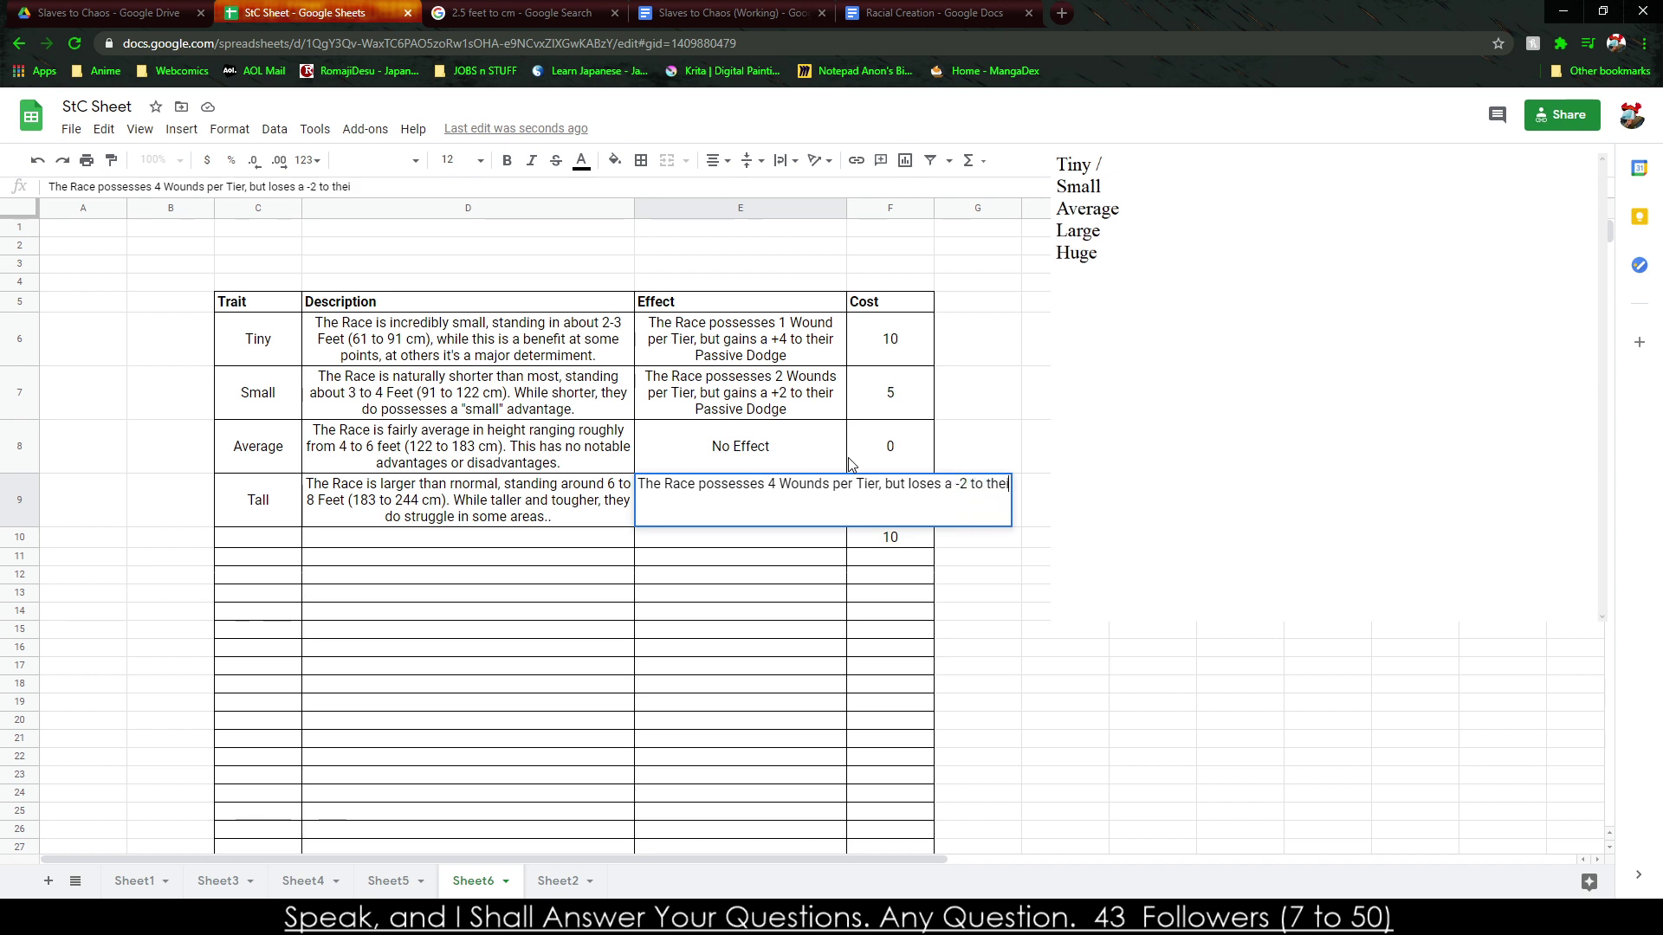
{"action": "key", "text": "BackSpace"}
{"action": "key", "text": "BackSpace"}
{"action": "key", "text": "BackSpace"}
{"action": "key", "text": "BackSpace"}
{"action": "key", "text": "BackSpace"}
{"action": "type", "text": "assive Dodge"}
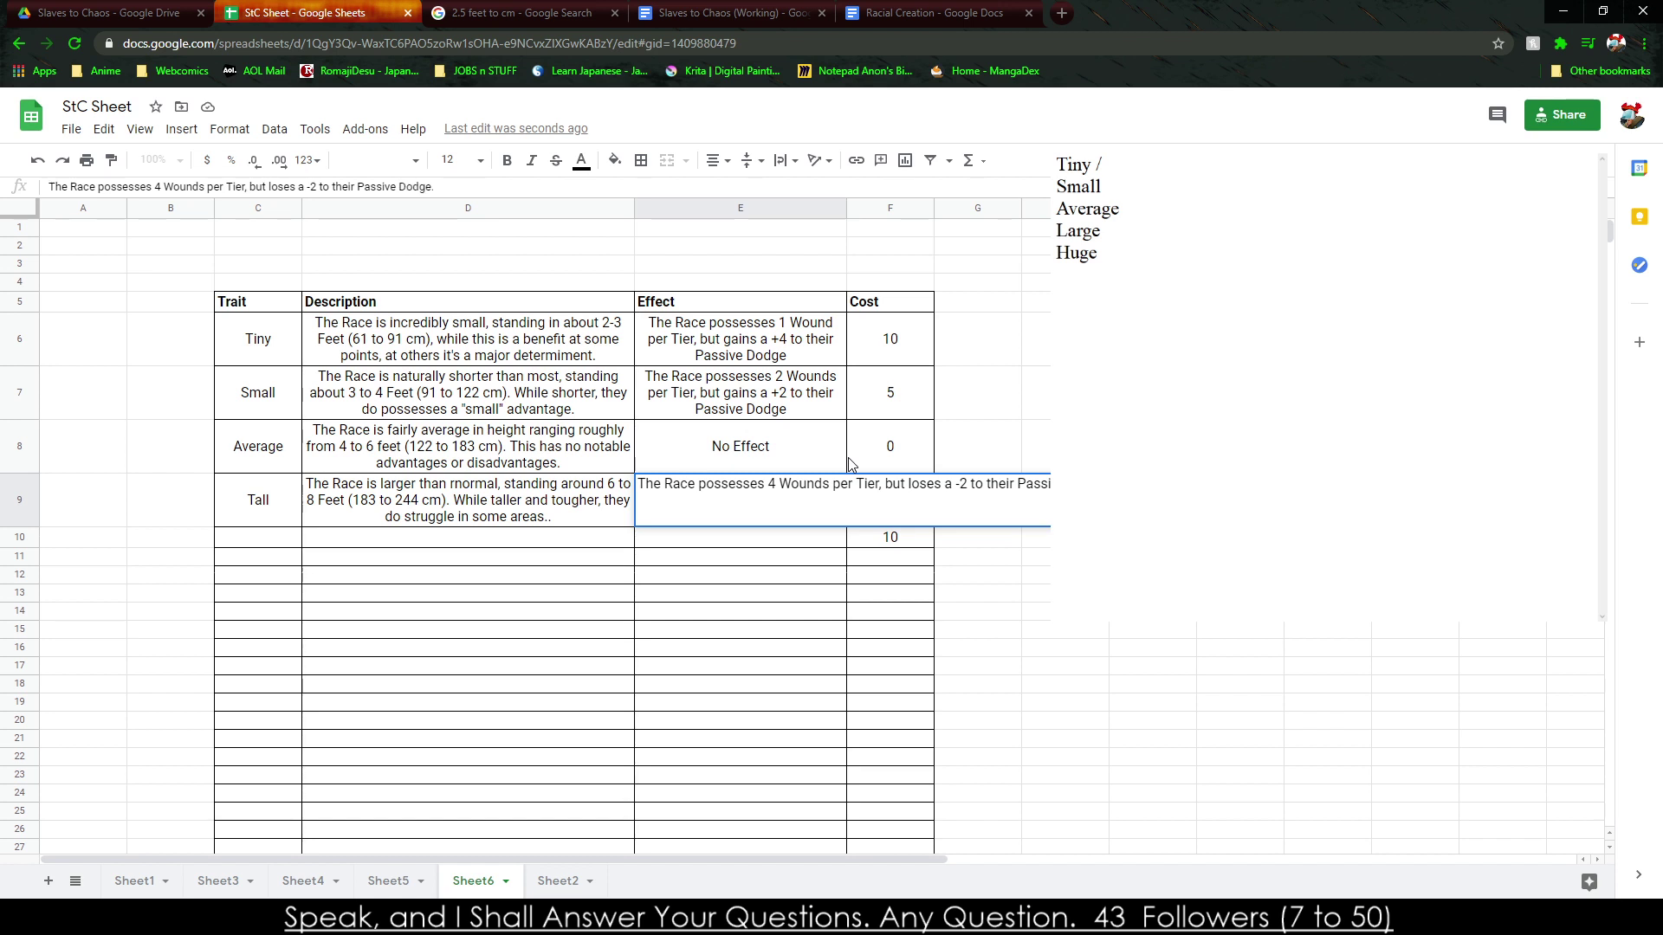
Copy the Tall trait's effect into E10, changing it to 5 Wounds per Tier and a -4 to Passive Dodge.
{"action": "type", "text": "."}
{"action": "key", "text": "Return"}
{"action": "key", "text": "Up"}
{"action": "key", "text": "Down"}
{"action": "type", "text": "The Race possesses 4 Wounds per Tier, but loses a -2 to their Passive Dodge."}
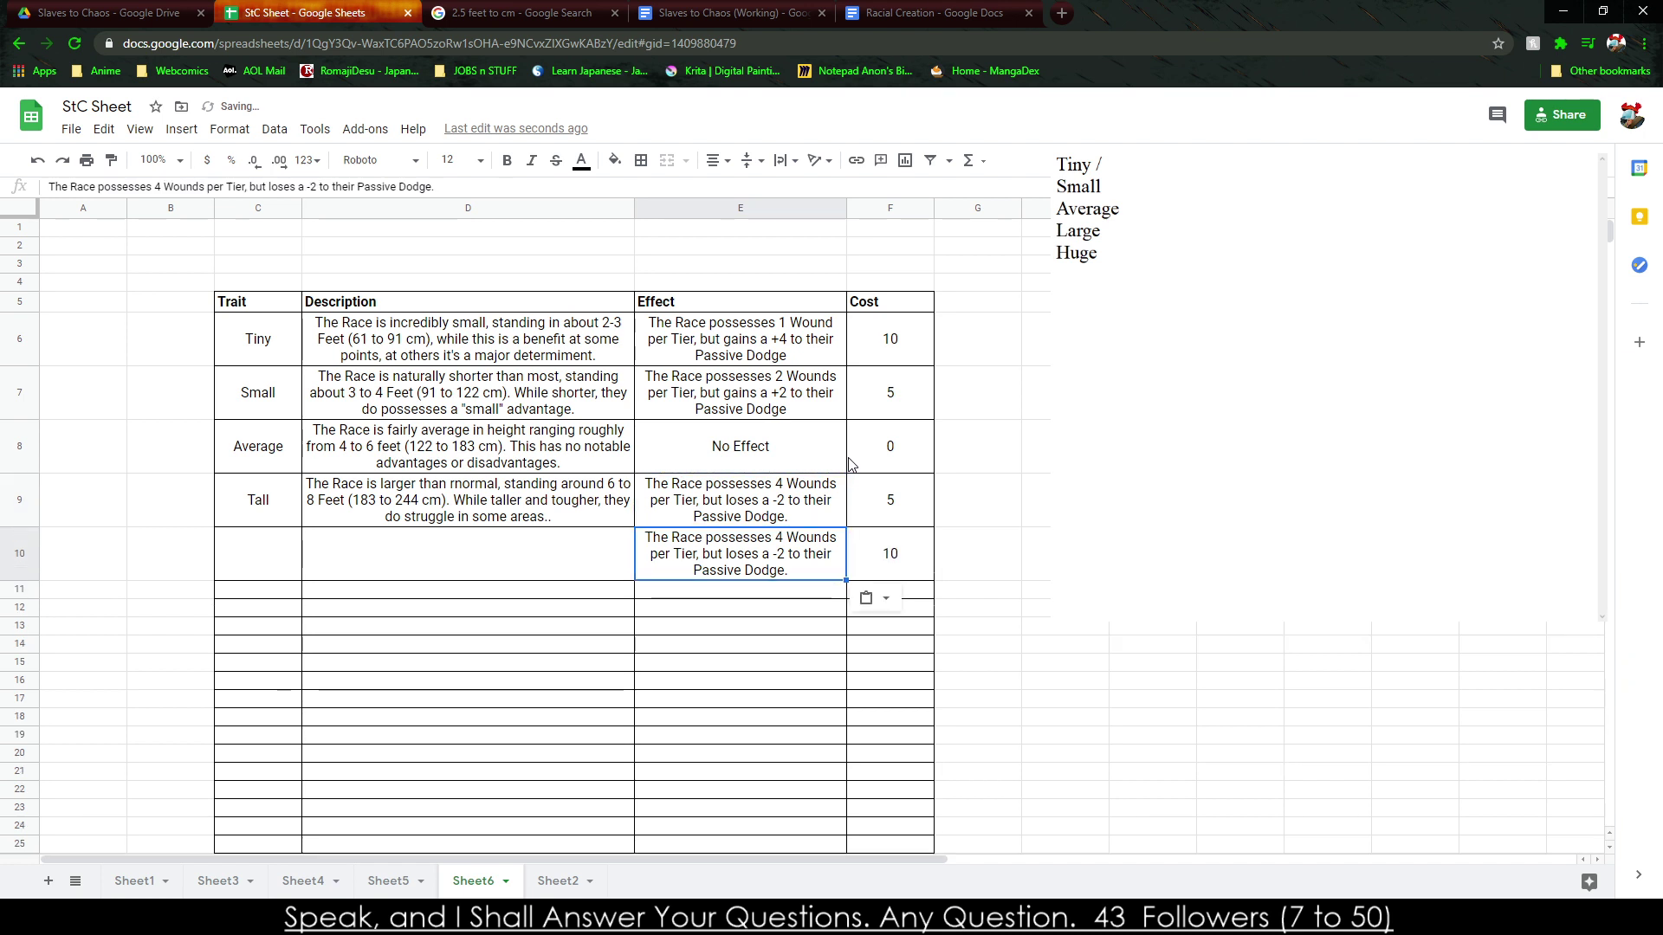
{"action": "double_click", "coordinate": [788, 555]}
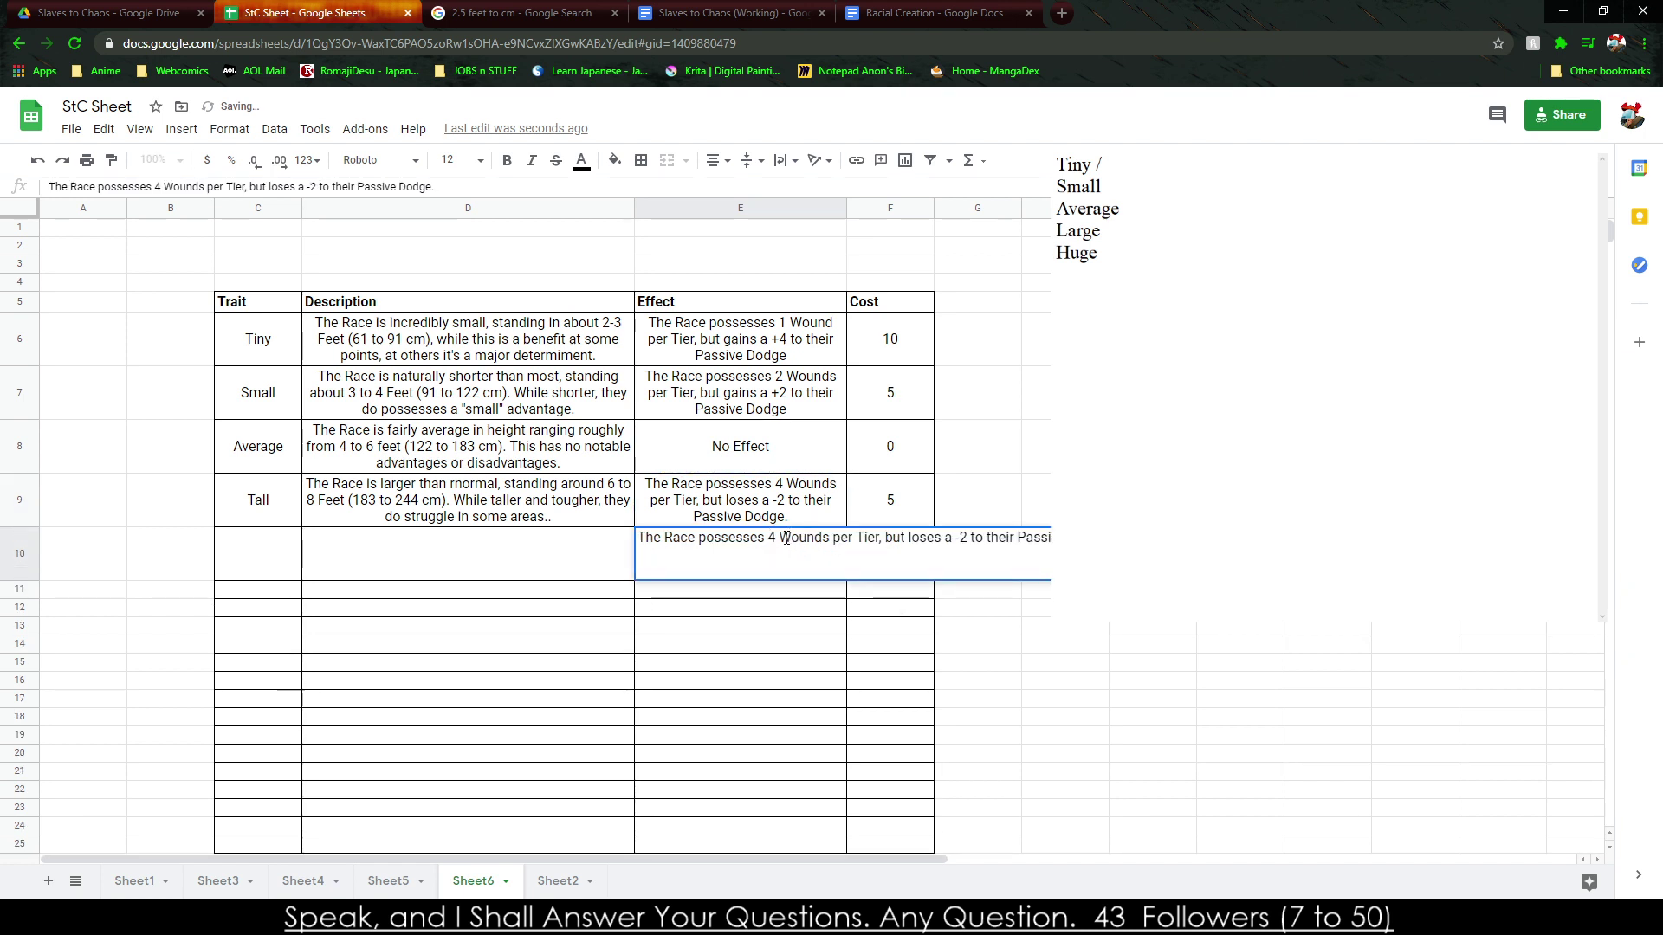
{"action": "double_click", "coordinate": [964, 539]}
{"action": "left_click", "coordinate": [1023, 453]}
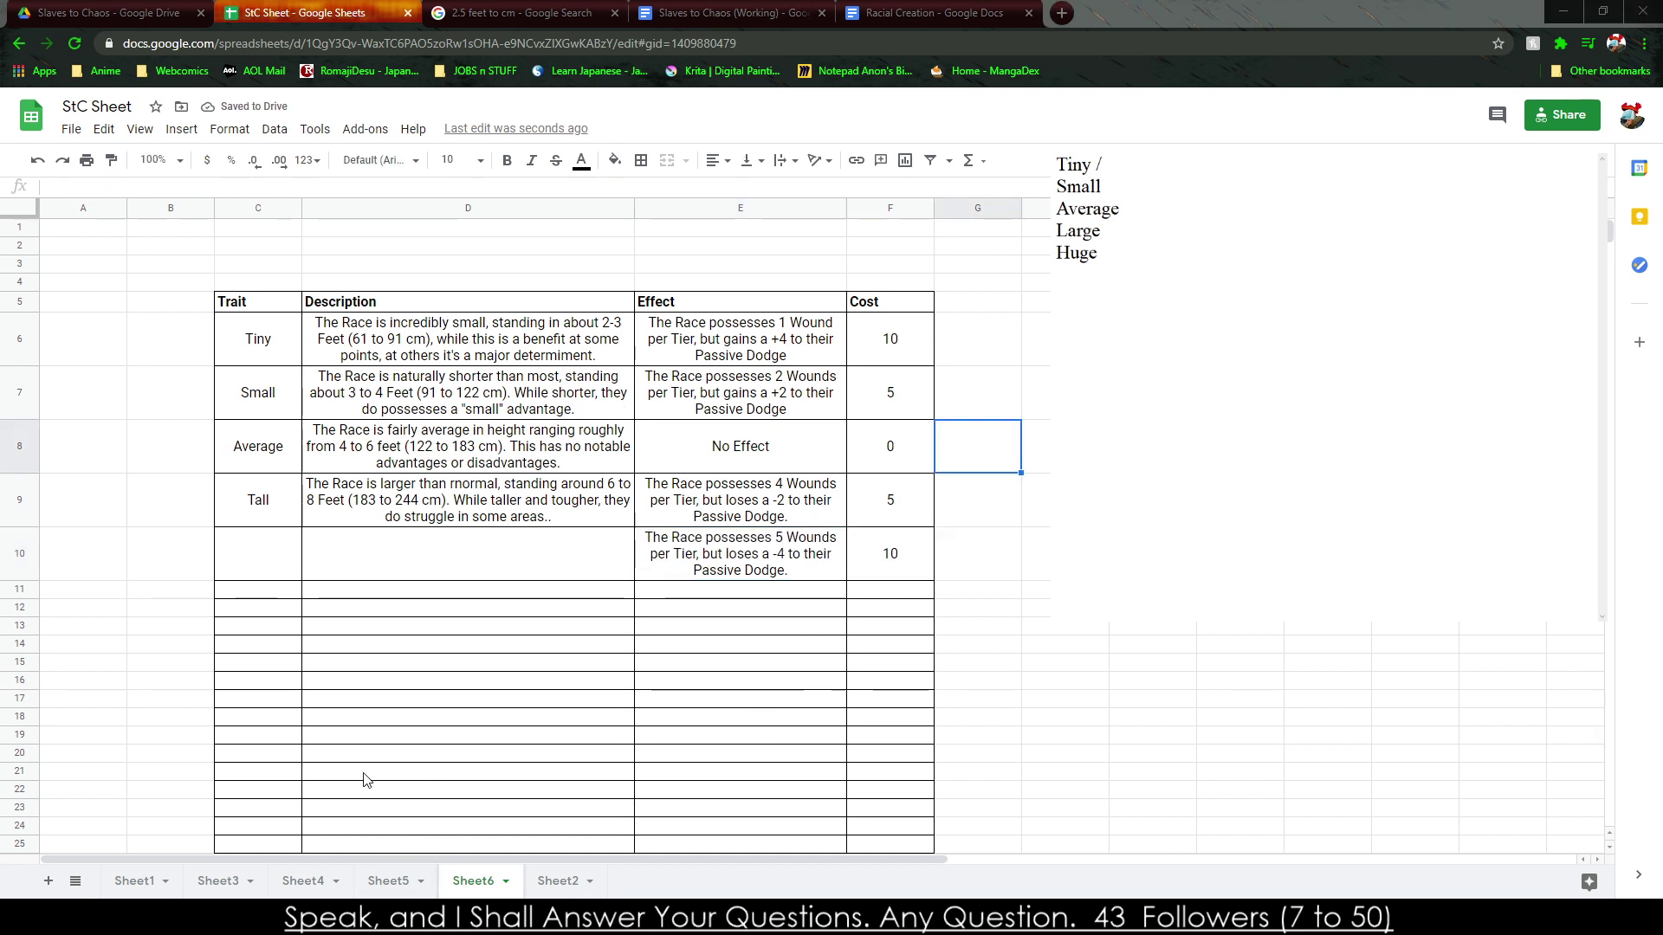
Name the trait in C10 "Huge" and begin its description with "The Race is massive compared to others, standing at around".
{"action": "left_click_drag", "start_coordinate": [554, 567], "coordinate": [558, 593]}
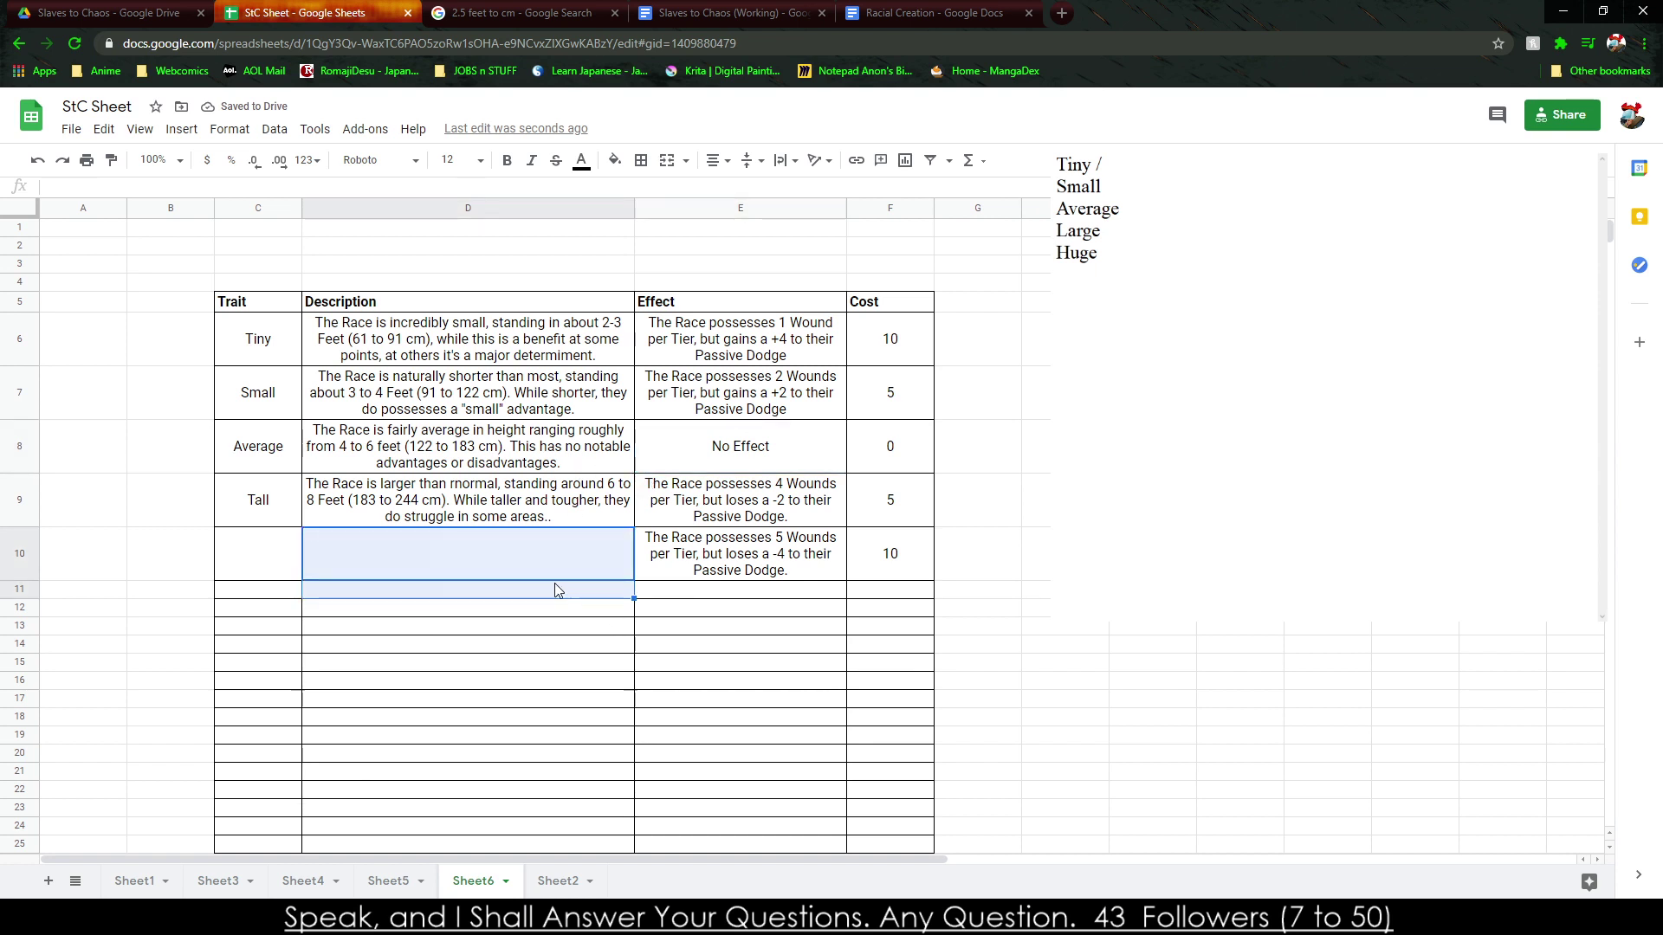
{"action": "left_click", "coordinate": [279, 575]}
{"action": "type", "text": "Huge"}
{"action": "key", "text": "Tab"}
{"action": "type", "text": "The Race is massive compared to others, standing at around"}
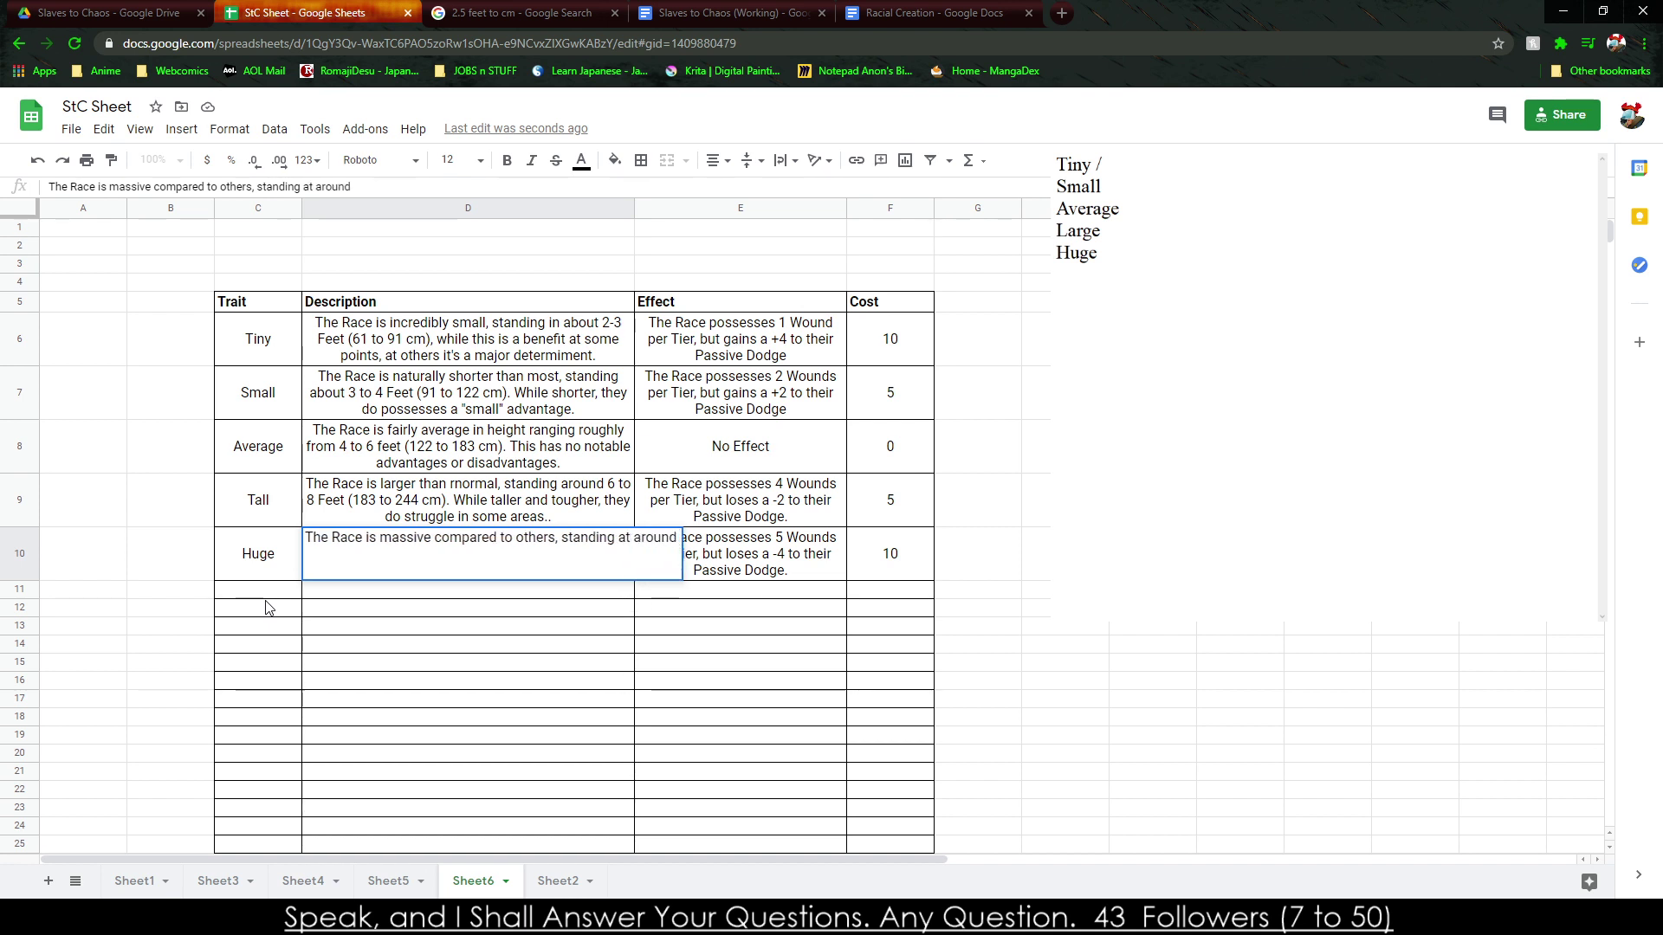
Continue the D10 description with the height range "8 to 10 Feet (244 to".
{"action": "type", "text": " 8 to 10 feet tal"}
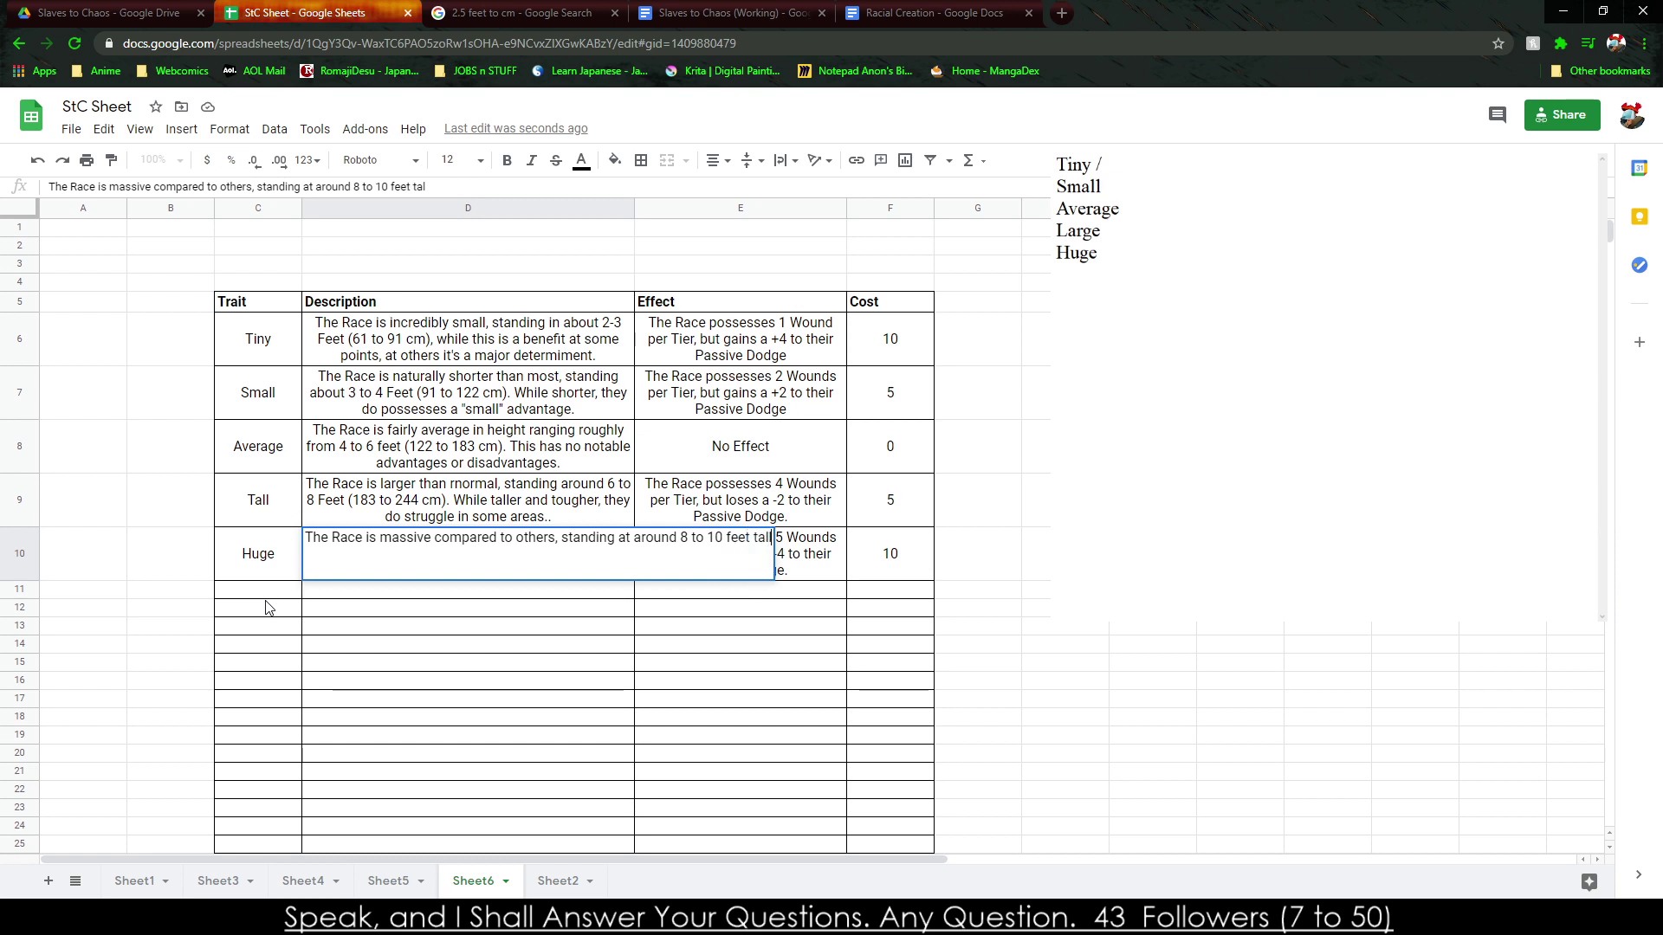
{"action": "type", "text": "l"}
{"action": "key", "text": "BackSpace"}
{"action": "key", "text": "BackSpace"}
{"action": "key", "text": "BackSpace"}
{"action": "key", "text": "BackSpace"}
{"action": "key", "text": "BackSpace"}
{"action": "key", "text": "BackSpace"}
{"action": "key", "text": "BackSpace"}
{"action": "key", "text": "BackSpace"}
{"action": "key", "text": "BackSpace"}
{"action": "key", "text": "BackSpace"}
{"action": "key", "text": "BackSpace"}
{"action": "type", "text": "Feet (23"}
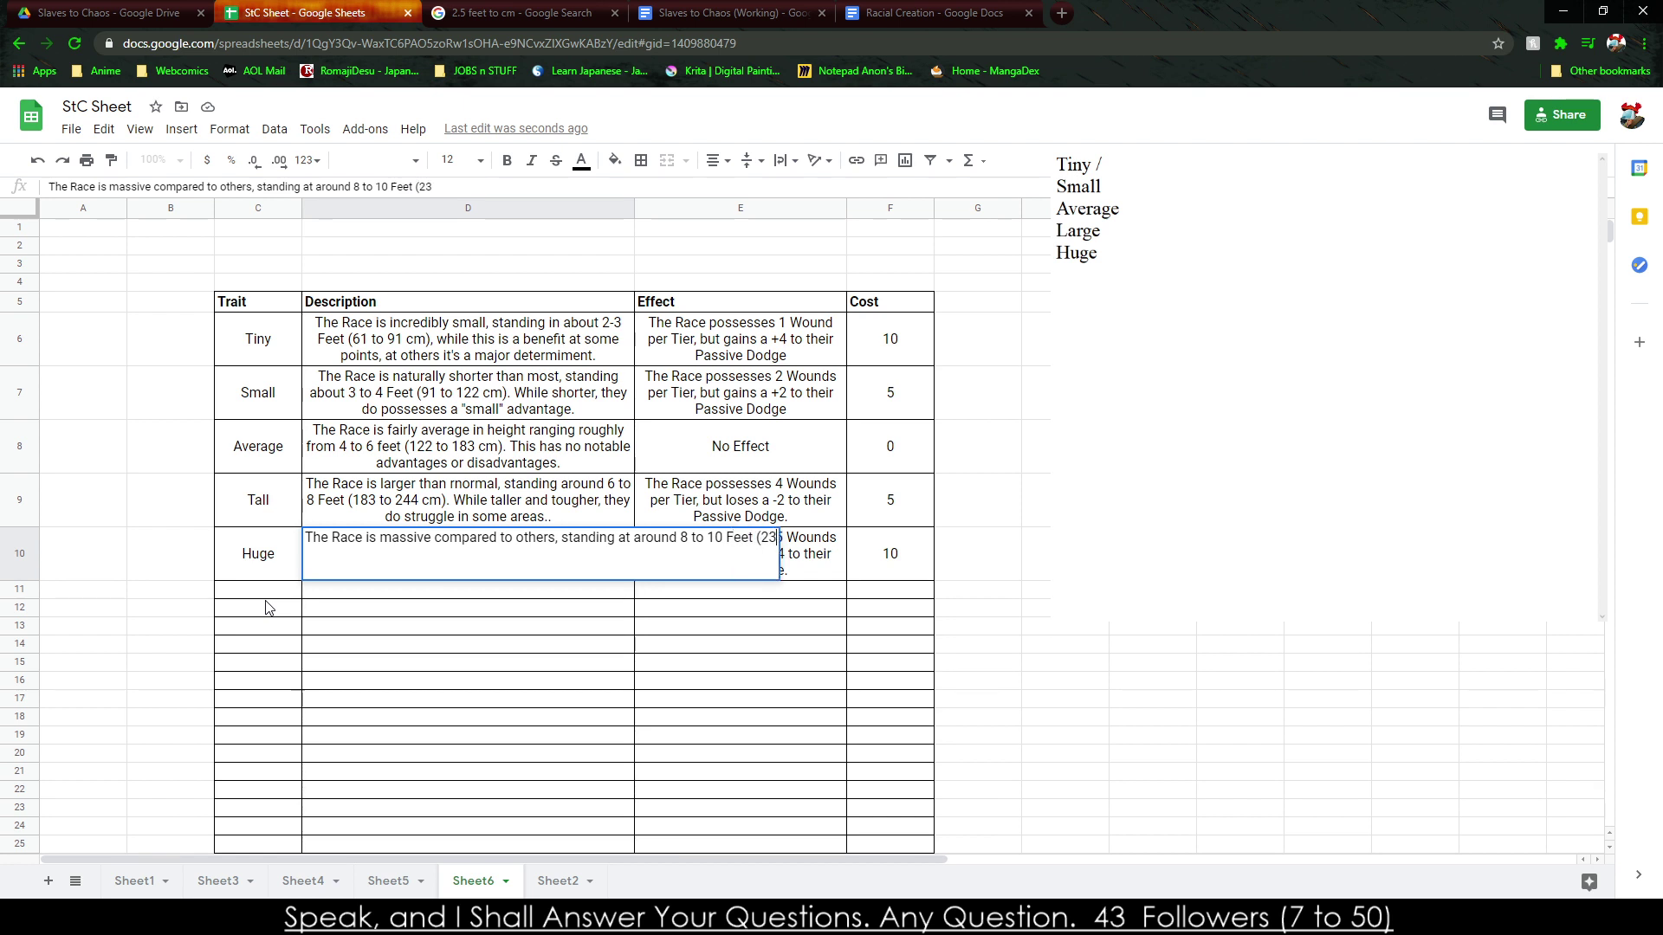
{"action": "key", "text": "BackSpace"}
{"action": "type", "text": "44 to"}
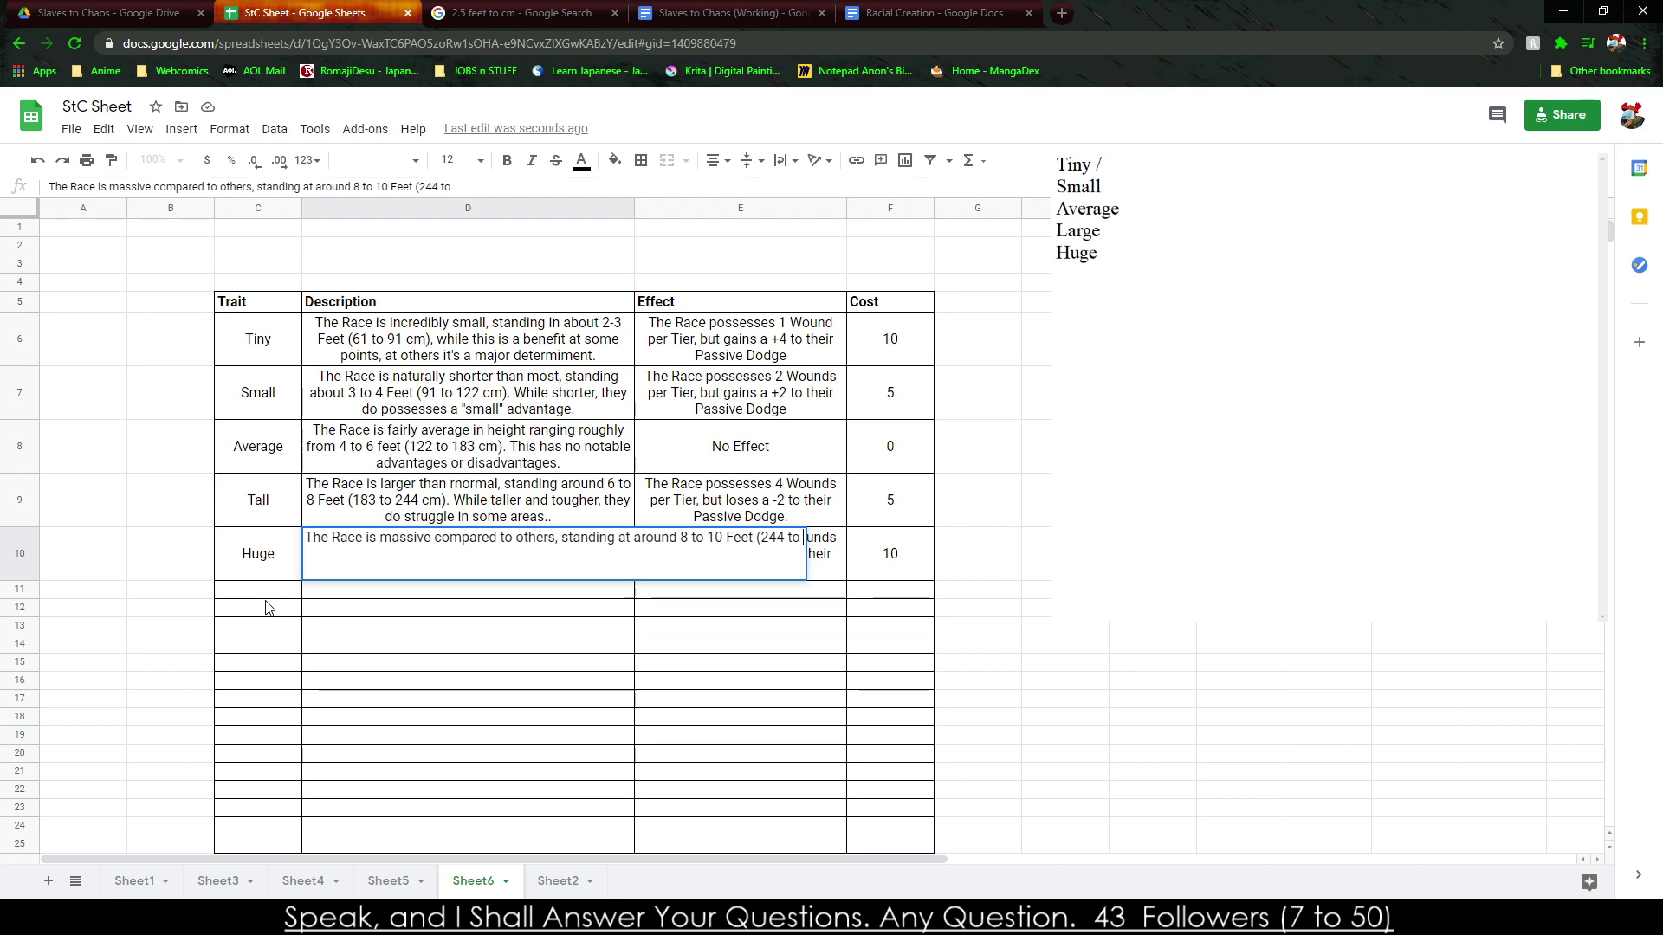
Convert 10 feet to centimetres in Google's unit converter, and return to StC Sheet.
{"action": "left_click", "coordinate": [519, 12]}
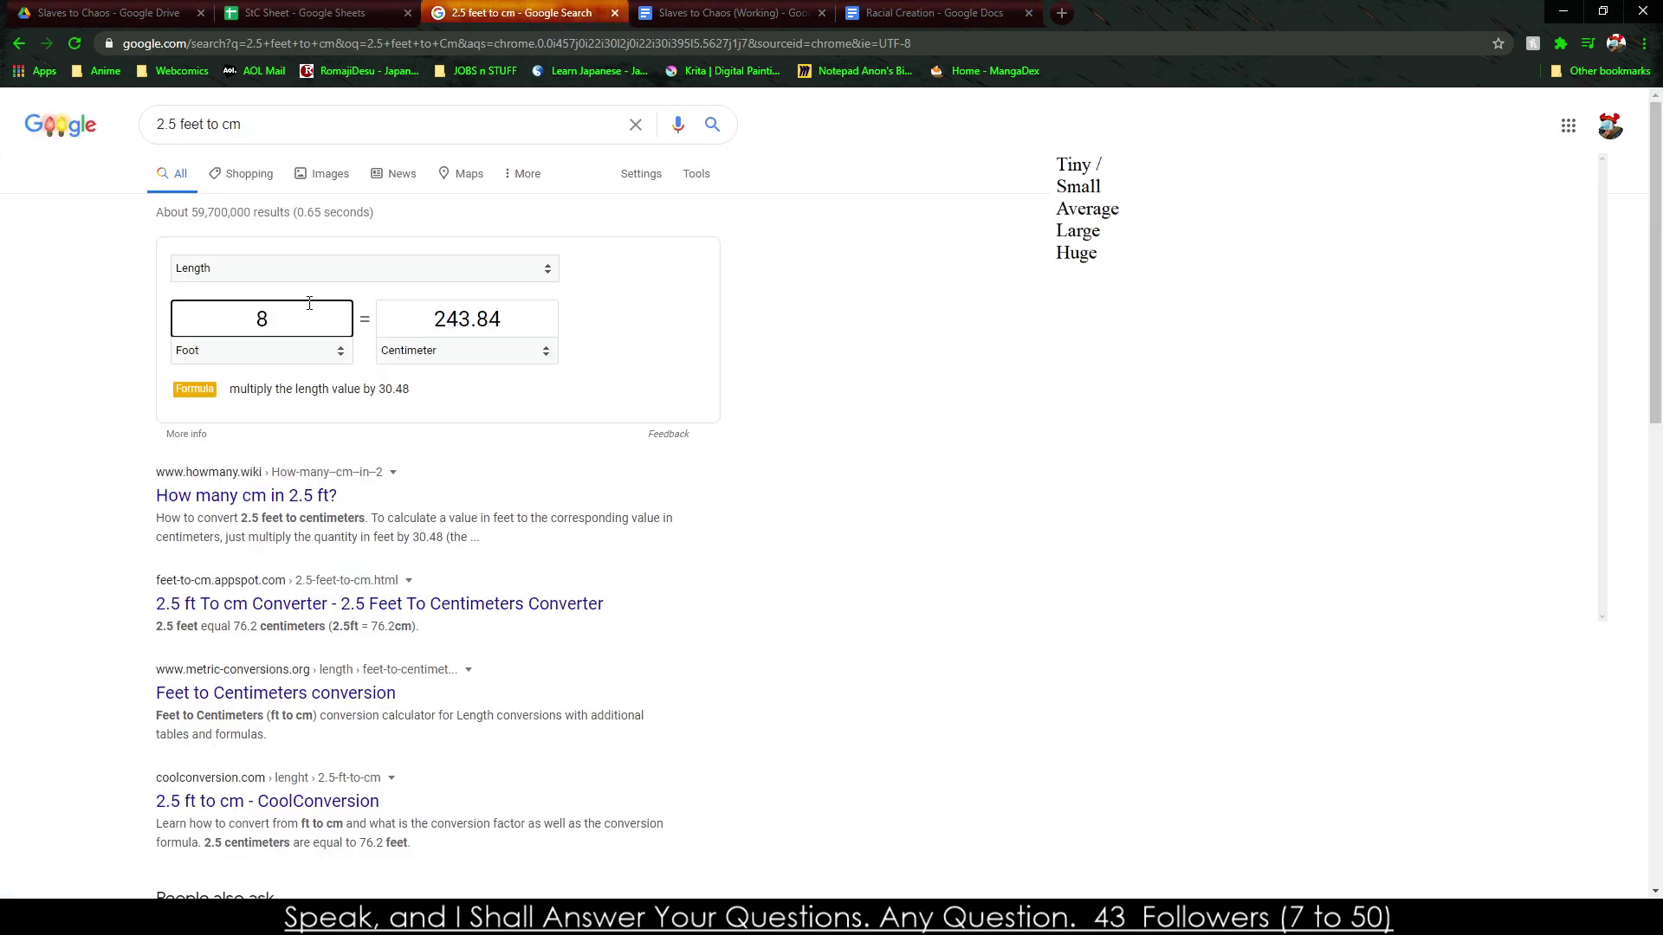
{"action": "type", "text": "10"}
{"action": "key", "text": "ctrl+shift+Tab"}
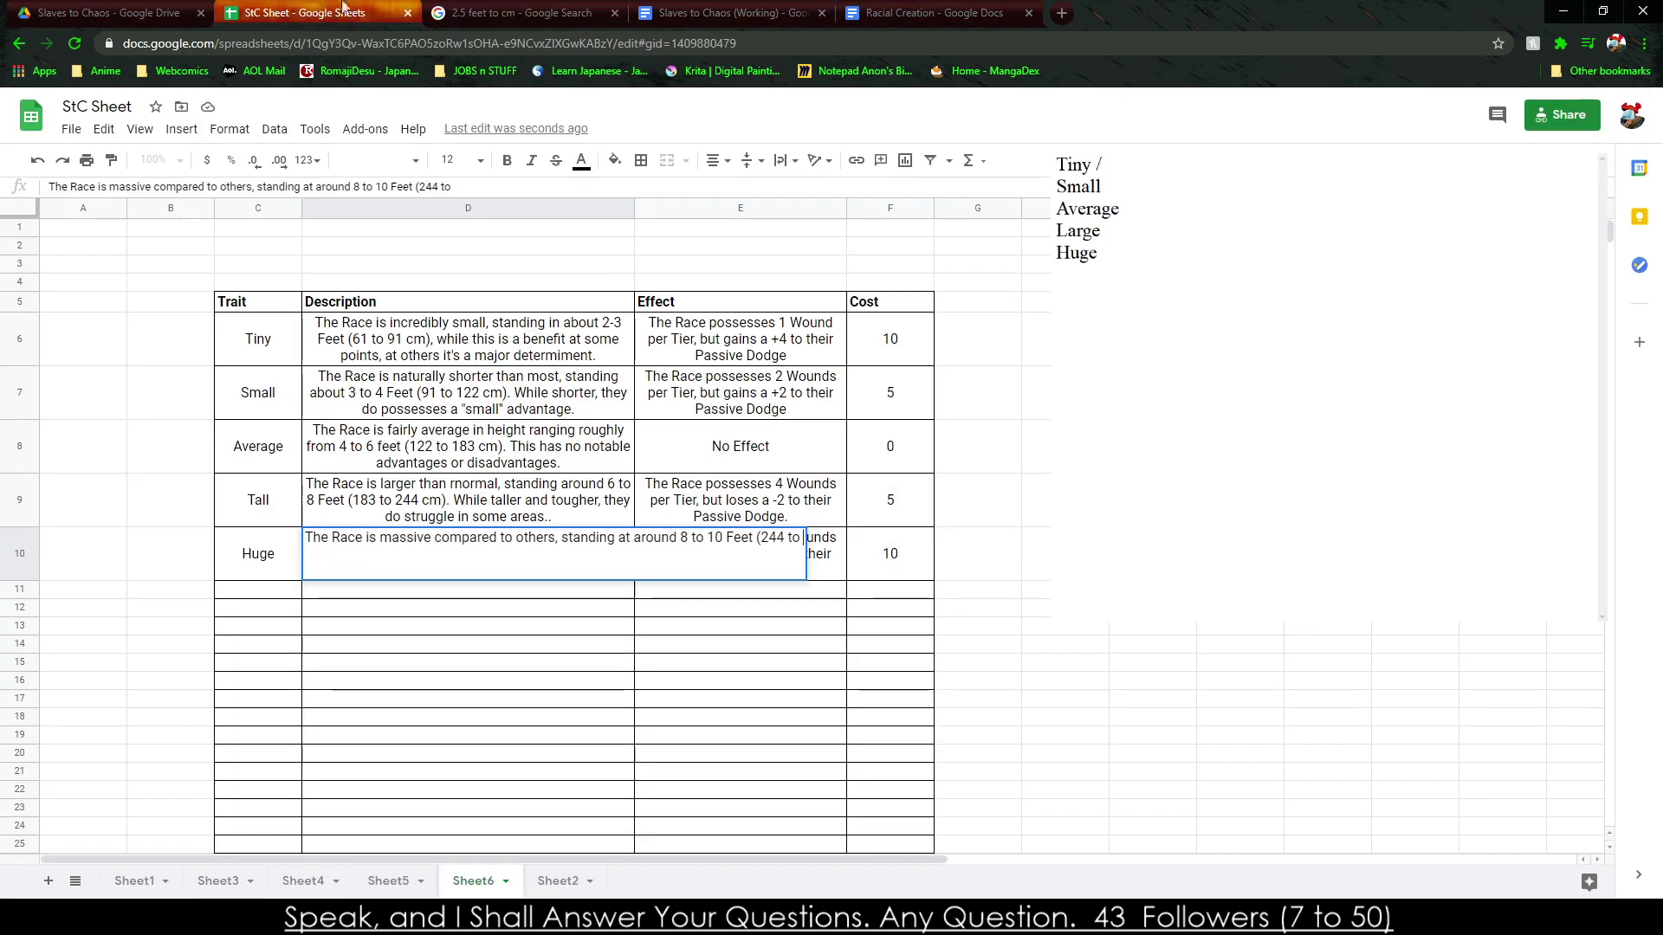
Continue the D10 description with "305 cm). Able to easily take a hit due to their size,".
{"action": "type", "text": "305 cm)"}
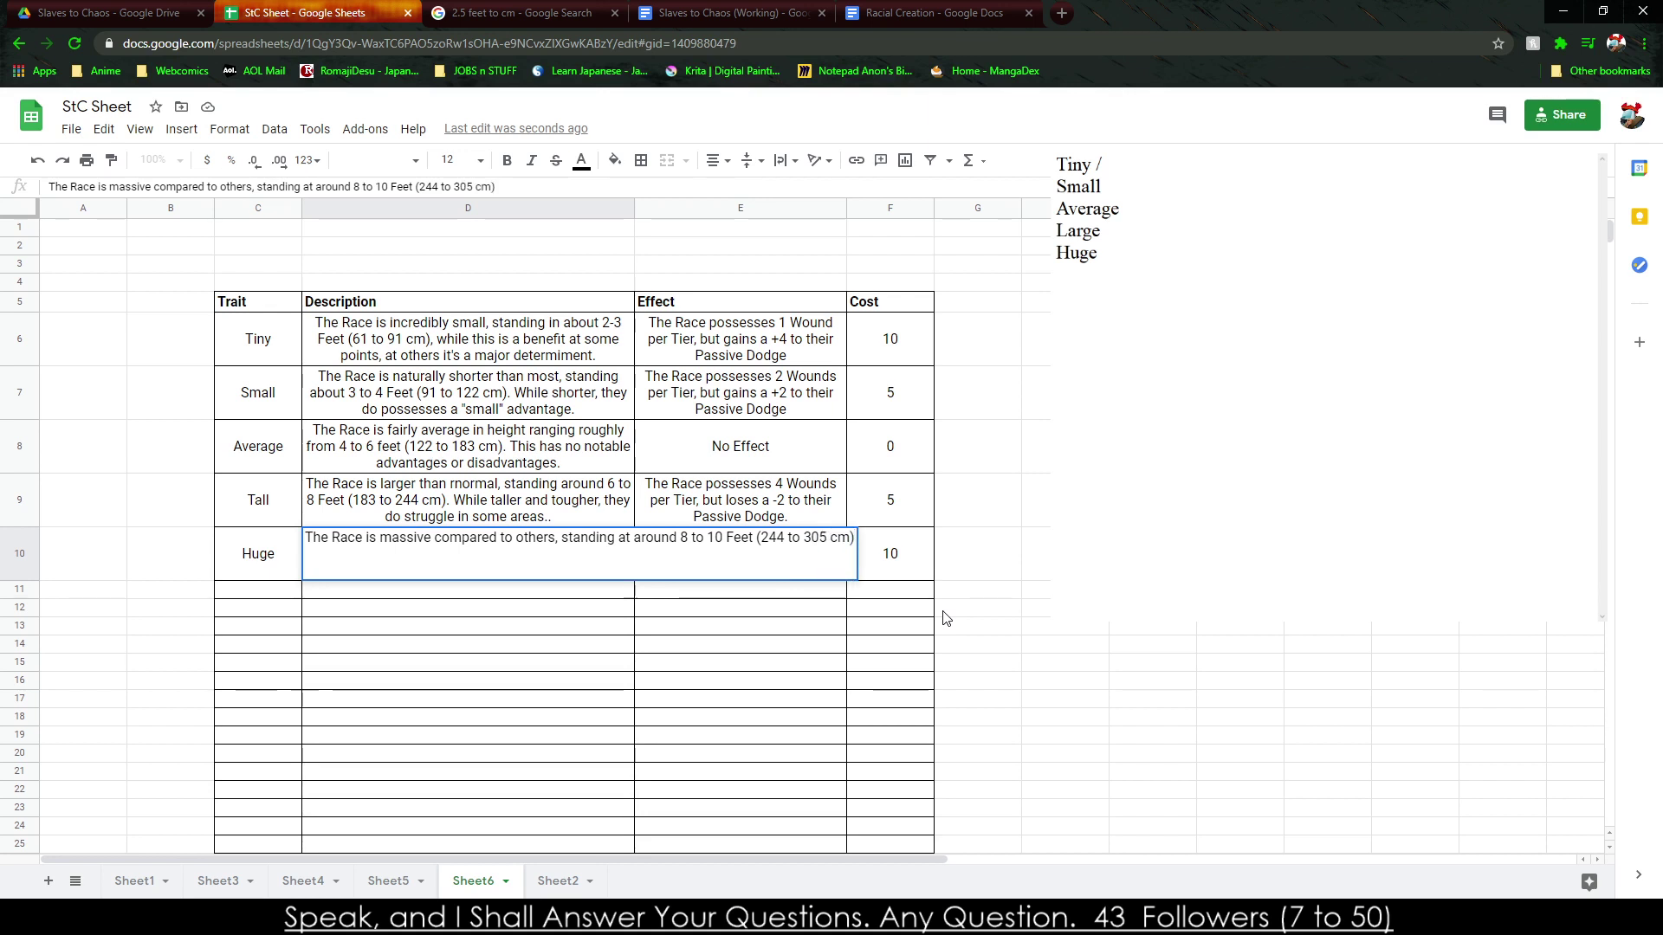
{"action": "type", "text": ". Able to easily"}
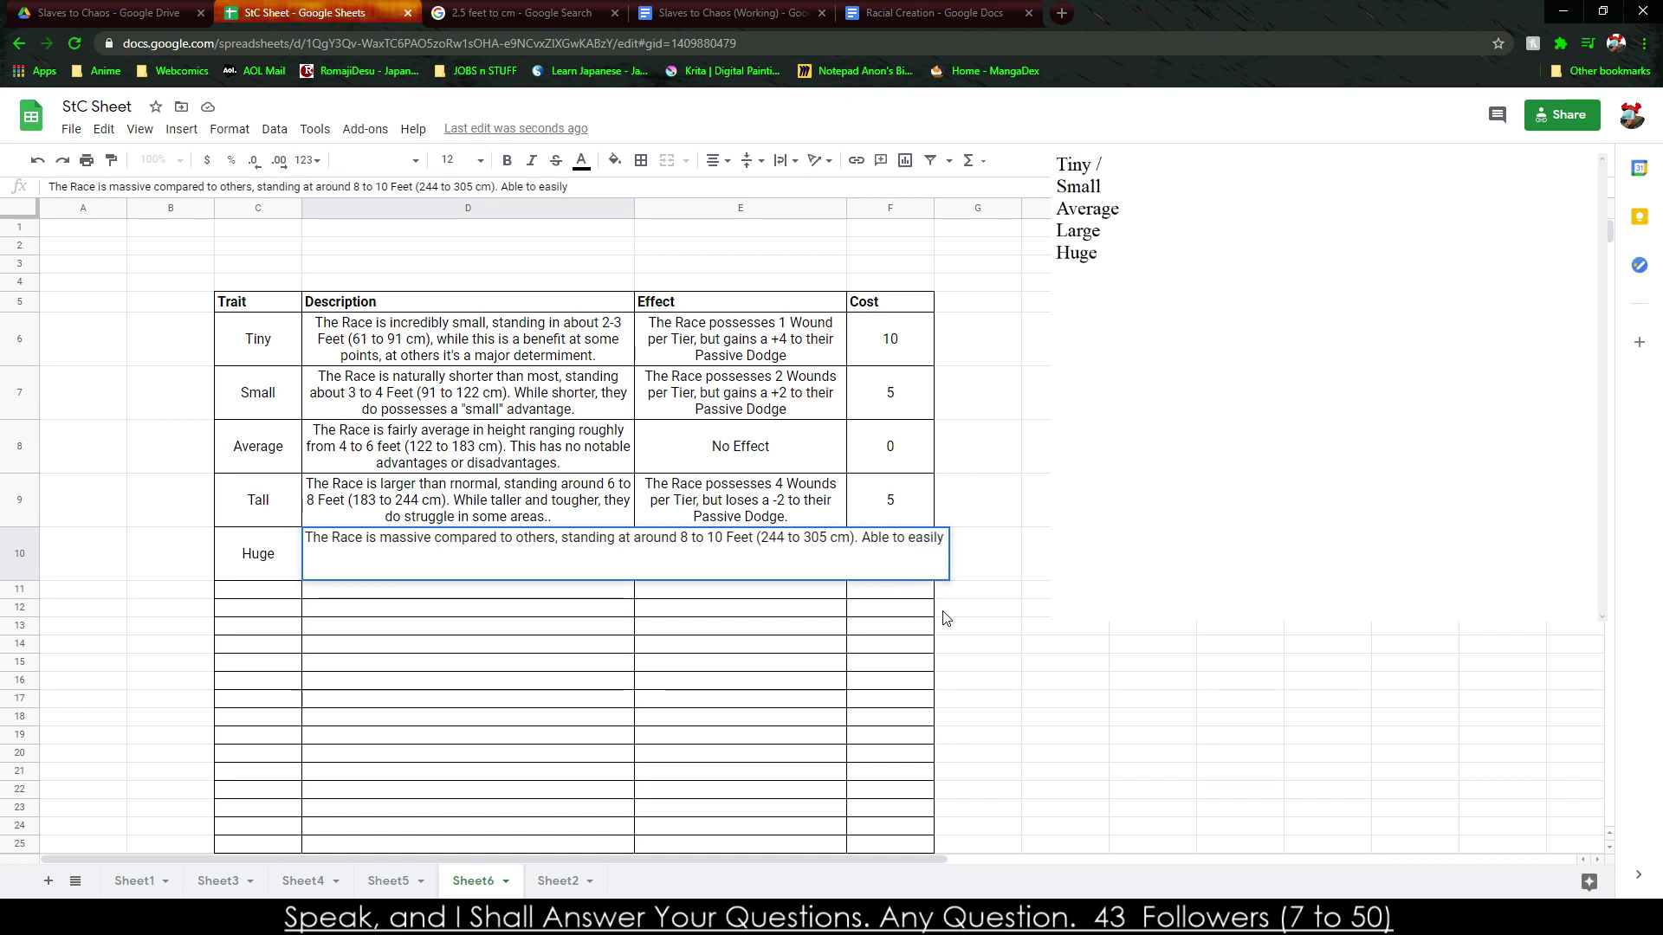
{"action": "type", "text": " take a hit due to their size,"}
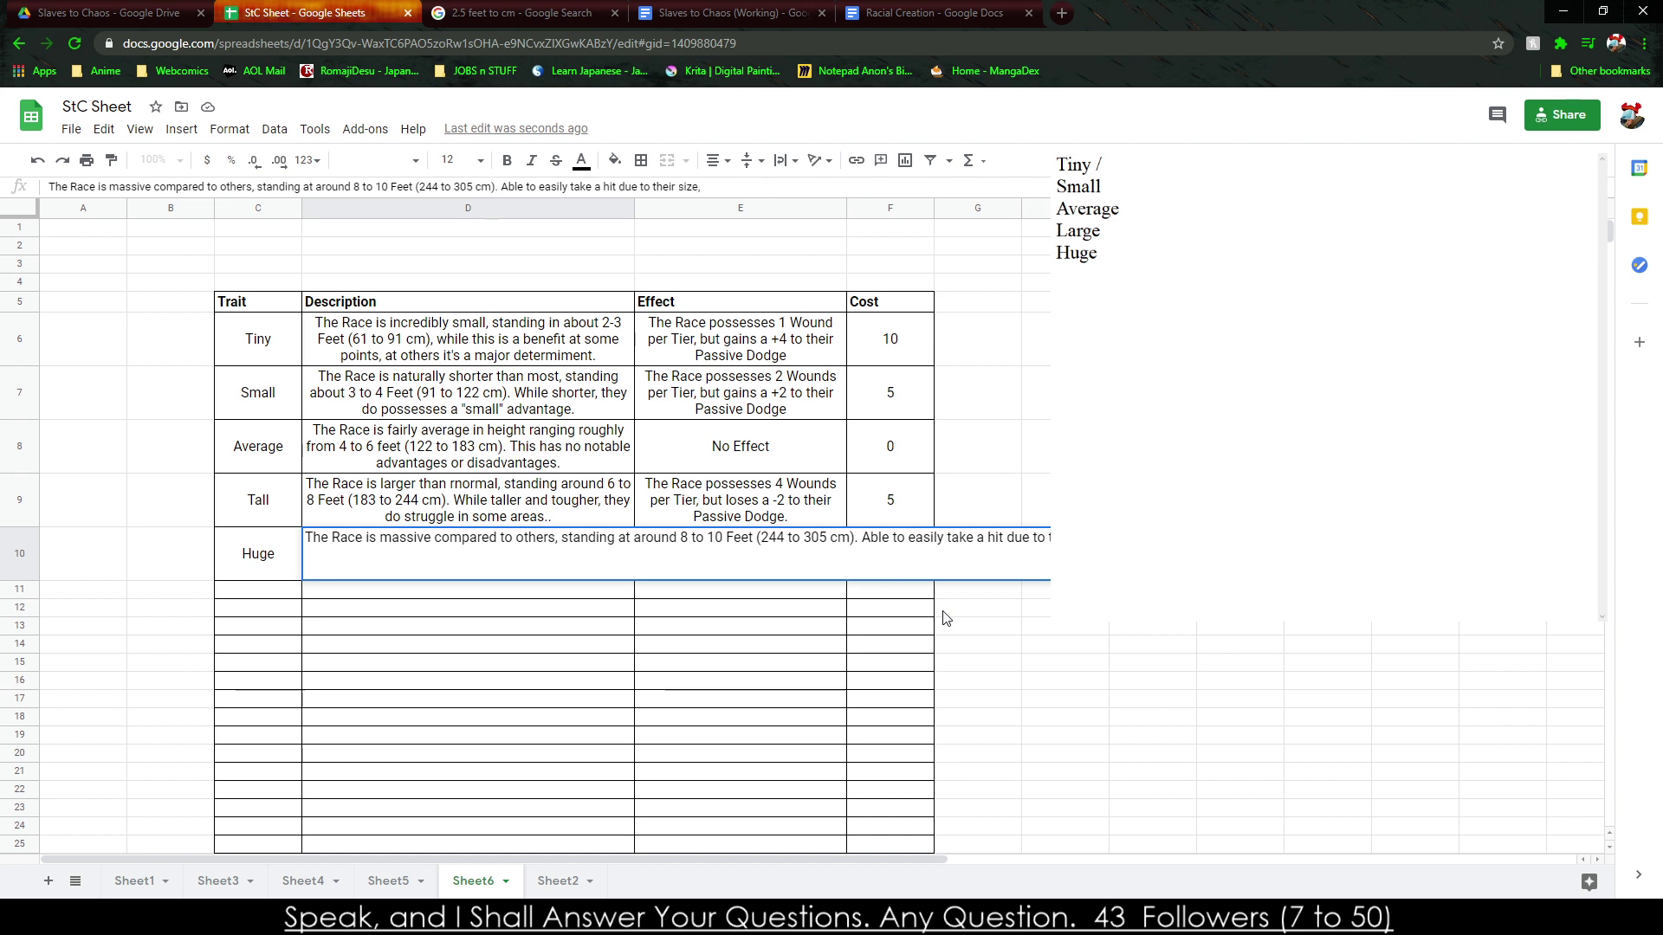
Finish the D10 description with "they come at the cost of being unable to go through most doors.".
{"action": "type", "text": " they come at the cost of being unable to go through most doors."}
{"action": "key", "text": "Tab"}
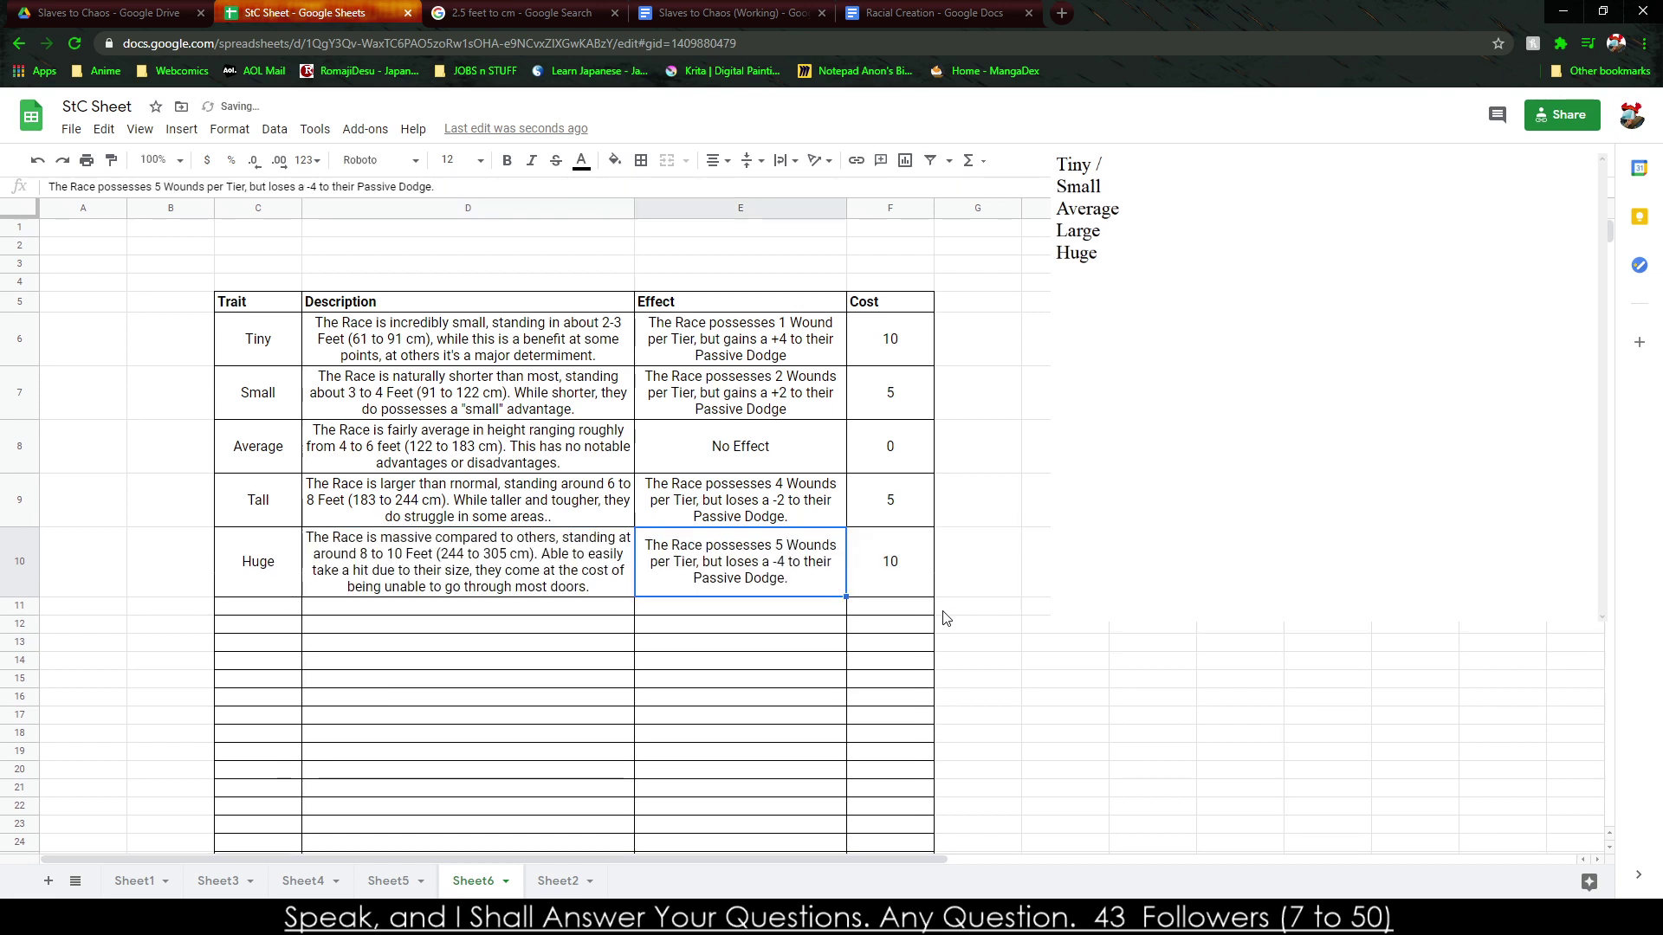
Rename the Trait column header in C5 as "Body Traits".
{"action": "key", "text": "Down"}
{"action": "key", "text": "Down"}
{"action": "key", "text": "Left"}
{"action": "key", "text": "Left"}
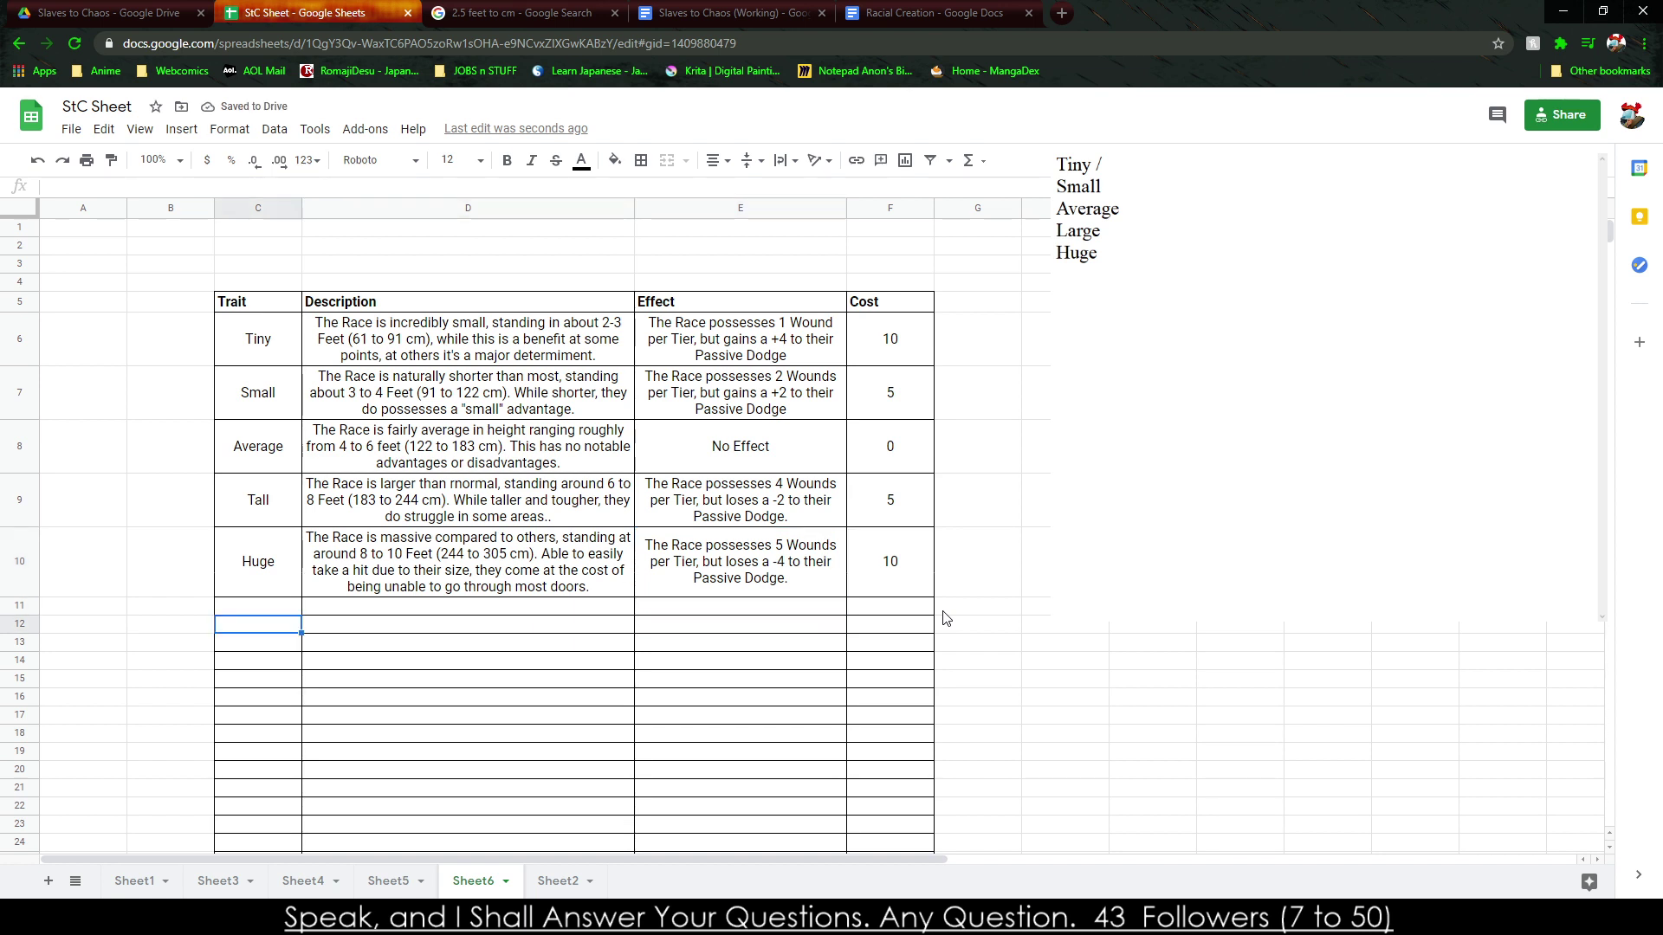
{"action": "key", "text": "Up"}
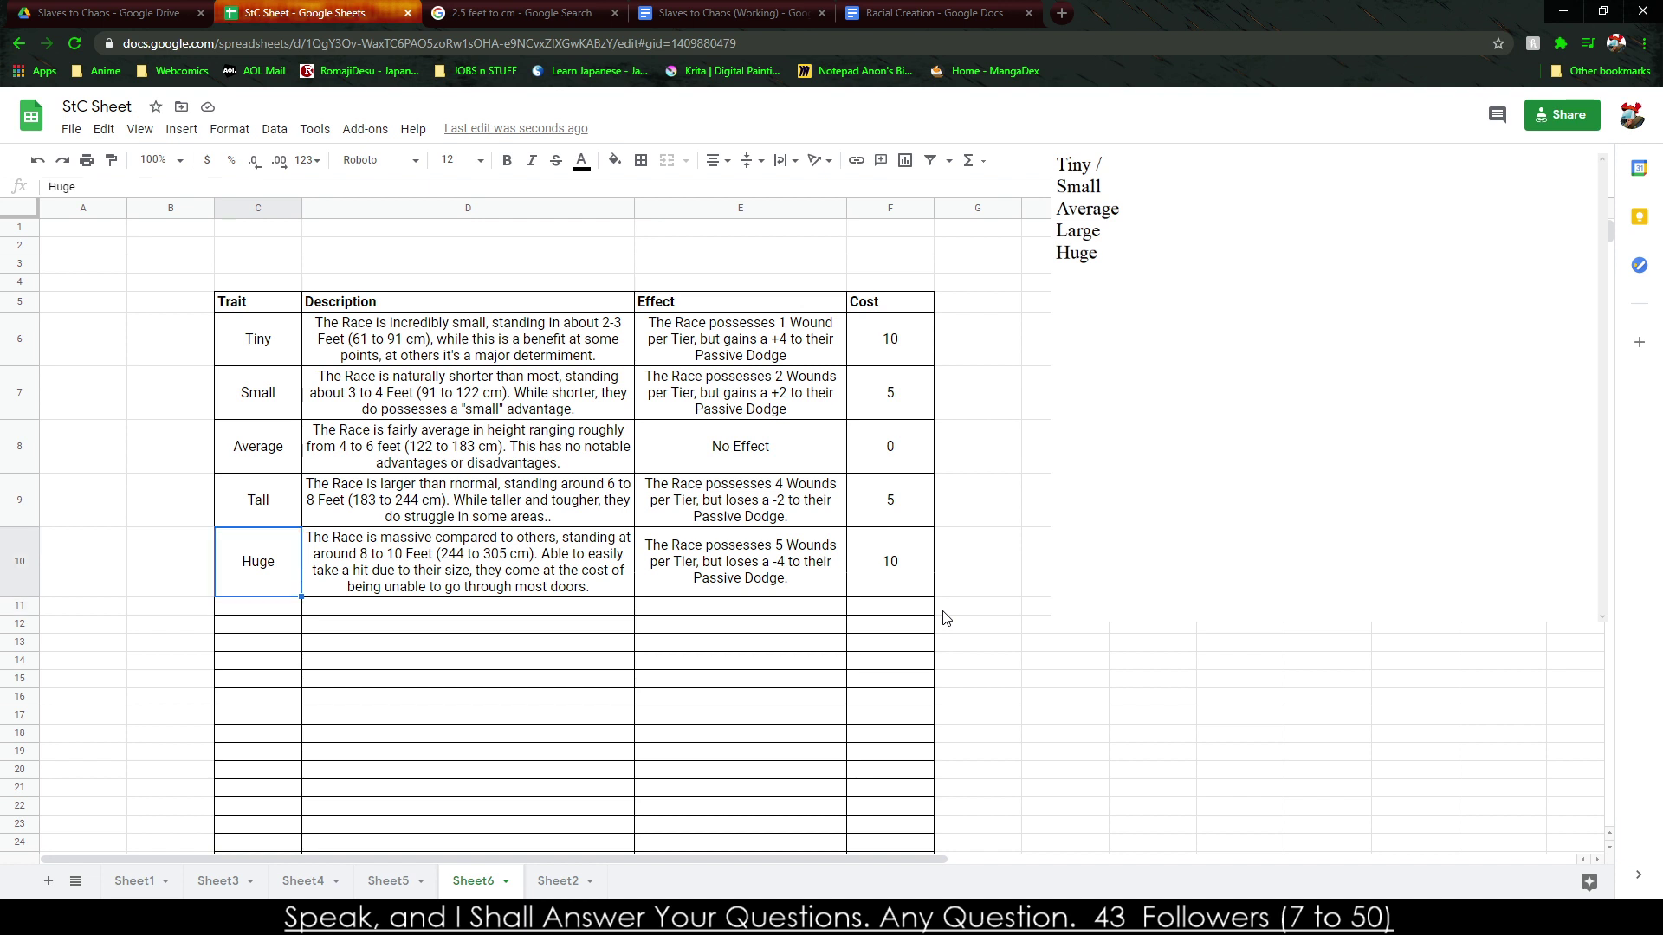
{"action": "key", "text": "Up"}
{"action": "key", "text": "Up"}
{"action": "key", "text": "Up"}
{"action": "key", "text": "Up"}
{"action": "key", "text": "Up"}
{"action": "key", "text": "Up"}
{"action": "type", "text": "VB"}
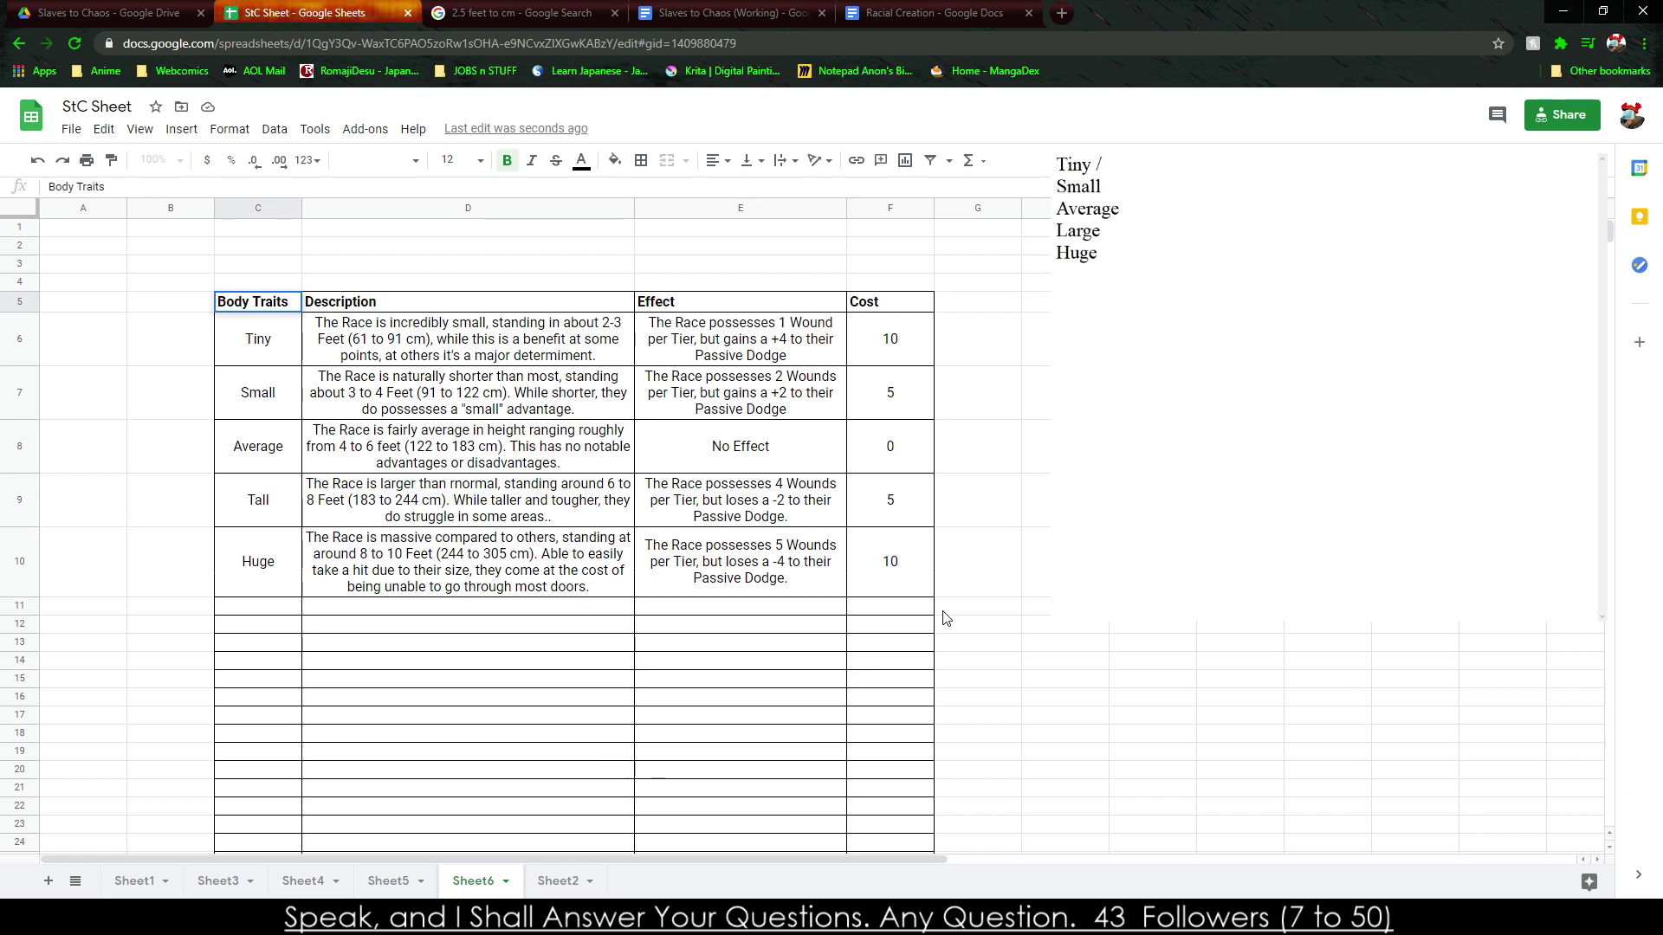
Clear the Tiny-to-Huge size list from the floating note.
{"action": "left_click", "coordinate": [316, 596]}
{"action": "left_click_drag", "start_coordinate": [260, 623], "coordinate": [263, 642]}
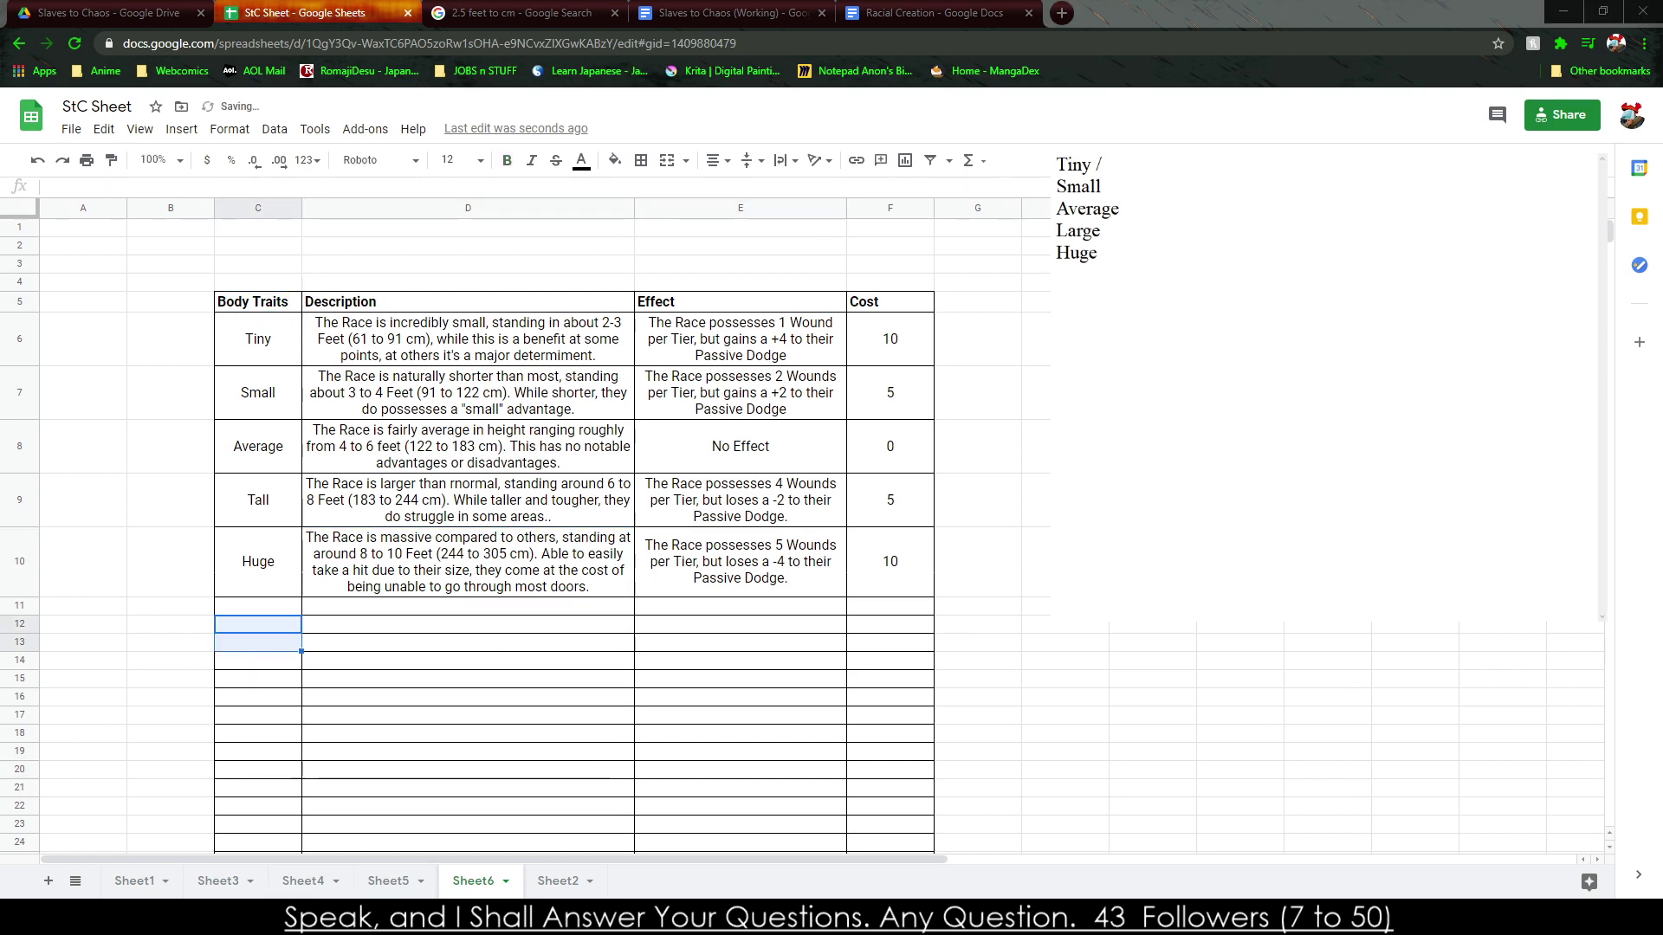
{"action": "key", "text": "ctrl+a"}
{"action": "type", "text": "Size"}
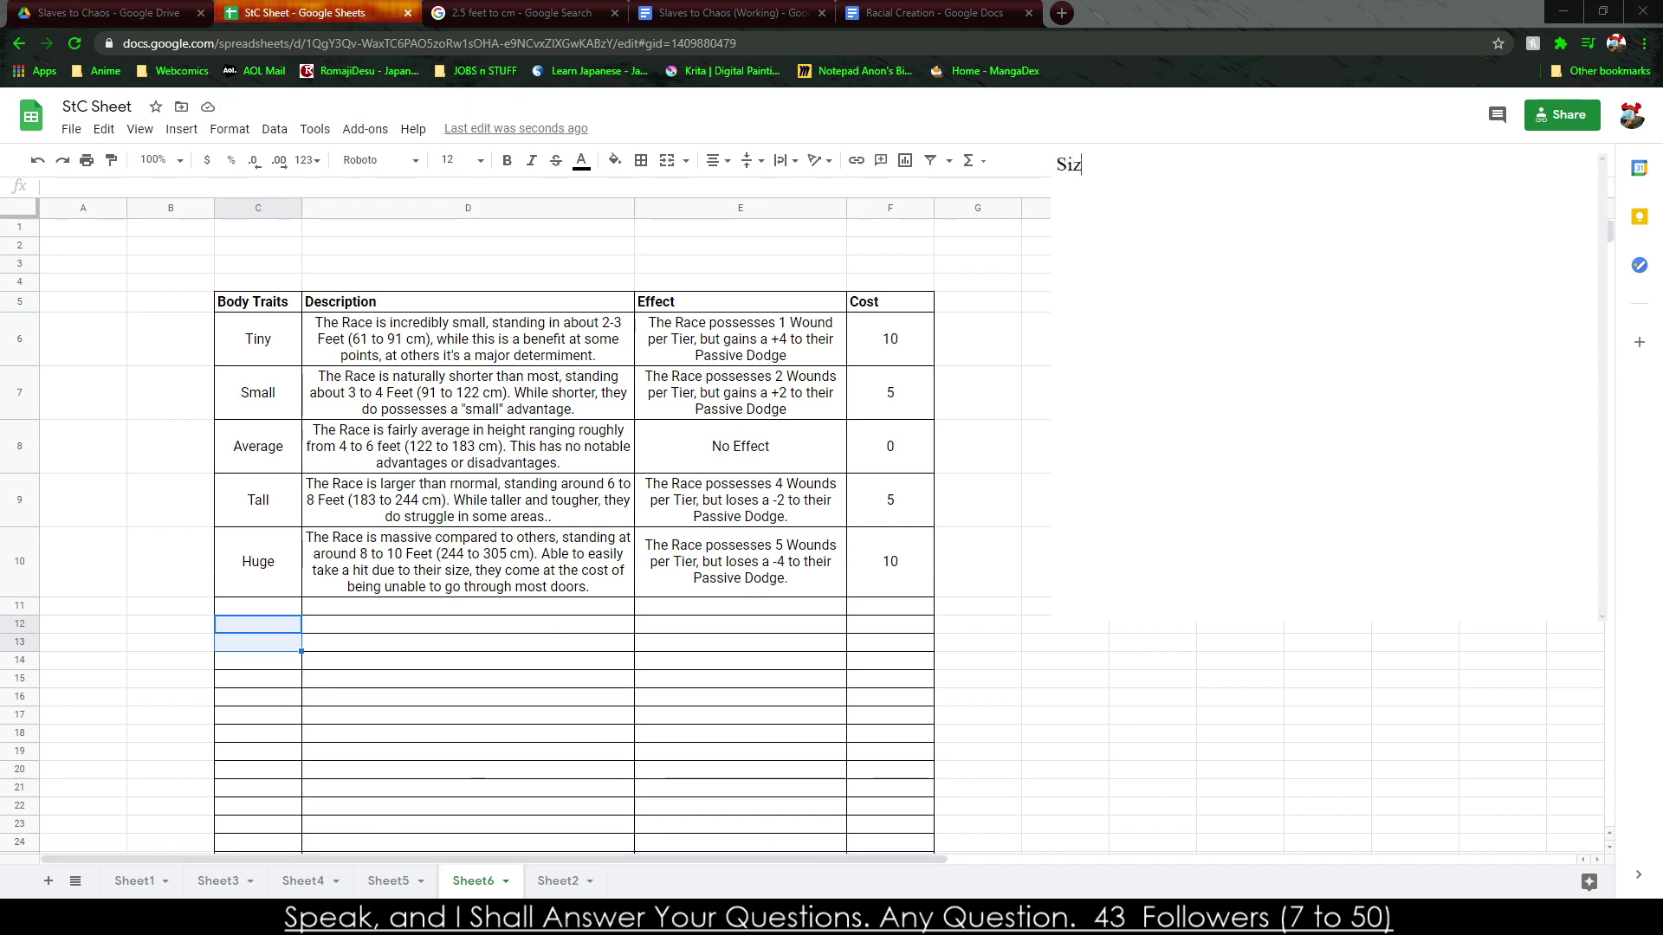
{"action": "left_click", "coordinate": [266, 629]}
{"action": "type", "text": "Na"}
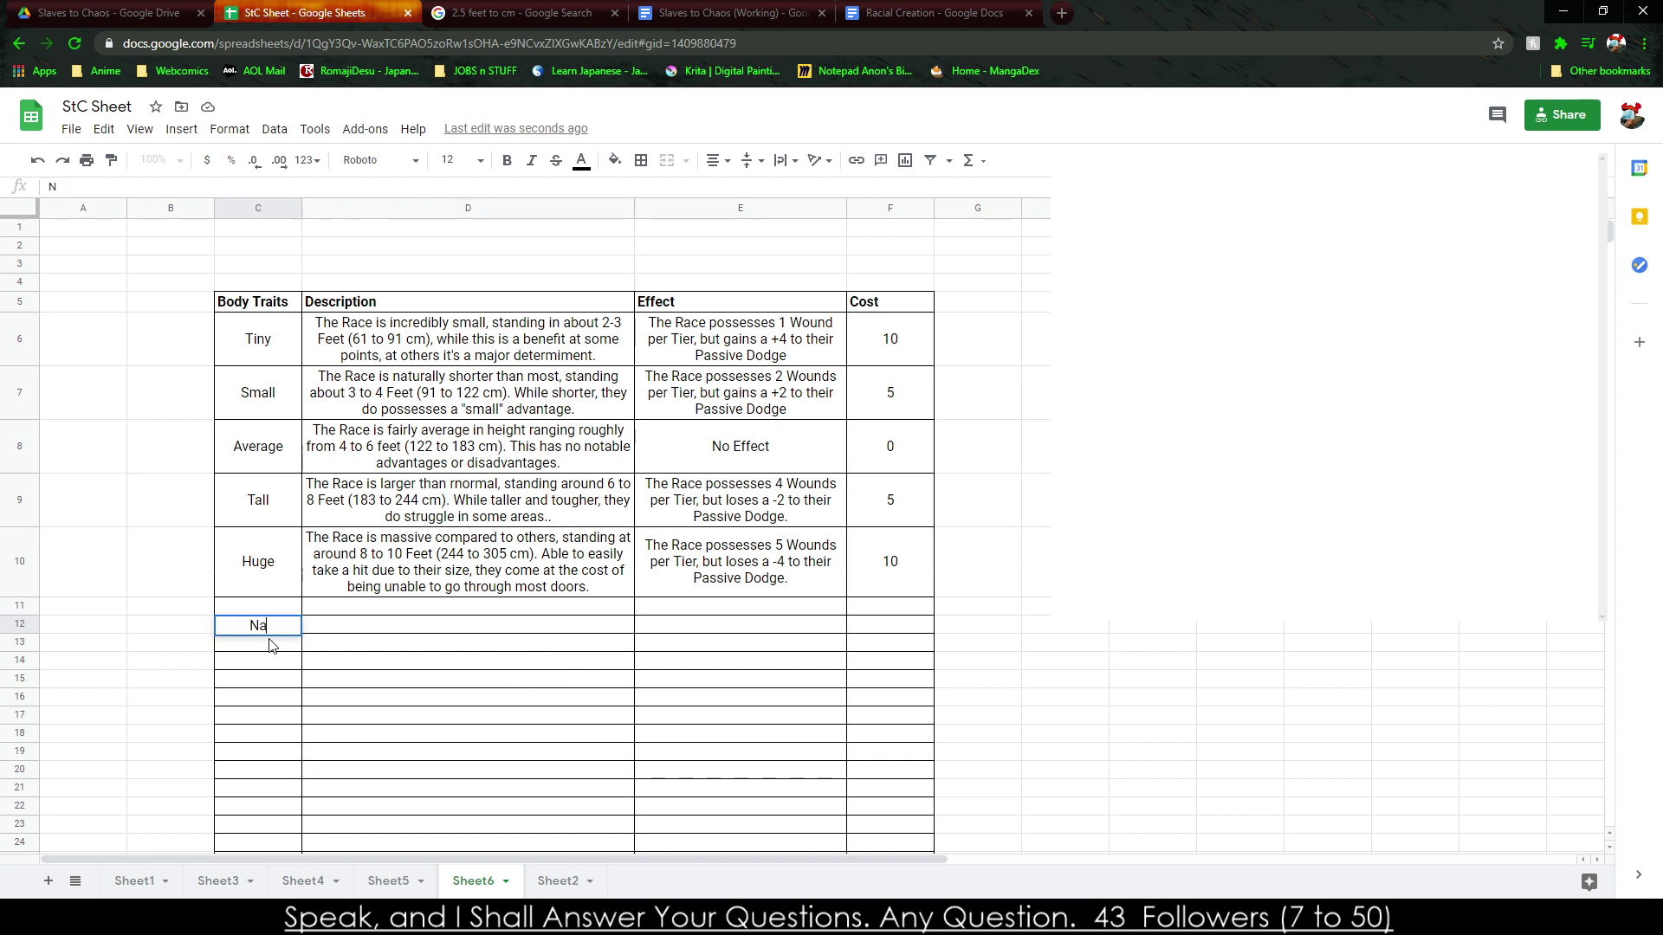
{"action": "type", "text": "turally Fragil"}
{"action": "key", "text": "BackSpace"}
{"action": "key", "text": "BackSpace"}
{"action": "key", "text": "BackSpace"}
{"action": "key", "text": "BackSpace"}
{"action": "key", "text": "BackSpace"}
{"action": "key", "text": "BackSpace"}
{"action": "key", "text": "BackSpace"}
{"action": "key", "text": "BackSpace"}
{"action": "key", "text": "BackSpace"}
{"action": "key", "text": "BackSpace"}
{"action": "key", "text": "BackSpace"}
{"action": "key", "text": "BackSpace"}
{"action": "key", "text": "BackSpace"}
{"action": "key", "text": "BackSpace"}
Enter "Fragile" in C12 and "Tough" in C13 as new trait names.
{"action": "type", "text": "Fragile"}
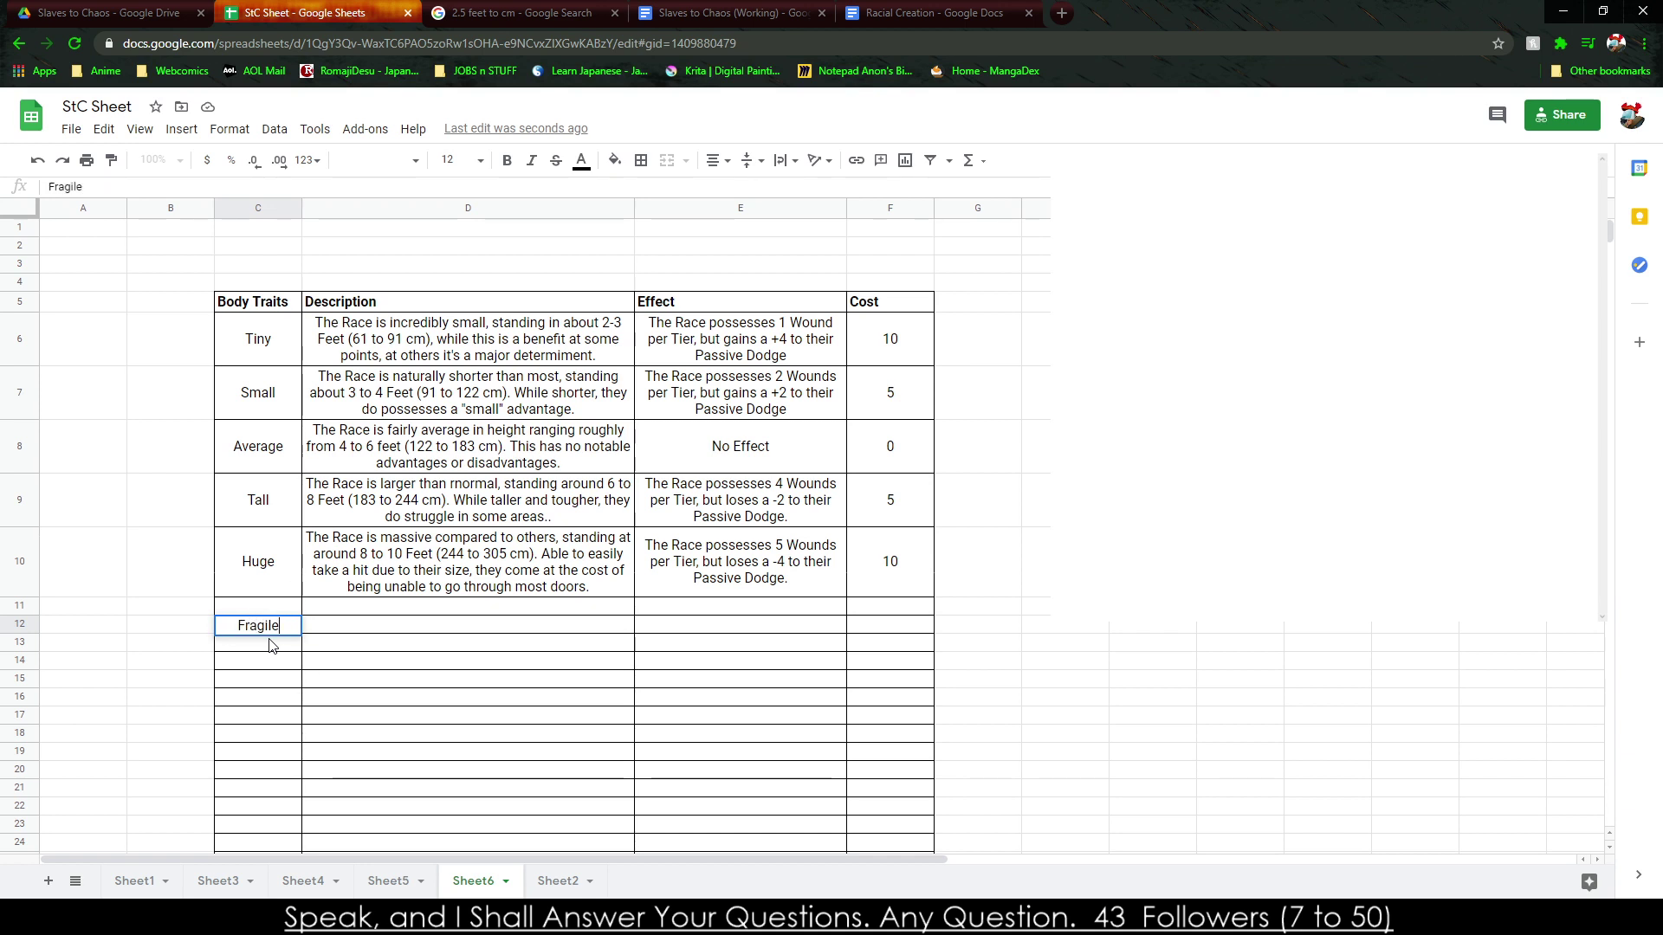
{"action": "key", "text": "Return"}
{"action": "type", "text": "Tough"}
{"action": "key", "text": "Tab"}
Enter "The Race is a fragile one, unable to take a hit as easily as others without suffering serious wounds." as the description in D12.
{"action": "key", "text": "Up"}
{"action": "type", "text": "The Race"}
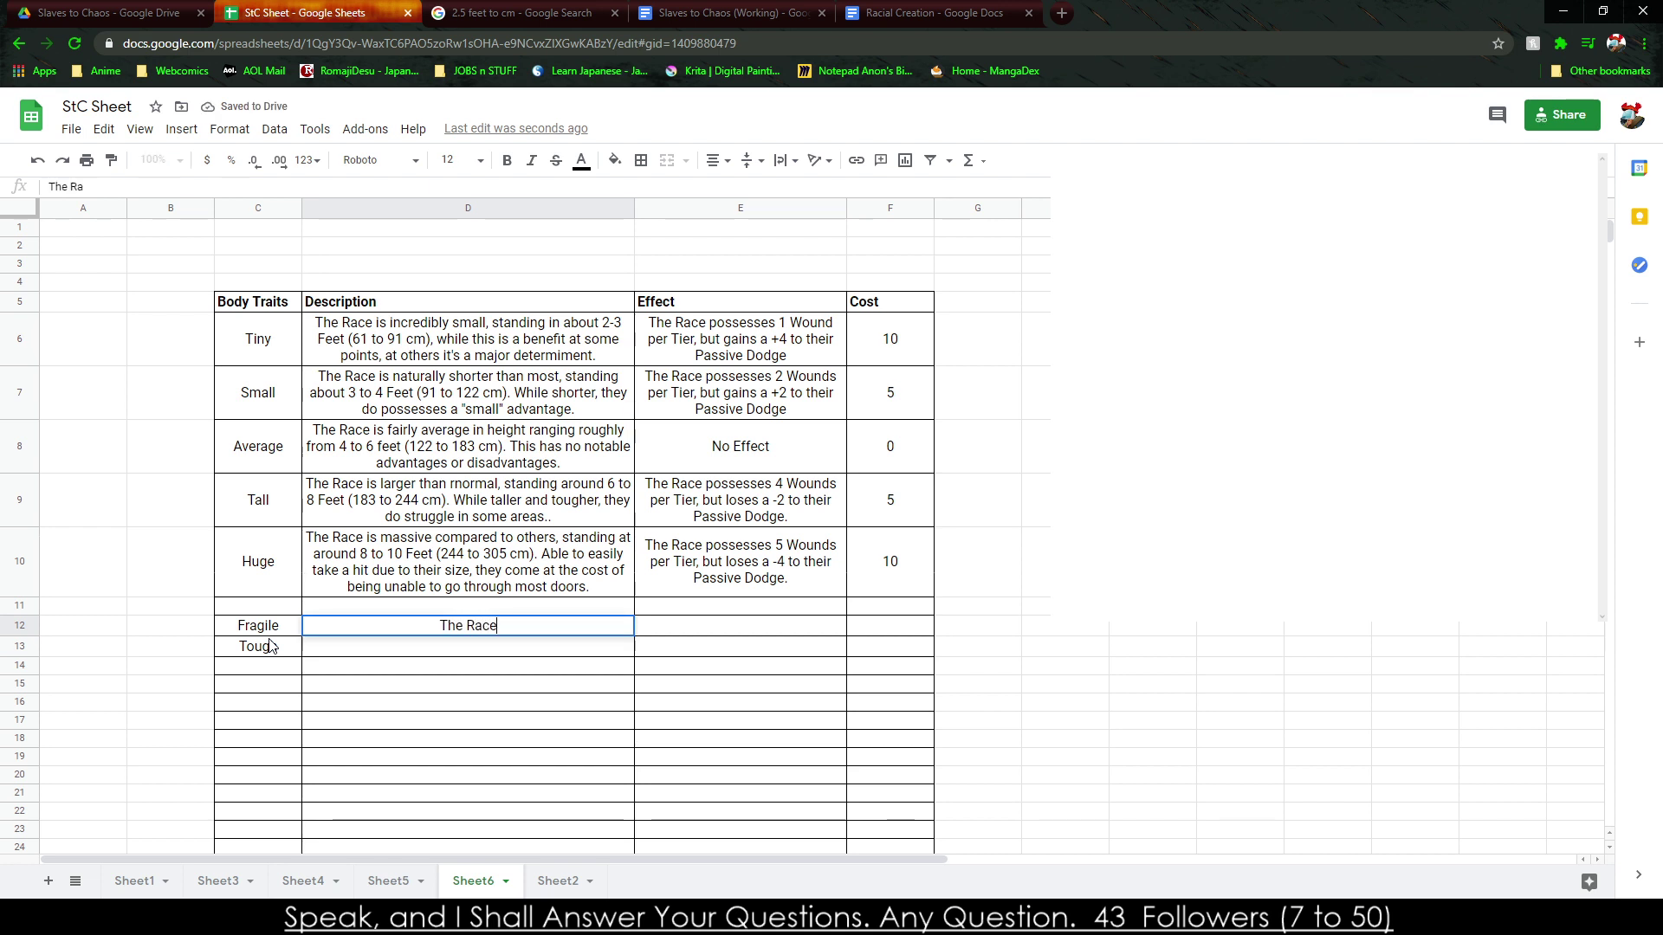
{"action": "type", "text": " is a fragile one, "}
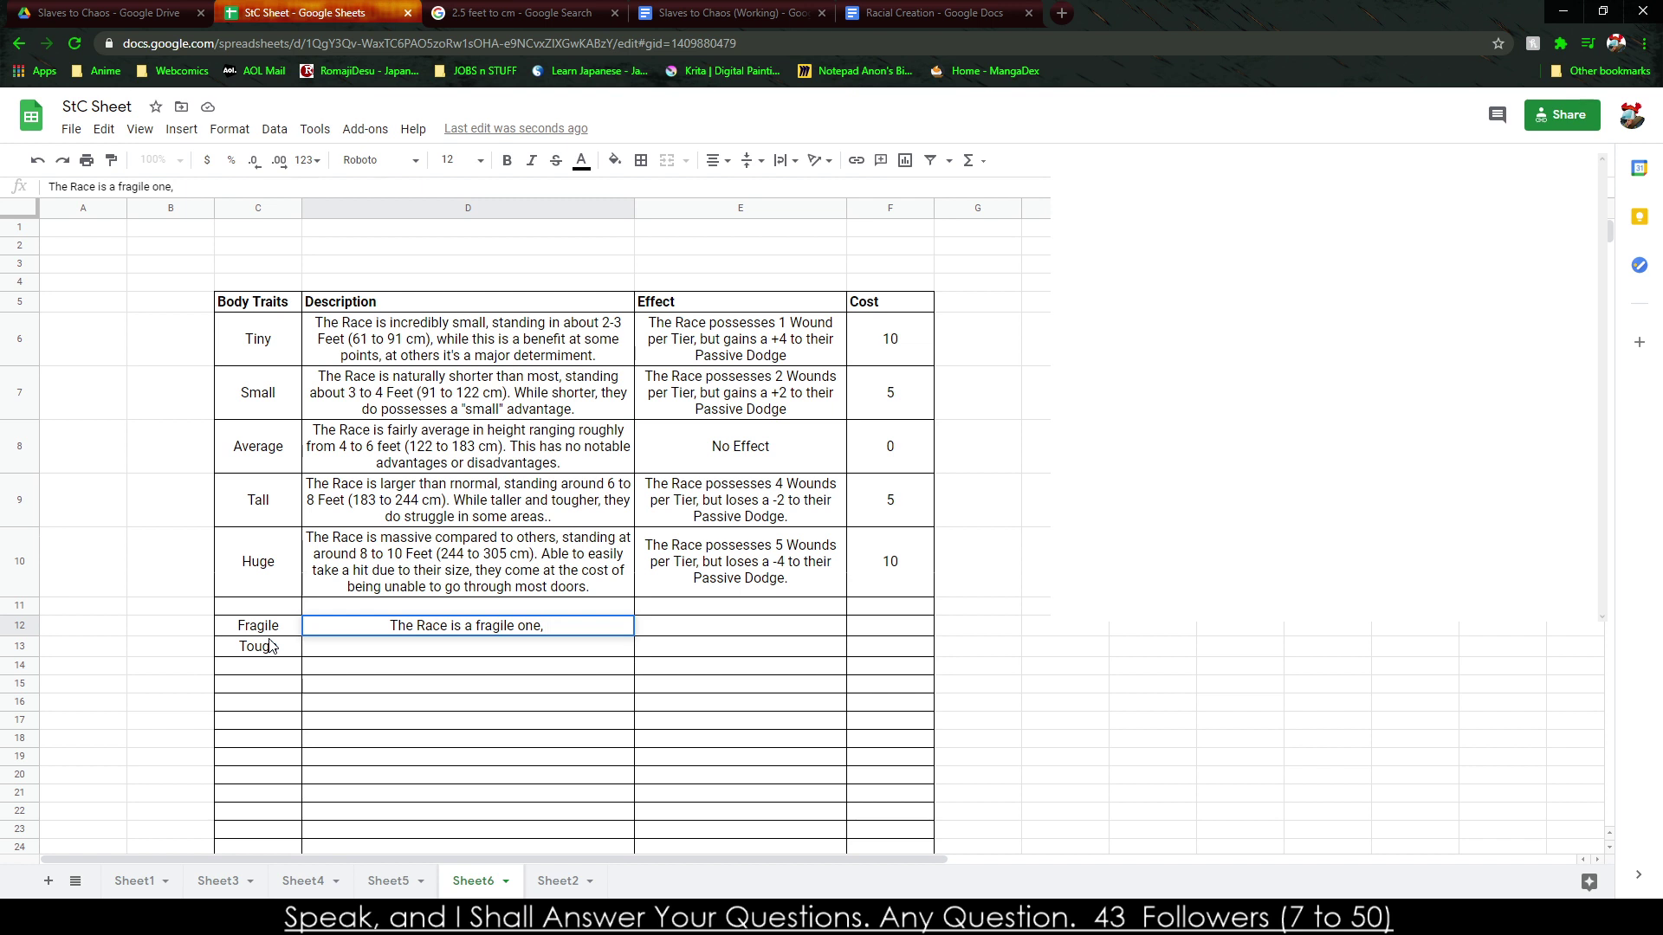
{"action": "type", "text": "unab"}
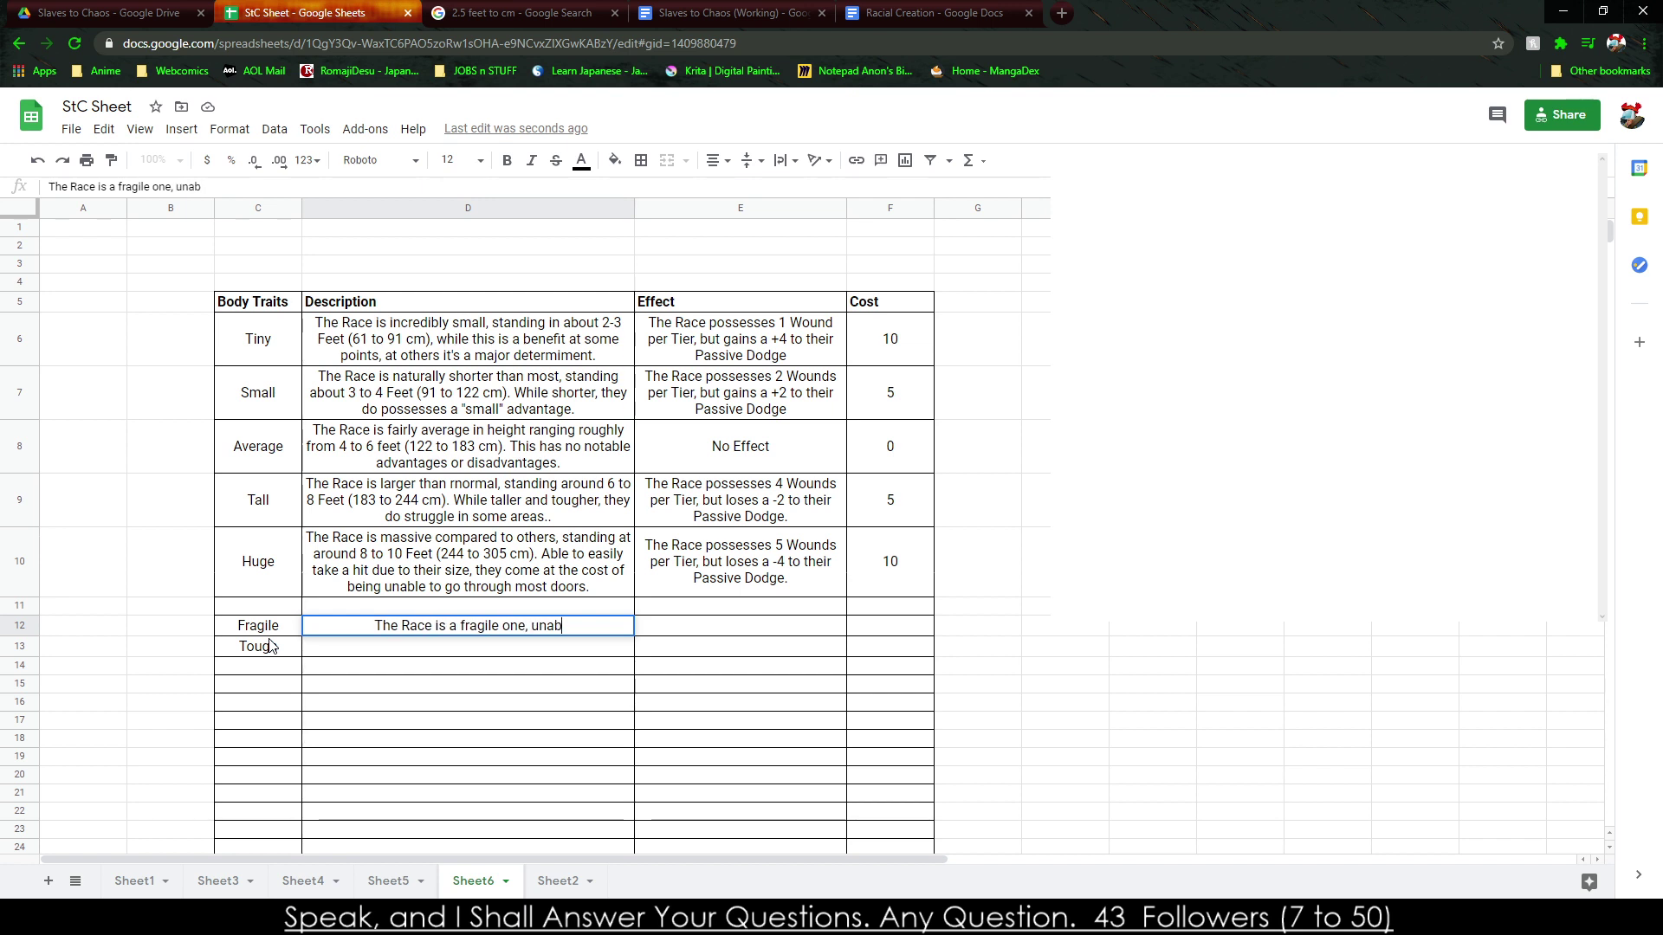
{"action": "type", "text": "le to take a hit as"}
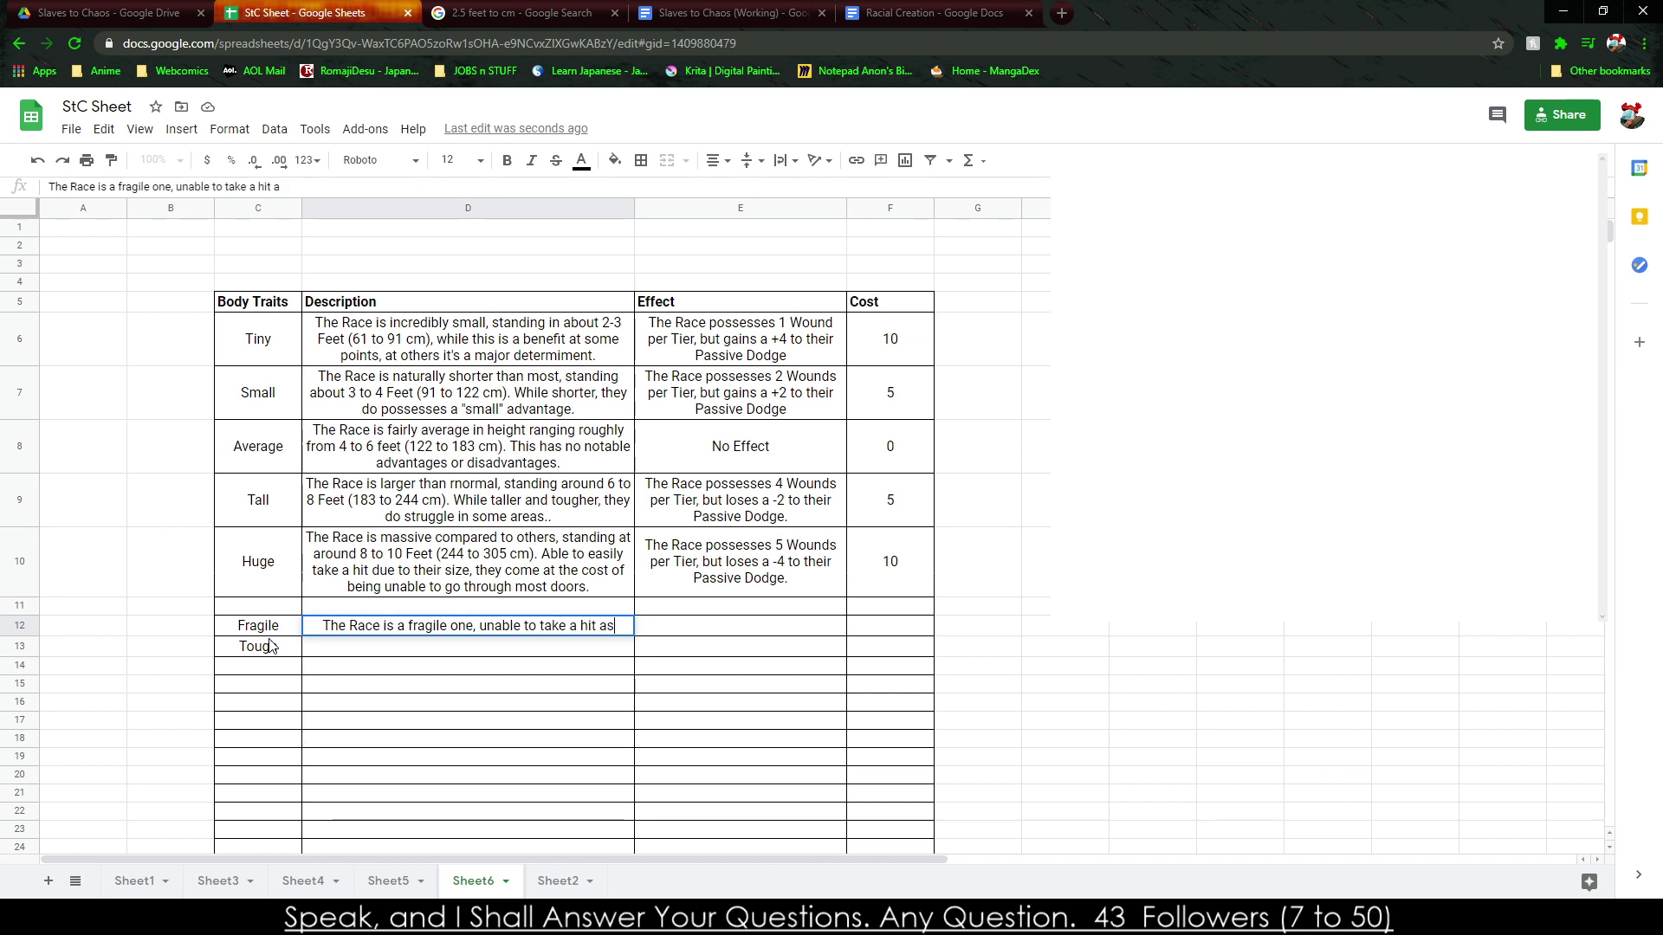
{"action": "type", "text": " easily as o"}
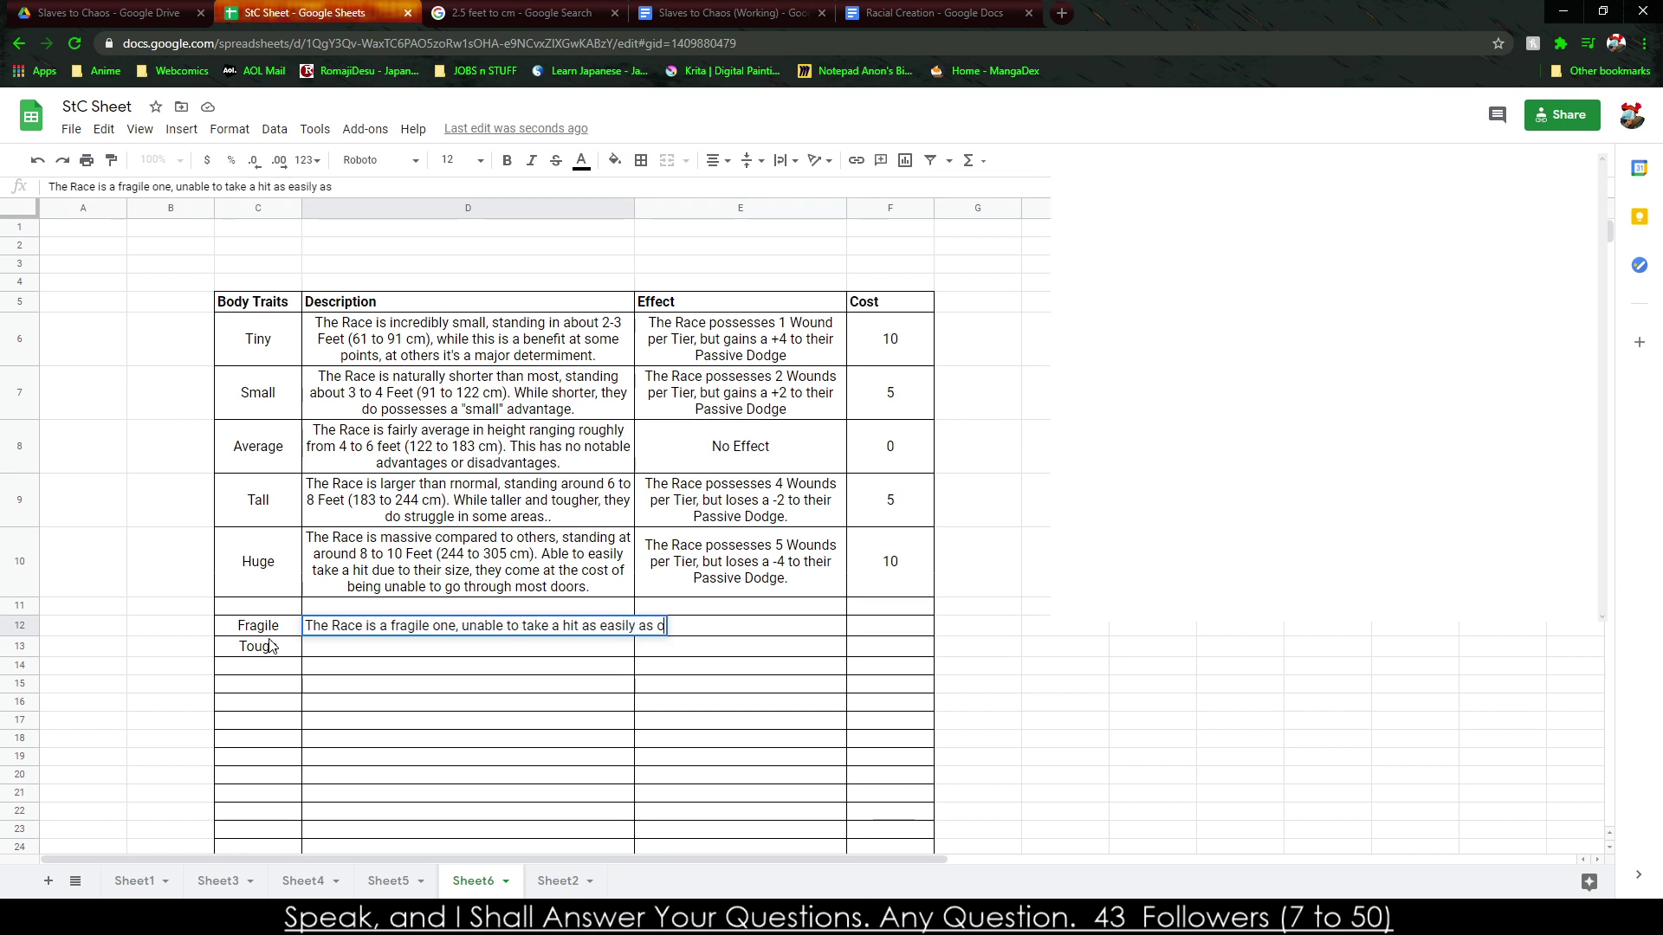
{"action": "type", "text": "thers wothout"}
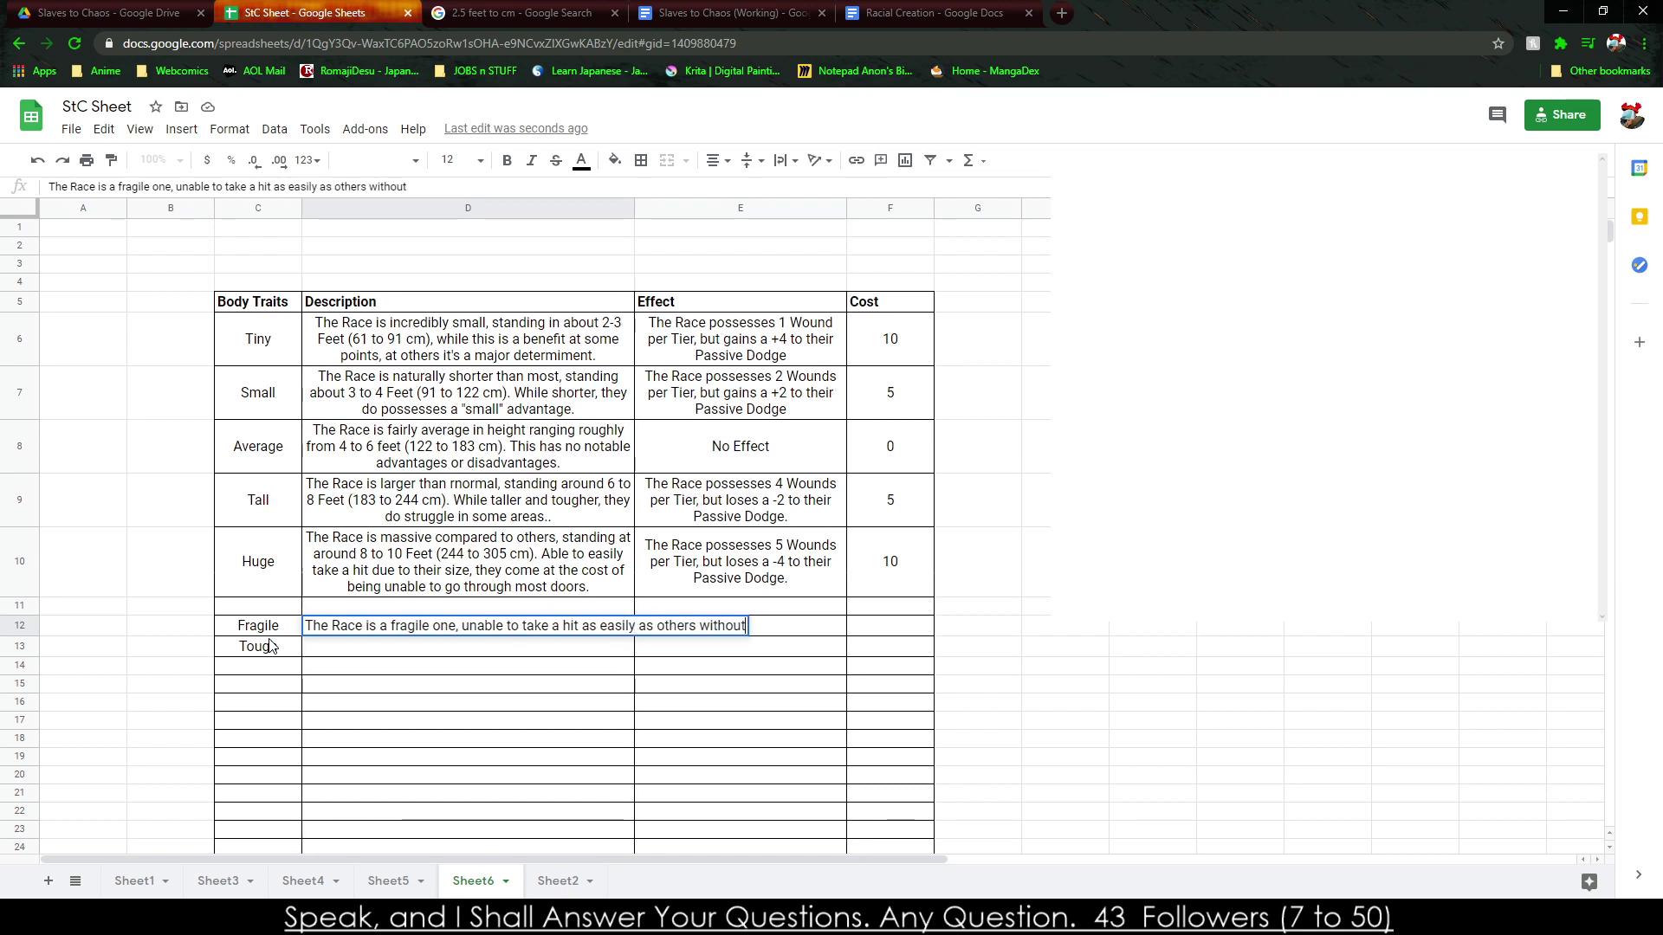
{"action": "type", "text": " suffering serious wounr"}
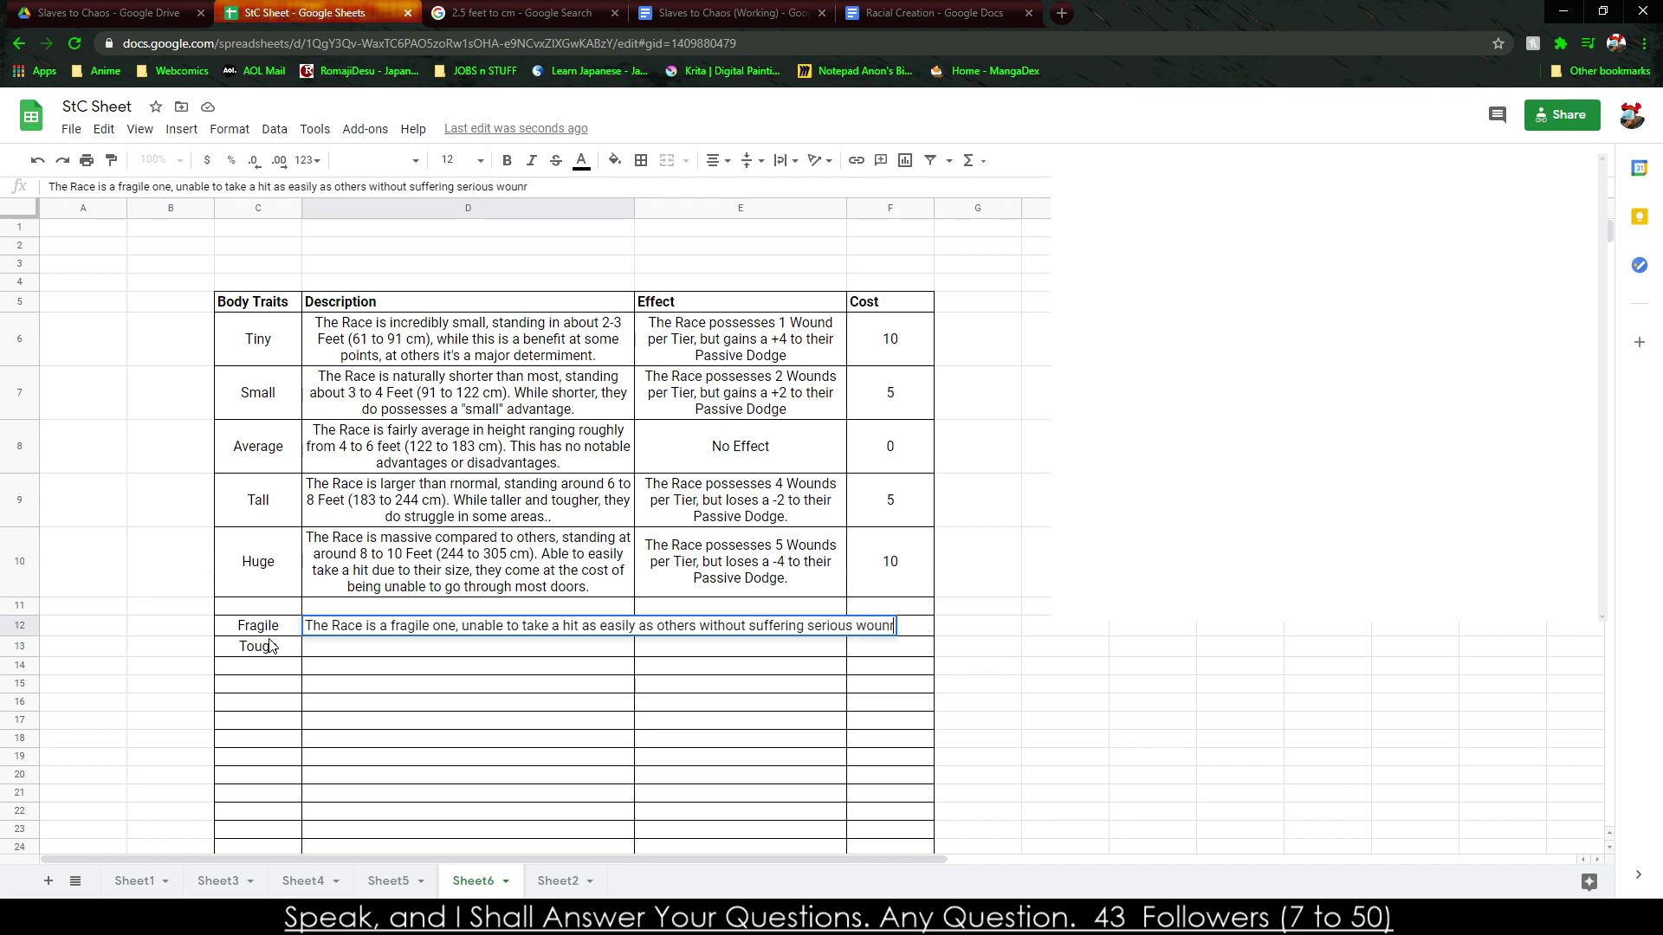
{"action": "key", "text": "BackSpace"}
{"action": "type", "text": "ds."}
{"action": "key", "text": "Tab"}
Enter "The Race loses 1 Wound per Tier. Can be taken up to the number of Wounds they possess per Tier" in E12.
{"action": "type", "text": "Theyhe "}
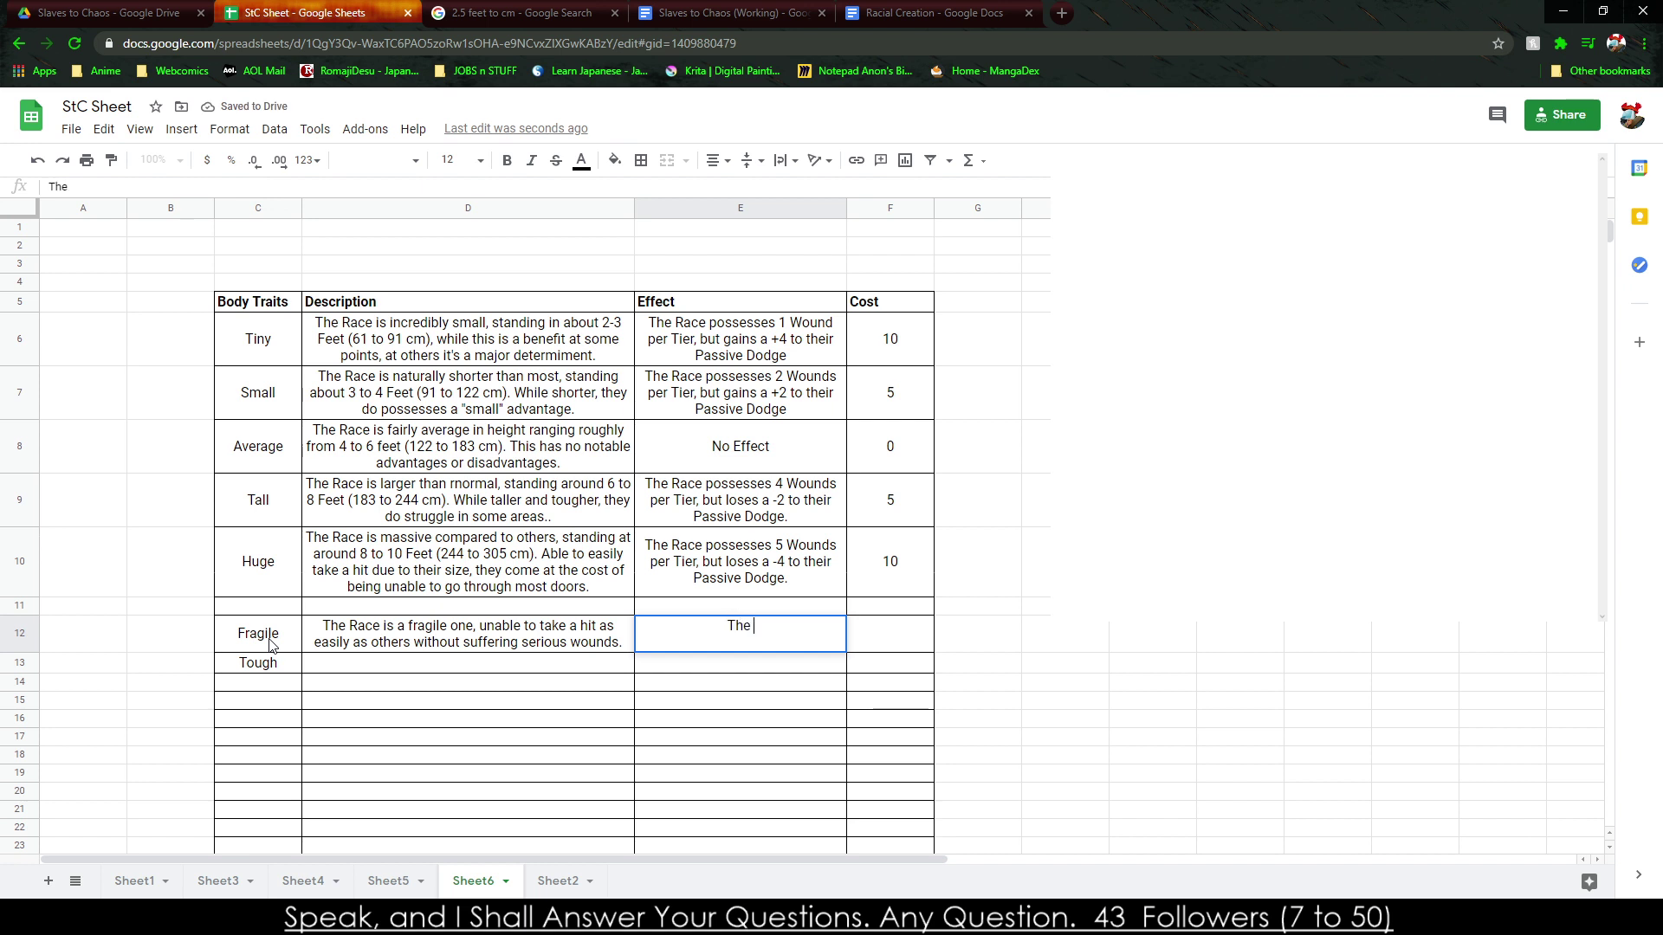
{"action": "type", "text": "Race loses 1"}
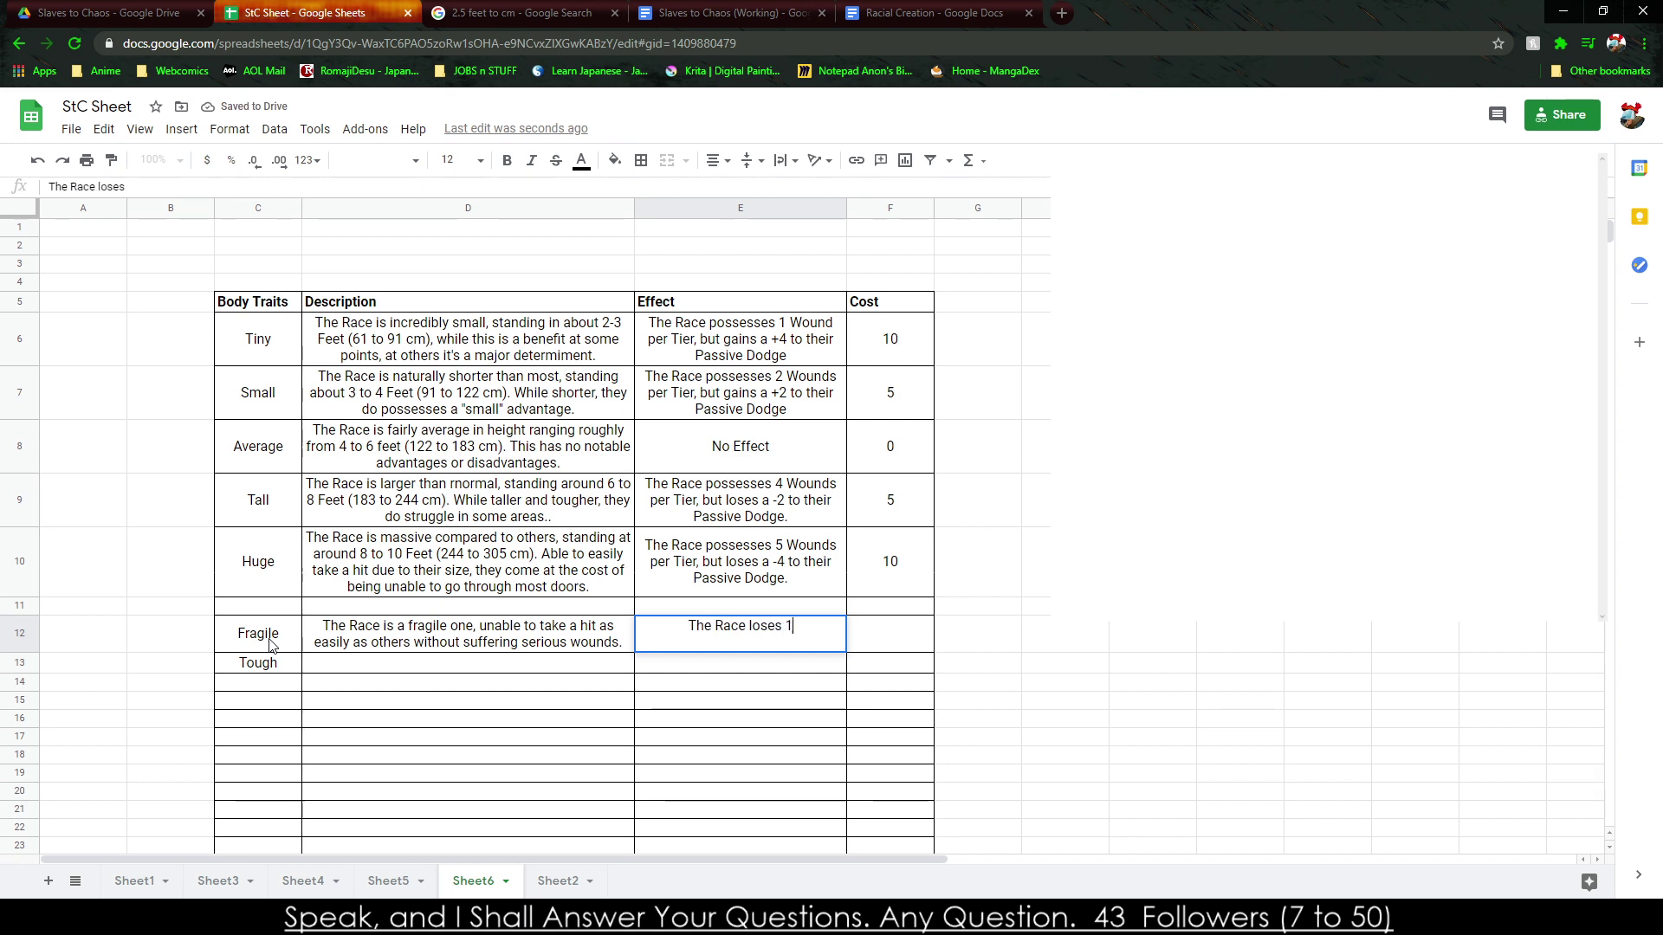
{"action": "type", "text": " Wound "}
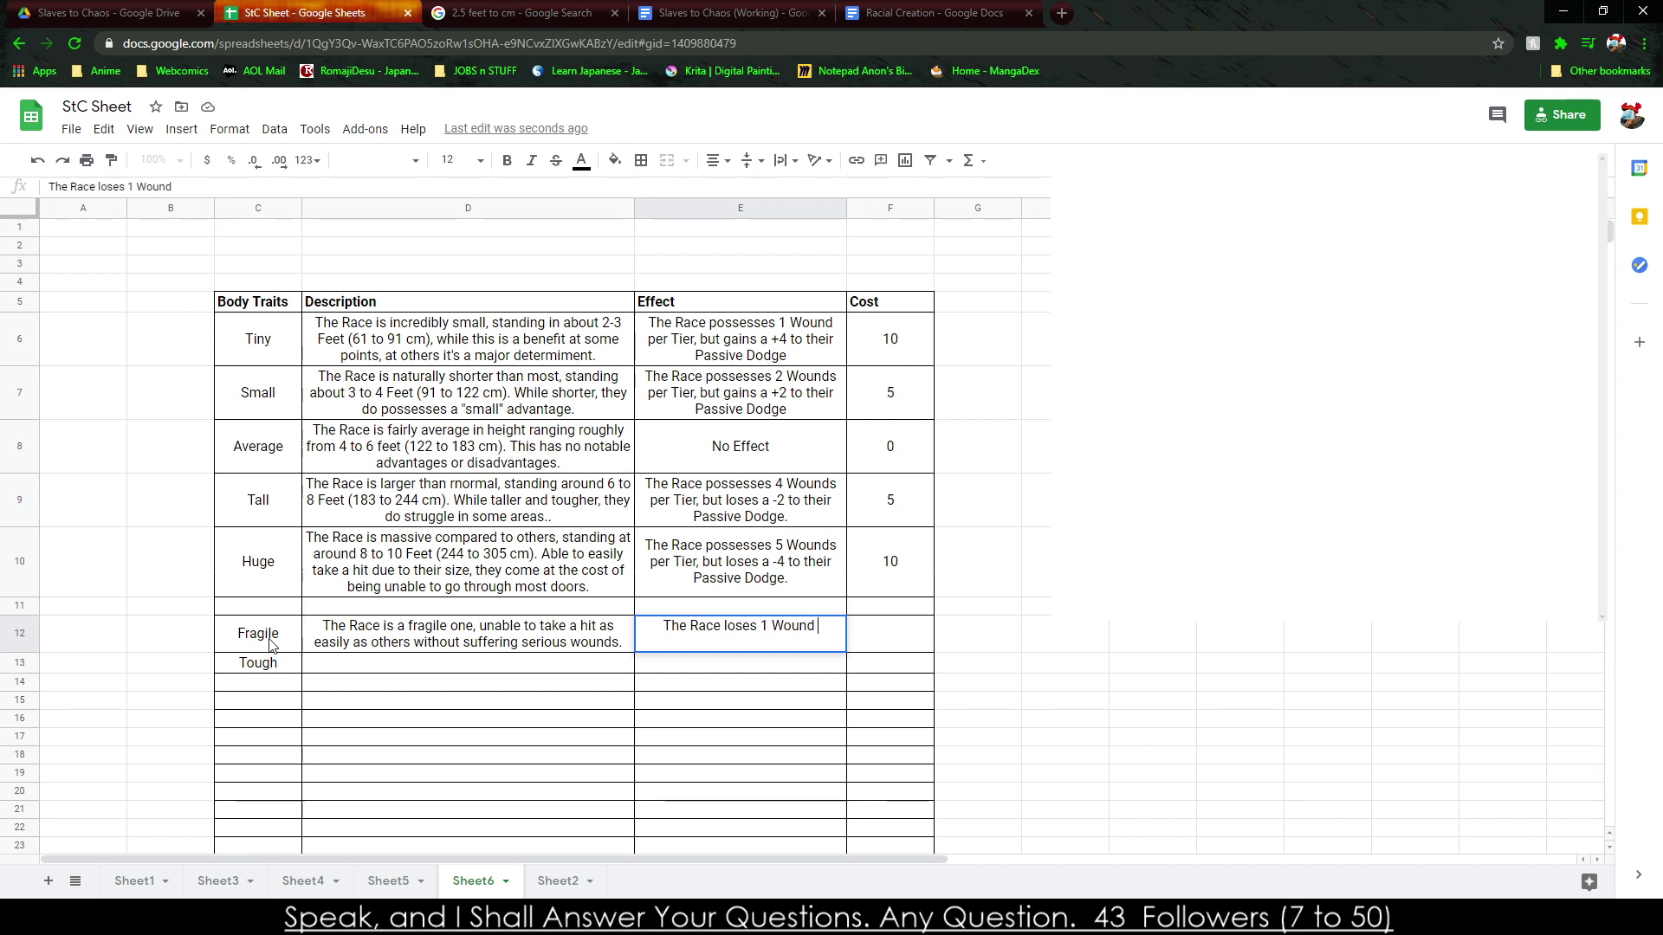
{"action": "type", "text": "per Tier"}
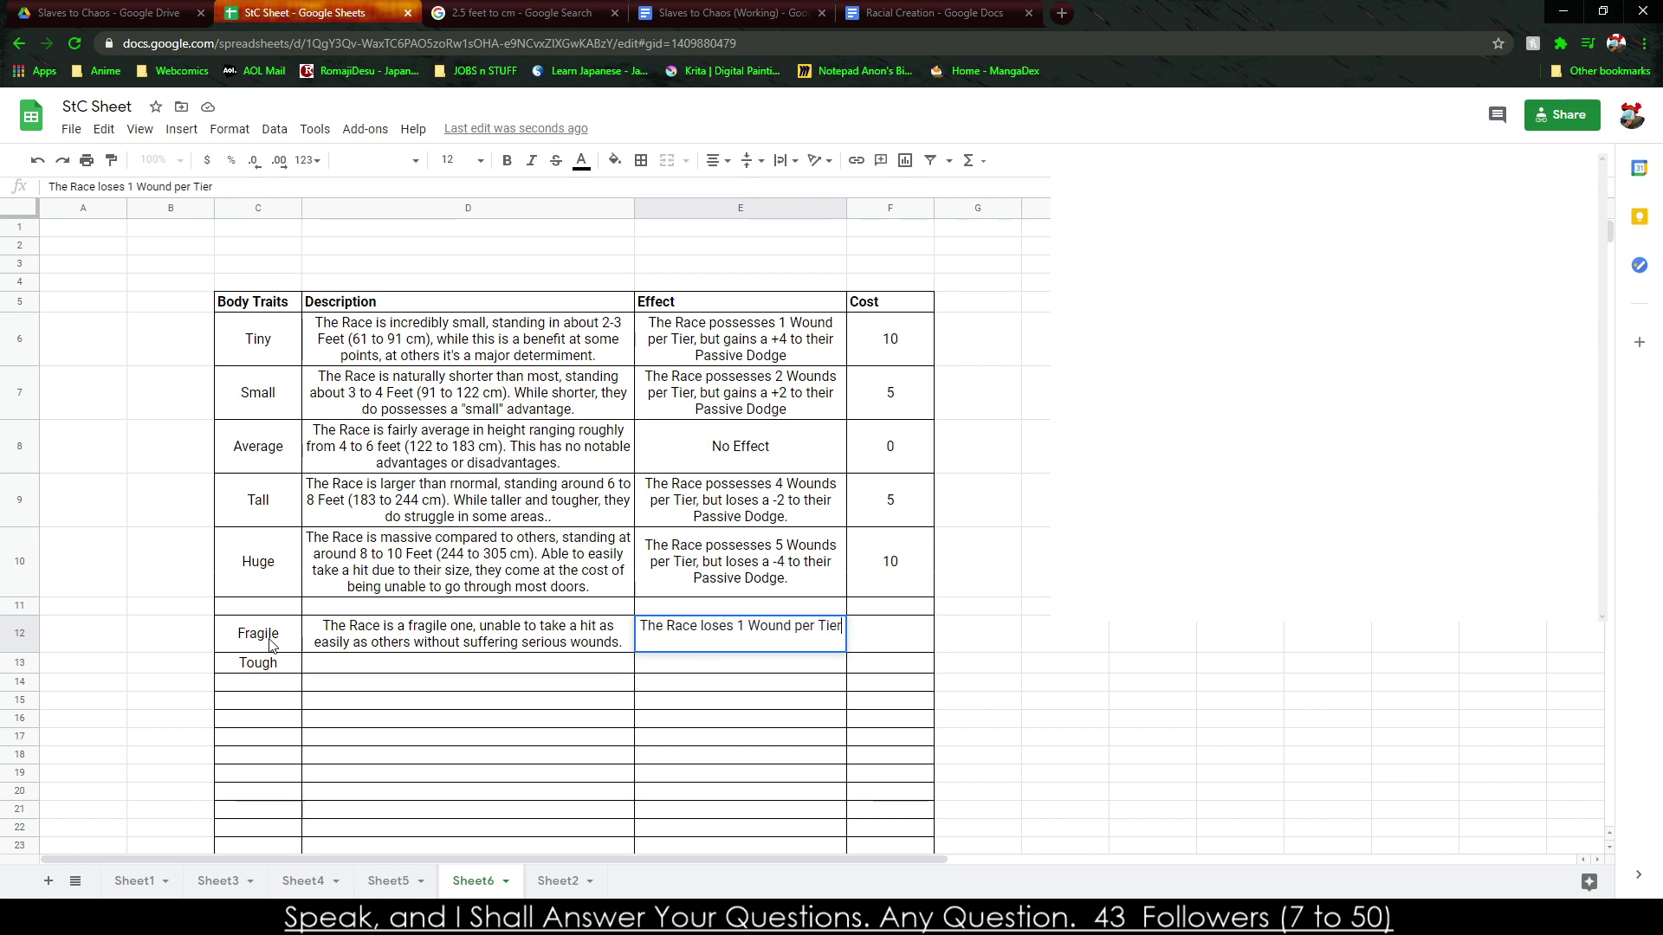
{"action": "type", "text": ". Can be t"}
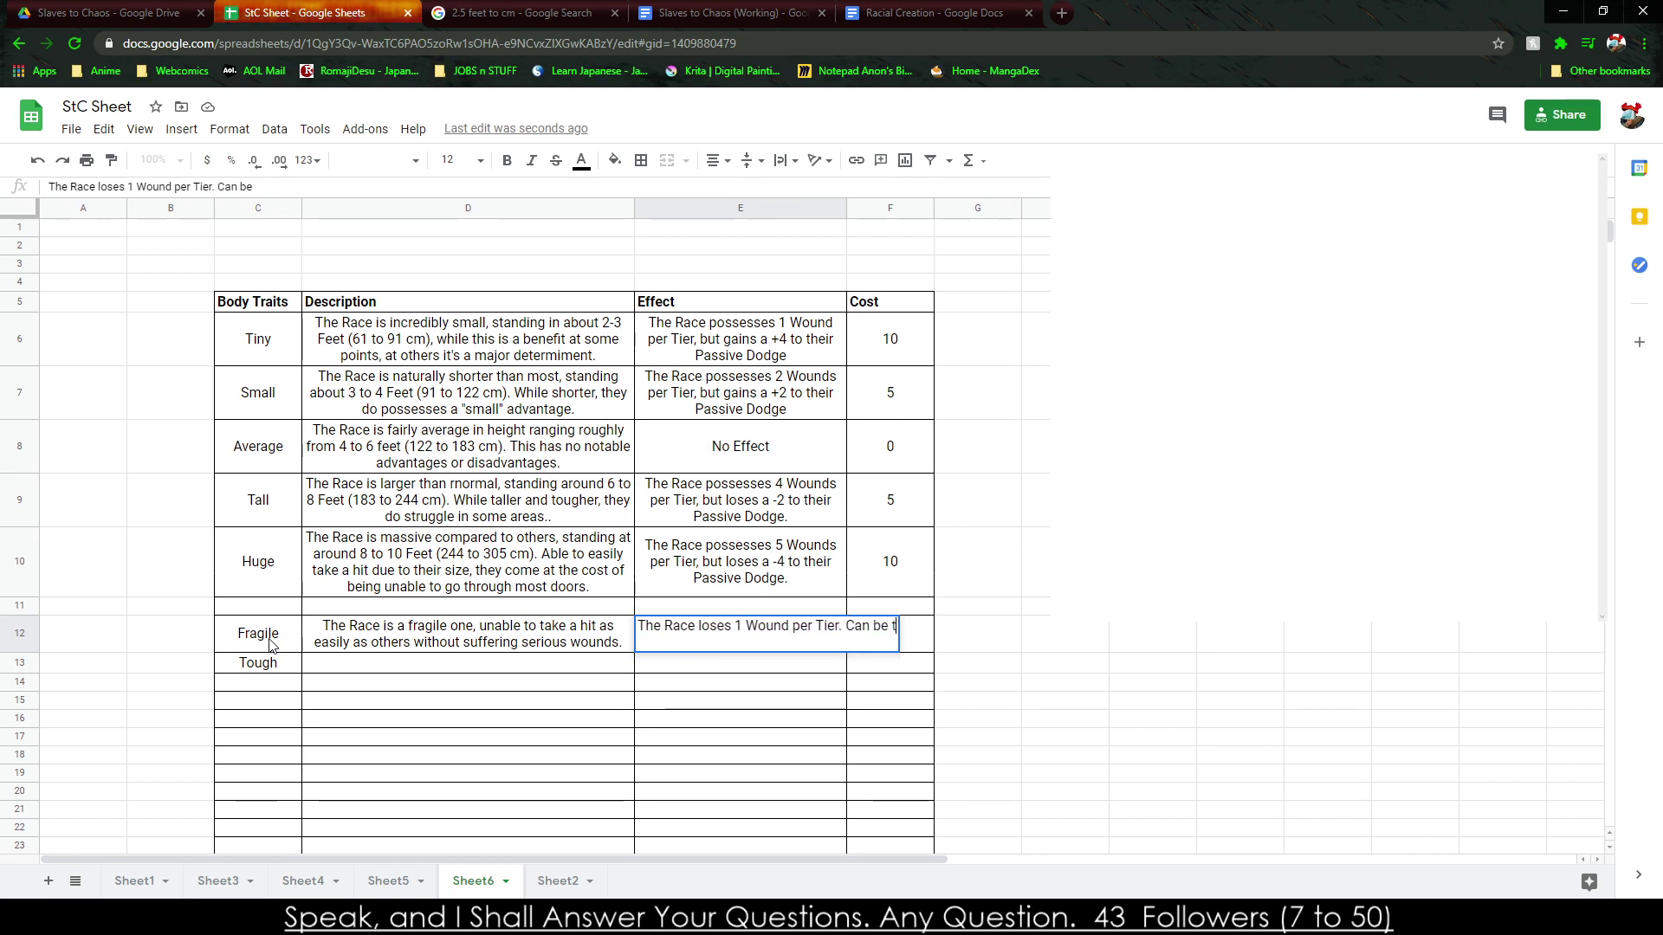
{"action": "type", "text": "aken ap to "}
{"action": "type", "text": "th"}
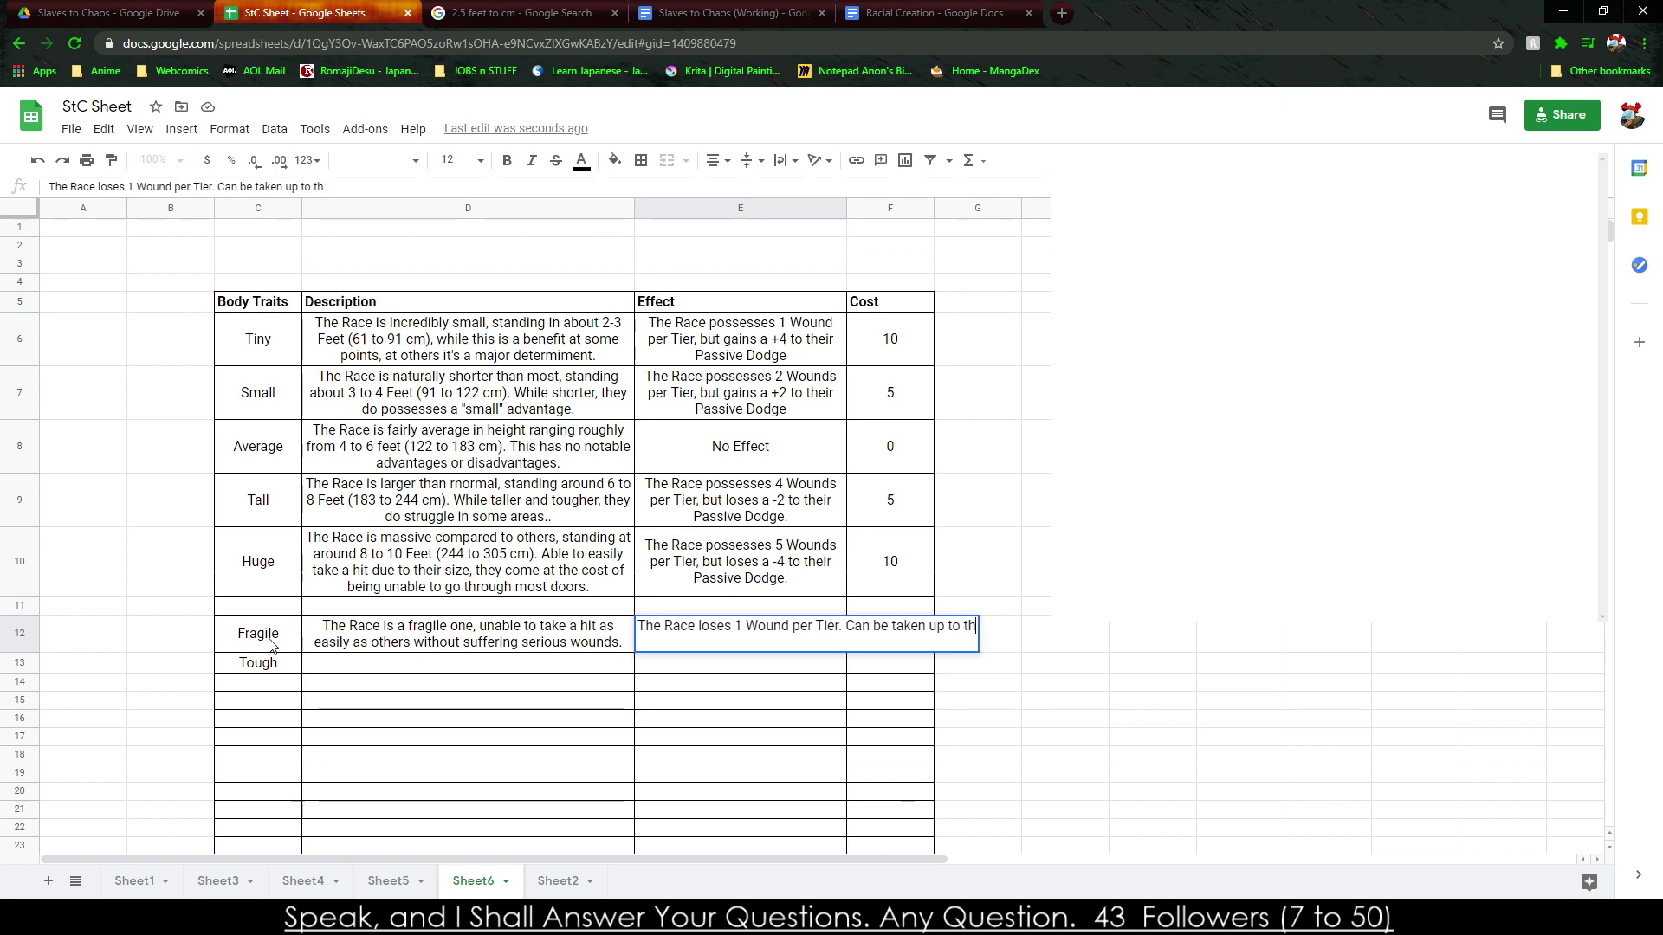
{"action": "type", "text": "e number"}
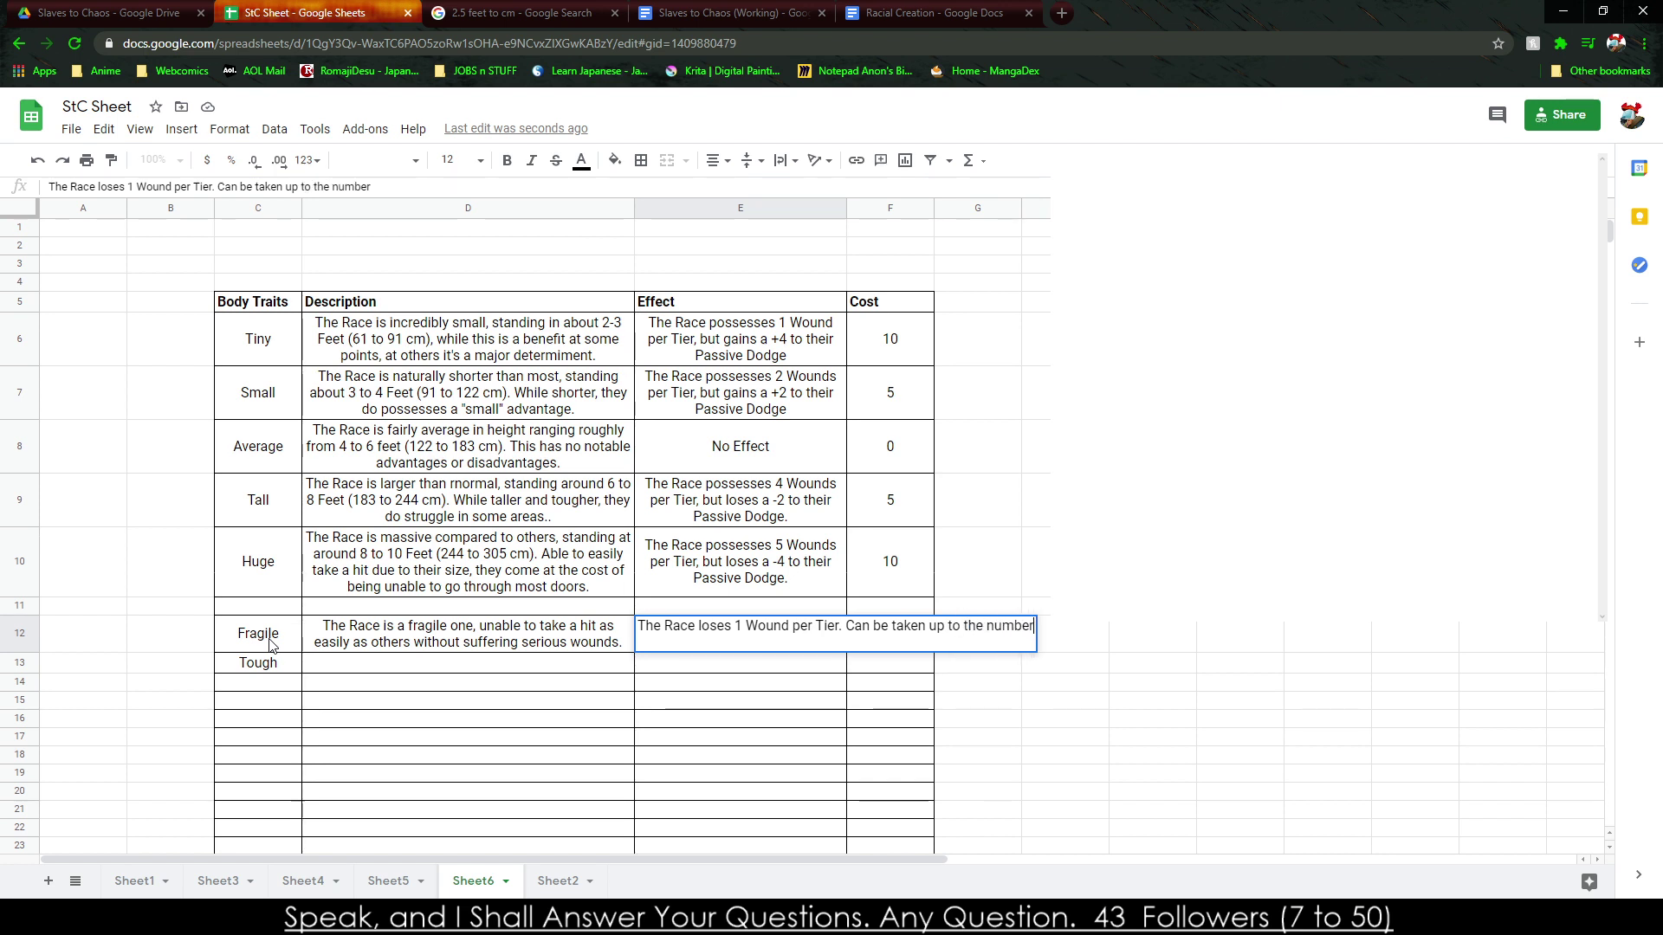
{"action": "type", "text": " of Wounds t"}
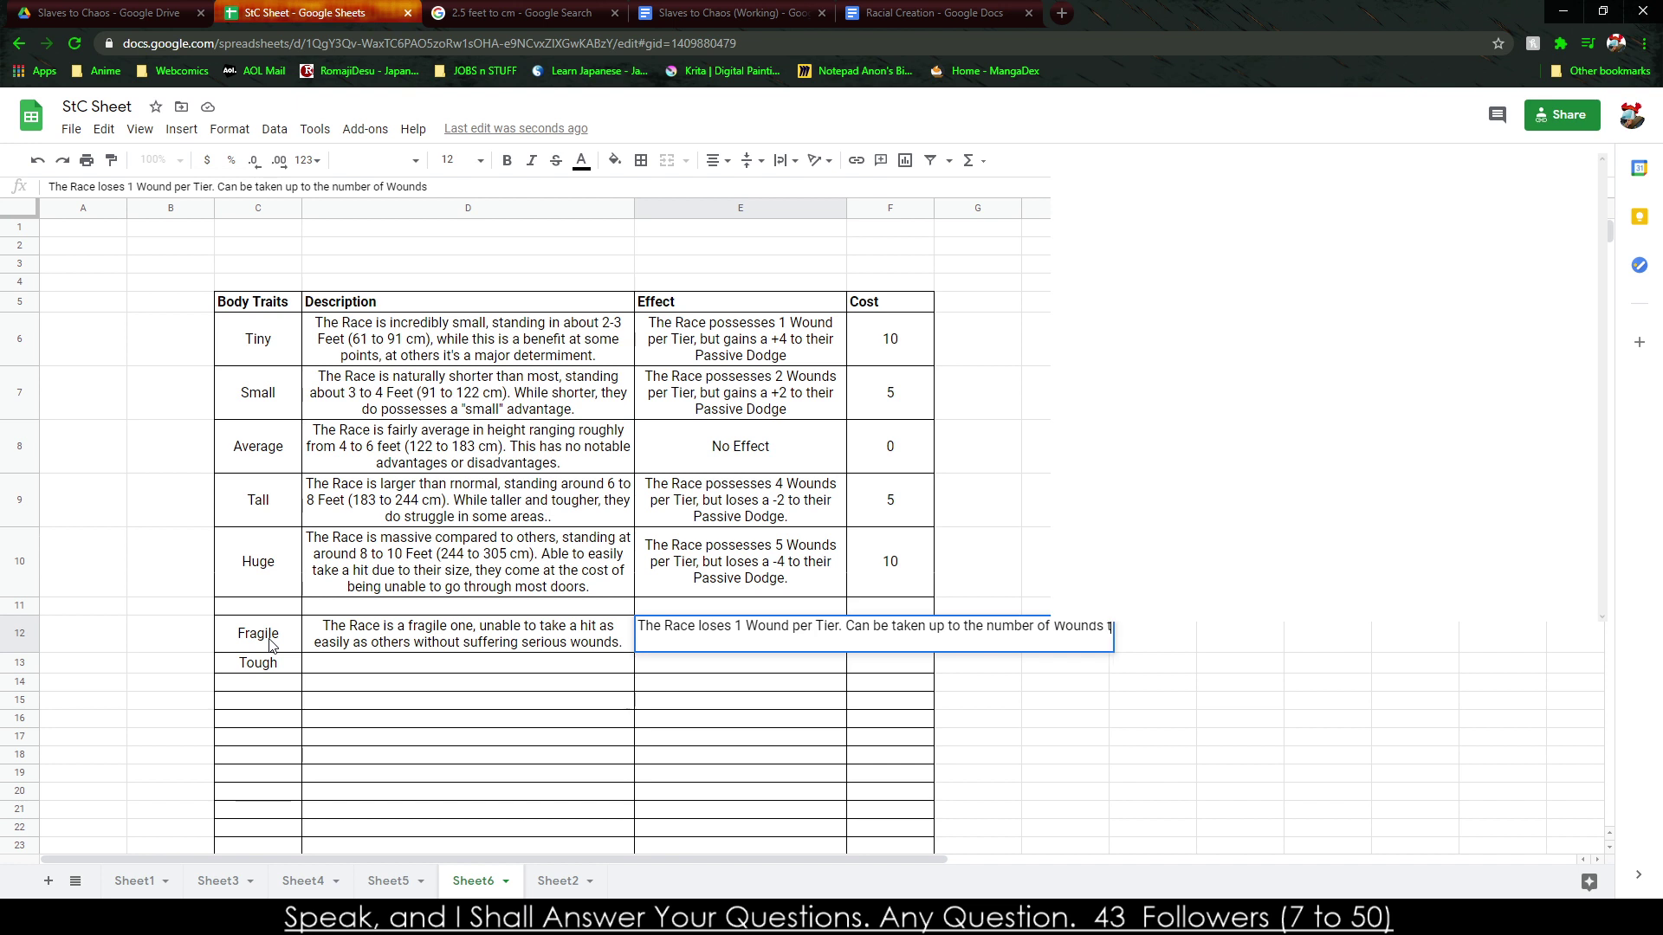
{"action": "type", "text": "hey possess oe"}
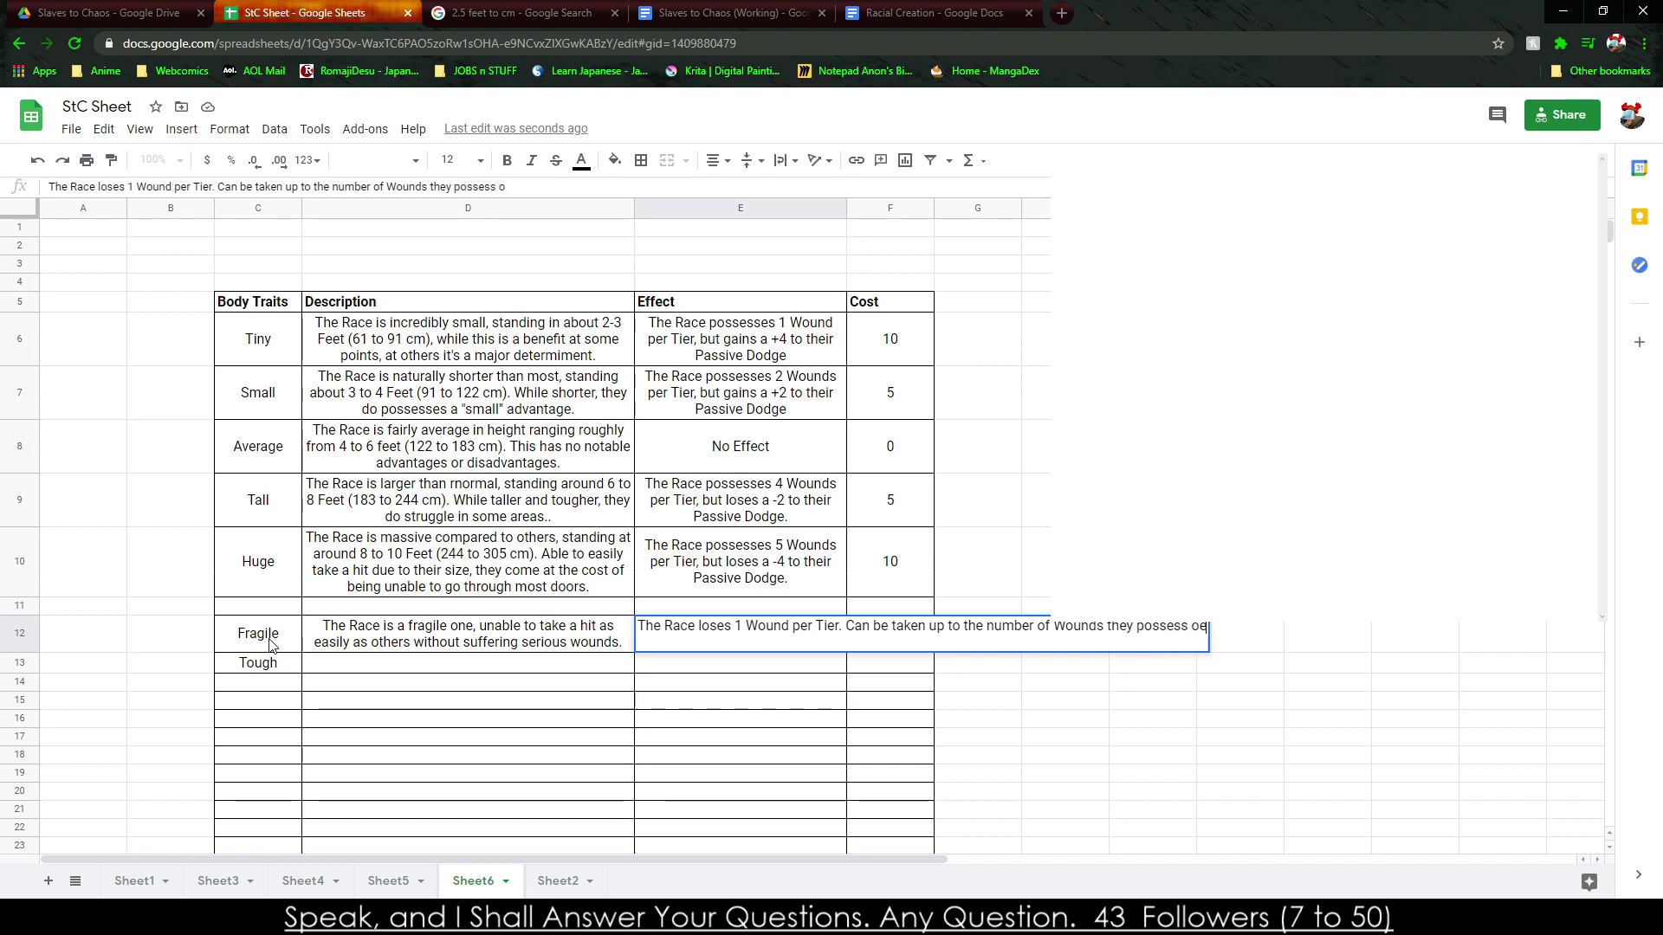
{"action": "type", "text": " Tier"}
Enter "-3 / Per Wound" as the Fragile trait's cost in F12.
{"action": "key", "text": "Tab"}
{"action": "type", "text": "-3"}
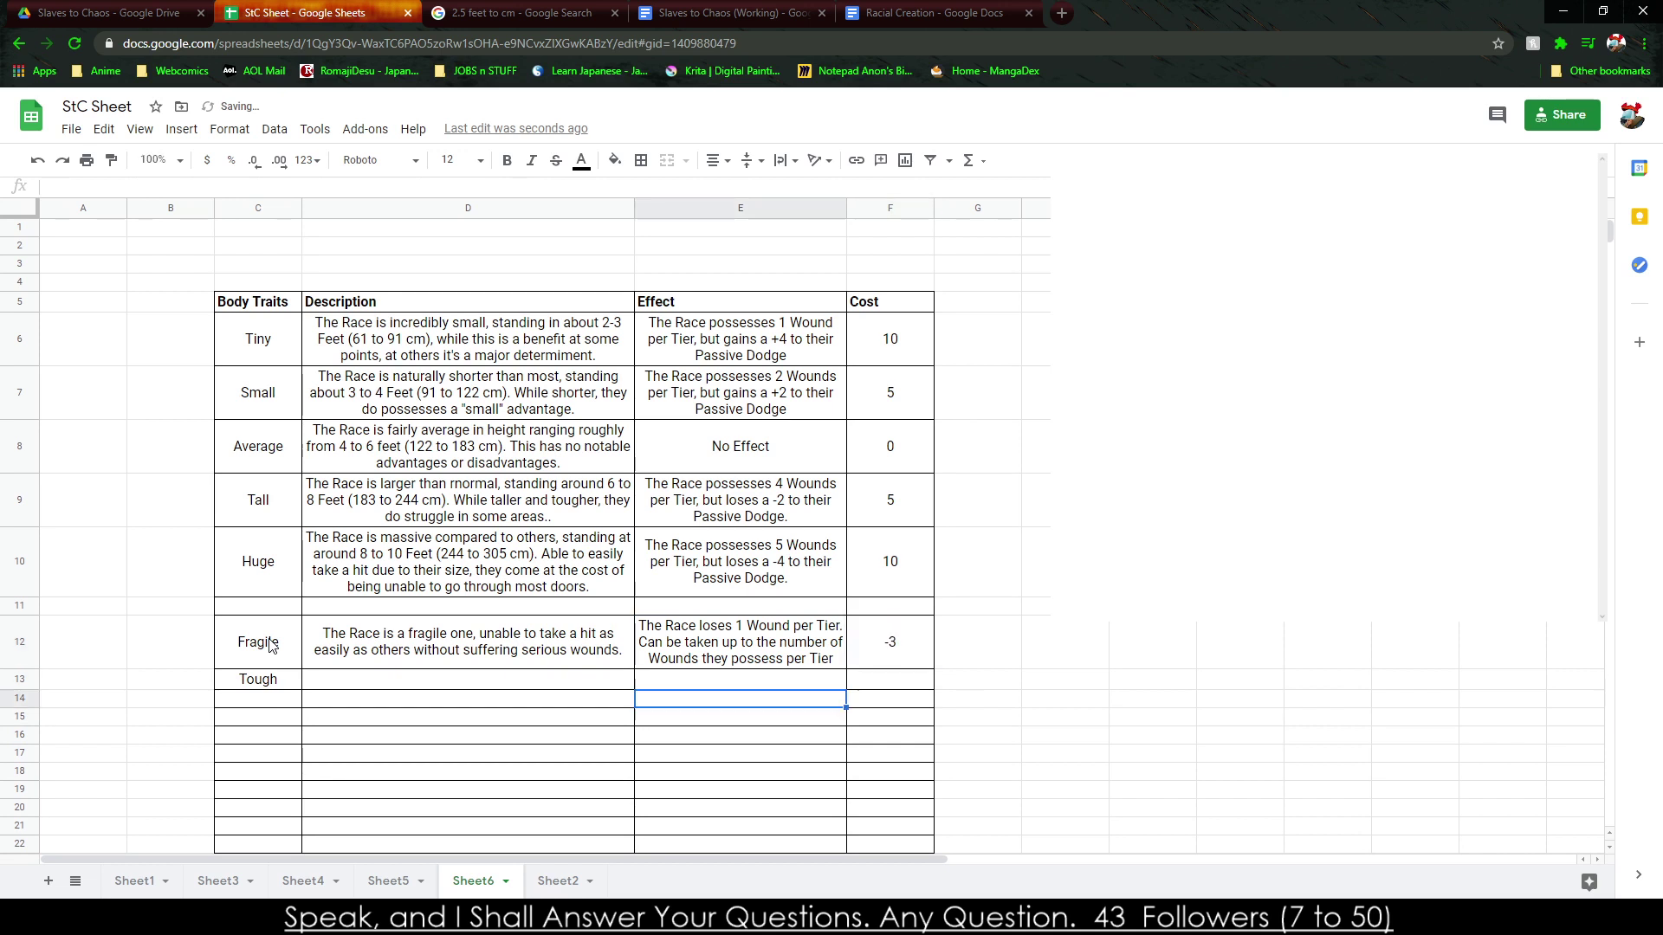
{"action": "type", "text": " / Per Wound"}
{"action": "key", "text": "Return"}
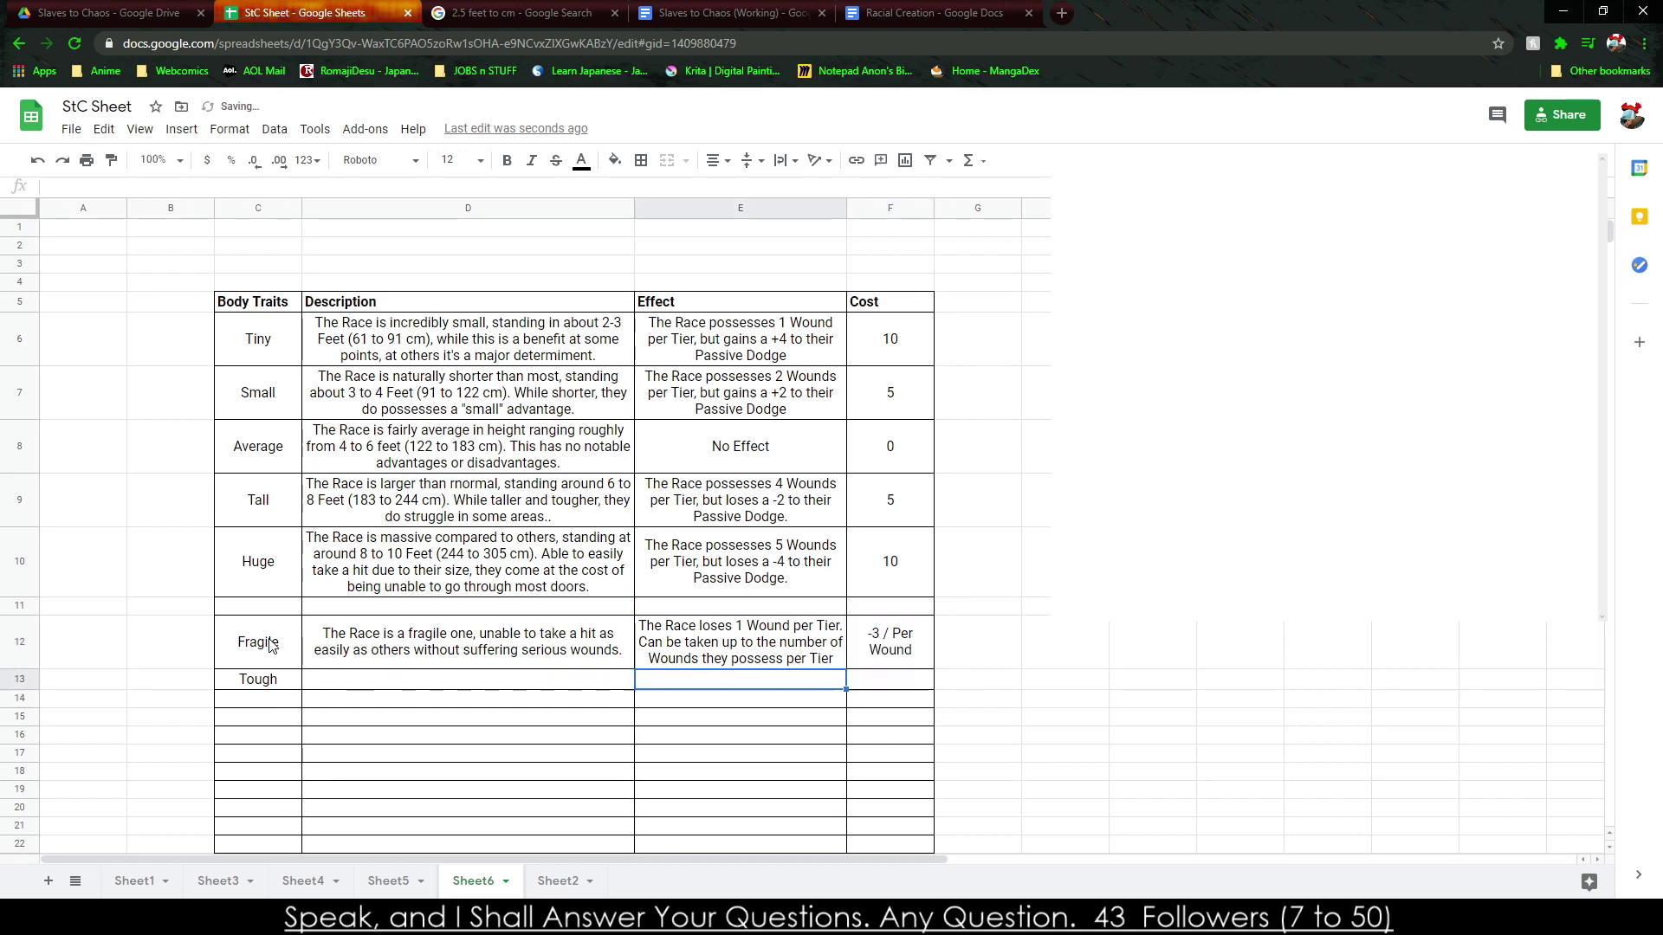
Enter "The Race is tougher than most others, they are able to take a punch harder and better than others of a similar size." in D13.
{"action": "key", "text": "Left"}
{"action": "key", "text": "Left"}
{"action": "type", "text": "The Race "}
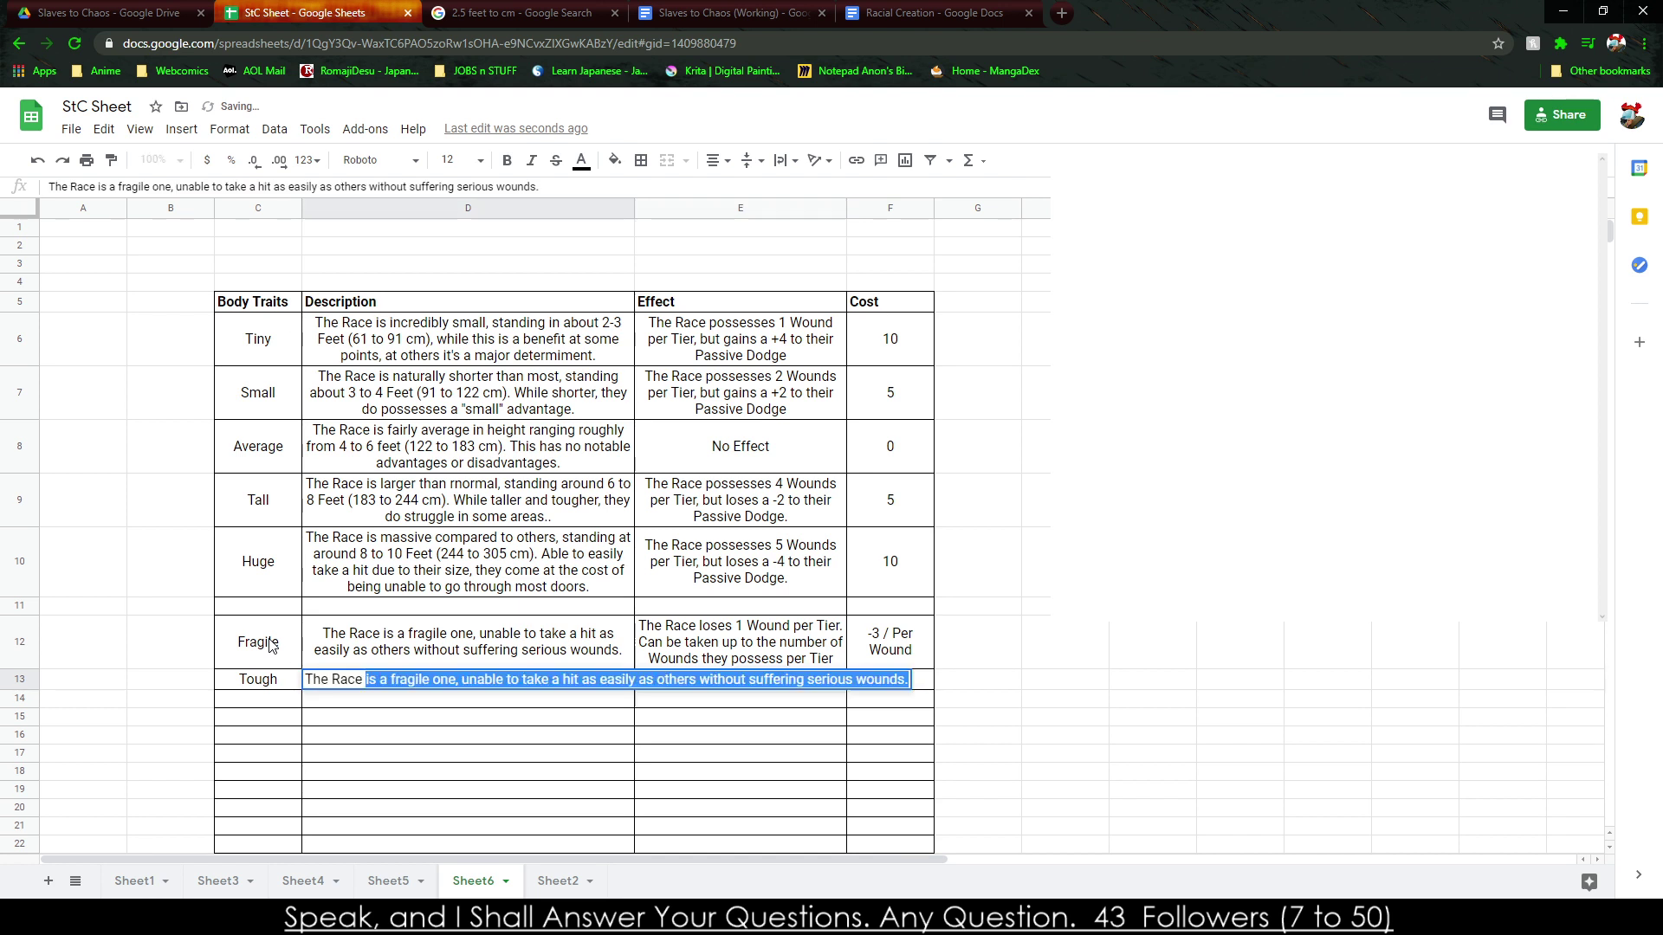
{"action": "type", "text": "is tougher t"}
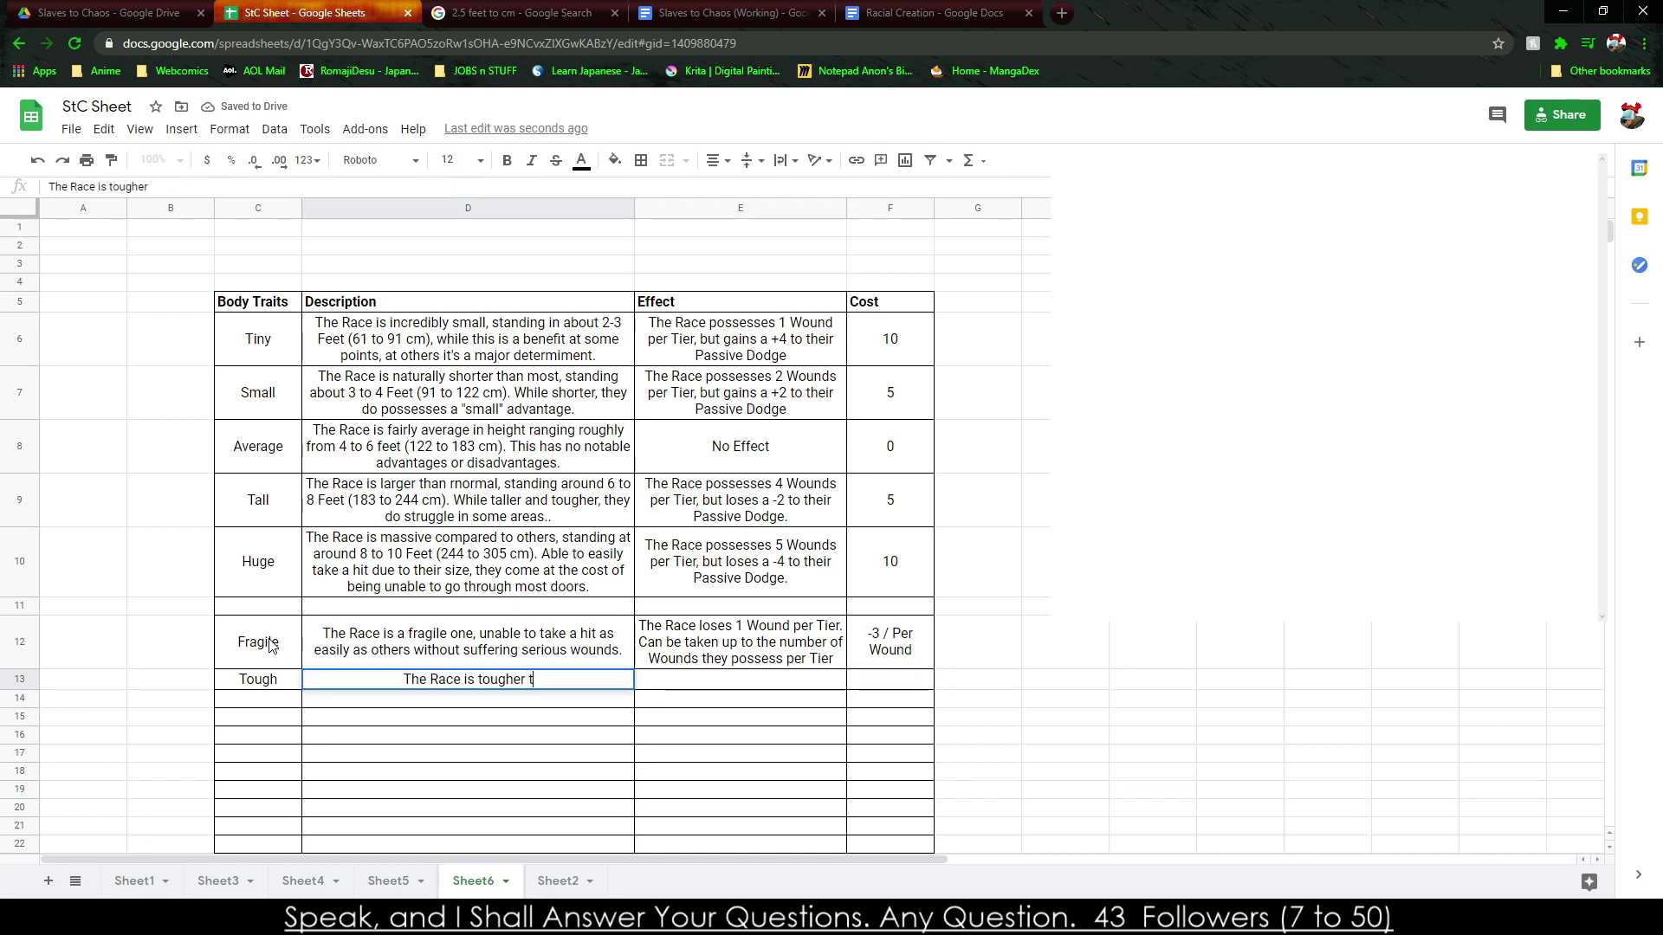
{"action": "type", "text": "han most others"}
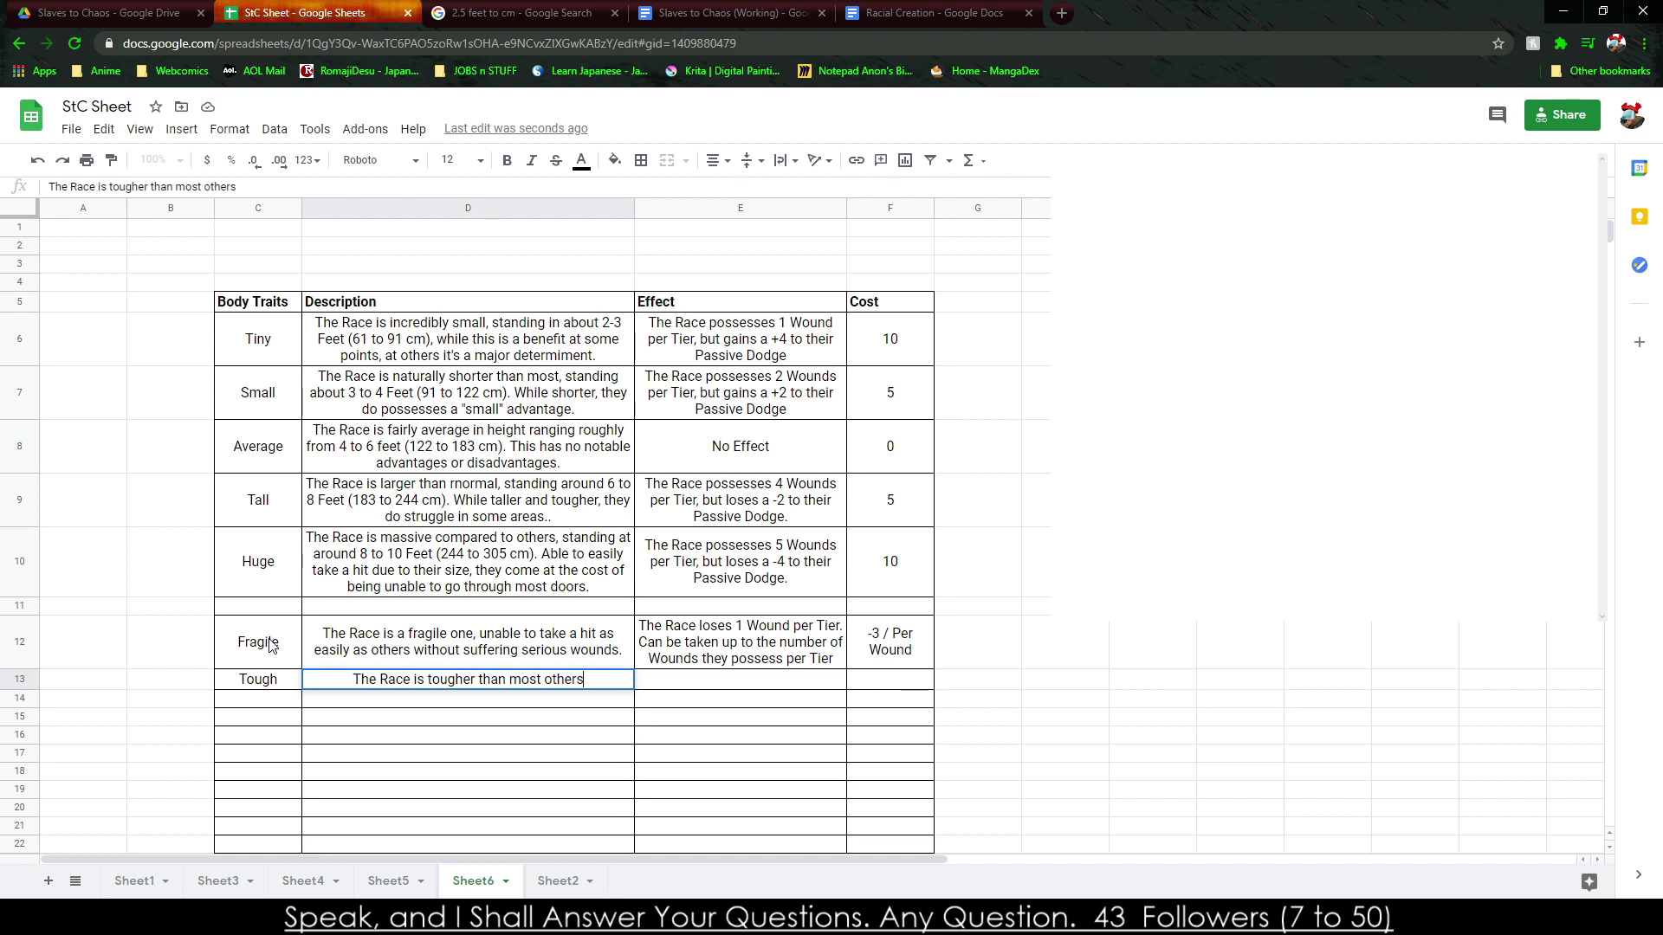
{"action": "type", "text": ", they are able"}
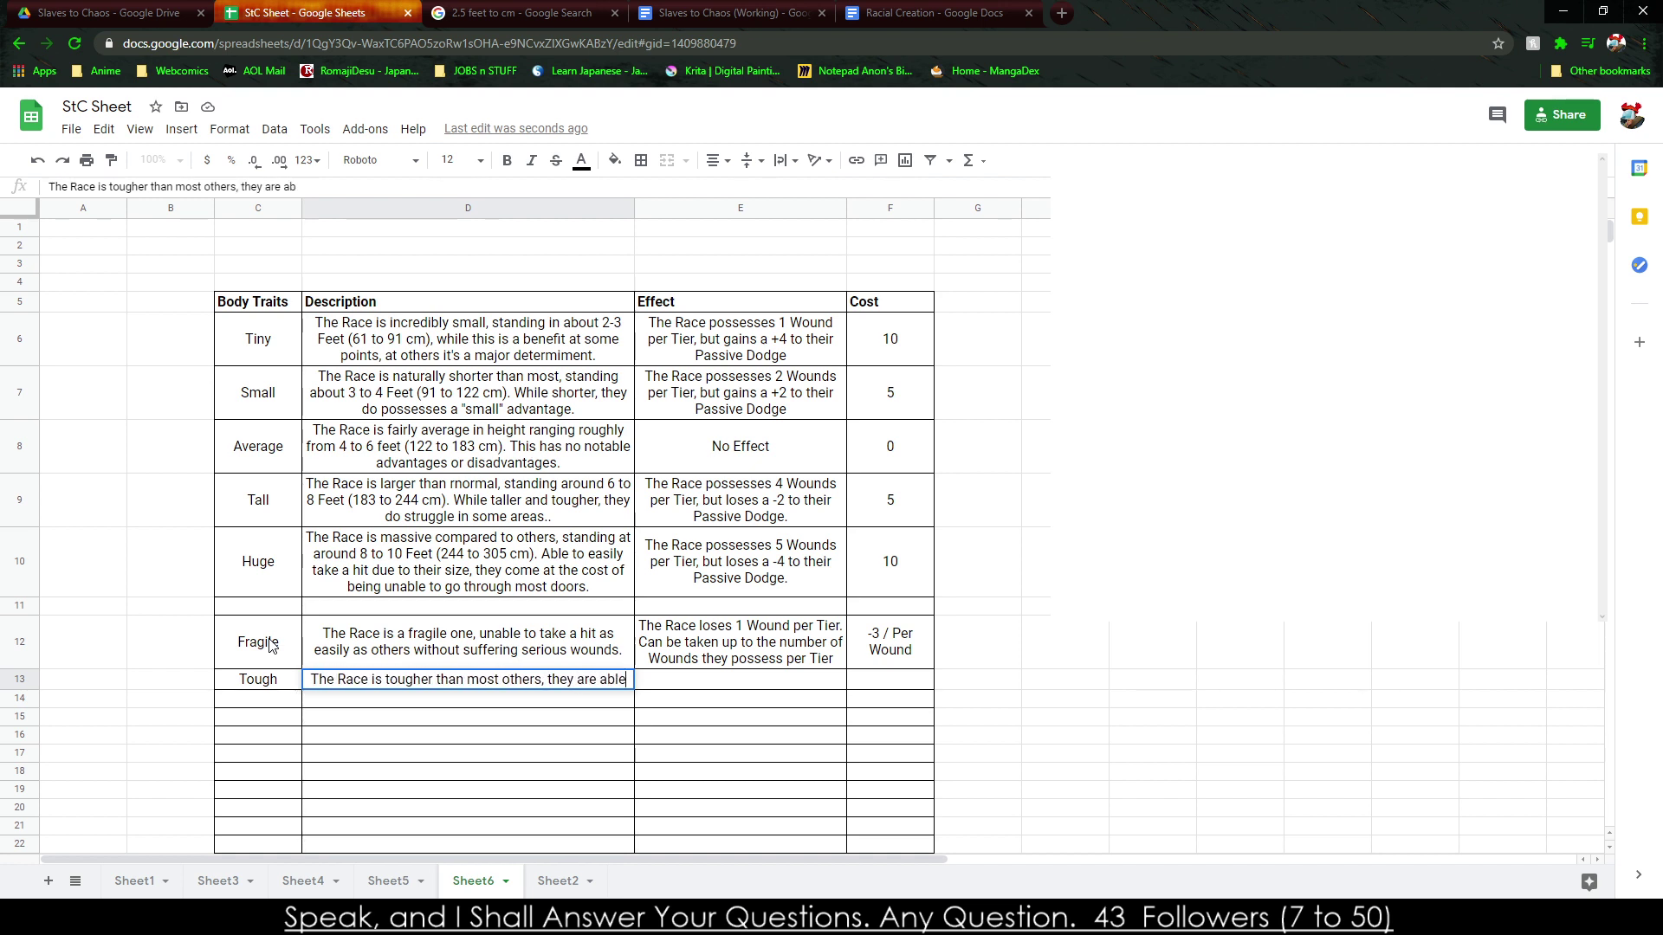
{"action": "type", "text": " to take a punch harder and better than others"}
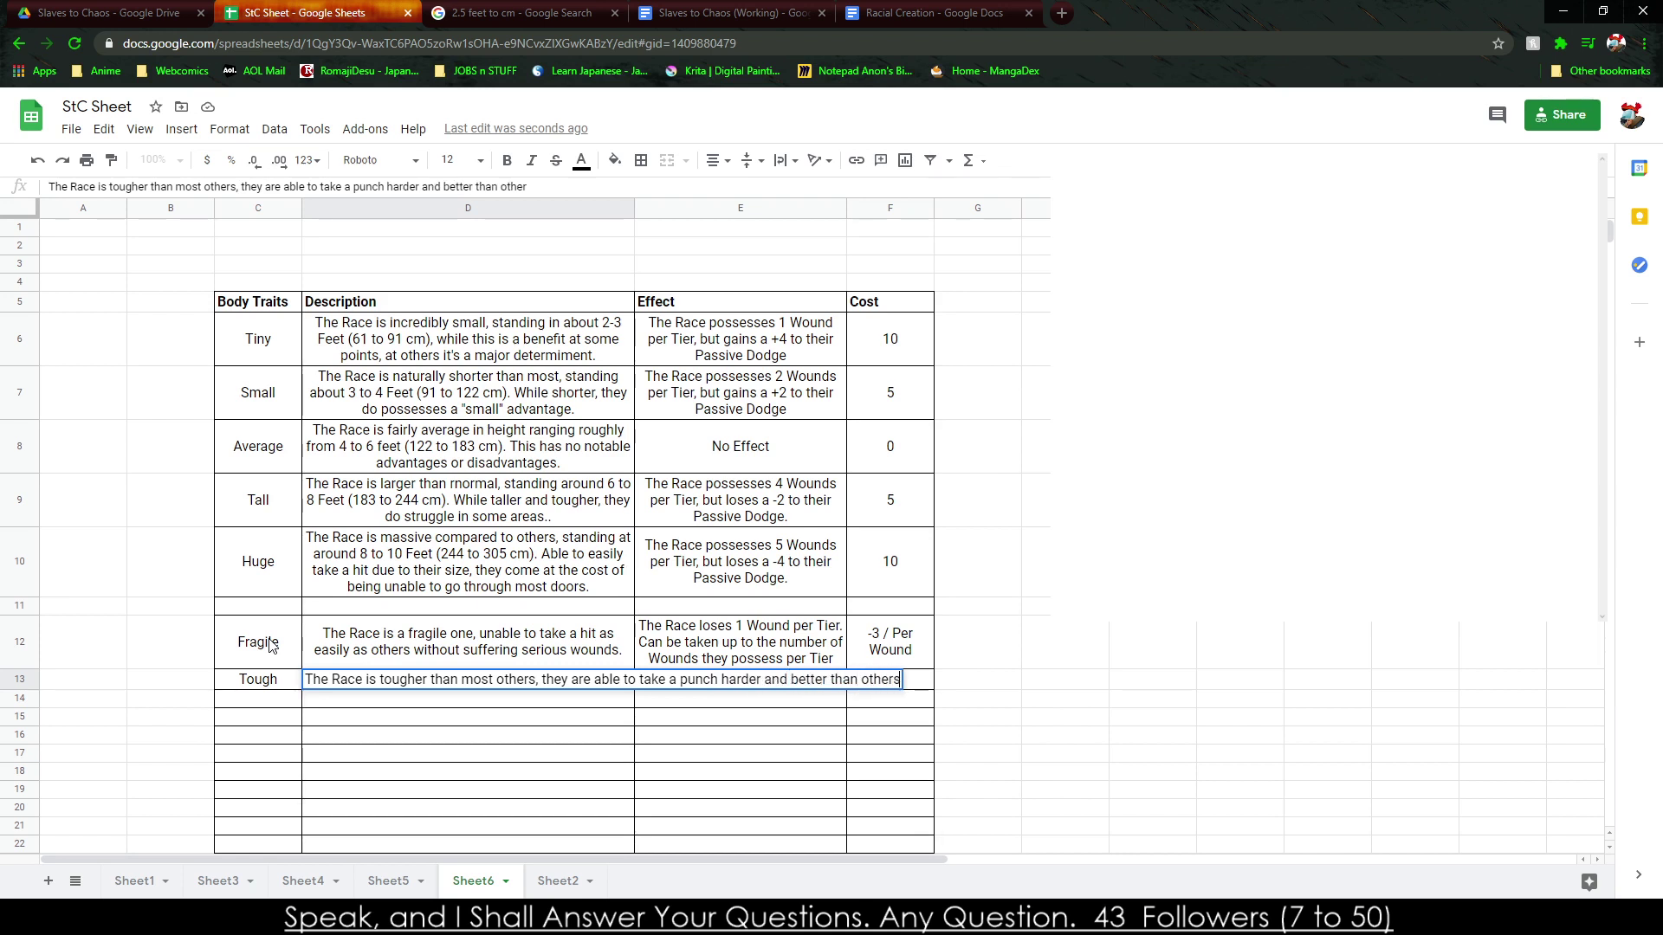
{"action": "type", "text": " of a similar size."}
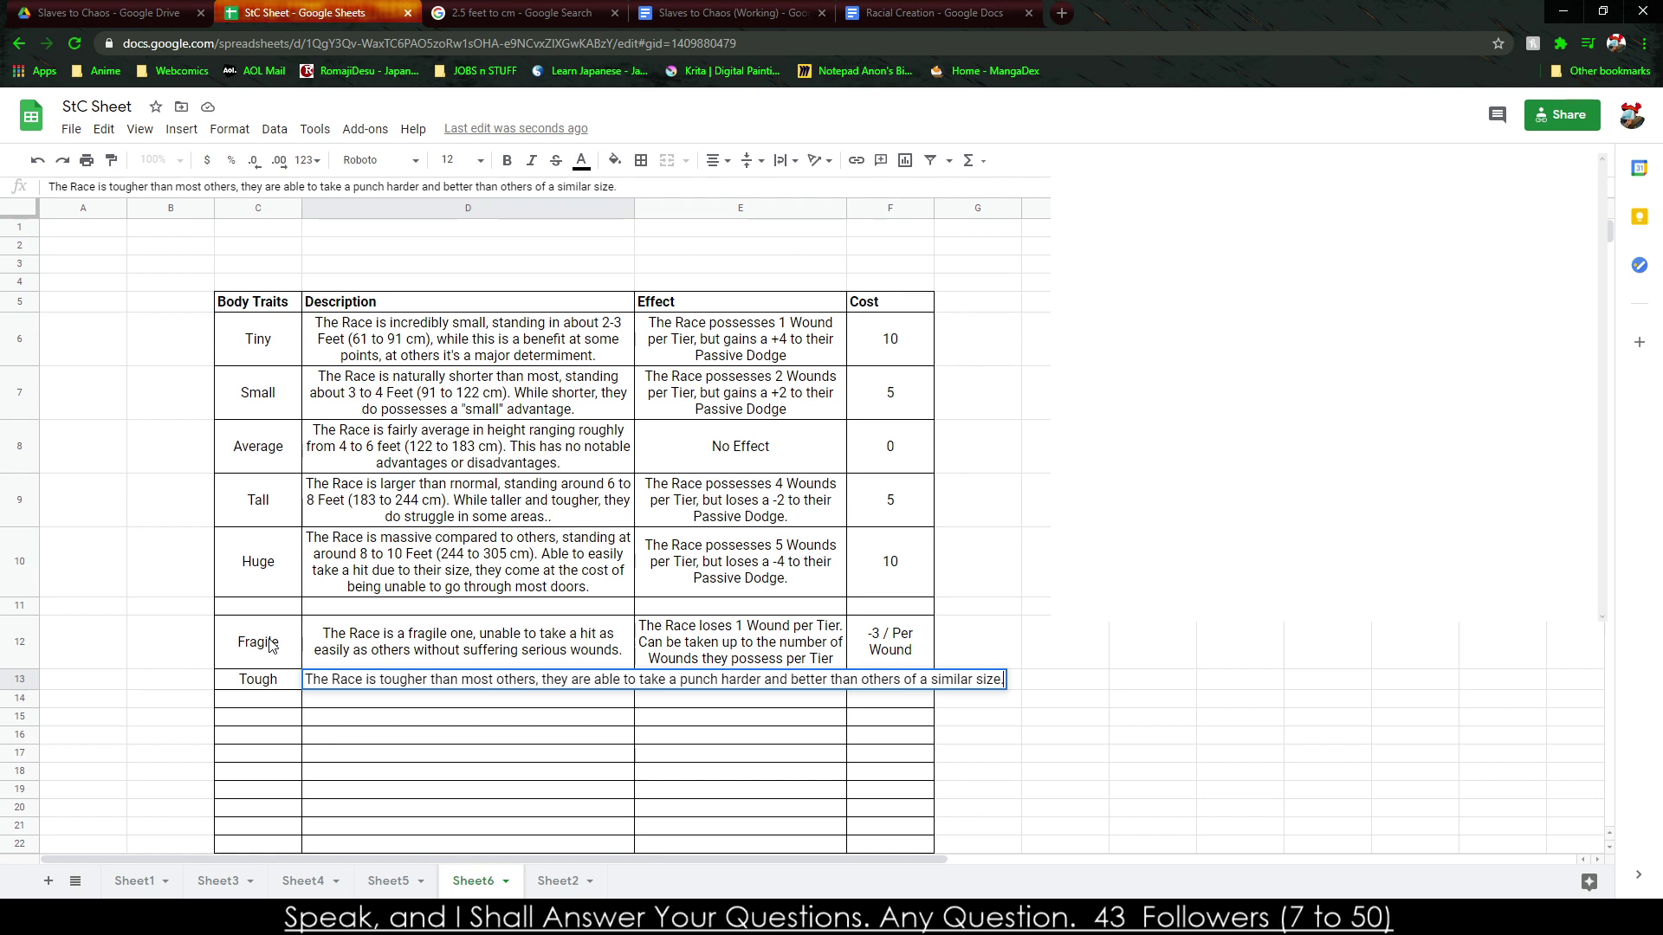
Enter "The Race gains 1 Wound per Tier, can be taken up to a number of times up to 10 Wounds per Tier." in E13.
{"action": "key", "text": "Tab"}
{"action": "type", "text": "The"}
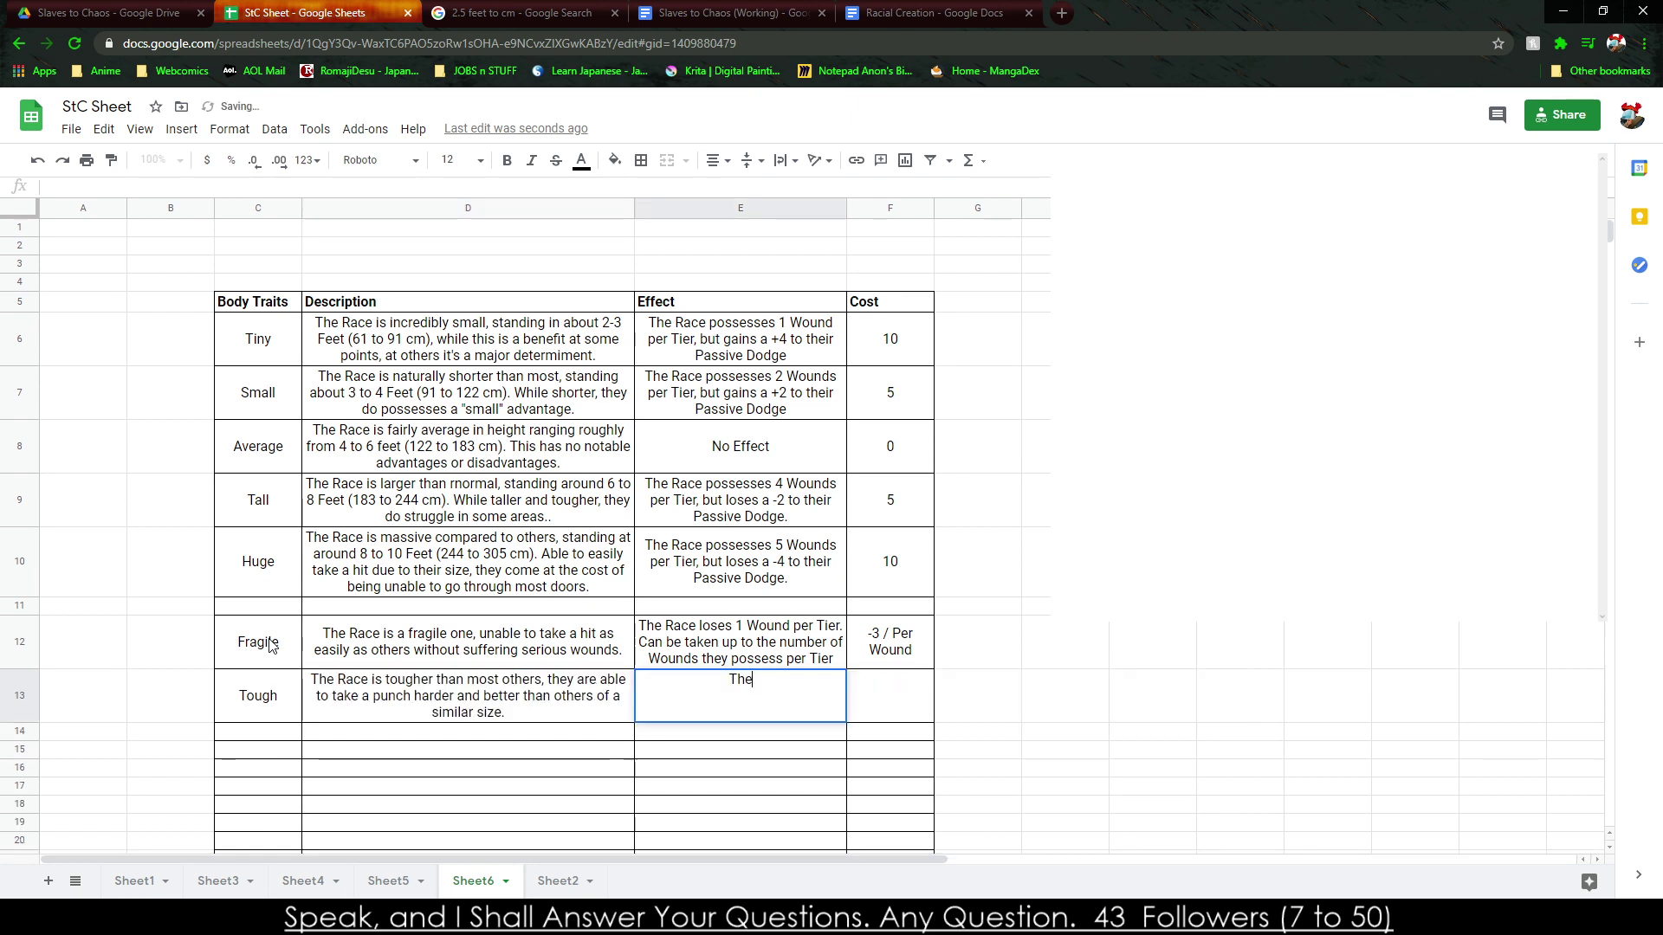
{"action": "type", "text": " Race gains 1 "}
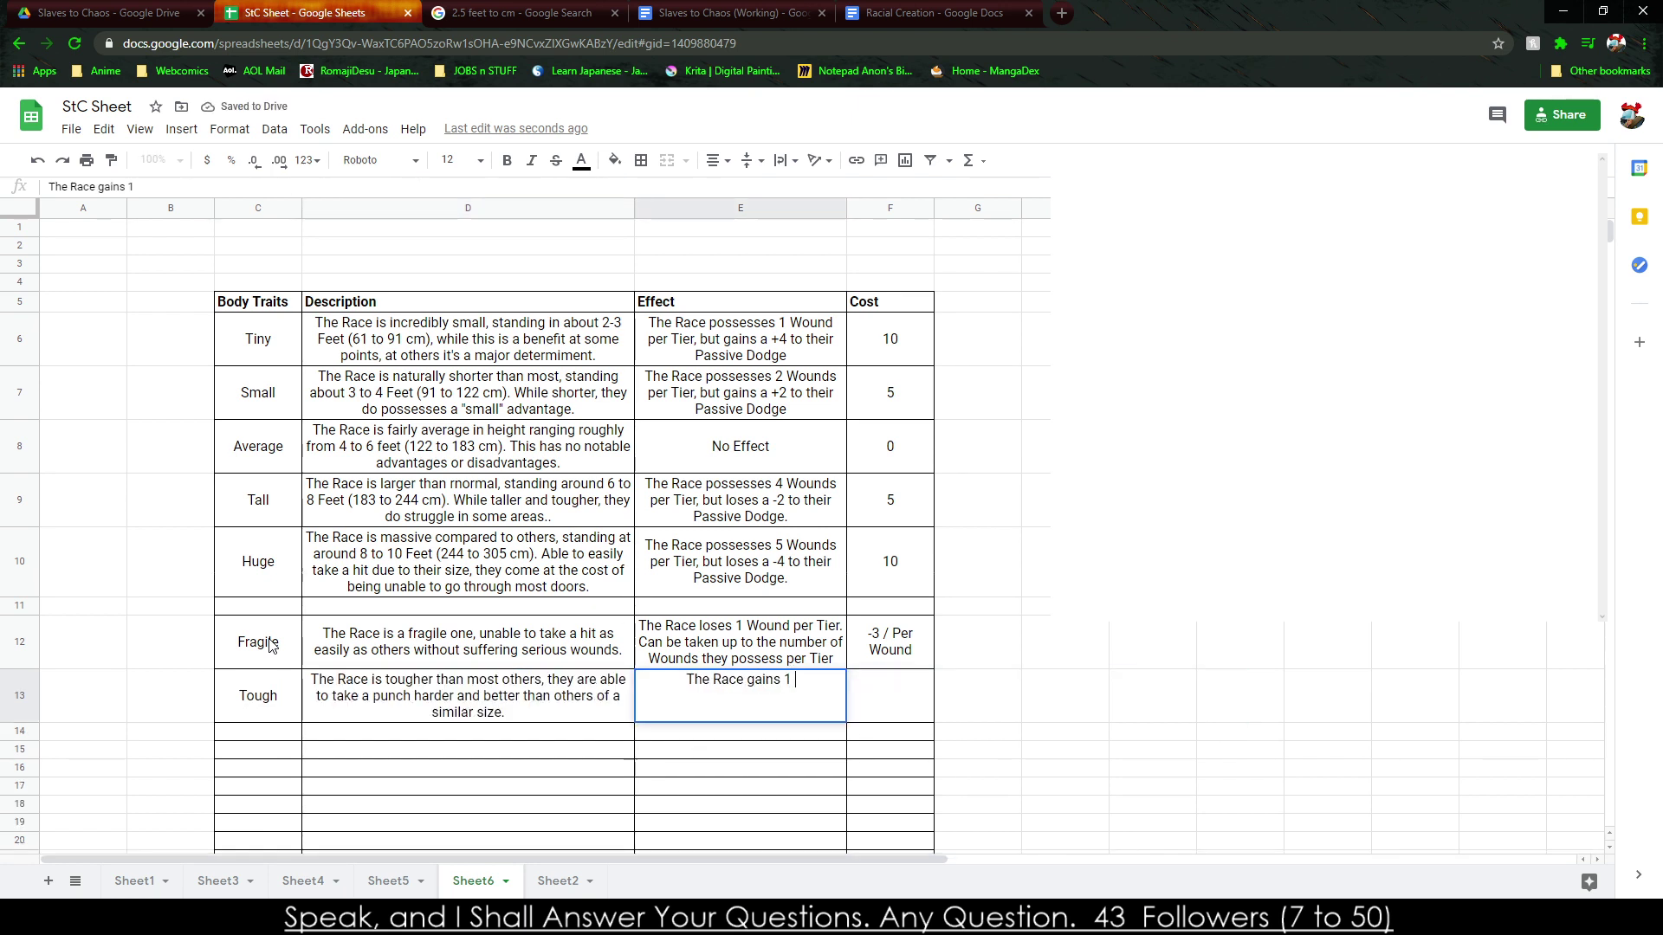
{"action": "type", "text": "Wound per Tier."}
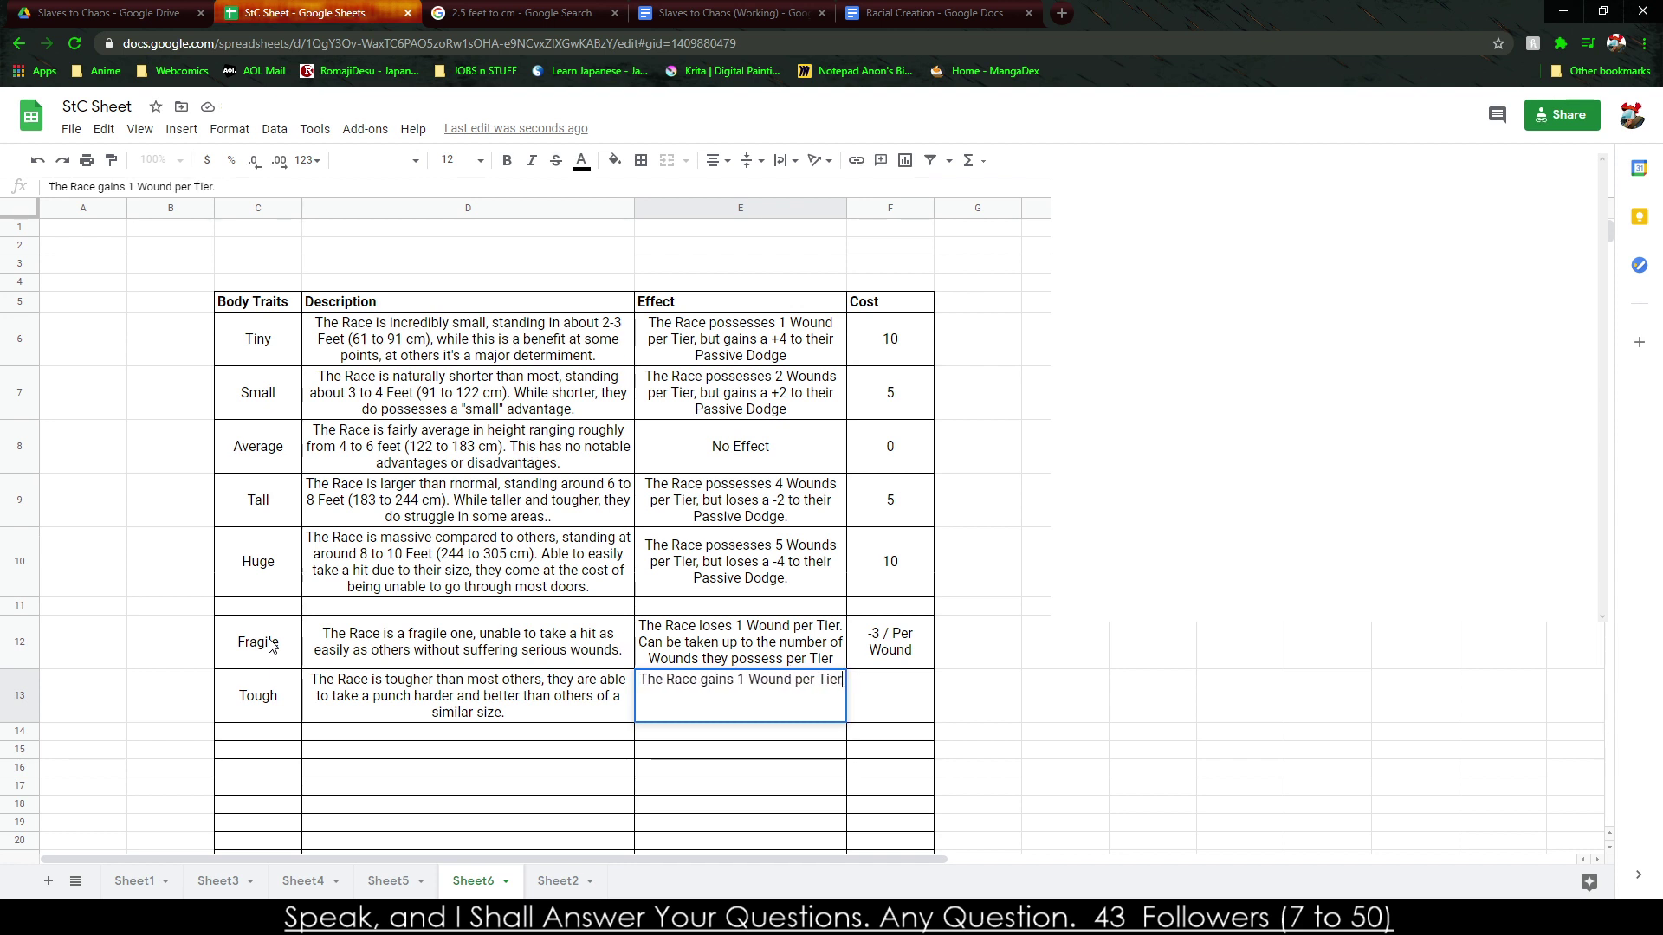
{"action": "key", "text": "BackSpace"}
{"action": "type", "text": ", c"}
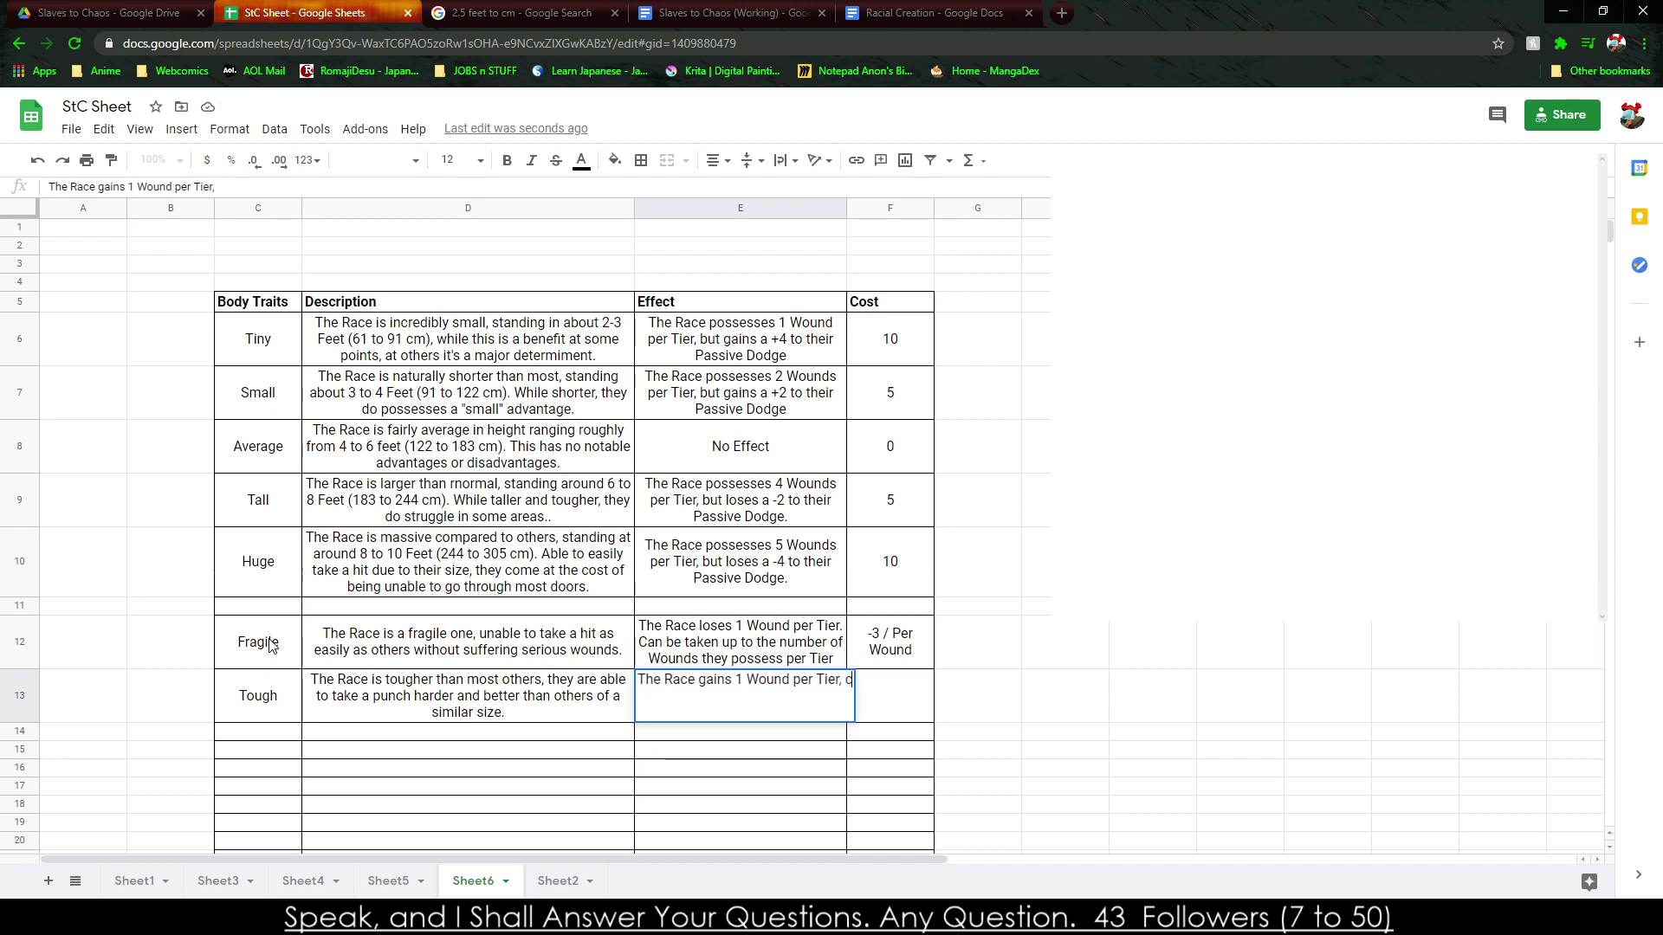
{"action": "type", "text": "an be taken up"}
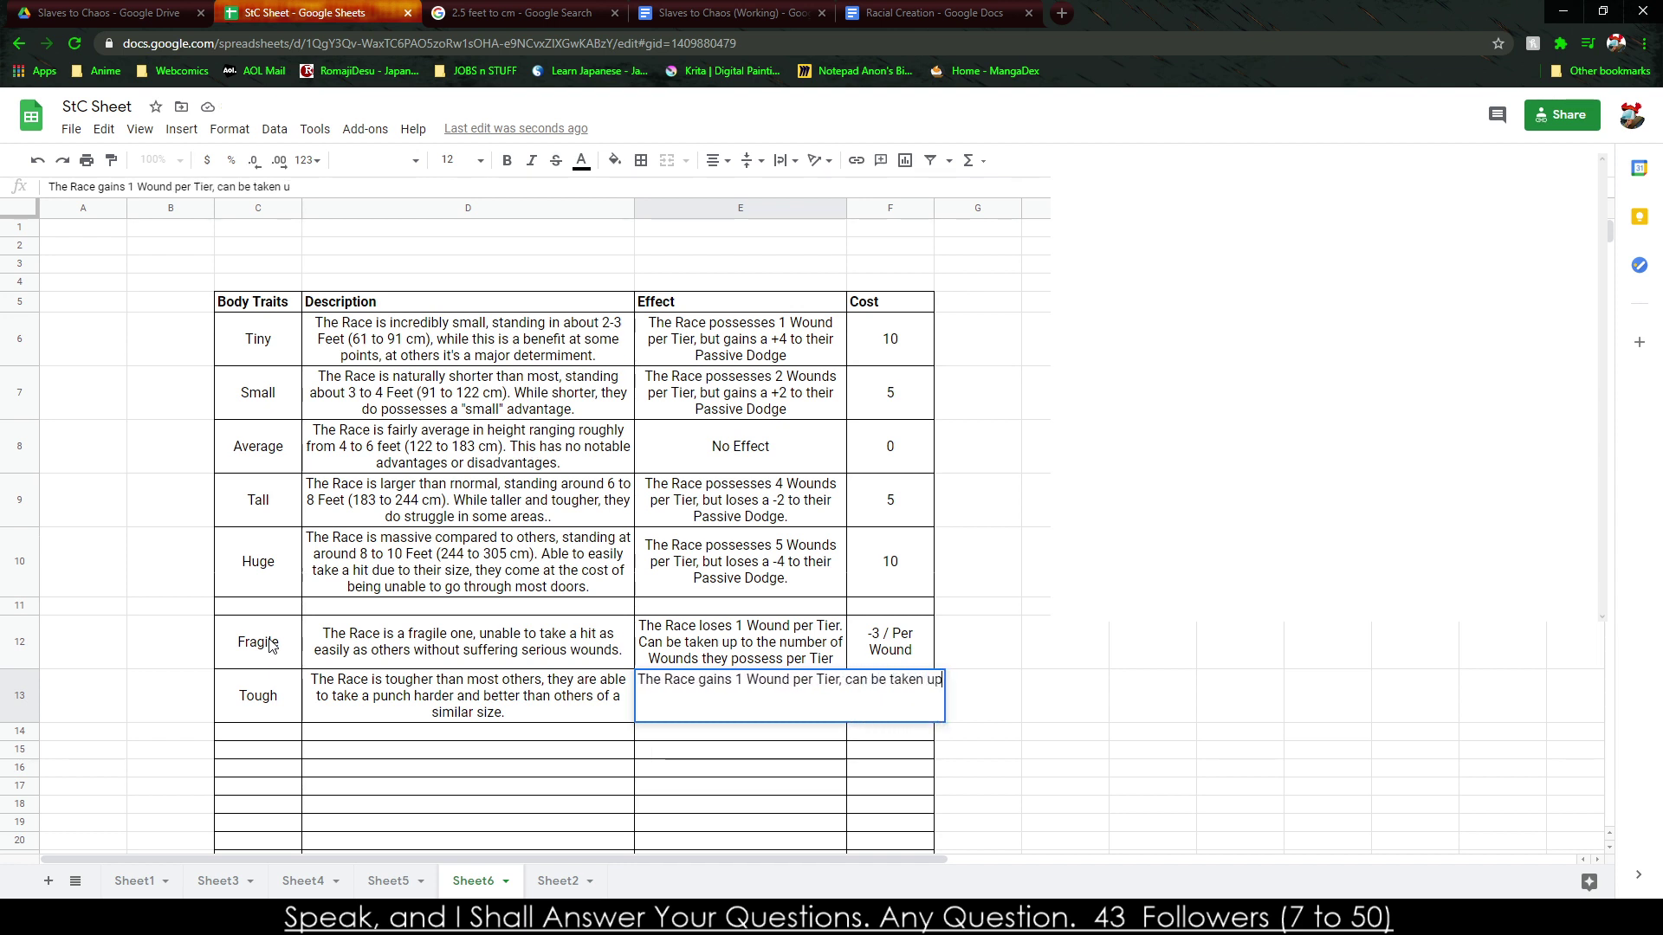
{"action": "type", "text": " to a number of"}
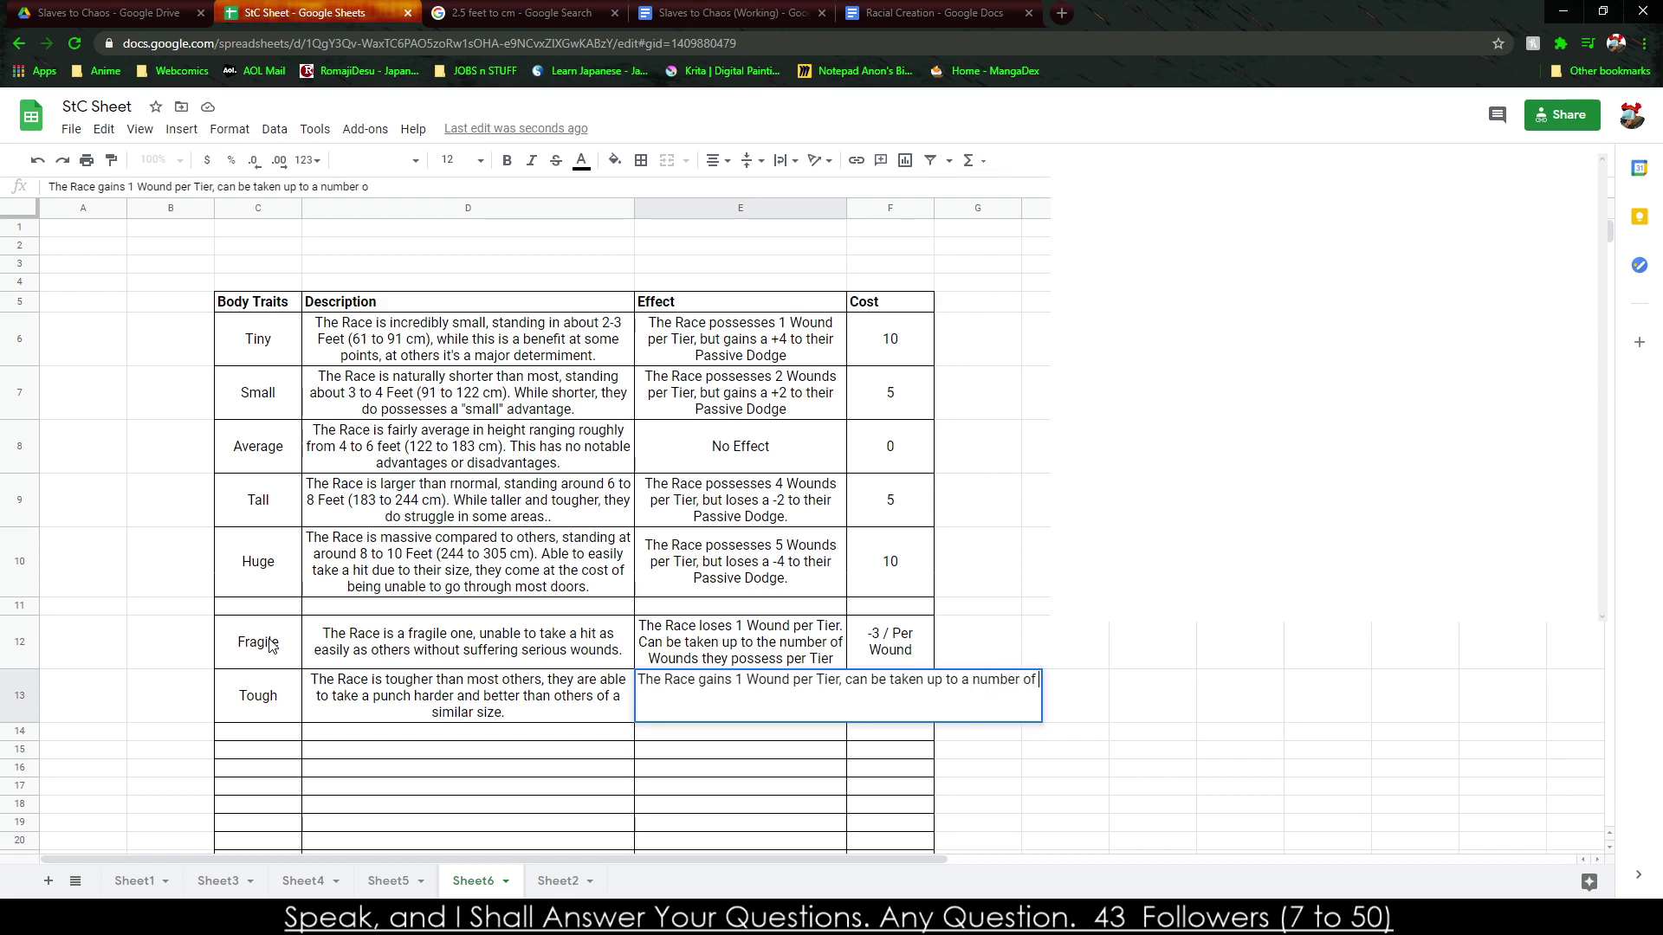
{"action": "key", "text": "BackSpace"}
{"action": "key", "text": "BackSpace"}
{"action": "key", "text": "BackSpace"}
{"action": "type", "text": "of times up to "}
{"action": "type", "text": "8"}
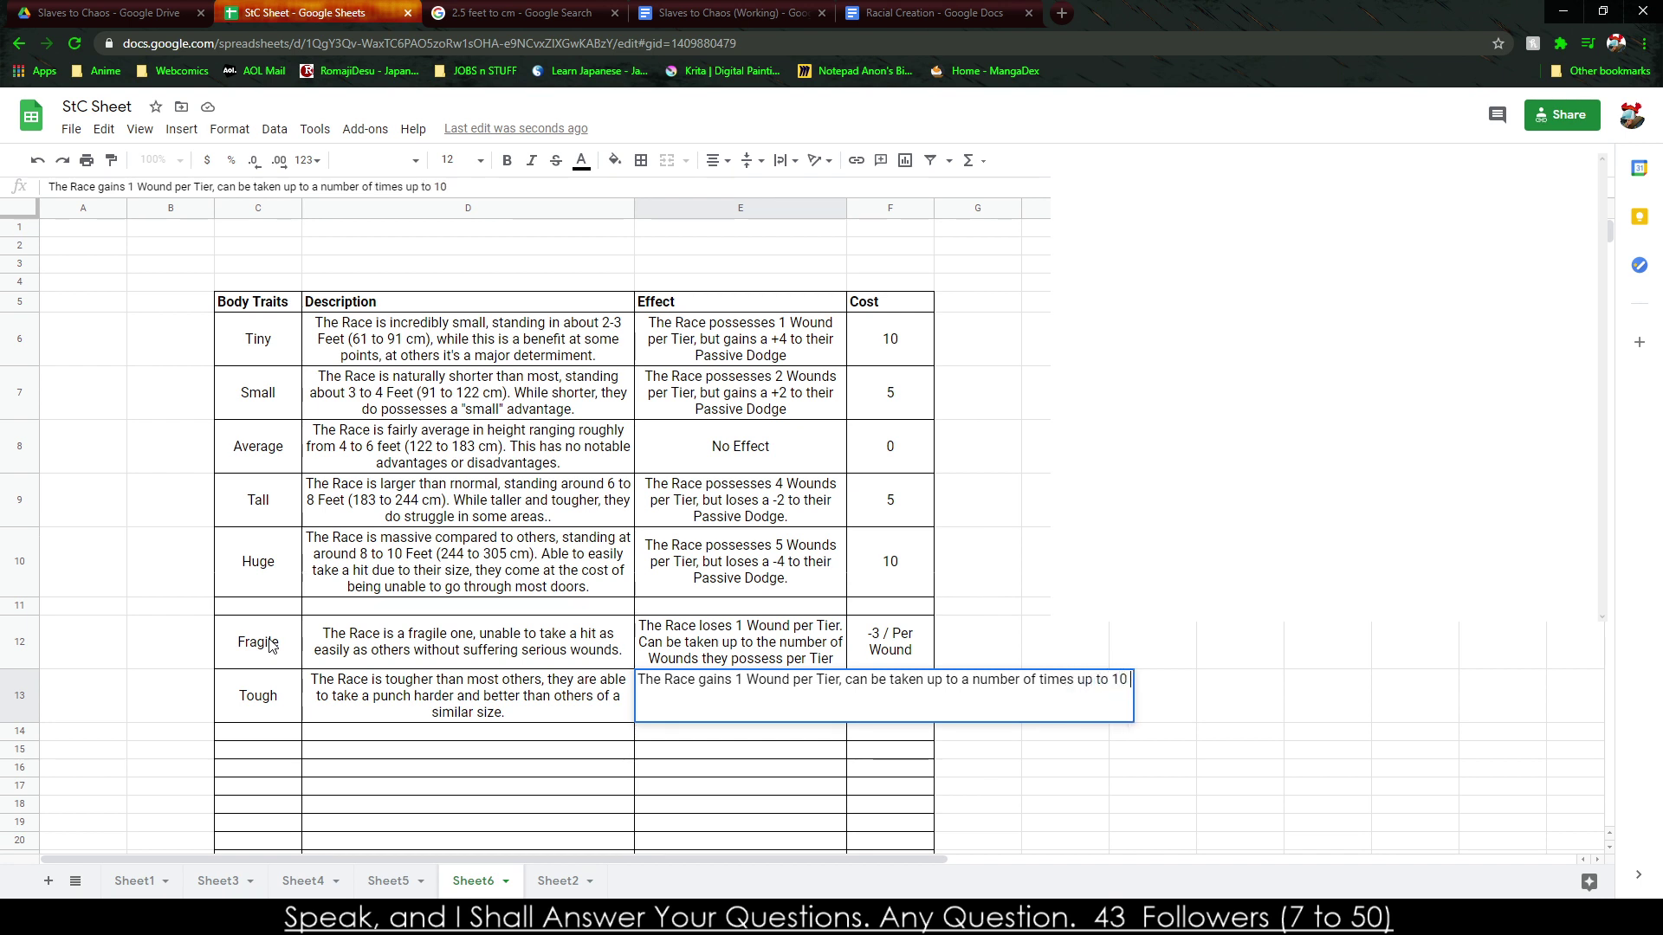
{"action": "key", "text": "BackSpace"}
{"action": "type", "text": "10 Wounds per Tier."}
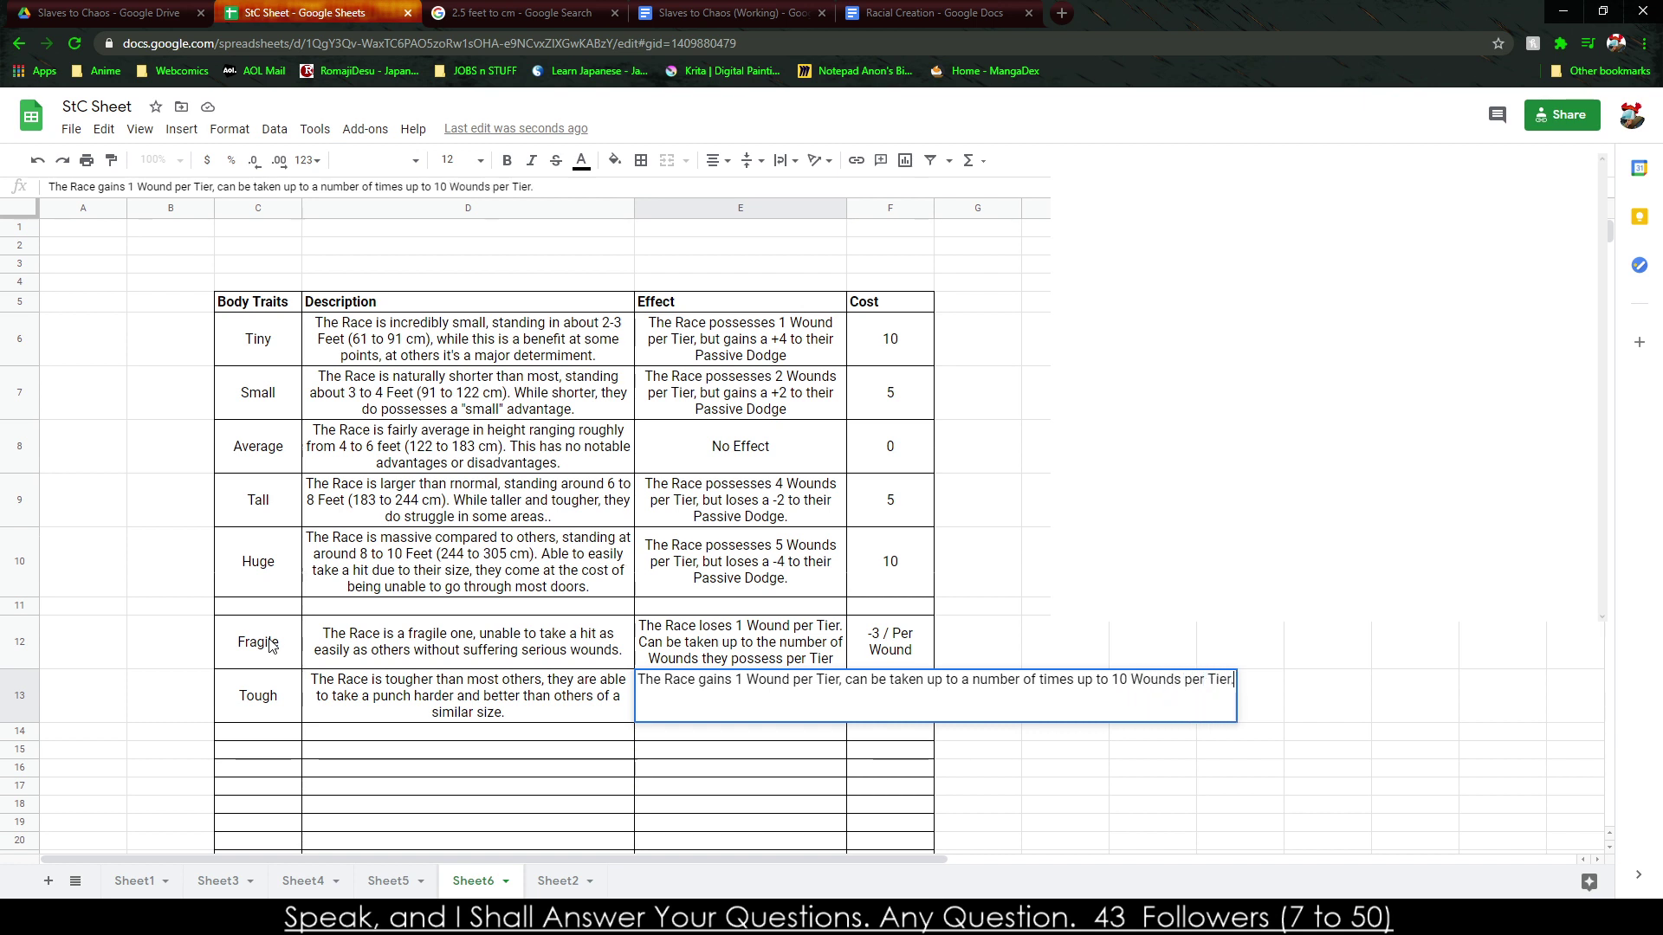
Enter "5 / Per Wound" as the Tough trait's cost in F13.
{"action": "key", "text": "Tab"}
{"action": "type", "text": "5"}
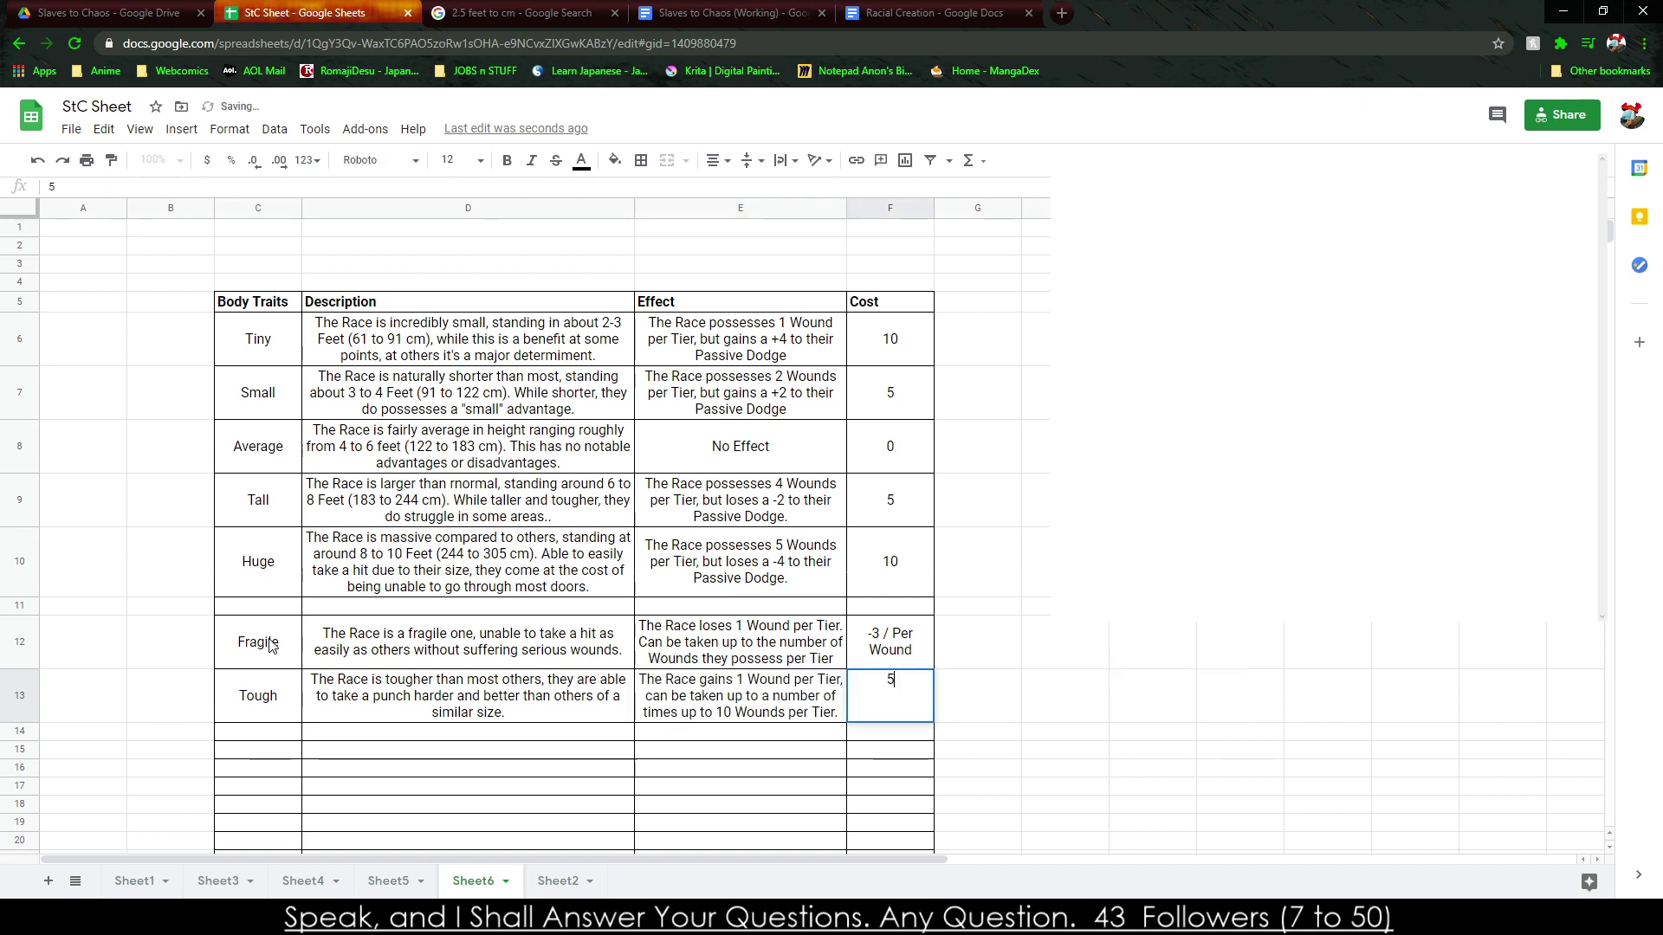
{"action": "type", "text": " / Per Wound"}
{"action": "key", "text": "Return"}
{"action": "key", "text": "Down"}
{"action": "key", "text": "Left"}
{"action": "key", "text": "Left"}
{"action": "key", "text": "Left"}
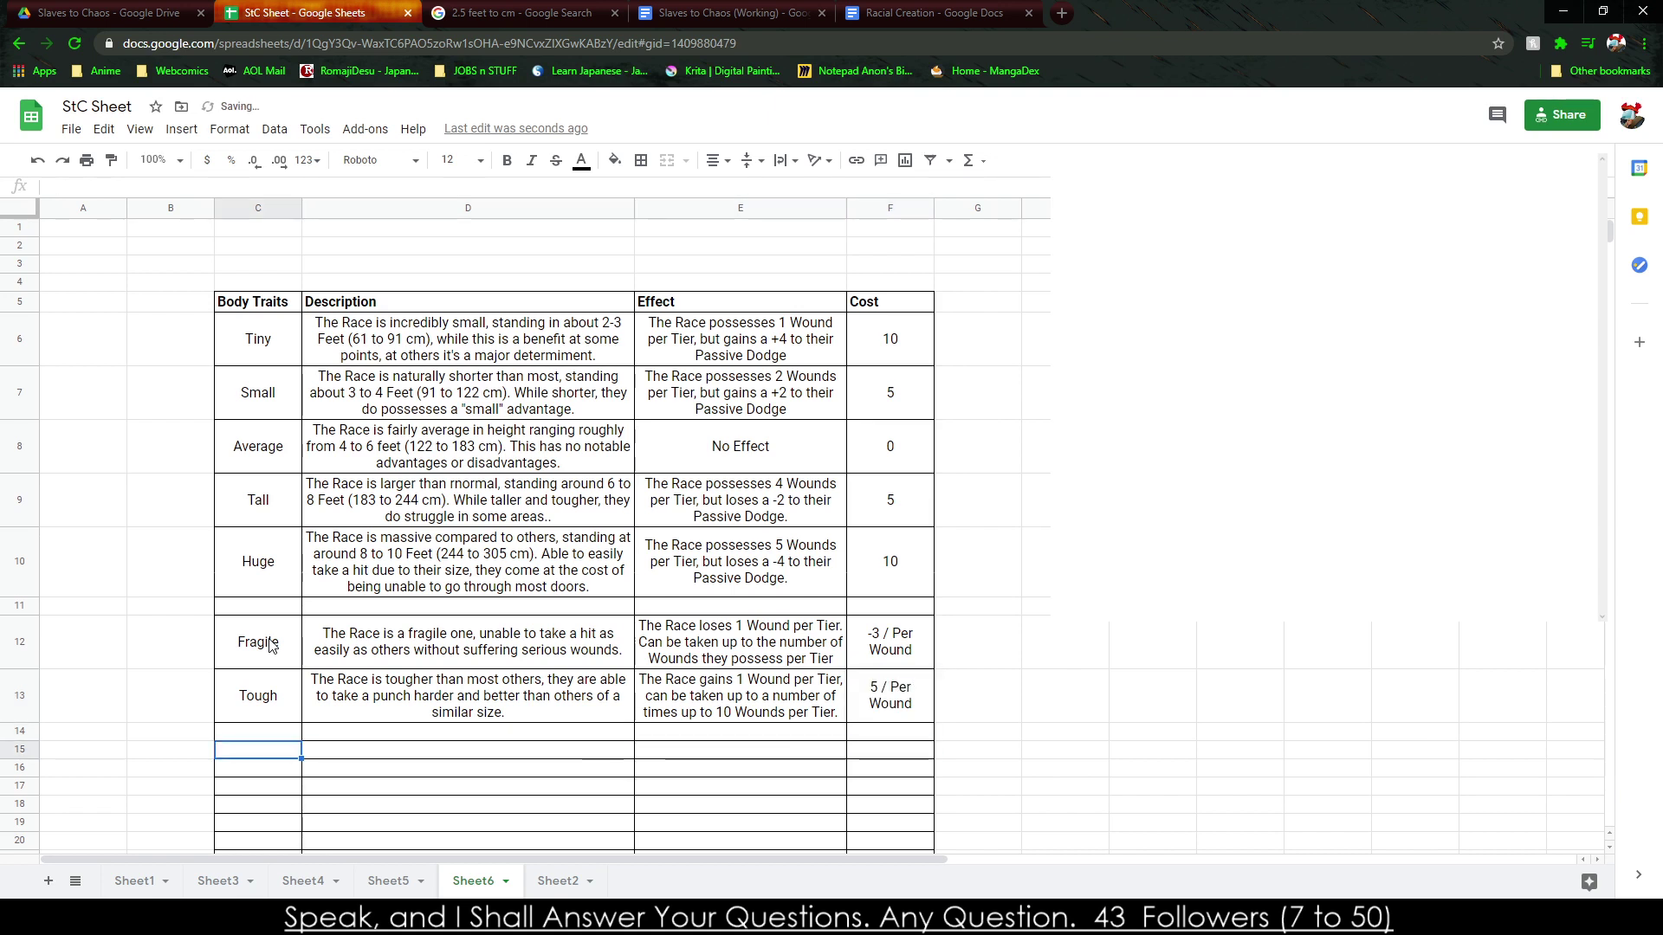
{"action": "key", "text": "Down"}
{"action": "key", "text": "Down"}
{"action": "key", "text": "Down"}
{"action": "key", "text": "Up"}
{"action": "key", "text": "Up"}
{"action": "key", "text": "Up"}
{"action": "key", "text": "Up"}
{"action": "key", "text": "Down"}
{"action": "key", "text": "Down"}
{"action": "key", "text": "Down"}
{"action": "key", "text": "Down"}
{"action": "key", "text": "Down"}
{"action": "key", "text": "Down"}
{"action": "key", "text": "Down"}
{"action": "key", "text": "Down"}
{"action": "key", "text": "Down"}
{"action": "key", "text": "Down"}
{"action": "key", "text": "Down"}
{"action": "key", "text": "Down"}
{"action": "key", "text": "Up"}
{"action": "key", "text": "Up"}
{"action": "key", "text": "Up"}
{"action": "key", "text": "Up"}
{"action": "key", "text": "Up"}
{"action": "key", "text": "Up"}
{"action": "key", "text": "Up"}
{"action": "key", "text": "Up"}
{"action": "key", "text": "Up"}
{"action": "key", "text": "Up"}
{"action": "key", "text": "Up"}
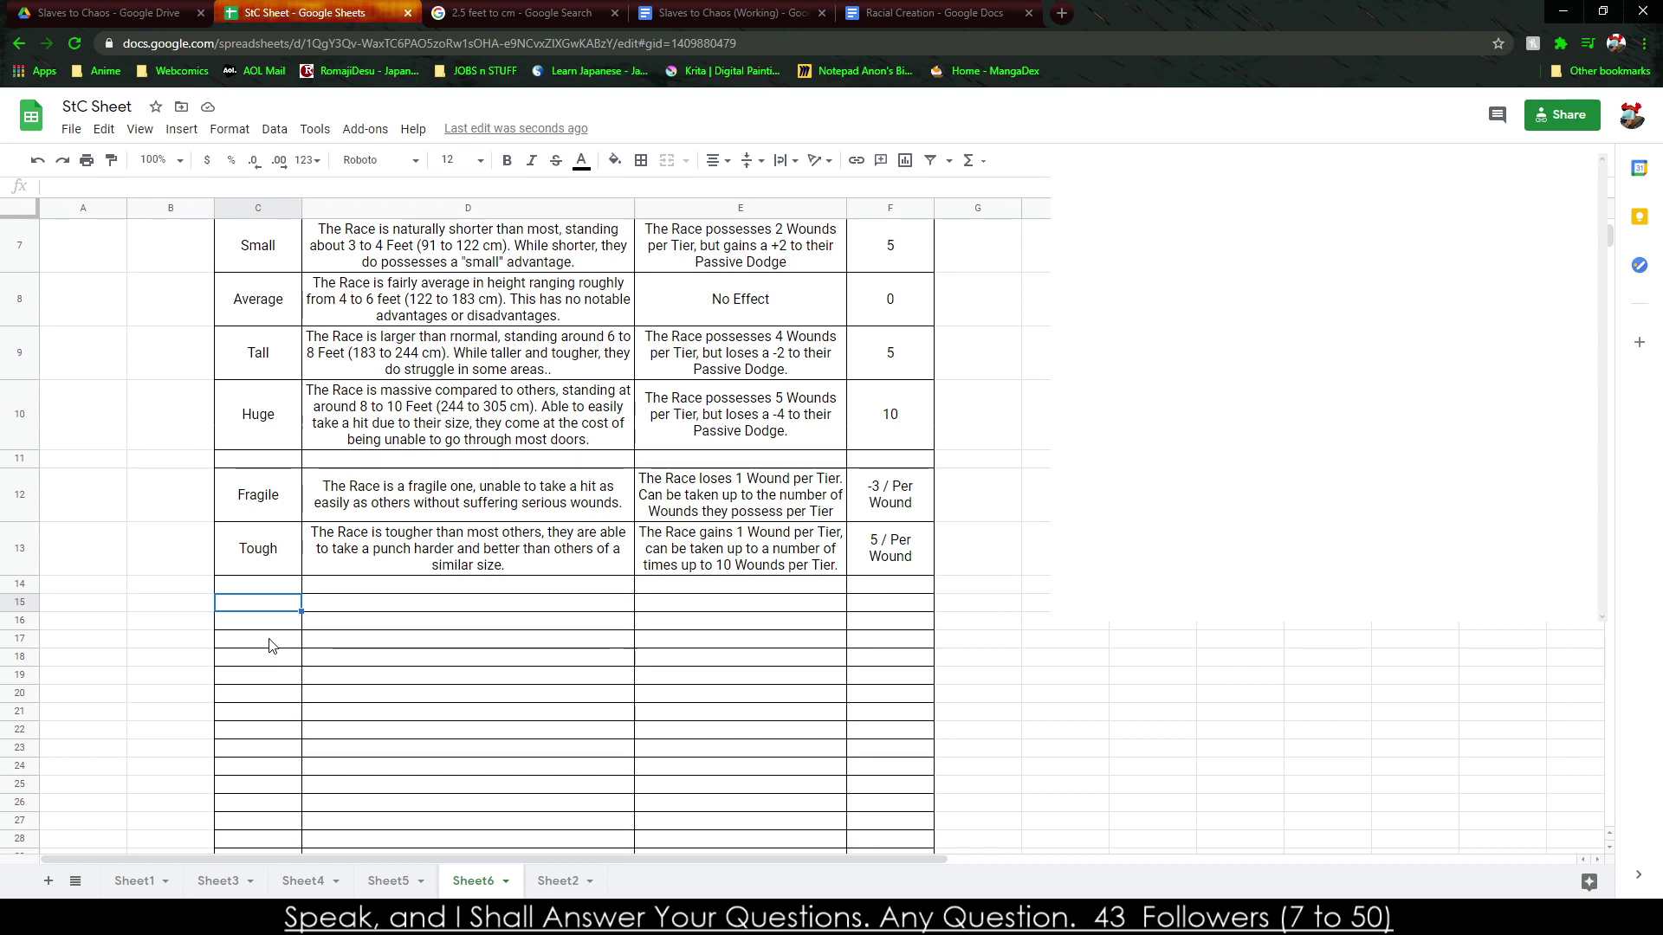
Move the Fragile and Tough entries up to rows 11 and 12, and paste blank bordered cells over C13:F14.
{"action": "left_click_drag", "start_coordinate": [239, 492], "coordinate": [871, 525]}
{"action": "left_click_drag", "start_coordinate": [791, 466], "coordinate": [791, 449]}
{"action": "left_click", "coordinate": [394, 656]}
{"action": "left_click_drag", "start_coordinate": [278, 590], "coordinate": [875, 606]}
{"action": "key", "text": "ctrl+c"}
{"action": "left_click", "coordinate": [260, 566]}
{"action": "key", "text": "ctrl+v"}
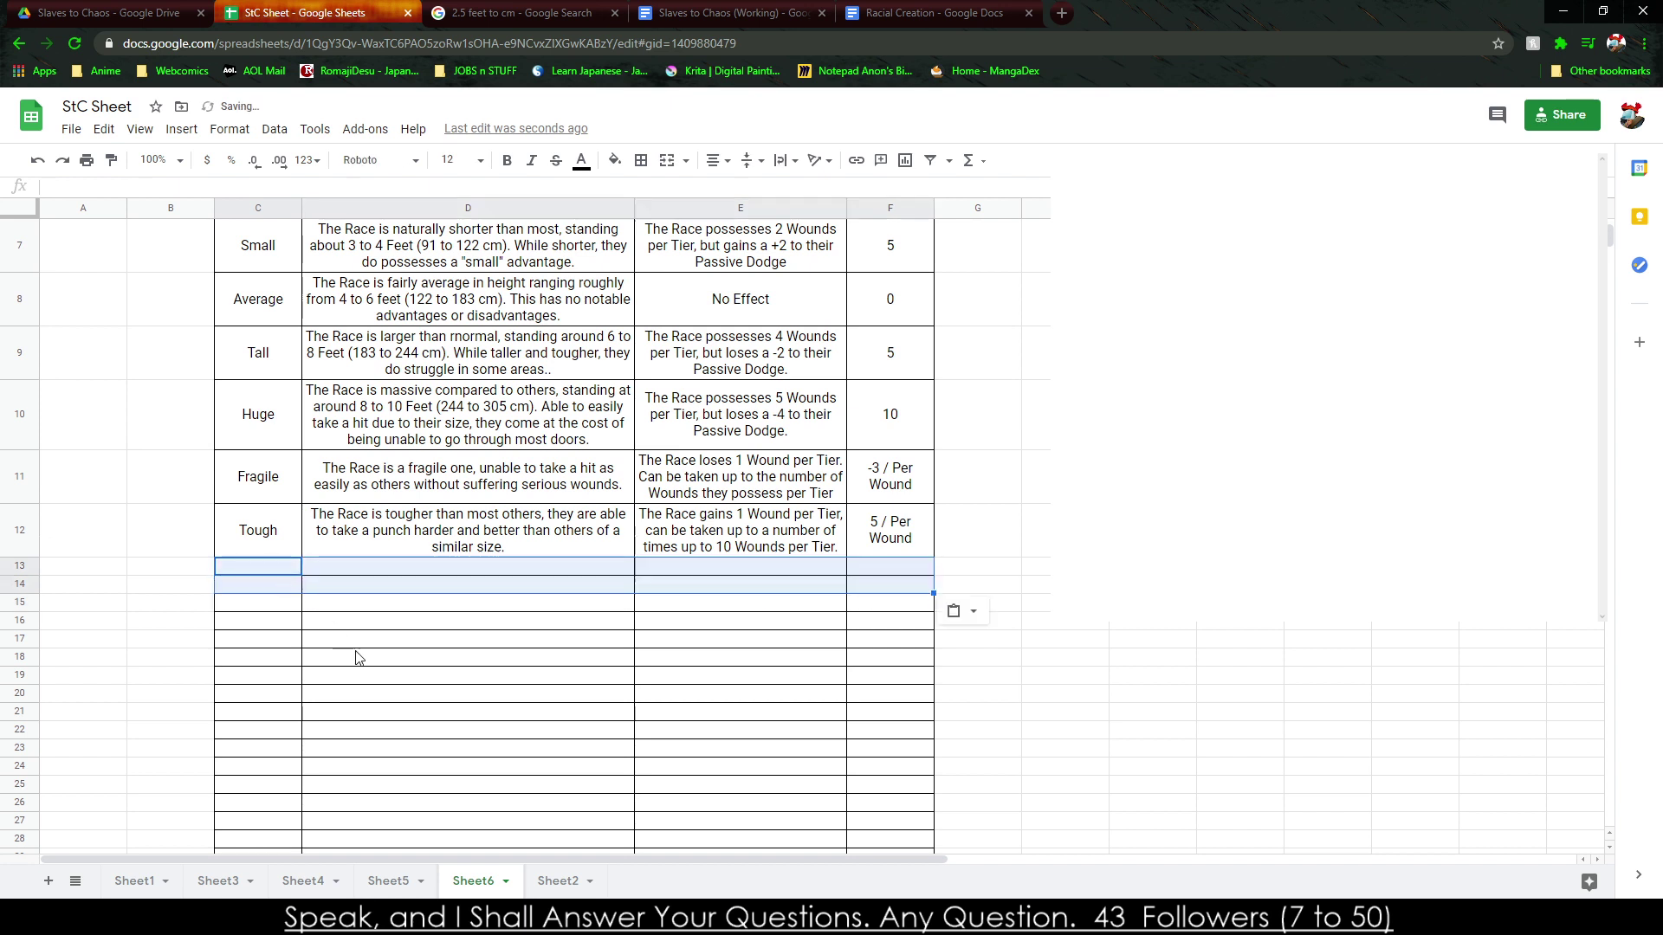
List "Poison", "Fire" and "Bleeding" on separate lines in the floating note.
{"action": "left_click", "coordinate": [740, 820]}
{"action": "left_click", "coordinate": [1250, 490]}
{"action": "type", "text": "Poison"}
{"action": "key", "text": "Return"}
{"action": "type", "text": "Fire"}
{"action": "key", "text": "Return"}
{"action": "type", "text": "Bleedin"}
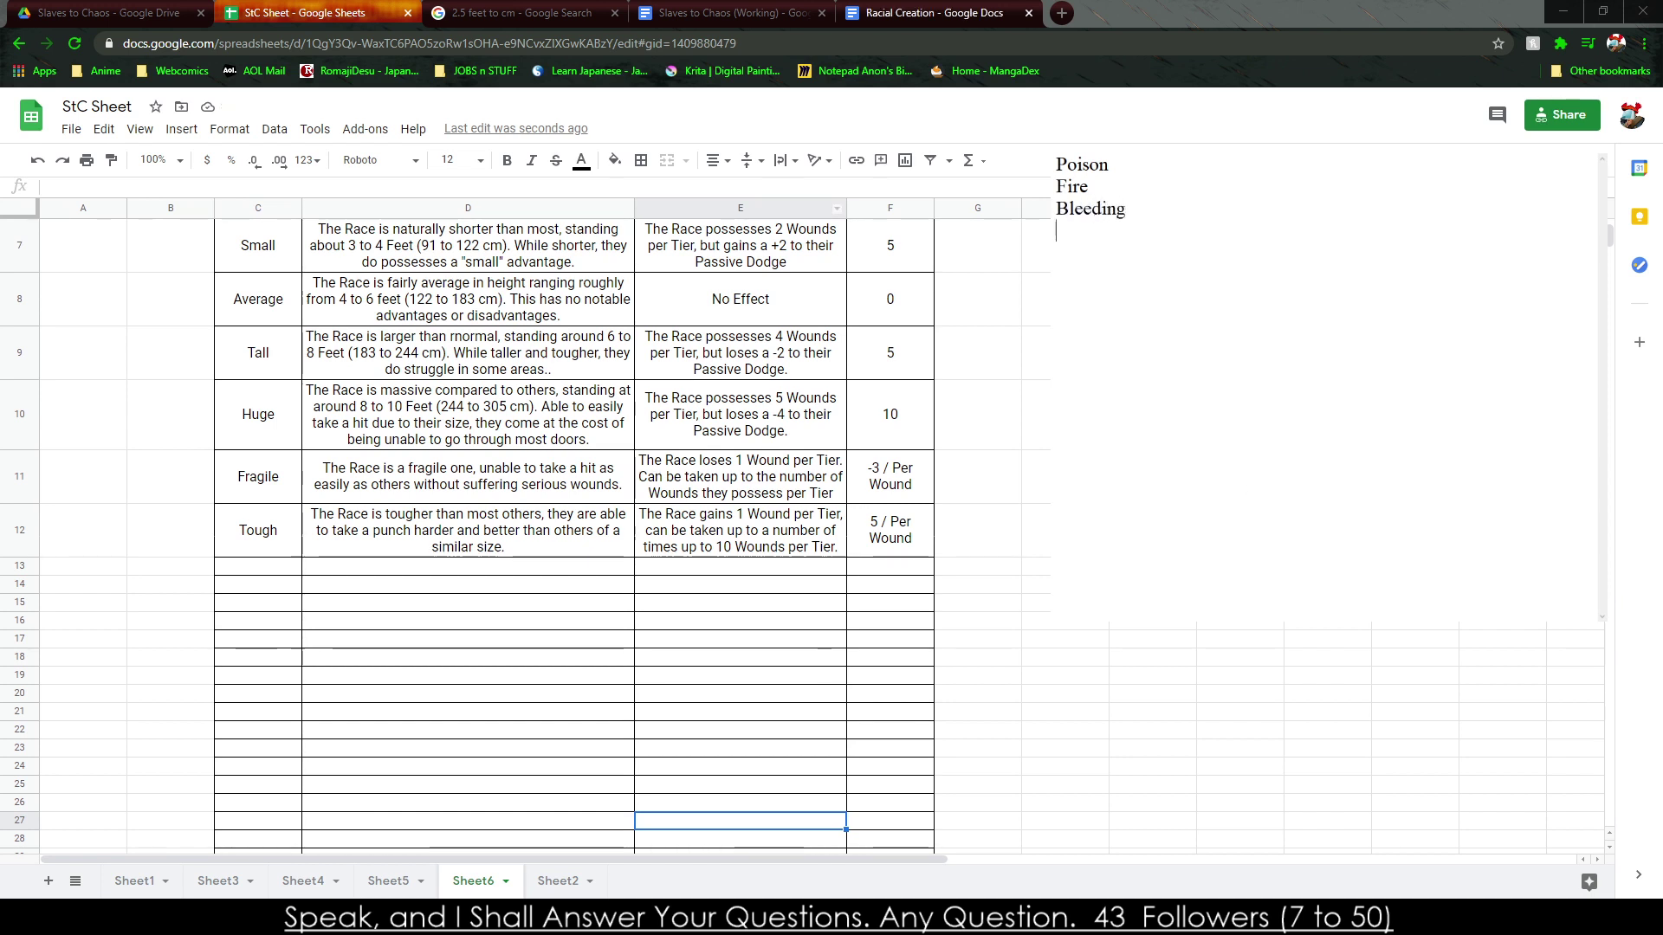
Search the web for "Status Effects" in a new browser tab and look through the effects listed on TV Tropes' Standard Status Effects page.
{"action": "left_click", "coordinate": [1062, 12]}
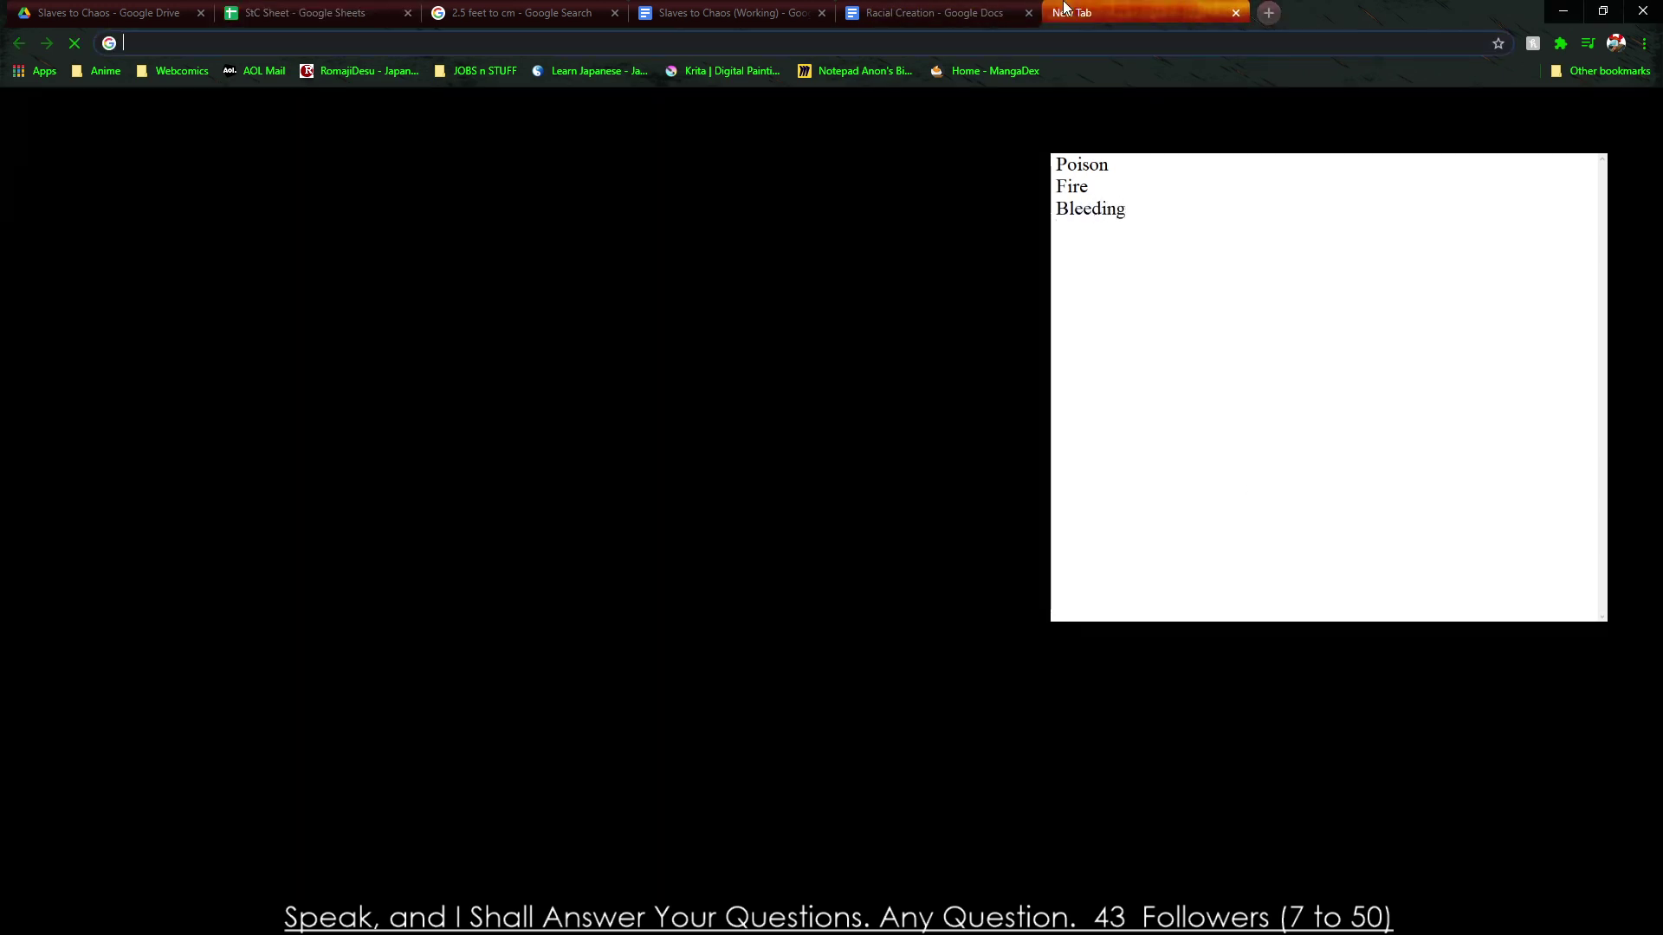
{"action": "type", "text": "Status Effects"}
{"action": "key", "text": "Return"}
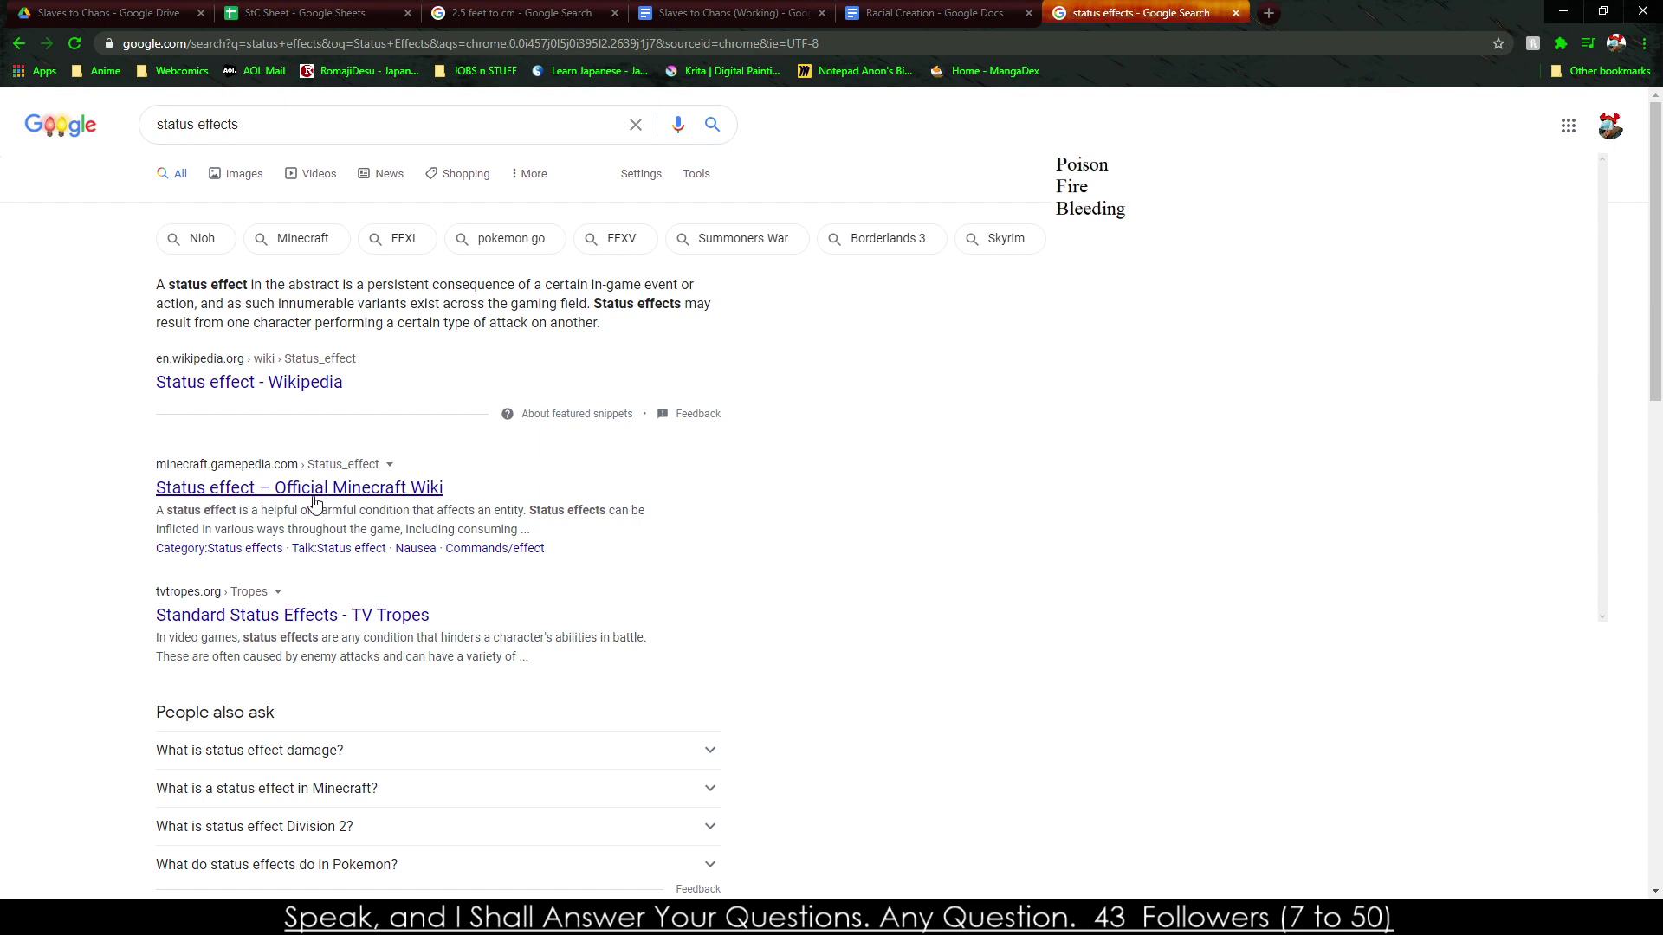
{"action": "left_click", "coordinate": [343, 614]}
{"action": "scroll", "coordinate": [398, 598], "scroll_direction": "down", "scroll_amount": 10}
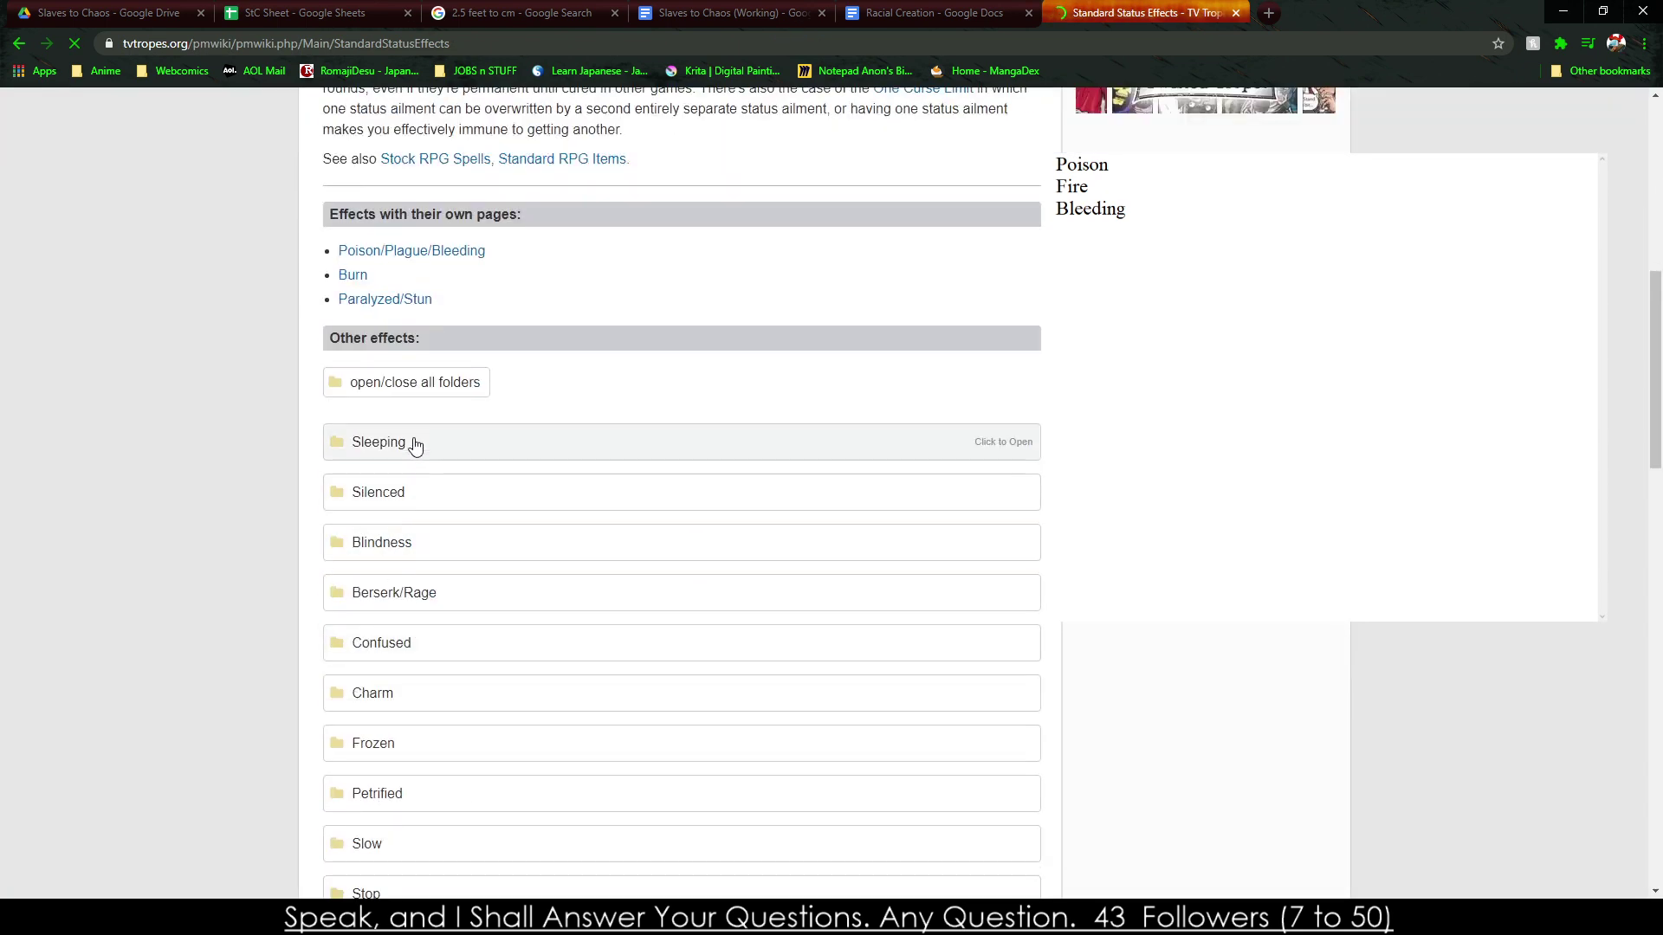
{"action": "scroll", "coordinate": [415, 444], "scroll_direction": "down", "scroll_amount": 3}
{"action": "scroll", "coordinate": [442, 519], "scroll_direction": "up", "scroll_amount": 4}
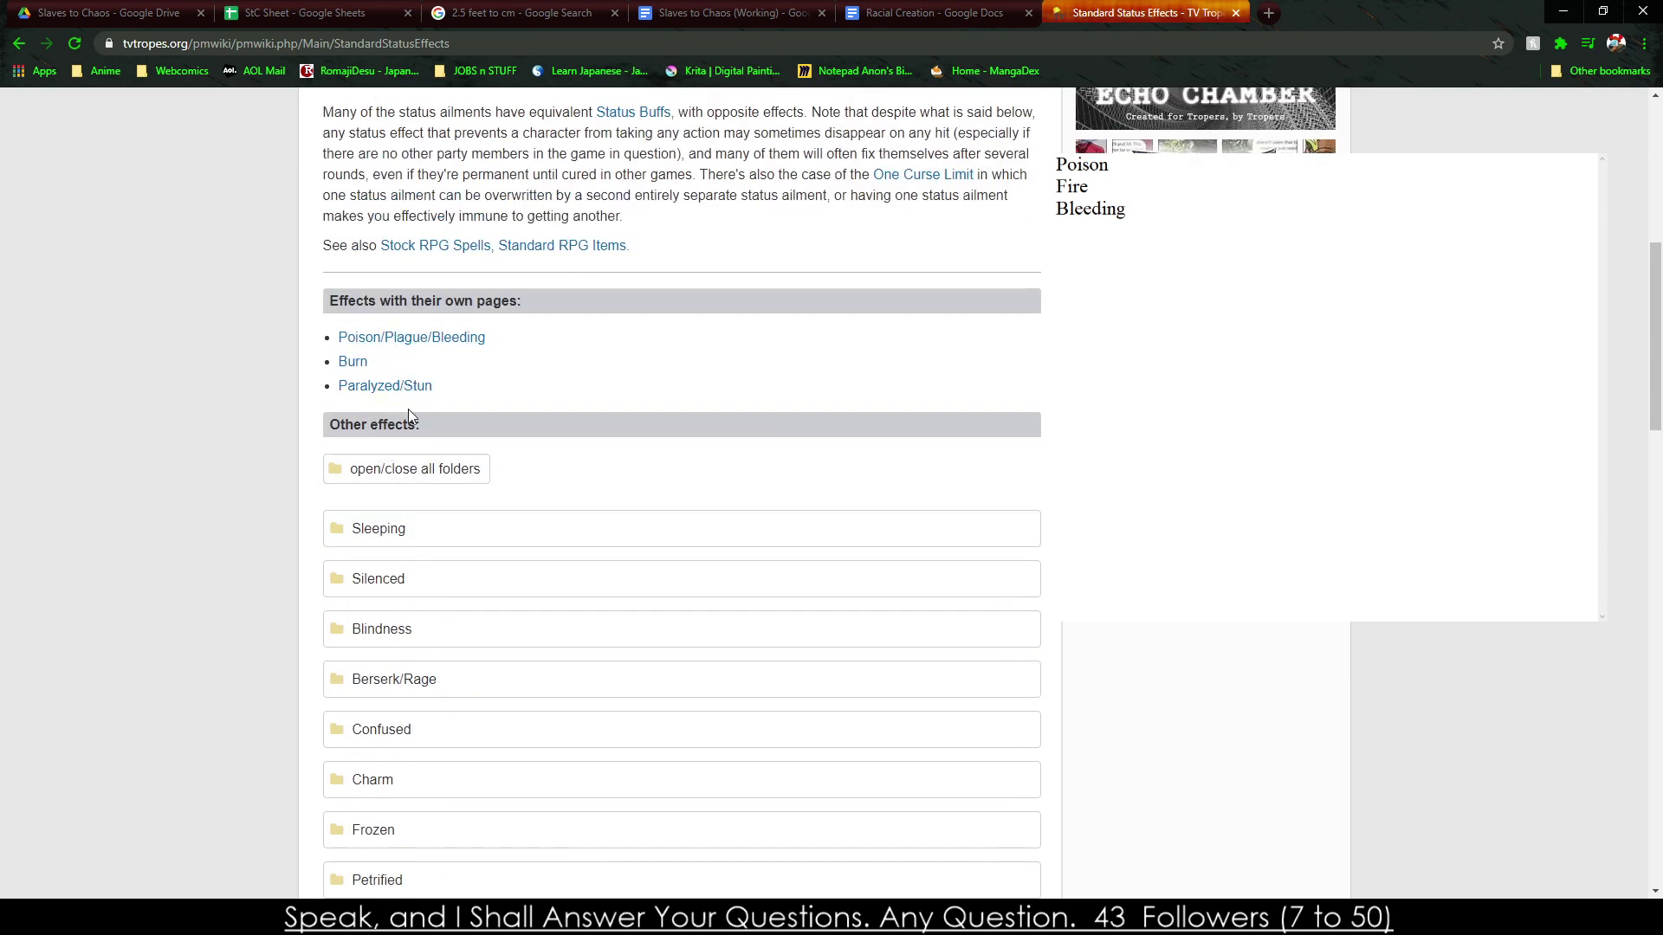
{"action": "key", "text": "Return"}
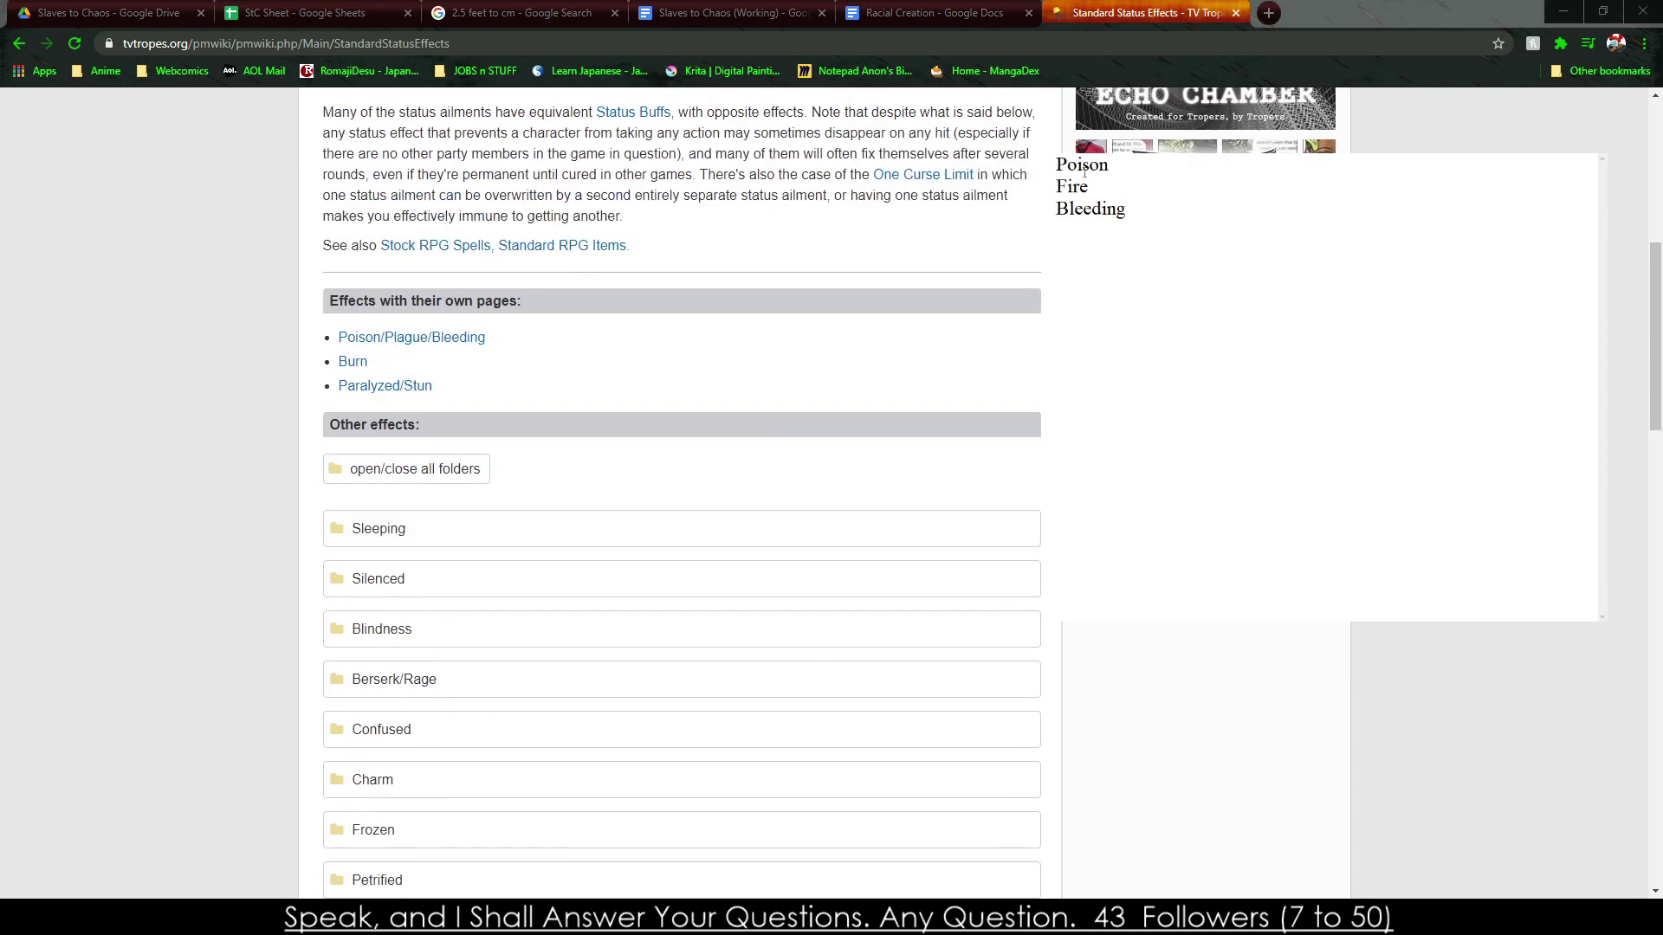
Look through the remaining effects on the Standard Status Effects page, close it and return to StC Sheet.
{"action": "scroll", "coordinate": [682, 433], "scroll_direction": "down", "scroll_amount": 13}
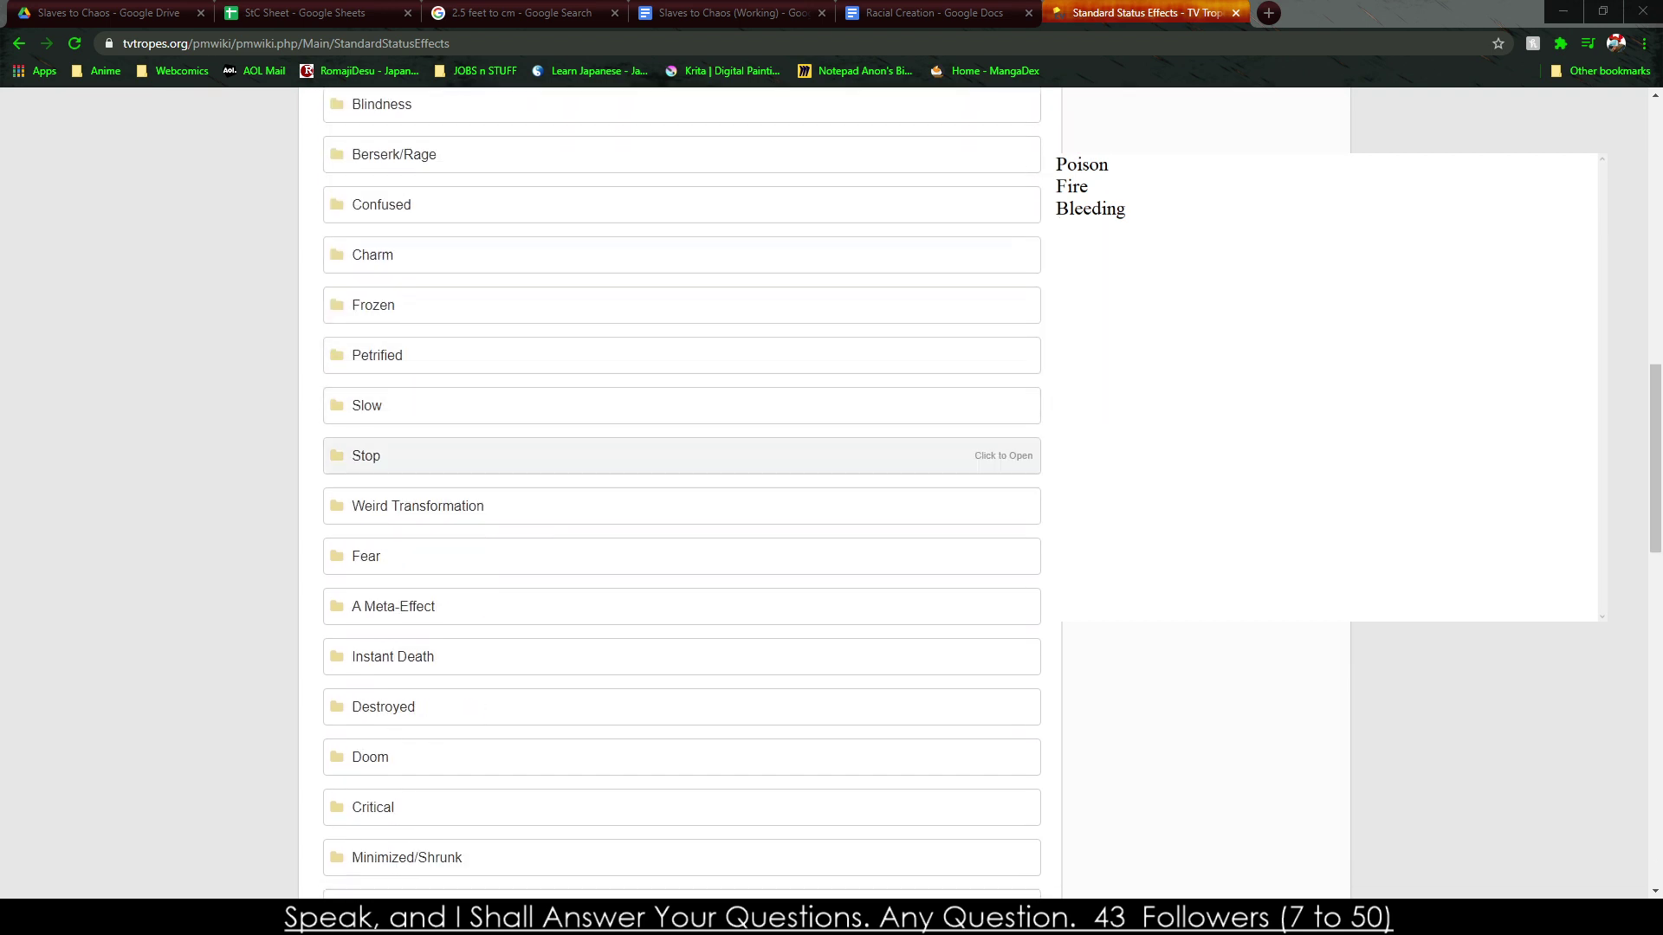
{"action": "scroll", "coordinate": [681, 493], "scroll_direction": "up", "scroll_amount": 4}
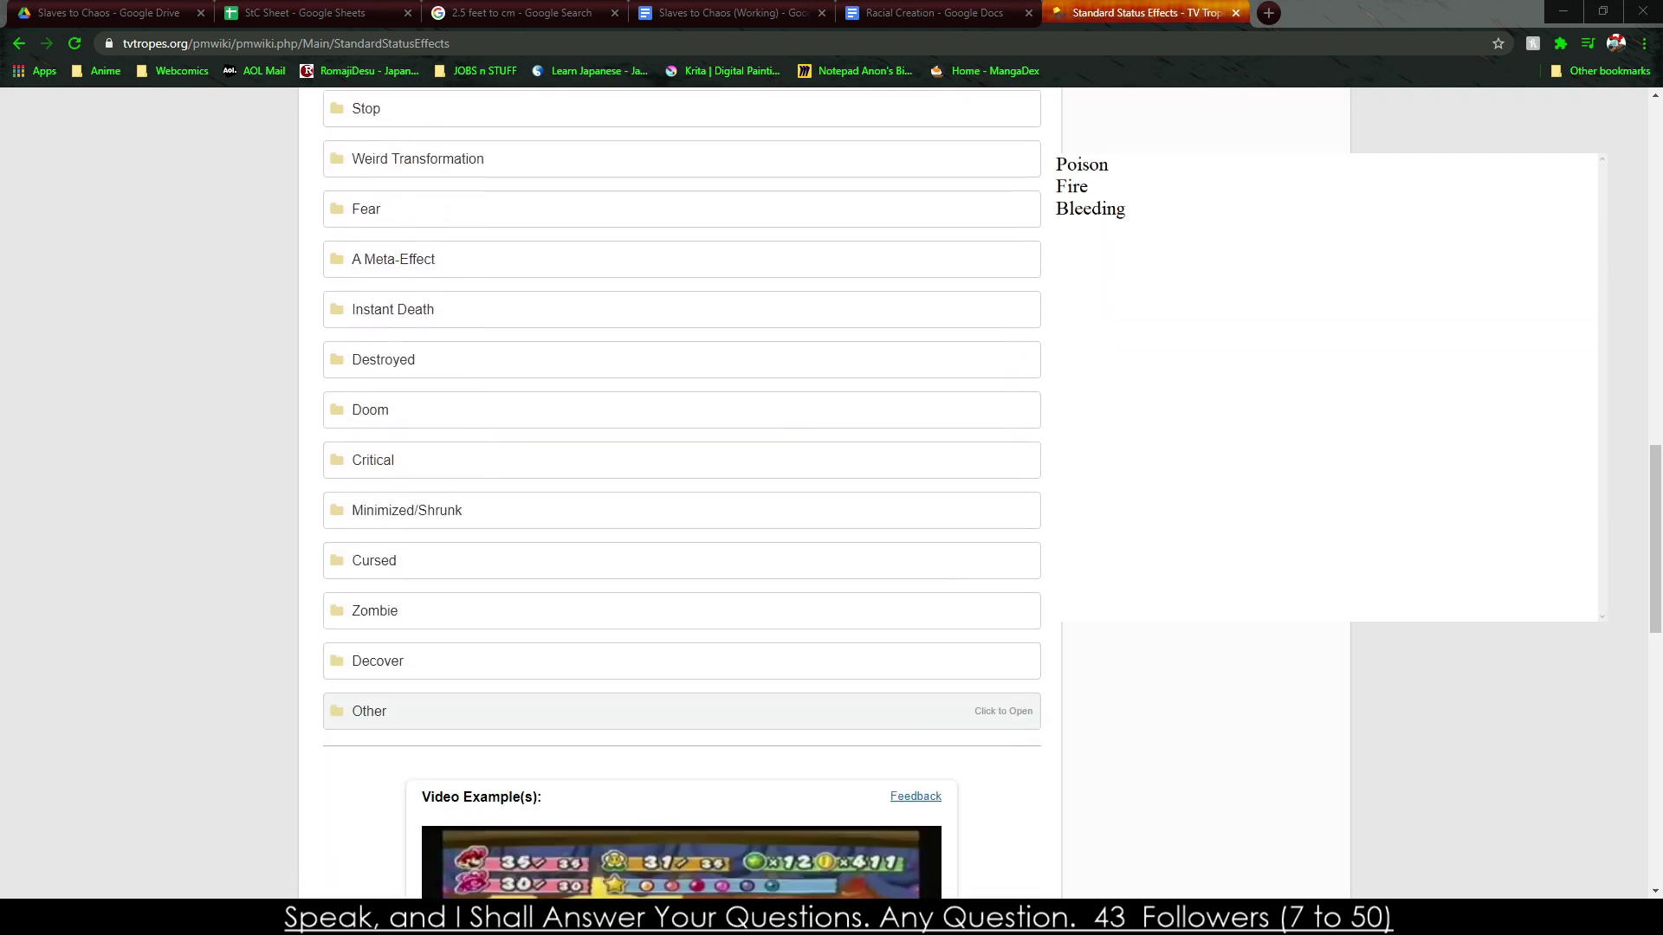
{"action": "scroll", "coordinate": [682, 468], "scroll_direction": "up", "scroll_amount": 6}
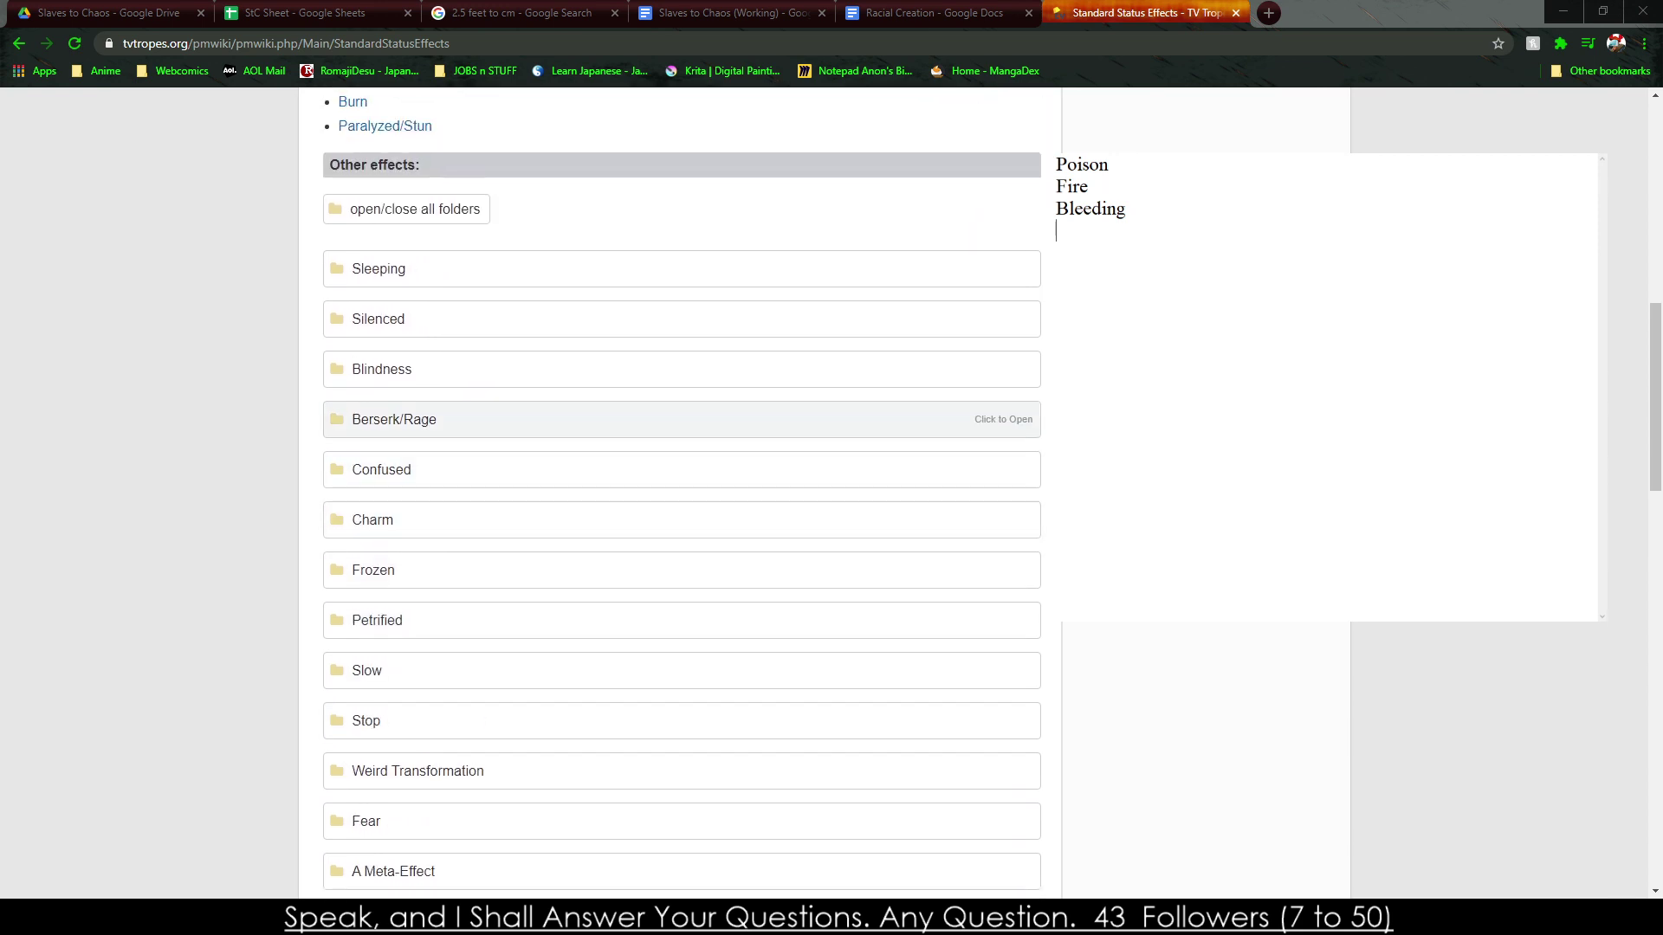
{"action": "scroll", "coordinate": [681, 318], "scroll_direction": "up", "scroll_amount": 7}
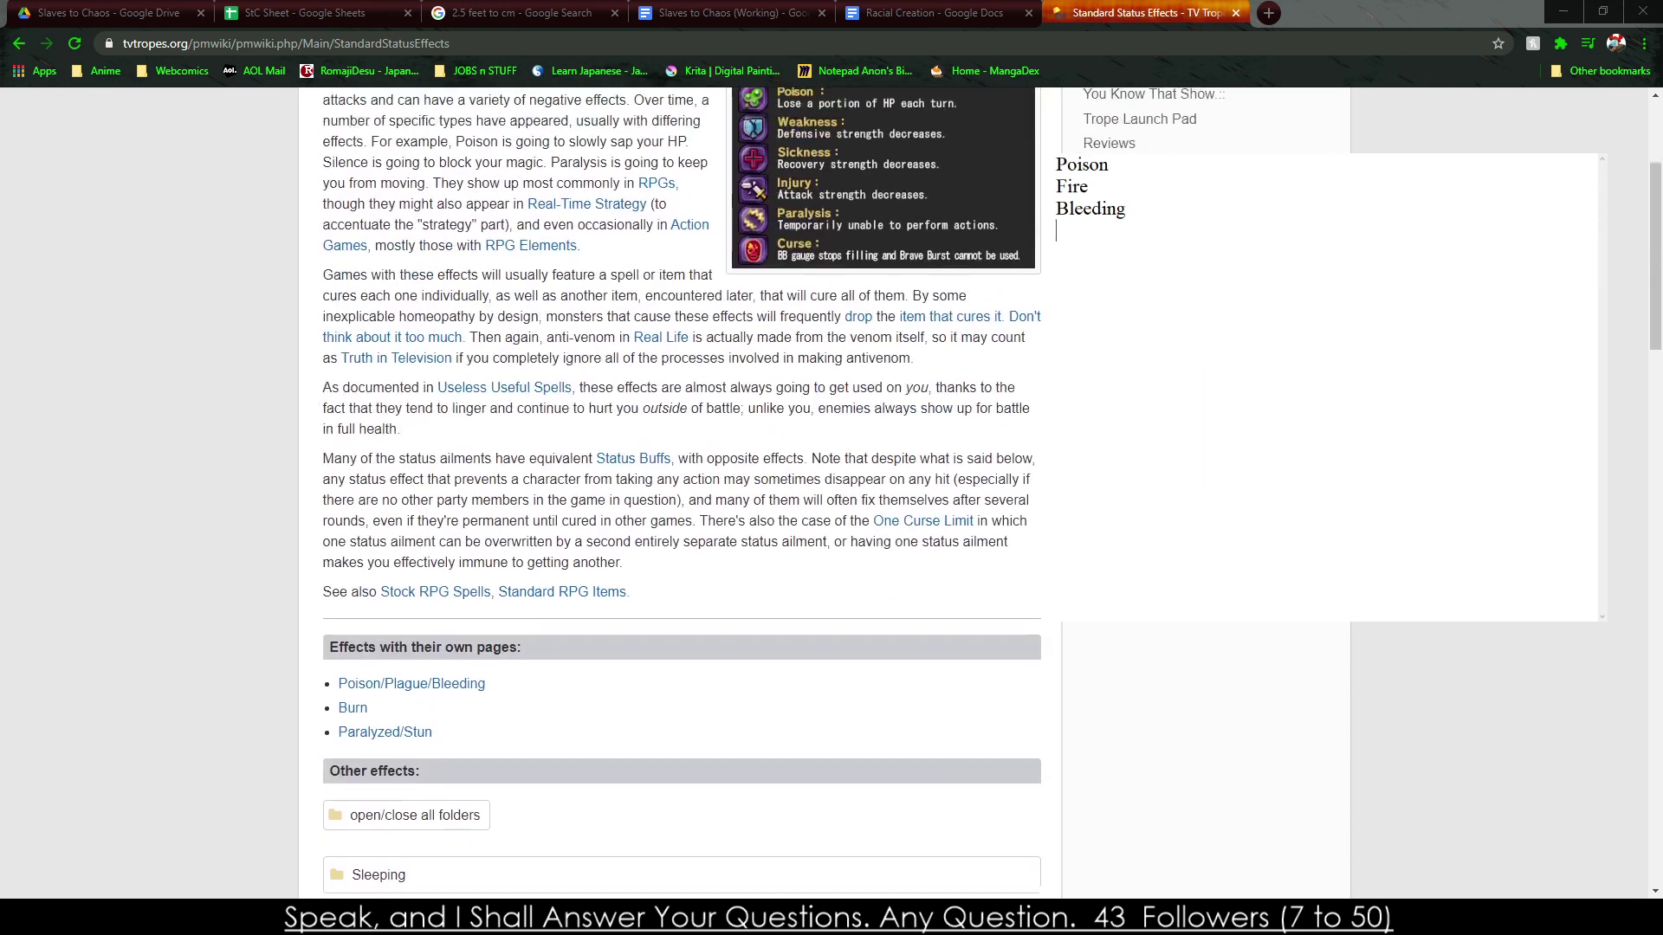
{"action": "scroll", "coordinate": [681, 468], "scroll_direction": "up", "scroll_amount": 2}
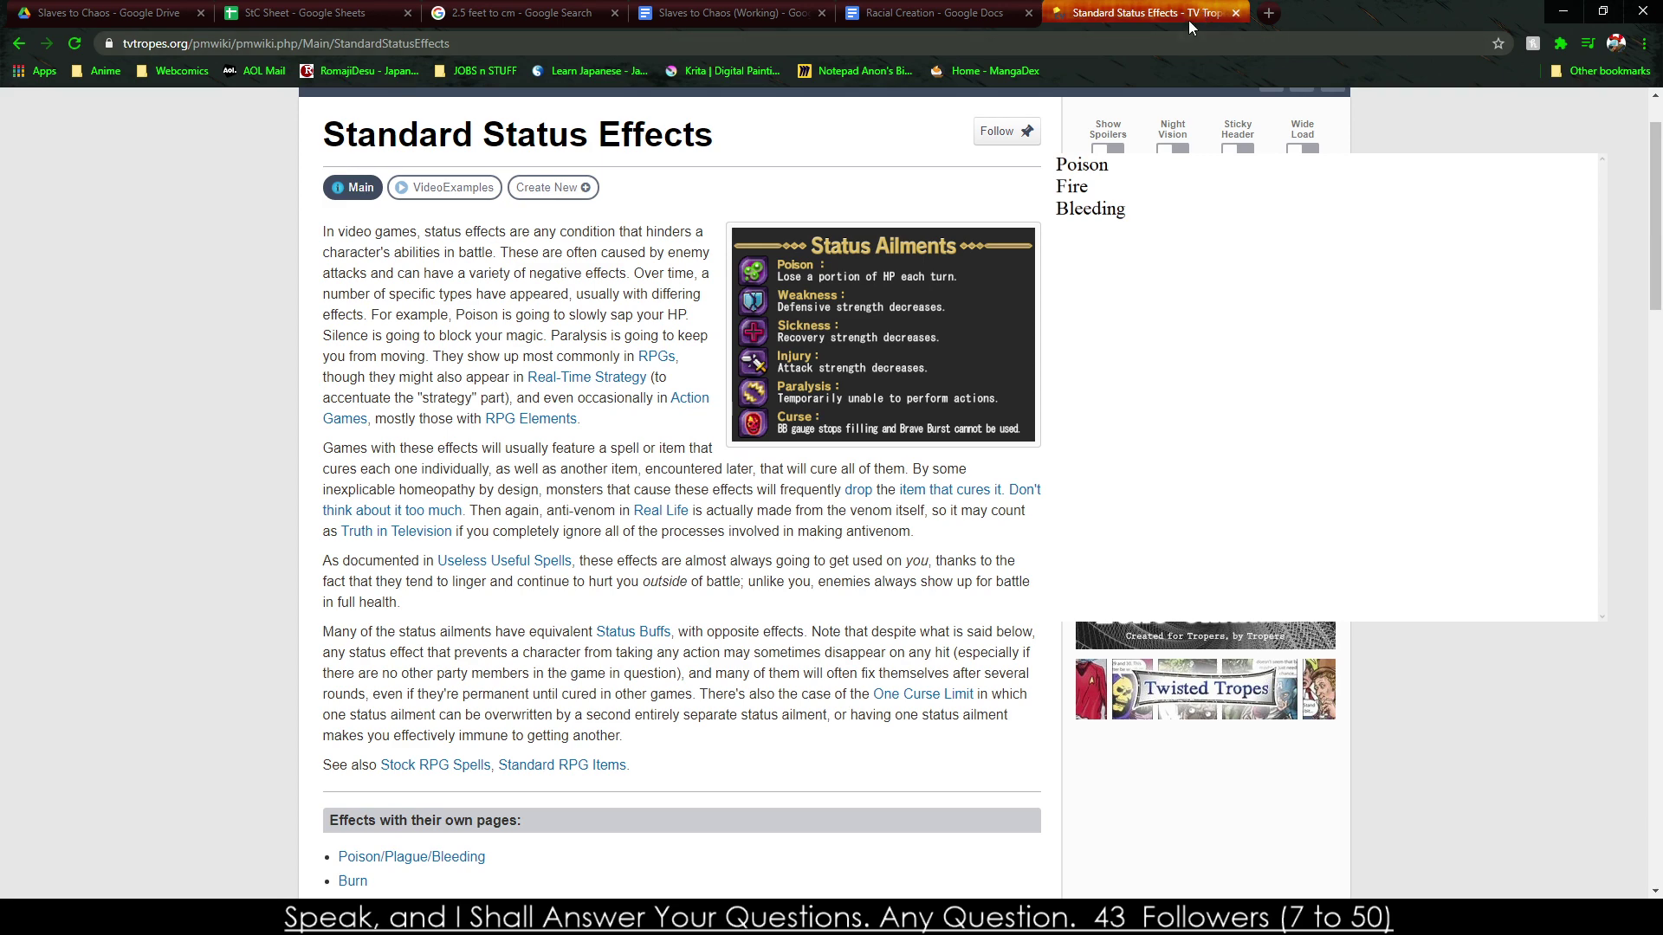
{"action": "left_click", "coordinate": [1236, 14]}
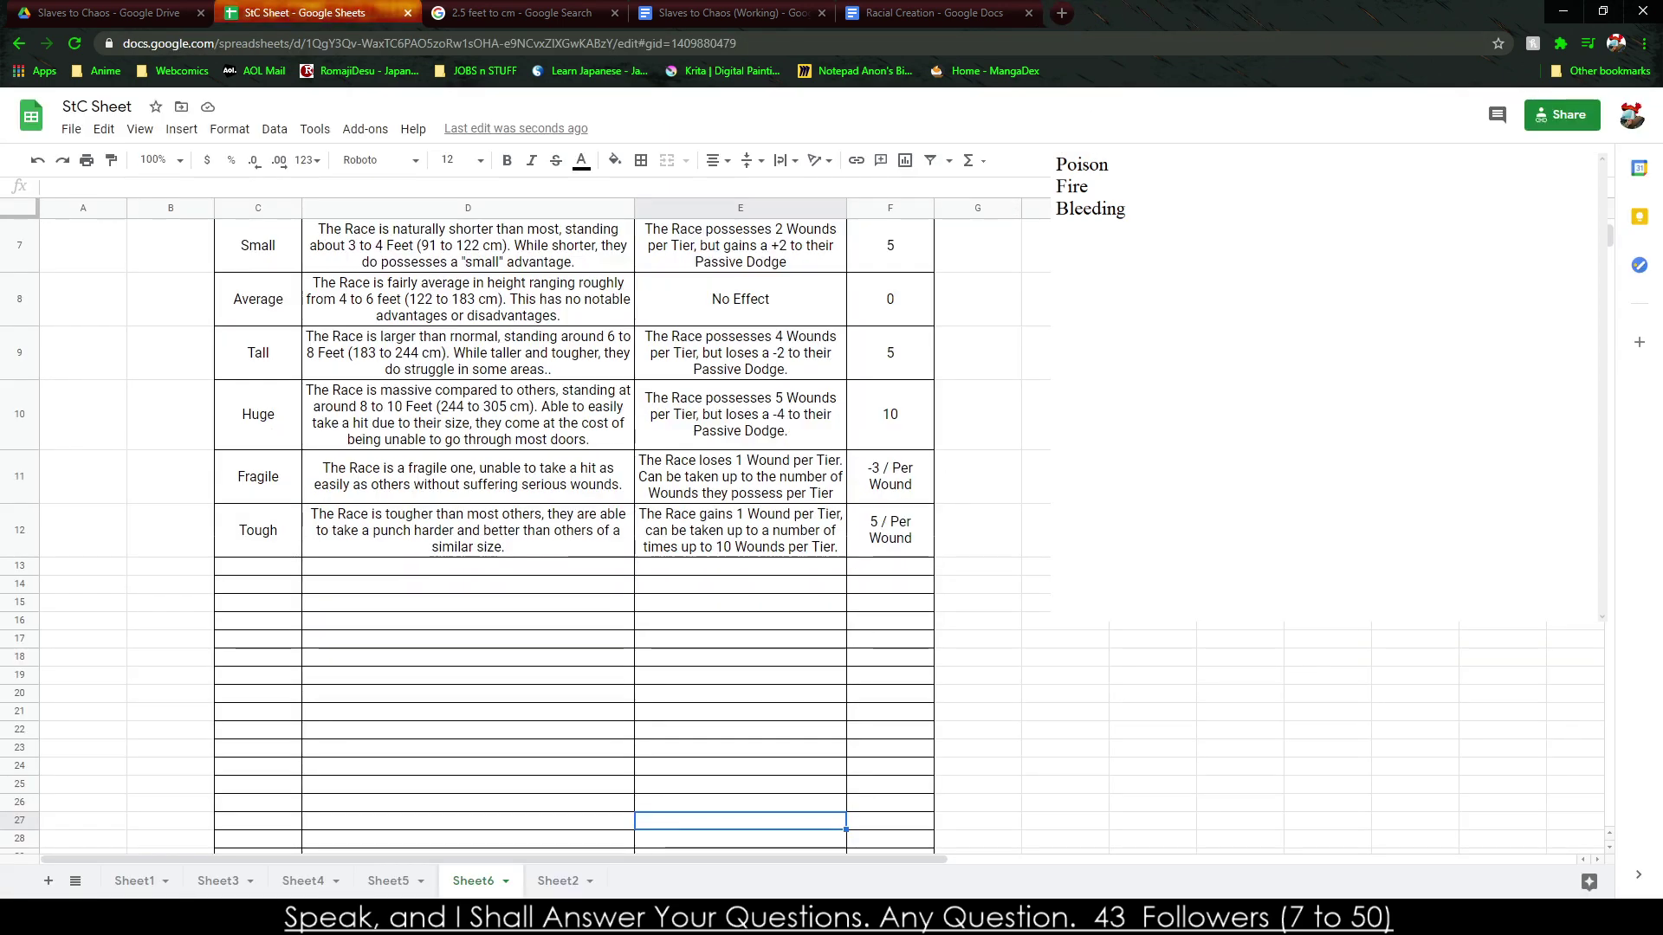
Enter "Poison Resistence", "Poison Immunity" and "Poison Susceptibility" as trait names in C13:C15.
{"action": "left_click", "coordinate": [1298, 491]}
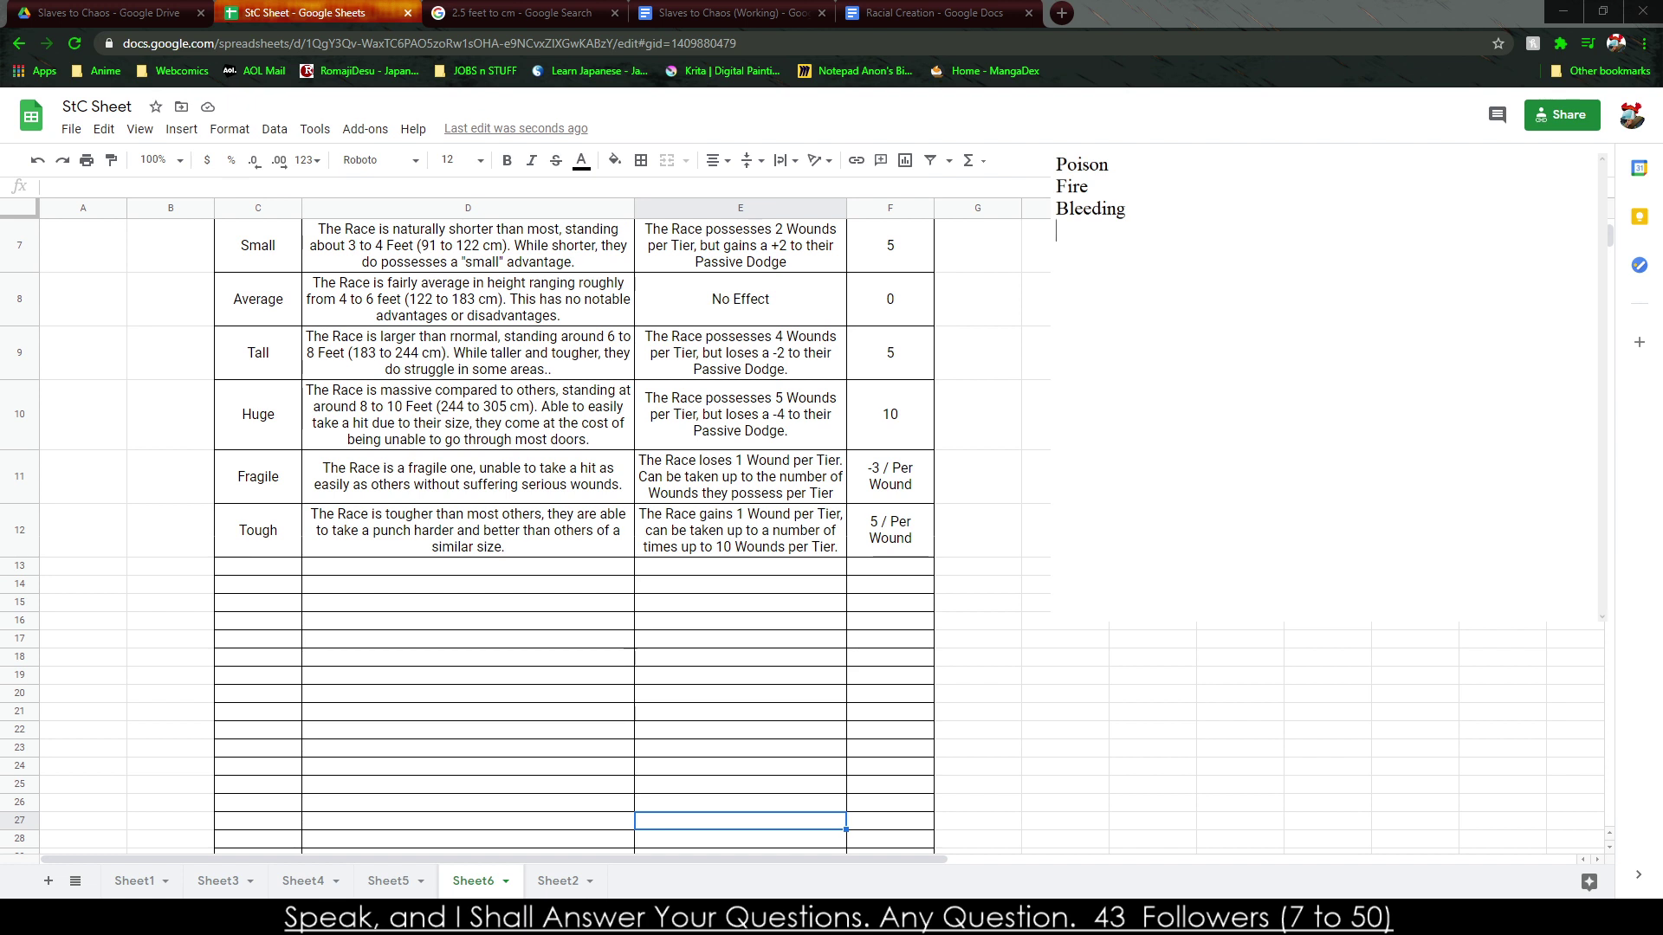
{"action": "double_click", "coordinate": [1087, 188]}
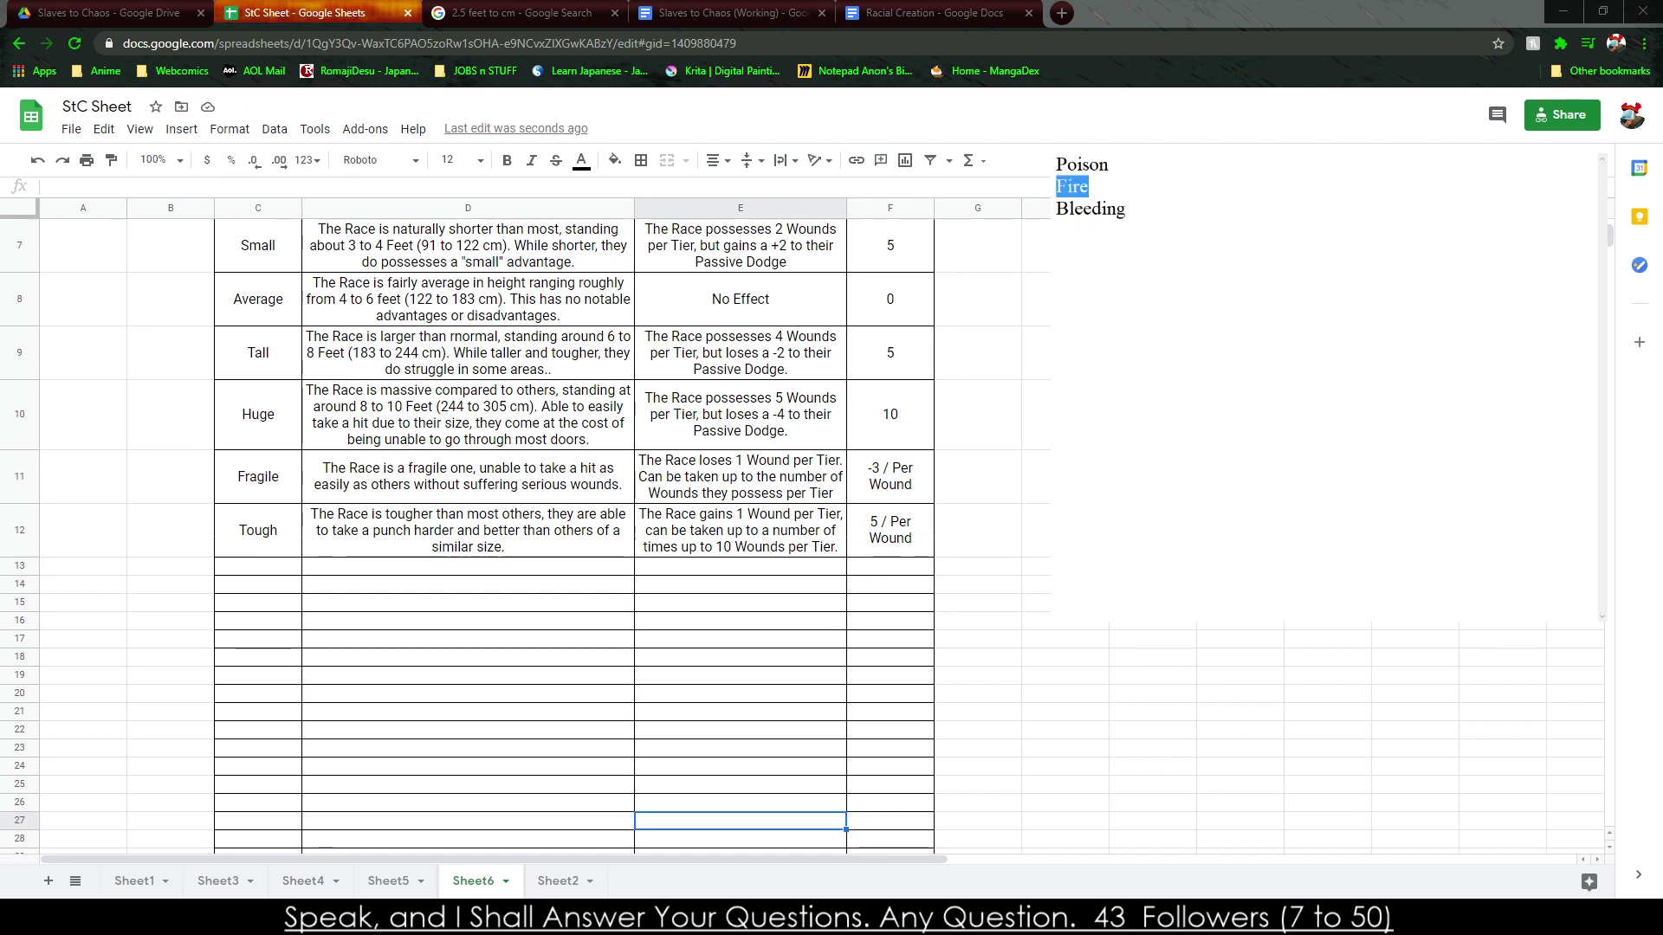
{"action": "left_click", "coordinate": [283, 573]}
{"action": "type", "text": "Poison Resistence"}
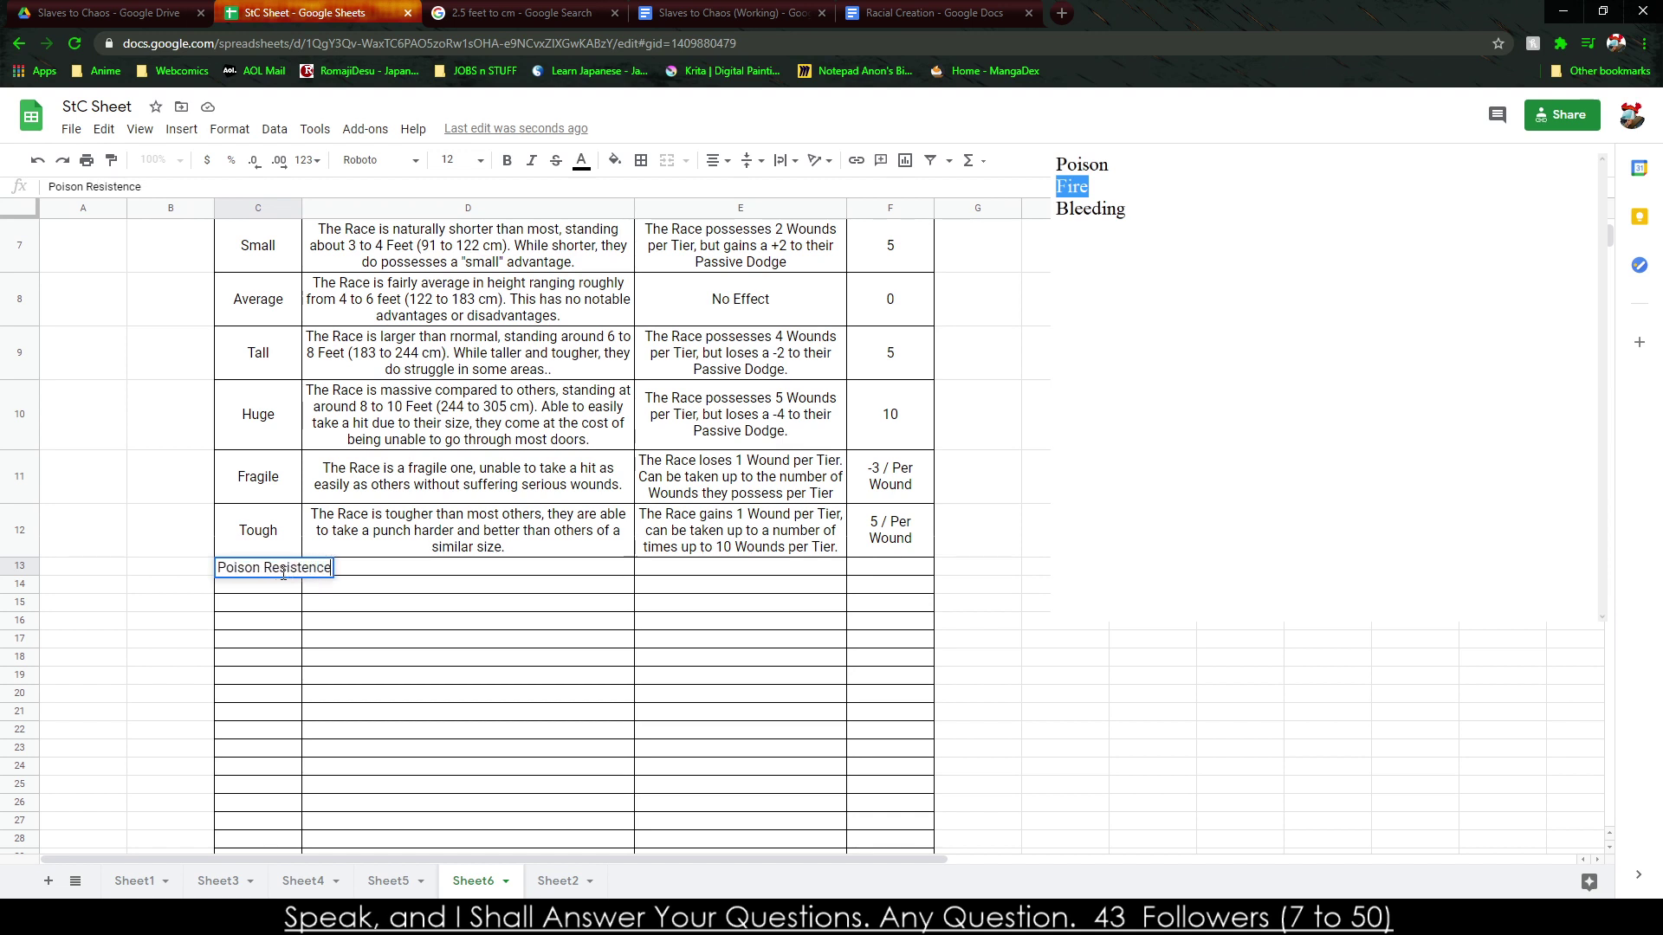
{"action": "key", "text": "Return"}
{"action": "type", "text": "Poison Immunity"}
{"action": "key", "text": "Return"}
{"action": "type", "text": "Poison Susceptibi"}
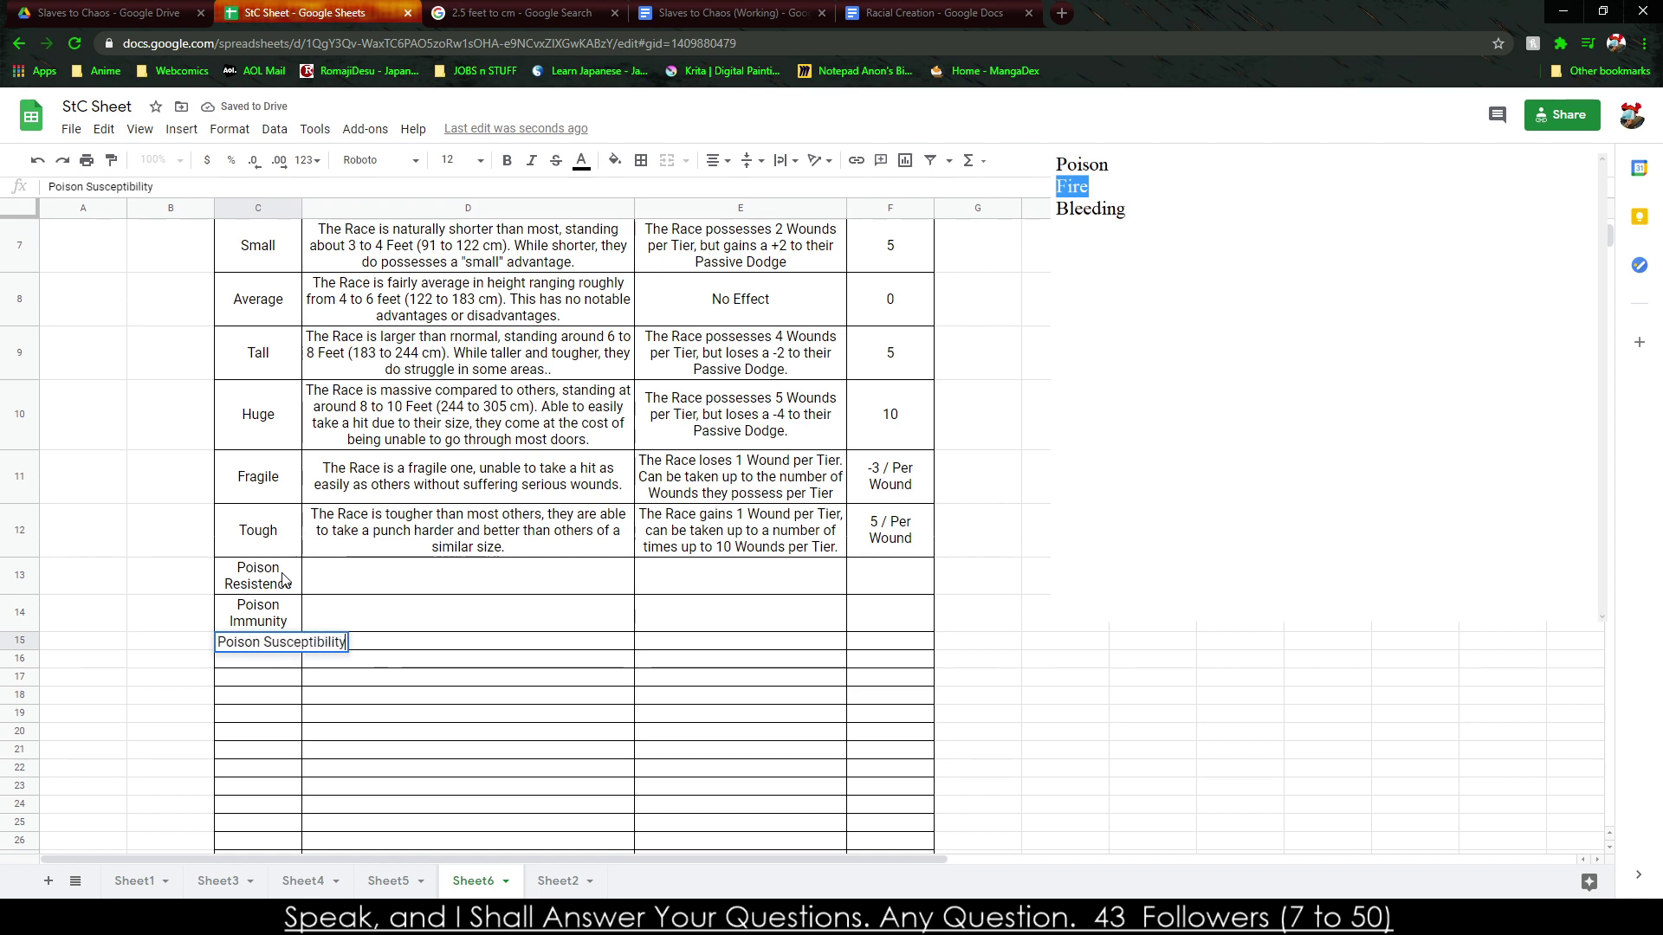
{"action": "key", "text": "Return"}
Widen column C slightly so that the word "Susceptibility" fits on one line.
{"action": "key", "text": "Right"}
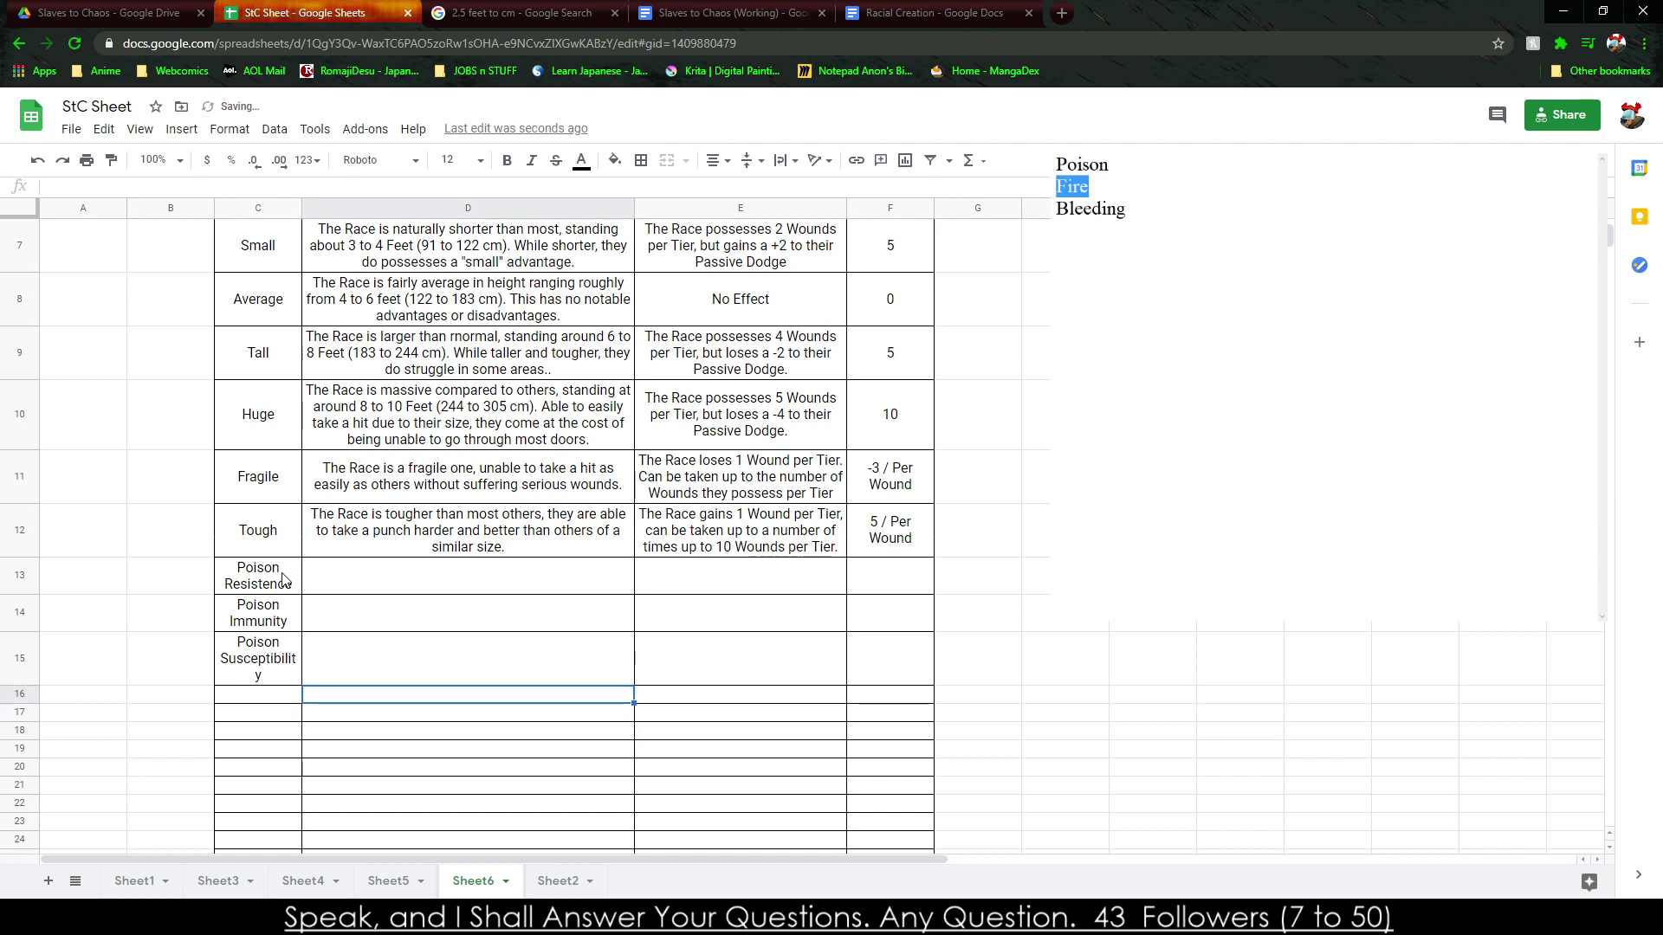
{"action": "key", "text": "Up"}
{"action": "key", "text": "Left"}
{"action": "key", "text": "Left"}
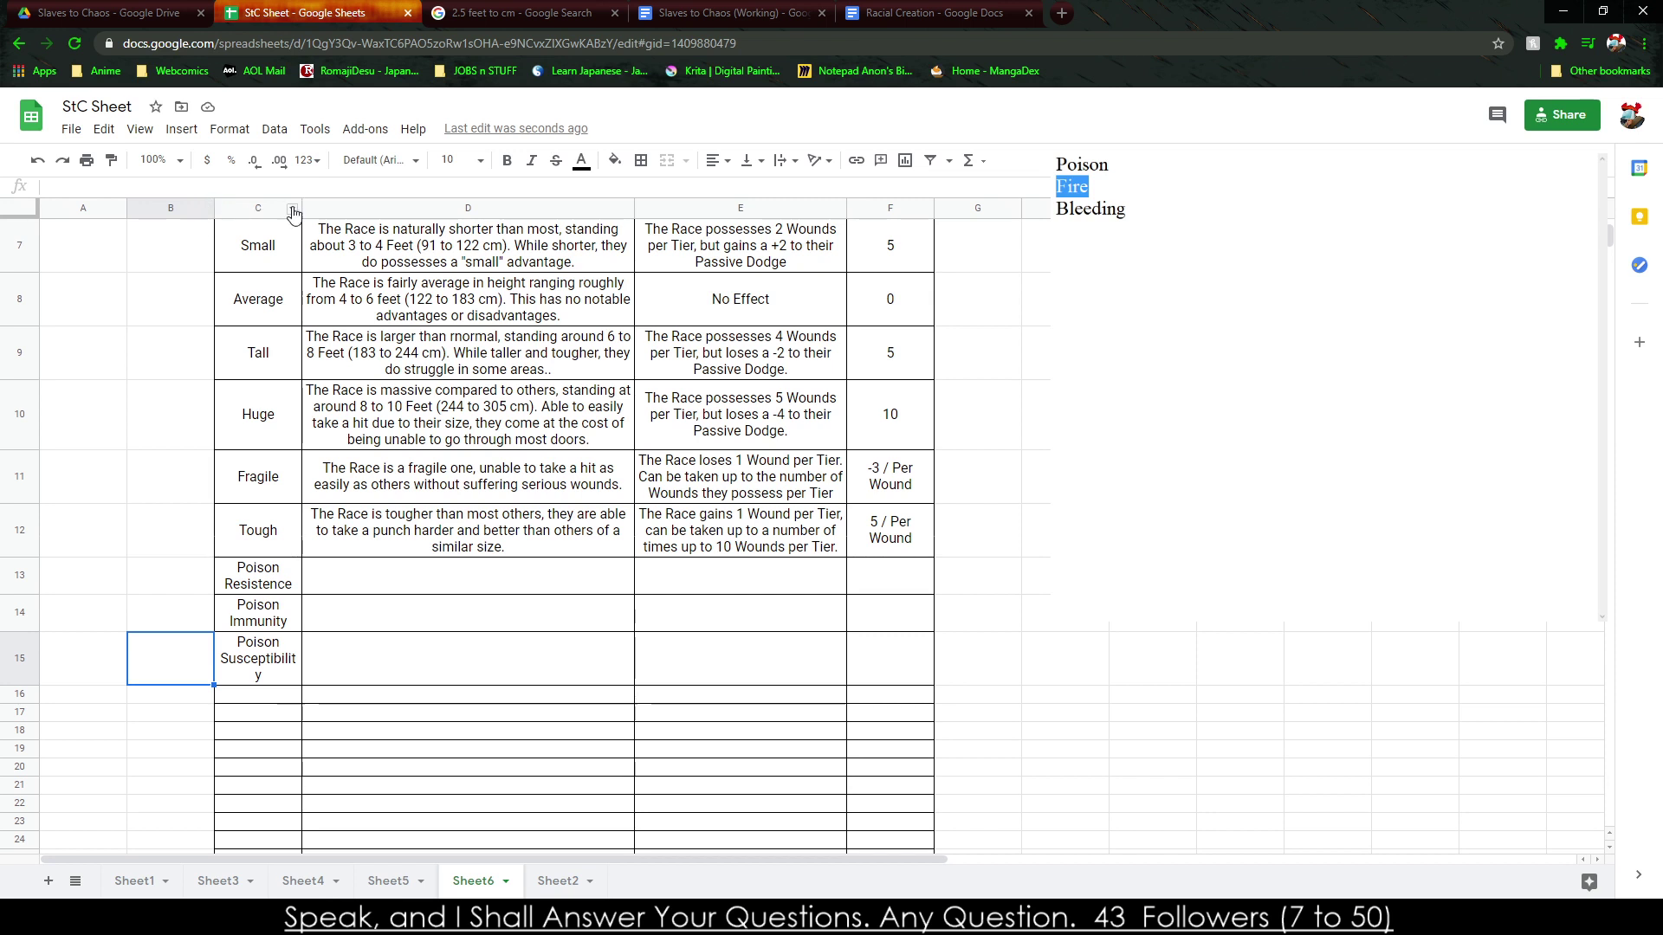
{"action": "left_click_drag", "start_coordinate": [300, 211], "coordinate": [317, 213]}
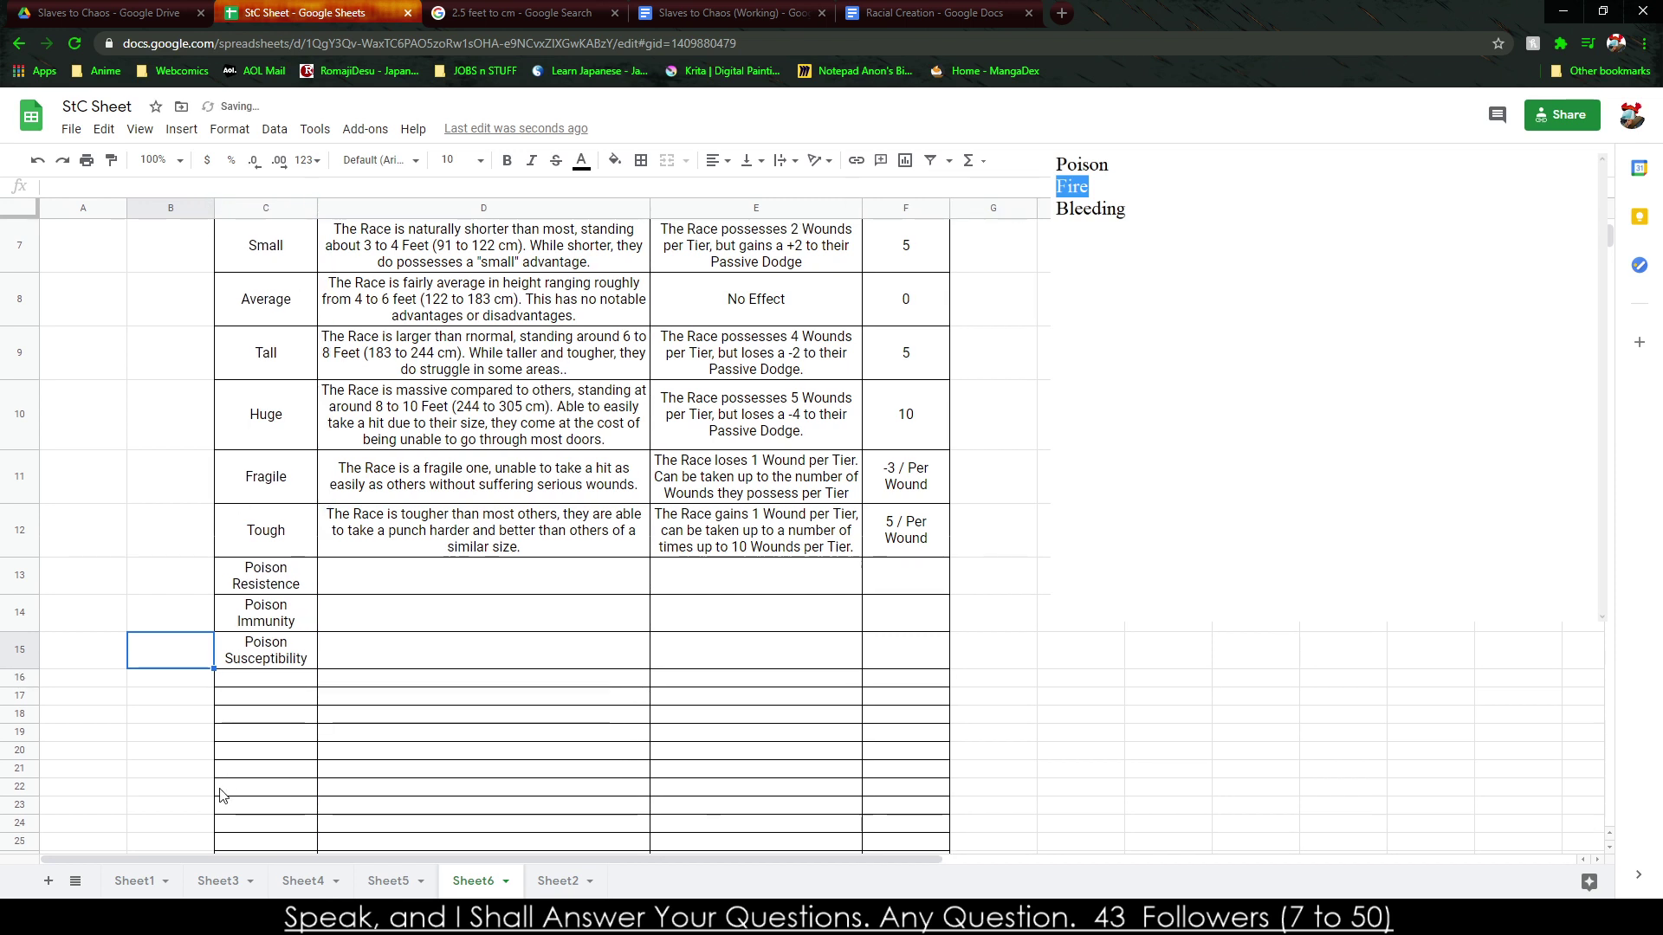
Enter "Poison Weakness" as the trait name in C16.
{"action": "left_click", "coordinate": [275, 679]}
{"action": "type", "text": "Poiso"}
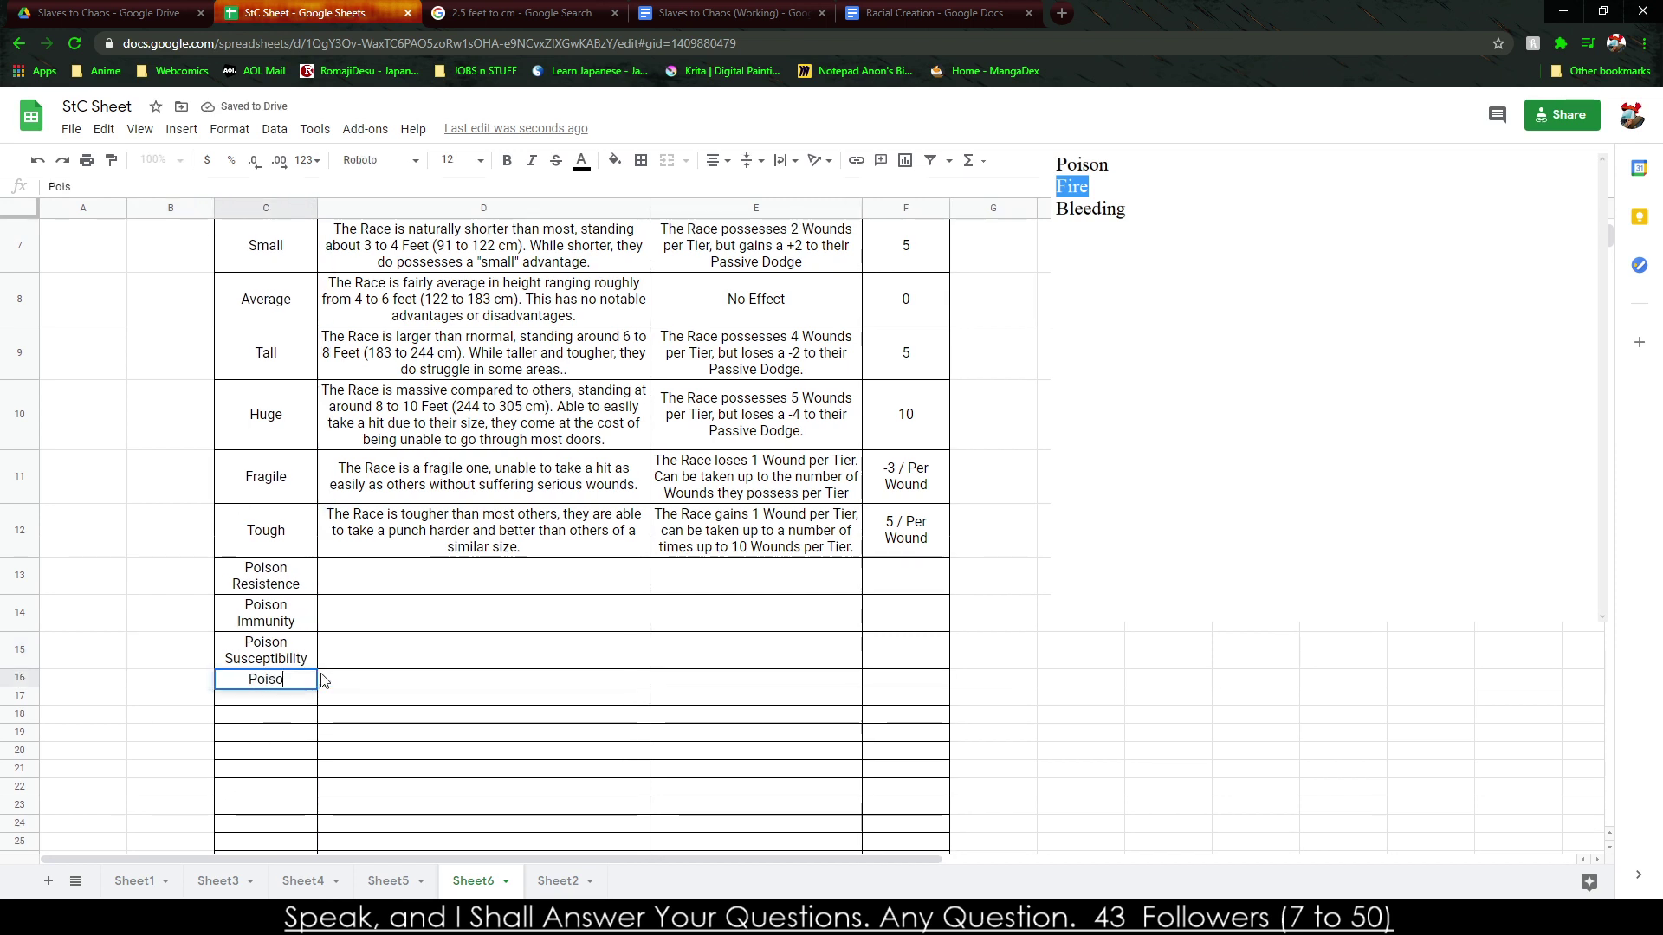
{"action": "type", "text": "n Weakness"}
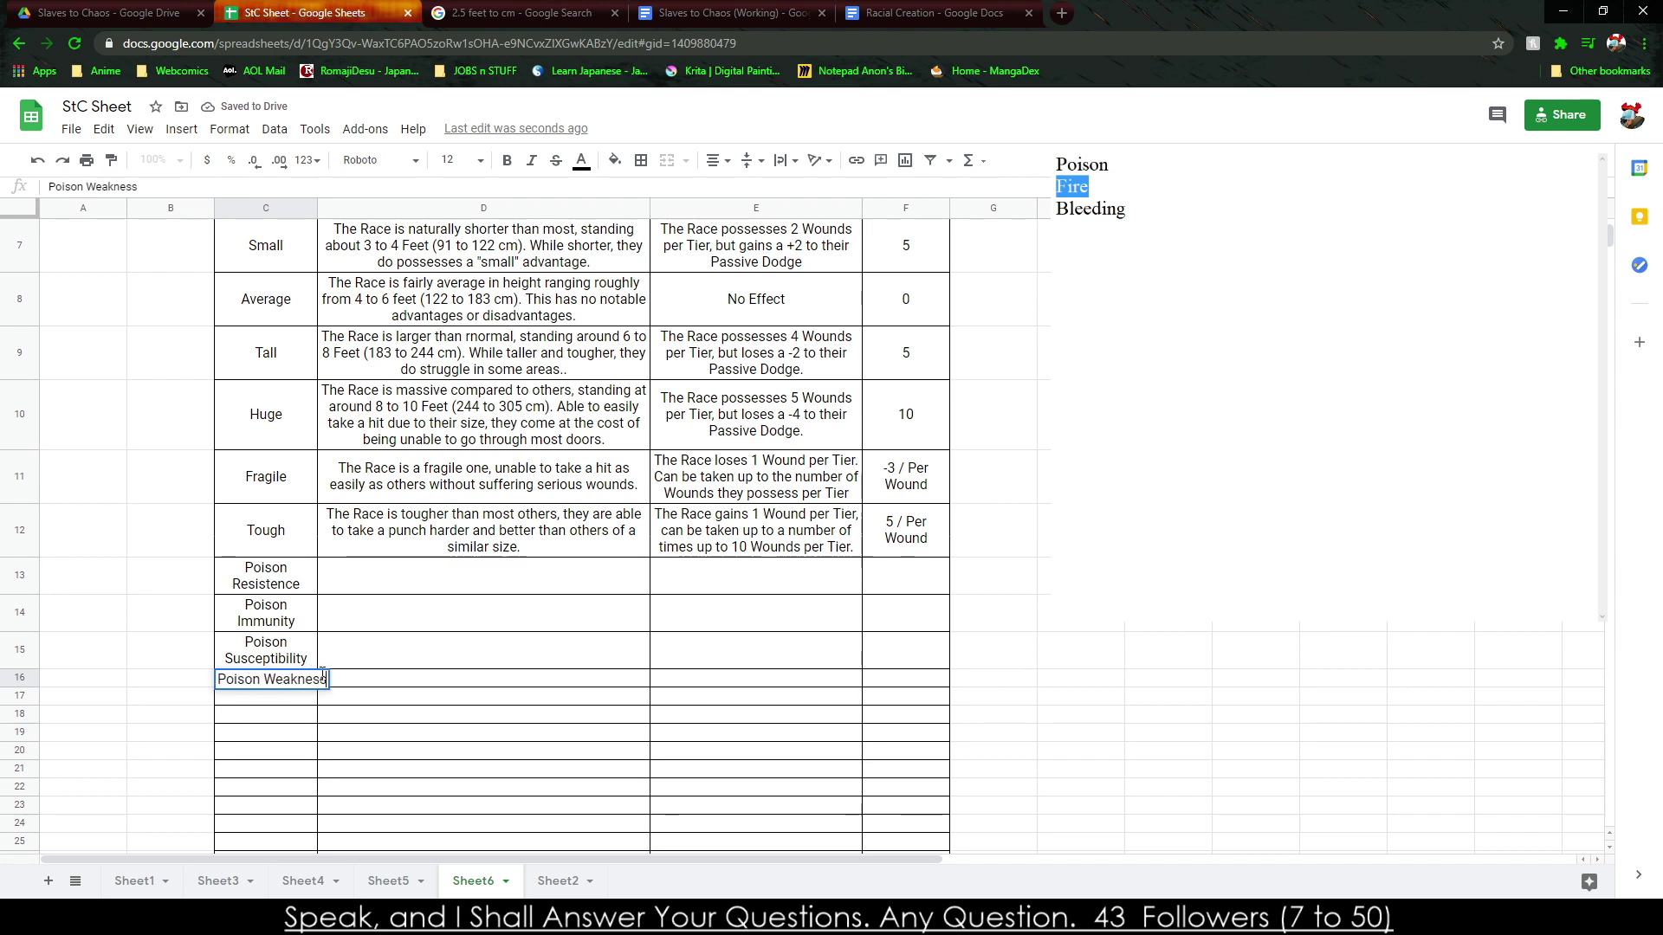
{"action": "key", "text": "Return"}
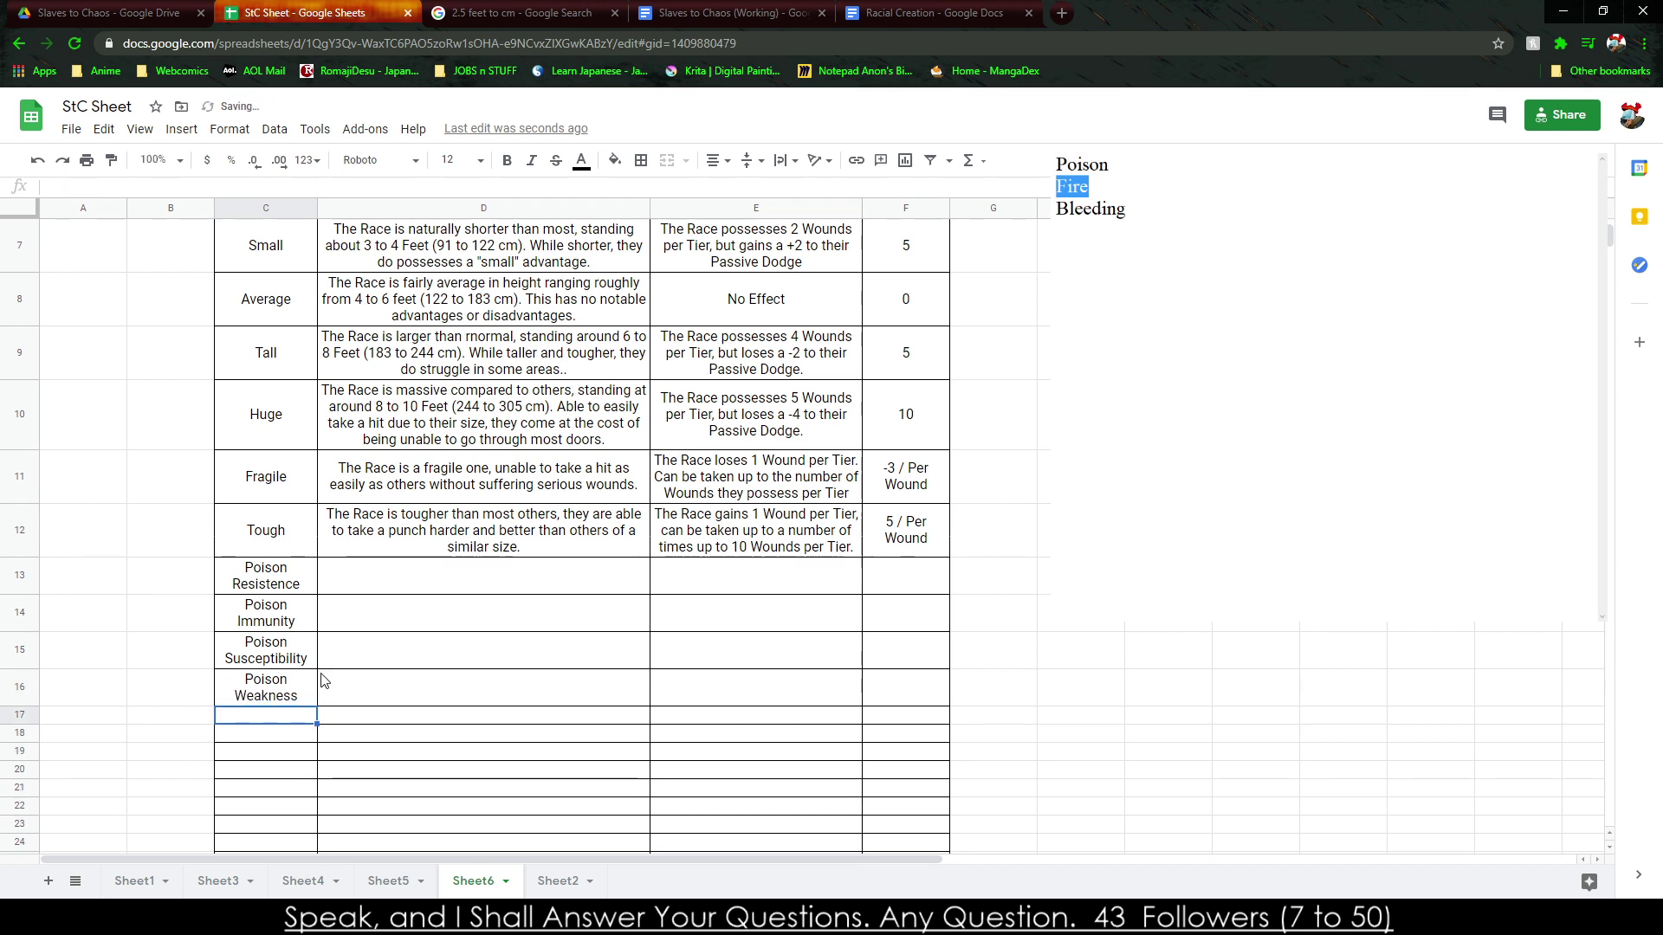
Enter "Fire Resistence", "Fire Immunity", "Fire Susceptibility" and "Fire Weakness" as trait names in C17:C20.
{"action": "type", "text": "Fire Resistence"}
{"action": "key", "text": "Return"}
{"action": "type", "text": "P"}
{"action": "type", "text": "Fire Immunity"}
{"action": "key", "text": "Return"}
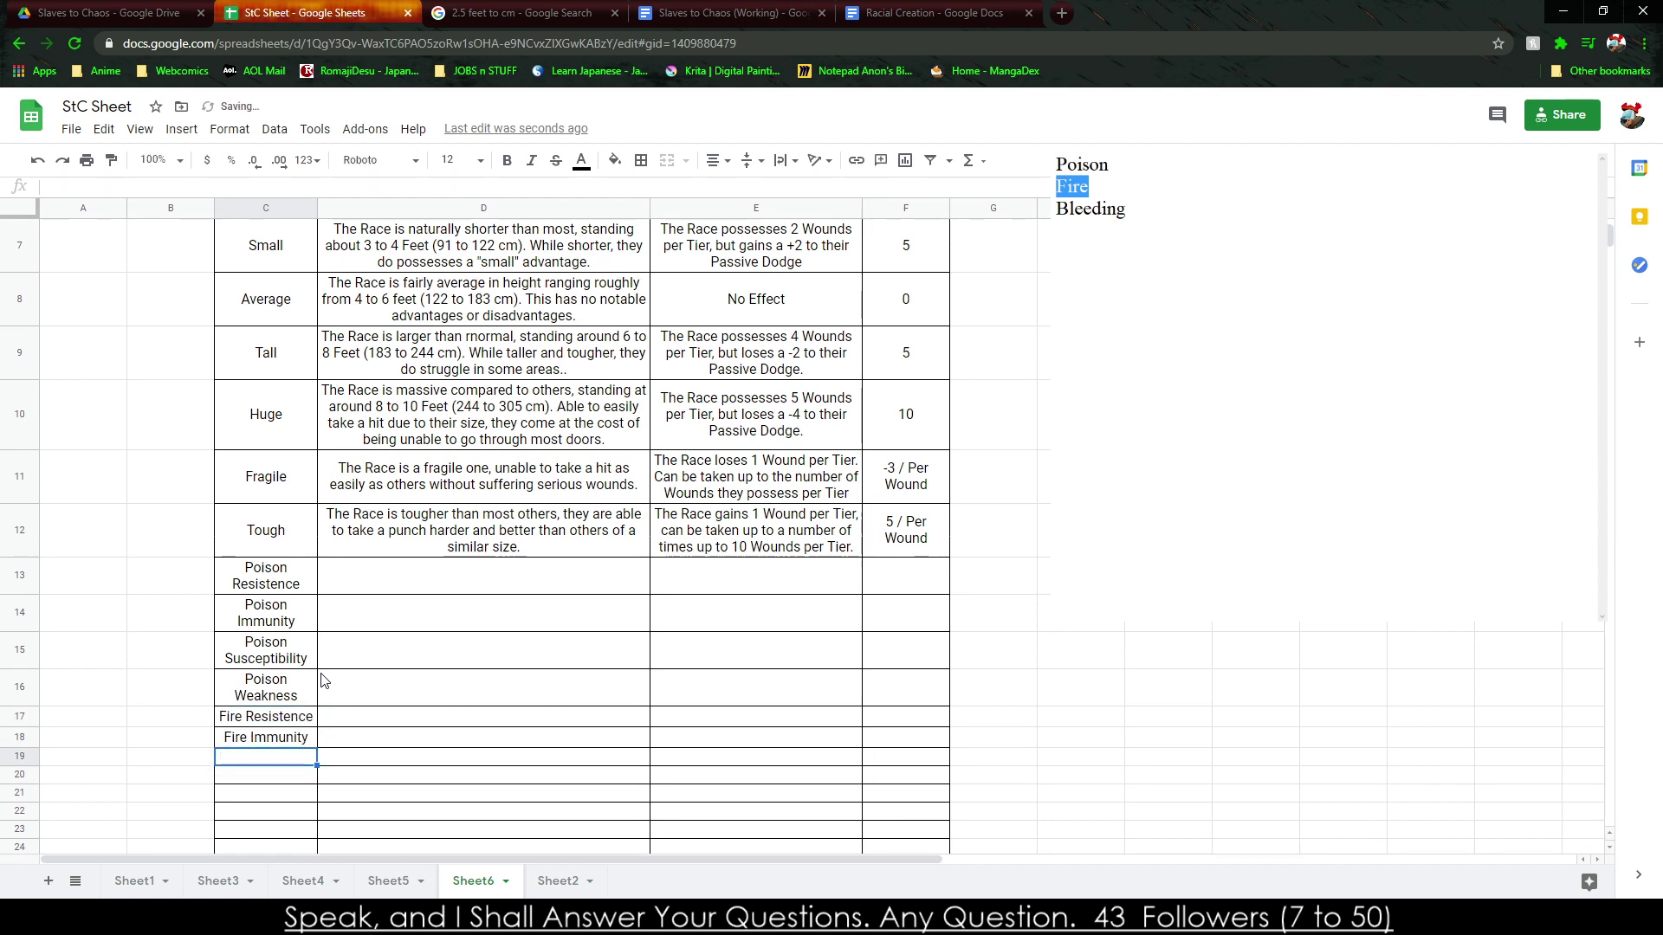
{"action": "type", "text": "Fire Sus"}
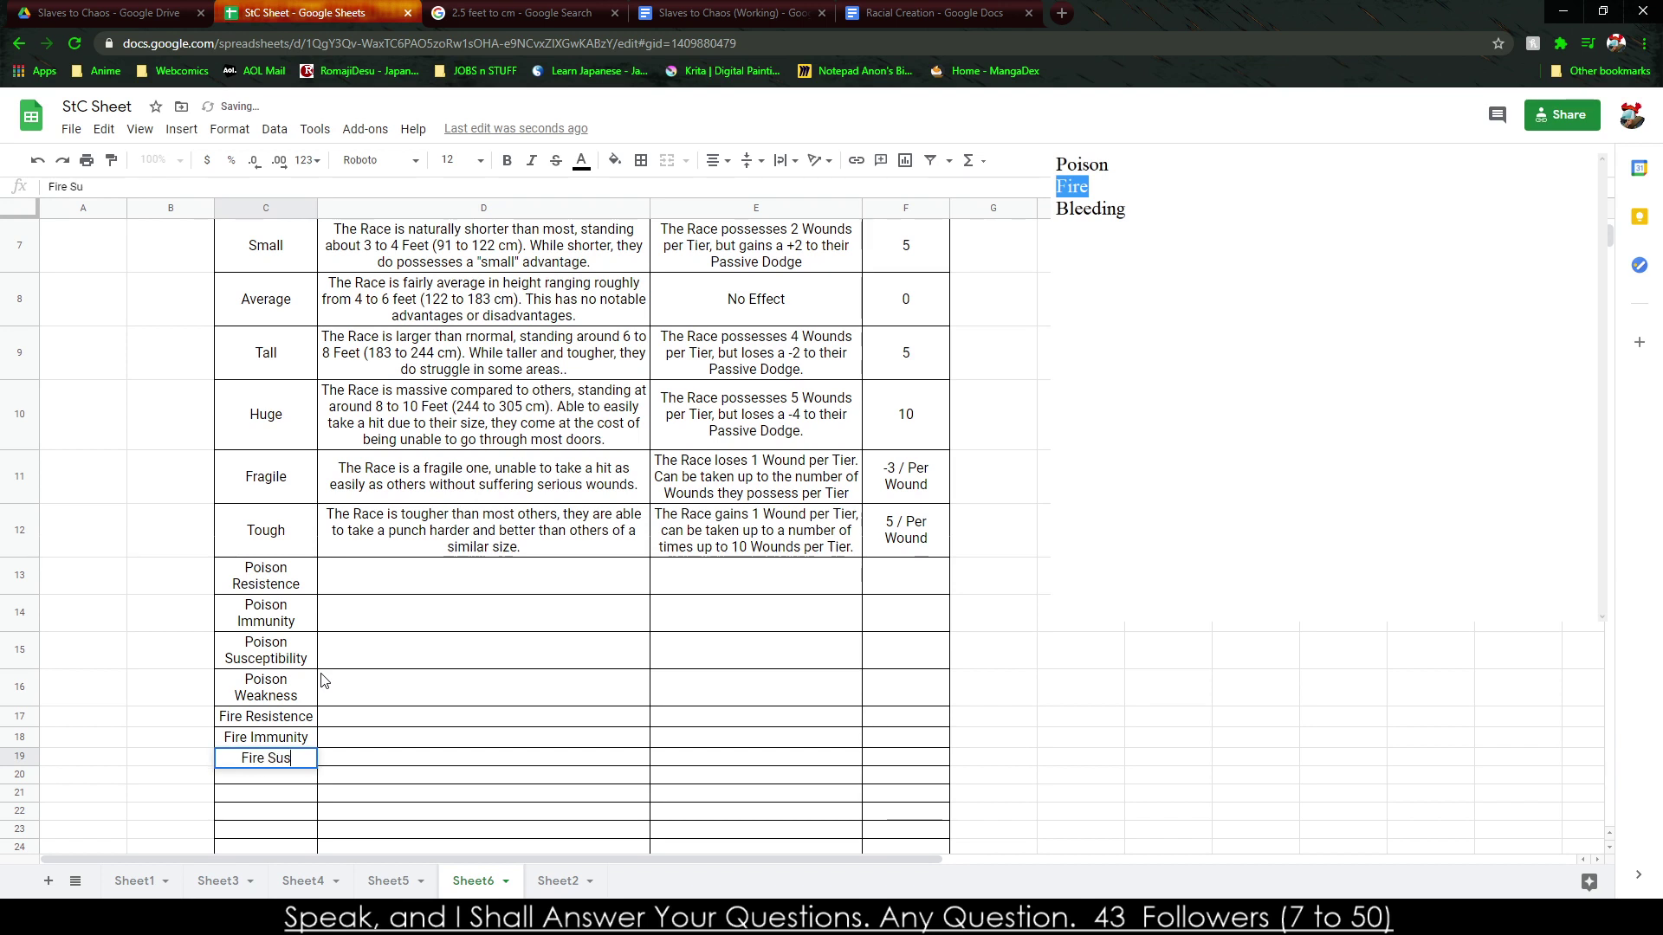
{"action": "type", "text": "ceptibility"}
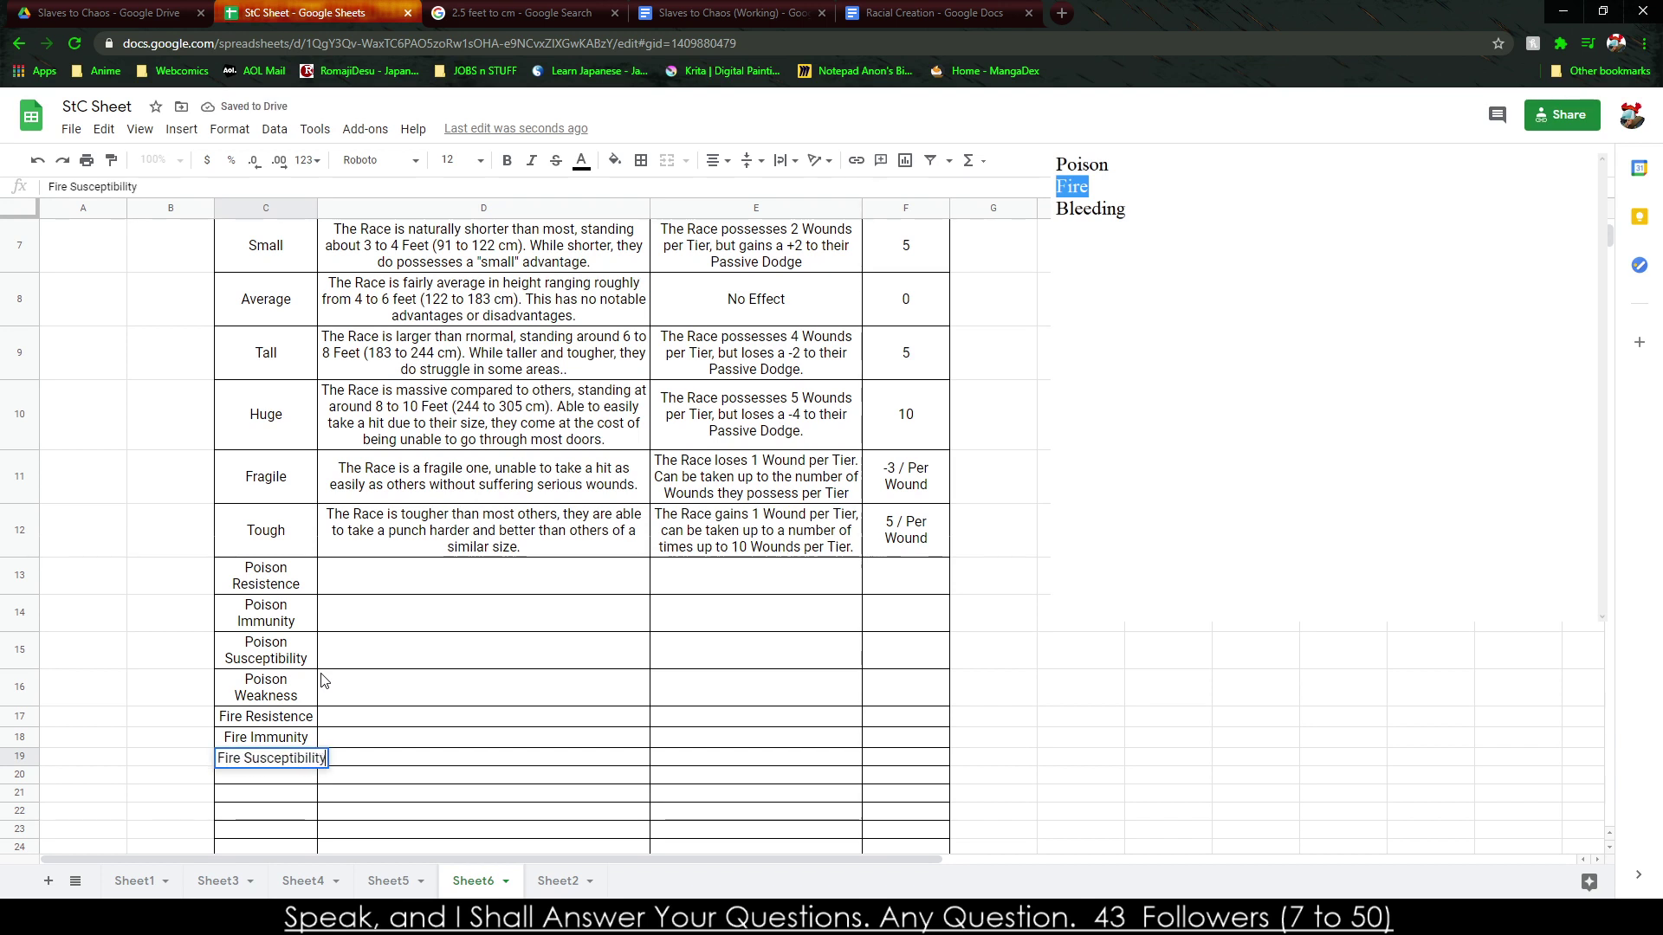
{"action": "key", "text": "Return"}
{"action": "type", "text": "Fire WEa"}
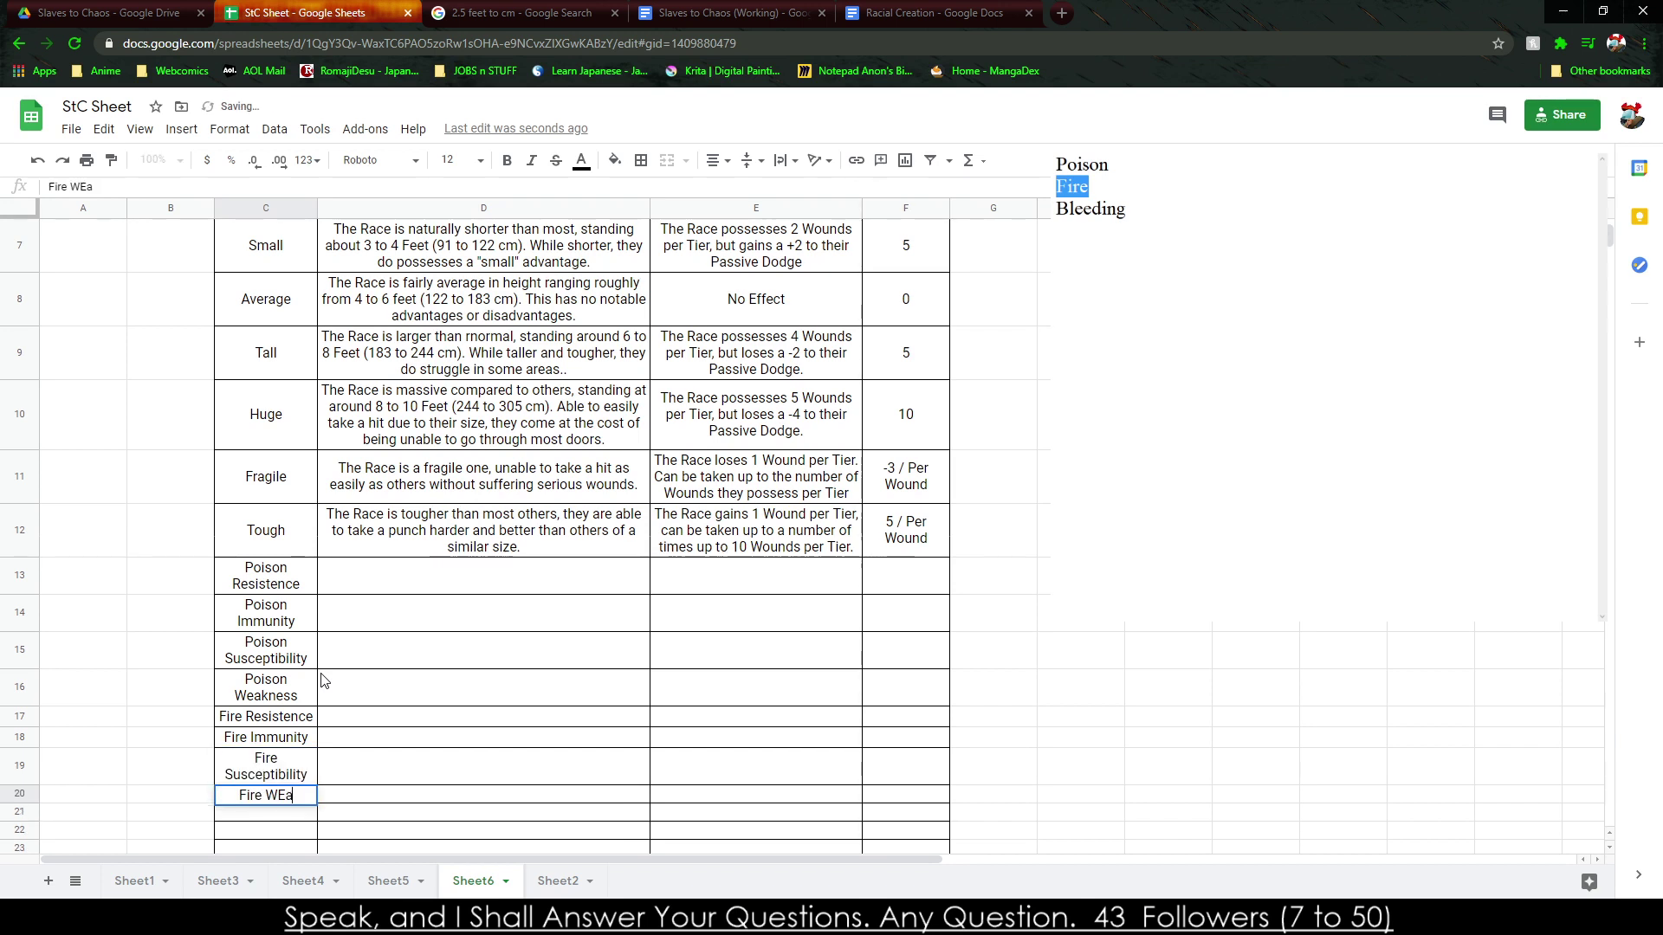
{"action": "type", "text": "akness"}
{"action": "key", "text": "Return"}
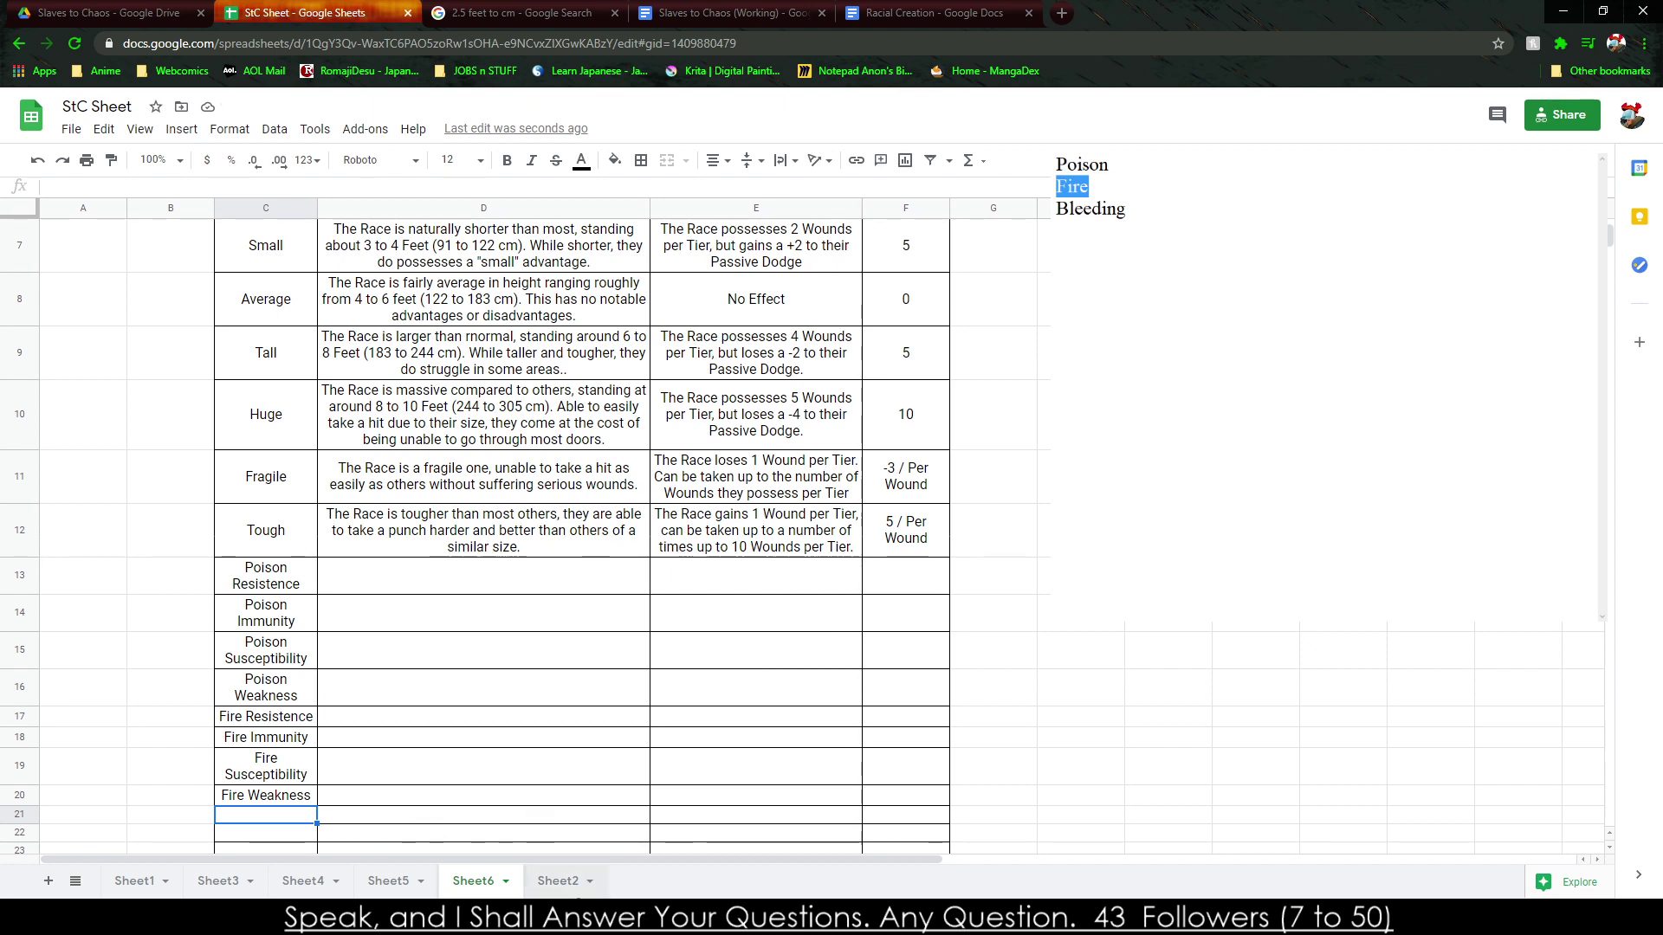
Enter "Bleeding Resistence", "Bleeding Immunity", "Bleeding Suspectibility" and "Bleeding Weakness" as trait names in C21:C24.
{"action": "type", "text": "Bleeding Resistencce"}
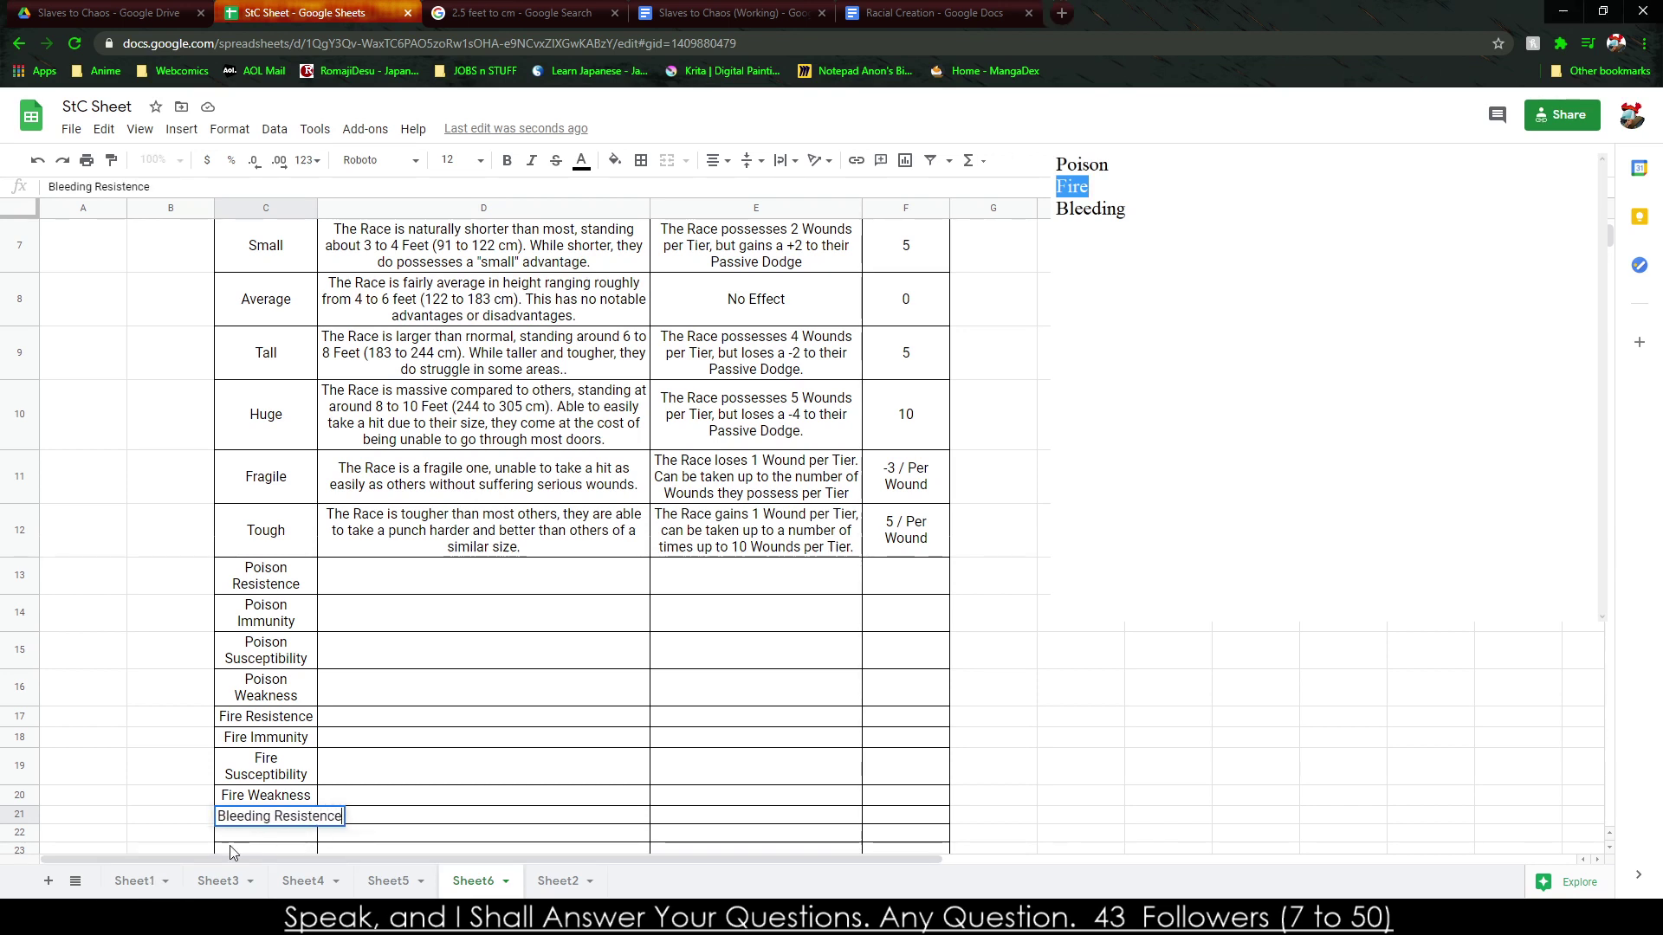
{"action": "key", "text": "Return"}
{"action": "type", "text": "Bleeding Immunity"}
{"action": "key", "text": "Return"}
{"action": "type", "text": "Bleeding Suspe"}
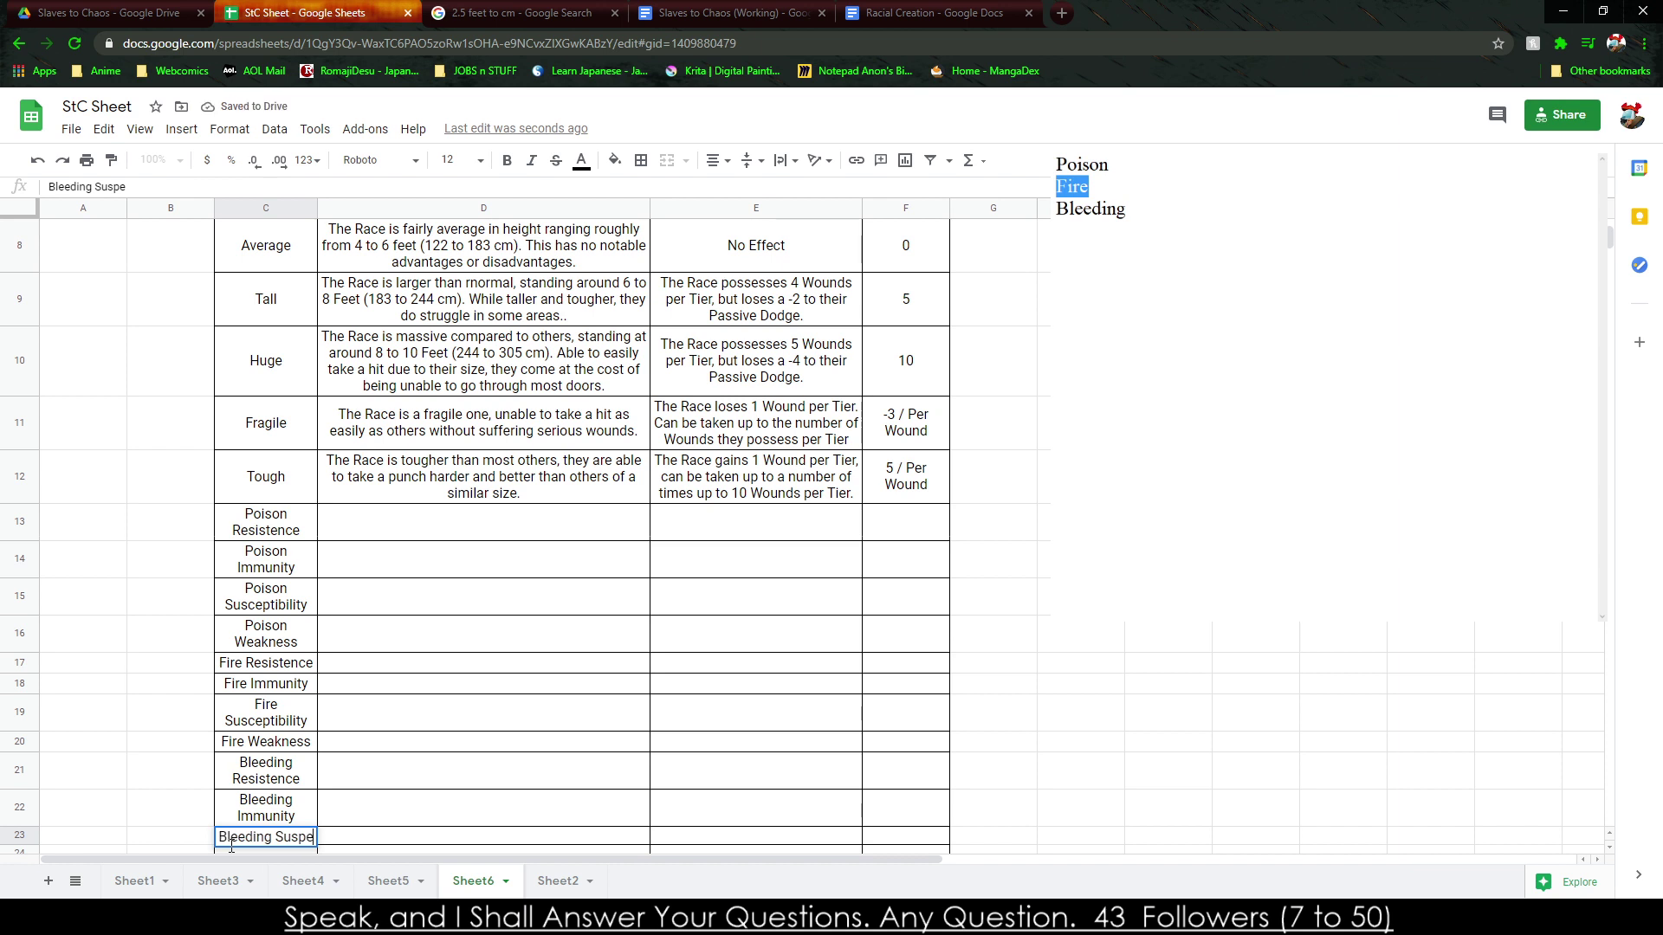
{"action": "type", "text": "ctibility"}
{"action": "key", "text": "Return"}
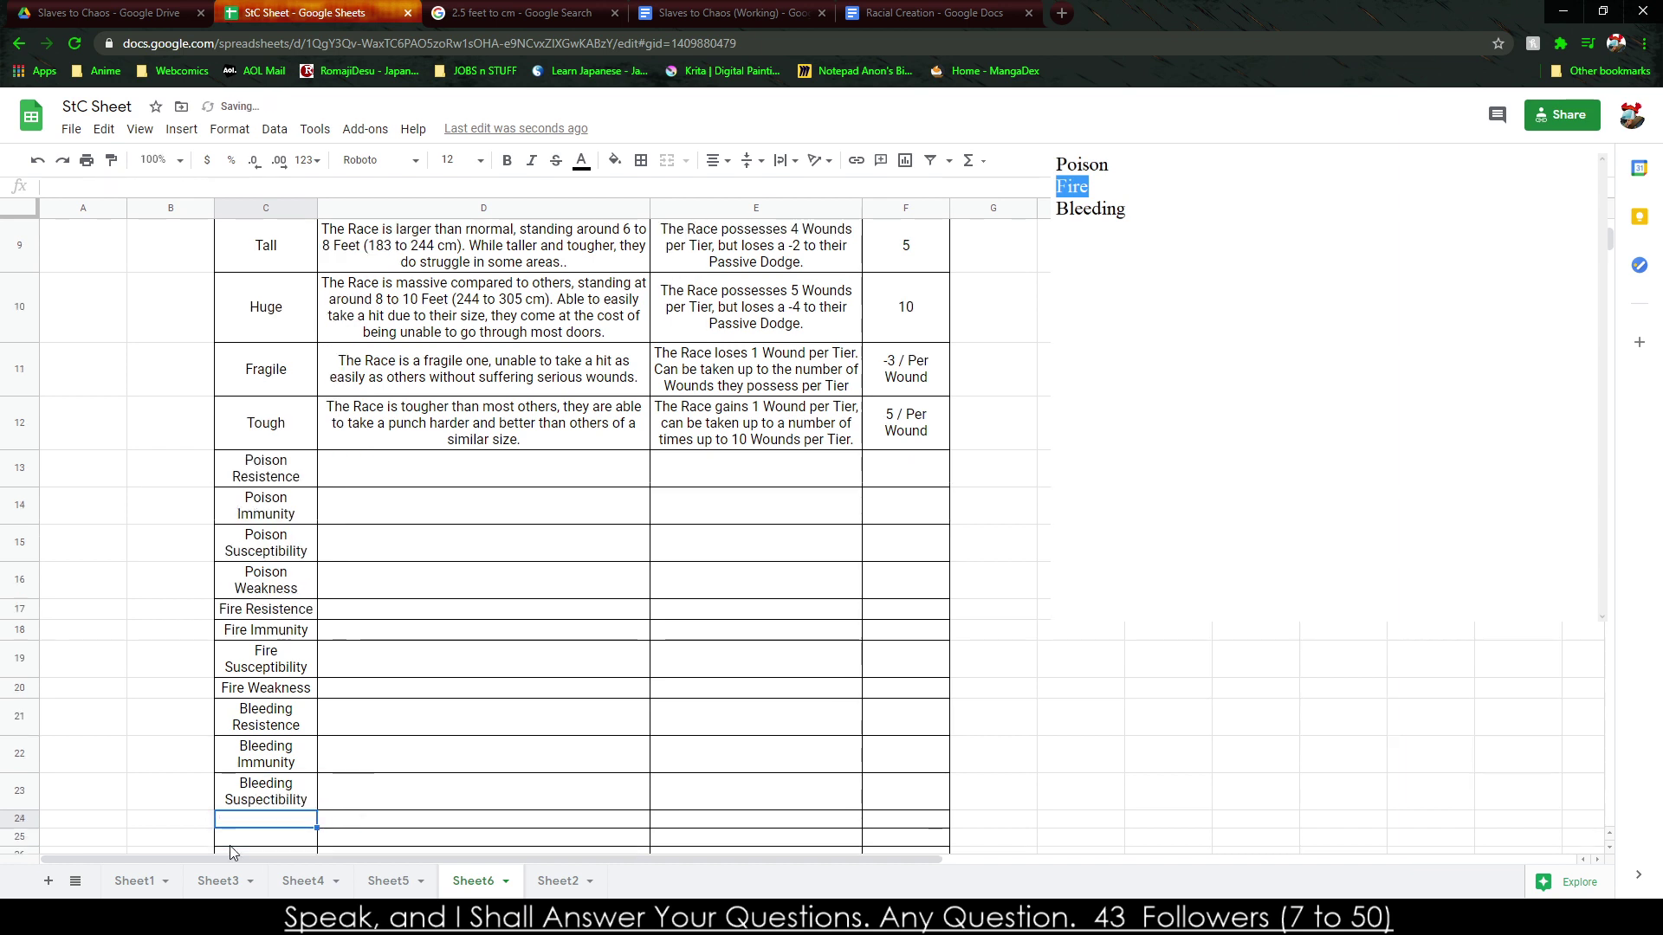
{"action": "type", "text": "Bleeding Weakness"}
{"action": "key", "text": "Return"}
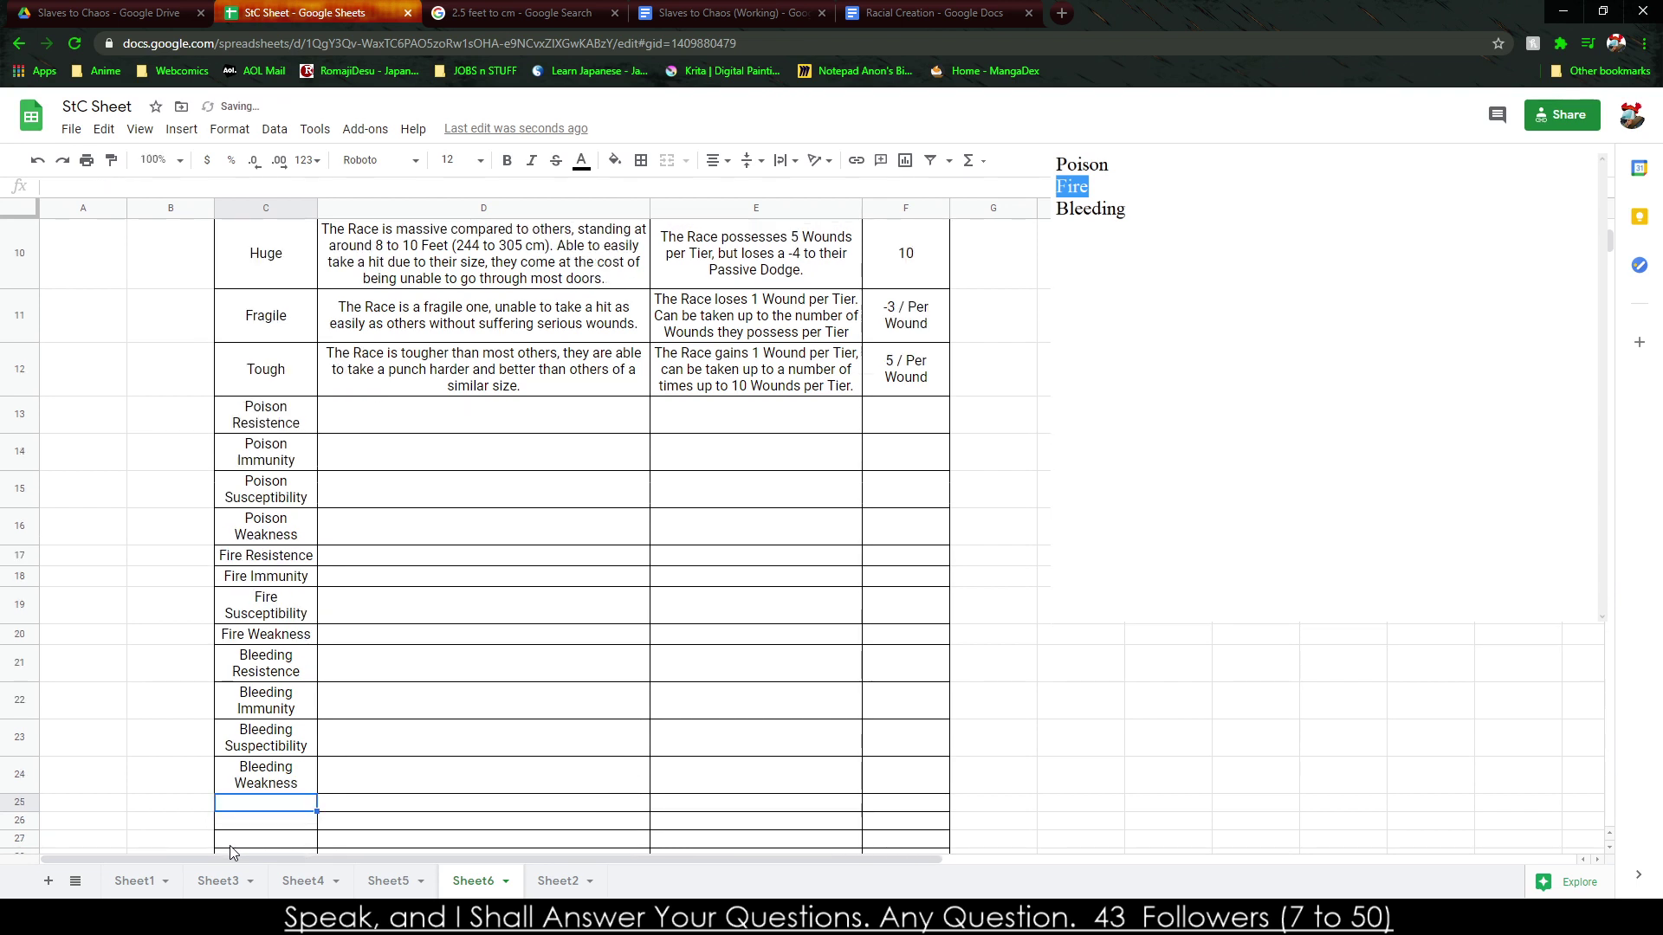
Enter "The Race is naturally prone to ignoreing some of the effects of Poison." as the Poison Resistence description in D13.
{"action": "left_click", "coordinate": [381, 425]}
{"action": "type", "text": "The Race is naturally prone to ignoreing th"}
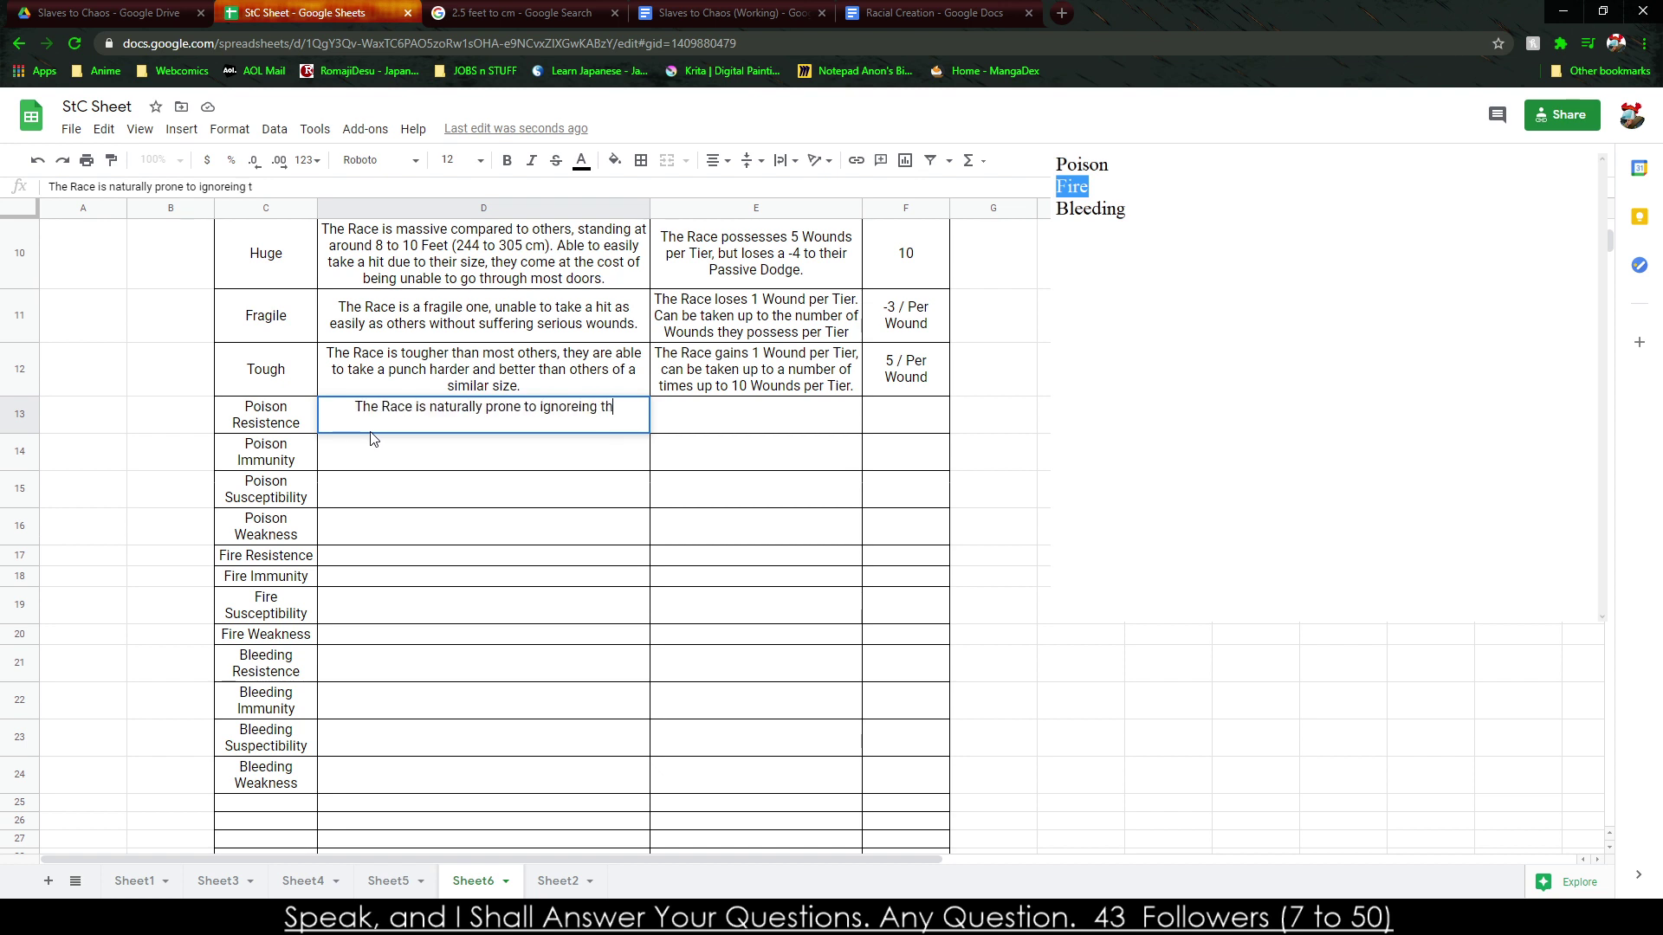
{"action": "key", "text": "BackSpace"}
{"action": "key", "text": "BackSpace"}
{"action": "type", "text": "somoe of"}
{"action": "key", "text": "BackSpace"}
{"action": "key", "text": "BackSpace"}
{"action": "key", "text": "BackSpace"}
{"action": "key", "text": "BackSpace"}
{"action": "key", "text": "BackSpace"}
{"action": "key", "text": "BackSpace"}
{"action": "key", "text": "BackSpace"}
{"action": "key", "text": "BackSpace"}
{"action": "type", "text": "om"}
{"action": "key", "text": "BackSpace"}
{"action": "key", "text": "BackSpace"}
{"action": "type", "text": "me of the effects of Bois"}
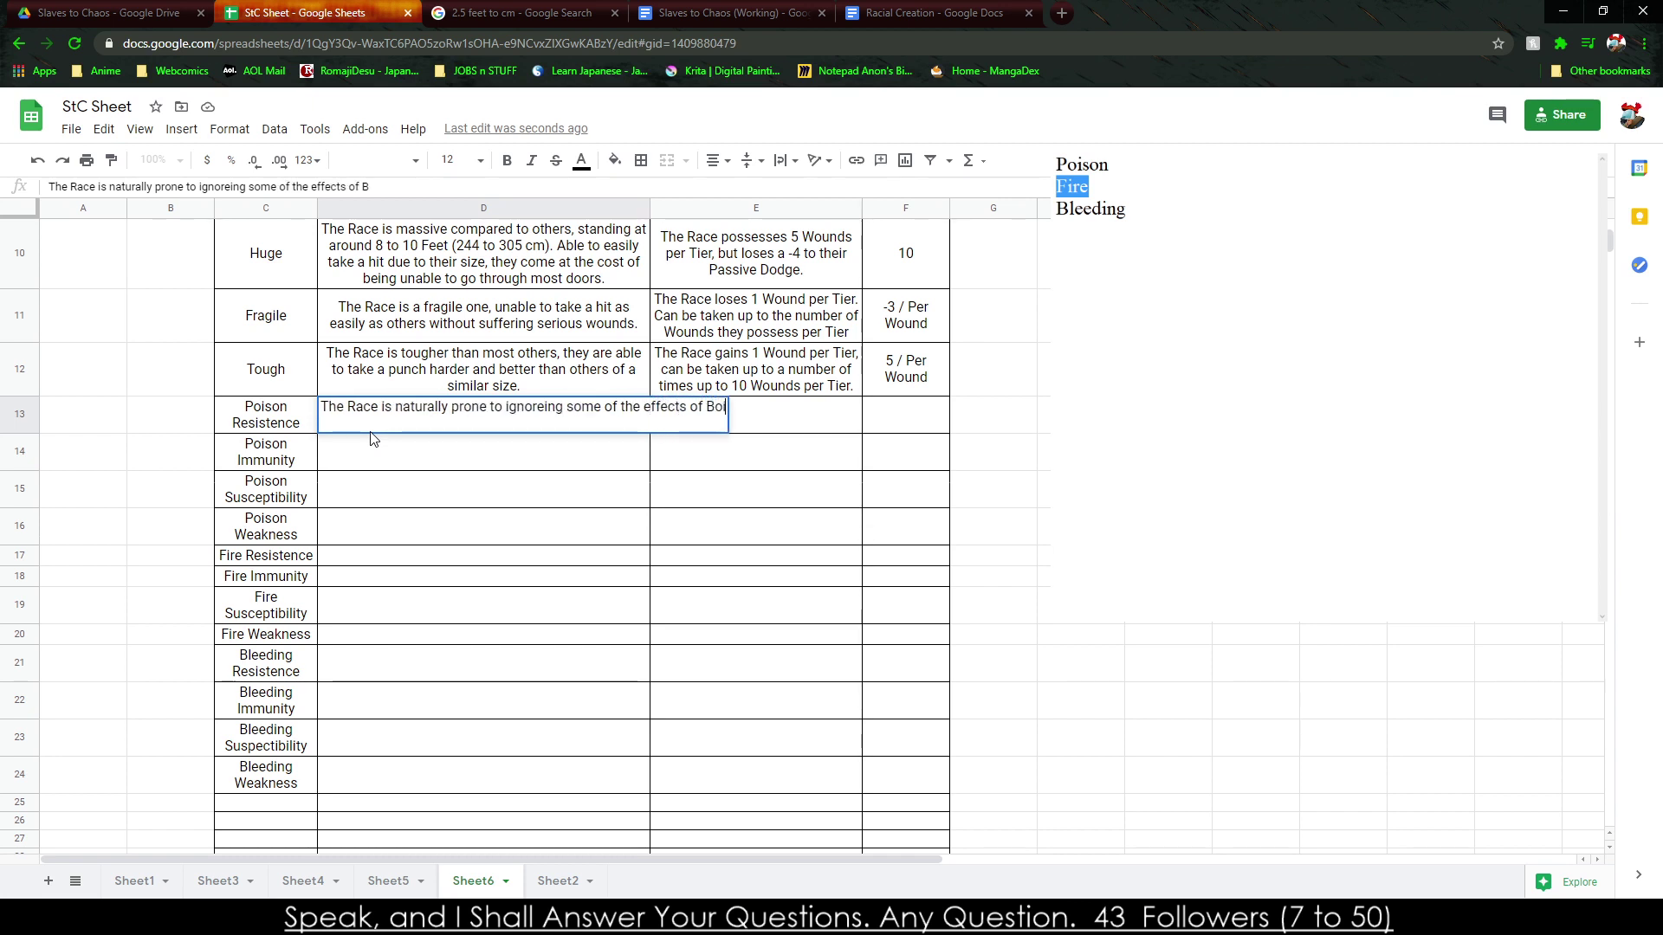
{"action": "key", "text": "BackSpace"}
{"action": "key", "text": "BackSpace"}
{"action": "type", "text": "oison."}
{"action": "key", "text": "Return"}
Start the Poison Immunity description in D14 with "The Race is pro".
{"action": "type", "text": "The Race is pro"}
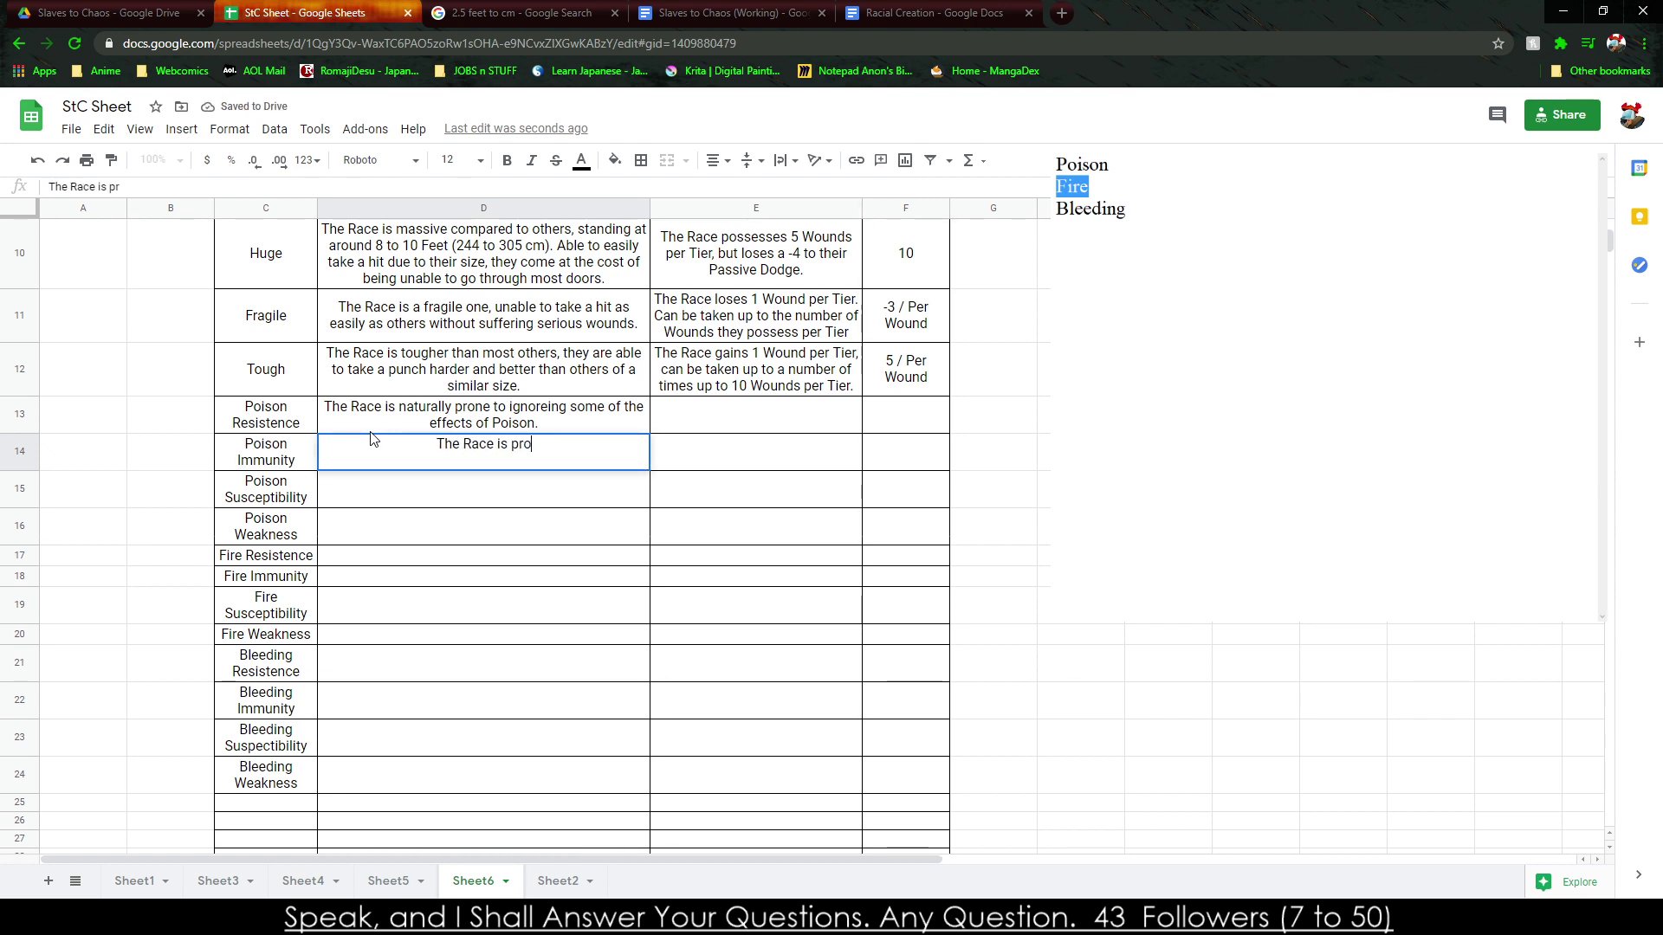
Complete the Poison Immunity description in column D as "The Race is unable to get poisoned outside especially potent or unique Poisons.".
{"action": "type", "text": "ne to outright"}
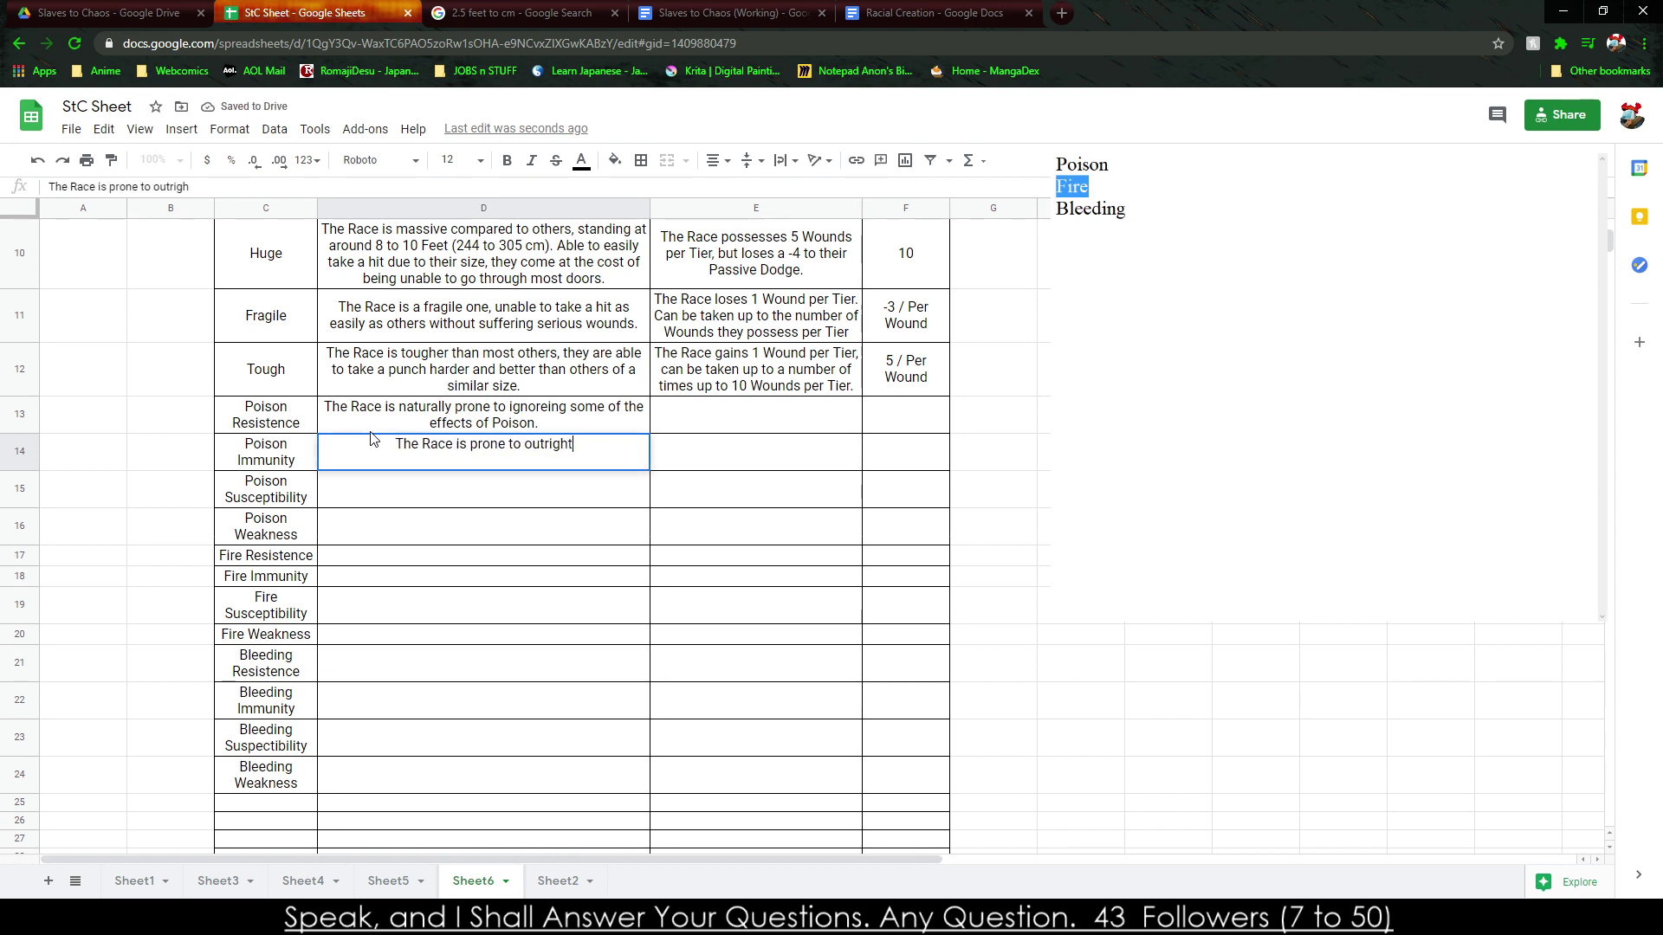
{"action": "key", "text": "BackSpace"}
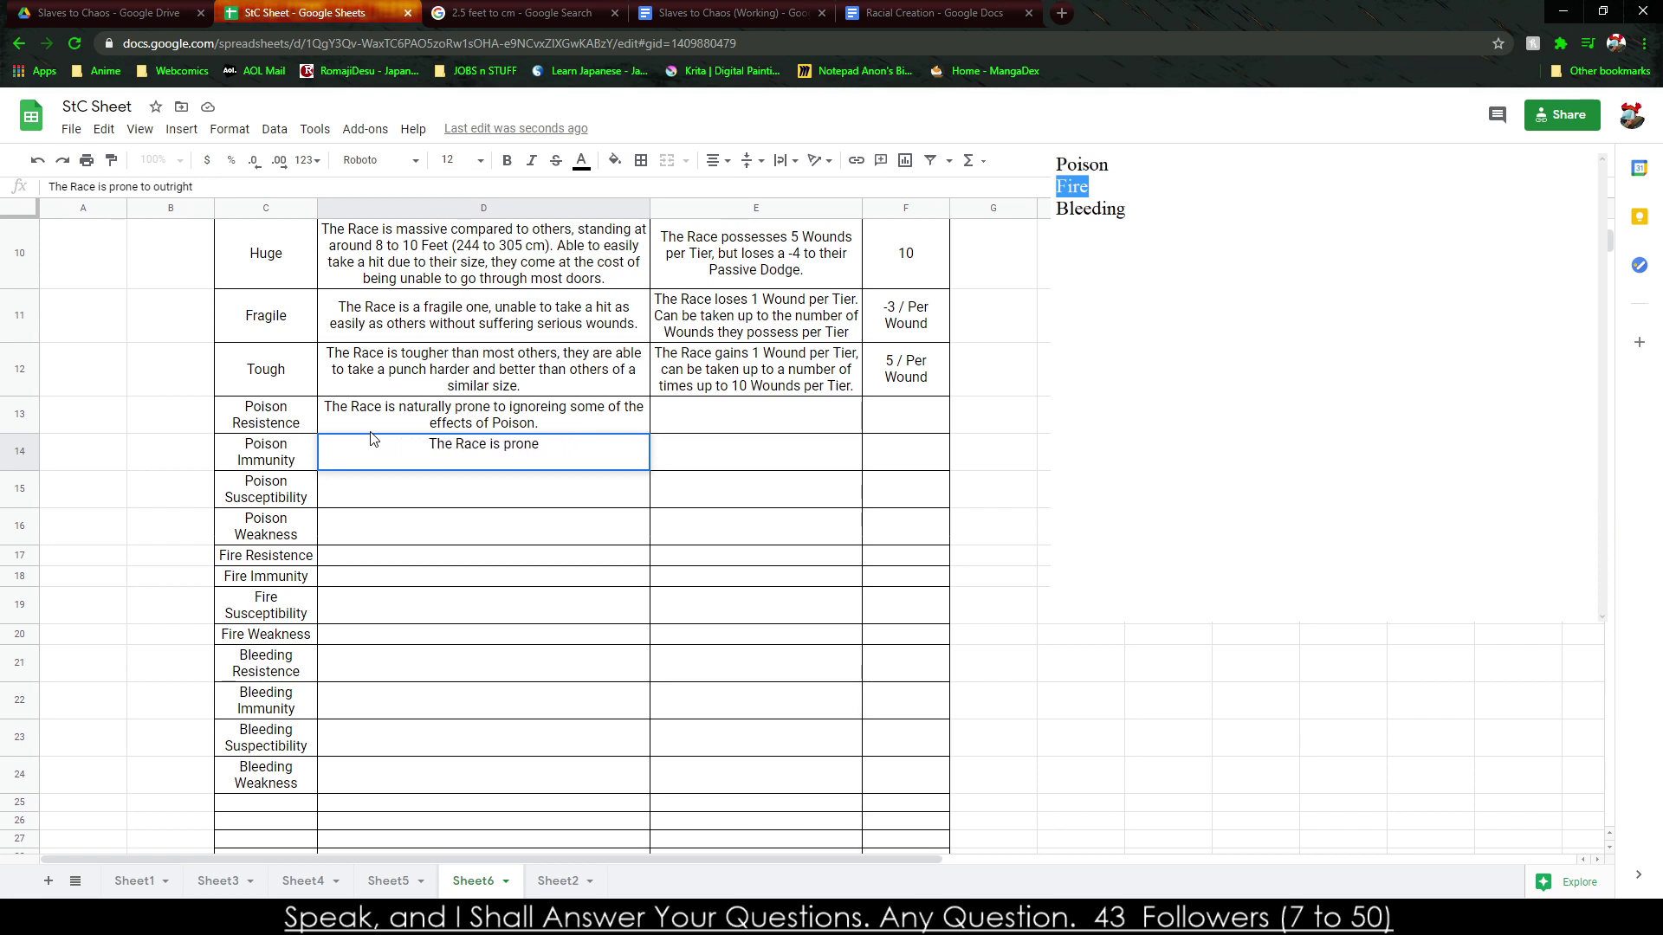
{"action": "type", "text": "o "}
{"action": "type", "text": "get poiuso"}
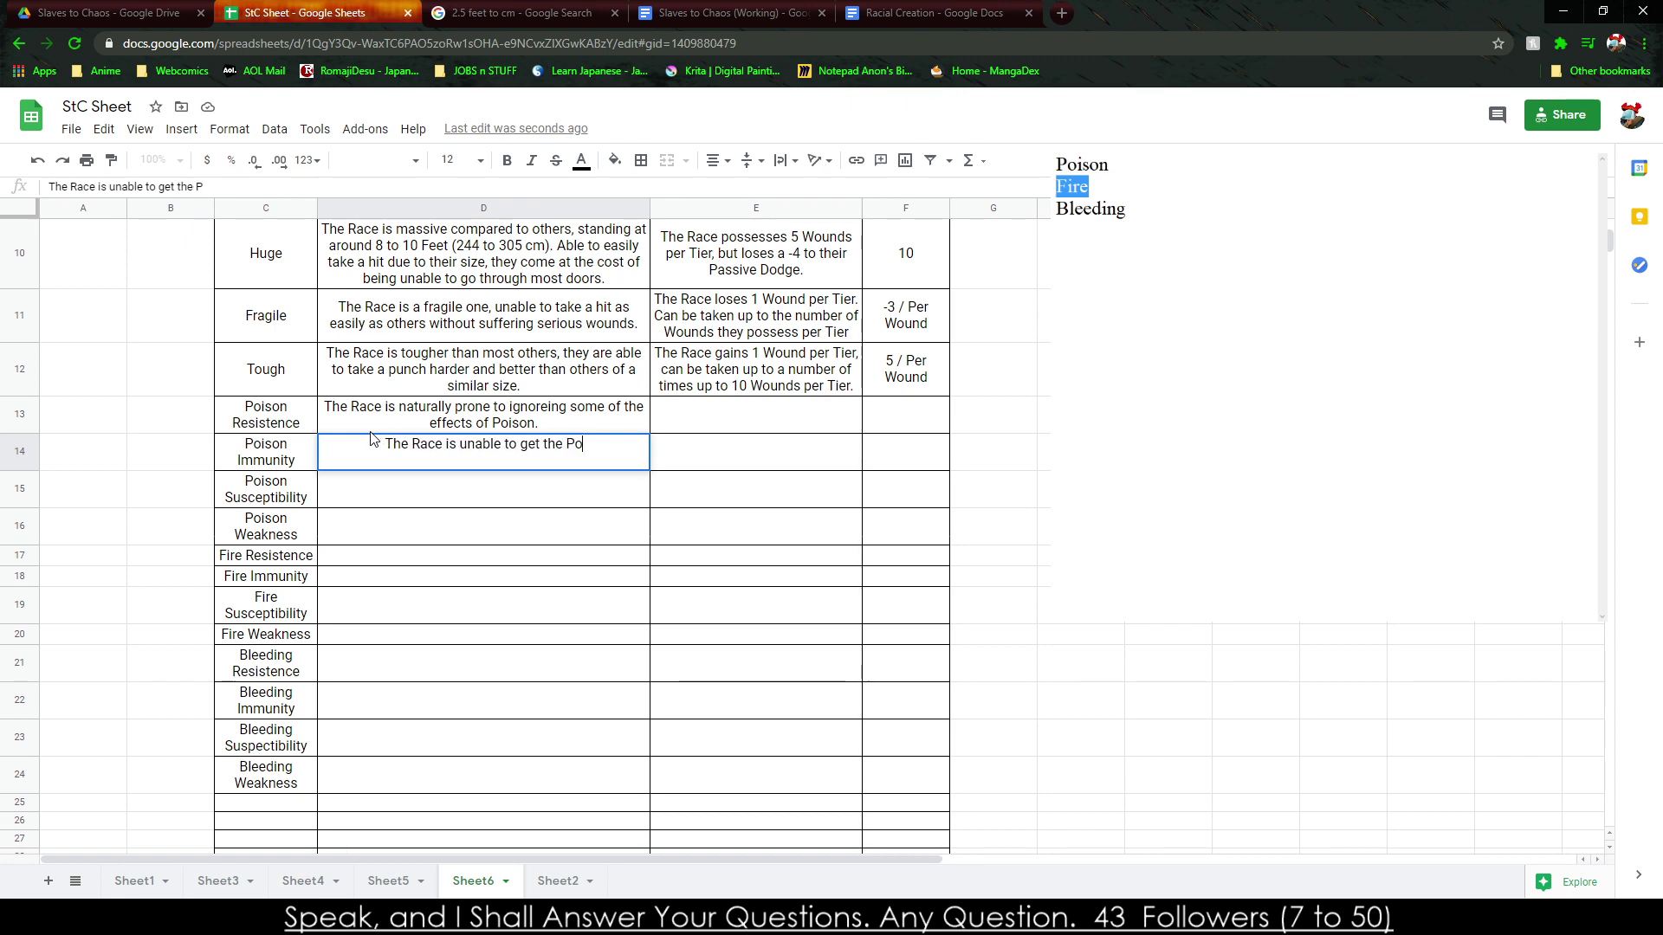
{"action": "key", "text": "BackSpace"}
{"action": "key", "text": "BackSpace"}
{"action": "key", "text": "BackSpace"}
{"action": "key", "text": "BackSpace"}
{"action": "key", "text": "BackSpace"}
{"action": "key", "text": "BackSpace"}
{"action": "key", "text": "BackSpace"}
{"action": "key", "text": "BackSpace"}
{"action": "key", "text": "BackSpace"}
{"action": "key", "text": "BackSpace"}
{"action": "key", "text": "BackSpace"}
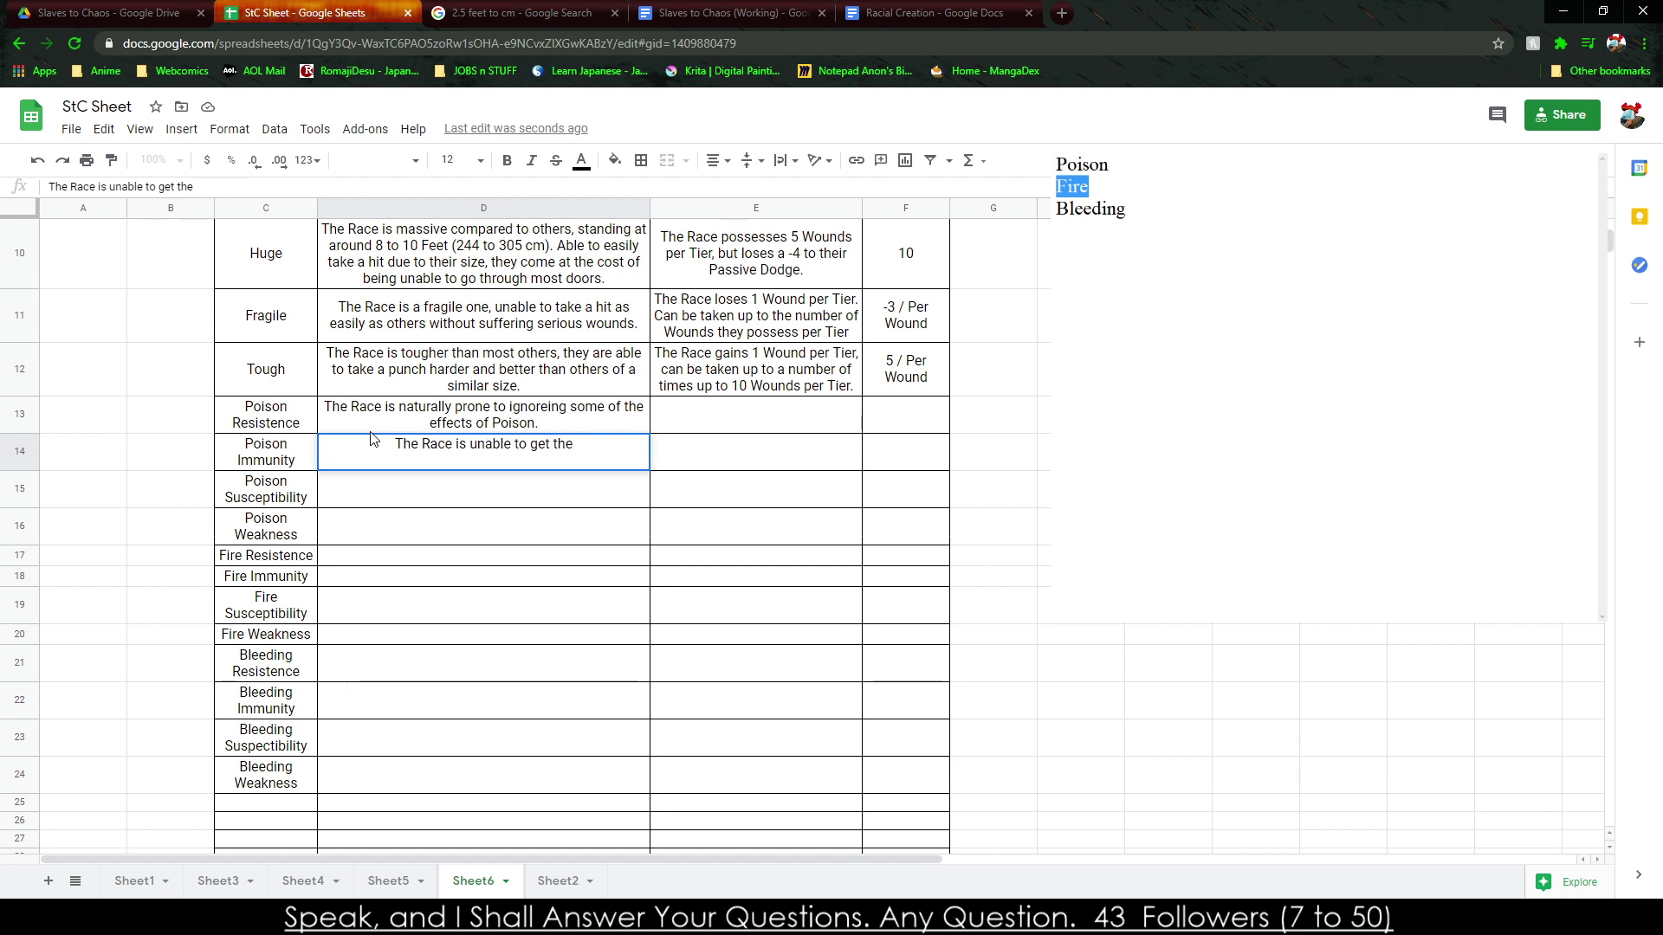
{"action": "type", "text": "poisoned out"}
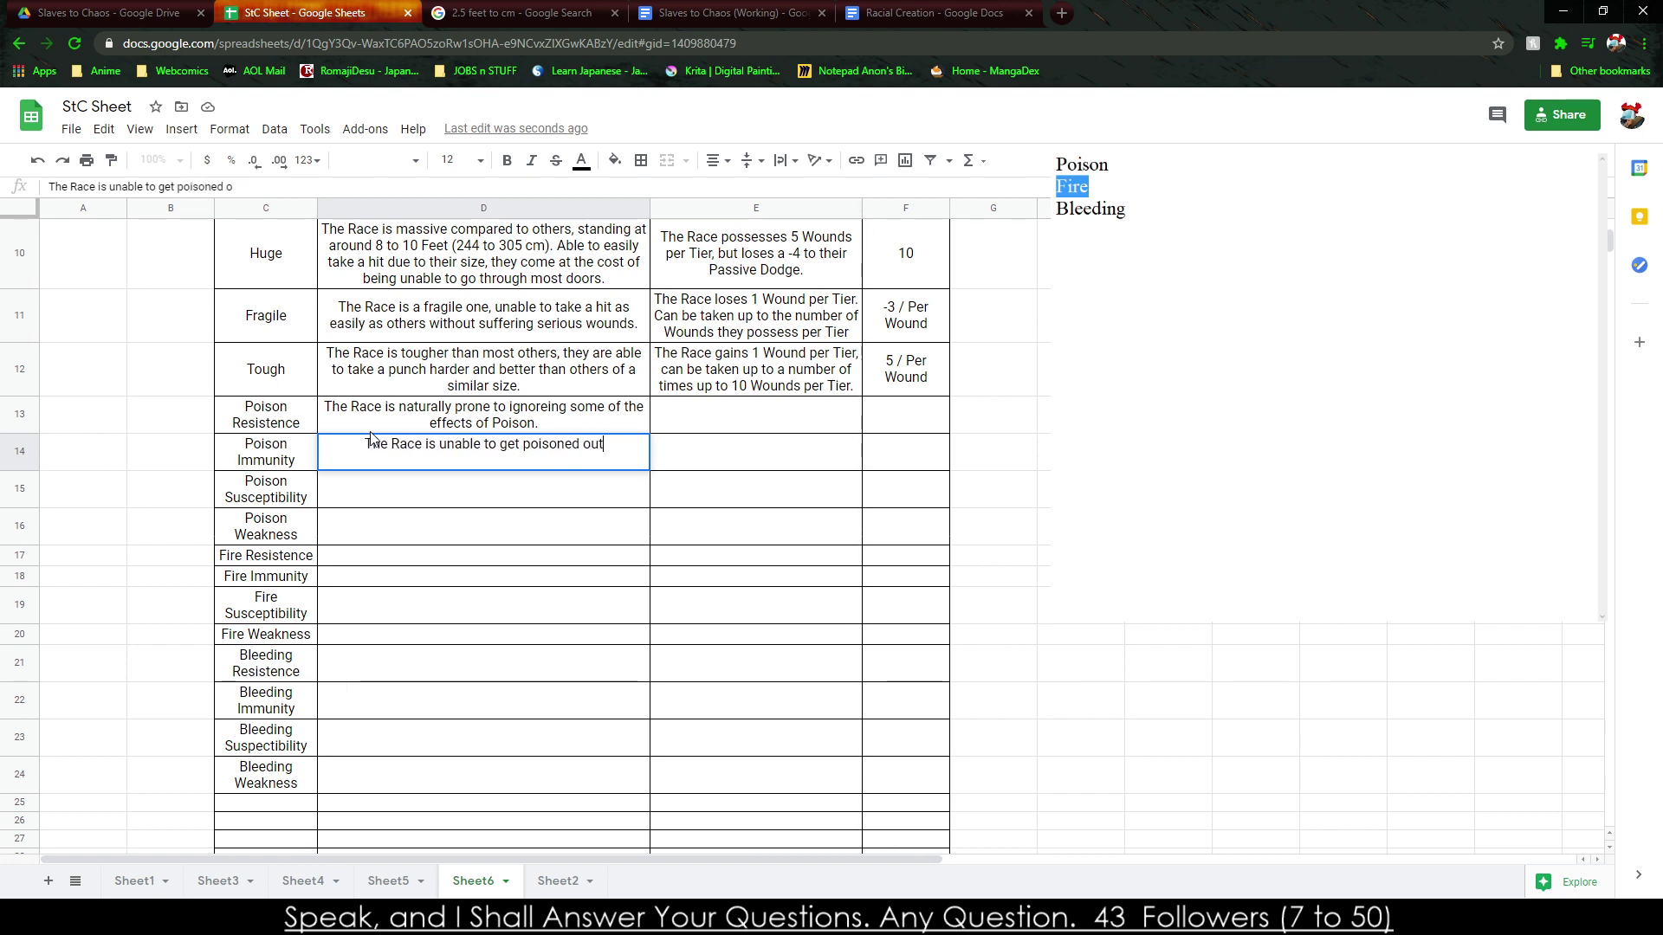
{"action": "type", "text": "side especial"}
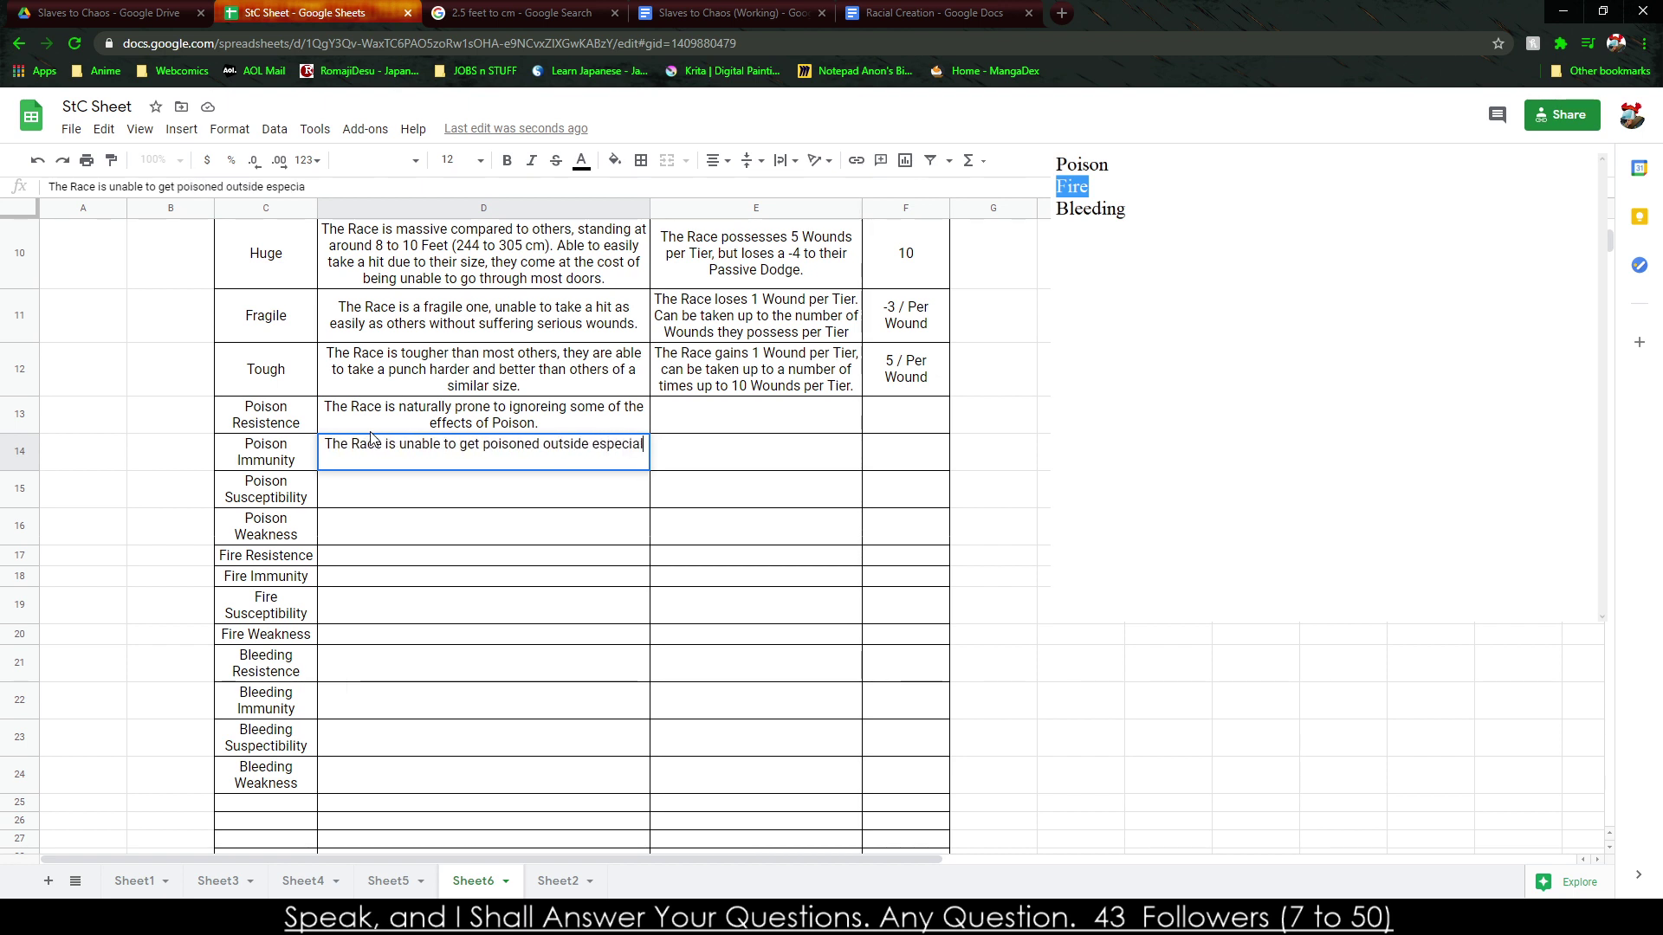
{"action": "type", "text": "ly potend"}
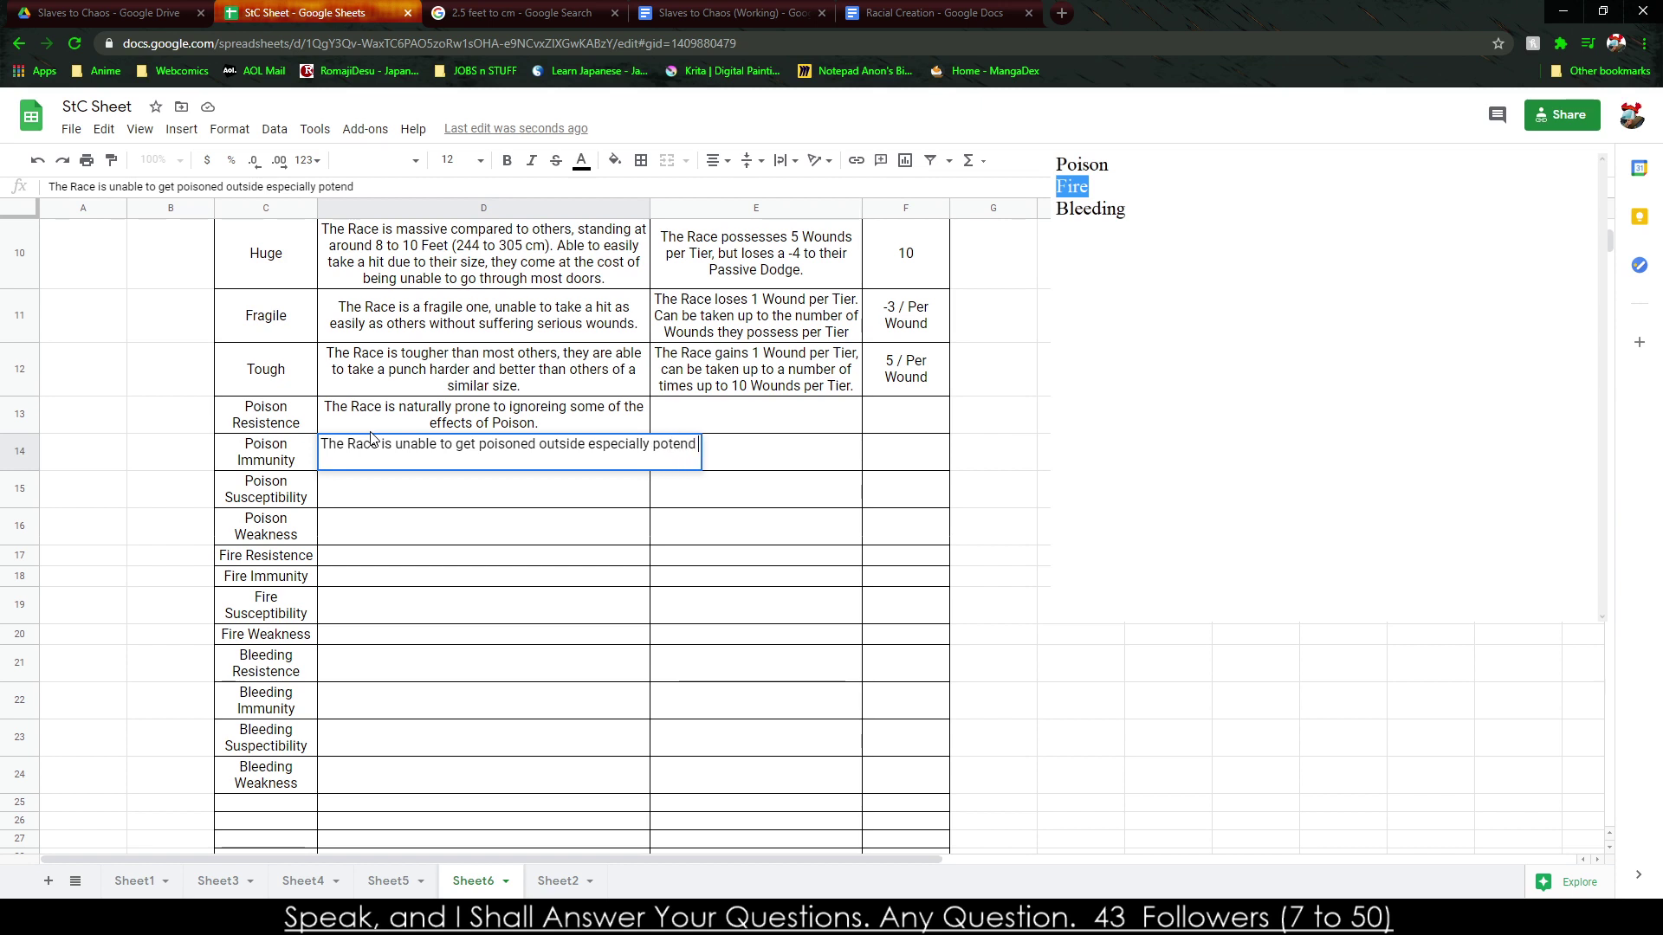
{"action": "type", "text": " orn"}
{"action": "type", "text": " unique Poisons"}
{"action": "type", "text": "."}
{"action": "key", "text": "Return"}
Enter the Poison Susceptibility description in column D: "The Race's physiology makes them prone to Poisonous effects.".
{"action": "type", "text": "The Race's bi"}
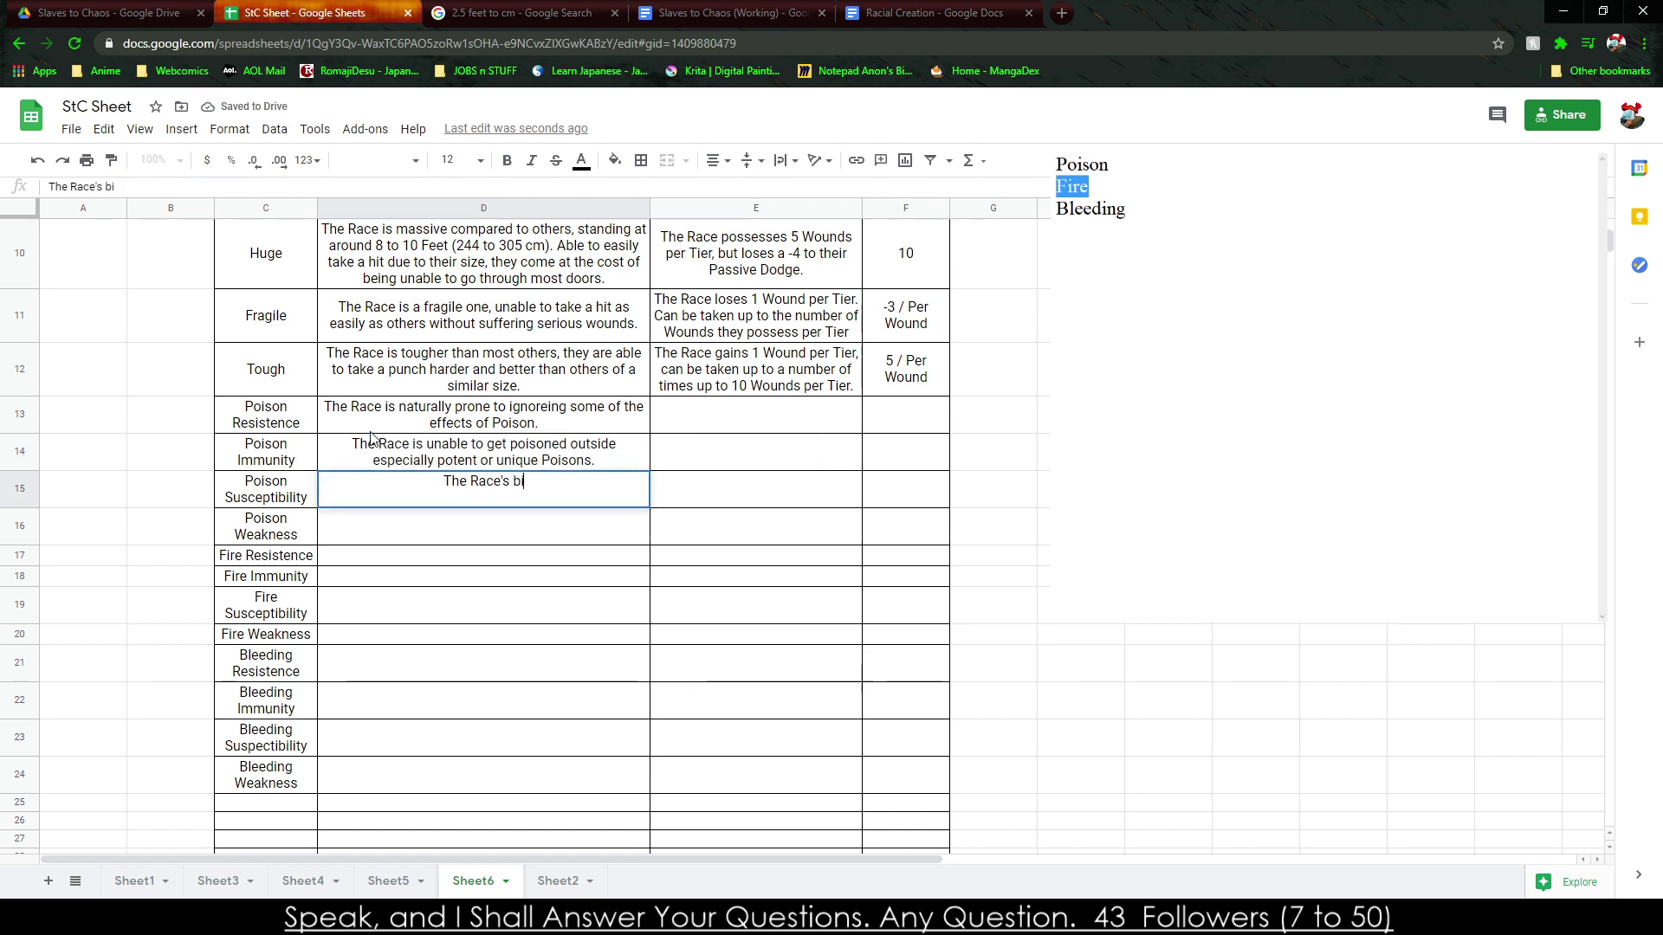
{"action": "key", "text": "BackSpace"}
{"action": "key", "text": "BackSpace"}
{"action": "type", "text": "phys"}
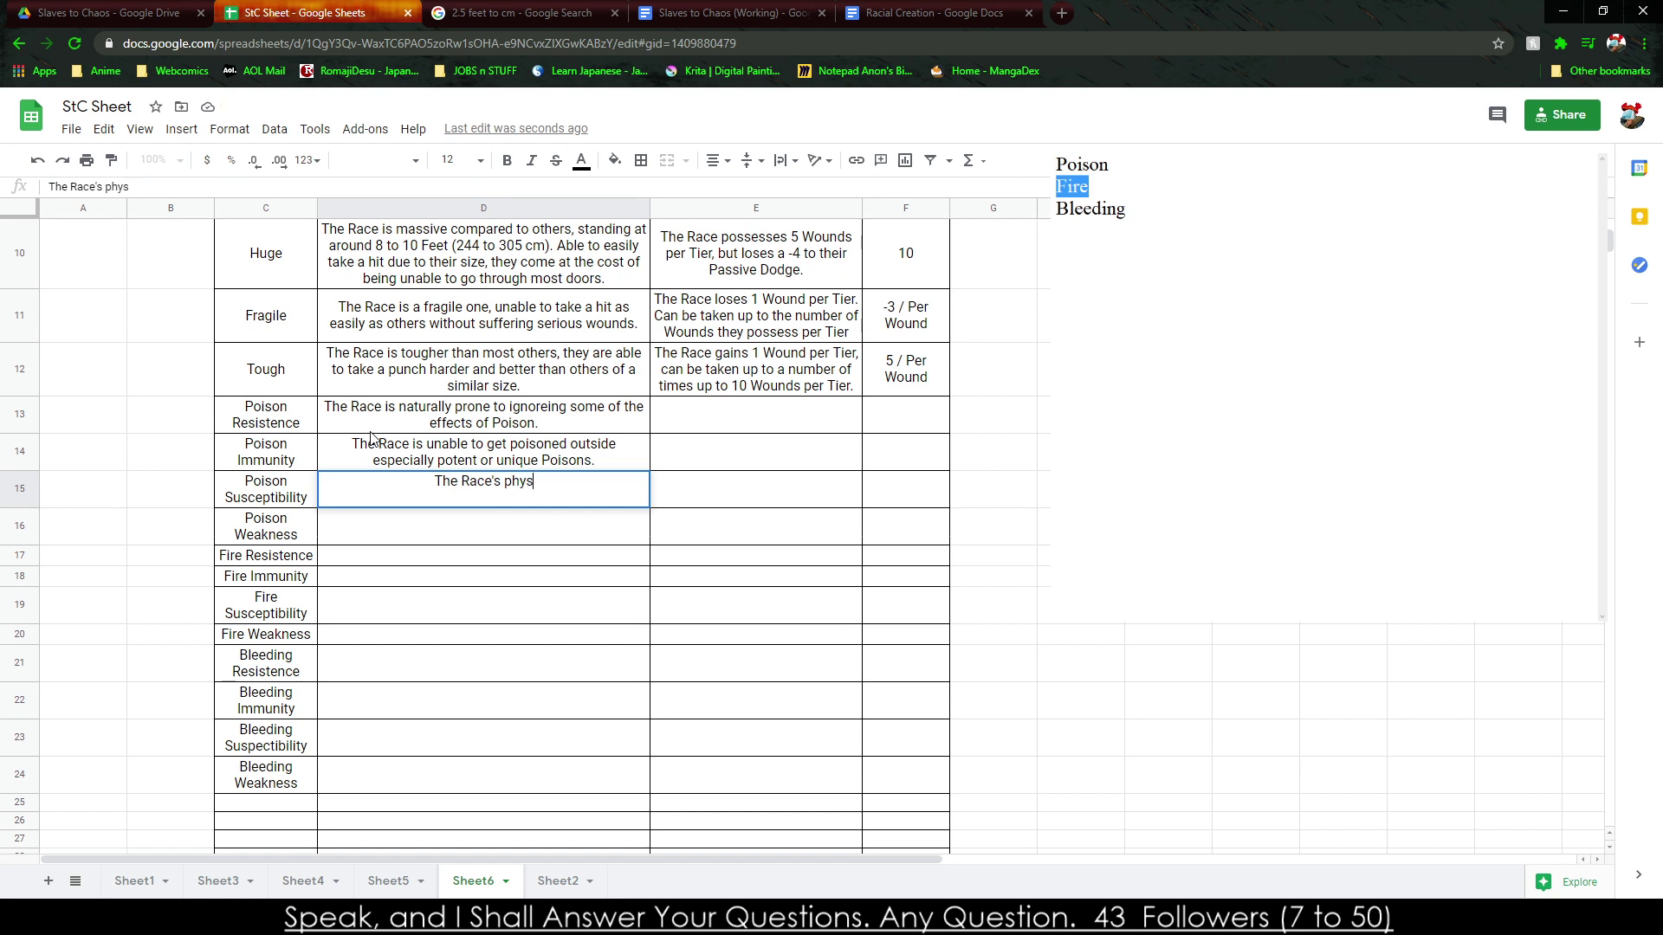
{"action": "type", "text": "iology "}
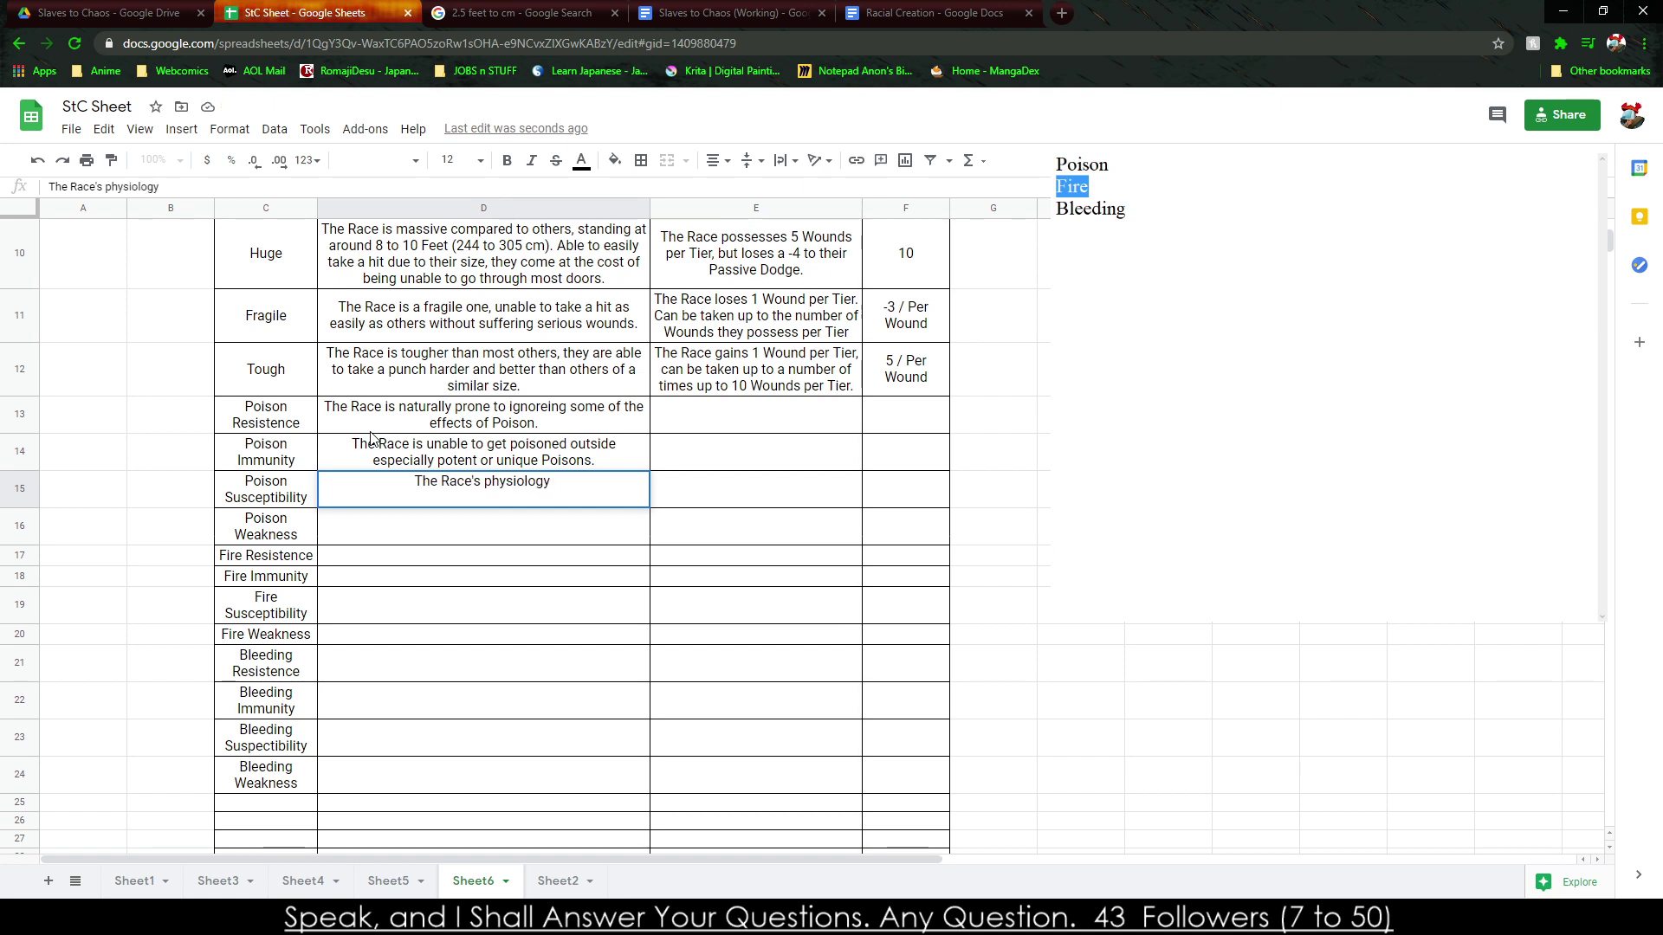
{"action": "type", "text": "makes them pro"}
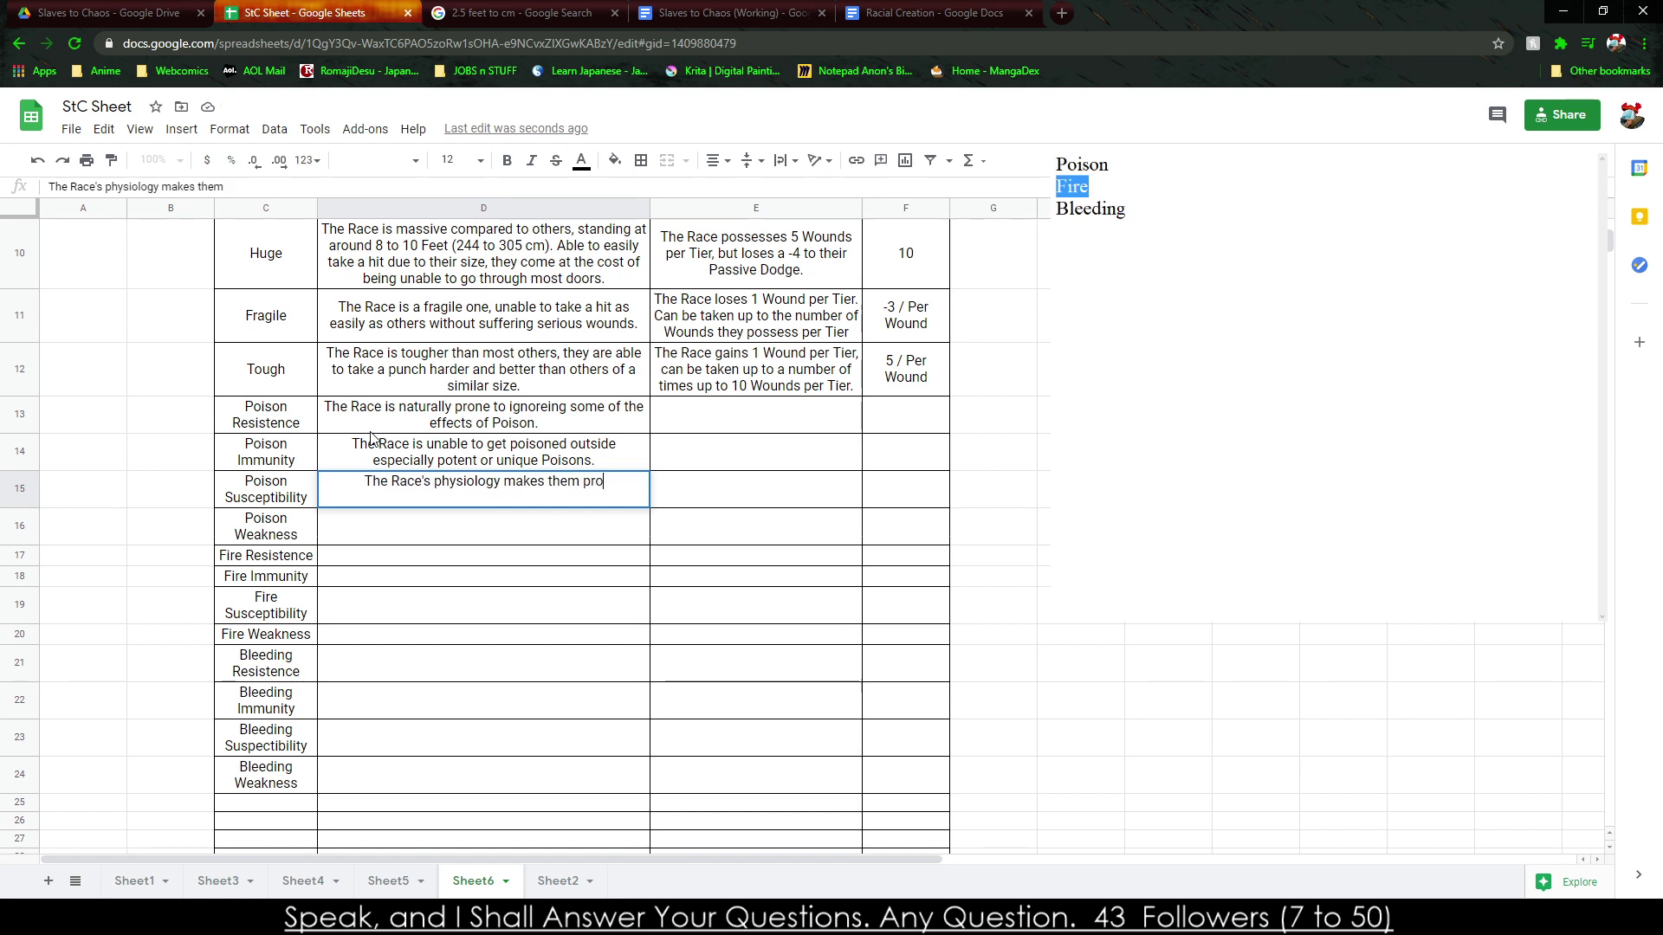
{"action": "type", "text": "ne to Poisonous effe"}
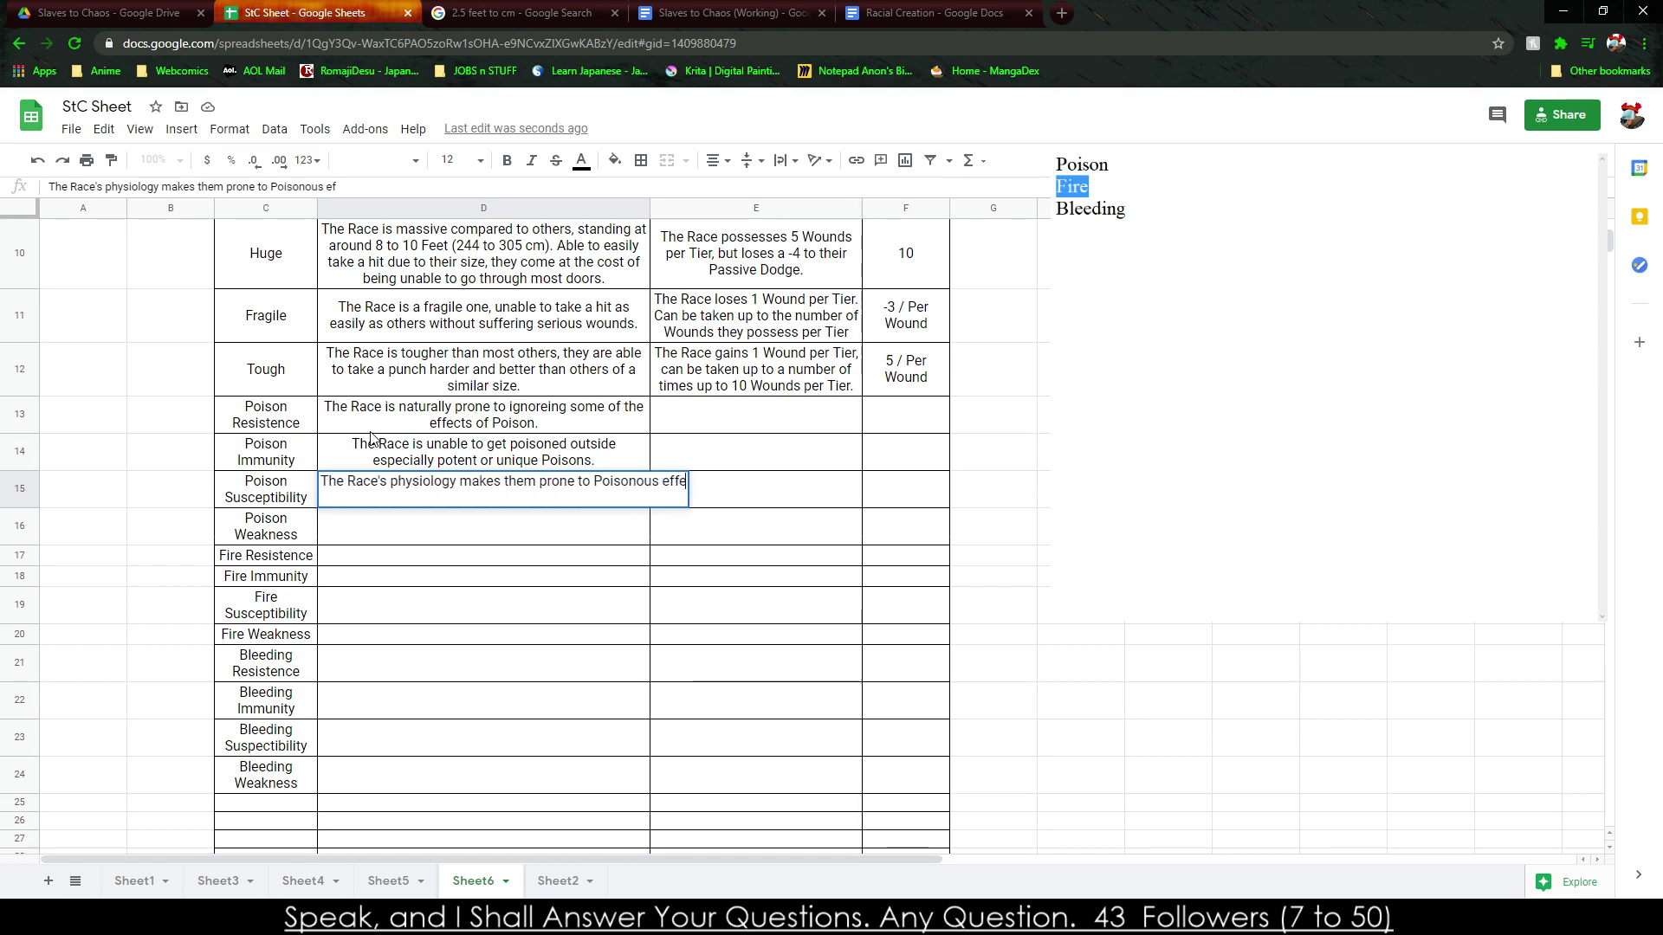
{"action": "type", "text": "cts."}
{"action": "key", "text": "Return"}
Enter the Poison Weakness description in column D: "The Race's body is naturally prone to succubming to poisons.".
{"action": "type", "text": "The Race's "}
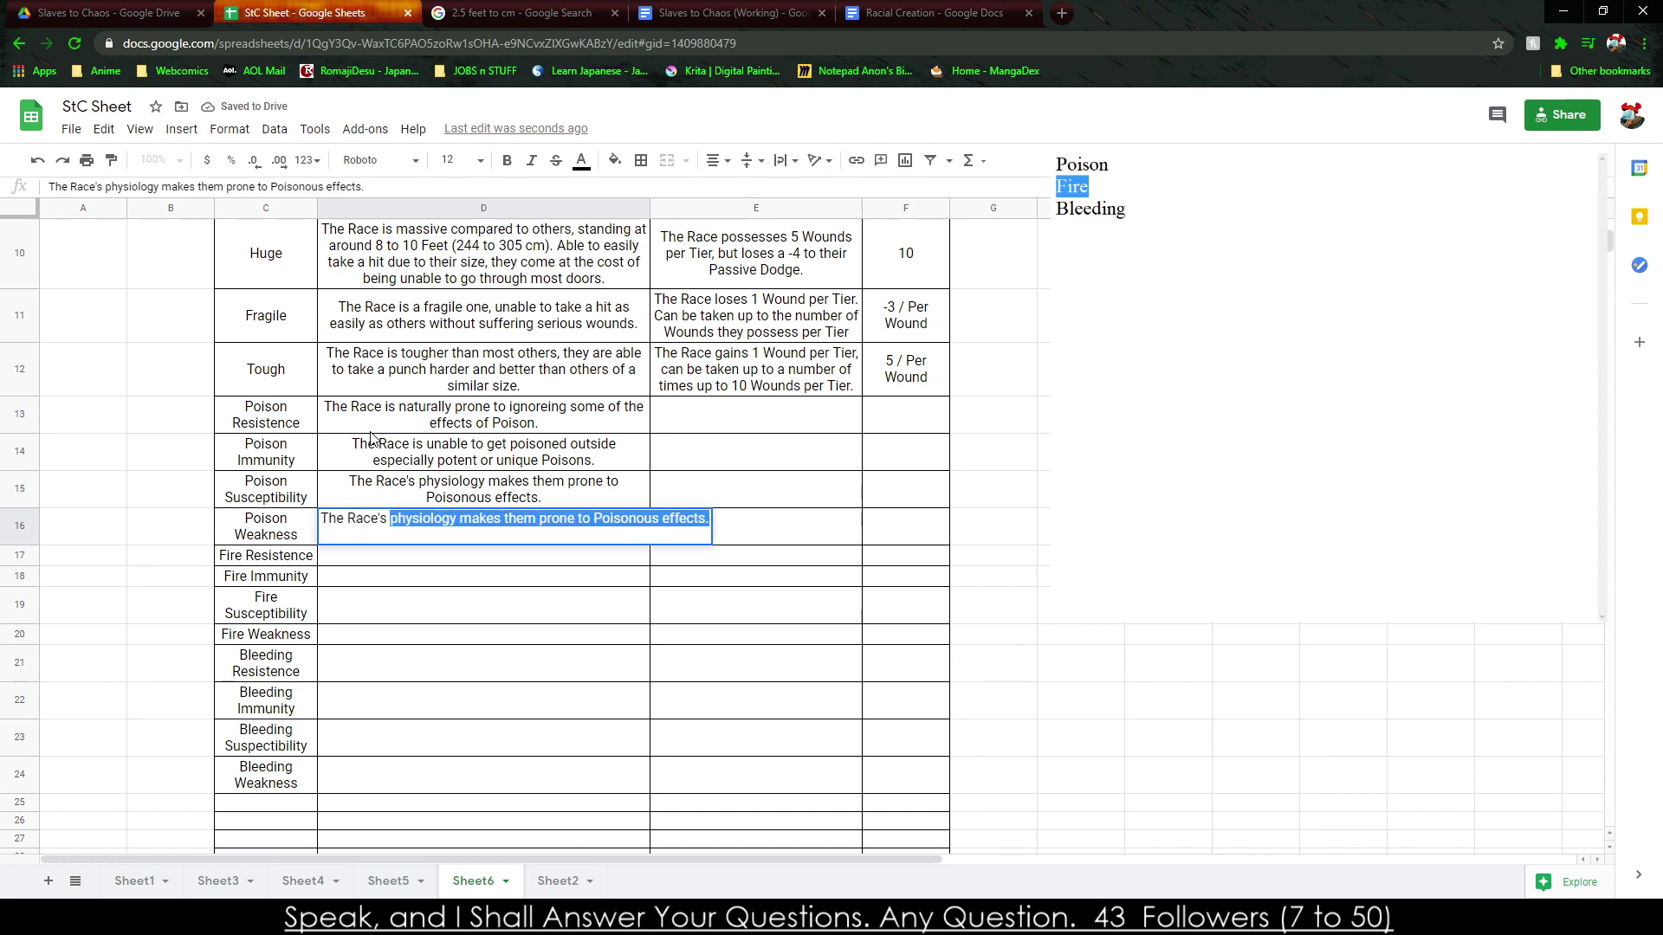
{"action": "type", "text": "body is natur"}
{"action": "type", "text": "ally prone to"}
{"action": "type", "text": " succ"}
{"action": "type", "text": "ubming to po"}
{"action": "type", "text": "iso"}
{"action": "type", "text": "ons."}
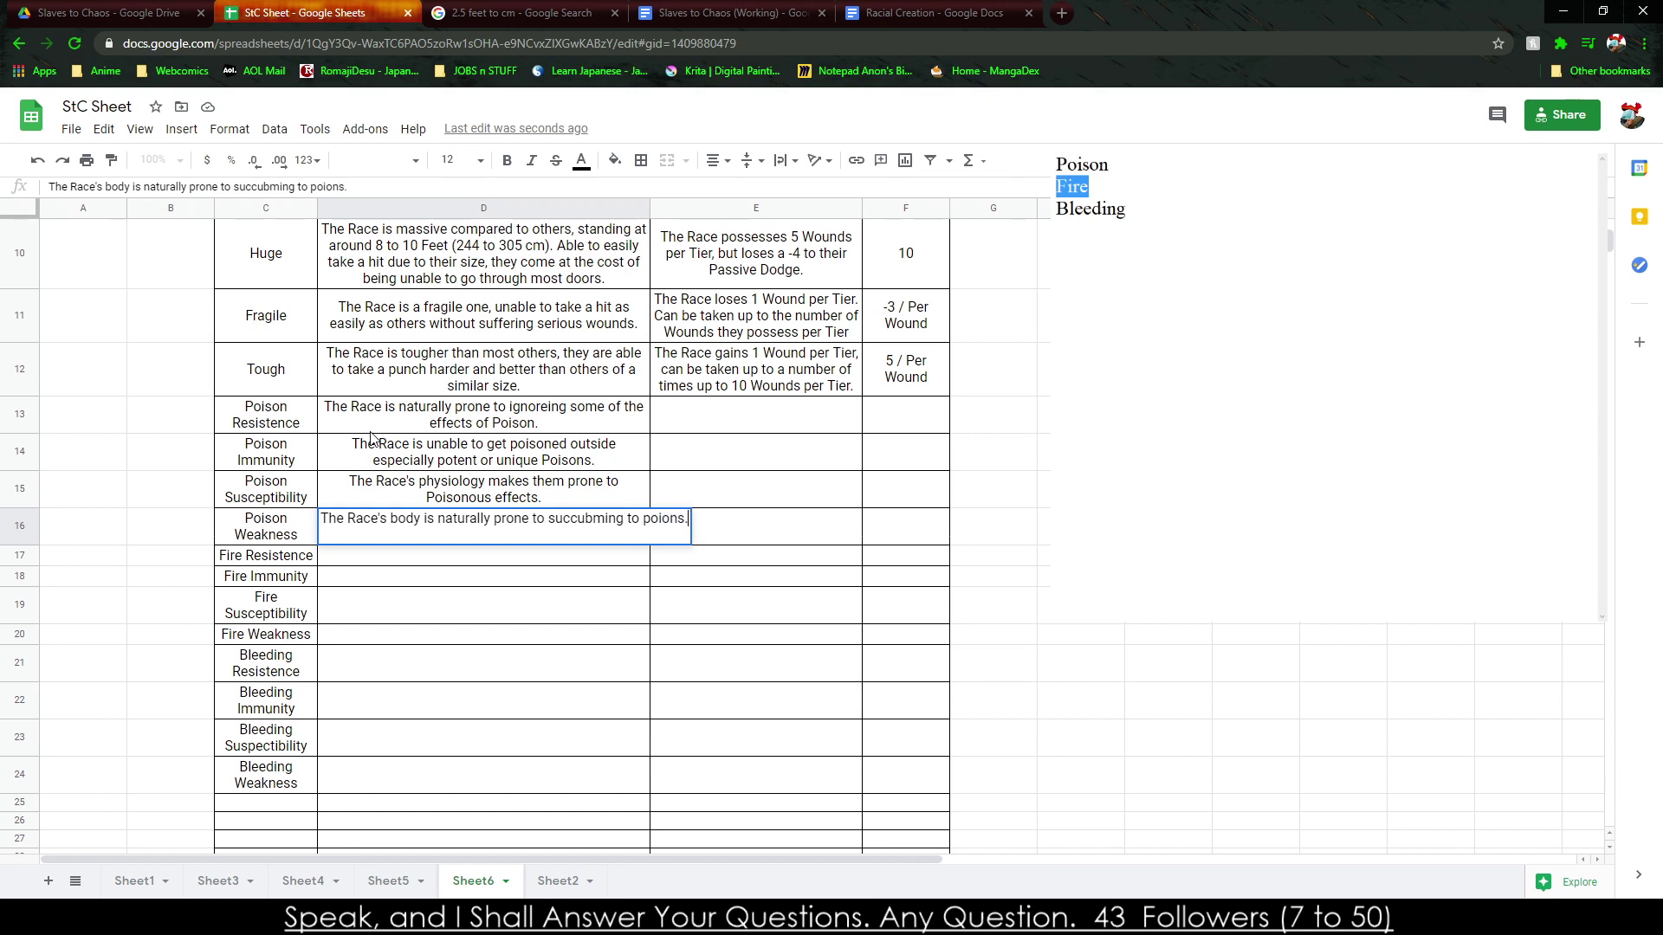
{"action": "type", "text": "son"}
{"action": "key", "text": "Return"}
Enter the Fire Resistence description in column D: "The Race is naturally resitent to the searing heat of flames.".
{"action": "type", "text": "The Race"}
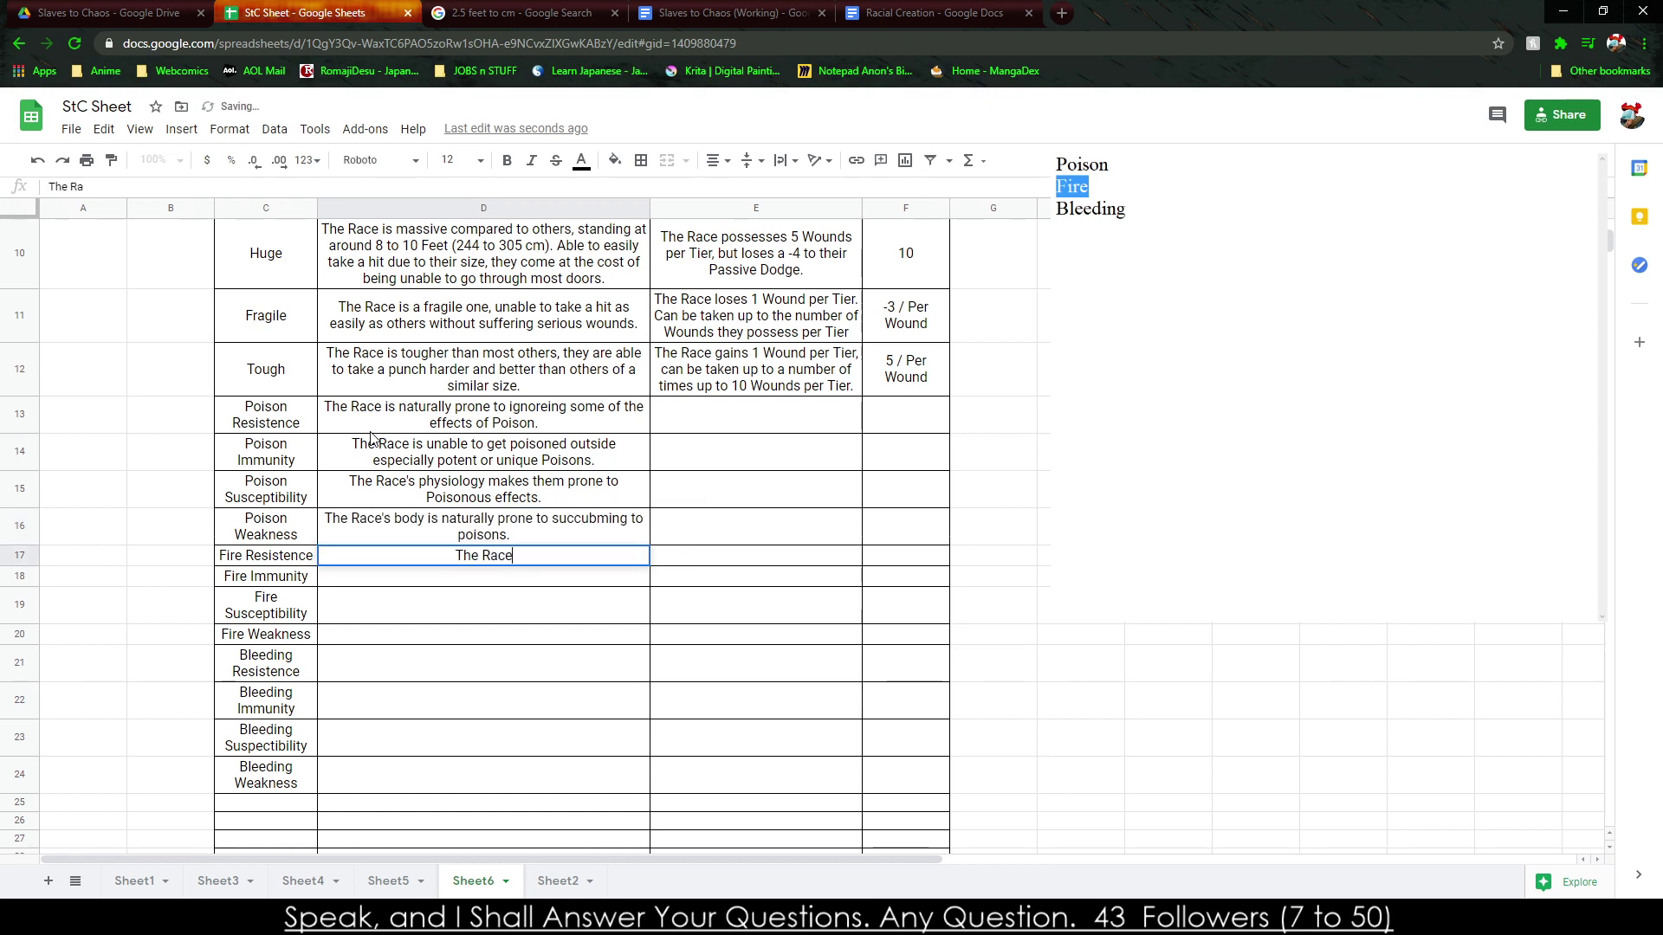
{"action": "type", "text": " is naturally "}
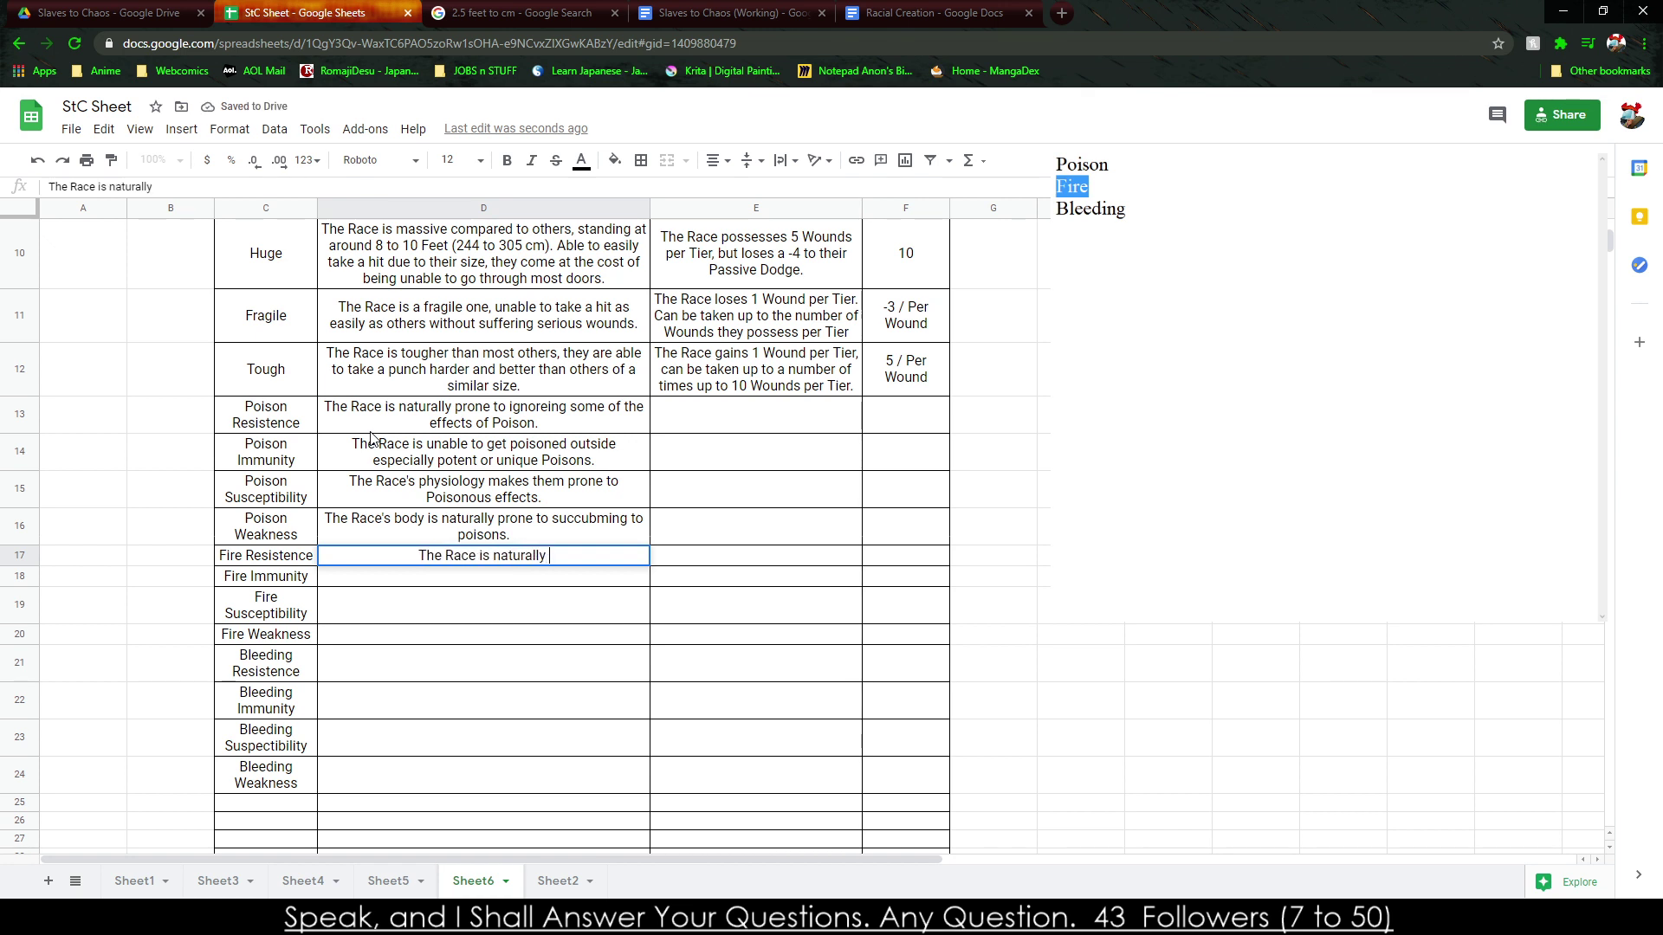
{"action": "type", "text": "resitent to the"}
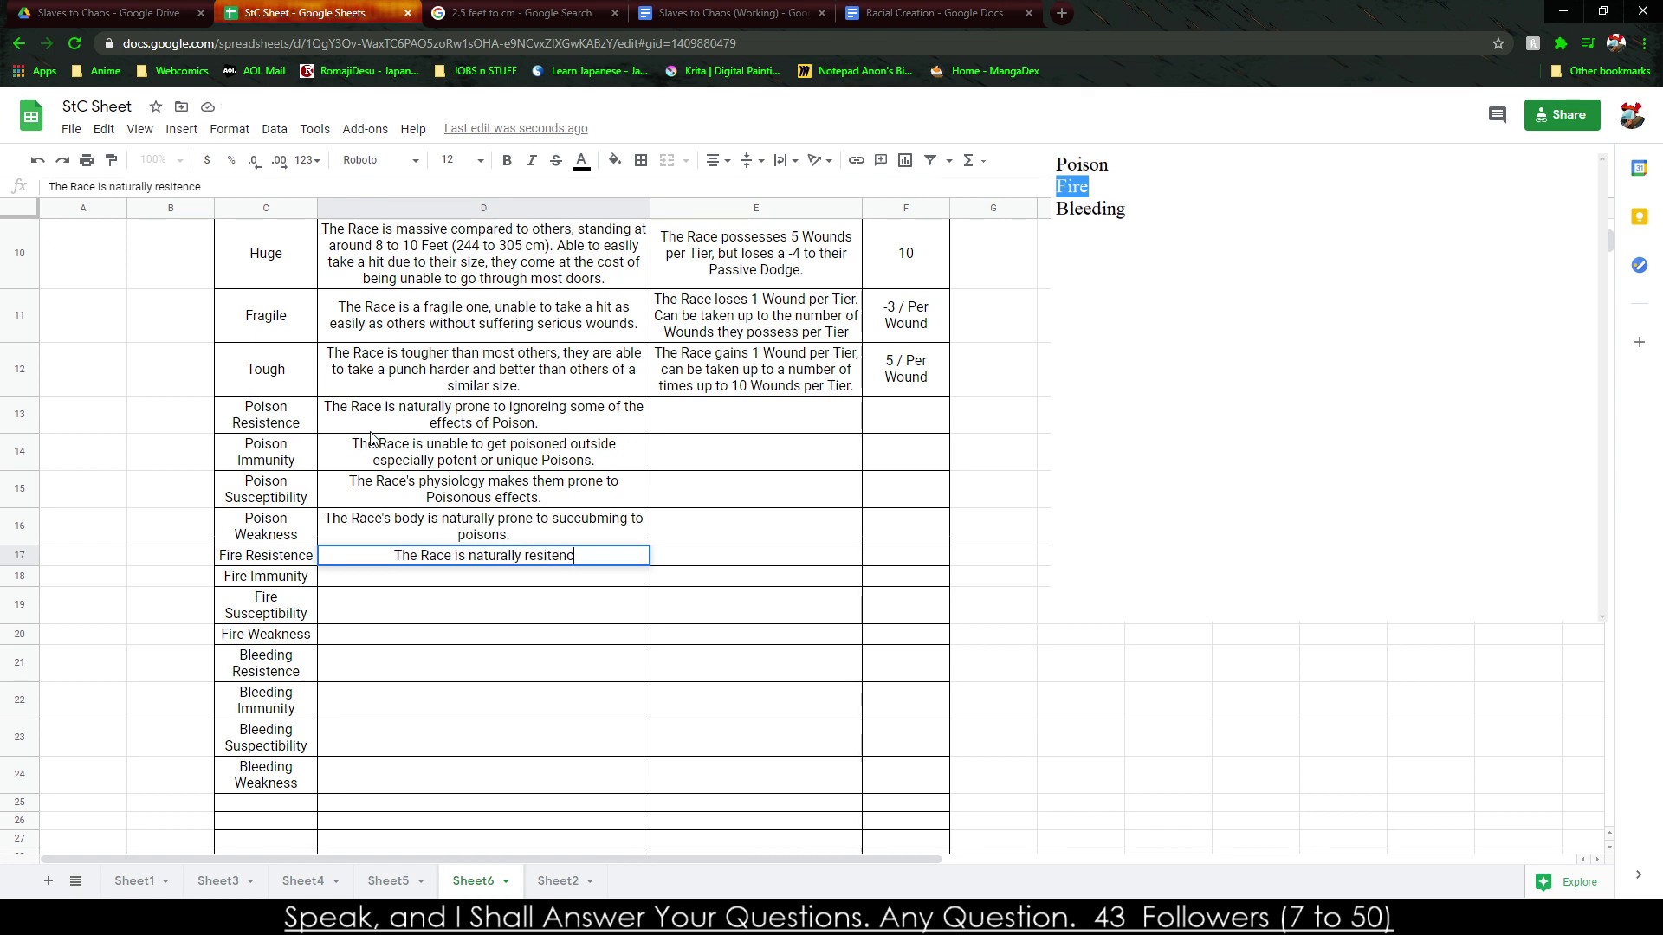
{"action": "type", "text": " seari"}
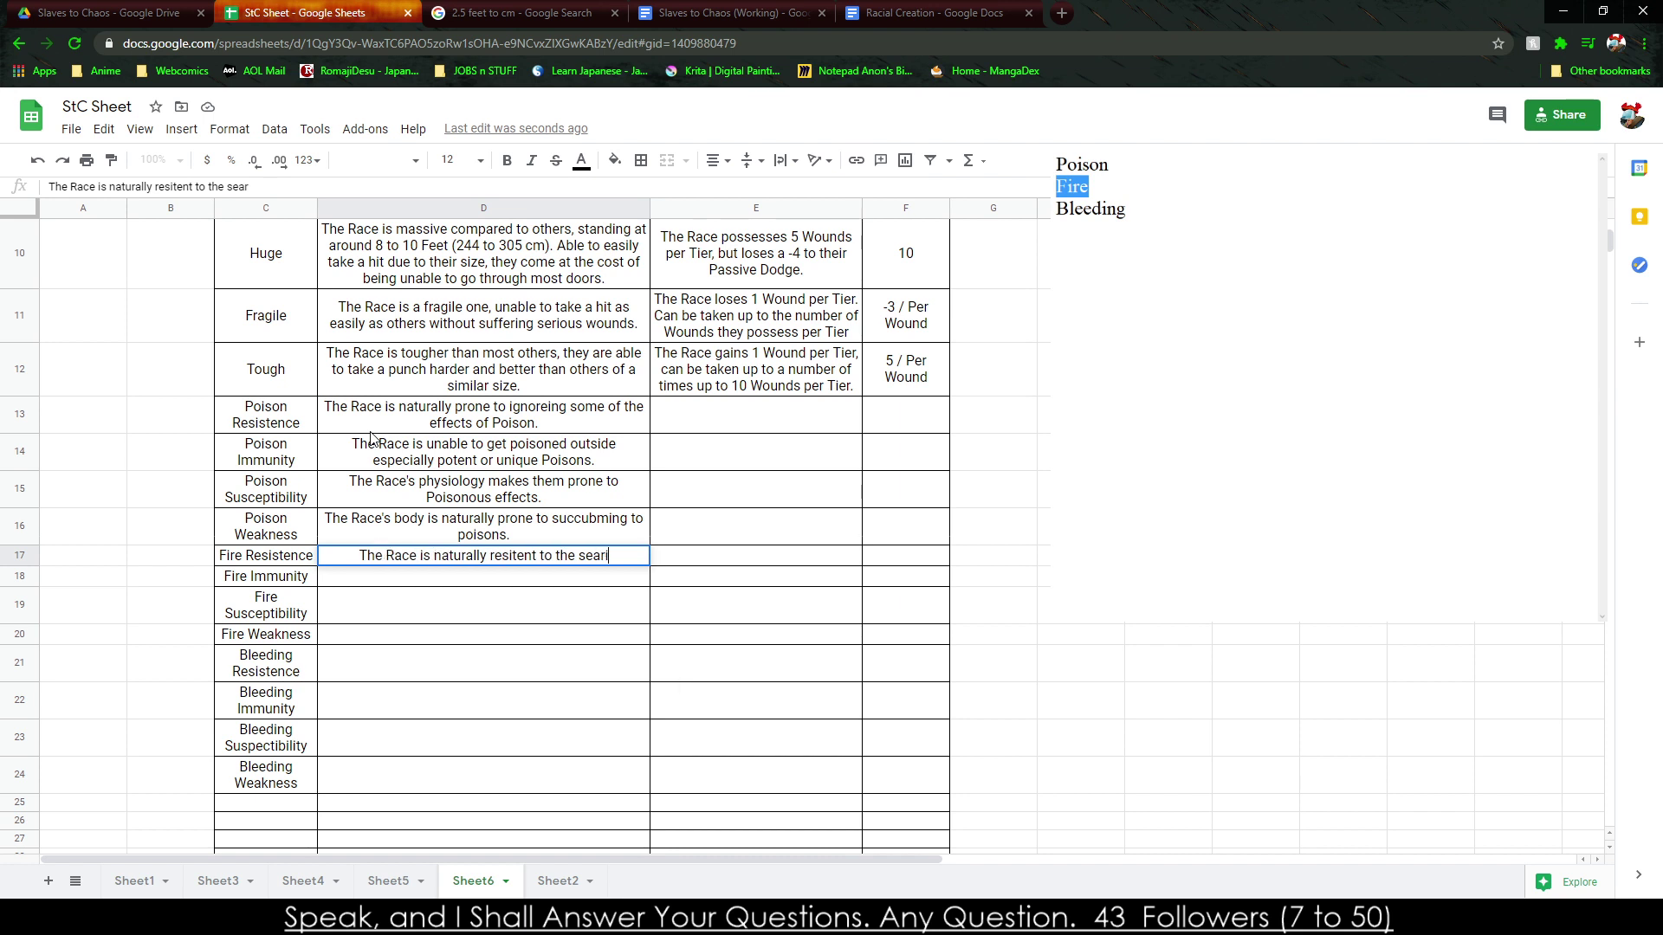
{"action": "type", "text": "ng heat of flames."}
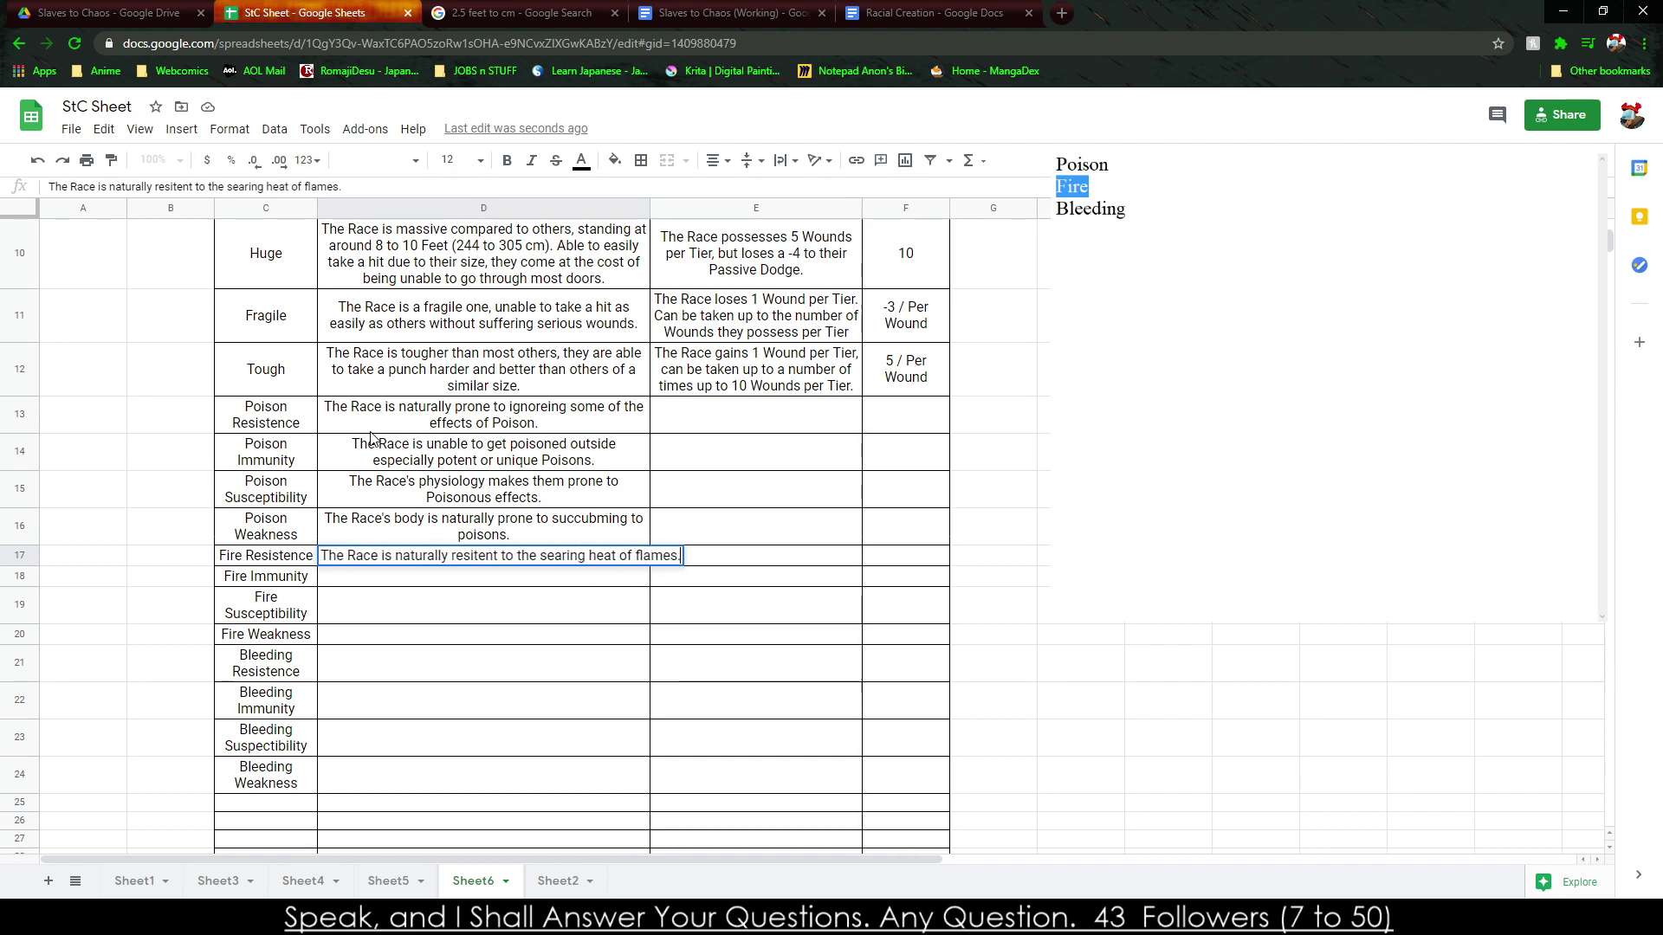
{"action": "key", "text": "Return"}
Enter the Fire Immunity description in column D: "The Race is unable to get burnt outside of molten matieral.".
{"action": "type", "text": "The Race is unable "}
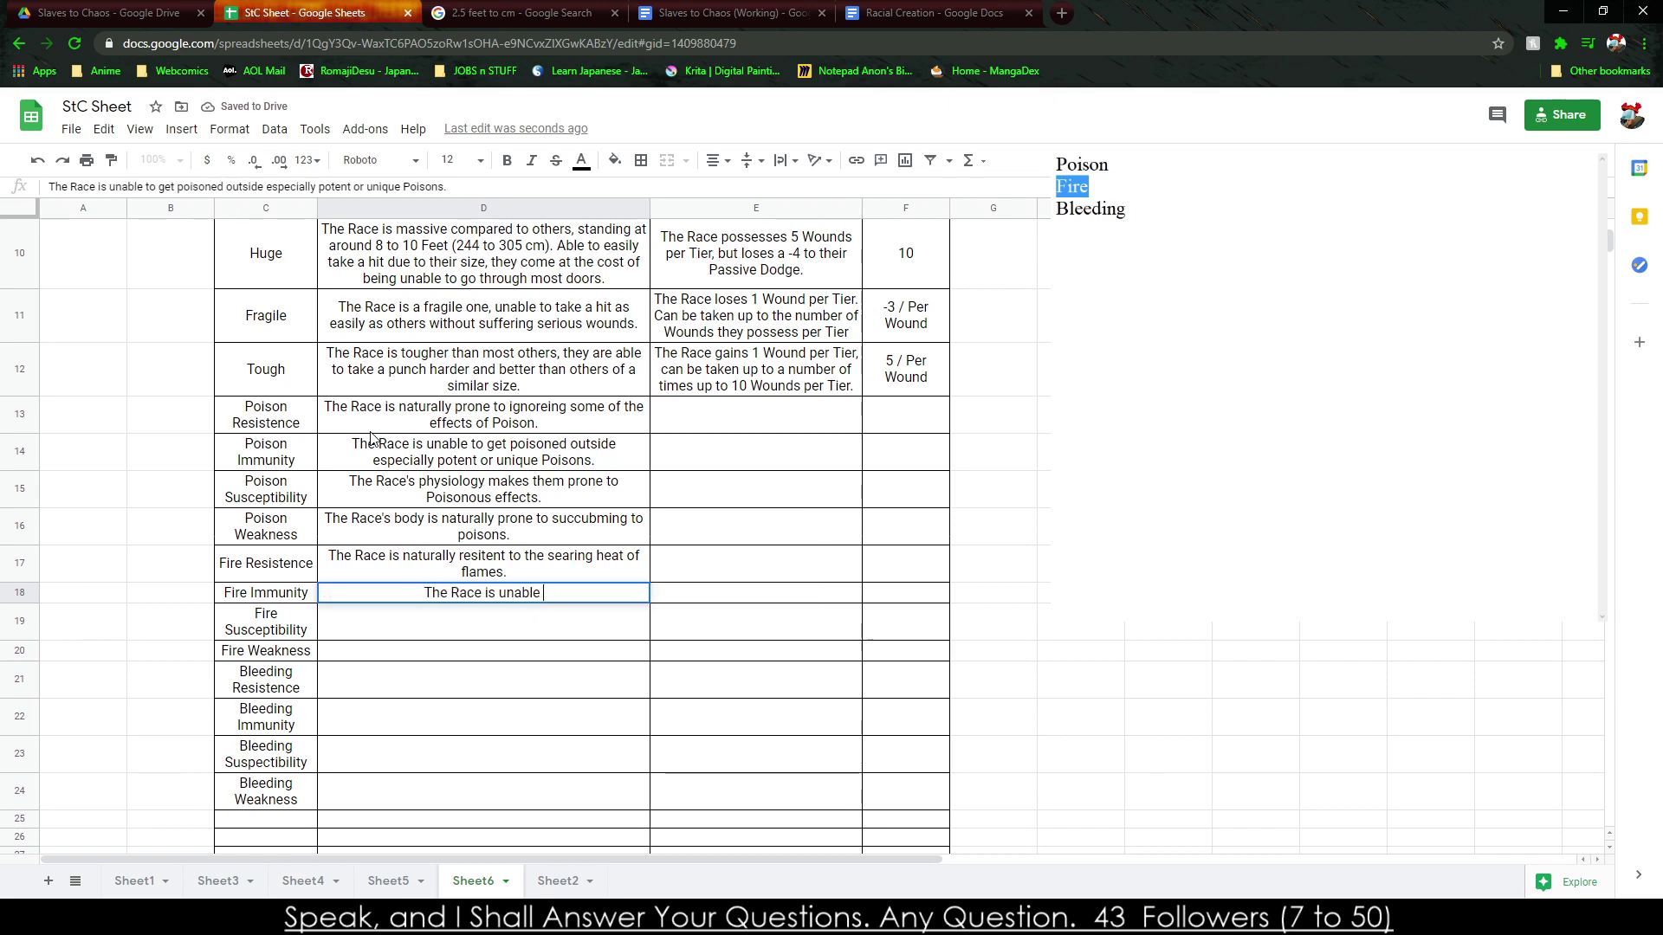
{"action": "type", "text": "to get burnt "}
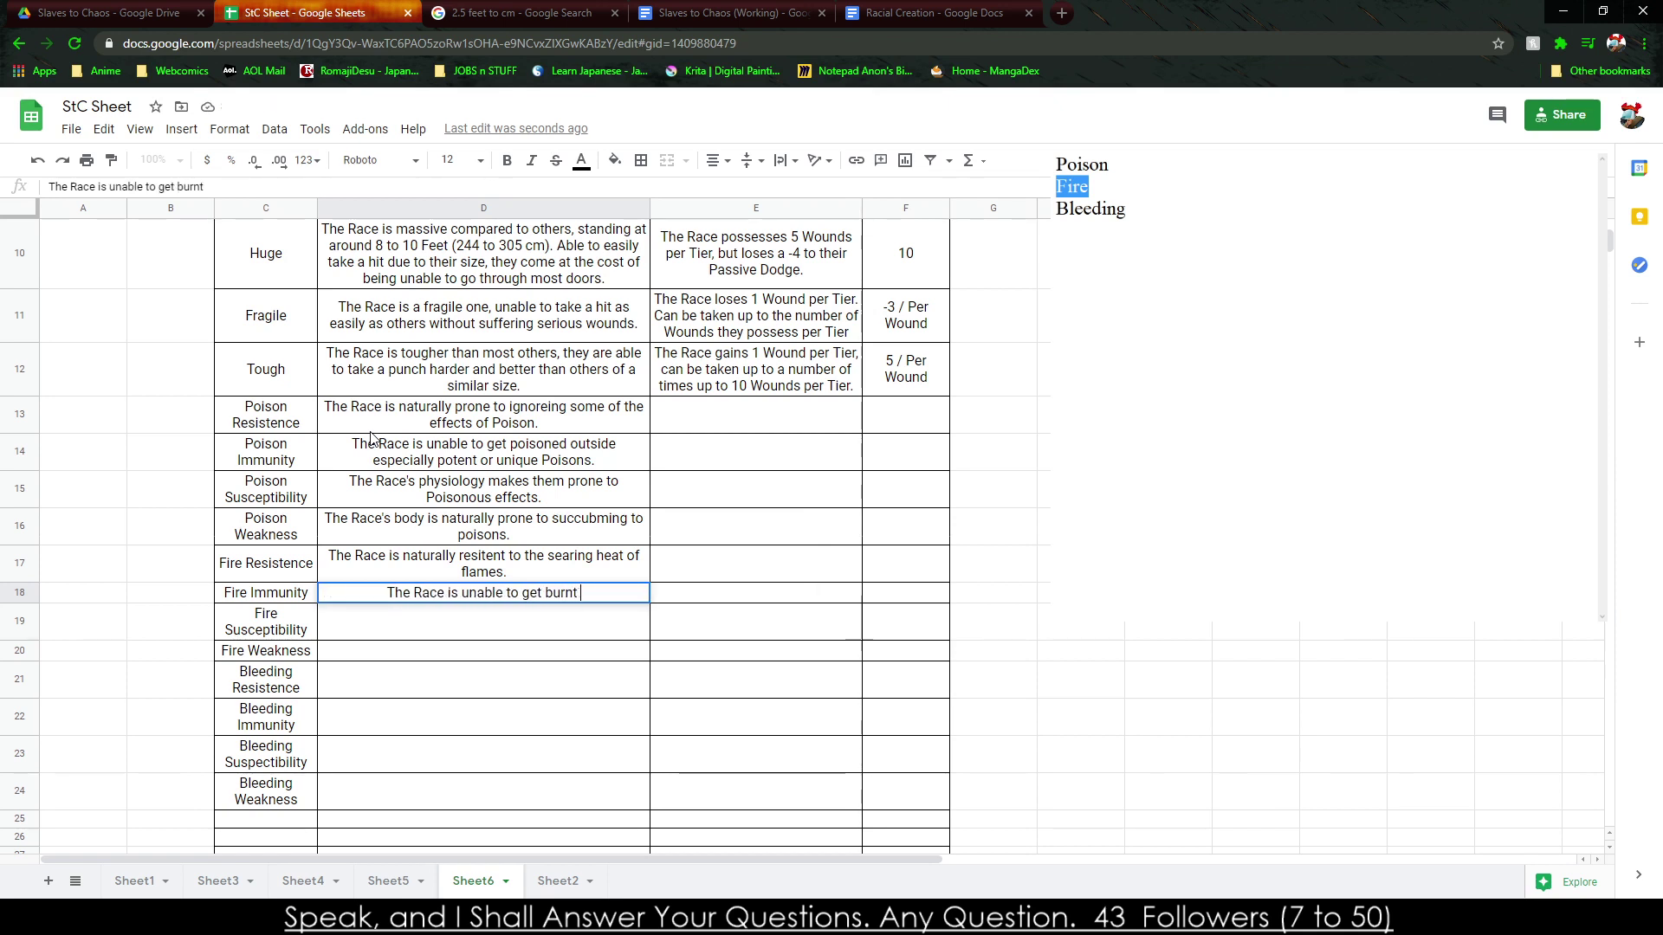
{"action": "type", "text": "outside of mo"}
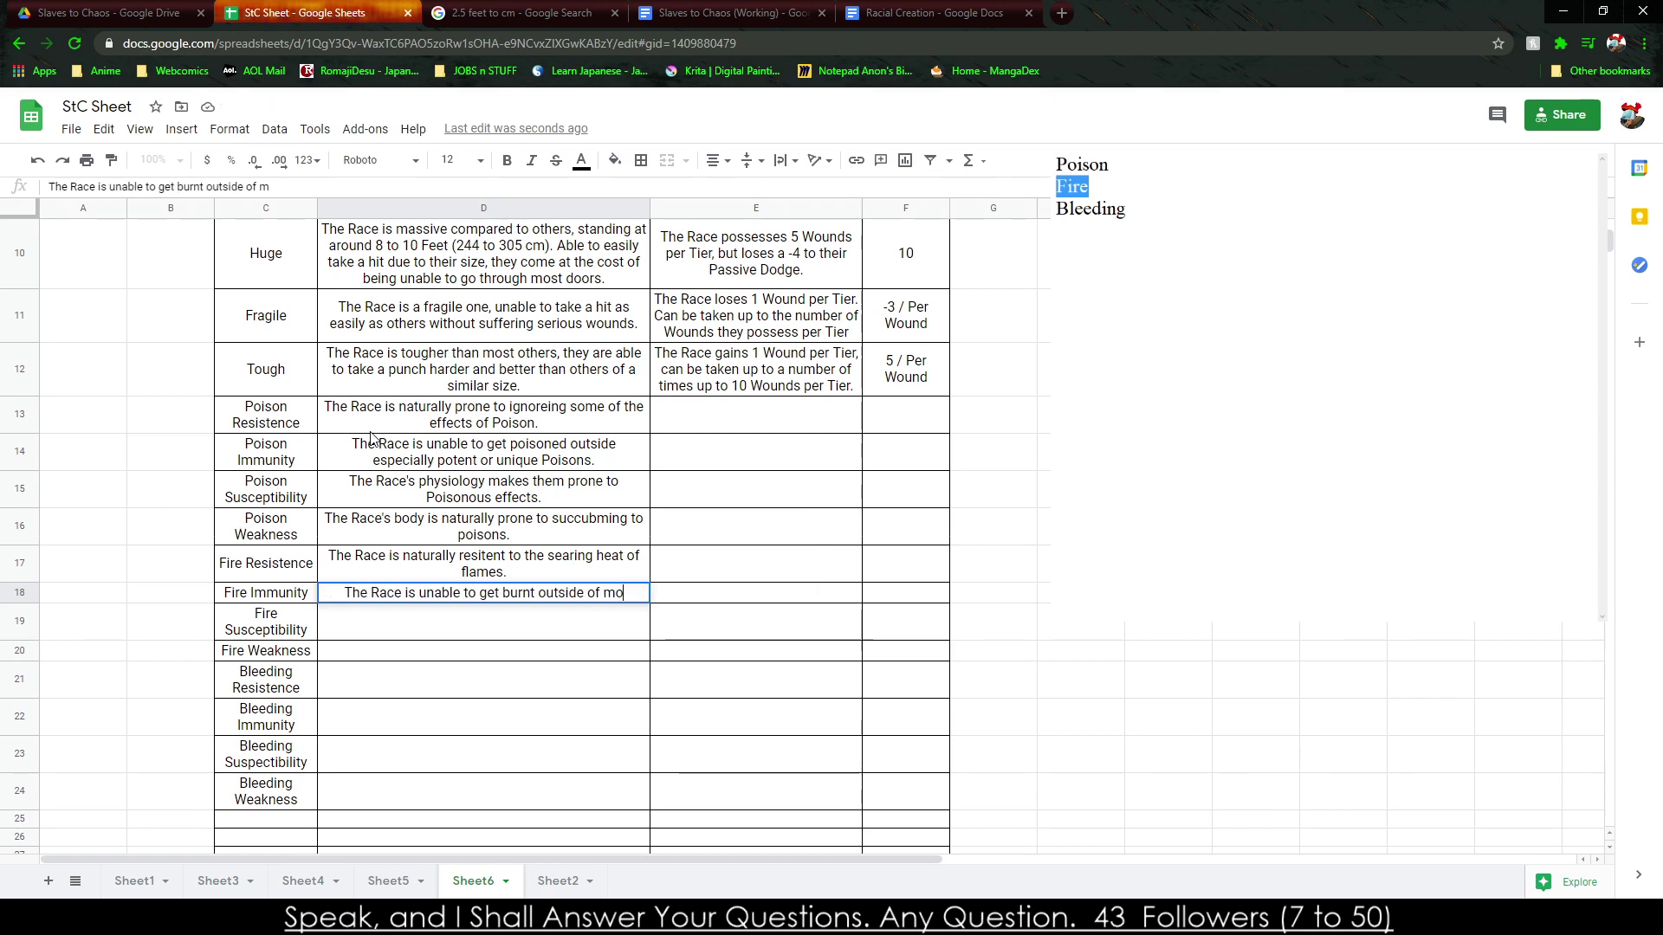
{"action": "type", "text": "lten"}
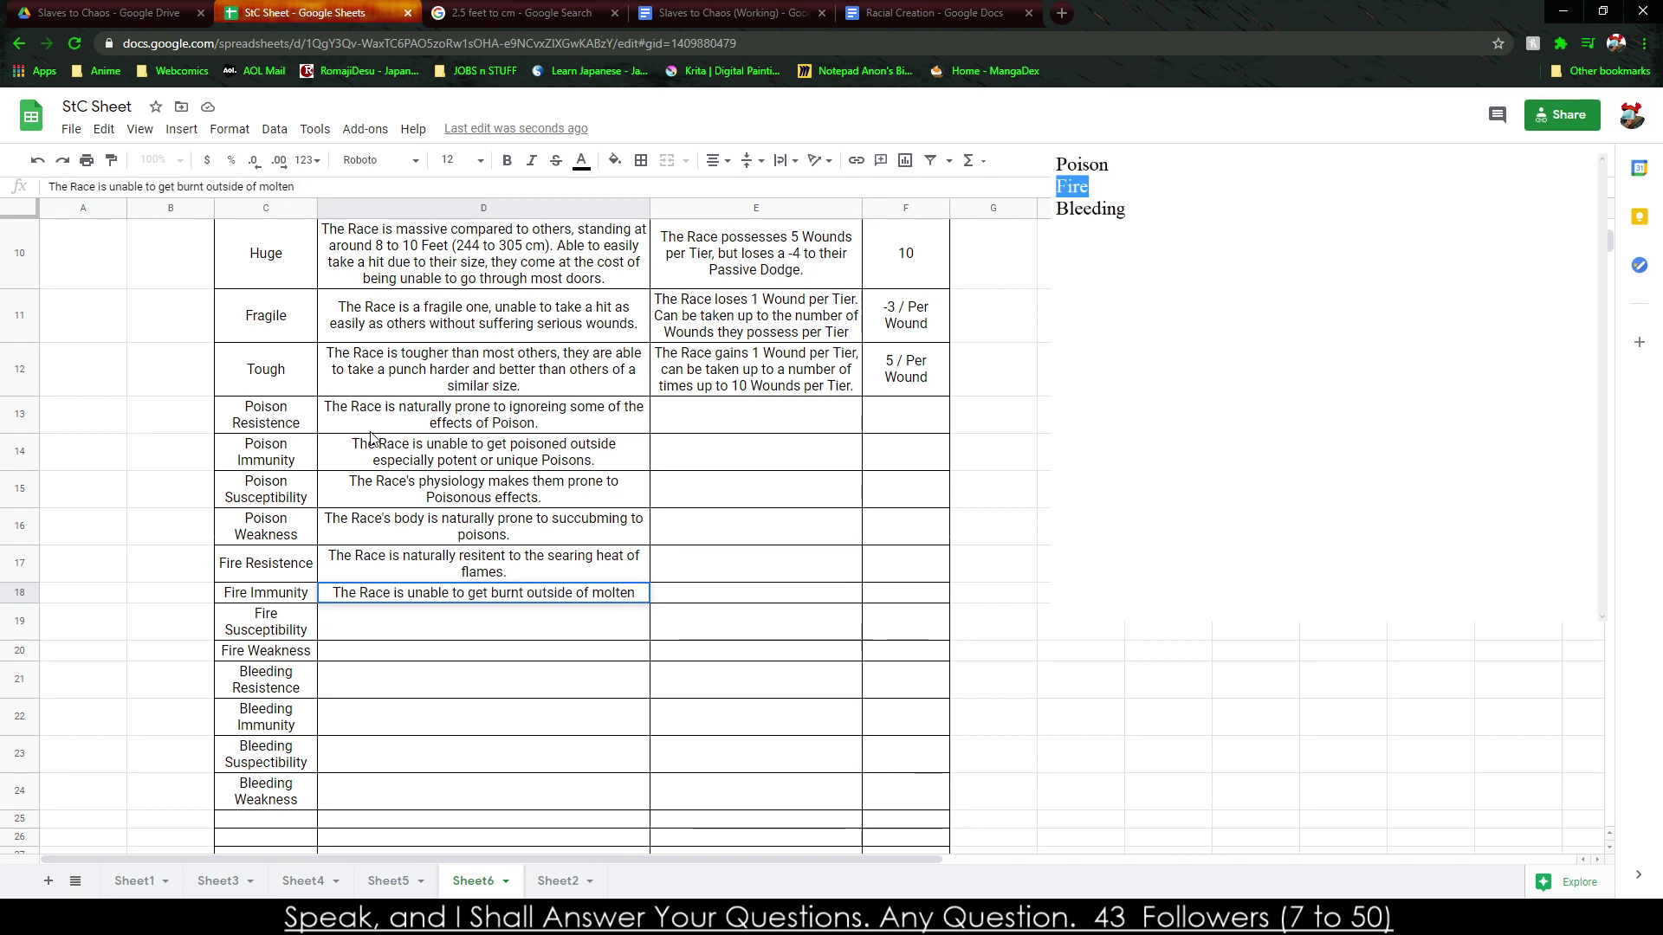
{"action": "type", "text": " motelns"}
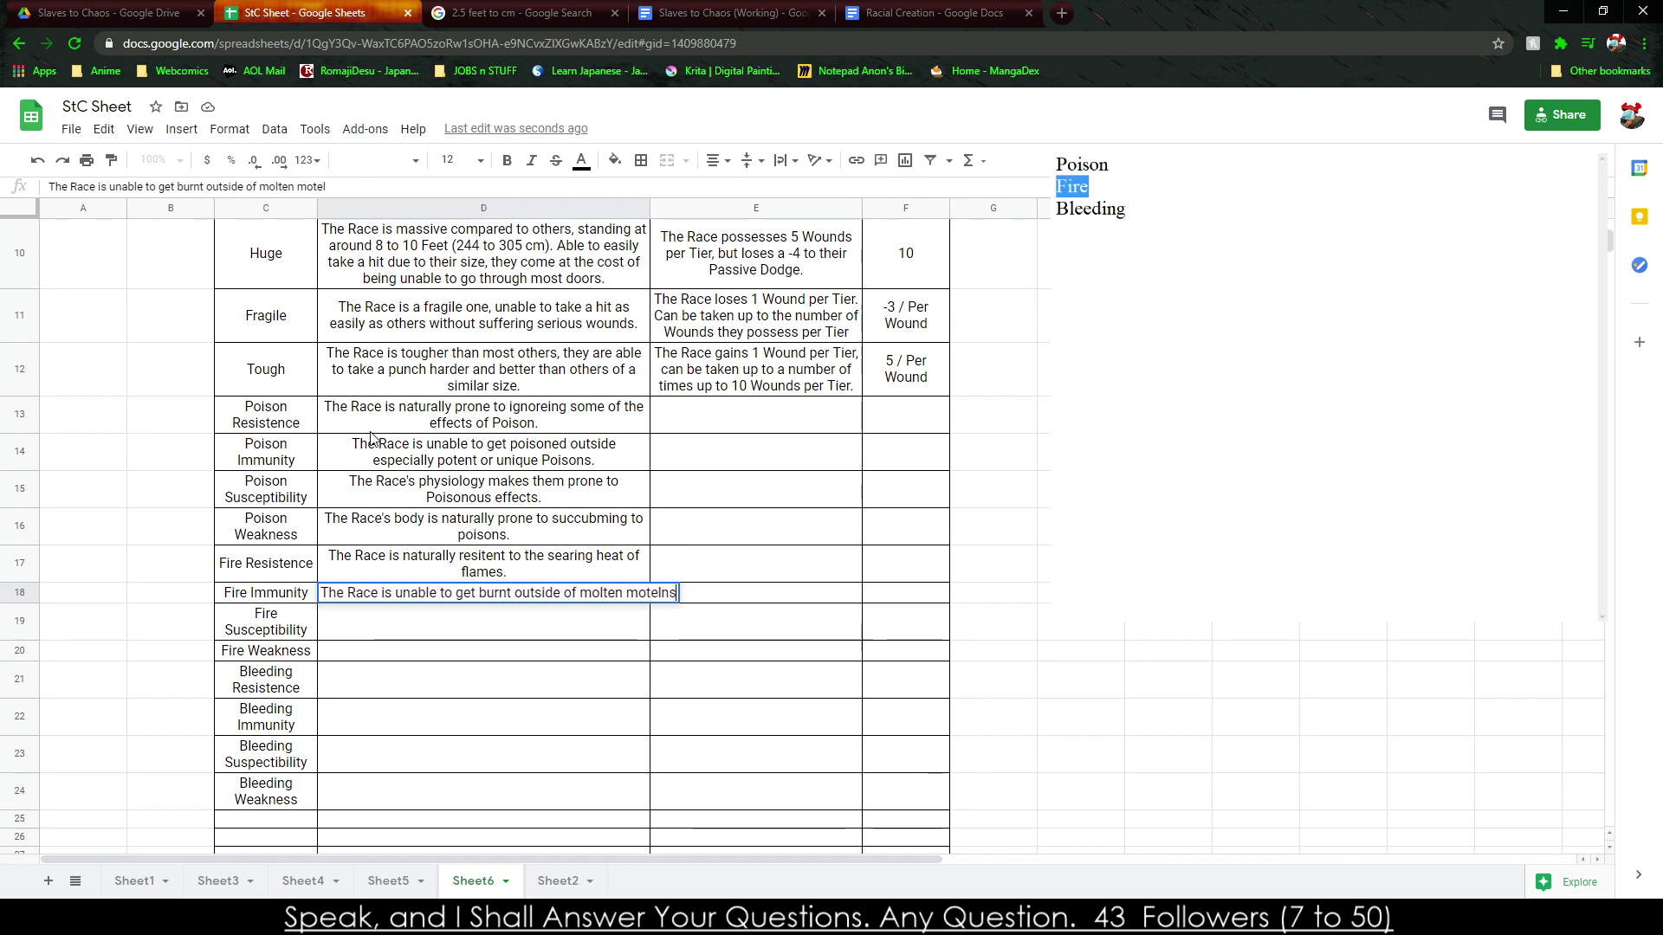
{"action": "key", "text": "BackSpace"}
{"action": "key", "text": "BackSpace"}
{"action": "key", "text": "BackSpace"}
{"action": "key", "text": "BackSpace"}
{"action": "type", "text": "edals"}
{"action": "key", "text": "BackSpace"}
{"action": "key", "text": "BackSpace"}
{"action": "key", "text": "BackSpace"}
{"action": "key", "text": "BackSpace"}
{"action": "key", "text": "BackSpace"}
{"action": "key", "text": "BackSpace"}
{"action": "key", "text": "BackSpace"}
{"action": "key", "text": "BackSpace"}
{"action": "key", "text": "BackSpace"}
{"action": "key", "text": "BackSpace"}
{"action": "key", "text": "BackSpace"}
{"action": "key", "text": "BackSpace"}
{"action": "key", "text": "BackSpace"}
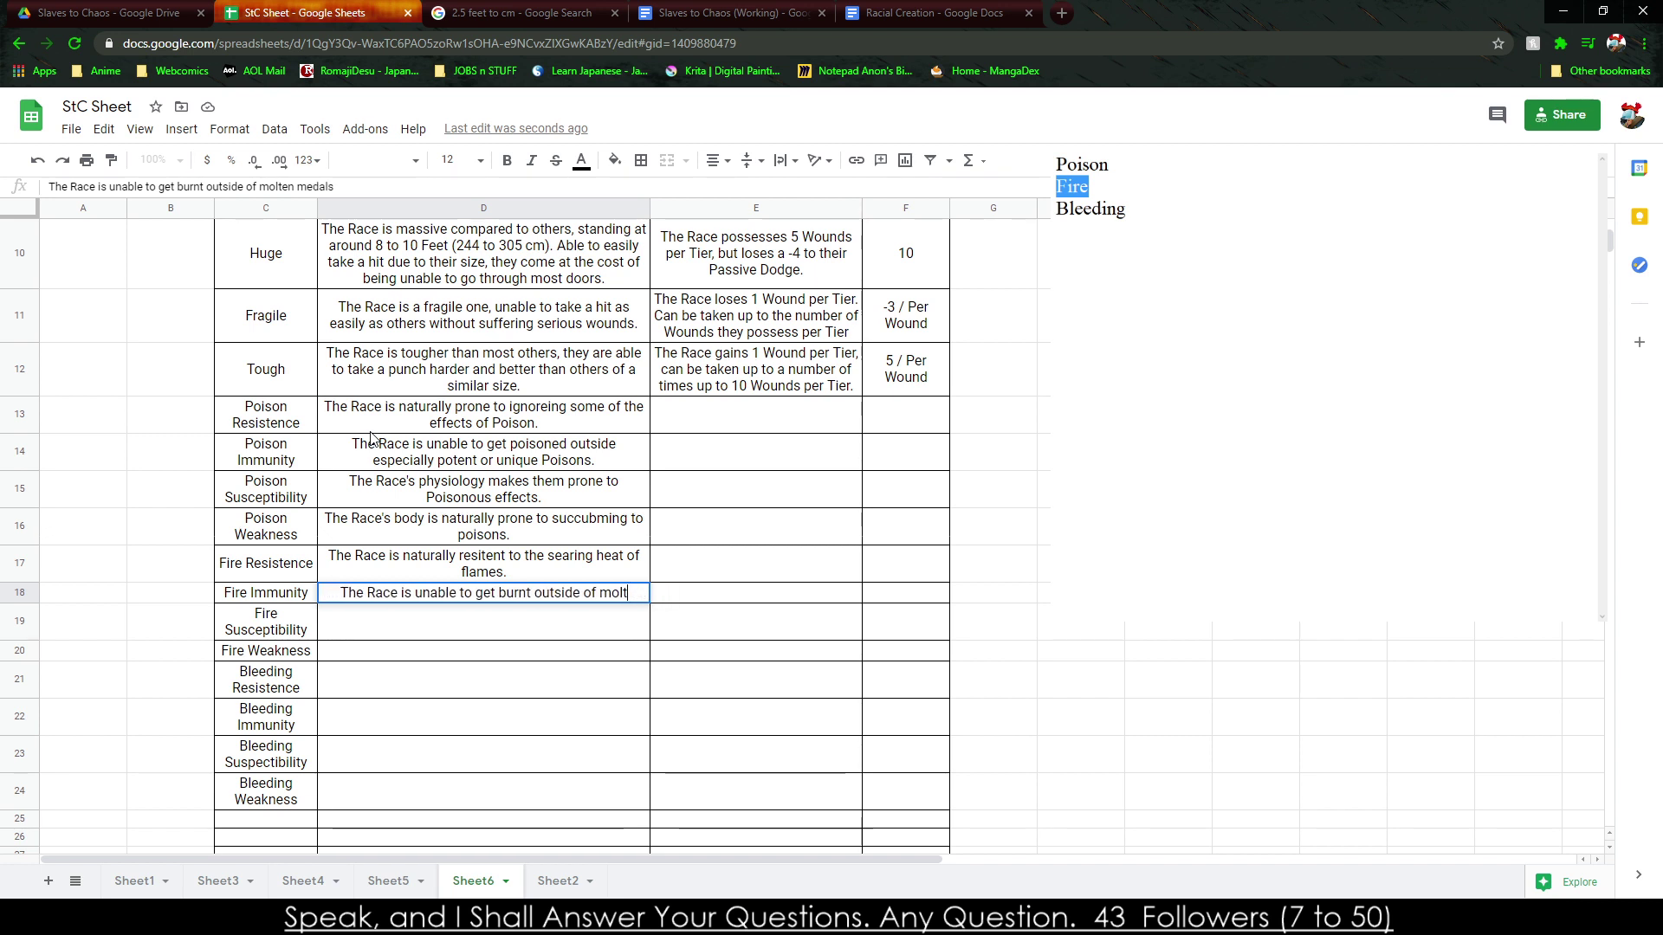
{"action": "type", "text": "molten matieral."}
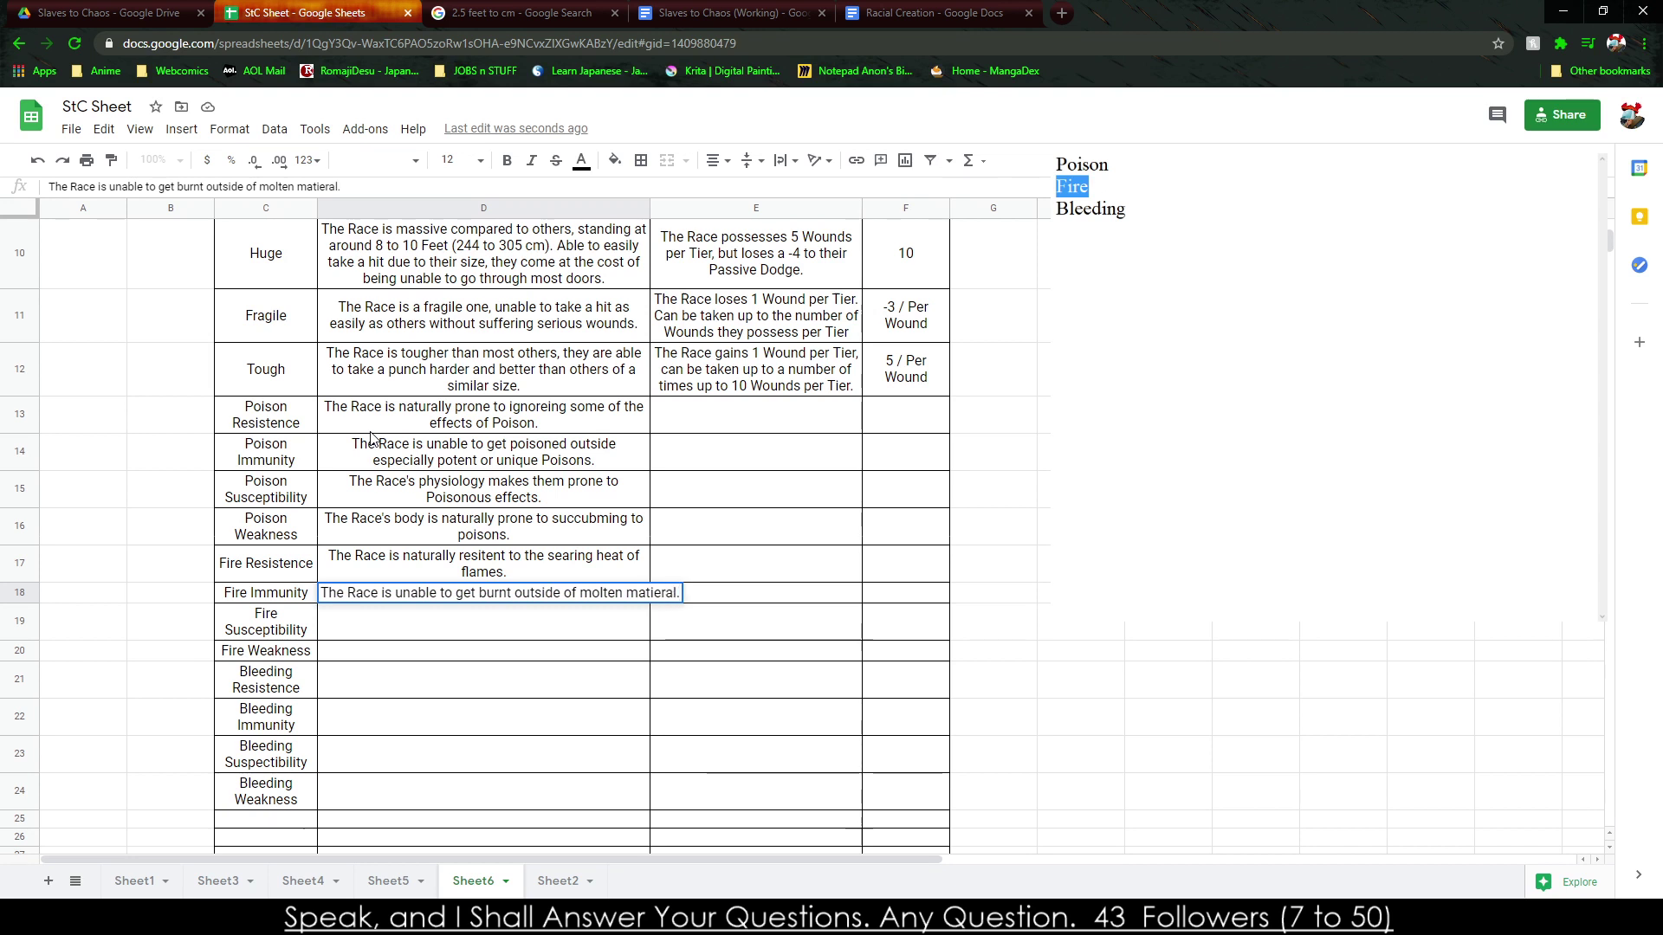
{"action": "key", "text": "Return"}
Enter the Fire Susceptibility description in column D: "The Race is easily flammable and burn quite well.".
{"action": "type", "text": "T"}
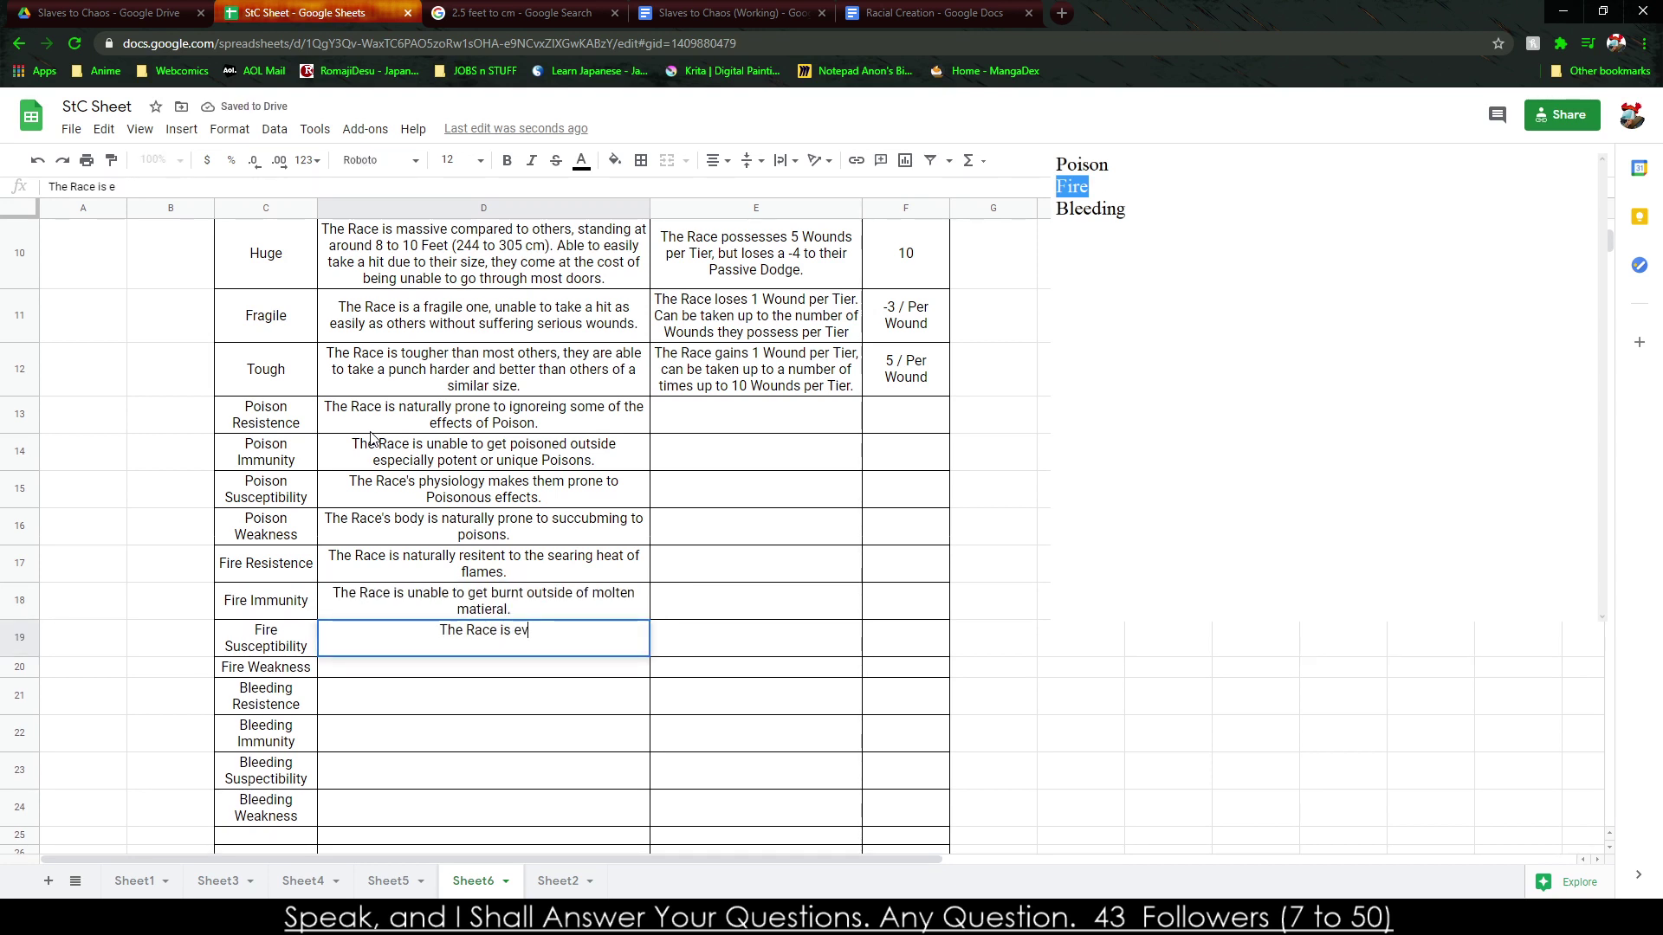
{"action": "type", "text": "he Race is easily flammable and burn quite well."}
{"action": "key", "text": "Return"}
Enter the Fire Weakness description in column D: "The Race is incredibly flammable, boiling internally quickly if they are caught on fire.".
{"action": "type", "text": "The Race is incredib"}
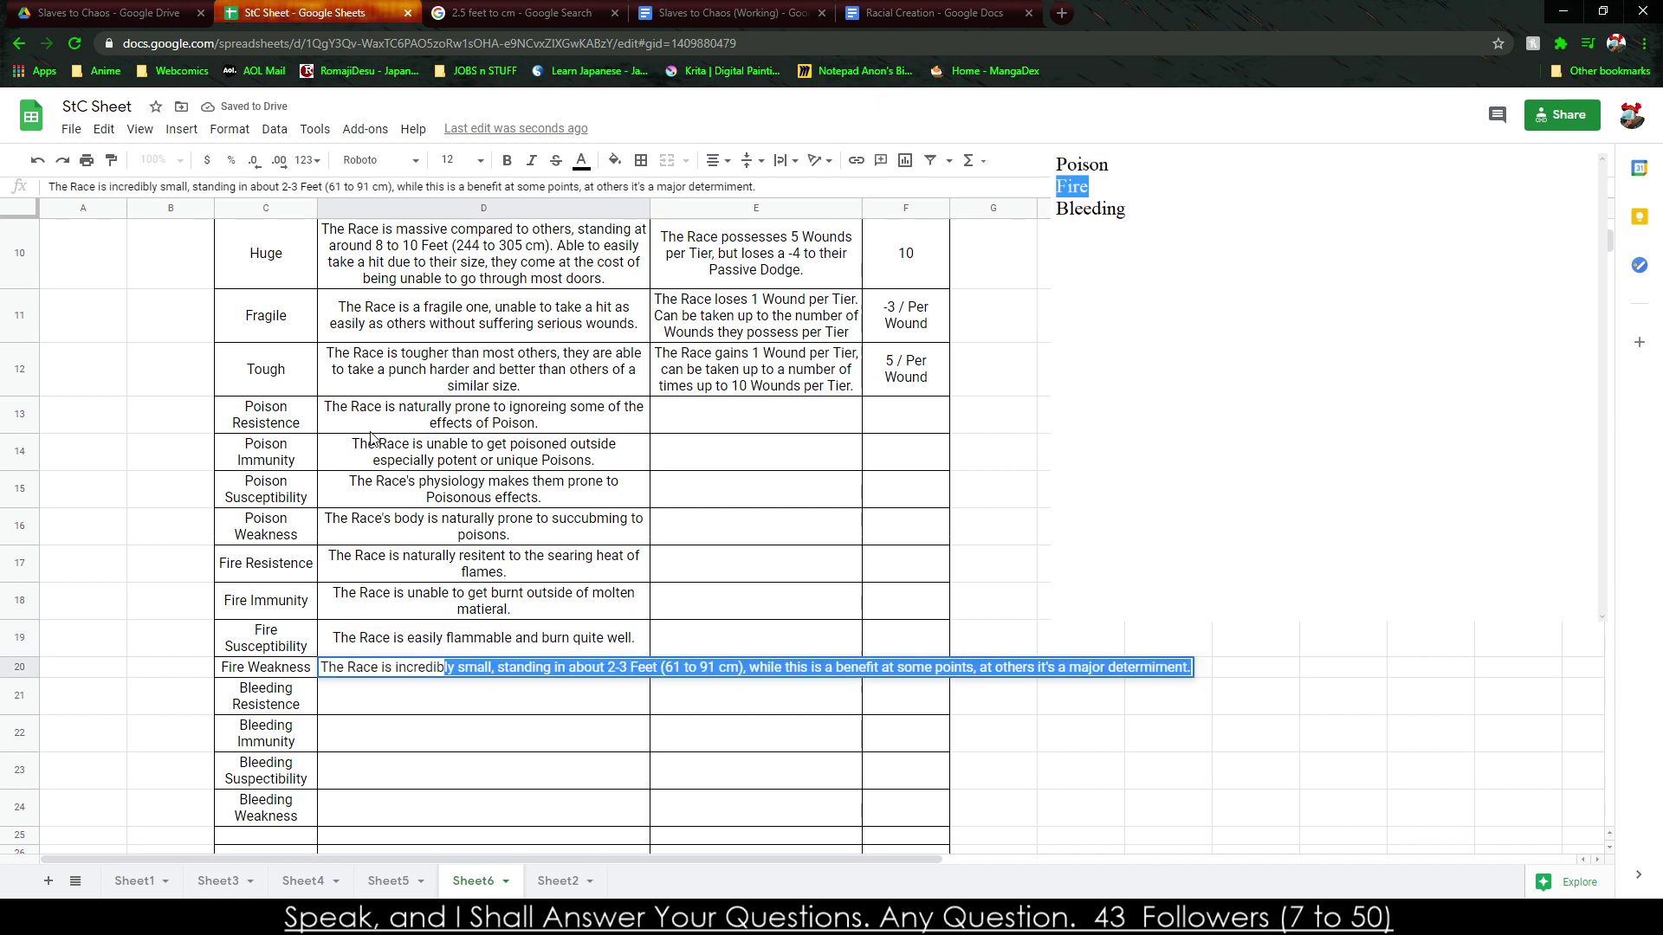
{"action": "type", "text": "ly flamm"}
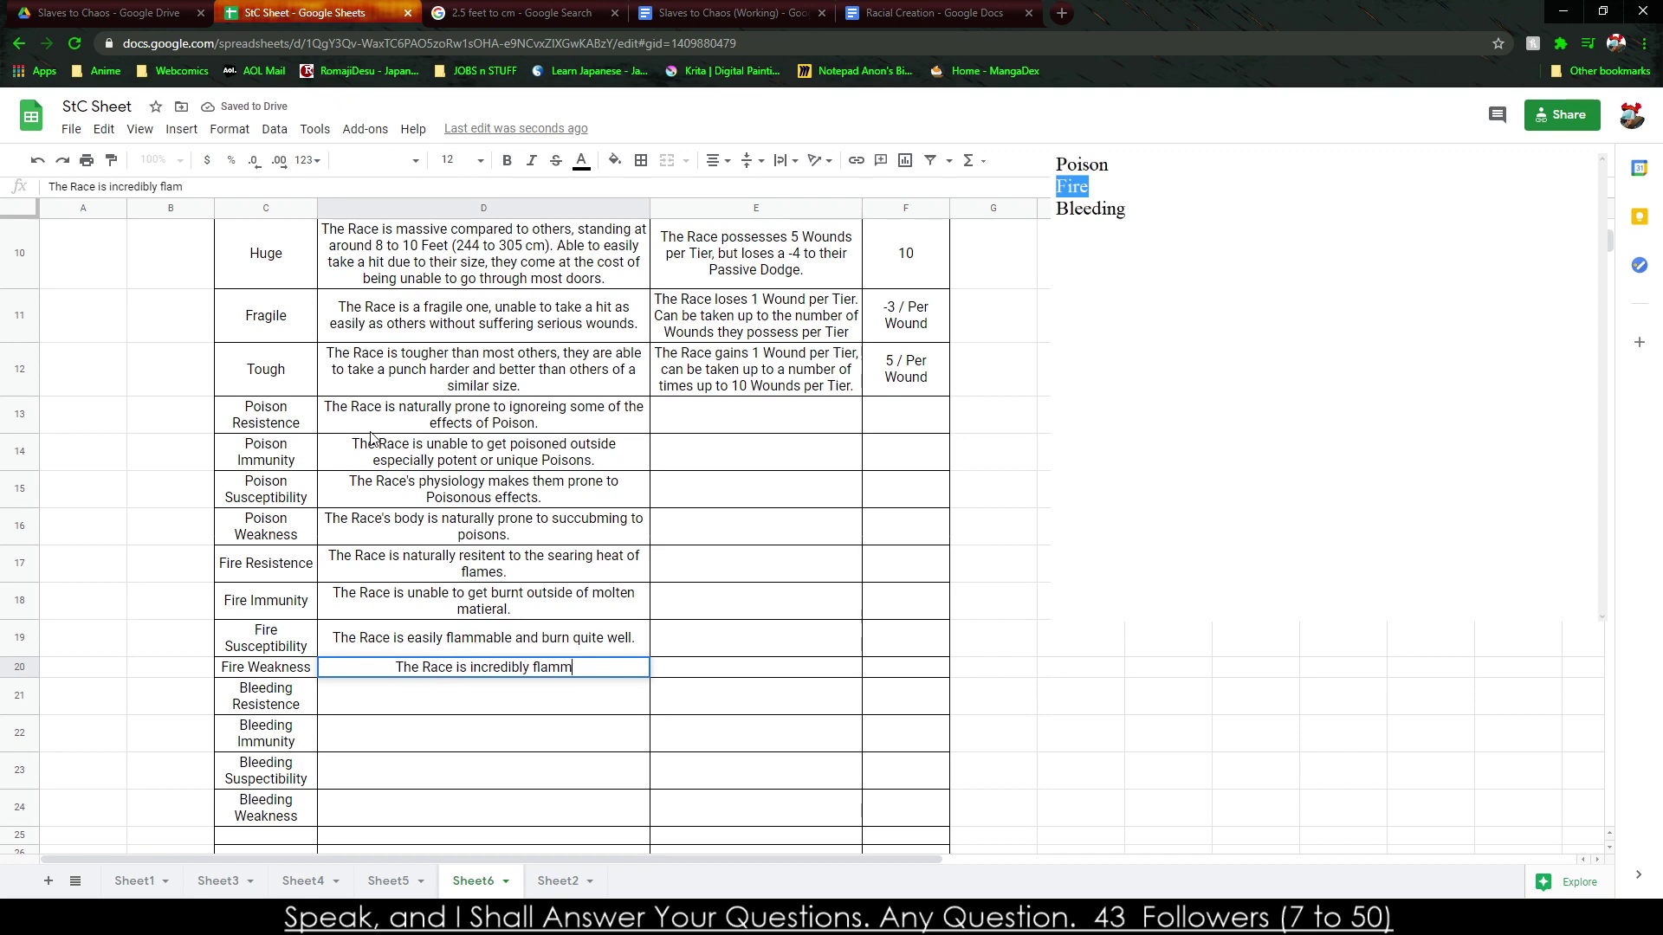
{"action": "type", "text": "able, boiling "}
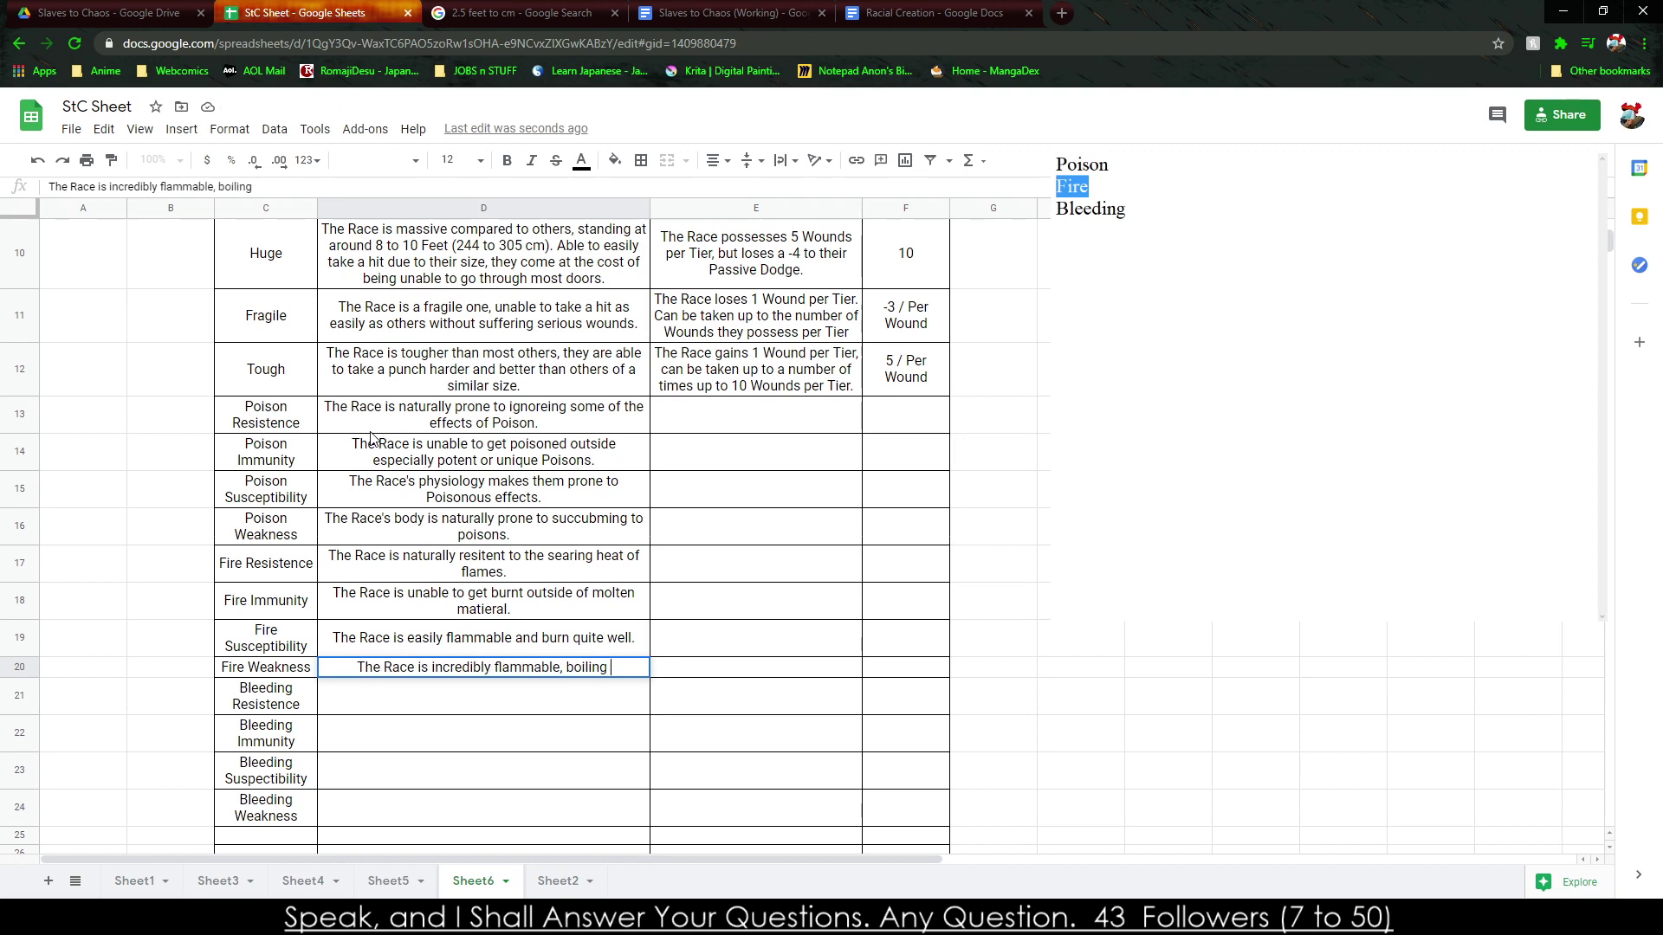
{"action": "type", "text": "internally qu"}
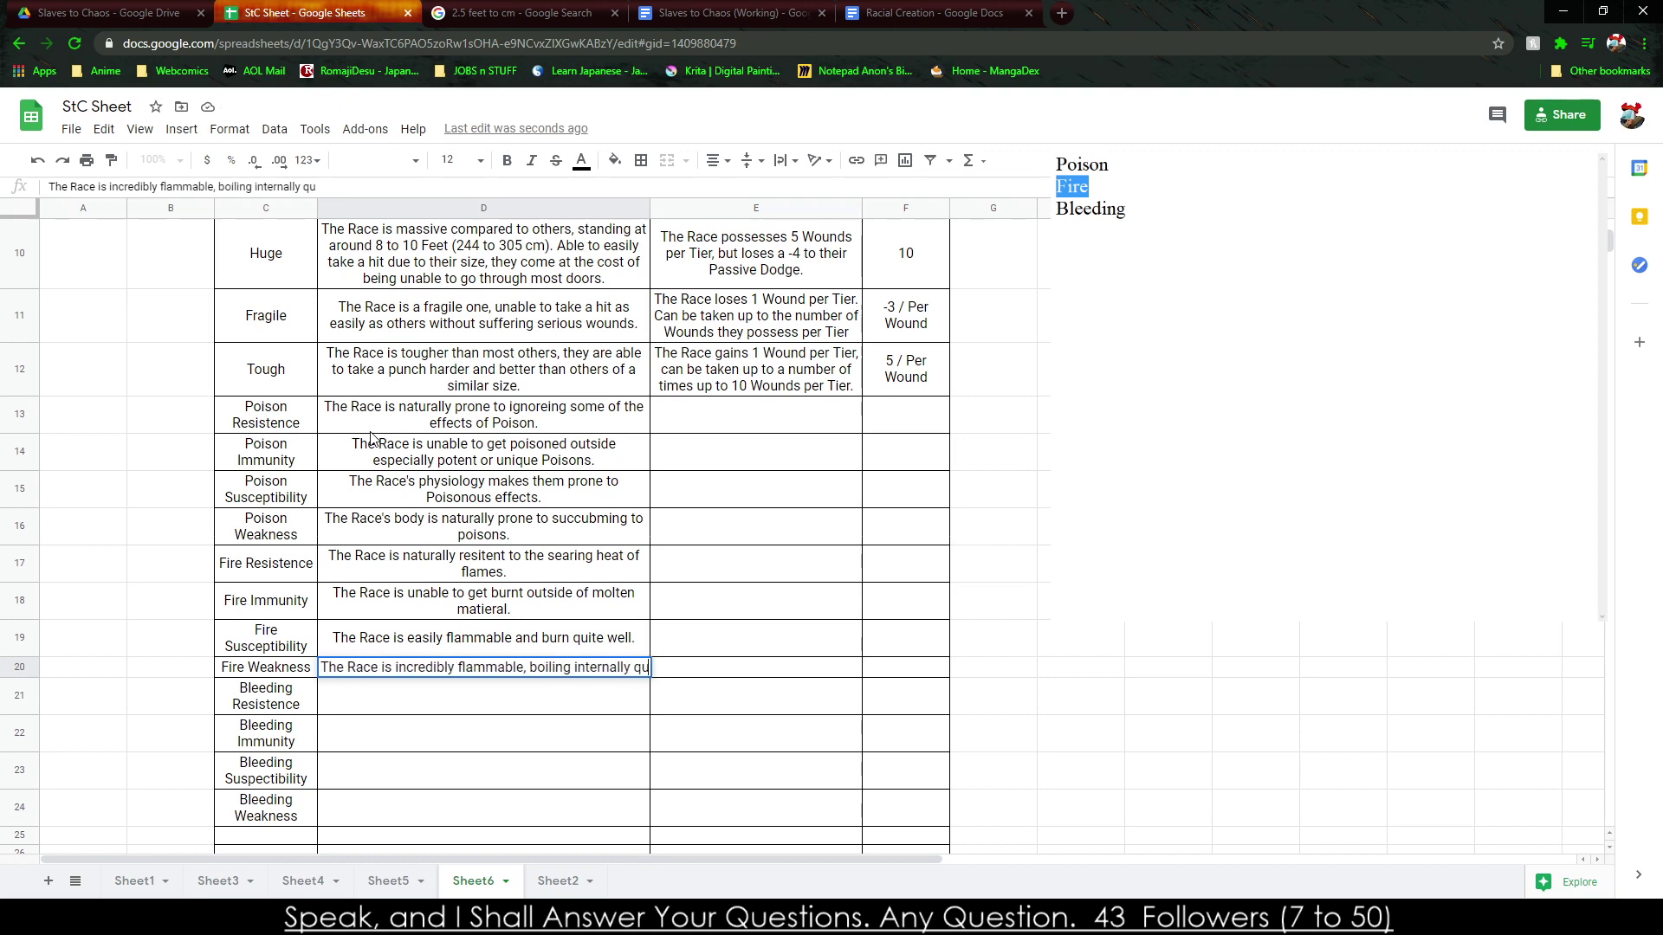
{"action": "type", "text": "ickly if they are caught o"}
{"action": "key", "text": "BackSpace"}
{"action": "type", "text": "aught on"}
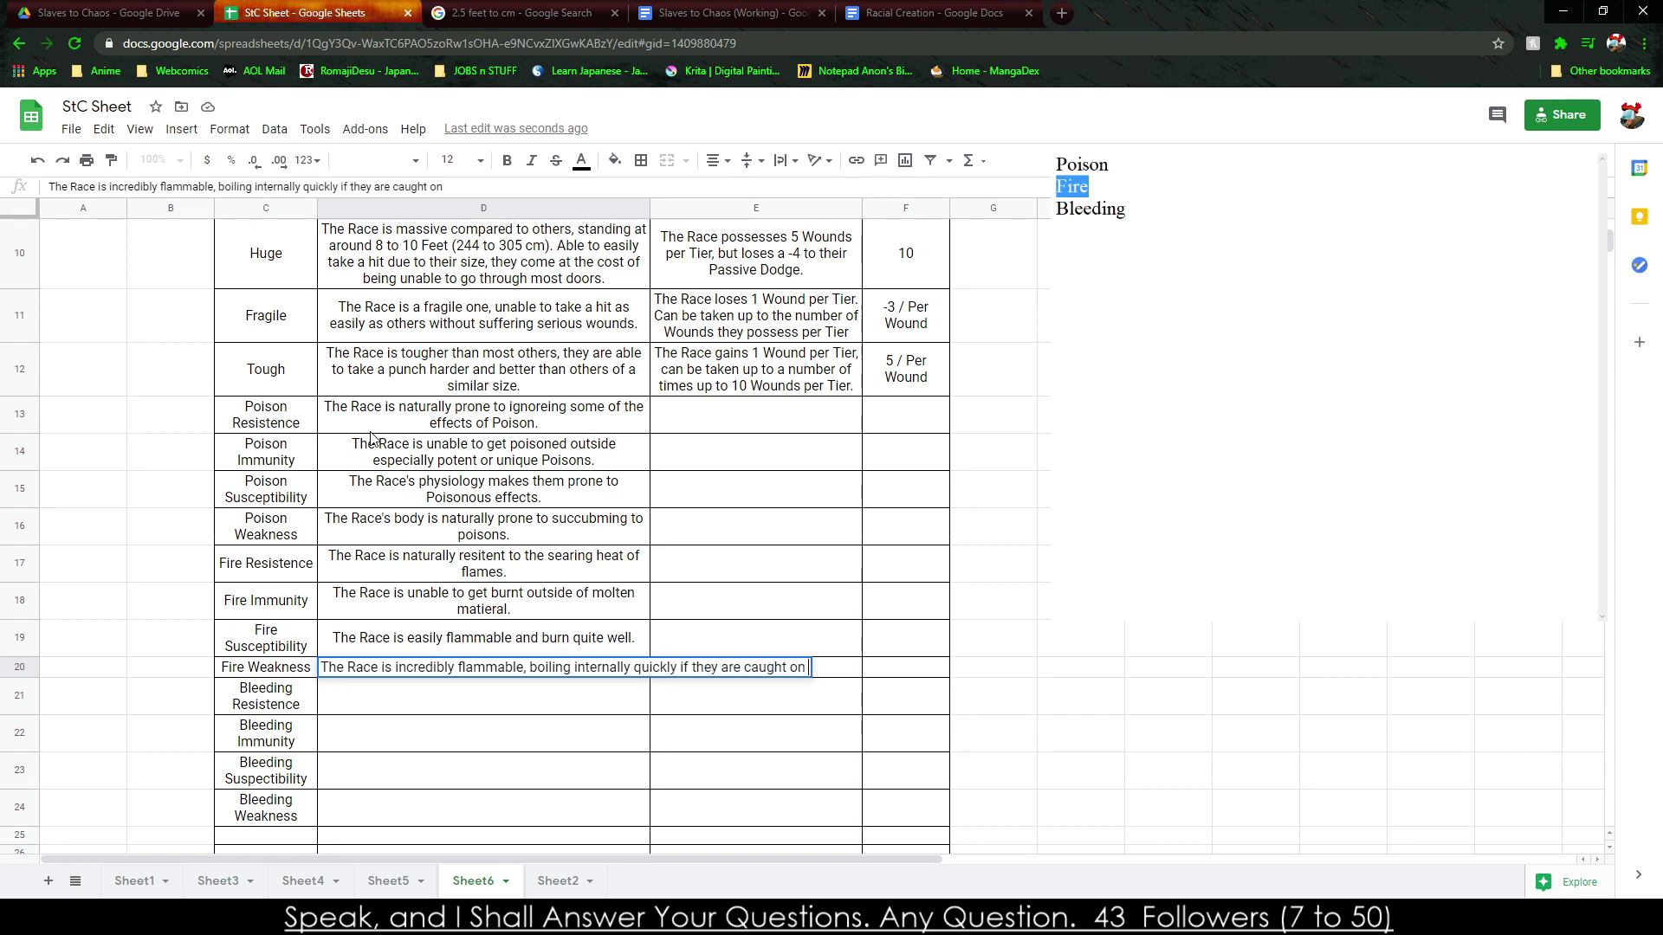
{"action": "key", "text": "Return"}
Enter the Bleeding Resistence description in column D: "The Race's body functions to clot rapidbly.".
{"action": "type", "text": "The Race's body fnct"}
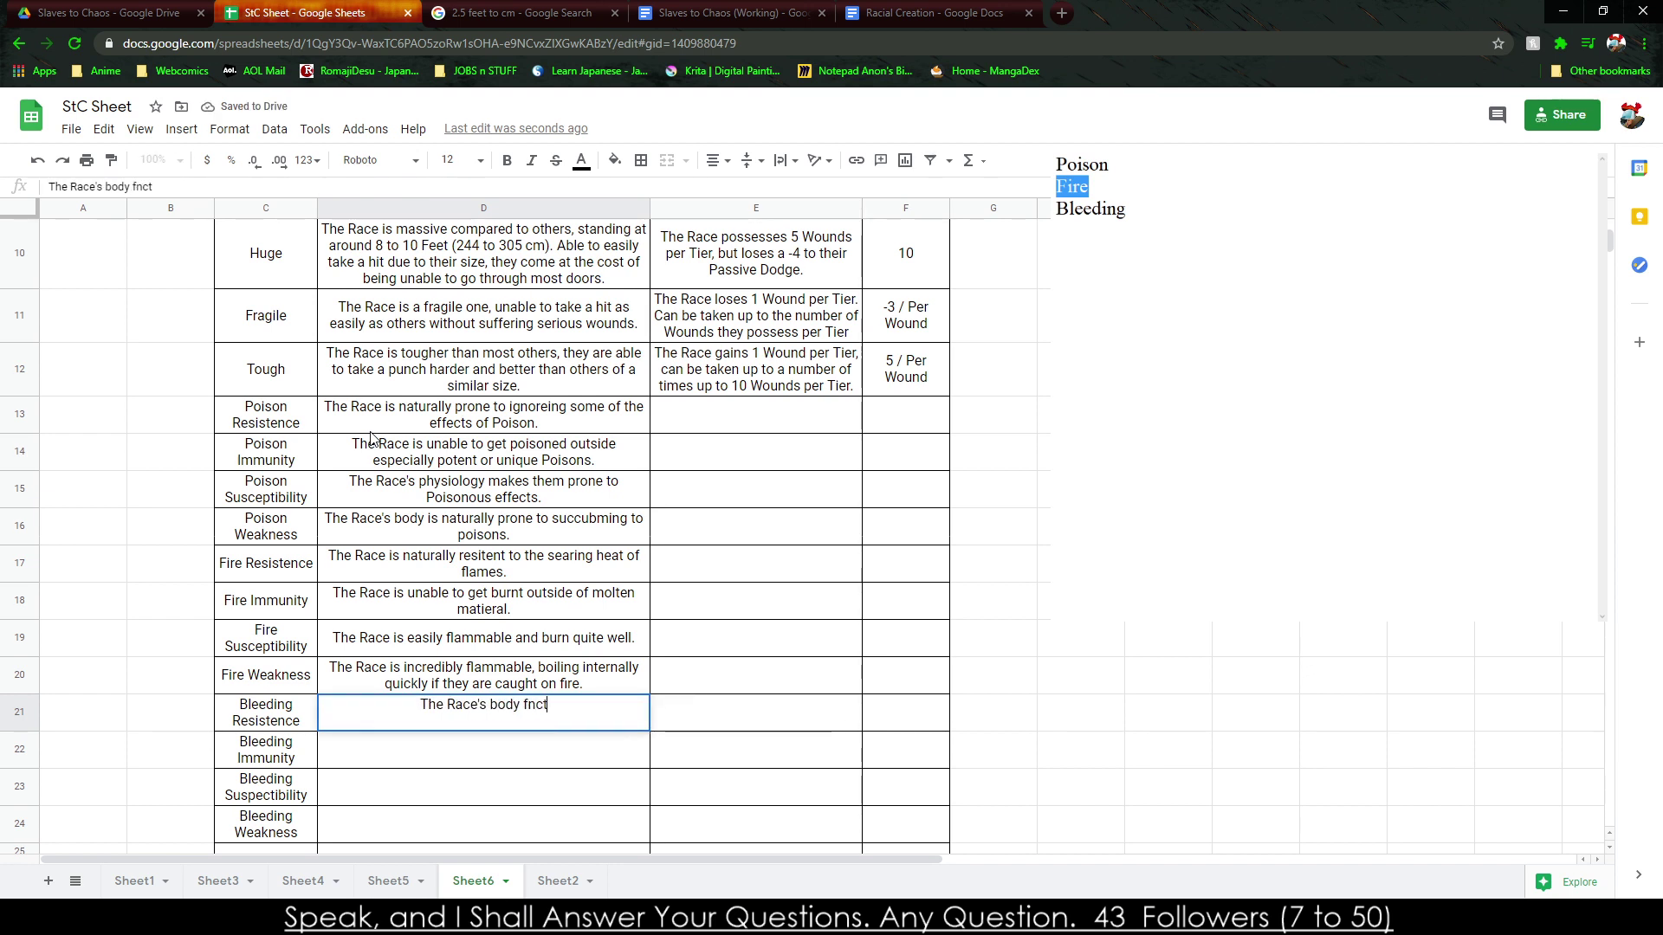
{"action": "key", "text": "BackSpace"}
{"action": "type", "text": "uncto"}
{"action": "key", "text": "BackSpace"}
{"action": "type", "text": "ions to "}
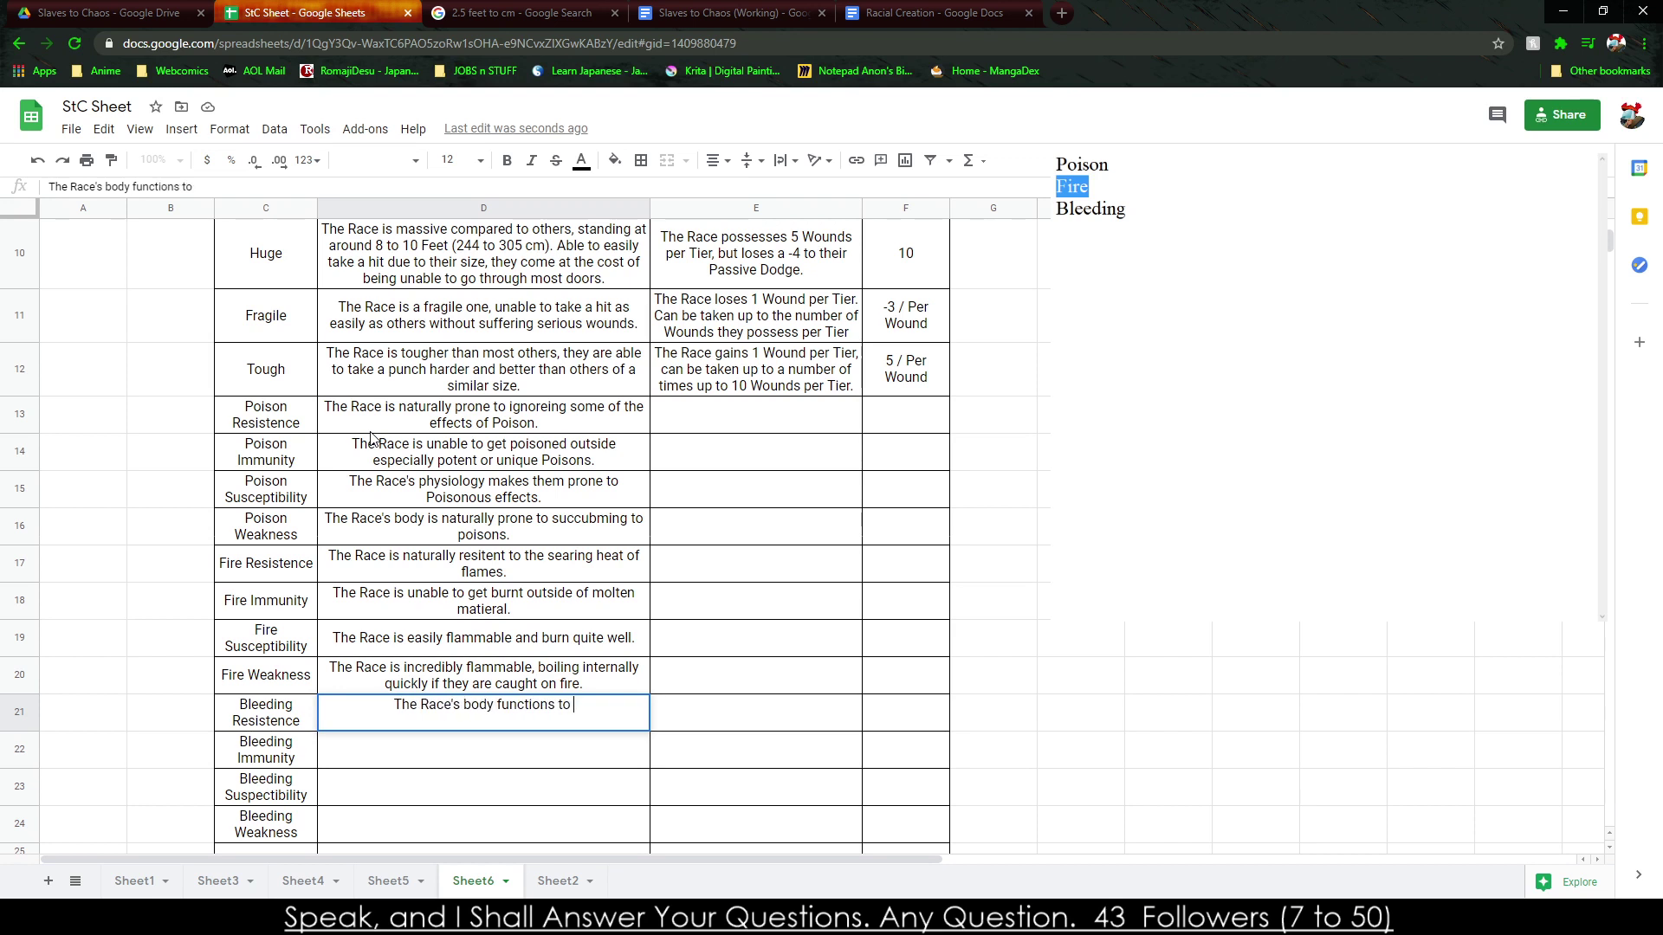
{"action": "type", "text": "clot rapidbly."}
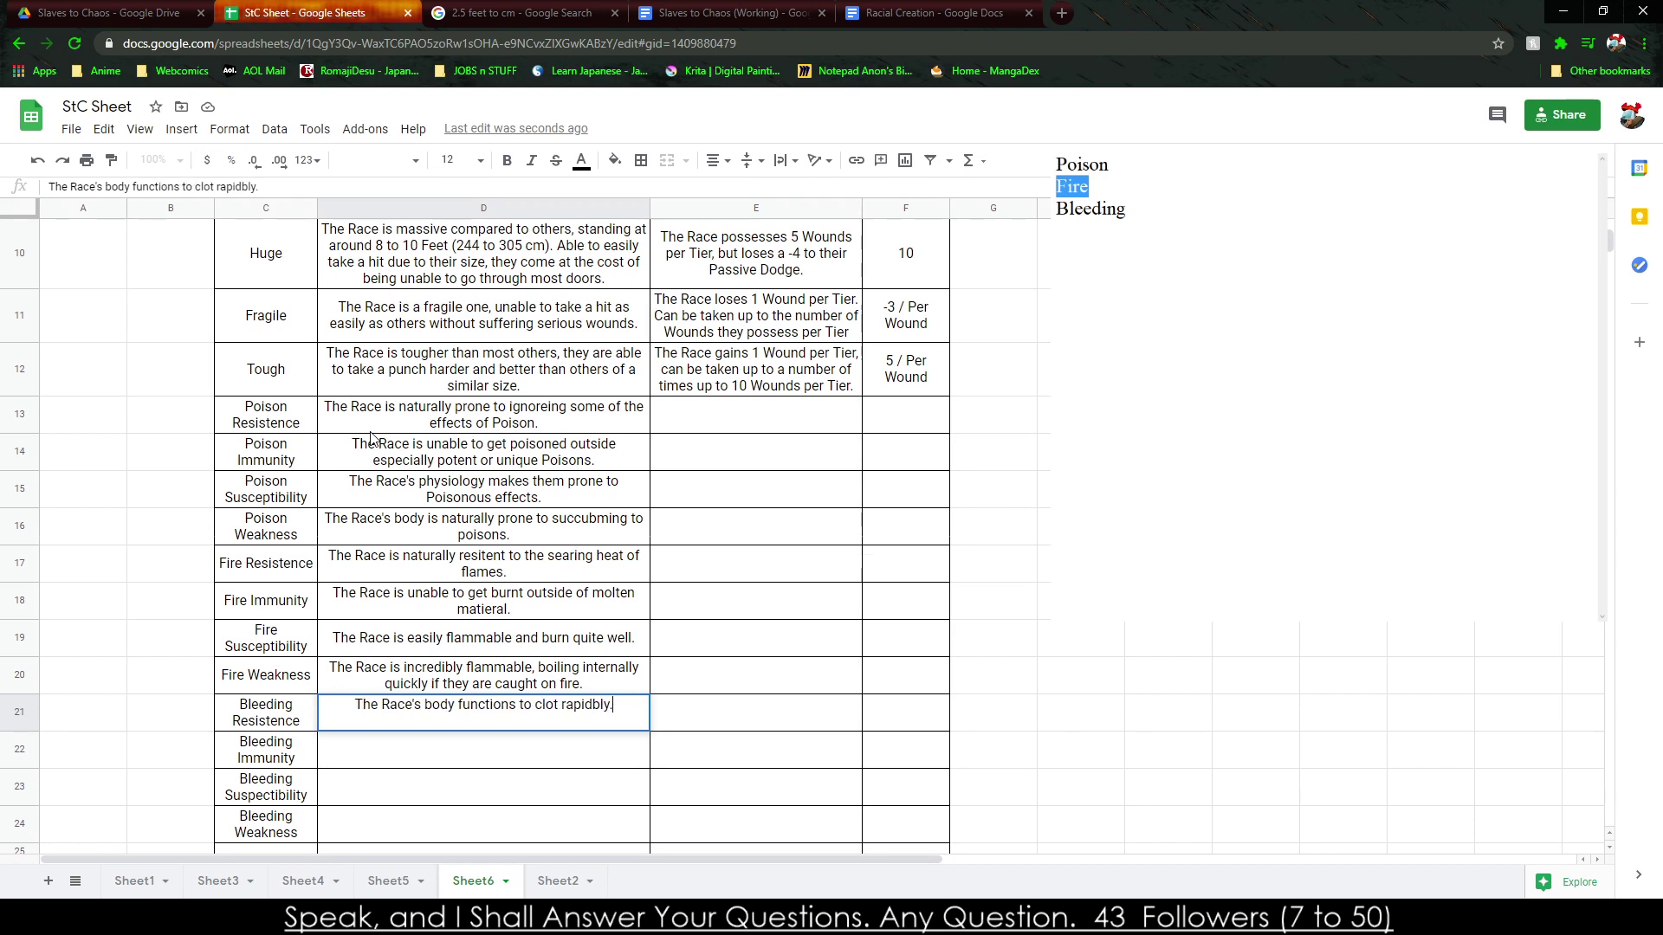
Enter the Bleeding Immunity description in column D: "The Race's blood refuses to leave their body unless a body part is fully severed or multiple lacerations are sustained.".
{"action": "key", "text": "Return"}
{"action": "type", "text": "The Race's blood refuses to le"}
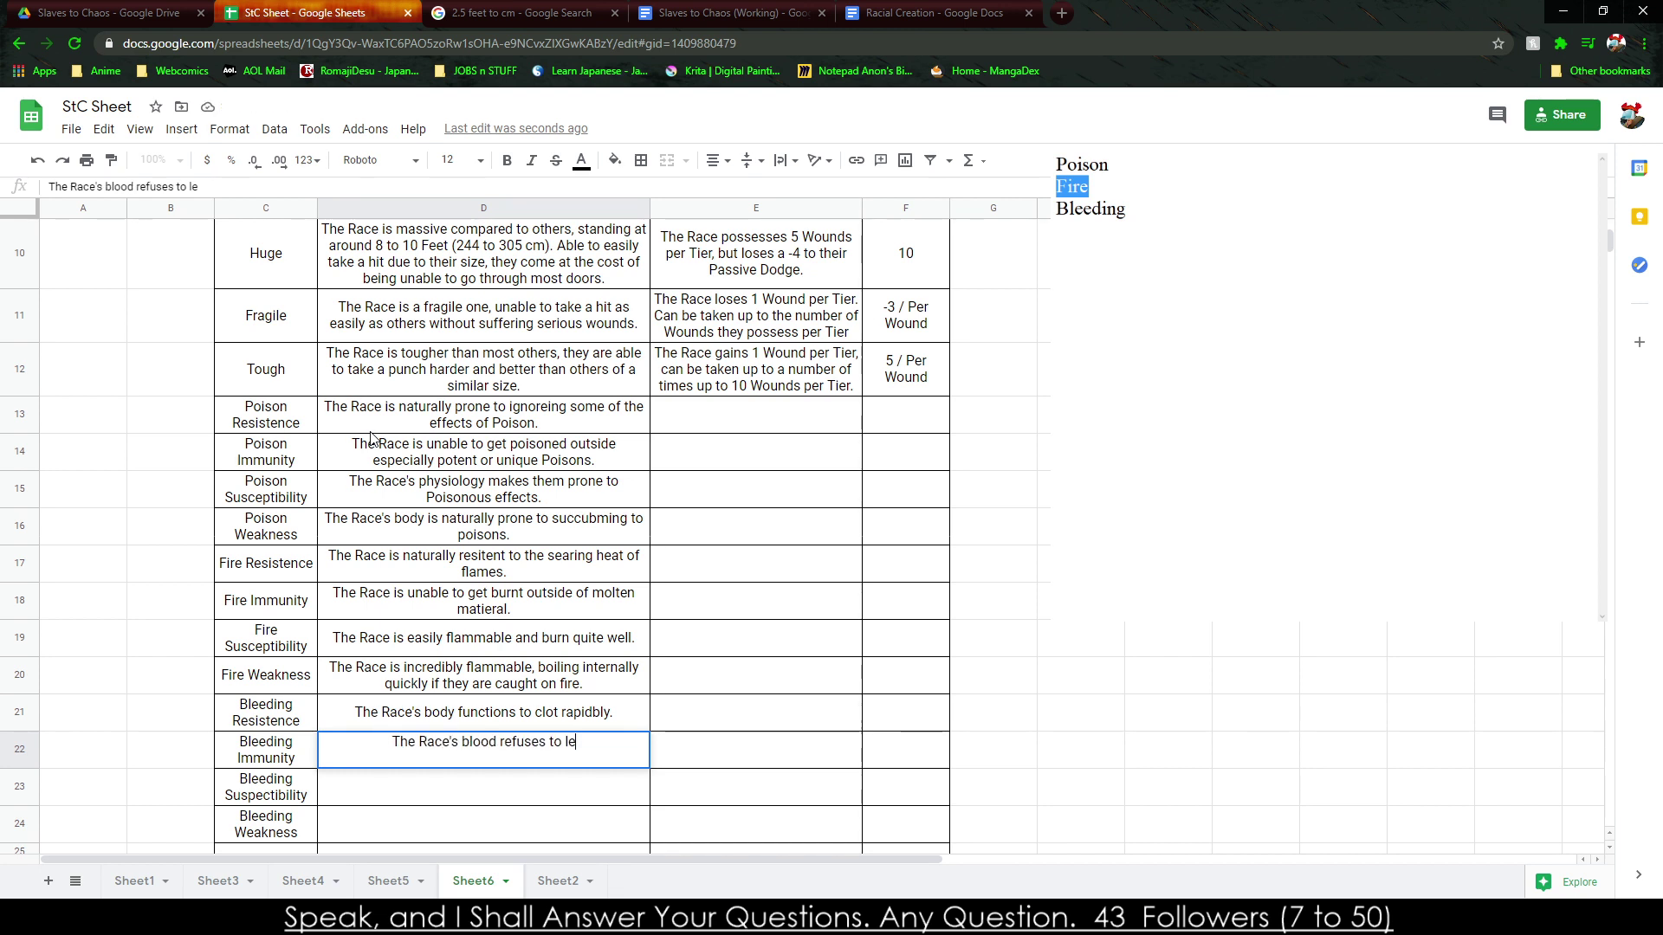
{"action": "type", "text": "ave their body u"}
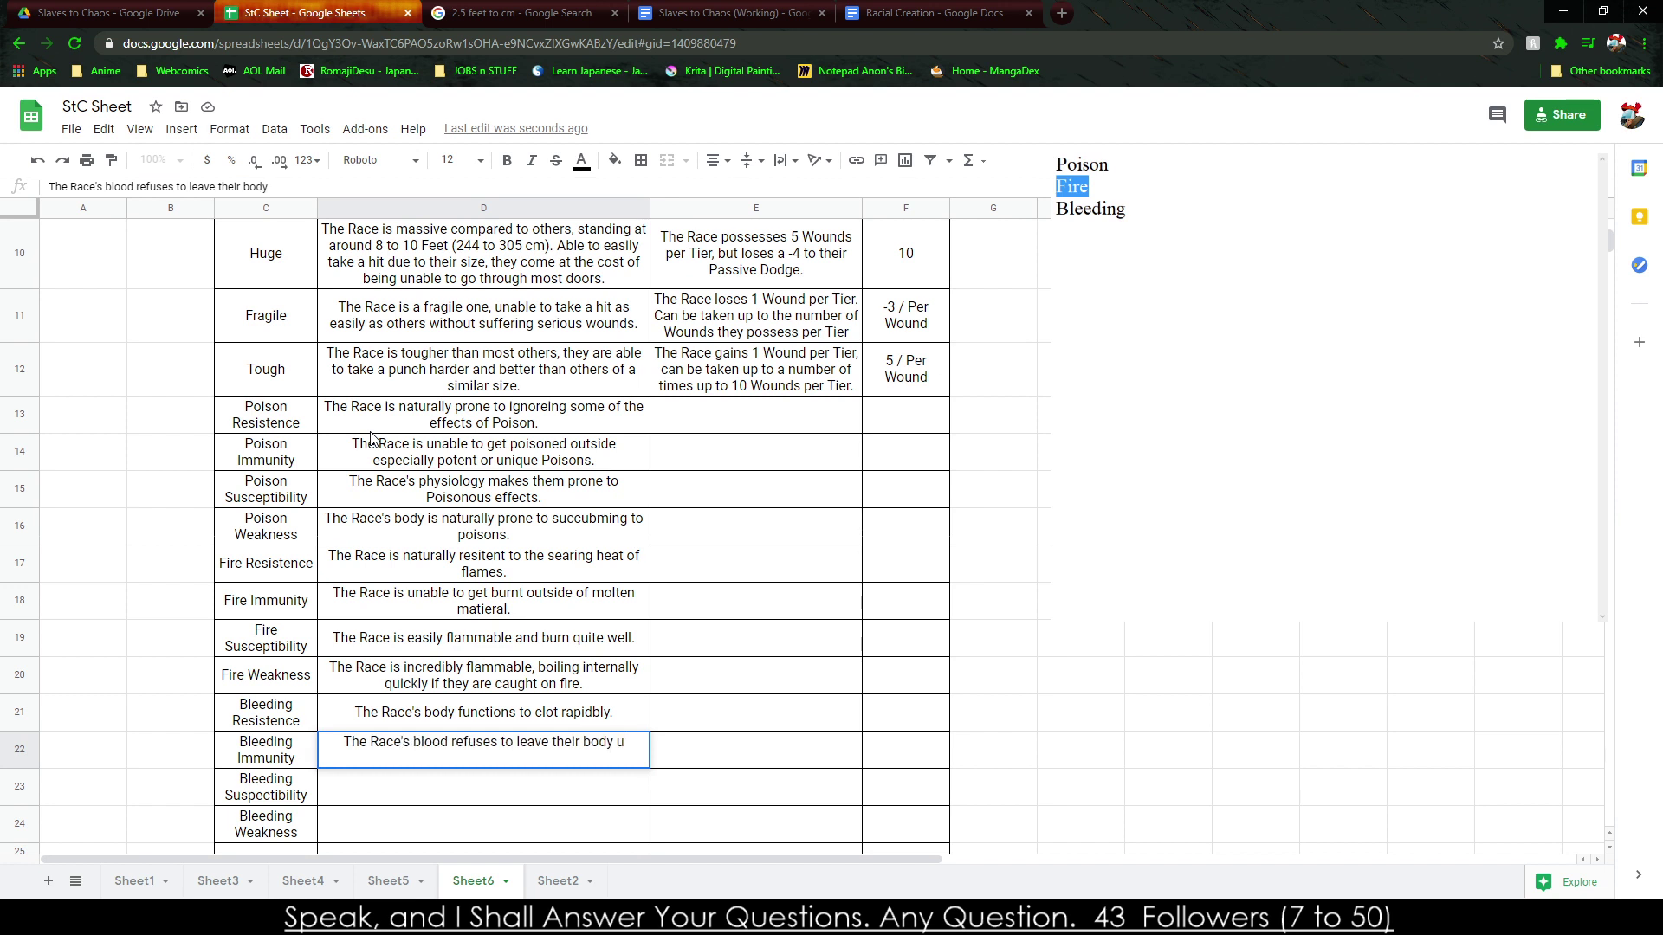
{"action": "type", "text": "nless an"}
{"action": "key", "text": "BackSpace"}
{"action": "key", "text": "BackSpace"}
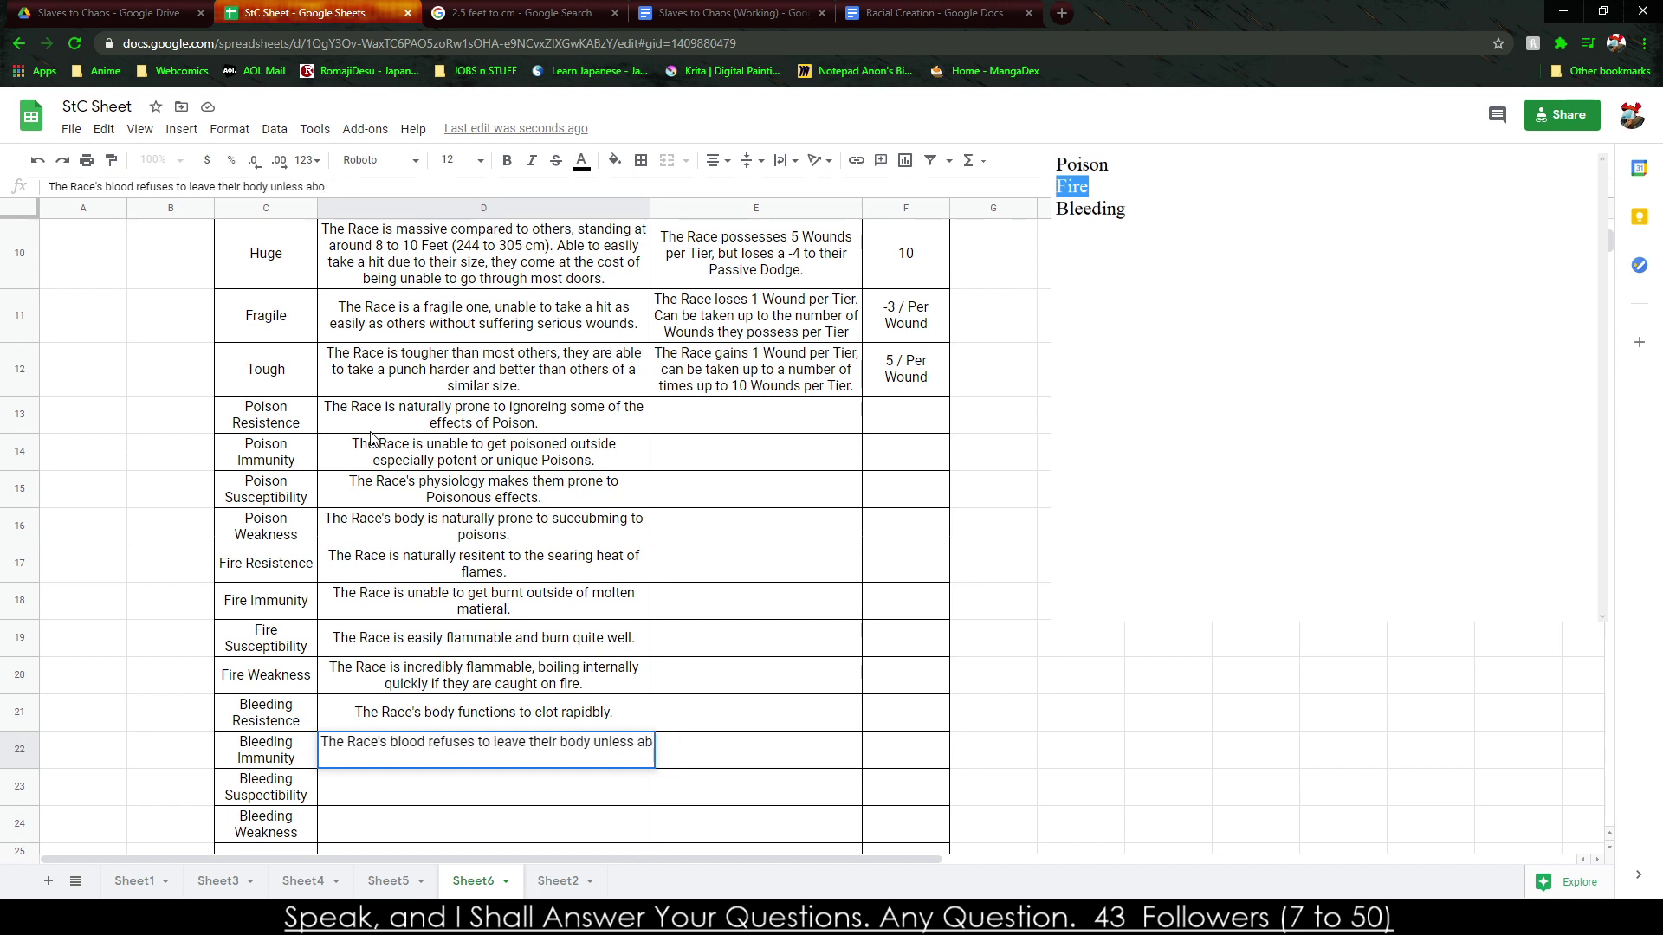
{"action": "type", "text": "a body"}
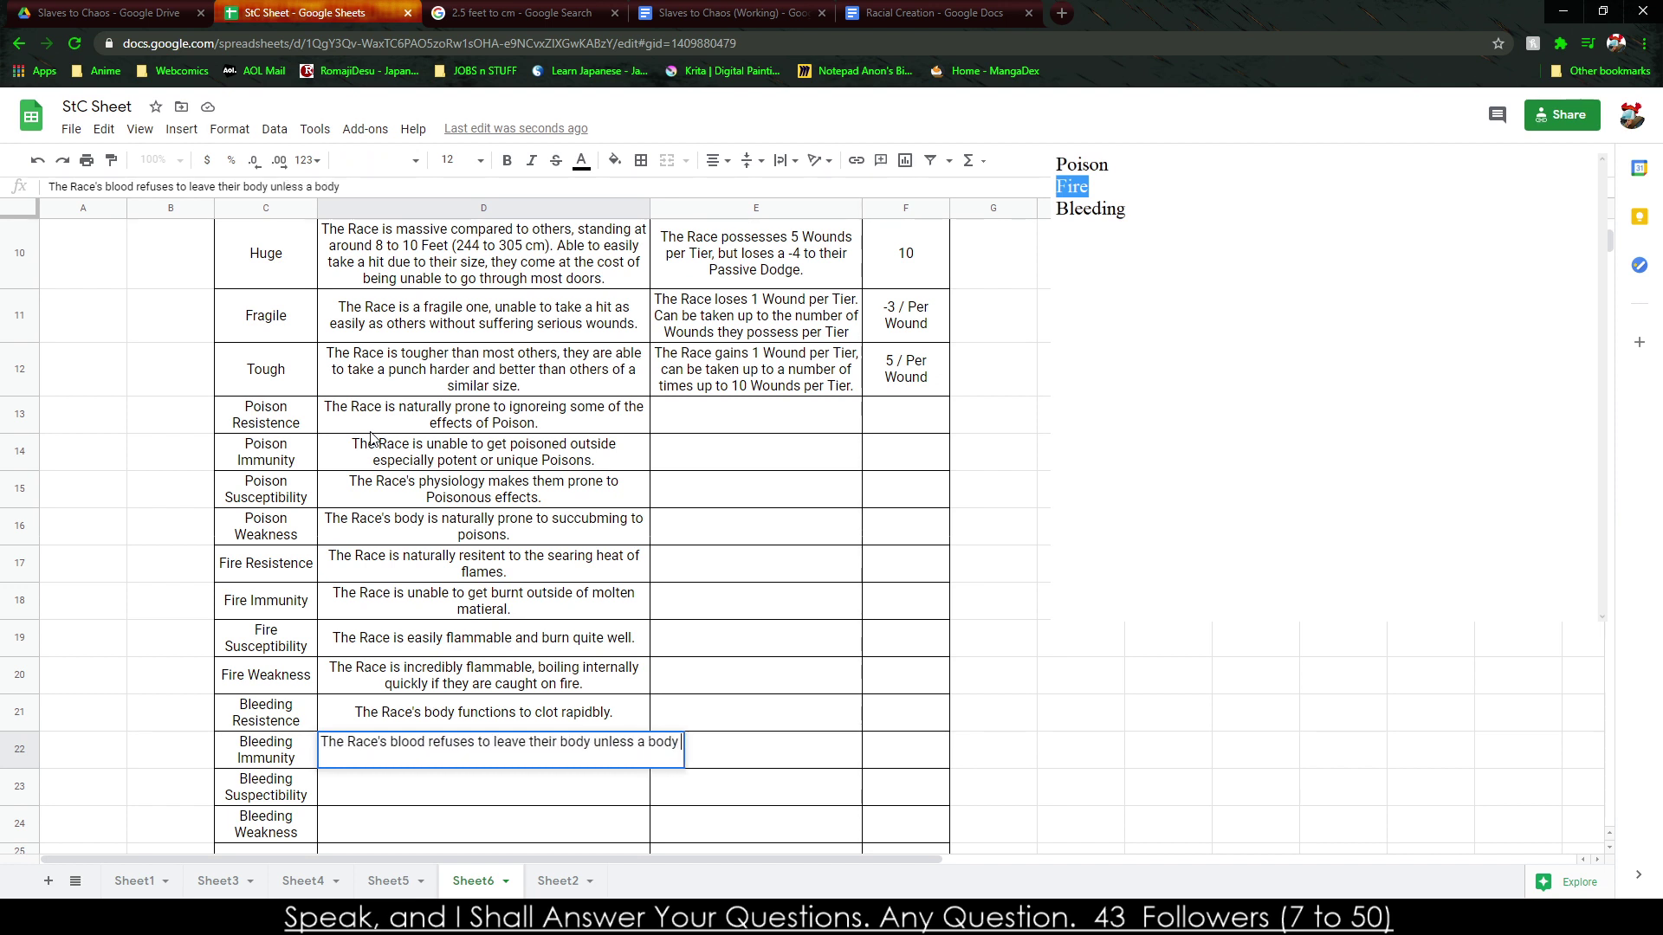
{"action": "type", "text": " part is fully"}
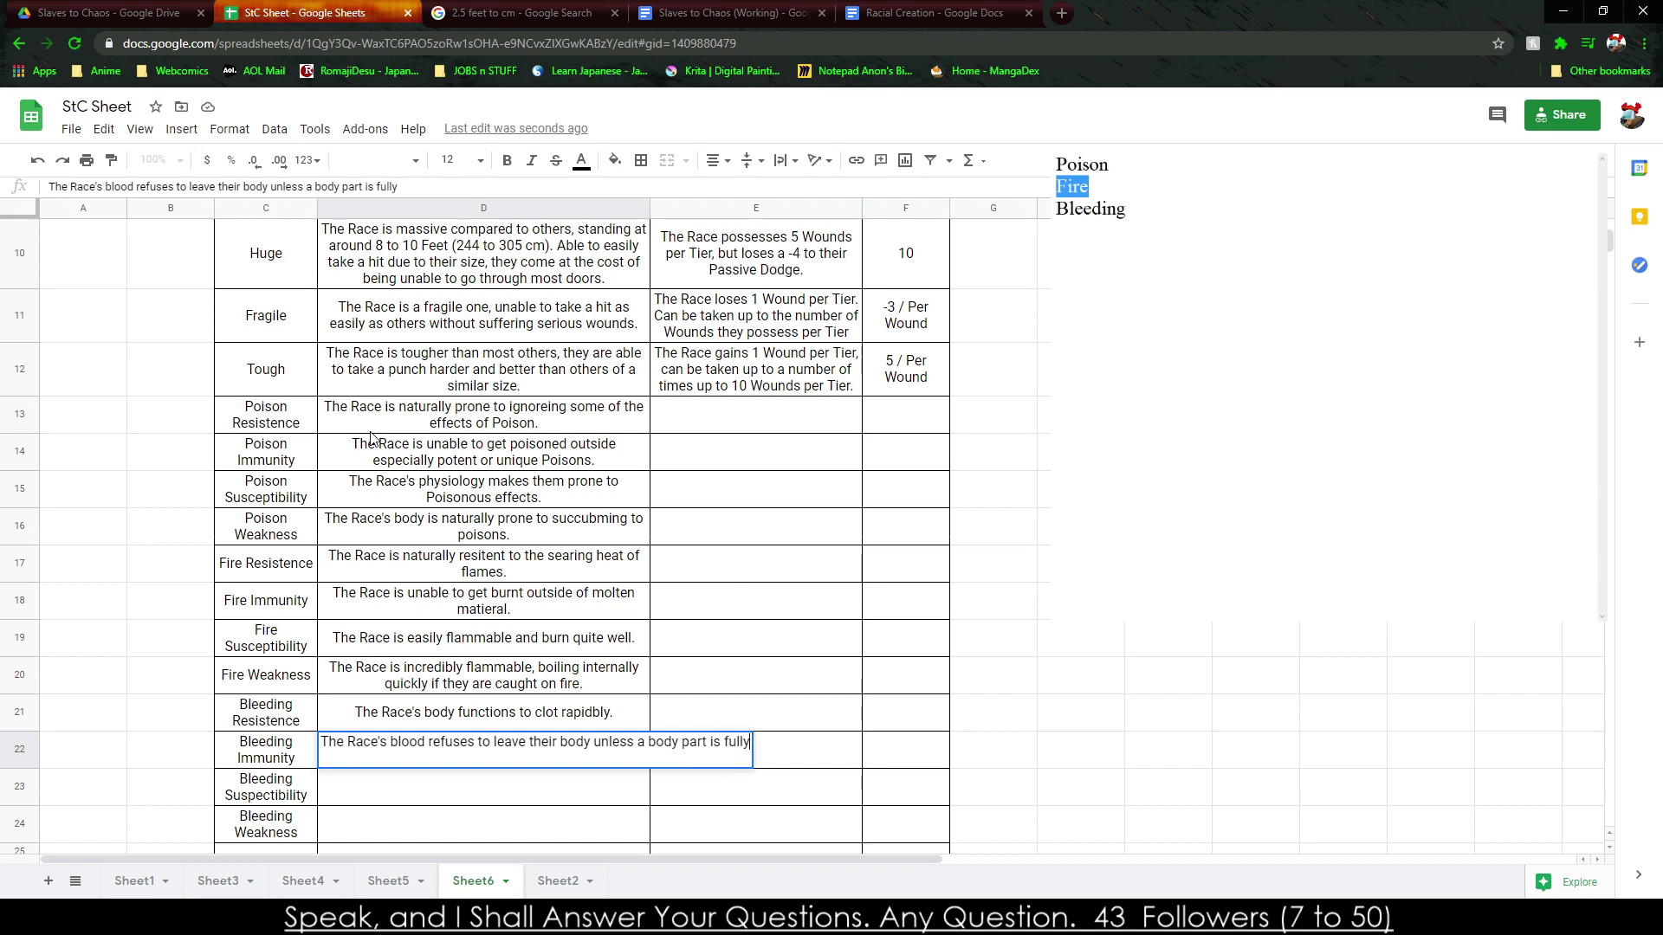
{"action": "type", "text": " severed or"}
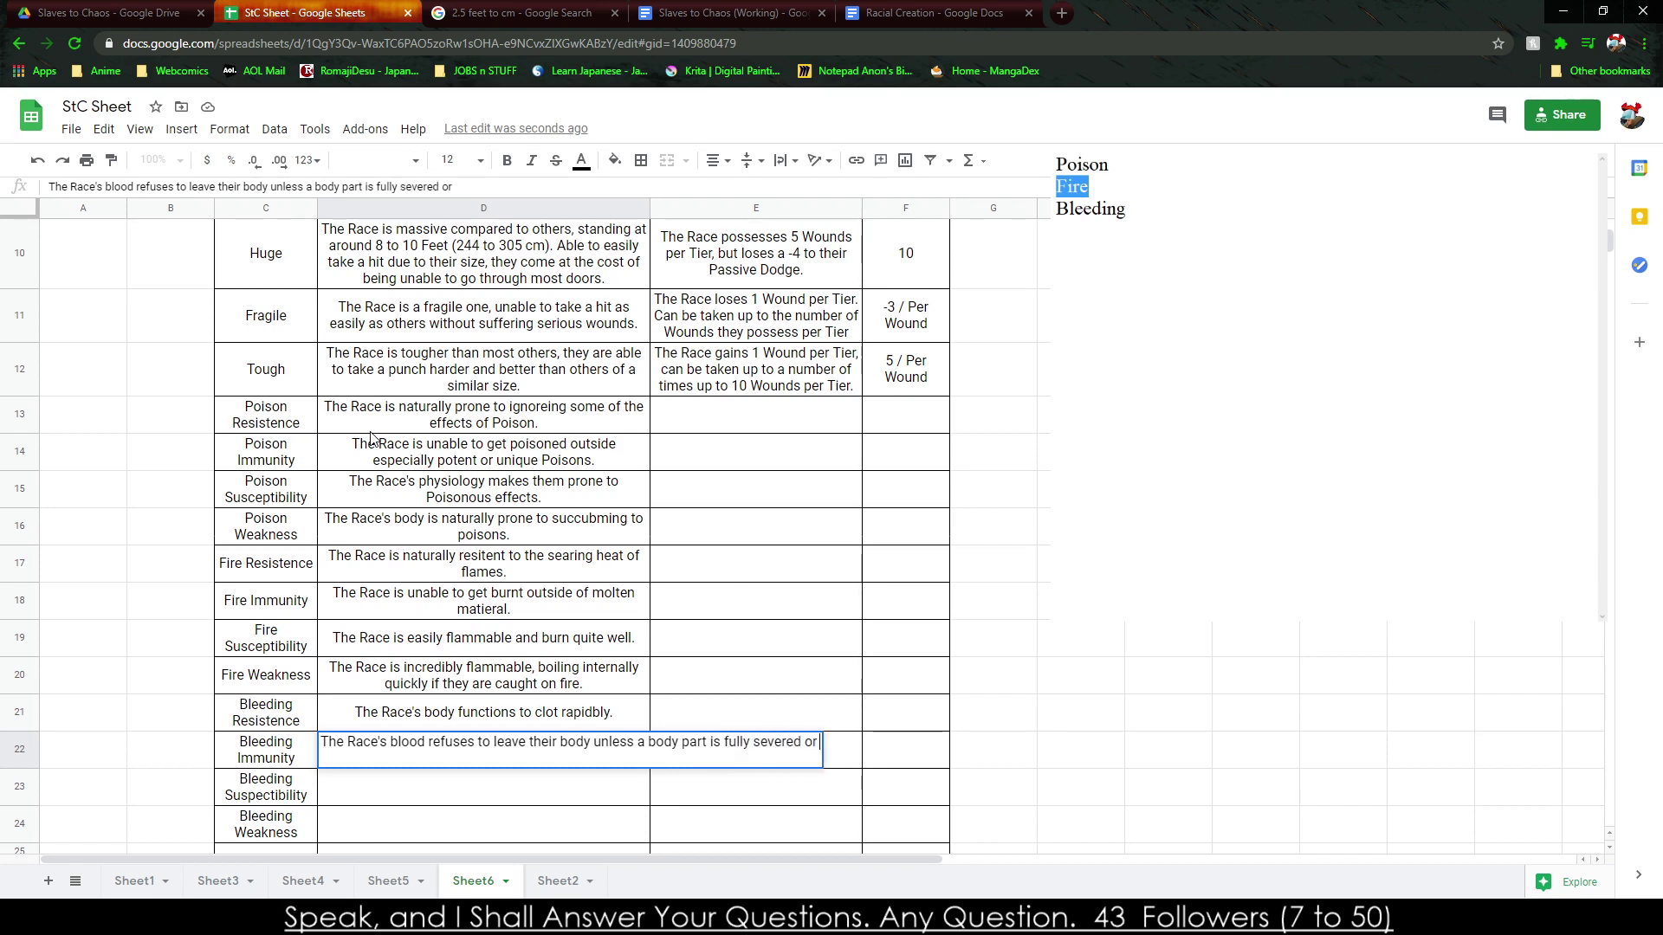
{"action": "type", "text": " multiple lacer"}
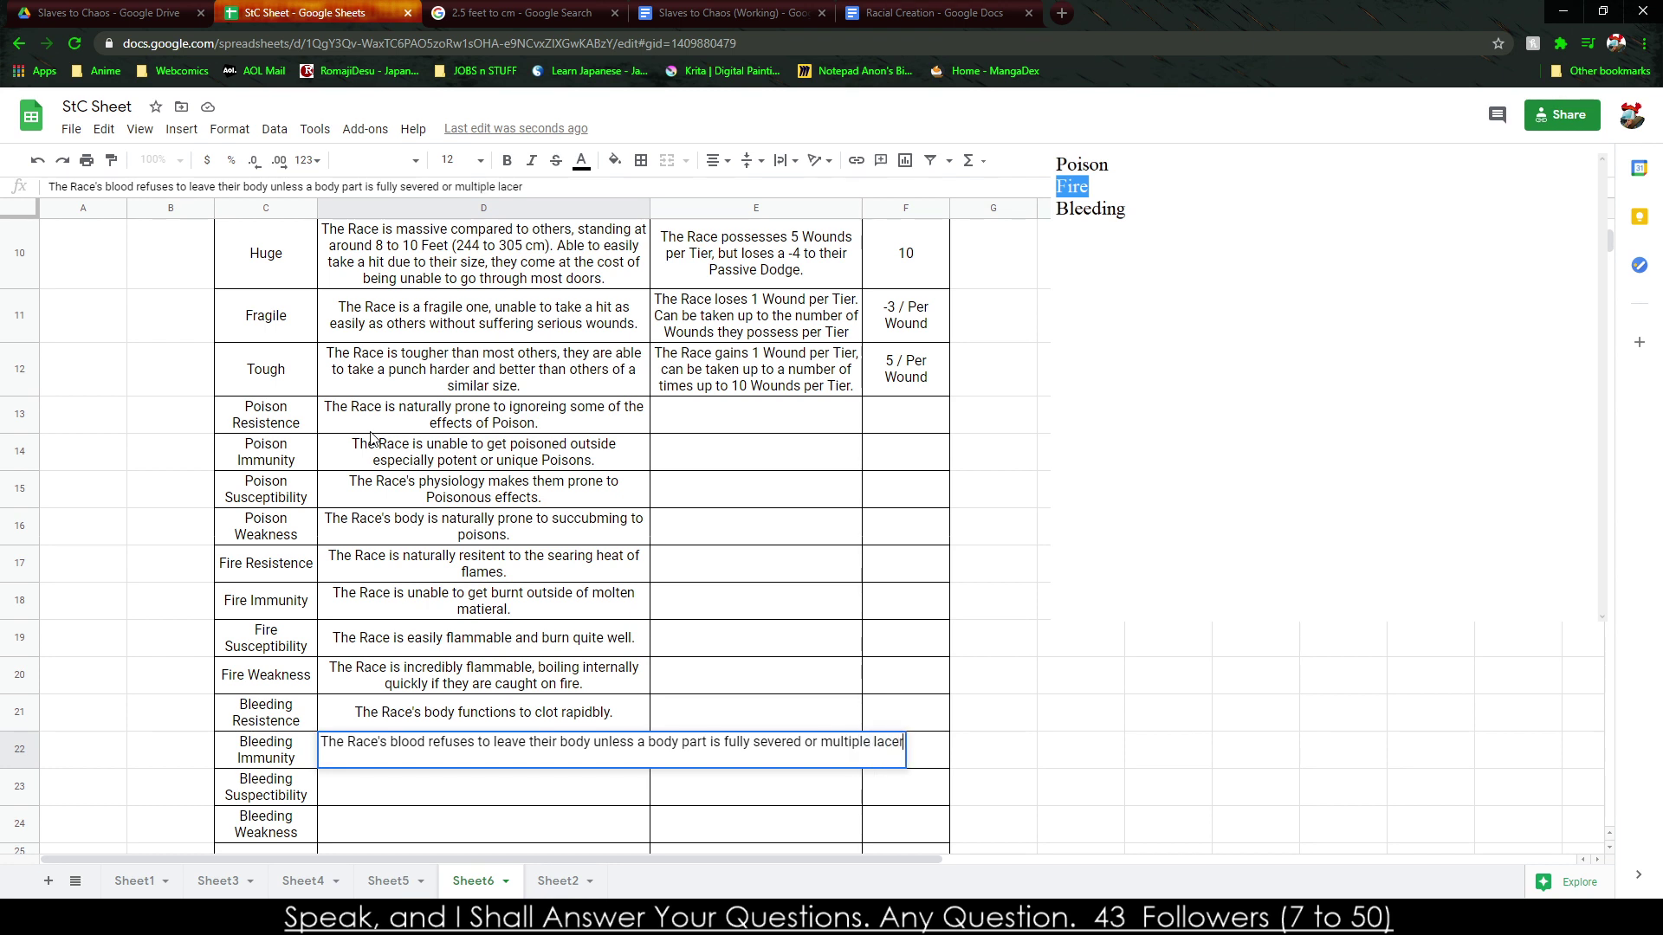
{"action": "type", "text": "ations are sust"}
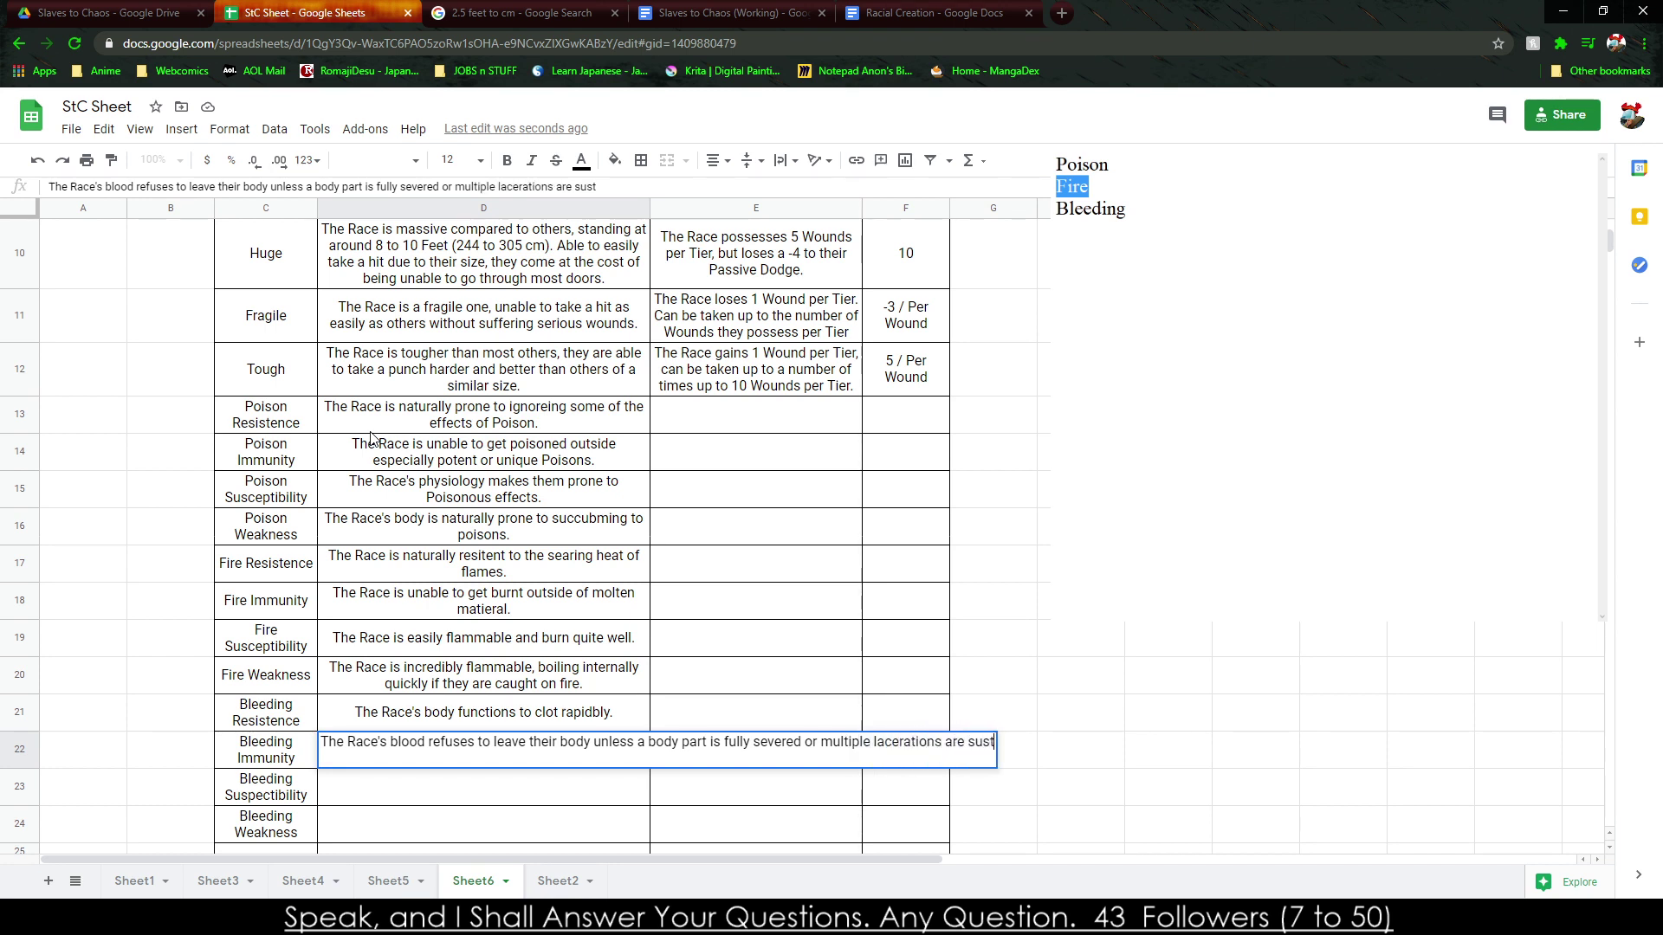
{"action": "type", "text": "ained."}
{"action": "key", "text": "Return"}
Enter the Bleeding Suspectibility description in column D: "The Race's blood flows freely from most wounds.".
{"action": "type", "text": "The"}
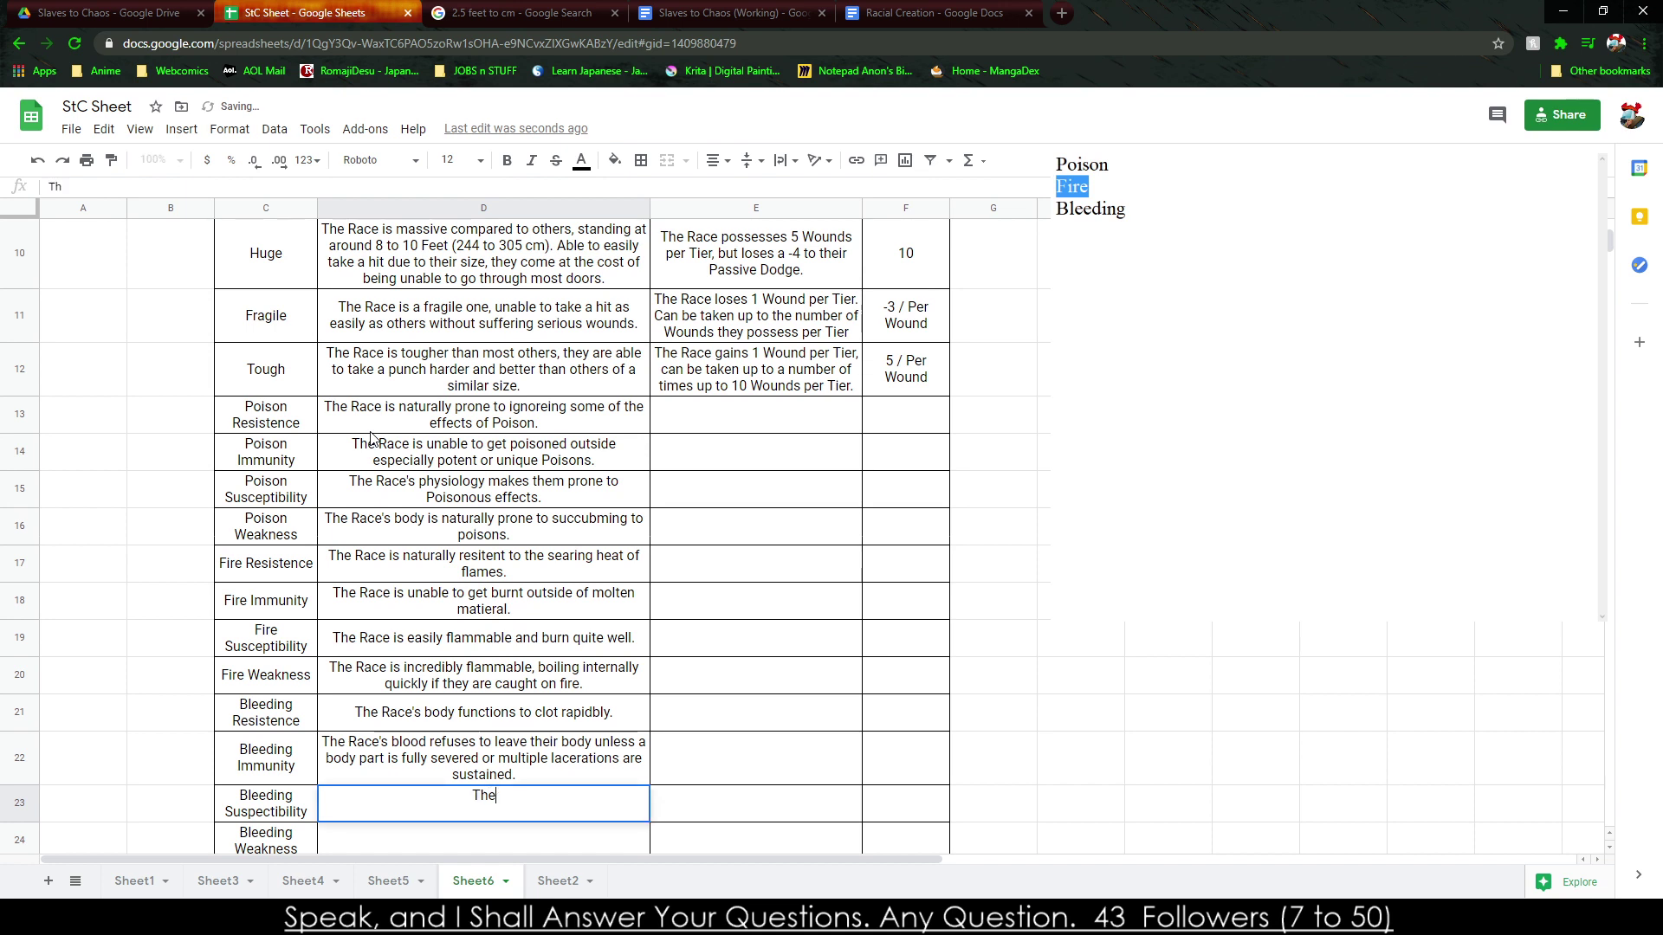
{"action": "type", "text": " Race's bloo"}
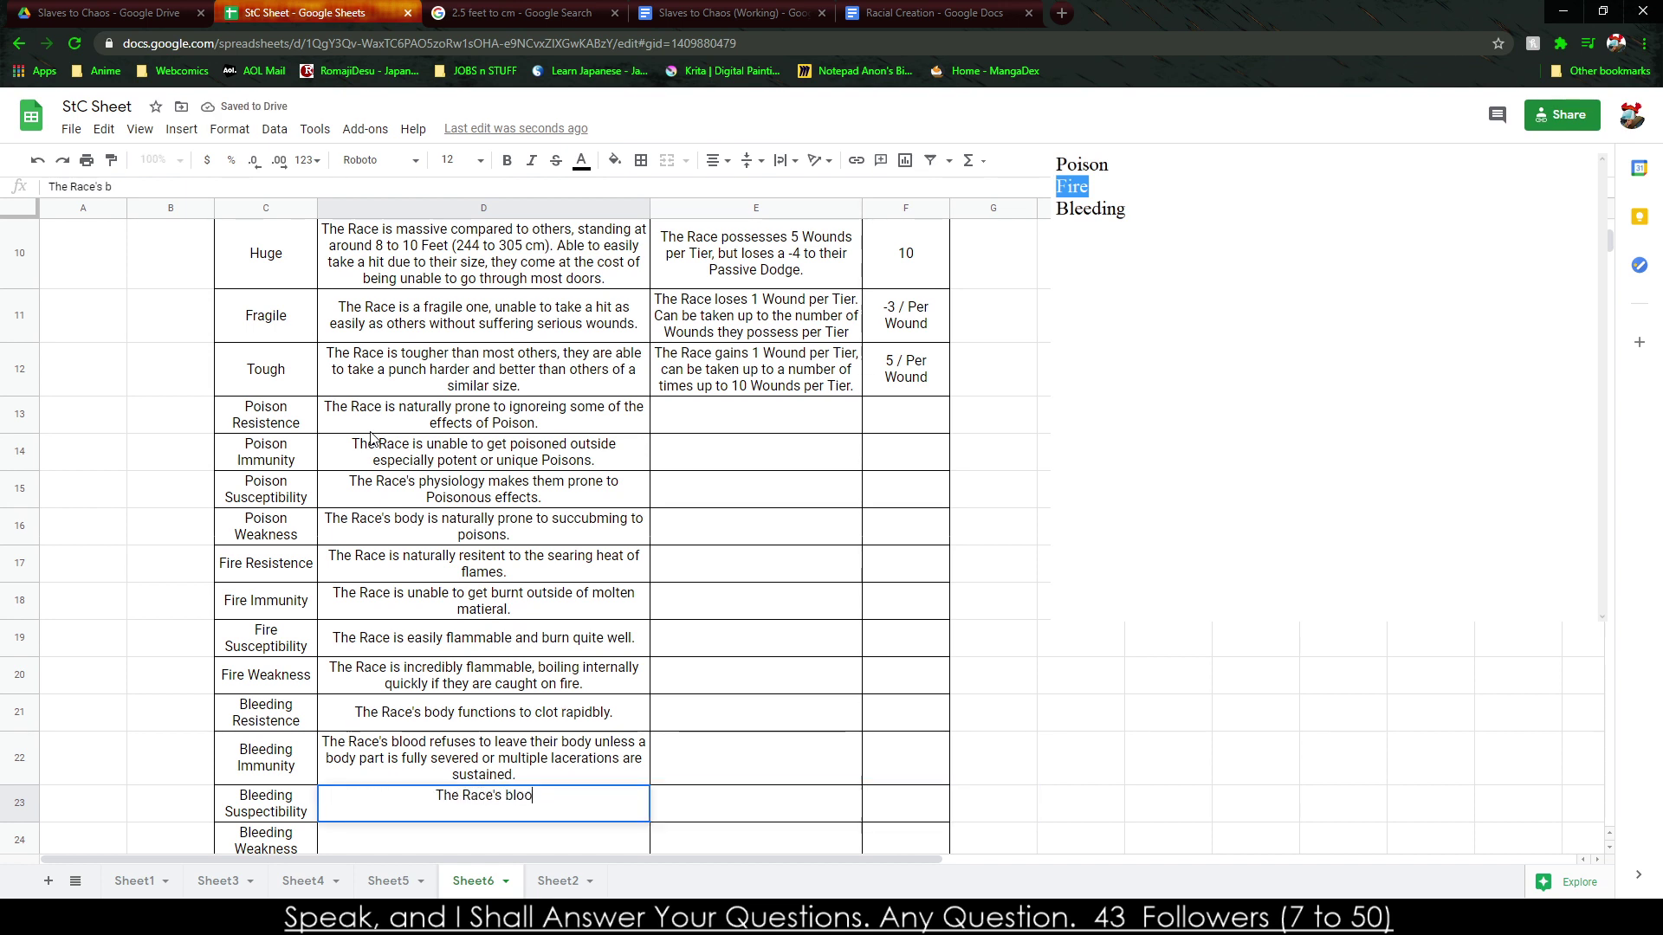
{"action": "type", "text": "d flows free"}
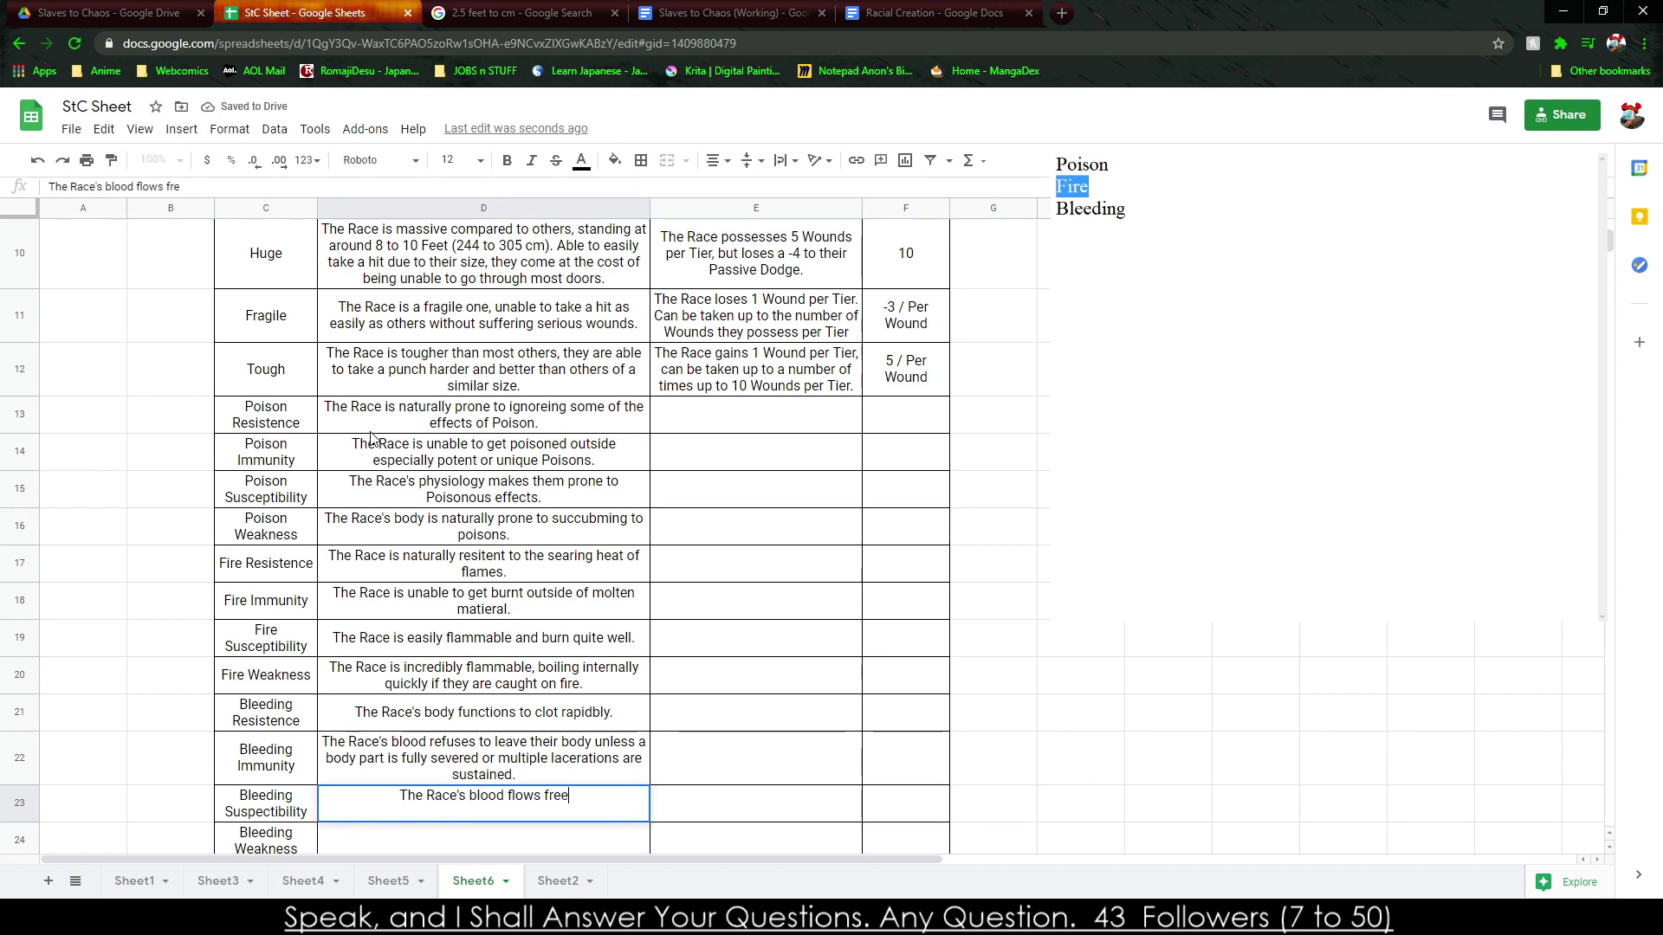
{"action": "type", "text": "ly from m"}
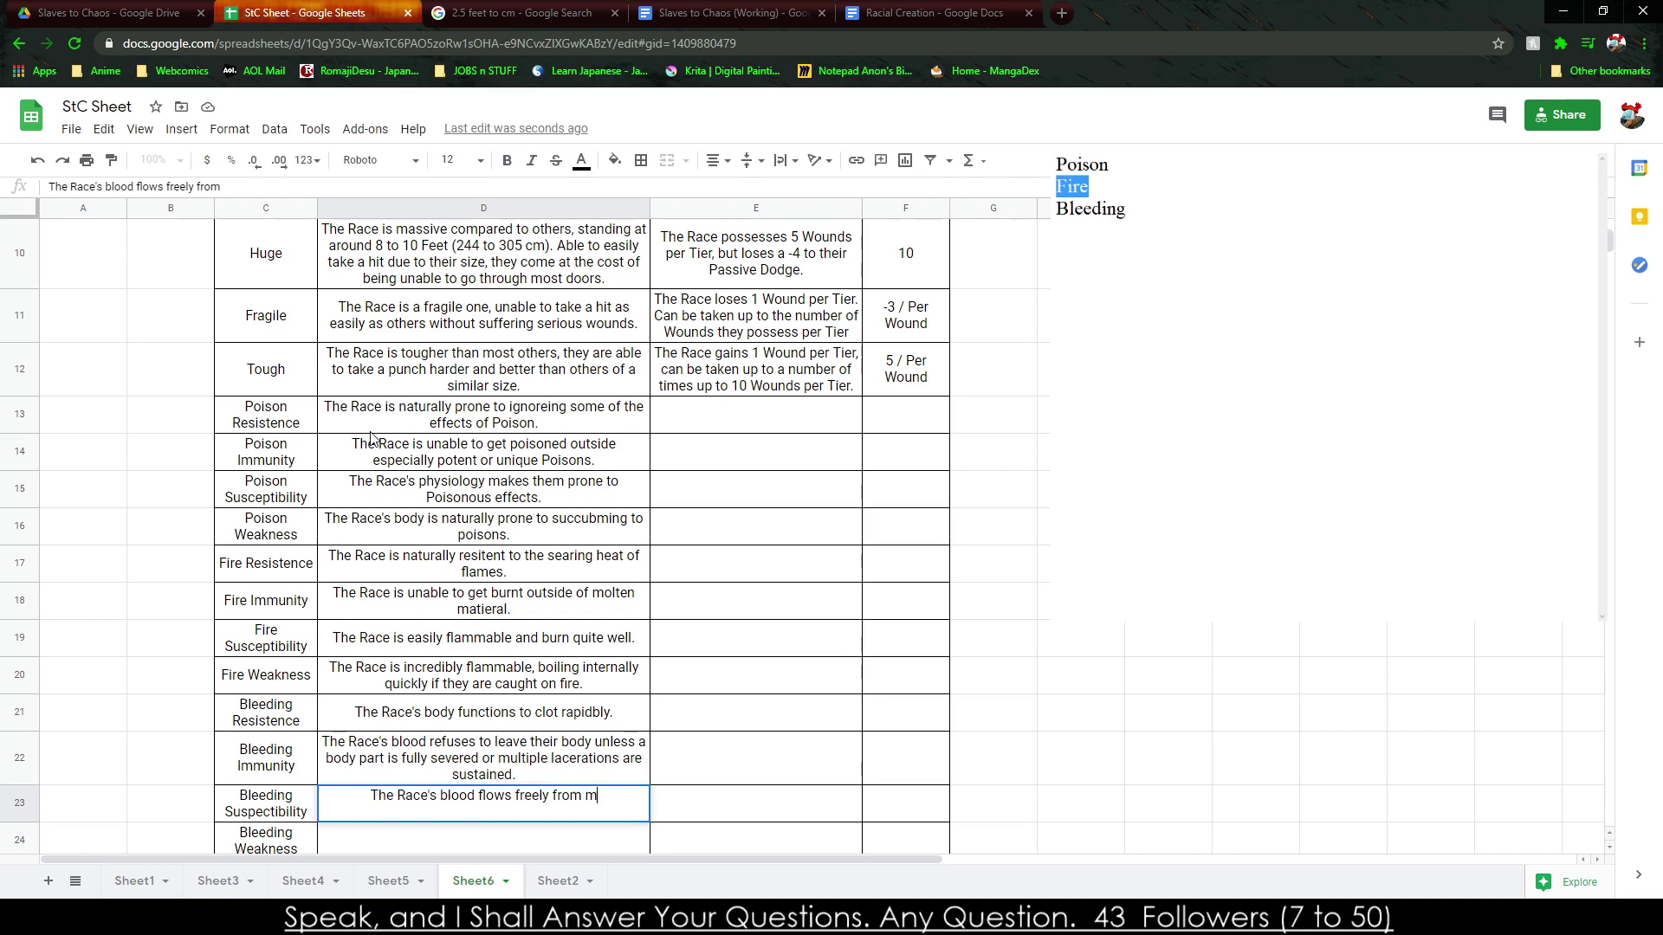
{"action": "type", "text": "ost wounds."}
{"action": "key", "text": "Return"}
Enter the Bleeding Weakness description in column D: "The Race is effectively hemophiliacs.".
{"action": "type", "text": "The Race is "}
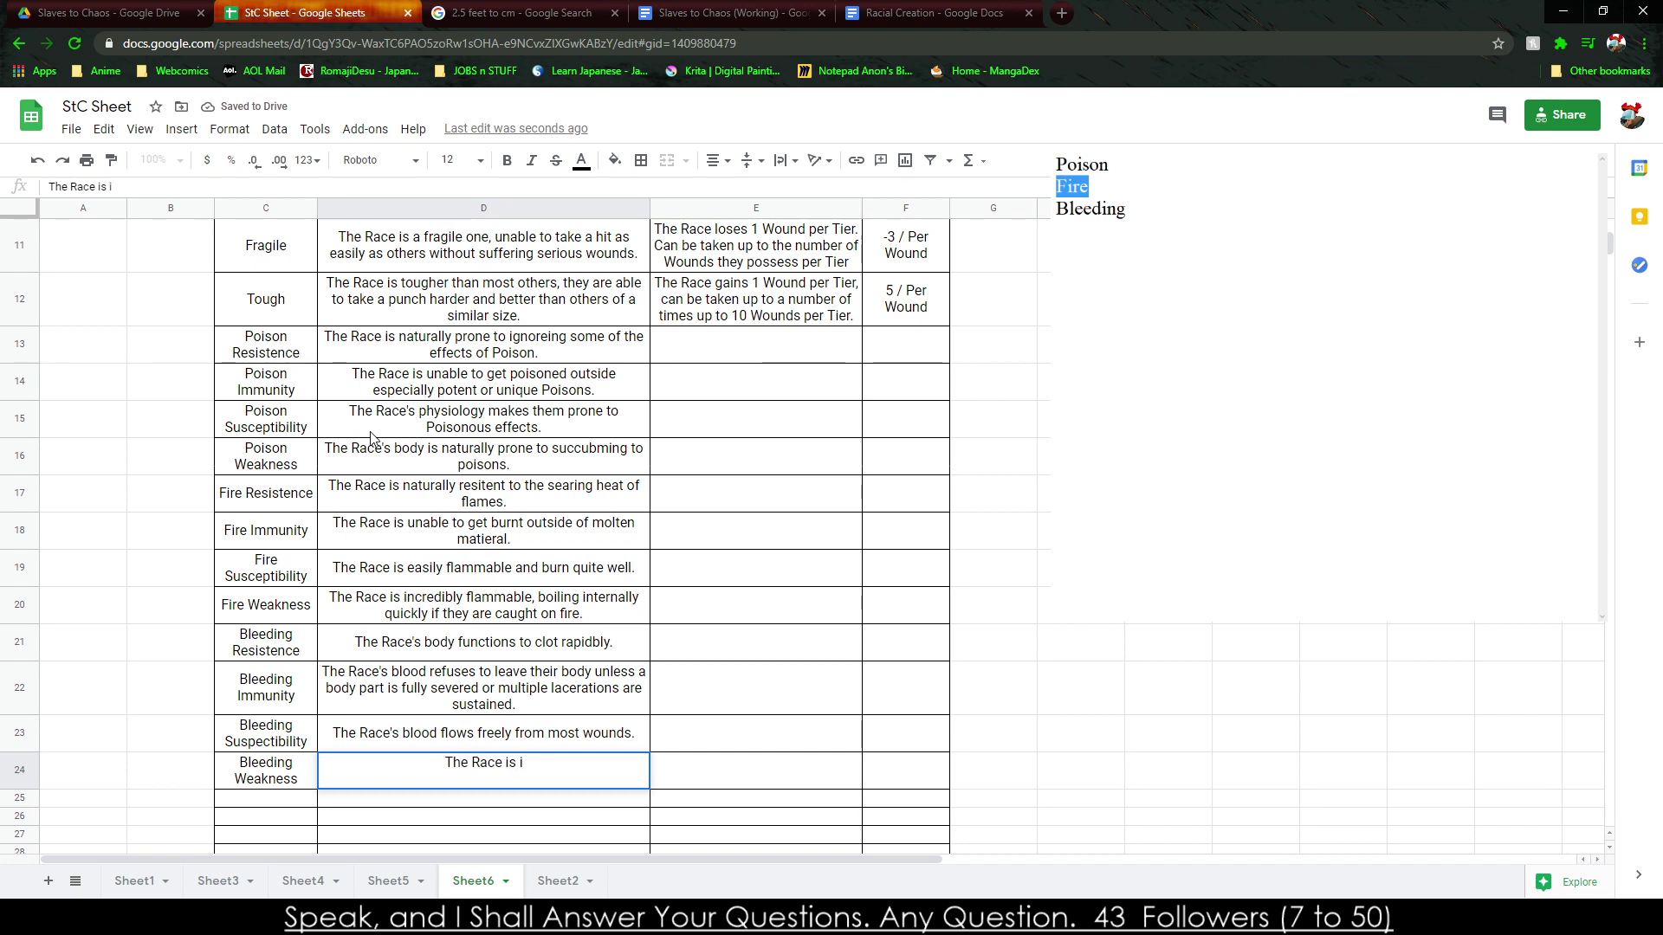
{"action": "type", "text": "effecit"}
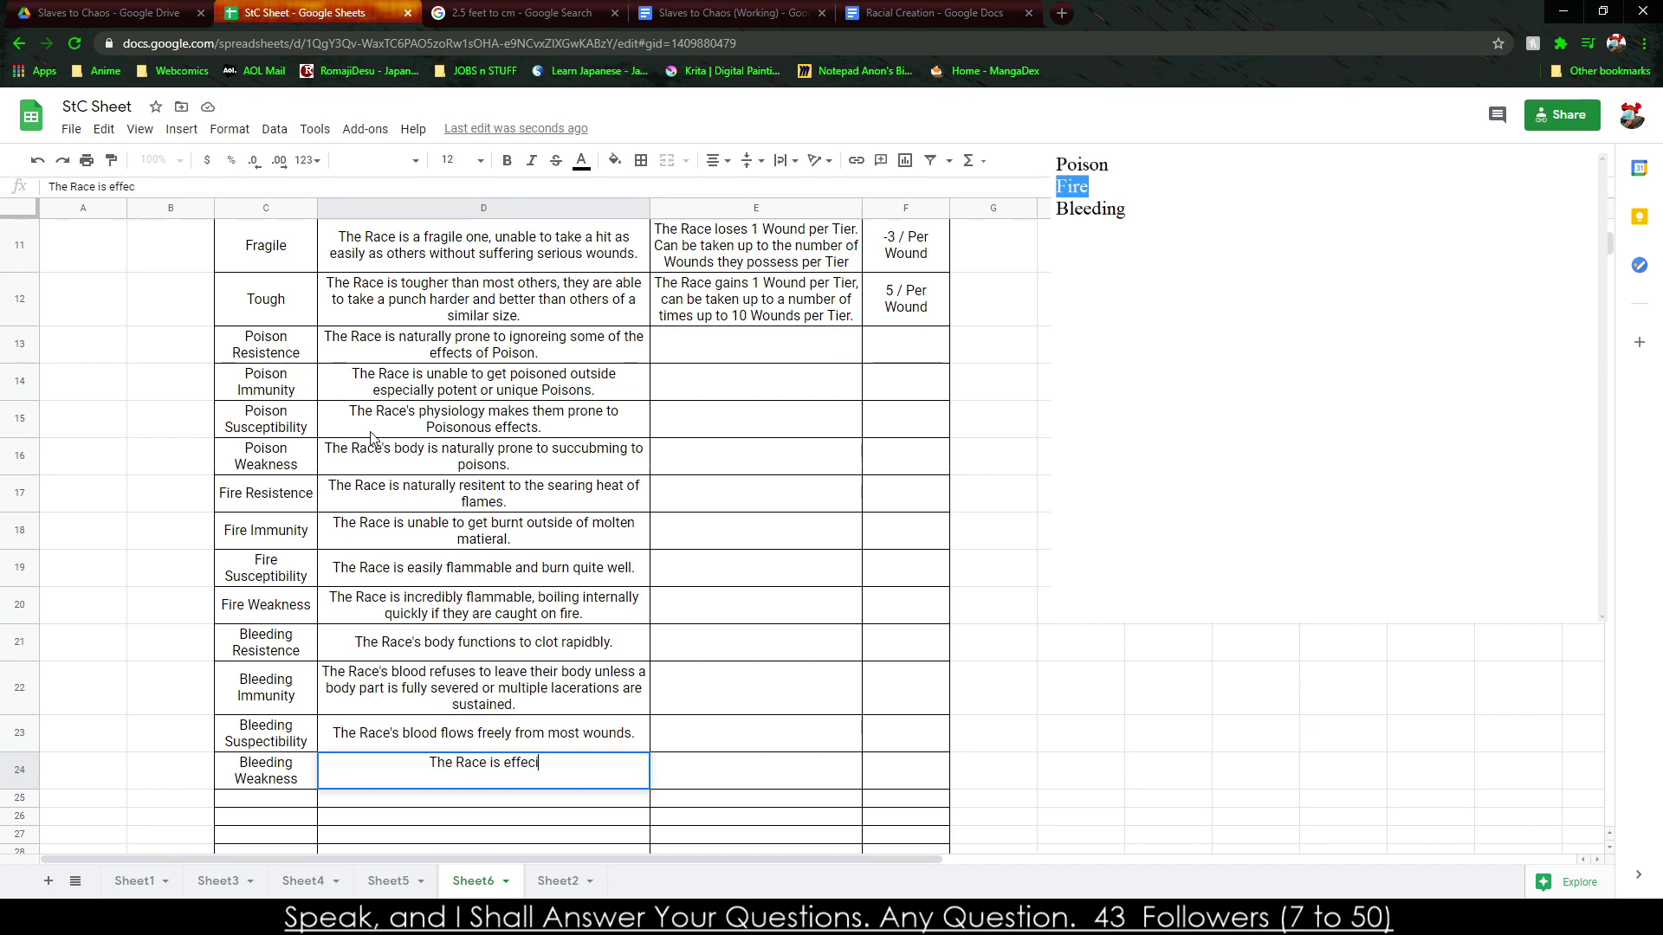
{"action": "key", "text": "BackSpace"}
{"action": "key", "text": "BackSpace"}
{"action": "type", "text": "tively a"}
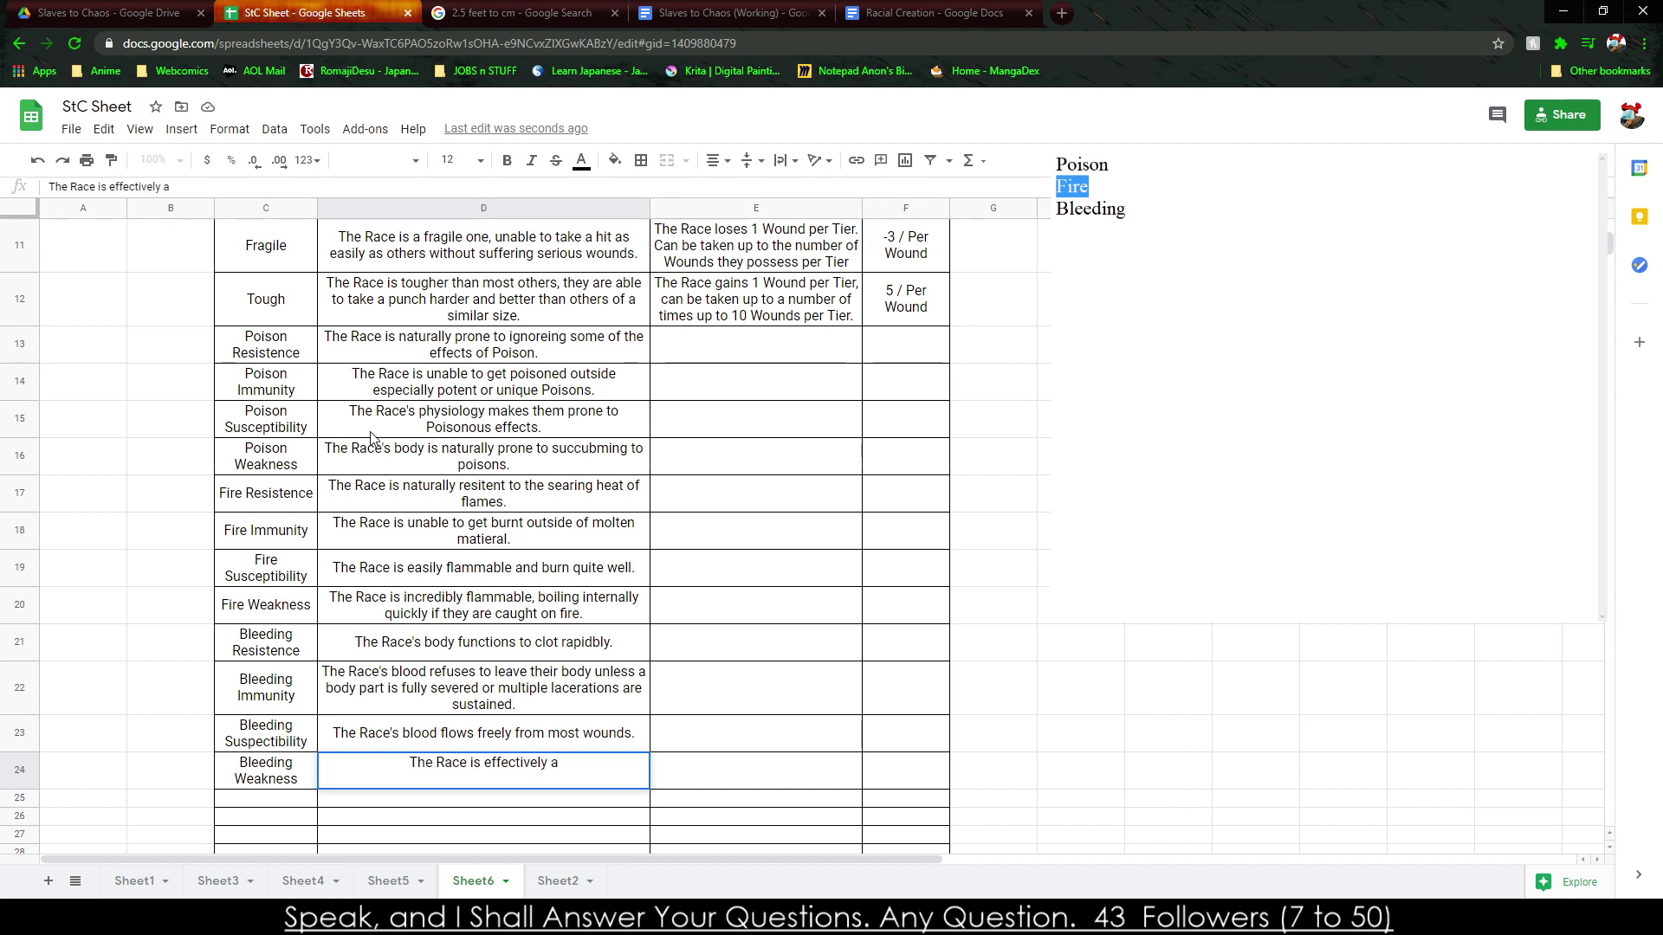
{"action": "key", "text": "BackSpace"}
{"action": "type", "text": "hemoph"}
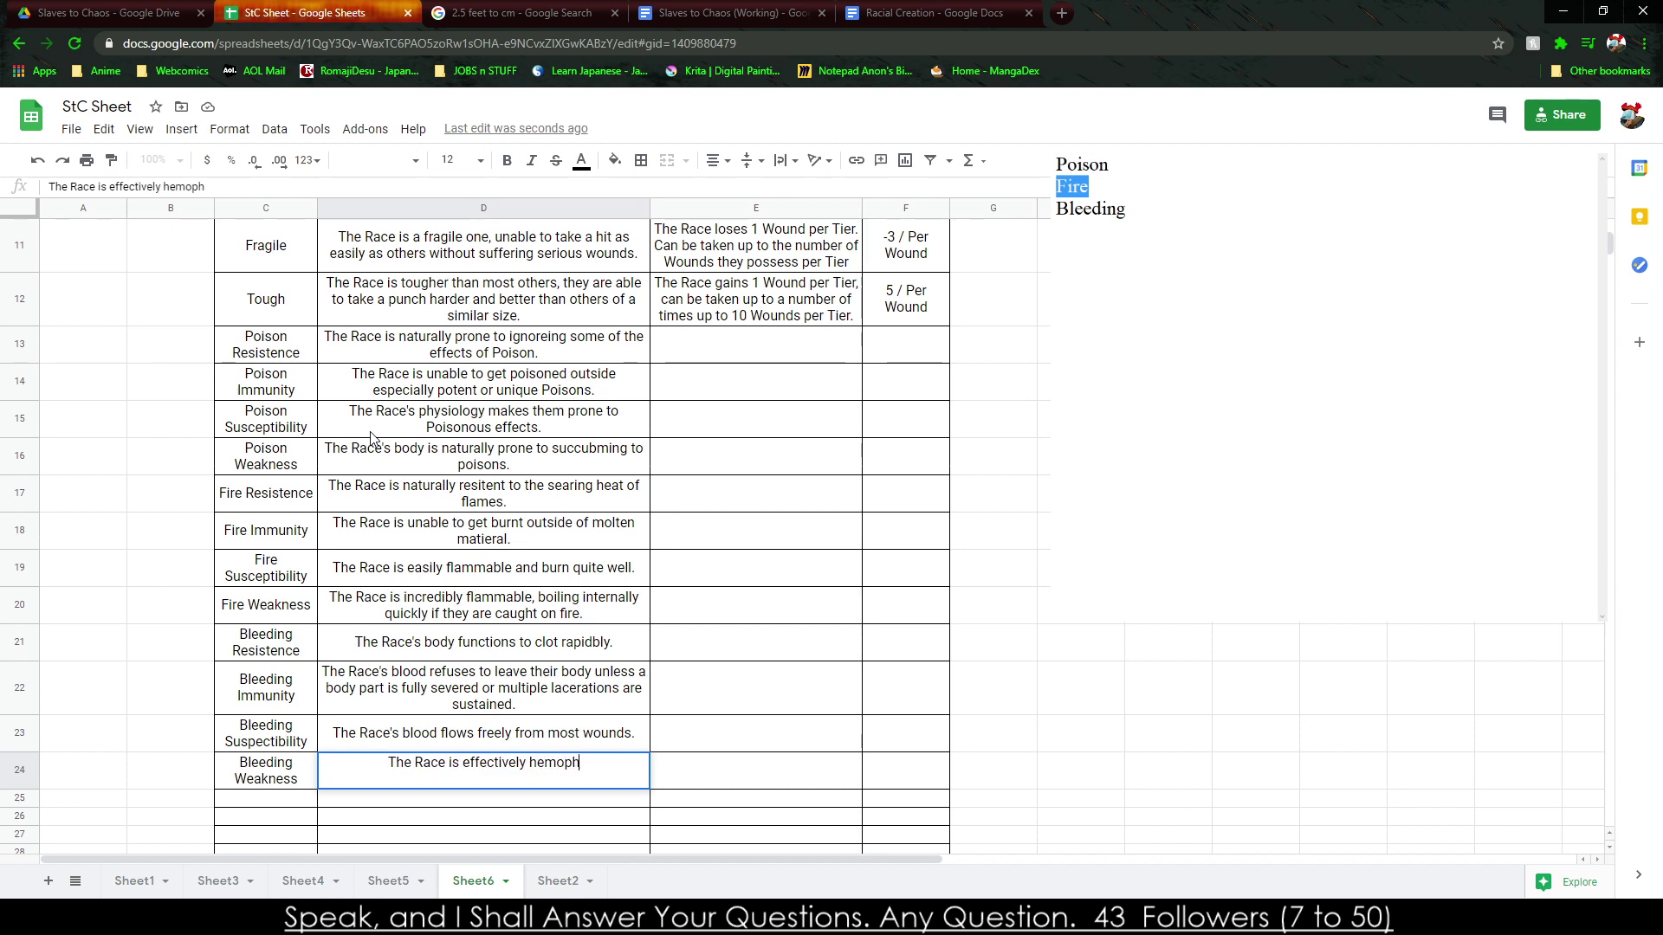
{"action": "type", "text": "ilicas"}
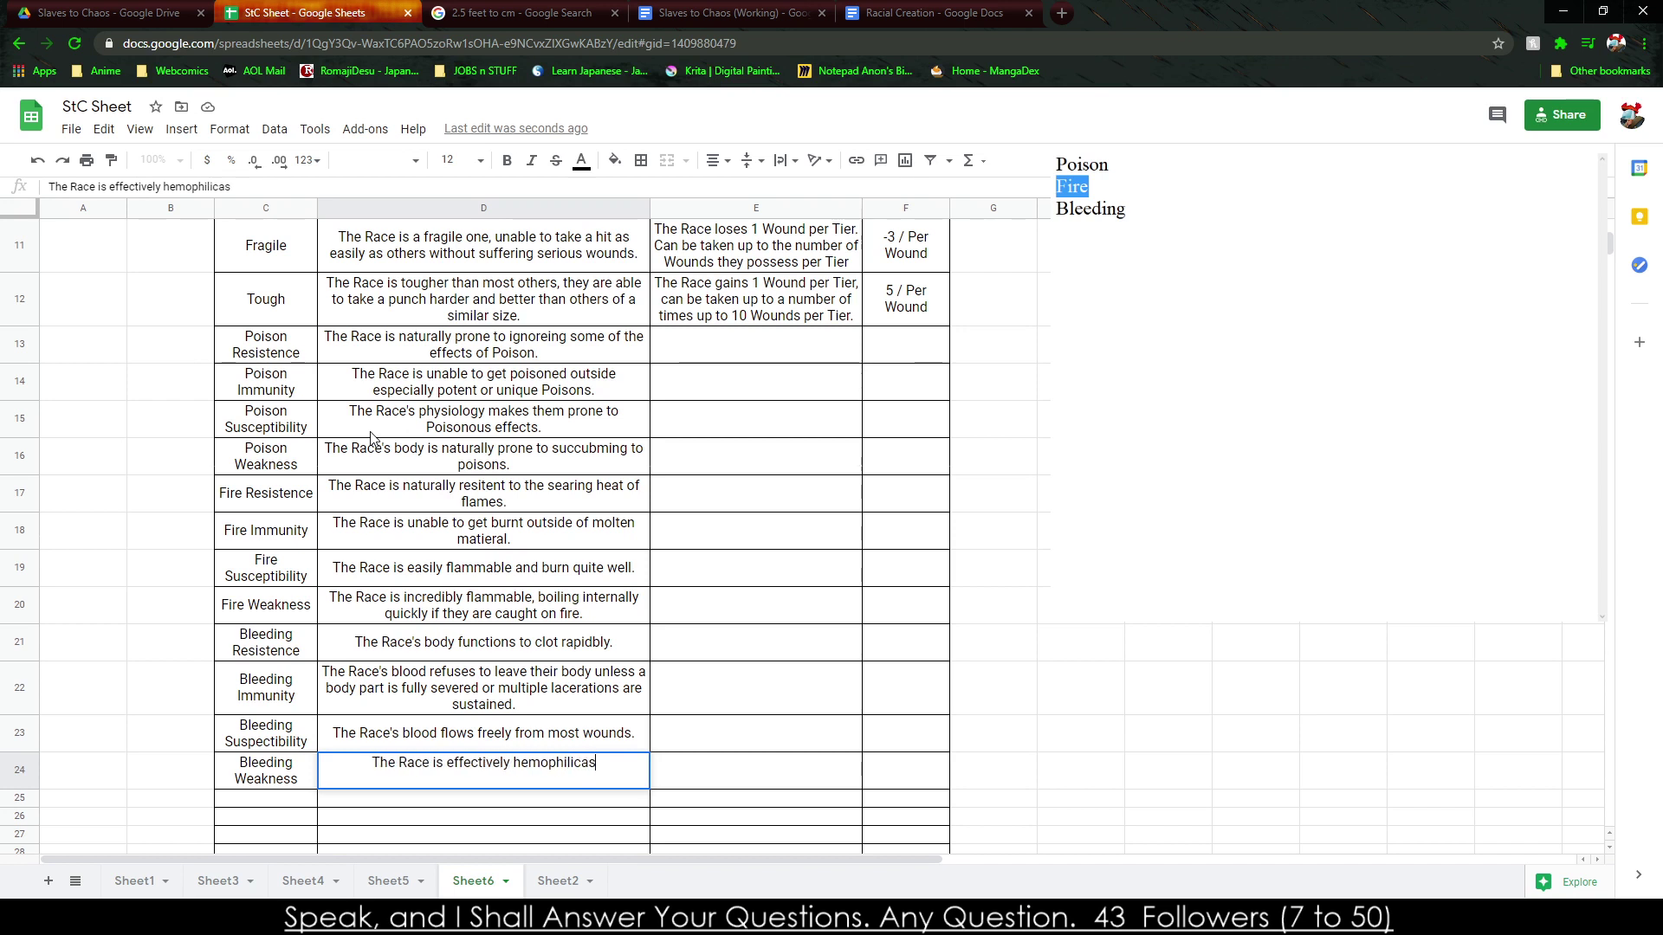
{"action": "key", "text": "BackSpace"}
{"action": "key", "text": "BackSpace"}
{"action": "key", "text": "BackSpace"}
{"action": "type", "text": "acs."}
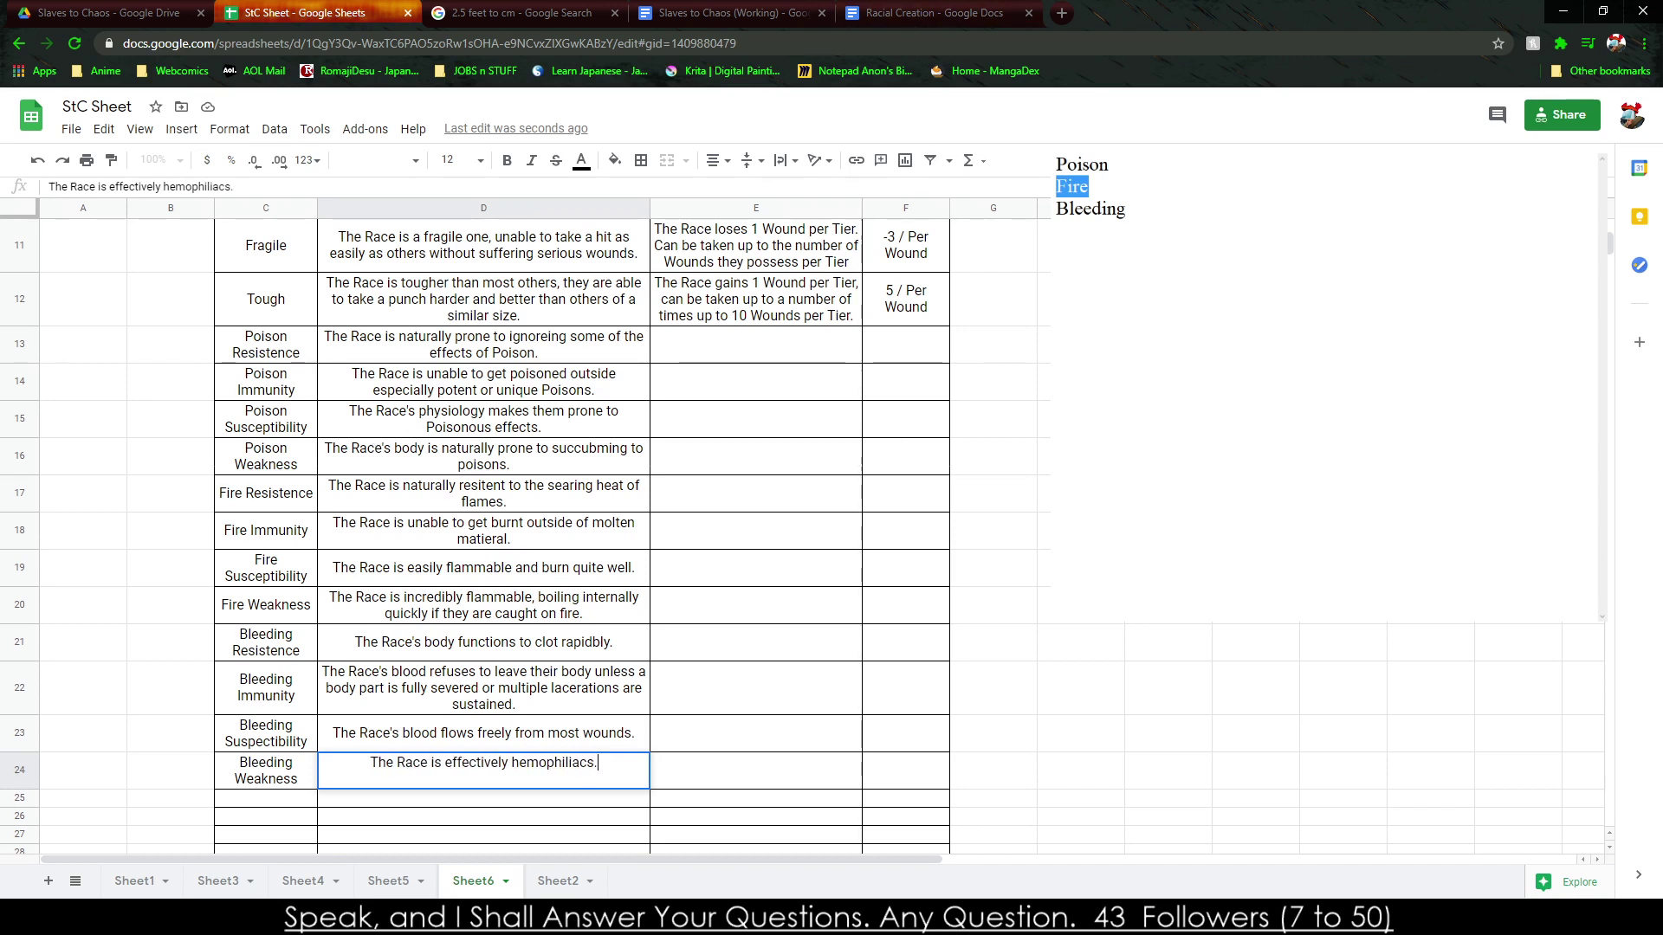
{"action": "key", "text": "alt+Tab"}
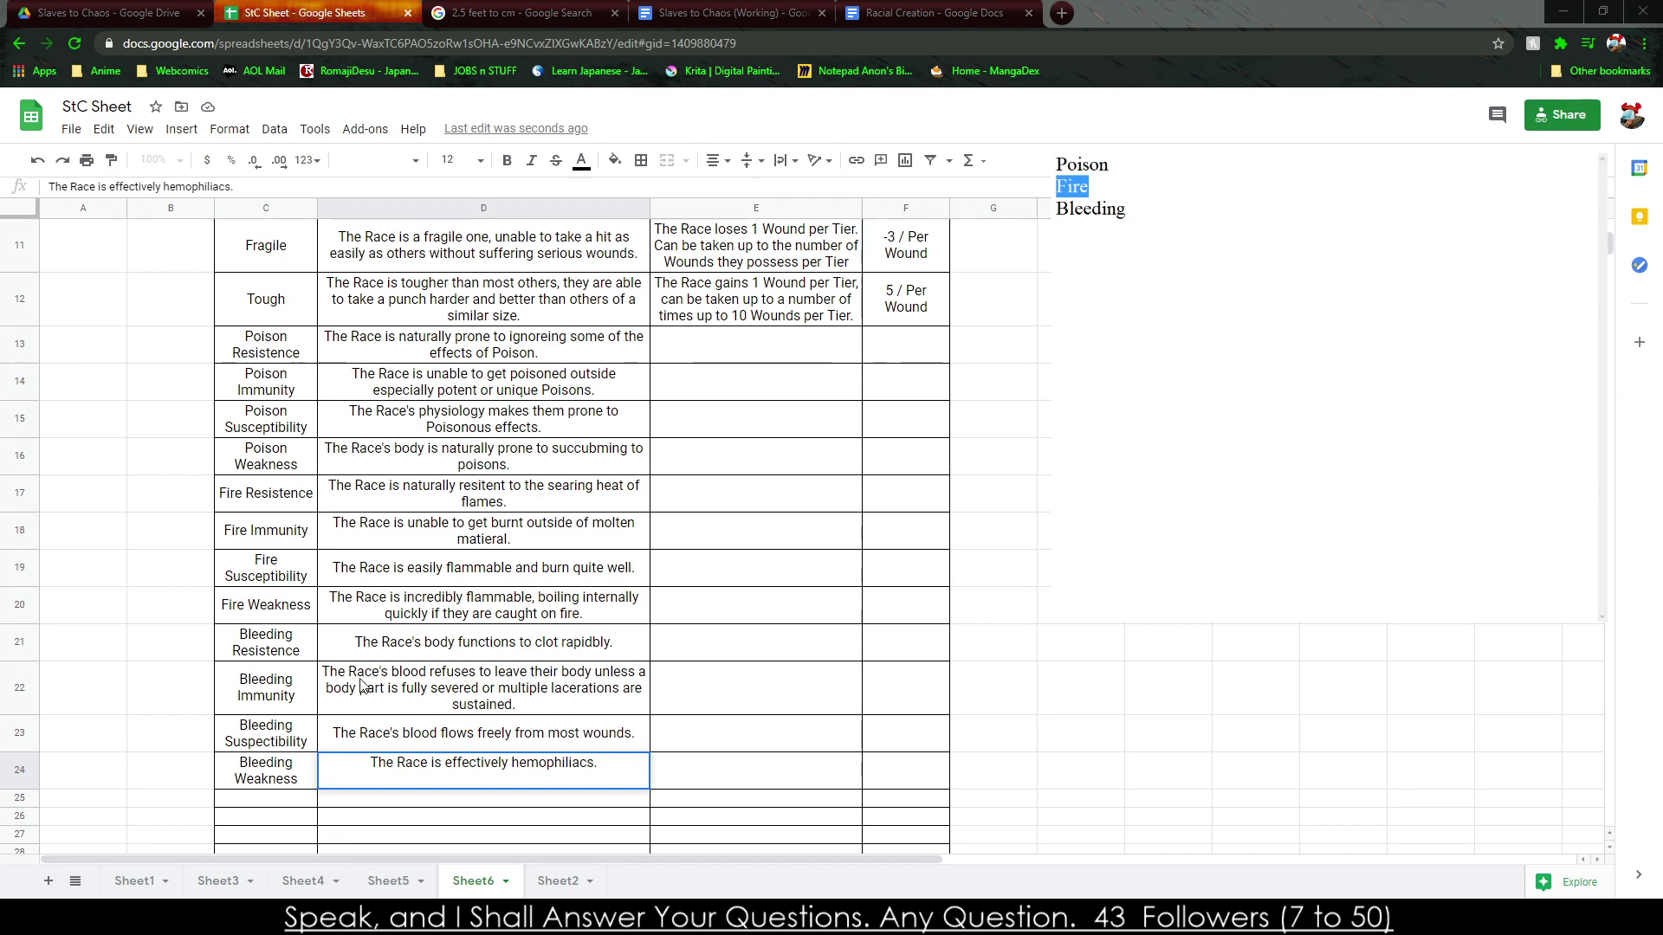
{"action": "left_click", "coordinate": [443, 472]}
Enter the Poison Resistence effect in column E: "Anytime the Race is Poisoned, it depletes twice as fast.".
{"action": "left_click", "coordinate": [823, 339]}
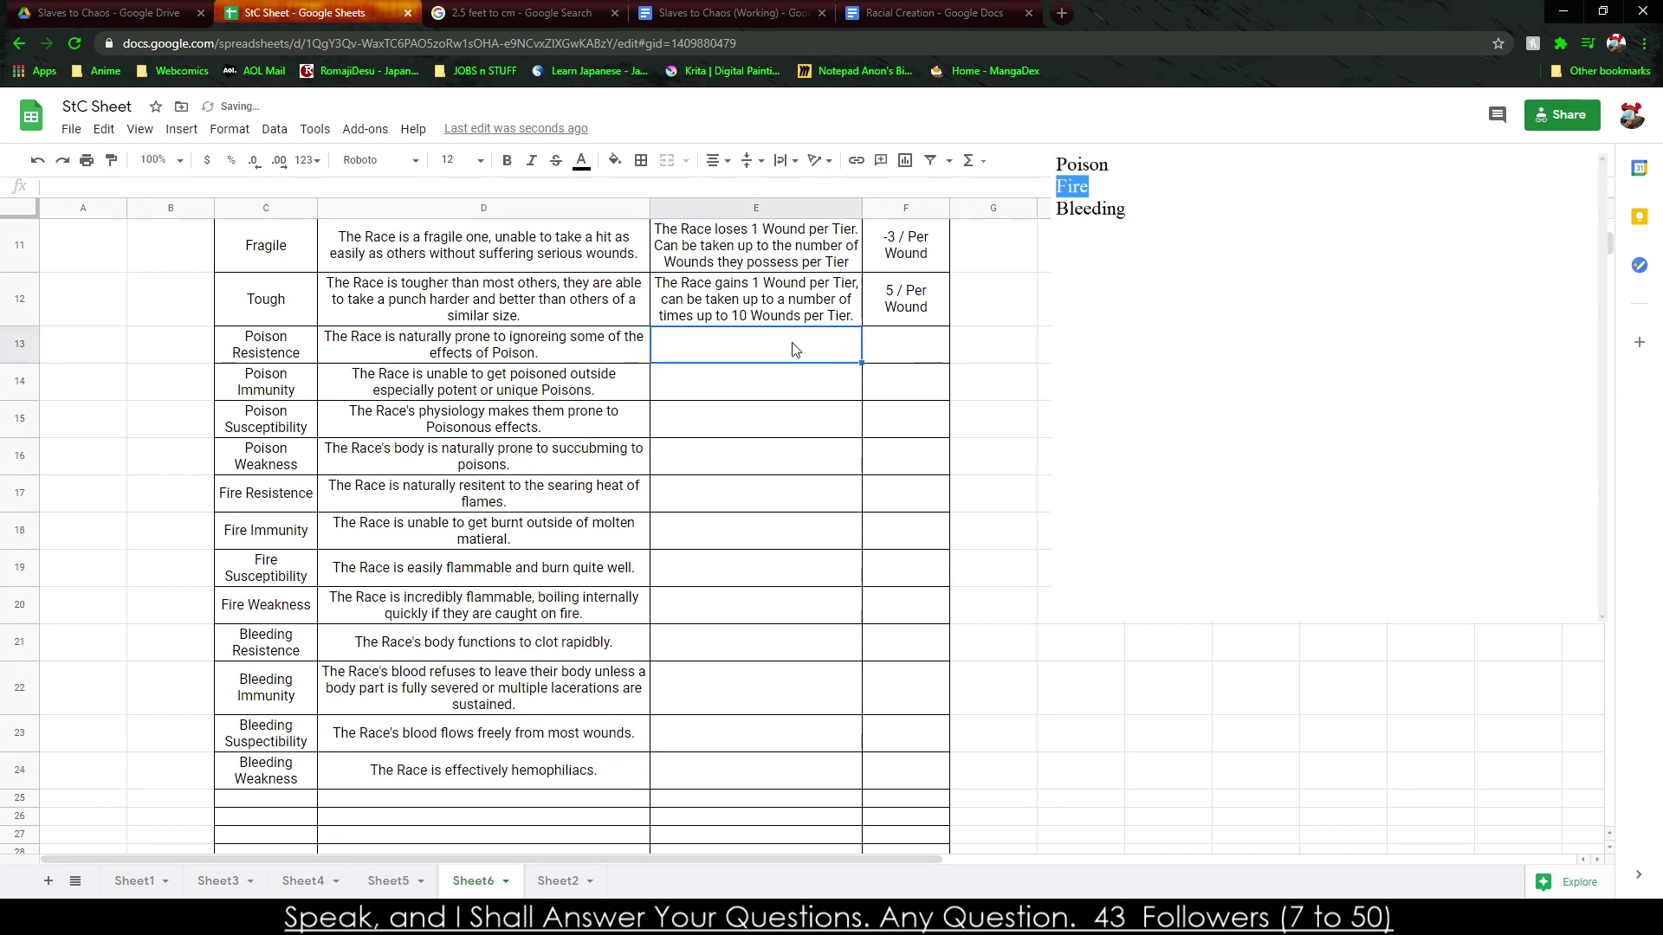
{"action": "scroll", "coordinate": [795, 349], "scroll_direction": "up", "scroll_amount": 5}
{"action": "scroll", "coordinate": [812, 527], "scroll_direction": "down", "scroll_amount": 2}
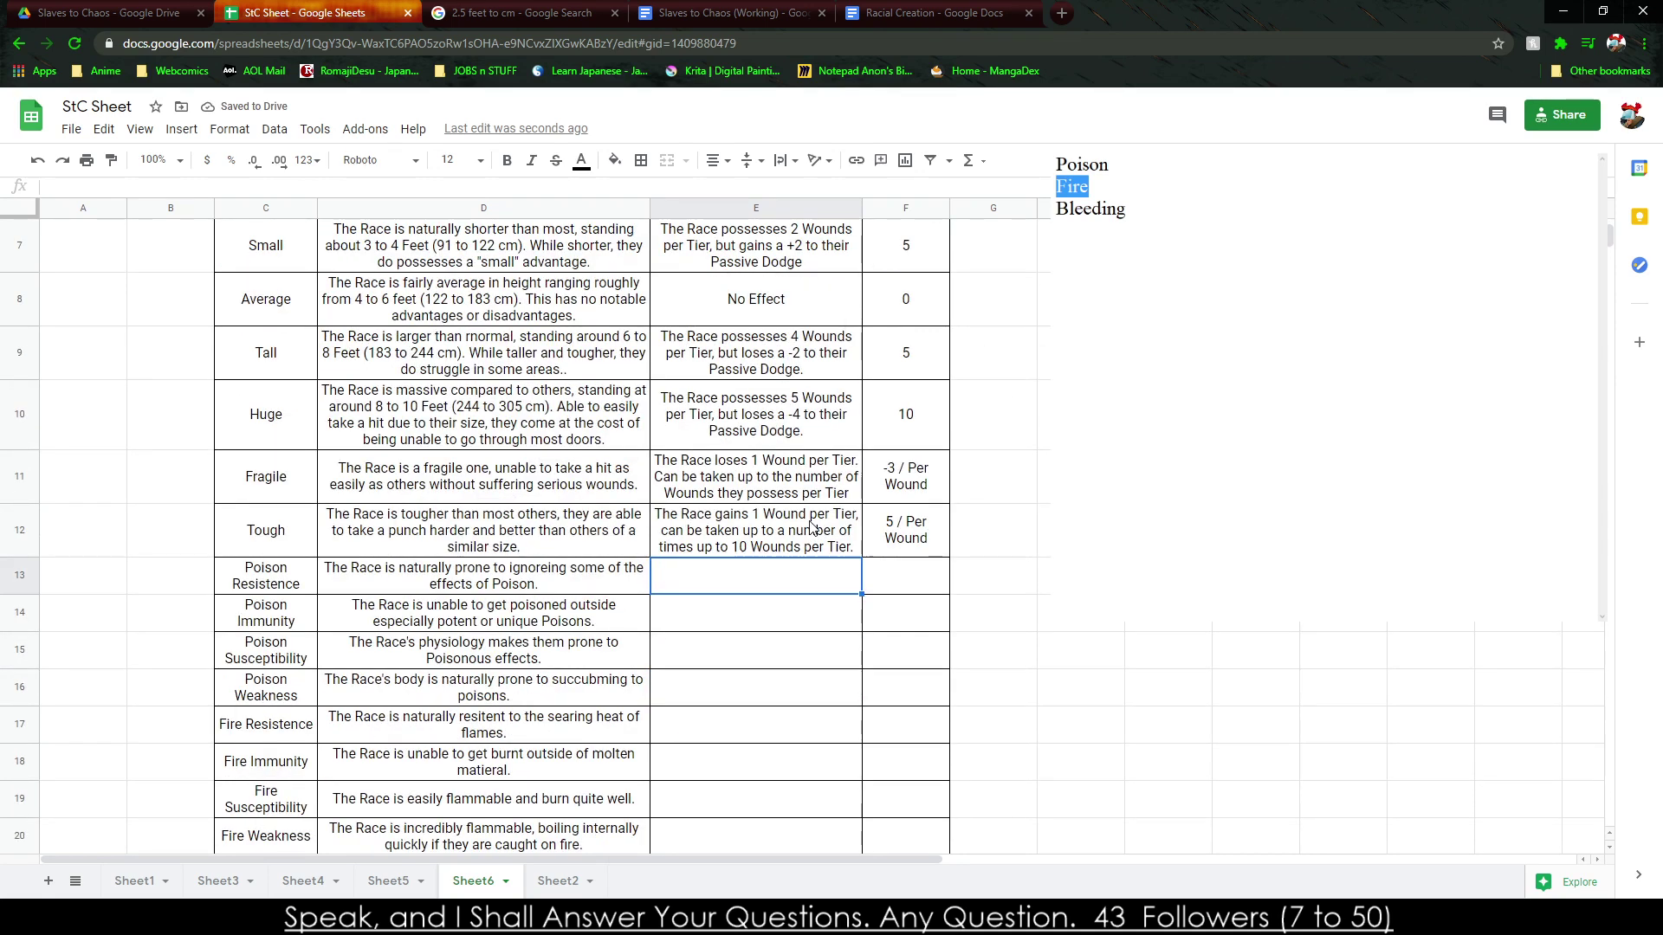
{"action": "type", "text": "Anytime the Race is Poisoned, they o"}
{"action": "type", "text": "ose 1 Round"}
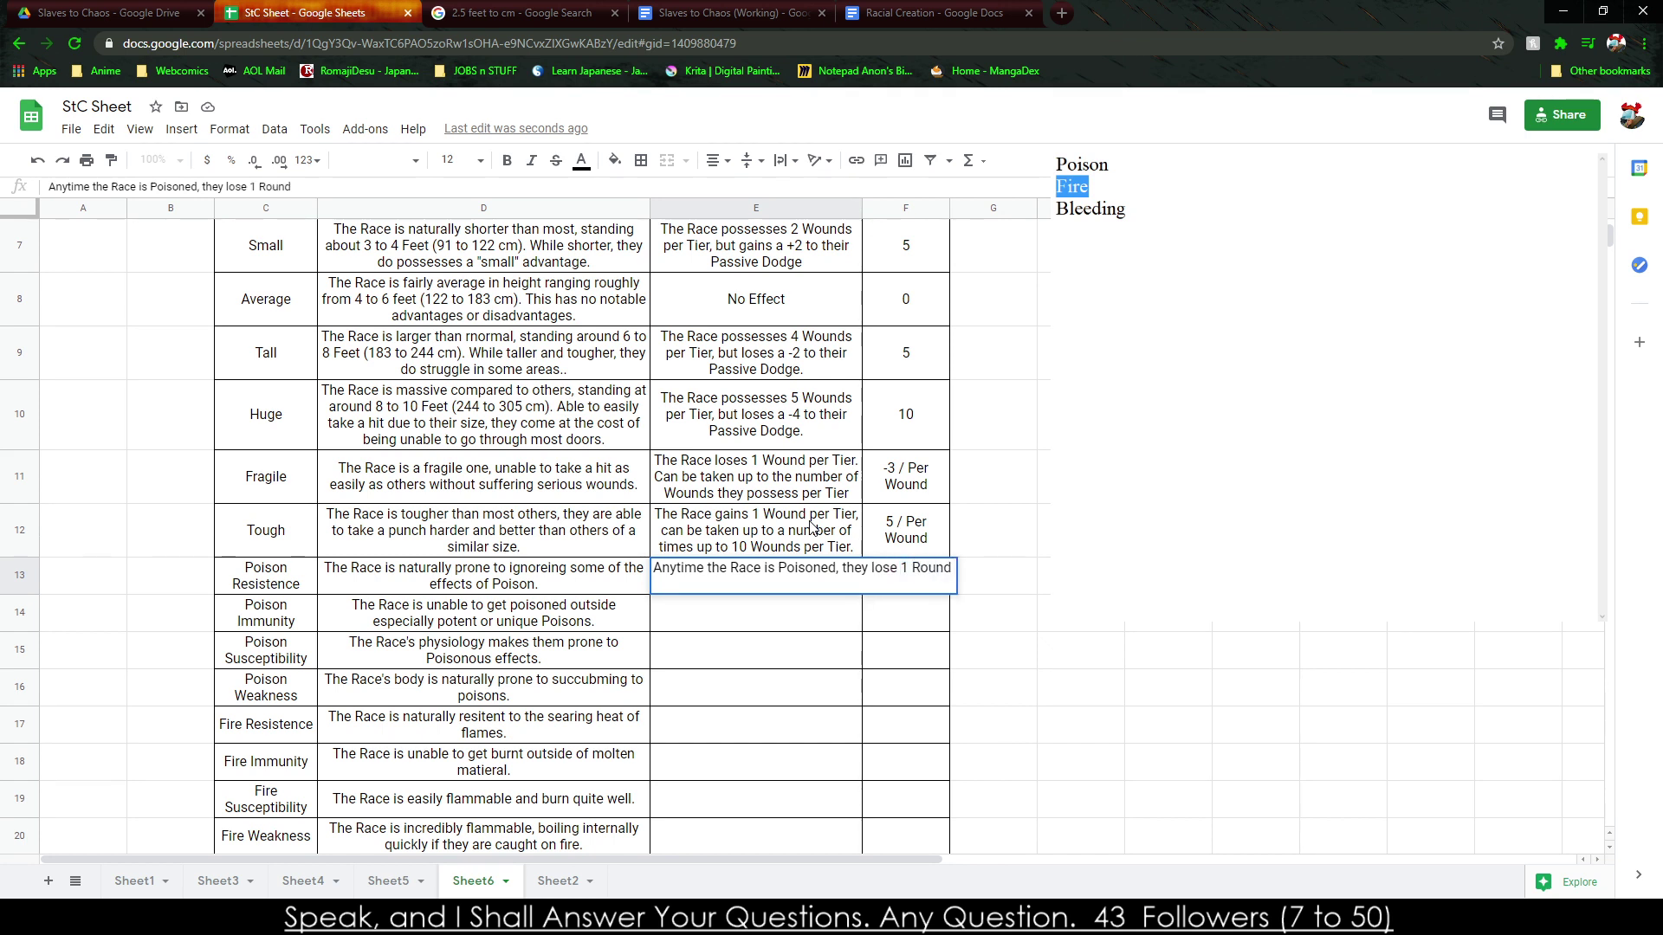
{"action": "key", "text": "BackSpace"}
{"action": "key", "text": "BackSpace"}
{"action": "key", "text": "BackSpace"}
{"action": "key", "text": "BackSpace"}
{"action": "key", "text": "BackSpace"}
{"action": "key", "text": "BackSpace"}
{"action": "key", "text": "BackSpace"}
{"action": "key", "text": "BackSpace"}
{"action": "key", "text": "BackSpace"}
{"action": "key", "text": "BackSpace"}
{"action": "key", "text": "BackSpace"}
{"action": "key", "text": "BackSpace"}
{"action": "key", "text": "BackSpace"}
{"action": "key", "text": "BackSpace"}
{"action": "key", "text": "BackSpace"}
{"action": "key", "text": "BackSpace"}
{"action": "key", "text": "BackSpace"}
{"action": "type", "text": "it"}
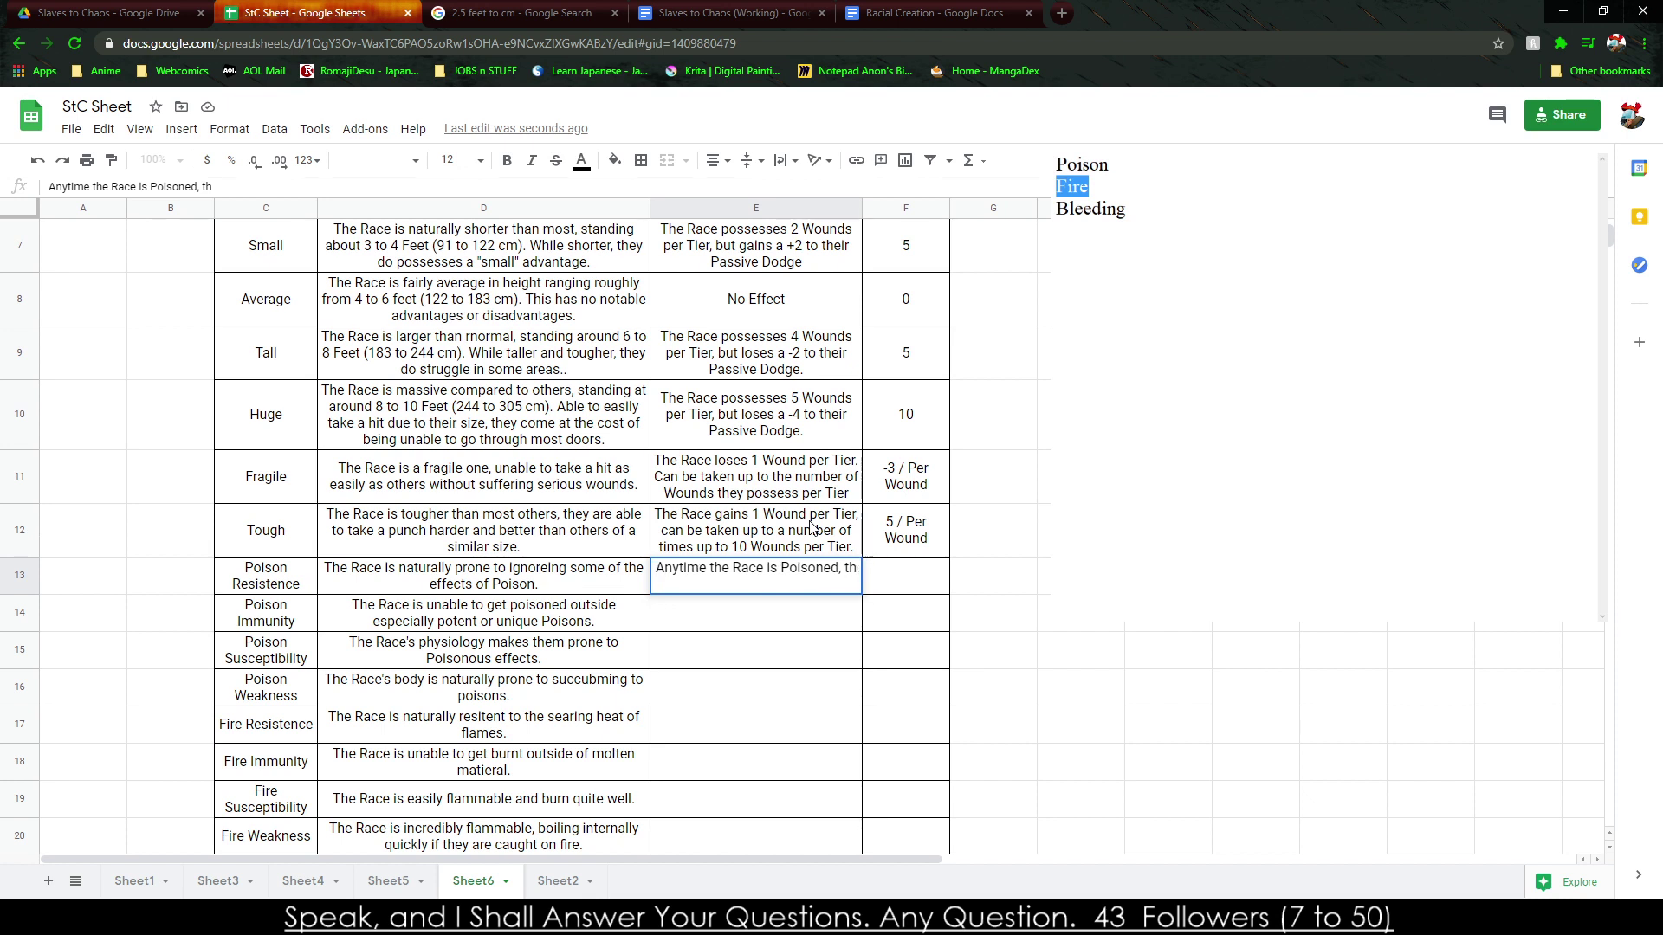
{"action": "type", "text": " depletes twice as fast."}
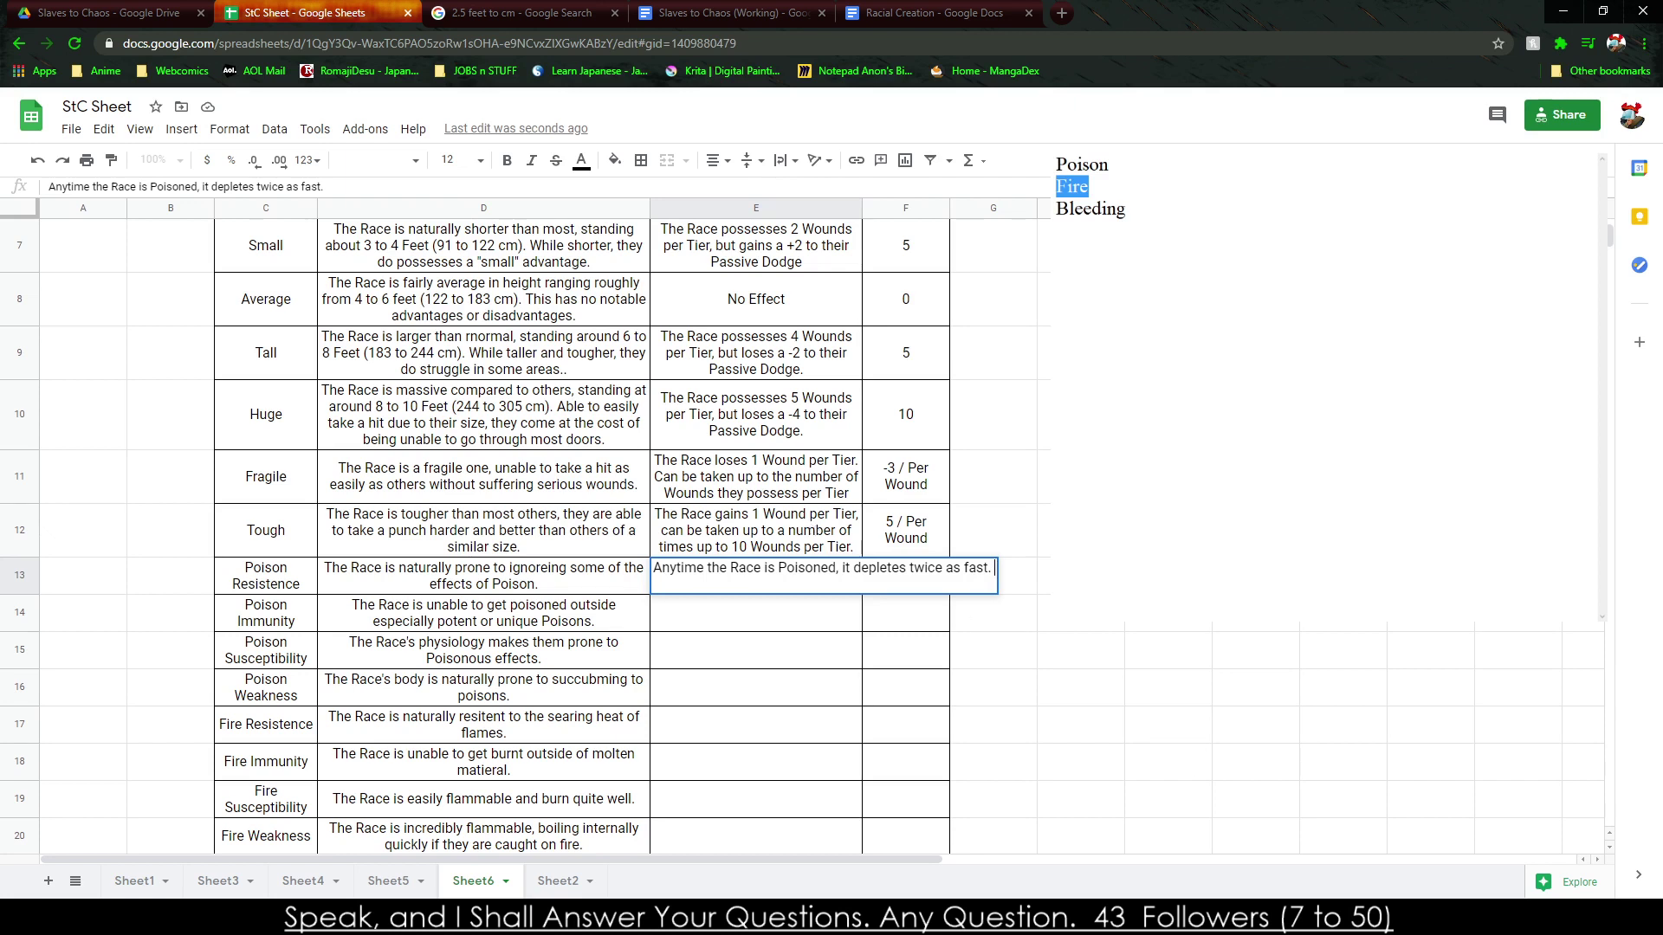
{"action": "key", "text": "Return"}
Copy the Poison Resistence effect into column E of the Fire Resistence row and replace "Poisoned" with "Burning".
{"action": "key", "text": "Up"}
{"action": "key", "text": "ctrl+c"}
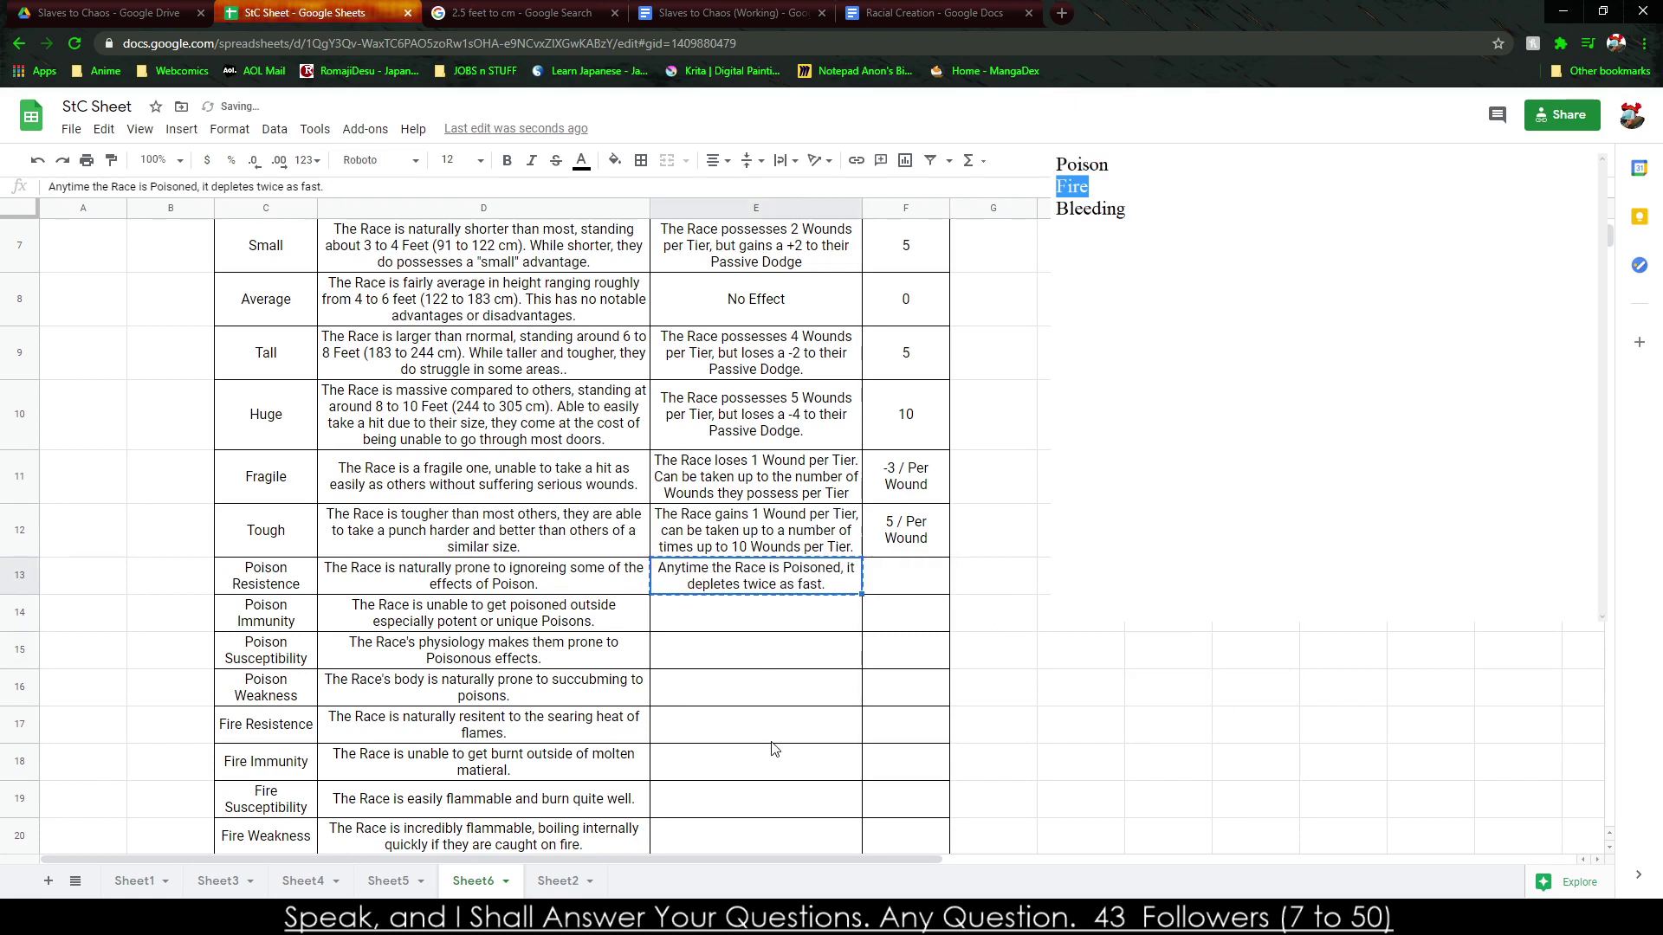
{"action": "left_click", "coordinate": [779, 734]}
{"action": "key", "text": "ctrl+v"}
{"action": "double_click", "coordinate": [812, 720]}
{"action": "key", "text": "ctrl+a"}
{"action": "double_click", "coordinate": [812, 717]}
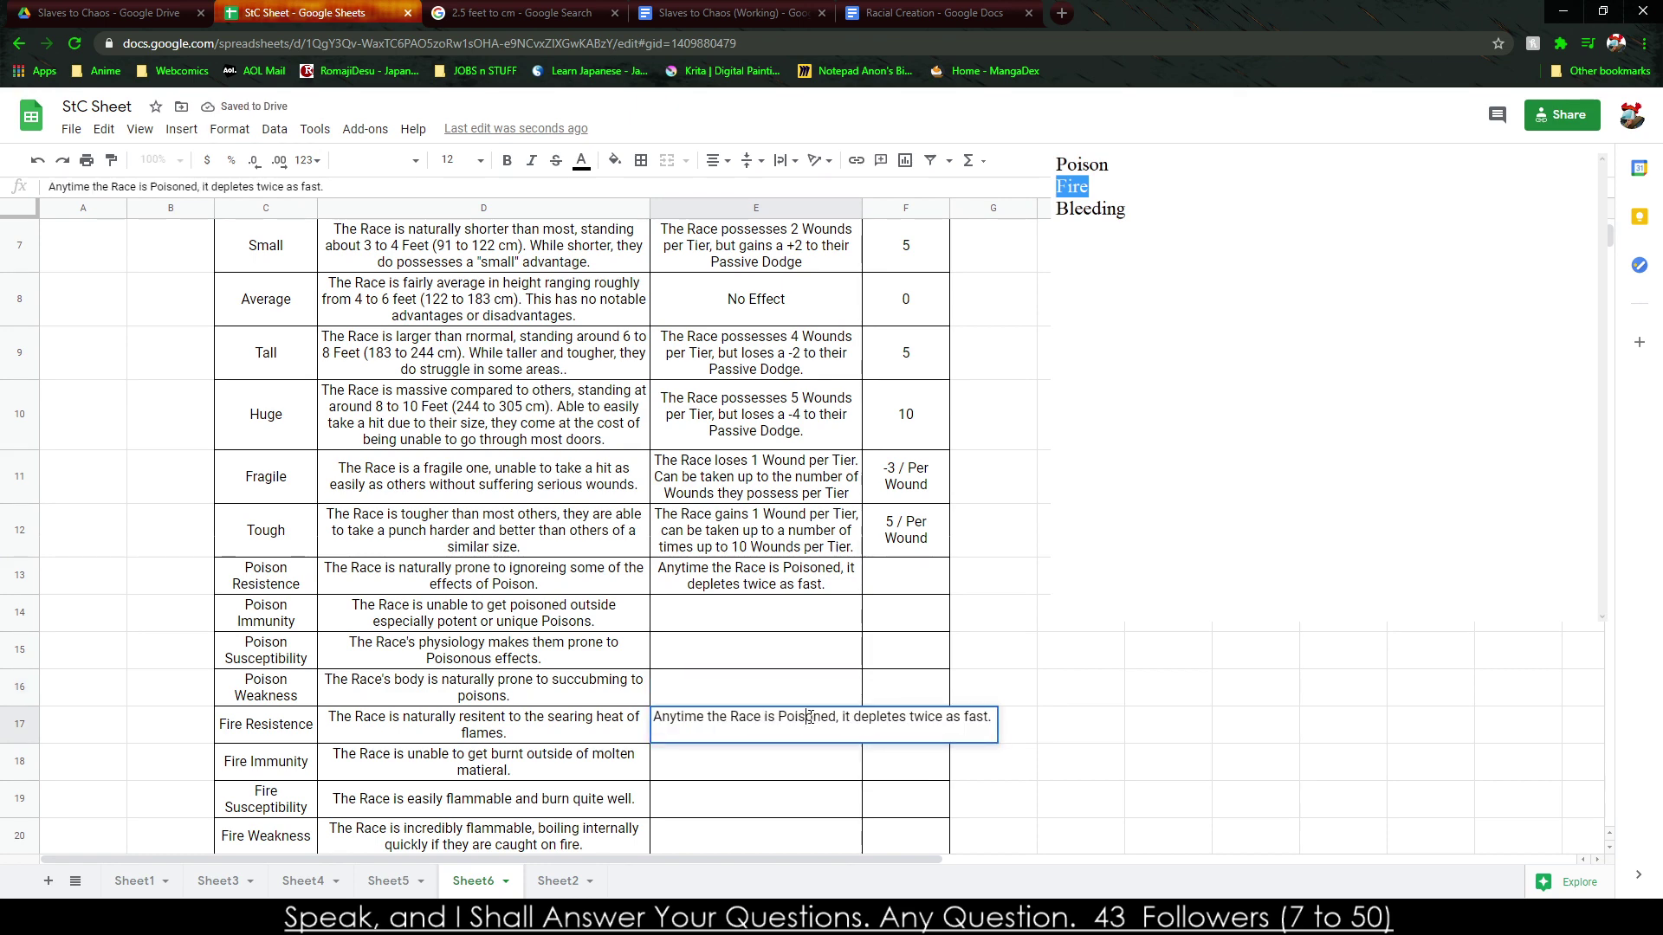
{"action": "type", "text": "Burning"}
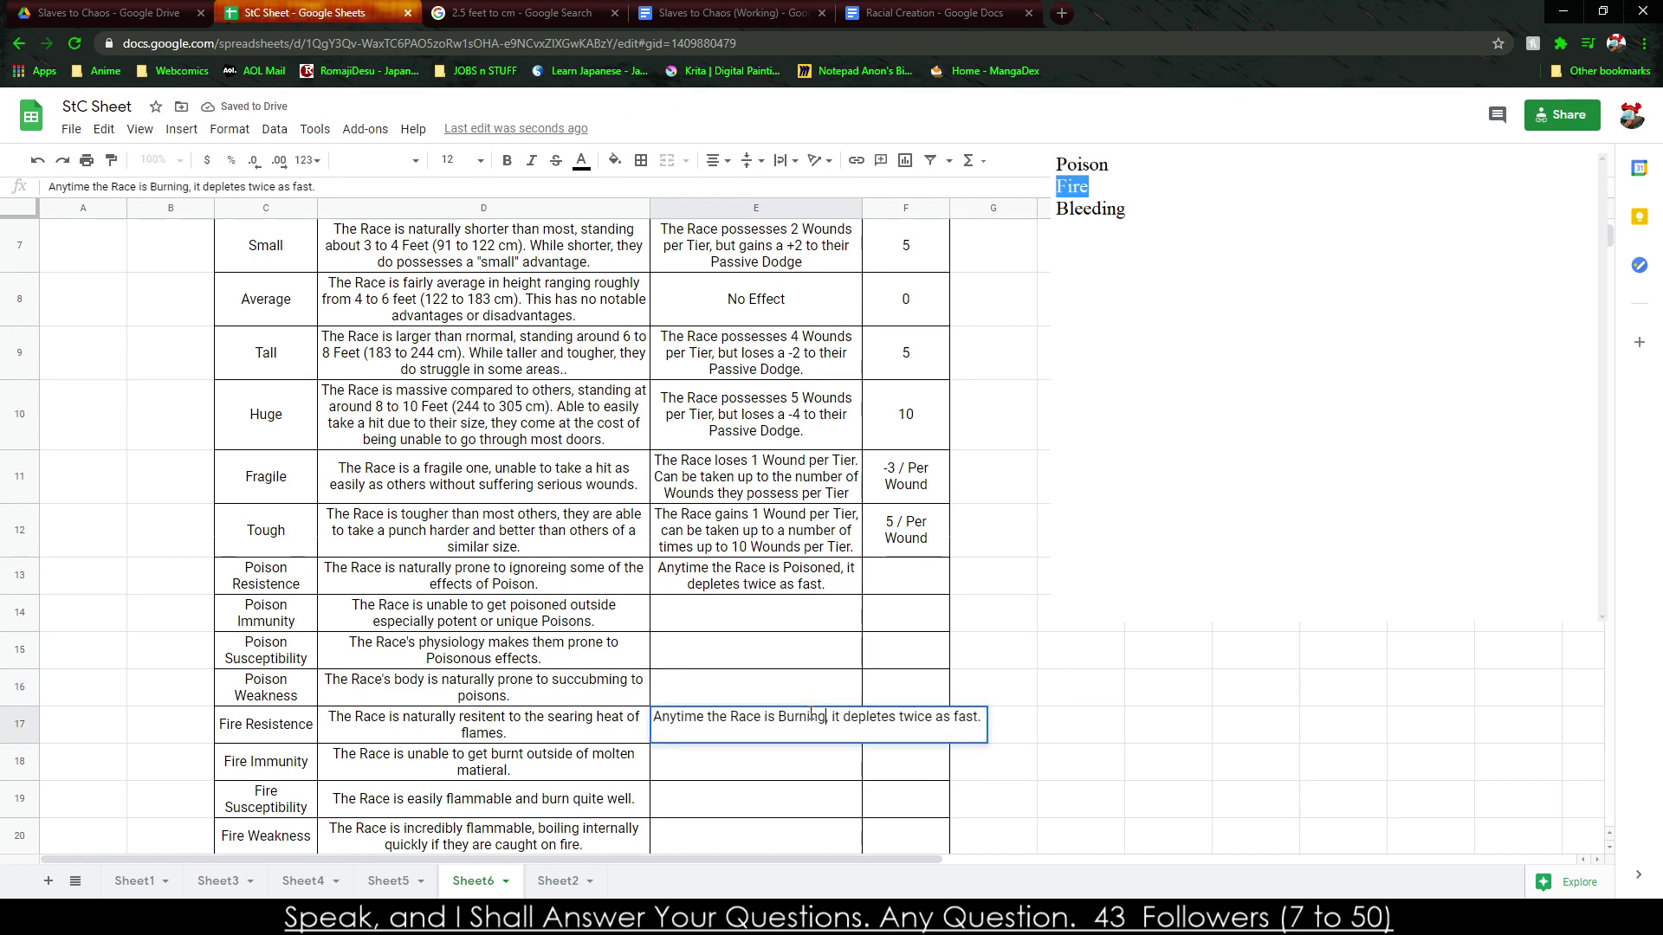
{"action": "left_click", "coordinate": [1032, 749]}
Paste the copied effect into column E of the Bleeding Resistence row and replace "Poisoned" with "Bleeding".
{"action": "scroll", "coordinate": [1032, 748], "scroll_direction": "down", "scroll_amount": 2}
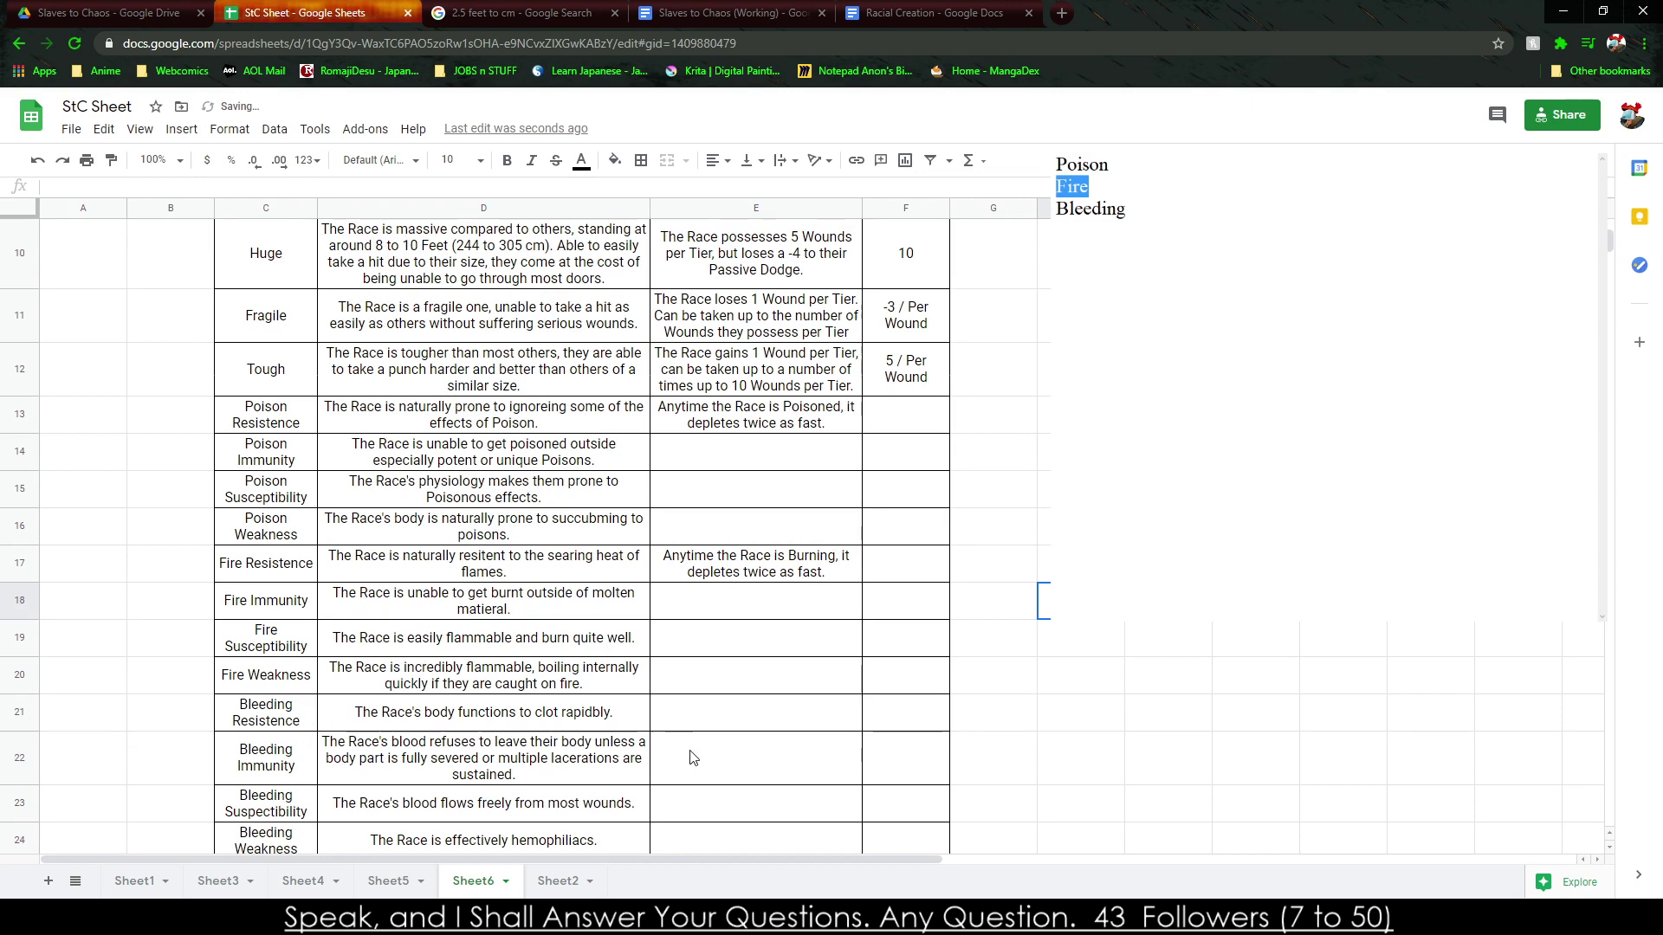
{"action": "left_click", "coordinate": [717, 773]}
{"action": "left_click", "coordinate": [722, 817]}
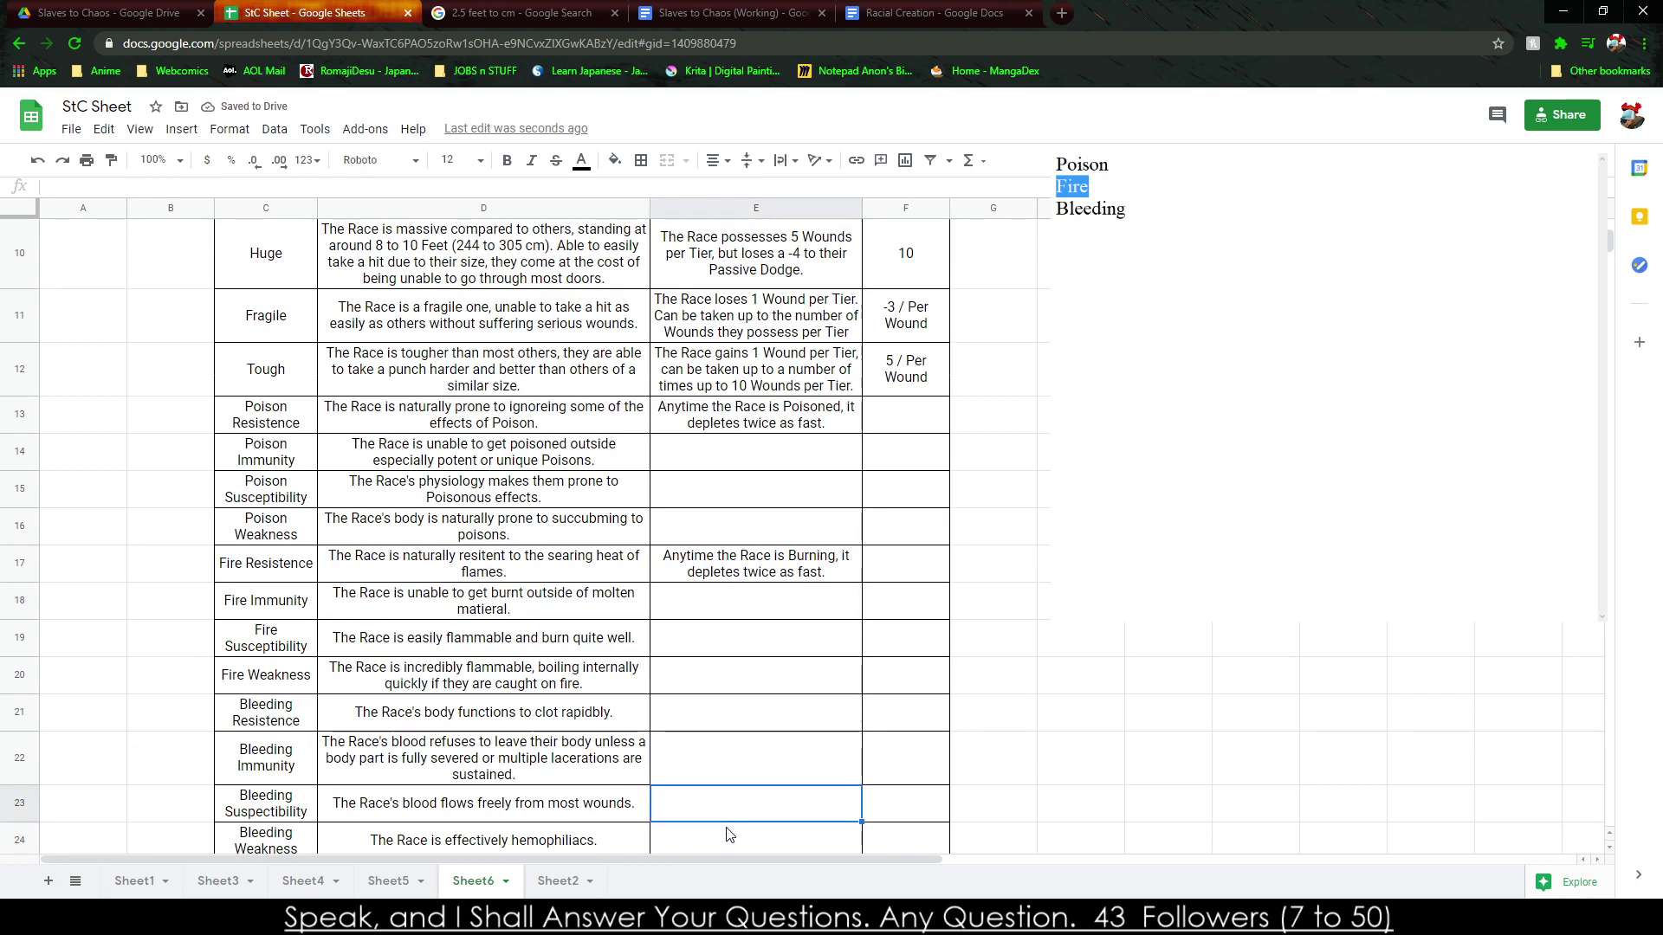
{"action": "scroll", "coordinate": [730, 836], "scroll_direction": "down", "scroll_amount": 1}
{"action": "left_click", "coordinate": [748, 639]}
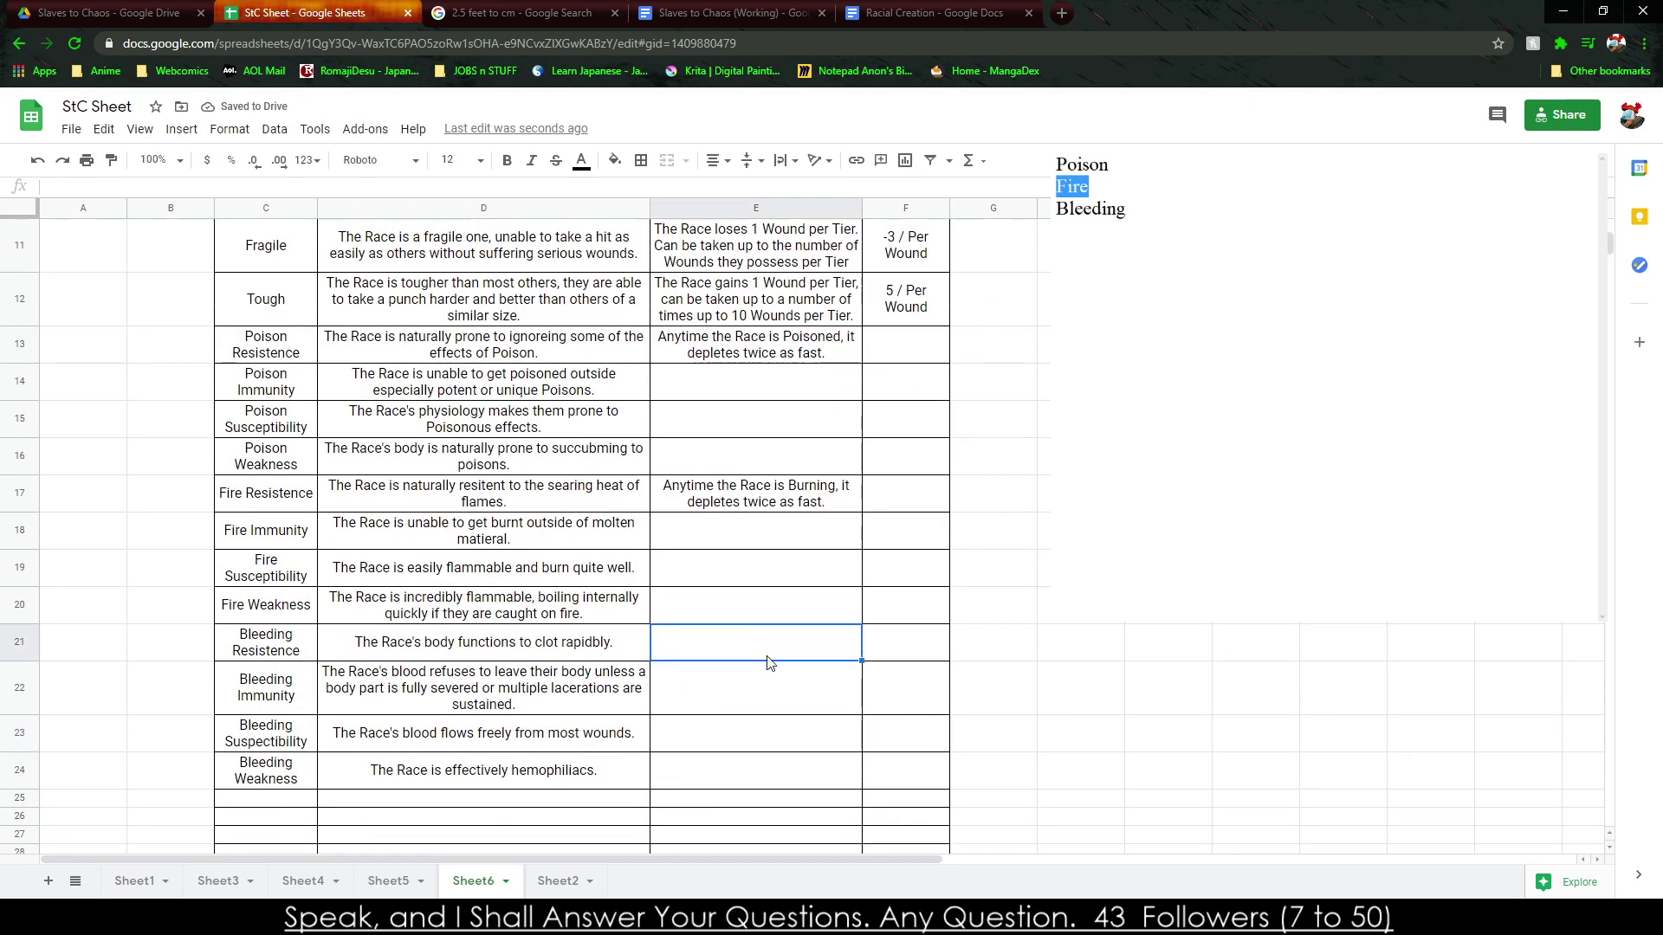
{"action": "key", "text": "ctrl+v"}
{"action": "double_click", "coordinate": [824, 641]}
{"action": "double_click", "coordinate": [825, 639]}
{"action": "type", "text": "Bleeding"}
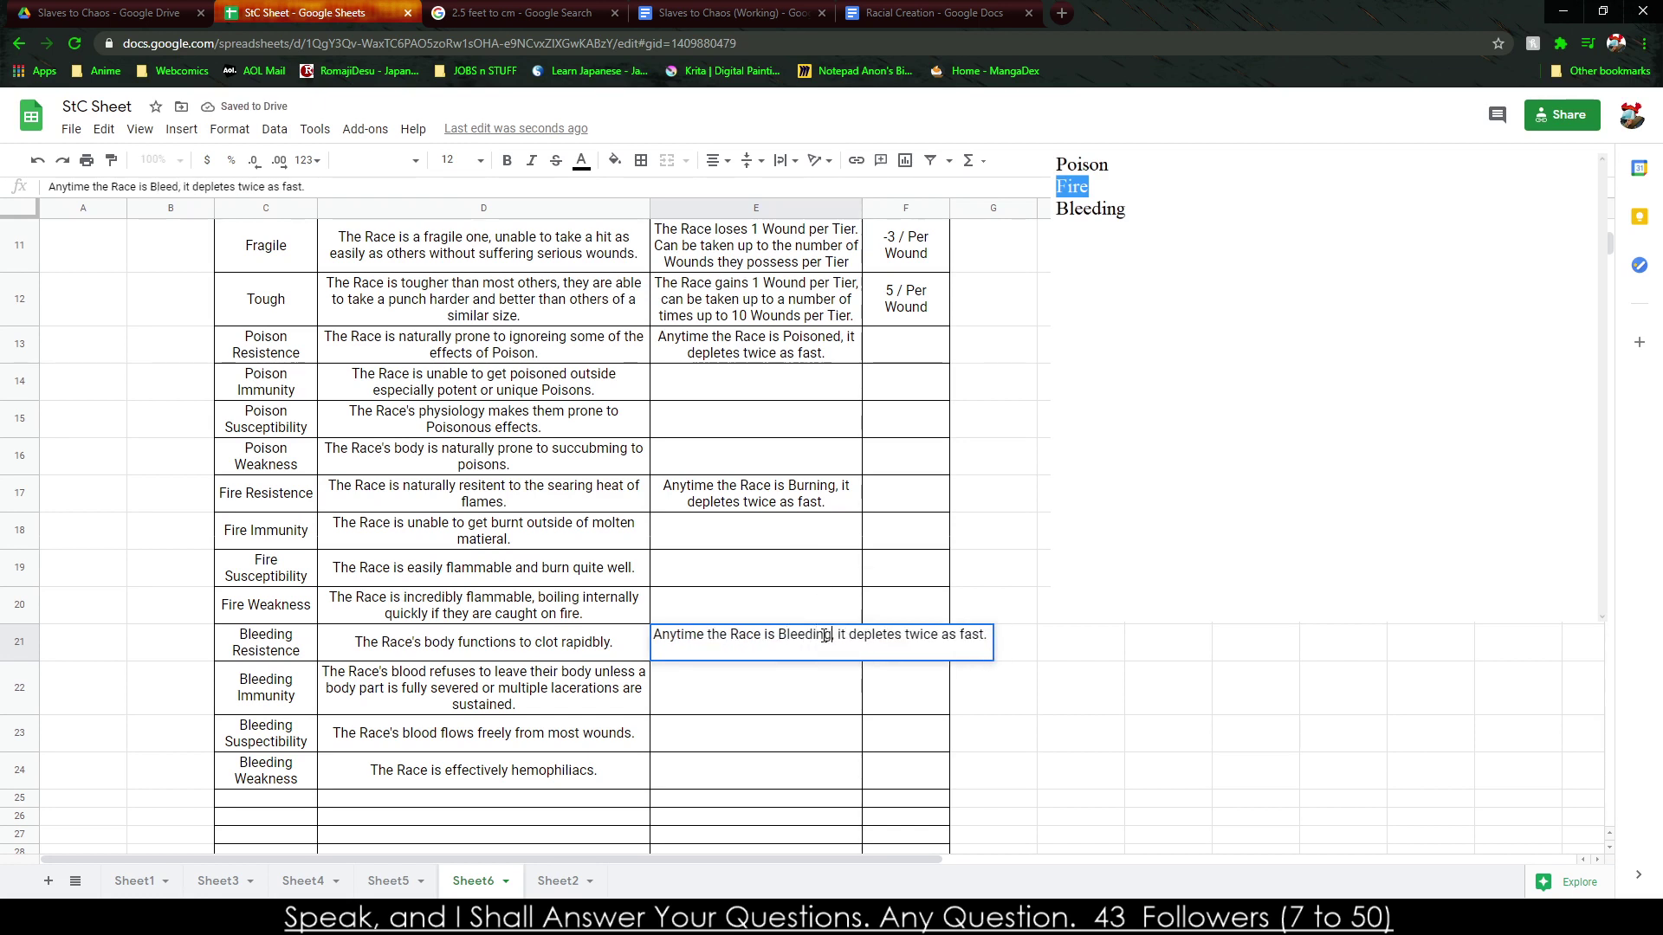
Enter the Poison Immunity effect in column E: "The Race cannot be Poisoned normally.".
{"action": "left_click", "coordinate": [739, 393]}
{"action": "type", "text": "The Race cannot be Poisoned outside of"}
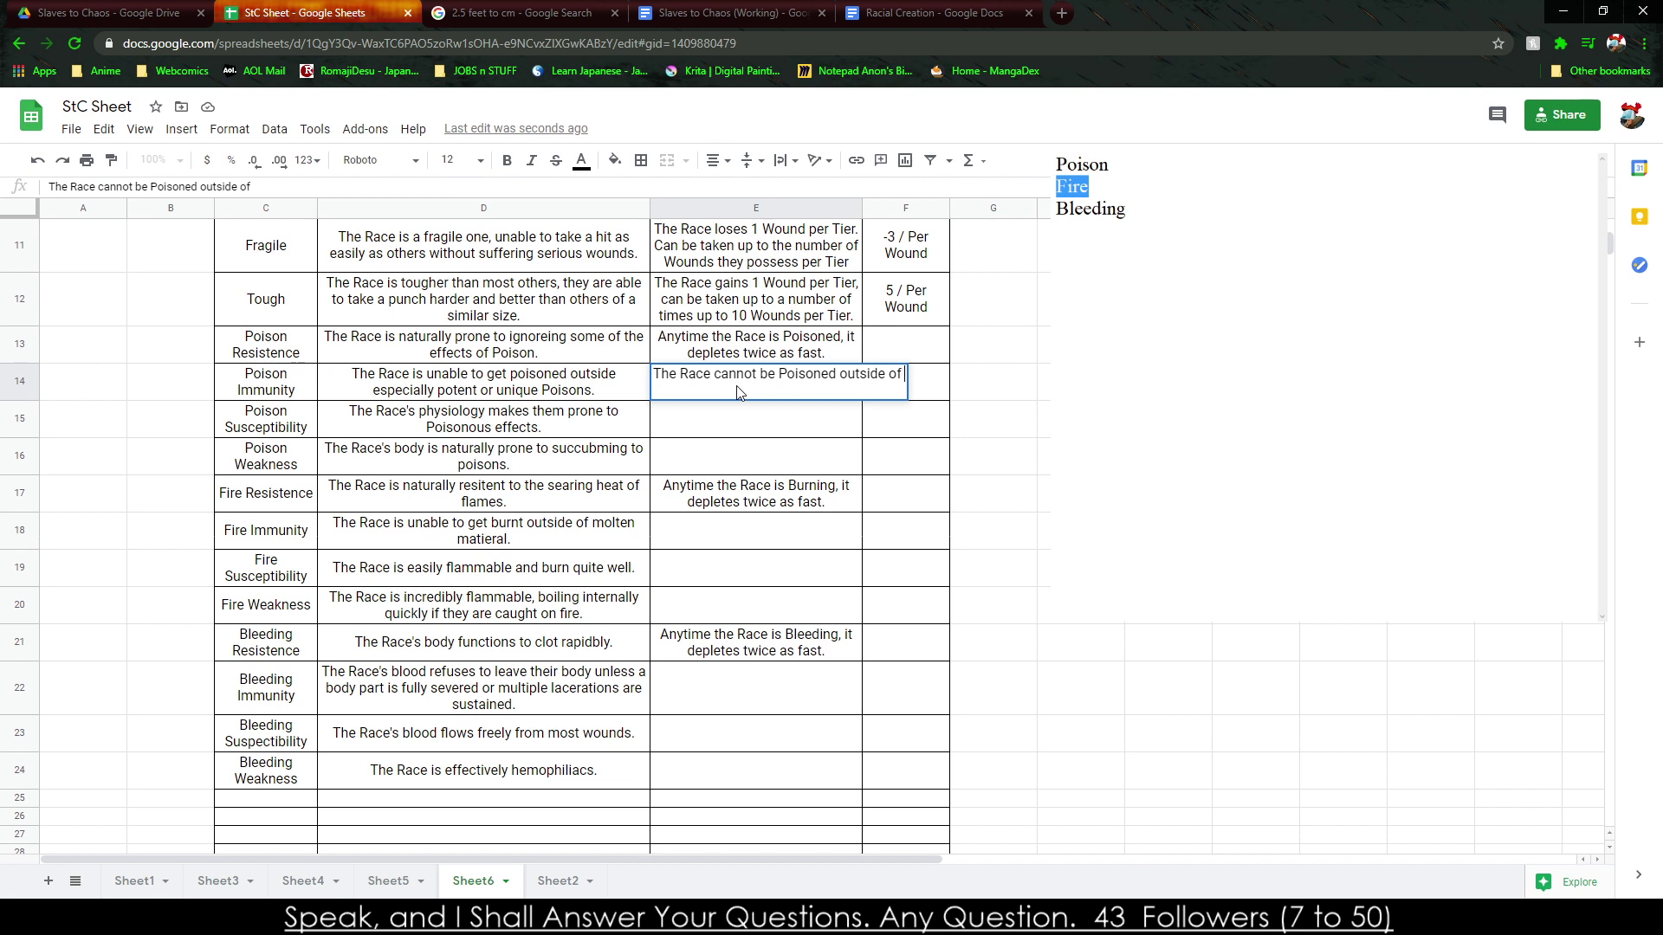
{"action": "key", "text": "BackSpace"}
{"action": "key", "text": "BackSpace"}
{"action": "key", "text": "BackSpace"}
{"action": "key", "text": "BackSpace"}
{"action": "key", "text": "BackSpace"}
{"action": "key", "text": "BackSpace"}
{"action": "key", "text": "BackSpace"}
{"action": "key", "text": "BackSpace"}
{"action": "key", "text": "BackSpace"}
{"action": "key", "text": "BackSpace"}
{"action": "key", "text": "BackSpace"}
{"action": "key", "text": "BackSpace"}
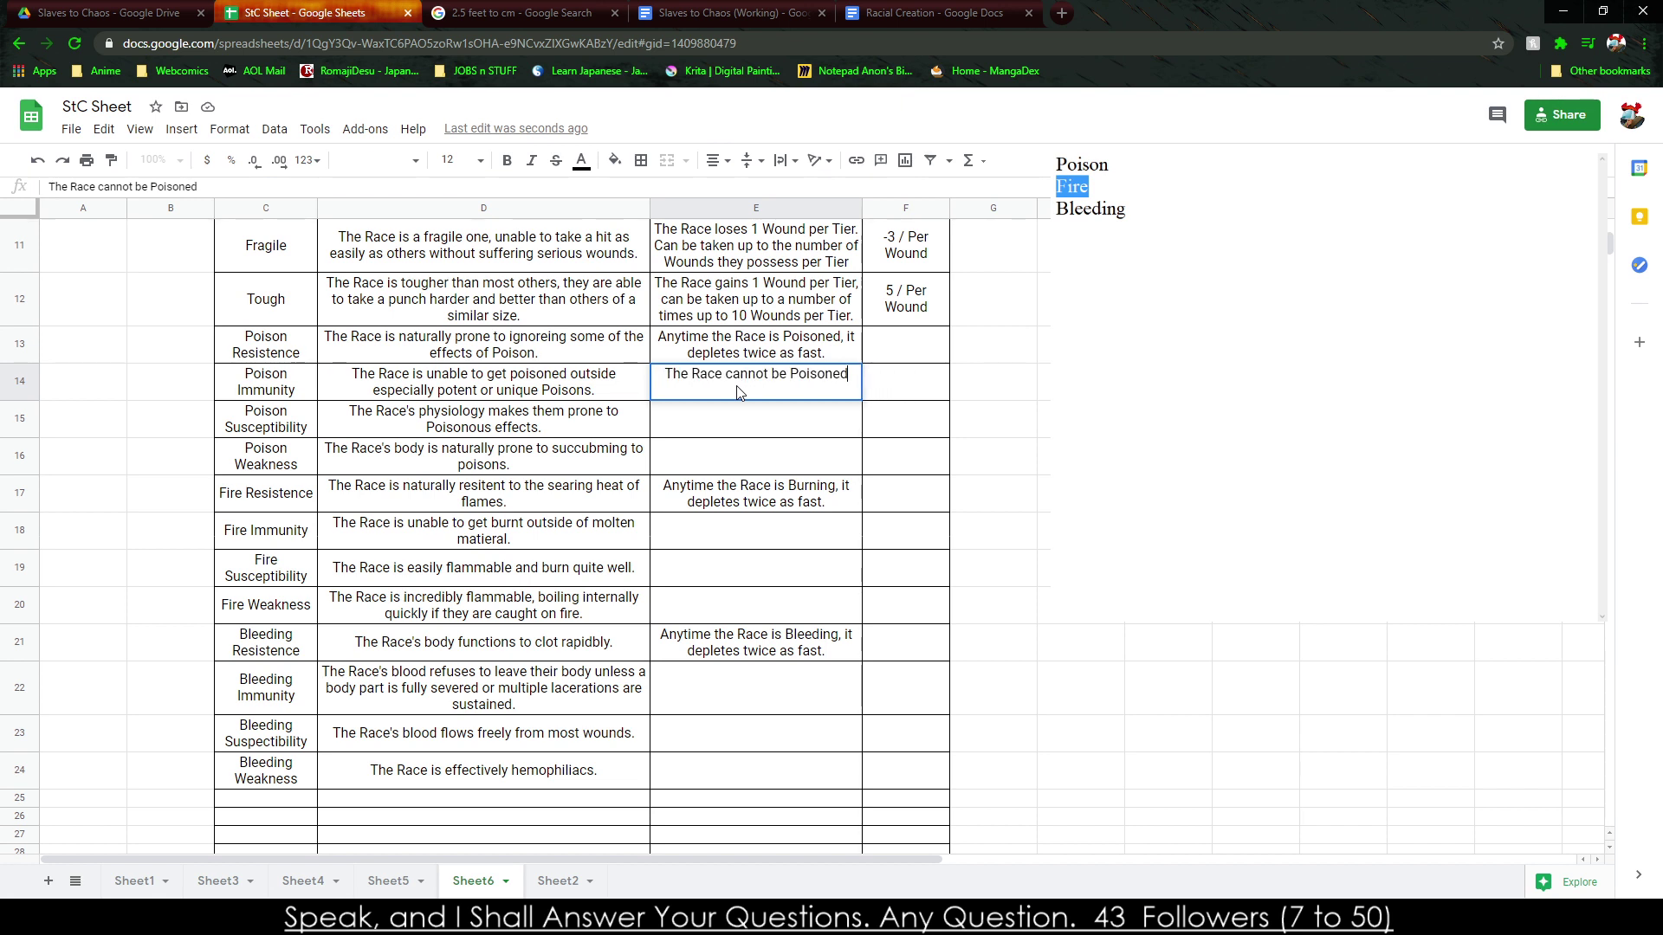
{"action": "type", "text": "normally."}
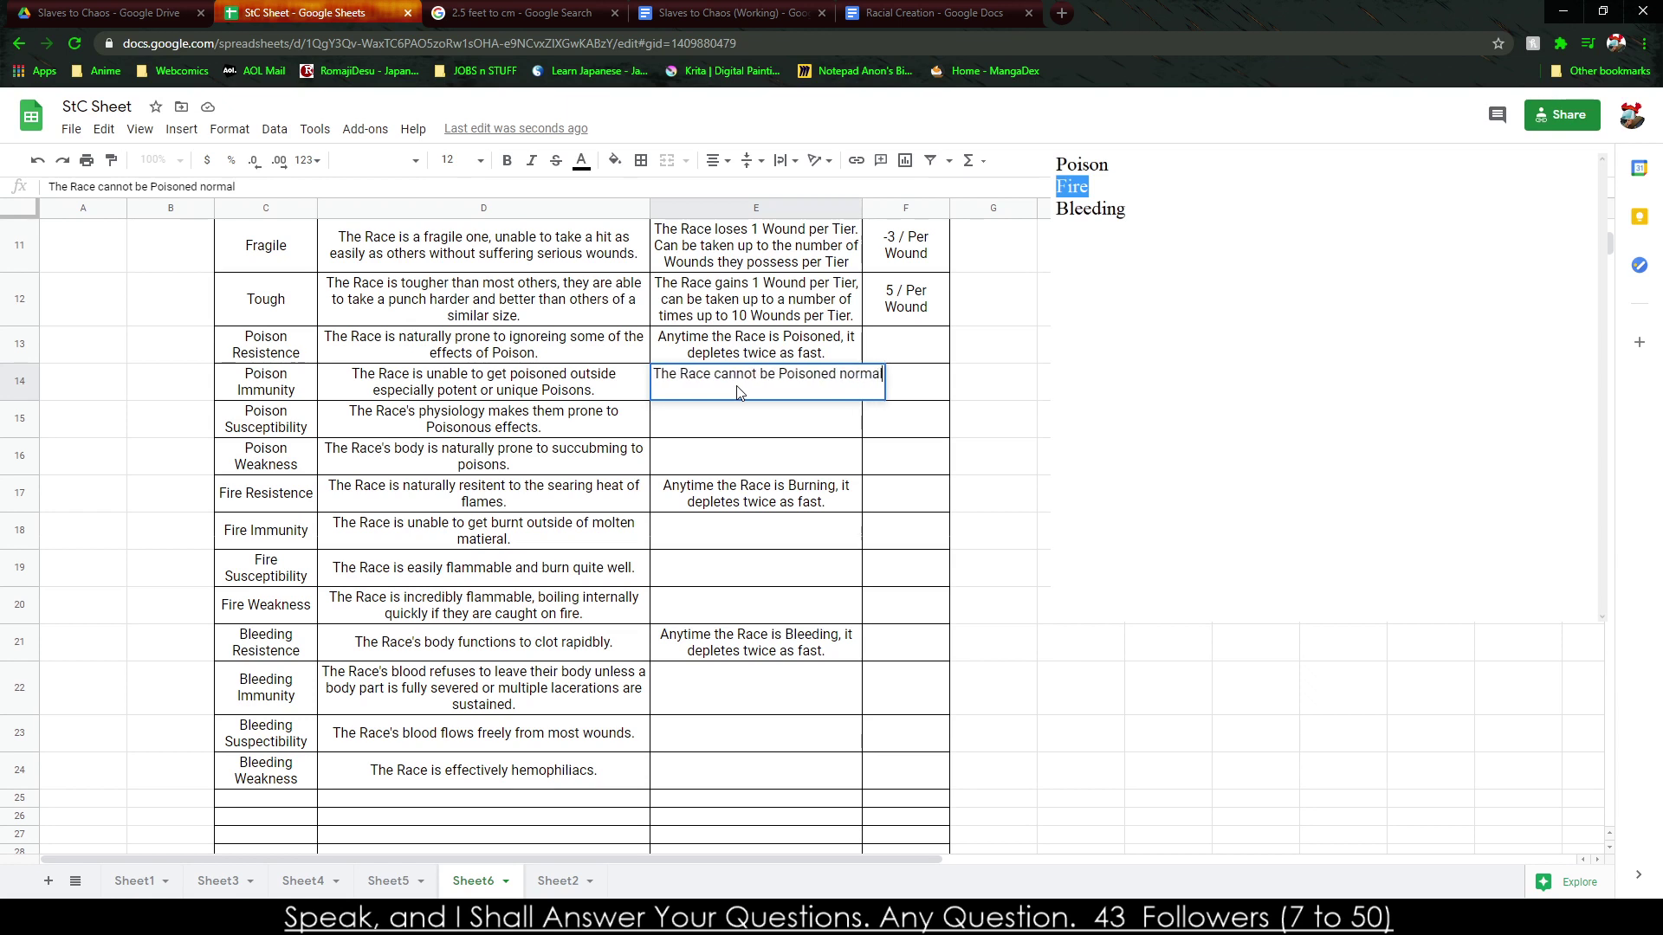
{"action": "left_click", "coordinate": [1018, 443]}
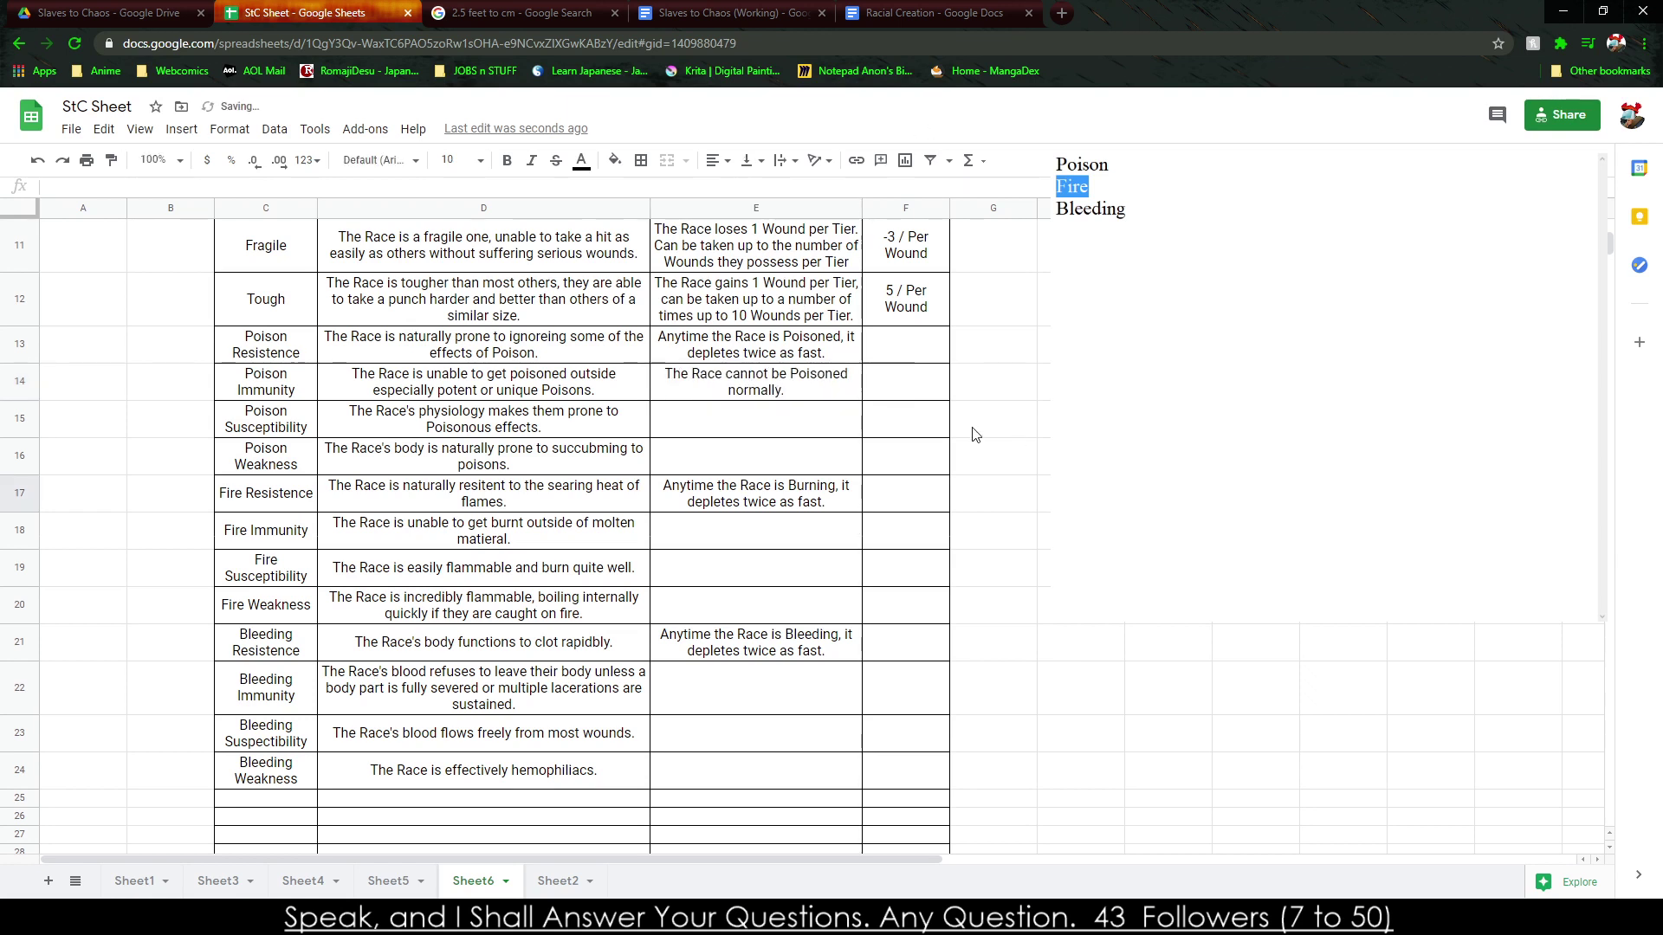
Copy the Poison Immunity effect into column E of the Fire Immunity and Bleeding Immunity rows.
{"action": "left_click", "coordinate": [814, 386]}
{"action": "key", "text": "ctrl+c"}
{"action": "left_click", "coordinate": [754, 544]}
{"action": "key", "text": "ctrl+v"}
{"action": "left_click", "coordinate": [777, 690]}
{"action": "key", "text": "ctrl+v"}
{"action": "double_click", "coordinate": [752, 386]}
{"action": "double_click", "coordinate": [832, 374]}
{"action": "left_click", "coordinate": [795, 427]}
Replace "Poisoned" with "lit aflame" in the Fire Immunity effect.
{"action": "left_click", "coordinate": [778, 544]}
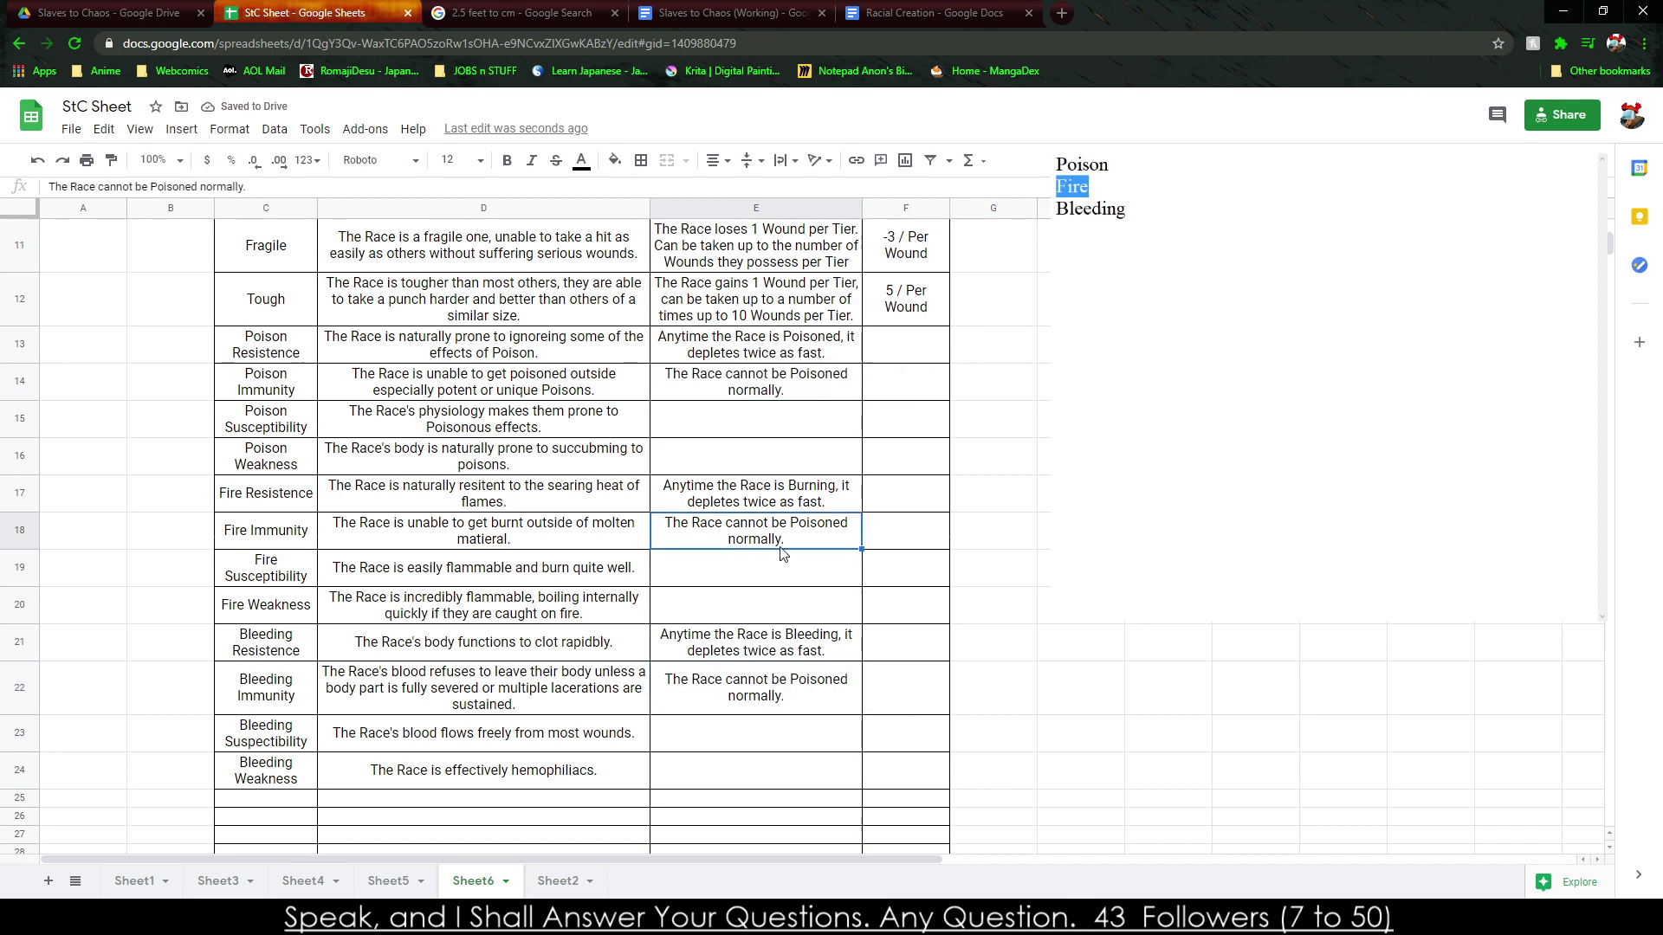
{"action": "double_click", "coordinate": [782, 542]}
{"action": "double_click", "coordinate": [814, 522]}
{"action": "key", "text": "BackSpace"}
{"action": "type", "text": "lit aflame"}
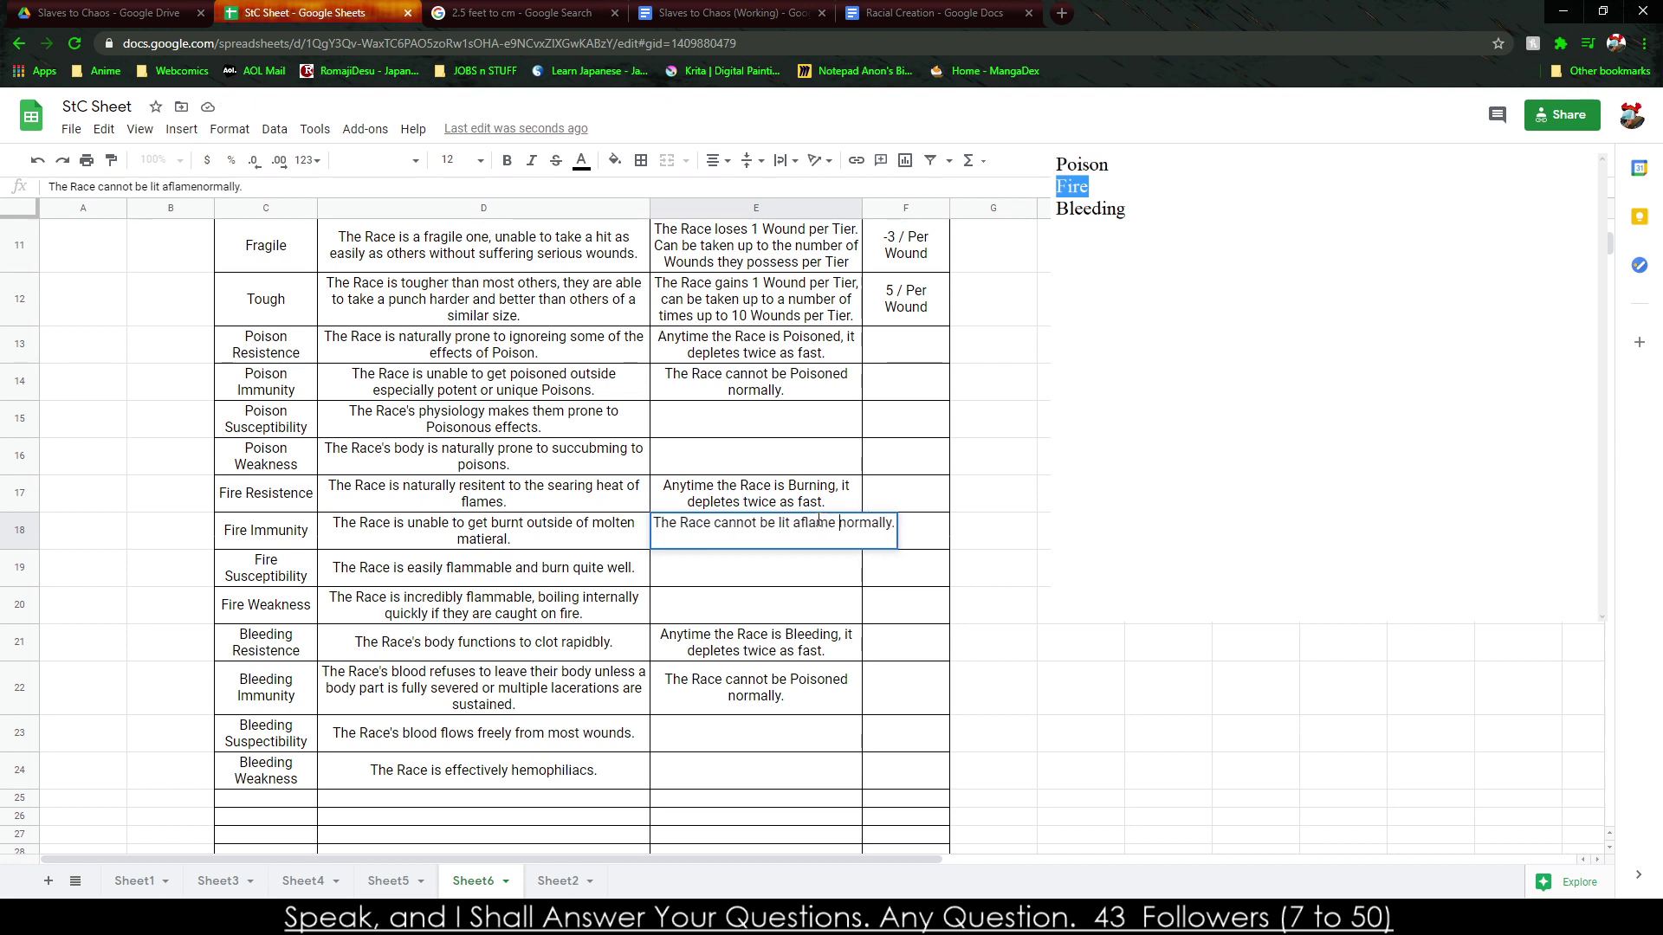
Reword the Bleeding Immunity effect to "The Race cannot bleed normally.".
{"action": "double_click", "coordinate": [748, 713]}
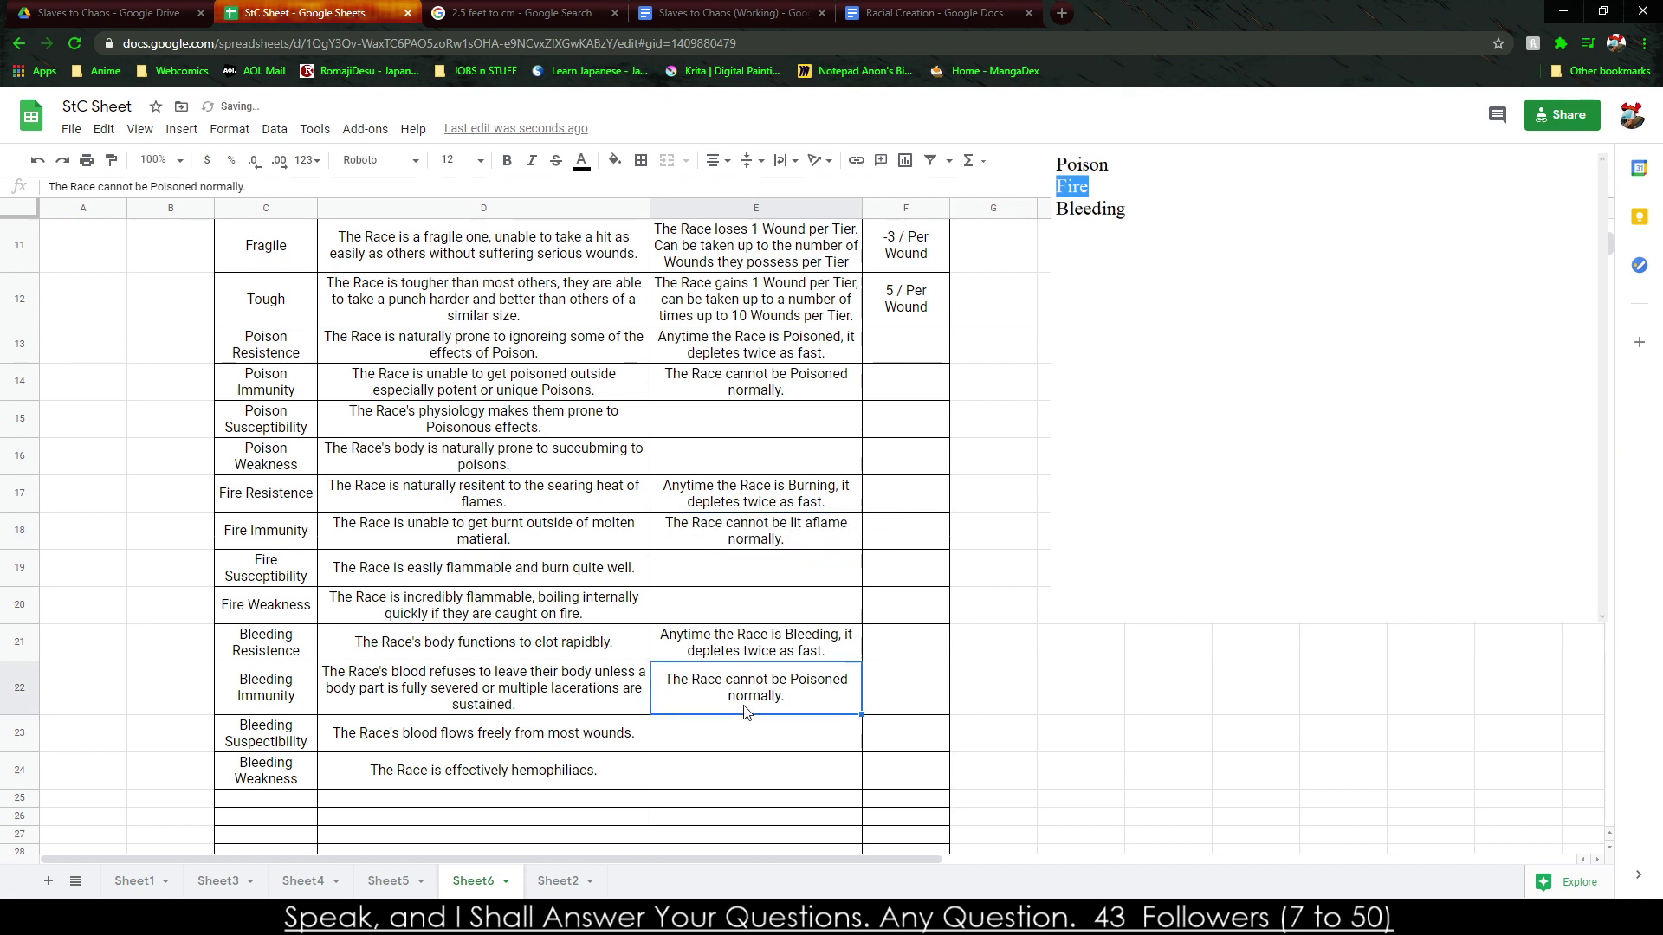
{"action": "double_click", "coordinate": [788, 673]}
{"action": "key", "text": "BackSpace"}
{"action": "key", "text": "BackSpace"}
{"action": "key", "text": "BackSpace"}
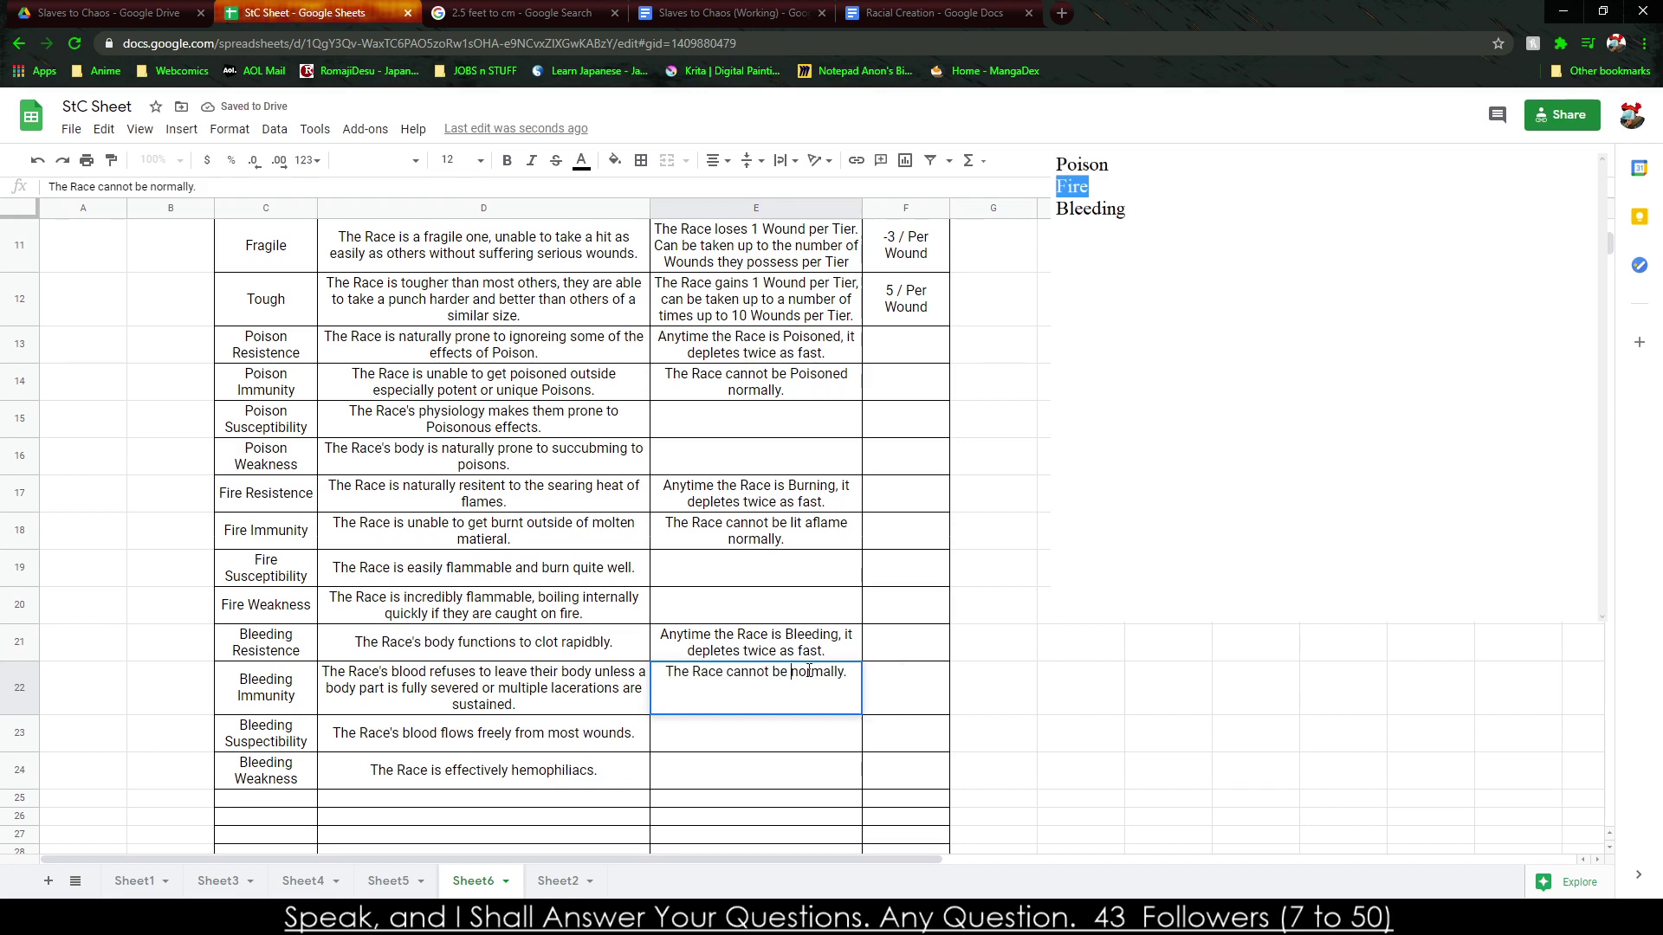
{"action": "type", "text": "leed"}
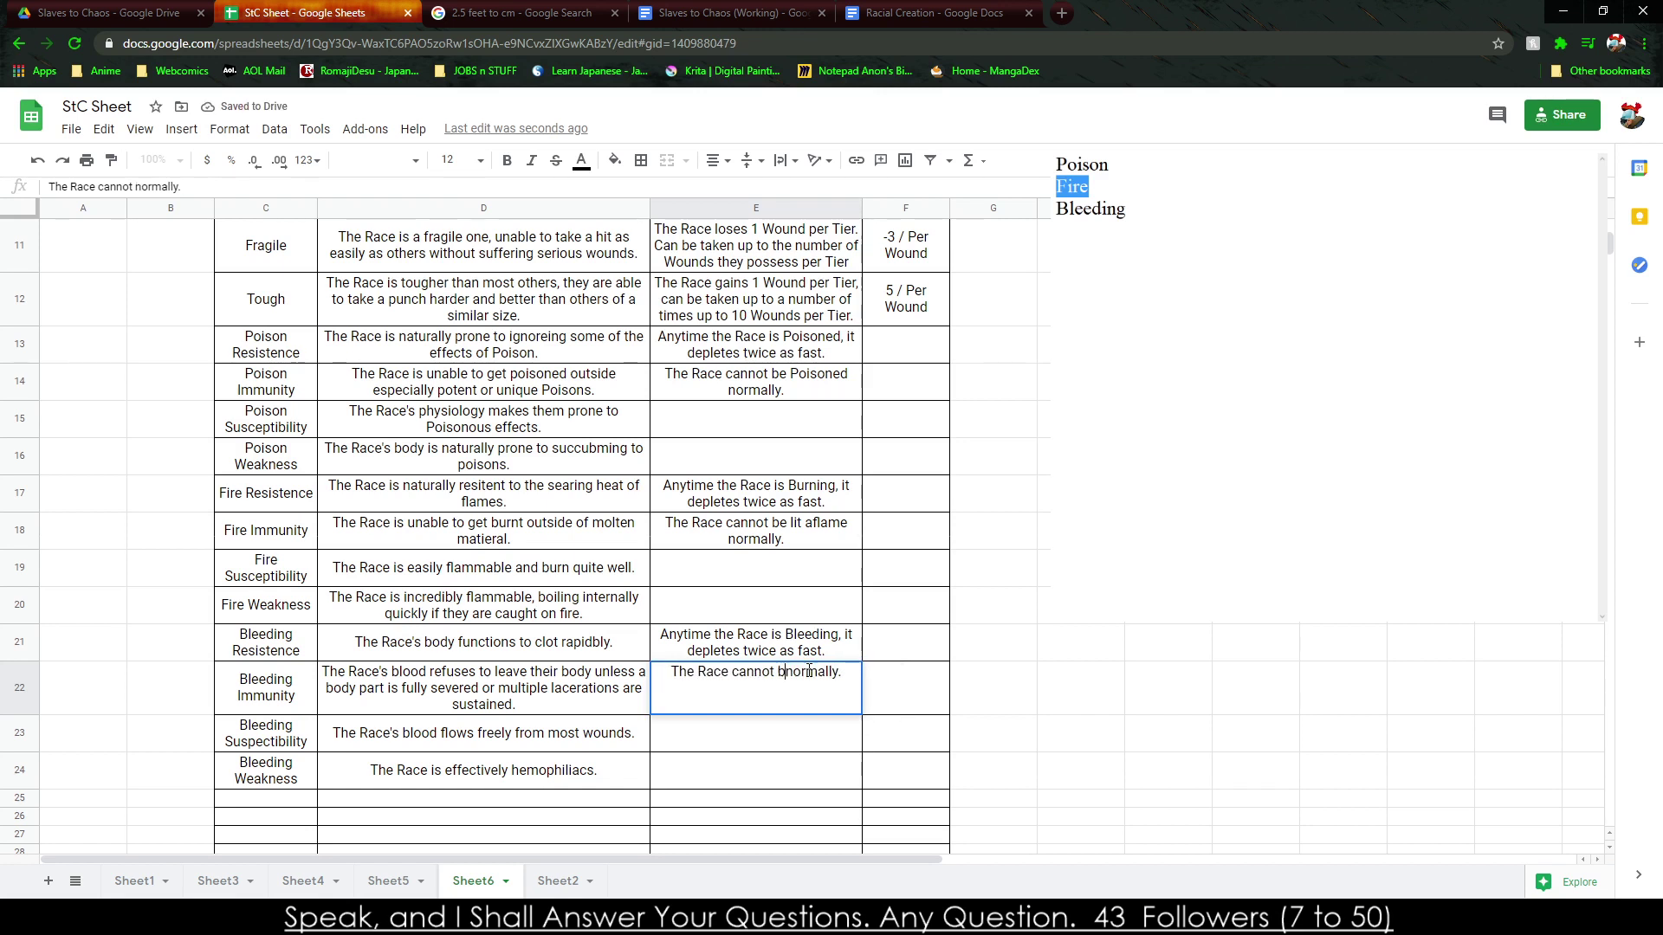
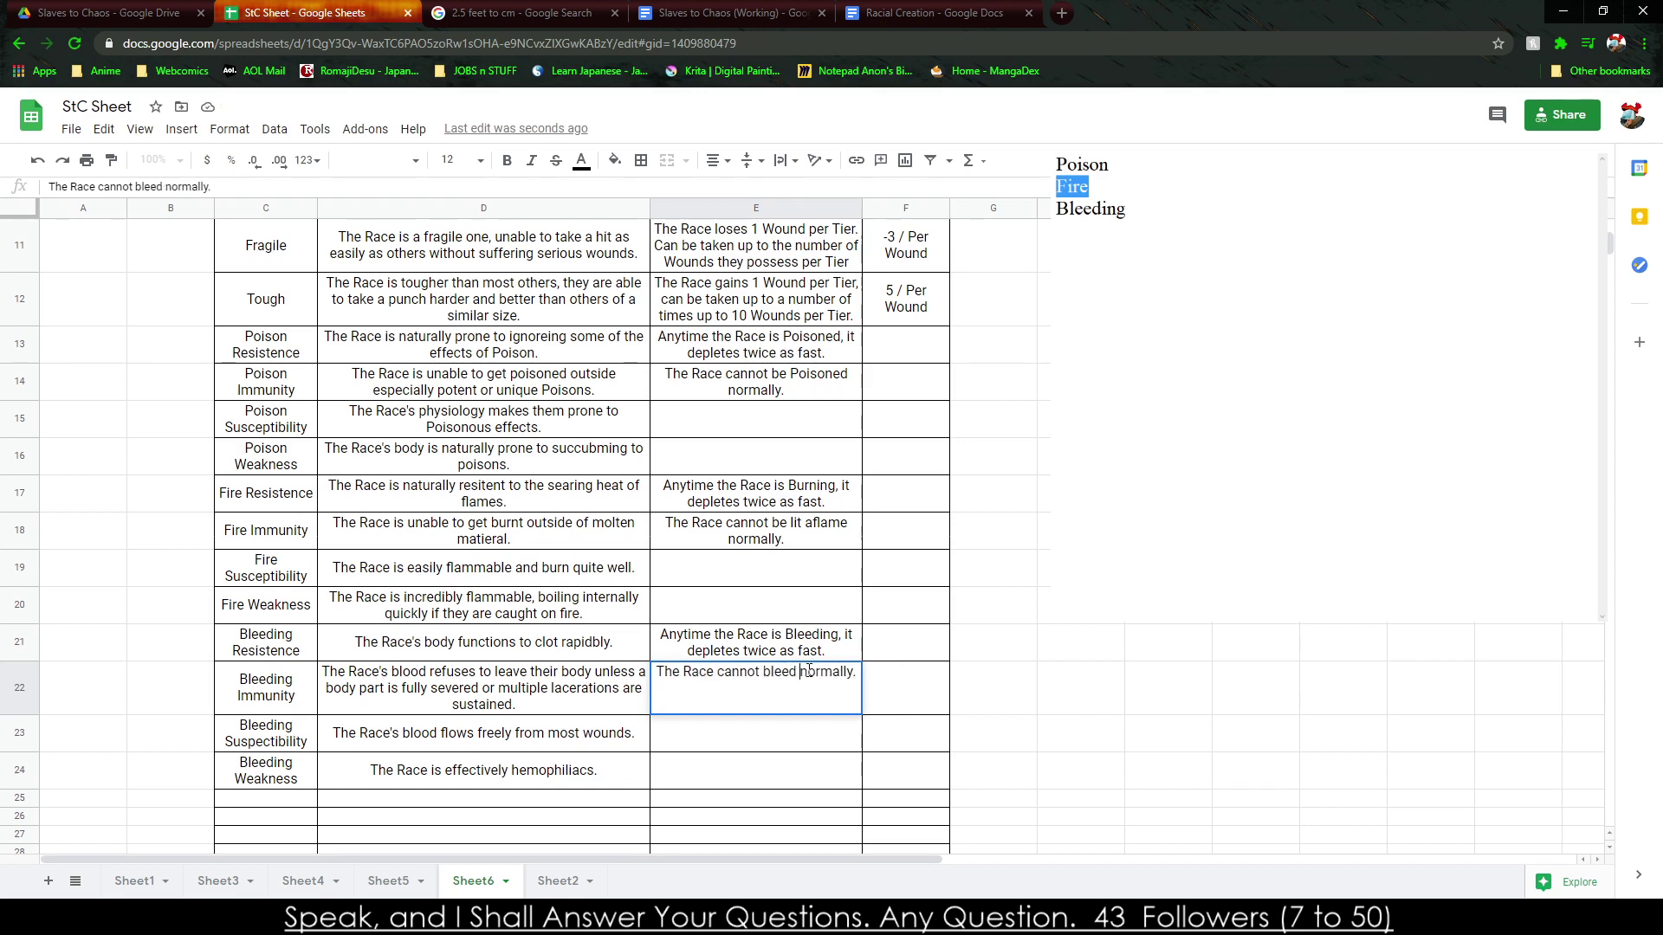
Enter the Bleeding Weakness effect in column E: "The Race takes double the effects of Bleeding.".
{"action": "left_click", "coordinate": [707, 755]}
{"action": "type", "text": "The Race takes double the effects of Bleeding."}
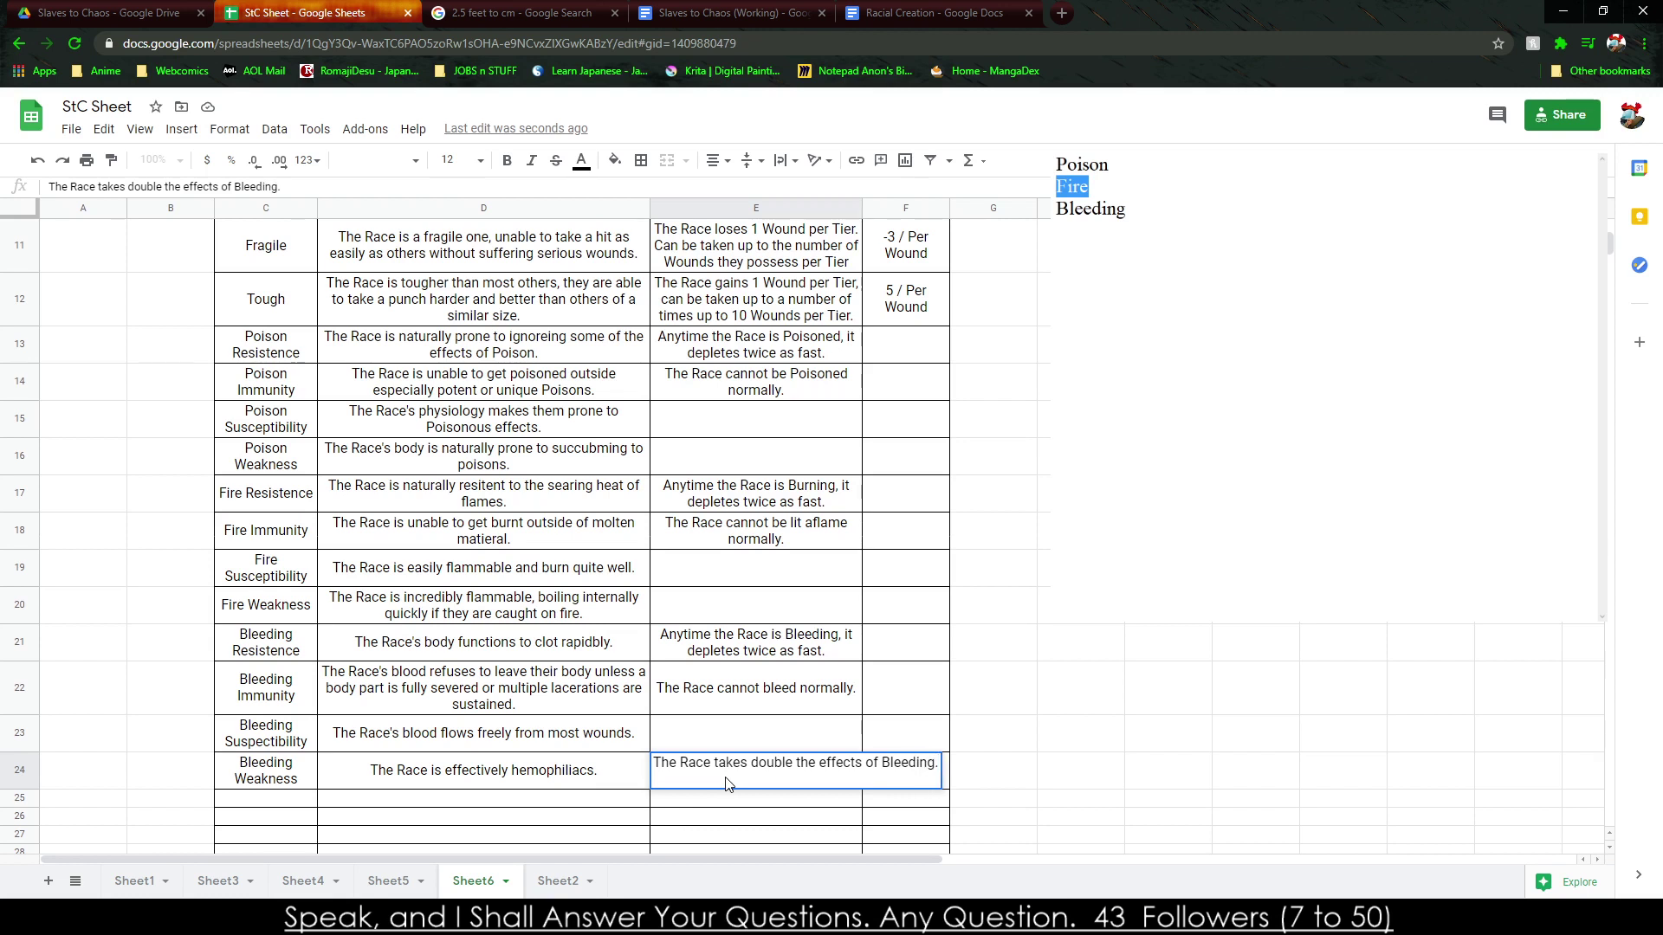
{"action": "key", "text": "Return"}
Copy the Bleeding Weakness effect into column E of the Fire Weakness and Poison Weakness rows.
{"action": "key", "text": "Up"}
{"action": "key", "text": "ctrl+c"}
{"action": "key", "text": "Up"}
{"action": "key", "text": "Up"}
{"action": "key", "text": "Up"}
{"action": "key", "text": "Up"}
{"action": "key", "text": "ctrl+v"}
{"action": "key", "text": "Up"}
{"action": "key", "text": "Up"}
{"action": "key", "text": "Up"}
{"action": "key", "text": "Up"}
{"action": "key", "text": "ctrl+v"}
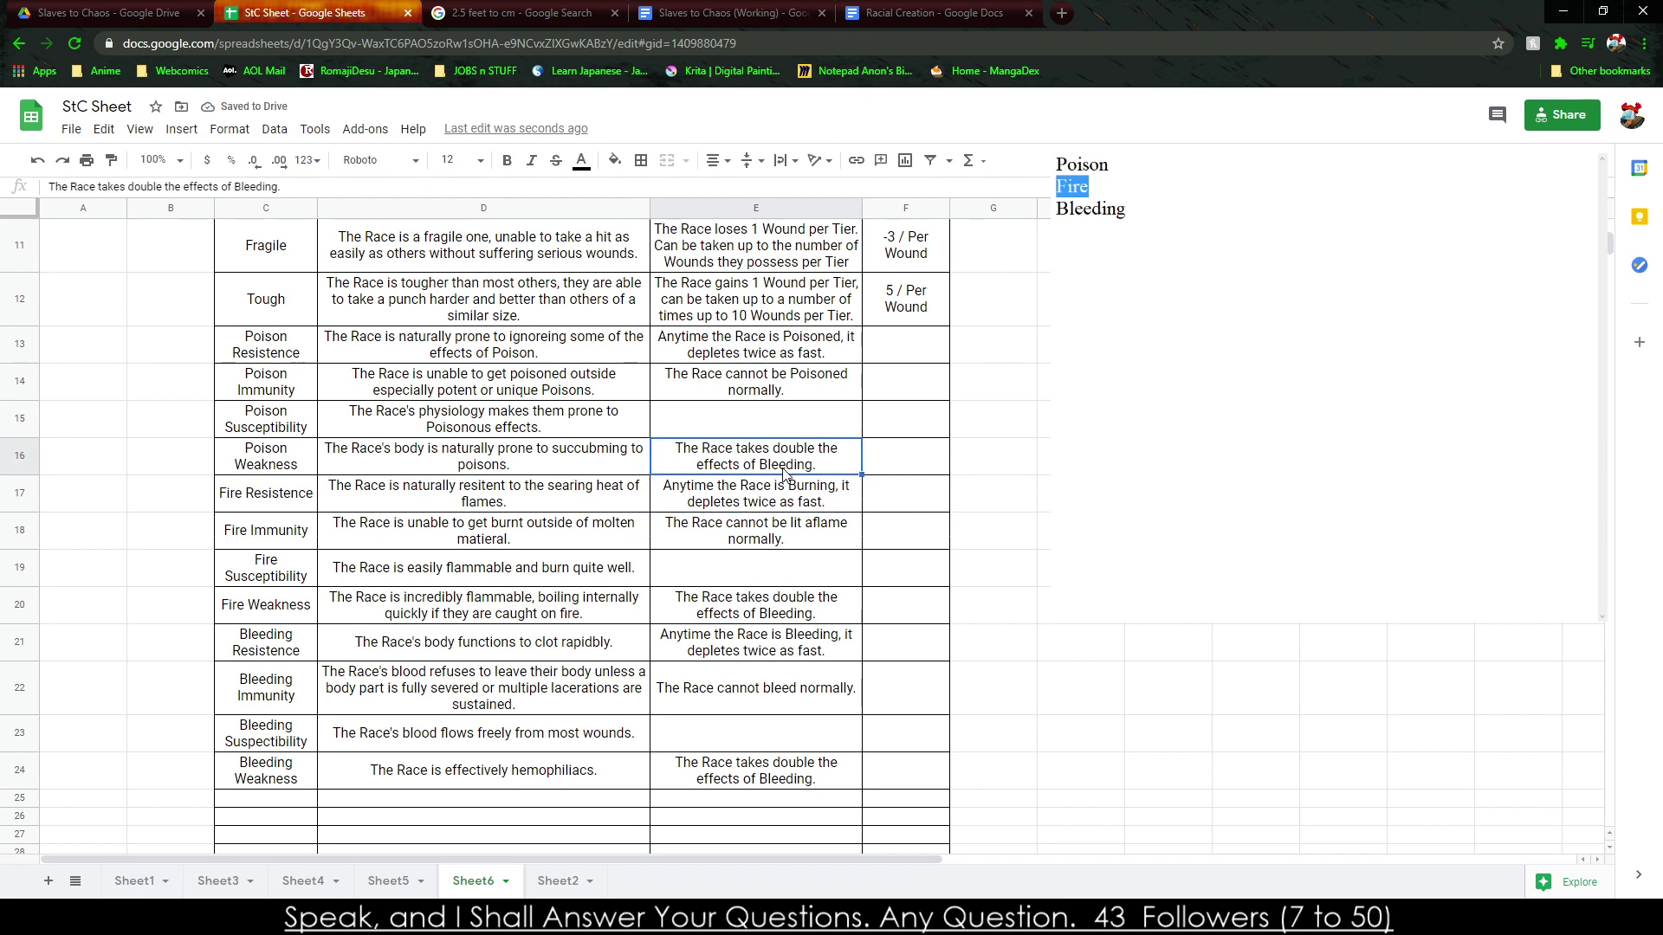
Replace "Bleeding" with "Poison" in the Poison Weakness effect.
{"action": "key", "text": "Return"}
{"action": "double_click", "coordinate": [897, 450]}
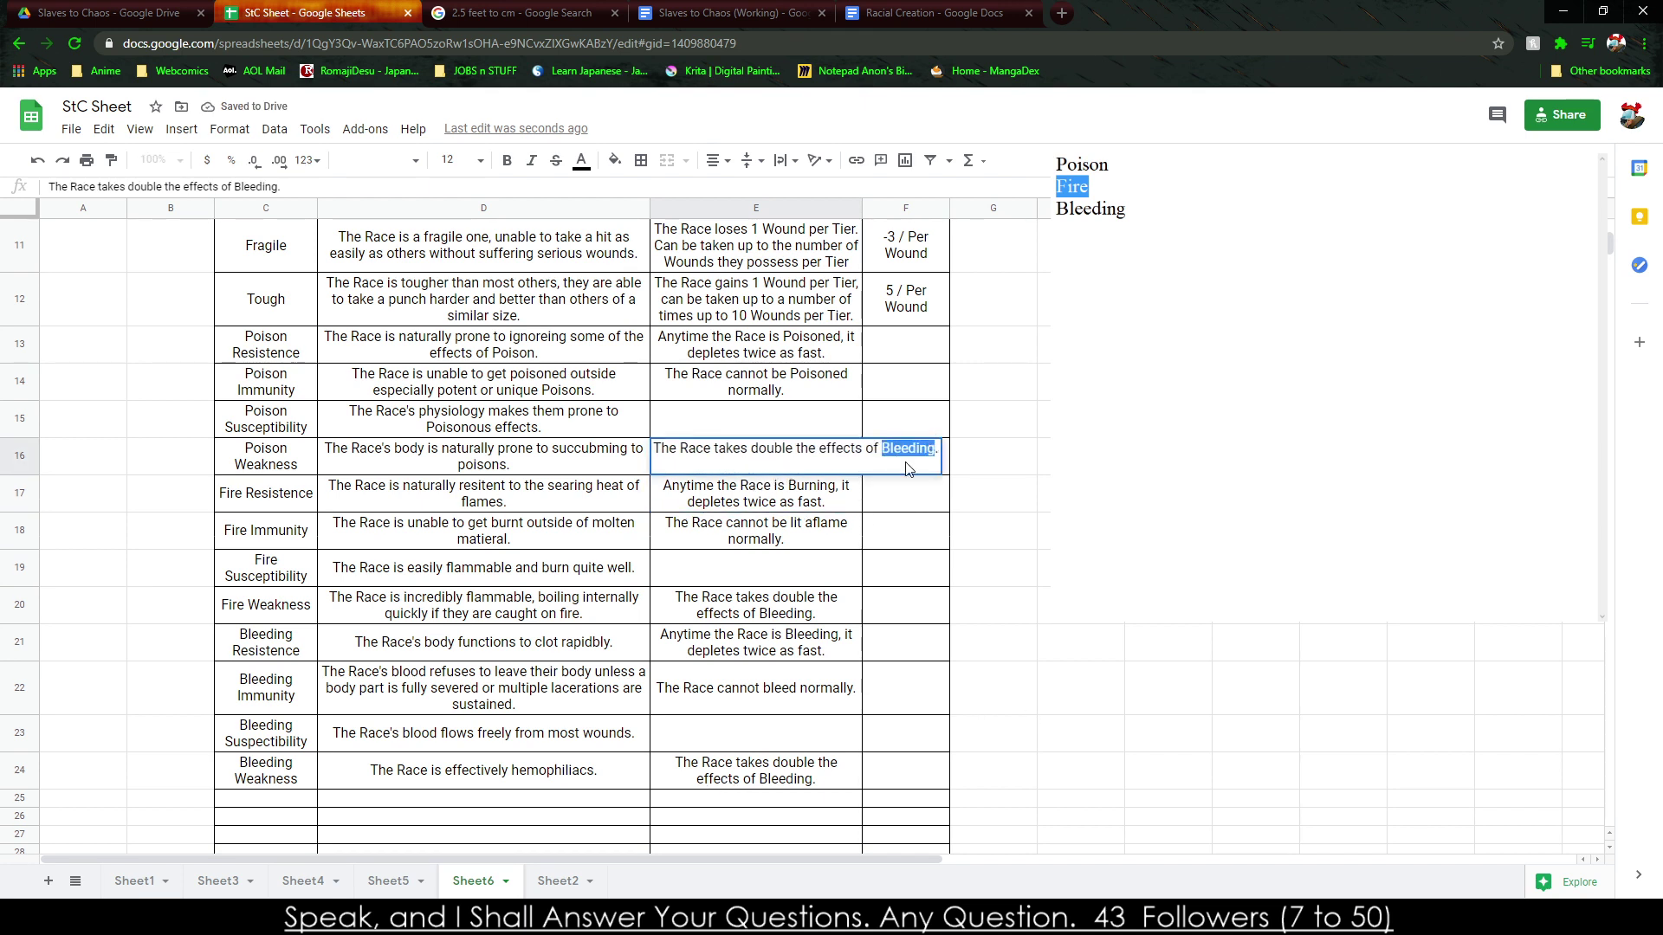
{"action": "type", "text": "Poison"}
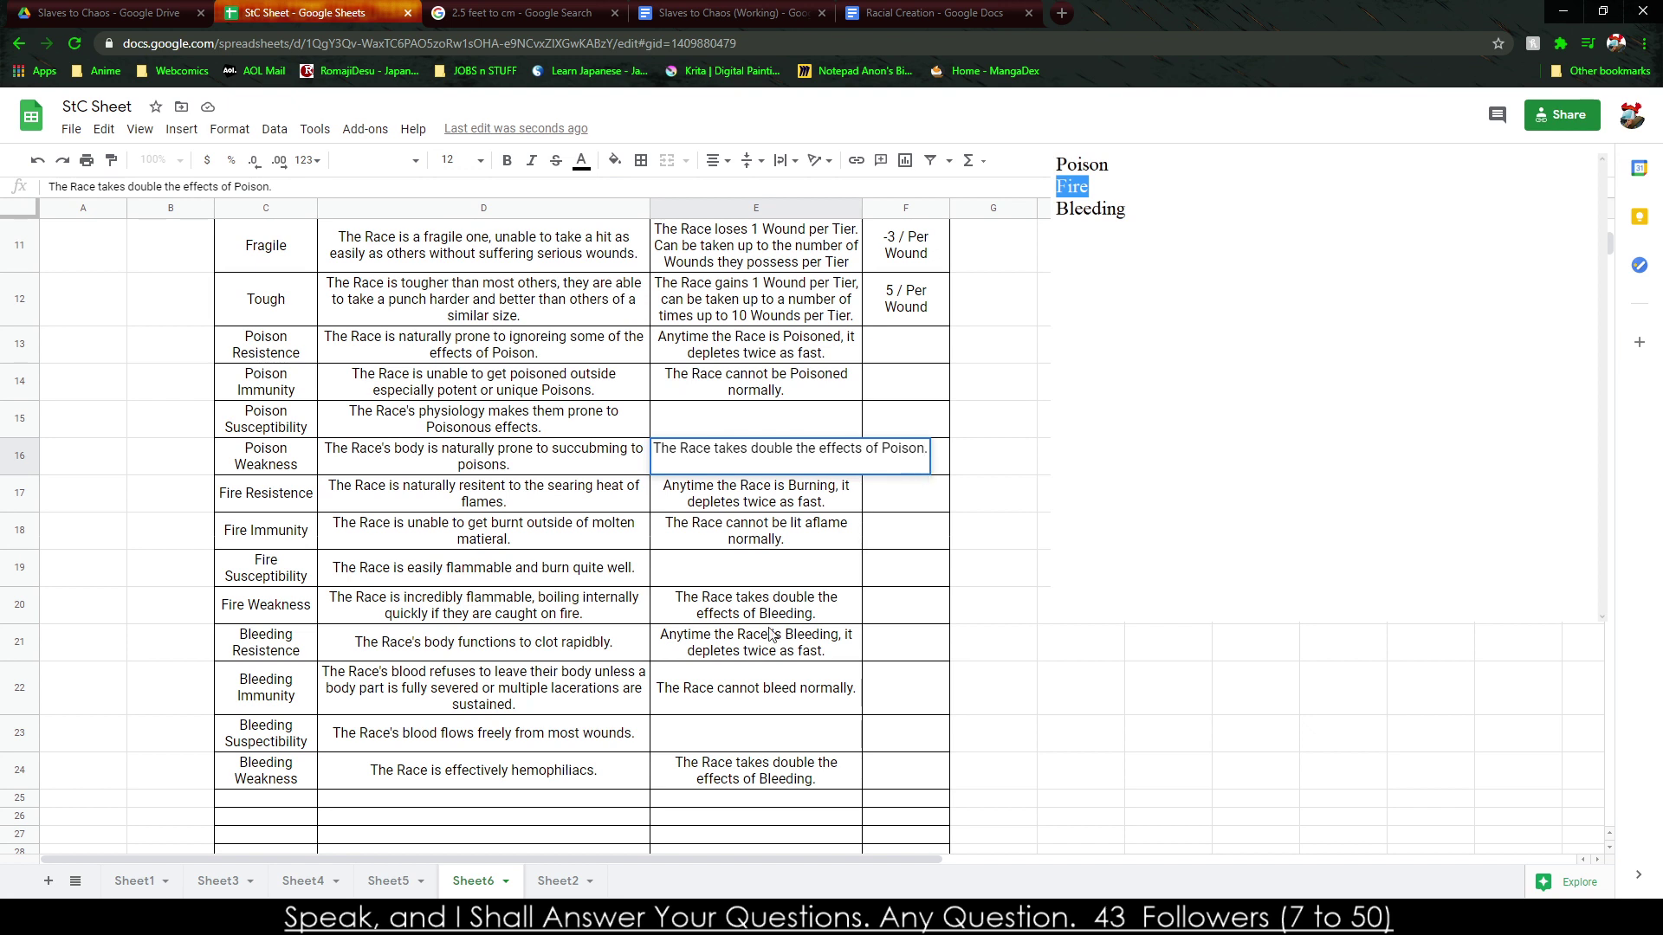
Replace "Bleeding" with "Fire" in the Fire Weakness effect.
{"action": "left_click", "coordinate": [803, 603]}
{"action": "double_click", "coordinate": [803, 616]}
{"action": "double_click", "coordinate": [905, 598]}
{"action": "type", "text": "Fire"}
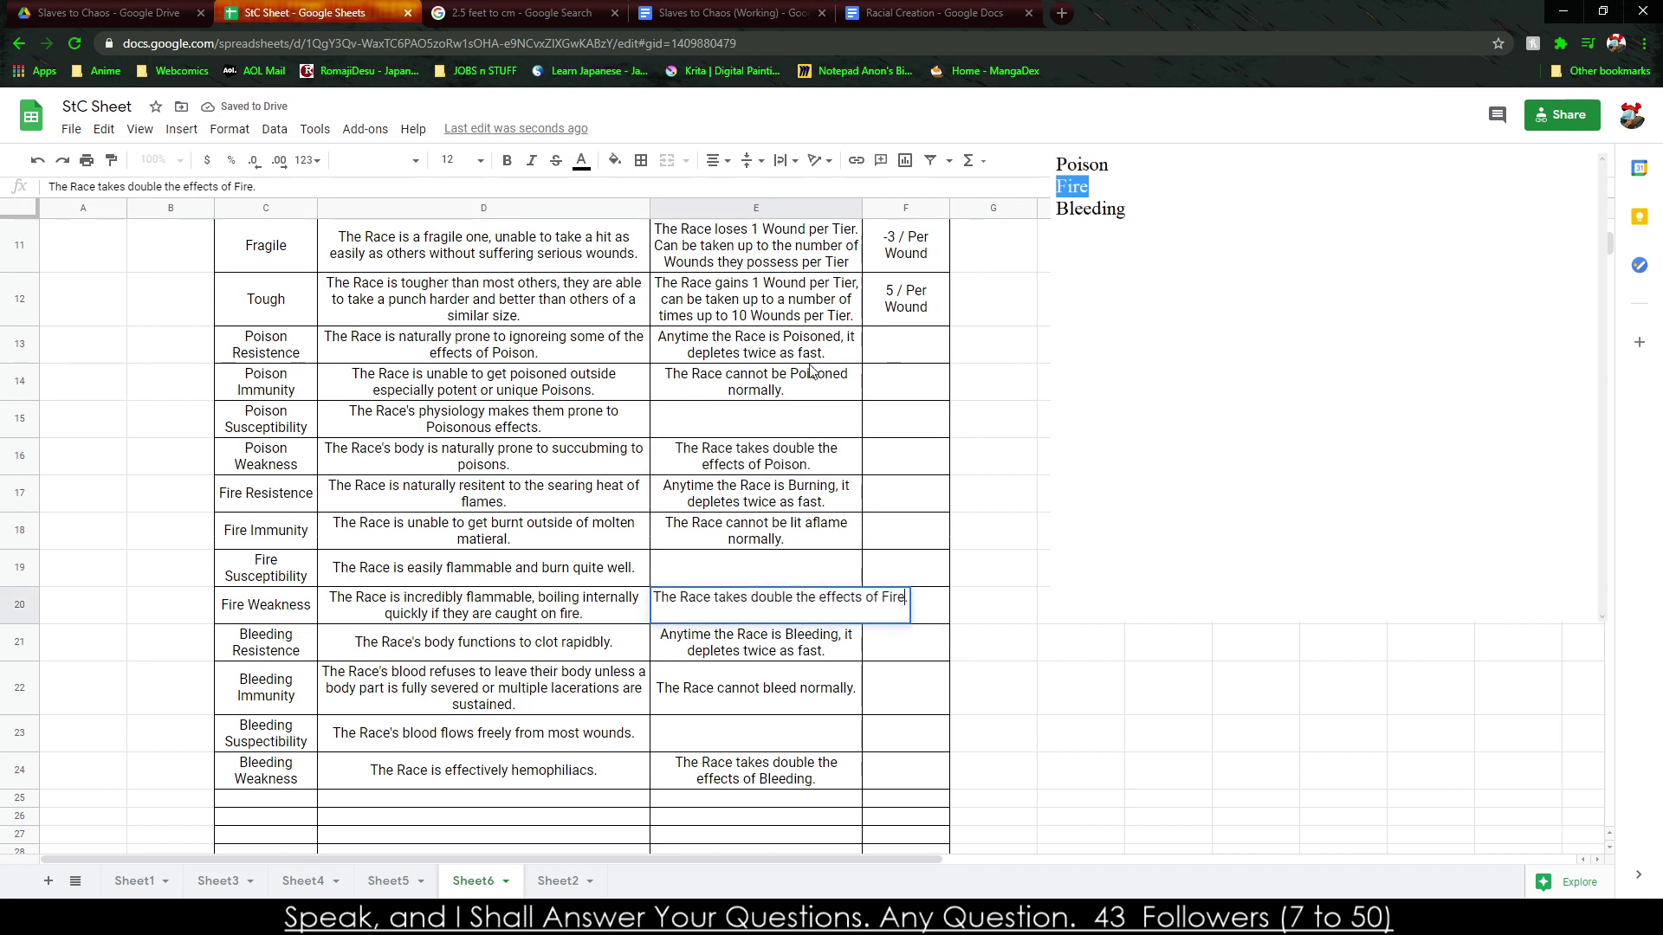
Enter the Poison Susceptibility effect in column E: "ANytime the Race is Poisoned, it depletes every other turn.".
{"action": "left_click", "coordinate": [815, 360]}
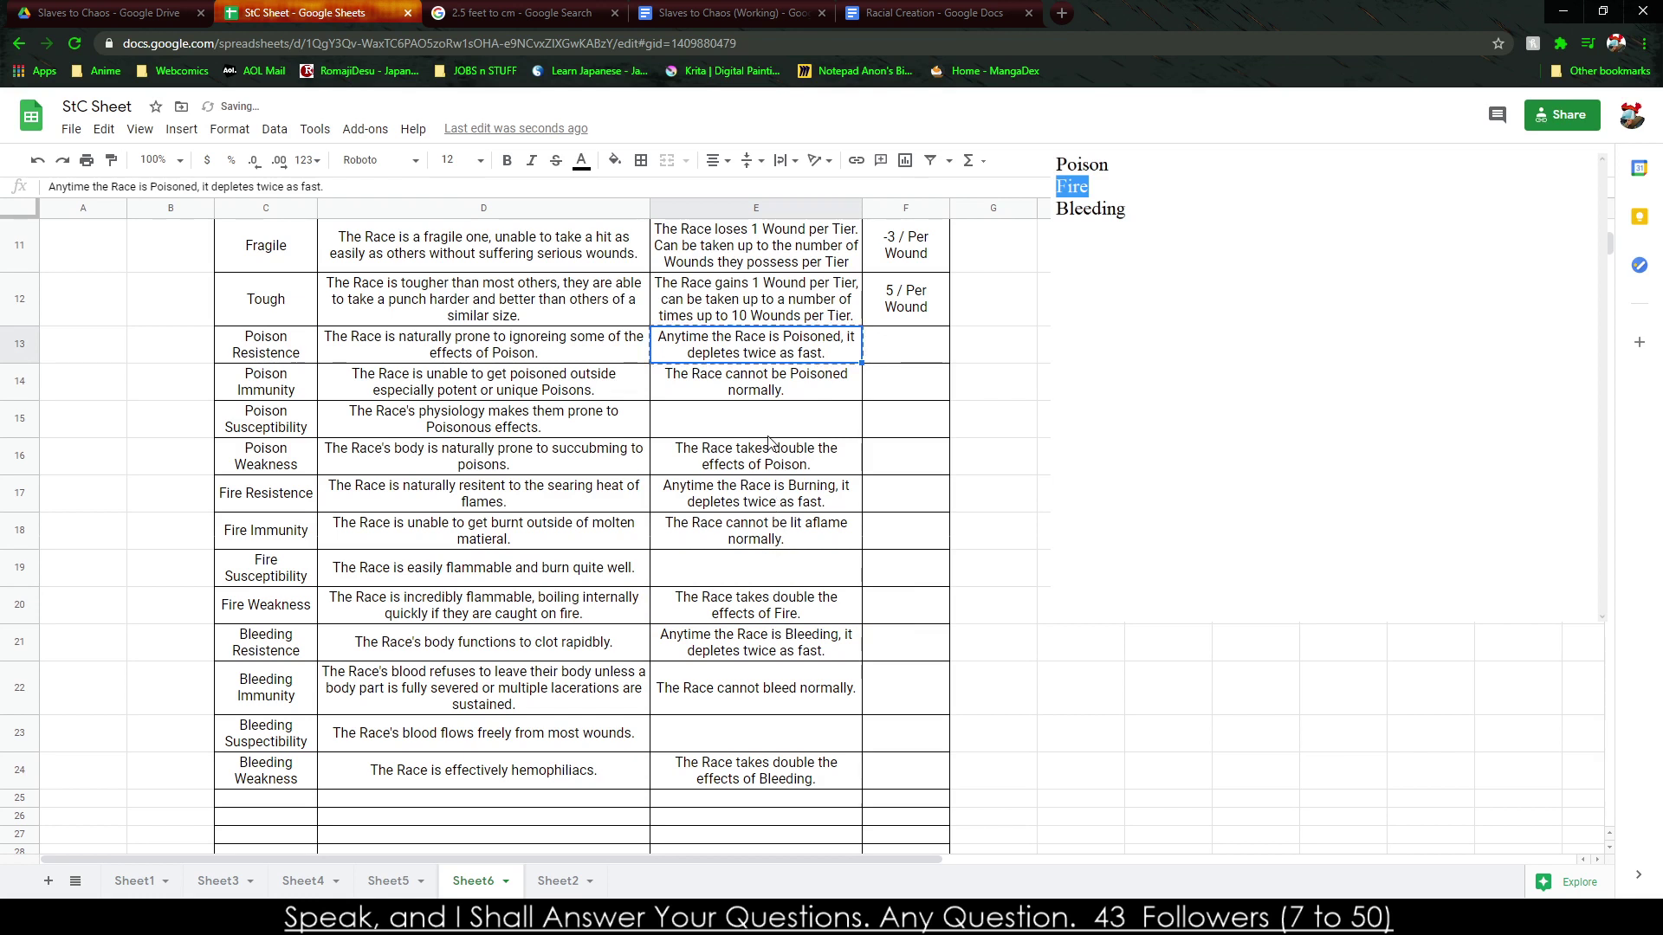
{"action": "left_click", "coordinate": [769, 423]}
{"action": "key", "text": "ctrl+v"}
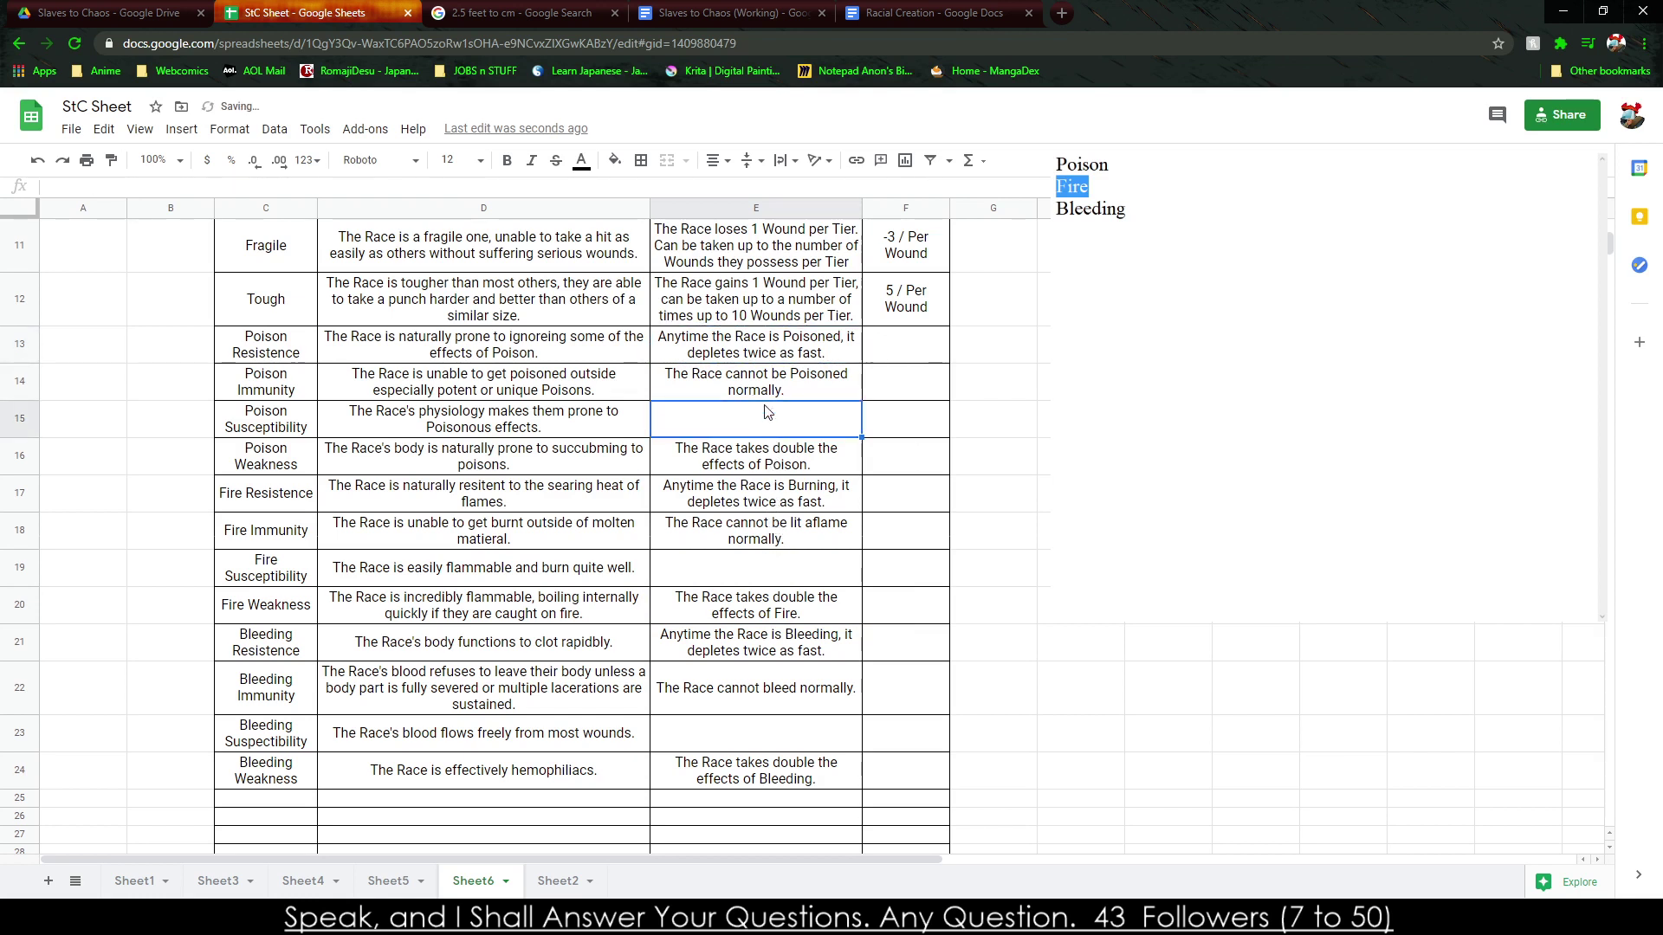
{"action": "type", "text": "The"}
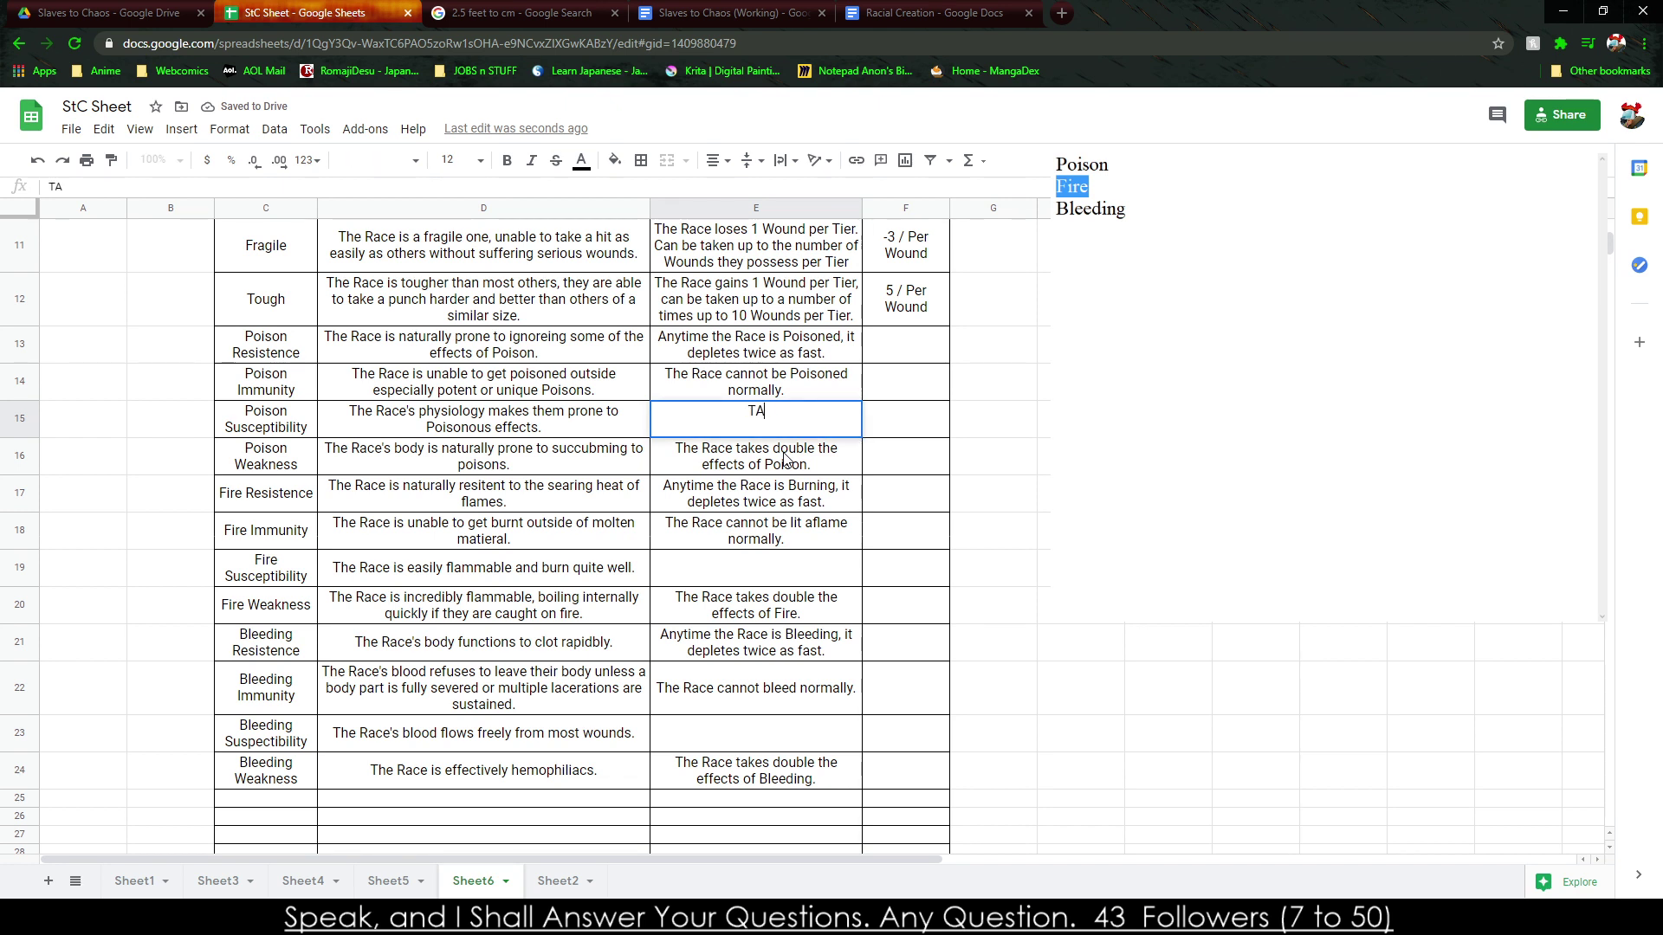
{"action": "type", "text": "ytime the Ra"}
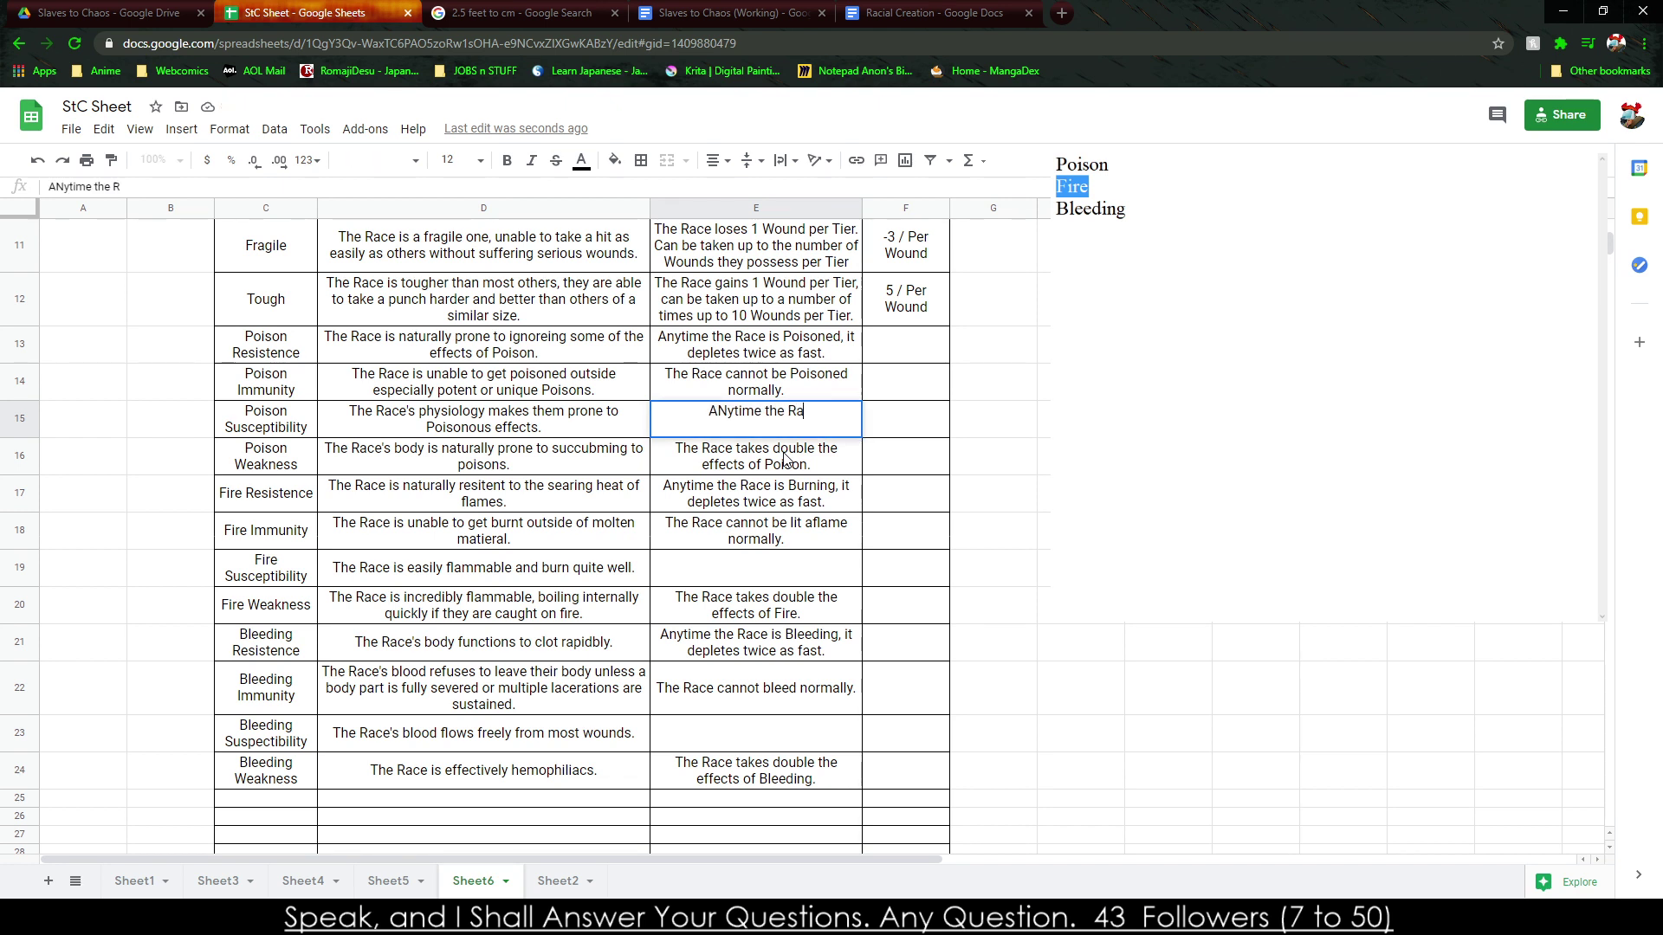
{"action": "type", "text": "ce is Poisoned, "}
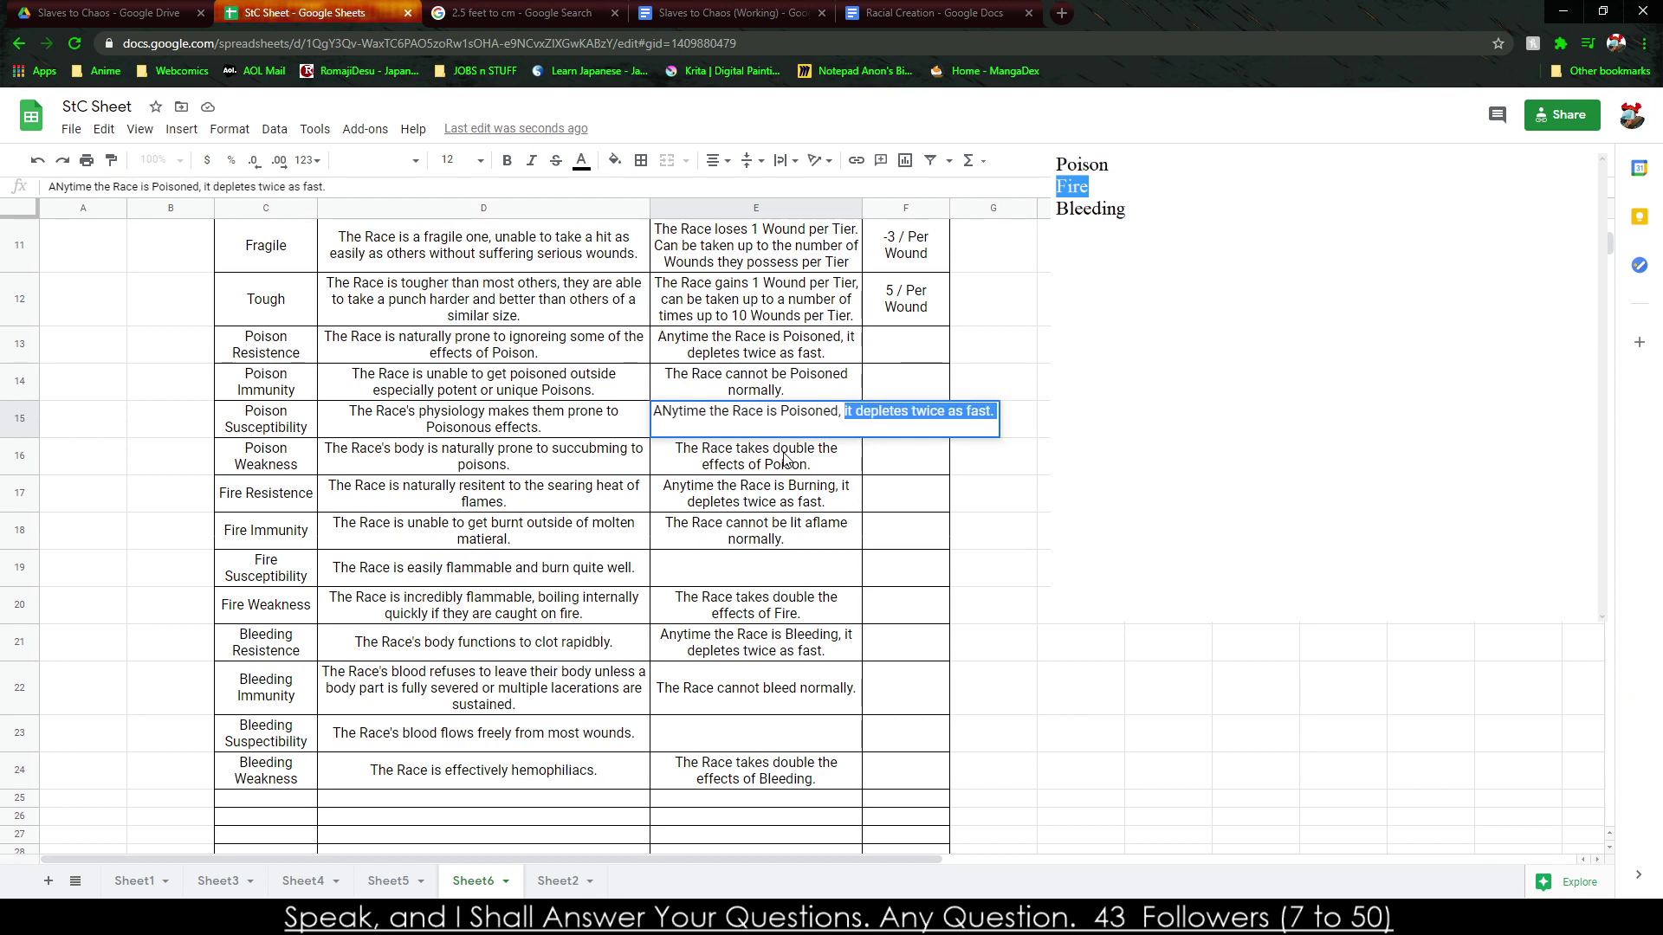
{"action": "type", "text": "it deplete"}
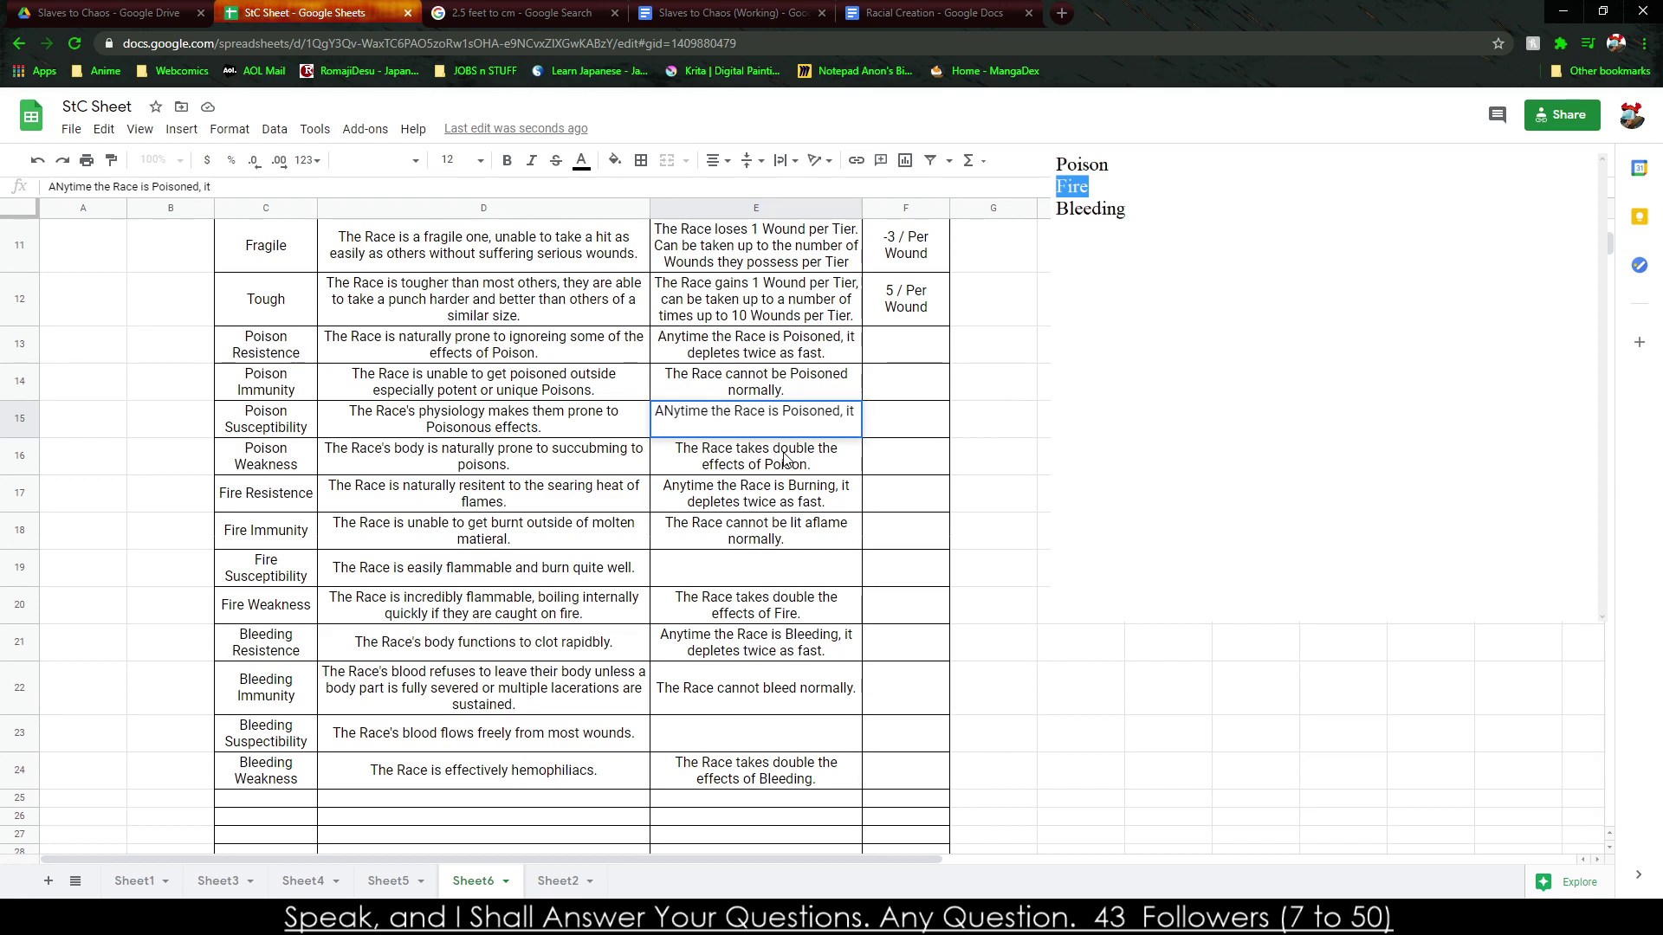
{"action": "type", "text": "s e"}
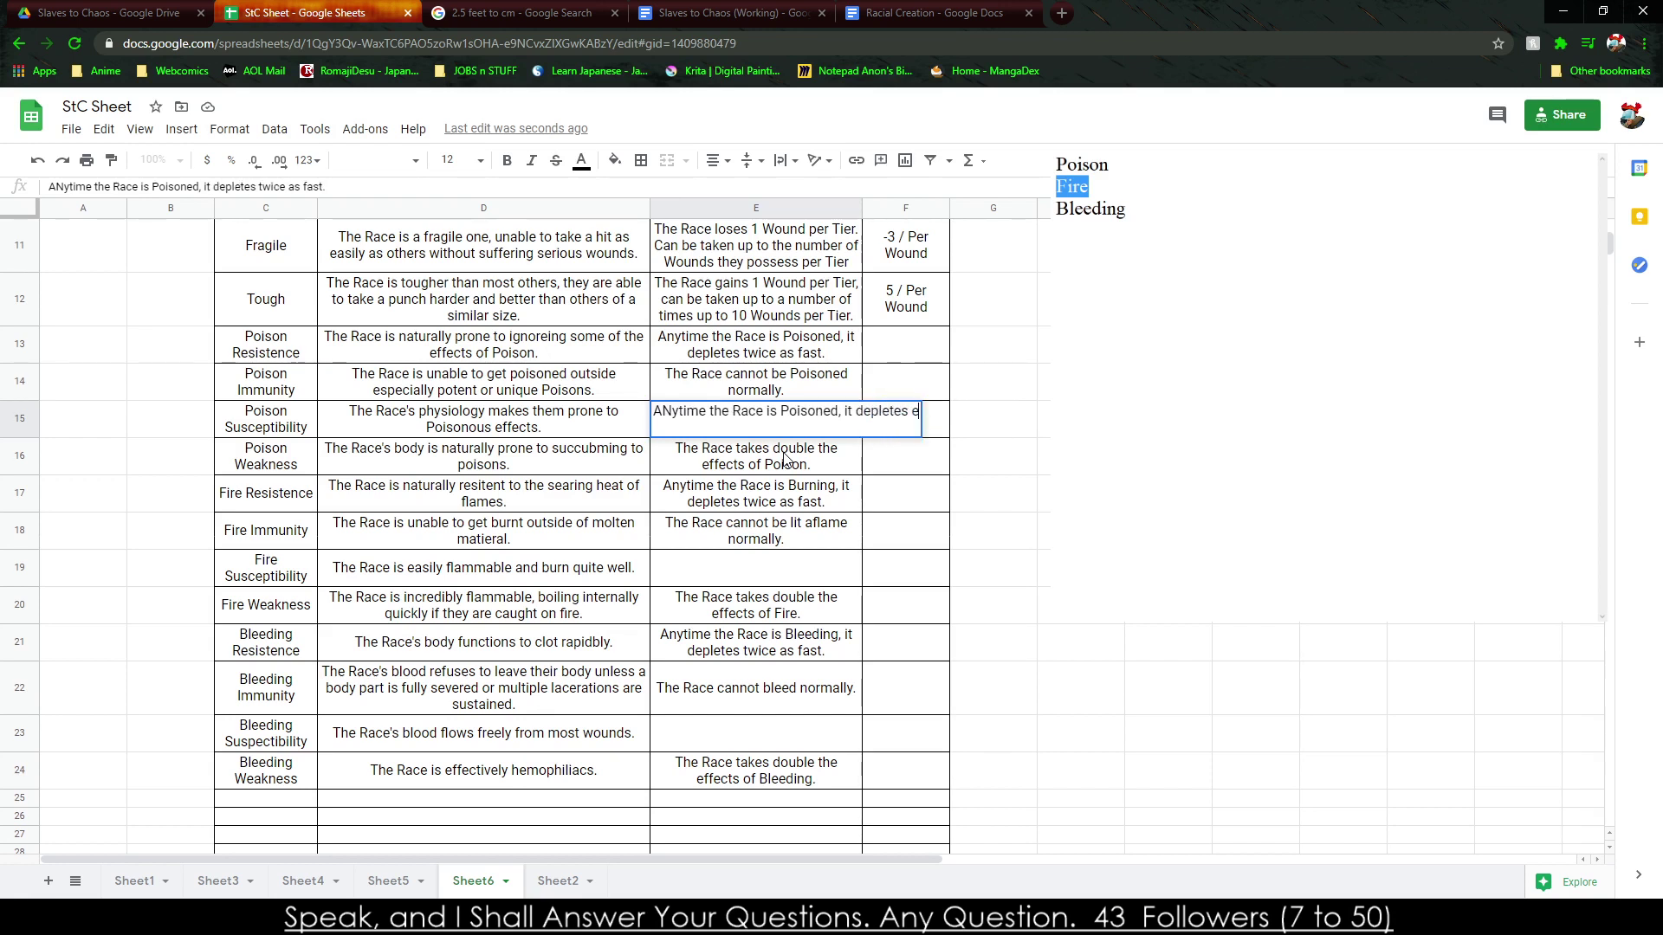
{"action": "type", "text": "very other turn."}
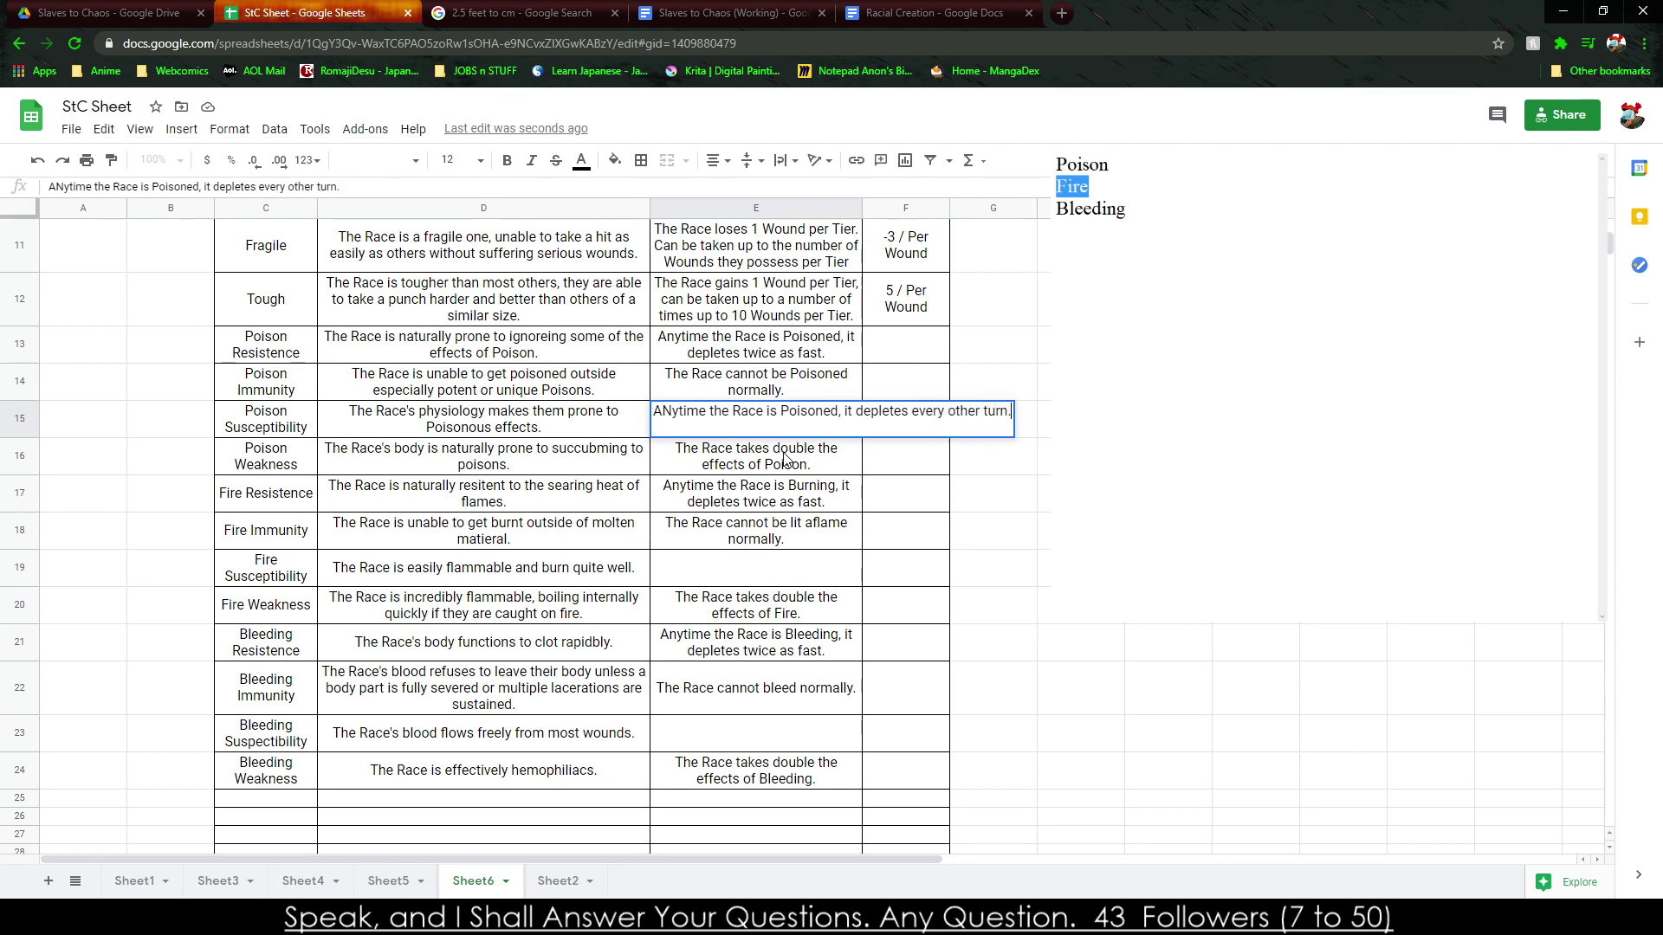
{"action": "left_click", "coordinate": [1015, 532]}
Copy the Poison Susceptibility effect into column E of the Fire Susceptibility and Bleeding Suspectibility rows.
{"action": "left_click", "coordinate": [774, 420]}
{"action": "key", "text": "ctrl+c"}
{"action": "left_click", "coordinate": [757, 564]}
{"action": "key", "text": "ctrl+v"}
{"action": "left_click", "coordinate": [753, 685]}
{"action": "left_click", "coordinate": [755, 732]}
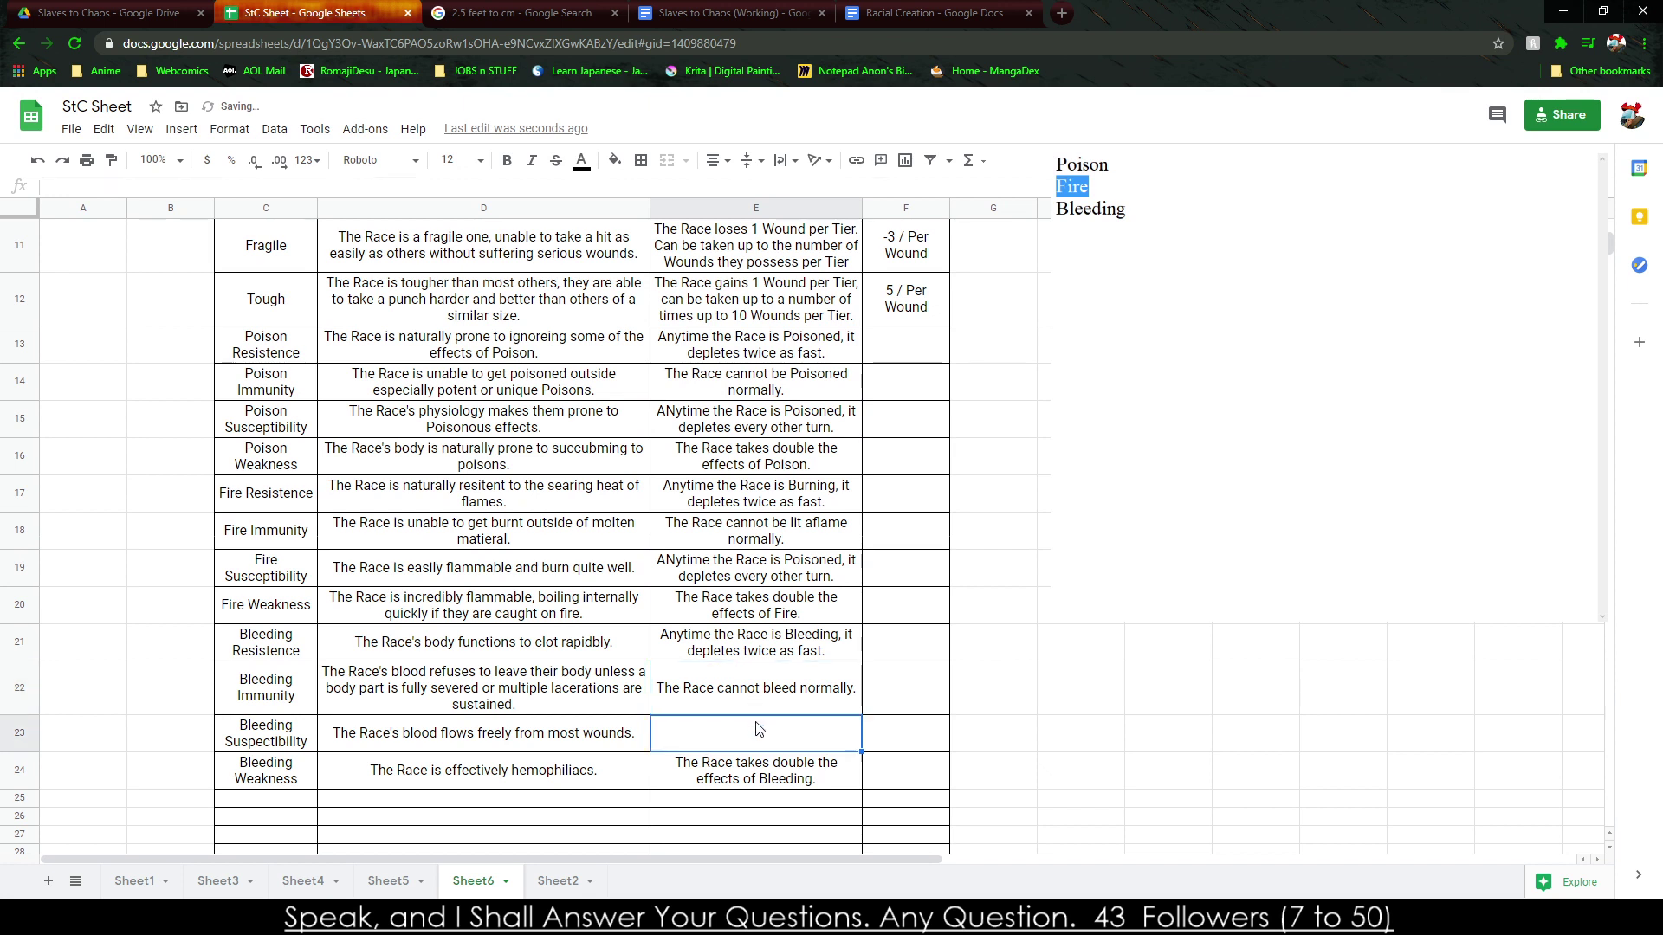
{"action": "key", "text": "ctrl+v"}
Replace "Poisoned" with "lit aflame" in the Fire Susceptibility effect.
{"action": "left_click", "coordinate": [823, 564]}
{"action": "double_click", "coordinate": [823, 563]}
{"action": "double_click", "coordinate": [824, 563]}
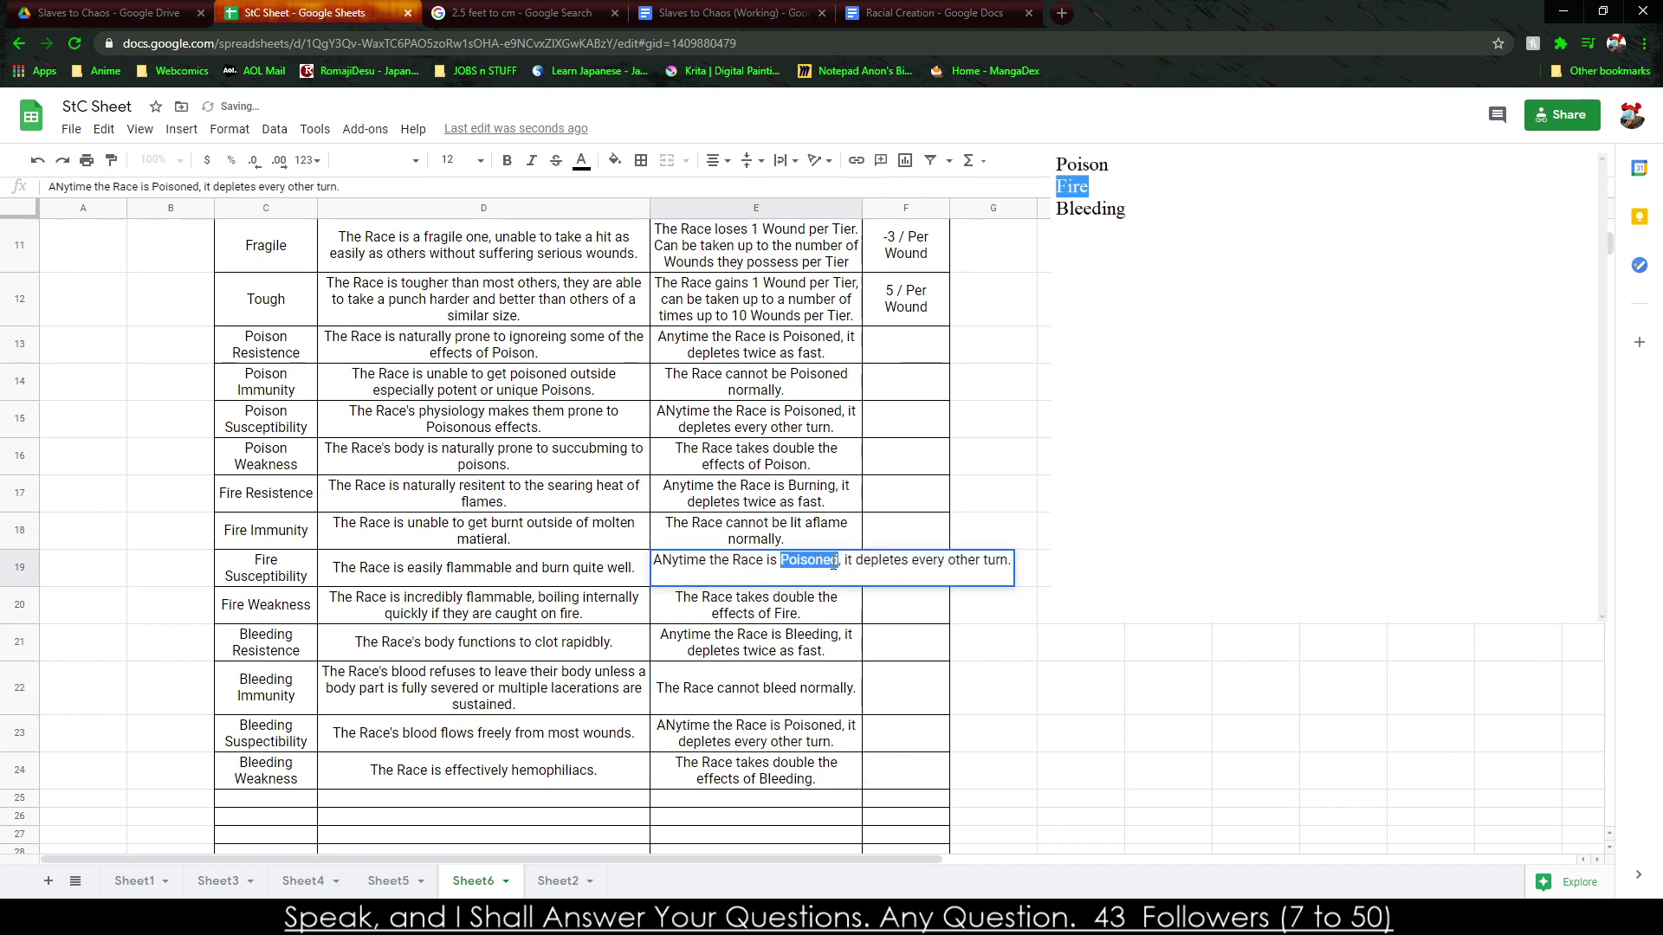
{"action": "type", "text": "lit aflam"}
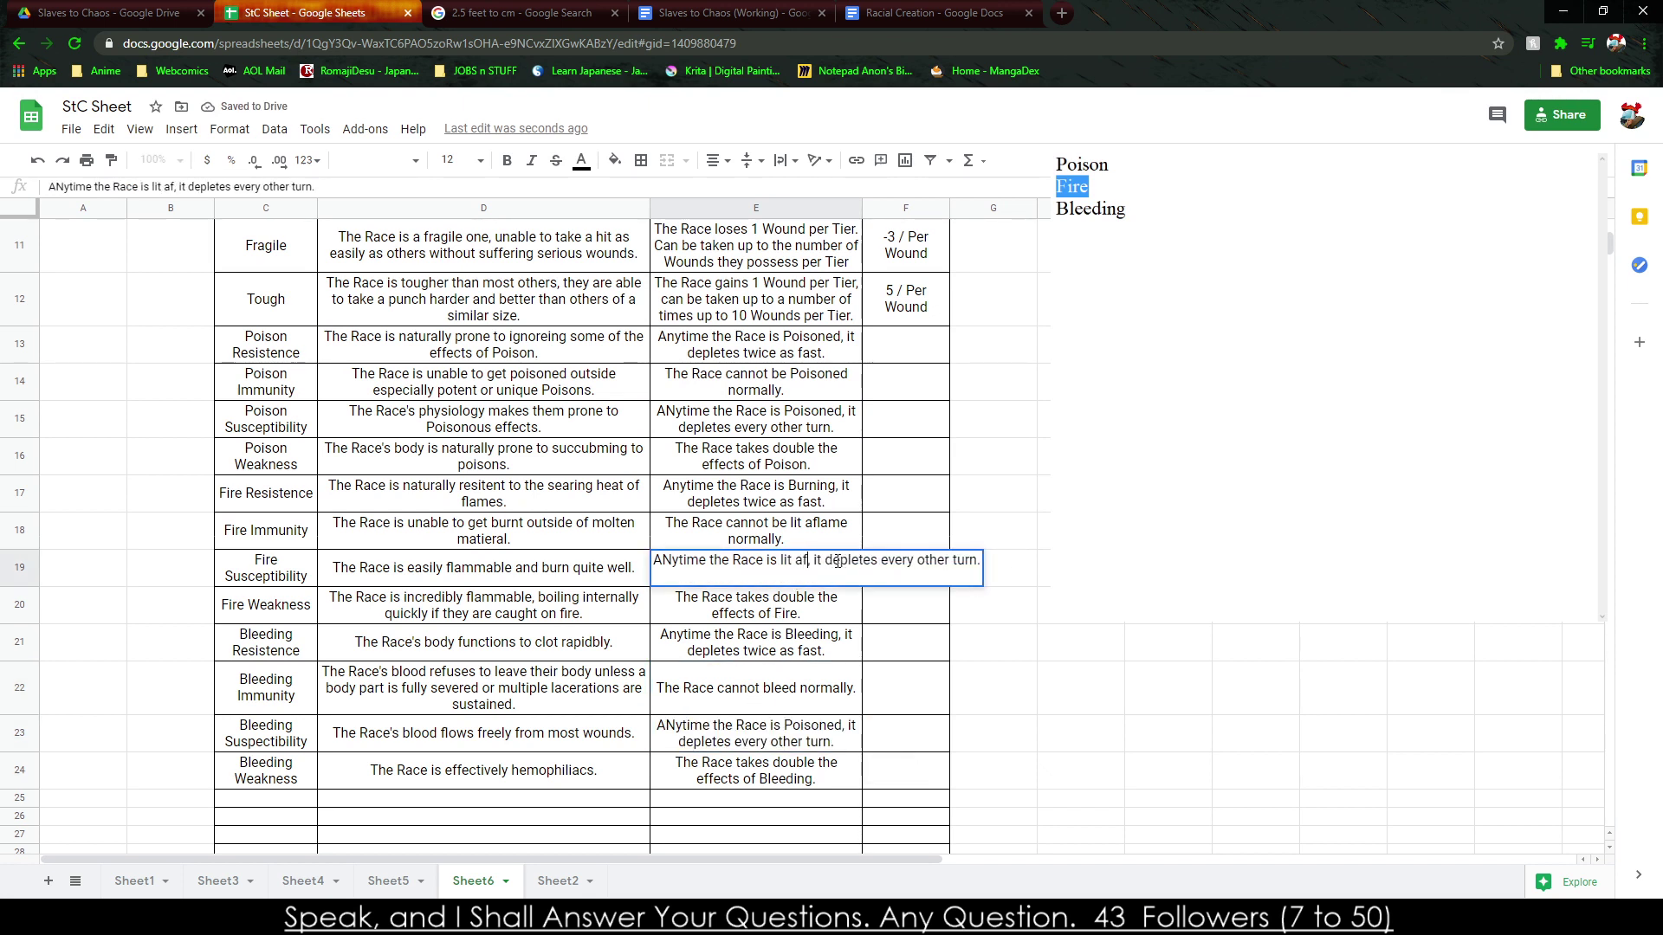
{"action": "type", "text": "e"}
Replace "Poisoned" with "Bleeding" in the Bleeding Suspectibility effect.
{"action": "double_click", "coordinate": [820, 744]}
{"action": "double_click", "coordinate": [821, 724]}
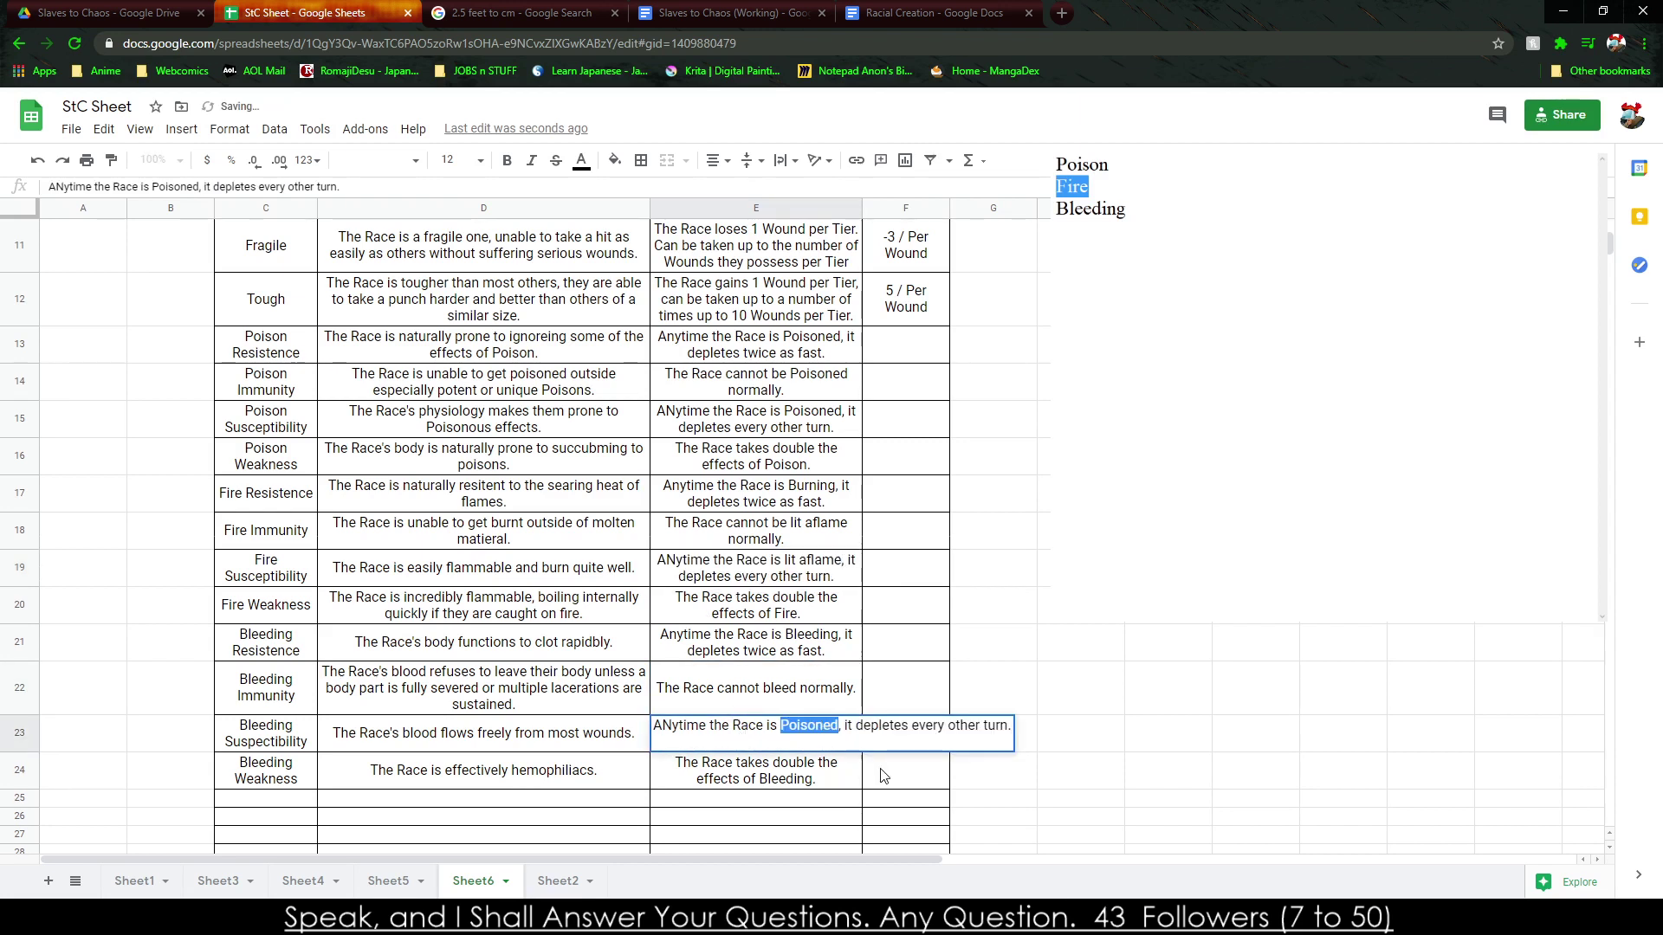
{"action": "type", "text": "Bleeding"}
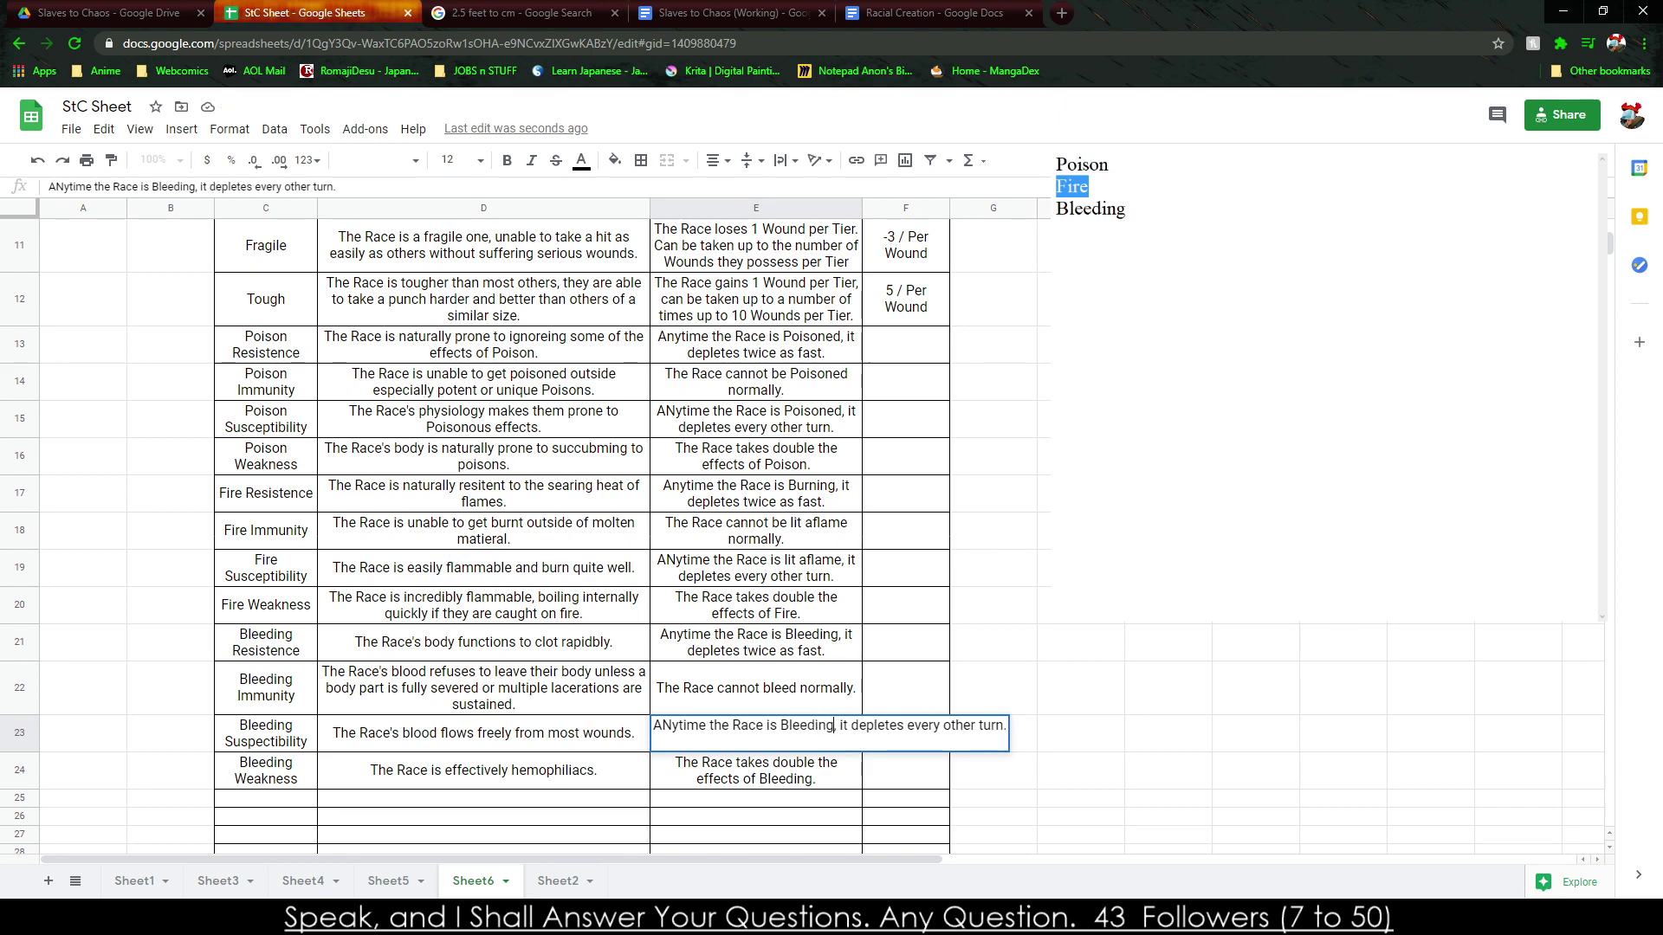
Enter the costs of the four poison traits in column F: Resistence 3, Immunity 5, Susceptibility -3 and Weakness -5.
{"action": "scroll", "coordinate": [979, 459], "scroll_direction": "up", "scroll_amount": 2}
{"action": "left_click", "coordinate": [917, 530]}
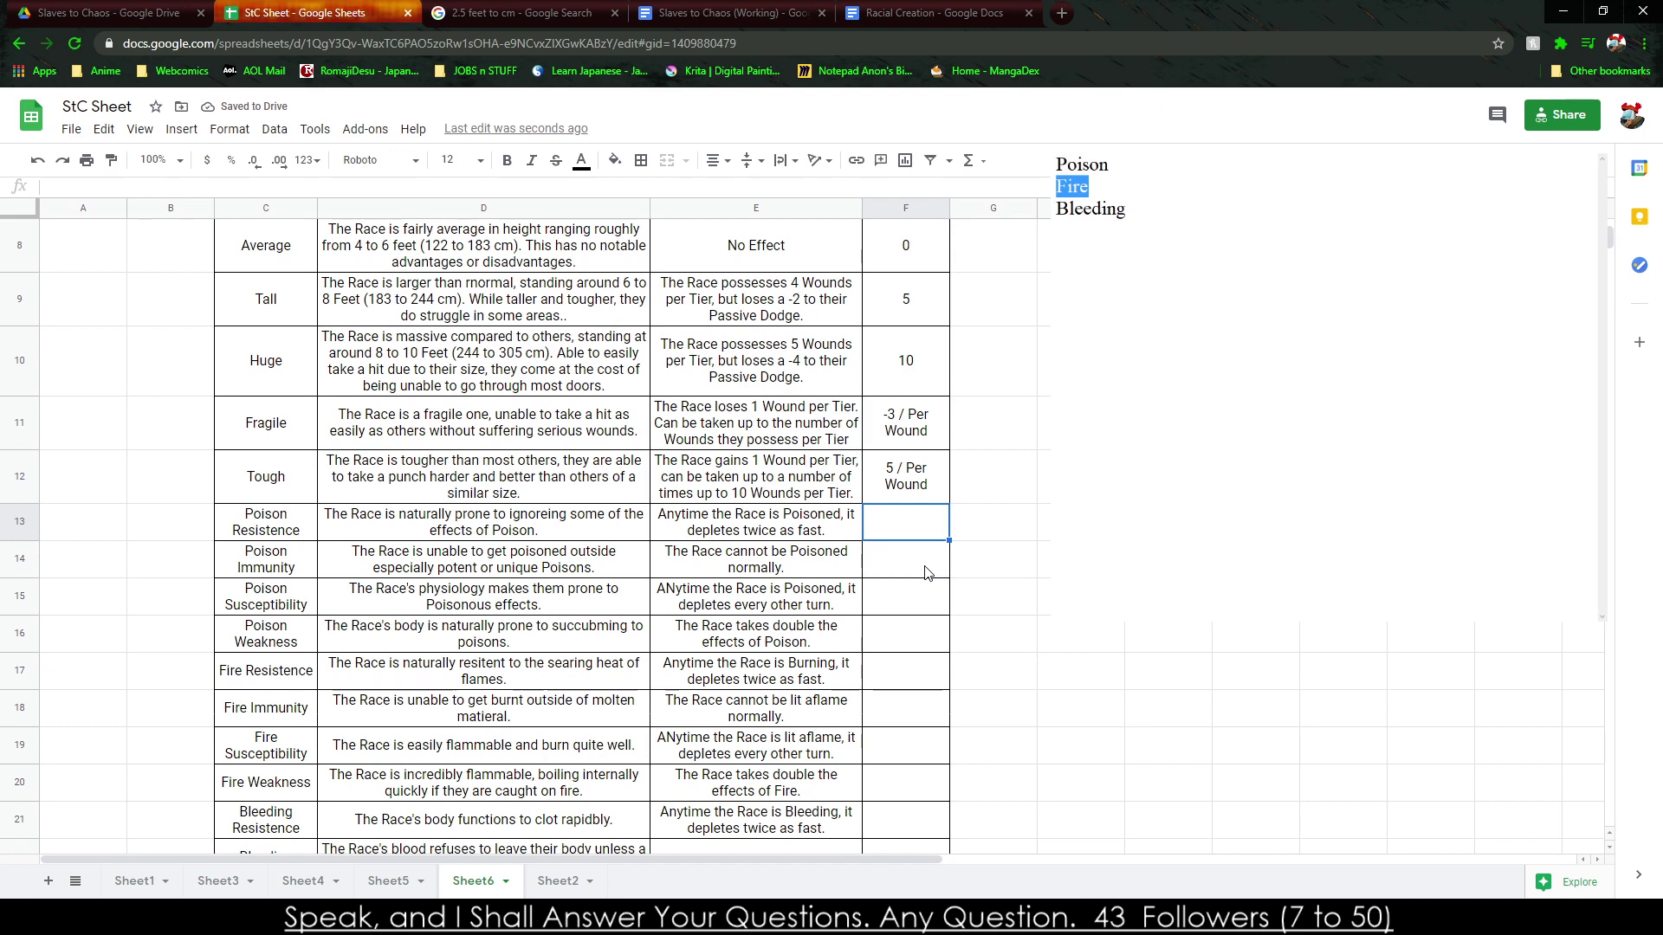
{"action": "type", "text": "3"}
{"action": "key", "text": "Return"}
{"action": "type", "text": "5"}
{"action": "key", "text": "Return"}
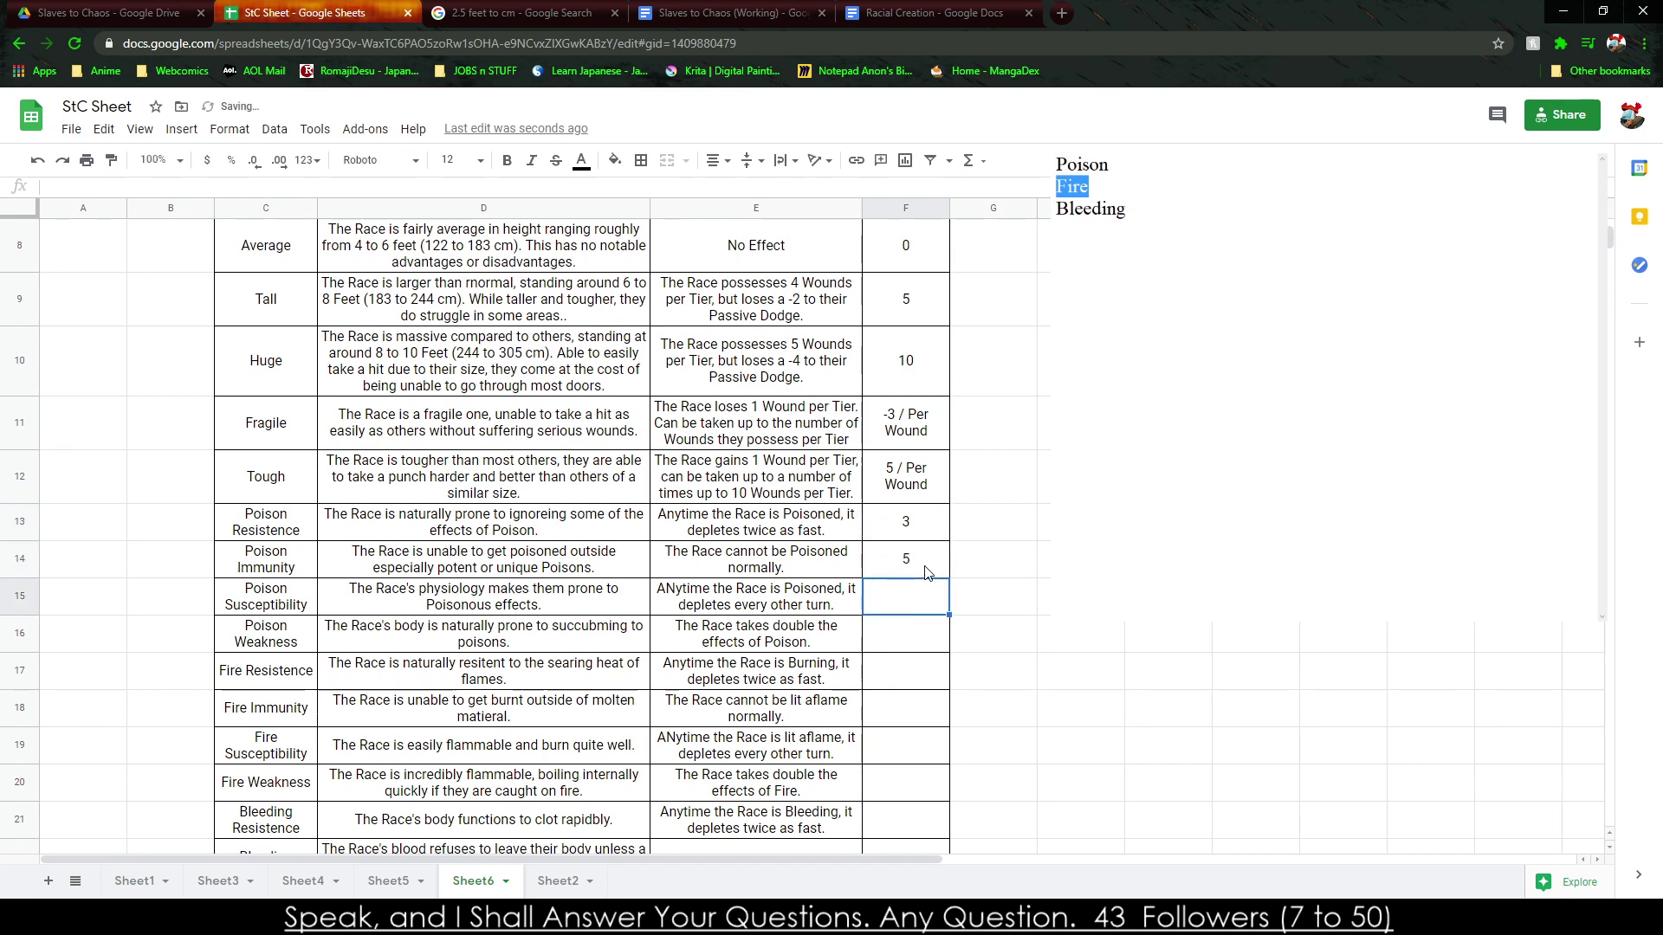
{"action": "type", "text": "-3"}
{"action": "key", "text": "Return"}
{"action": "type", "text": "4"}
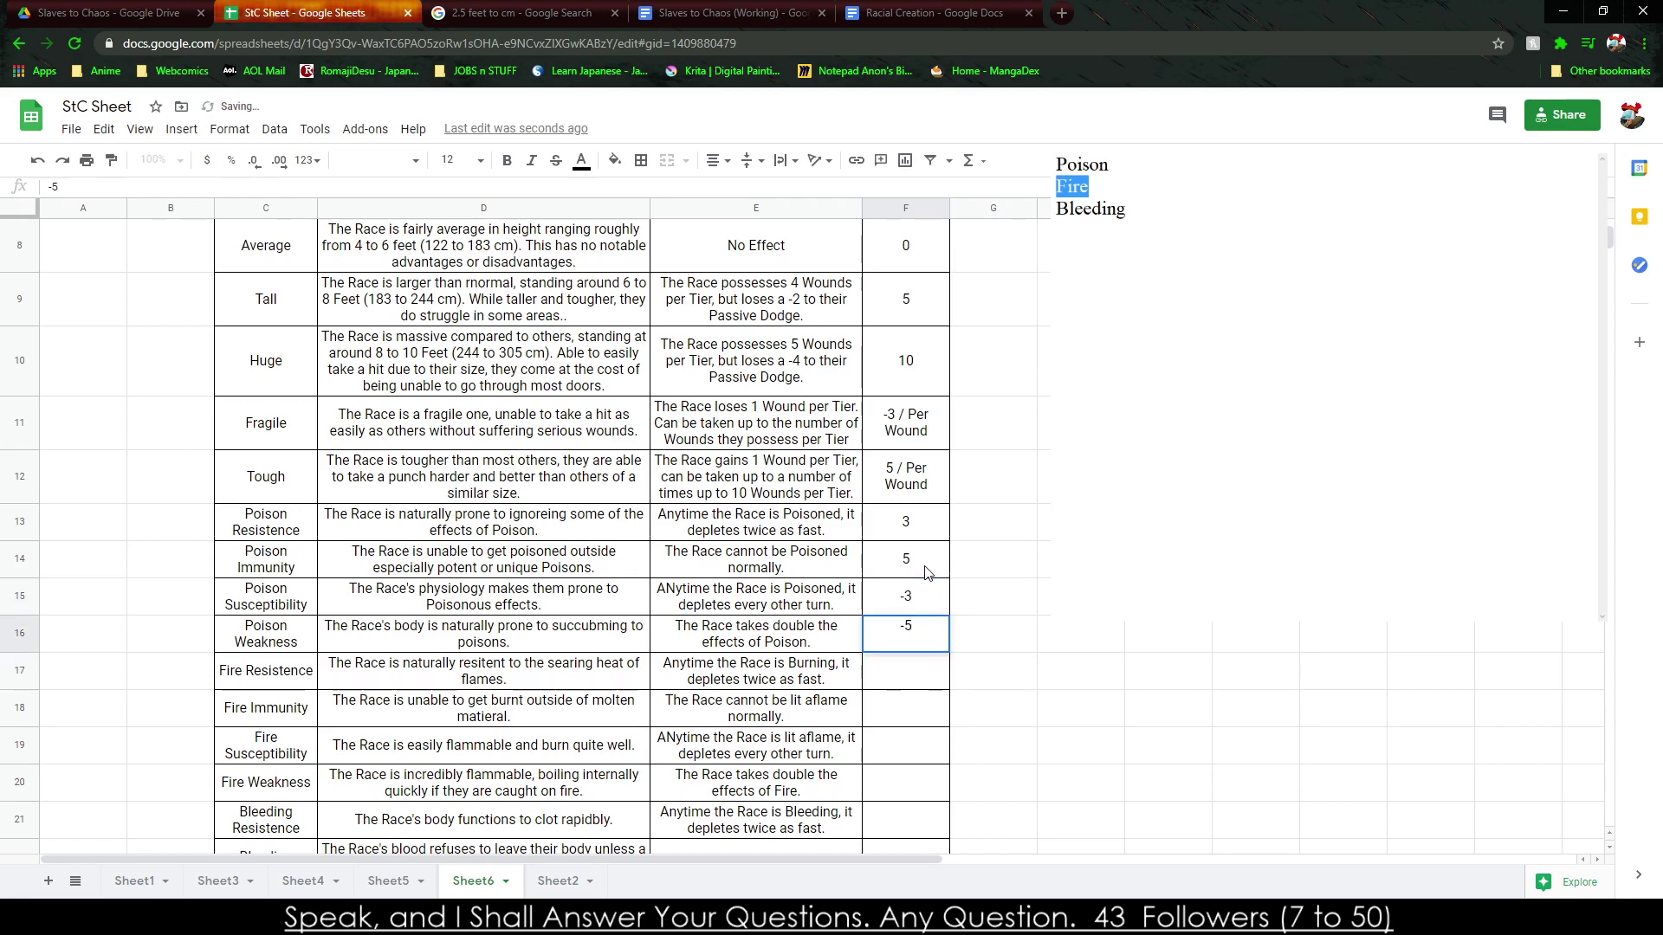
Copy the four poison trait costs into column F of the fire trait rows and the bleeding trait rows.
{"action": "left_click_drag", "start_coordinate": [921, 530], "coordinate": [923, 631]}
{"action": "key", "text": "ctrl+c"}
{"action": "left_click", "coordinate": [936, 682]}
{"action": "key", "text": "ctrl+v"}
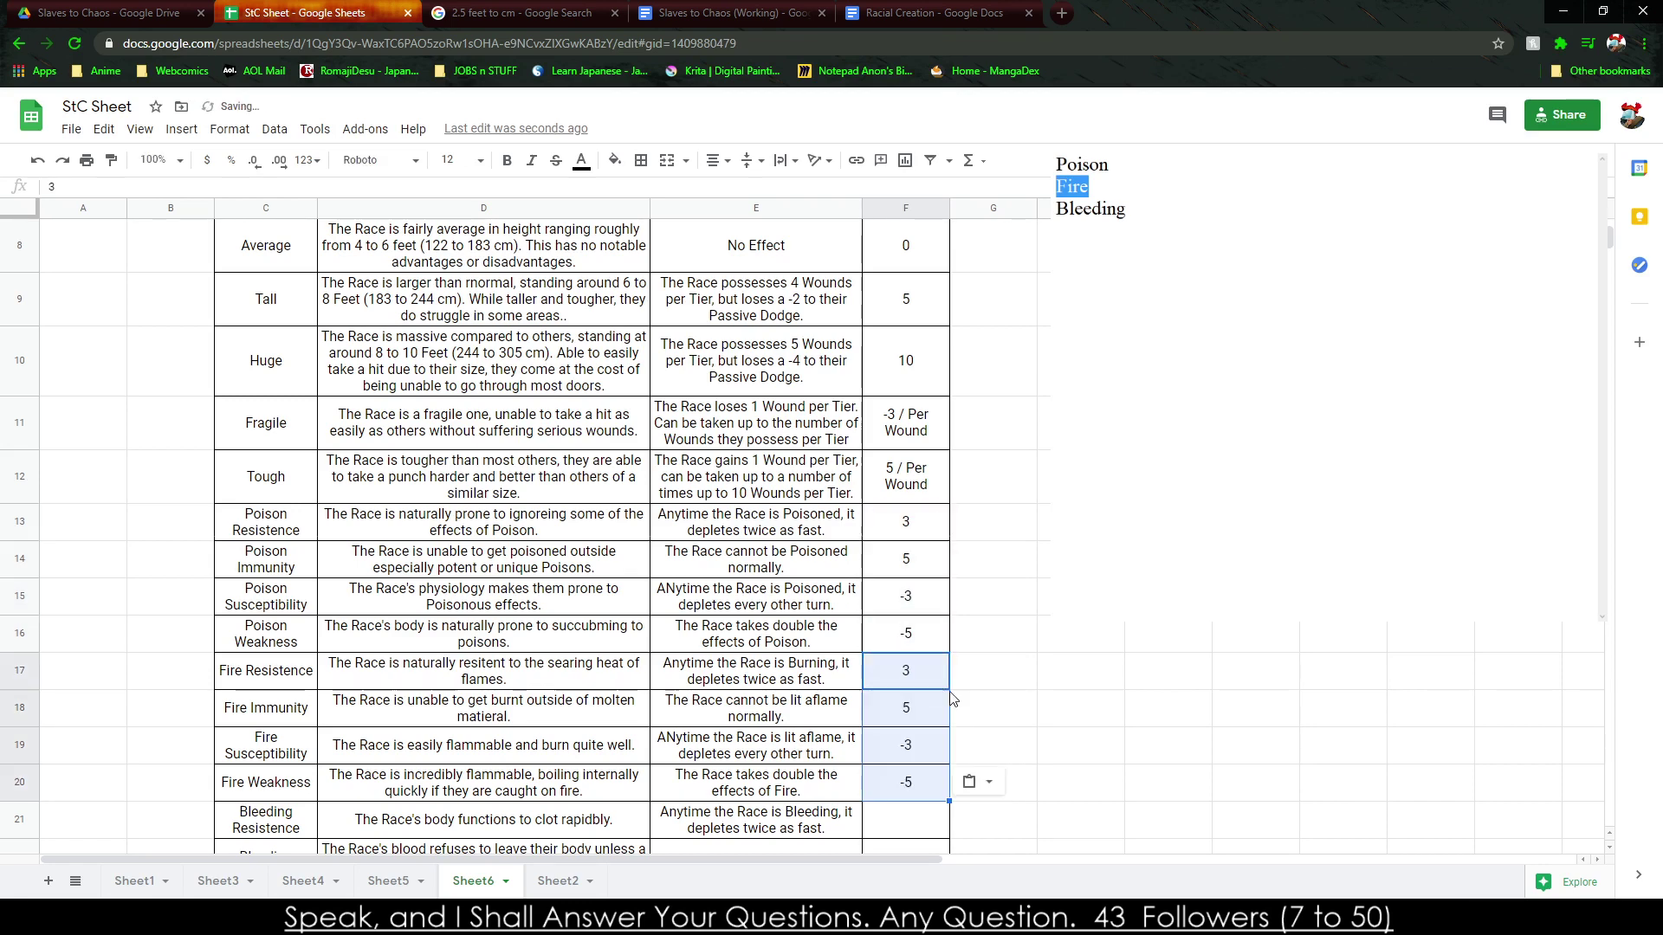
{"action": "scroll", "coordinate": [936, 682], "scroll_direction": "down", "scroll_amount": 3}
{"action": "left_click", "coordinate": [906, 588]}
{"action": "key", "text": "ctrl+v"}
{"action": "left_click", "coordinate": [1080, 679]}
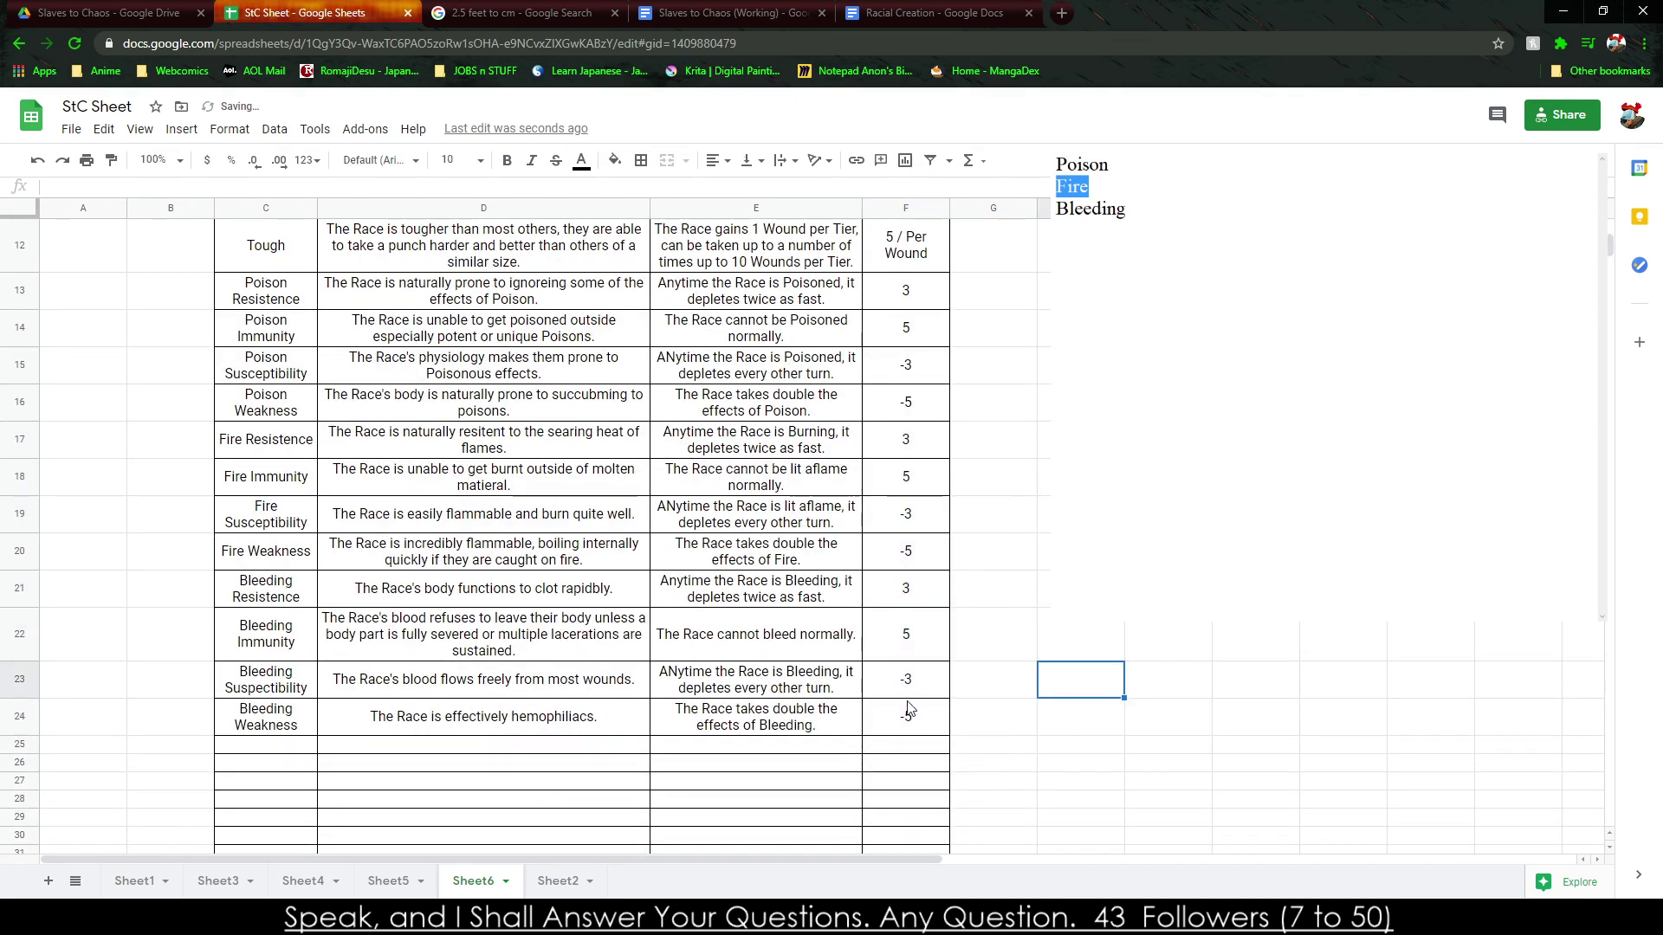
Review the trait table group by group, from the size traits through the poison, fire and bleeding rows.
{"action": "left_click_drag", "start_coordinate": [908, 684], "coordinate": [906, 290]}
{"action": "left_click", "coordinate": [906, 290]}
{"action": "scroll", "coordinate": [459, 468], "scroll_direction": "up", "scroll_amount": 5}
{"action": "left_click_drag", "start_coordinate": [266, 338], "coordinate": [993, 507]}
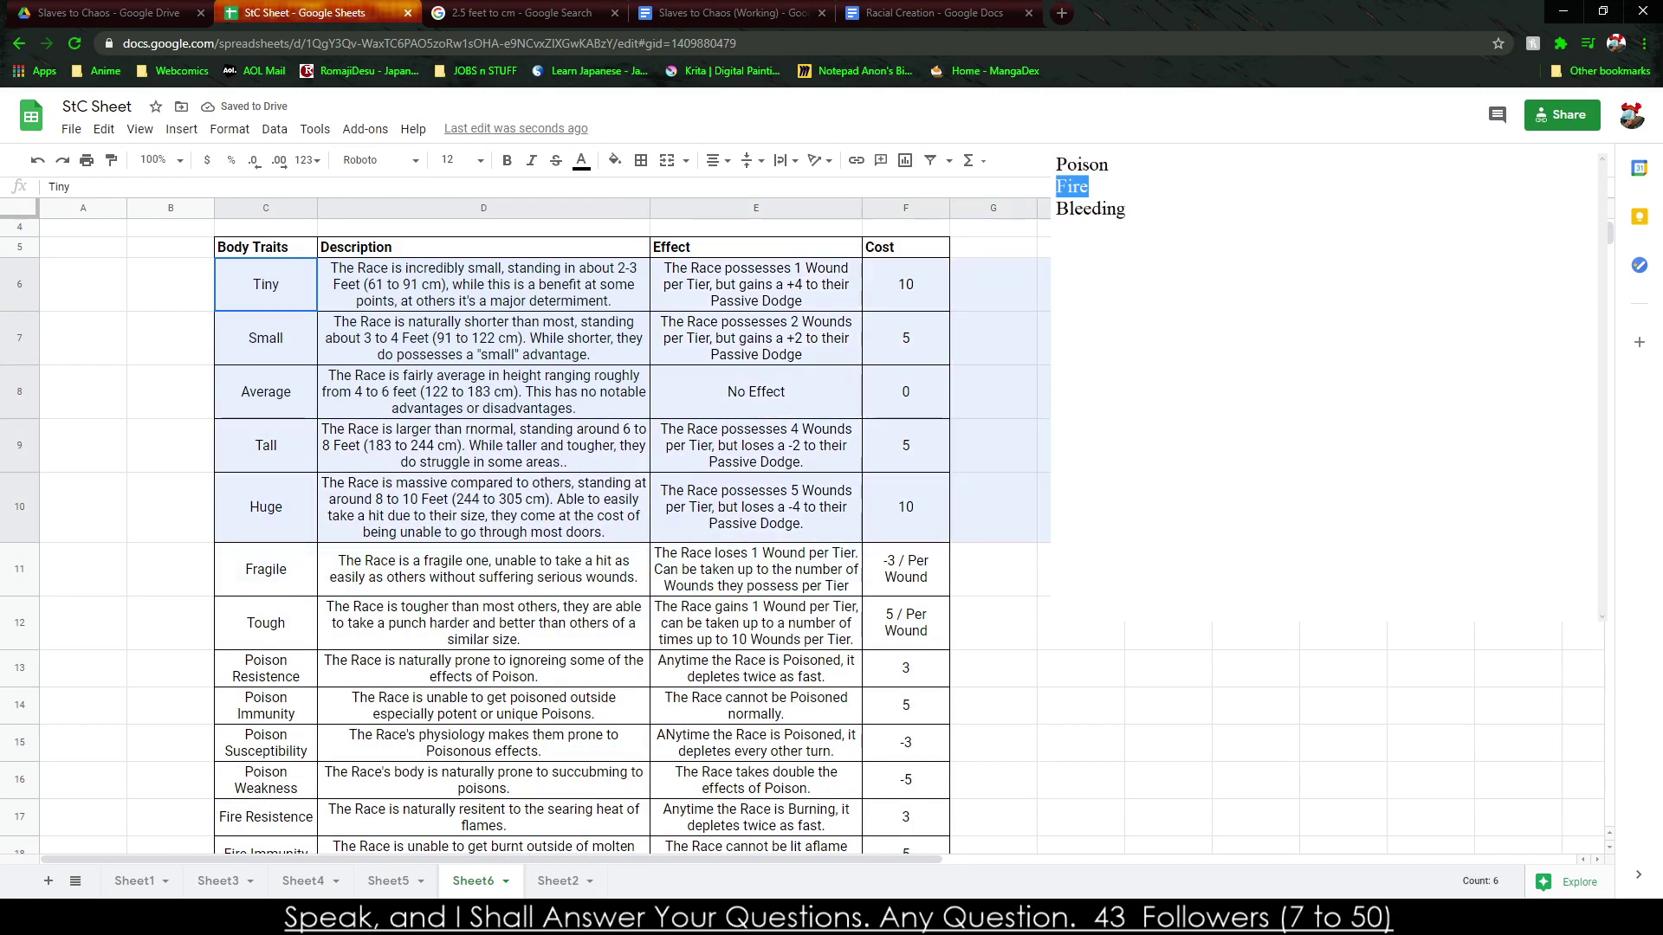
{"action": "left_click_drag", "start_coordinate": [266, 569], "coordinate": [906, 622]}
{"action": "scroll", "coordinate": [379, 461], "scroll_direction": "down", "scroll_amount": 3}
{"action": "left_click_drag", "start_coordinate": [271, 424], "coordinate": [902, 569]}
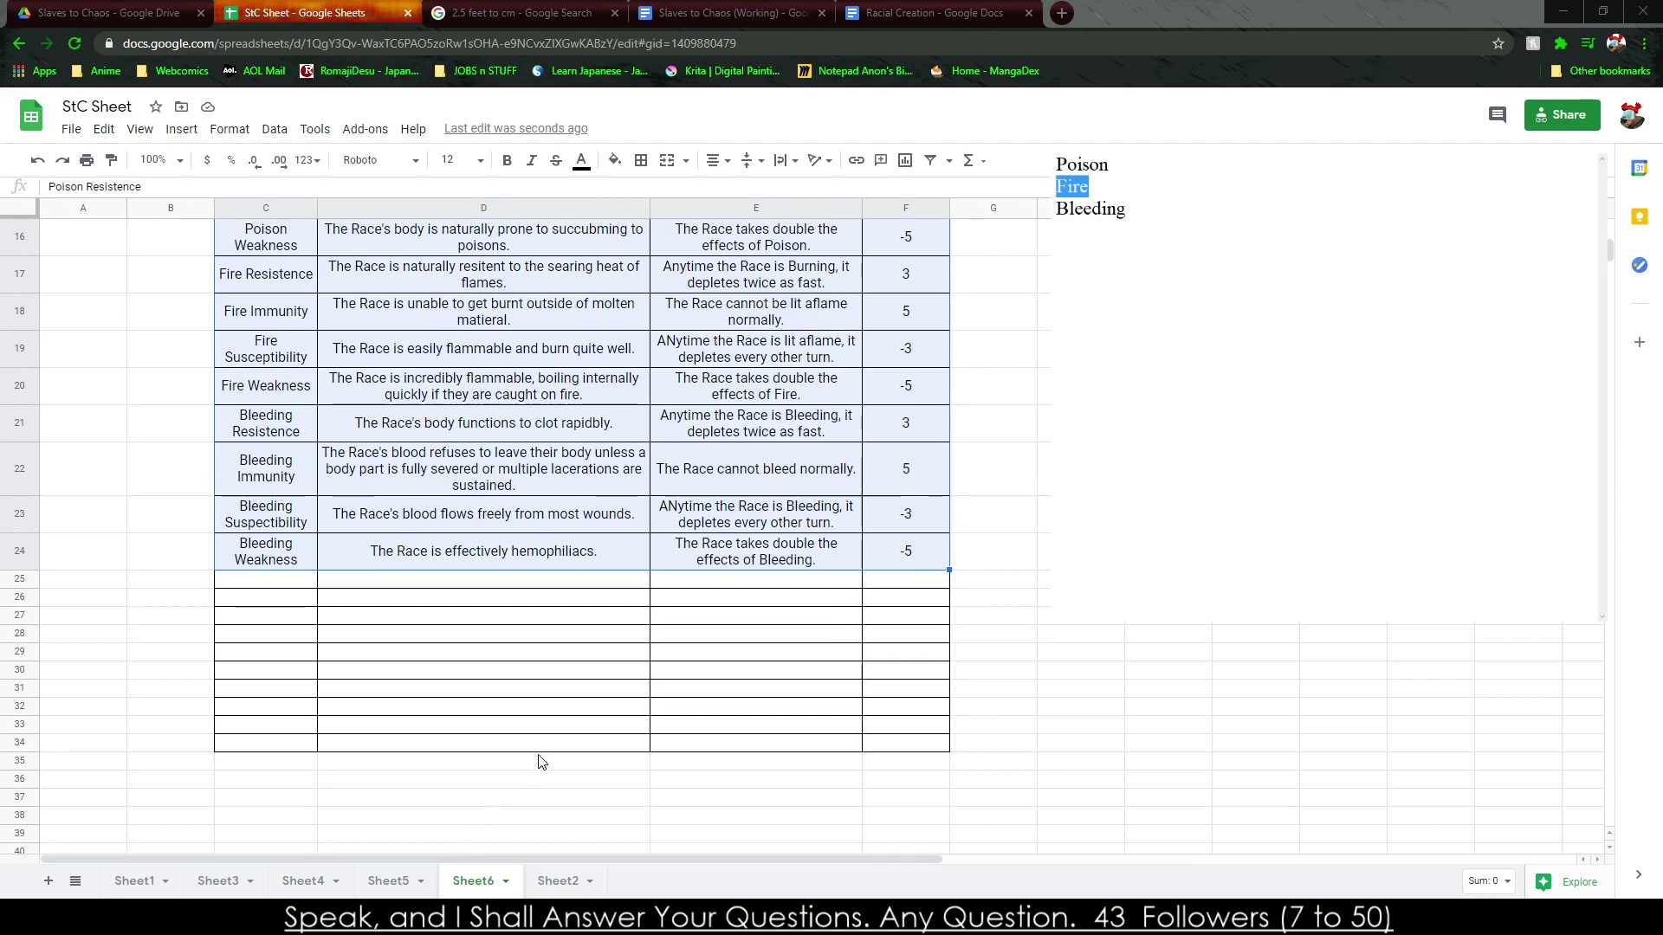
{"action": "left_click", "coordinate": [364, 379]}
{"action": "scroll", "coordinate": [365, 378], "scroll_direction": "up", "scroll_amount": 5}
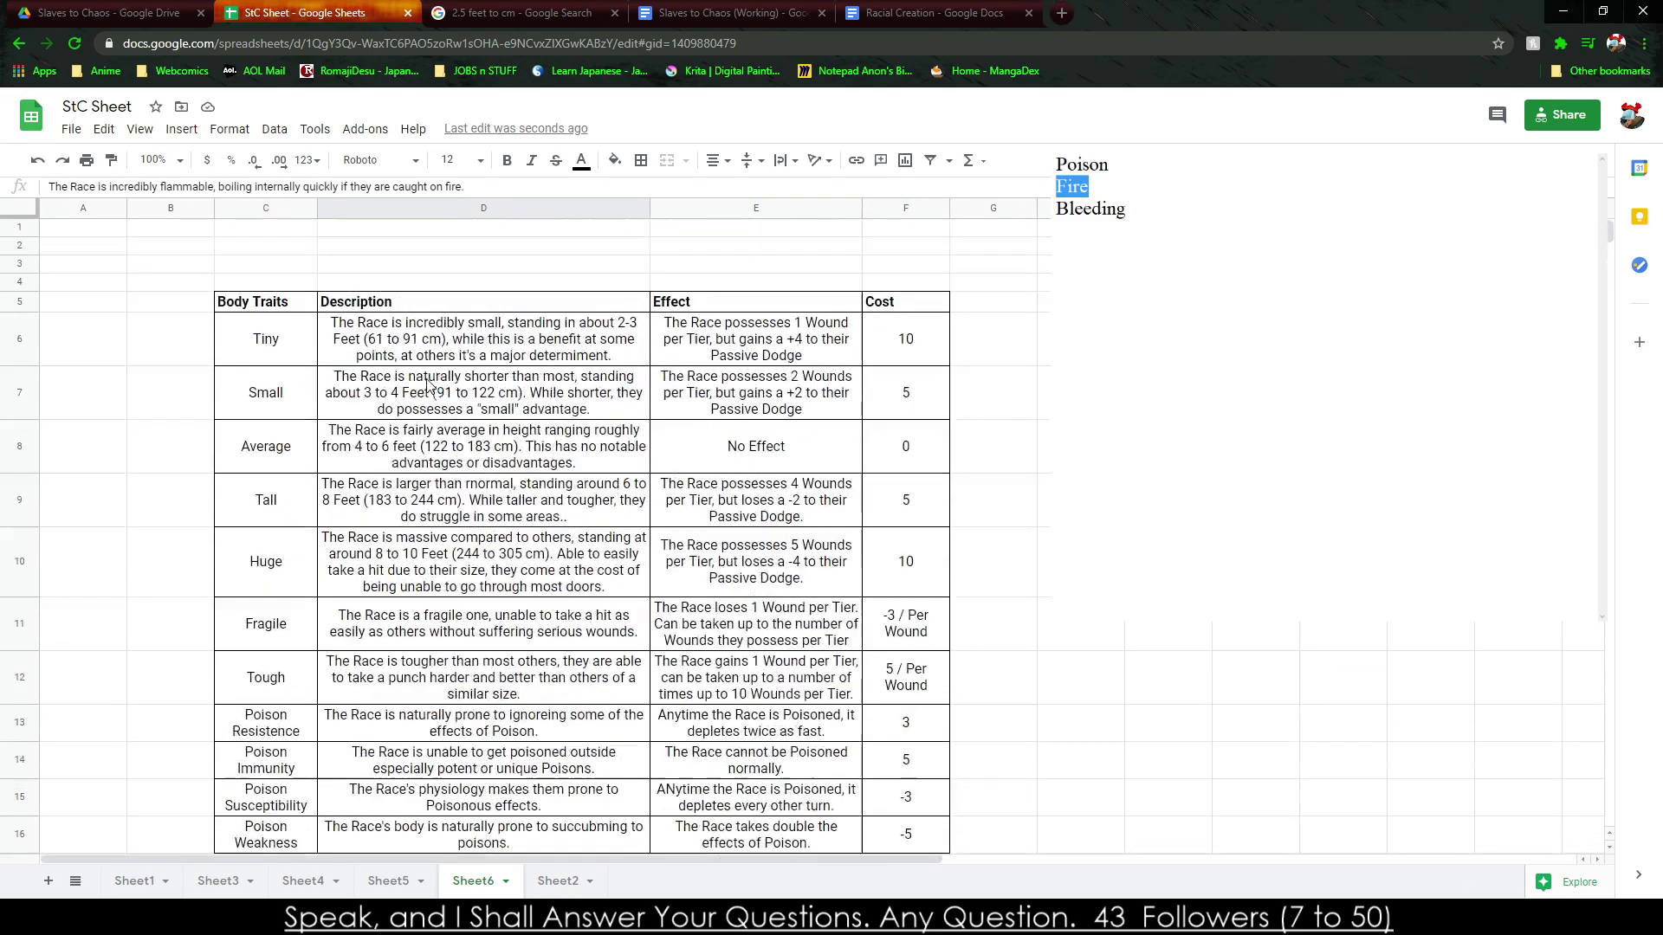
Select the Body Traits table from its header through the Bleeding Weakness row and add a new sheet, ending on Sheet6.
{"action": "left_click_drag", "start_coordinate": [279, 305], "coordinate": [942, 677]}
{"action": "scroll", "coordinate": [459, 636], "scroll_direction": "down", "scroll_amount": 5}
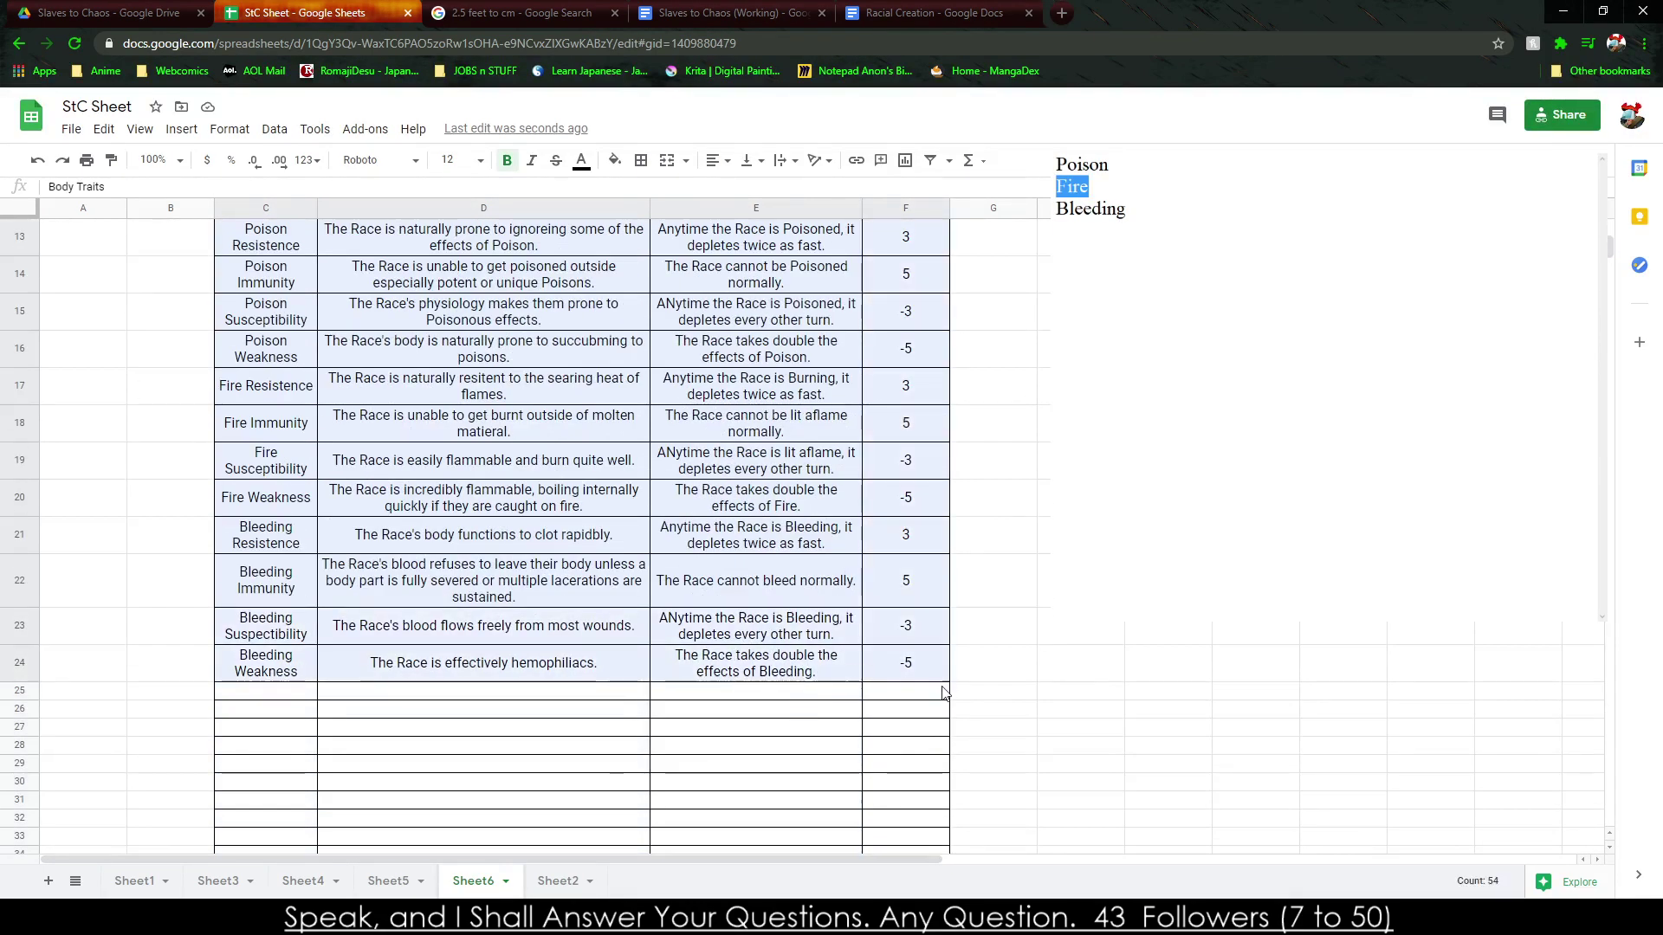
{"action": "scroll", "coordinate": [627, 246], "scroll_direction": "up", "scroll_amount": 5}
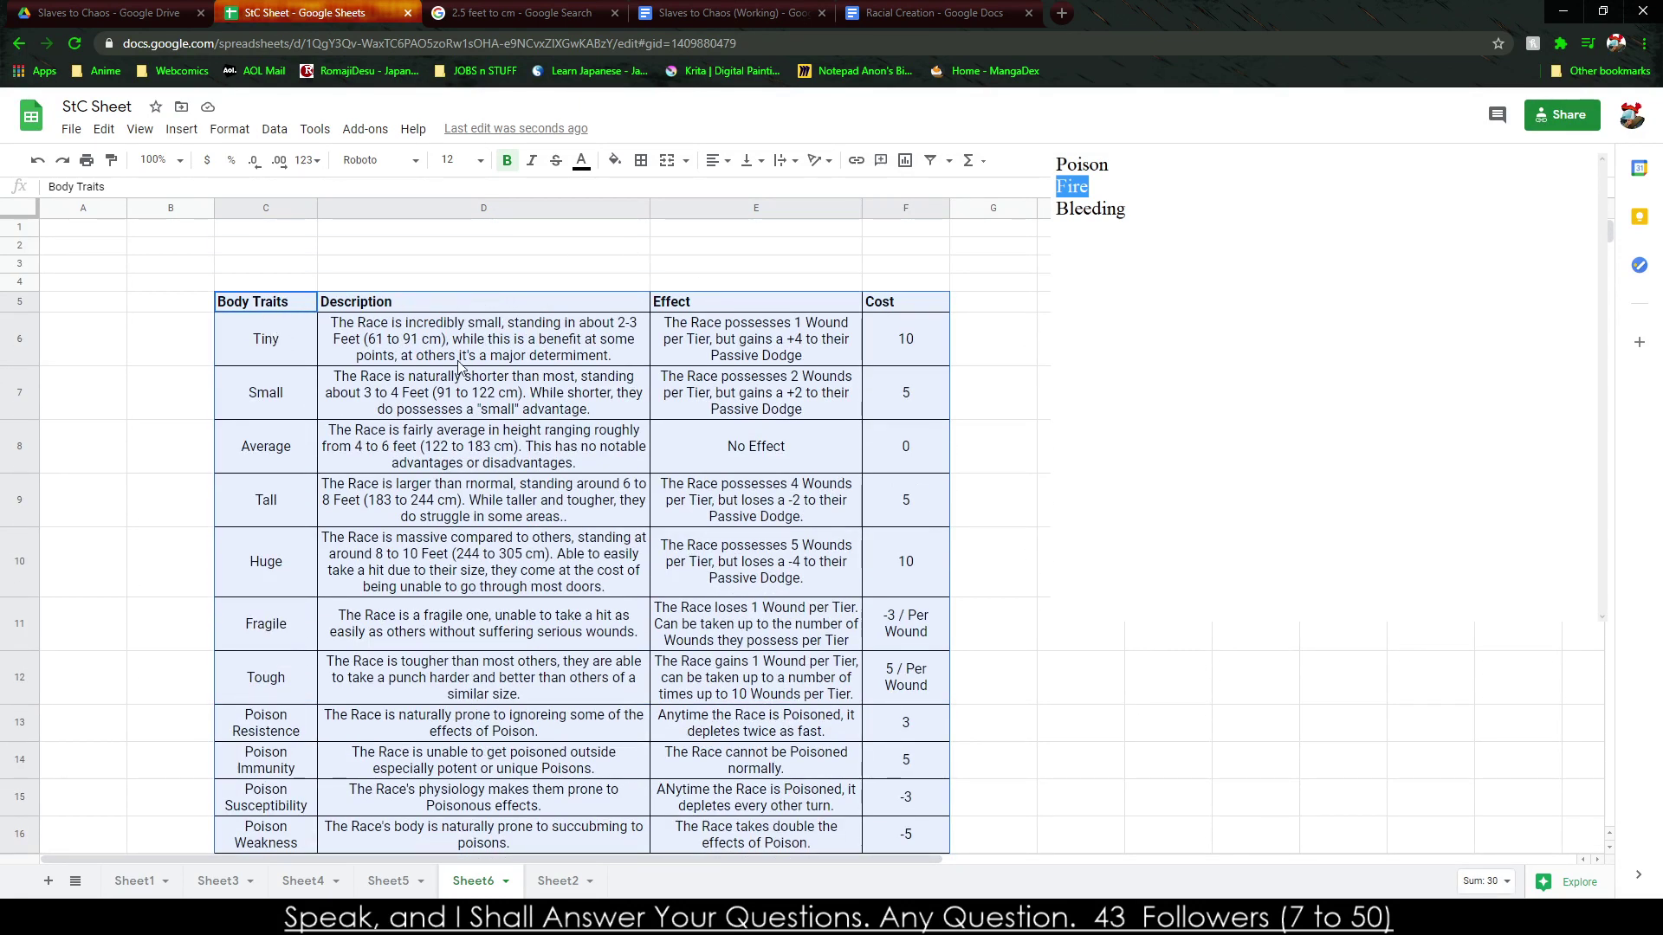
{"action": "left_click", "coordinate": [48, 881]}
{"action": "left_click", "coordinate": [476, 881]}
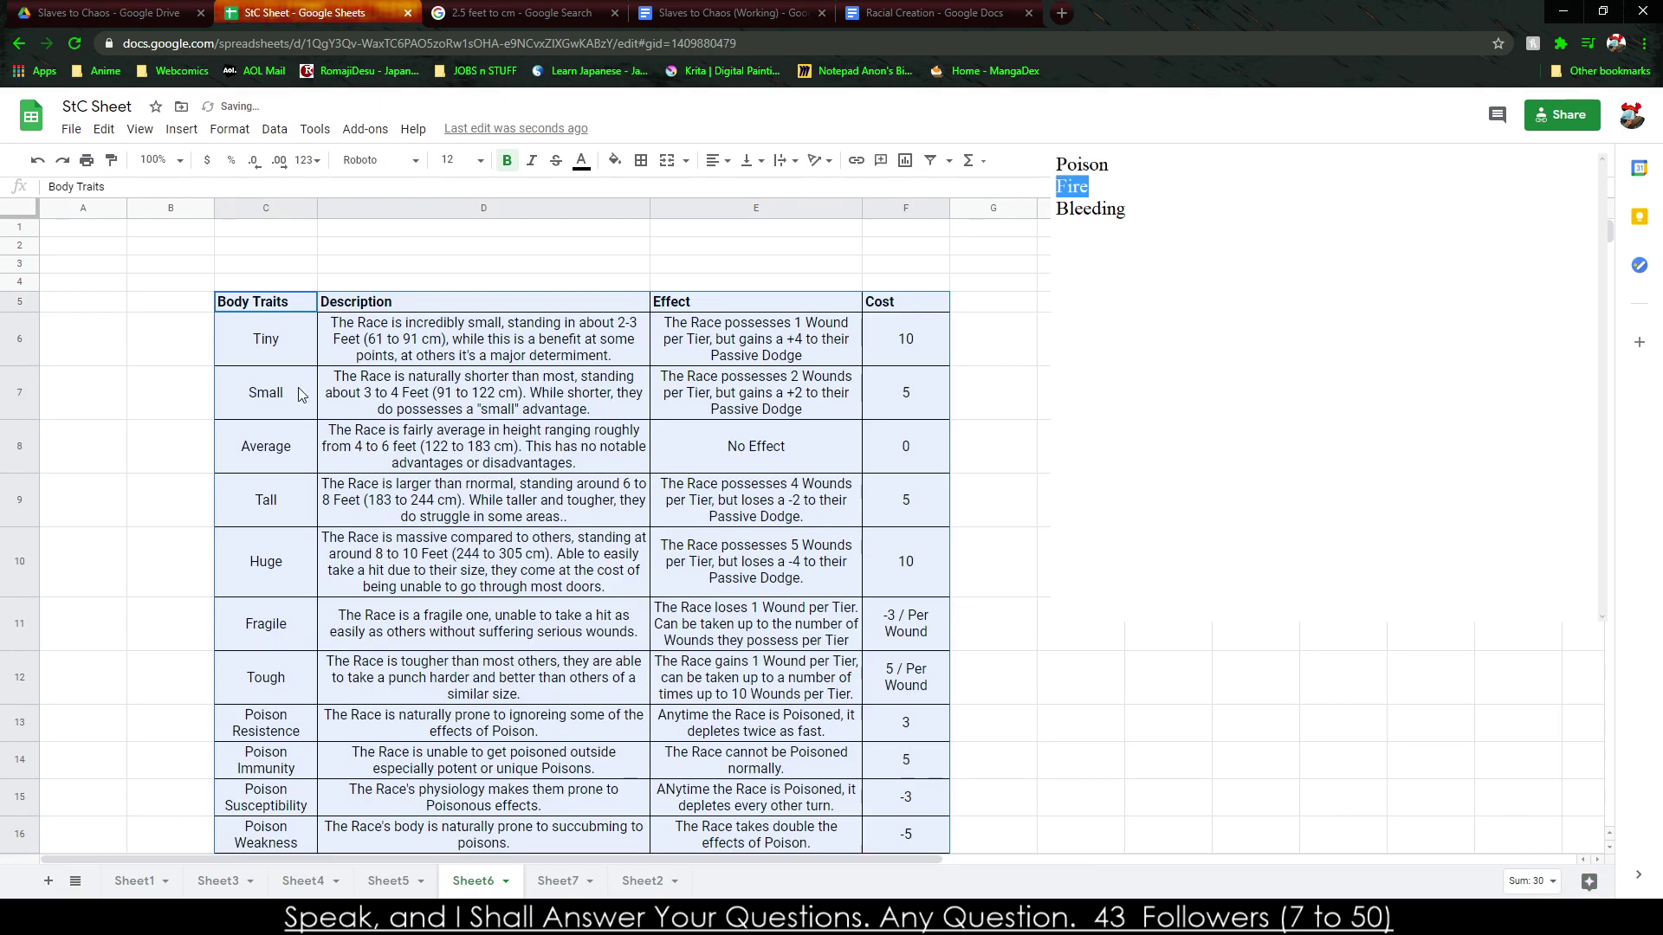
Paste the copied Body Traits table into Sheet7 starting at B3 and widen its Description and Effect columns.
{"action": "left_click", "coordinate": [548, 881]}
{"action": "left_click", "coordinate": [201, 274]}
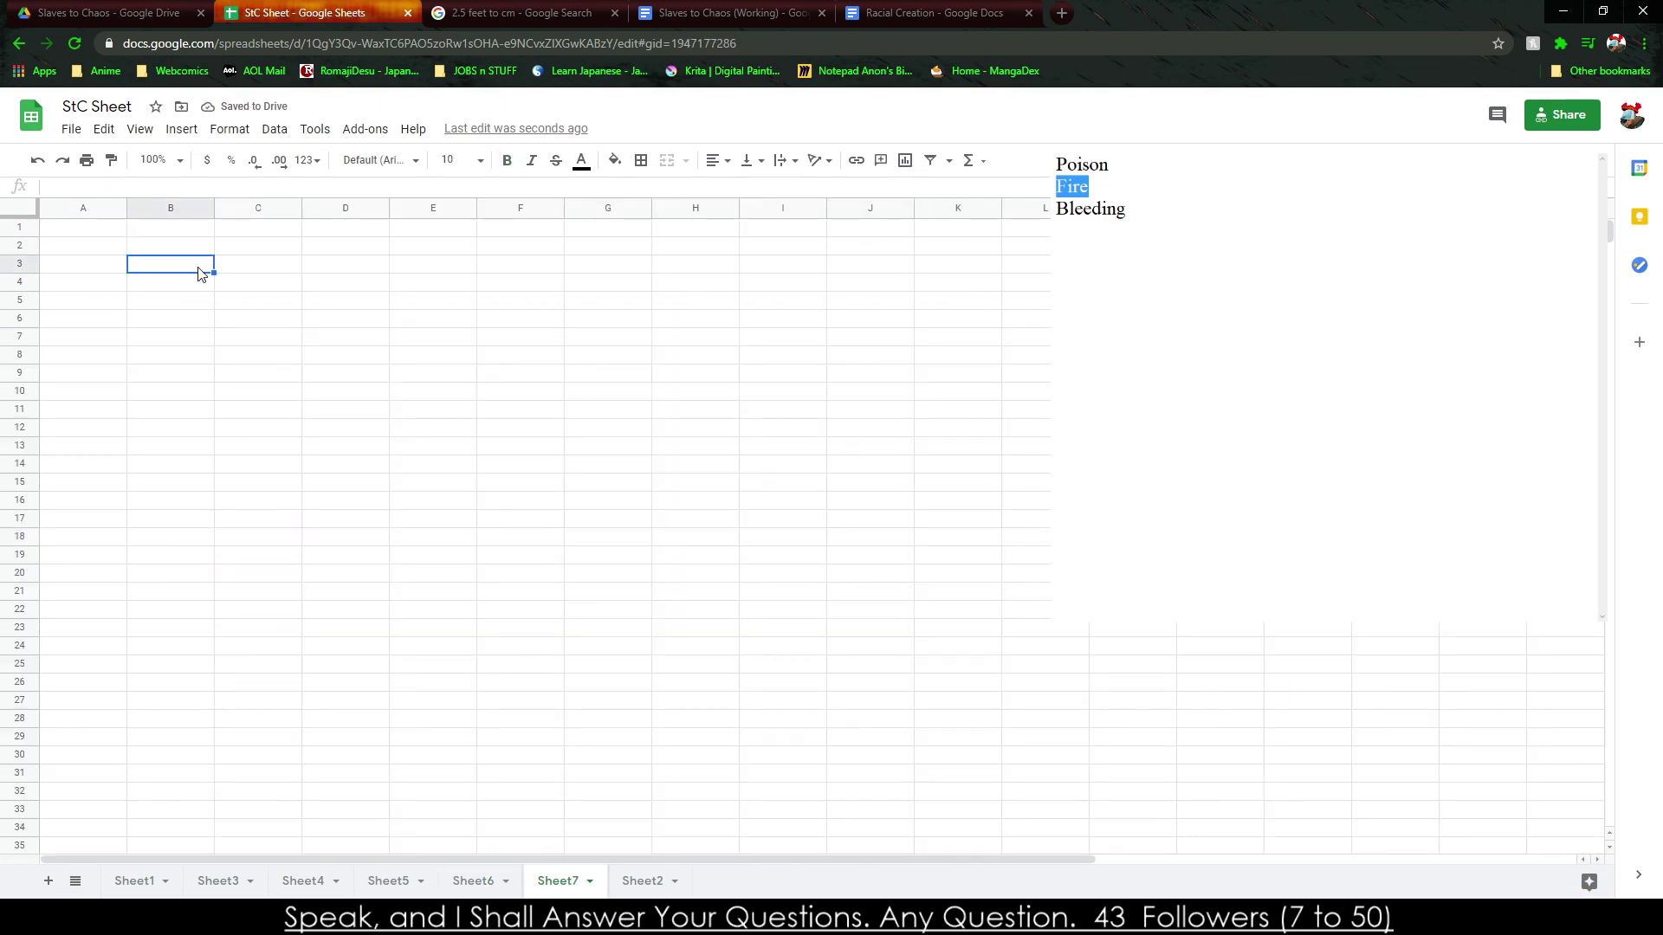
{"action": "key", "text": "ctrl+v"}
{"action": "left_click", "coordinate": [728, 416]}
{"action": "left_click_drag", "start_coordinate": [300, 210], "coordinate": [779, 210]}
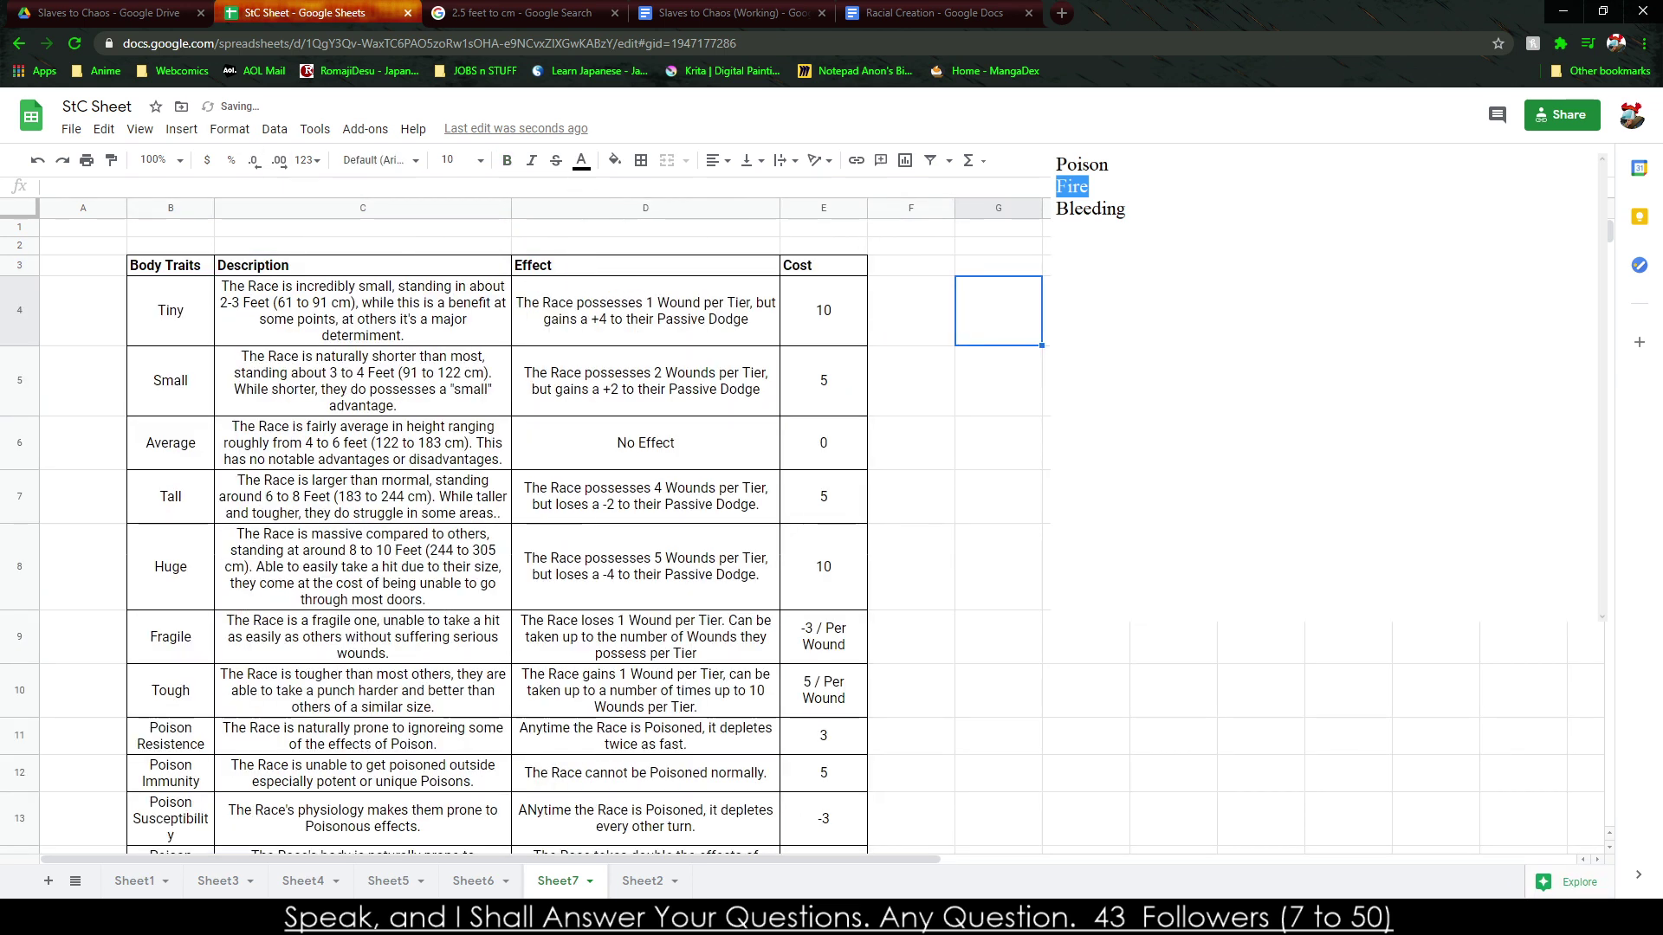
{"action": "scroll", "coordinate": [563, 504], "scroll_direction": "down", "scroll_amount": 5}
{"action": "scroll", "coordinate": [563, 504], "scroll_direction": "up", "scroll_amount": 5}
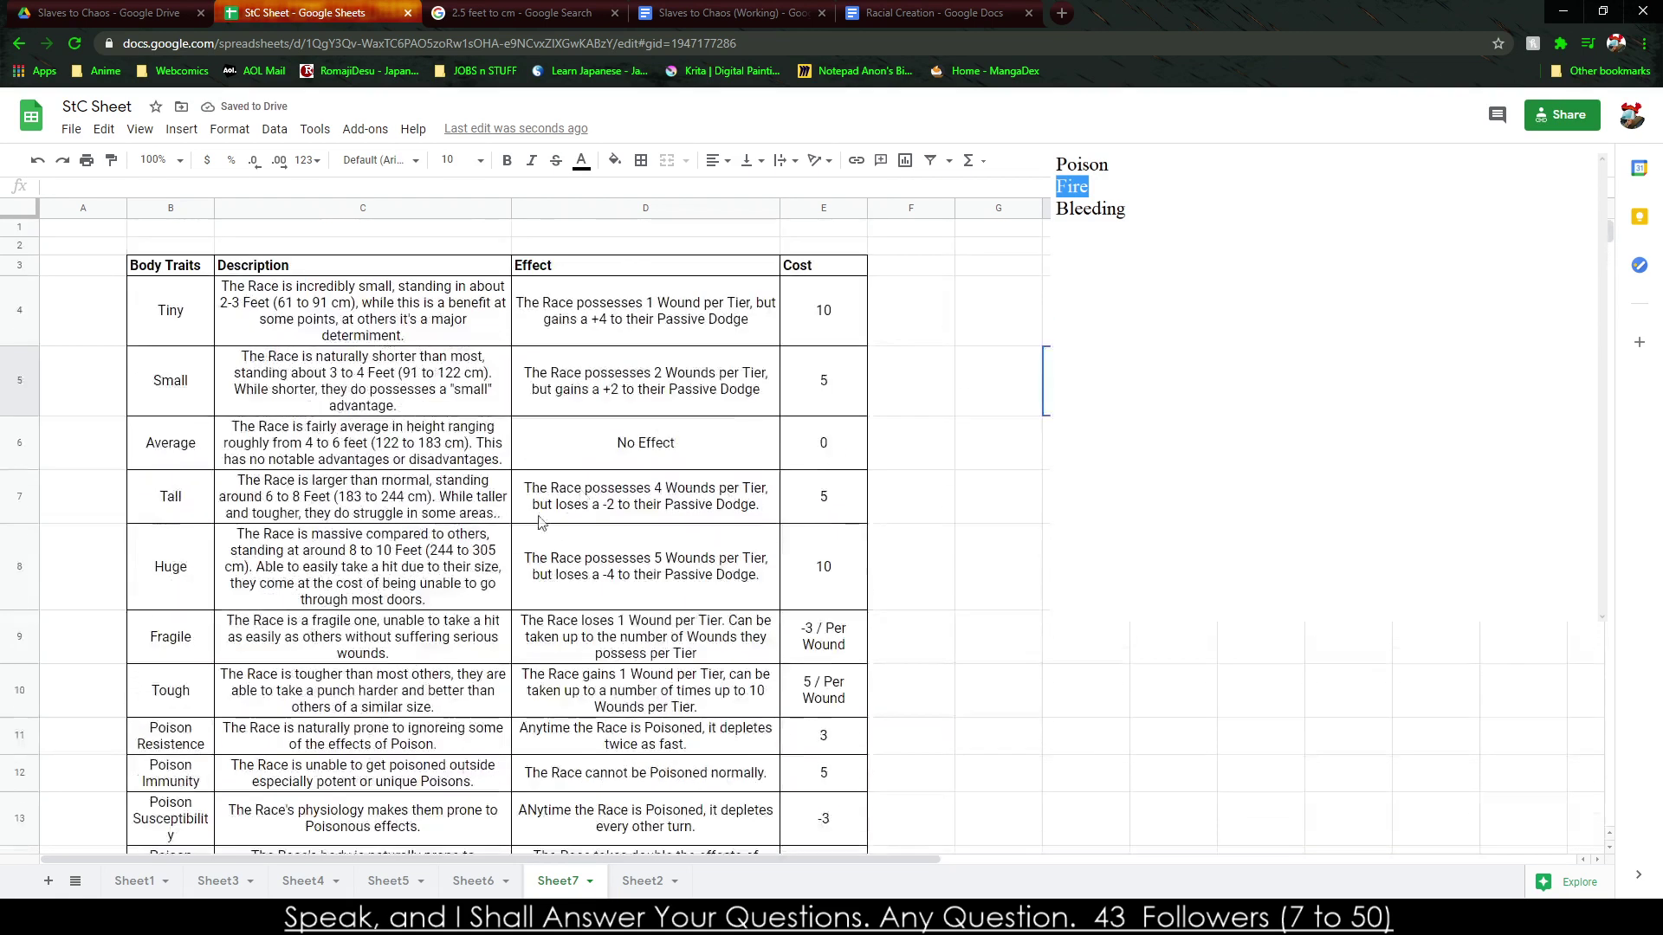
Return to Sheet6 and change the table's first header in C5 to "Unique Body Traits".
{"action": "left_click", "coordinate": [474, 881]}
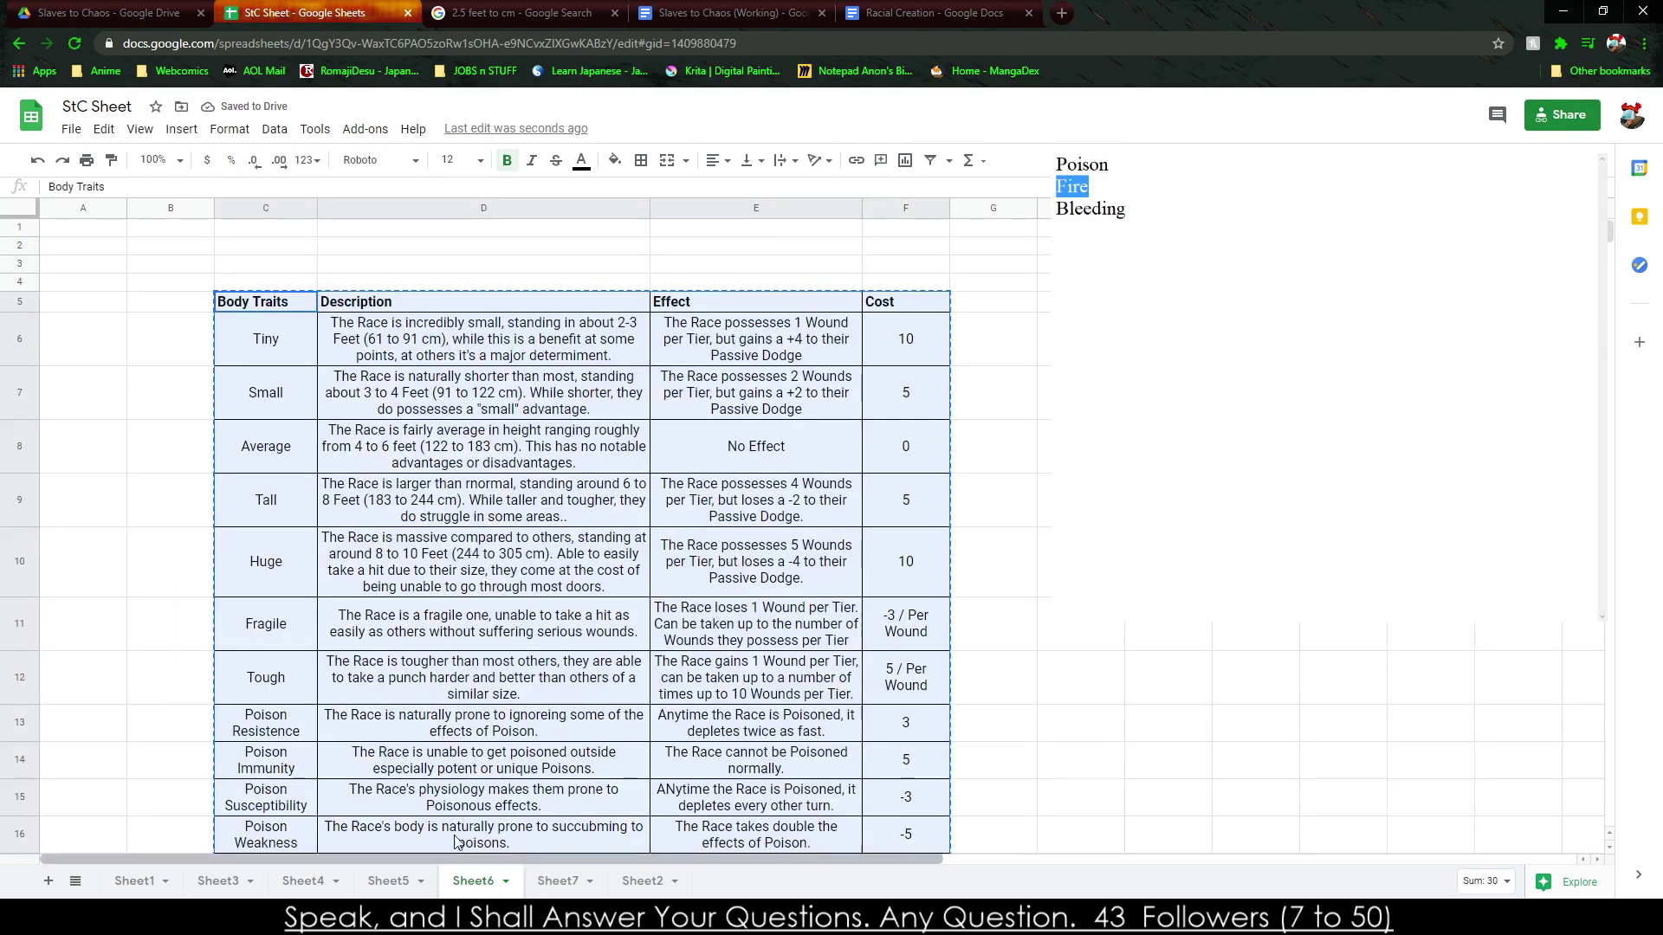
{"action": "double_click", "coordinate": [246, 303]}
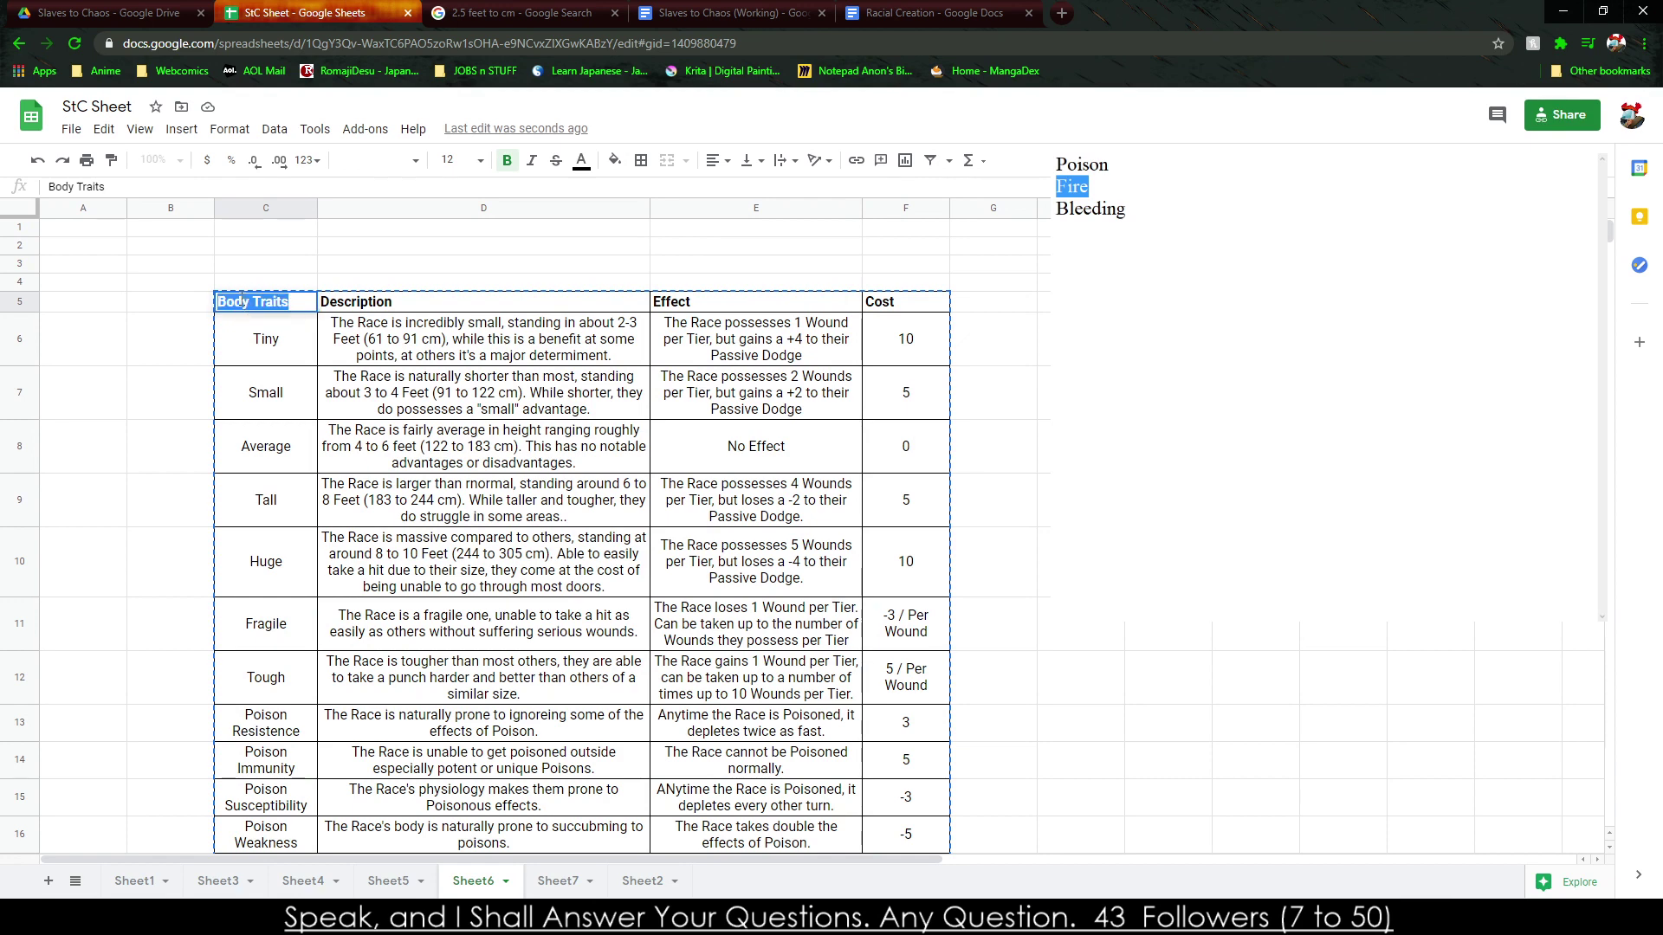
{"action": "left_click", "coordinate": [221, 299]}
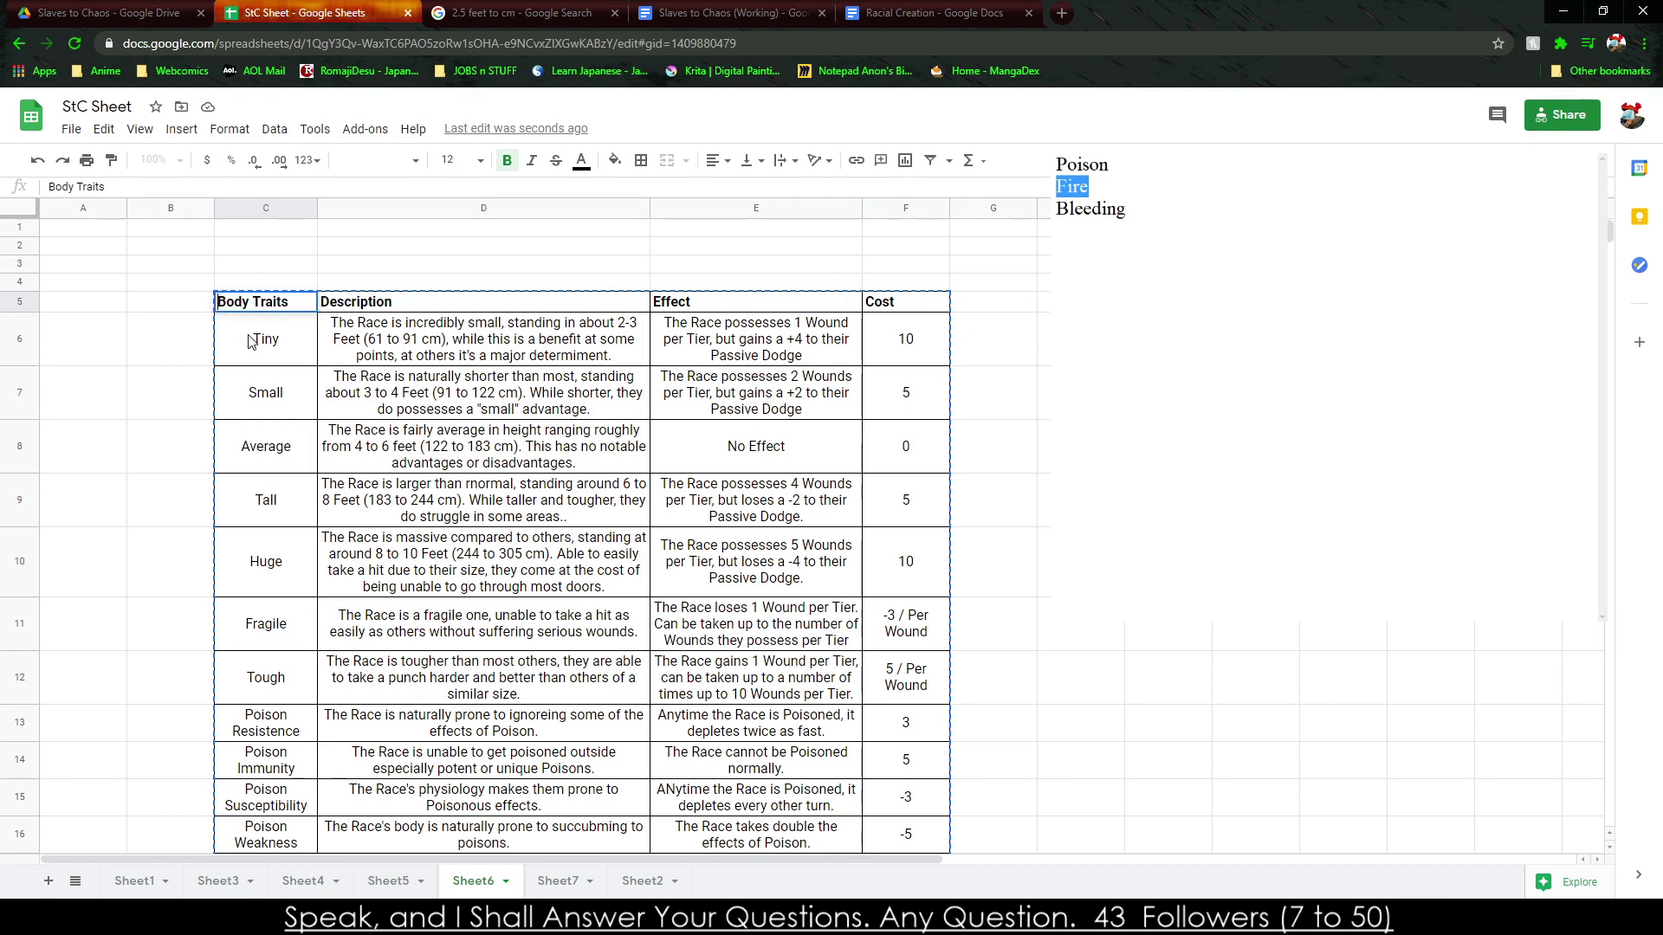
{"action": "type", "text": "Unique"}
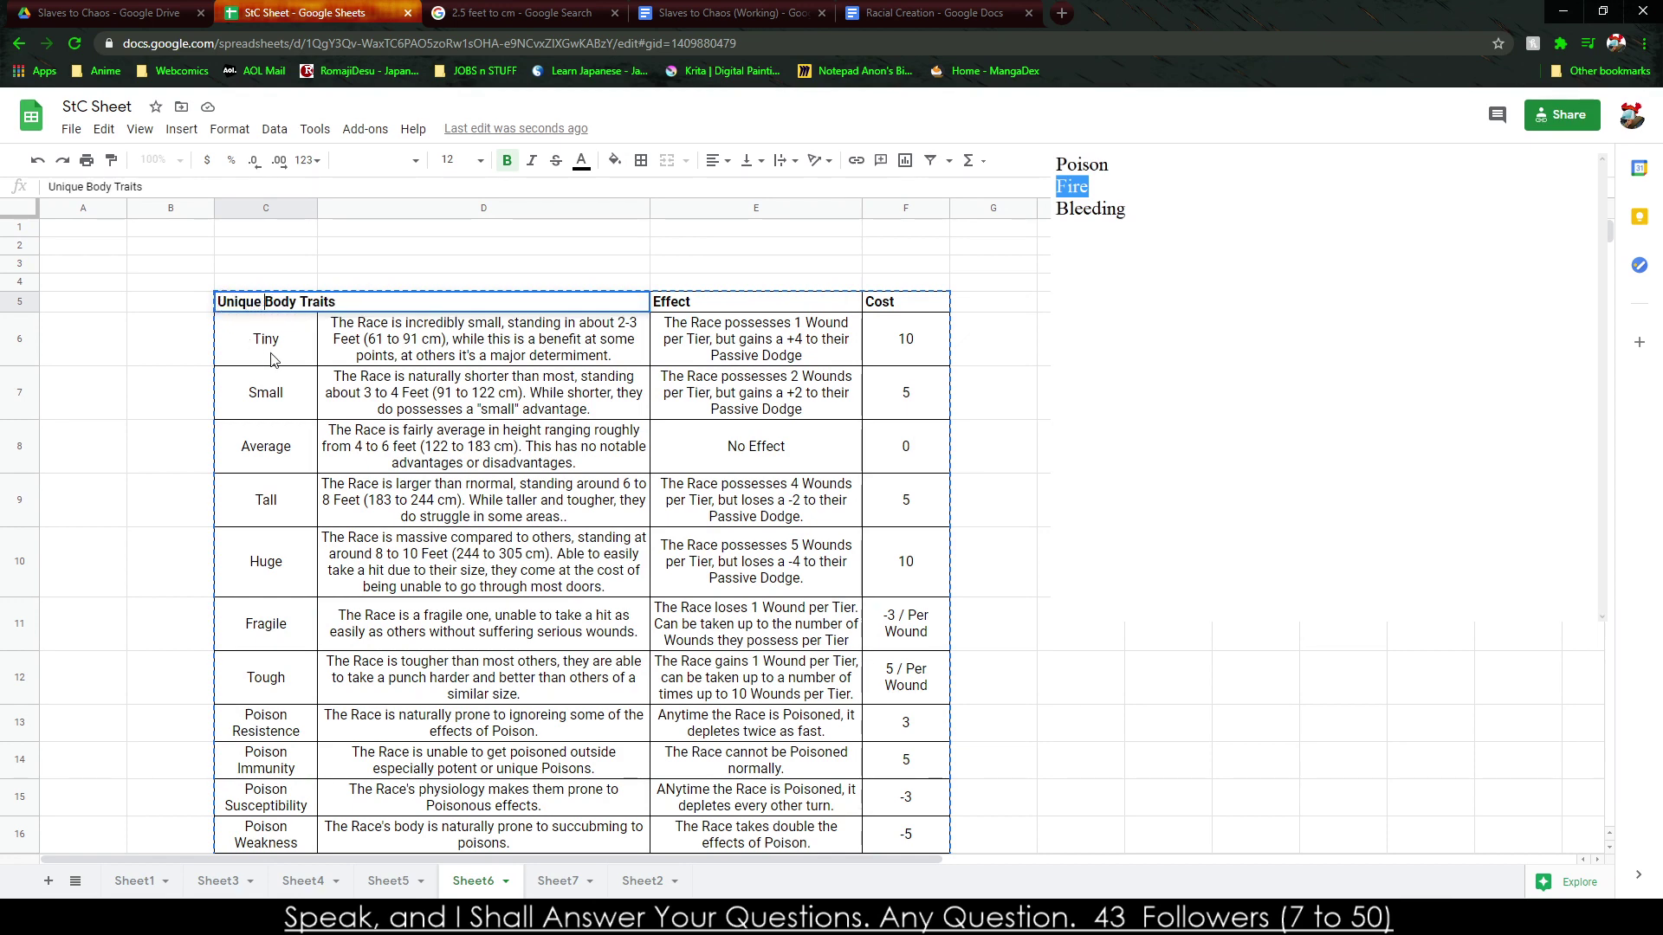
{"action": "left_click", "coordinate": [416, 228]}
Clear the contents of all trait rows on Sheet6, from Tiny through Bleeding Weakness, keeping the header row.
{"action": "left_click_drag", "start_coordinate": [272, 340], "coordinate": [925, 652]}
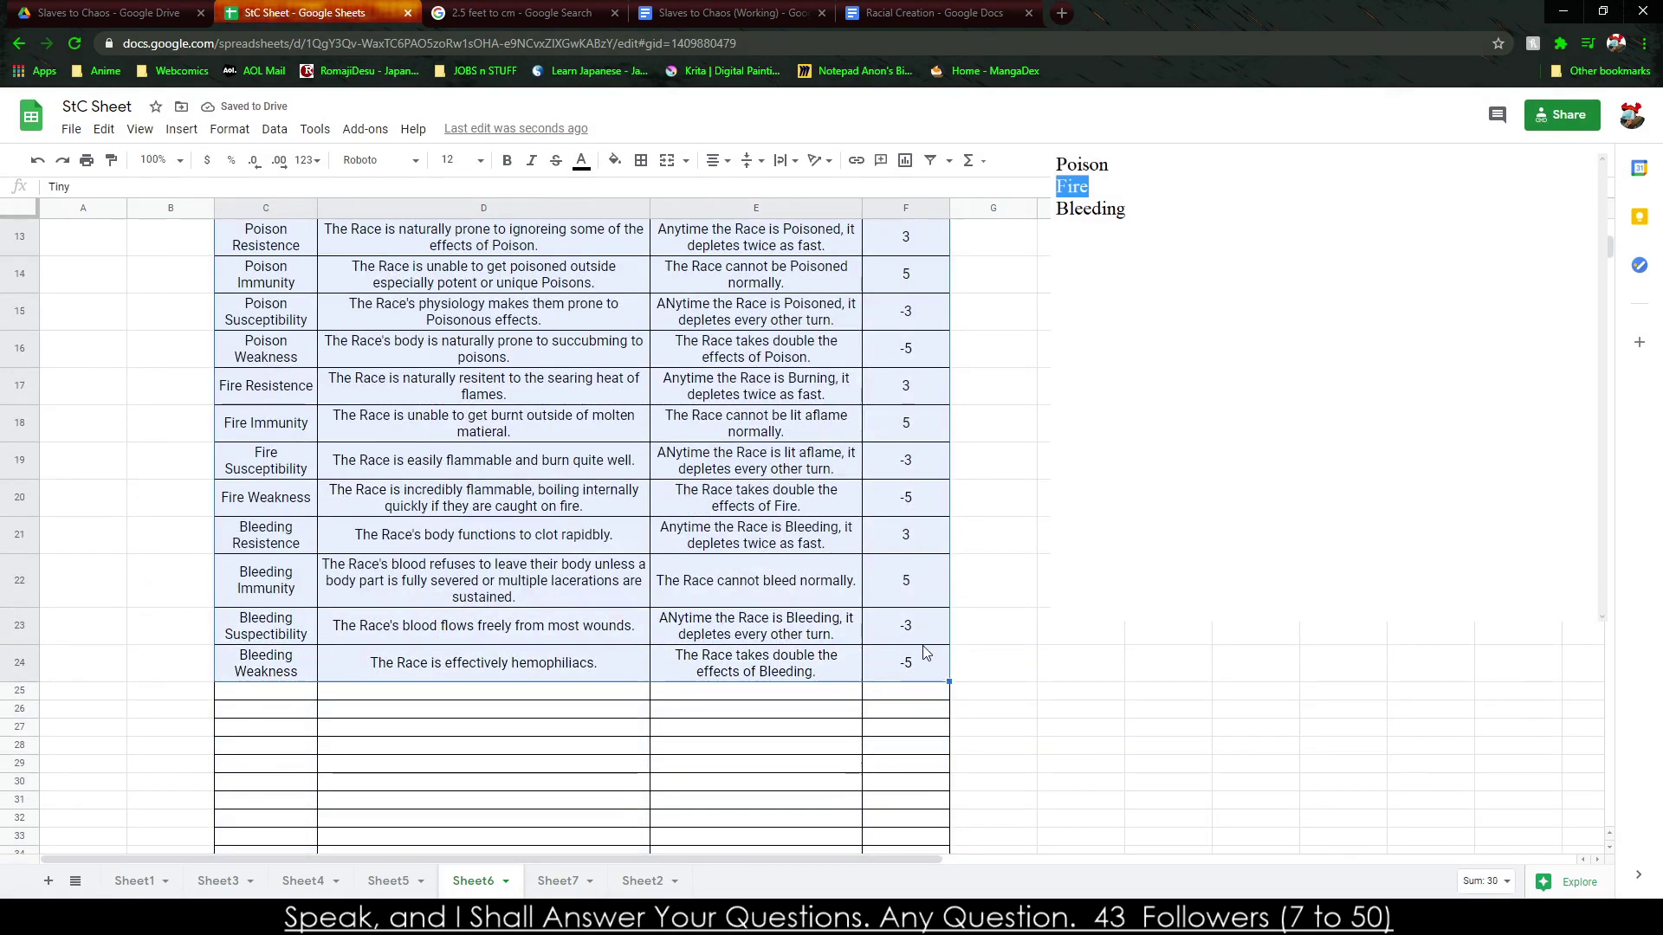
{"action": "key", "text": "Delete"}
{"action": "scroll", "coordinate": [539, 606], "scroll_direction": "up", "scroll_amount": 5}
{"action": "left_click", "coordinate": [322, 394]}
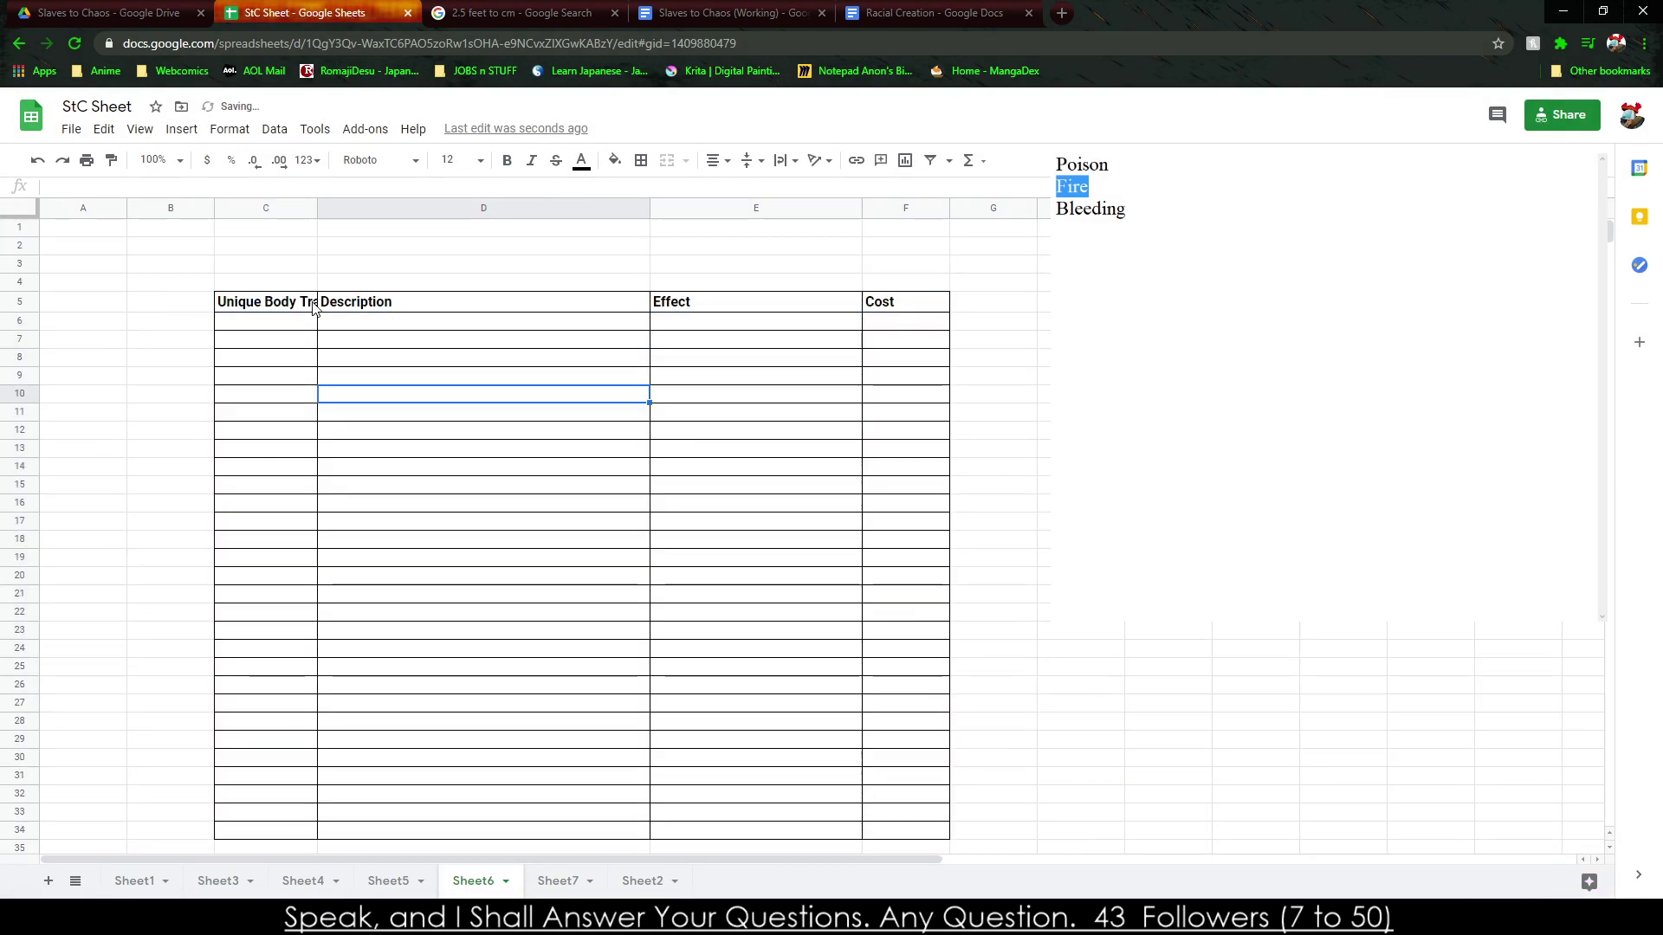
Wrap the text of the Unique Body Traits header and centre the four header cells horizontally.
{"action": "left_click", "coordinate": [315, 310]}
{"action": "left_click", "coordinate": [785, 160]}
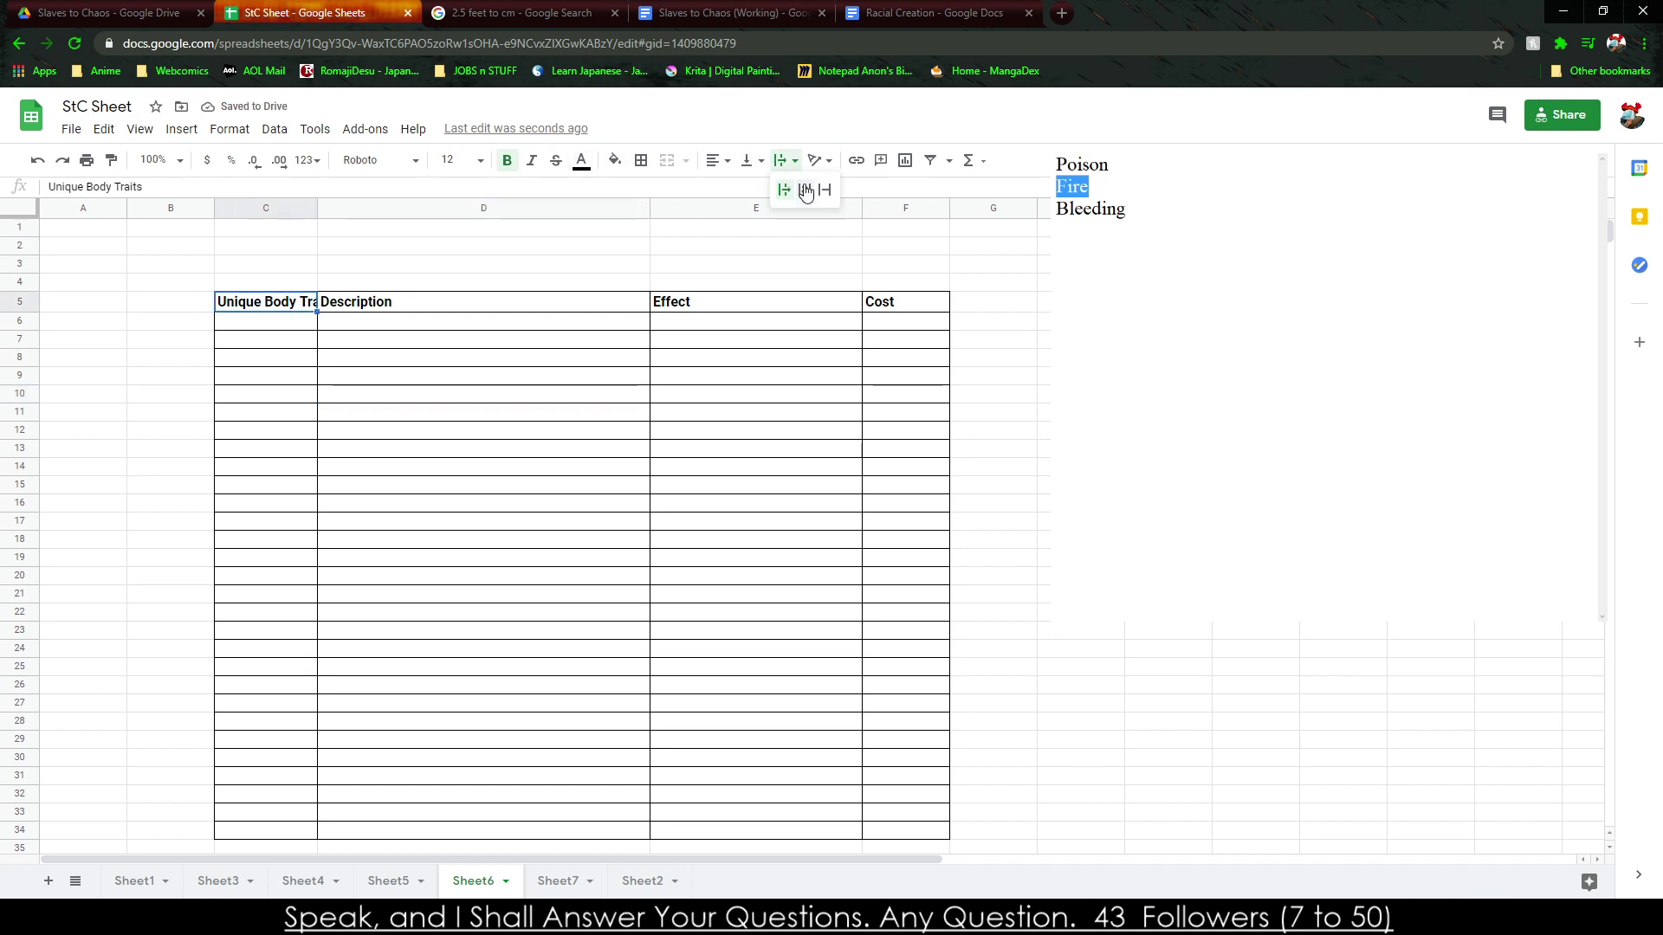
{"action": "left_click", "coordinate": [805, 190]}
{"action": "left_click_drag", "start_coordinate": [262, 320], "coordinate": [909, 325]}
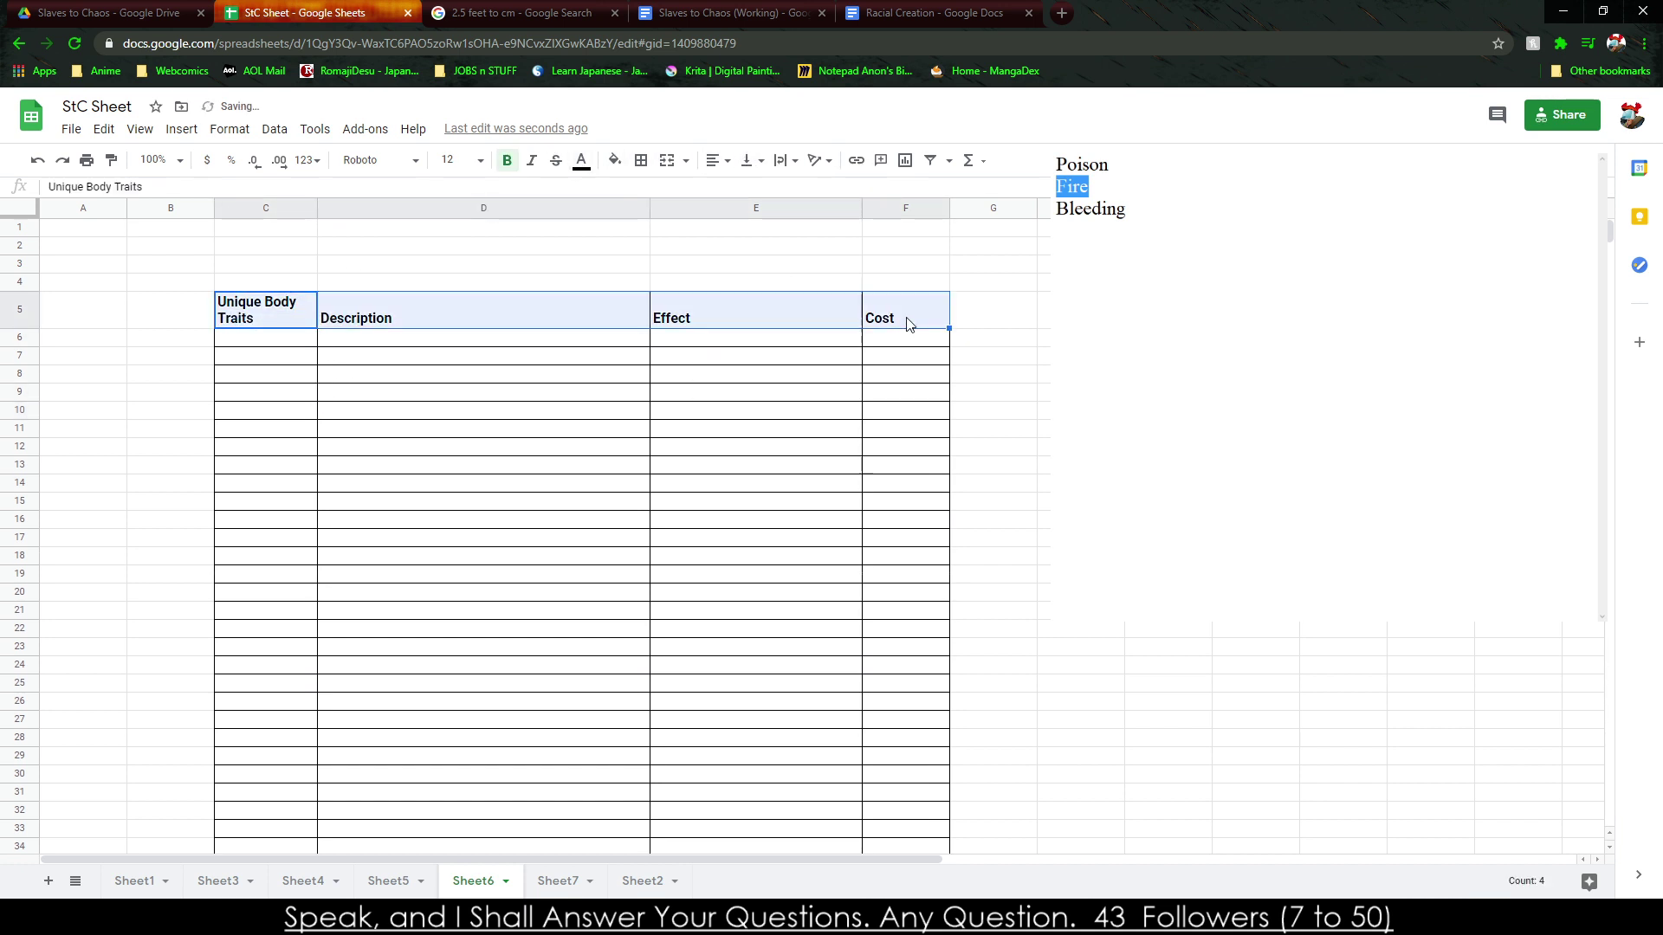
{"action": "left_click", "coordinate": [718, 160]}
{"action": "left_click", "coordinate": [739, 193]}
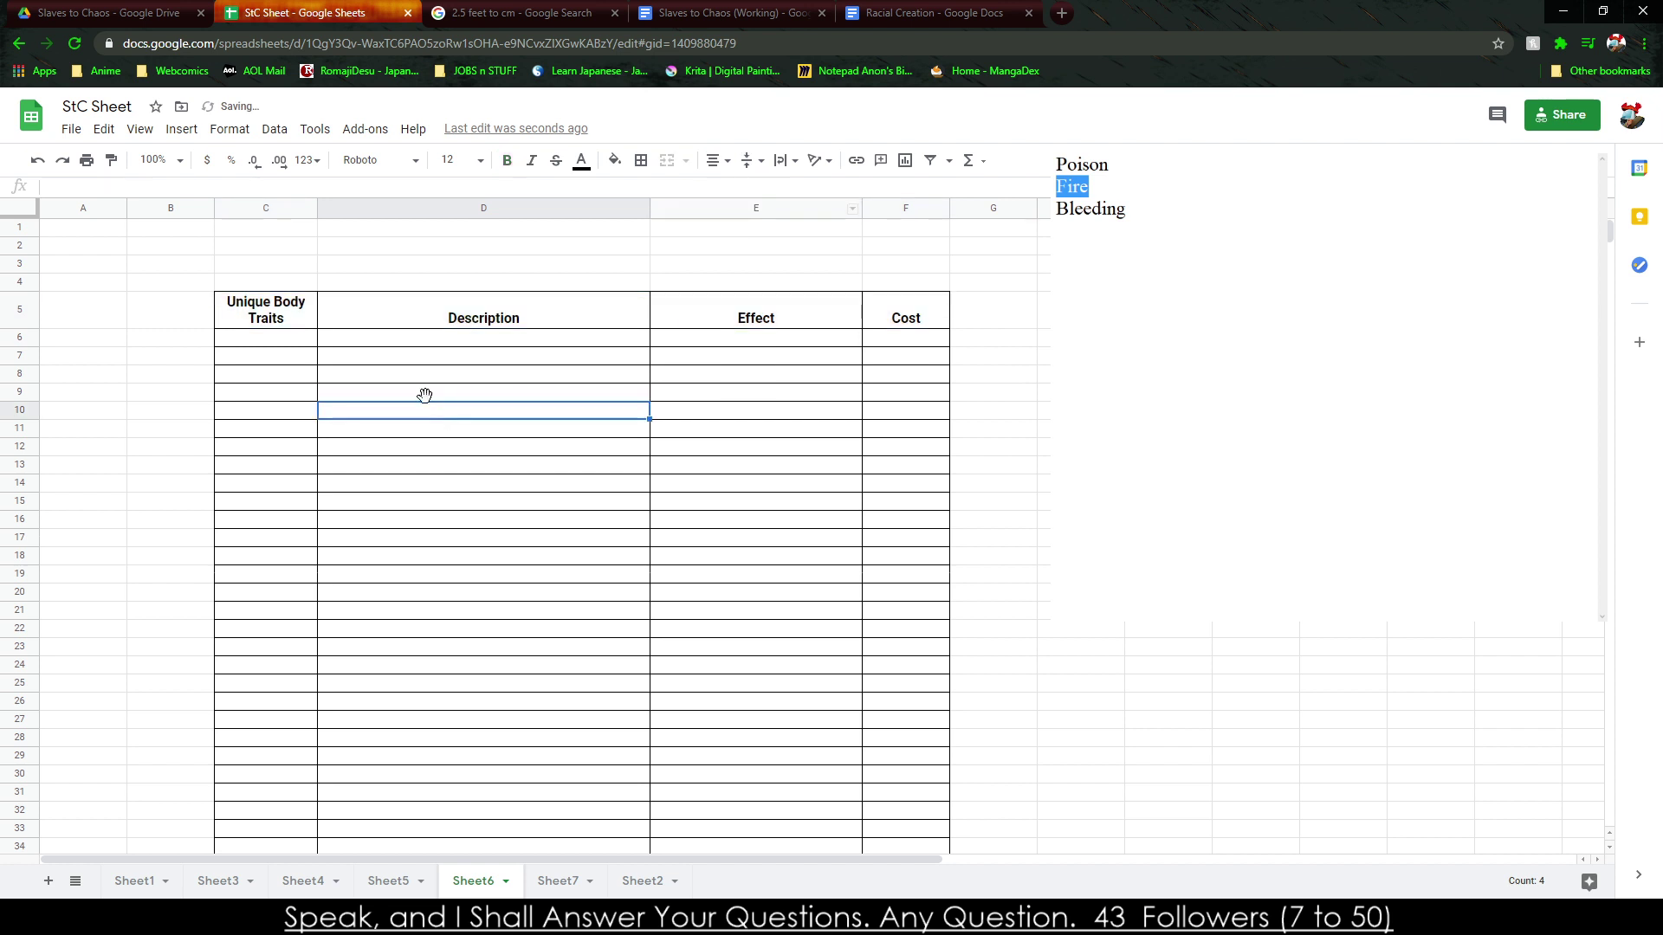
{"action": "left_click", "coordinate": [260, 342]}
{"action": "type", "text": "Omnivorous"}
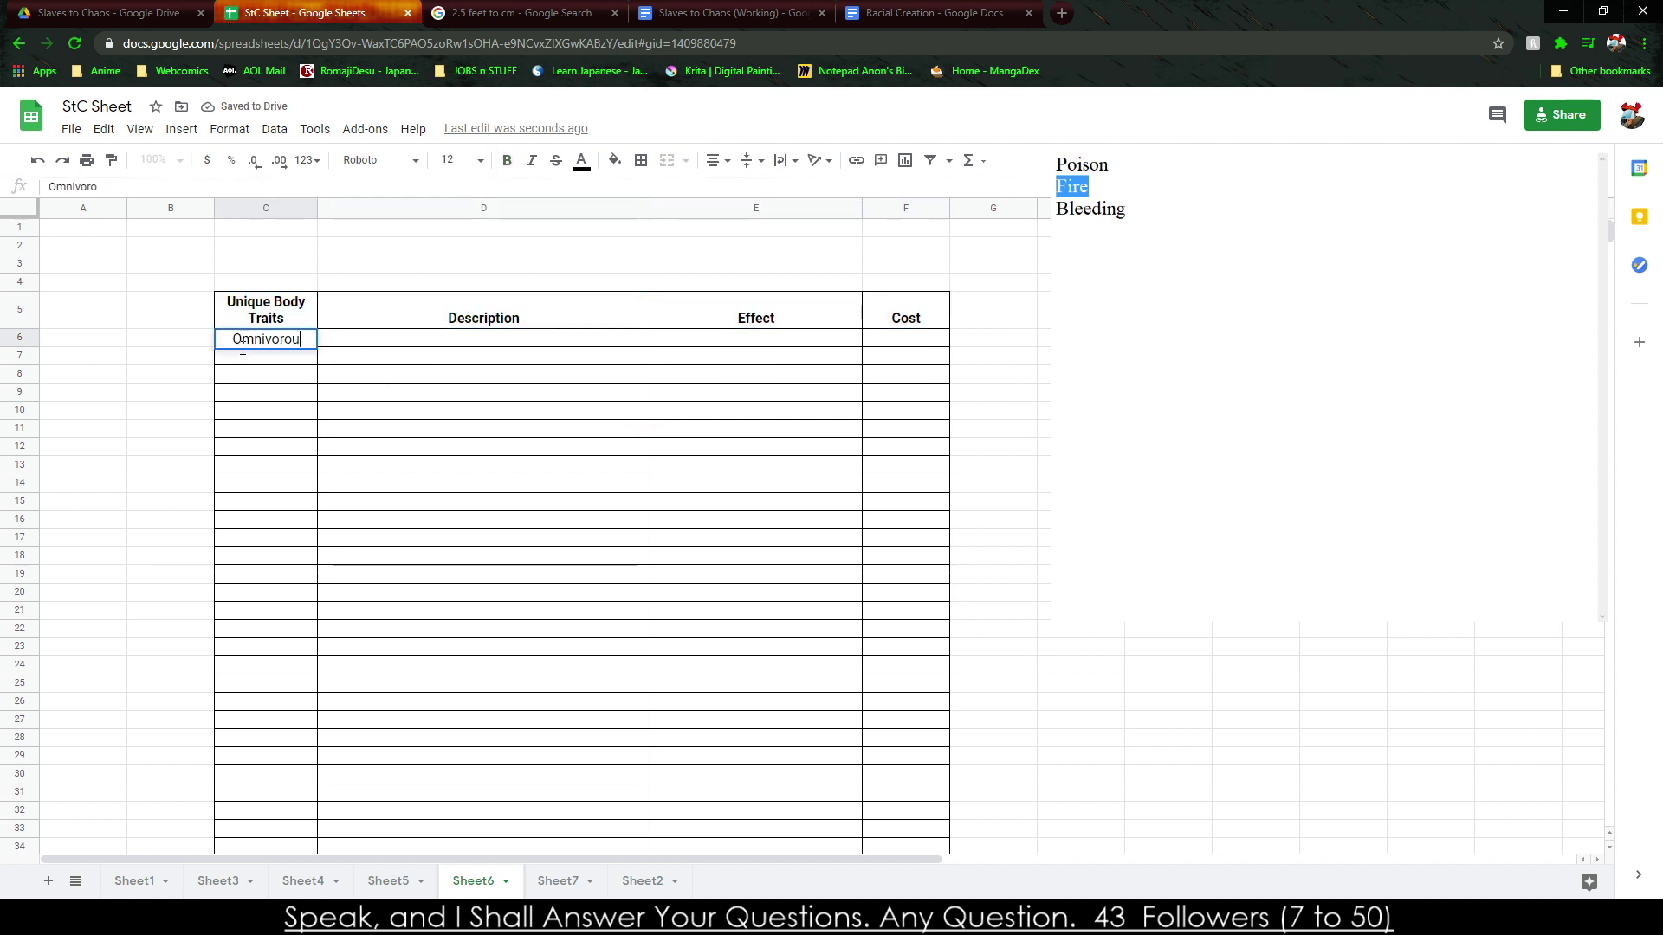
{"action": "key", "text": "Tab"}
{"action": "type", "text": "The Rac"}
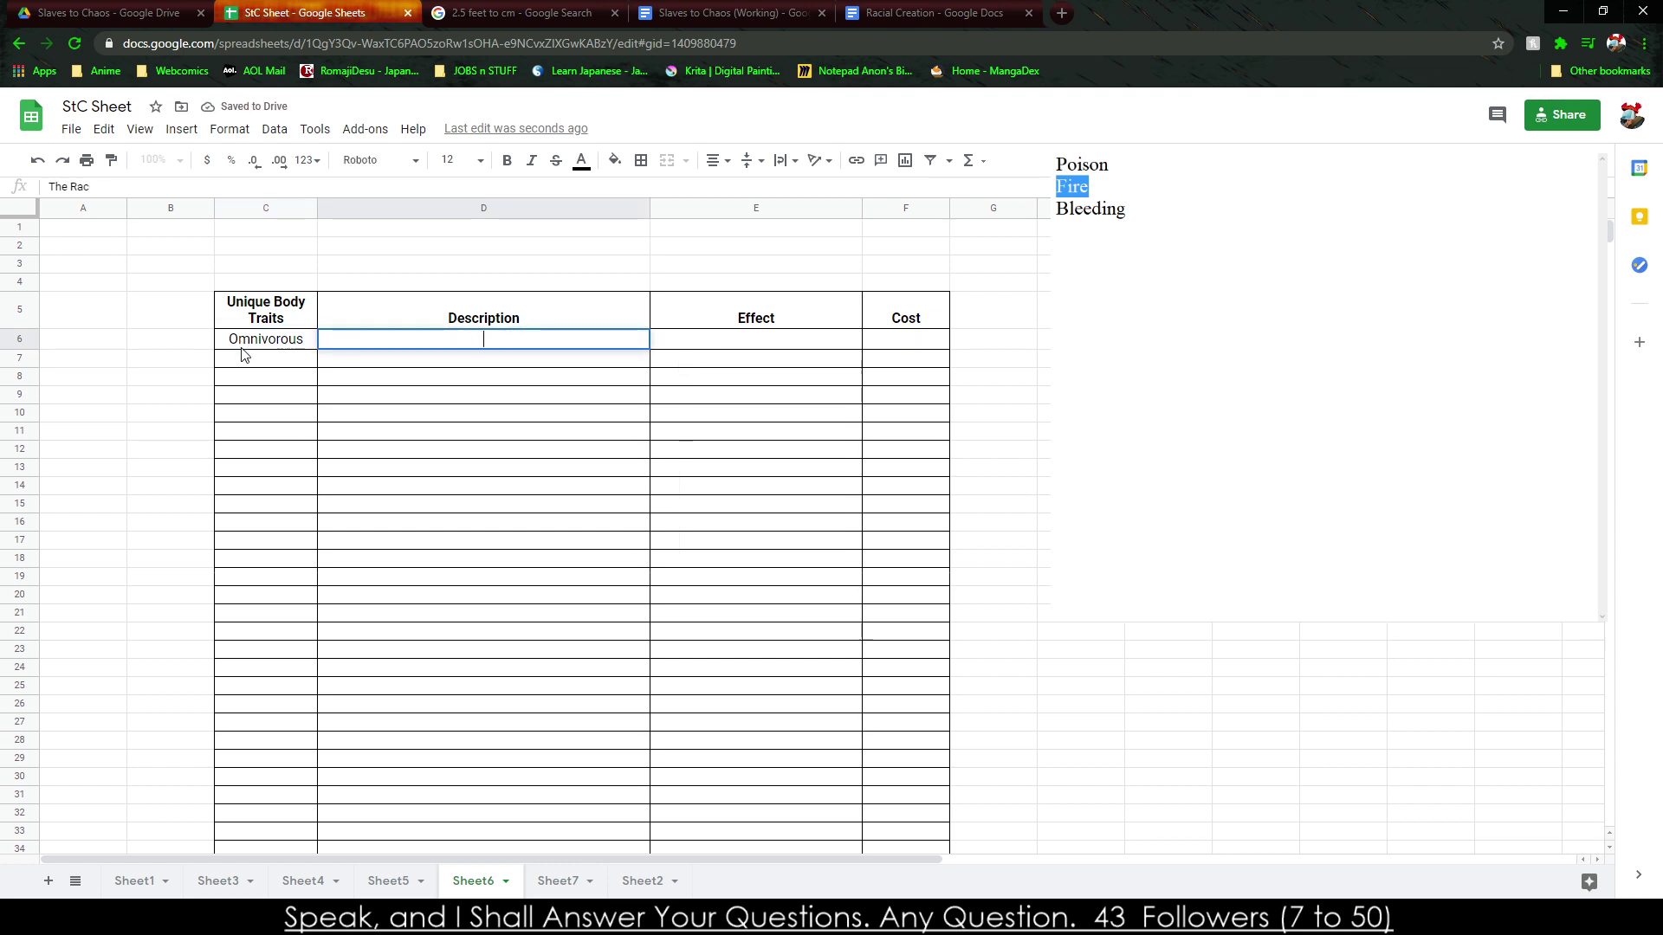
List the traits Herbivore, Omnivore and Carnivore in cells C6 to C8.
{"action": "left_click", "coordinate": [243, 349]}
{"action": "type", "text": "Herbivore"}
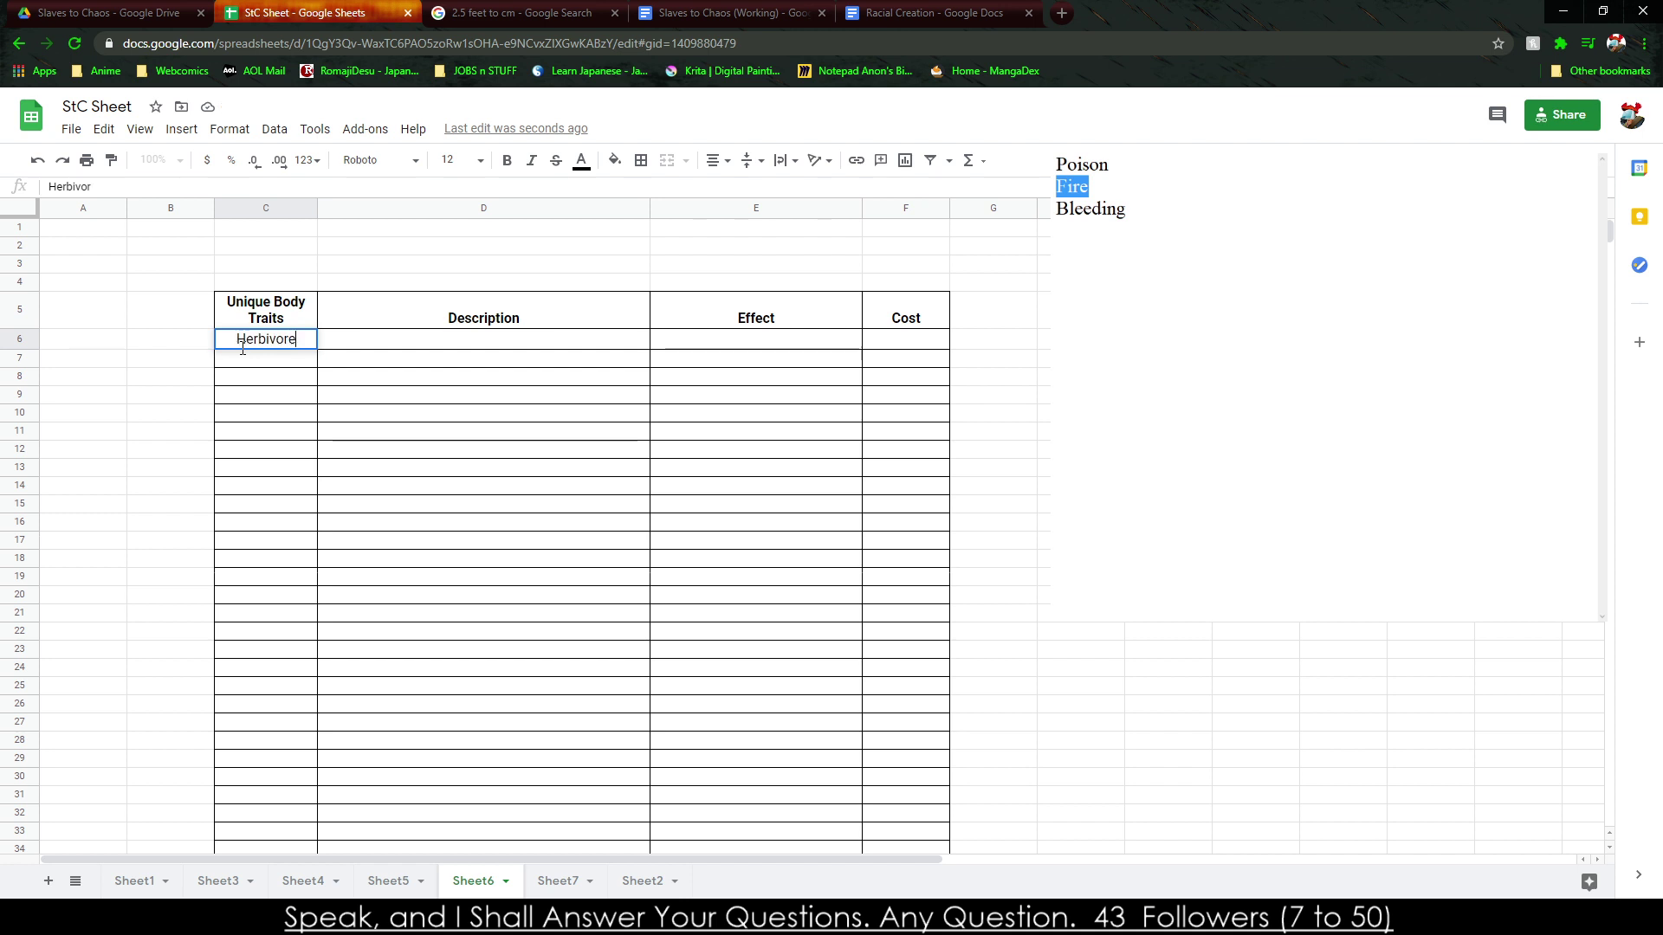
{"action": "key", "text": "Return"}
{"action": "type", "text": "Om"}
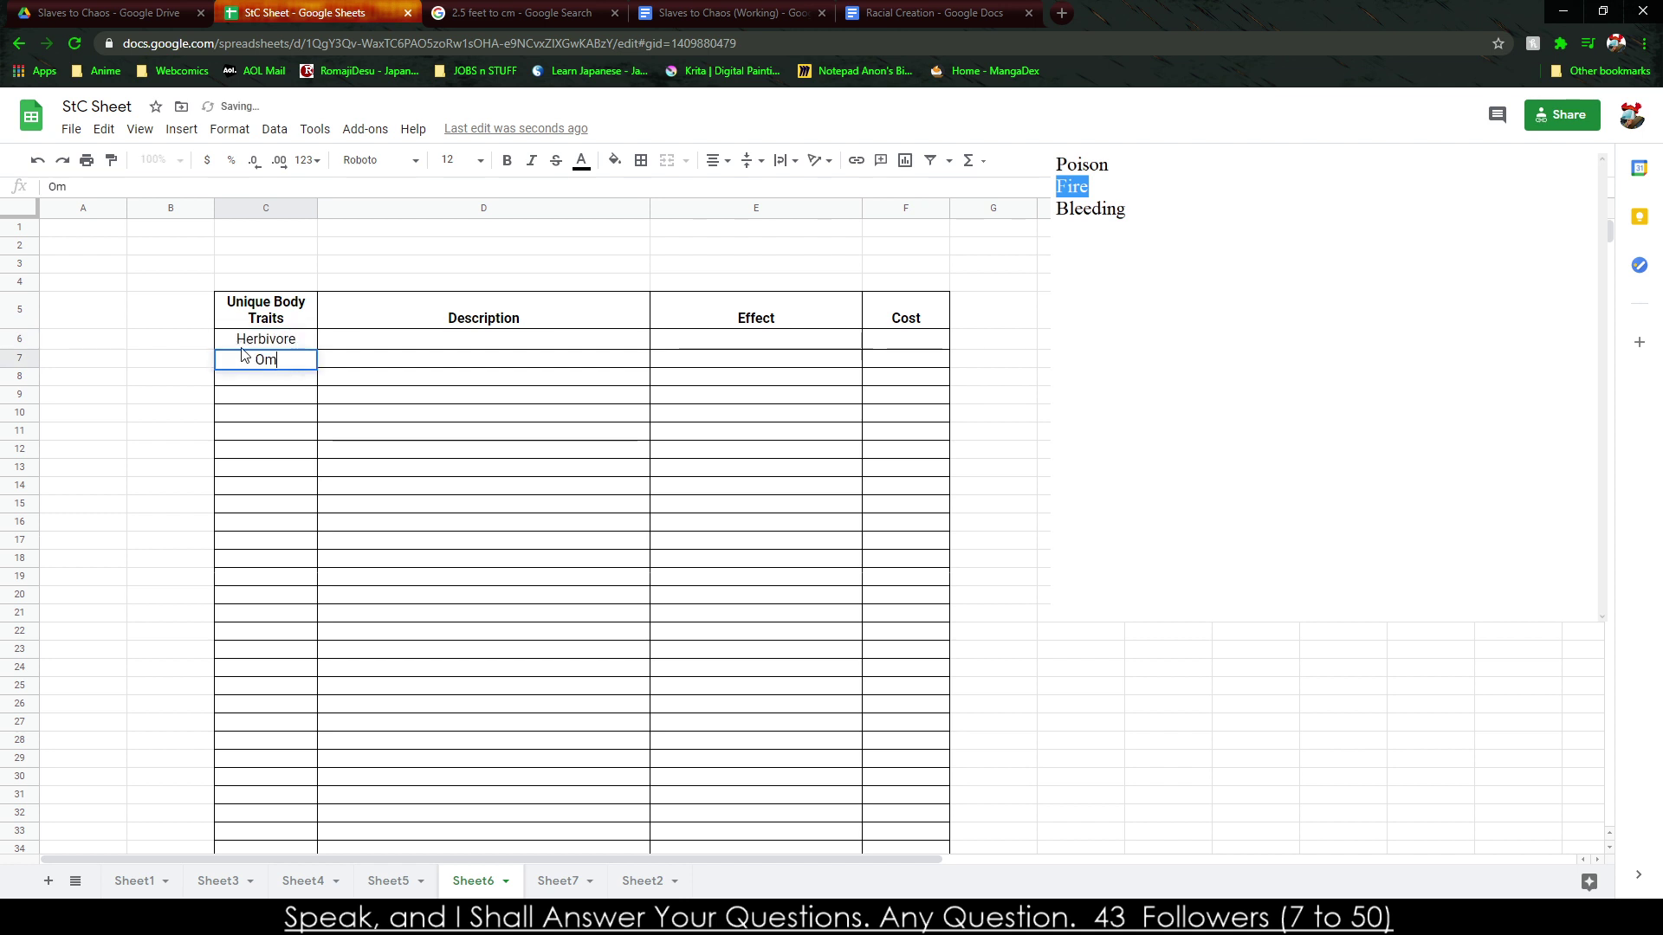
{"action": "type", "text": "nivore"}
{"action": "key", "text": "Return"}
{"action": "type", "text": "Carnivore"}
{"action": "key", "text": "Return"}
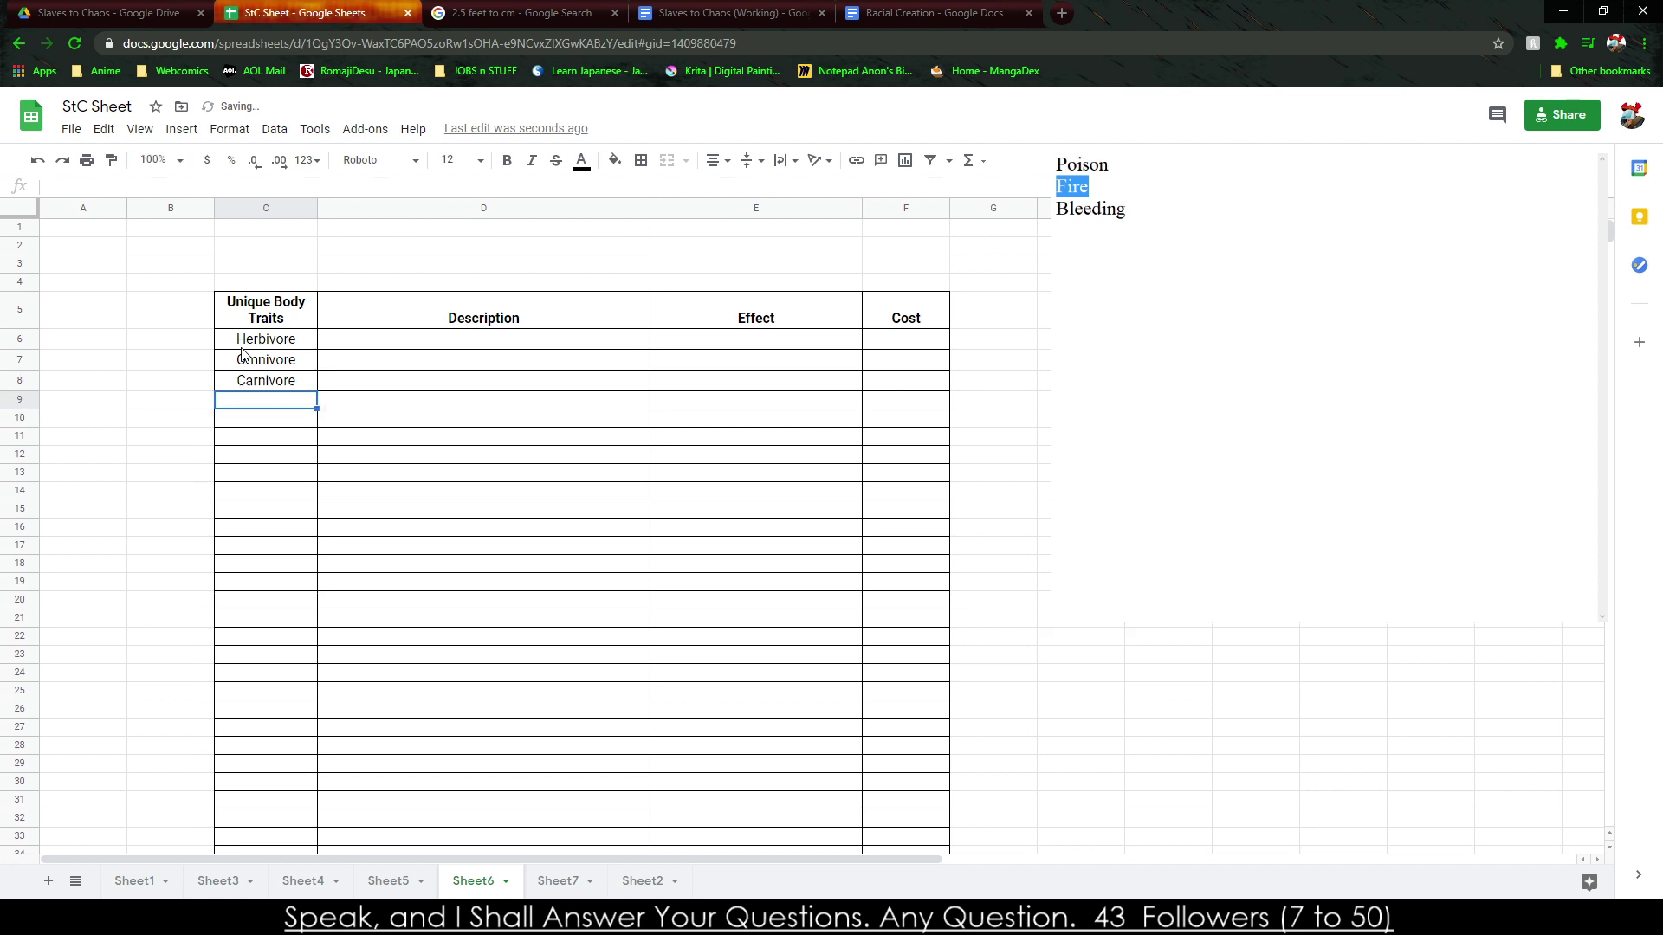
Begin the Herbivore description in D6 with "The Race naturally only consumes".
{"action": "key", "text": "Right"}
{"action": "key", "text": "Up"}
{"action": "key", "text": "Right"}
{"action": "key", "text": "Up"}
{"action": "key", "text": "Left"}
{"action": "key", "text": "Up"}
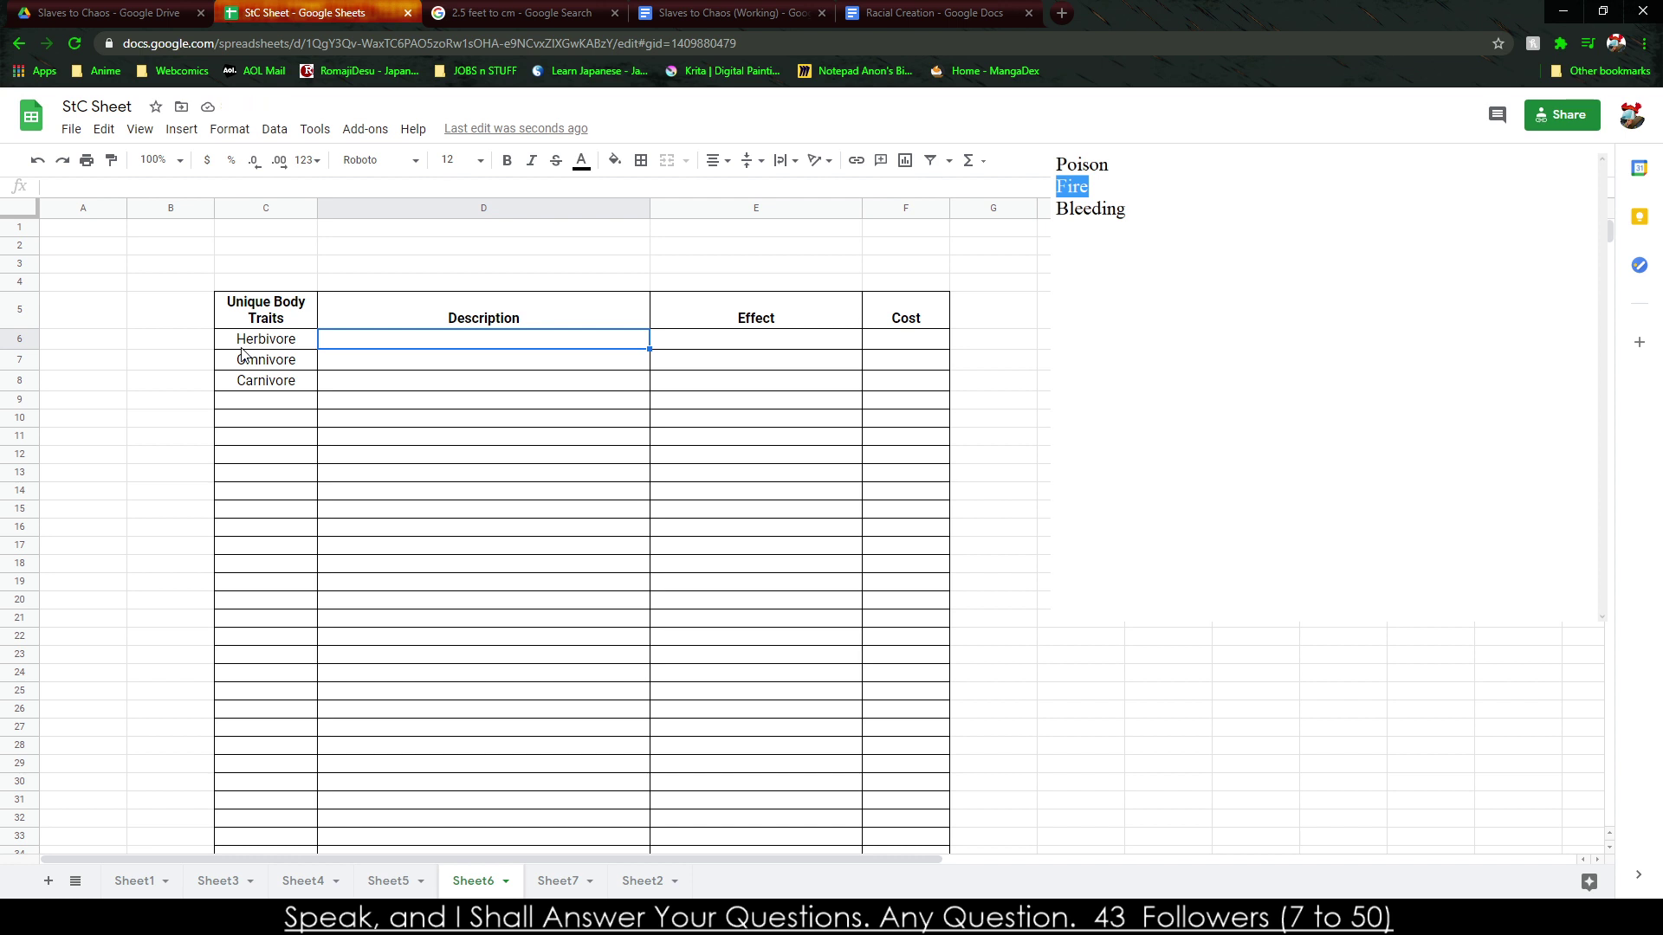
{"action": "type", "text": "THe"}
{"action": "key", "text": "BackSpace"}
{"action": "key", "text": "BackSpace"}
{"action": "type", "text": "he Race naturally only consumes "}
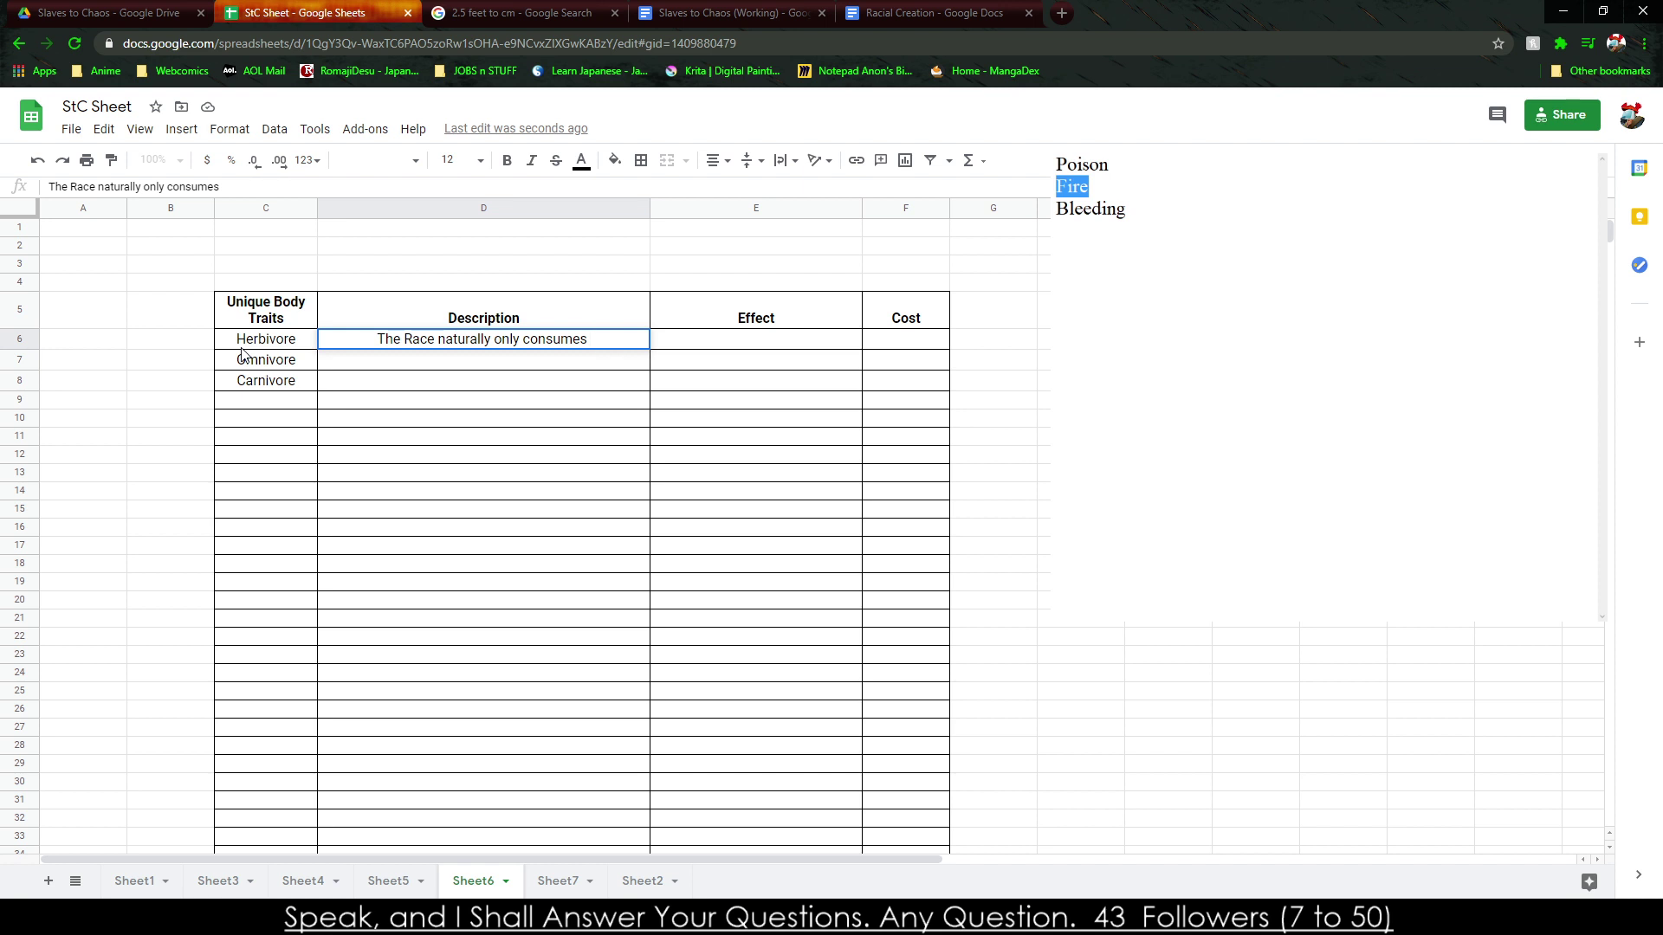
{"action": "type", "text": "fru"}
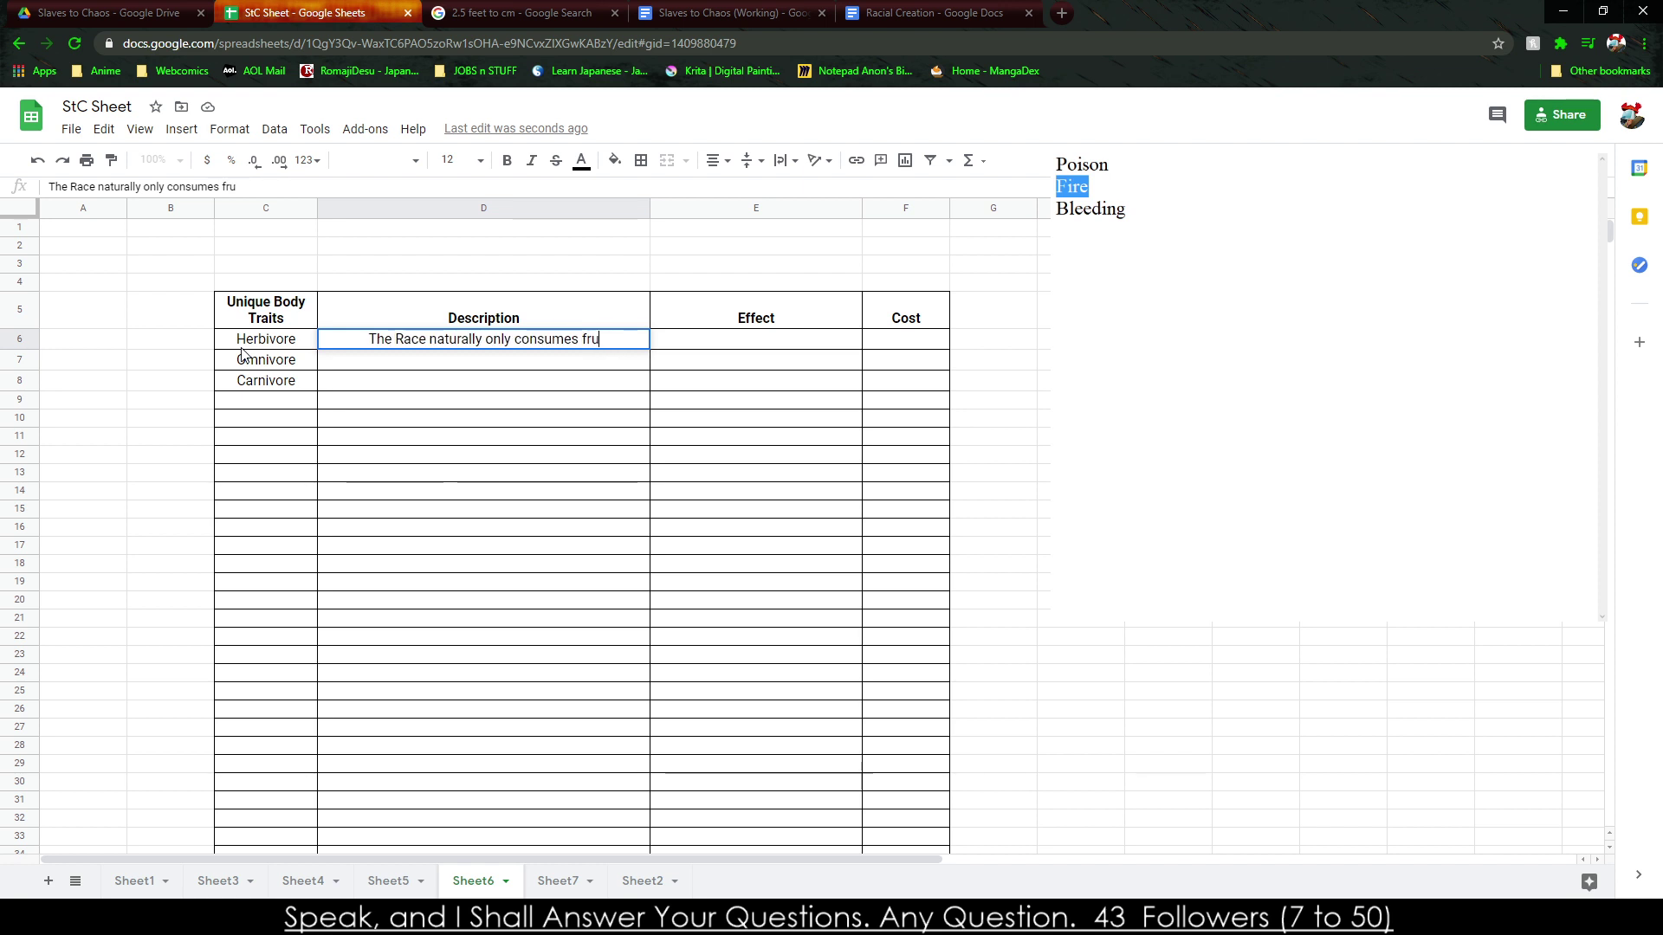
{"action": "type", "text": "its and vege"}
{"action": "key", "text": "BackSpace"}
{"action": "key", "text": "BackSpace"}
{"action": "key", "text": "BackSpace"}
{"action": "key", "text": "BackSpace"}
{"action": "key", "text": "BackSpace"}
{"action": "key", "text": "BackSpace"}
{"action": "key", "text": "BackSpace"}
{"action": "key", "text": "BackSpace"}
{"action": "key", "text": "BackSpace"}
{"action": "key", "text": "BackSpace"}
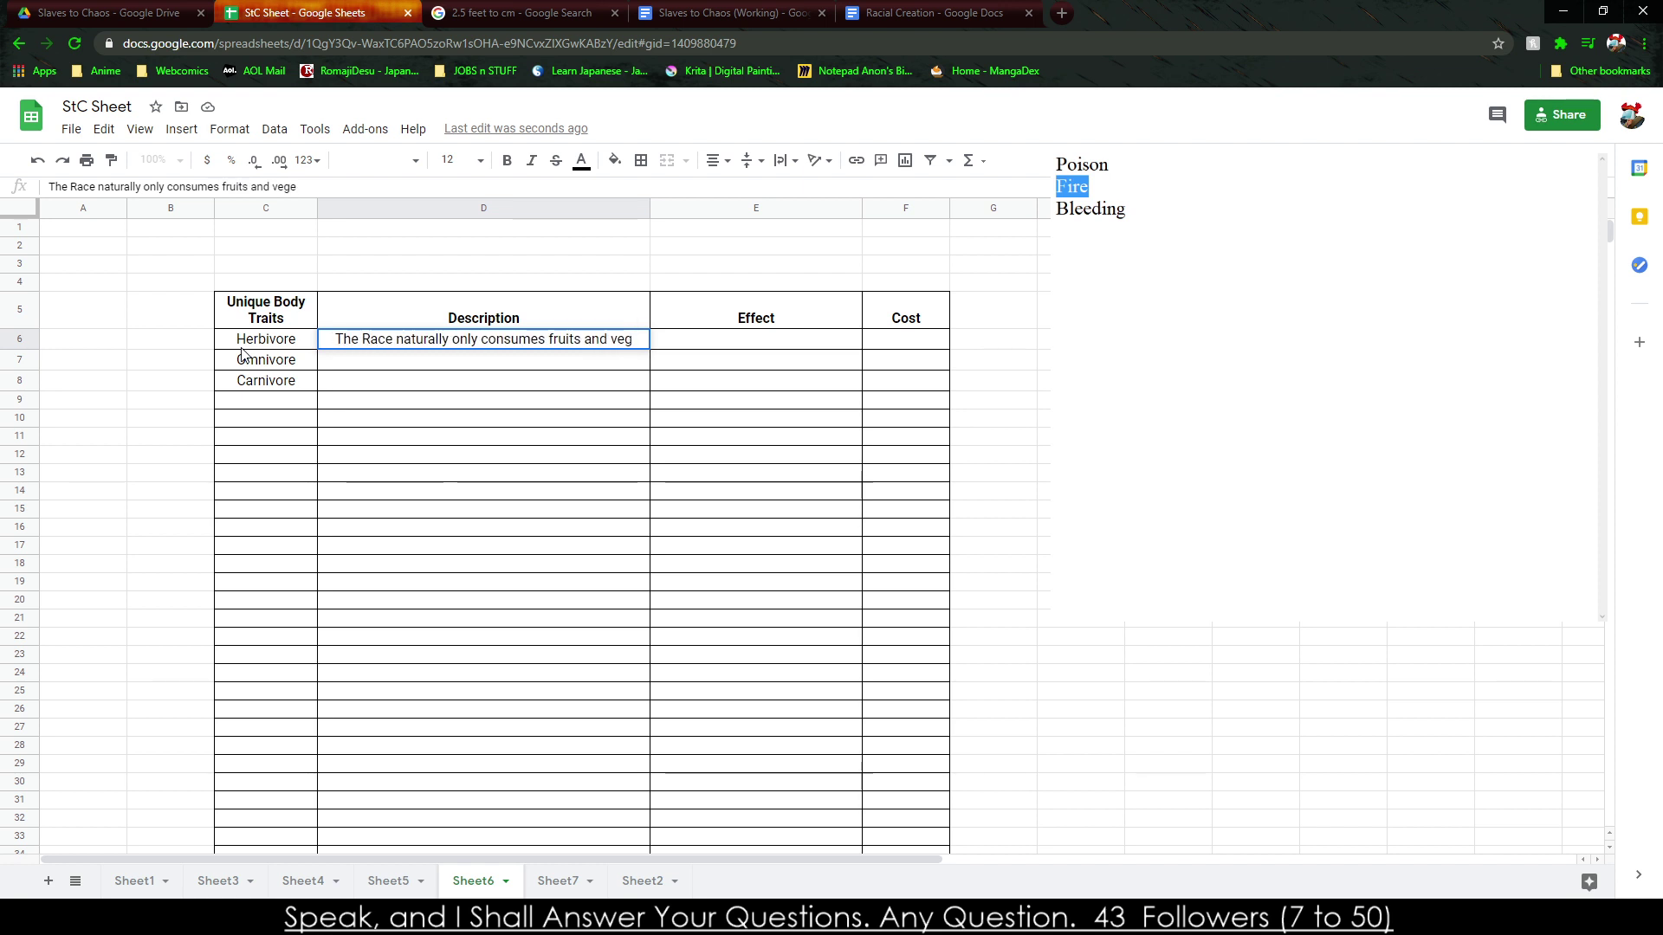
{"action": "key", "text": "BackSpace"}
{"action": "key", "text": "BackSpace"}
{"action": "key", "text": "BackSpace"}
{"action": "key", "text": "BackSpace"}
{"action": "key", "text": "BackSpace"}
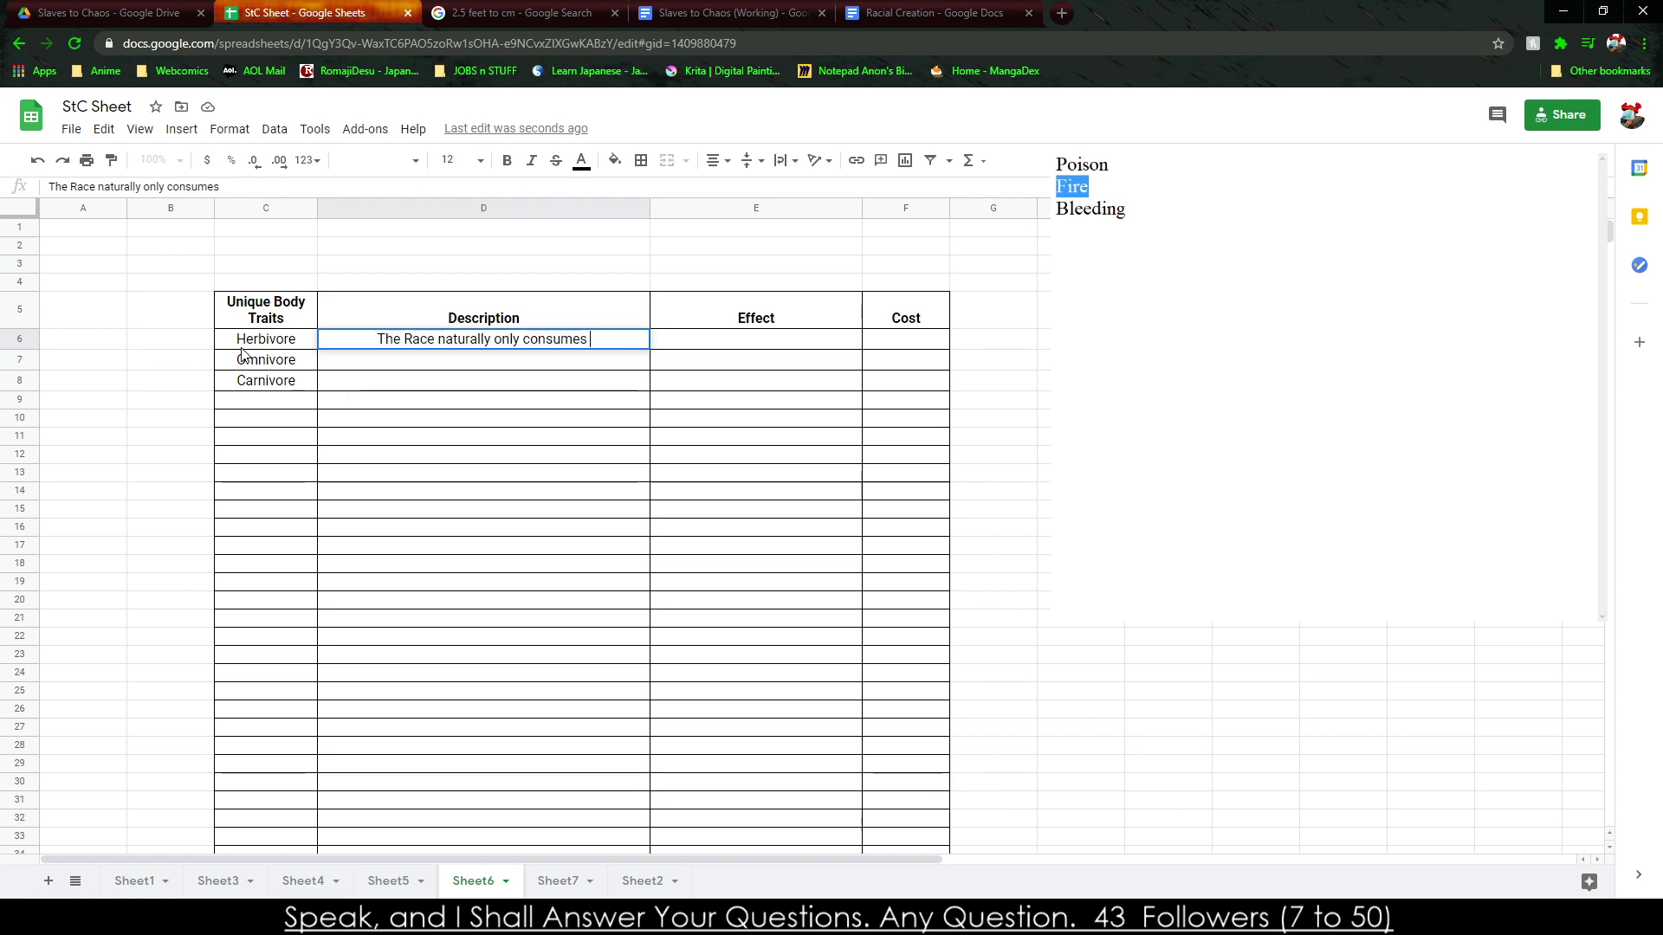
Search Google for "Herbivore" in a new browser tab and read the opening of its definition.
{"action": "left_click", "coordinate": [1062, 13]}
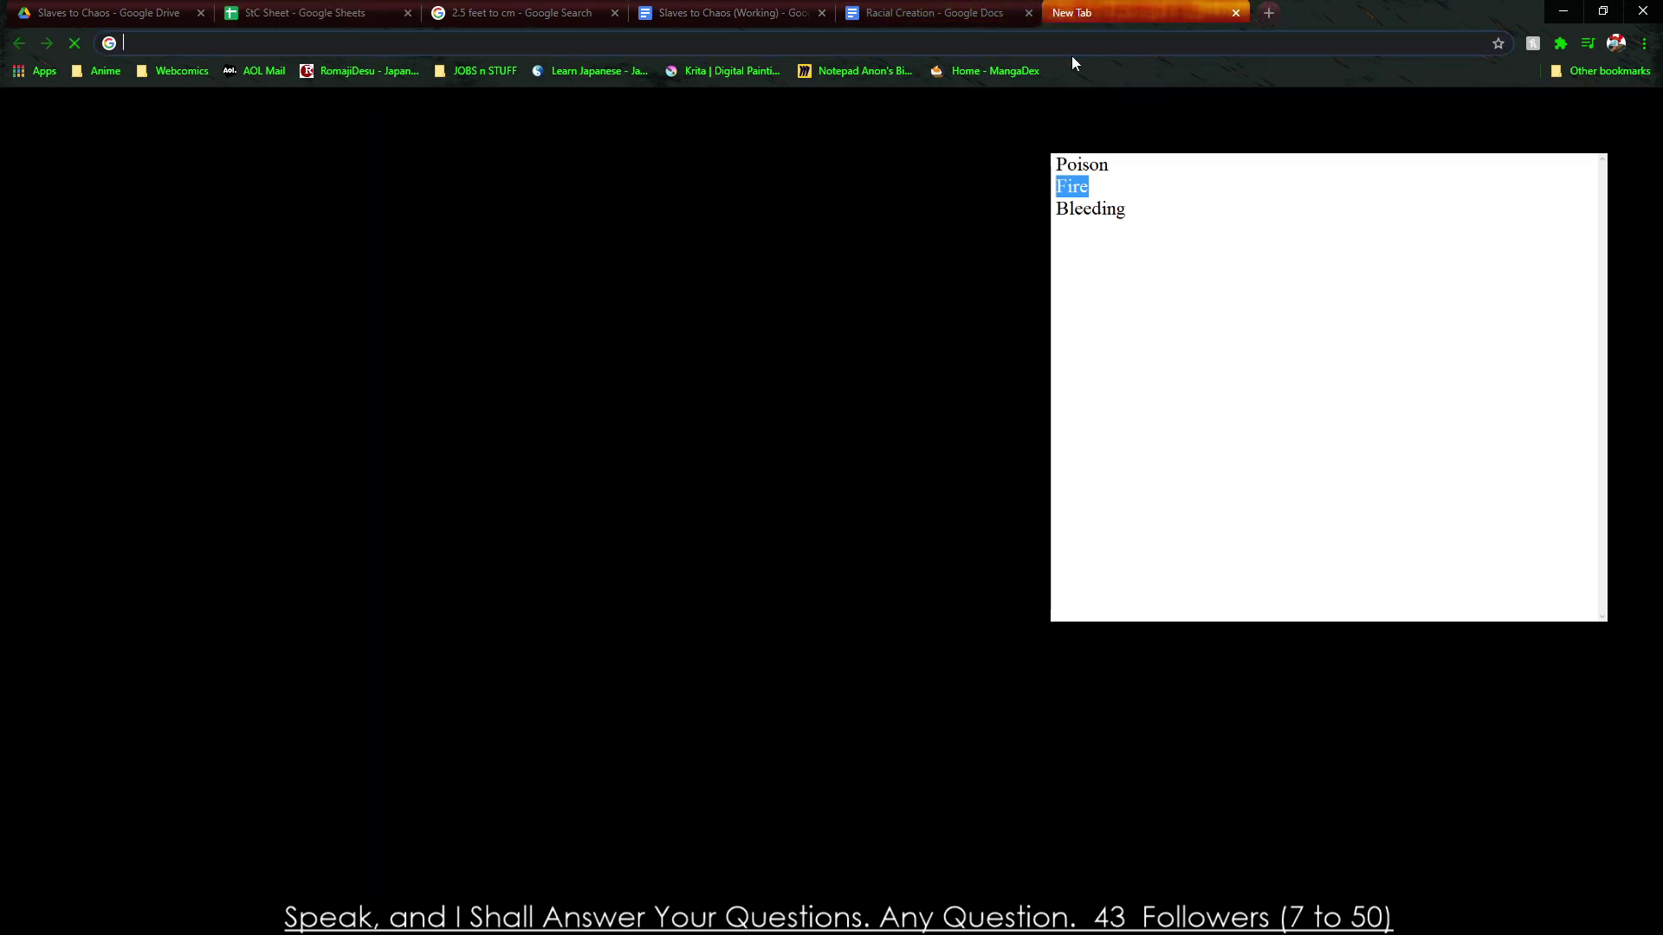
{"action": "key", "text": "Down"}
{"action": "key", "text": "Escape"}
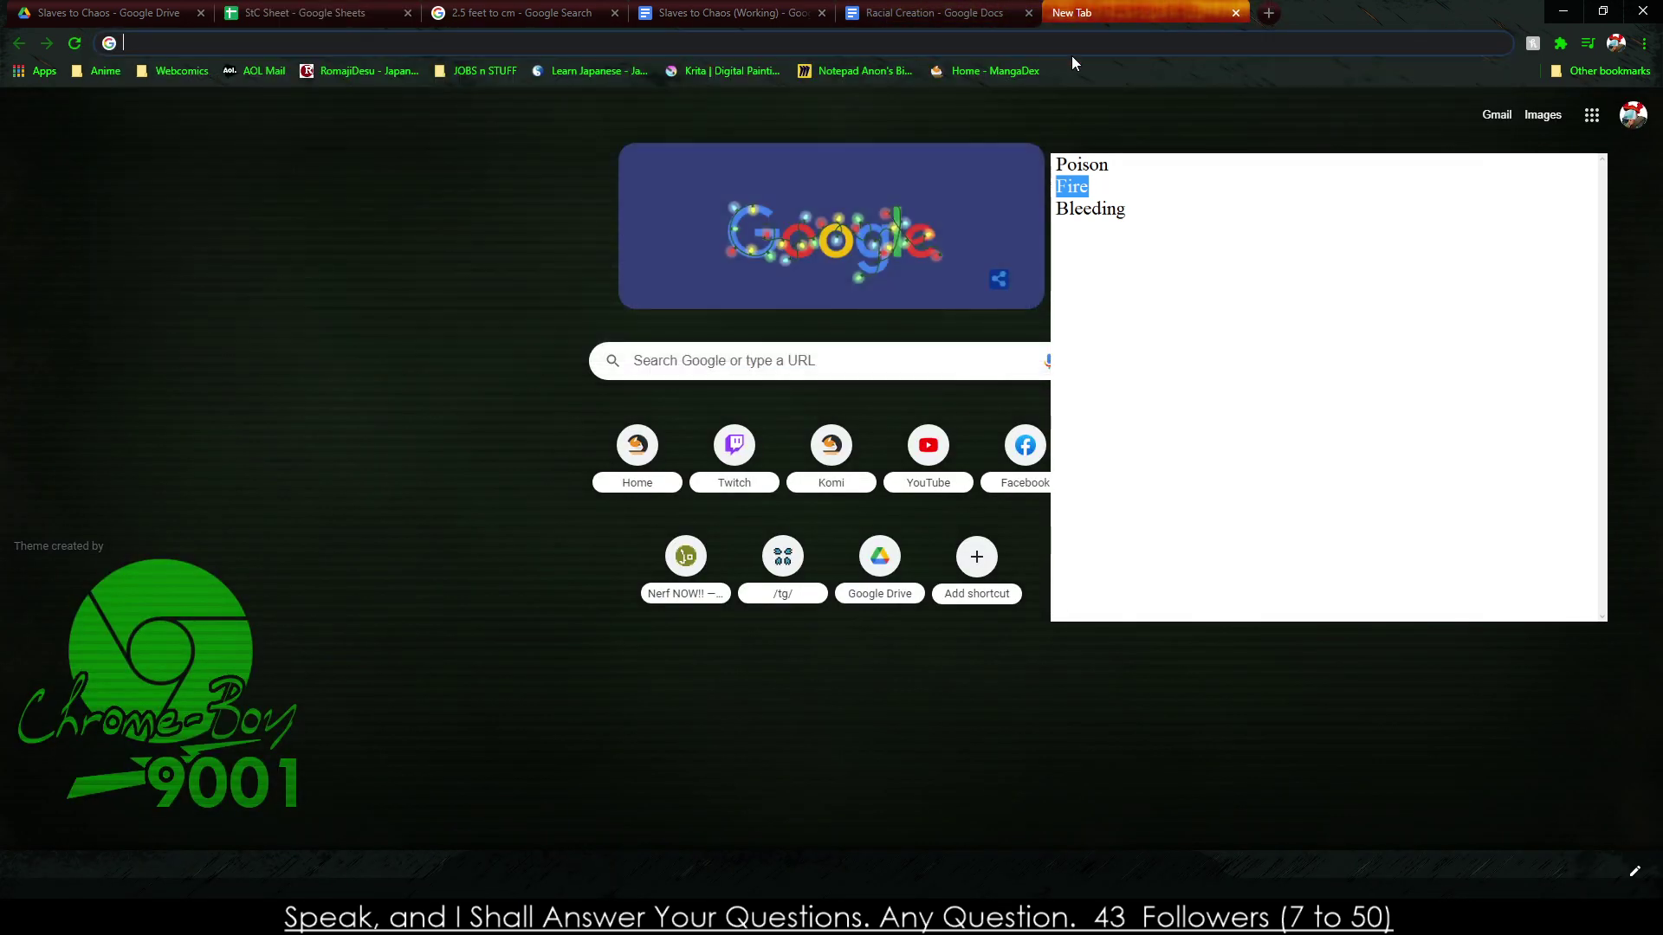
{"action": "type", "text": "Herbivore"}
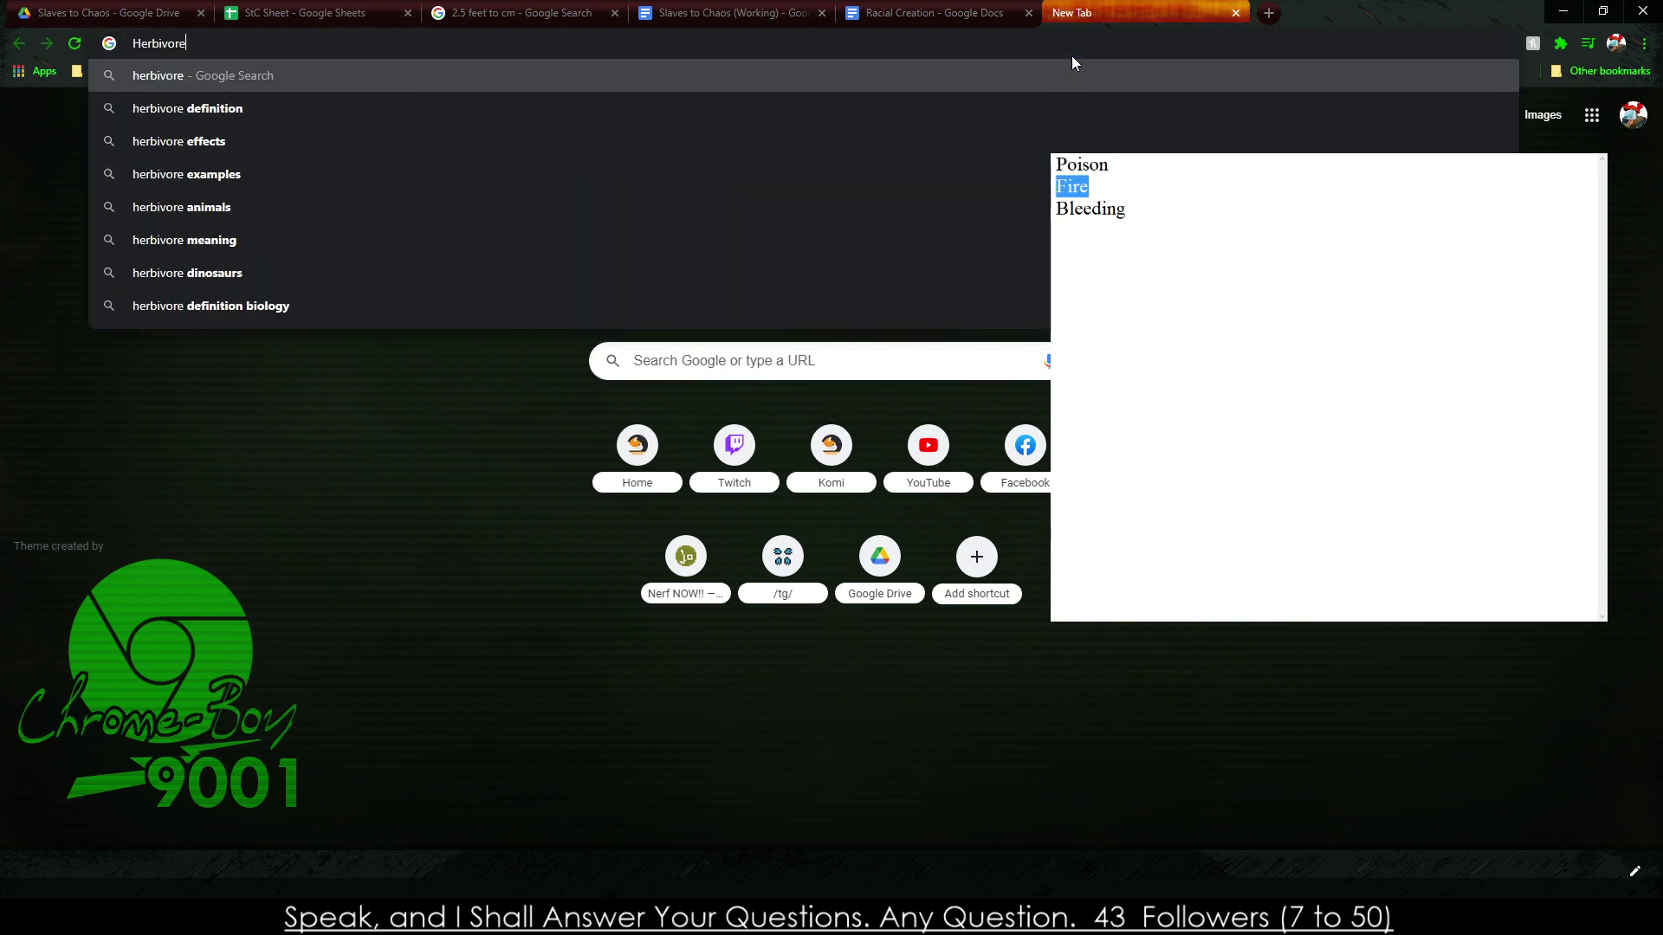
{"action": "key", "text": "Return"}
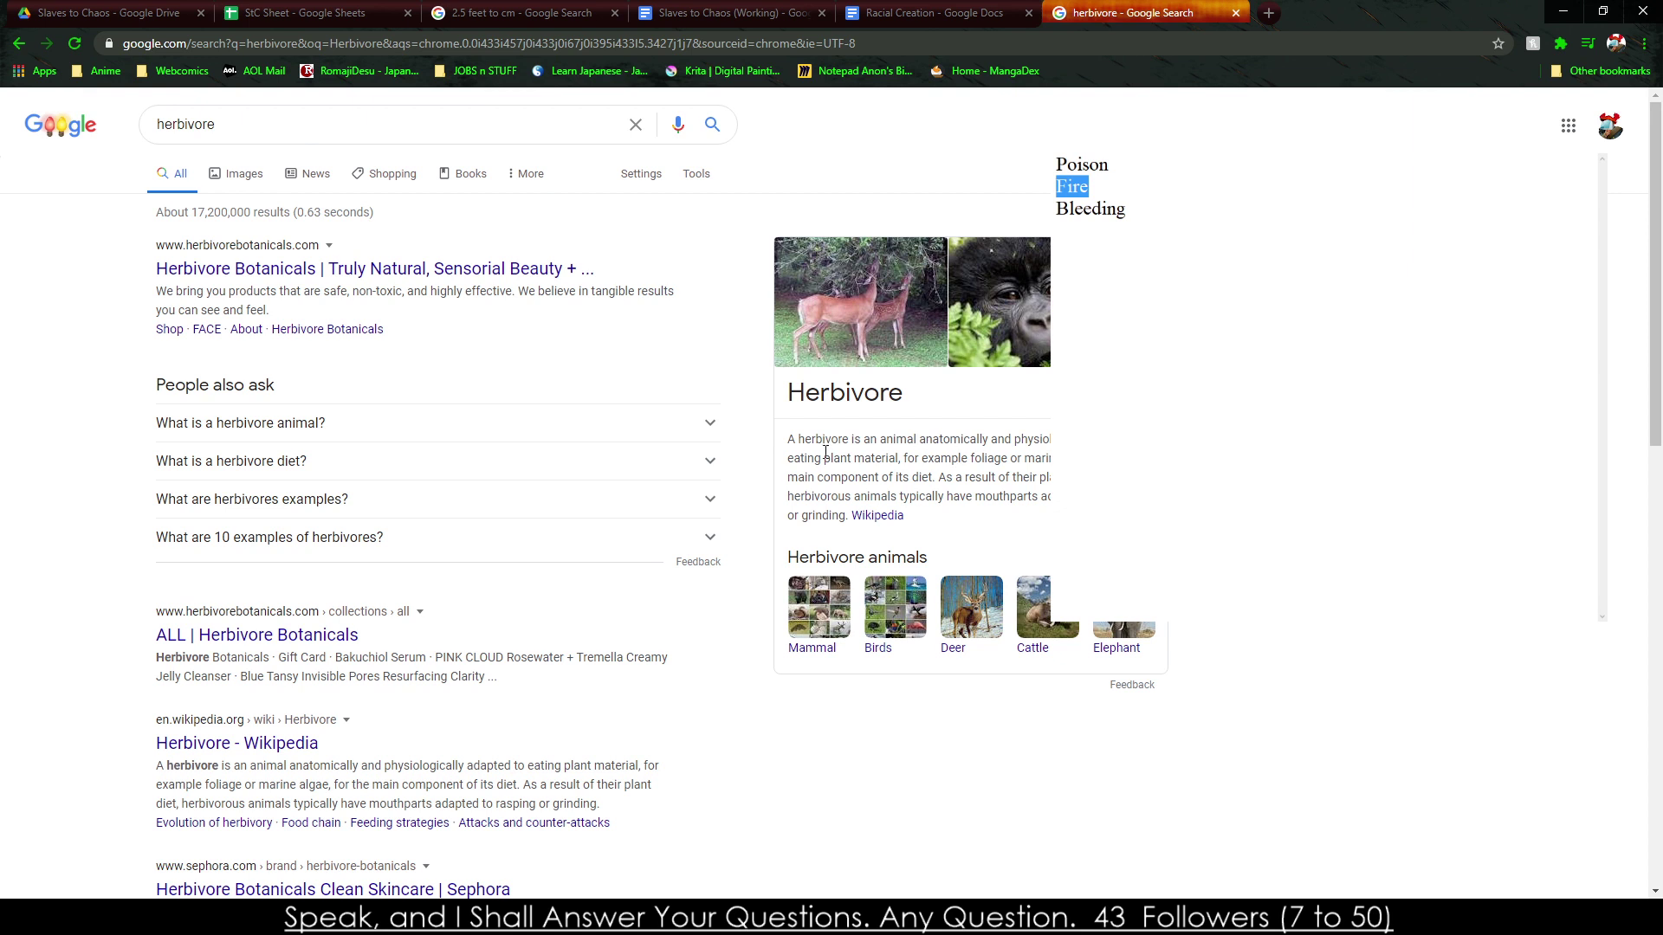
{"action": "left_click_drag", "start_coordinate": [789, 442], "coordinate": [924, 467]}
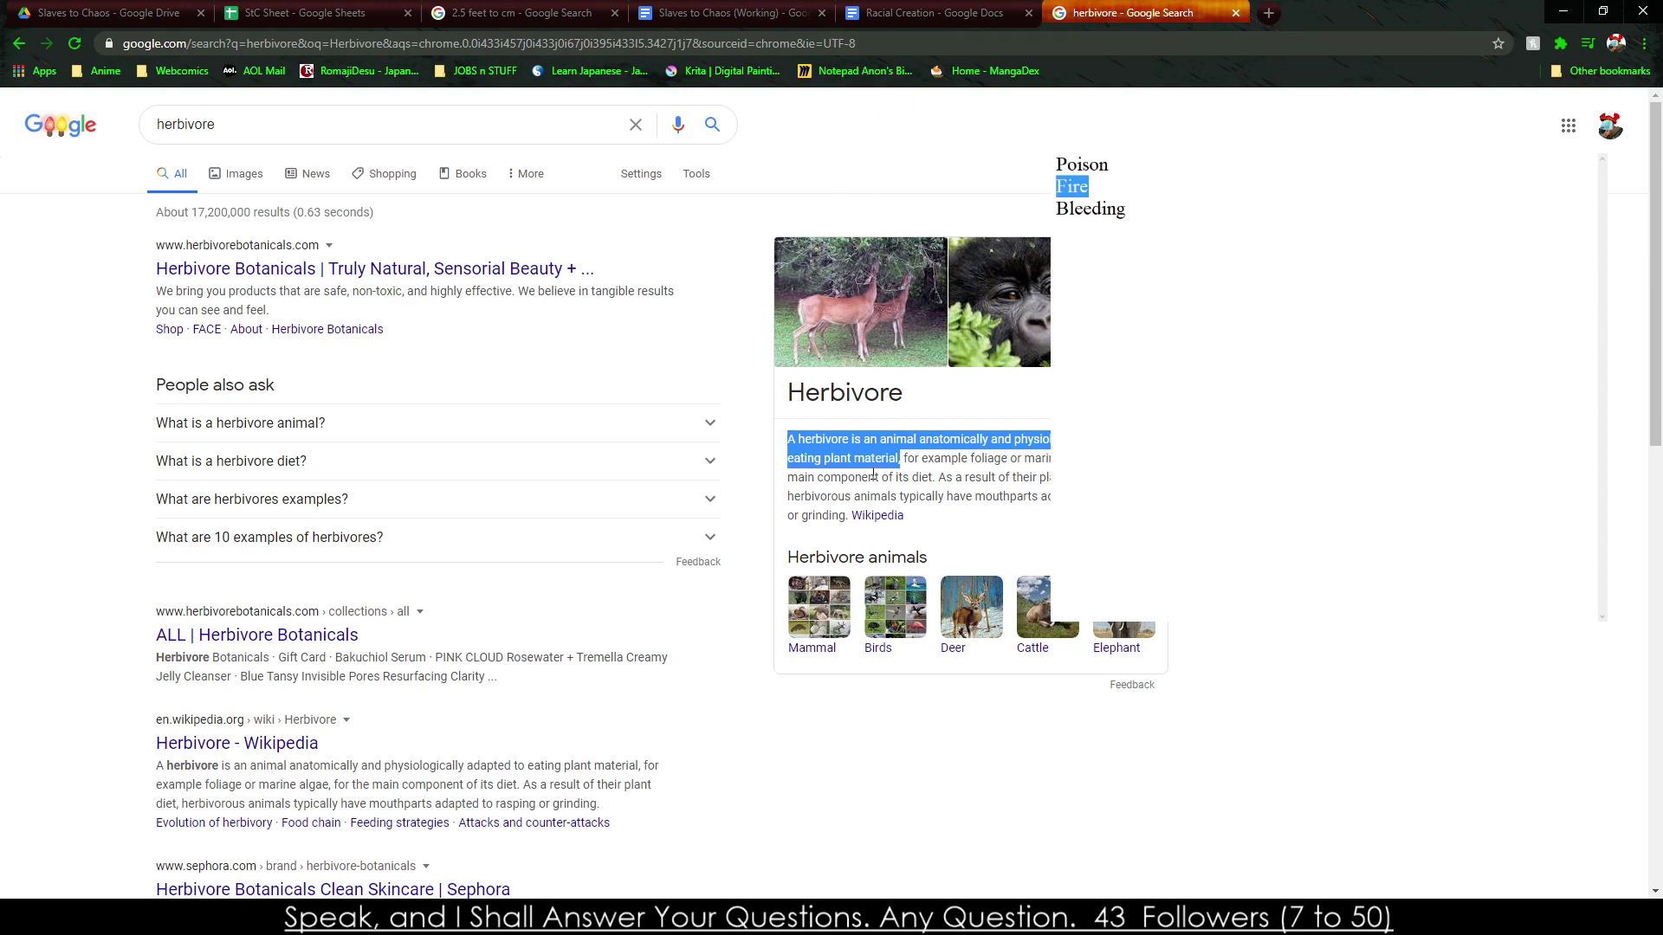
Switch back to the StC Sheet and complete the Herbivore description with "plant material and cannot consume meats.".
{"action": "left_click", "coordinate": [715, 9]}
{"action": "left_click", "coordinate": [519, 12]}
{"action": "left_click", "coordinate": [329, 13]}
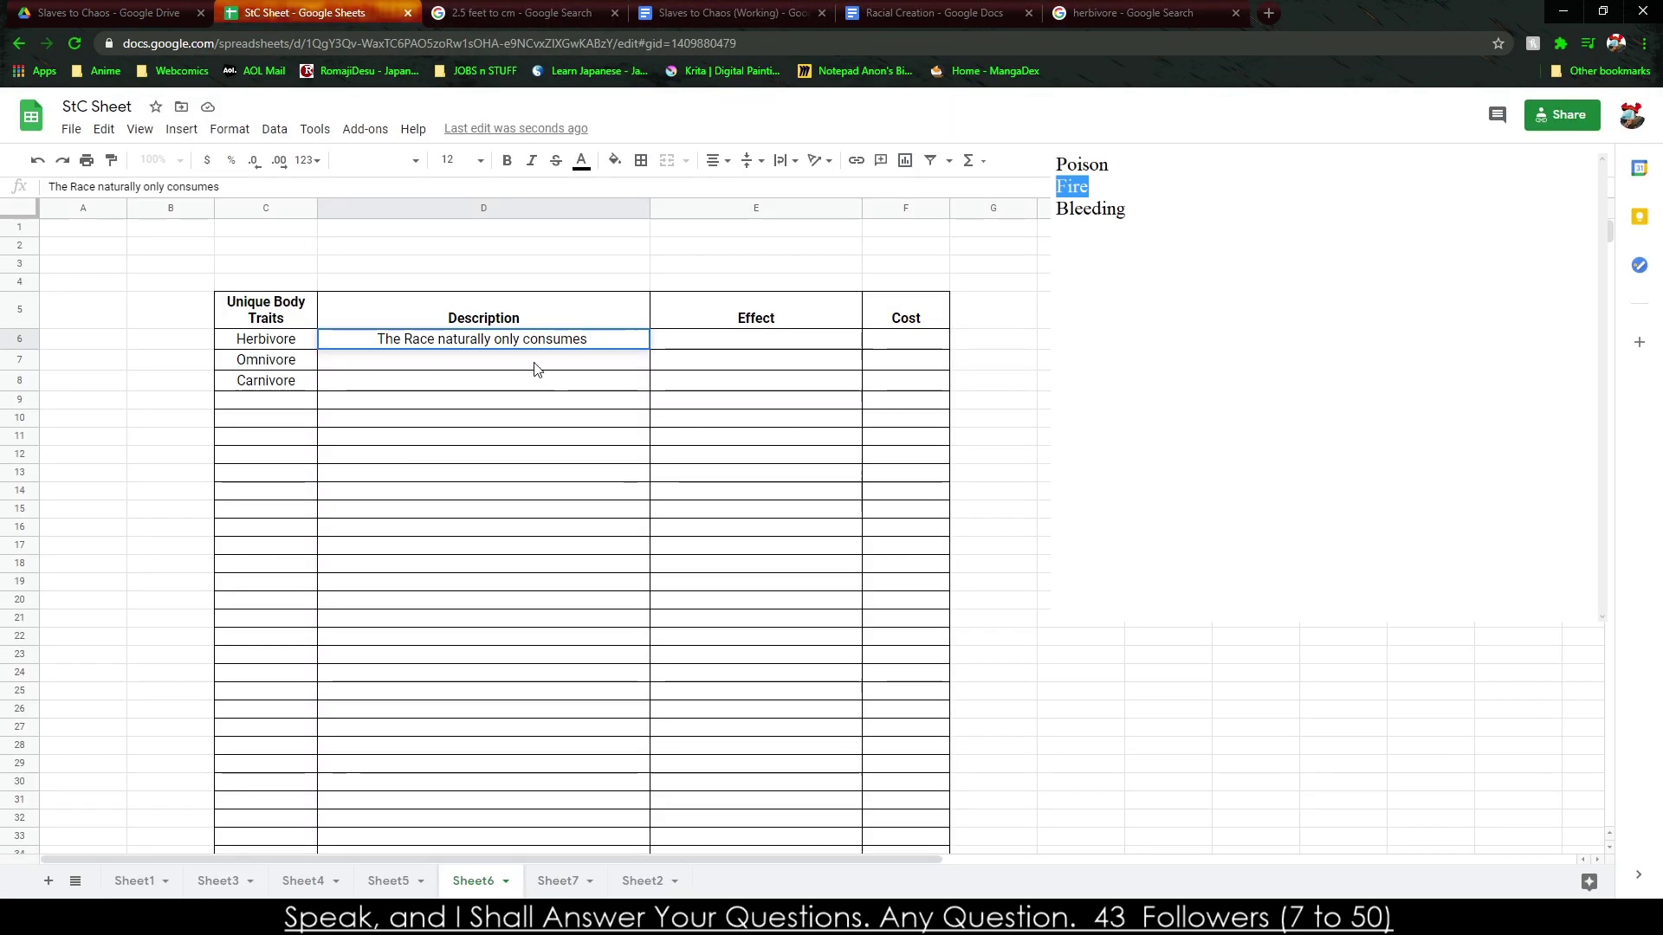
{"action": "type", "text": "plant material"}
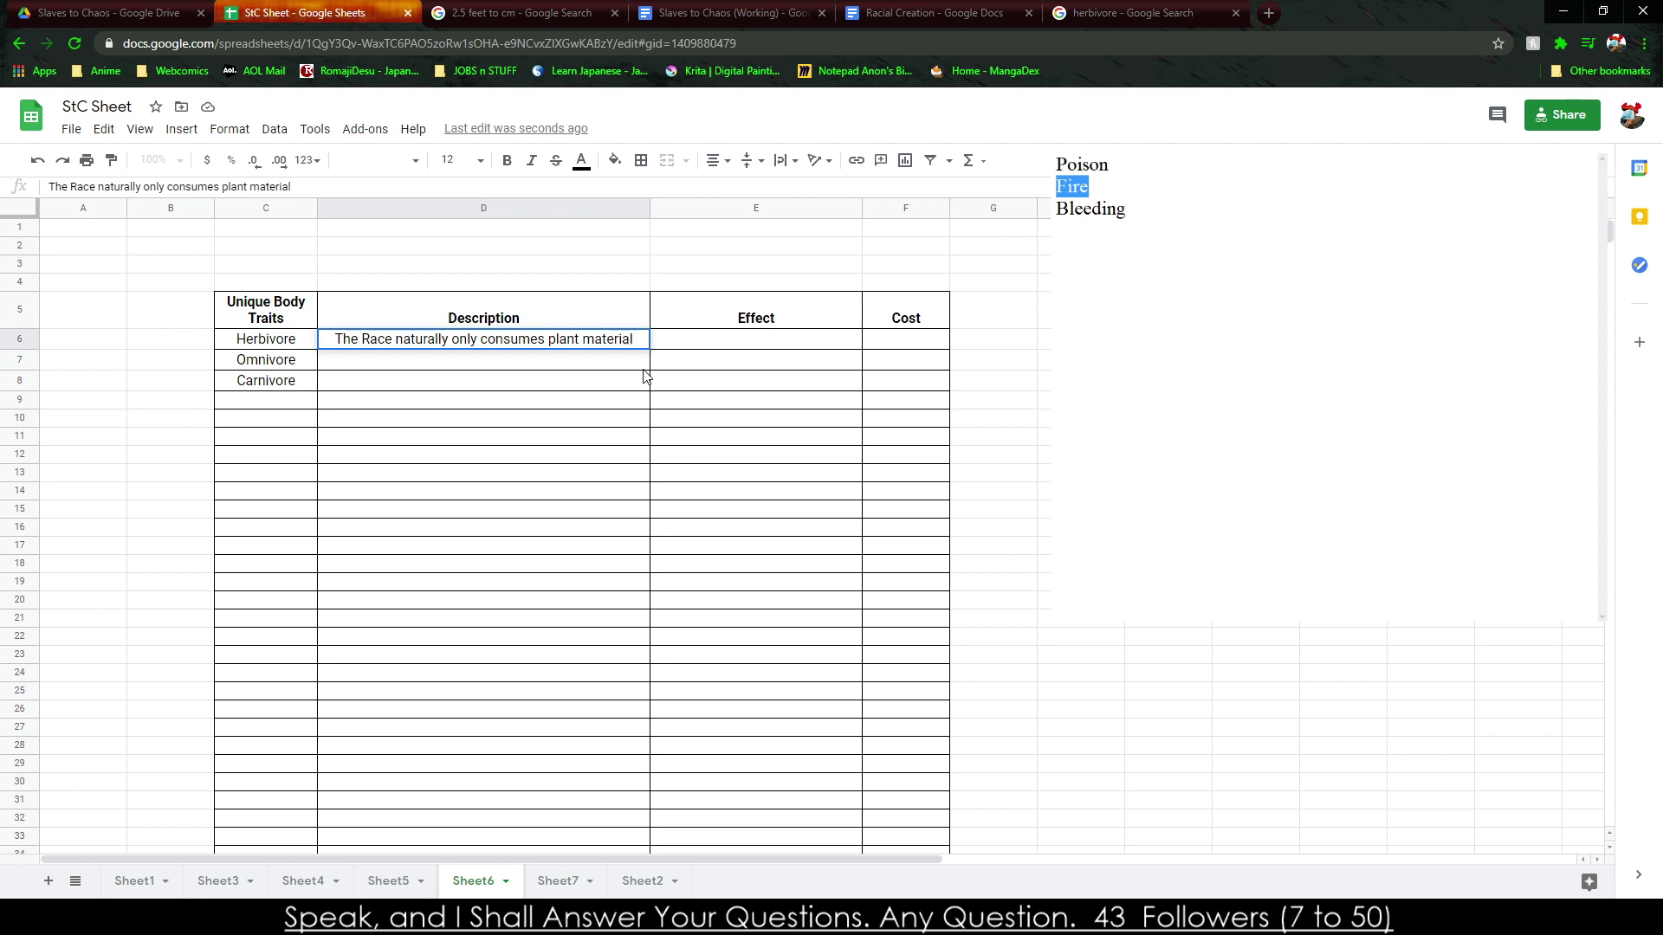
{"action": "type", "text": " and cannot "}
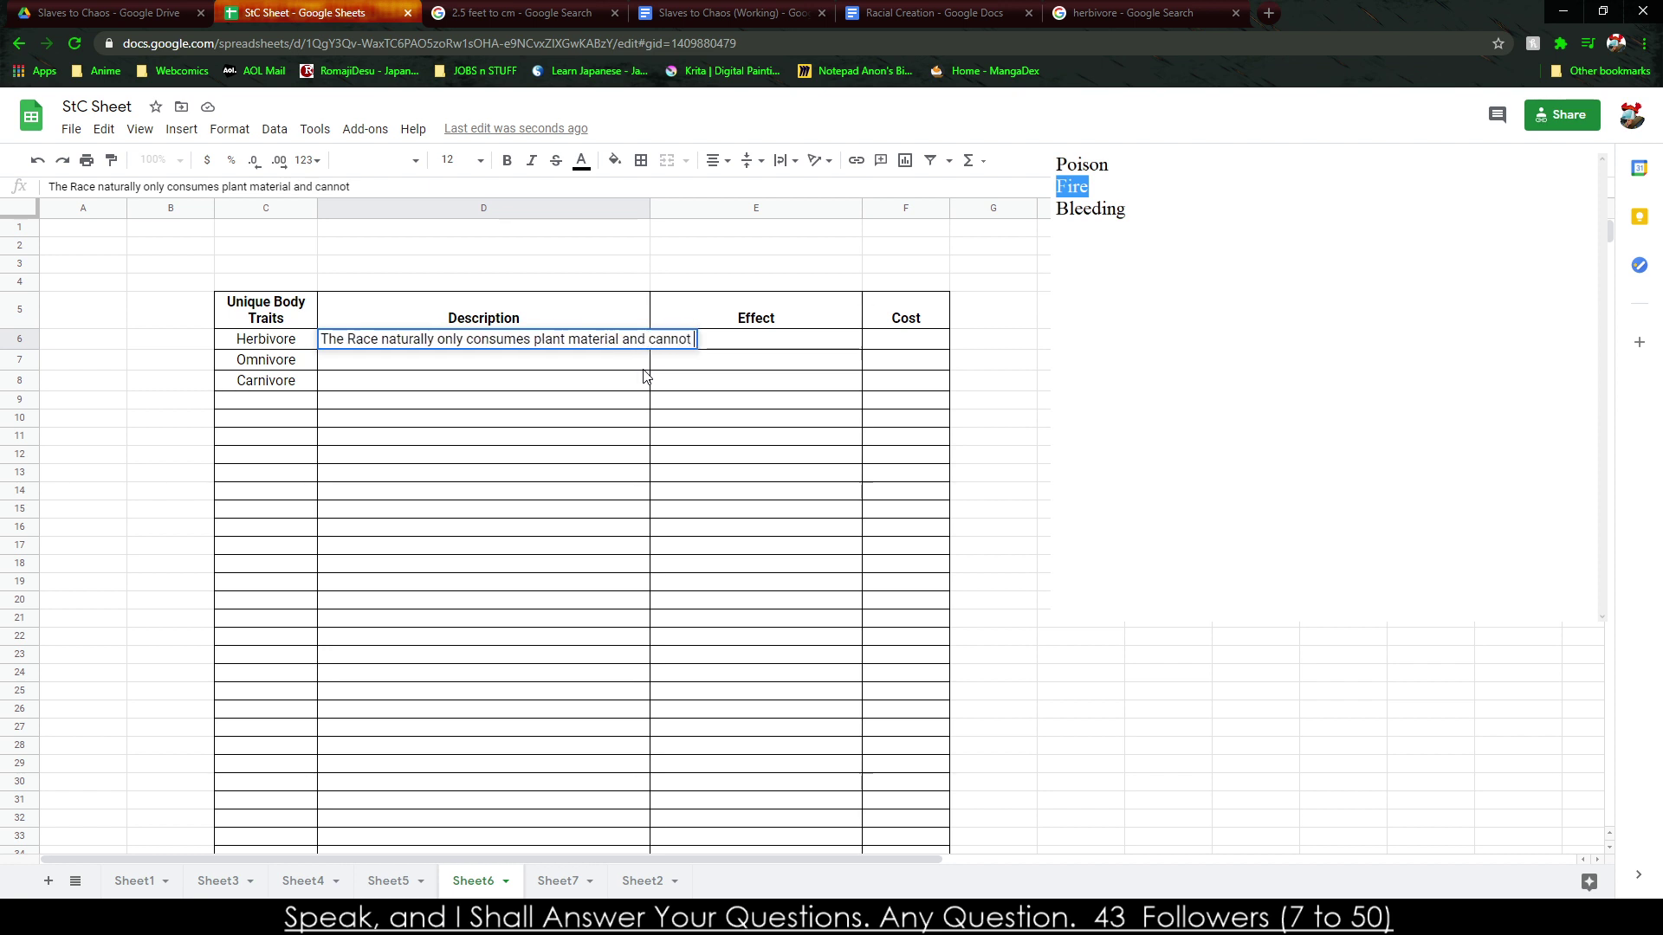
{"action": "type", "text": "consukeme meats."}
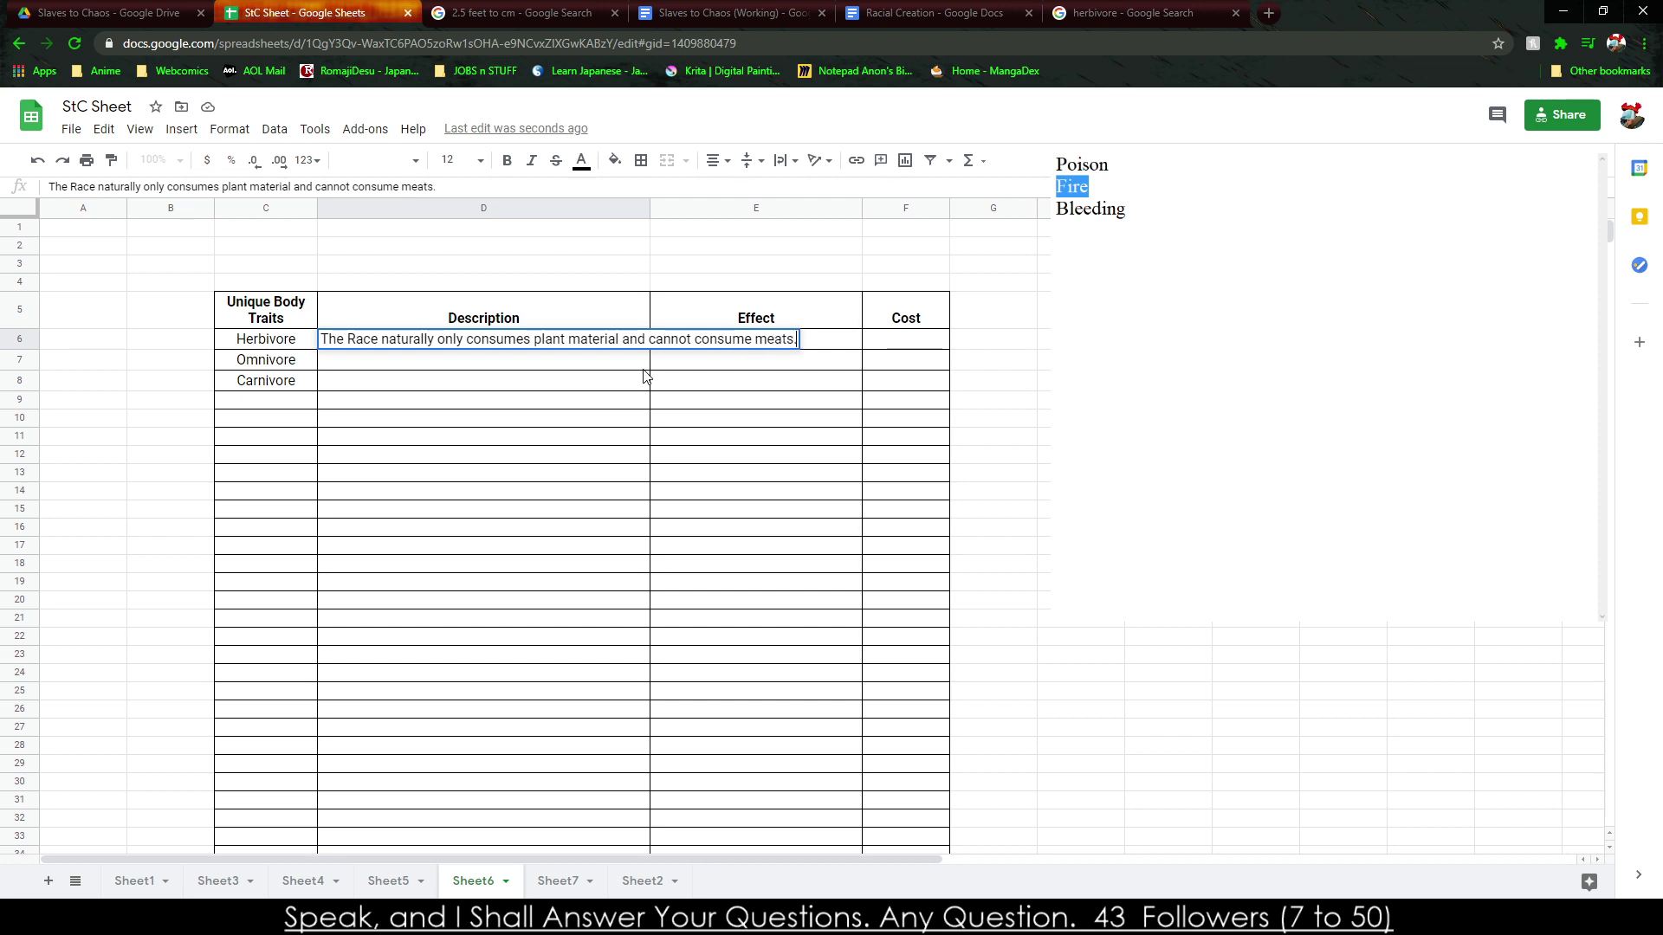
{"action": "key", "text": "Tab"}
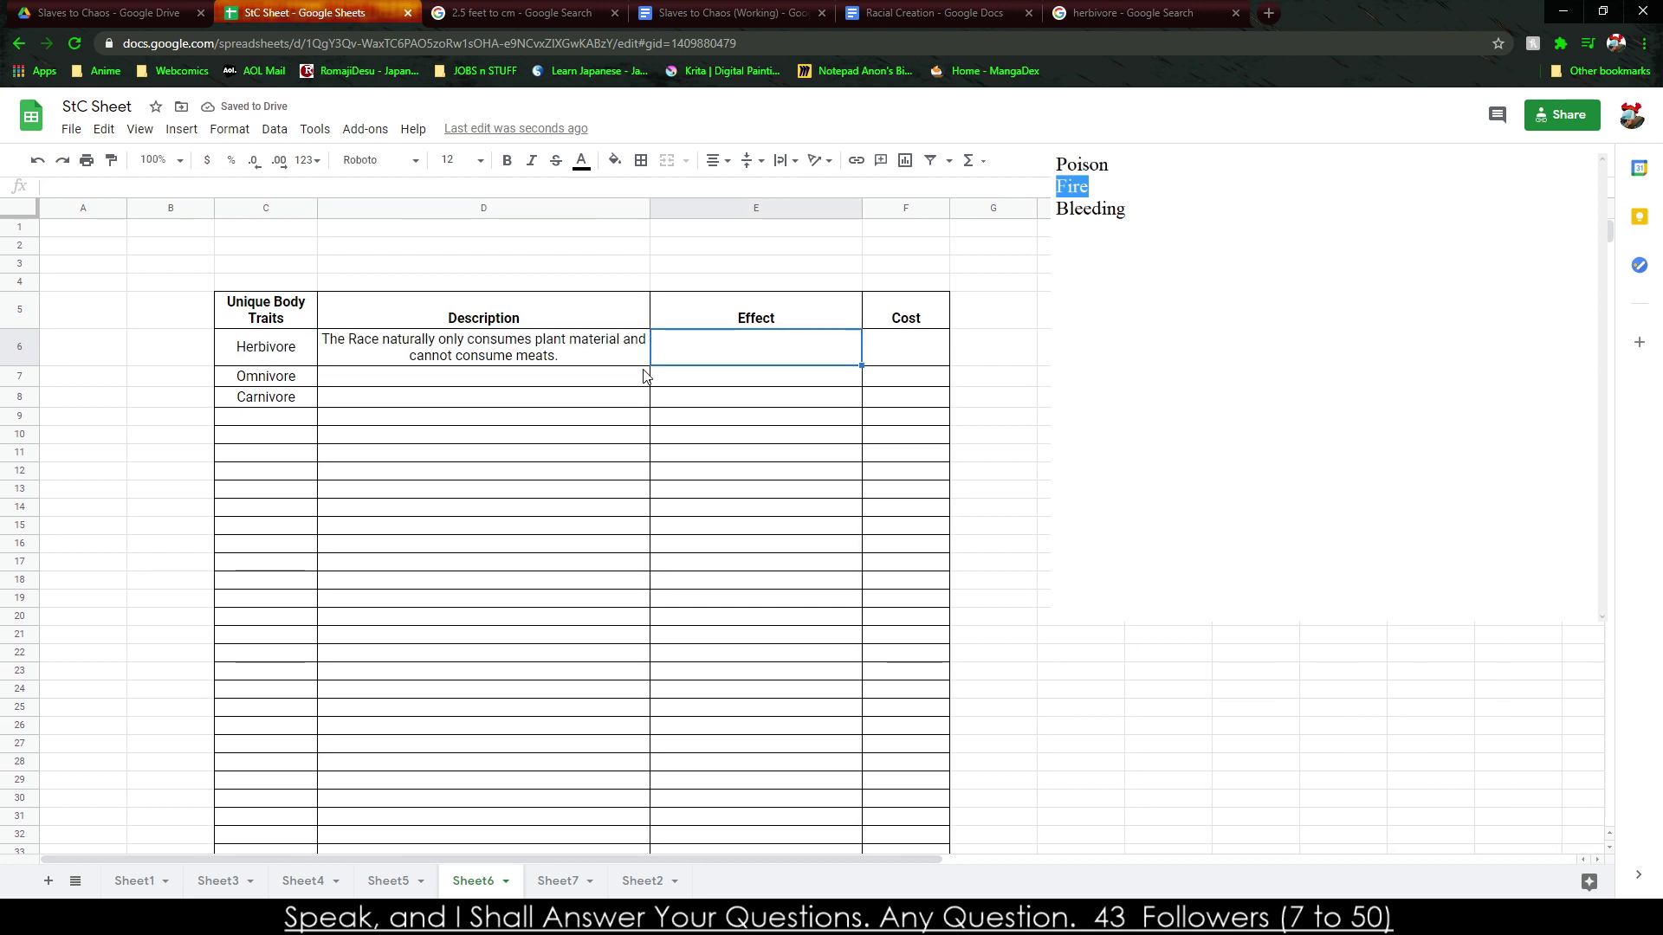
{"action": "type", "text": "Population"}
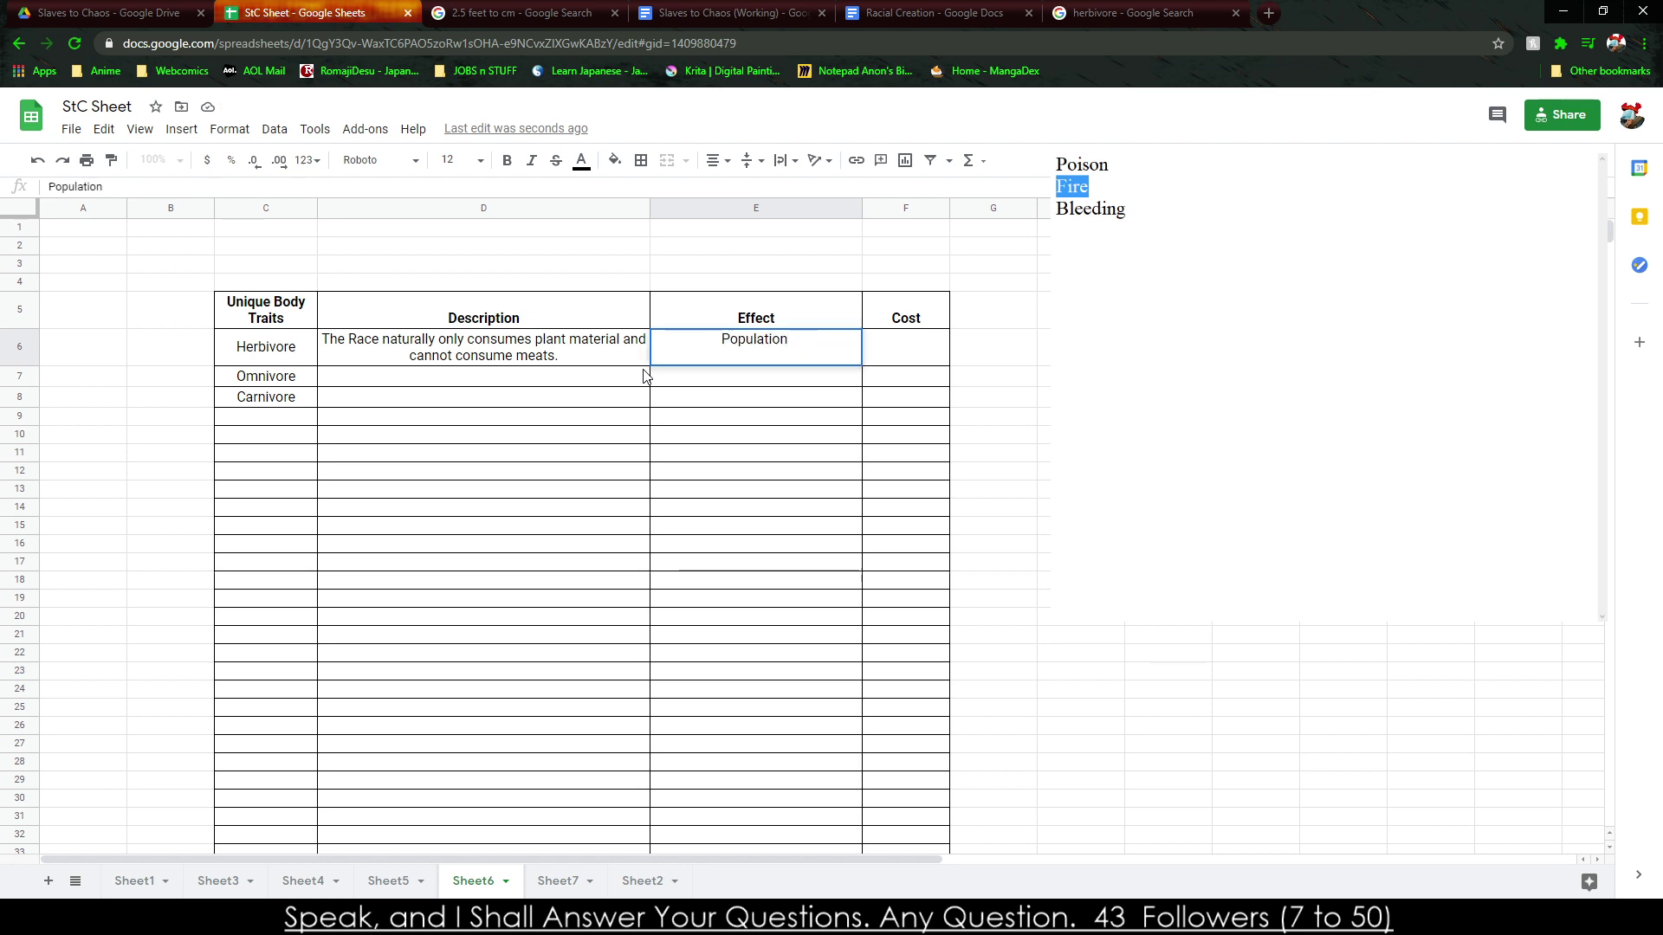
{"action": "key", "text": "BackSpace"}
{"action": "key", "text": "BackSpace"}
{"action": "key", "text": "BackSpace"}
{"action": "key", "text": "BackSpace"}
{"action": "key", "text": "BackSpace"}
{"action": "key", "text": "BackSpace"}
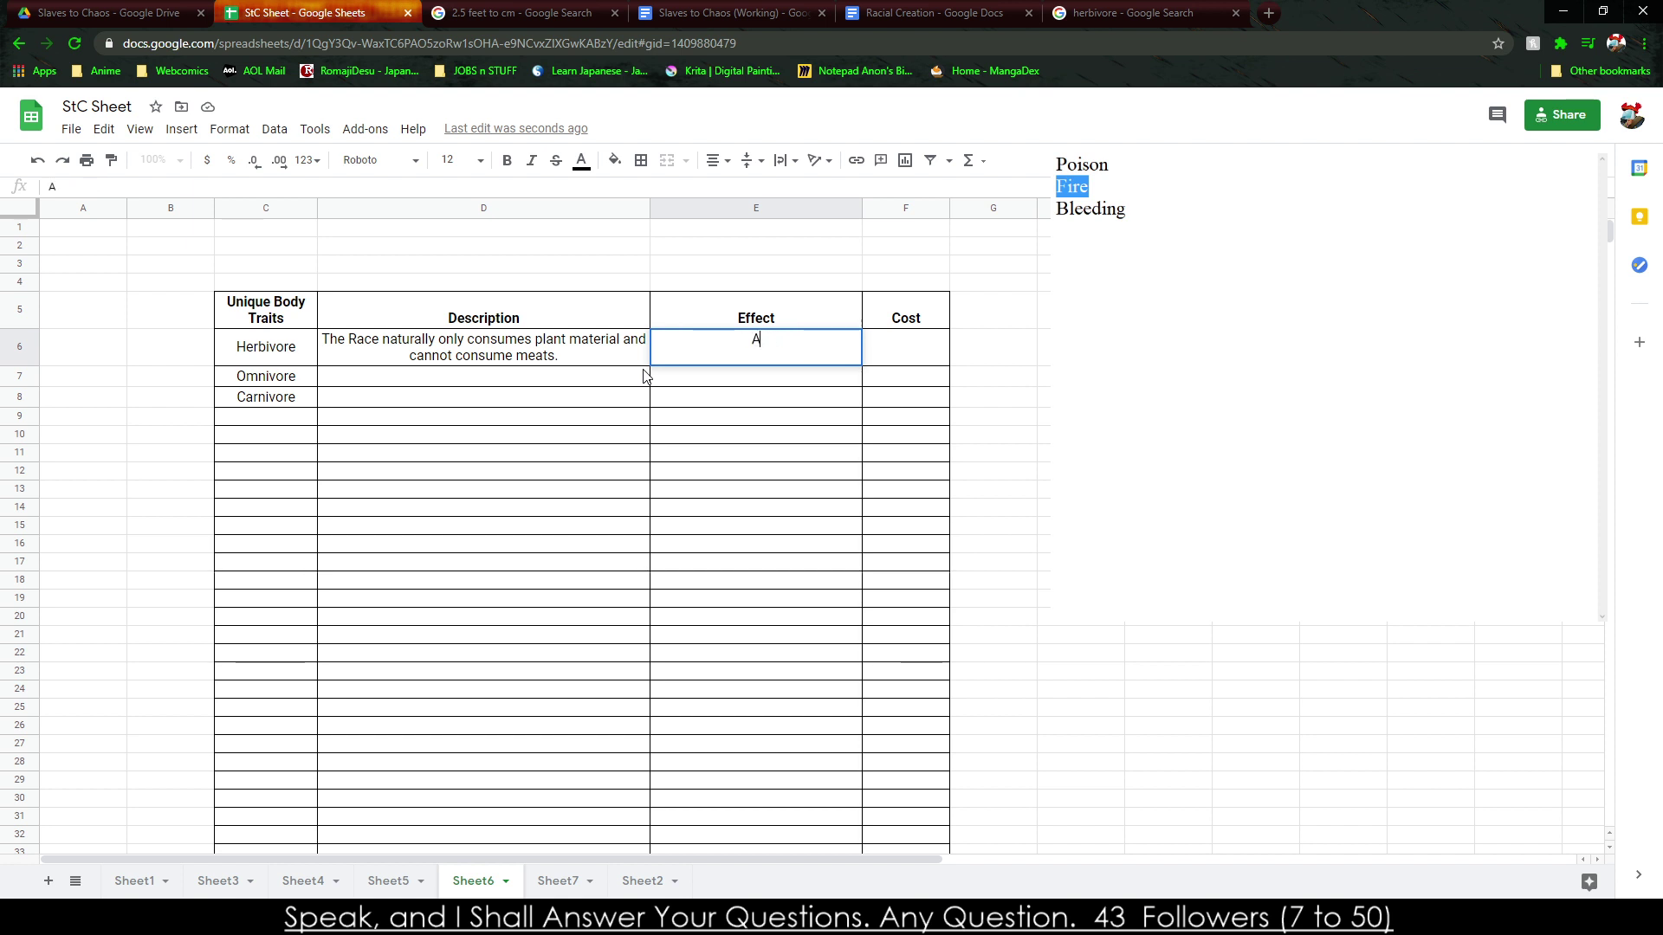
Enter the Herbivore effect in E6 as "A Population Unit of this Race takes twice as much food to create.".
{"action": "type", "text": "opulation Unit fo"}
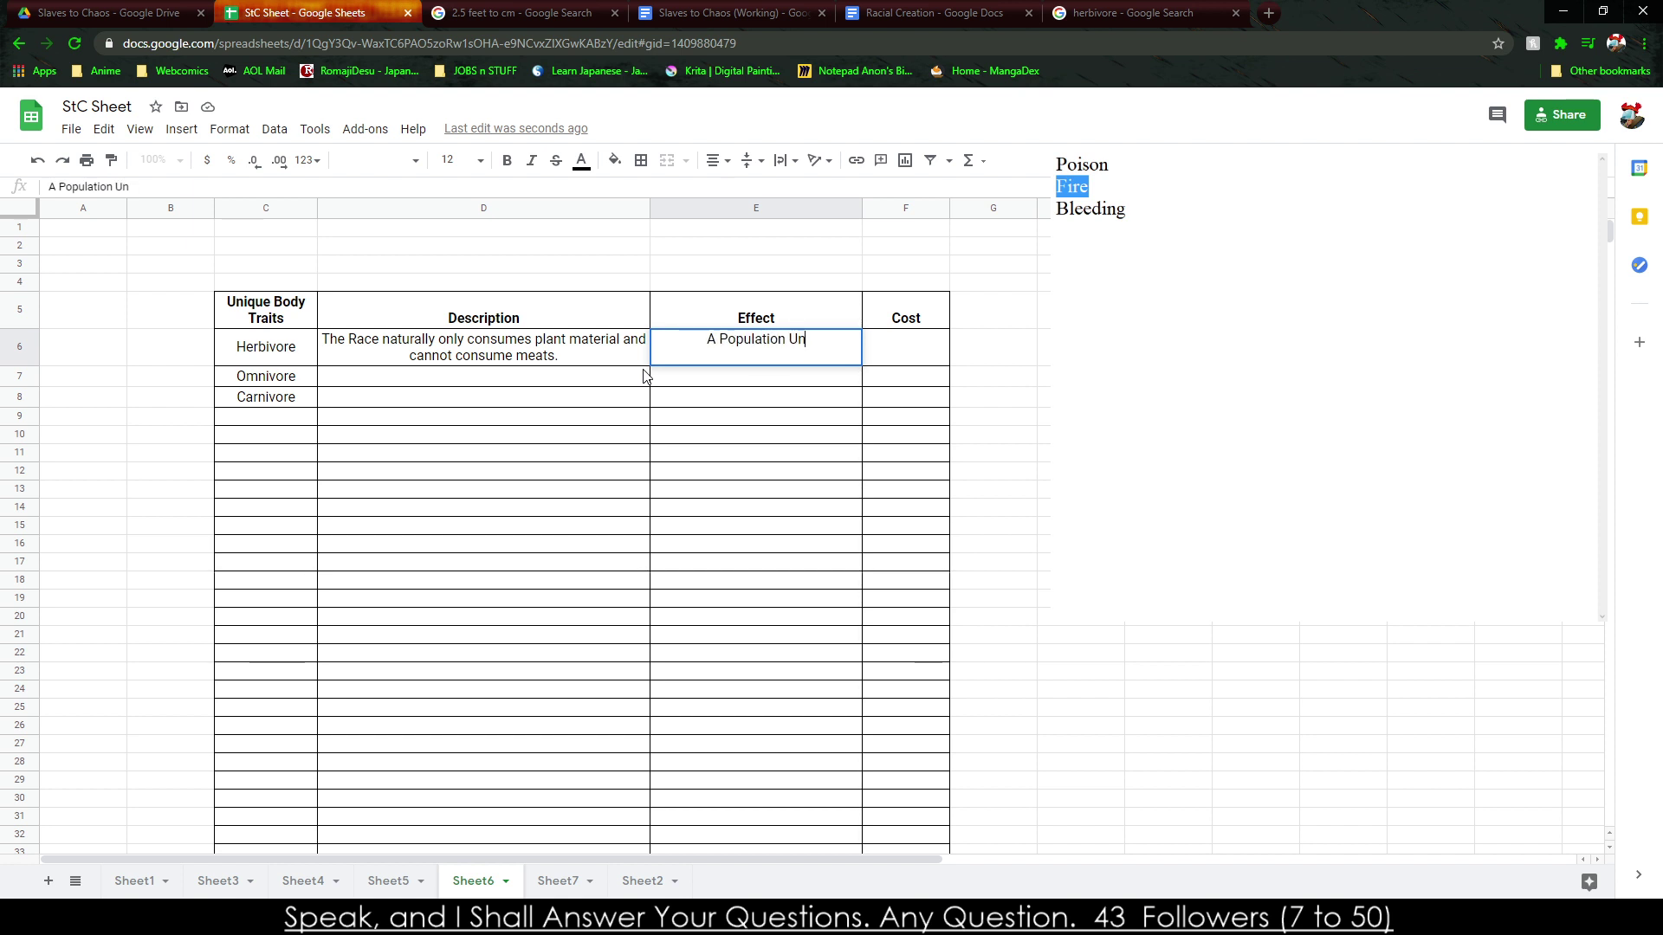
{"action": "key", "text": "BackSpace"}
{"action": "key", "text": "BackSpace"}
{"action": "type", "text": "of this Race tak"}
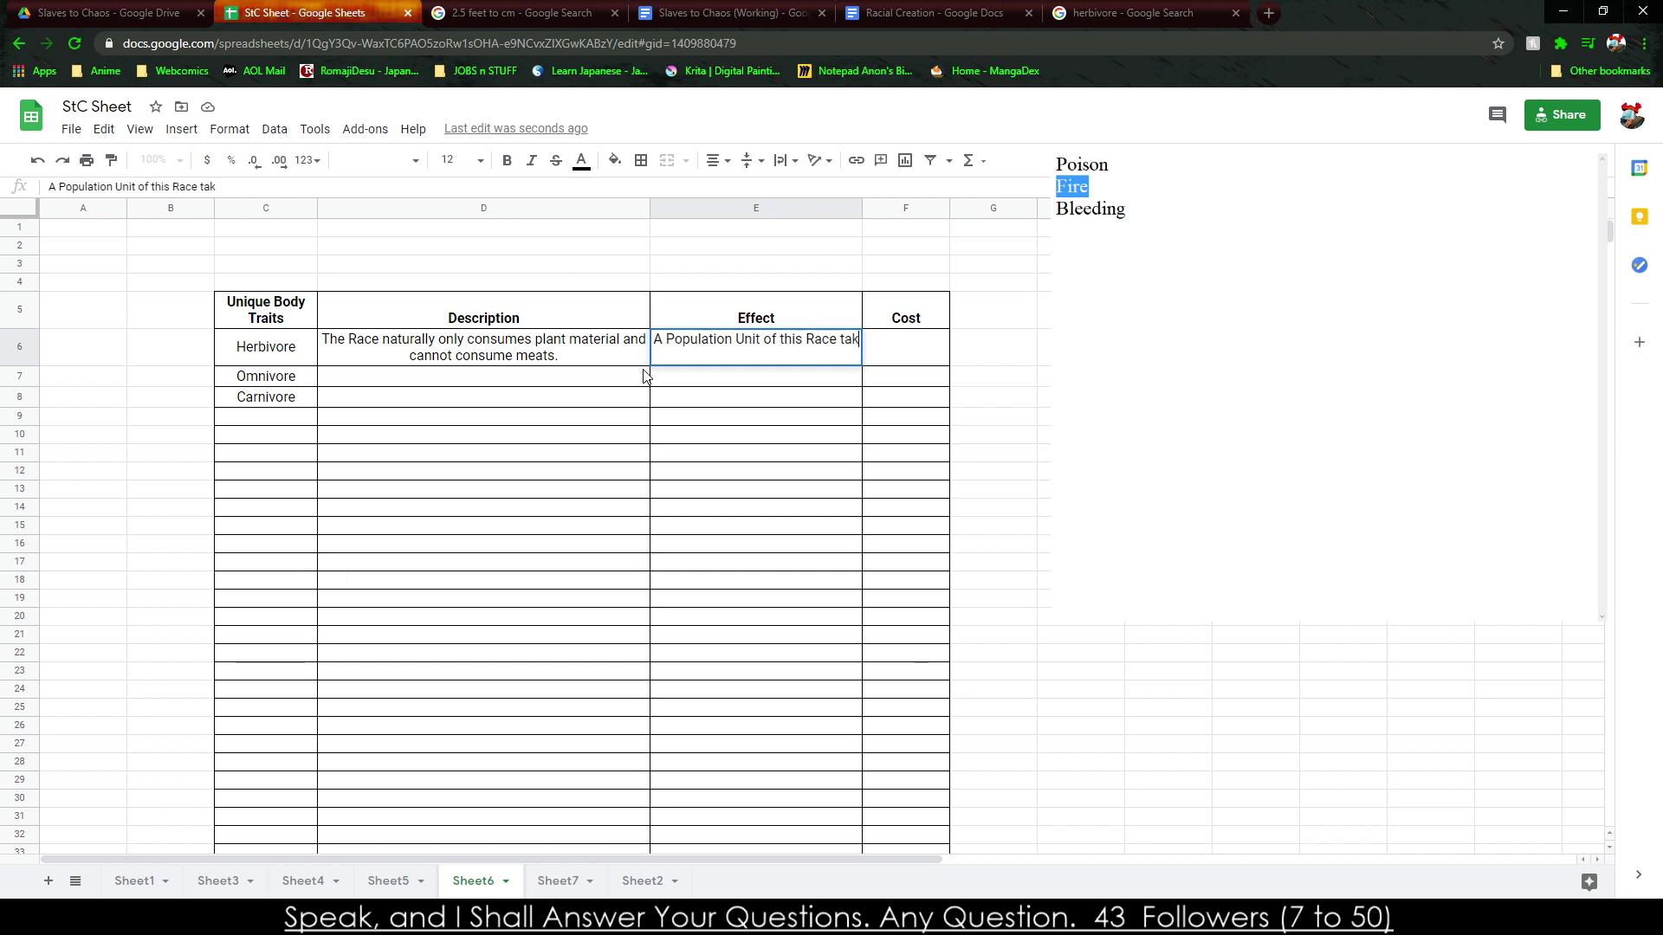
{"action": "type", "text": "es twice "}
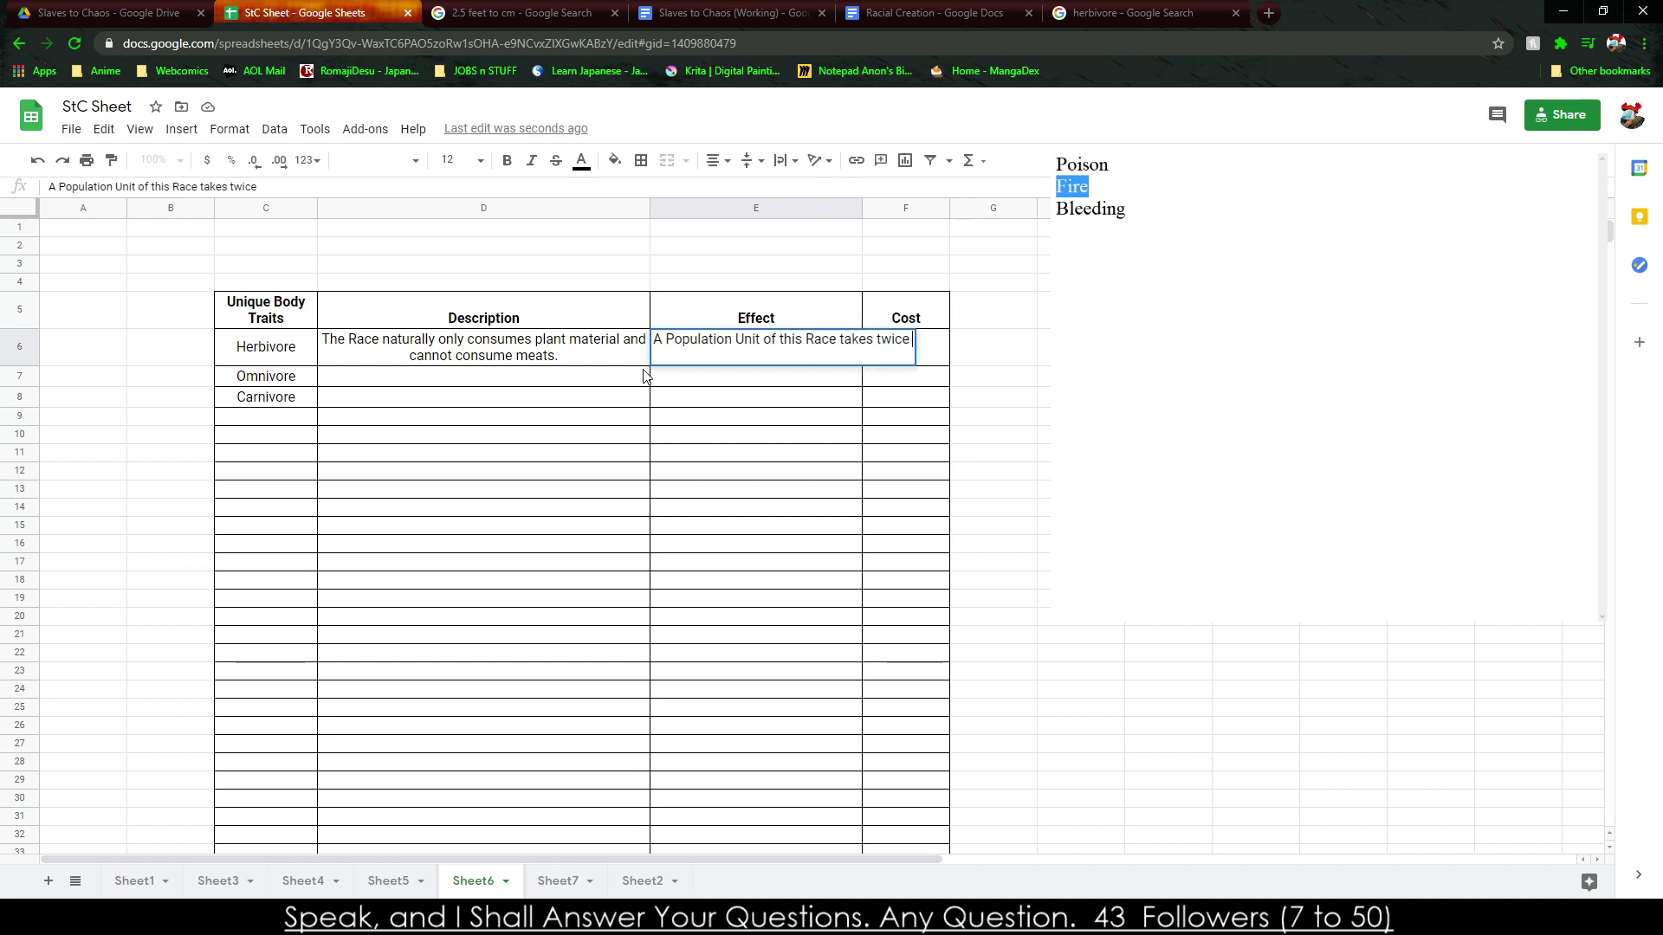
{"action": "type", "text": "as much food to "}
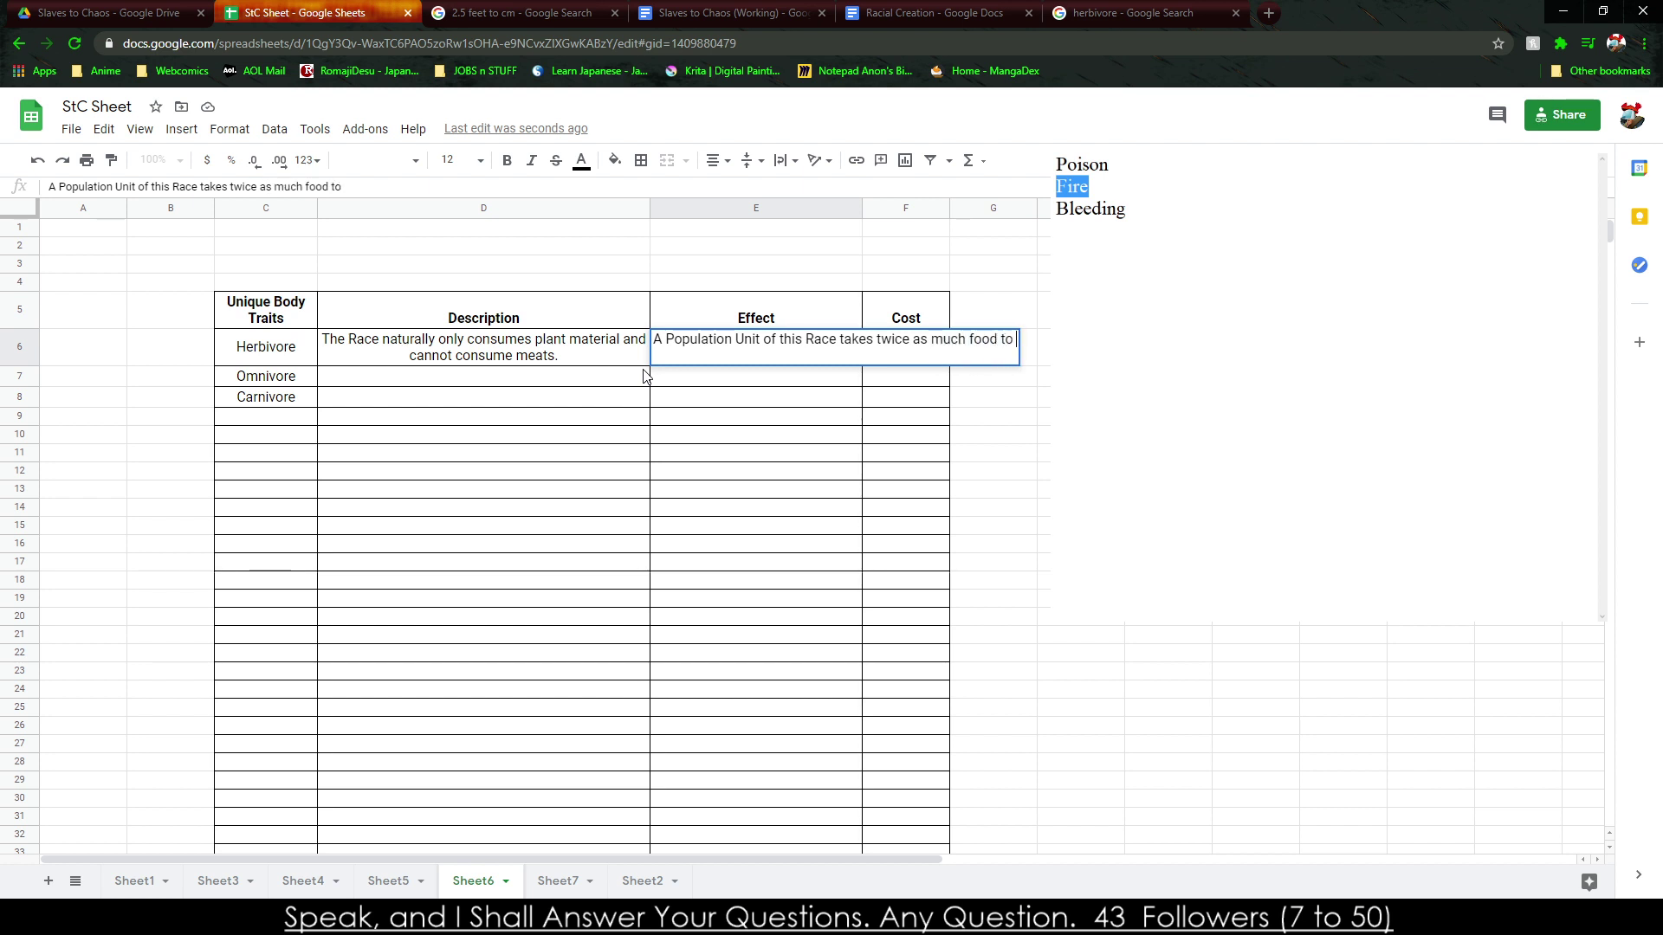
{"action": "type", "text": "crea"}
{"action": "type", "text": "te."}
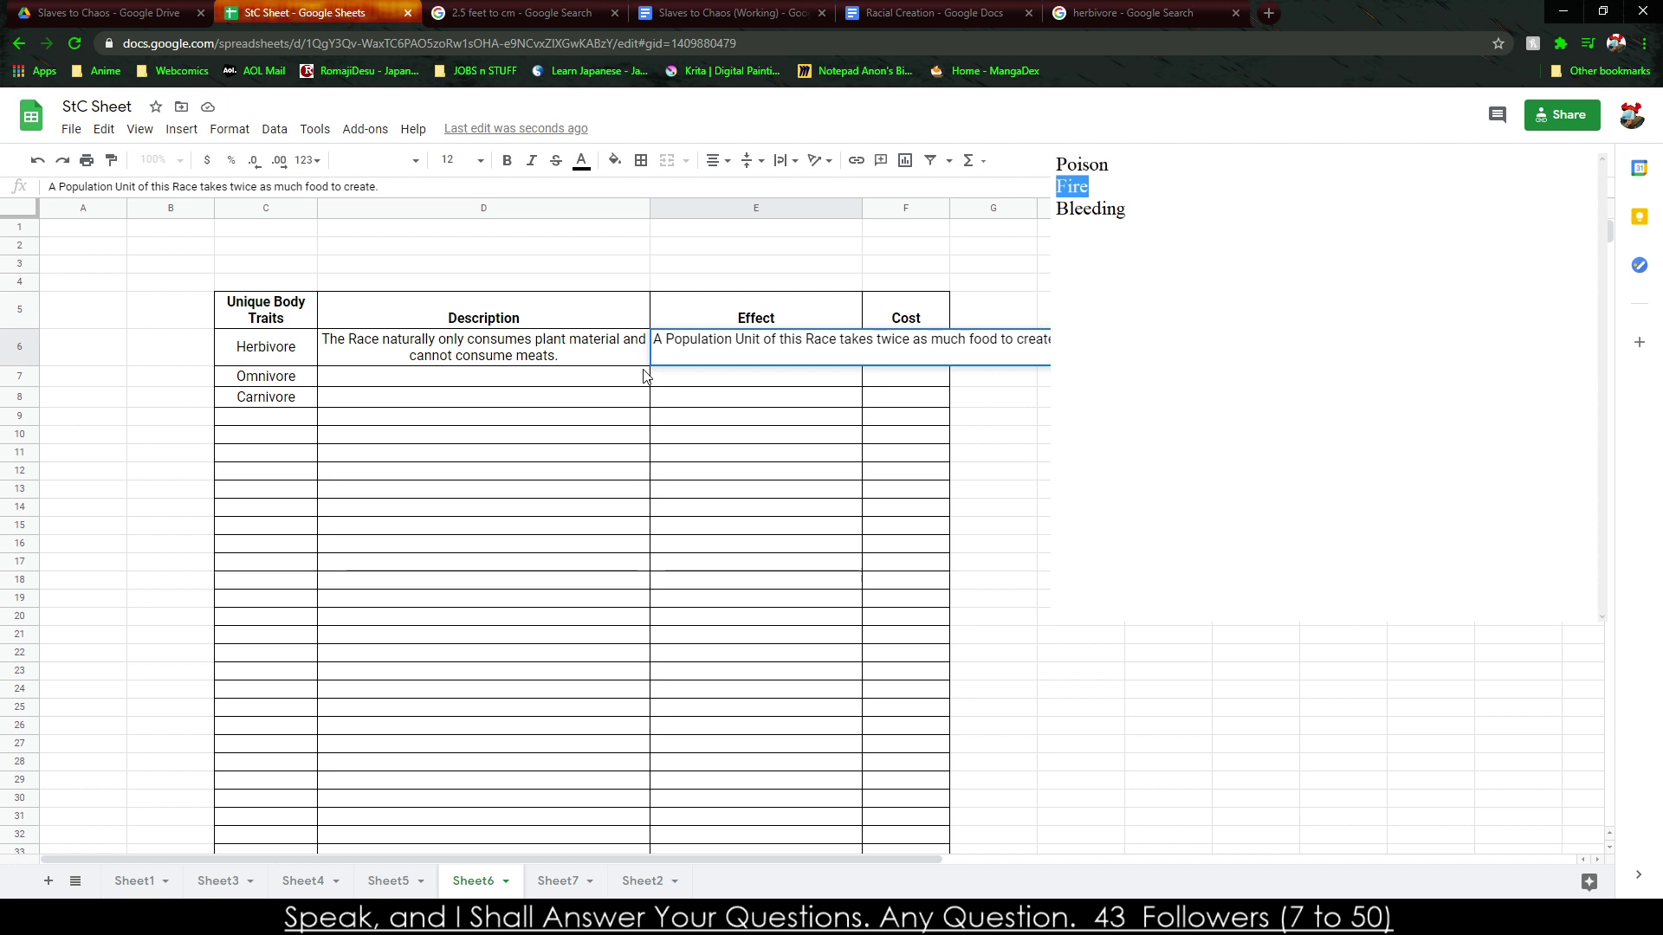
{"action": "key", "text": "Return"}
Copy the Herbivore effect text into the Carnivore effect cell E8.
{"action": "key", "text": "Up"}
{"action": "key", "text": "ctrl+c"}
{"action": "key", "text": "Down"}
{"action": "key", "text": "Down"}
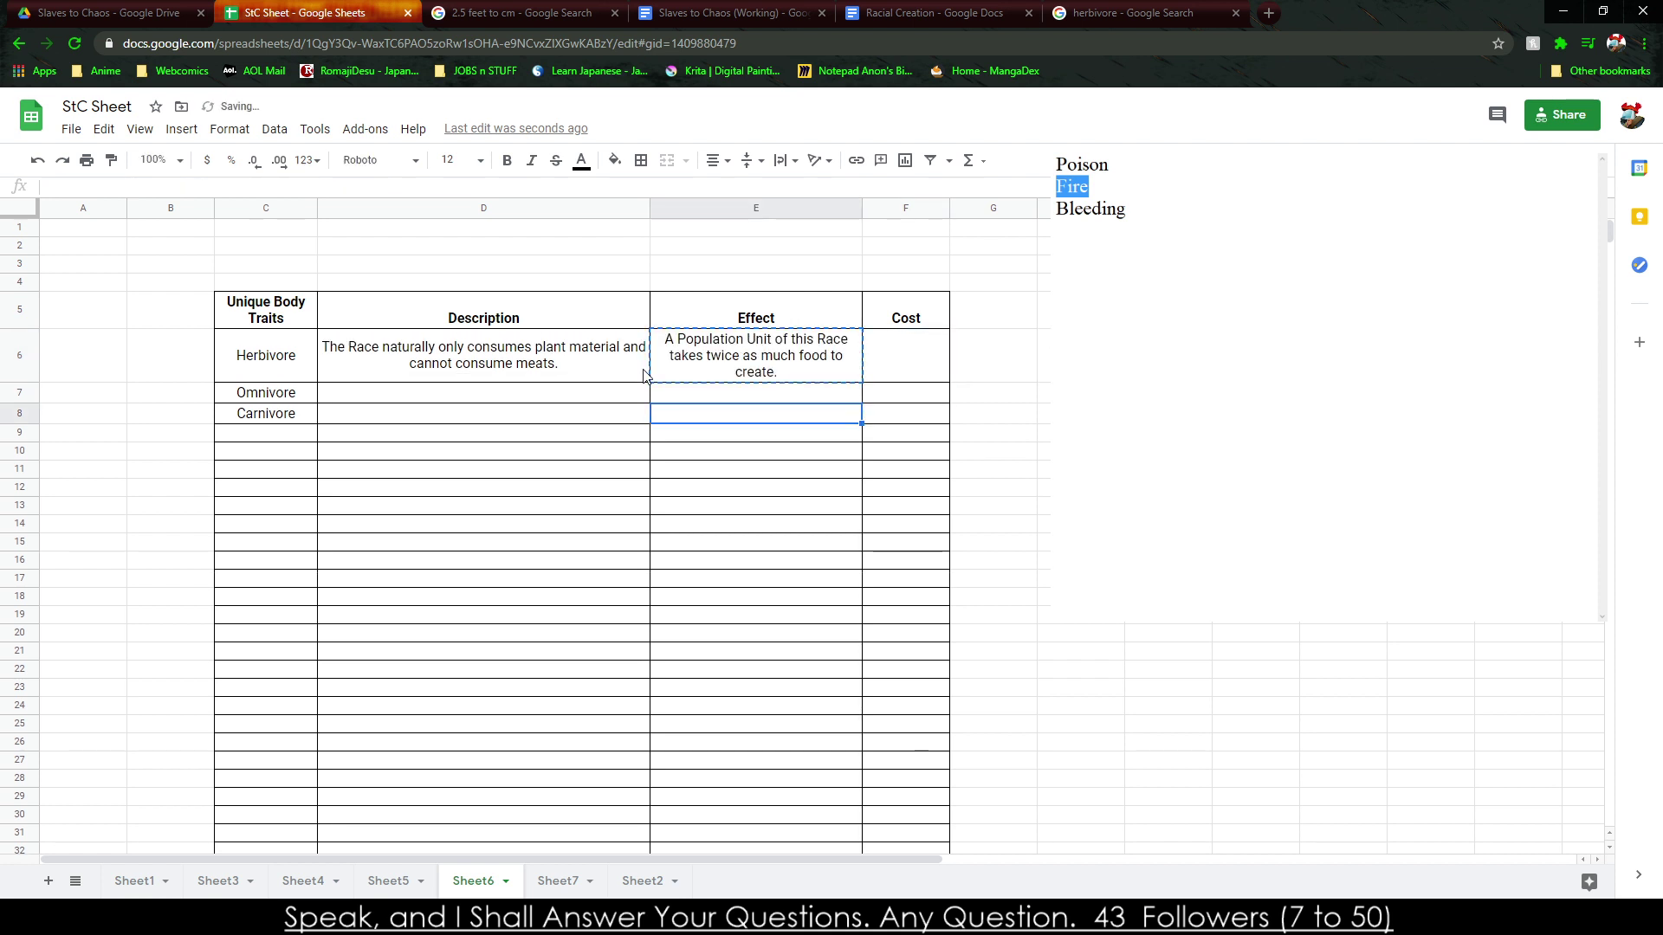
{"action": "key", "text": "ctrl+v"}
Set the costs to -5 for Herbivore, 0 for Omnivore and -5 for Carnivore.
{"action": "key", "text": "Right"}
{"action": "key", "text": "Up"}
{"action": "key", "text": "Up"}
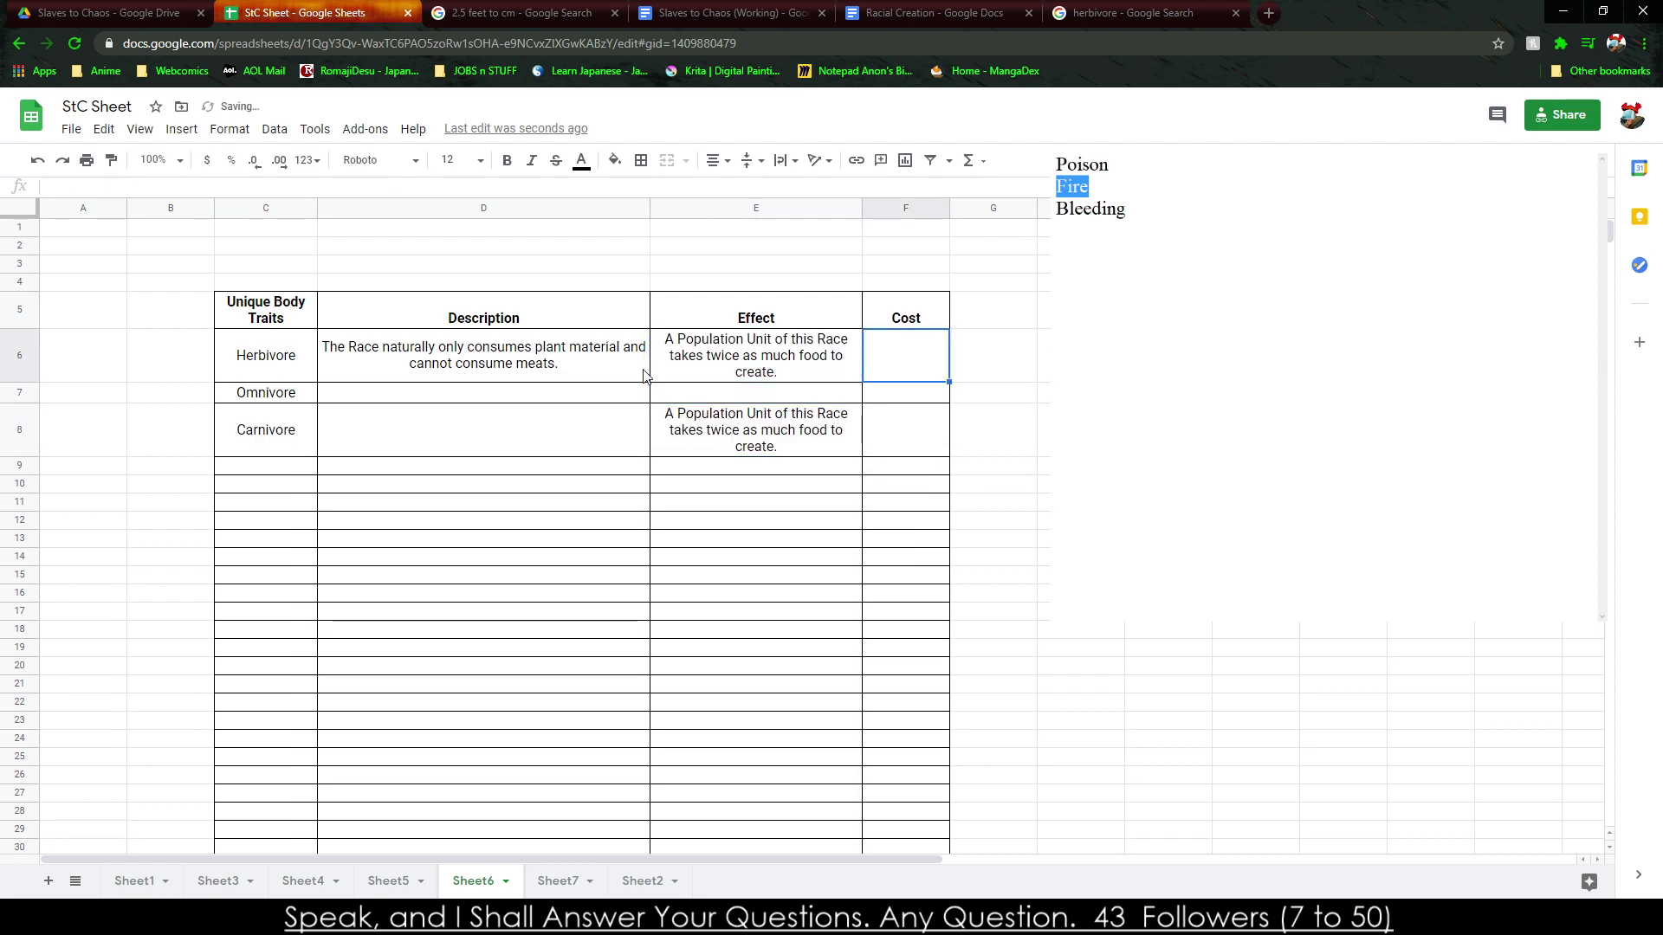
{"action": "type", "text": "-5"}
{"action": "key", "text": "Return"}
{"action": "type", "text": "0"}
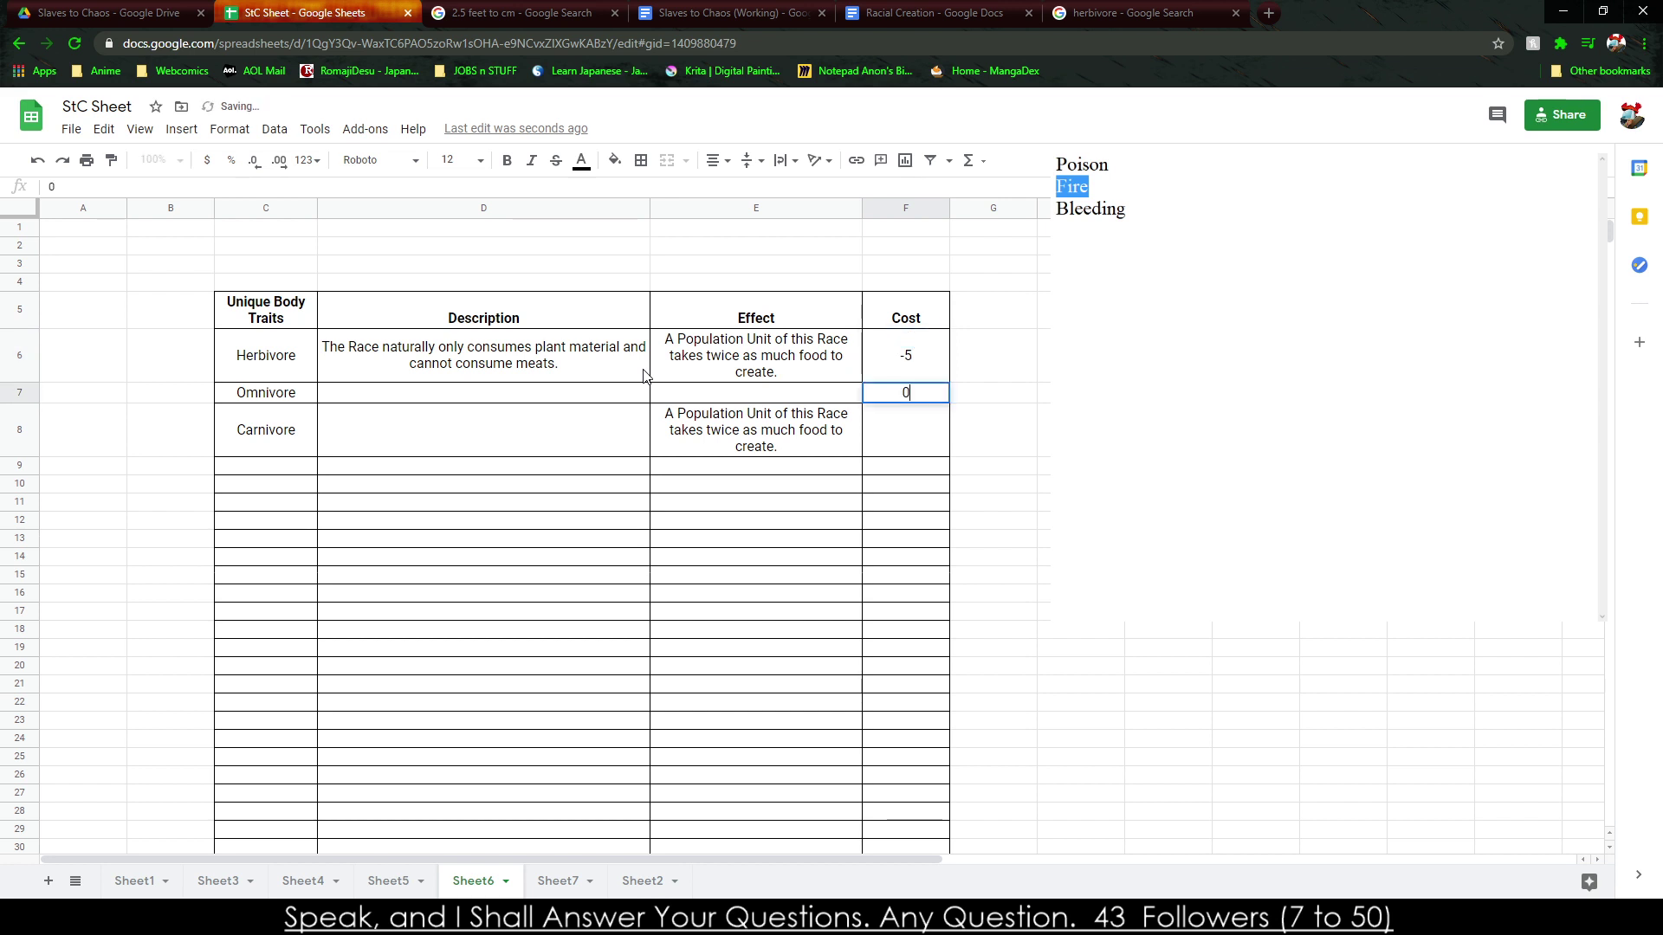
{"action": "key", "text": "Return"}
{"action": "type", "text": "5"}
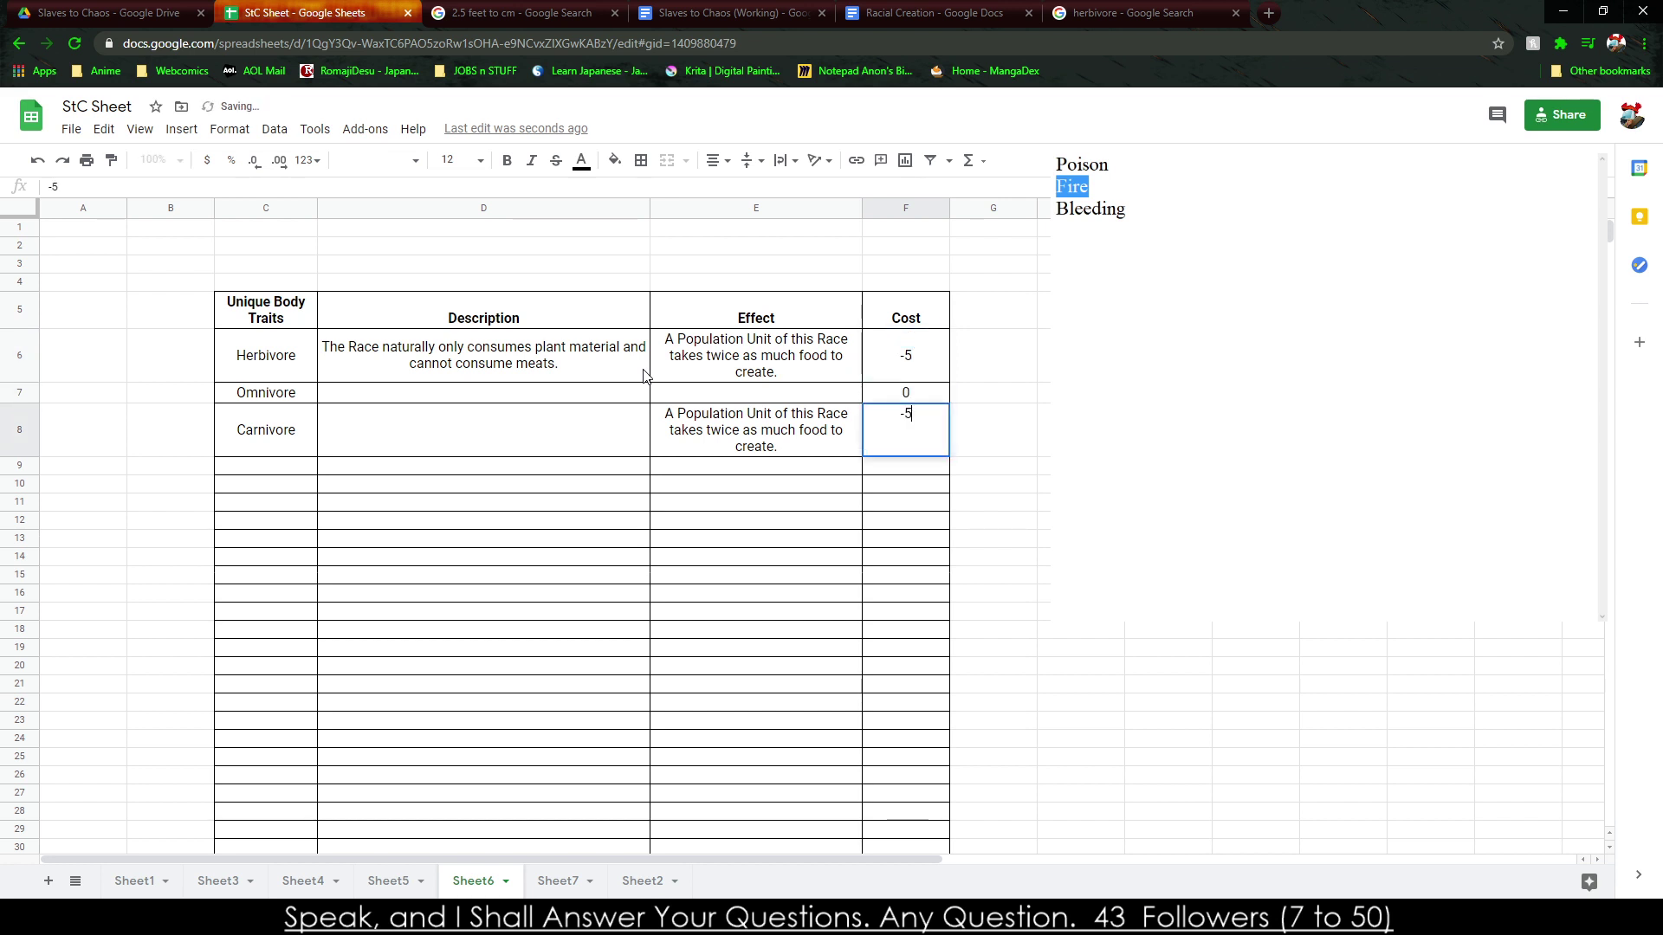
Describe Carnivore in D8 as "The Race can only consume meat based products from livestock or other "less willing" livestock.".
{"action": "key", "text": "Left"}
{"action": "key", "text": "Left"}
{"action": "type", "text": "Thee Race can only consume meat based products from livestock or other \"less willing\" livestock."}
{"action": "key", "text": "Tab"}
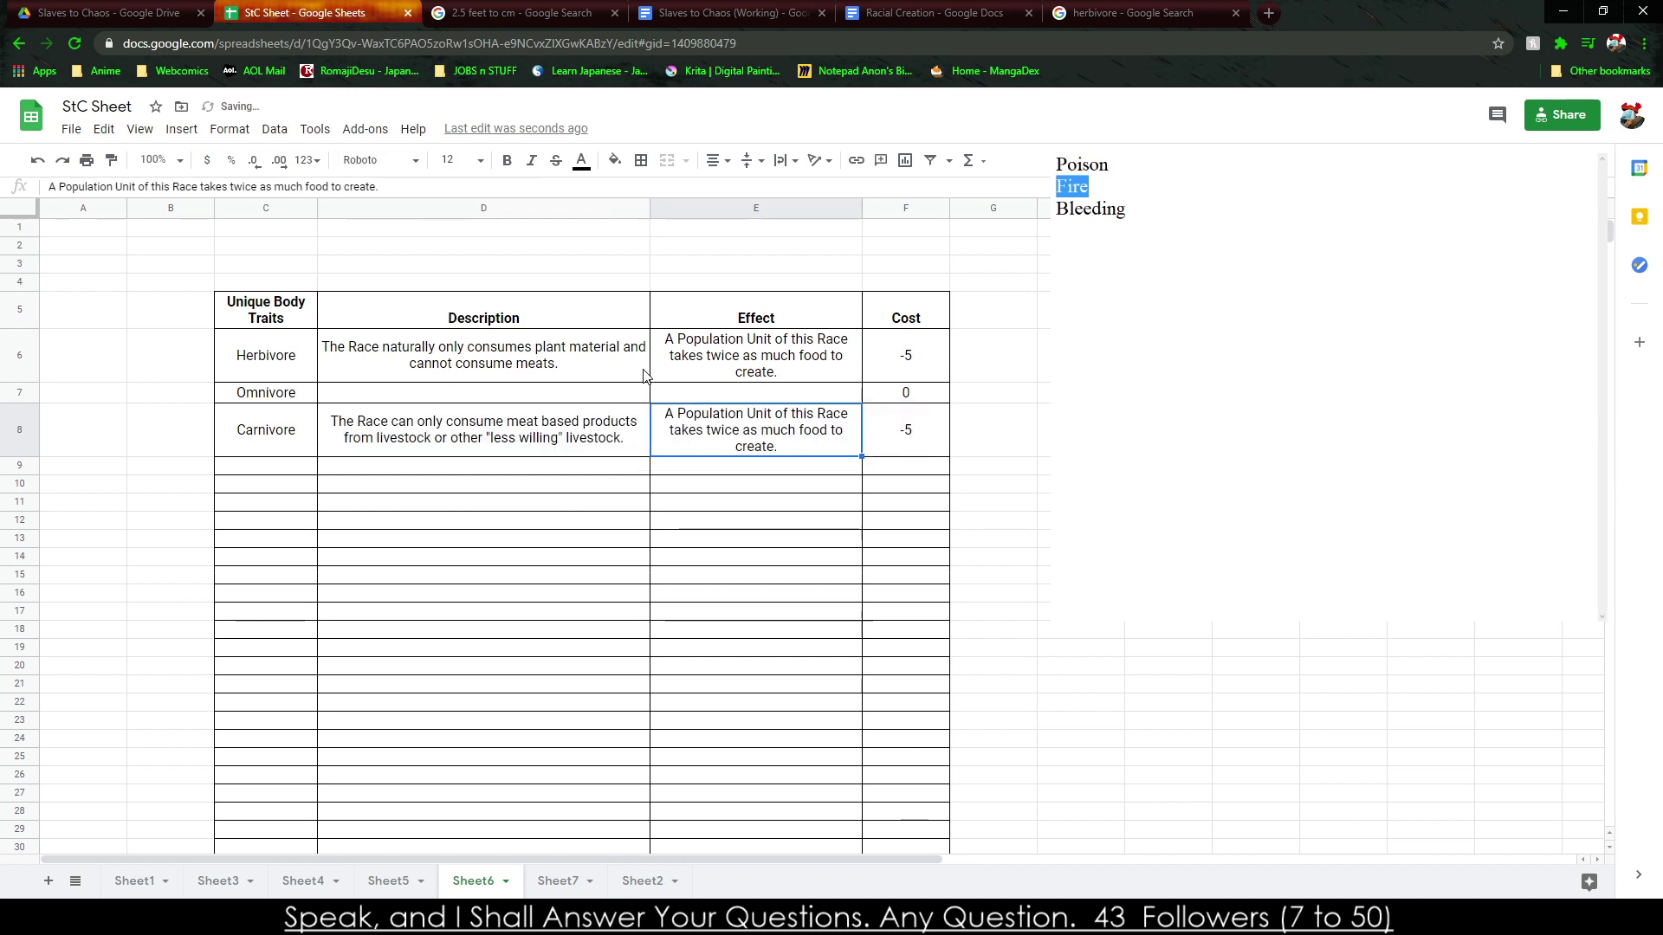
Describe Omnivore in D7 as "The Race consumes both meat and plant material.".
{"action": "key", "text": "Up"}
{"action": "key", "text": "Left"}
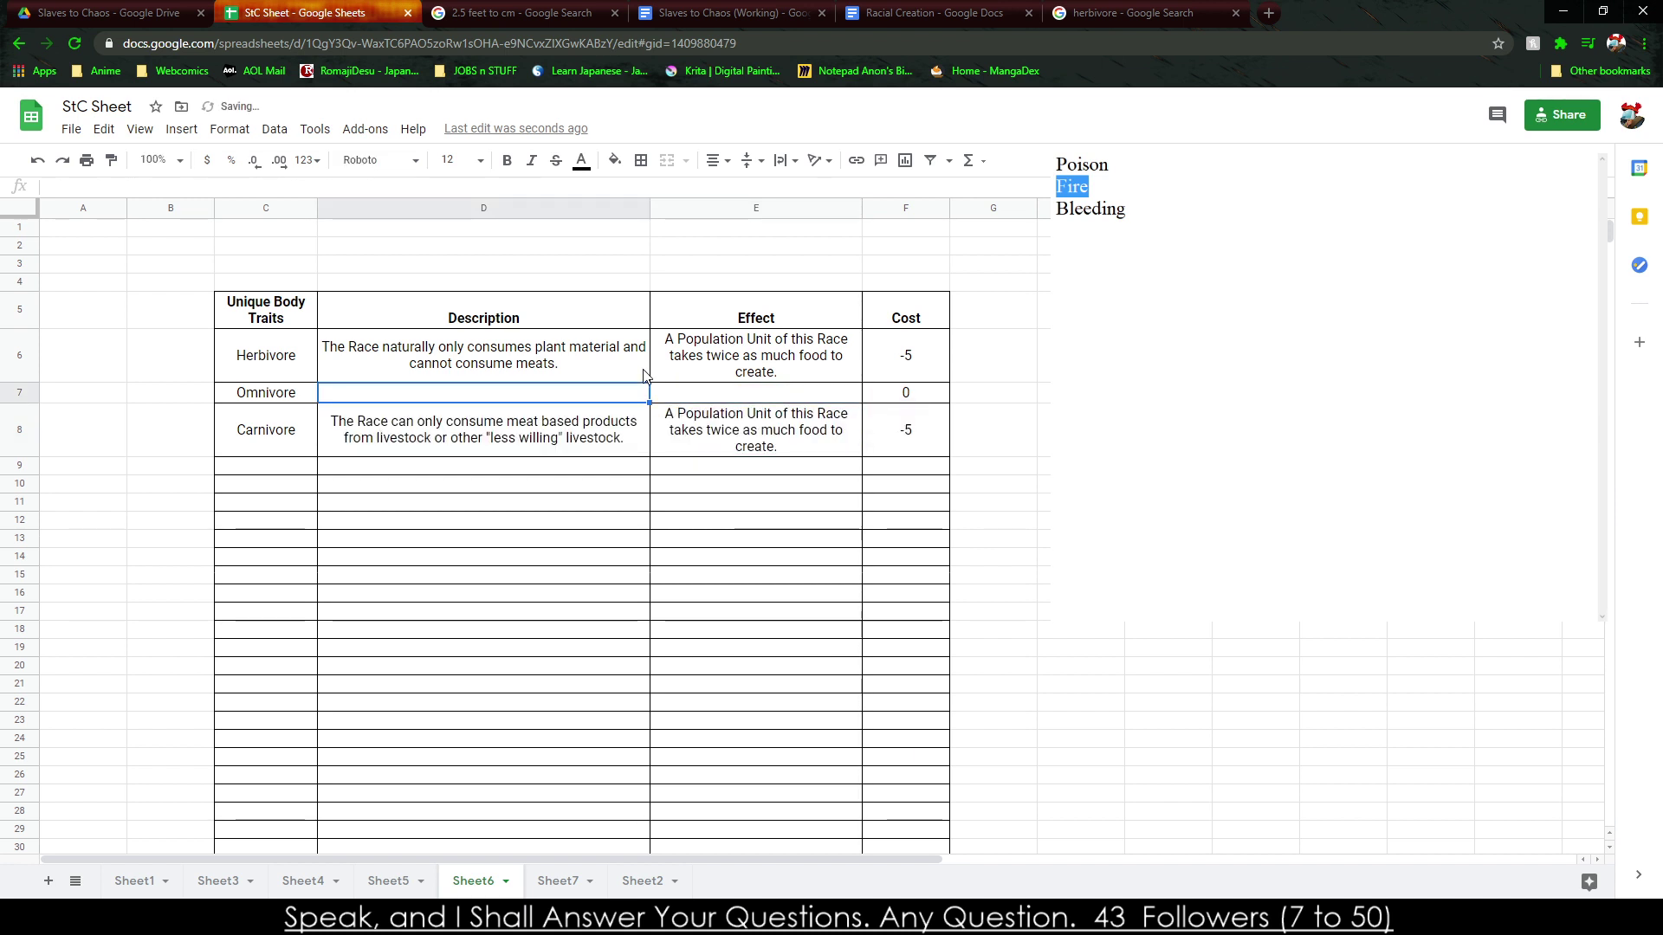
{"action": "type", "text": "The Race consumes both meat and plant material"}
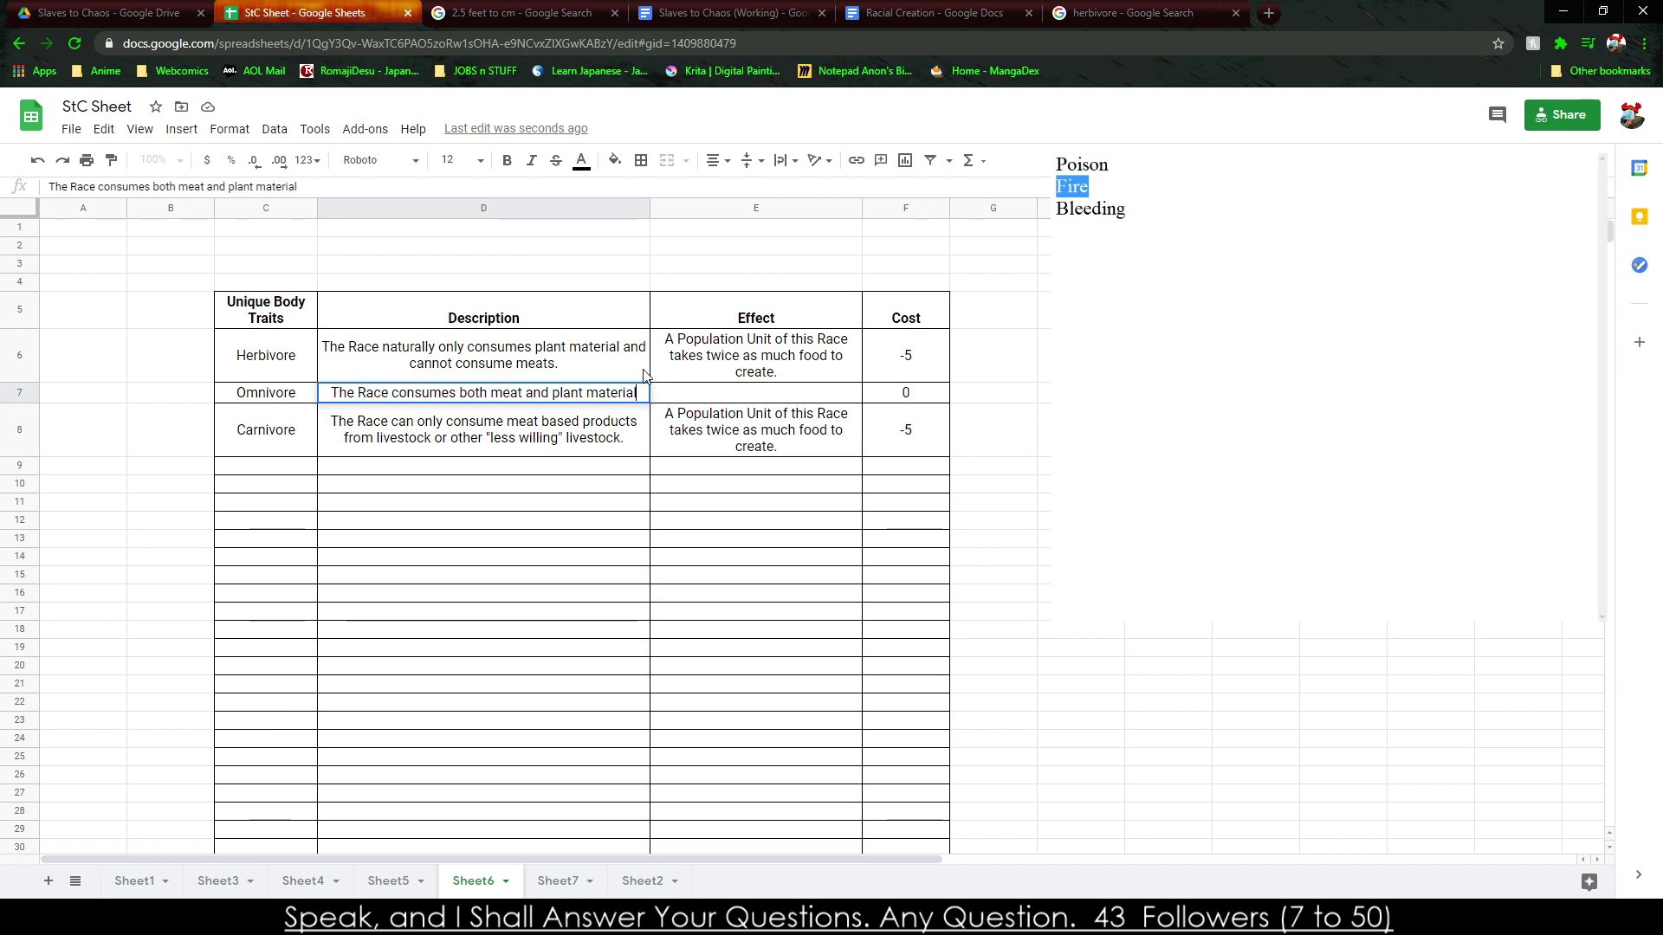
{"action": "type", "text": "."}
Enter "No Effect" as the Omnivore effect in E7.
{"action": "key", "text": "Tab"}
{"action": "type", "text": "A"}
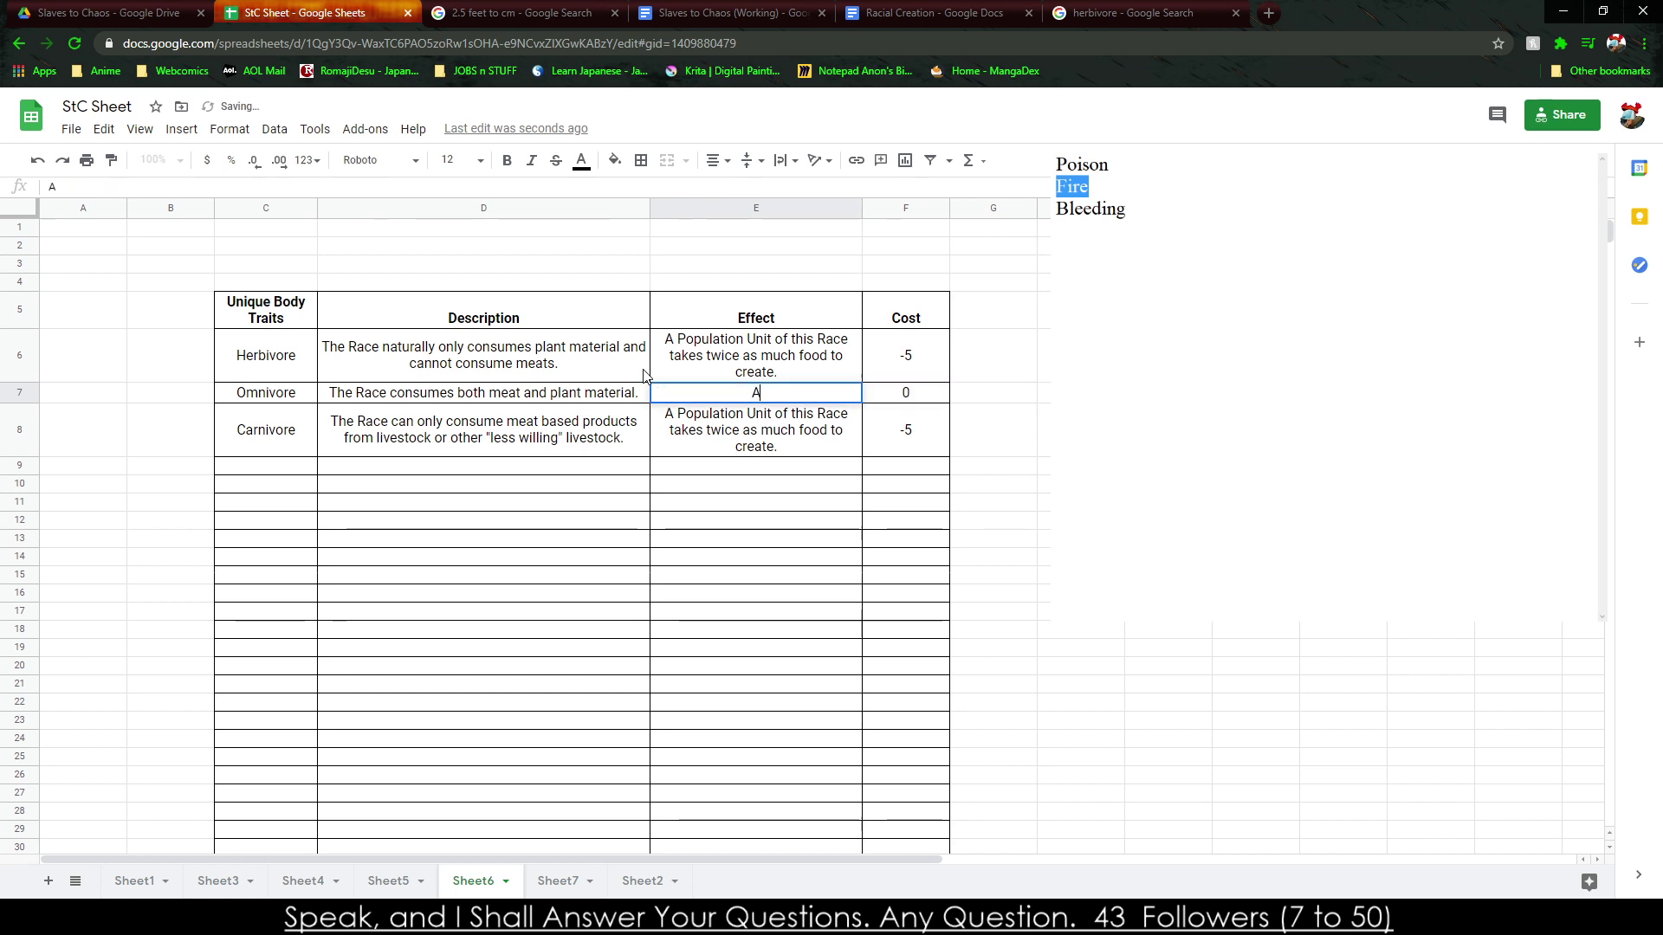
{"action": "key", "text": "BackSpace"}
{"action": "key", "text": "BackSpace"}
{"action": "type", "text": "No Effect"}
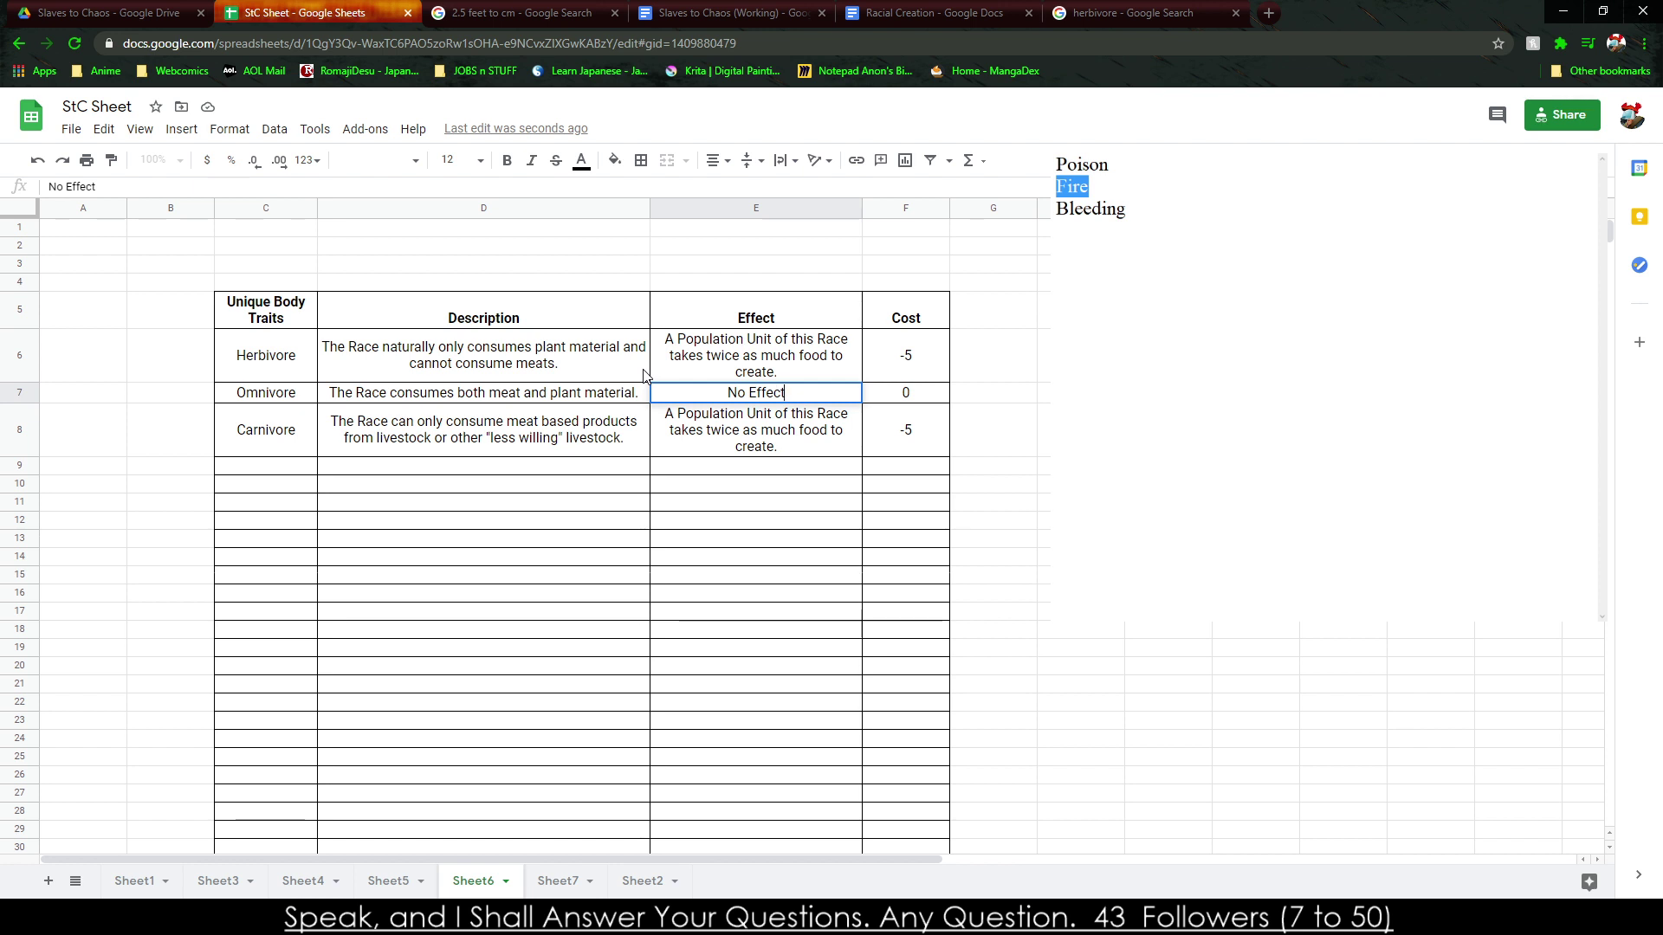
{"action": "key", "text": "Return"}
Name a fourth trait "Mineralavore" in C9, below Carnivore.
{"action": "key", "text": "Left"}
{"action": "key", "text": "Left"}
{"action": "key", "text": "Down"}
{"action": "key", "text": "Left"}
{"action": "key", "text": "Right"}
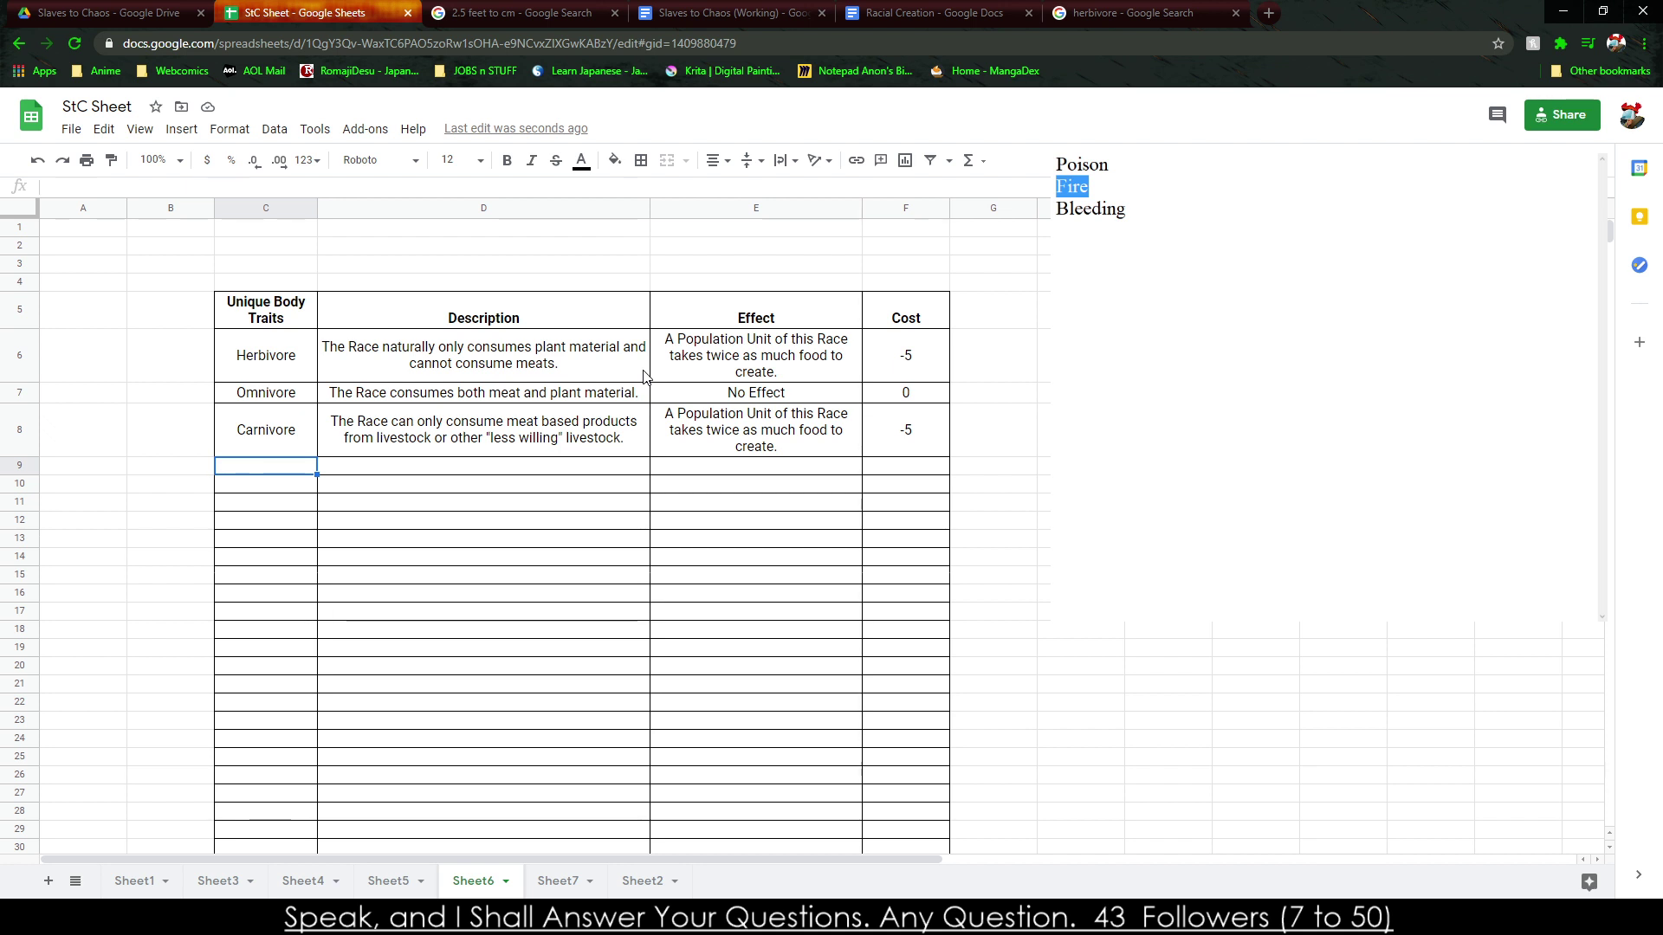
{"action": "type", "text": "Mineralavore"}
{"action": "key", "text": "BackSpace"}
{"action": "key", "text": "BackSpace"}
{"action": "key", "text": "BackSpace"}
{"action": "key", "text": "BackSpace"}
{"action": "type", "text": "avore"}
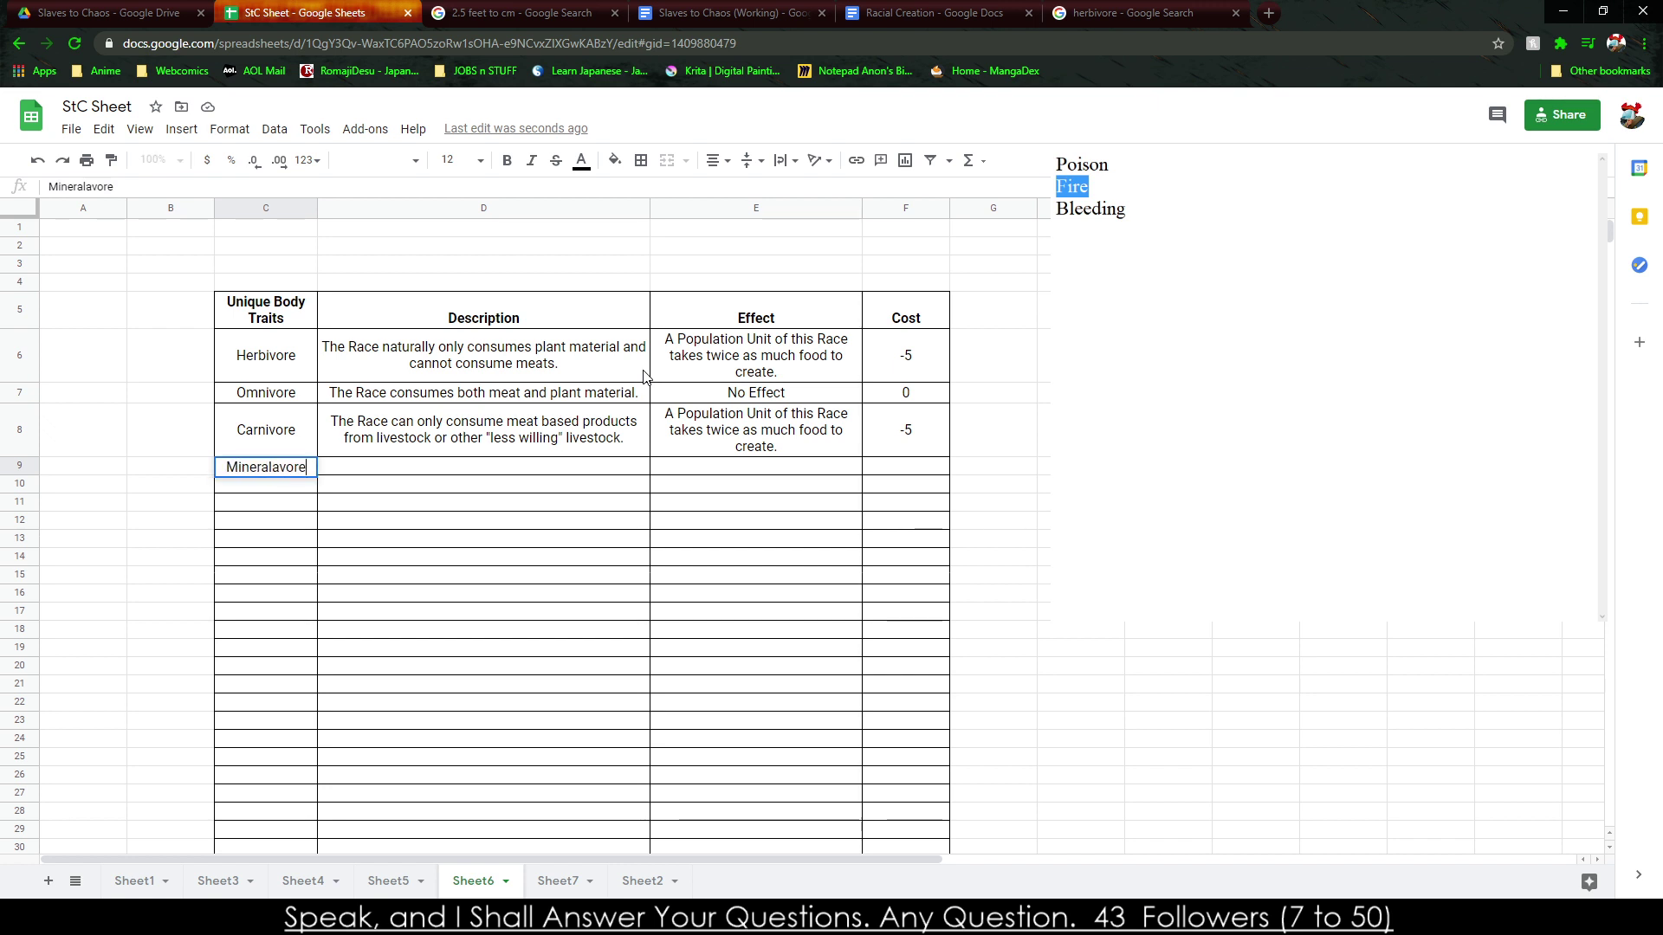
Draft the Mineralavore description in D9, beginning with "The Race consumes exclusively Metals".
{"action": "key", "text": "Tab"}
{"action": "type", "text": "The Race"}
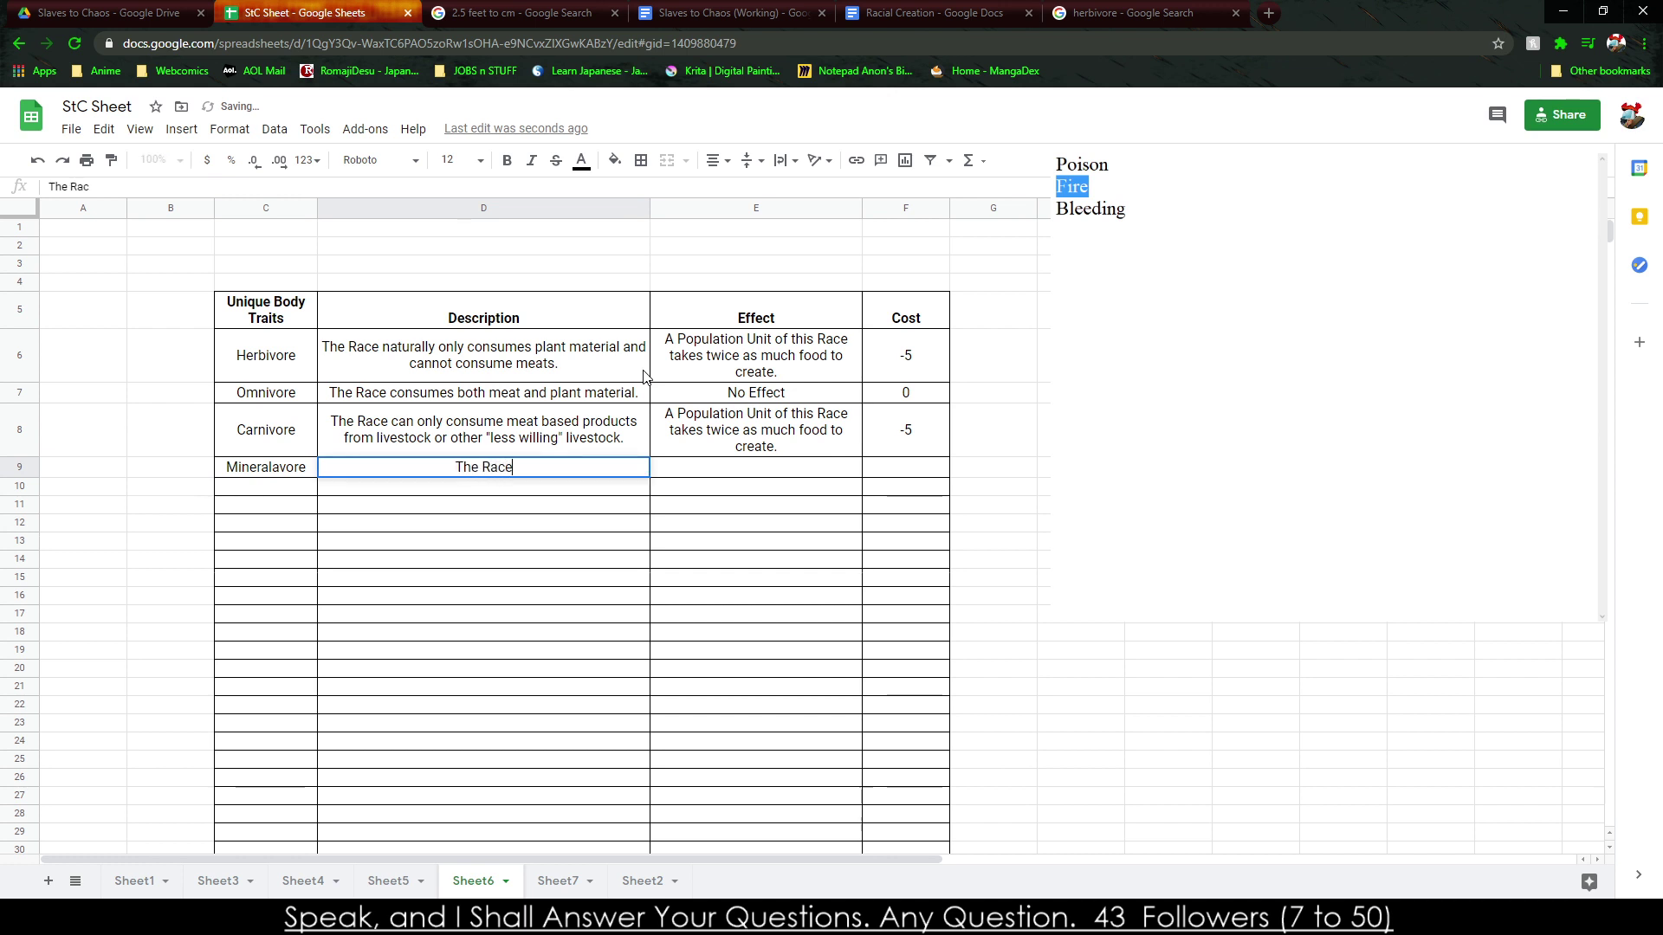
{"action": "type", "text": " consumes exc"}
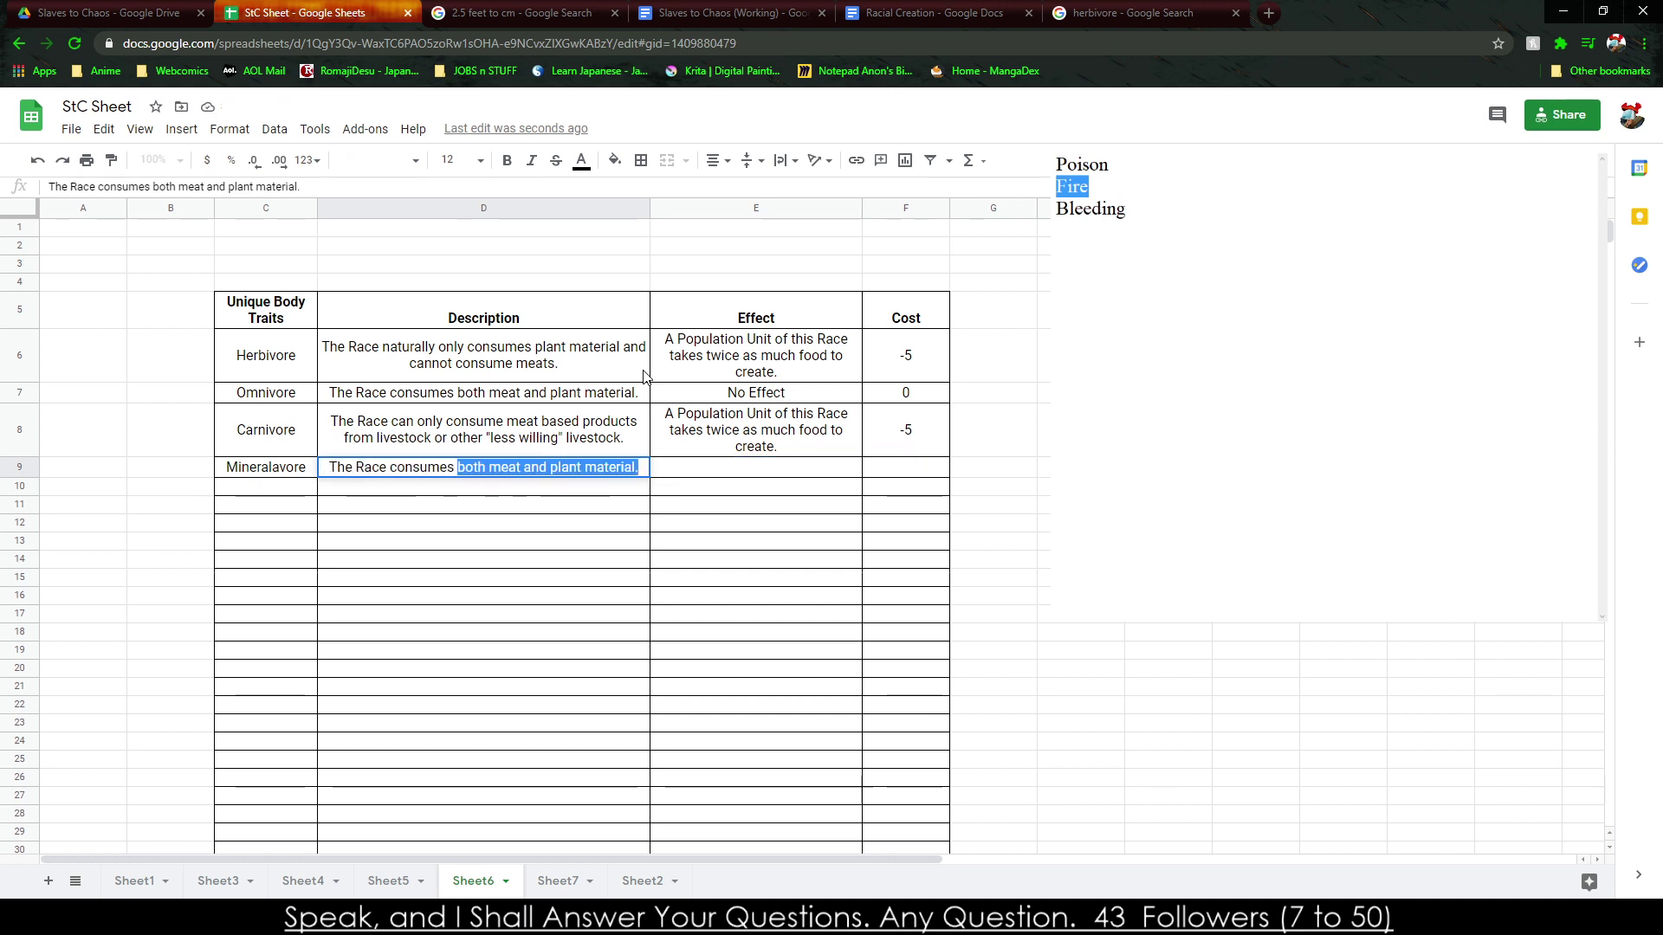
{"action": "type", "text": "lusively "}
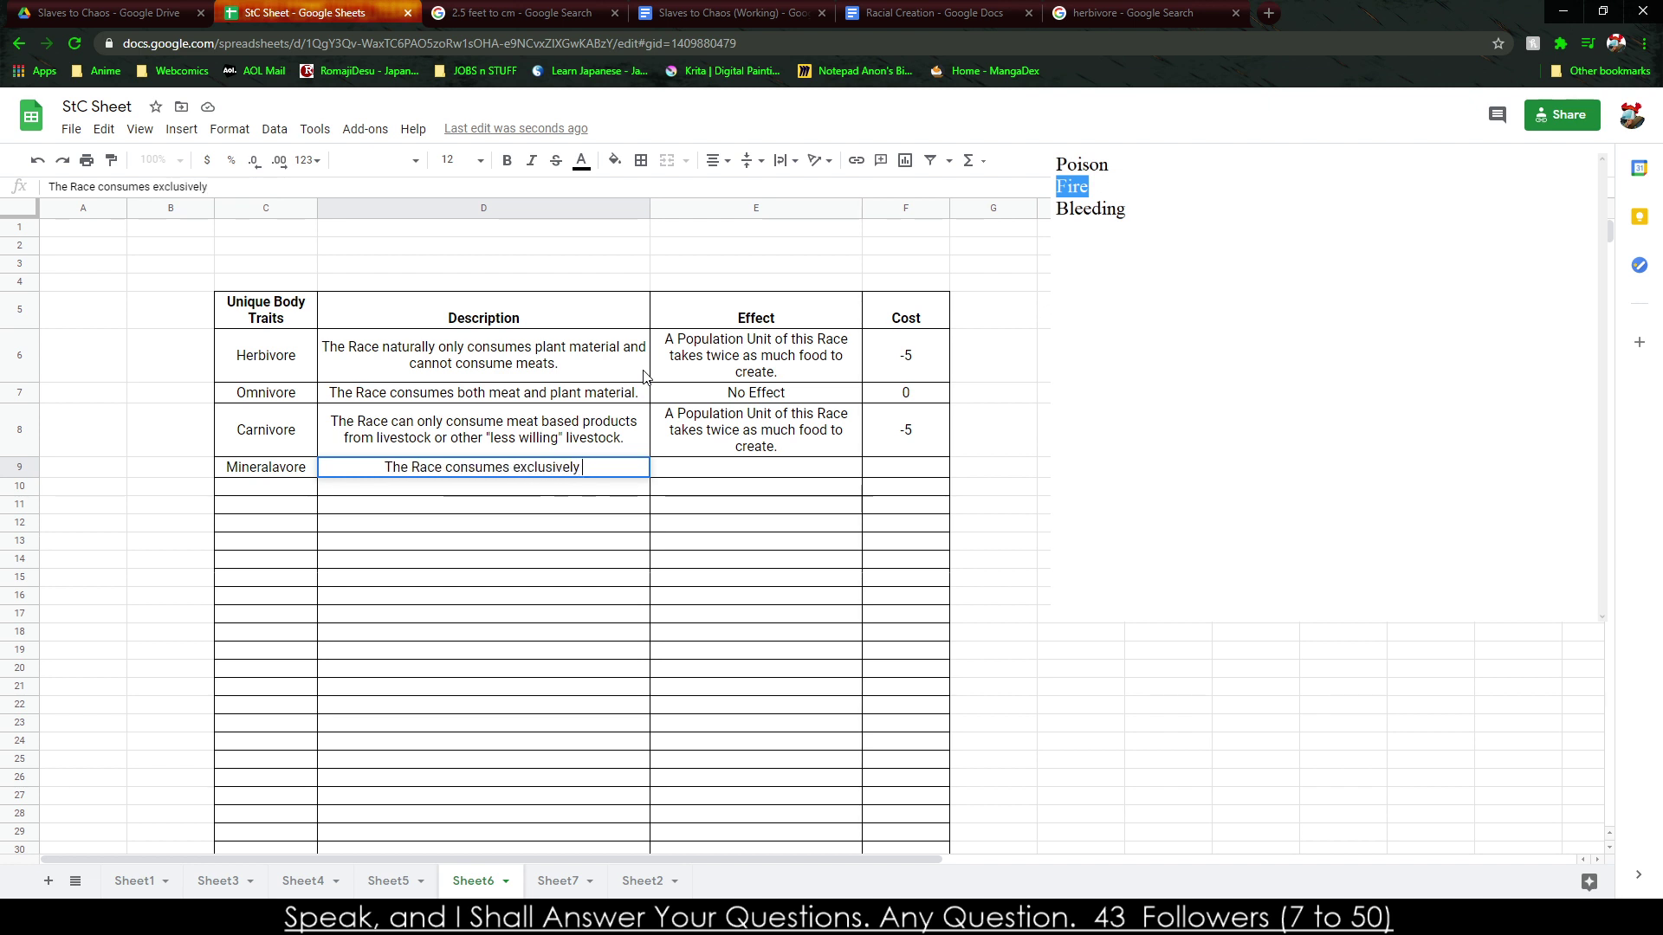
{"action": "type", "text": "Mi"}
{"action": "key", "text": "BackSpace"}
{"action": "key", "text": "BackSpace"}
{"action": "key", "text": "BackSpace"}
{"action": "type", "text": "Metals"}
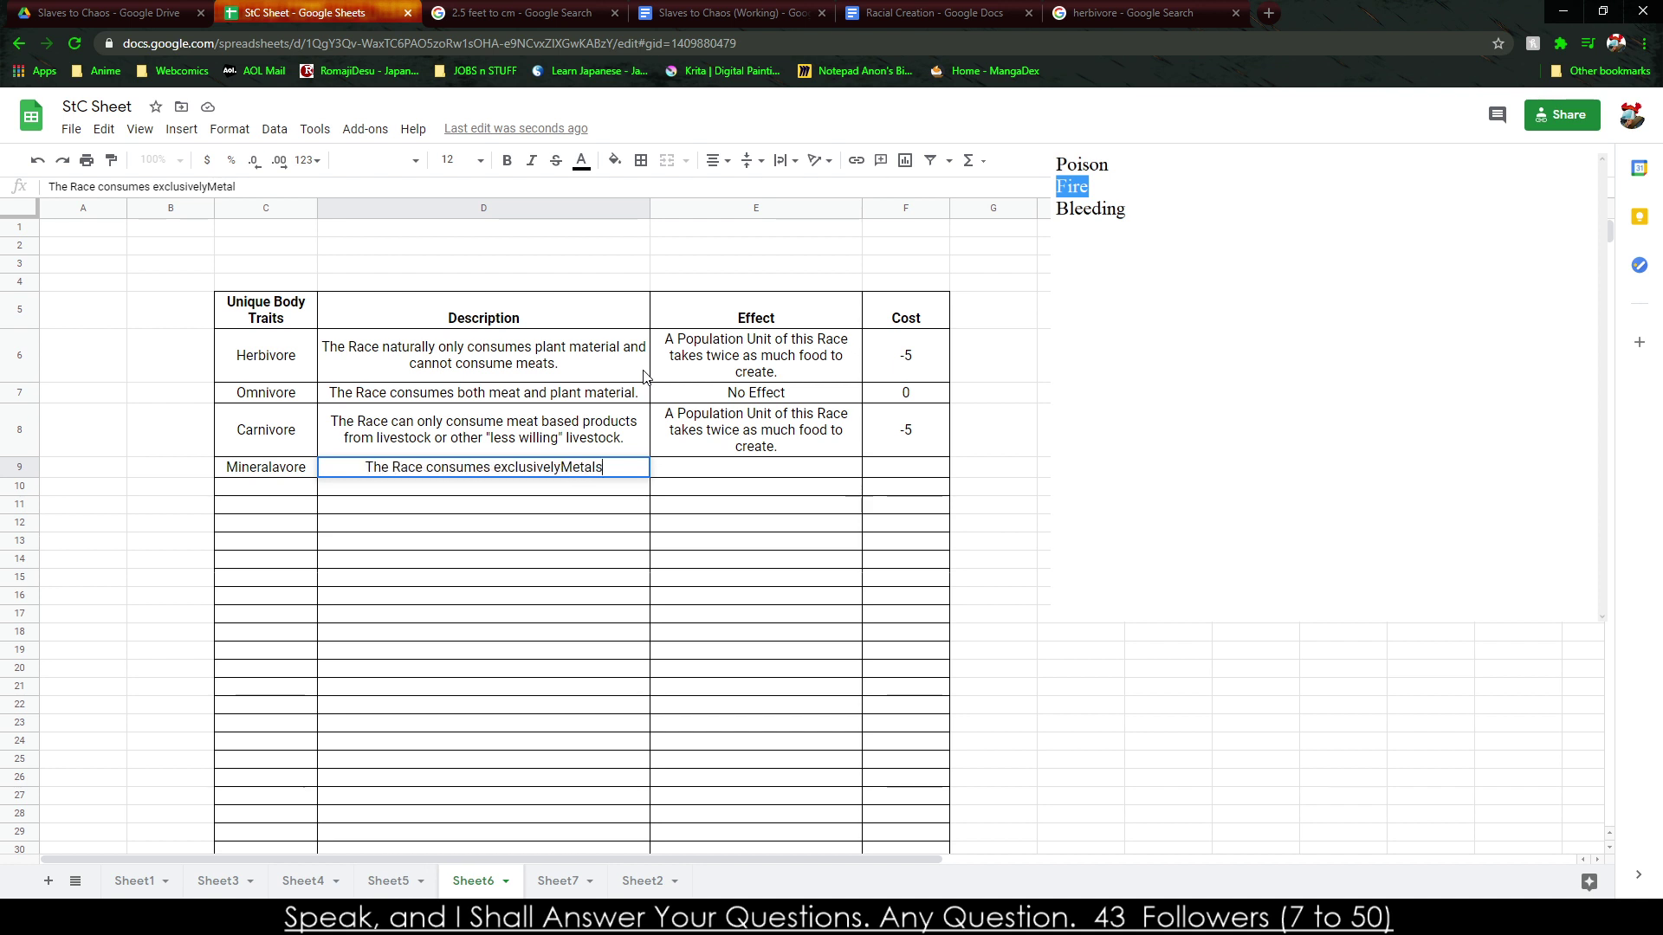
{"action": "key", "text": "BackSpace"}
{"action": "key", "text": "BackSpace"}
{"action": "key", "text": "BackSpace"}
{"action": "key", "text": "BackSpace"}
{"action": "key", "text": "BackSpace"}
{"action": "key", "text": "BackSpace"}
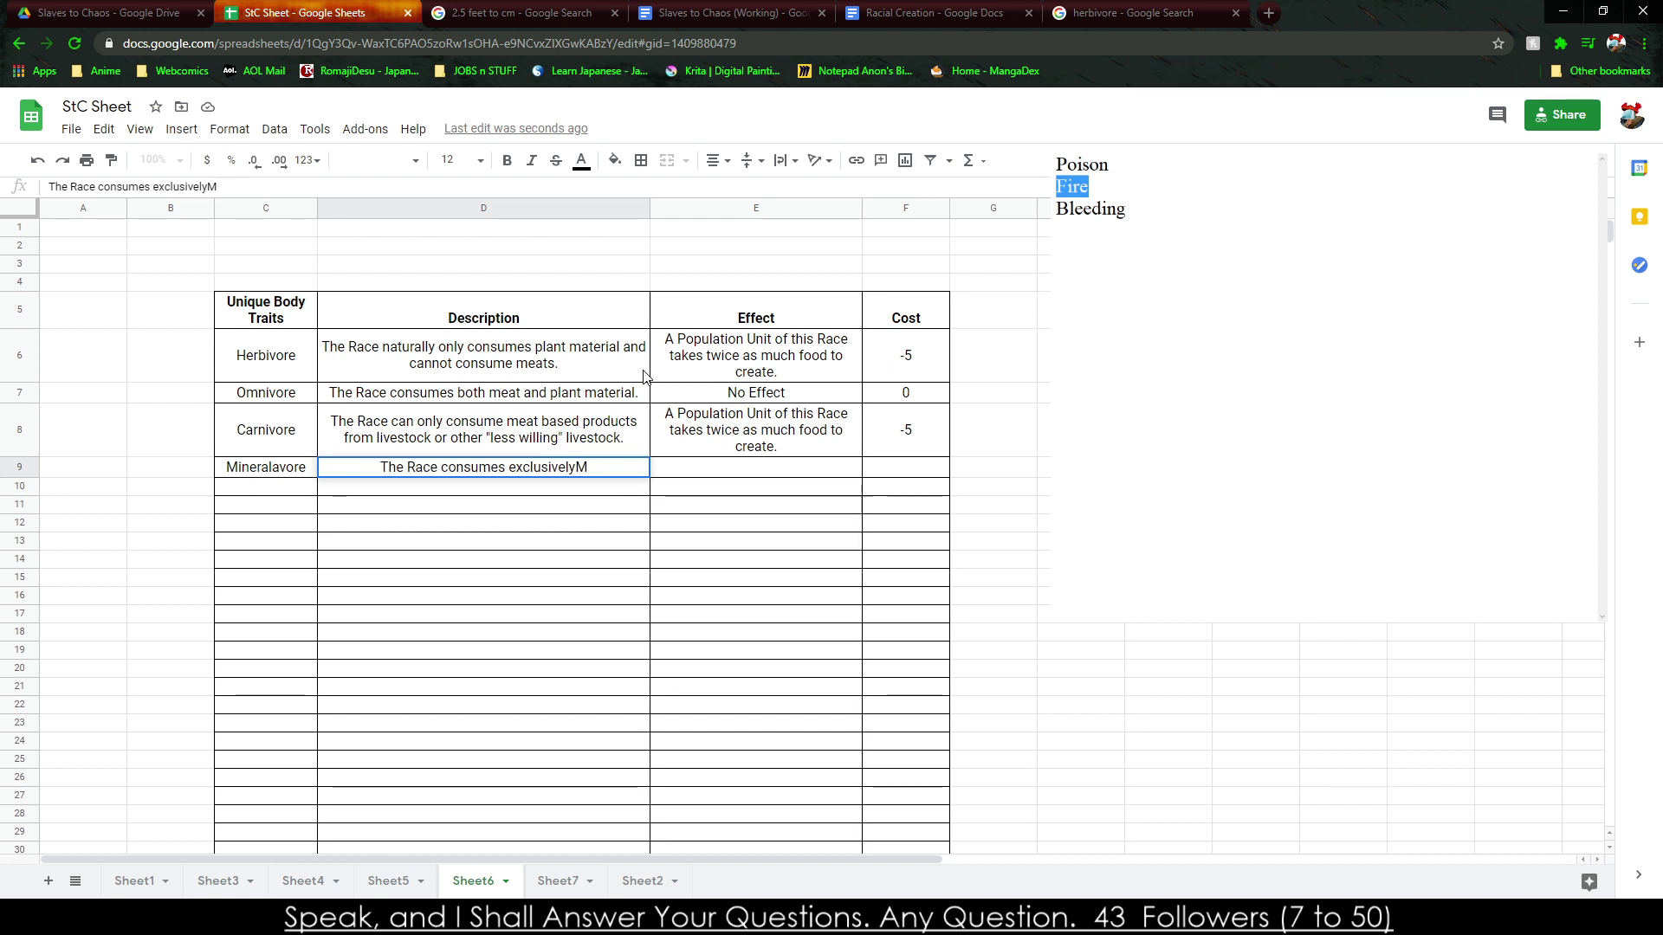
{"action": "type", "text": "Metals annd"}
Erase the unfinished Mineralavore description from D9.
{"action": "key", "text": "BackSpace"}
{"action": "key", "text": "BackSpace"}
{"action": "key", "text": "BackSpace"}
{"action": "key", "text": "BackSpace"}
{"action": "key", "text": "BackSpace"}
{"action": "key", "text": "BackSpace"}
{"action": "key", "text": "BackSpace"}
{"action": "key", "text": "BackSpace"}
{"action": "key", "text": "BackSpace"}
{"action": "key", "text": "BackSpace"}
{"action": "key", "text": "BackSpace"}
{"action": "key", "text": "BackSpace"}
{"action": "key", "text": "BackSpace"}
{"action": "key", "text": "BackSpace"}
{"action": "key", "text": "BackSpace"}
{"action": "key", "text": "BackSpace"}
{"action": "key", "text": "BackSpace"}
{"action": "key", "text": "BackSpace"}
{"action": "key", "text": "BackSpace"}
{"action": "key", "text": "BackSpace"}
{"action": "key", "text": "BackSpace"}
{"action": "key", "text": "BackSpace"}
{"action": "key", "text": "BackSpace"}
{"action": "key", "text": "BackSpace"}
{"action": "key", "text": "BackSpace"}
{"action": "key", "text": "BackSpace"}
{"action": "key", "text": "BackSpace"}
{"action": "key", "text": "BackSpace"}
{"action": "key", "text": "BackSpace"}
{"action": "key", "text": "BackSpace"}
{"action": "key", "text": "BackSpace"}
{"action": "key", "text": "BackSpace"}
{"action": "key", "text": "BackSpace"}
{"action": "key", "text": "BackSpace"}
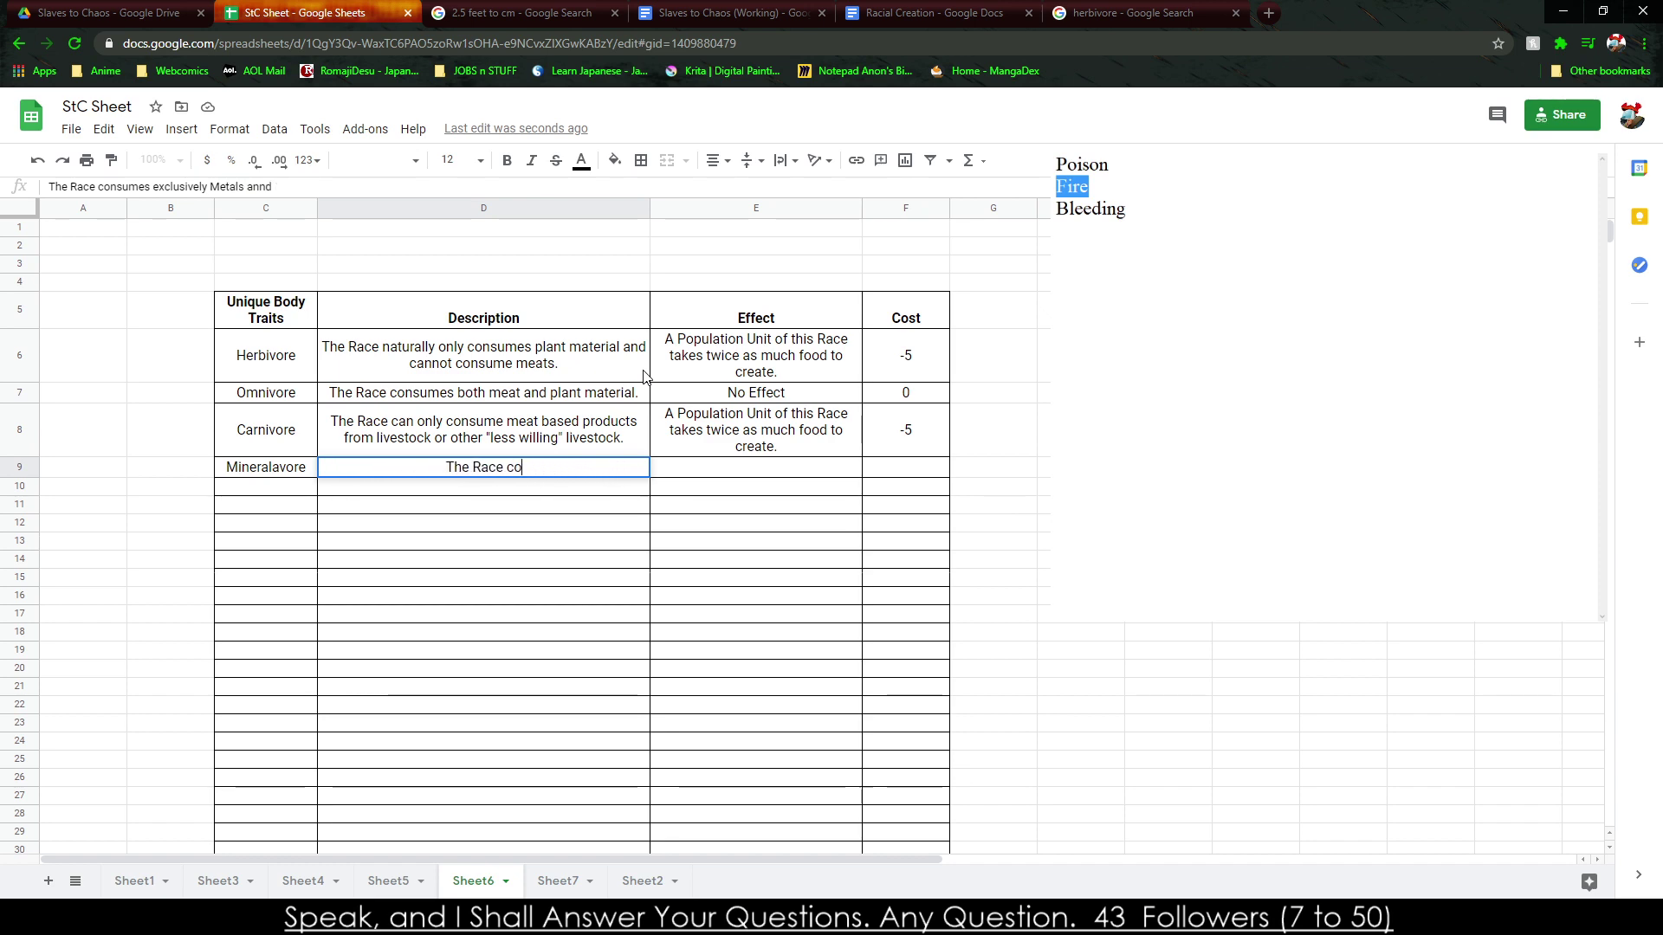
Search Google for "Ivore" and refine it to "ivore suffix" to check the meaning of the word ending.
{"action": "left_click", "coordinate": [1143, 12]}
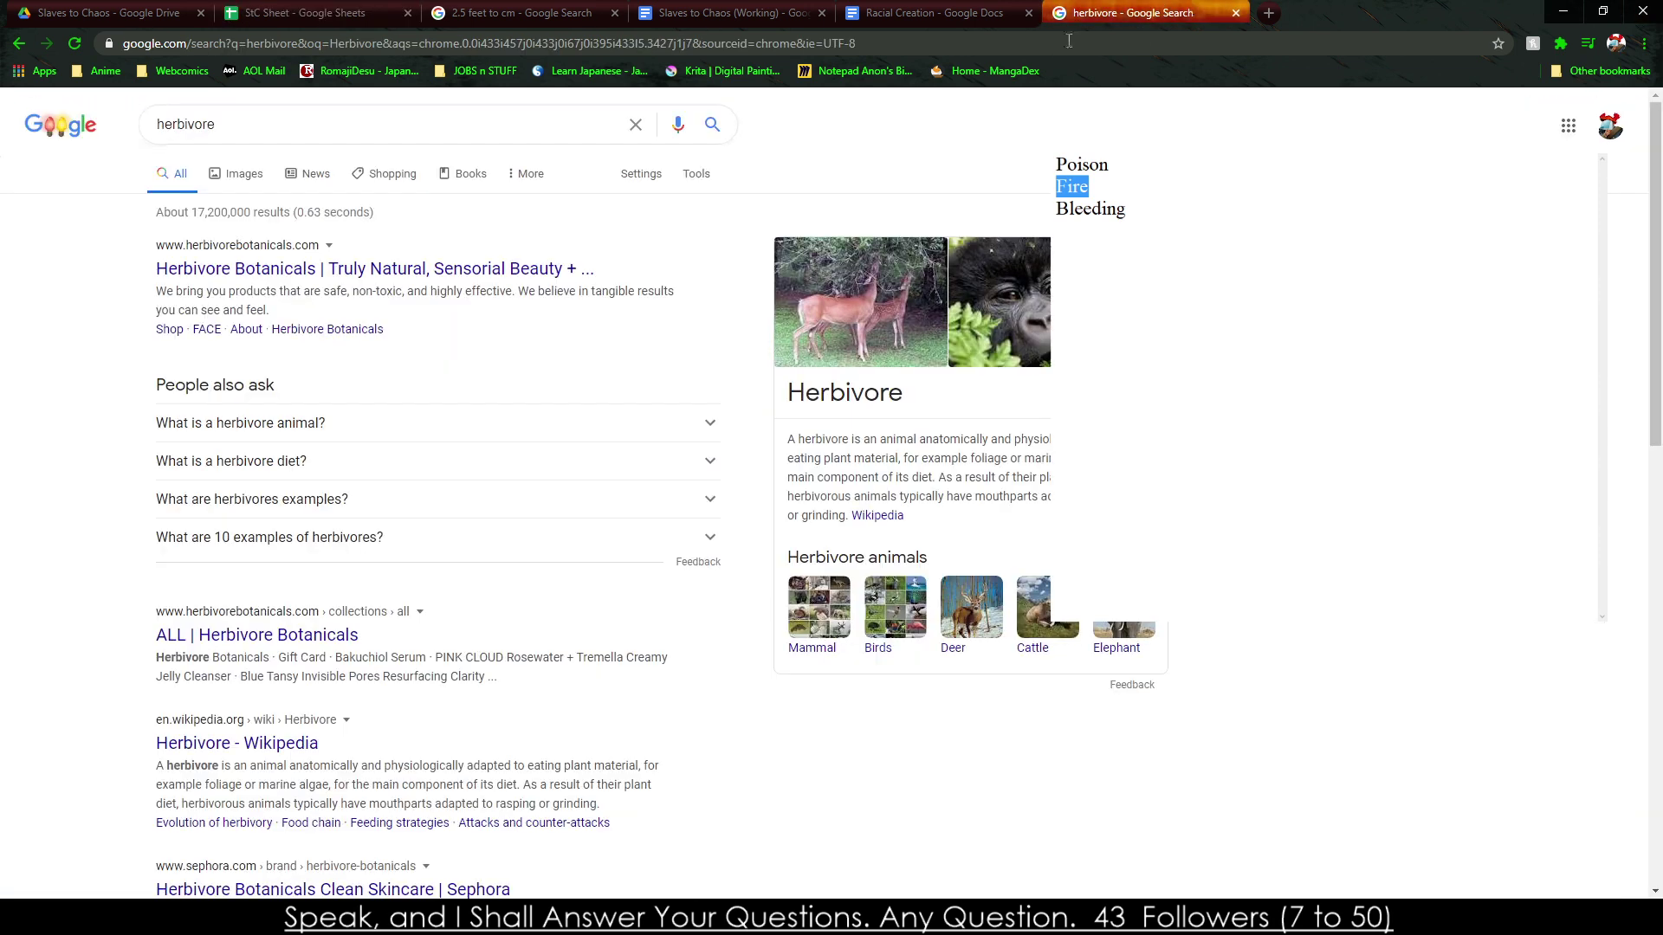
{"action": "double_click", "coordinate": [186, 123]}
{"action": "type", "text": "Ivore"}
{"action": "key", "text": "Return"}
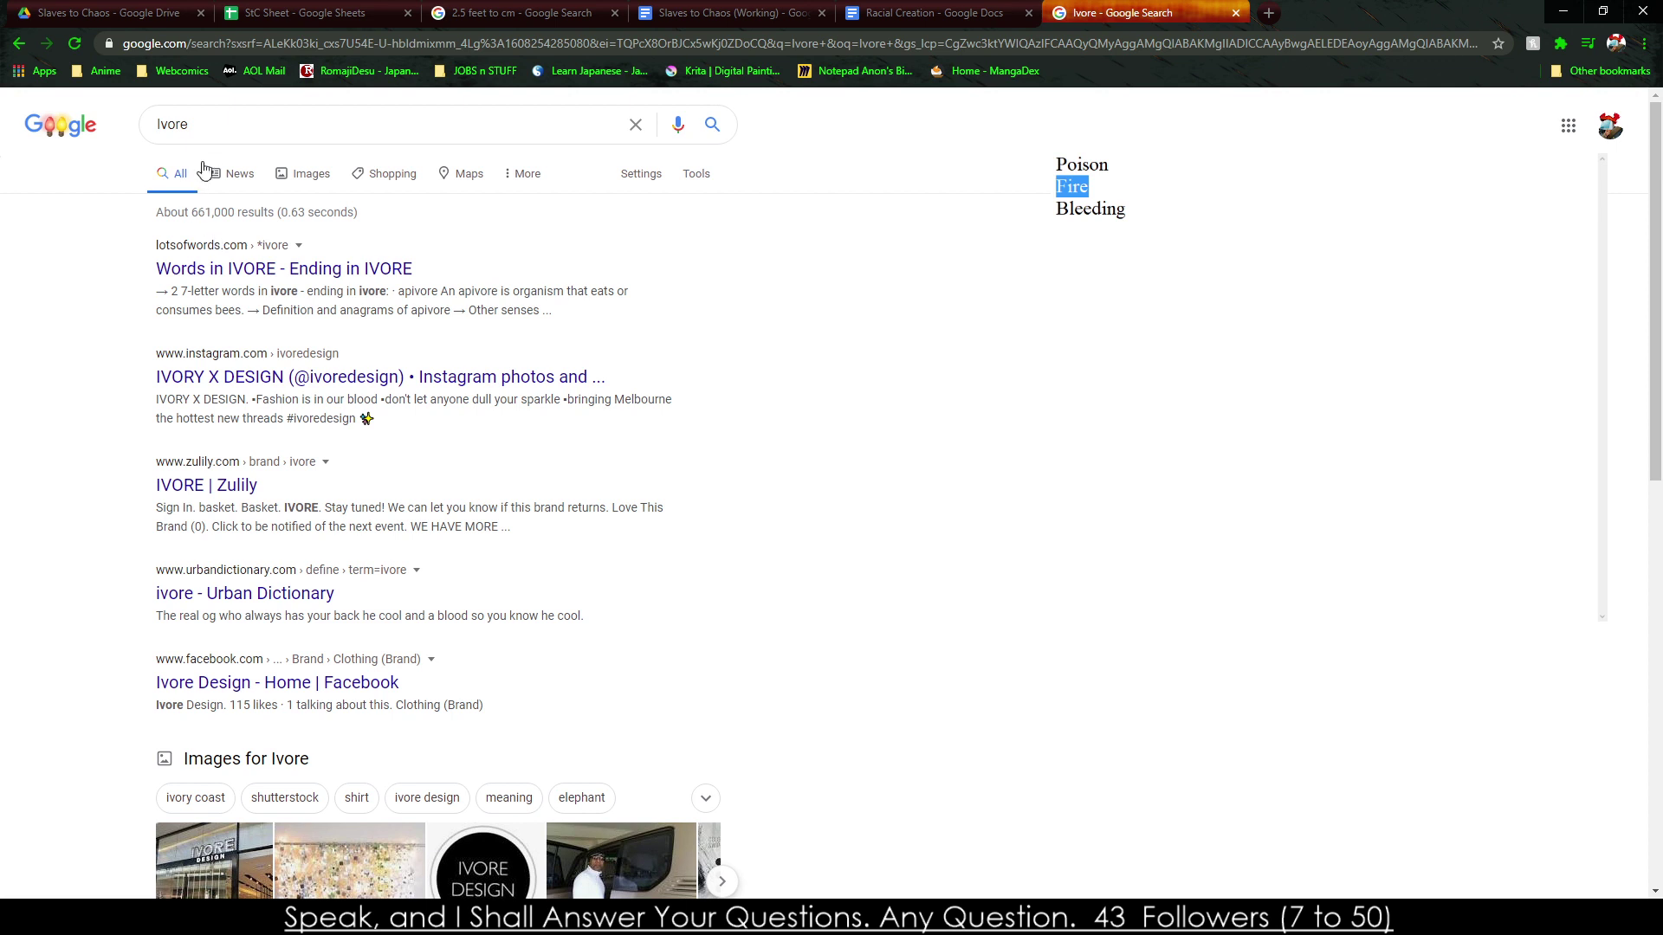
{"action": "left_click", "coordinate": [218, 138]}
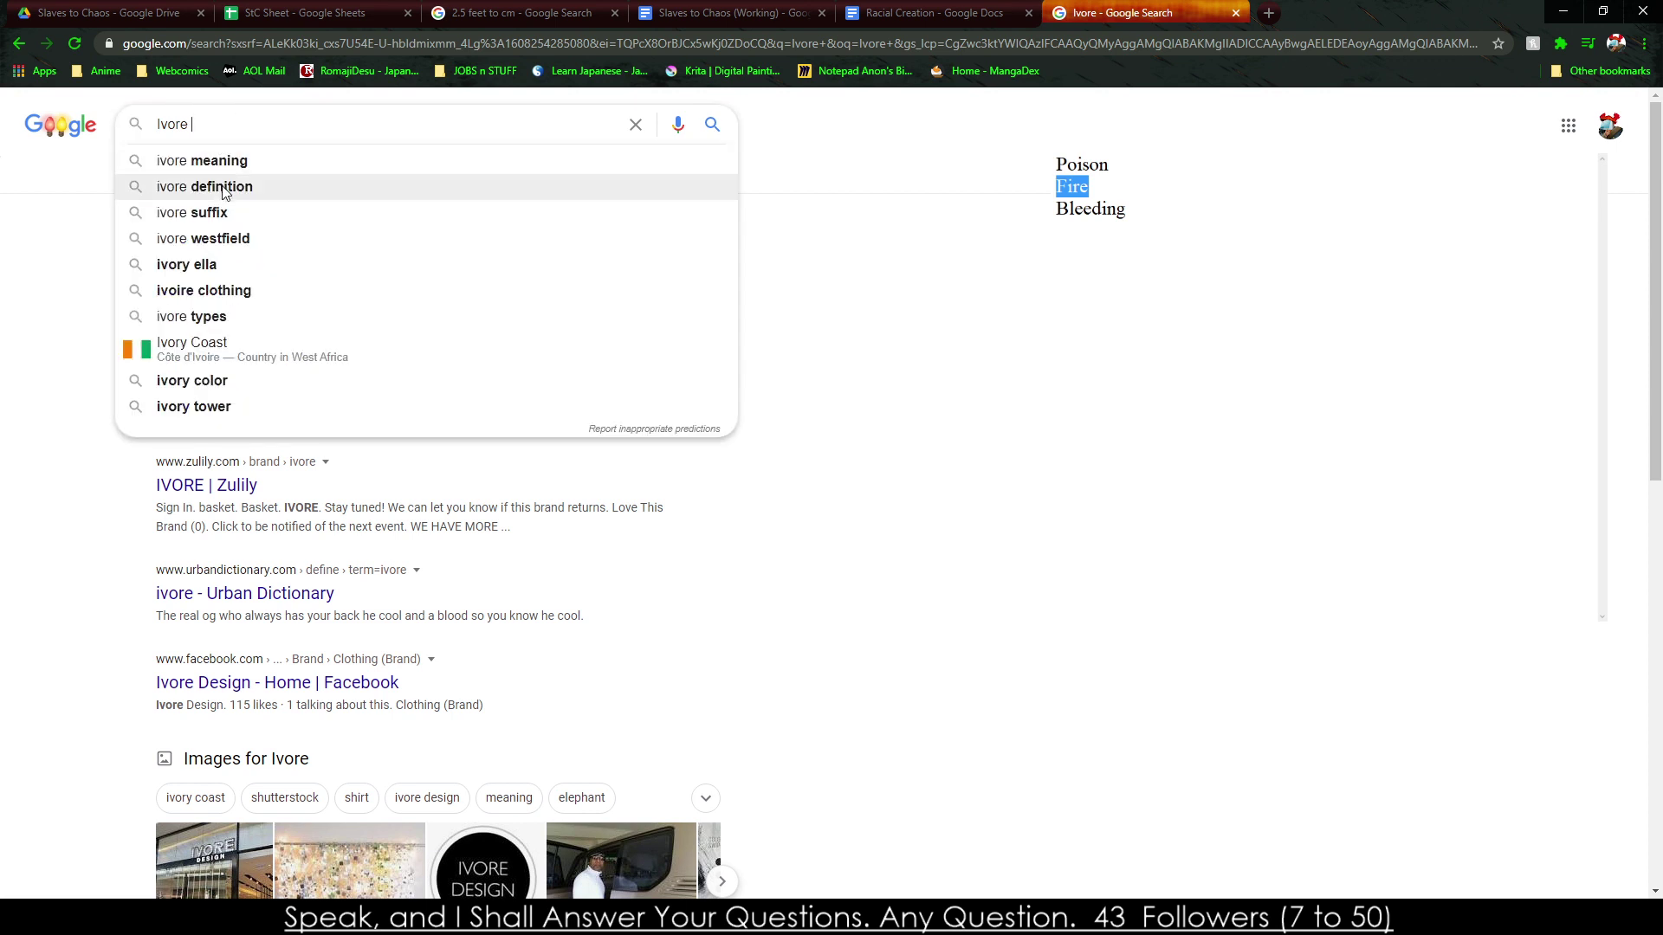
{"action": "left_click", "coordinate": [223, 215]}
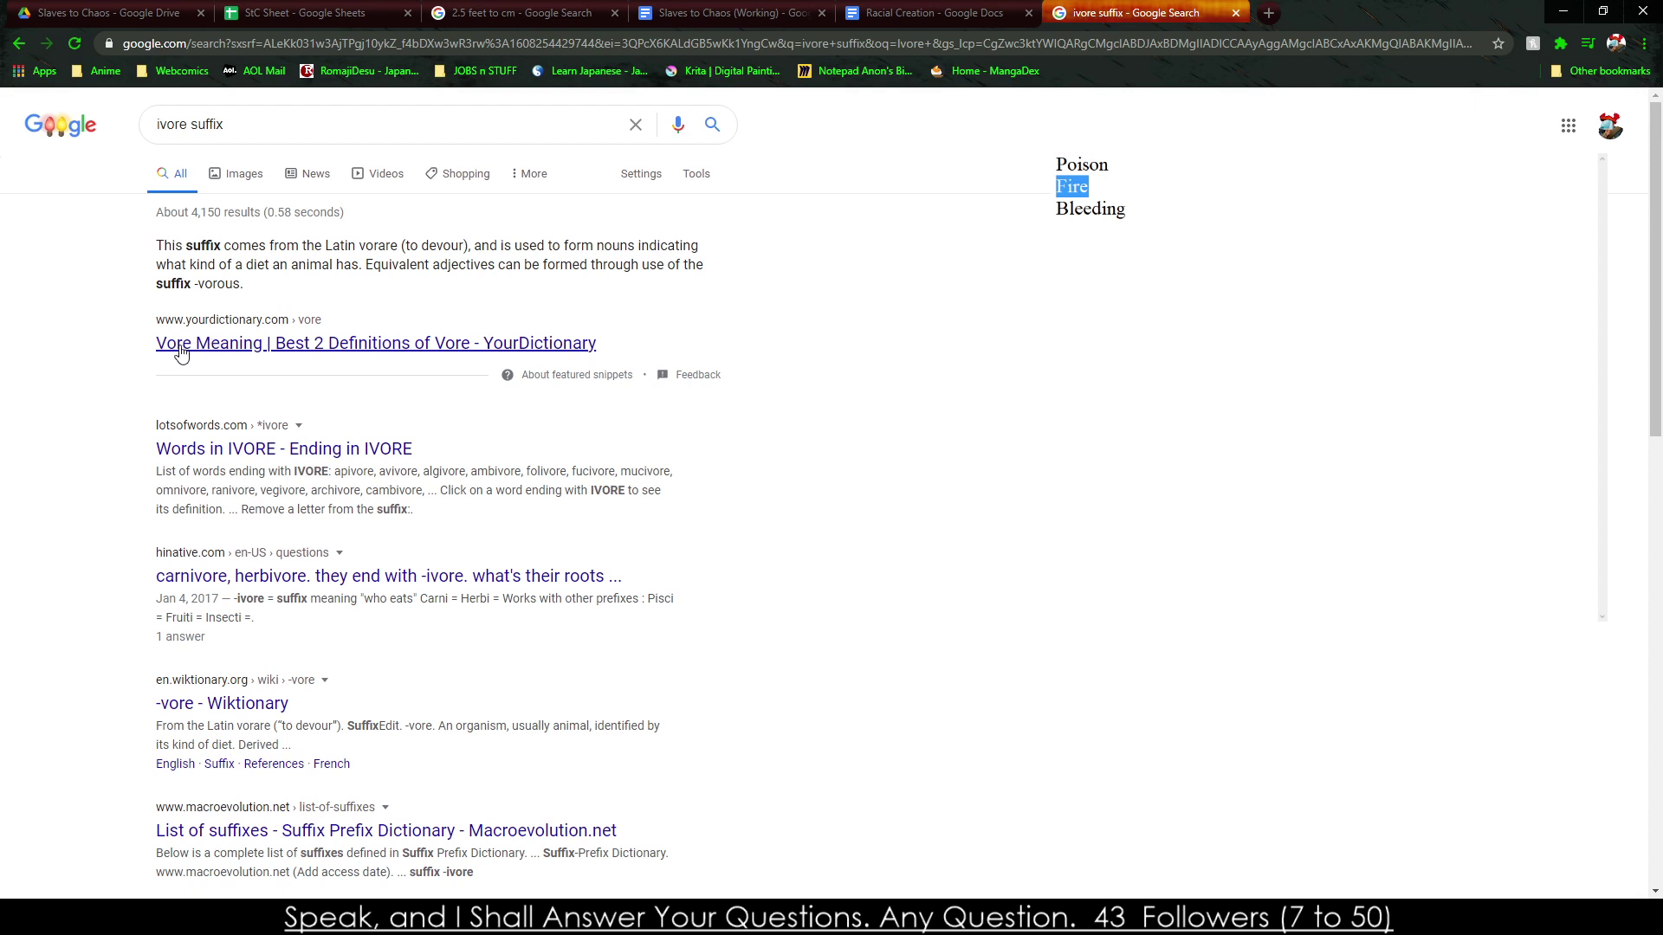
Switch back to the StC Sheet and clear the Mineralavore name from C9.
{"action": "left_click", "coordinate": [851, 11]}
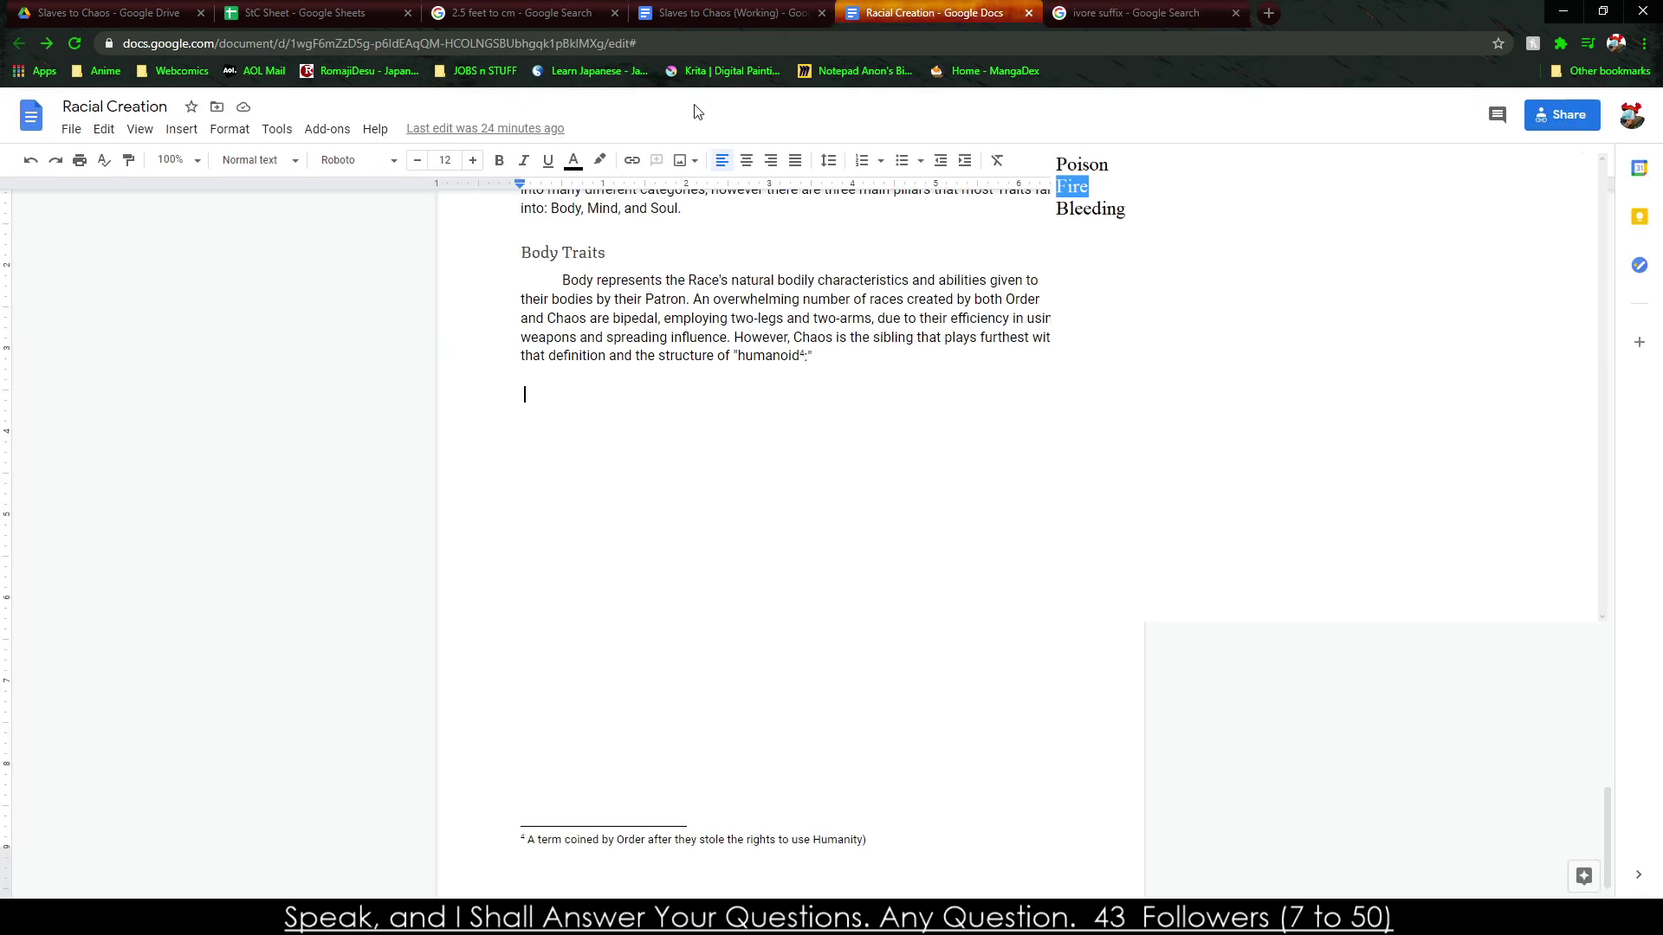
{"action": "left_click", "coordinate": [475, 6]}
{"action": "left_click", "coordinate": [304, 12]}
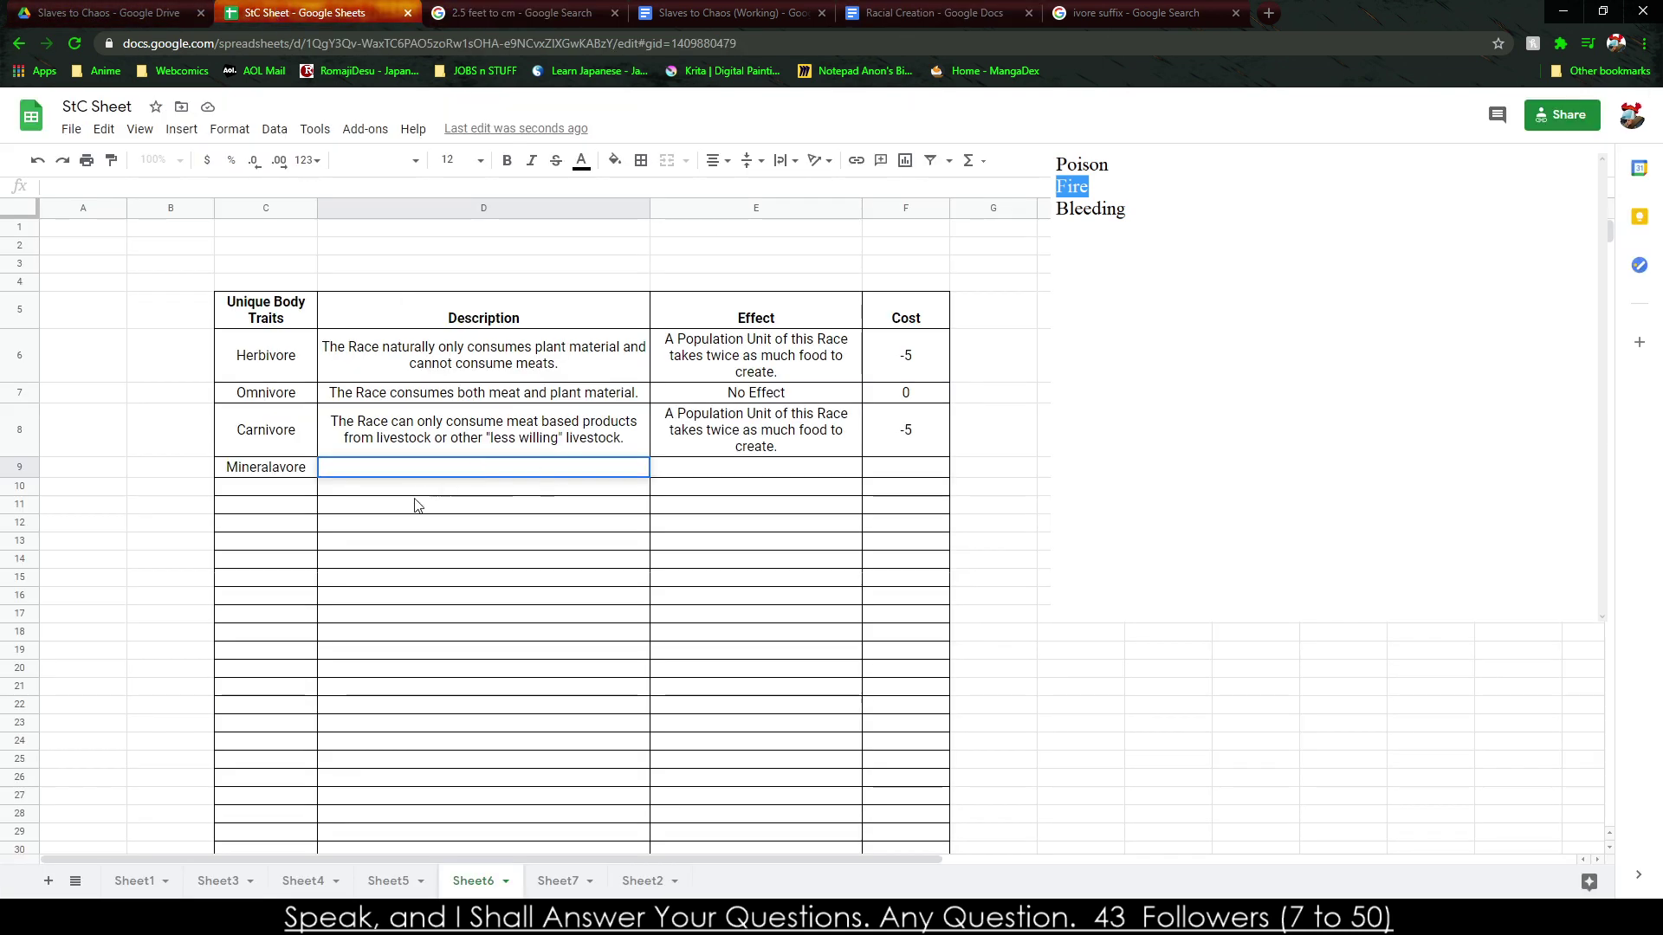
{"action": "left_click", "coordinate": [296, 477]}
{"action": "type", "text": "Mi"}
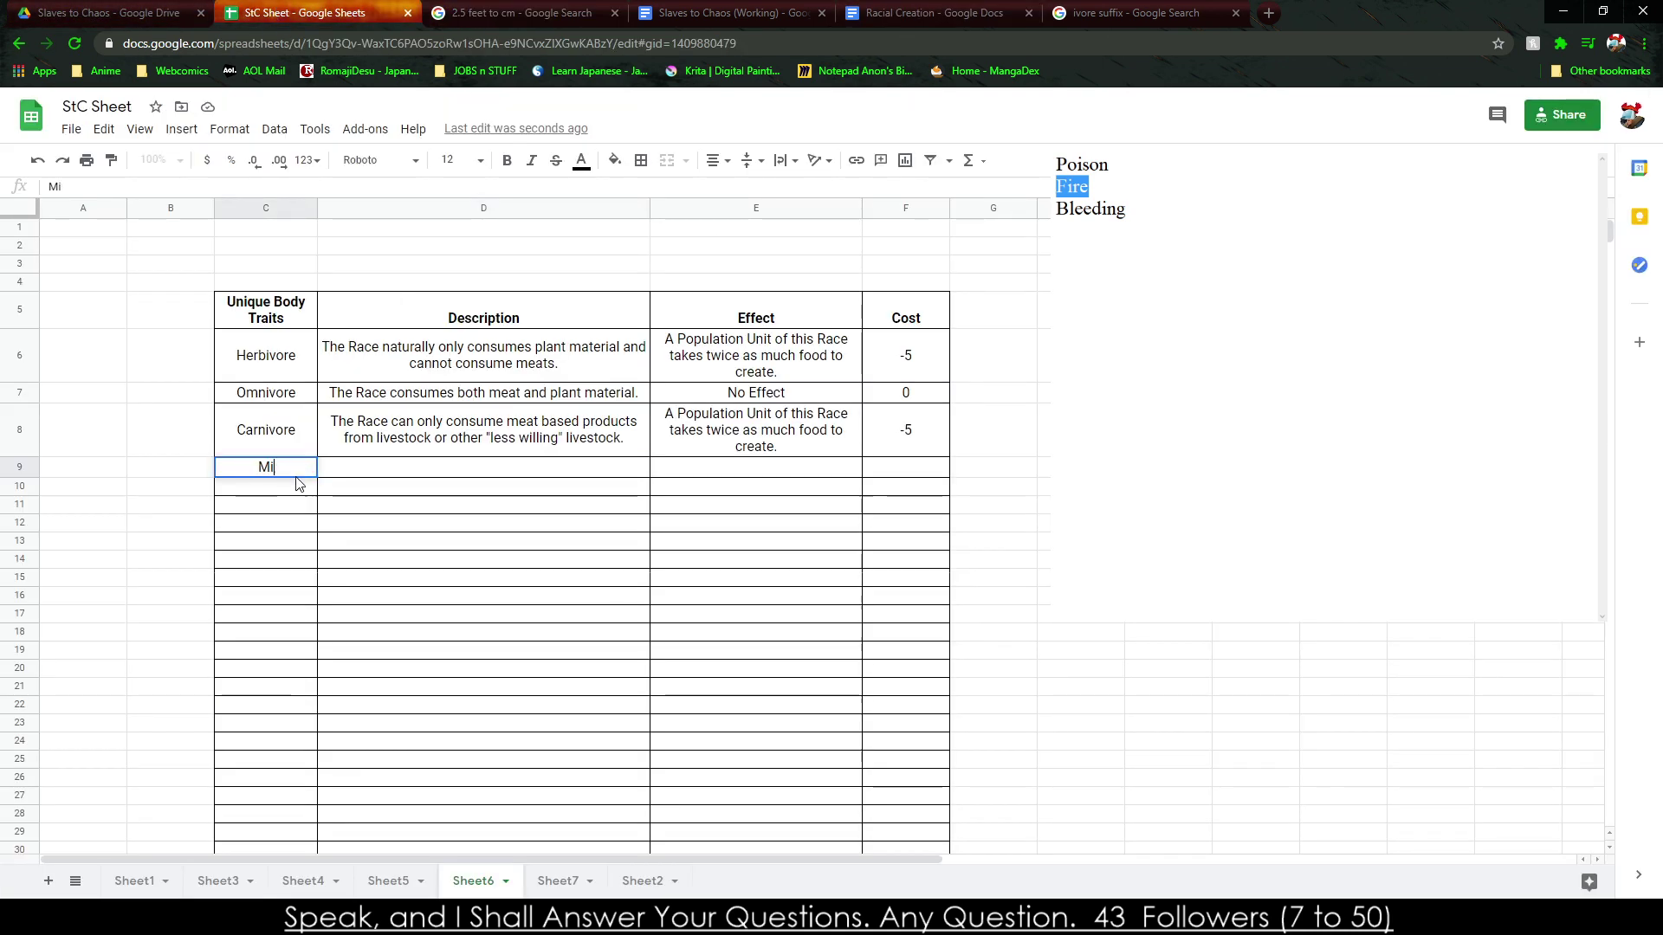
{"action": "type", "text": "n"}
{"action": "key", "text": "BackSpace"}
{"action": "key", "text": "BackSpace"}
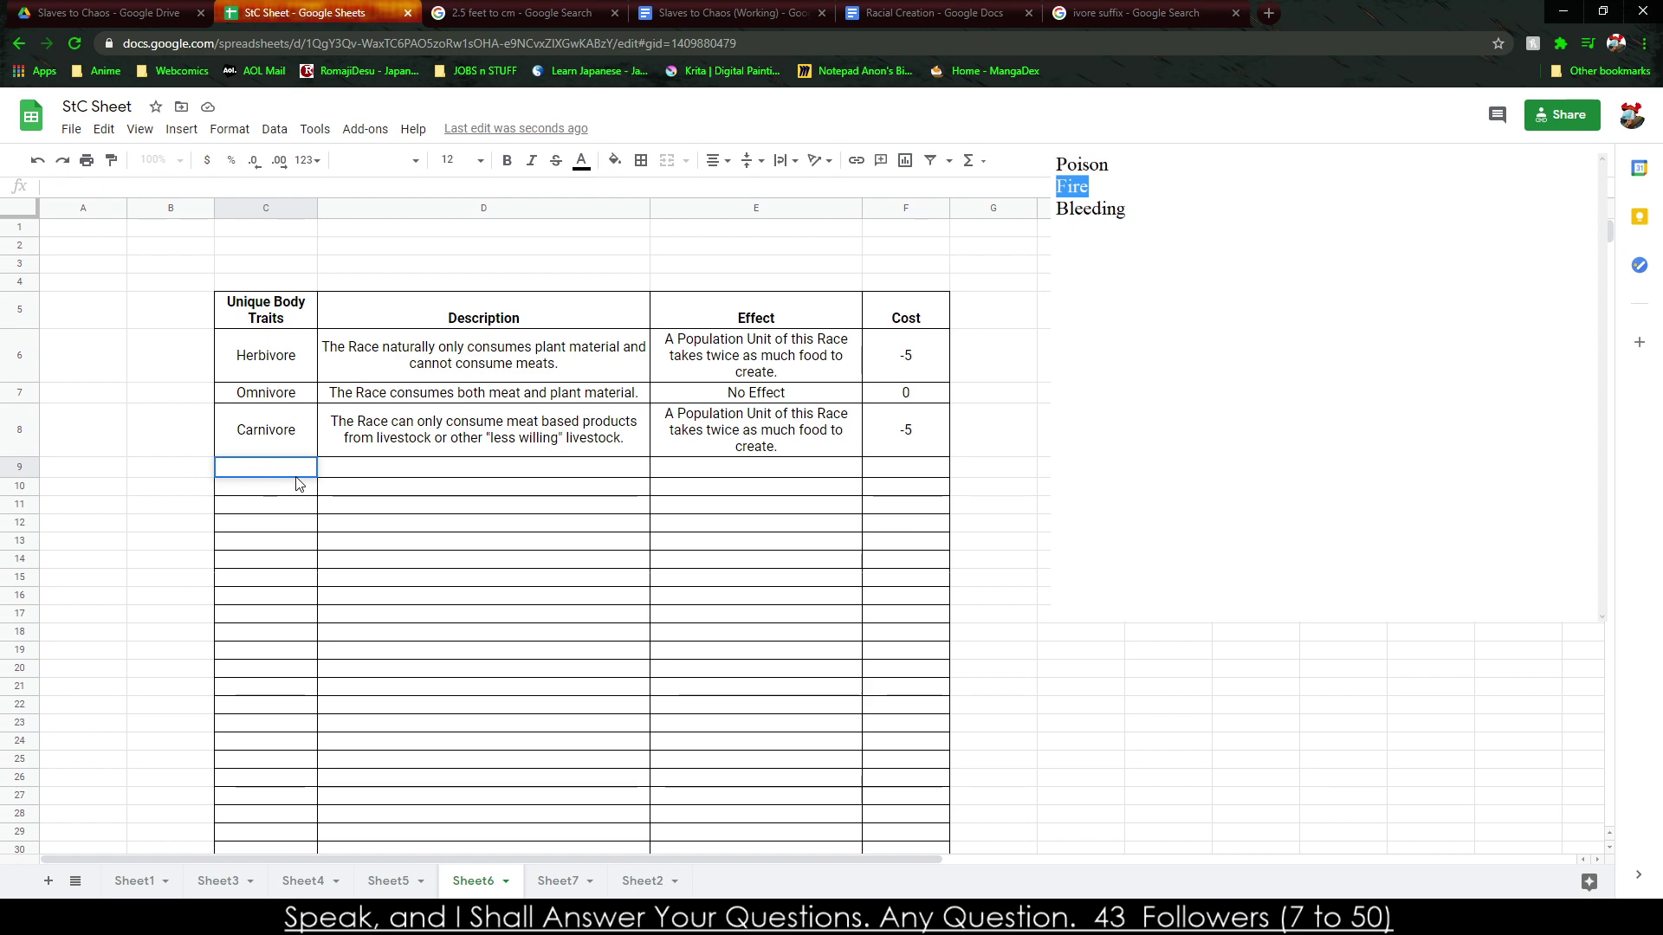
Return to the Google search page and search for "mineralivore".
{"action": "left_click", "coordinate": [1144, 13]}
{"action": "left_click", "coordinate": [221, 130]}
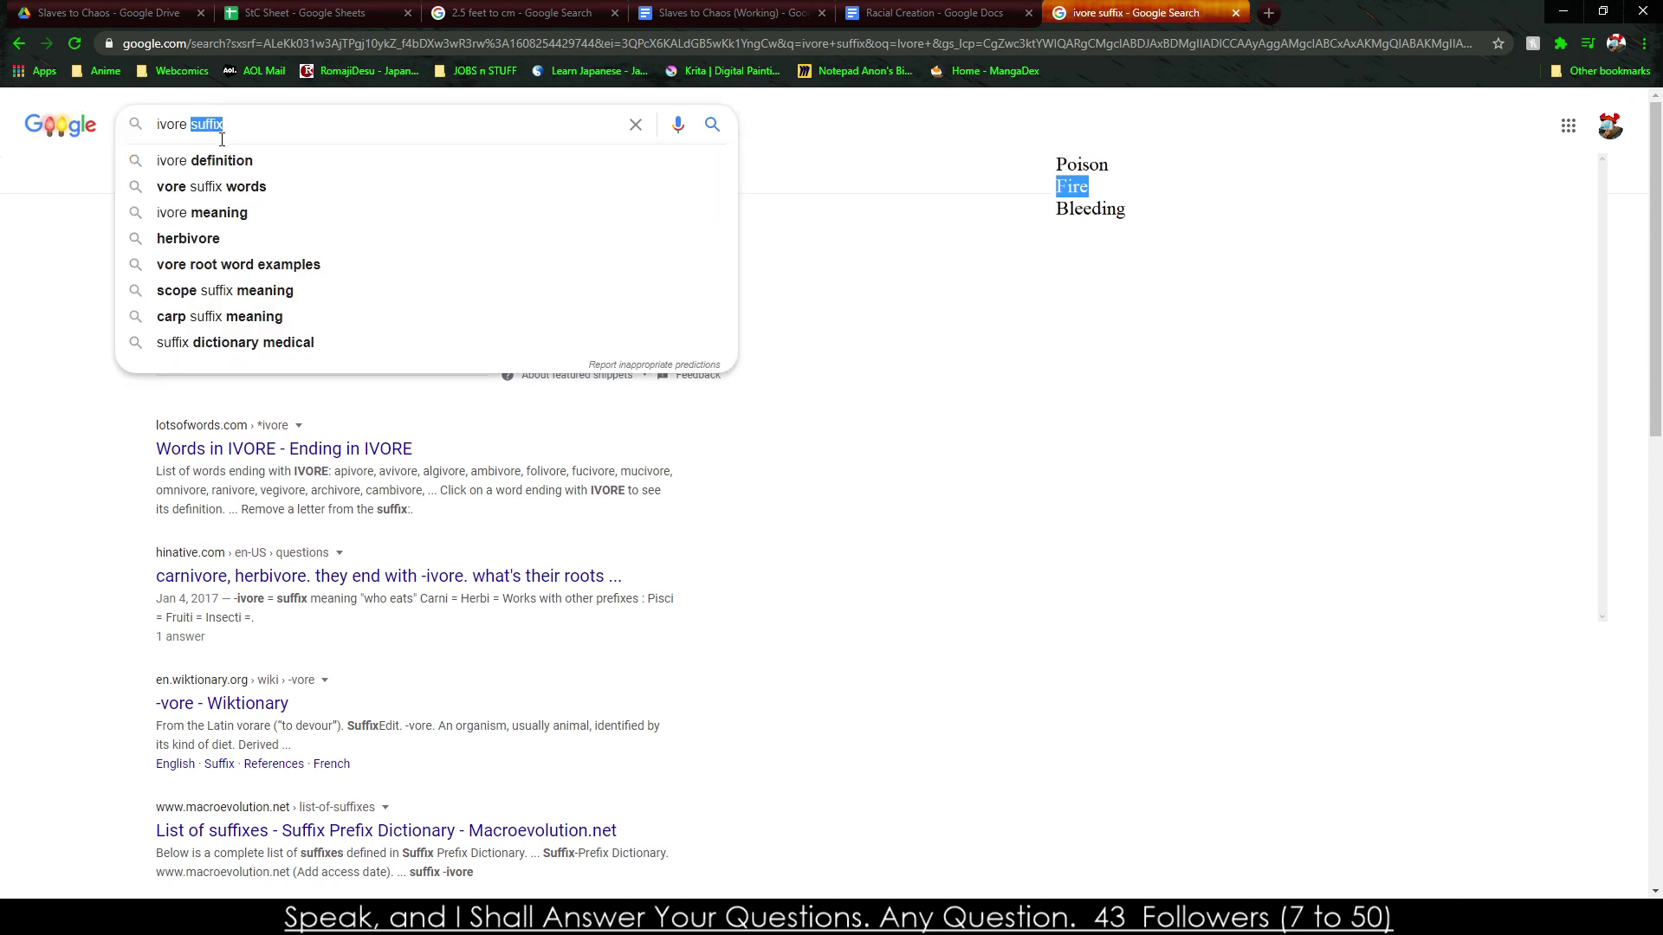
{"action": "left_click", "coordinate": [221, 136]}
{"action": "triple_click", "coordinate": [305, 137]}
{"action": "type", "text": "mineralivore"}
{"action": "key", "text": "Return"}
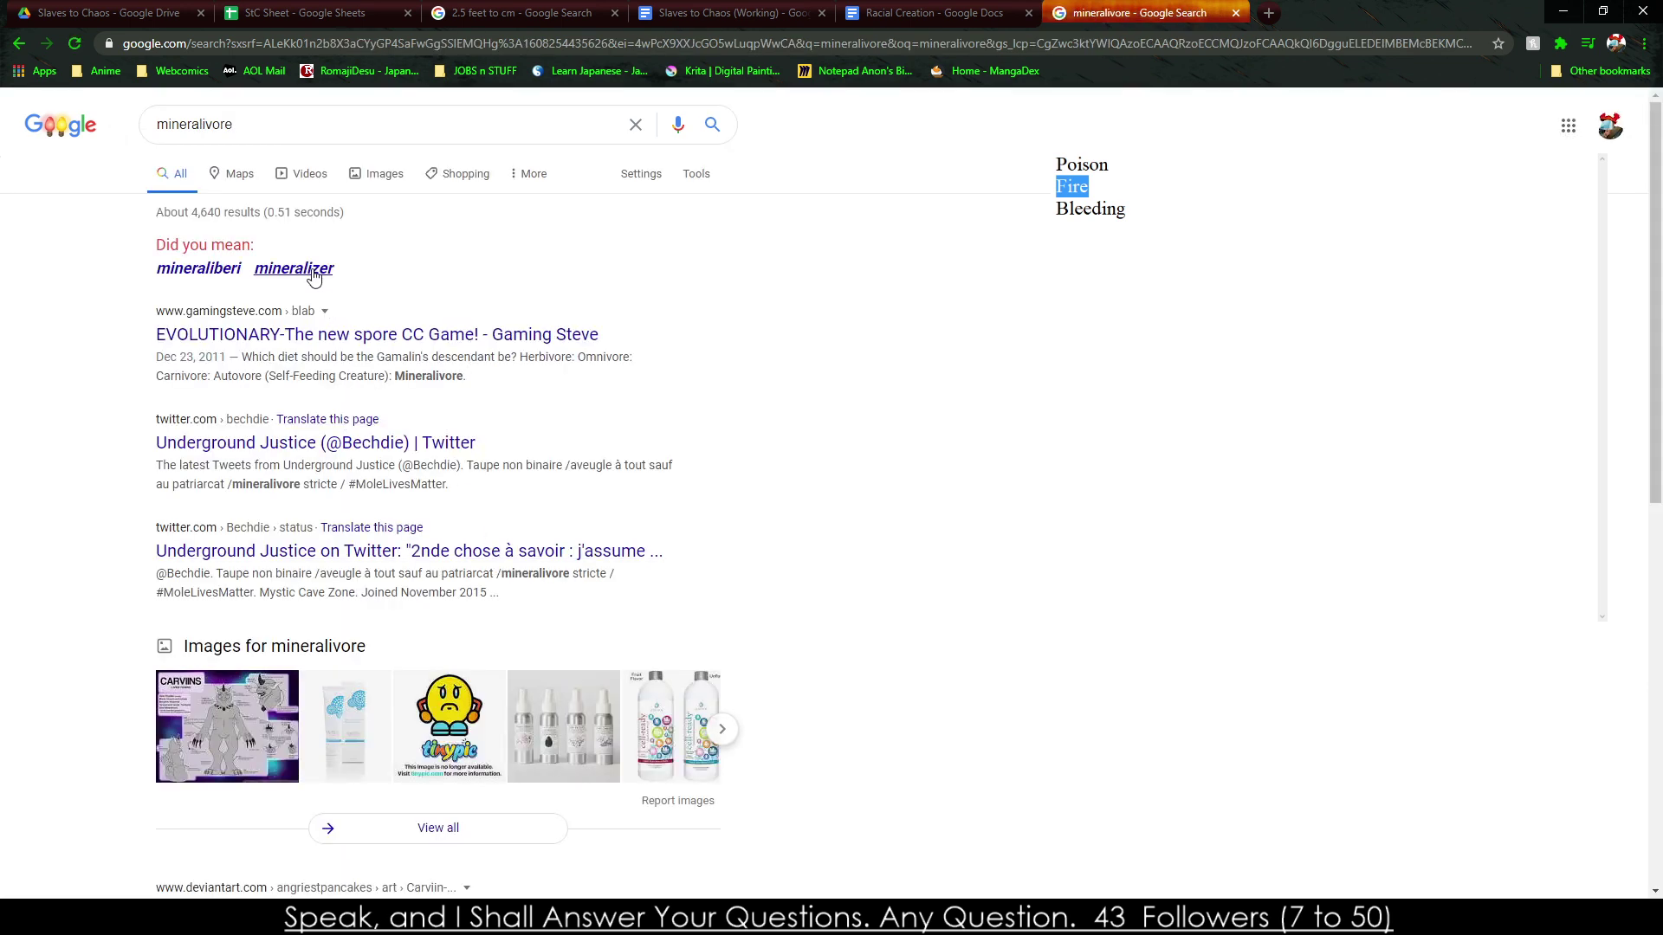
Return to the StC Sheet and enter "Mineralivore" as the trait name in C9.
{"action": "left_click", "coordinate": [885, 7]}
{"action": "left_click", "coordinate": [700, 9]}
{"action": "left_click", "coordinate": [511, 9]}
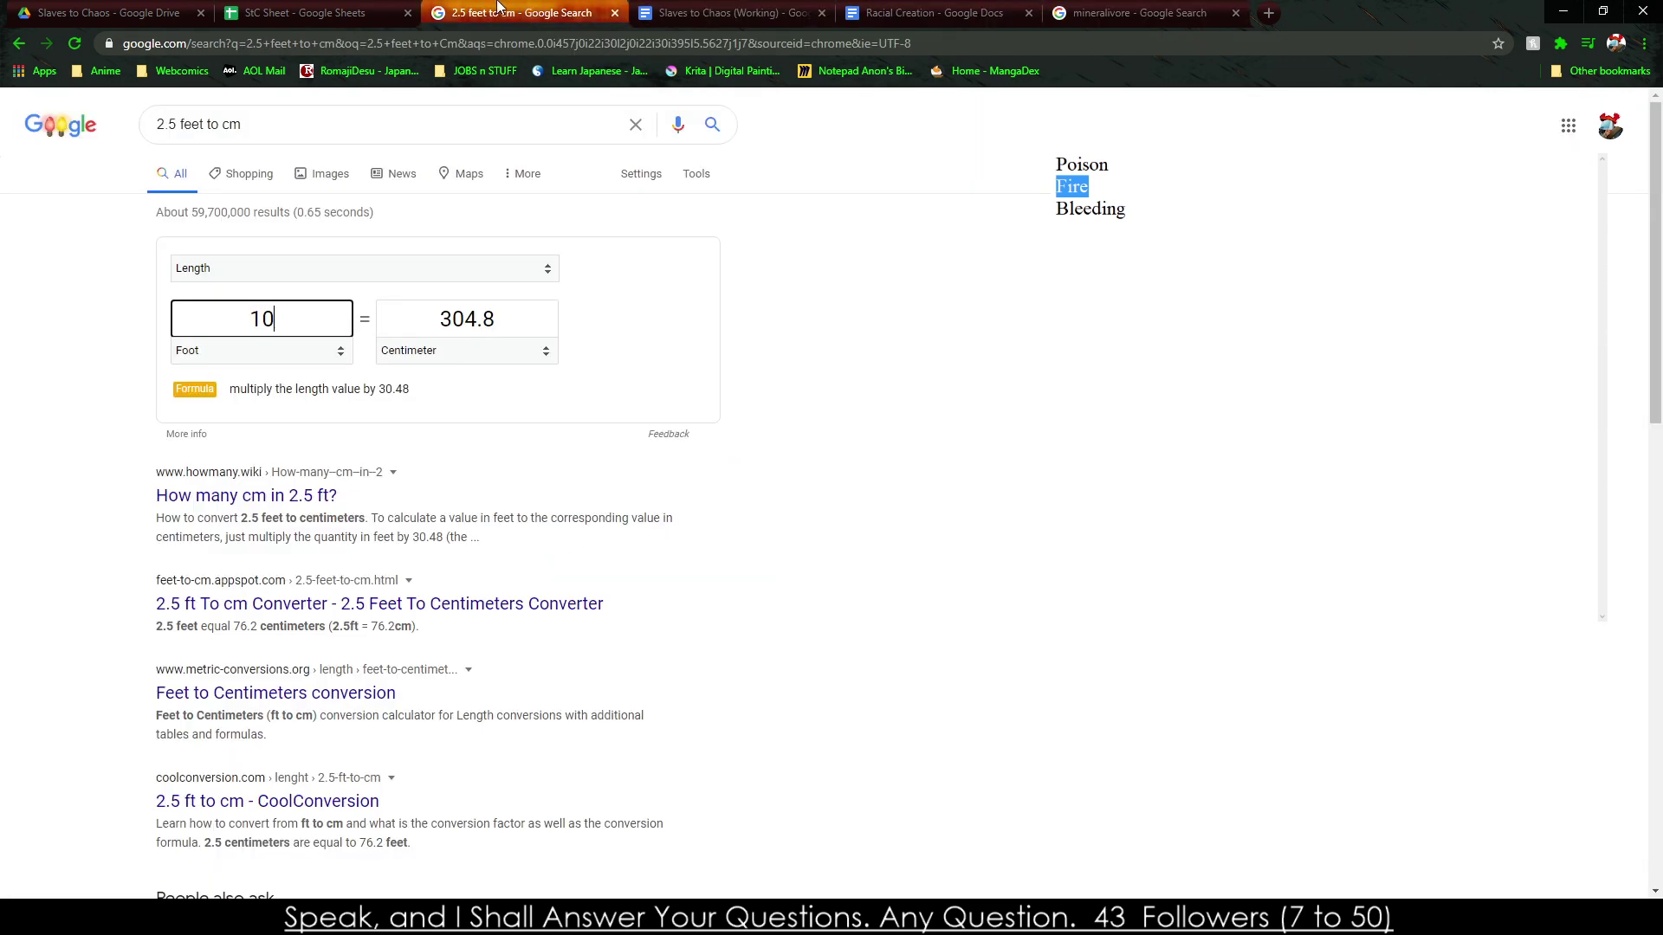
{"action": "left_click", "coordinate": [311, 11]}
{"action": "type", "text": "Mineralivore"}
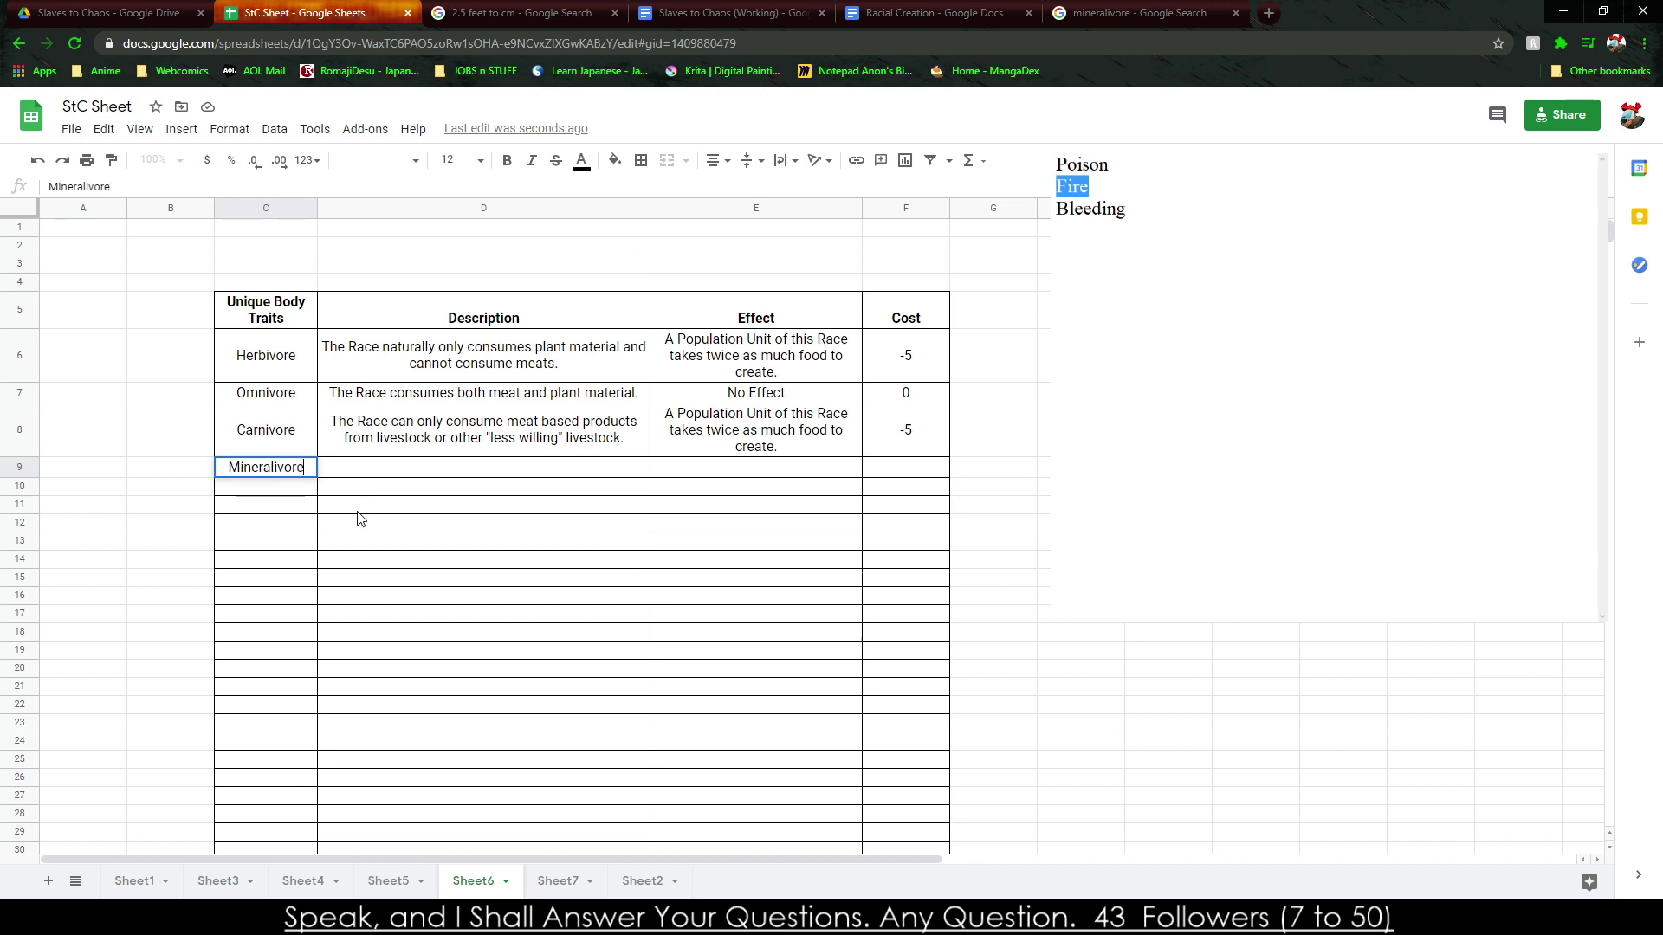
{"action": "key", "text": "Tab"}
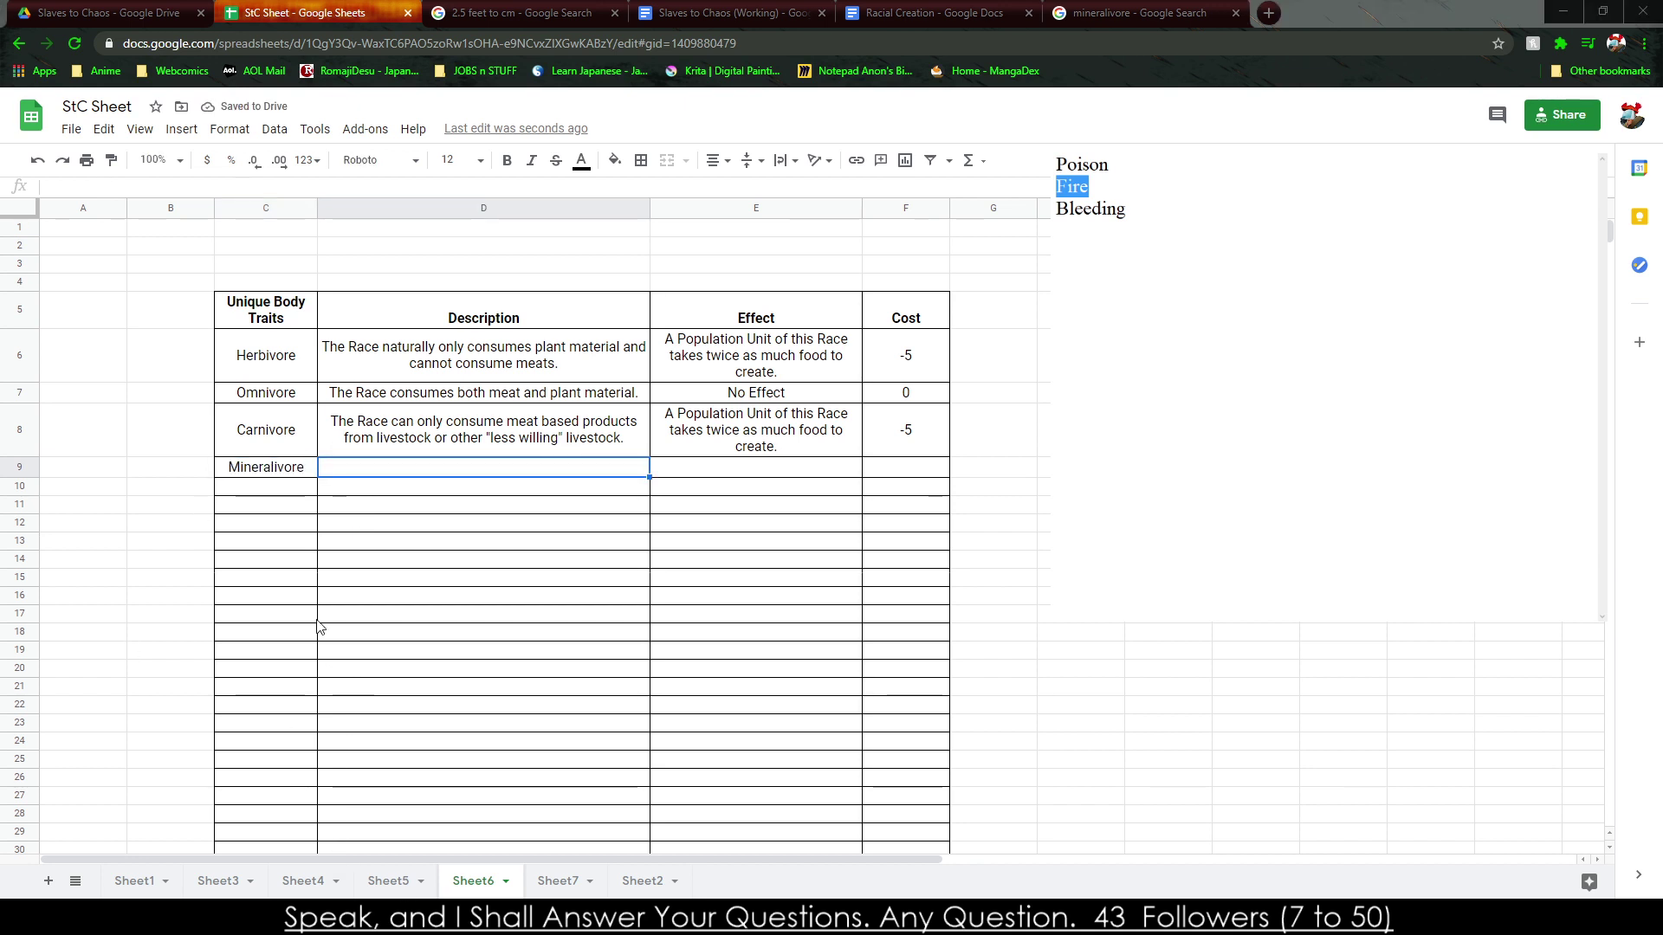
{"action": "key", "text": "Left"}
{"action": "key", "text": "Down"}
{"action": "key", "text": "Down"}
Start the Mineralivore description in D9 with "The Race", trying and erasing the wording "consumes exclusively".
{"action": "left_click", "coordinate": [355, 473]}
{"action": "type", "text": "The Race"}
{"action": "type", "text": " consumes"}
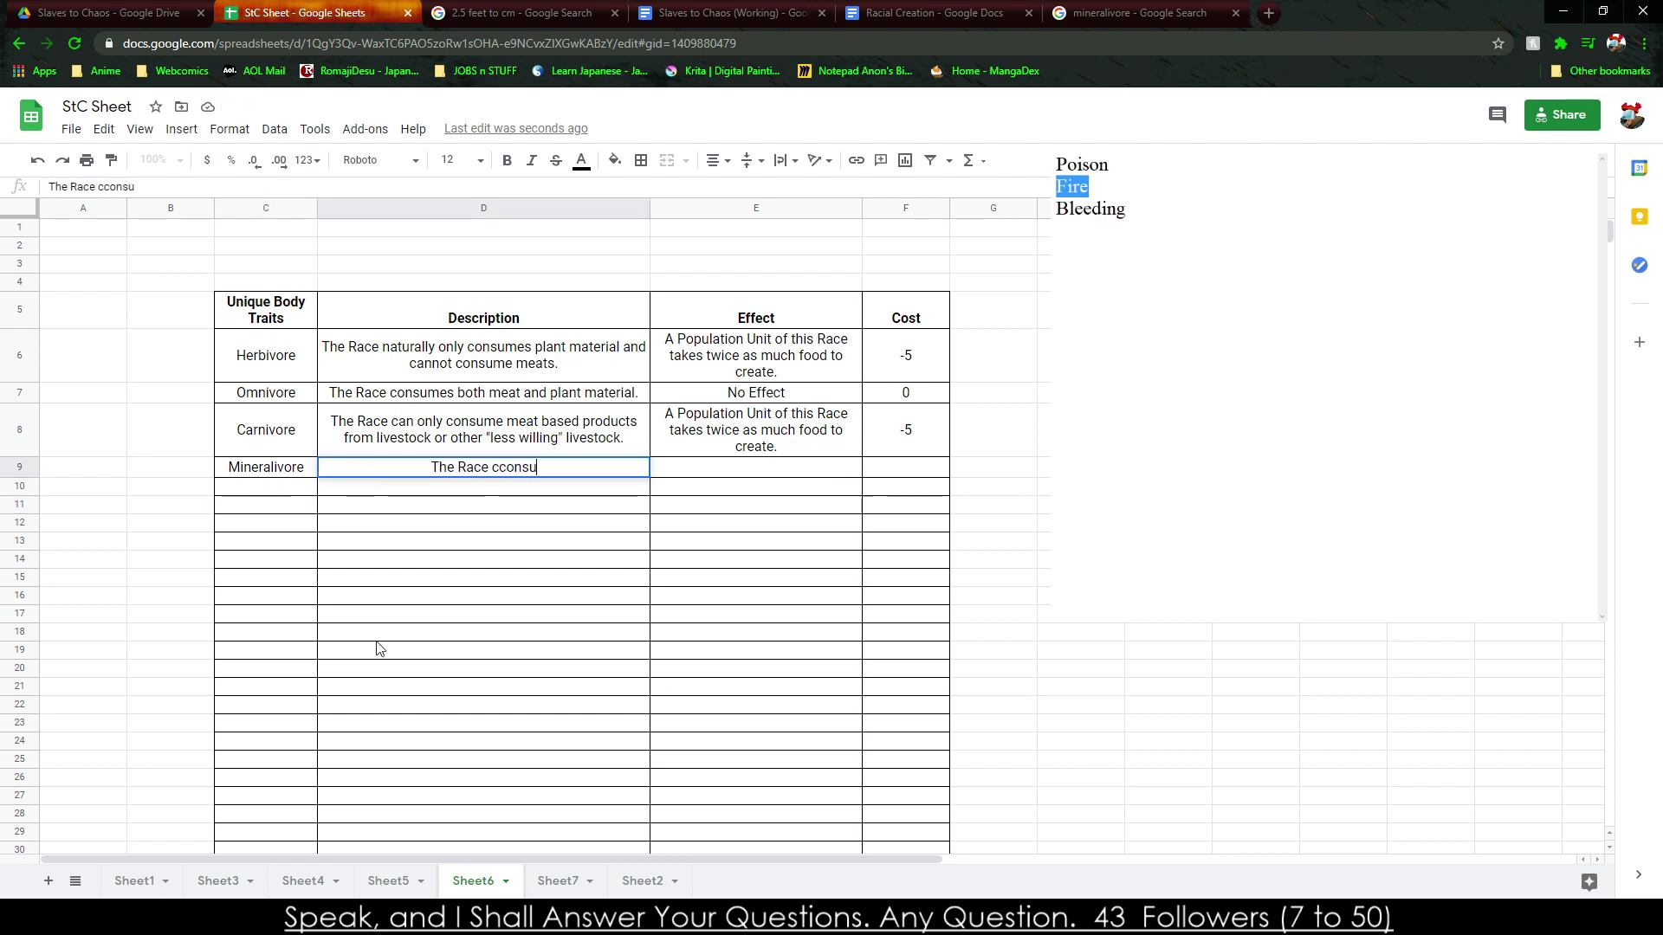
{"action": "key", "text": "BackSpace"}
{"action": "key", "text": "BackSpace"}
{"action": "key", "text": "BackSpace"}
{"action": "key", "text": "BackSpace"}
{"action": "key", "text": "BackSpace"}
{"action": "key", "text": "BackSpace"}
{"action": "key", "text": "BackSpace"}
{"action": "type", "text": "onsumes exlui"}
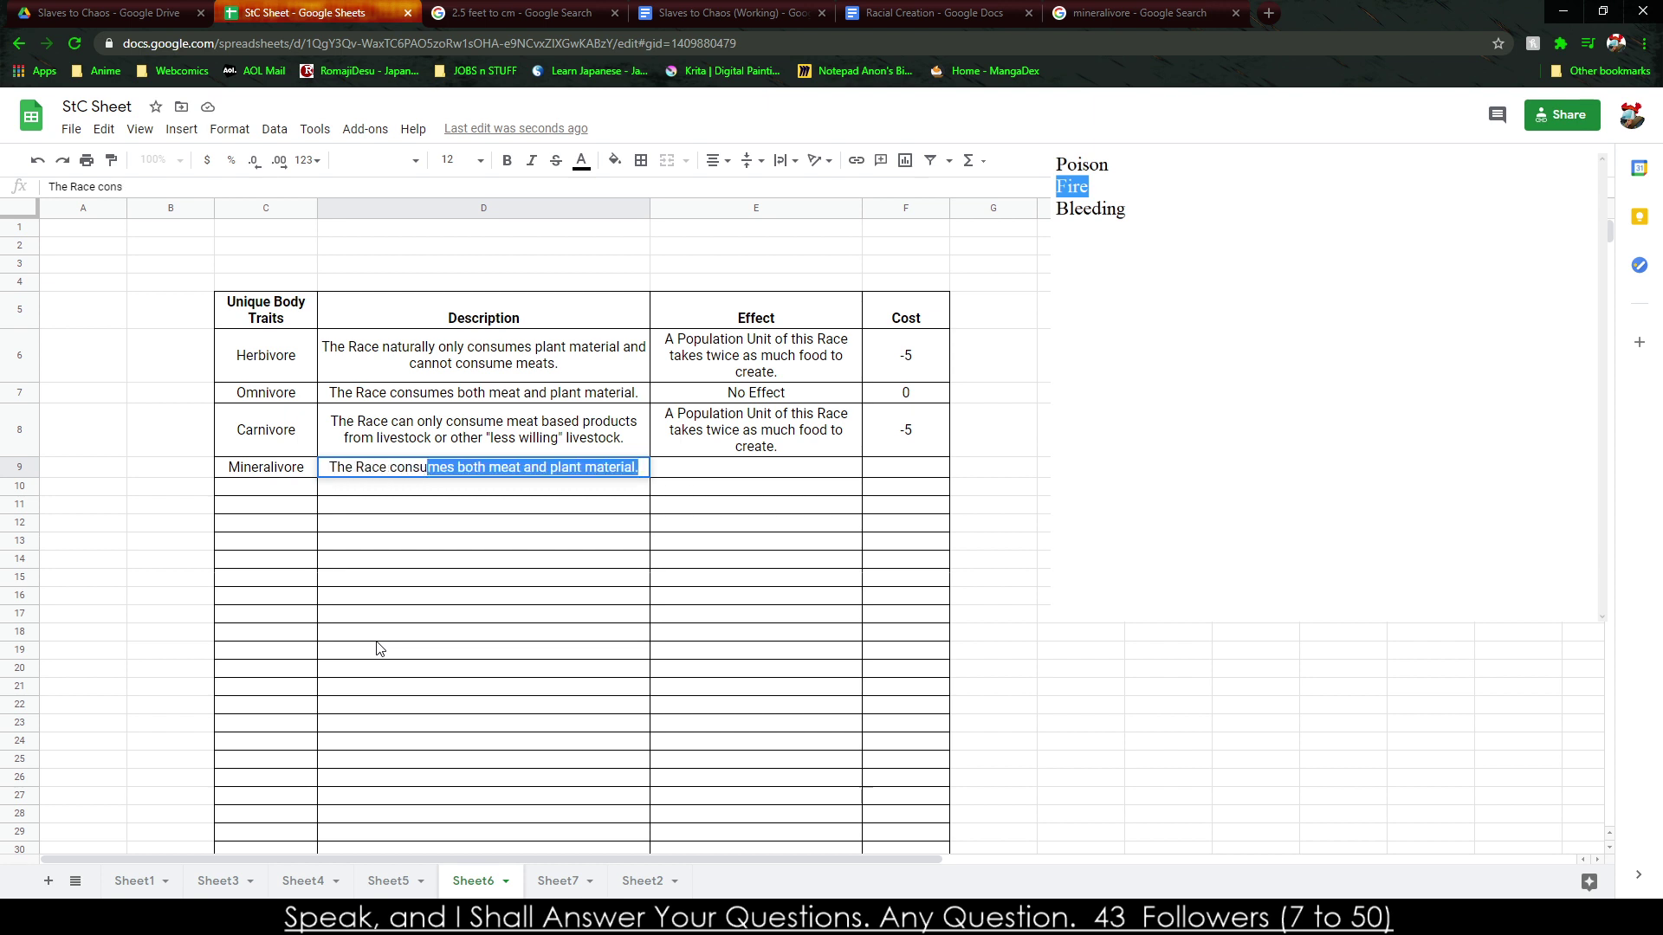
{"action": "key", "text": "BackSpace"}
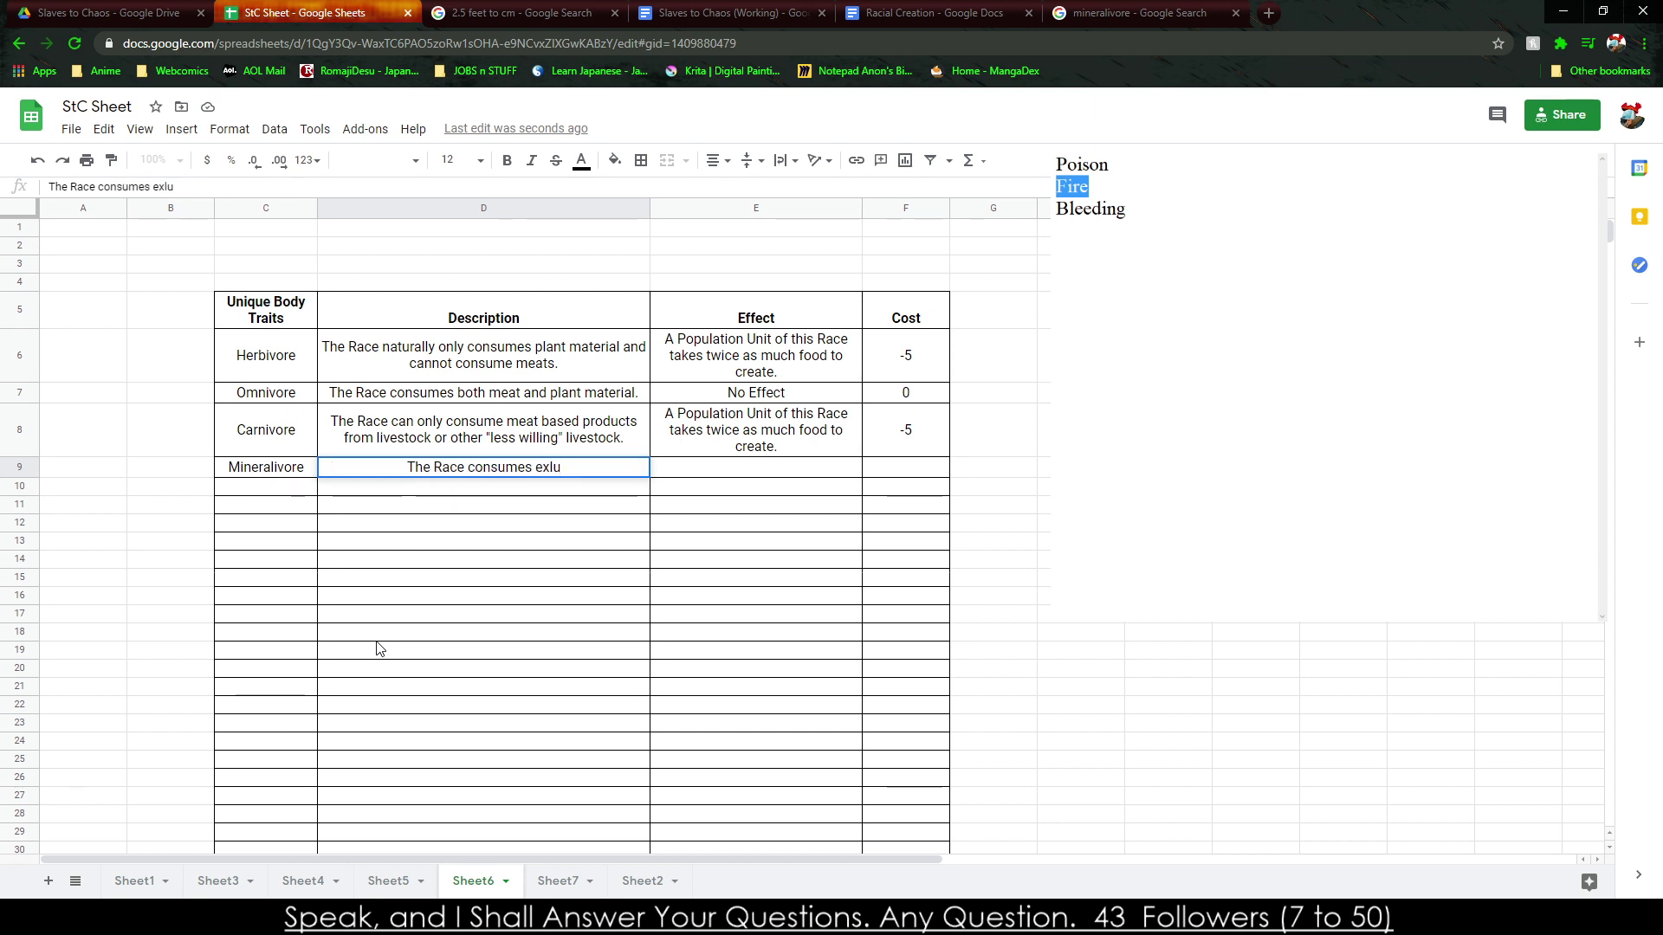
{"action": "key", "text": "BackSpace"}
{"action": "key", "text": "BackSpace"}
{"action": "type", "text": "clusively"}
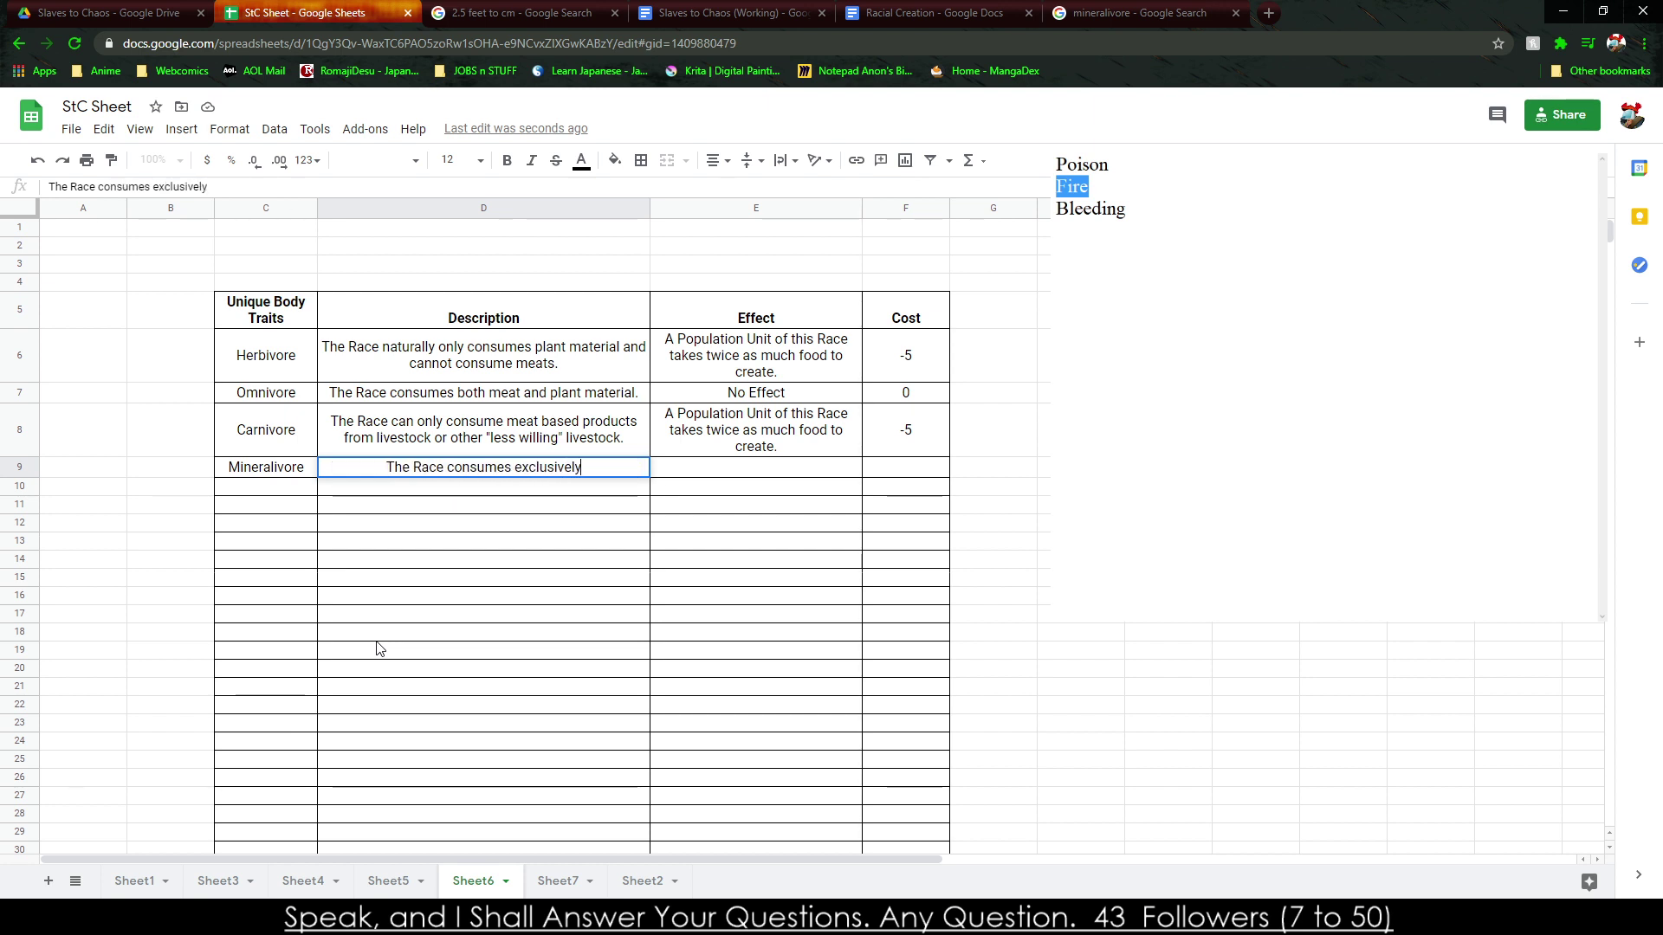
{"action": "key", "text": "BackSpace"}
{"action": "key", "text": "BackSpace"}
{"action": "key", "text": "BackSpace"}
{"action": "key", "text": "BackSpace"}
{"action": "key", "text": "BackSpace"}
{"action": "key", "text": "BackSpace"}
{"action": "key", "text": "BackSpace"}
{"action": "key", "text": "BackSpace"}
{"action": "key", "text": "BackSpace"}
{"action": "key", "text": "BackSpace"}
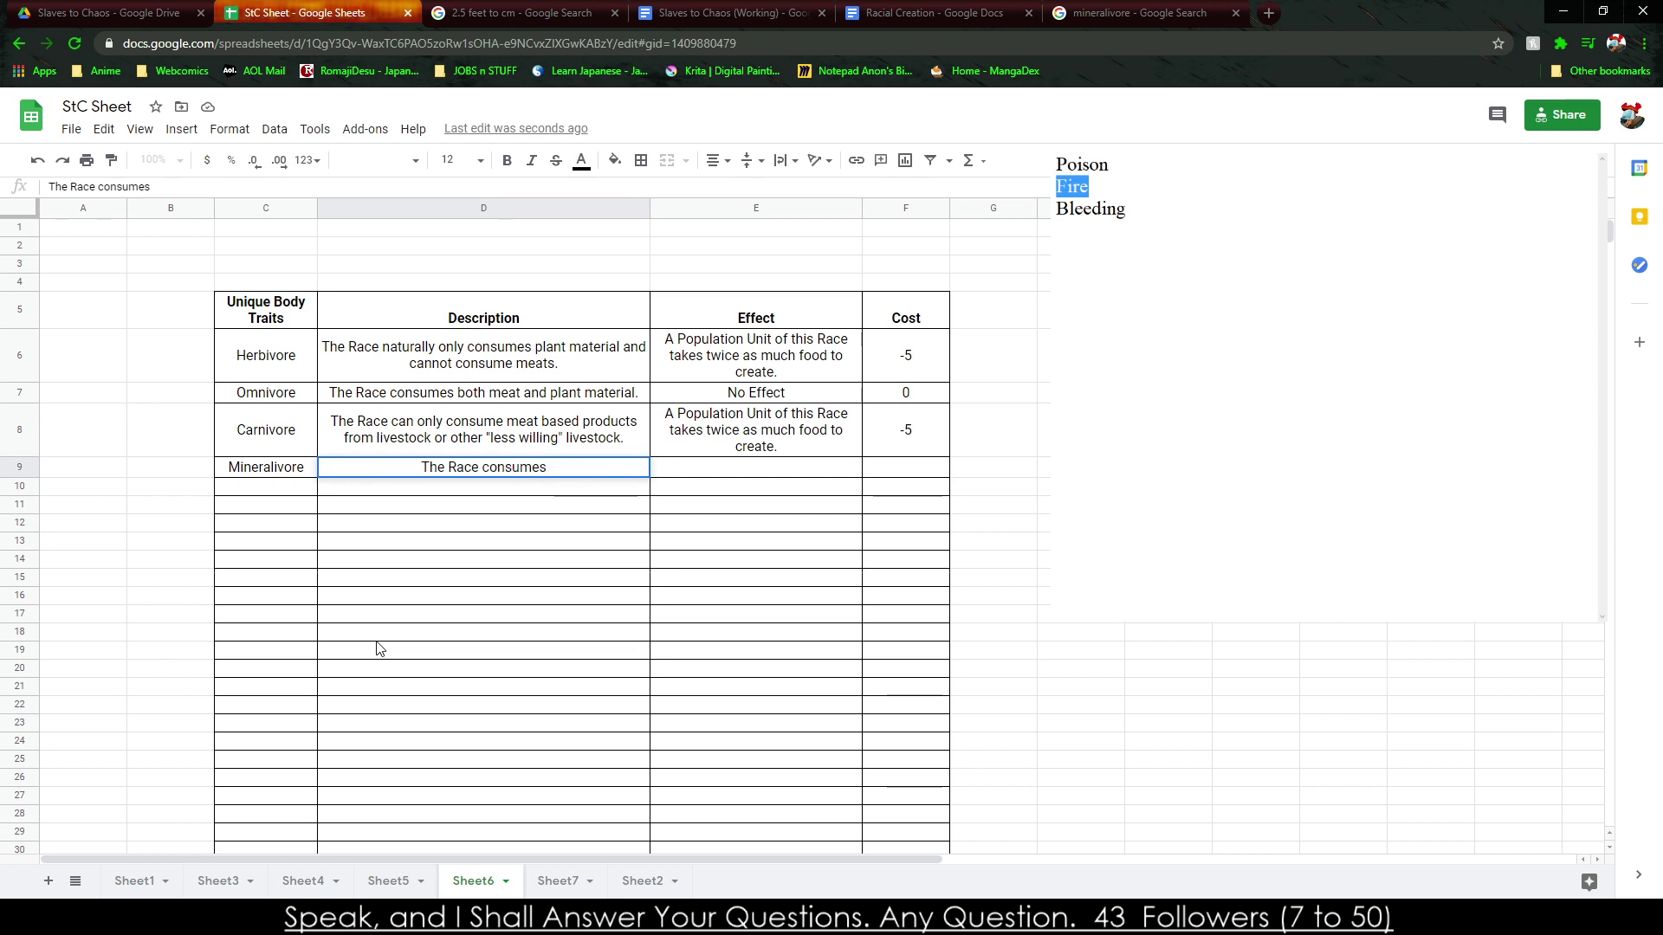
Try "is able to consume other" as the continuation of the D9 description and erase it.
{"action": "type", "text": "is able to consume other"}
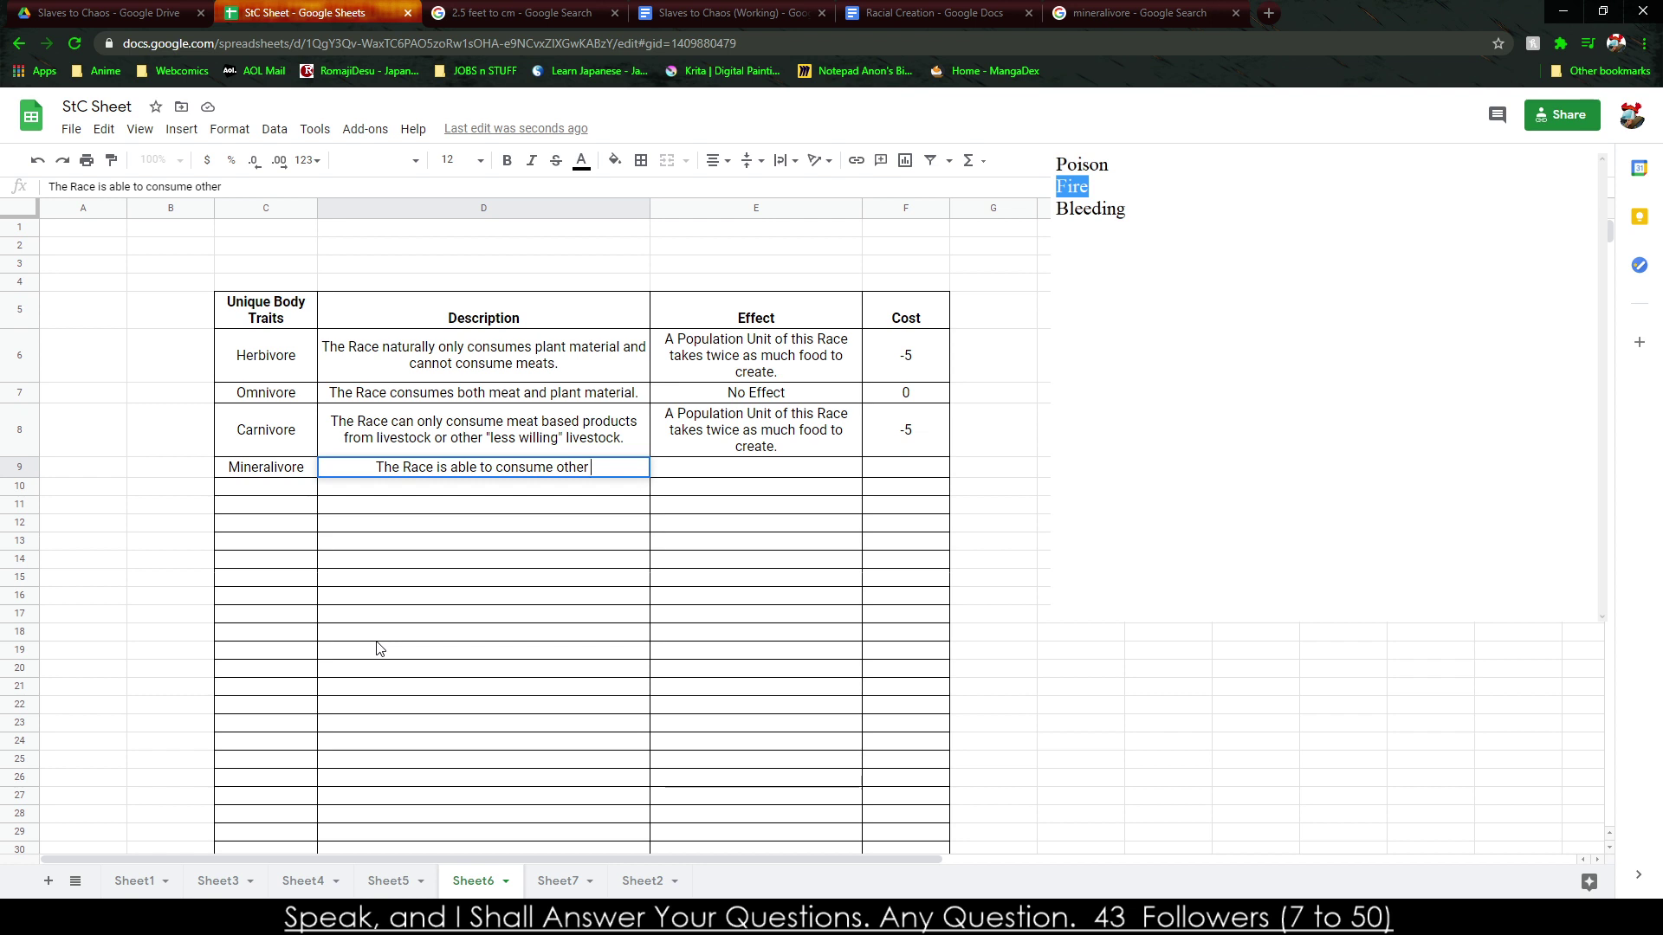
{"action": "key", "text": "BackSpace"}
{"action": "key", "text": "BackSpace"}
{"action": "key", "text": "BackSpace"}
{"action": "key", "text": "BackSpace"}
{"action": "key", "text": "BackSpace"}
{"action": "key", "text": "BackSpace"}
{"action": "key", "text": "BackSpace"}
{"action": "key", "text": "BackSpace"}
{"action": "key", "text": "BackSpace"}
{"action": "key", "text": "BackSpace"}
{"action": "key", "text": "BackSpace"}
{"action": "key", "text": "BackSpace"}
{"action": "key", "text": "BackSpace"}
{"action": "key", "text": "BackSpace"}
{"action": "key", "text": "BackSpace"}
{"action": "key", "text": "BackSpace"}
{"action": "key", "text": "BackSpace"}
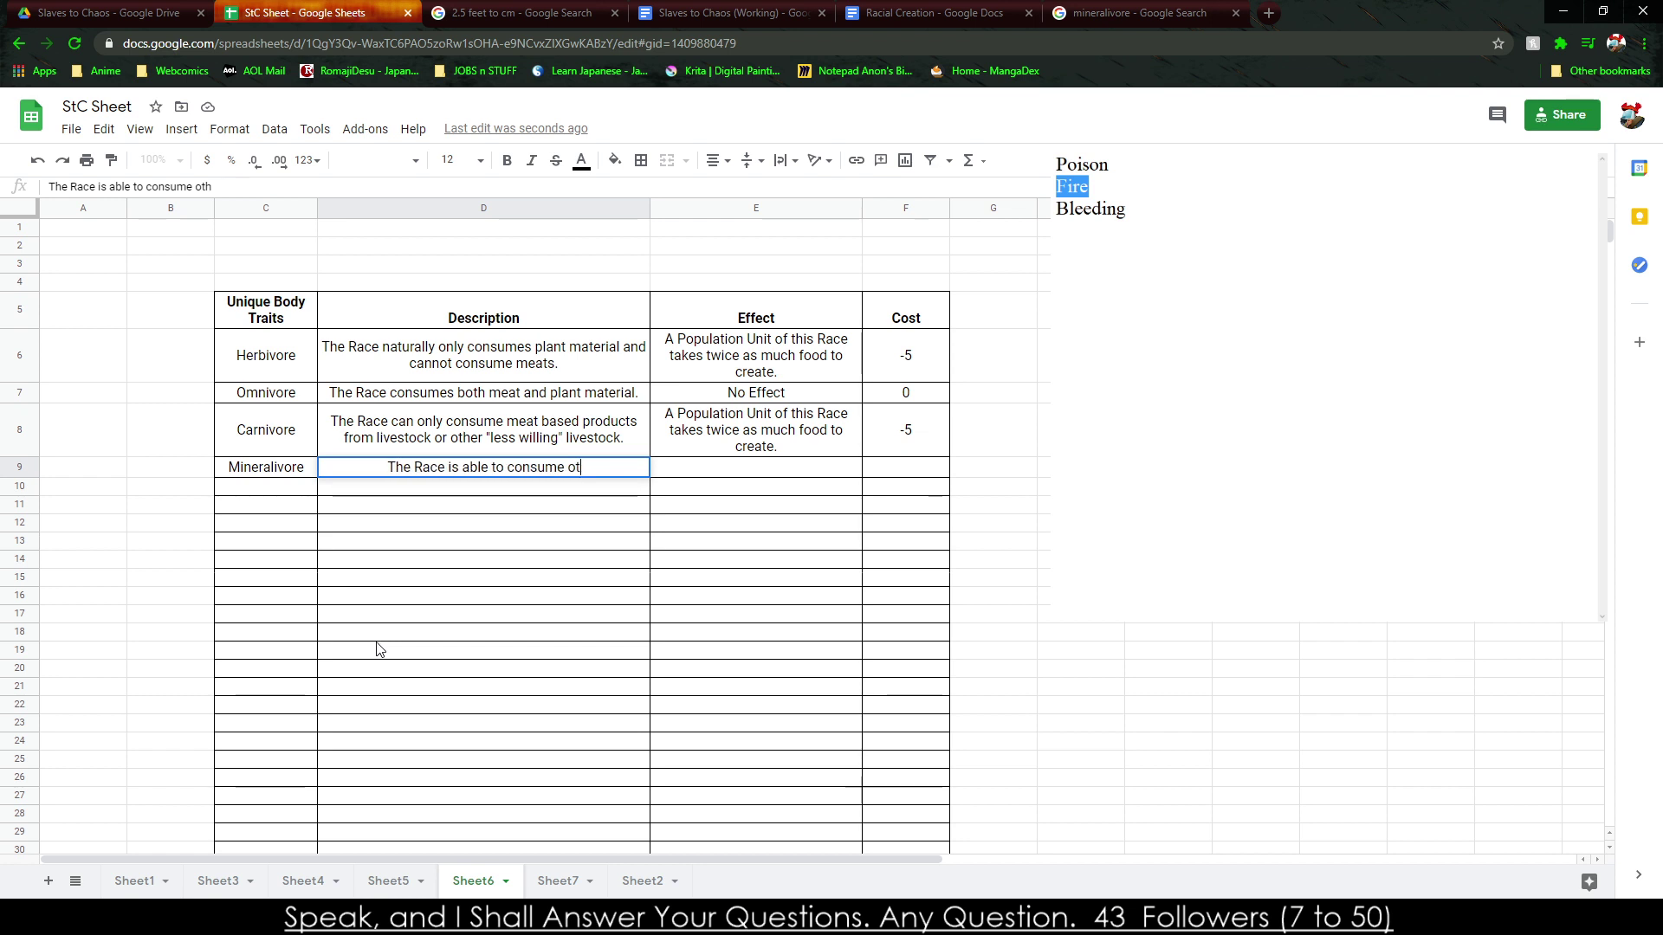
{"action": "key", "text": "BackSpace"}
{"action": "key", "text": "BackSpace"}
{"action": "key", "text": "BackSpace"}
{"action": "key", "text": "BackSpace"}
{"action": "key", "text": "BackSpace"}
{"action": "key", "text": "BackSpace"}
{"action": "key", "text": "BackSpace"}
{"action": "key", "text": "BackSpace"}
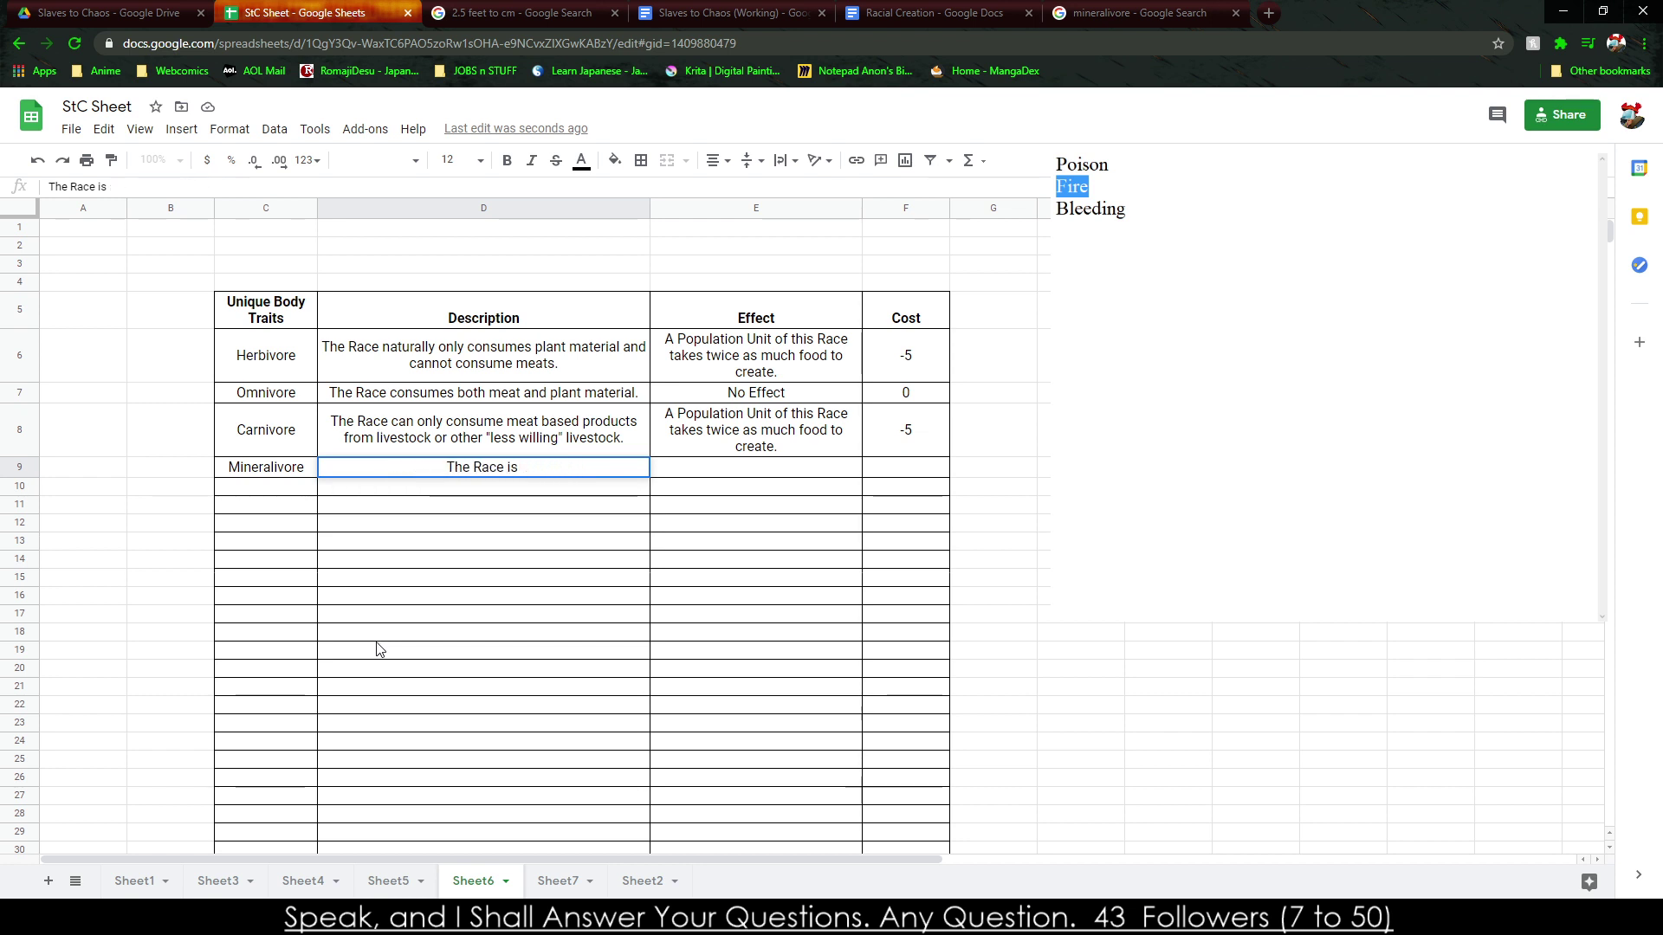
Complete the D9 description as "The Race exclusively consumes minerals, stones, and other earth based minerals instead of traditional food.".
{"action": "type", "text": "e"}
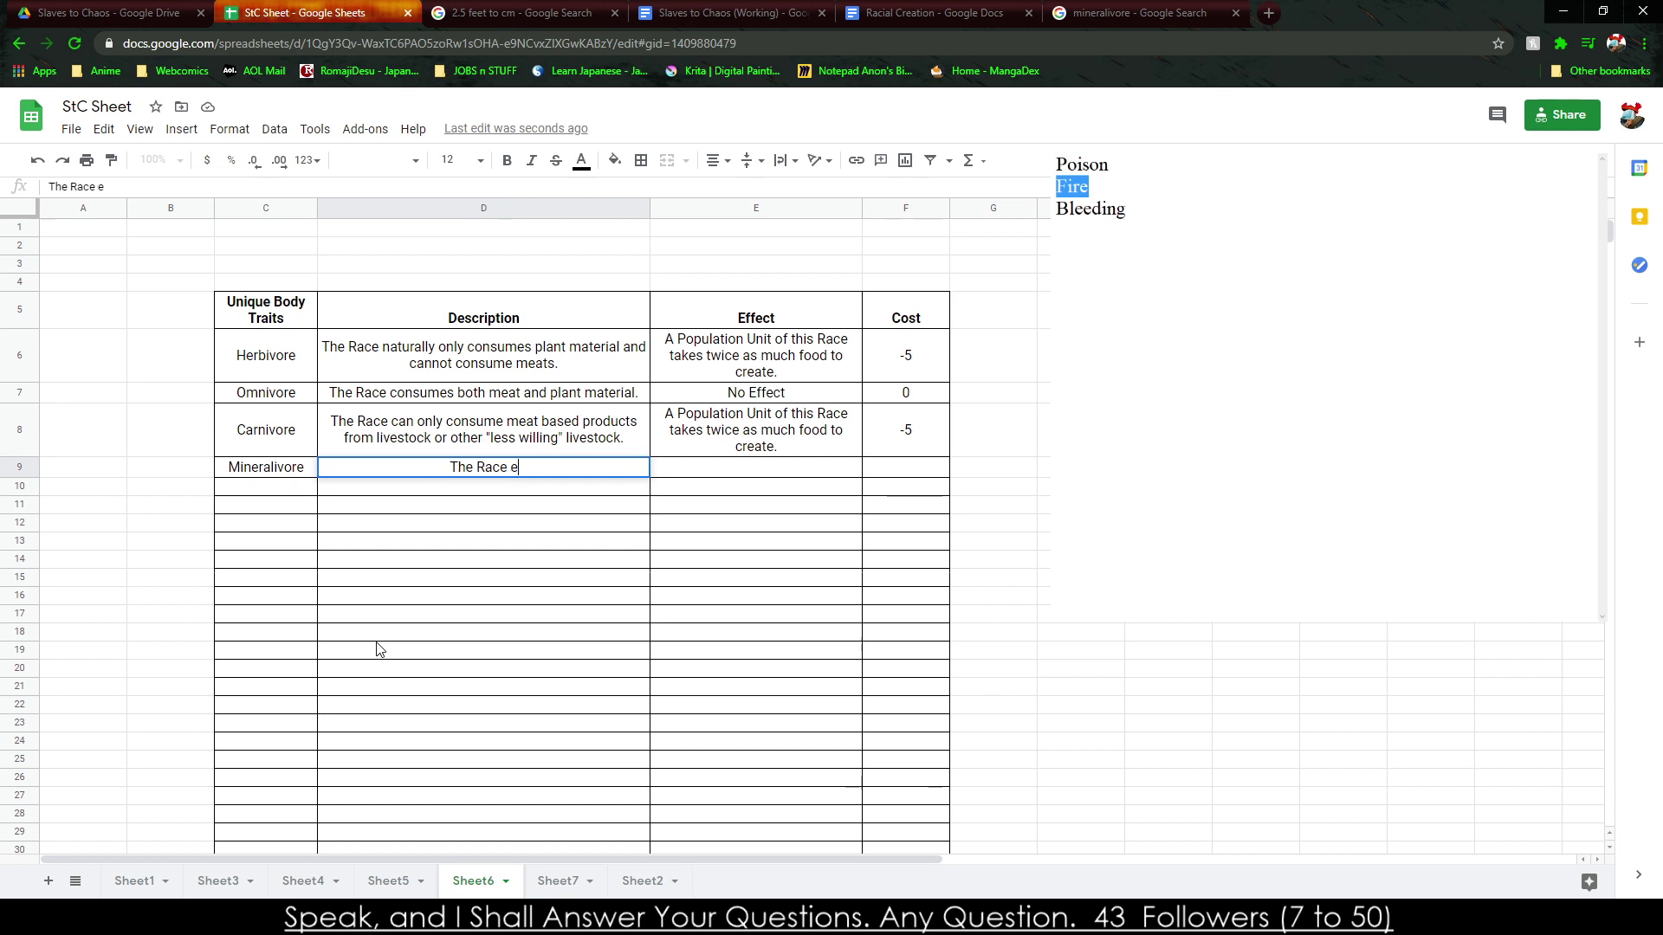
{"action": "type", "text": "xclusively consu"}
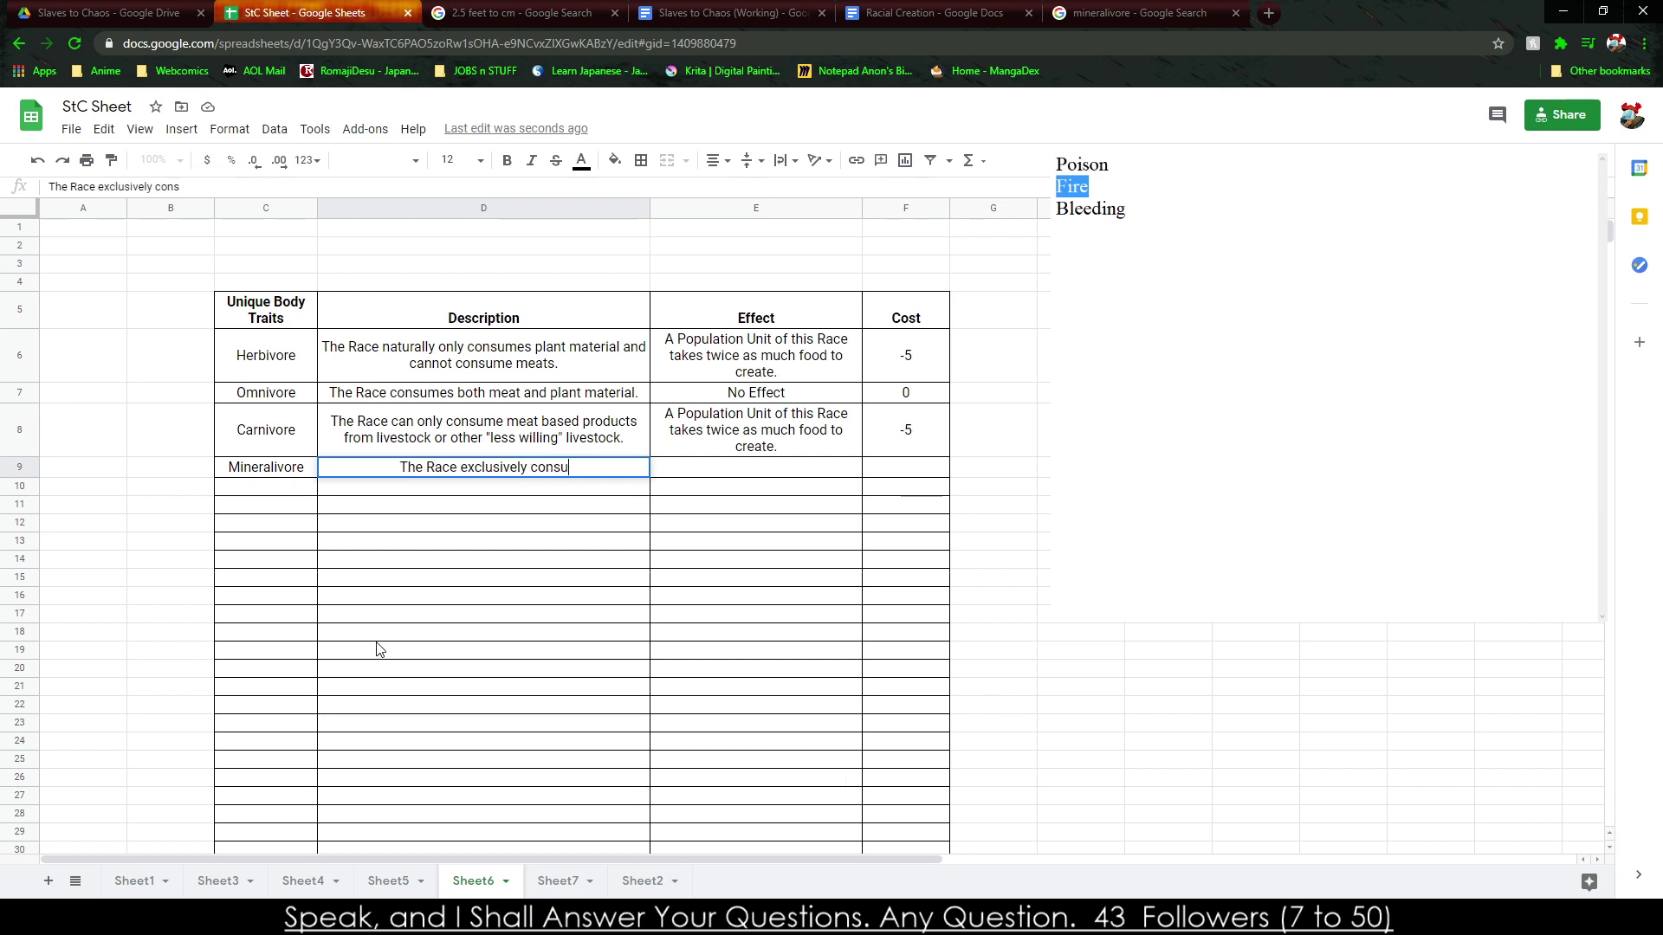
{"action": "type", "text": "mes minerals,"}
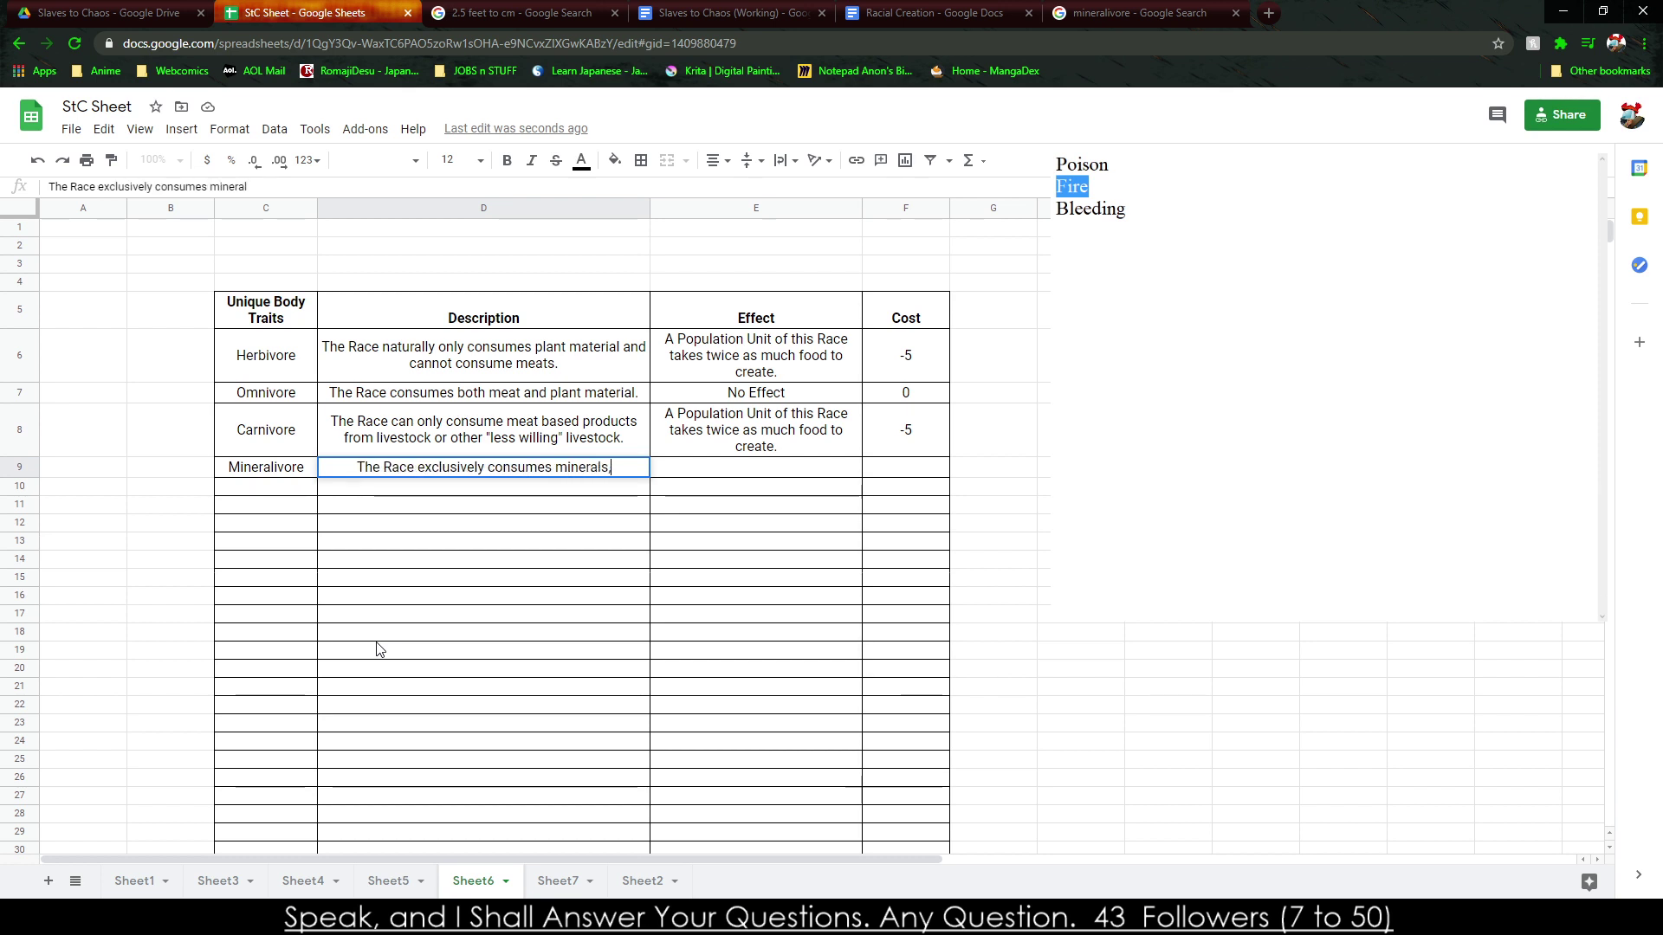
{"action": "type", "text": " stones, and othe"}
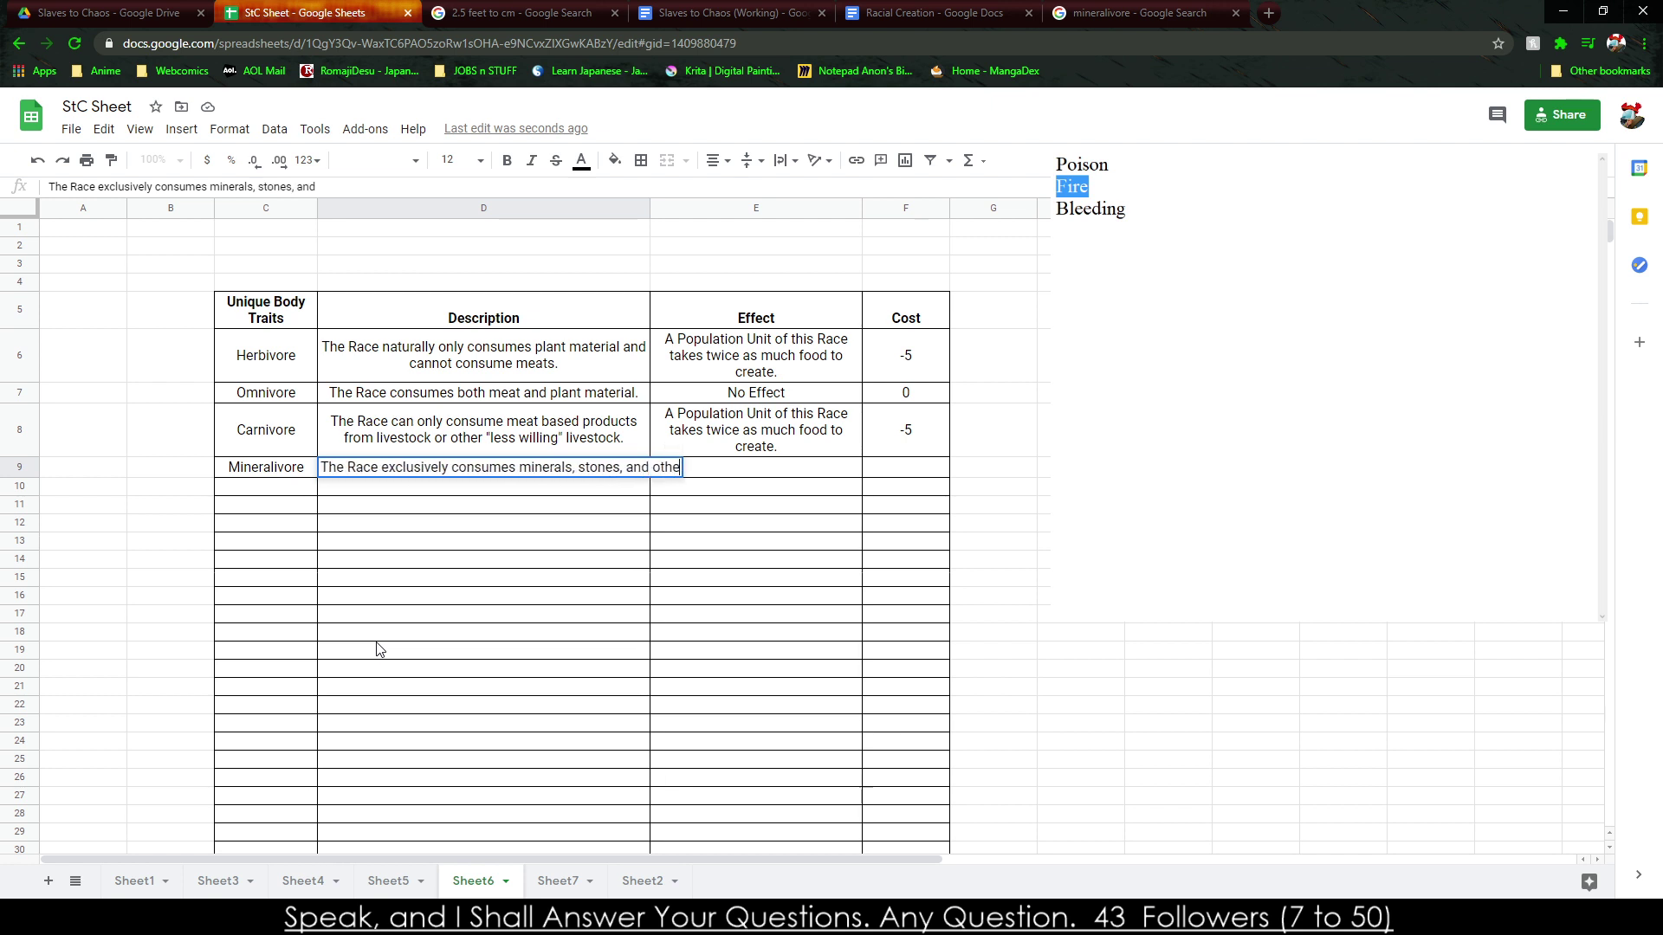
{"action": "type", "text": "r earth based"}
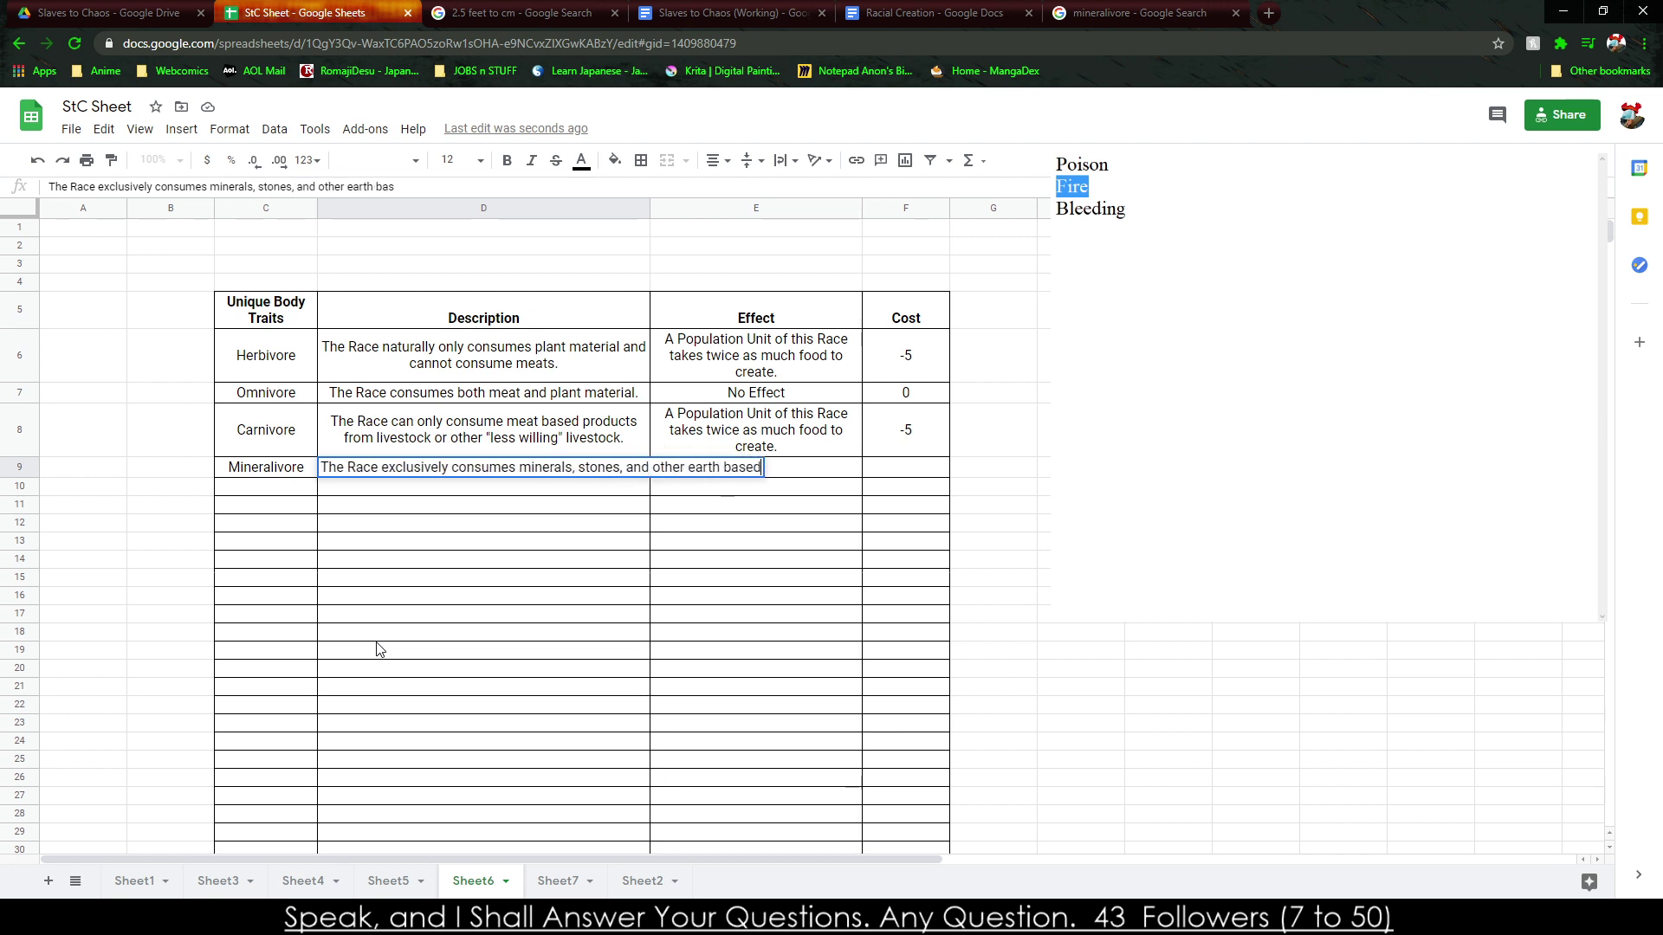
{"action": "type", "text": " minerals "}
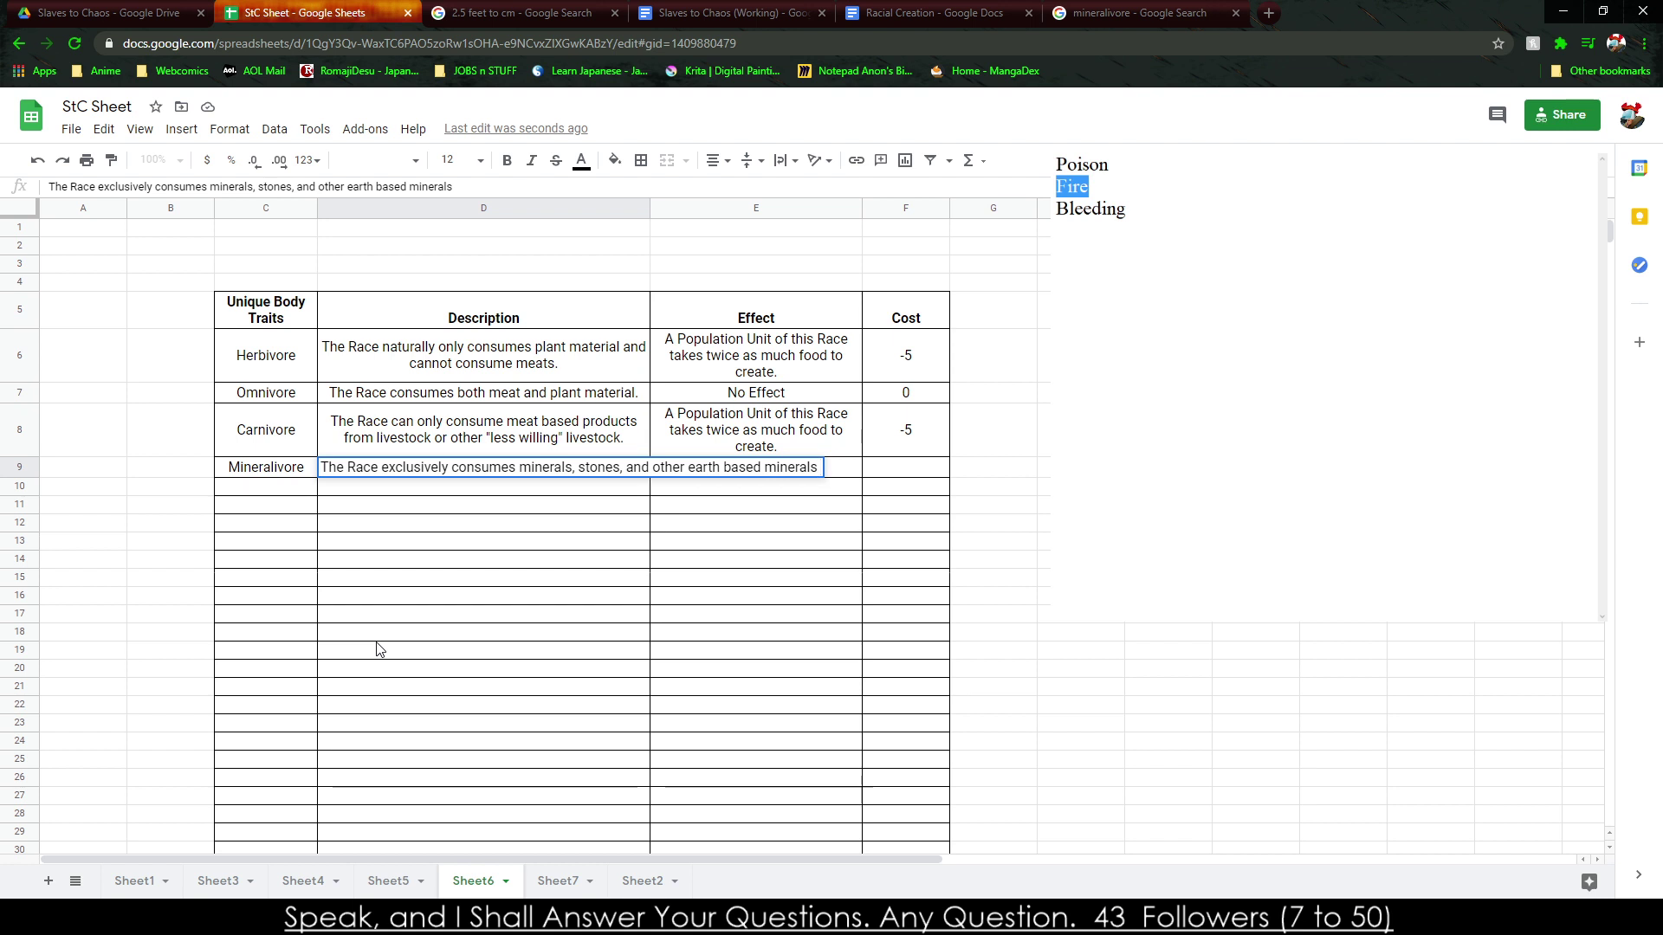
{"action": "type", "text": "instead of traditional food."}
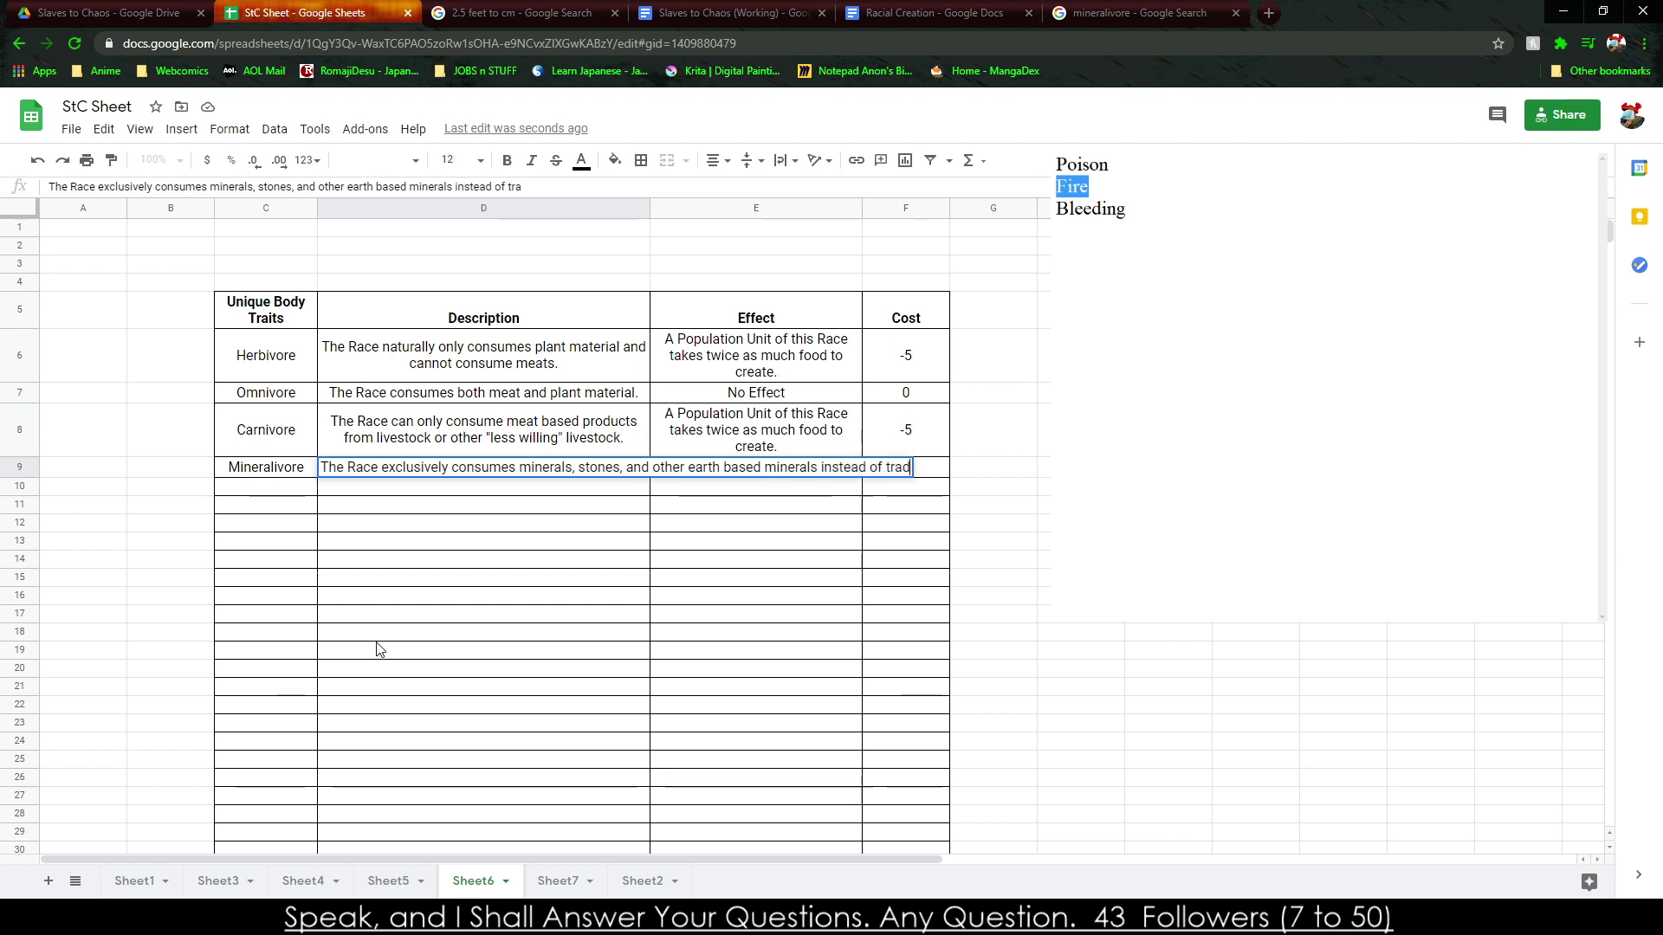
{"action": "key", "text": "Tab"}
Begin the Mineralivore effect in E9 with "A Population Unit of this Race", correcting the wording.
{"action": "type", "text": "A POpul"}
{"action": "key", "text": "BackSpace"}
{"action": "key", "text": "BackSpace"}
{"action": "key", "text": "BackSpace"}
{"action": "key", "text": "BackSpace"}
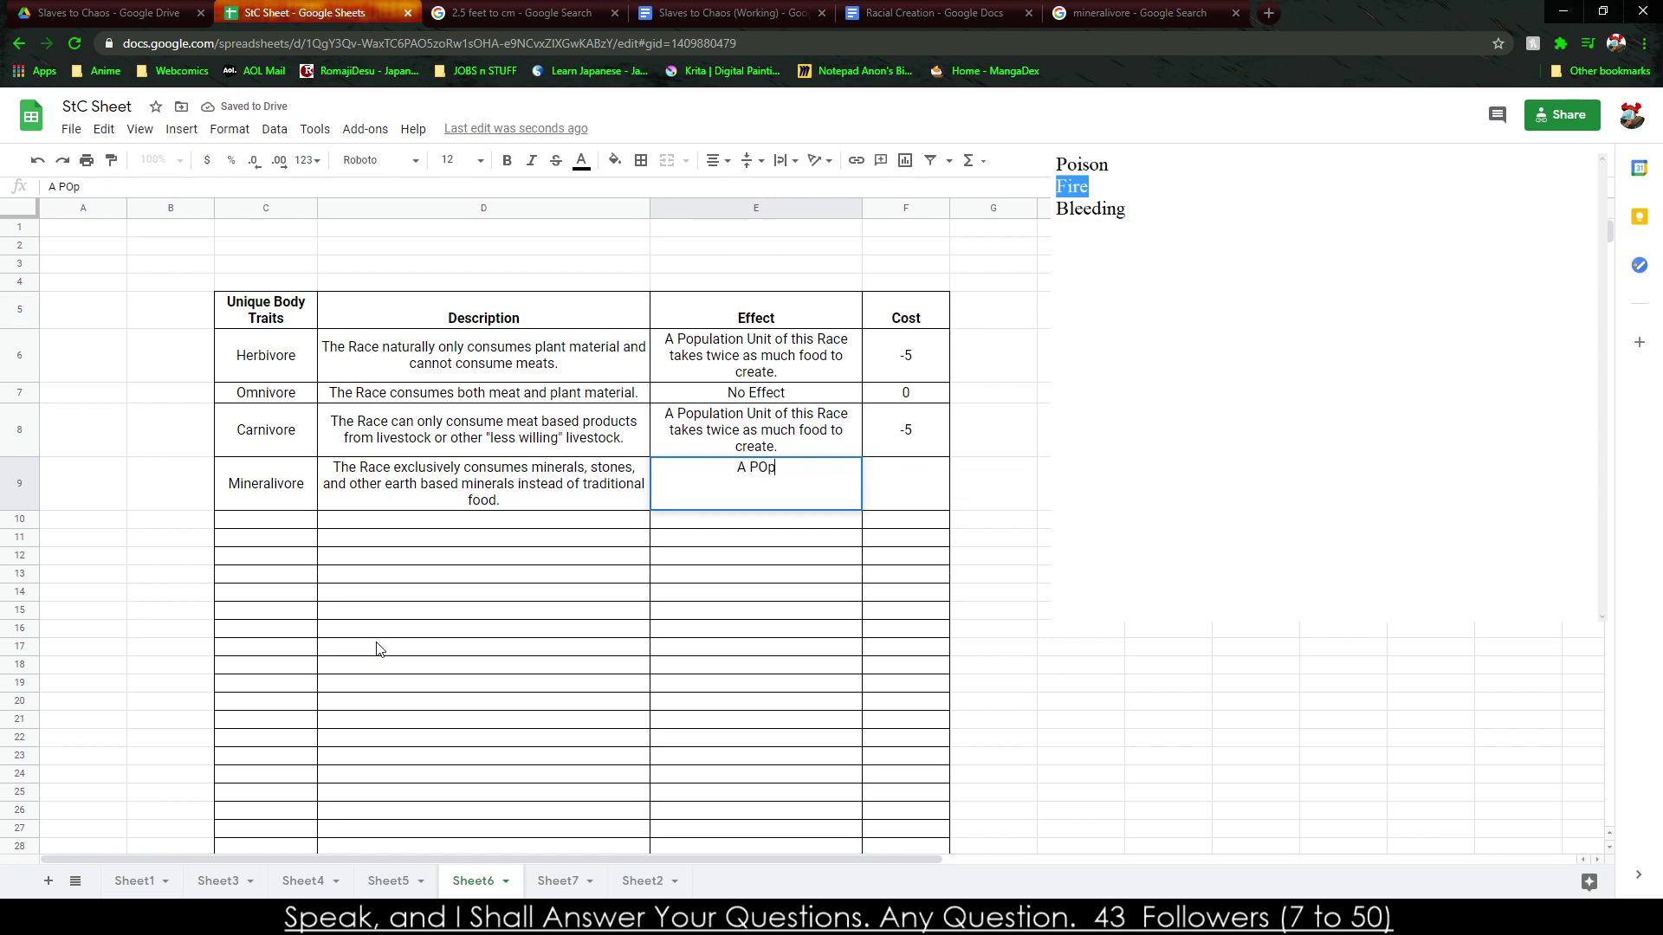
{"action": "type", "text": "opulation "}
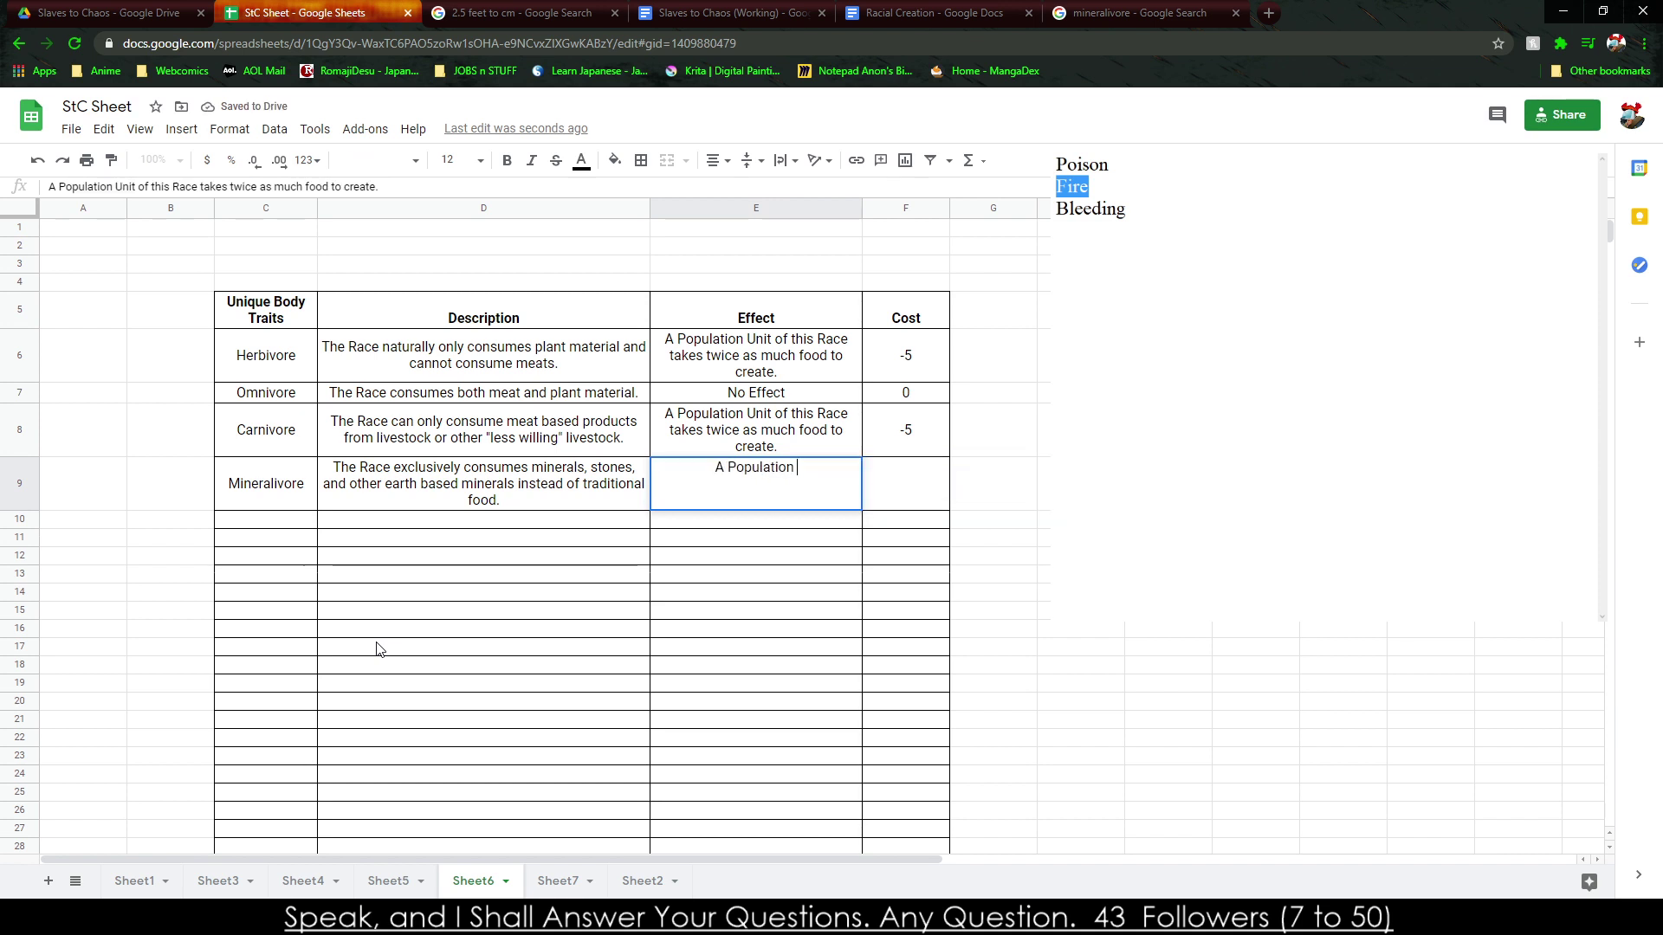
{"action": "type", "text": "Unit of this Race"}
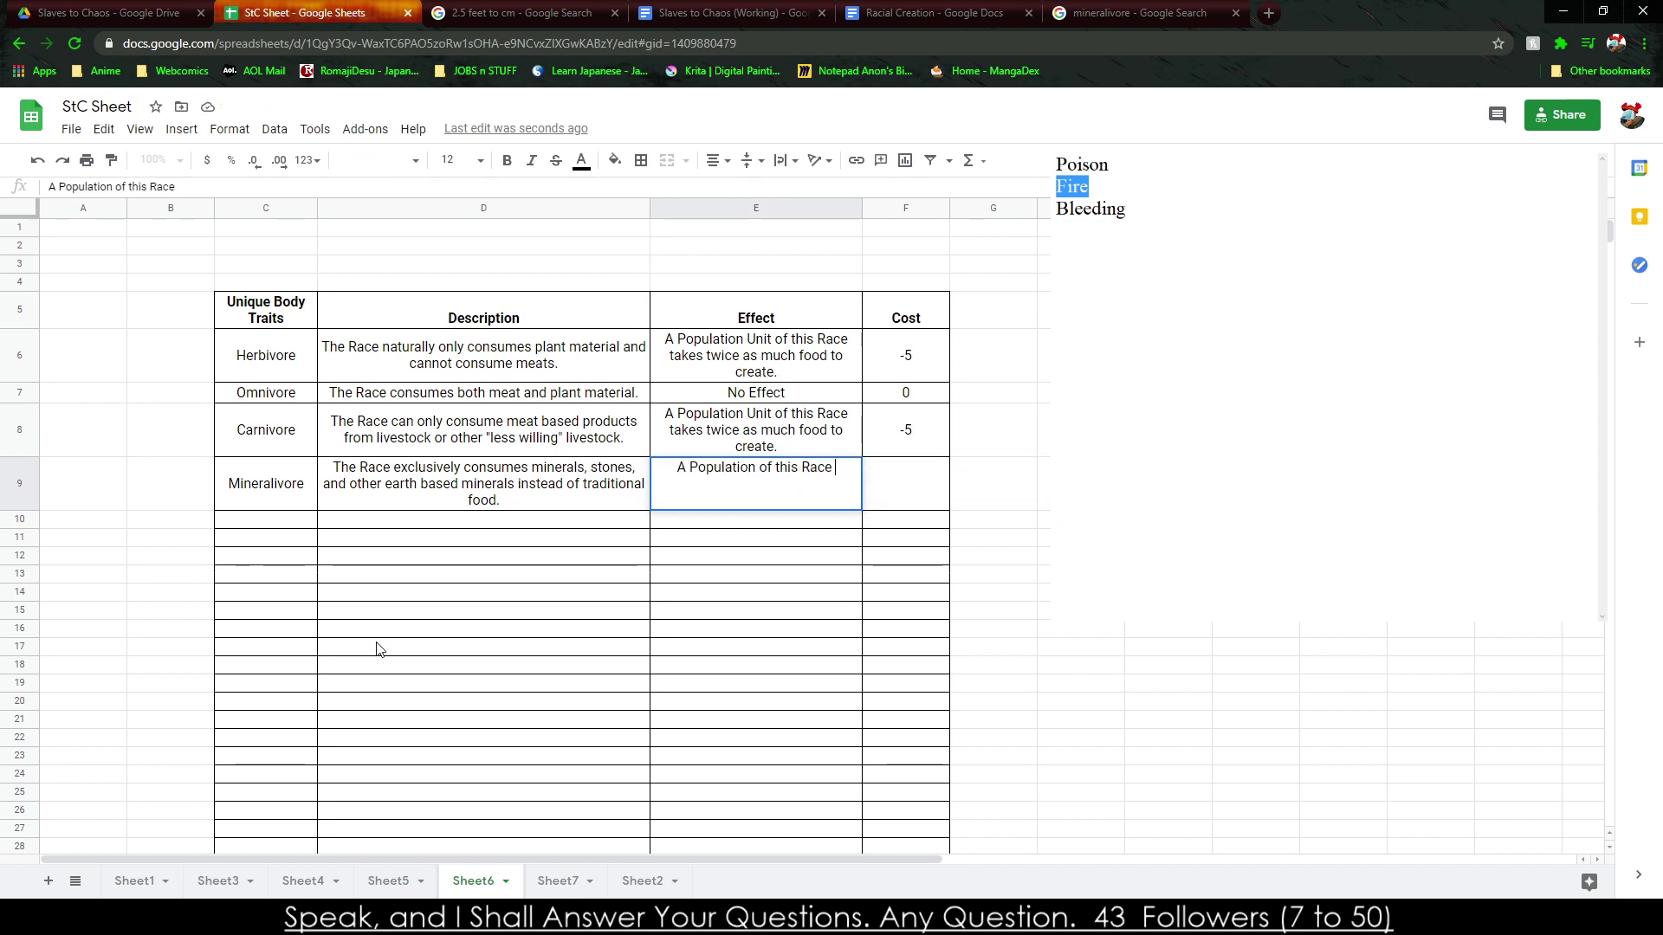
{"action": "key", "text": "BackSpace"}
{"action": "key", "text": "BackSpace"}
{"action": "key", "text": "BackSpace"}
{"action": "key", "text": "BackSpace"}
{"action": "key", "text": "BackSpace"}
{"action": "key", "text": "BackSpace"}
{"action": "key", "text": "BackSpace"}
{"action": "key", "text": "BackSpace"}
{"action": "key", "text": "BackSpace"}
{"action": "key", "text": "BackSpace"}
{"action": "key", "text": "BackSpace"}
{"action": "key", "text": "BackSpace"}
{"action": "key", "text": "BackSpace"}
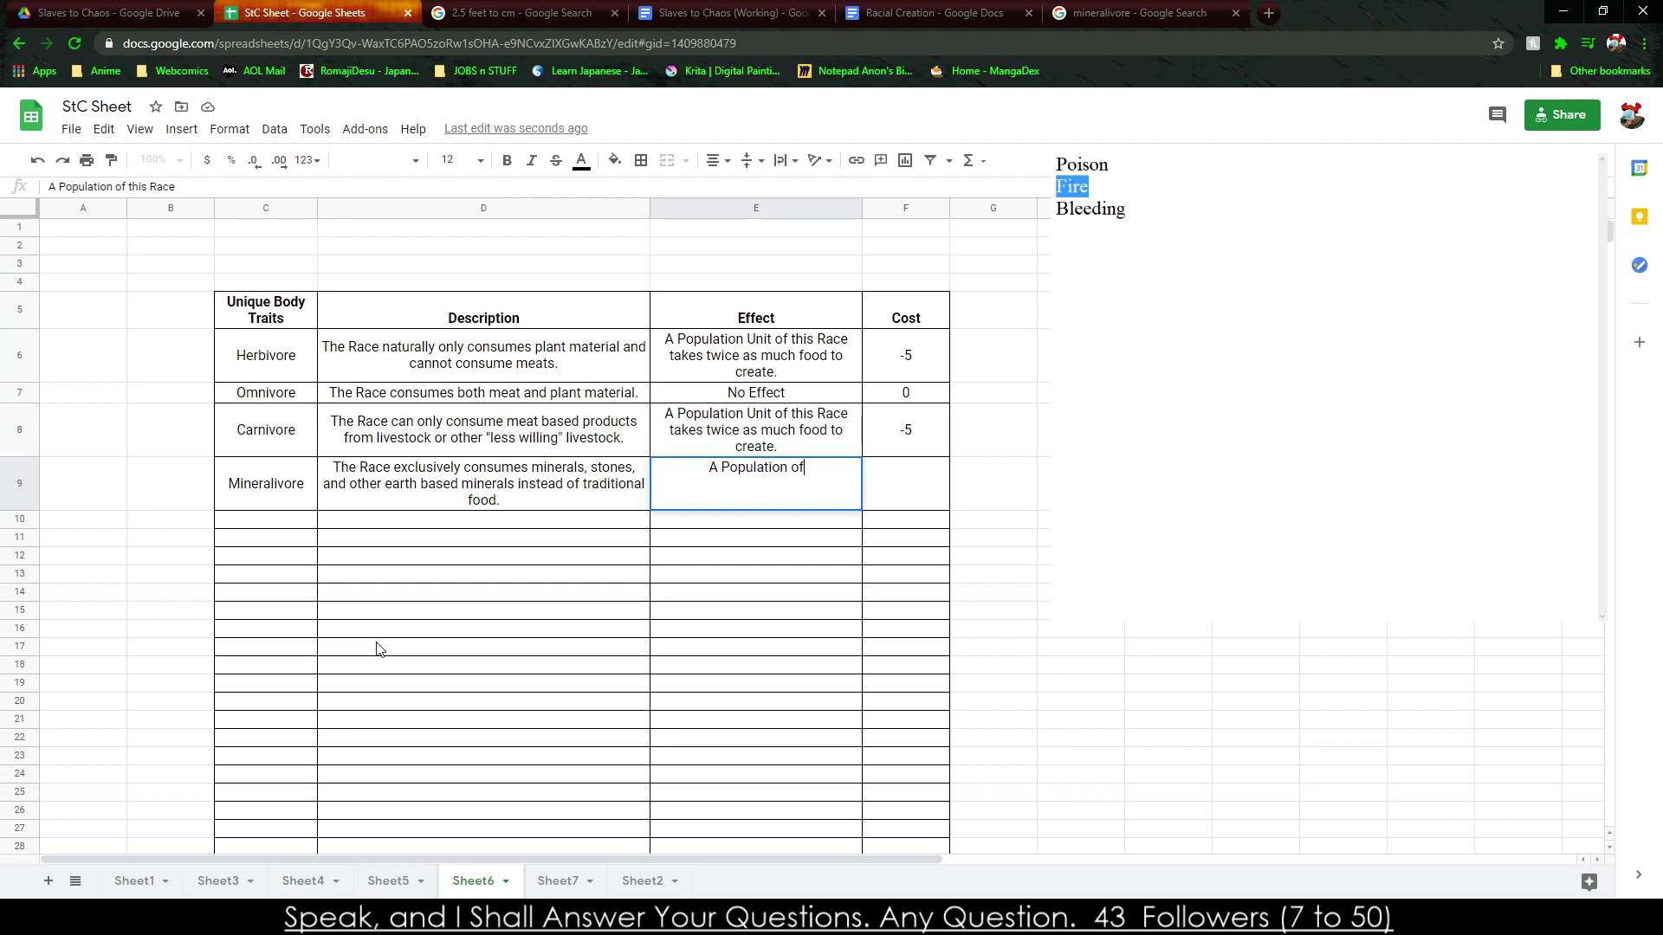
{"action": "type", "text": "Unit of th"}
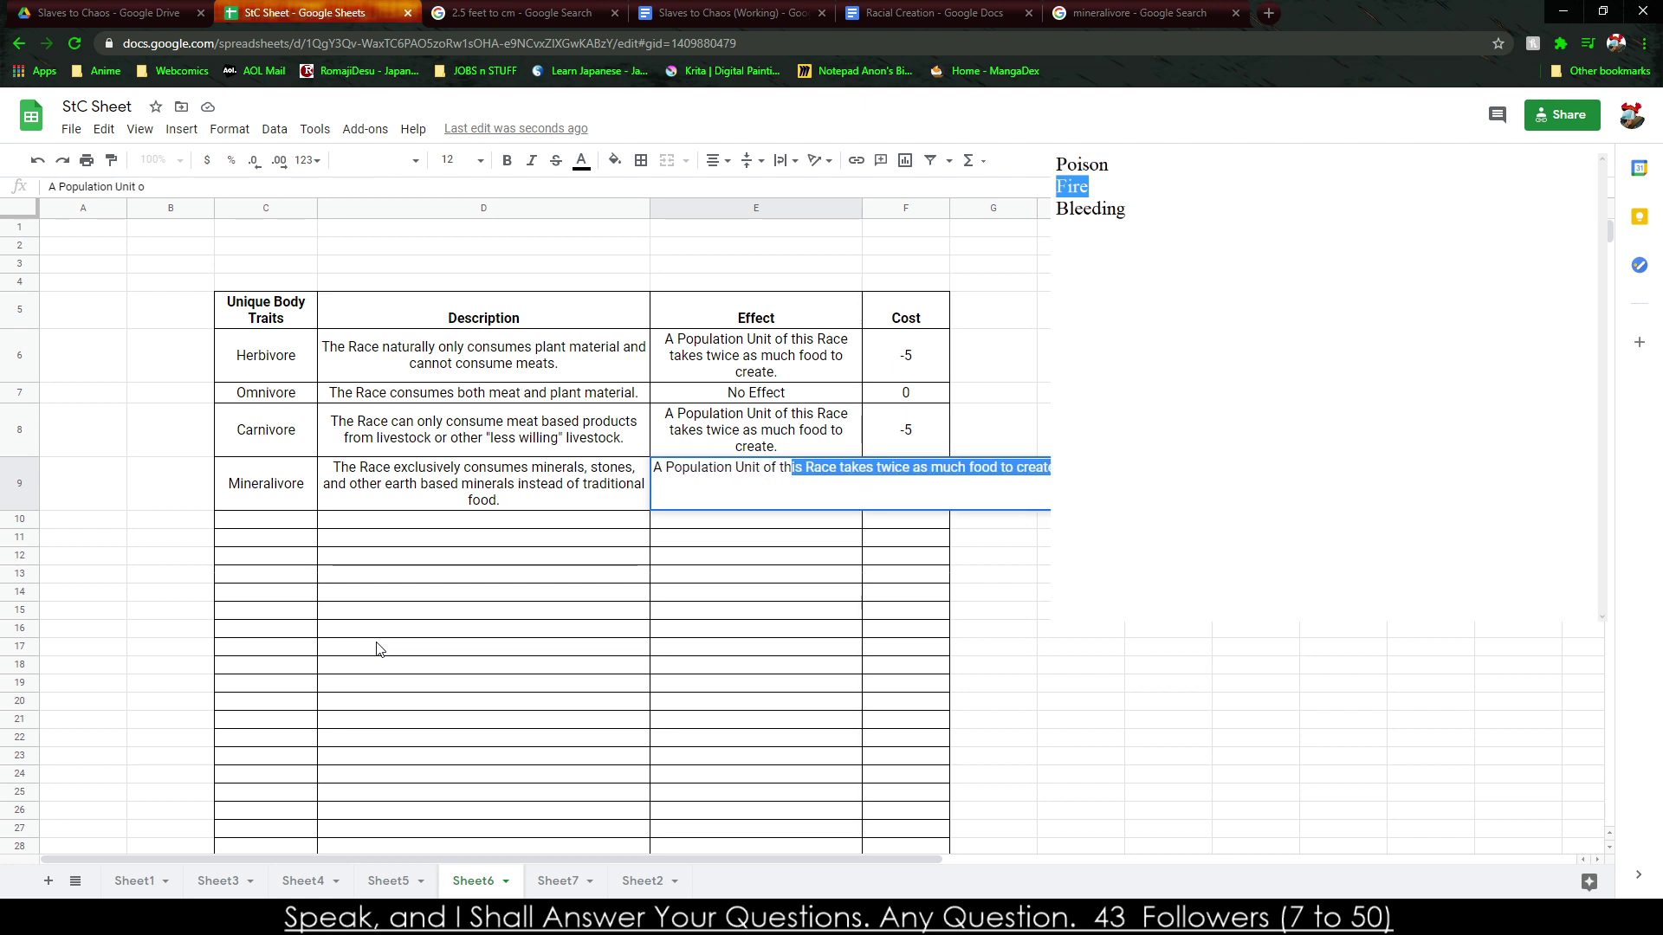
{"action": "type", "text": "is Race "}
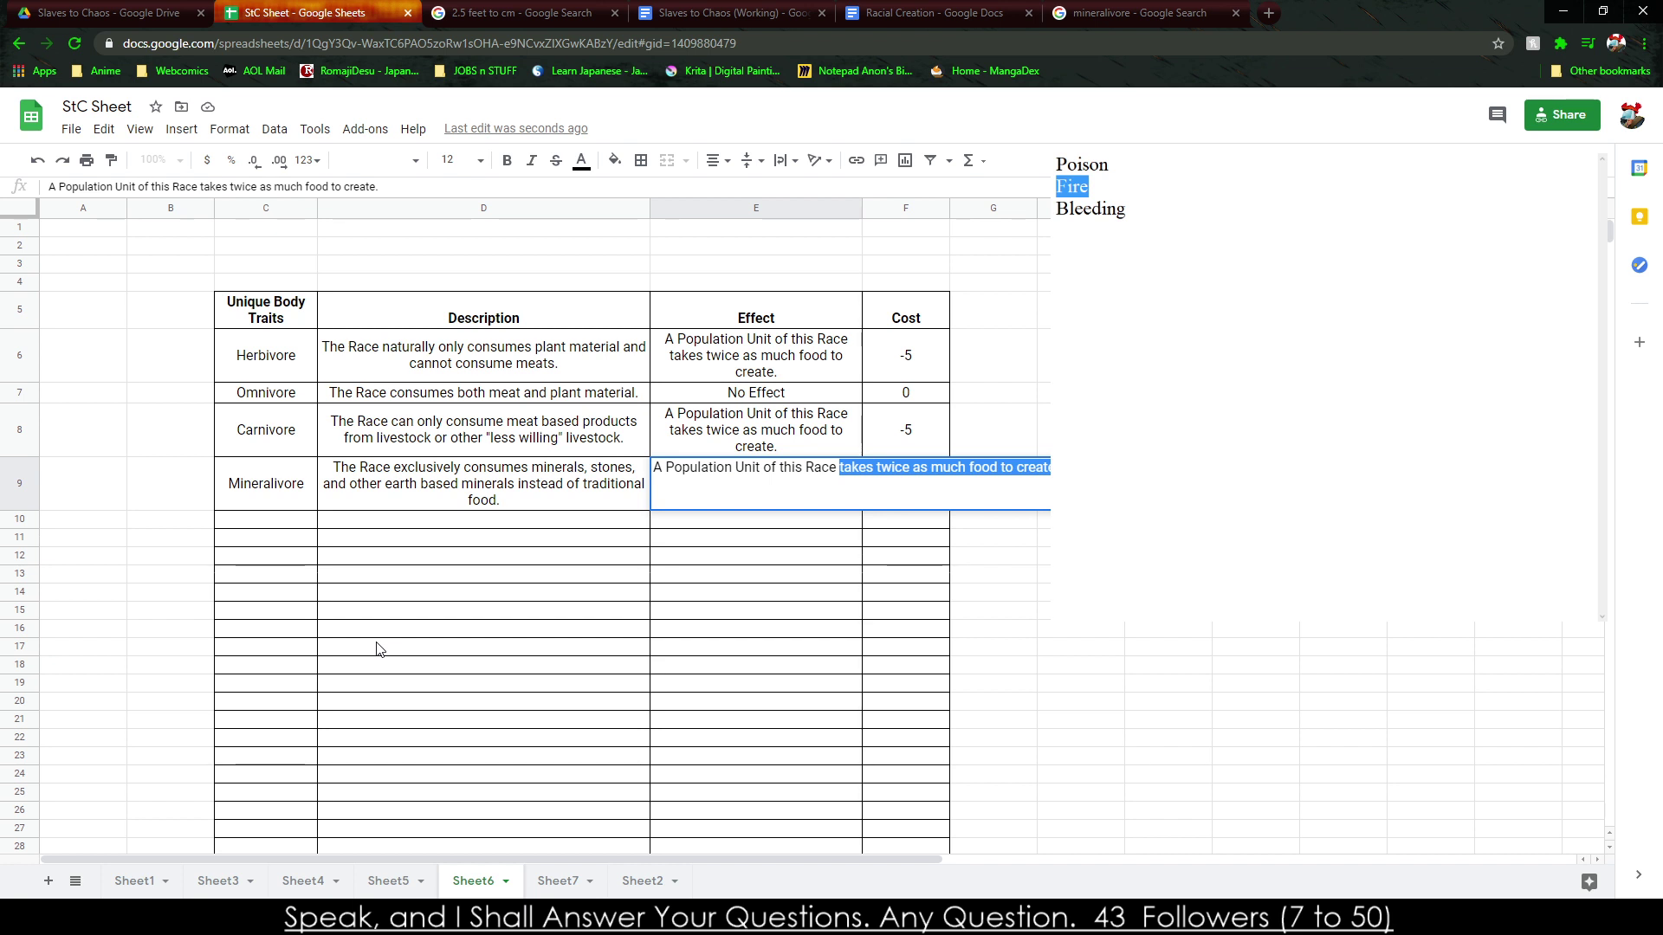
Finish the E9 effect with "takes as much Industry as Food to Create. Race does not consume food.".
{"action": "type", "text": "takes as much "}
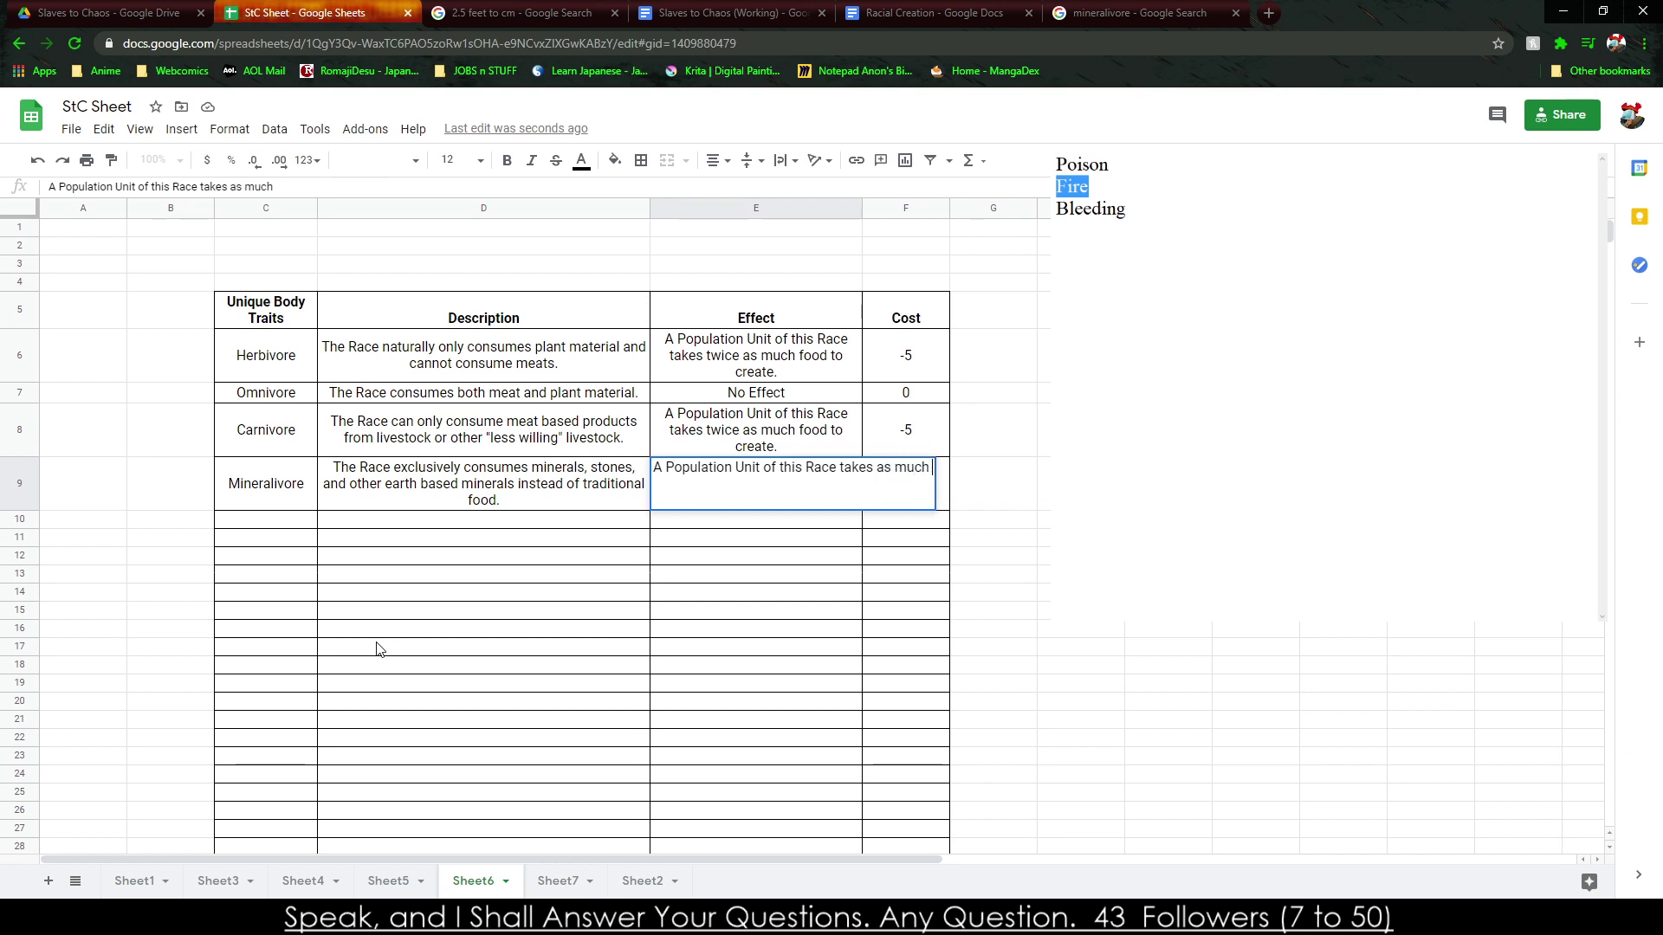
{"action": "type", "text": "Indust"}
{"action": "type", "text": "as Food to Create."}
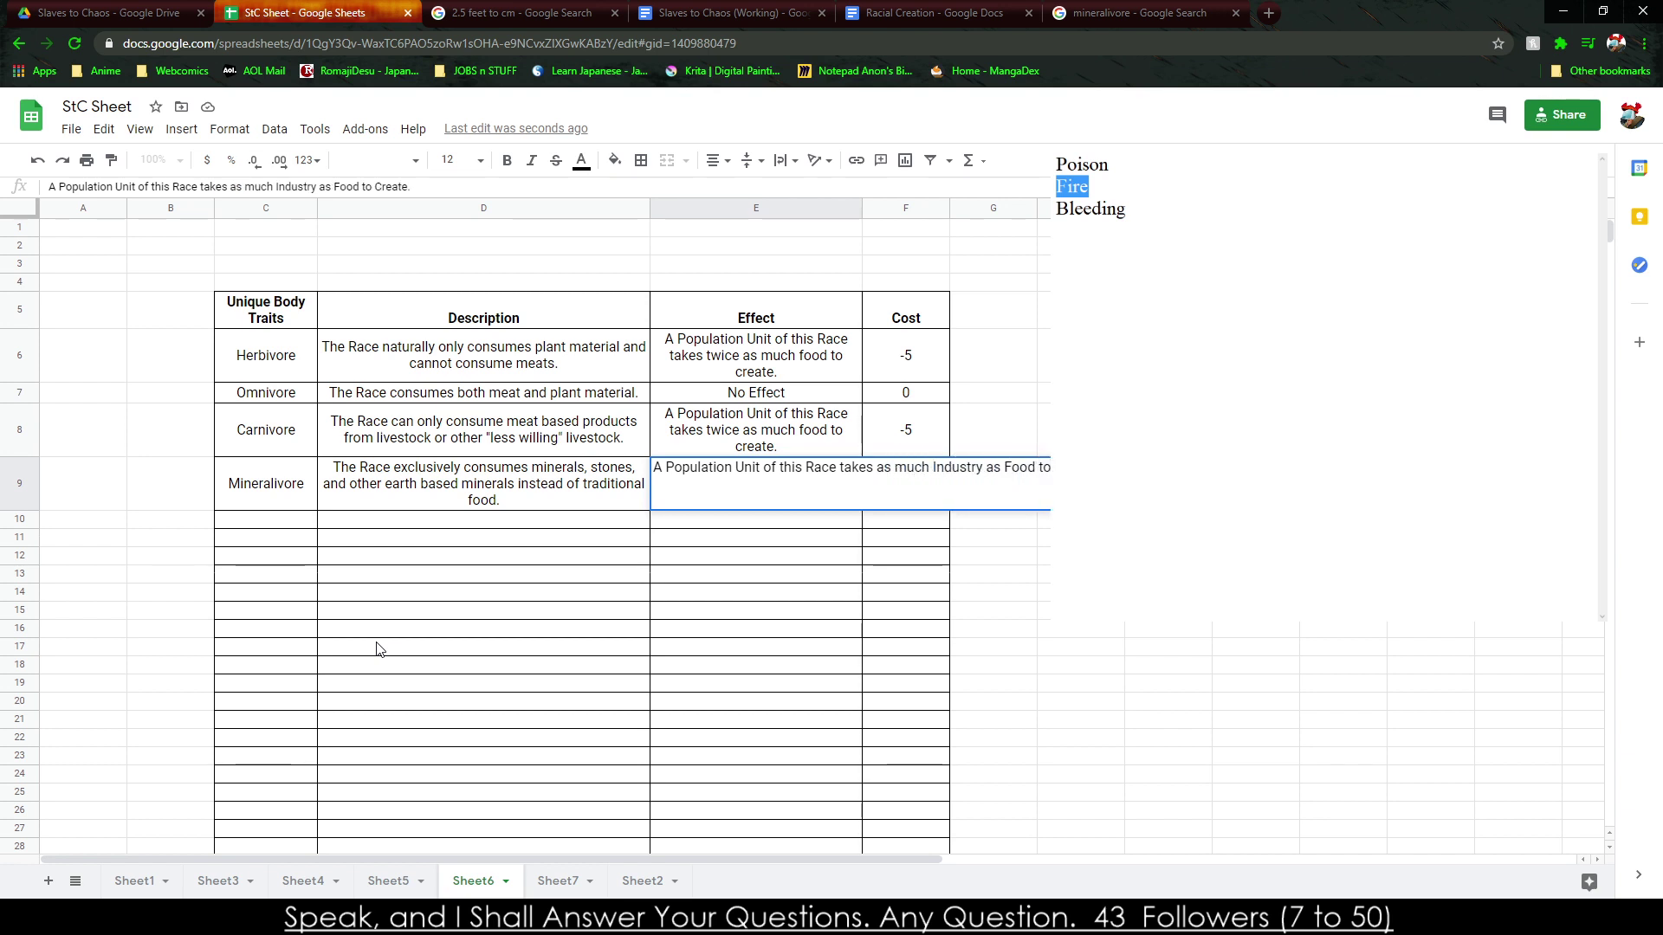
{"action": "key", "text": "BackSpace"}
{"action": "key", "text": "BackSpace"}
{"action": "key", "text": "BackSpace"}
{"action": "key", "text": "BackSpace"}
{"action": "key", "text": "BackSpace"}
{"action": "key", "text": "BackSpace"}
{"action": "key", "text": "BackSpace"}
{"action": "key", "text": "BackSpace"}
{"action": "type", "text": "Create. Race does not consume food."}
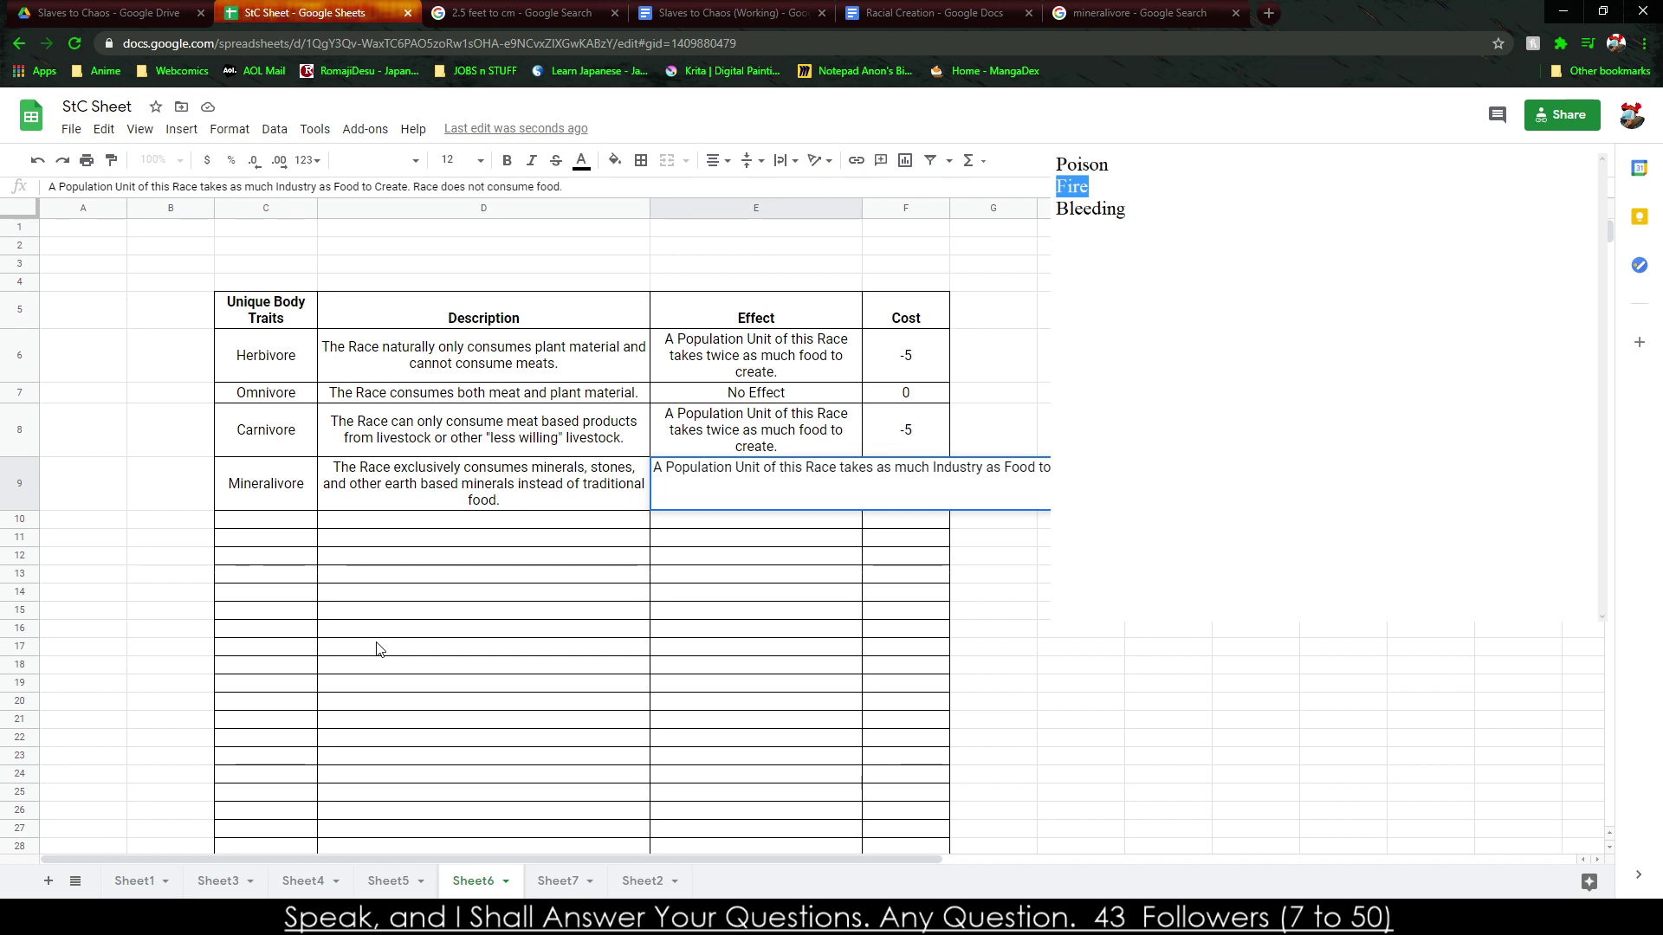
{"action": "key", "text": "Tab"}
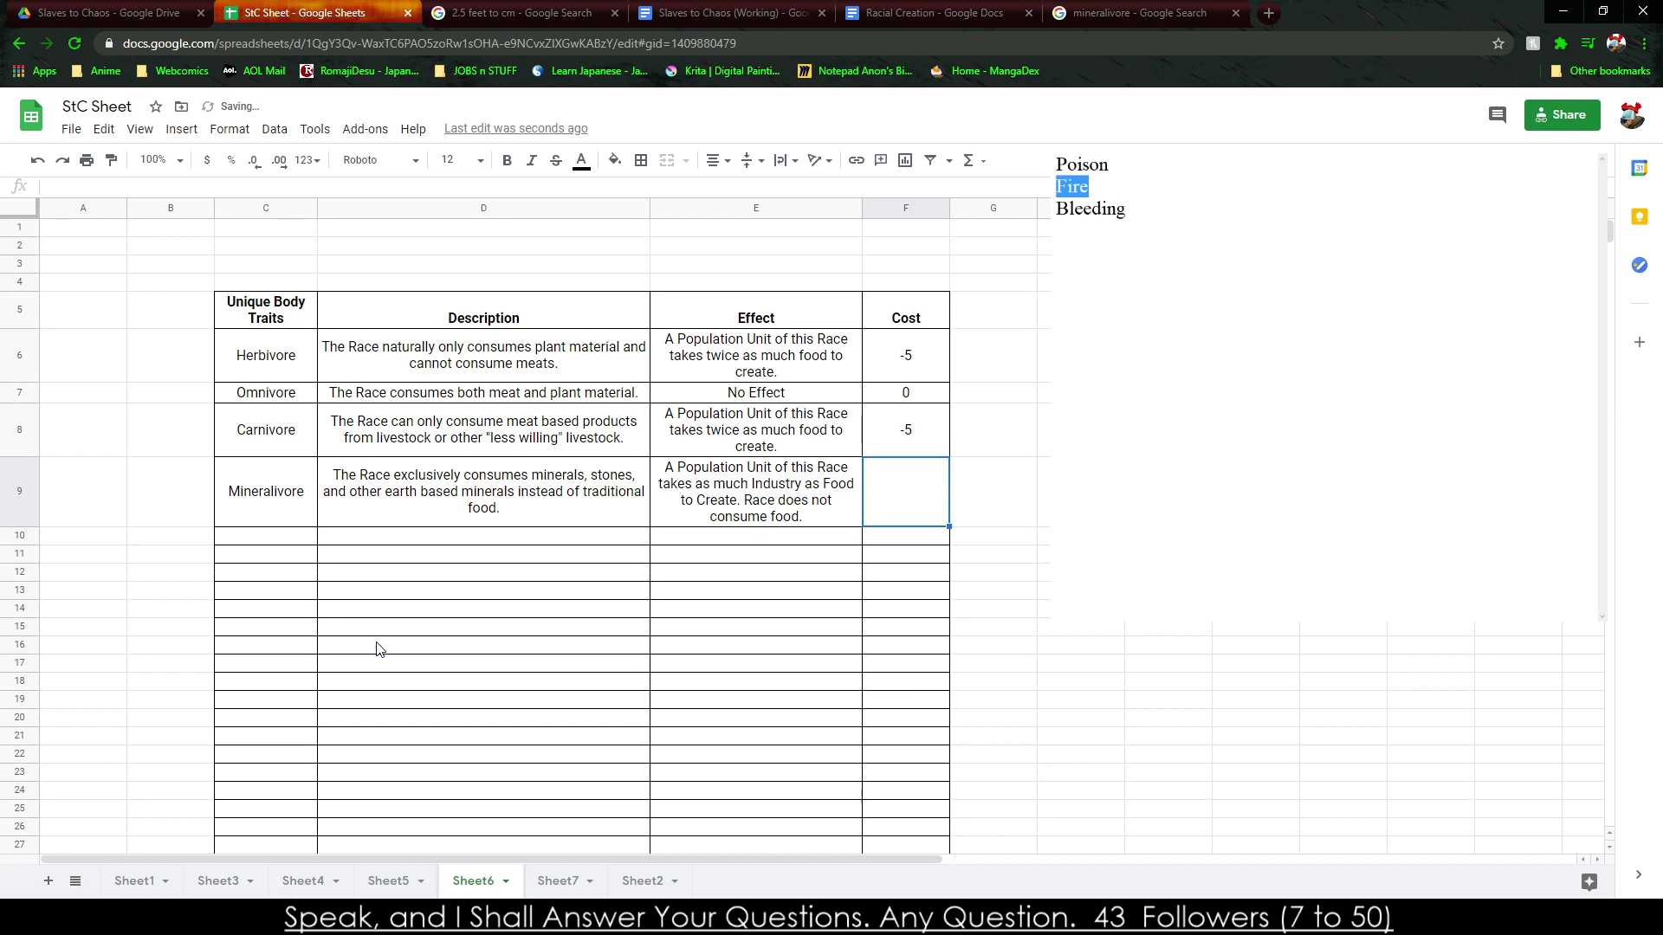
Change the end of the E9 effect to "Food.." with a capital F and set the Mineralivore cost in F9 to -5.
{"action": "key", "text": "Left"}
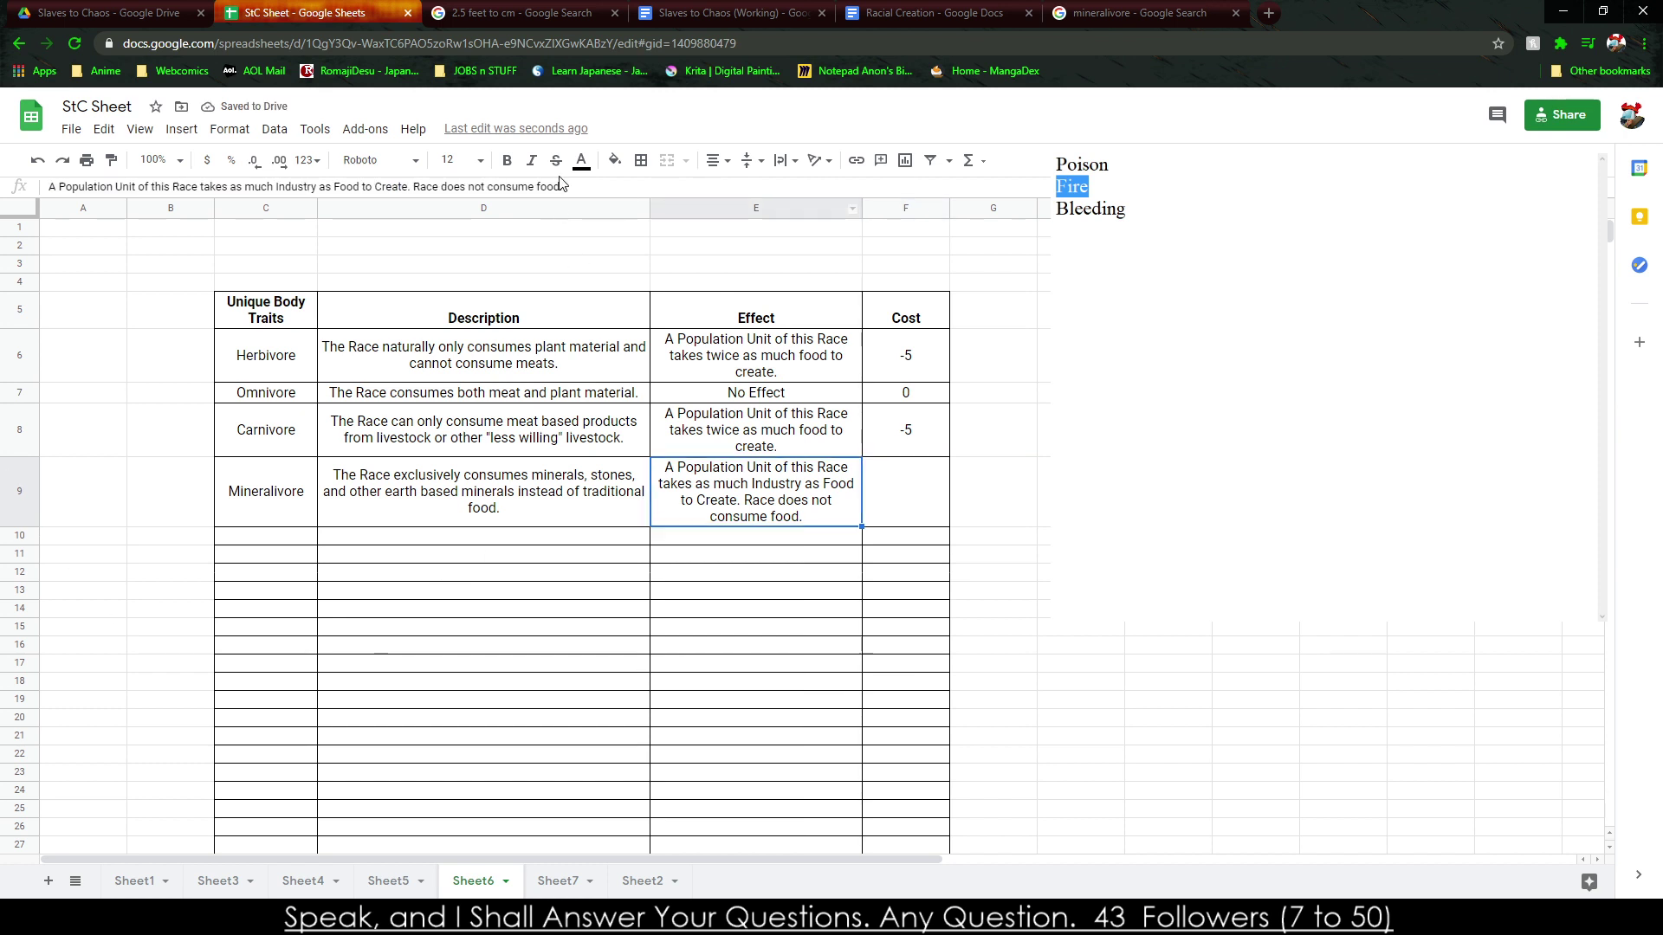
{"action": "left_click", "coordinate": [560, 184]}
{"action": "key", "text": "BackSpace"}
{"action": "key", "text": "BackSpace"}
{"action": "key", "text": "BackSpace"}
{"action": "key", "text": "BackSpace"}
{"action": "key", "text": "BackSpace"}
{"action": "type", "text": "Fop"}
{"action": "key", "text": "BackSpace"}
{"action": "type", "text": "od.."}
{"action": "key", "text": "Tab"}
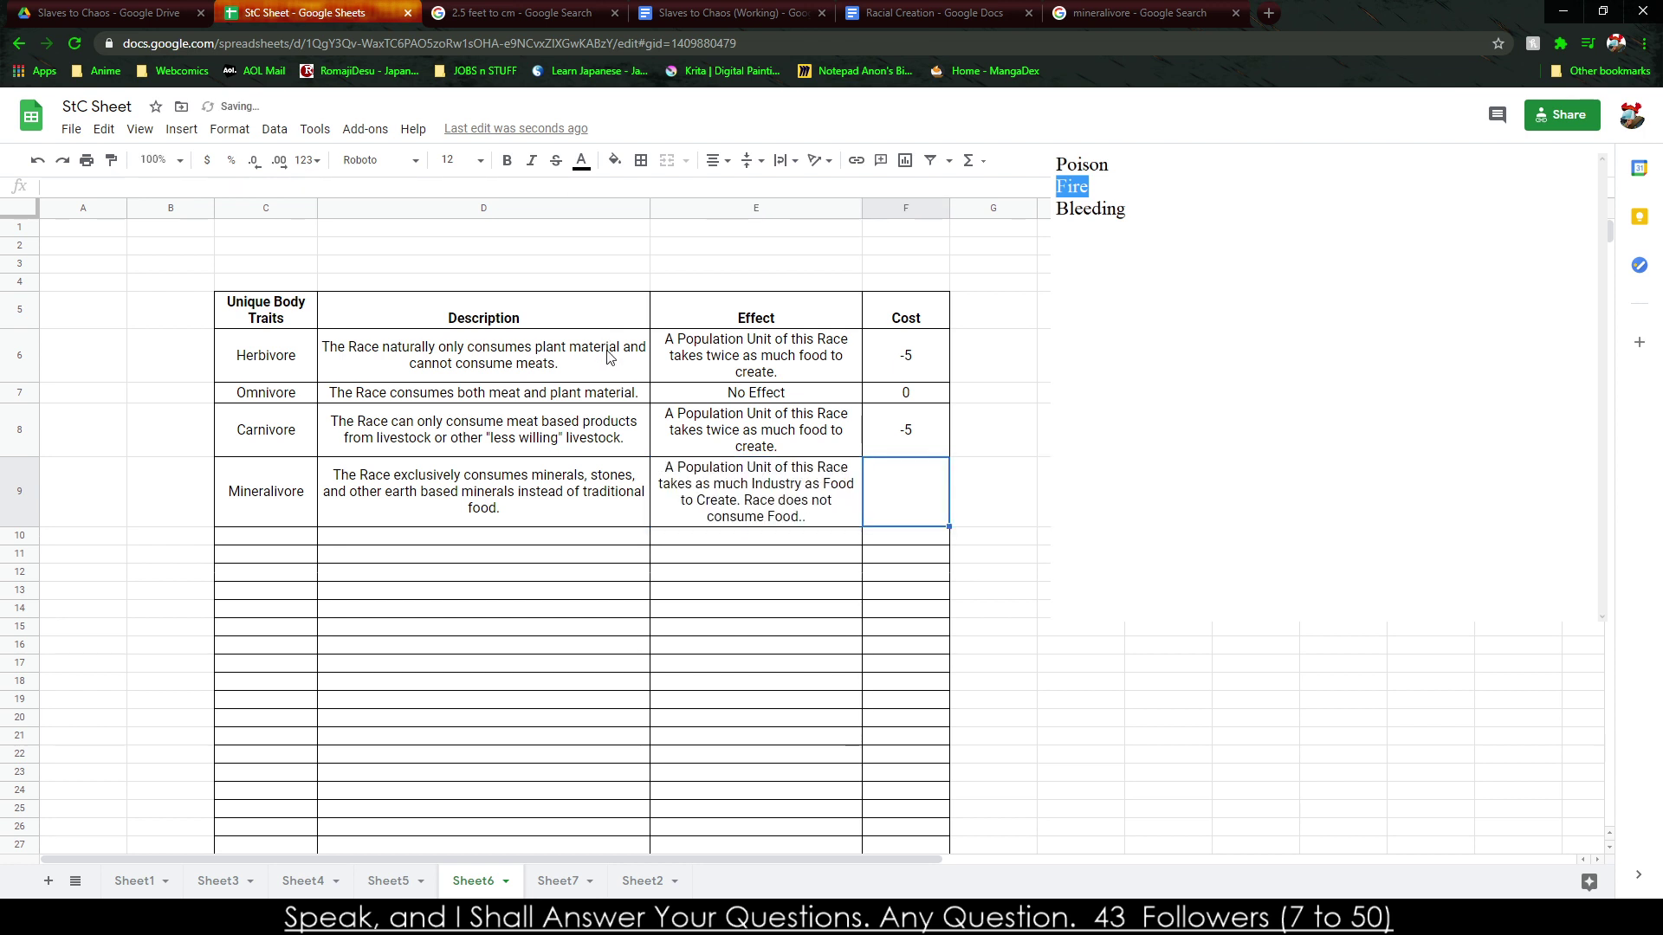
{"action": "type", "text": "-5"}
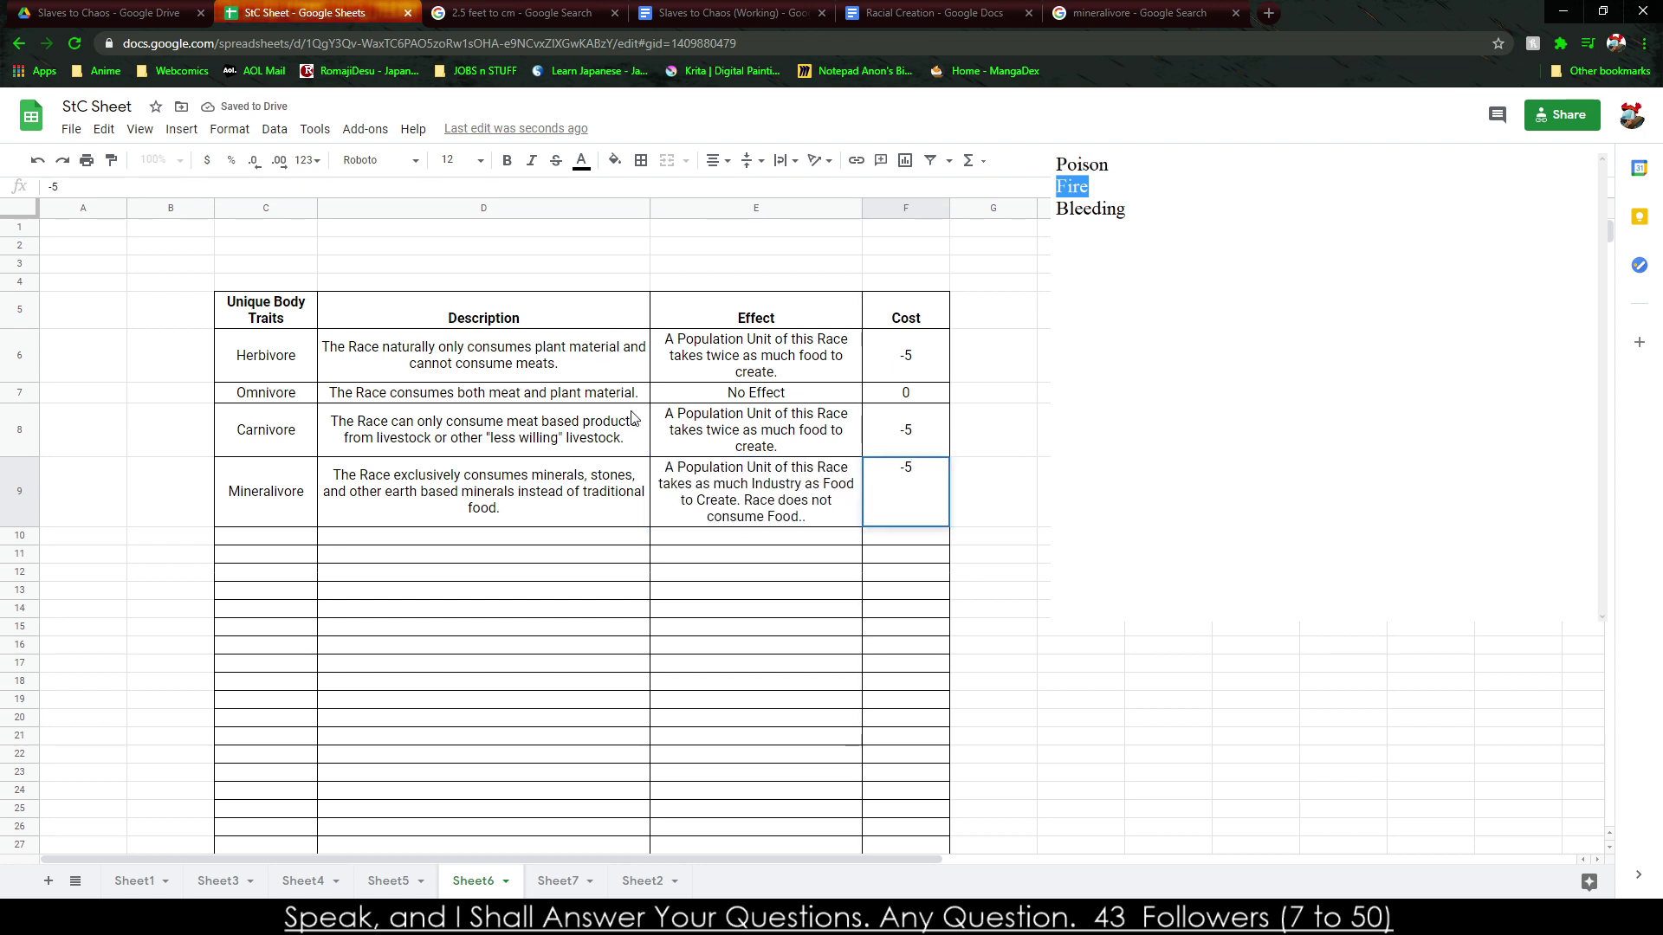
{"action": "key", "text": "Return"}
Name the trait in C10 Cannibals and begin its D10 description with "The Race practices various forms of Cannibalism,".
{"action": "key", "text": "Left"}
{"action": "key", "text": "Left"}
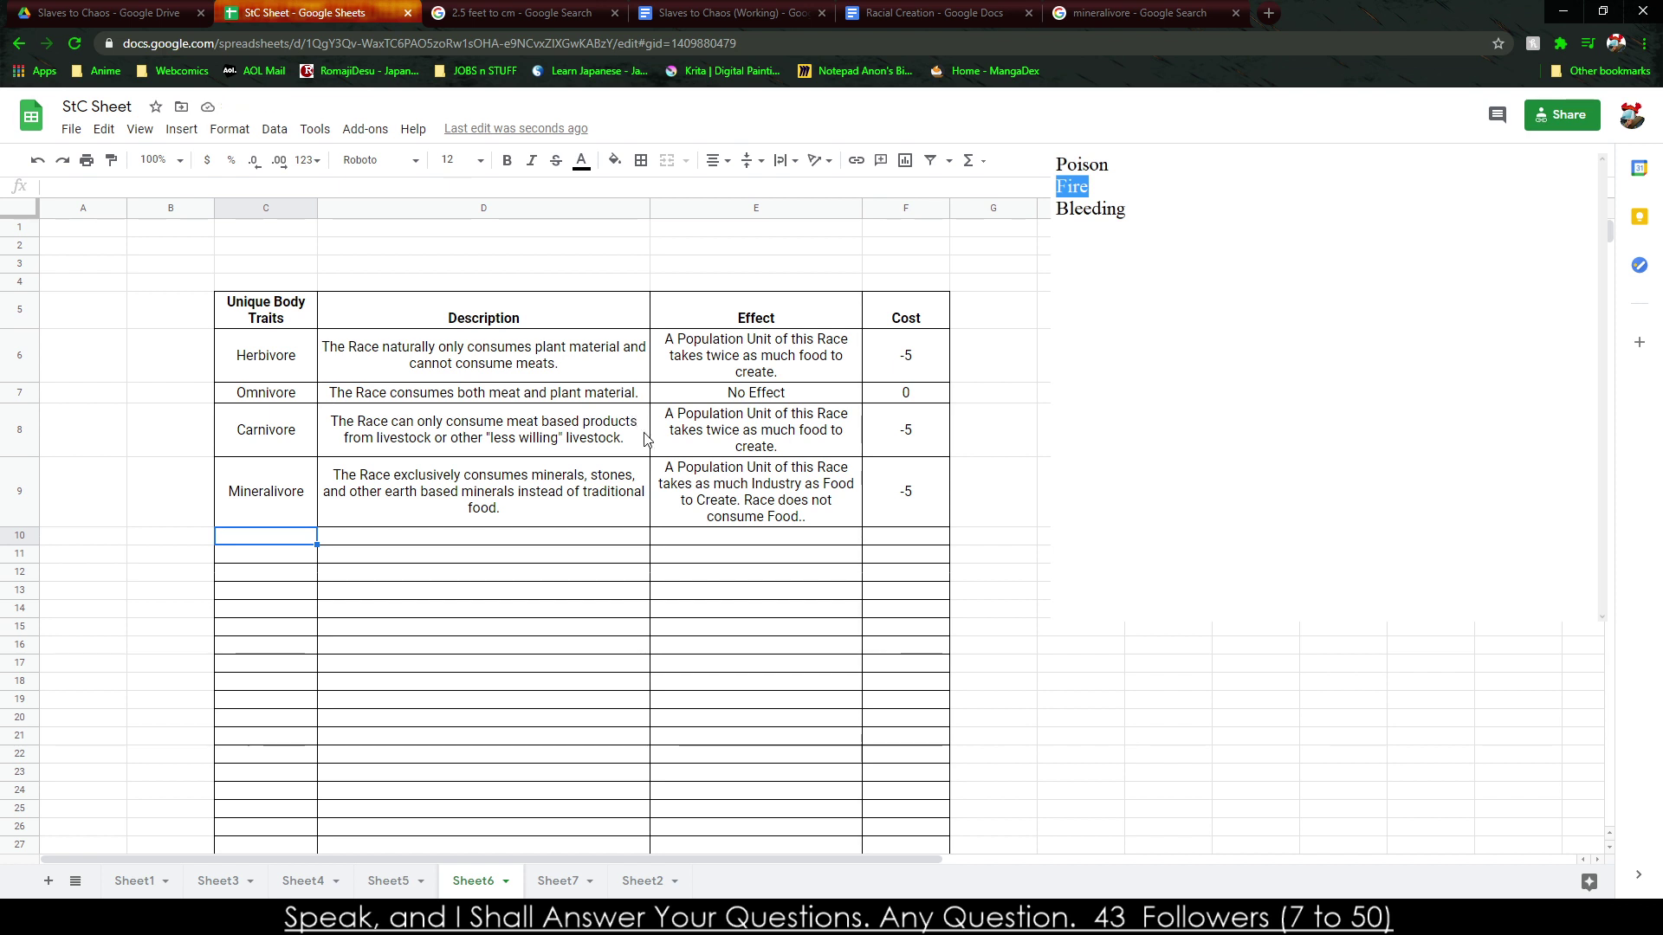
{"action": "type", "text": "Cannibals"}
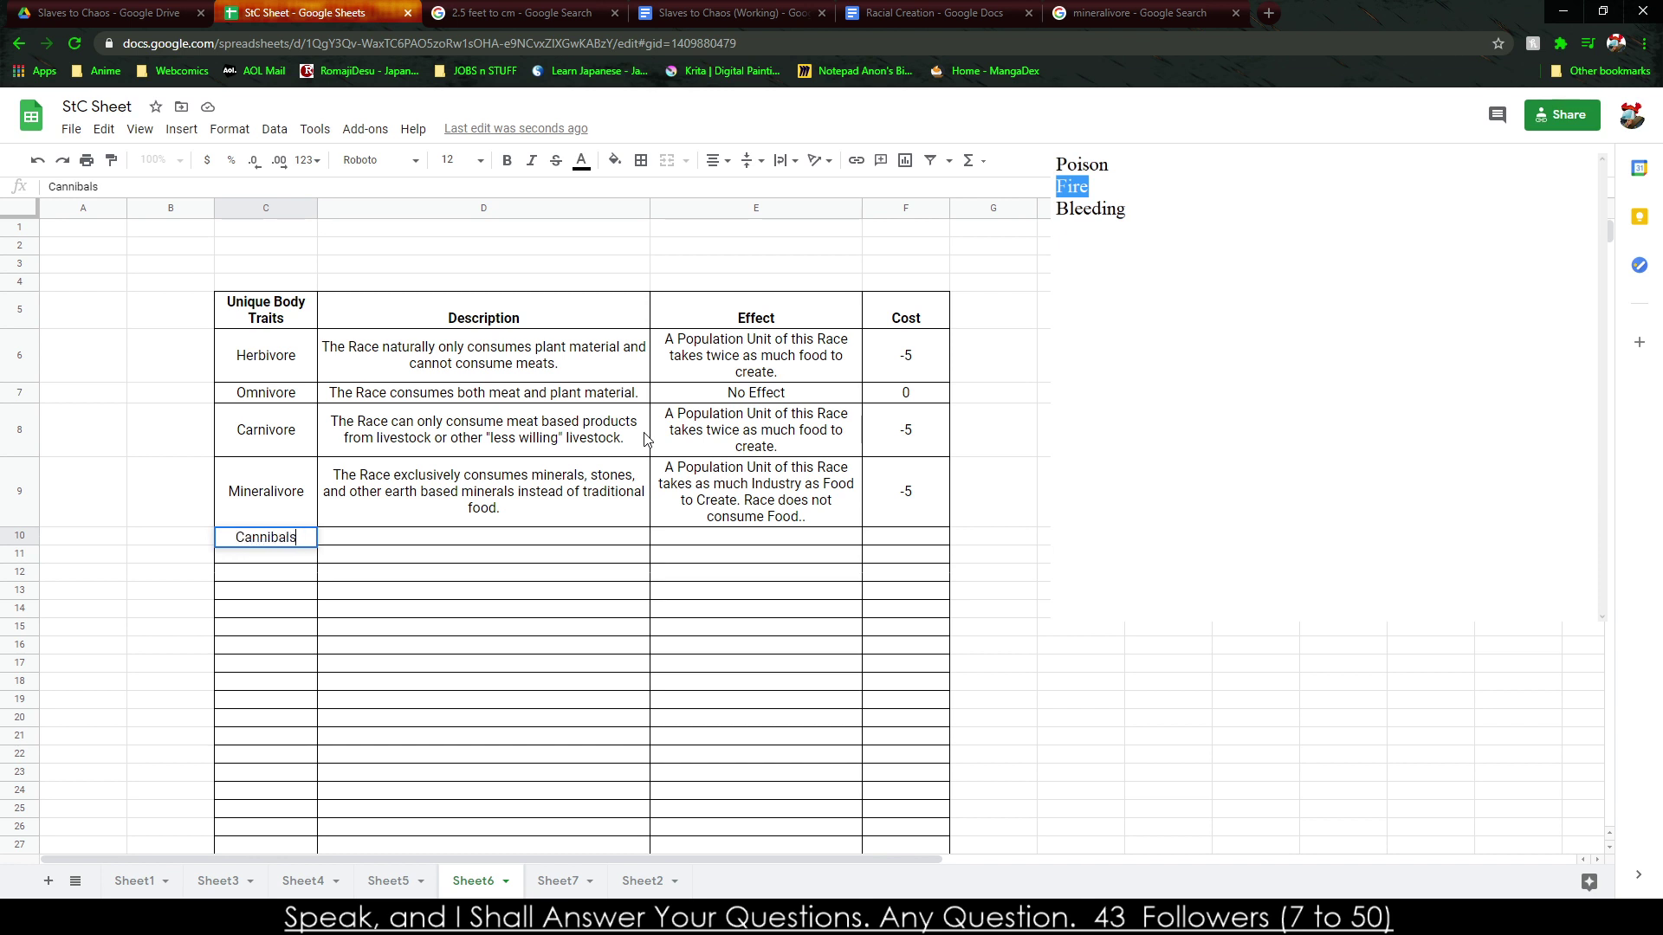
{"action": "key", "text": "Tab"}
{"action": "type", "text": "The "}
{"action": "type", "text": "Race pra"}
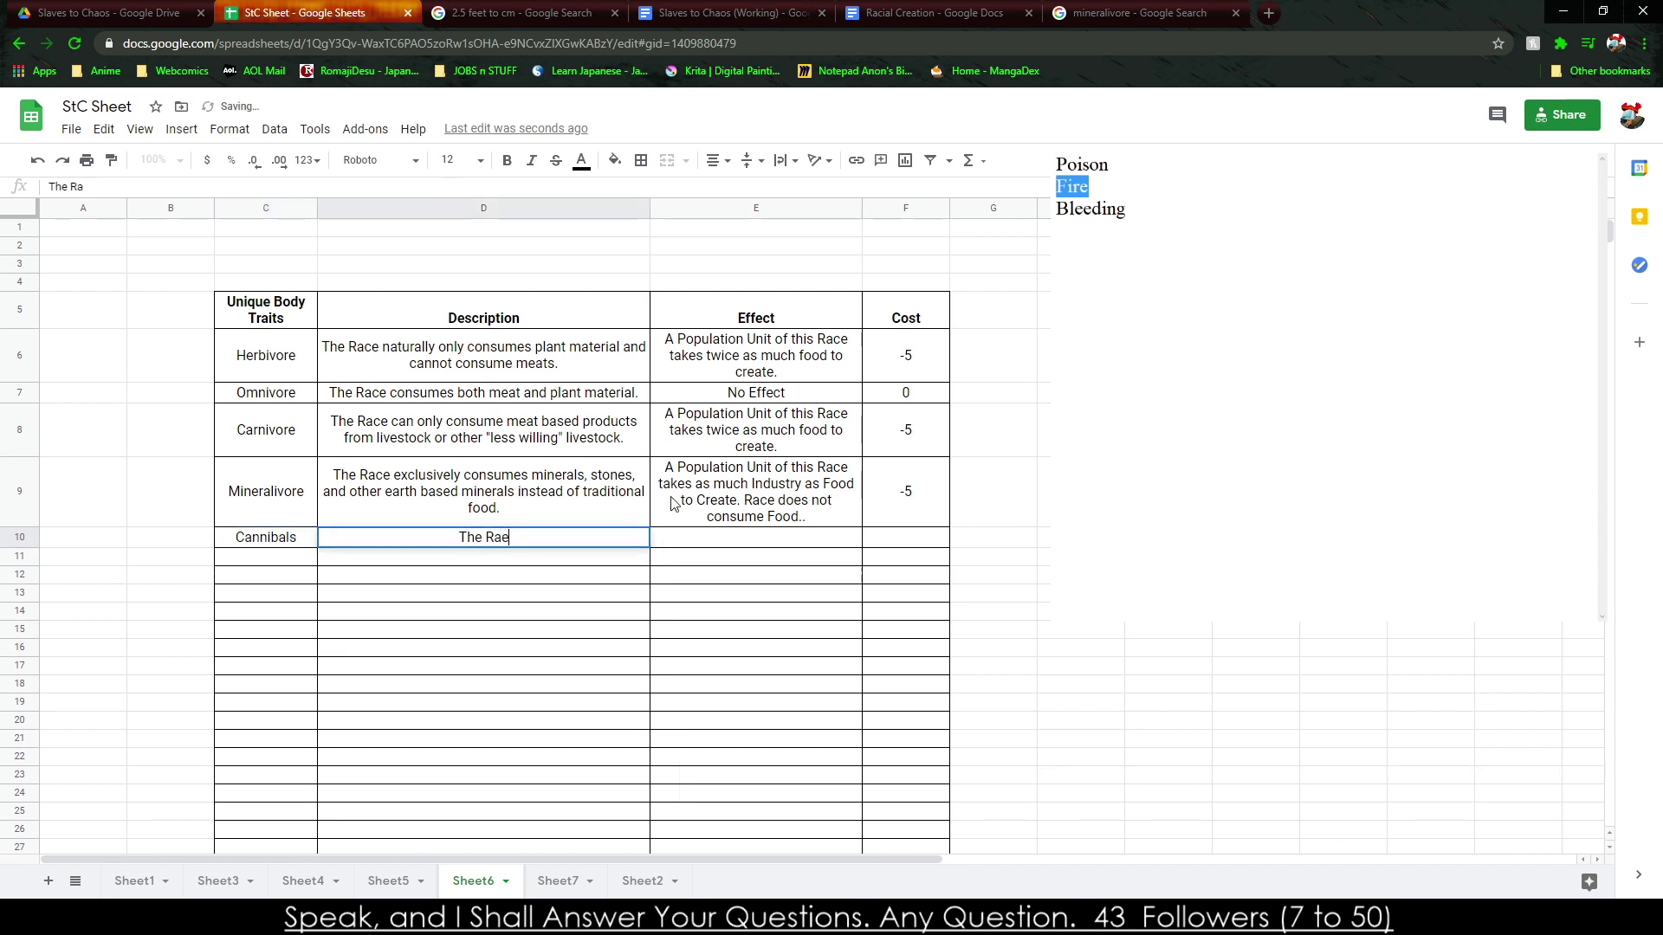
{"action": "type", "text": "ctic"}
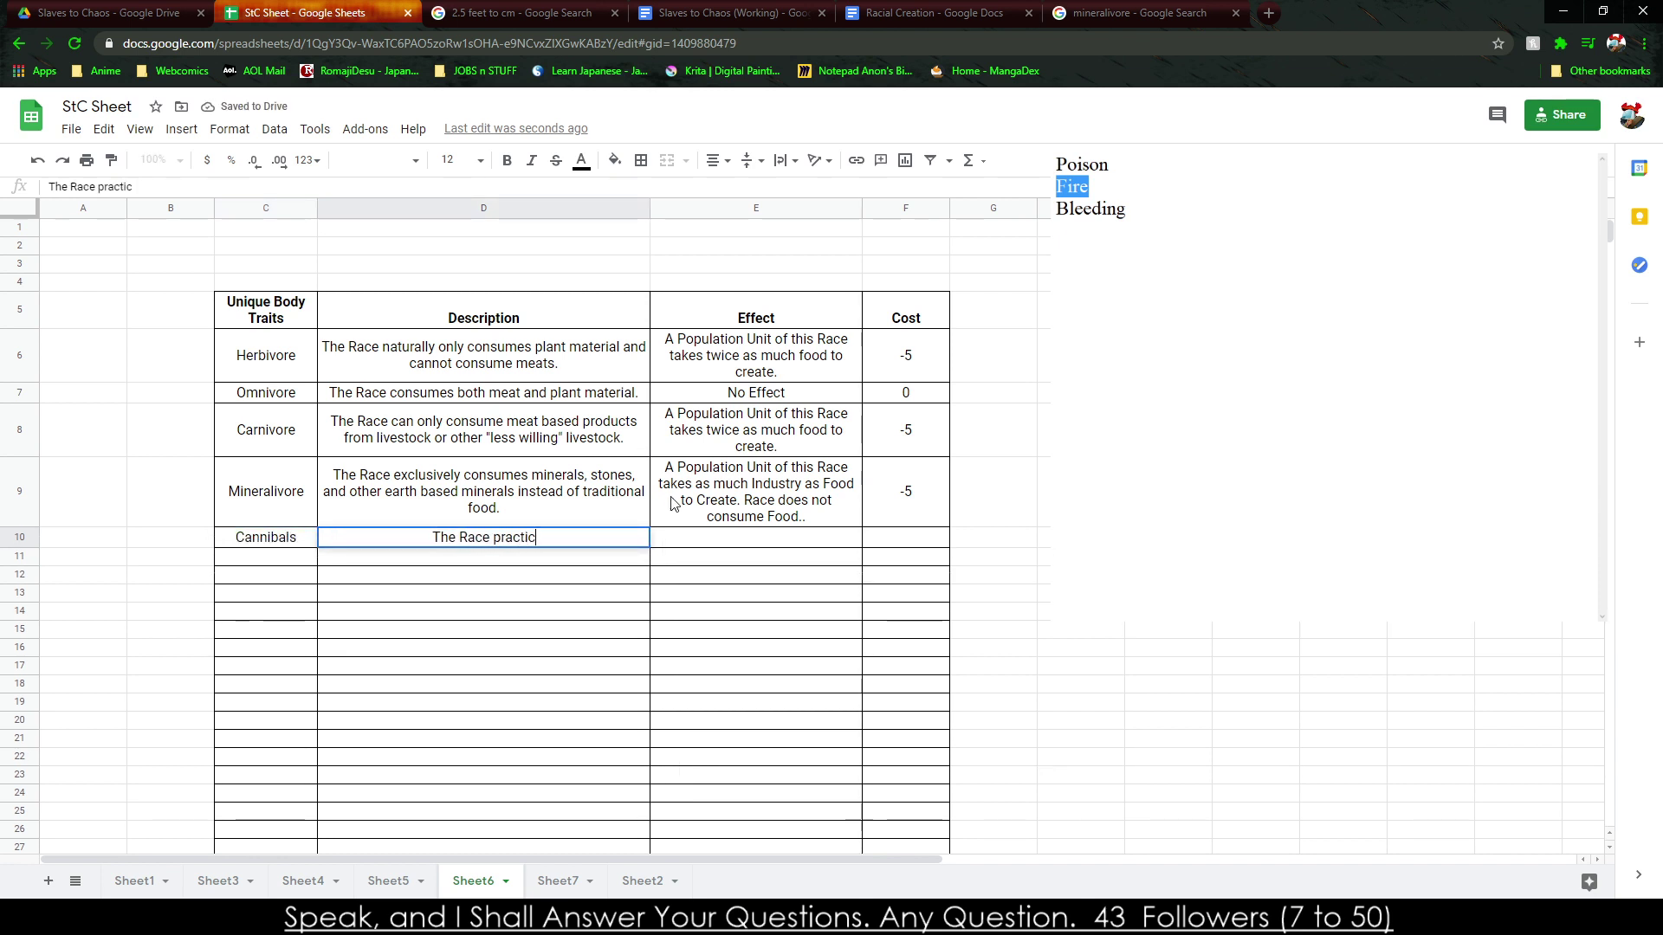
{"action": "type", "text": "es various "}
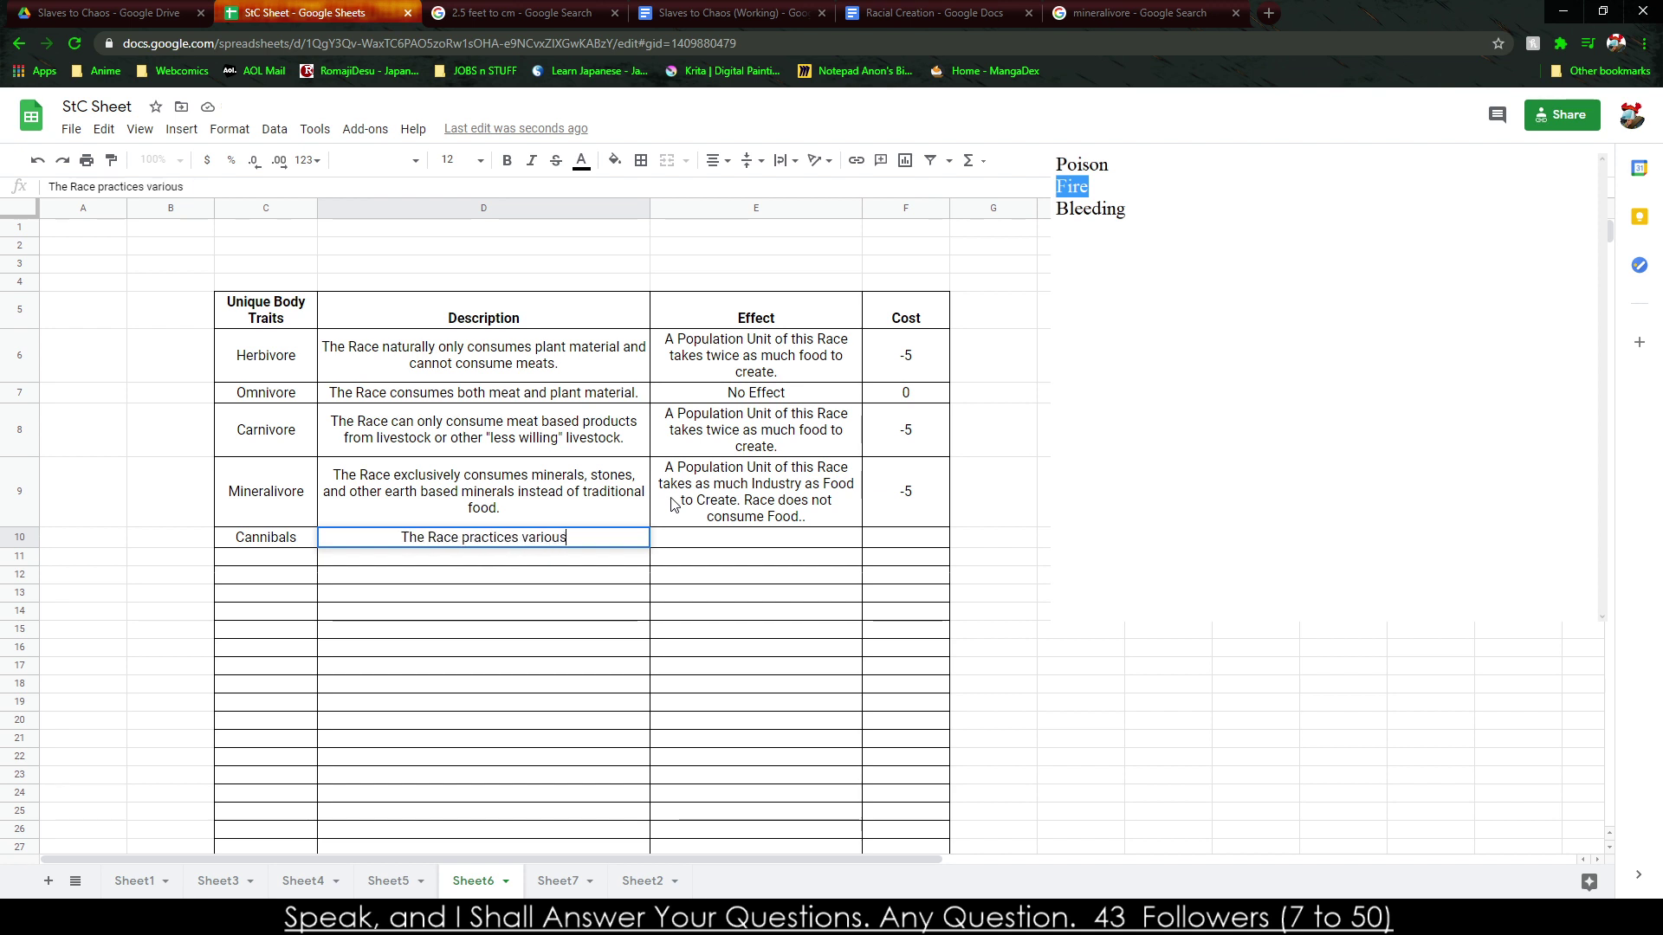
{"action": "type", "text": "form"}
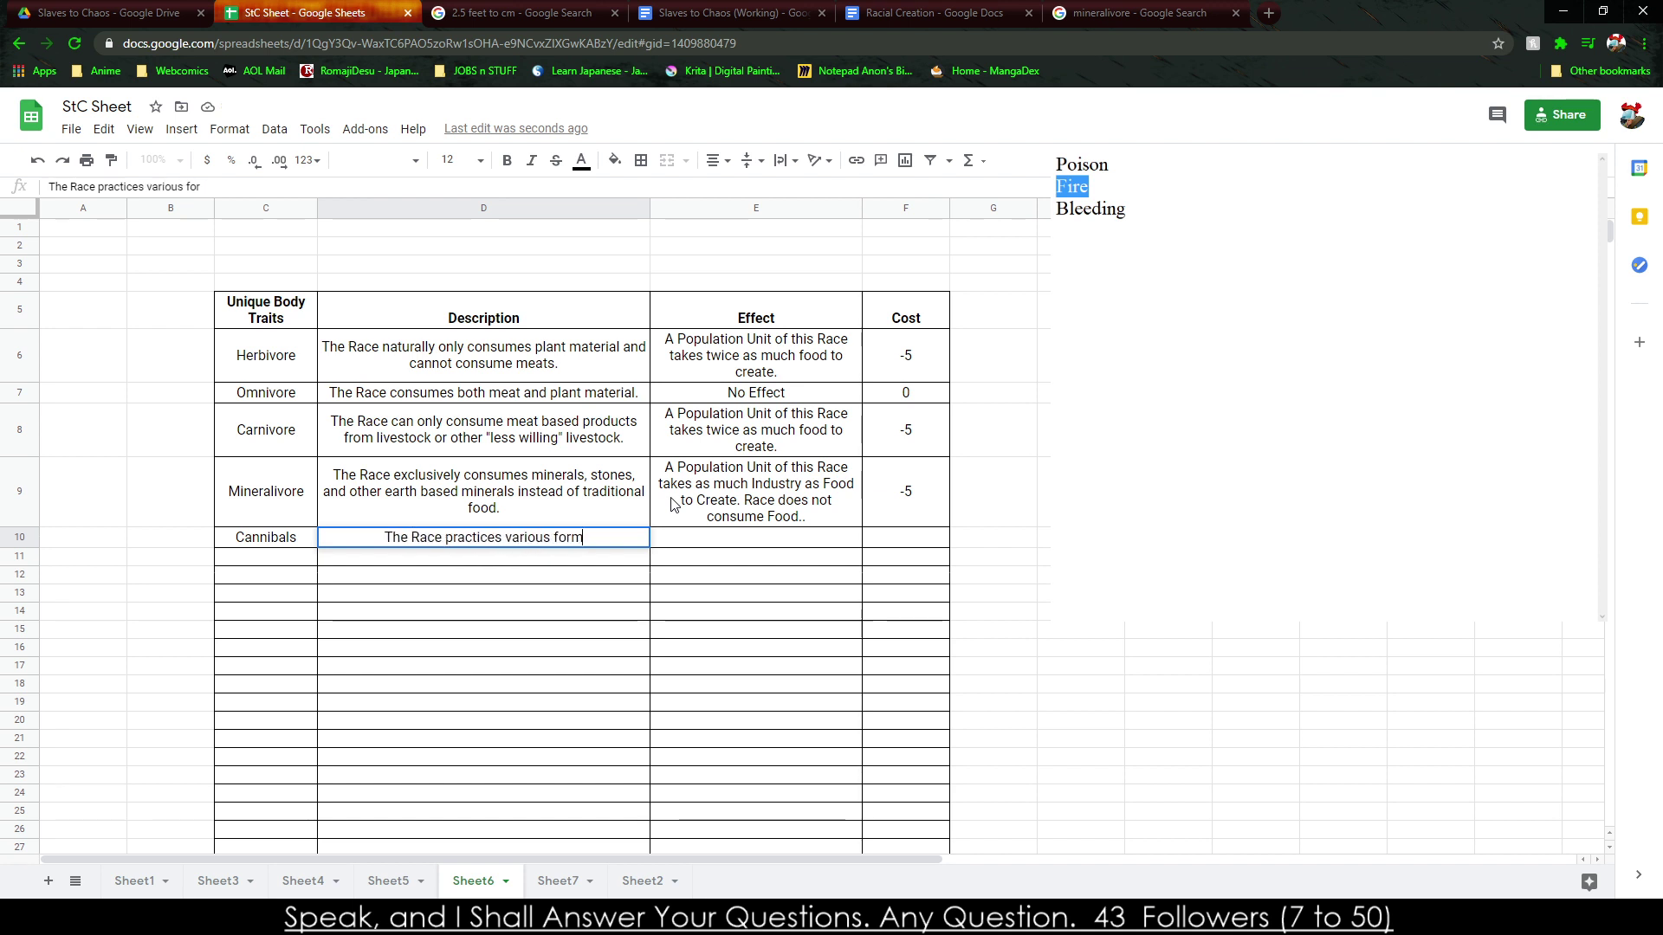
{"action": "type", "text": "s of Cannibali"}
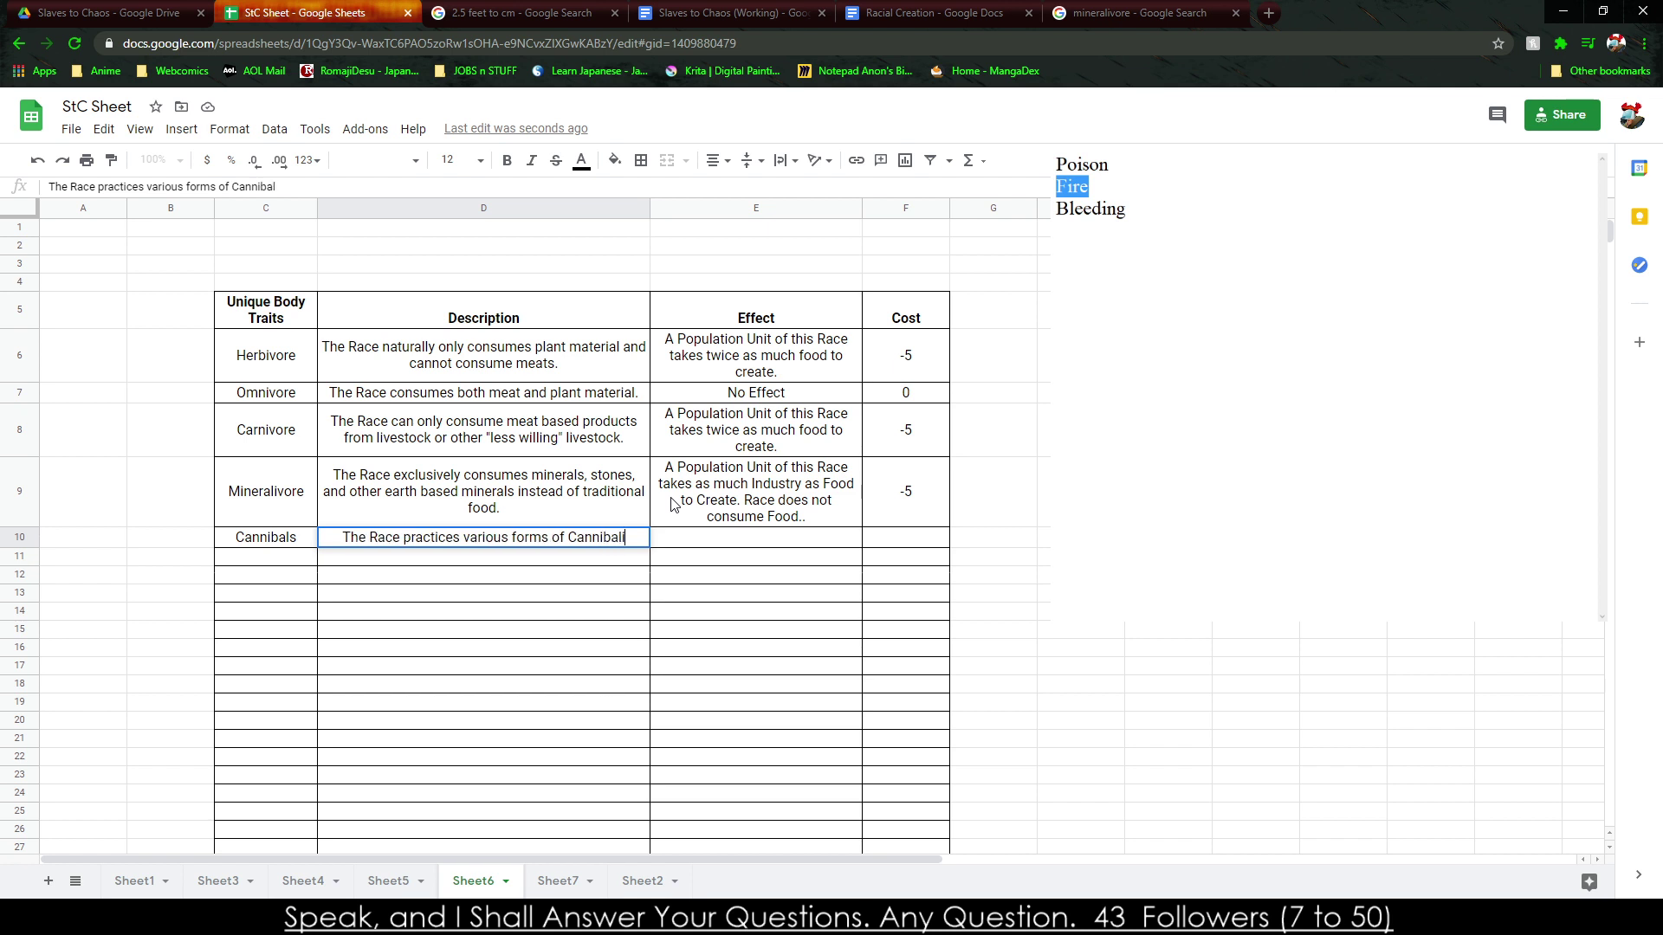
{"action": "type", "text": "sm, fe"}
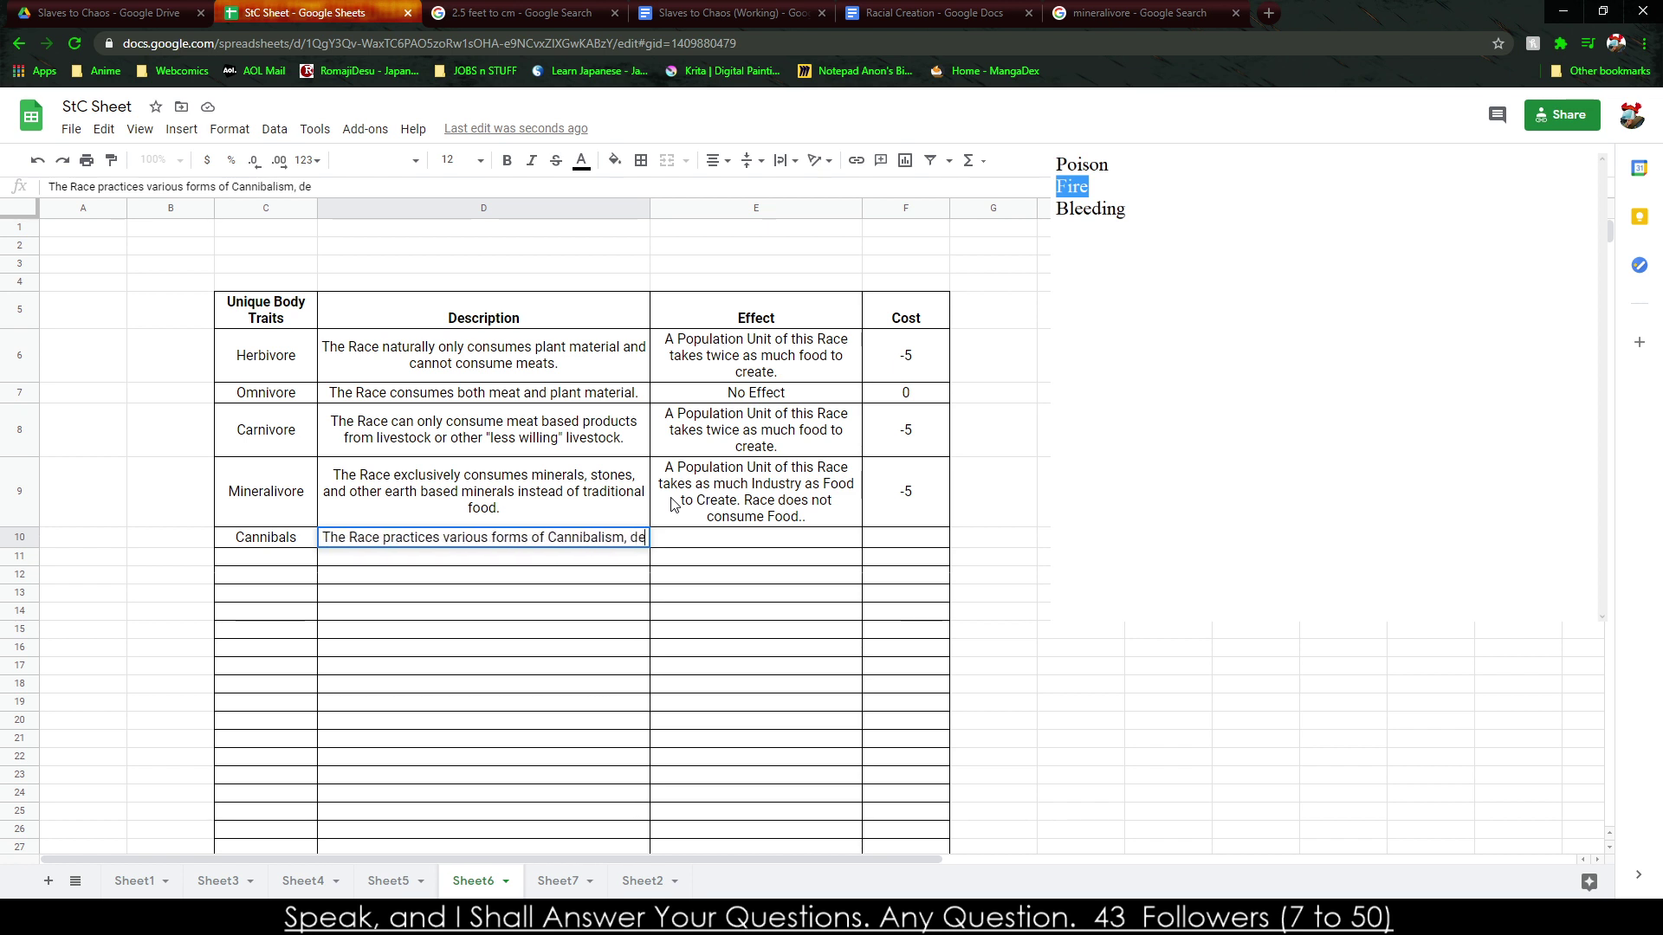
Finish the Cannibals description in D10 with "devouring one another in the process for consumption.".
{"action": "type", "text": "vouring one another"}
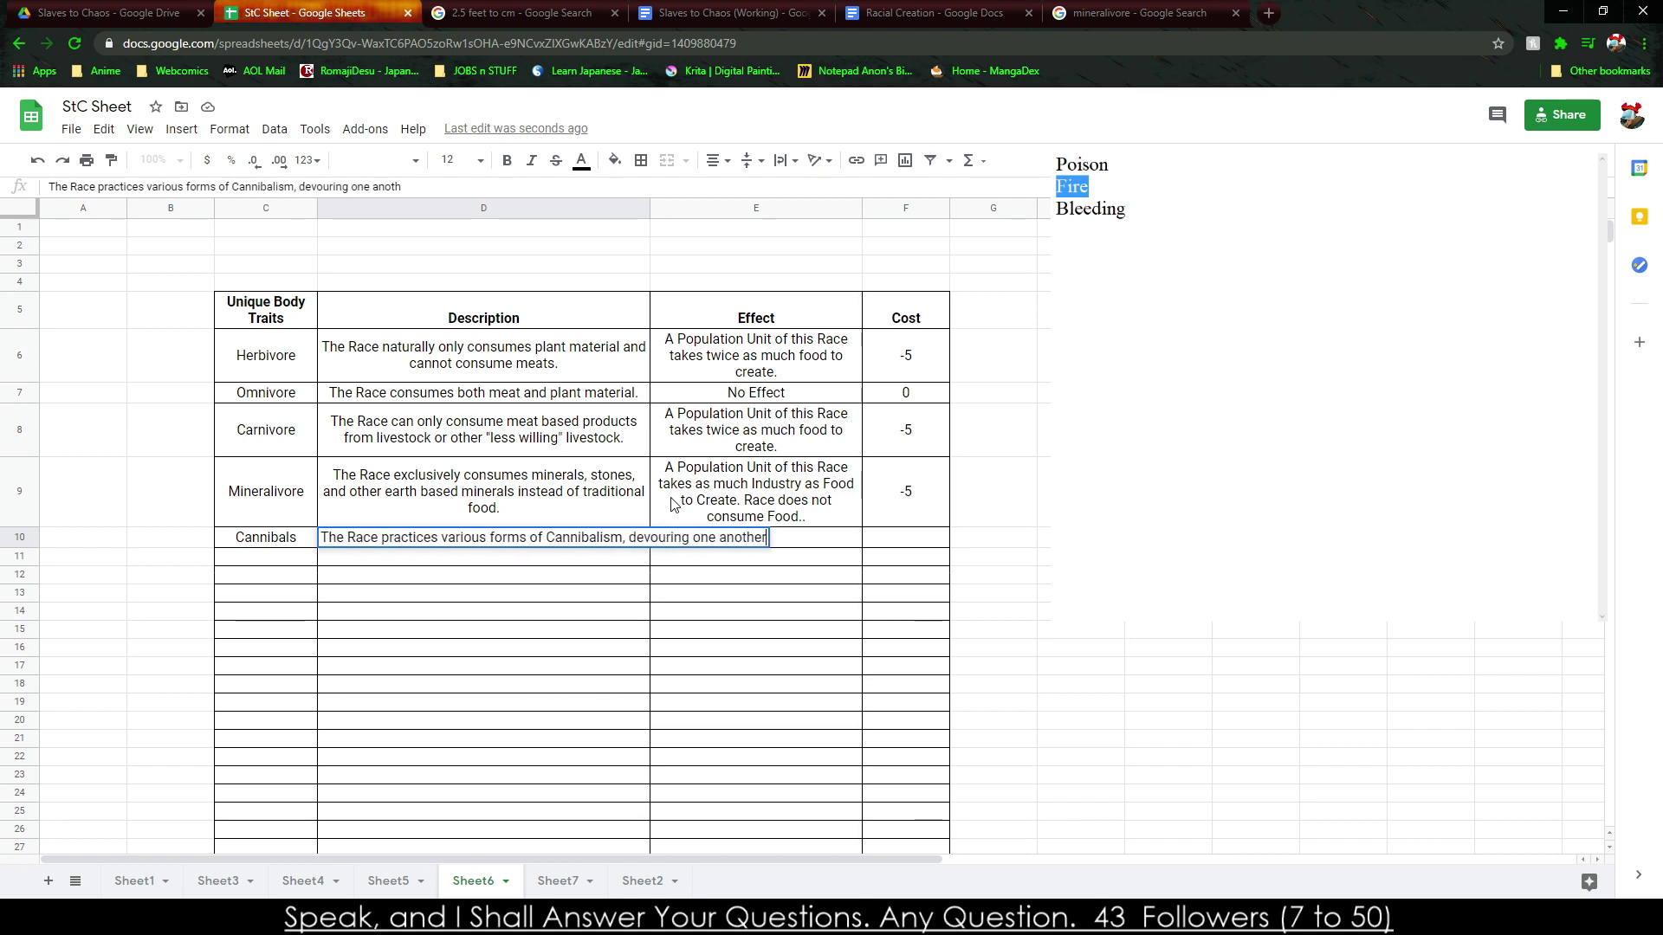
{"action": "type", "text": " in the process o"}
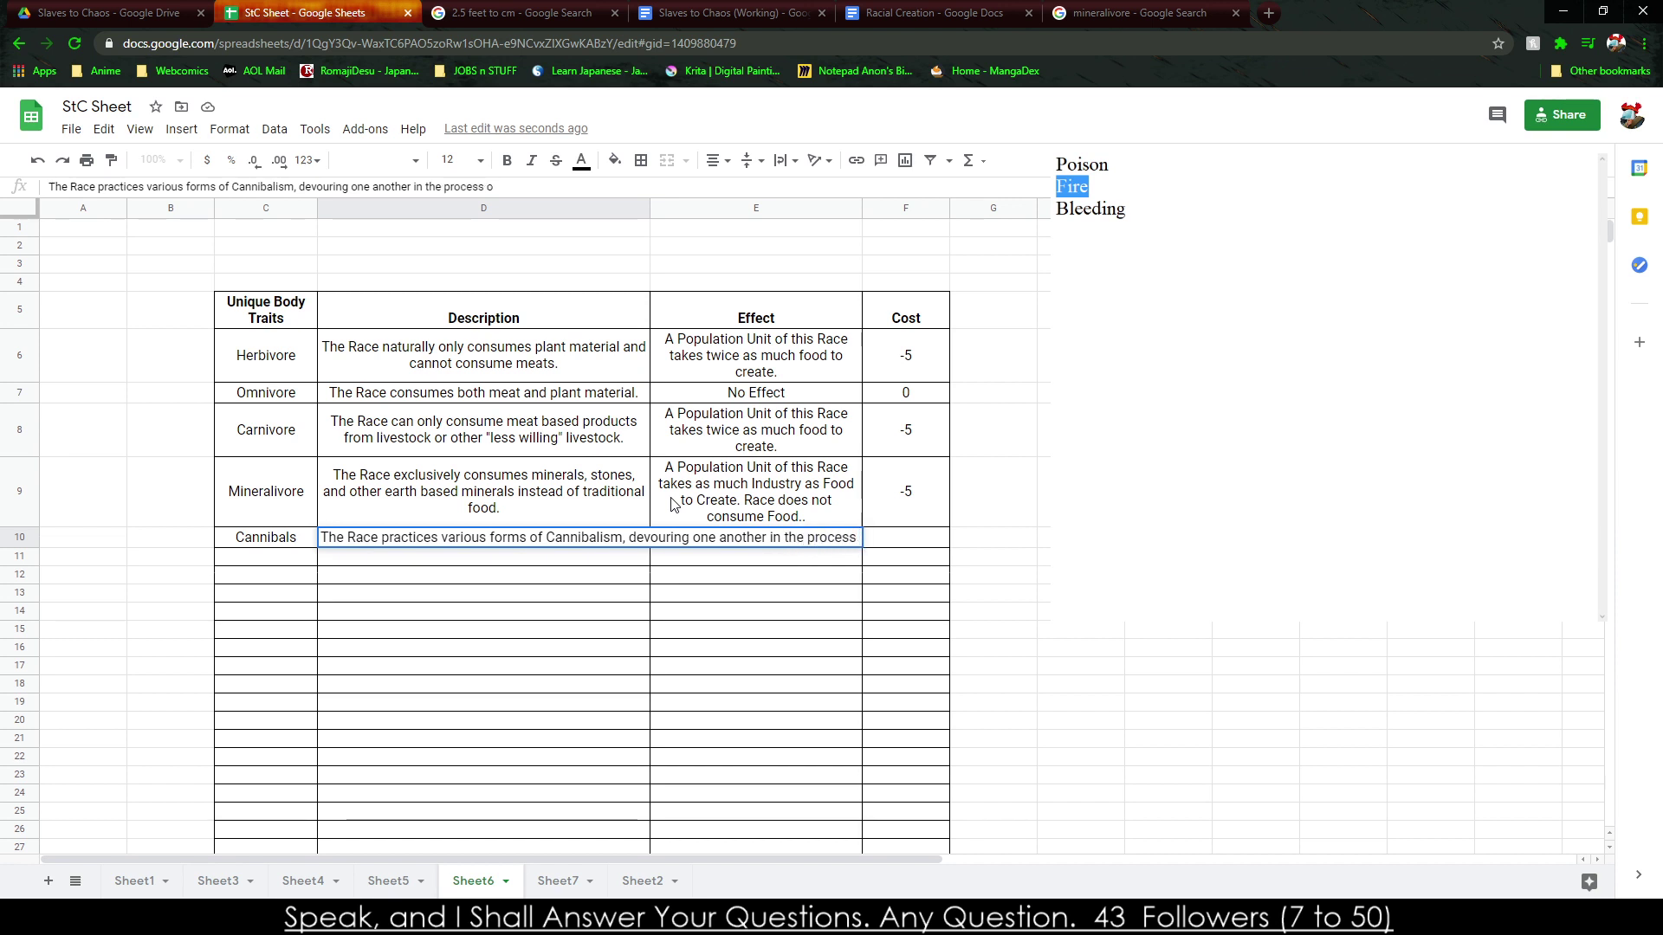
{"action": "type", "text": "f"}
{"action": "key", "text": "BackSpace"}
{"action": "type", "text": "for consumption."}
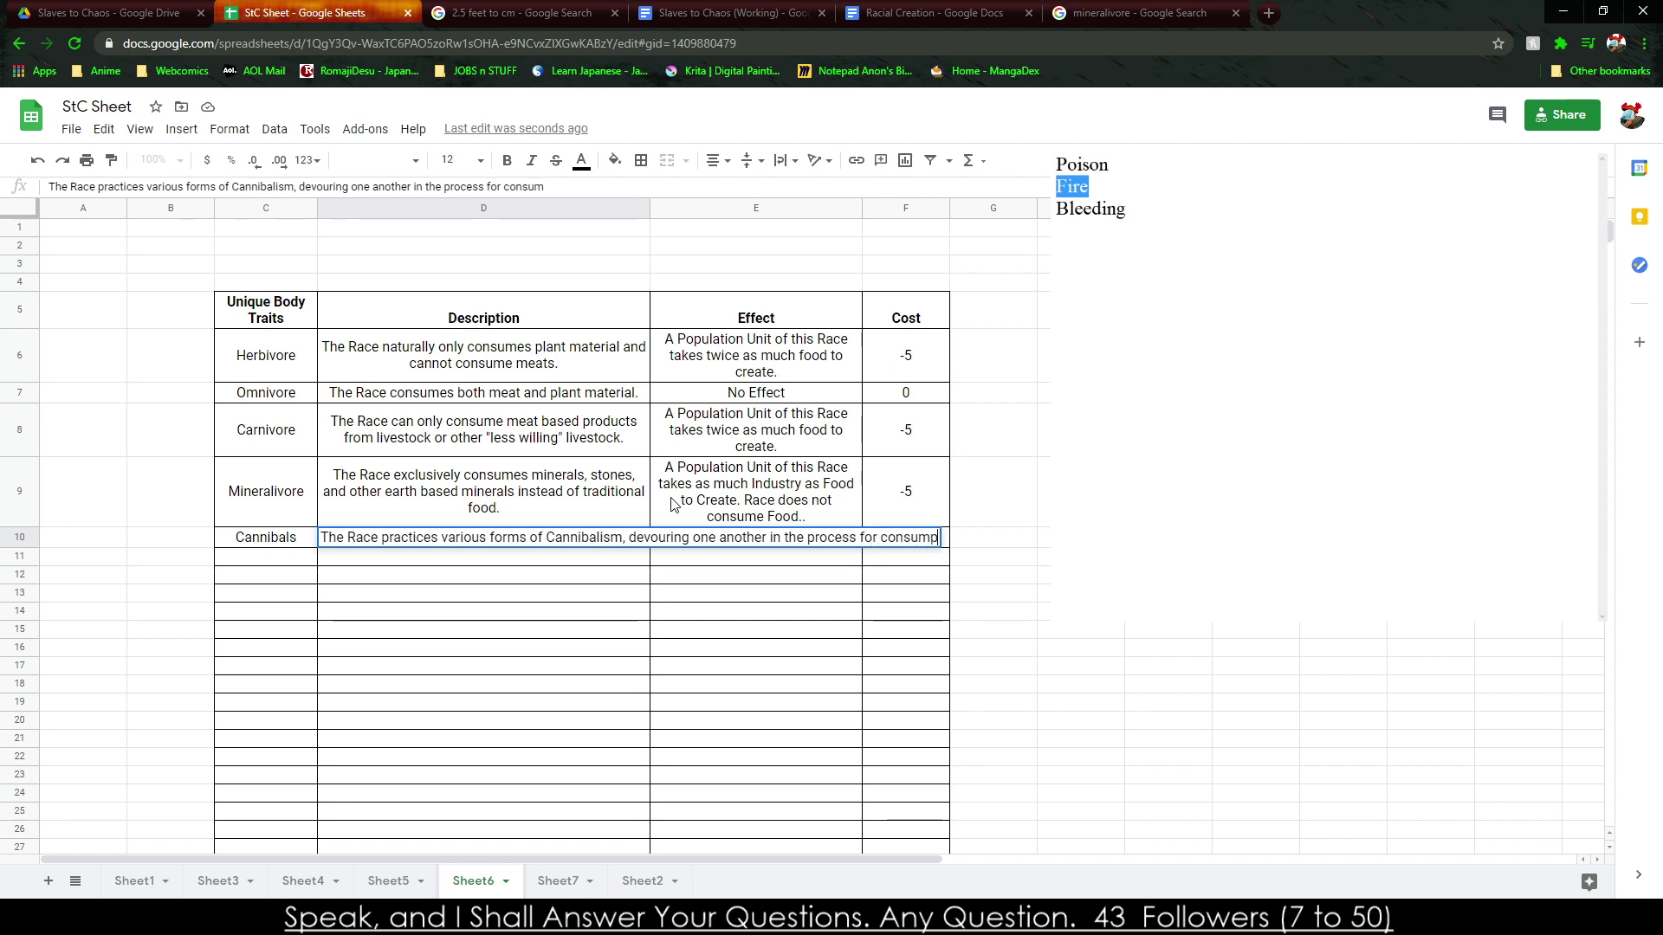
Begin the Cannibals effect in E10 with "The Race may convert a Population Unit of any Race in their Civilization into".
{"action": "key", "text": "Tab"}
{"action": "type", "text": "The "}
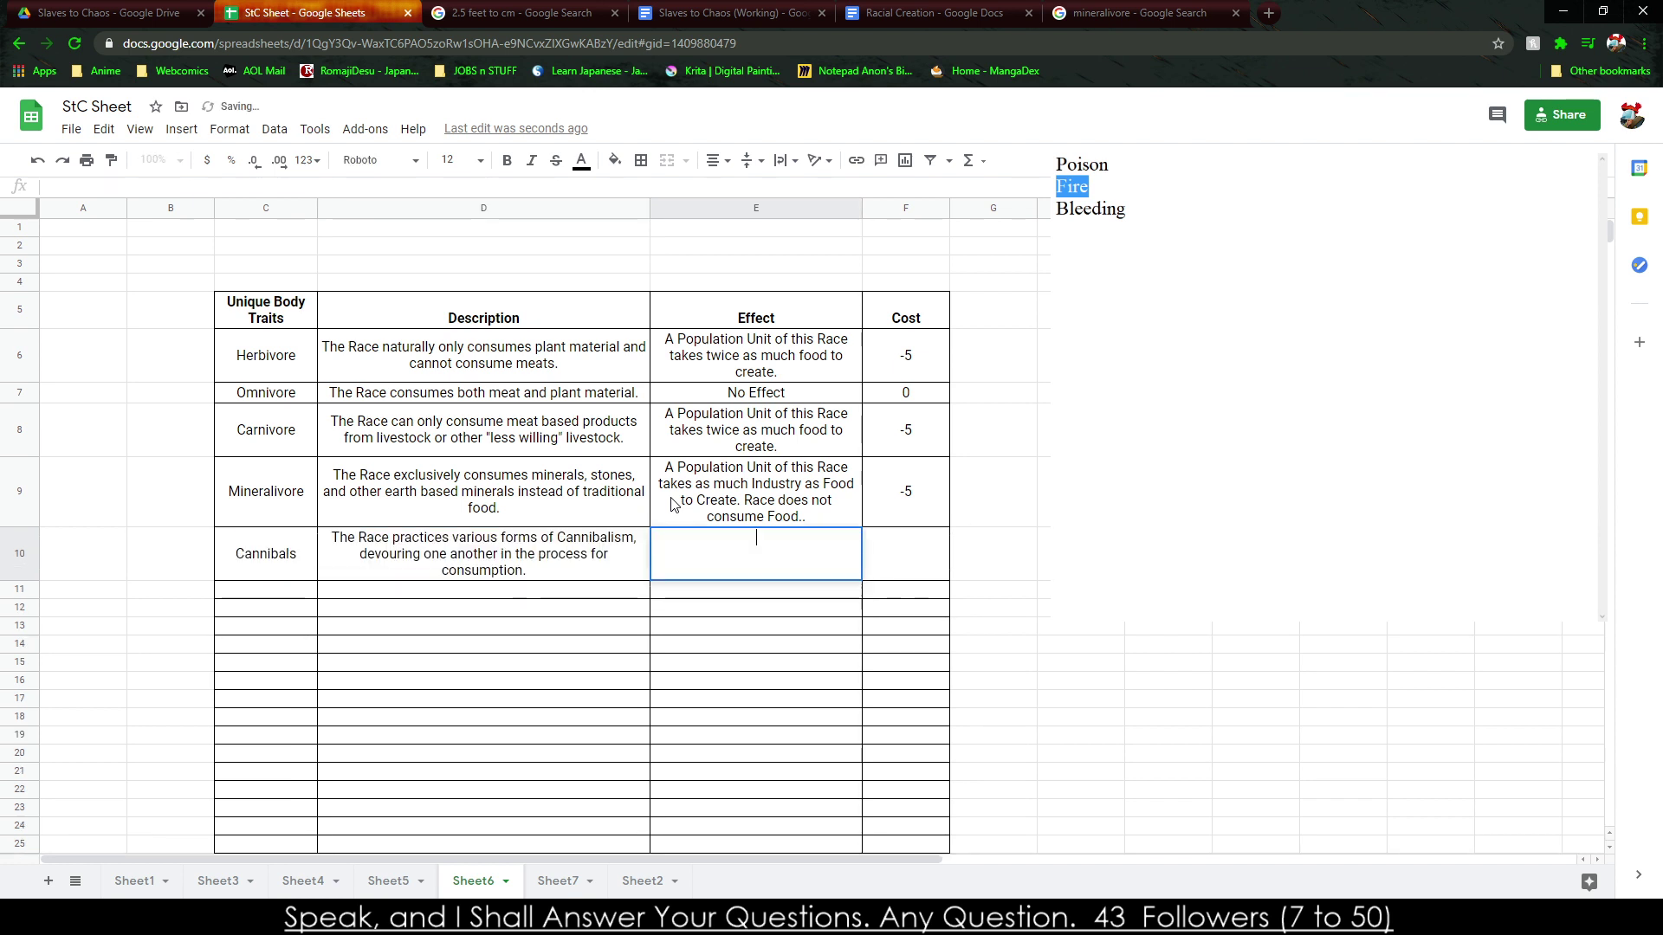
{"action": "type", "text": "Race may"}
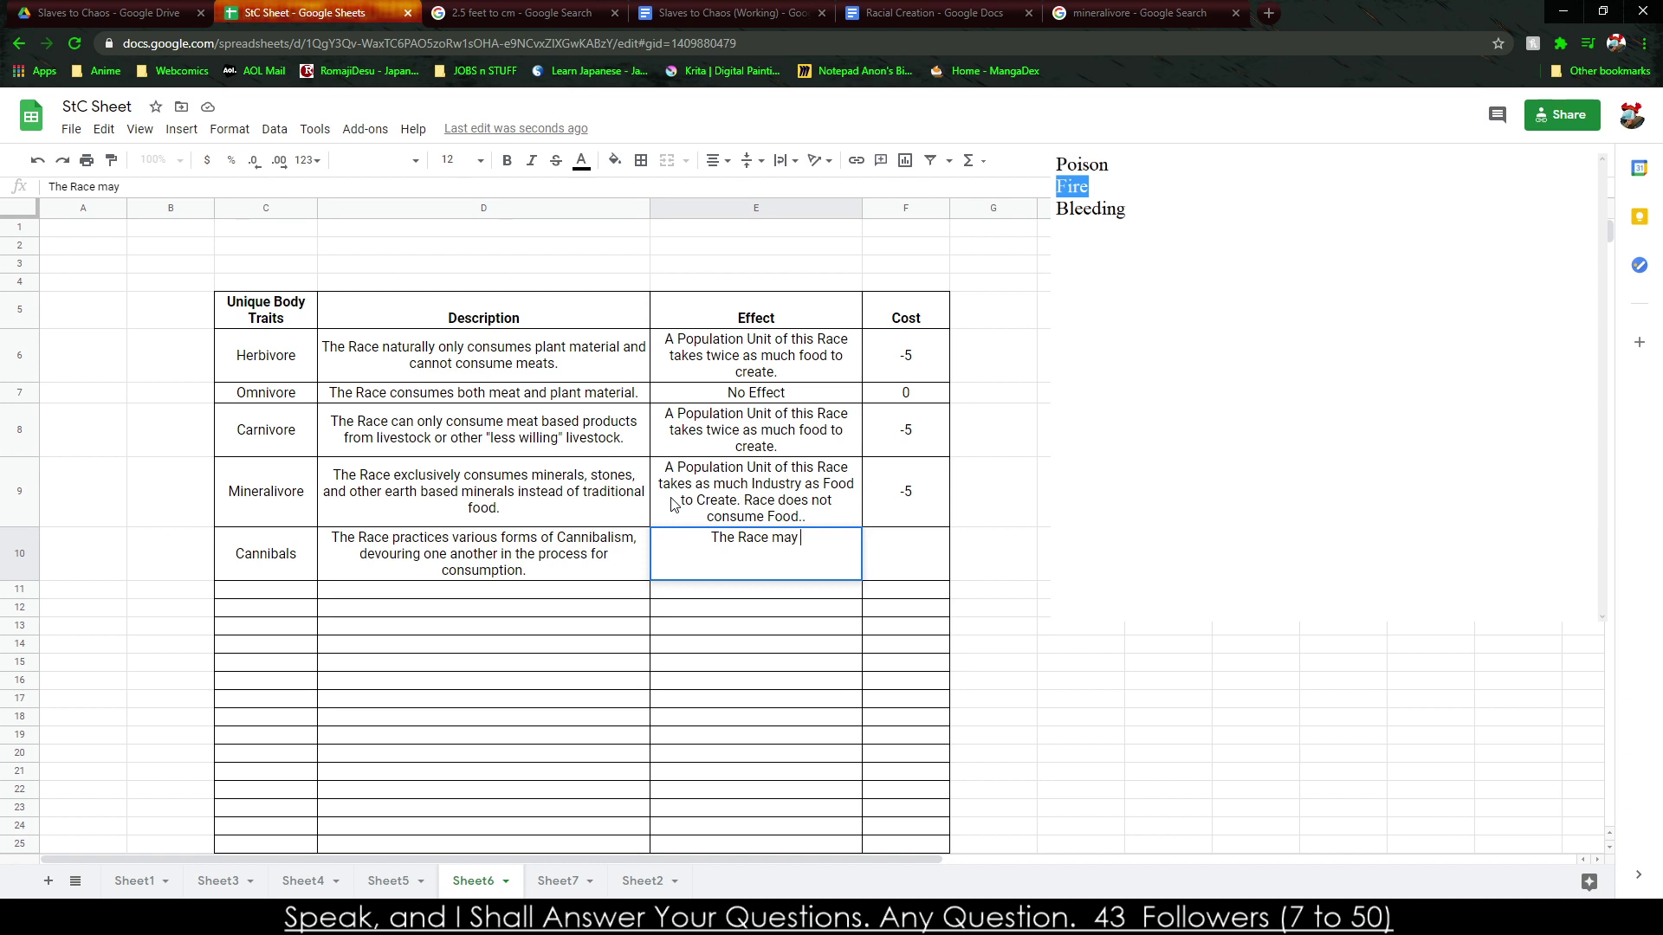
{"action": "type", "text": "convert a Population"}
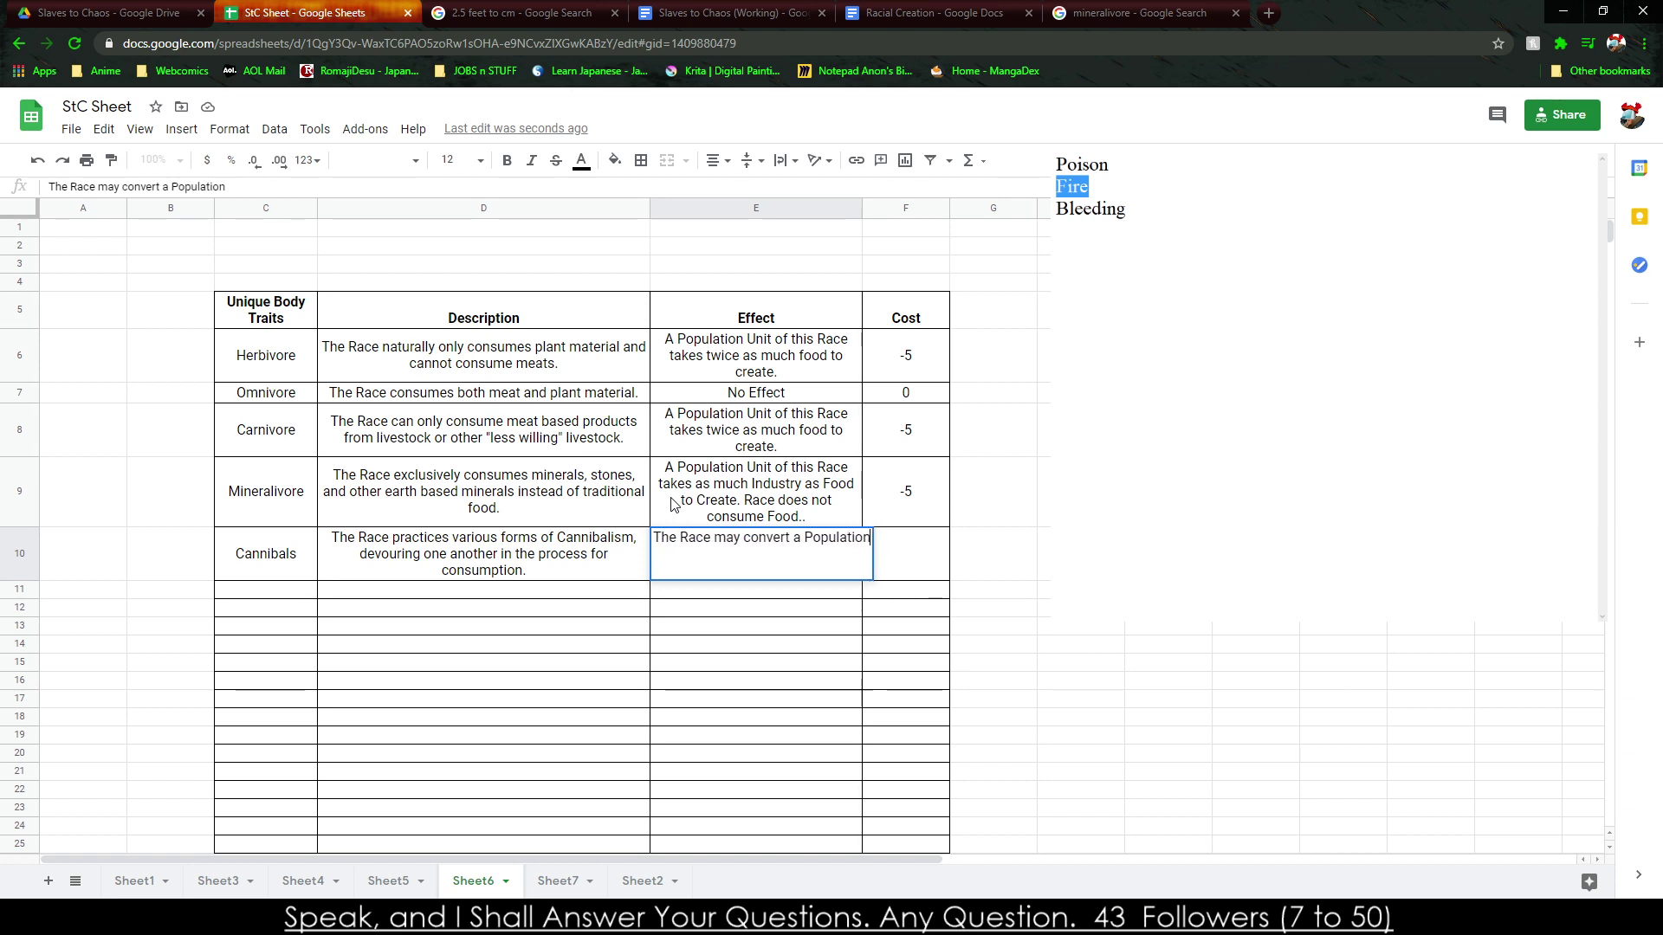
{"action": "type", "text": " Unit of any"}
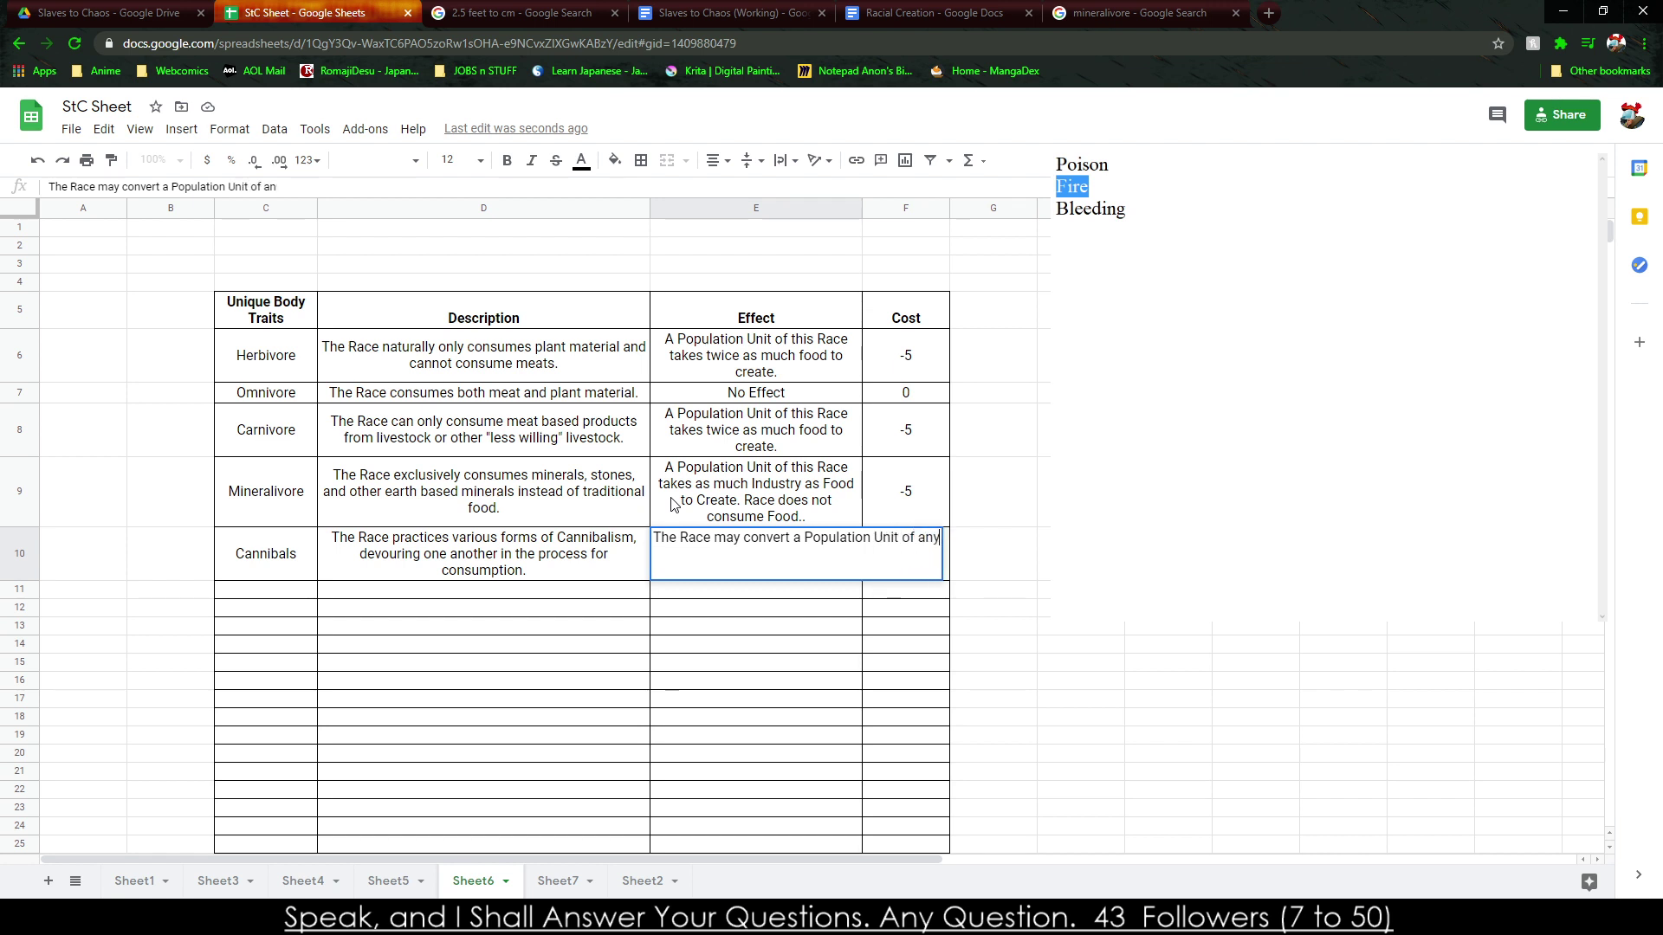
{"action": "type", "text": " Race"}
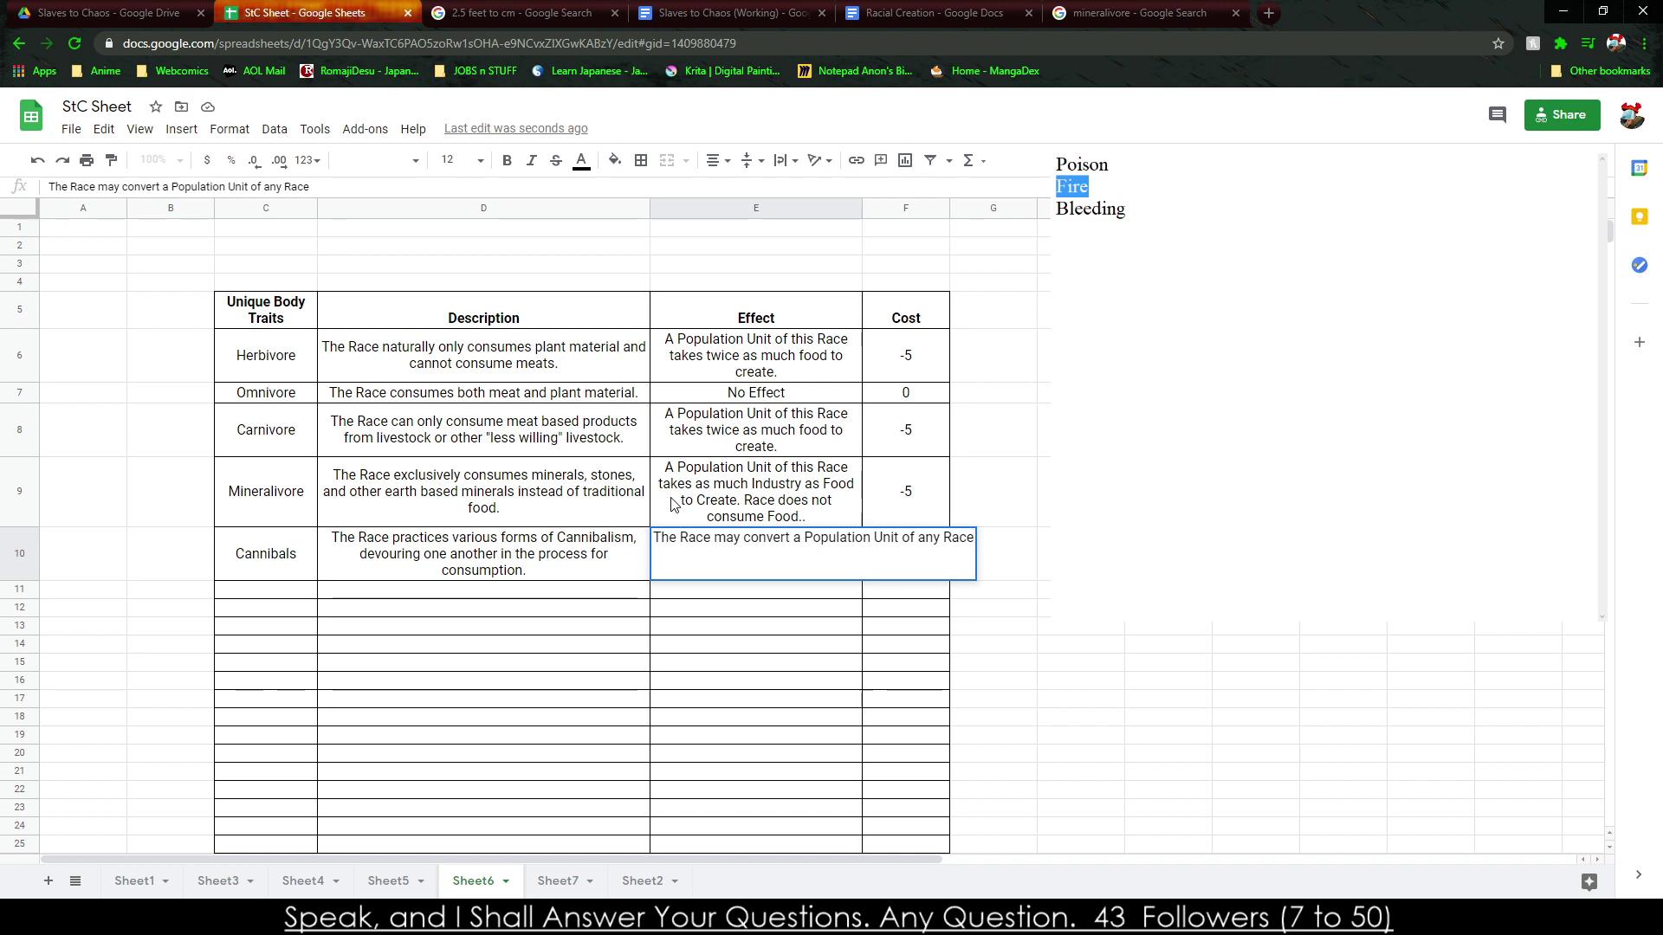
{"action": "type", "text": "in"}
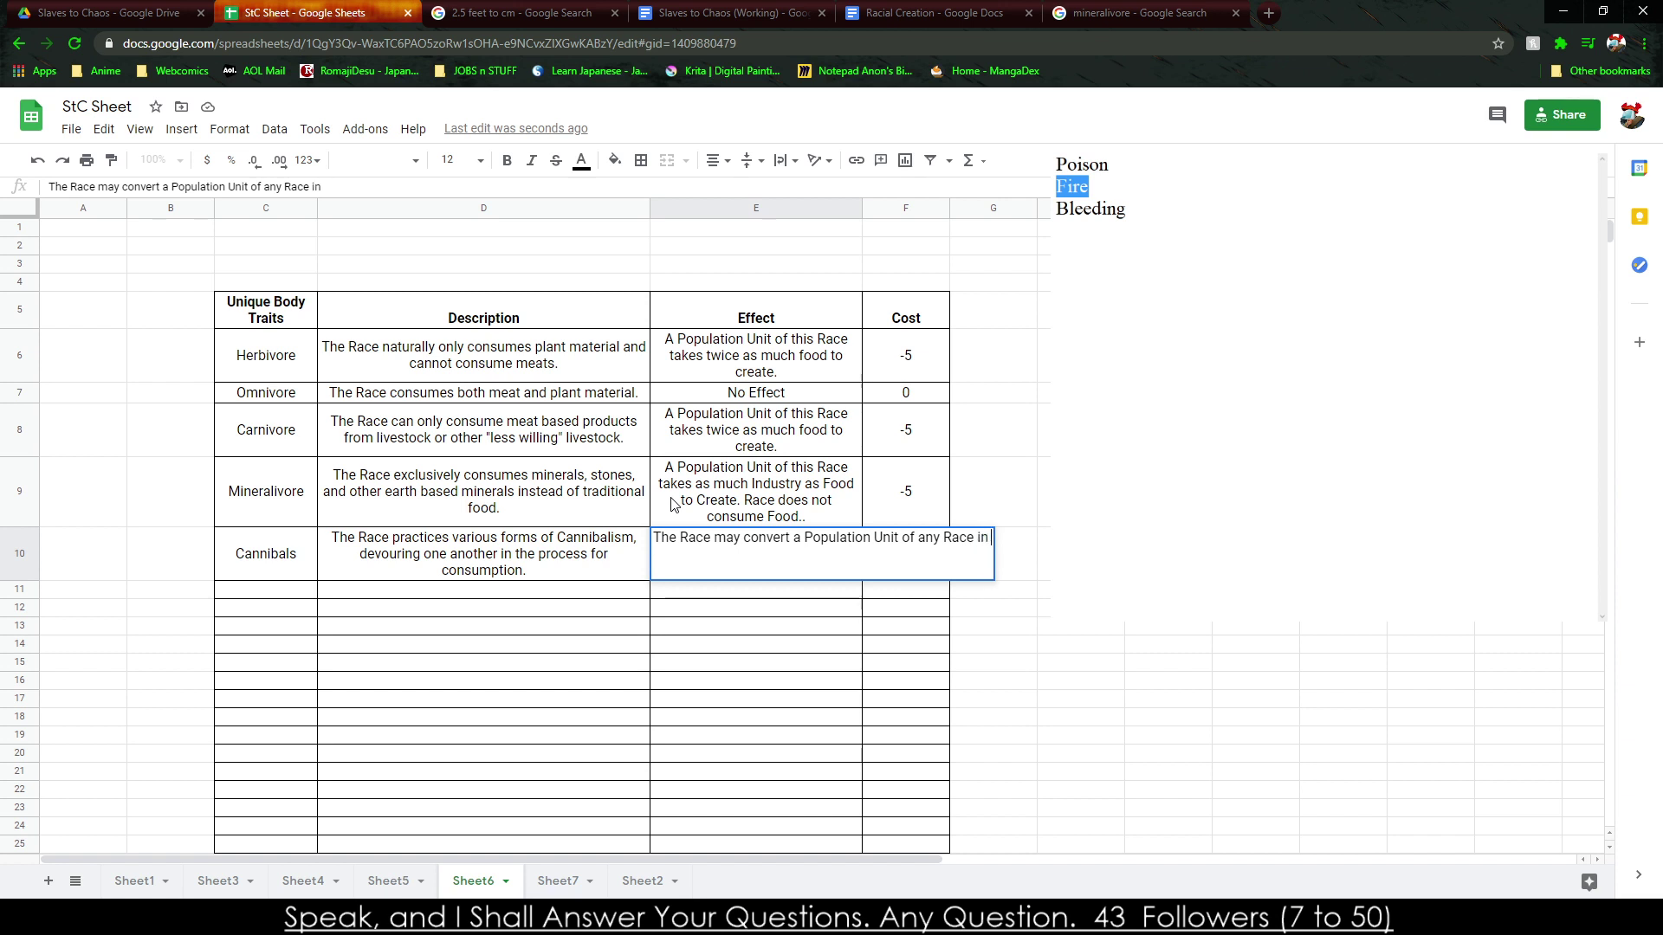
{"action": "type", "text": " their Civi"}
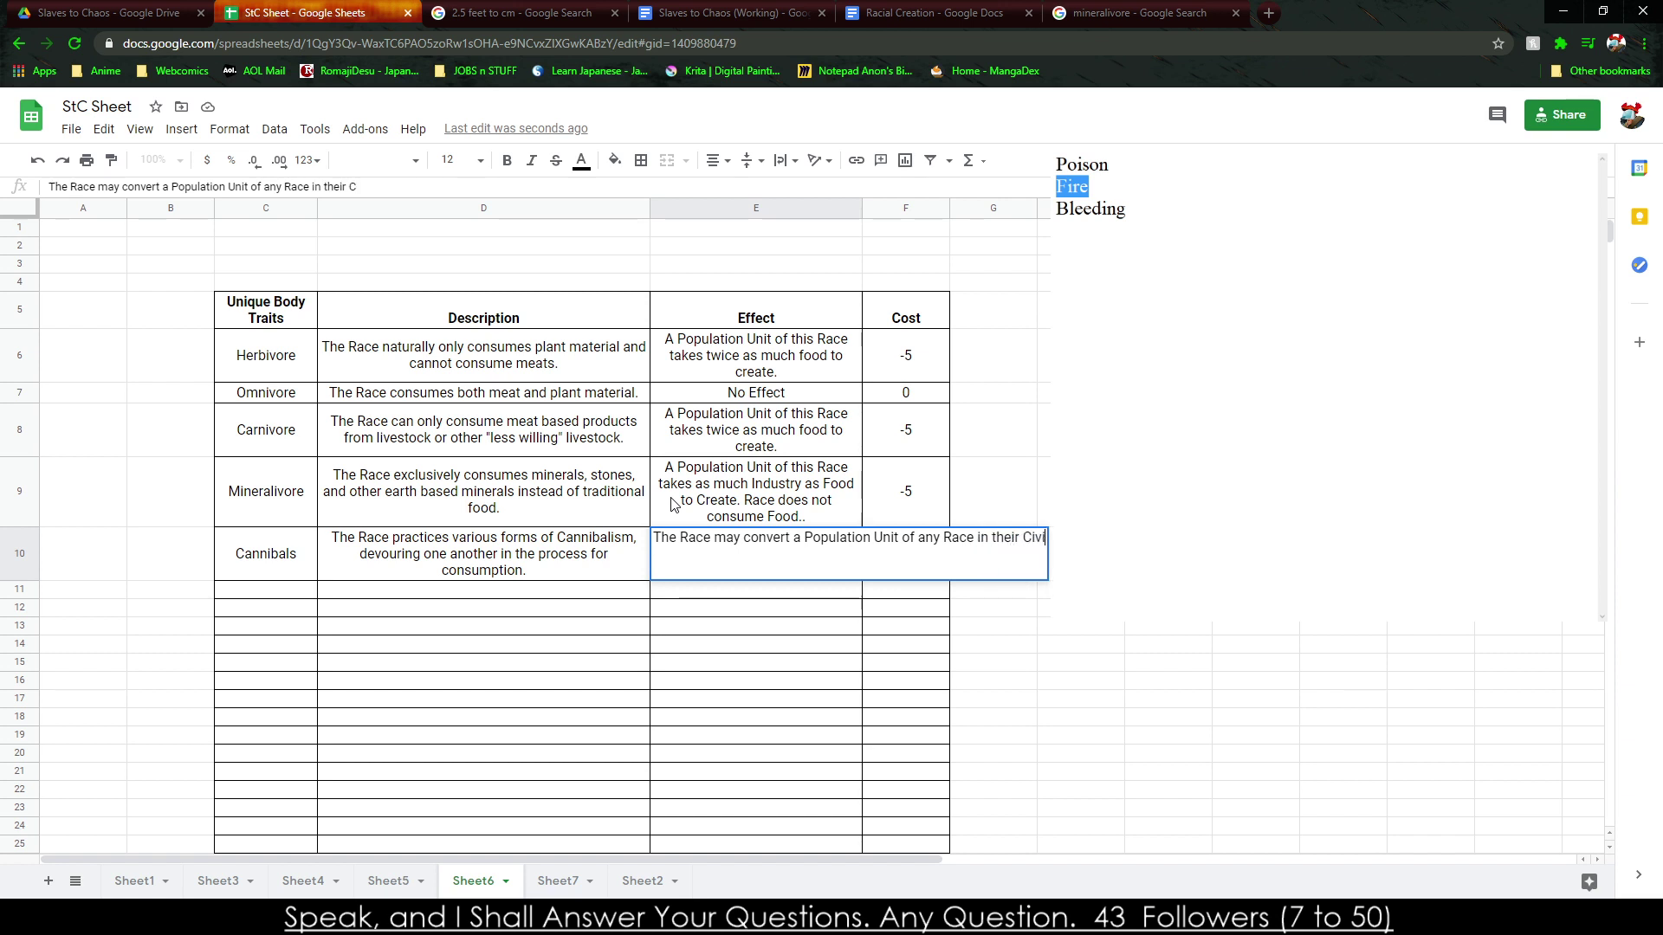
{"action": "type", "text": "lization into F"}
Finish the E10 effect with "enough Food to reach the next Population Unit for themselves." and set the Cannibals cost in F10 to 5.
{"action": "type", "text": " Food"}
{"action": "type", "text": "enough"}
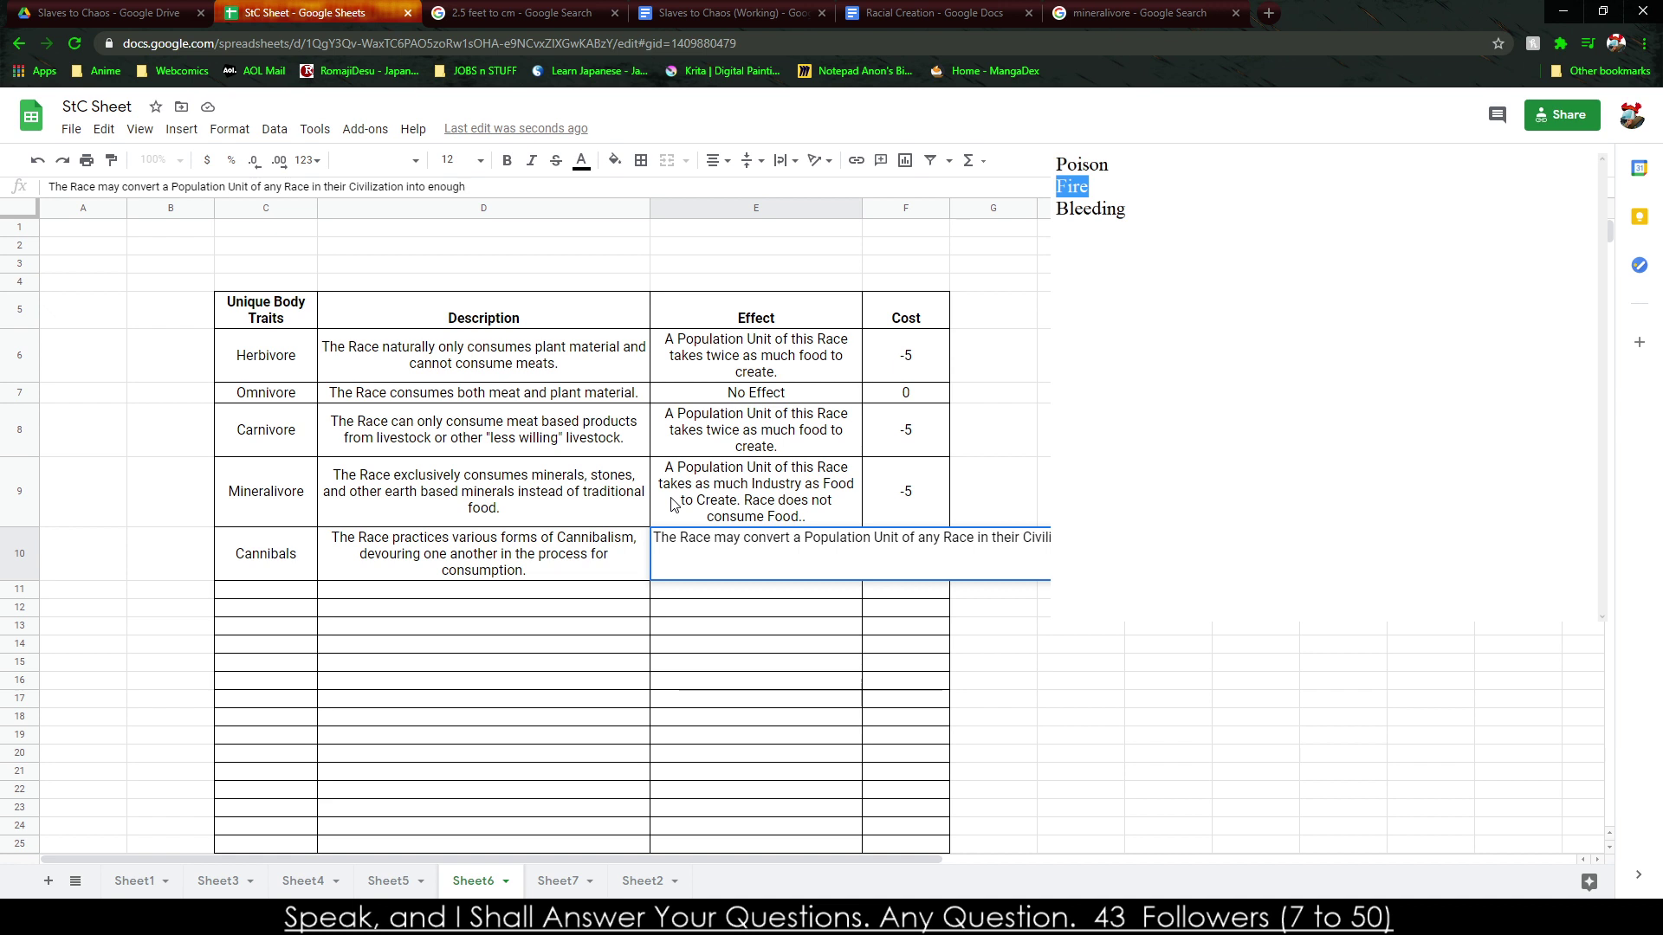
{"action": "type", "text": " Food to reach the next Population Unit for themselves."}
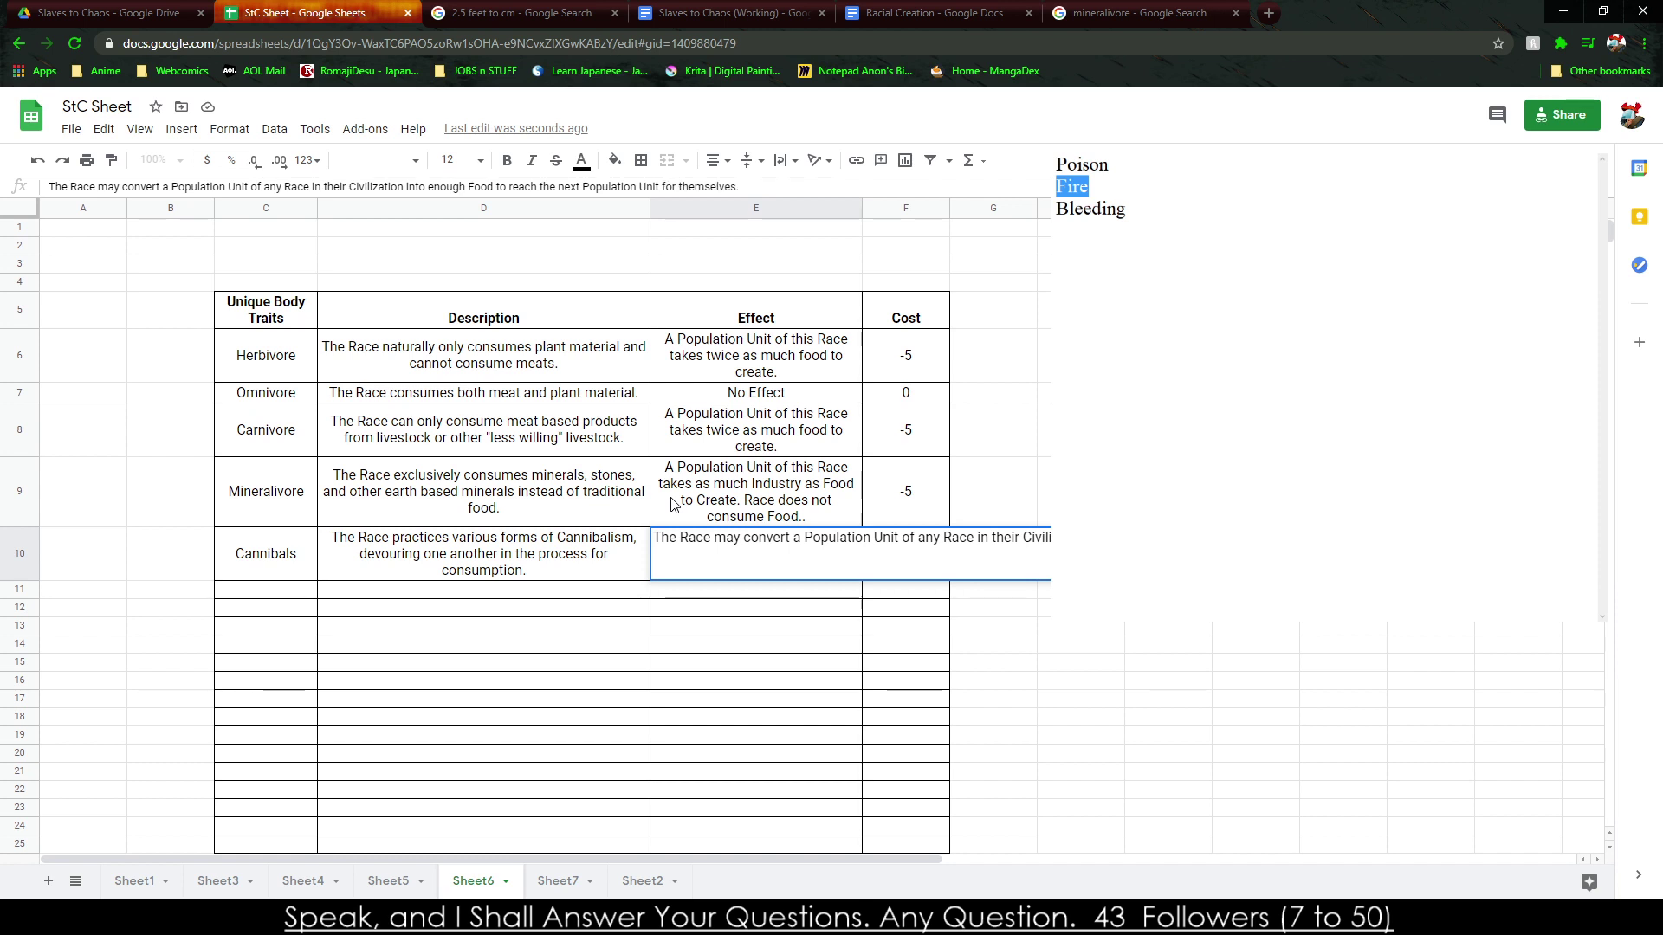
{"action": "key", "text": "Tab"}
{"action": "type", "text": "5"}
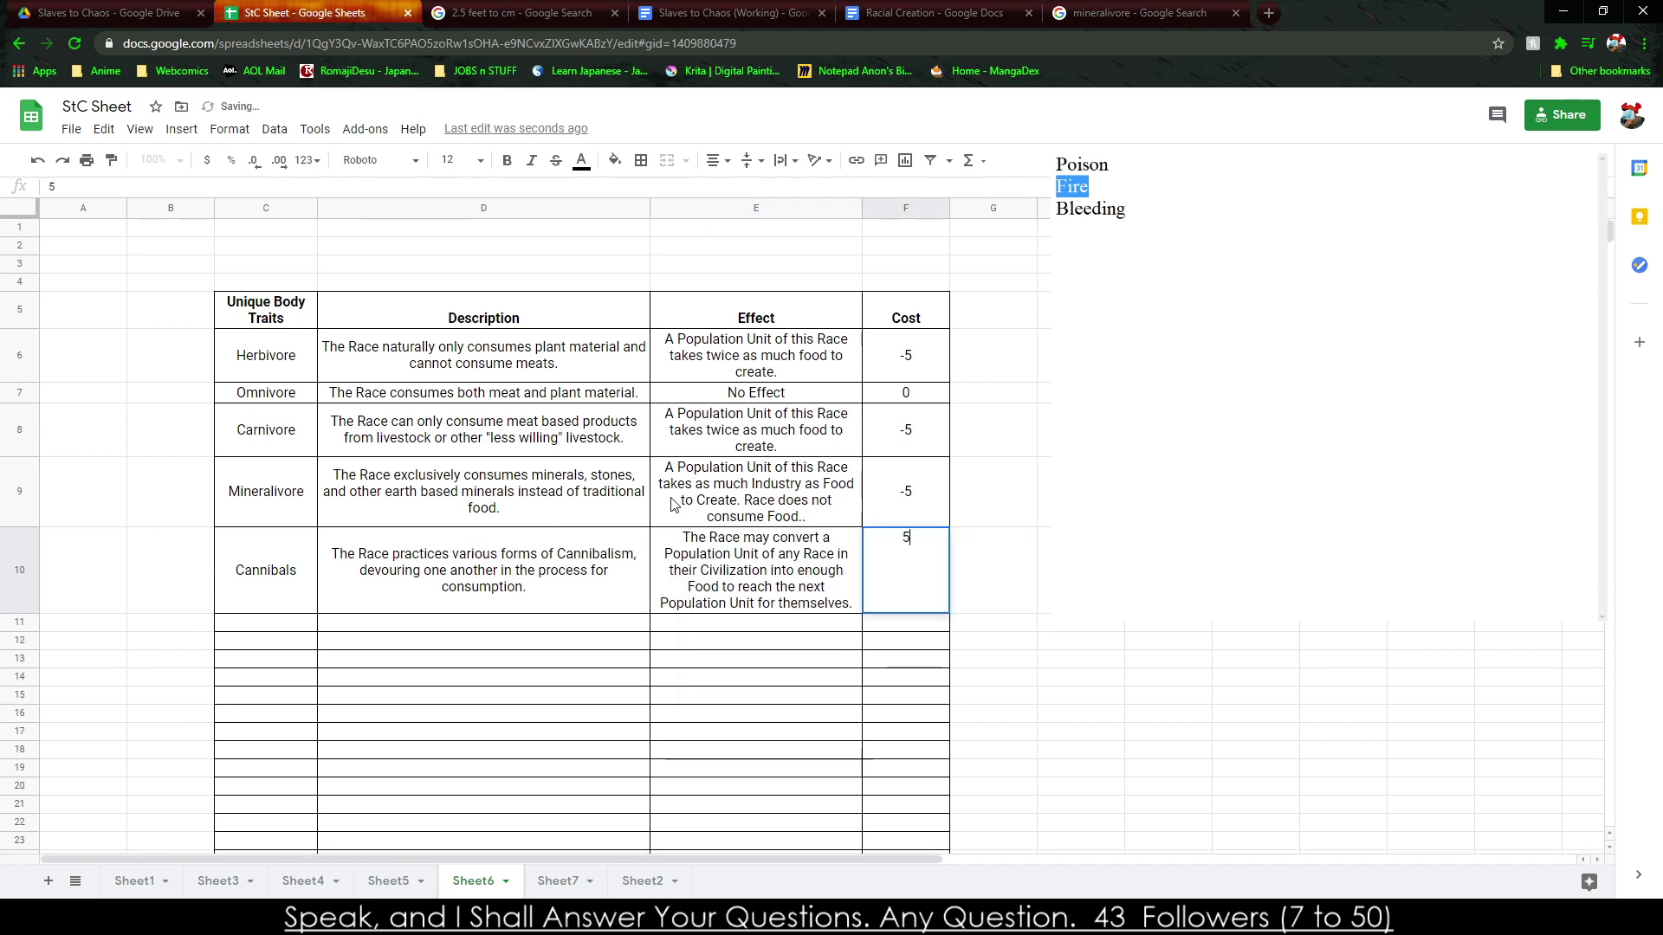
{"action": "key", "text": "Return"}
Name the trait in C11 Constructs and begin its D11 description with "The Race is Constructed rather than".
{"action": "key", "text": "Left"}
{"action": "key", "text": "Left"}
{"action": "key", "text": "Left"}
{"action": "key", "text": "Right"}
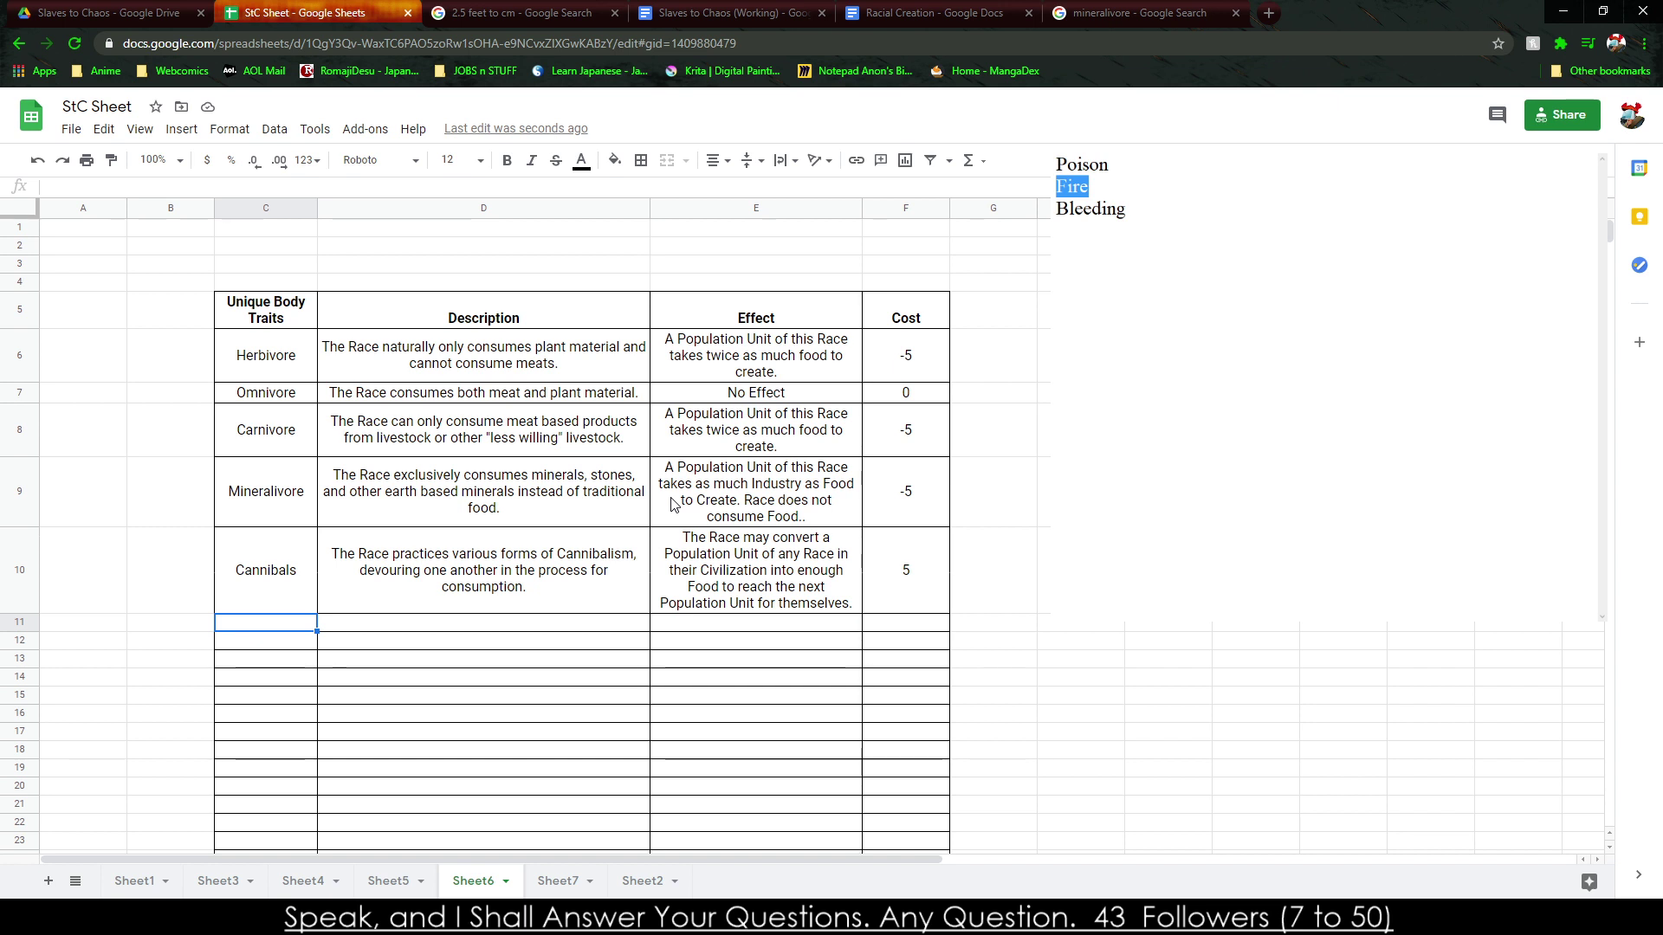
{"action": "type", "text": "Constructs"}
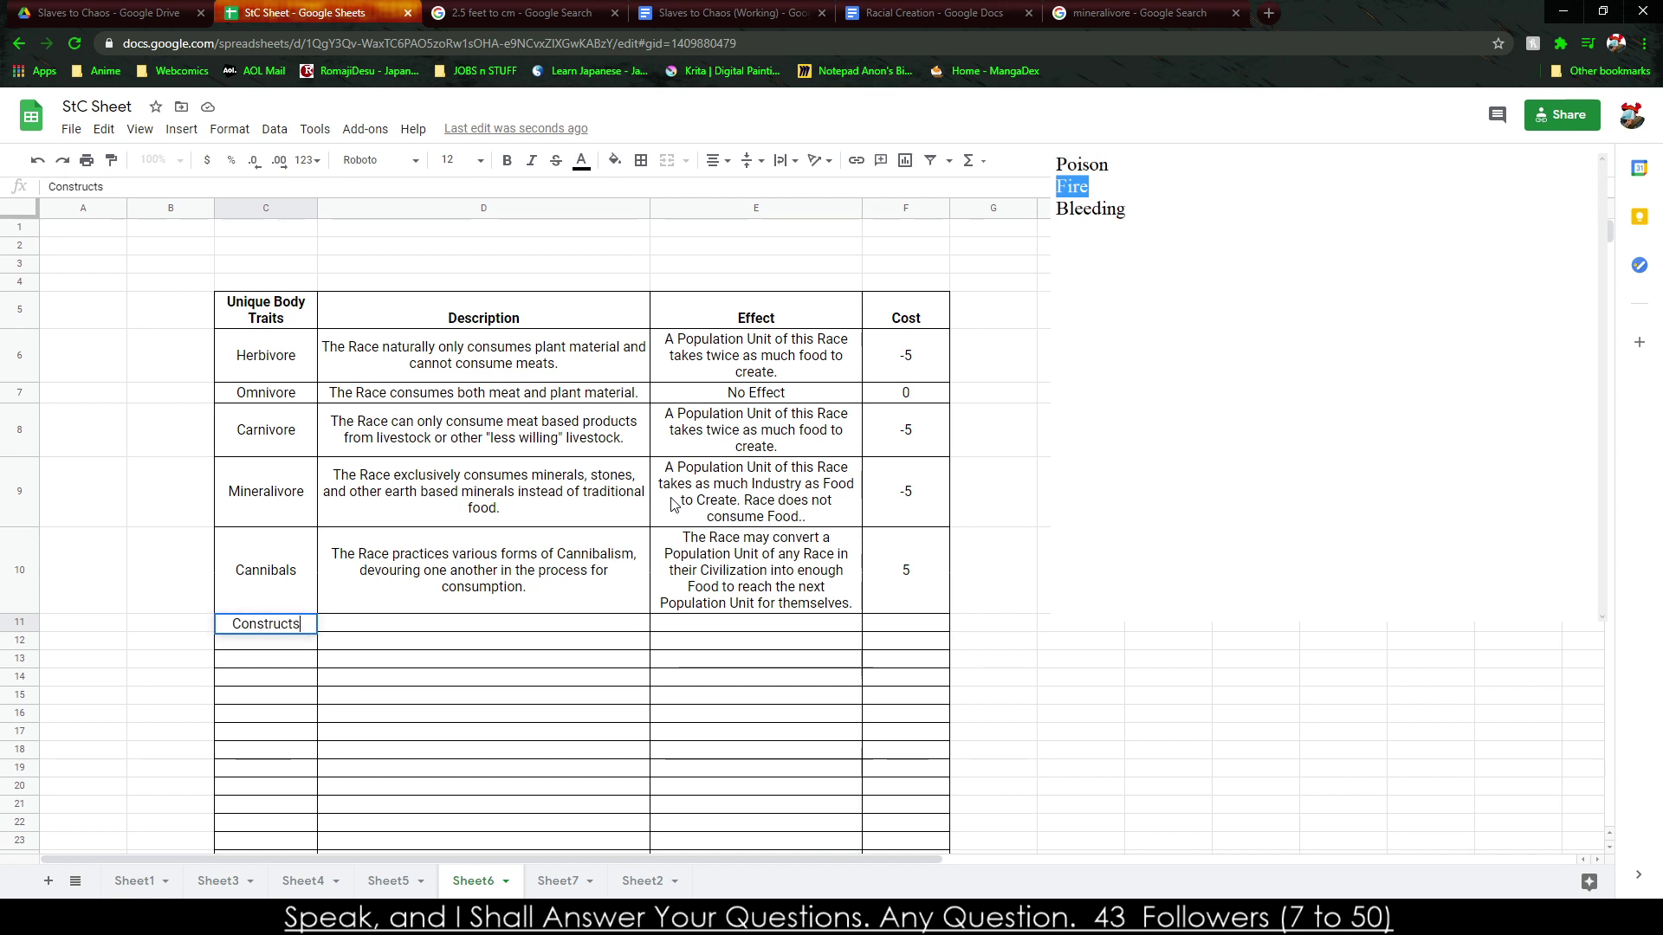
{"action": "key", "text": "Tab"}
{"action": "type", "text": "The Race is Construc"}
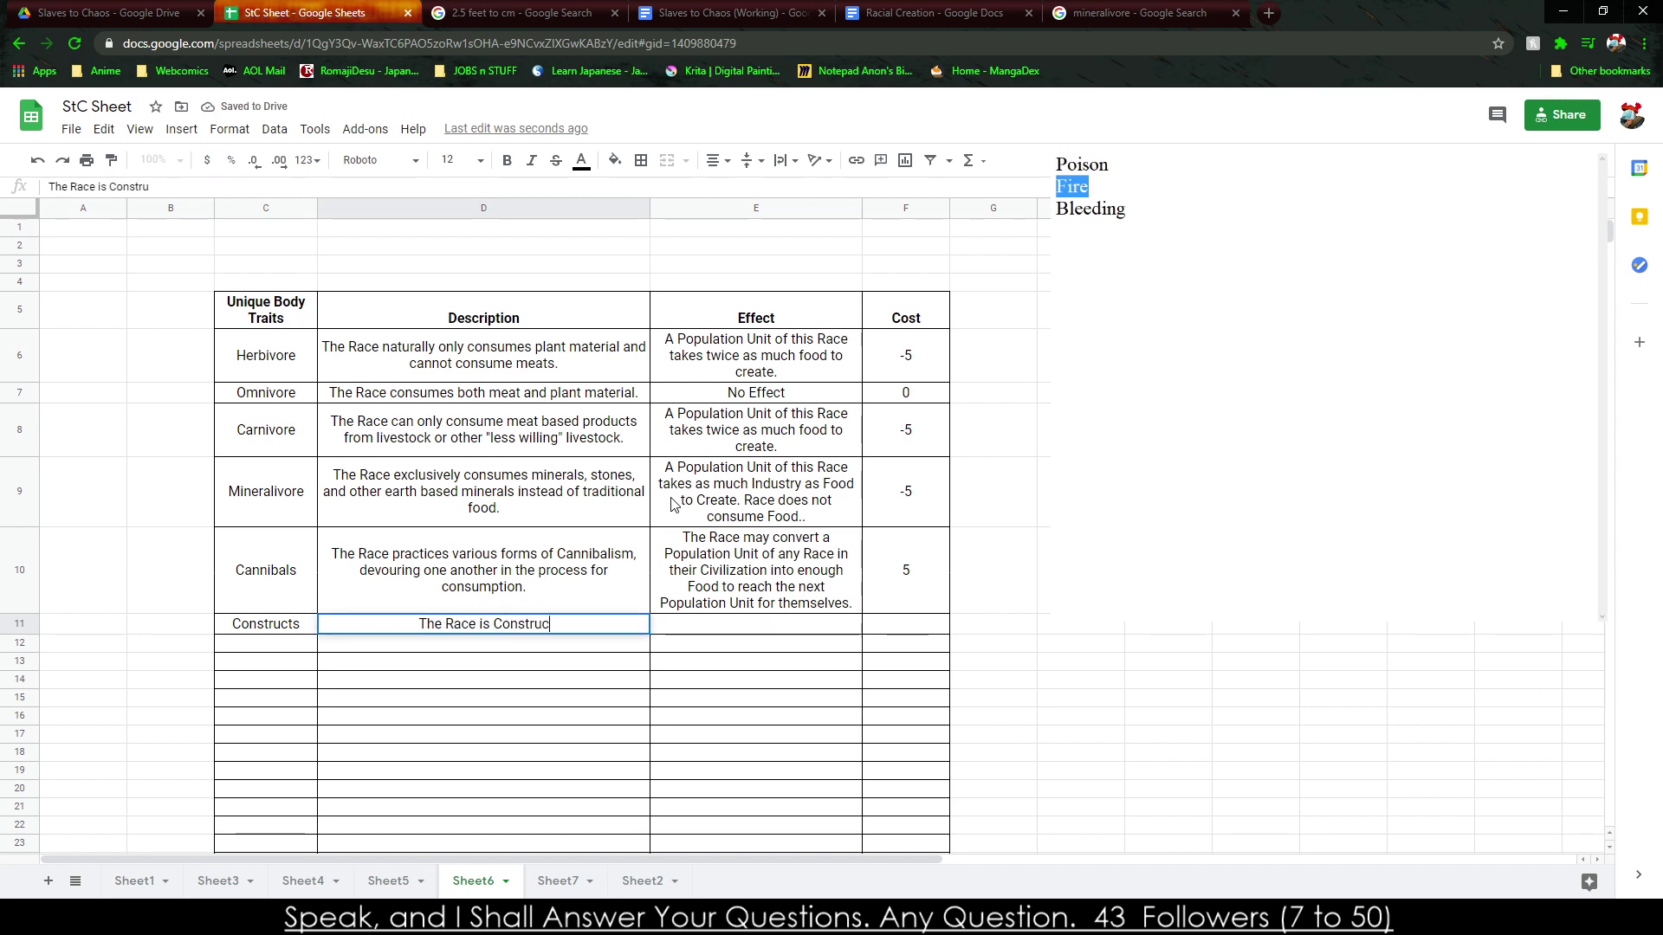
{"action": "type", "text": "ted rather than"}
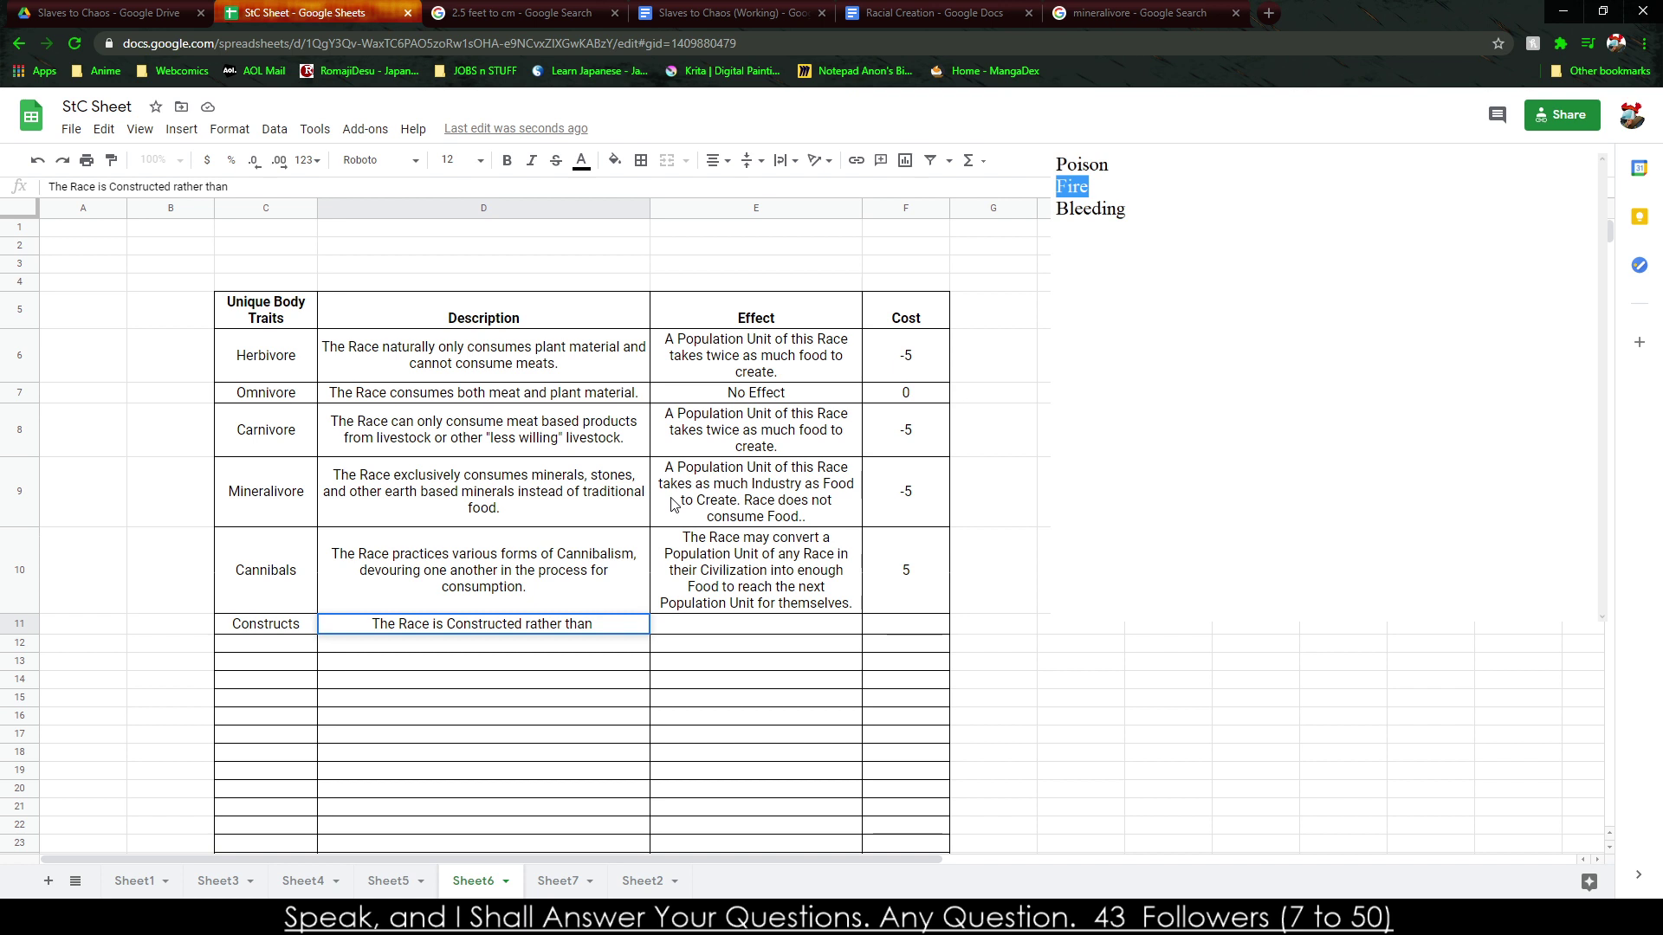
Remove the closing sentence "Race does not consume Food.." from the Mineralivore effect in E9.
{"action": "double_click", "coordinate": [808, 514]}
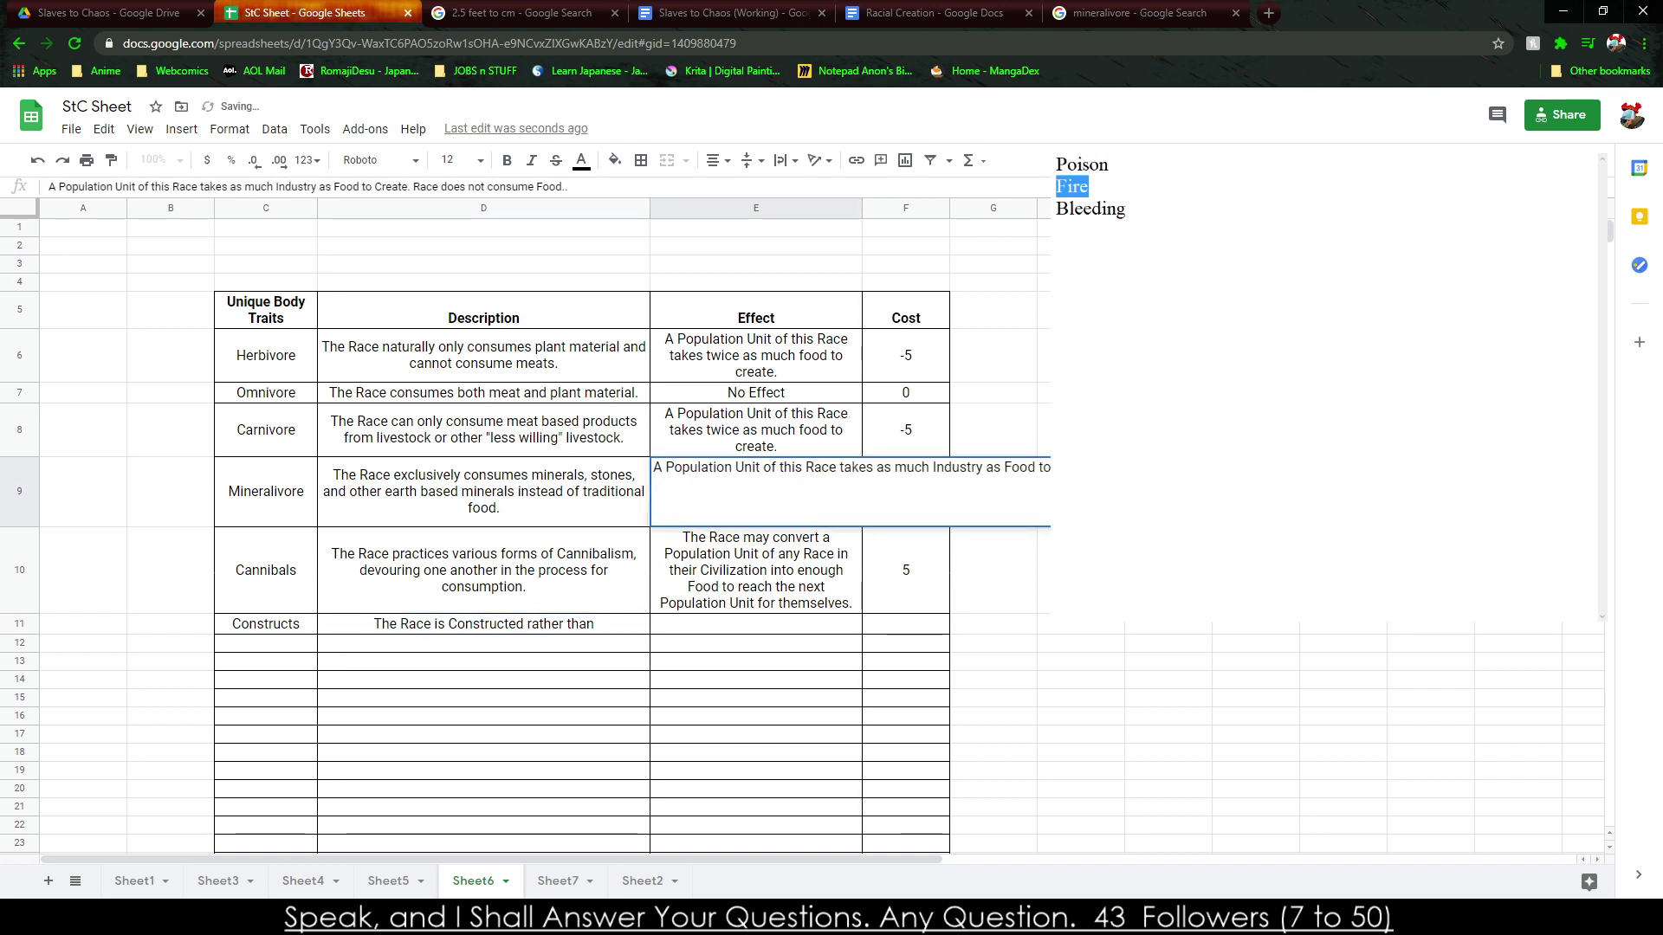
{"action": "key", "text": "BackSpace"}
{"action": "key", "text": "BackSpace"}
{"action": "key", "text": "BackSpace"}
{"action": "key", "text": "BackSpace"}
{"action": "key", "text": "BackSpace"}
{"action": "key", "text": "BackSpace"}
{"action": "key", "text": "BackSpace"}
{"action": "key", "text": "BackSpace"}
{"action": "key", "text": "BackSpace"}
{"action": "key", "text": "BackSpace"}
{"action": "key", "text": "BackSpace"}
{"action": "key", "text": "BackSpace"}
{"action": "key", "text": "BackSpace"}
{"action": "key", "text": "BackSpace"}
{"action": "key", "text": "BackSpace"}
{"action": "key", "text": "BackSpace"}
{"action": "key", "text": "BackSpace"}
{"action": "key", "text": "BackSpace"}
{"action": "key", "text": "BackSpace"}
{"action": "key", "text": "BackSpace"}
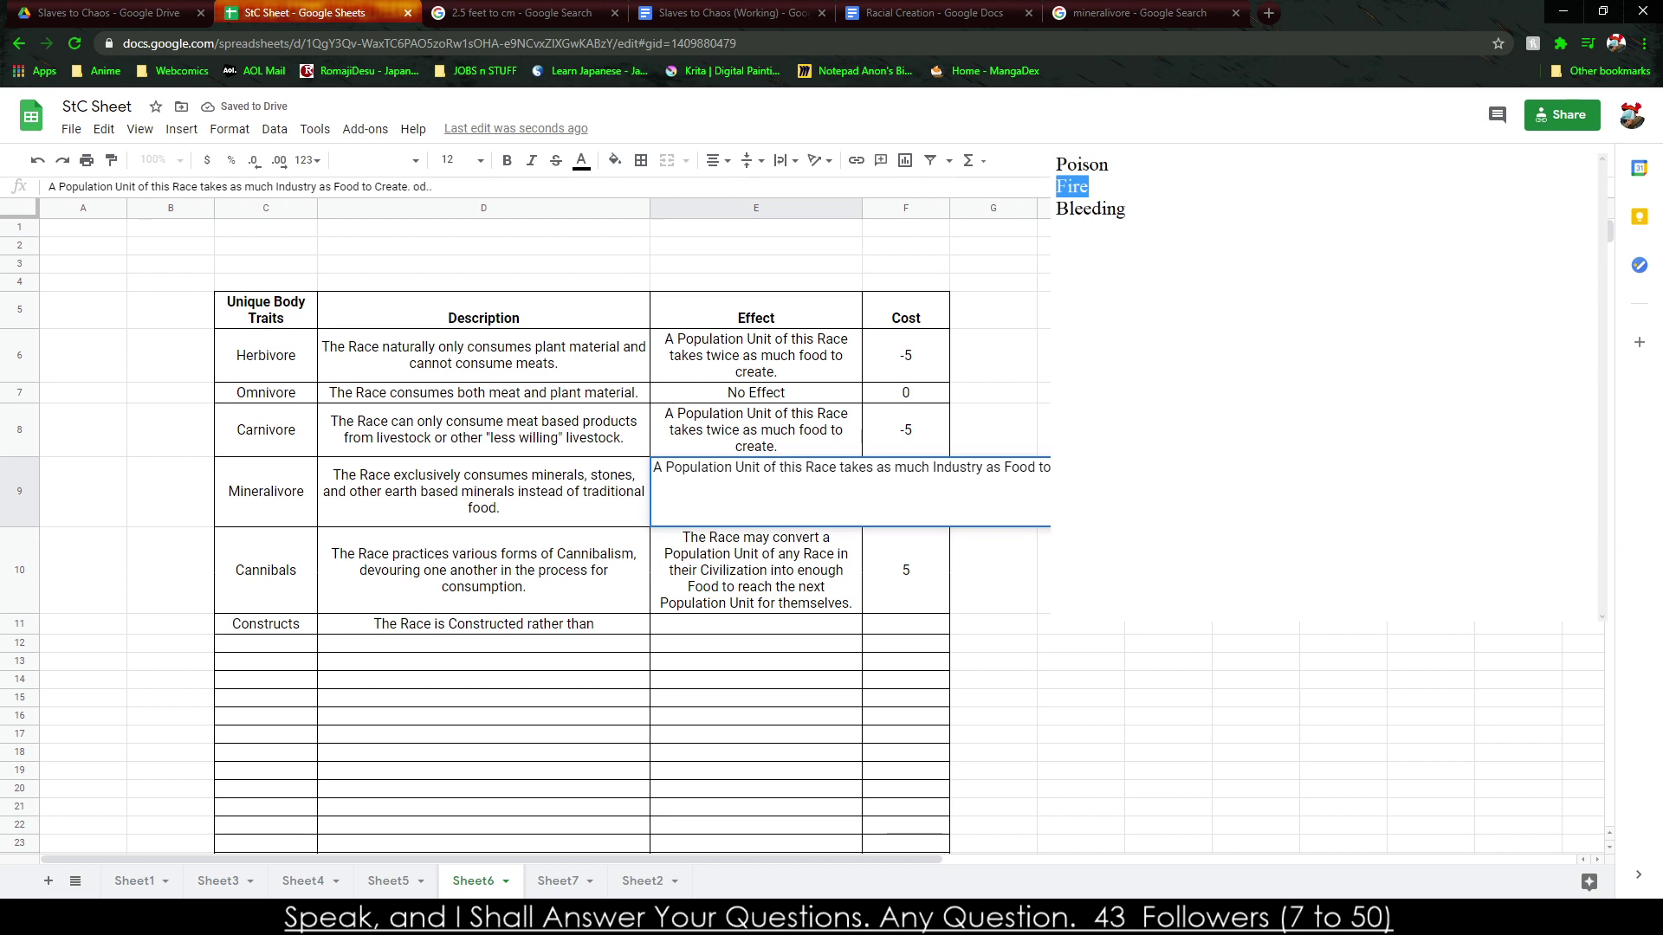
{"action": "key", "text": "BackSpace"}
{"action": "key", "text": "Return"}
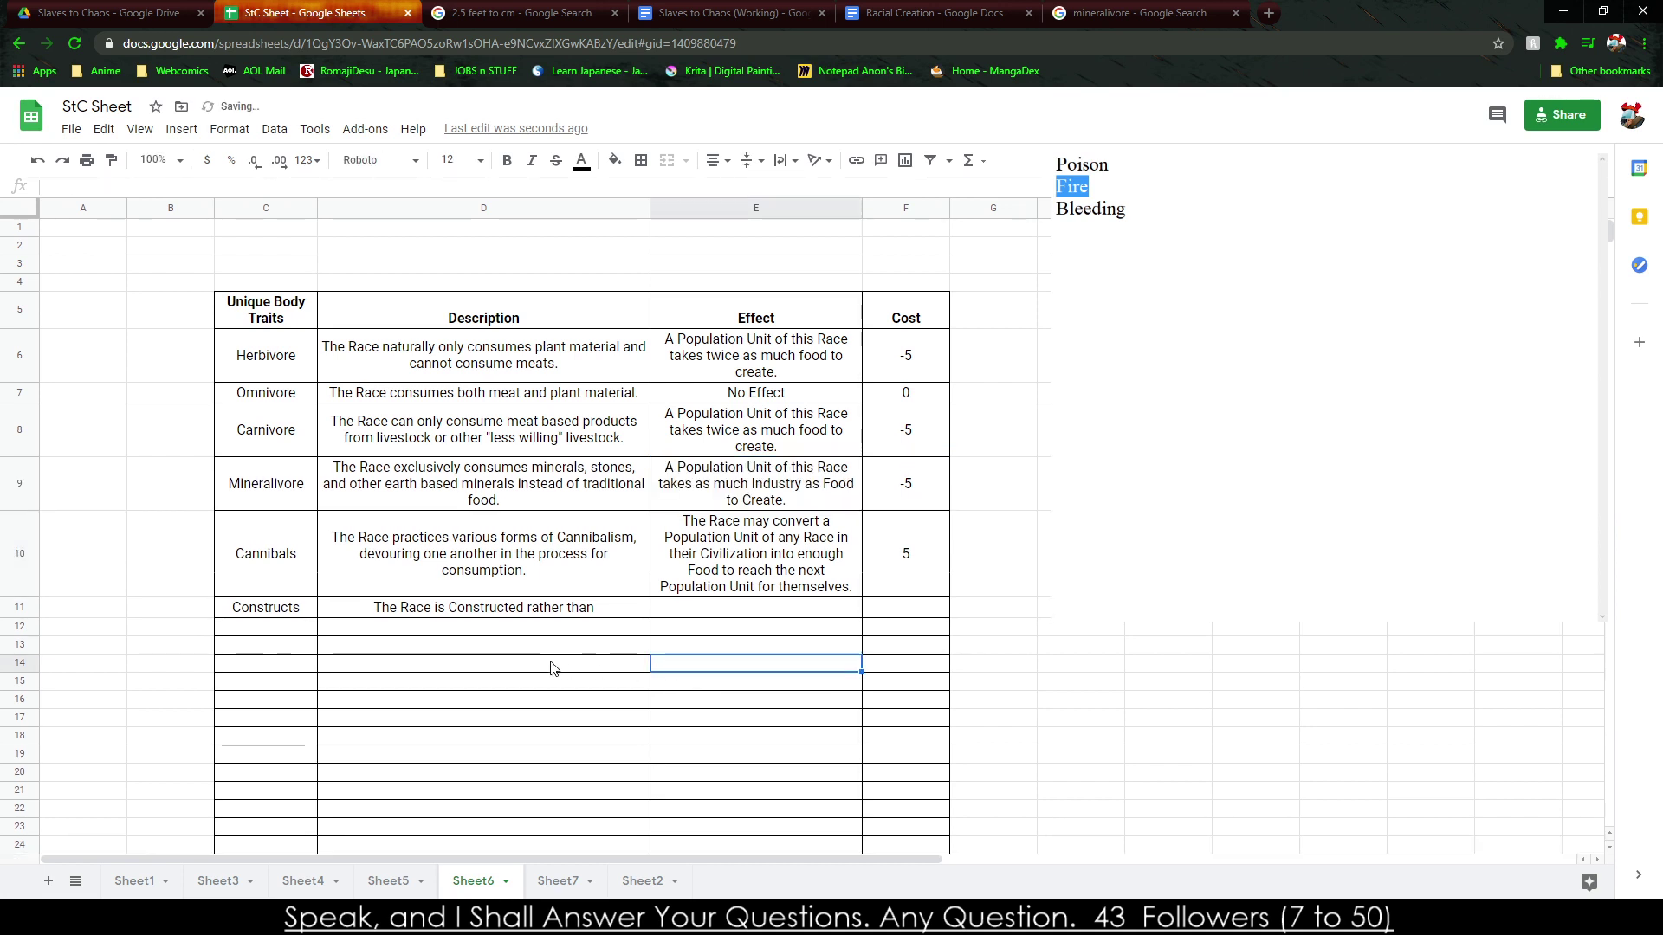
Complete the Constructs description in D11 with "born, allowing them to create as many, or as few, people as needed.".
{"action": "left_click", "coordinate": [613, 611]}
{"action": "double_click", "coordinate": [600, 608]}
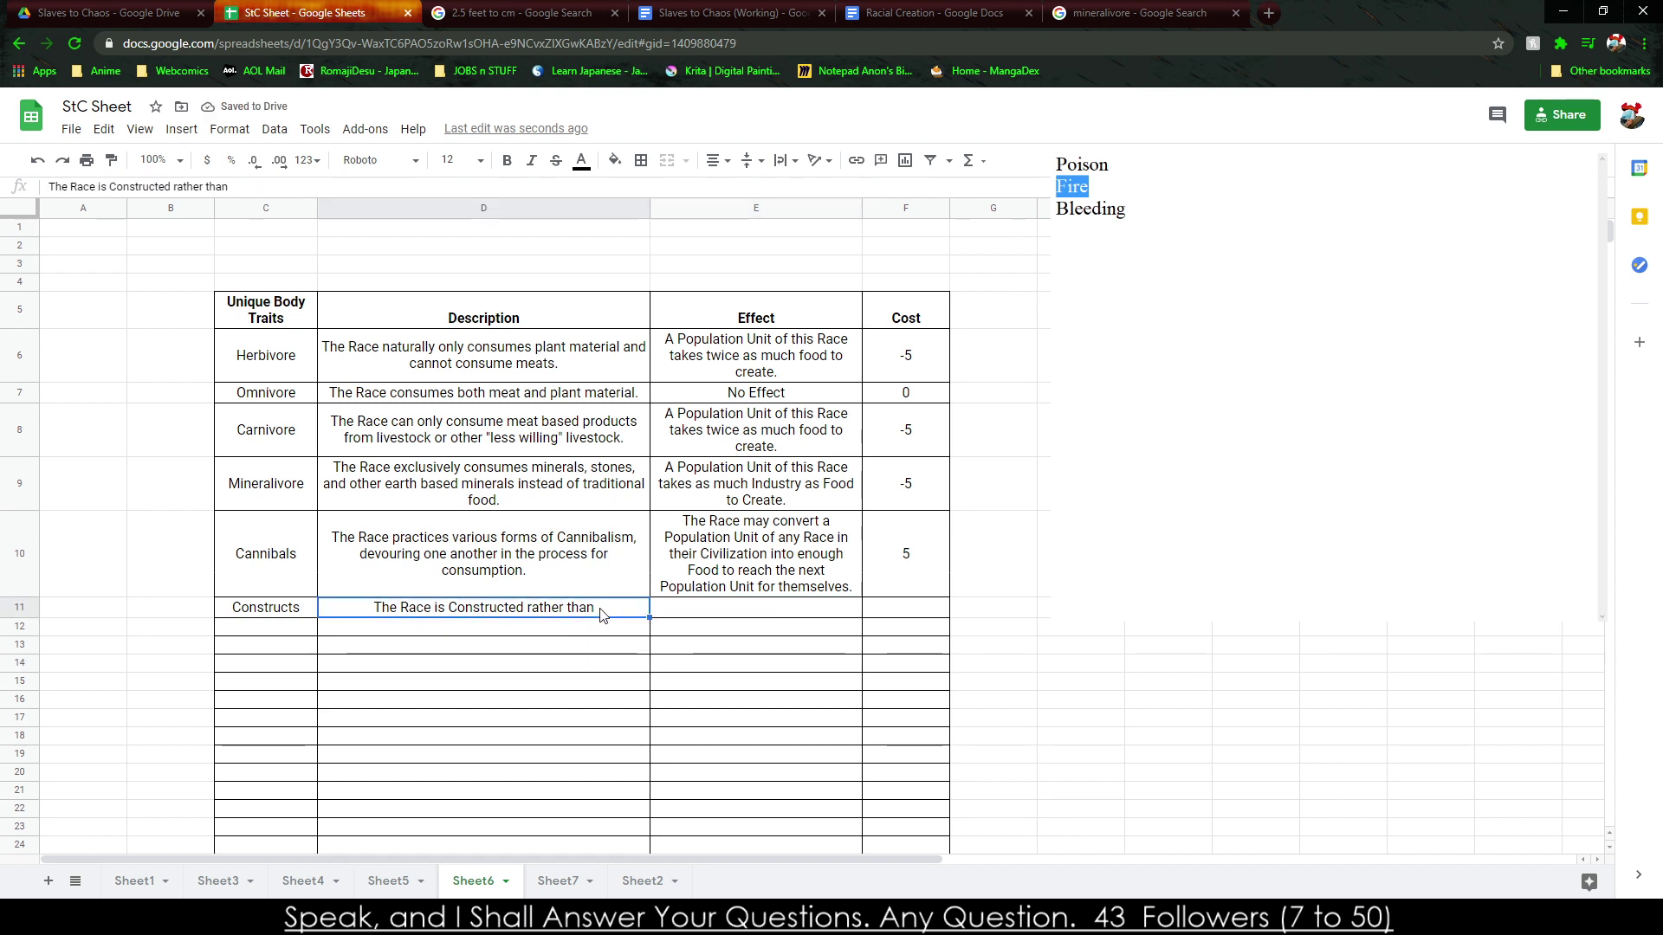
{"action": "type", "text": "bo"}
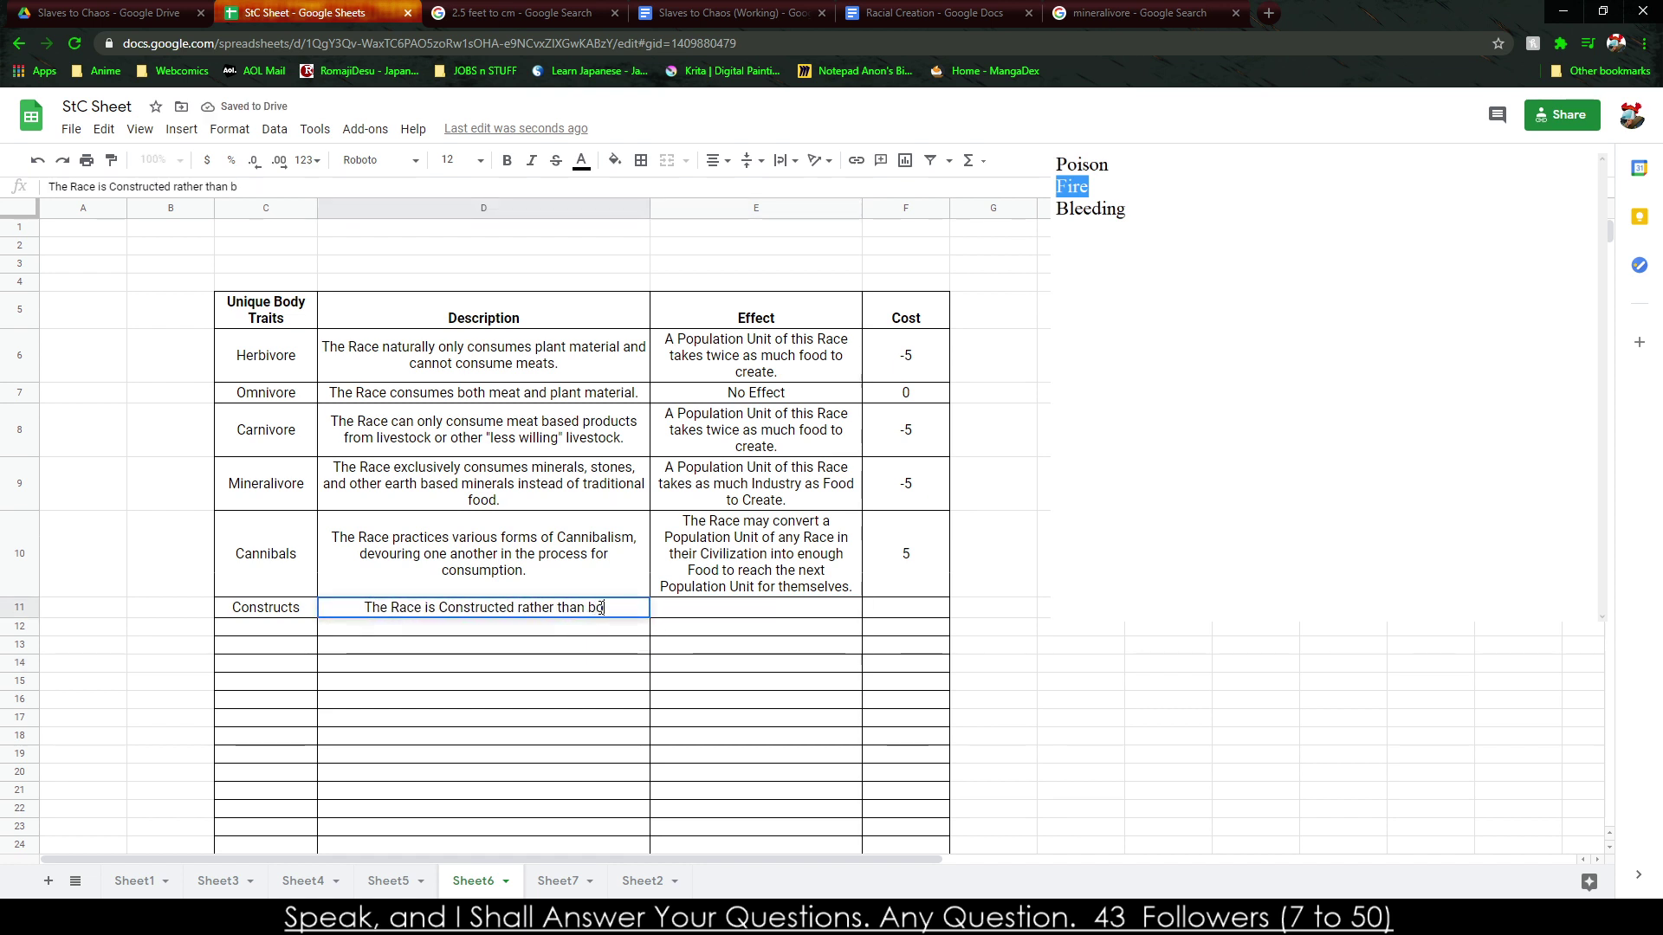
{"action": "type", "text": "rn, "}
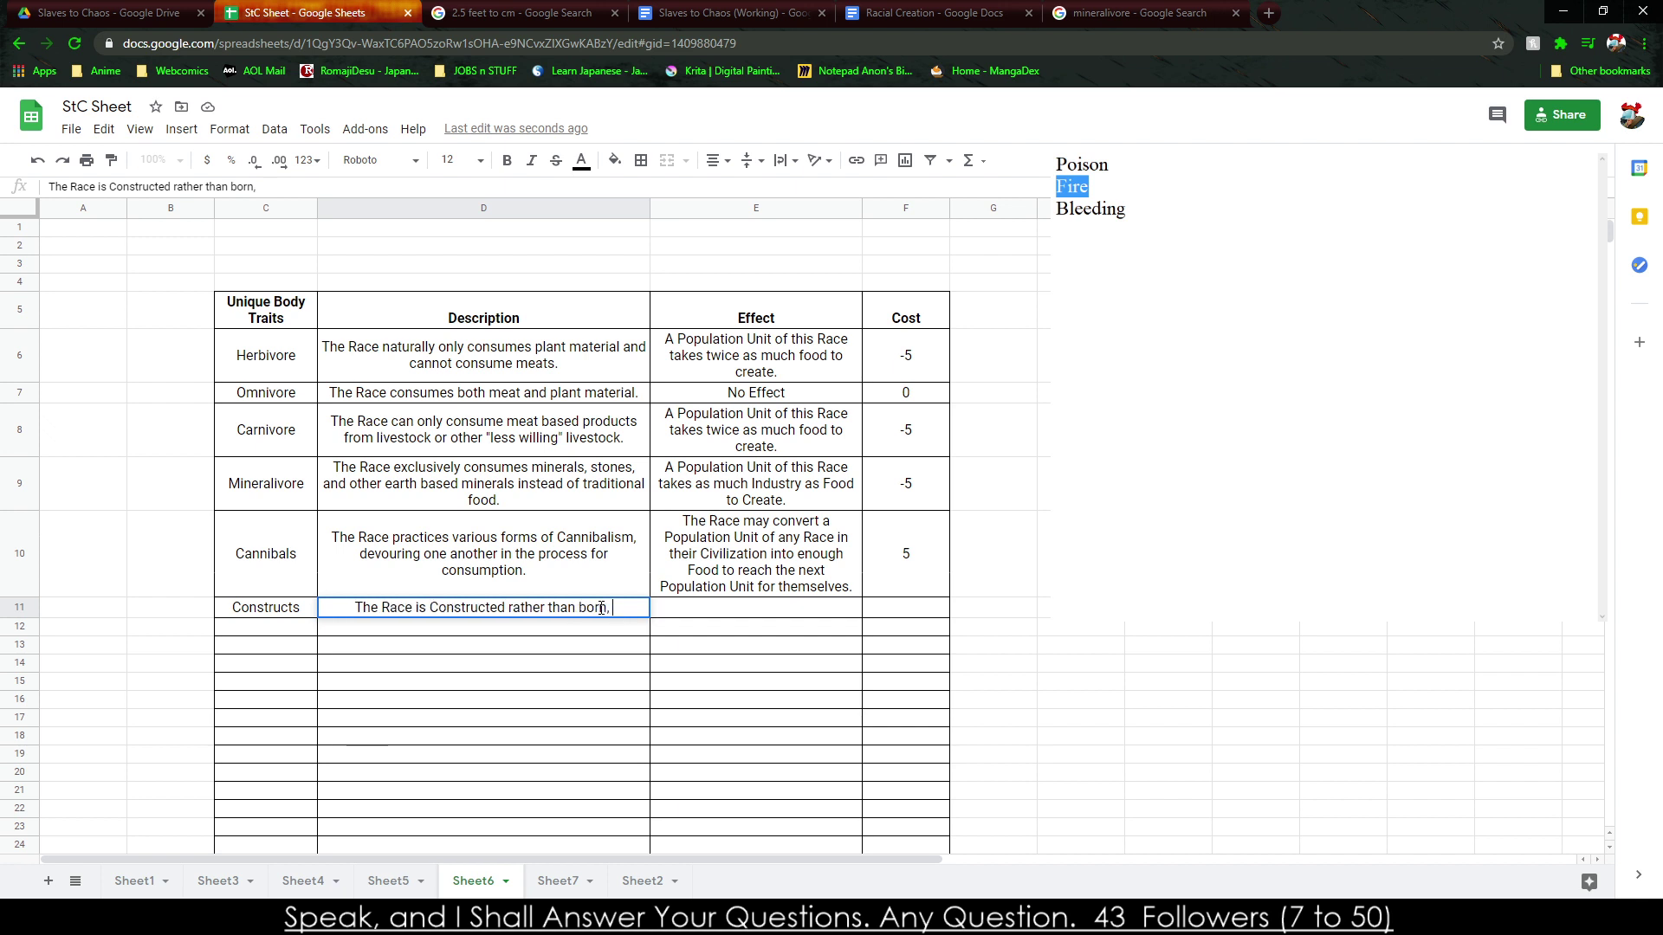
{"action": "type", "text": "allowing th"}
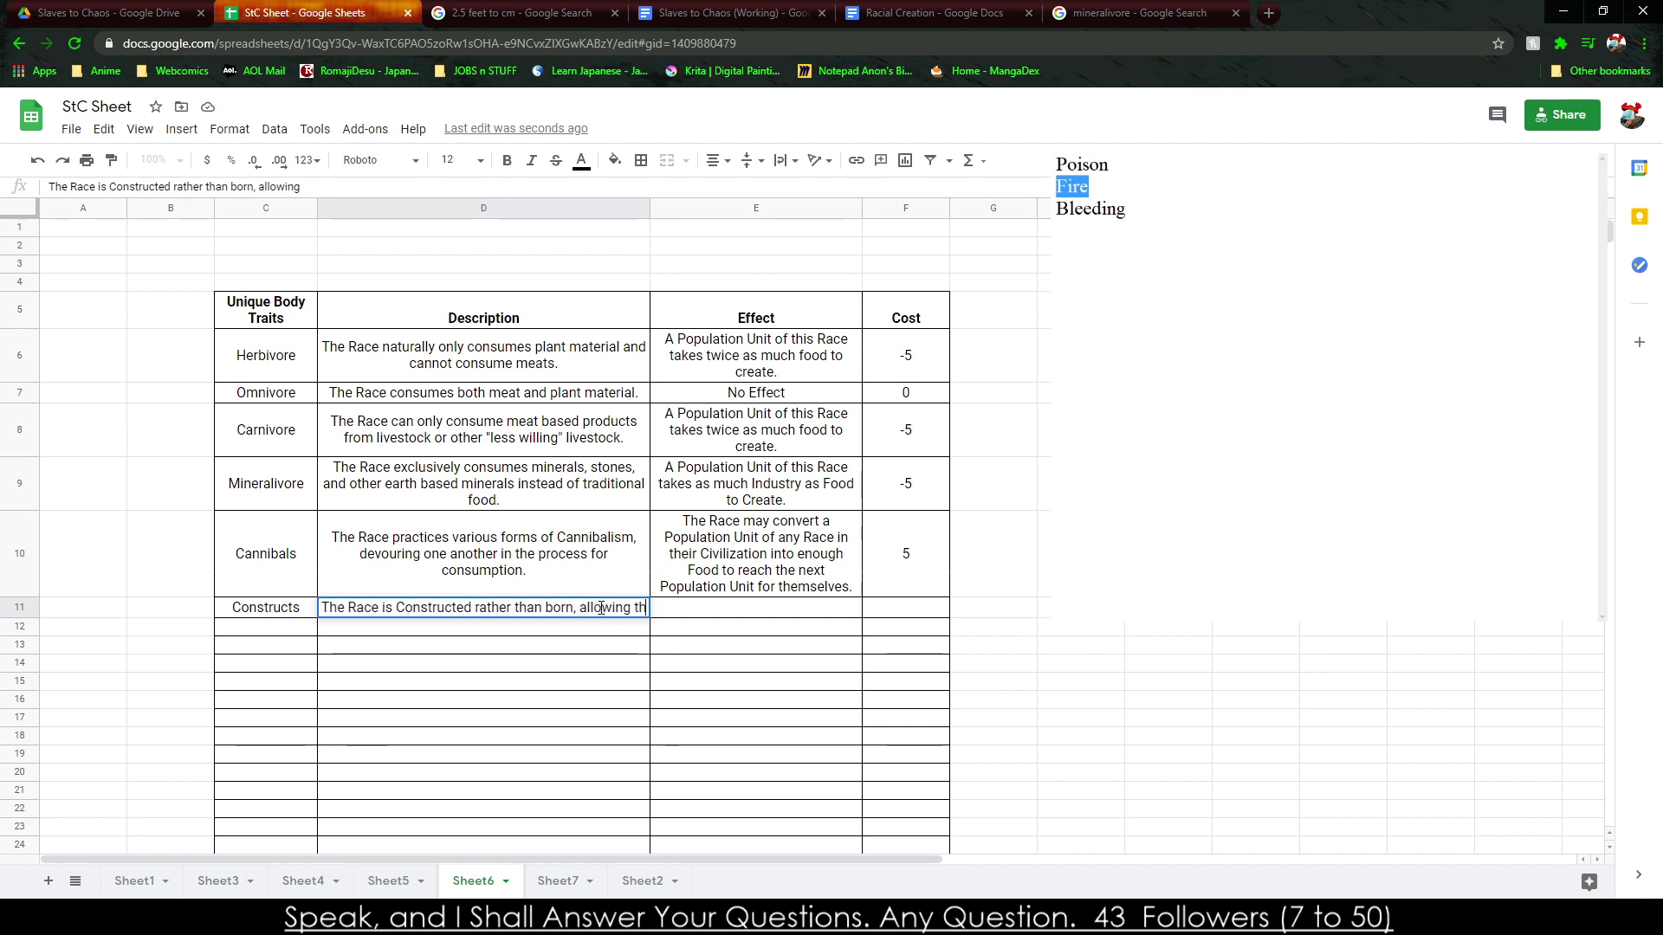
{"action": "type", "text": "em to create a"}
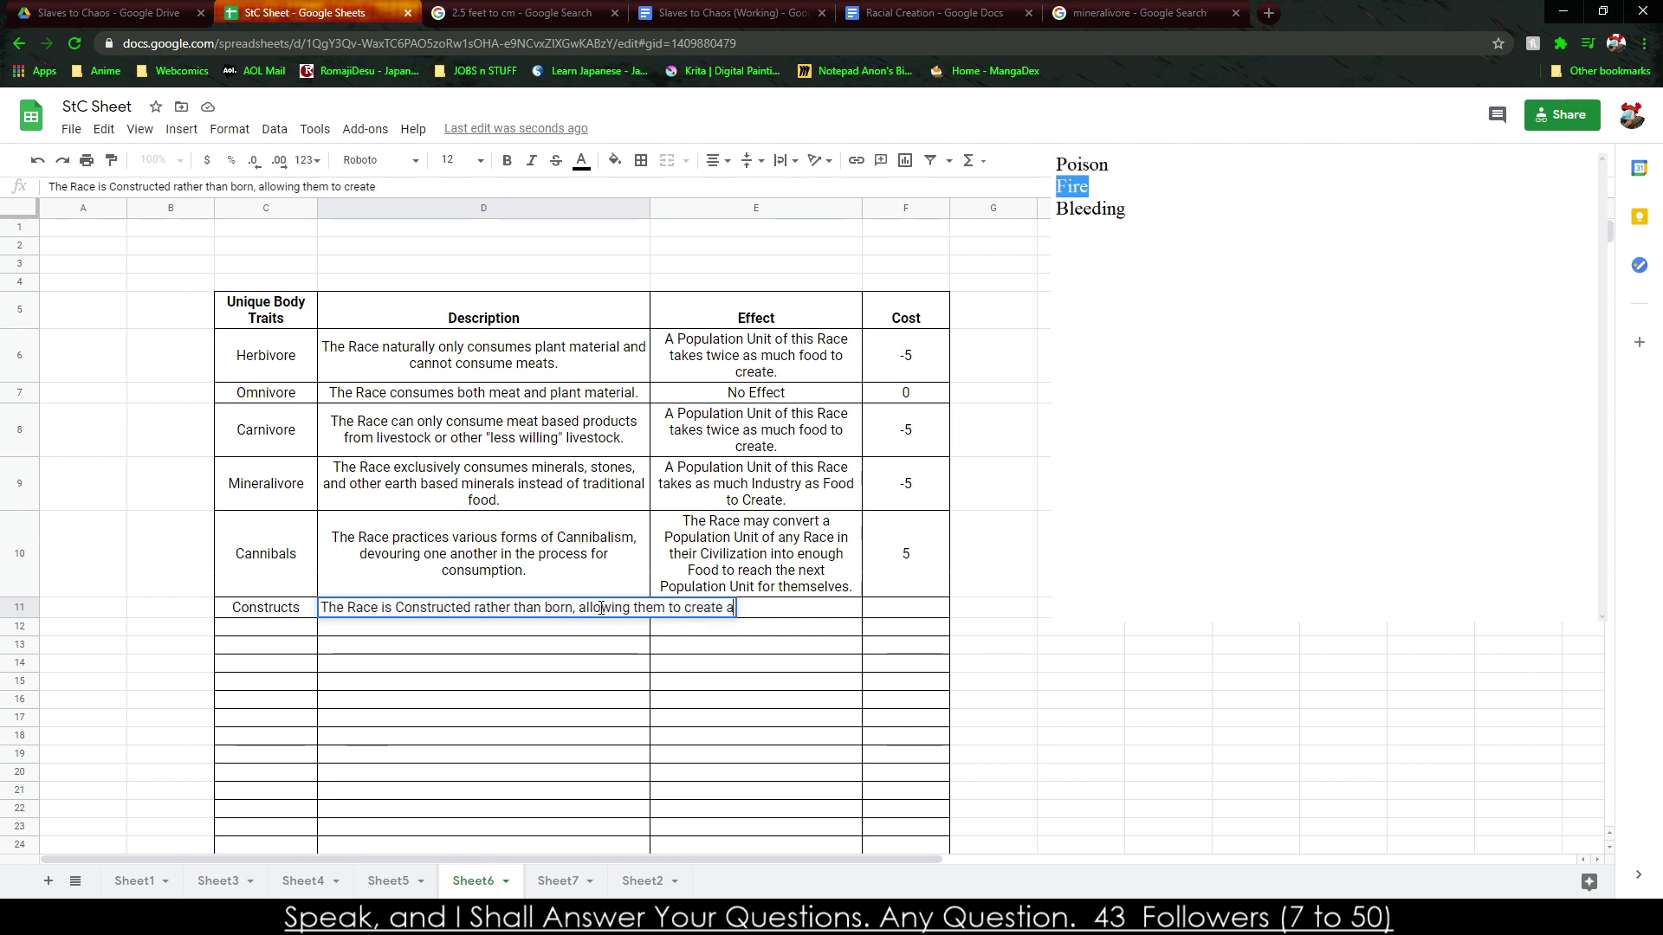
{"action": "type", "text": "s many, or as"}
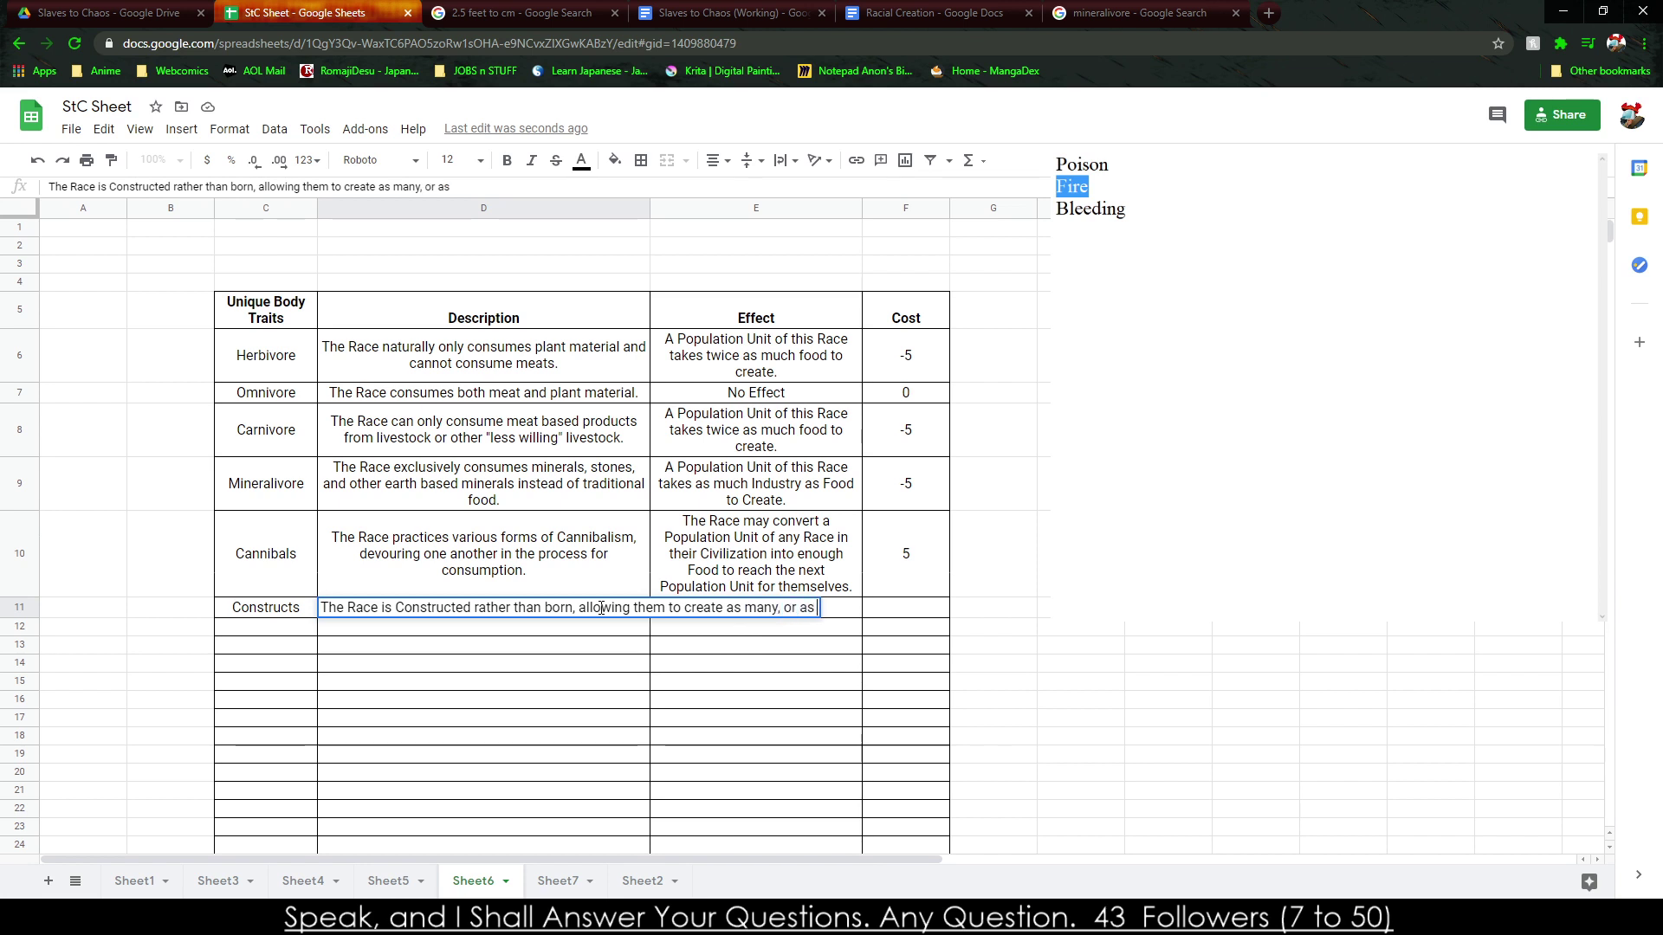
{"action": "type", "text": " few, people as needed."}
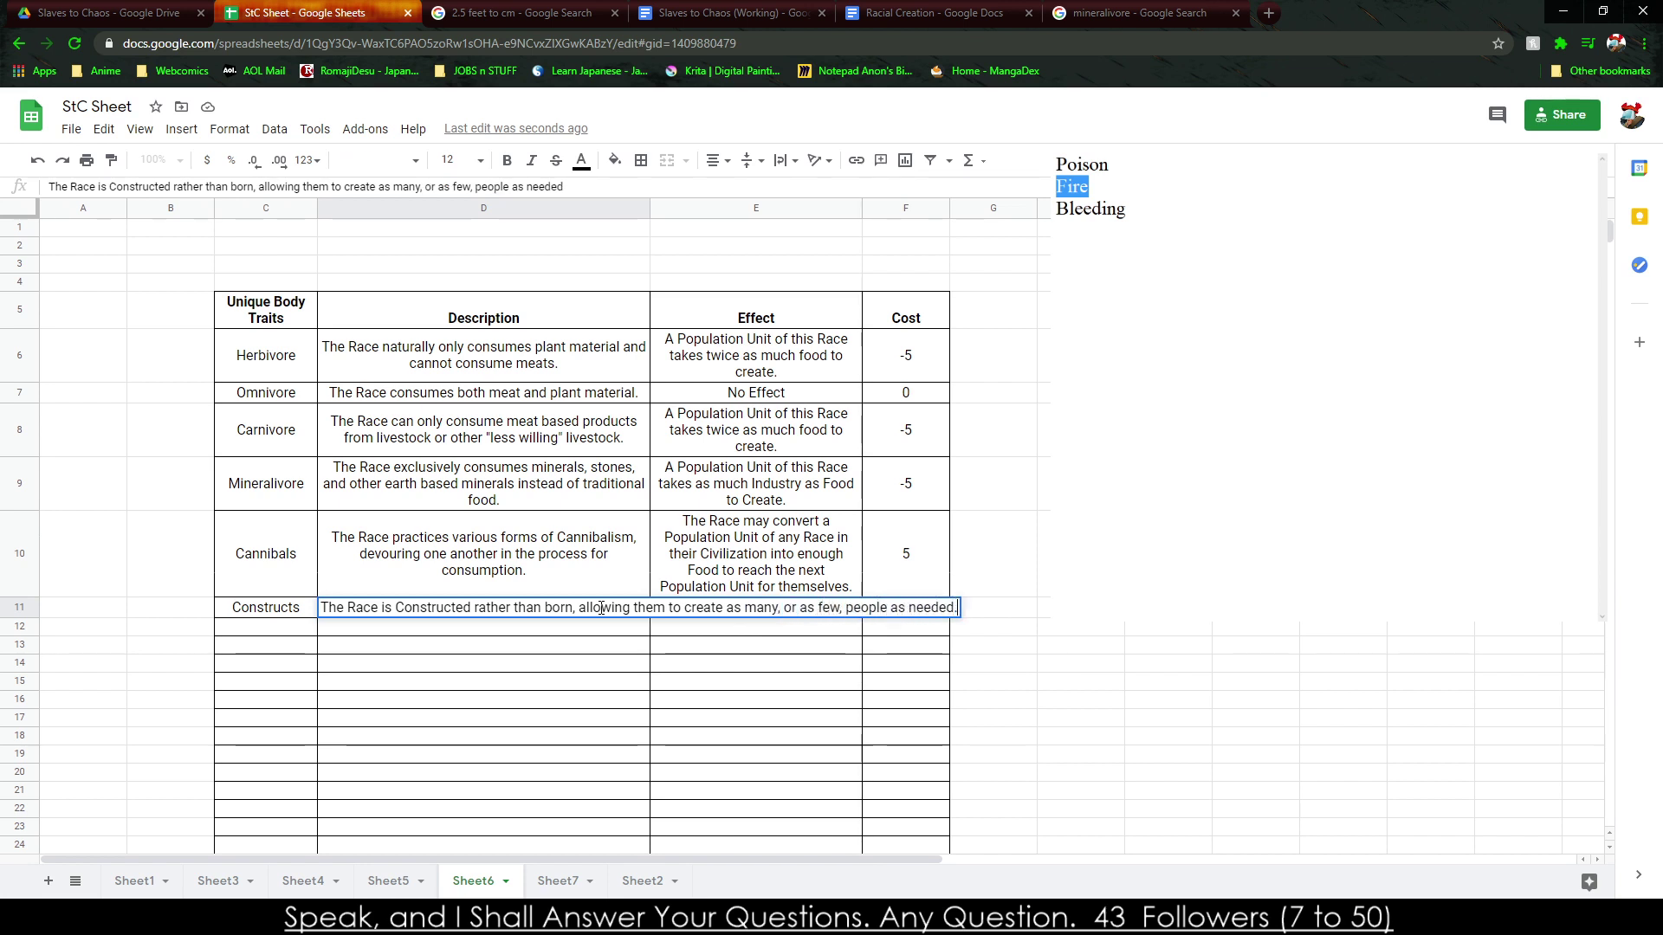
Begin the Constructs effect in E11 with "The Race requires Industry instead of Food to create a Population Unit.".
{"action": "key", "text": "Tab"}
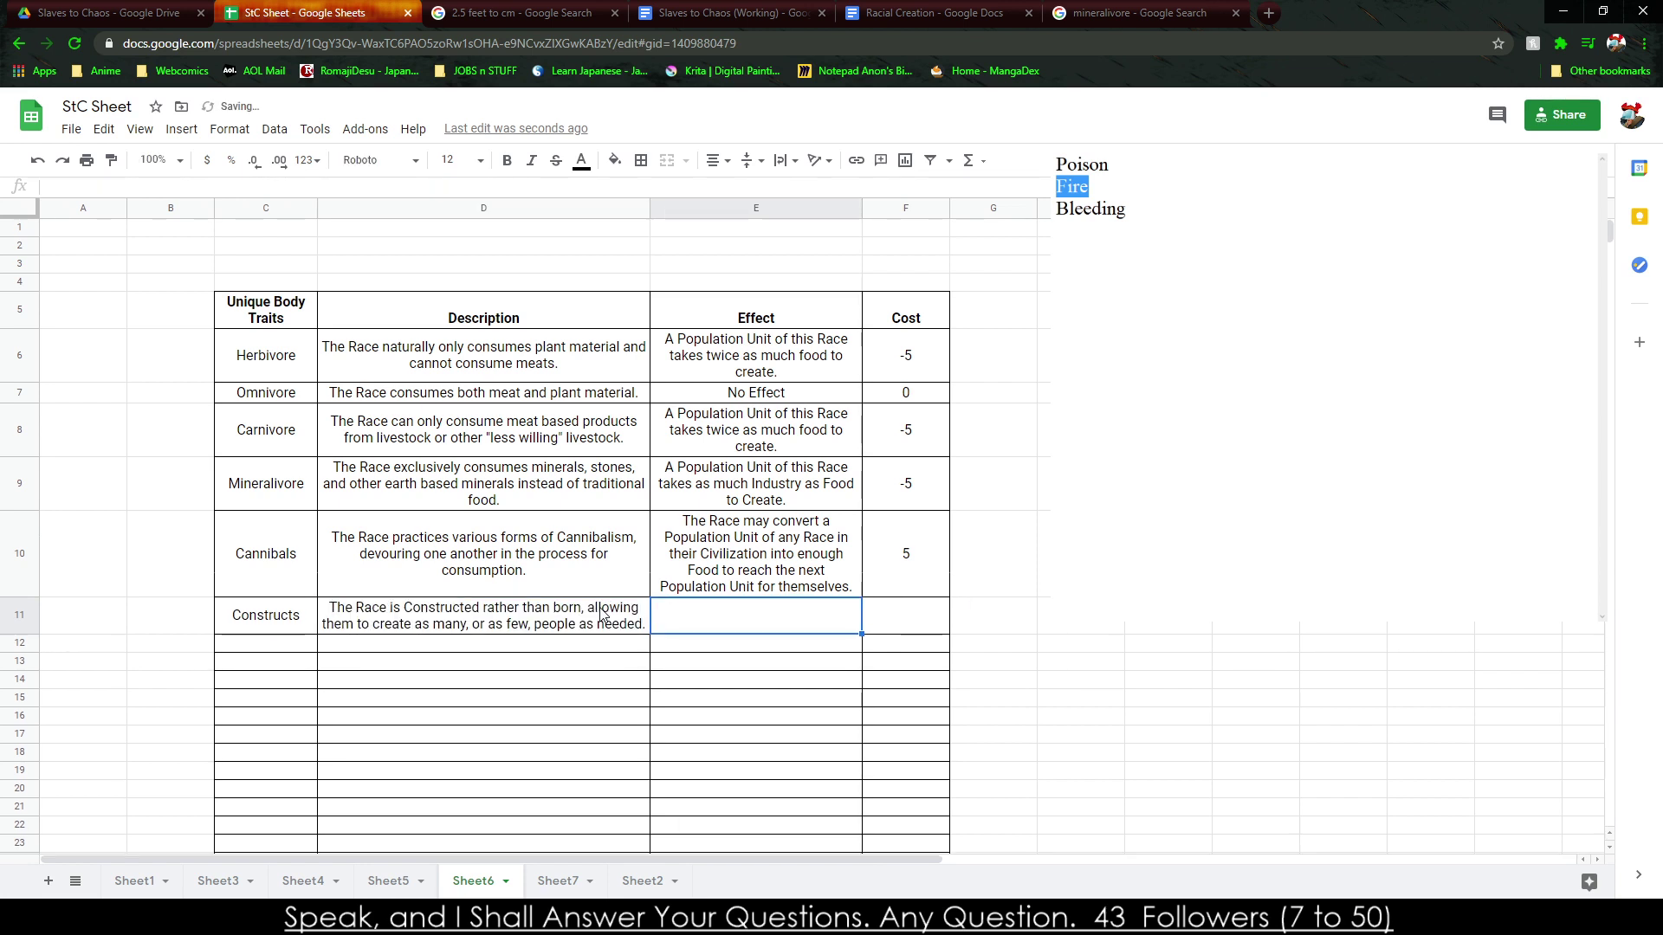
{"action": "type", "text": "The"}
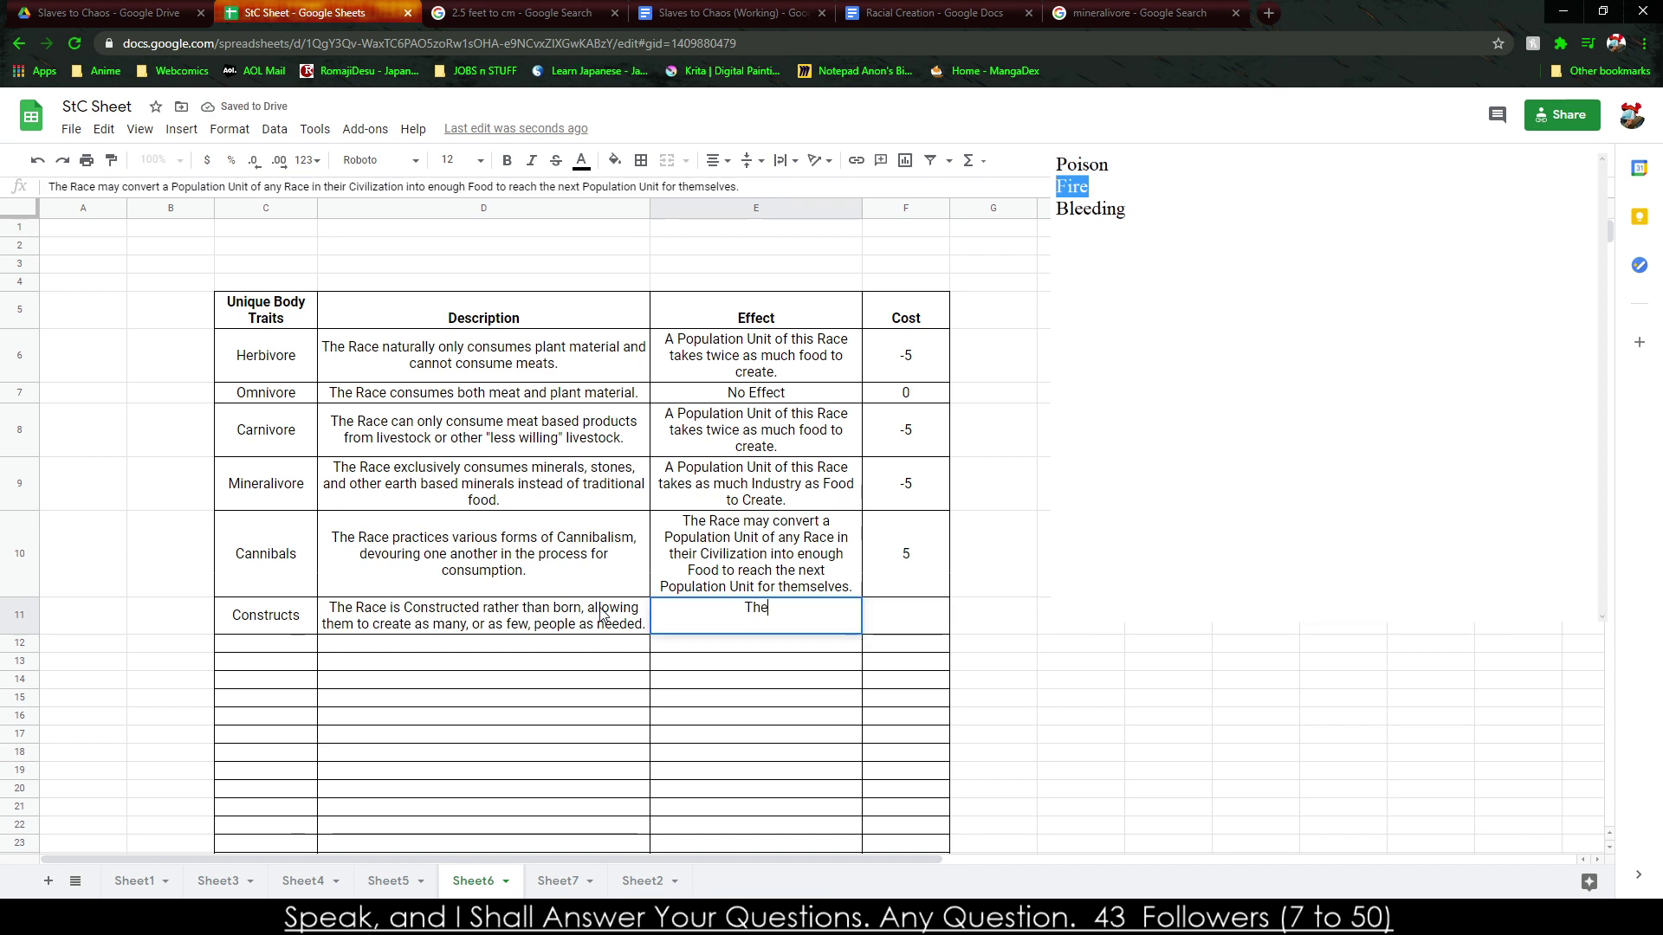
{"action": "type", "text": " Race"}
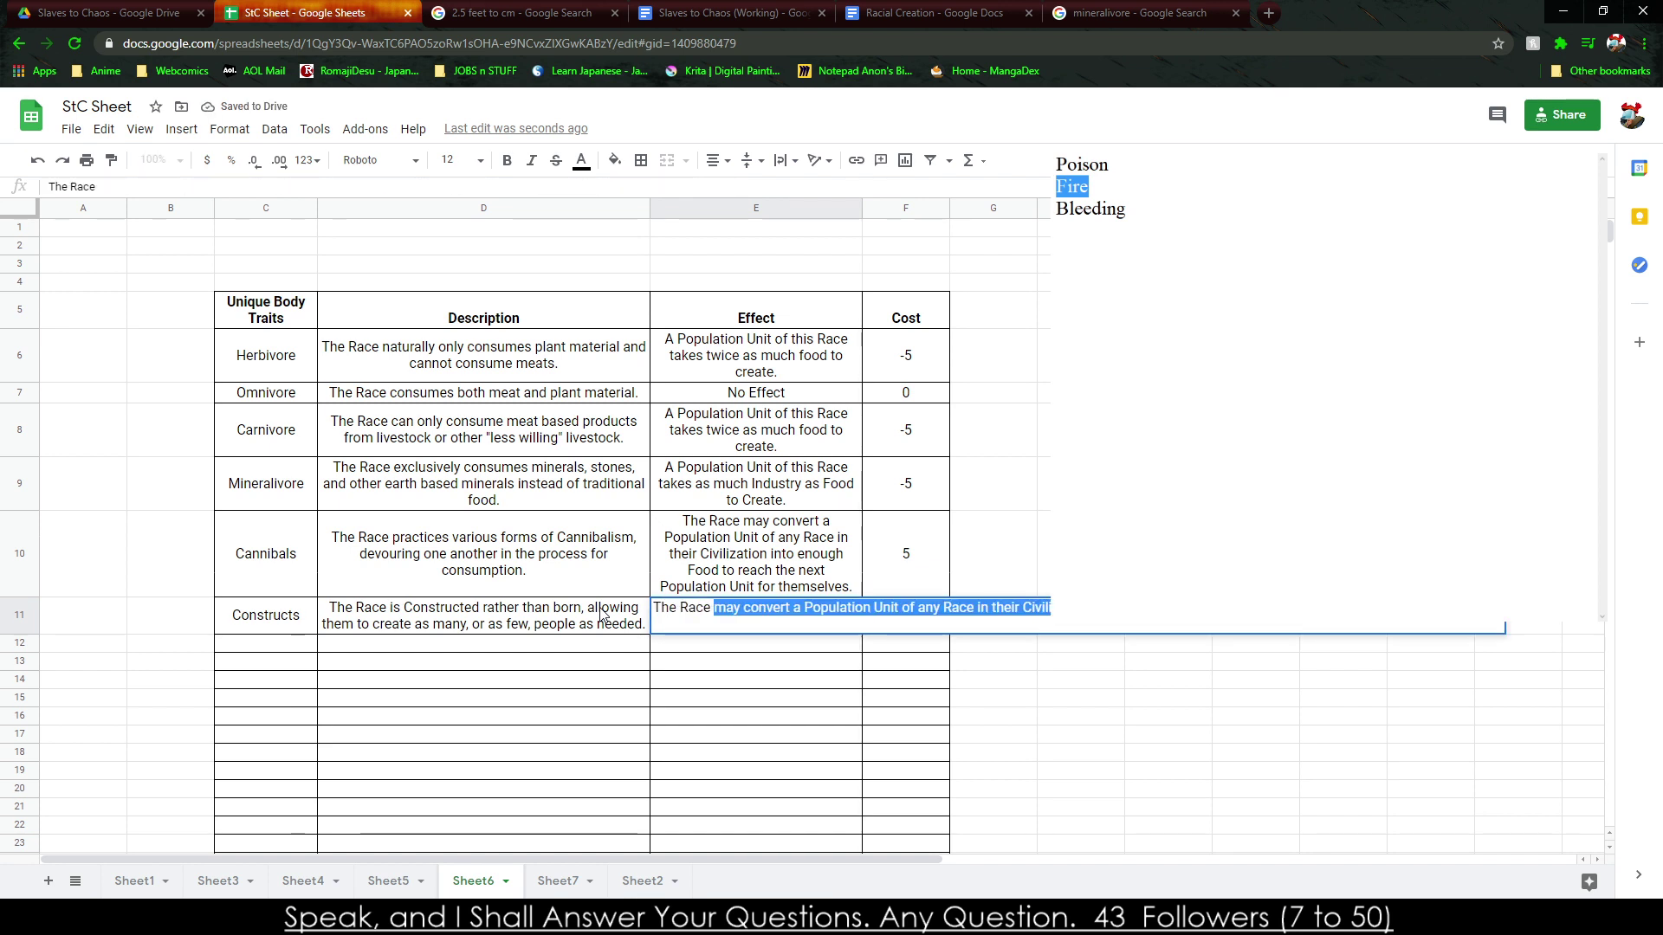
{"action": "type", "text": " requires Indust"}
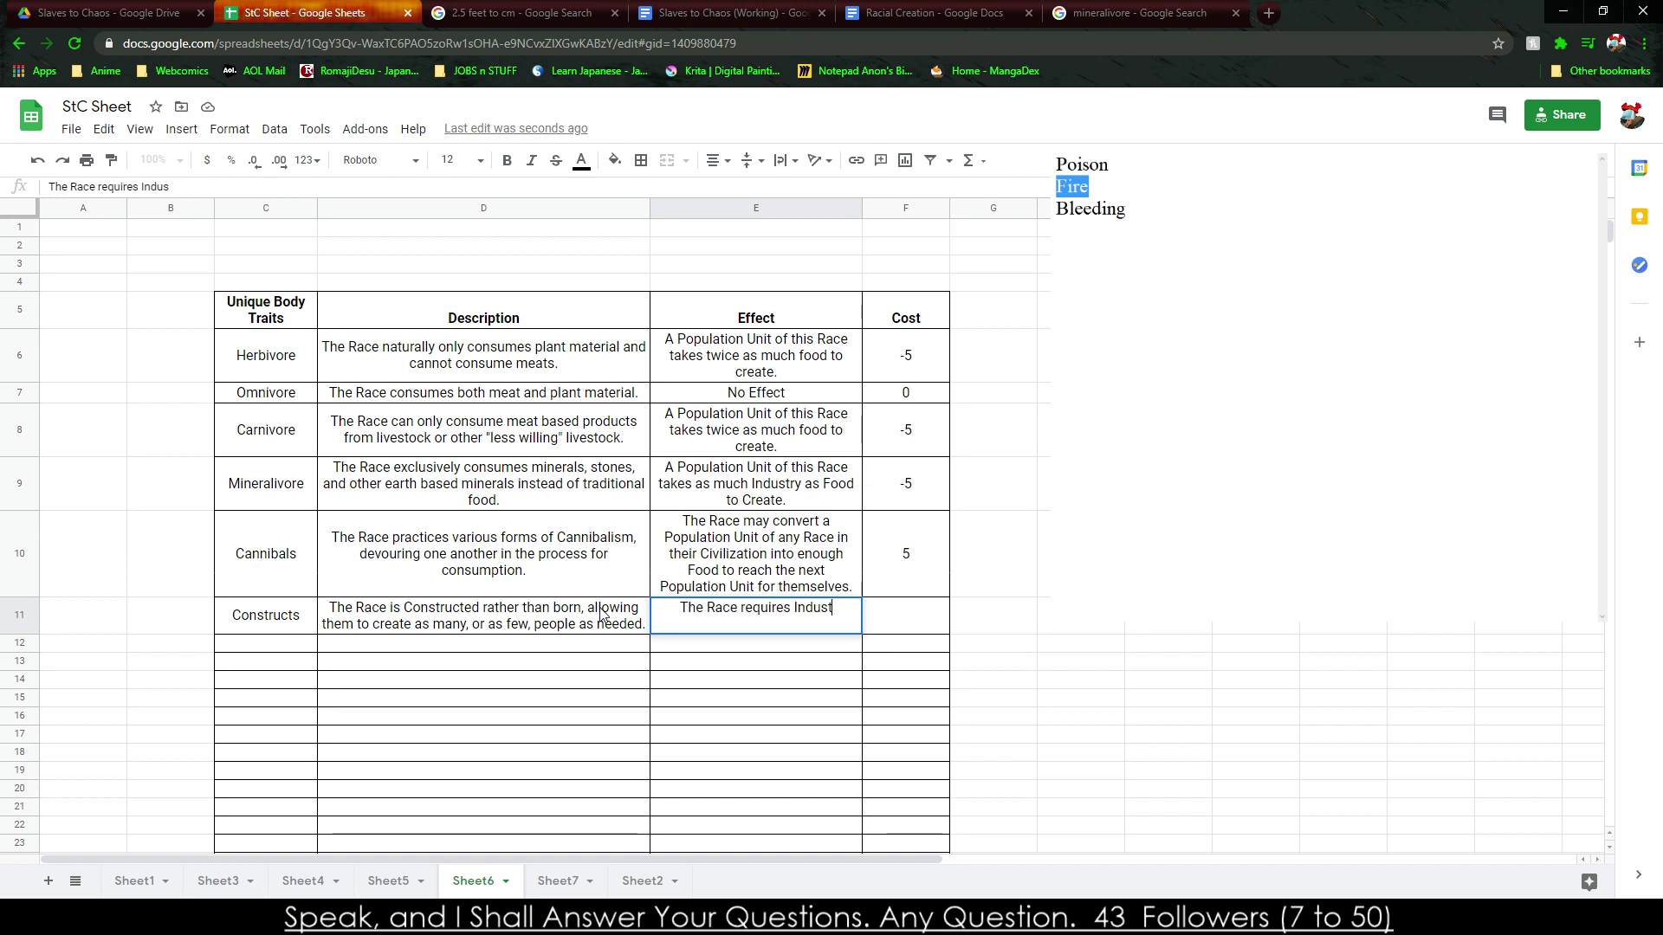
{"action": "type", "text": "ry instead o"}
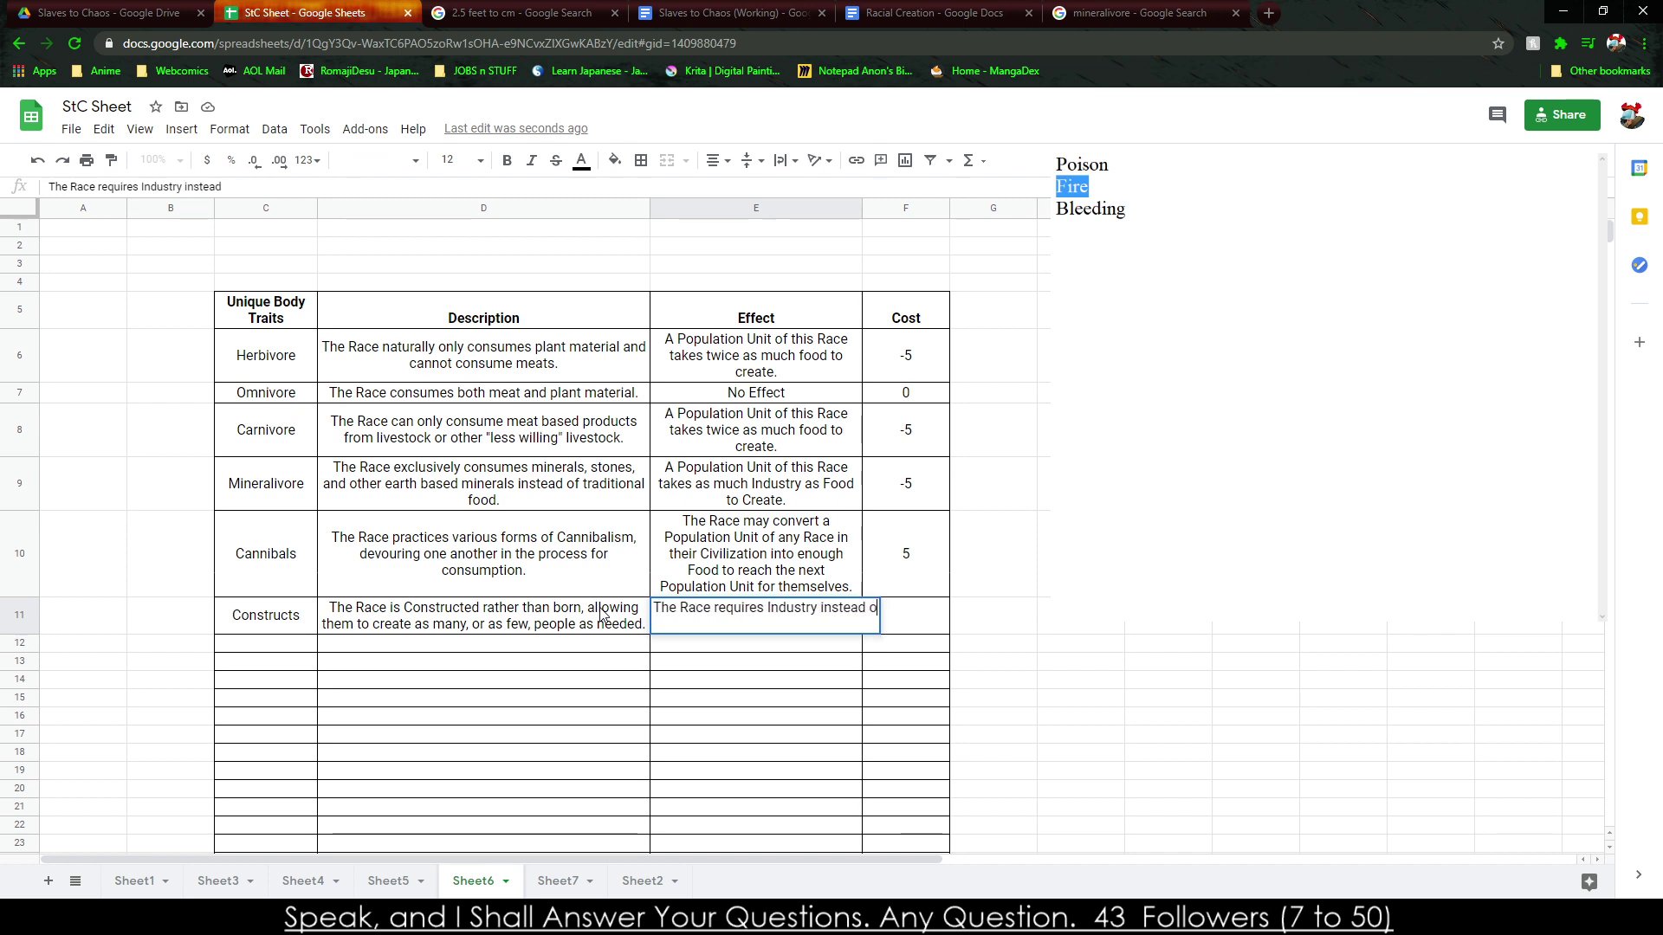
{"action": "type", "text": "f Food to consum"}
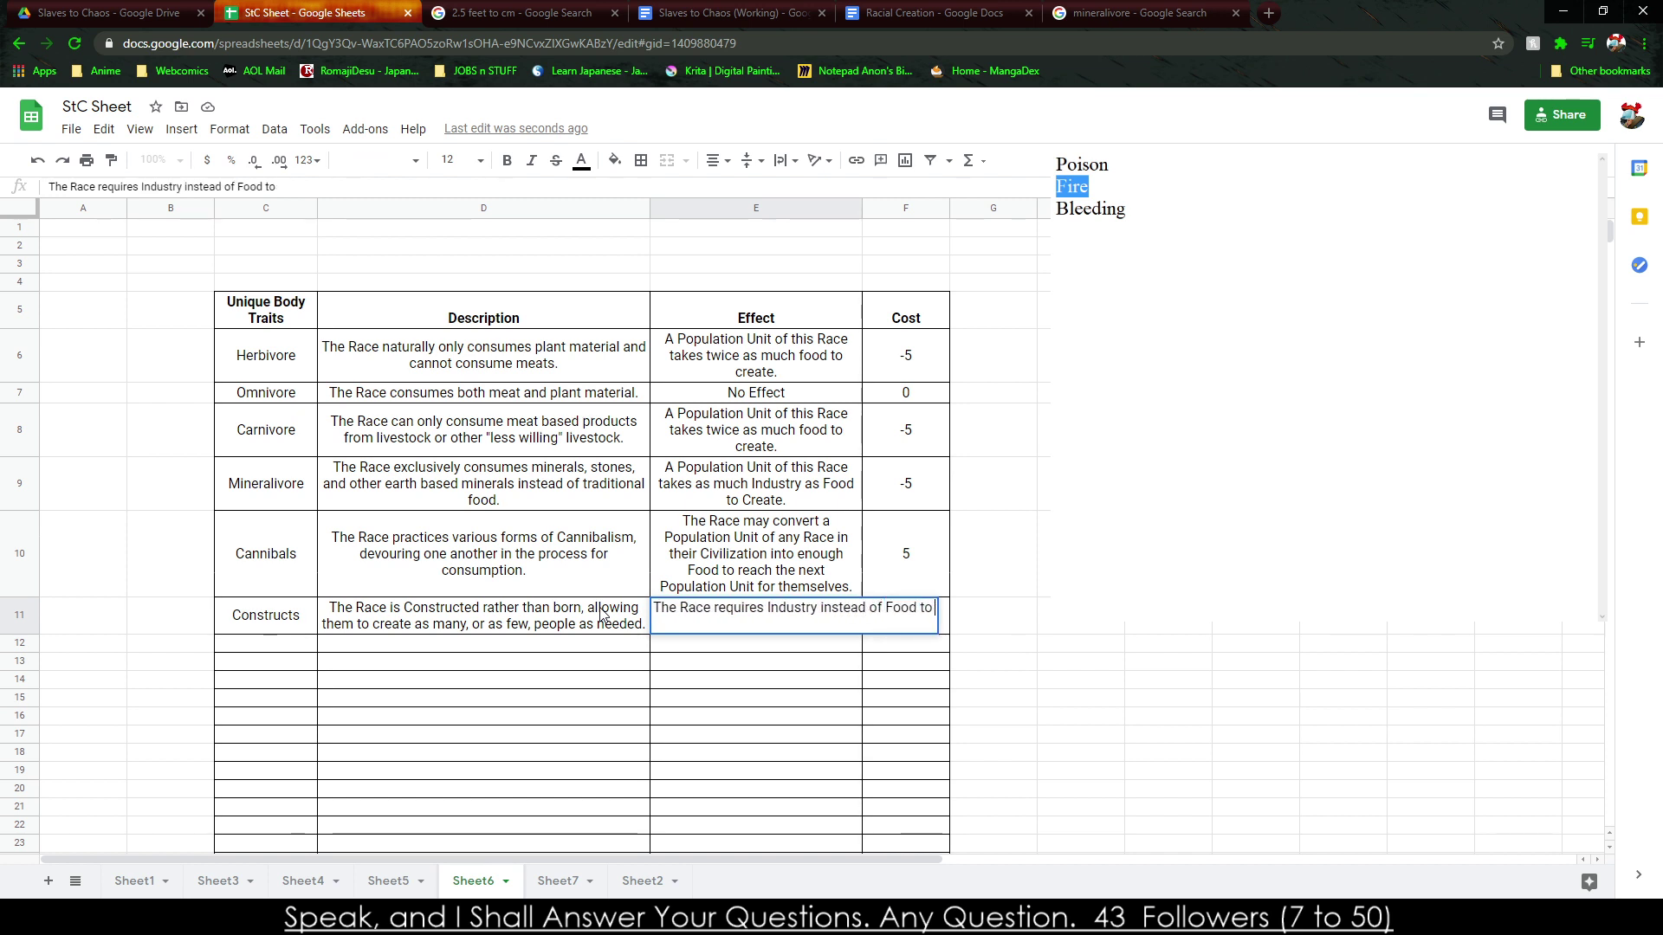
{"action": "key", "text": "BackSpace"}
{"action": "key", "text": "BackSpace"}
{"action": "key", "text": "BackSpace"}
{"action": "key", "text": "BackSpace"}
{"action": "key", "text": "BackSpace"}
{"action": "key", "text": "BackSpace"}
{"action": "type", "text": "reate a Populati"}
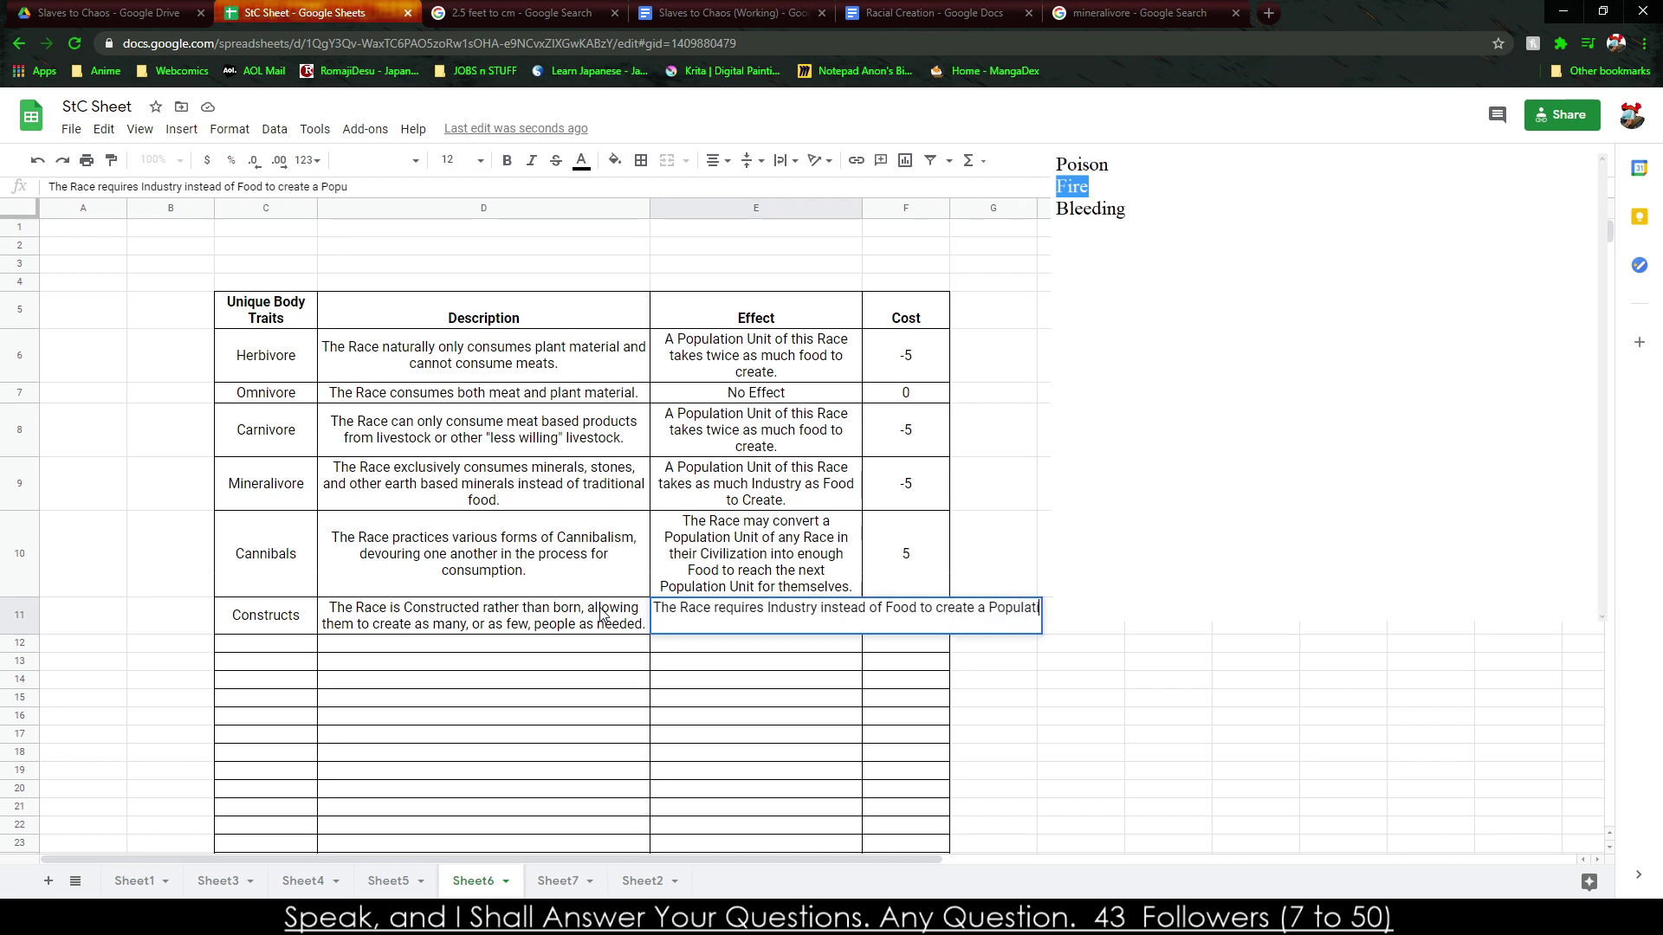
{"action": "type", "text": "on Unit. Every Population Un"}
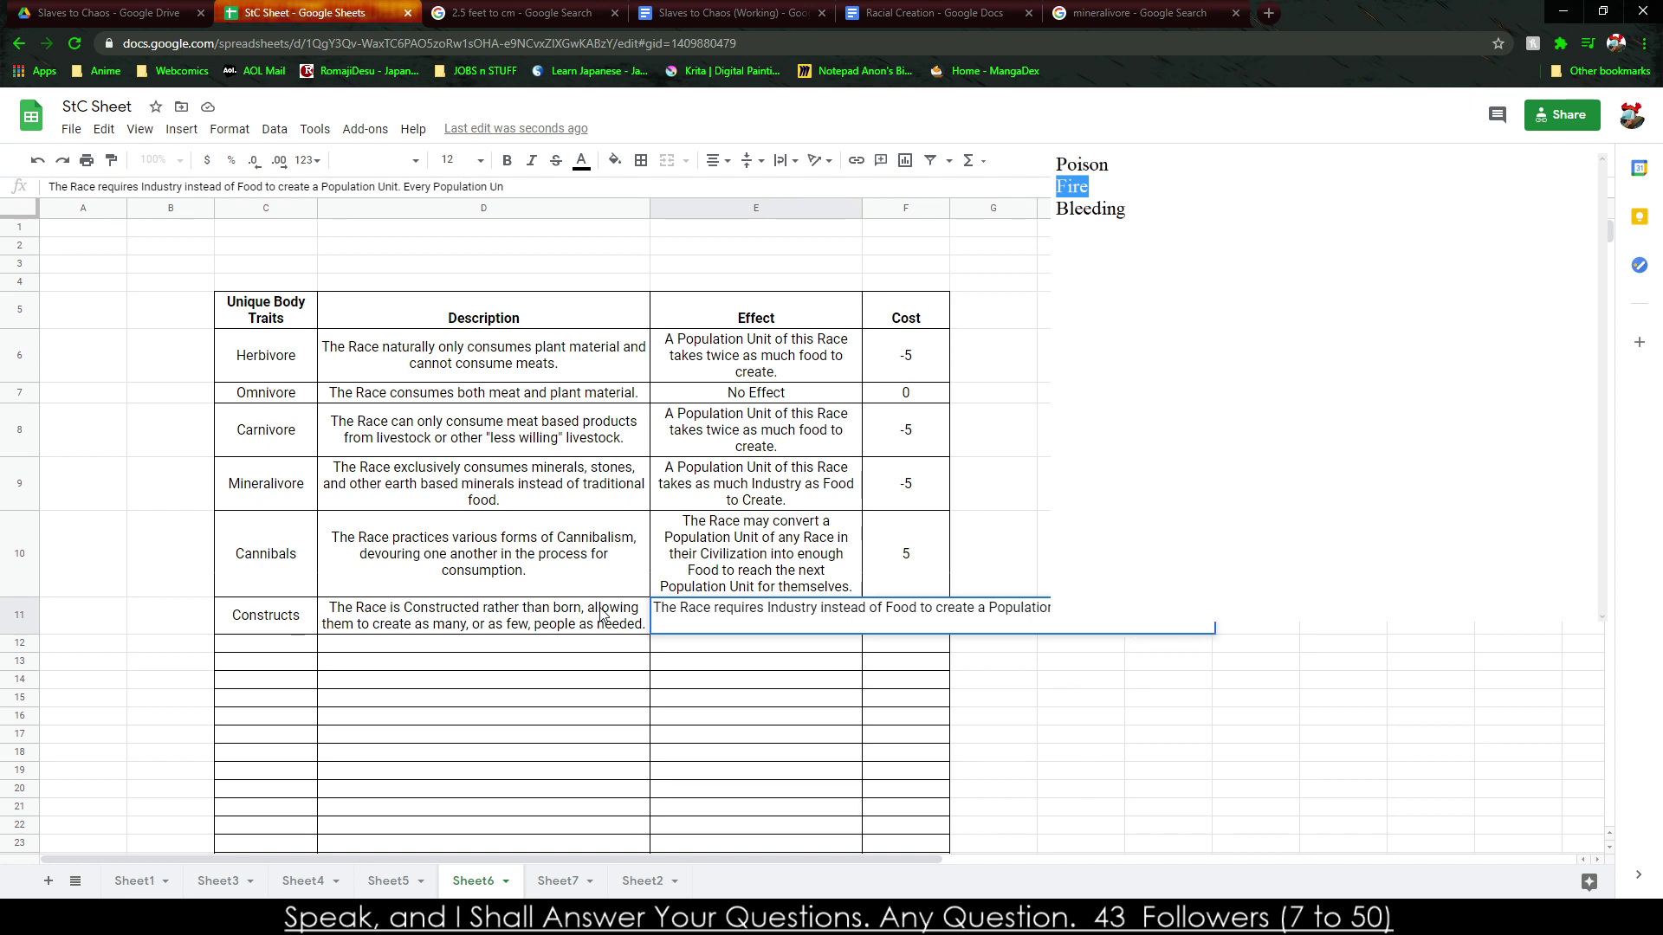
Continue the E11 effect with "Every Population Unit 10 Industry to construct, but every Population Unit after the first".
{"action": "type", "text": "it takes a"}
{"action": "key", "text": "BackSpace"}
{"action": "type", "text": "+"}
{"action": "key", "text": "BackSpace"}
{"action": "key", "text": "BackSpace"}
{"action": "key", "text": "BackSpace"}
{"action": "key", "text": "BackSpace"}
{"action": "key", "text": "BackSpace"}
{"action": "key", "text": "BackSpace"}
{"action": "key", "text": "BackSpace"}
{"action": "key", "text": "BackSpace"}
{"action": "type", "text": "10 Industry to construct, but"}
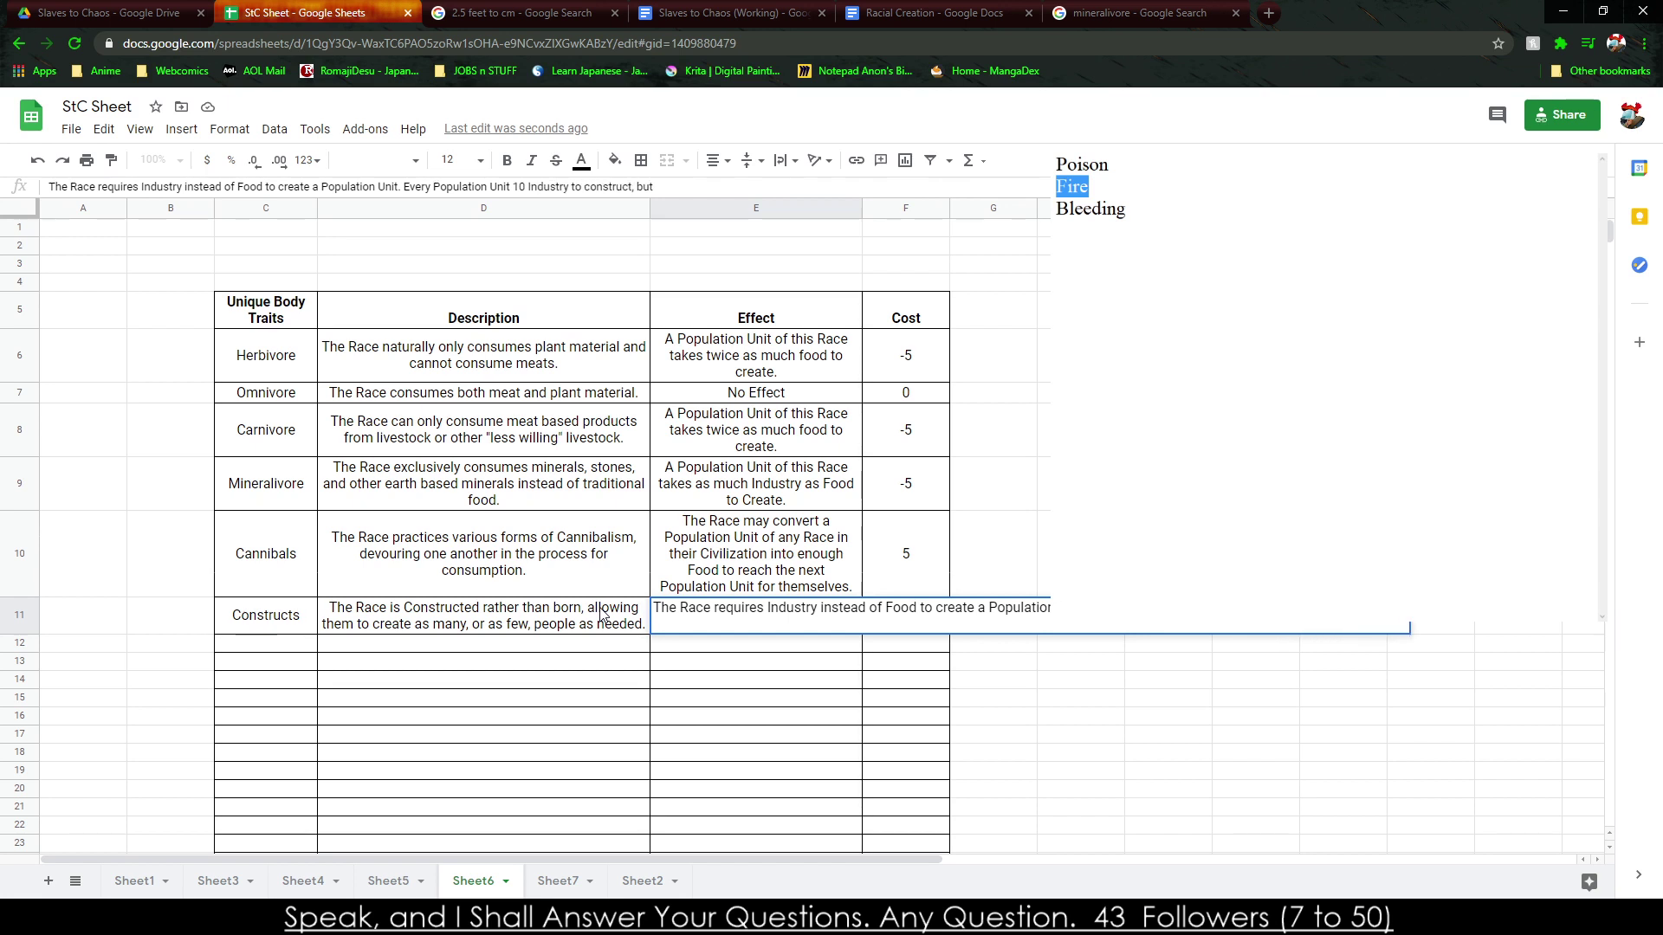
{"action": "type", "text": " every Population"}
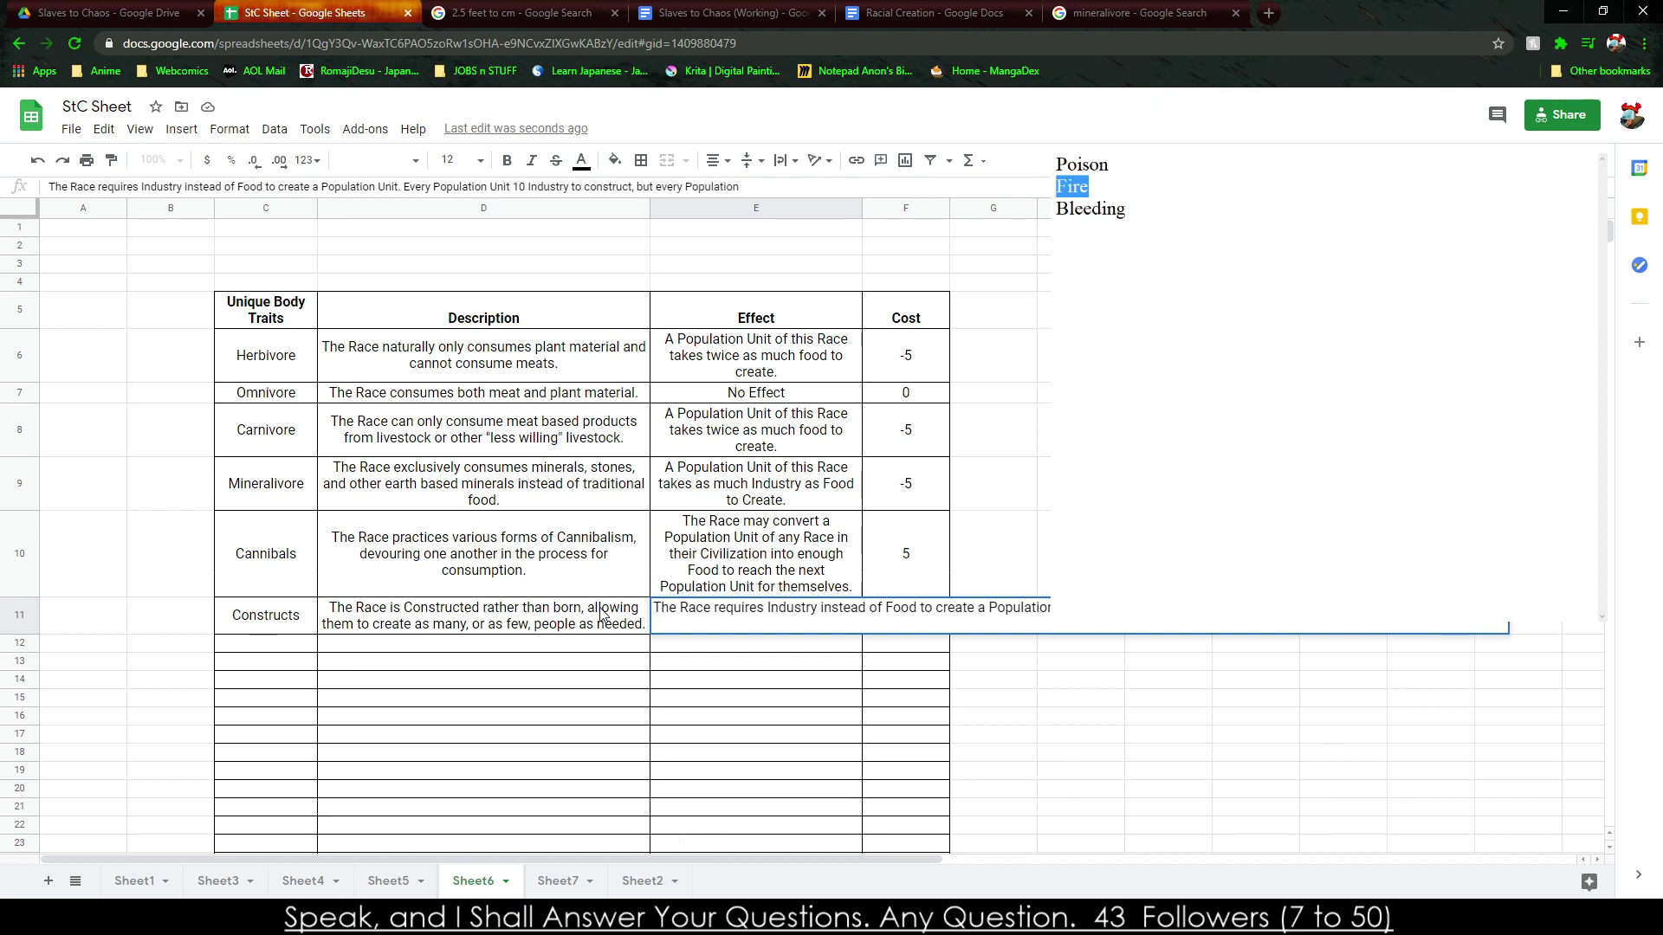
{"action": "type", "text": " Unit after the first t"}
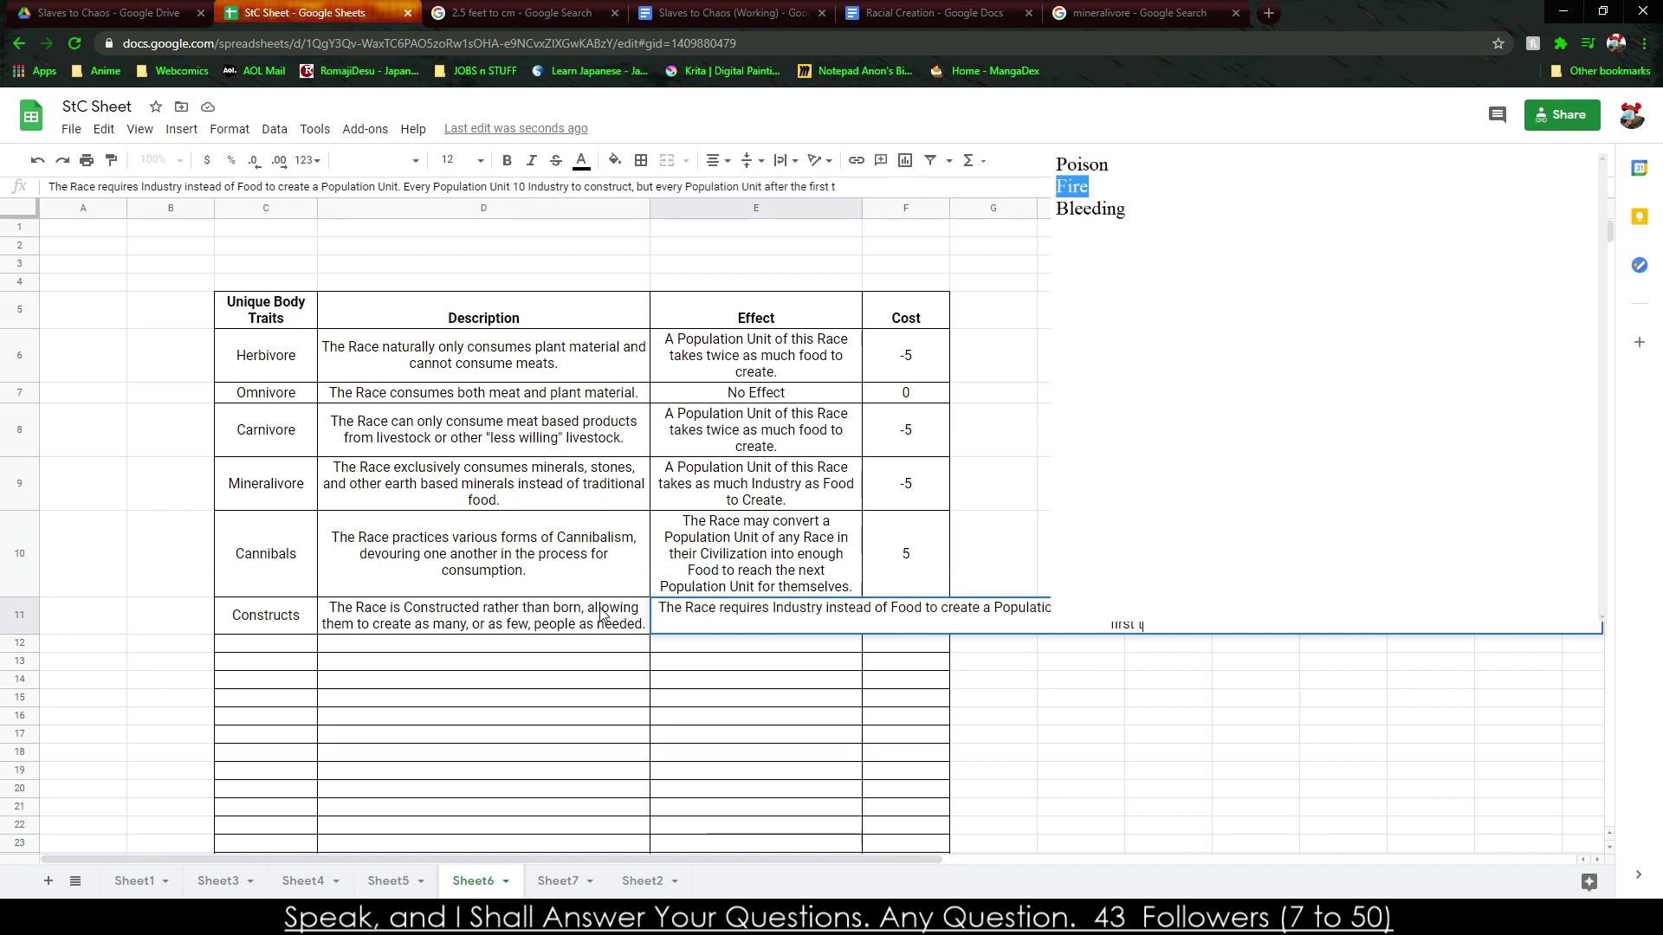
Finish the E11 effect with "adds +5 to the amount of Industry Needed." and set the Constructs cost in F11 to 10.
{"action": "key", "text": "BackSpace"}
{"action": "type", "text": "adds +5 to the"}
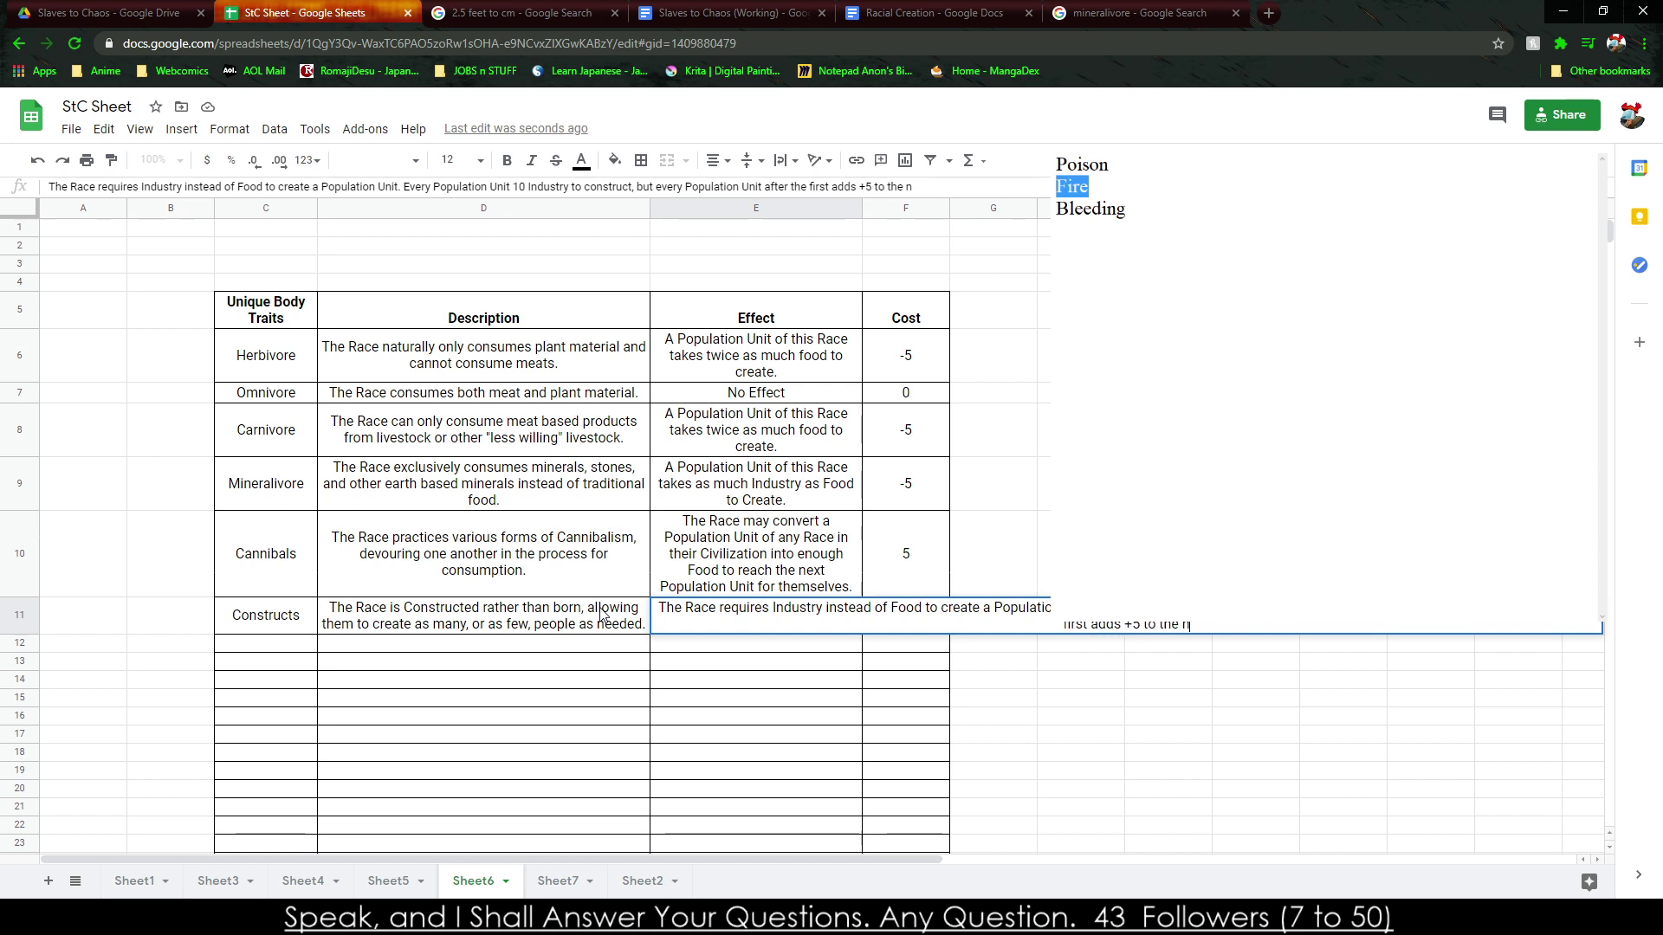
{"action": "type", "text": " amount o"}
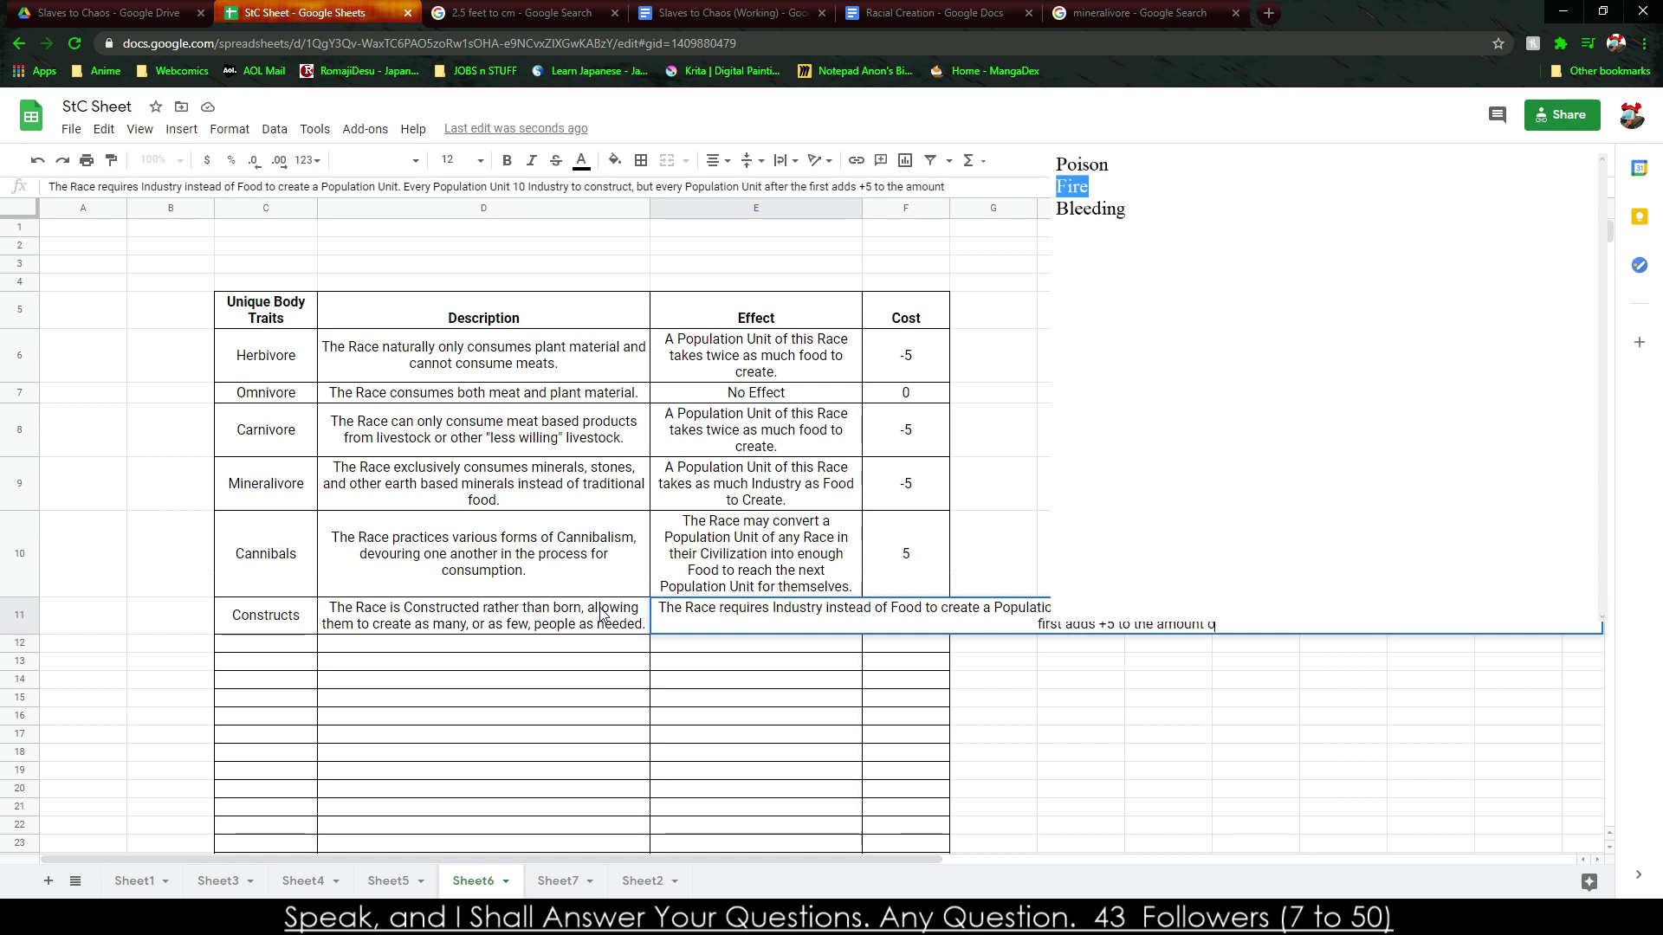
{"action": "type", "text": "f Industry Needed."}
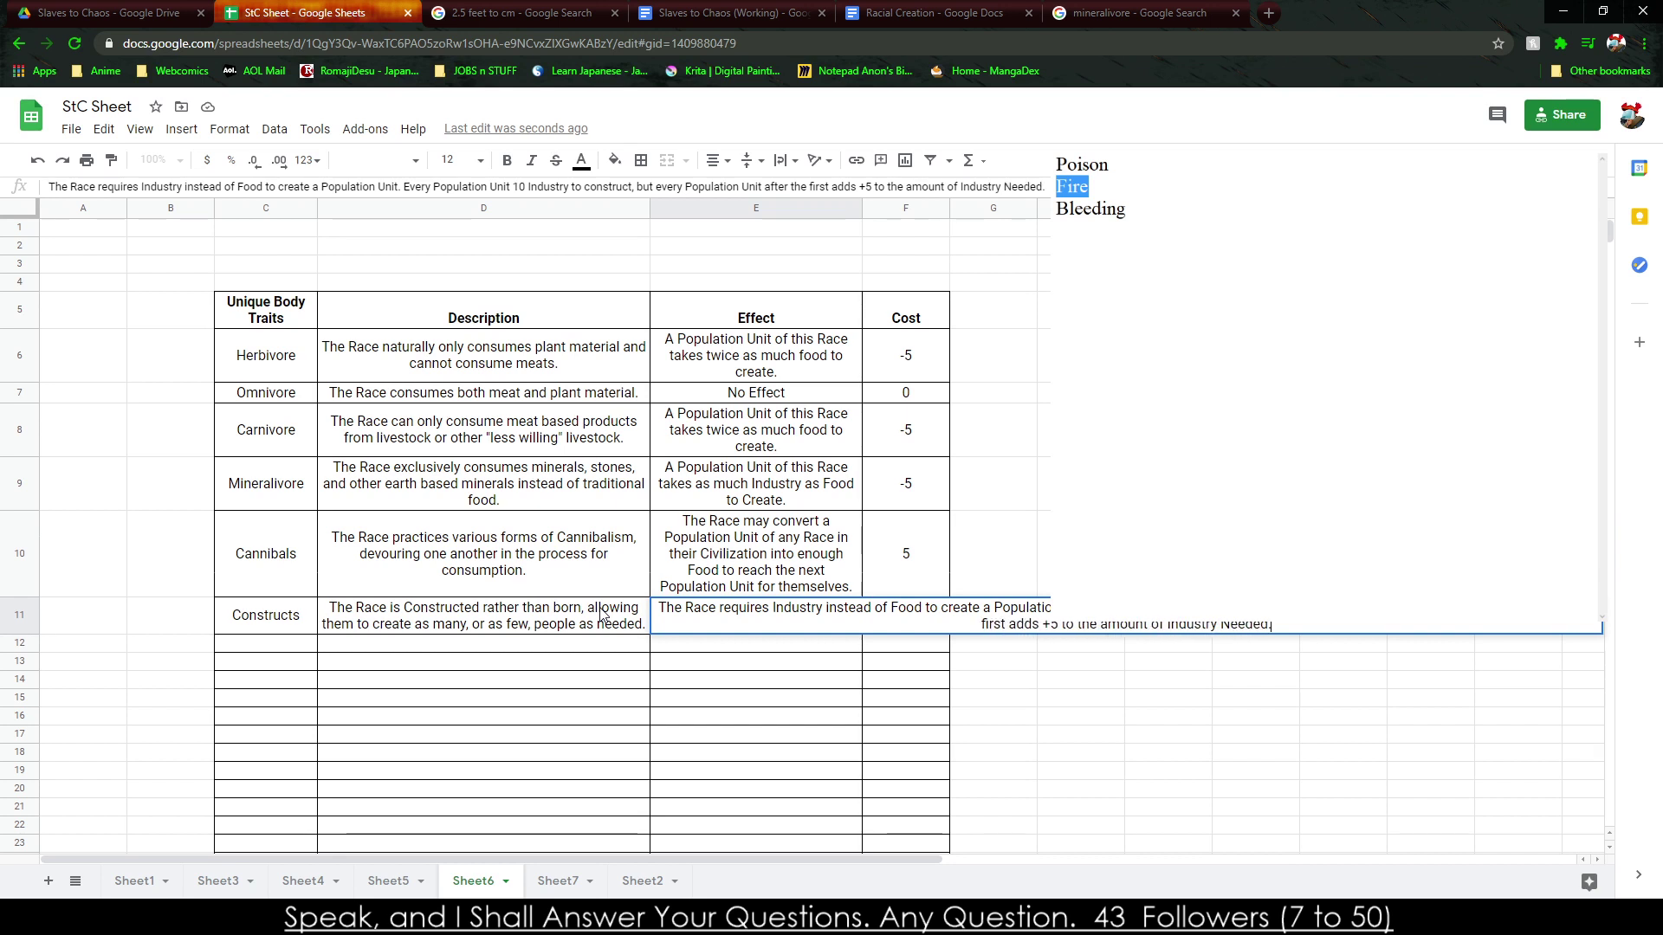
{"action": "key", "text": "Tab"}
{"action": "type", "text": "1010"}
{"action": "key", "text": "Return"}
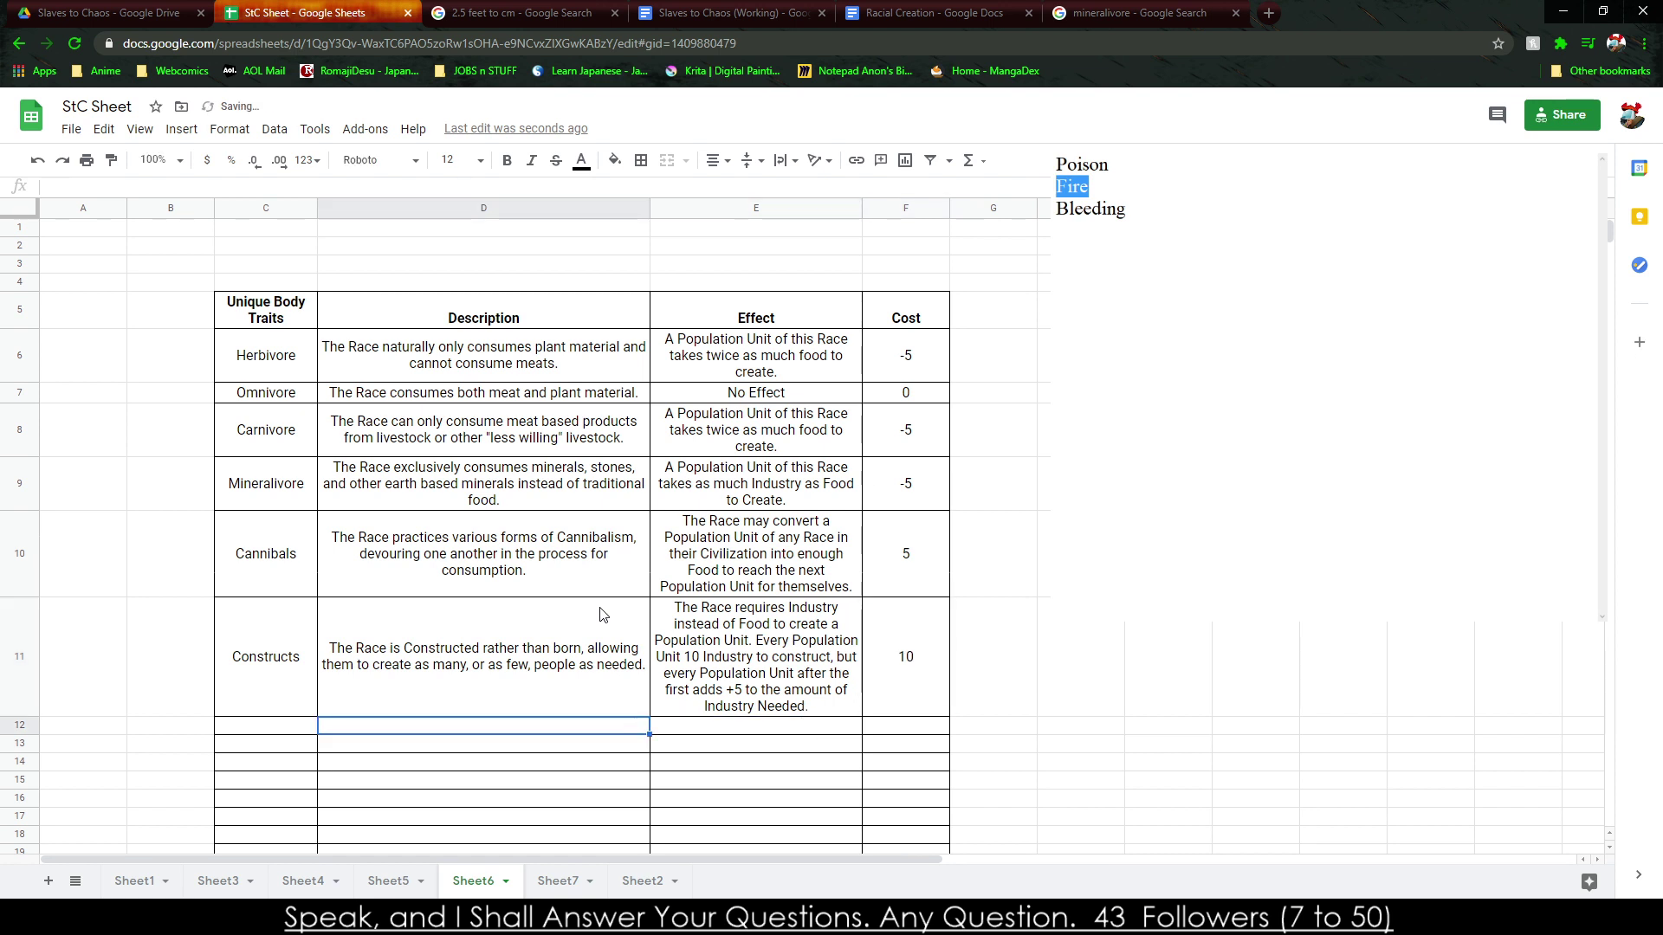
Name the trait in C12 Undead and begin its D12 description with "The Race is Undead".
{"action": "key", "text": "Left"}
{"action": "type", "text": "Undead"}
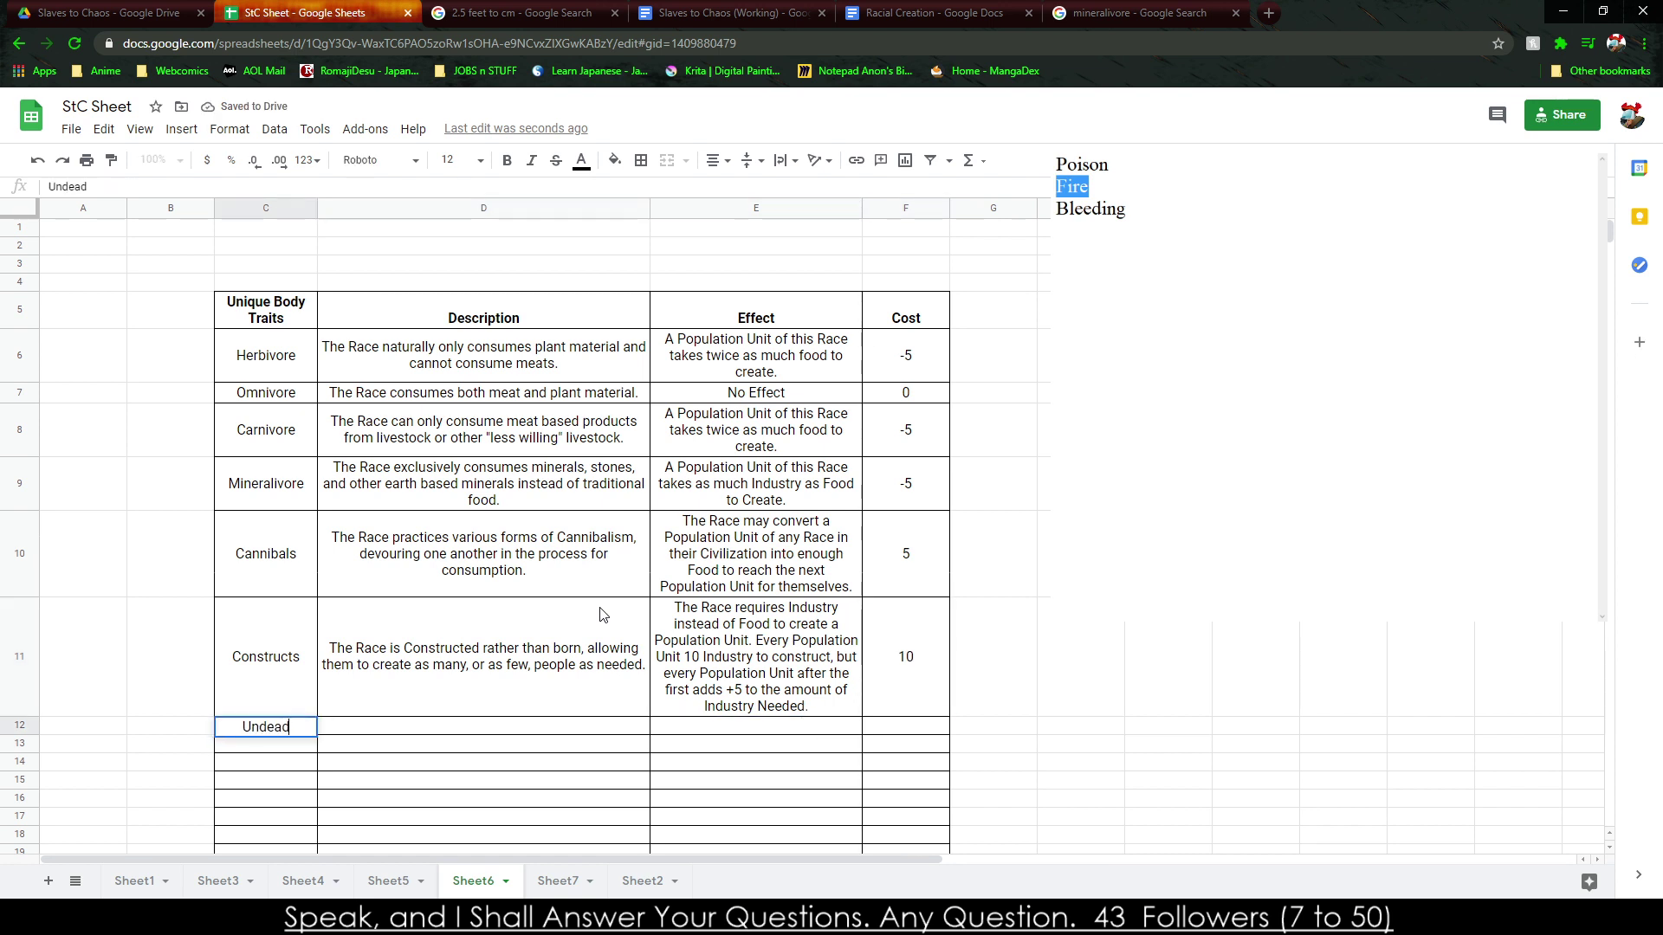
{"action": "key", "text": "Tab"}
{"action": "type", "text": "The"}
{"action": "type", "text": "e is Undead"}
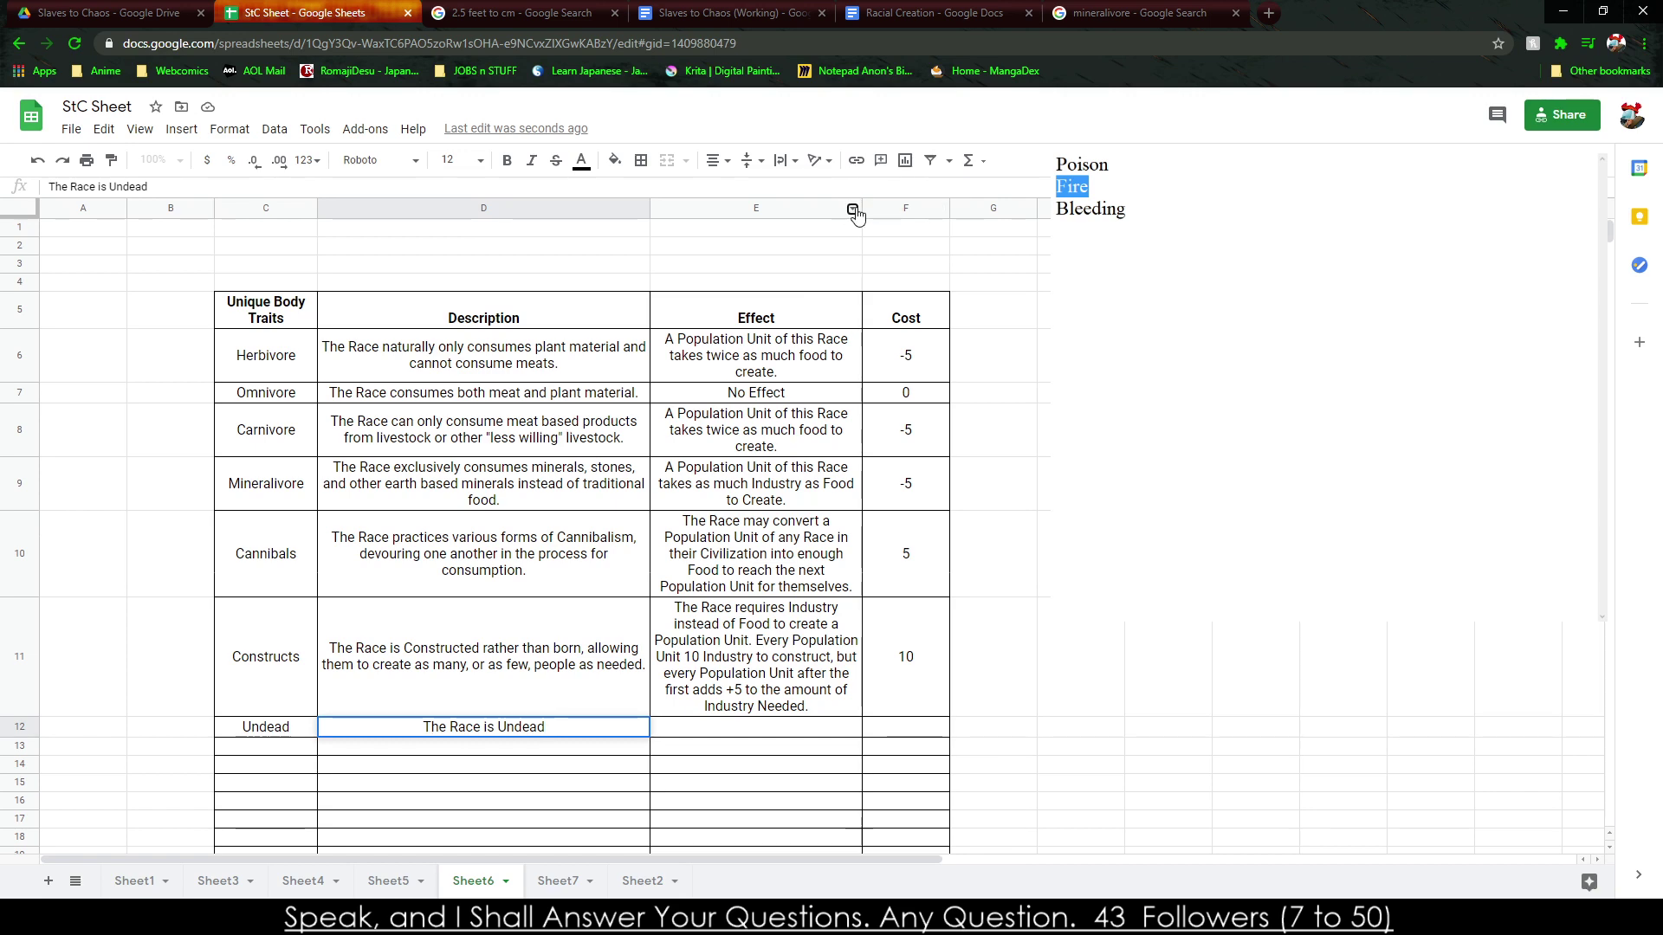
Widen the Effect column E and undo the unfinished Undead description in D12.
{"action": "right_click", "coordinate": [855, 207]}
{"action": "key", "text": "ctrl+z"}
{"action": "key", "text": "ctrl+z"}
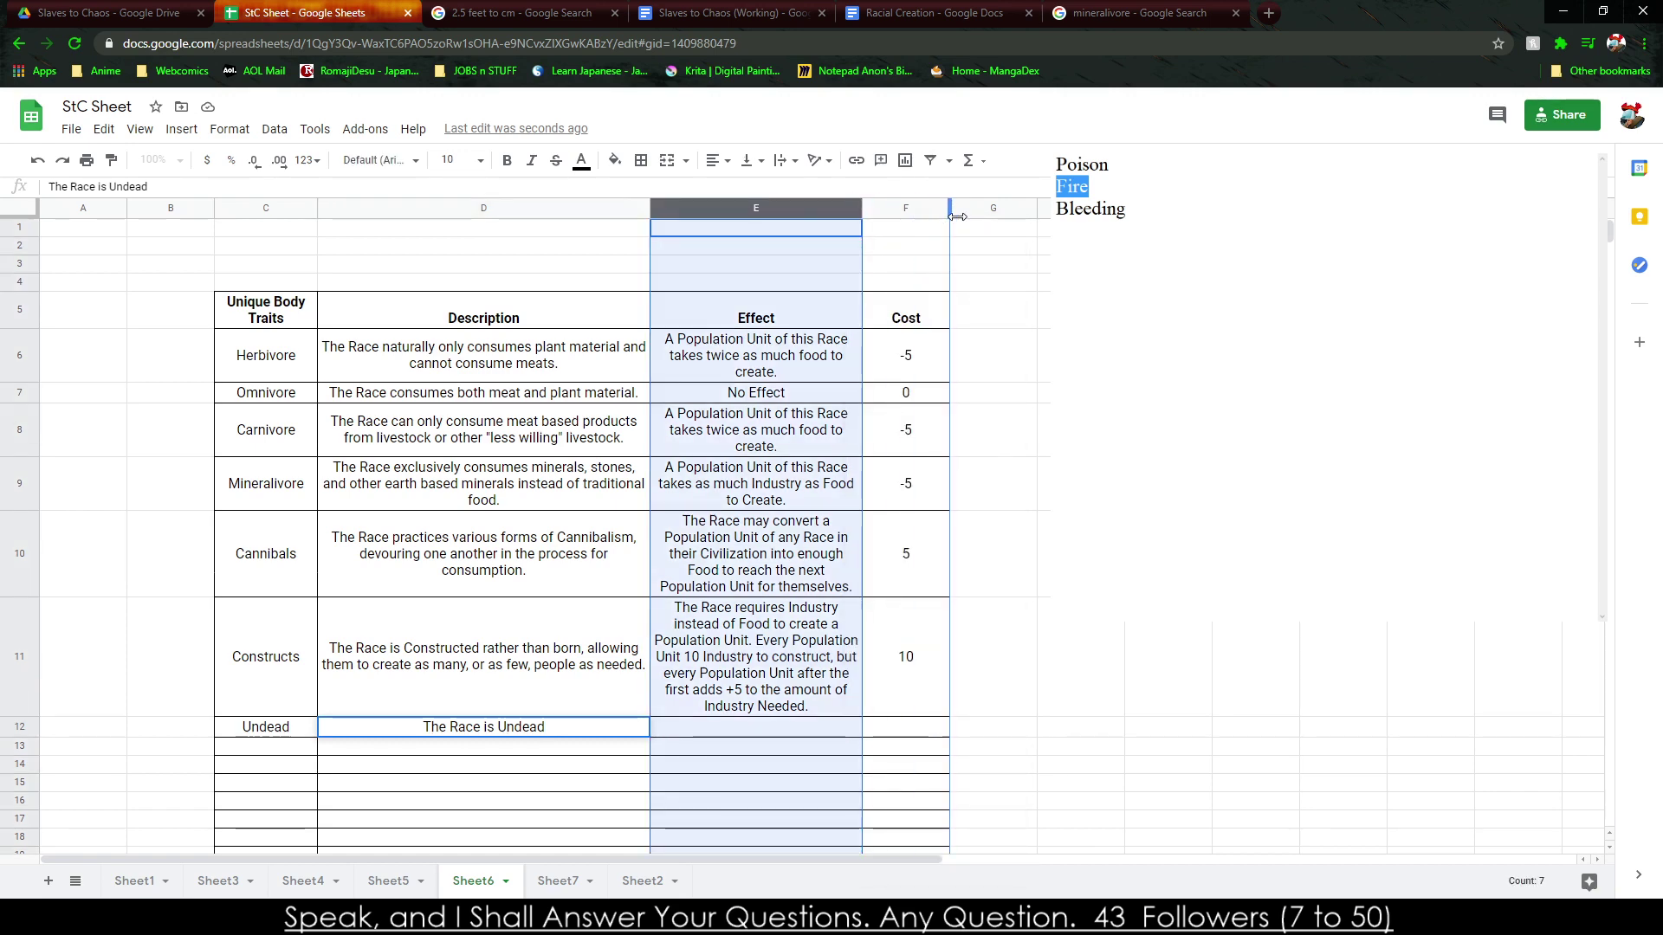
Copy the Cost column from F into column G and clear the original entries in F5:F11.
{"action": "left_click_drag", "start_coordinate": [1020, 322], "coordinate": [1019, 700]}
{"action": "scroll", "coordinate": [1000, 544], "scroll_direction": "up", "scroll_amount": 4}
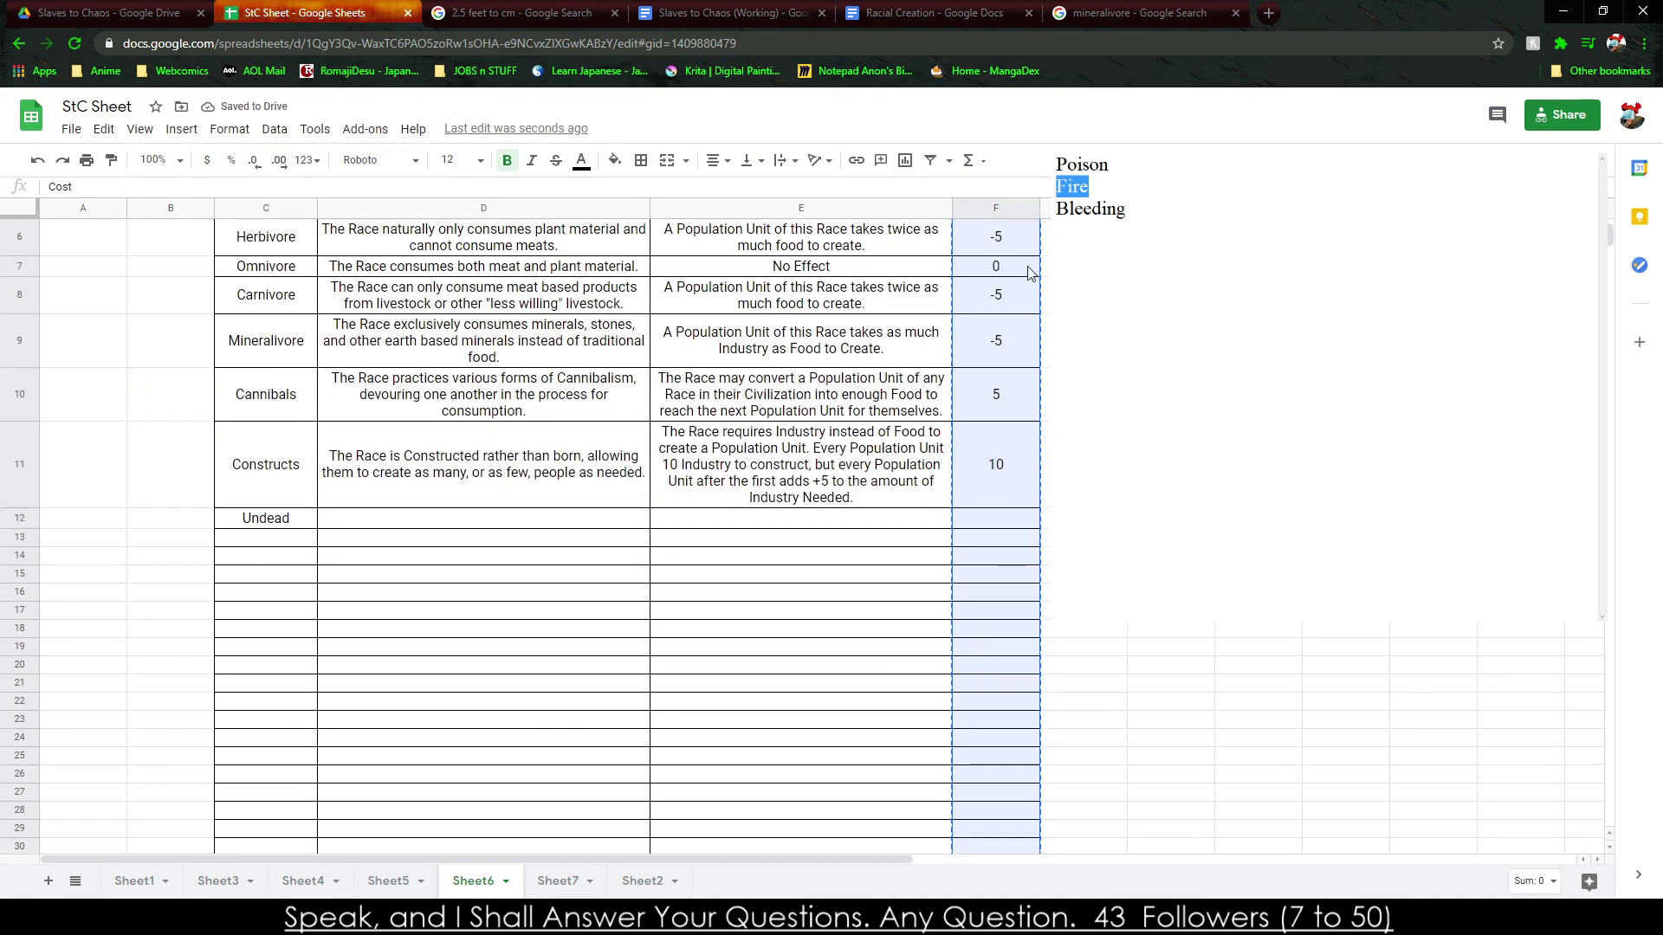
{"action": "key", "text": "ctrl+c"}
{"action": "key", "text": "Right"}
{"action": "key", "text": "ctrl+v"}
{"action": "left_click_drag", "start_coordinate": [1005, 304], "coordinate": [1038, 567]}
{"action": "key", "text": "Delete"}
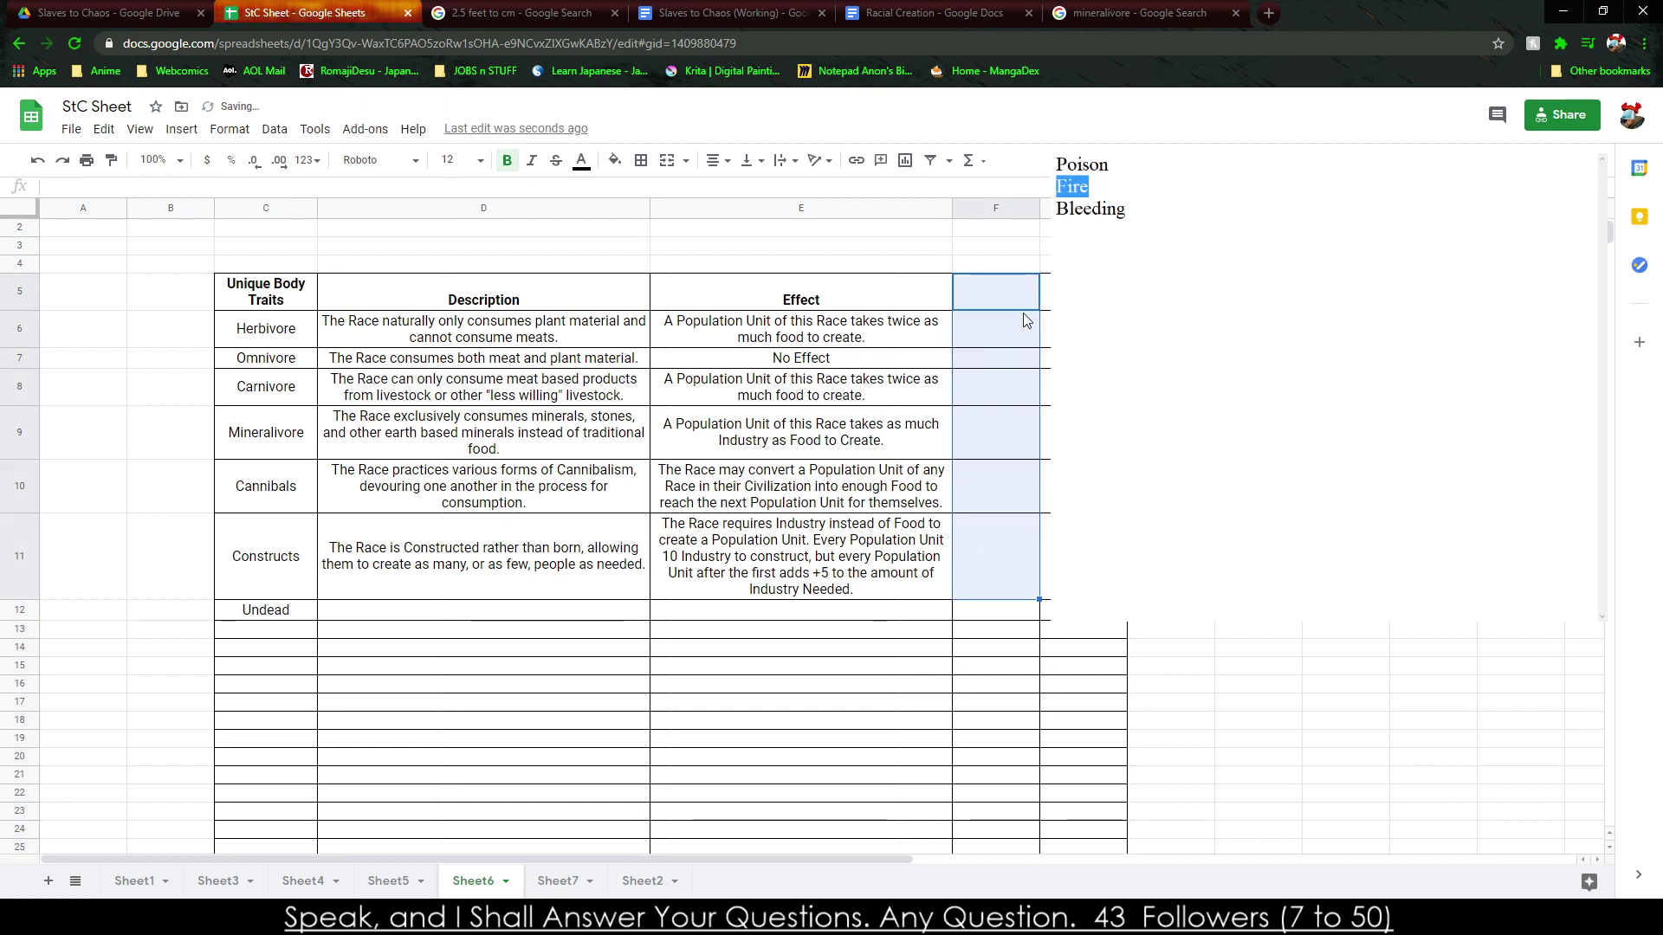
Give column F the header Side Effects in F5.
{"action": "type", "text": "Side Efe"}
{"action": "key", "text": "BackSpace"}
{"action": "type", "text": "fects"}
{"action": "key", "text": "Return"}
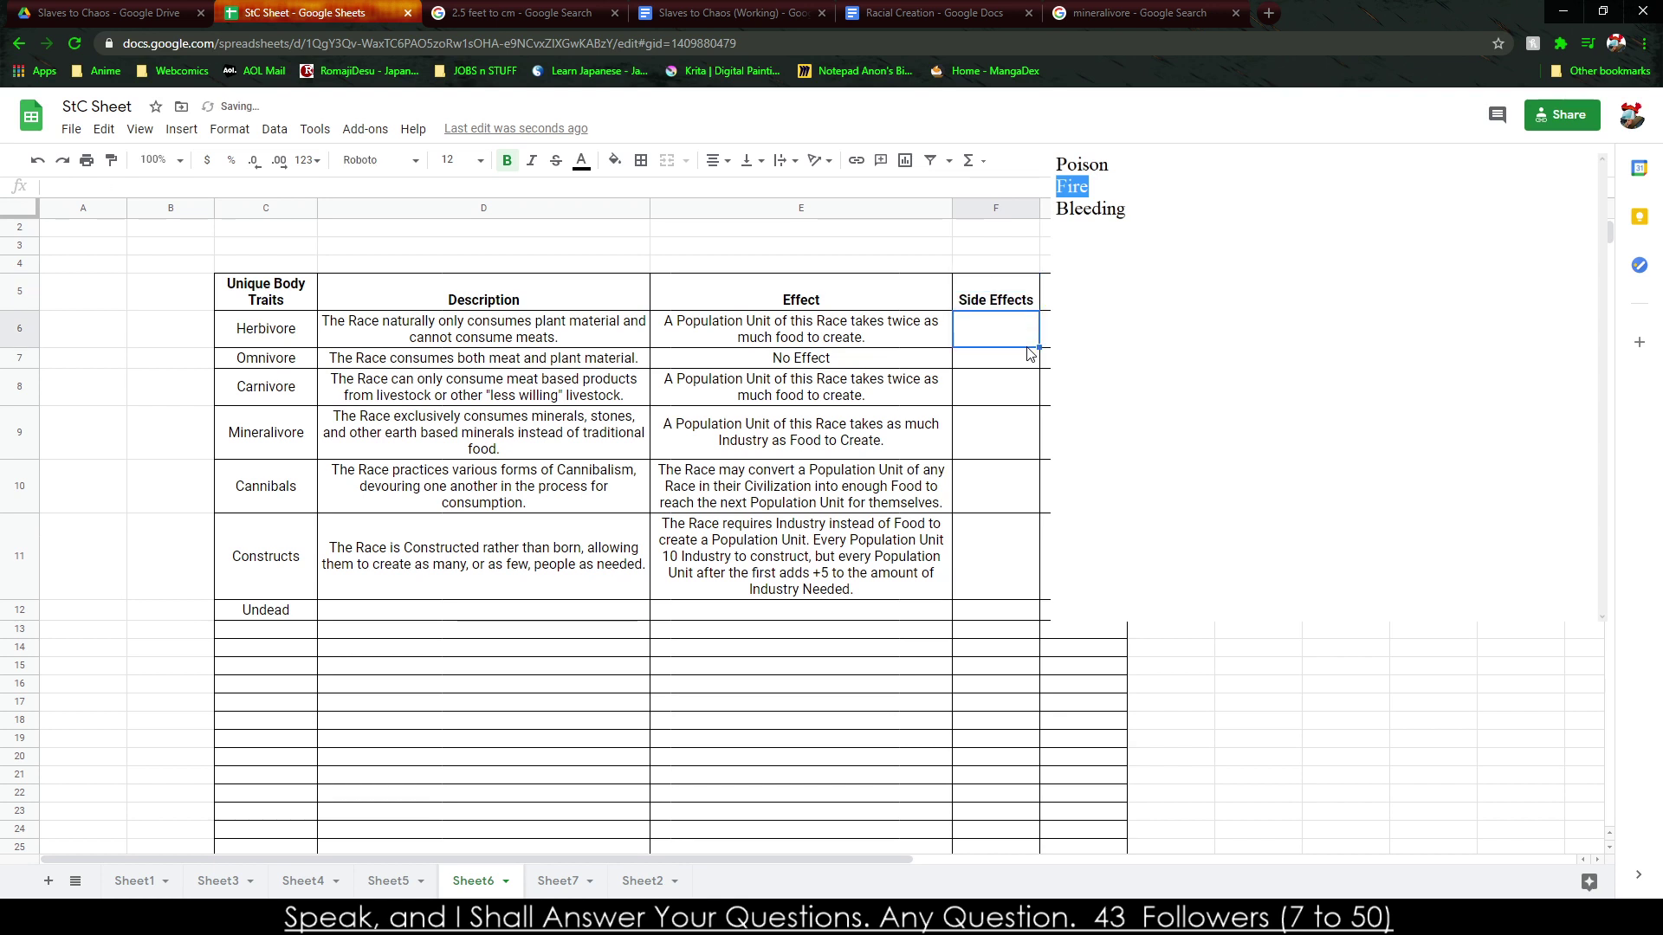
Enter None as the side effect for Herbivore, Omnivore, Carnivore and Mineralivore in F6:F9.
{"action": "type", "text": "None"}
{"action": "key", "text": "Return"}
{"action": "type", "text": "None"}
{"action": "key", "text": "Return"}
{"action": "type", "text": "Non"}
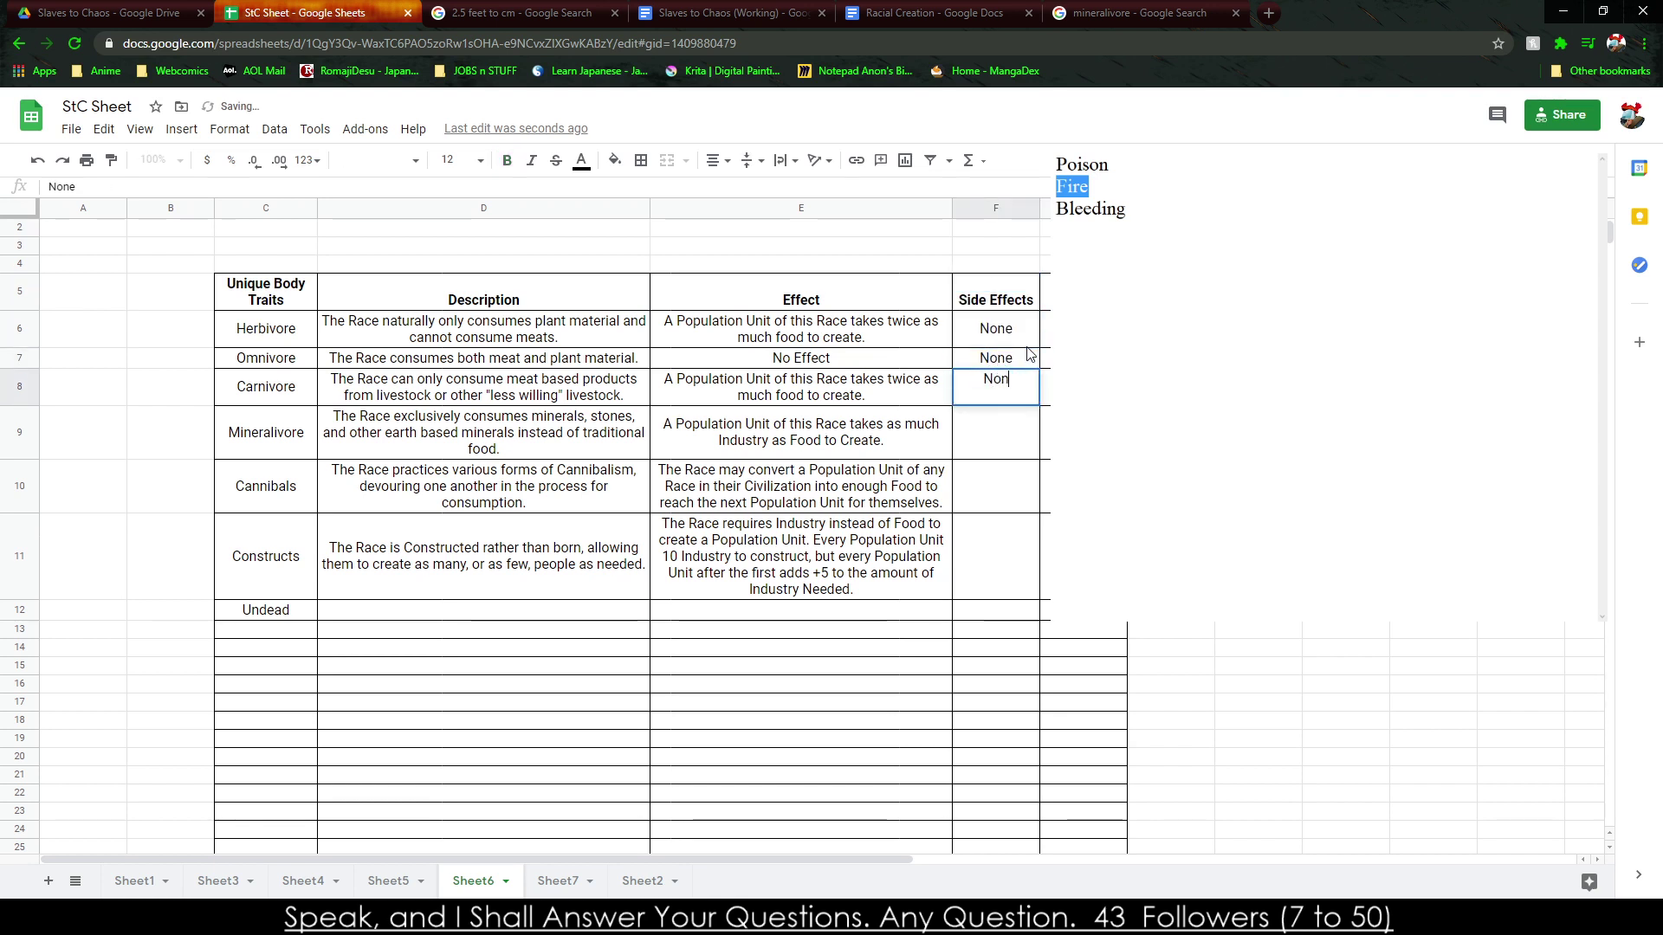
{"action": "type", "text": "e"}
{"action": "key", "text": "Return"}
{"action": "type", "text": "None"}
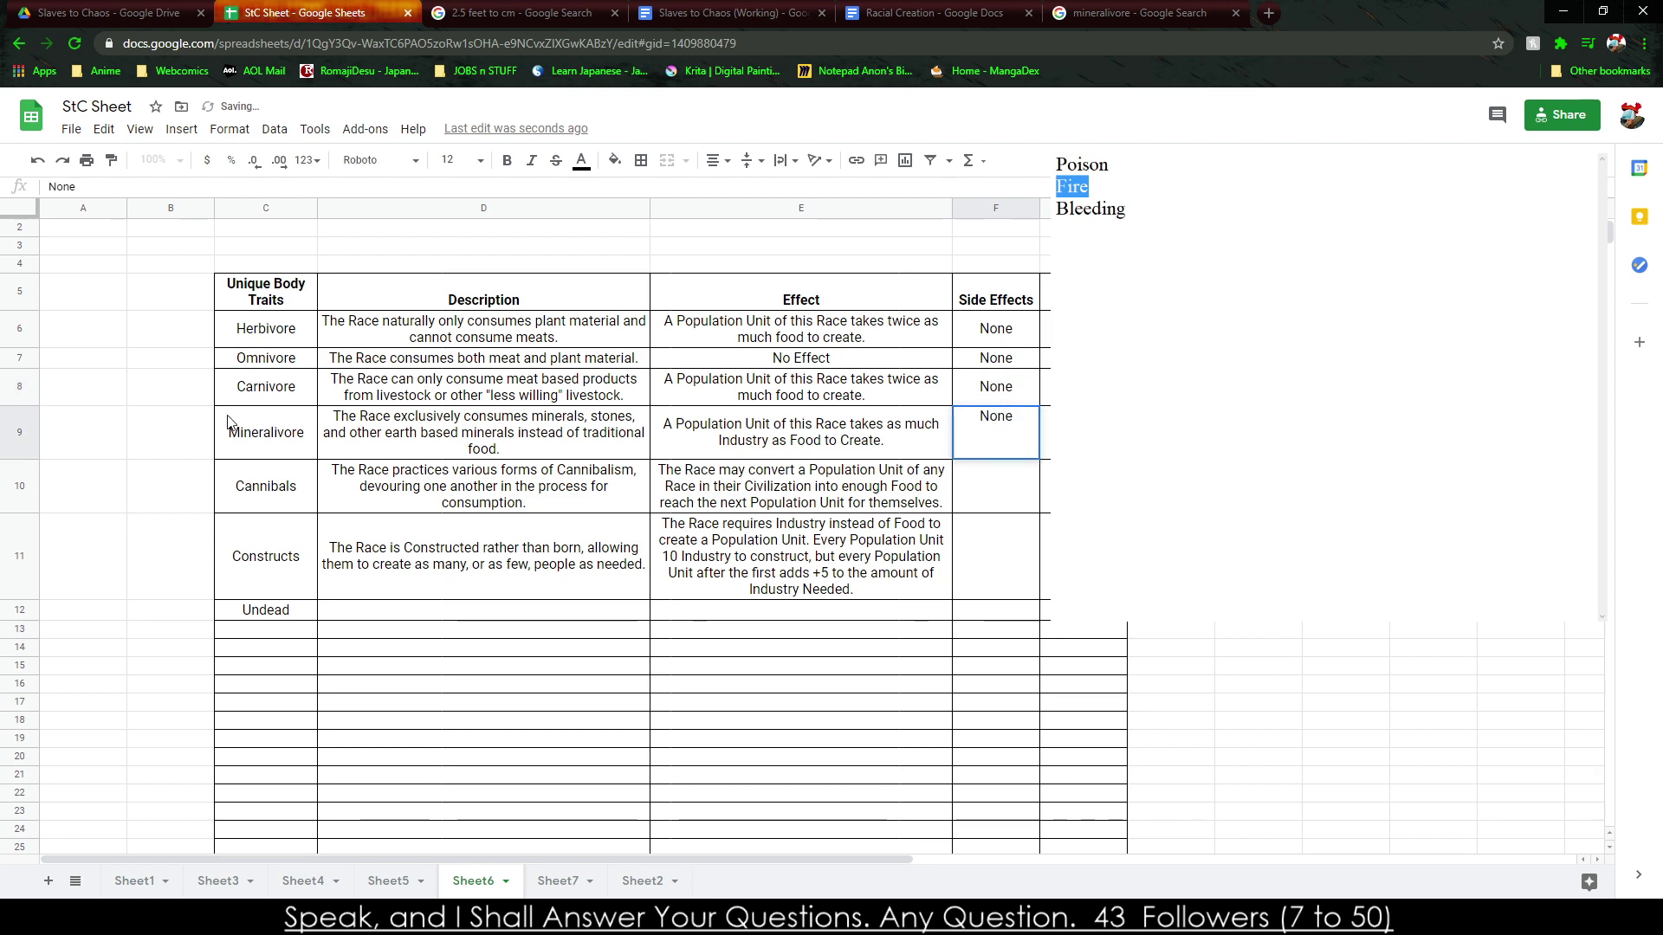
Cut the Herbivore to Mineralivore rows from Sheet6 and paste them below Bleeding Weakness on Sheet7, starting at B23.
{"action": "left_click_drag", "start_coordinate": [243, 338], "coordinate": [996, 433]}
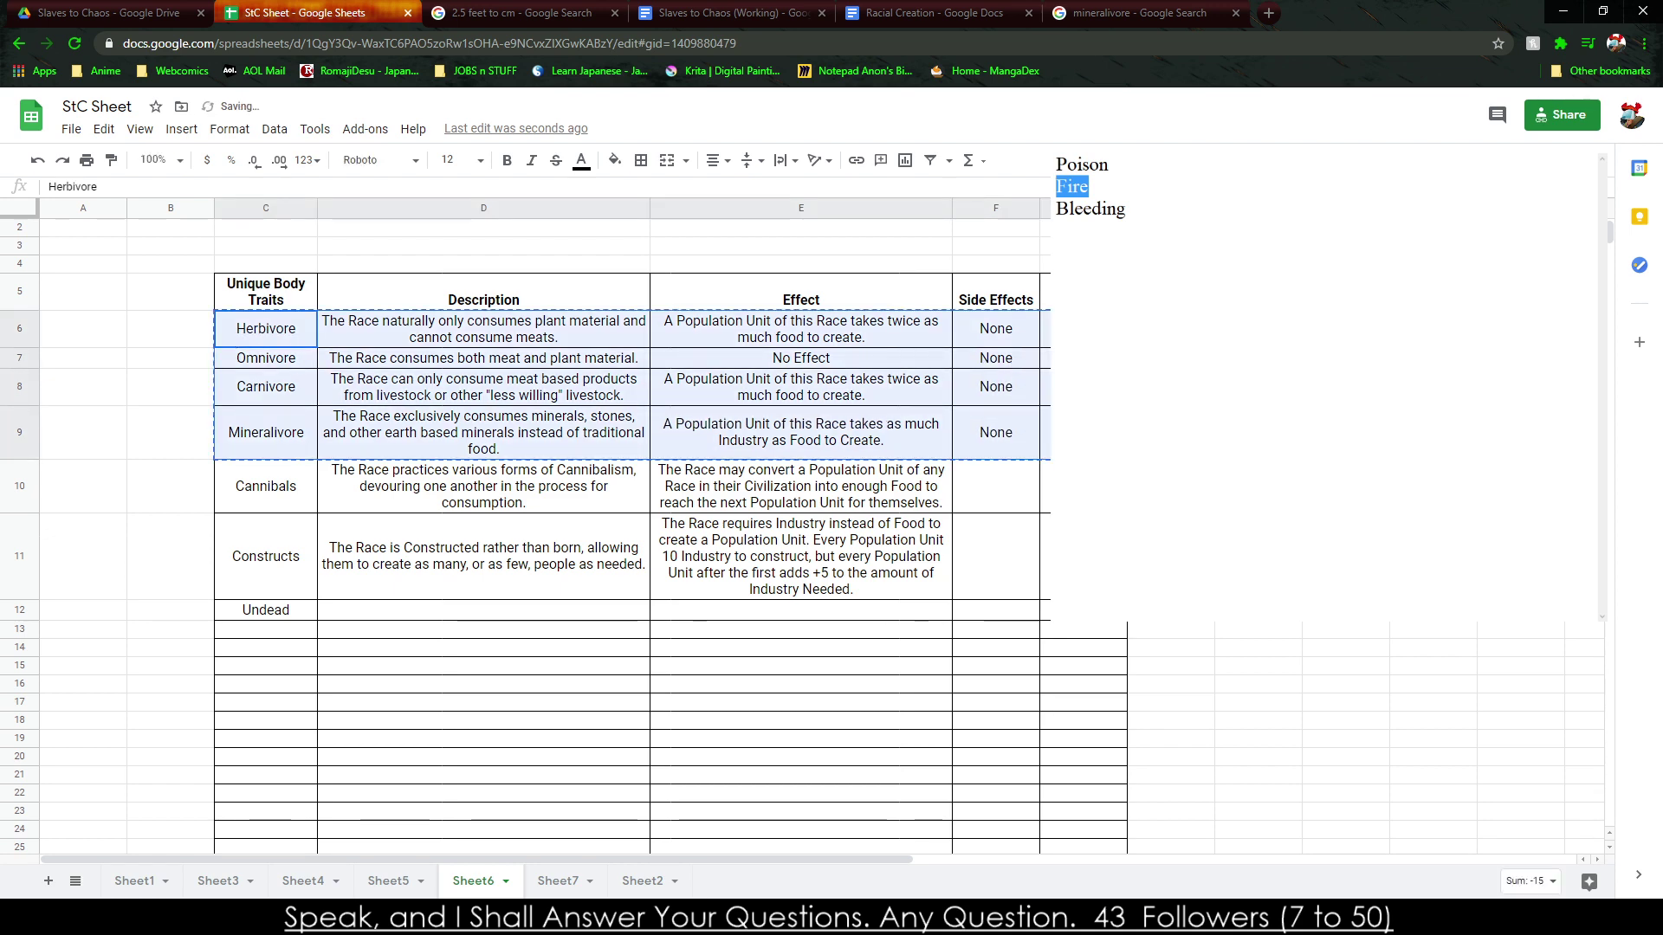
{"action": "left_click", "coordinate": [541, 881]}
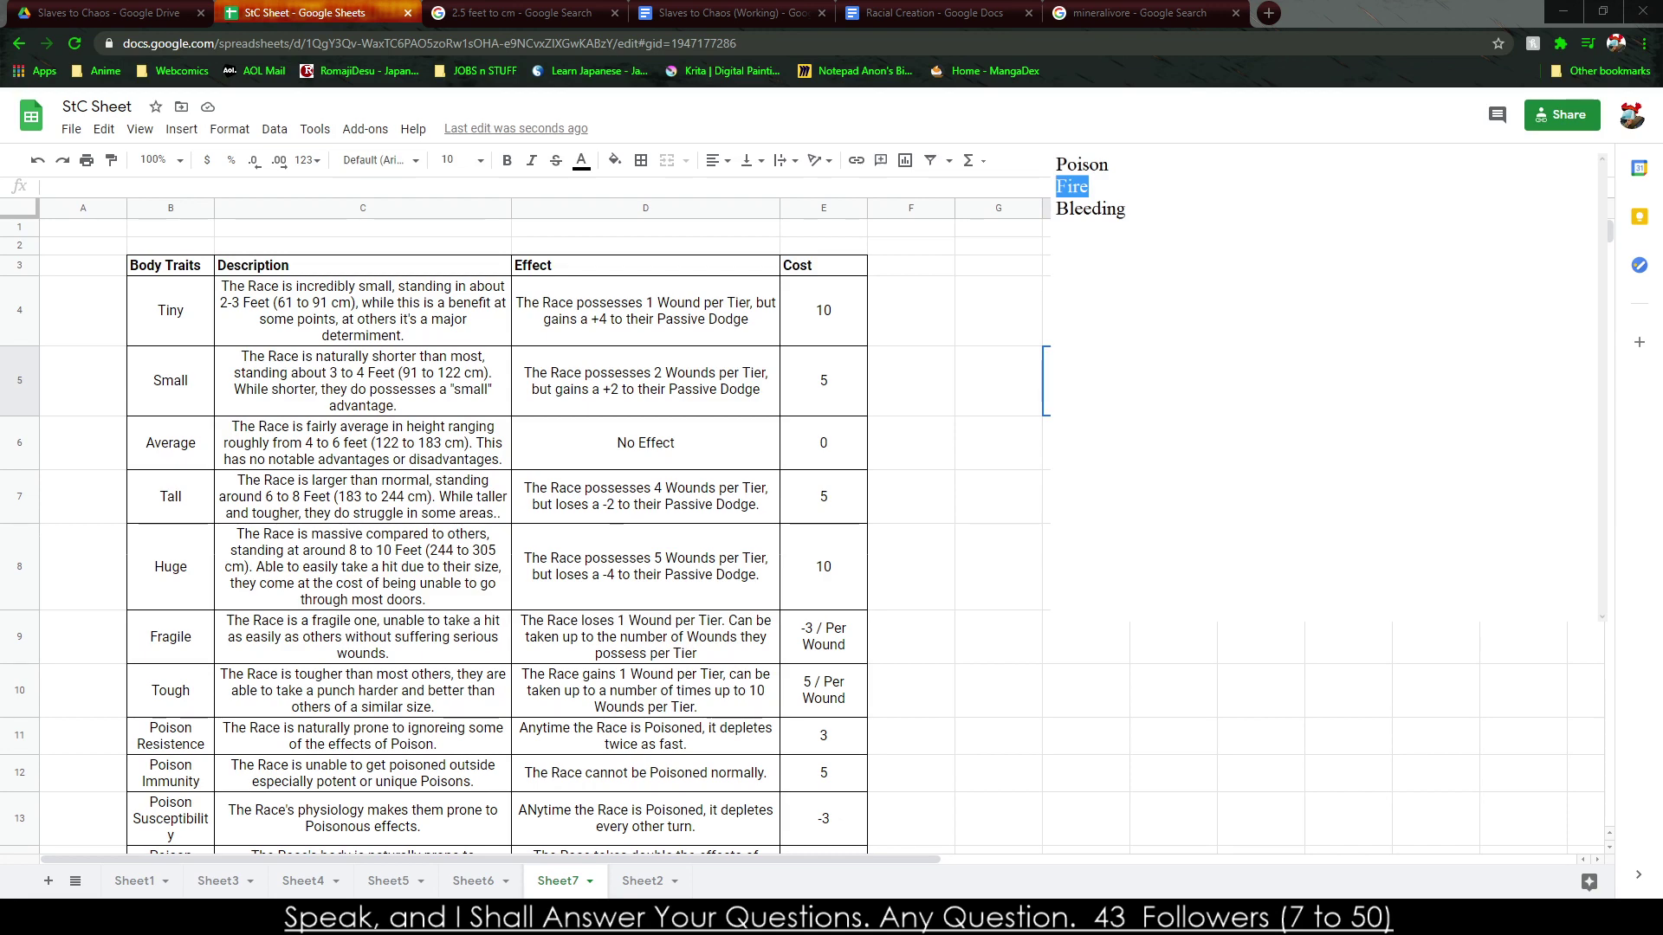
{"action": "left_click", "coordinate": [362, 636]}
{"action": "scroll", "coordinate": [260, 597], "scroll_direction": "down", "scroll_amount": 10}
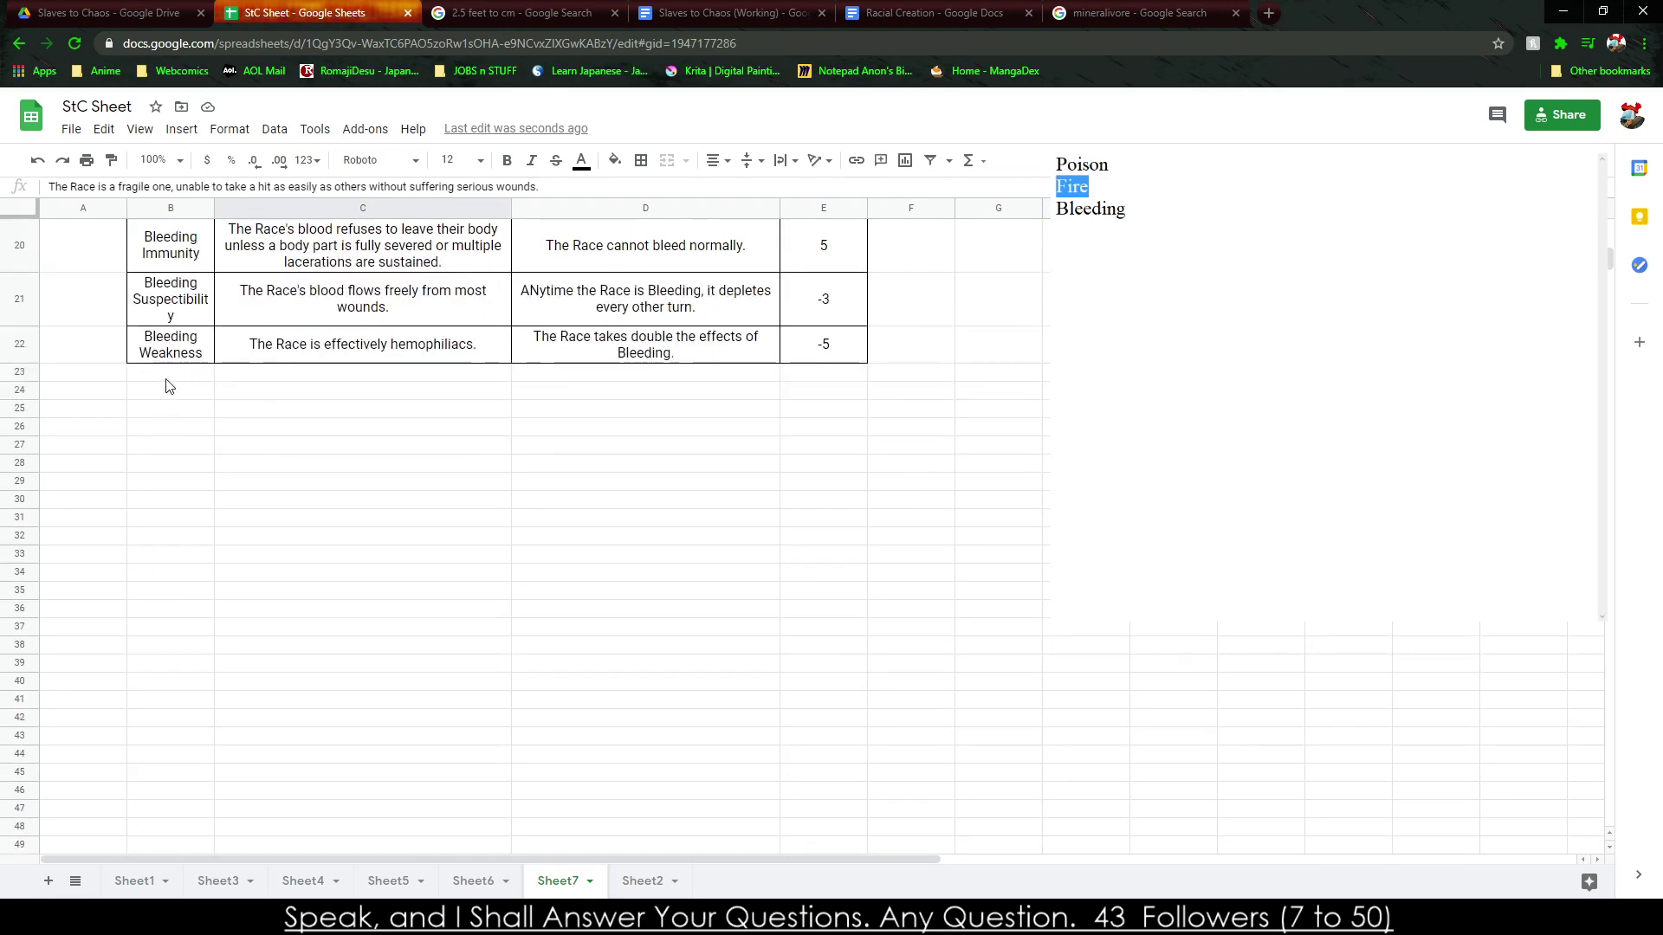
{"action": "left_click", "coordinate": [169, 381]}
{"action": "key", "text": "ctrl+v"}
Move the costs of the pasted rows from F23:F26 into the Cost column E on Sheet7, replacing the None entries.
{"action": "left_click", "coordinate": [923, 399]}
{"action": "left_click", "coordinate": [911, 518], "text": "shift"}
{"action": "left_click_drag", "start_coordinate": [901, 365], "coordinate": [815, 368]}
{"action": "left_click", "coordinate": [1002, 479]}
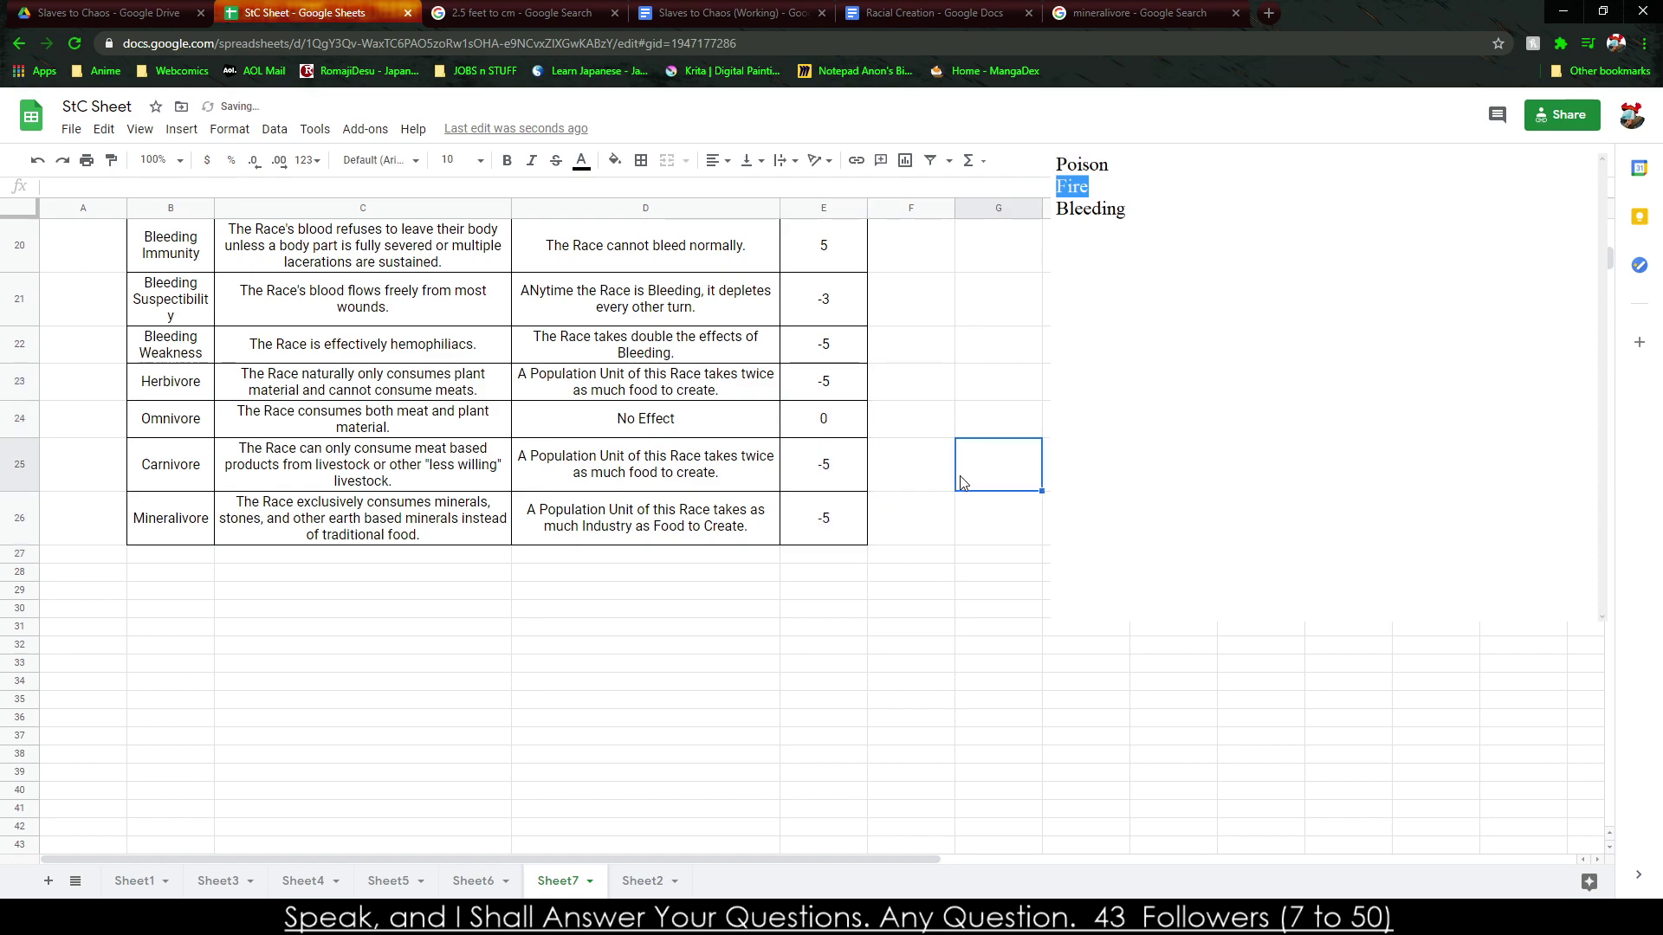
{"action": "scroll", "coordinate": [409, 515], "scroll_direction": "up", "scroll_amount": 5}
{"action": "scroll", "coordinate": [275, 733], "scroll_direction": "down", "scroll_amount": 1}
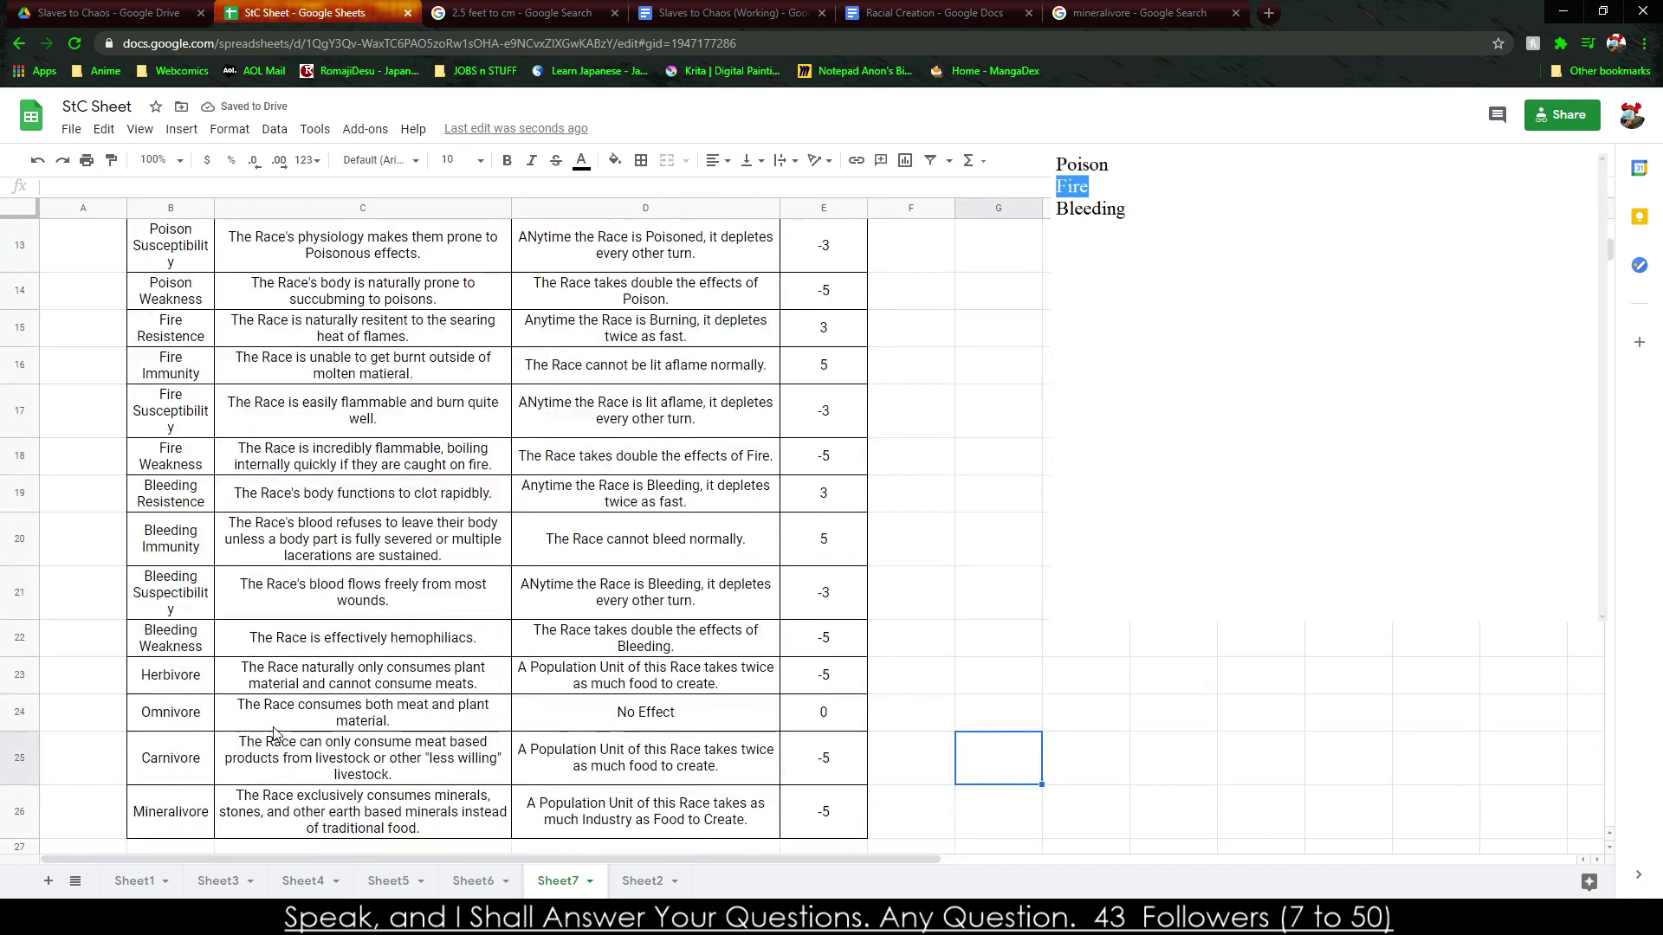
Move the Cannibals, Constructs and Undead rows on Sheet6 up to start at row 6, and select the Cannibals side-effect cell F6.
{"action": "left_click", "coordinate": [468, 881]}
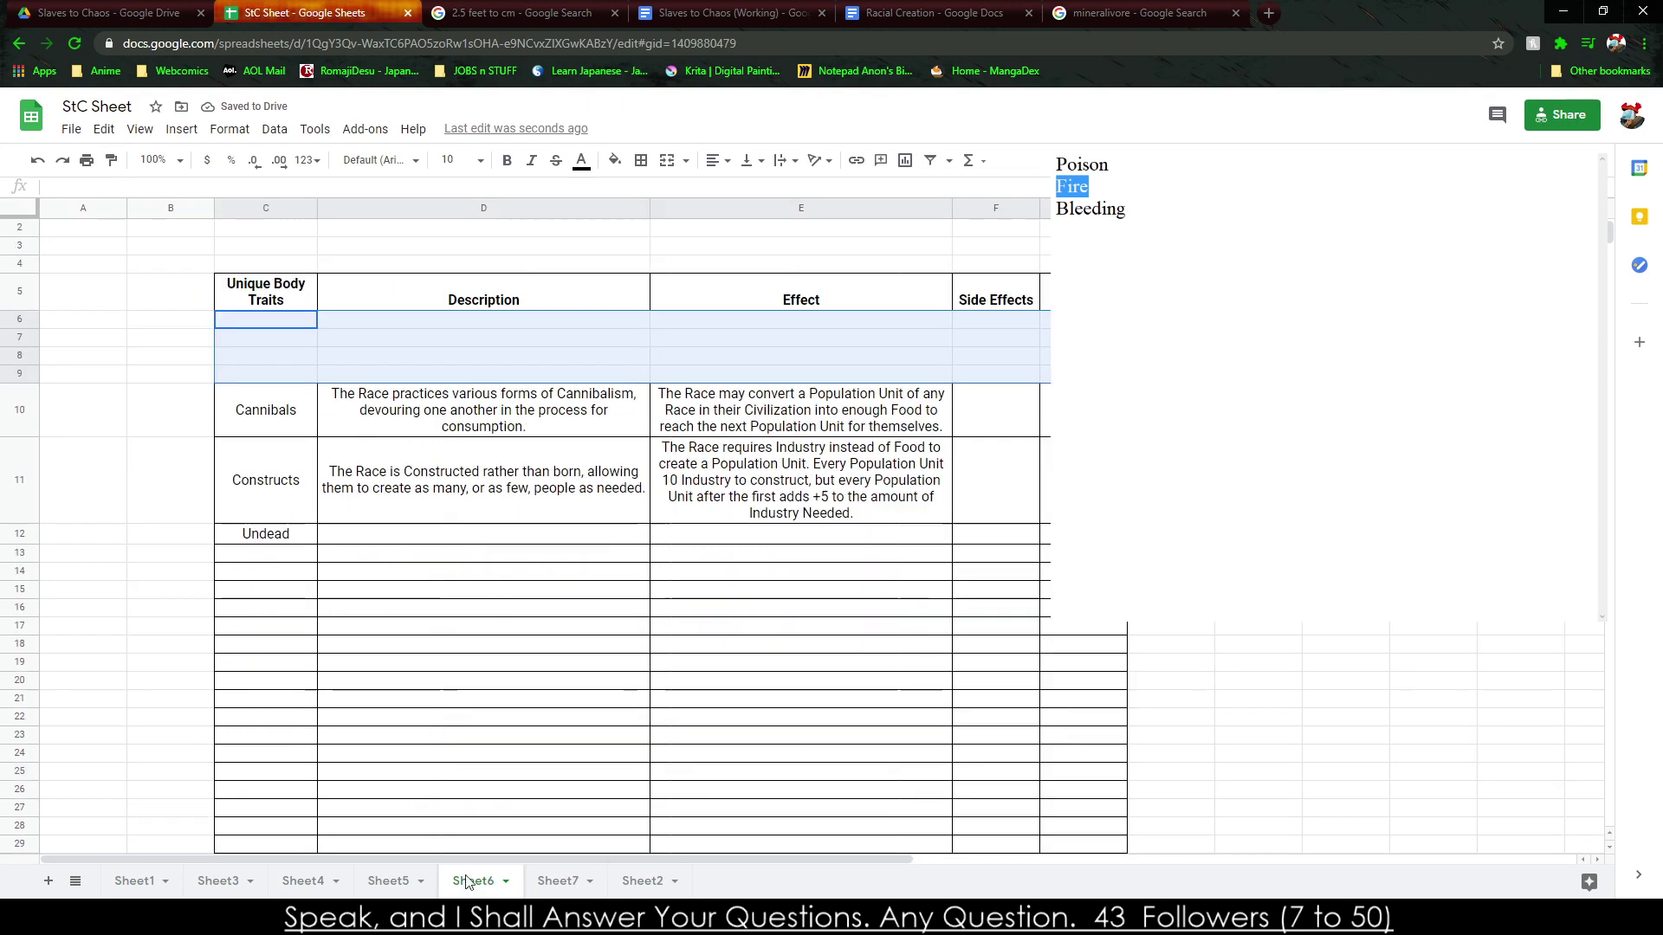
{"action": "left_click_drag", "start_coordinate": [260, 475], "coordinate": [742, 531]}
{"action": "left_click_drag", "start_coordinate": [170, 374], "coordinate": [960, 505]}
{"action": "left_click_drag", "start_coordinate": [266, 409], "coordinate": [996, 534]}
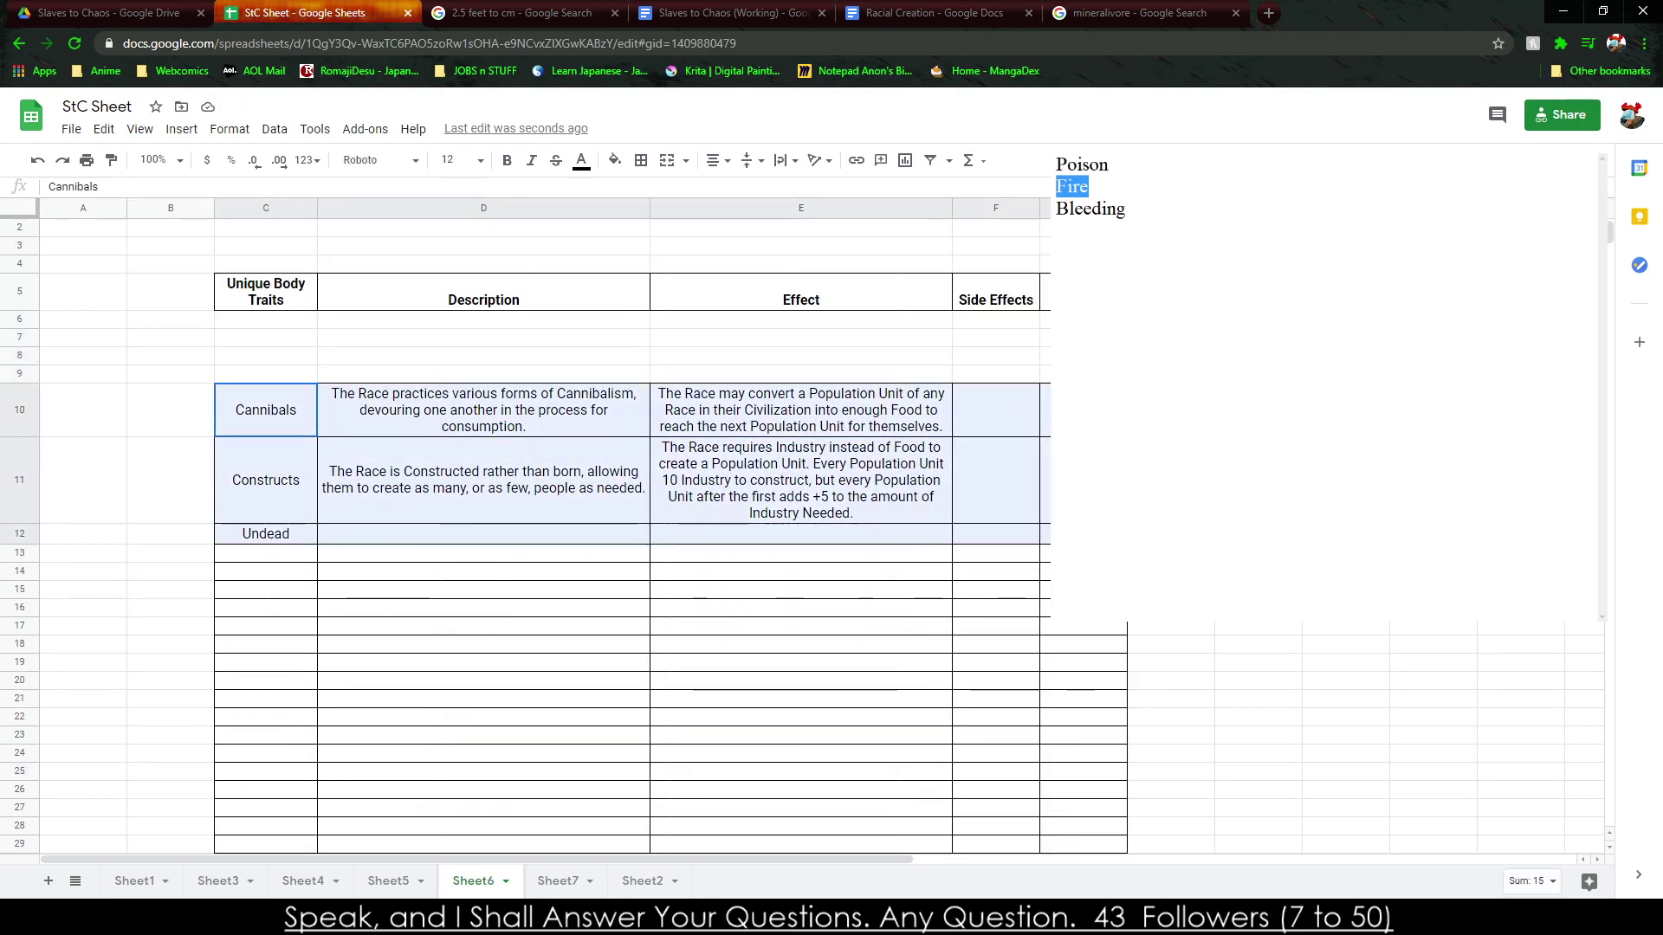
{"action": "left_click_drag", "start_coordinate": [946, 381], "coordinate": [917, 337]}
{"action": "left_click", "coordinate": [988, 355]}
{"action": "type", "text": "Naturall"}
{"action": "key", "text": "BackSpace"}
{"action": "key", "text": "BackSpace"}
{"action": "key", "text": "BackSpace"}
{"action": "key", "text": "BackSpace"}
{"action": "key", "text": "BackSpace"}
{"action": "key", "text": "BackSpace"}
{"action": "key", "text": "BackSpace"}
{"action": "key", "text": "BackSpace"}
Enter "-5 Relations to All Empires who are Not Cannibals" as the Cannibals side effect in F6.
{"action": "type", "text": "-5 Relations to "}
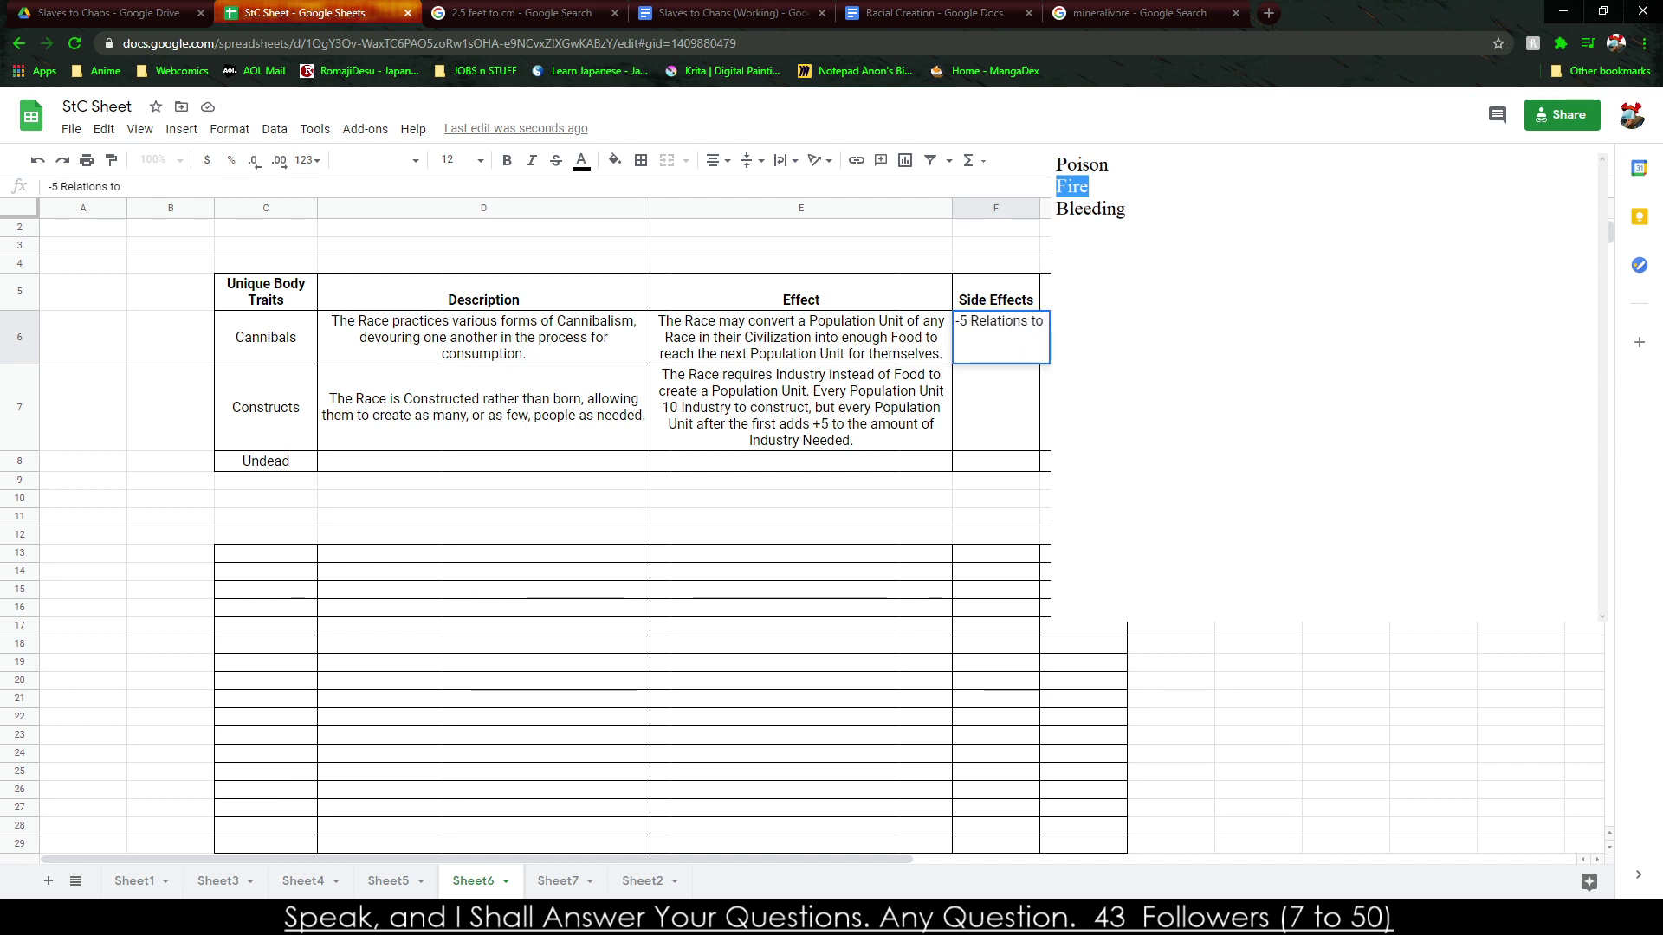
{"action": "type", "text": "All Empires"}
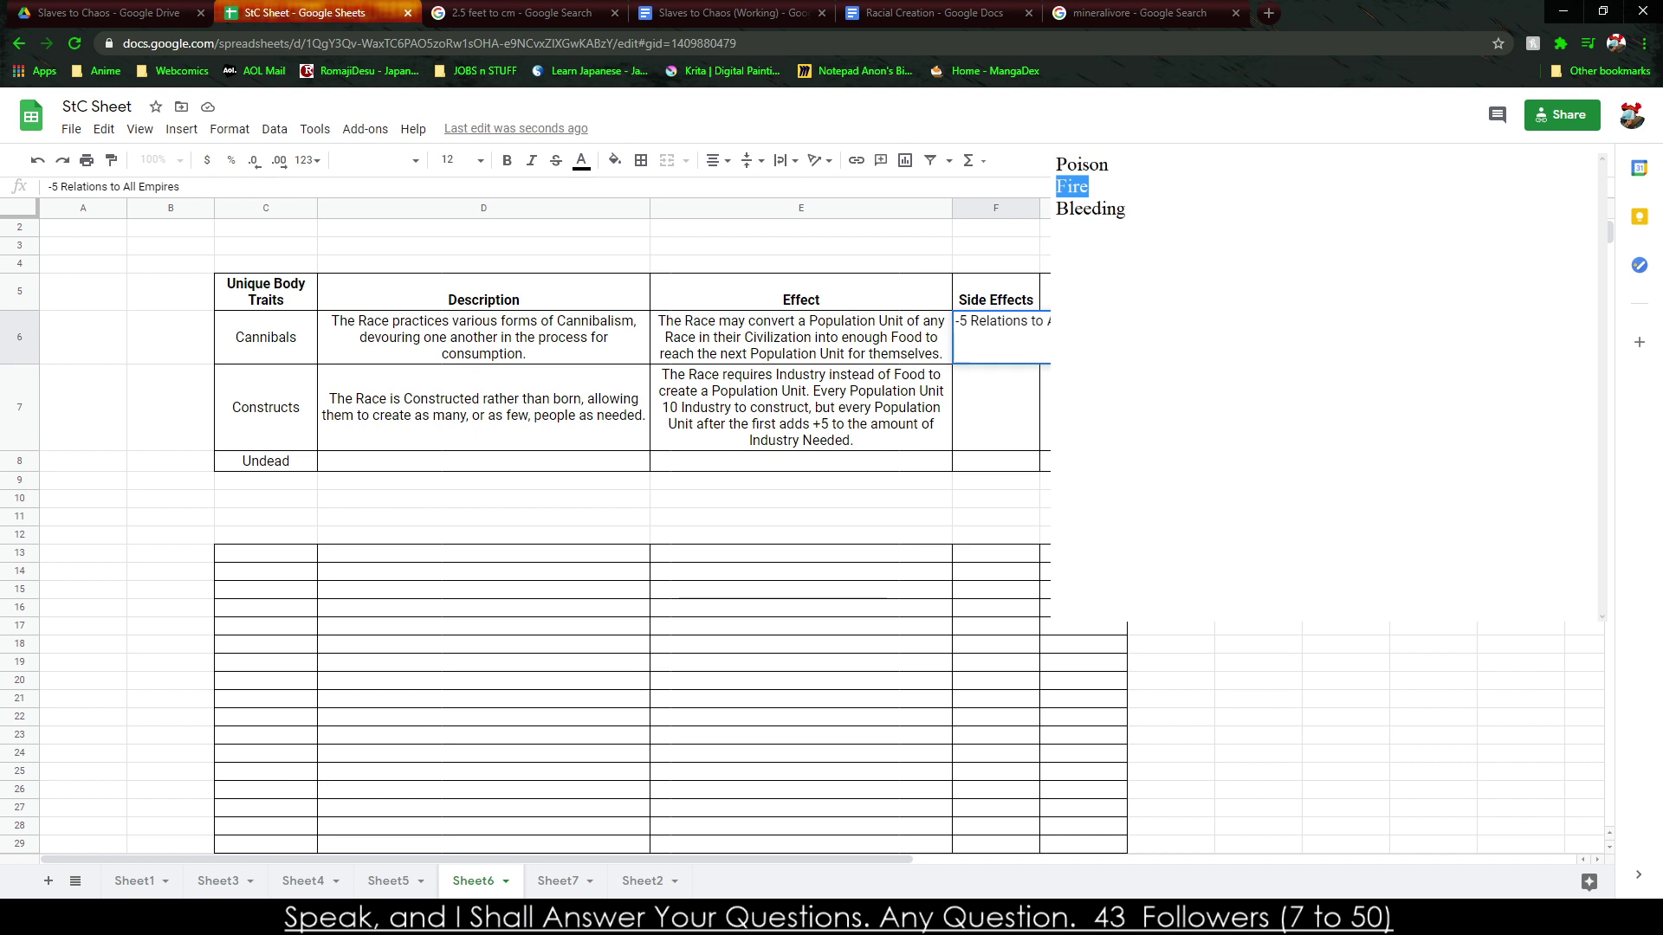
{"action": "type", "text": " who are Not Cannibals"}
{"action": "key", "text": "Return"}
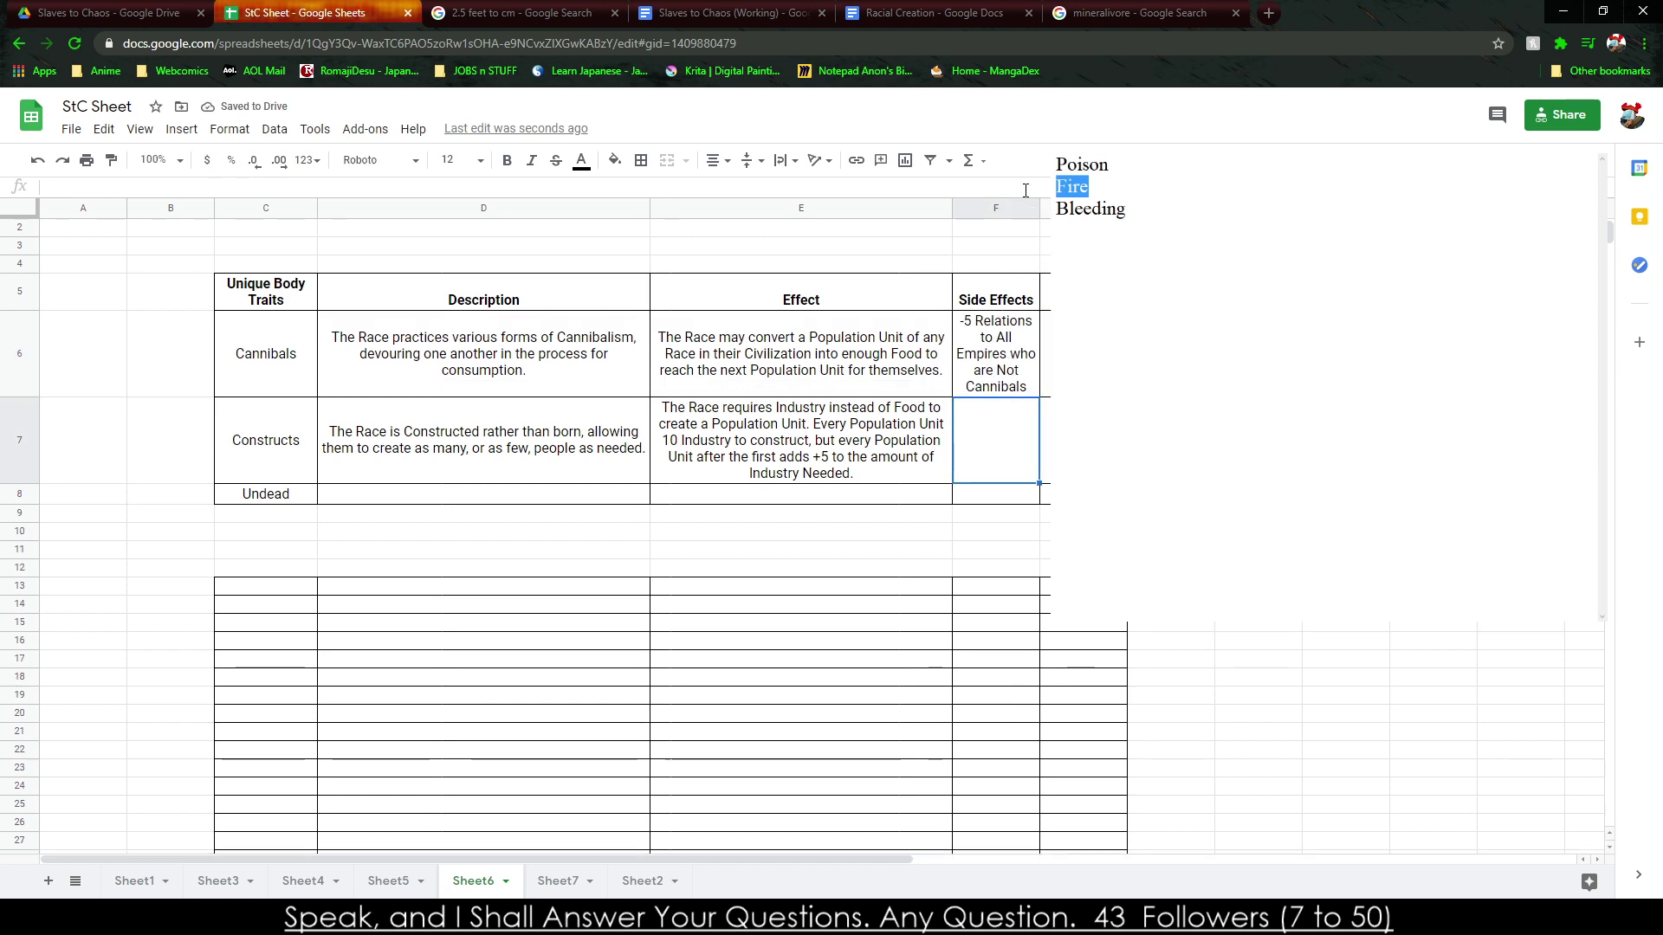
Widen the Side Effects column F on Sheet6.
{"action": "left_click_drag", "start_coordinate": [1039, 208], "coordinate": [1100, 208]}
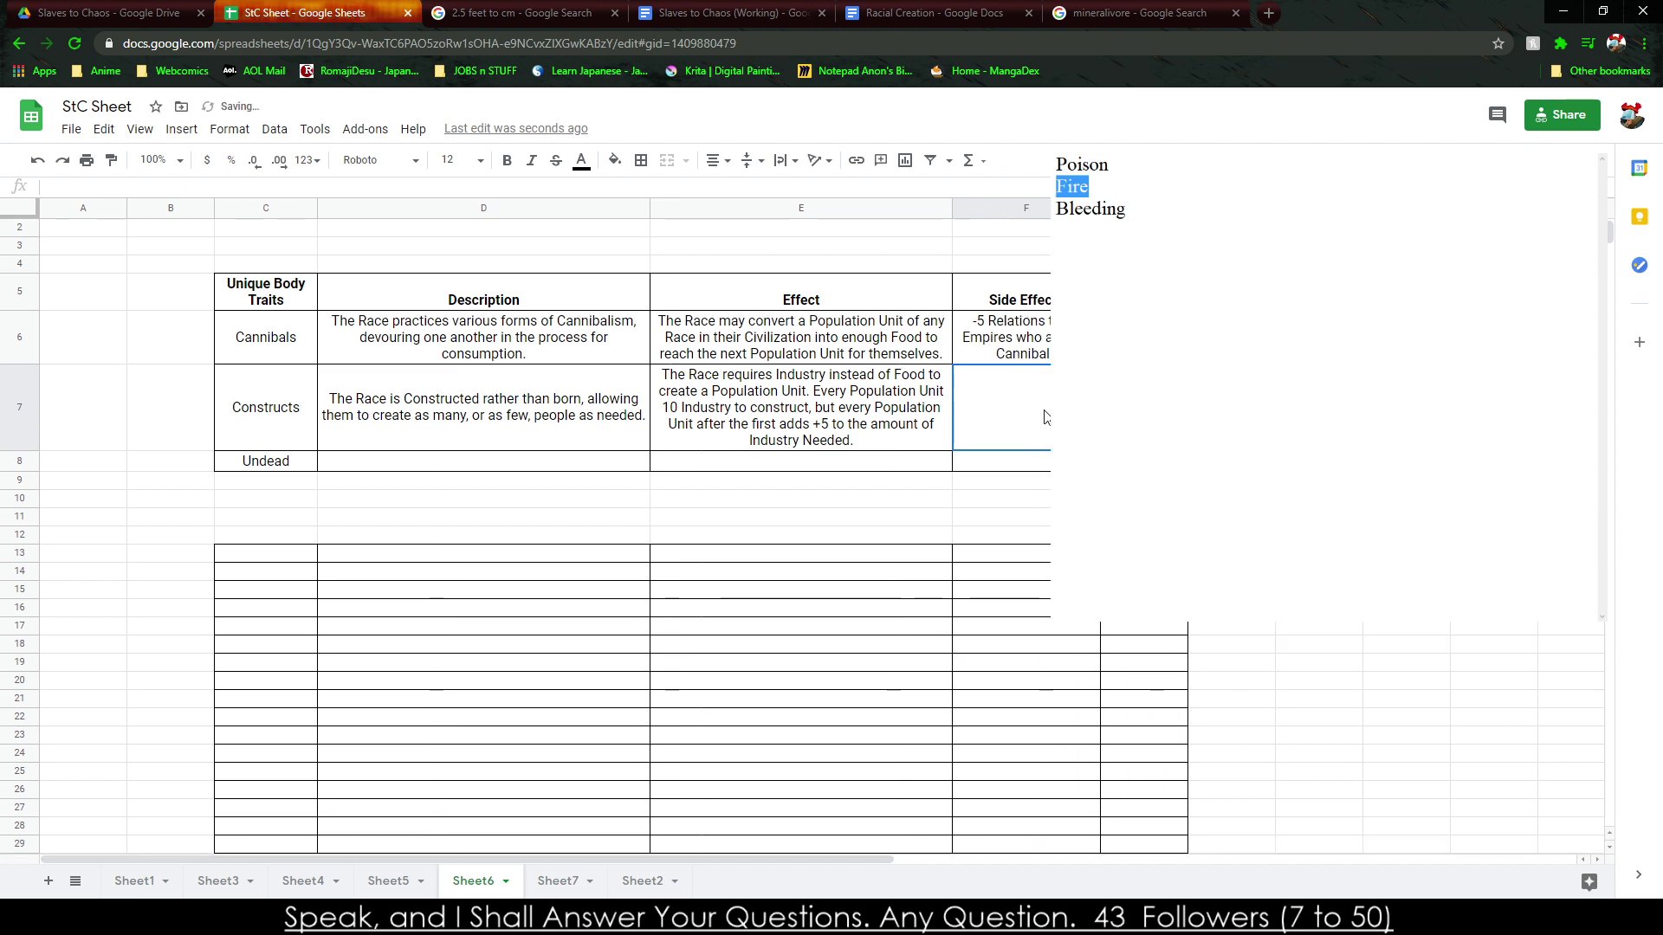
{"action": "type", "text": "Do not requ"}
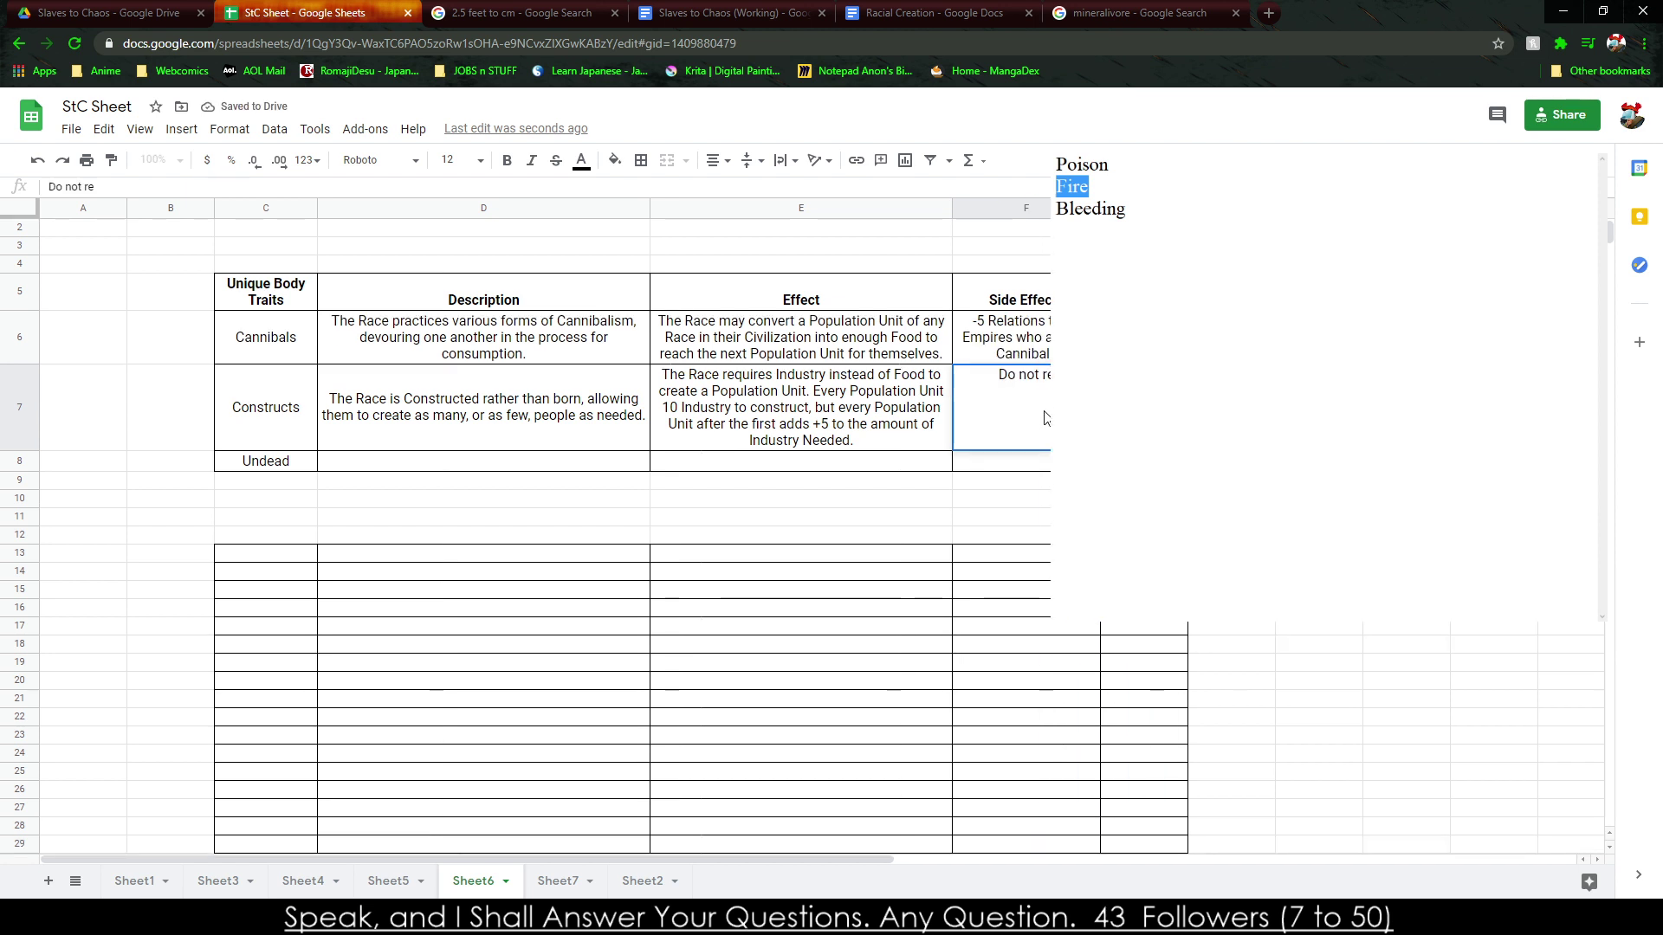
{"action": "key", "text": "BackSpace"}
{"action": "key", "text": "BackSpace"}
{"action": "key", "text": "BackSpace"}
{"action": "key", "text": "BackSpace"}
{"action": "key", "text": "BackSpace"}
{"action": "key", "text": "BackSpace"}
{"action": "key", "text": "BackSpace"}
{"action": "key", "text": "BackSpace"}
{"action": "key", "text": "BackSpace"}
{"action": "key", "text": "BackSpace"}
{"action": "key", "text": "BackSpace"}
Start the Constructs side effect in F7 with "Cannot be Poisoned, Burned, or Bleed,".
{"action": "type", "text": "Cann"}
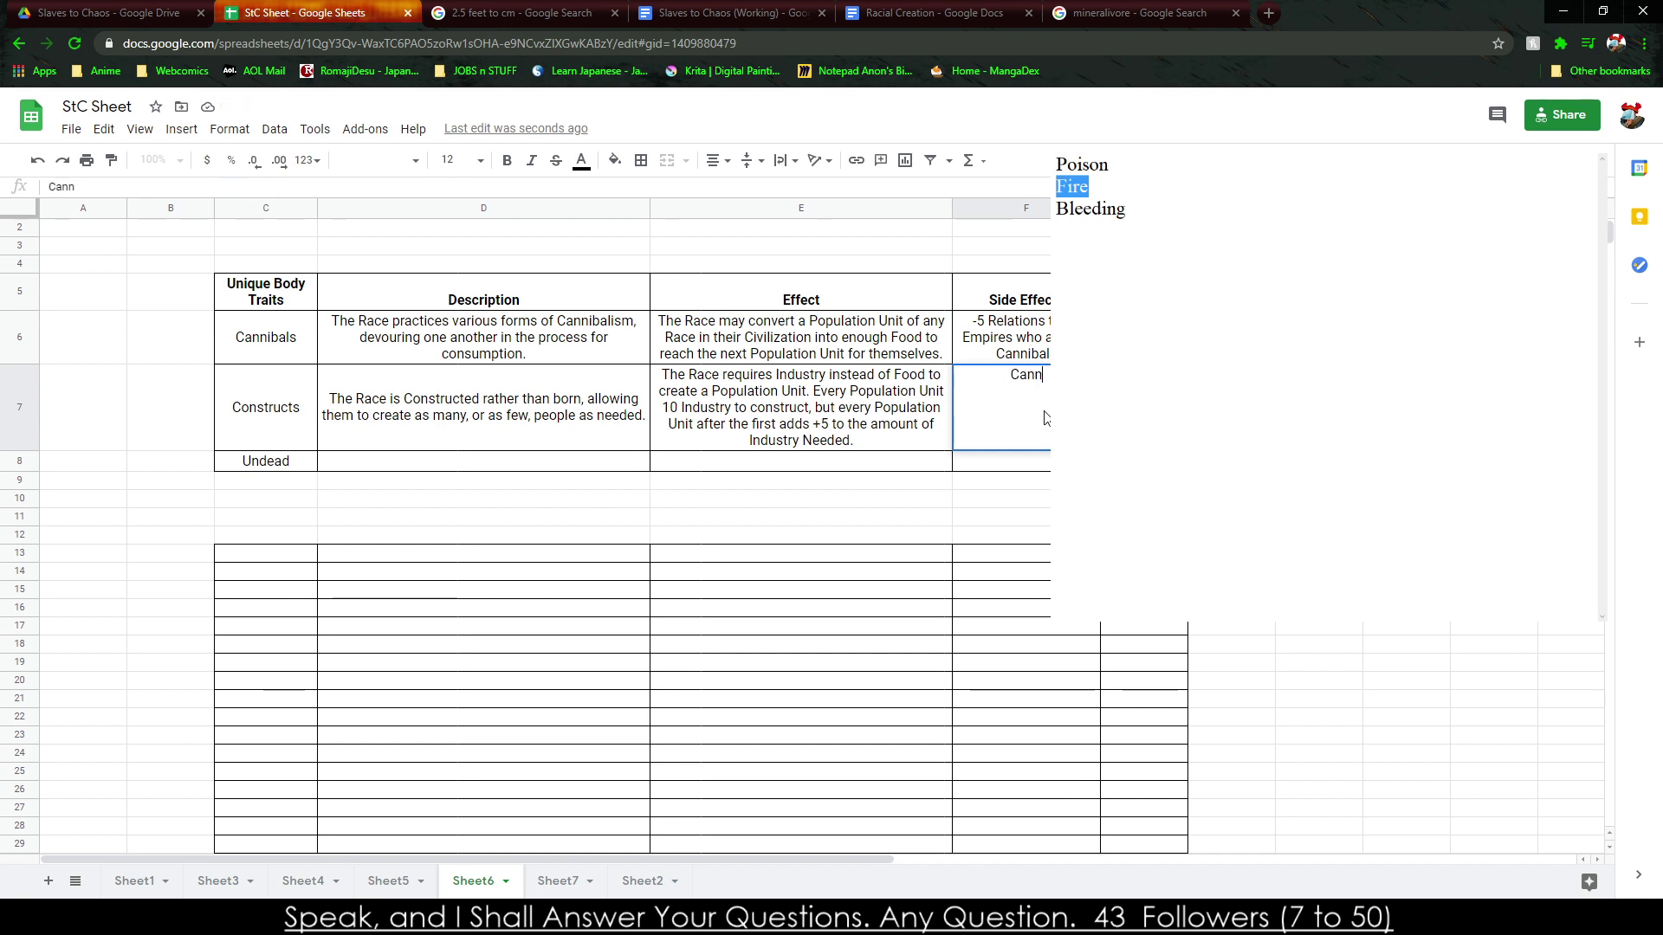
{"action": "type", "text": "ot be Poisoned, Burned, or B"}
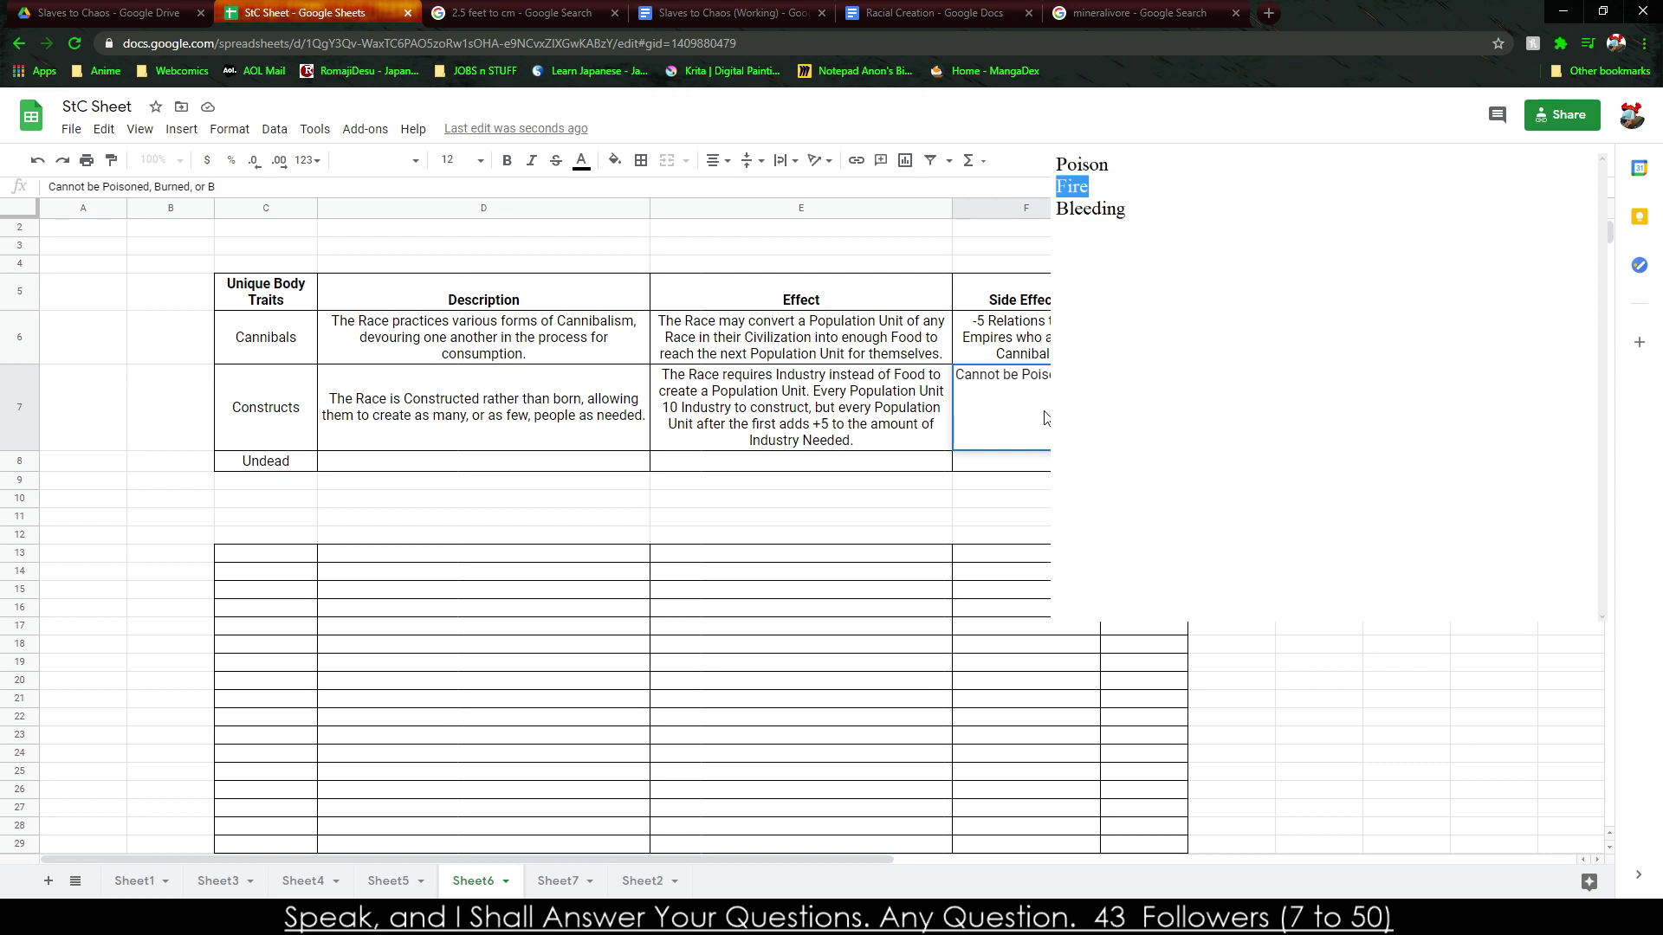
{"action": "type", "text": "leed."}
{"action": "key", "text": "BackSpace"}
{"action": "key", "text": "BackSpace"}
{"action": "key", "text": "BackSpace"}
{"action": "type", "text": "Nor"}
{"action": "key", "text": "BackSpace"}
{"action": "key", "text": "BackSpace"}
{"action": "key", "text": "BackSpace"}
{"action": "key", "text": "BackSpace"}
{"action": "key", "text": "BackSpace"}
{"action": "key", "text": "BackSpace"}
{"action": "key", "text": "BackSpace"}
{"action": "key", "text": "BackSpace"}
Complete the Constructs side effect with "nor requires breathing. However do not naturally heal, but requires a Check to repair along with materials.".
{"action": "type", "text": "nor requires breathing. However does"}
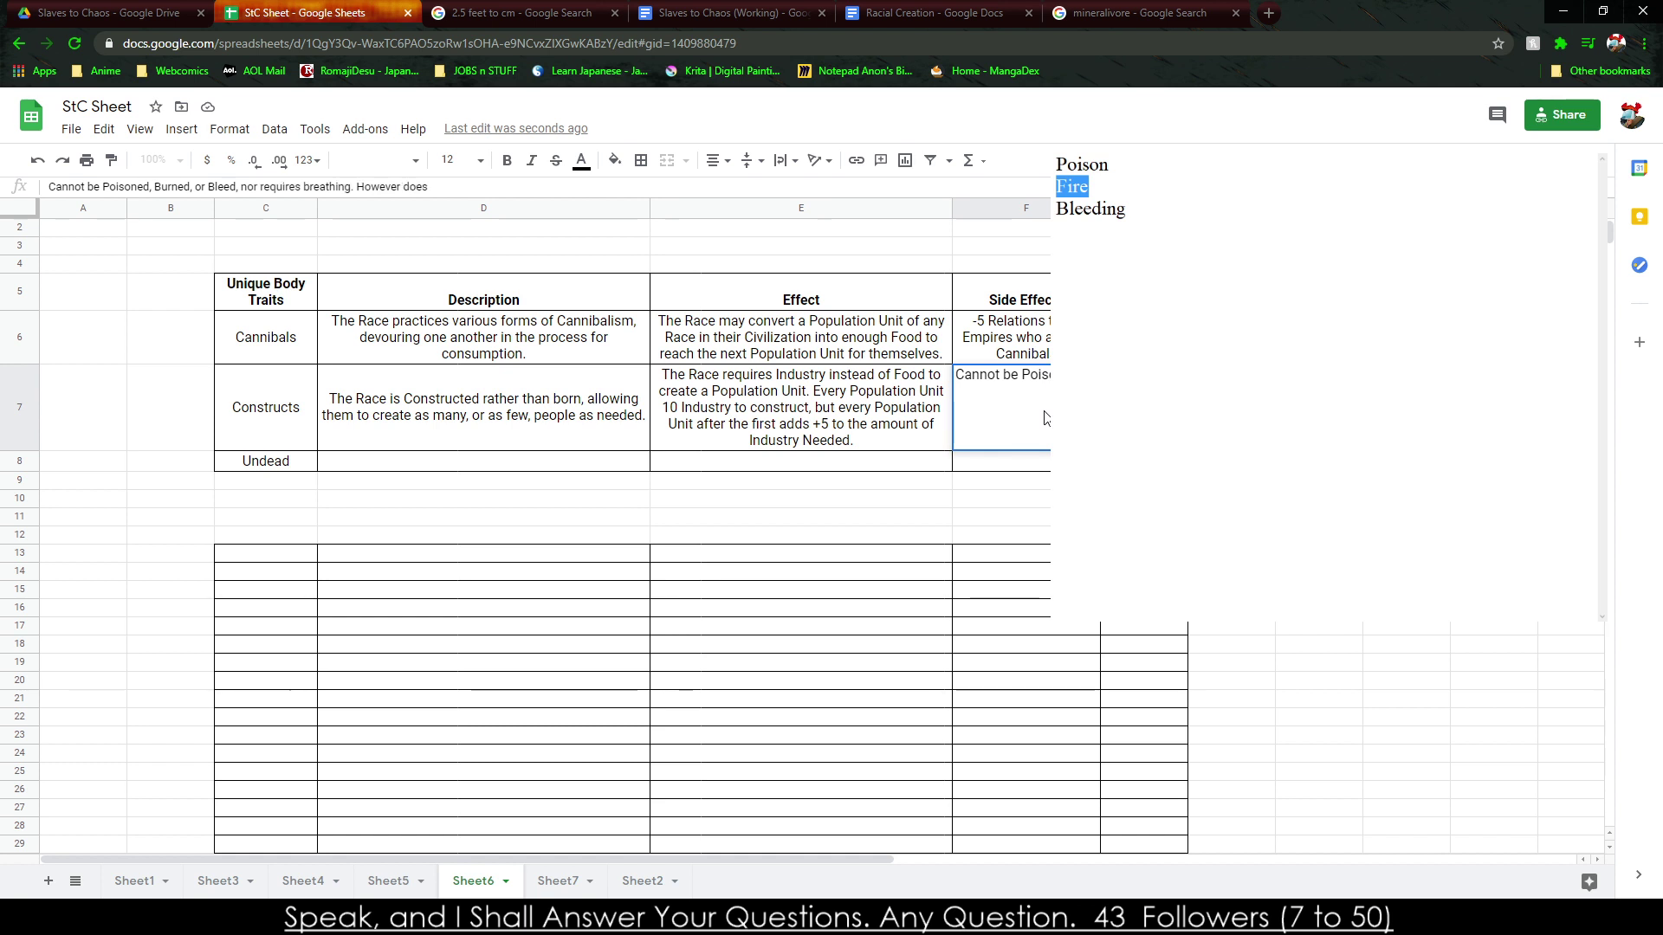
{"action": "key", "text": "BackSpace"}
{"action": "type", "text": "naturally heal, but requires a Mechanics"}
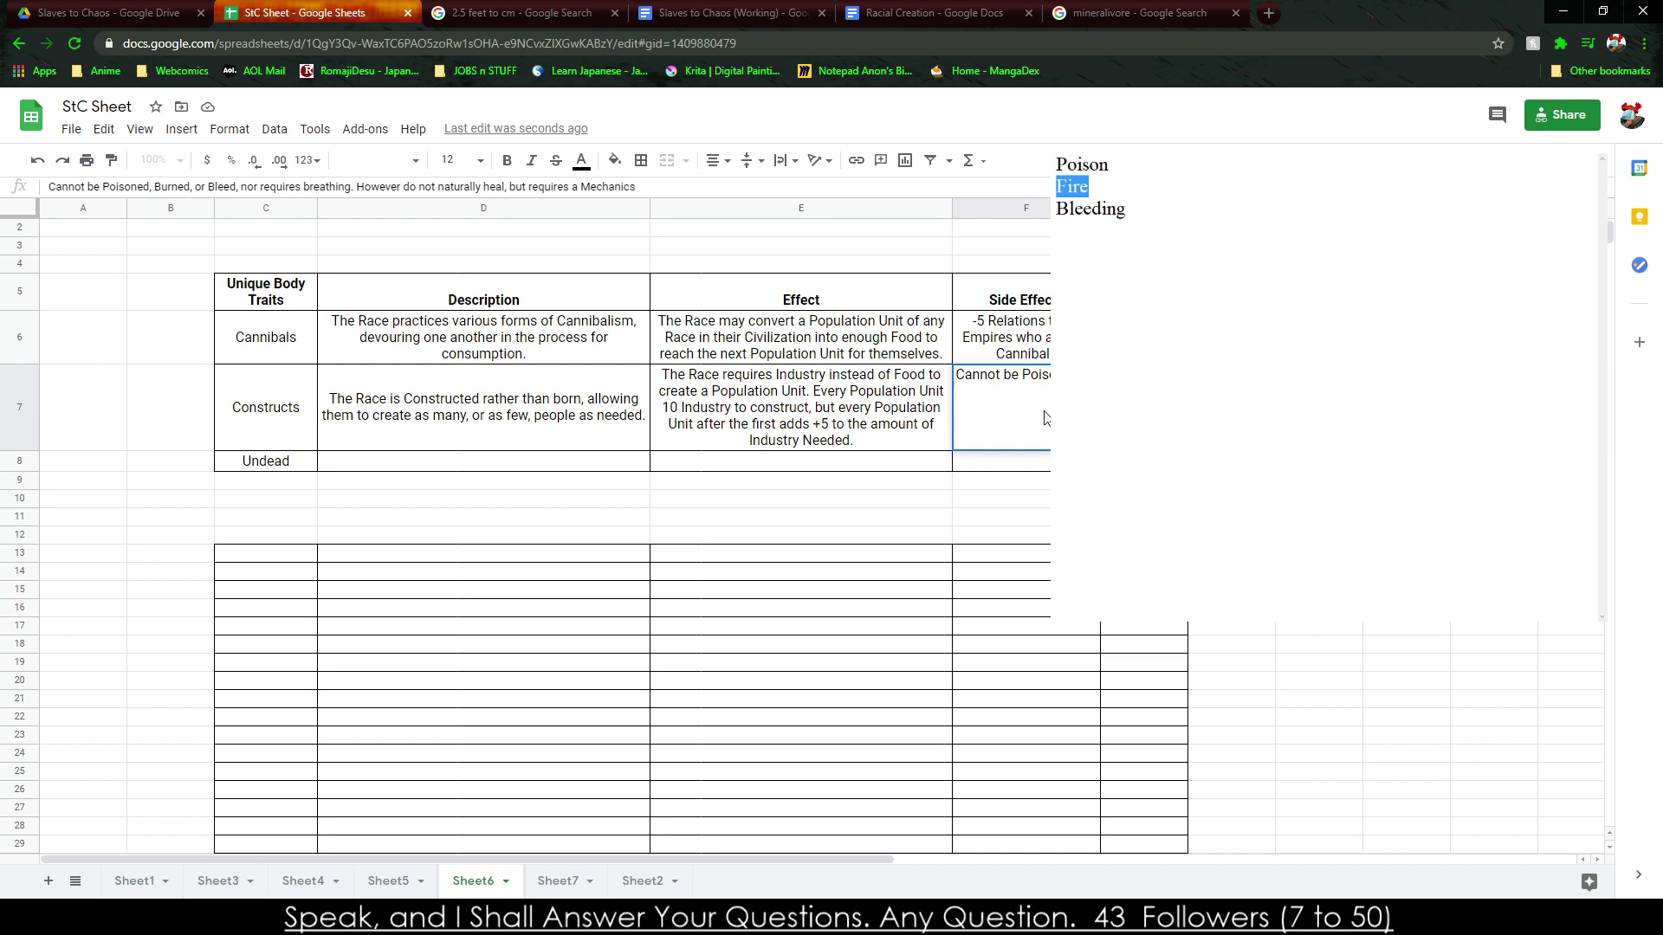
{"action": "key", "text": "BackSpace"}
{"action": "key", "text": "BackSpace"}
{"action": "key", "text": "BackSpace"}
{"action": "key", "text": "BackSpace"}
{"action": "key", "text": "BackSpace"}
{"action": "key", "text": "BackSpace"}
{"action": "key", "text": "BackSpace"}
{"action": "key", "text": "BackSpace"}
{"action": "type", "text": "Check to repair along with materials"}
{"action": "key", "text": "Return"}
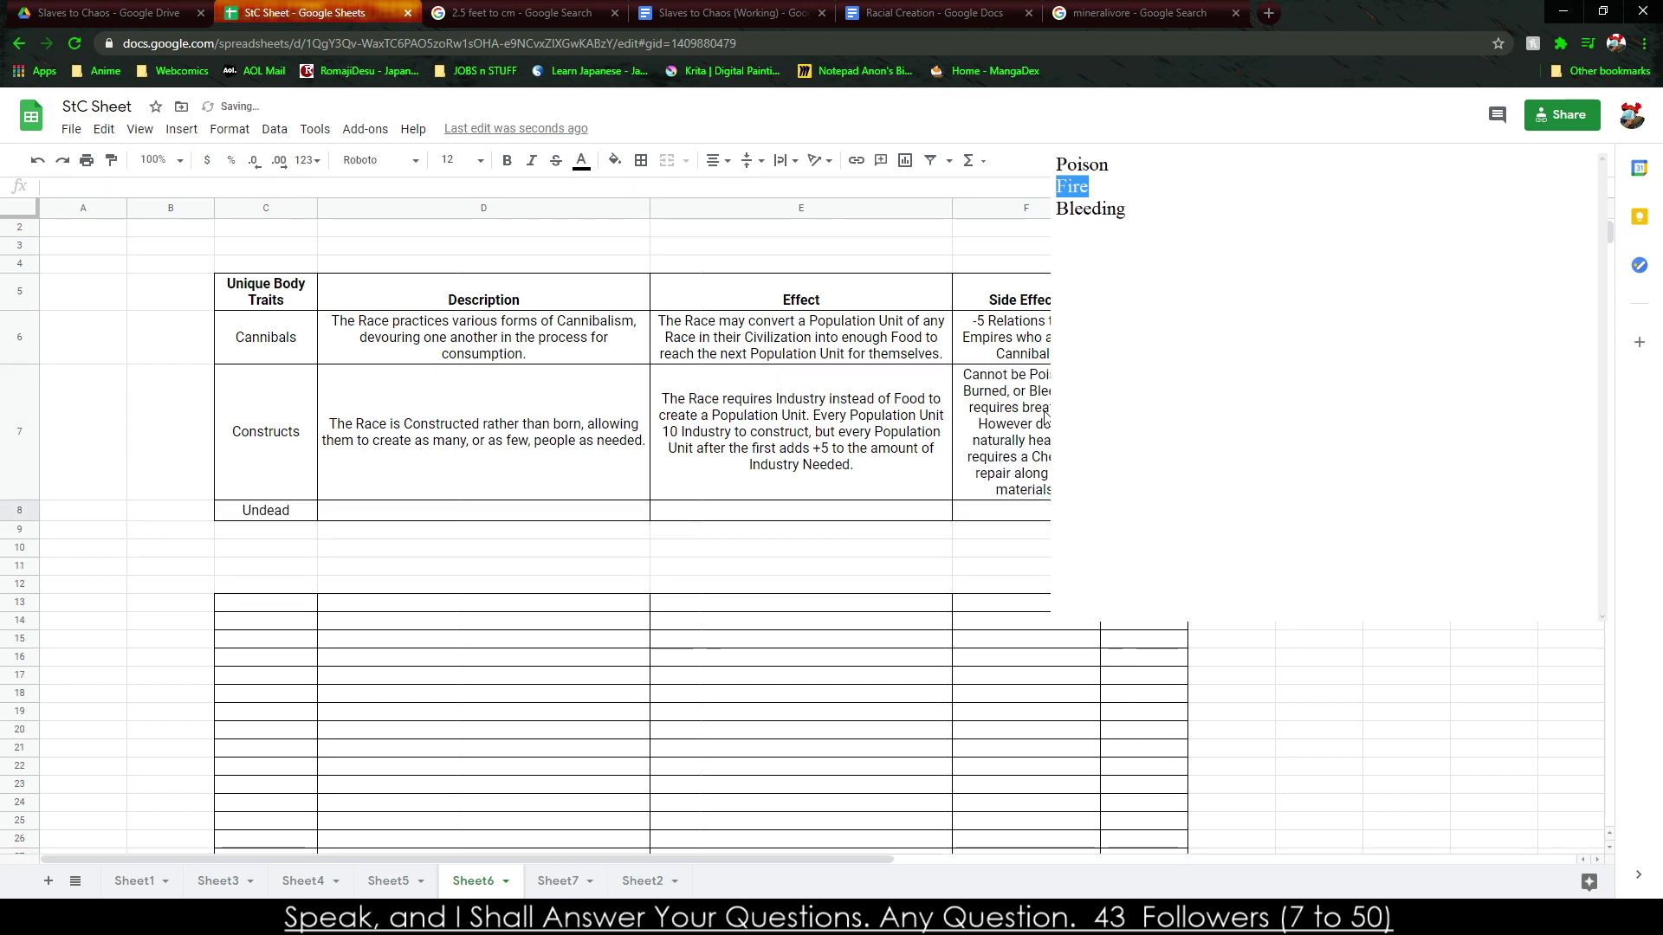
Enter "The Race is undead, drawing life from arane magics and the corpses of others to mimic life." as the Undead description in D8.
{"action": "key", "text": "Left"}
{"action": "type", "text": "The Race is"}
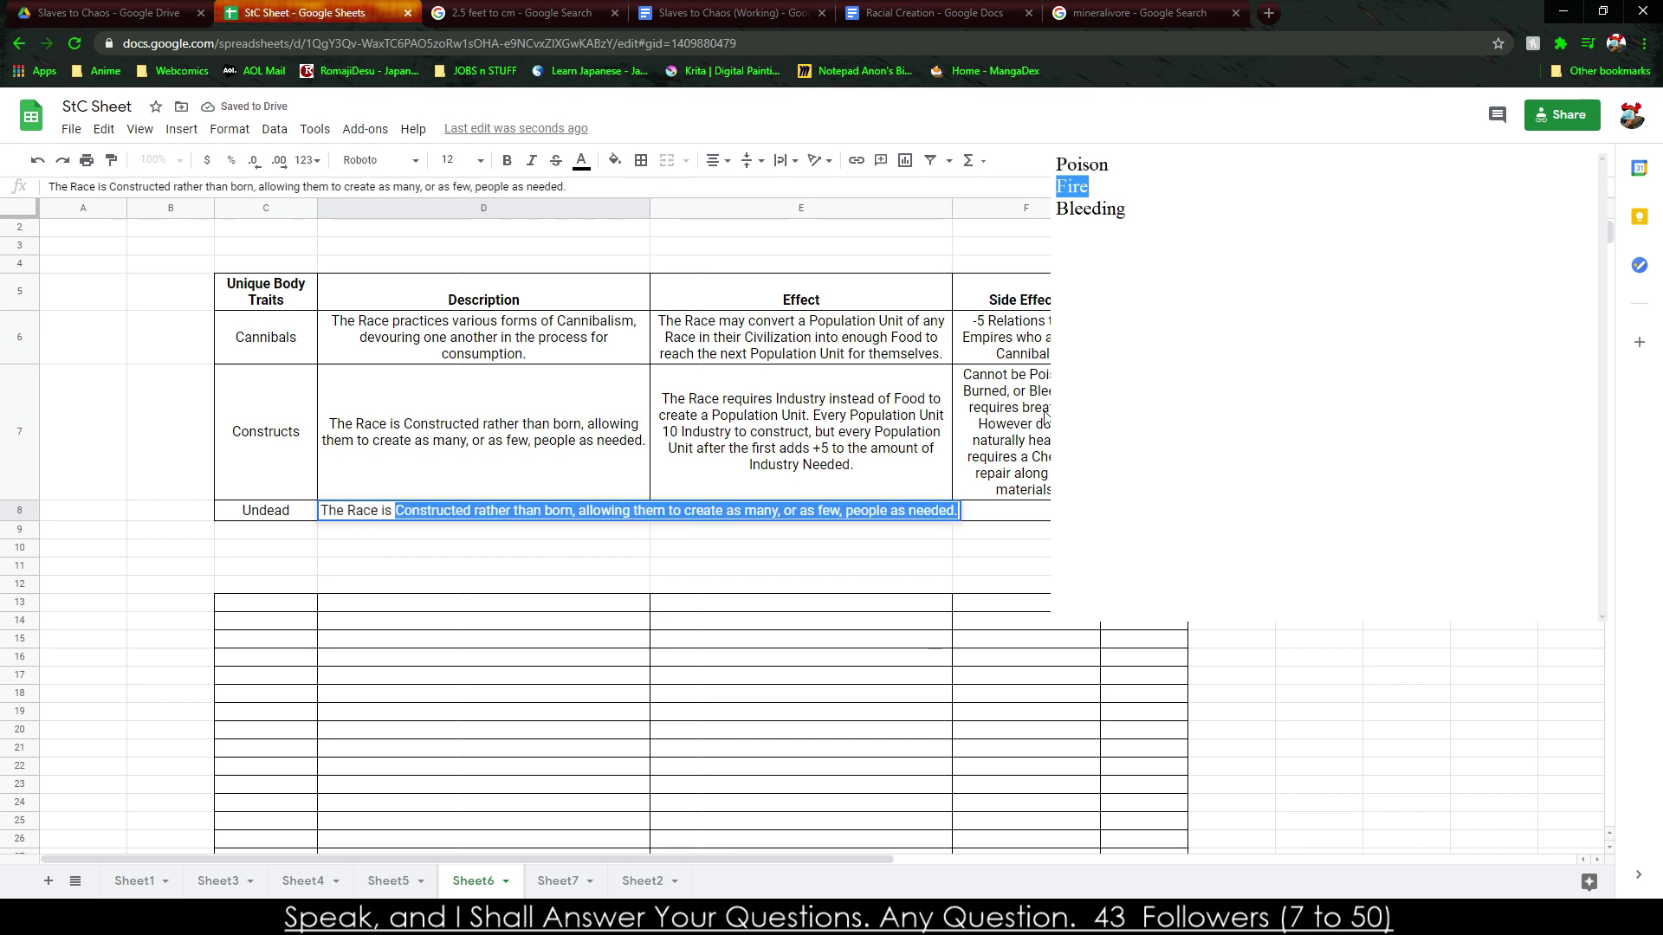
{"action": "type", "text": " undead, "}
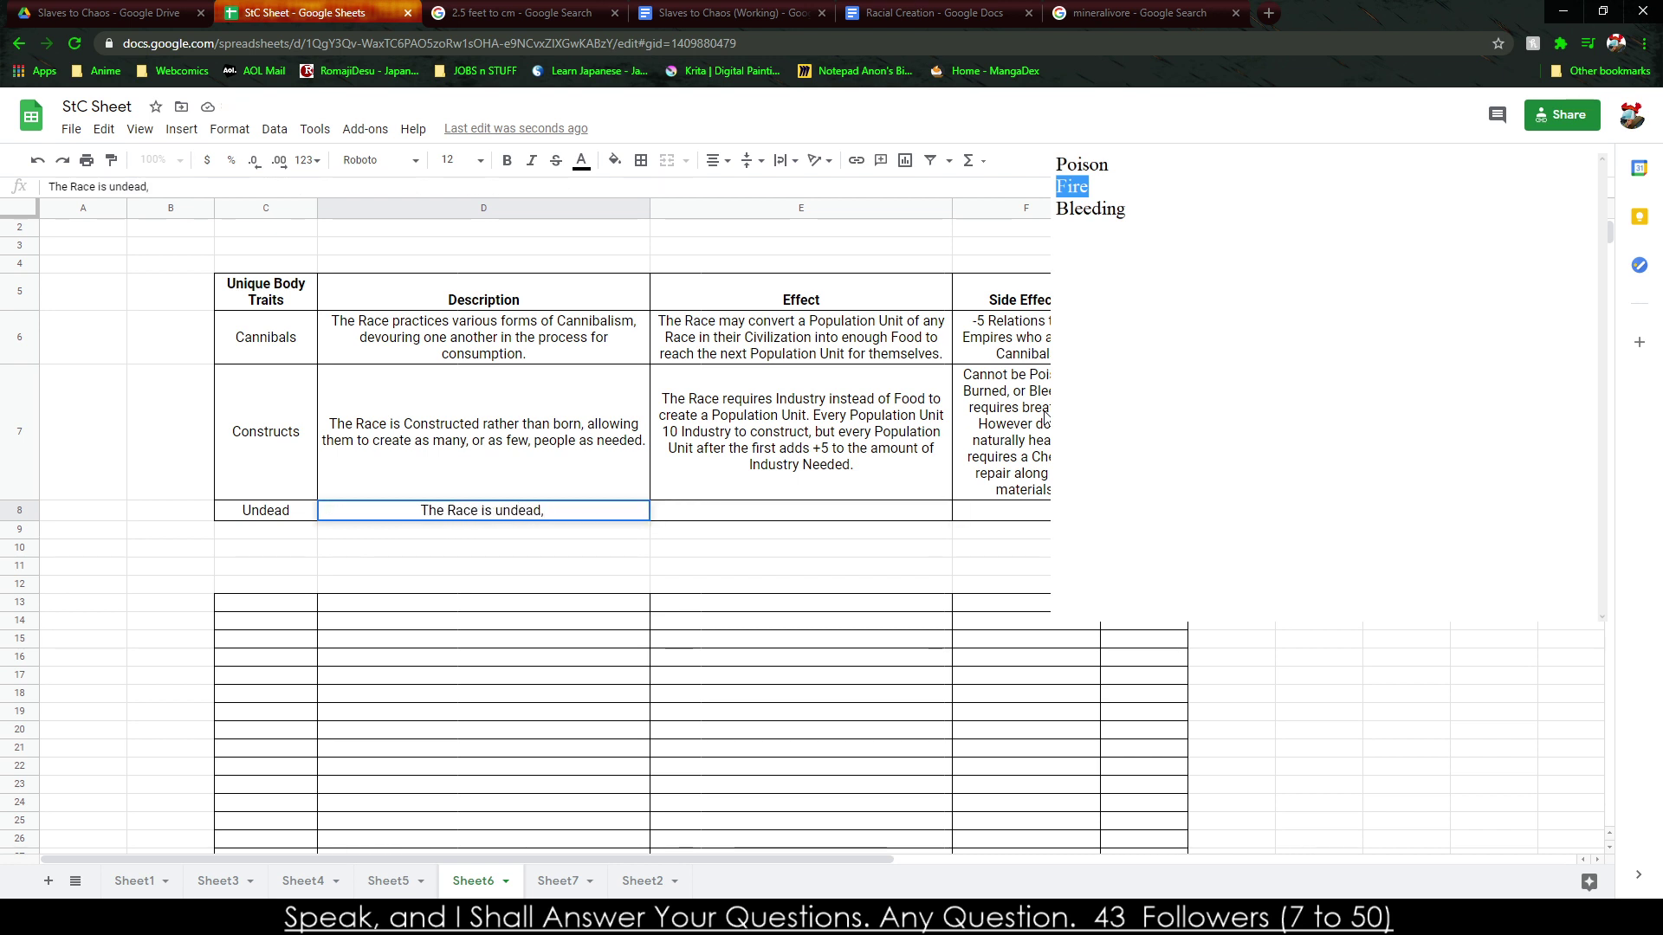
{"action": "type", "text": "drawing life"}
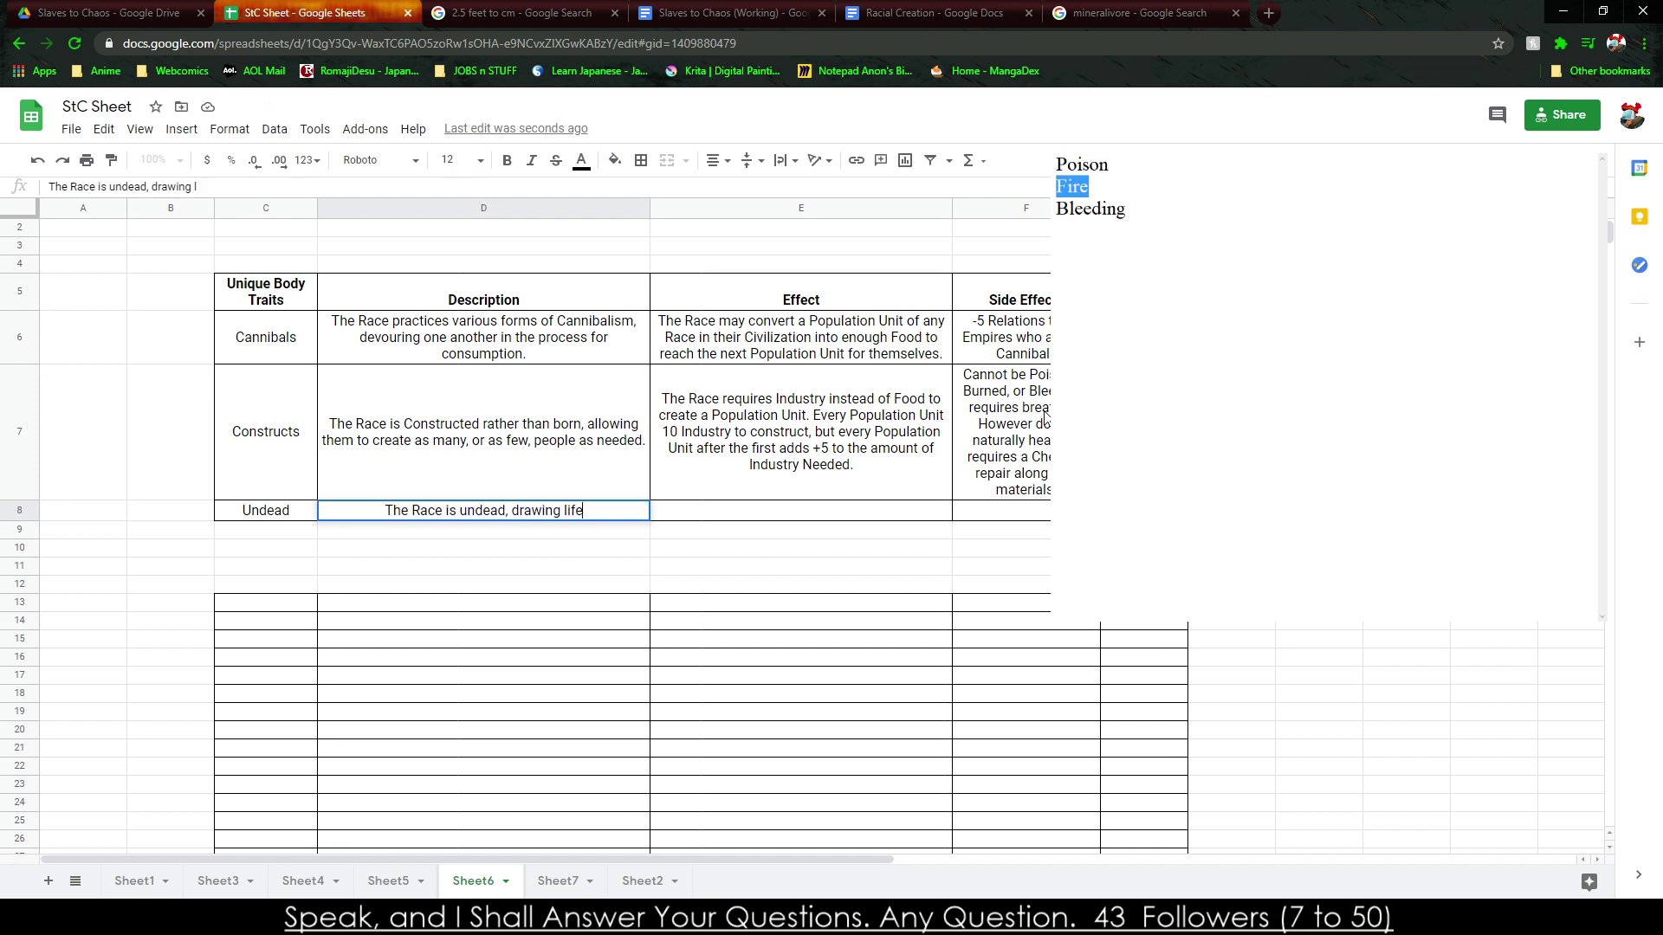
{"action": "type", "text": " from arane magics and the corpses of others to be"}
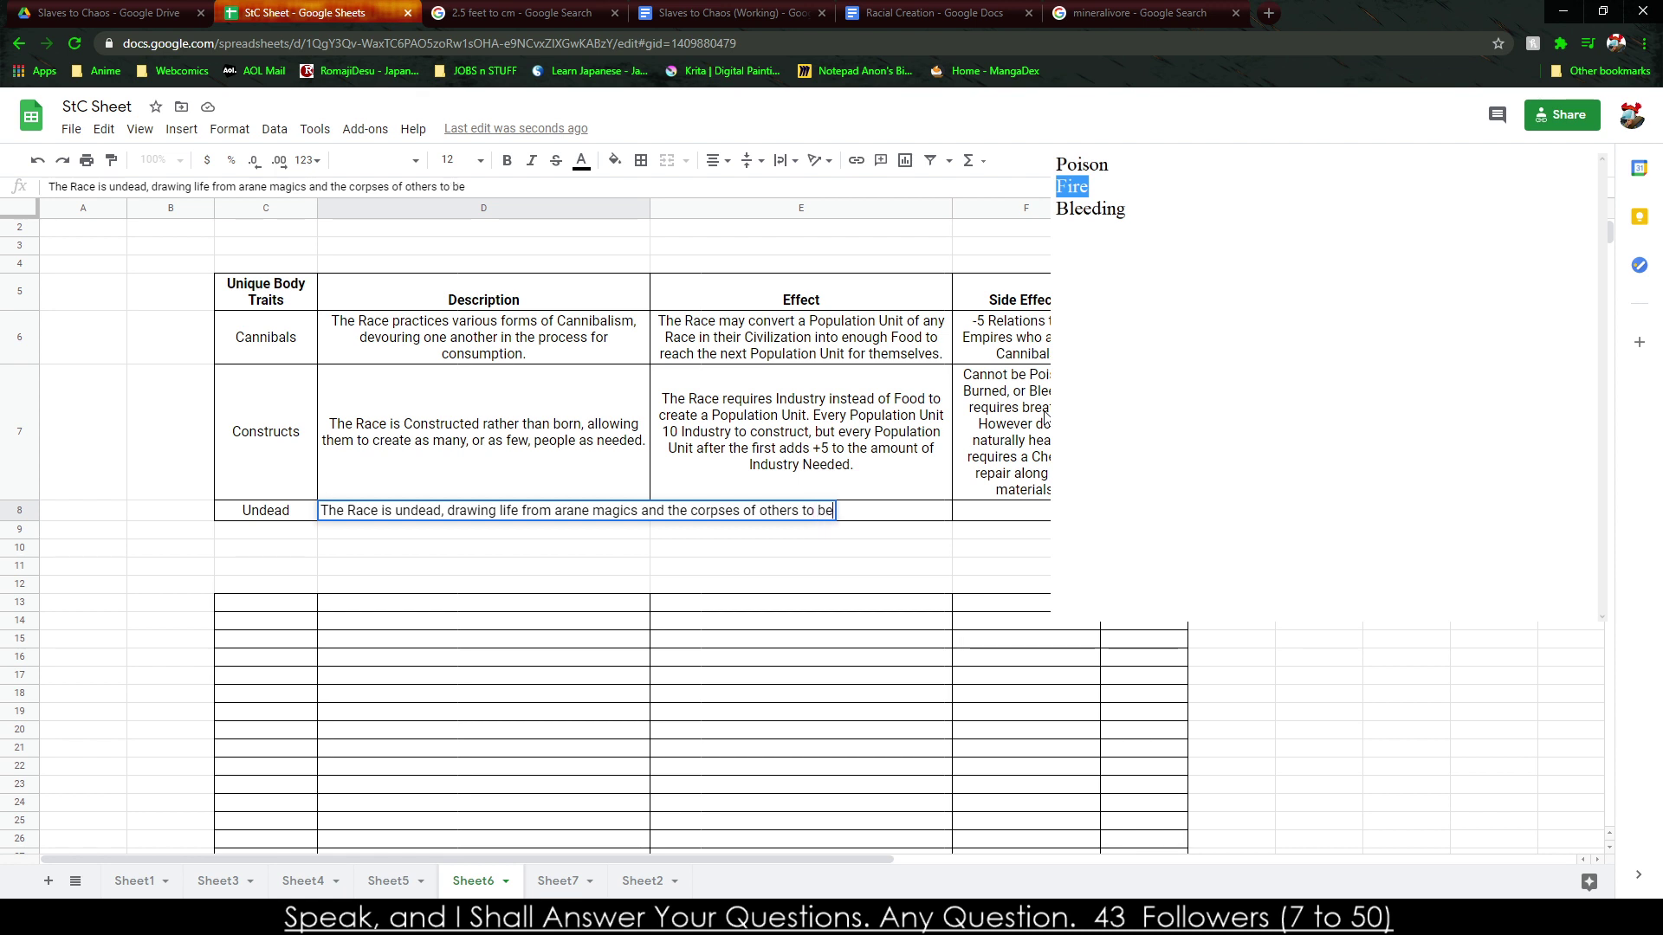
{"action": "key", "text": "BackSpace"}
{"action": "key", "text": "BackSpace"}
{"action": "key", "text": "BackSpace"}
{"action": "type", "text": "m"}
{"action": "key", "text": "BackSpace"}
{"action": "type", "text": "mimic life."}
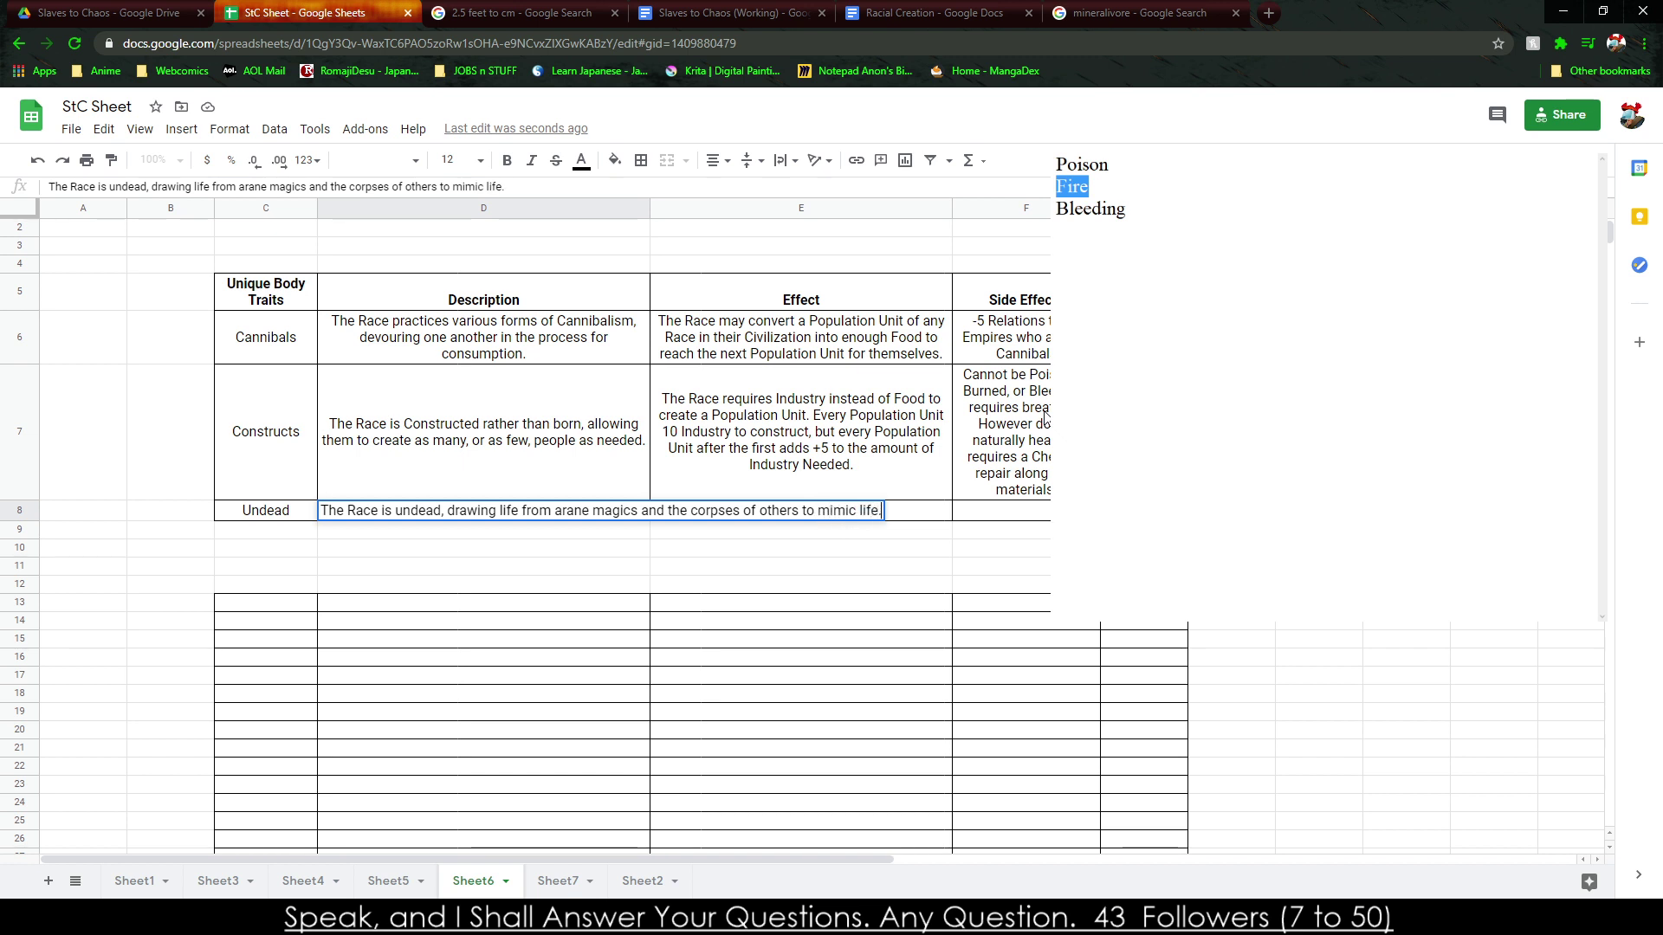
Start the Undead effect in E8 with "The Race requires Culture instead of Food to create a Population Unit. Every Population Unit".
{"action": "key", "text": "Tab"}
{"action": "type", "text": "The Race"}
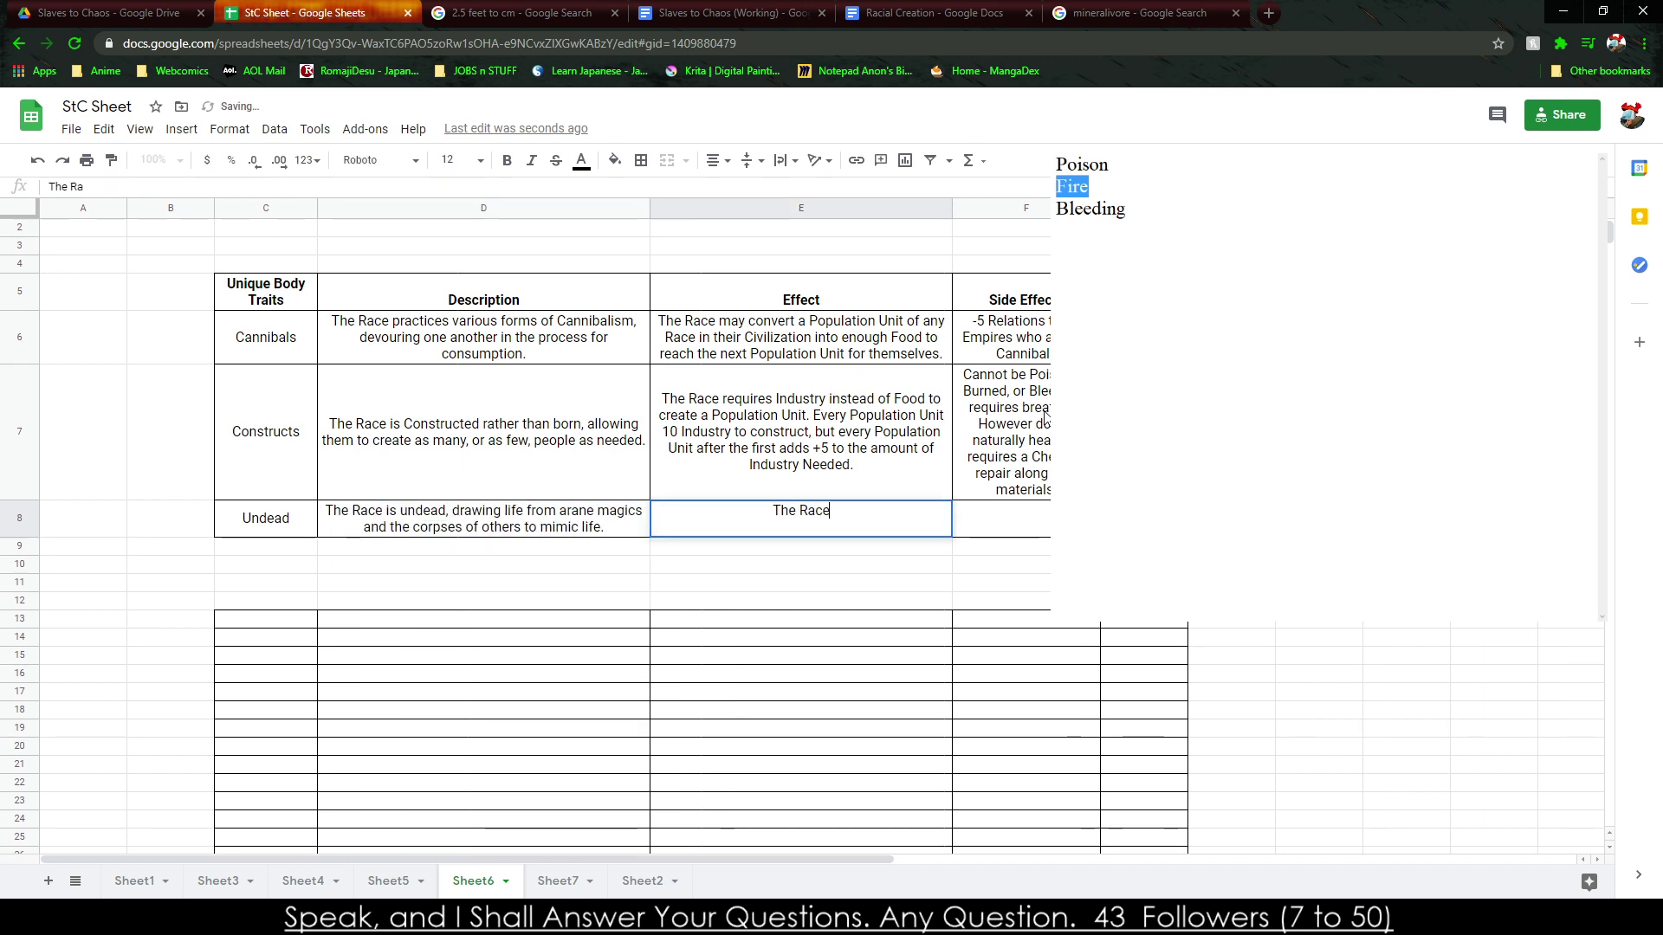
{"action": "type", "text": " requires Cul"}
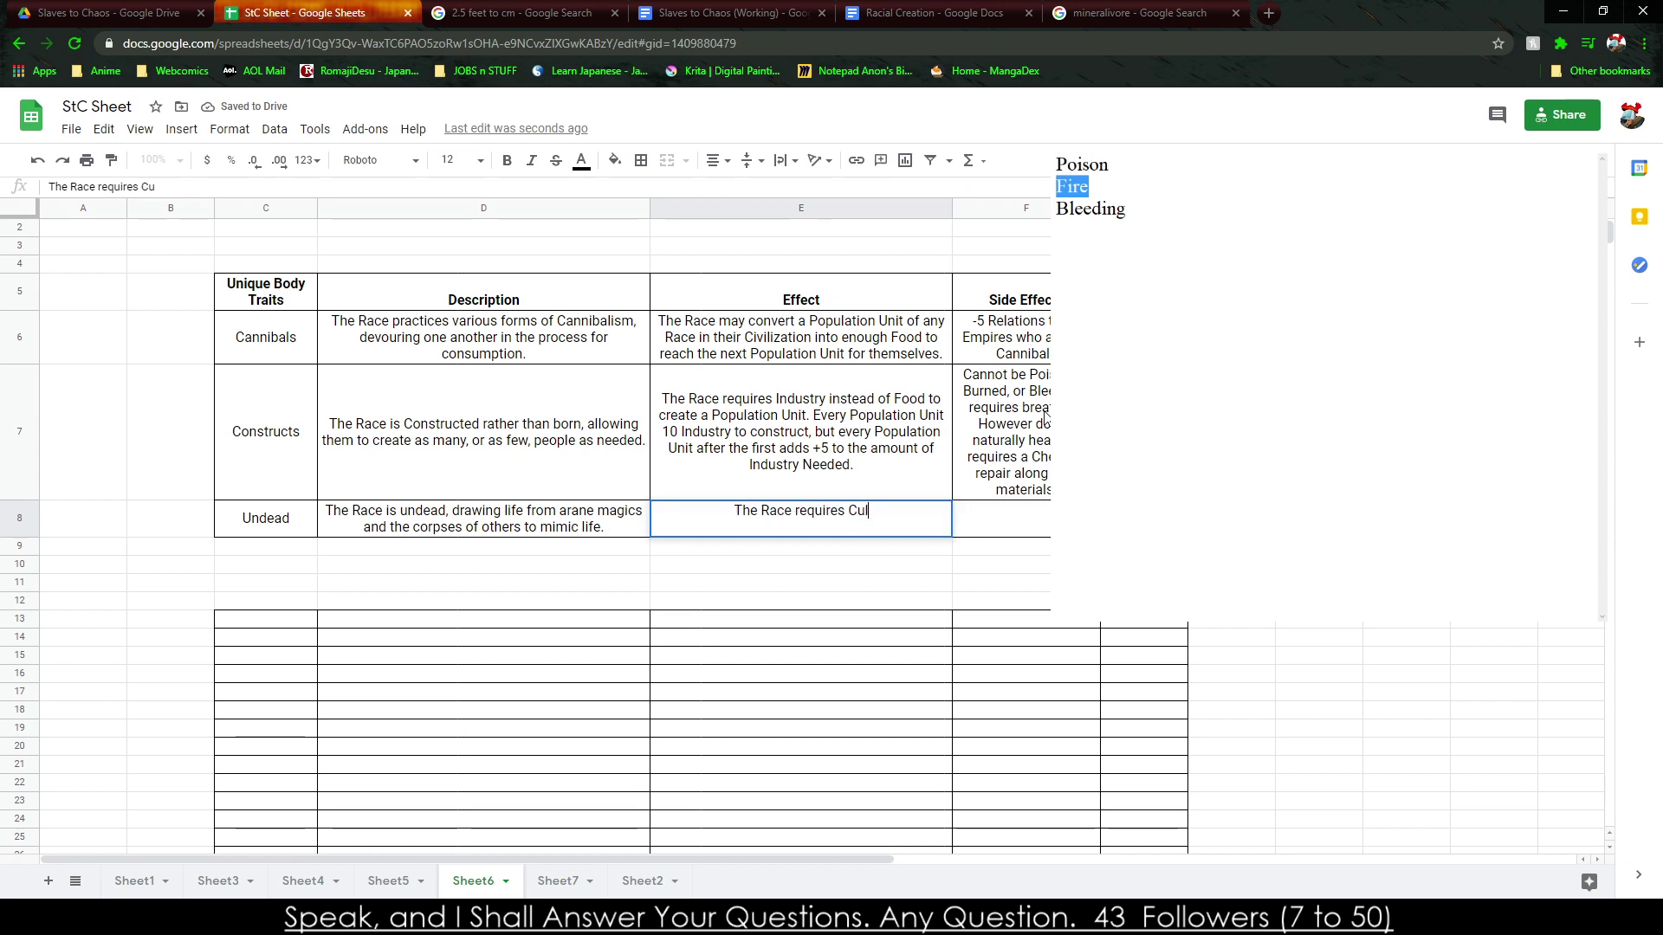
{"action": "type", "text": "ture instead of "}
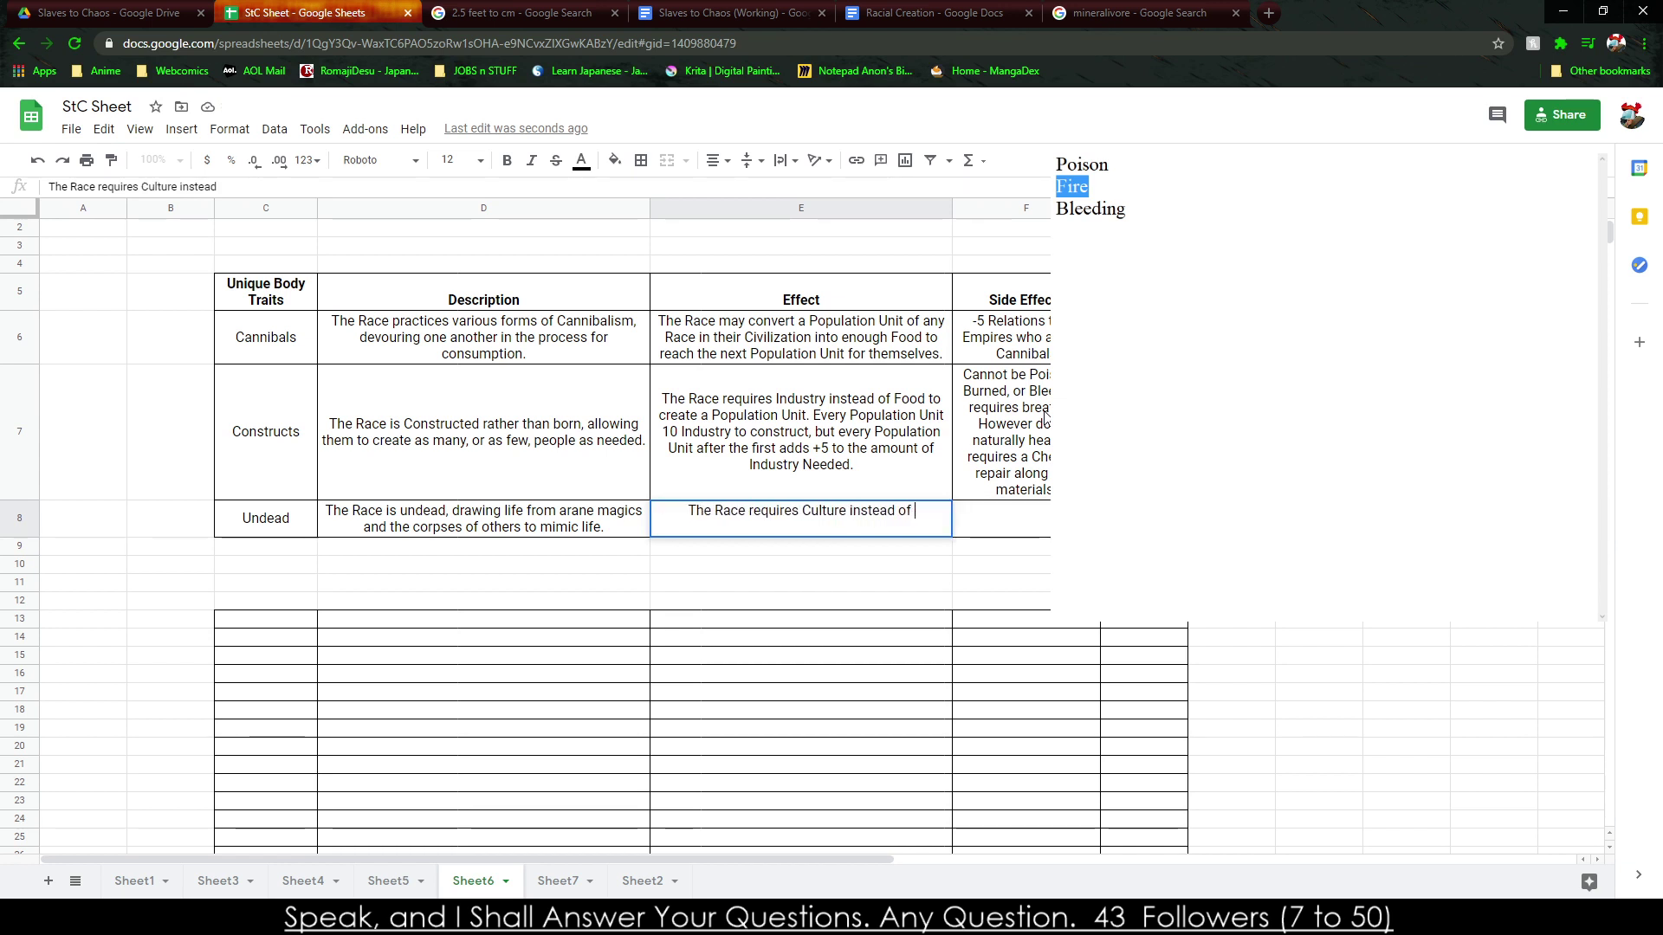
{"action": "type", "text": "Food to create"}
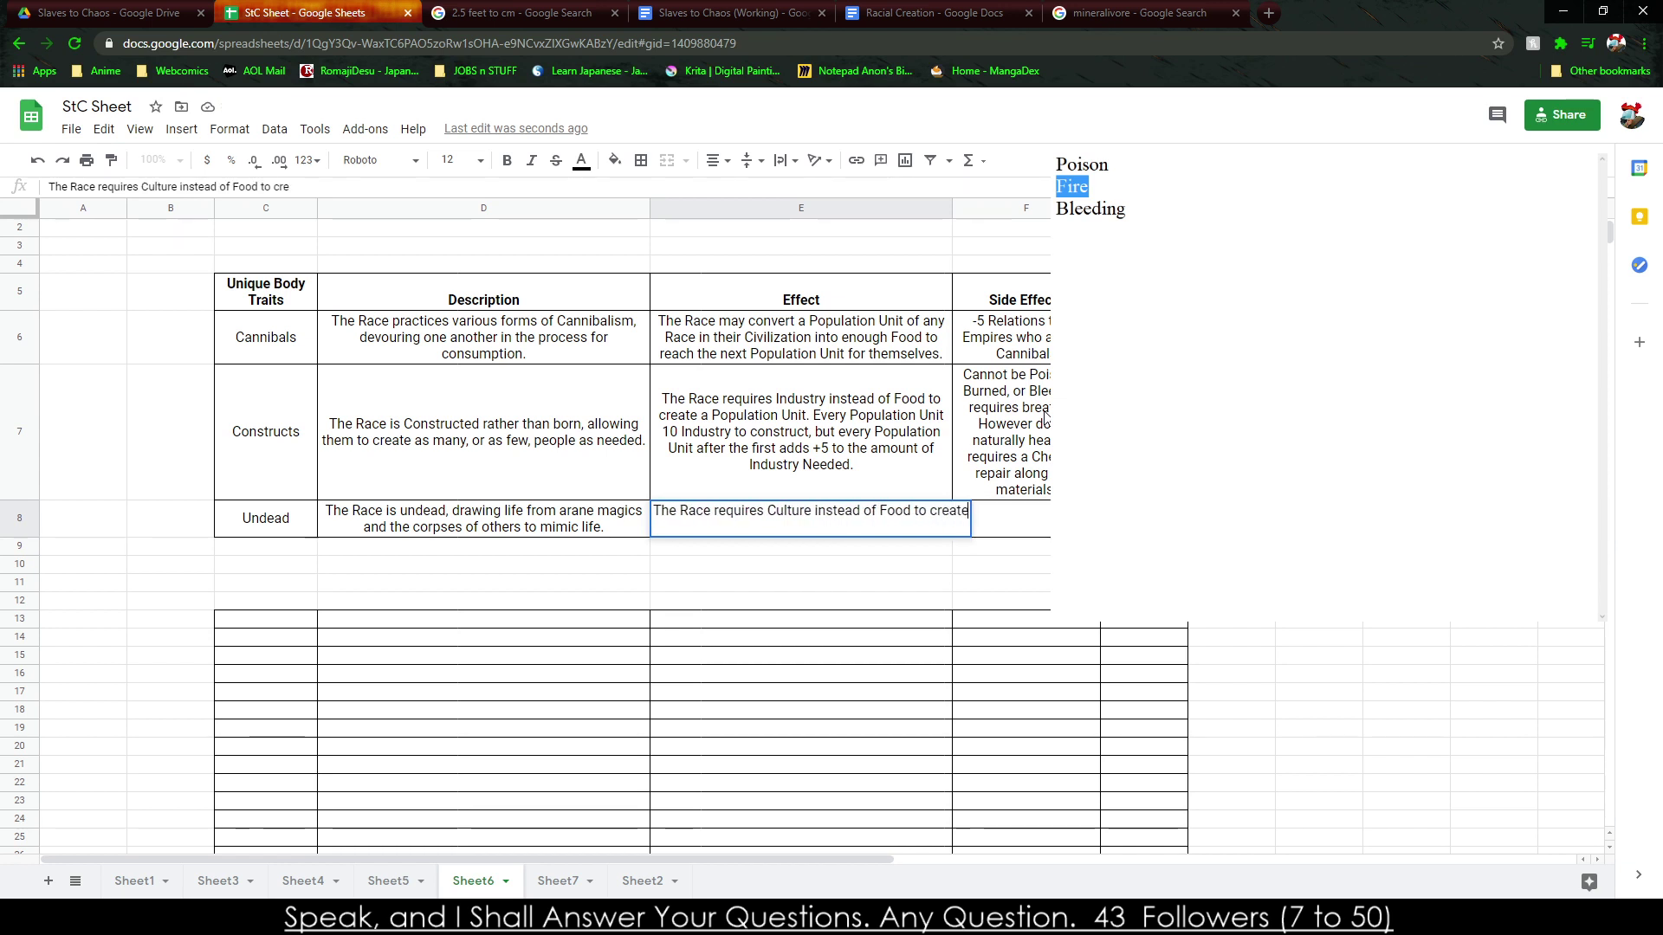
{"action": "type", "text": " a Population"}
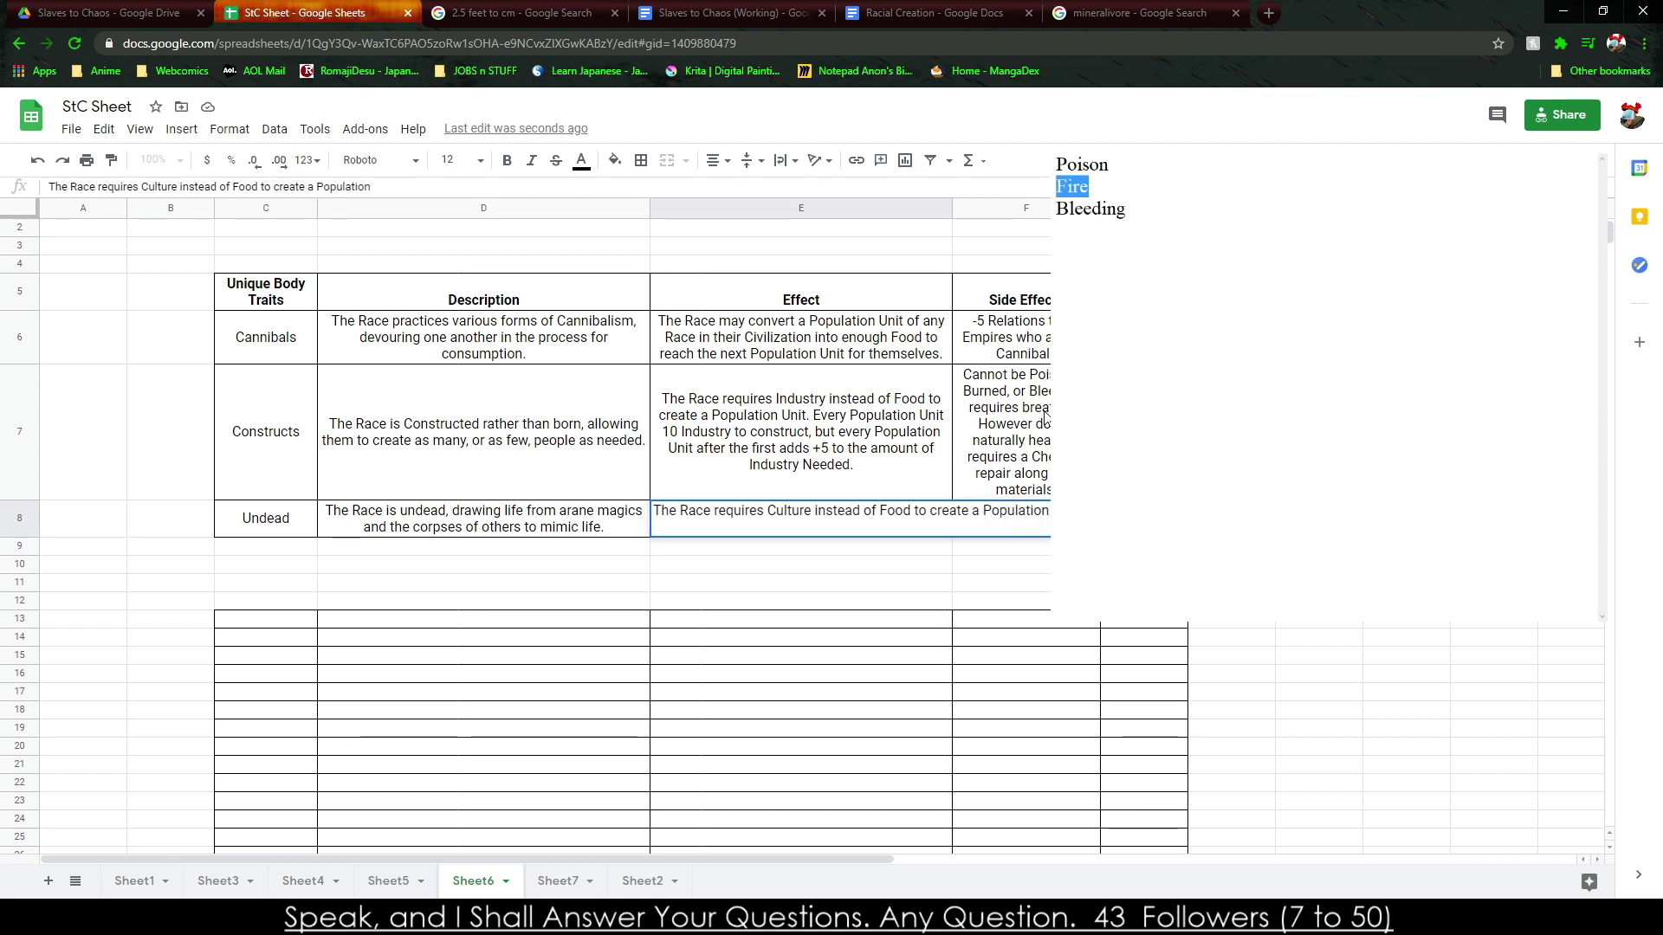
{"action": "type", "text": " Unit. Every Population UNit"}
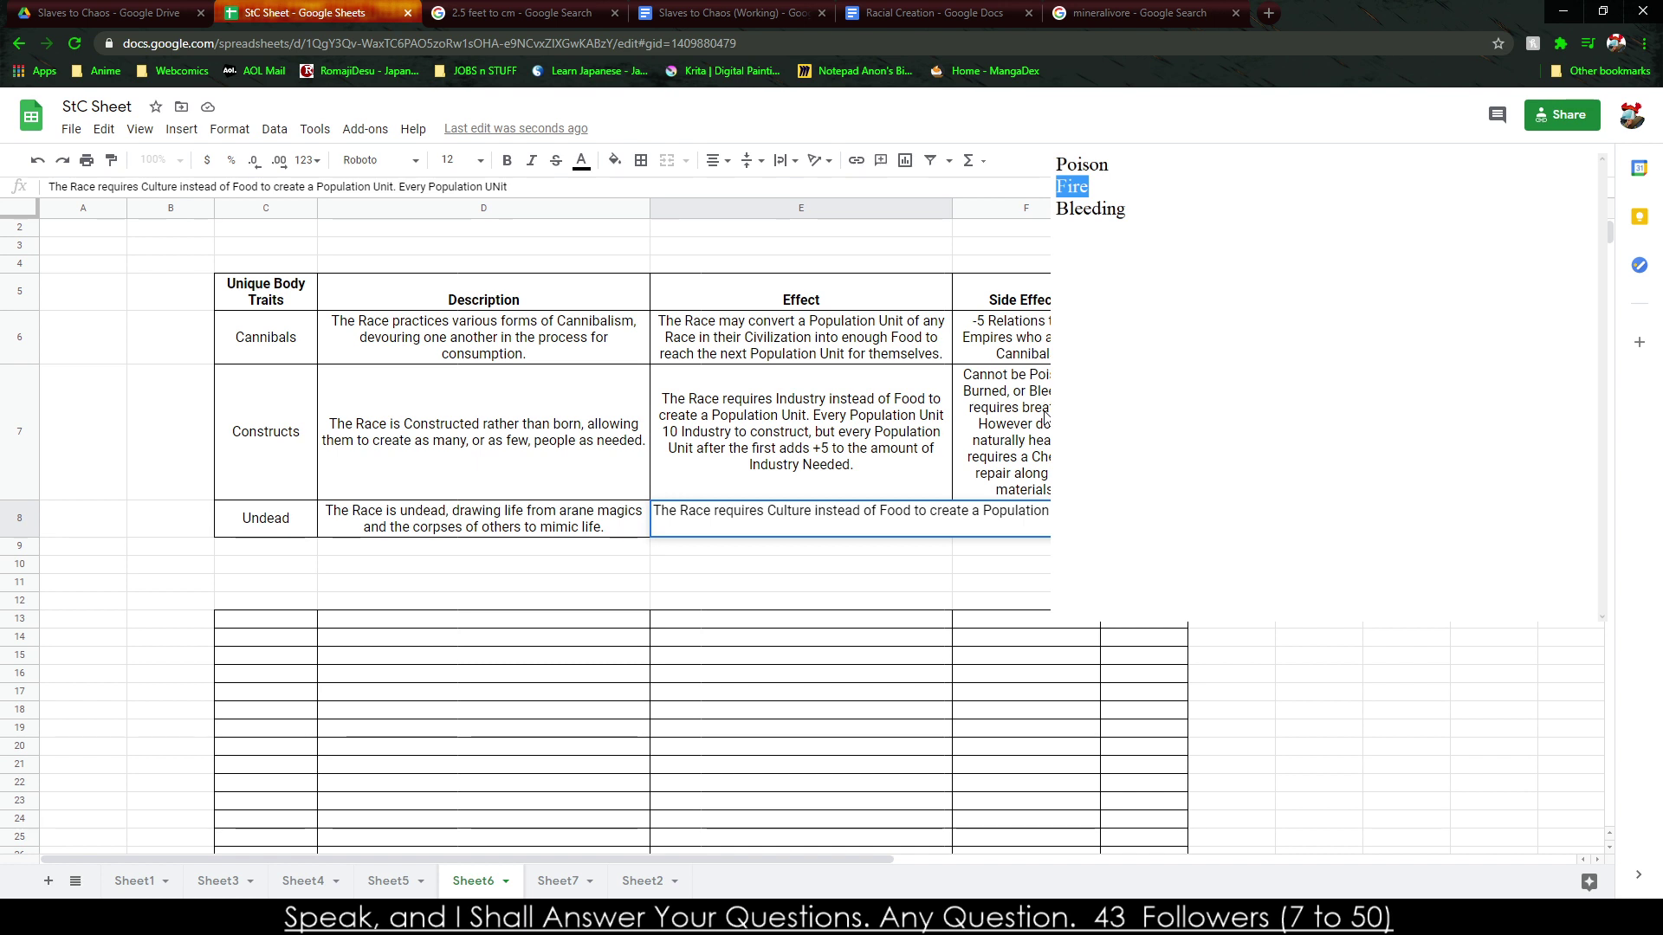
Complete the Undead effect with "requires 5 Culture to construct, but every Population Unit after the first adds +2 to the amount of Culture Needed.".
{"action": "key", "text": "BackSpace"}
{"action": "type", "text": "nit requires 5 Culture to construct, but every Population Unit"}
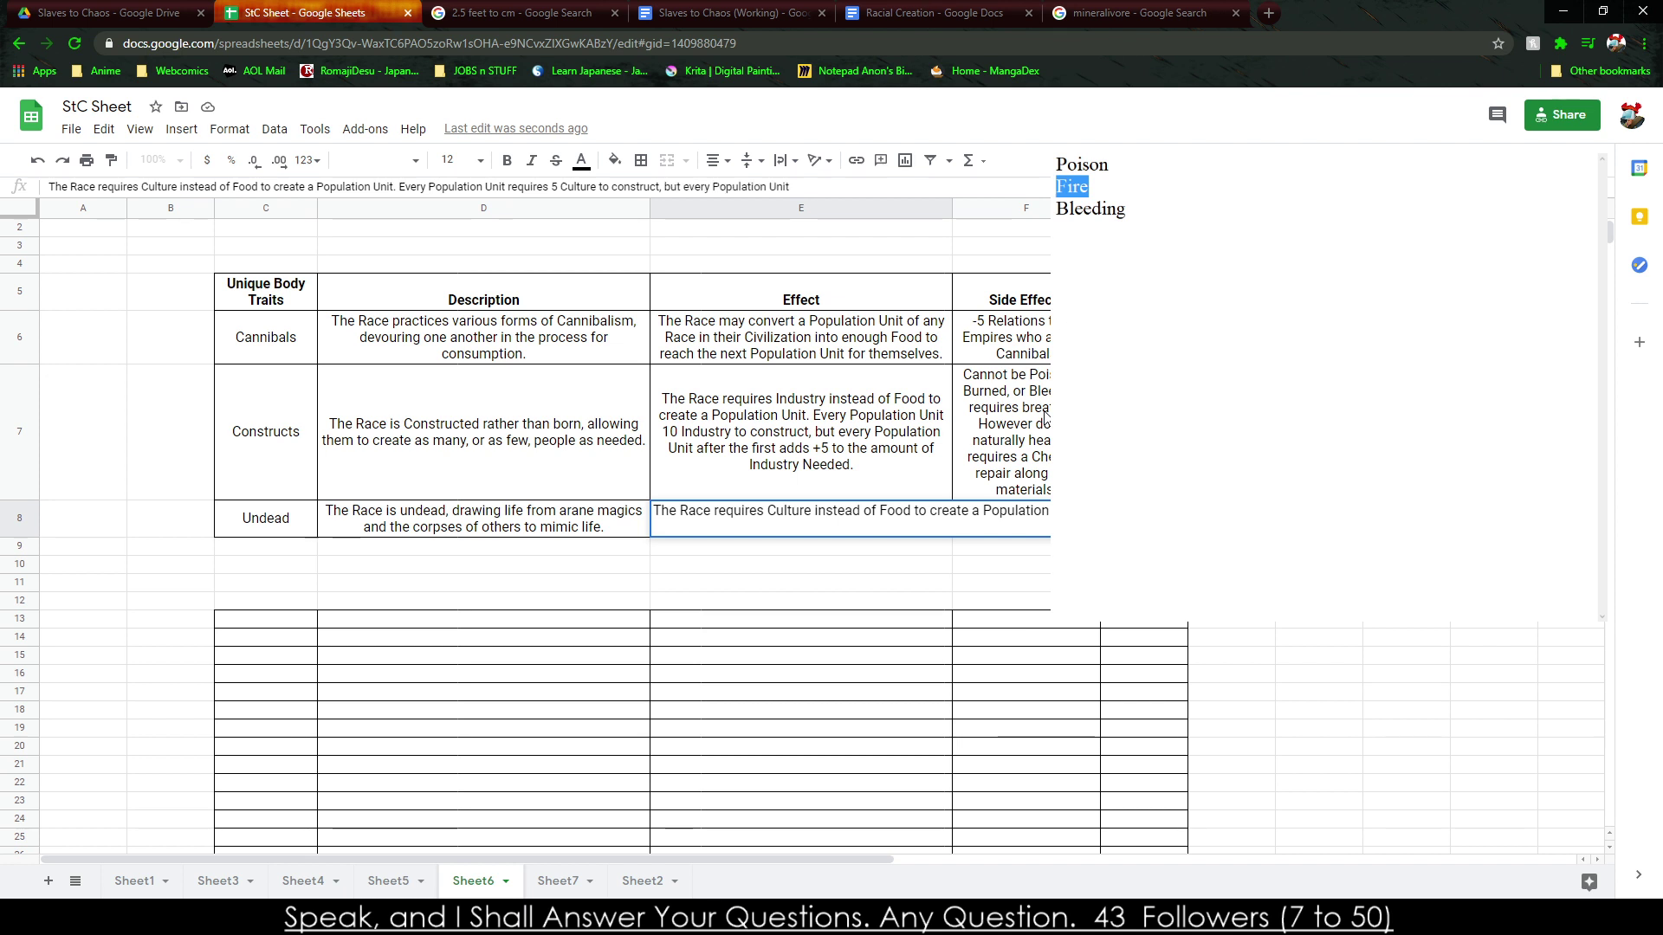
{"action": "type", "text": " after the first adds +2 to the amou"}
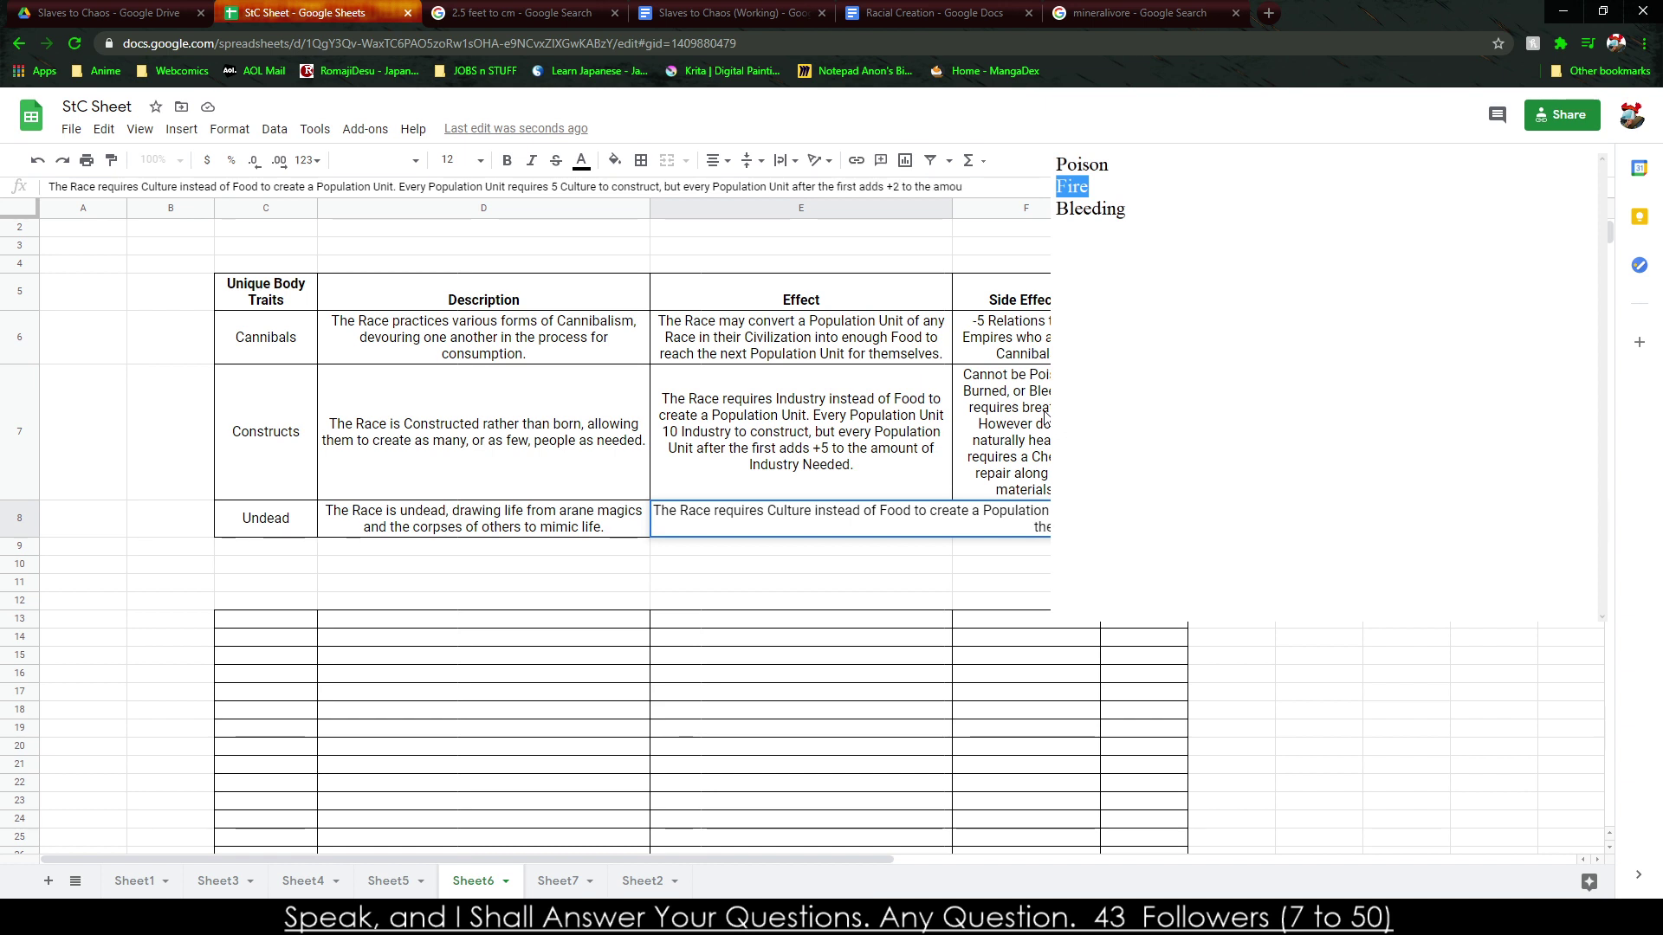
{"action": "type", "text": "nt of Culture Needed."}
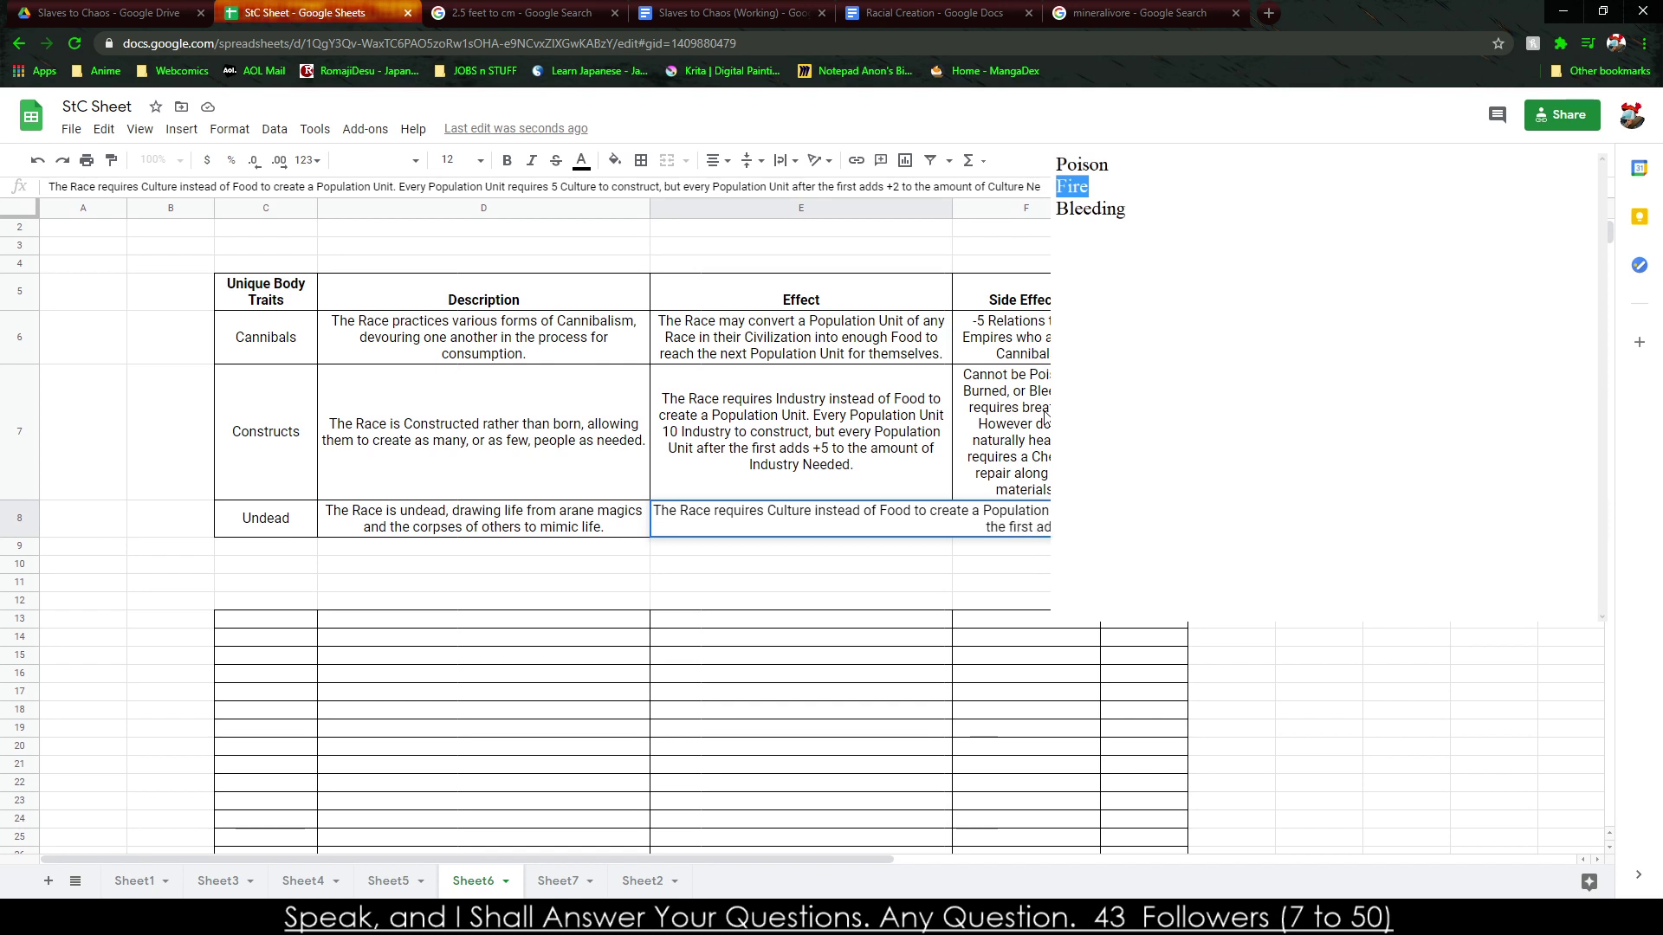
{"action": "key", "text": "Tab"}
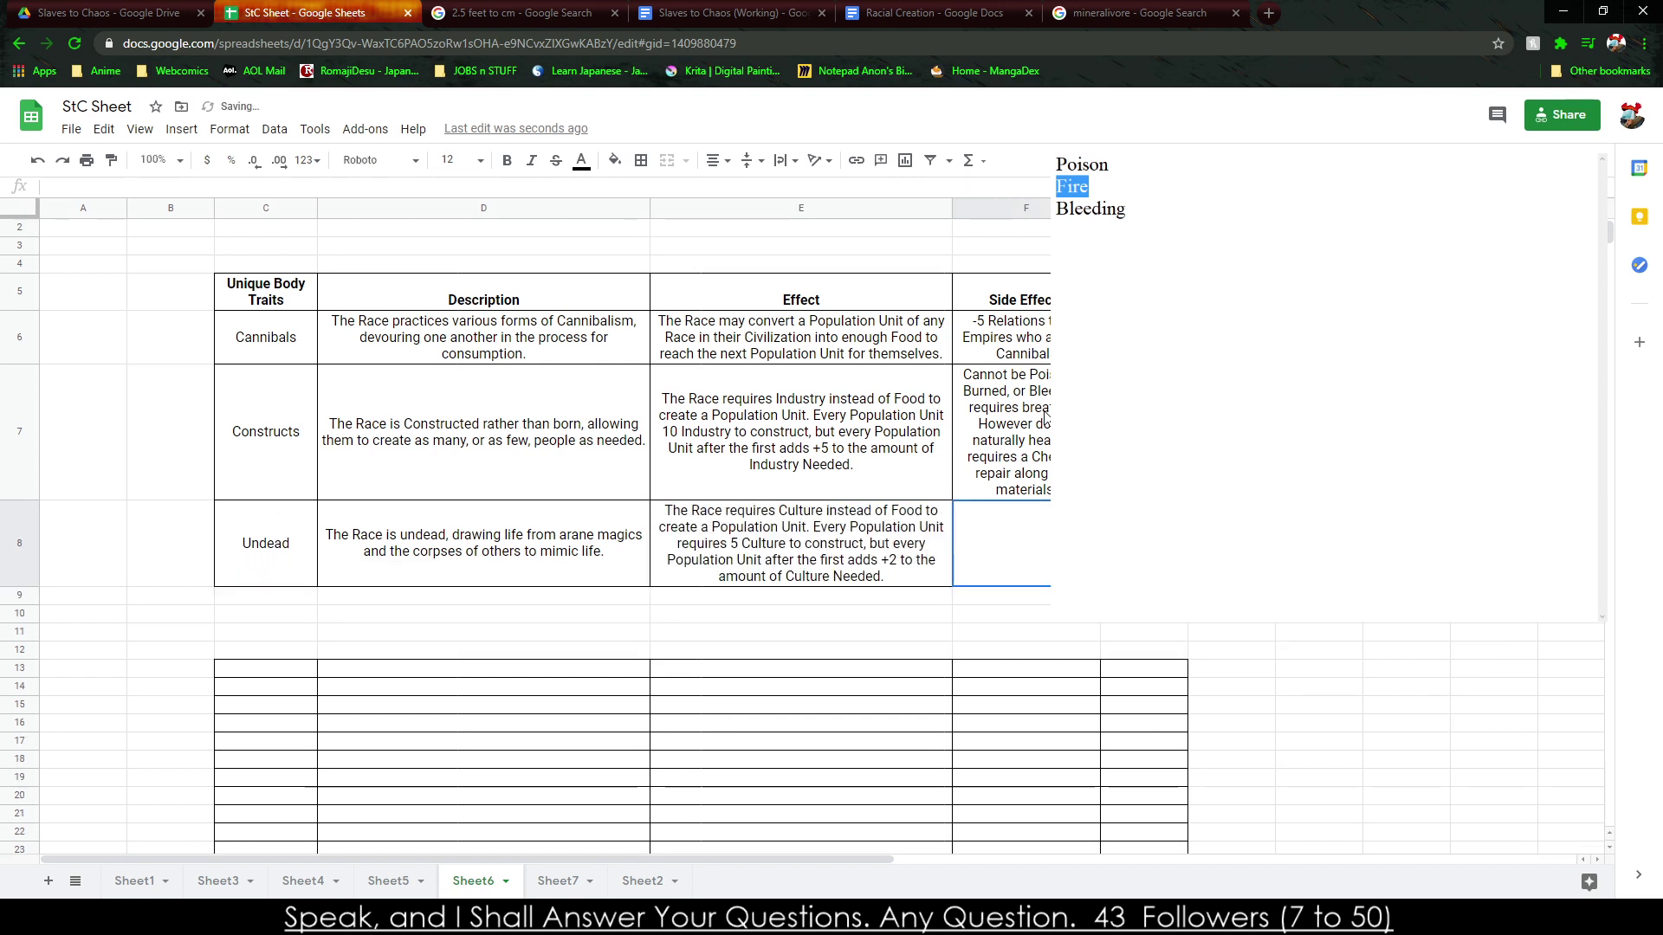
Copy the Cannibals side effect into the Undead cell F8 and reword it to "-5 Relations to All Empires who are Not Undead.".
{"action": "key", "text": "Up"}
{"action": "key", "text": "Up"}
{"action": "key", "text": "ctrl+c"}
{"action": "key", "text": "Down"}
{"action": "key", "text": "Down"}
{"action": "key", "text": "ctrl+v"}
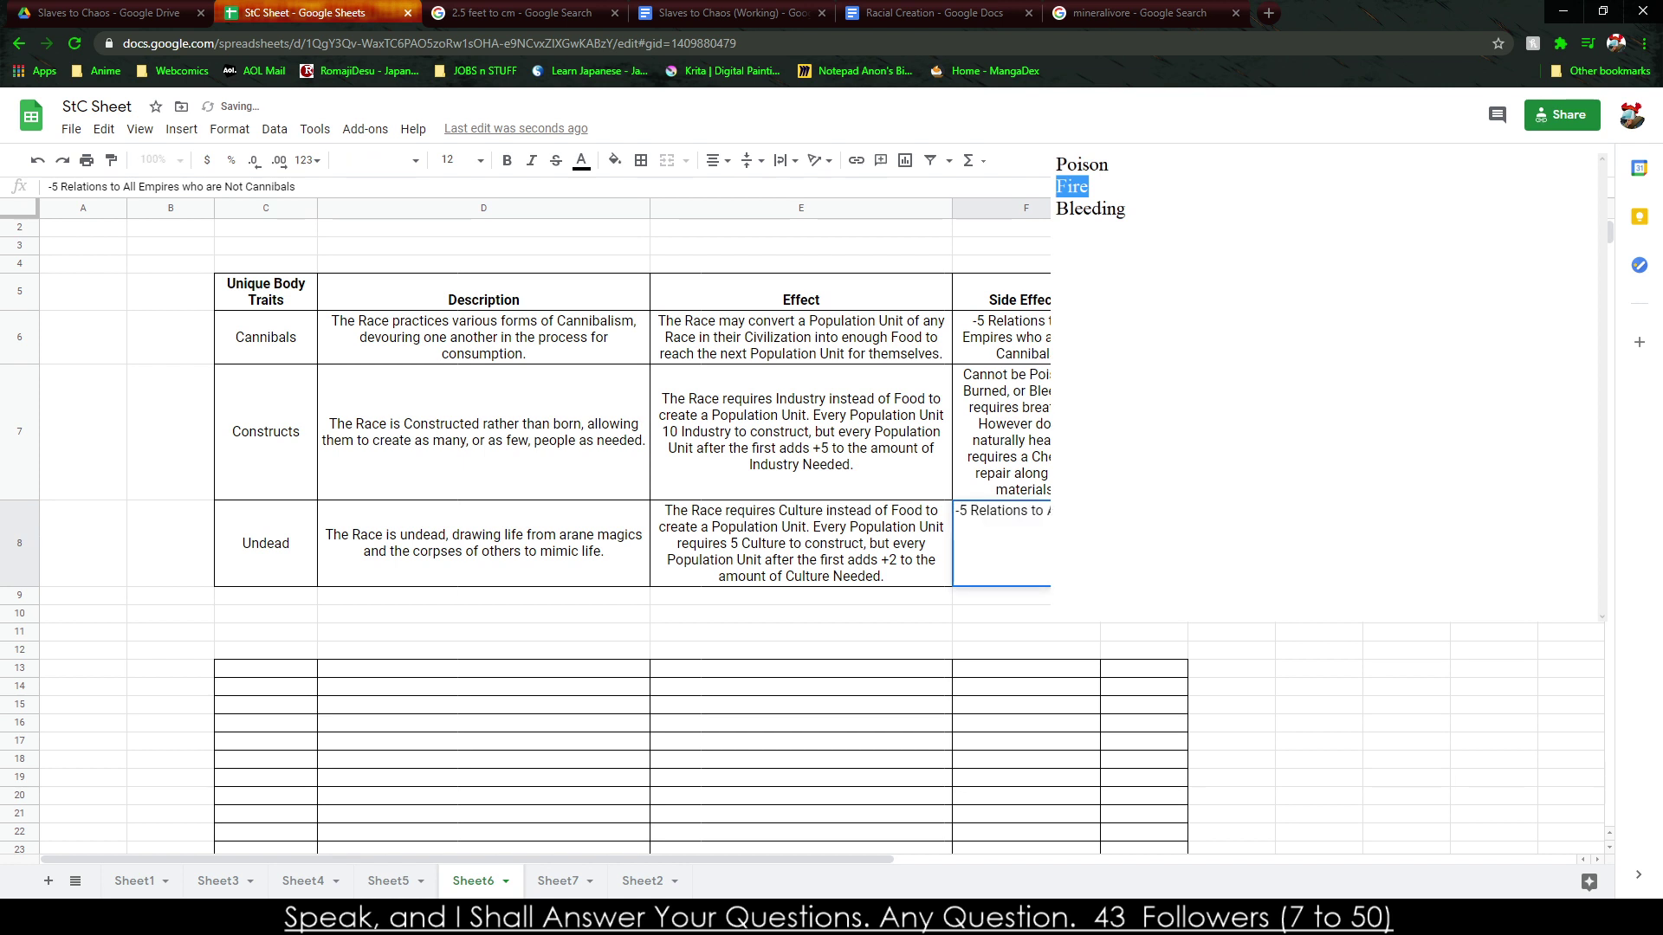
{"action": "key", "text": "F2"}
{"action": "key", "text": "ctrl+BackSpace"}
{"action": "type", "text": "Unde"}
{"action": "key", "text": "shift+Return"}
{"action": "key", "text": "Return"}
{"action": "key", "text": "Return"}
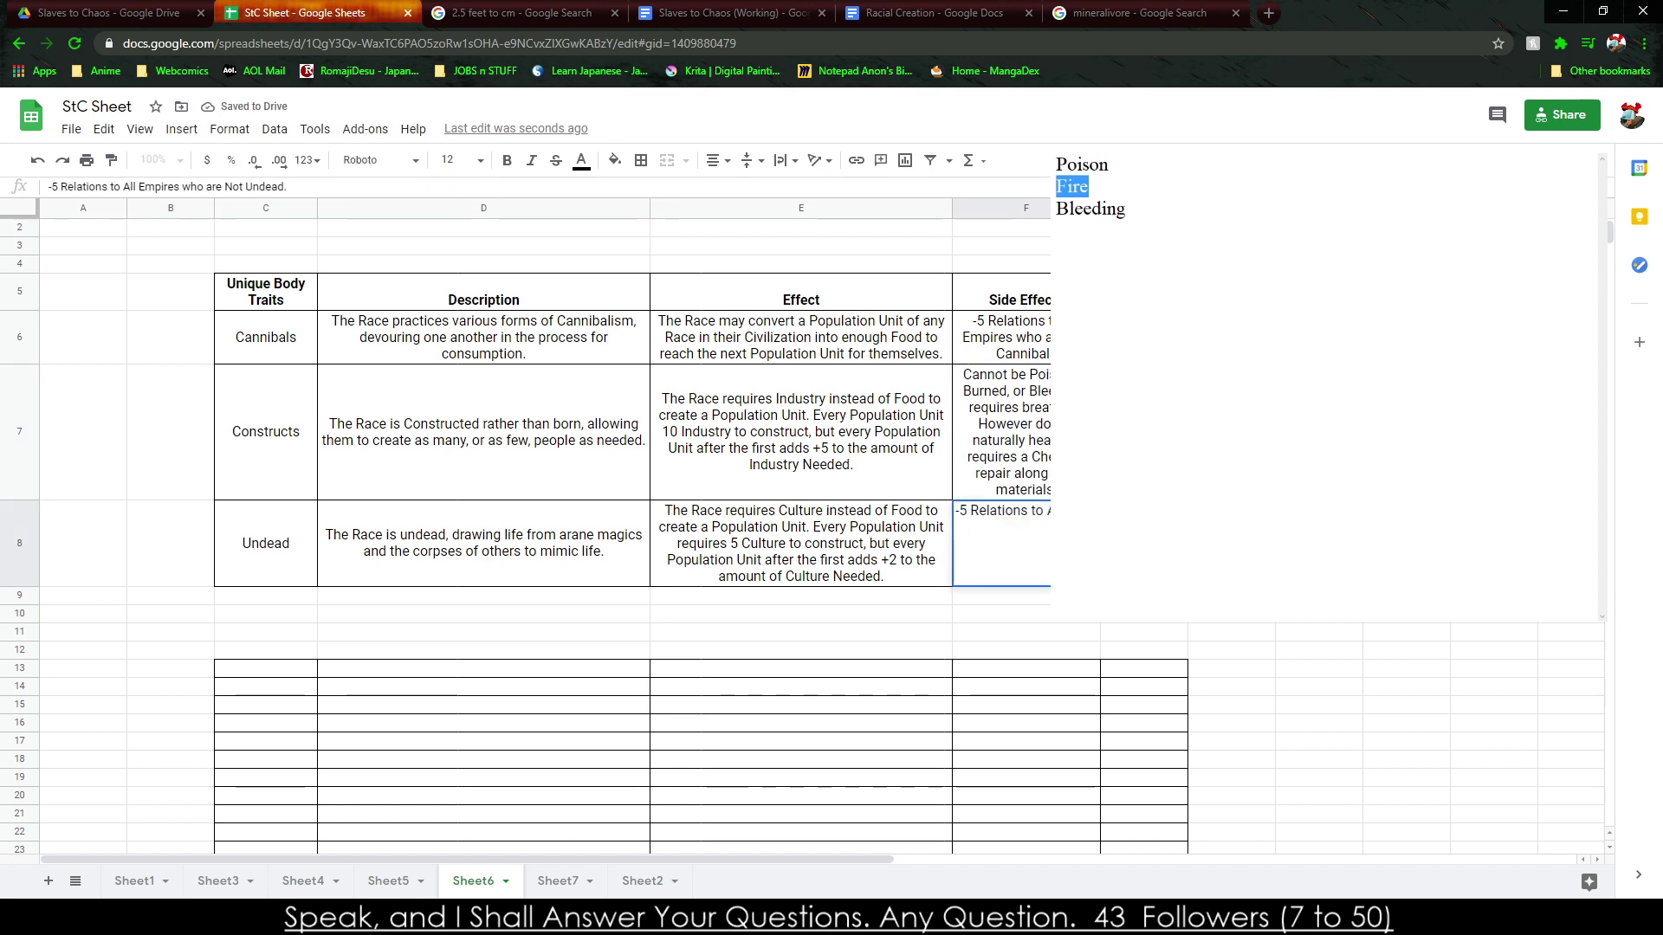
Append the Constructs side effect text to the Undead side effect in F8, changing its ending to "requires a Check to repair with Magic.".
{"action": "key", "text": "ctrl+v"}
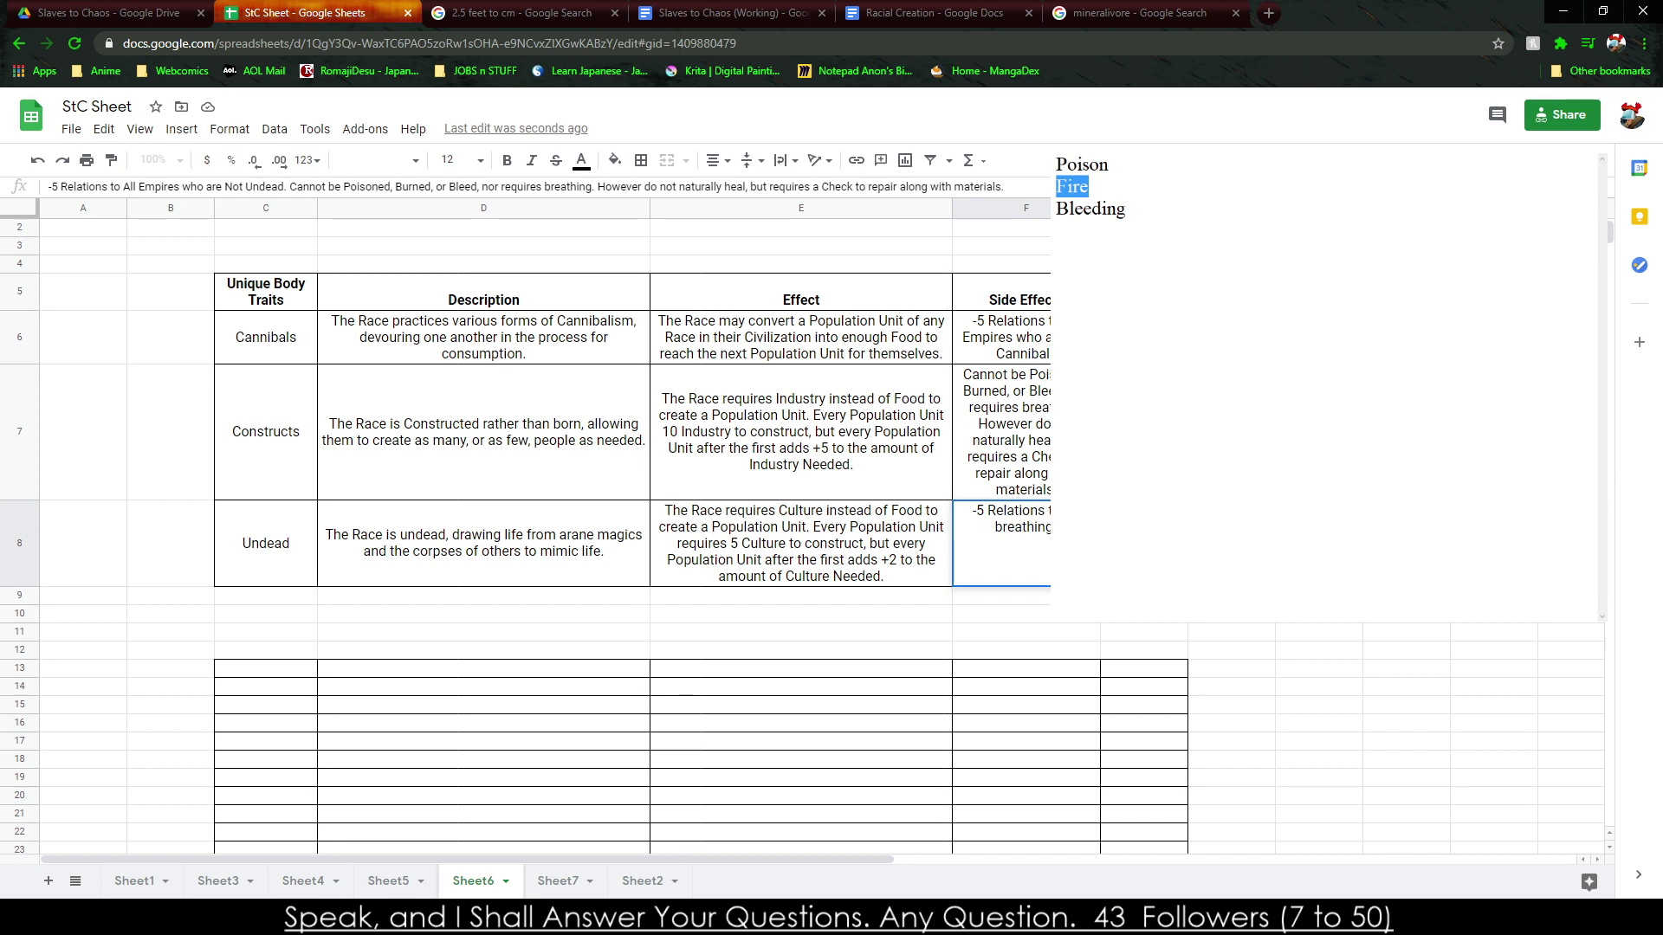
{"action": "key", "text": "BackSpace"}
{"action": "key", "text": "BackSpace"}
{"action": "key", "text": "BackSpace"}
{"action": "key", "text": "BackSpace"}
{"action": "key", "text": "BackSpace"}
{"action": "key", "text": "BackSpace"}
{"action": "key", "text": "BackSpace"}
{"action": "key", "text": "BackSpace"}
{"action": "key", "text": "BackSpace"}
{"action": "key", "text": "BackSpace"}
{"action": "key", "text": "BackSpace"}
{"action": "key", "text": "BackSpace"}
{"action": "key", "text": "BackSpace"}
{"action": "key", "text": "BackSpace"}
{"action": "key", "text": "BackSpace"}
{"action": "key", "text": "BackSpace"}
{"action": "key", "text": "BackSpace"}
{"action": "key", "text": "BackSpace"}
{"action": "key", "text": "BackSpace"}
{"action": "key", "text": "BackSpace"}
{"action": "type", "text": "with Magic."}
{"action": "key", "text": "Tab"}
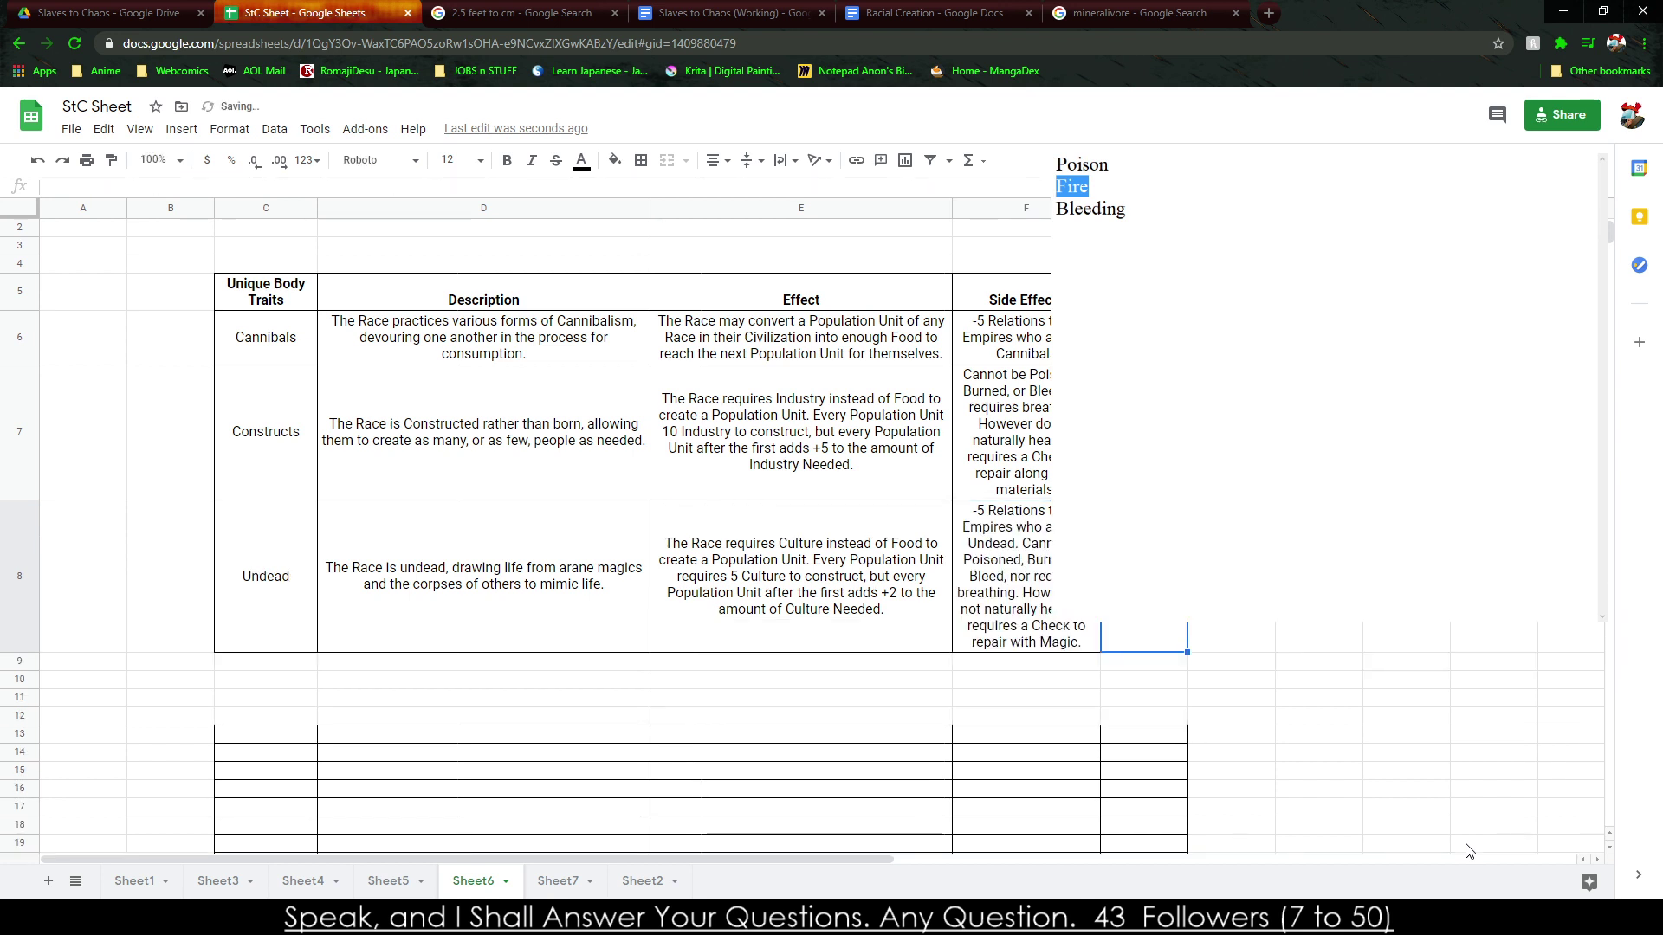
Enter 15 as the Undead cost in G8 and widen the Side Effects column F further.
{"action": "type", "text": "10"}
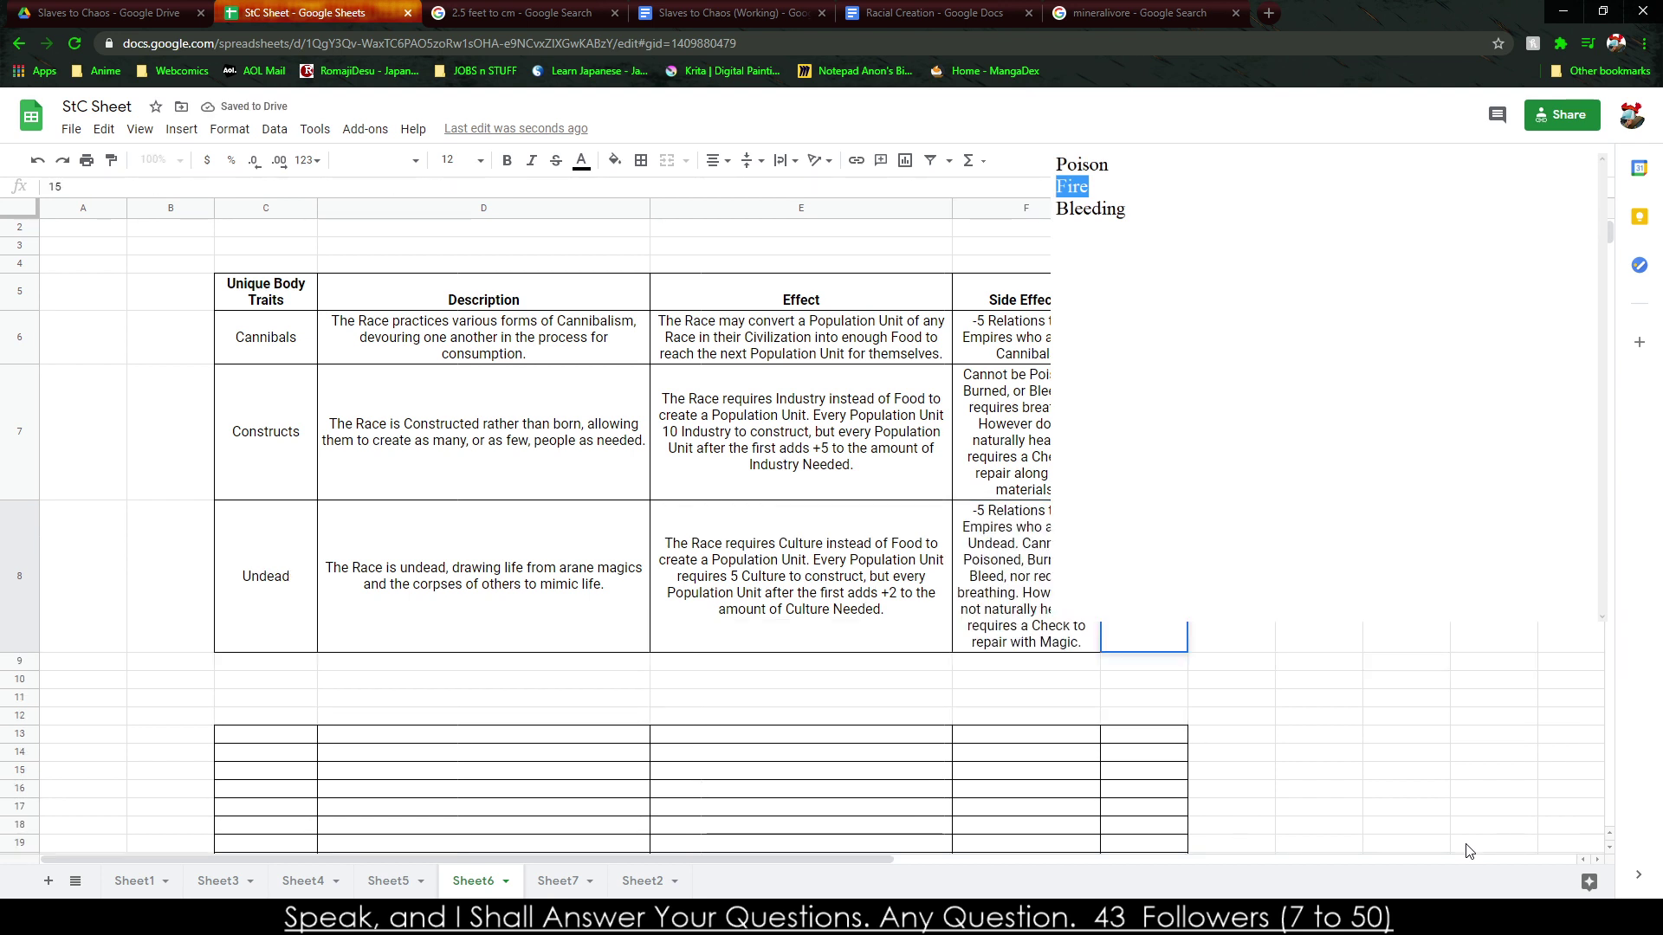
{"action": "key", "text": "Escape"}
{"action": "key", "text": "Down"}
{"action": "key", "text": "Left"}
{"action": "key", "text": "Left"}
{"action": "key", "text": "Left"}
{"action": "key", "text": "Down"}
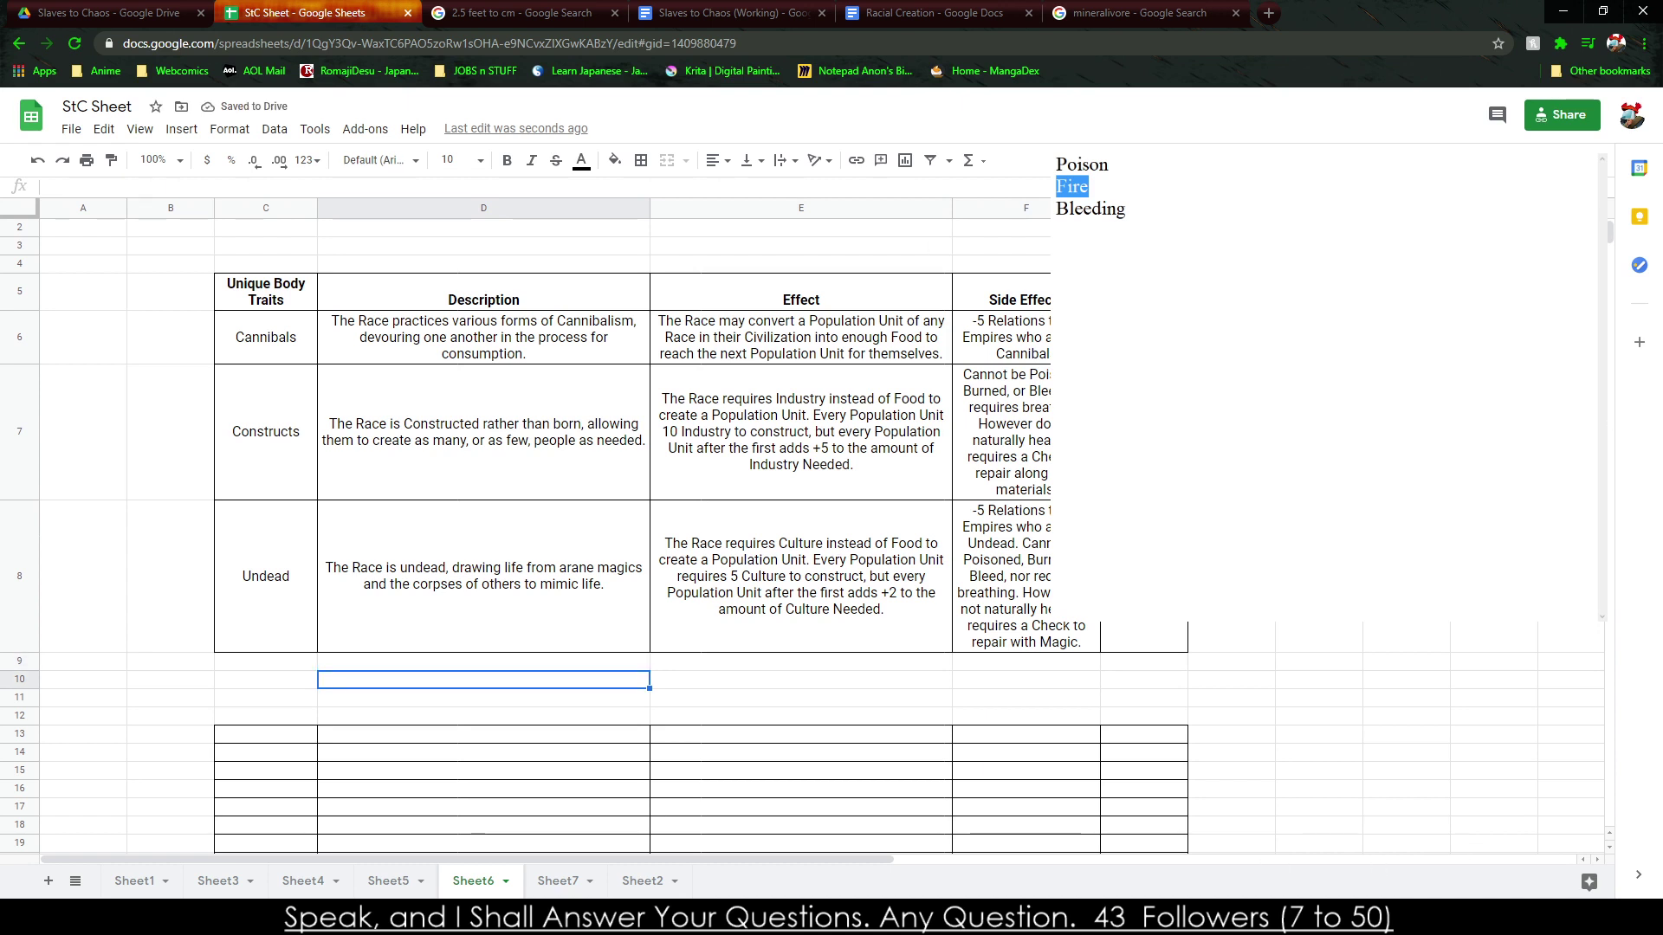
{"action": "key", "text": "ctrl+z"}
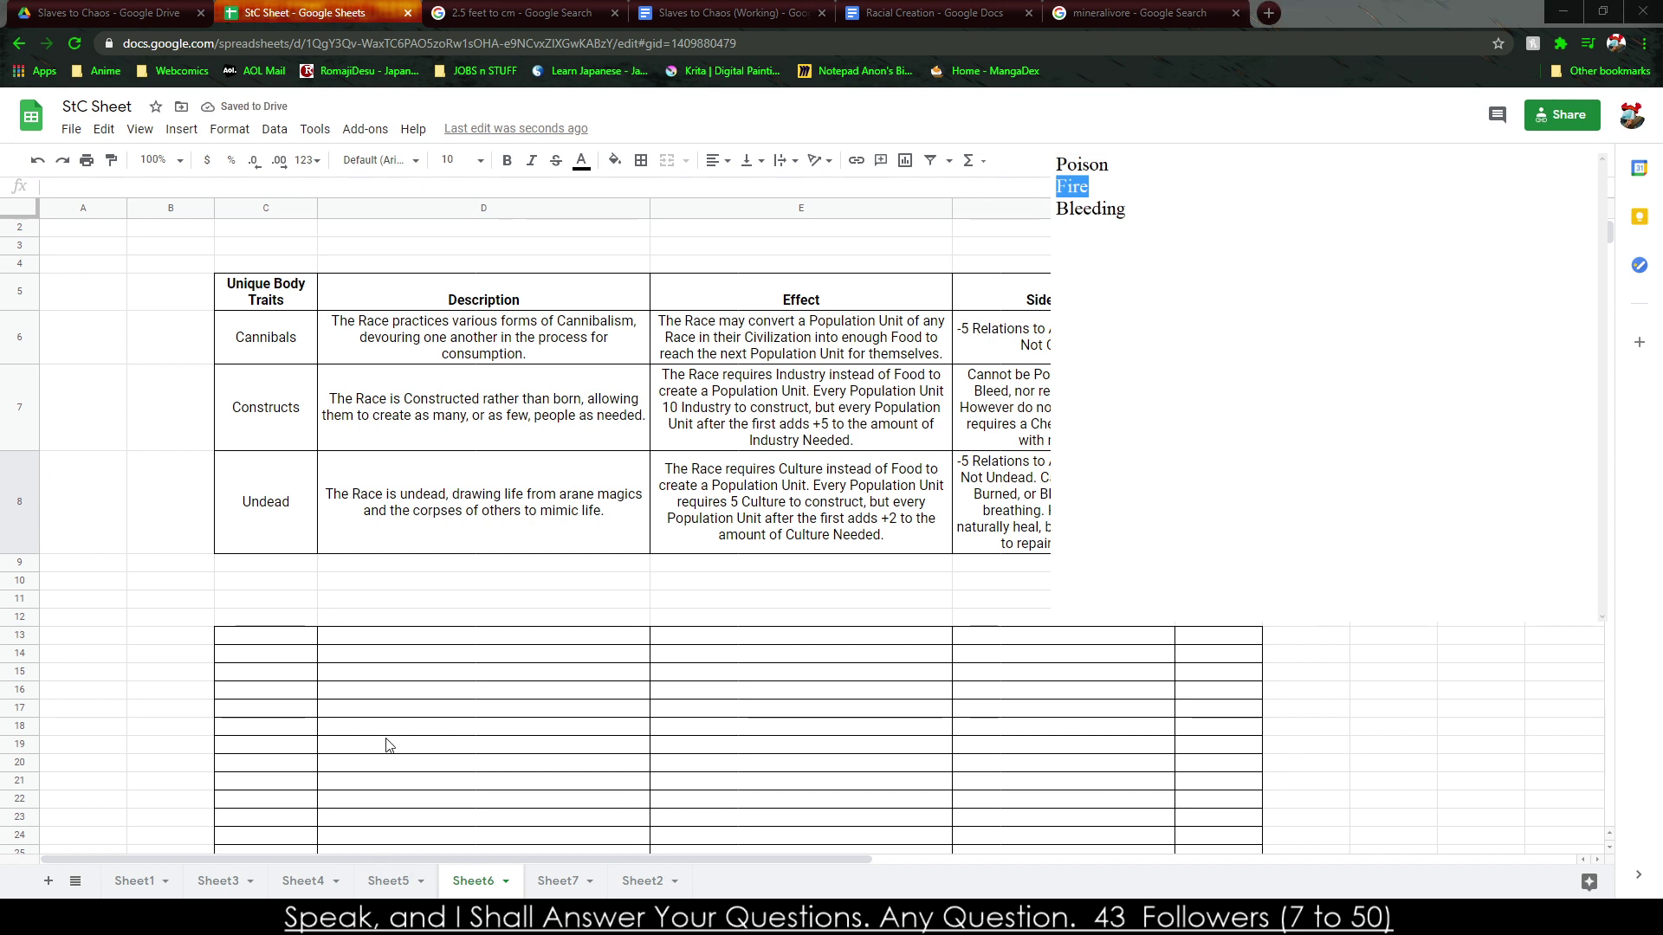
{"action": "left_click", "coordinate": [252, 661]}
{"action": "left_click", "coordinate": [267, 561]}
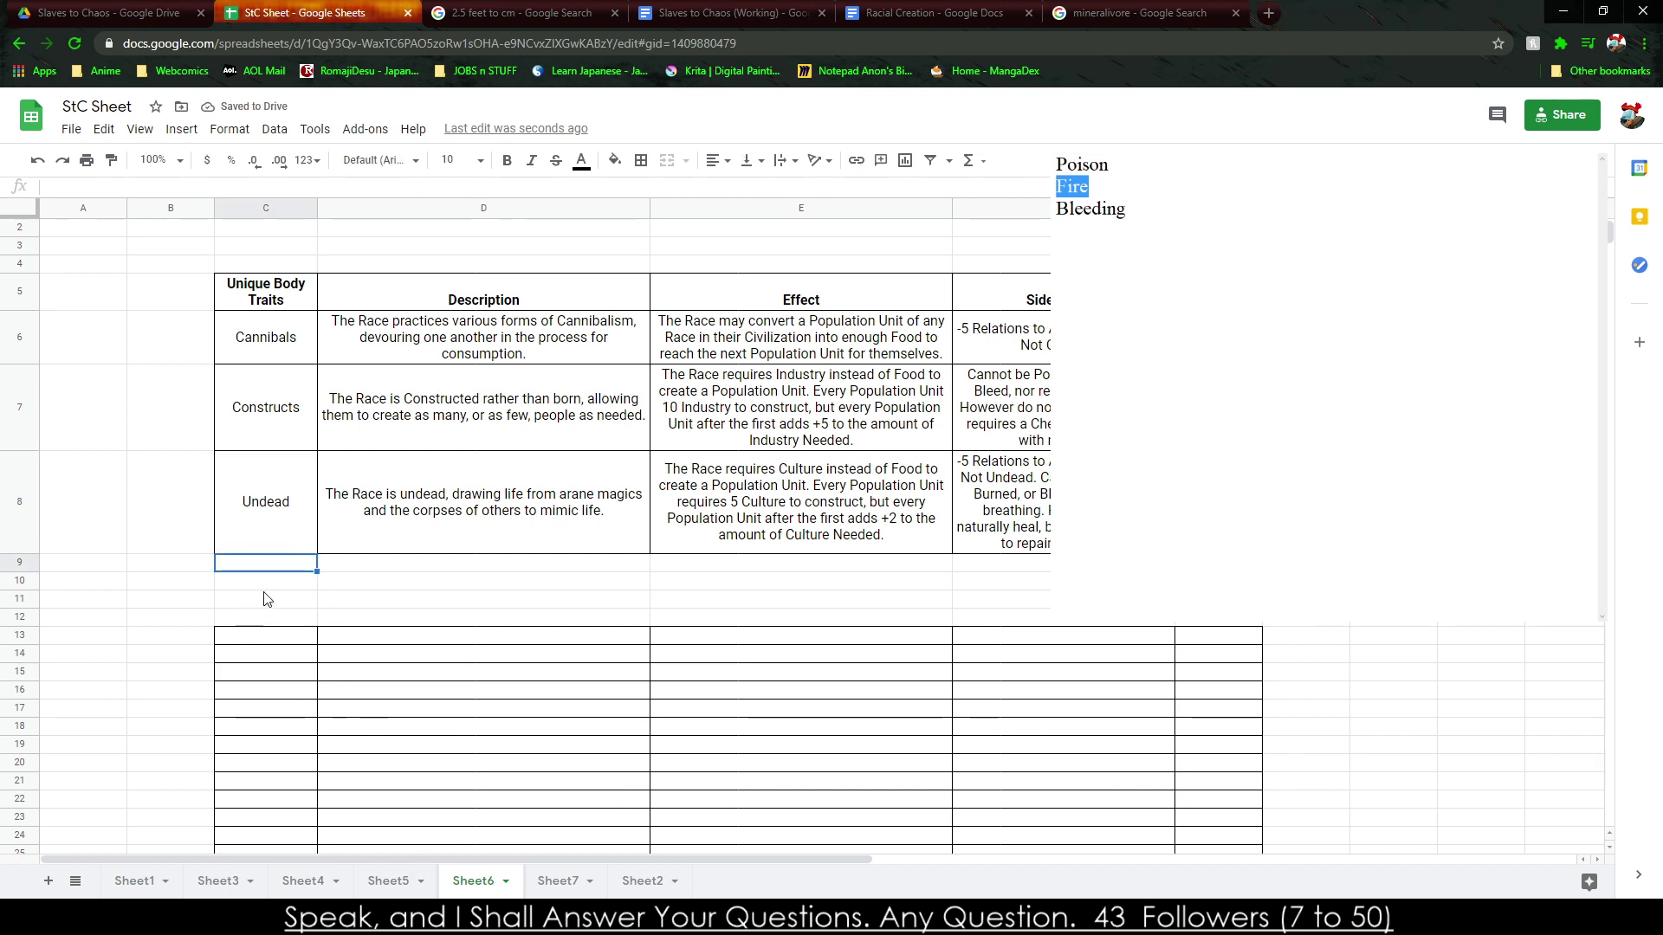
{"action": "type", "text": "Col"}
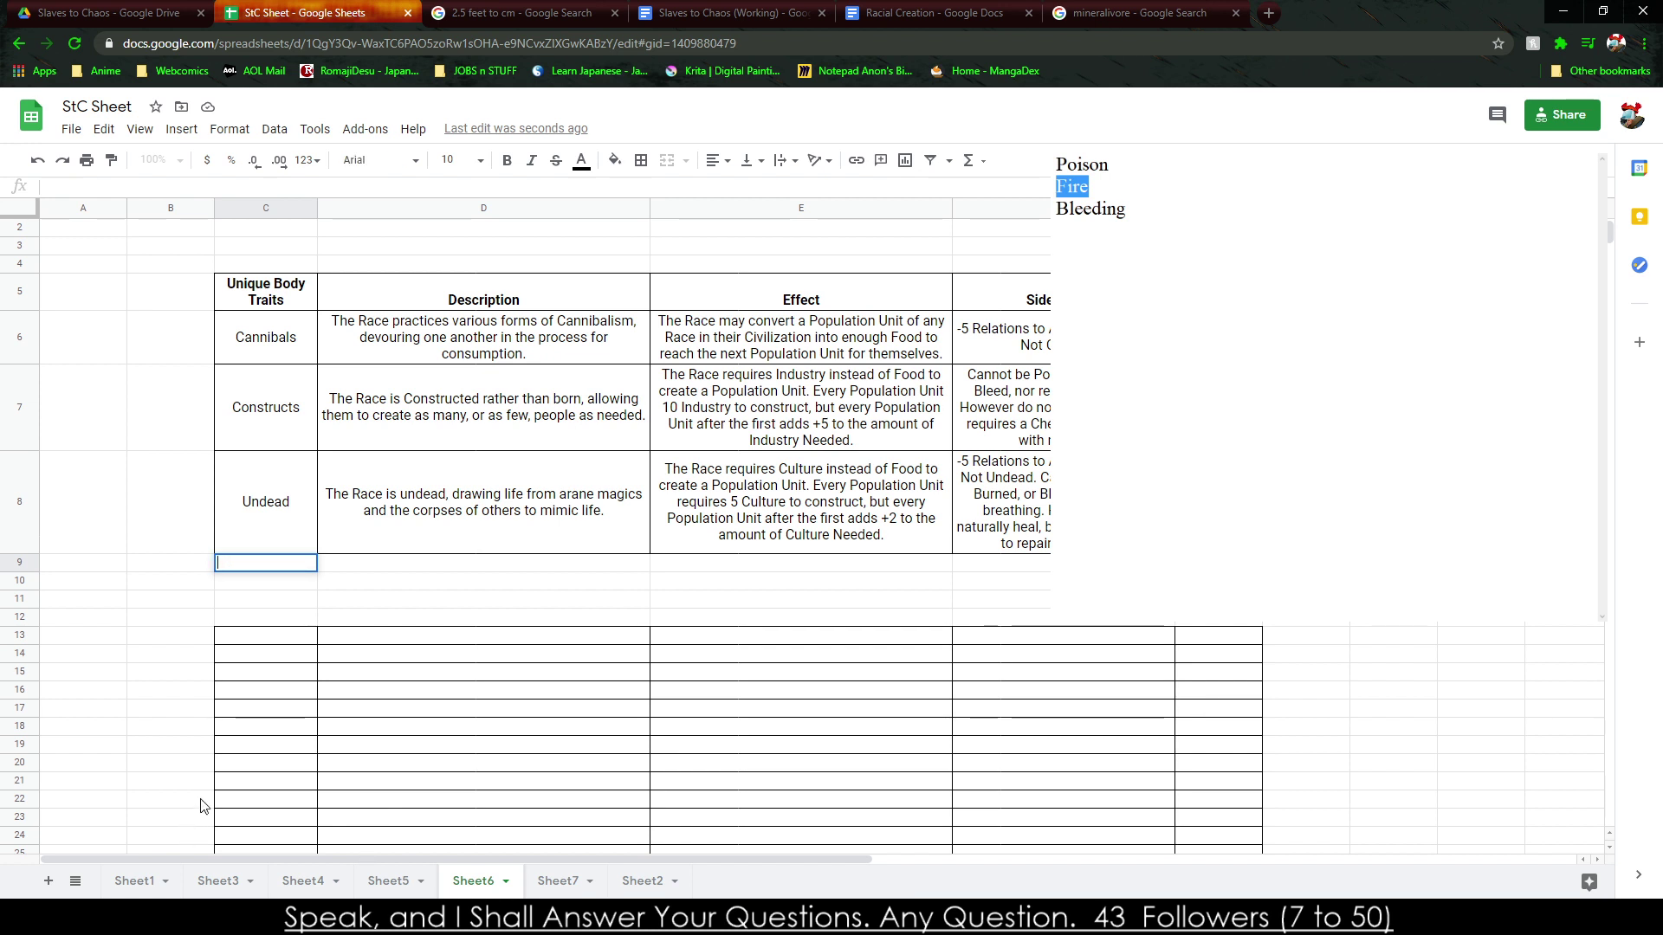
Try to move the empty bordered rows C13:G14 up to row 9, directly below the Undead row.
{"action": "left_click_drag", "start_coordinate": [259, 636], "coordinate": [1160, 652]}
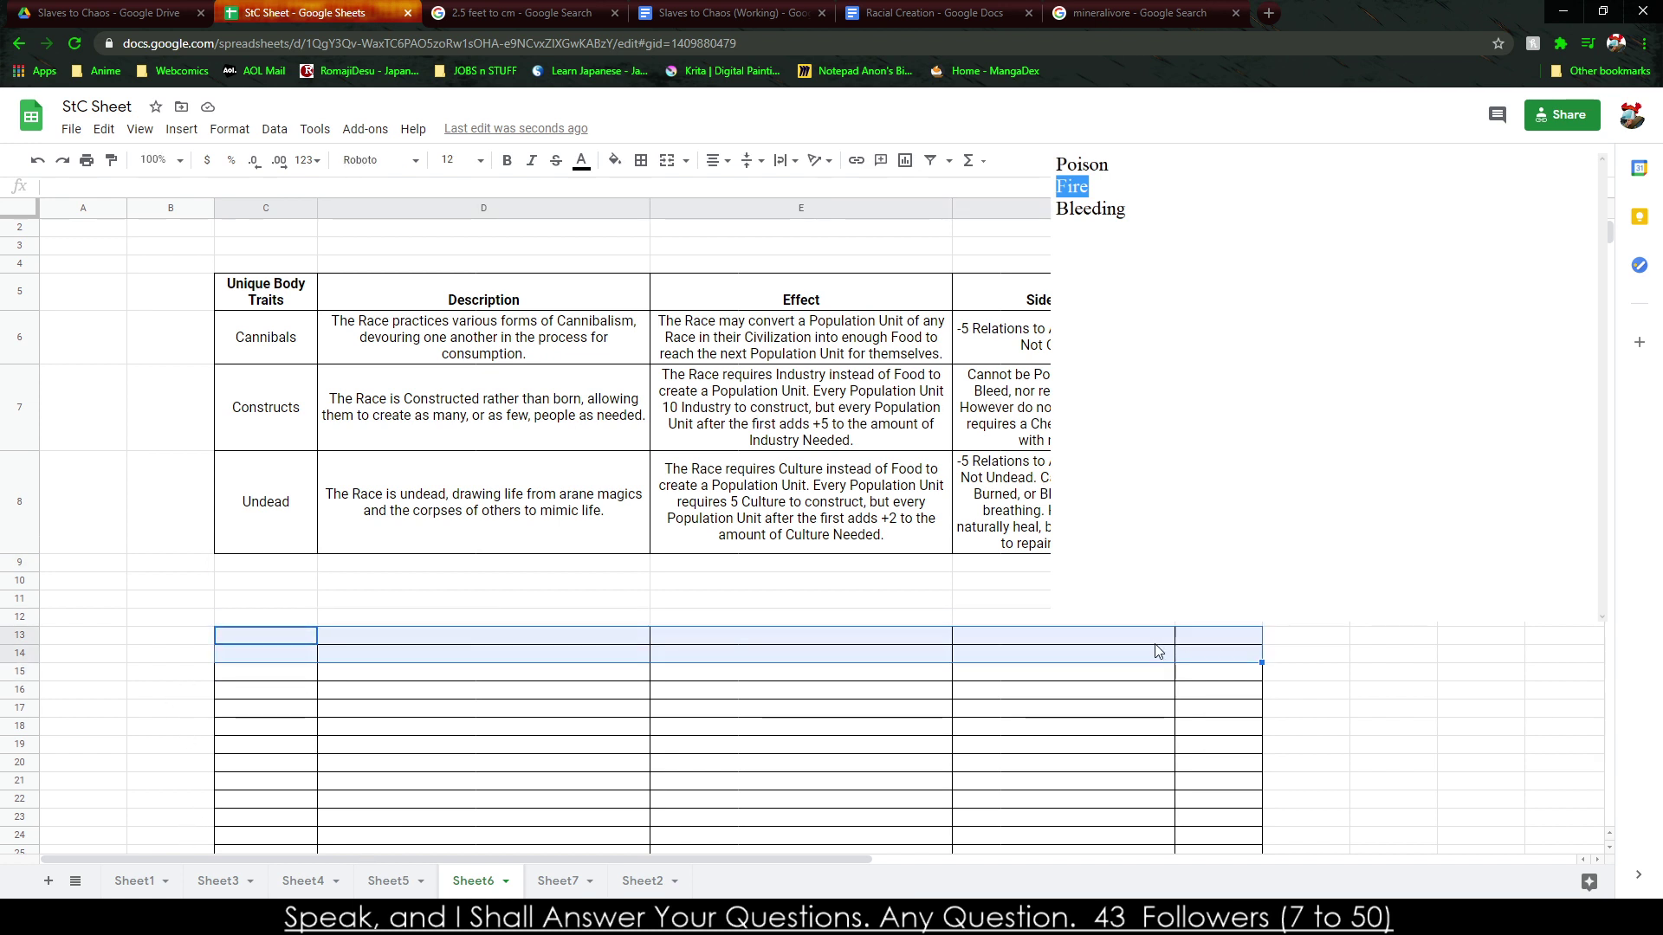
{"action": "key", "text": "ctrl+x"}
{"action": "key", "text": "Up"}
{"action": "key", "text": "Up"}
{"action": "key", "text": "Up"}
{"action": "key", "text": "Up"}
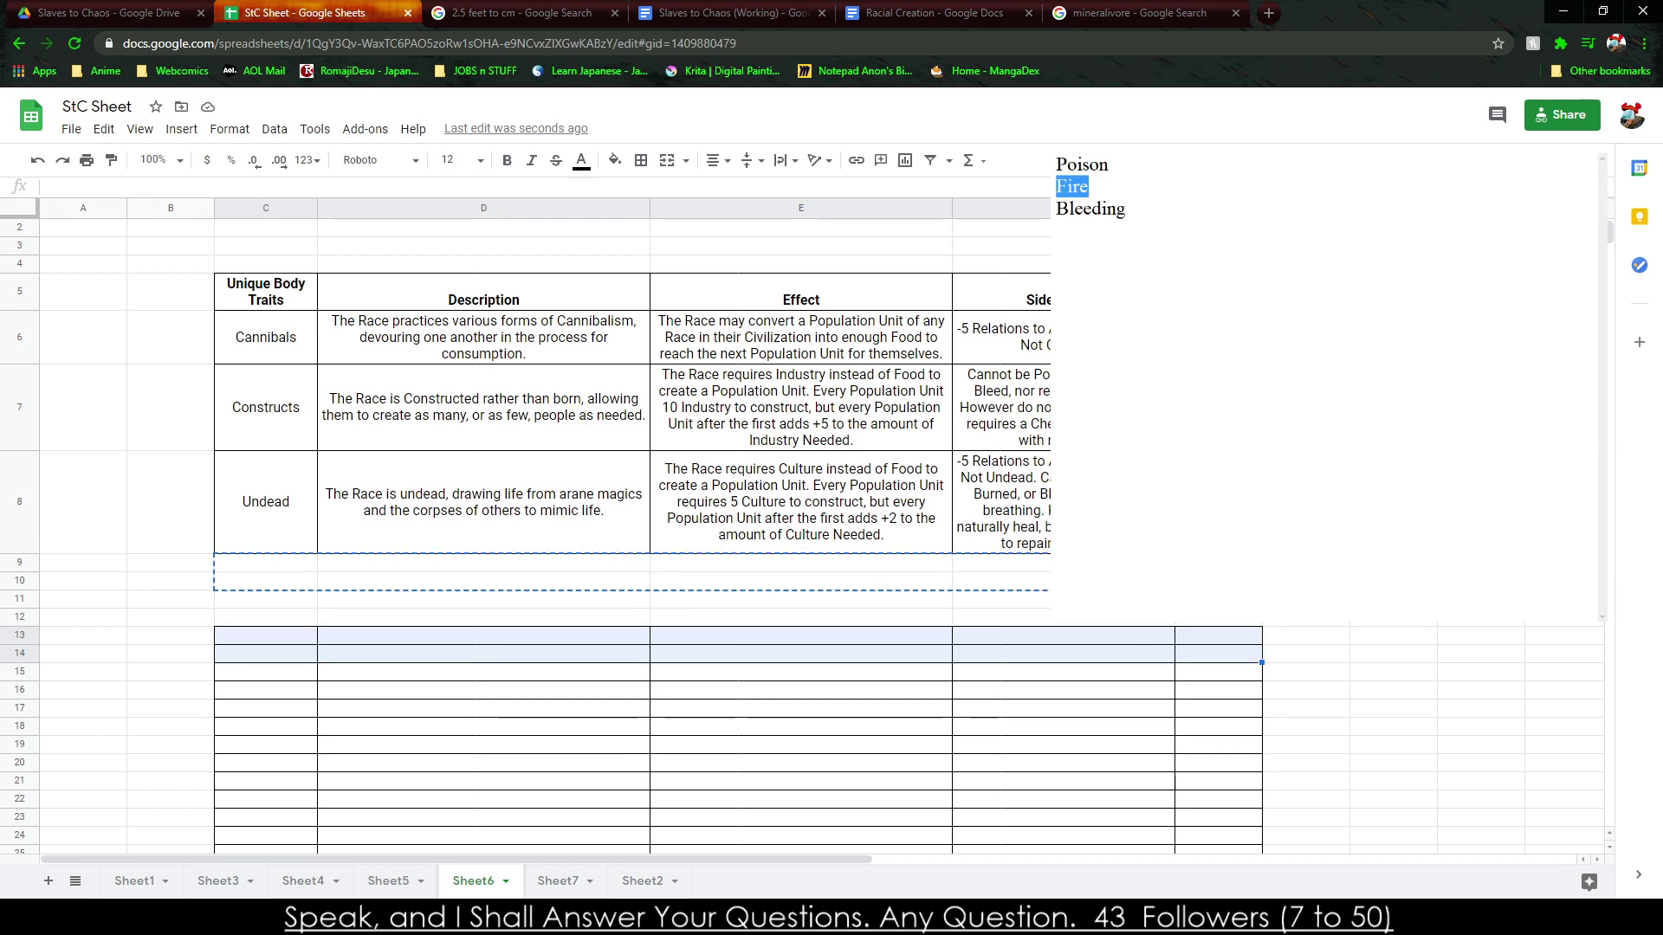
{"action": "key", "text": "ctrl+v"}
{"action": "key", "text": "ctrl+z"}
{"action": "left_click", "coordinate": [416, 674]}
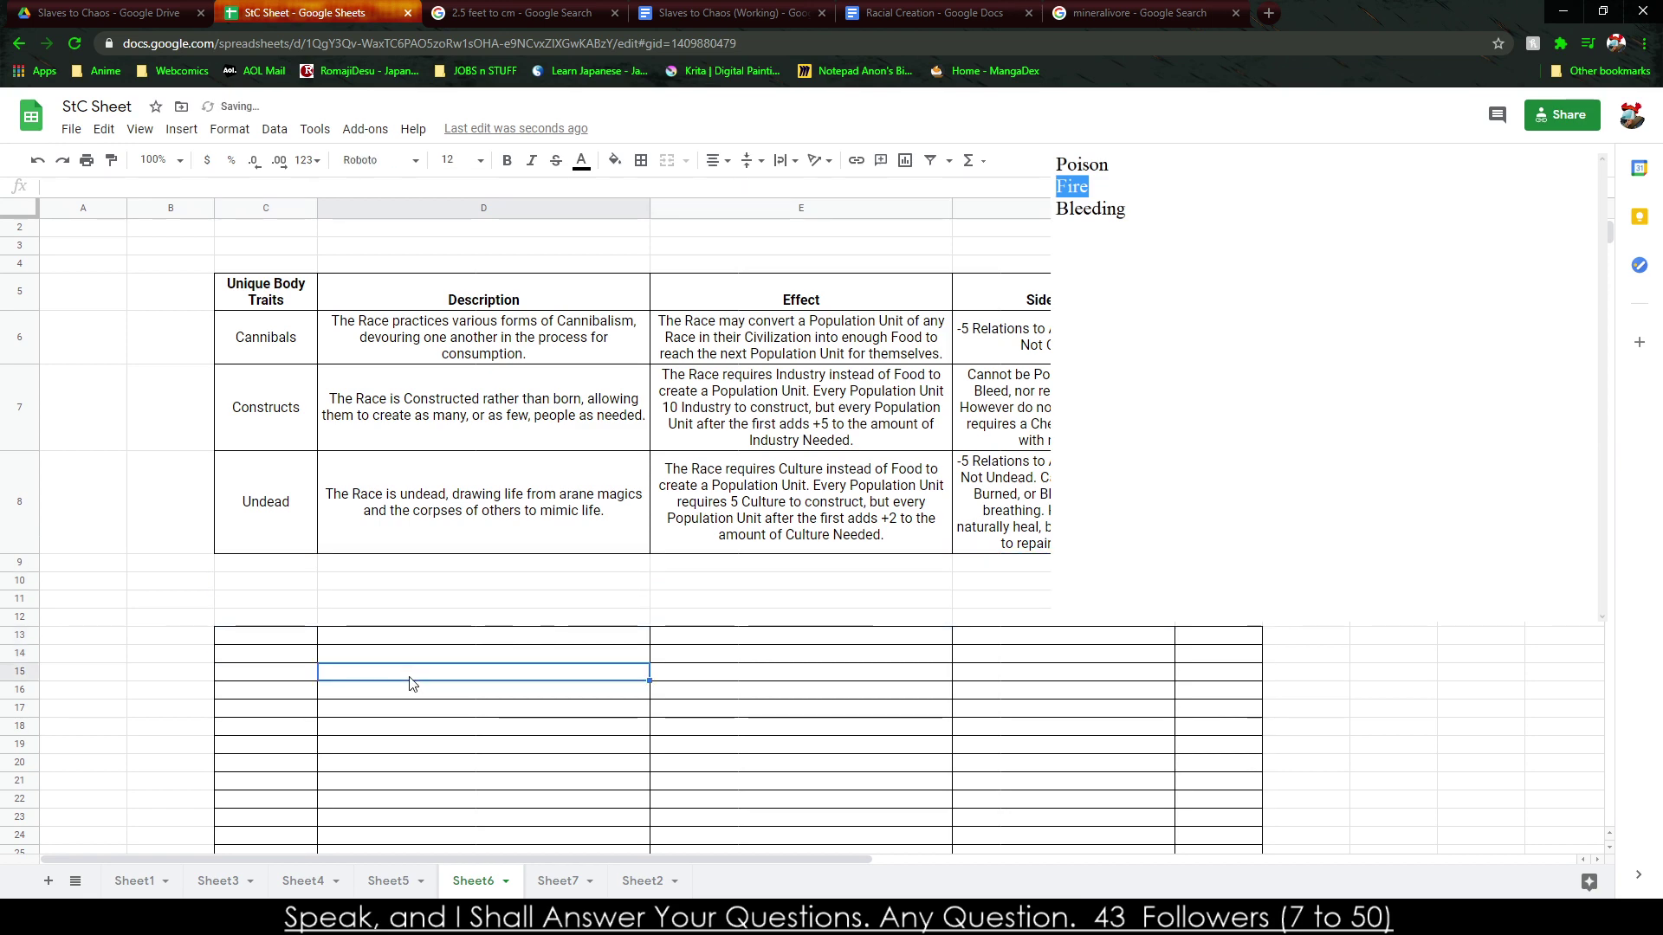
Copy the Carnivore and Mineralivore rows on Sheet7 into the two rows directly below them, starting at B27.
{"action": "left_click", "coordinate": [558, 881]}
{"action": "left_click_drag", "start_coordinate": [136, 429], "coordinate": [819, 363]}
{"action": "key", "text": "ctrl+x"}
{"action": "left_click", "coordinate": [146, 449]}
{"action": "key", "text": "ctrl+v"}
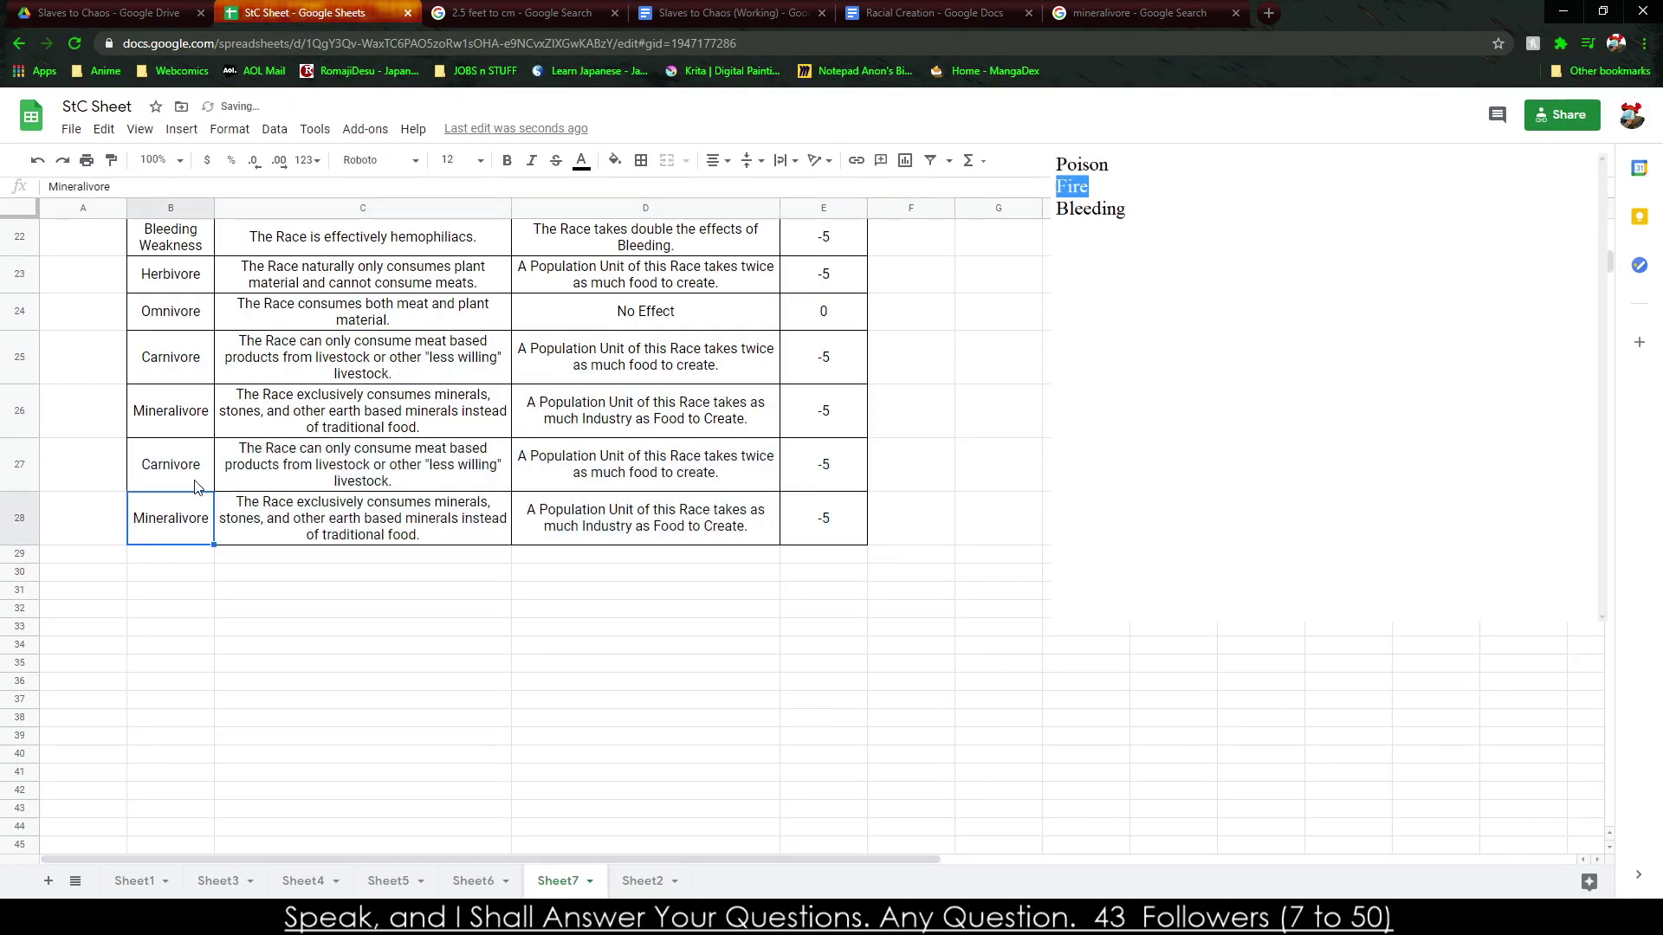
Enter Cold Blooded in B27, described in C27 as "The Race is Cold Blooded, meaning that enjoy warmer climates as their body dislikes adapting to diffrent temperatures.".
{"action": "type", "text": "Cold Blooded"}
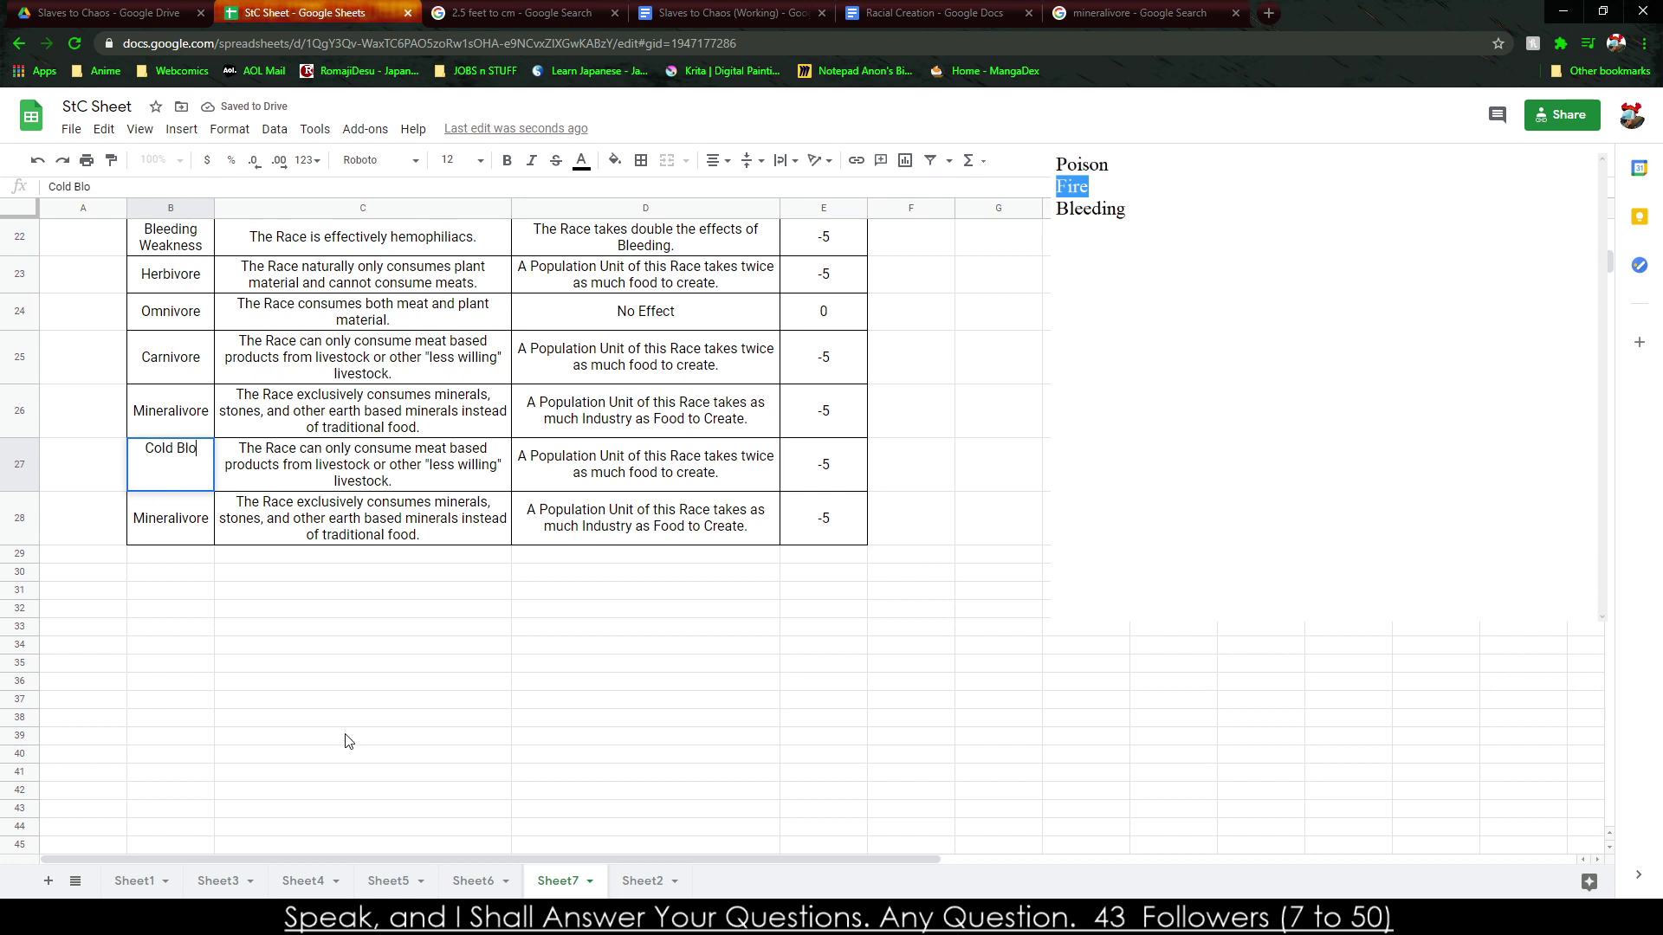
{"action": "key", "text": "Tab"}
{"action": "type", "text": "The Ra"}
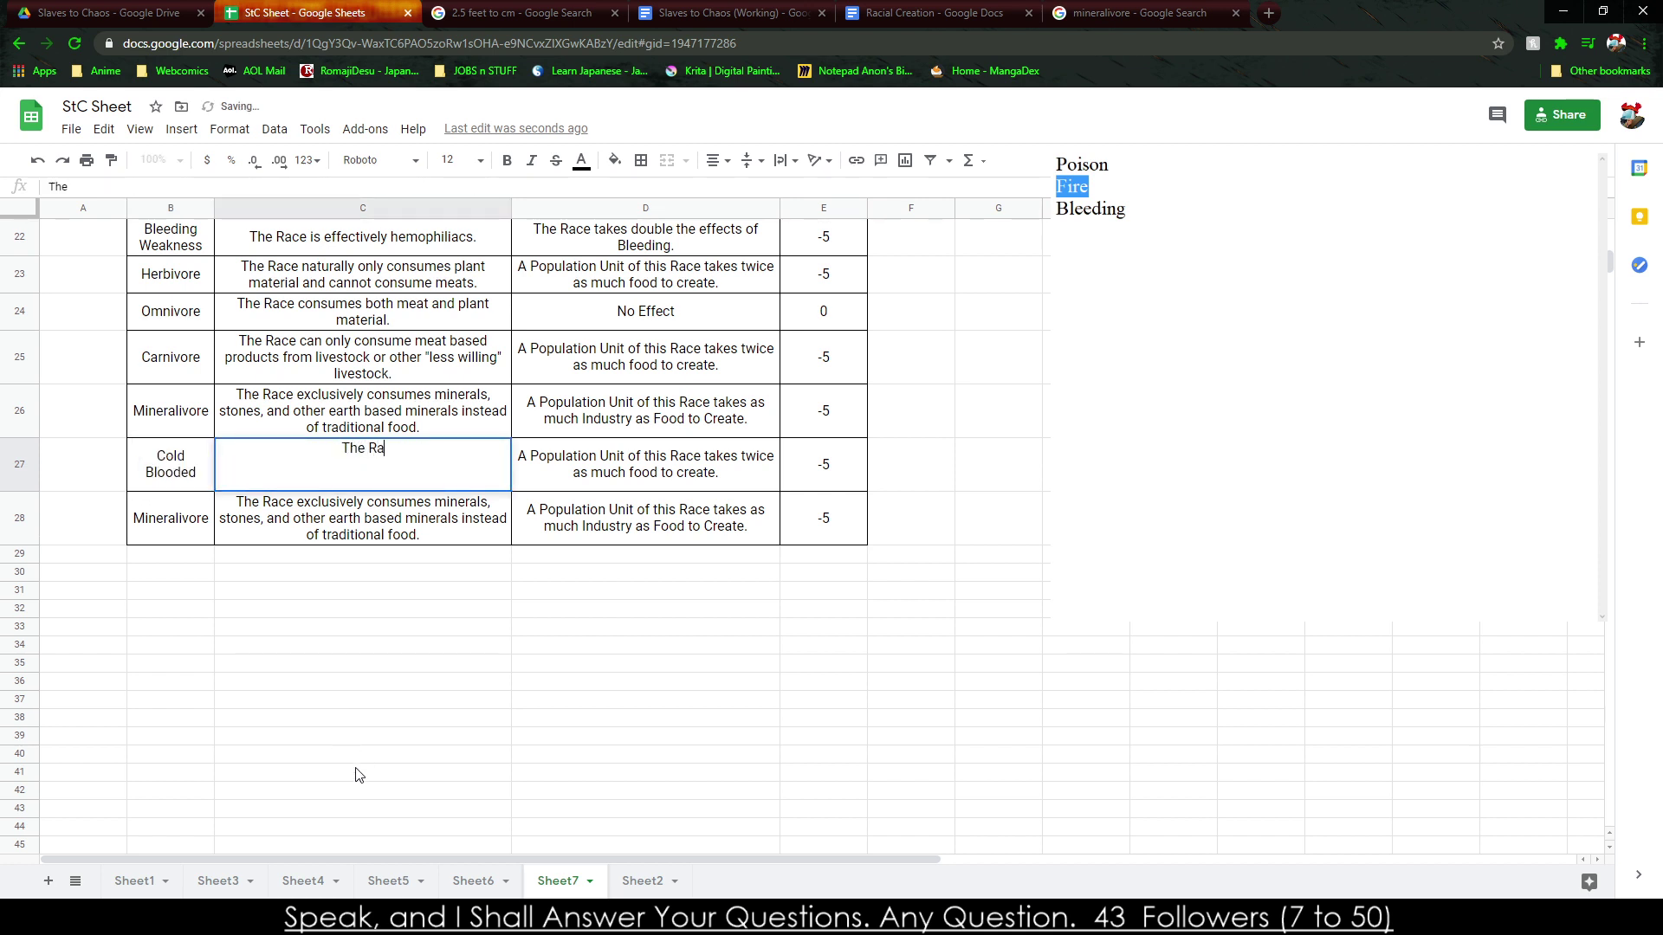
{"action": "type", "text": "ce is Cold "}
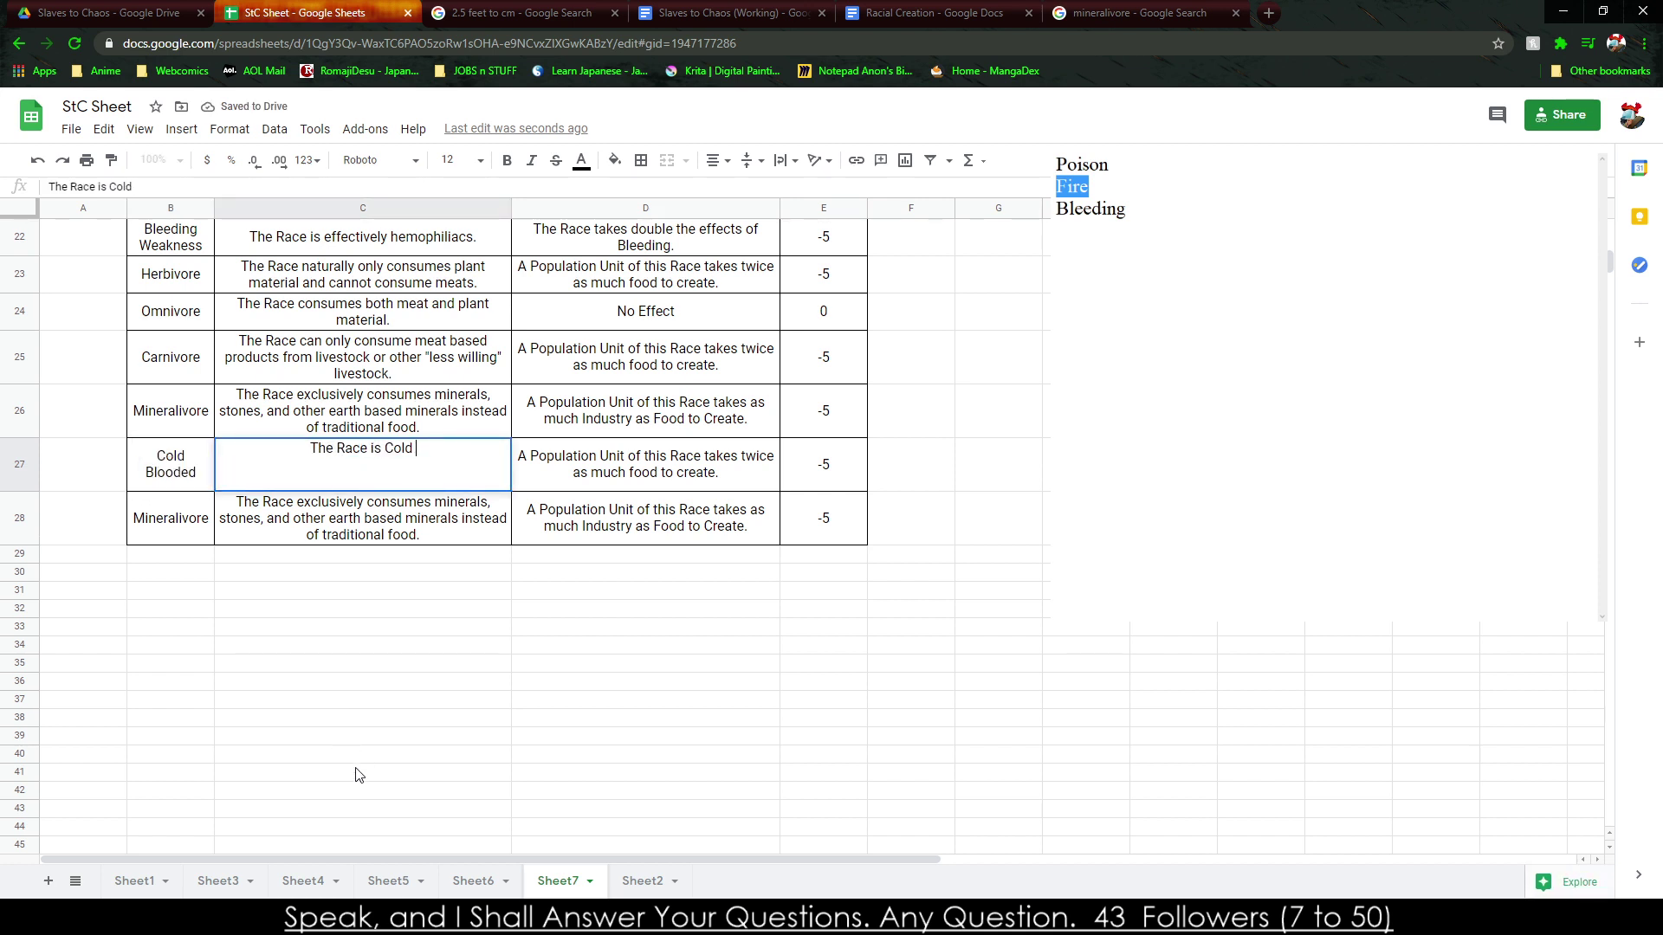
{"action": "type", "text": "Blooded, "}
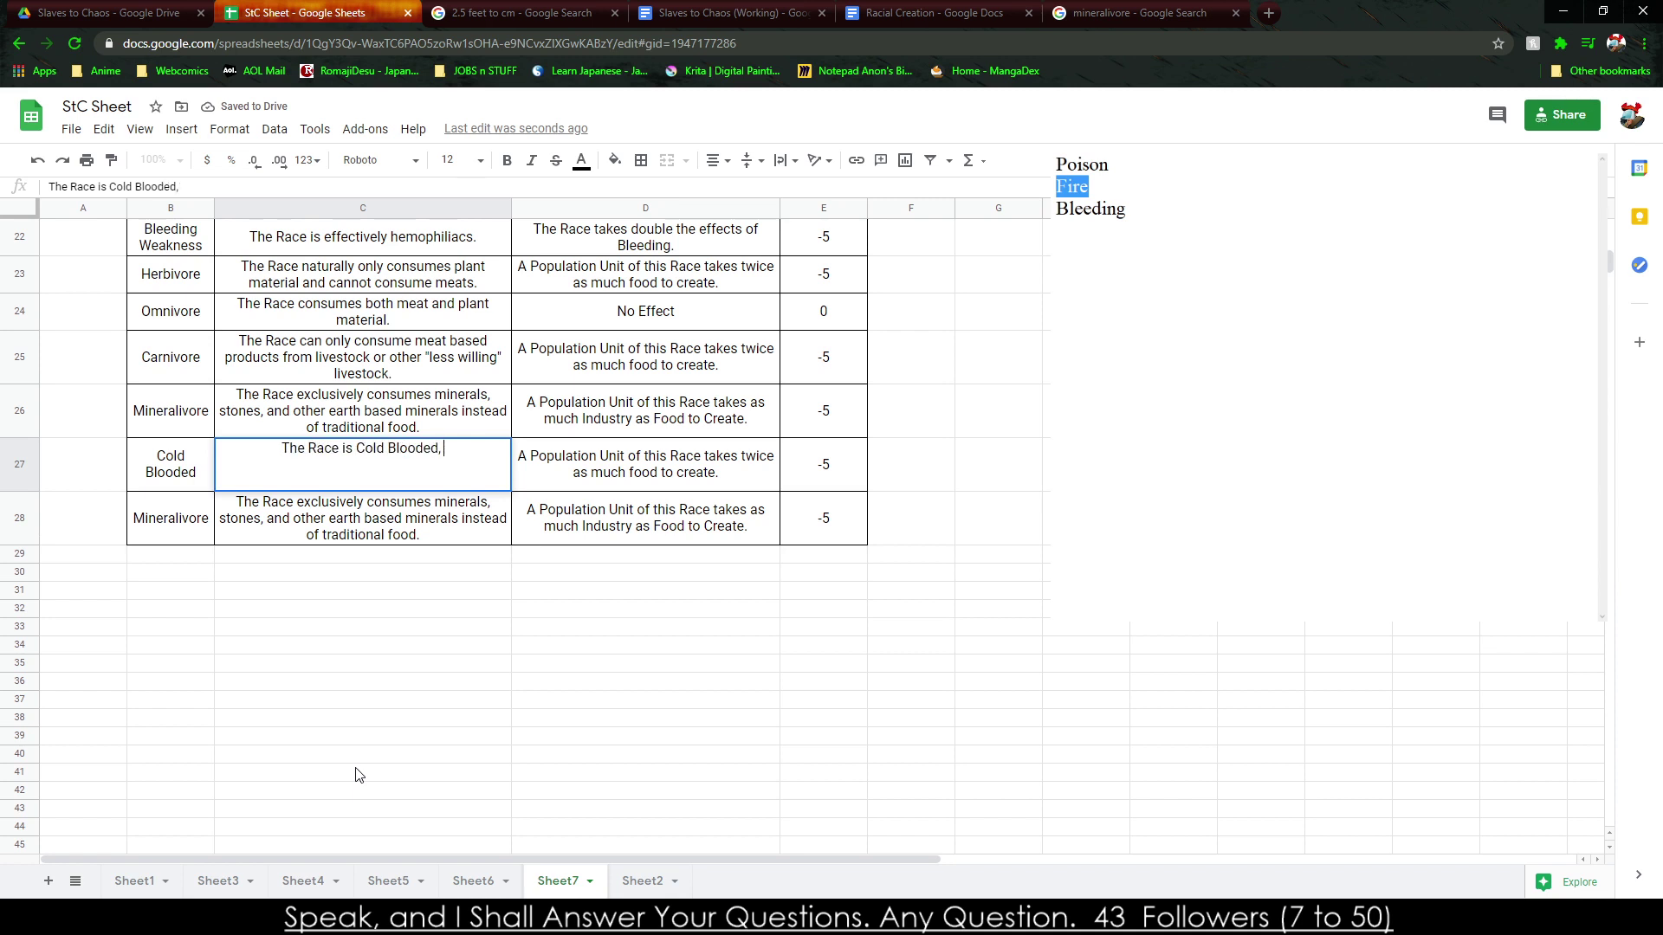
{"action": "type", "text": "meaning that t"}
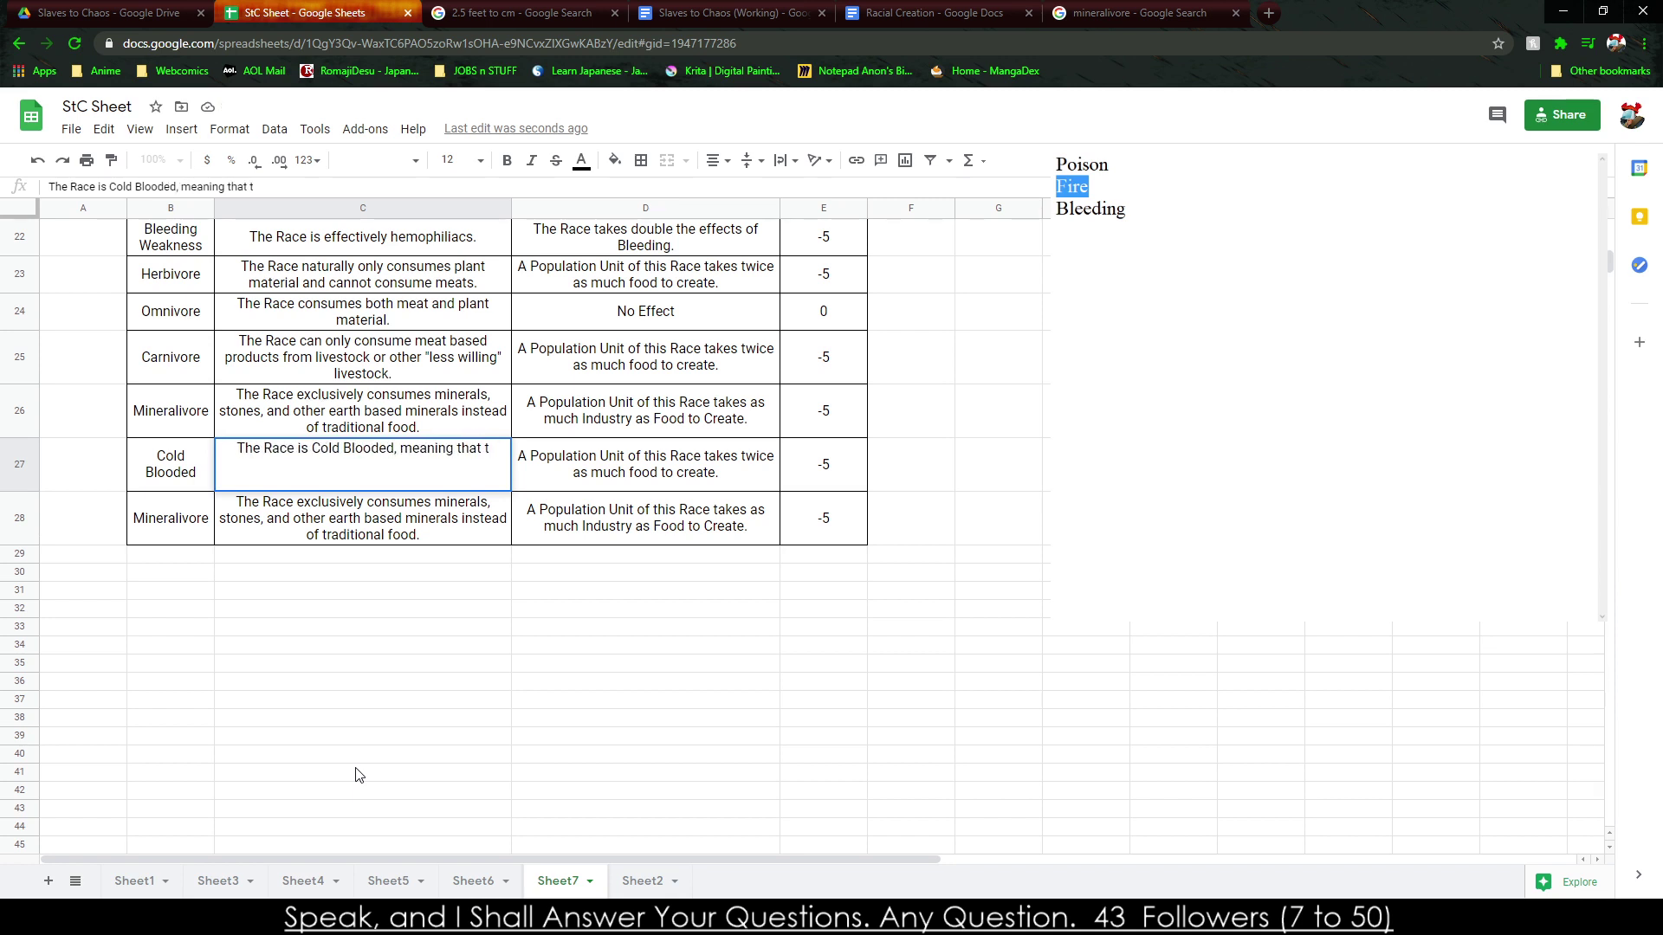
{"action": "key", "text": "BackSpace"}
{"action": "type", "text": "enjoy "}
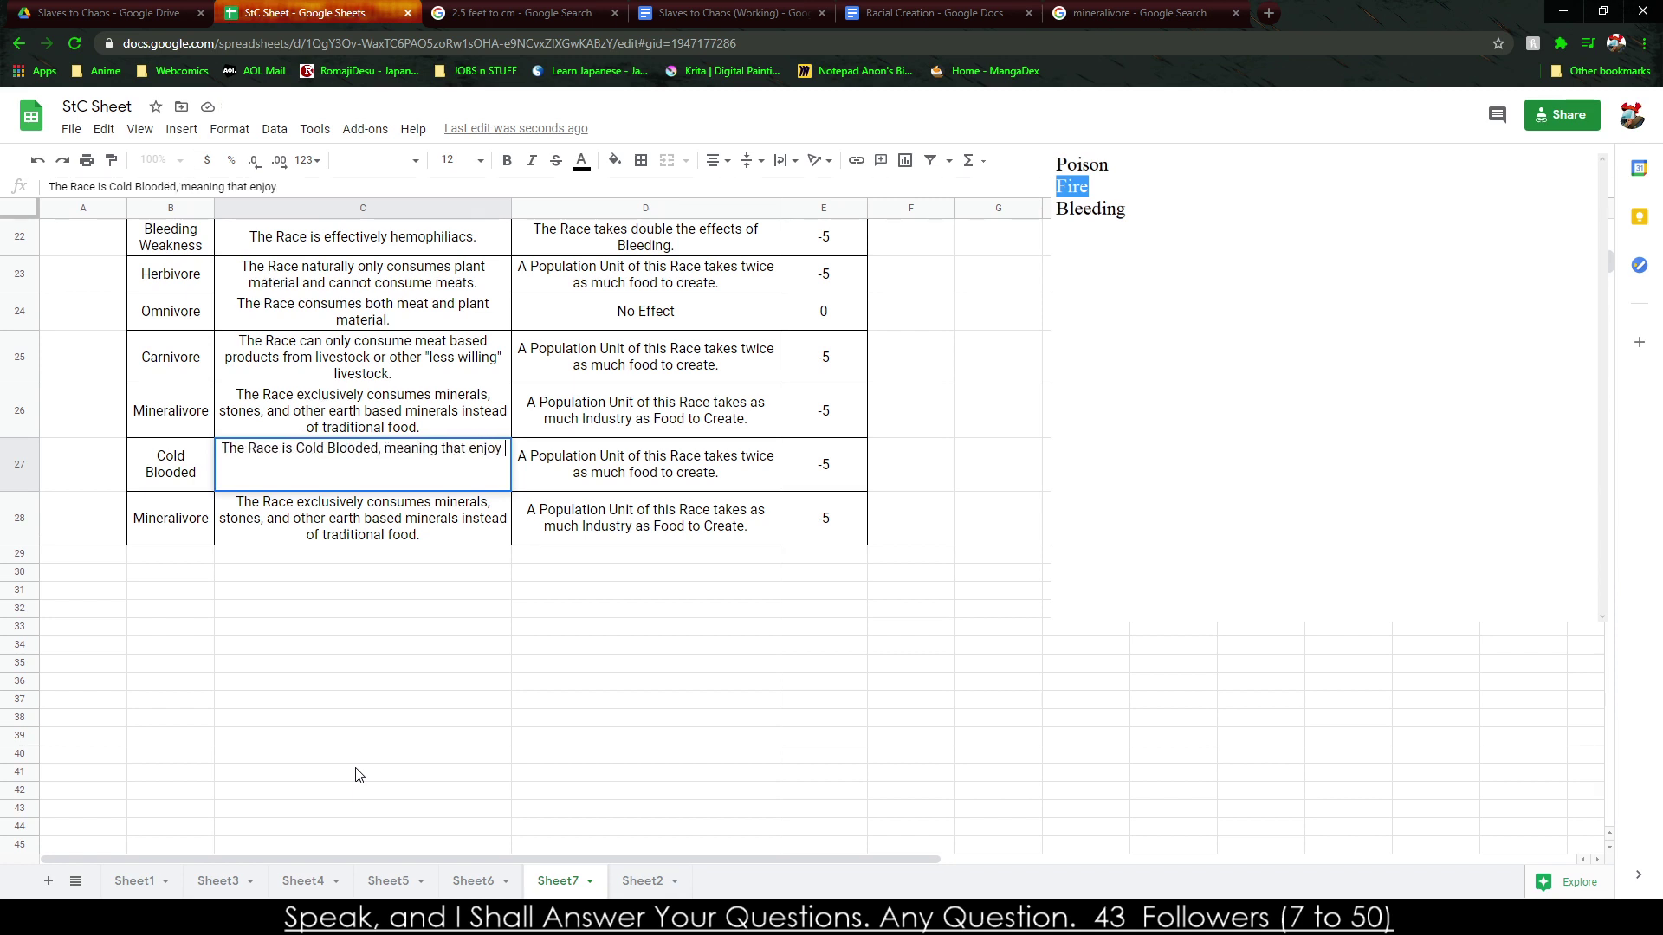
{"action": "type", "text": "warmer climates as"}
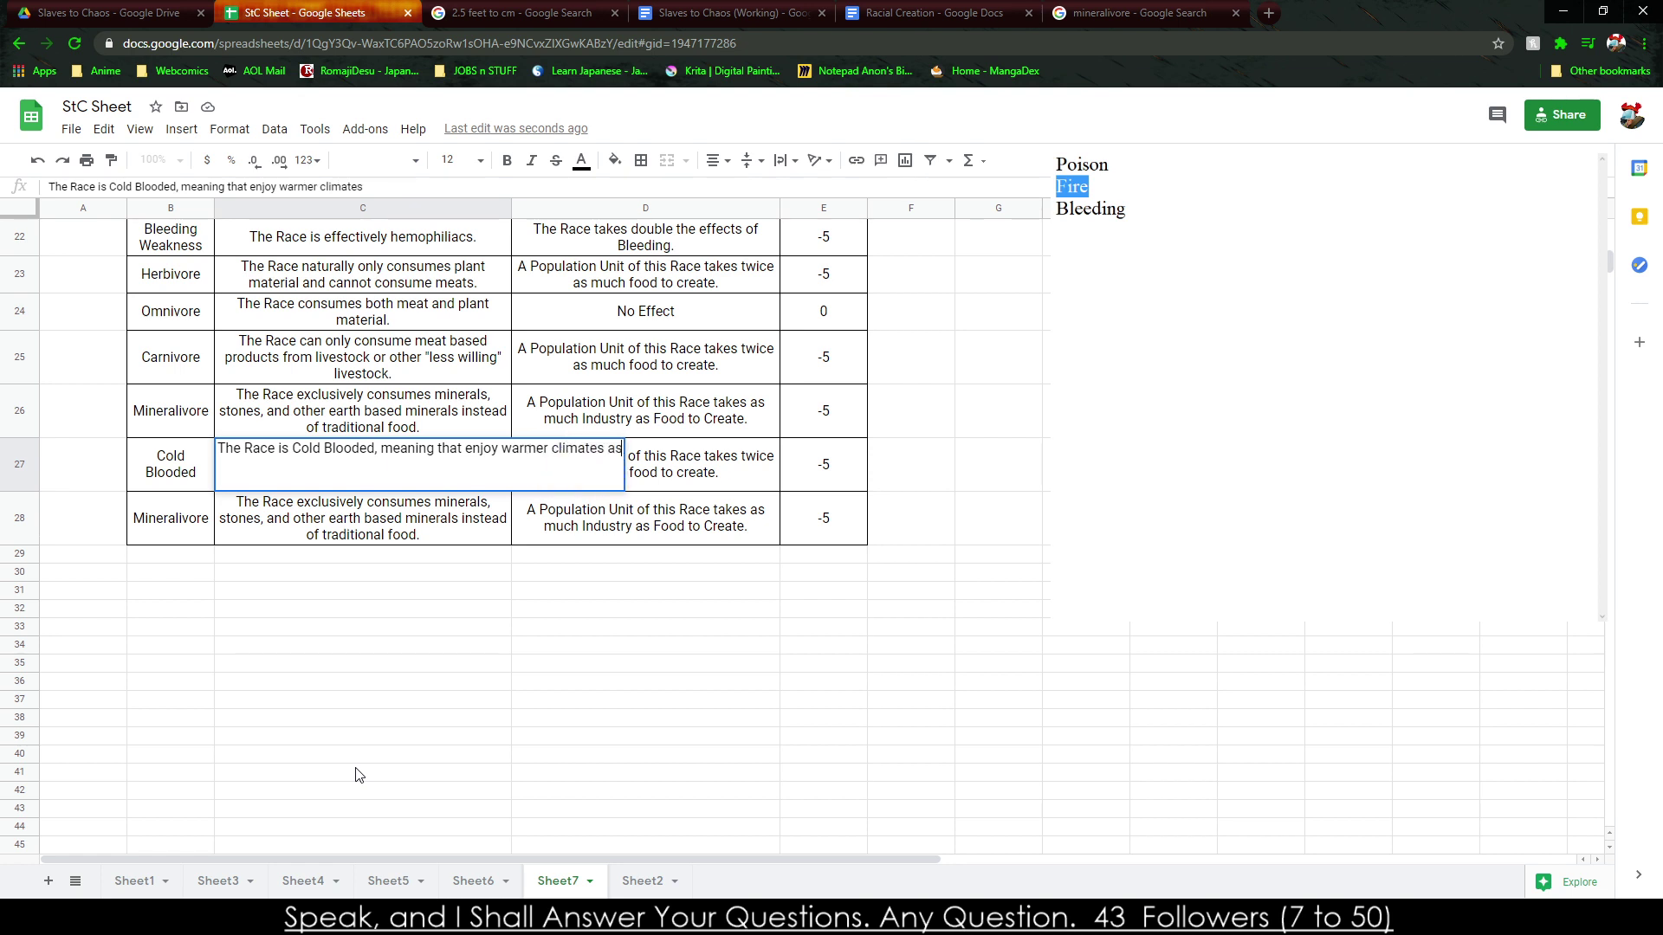
{"action": "type", "text": " their bod"}
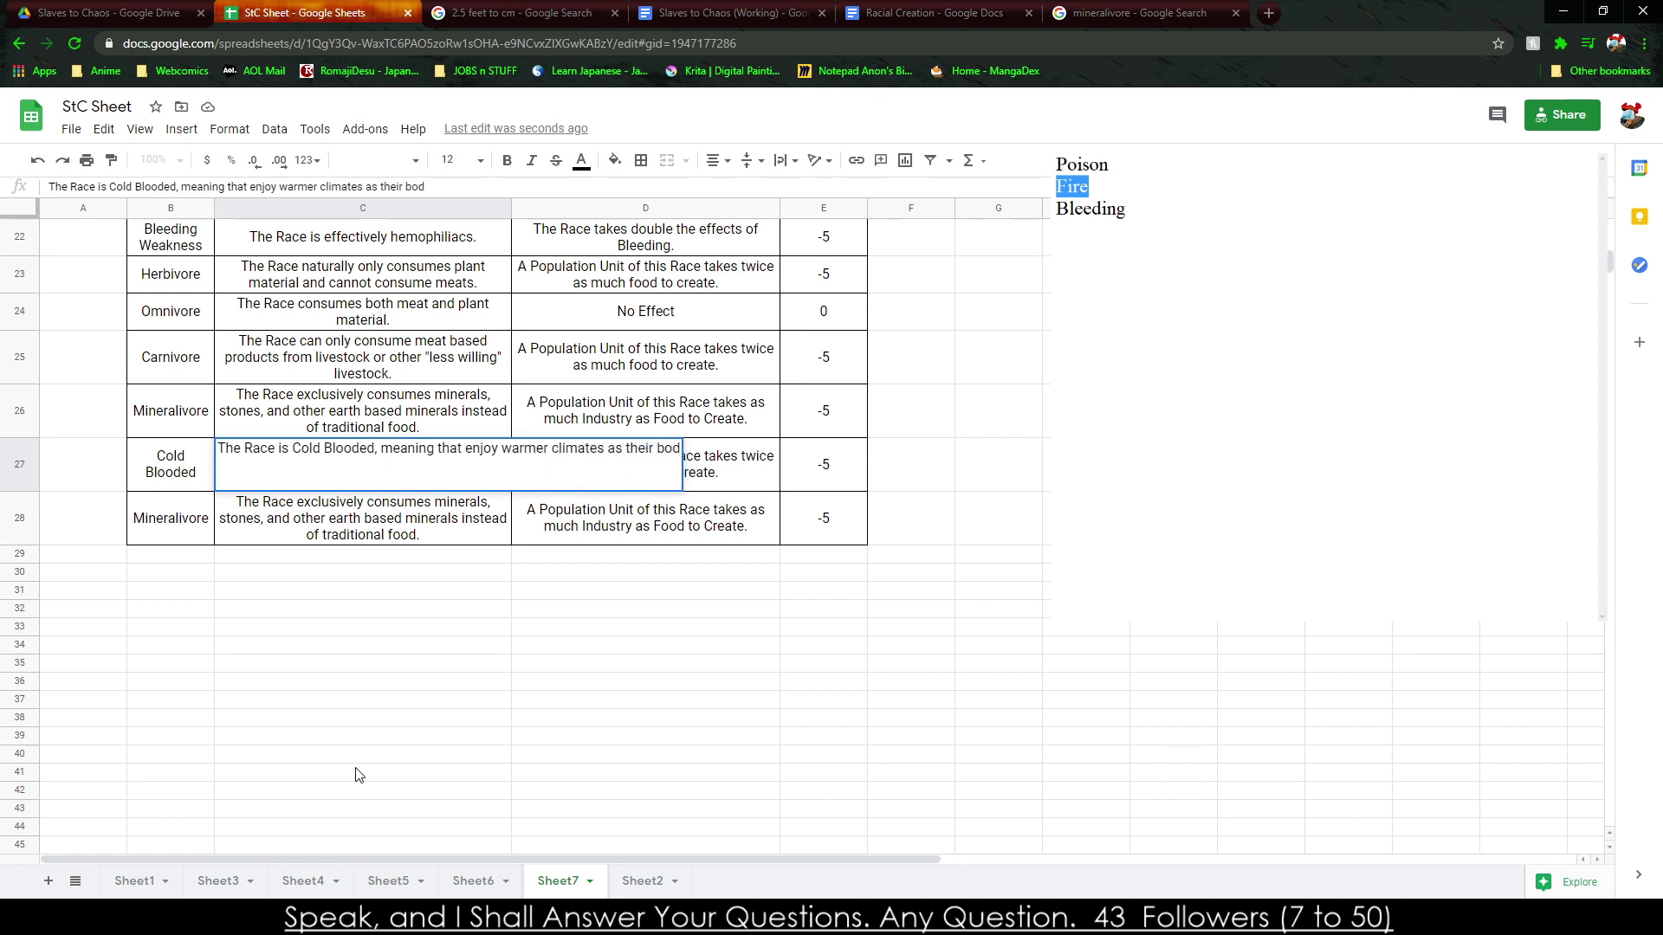
{"action": "type", "text": "y dislikes"}
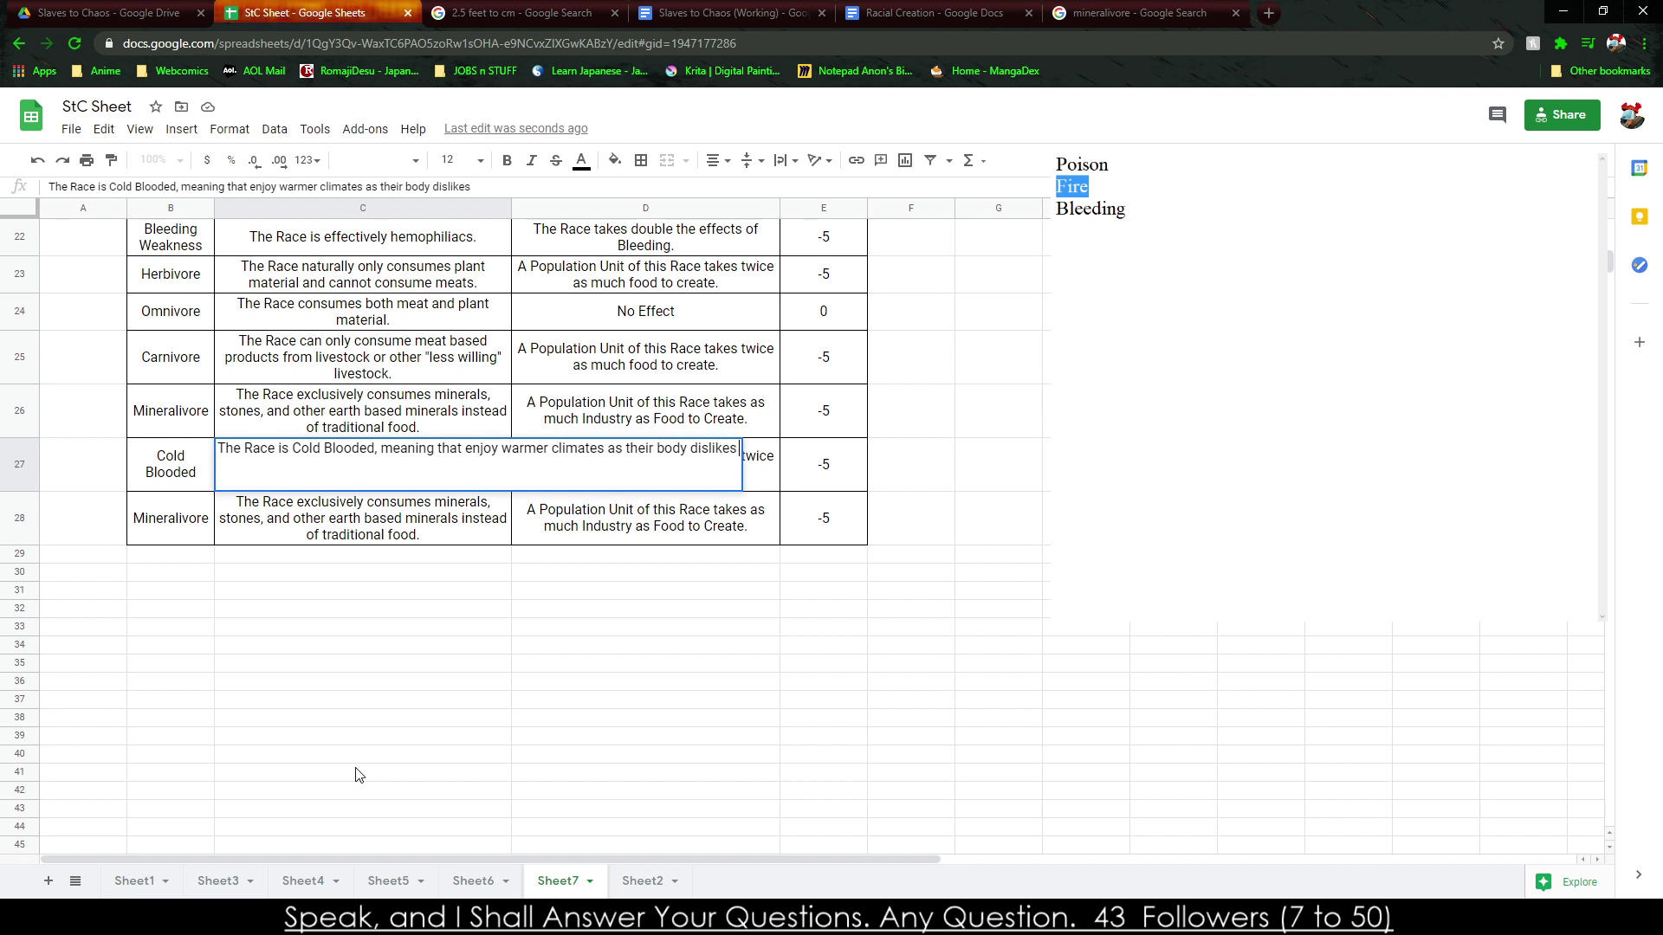
{"action": "type", "text": " adapting"}
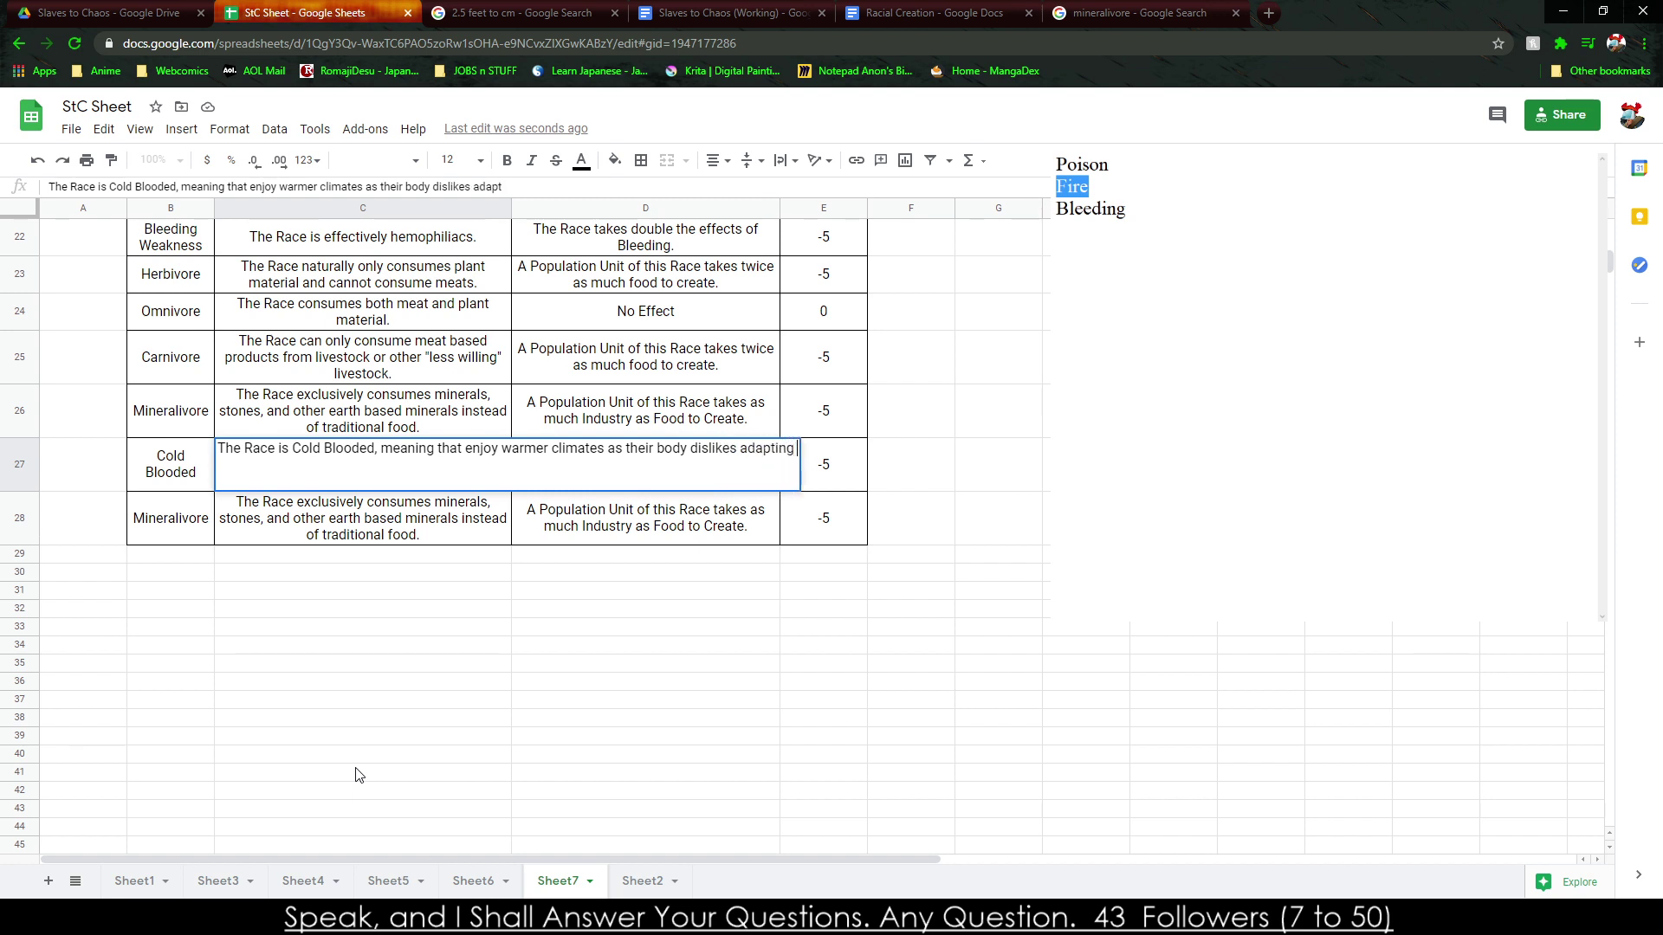
{"action": "type", "text": " to diffrent temperates"}
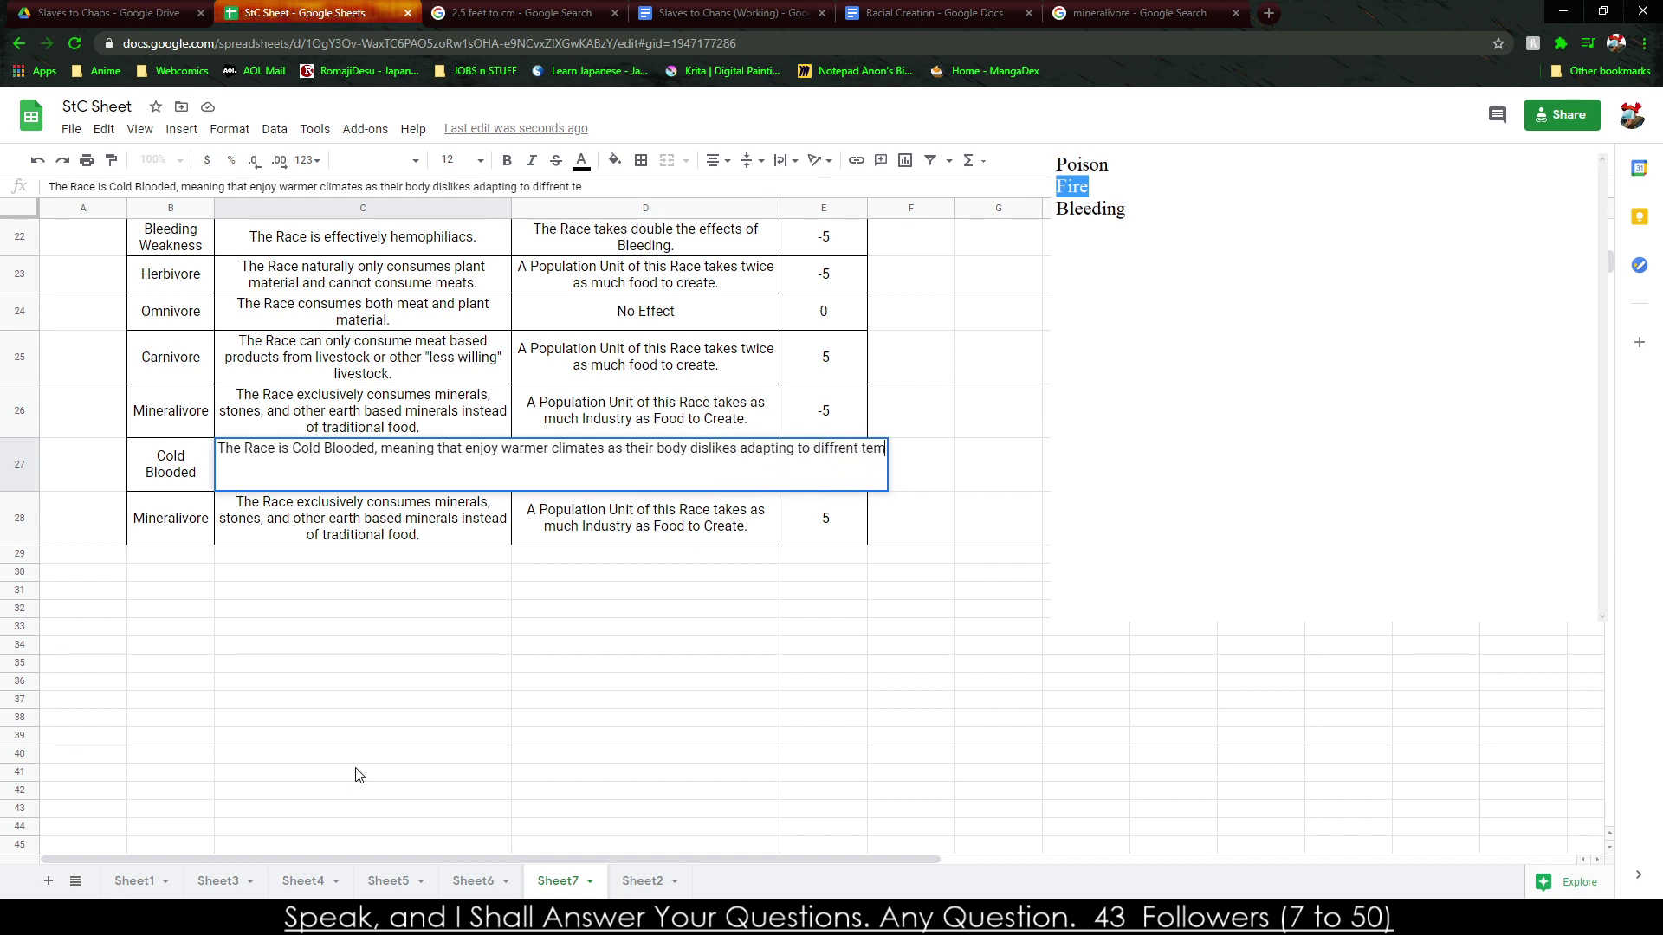
{"action": "key", "text": "BackSpace"}
{"action": "key", "text": "BackSpace"}
{"action": "type", "text": "ures."}
Enter the Cold Blooded effect "All Champions suffer a -2d to all Checks while in Cold Climates" in D27 and the cost -10 in E27.
{"action": "key", "text": "Tab"}
{"action": "type", "text": "A"}
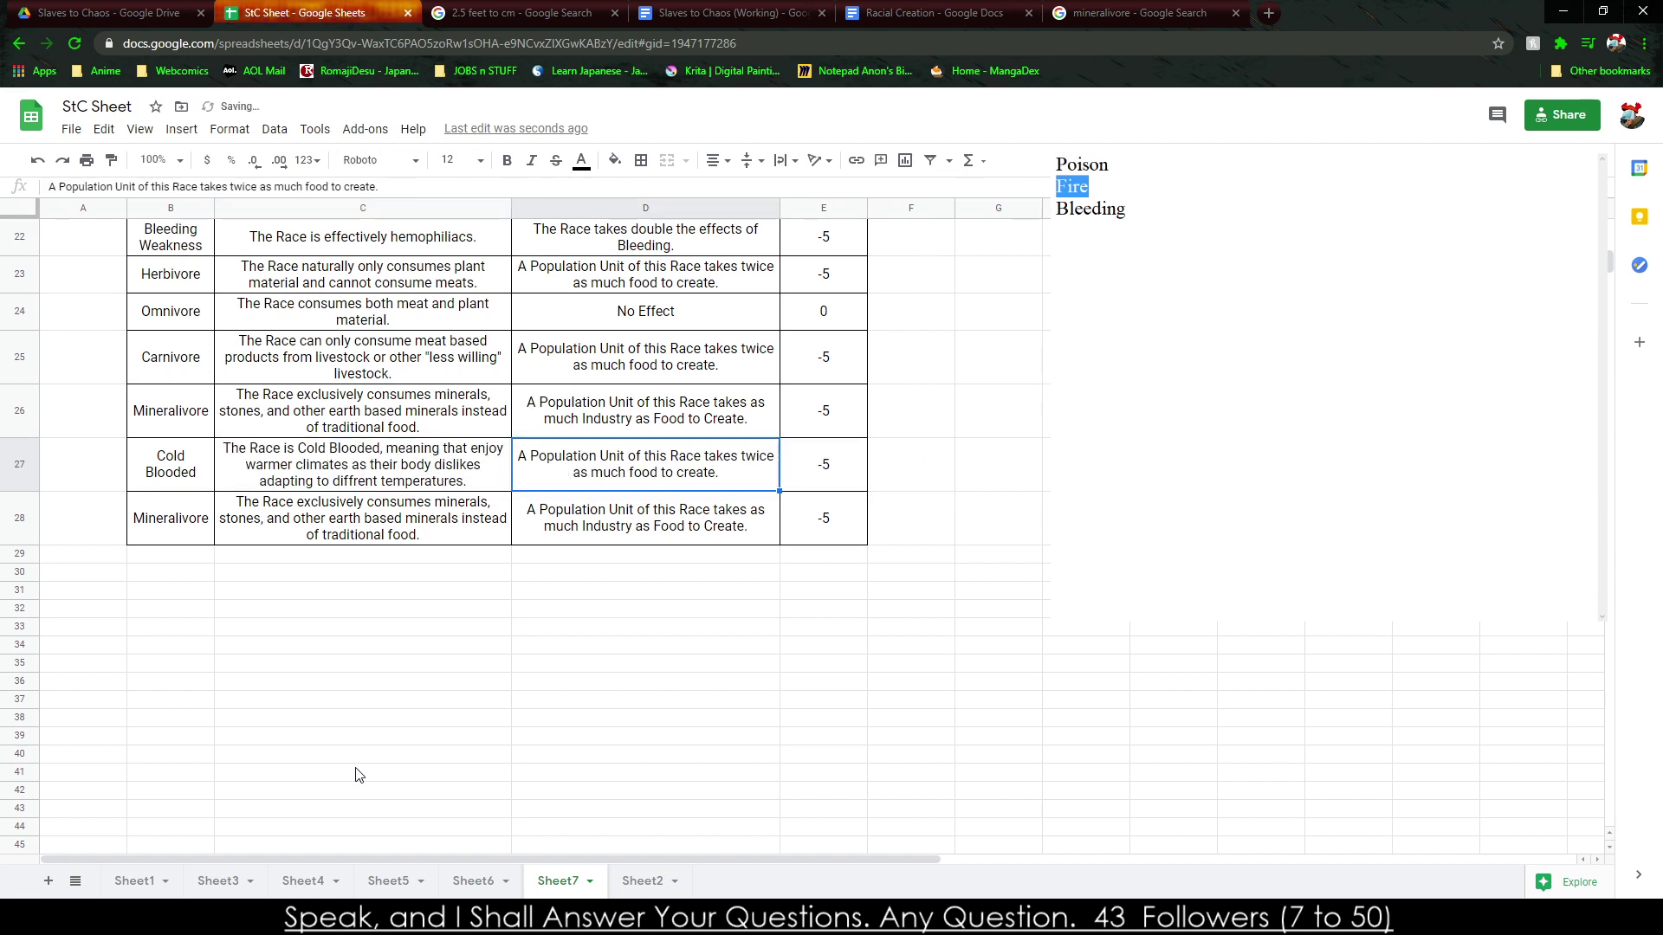
{"action": "type", "text": "ll P"}
{"action": "key", "text": "BackSpace"}
{"action": "key", "text": "BackSpace"}
{"action": "type", "text": "Cha"}
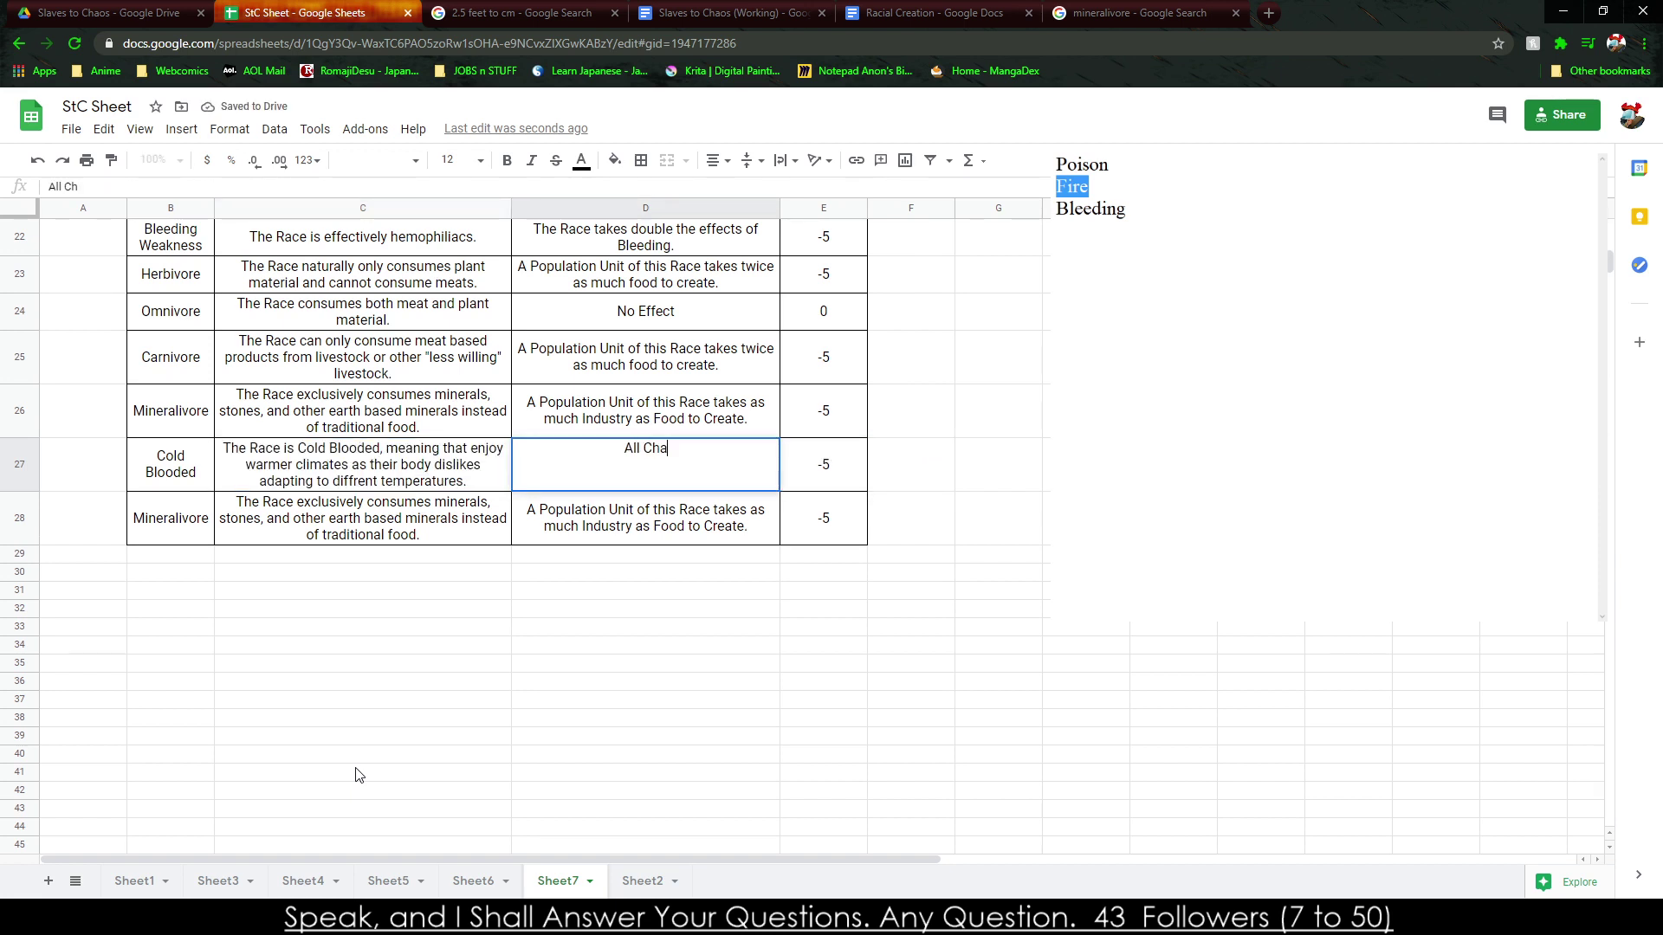
{"action": "type", "text": "mpions suffer a "}
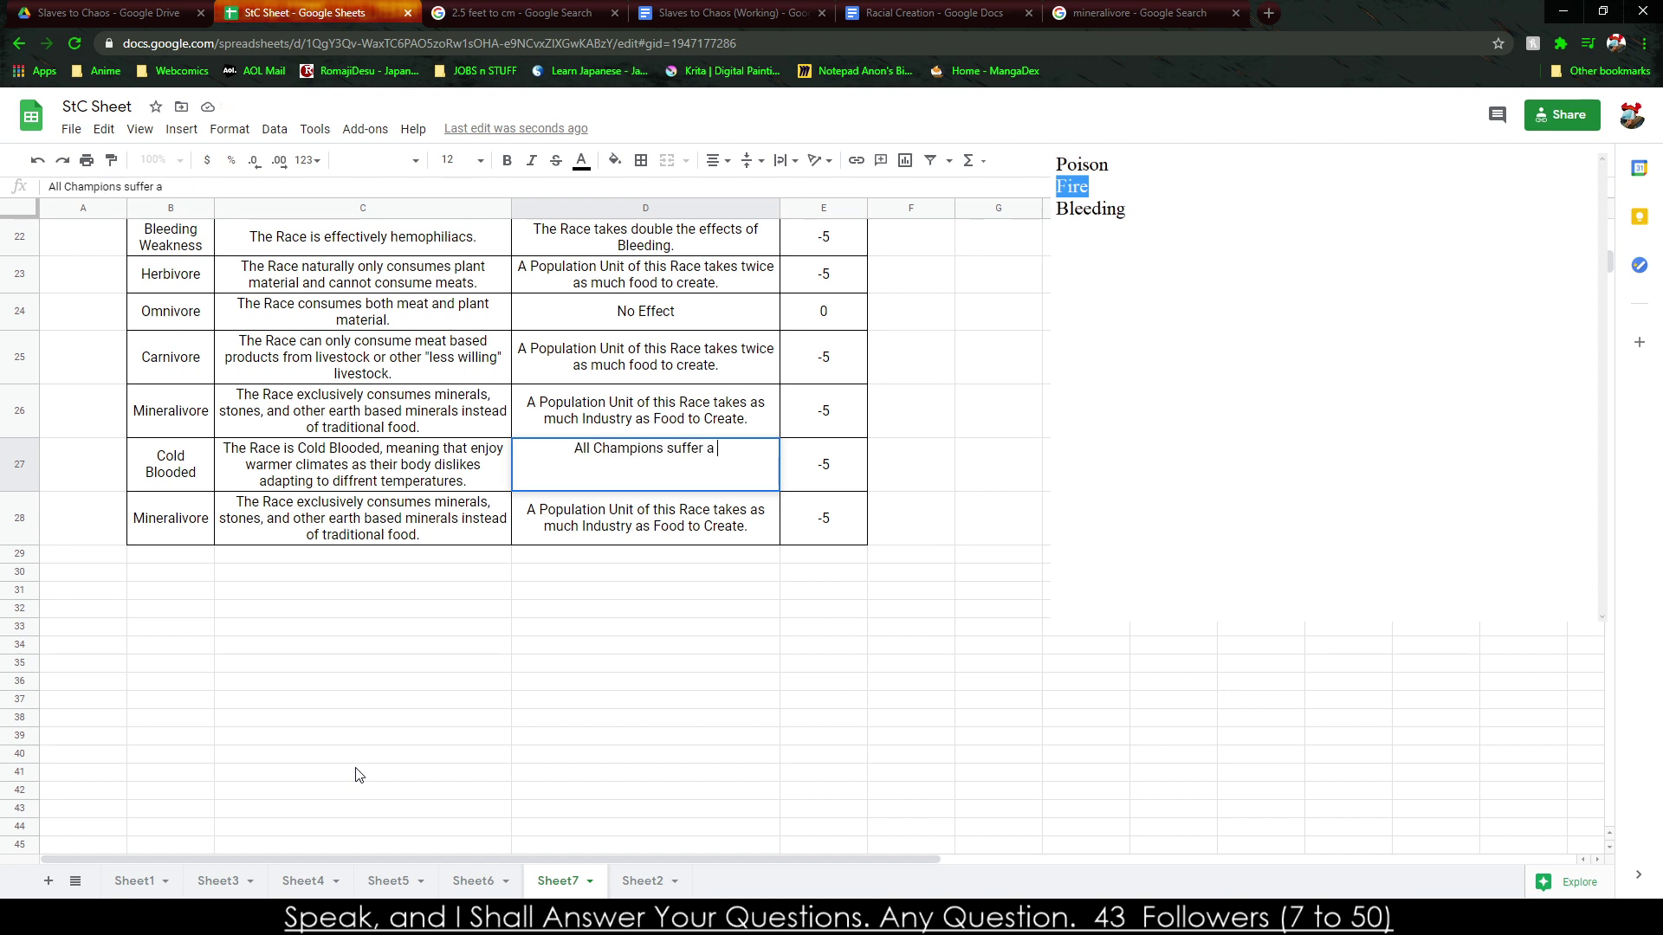
{"action": "type", "text": "-2d to all Checks while in Cold Climates"}
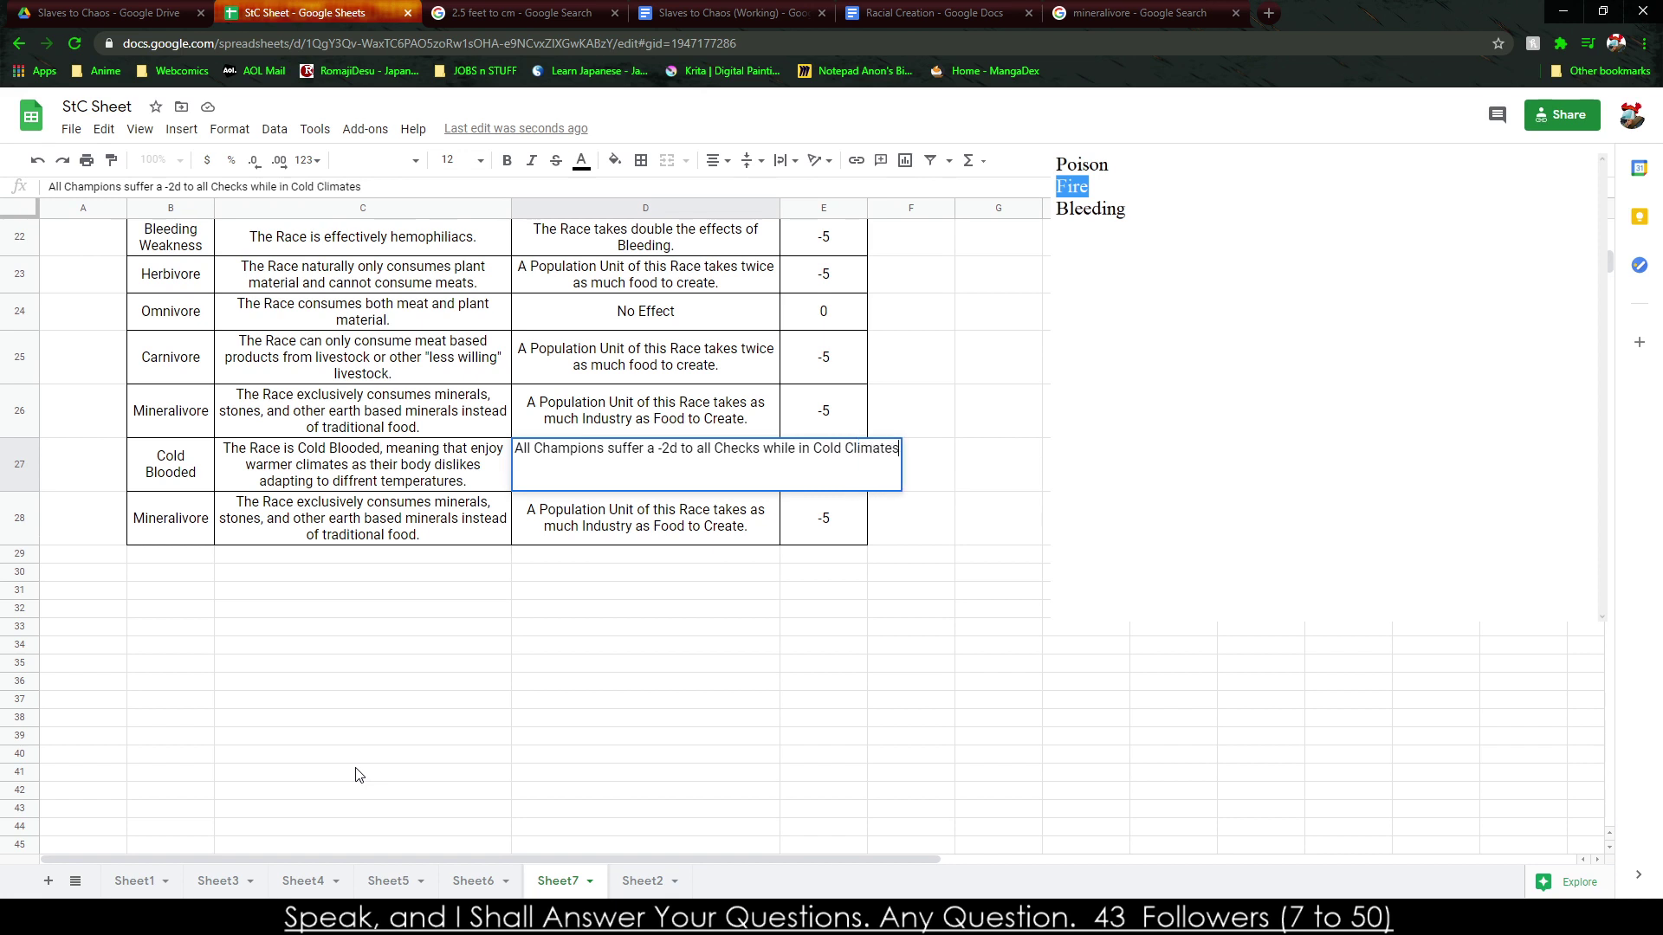
{"action": "key", "text": "Tab"}
{"action": "type", "text": "-10"}
{"action": "key", "text": "Return"}
Clear the contents of the duplicate Mineralivore row in B28:E28, keeping its borders.
{"action": "key", "text": "Right"}
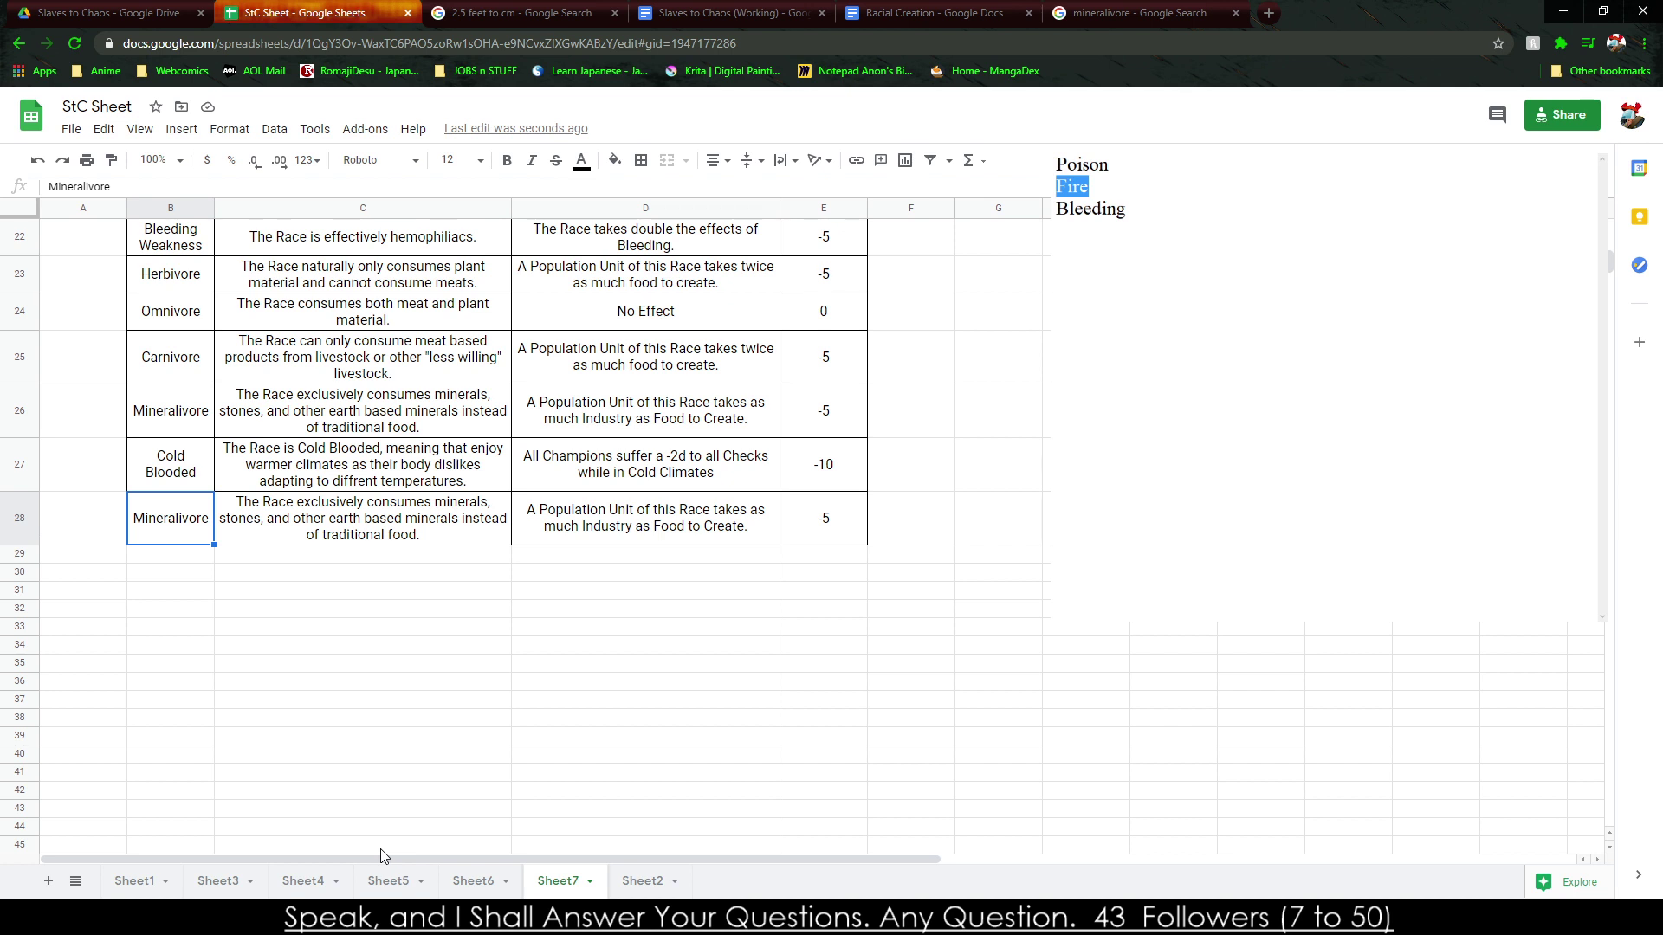
{"action": "key", "text": "shift+Right"}
{"action": "key", "text": "shift+Right"}
{"action": "key", "text": "shift+Right"}
{"action": "key", "text": "Delete"}
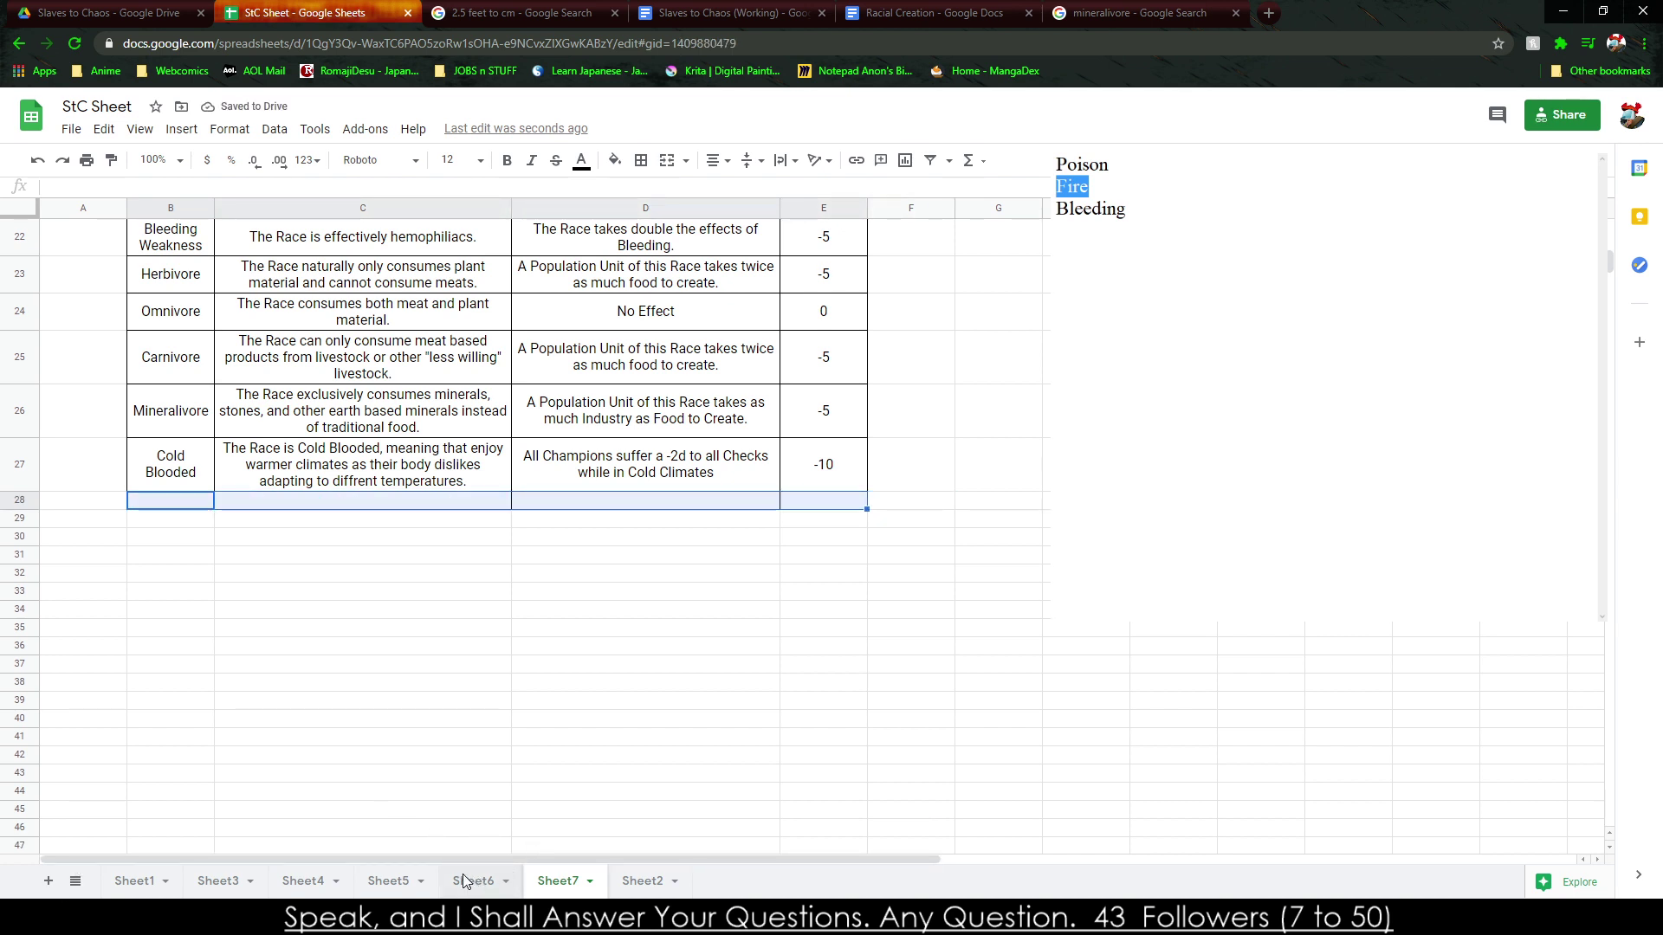
Rename the table header in C5 on Sheet6 to "Unique Traits".
{"action": "left_click", "coordinate": [511, 878]}
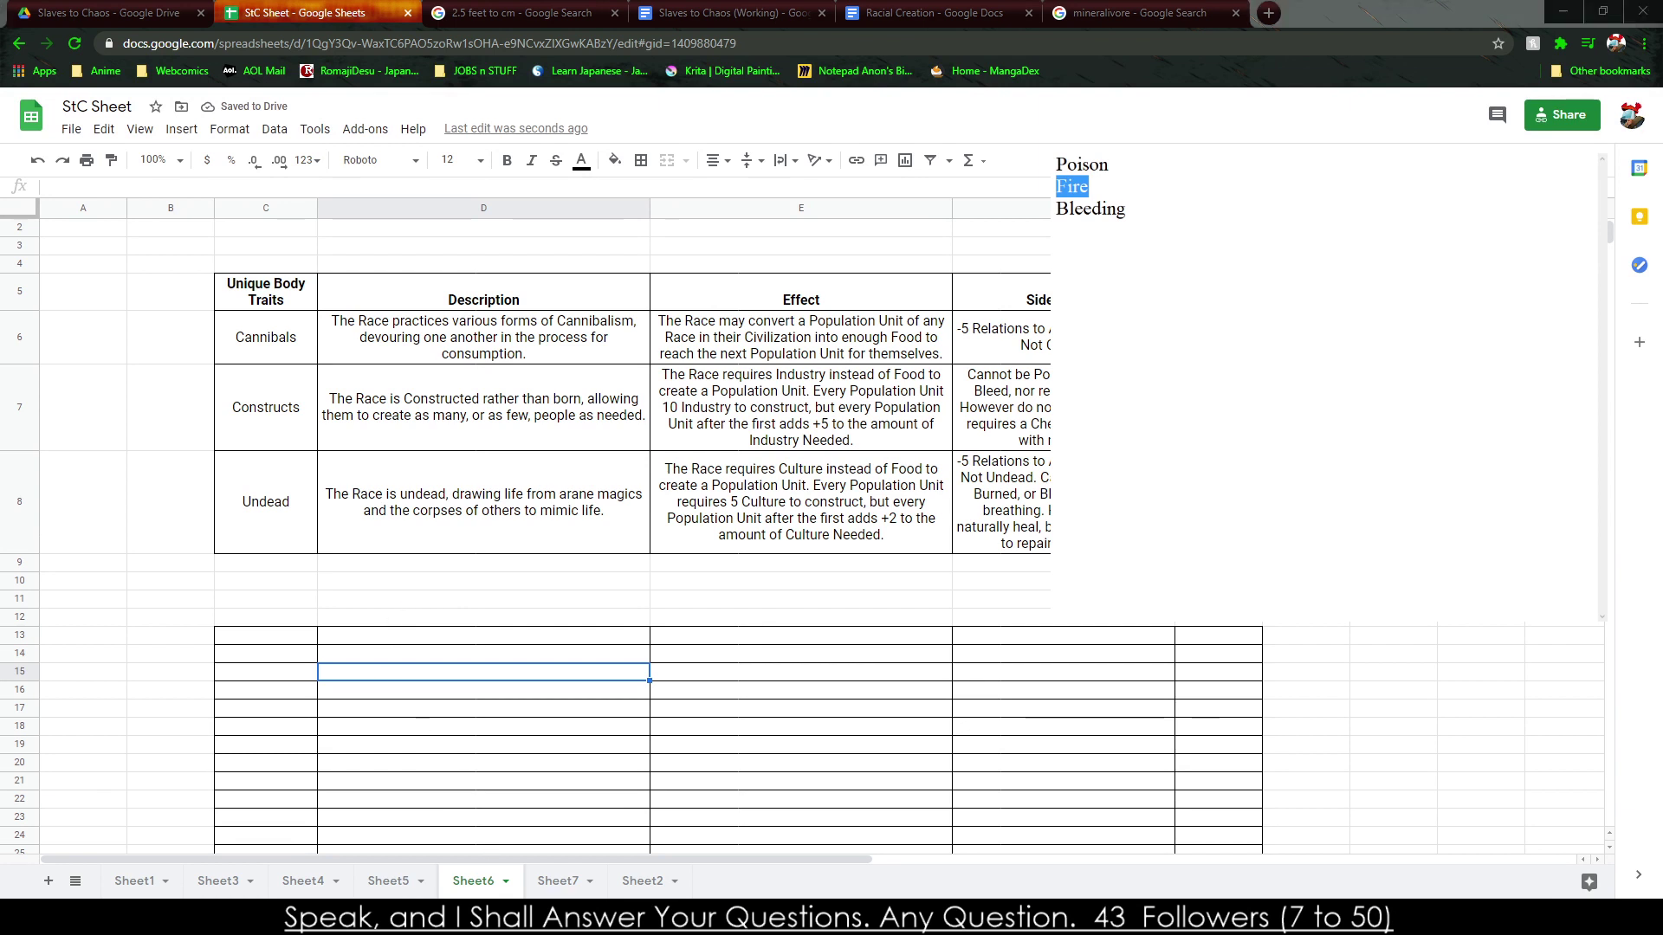
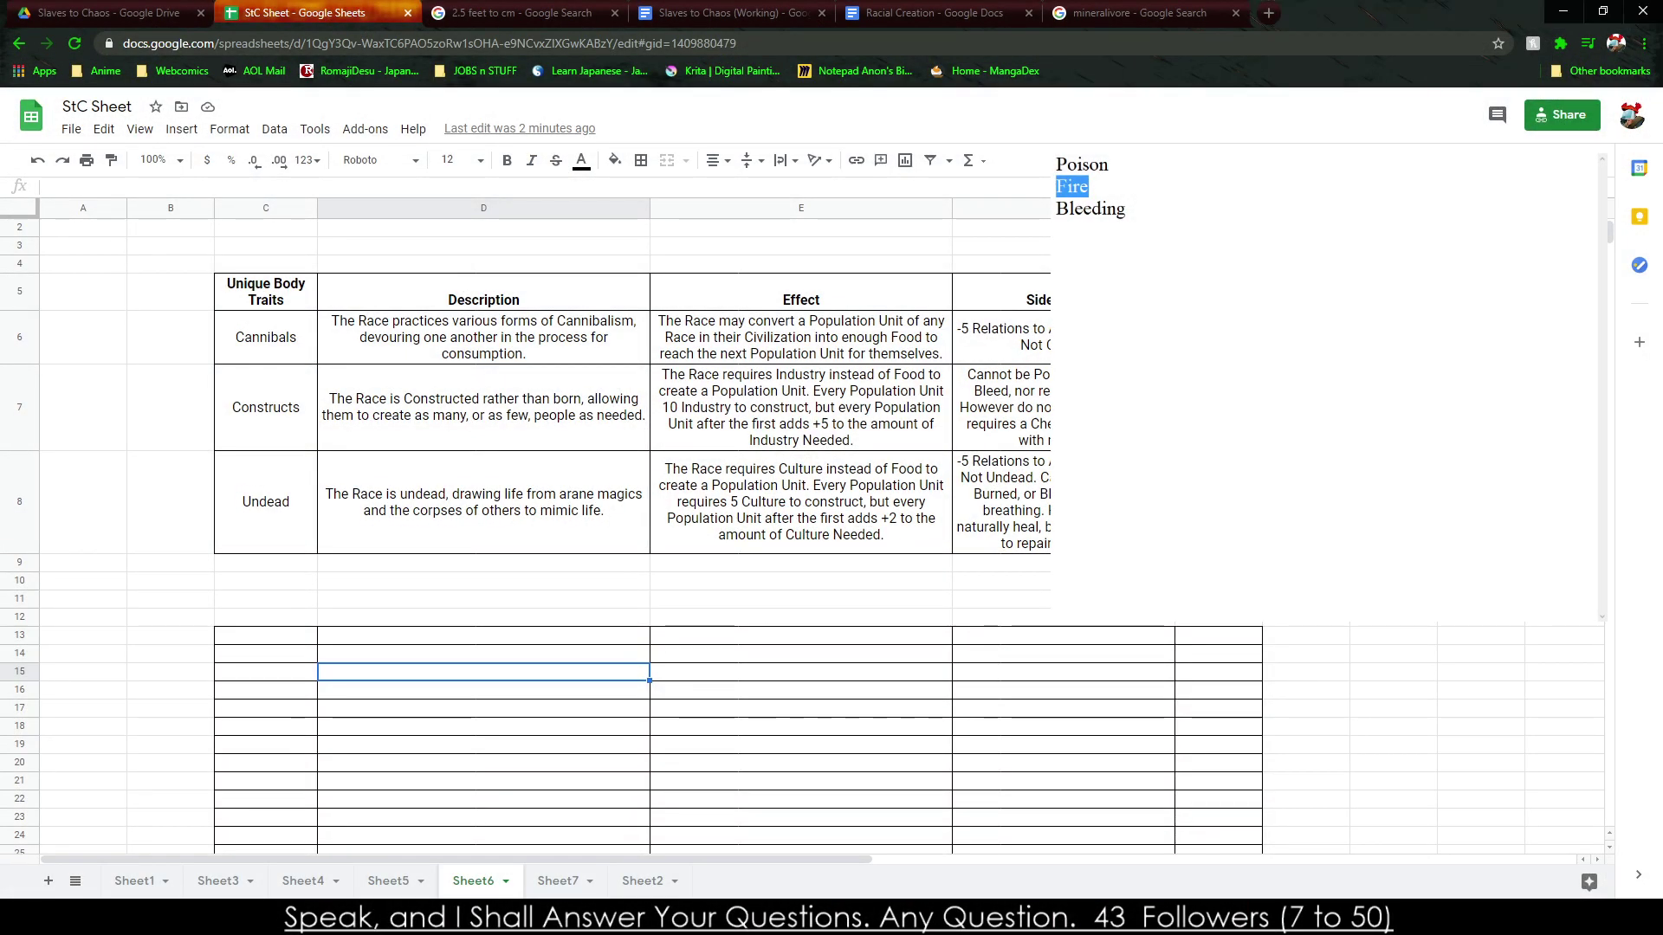
{"action": "left_click", "coordinate": [264, 305]}
{"action": "type", "text": "Unique Traits"}
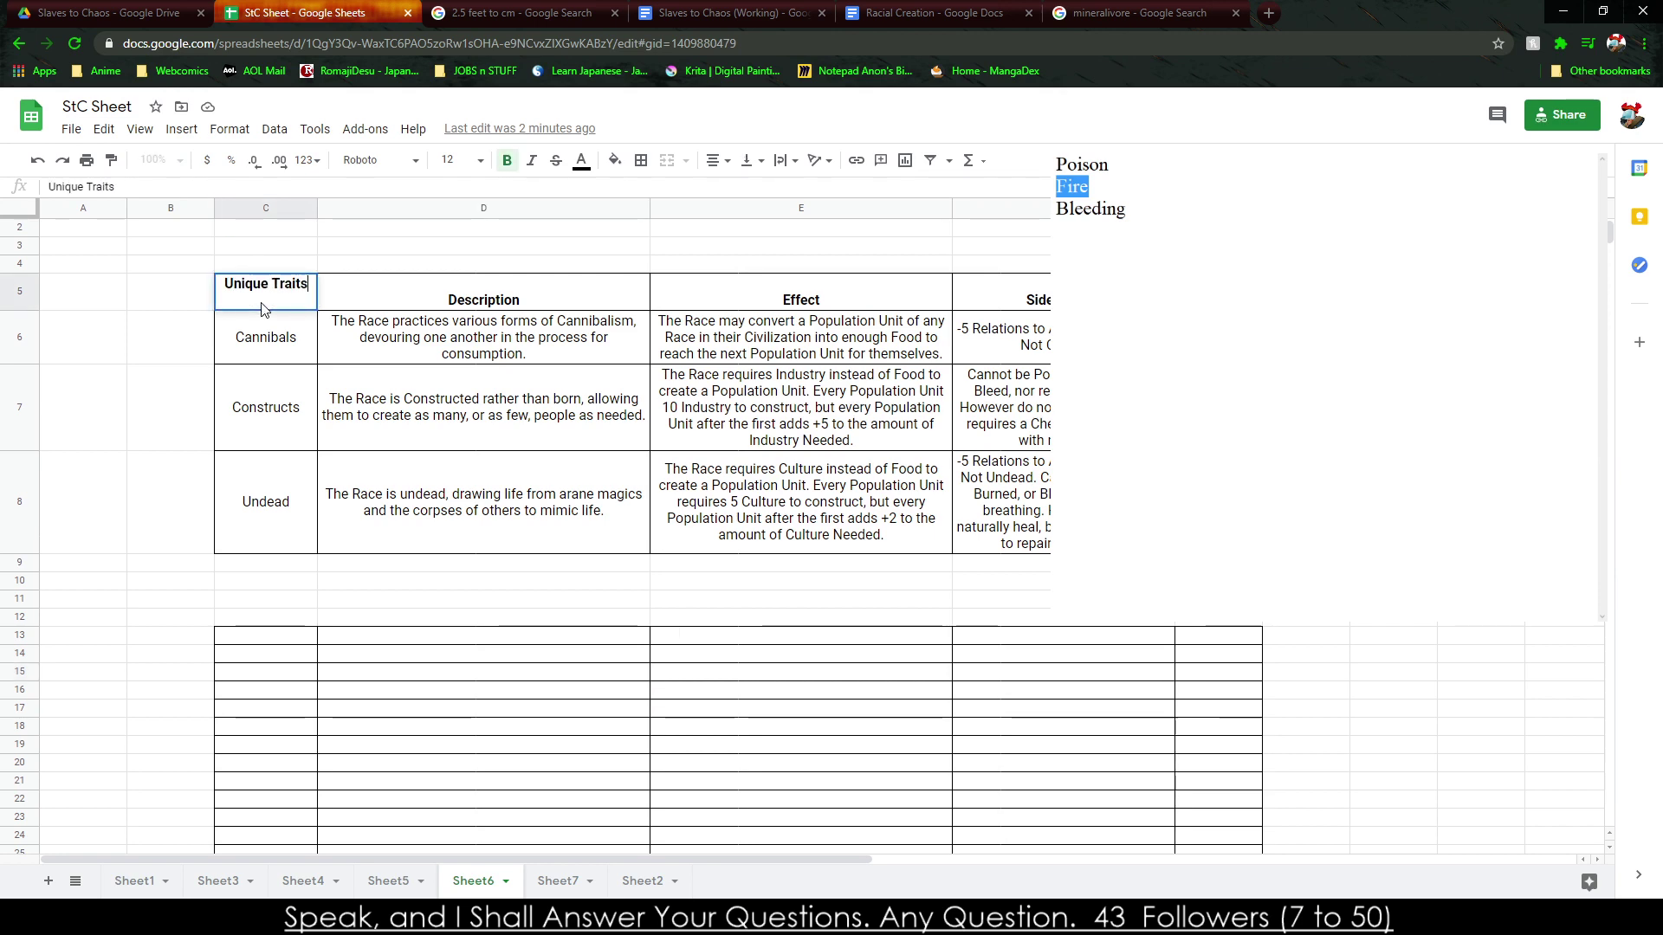
{"action": "left_click", "coordinate": [151, 479]}
Rename the first table header in B3 on Sheet7 to "Traits".
{"action": "left_click", "coordinate": [559, 883]}
{"action": "scroll", "coordinate": [333, 251], "scroll_direction": "up", "scroll_amount": 15}
{"action": "left_click", "coordinate": [193, 269]}
{"action": "type", "text": "Traits"}
{"action": "left_click", "coordinate": [525, 478]}
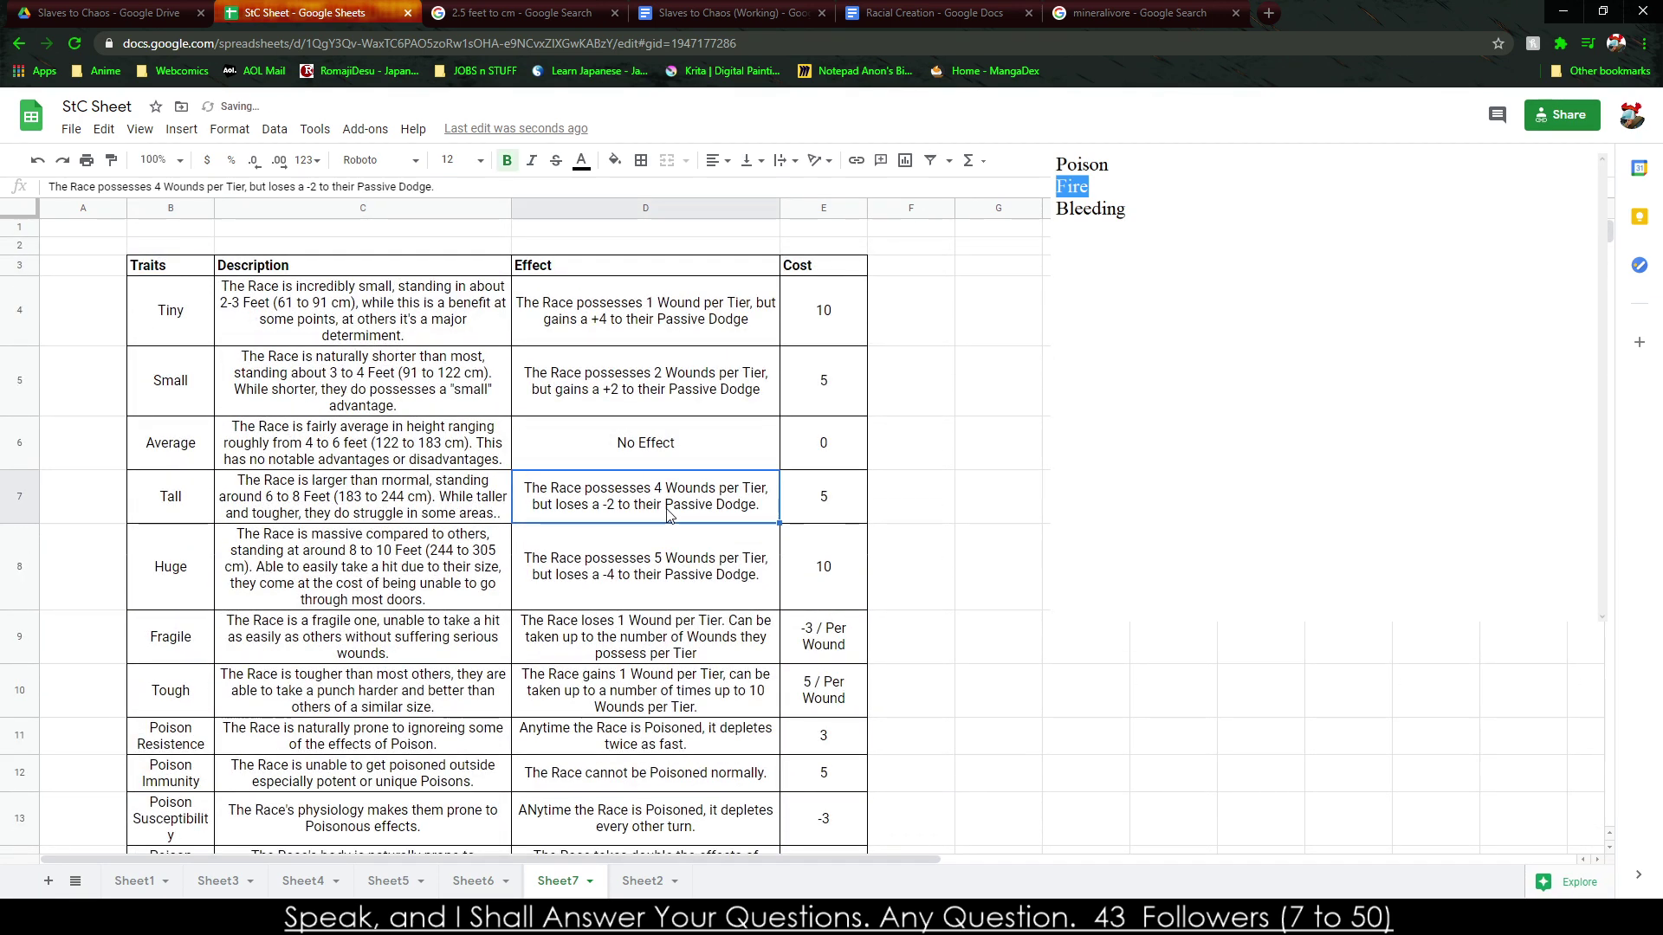
In the Racial Creation document, delete the Body Traits heading and its paragraph, plus the closing words "Mind, and Soul" of the Traits introduction.
{"action": "left_click", "coordinate": [724, 12]}
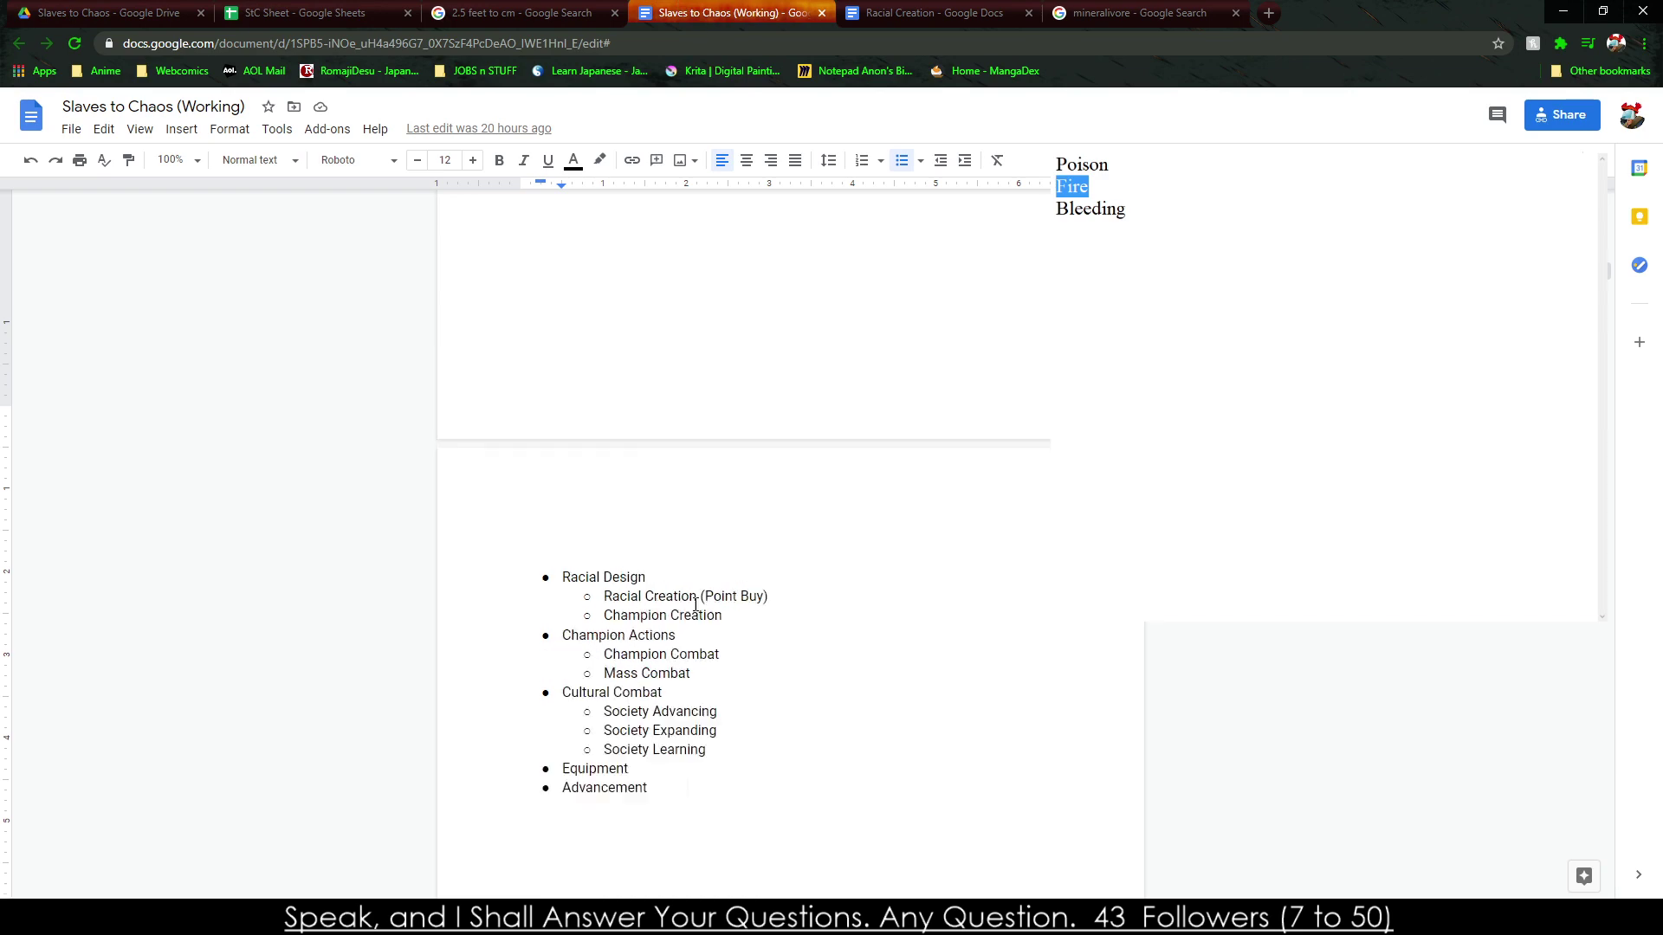
{"action": "left_click", "coordinate": [866, 12]}
{"action": "scroll", "coordinate": [773, 469], "scroll_direction": "up", "scroll_amount": 5}
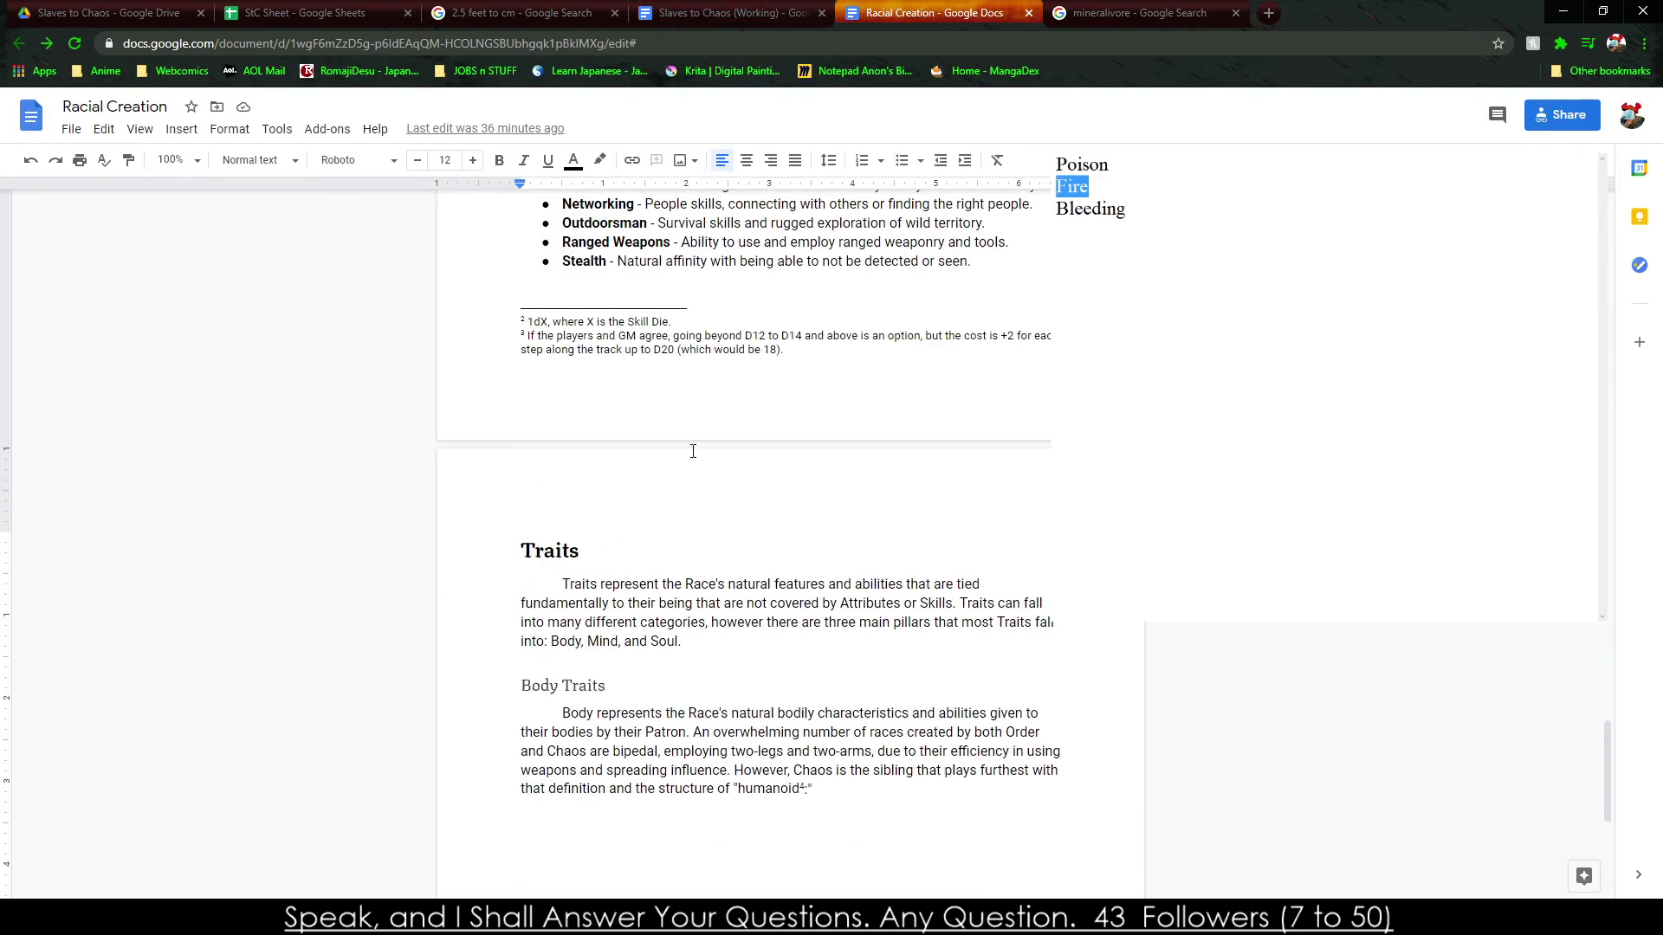
{"action": "scroll", "coordinate": [773, 468], "scroll_direction": "down", "scroll_amount": 3}
{"action": "scroll", "coordinate": [836, 514], "scroll_direction": "down", "scroll_amount": 3}
{"action": "scroll", "coordinate": [829, 538], "scroll_direction": "up", "scroll_amount": 5}
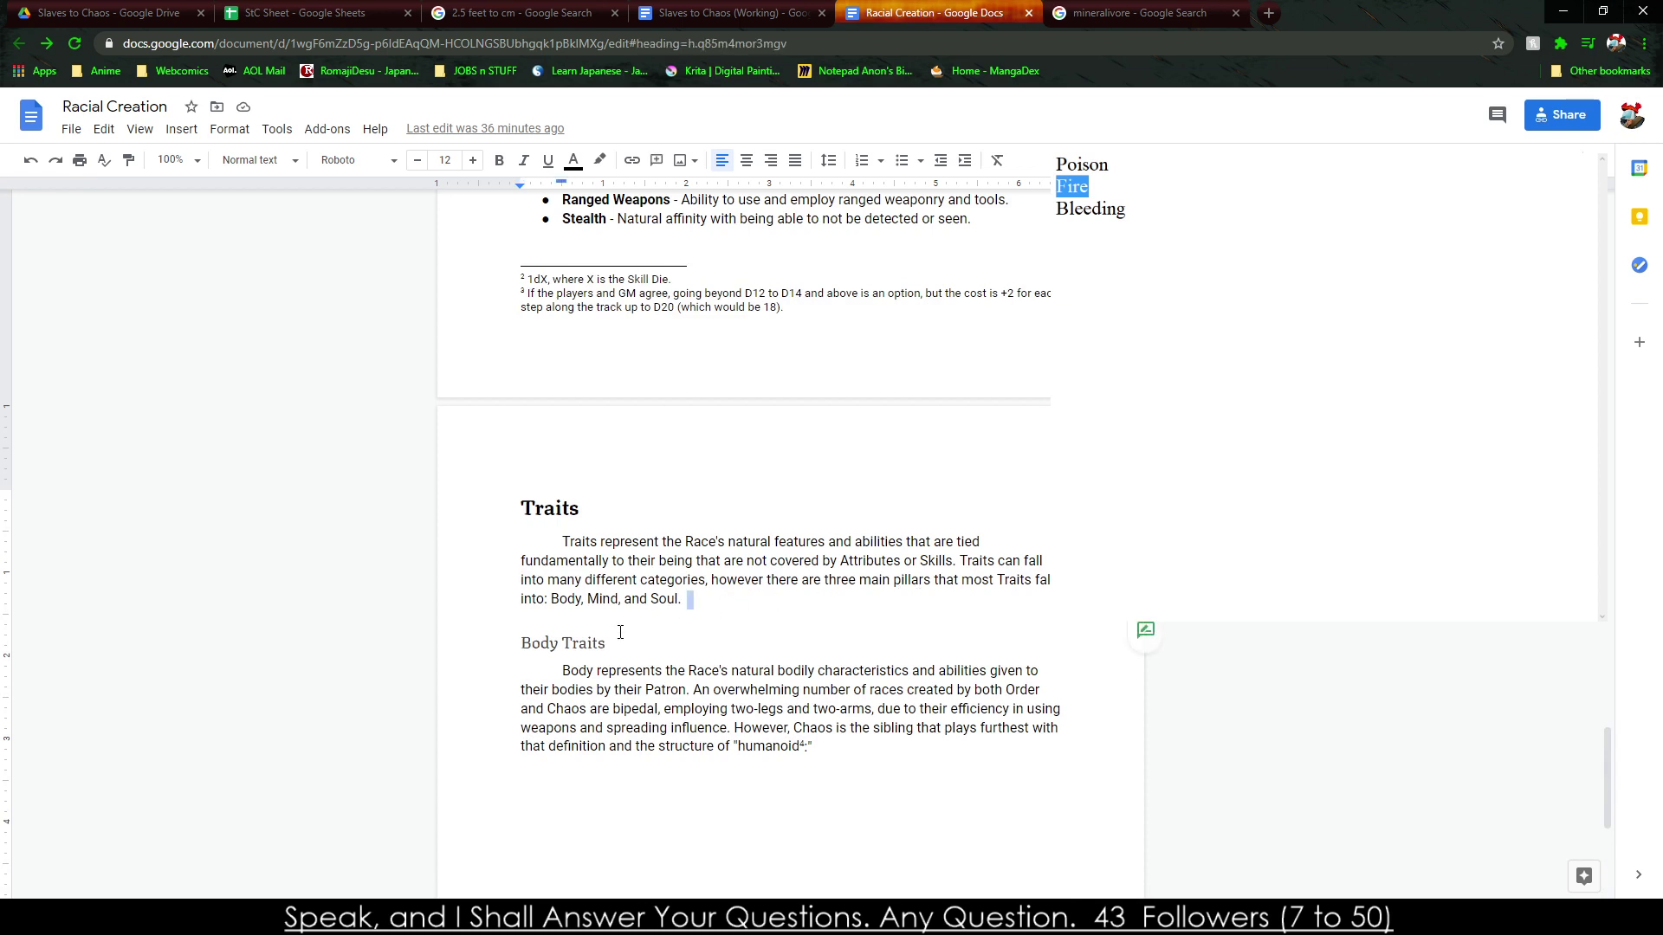
{"action": "left_click_drag", "start_coordinate": [812, 747], "coordinate": [495, 627]}
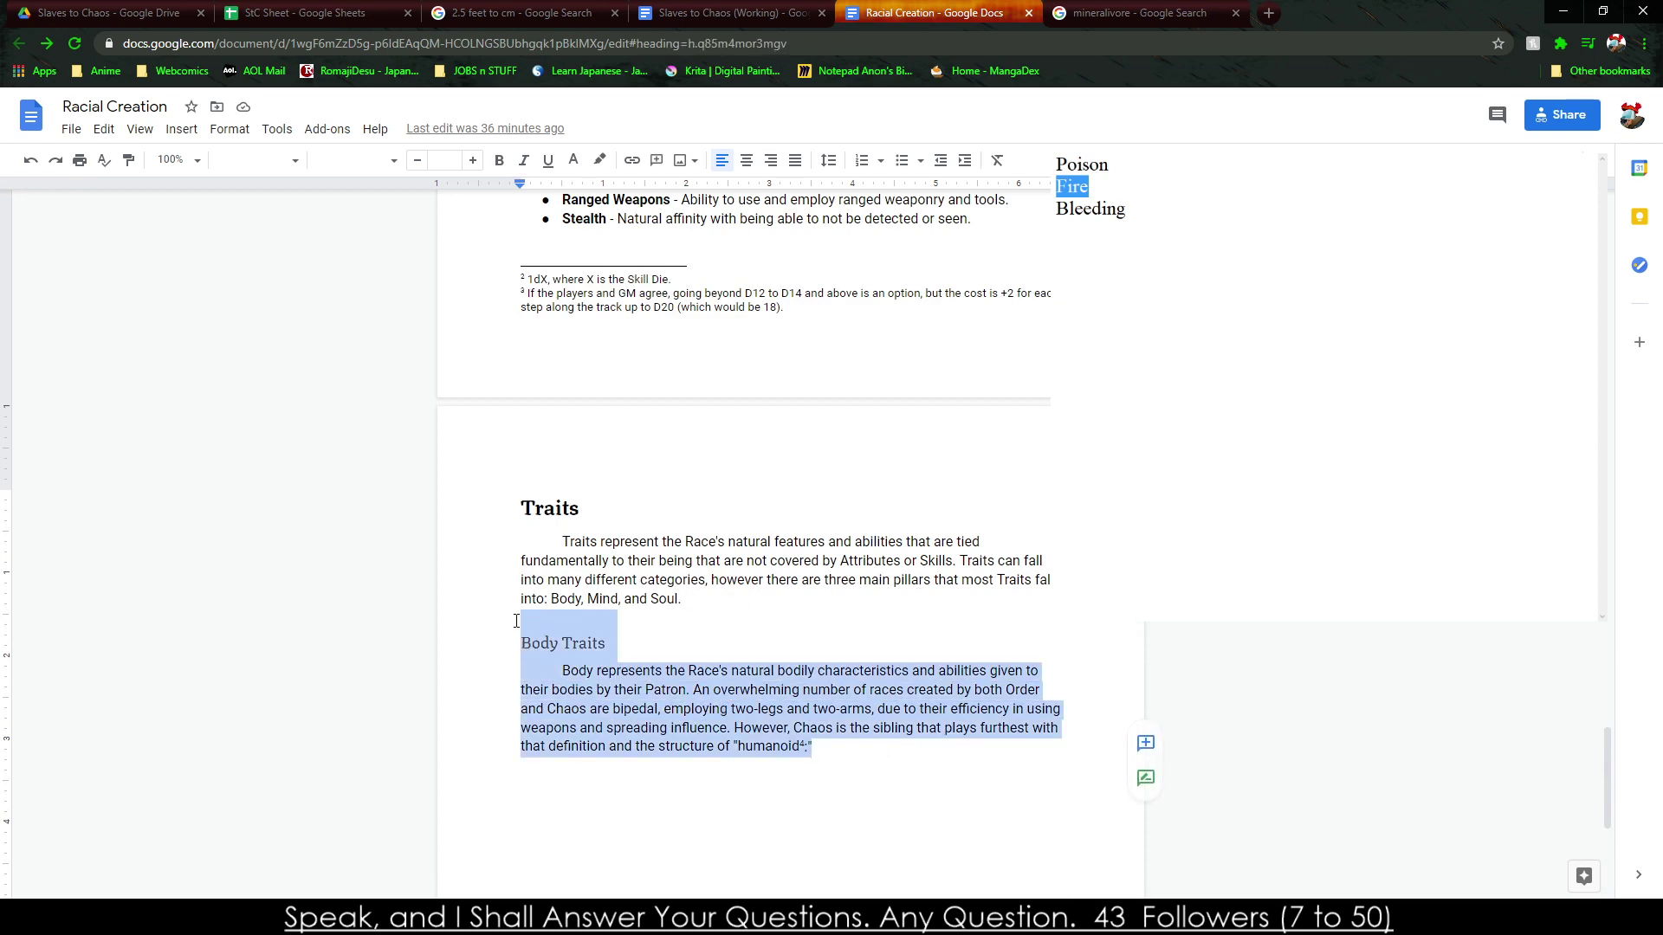
{"action": "key", "text": "BackSpace"}
{"action": "key", "text": "BackSpace"}
{"action": "key", "text": "BackSpace"}
{"action": "key", "text": "BackSpace"}
{"action": "key", "text": "BackSpace"}
{"action": "key", "text": "BackSpace"}
{"action": "key", "text": "BackSpace"}
{"action": "key", "text": "BackSpace"}
{"action": "key", "text": "BackSpace"}
{"action": "key", "text": "BackSpace"}
{"action": "key", "text": "BackSpace"}
{"action": "key", "text": "BackSpace"}
{"action": "key", "text": "BackSpace"}
{"action": "key", "text": "BackSpace"}
{"action": "key", "text": "BackSpace"}
{"action": "key", "text": "BackSpace"}
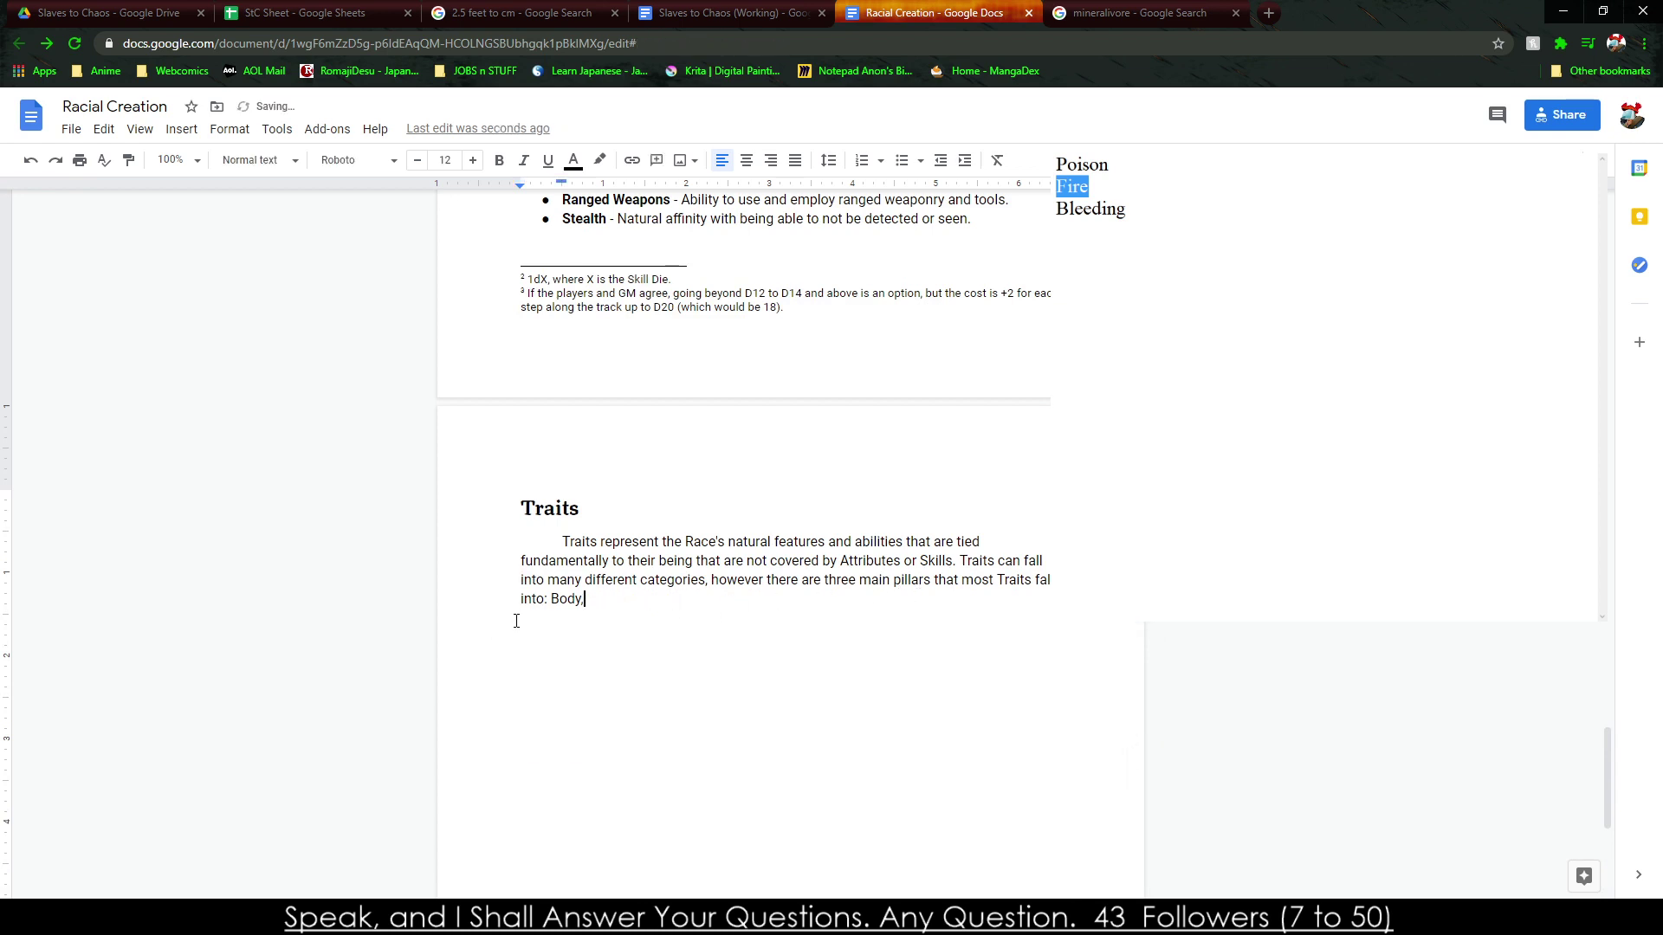
Rewrite the Traits paragraph's ending as "however the defining characteristic of Traits is that they naturally effect how the Race develops and deals with the world.".
{"action": "left_click_drag", "start_coordinate": [533, 621], "coordinate": [709, 578]}
{"action": "type", "text": "how the Race devel"}
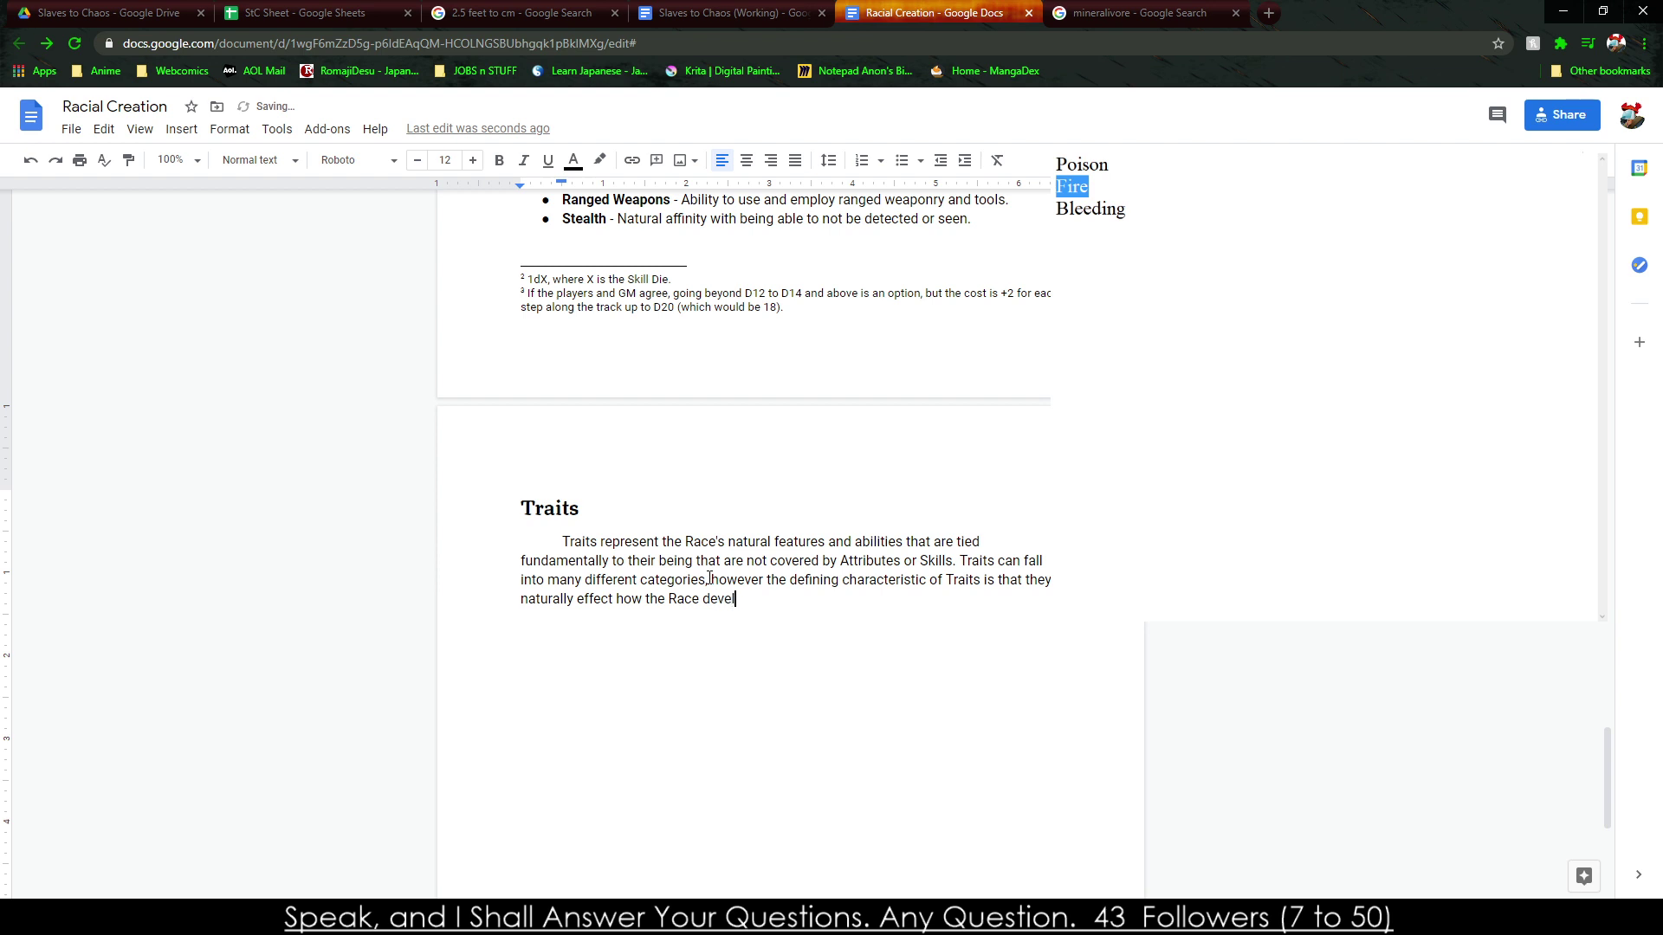
{"action": "type", "text": "and deals with their current situati"}
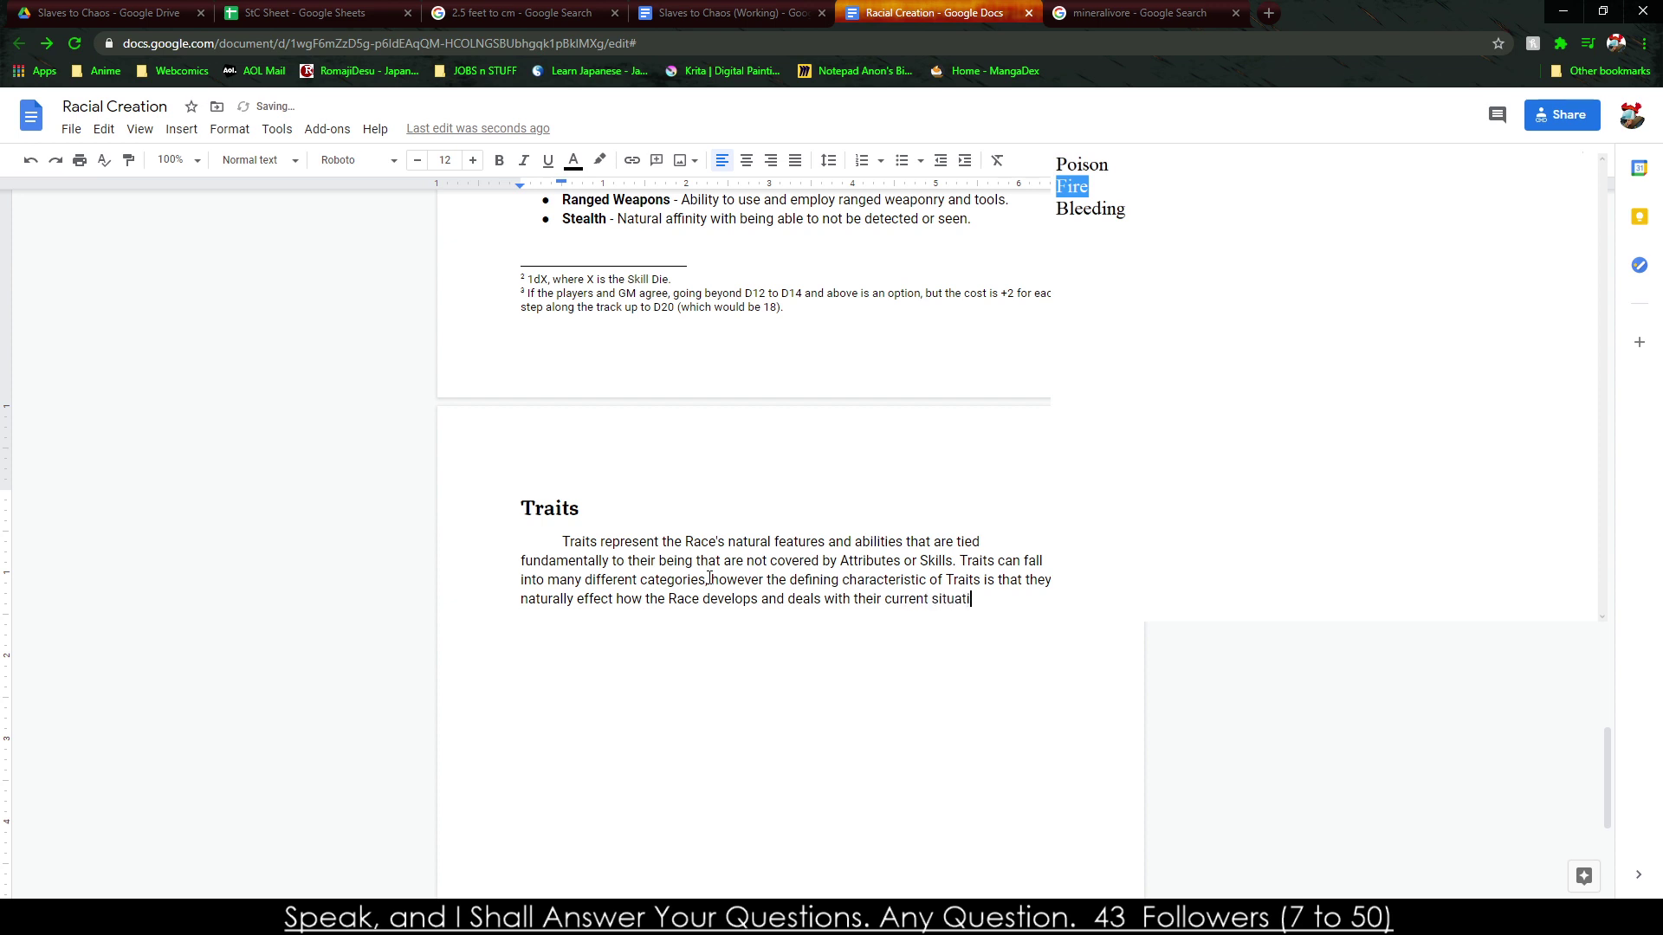
{"action": "key", "text": "BackSpace"}
{"action": "key", "text": "BackSpace"}
{"action": "key", "text": "BackSpace"}
{"action": "key", "text": "BackSpace"}
{"action": "key", "text": "BackSpace"}
{"action": "key", "text": "BackSpace"}
{"action": "key", "text": "BackSpace"}
{"action": "key", "text": "BackSpace"}
{"action": "key", "text": "BackSpace"}
{"action": "key", "text": "BackSpace"}
{"action": "key", "text": "BackSpace"}
{"action": "key", "text": "BackSpace"}
{"action": "key", "text": "BackSpace"}
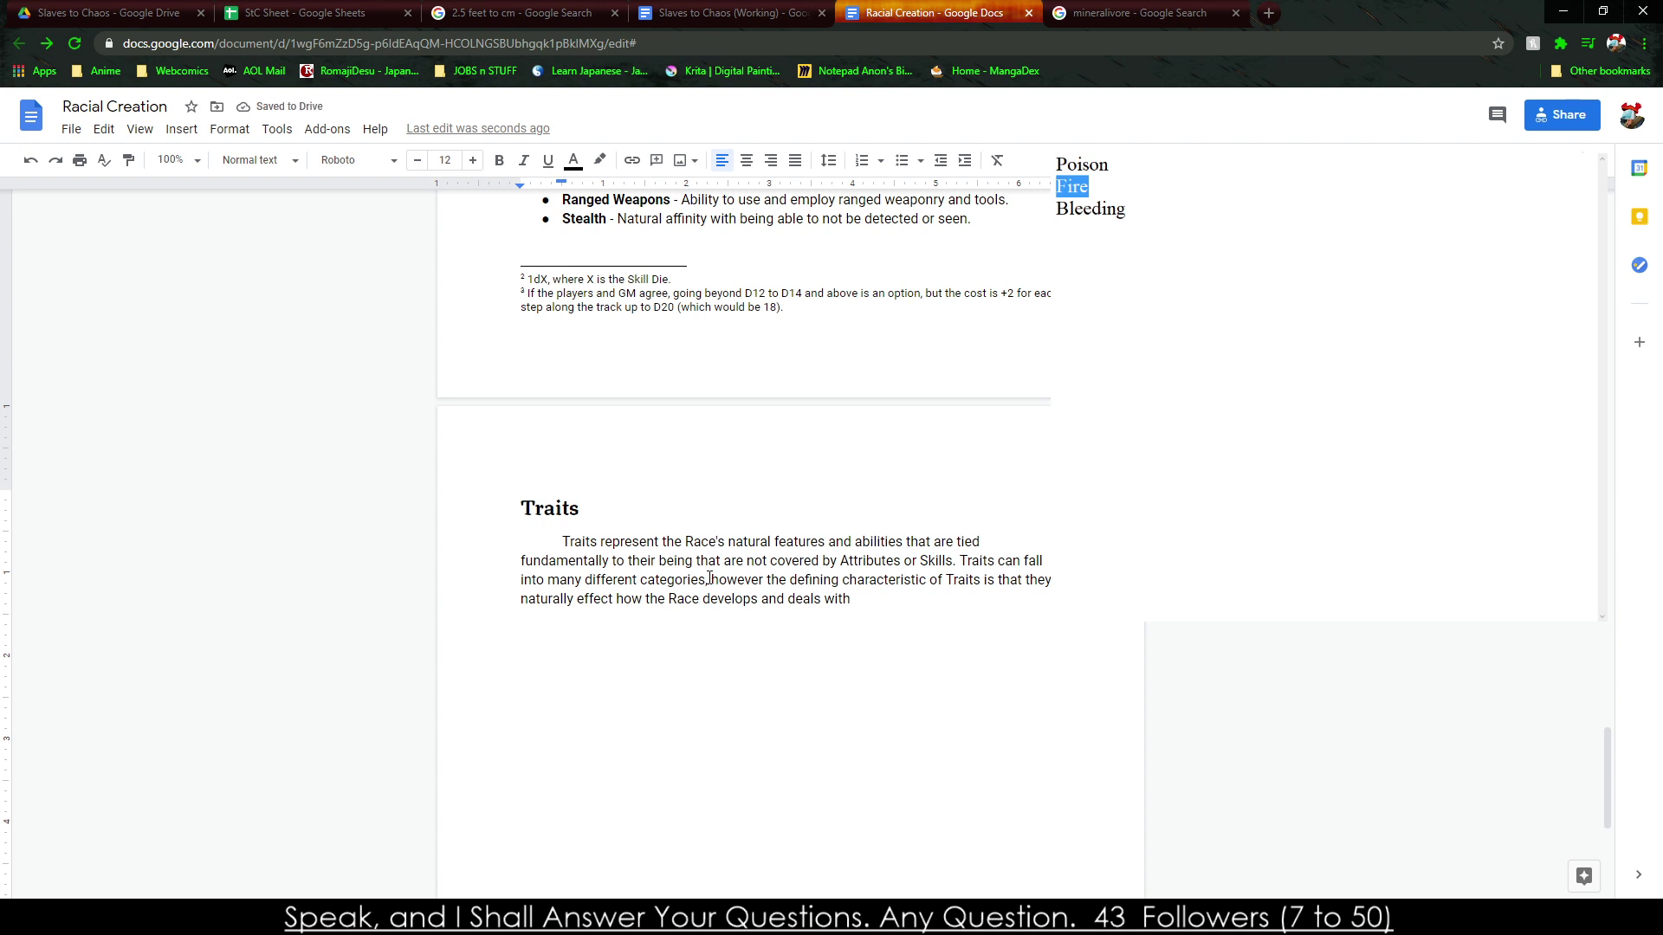
{"action": "type", "text": "the world."}
Switch to the StC Sheet spreadsheet and add "Berserker" as a new trait in B28 of Sheet7.
{"action": "left_click", "coordinate": [732, 13]}
{"action": "left_click", "coordinate": [299, 13]}
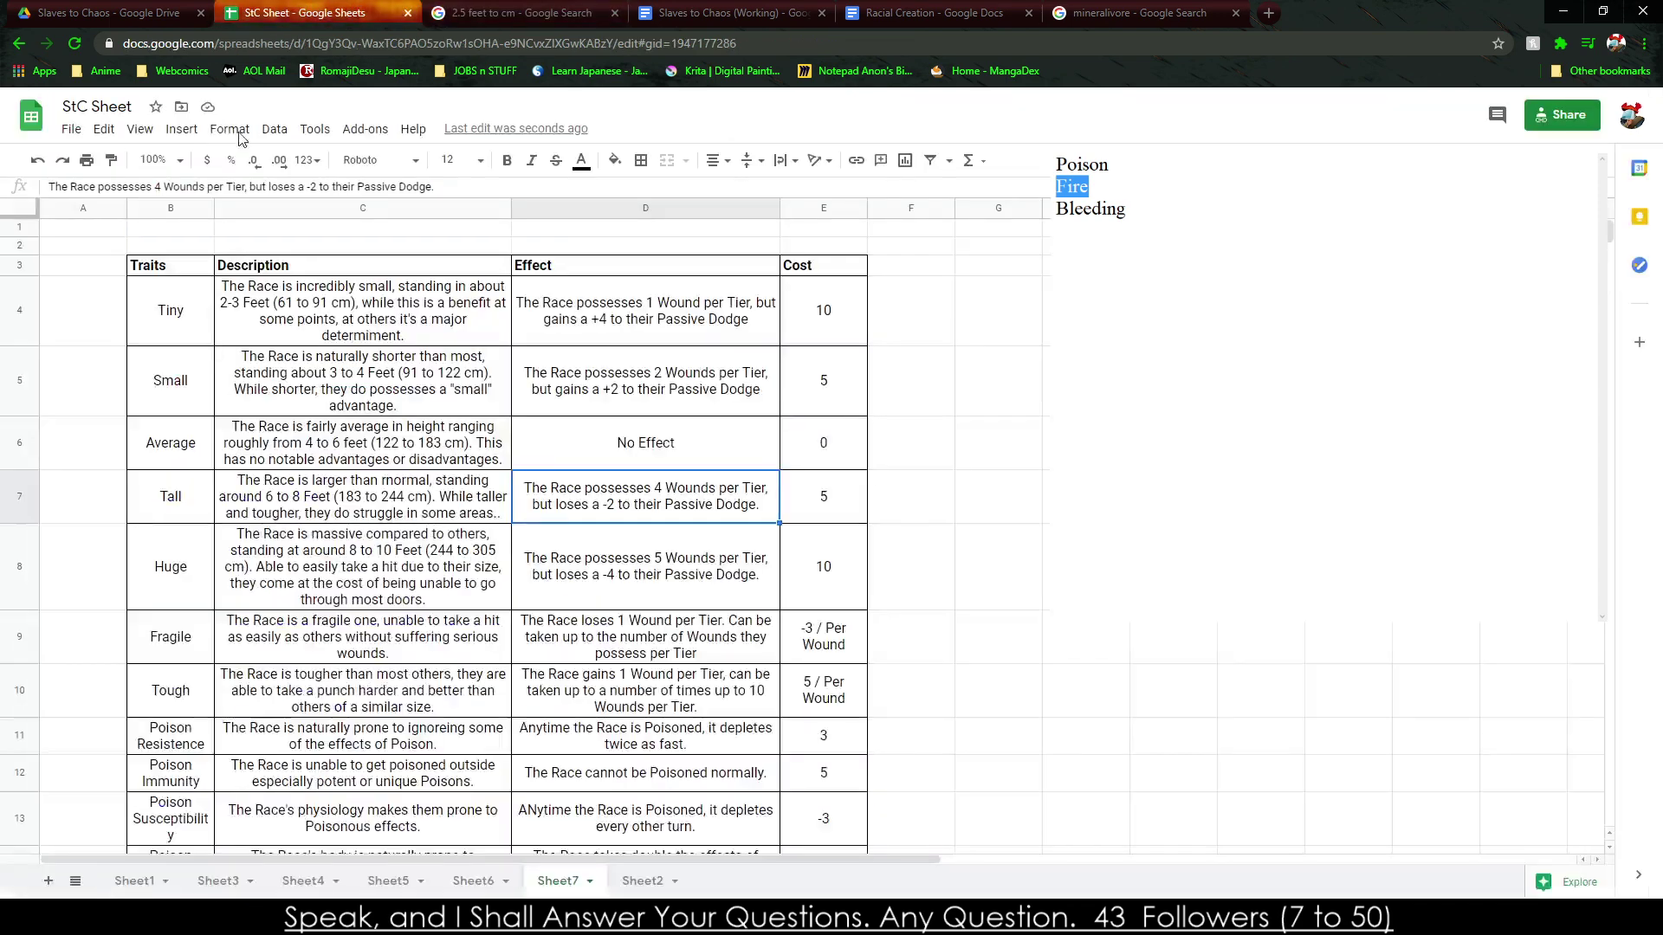
{"action": "scroll", "coordinate": [194, 468], "scroll_direction": "down", "scroll_amount": 6}
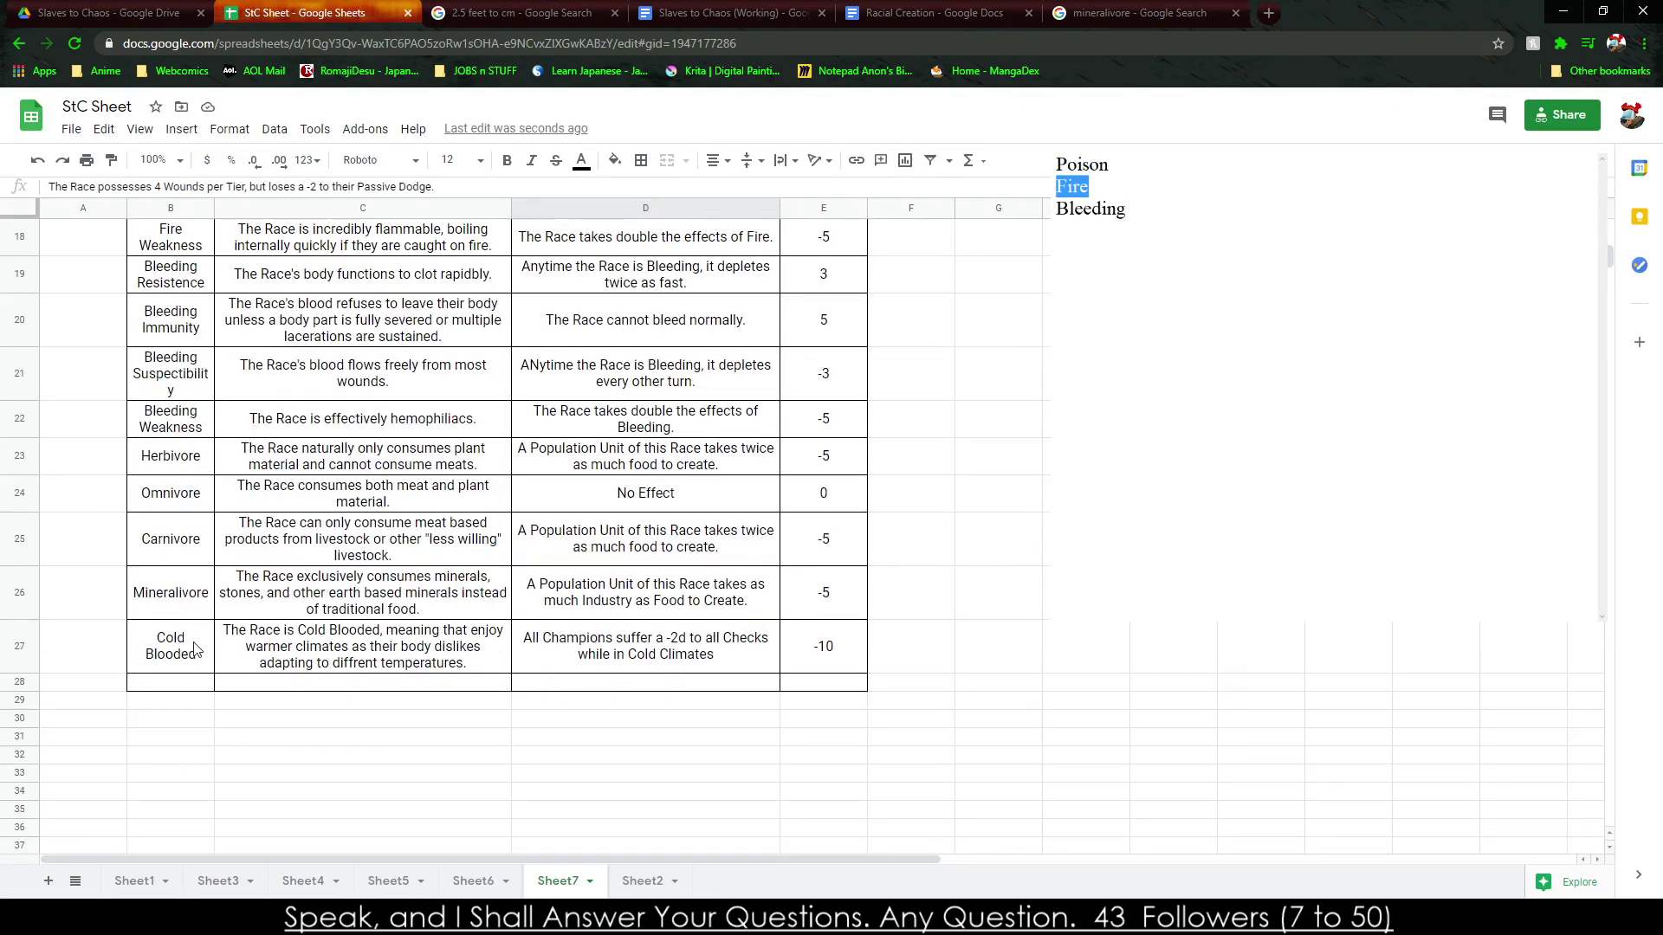
{"action": "left_click", "coordinate": [191, 683]}
{"action": "type", "text": "B"}
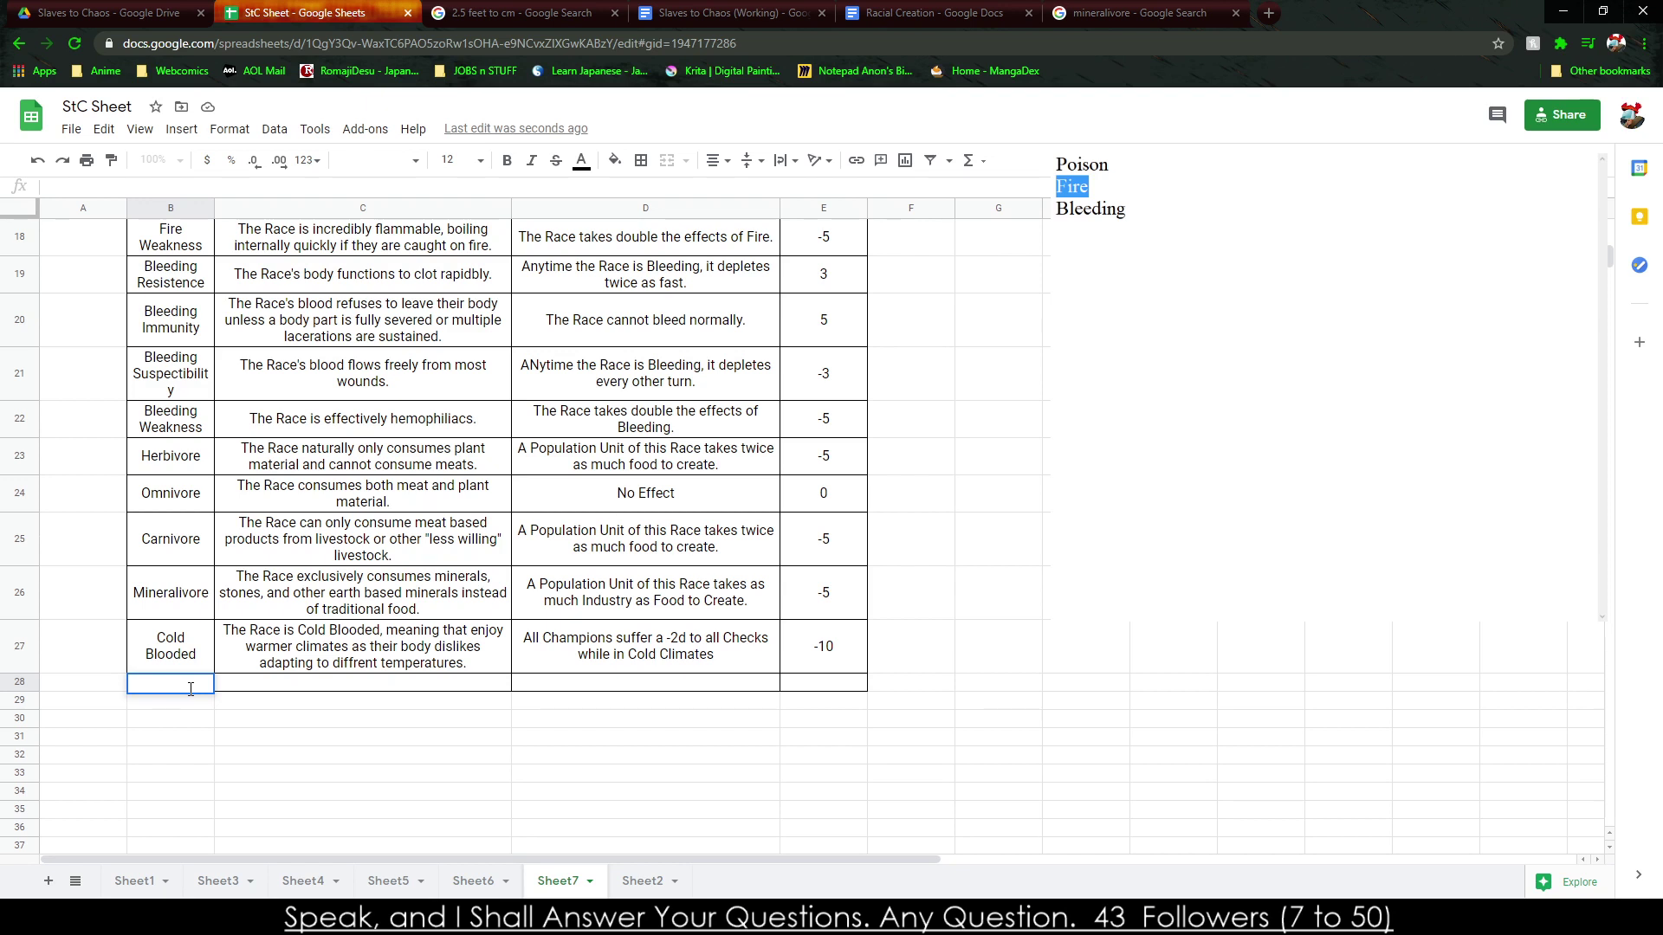
{"action": "type", "text": "erserker"}
{"action": "key", "text": "Tab"}
Begin the Berserker description in C28 with "The Race can easily be thrown into a Berserk Rage at the drop of a hat".
{"action": "type", "text": "The Race "}
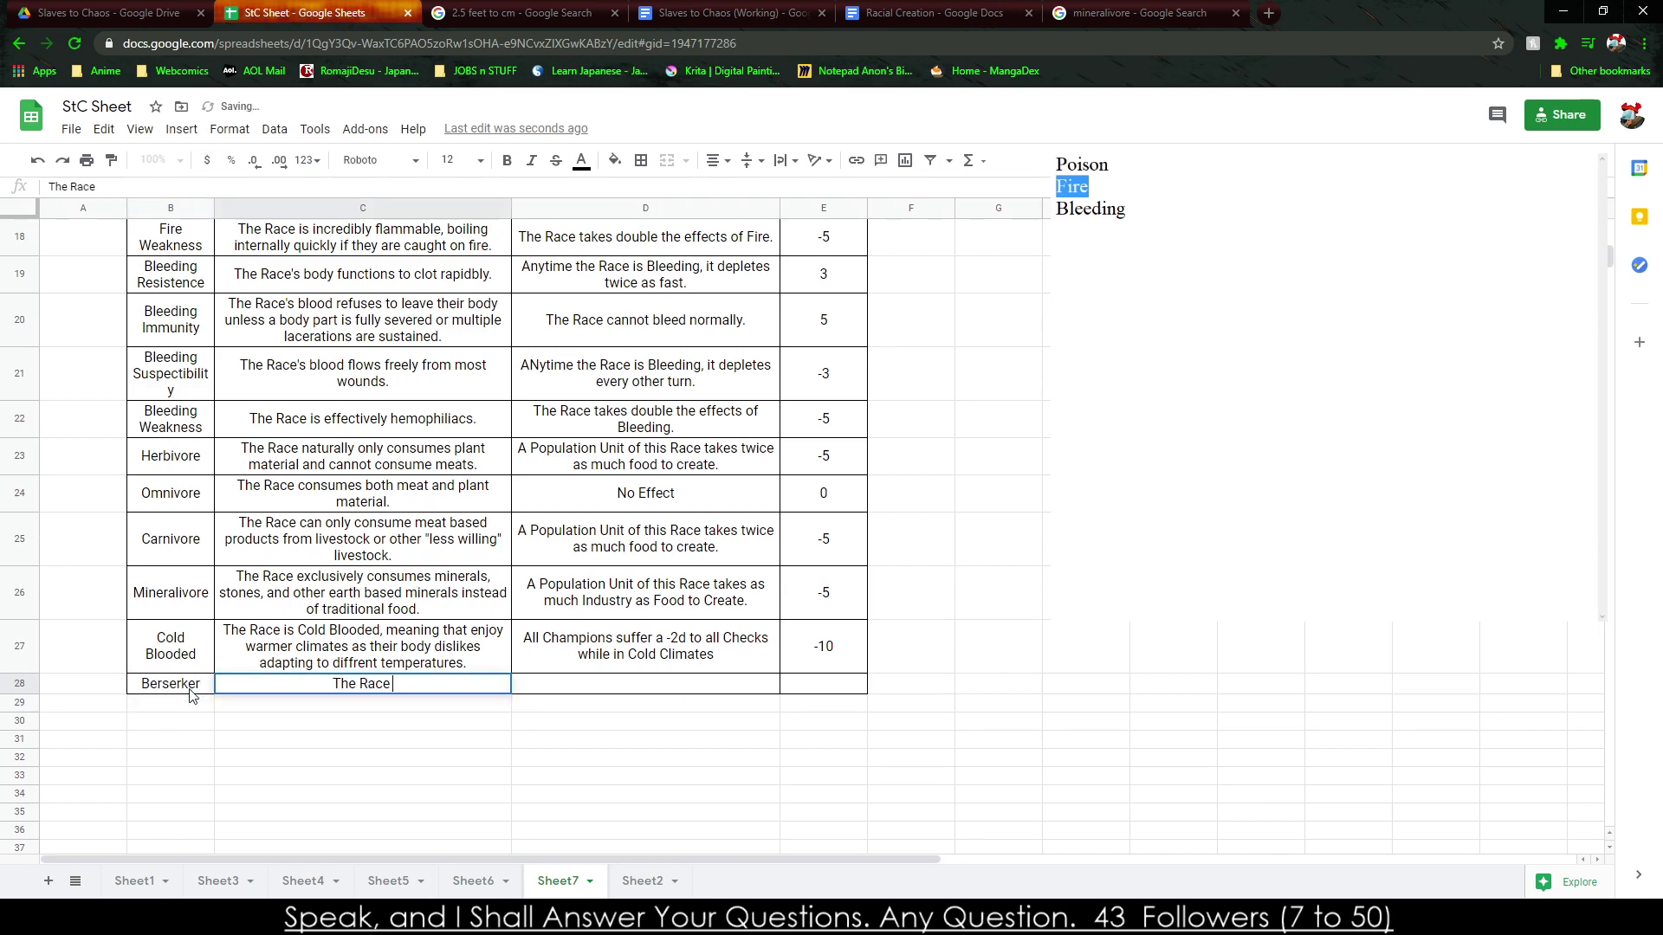
{"action": "type", "text": "can "}
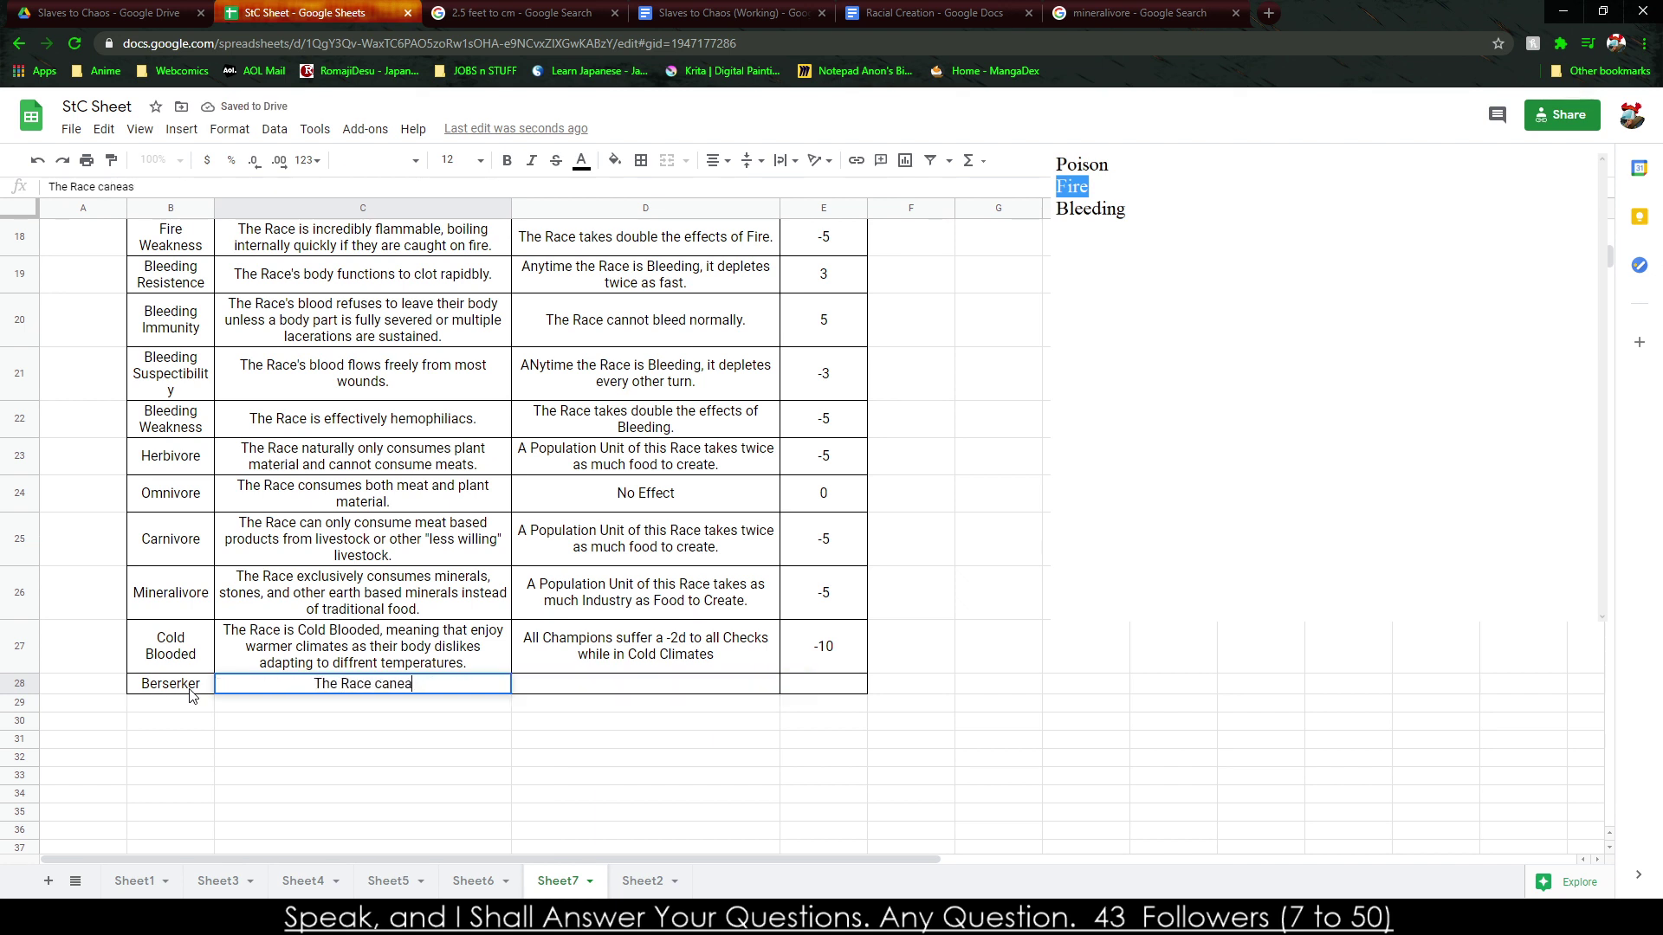
{"action": "type", "text": "easily be thro"}
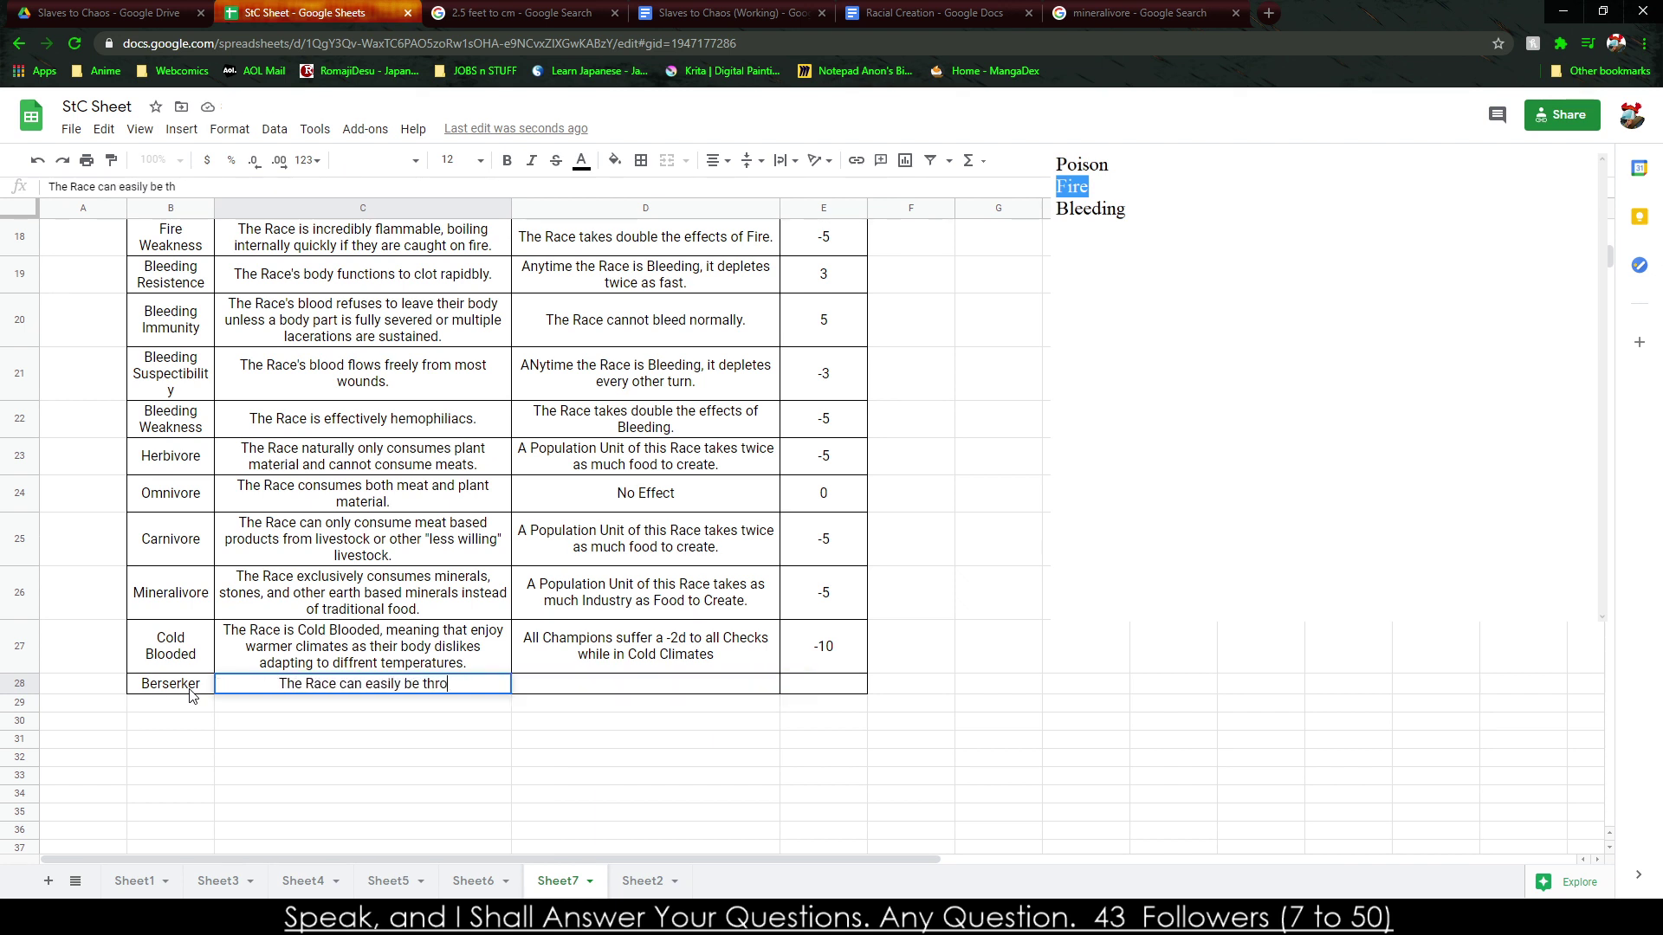
{"action": "type", "text": "wn into a Berser"}
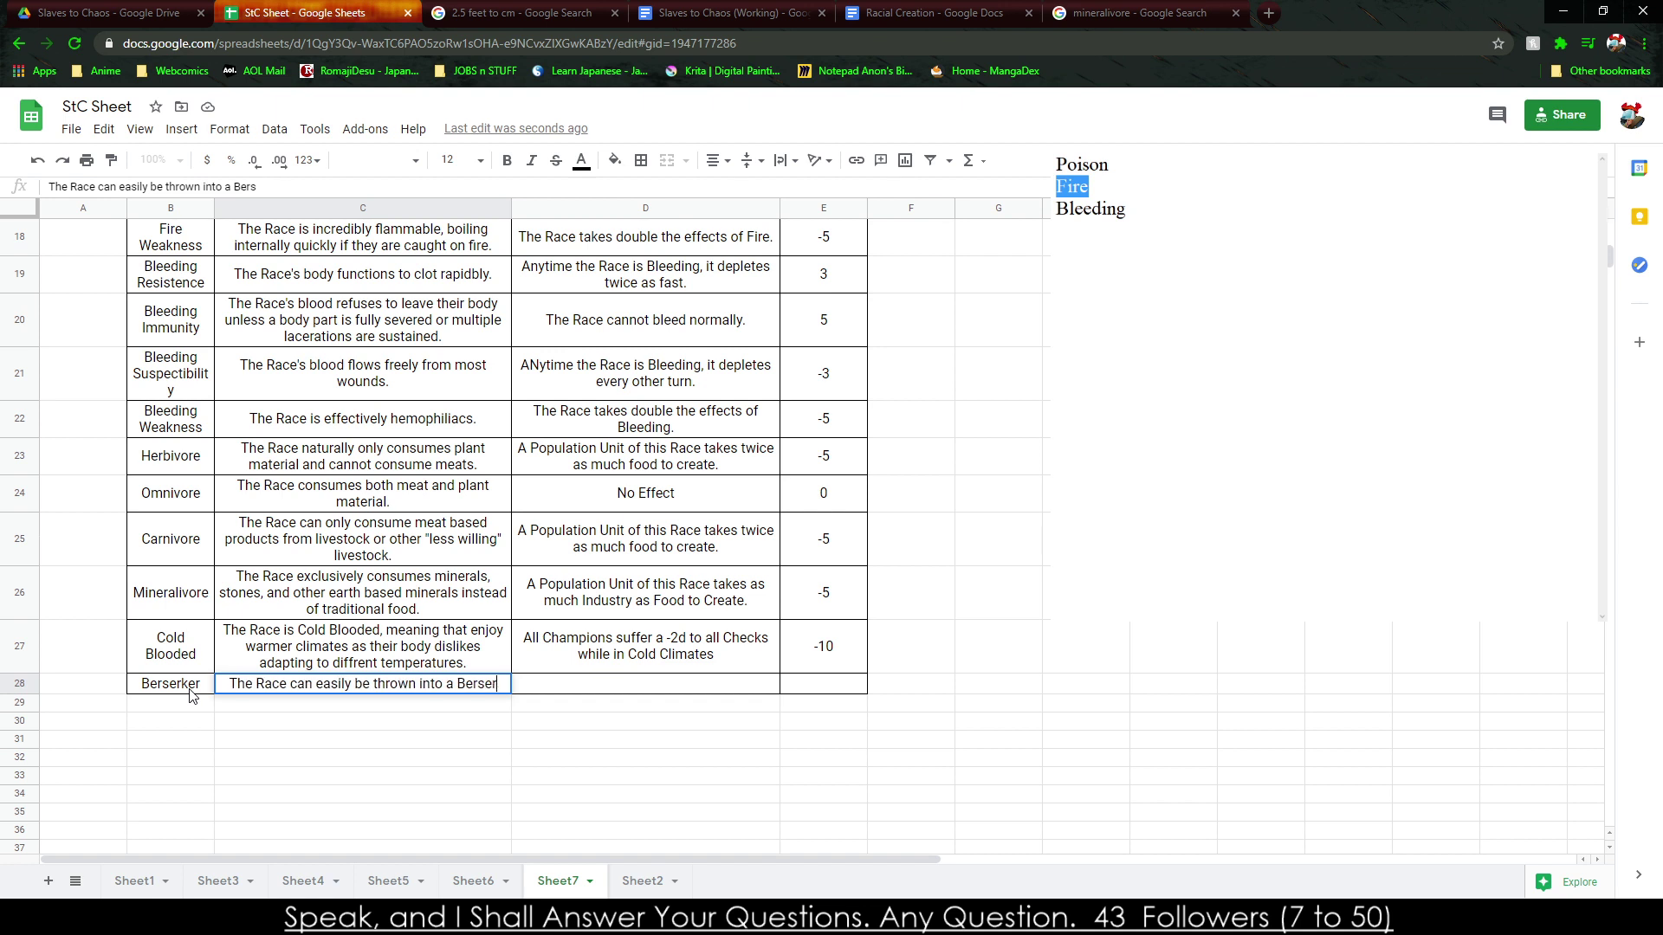
{"action": "type", "text": "k Rage at the"}
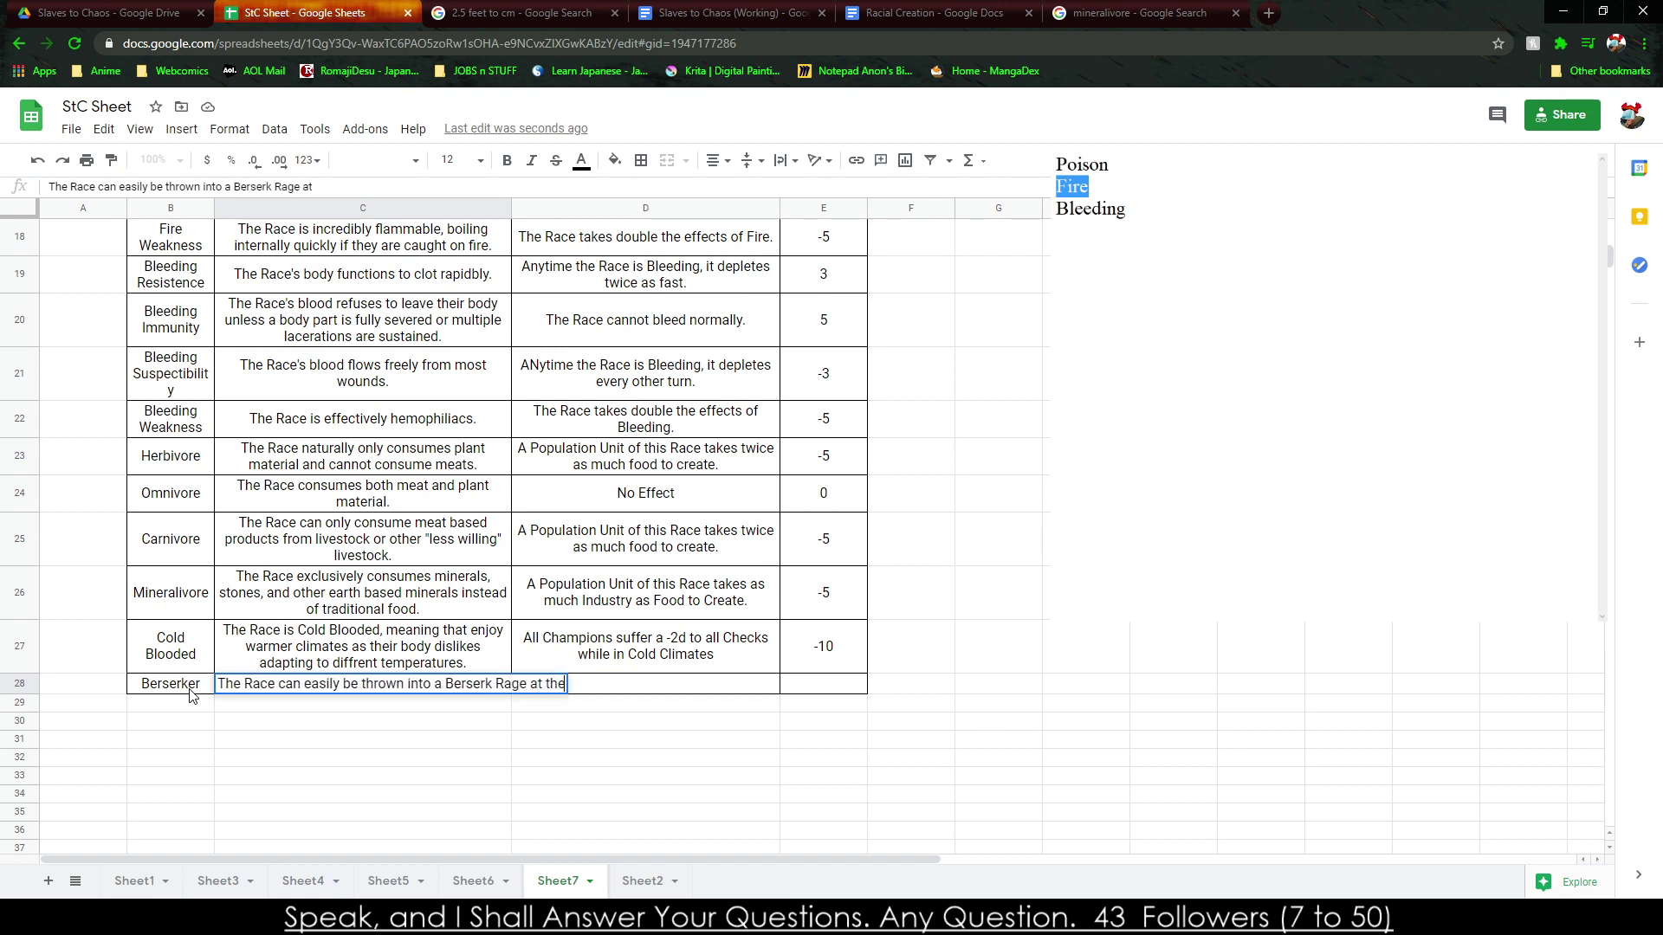
{"action": "type", "text": " drop of a hat"}
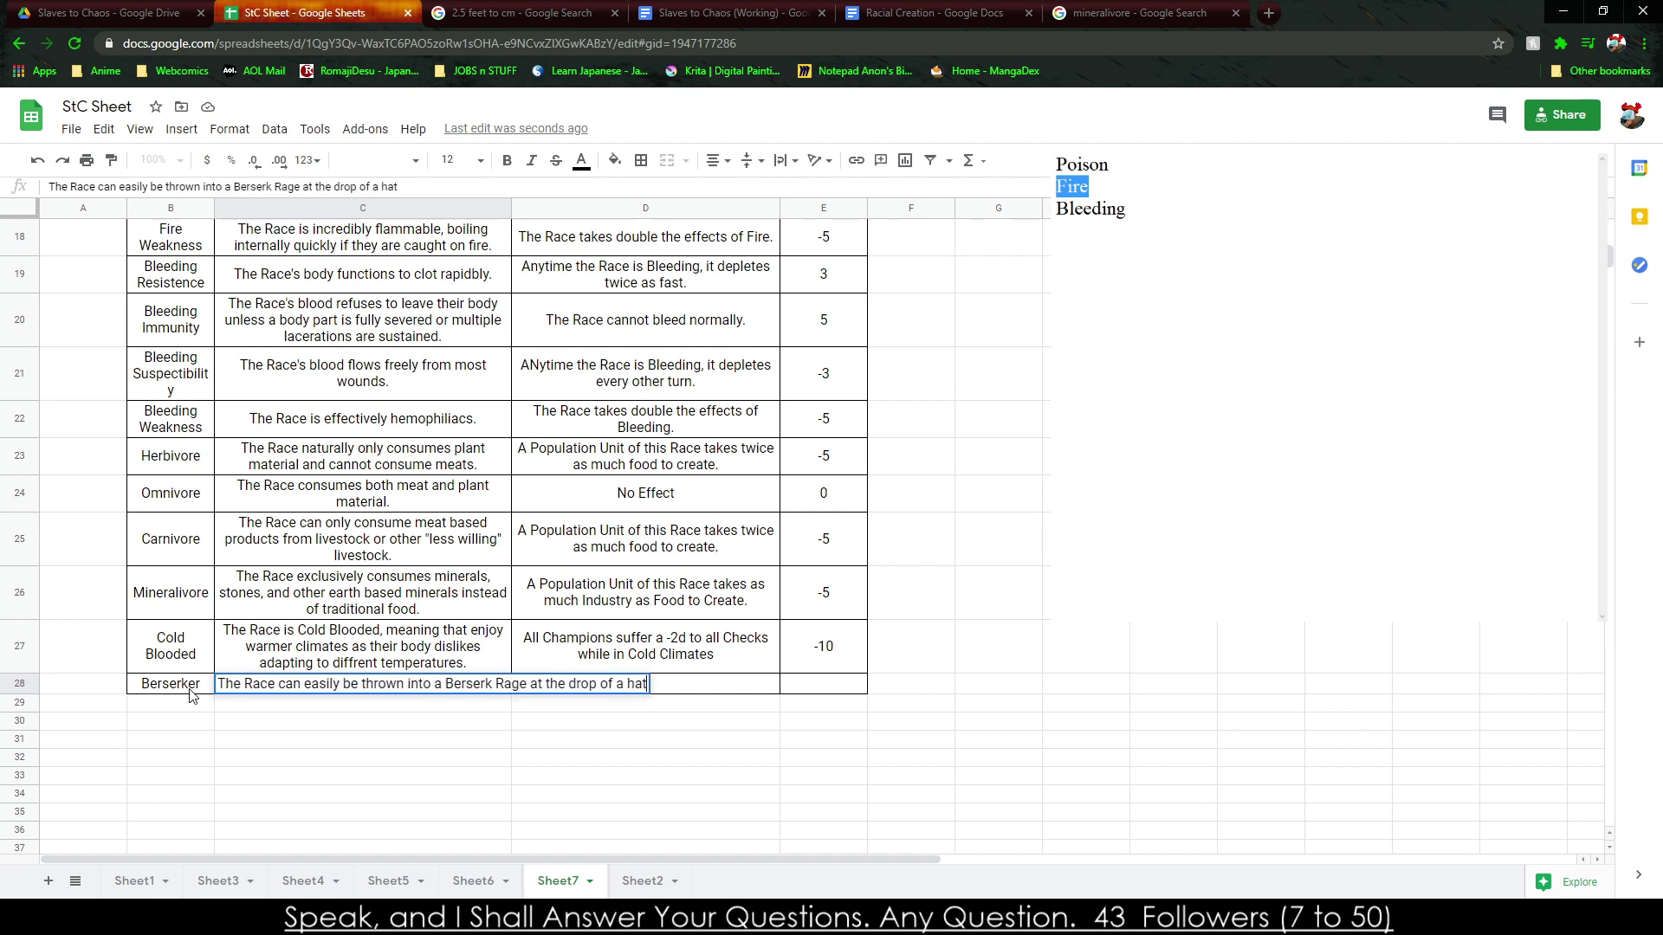
Continue the Berserker text in C28 with ", when entering the second Tier of Wounds, lose -3d to all".
{"action": "type", "text": ", when th"}
{"action": "key", "text": "BackSpace"}
{"action": "key", "text": "BackSpace"}
{"action": "key", "text": "BackSpace"}
{"action": "key", "text": "BackSpace"}
{"action": "key", "text": "BackSpace"}
{"action": "key", "text": "BackSpace"}
{"action": "type", "text": "hen entering the second Tier of Wounds,"}
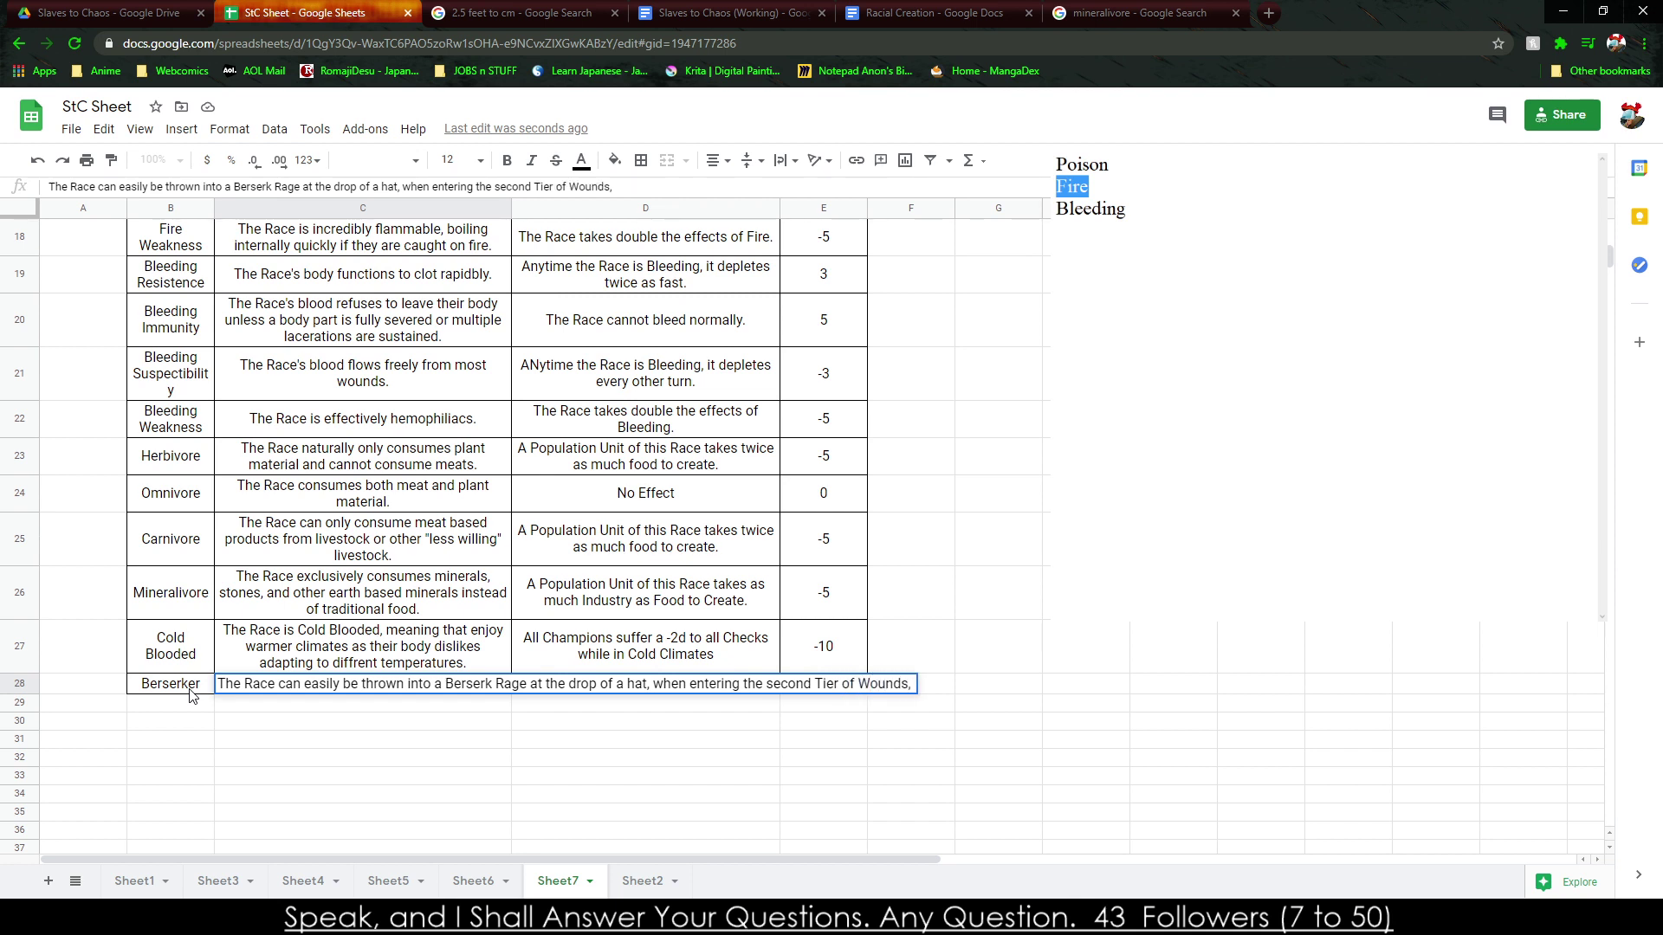
{"action": "type", "text": " lose -3d to all Chec"}
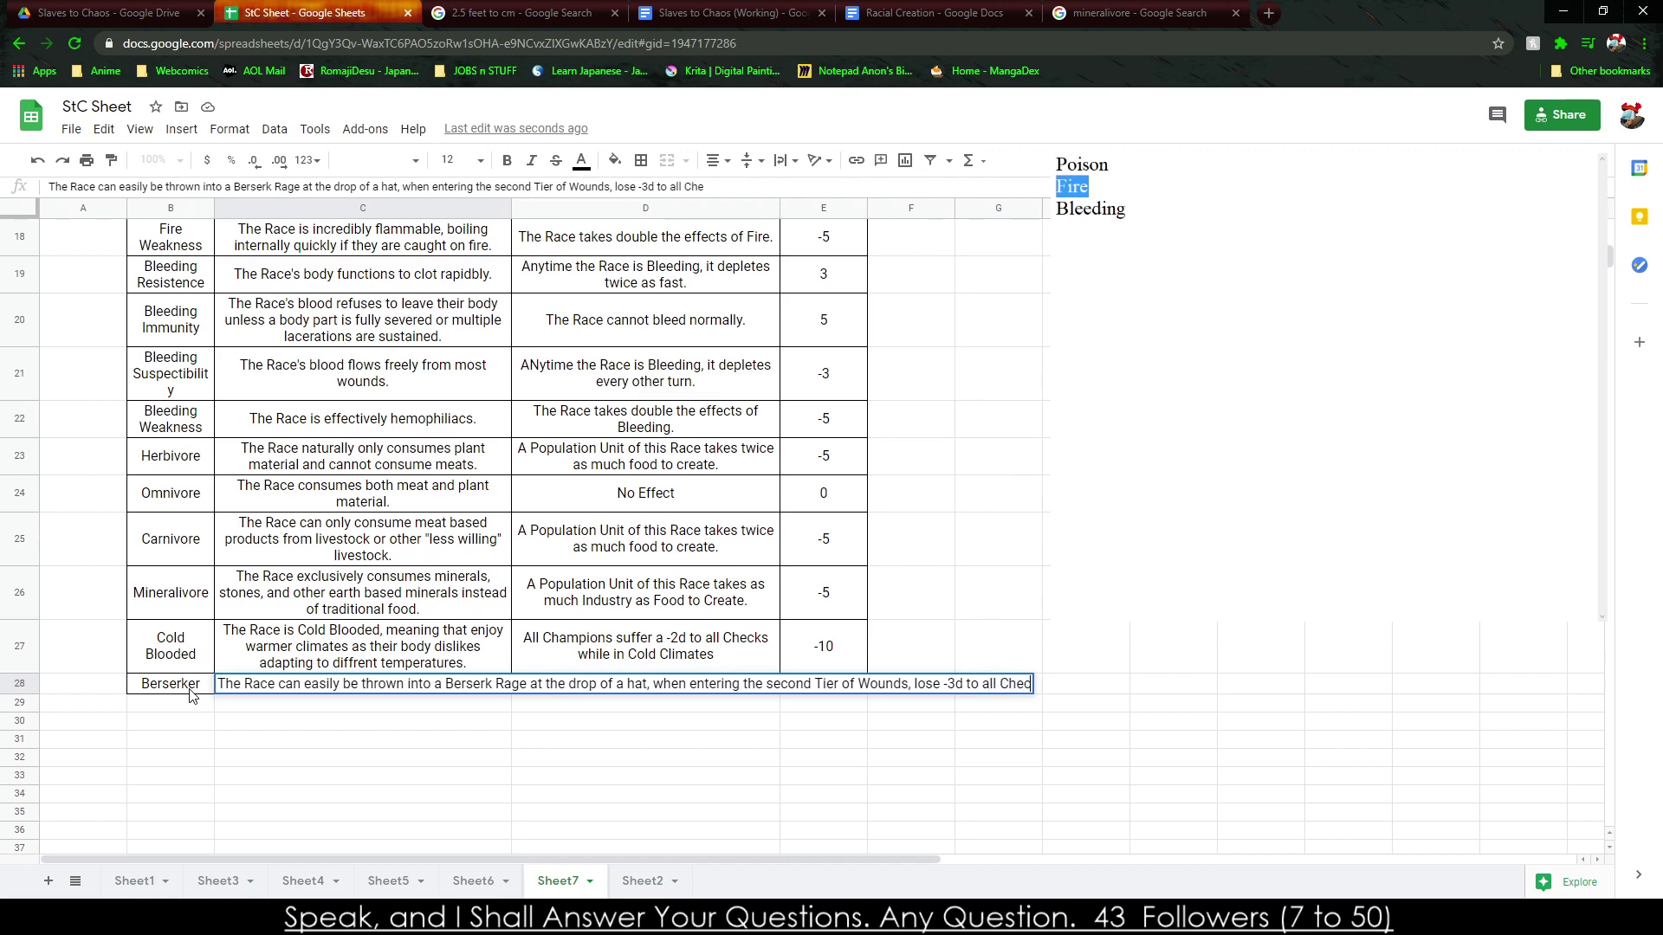
{"action": "type", "text": "ks except Co"}
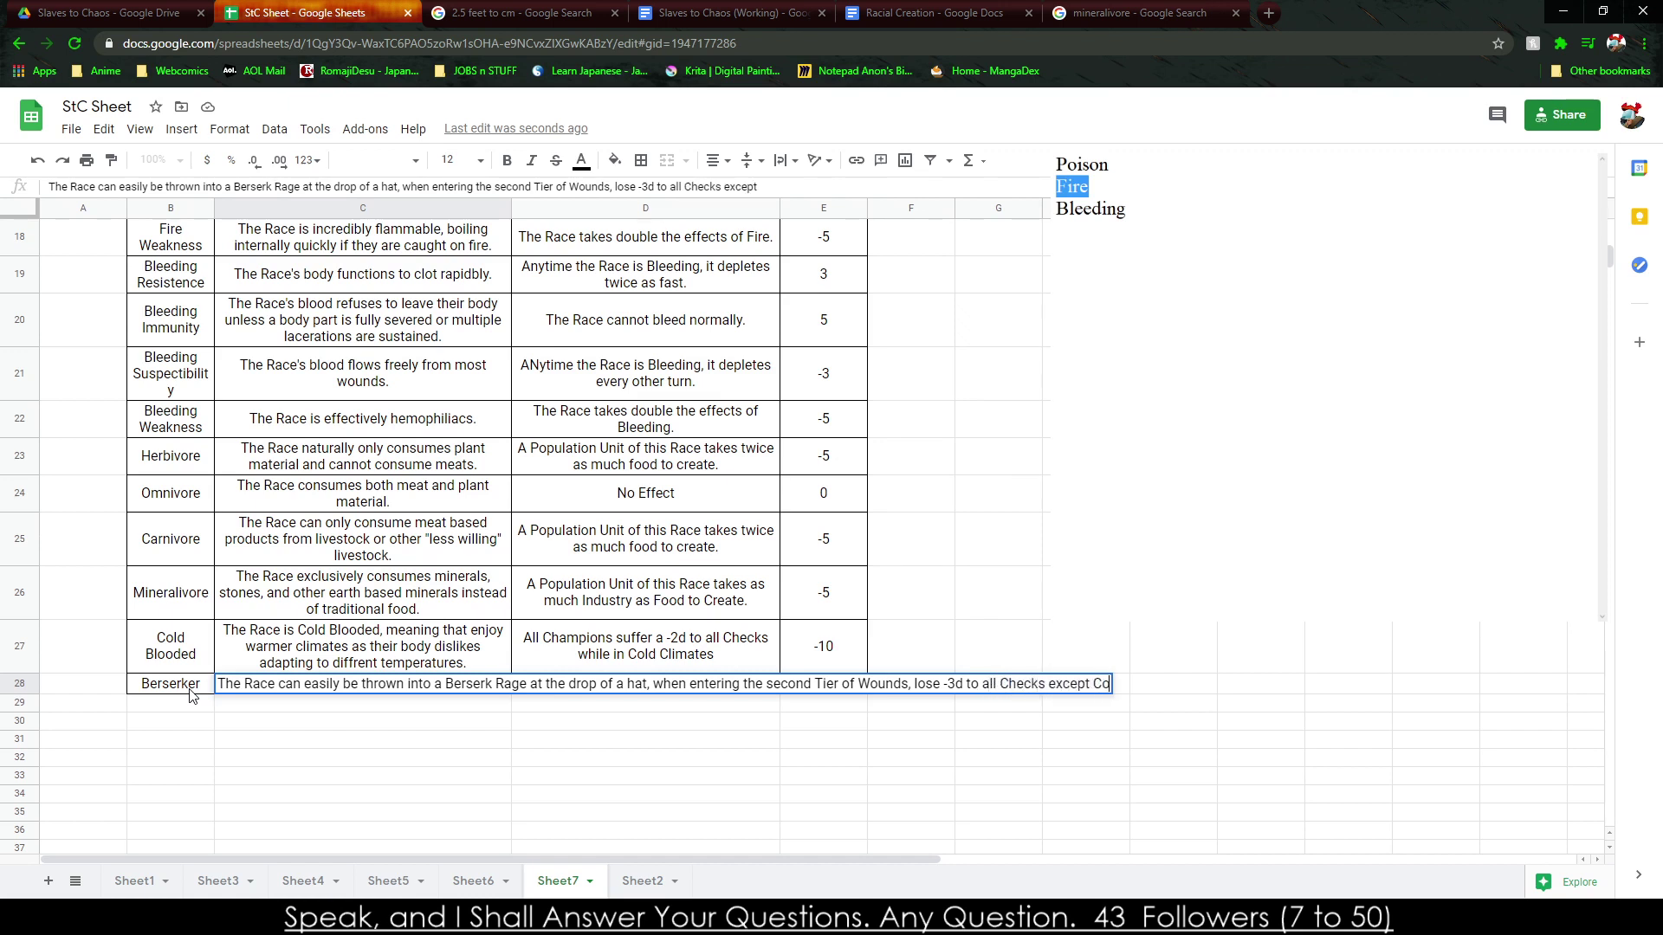
{"action": "type", "text": "mbat"}
{"action": "key", "text": "BackSpace"}
{"action": "key", "text": "BackSpace"}
{"action": "key", "text": "BackSpace"}
{"action": "key", "text": "BackSpace"}
{"action": "key", "text": "BackSpace"}
{"action": "key", "text": "BackSpace"}
{"action": "type", "text": "fighting, exce"}
{"action": "key", "text": "BackSpace"}
{"action": "key", "text": "BackSpace"}
{"action": "key", "text": "BackSpace"}
{"action": "key", "text": "BackSpace"}
{"action": "key", "text": "BackSpace"}
{"action": "key", "text": "BackSpace"}
{"action": "key", "text": "BackSpace"}
{"action": "key", "text": "BackSpace"}
{"action": "key", "text": "BackSpace"}
{"action": "key", "text": "BackSpace"}
{"action": "key", "text": "BackSpace"}
{"action": "key", "text": "BackSpace"}
{"action": "key", "text": "BackSpace"}
{"action": "key", "text": "BackSpace"}
{"action": "key", "text": "BackSpace"}
{"action": "key", "text": "BackSpace"}
{"action": "key", "text": "BackSpace"}
{"action": "key", "text": "BackSpace"}
{"action": "key", "text": "BackSpace"}
{"action": "key", "text": "BackSpace"}
{"action": "key", "text": "BackSpace"}
{"action": "key", "text": "BackSpace"}
{"action": "key", "text": "BackSpace"}
{"action": "key", "text": "BackSpace"}
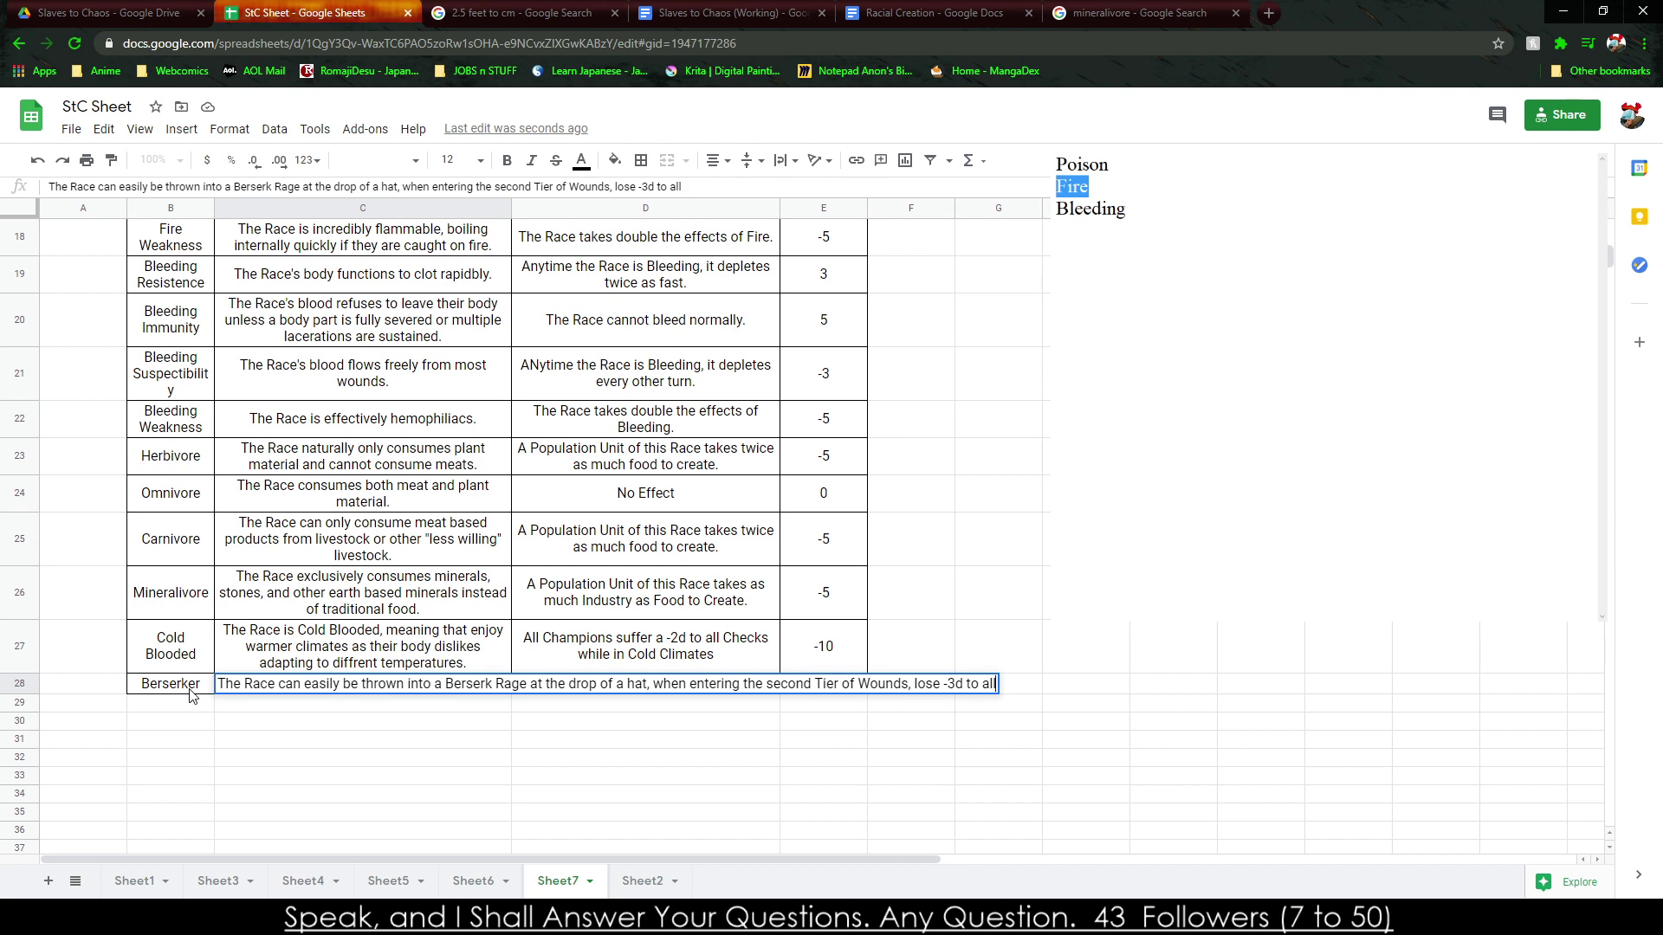
Finish the Berserker text in C28 with "Checks not including Fighting, but gain +3d to Fighting Checks".
{"action": "type", "text": "Checks not includi"}
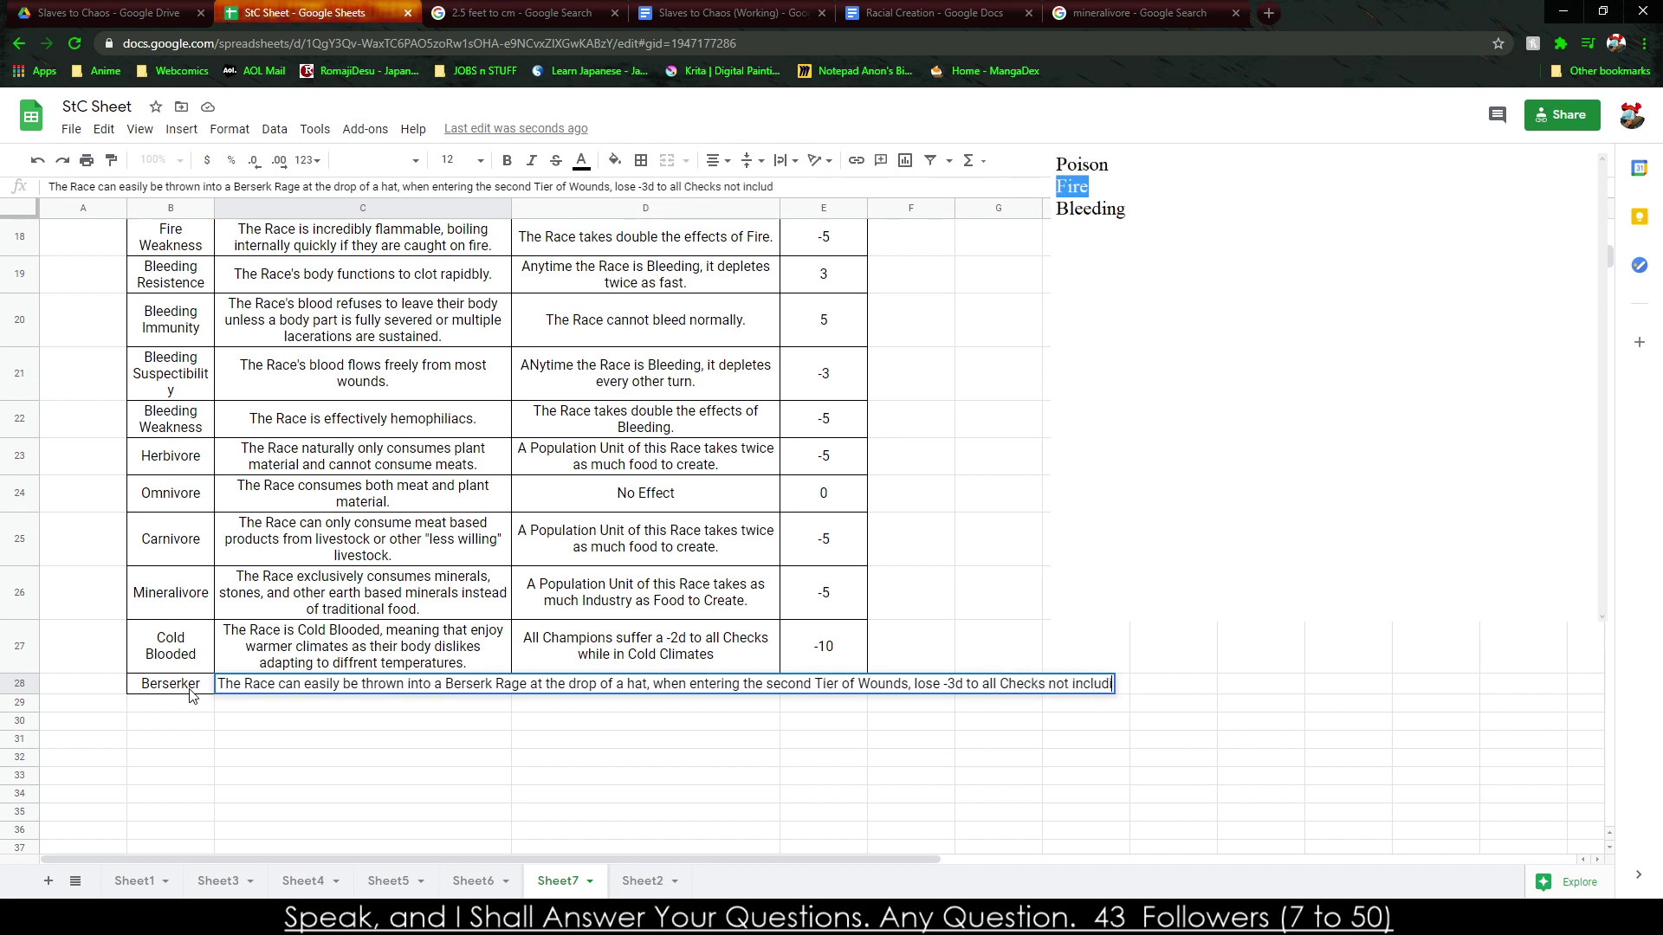
{"action": "type", "text": "ng Fightin"}
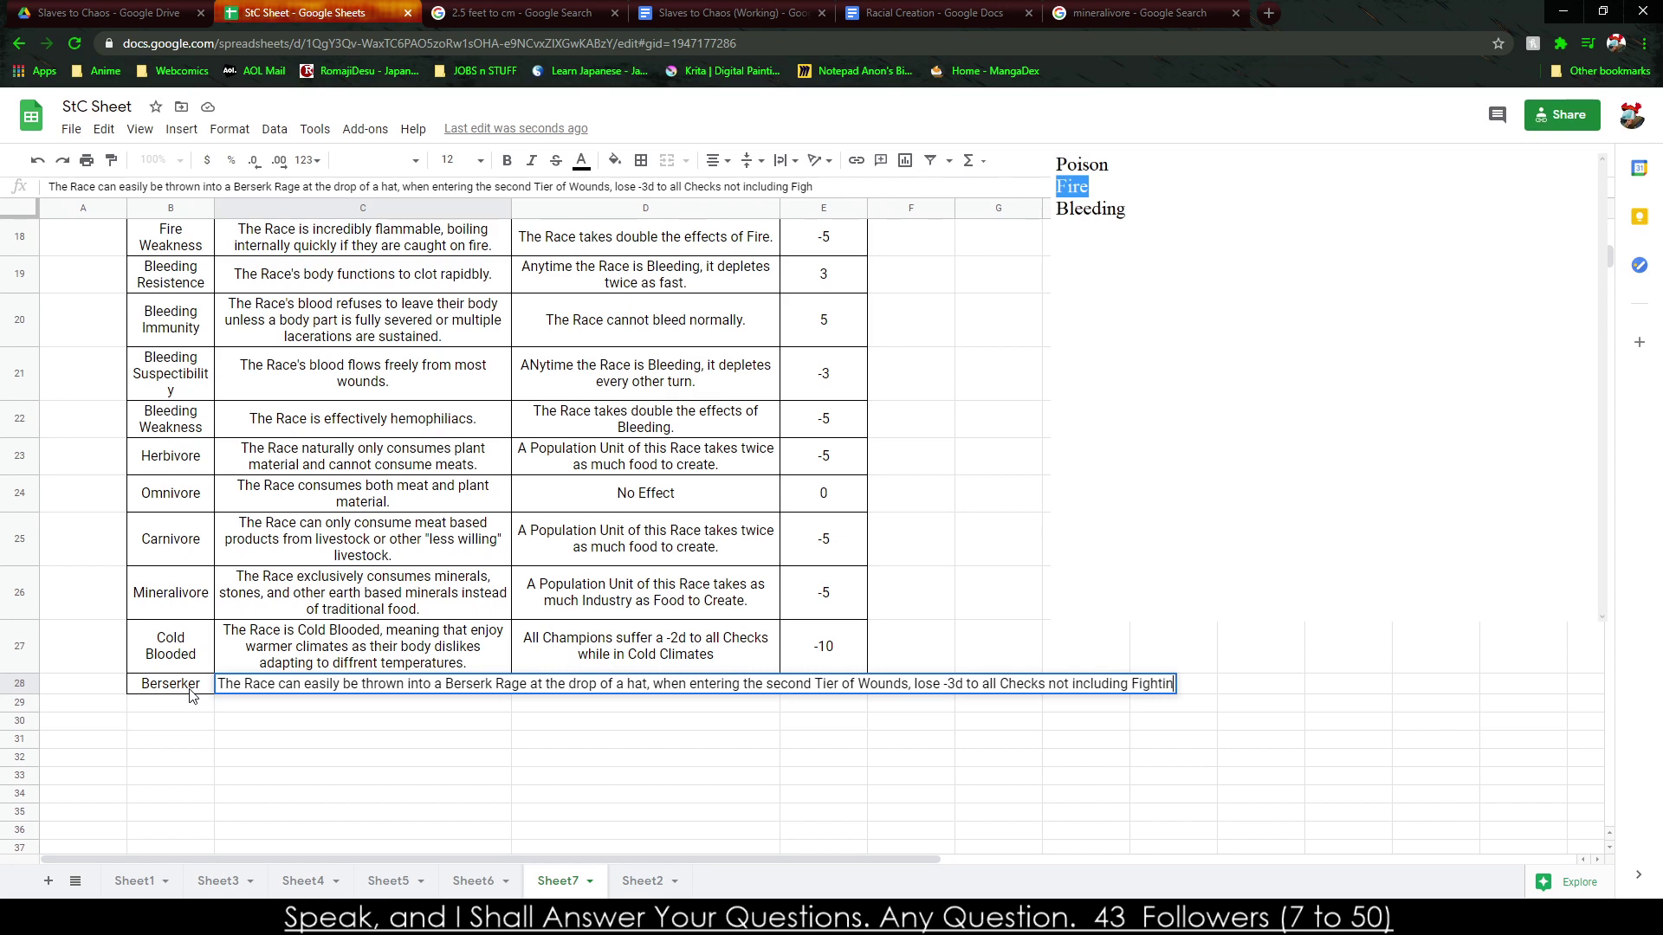
{"action": "type", "text": "g, but gain +"}
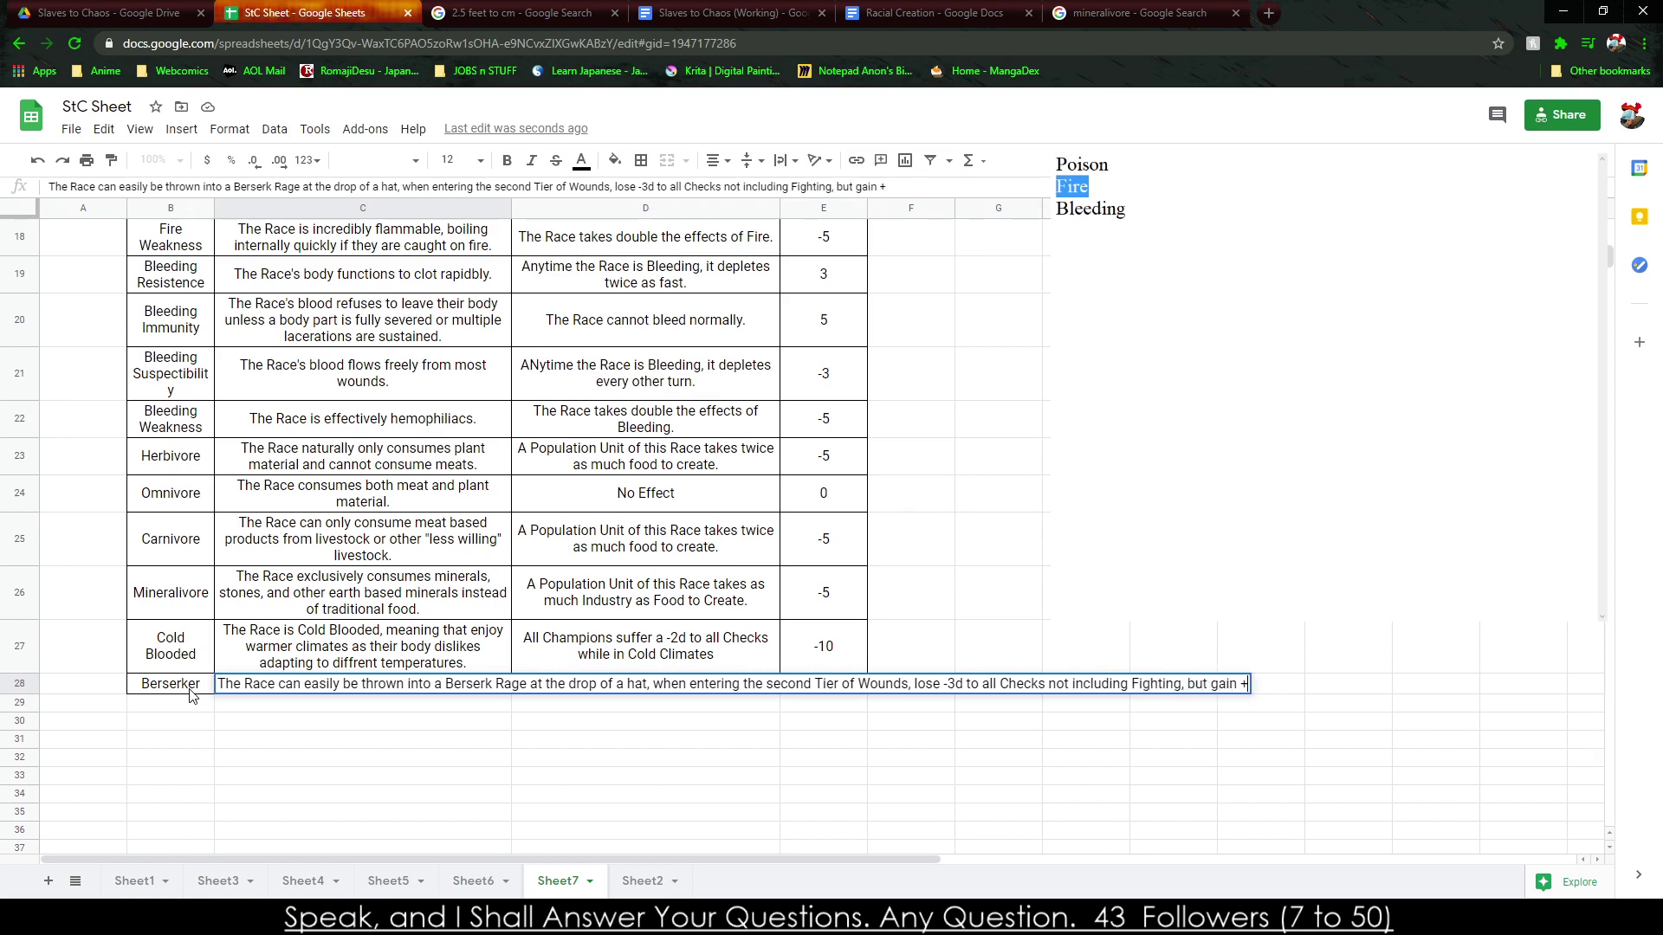
{"action": "type", "text": "3d"}
{"action": "type", "text": " to"}
{"action": "type", "text": " Fighting Checks"}
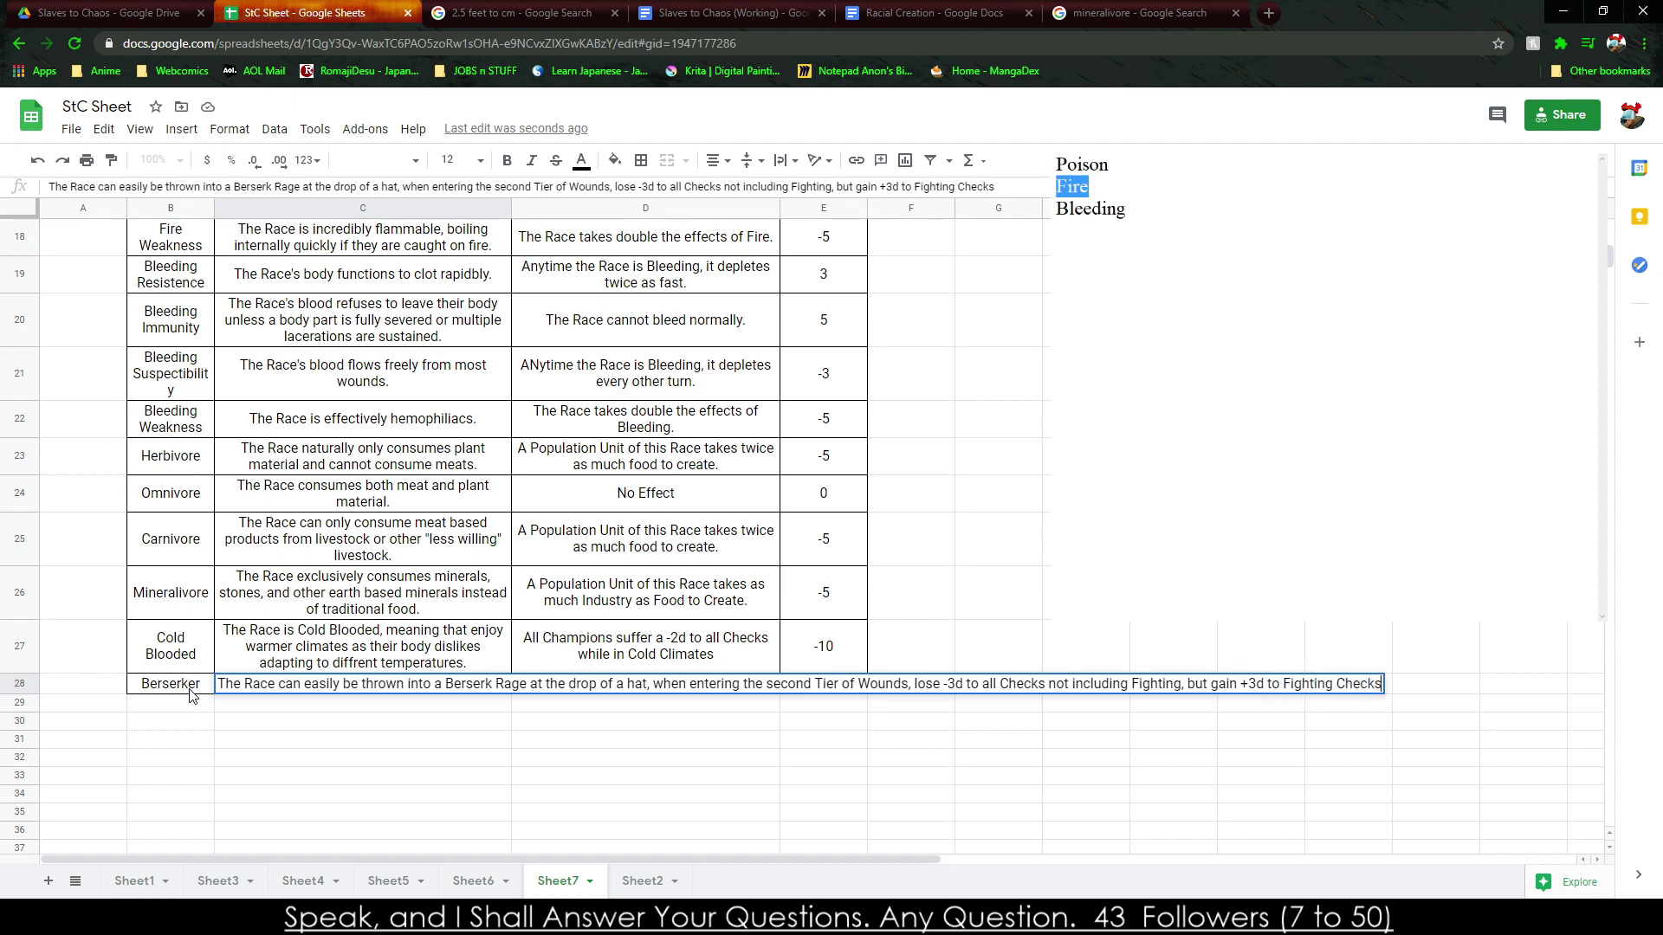
{"action": "key", "text": "Tab"}
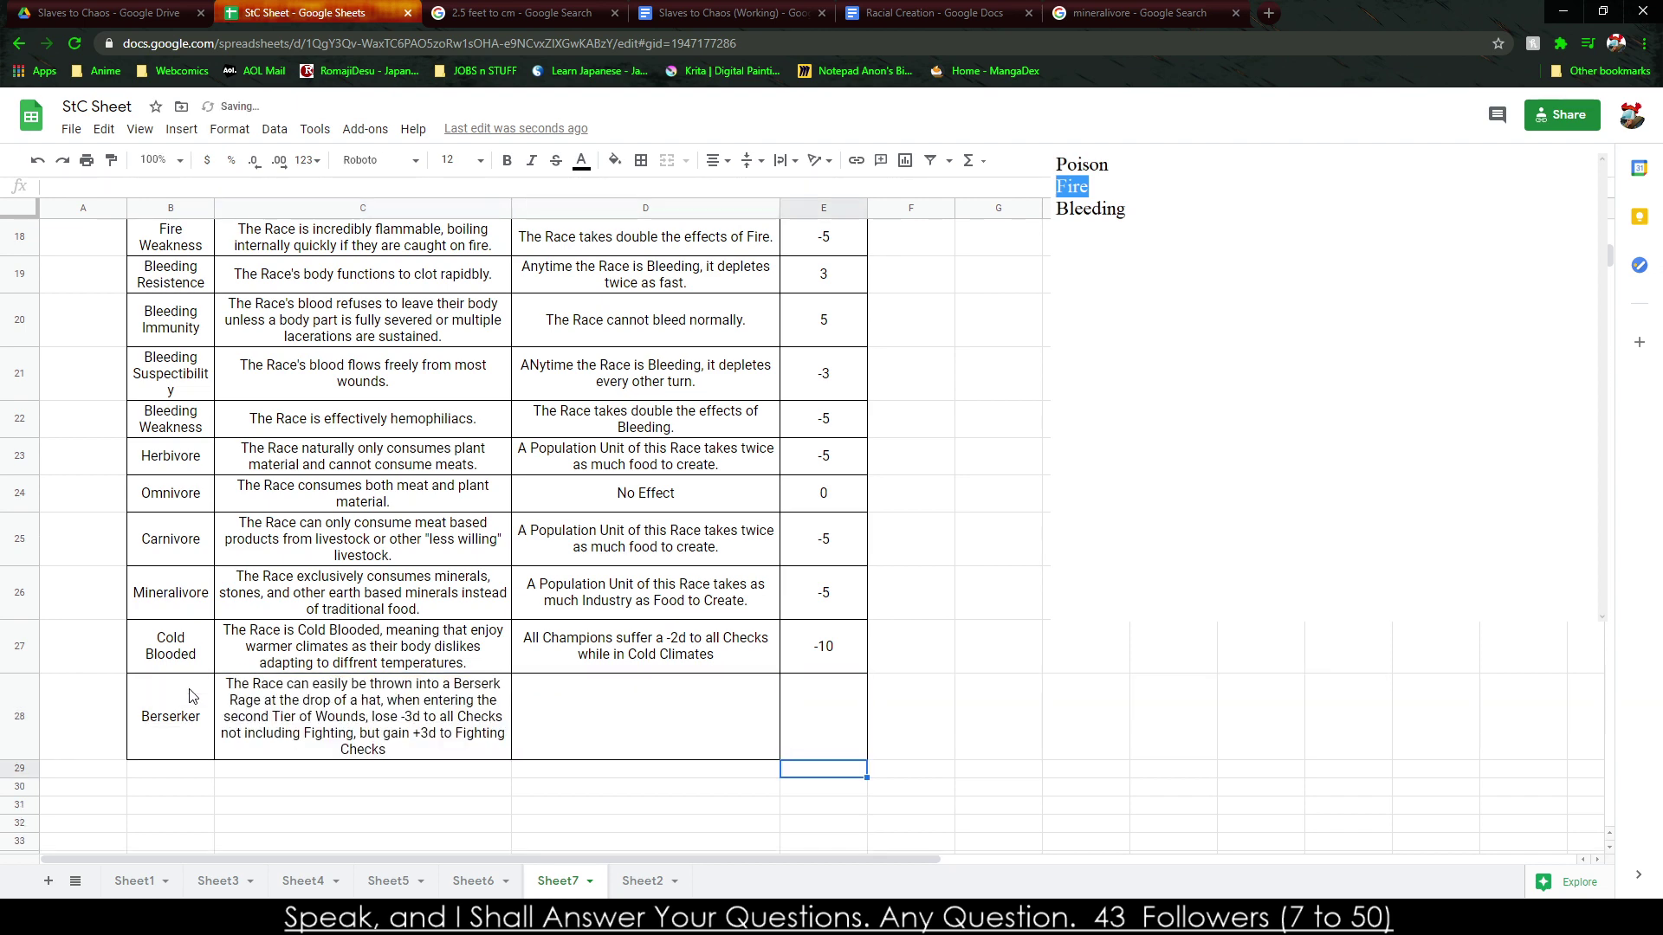
In C28, replace the comma after "hat" with a period and capitalize "When" to split the text into two sentences.
{"action": "key", "text": "Left"}
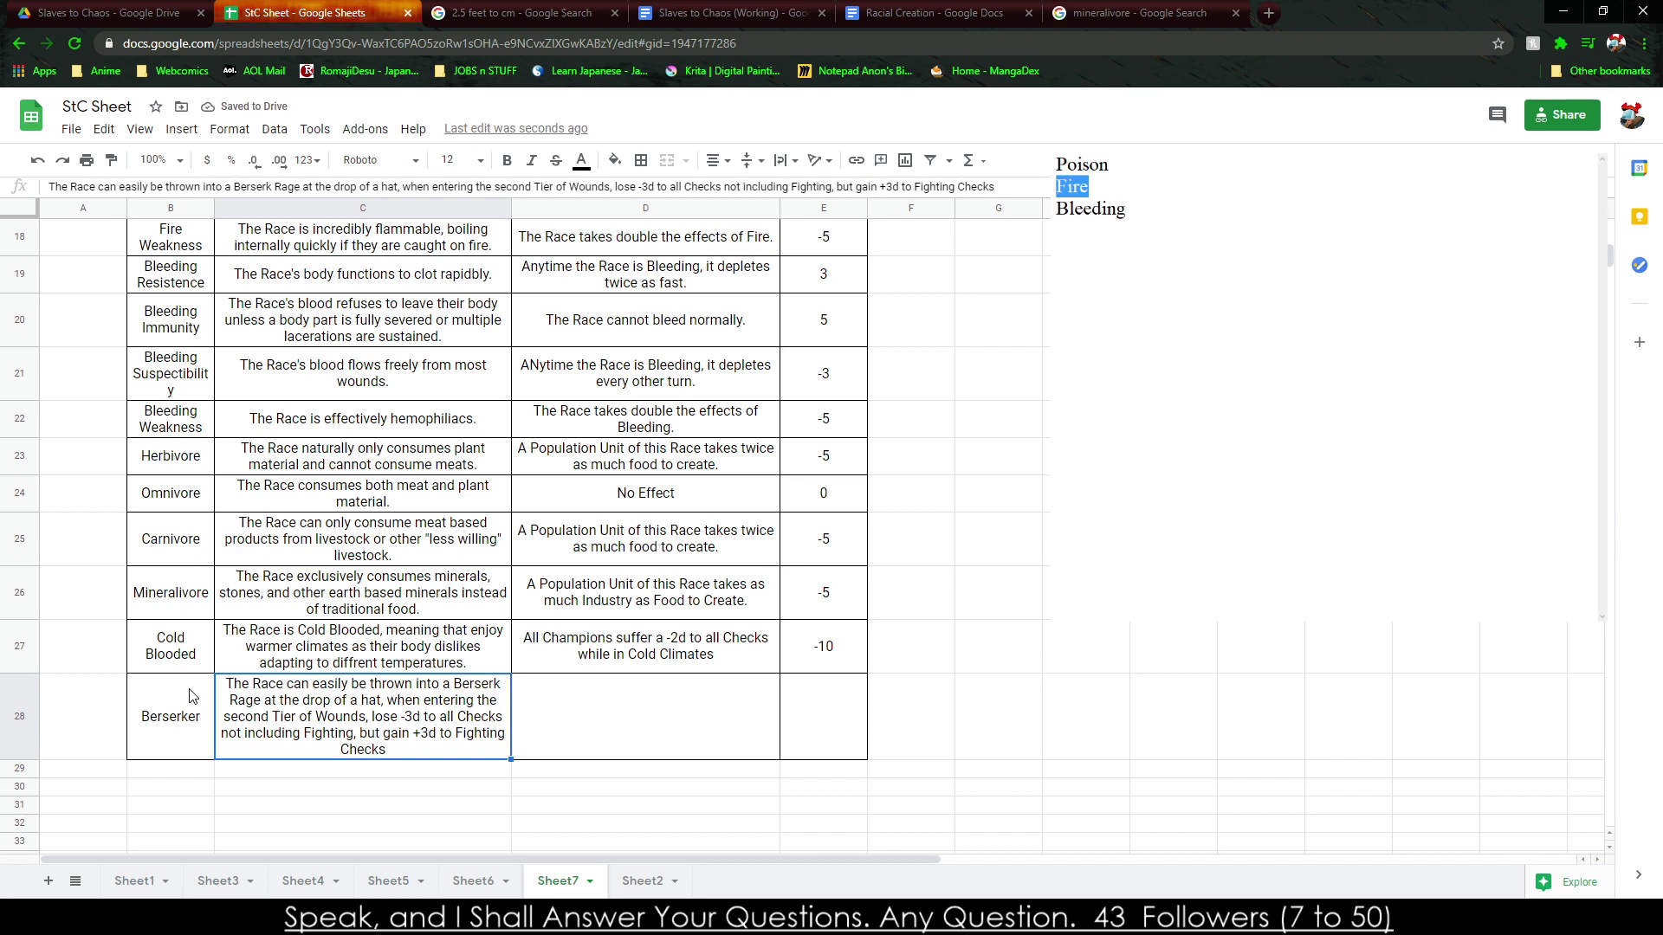
{"action": "key", "text": "Return"}
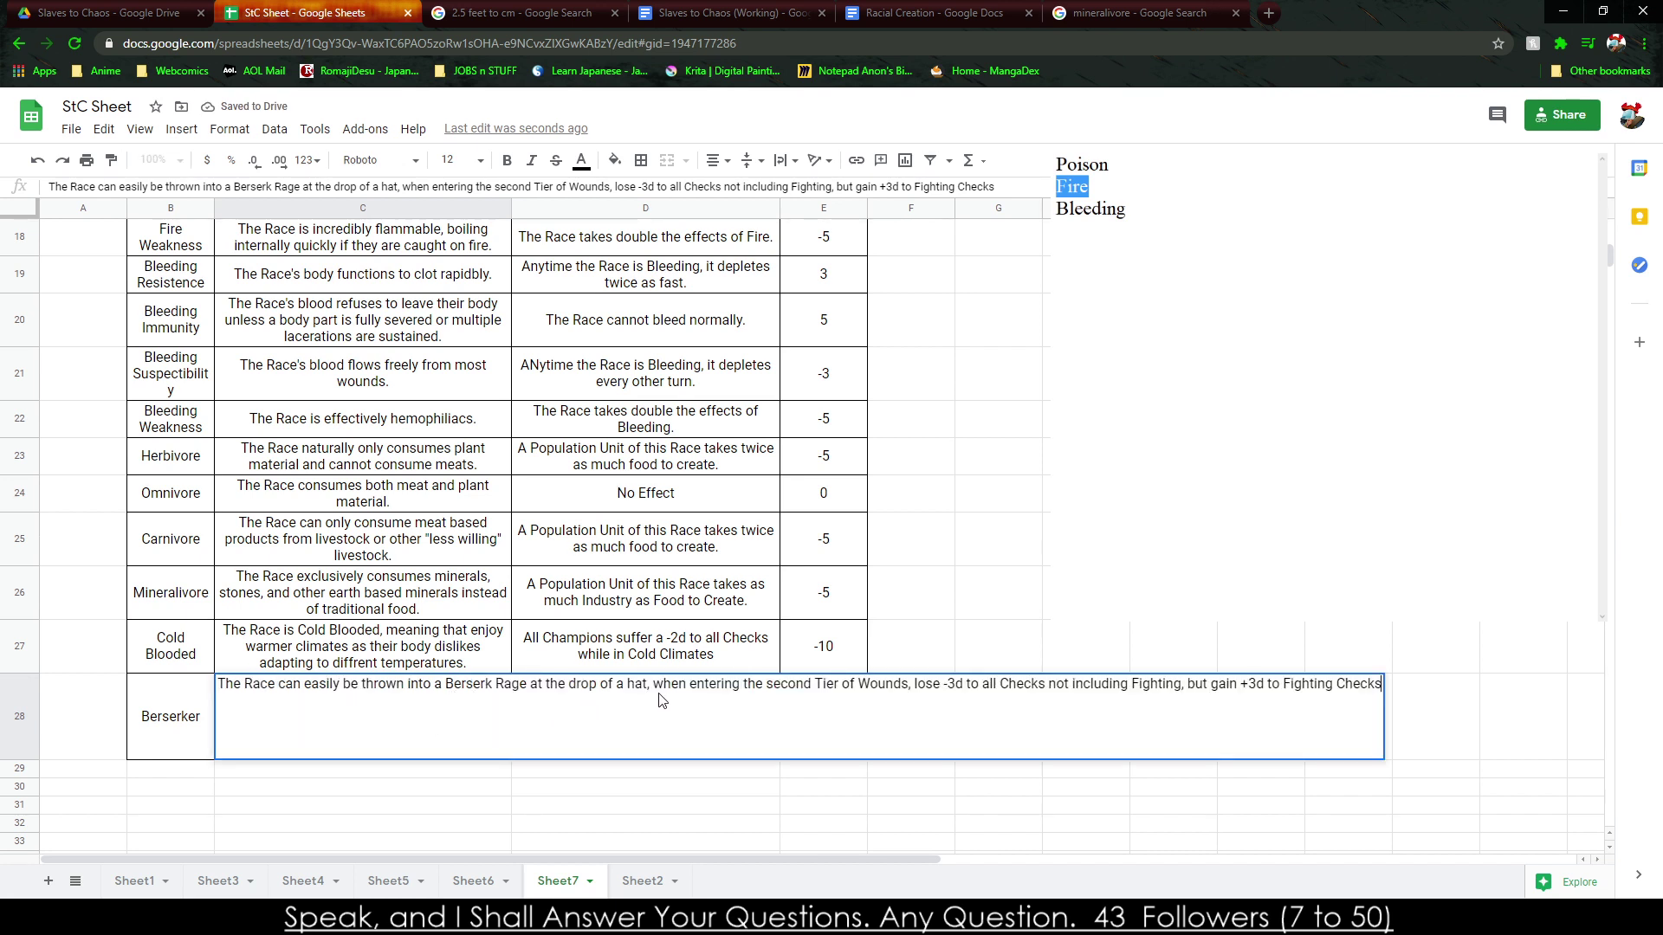
{"action": "key", "text": "BackSpace"}
{"action": "type", "text": "."}
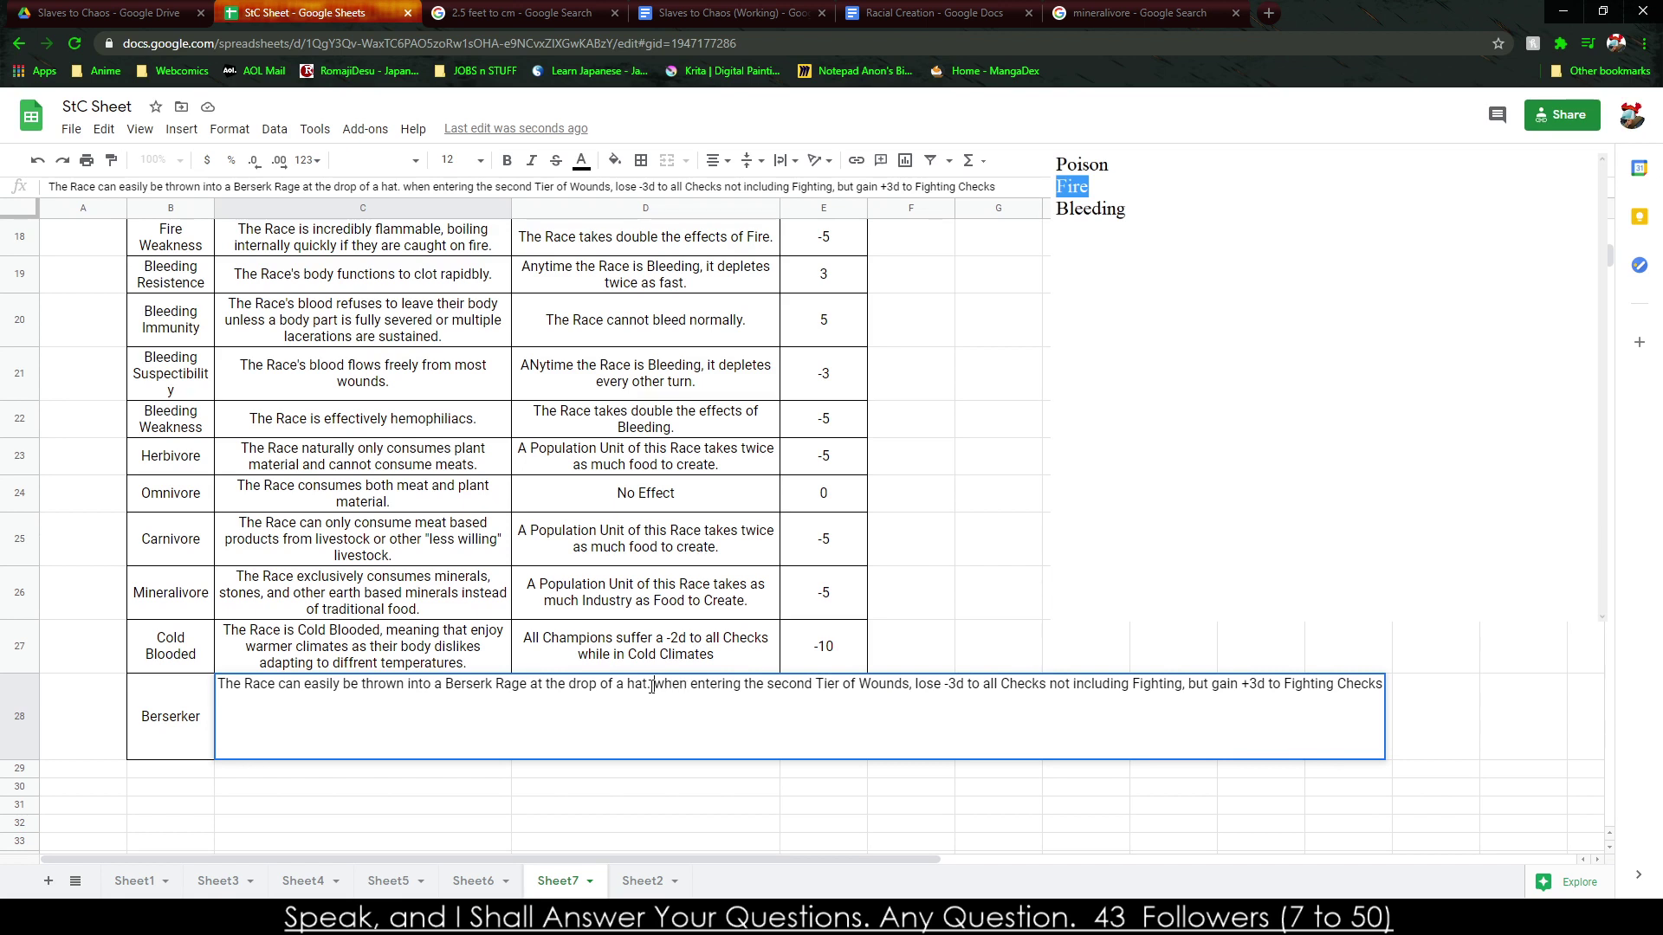
Move the sentence starting "When entering the second Tier of Wounds" out of the Berserker description into the Effect cell D28.
{"action": "left_click_drag", "start_coordinate": [658, 684], "coordinate": [1480, 750]}
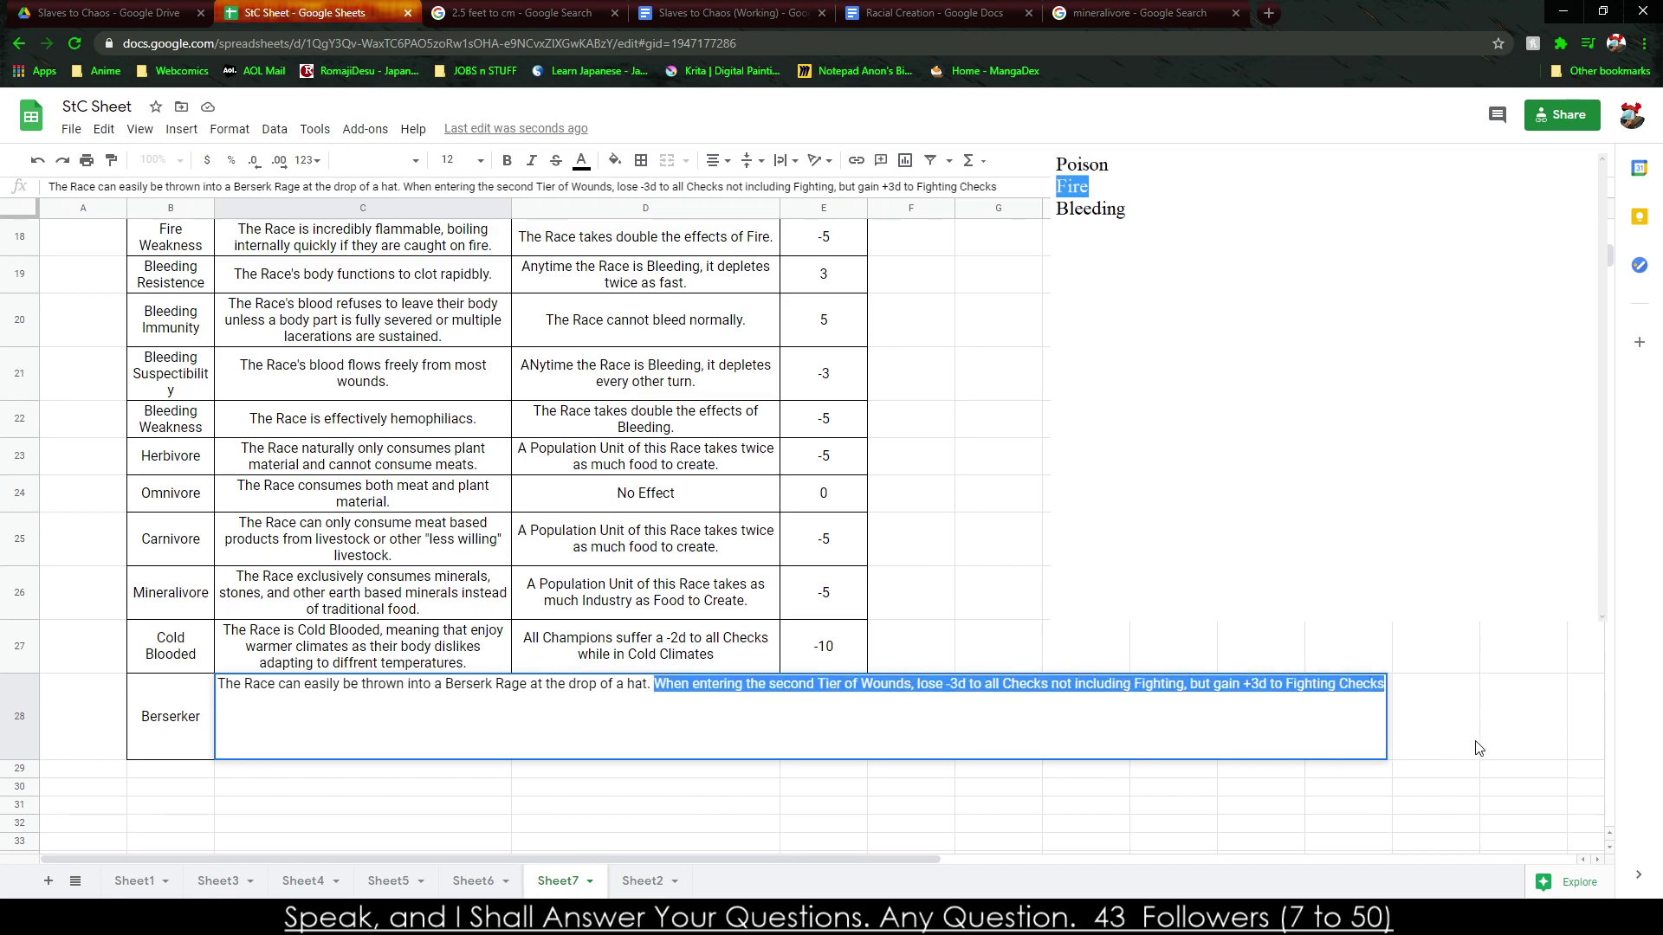
{"action": "key", "text": "BackSpace"}
{"action": "left_click", "coordinate": [726, 698]}
{"action": "double_click", "coordinate": [726, 698]}
{"action": "type", "text": "When entering the second Tier of Wounds, lose -3d to all Checks not including Fighting, but gain +3d to Fighting Checks"}
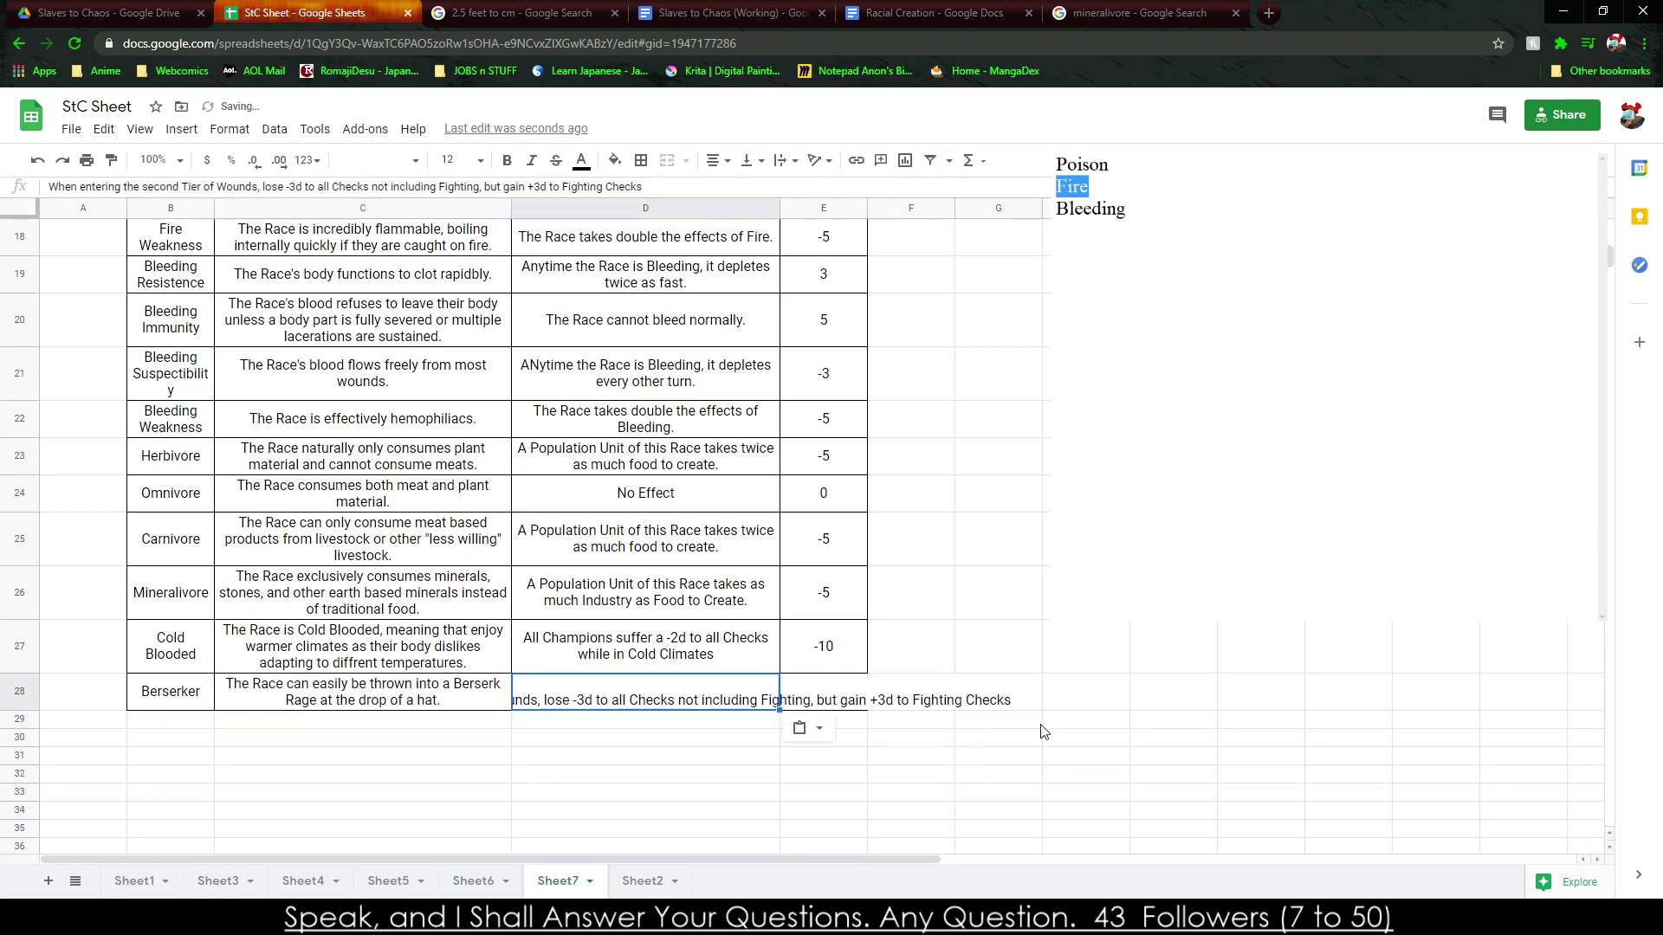
{"action": "key", "text": "Escape"}
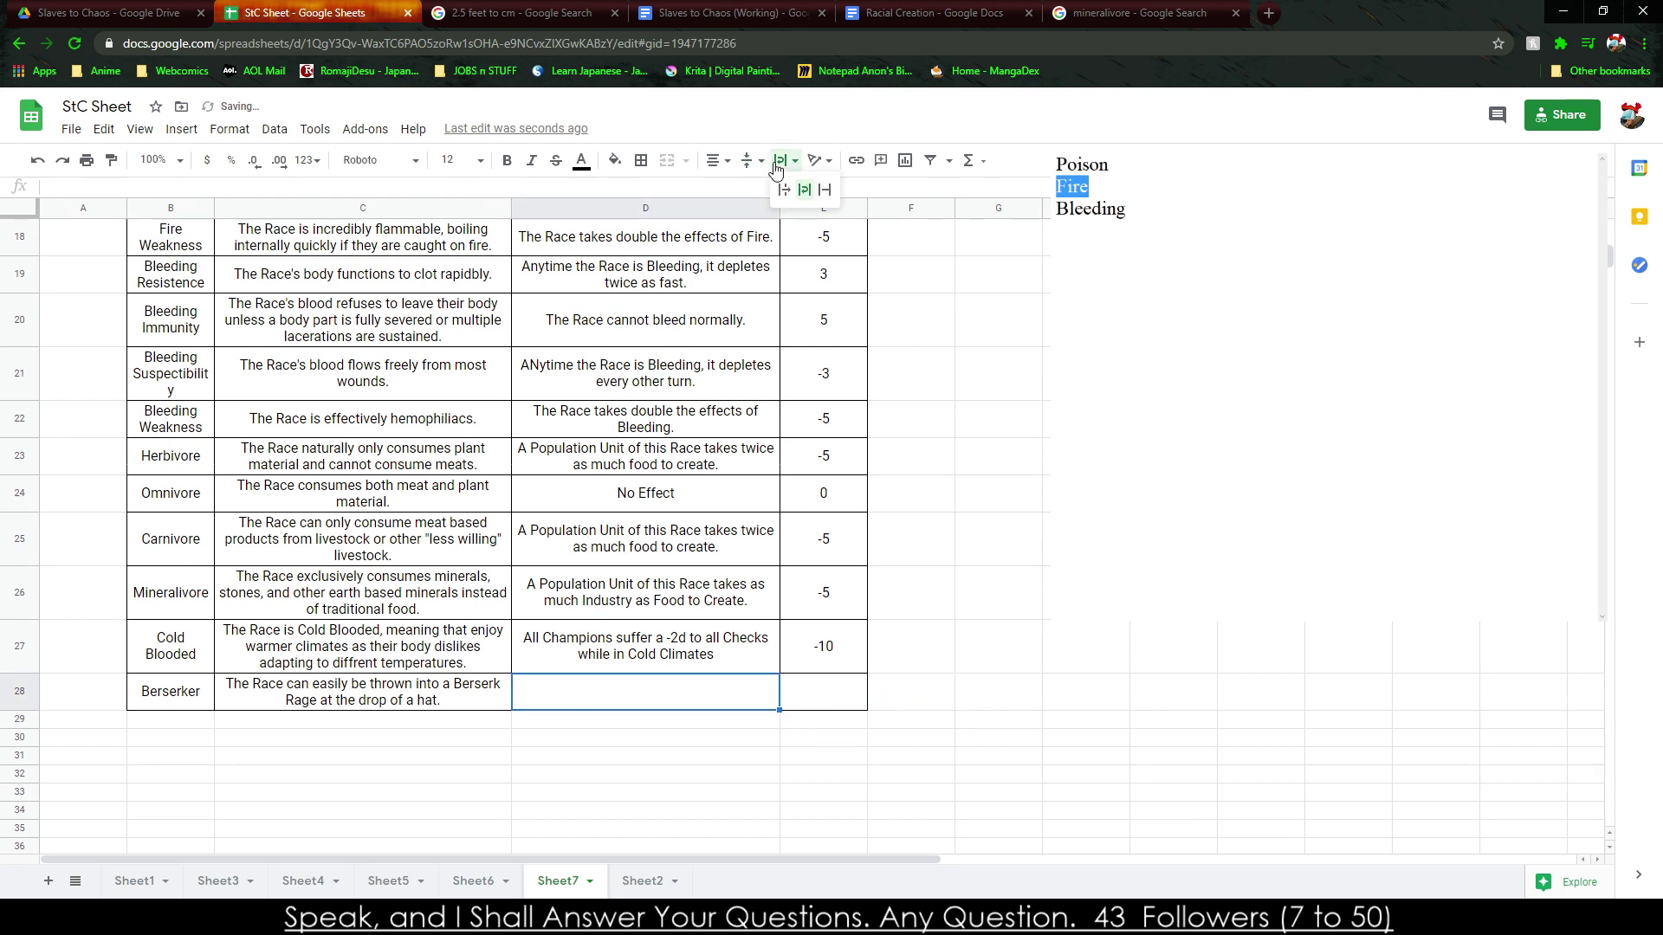
{"action": "key", "text": "Return"}
{"action": "type", "text": "When entering the second Tier of Wounds, lose -3d to all Checks not including Fighting, but gain +3d to Fighting Checks"}
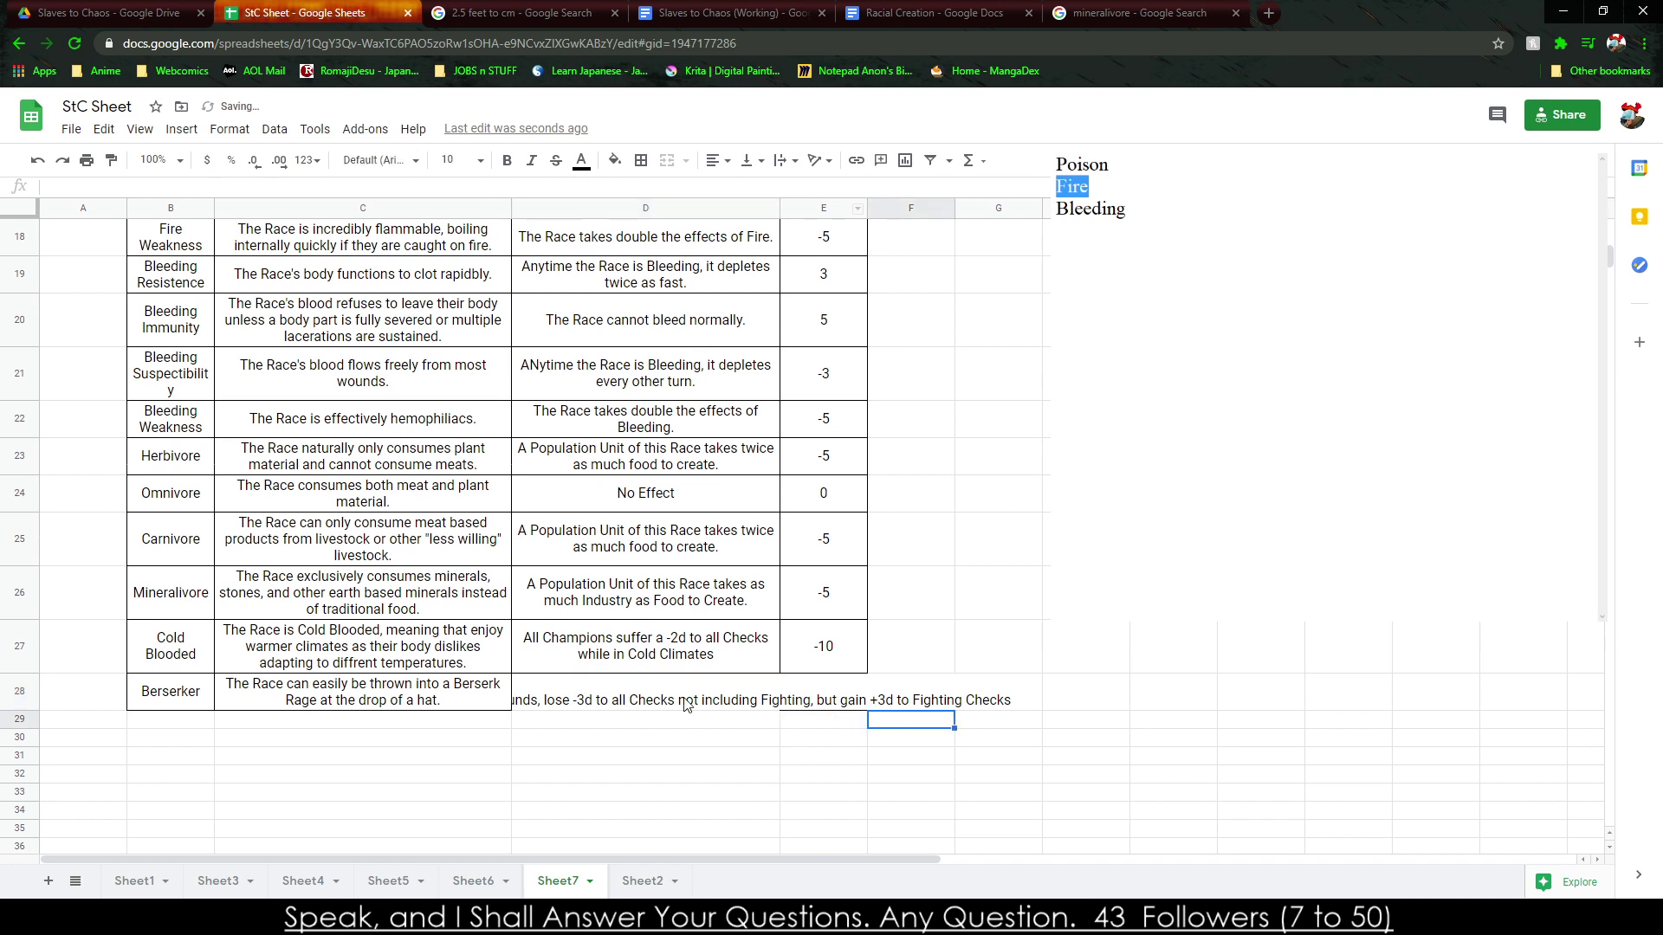
Align the Berserker effect text in D28 vertically to the middle and wrap it within the cell.
{"action": "left_click", "coordinate": [750, 161]}
{"action": "left_click", "coordinate": [771, 189]}
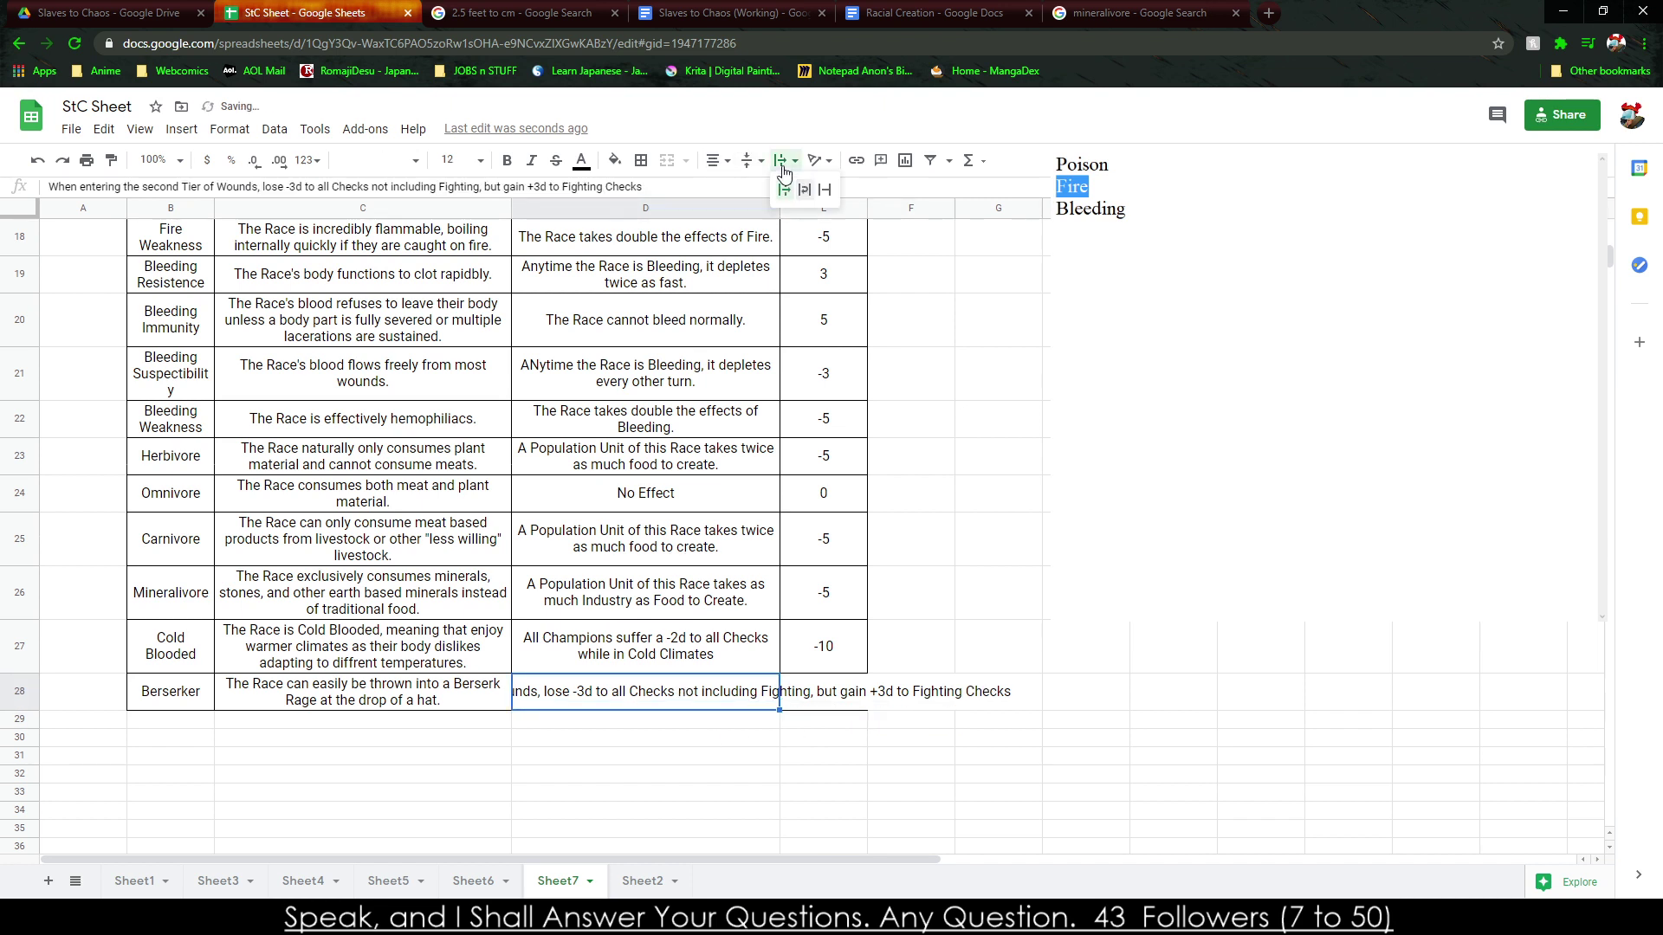
{"action": "key", "text": "Return"}
Copy the cell formatting of the Berserker description in C28 onto the effect cell D28.
{"action": "left_click", "coordinate": [469, 721]}
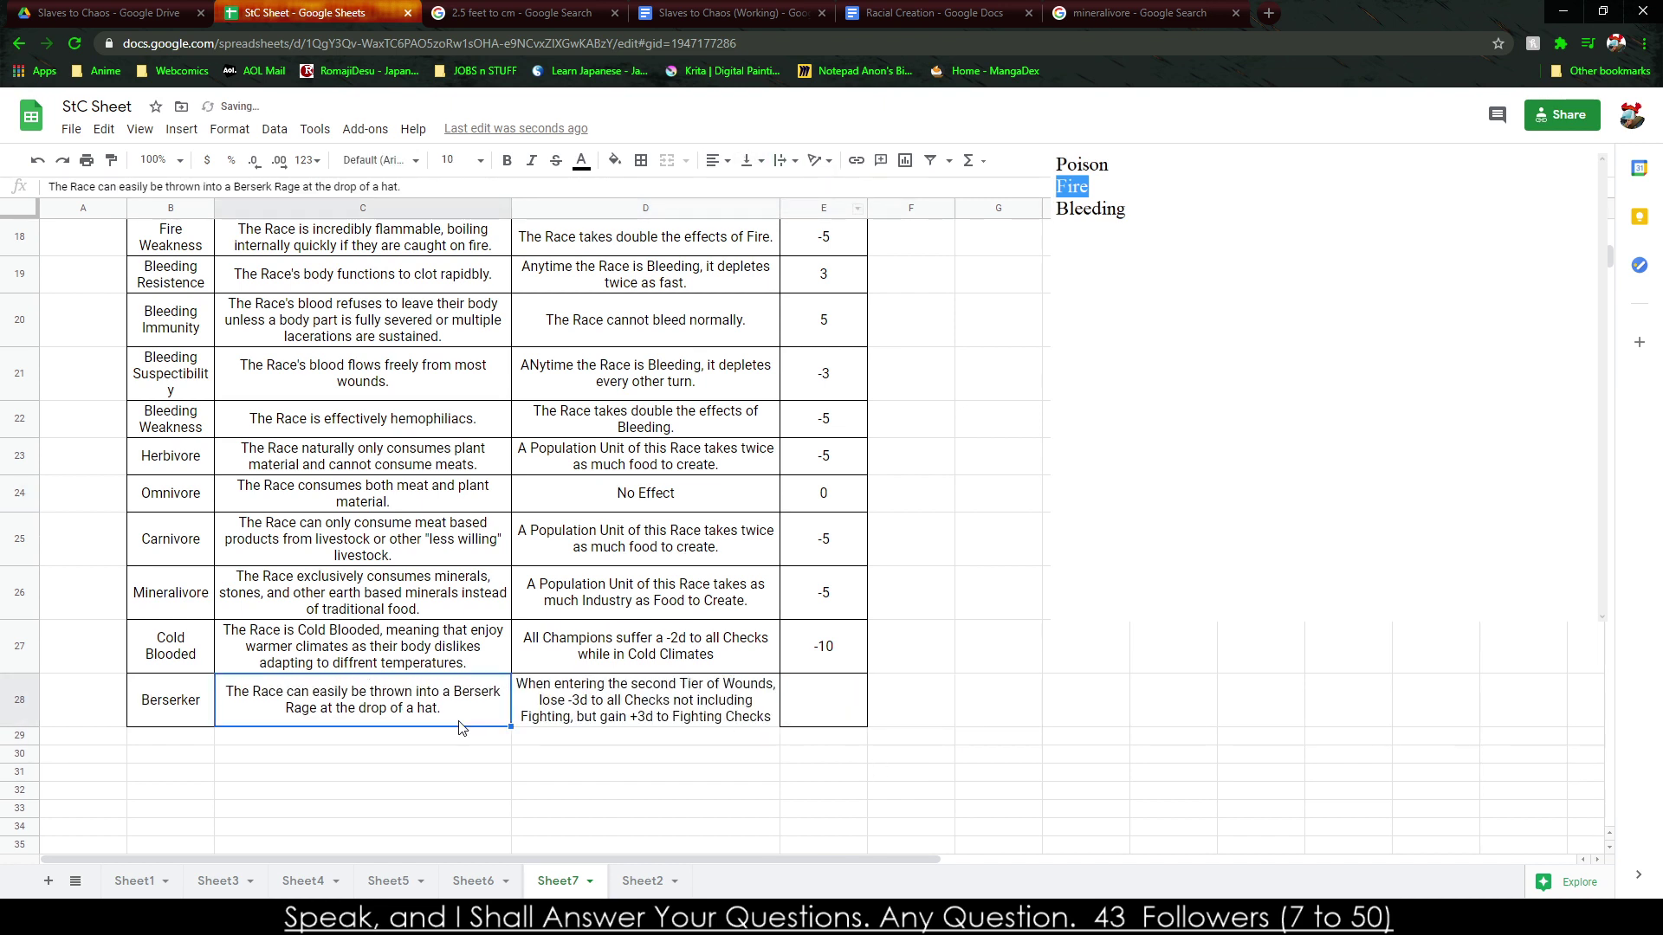
{"action": "key", "text": "ctrl+c"}
{"action": "left_click", "coordinate": [111, 161]}
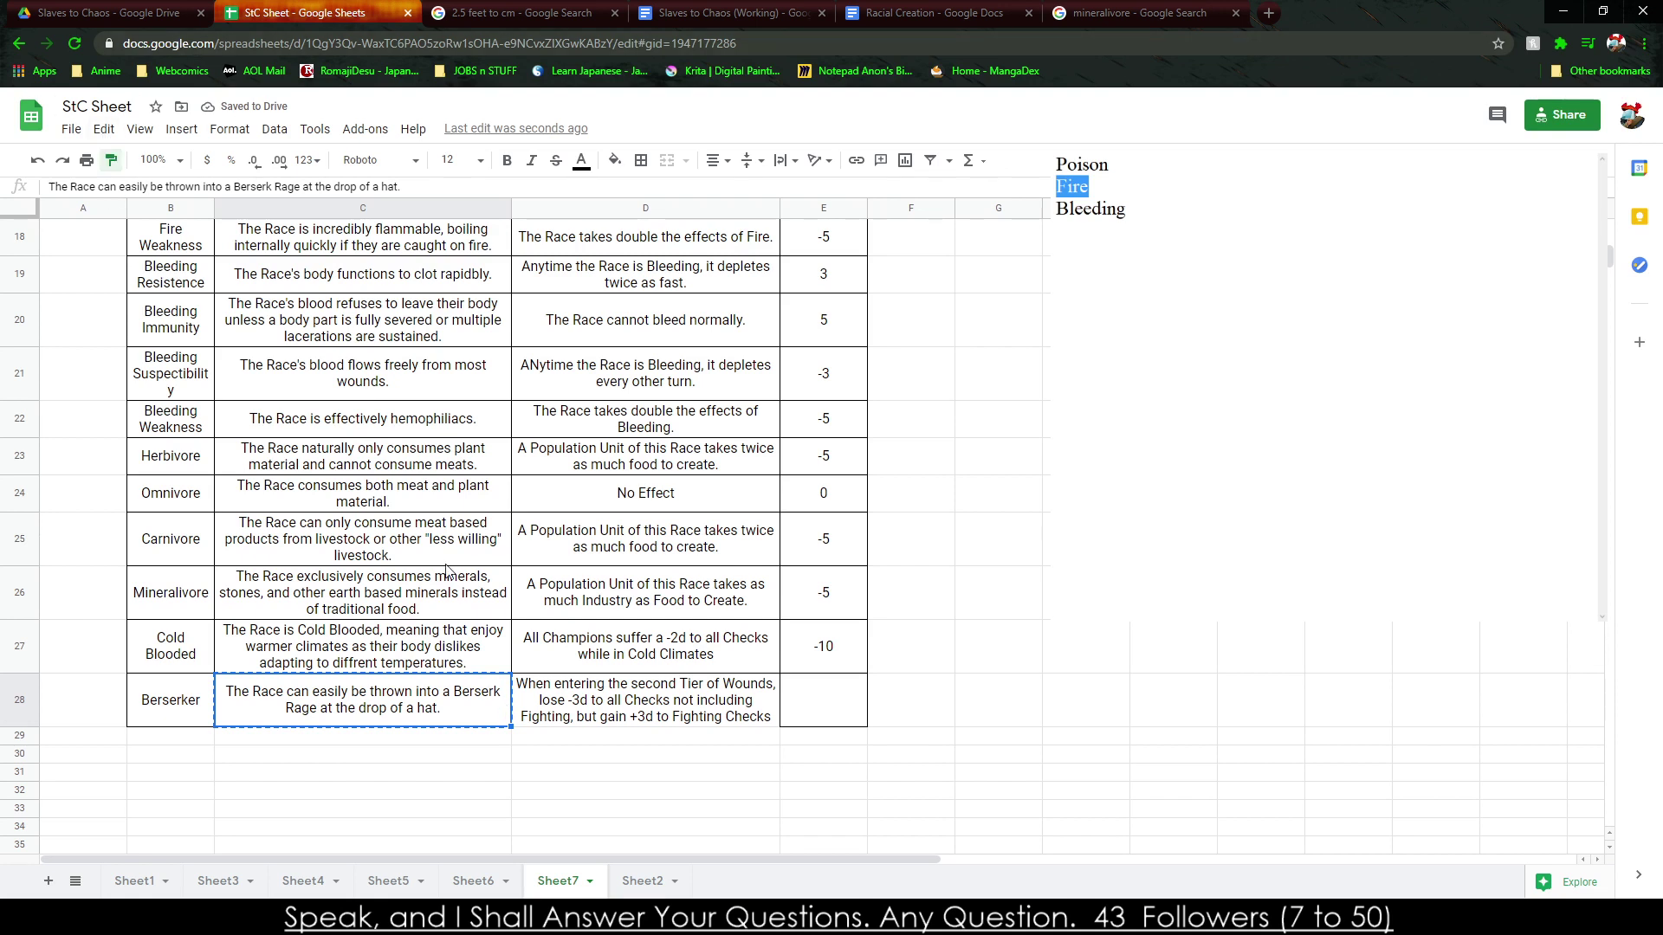
{"action": "left_click", "coordinate": [561, 687]}
{"action": "left_click", "coordinate": [1260, 745]}
Set the Berserker trait's cost in E28 to 10.
{"action": "left_click", "coordinate": [816, 693]}
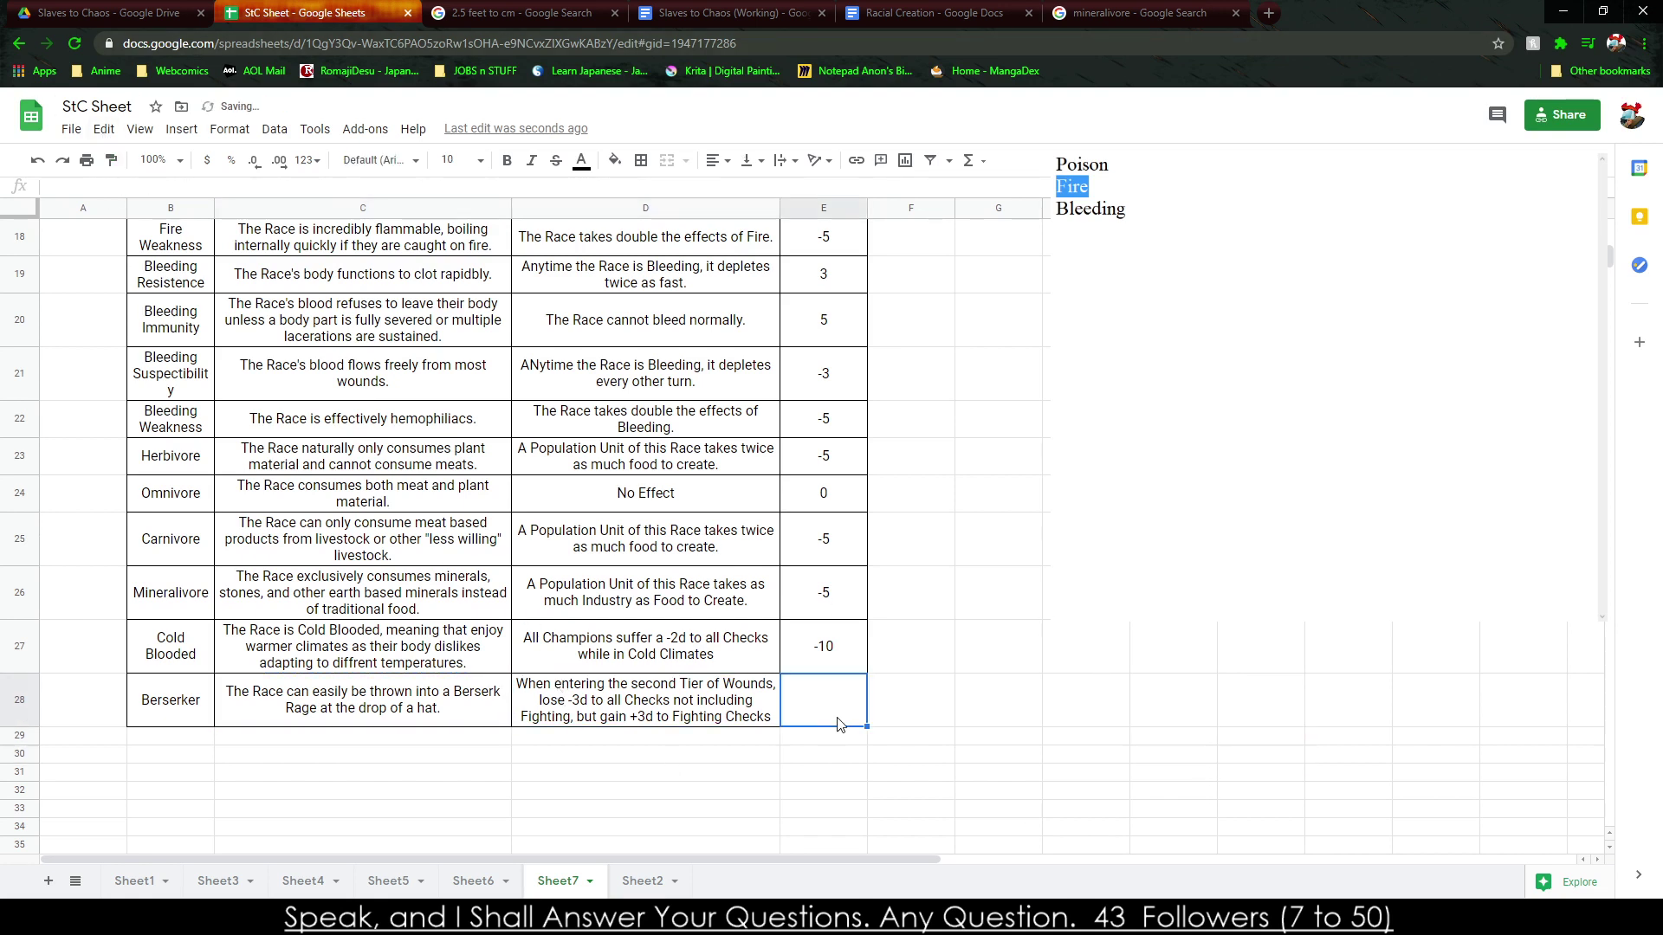
{"action": "type", "text": "5"}
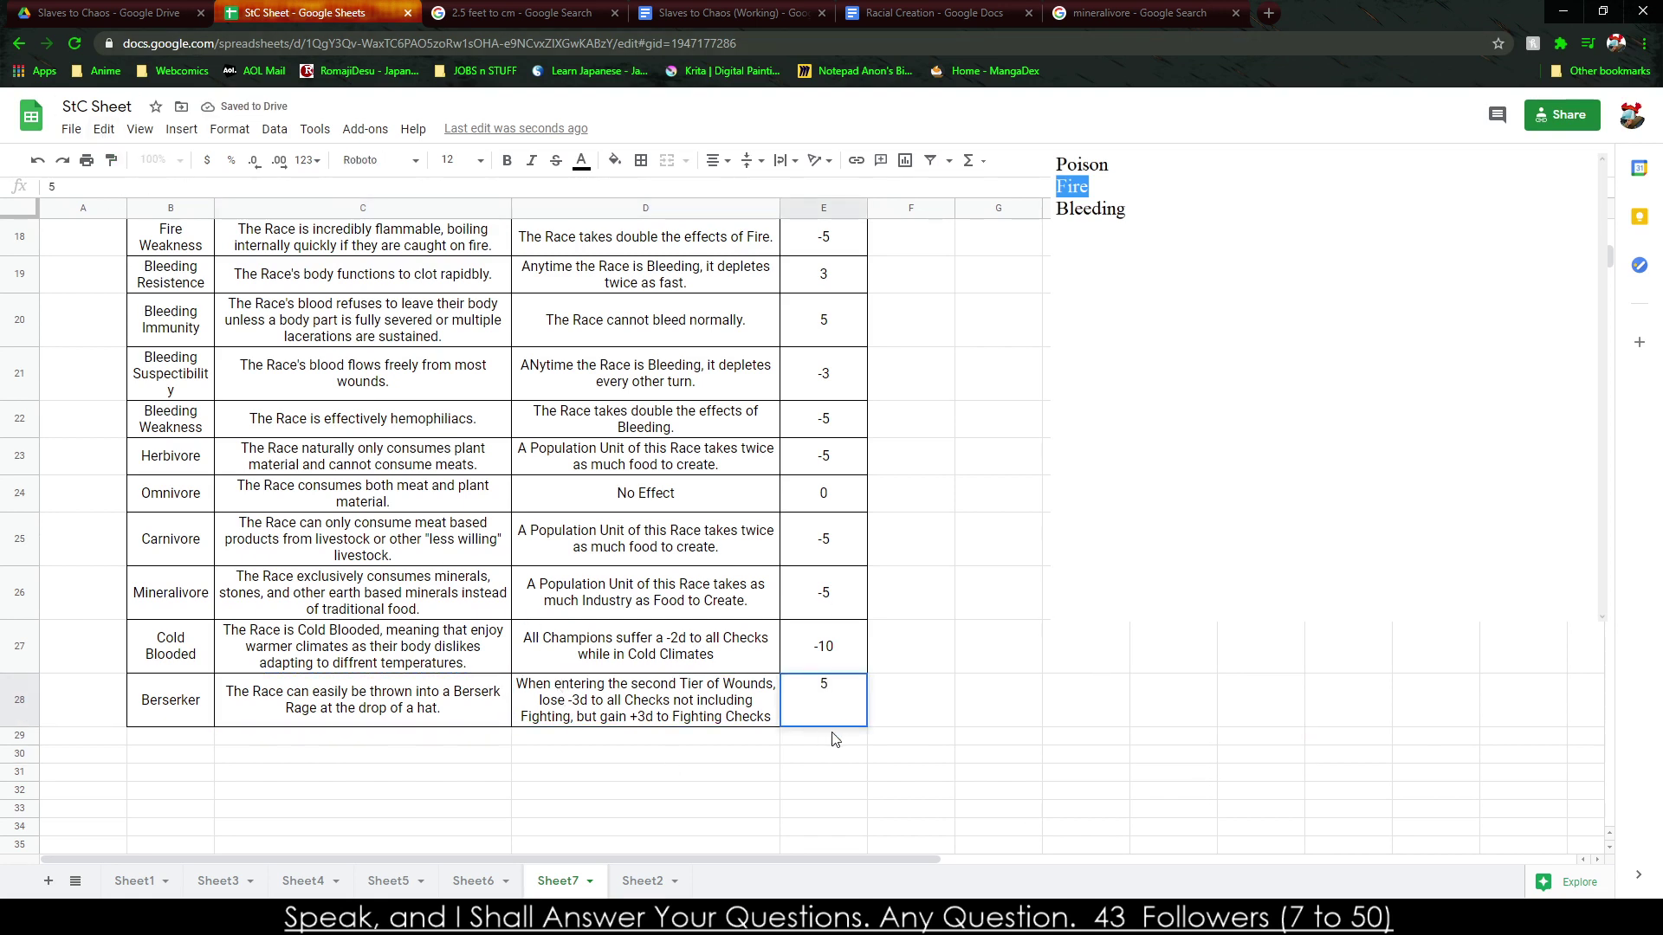
{"action": "left_click", "coordinate": [866, 710]}
{"action": "type", "text": "10"}
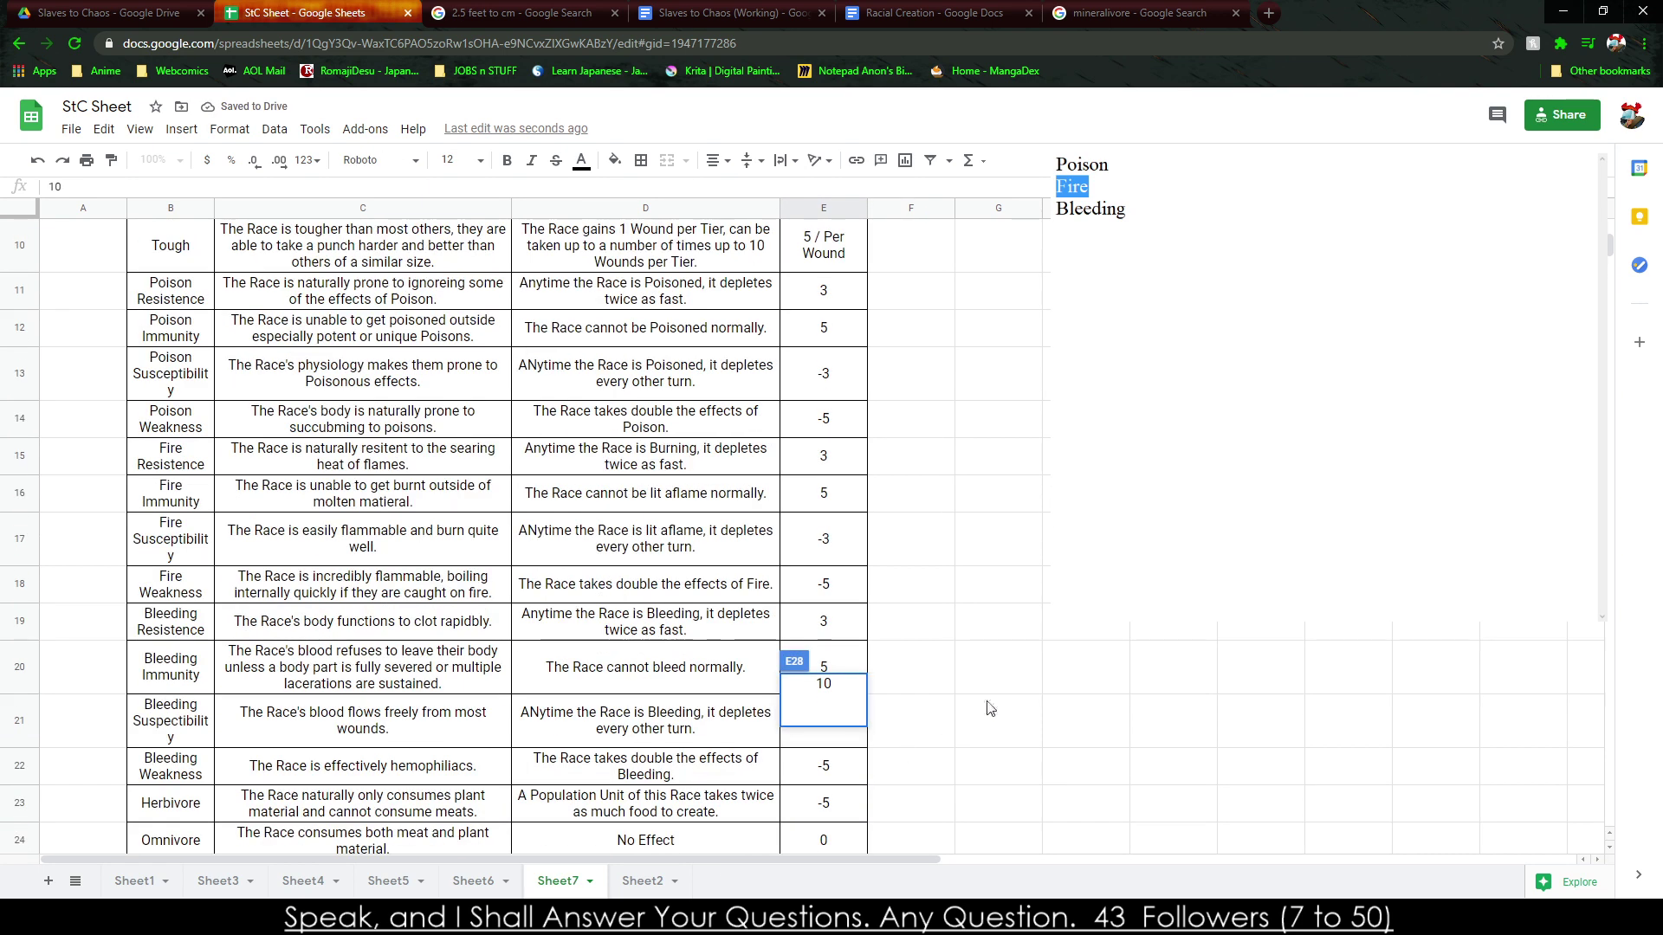
{"action": "left_click", "coordinate": [996, 669]}
List the next trait names below Berserker: "Wings" in B29, "Set of Arms" in B30 and "Set of Legs" in B31.
{"action": "left_click", "coordinate": [161, 738]}
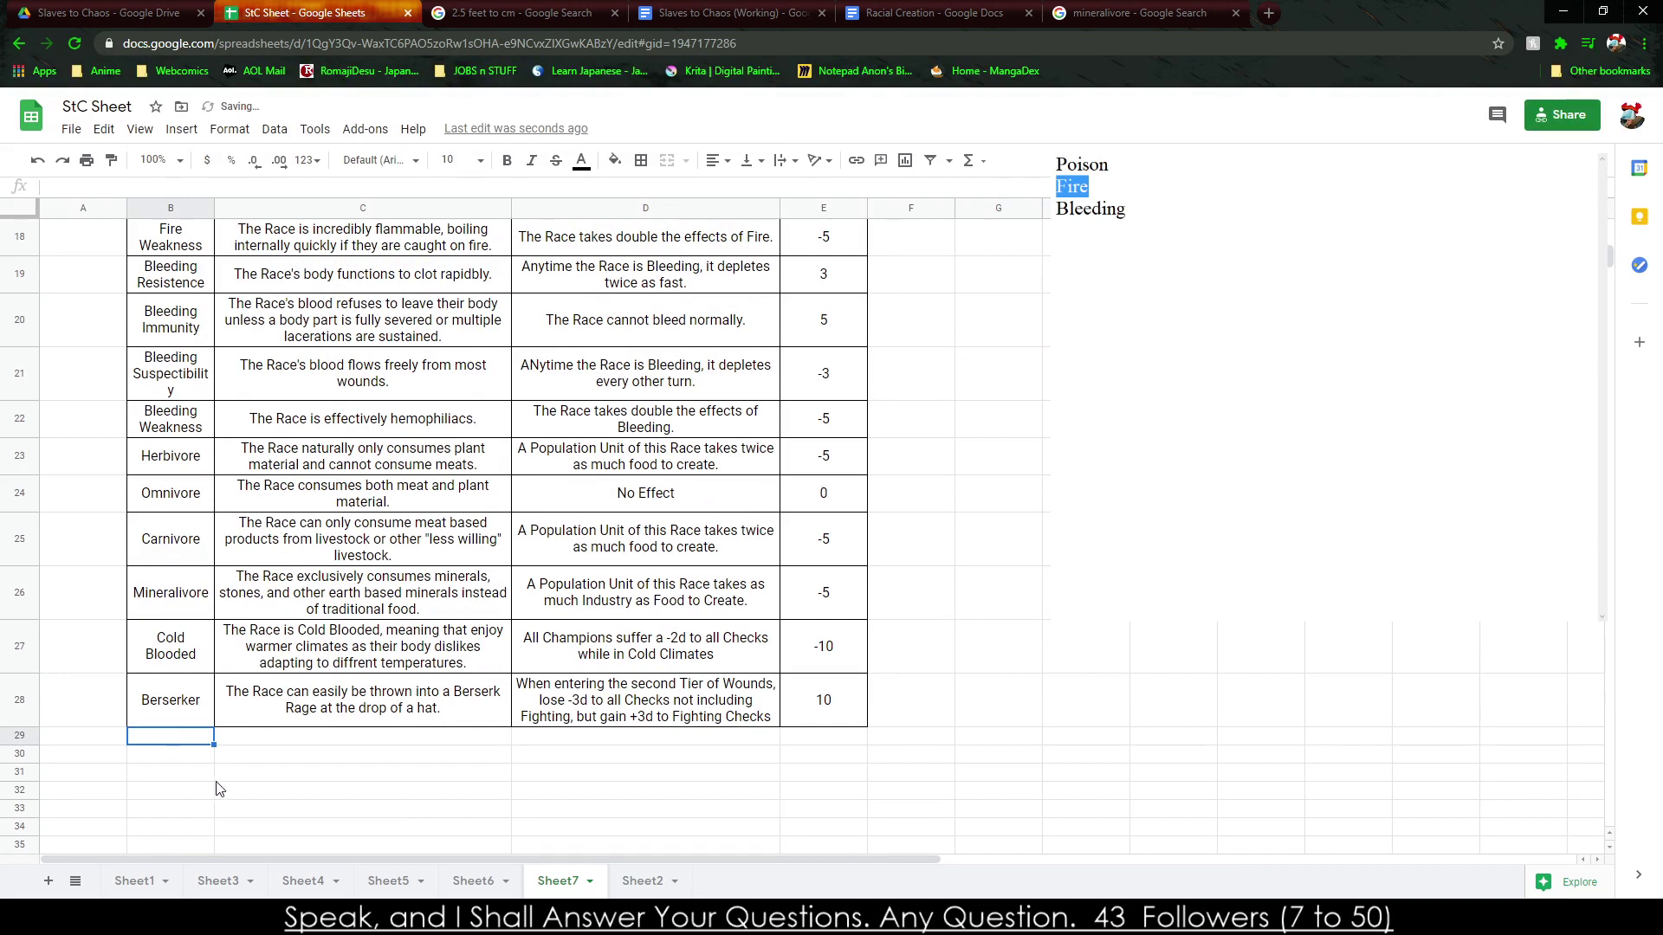
{"action": "type", "text": "Wings"}
{"action": "key", "text": "Return"}
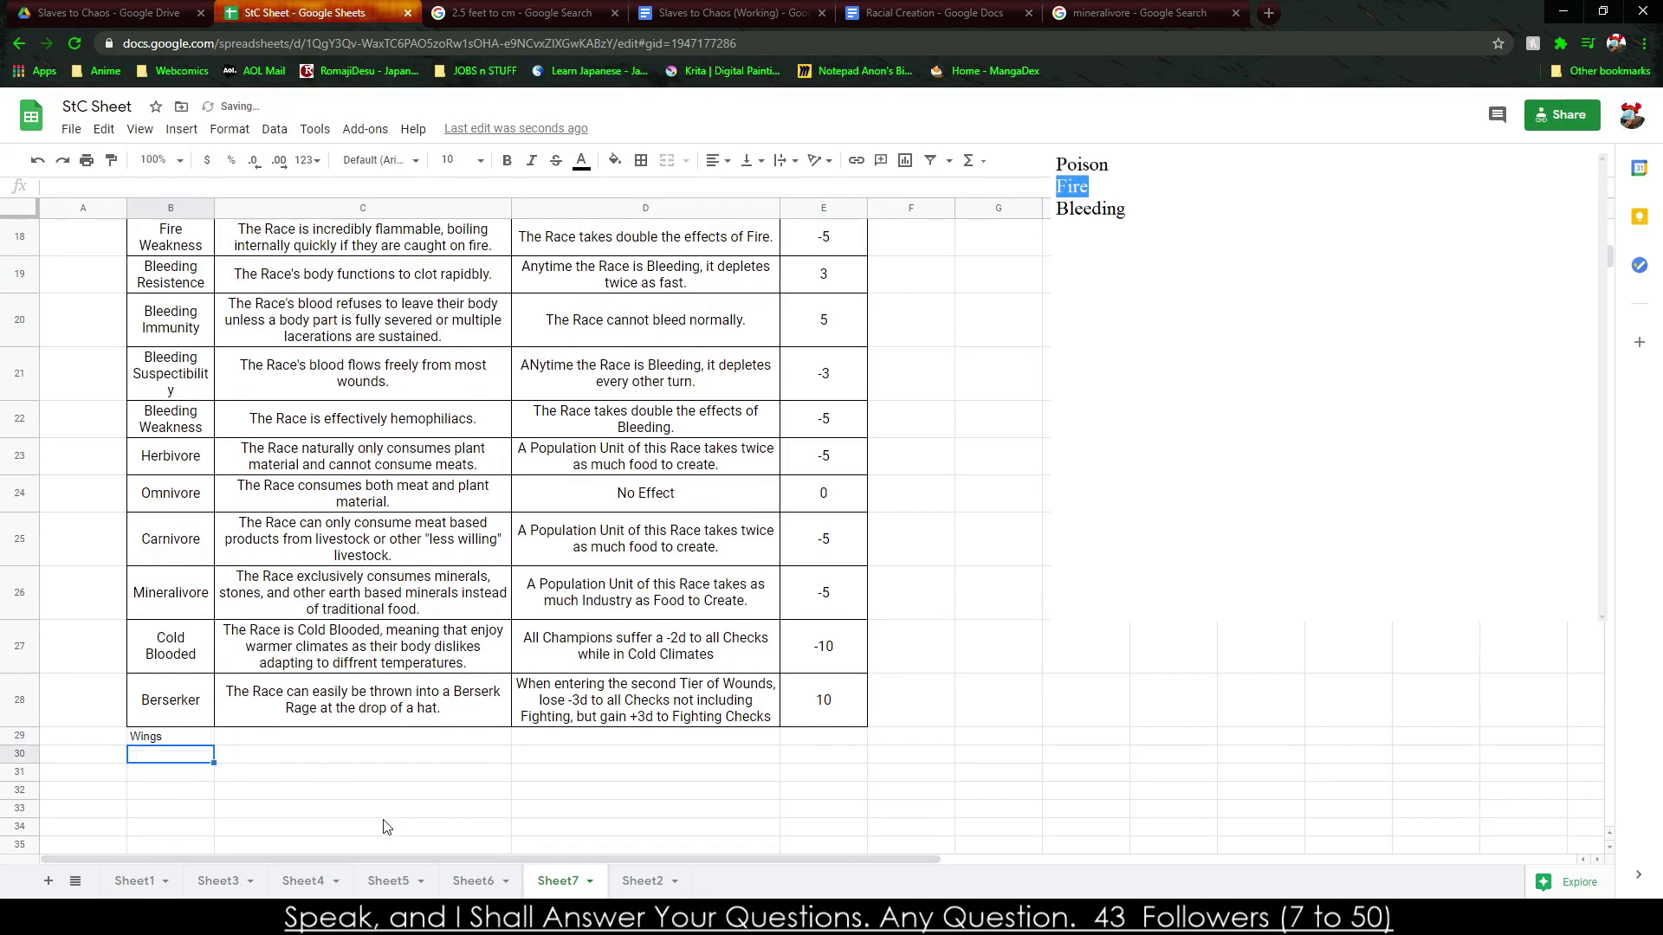
{"action": "type", "text": "Secondet of Arms"}
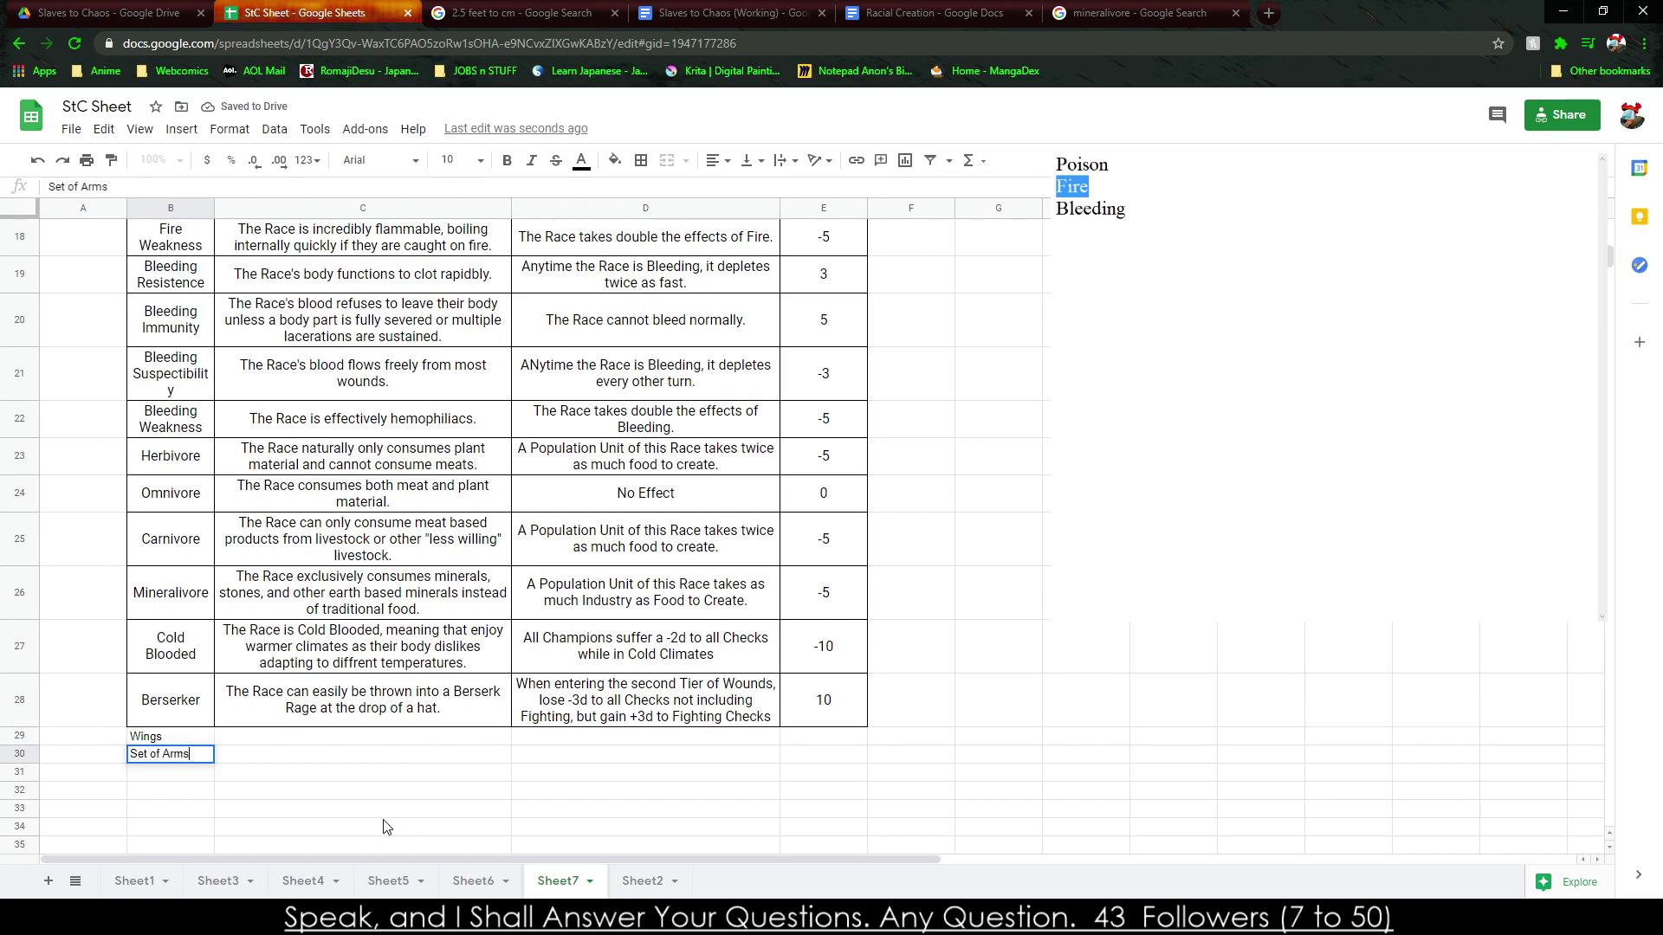
{"action": "key", "text": "Return"}
{"action": "type", "text": "Set of Legs"}
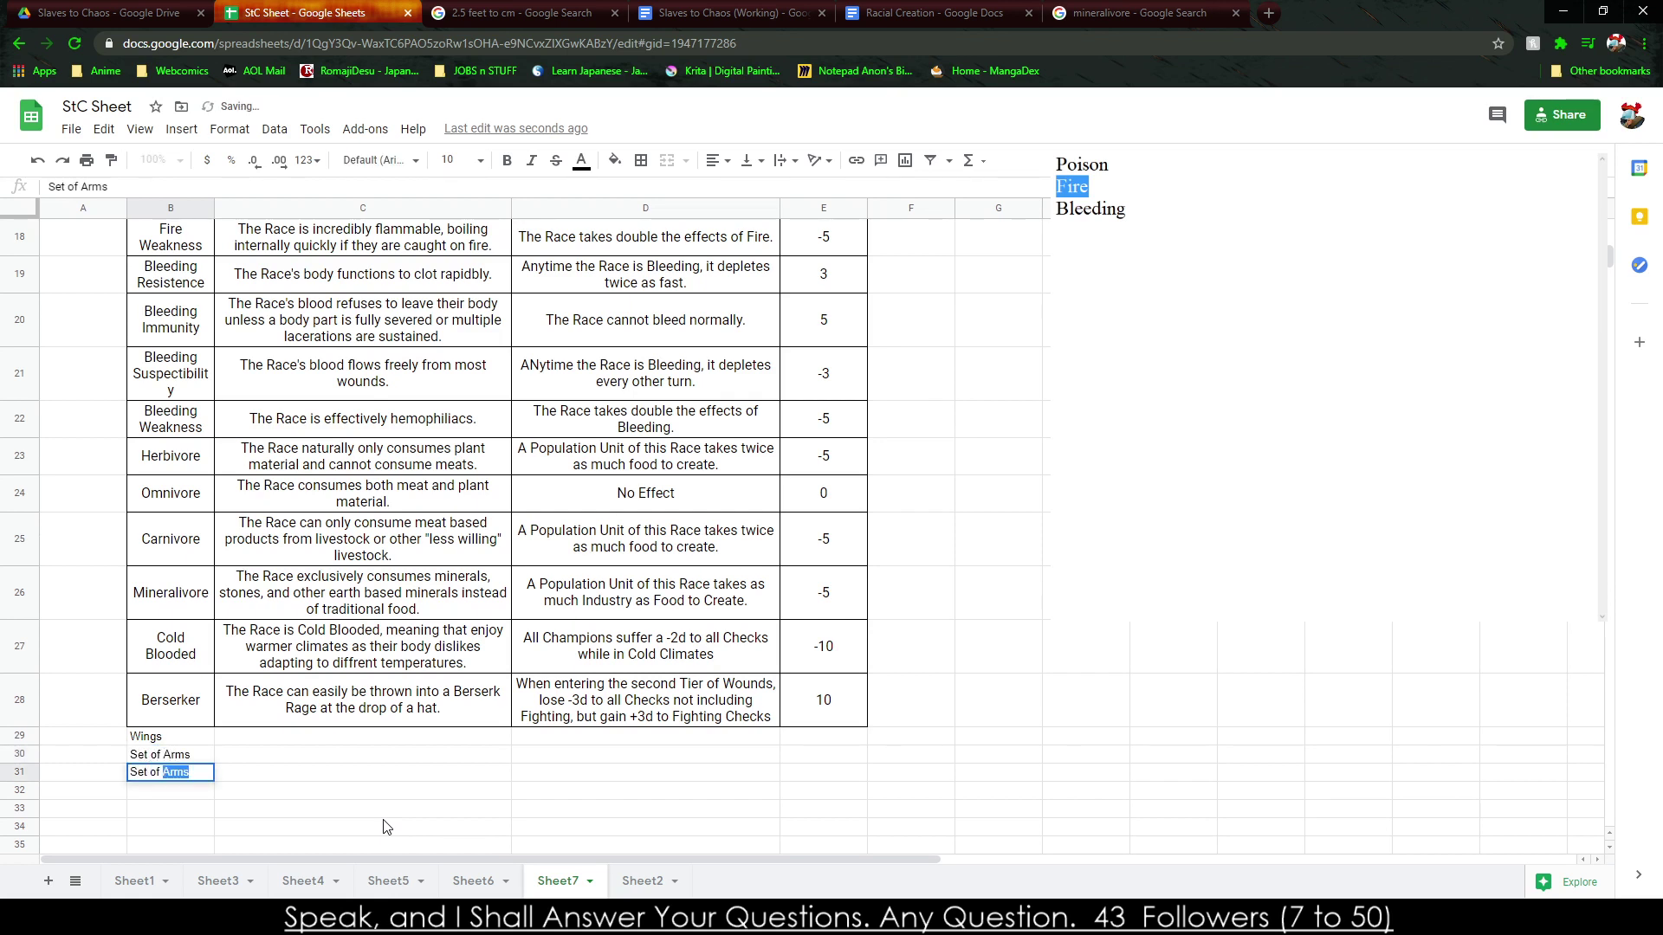
{"action": "key", "text": "Return"}
{"action": "key", "text": "Right"}
{"action": "key", "text": "Left"}
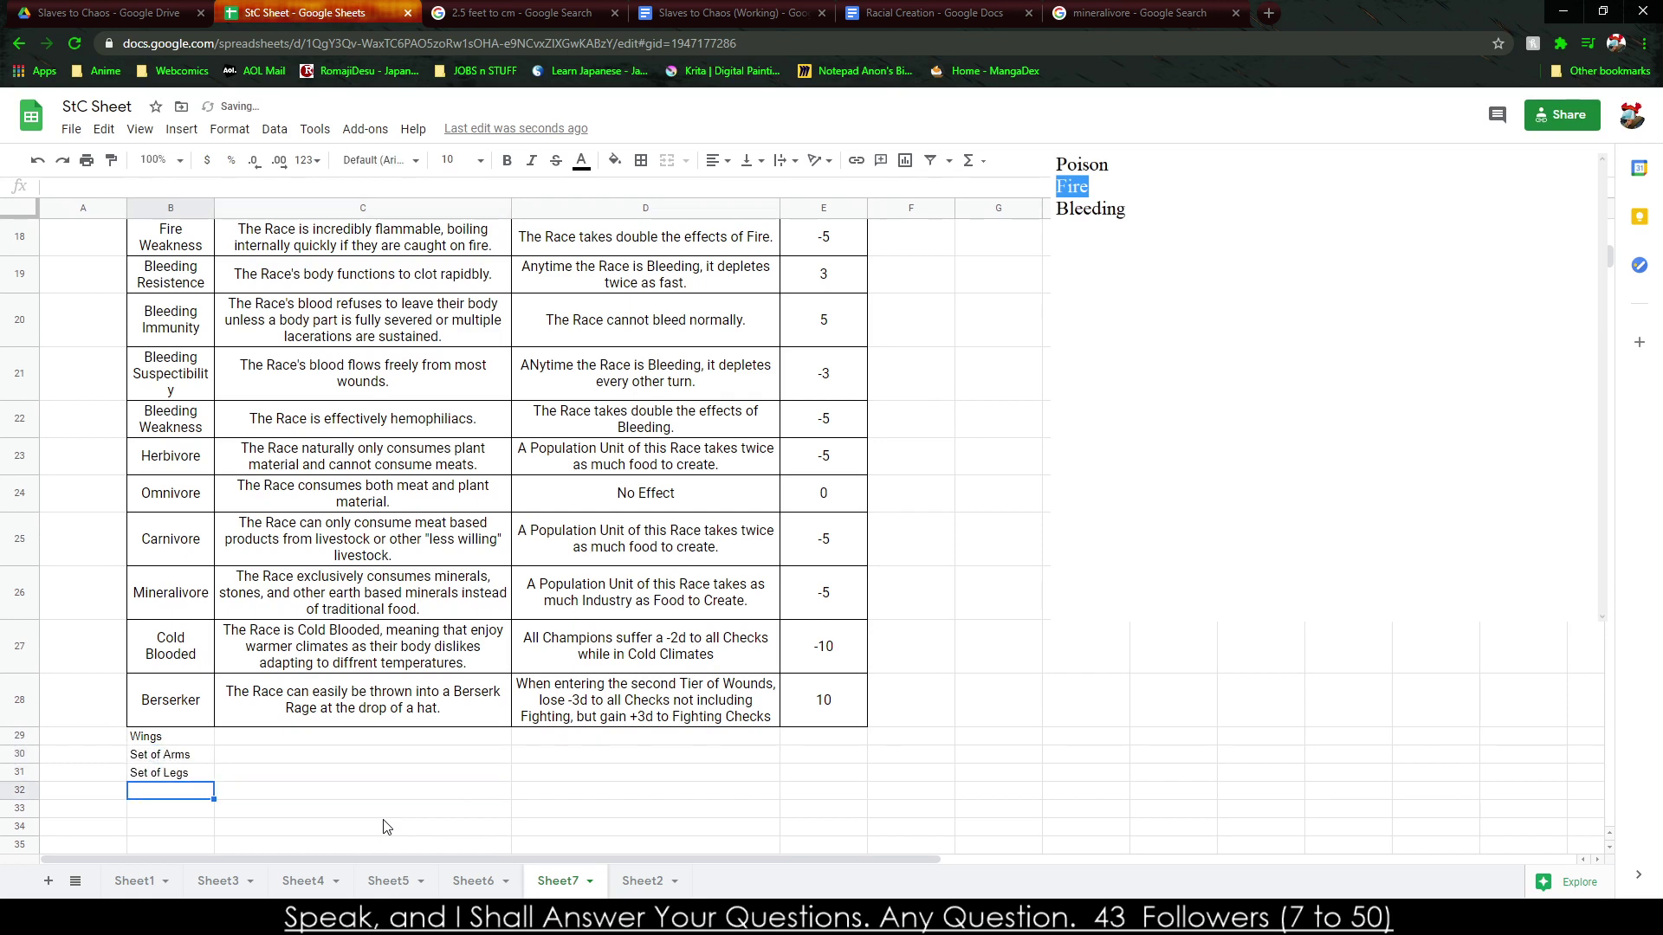
Copy the formatting of the Carnivore description cell onto the range B29:E33 below the trait table.
{"action": "left_click", "coordinate": [232, 561]}
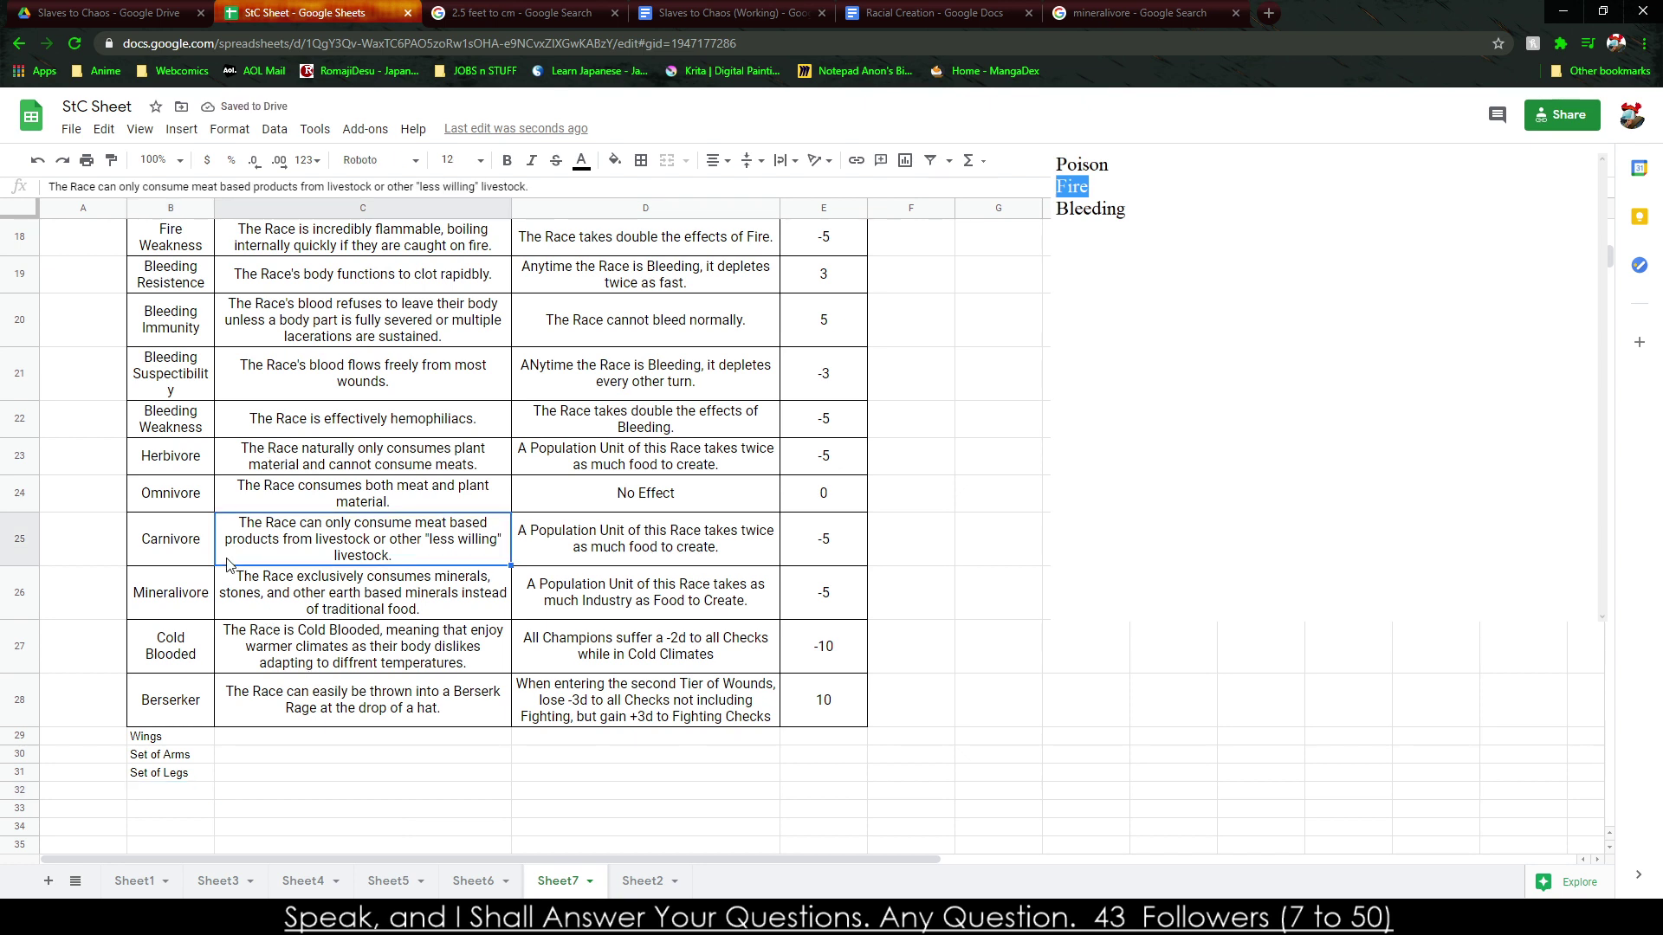
{"action": "left_click", "coordinate": [111, 161]}
{"action": "left_click_drag", "start_coordinate": [139, 737], "coordinate": [823, 817]}
Add the trait names Low Light Vision in B32 and Darkvision in B33.
{"action": "left_click", "coordinate": [157, 800]}
{"action": "scroll", "coordinate": [208, 824], "scroll_direction": "down", "scroll_amount": 2}
{"action": "type", "text": "Lo"}
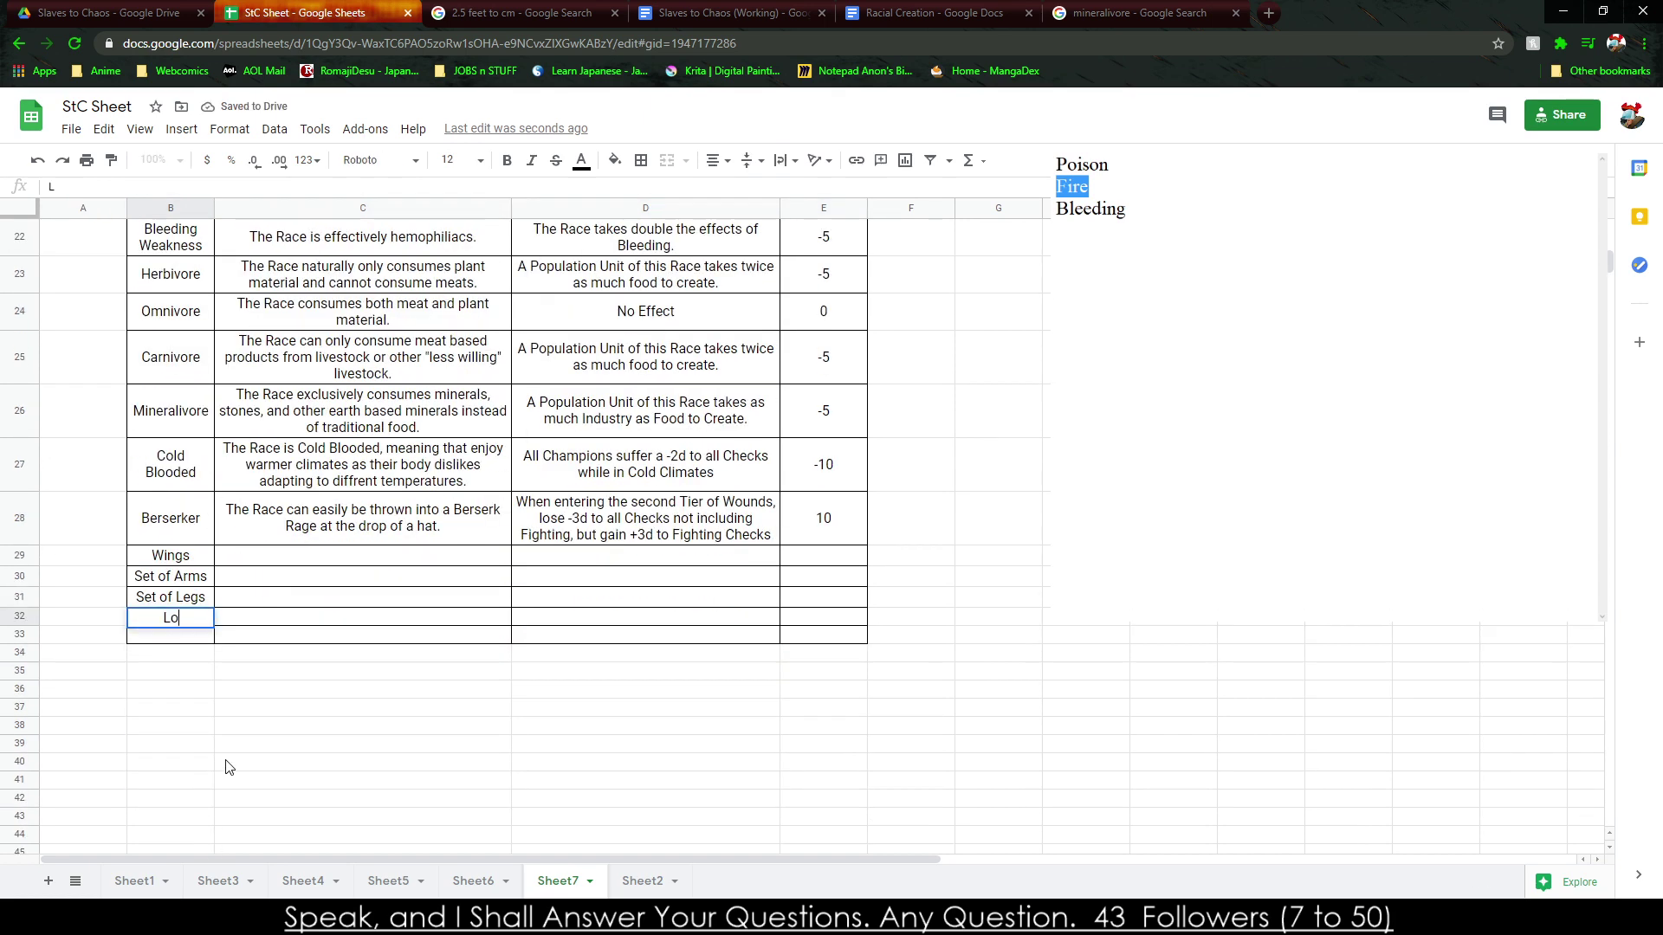
{"action": "type", "text": "w Light Vision"}
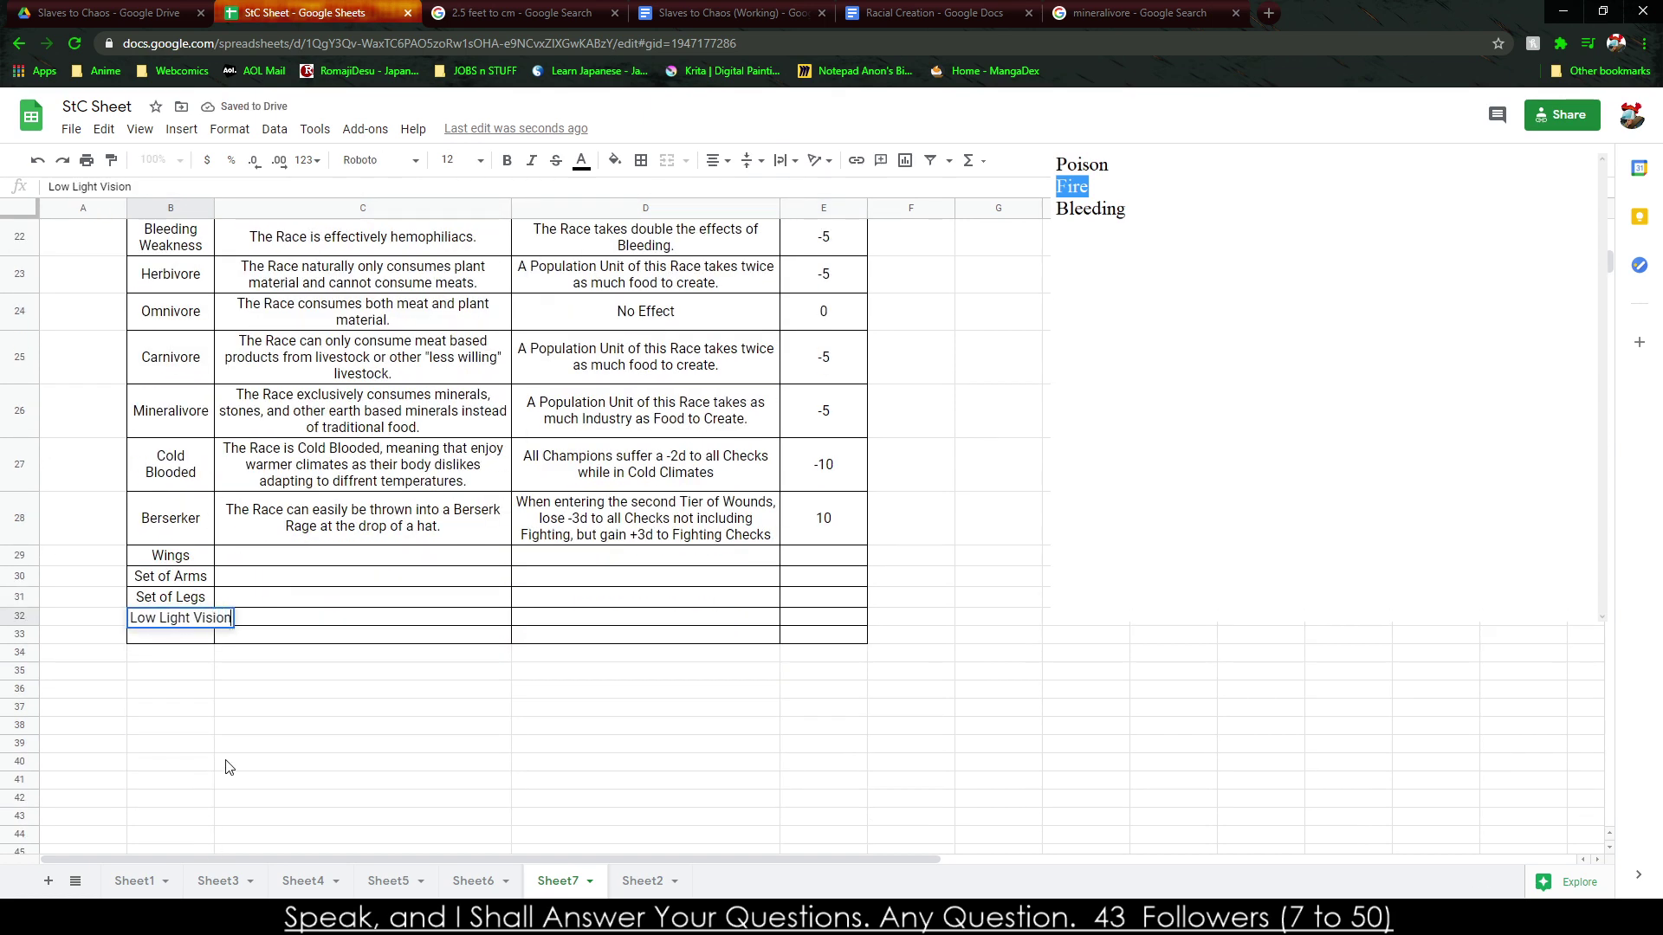
{"action": "key", "text": "Return"}
{"action": "type", "text": "Darkvision"}
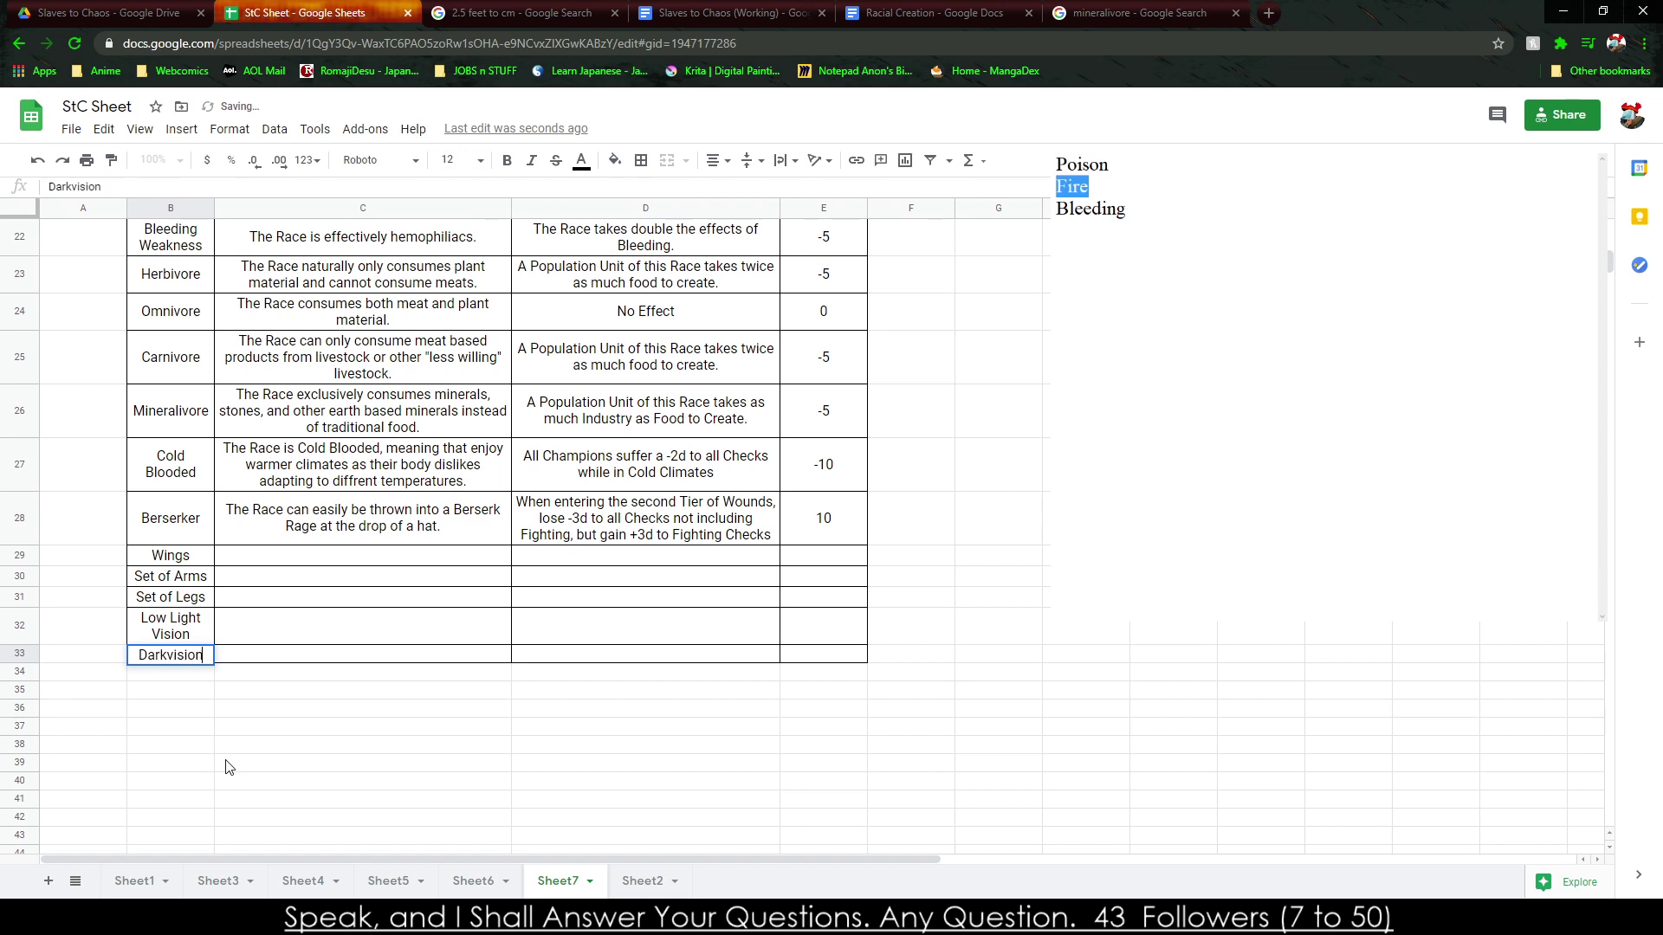
Extend the table's cell formatting to the empty range B34:E39 below Darkvision.
{"action": "left_click", "coordinate": [222, 624]}
{"action": "left_click", "coordinate": [111, 160]}
{"action": "mouse_move", "coordinate": [178, 677]}
{"action": "left_mouse_down"}
{"action": "mouse_move", "coordinate": [736, 801]}
{"action": "mouse_move", "coordinate": [823, 765]}
{"action": "left_mouse_up"}
Add the trait name Blind in B34, below Darkvision.
{"action": "left_click", "coordinate": [156, 679]}
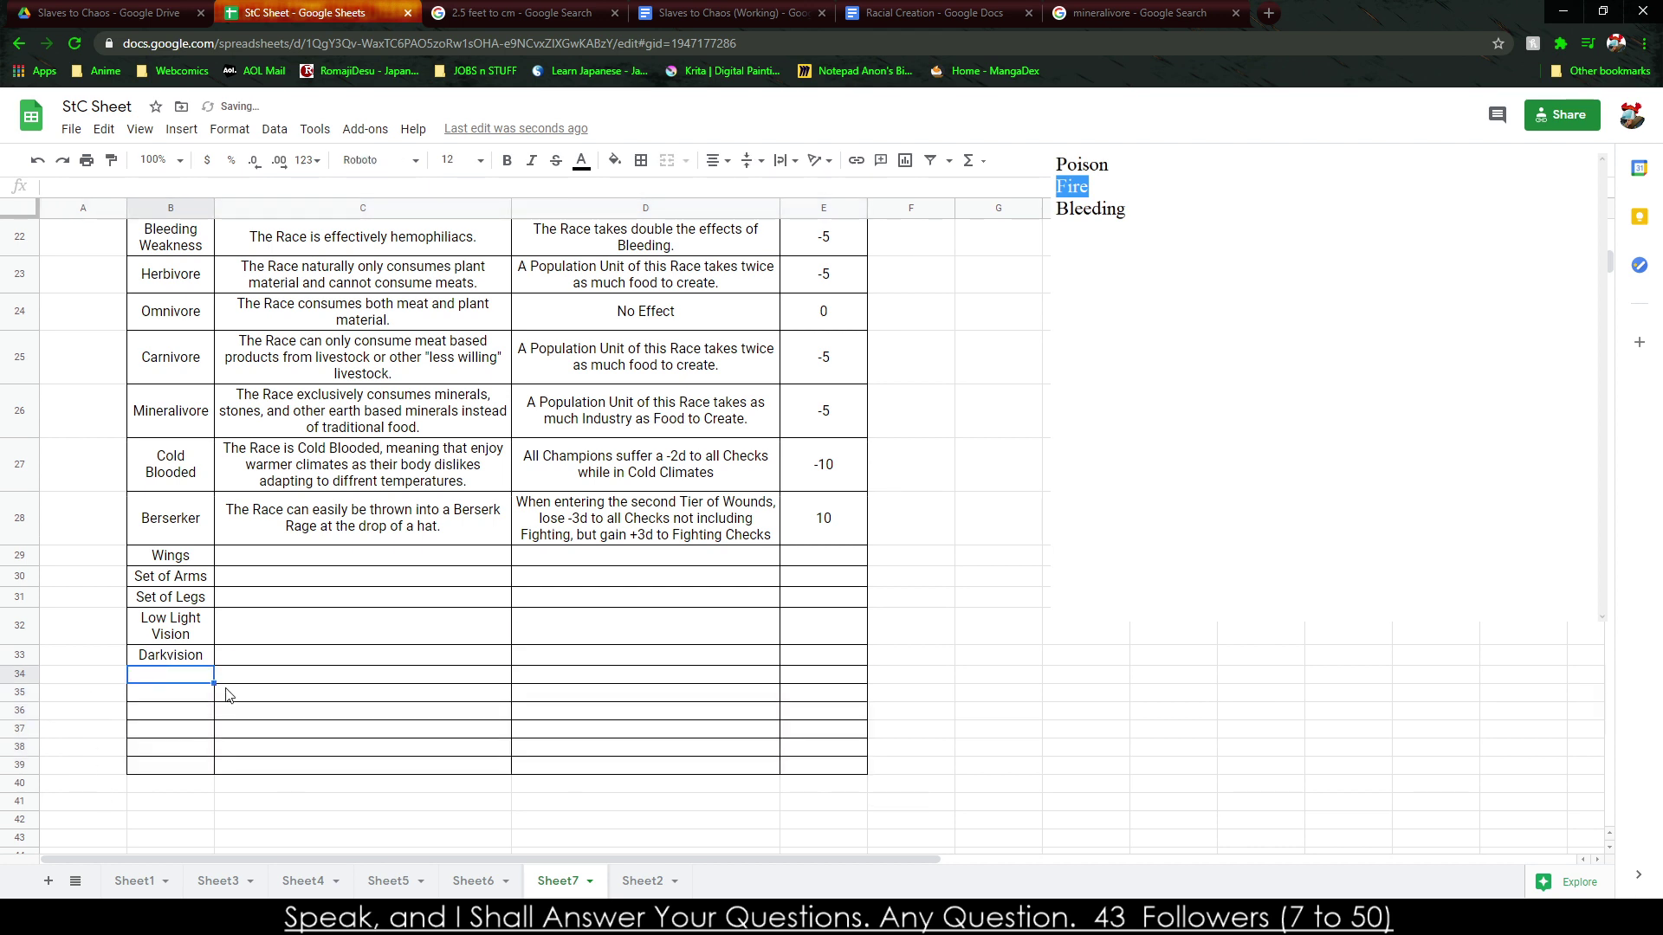
{"action": "type", "text": "Nlind"}
{"action": "key", "text": "Return"}
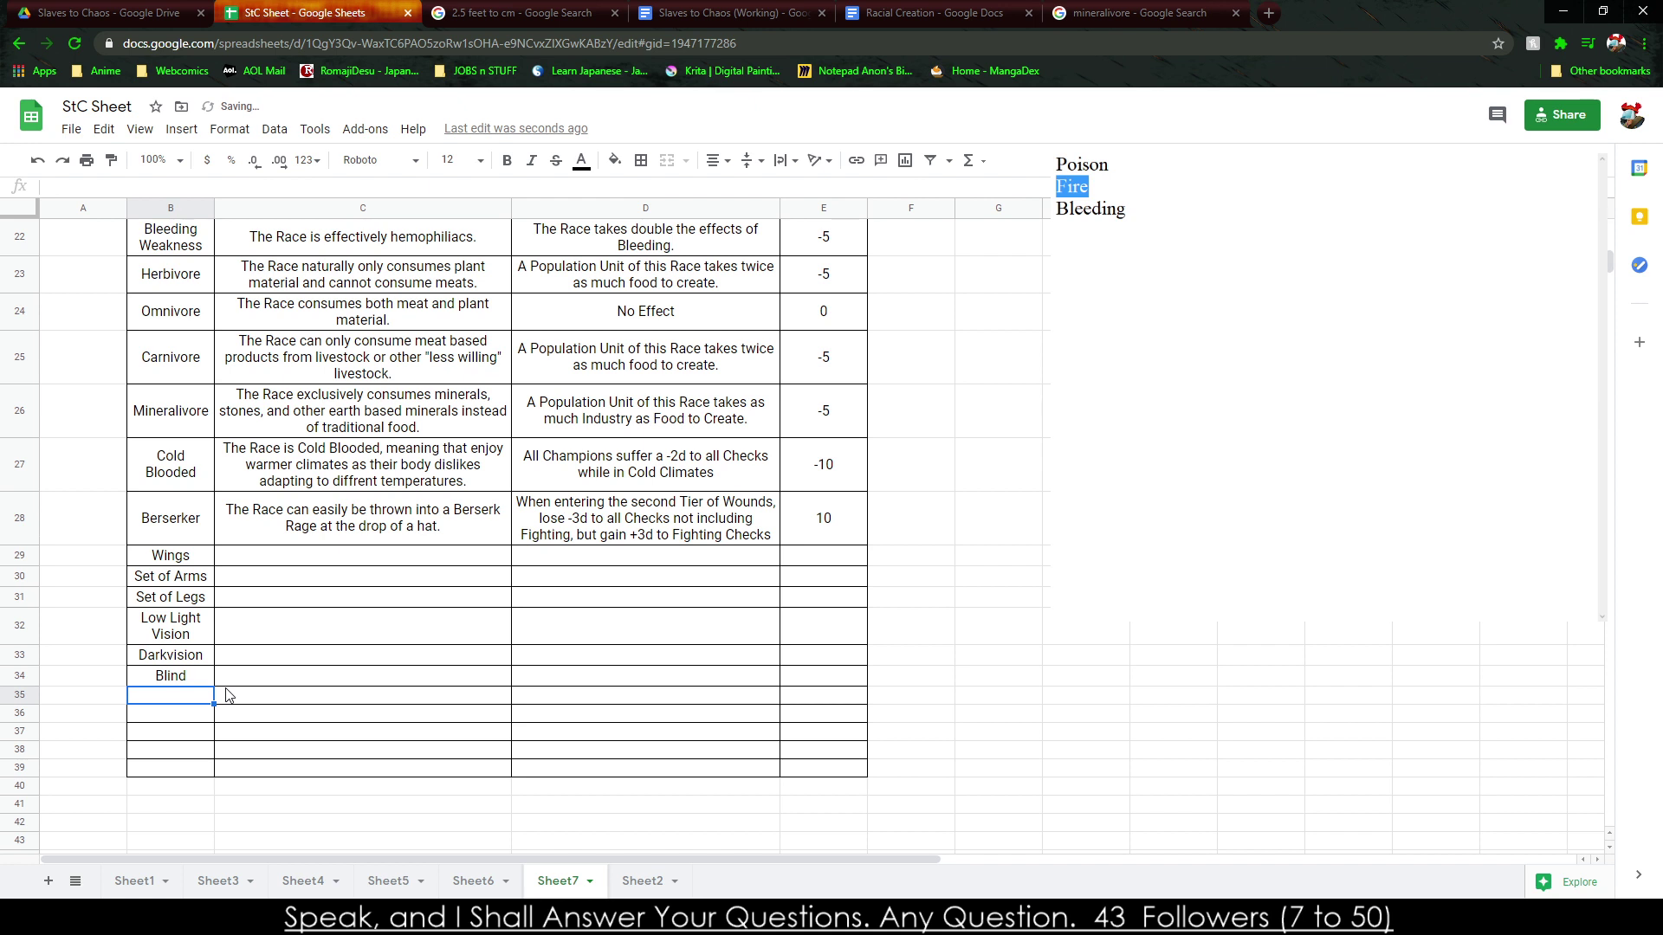
{"action": "type", "text": "Accuate"}
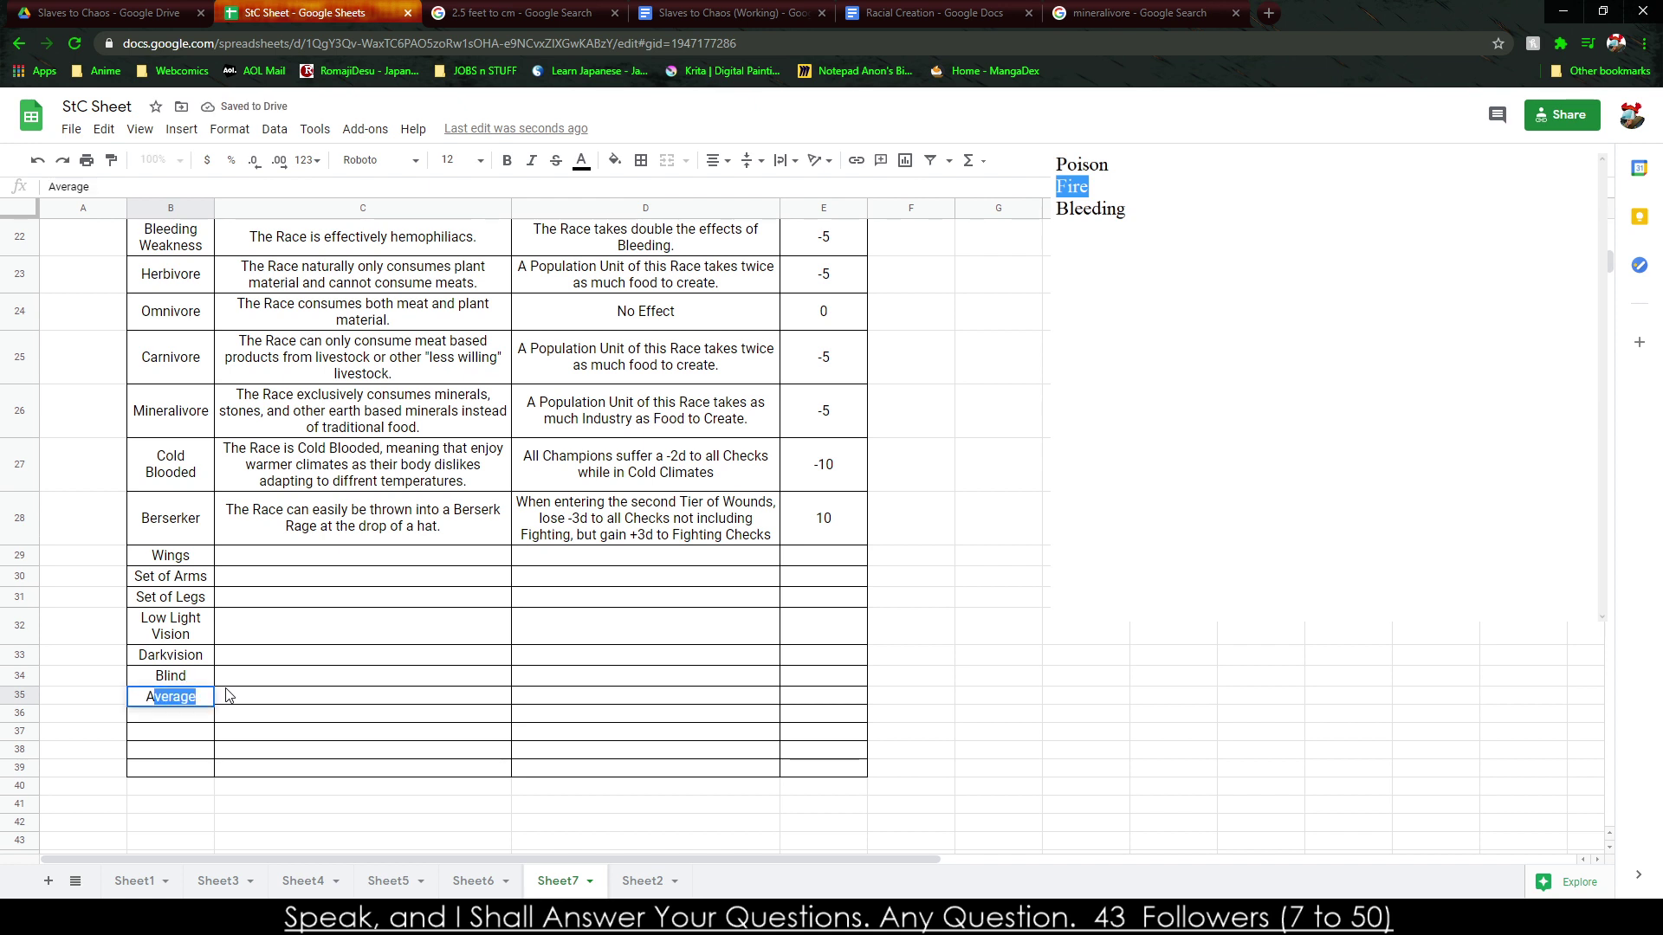
{"action": "key", "text": "BackSpace"}
{"action": "key", "text": "BackSpace"}
{"action": "key", "text": "BackSpace"}
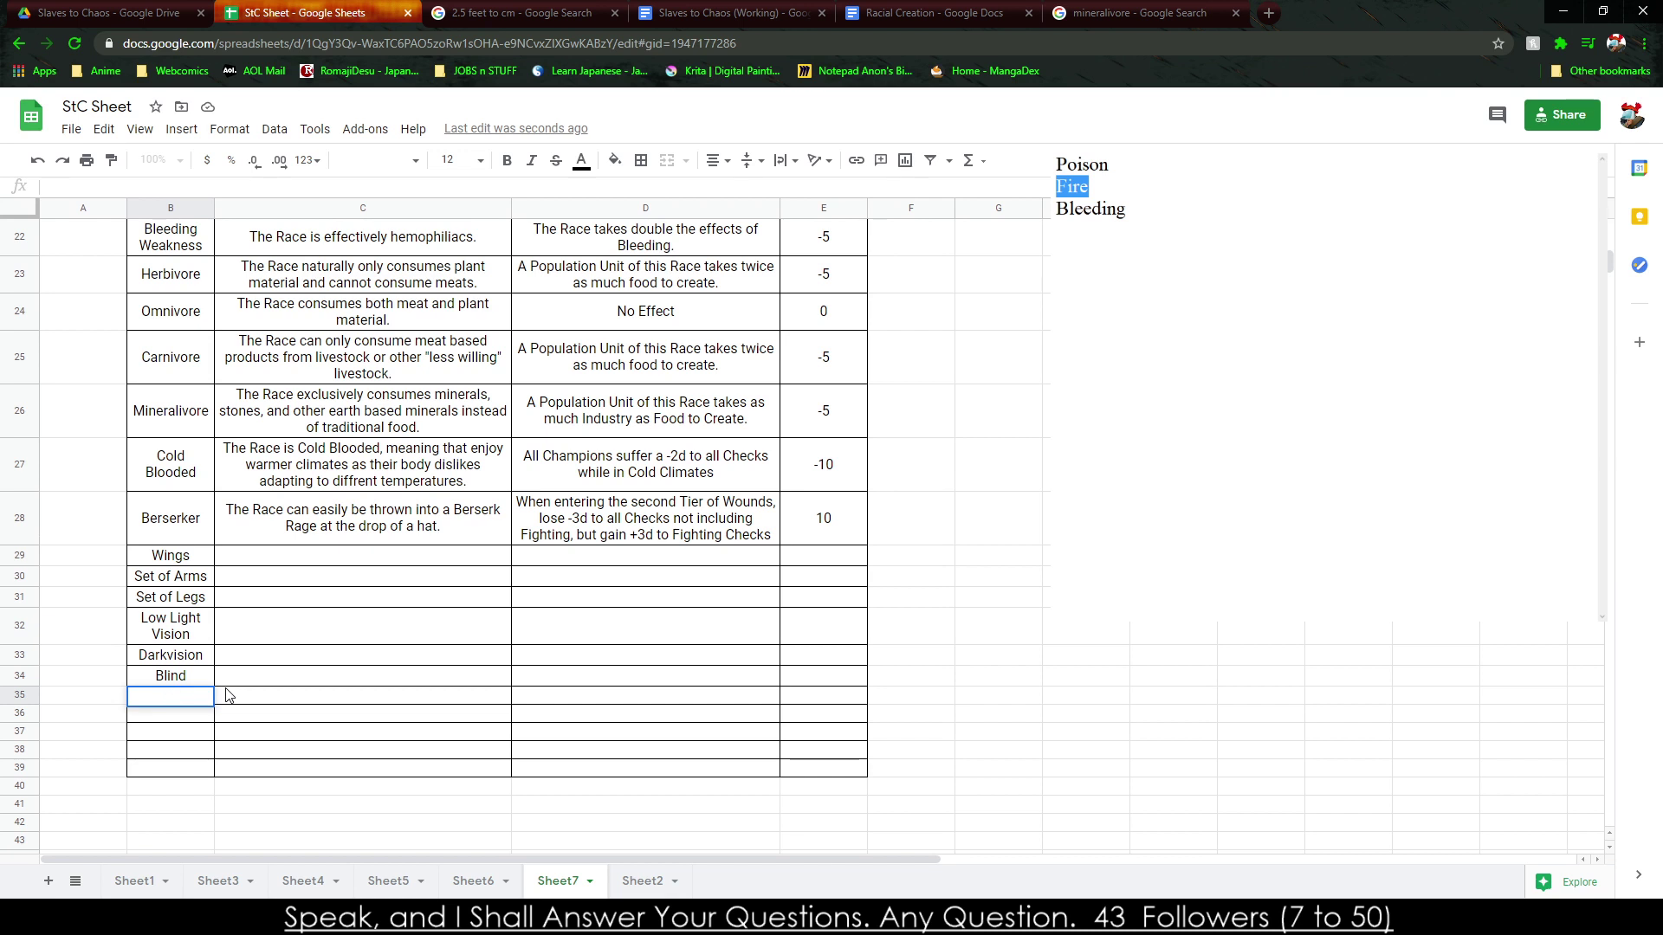
Move the trait names from Set of Arms through Blind down two rows, so that they occupy B32:B36.
{"action": "left_click", "coordinate": [258, 557]}
{"action": "left_click_drag", "start_coordinate": [201, 570], "coordinate": [674, 668]}
{"action": "left_click_drag", "start_coordinate": [147, 679], "coordinate": [184, 582]}
{"action": "left_click", "coordinate": [170, 625]}
{"action": "key", "text": "ctrl+v"}
Restore the table formatting of the two vacated cells B30:B31 by copying it from cell C32.
{"action": "left_click", "coordinate": [257, 613]}
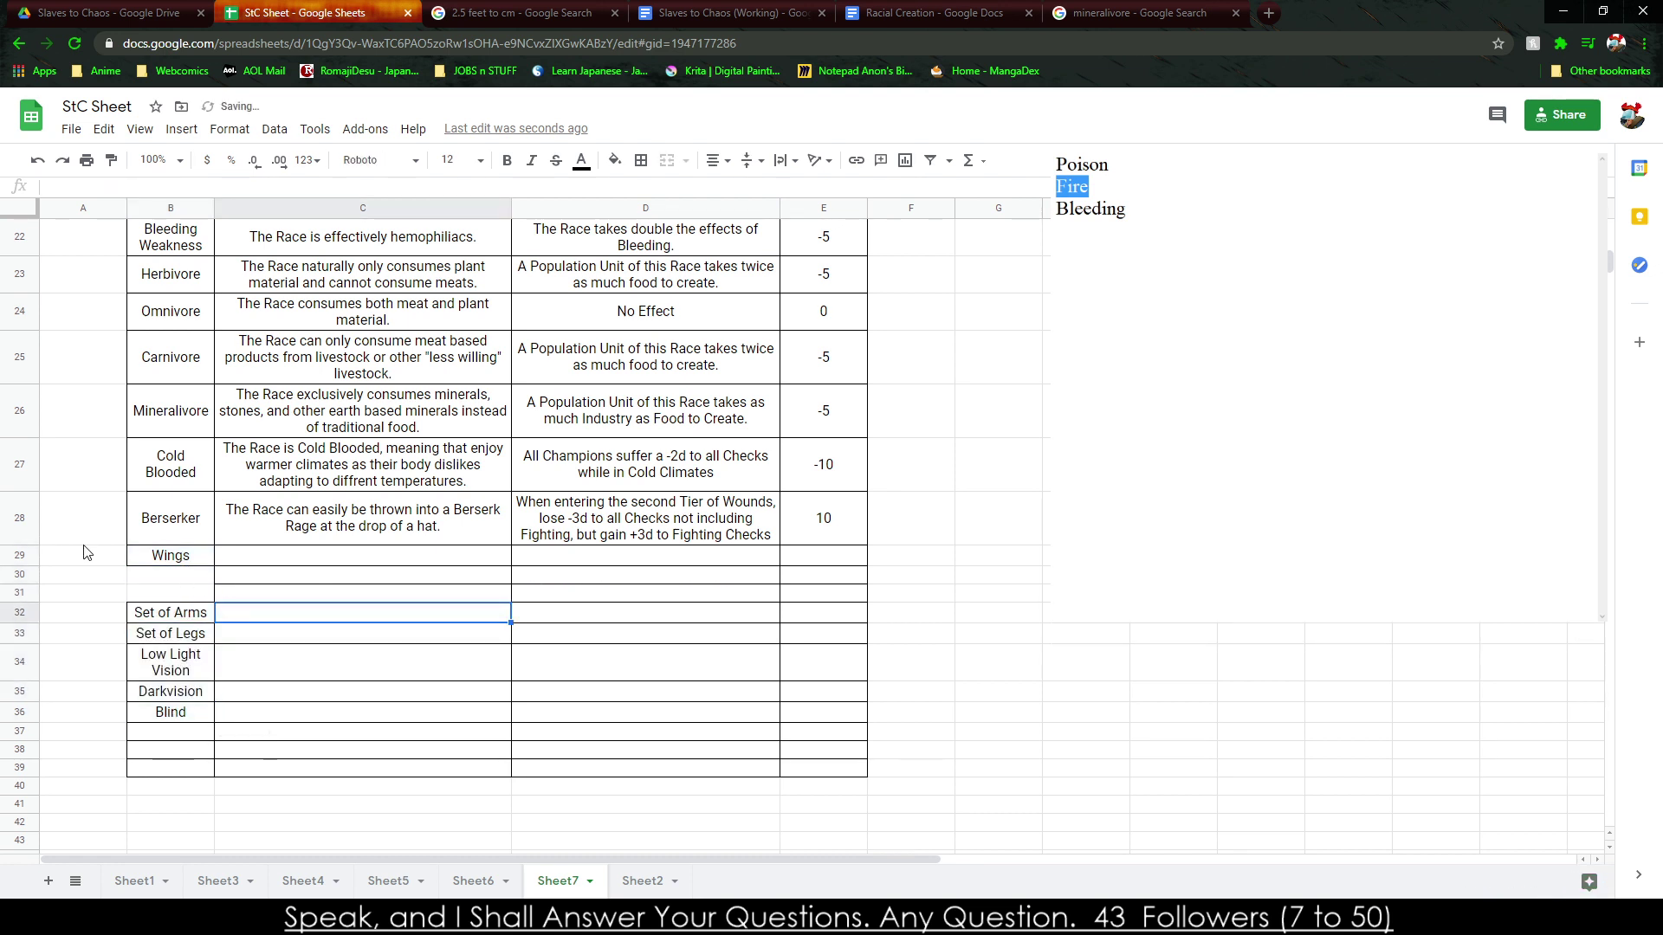
{"action": "left_click", "coordinate": [90, 160]}
{"action": "key", "text": "Escape"}
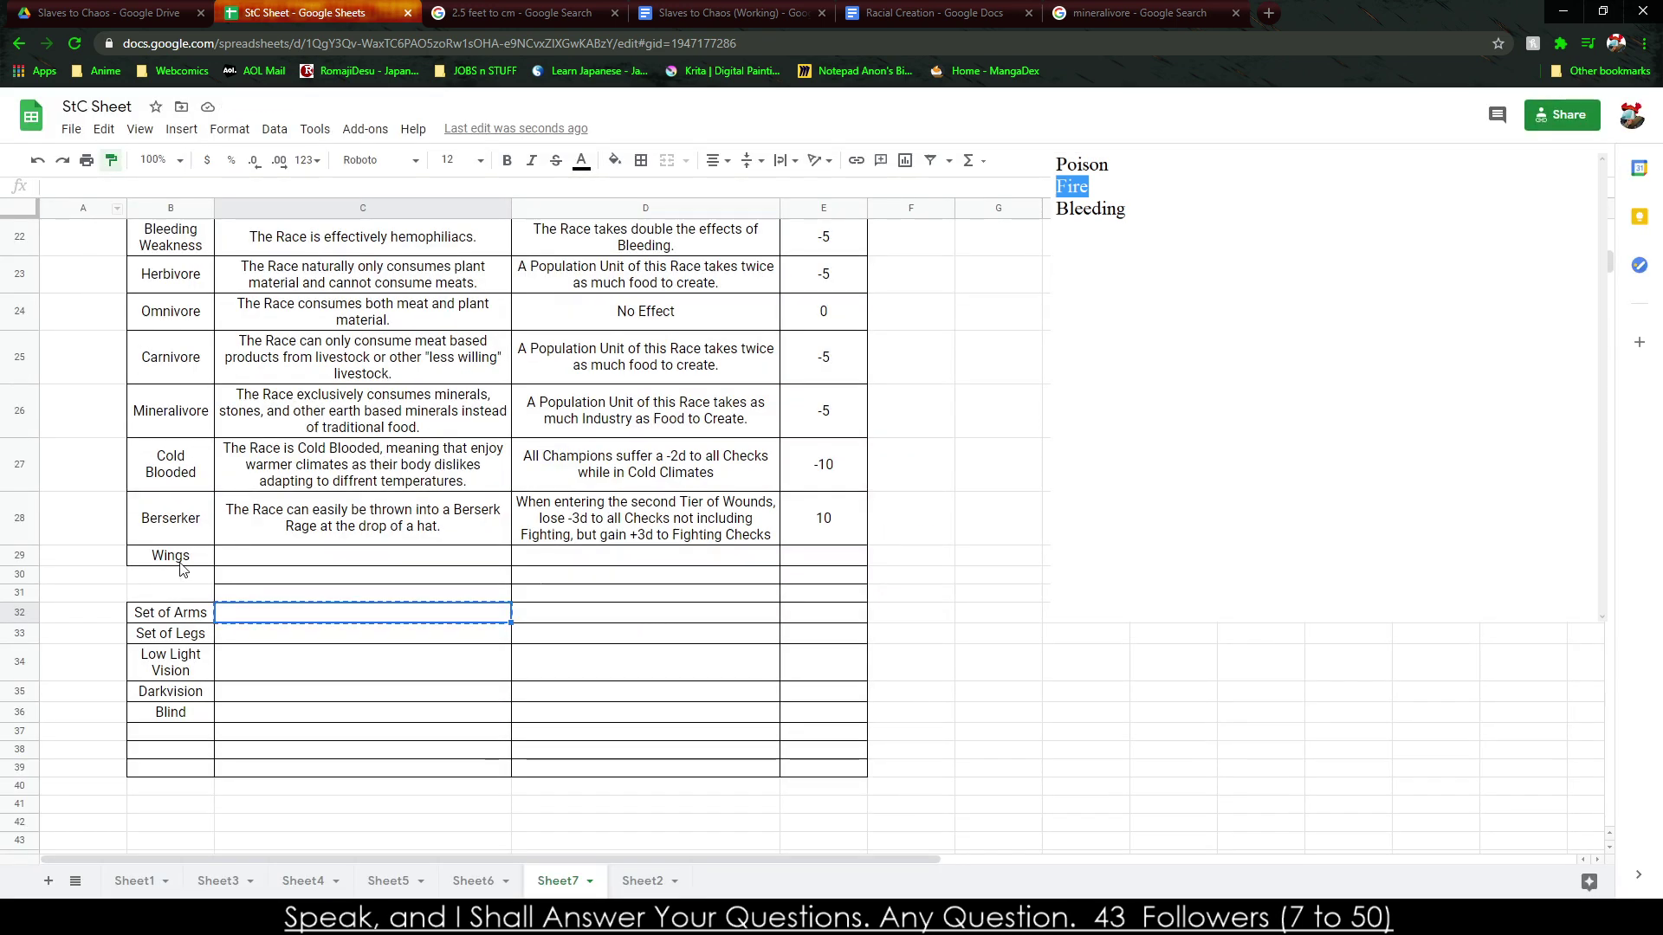
{"action": "left_click_drag", "start_coordinate": [173, 575], "coordinate": [178, 594]}
{"action": "key", "text": "ctrl+v"}
Rename Wings in B29 to Short Wings, and add Long Wings in B30 and Wing Arms in B31.
{"action": "key", "text": "Up"}
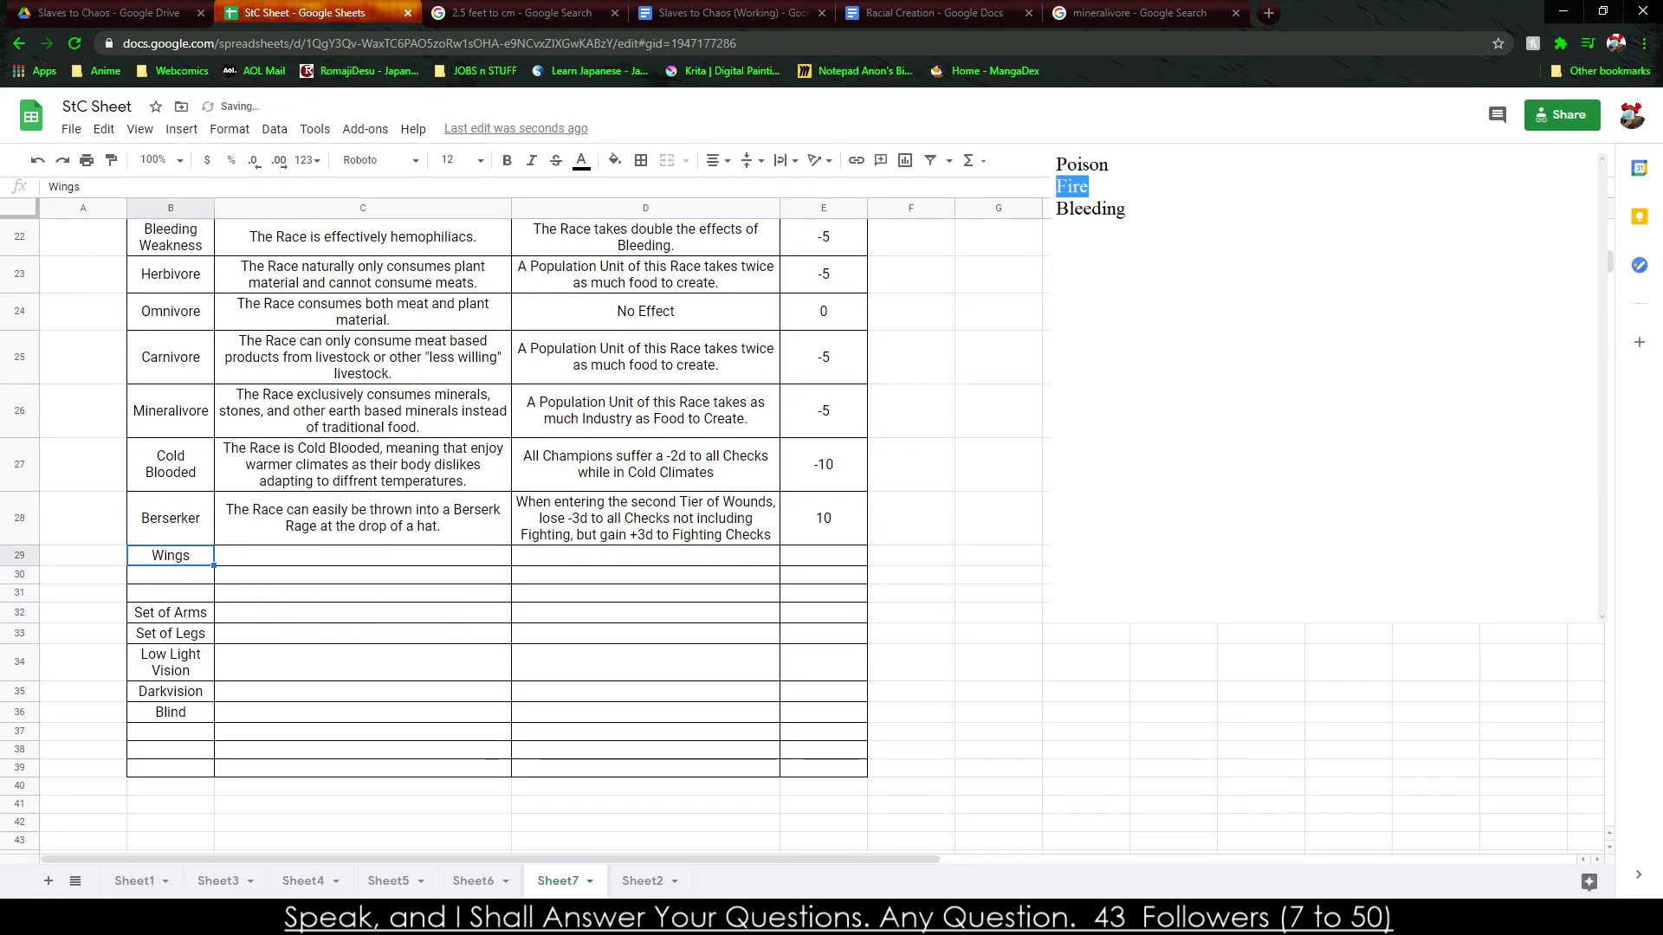
{"action": "type", "text": "Short Wings"}
{"action": "key", "text": "Return"}
{"action": "type", "text": "Long Wings"}
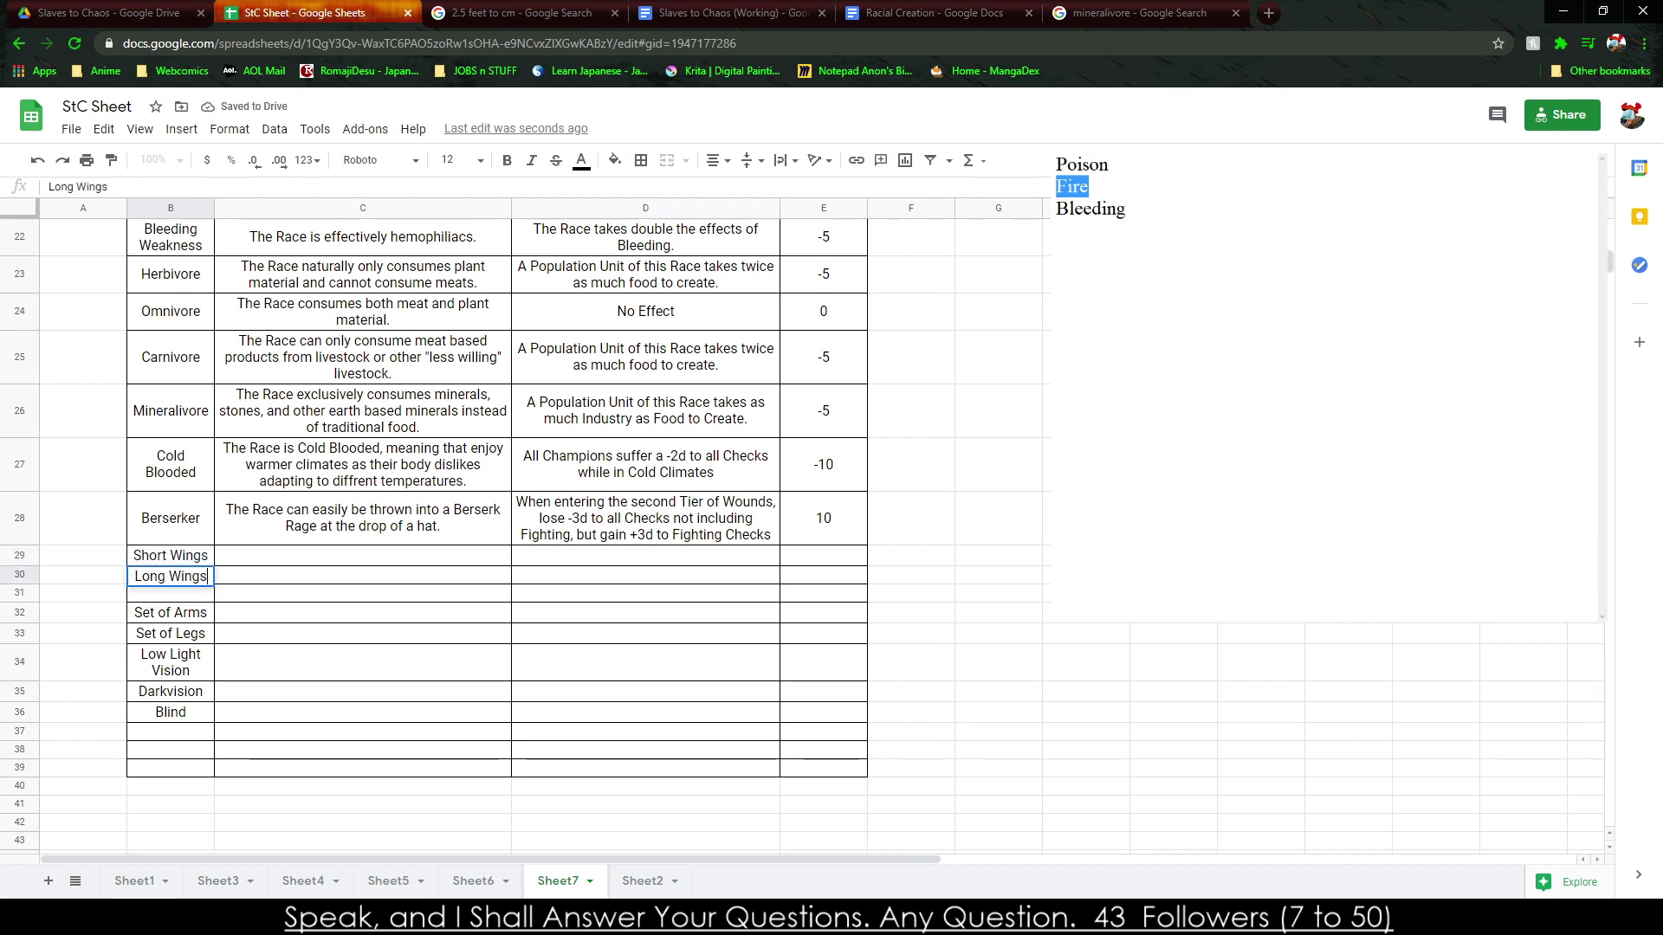
{"action": "key", "text": "Return"}
{"action": "type", "text": "Wing Arms"}
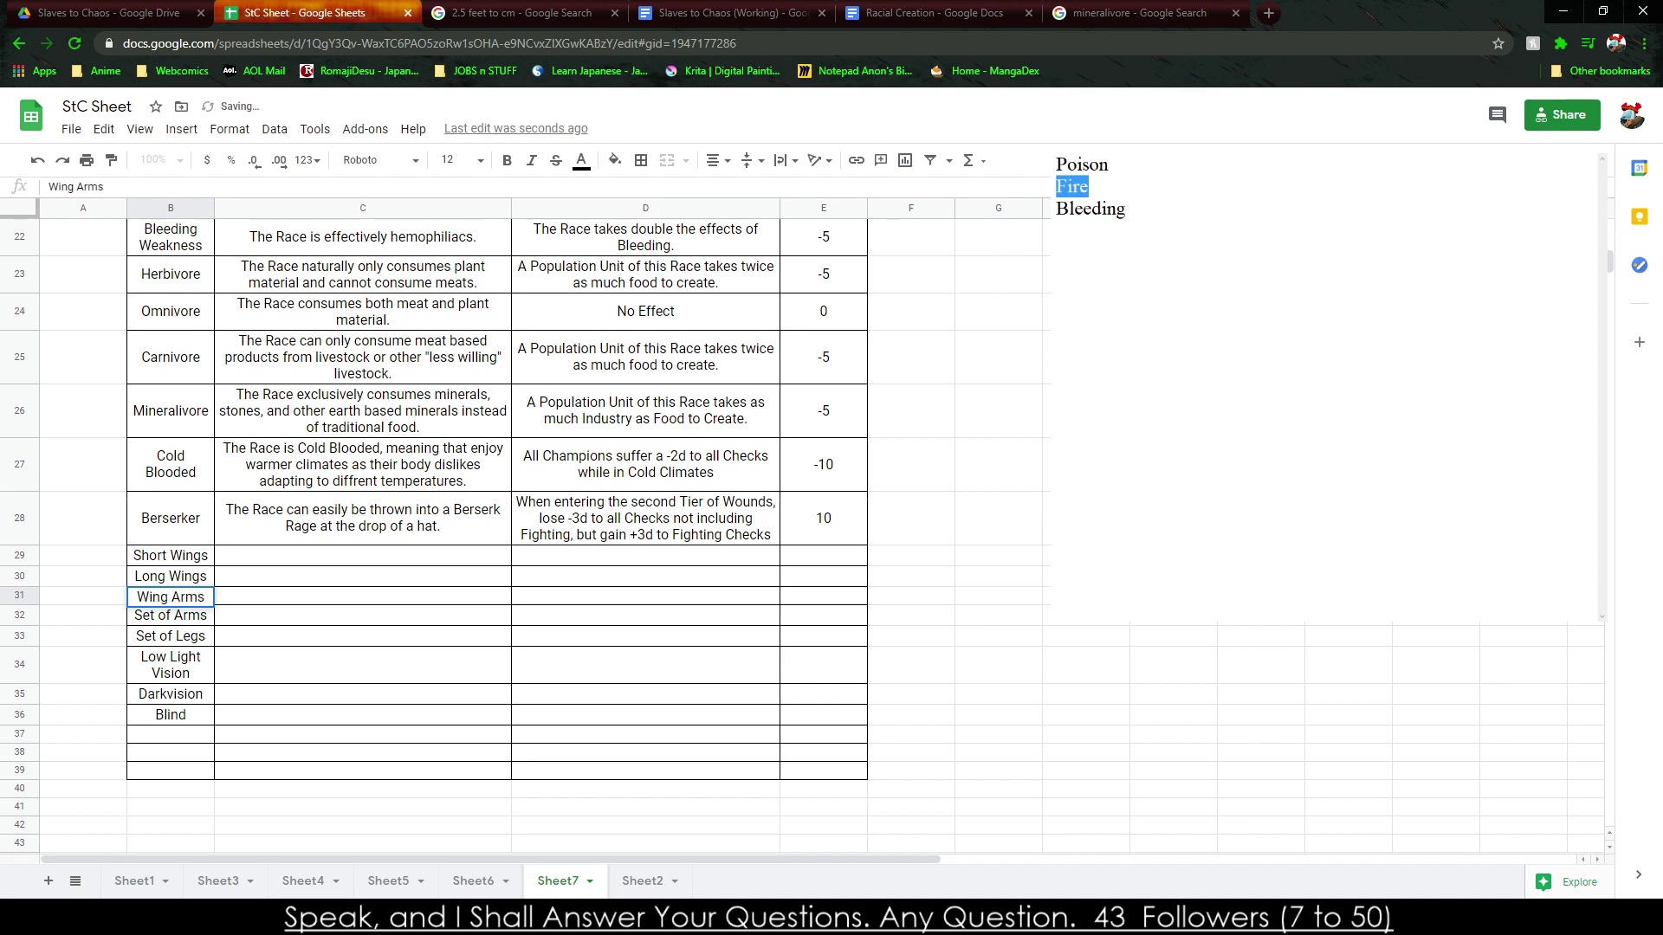
{"action": "key", "text": "Return"}
Enter the Short Wings description in C29: "The Race possesses a pair of short wings.".
{"action": "left_click", "coordinate": [363, 555]}
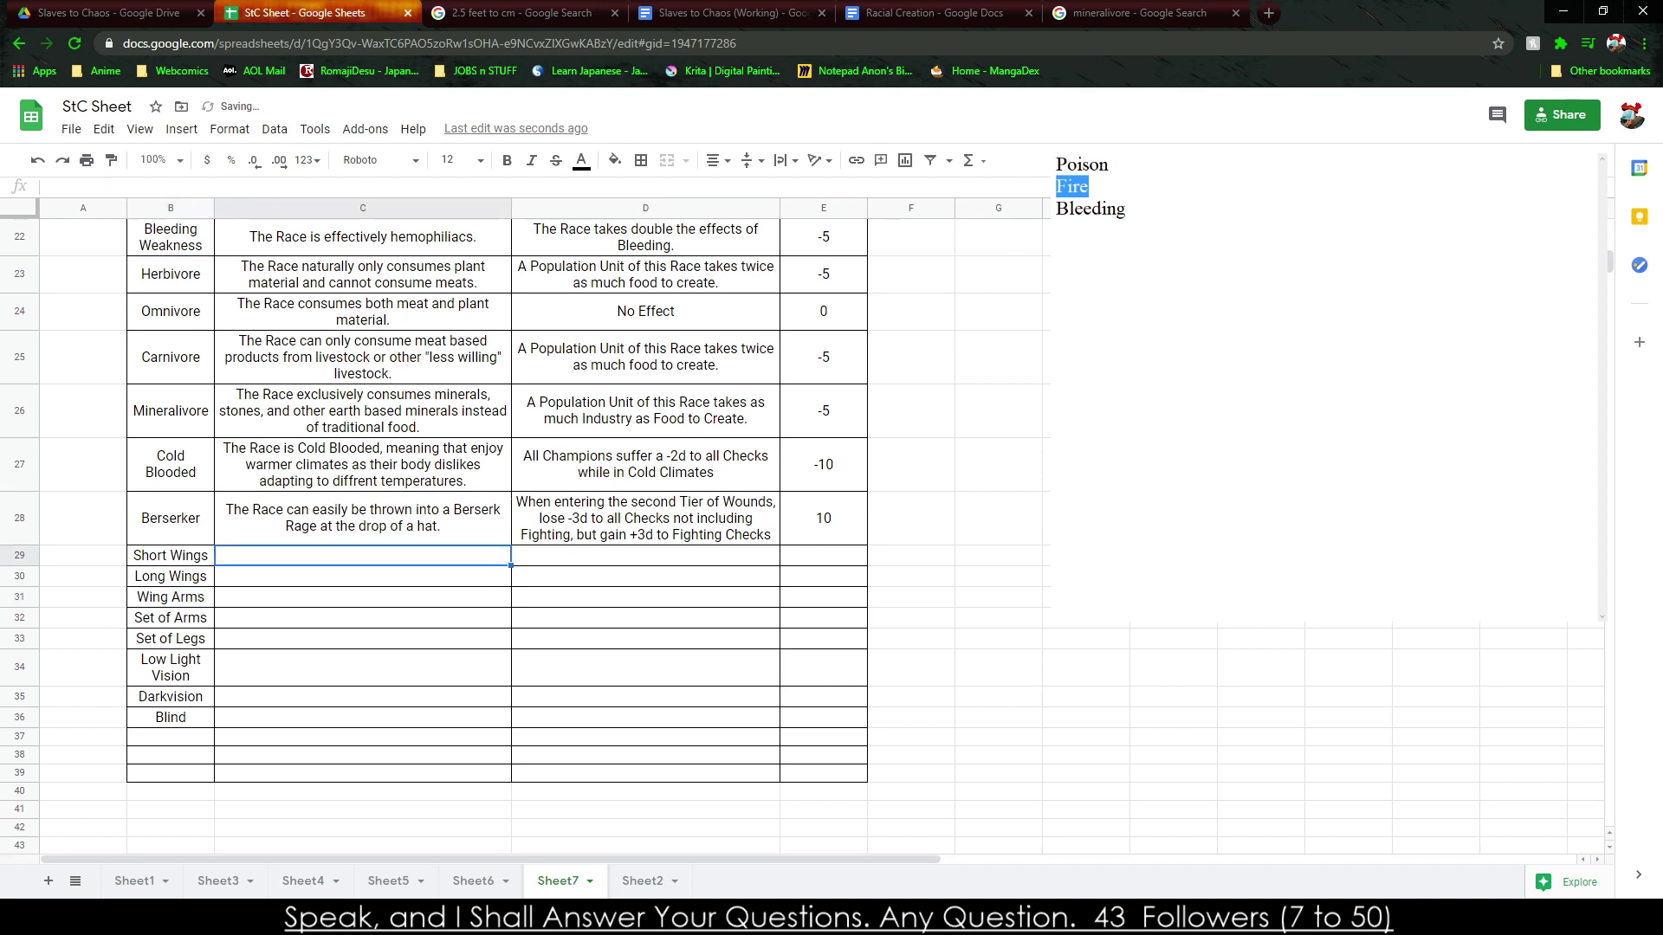
{"action": "type", "text": "The Race possesses a pair of short wings"}
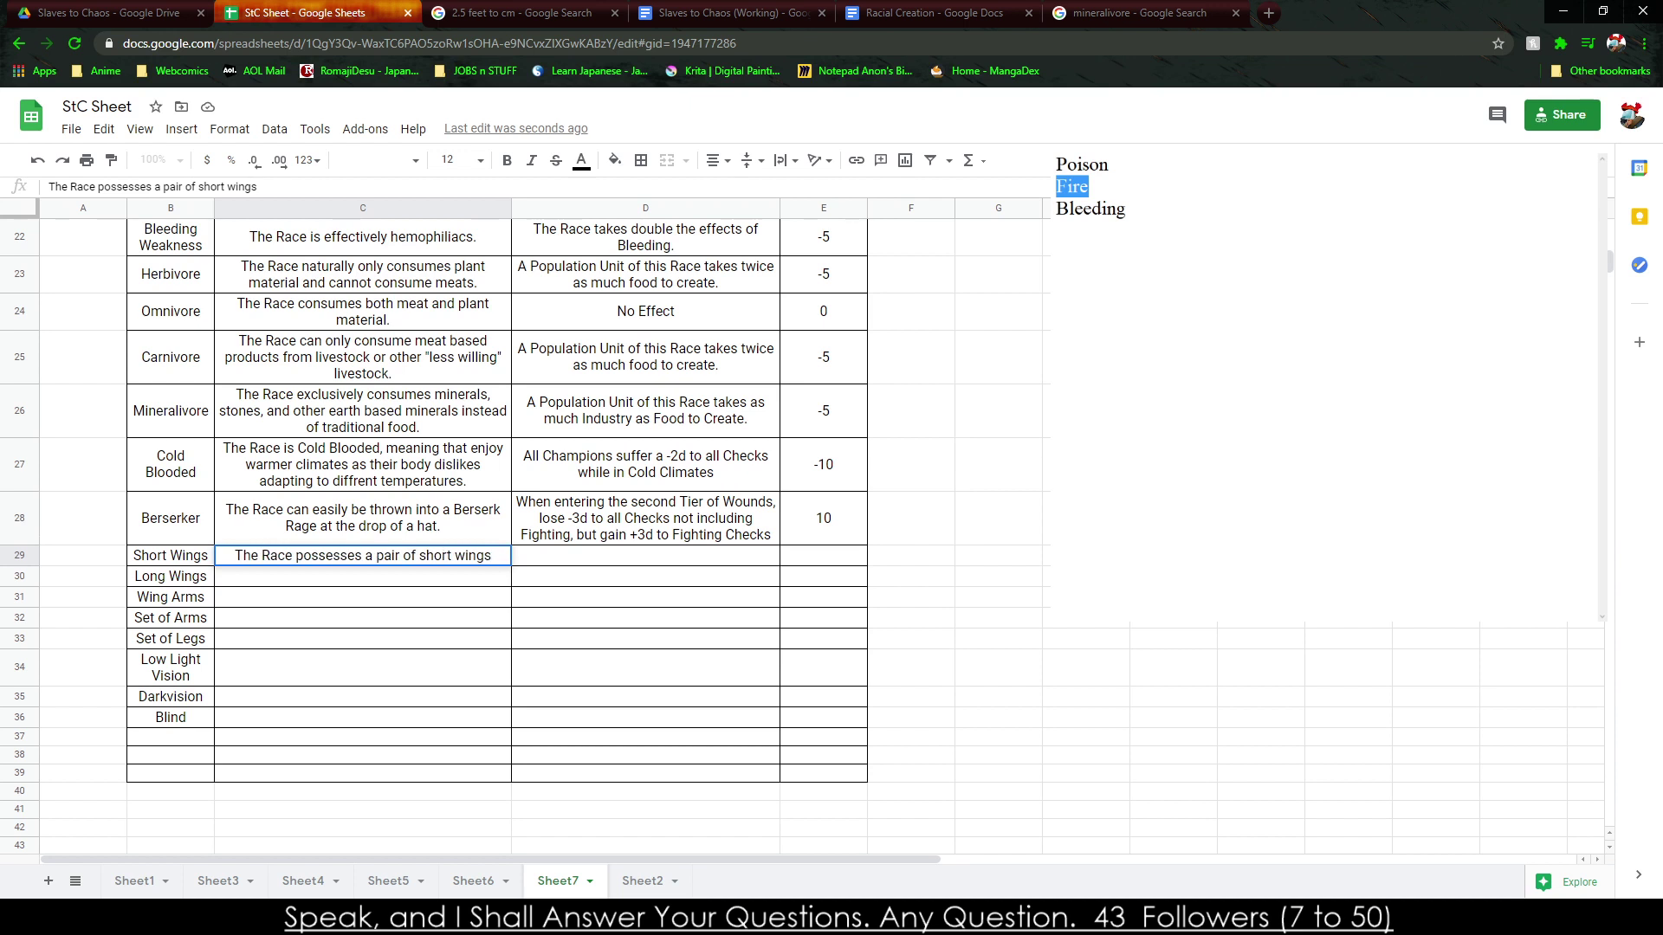
{"action": "type", "text": "."}
{"action": "key", "text": "Tab"}
Begin the Short Wings effect in D29 with "If the Race is Small or Below, the Race gains".
{"action": "type", "text": "If the Race"}
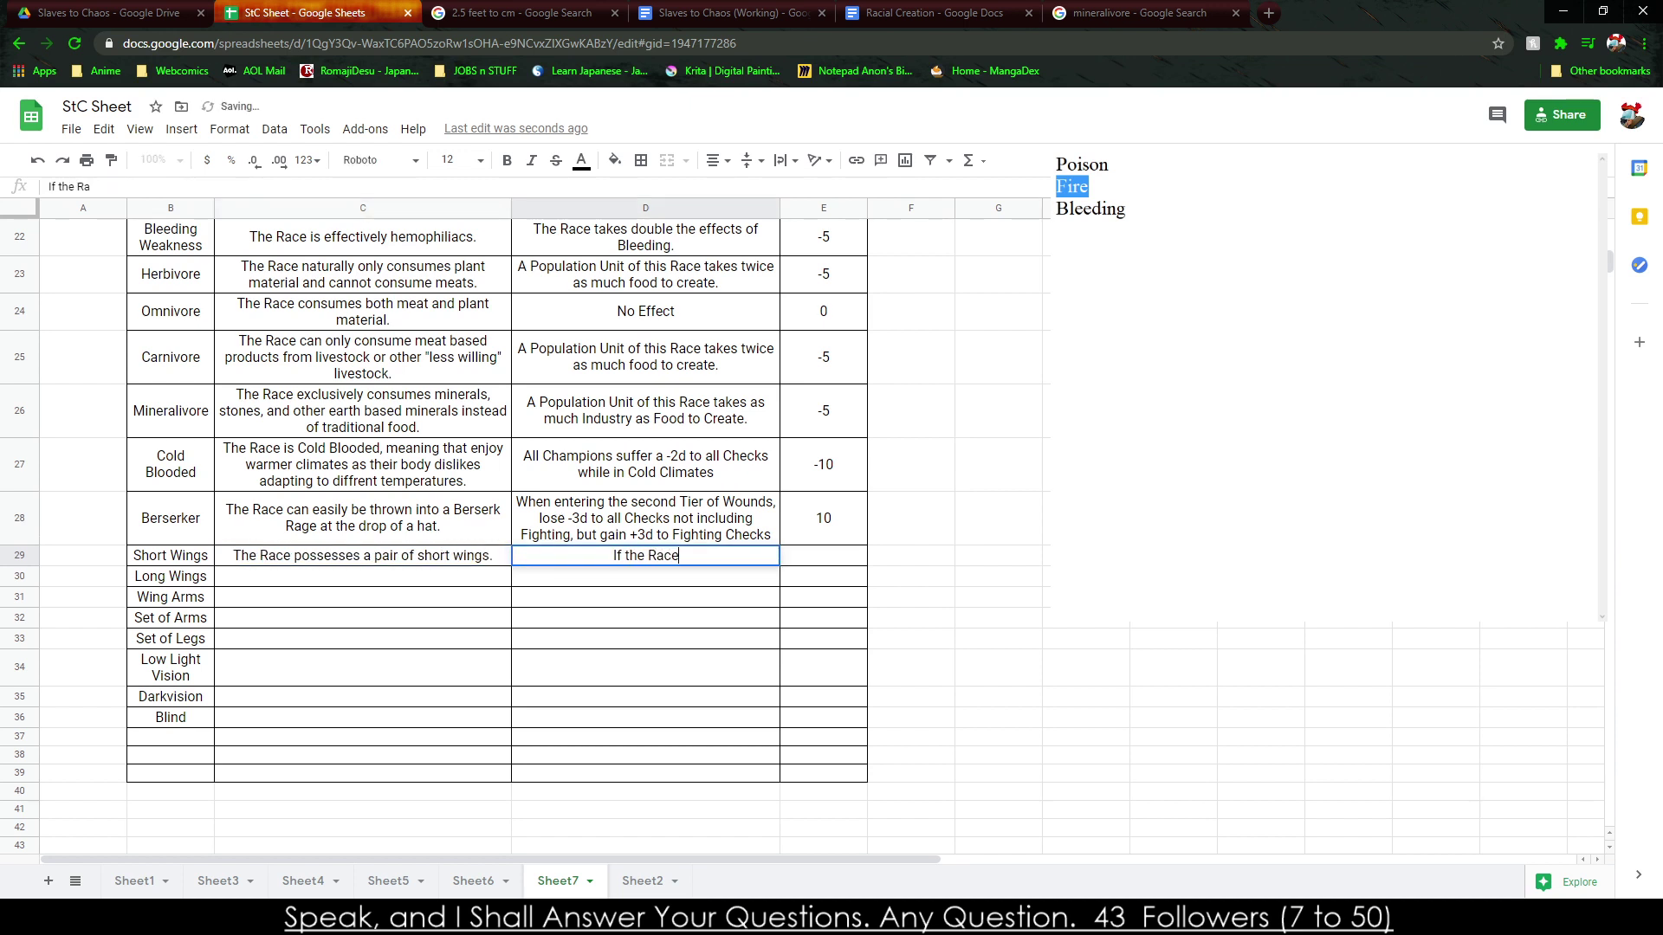
{"action": "type", "text": " is Small or B"}
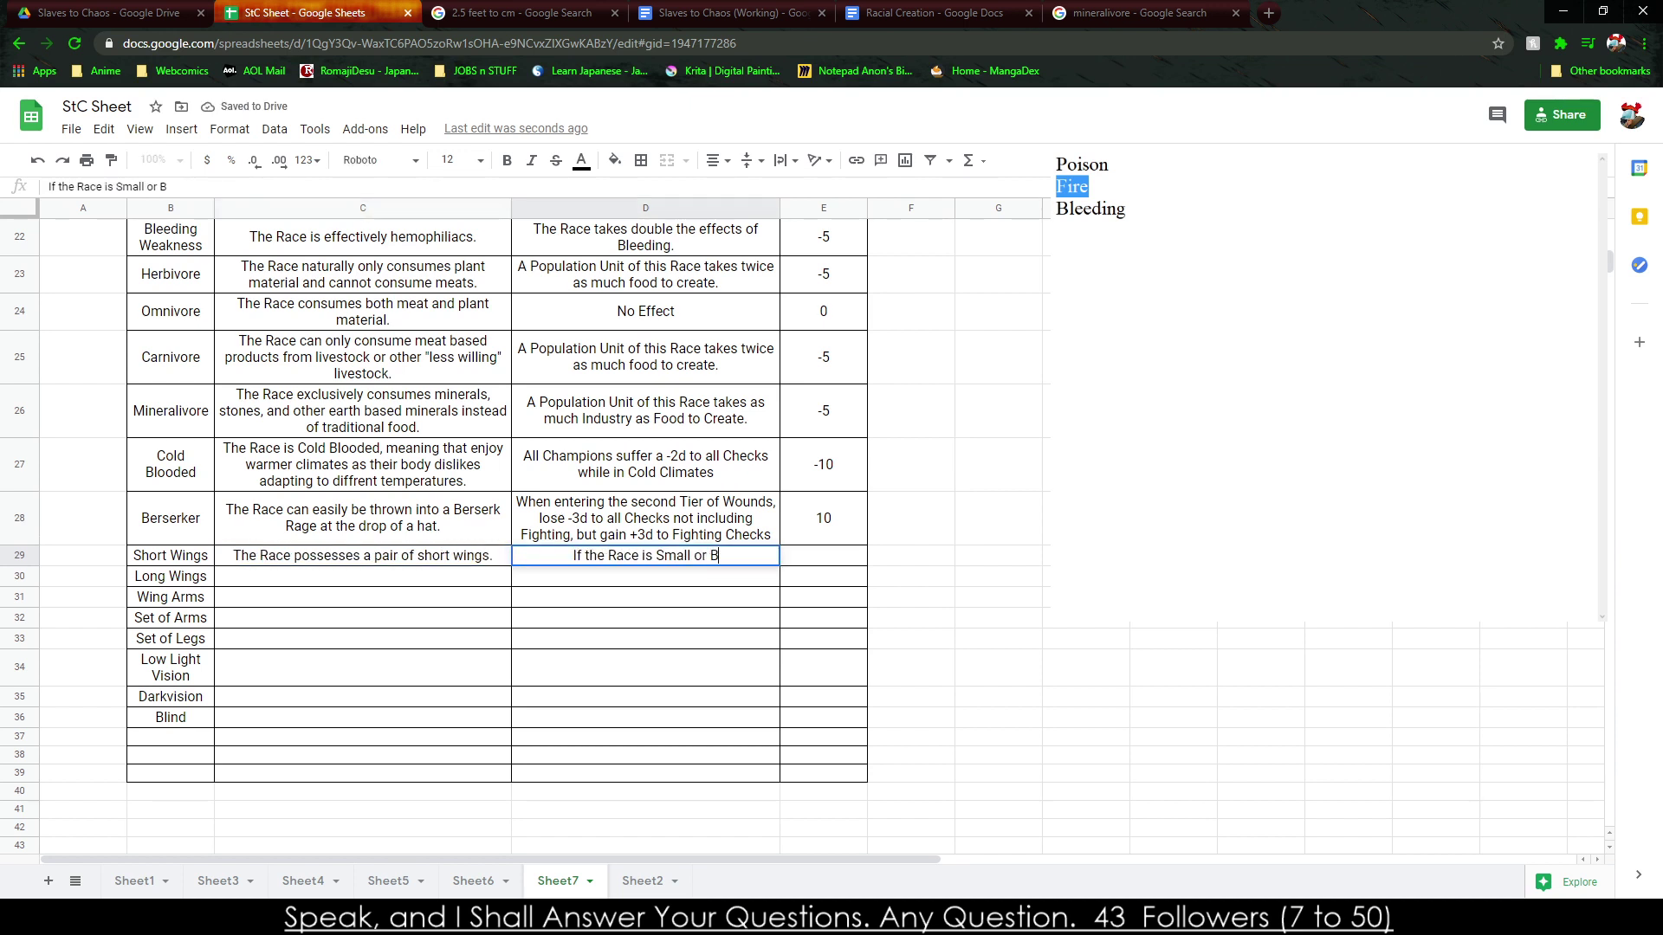
{"action": "type", "text": "elow,"}
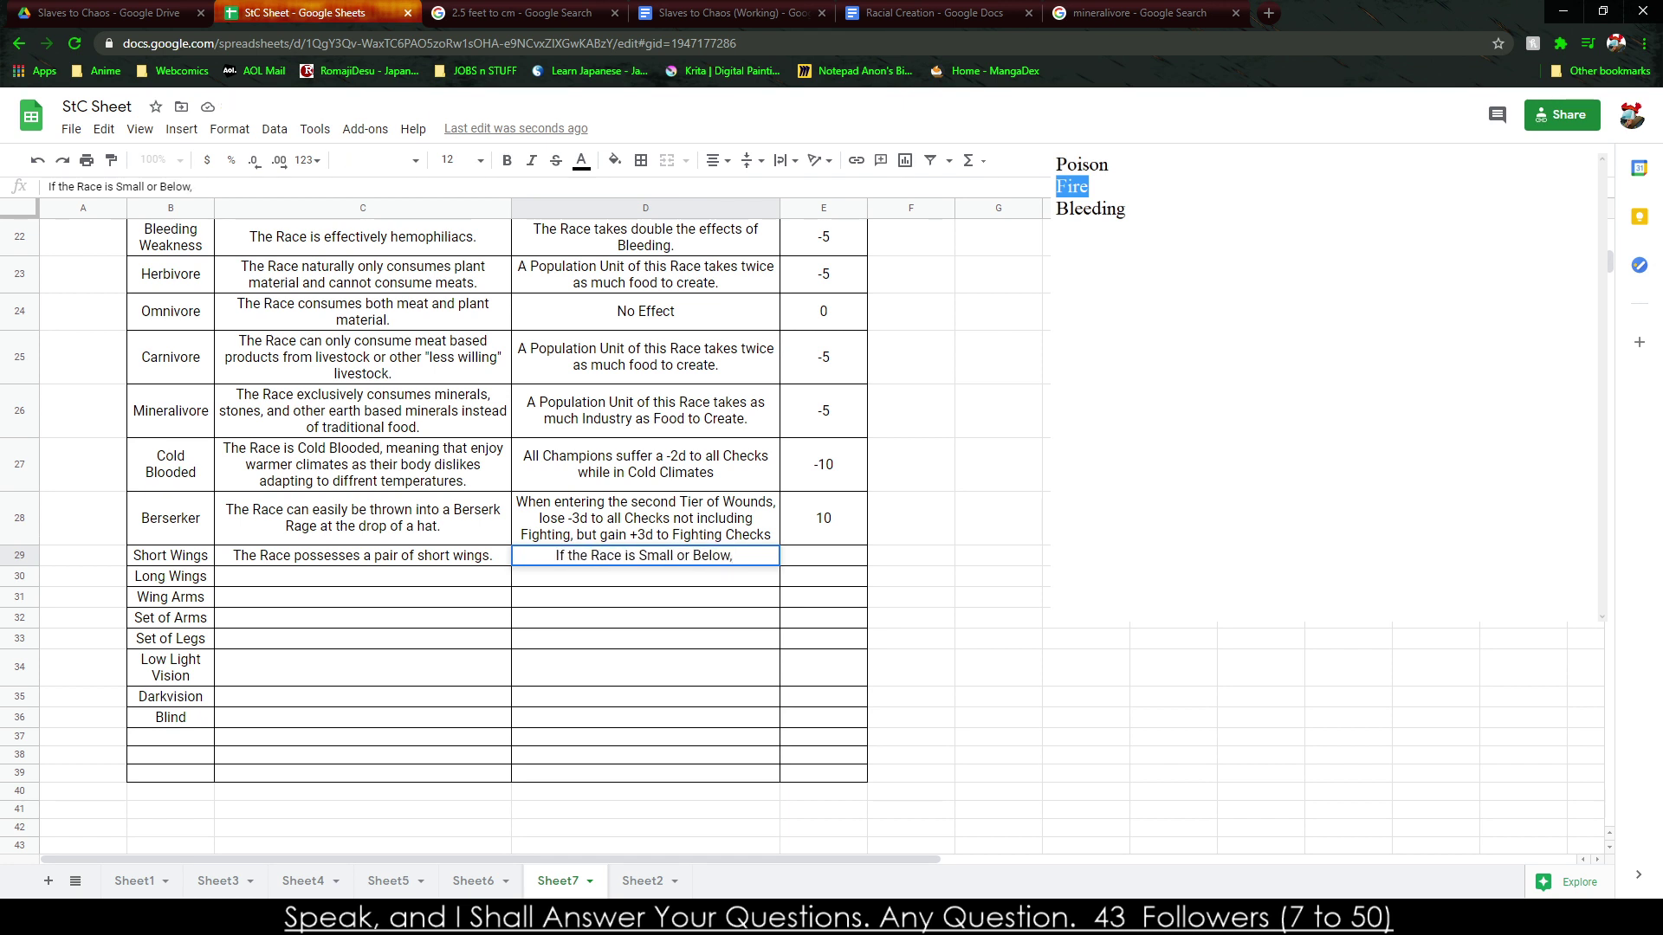
{"action": "type", "text": " the Race gains a"}
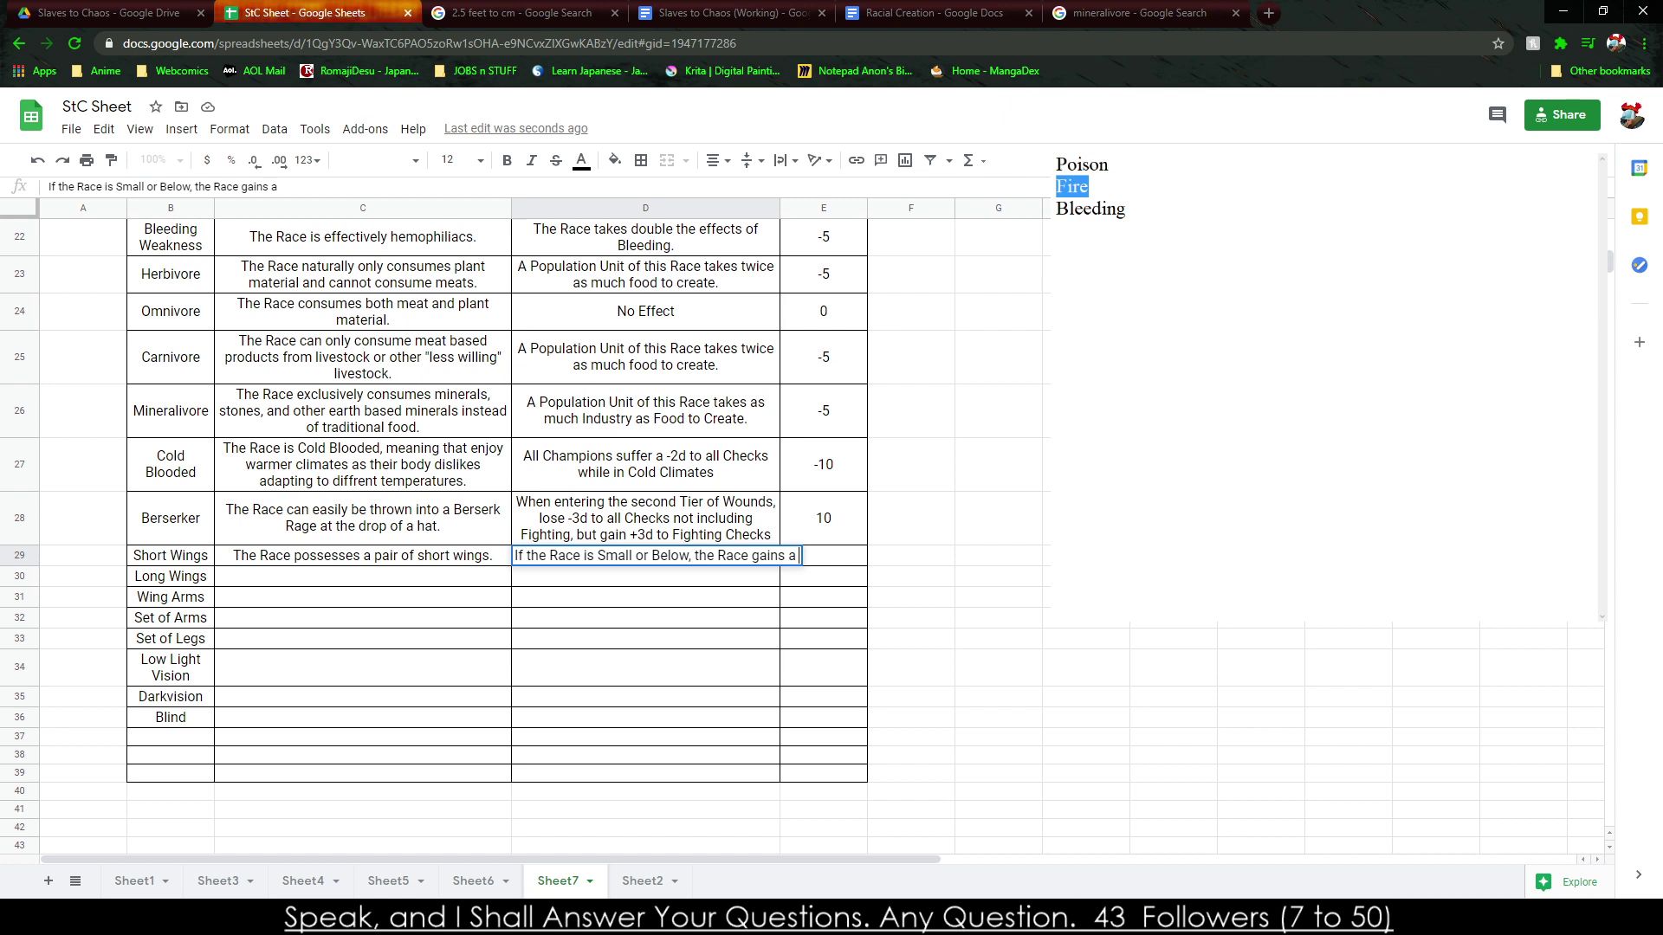
{"action": "type", "text": " minimua"}
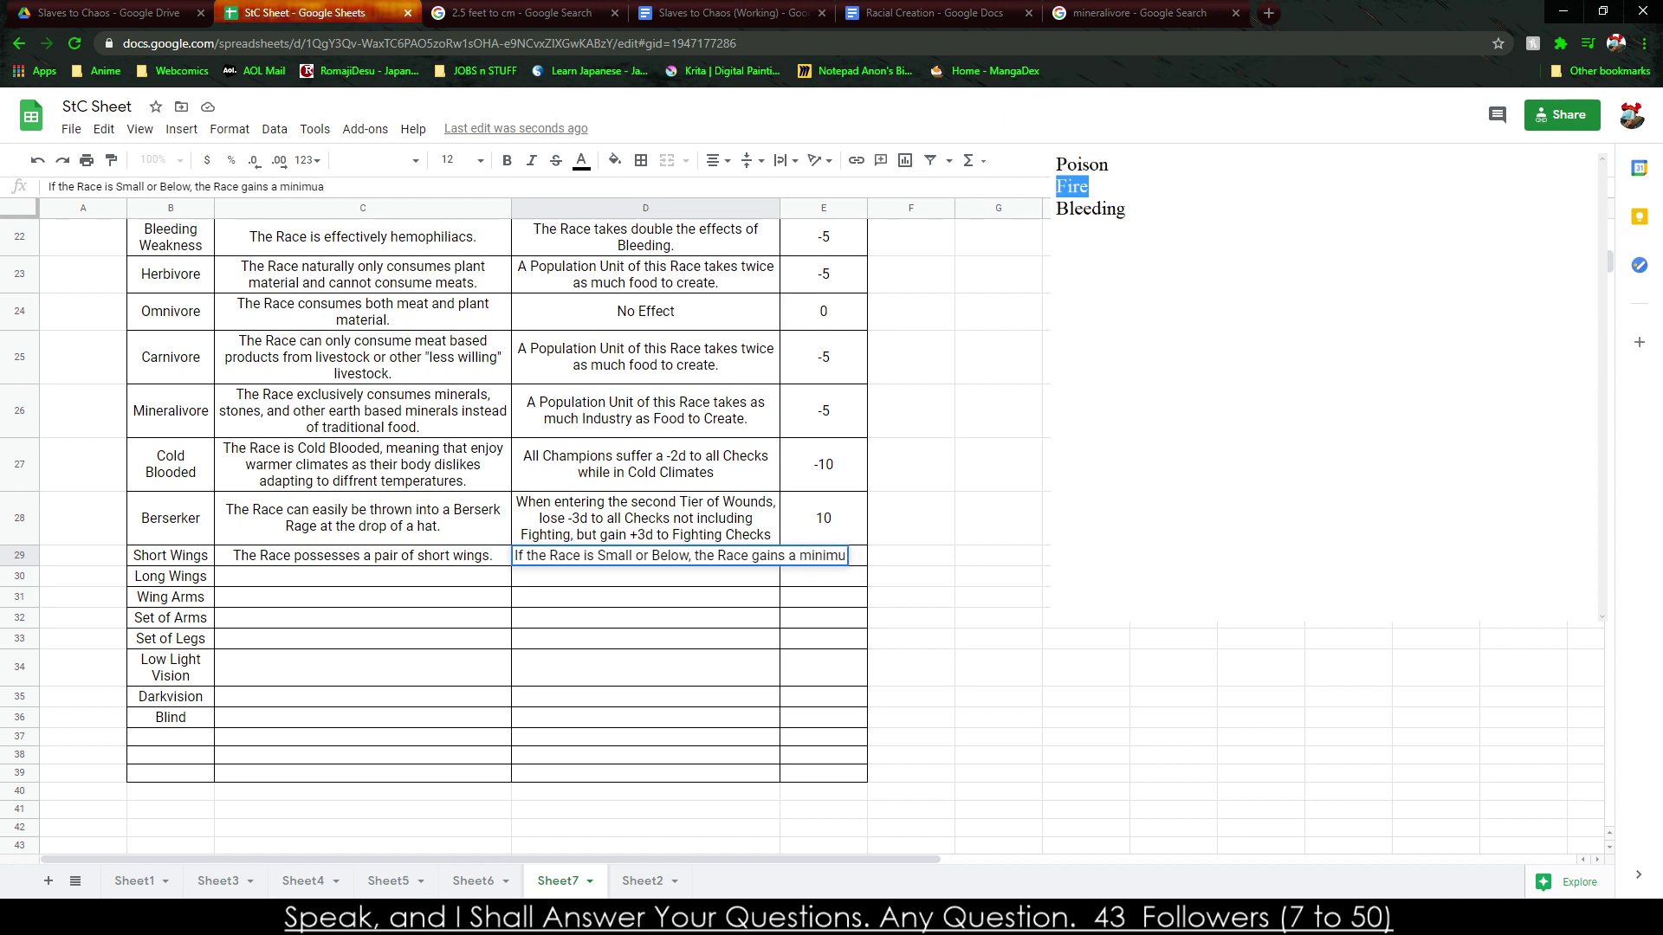
{"action": "key", "text": "BackSpace"}
{"action": "key", "text": "BackSpace"}
{"action": "type", "text": "al Flight Speel"}
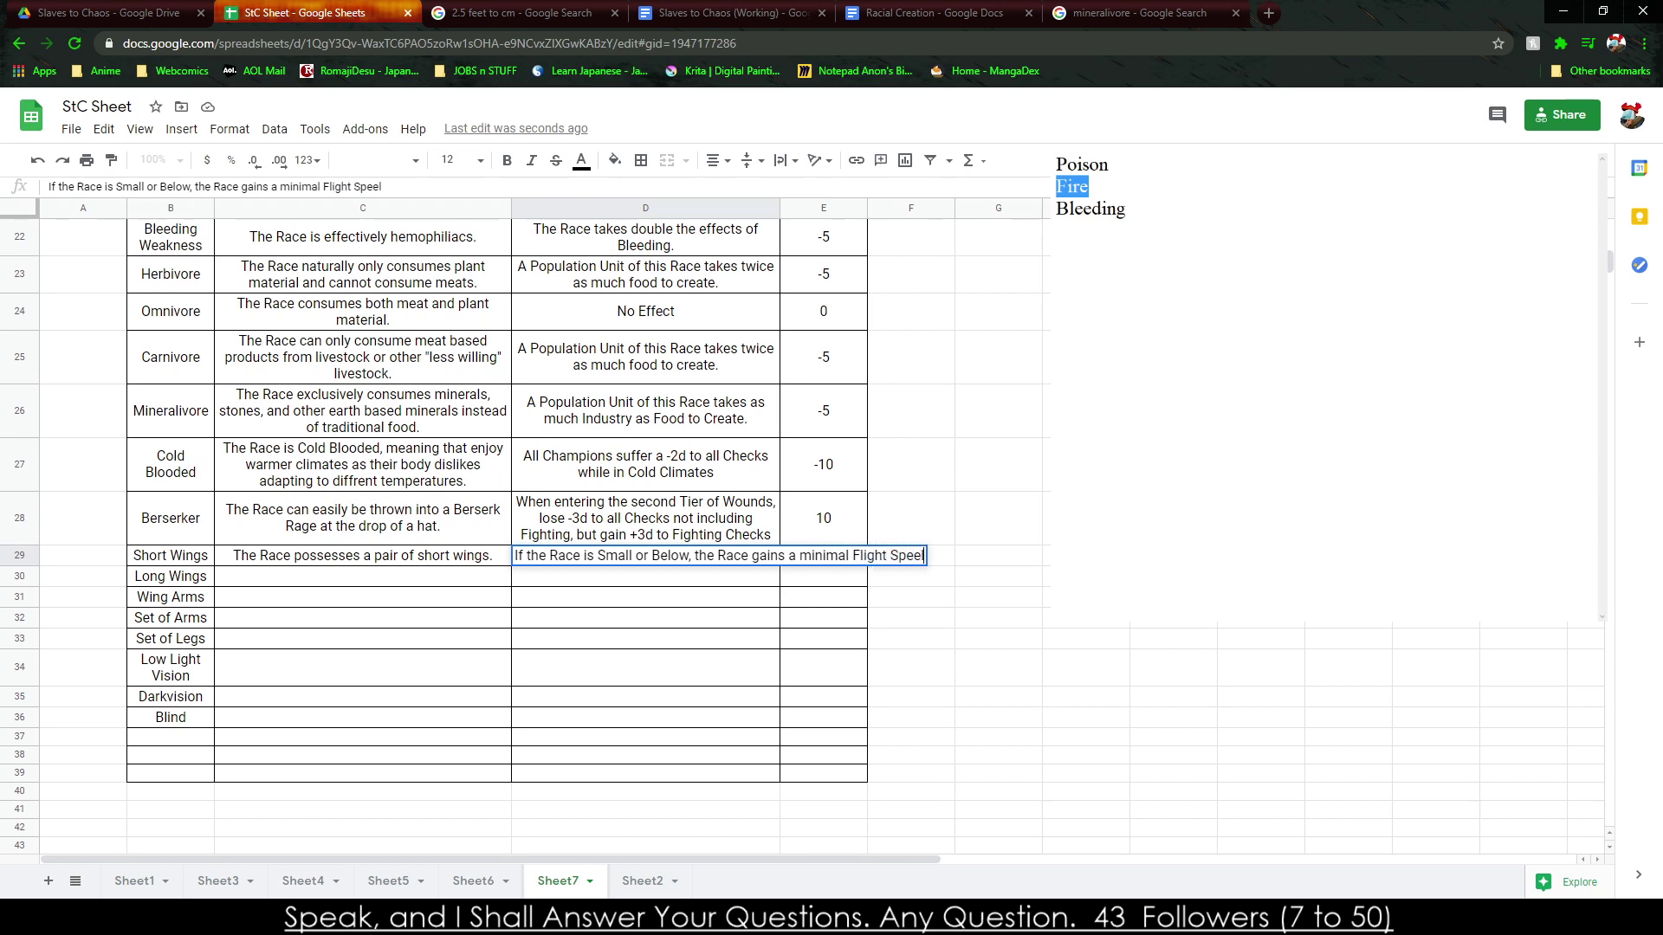
{"action": "type", "text": " of 2"}
{"action": "key", "text": "BackSpace"}
{"action": "key", "text": "BackSpace"}
{"action": "key", "text": "BackSpace"}
{"action": "key", "text": "BackSpace"}
{"action": "key", "text": "BackSpace"}
{"action": "key", "text": "BackSpace"}
{"action": "key", "text": "BackSpace"}
{"action": "key", "text": "BackSpace"}
{"action": "key", "text": "BackSpace"}
{"action": "key", "text": "BackSpace"}
{"action": "key", "text": "BackSpace"}
{"action": "key", "text": "BackSpace"}
{"action": "key", "text": "BackSpace"}
{"action": "key", "text": "BackSpace"}
{"action": "key", "text": "BackSpace"}
{"action": "key", "text": "BackSpace"}
{"action": "key", "text": "BackSpace"}
{"action": "key", "text": "BackSpace"}
{"action": "key", "text": "BackSpace"}
{"action": "key", "text": "BackSpace"}
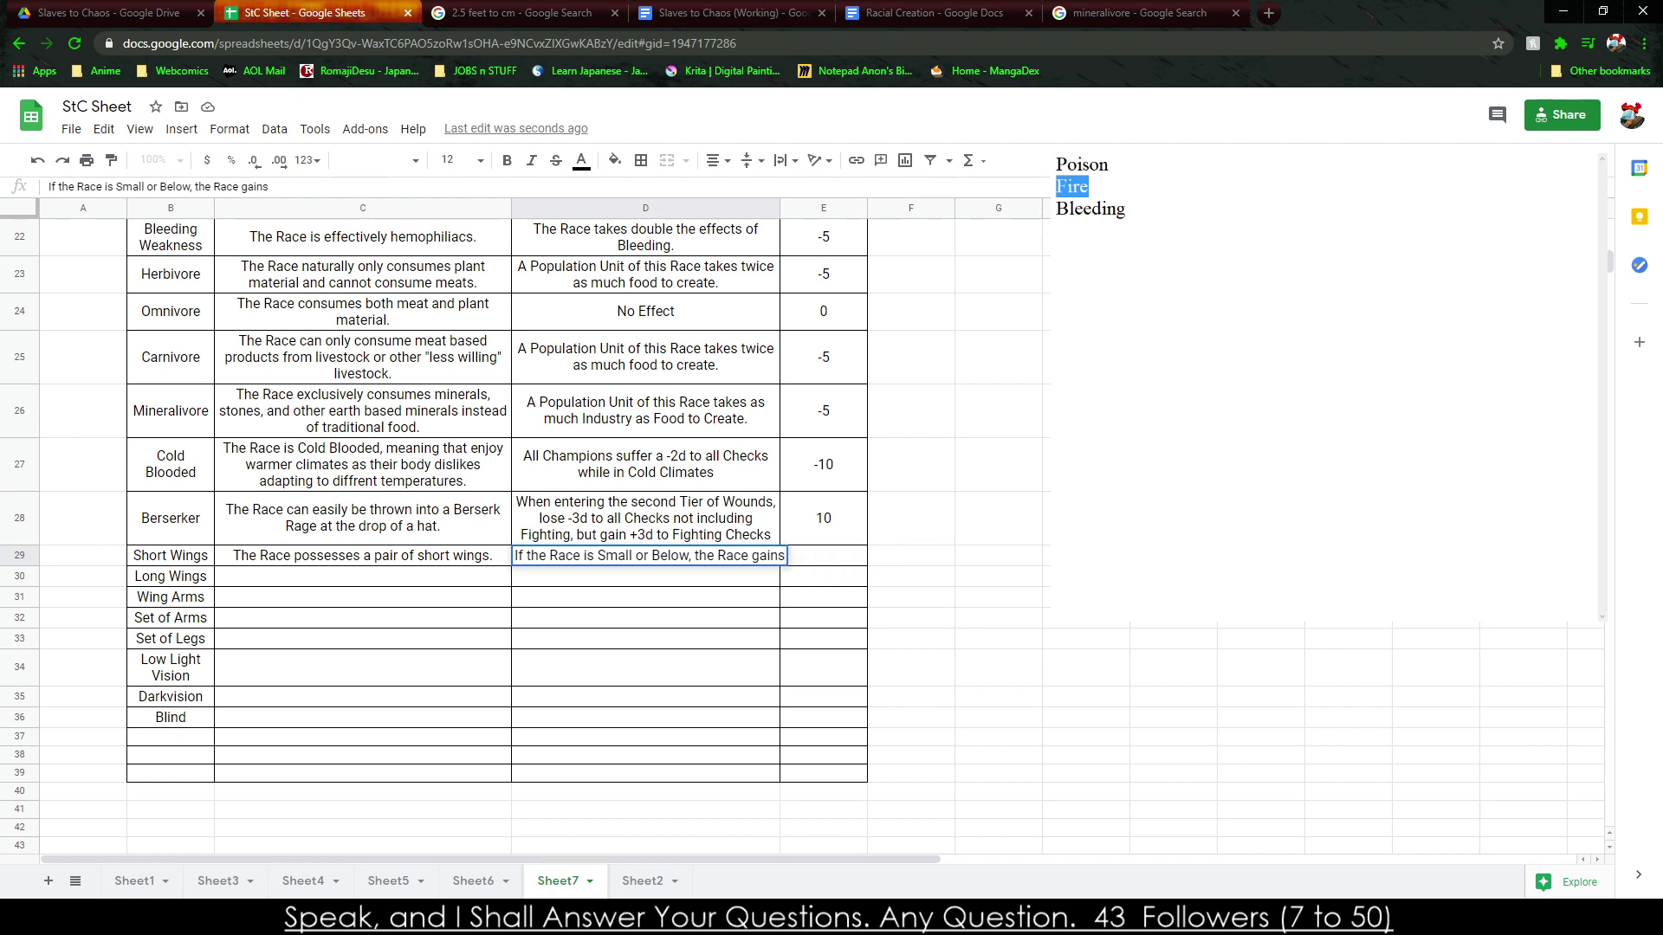
Complete the Short Wings effect text with "a rudimentary ability to fly, but loses 1 Wound per Tier.".
{"action": "type", "text": "a rudiment"}
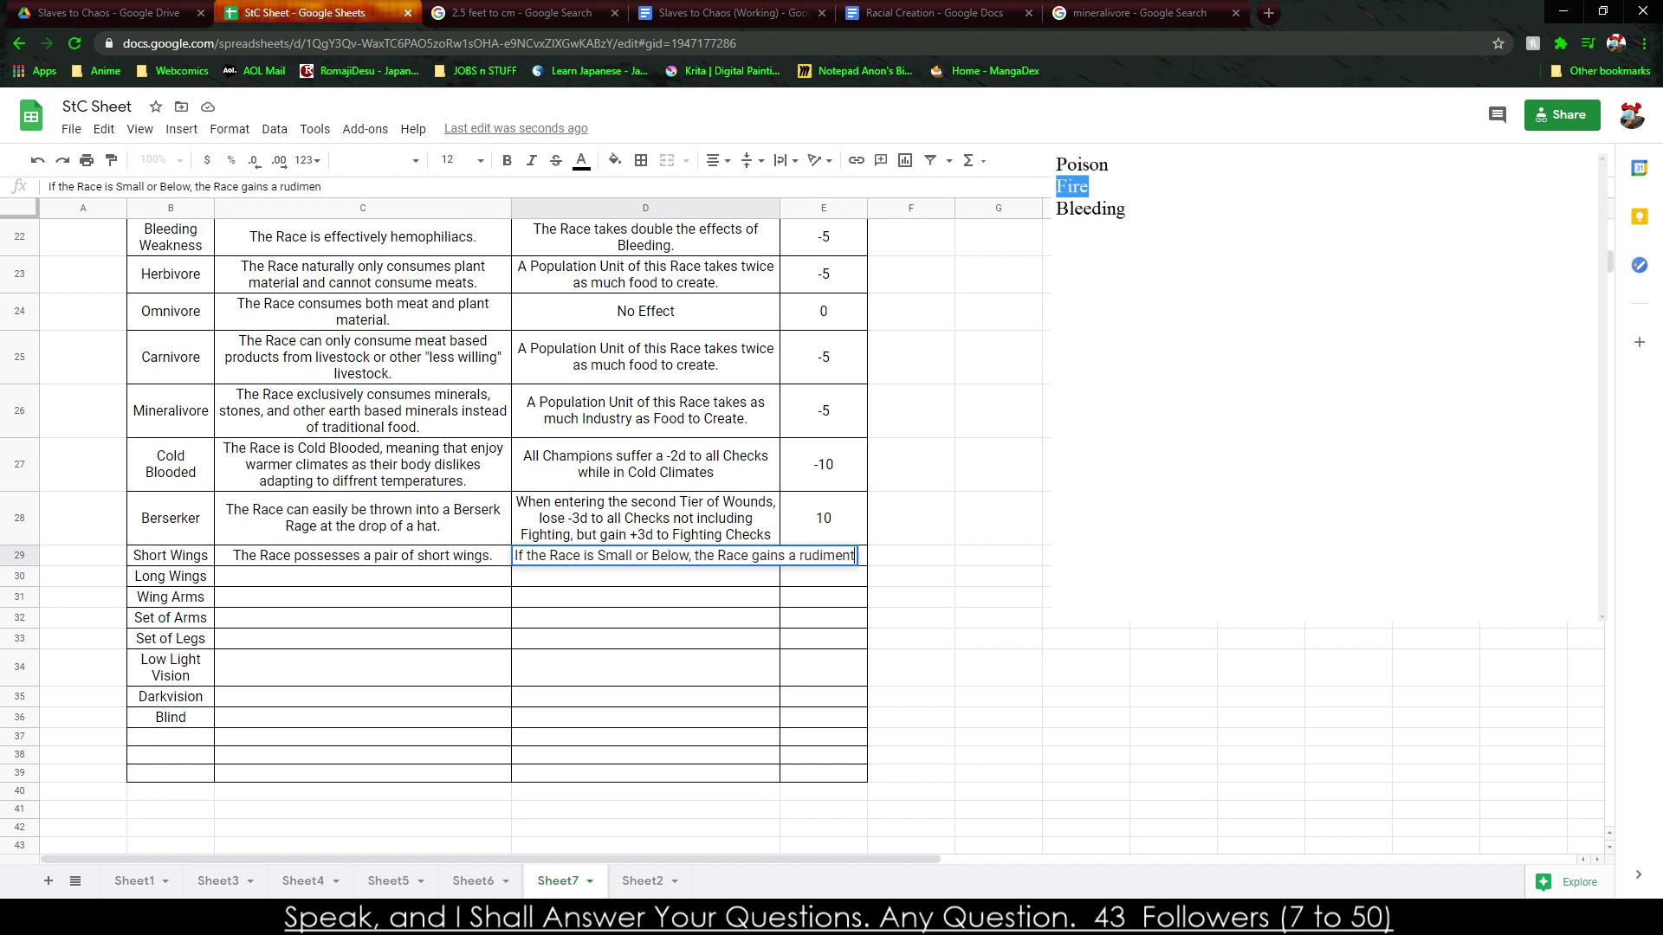
{"action": "type", "text": "ary ability to "}
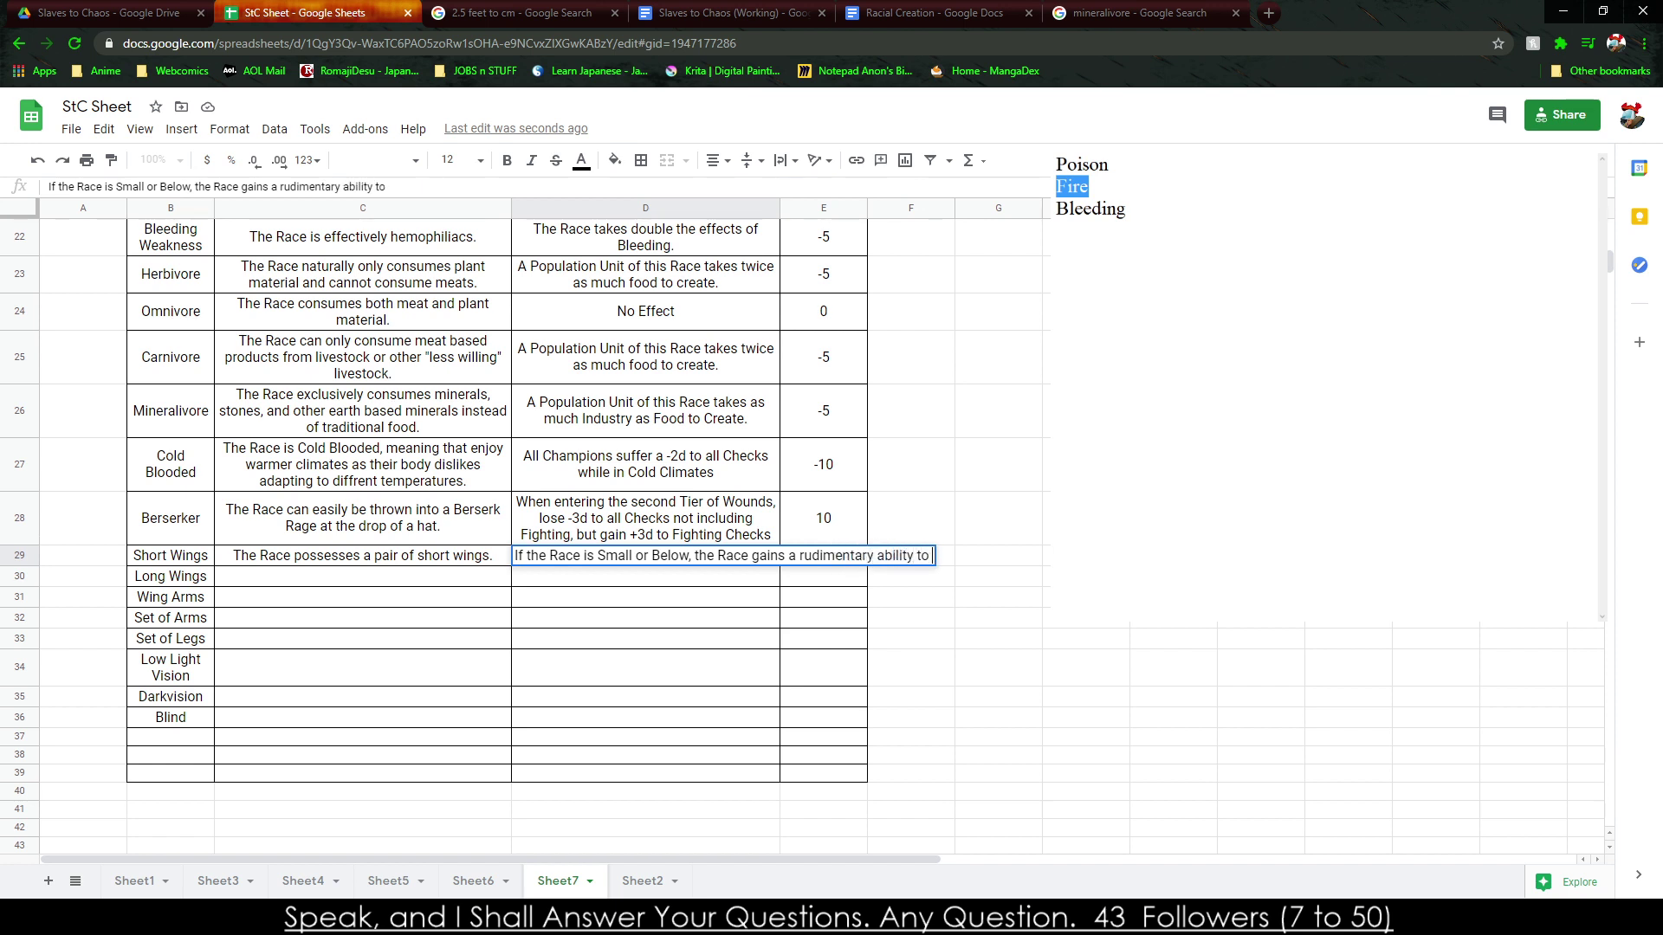
{"action": "type", "text": "fly, but loses"}
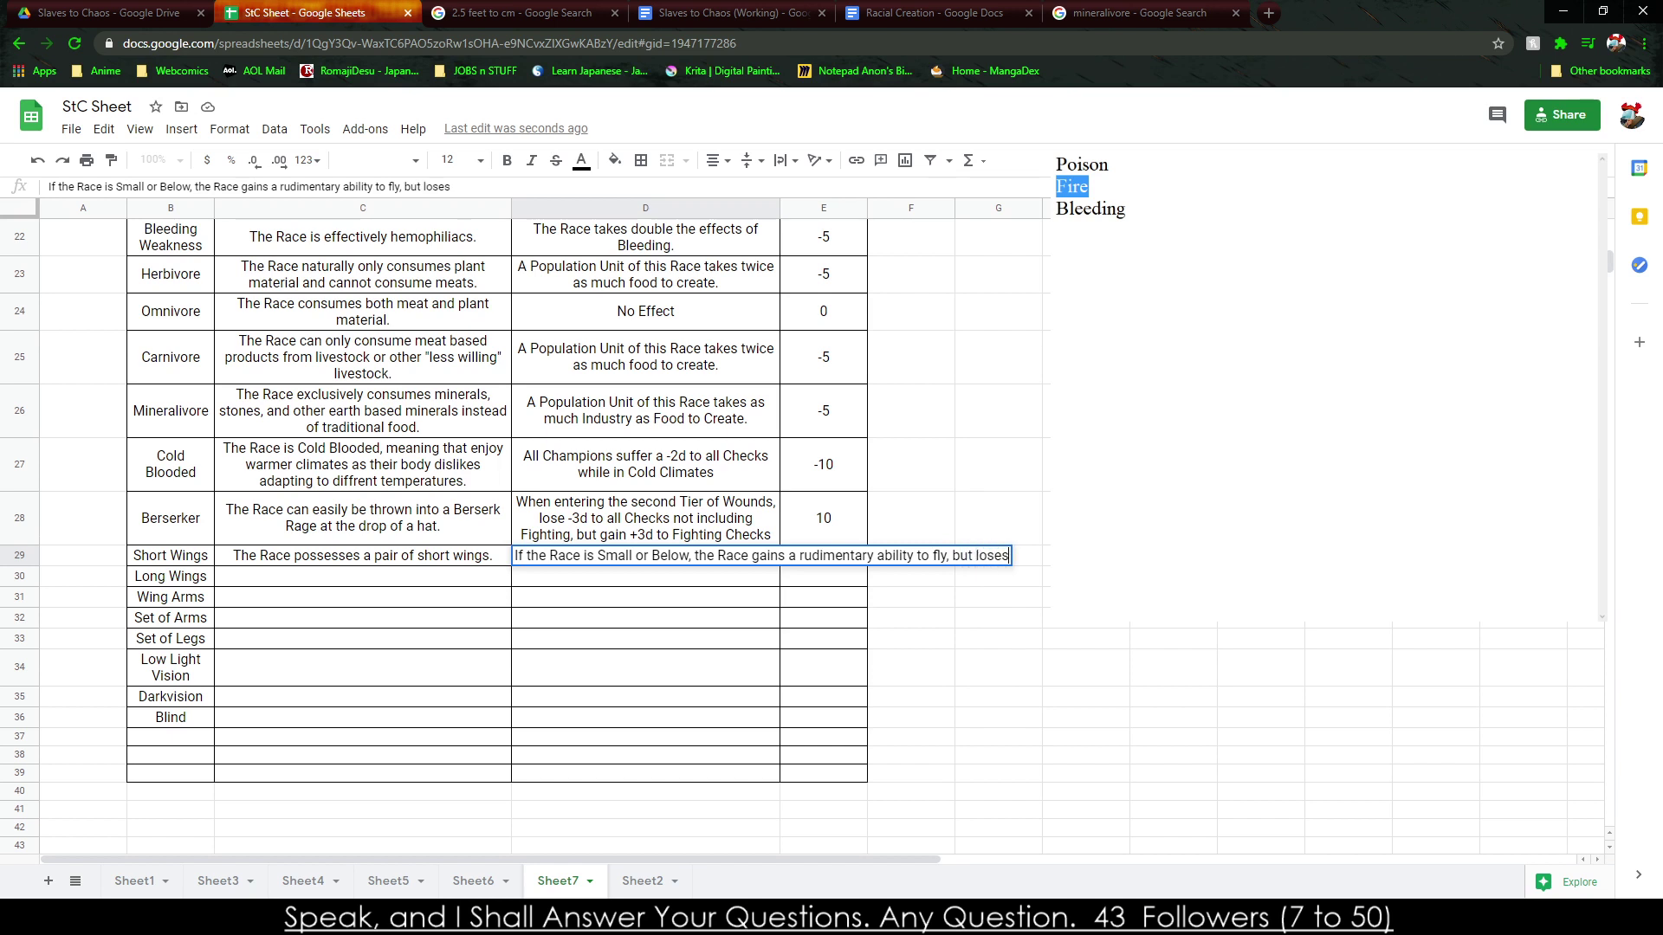
{"action": "type", "text": " 1 Wound per Tier"}
{"action": "key", "text": "Tab"}
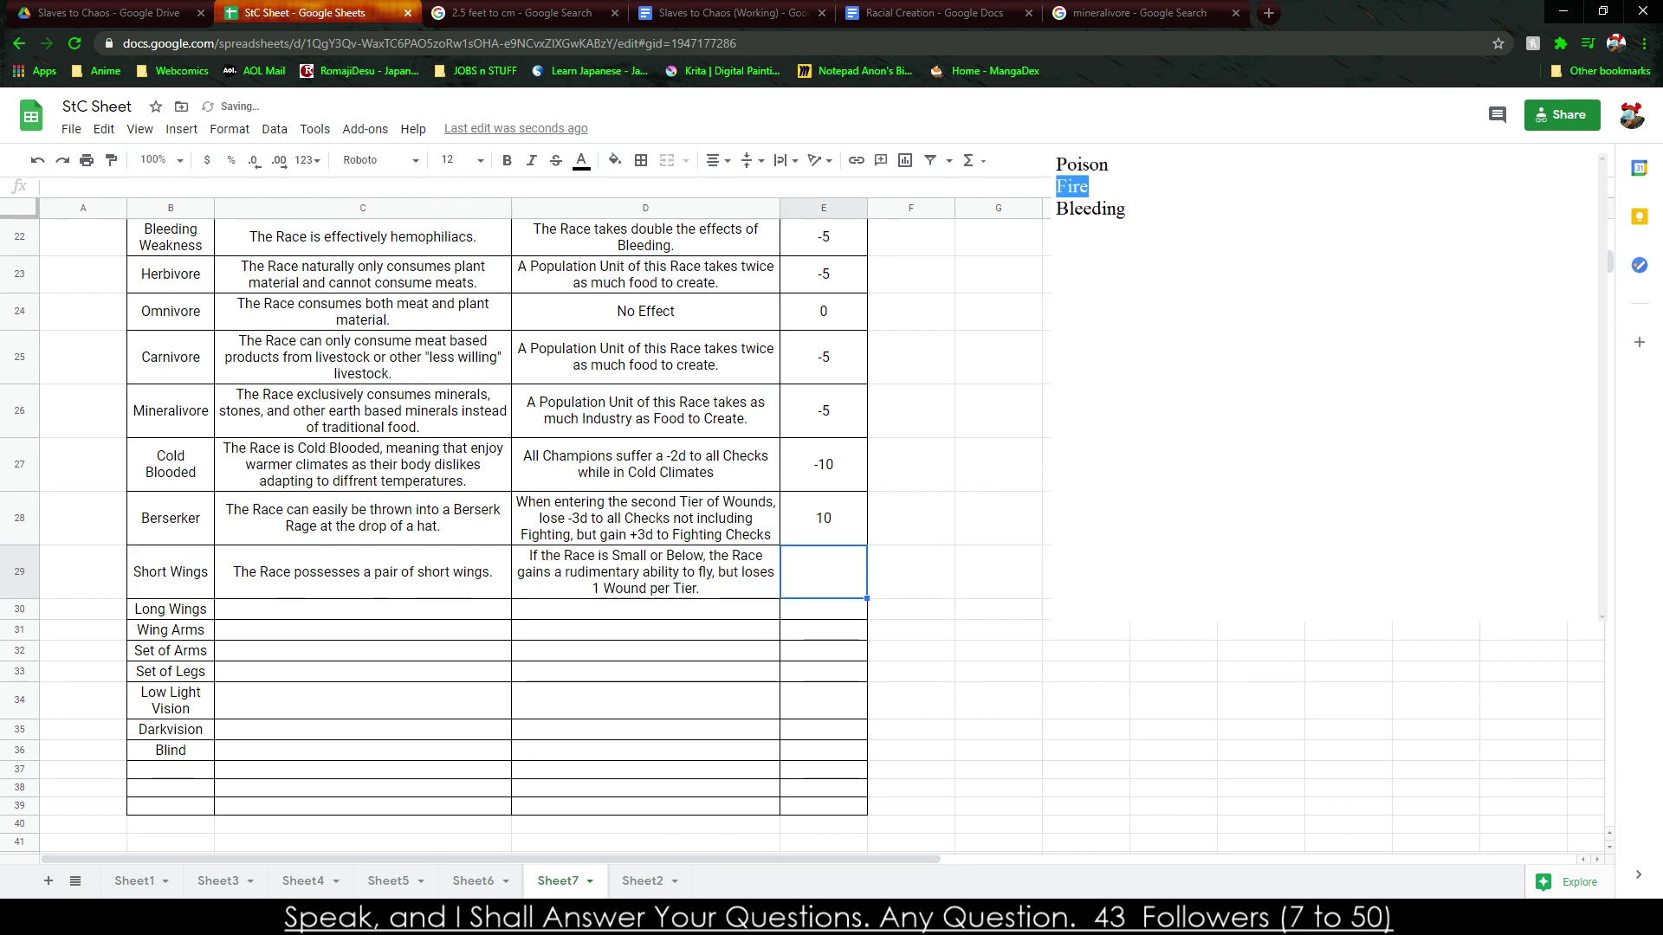
Enter 10 as the Short Wings value in E29 and 15 as the Long Wings value in E30.
{"action": "type", "text": "10"}
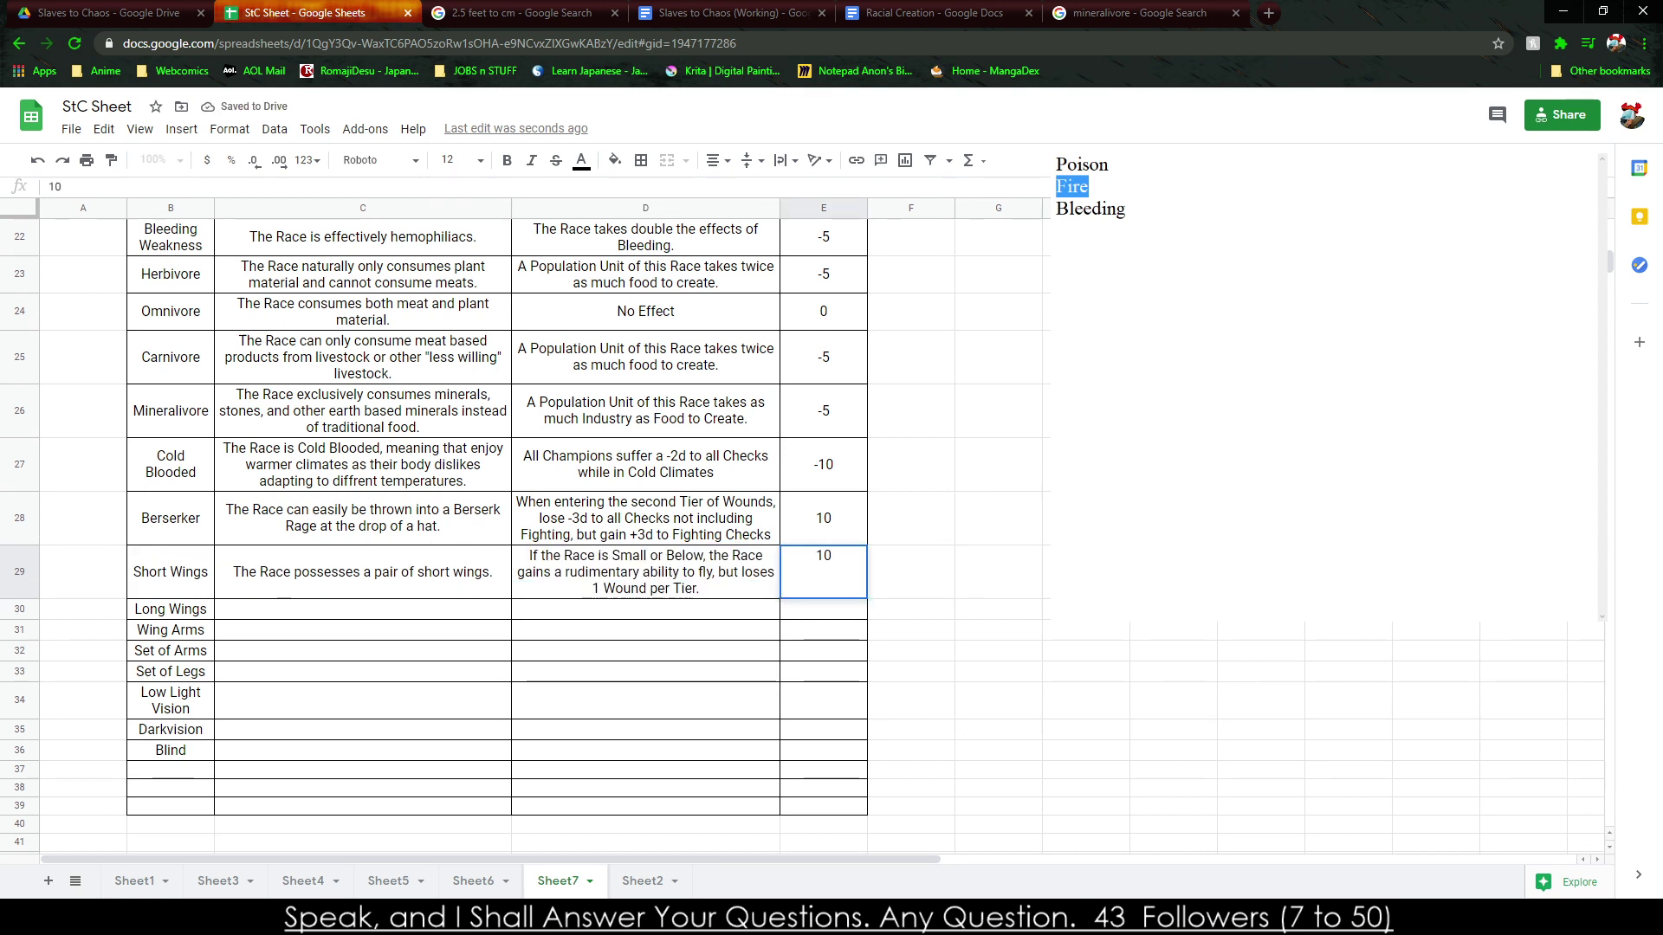
{"action": "key", "text": "Return"}
{"action": "type", "text": "15"}
{"action": "key", "text": "Return"}
Enter the Long Wings effect in D30: "If the Race is Average or Below, the Race gains a Rudimentary ability to fly.".
{"action": "key", "text": "Left"}
{"action": "left_click", "coordinate": [645, 609]}
{"action": "type", "text": "If "}
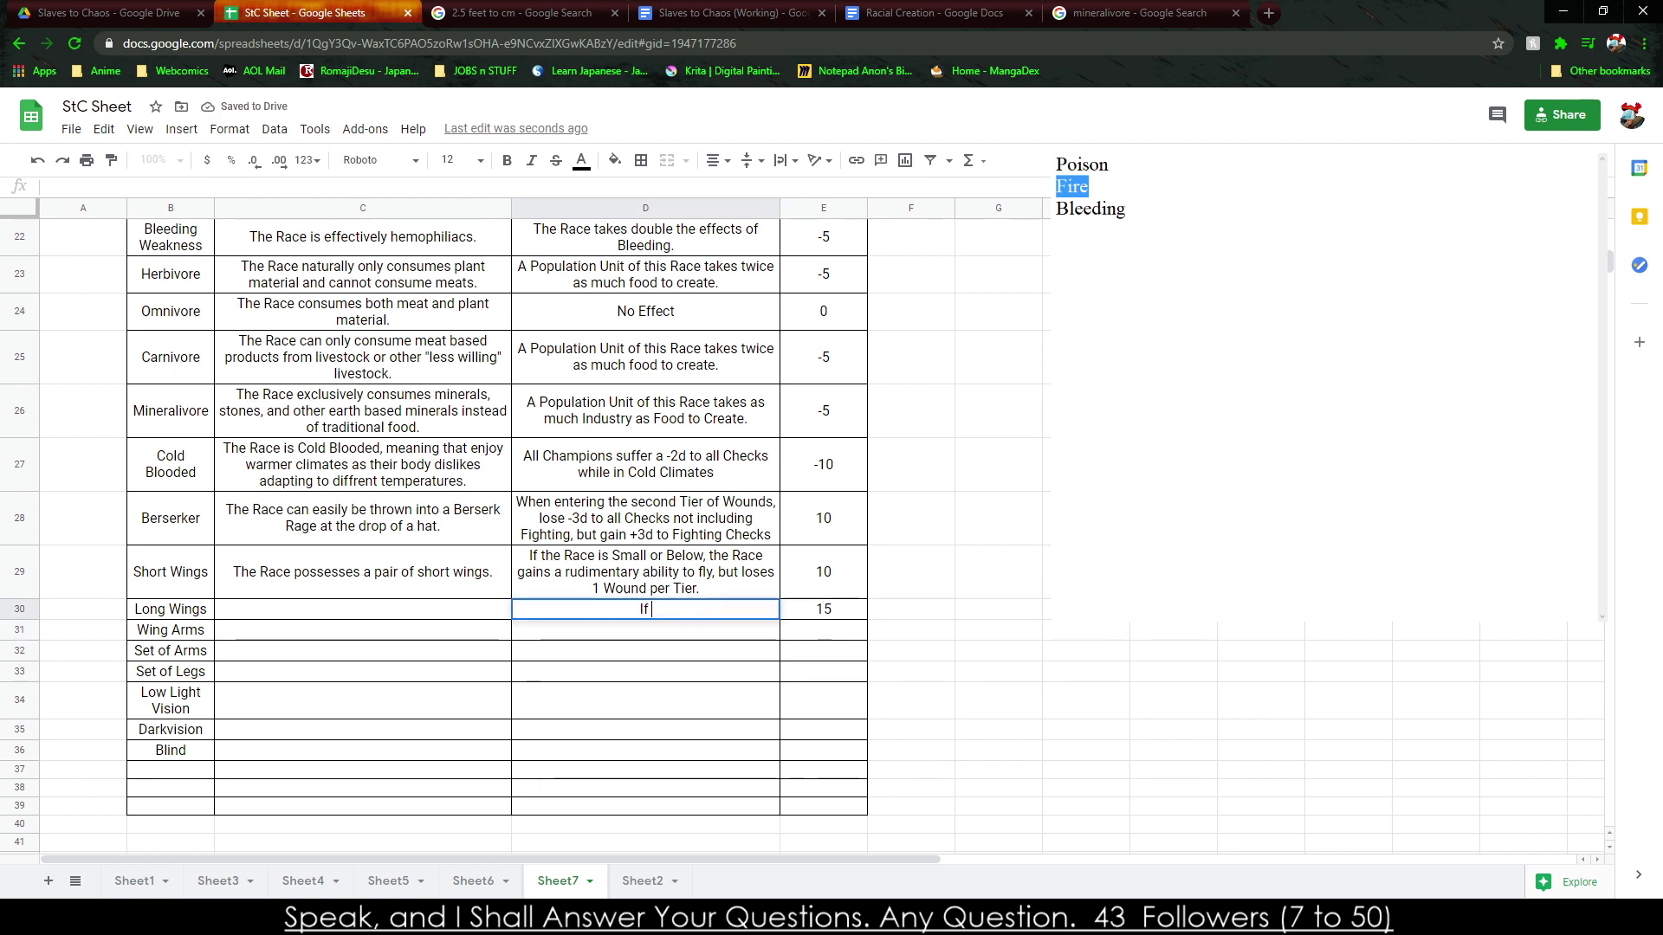
{"action": "type", "text": "the Race is A"}
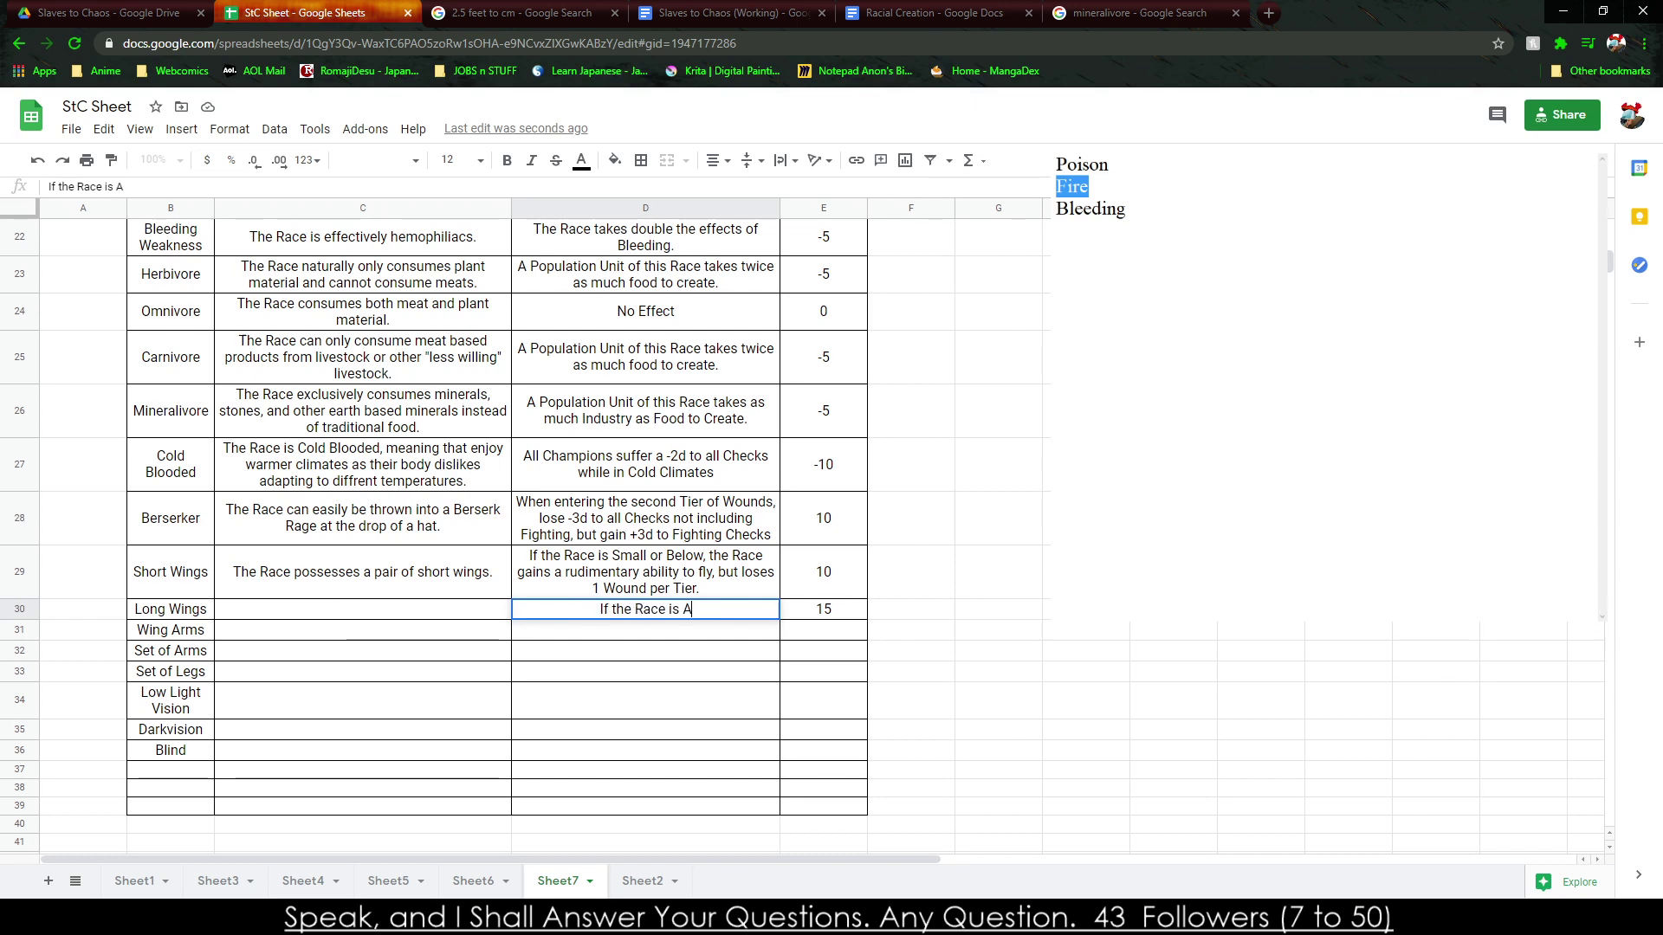
{"action": "type", "text": "verg"}
{"action": "key", "text": "BackSpace"}
{"action": "type", "text": "age"}
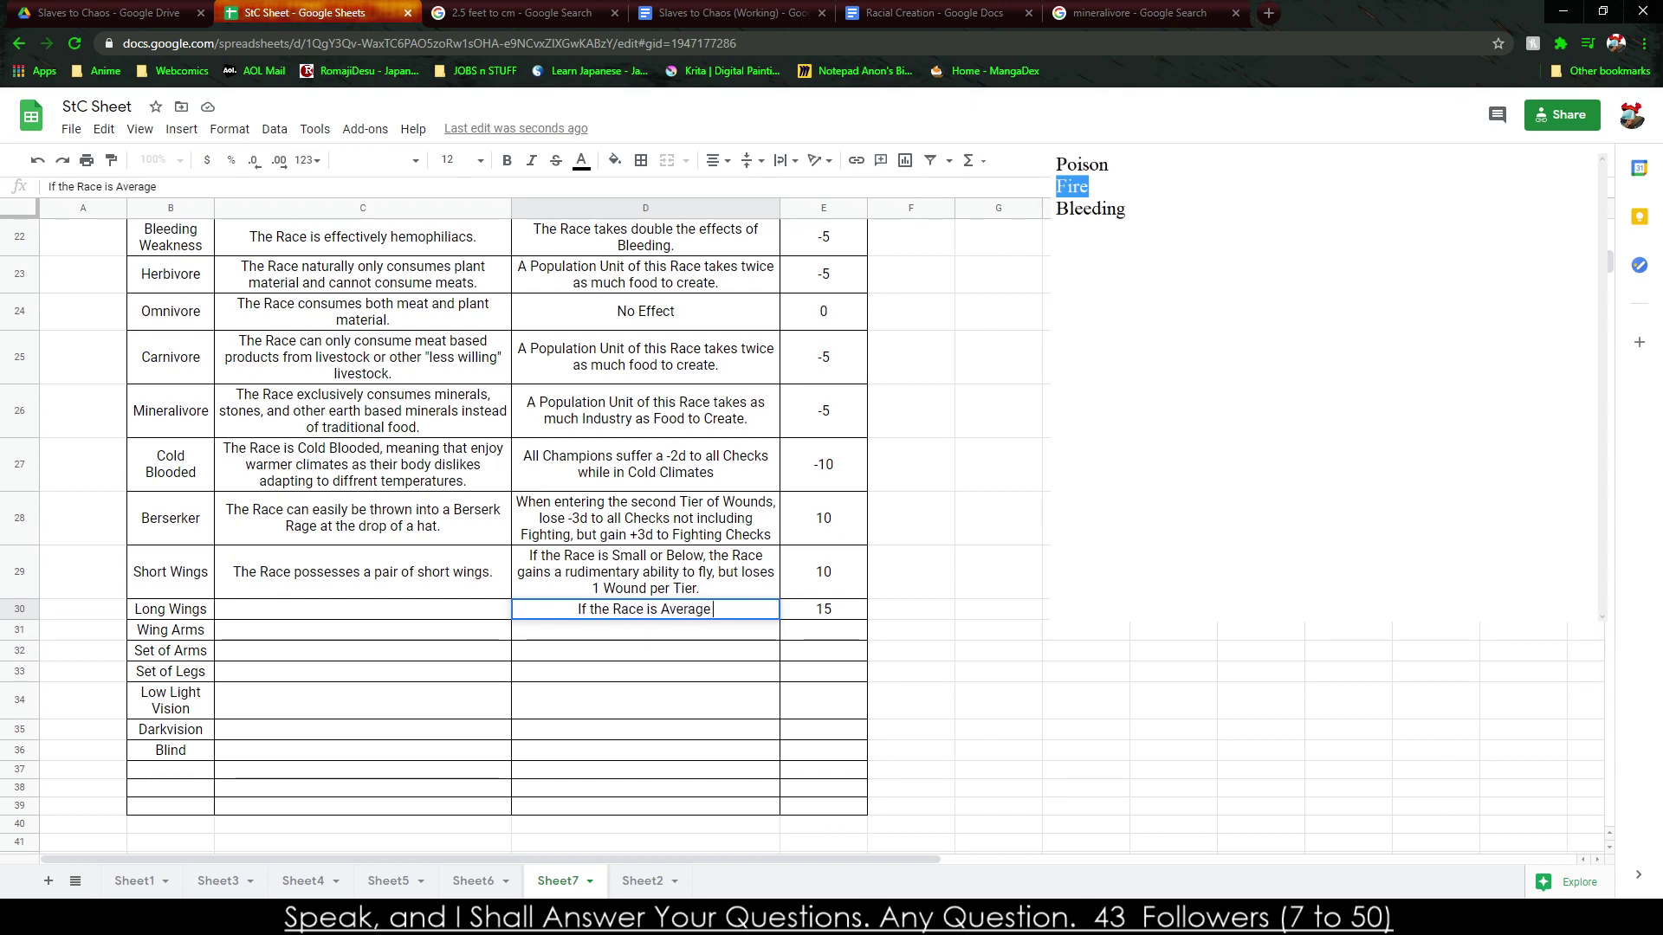
{"action": "type", "text": " or Below, "}
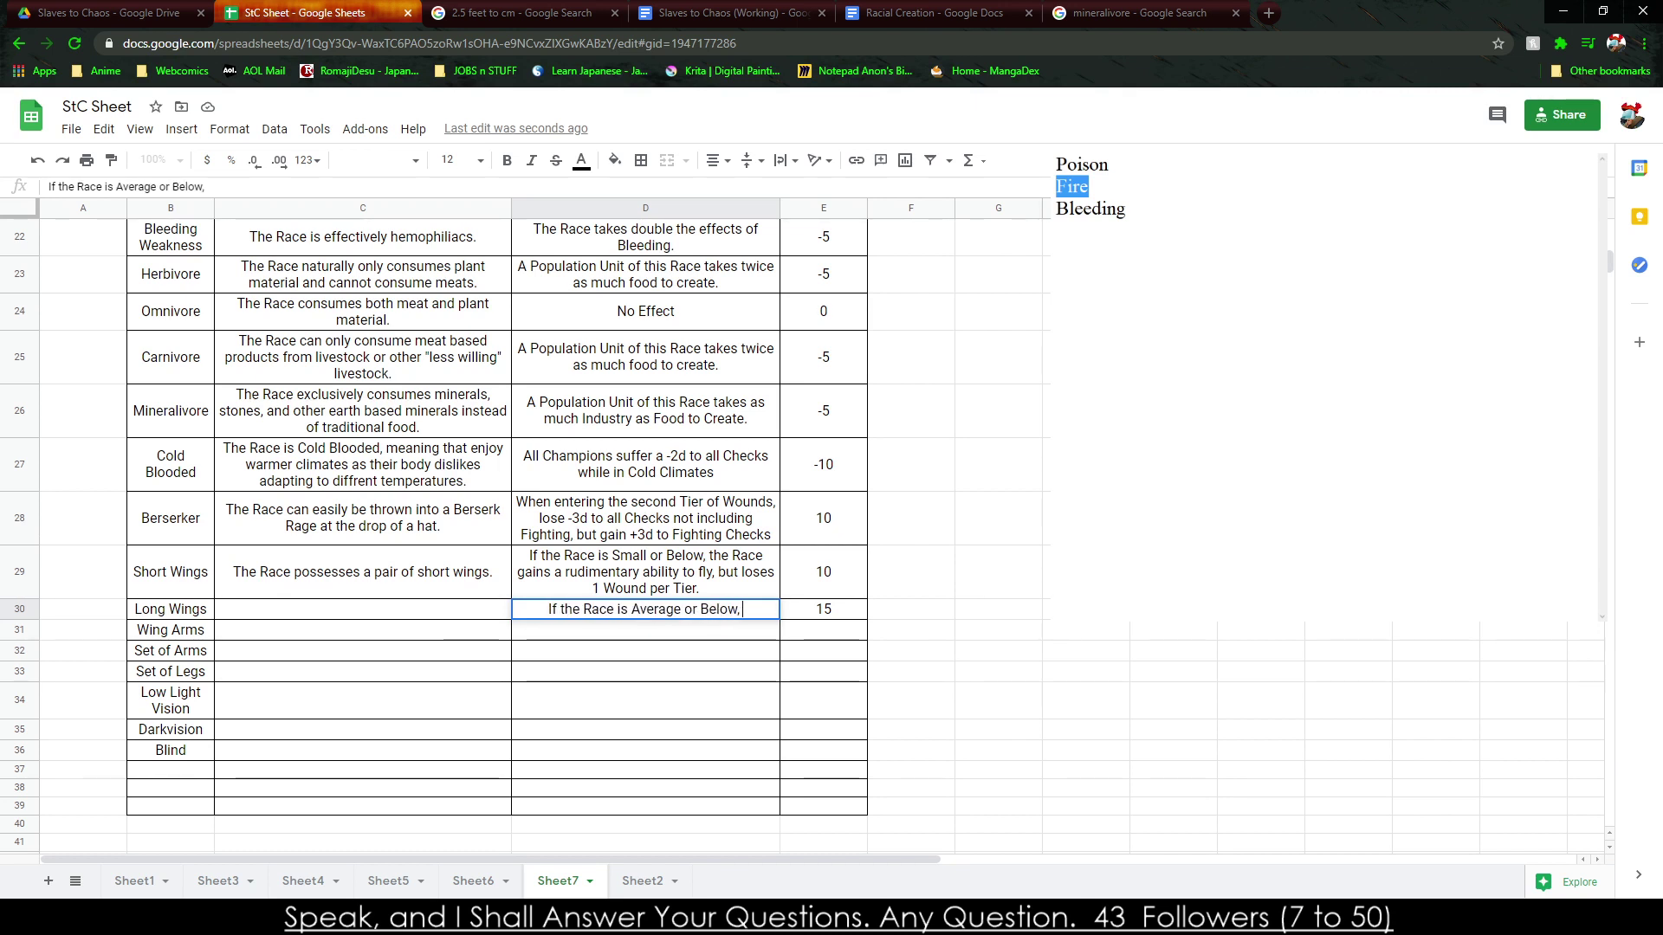
{"action": "type", "text": "the Race gains a Rudimentary aability to fly"}
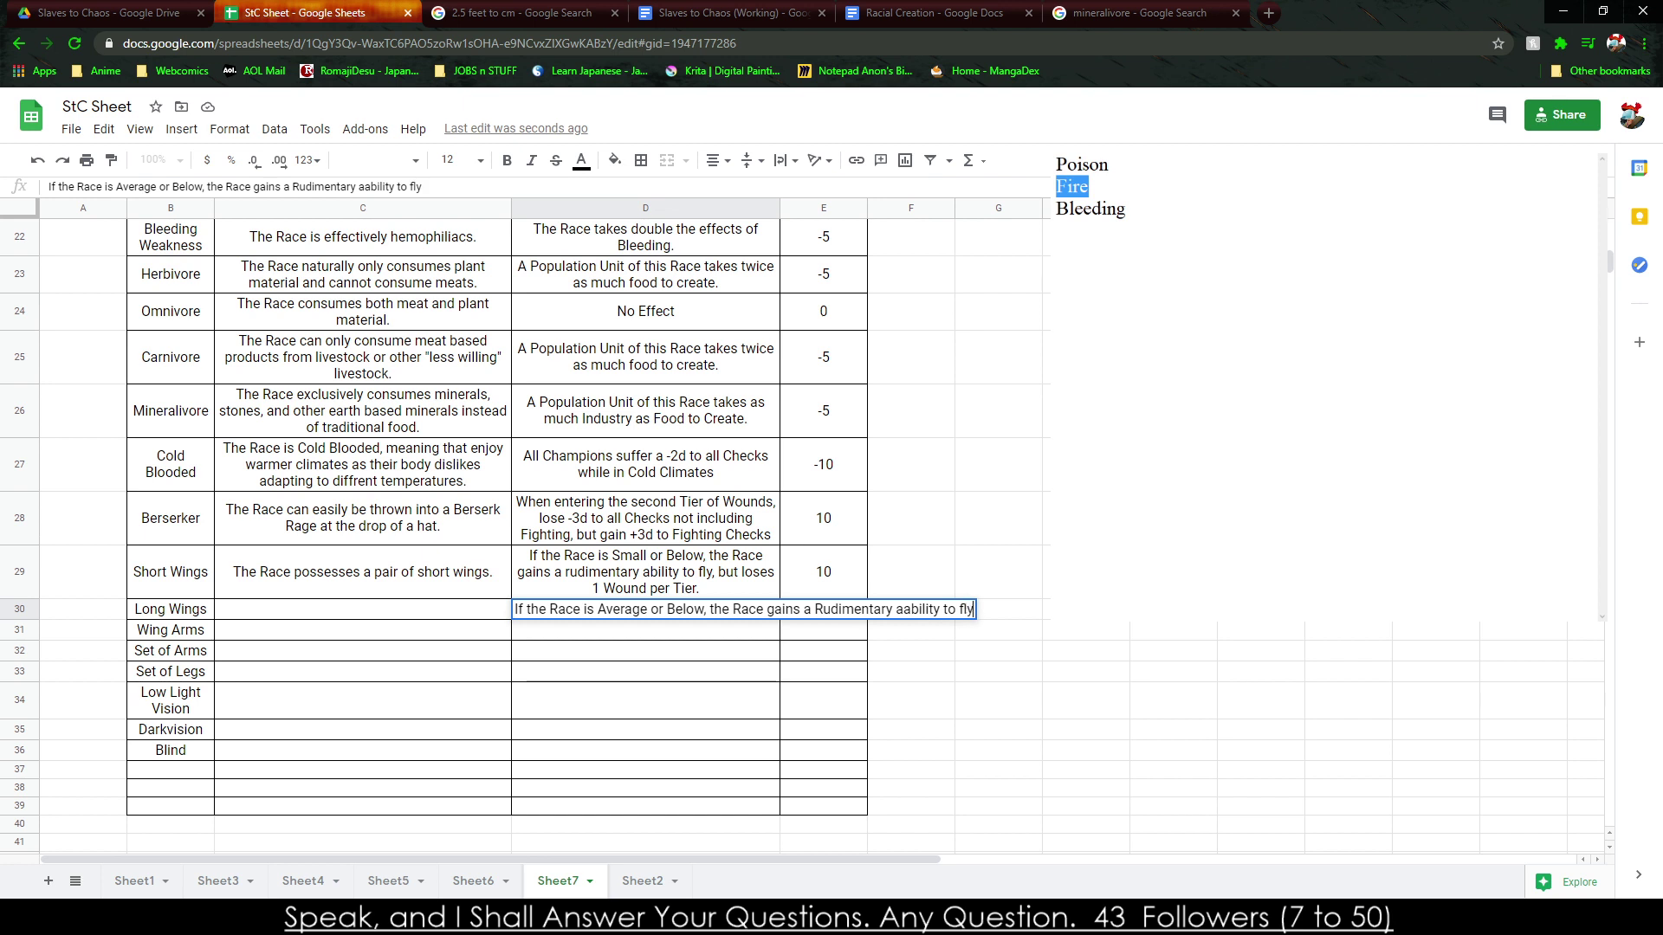
{"action": "type", "text": ", but lose"}
{"action": "key", "text": "BackSpace"}
{"action": "key", "text": "BackSpace"}
{"action": "key", "text": "BackSpace"}
{"action": "key", "text": "BackSpace"}
{"action": "key", "text": "BackSpace"}
{"action": "key", "text": "BackSpace"}
{"action": "key", "text": "BackSpace"}
{"action": "key", "text": "BackSpace"}
{"action": "key", "text": "BackSpace"}
{"action": "key", "text": "BackSpace"}
{"action": "key", "text": "BackSpace"}
{"action": "key", "text": "BackSpace"}
{"action": "key", "text": "BackSpace"}
{"action": "key", "text": "BackSpace"}
{"action": "key", "text": "BackSpace"}
{"action": "key", "text": "BackSpace"}
{"action": "key", "text": "BackSpace"}
{"action": "type", "text": "i"}
{"action": "key", "text": "BackSpace"}
{"action": "key", "text": "BackSpace"}
{"action": "key", "text": "BackSpace"}
{"action": "type", "text": "bility to f"}
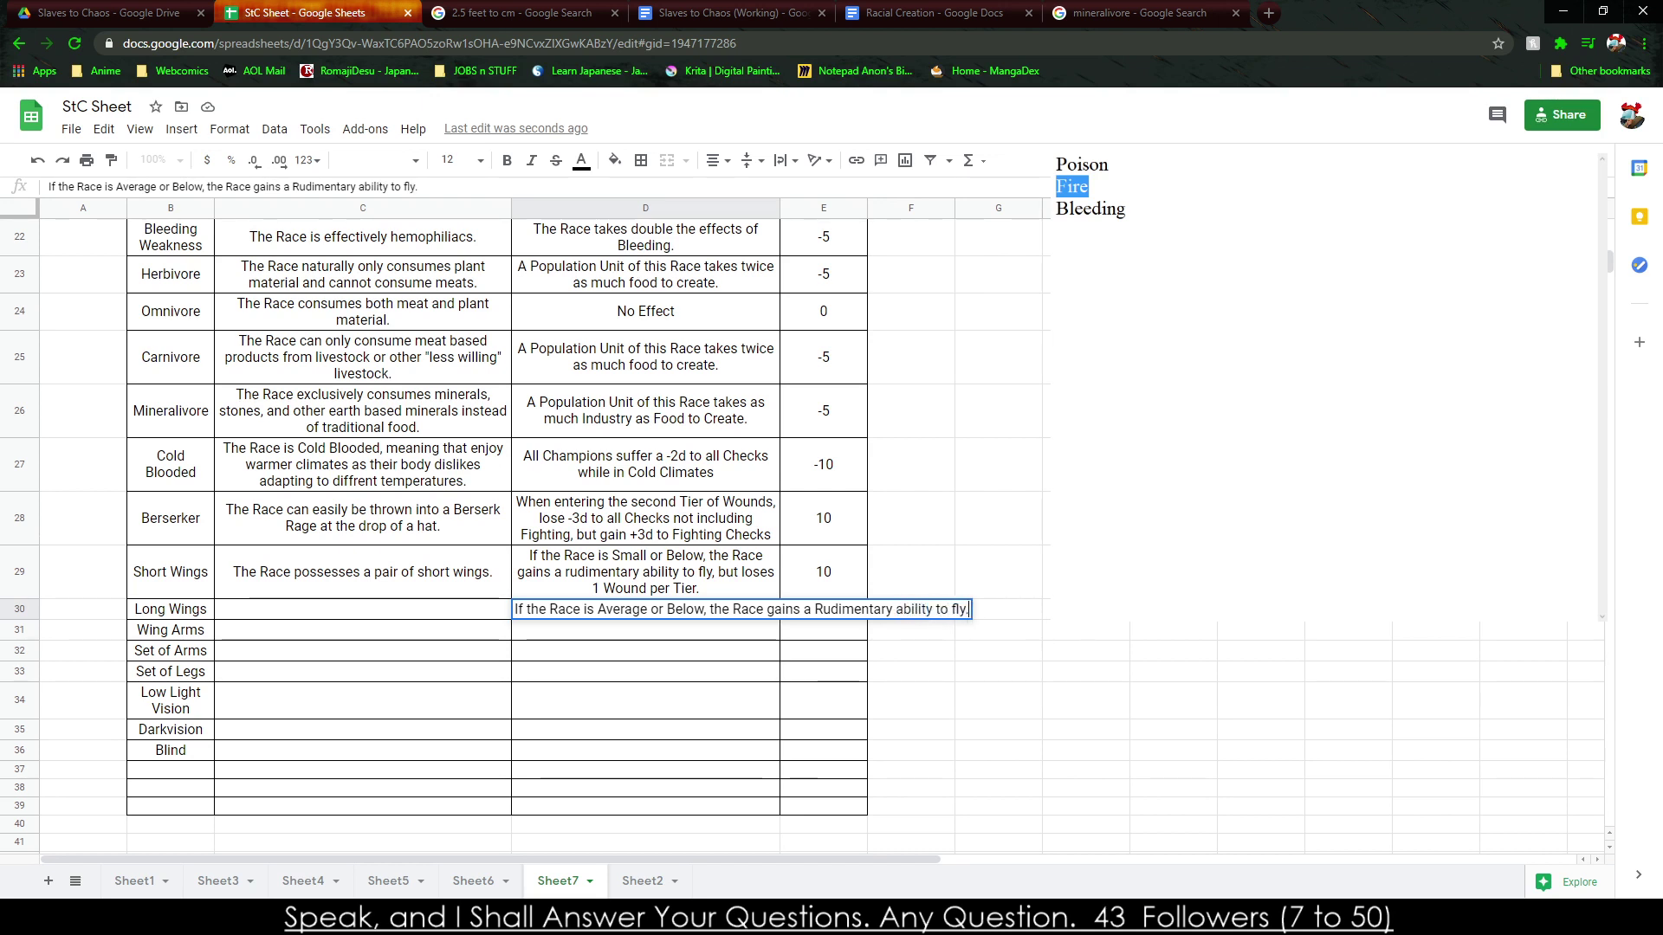
{"action": "type", "text": "ly."}
{"action": "key", "text": "Return"}
Enter the Long Wings description in C30: "The Race posseses a pair of powerfully built wings.".
{"action": "key", "text": "Up"}
{"action": "key", "text": "Left"}
{"action": "type", "text": "The Race possesees"}
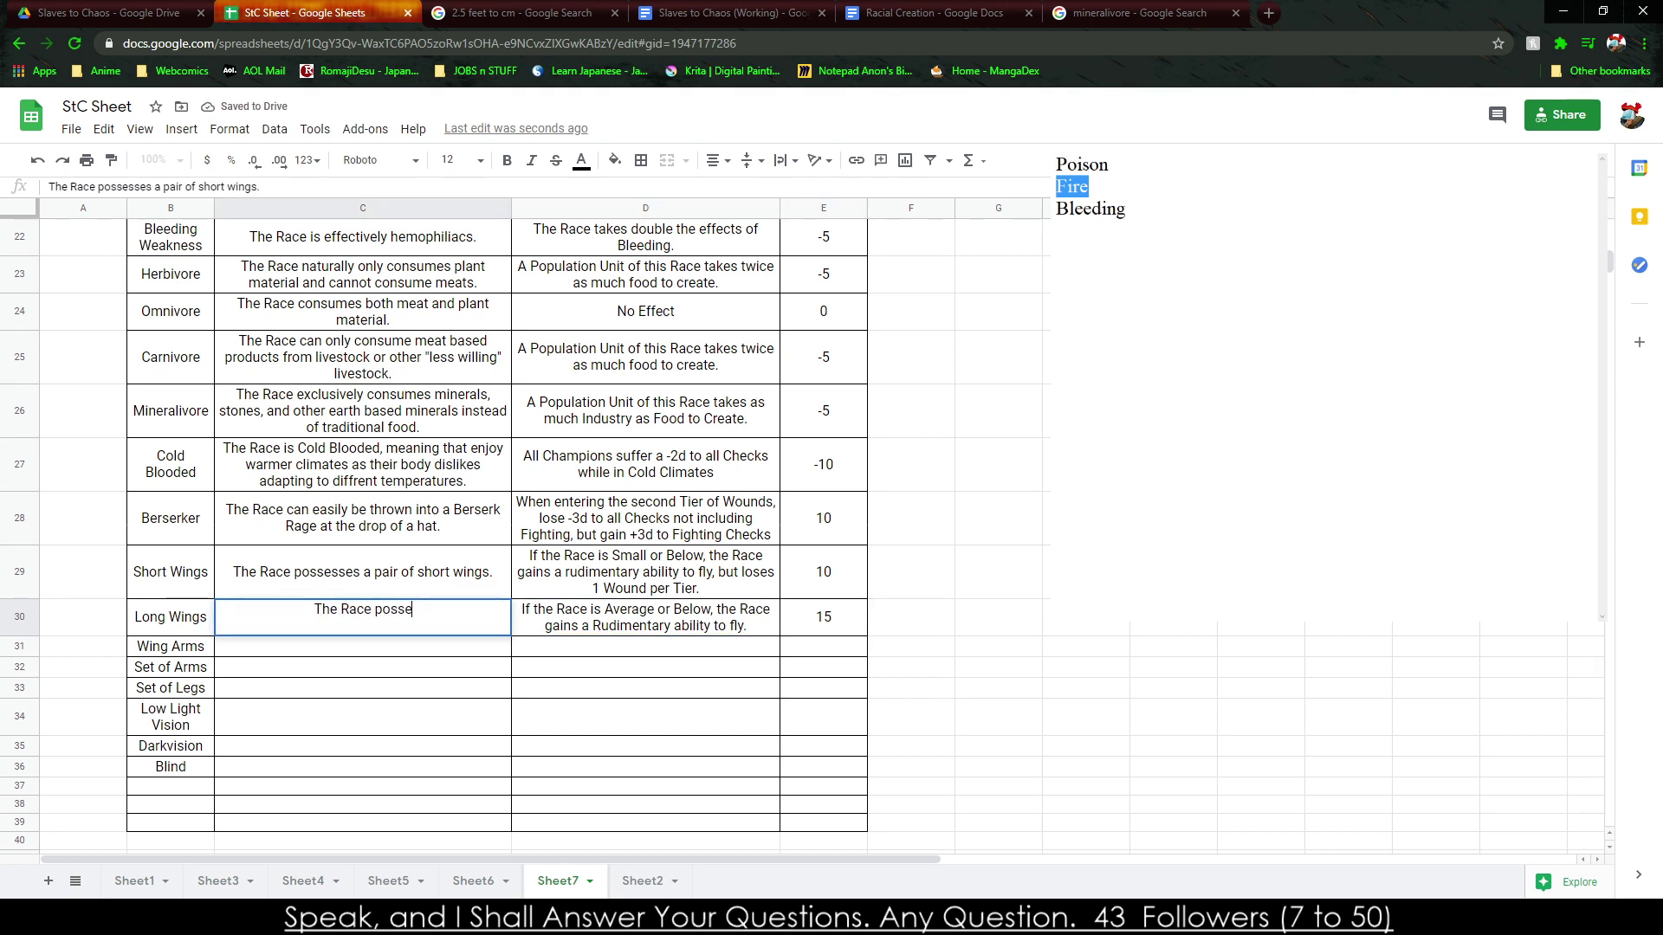
{"action": "key", "text": "BackSpace"}
{"action": "key", "text": "BackSpace"}
{"action": "key", "text": "BackSpace"}
{"action": "type", "text": "s a "}
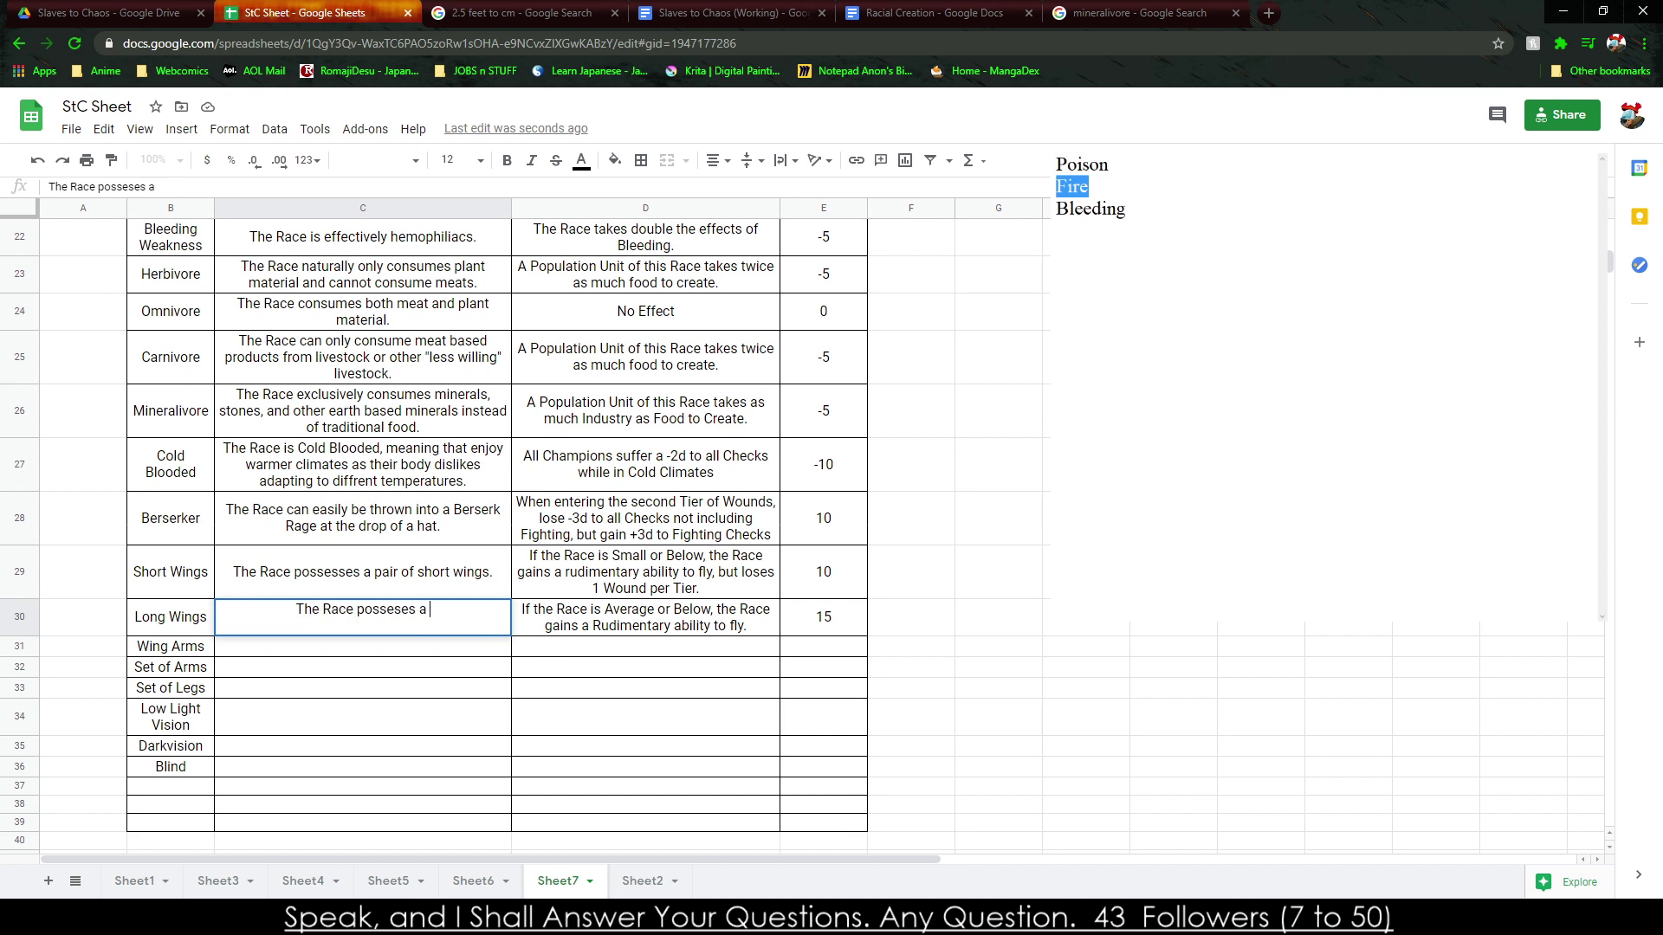
{"action": "type", "text": "pair of pow"}
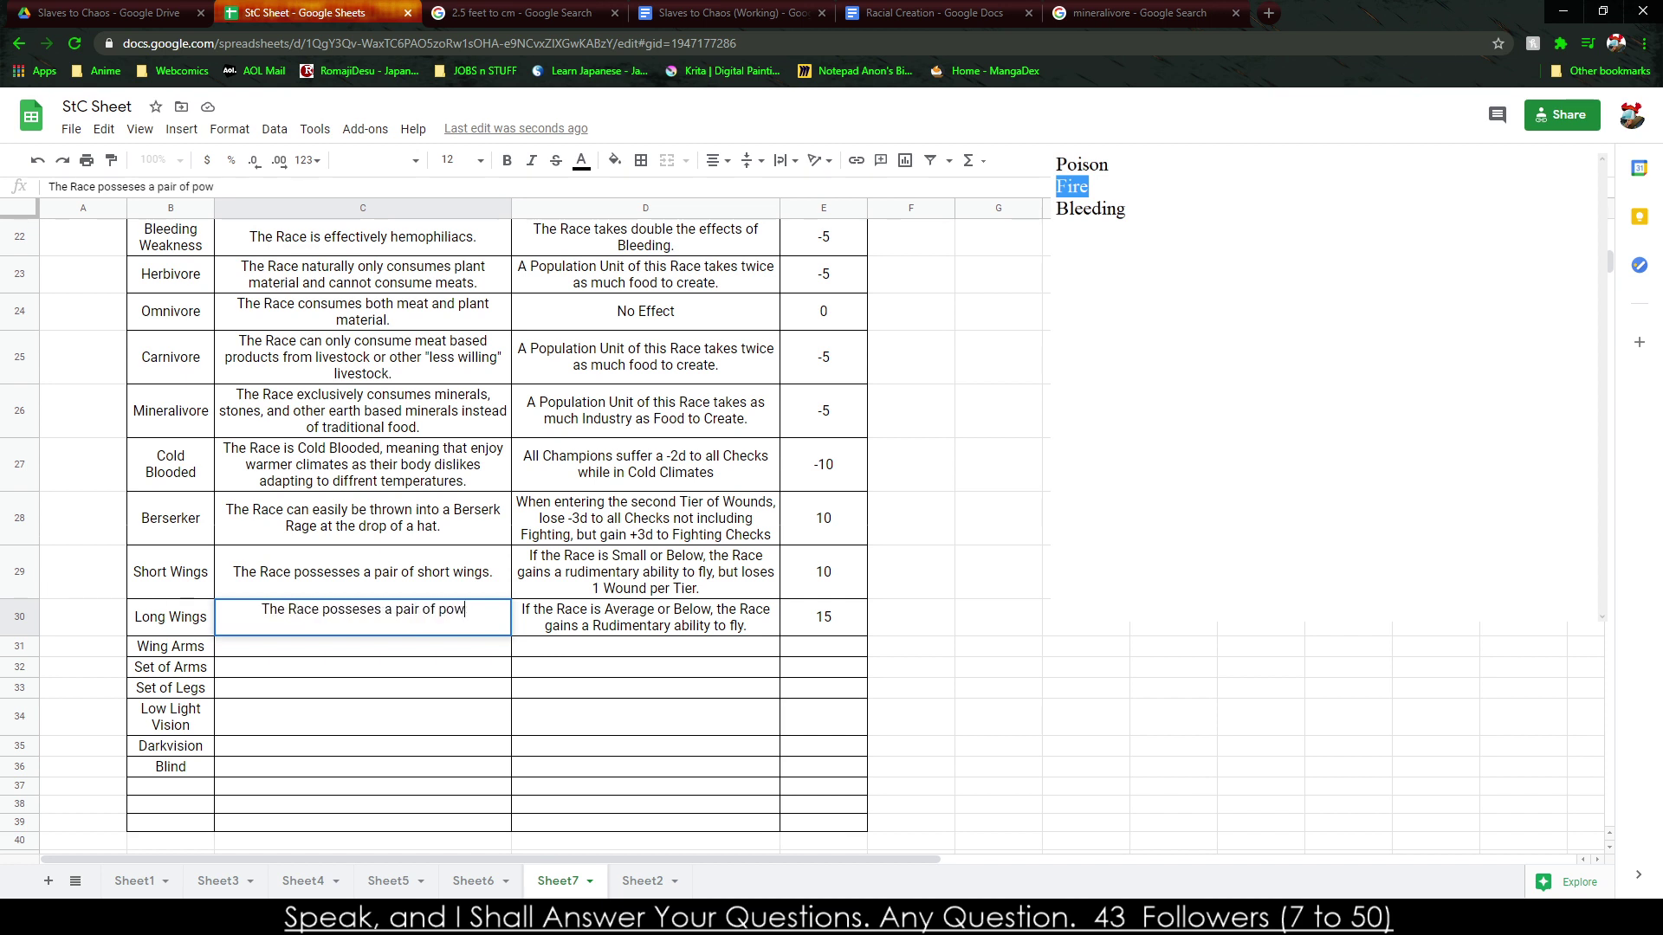
{"action": "type", "text": "erfully buil"}
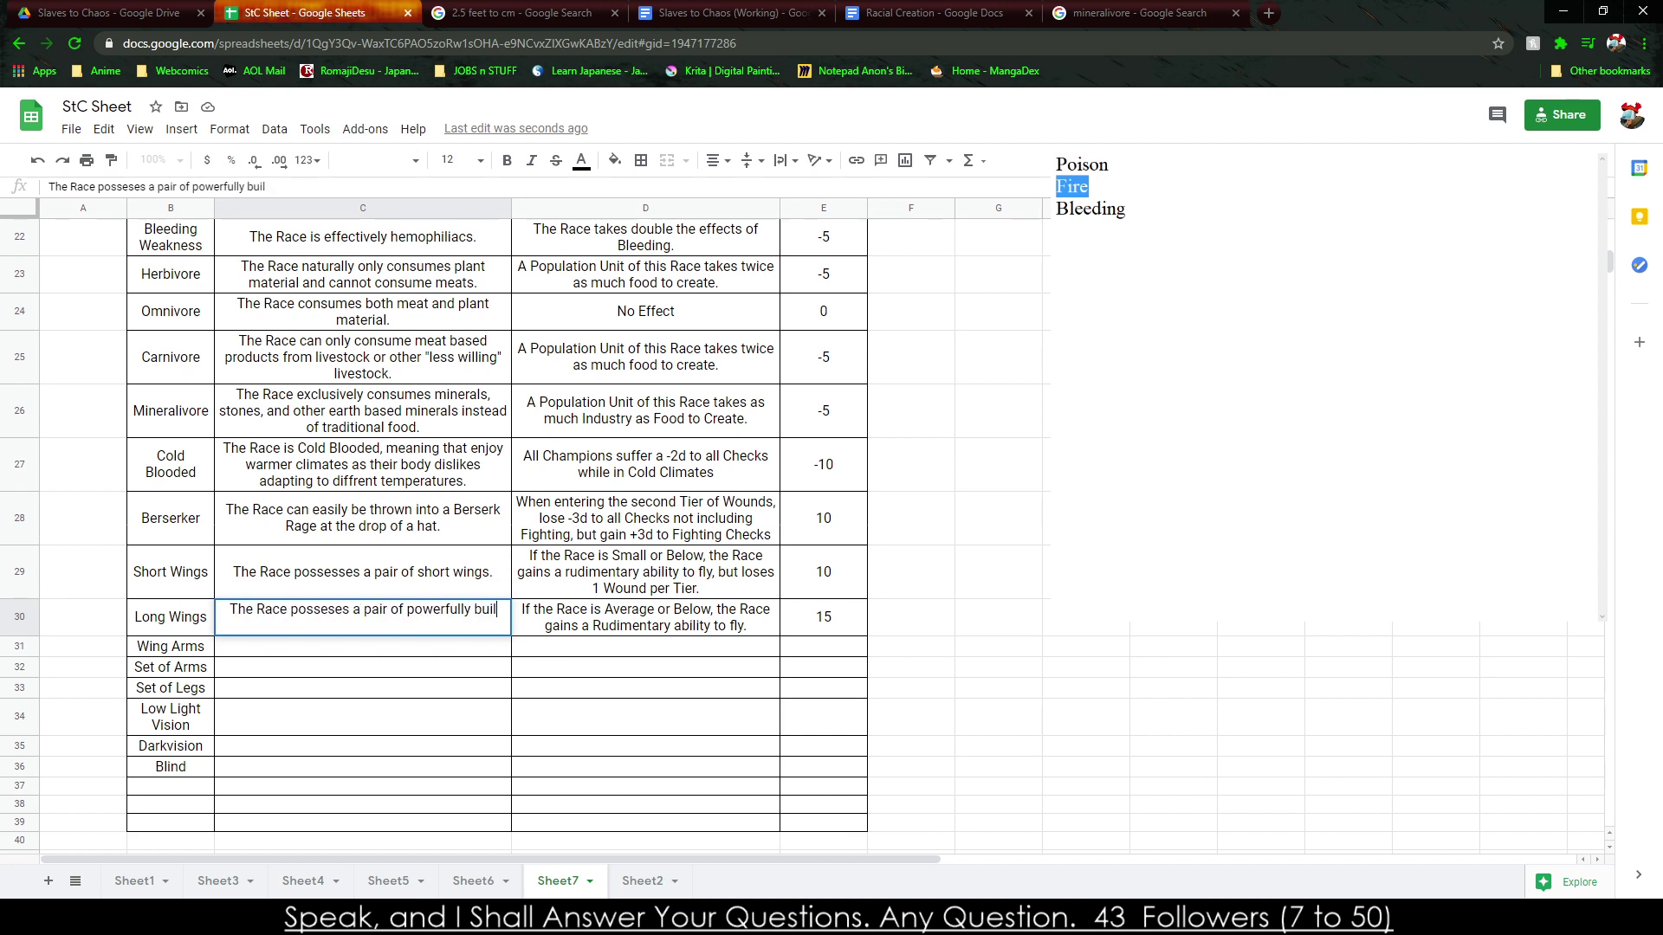
{"action": "type", "text": "t wings."}
{"action": "key", "text": "Return"}
Enter the Wing Arms description in C31: "The Race possesses a pair of wings that replace a set of their arms, disallowing holing anything in them.".
{"action": "type", "text": "The Race poss"}
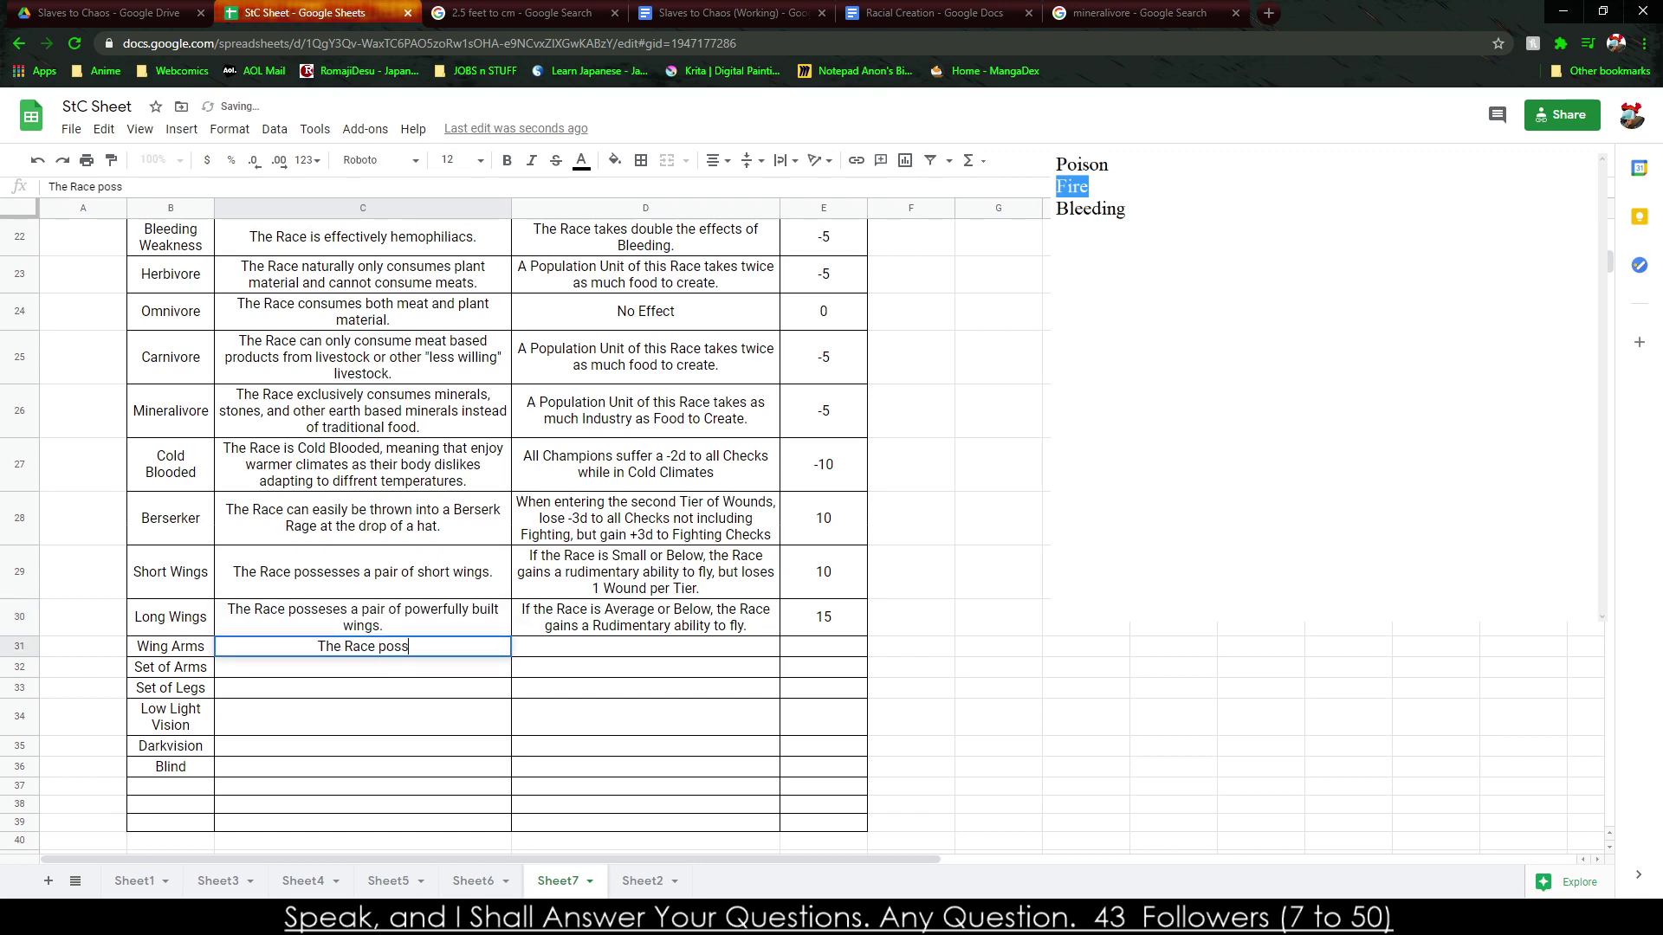
{"action": "type", "text": "esses a pair of wi"}
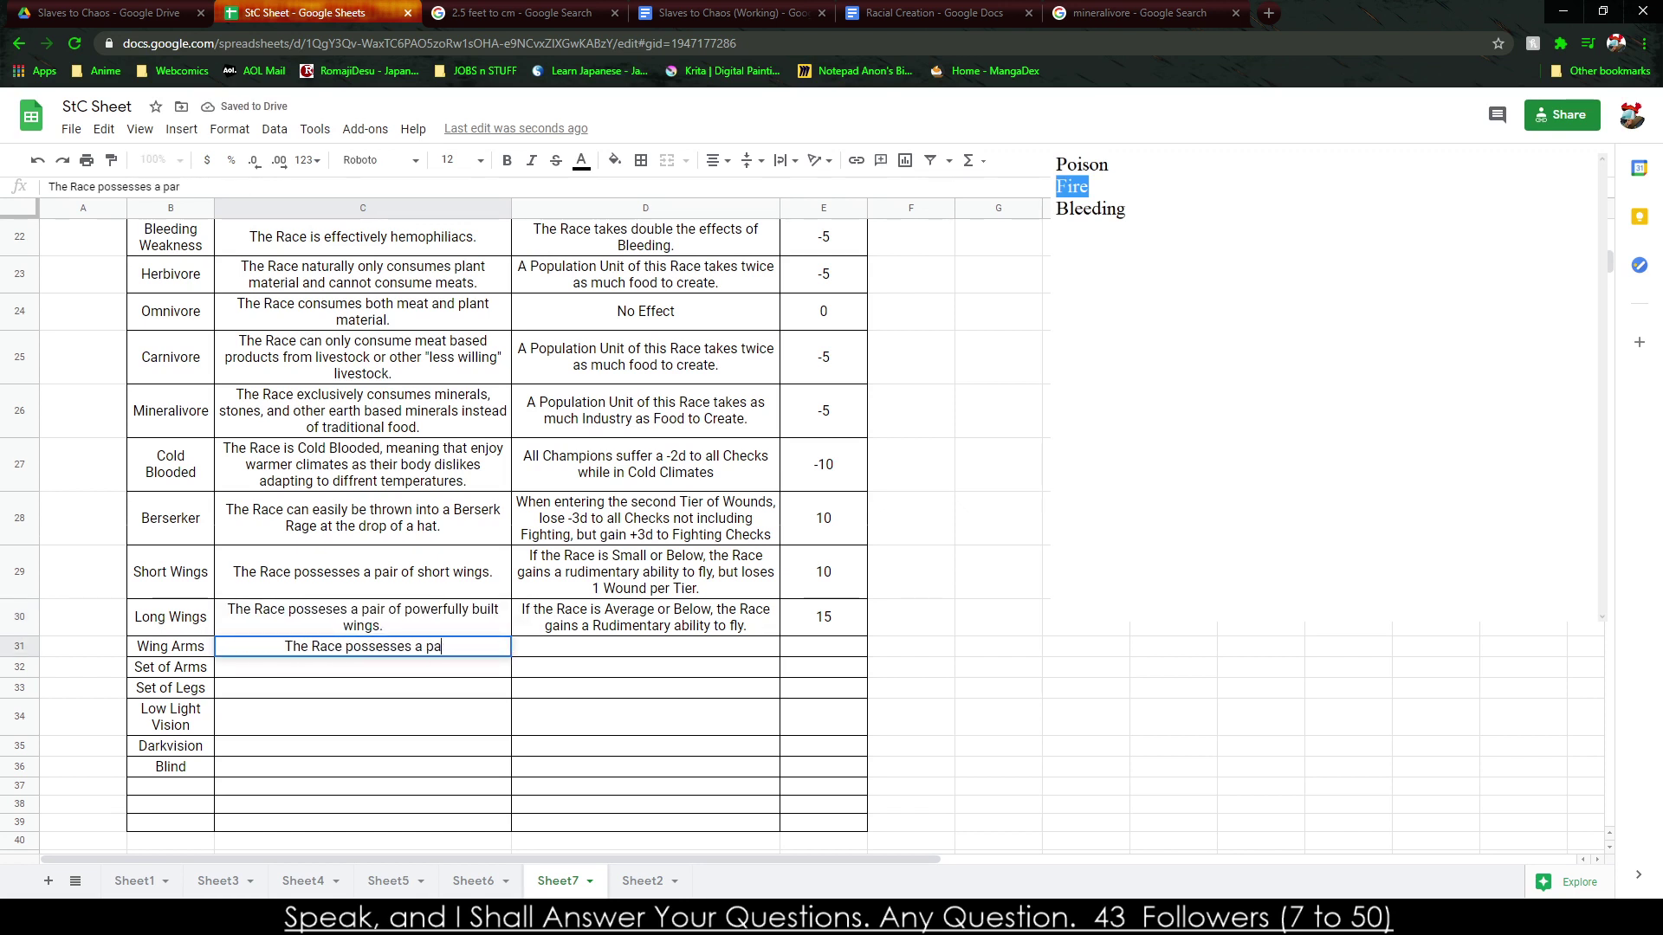
{"action": "type", "text": "ngs that "}
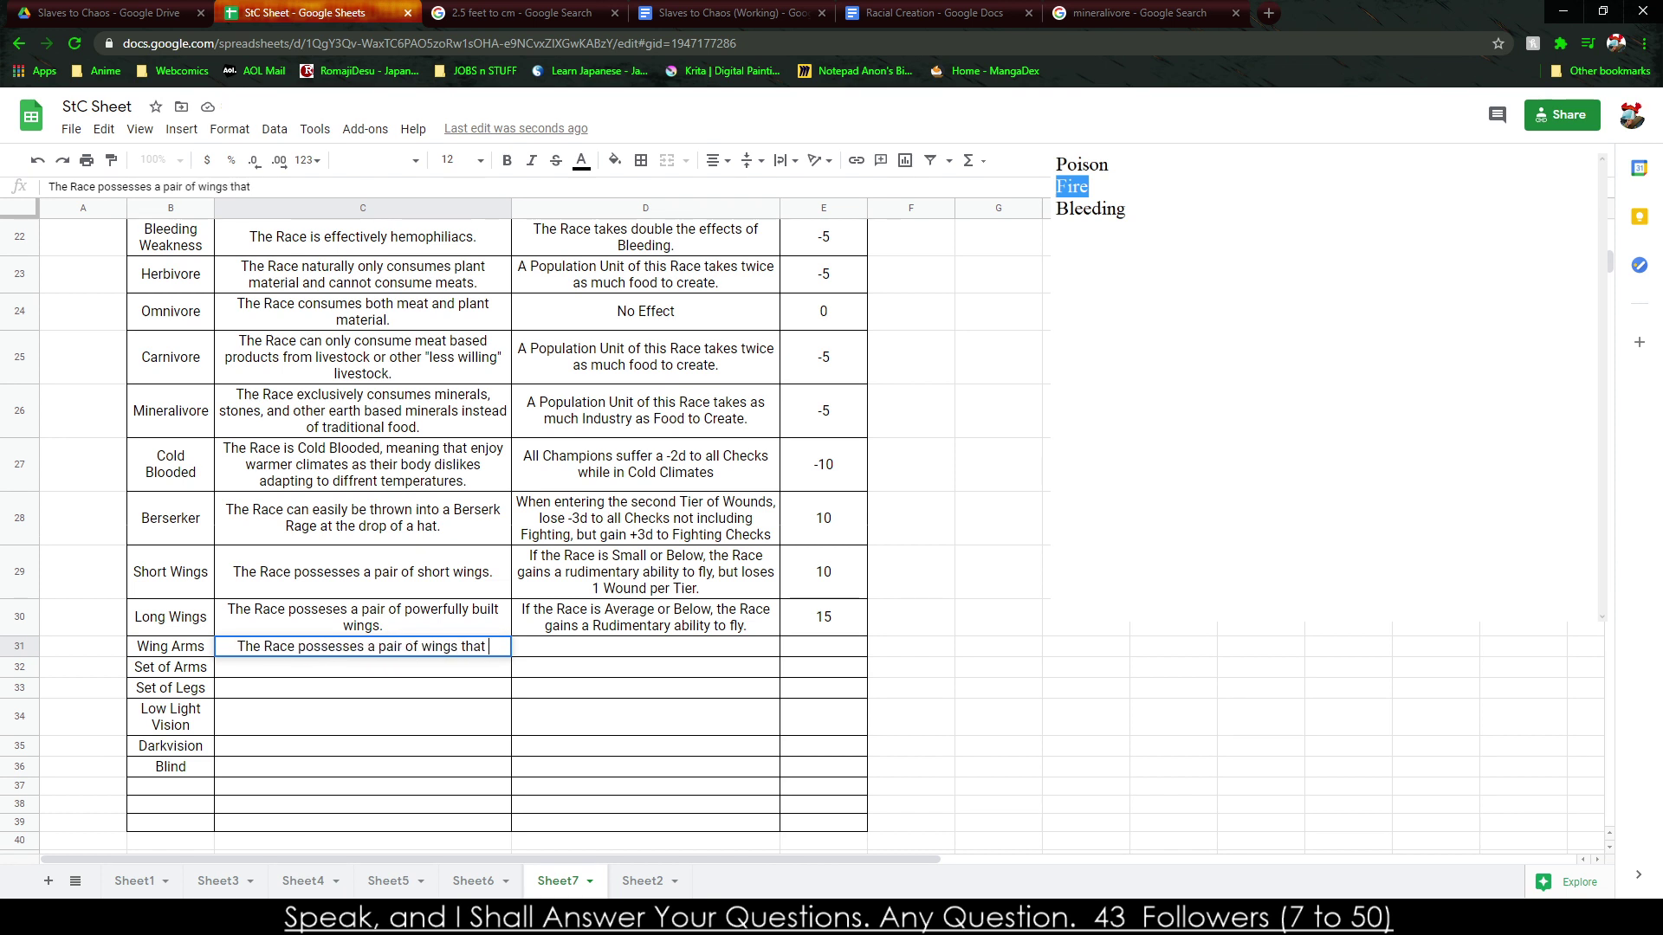
{"action": "type", "text": "replace a set of thei"}
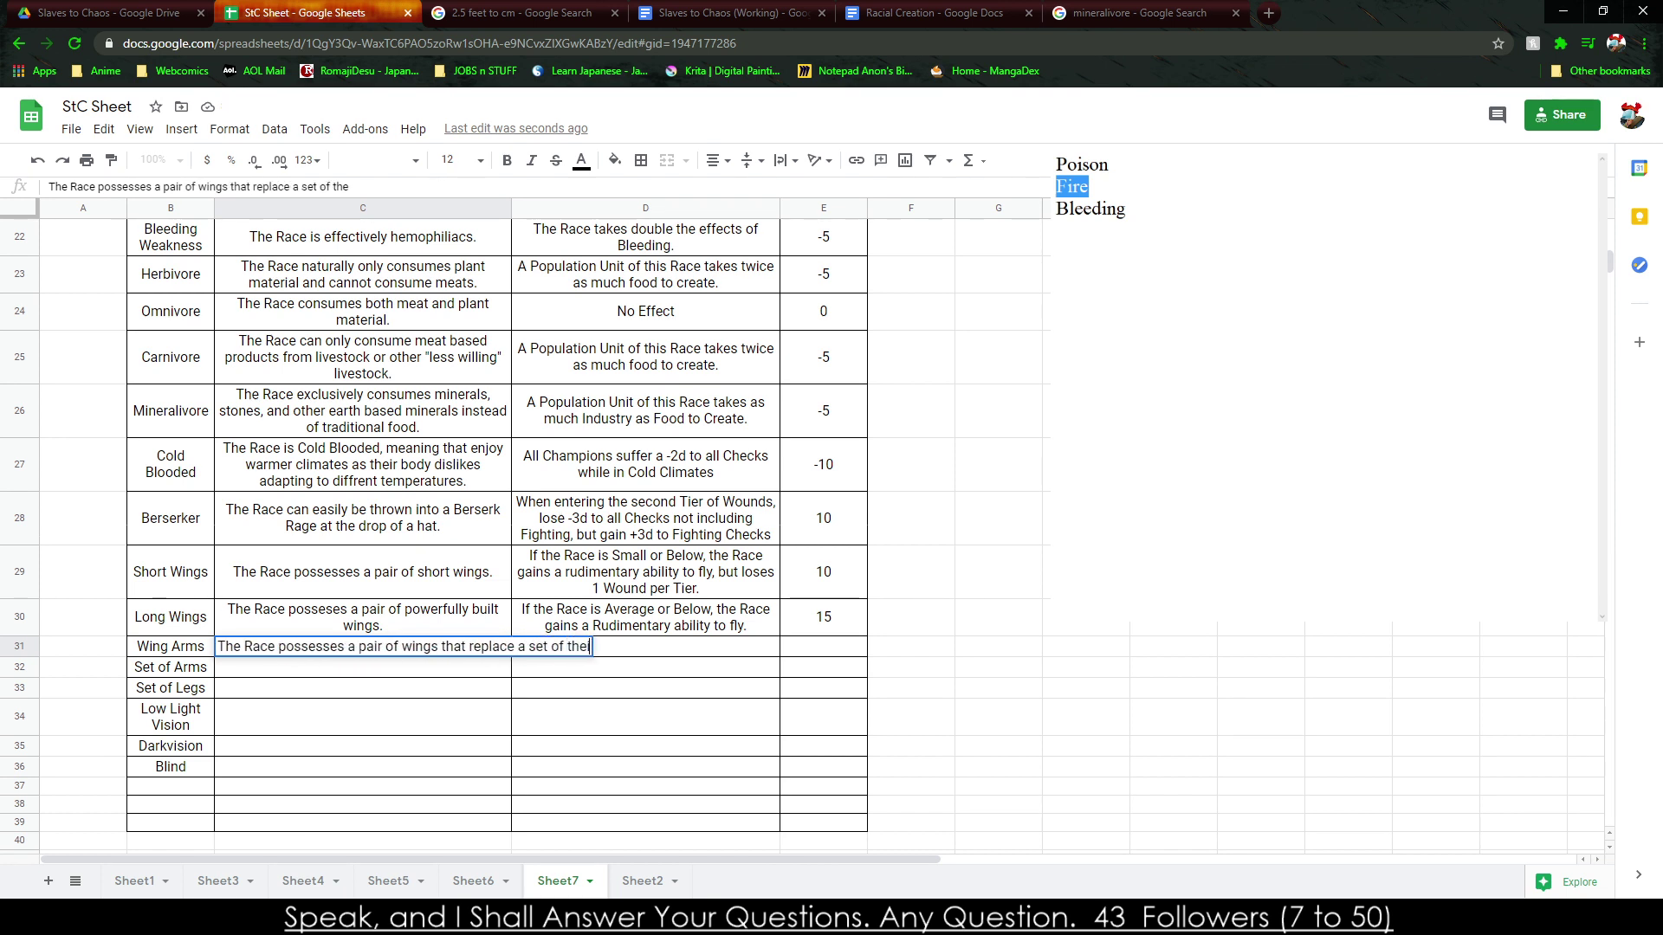
{"action": "type", "text": "r arms, disallowing holing anything "}
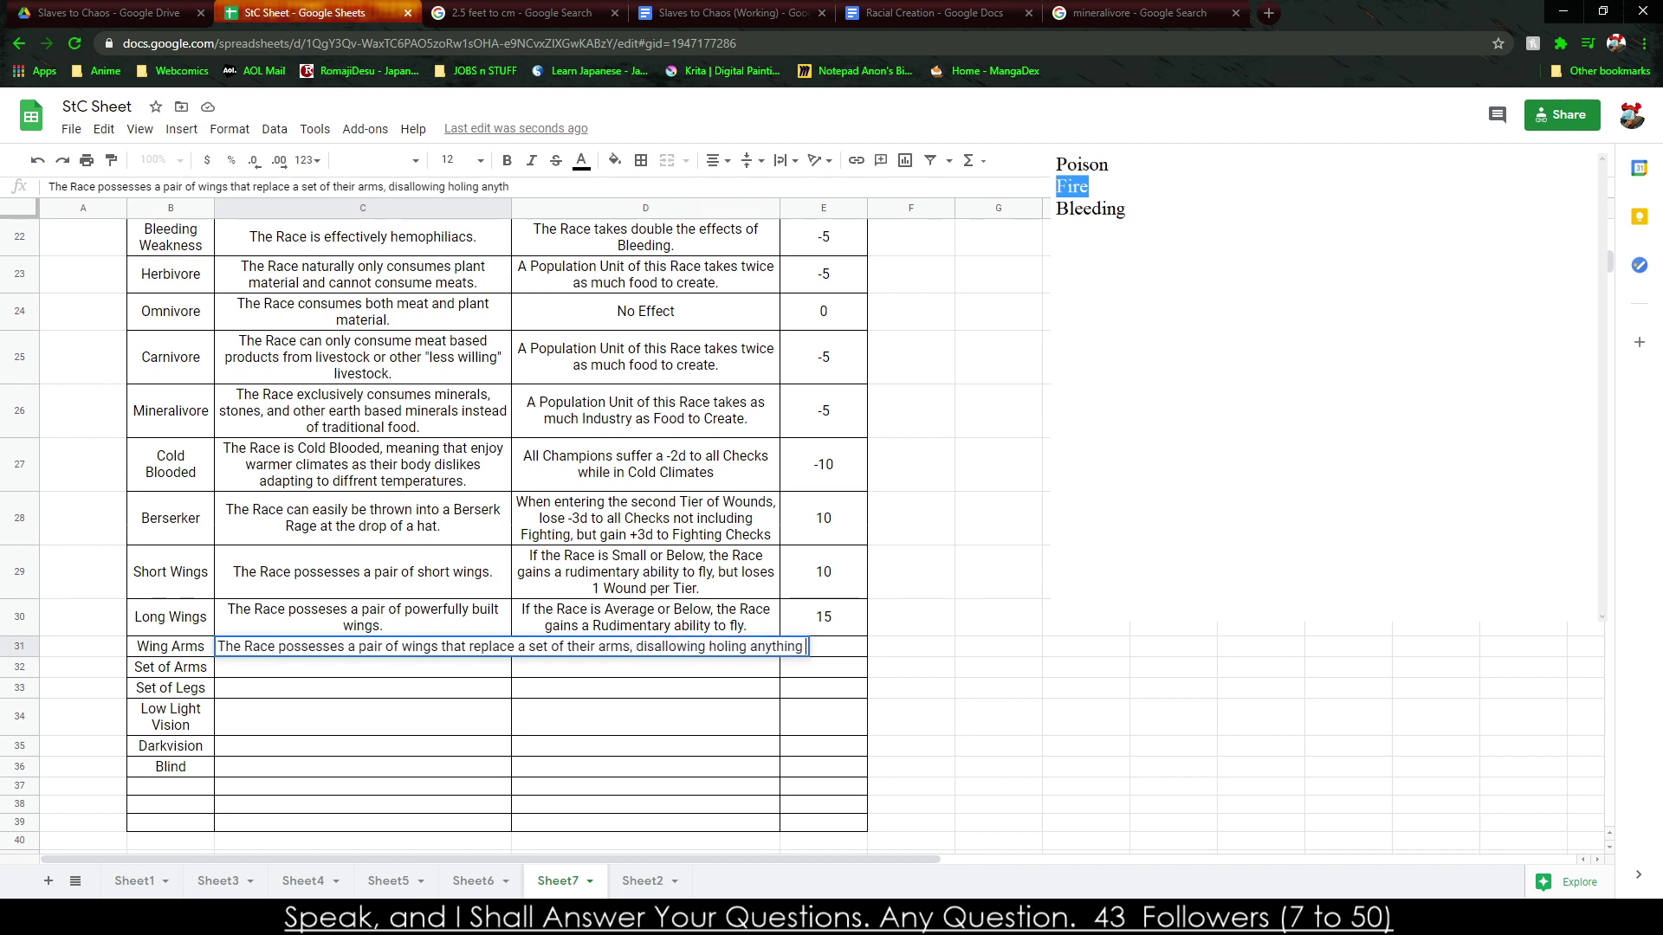
{"action": "type", "text": "in them."}
{"action": "key", "text": "Tab"}
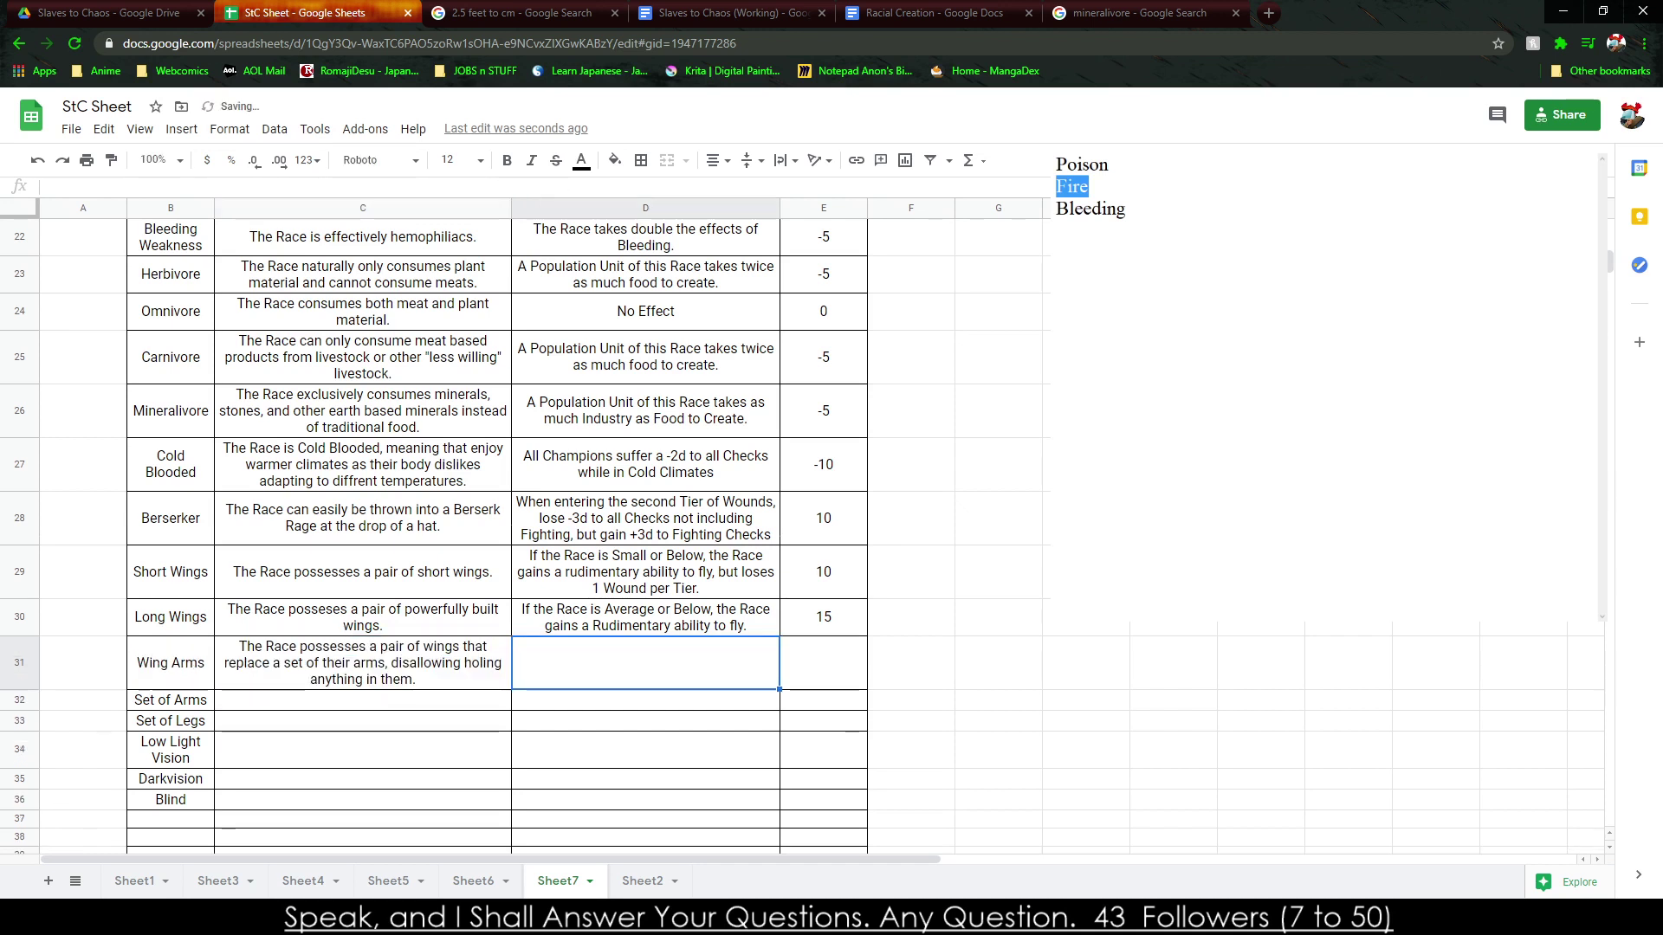
Enter -5 as the Wing Arms point value in E31.
{"action": "key", "text": "Up"}
{"action": "key", "text": "Up"}
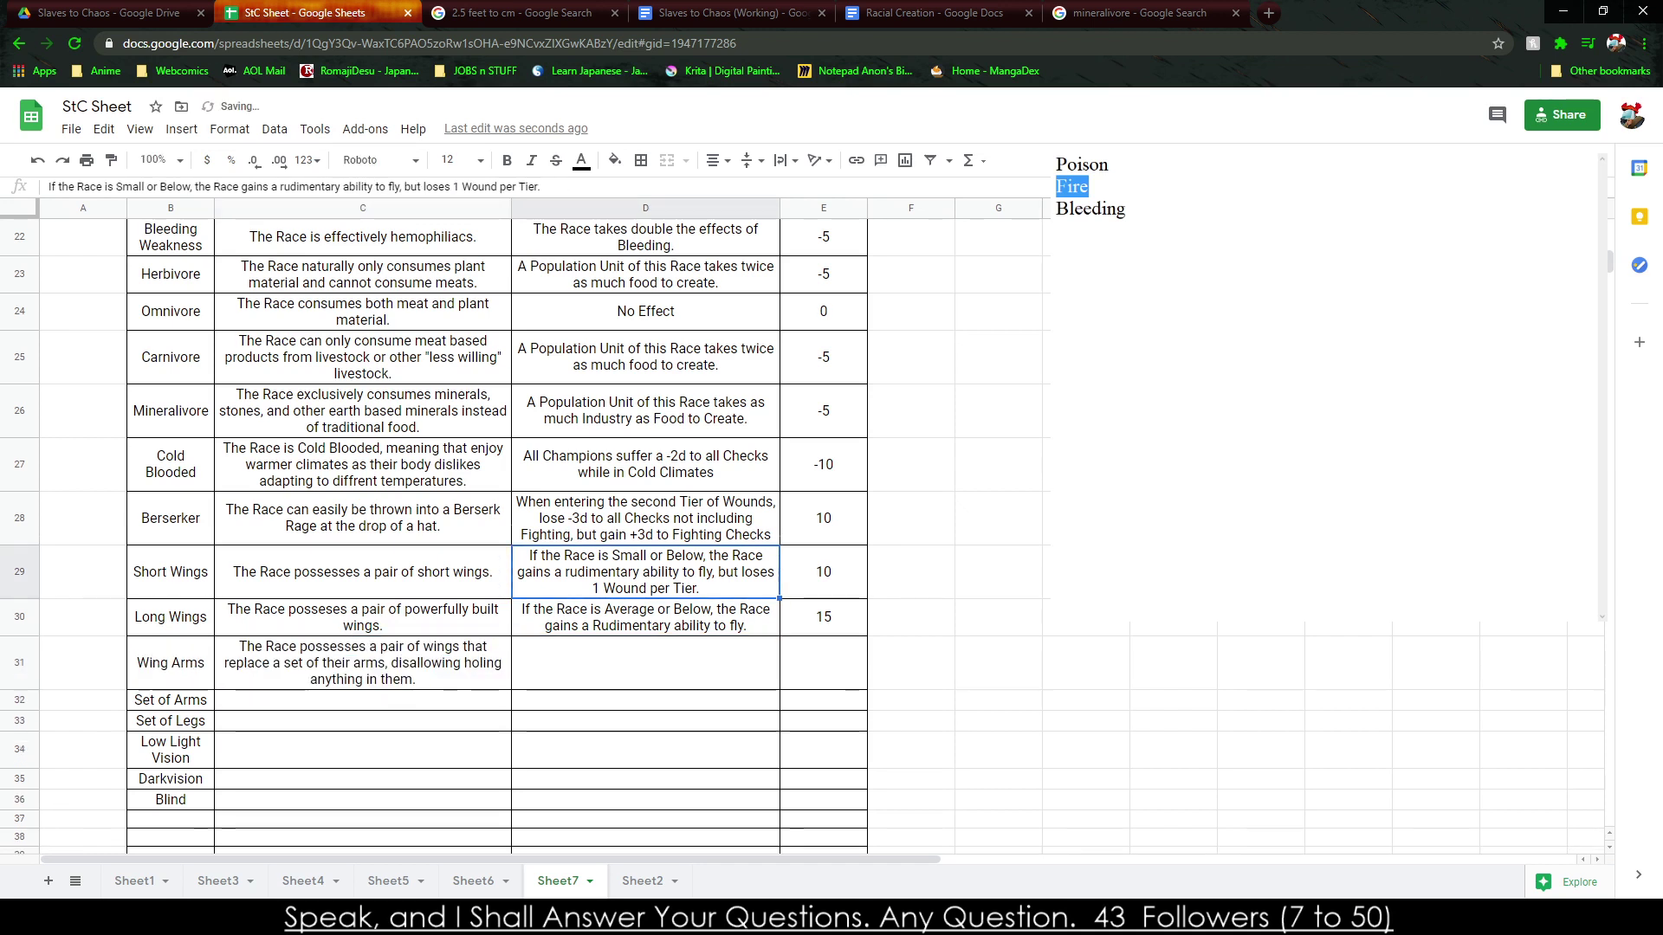
{"action": "left_click", "coordinate": [645, 616]}
{"action": "left_click", "coordinate": [646, 662]}
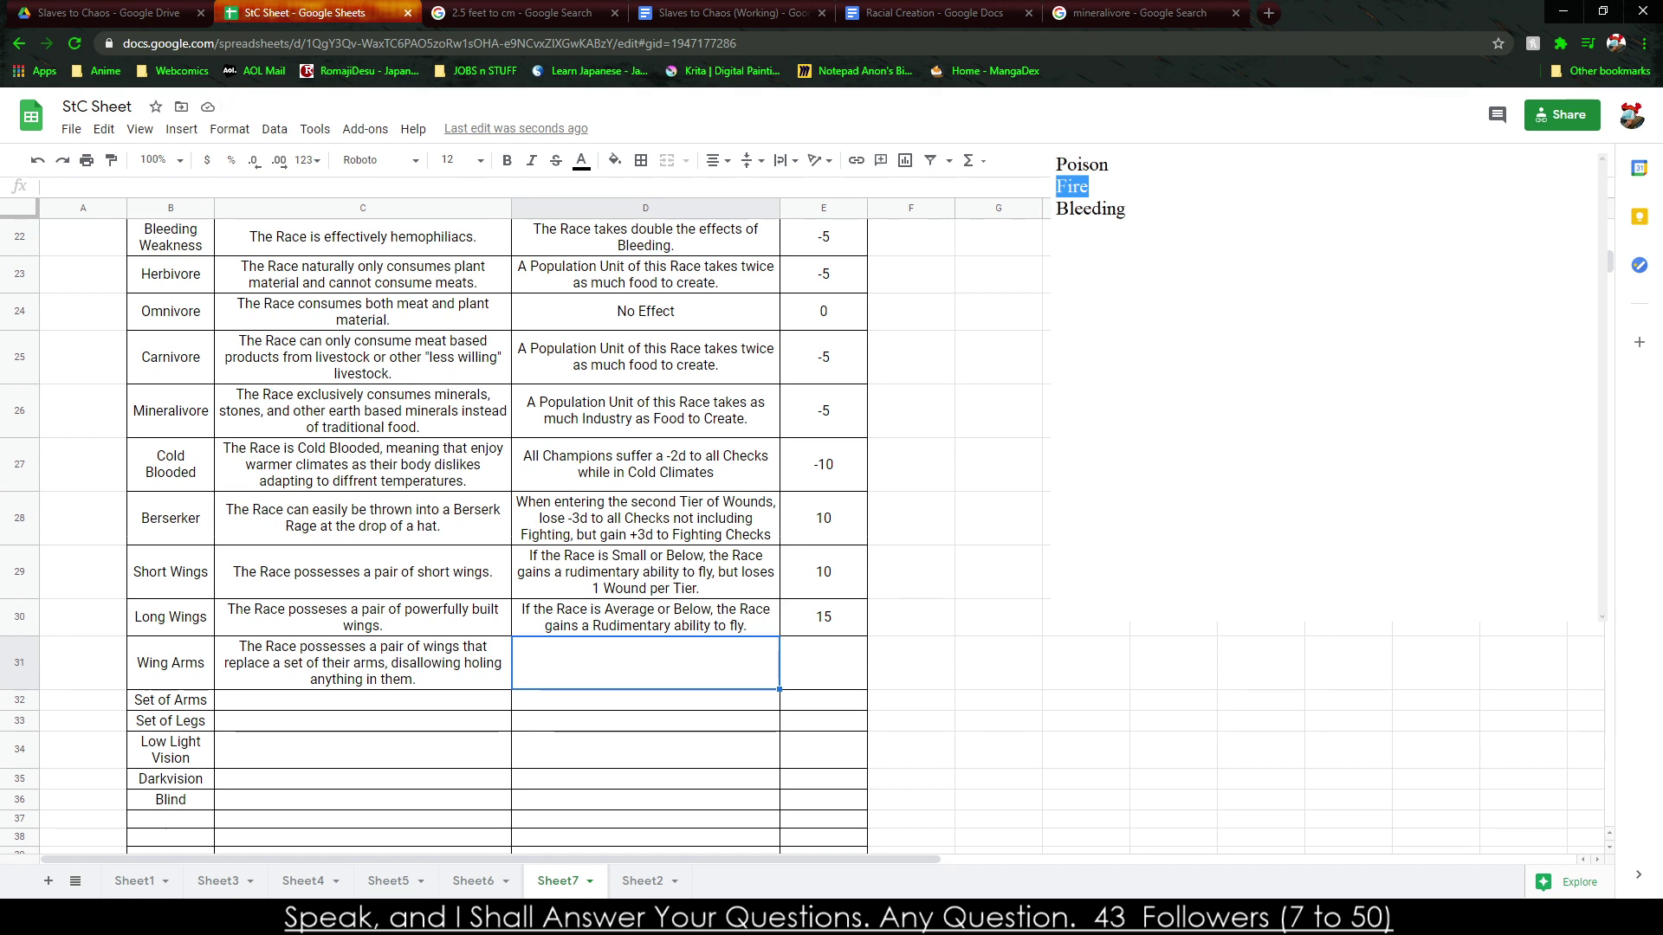
{"action": "left_click", "coordinate": [823, 662]}
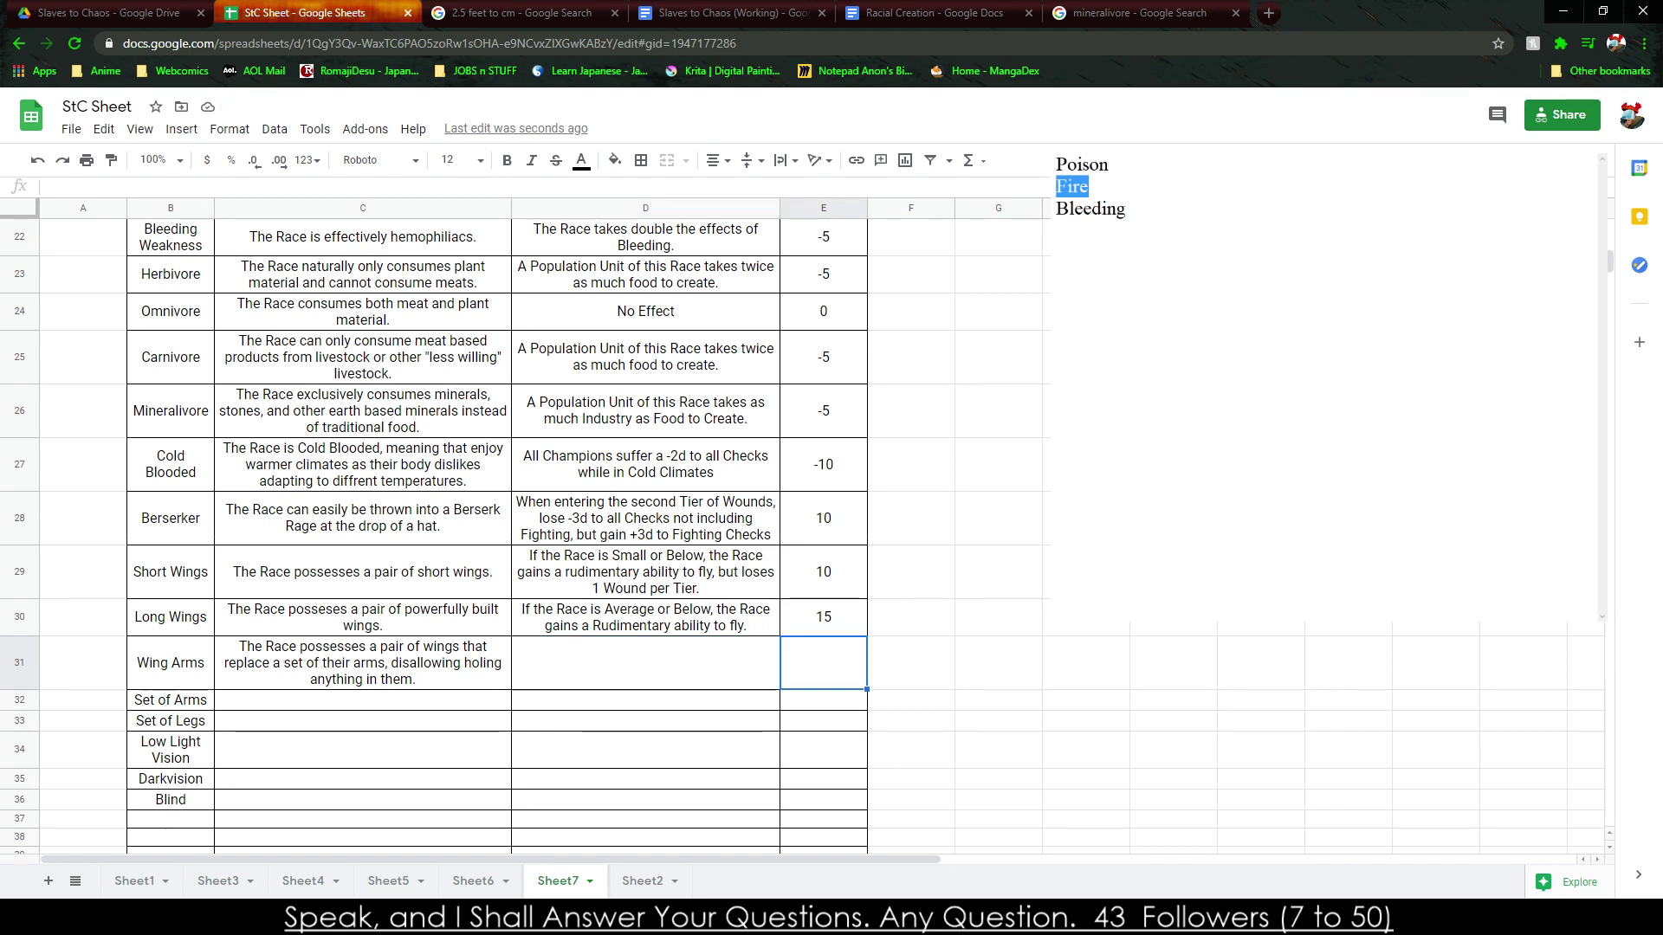
{"action": "type", "text": "5"}
{"action": "key", "text": "BackSpace"}
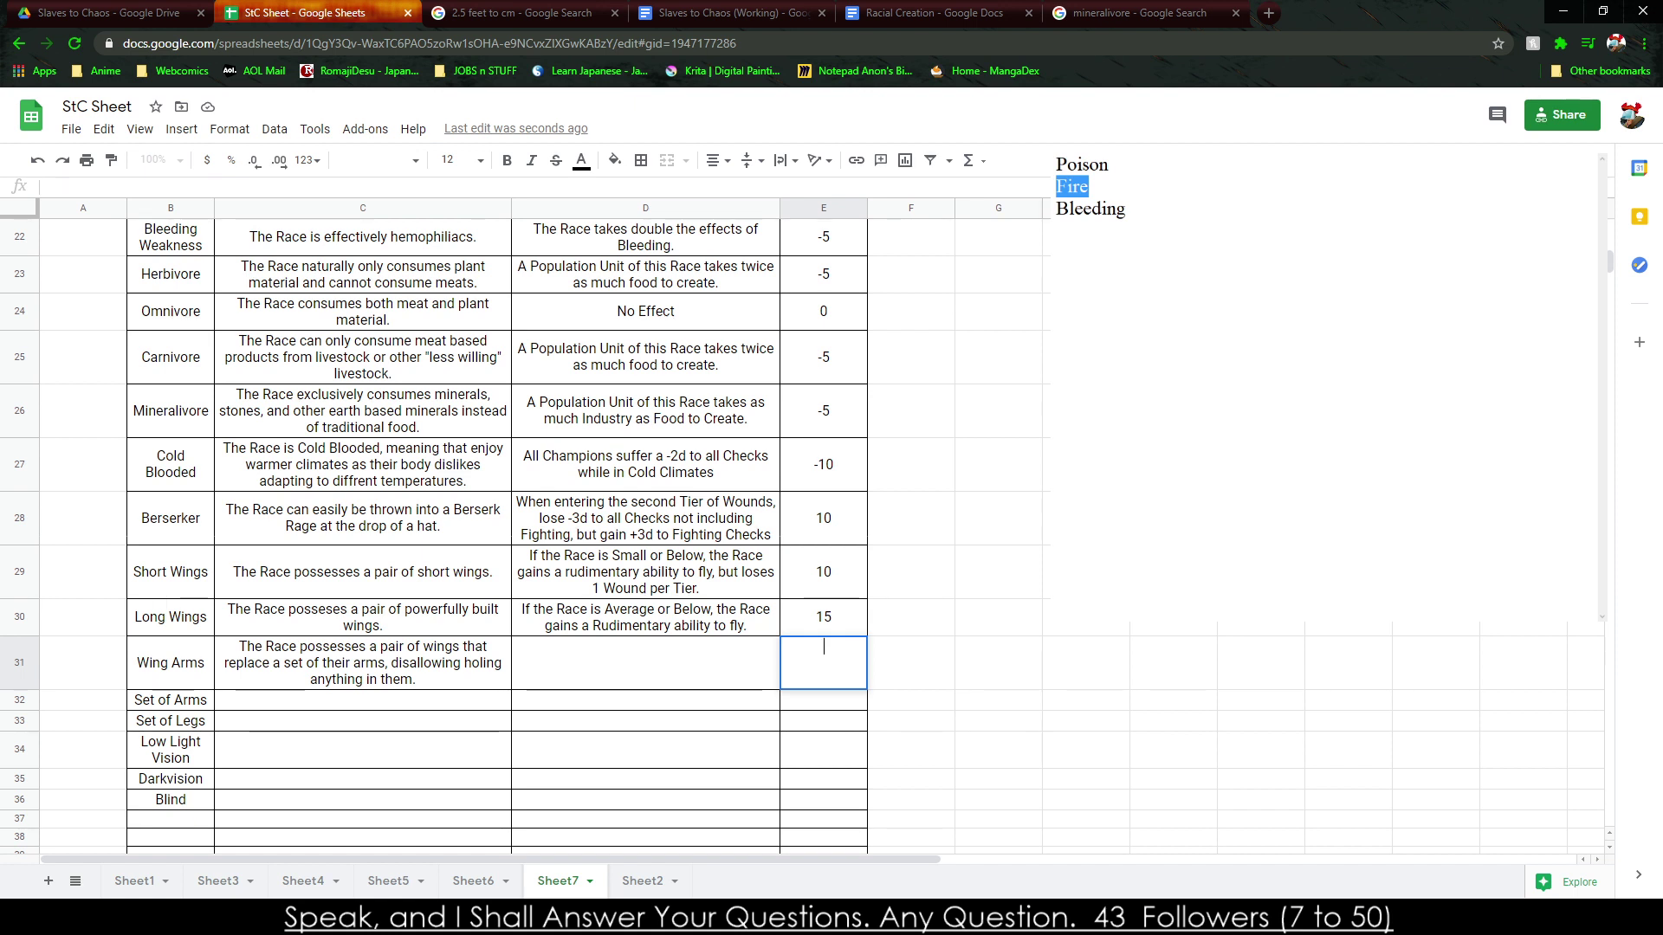
{"action": "left_click", "coordinate": [645, 663]}
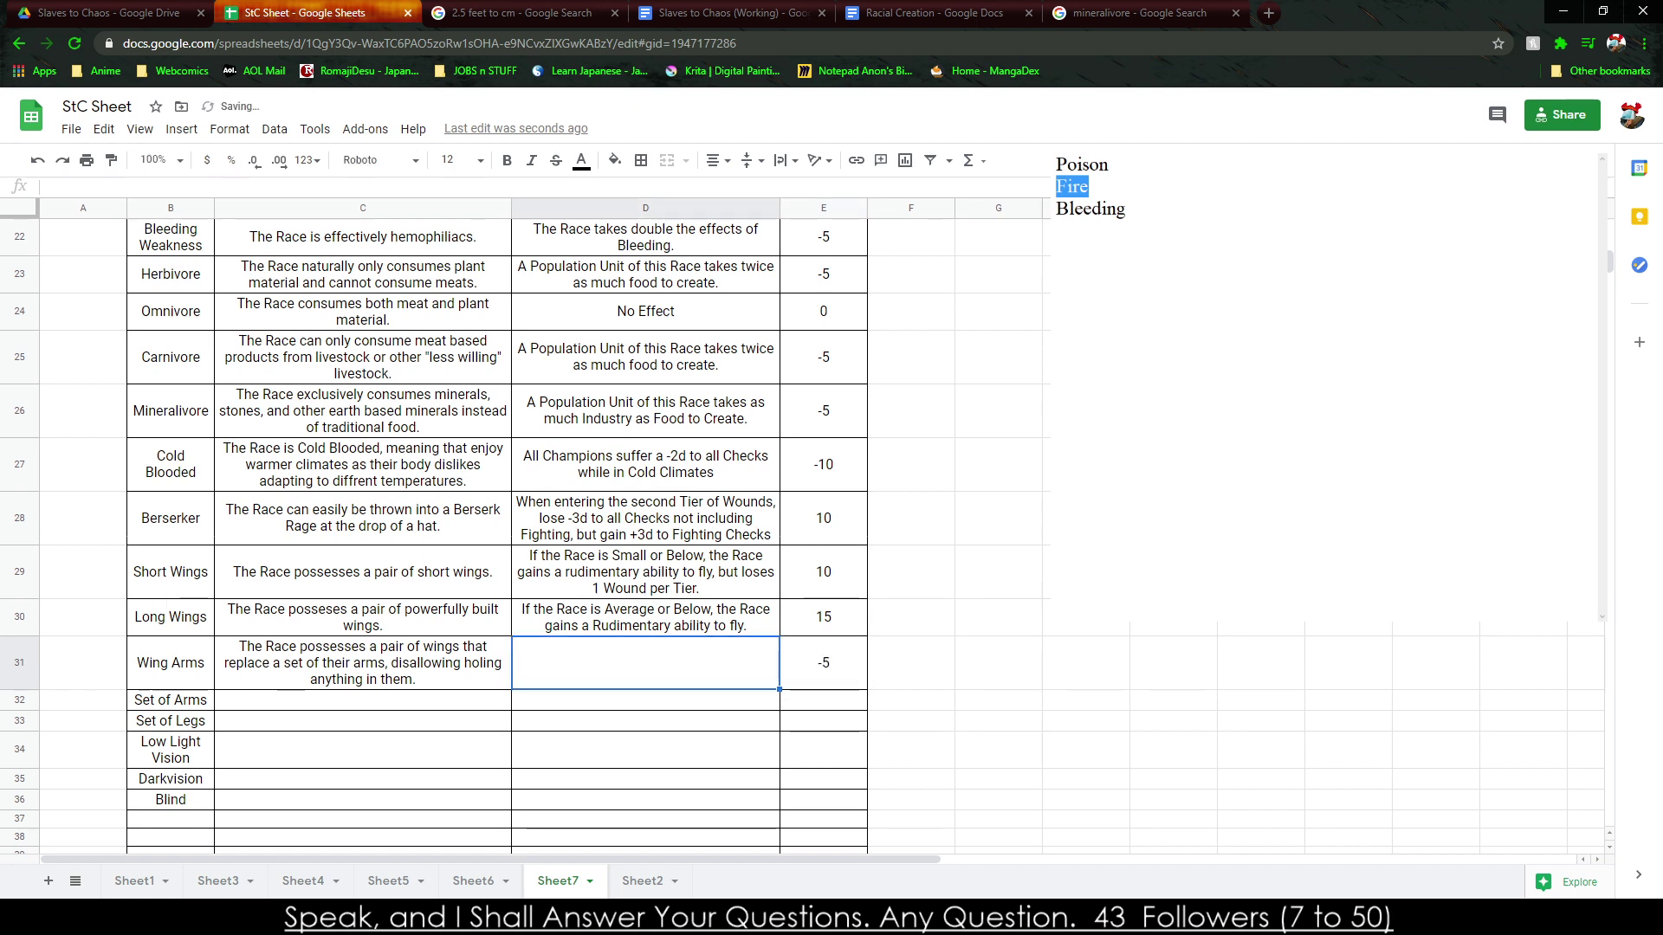
Enter the point values 5 for Set of Arms, Set of Legs and Low Light Vision, 10 for Darkvision and -10 for Blind in E32:E36.
{"action": "left_click", "coordinate": [814, 684]}
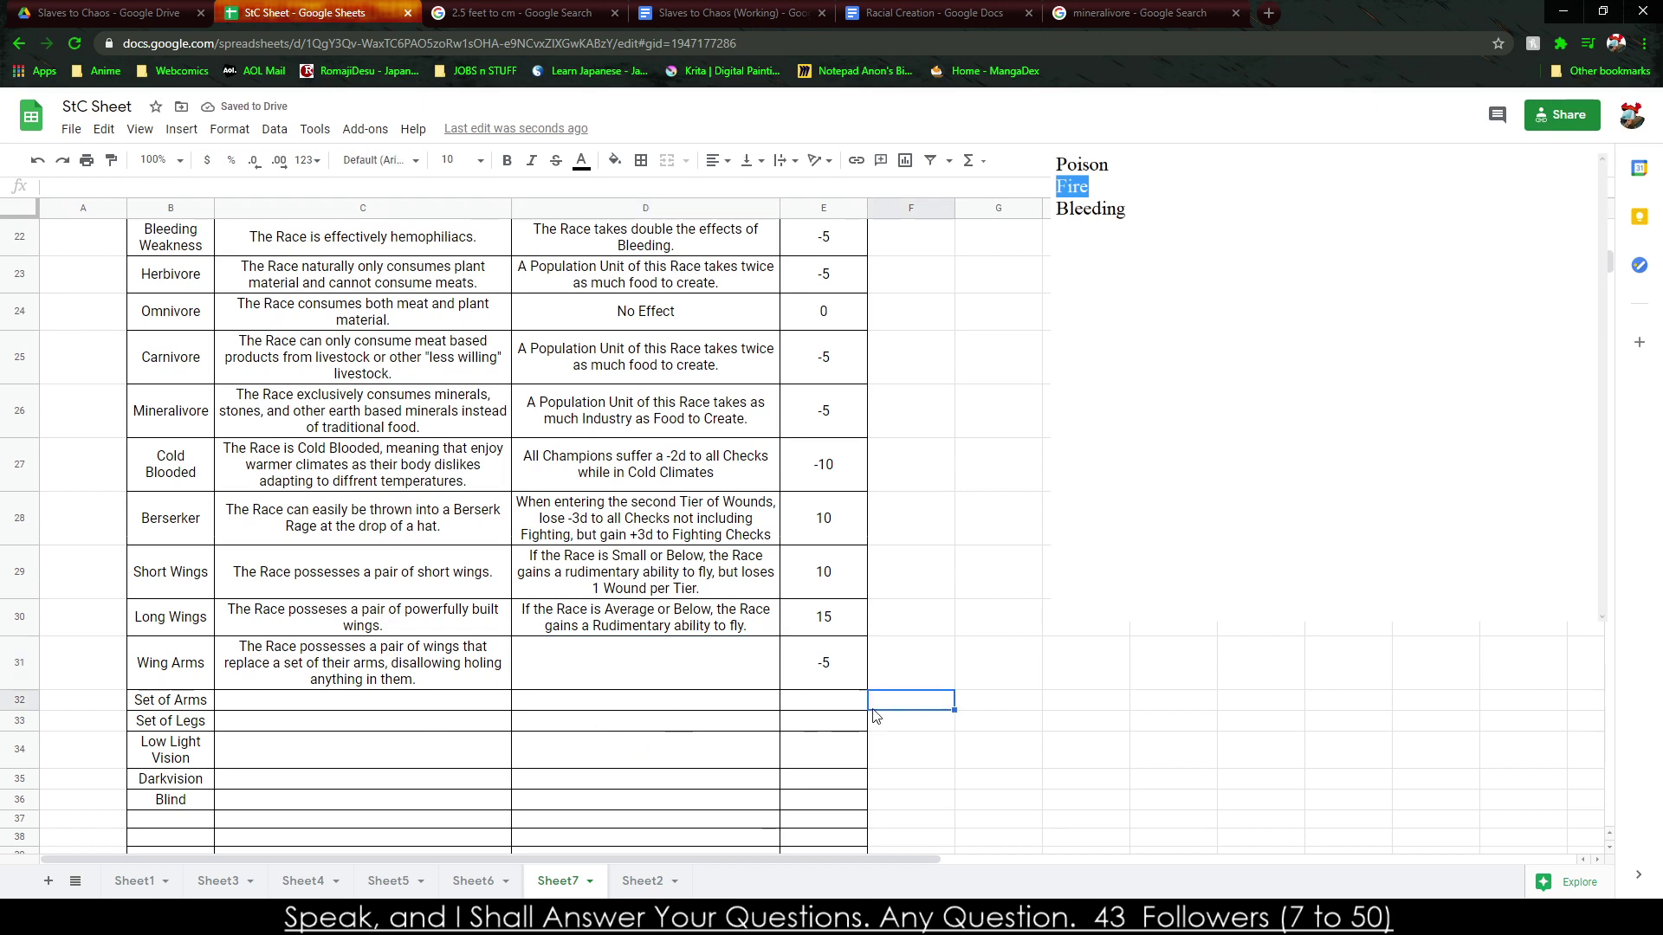
{"action": "left_click", "coordinate": [814, 700]}
{"action": "type", "text": "5"}
{"action": "key", "text": "Return"}
{"action": "type", "text": "5"}
{"action": "key", "text": "Return"}
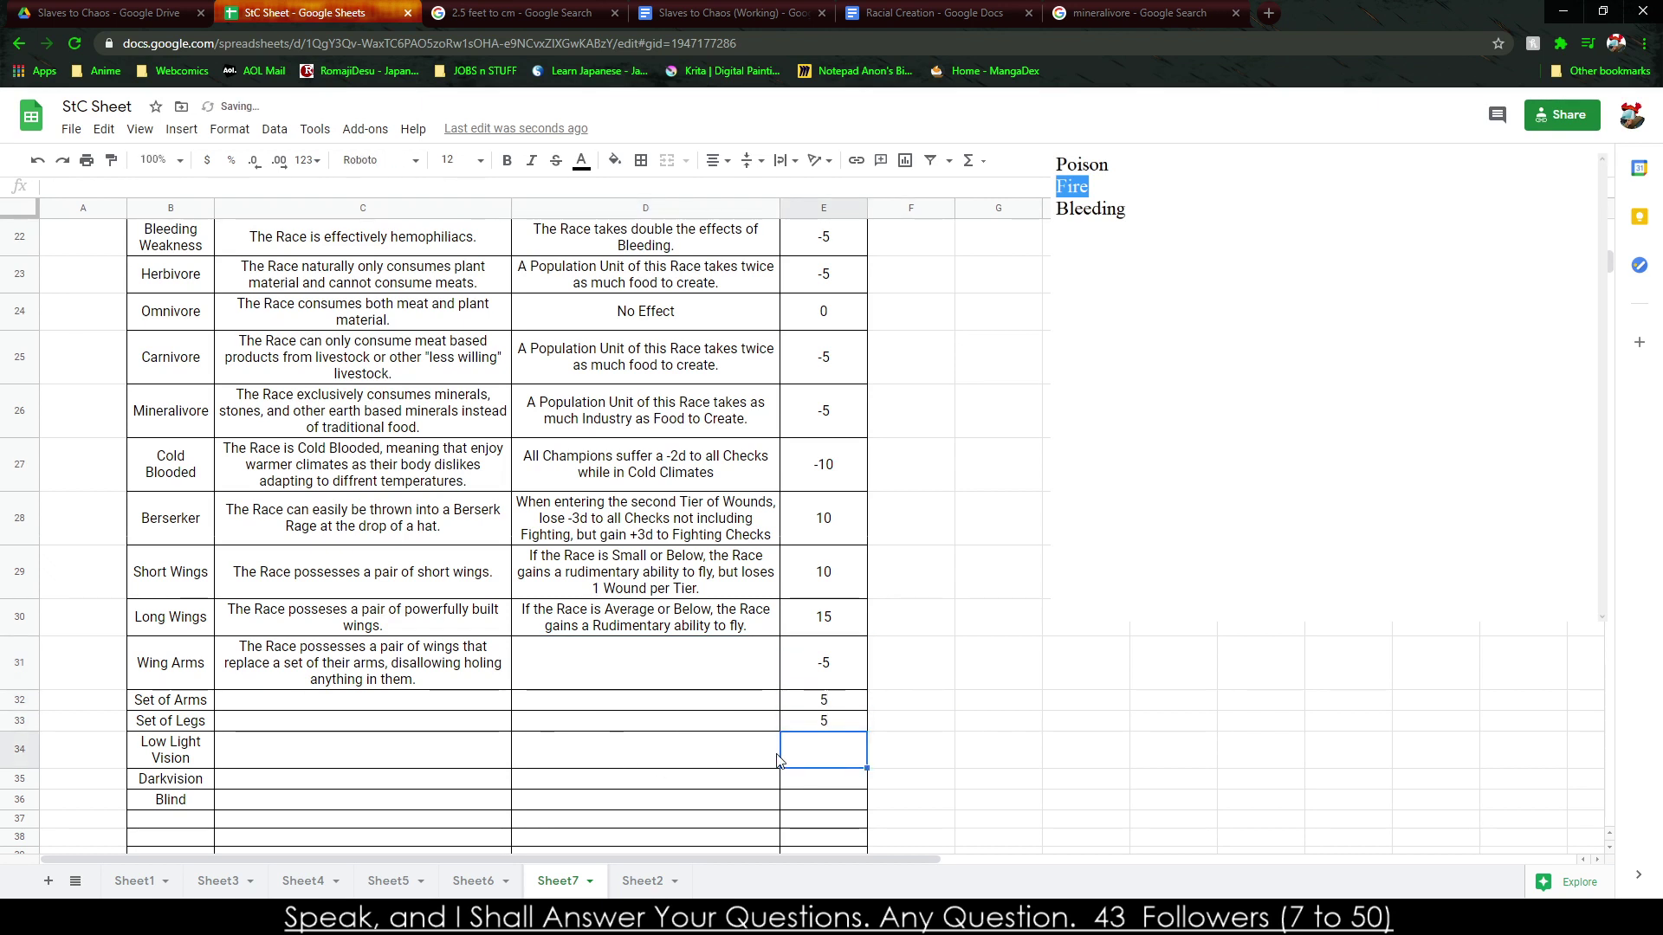
{"action": "type", "text": "5"}
{"action": "key", "text": "Return"}
{"action": "type", "text": "10"}
{"action": "key", "text": "Return"}
{"action": "type", "text": "-10"}
{"action": "key", "text": "Left"}
Copy the Short Wings effect from D29 into the Wing Arms effect cell D31.
{"action": "key", "text": "Left"}
{"action": "key", "text": "Right"}
{"action": "key", "text": "Up"}
{"action": "key", "text": "Up"}
{"action": "key", "text": "Up"}
{"action": "key", "text": "Up"}
{"action": "key", "text": "Up"}
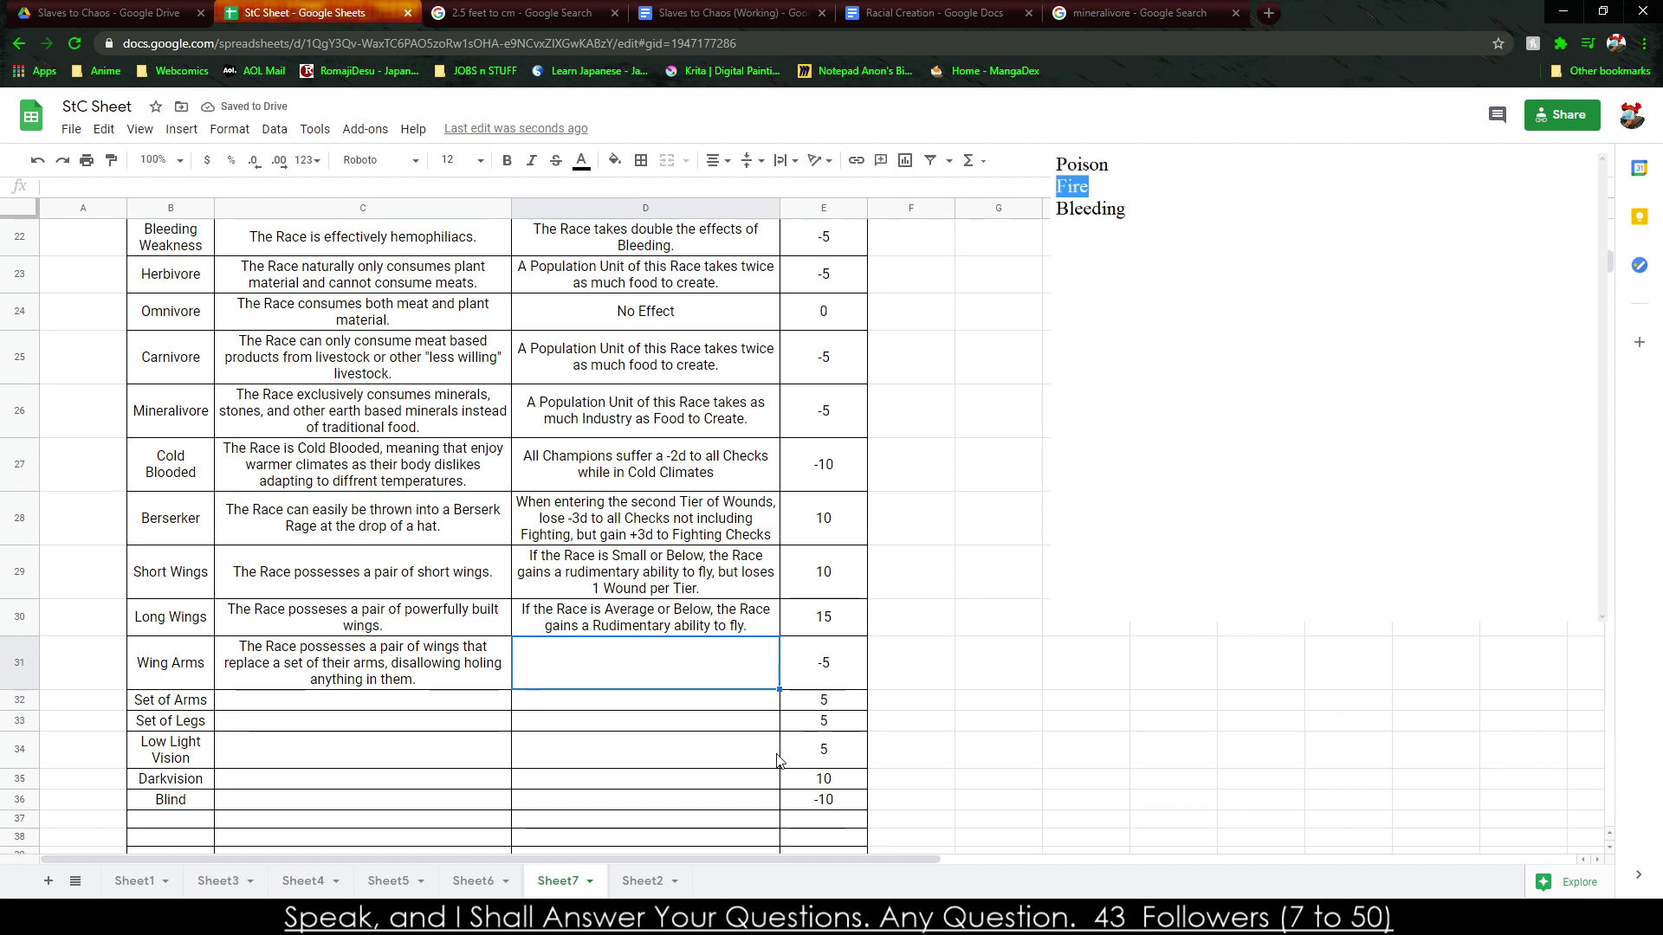
{"action": "type", "text": "T"}
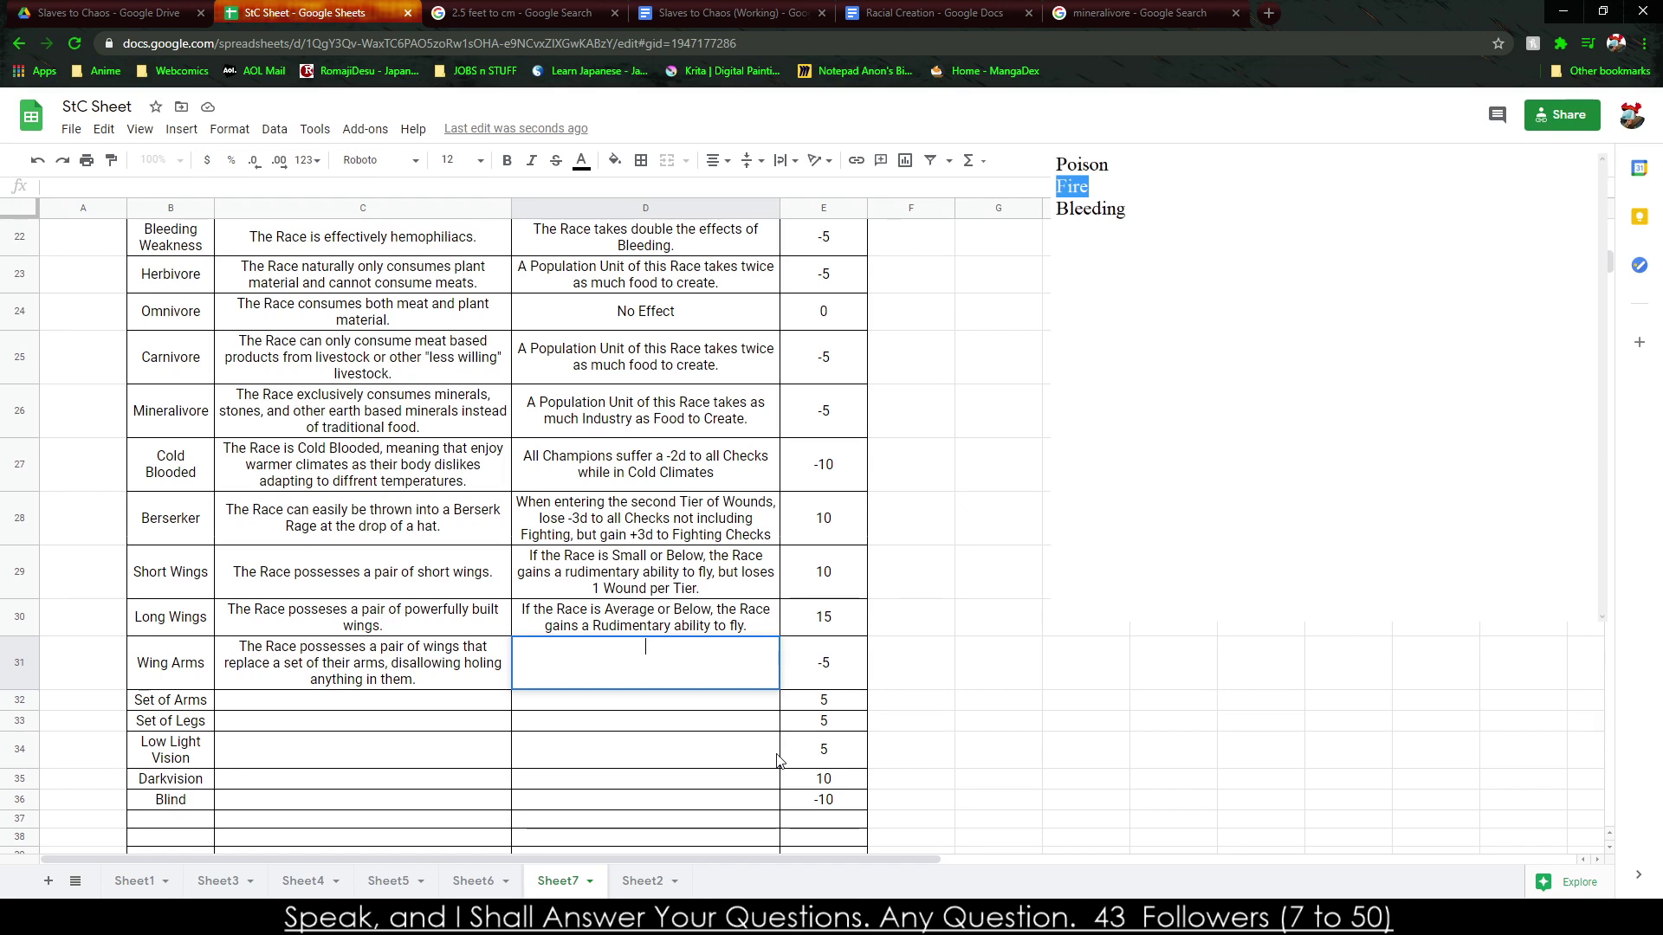
{"action": "key", "text": "Up"}
{"action": "key", "text": "Up"}
{"action": "key", "text": "ctrl+c"}
{"action": "key", "text": "Down"}
{"action": "key", "text": "Down"}
{"action": "key", "text": "ctrl+v"}
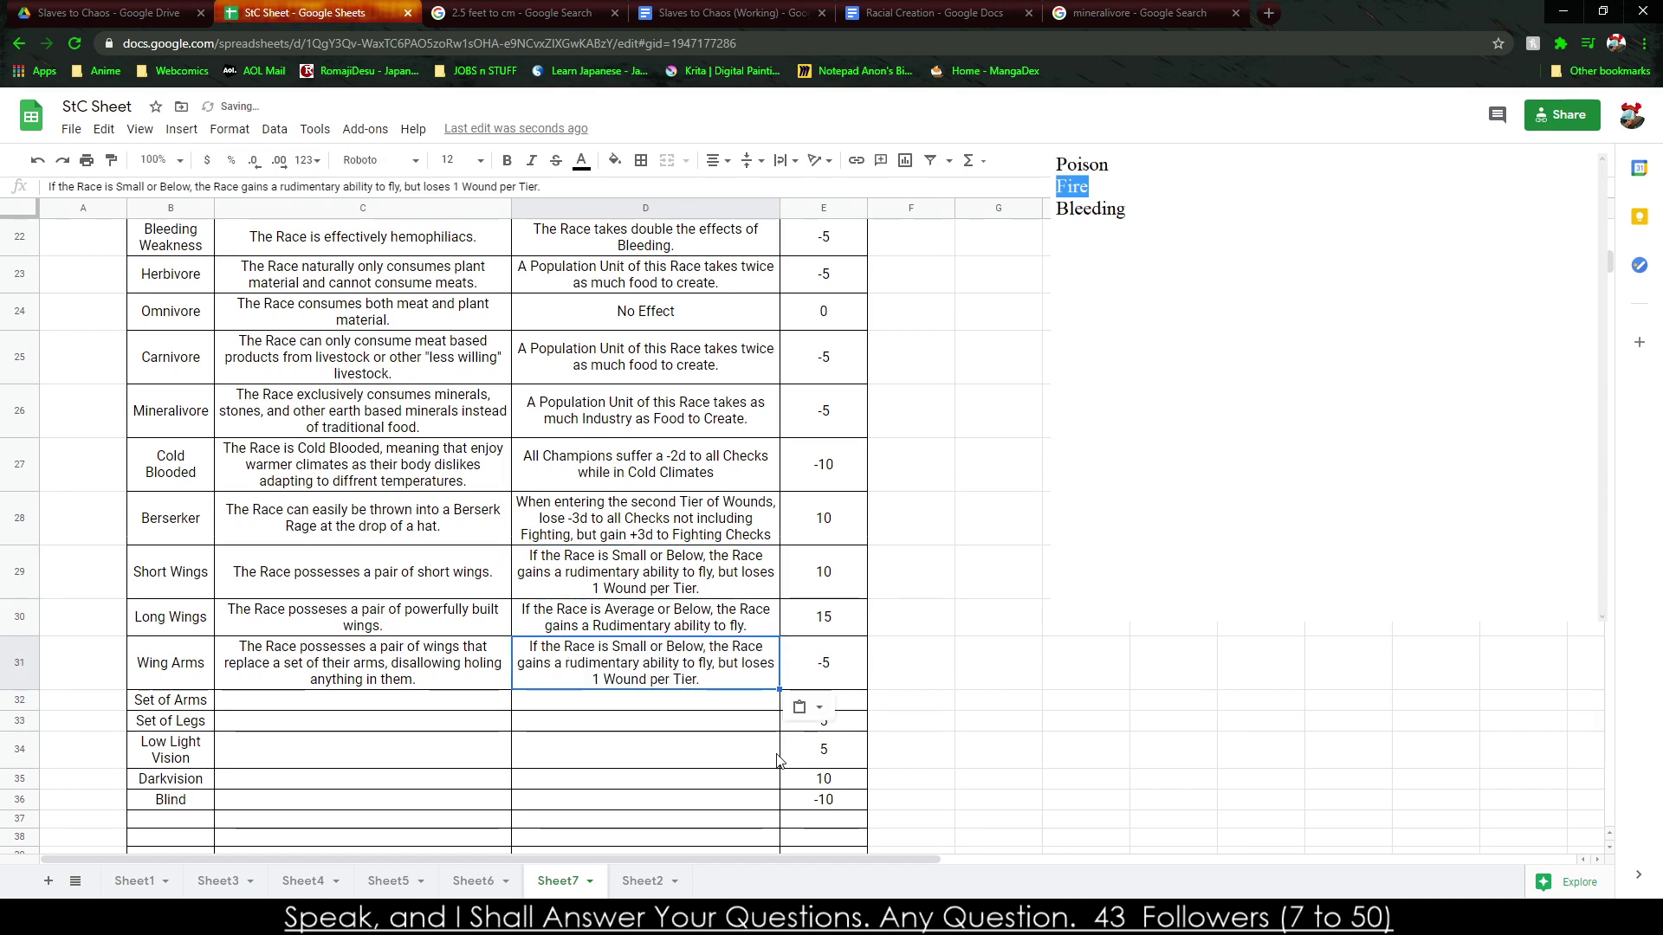
Replace "Small" with "Average" in the Wing Arms effect text in D31.
{"action": "key", "text": "Return"}
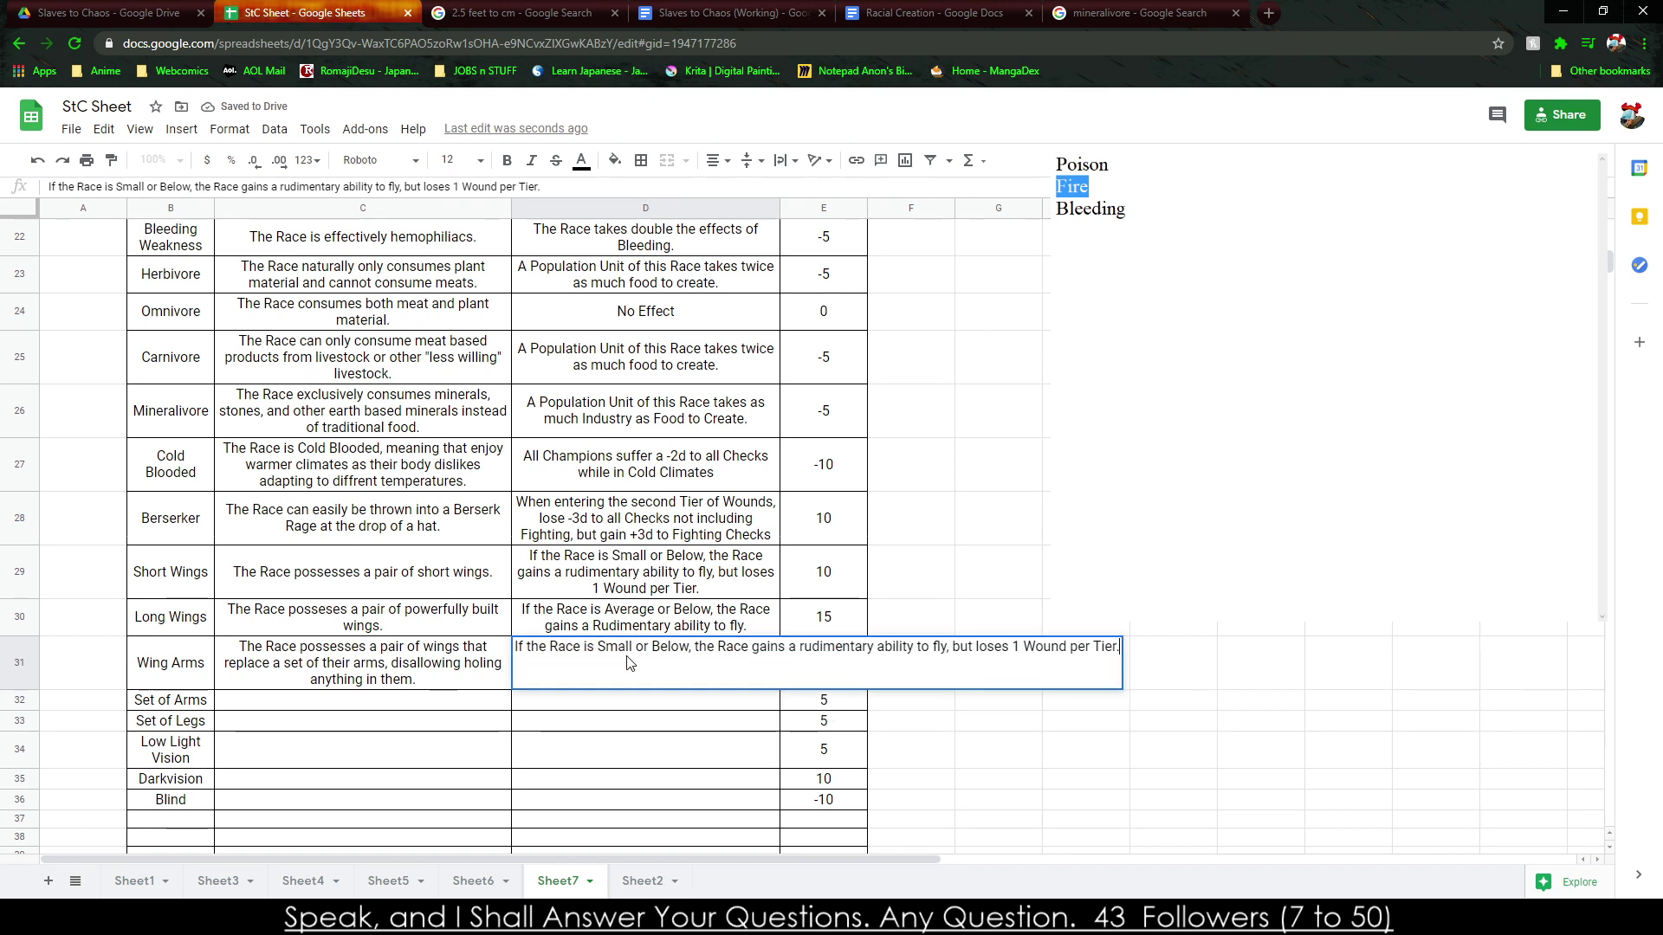
{"action": "double_click", "coordinate": [608, 650]}
{"action": "type", "text": "Average"}
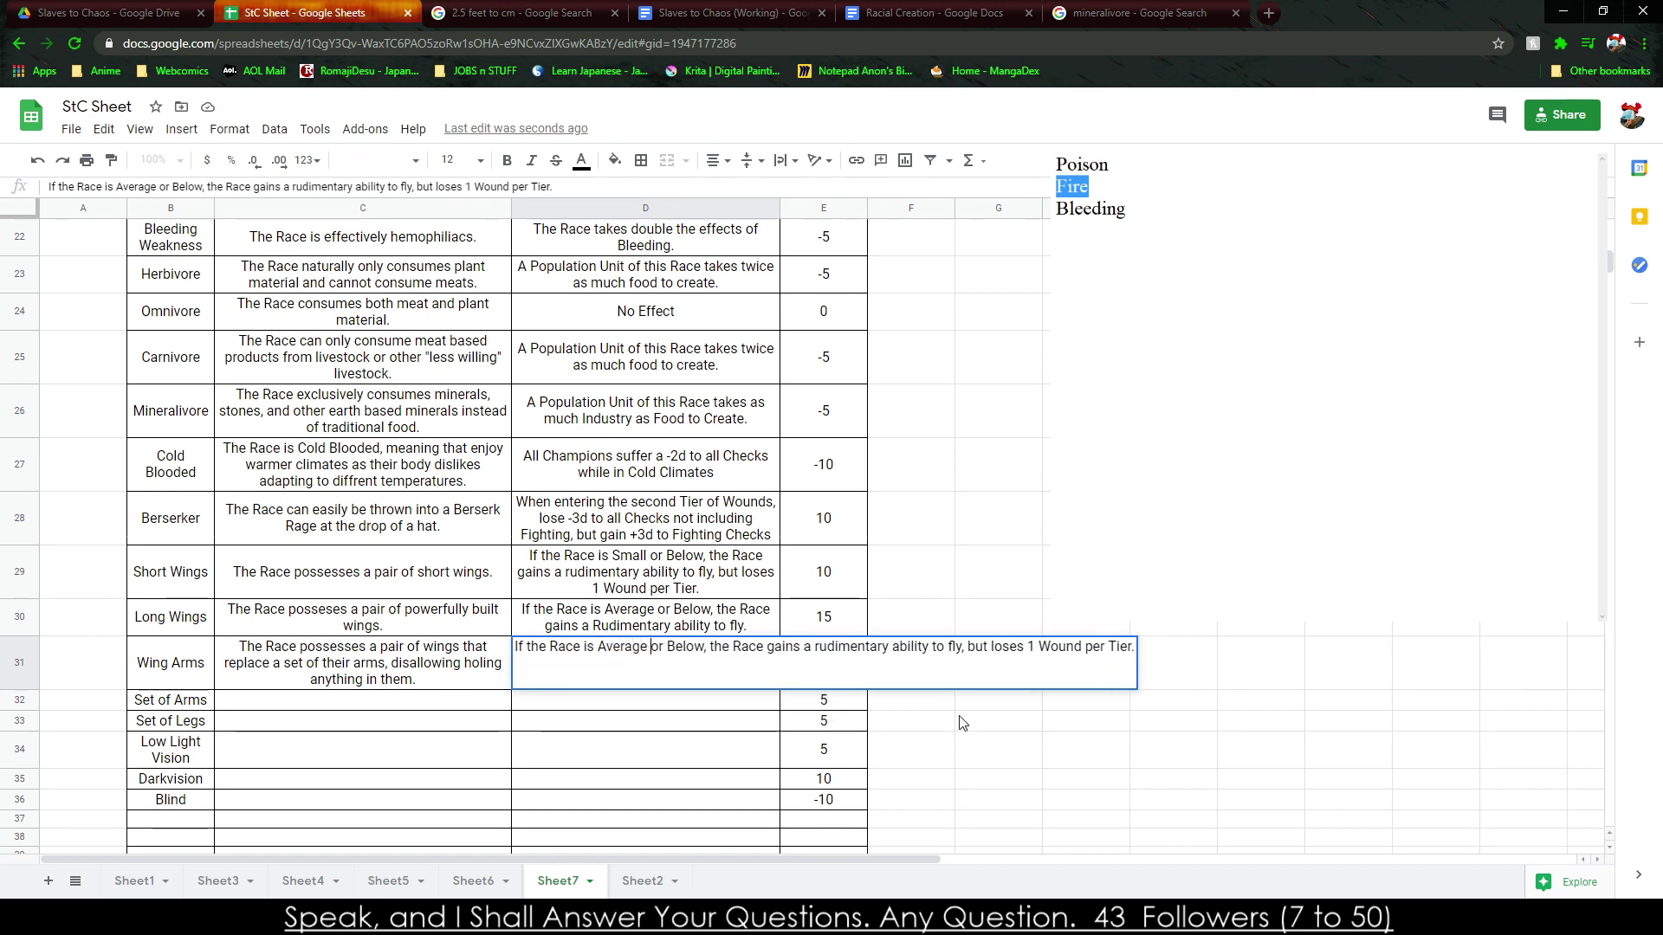
Replace the wound-loss clause at the end of the Wing Arms effect in D31 with the sentence "Cannot hold anything in Wing Arms".
{"action": "left_click_drag", "start_coordinate": [1022, 648], "coordinate": [1155, 656]}
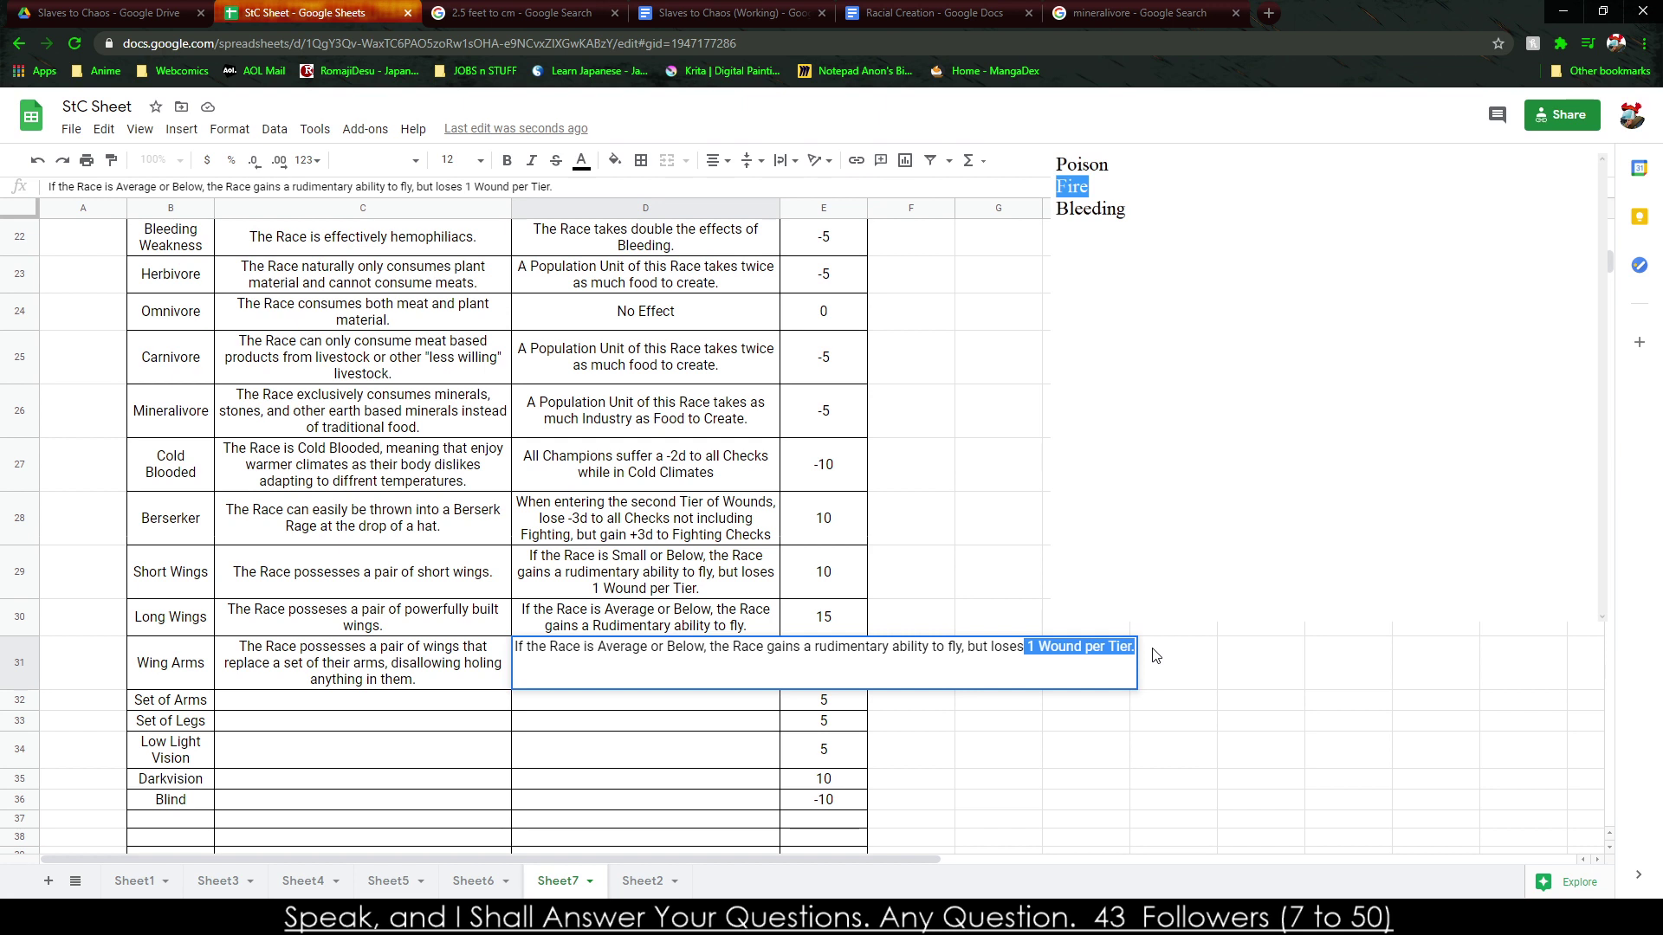
{"action": "key", "text": "BackSpace"}
{"action": "key", "text": "BackSpace"}
{"action": "key", "text": "BackSpace"}
{"action": "key", "text": "BackSpace"}
{"action": "key", "text": "BackSpace"}
{"action": "key", "text": "BackSpace"}
{"action": "key", "text": "BackSpace"}
{"action": "key", "text": "BackSpace"}
{"action": "key", "text": "BackSpace"}
{"action": "key", "text": "BackSpace"}
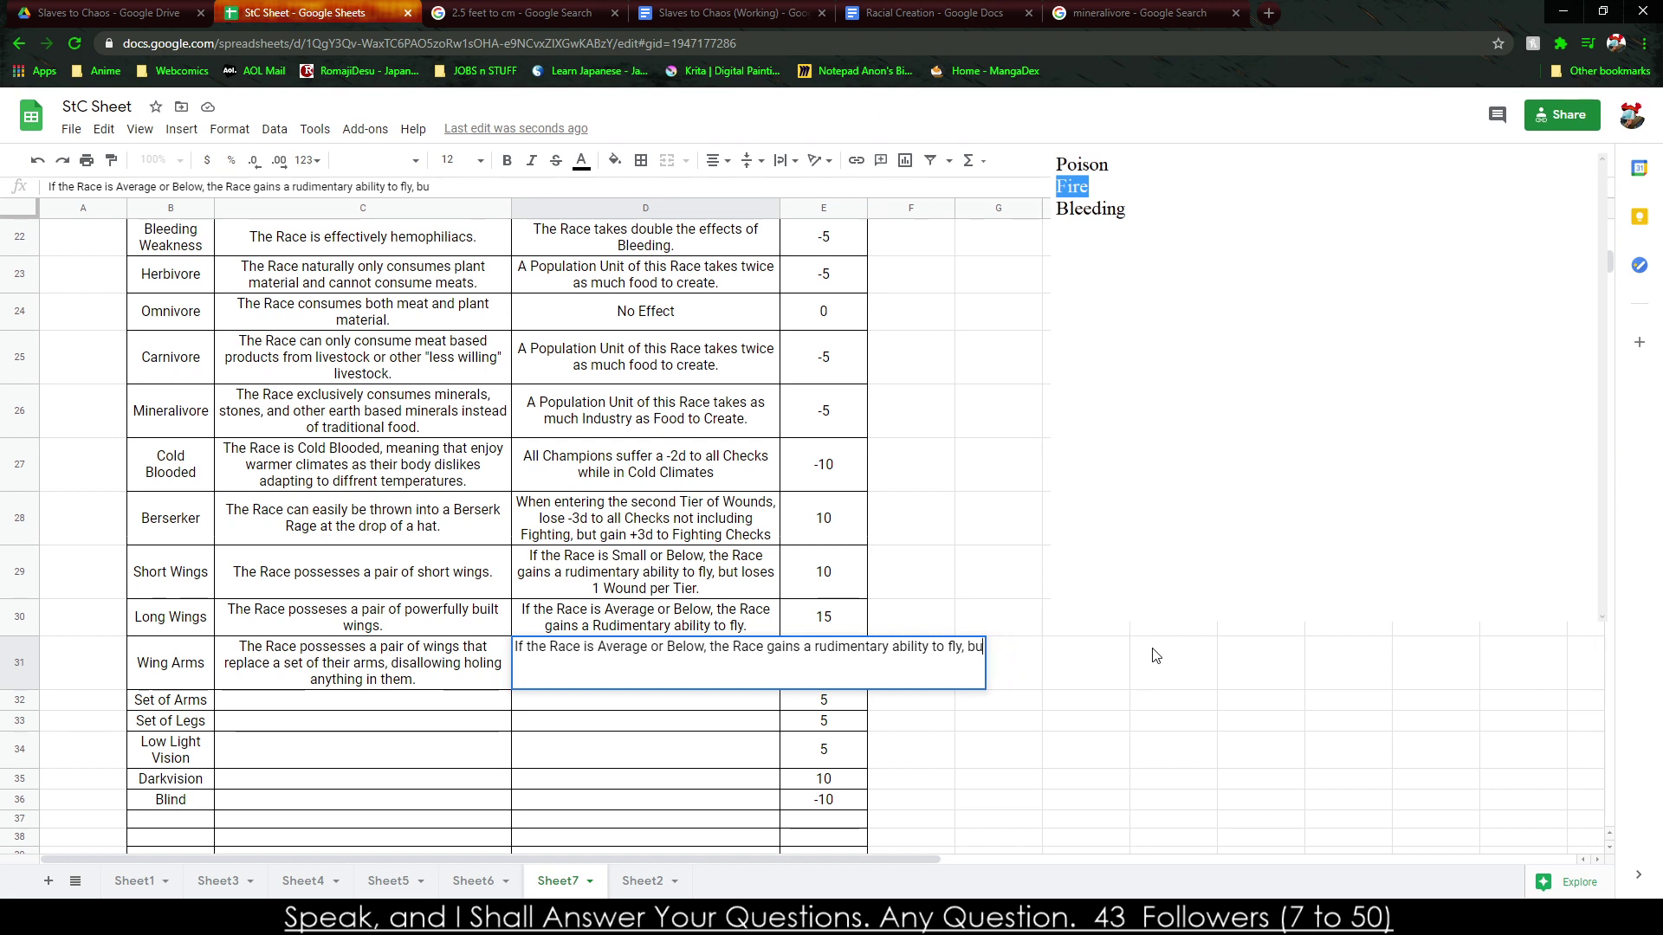
{"action": "type", "text": "Cannot "}
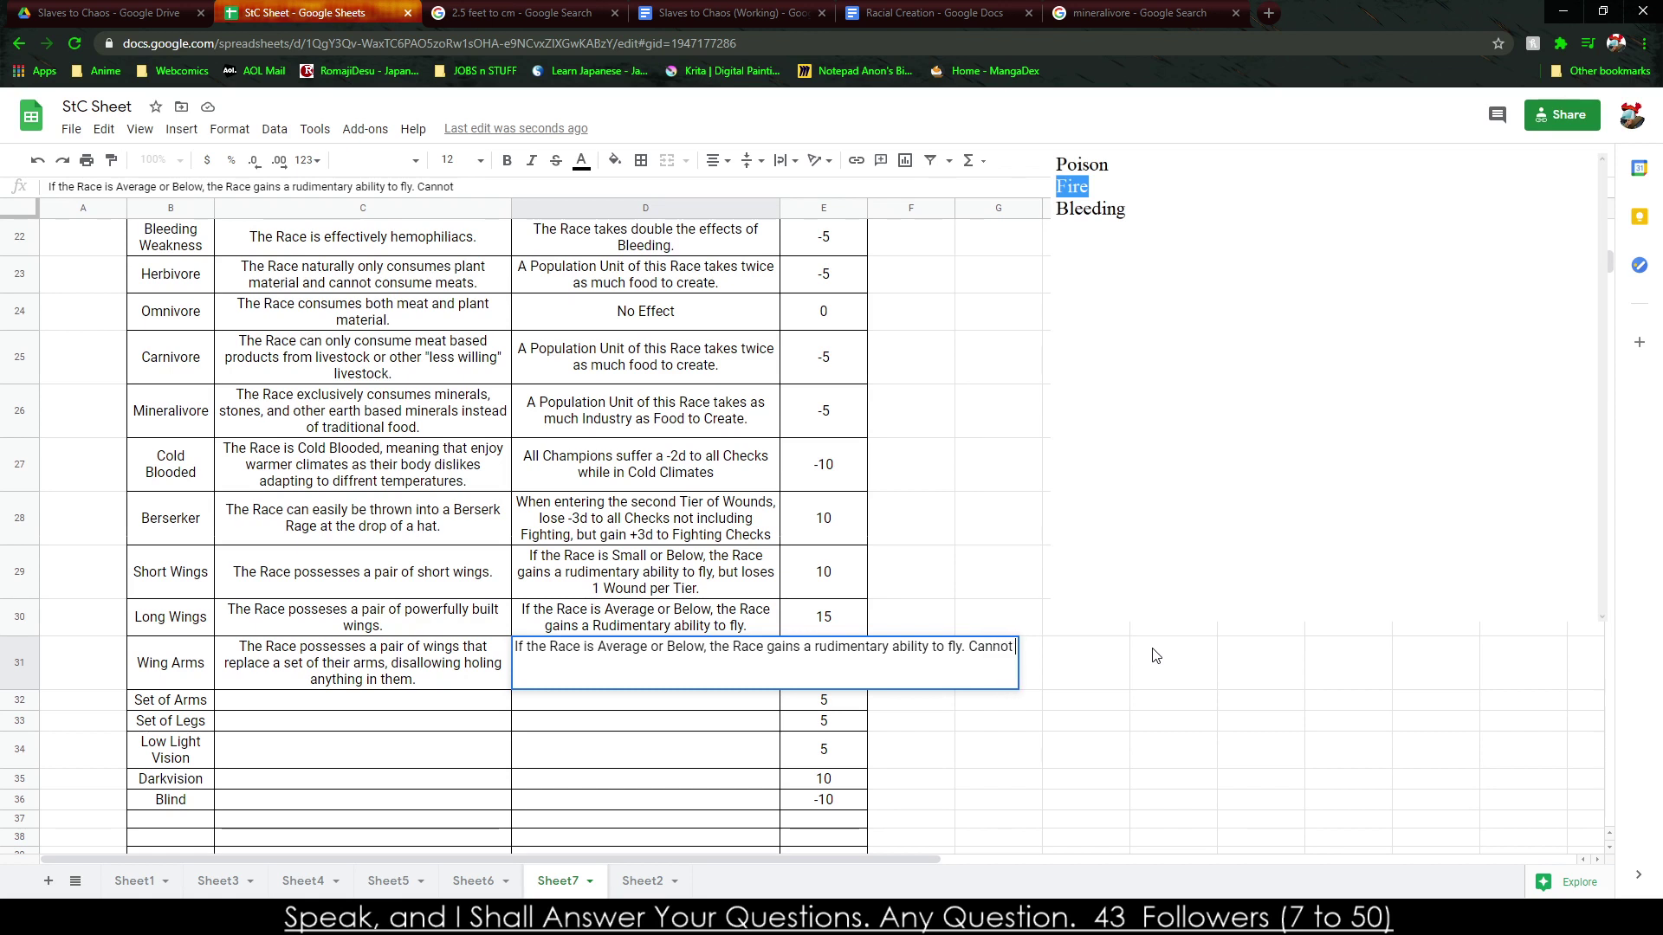
{"action": "type", "text": "hold anything in"}
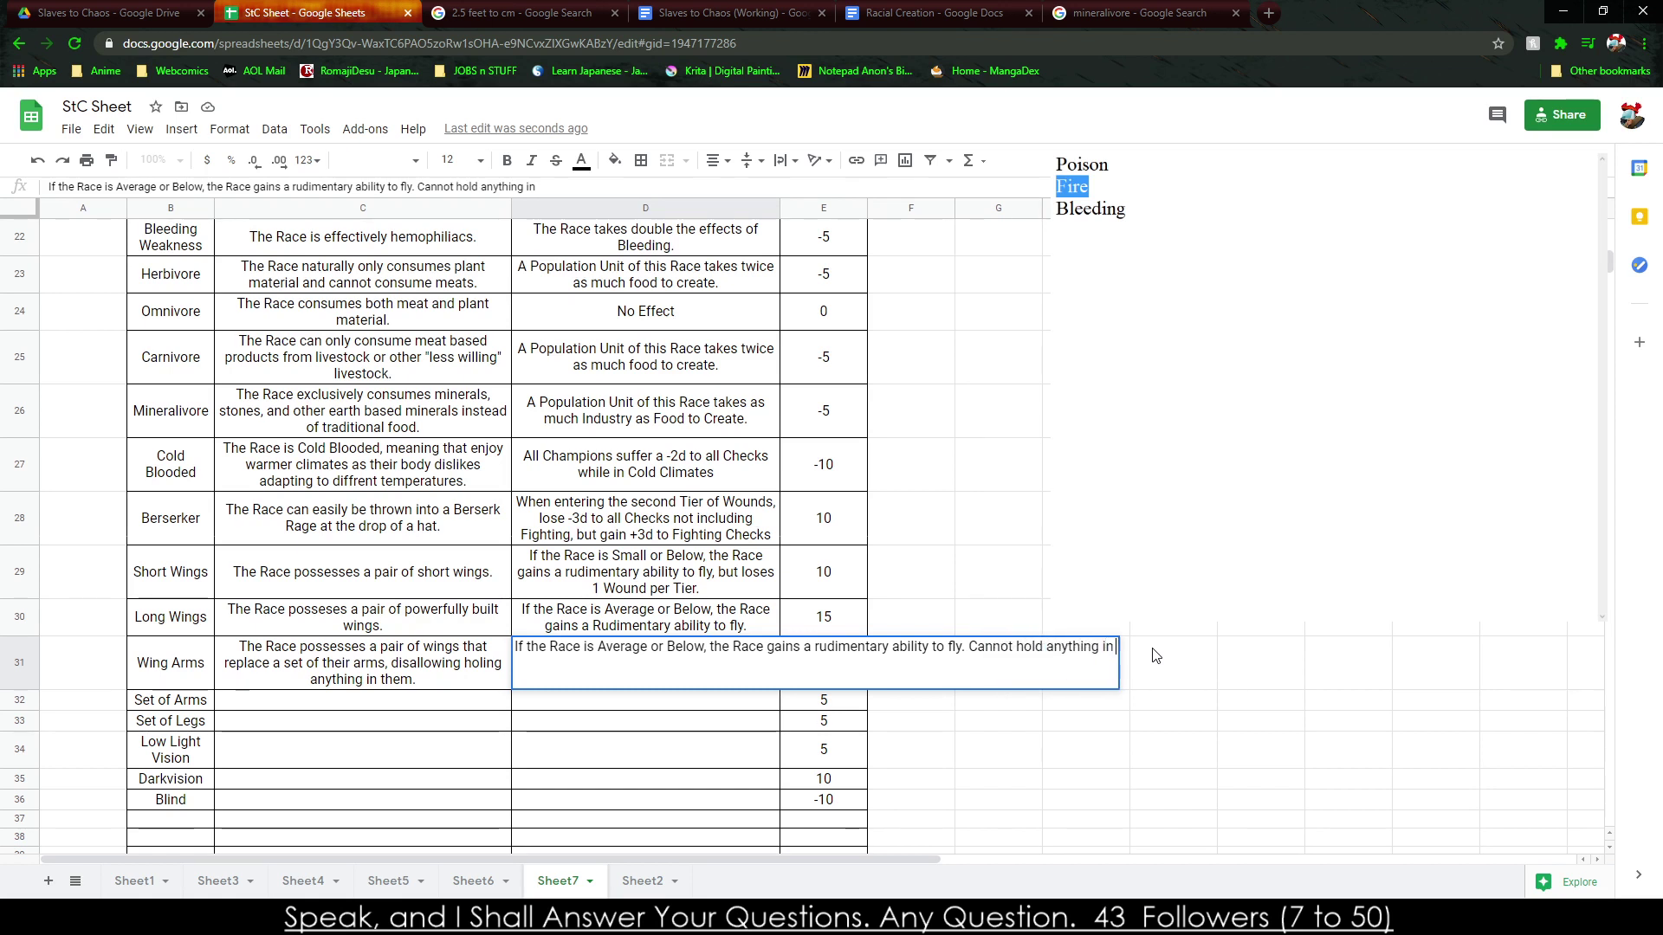
{"action": "type", "text": " Wing Arms"}
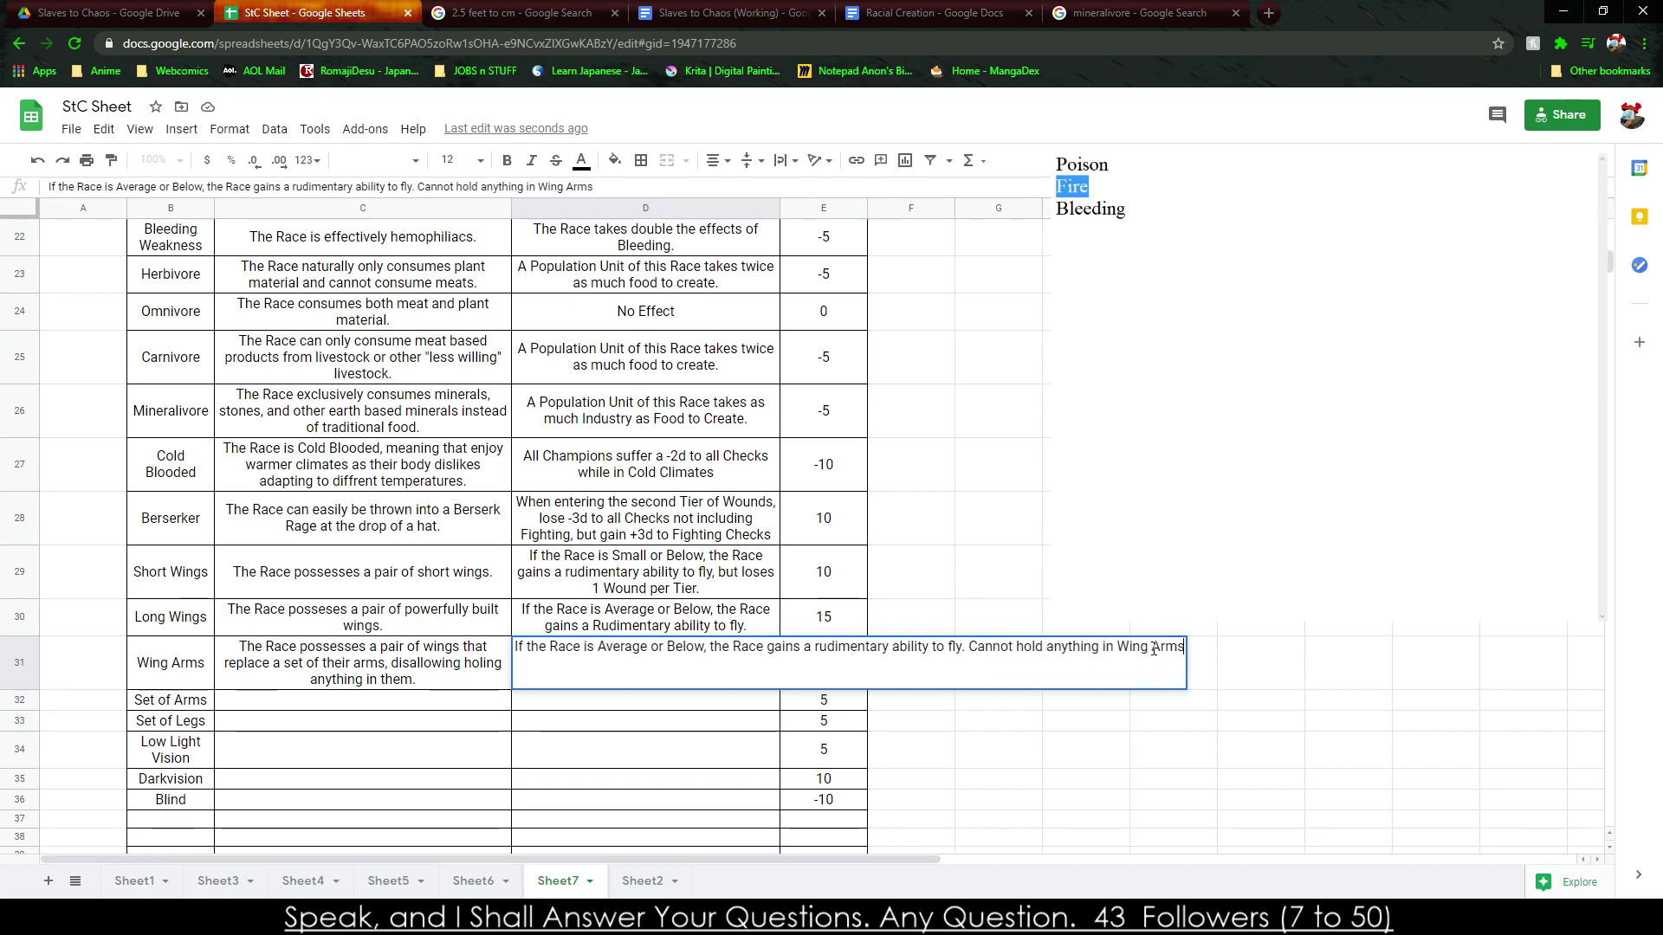
{"action": "key", "text": "Return"}
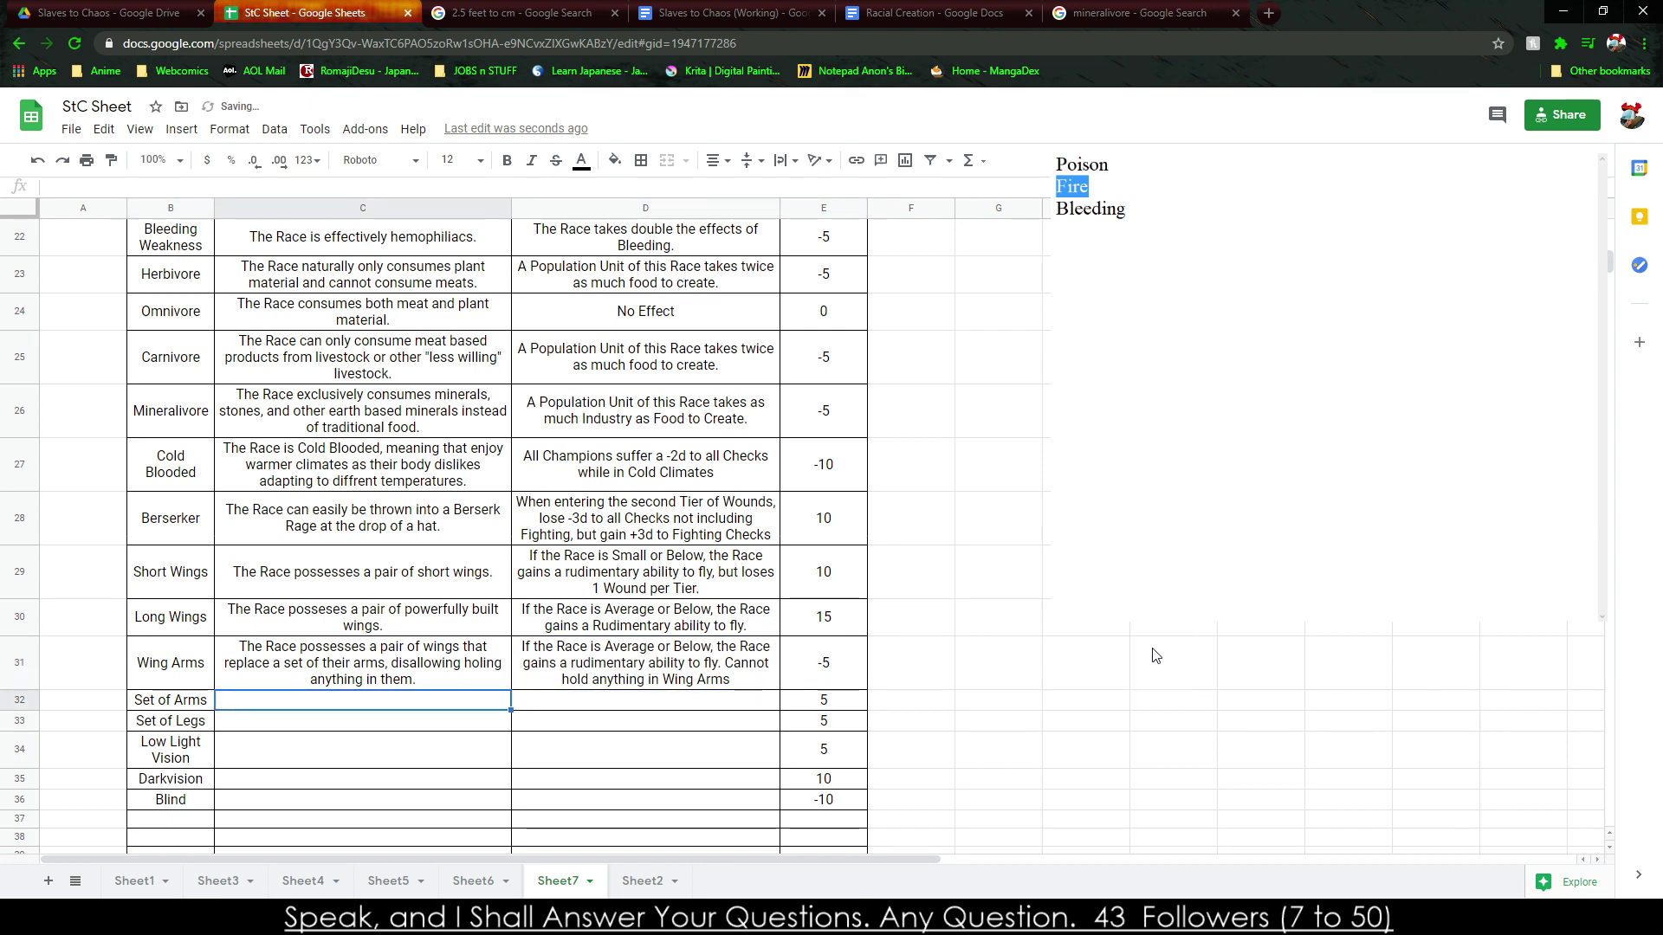
Enter the Set of Arms description in C32: "The Race possesses a second (or third) set of Arms.".
{"action": "type", "text": "The Race poss"}
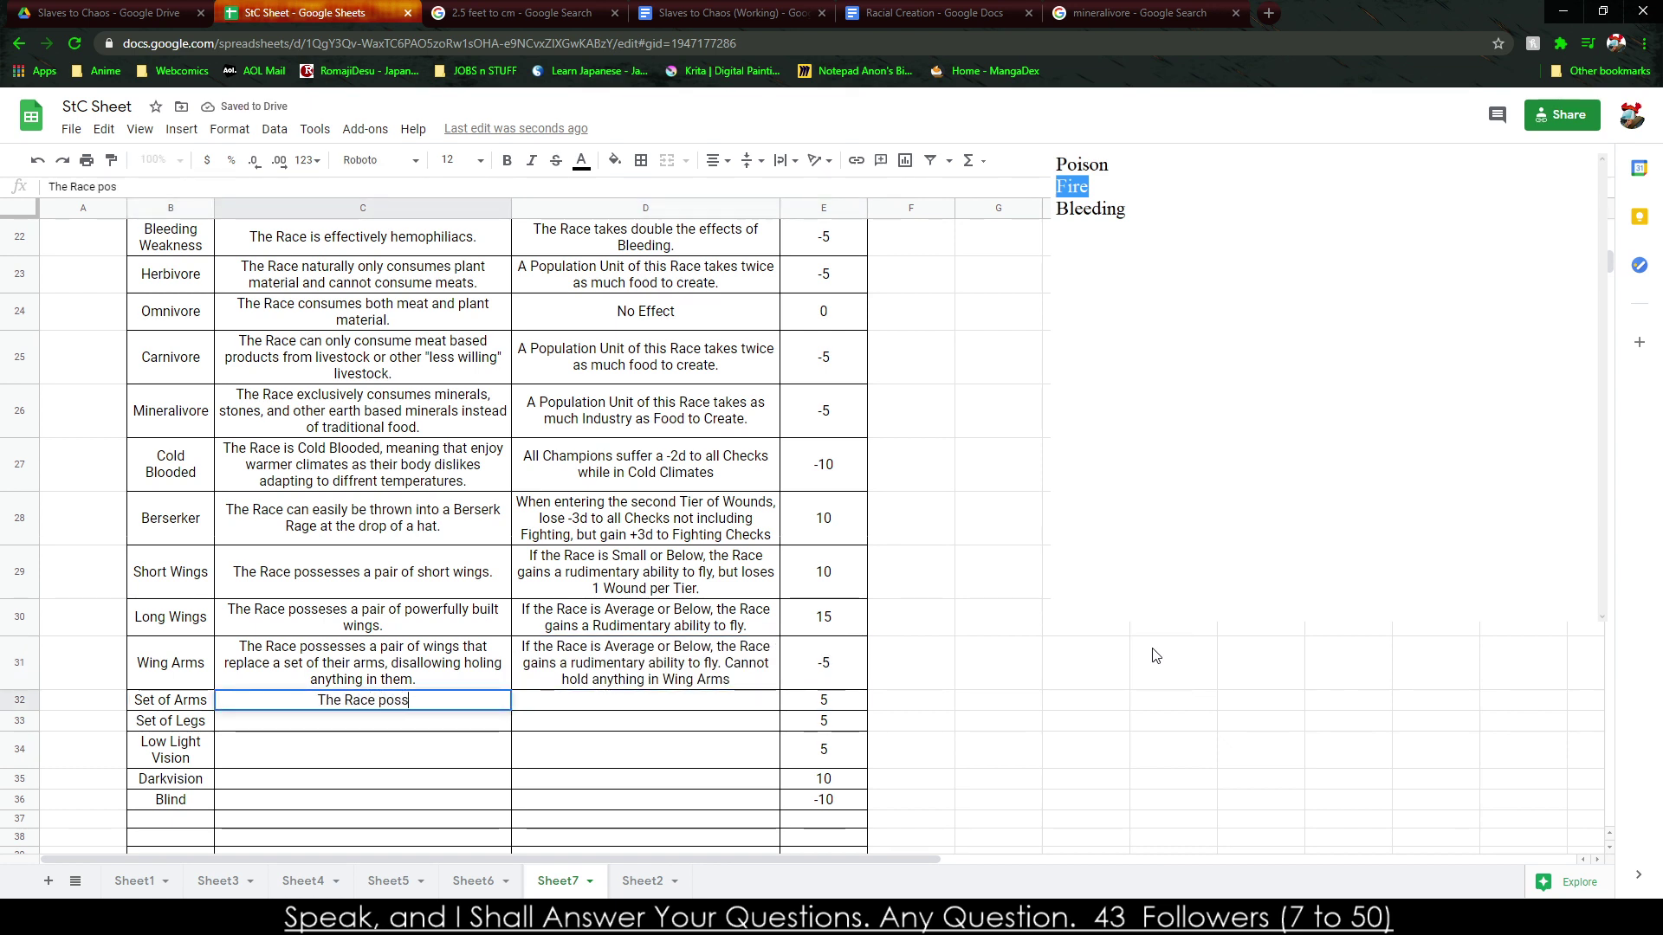
{"action": "type", "text": "esses a"}
{"action": "type", "text": "cond se"}
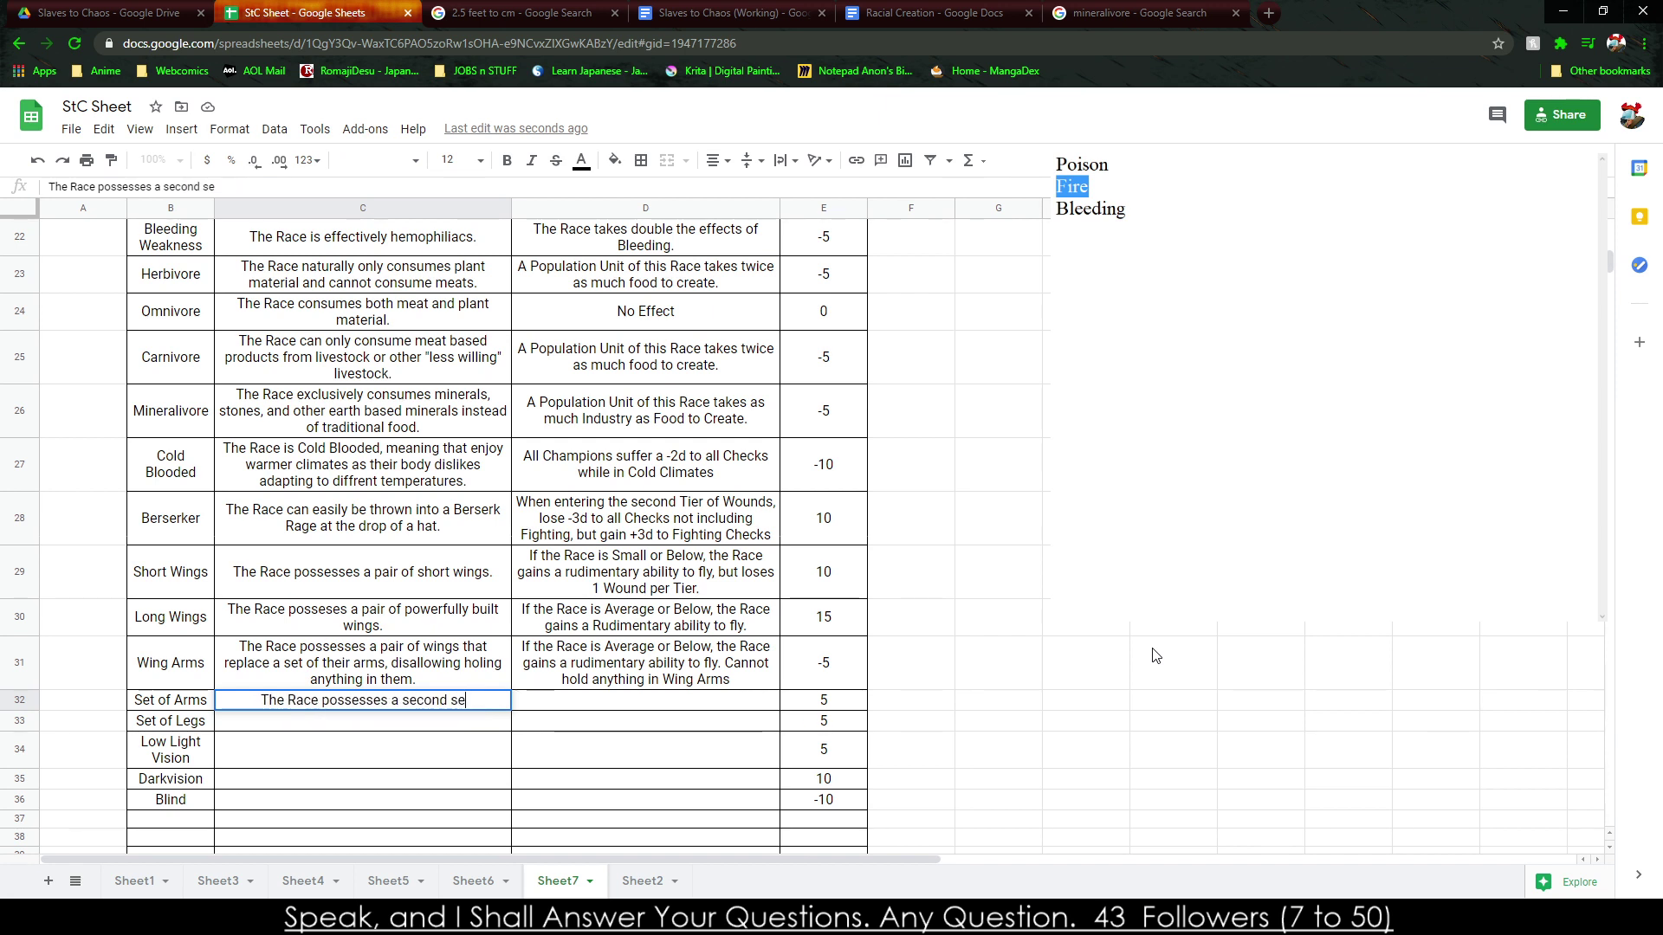
{"action": "type", "text": "rt o (or third"}
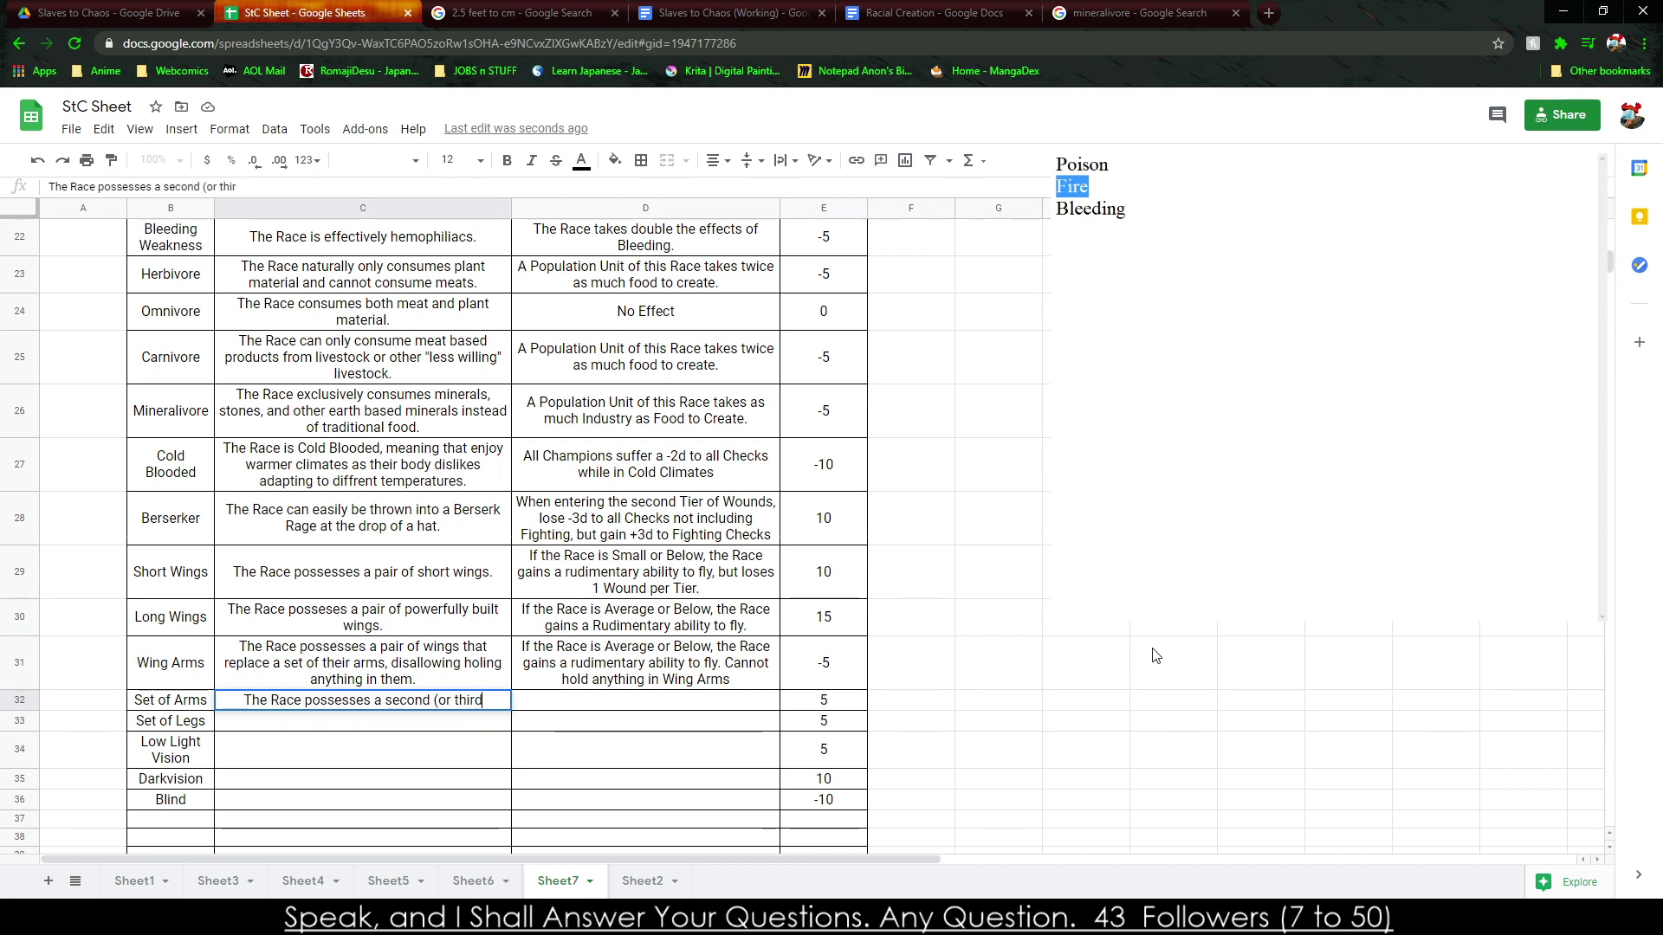
{"action": "type", "text": ") set of Arms."}
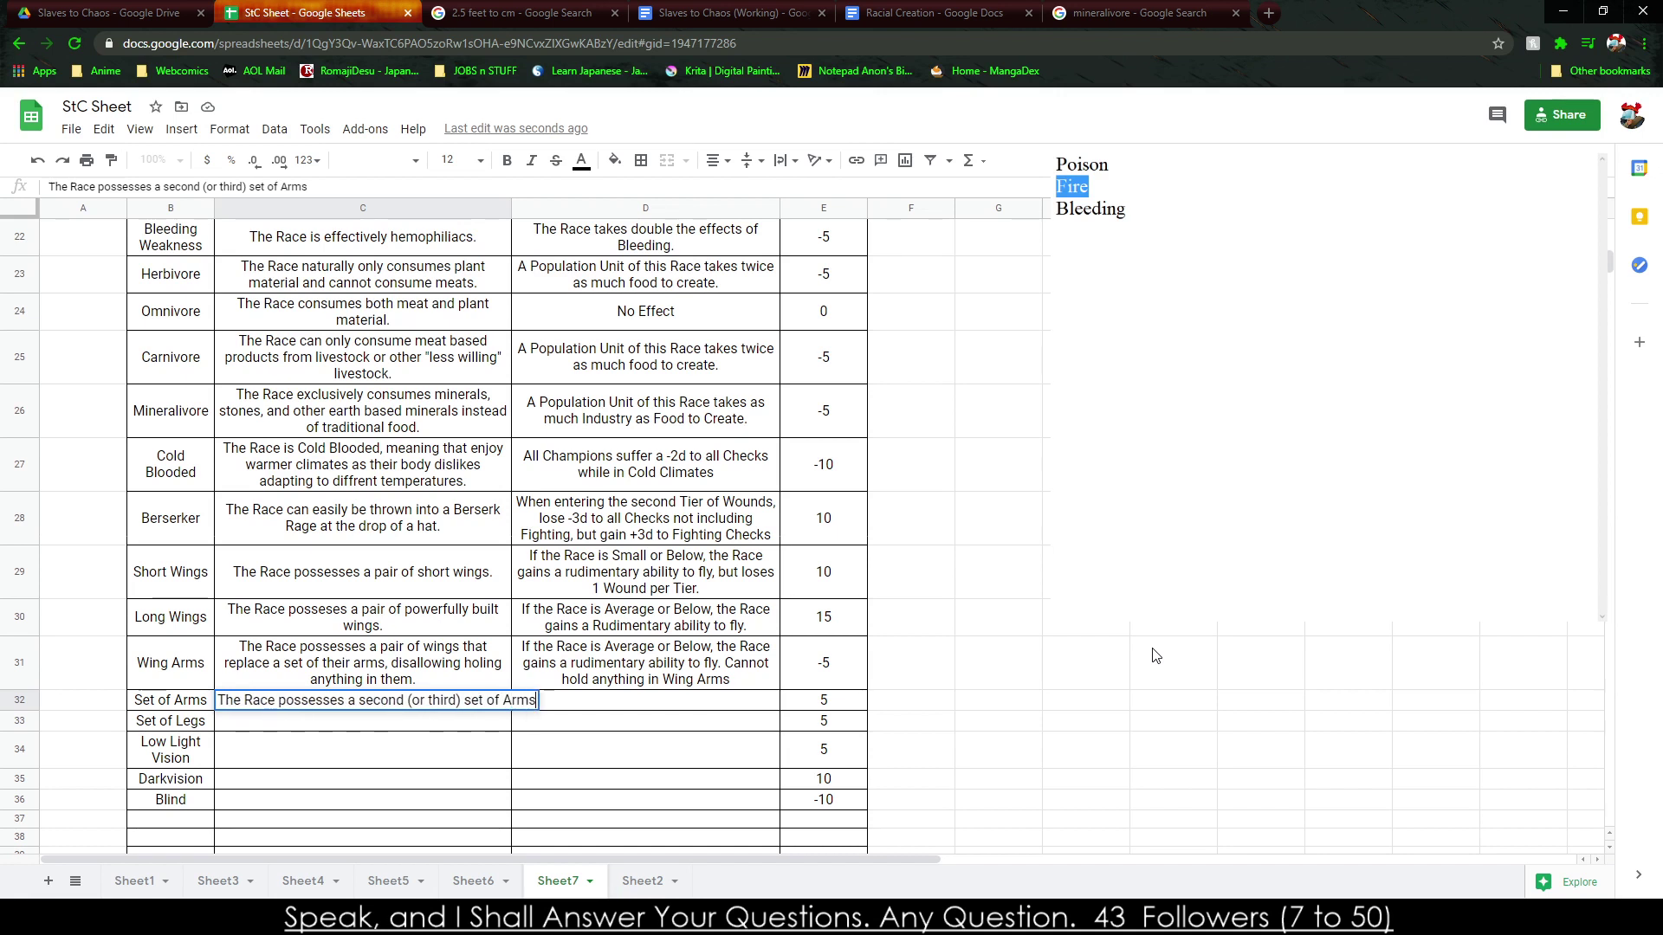
{"action": "key", "text": "Tab"}
{"action": "key", "text": "Return"}
Enter the Set of Legs description in C33: "The Race posseses a second (or third) set of Legs".
{"action": "type", "text": "The R"}
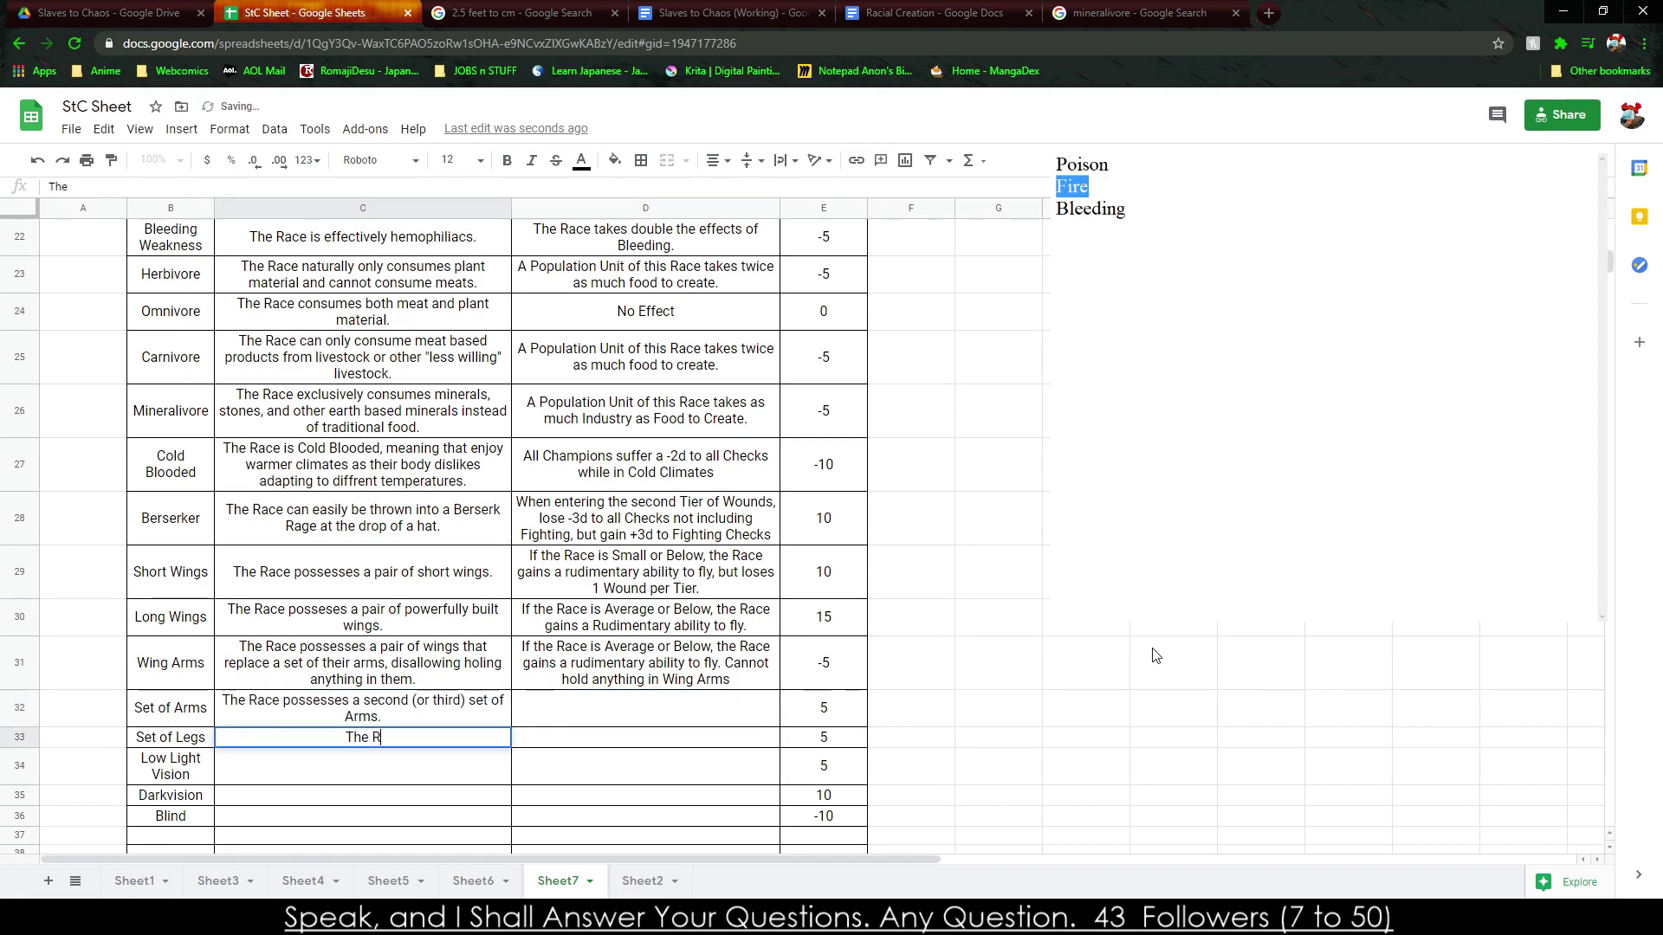
{"action": "type", "text": "ace posseses a second (or Th"}
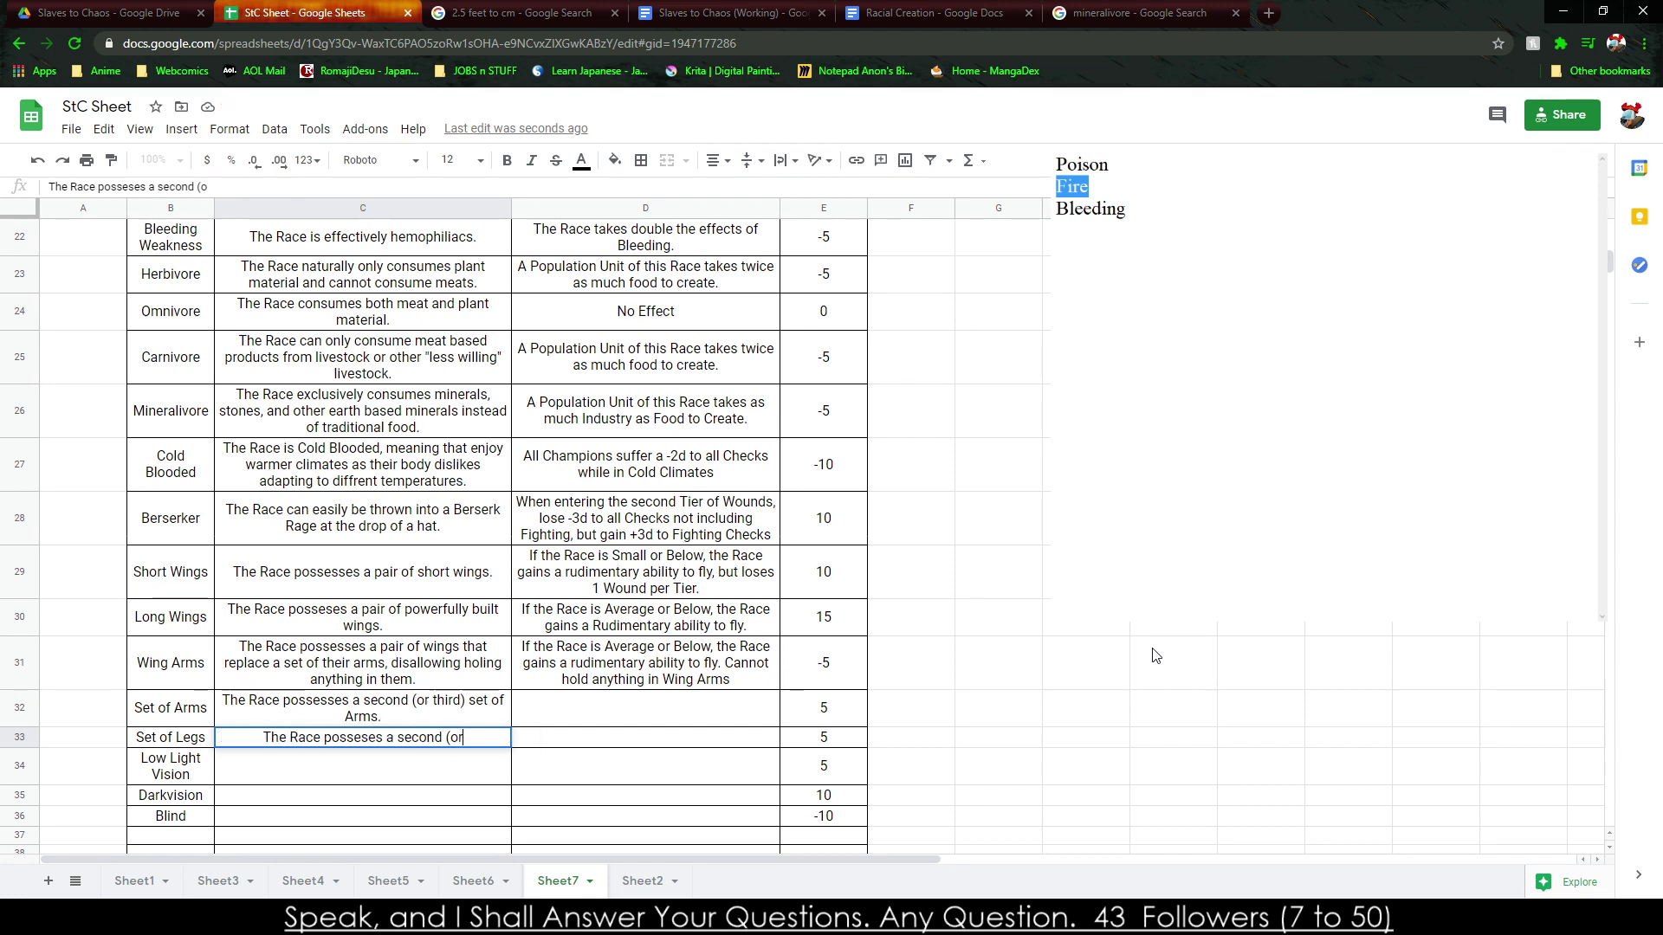
{"action": "key", "text": "BackSpace"}
{"action": "key", "text": "BackSpace"}
{"action": "type", "text": "th"}
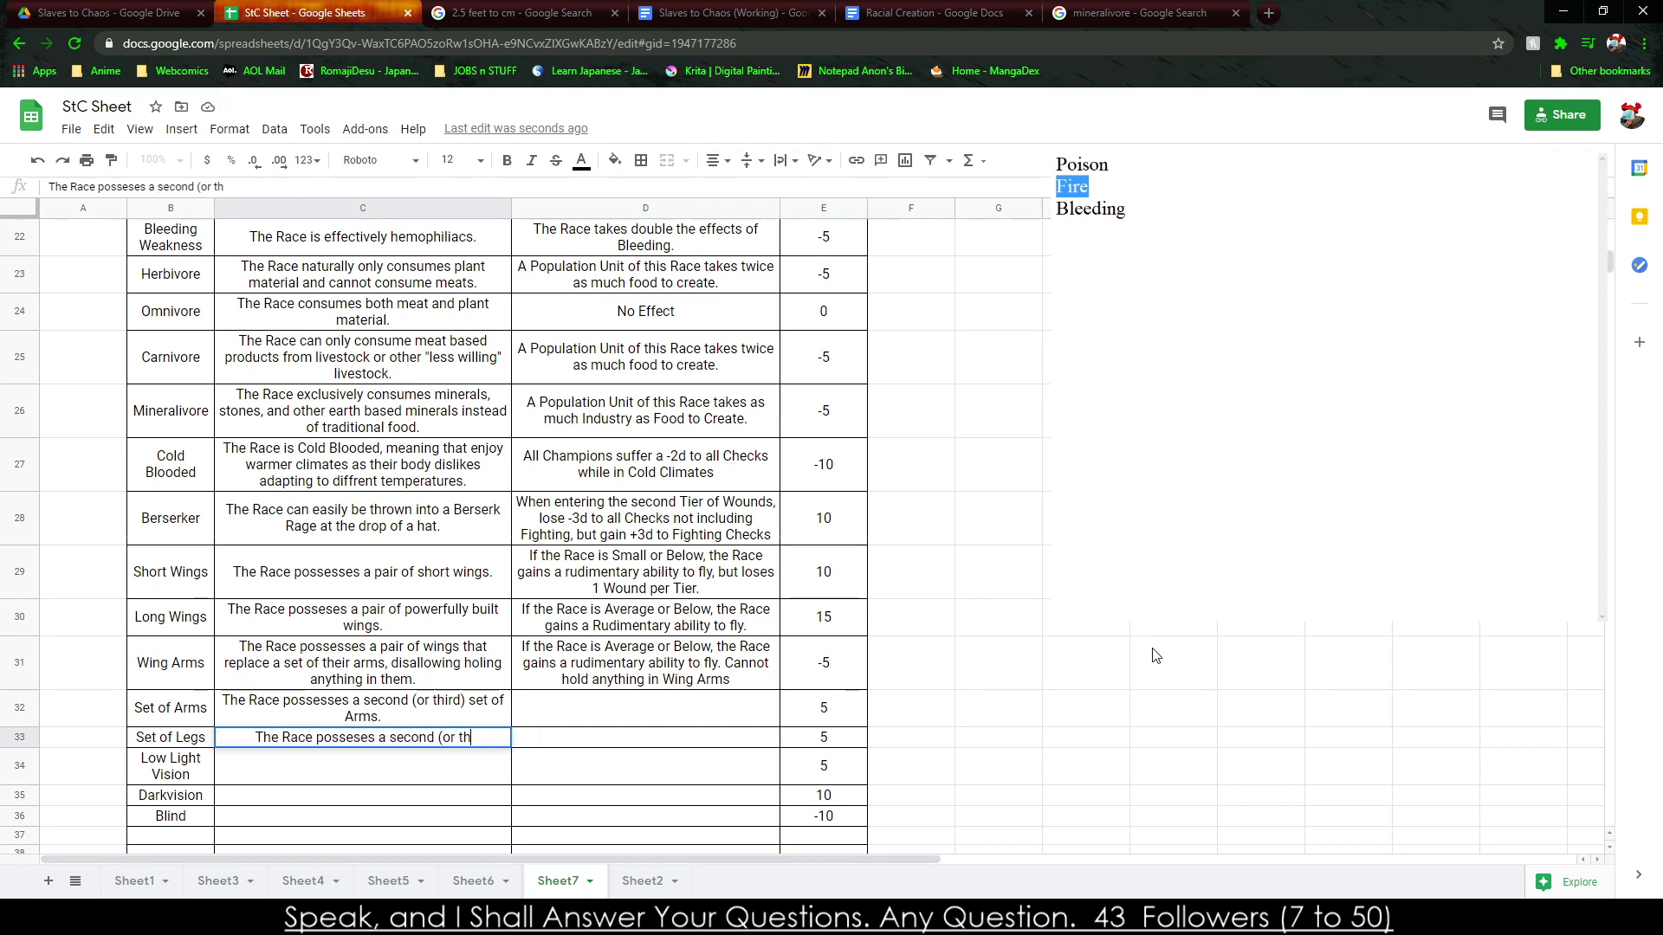
{"action": "type", "text": "ird) set of Legs"}
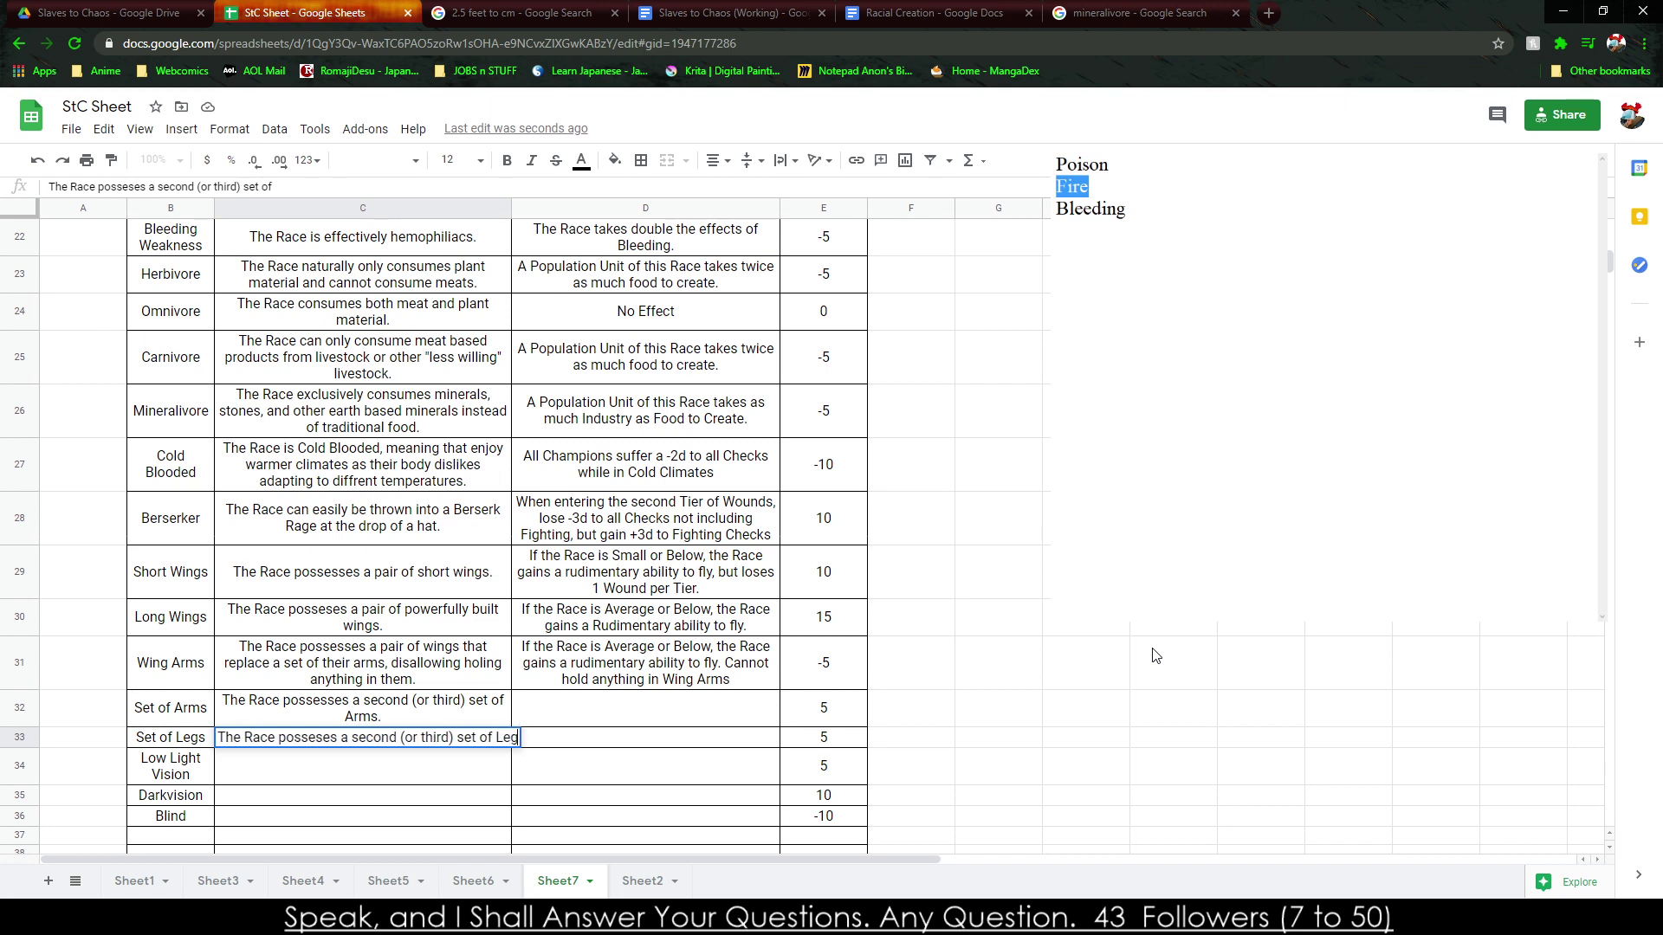
{"action": "key", "text": "Return"}
Enter the Set of Arms effect in D32: "The race has a second set of arms to hold additional equipment or supplies.".
{"action": "key", "text": "Right"}
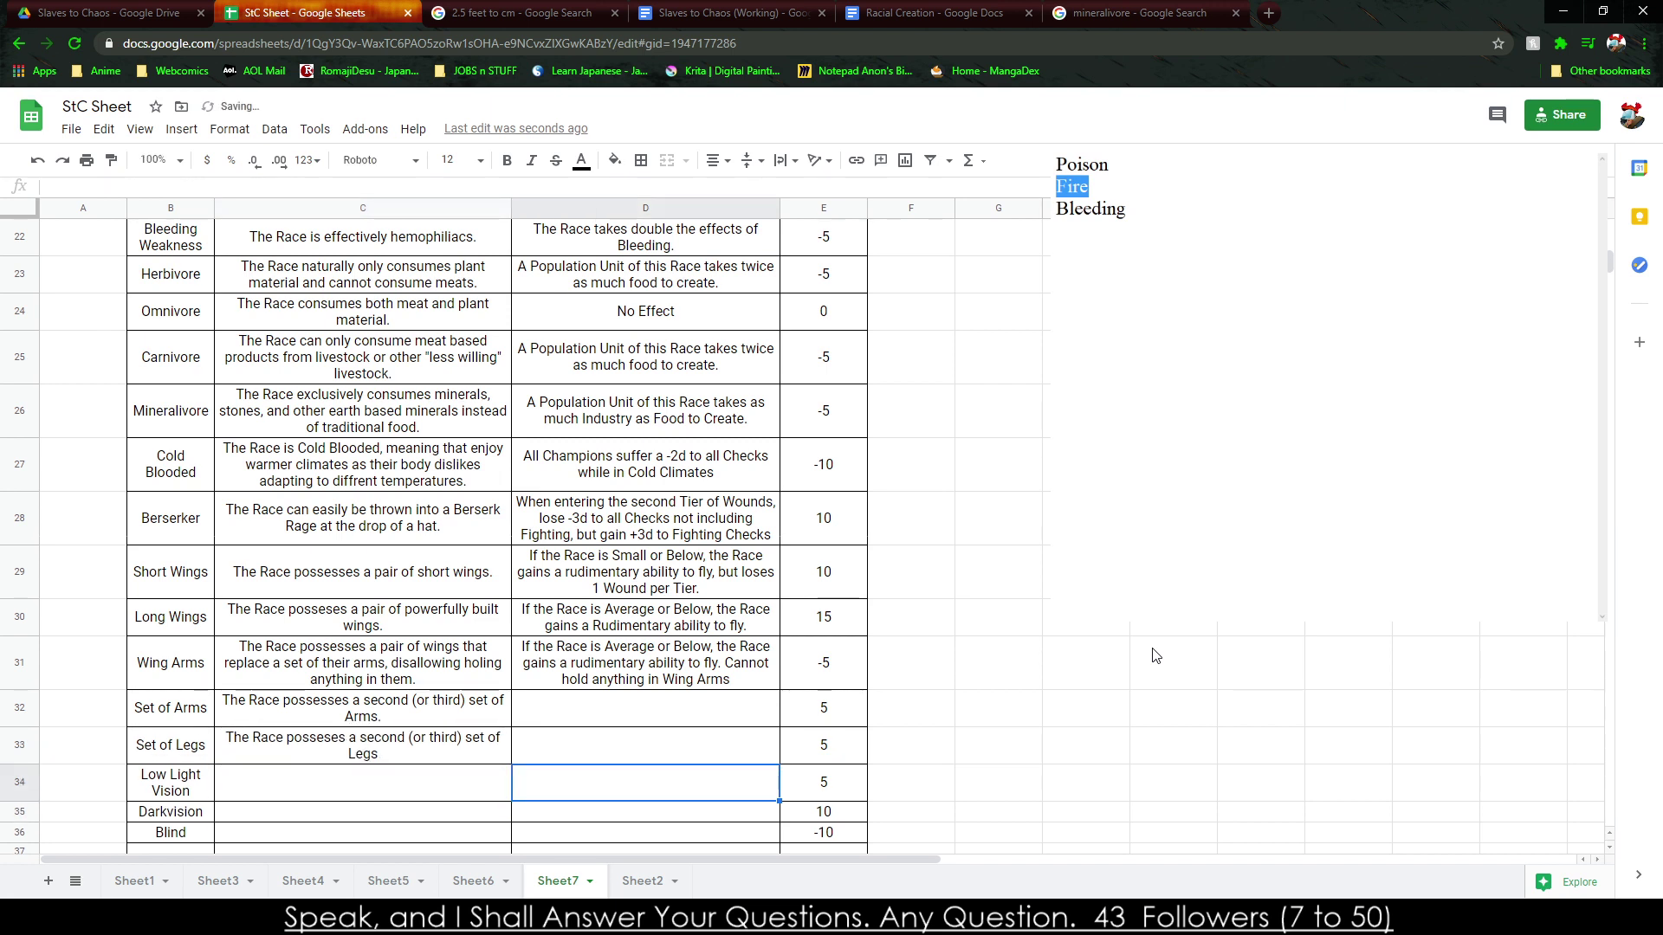
{"action": "key", "text": "Up"}
{"action": "key", "text": "Up"}
{"action": "type", "text": "The race has a seco"}
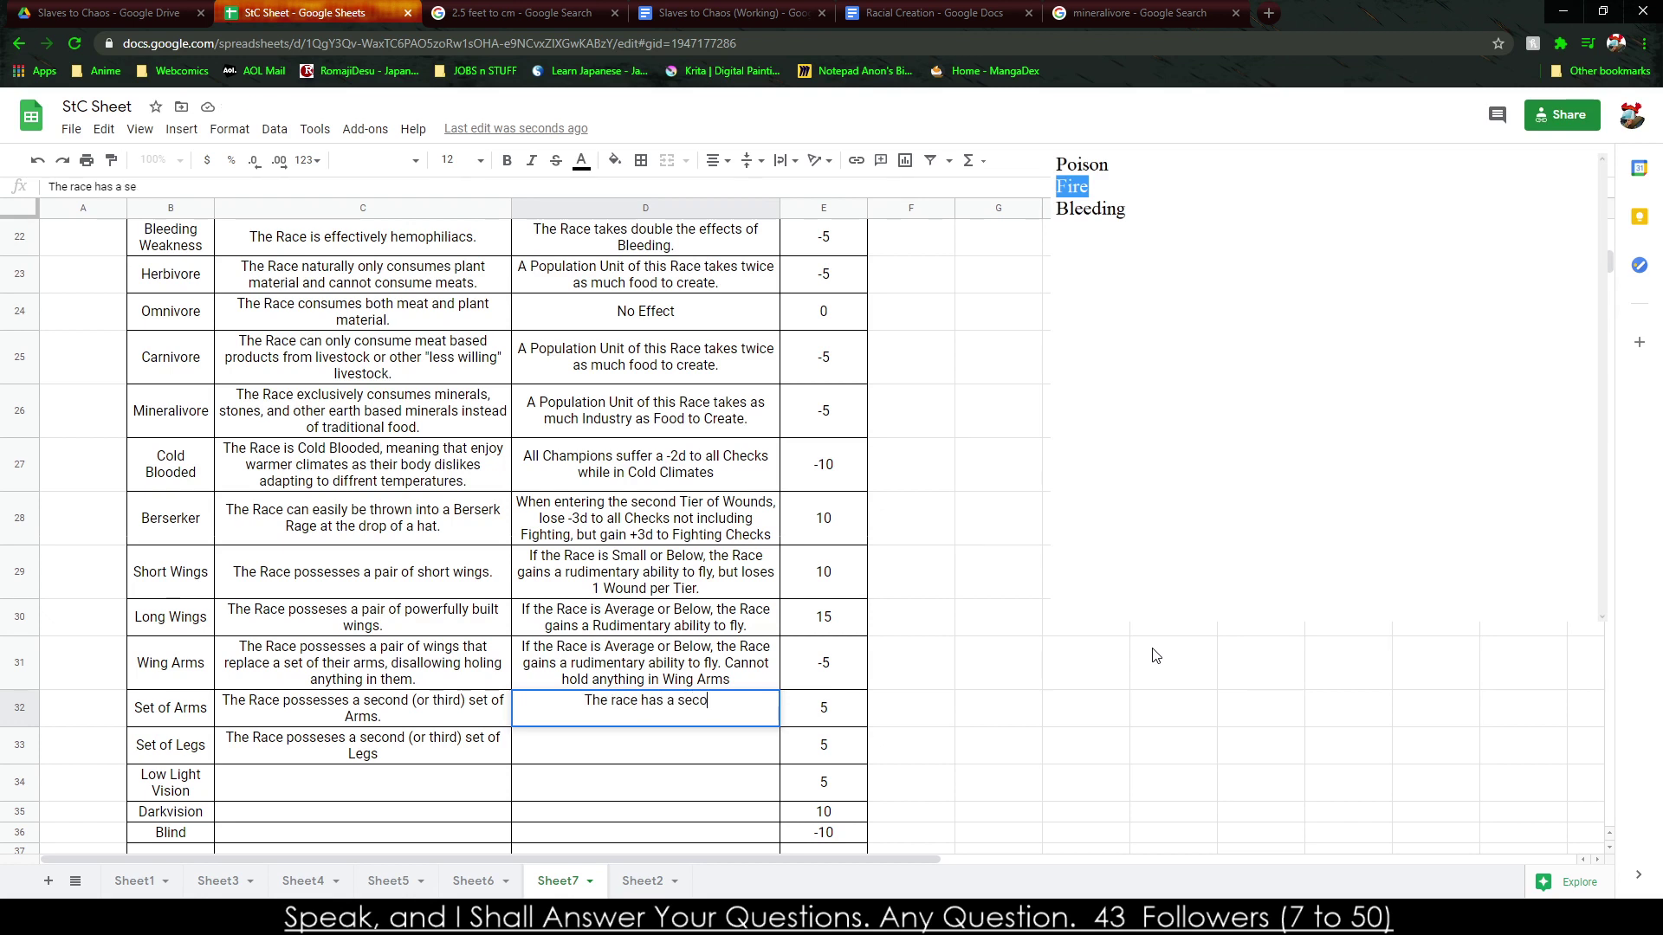
{"action": "type", "text": "nd set of arms to"}
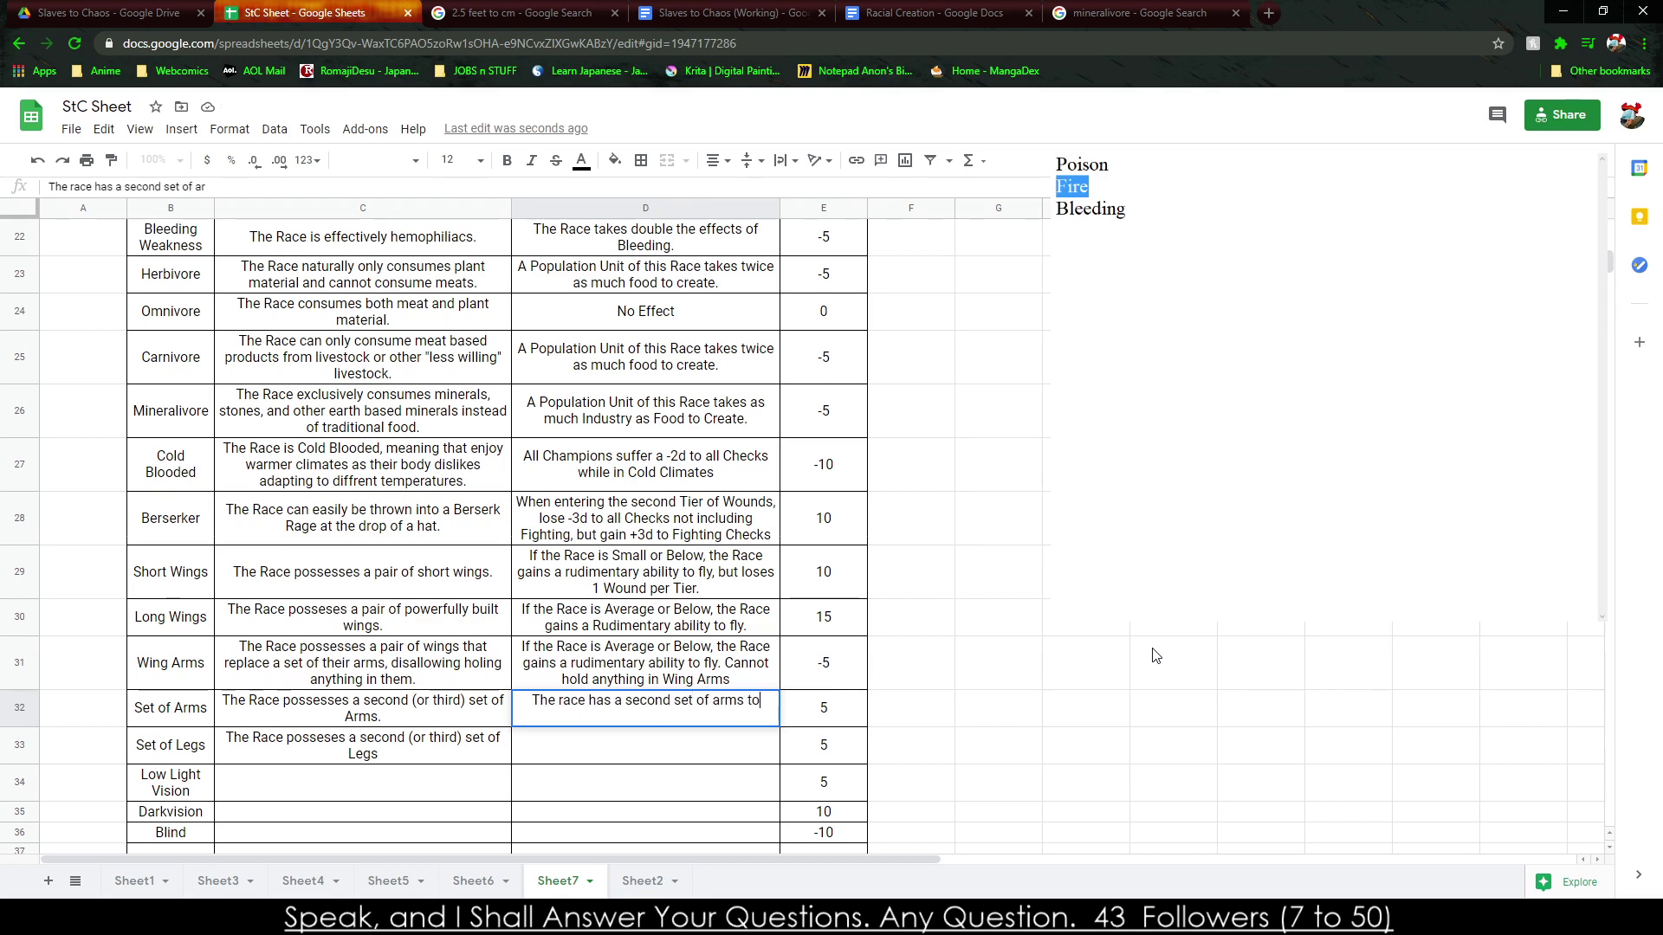
{"action": "type", "text": " hold additional equipme"}
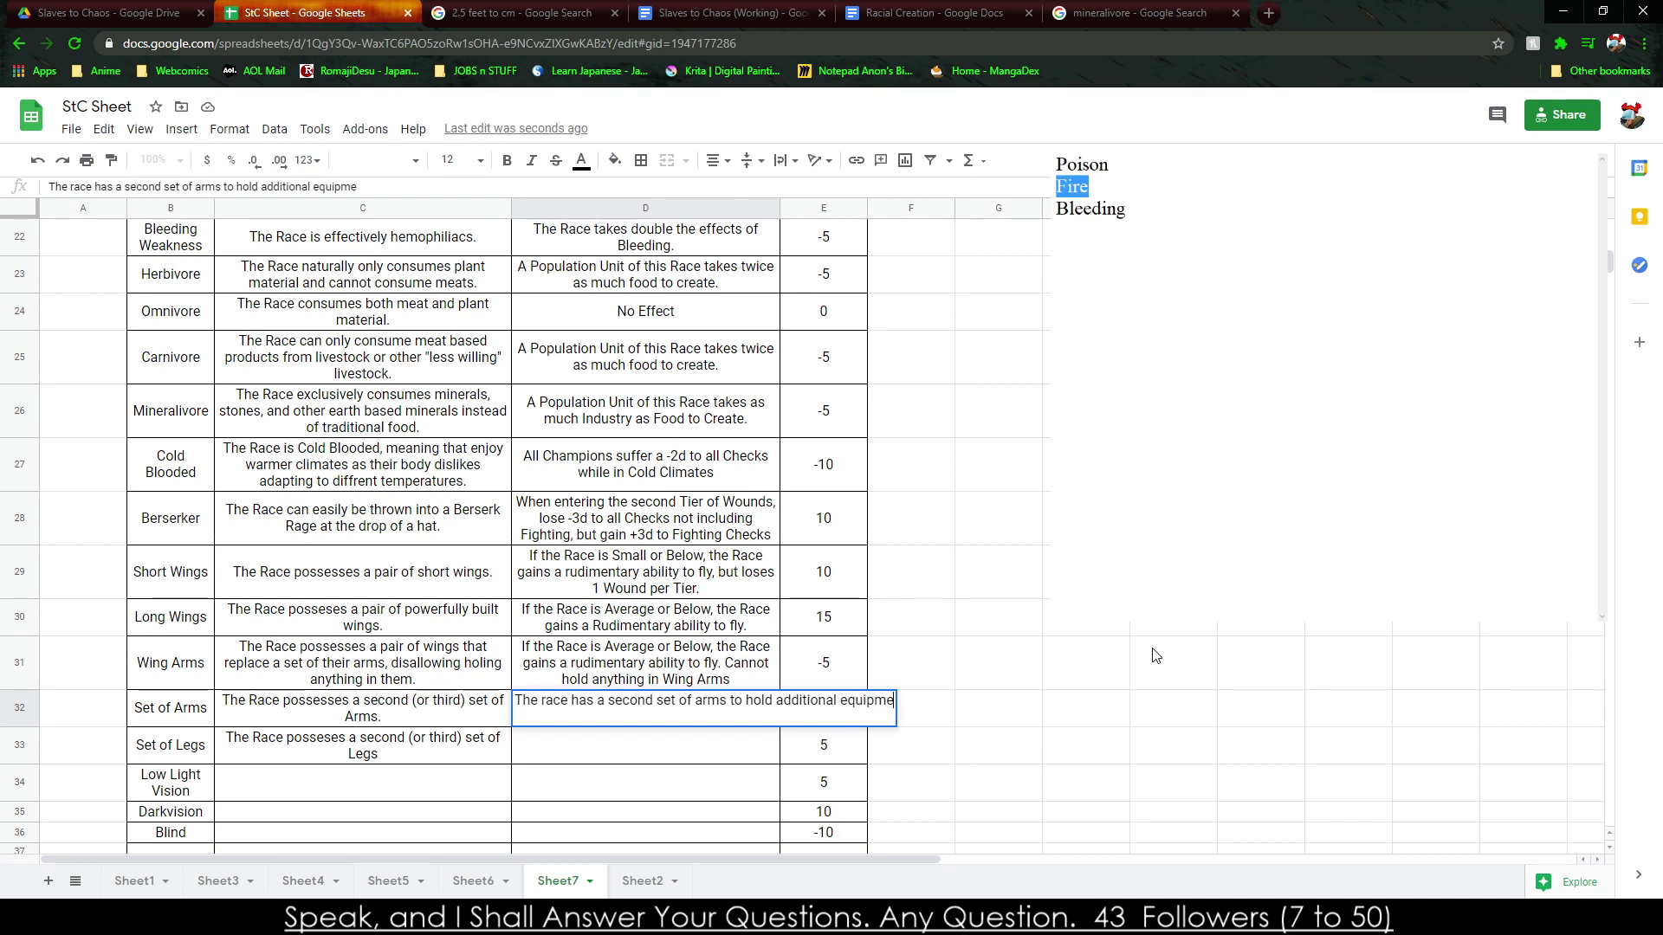
{"action": "type", "text": "nt or su0pplies."}
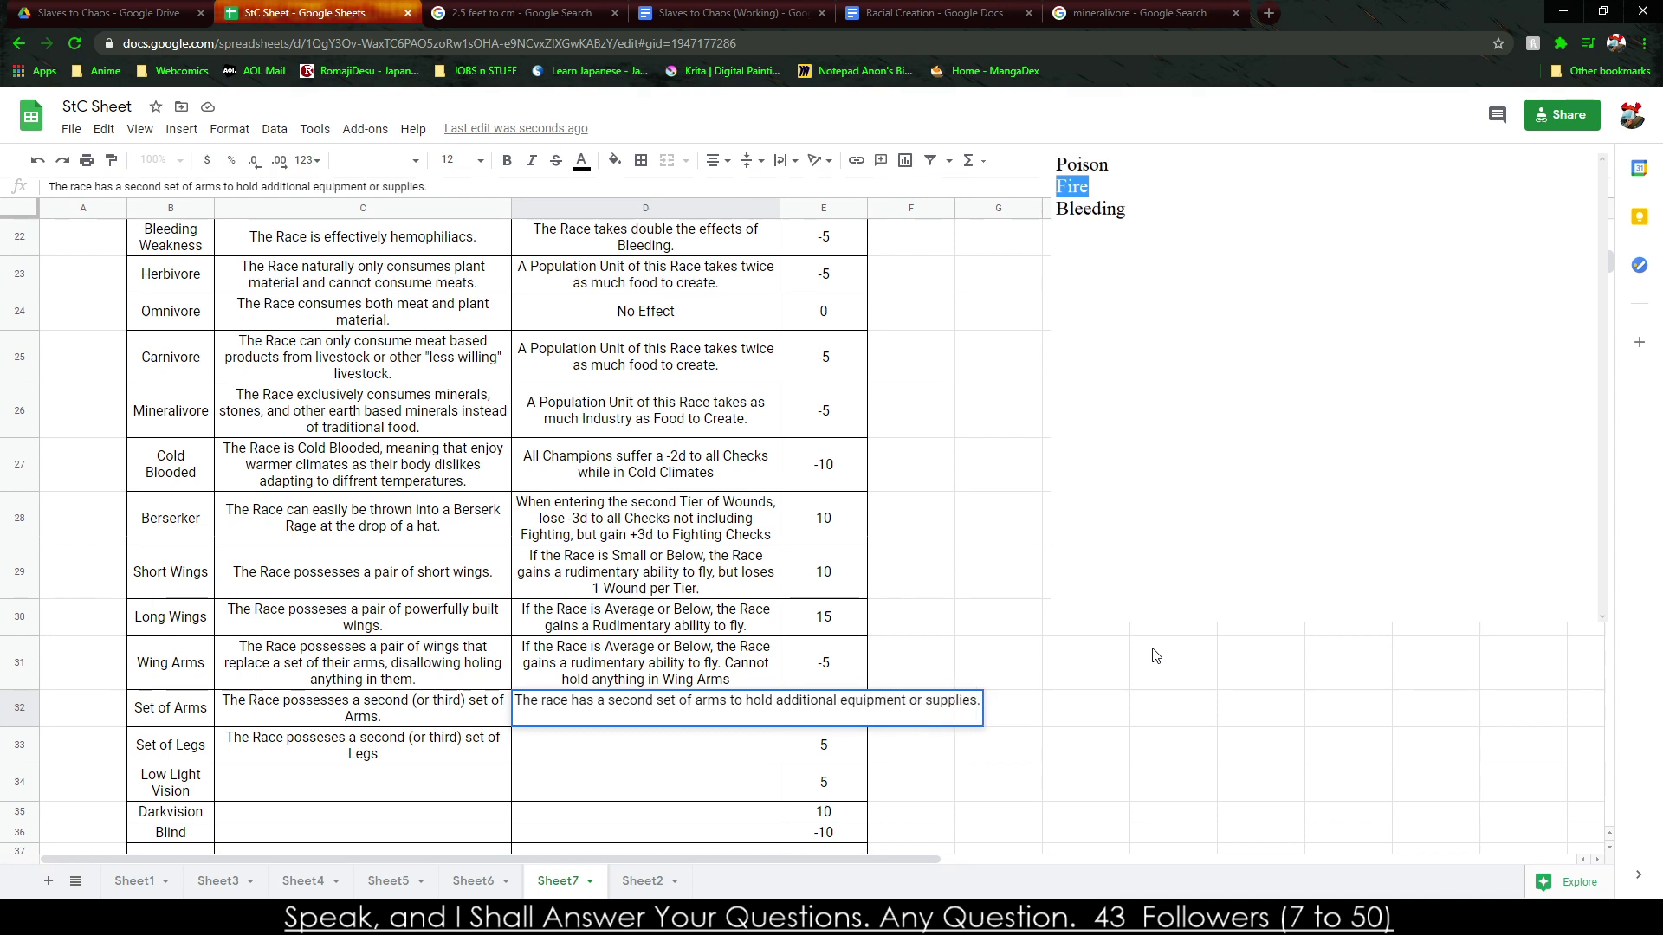
{"action": "key", "text": "Return"}
Enter the Set of Legs effect in D33: "The race has a seond set of legs to allow faster traversal or employ in their own method.".
{"action": "type", "text": "The race has a sect"}
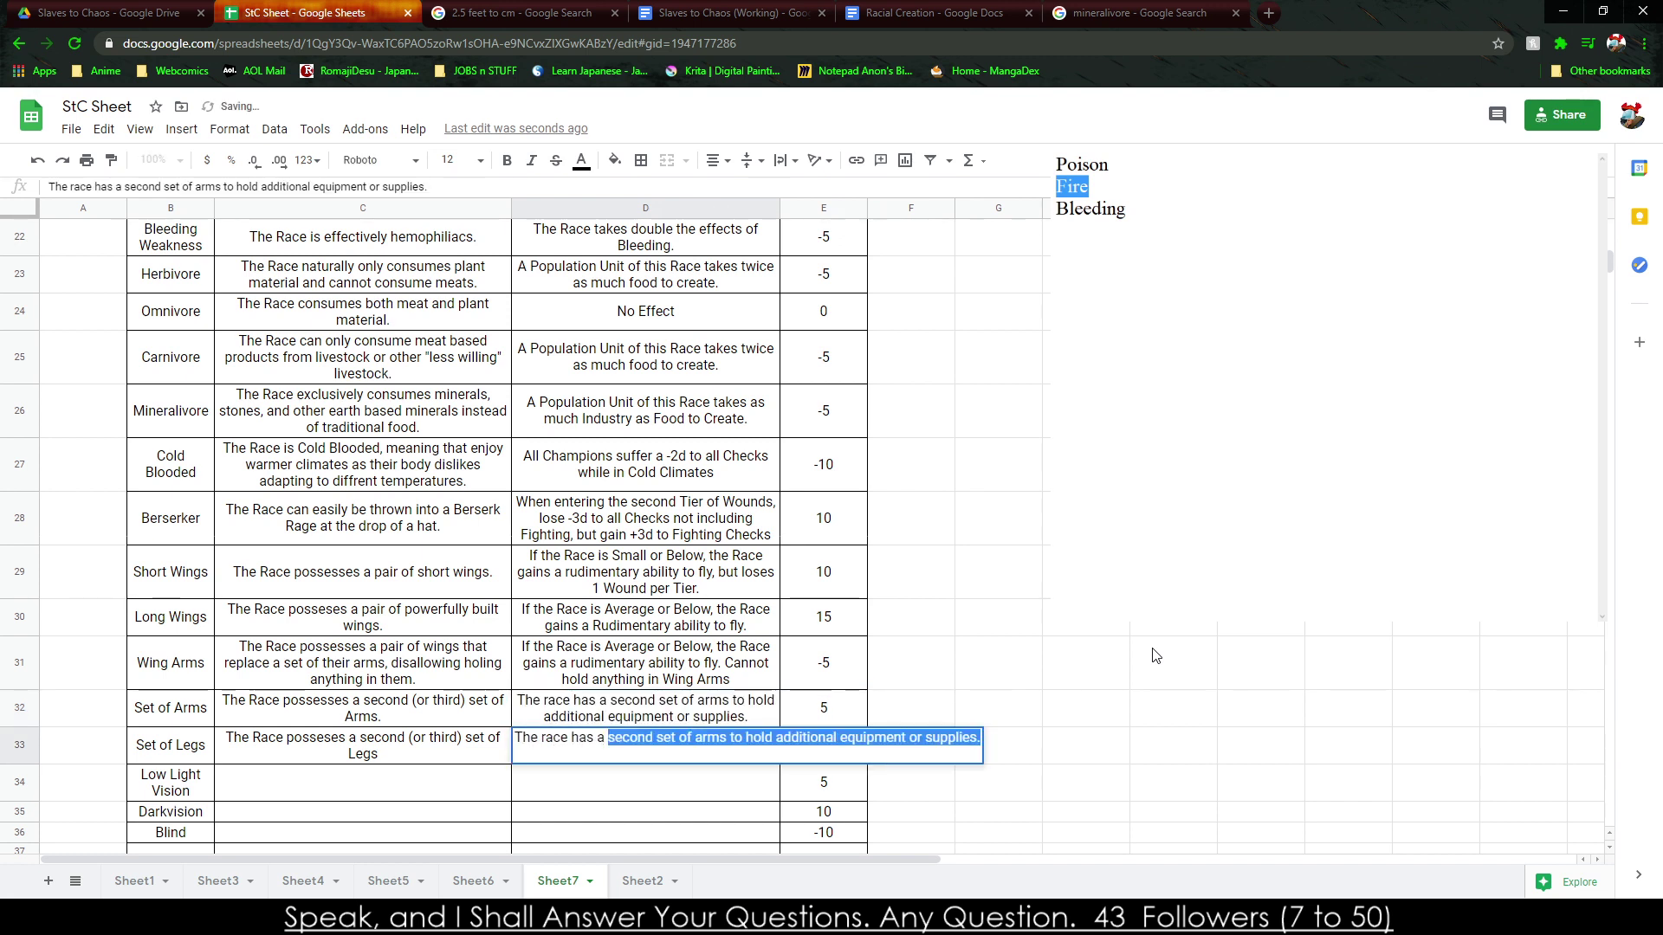
{"action": "key", "text": "BackSpace"}
{"action": "key", "text": "BackSpace"}
{"action": "key", "text": "BackSpace"}
{"action": "type", "text": "ond set of legs to"}
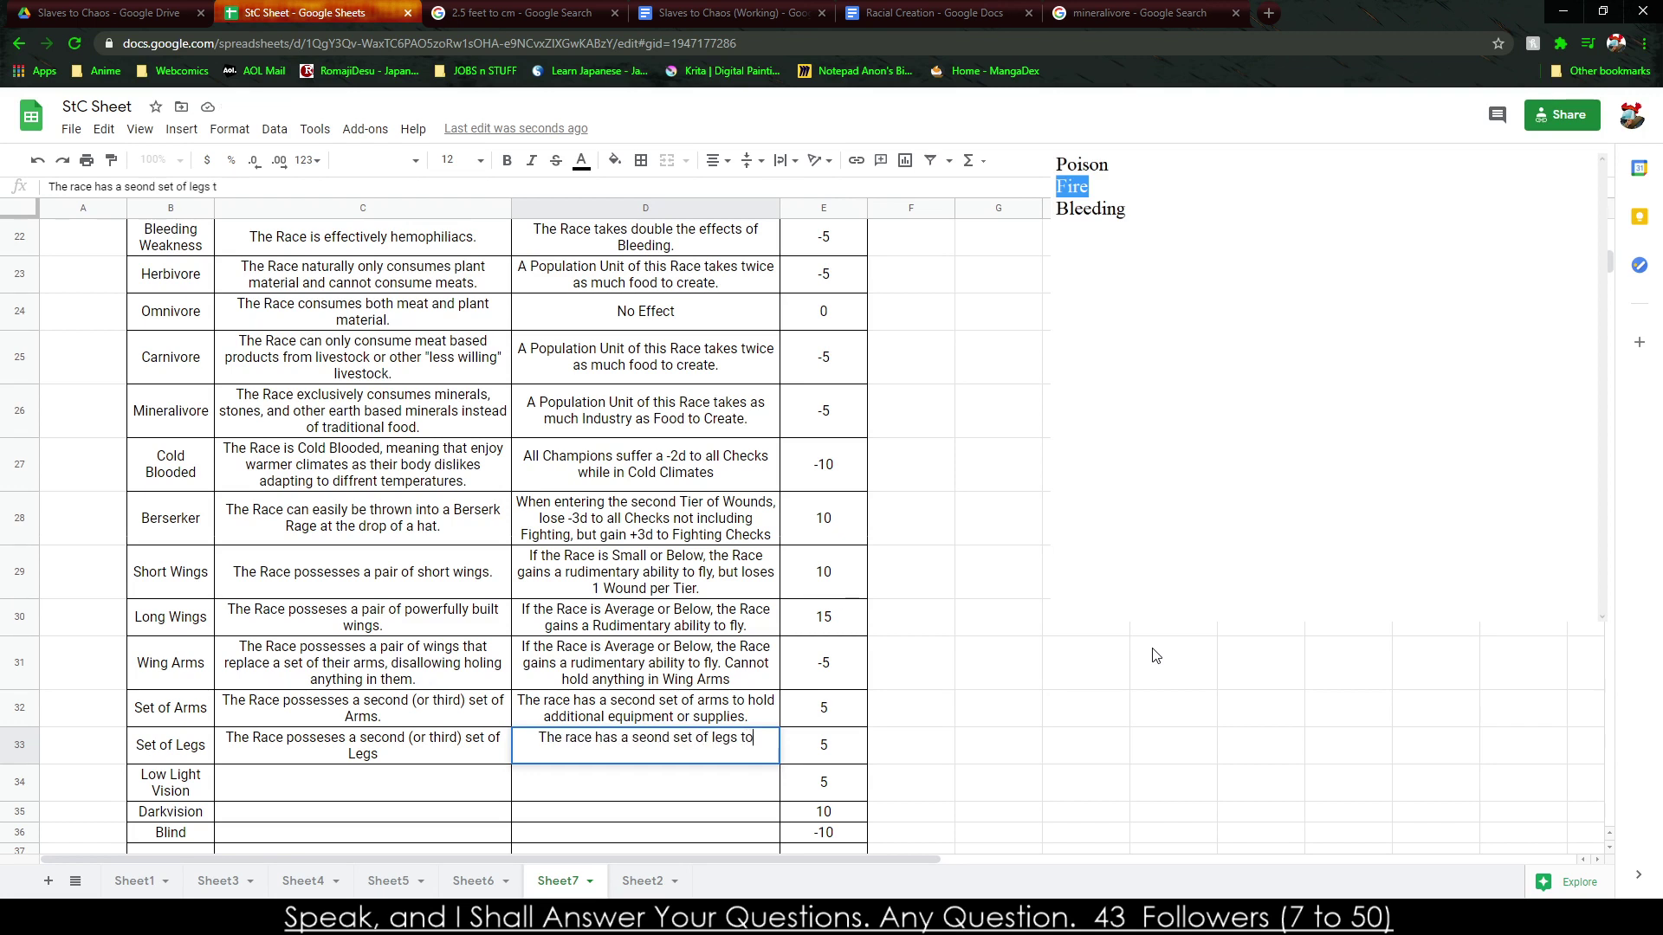
{"action": "type", "text": " allow faster traversal or"}
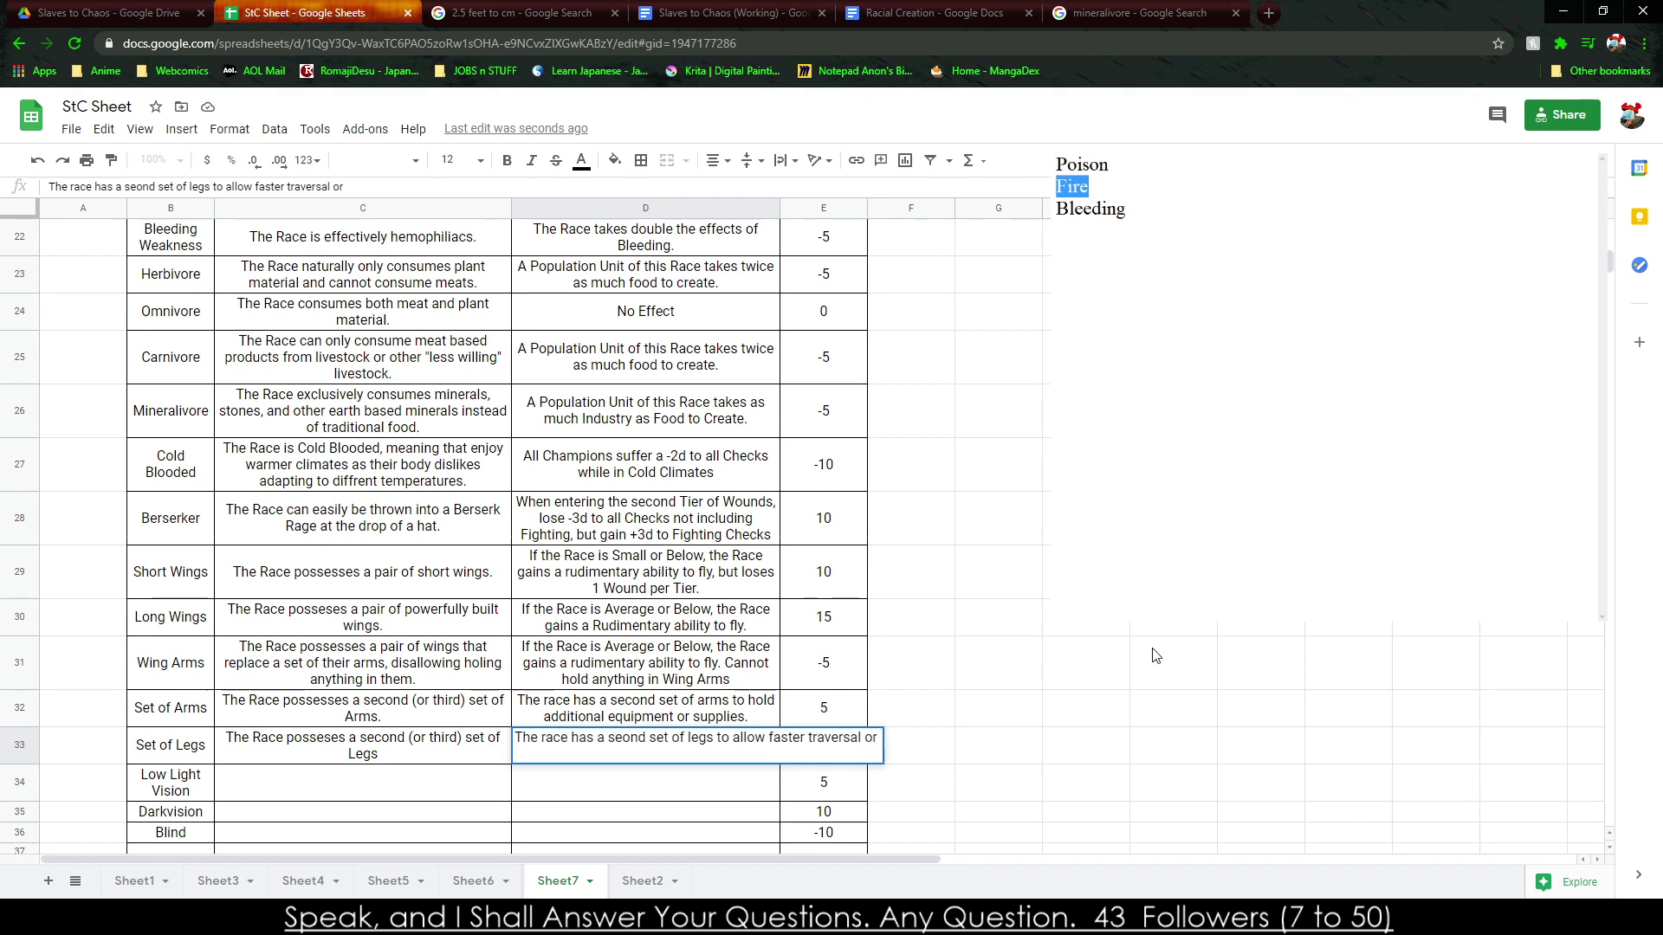
{"action": "type", "text": " employ in their own method"}
{"action": "key", "text": "Tab"}
Replace the clause after "faster traversal" in the Set of Legs effect in D33 with ", adding a +1 to their Movement.".
{"action": "key", "text": "Left"}
{"action": "key", "text": "Left"}
{"action": "key", "text": "Down"}
{"action": "key", "text": "Down"}
{"action": "key", "text": "Down"}
{"action": "key", "text": "Right"}
{"action": "key", "text": "Up"}
{"action": "key", "text": "Up"}
{"action": "key", "text": "Up"}
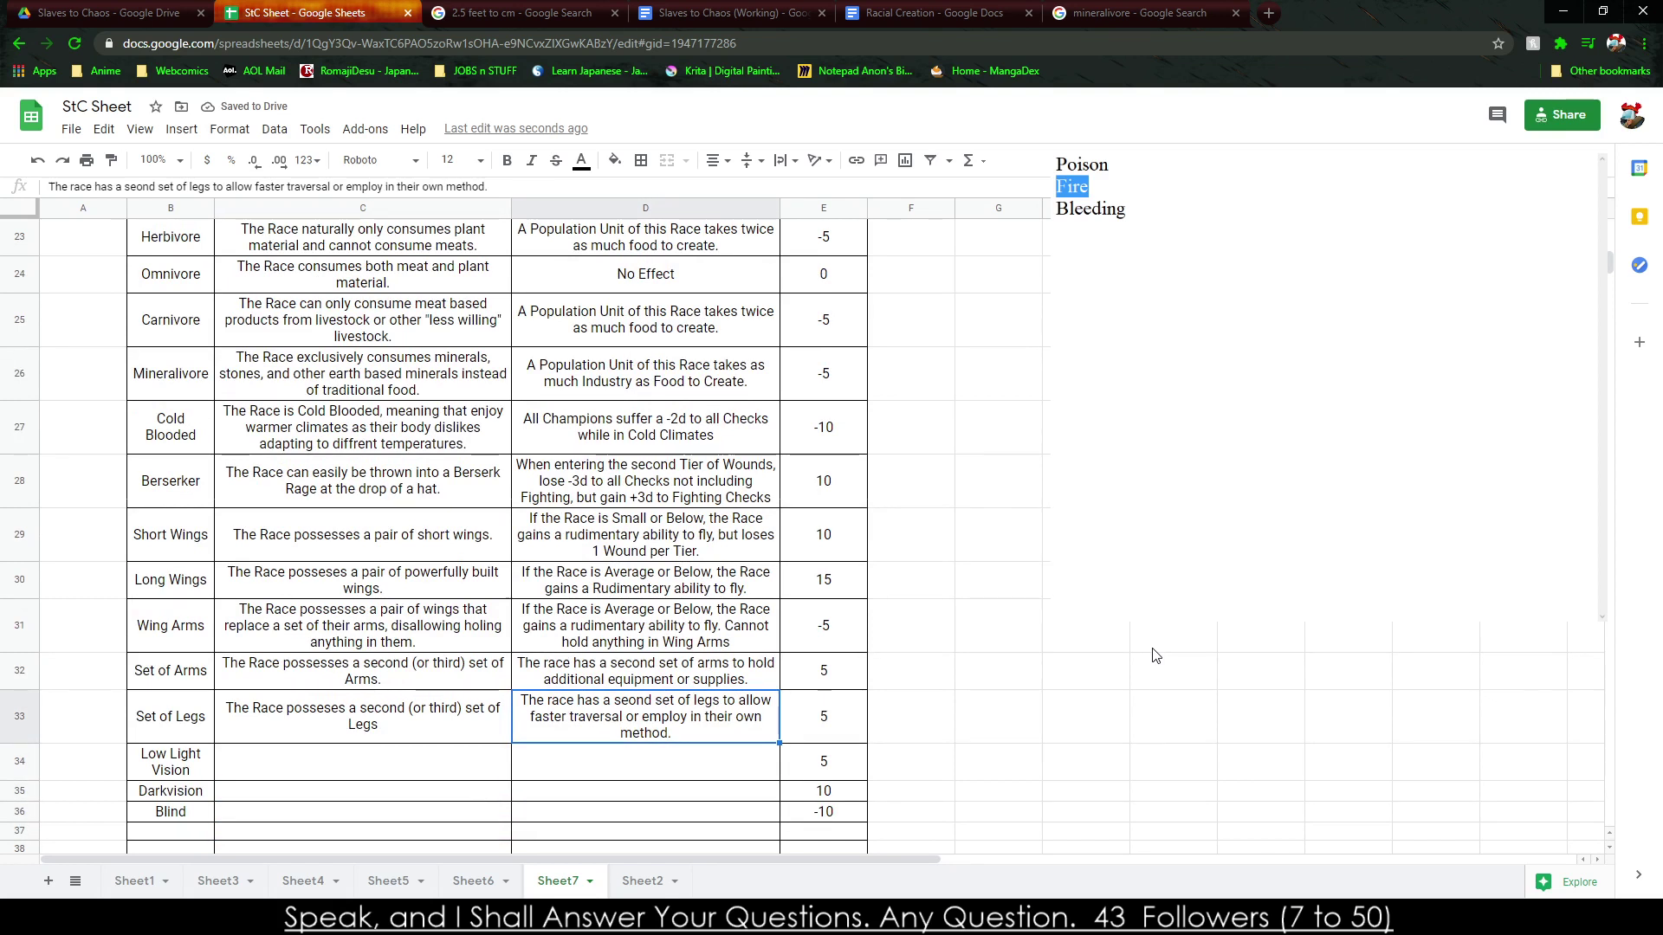
{"action": "left_click_drag", "start_coordinate": [490, 187], "coordinate": [335, 180]}
{"action": "type", "text": ", adding a "}
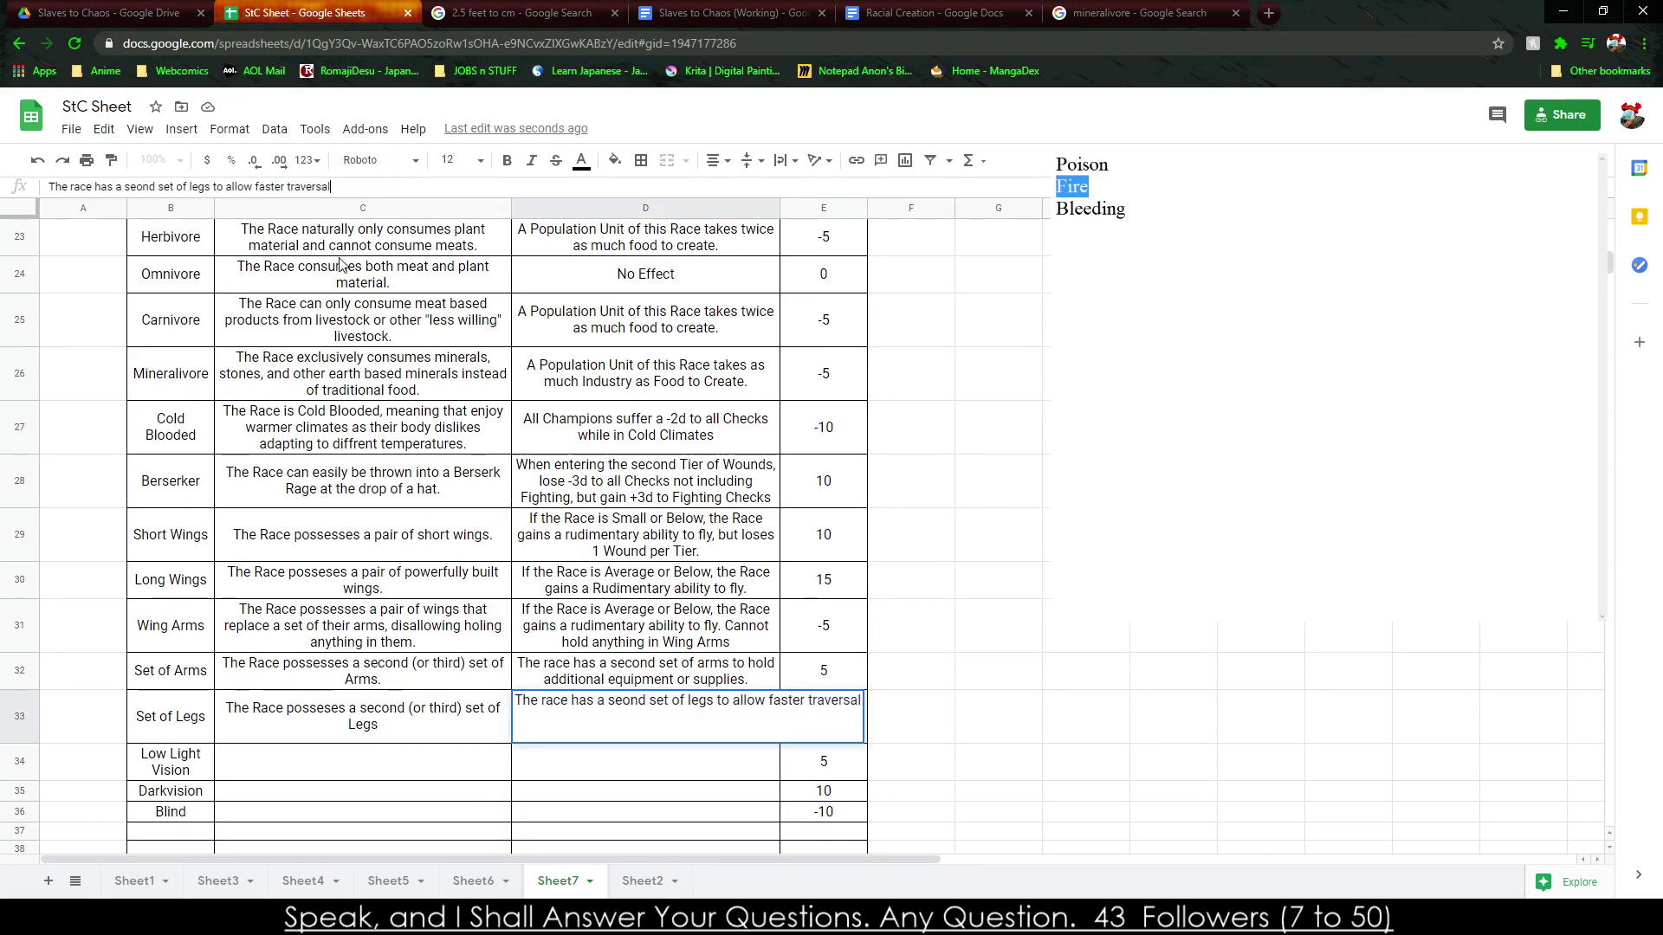
{"action": "type", "text": "+1 to their Movemnet"}
{"action": "type", "text": "."}
{"action": "key", "text": "BackSpace"}
{"action": "key", "text": "BackSpace"}
{"action": "key", "text": "BackSpace"}
{"action": "type", "text": "ement."}
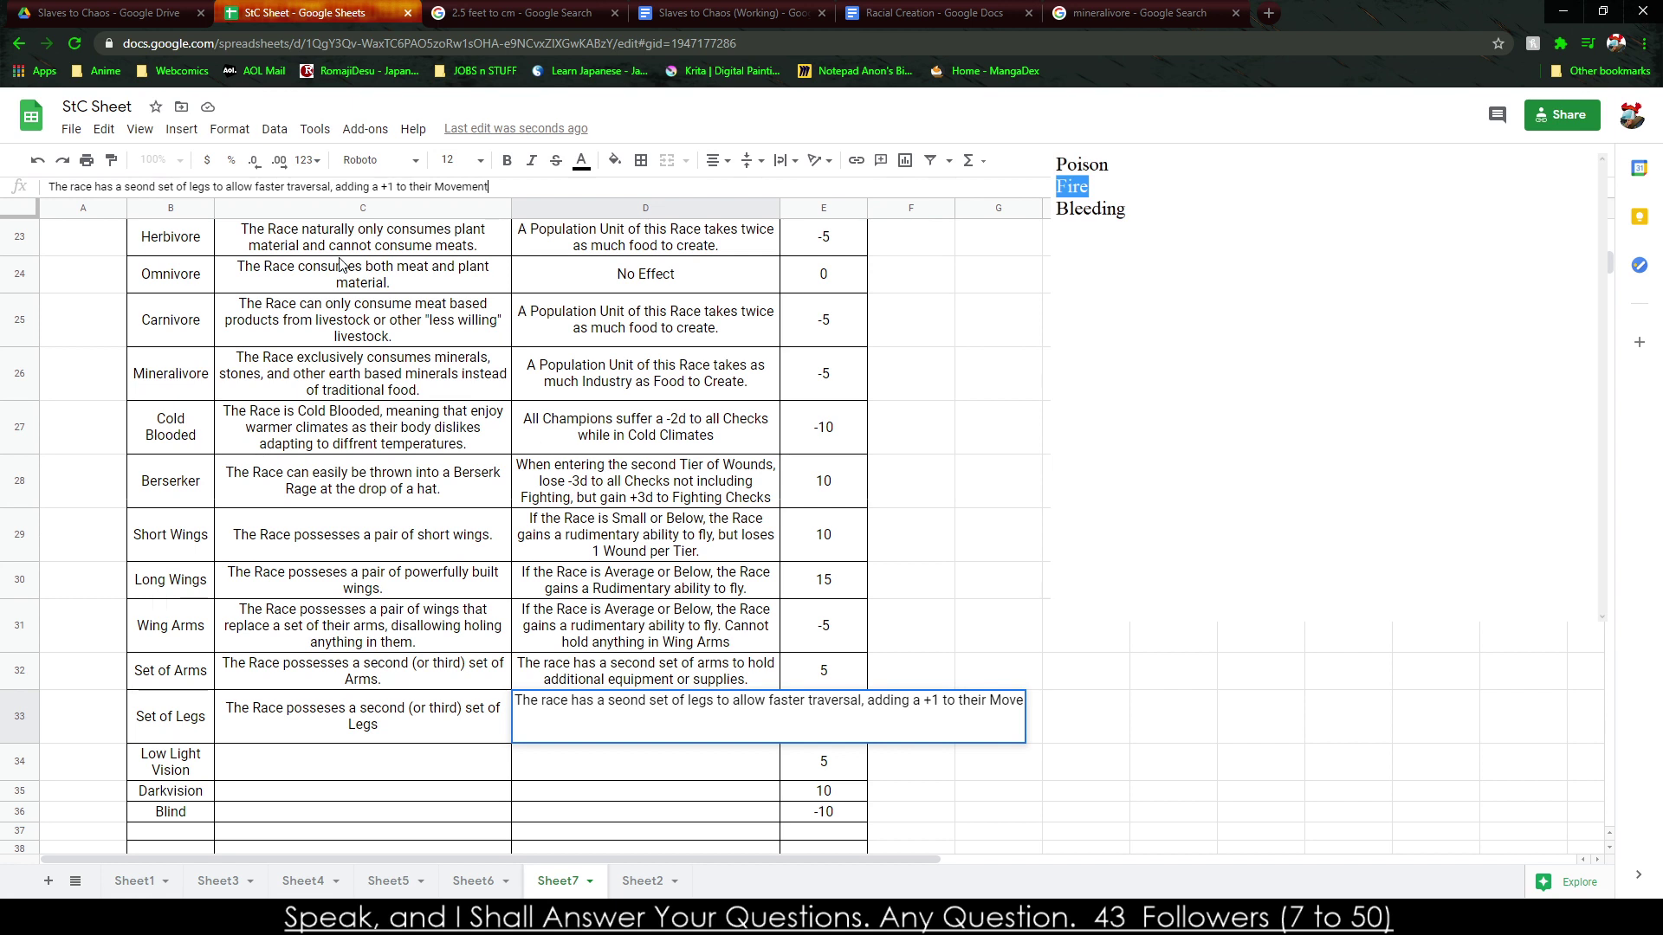
{"action": "key", "text": "Tab"}
{"action": "key", "text": "Return"}
Enter the Low Light Vision description in C34: "The Race posseses the ability to see in low-light conditions, negating any penalty to sight in such conditions.".
{"action": "key", "text": "Left"}
{"action": "key", "text": "Left"}
{"action": "key", "text": "Down"}
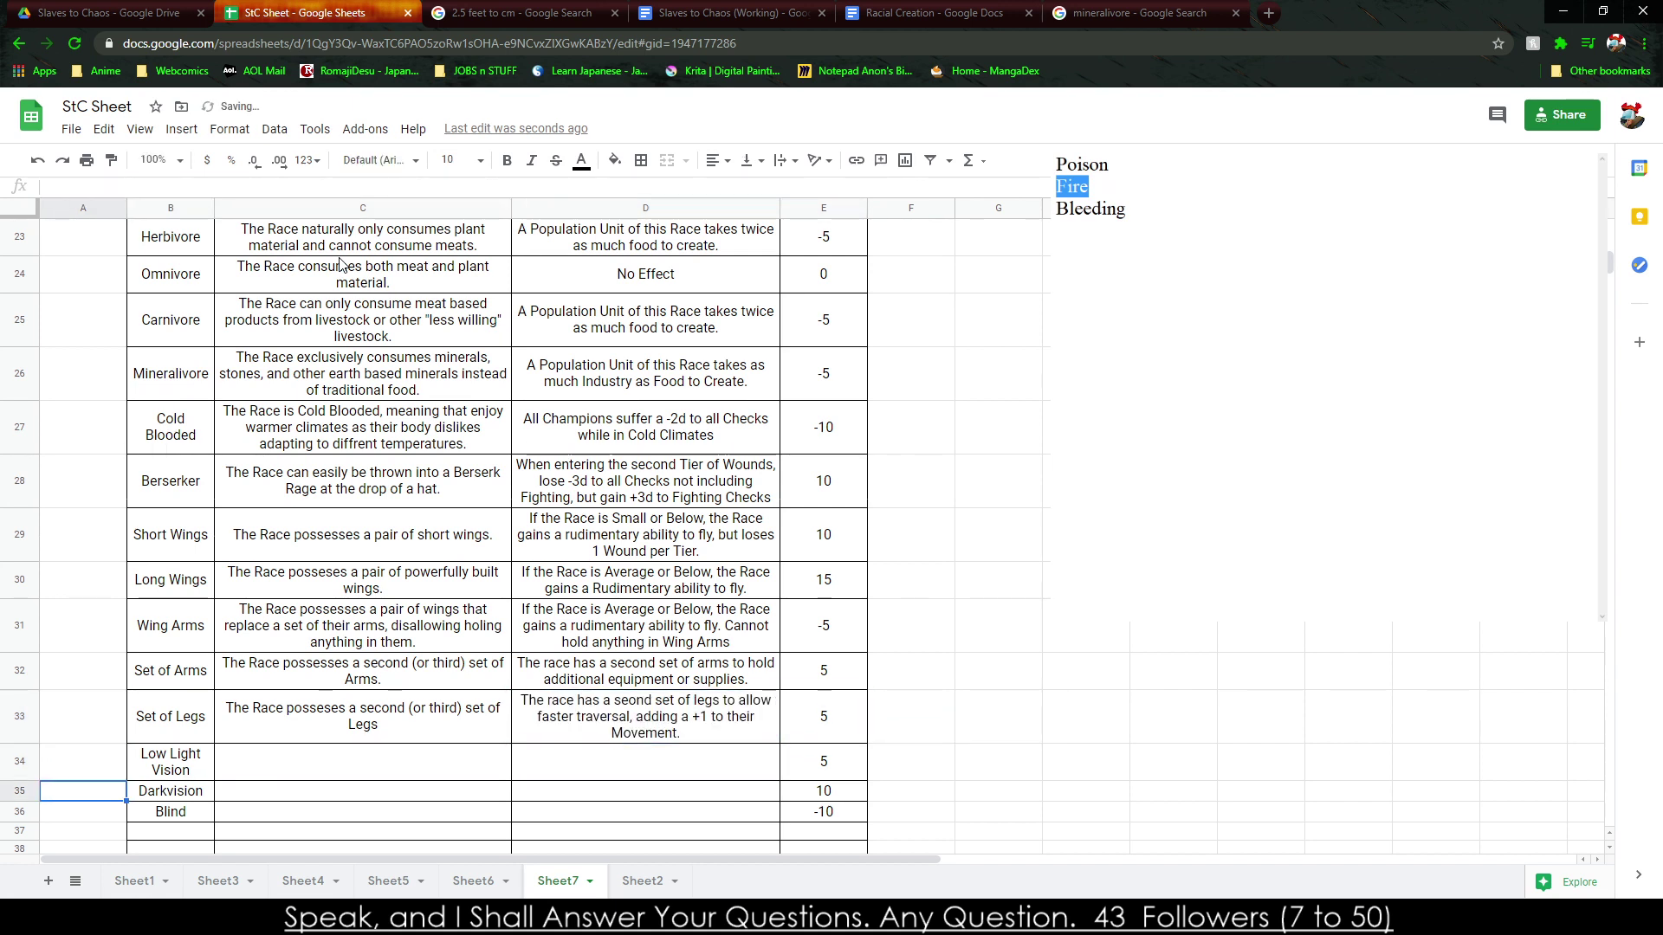
{"action": "key", "text": "Right"}
{"action": "key", "text": "Up"}
{"action": "type", "text": "The Race posseses a"}
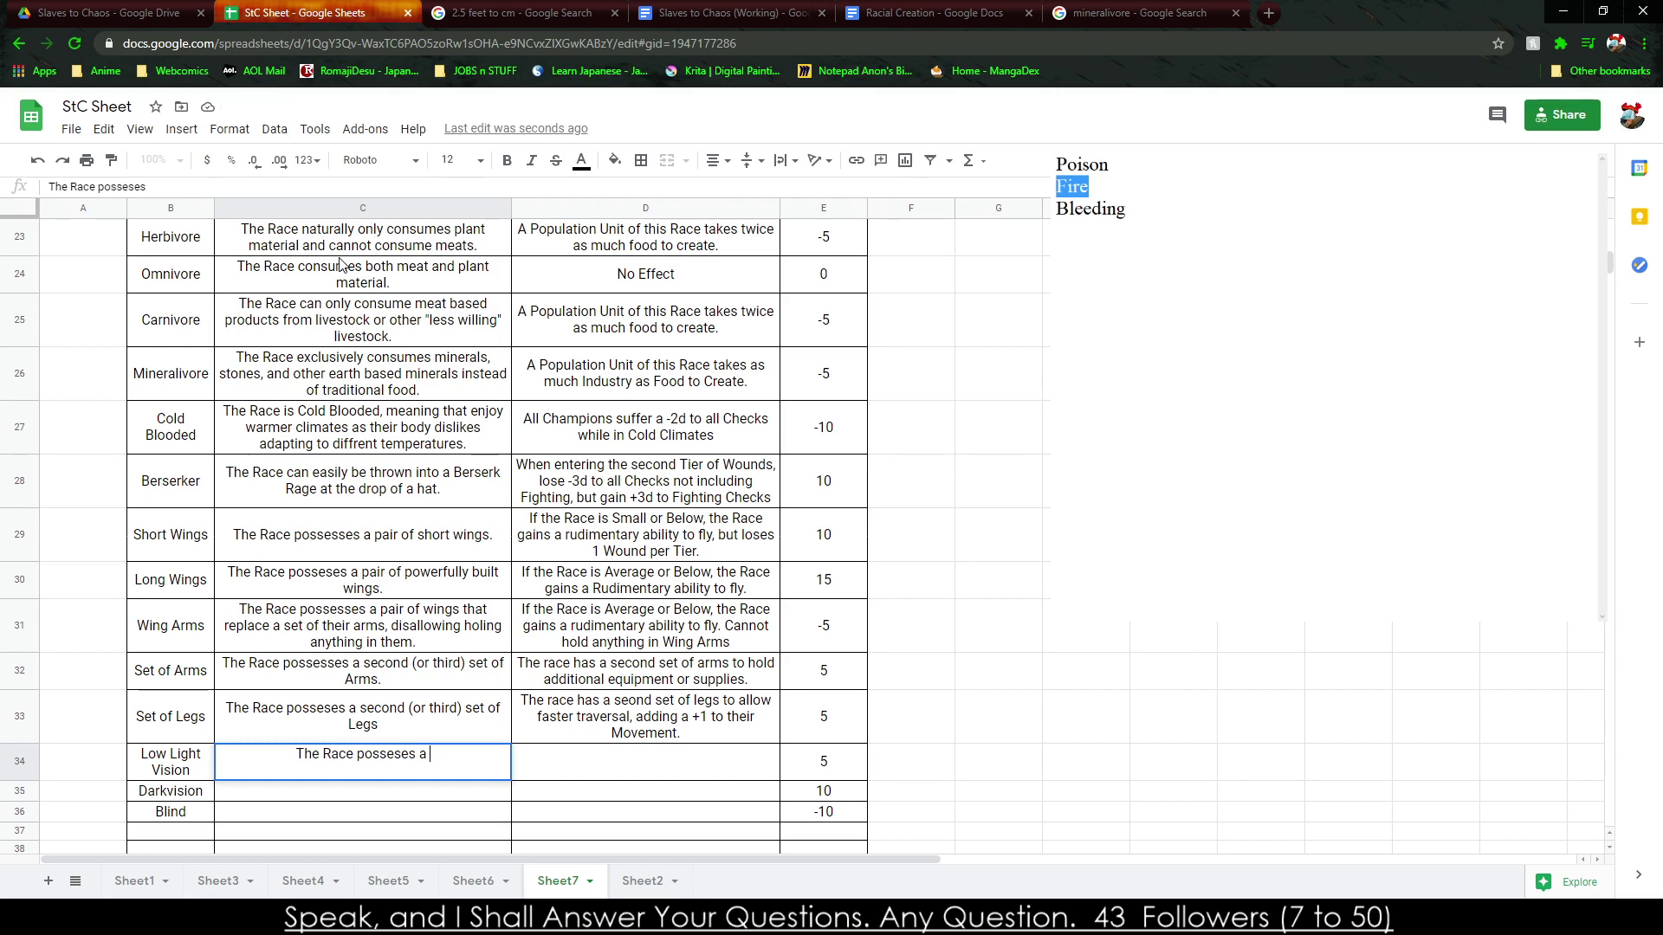
{"action": "key", "text": "BackSpace"}
{"action": "type", "text": "the ability tos"}
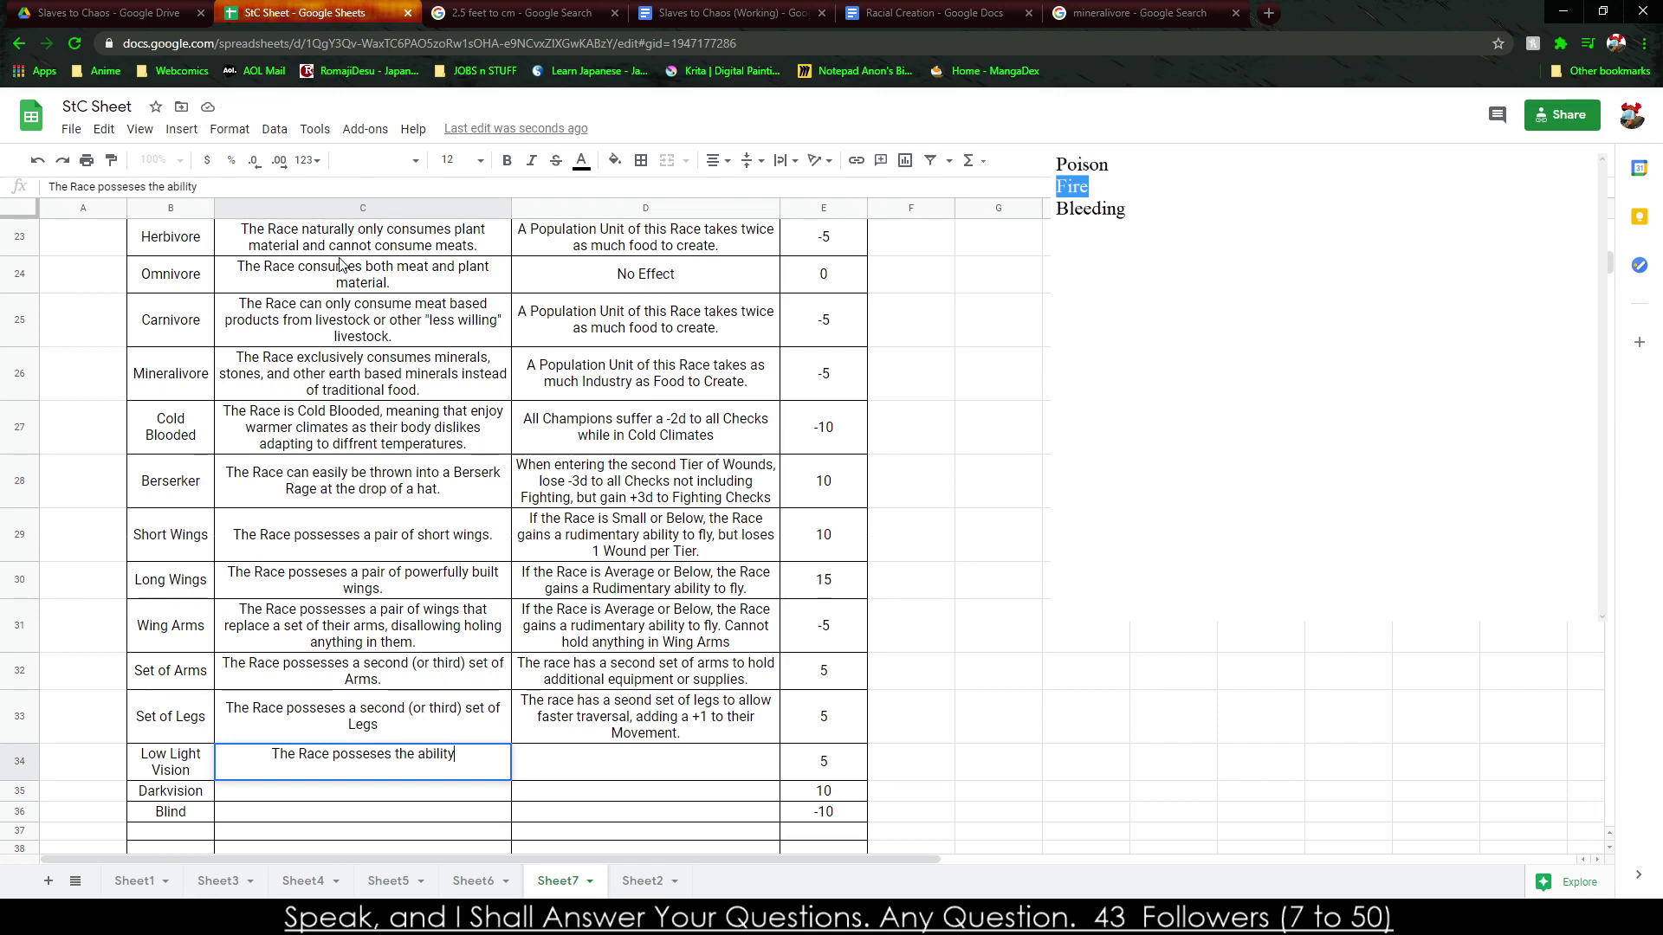
{"action": "key", "text": "BackSpace"}
{"action": "key", "text": "BackSpace"}
{"action": "type", "text": "se"}
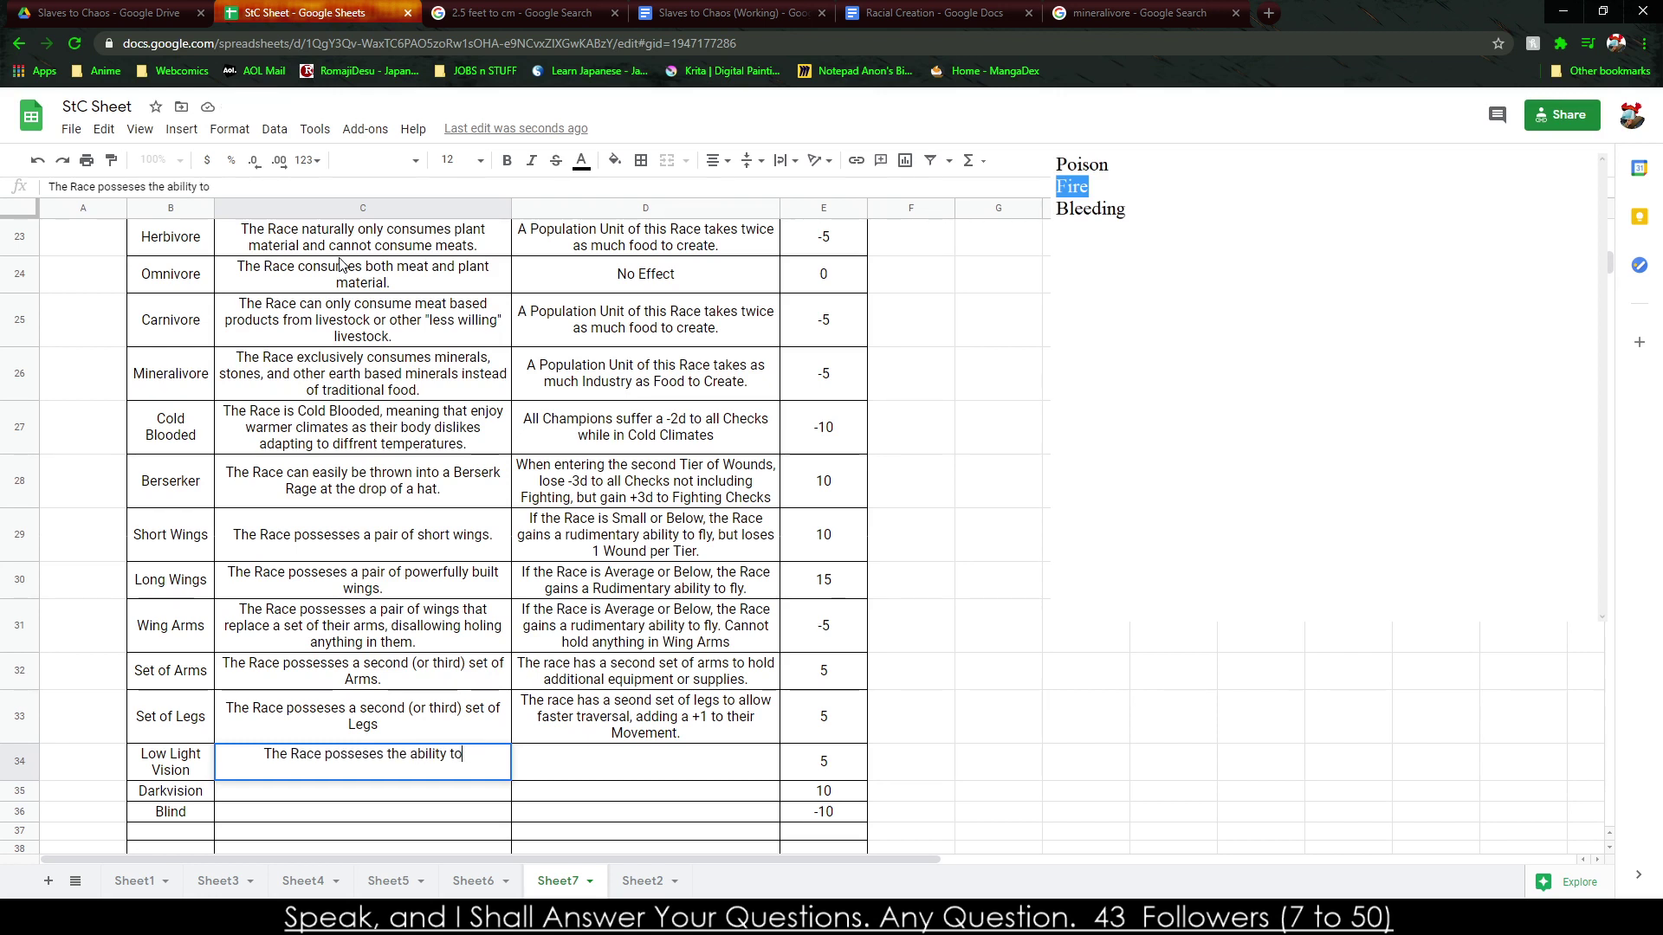
{"action": "type", "text": "e in low-"}
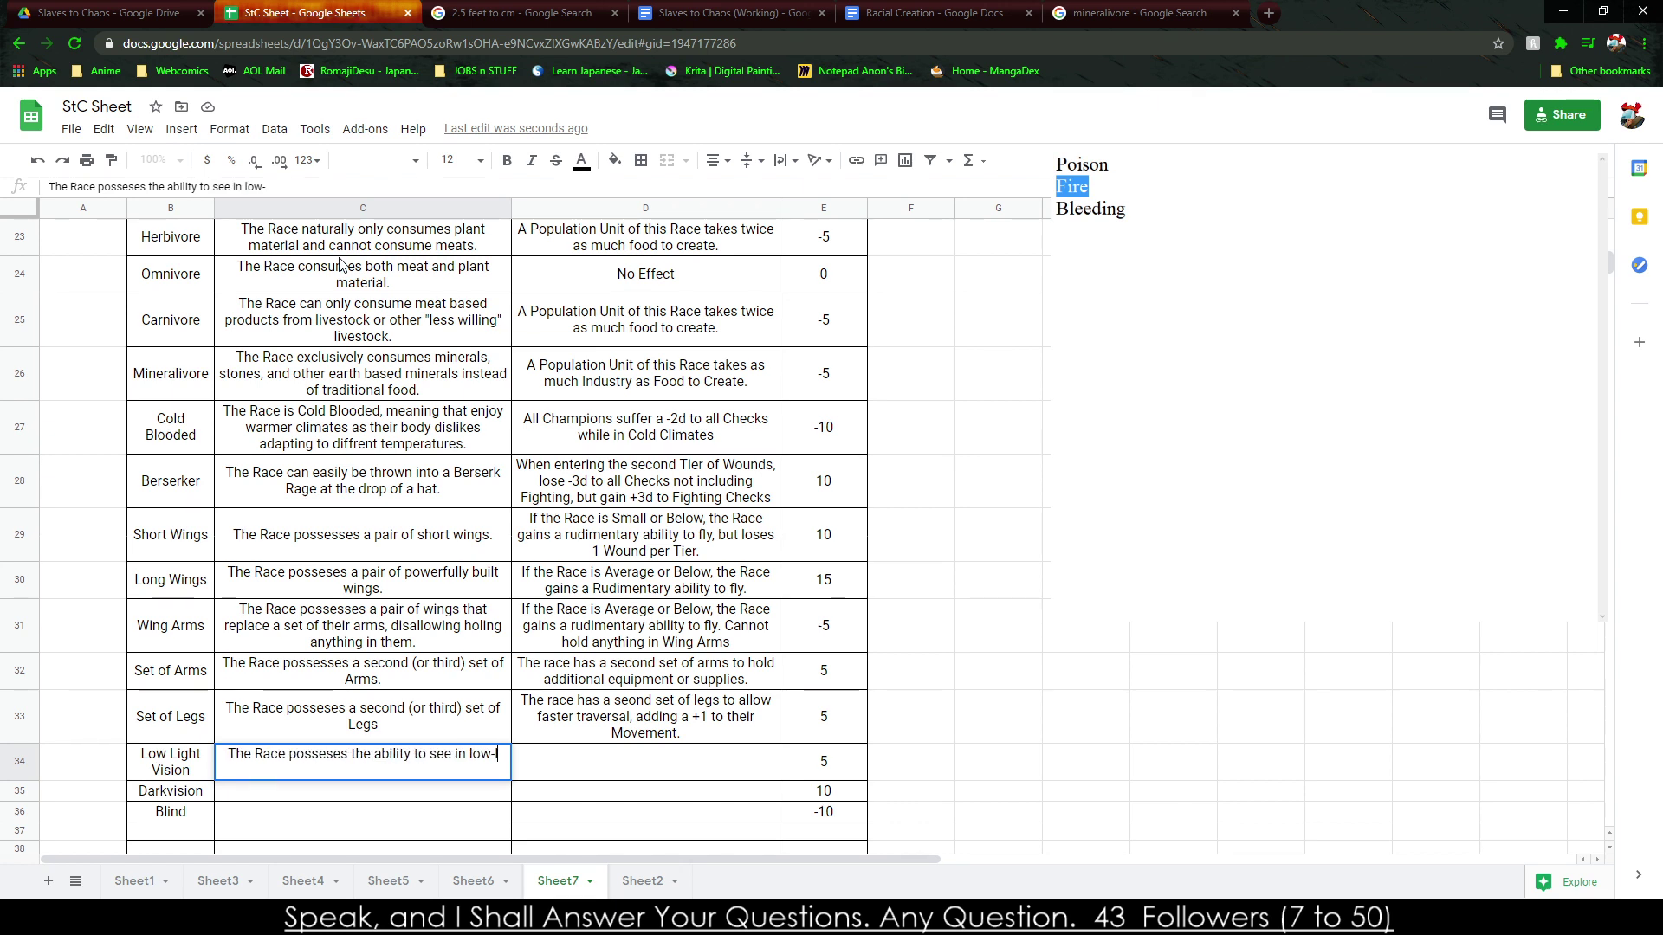
{"action": "type", "text": "light conditio"}
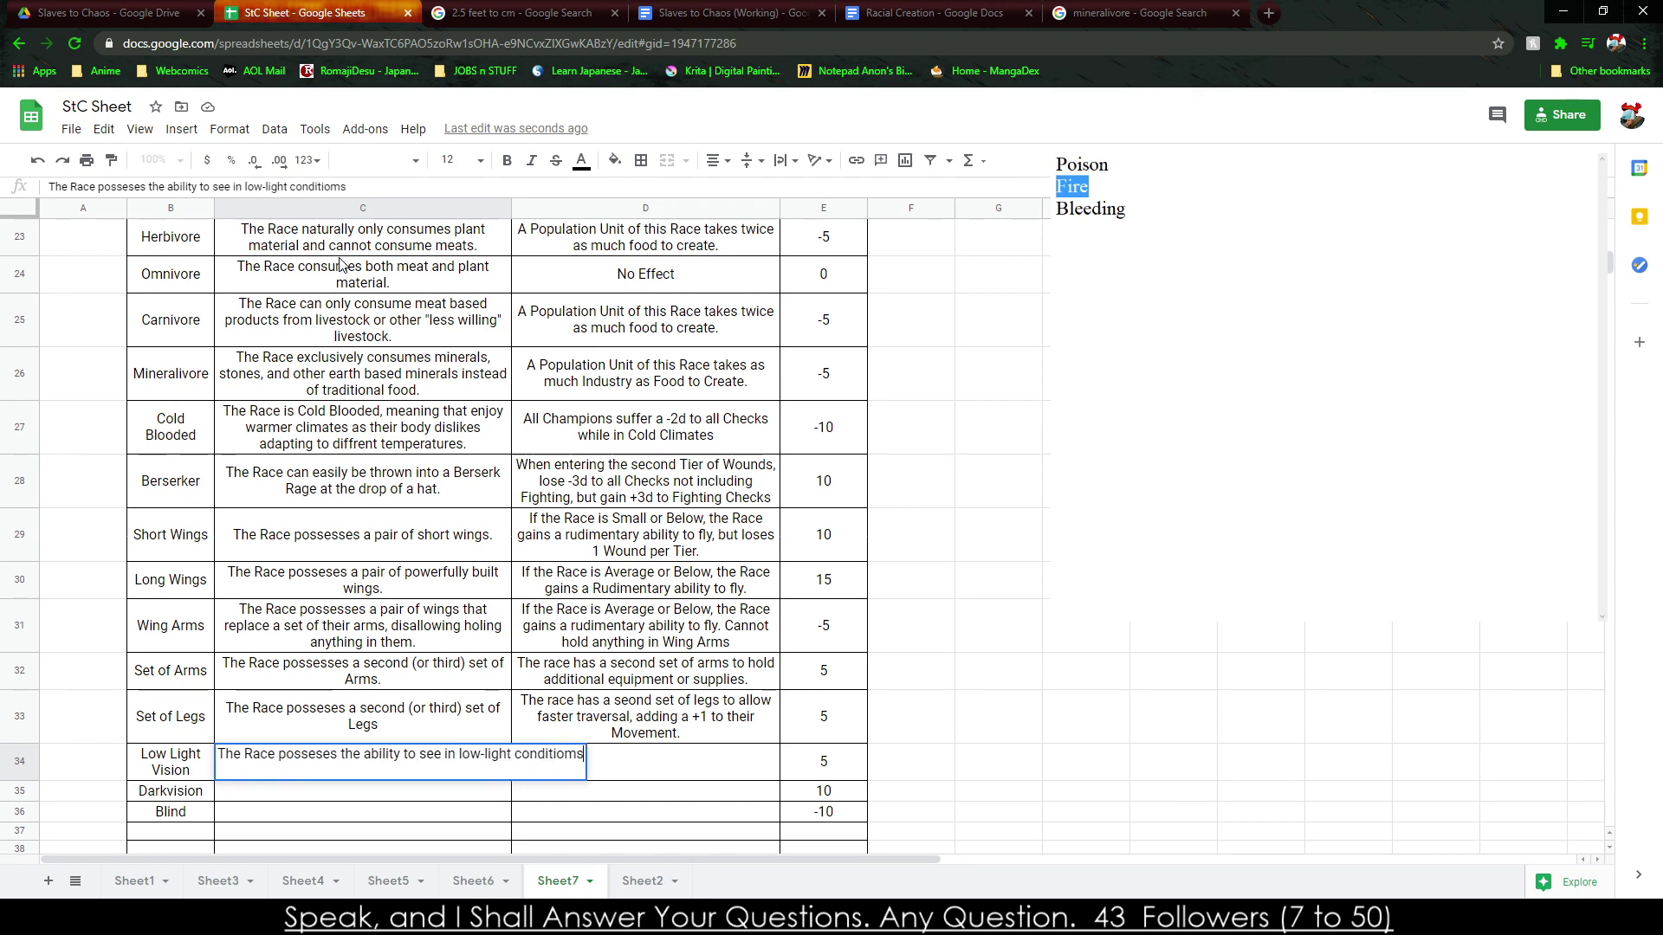
{"action": "type", "text": "ns, negating any "}
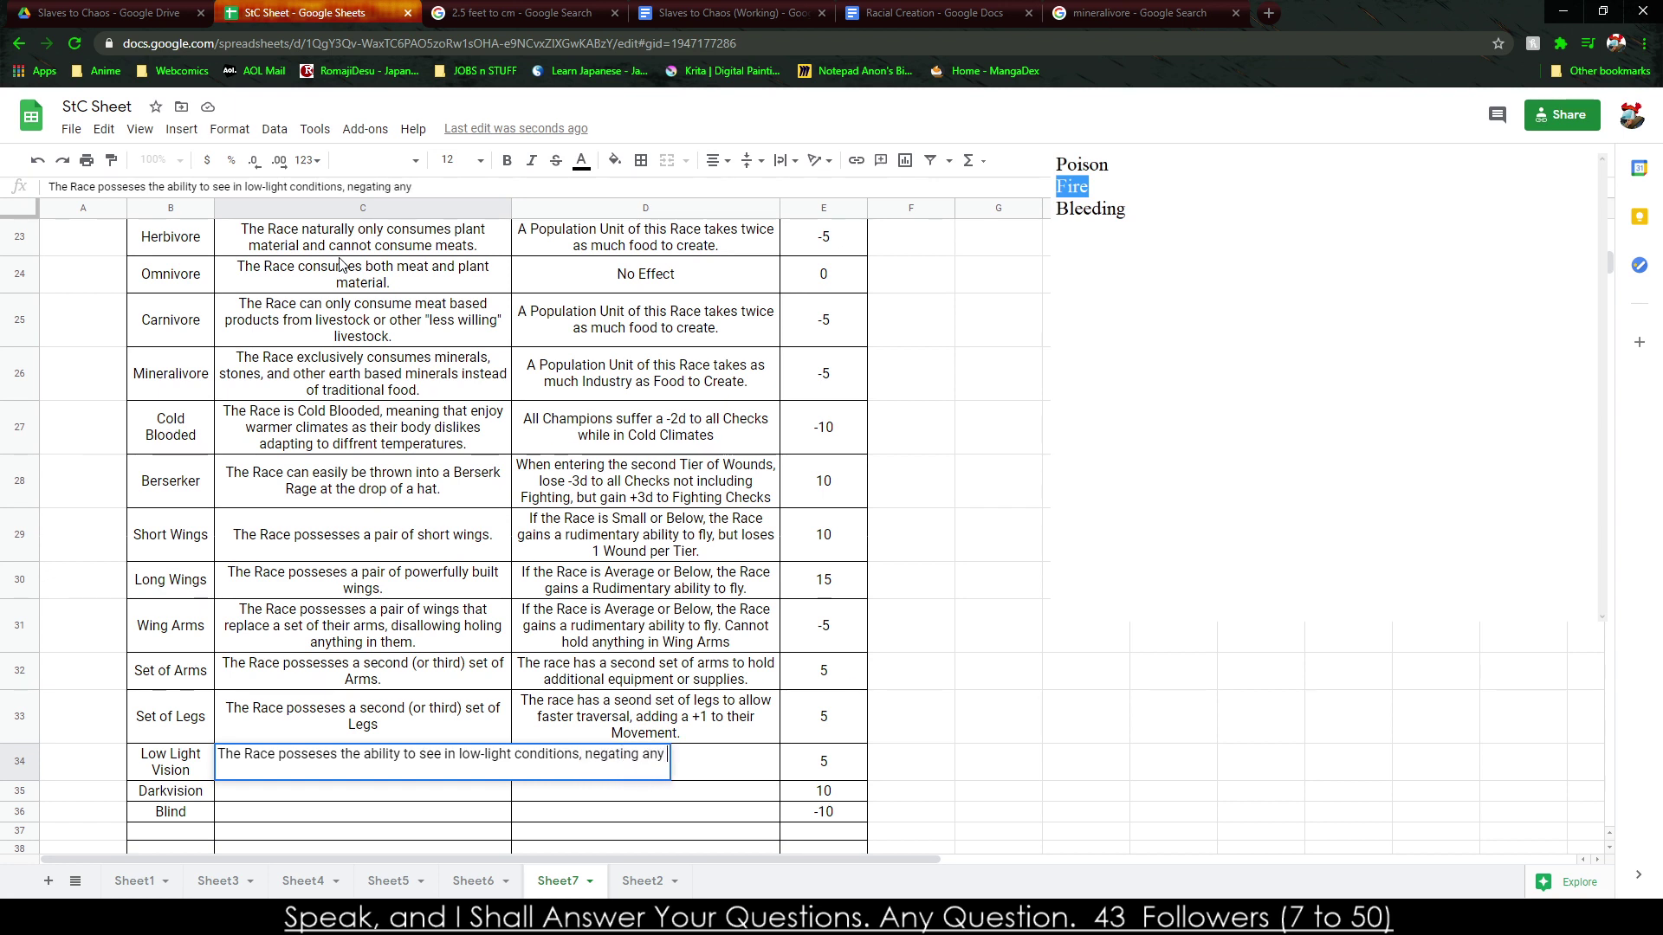
{"action": "type", "text": "penalty to sight in such conditions."}
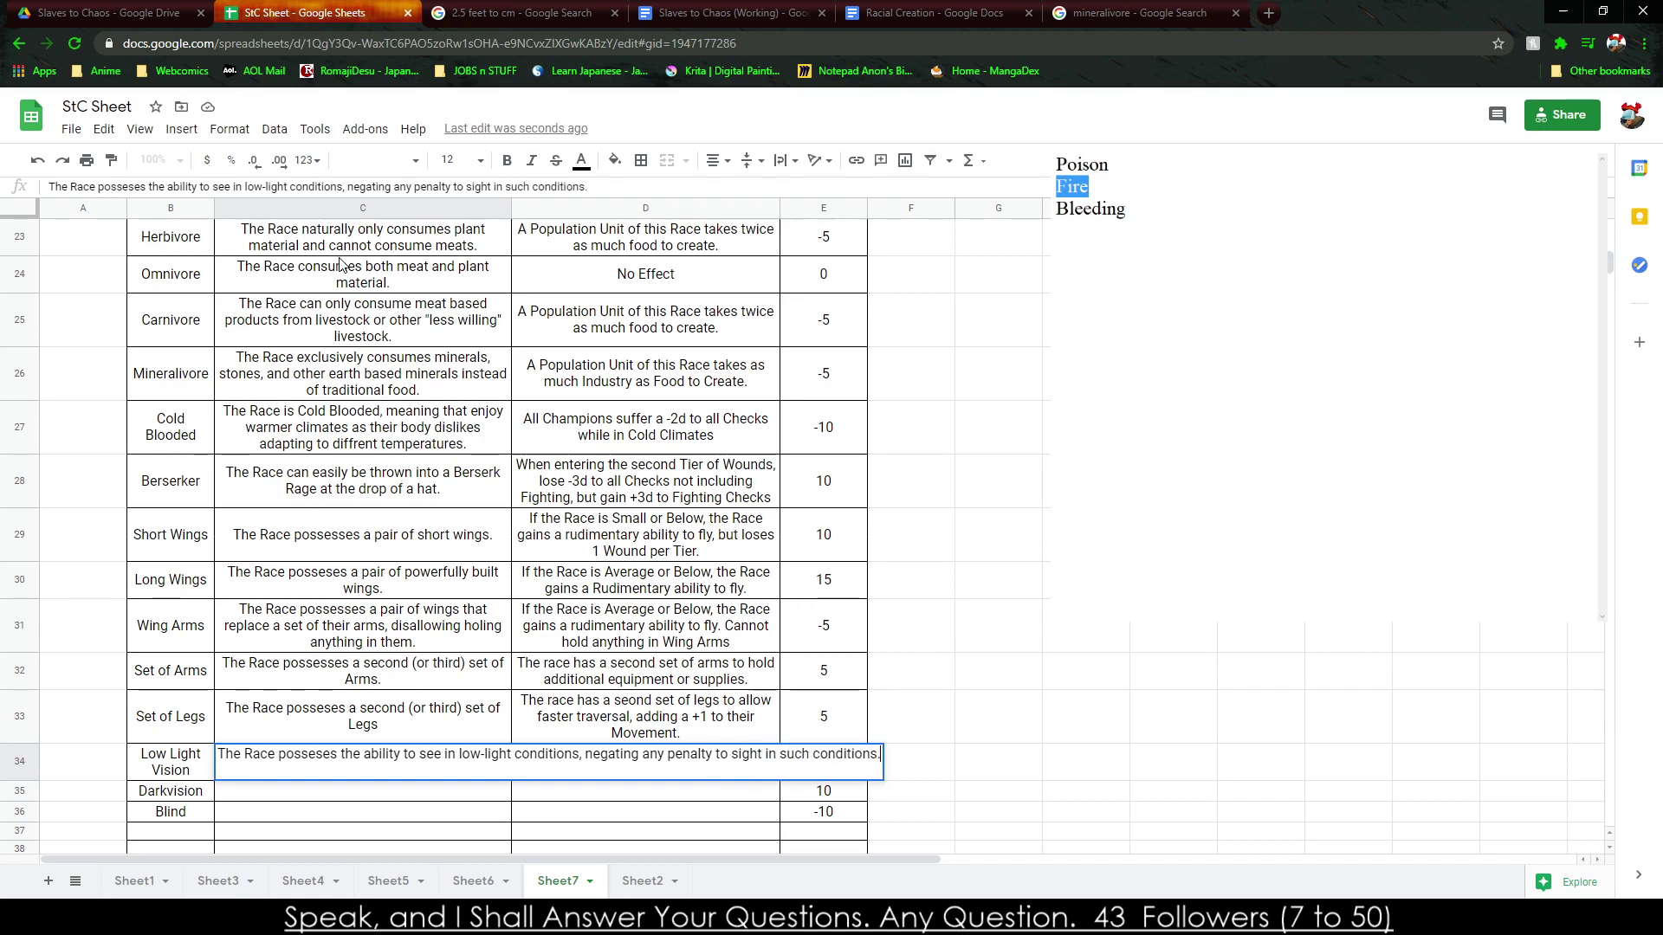
{"action": "key", "text": "Return"}
Enter the Darkvision description in C35: "The Race can see in the dark.".
{"action": "type", "text": "The Race"}
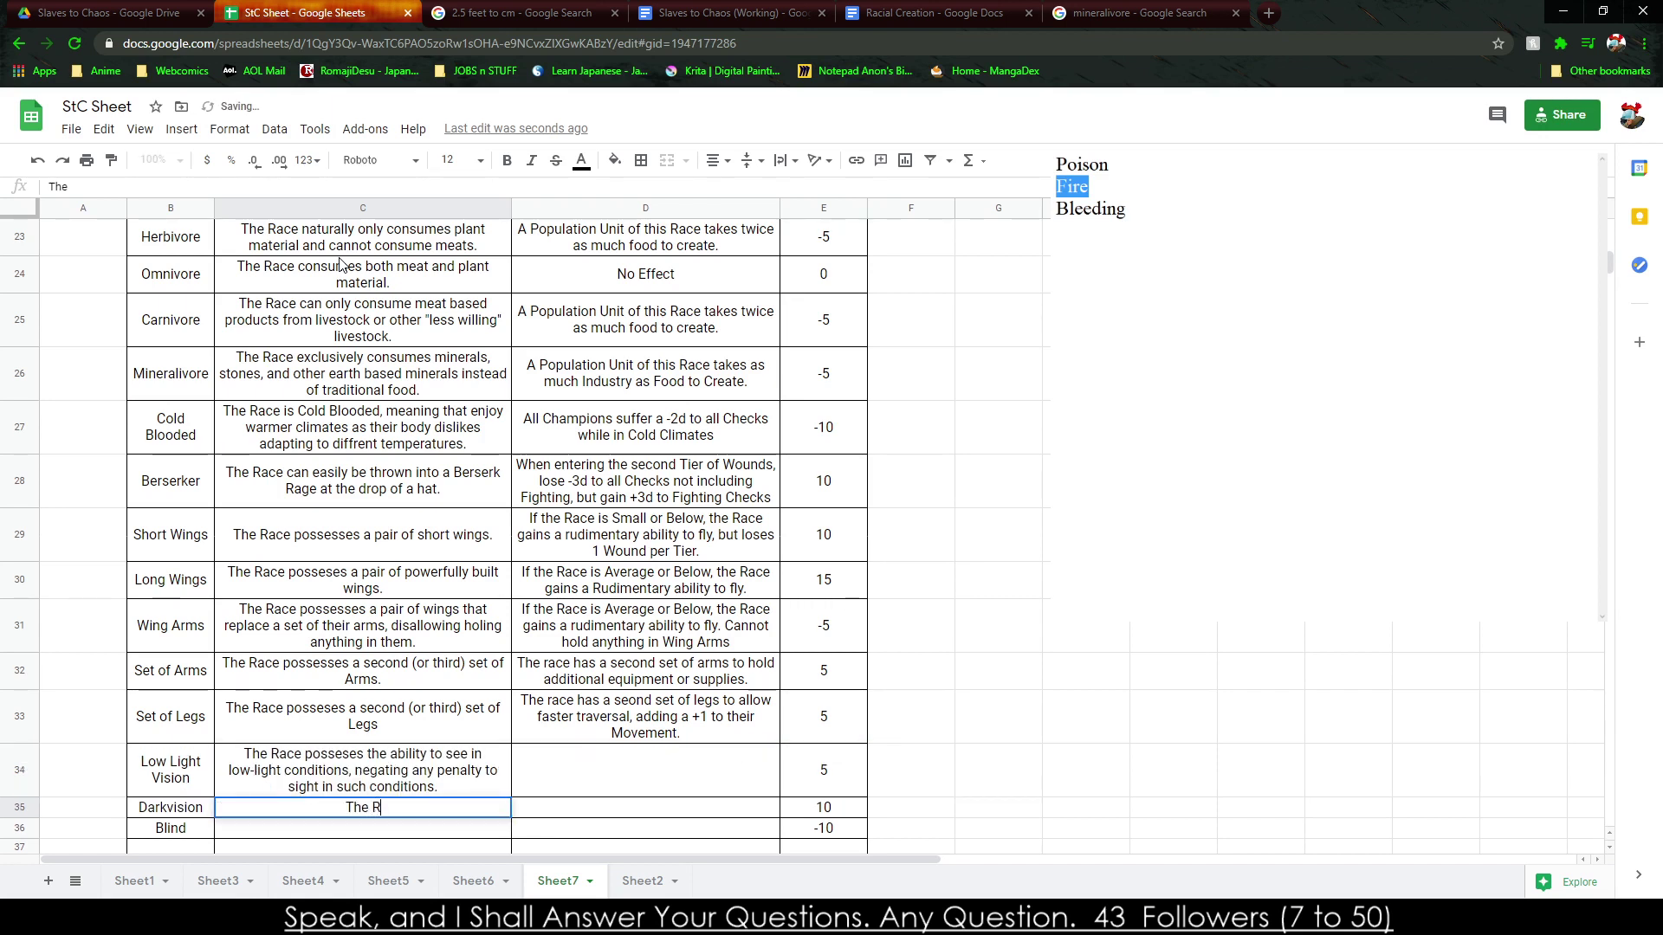
{"action": "key", "text": "BackSpace"}
{"action": "key", "text": "BackSpace"}
{"action": "key", "text": "BackSpace"}
{"action": "key", "text": "BackSpace"}
{"action": "type", "text": "he Race "}
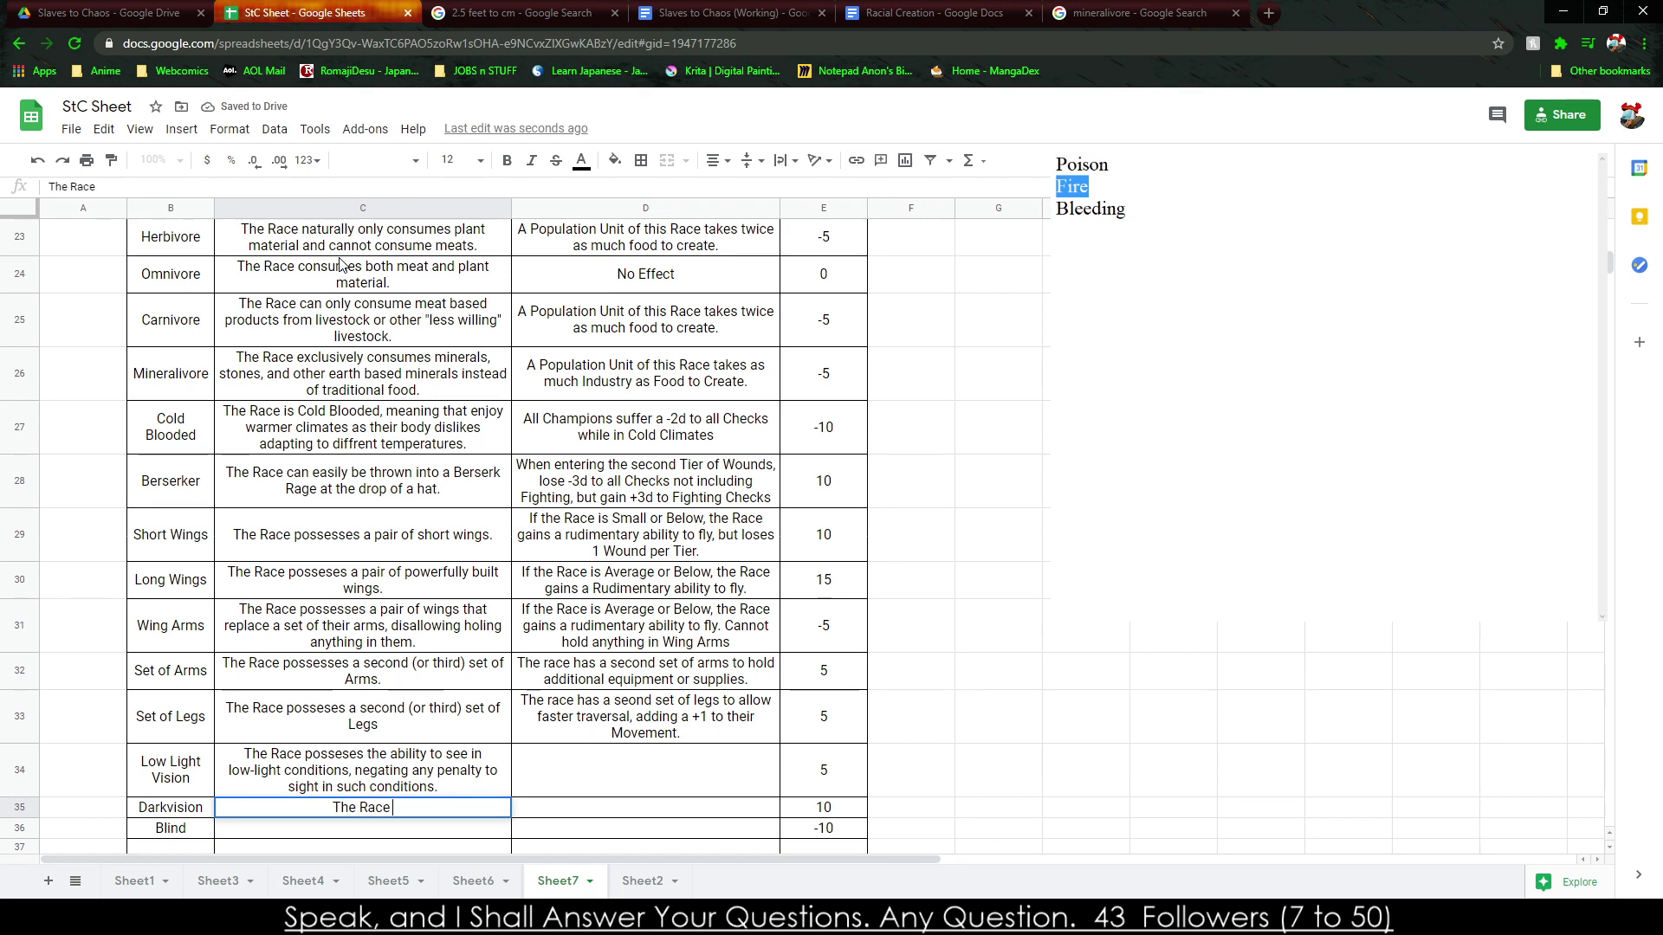
{"action": "type", "text": "can see in "}
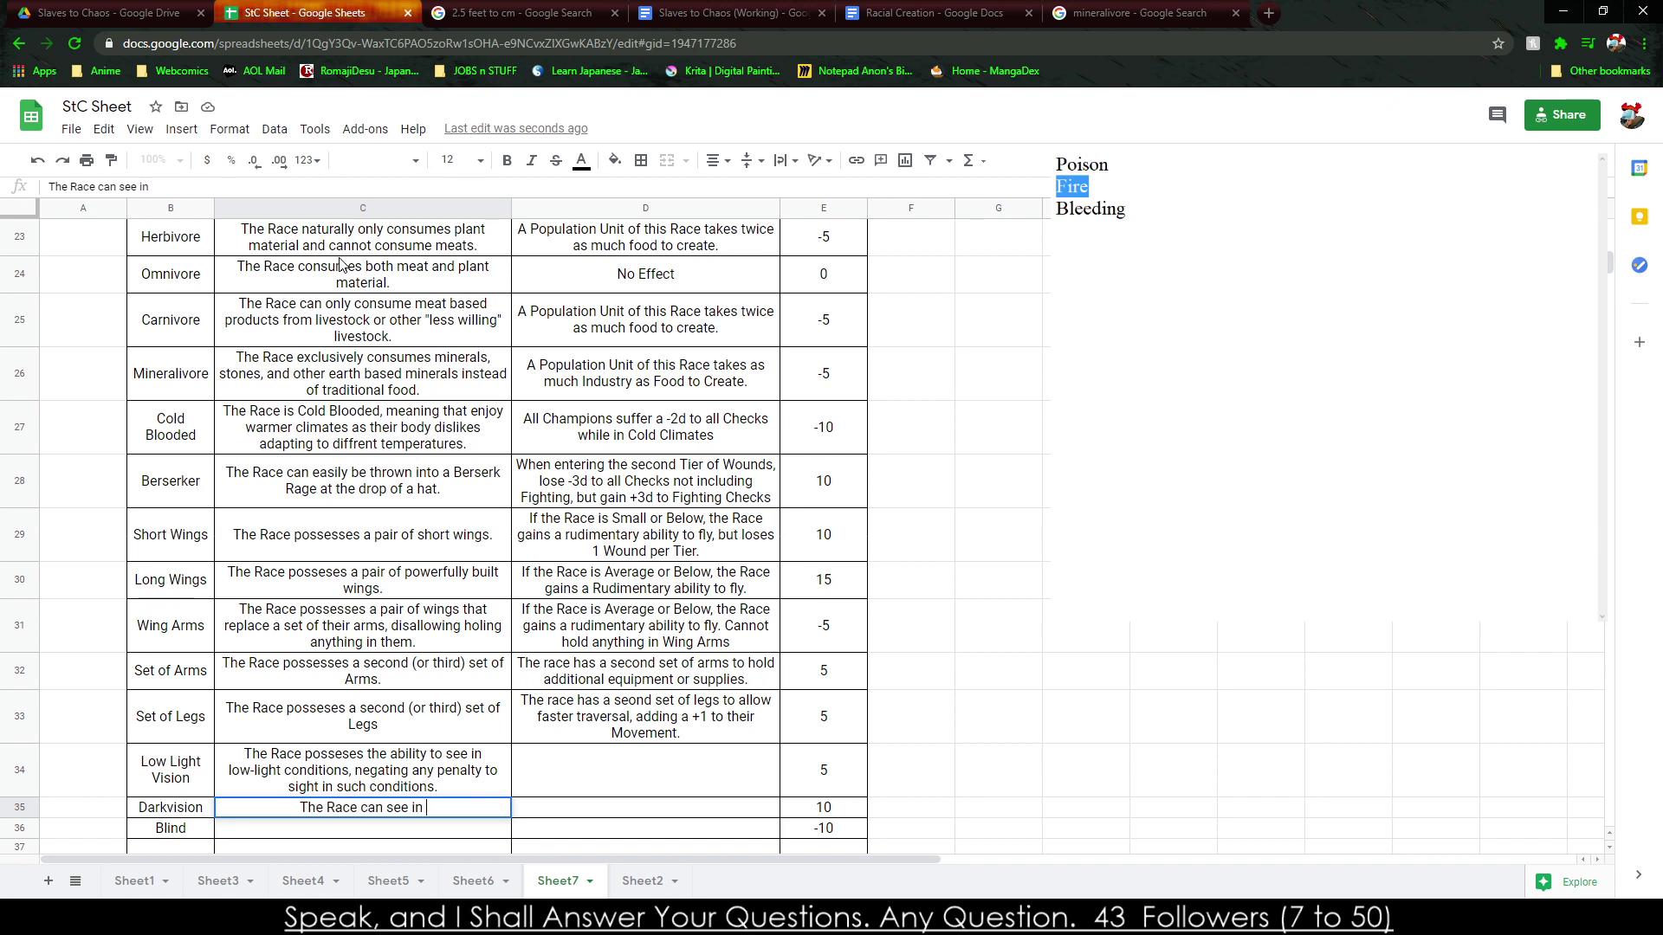
{"action": "type", "text": "the dark."}
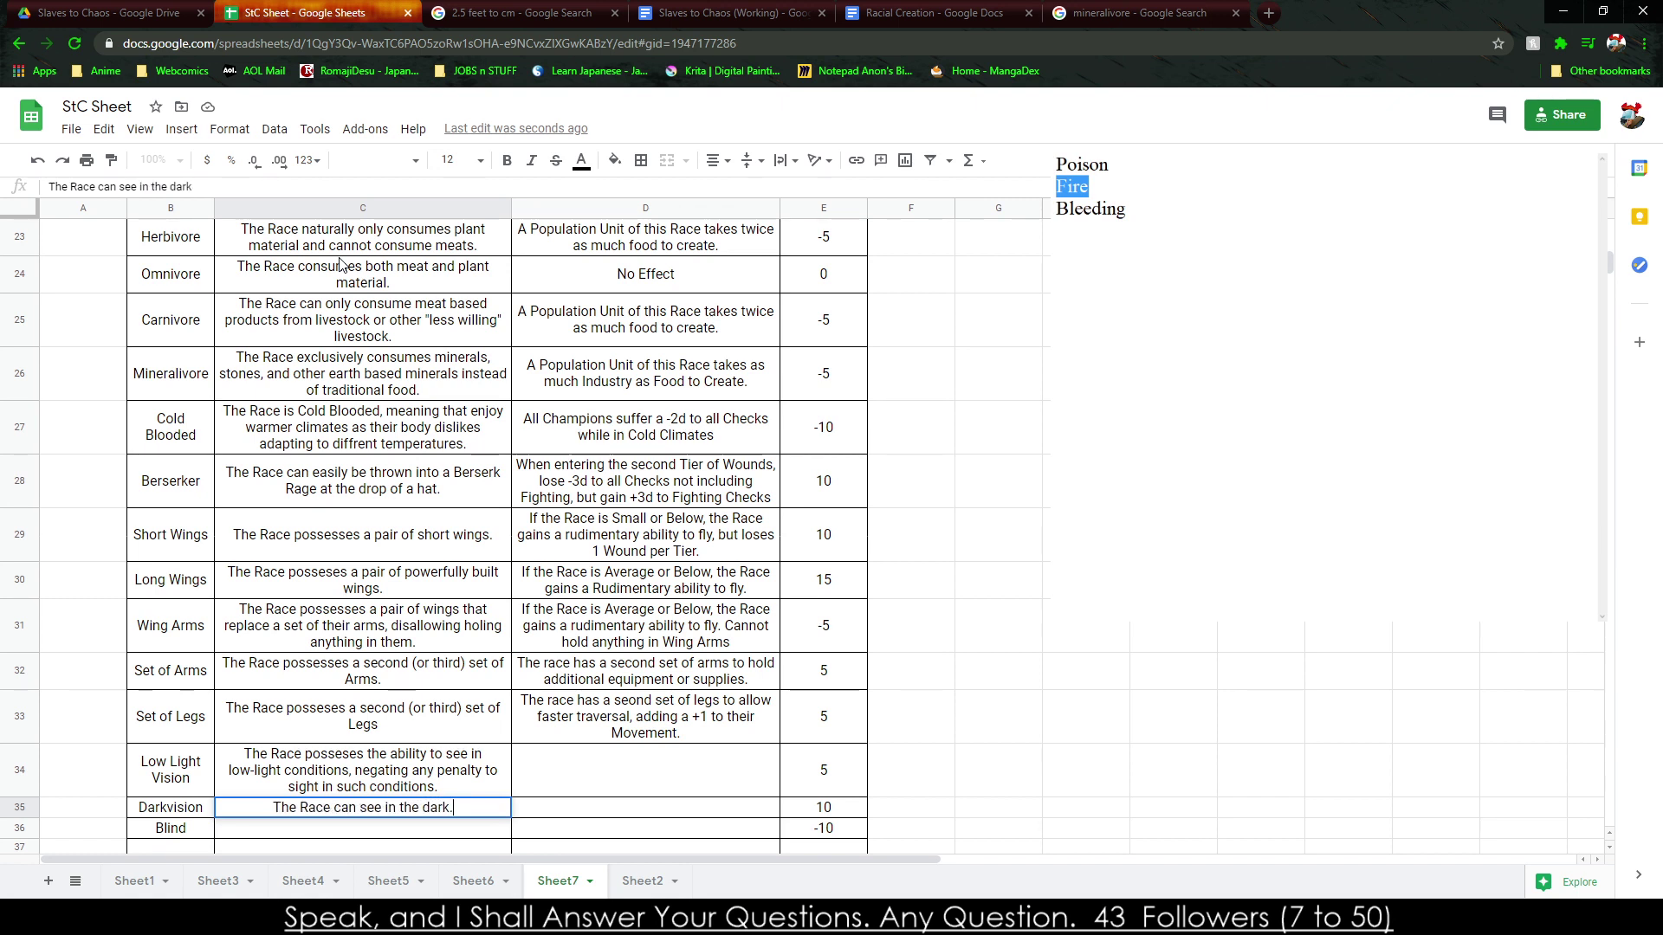
Enter the Darkvision effect in D35: "The Race negates any penalties to seeing things in the dark or navigating during the night.".
{"action": "key", "text": "Tab"}
{"action": "type", "text": "The Race"}
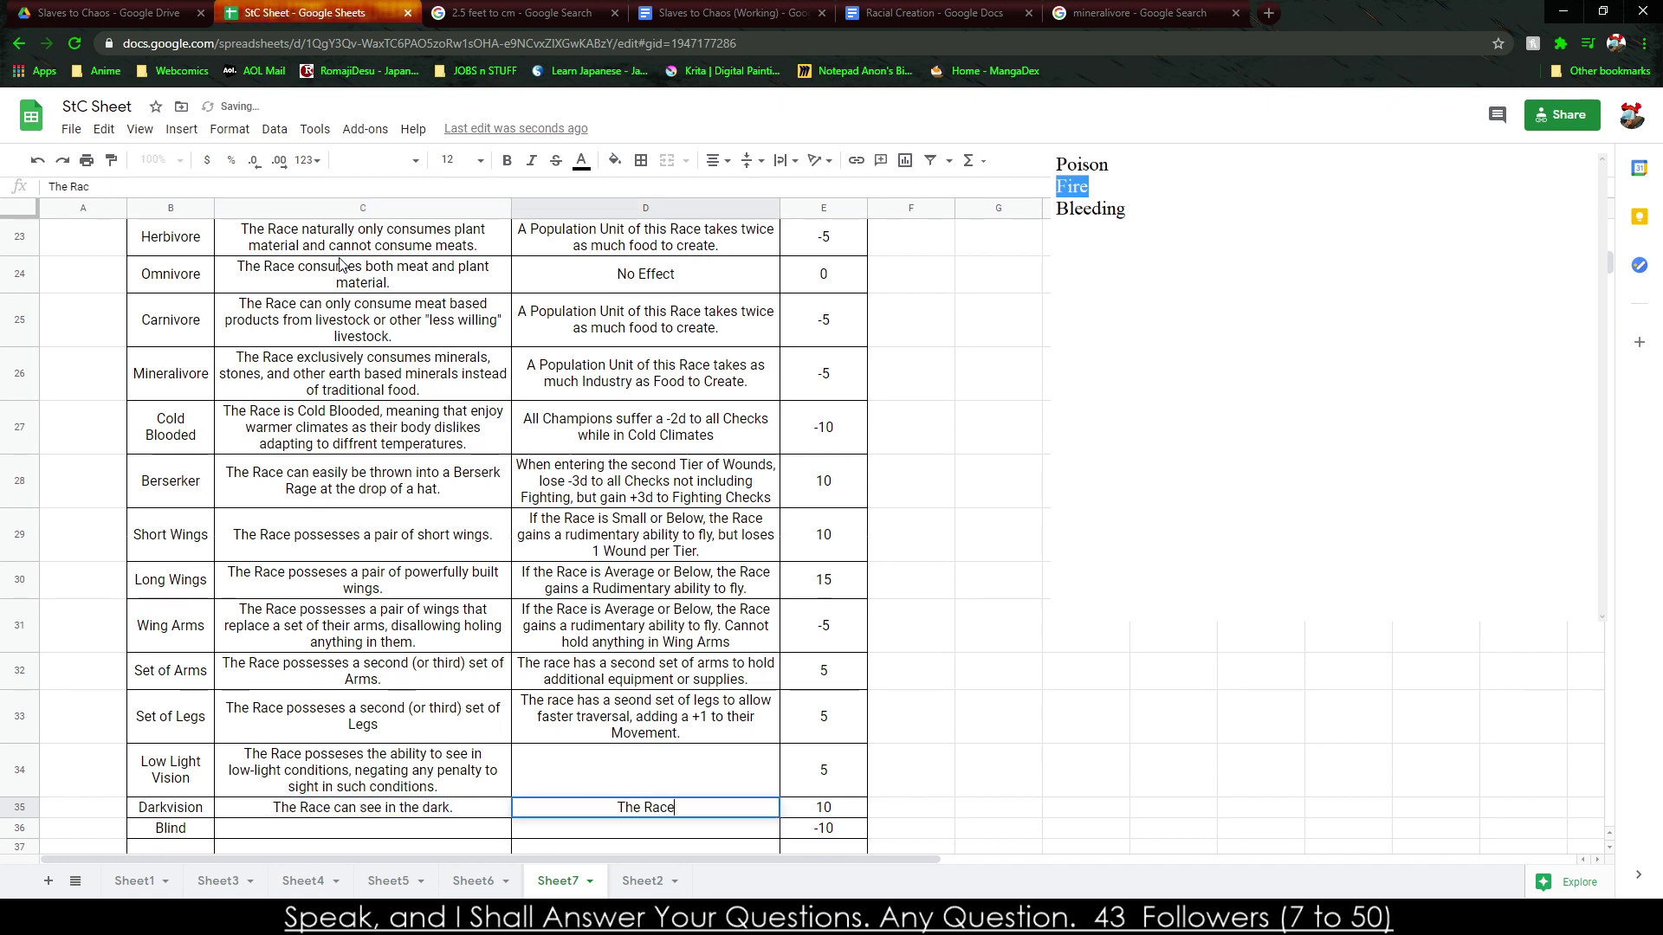
{"action": "type", "text": " negates a"}
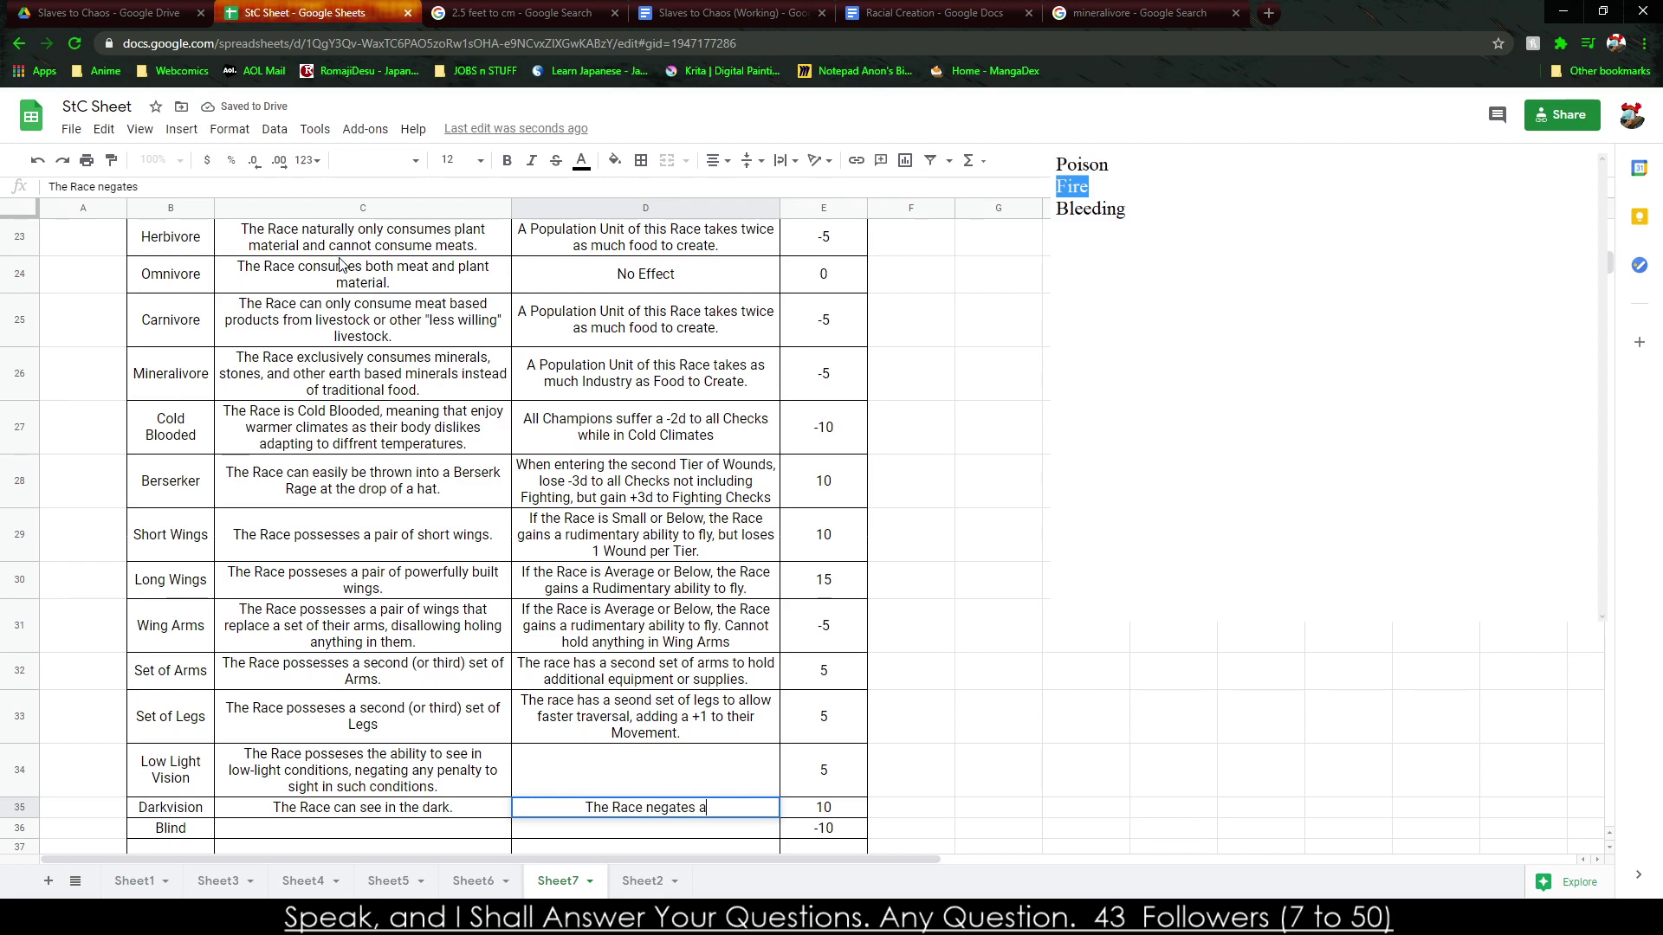
{"action": "type", "text": "ny penaltie"}
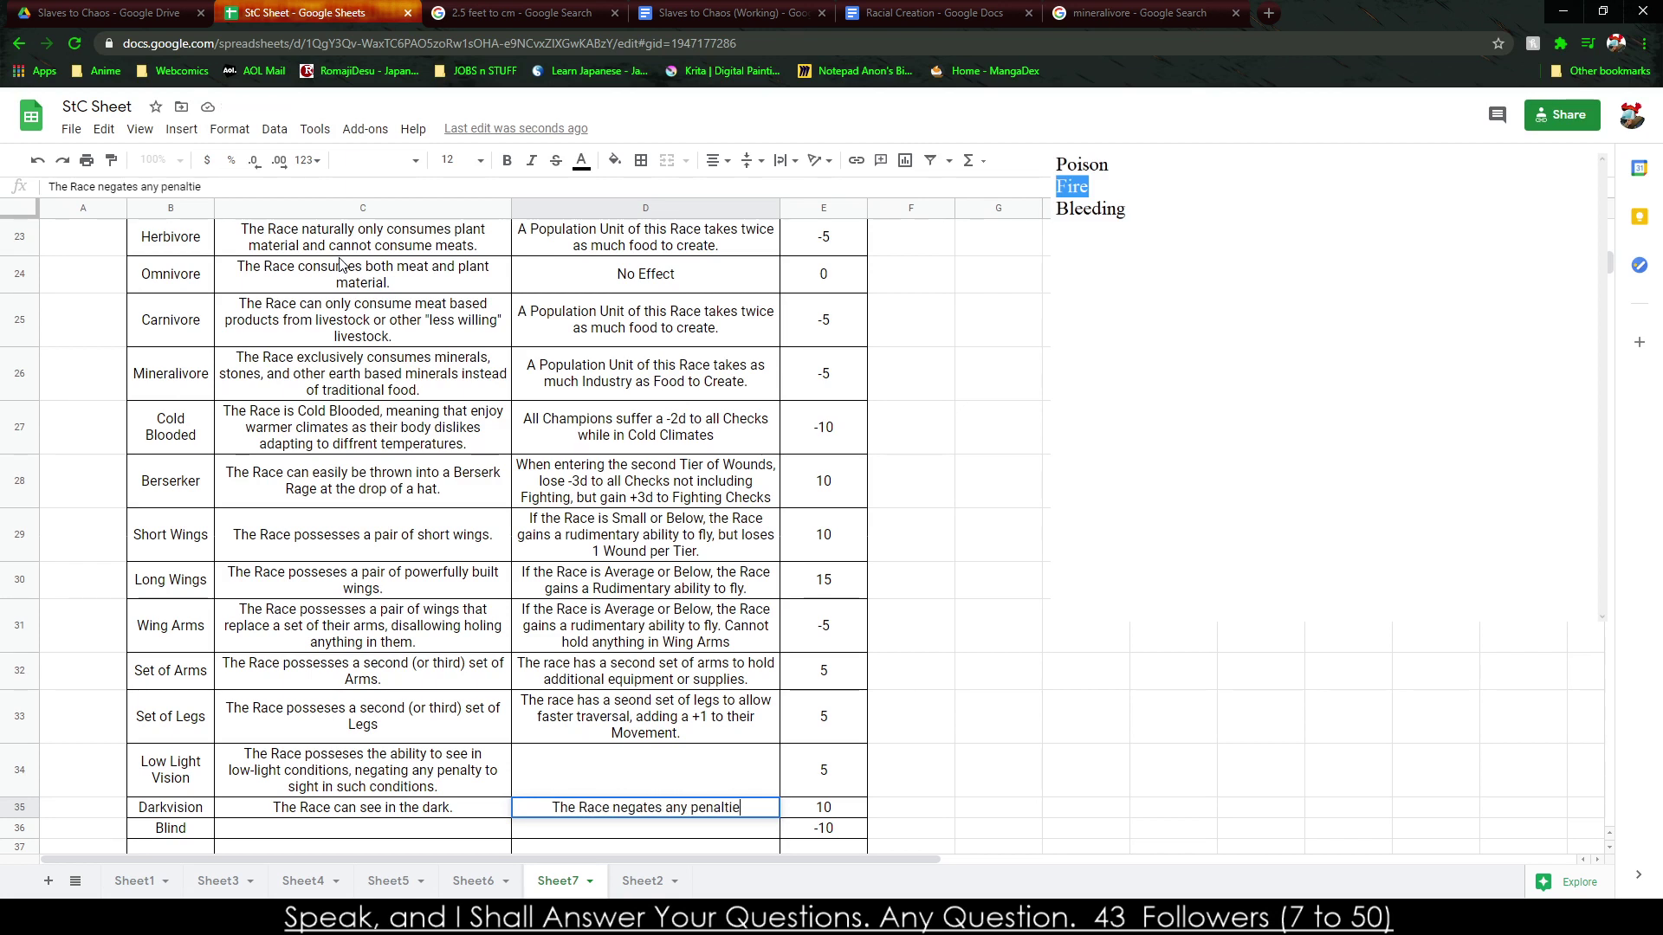
{"action": "type", "text": "s to seeing"}
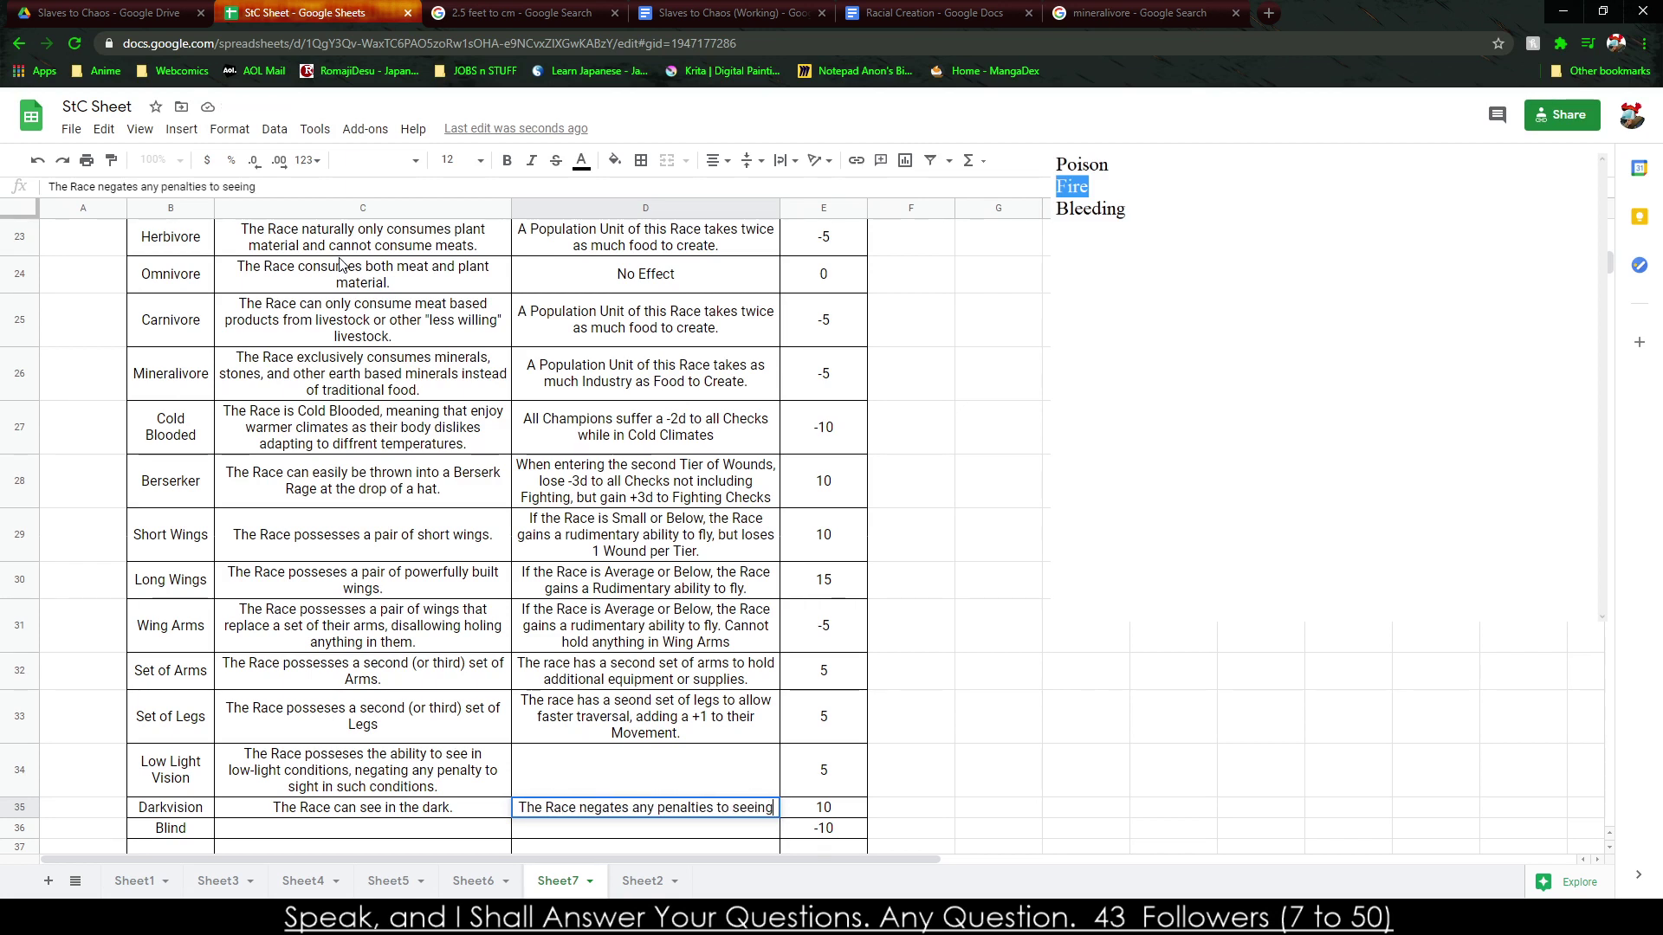
{"action": "type", "text": " things in the dark or navia"}
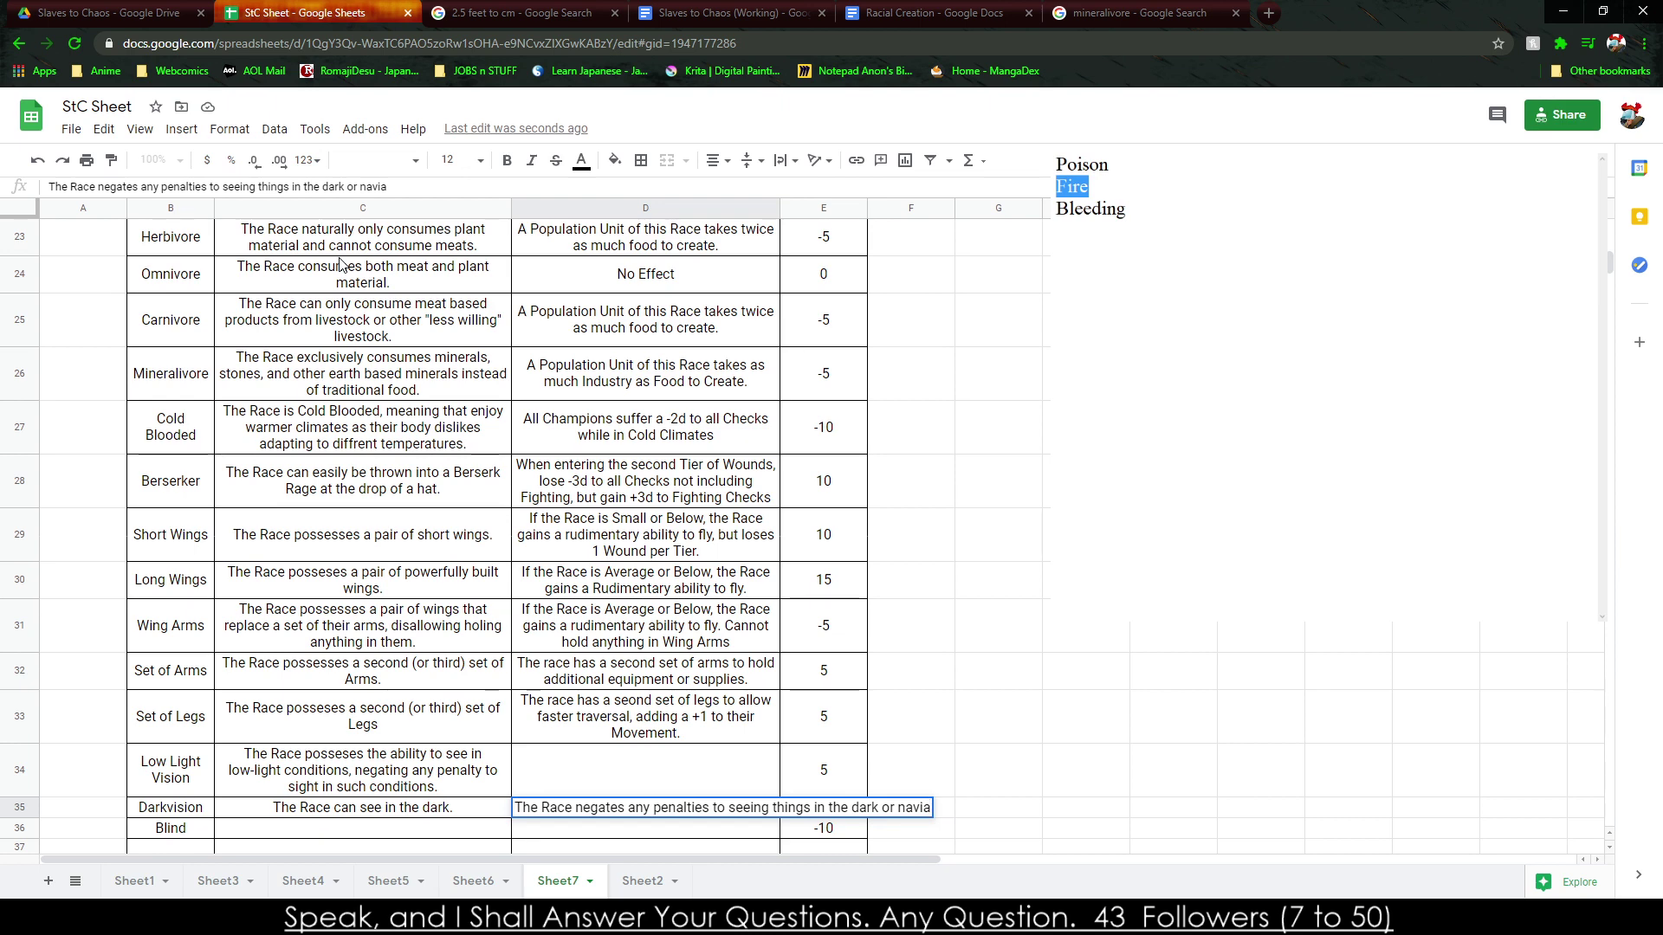
{"action": "type", "text": "tingating during t"}
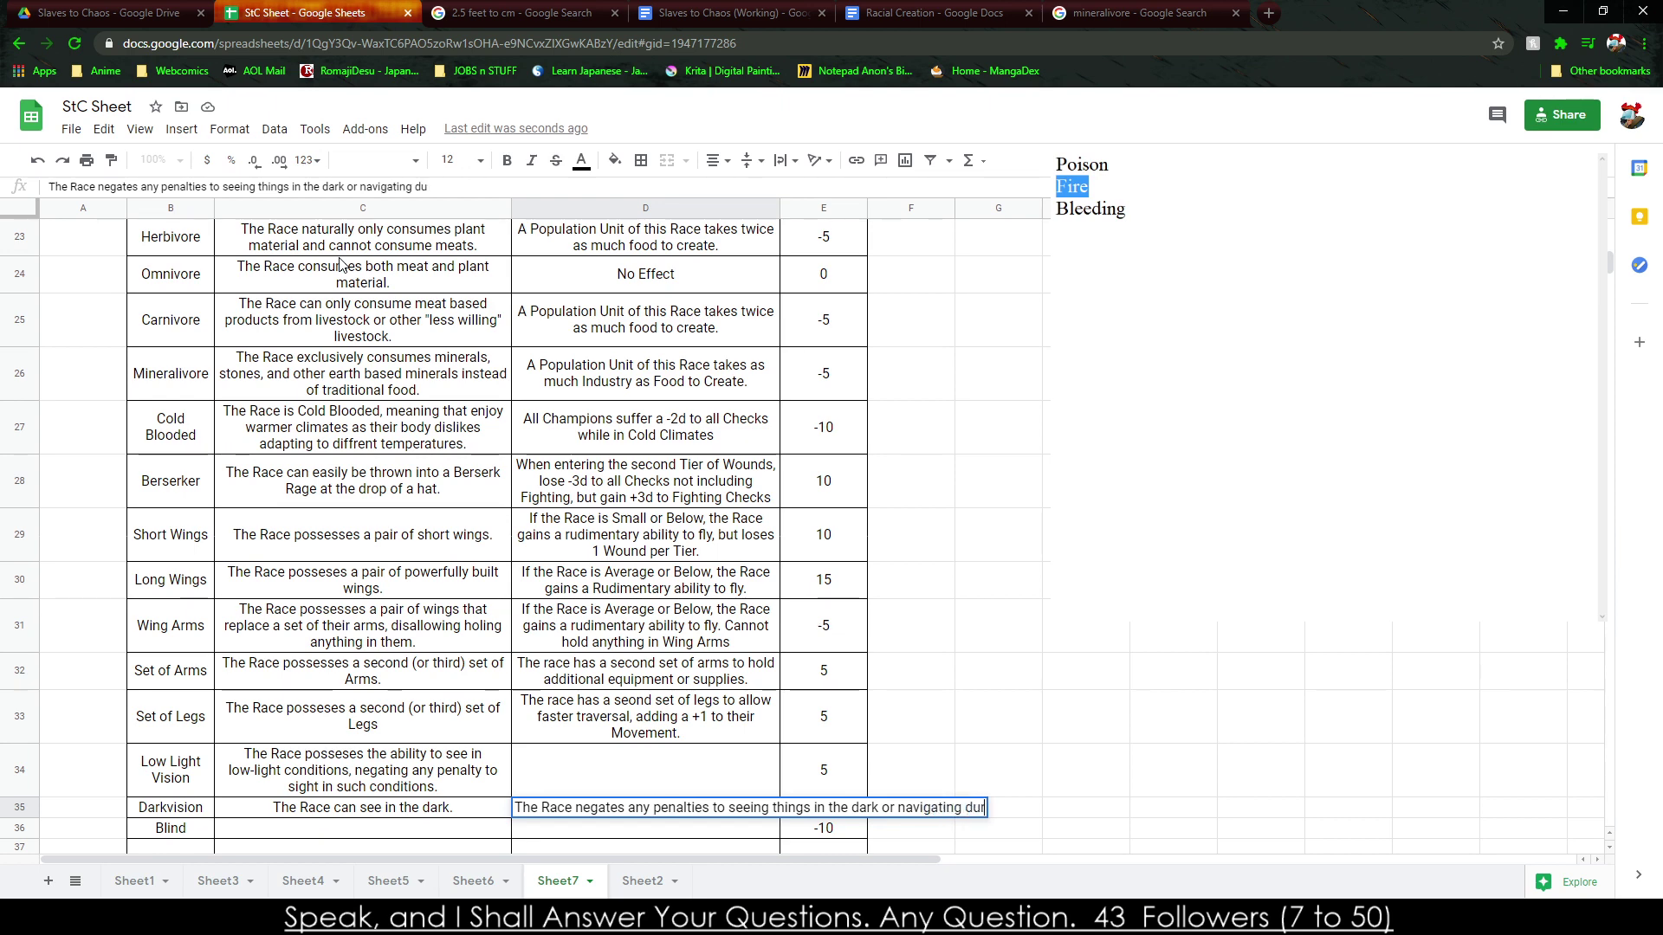
{"action": "type", "text": "he night."}
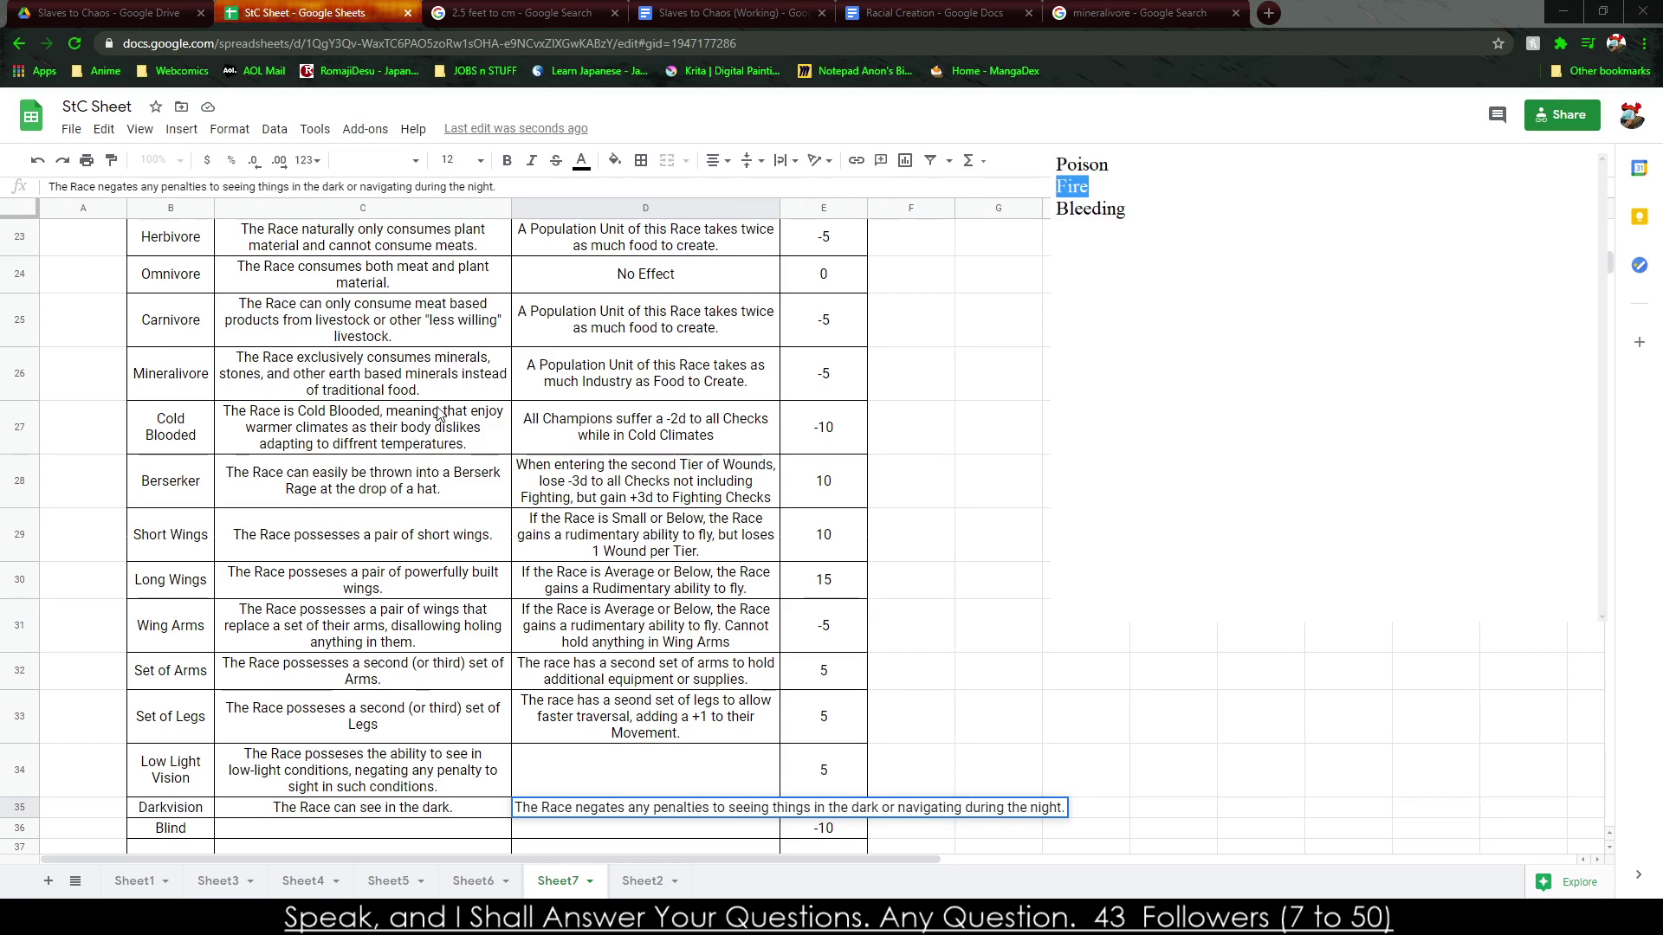
{"action": "left_click", "coordinate": [438, 413]}
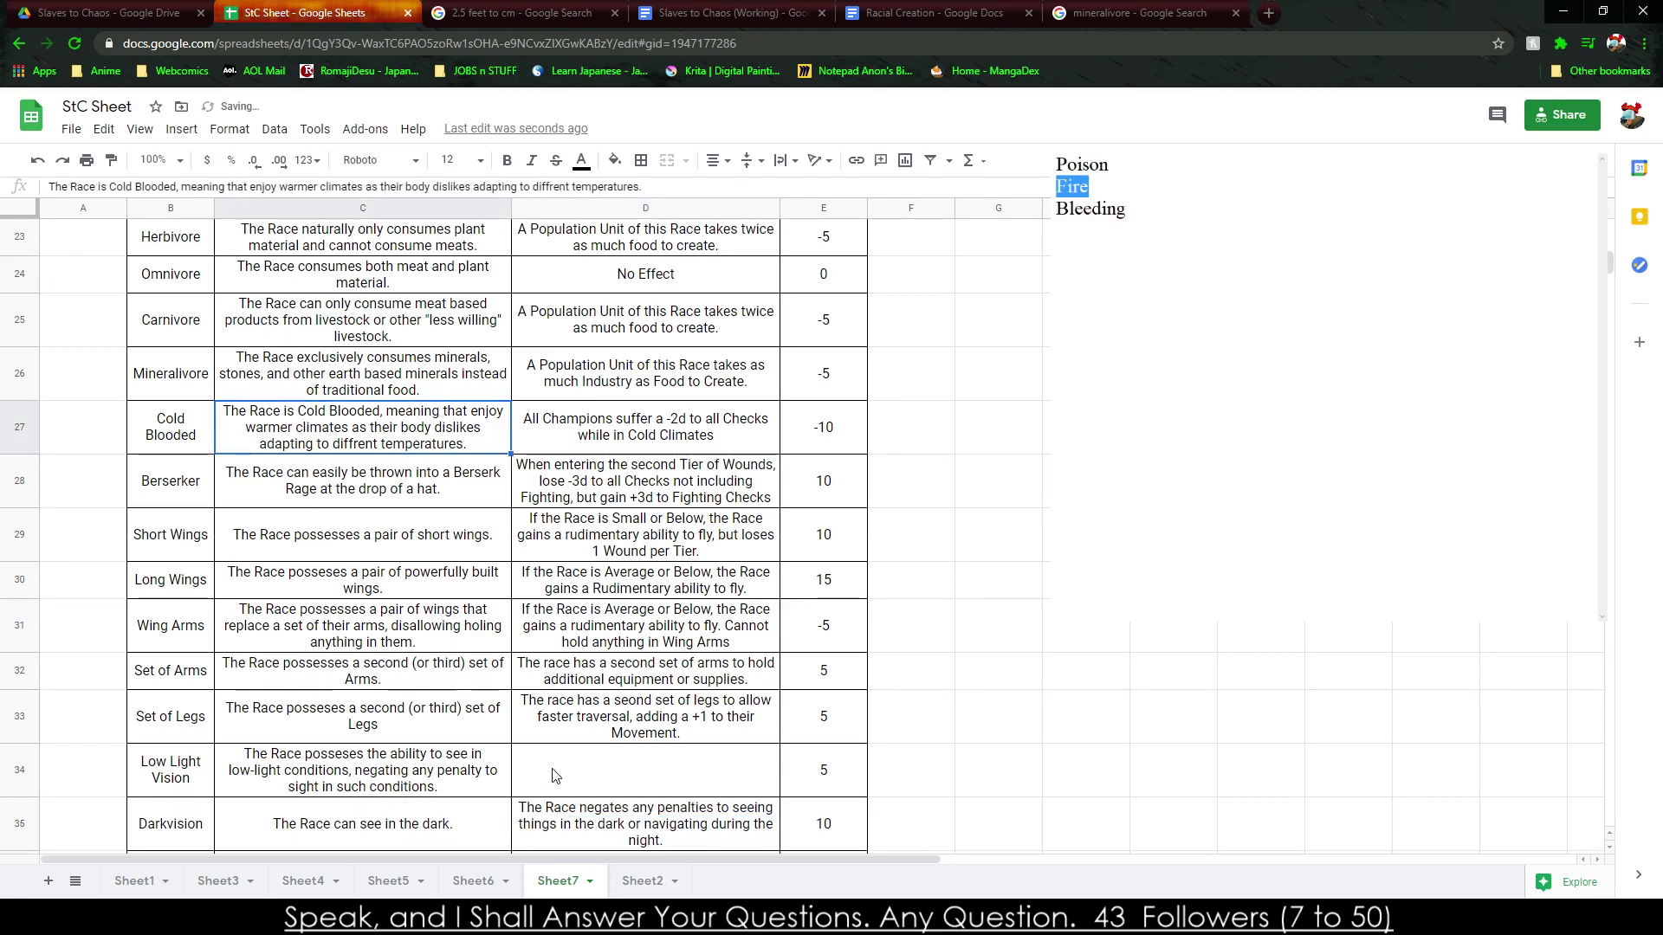
Shorten the Low Light Vision description in C34 to "The Race posseses the ability to see in low-light conditions.".
{"action": "left_click", "coordinate": [450, 760]}
{"action": "double_click", "coordinate": [450, 759]}
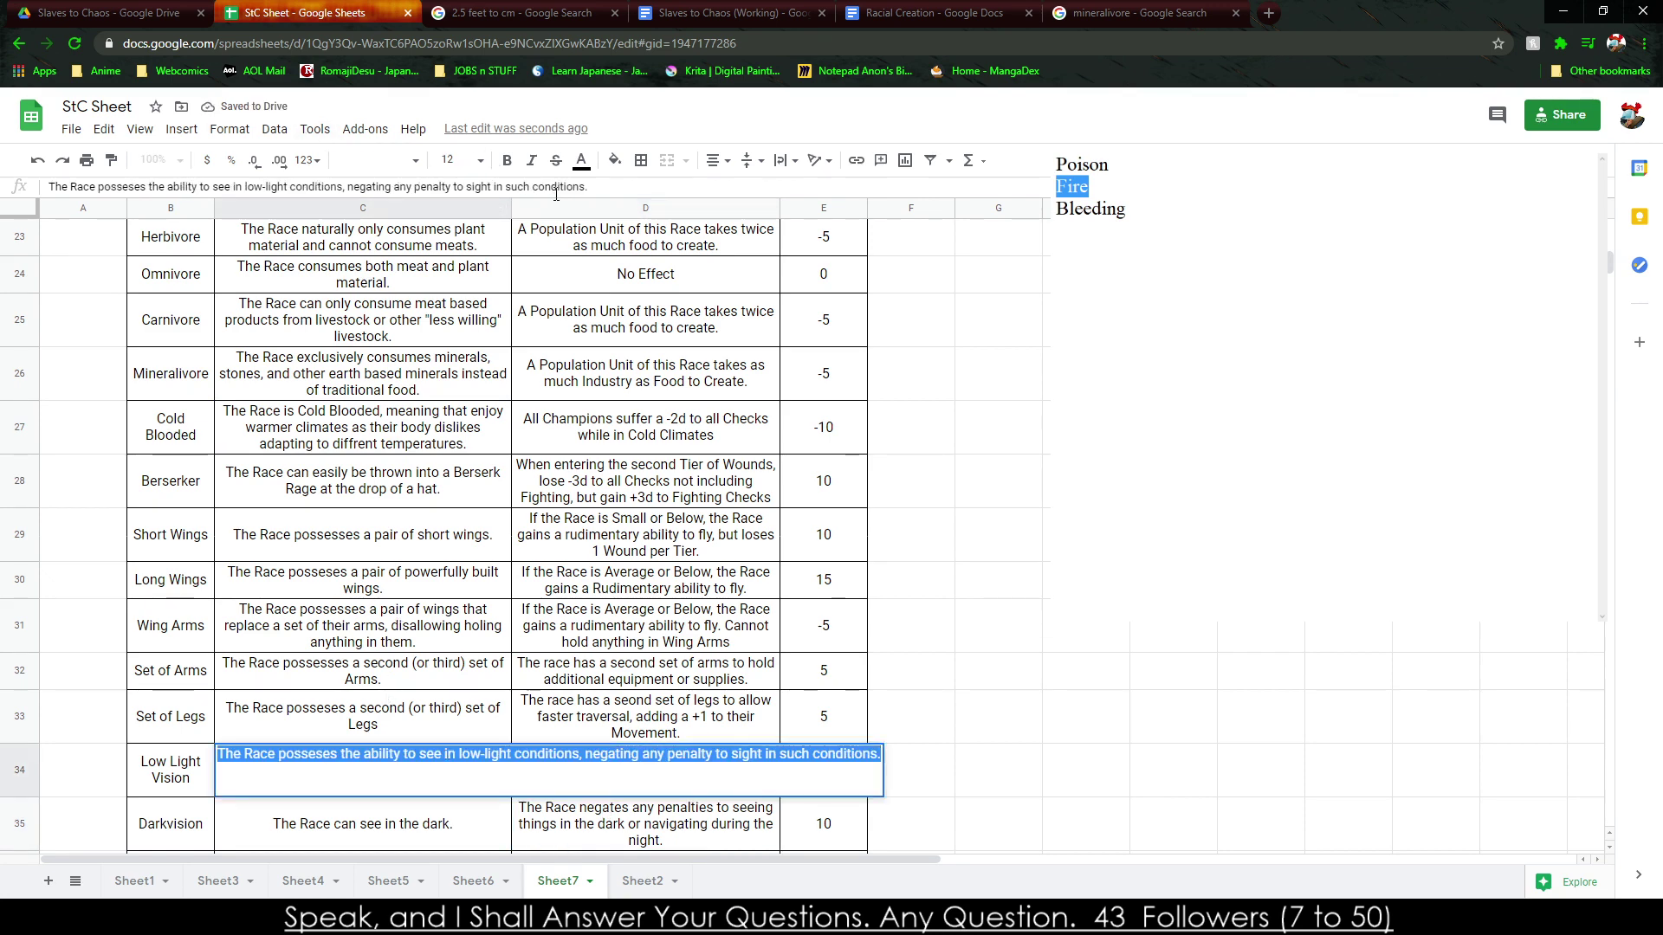
{"action": "left_click_drag", "start_coordinate": [589, 187], "coordinate": [347, 187]}
{"action": "key", "text": "BackSpace"}
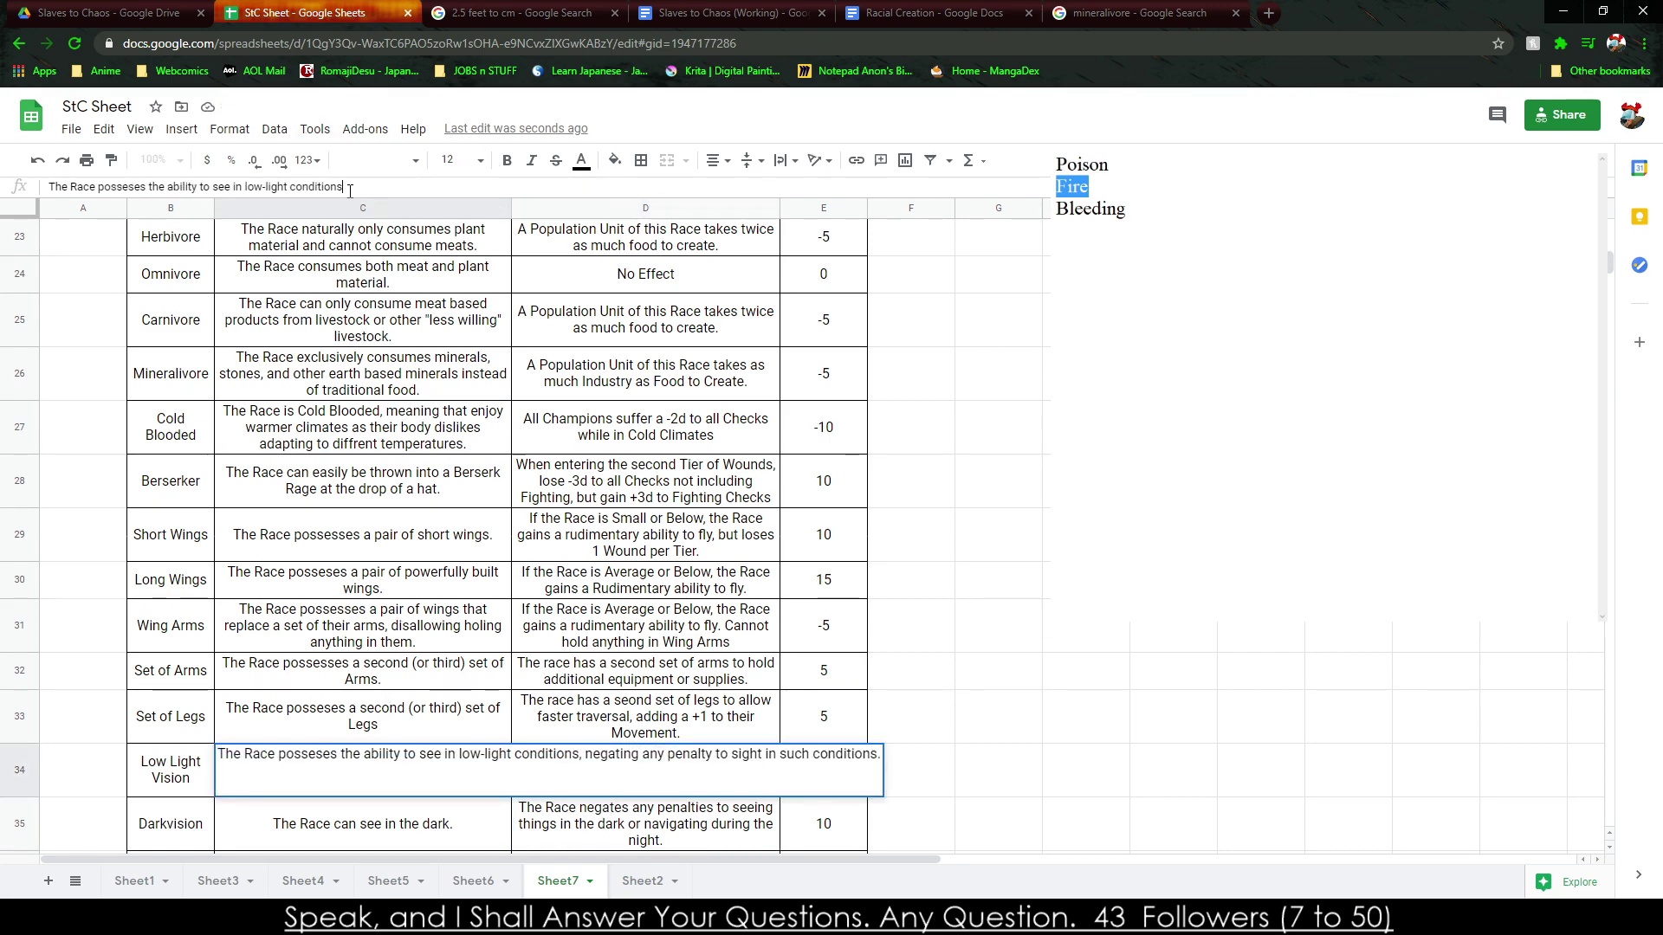
Enter the D34 effect: "The Race negates any penalties to seeing in low-light (such as dusk or twilight) conditions or navigating during these times.".
{"action": "key", "text": "Tab"}
{"action": "type", "text": "The Race negates any penalties to seeing in low-light (such"}
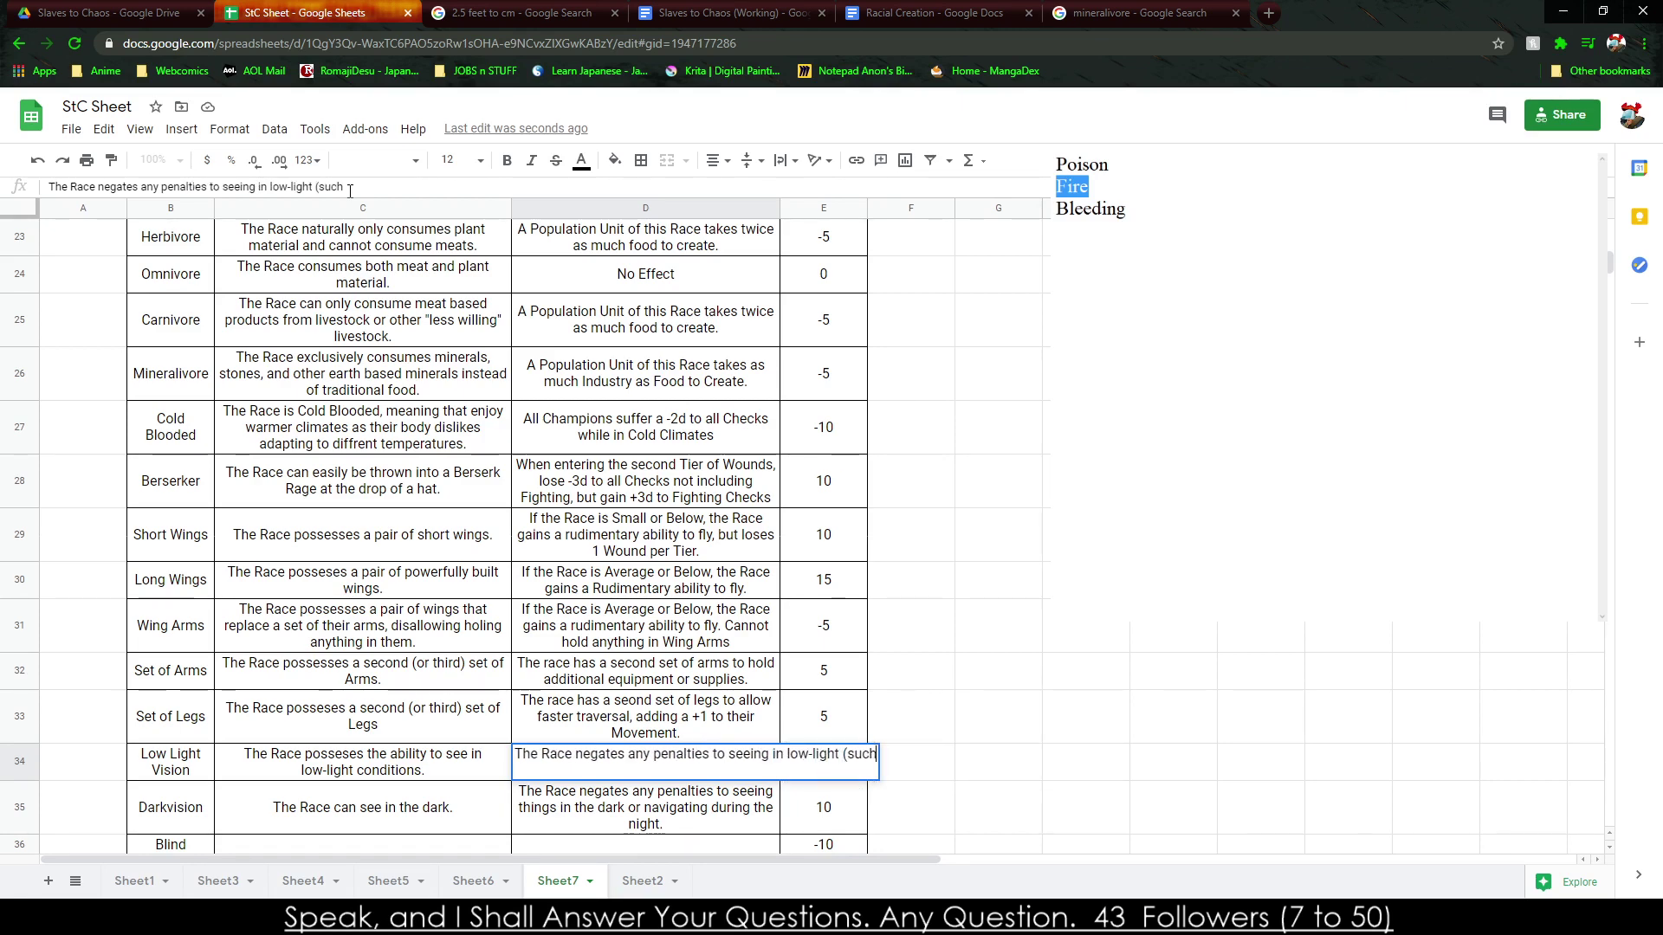
{"action": "type", "text": " as dusk or twilight))"}
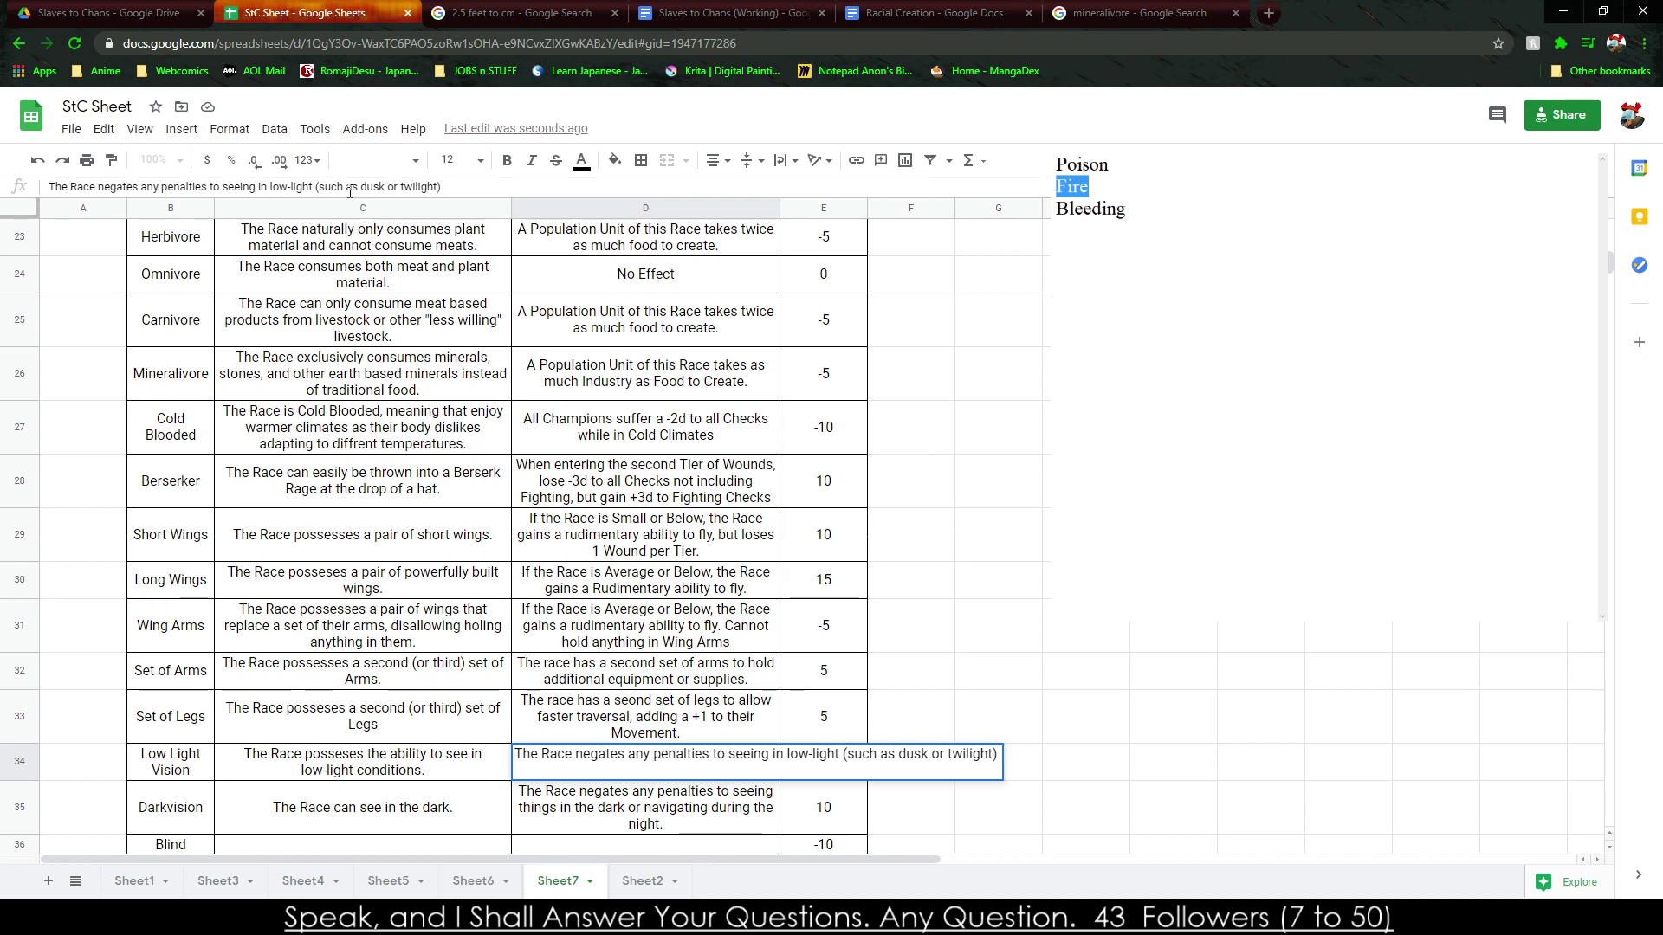
{"action": "type", "text": " condi"}
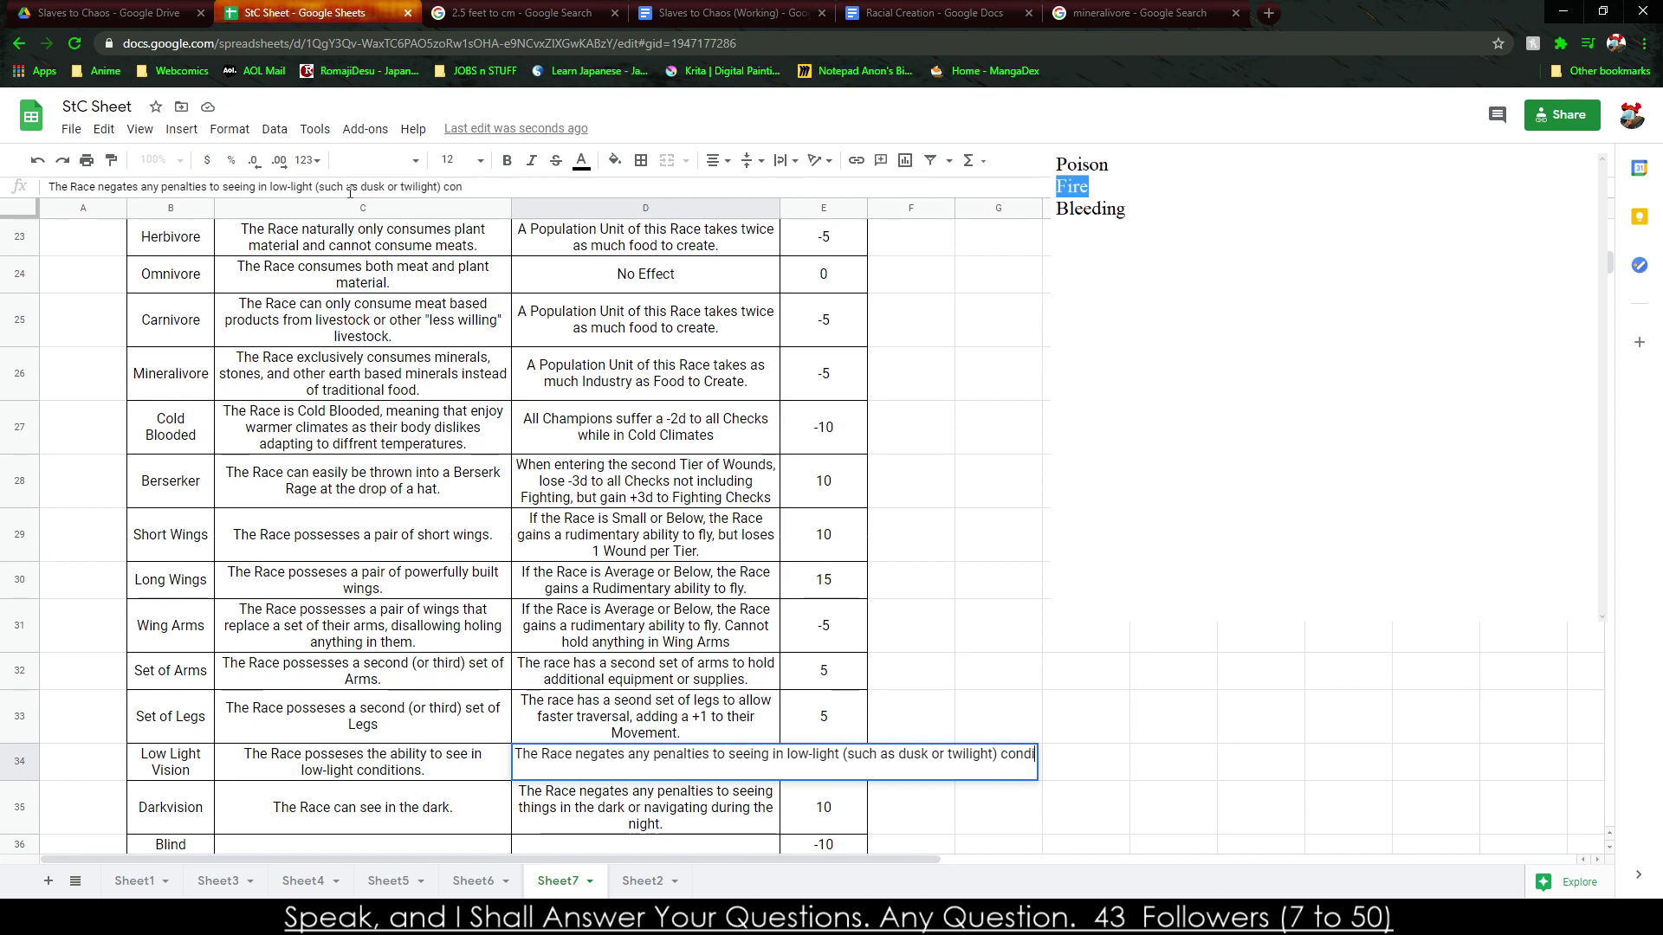
{"action": "type", "text": "tions or navigating during these times."}
{"action": "key", "text": "Tab"}
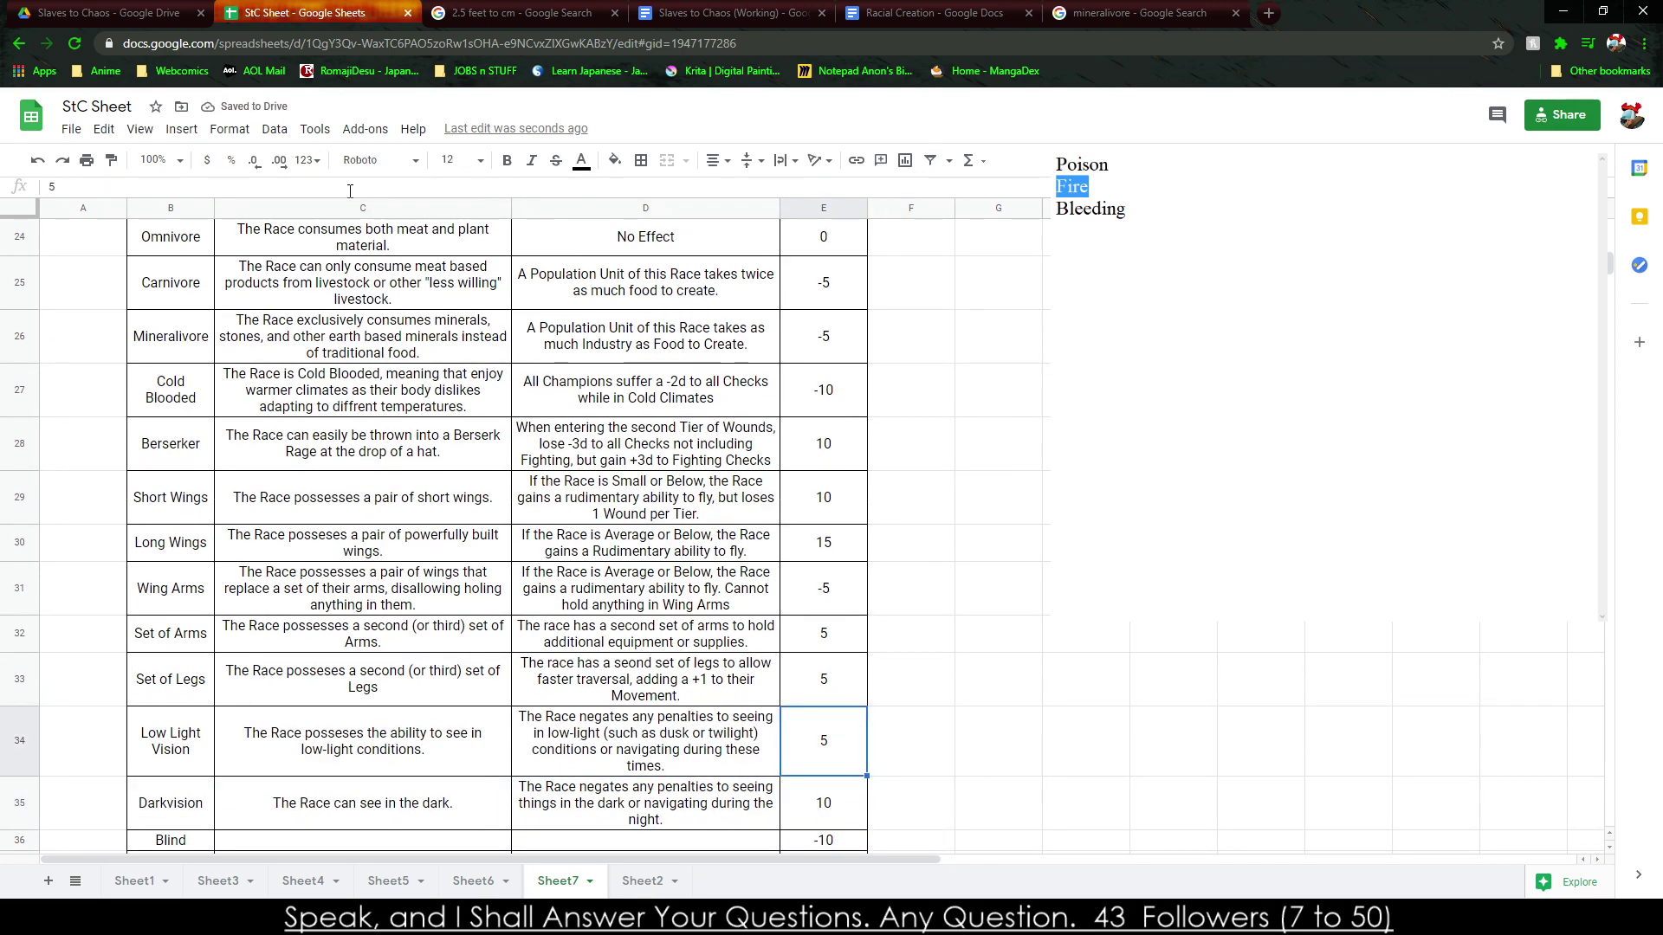
Set the point values to 3 for Low Light Vision and 8 for Darkvision.
{"action": "type", "text": "3"}
{"action": "key", "text": "Return"}
{"action": "type", "text": "8"}
Enter the Blind description in C36: "The Race is fundementally blind and is unable to see without assistance or vibrations.".
{"action": "key", "text": "Left"}
{"action": "key", "text": "Left"}
{"action": "key", "text": "Down"}
{"action": "key", "text": "Up"}
{"action": "key", "text": "Down"}
{"action": "type", "text": "The ra"}
{"action": "key", "text": "BackSpace"}
{"action": "key", "text": "BackSpace"}
{"action": "type", "text": "Race is fundeme"}
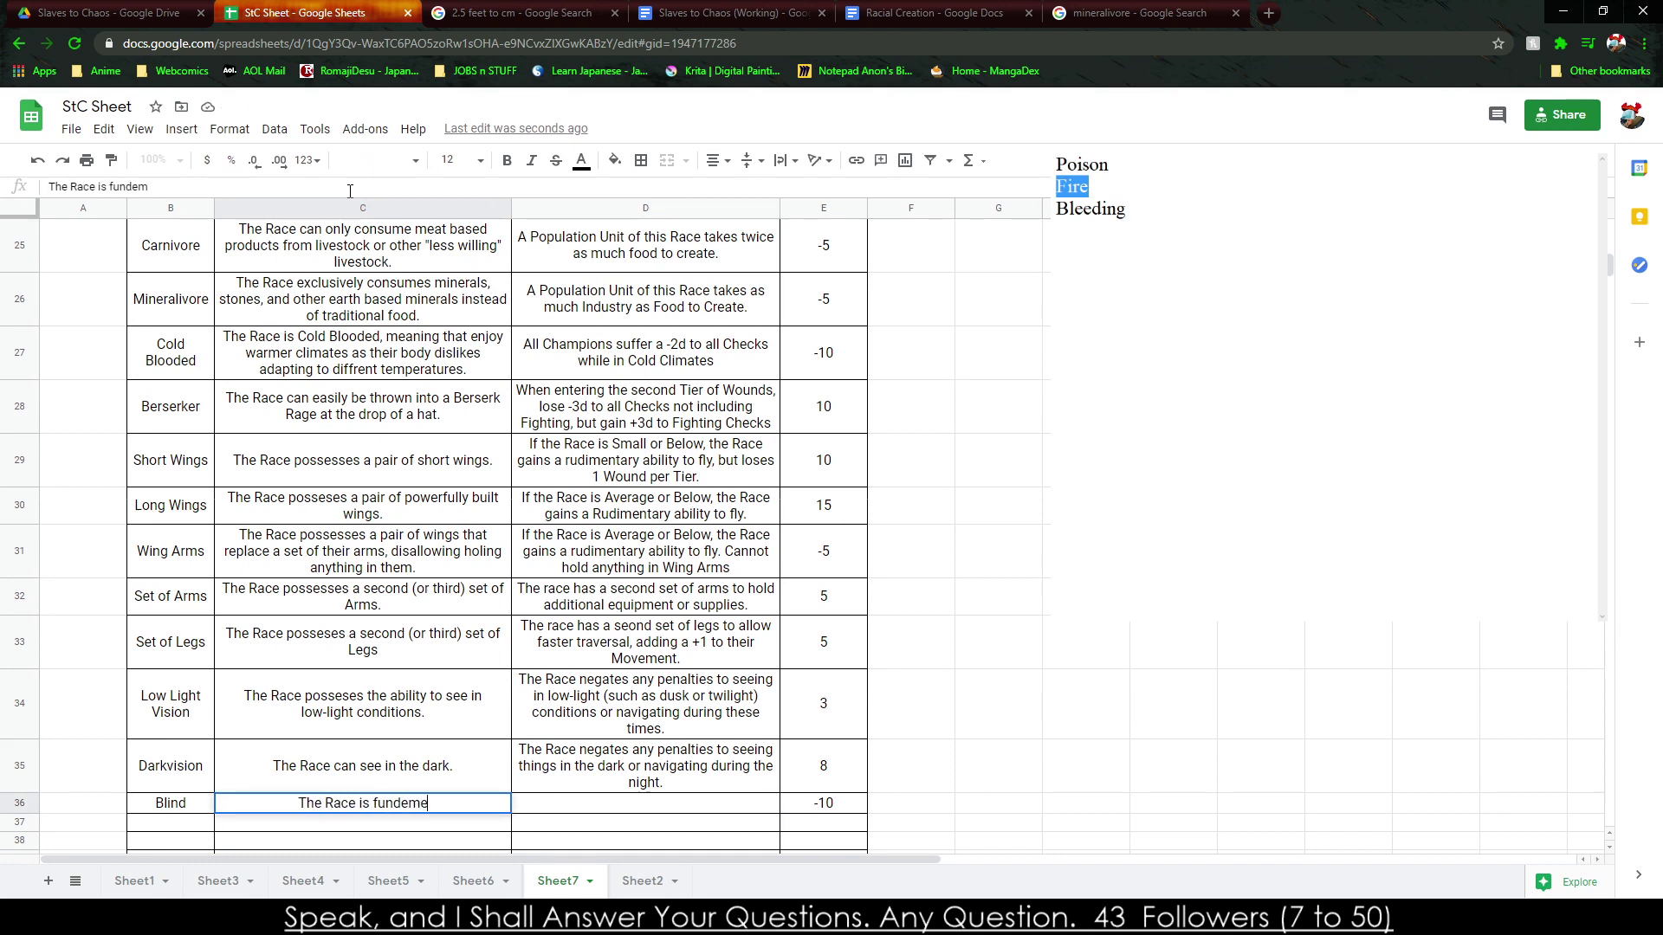
{"action": "type", "text": "ntally blind and is un"}
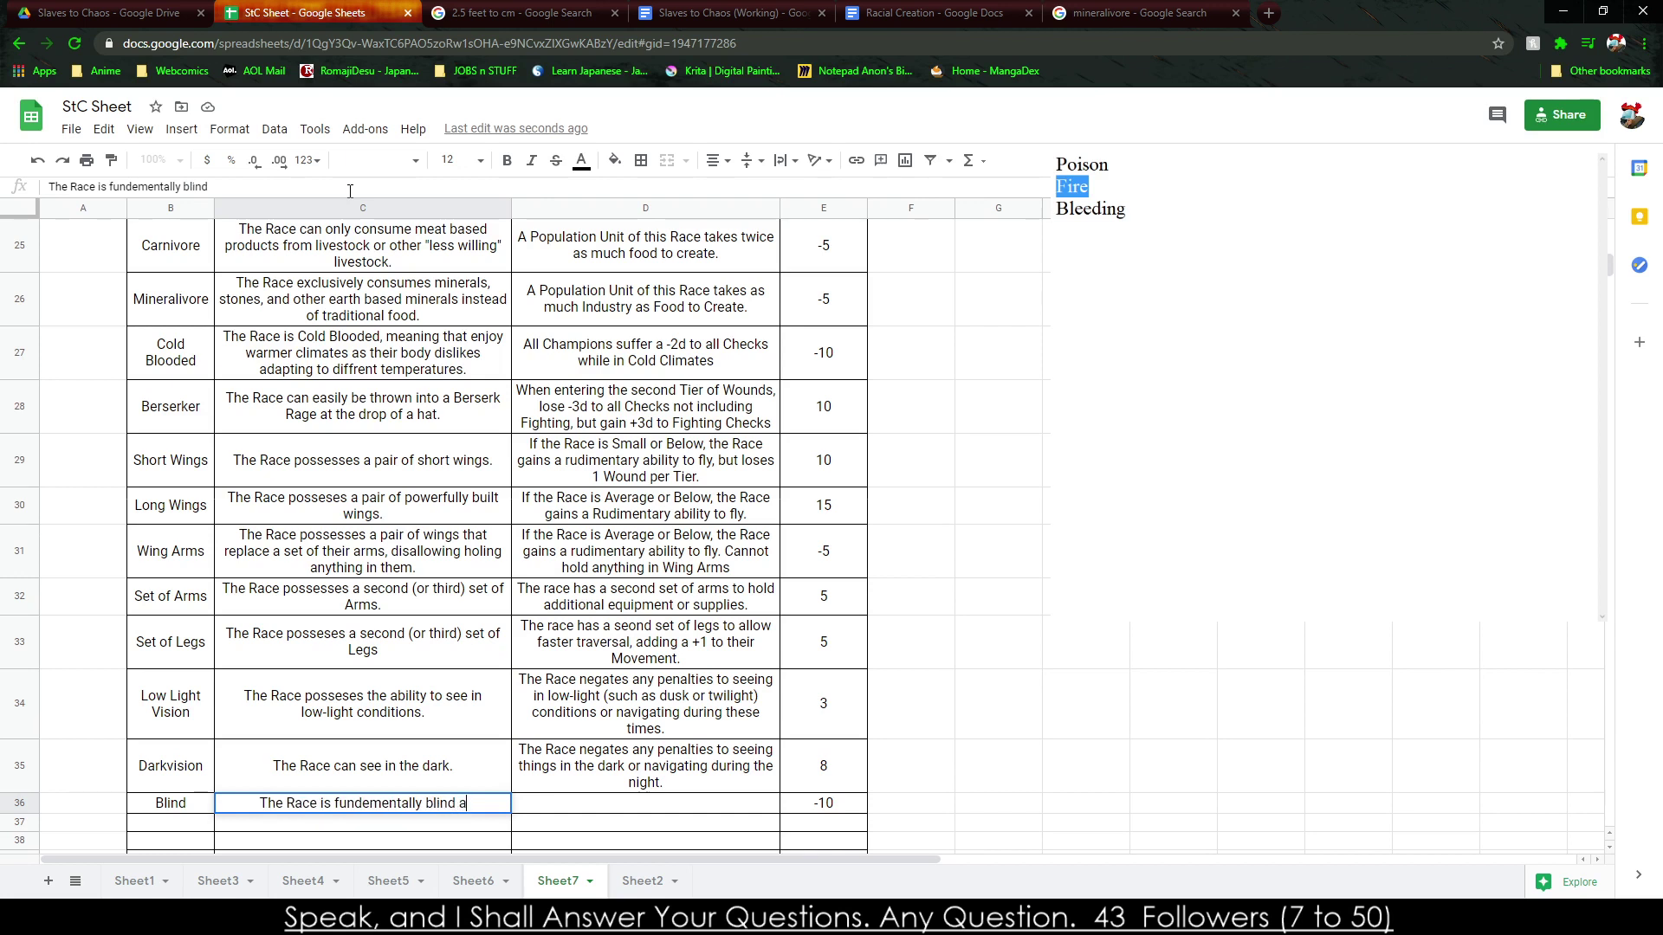
{"action": "type", "text": "to see without s"}
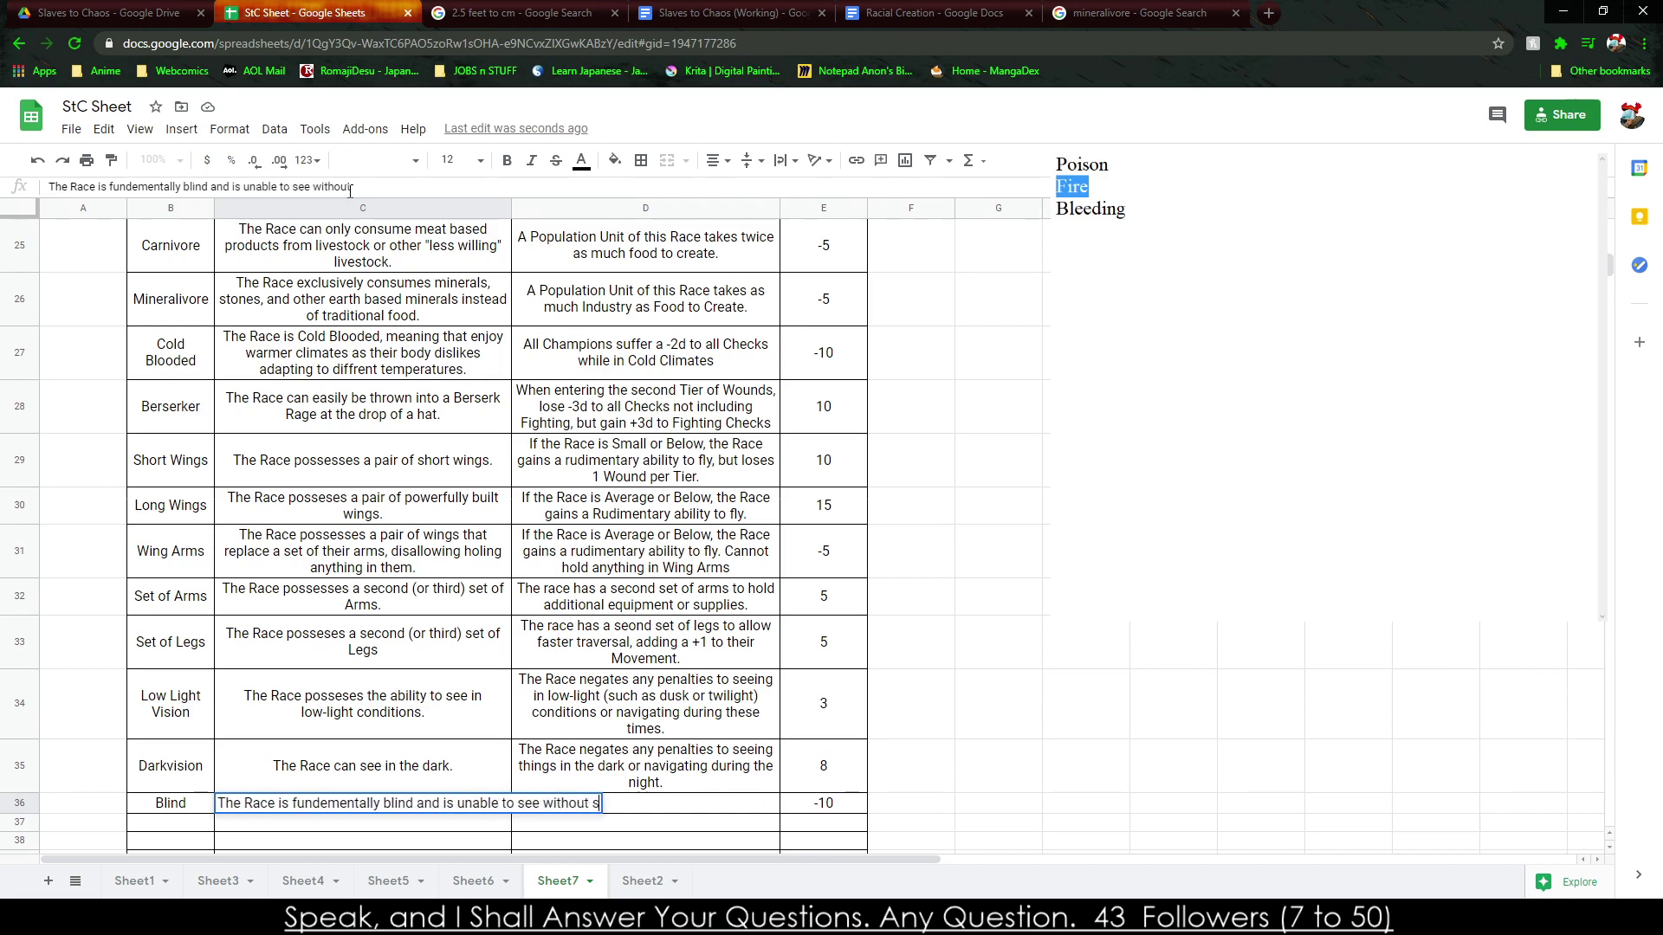
{"action": "key", "text": "BackSpace"}
{"action": "type", "text": "assistance ot"}
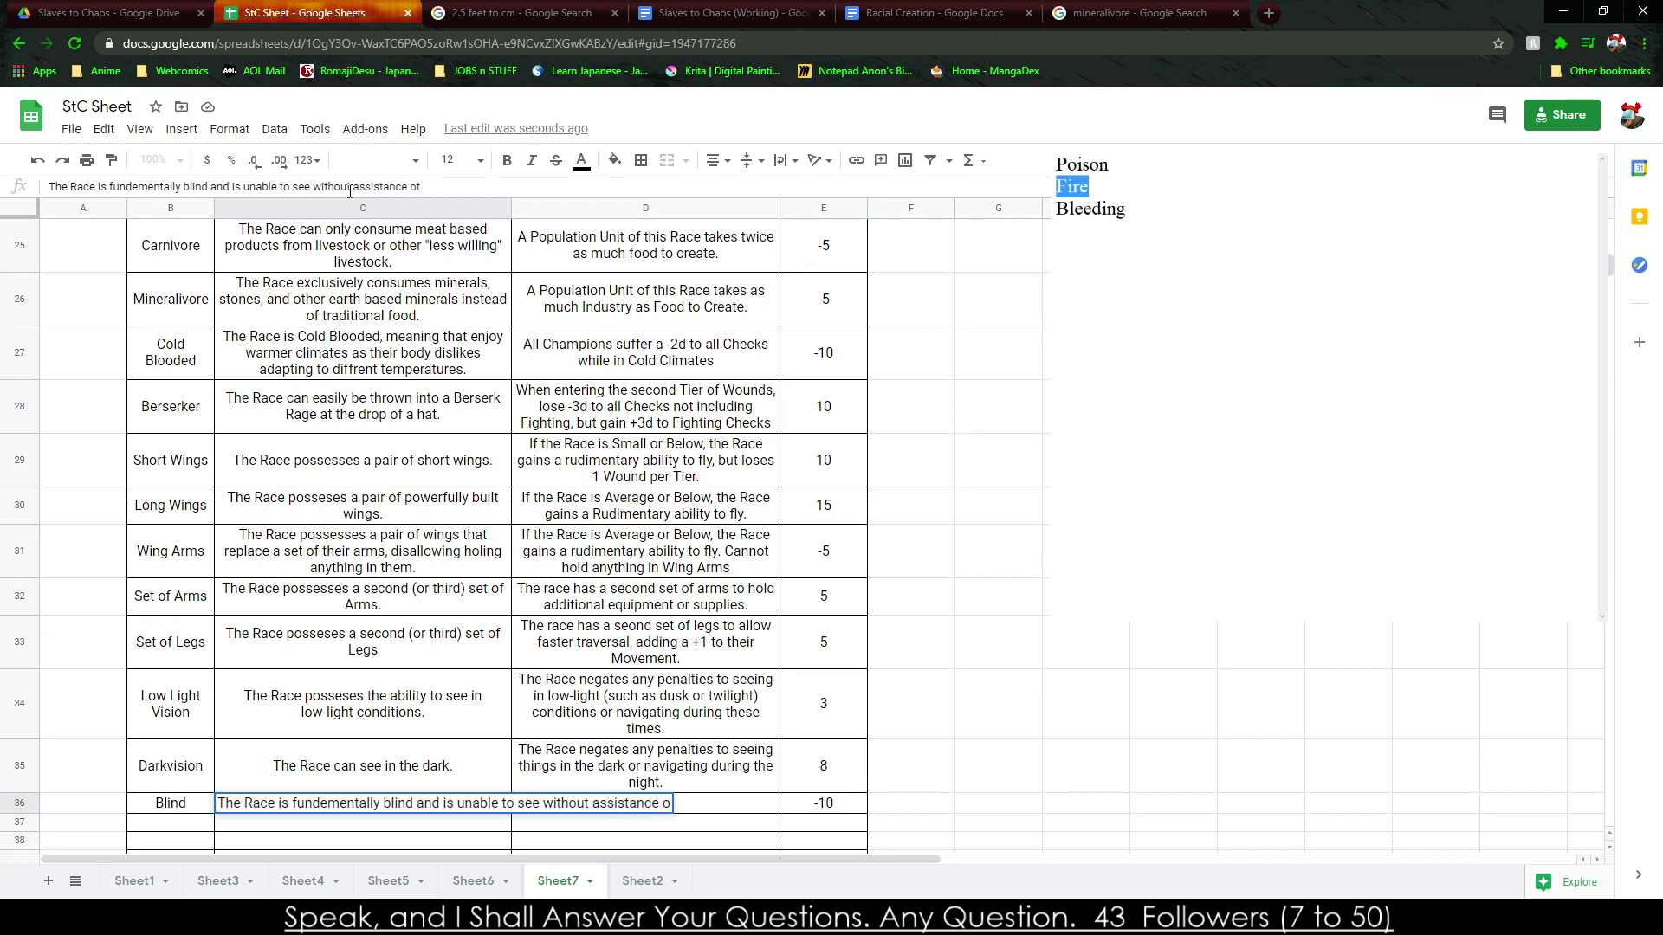
{"action": "type", "text": " vibrations."}
Enter the Blind effect in D36: "The Race is unable to see.".
{"action": "key", "text": "Tab"}
{"action": "type", "text": "The Race is unable to see."}
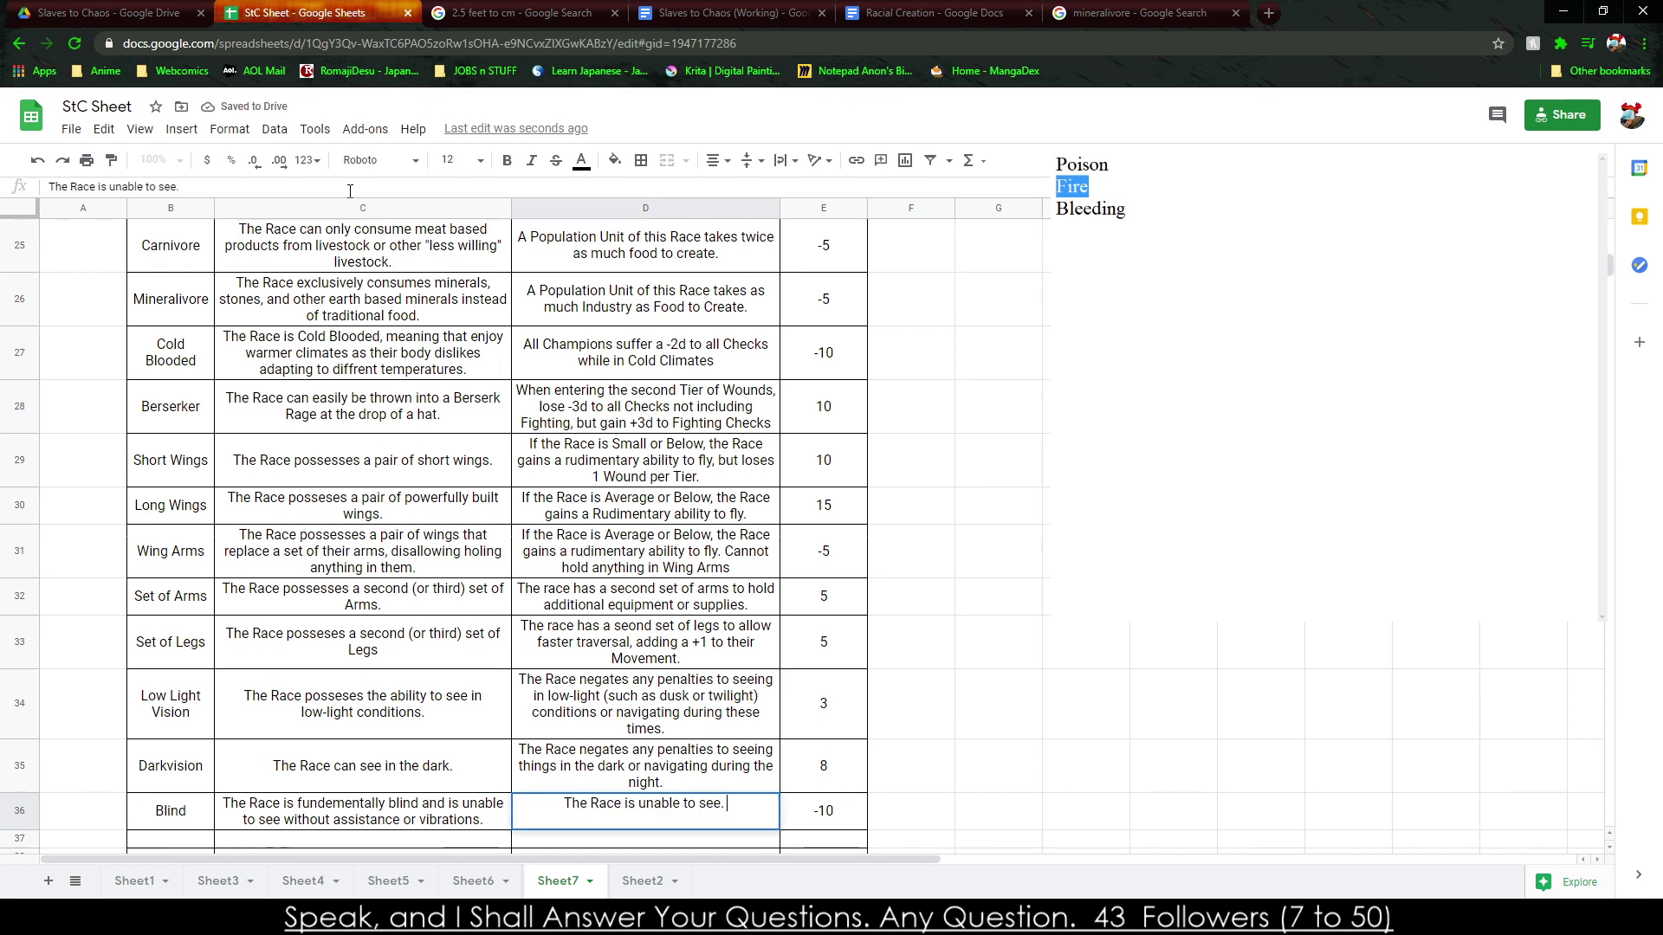
{"action": "key", "text": "BackSpace"}
{"action": "key", "text": "BackSpace"}
{"action": "type", "text": "."}
{"action": "key", "text": "Return"}
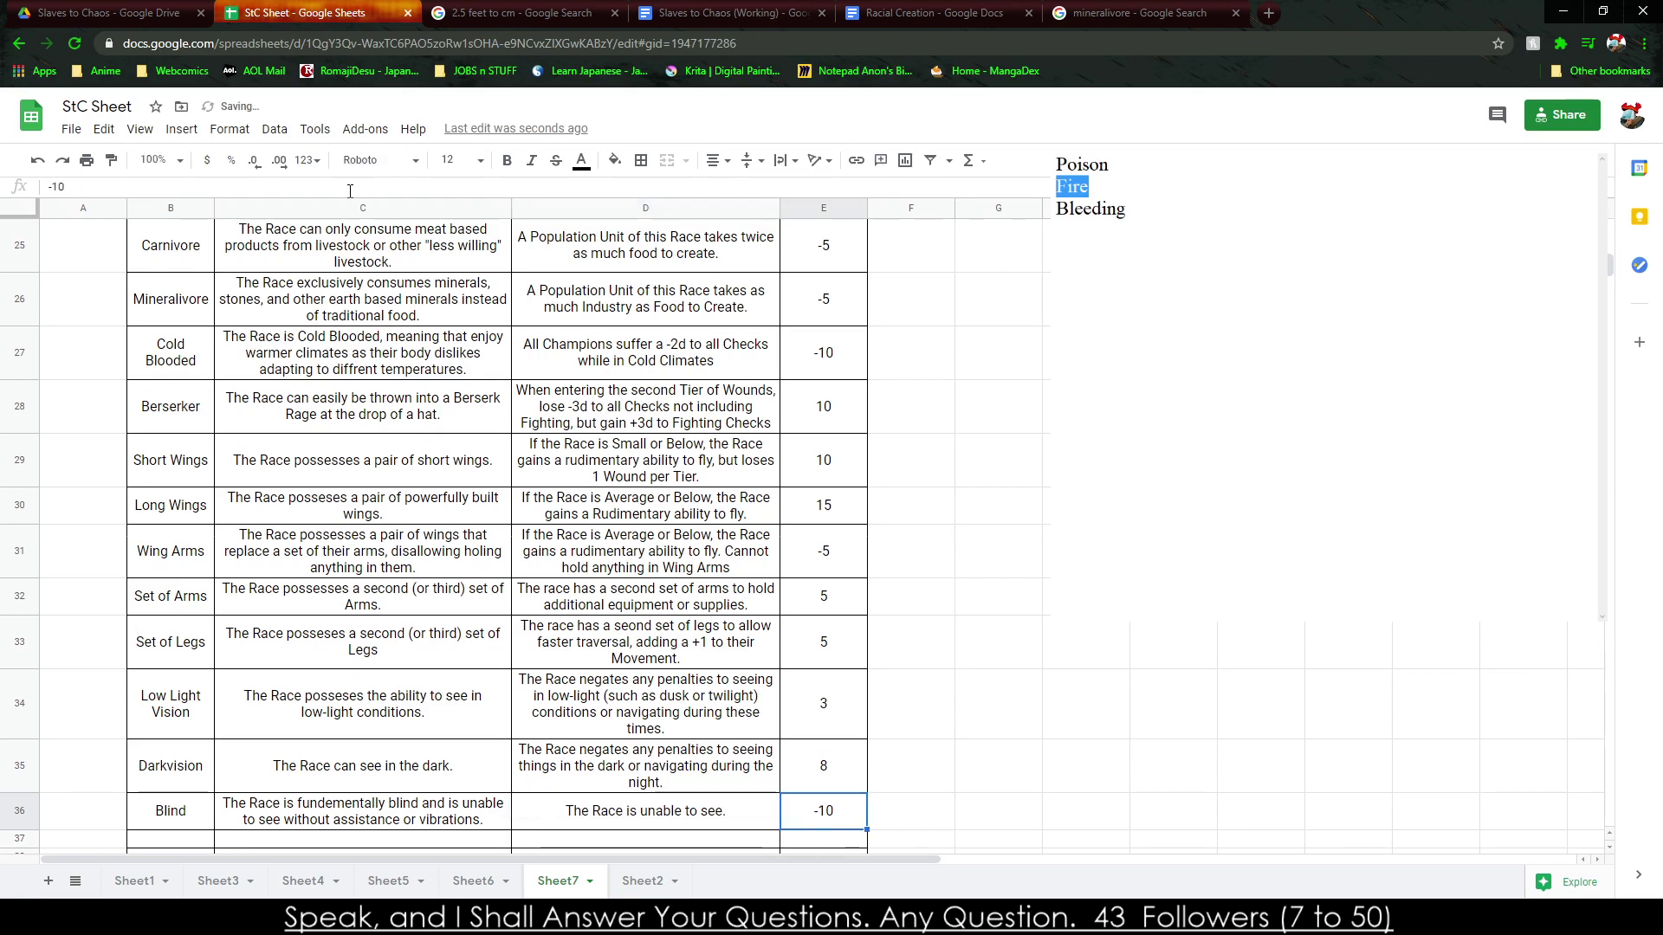
Widen column B slightly so that long trait names such as Poison Susceptibility fit without breaking mid-word.
{"action": "key", "text": "Left"}
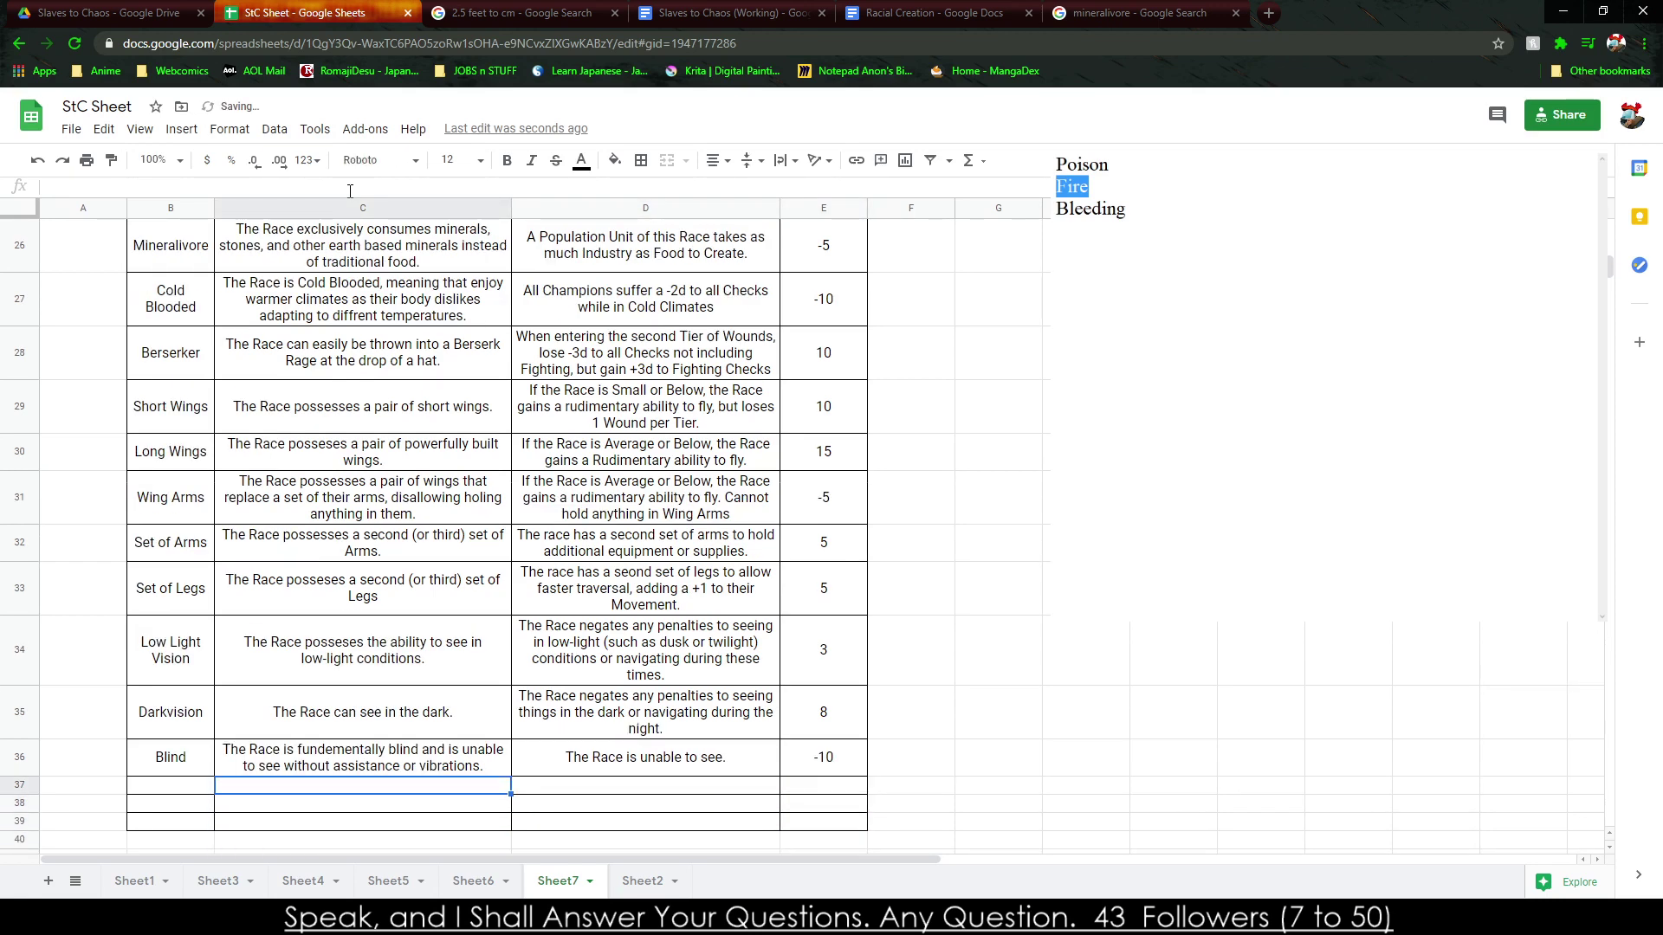
{"action": "key", "text": "Up"}
{"action": "key", "text": "Up"}
{"action": "key", "text": "Up"}
{"action": "key", "text": "Up"}
{"action": "key", "text": "Up"}
{"action": "key", "text": "Up"}
{"action": "key", "text": "Up"}
{"action": "key", "text": "Up"}
{"action": "key", "text": "Up"}
{"action": "key", "text": "Up"}
{"action": "key", "text": "Up"}
{"action": "key", "text": "Up"}
{"action": "key", "text": "Up"}
{"action": "key", "text": "Up"}
{"action": "key", "text": "Up"}
{"action": "key", "text": "Up"}
{"action": "key", "text": "Up"}
{"action": "key", "text": "Up"}
{"action": "key", "text": "Up"}
{"action": "key", "text": "Up"}
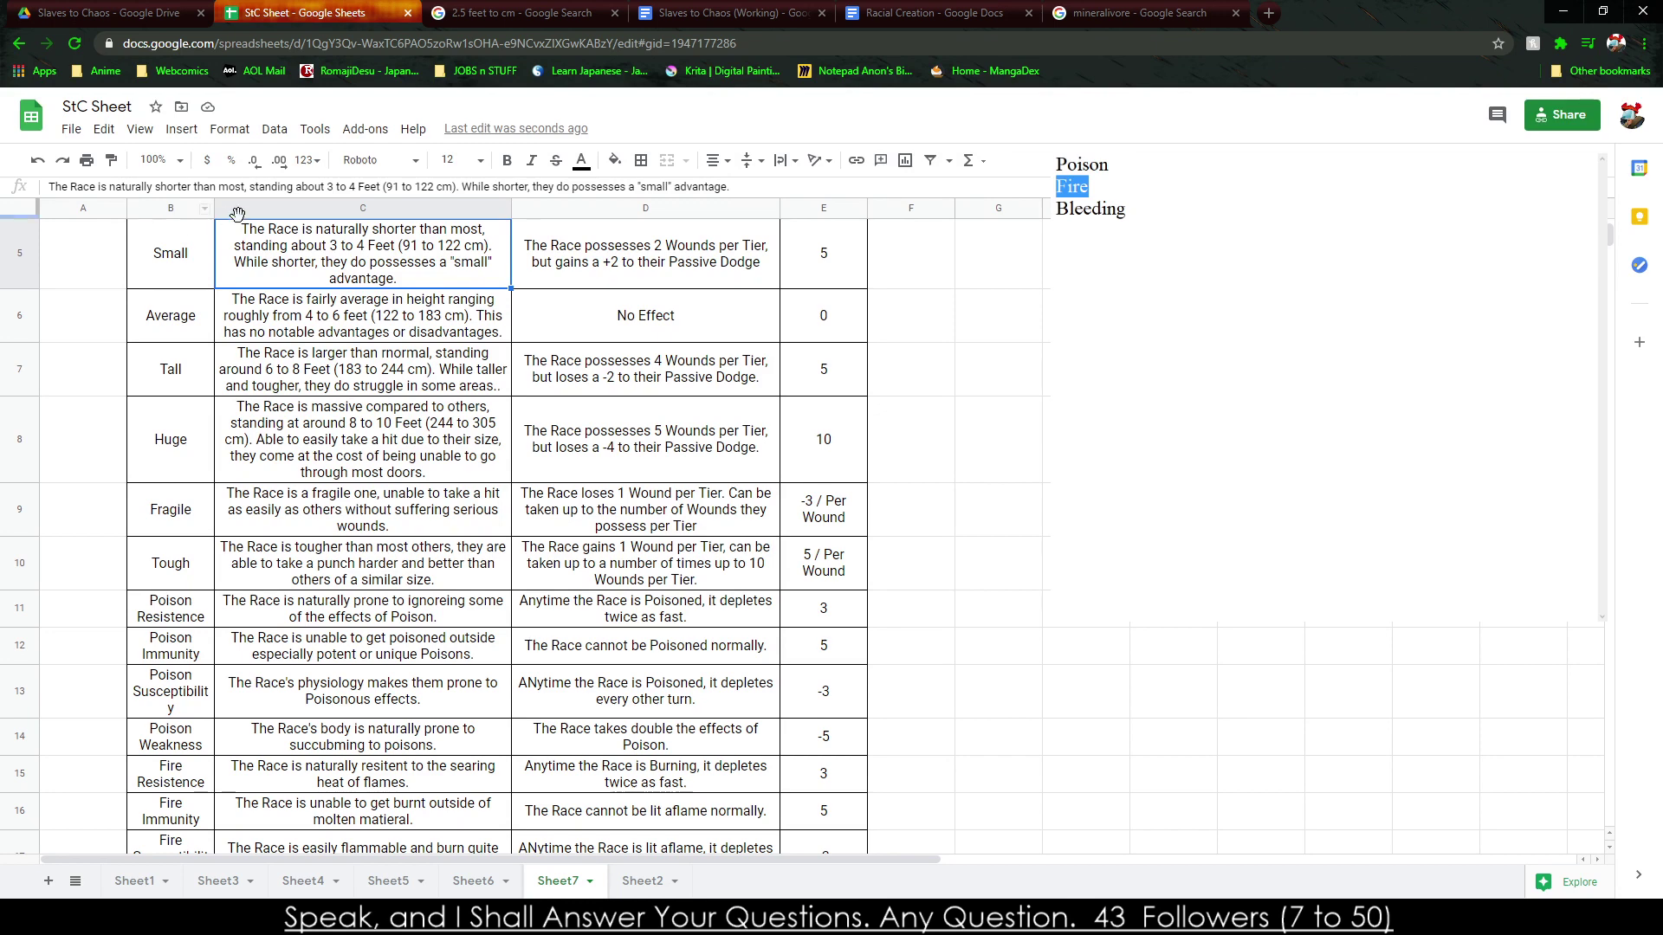
{"action": "left_click_drag", "start_coordinate": [213, 206], "coordinate": [230, 206]}
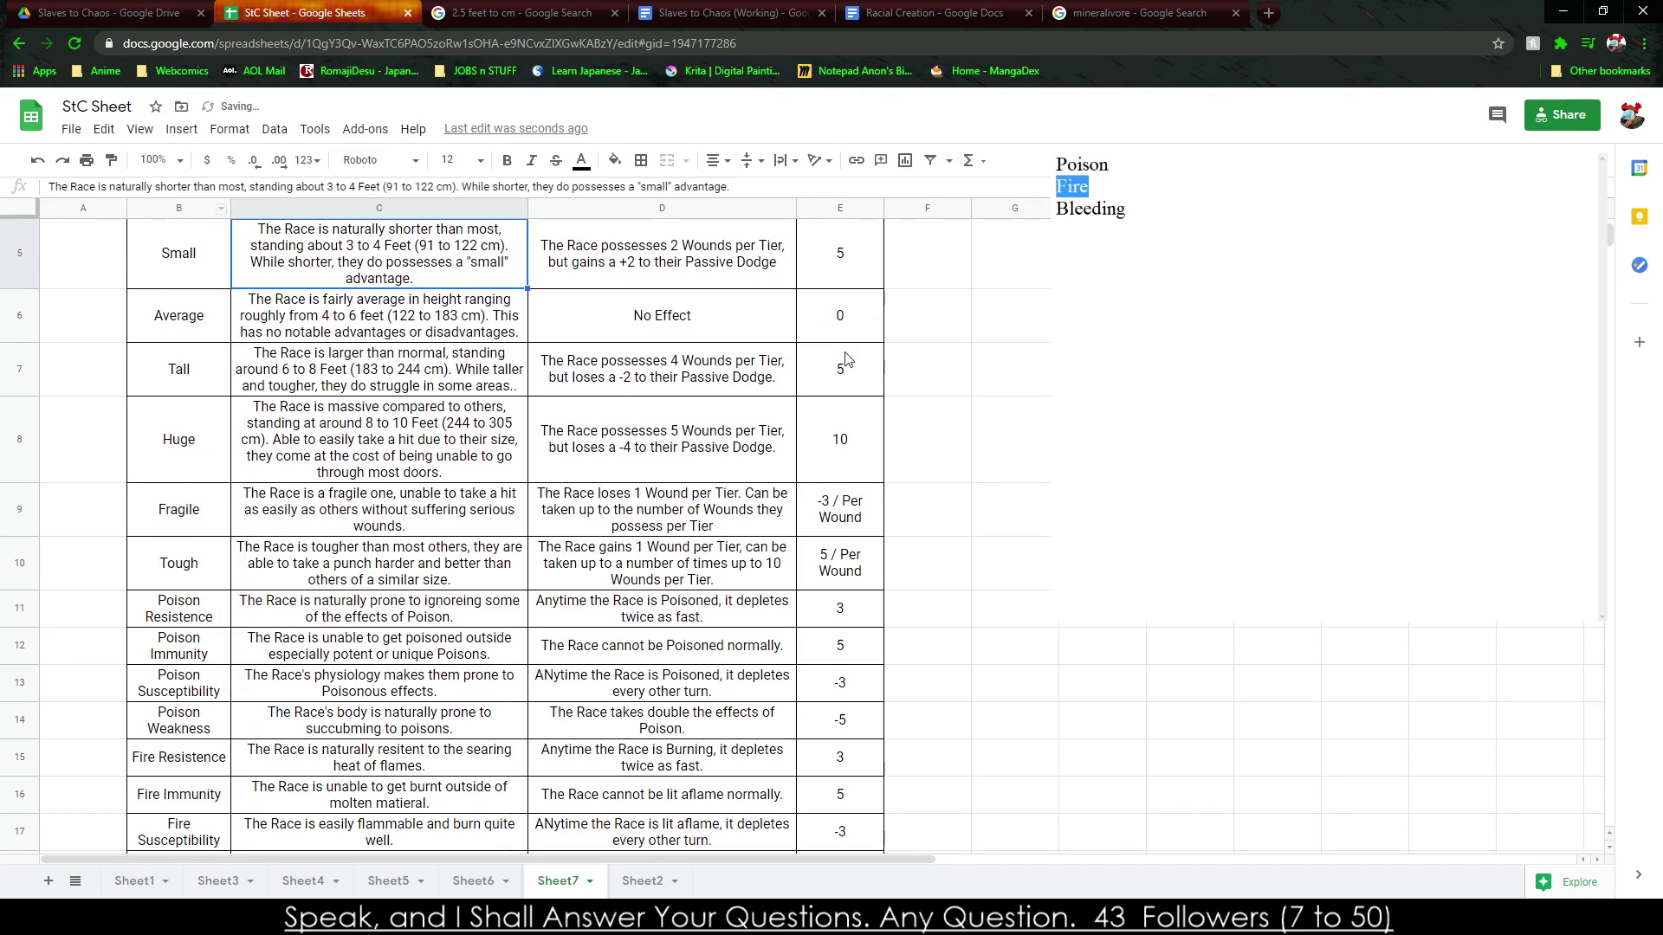
{"action": "left_click", "coordinate": [836, 360]}
{"action": "scroll", "coordinate": [680, 714], "scroll_direction": "down", "scroll_amount": 5}
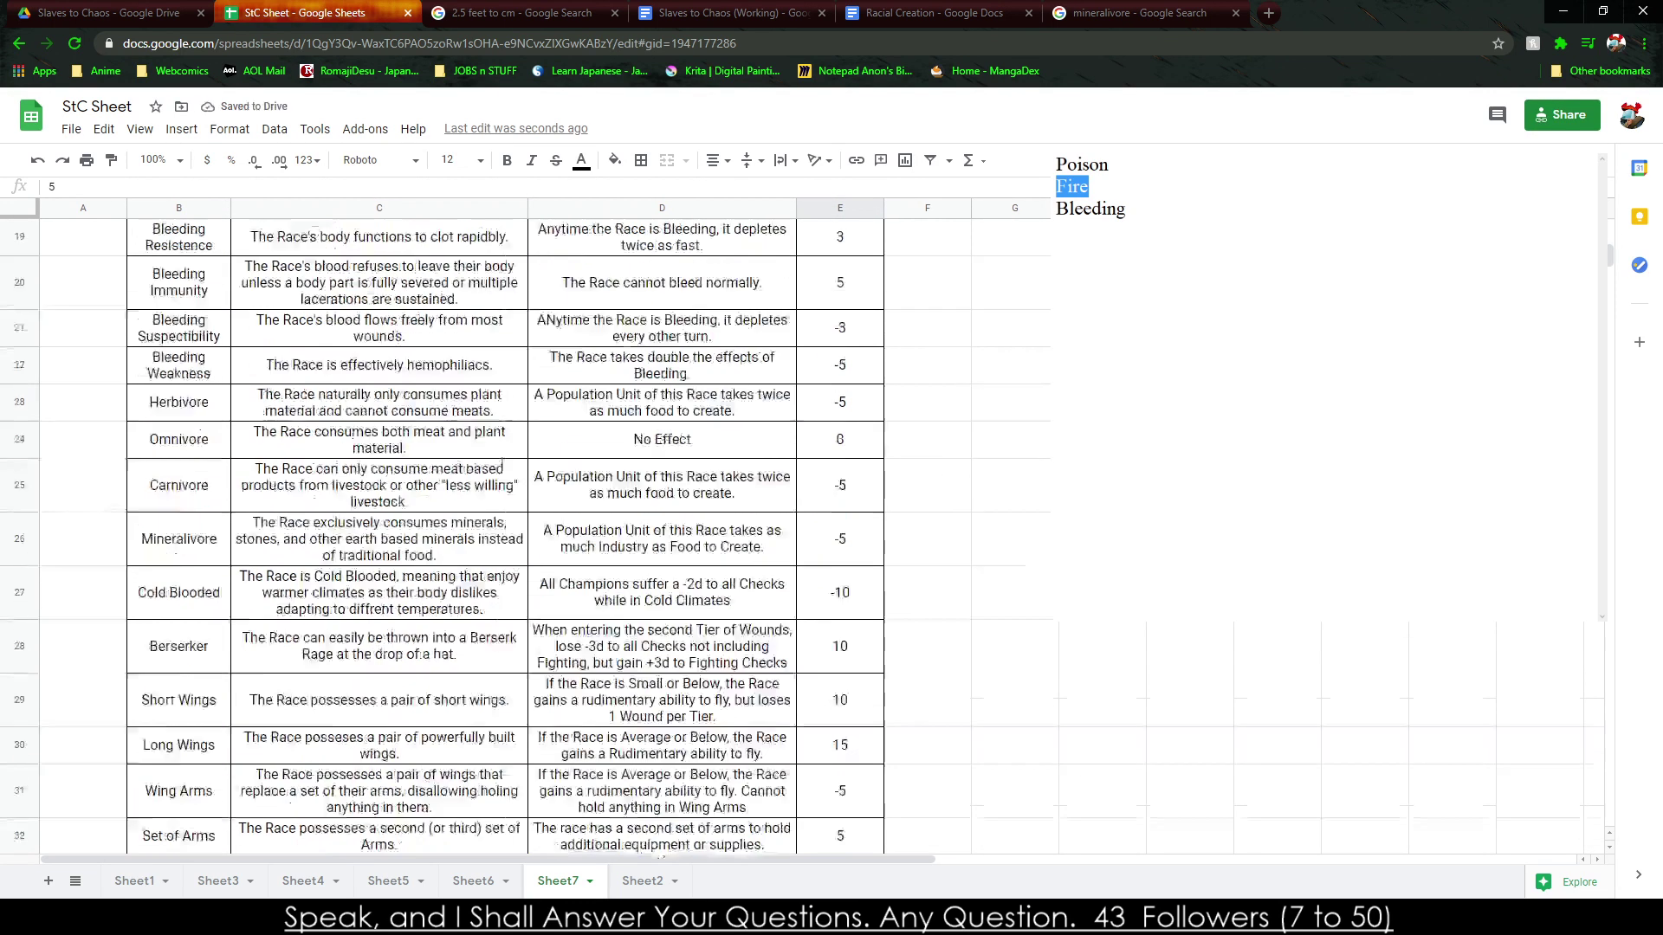
Switch to the open Google search page and search for images of "Ogre".
{"action": "key", "text": "ctrl+9"}
{"action": "double_click", "coordinate": [194, 115]}
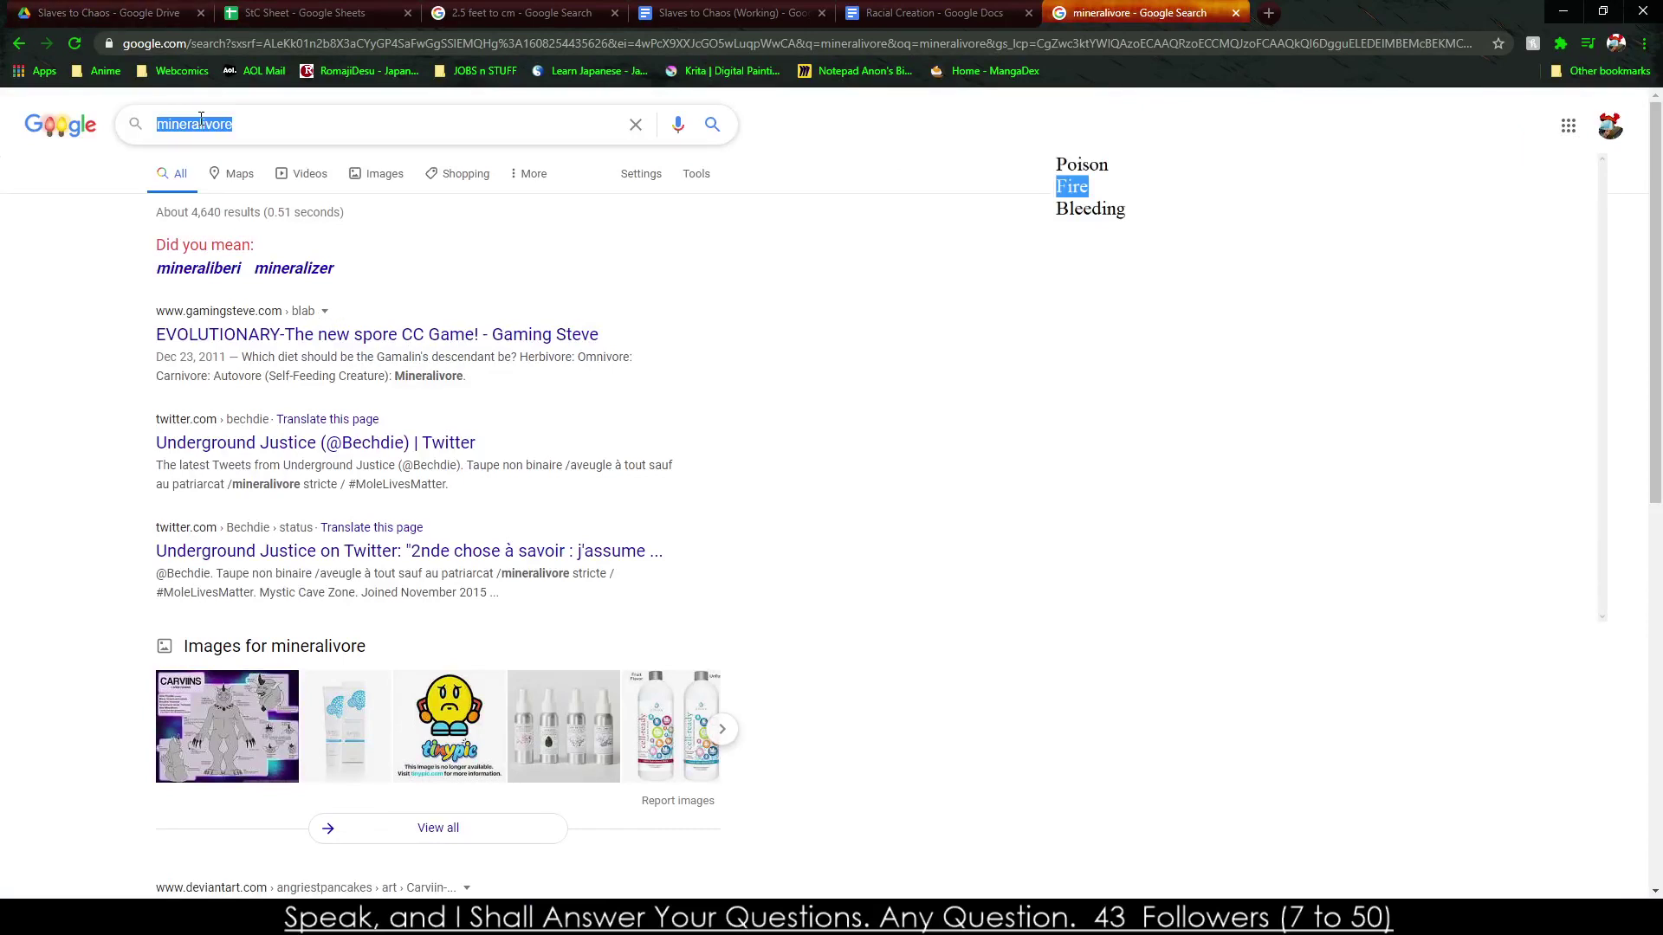
{"action": "type", "text": "Ogre"}
{"action": "key", "text": "Return"}
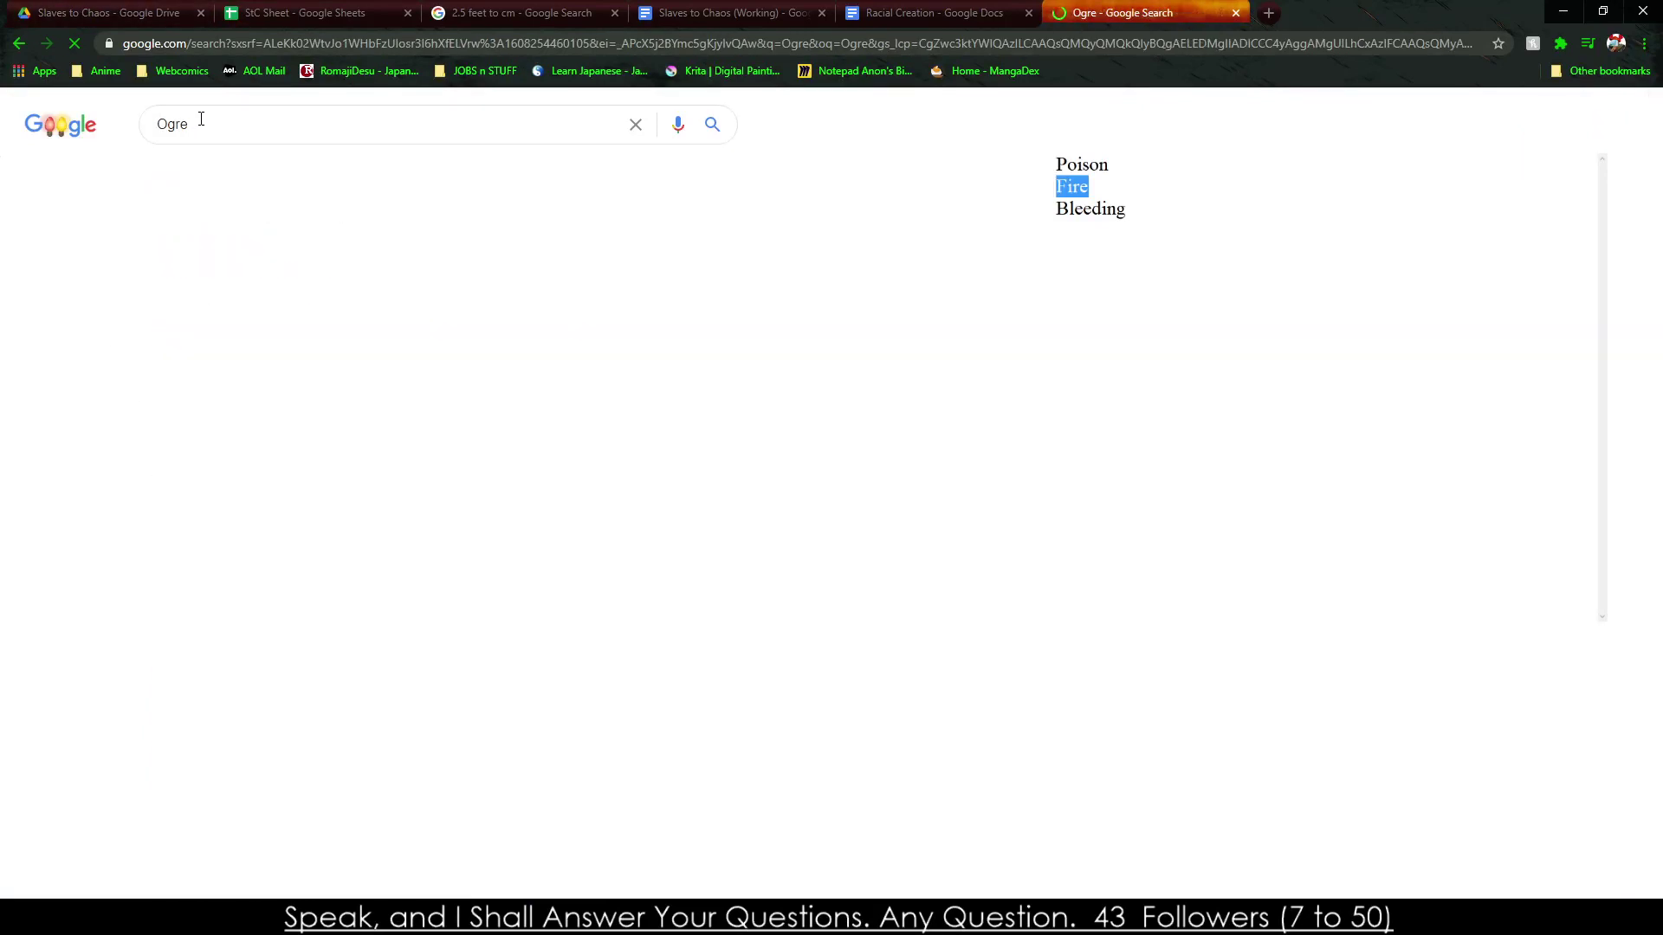
{"action": "left_click", "coordinate": [241, 176]}
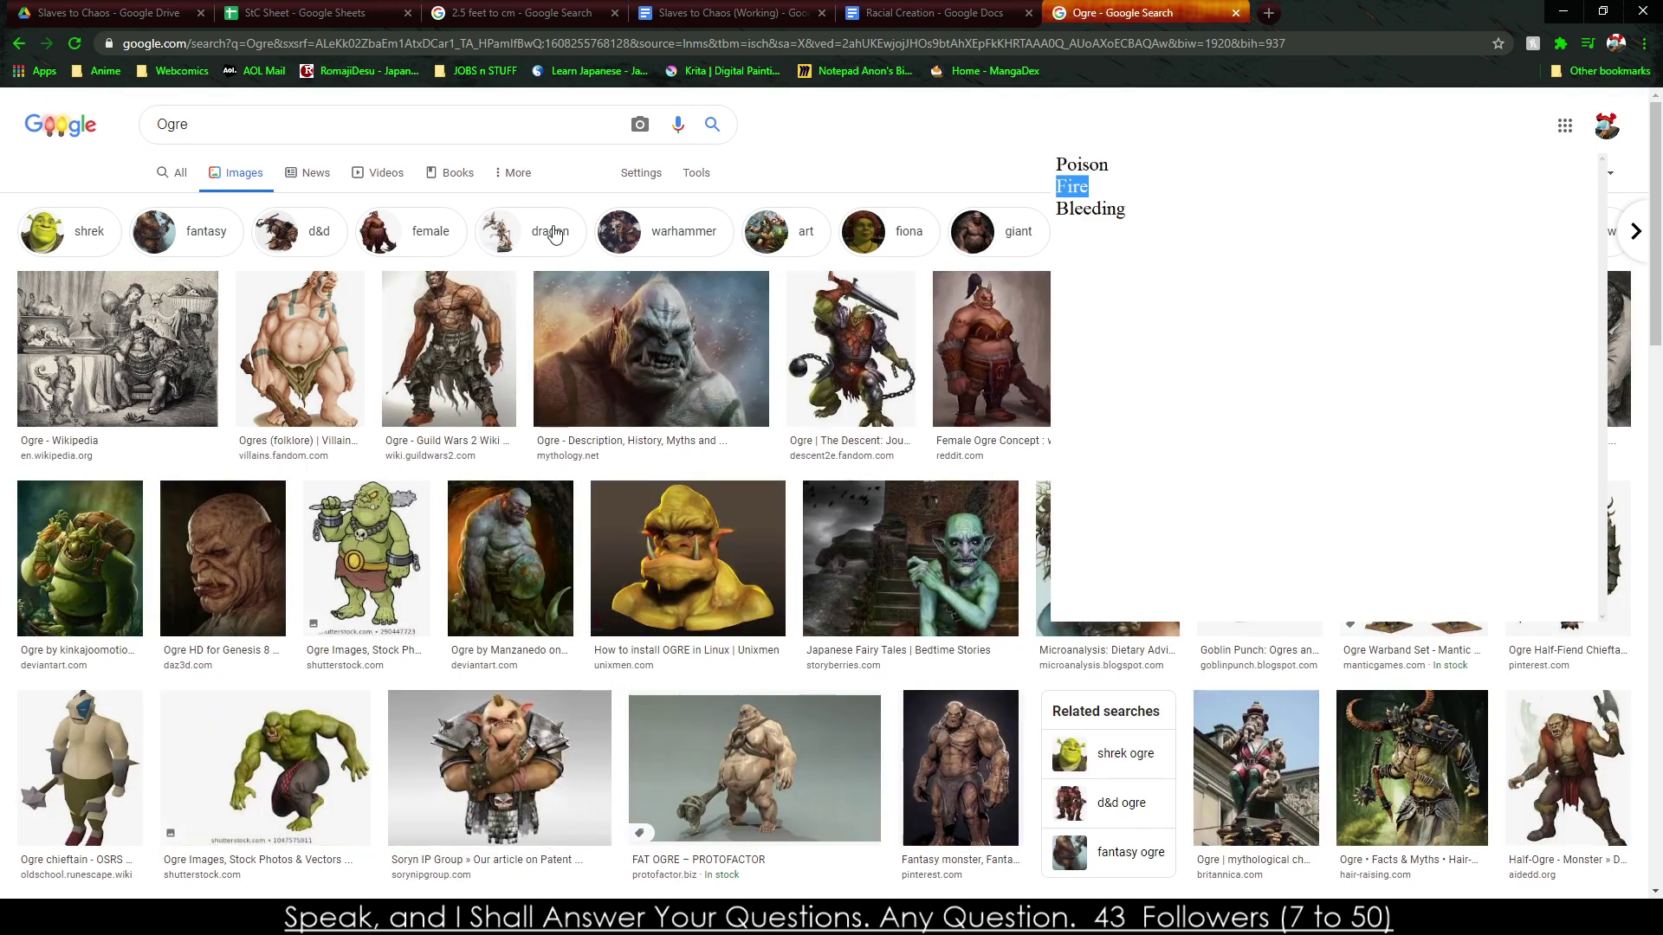
Preview the Guild Wars 2 ogre picture and a few other ogre images from the results.
{"action": "left_click", "coordinate": [474, 376]}
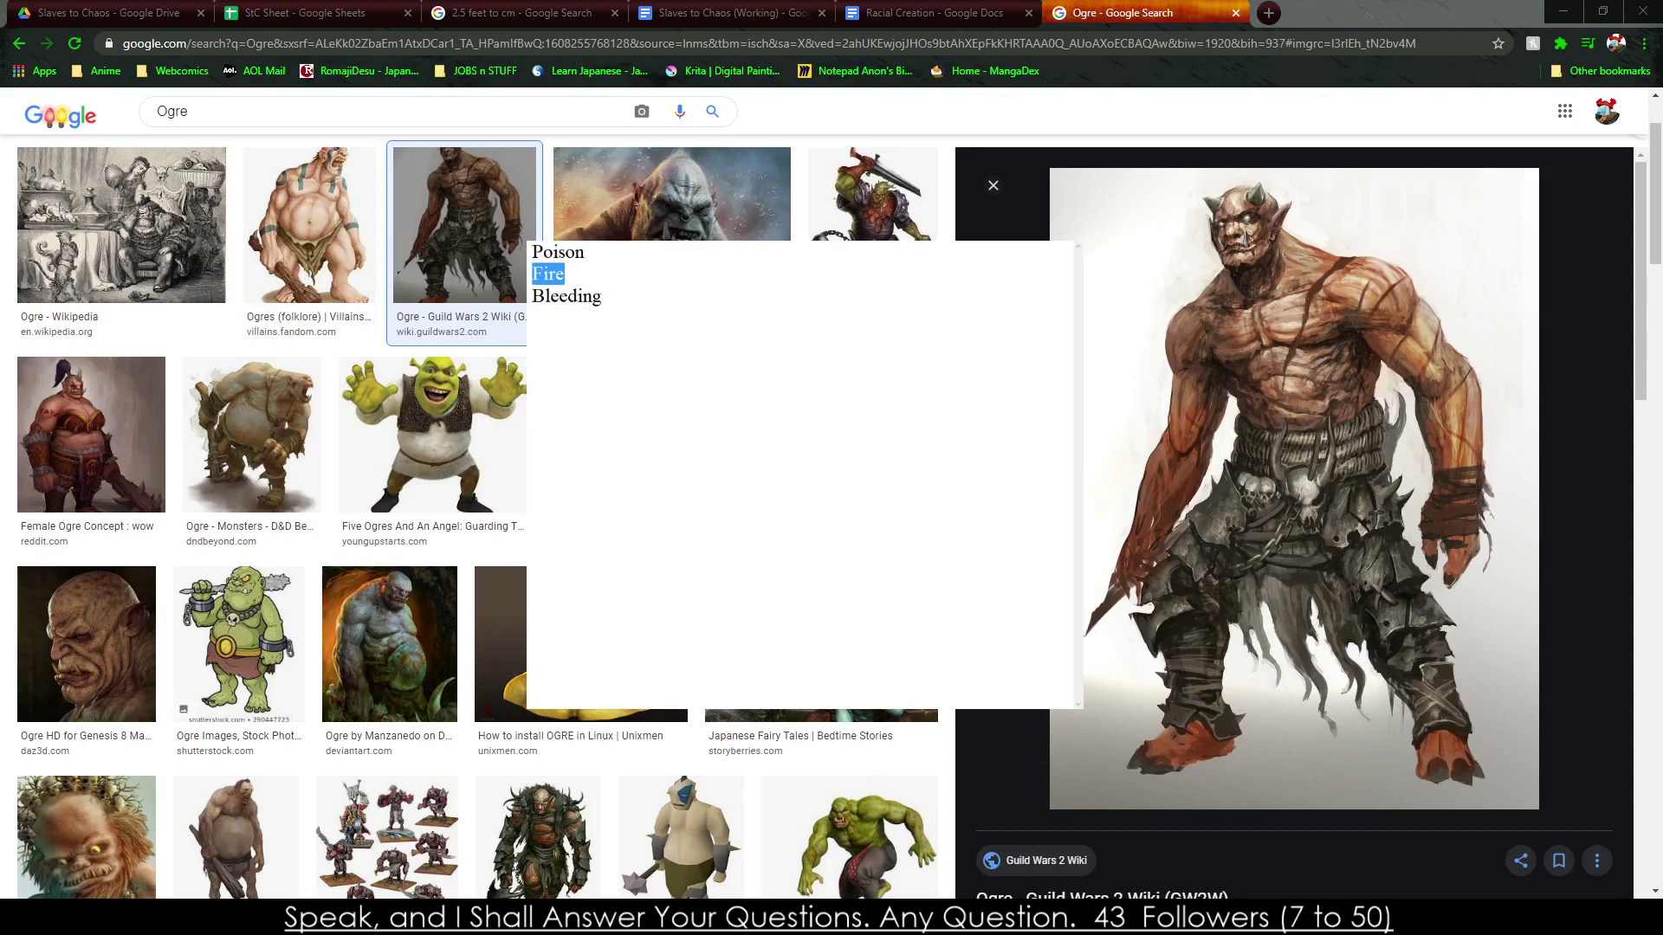
{"action": "scroll", "coordinate": [476, 520], "scroll_direction": "down", "scroll_amount": 7}
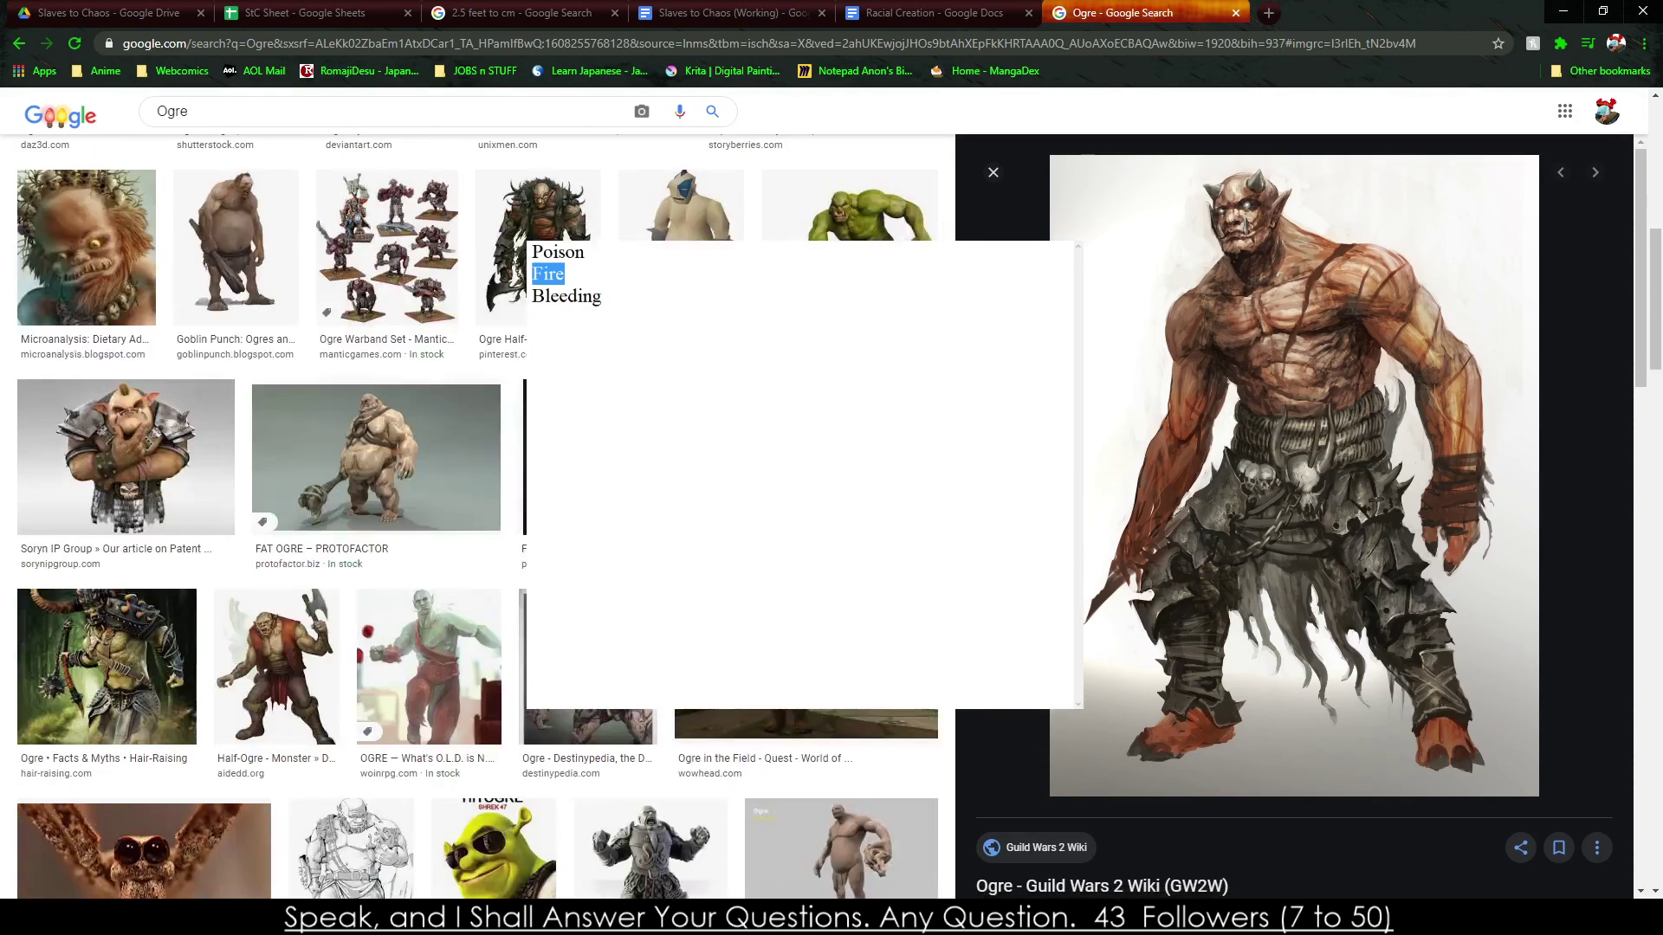
{"action": "key", "text": "Right"}
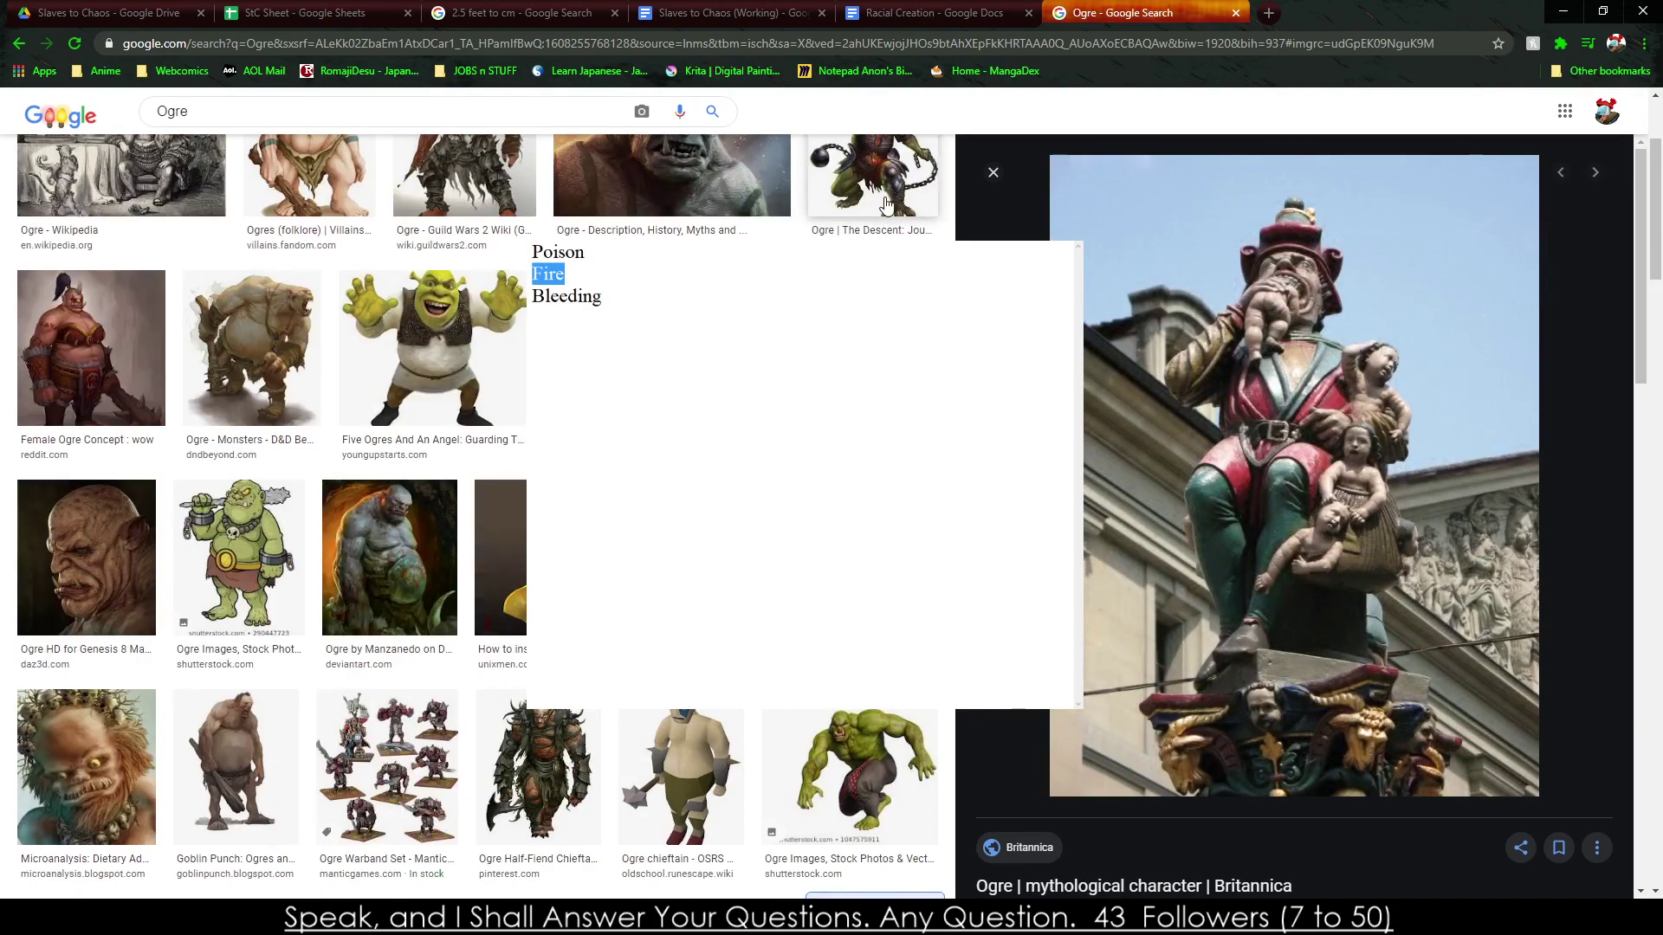
{"action": "key", "text": "Right"}
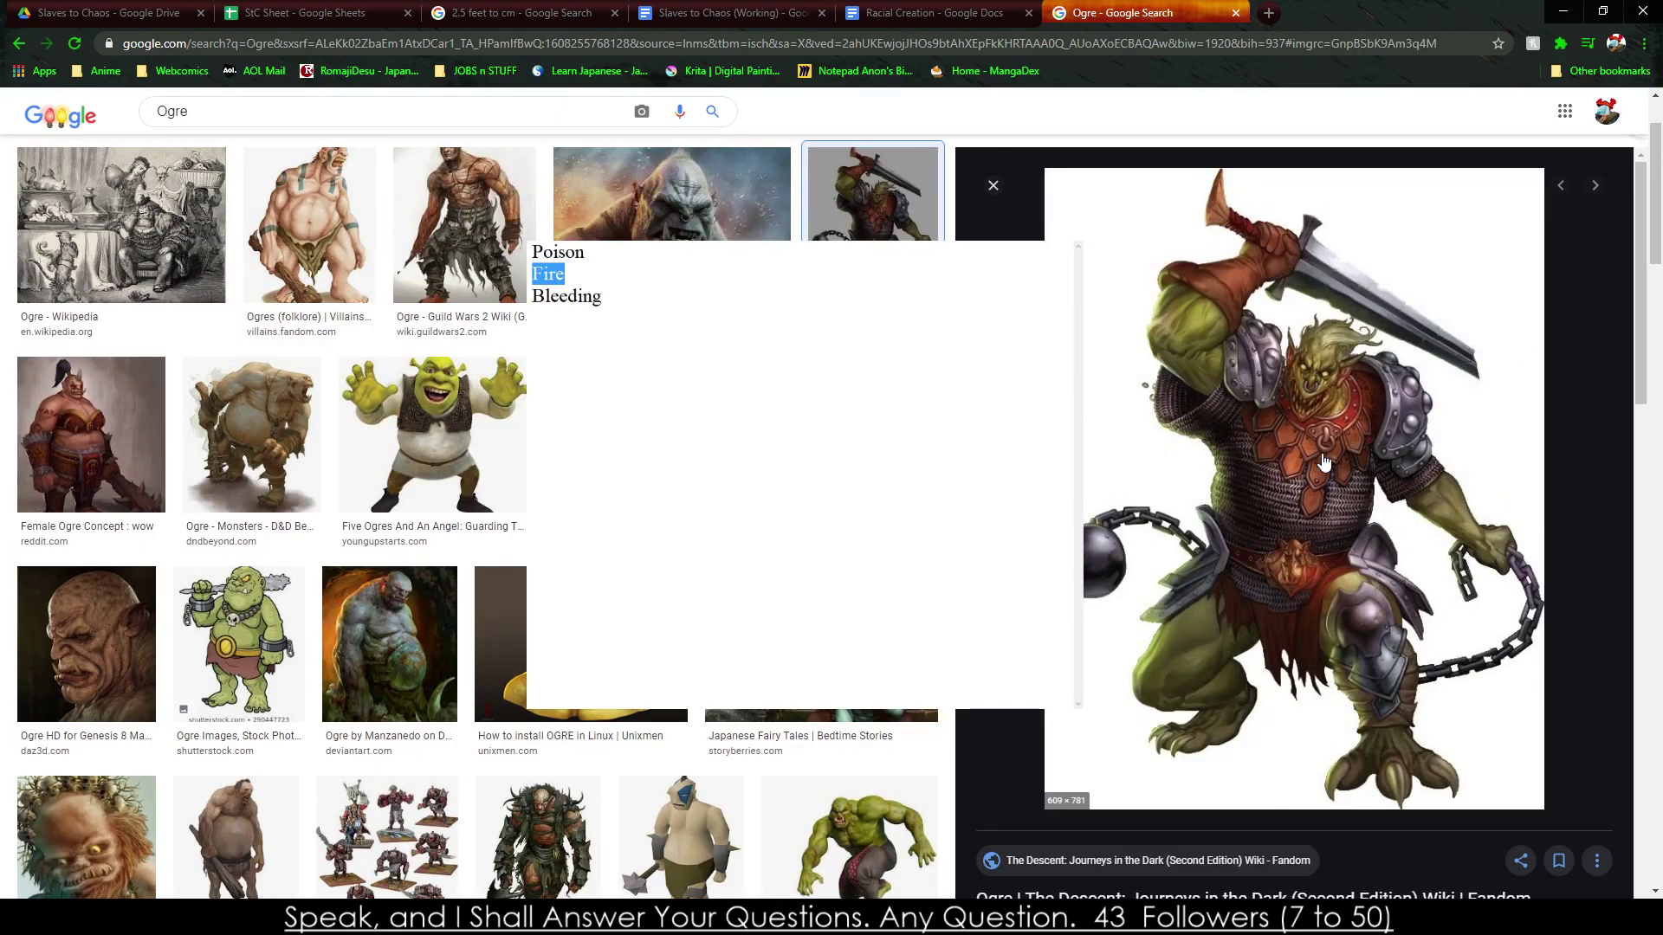
{"action": "scroll", "coordinate": [1358, 435], "scroll_direction": "down", "scroll_amount": 2}
{"action": "scroll", "coordinate": [1341, 459], "scroll_direction": "up", "scroll_amount": 2}
Clear the Poison, Fire and Bleeding list from the floating notes window.
{"action": "left_click", "coordinate": [668, 471]}
{"action": "key", "text": "ctrl+a"}
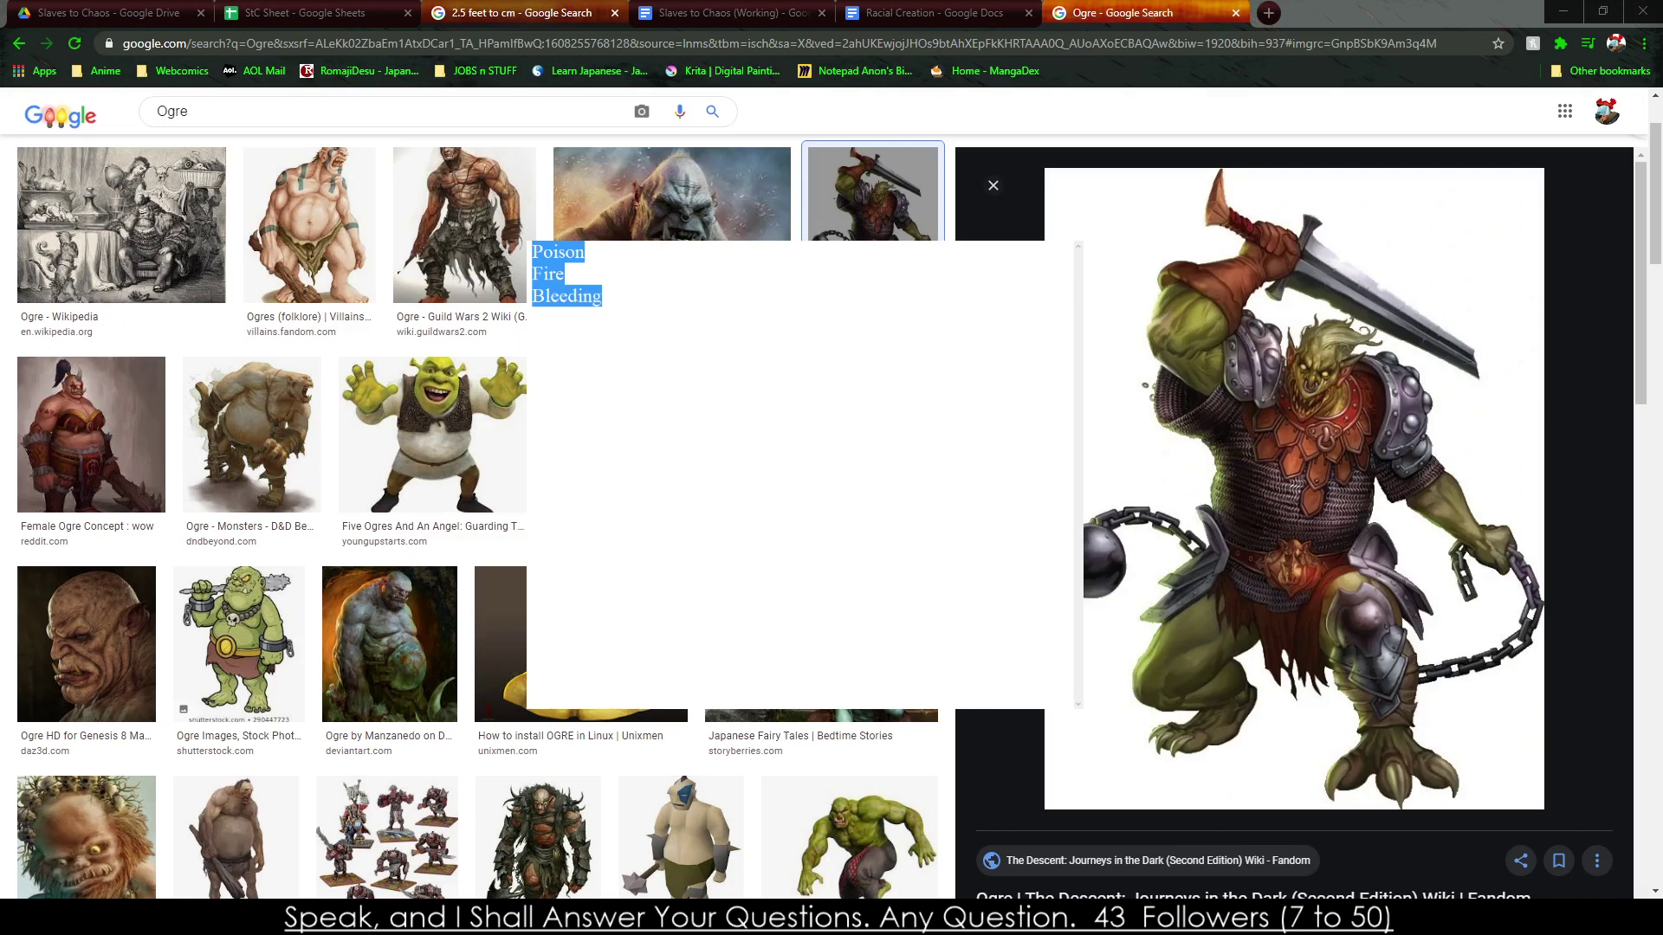
{"action": "type", "text": "Stu"}
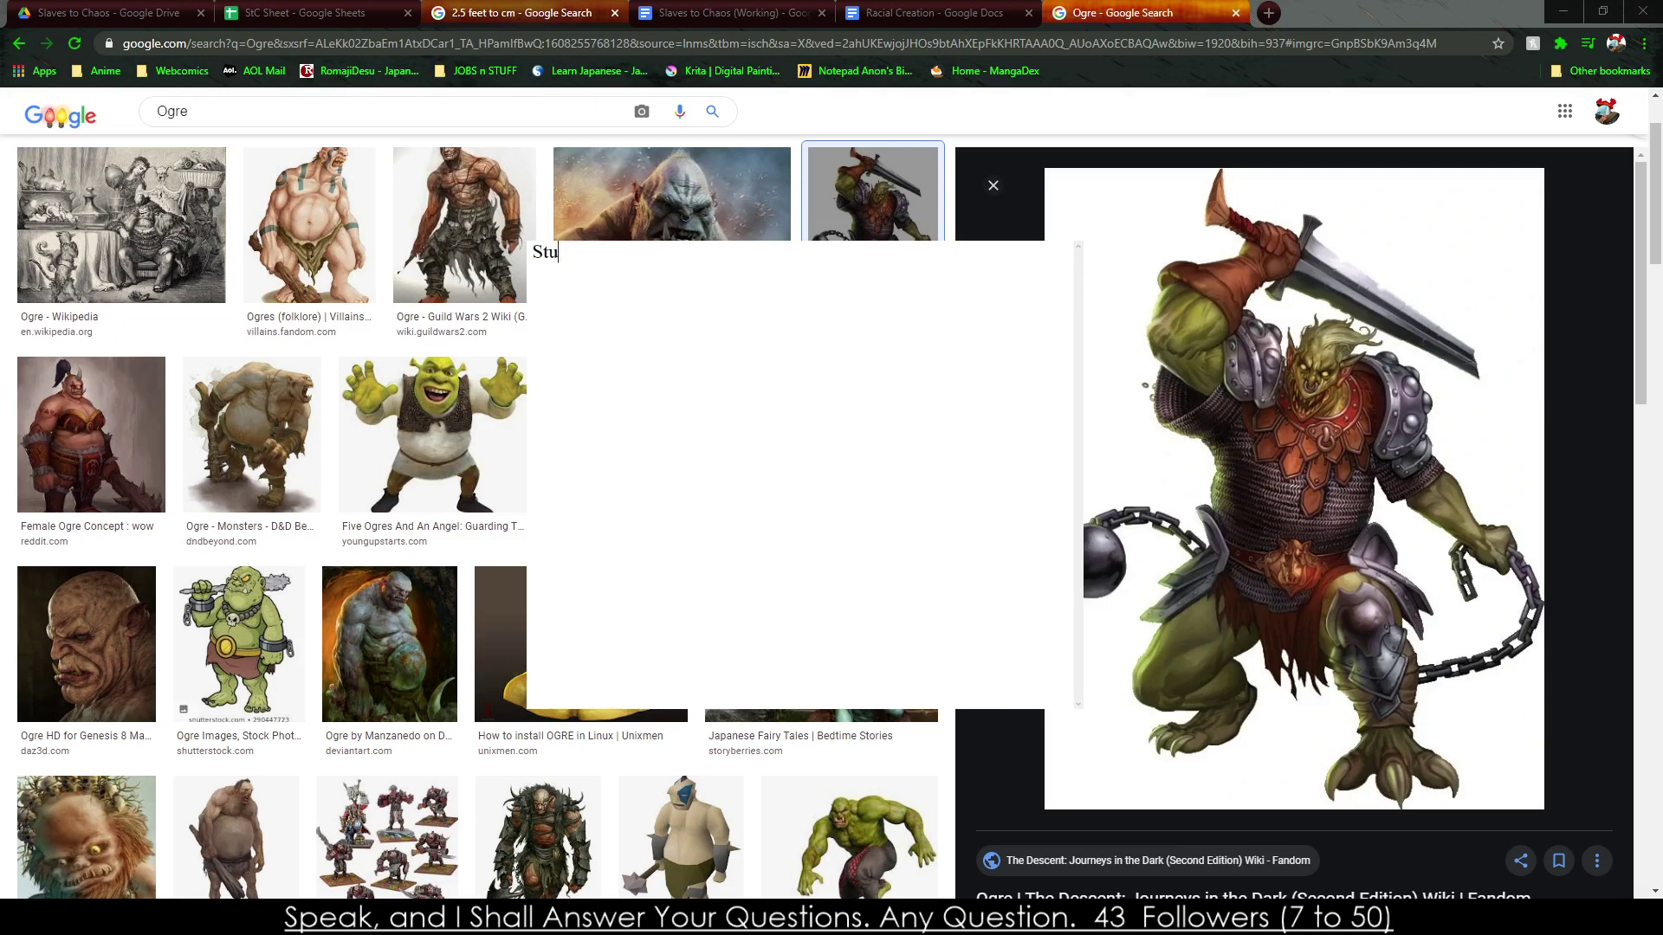
{"action": "key", "text": "BackSpace"}
{"action": "key", "text": "BackSpace"}
{"action": "key", "text": "BackSpace"}
{"action": "key", "text": "BackSpace"}
{"action": "key", "text": "BackSpace"}
{"action": "type", "text": "Mono-Ge"}
{"action": "key", "text": "BackSpace"}
{"action": "key", "text": "BackSpace"}
{"action": "key", "text": "BackSpace"}
{"action": "key", "text": "BackSpace"}
{"action": "key", "text": "BackSpace"}
{"action": "key", "text": "BackSpace"}
{"action": "key", "text": "BackSpace"}
{"action": "key", "text": "BackSpace"}
{"action": "key", "text": "BackSpace"}
{"action": "key", "text": "BackSpace"}
{"action": "key", "text": "BackSpace"}
{"action": "key", "text": "BackSpace"}
{"action": "key", "text": "BackSpace"}
Examine further ogre pictures down the image results, enlarging several different designs for racial trait ideas.
{"action": "scroll", "coordinate": [231, 532], "scroll_direction": "down", "scroll_amount": 4}
{"action": "left_click", "coordinate": [232, 531]}
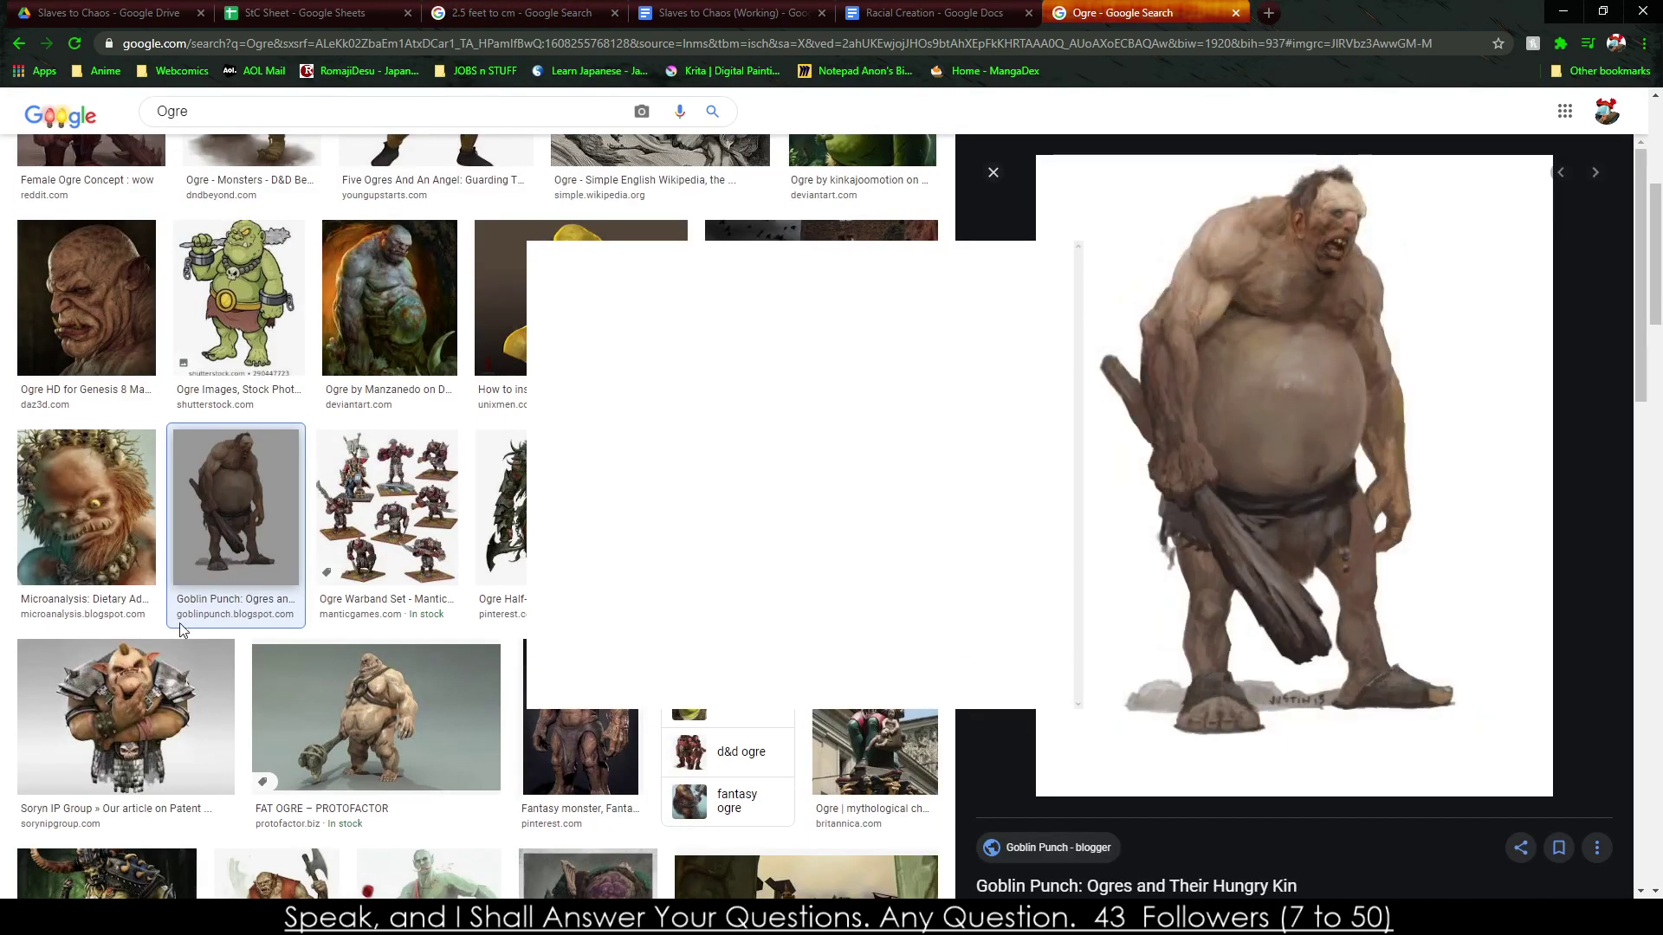
{"action": "scroll", "coordinate": [227, 532], "scroll_direction": "down", "scroll_amount": 2}
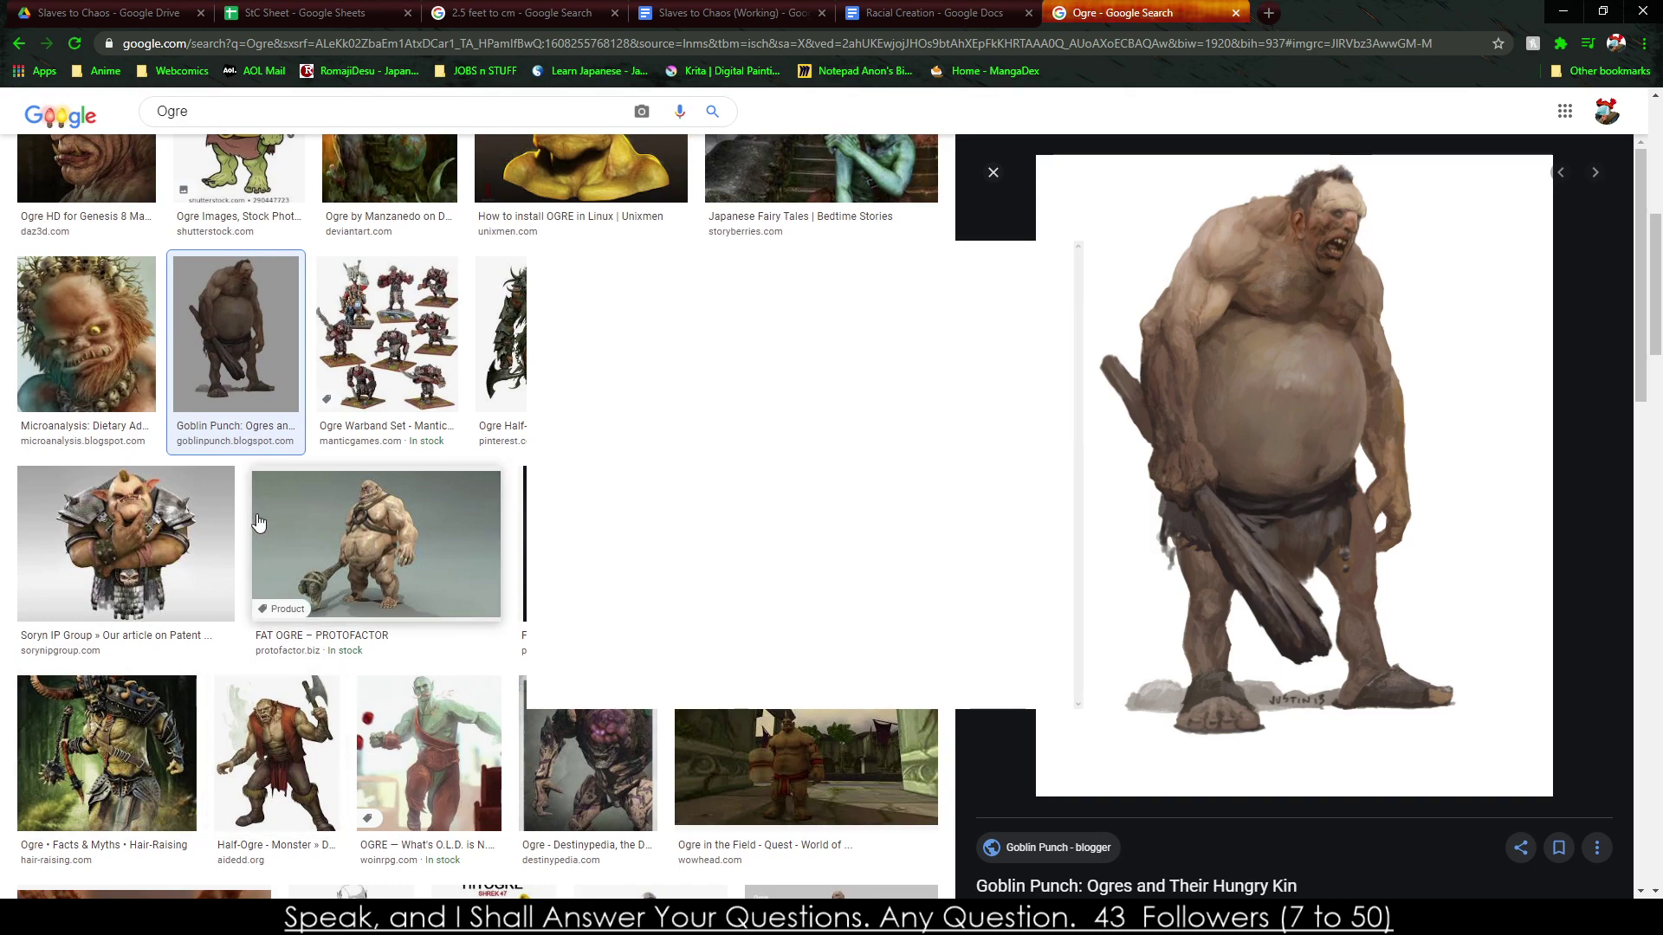
{"action": "key", "text": "Right"}
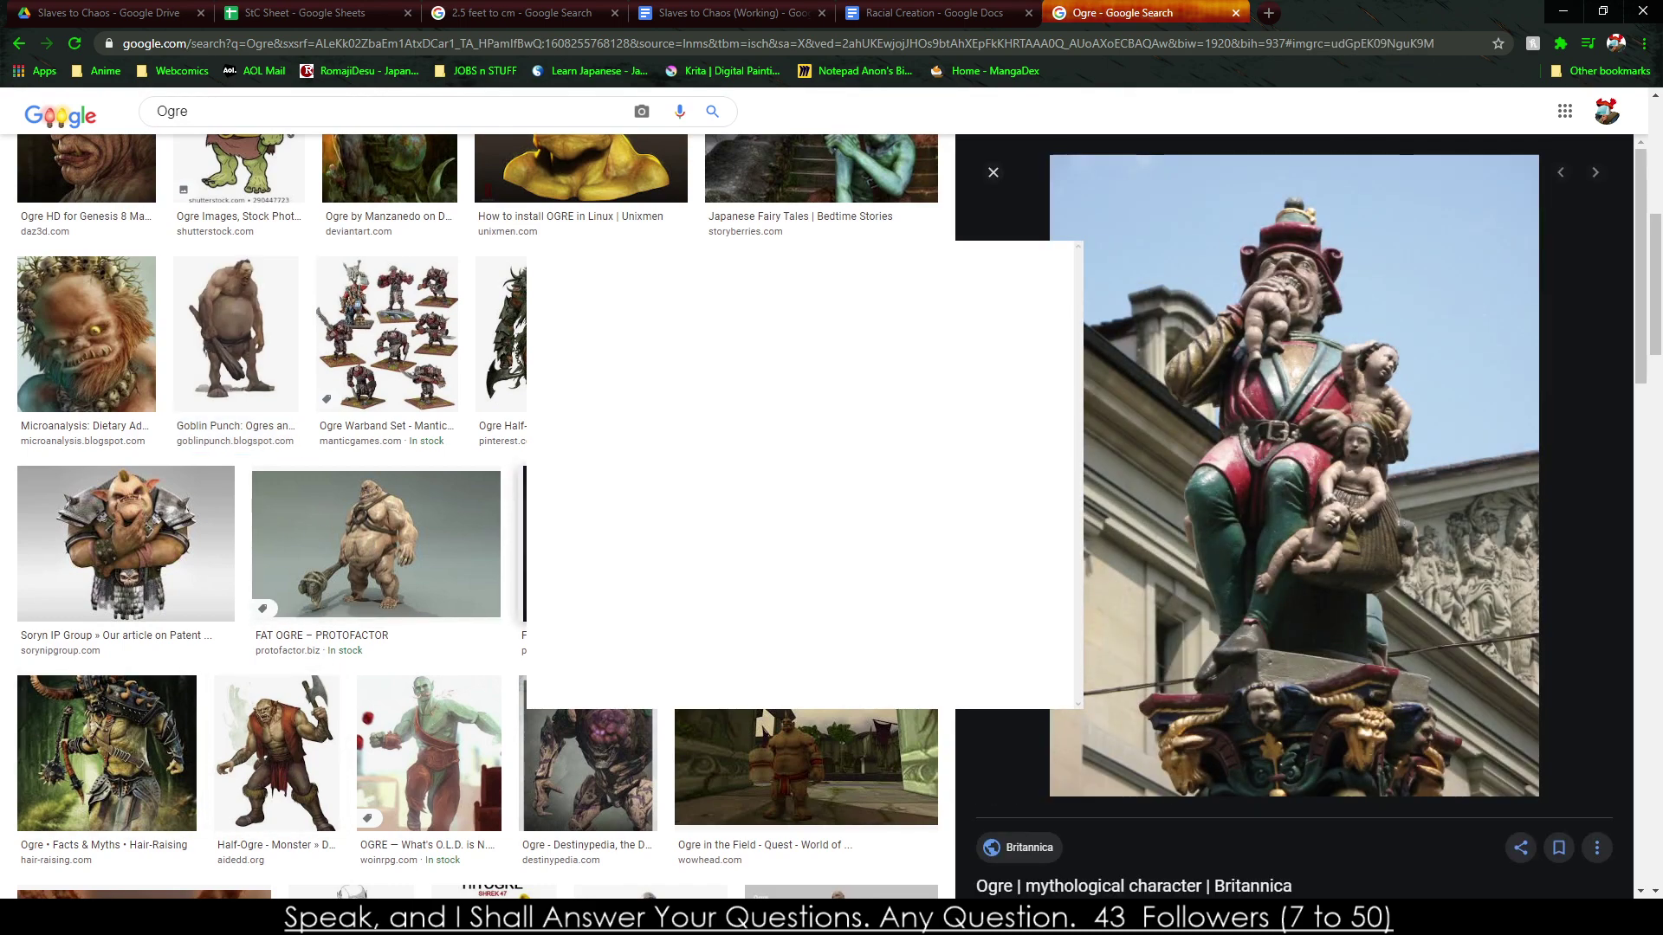
{"action": "key", "text": "Right"}
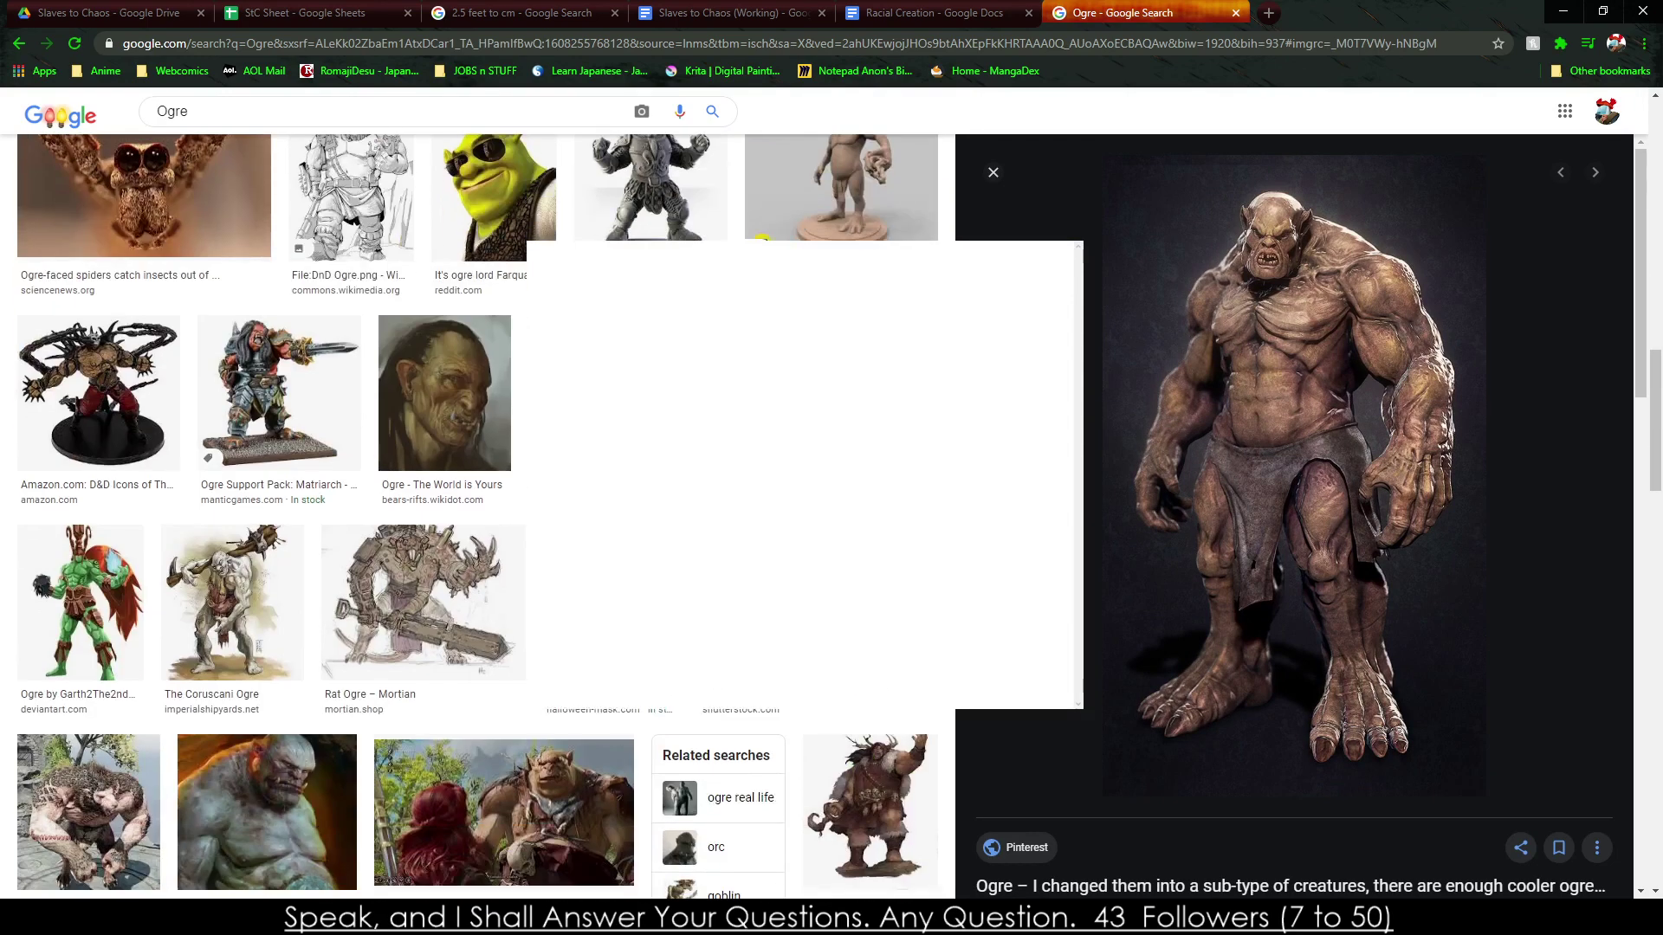
{"action": "key", "text": "Right"}
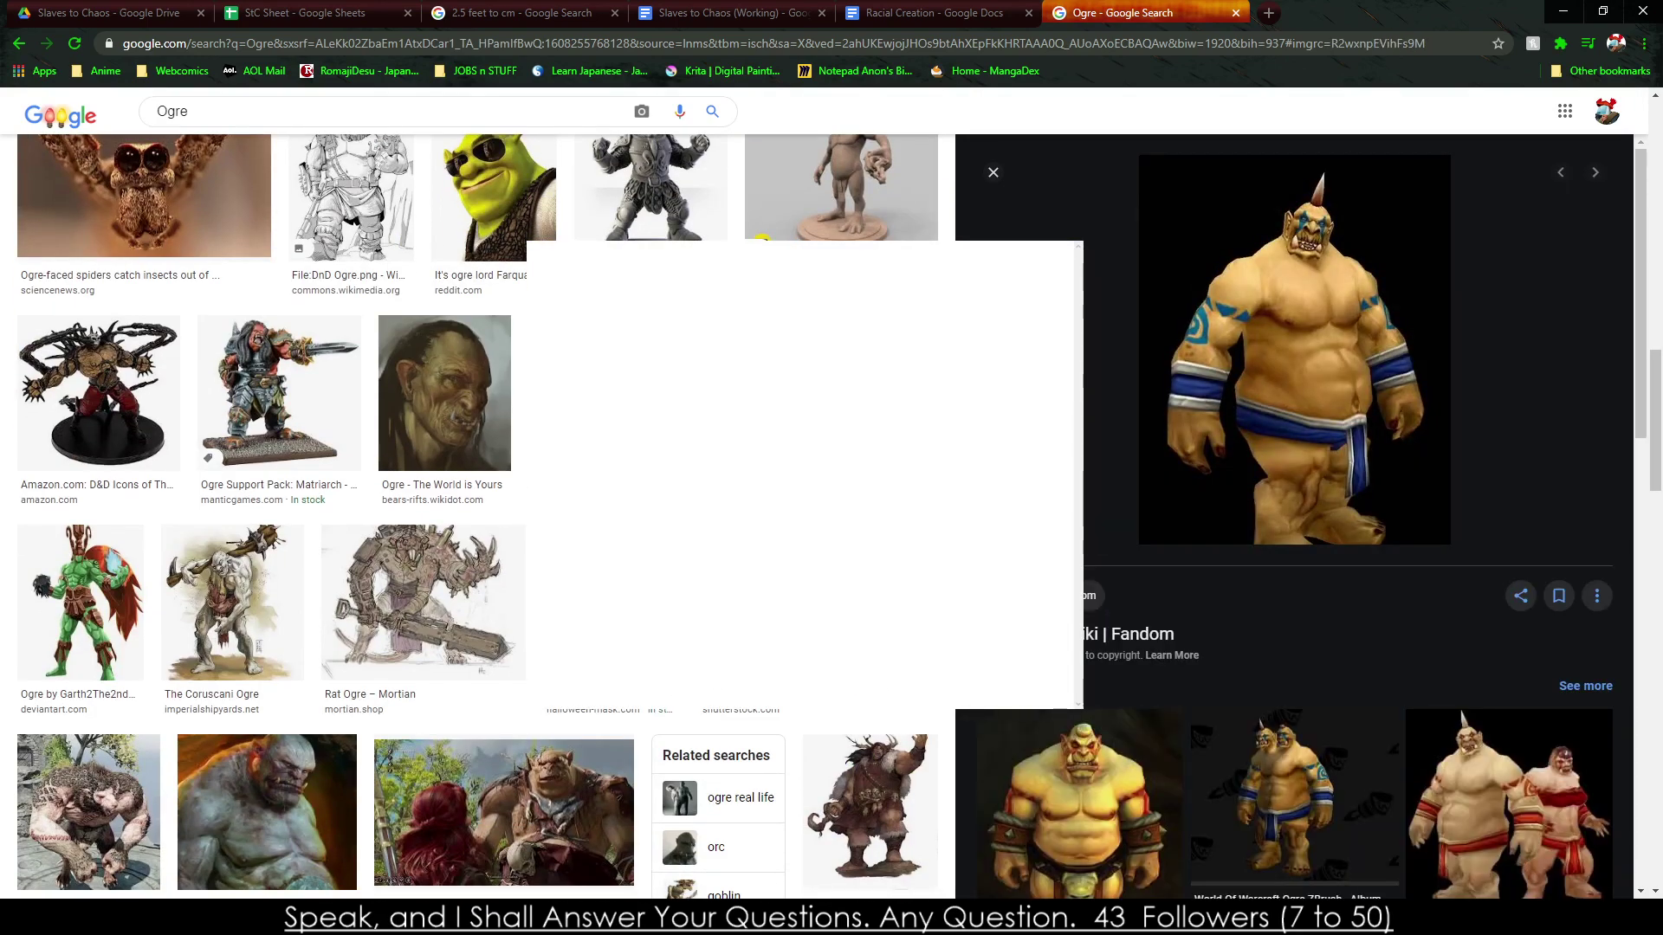
{"action": "scroll", "coordinate": [504, 440], "scroll_direction": "down", "scroll_amount": 4}
{"action": "left_click", "coordinate": [503, 440]}
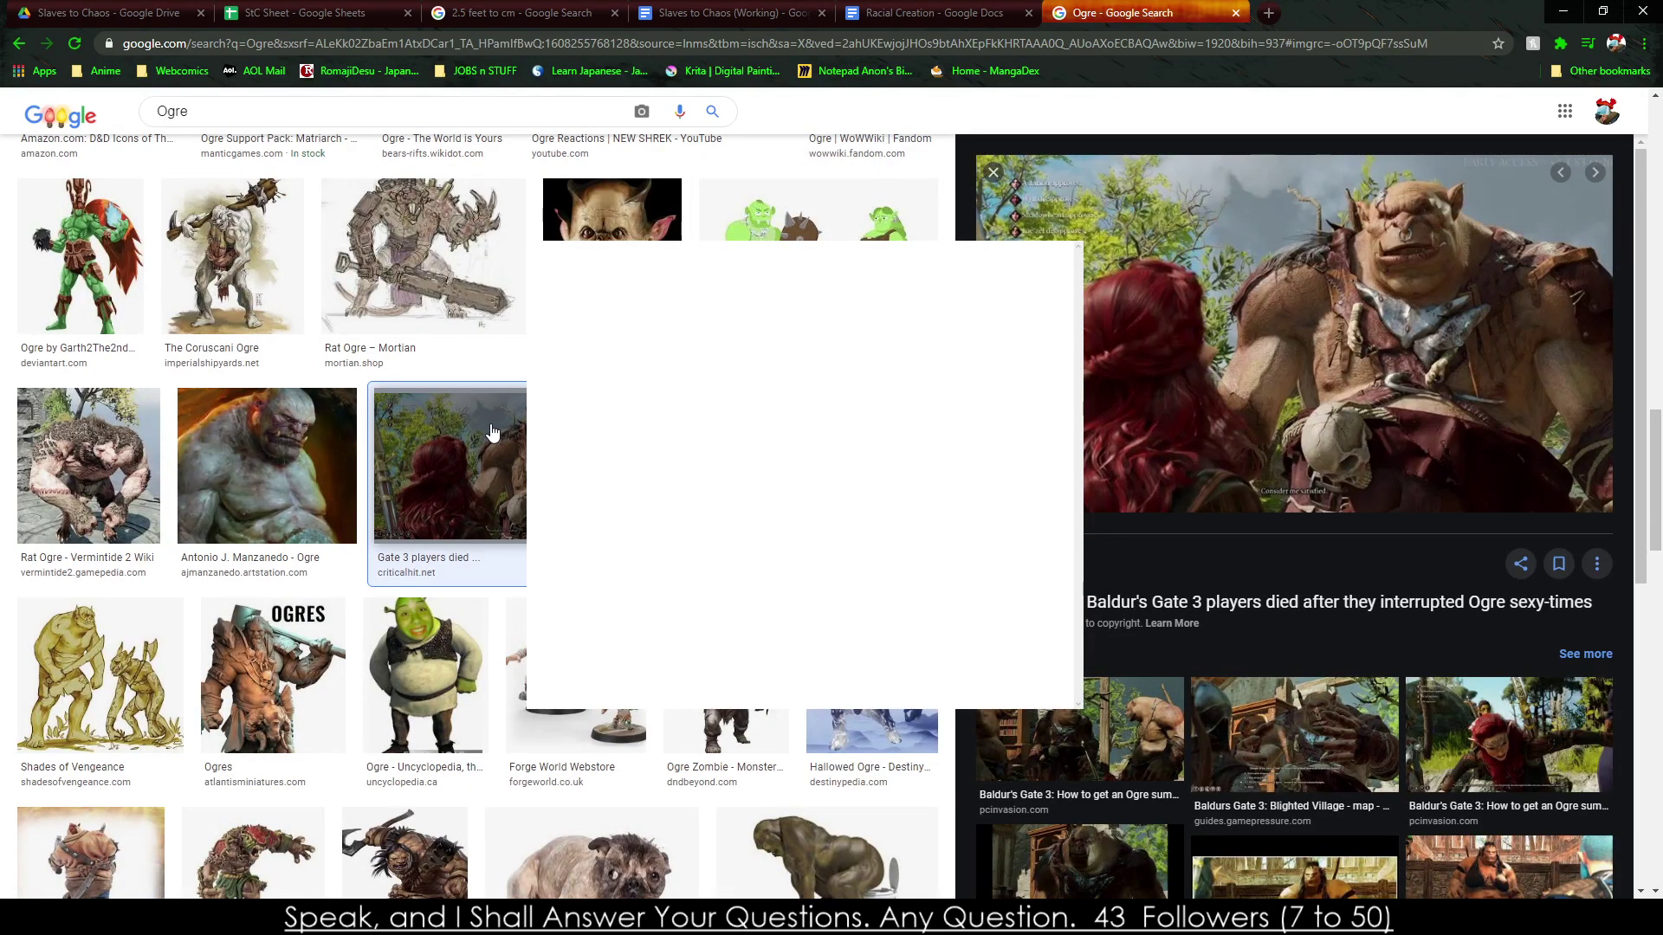
{"action": "scroll", "coordinate": [518, 452], "scroll_direction": "down", "scroll_amount": 4}
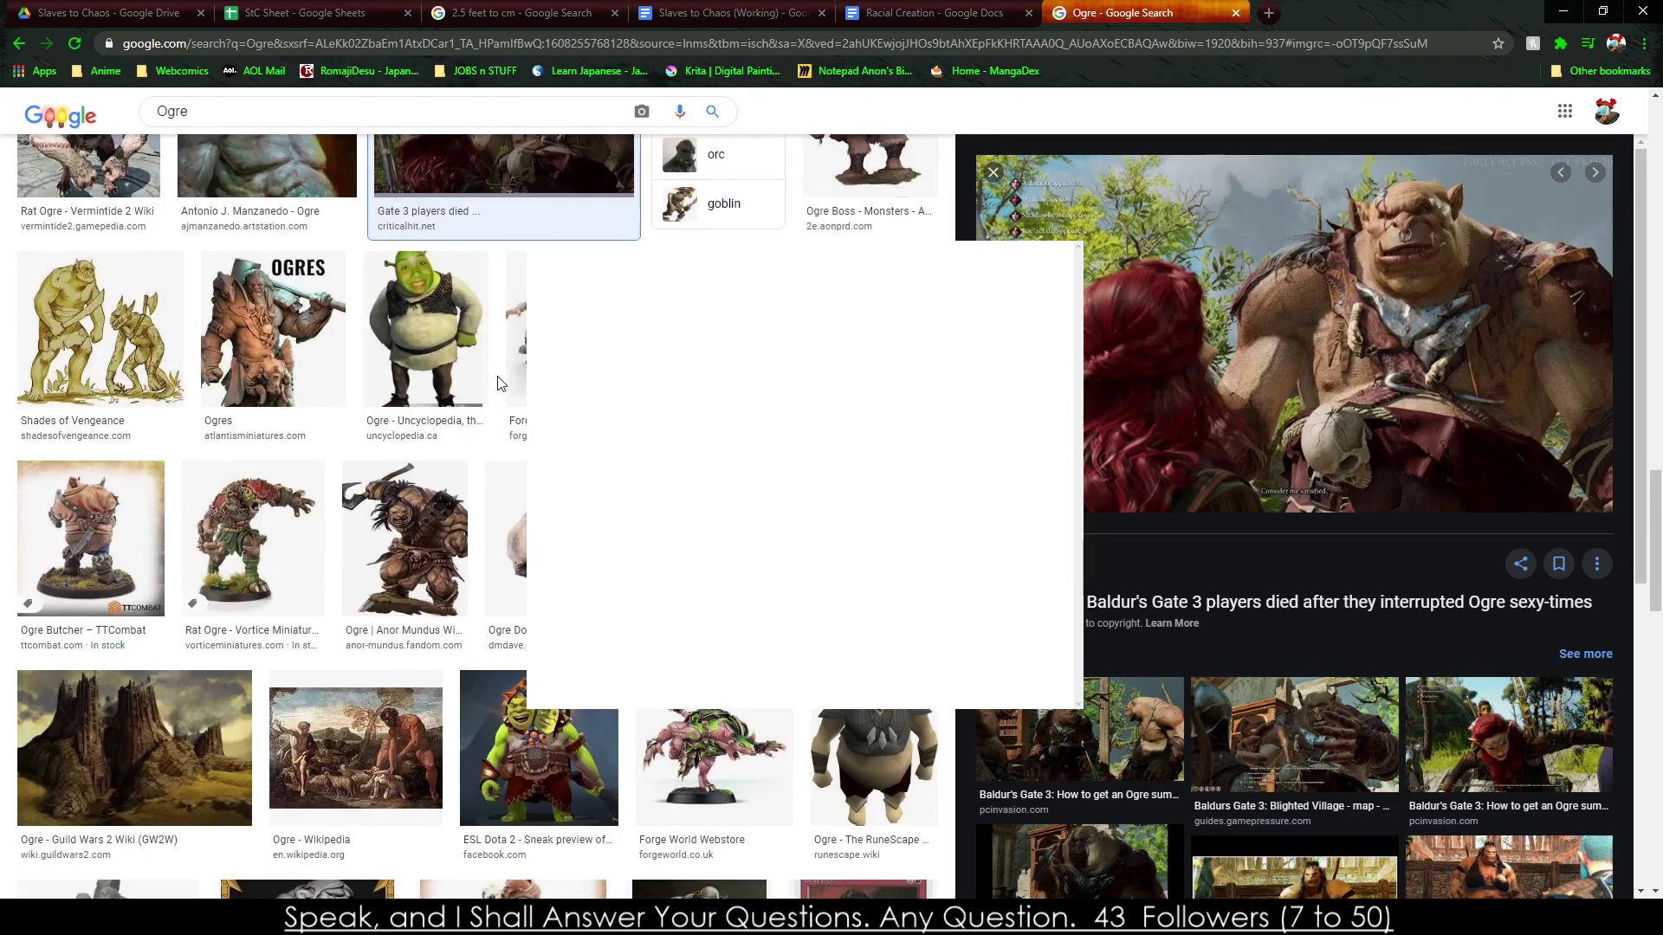
{"action": "left_click", "coordinate": [512, 381]}
{"action": "left_click", "coordinate": [276, 346]}
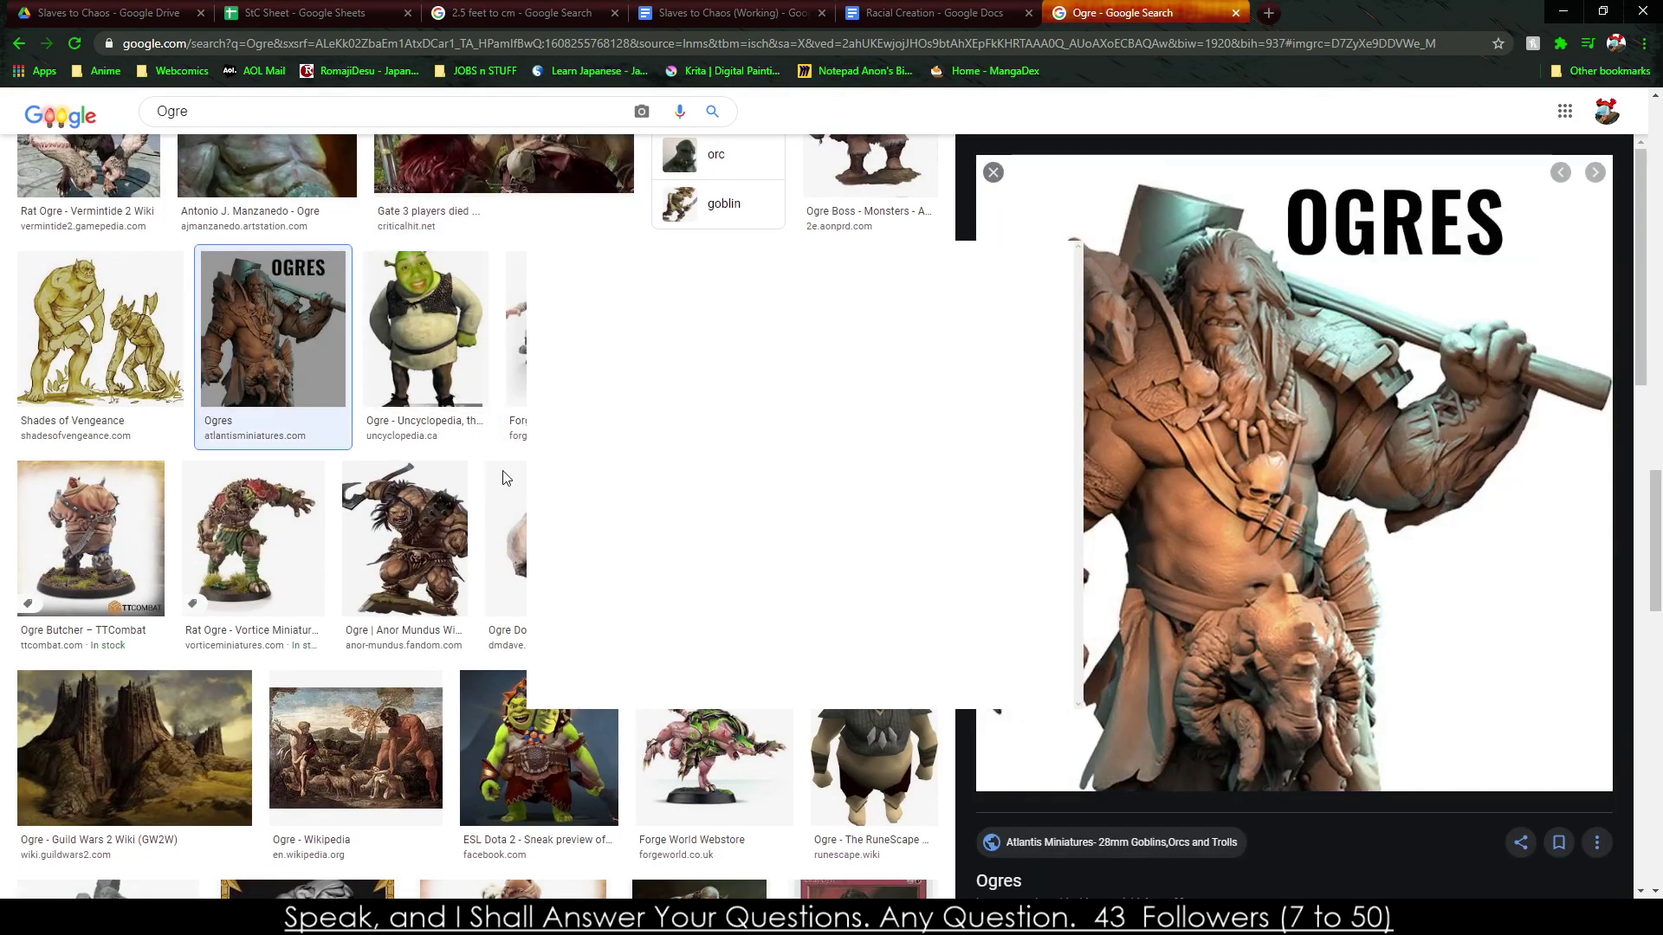
{"action": "scroll", "coordinate": [468, 482], "scroll_direction": "down", "scroll_amount": 4}
{"action": "key", "text": "Right"}
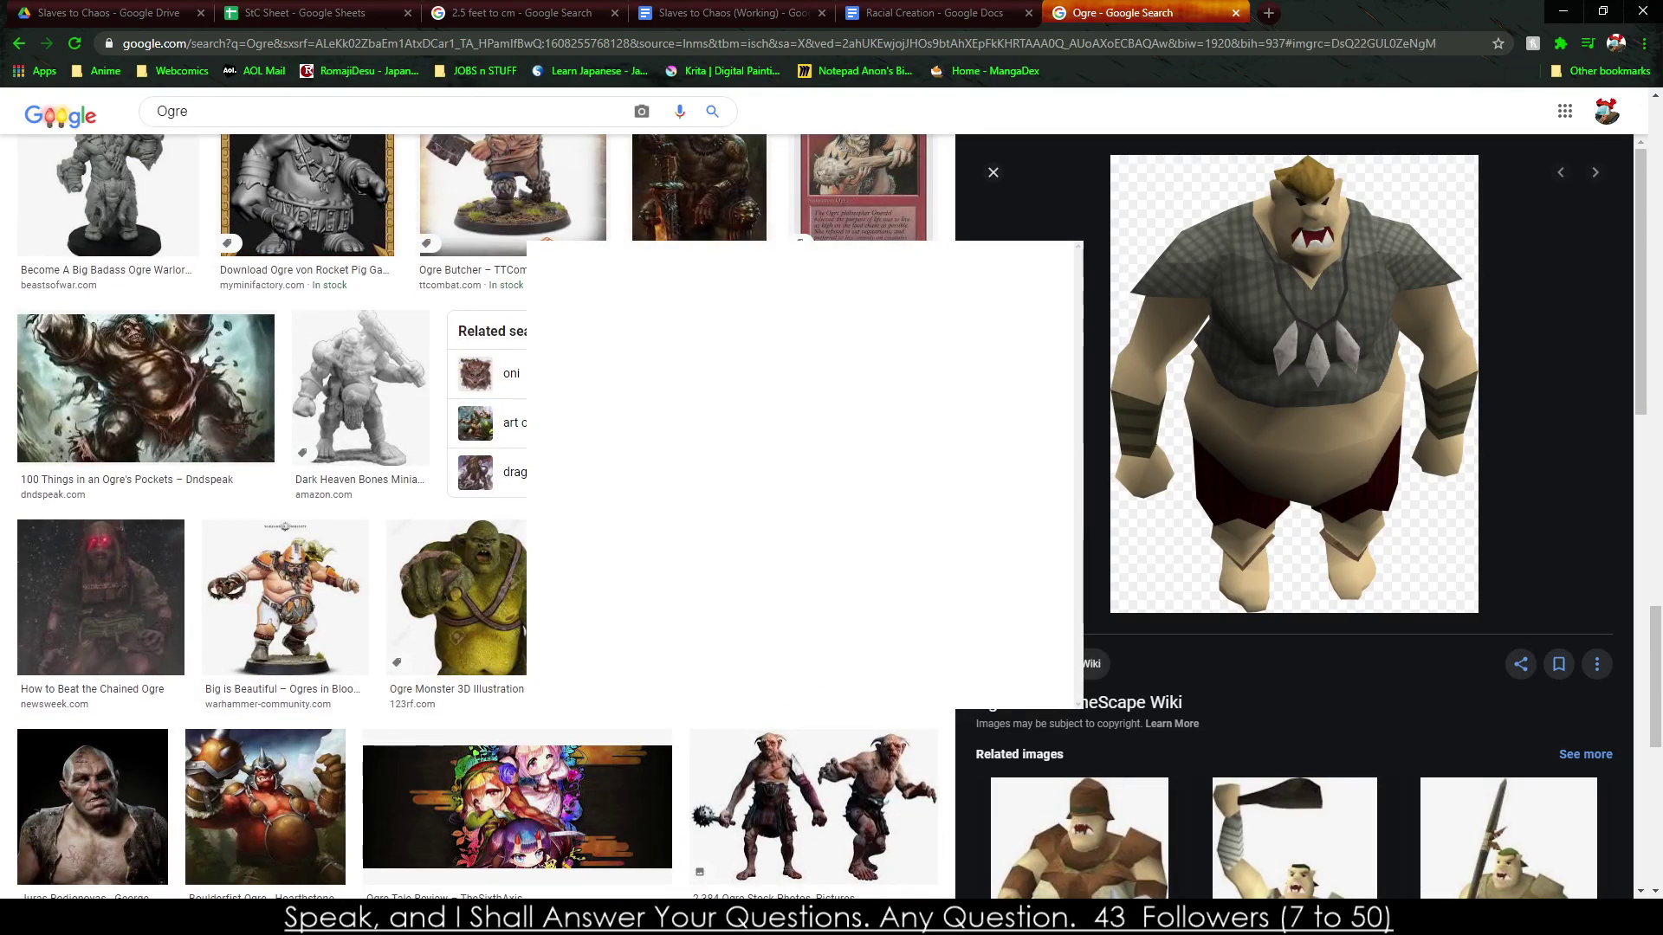
{"action": "key", "text": "Right"}
{"action": "key", "text": "Right"}
{"action": "key", "text": "Left"}
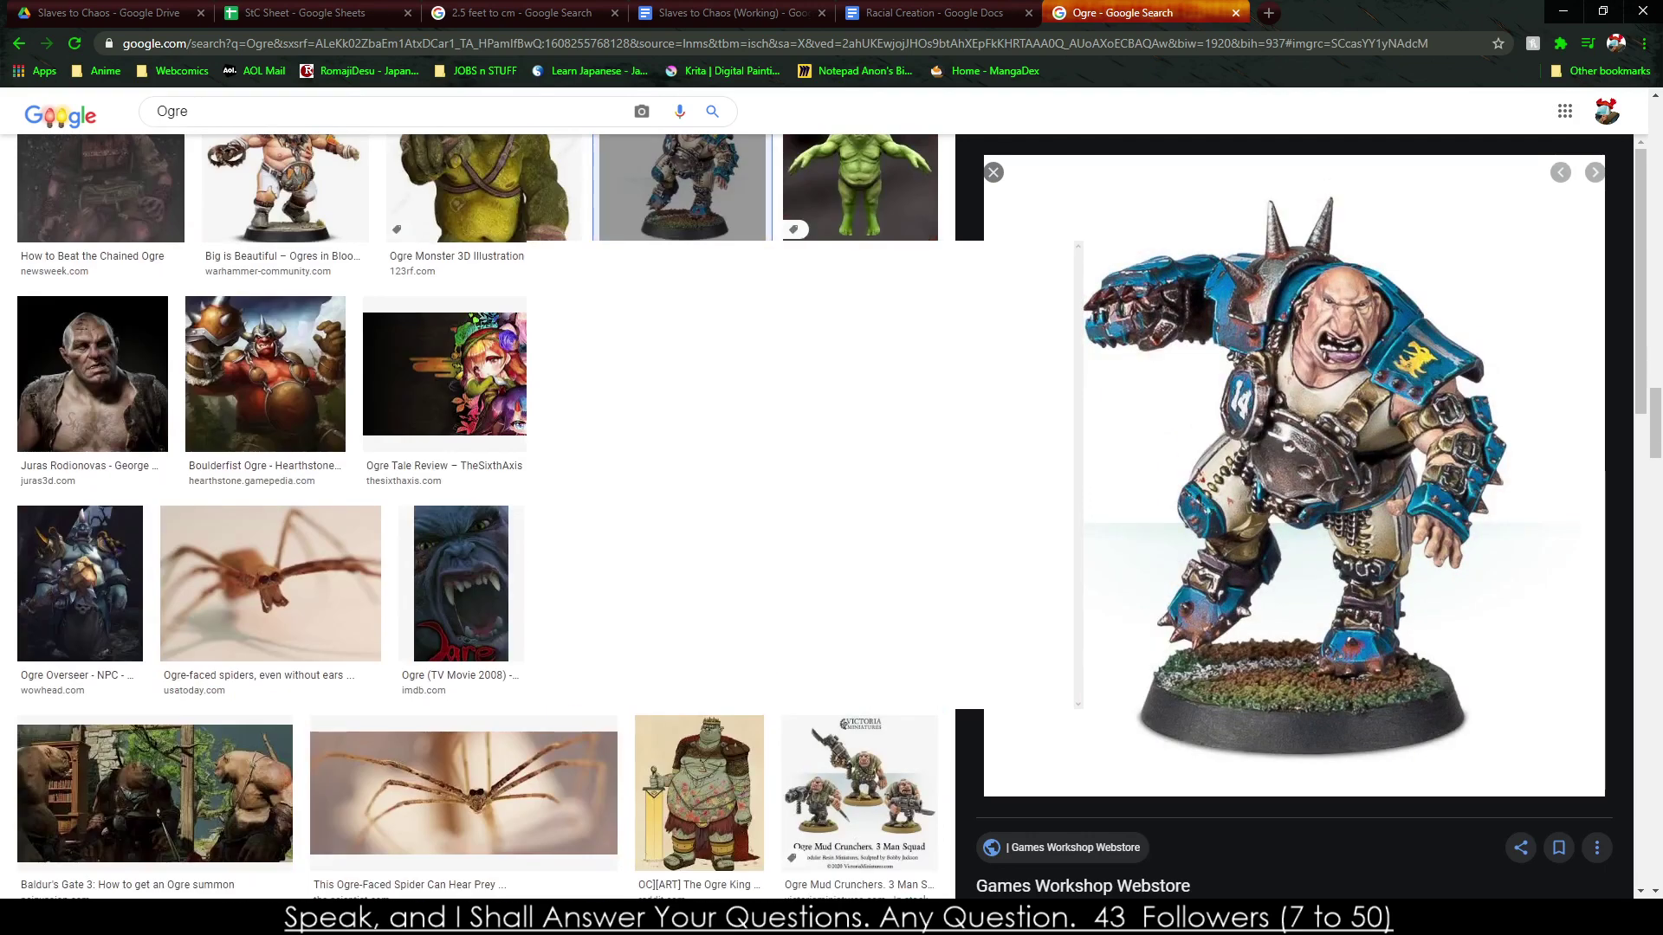
Examine the ZBrush ogre and the Dwarf Fortress ogre pictures, including the related blind cave ogre design.
{"action": "key", "text": "Right"}
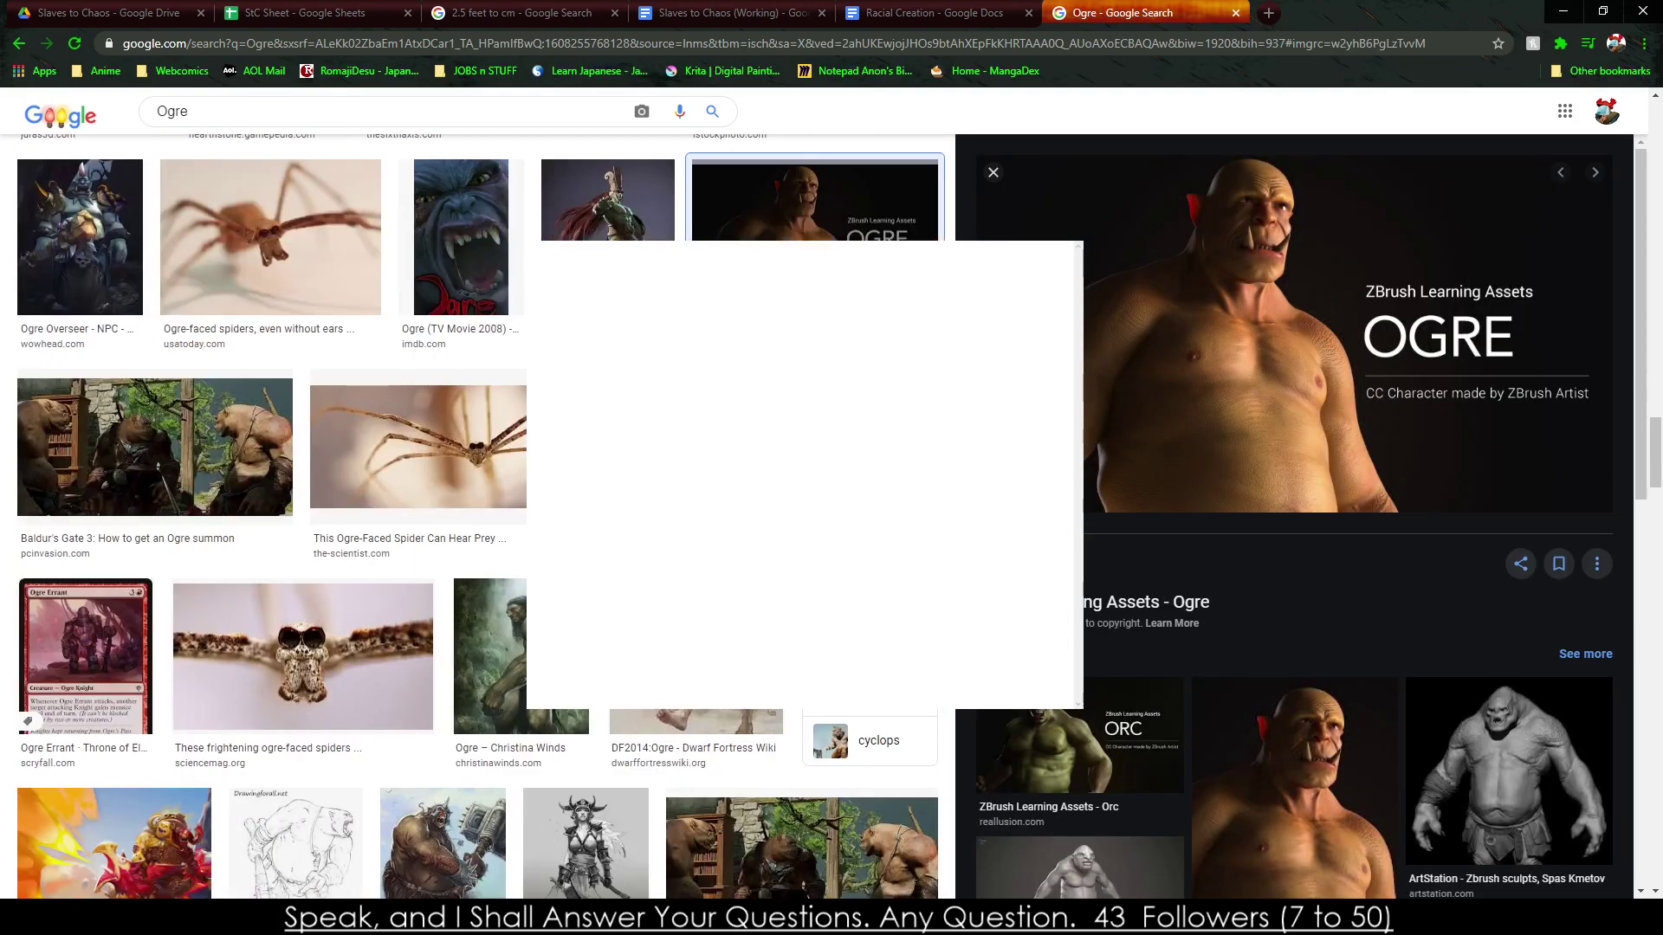
{"action": "key", "text": "Down"}
{"action": "key", "text": "Down"}
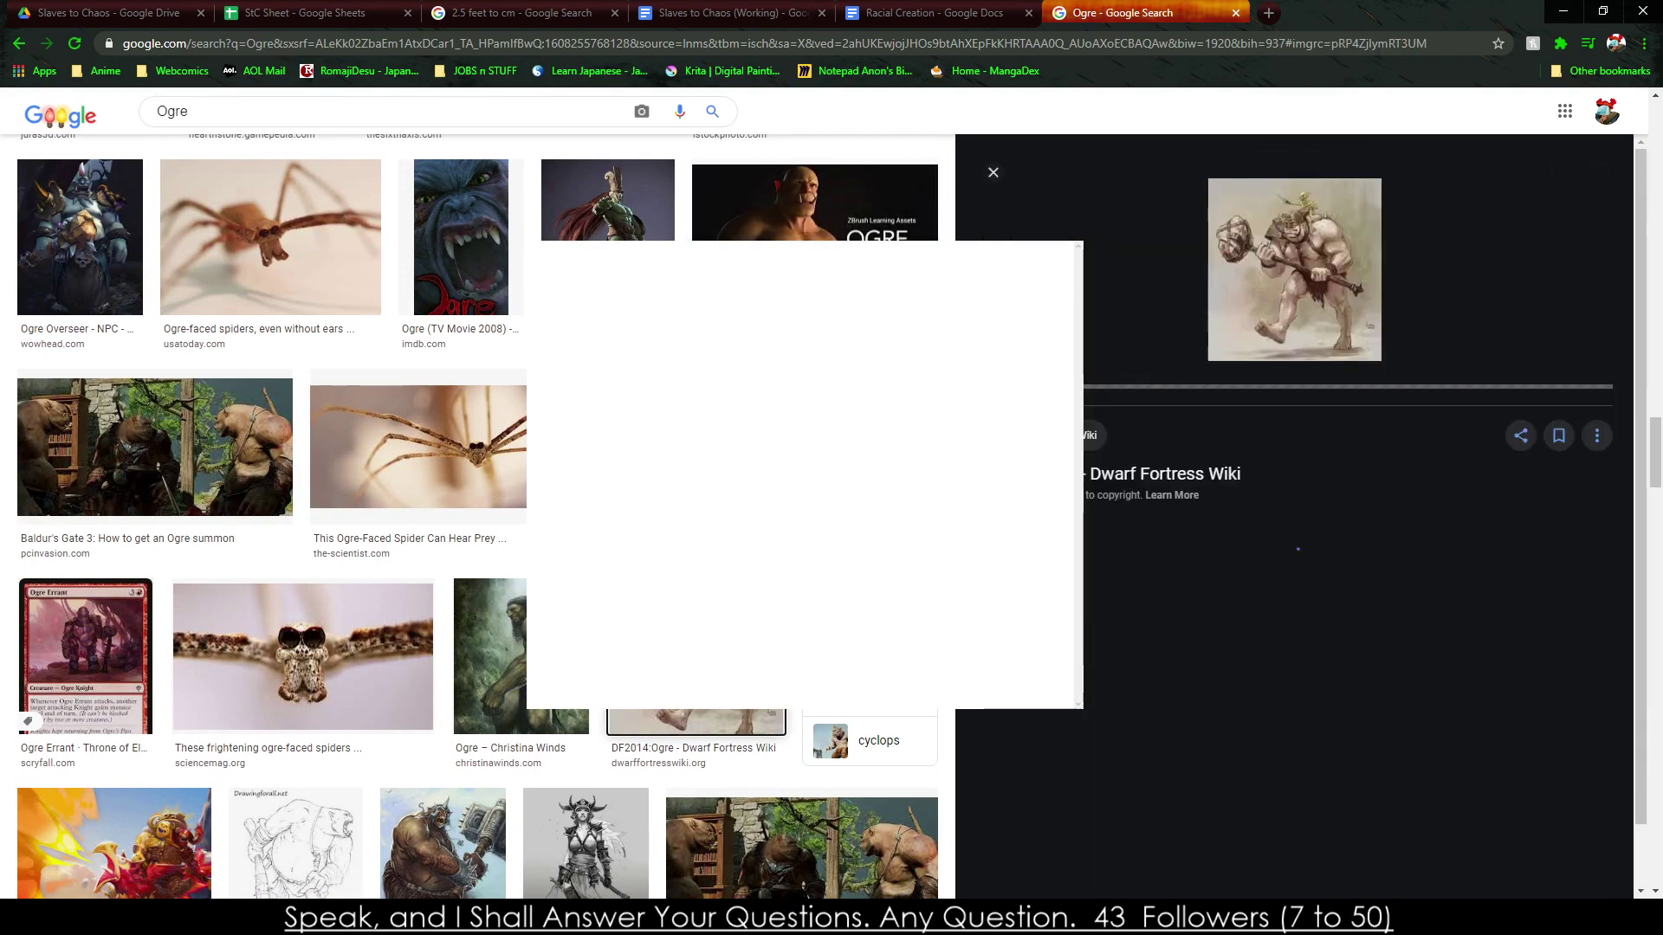
{"action": "scroll", "coordinate": [866, 650], "scroll_direction": "down", "scroll_amount": 4}
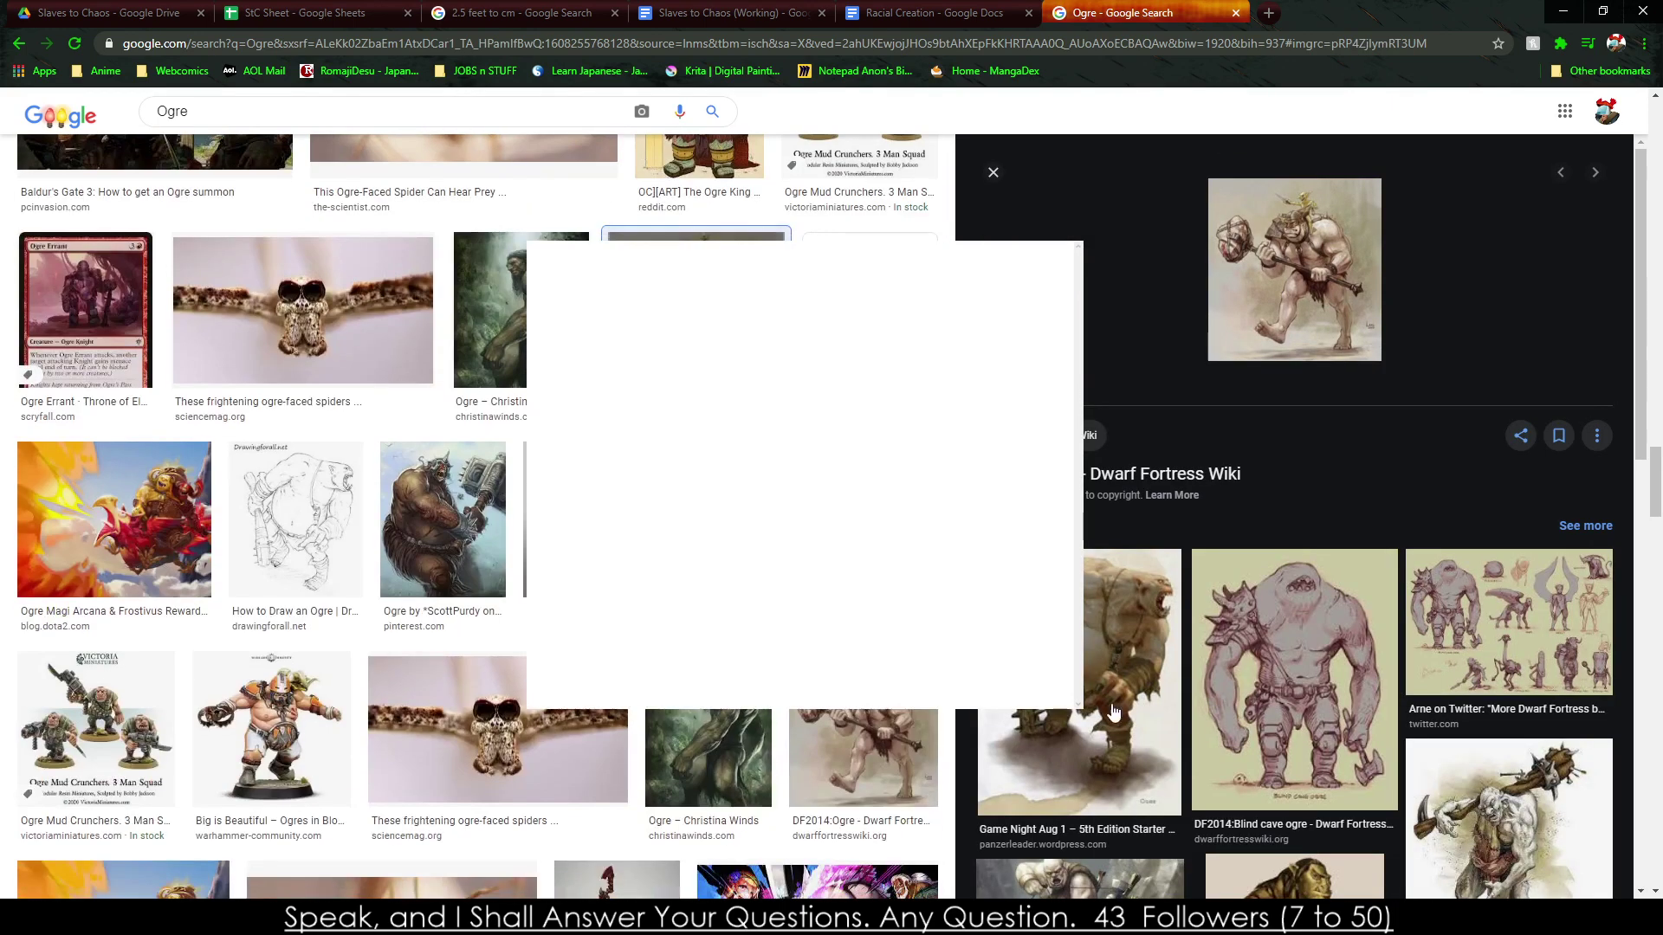
{"action": "left_click", "coordinate": [1243, 687]}
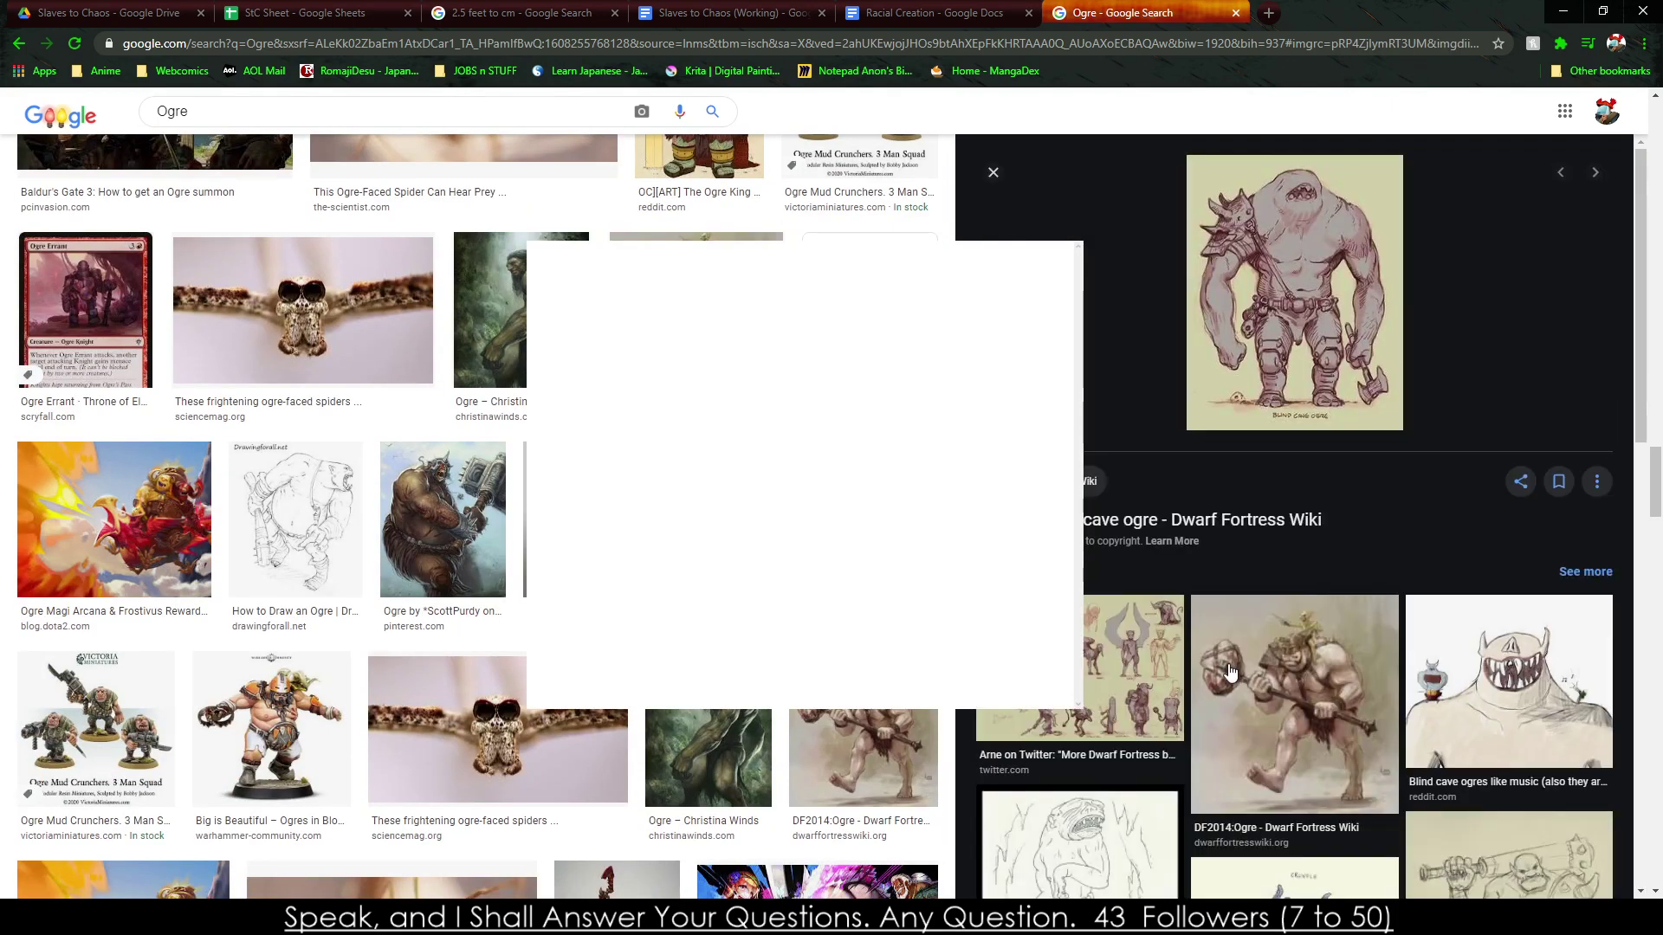
{"action": "left_click", "coordinate": [1307, 697]}
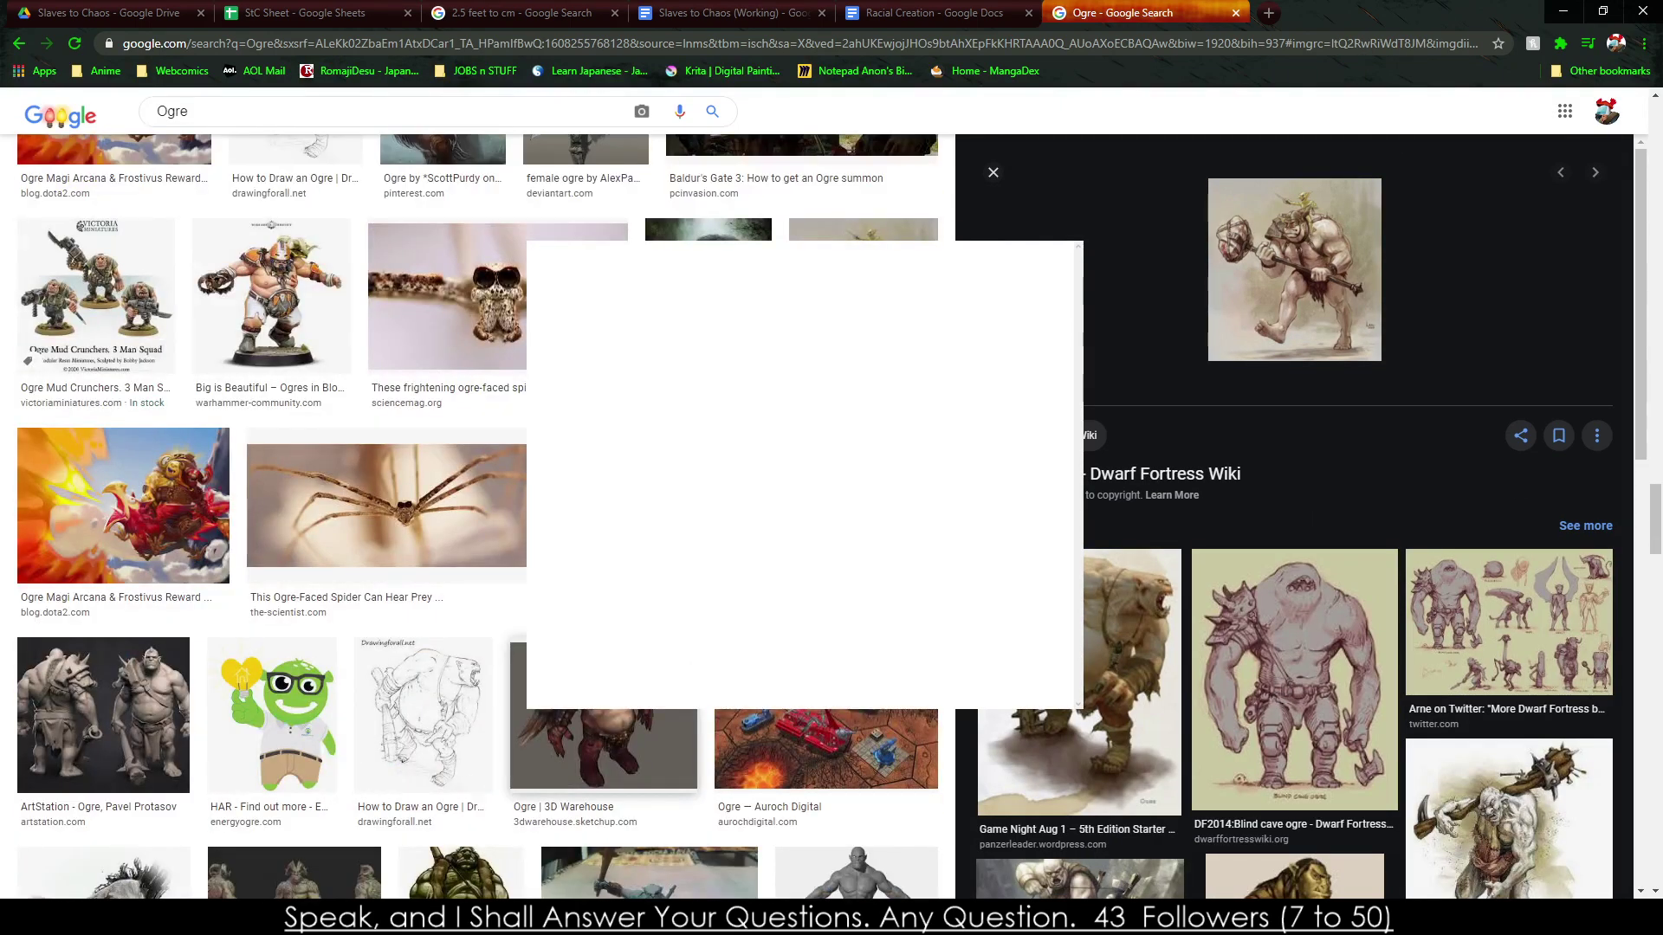
Go back up the ogre image results and preview the Pathfinder Ogre Boss picture from Archives of Nethys.
{"action": "key", "text": "Right"}
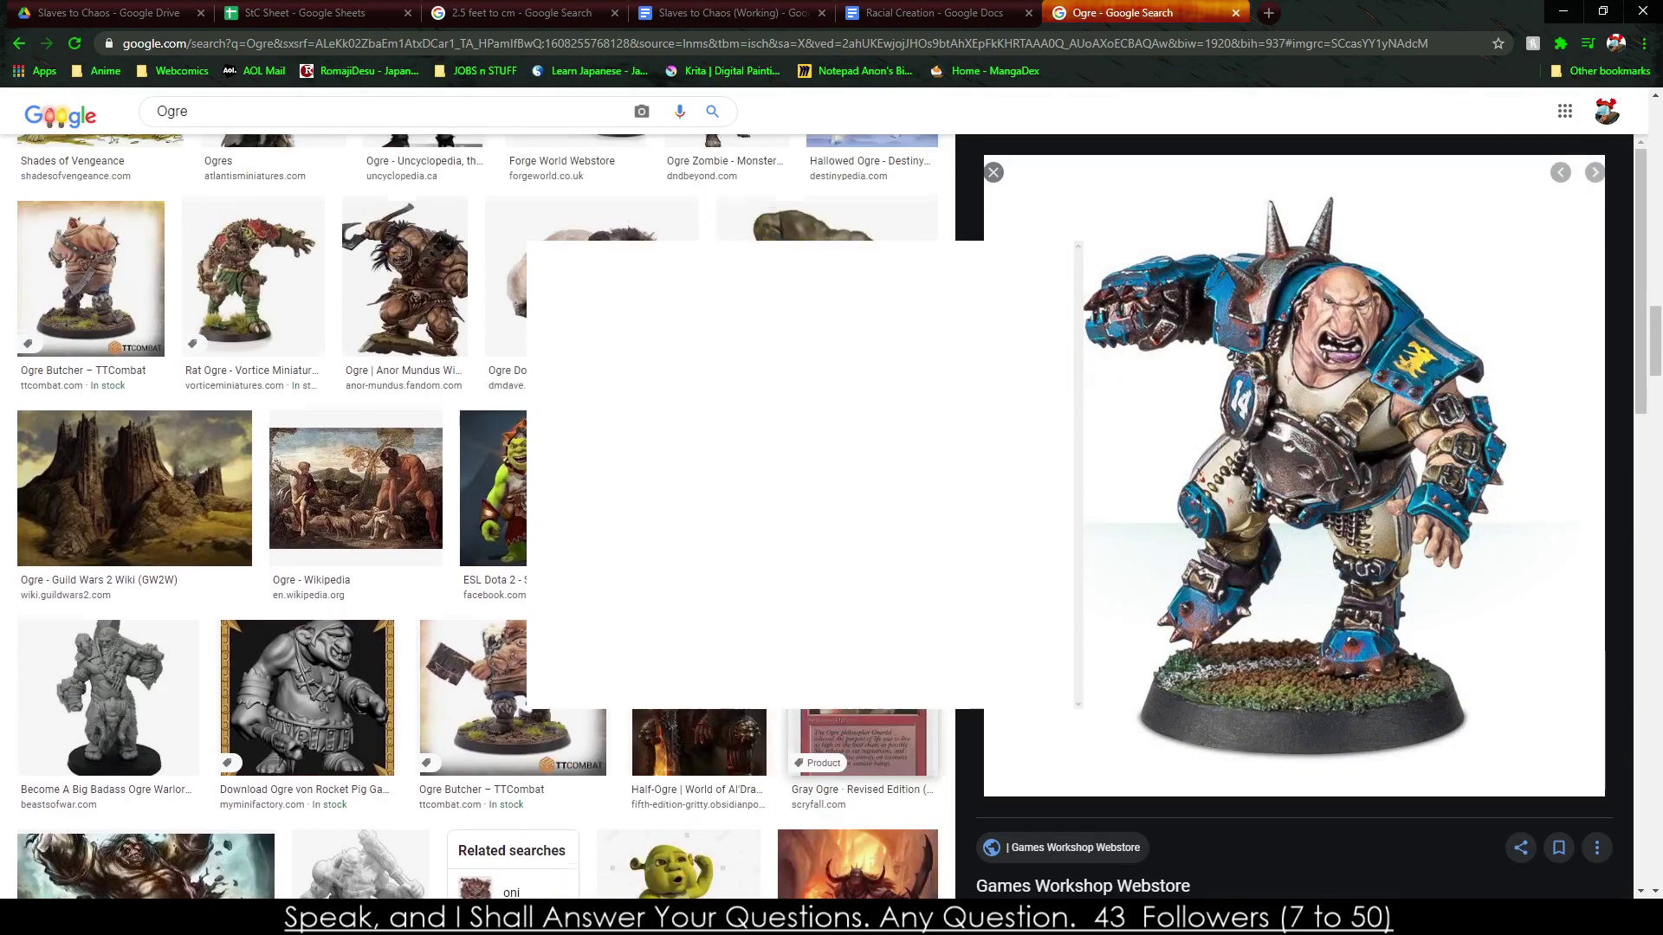
{"action": "scroll", "coordinate": [476, 520], "scroll_direction": "up", "scroll_amount": 2}
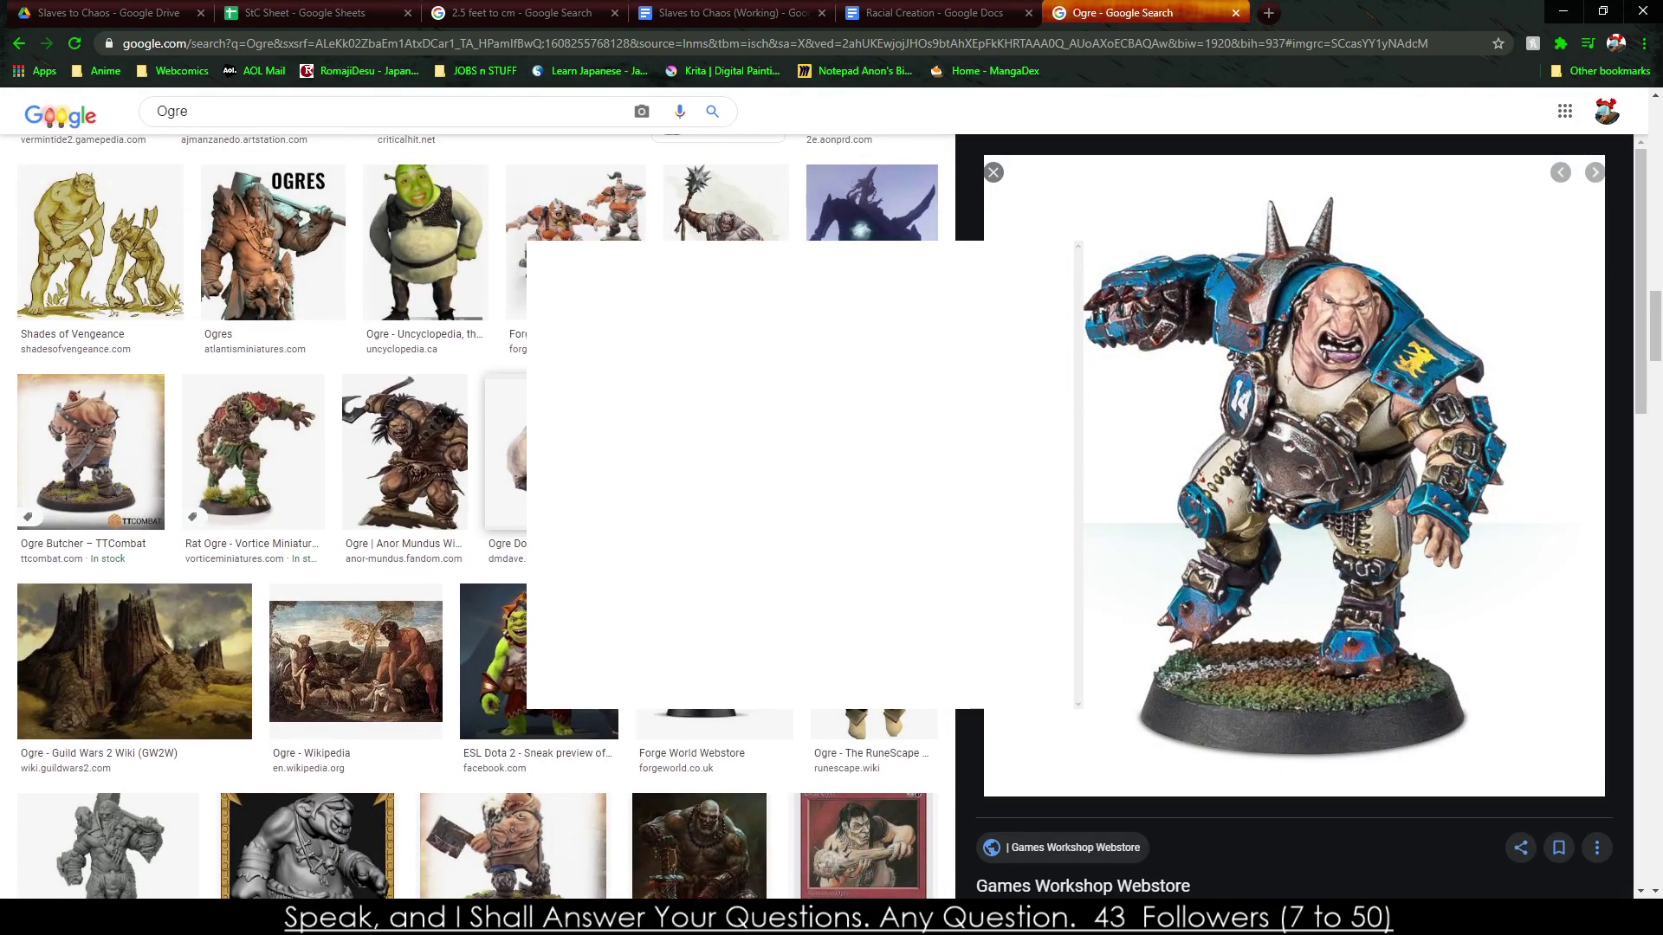
{"action": "scroll", "coordinate": [477, 520], "scroll_direction": "up", "scroll_amount": 8}
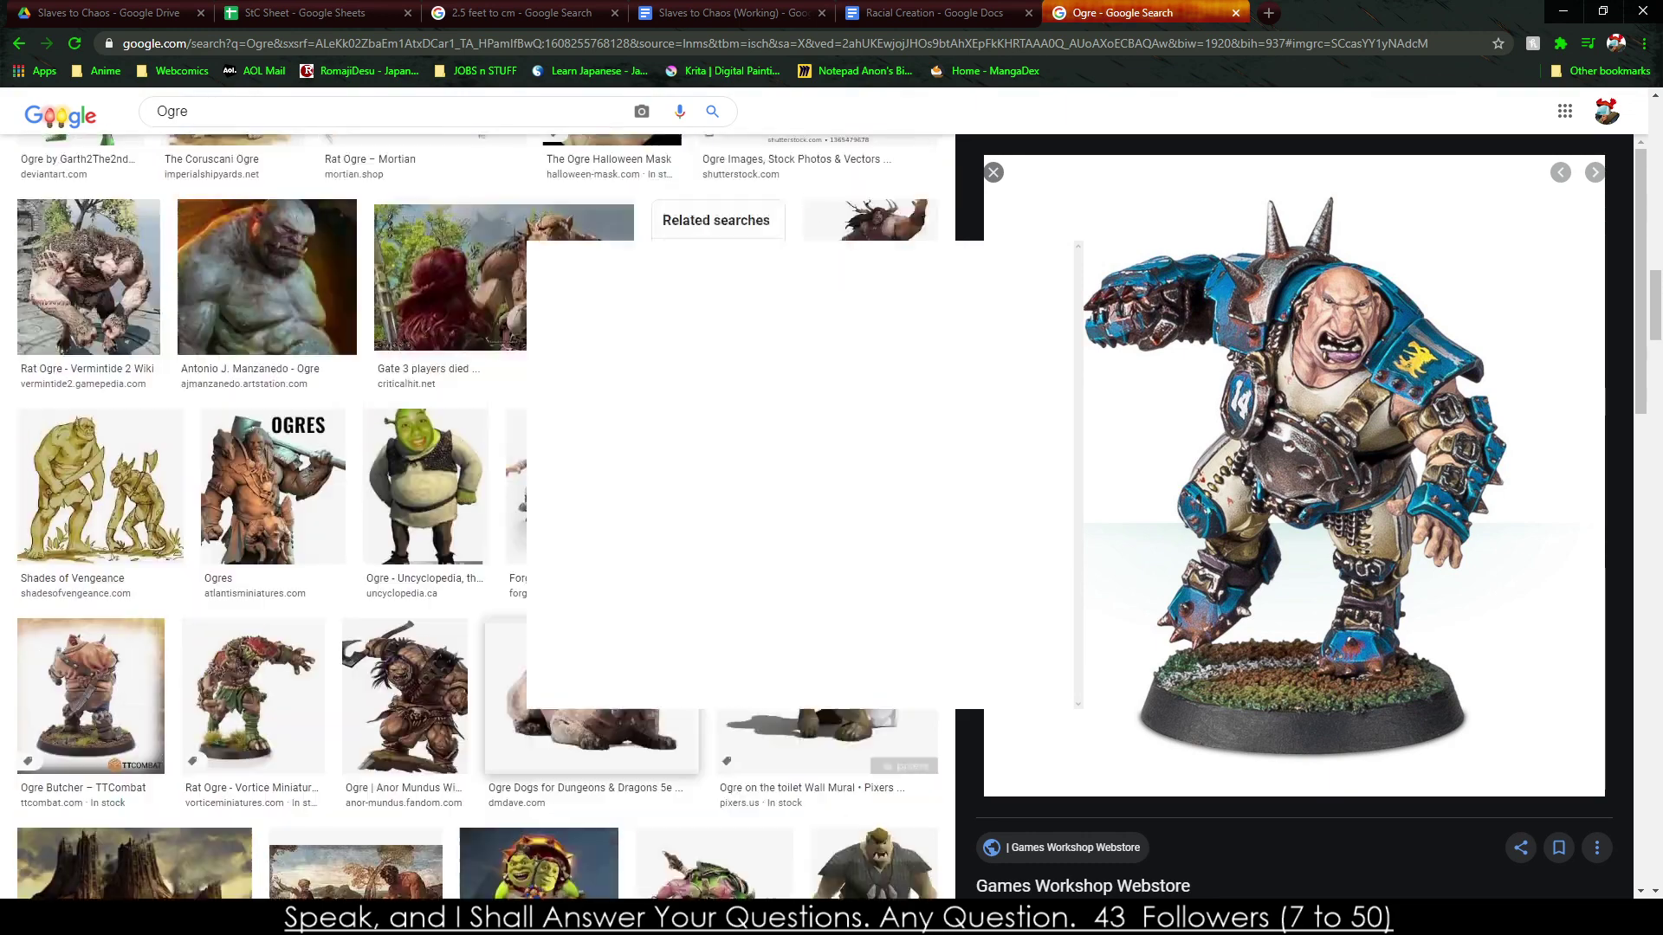
{"action": "left_click", "coordinate": [870, 754]}
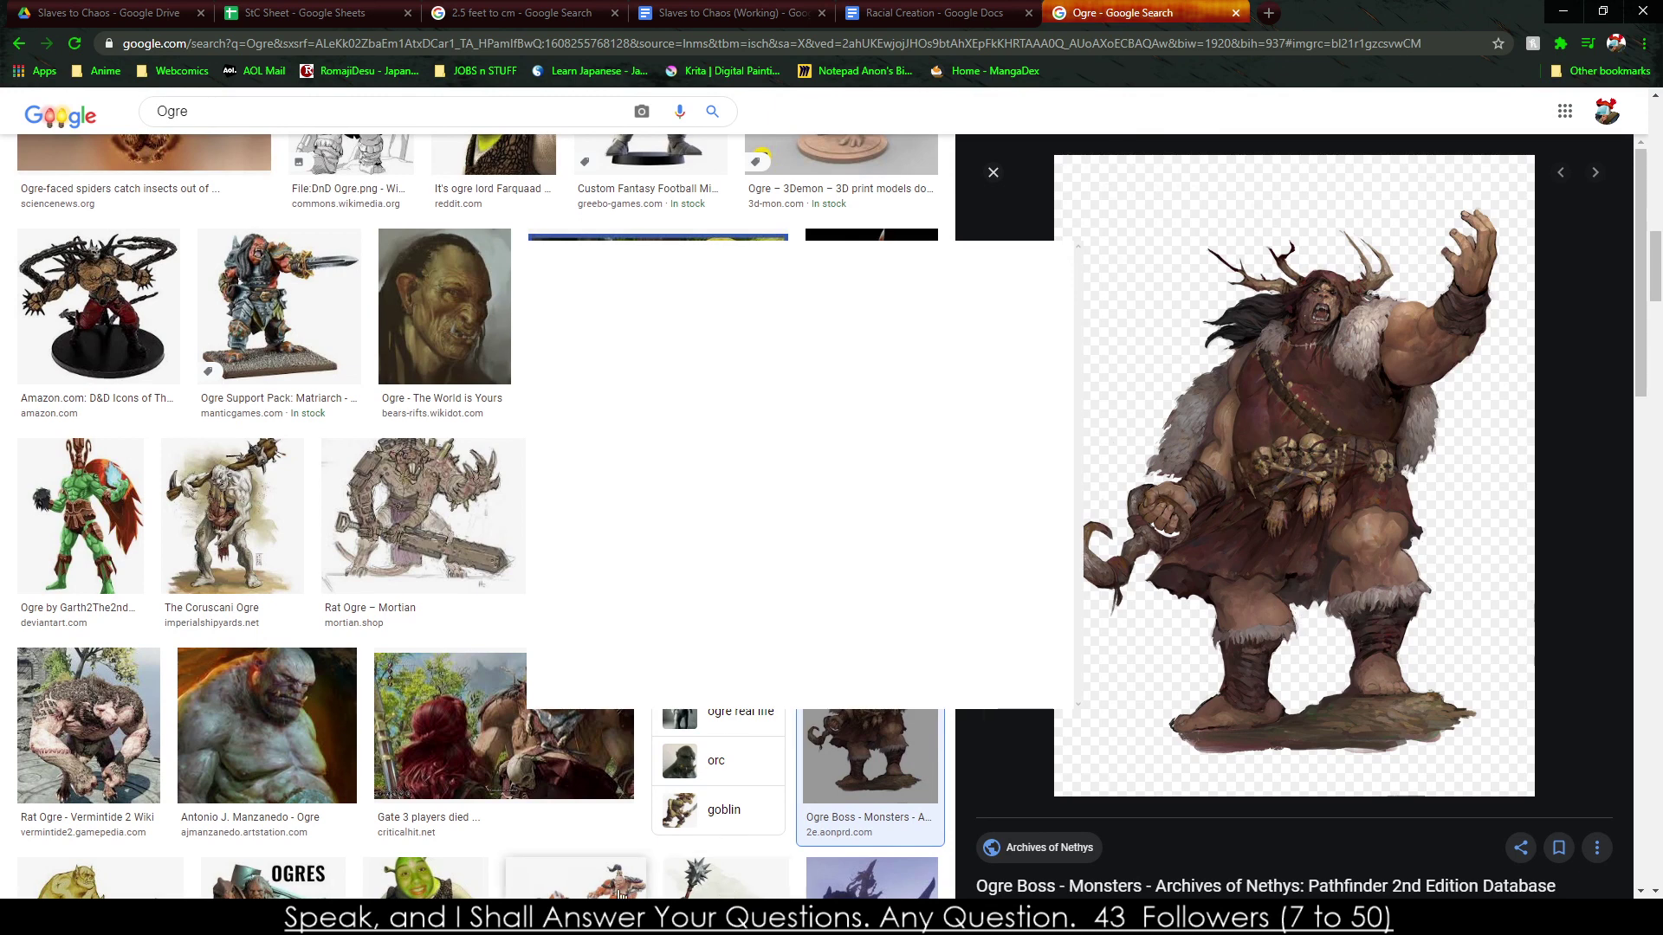
Draft the trait idea "Stocky - Bonus Wounds" in the floating notes window and cut it out again.
{"action": "key", "text": "alt+Tab"}
{"action": "type", "text": "Sotck "}
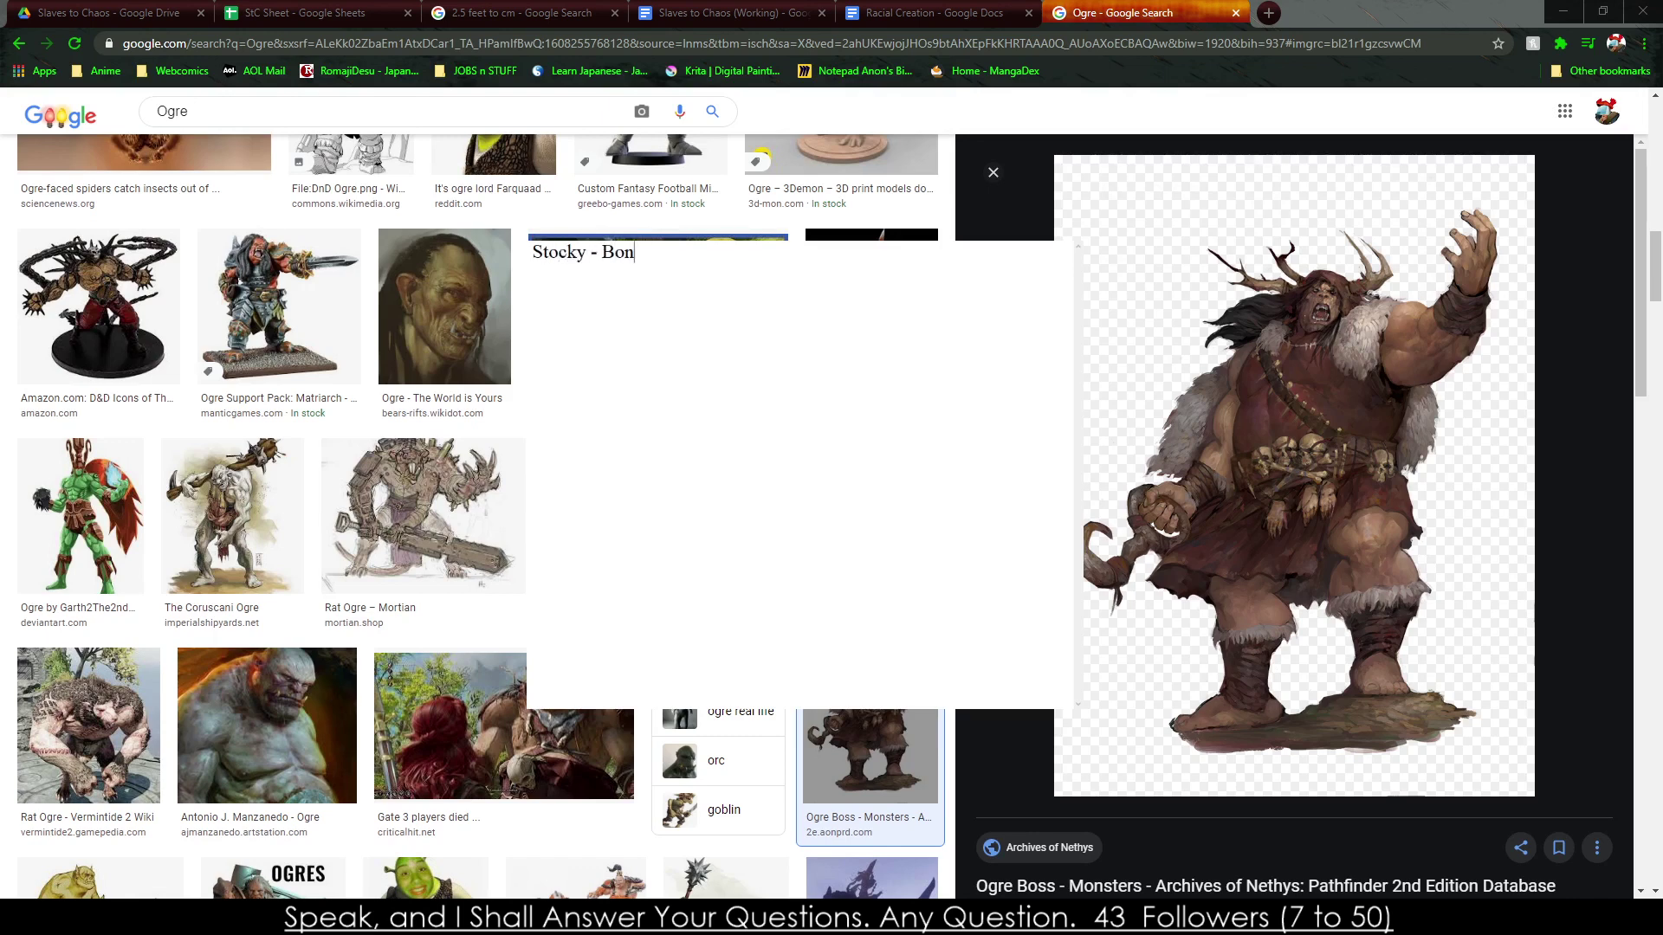
{"action": "type", "text": "Wounds"}
{"action": "key", "text": "ctrl+a"}
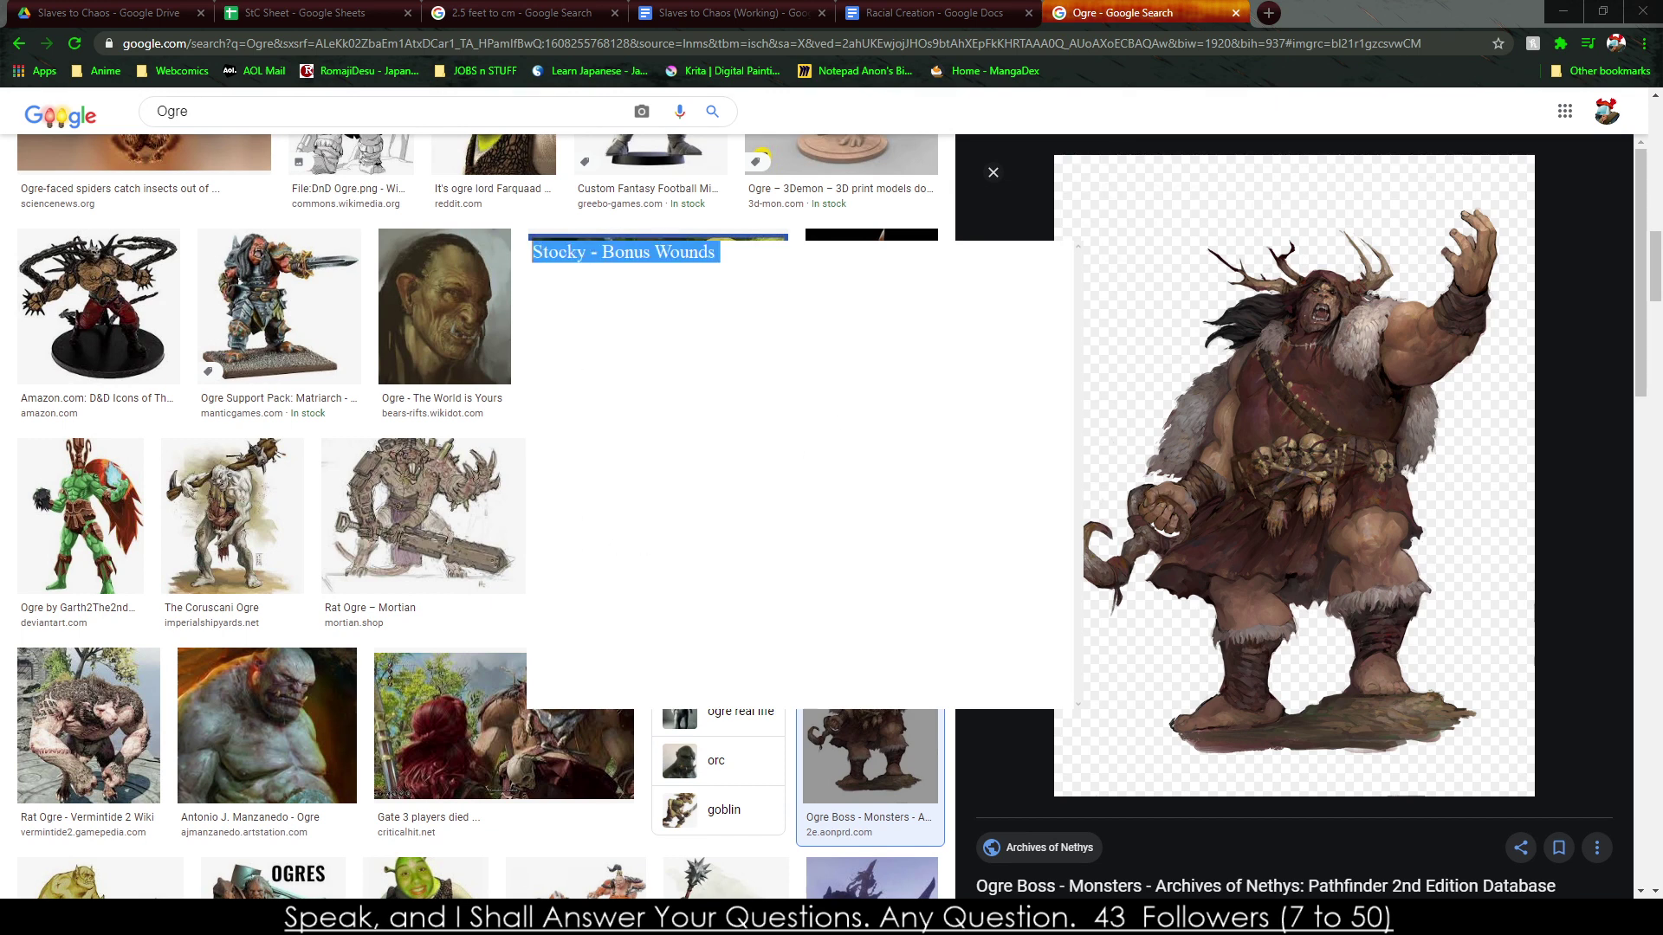
{"action": "key", "text": "ctrl+x"}
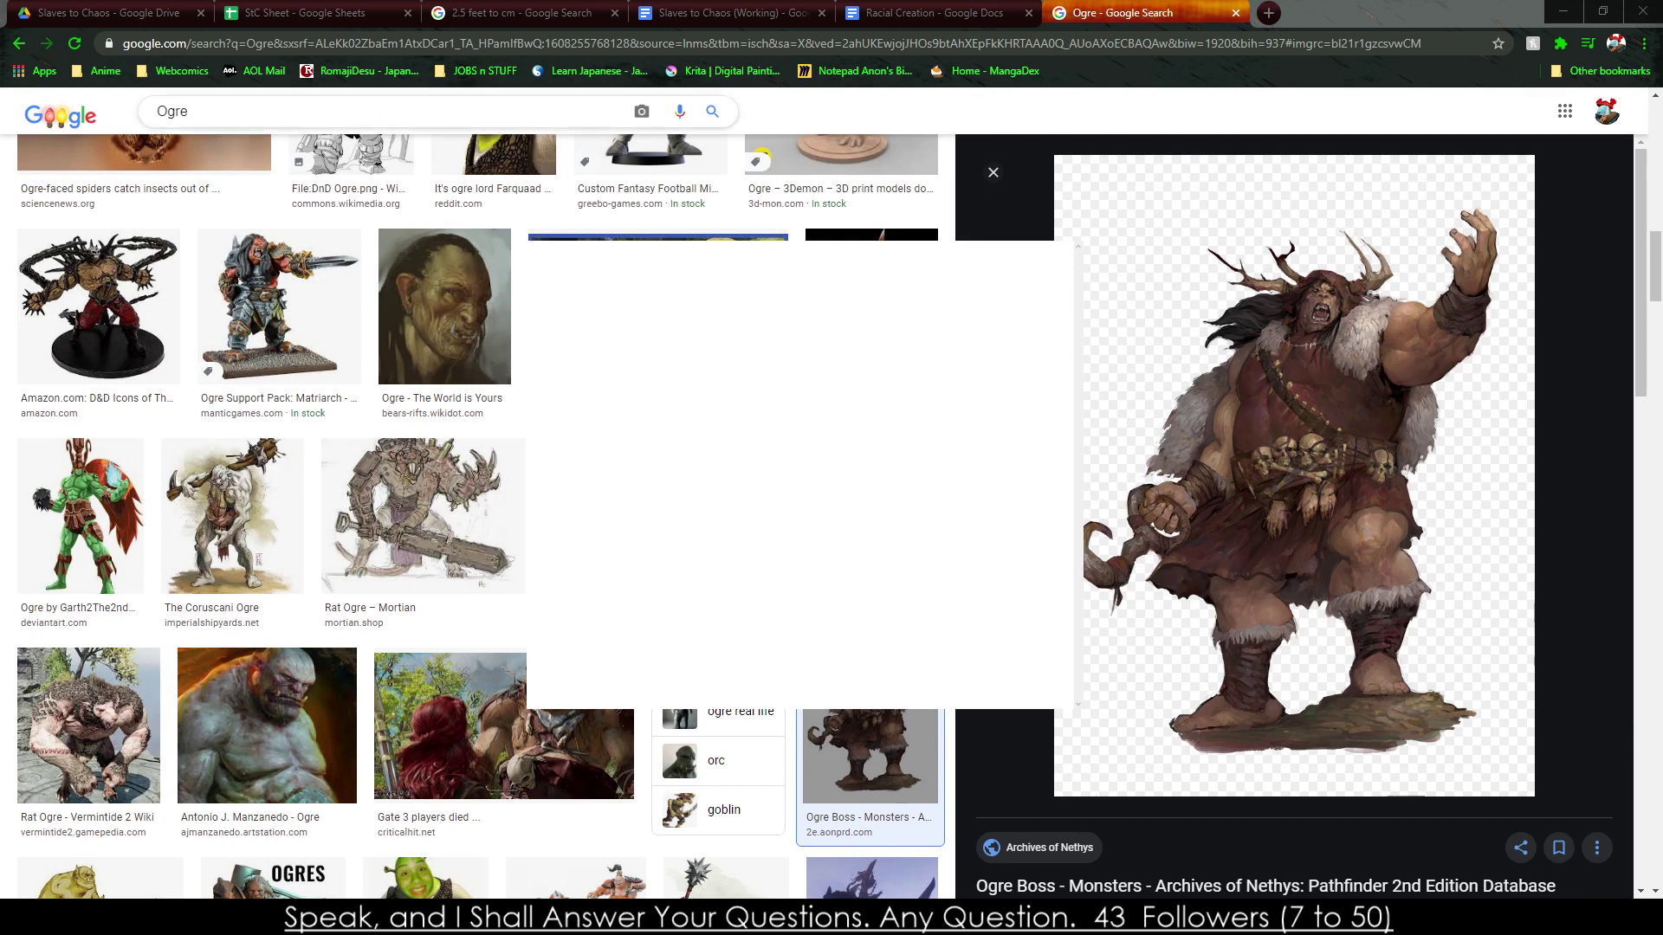
Preview the Rat Ogre picture and note the trait idea "Subterranean - Bonus Population Center Size" in the floating notes window.
{"action": "left_click", "coordinate": [422, 516]}
{"action": "left_click", "coordinate": [532, 251]}
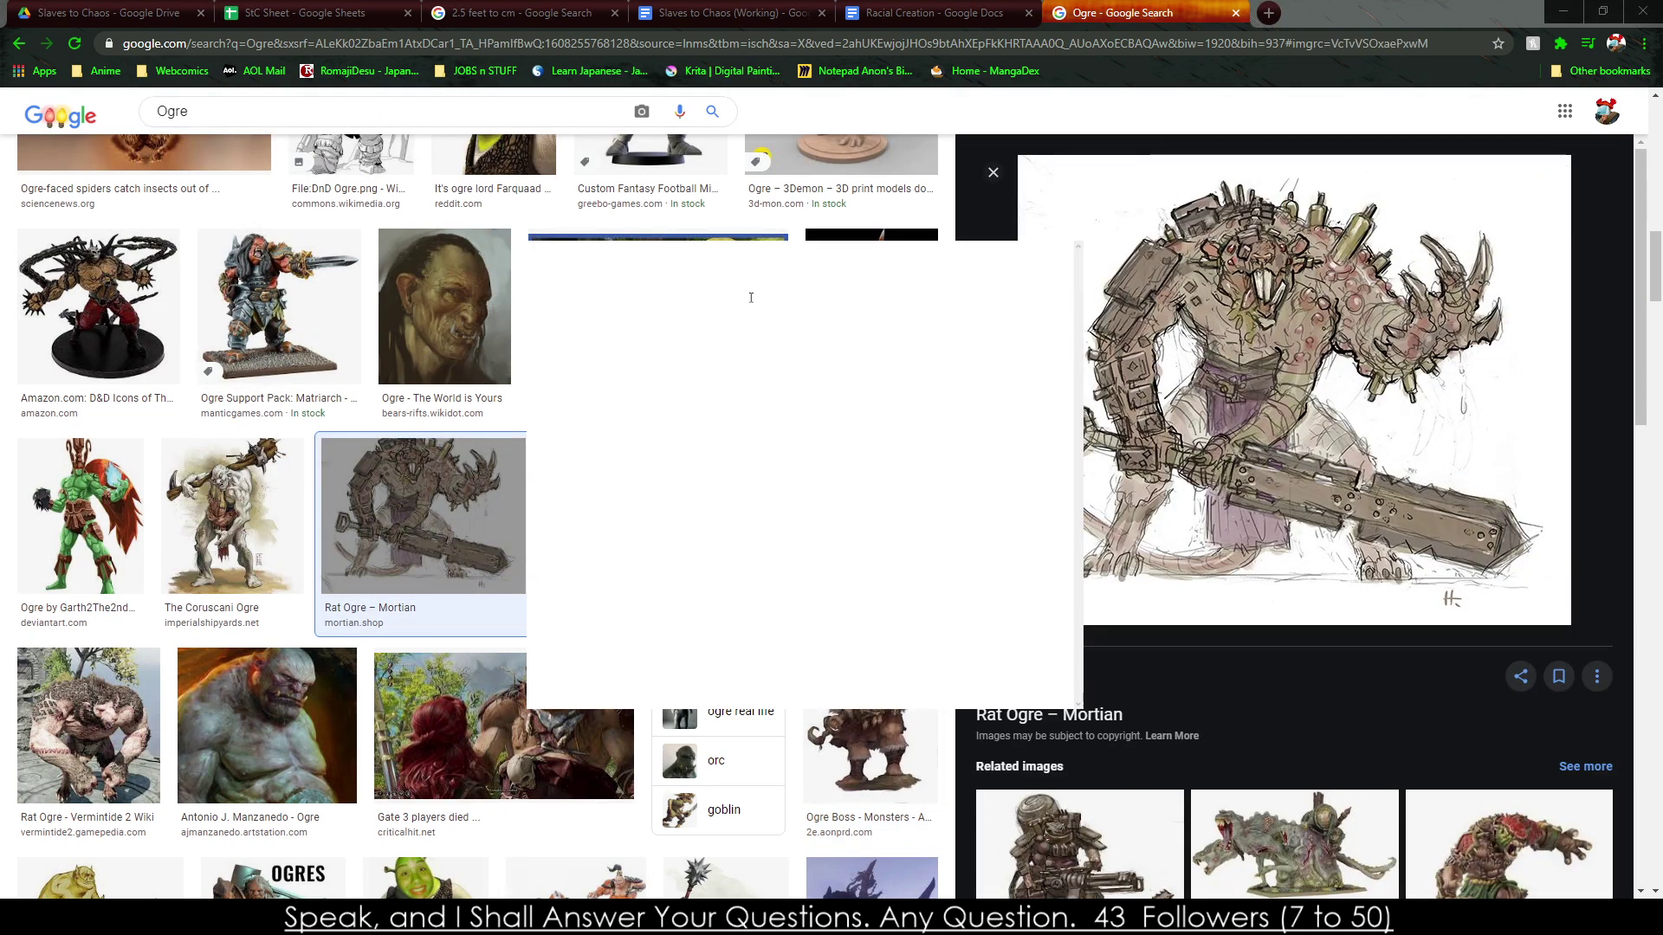
{"action": "type", "text": "Subterranean-"}
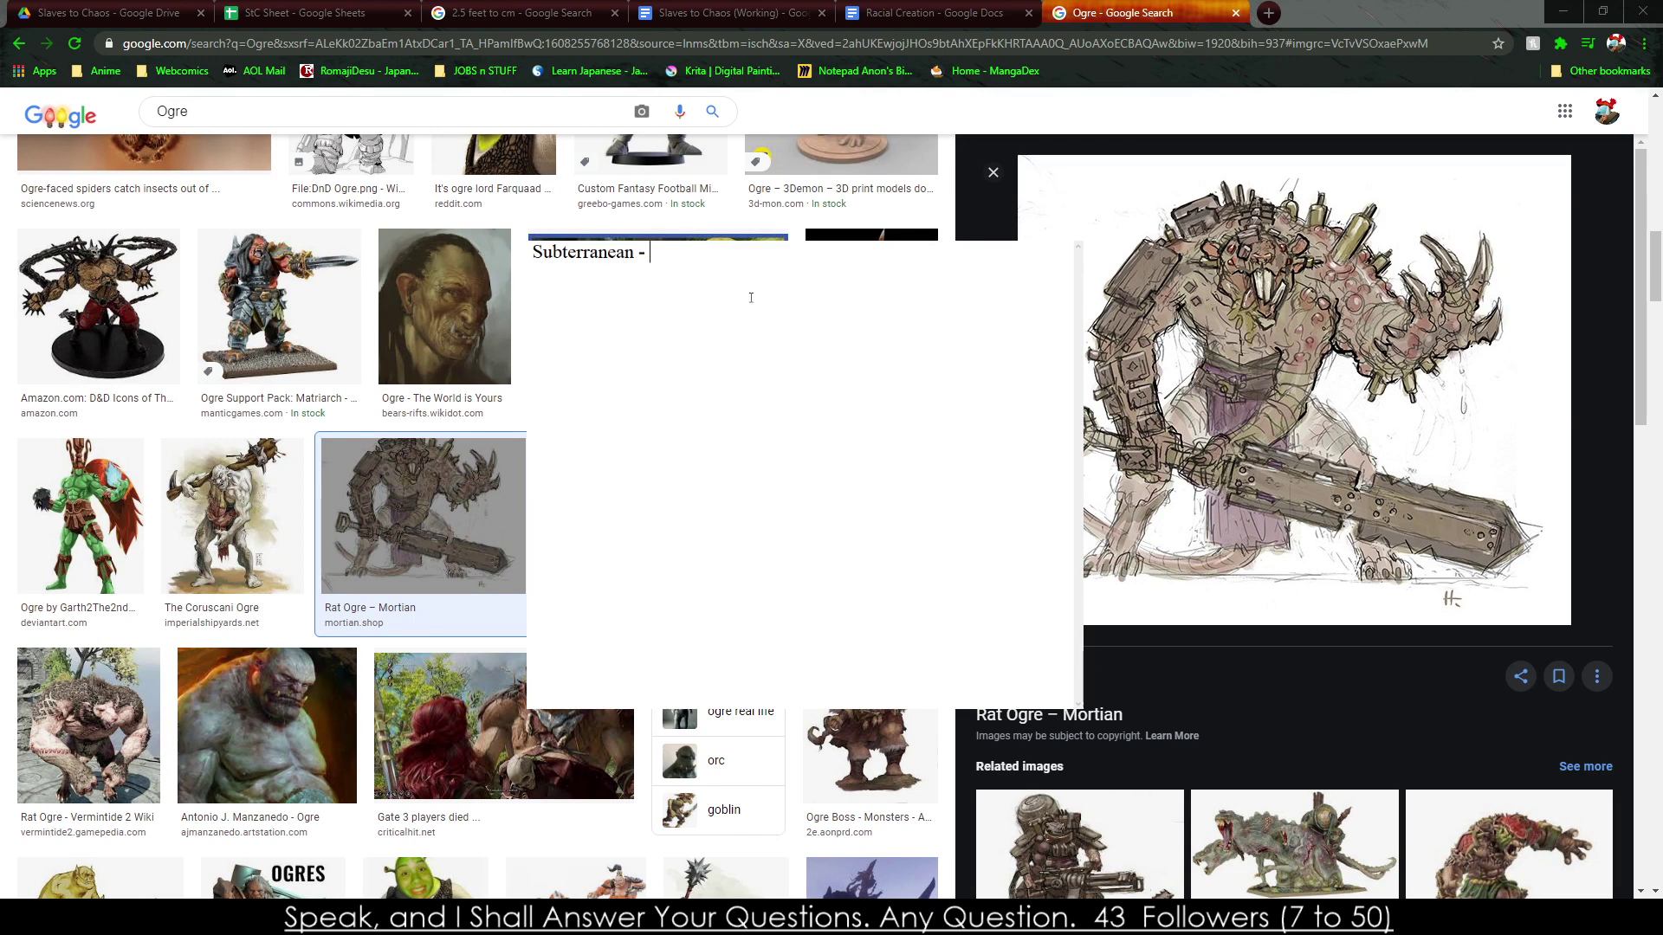
{"action": "type", "text": " Bonus Population City S"}
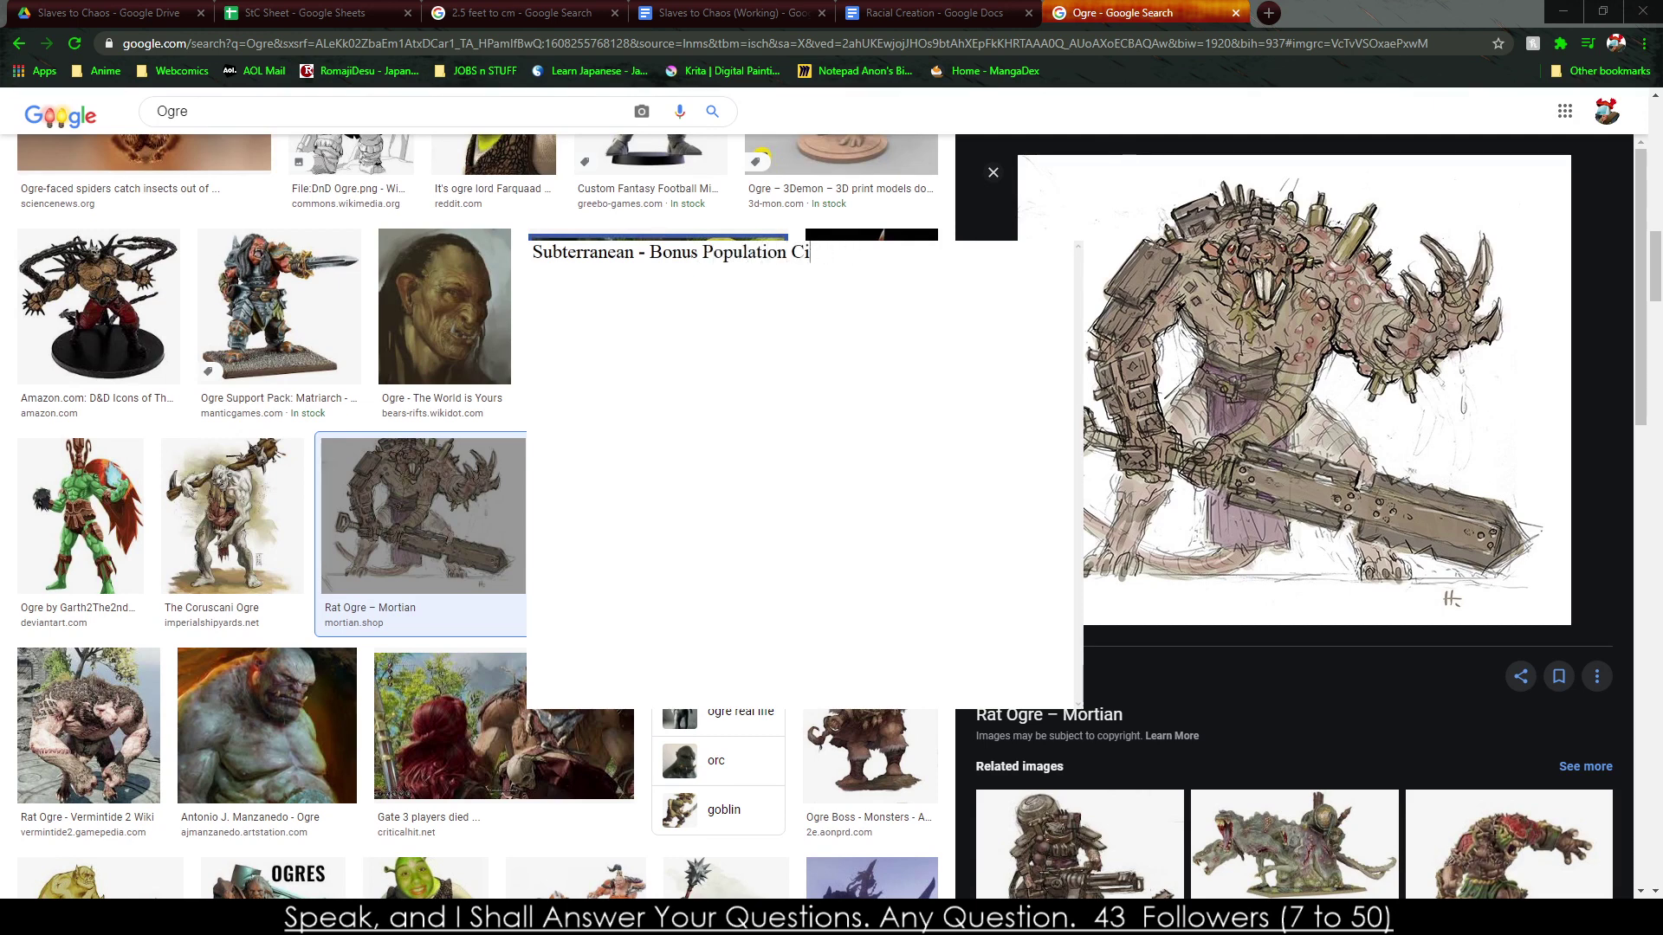
{"action": "type", "text": "Center Size"}
Examine more ogre designs further up the results, including the DnD ogre, Half-Ogre, Hair-Raising ogre and Half-Fiend Chieftan.
{"action": "scroll", "coordinate": [523, 400], "scroll_direction": "up", "scroll_amount": 2}
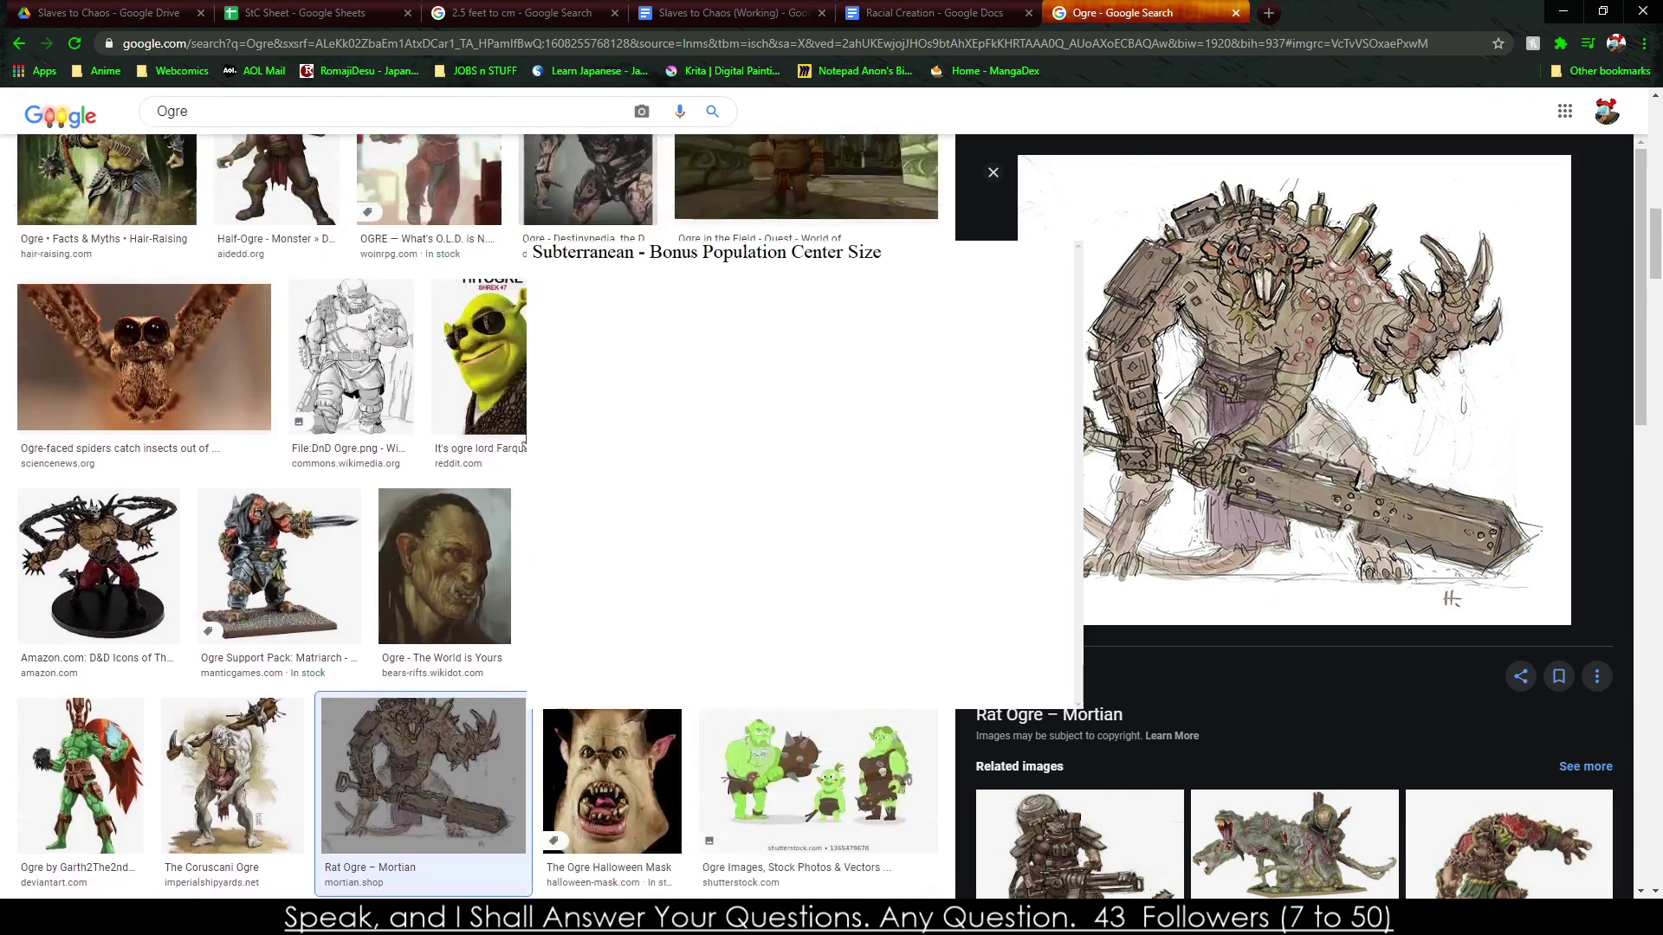
{"action": "left_click", "coordinate": [382, 342]}
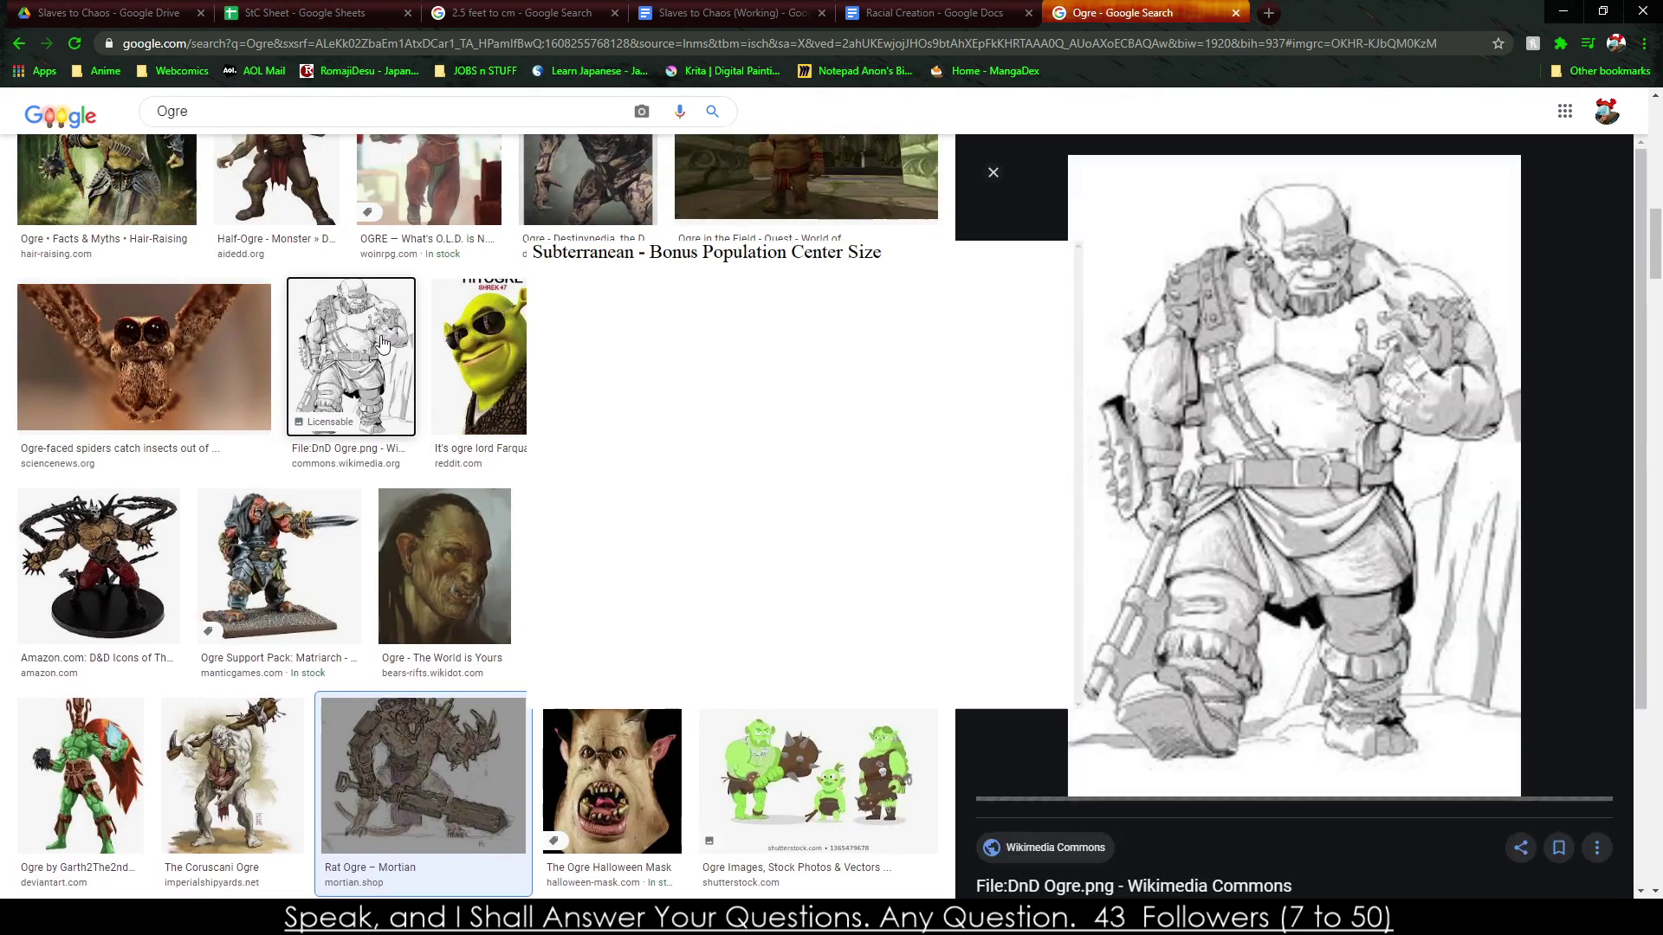
{"action": "scroll", "coordinate": [382, 343], "scroll_direction": "up", "scroll_amount": 3}
{"action": "left_click", "coordinate": [521, 407]}
{"action": "left_click", "coordinate": [451, 400]}
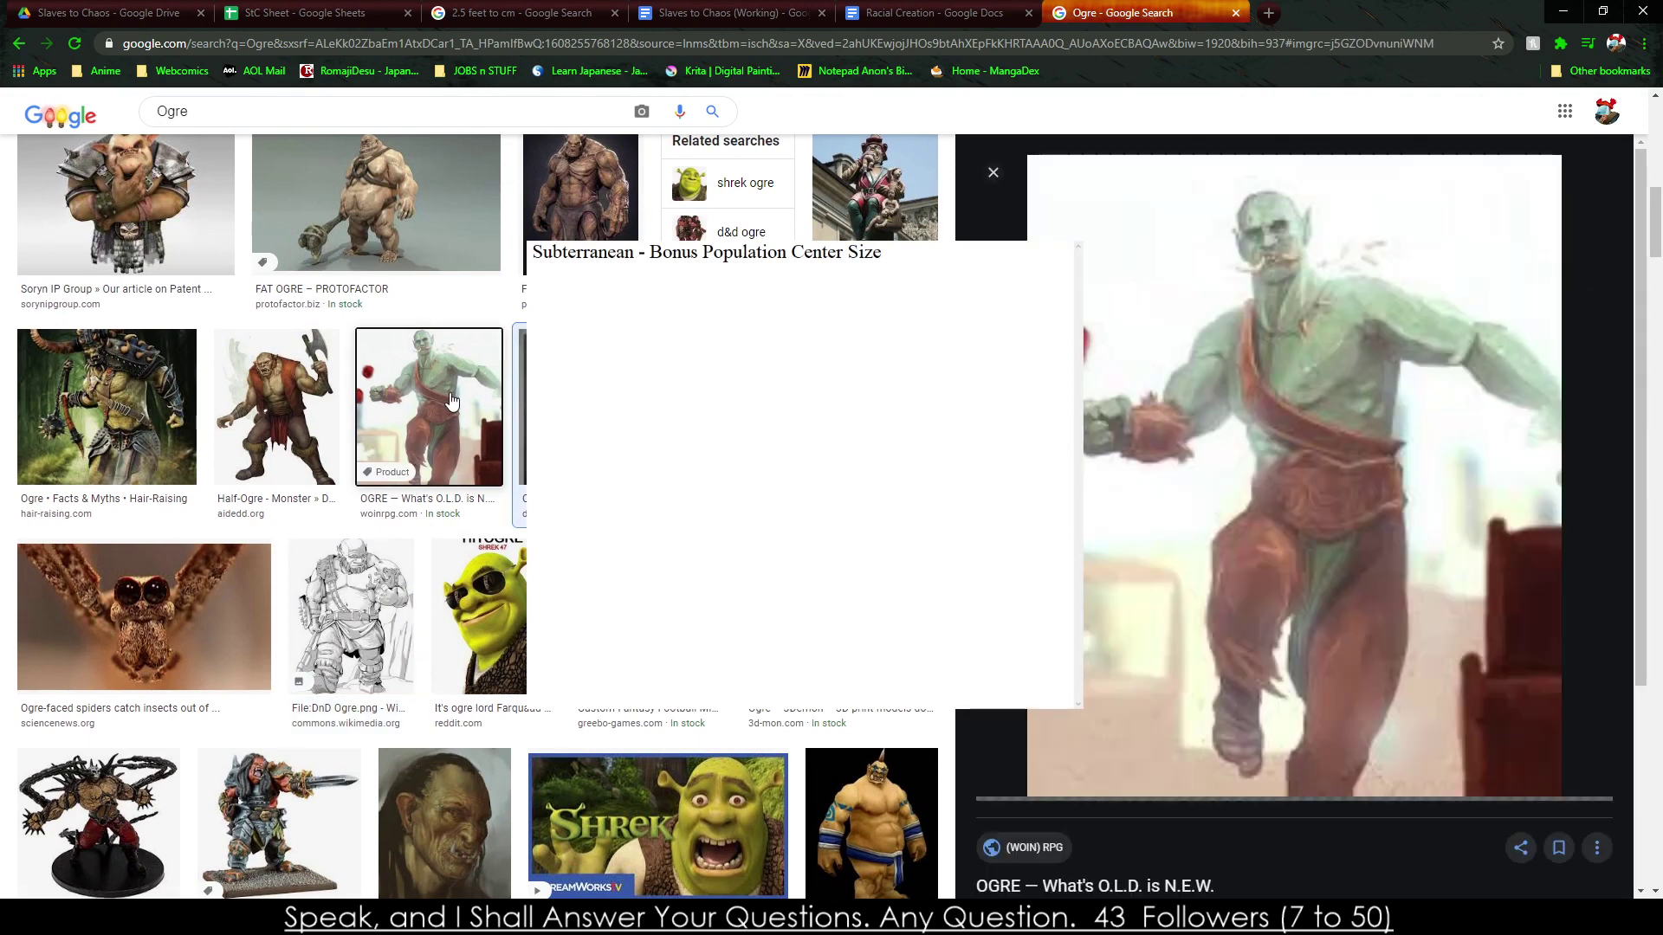
{"action": "left_click", "coordinate": [281, 386]}
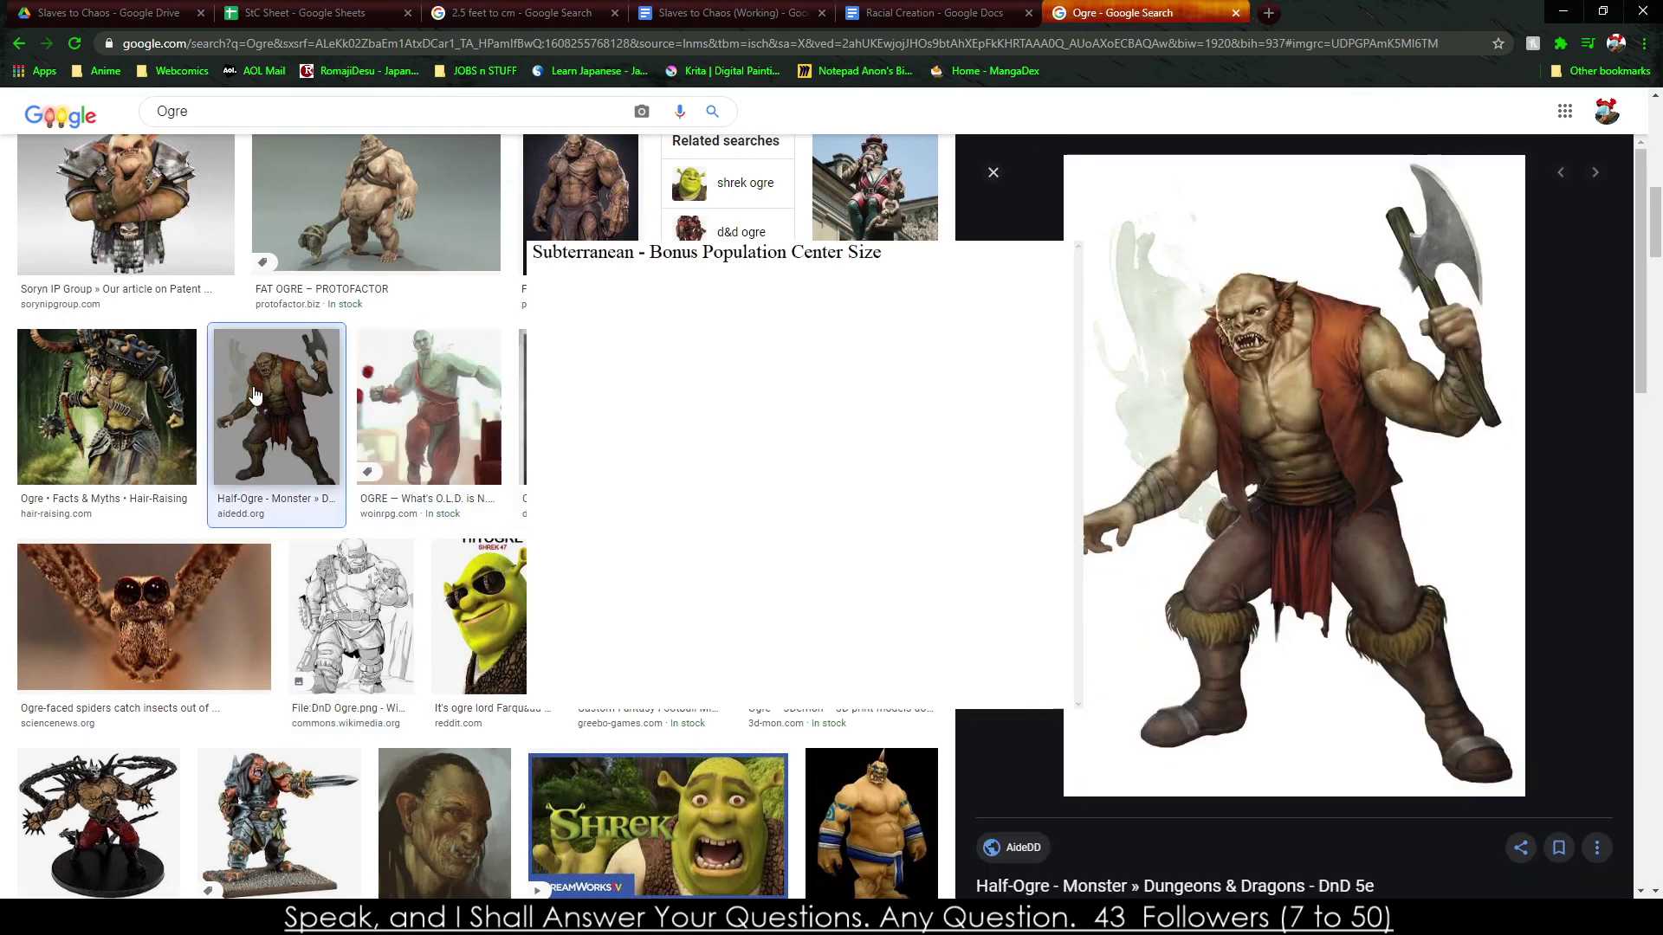
{"action": "left_click", "coordinate": [97, 374]}
{"action": "scroll", "coordinate": [681, 217], "scroll_direction": "up", "scroll_amount": 3}
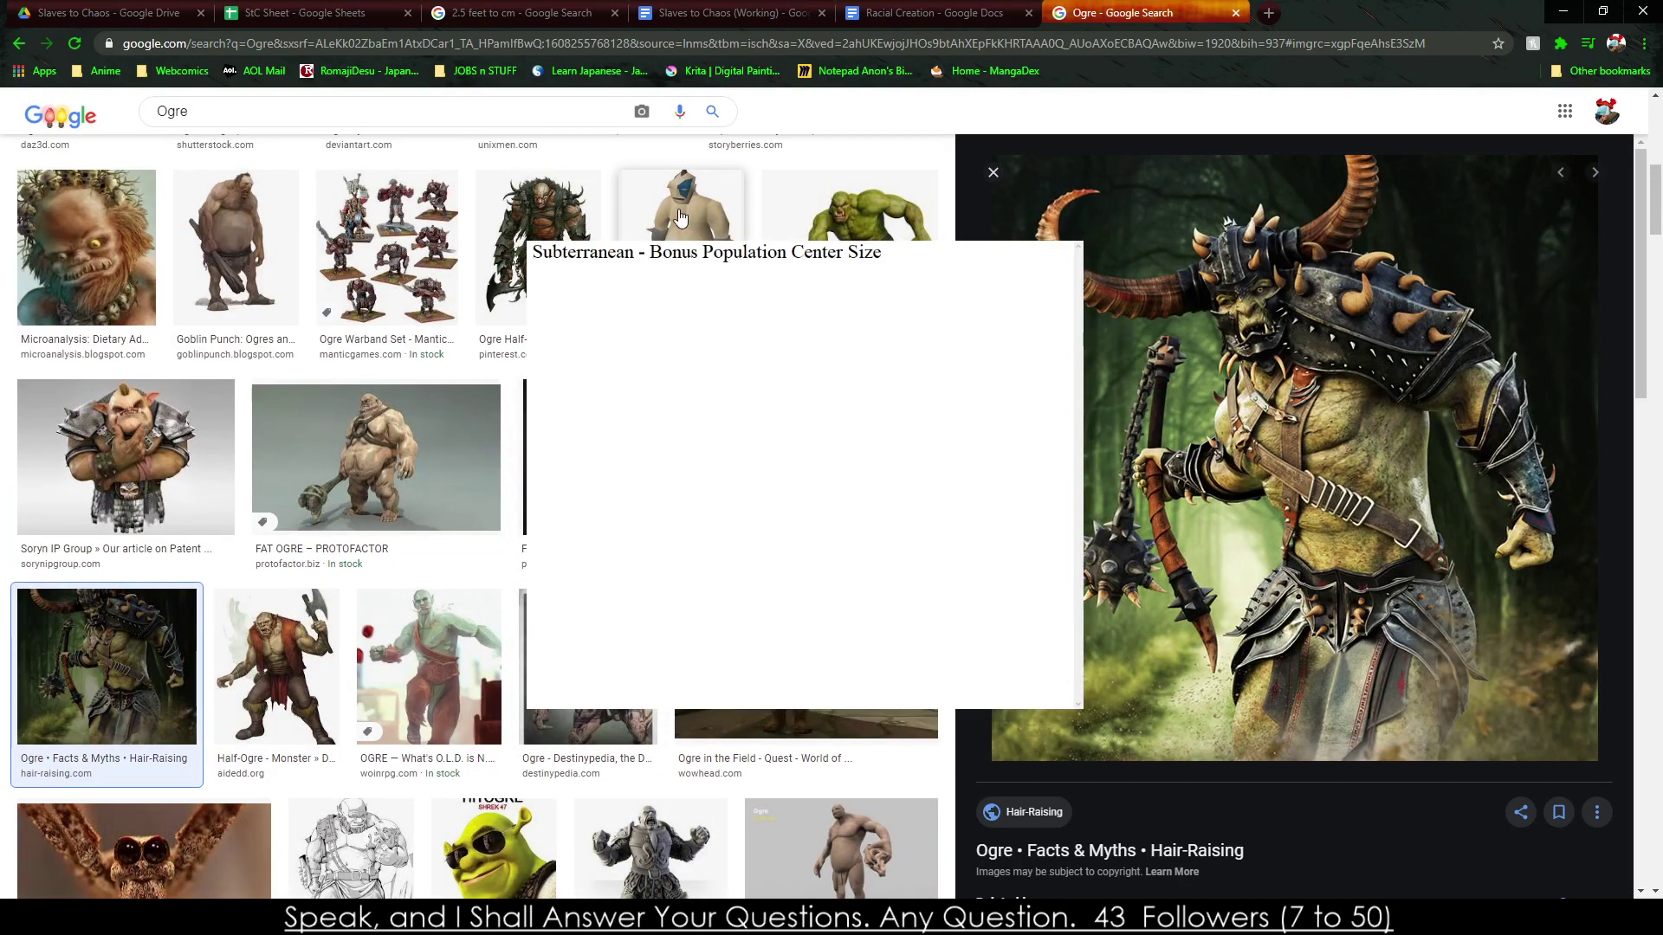
{"action": "left_click", "coordinate": [507, 325]}
{"action": "scroll", "coordinate": [500, 372], "scroll_direction": "up", "scroll_amount": 2}
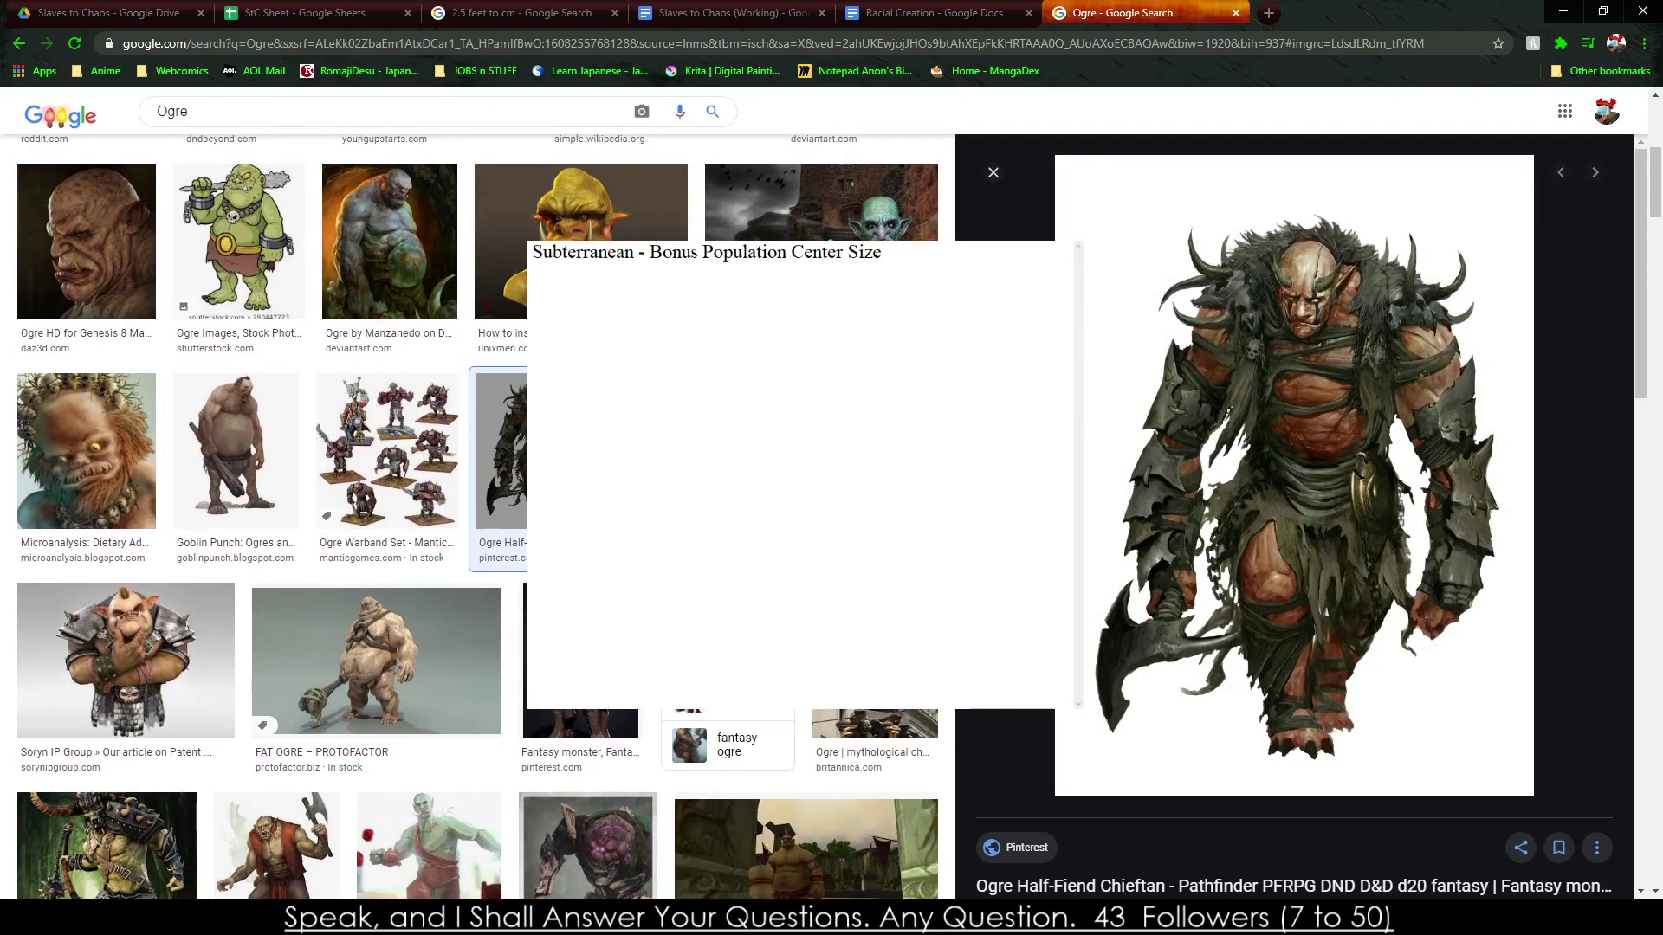
Add "Natural Weapons" as a new line beneath the Subterranean trait in the floating notes window.
{"action": "left_click", "coordinate": [1009, 400]}
{"action": "type", "text": "Natural Weapons"}
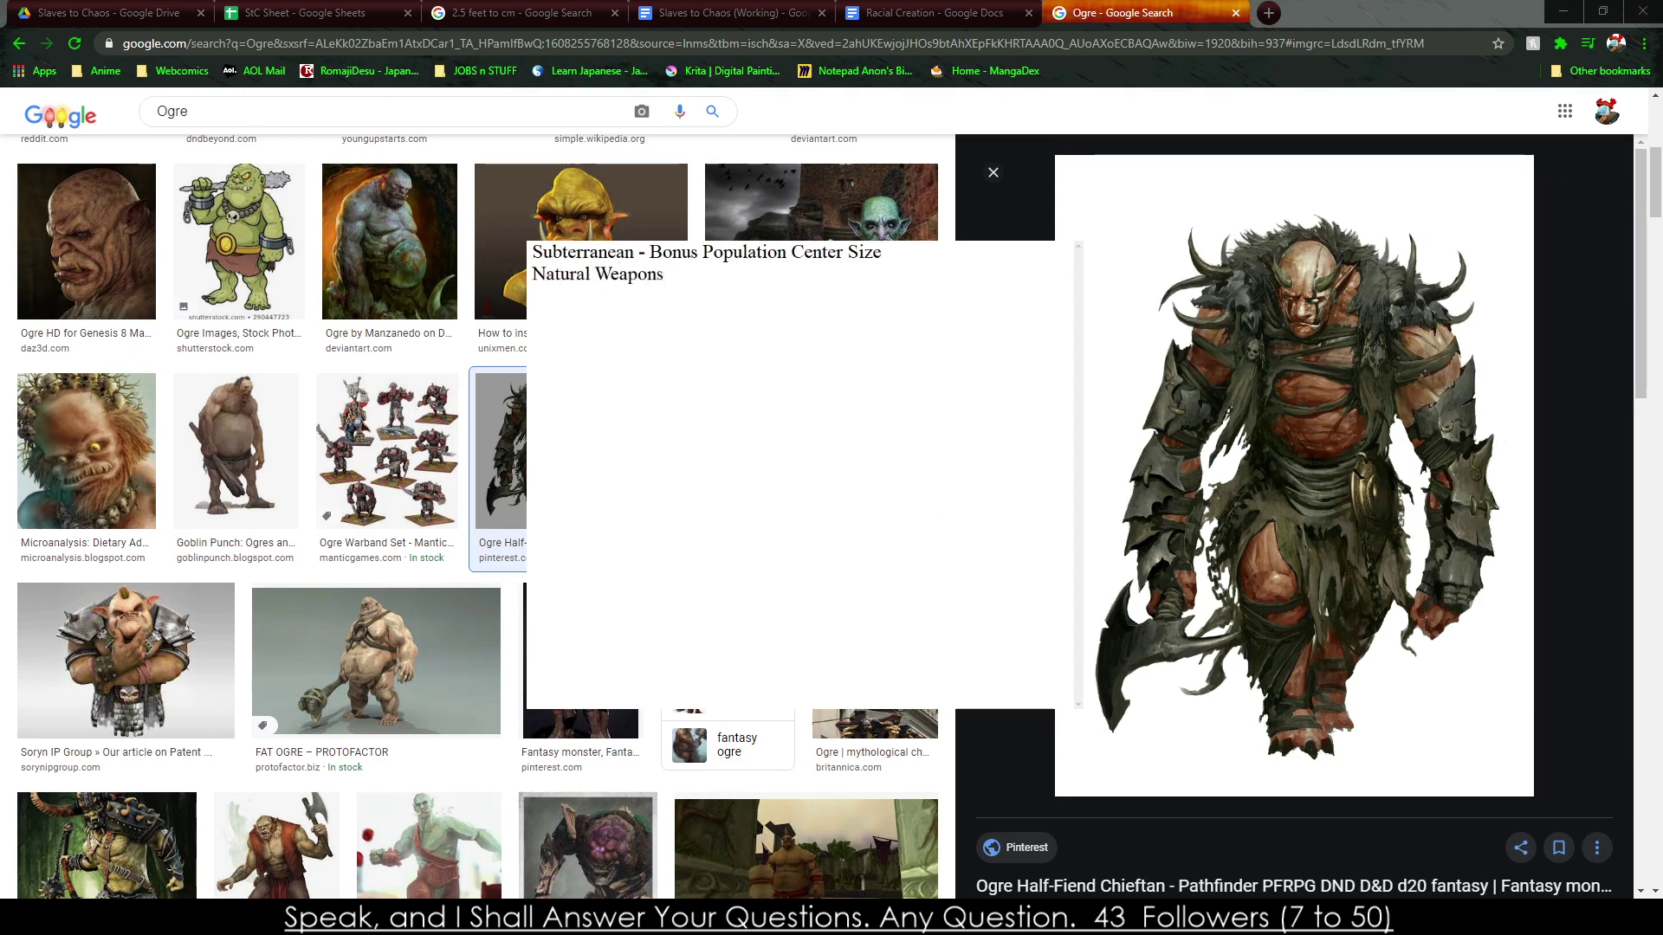
{"action": "type", "text": "s"}
{"action": "key", "text": "Return"}
Add "Natural Armor" as a further trait idea on its own line below Natural Weapons in the notes.
{"action": "type", "text": "Natural ARmo"}
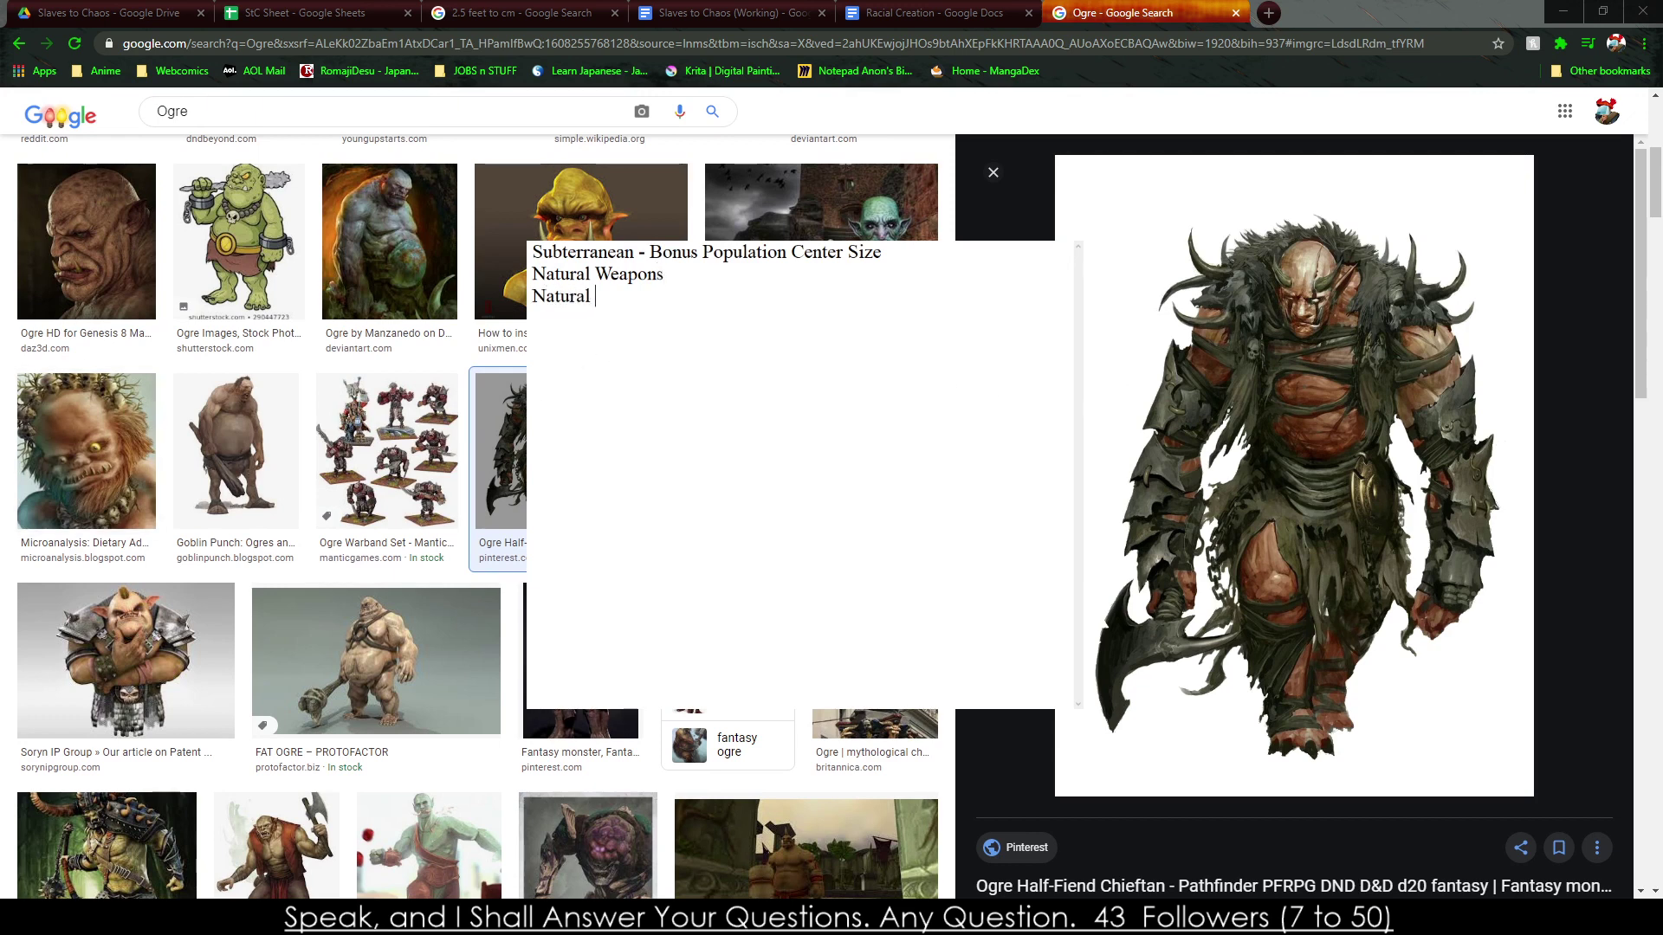
{"action": "key", "text": "BackSpace"}
{"action": "key", "text": "BackSpace"}
{"action": "key", "text": "BackSpace"}
{"action": "type", "text": "rmor"}
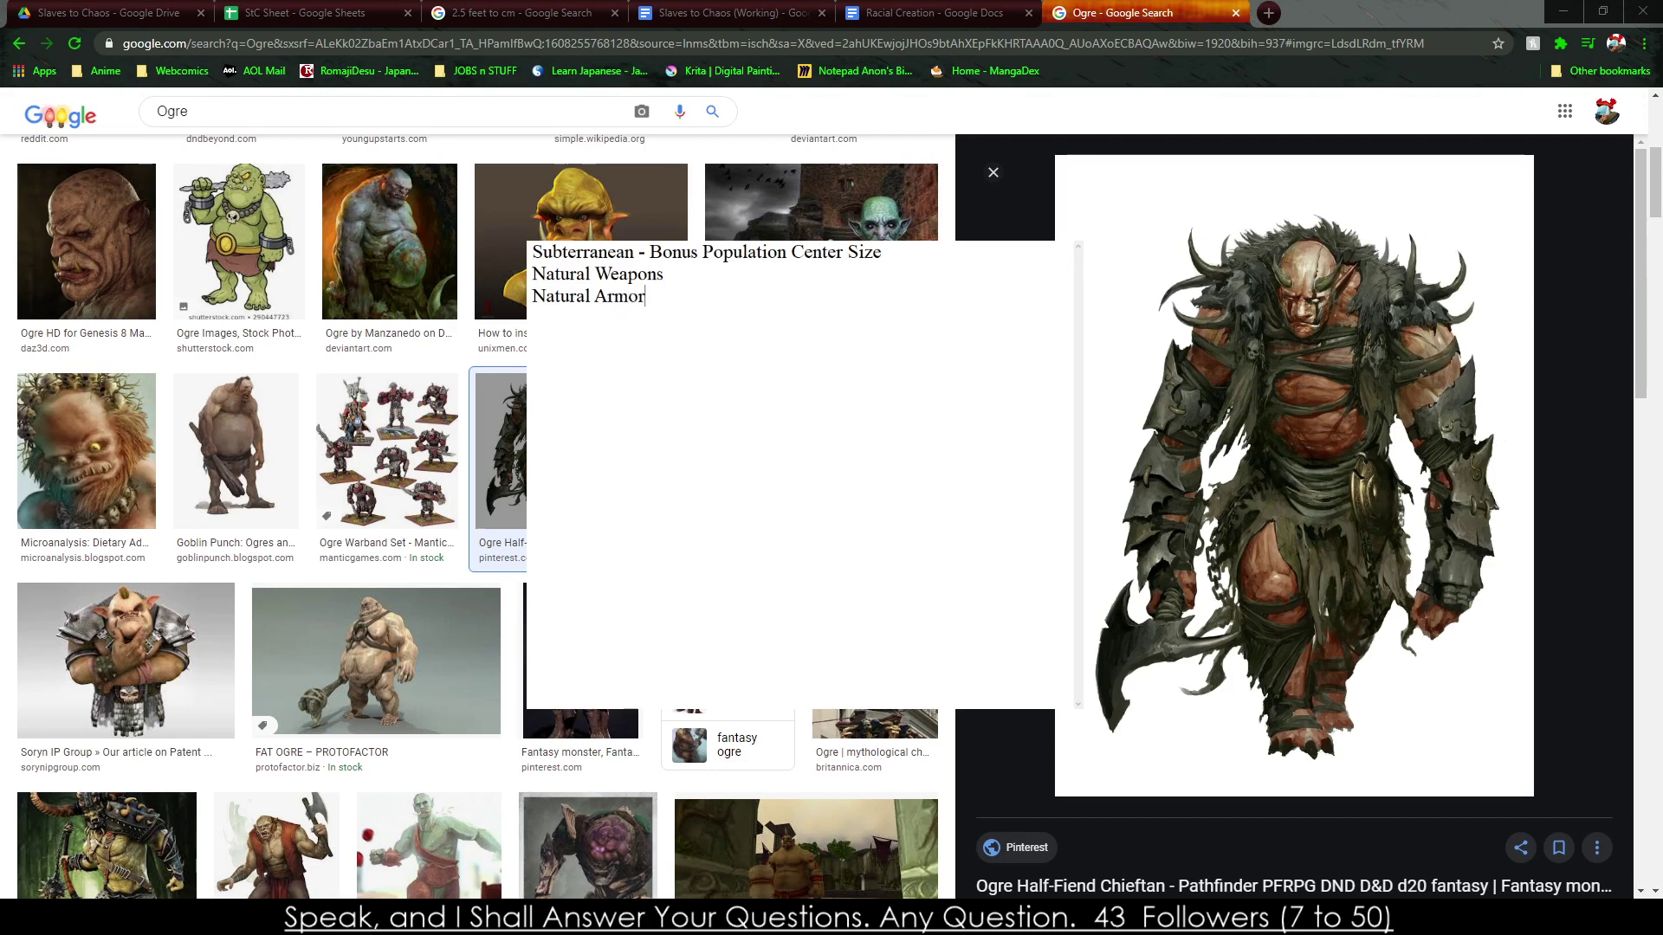
{"action": "key", "text": "BackSpace"}
{"action": "key", "text": "BackSpace"}
{"action": "key", "text": "BackSpace"}
{"action": "key", "text": "BackSpace"}
{"action": "key", "text": "BackSpace"}
{"action": "key", "text": "BackSpace"}
{"action": "key", "text": "BackSpace"}
{"action": "key", "text": "BackSpace"}
{"action": "key", "text": "BackSpace"}
{"action": "key", "text": "BackSpace"}
{"action": "key", "text": "BackSpace"}
{"action": "type", "text": "atural Armor"}
{"action": "key", "text": "Return"}
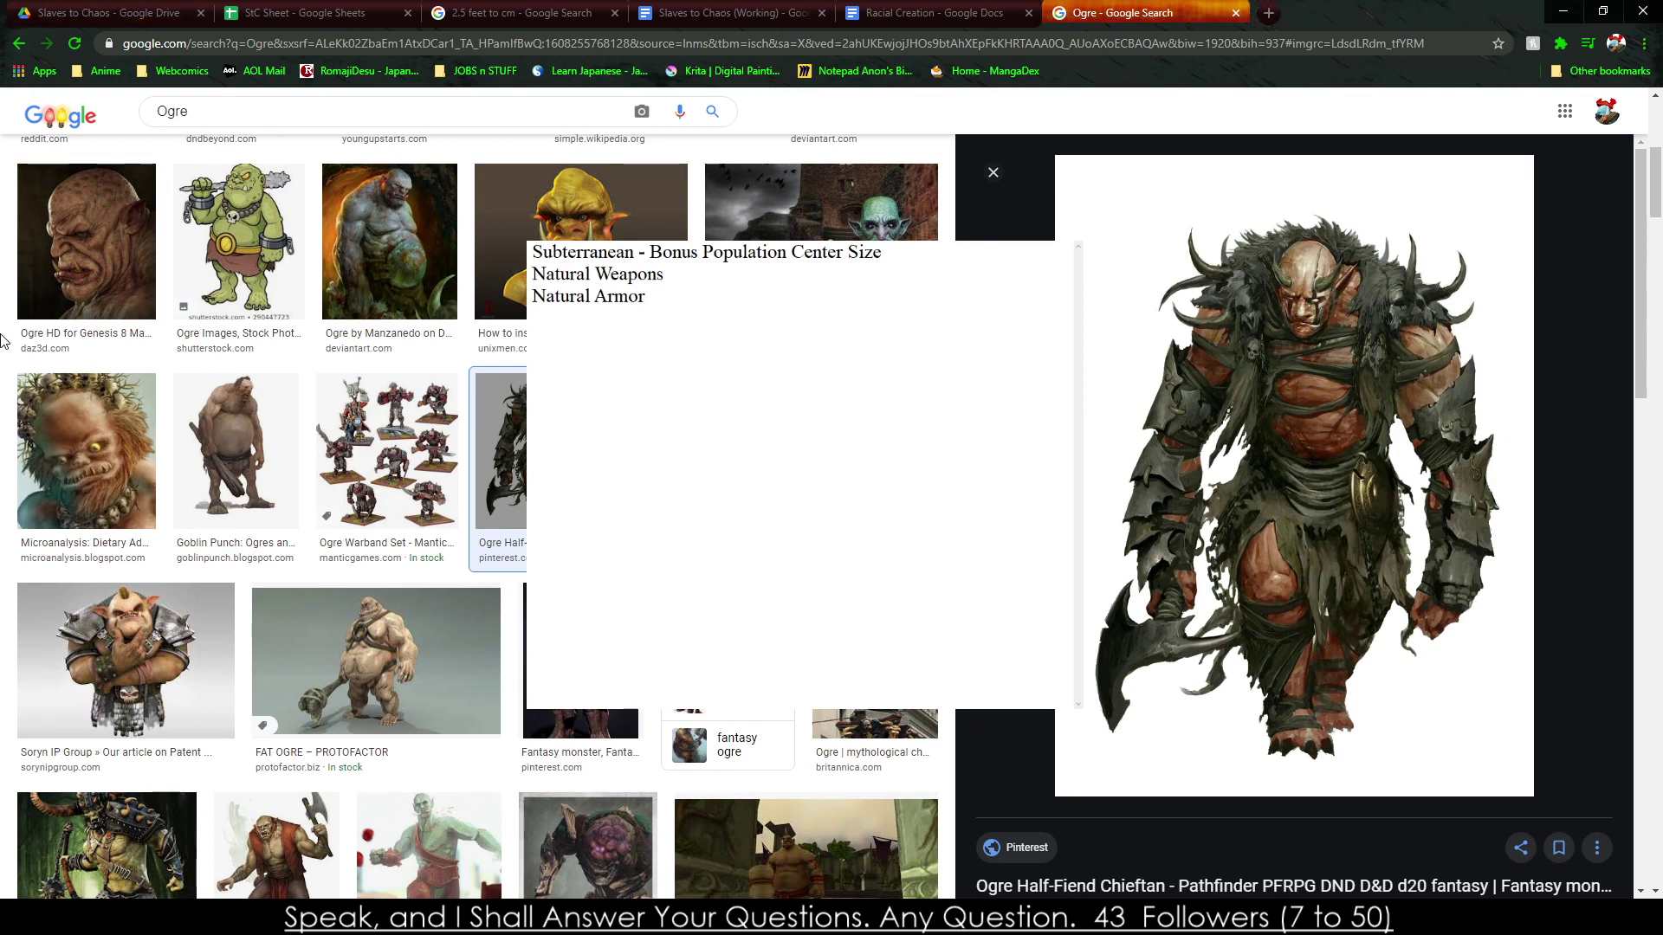
Preview the Villains Wiki folklore ogre among the first image results and look through its related images.
{"action": "scroll", "coordinate": [477, 519], "scroll_direction": "up", "scroll_amount": 6}
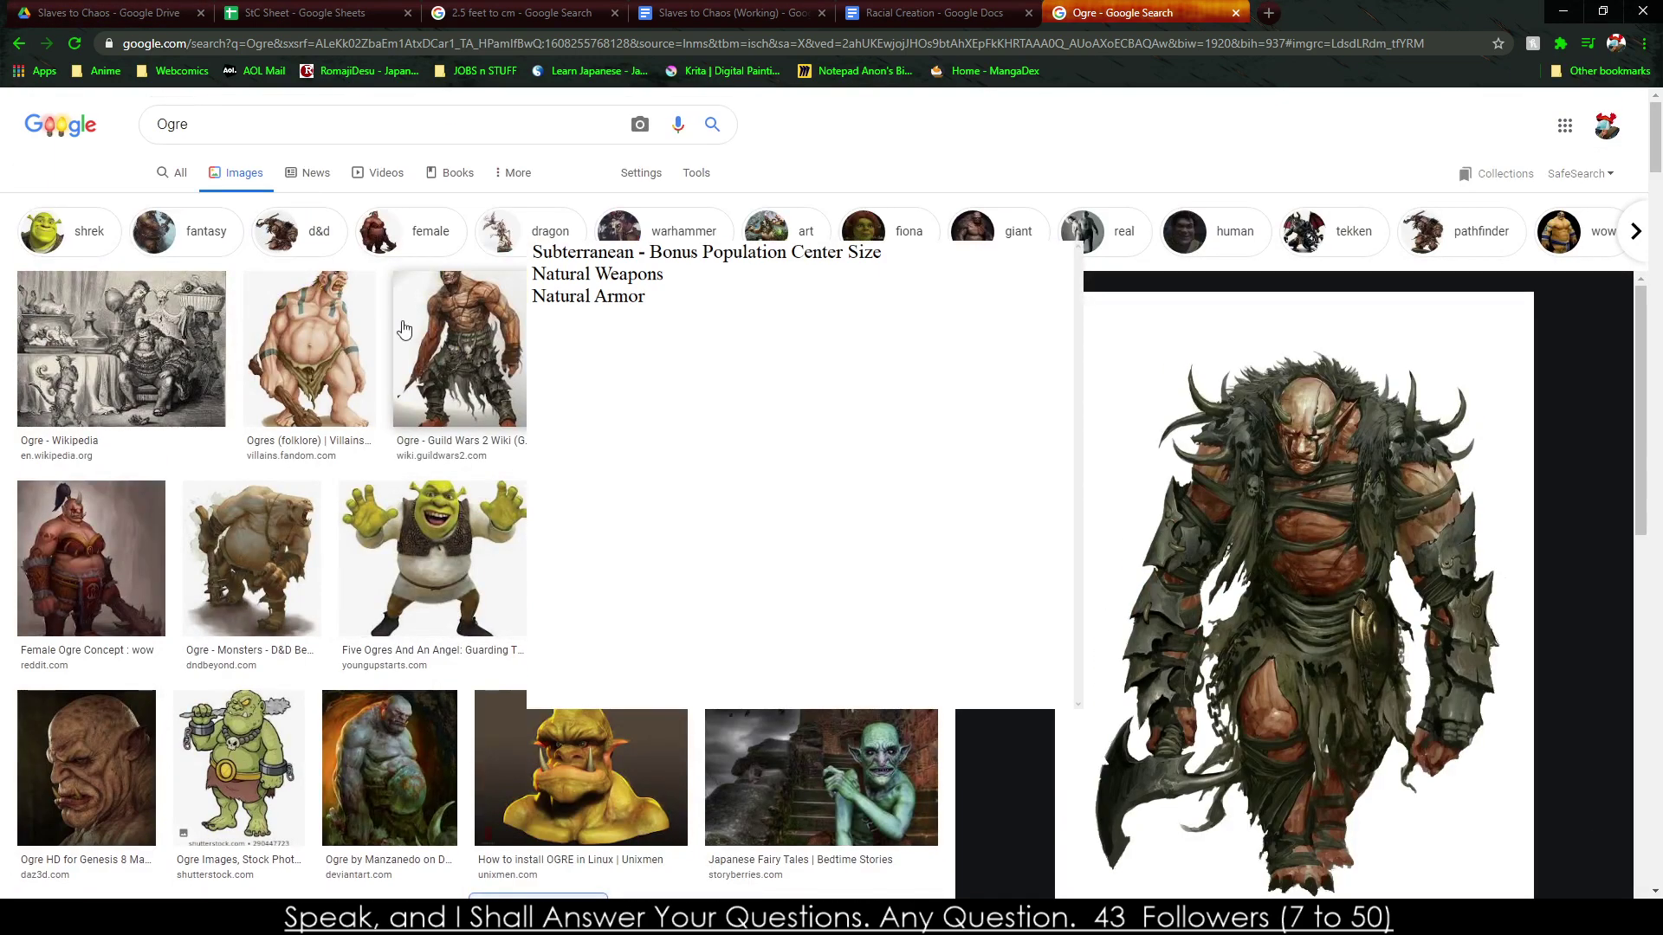
{"action": "left_click", "coordinate": [341, 342]}
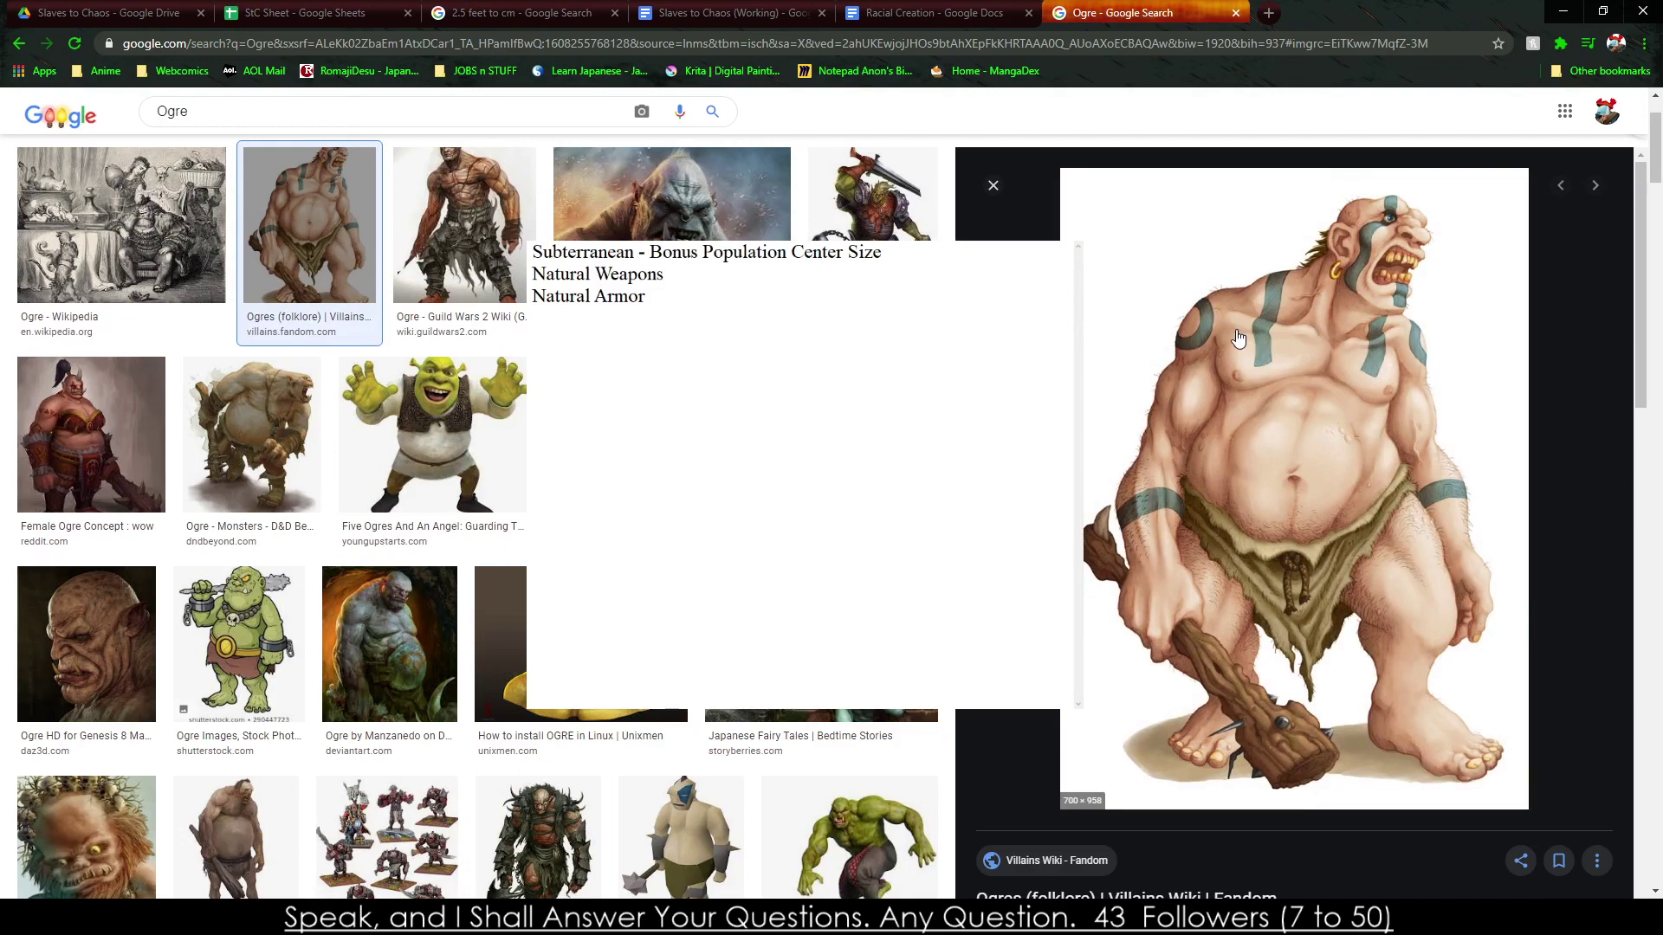
{"action": "scroll", "coordinate": [1247, 329], "scroll_direction": "down", "scroll_amount": 5}
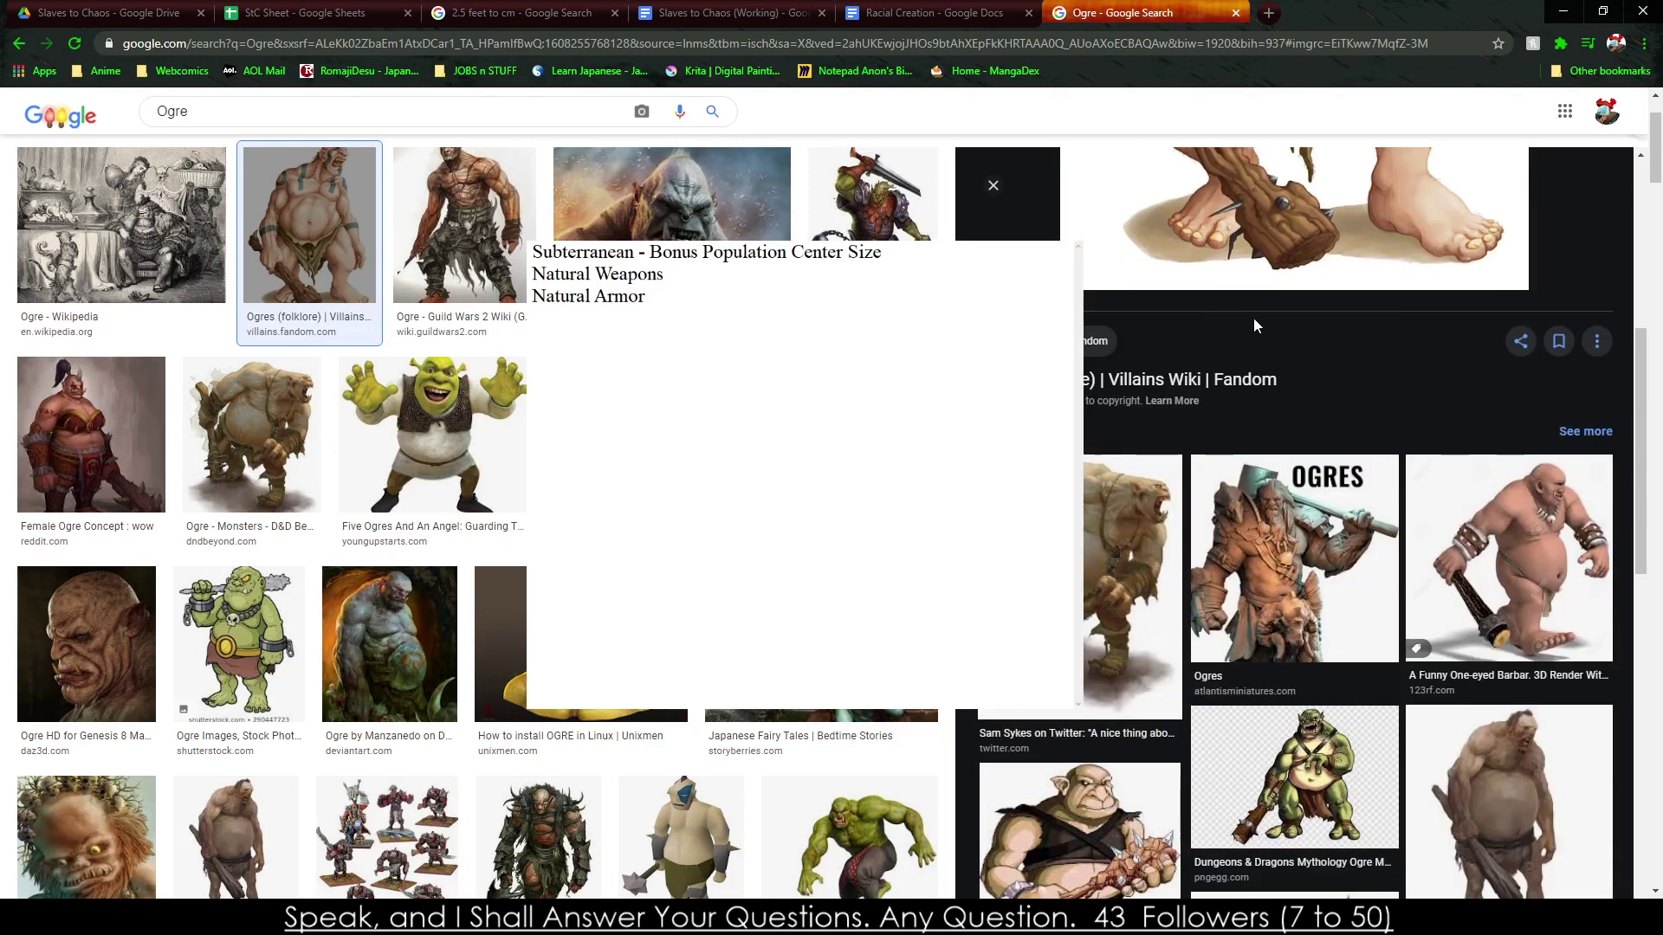
{"action": "scroll", "coordinate": [1221, 338], "scroll_direction": "down", "scroll_amount": 5}
{"action": "scroll", "coordinate": [430, 241], "scroll_direction": "up", "scroll_amount": 2}
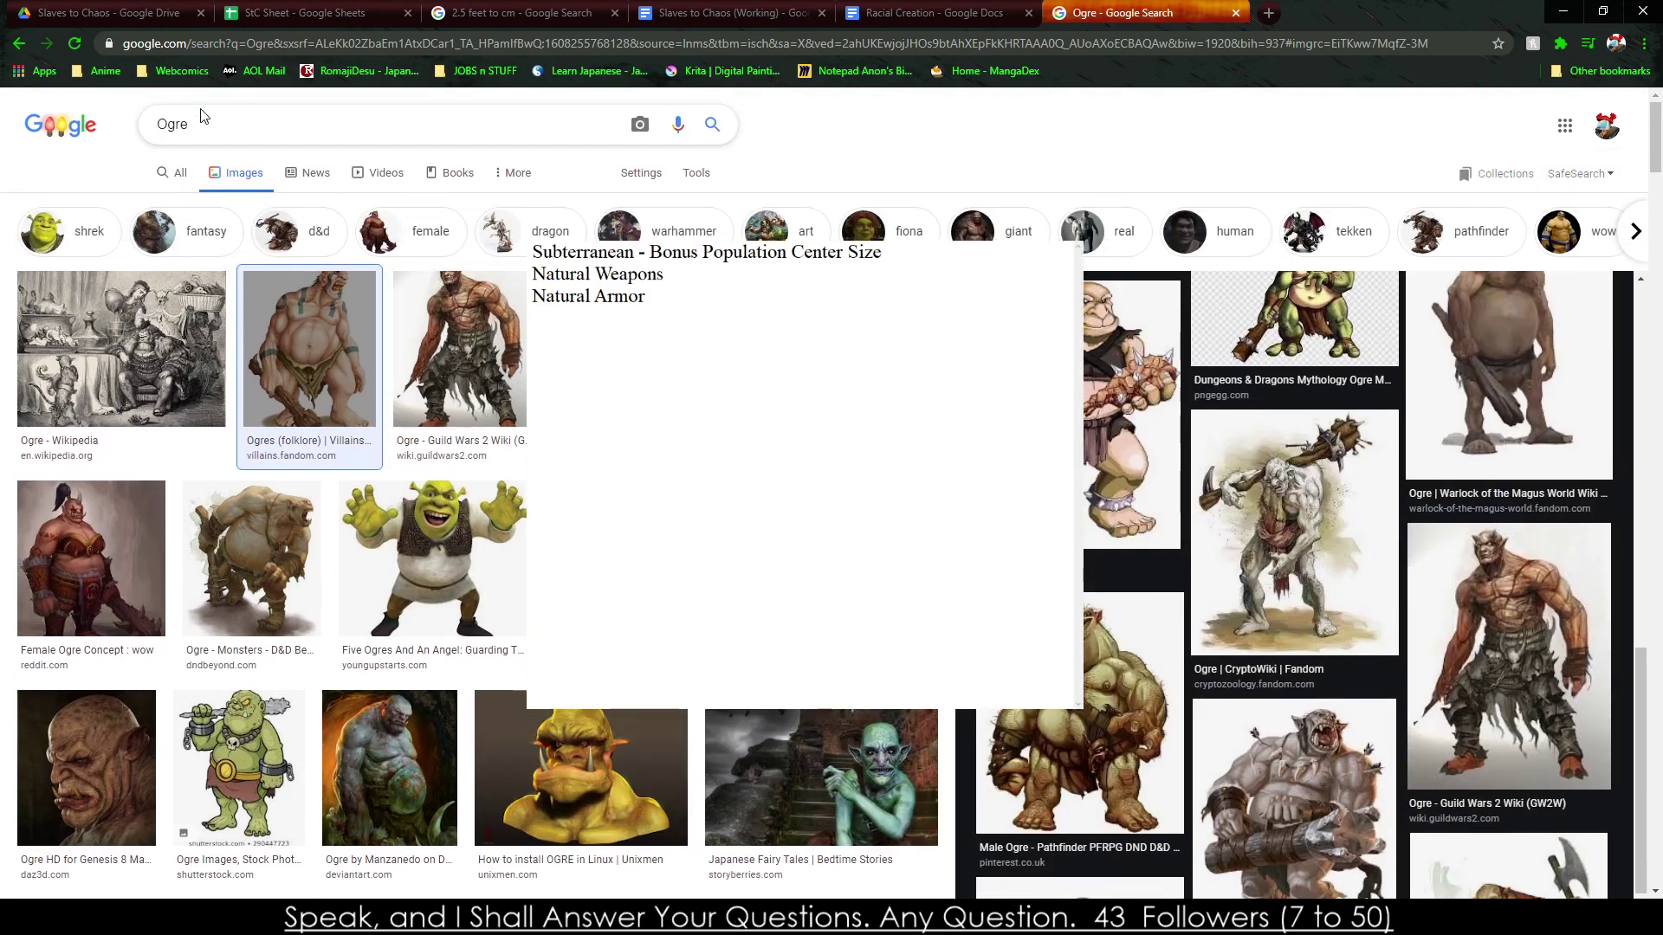
Search for images of "Orcs" and examine several orc pictures down the results for trait ideas.
{"action": "double_click", "coordinate": [214, 117]}
{"action": "type", "text": "Orcs"}
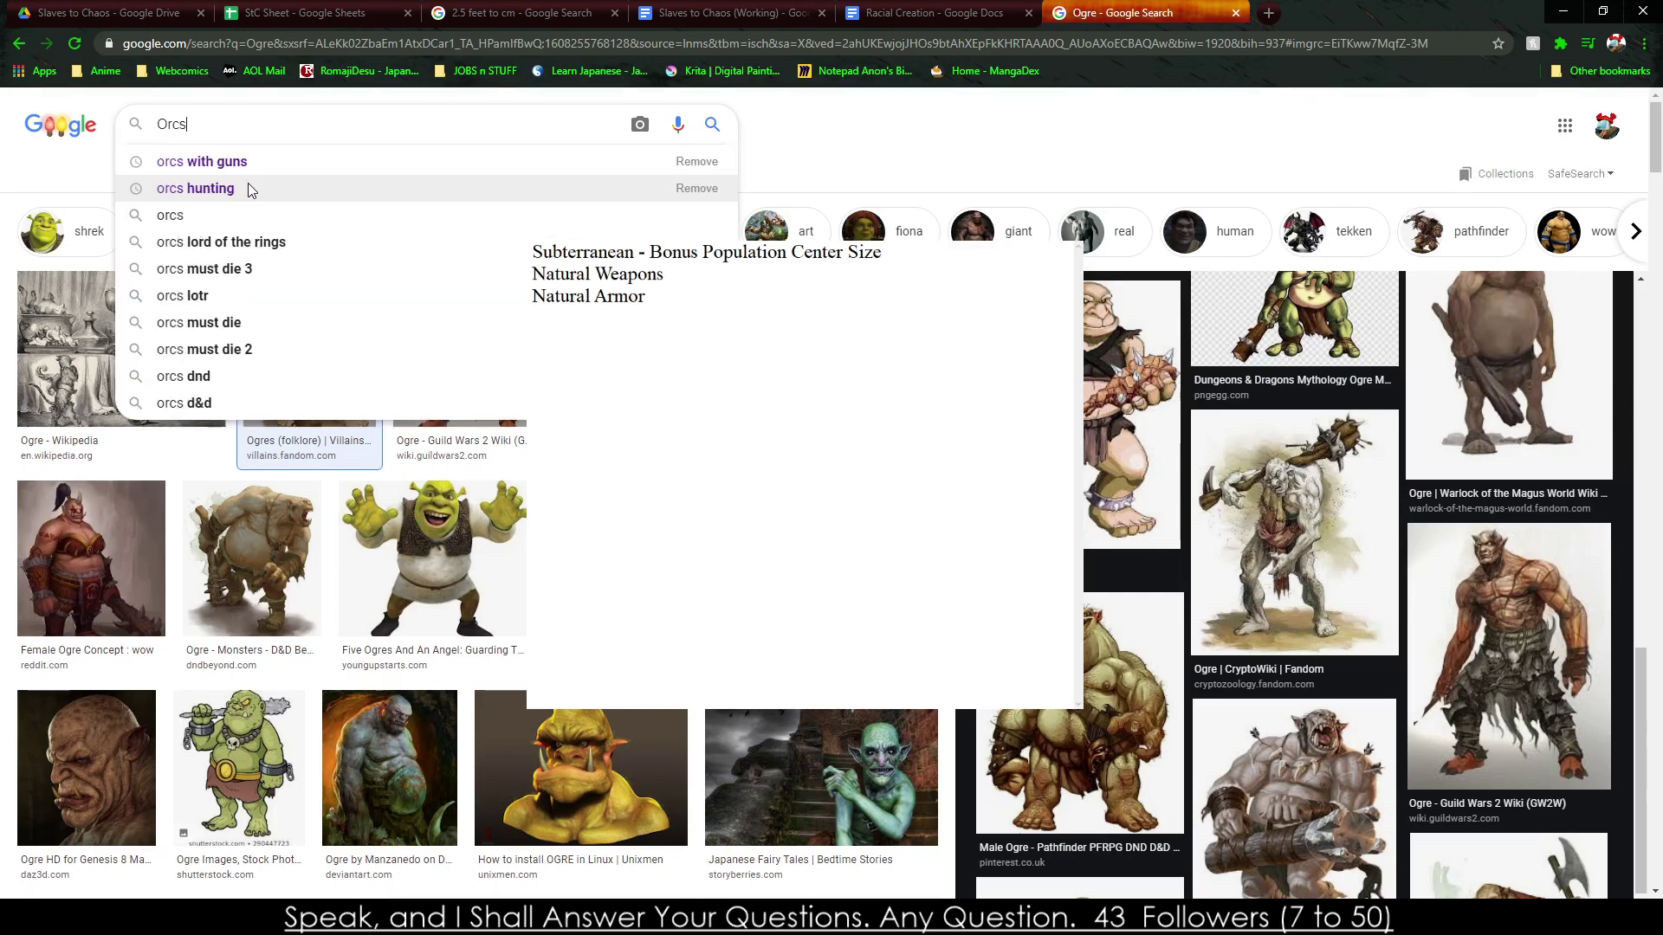
{"action": "key", "text": "Return"}
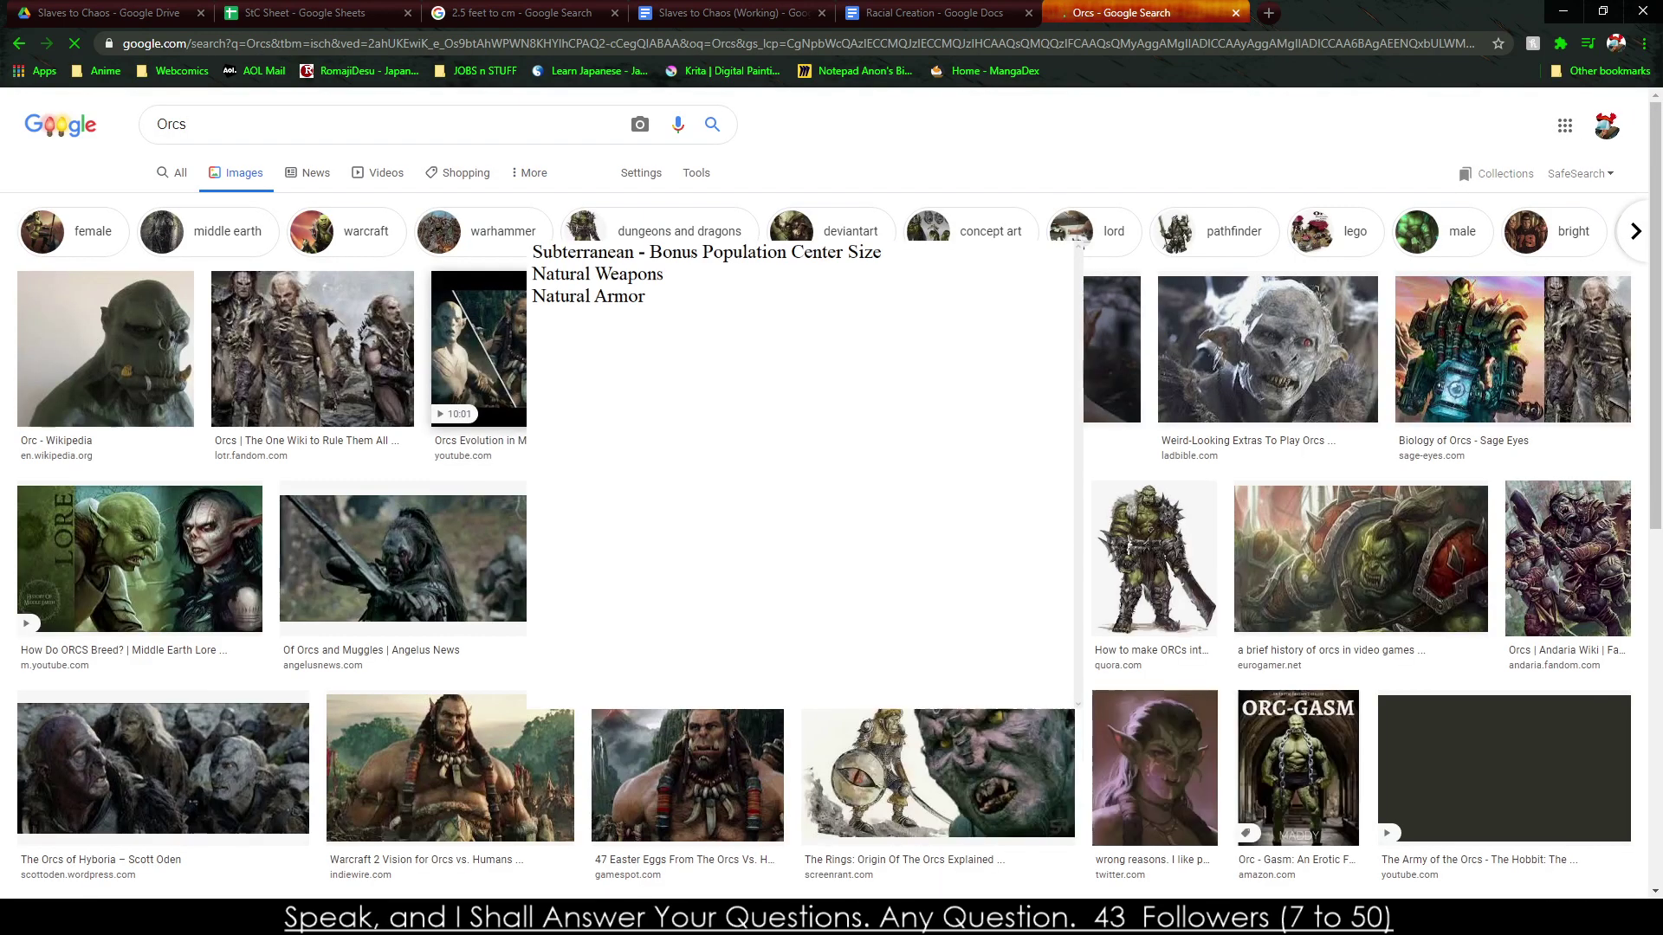
{"action": "left_click", "coordinate": [750, 346]}
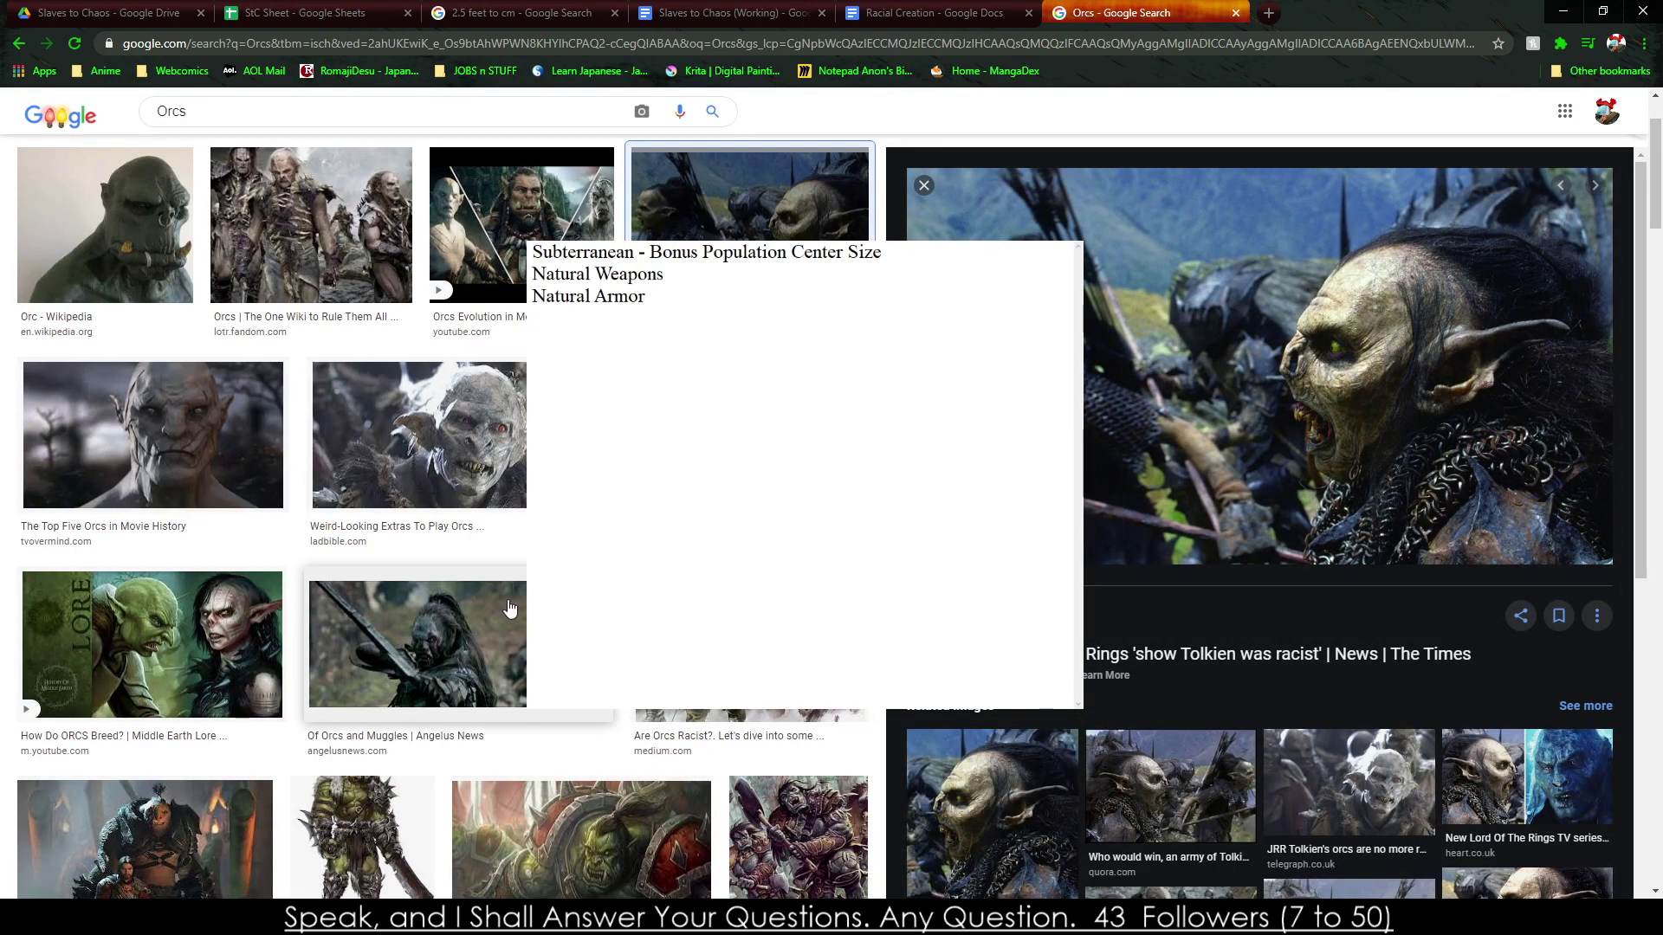
{"action": "scroll", "coordinate": [442, 520], "scroll_direction": "down", "scroll_amount": 3}
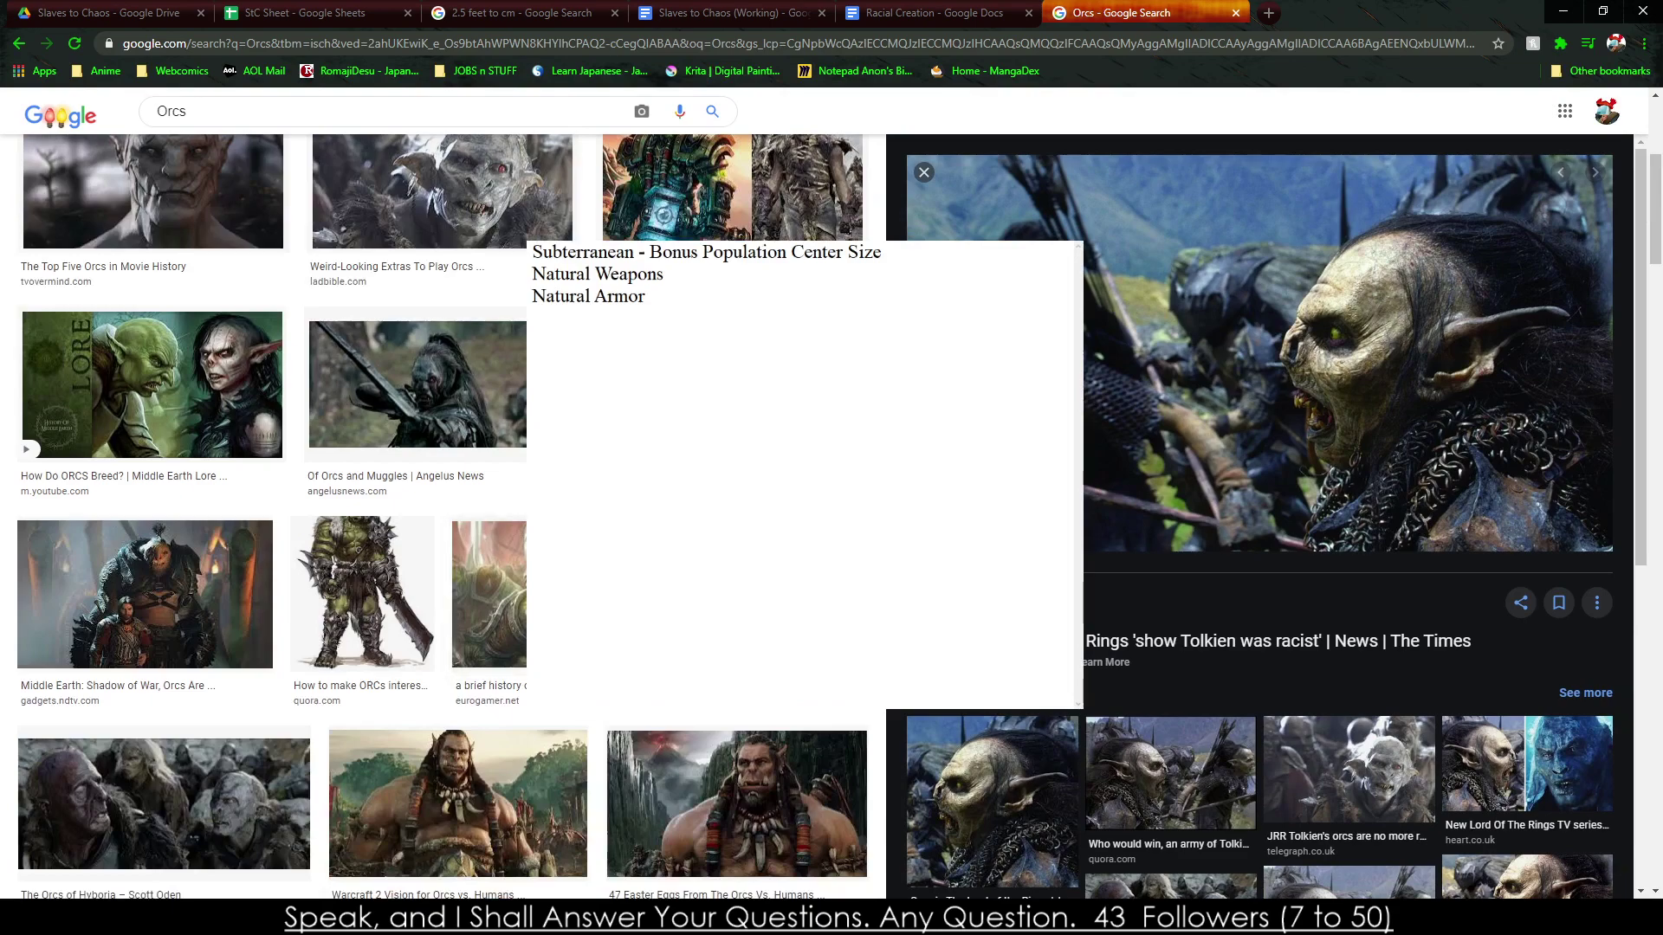
{"action": "key", "text": "Right"}
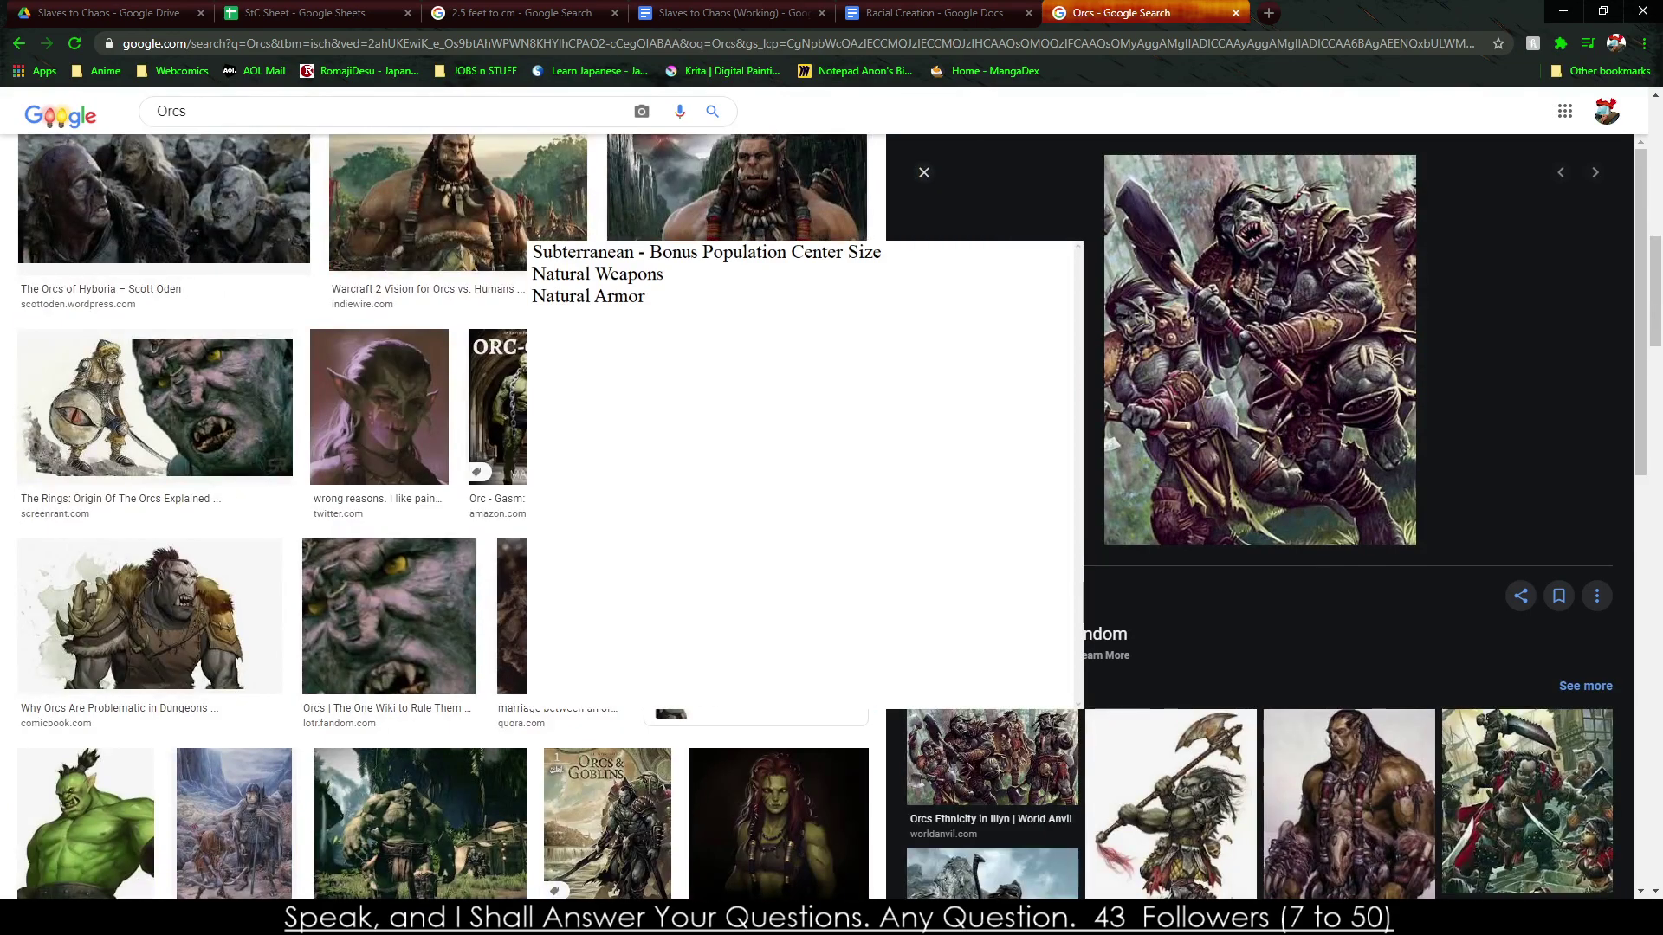
{"action": "scroll", "coordinate": [441, 520], "scroll_direction": "down", "scroll_amount": 8}
{"action": "scroll", "coordinate": [1255, 520], "scroll_direction": "down", "scroll_amount": 5}
{"action": "scroll", "coordinate": [441, 520], "scroll_direction": "down", "scroll_amount": 5}
Replace the image search term with "Lizardmen" and run the search.
{"action": "left_click", "coordinate": [301, 104]}
{"action": "key", "text": "ctrl+a"}
{"action": "type", "text": "Lizardmen"}
{"action": "key", "text": "Return"}
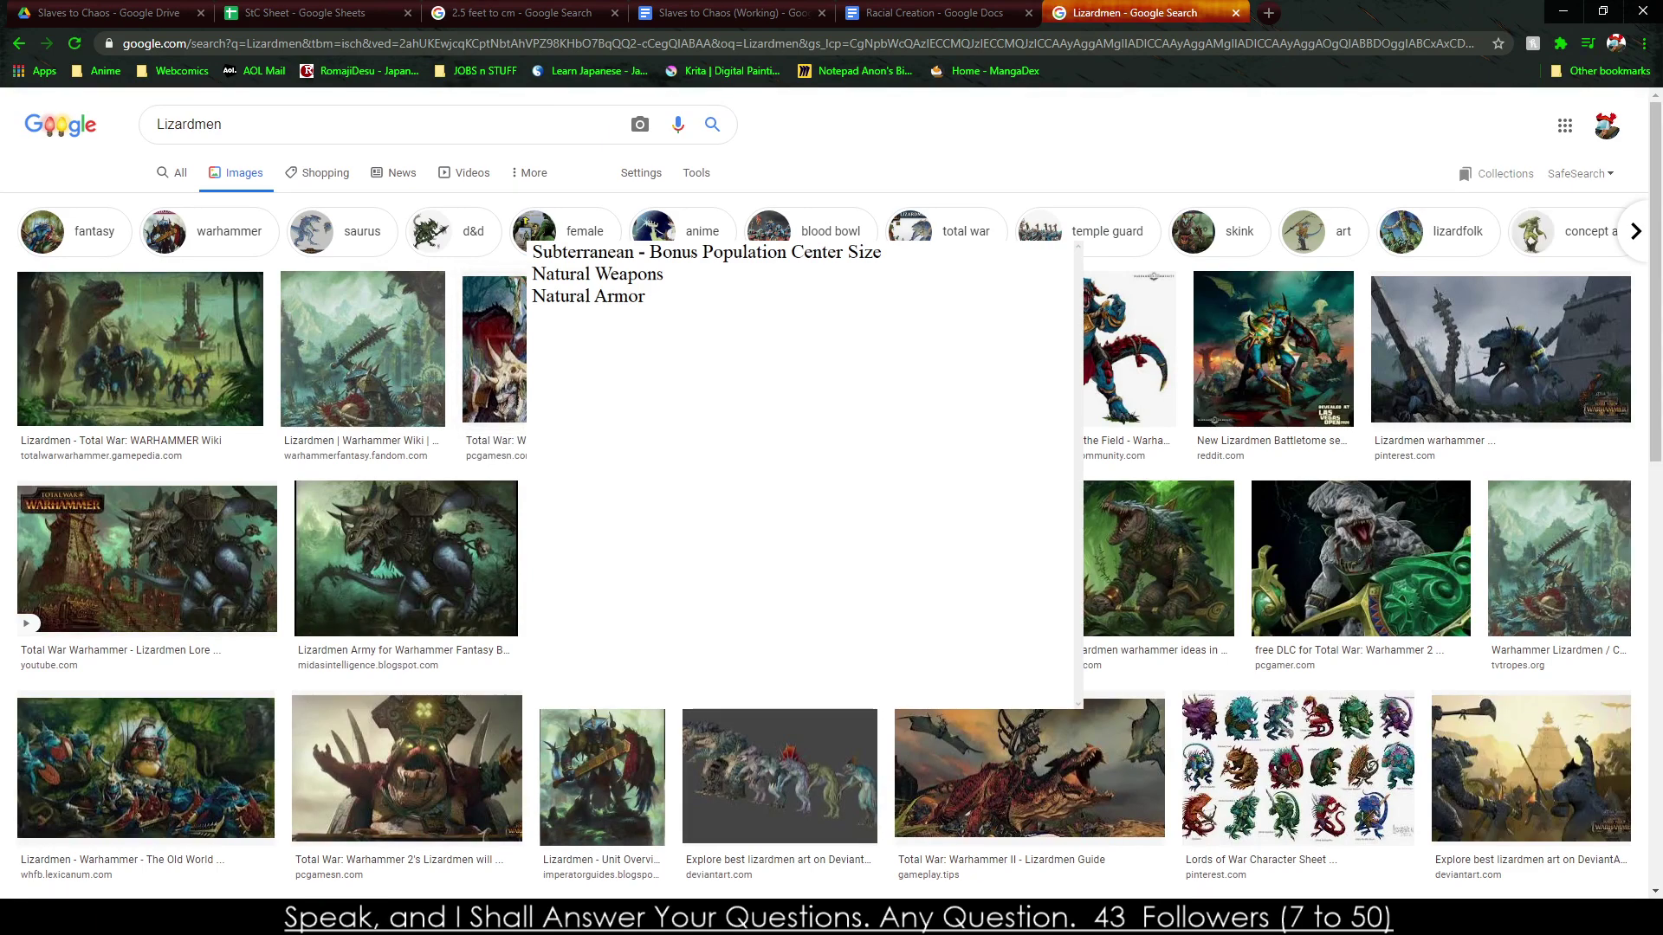
Preview several lizardmen pictures and look through the related images and further results for trait ideas.
{"action": "left_click", "coordinate": [879, 346]}
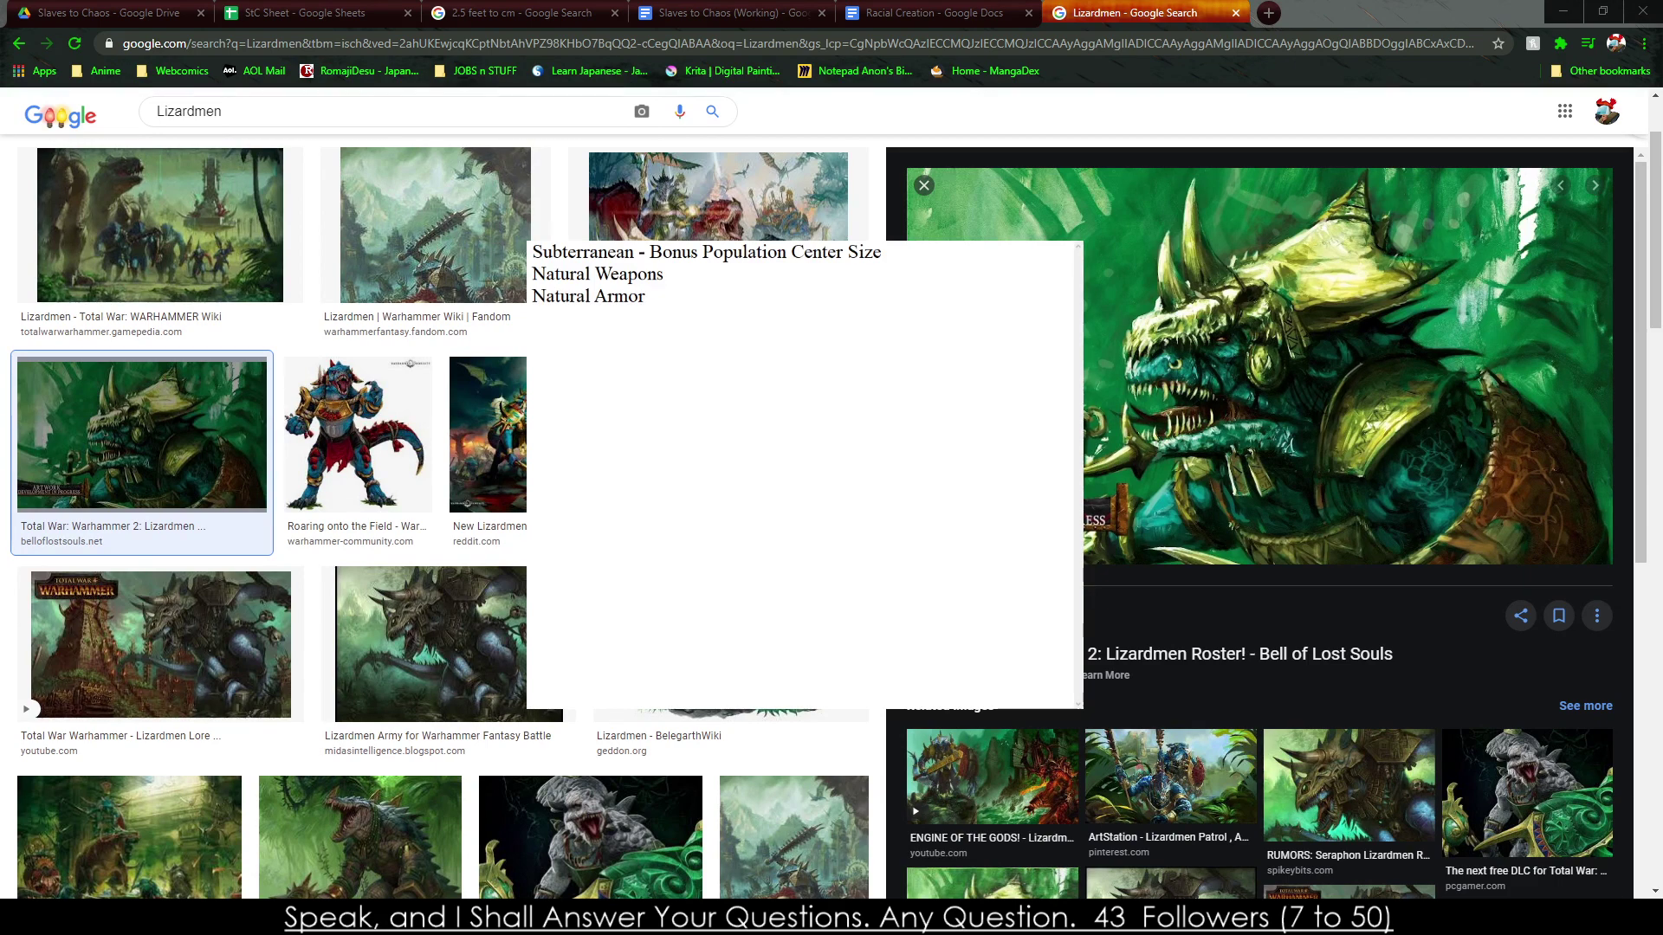
{"action": "scroll", "coordinate": [1261, 519], "scroll_direction": "down", "scroll_amount": 7}
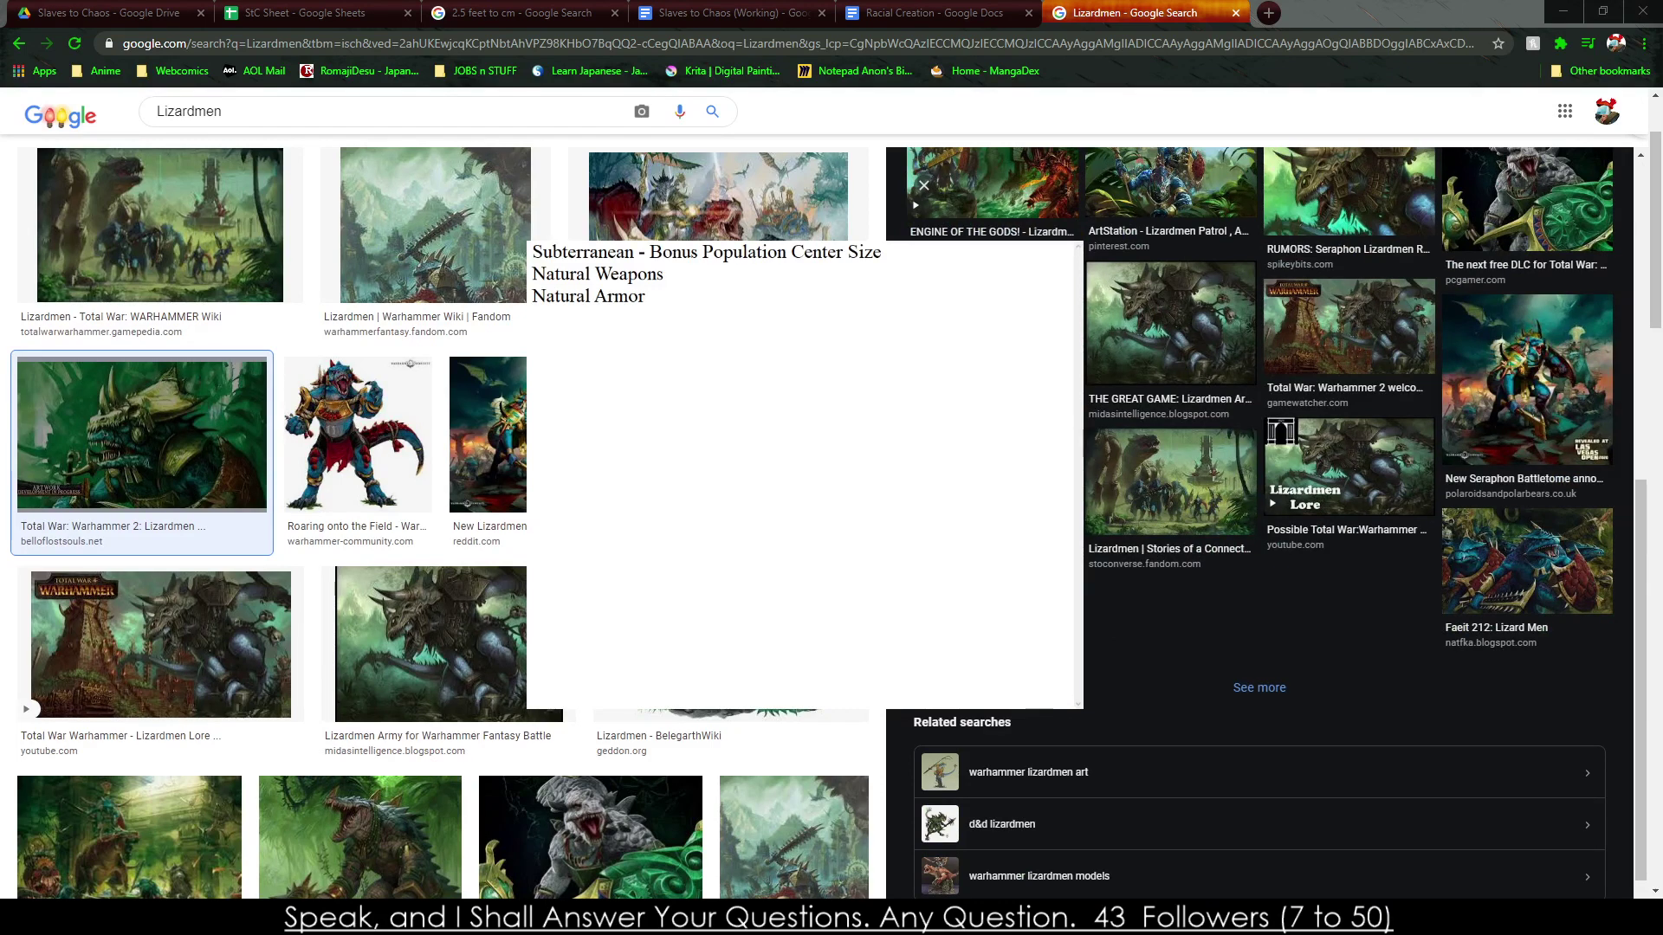
{"action": "scroll", "coordinate": [1260, 520], "scroll_direction": "up", "scroll_amount": 2}
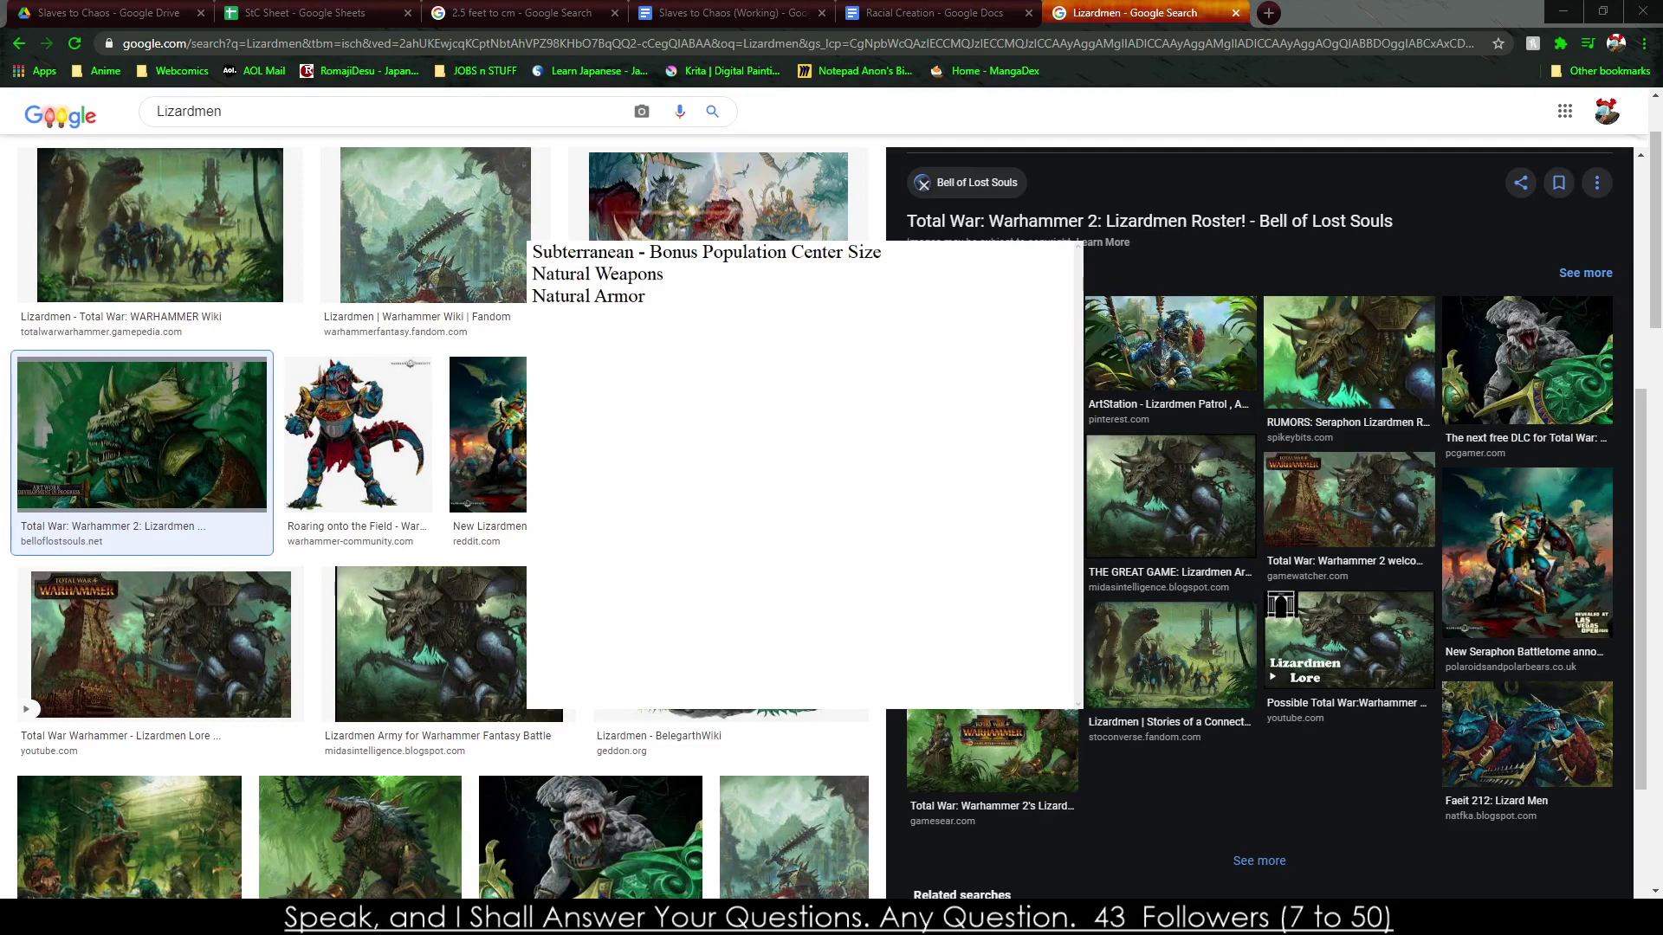
{"action": "scroll", "coordinate": [442, 520], "scroll_direction": "down", "scroll_amount": 7}
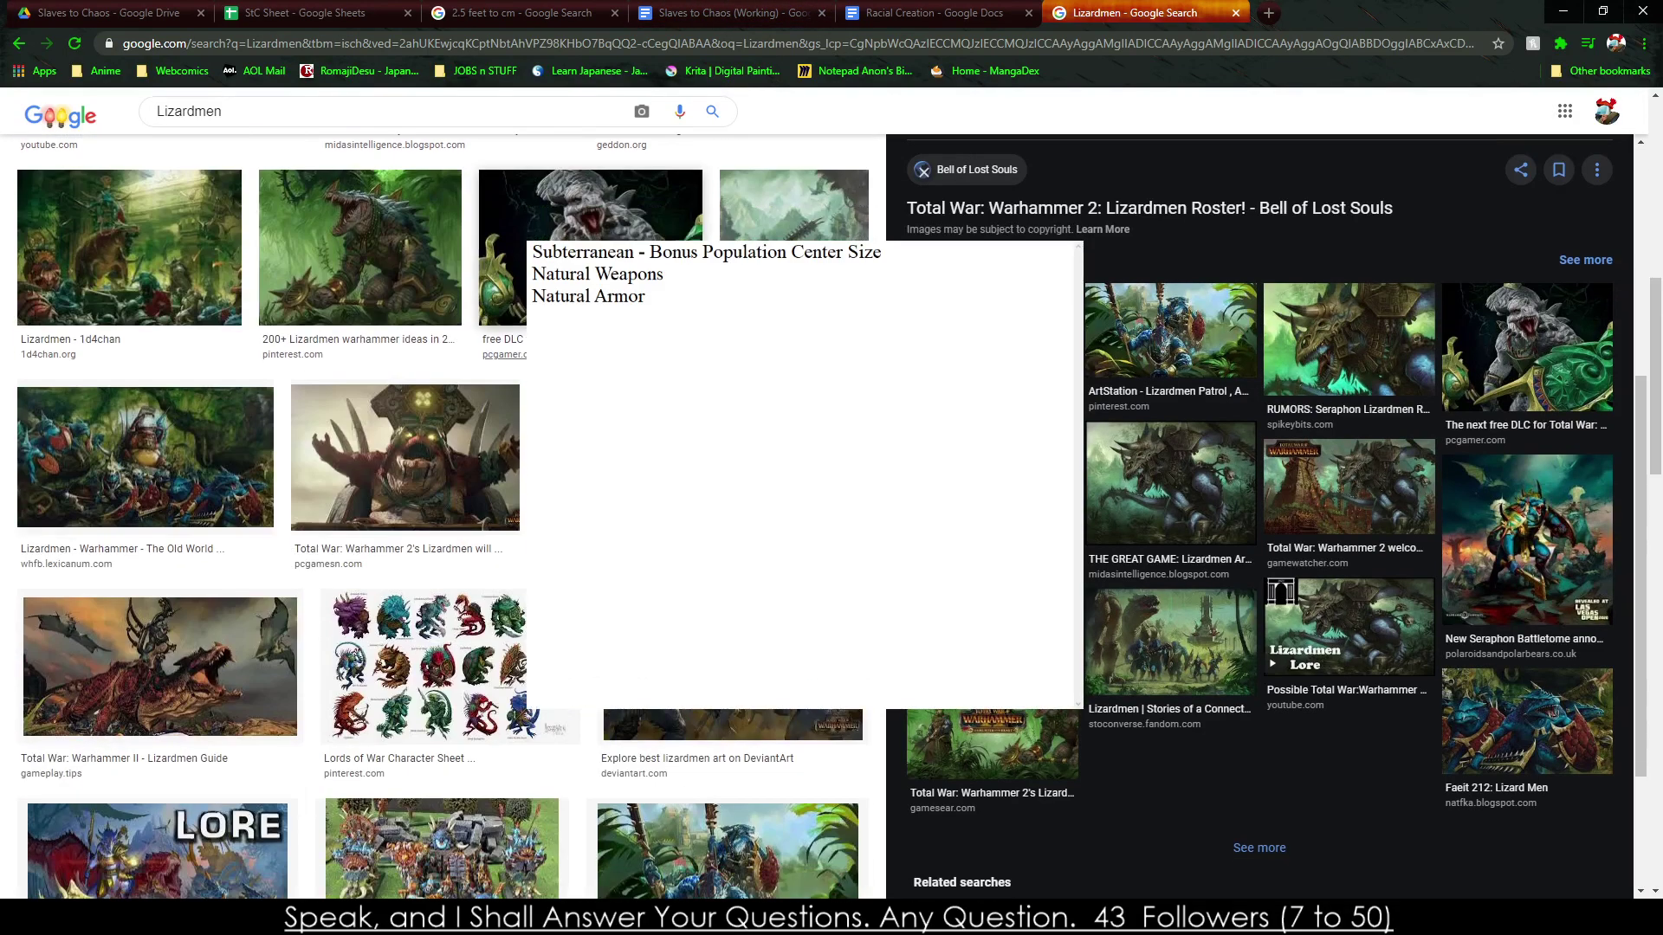
{"action": "scroll", "coordinate": [442, 520], "scroll_direction": "down", "scroll_amount": 5}
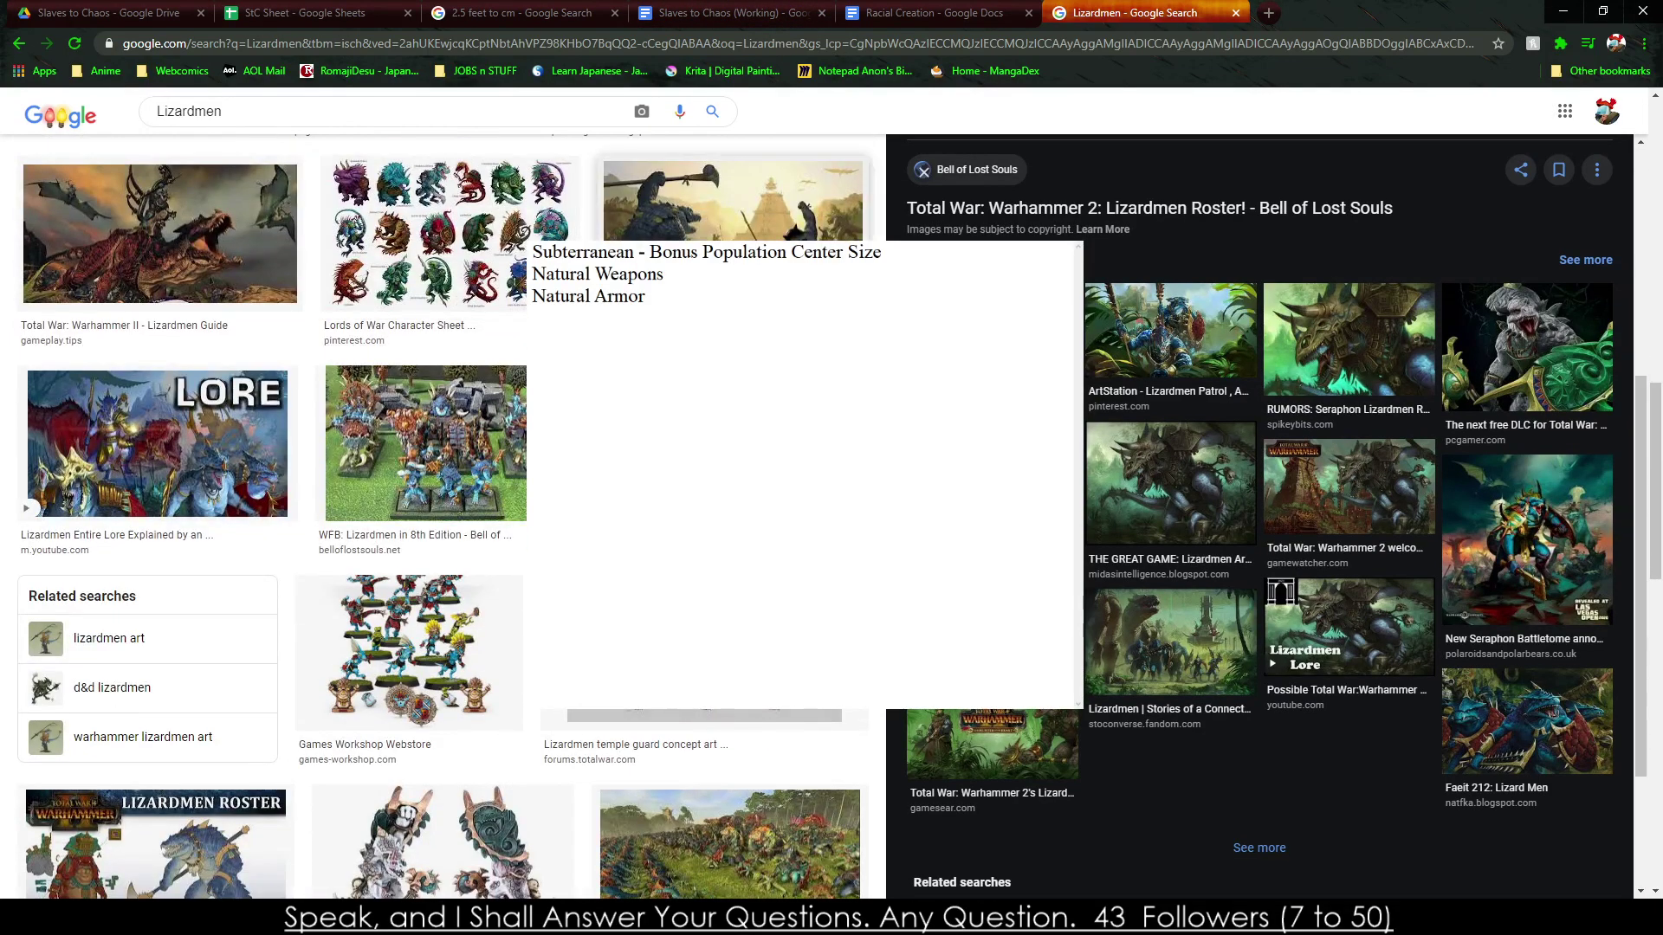
{"action": "scroll", "coordinate": [442, 520], "scroll_direction": "down", "scroll_amount": 6}
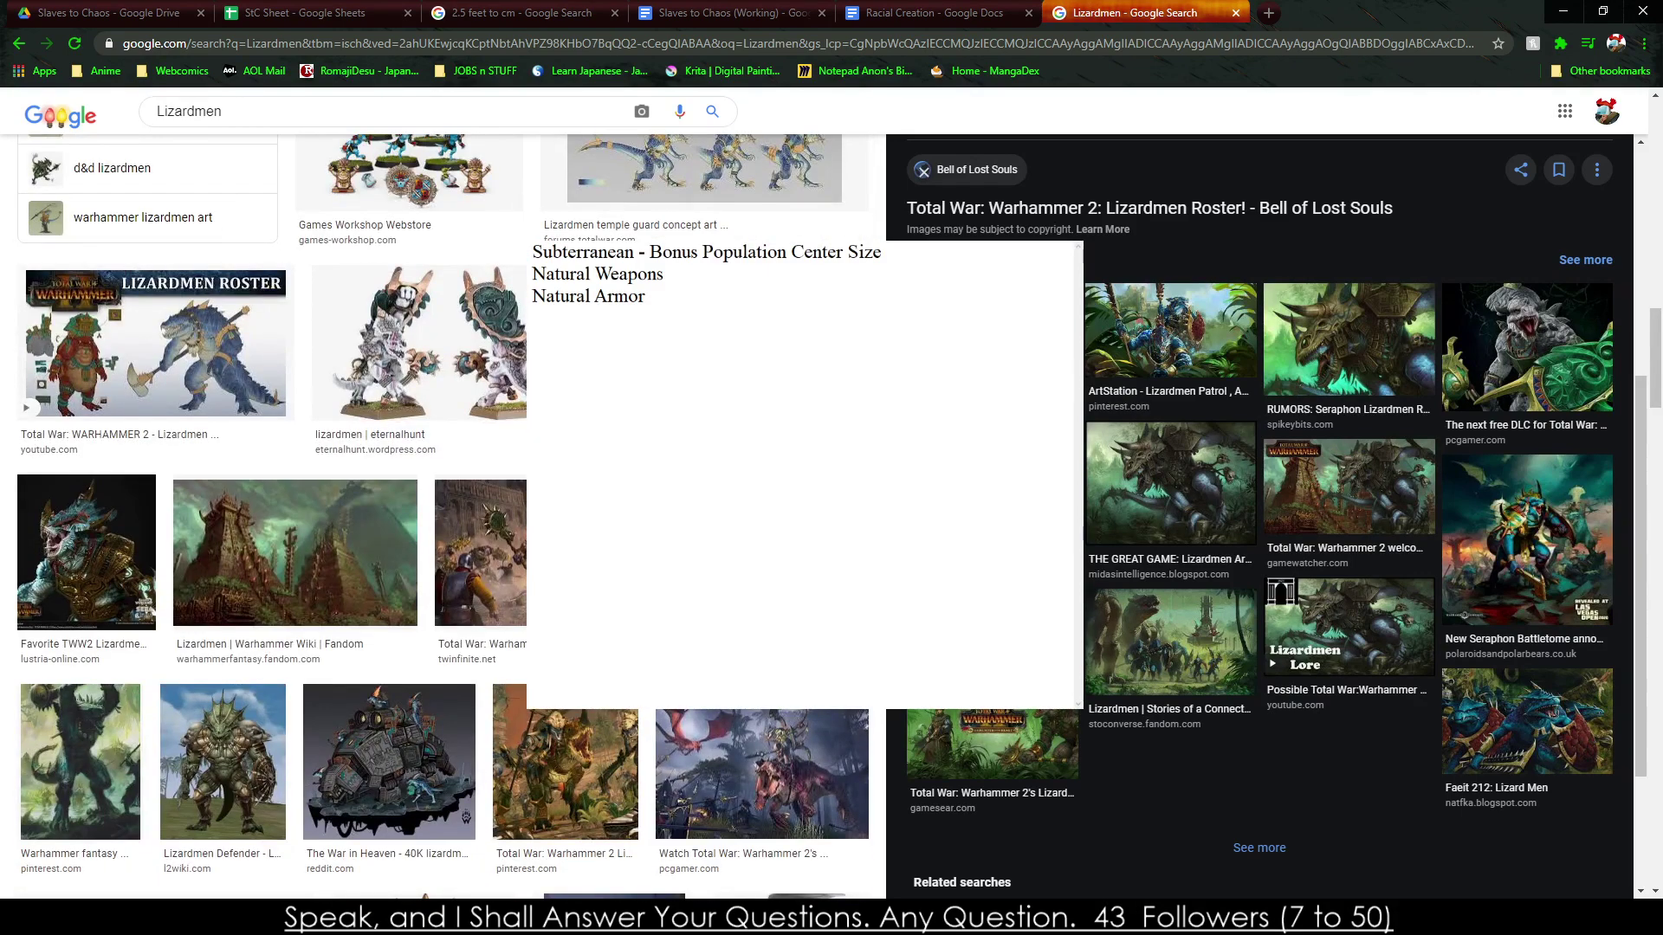
{"action": "scroll", "coordinate": [441, 520], "scroll_direction": "down", "scroll_amount": 7}
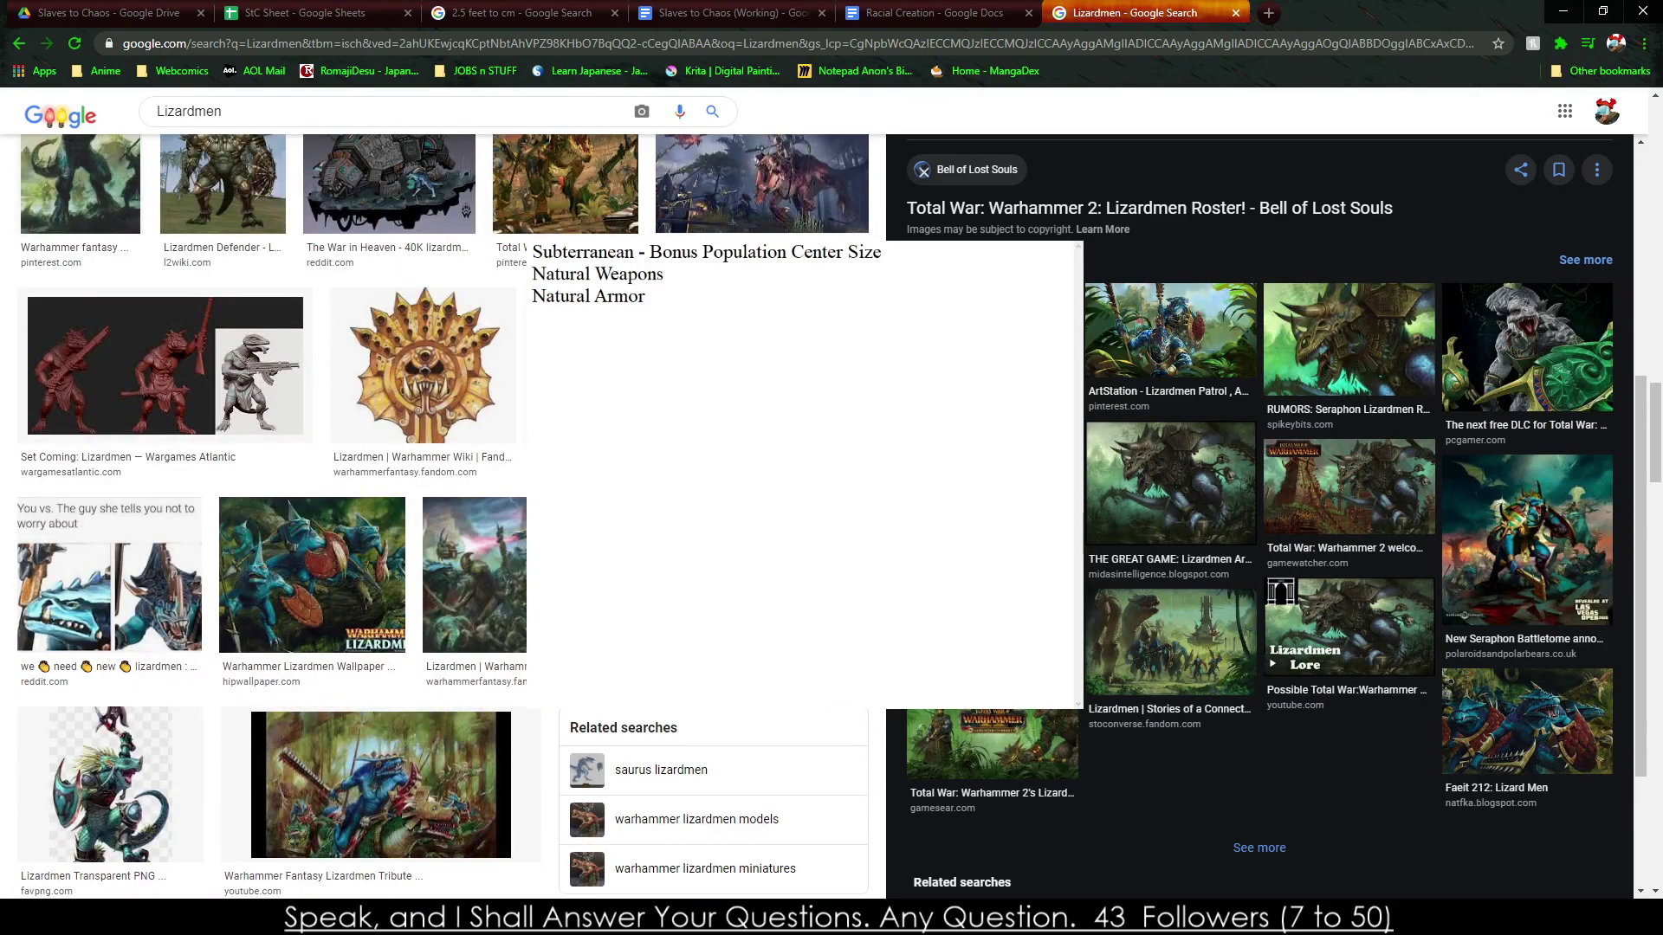
{"action": "left_click", "coordinate": [1109, 319]}
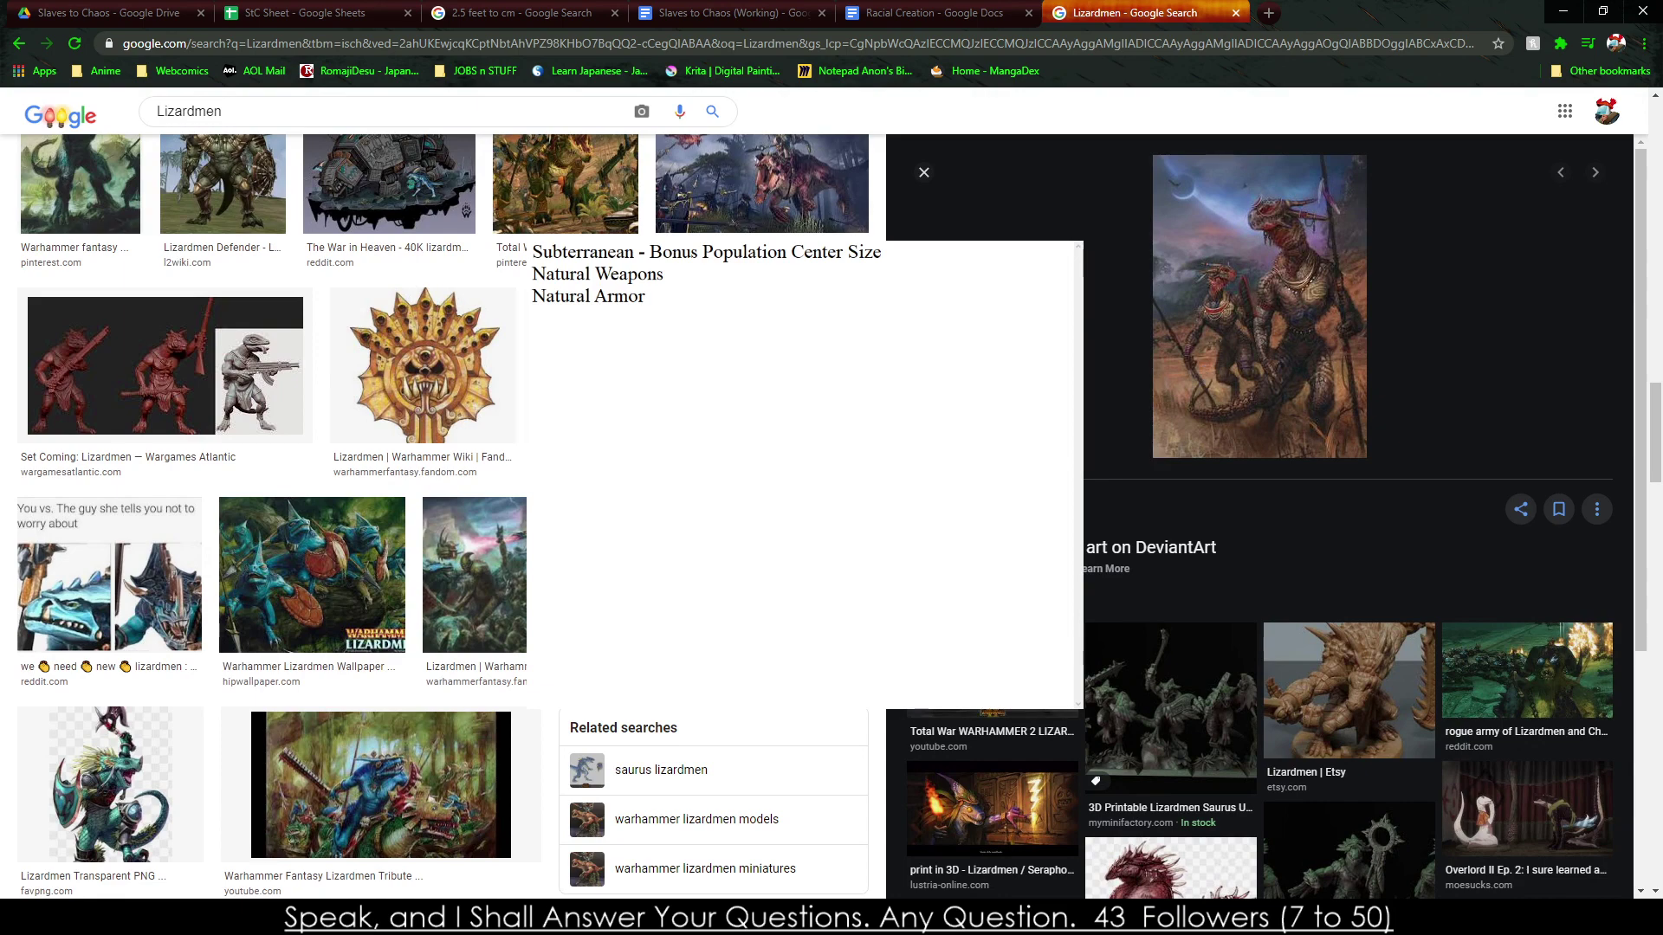
{"action": "key", "text": "Right"}
{"action": "scroll", "coordinate": [442, 519], "scroll_direction": "down", "scroll_amount": 5}
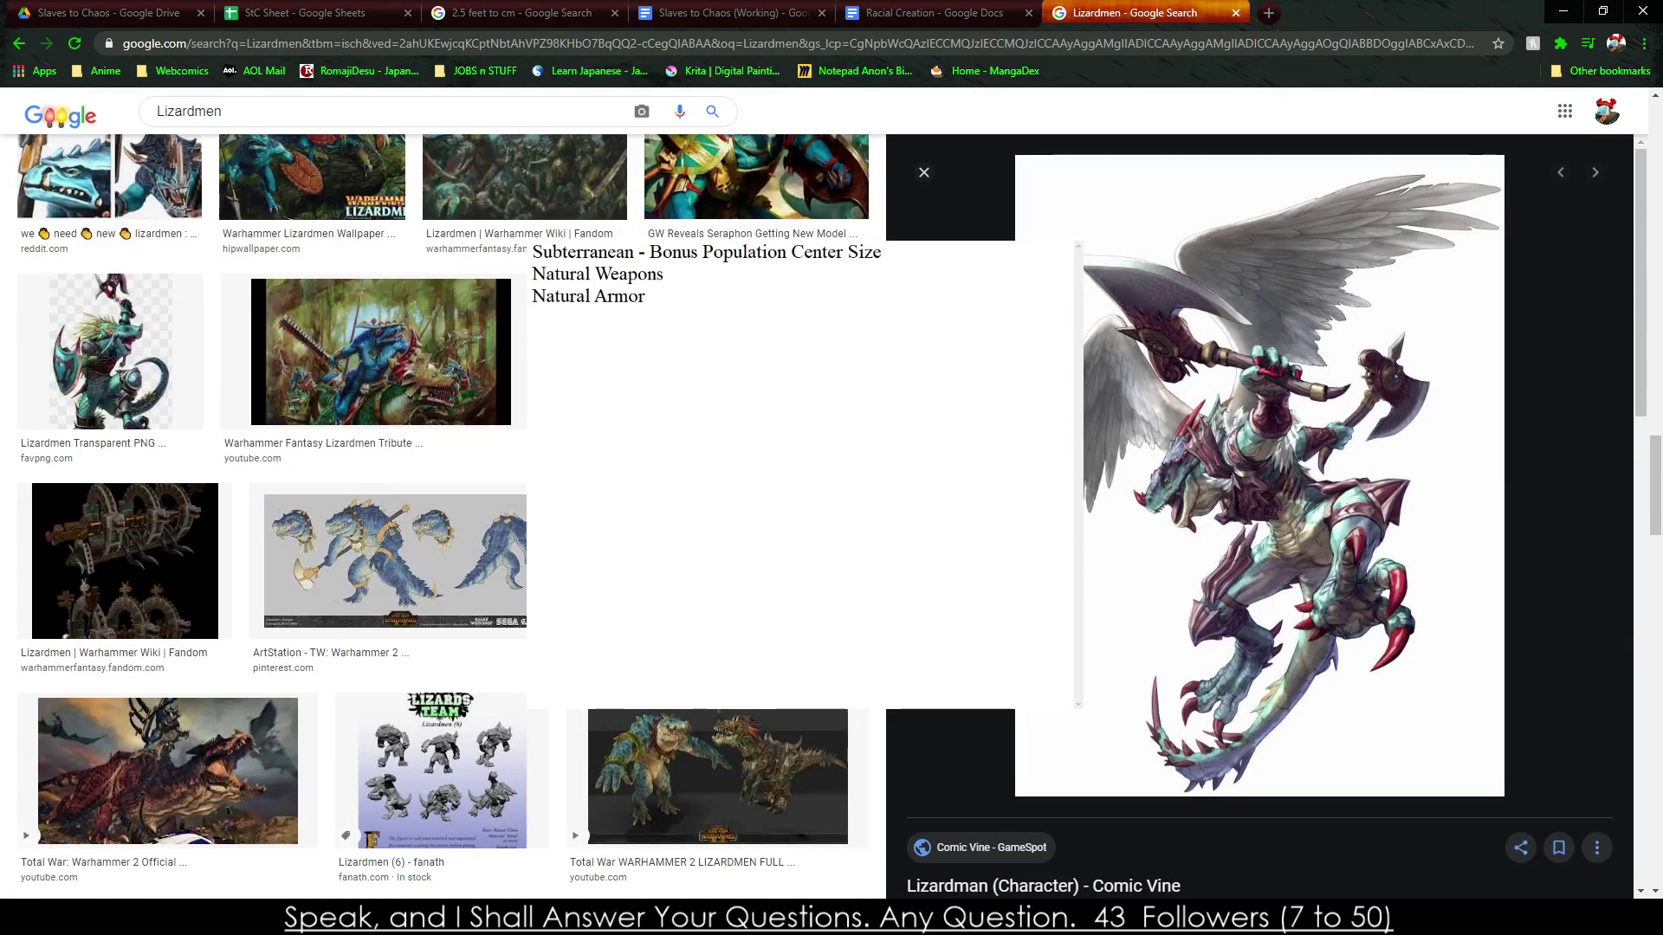
{"action": "scroll", "coordinate": [251, 221], "scroll_direction": "down", "scroll_amount": 6}
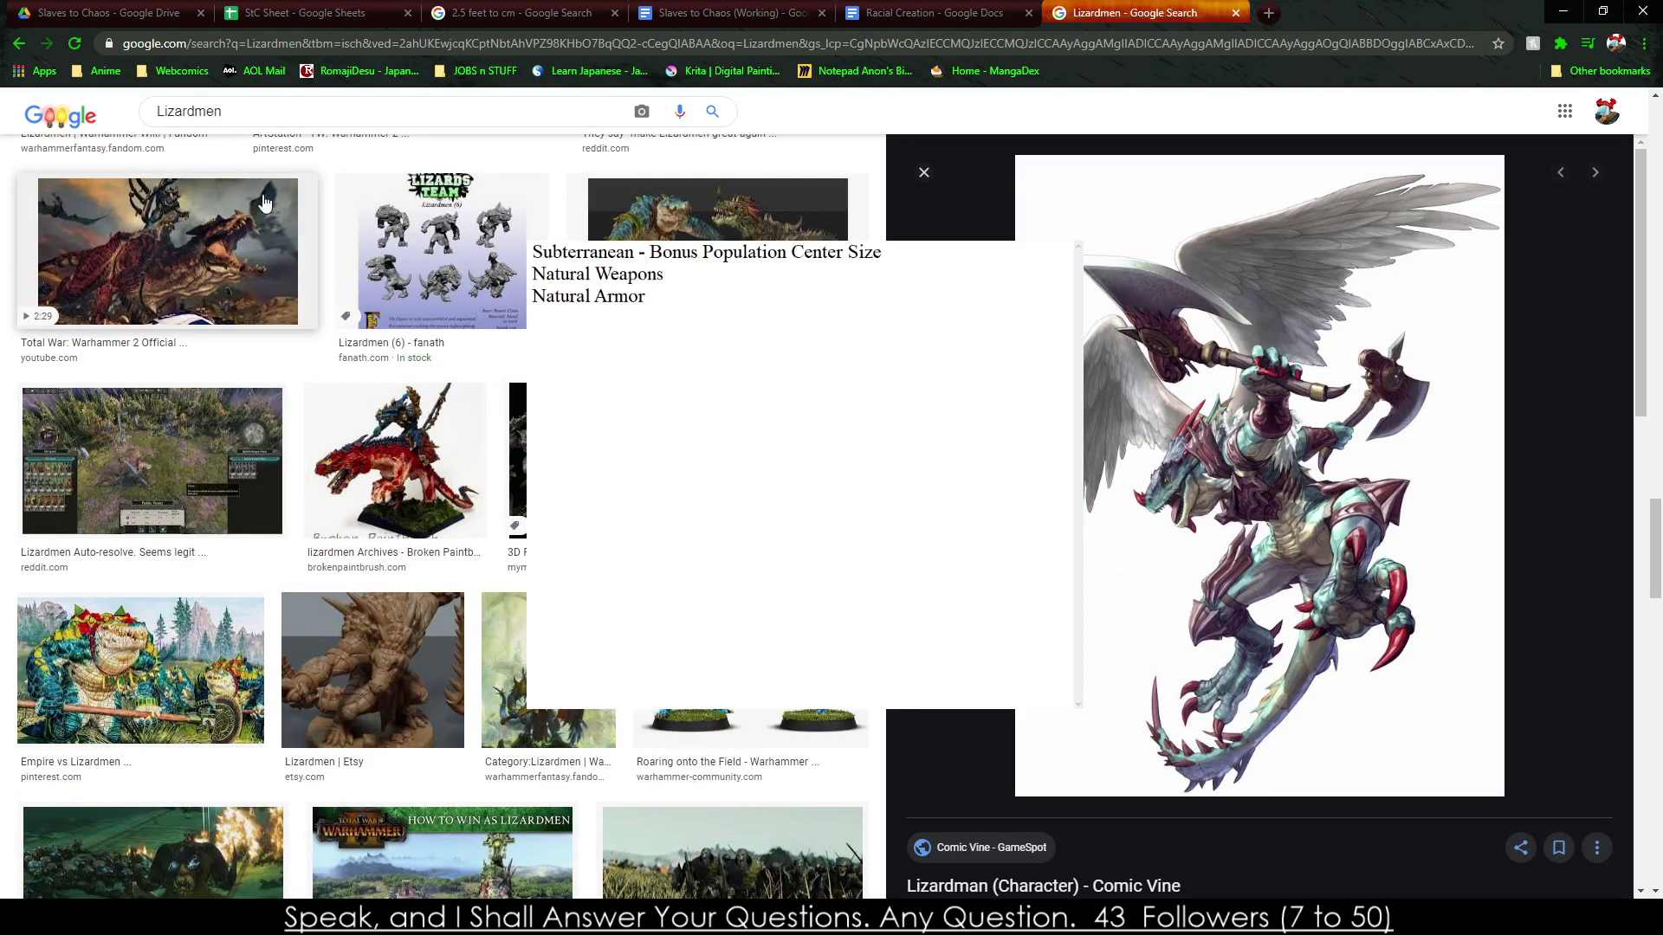
Search for images of "Skaven" and preview the Blogs of War picture among the first results.
{"action": "left_click", "coordinate": [196, 115]}
{"action": "double_click", "coordinate": [196, 116]}
{"action": "type", "text": "S"}
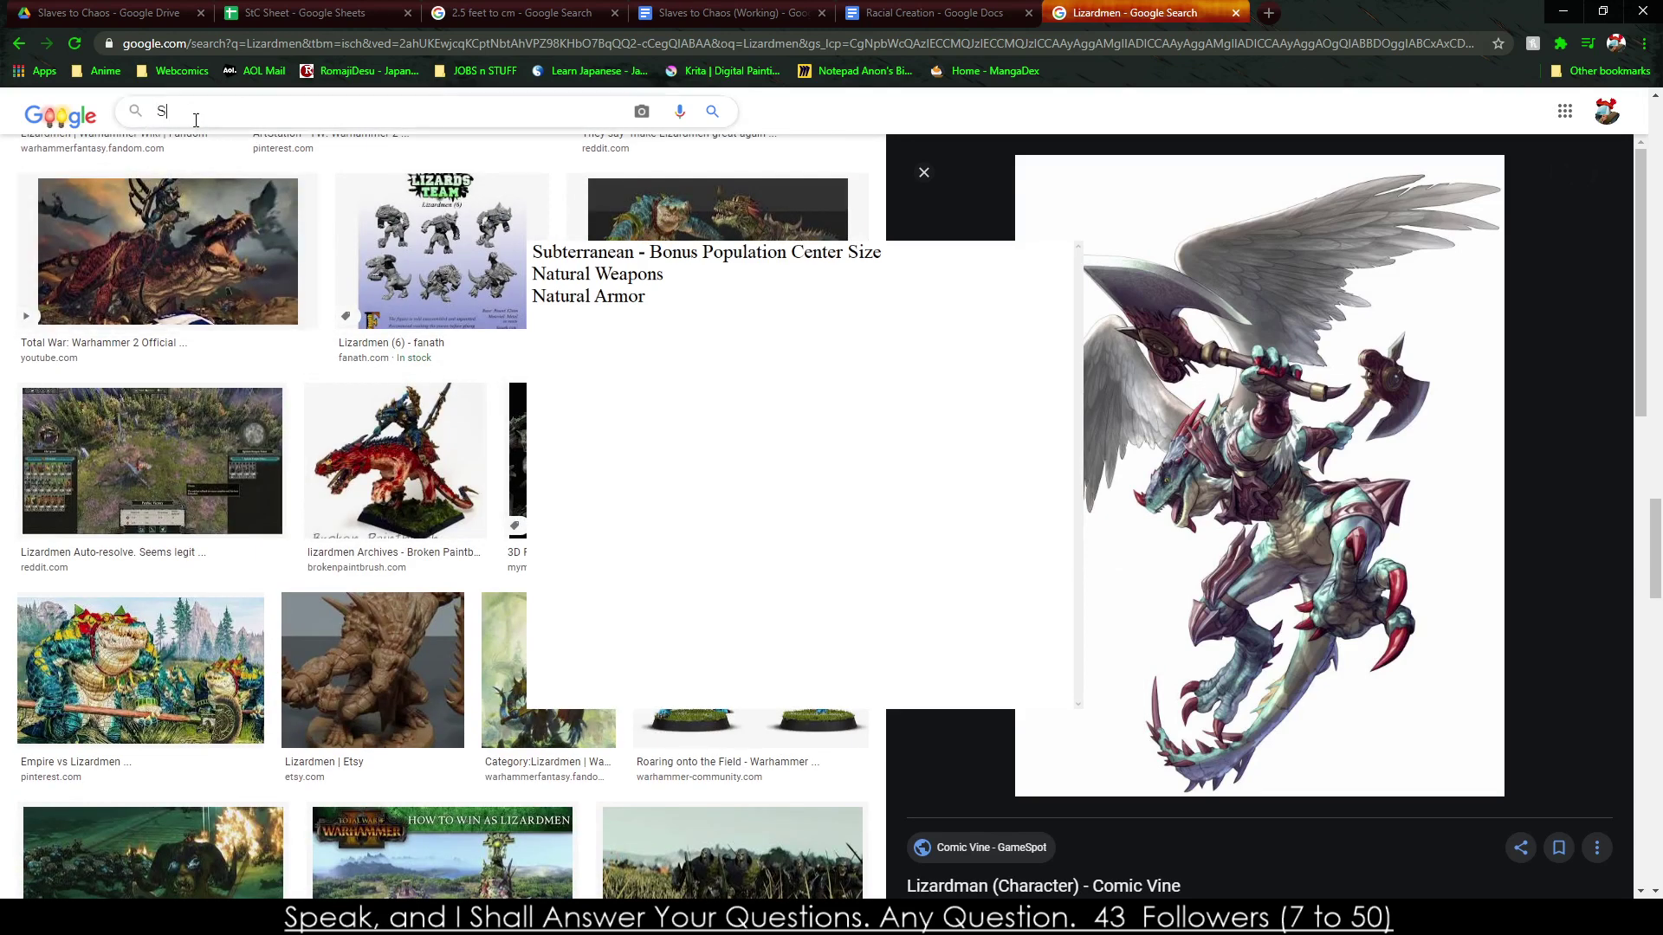
{"action": "type", "text": "kaven"}
{"action": "key", "text": "Return"}
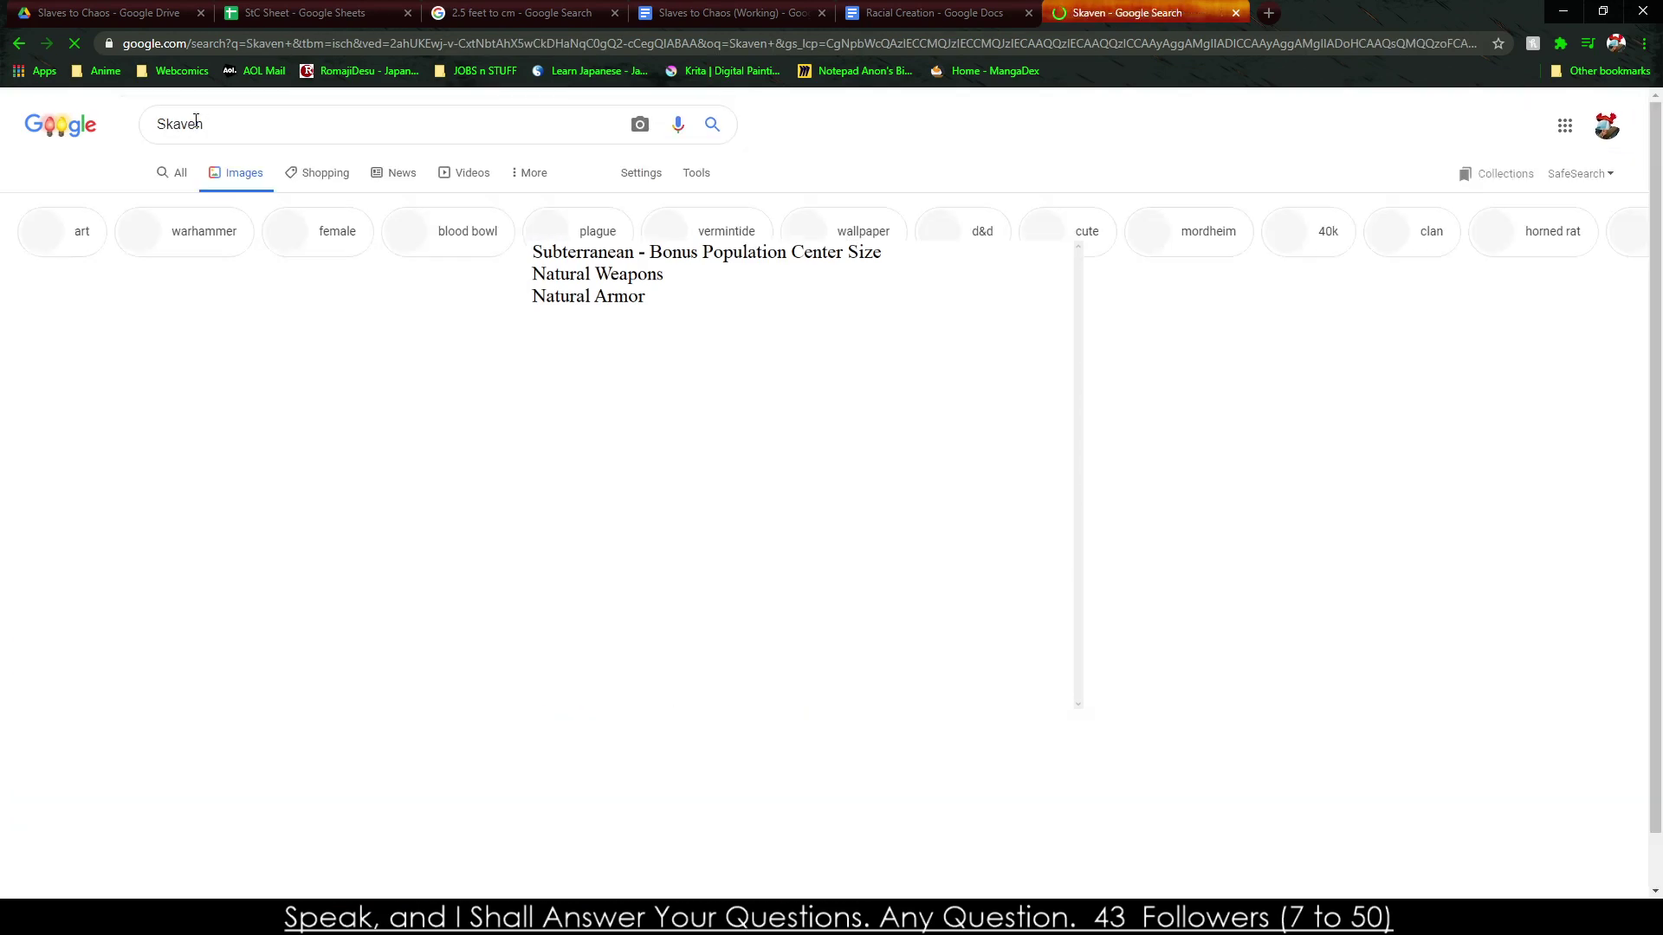
{"action": "scroll", "coordinate": [468, 455], "scroll_direction": "down", "scroll_amount": 2}
{"action": "left_click", "coordinate": [123, 435]}
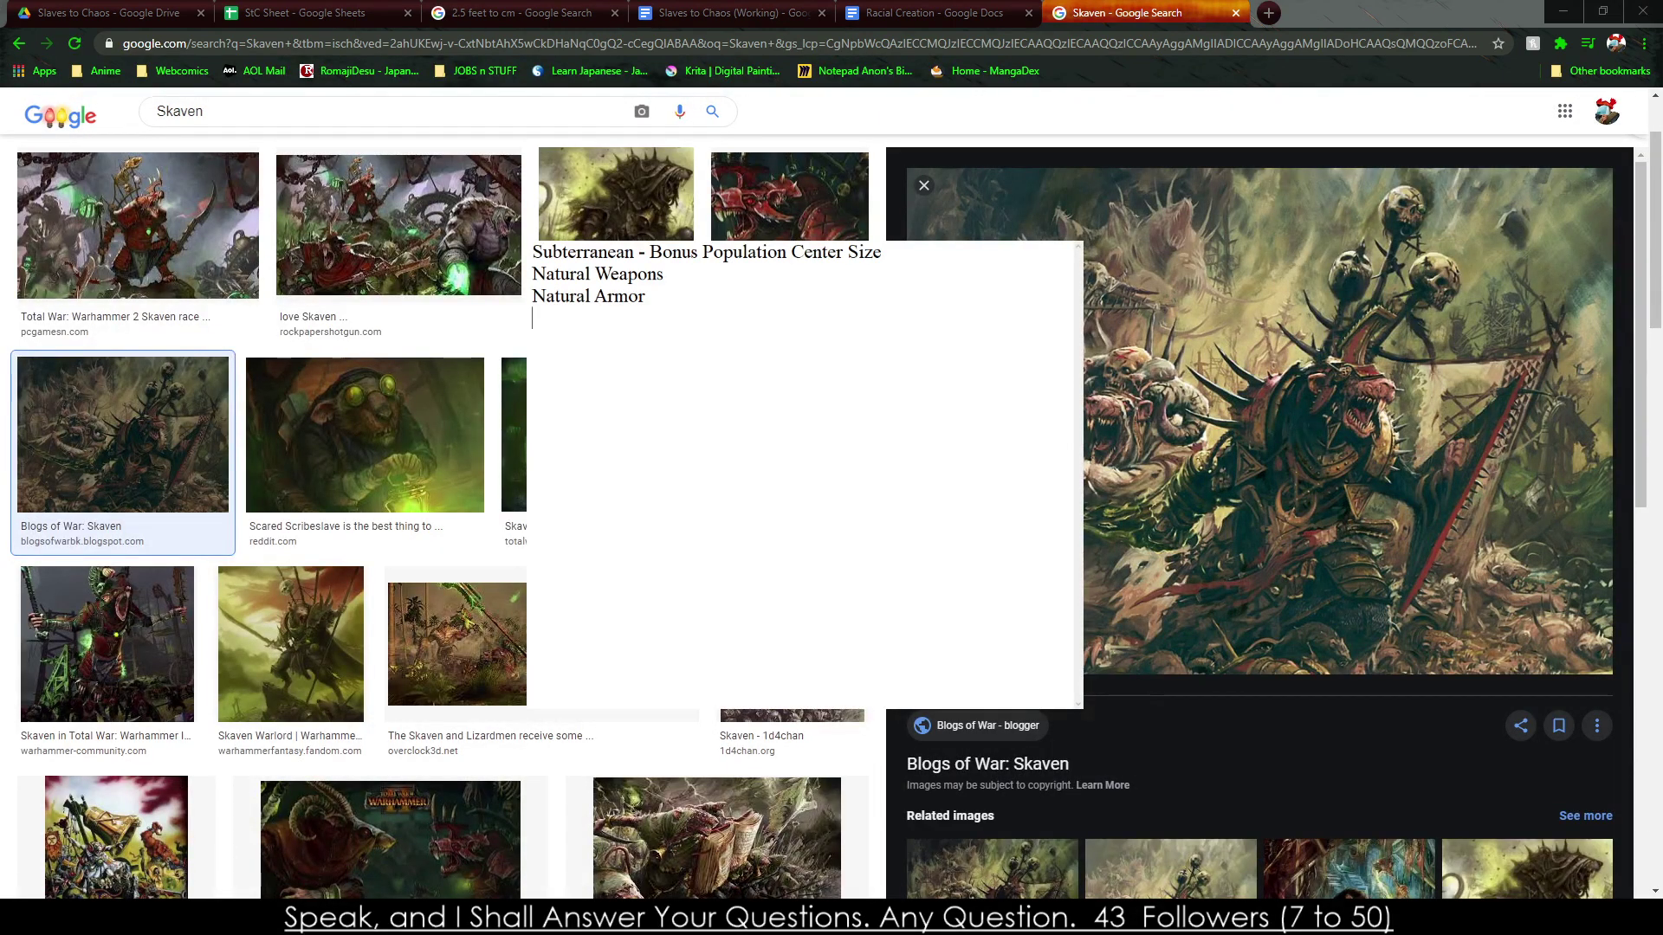
Add "Short Tail" and "Long Tail" on separate lines below Natural Armor in the notes.
{"action": "key", "text": "Return"}
{"action": "type", "text": "Tail"}
{"action": "key", "text": "BackSpace"}
{"action": "key", "text": "BackSpace"}
{"action": "key", "text": "BackSpace"}
{"action": "type", "text": "Short Tail Long Tail"}
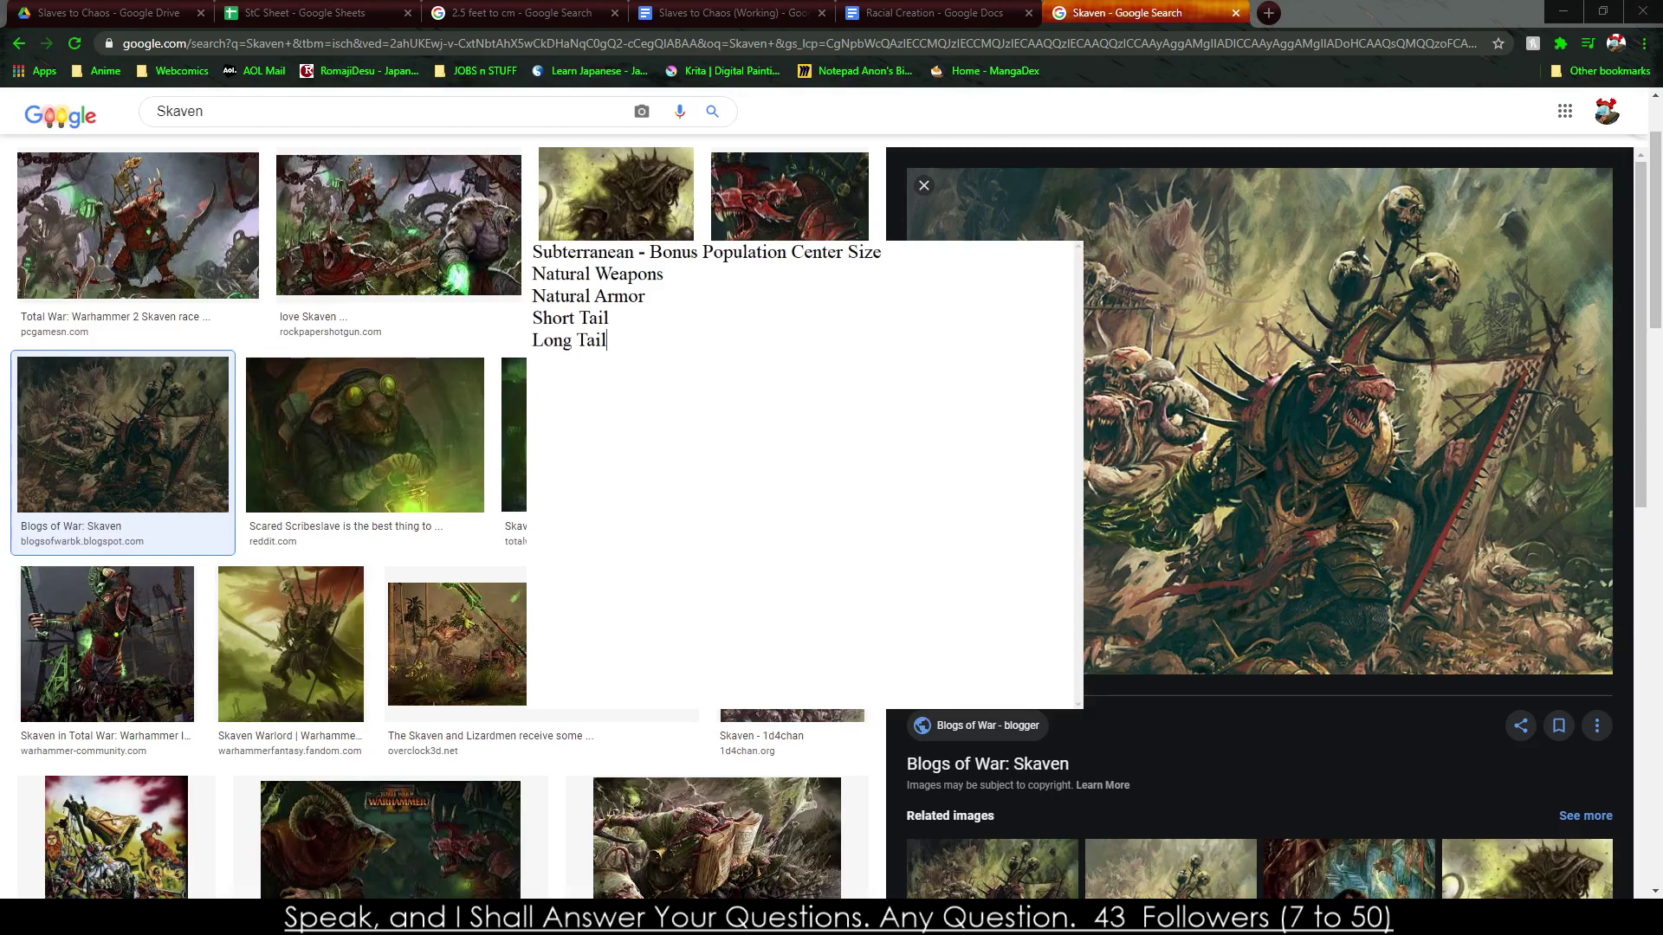
Replace the short and long tail entries in the notes with a single "Tail" trait line.
{"action": "key", "text": "BackSpace"}
{"action": "key", "text": "BackSpace"}
{"action": "key", "text": "BackSpace"}
{"action": "key", "text": "BackSpace"}
{"action": "key", "text": "BackSpace"}
{"action": "key", "text": "BackSpace"}
{"action": "key", "text": "BackSpace"}
{"action": "key", "text": "BackSpace"}
{"action": "key", "text": "BackSpace"}
{"action": "key", "text": "BackSpace"}
{"action": "key", "text": "BackSpace"}
{"action": "key", "text": "BackSpace"}
{"action": "key", "text": "BackSpace"}
{"action": "key", "text": "BackSpace"}
{"action": "key", "text": "BackSpace"}
{"action": "key", "text": "BackSpace"}
{"action": "key", "text": "BackSpace"}
{"action": "key", "text": "BackSpace"}
{"action": "key", "text": "BackSpace"}
{"action": "type", "text": "Tail"}
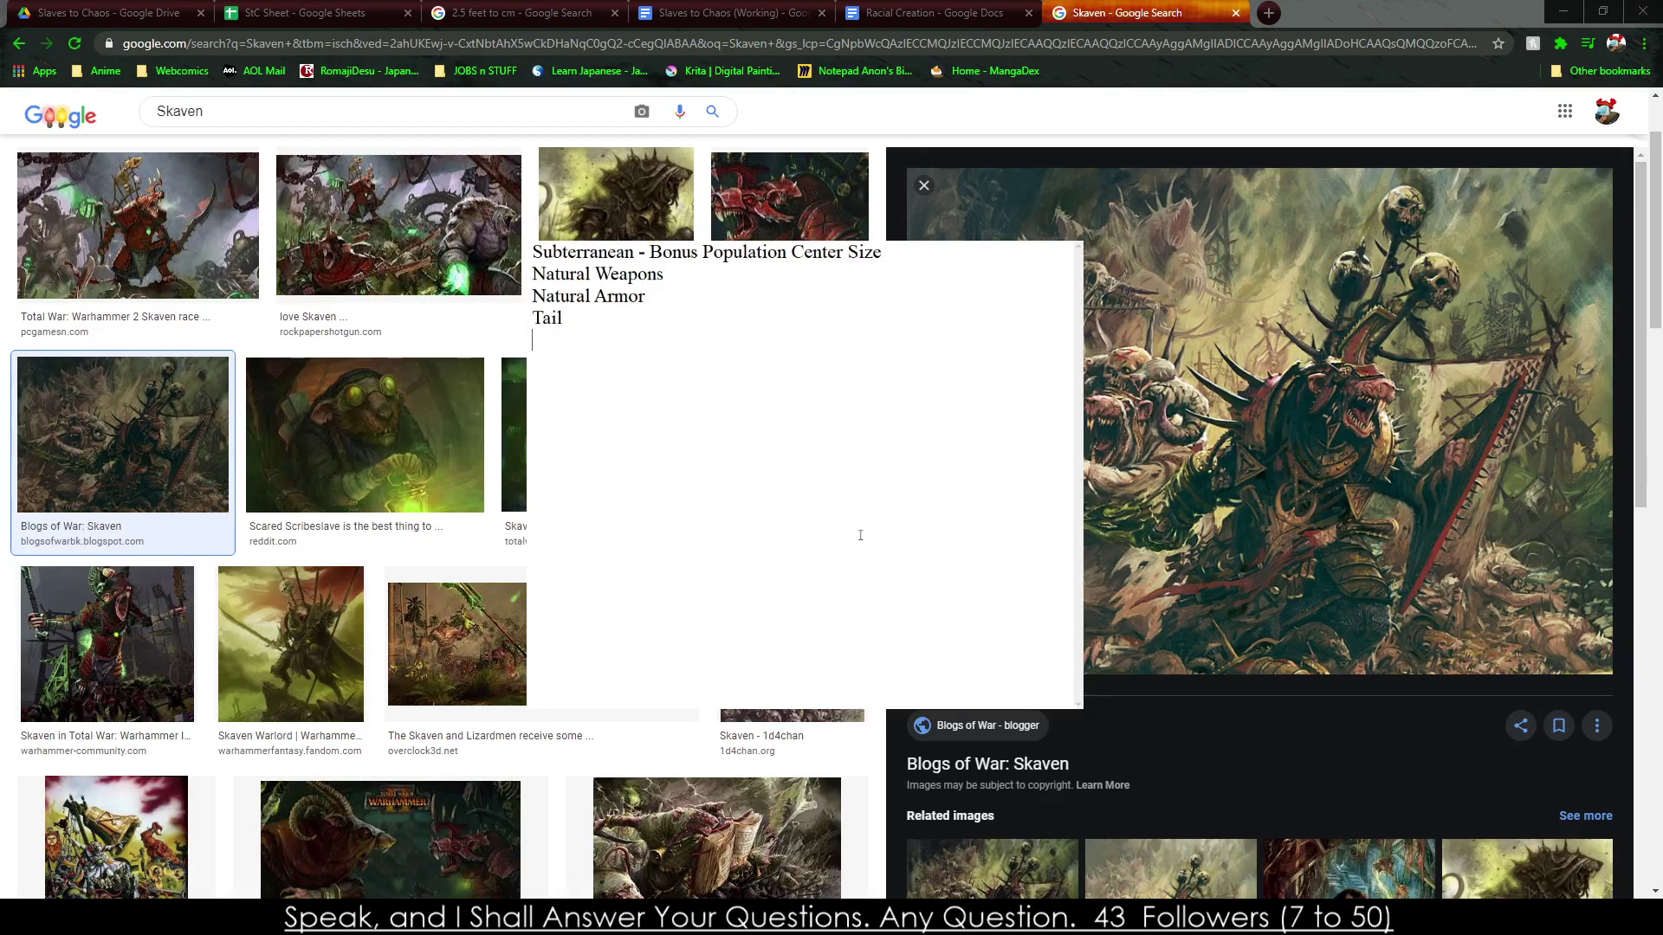
Look through the related Skaven images and preview the ArtStation warpfire thrower team artwork.
{"action": "scroll", "coordinate": [363, 433], "scroll_direction": "down", "scroll_amount": 7}
{"action": "scroll", "coordinate": [1129, 445], "scroll_direction": "down", "scroll_amount": 8}
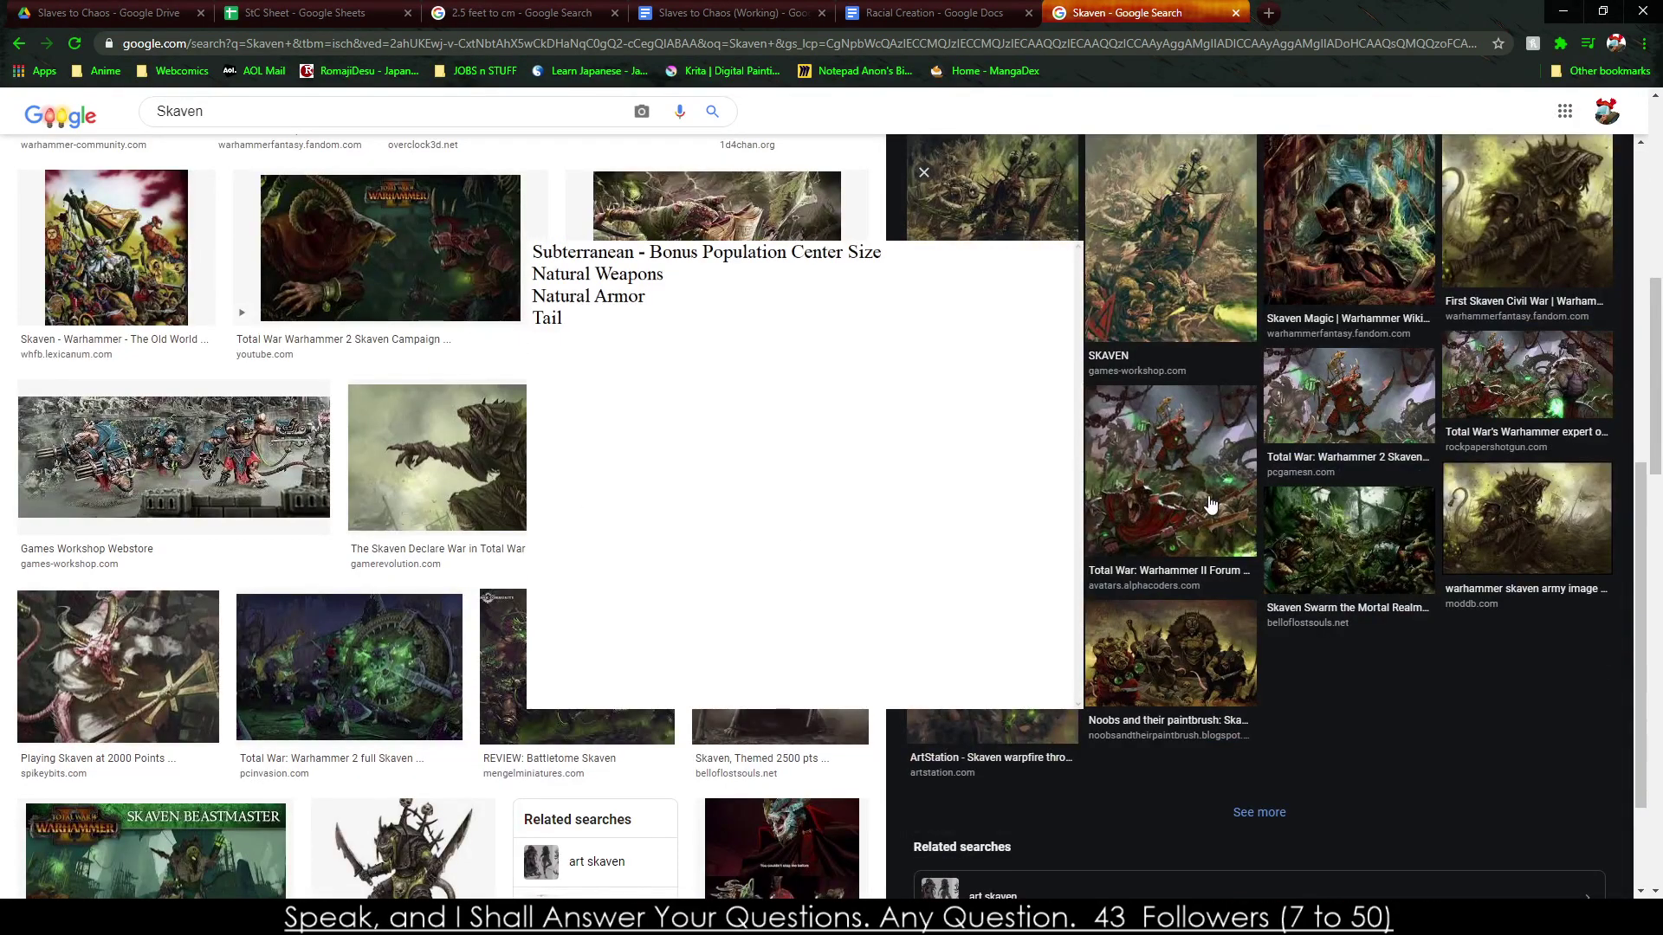
{"action": "left_click", "coordinate": [991, 732]}
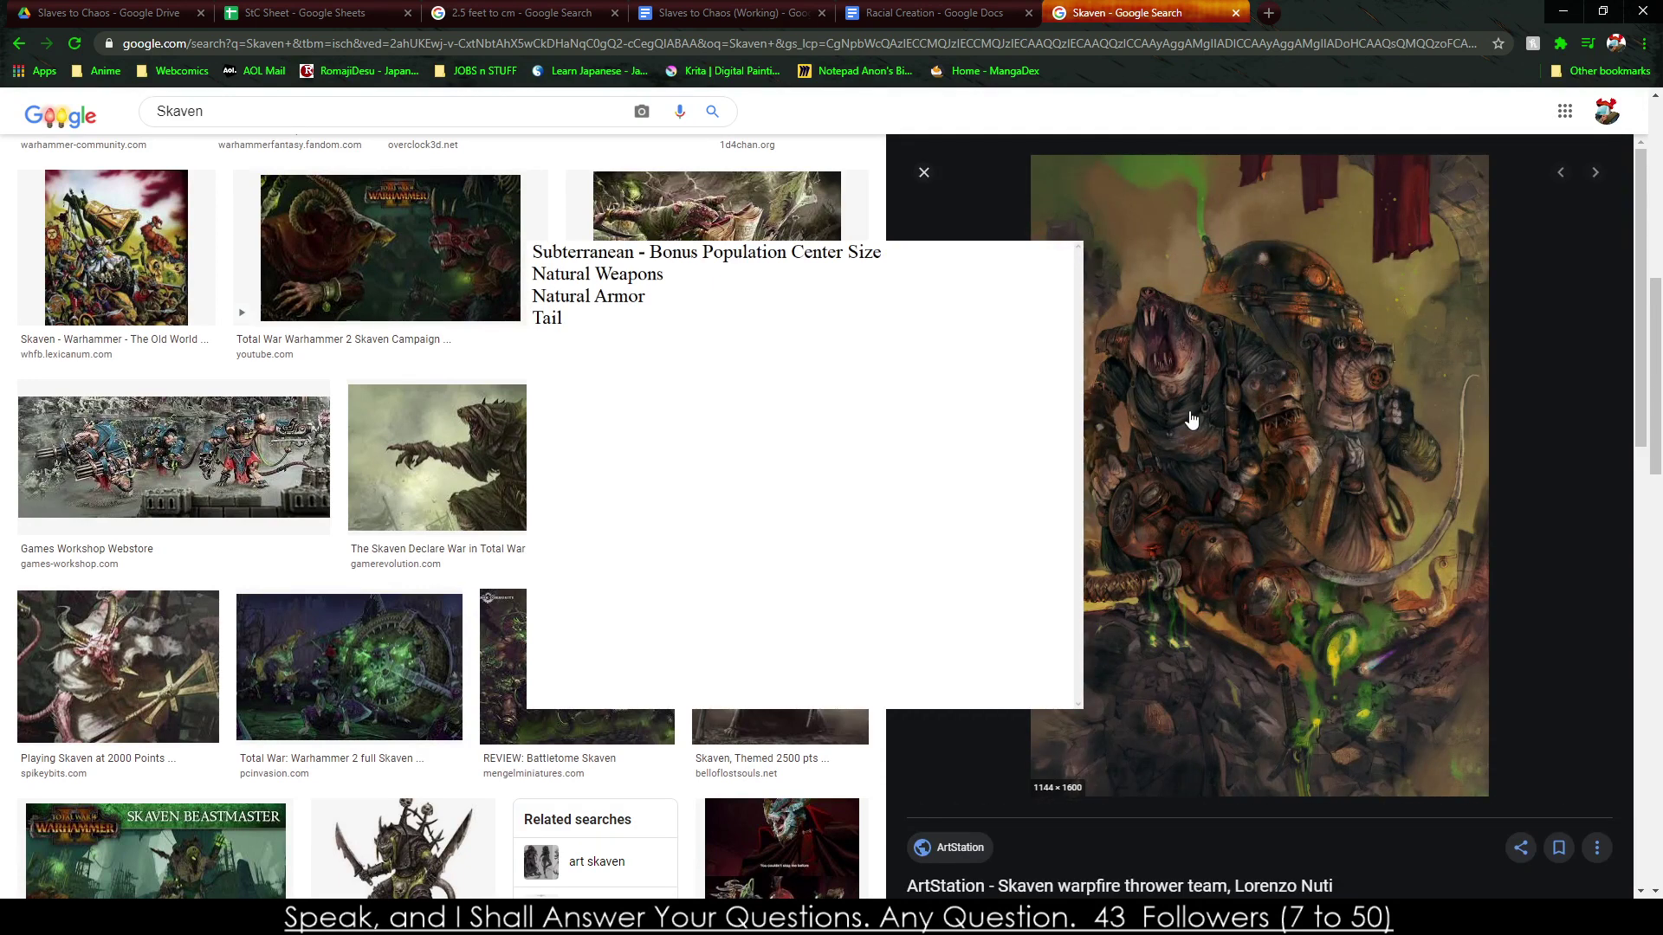
Replace the image search term with "Goblin" and run the search.
{"action": "scroll", "coordinate": [260, 433], "scroll_direction": "up", "scroll_amount": 8}
{"action": "double_click", "coordinate": [180, 124]}
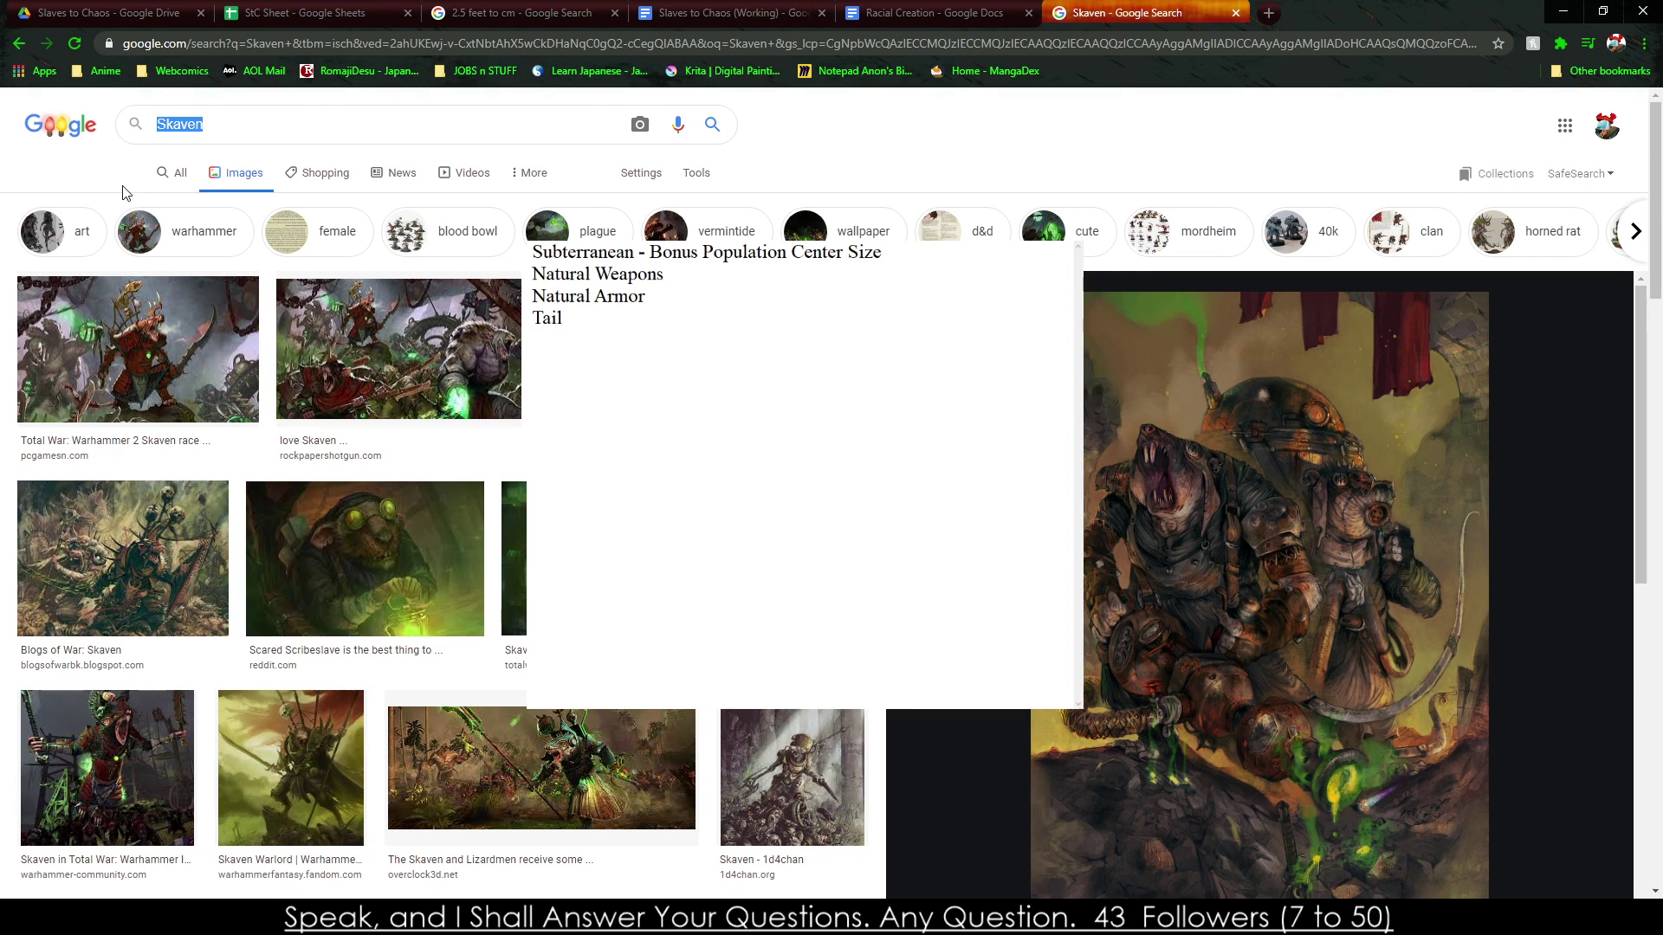
{"action": "type", "text": "Goblin"}
{"action": "key", "text": "Return"}
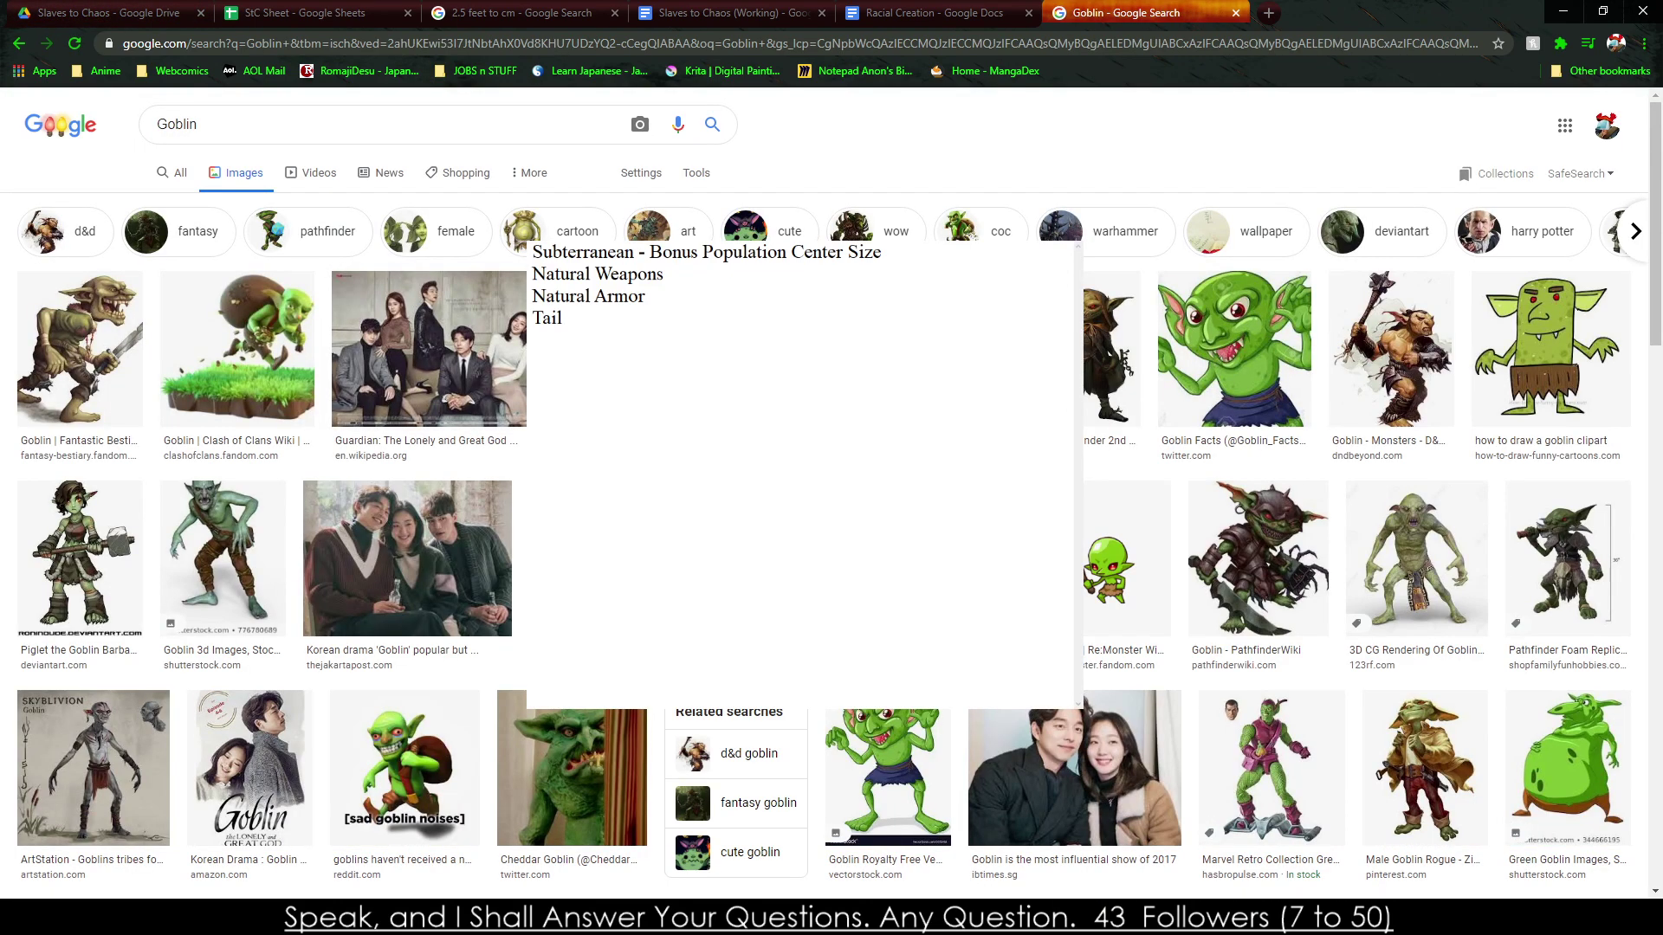
Preview several goblin pictures and examine the related images and further results for trait ideas.
{"action": "left_click", "coordinate": [752, 346]}
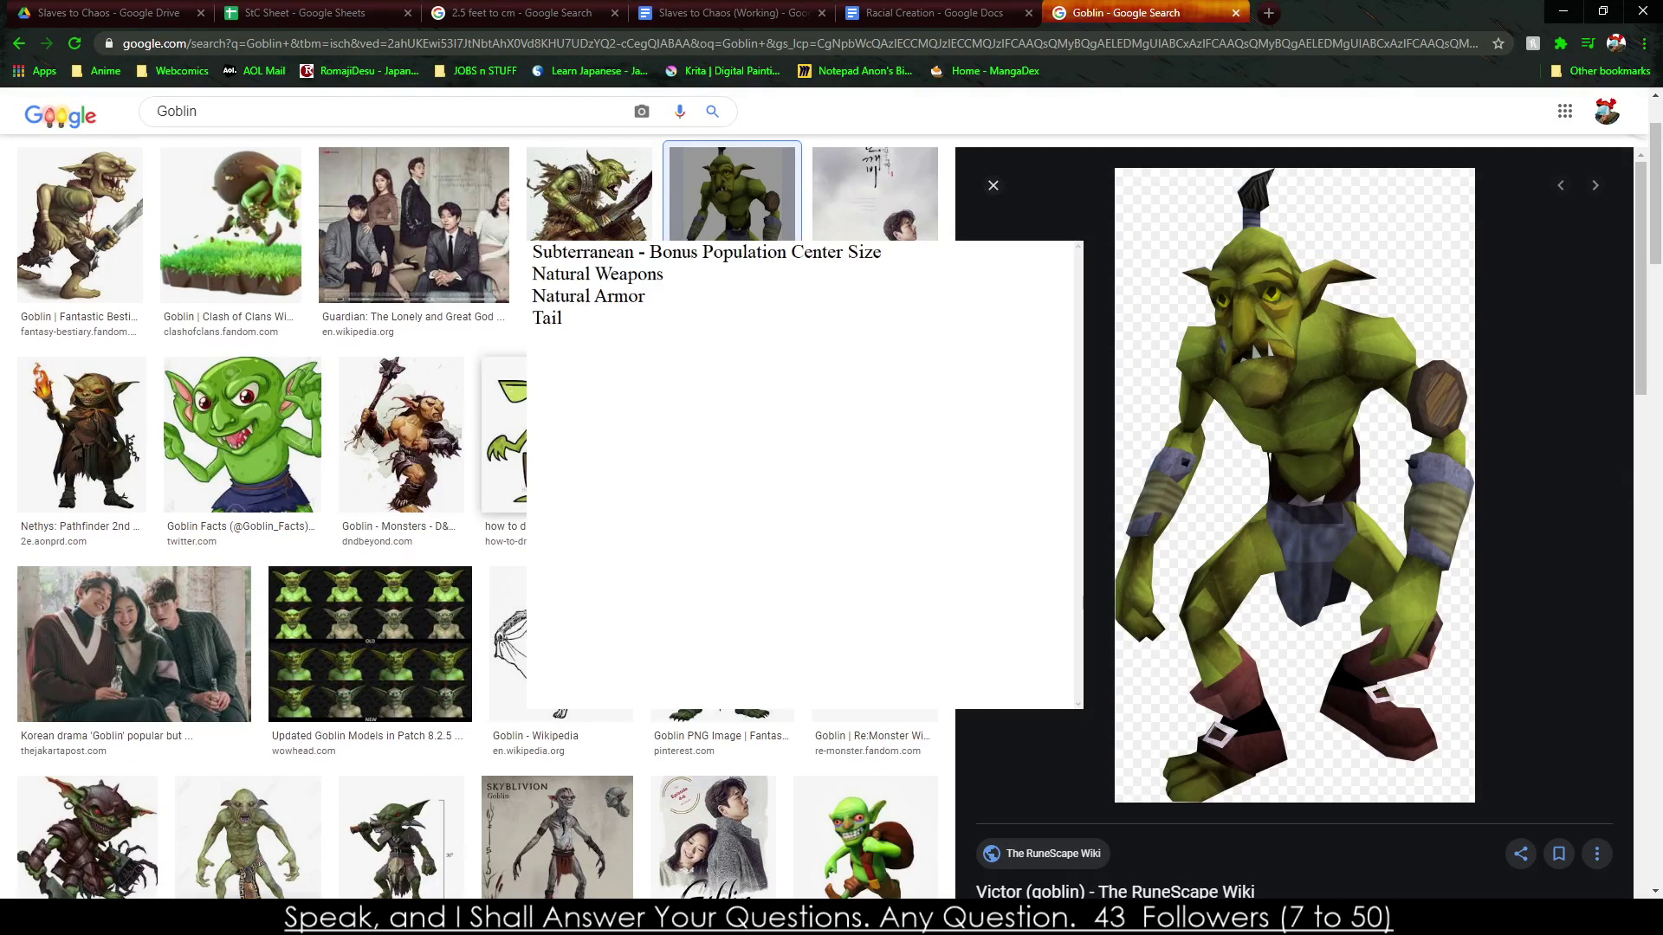
{"action": "left_click", "coordinate": [723, 735]}
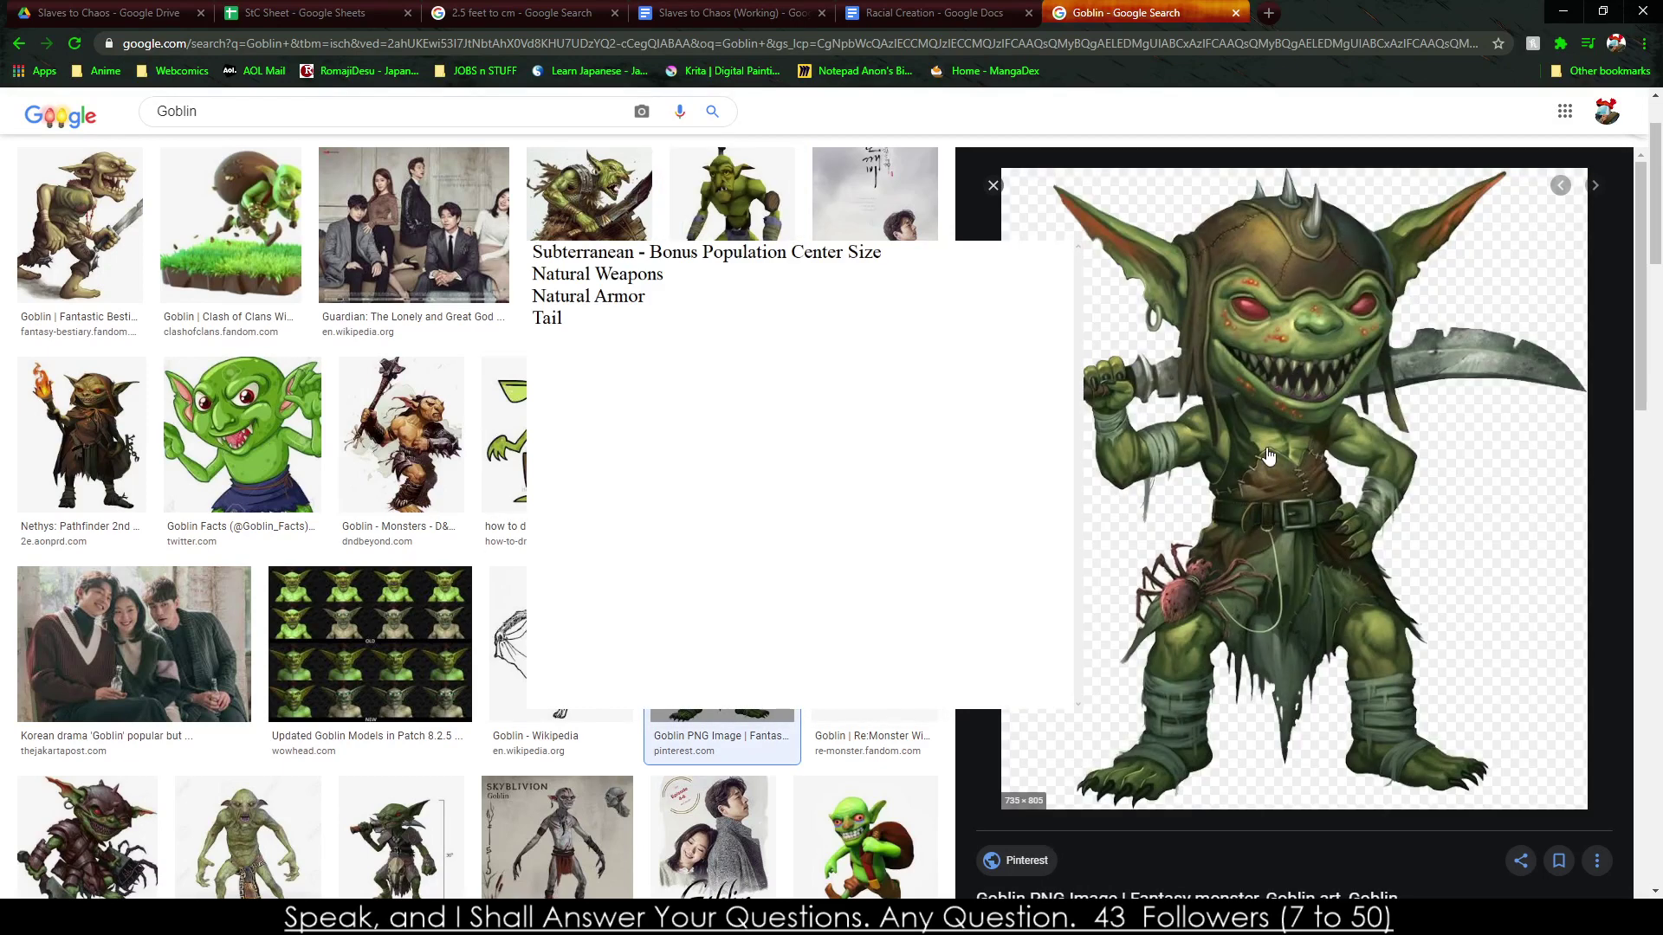
{"action": "scroll", "coordinate": [1228, 397], "scroll_direction": "down", "scroll_amount": 6}
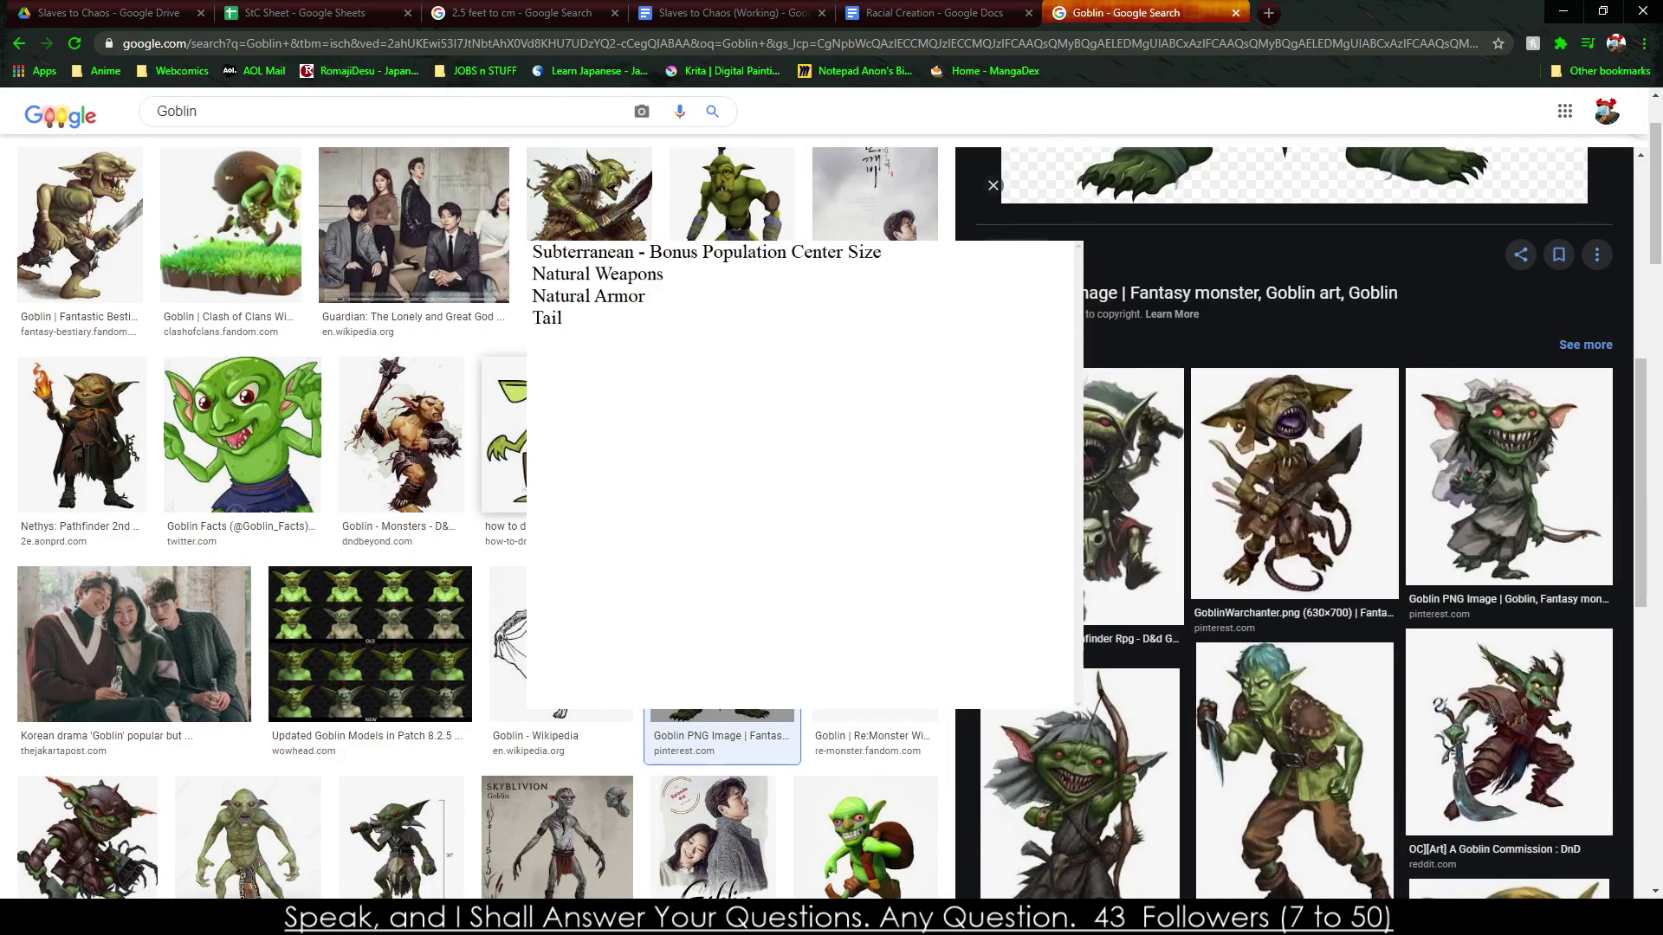
{"action": "scroll", "coordinate": [502, 433], "scroll_direction": "down", "scroll_amount": 5}
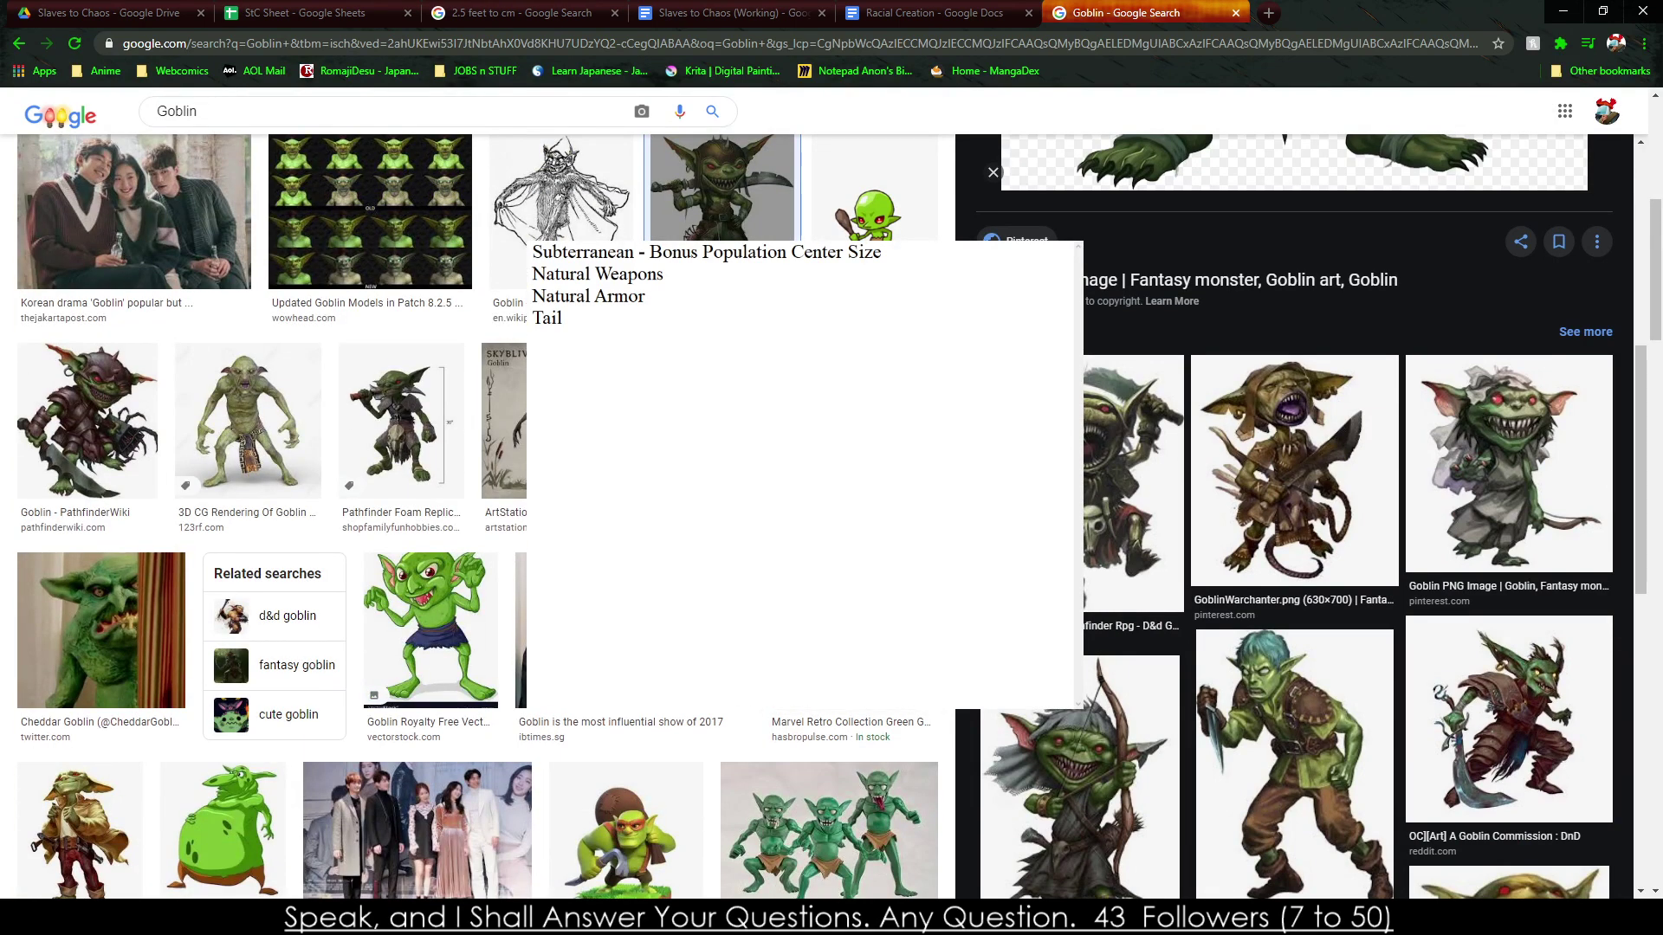
{"action": "scroll", "coordinate": [477, 520], "scroll_direction": "down", "scroll_amount": 8}
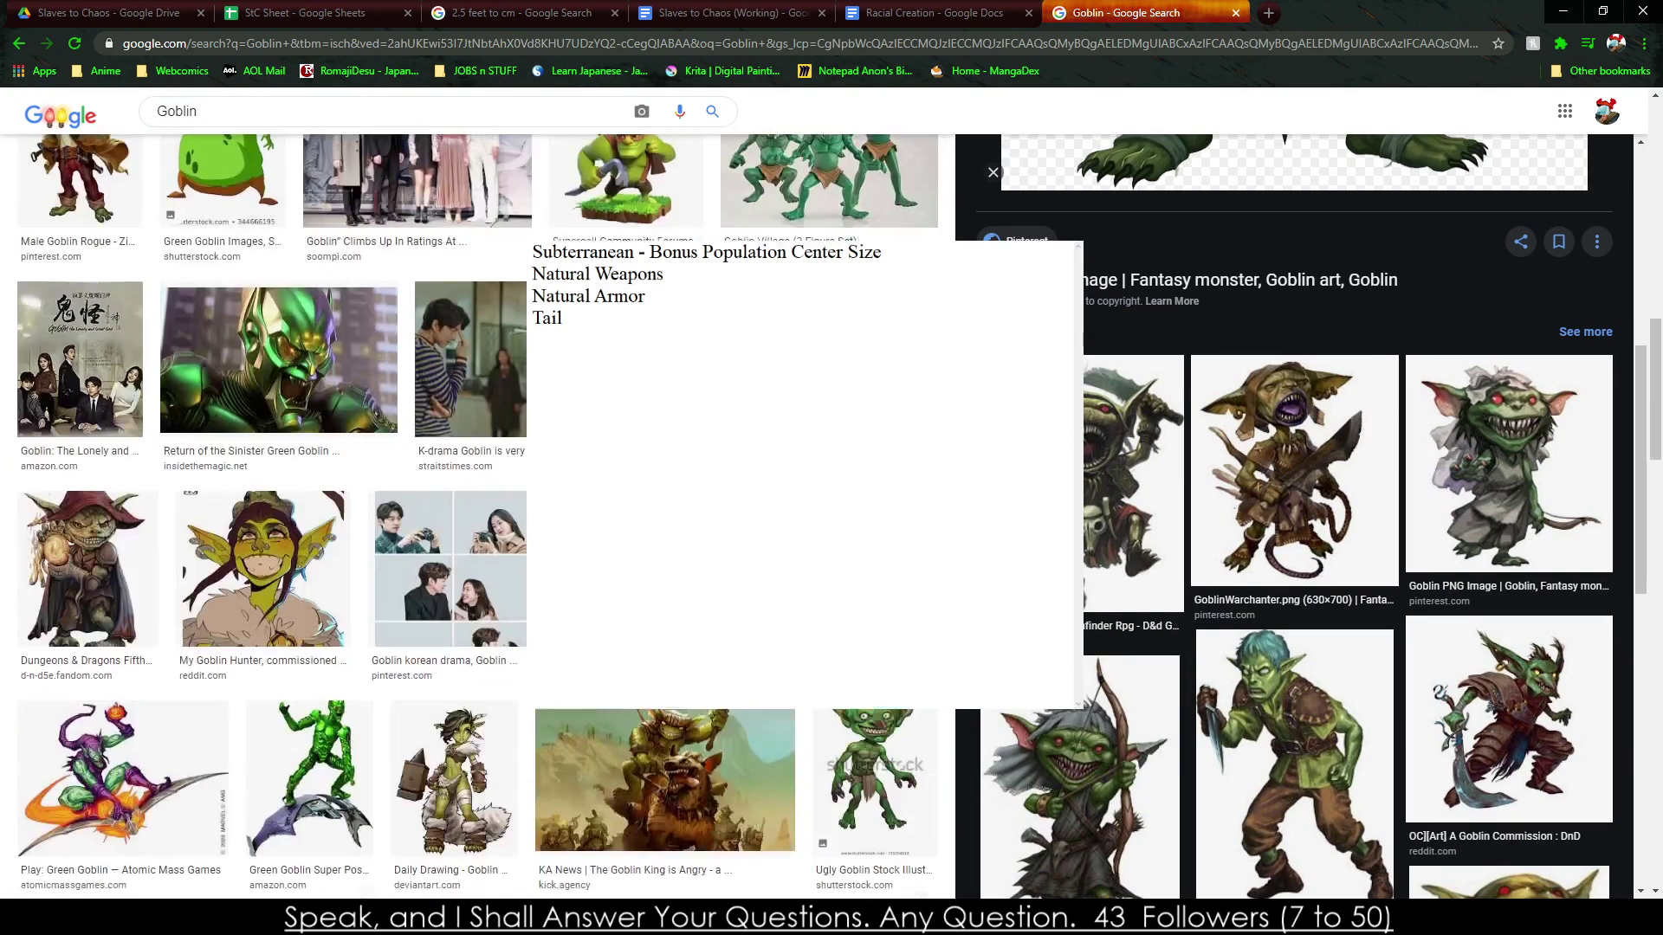
{"action": "key", "text": "Right"}
{"action": "key", "text": "Right"}
{"action": "key", "text": "Right"}
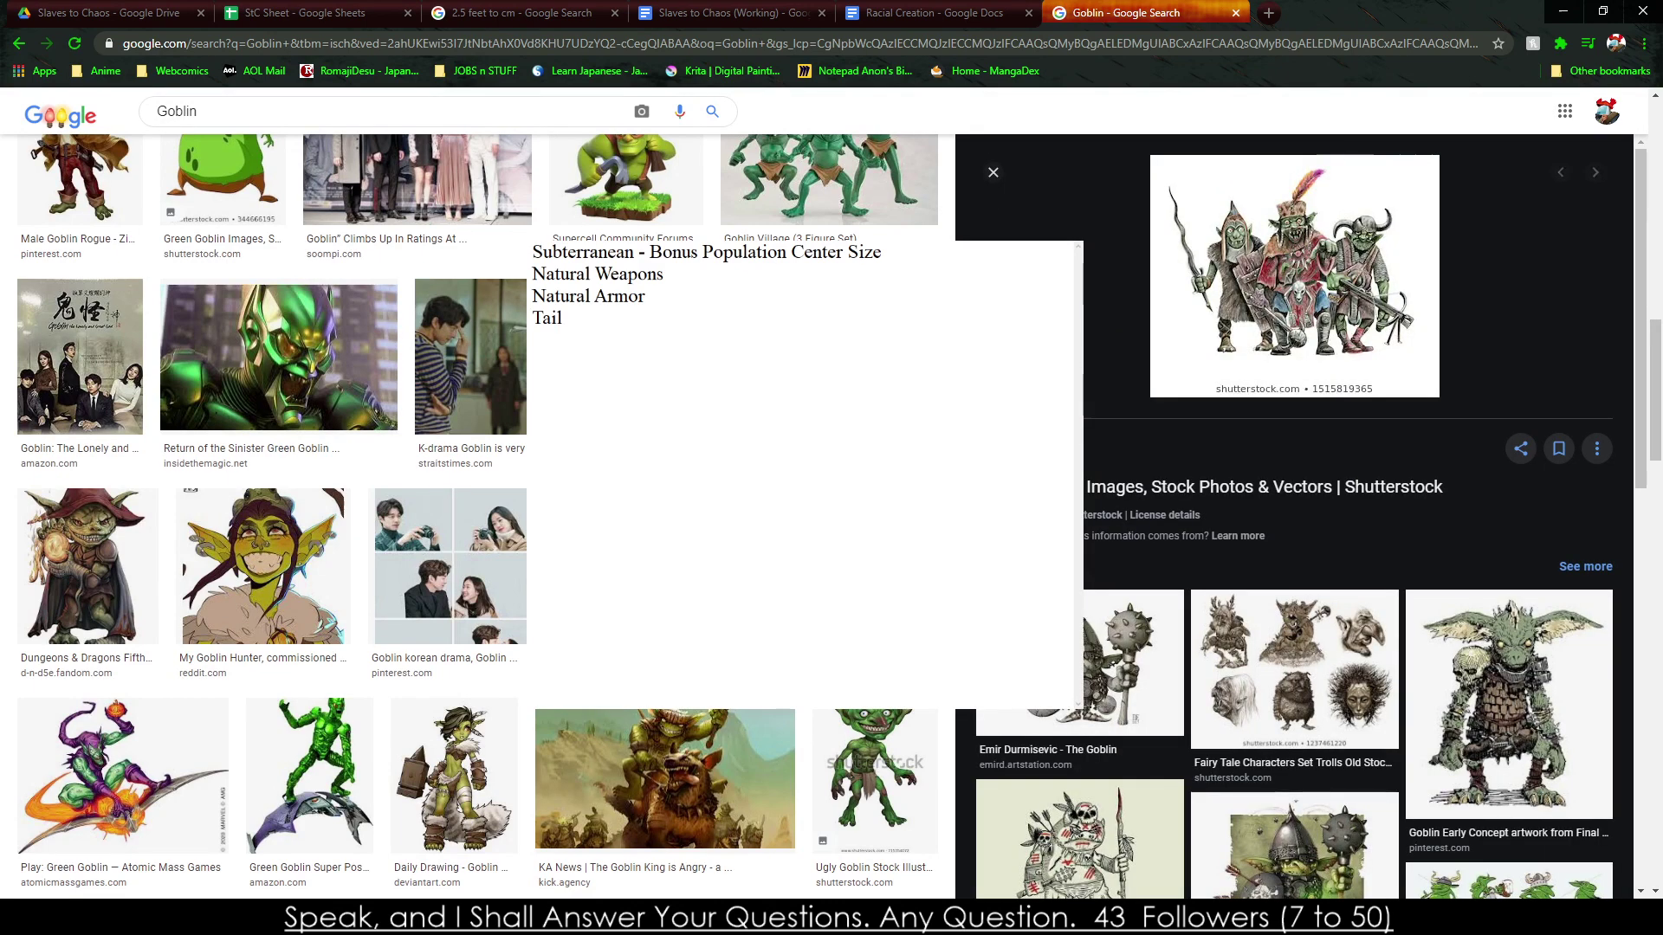
{"action": "key", "text": "Left"}
{"action": "scroll", "coordinate": [477, 520], "scroll_direction": "down", "scroll_amount": 6}
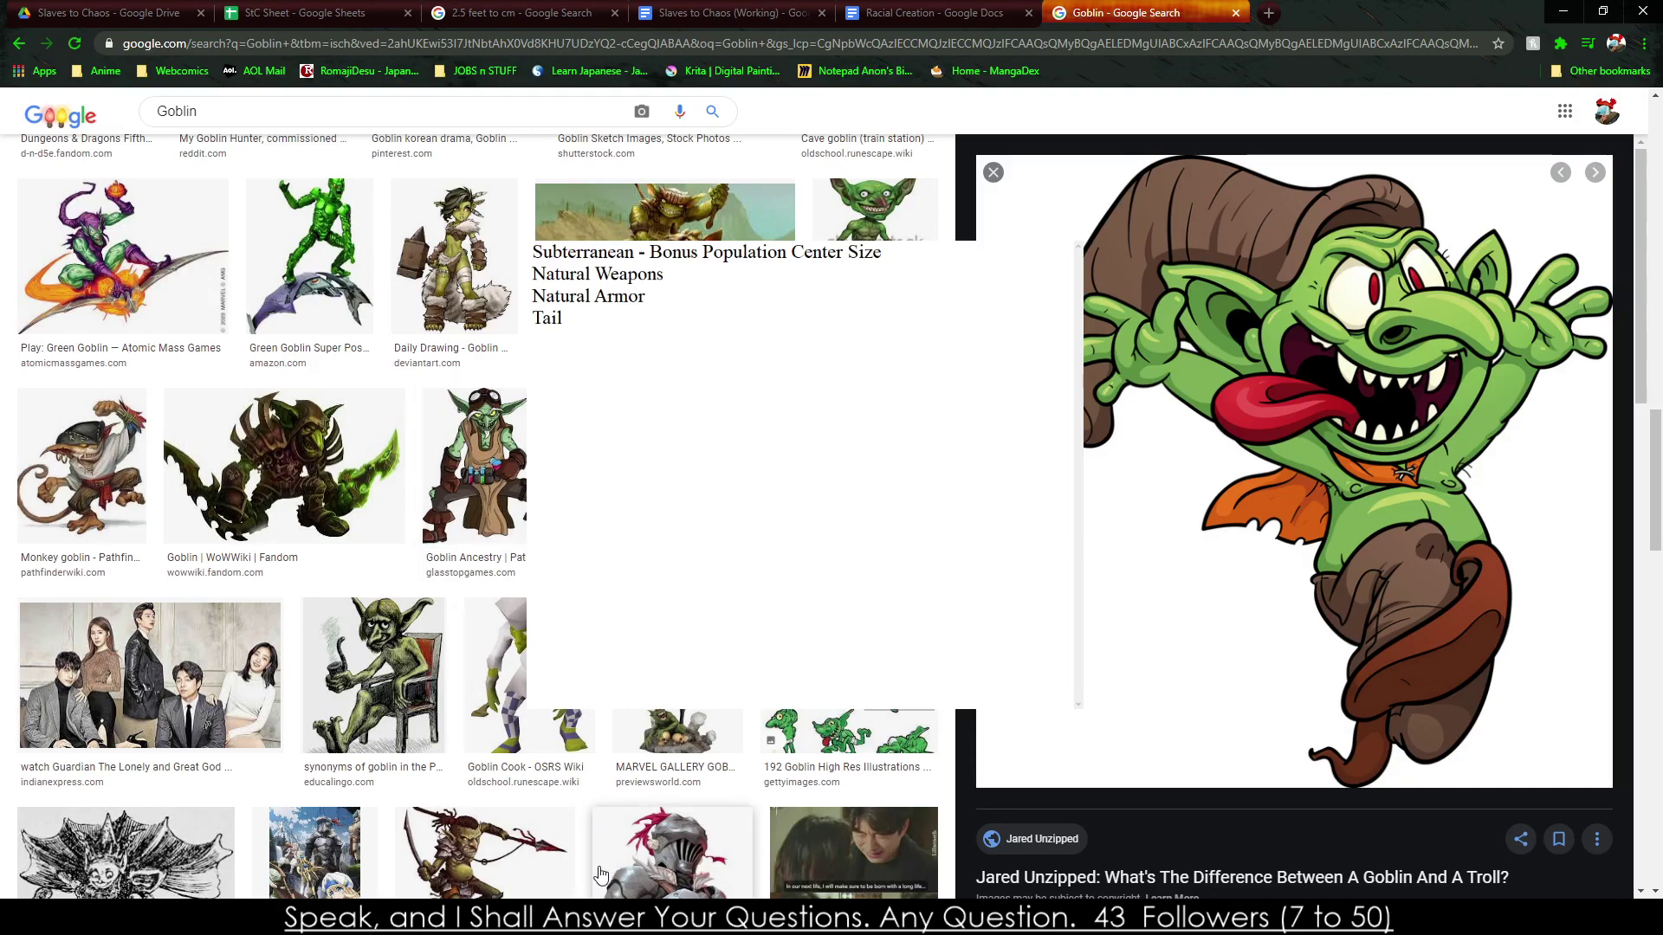
{"action": "scroll", "coordinate": [482, 121], "scroll_direction": "down", "scroll_amount": 8}
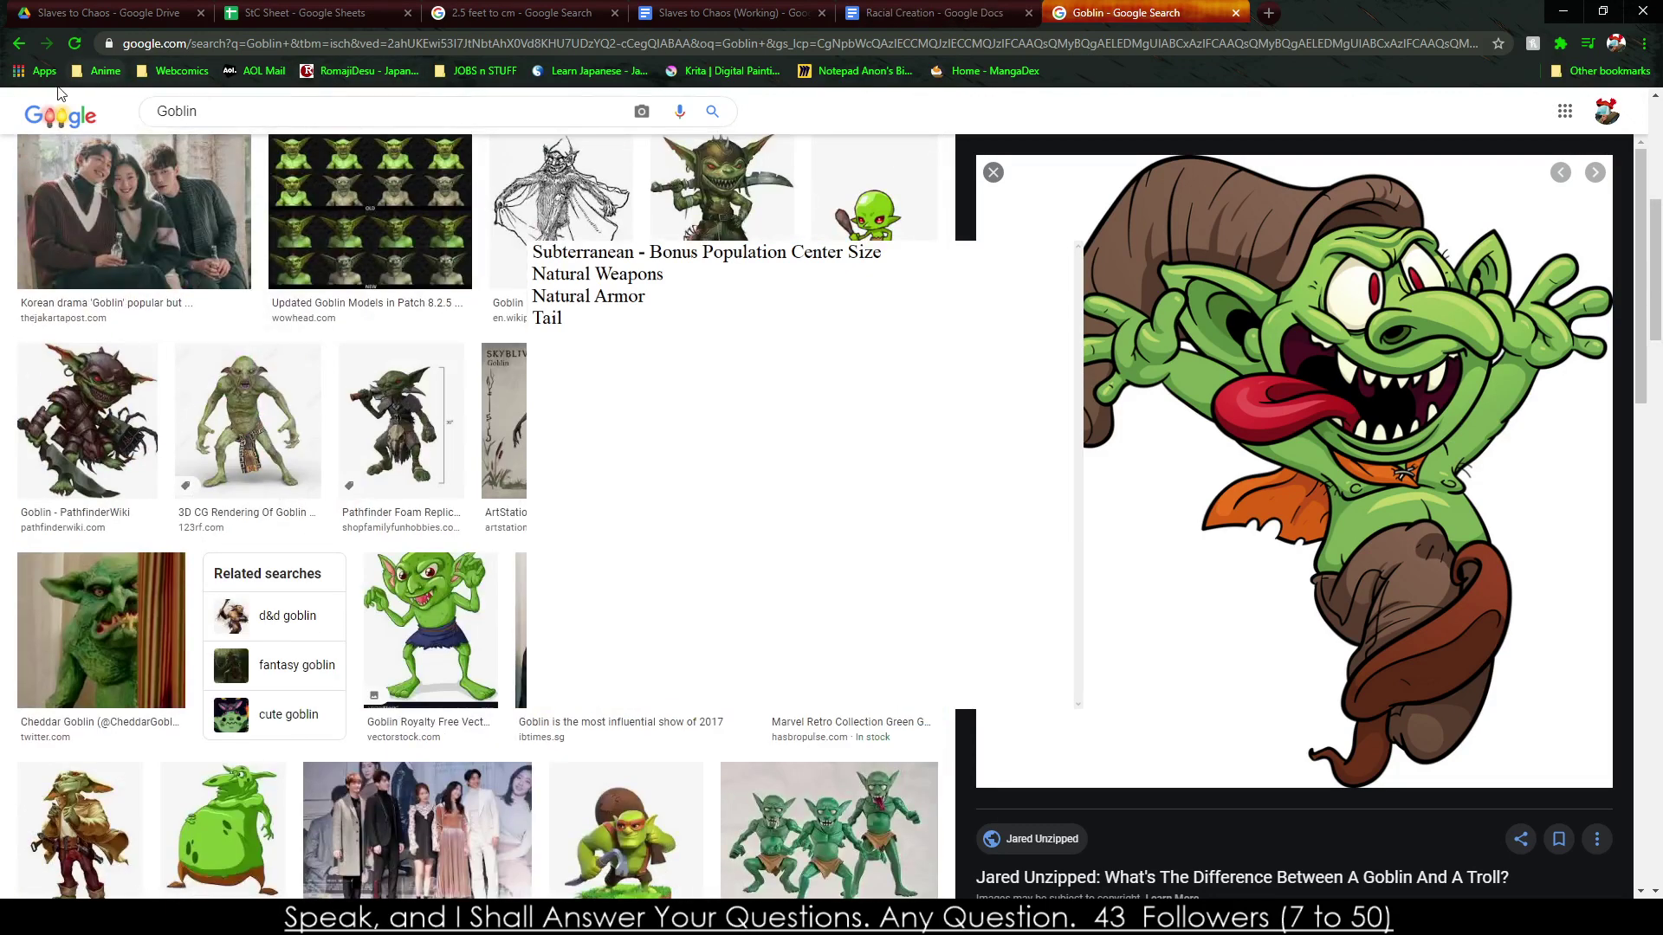
Leave the goblin images and run a new web search for "Petlike".
{"action": "left_click", "coordinate": [53, 116]}
{"action": "triple_click", "coordinate": [229, 125]}
{"action": "type", "text": "c"}
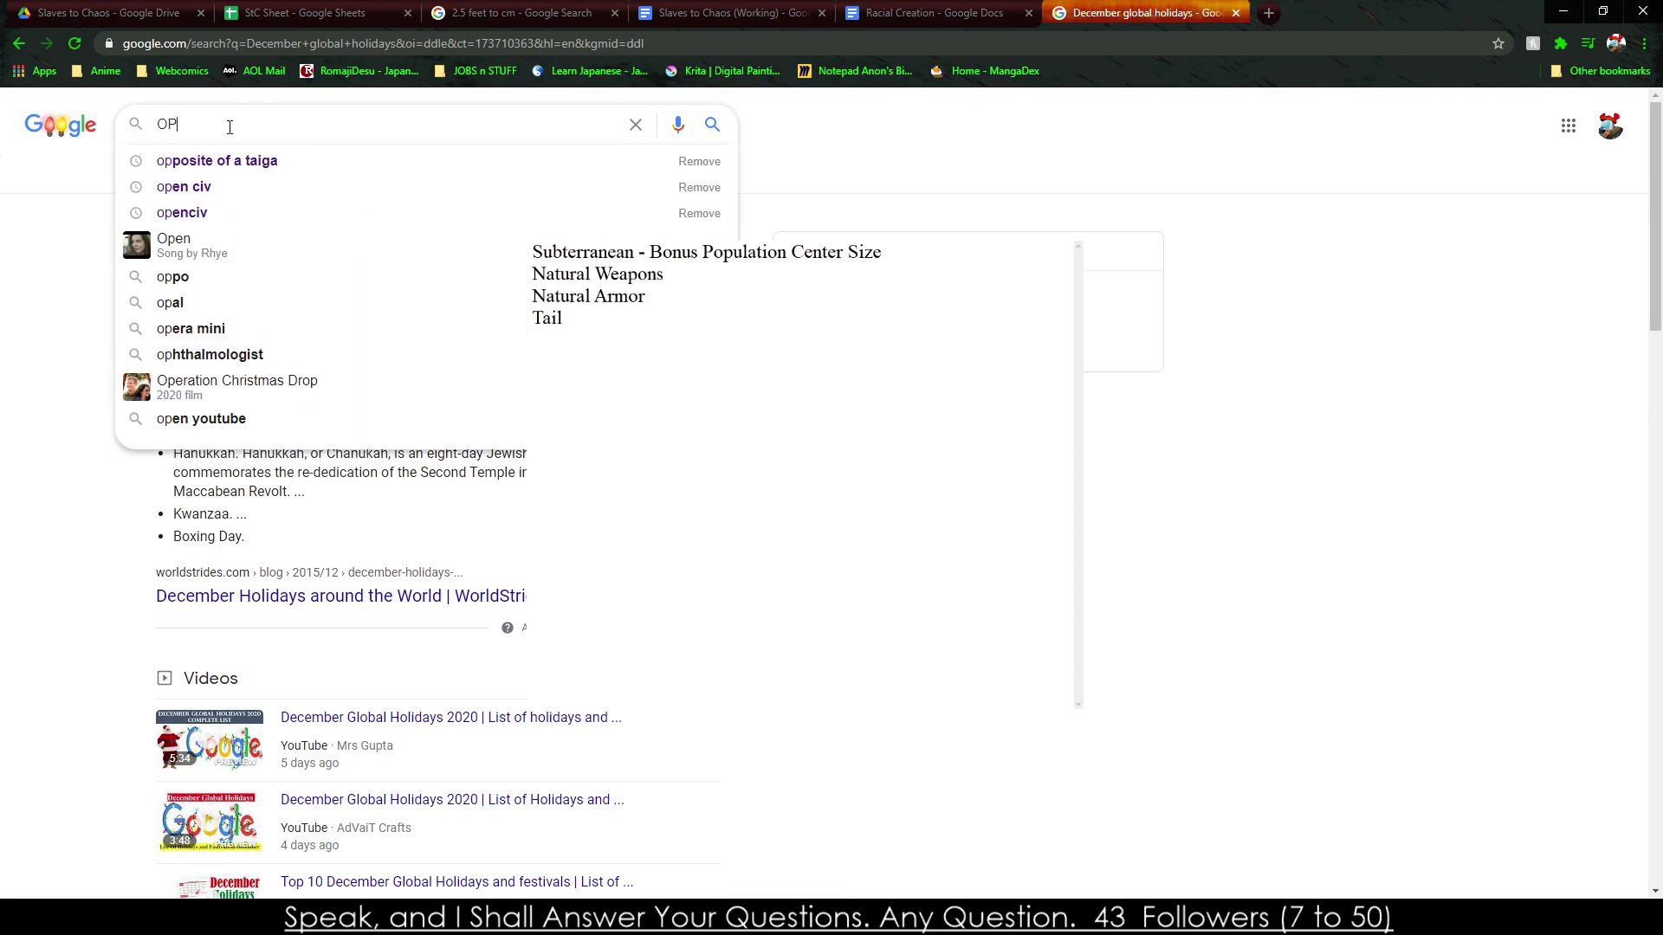
{"action": "key", "text": "BackSpace"}
{"action": "type", "text": "Petlike"}
{"action": "key", "text": "Return"}
Refine the search to "Petlike word", read the Word finder definition of petlike and return to the results.
{"action": "left_click", "coordinate": [231, 128]}
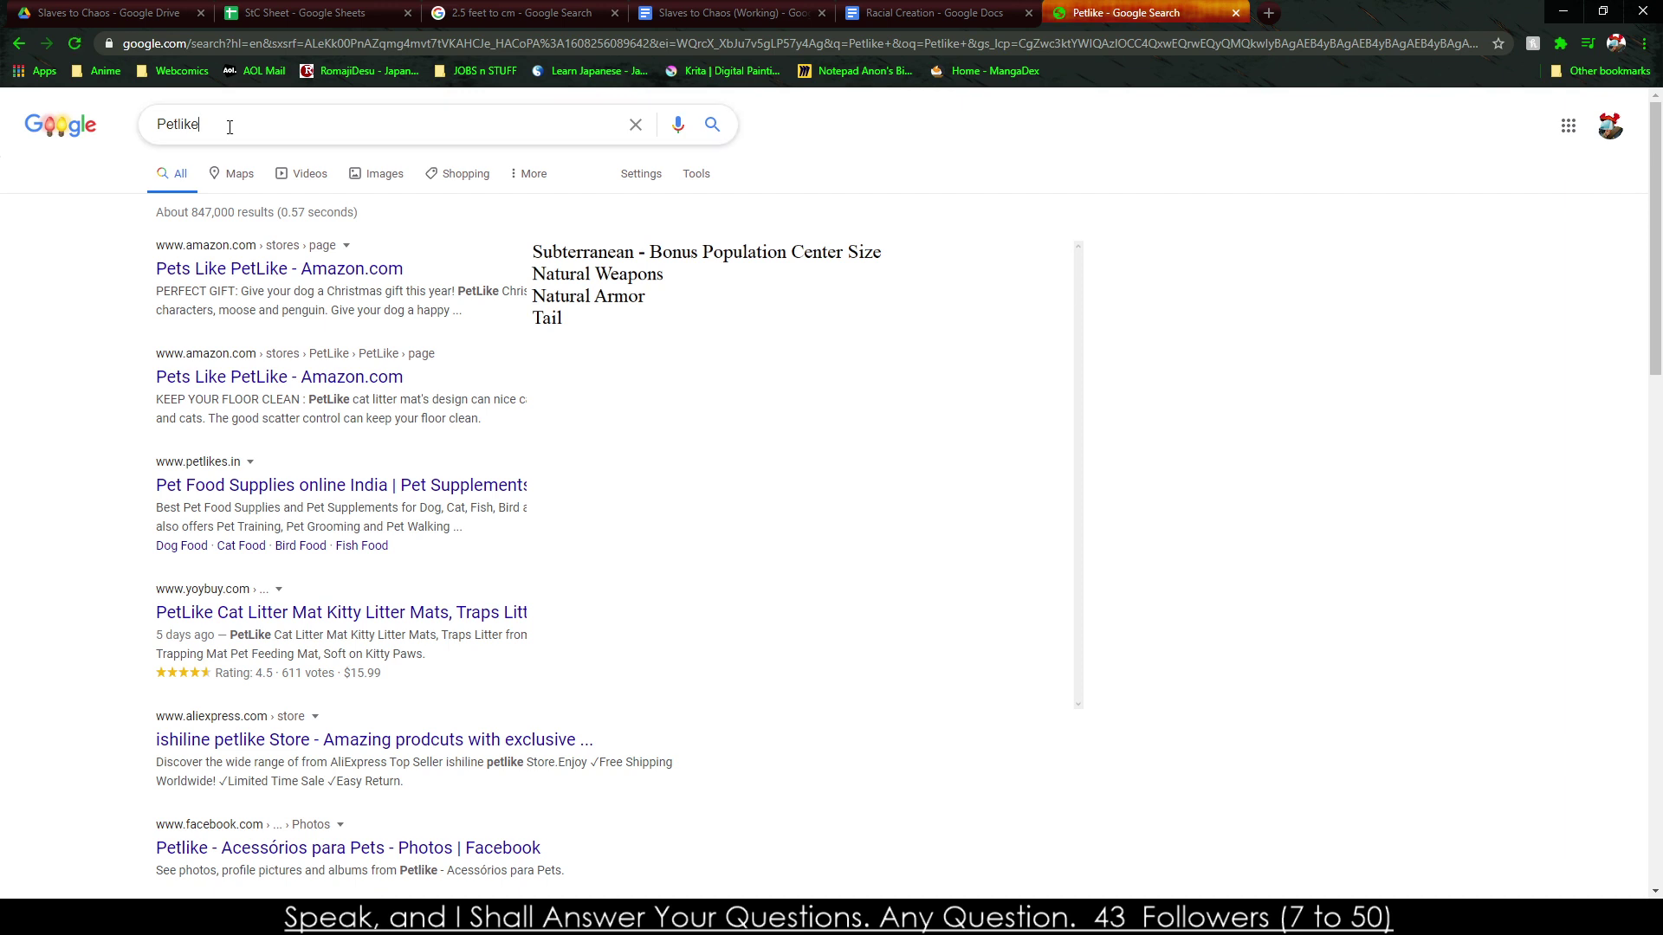
{"action": "type", "text": "word"}
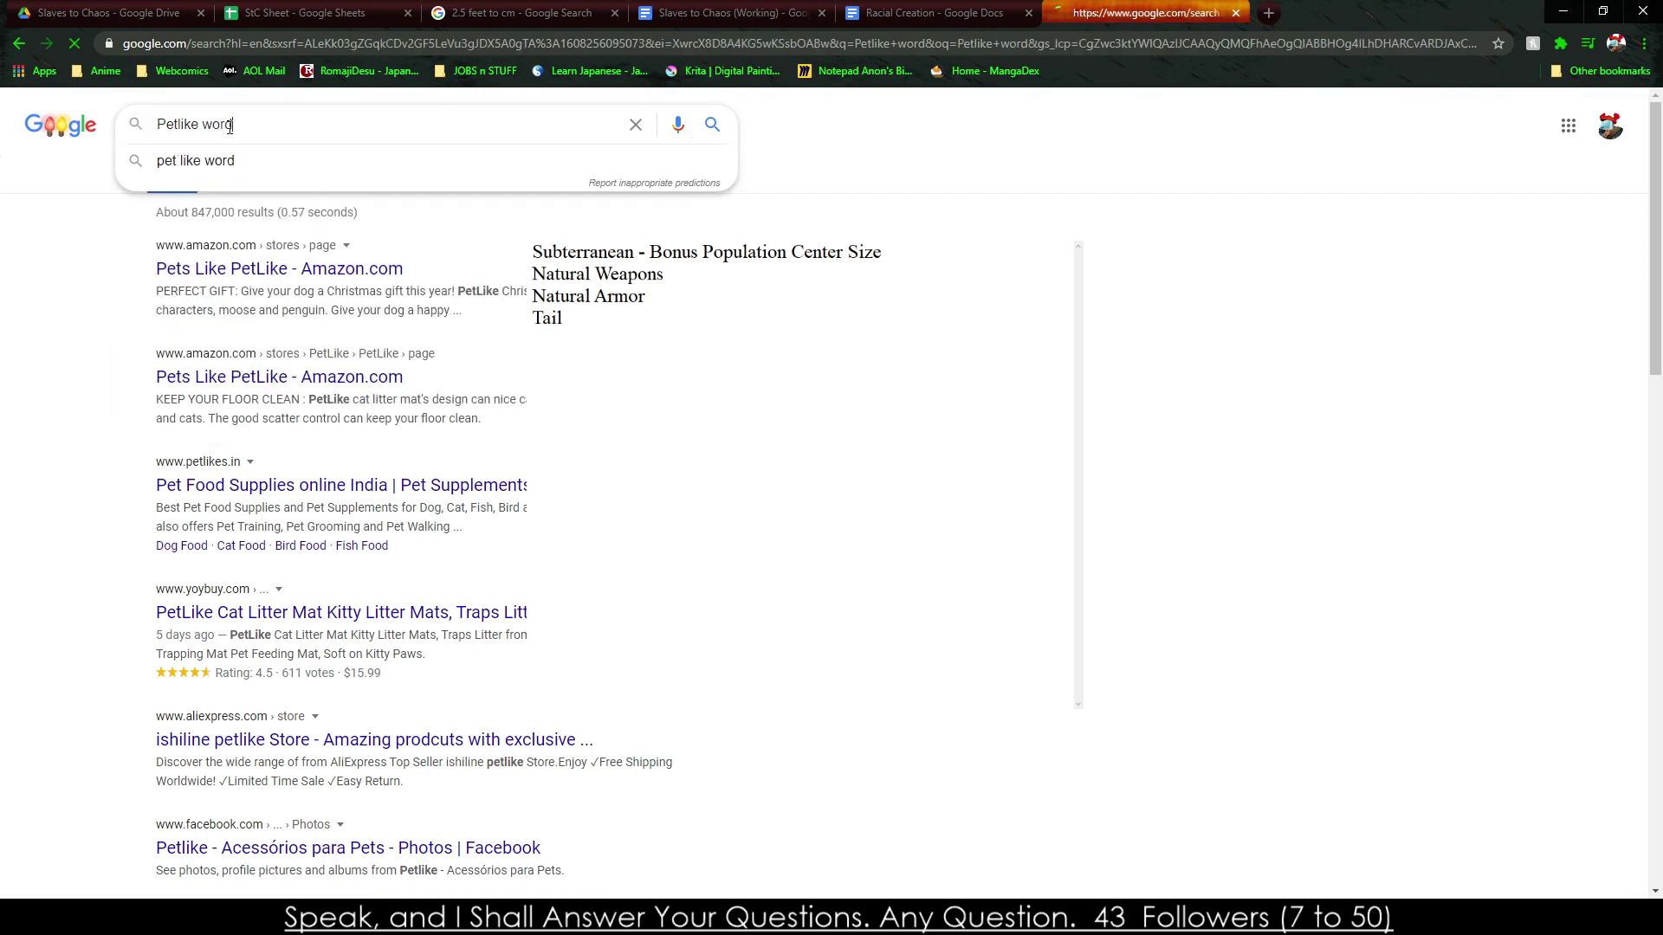
{"action": "key", "text": "Return"}
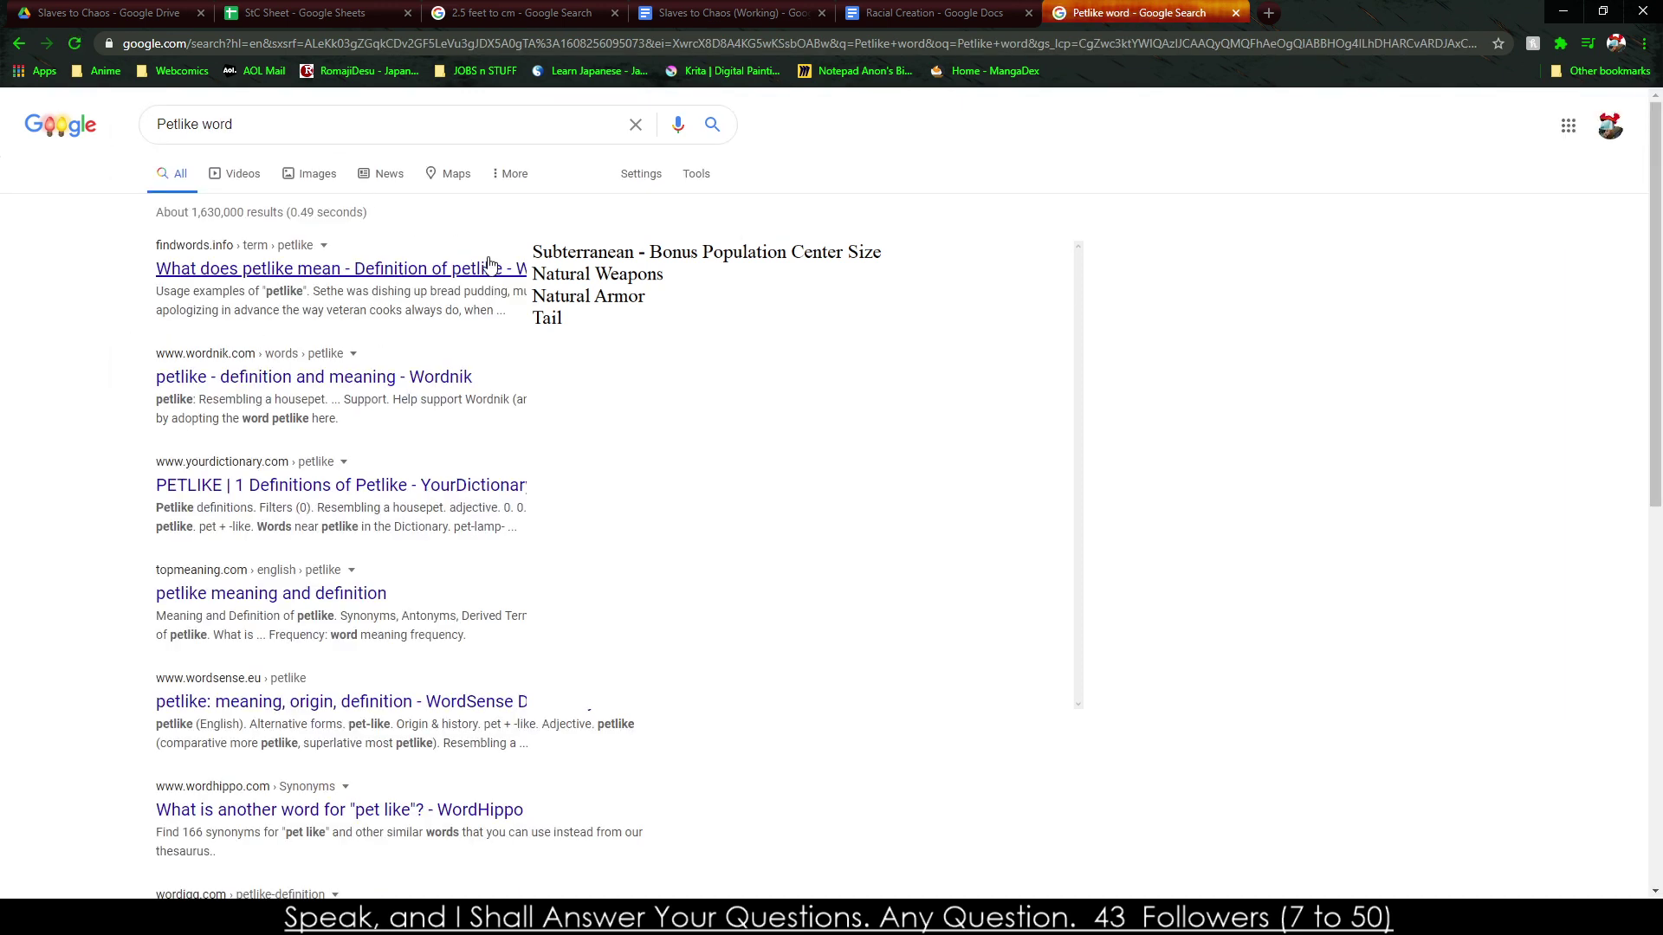
{"action": "left_click", "coordinate": [452, 276]}
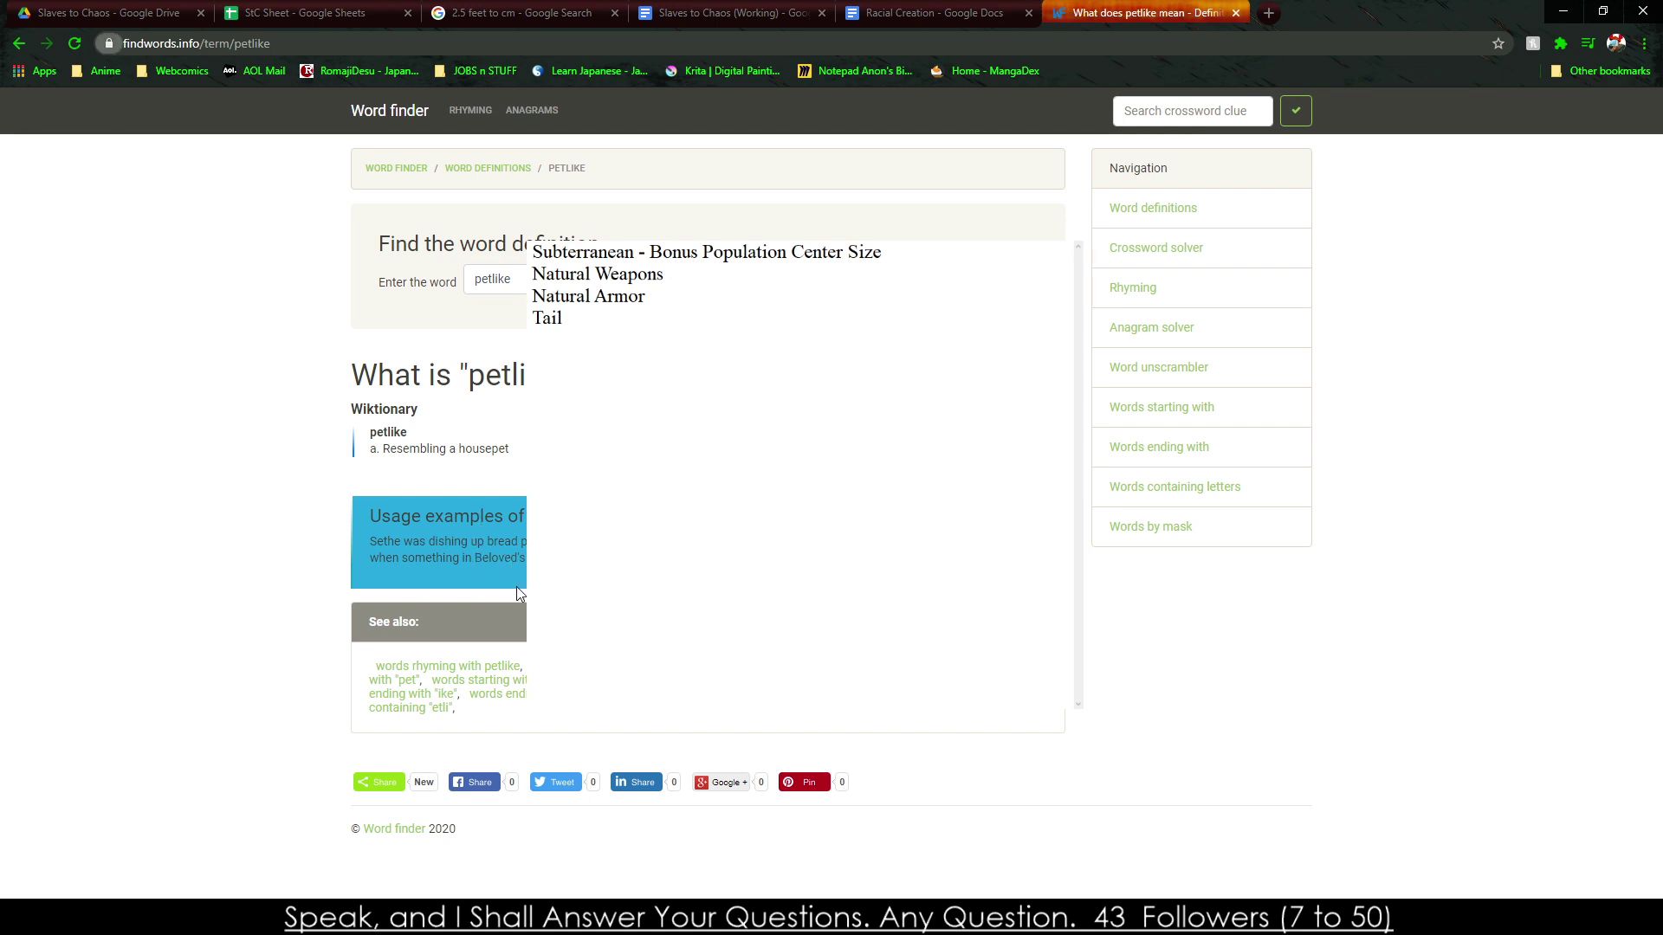
{"action": "left_click", "coordinate": [15, 45]}
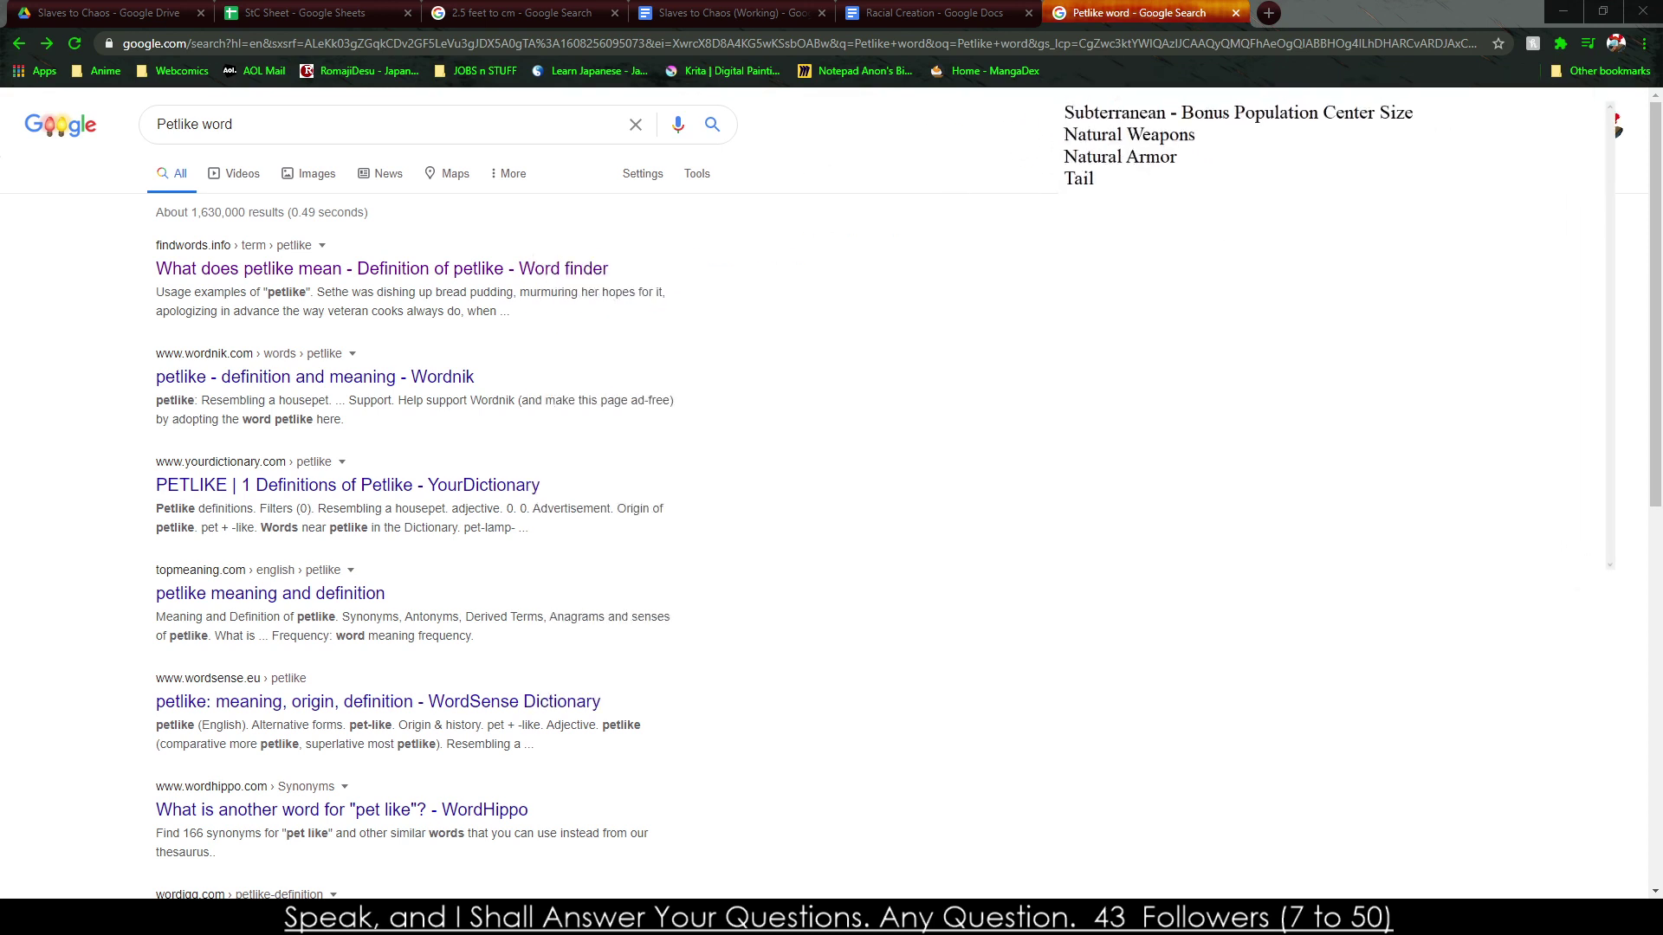
Add "Petlike" and "Hideous" as two new trait lines below Tail in the notes.
{"action": "type", "text": "P{"}
{"action": "type", "text": "tlike"}
{"action": "key", "text": "Return"}
{"action": "type", "text": "Hideous"}
Describe the Petlike trait in the notes as "Bonus Die when dealing with Others".
{"action": "type", "text": "eople"}
{"action": "key", "text": "BackSpace"}
{"action": "key", "text": "BackSpace"}
{"action": "key", "text": "BackSpace"}
{"action": "key", "text": "BackSpace"}
{"action": "key", "text": "BackSpace"}
{"action": "key", "text": "BackSpace"}
{"action": "type", "text": "Bonus Die w"}
{"action": "type", "text": "hen d"}
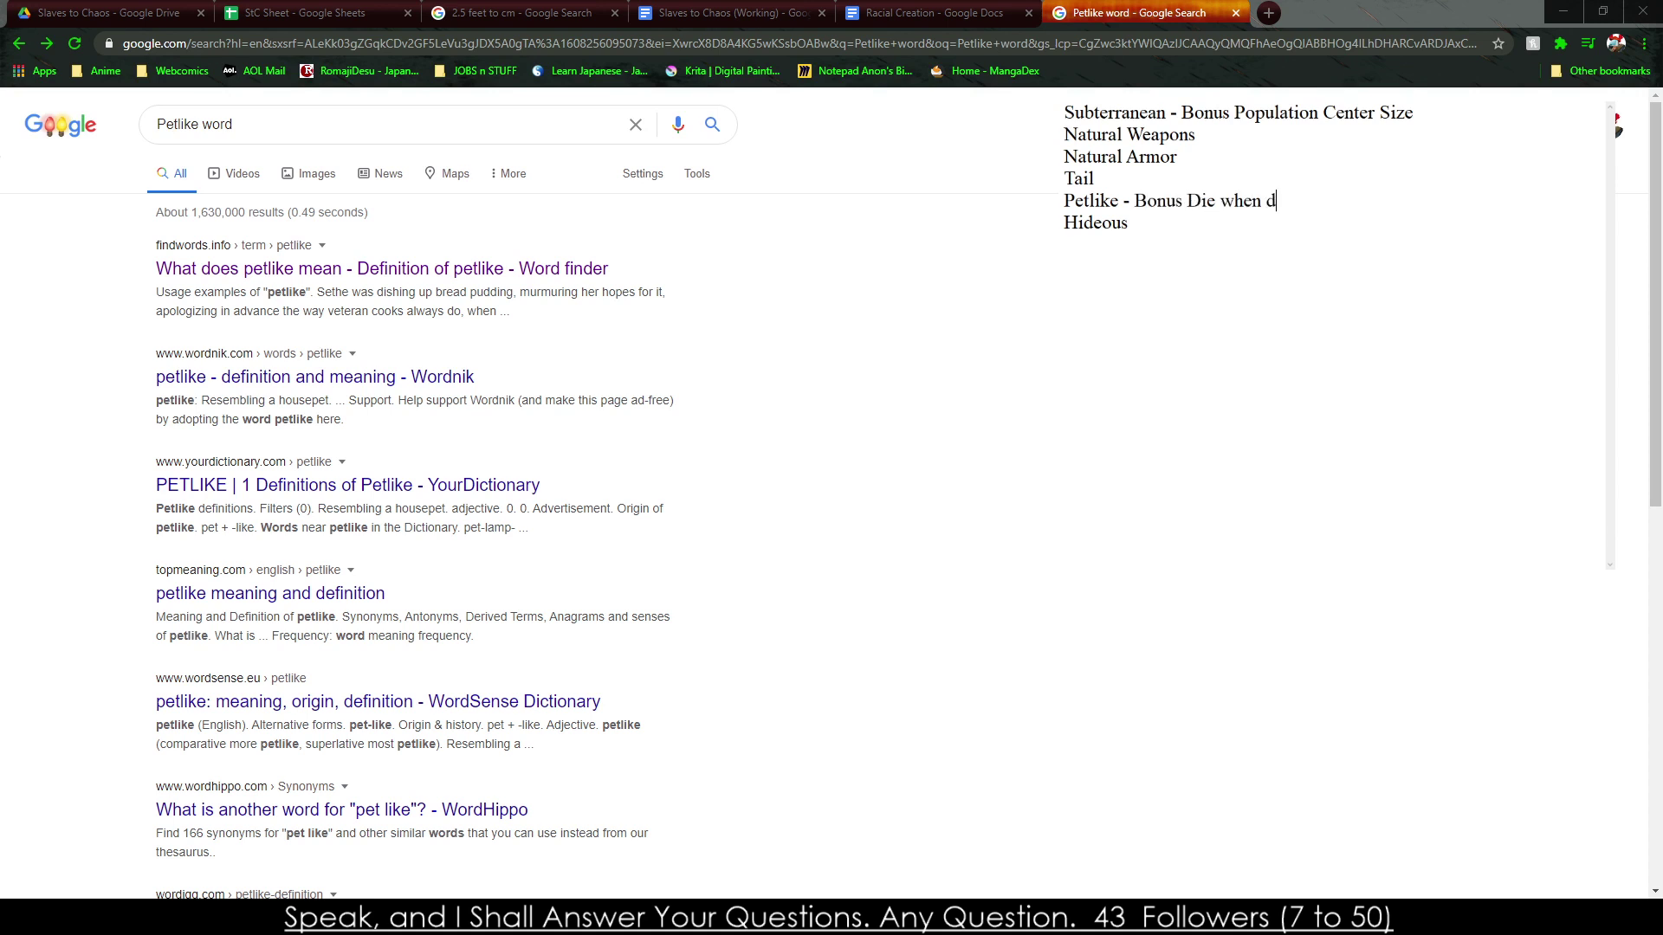
{"action": "type", "text": "ealing with Others"}
Describe the Hideous trait as "Lose Die when dealing with Others" and add the line "Albino - Penalty in Sunlight" below it in the notes.
{"action": "key", "text": "Down"}
{"action": "type", "text": "- Los"}
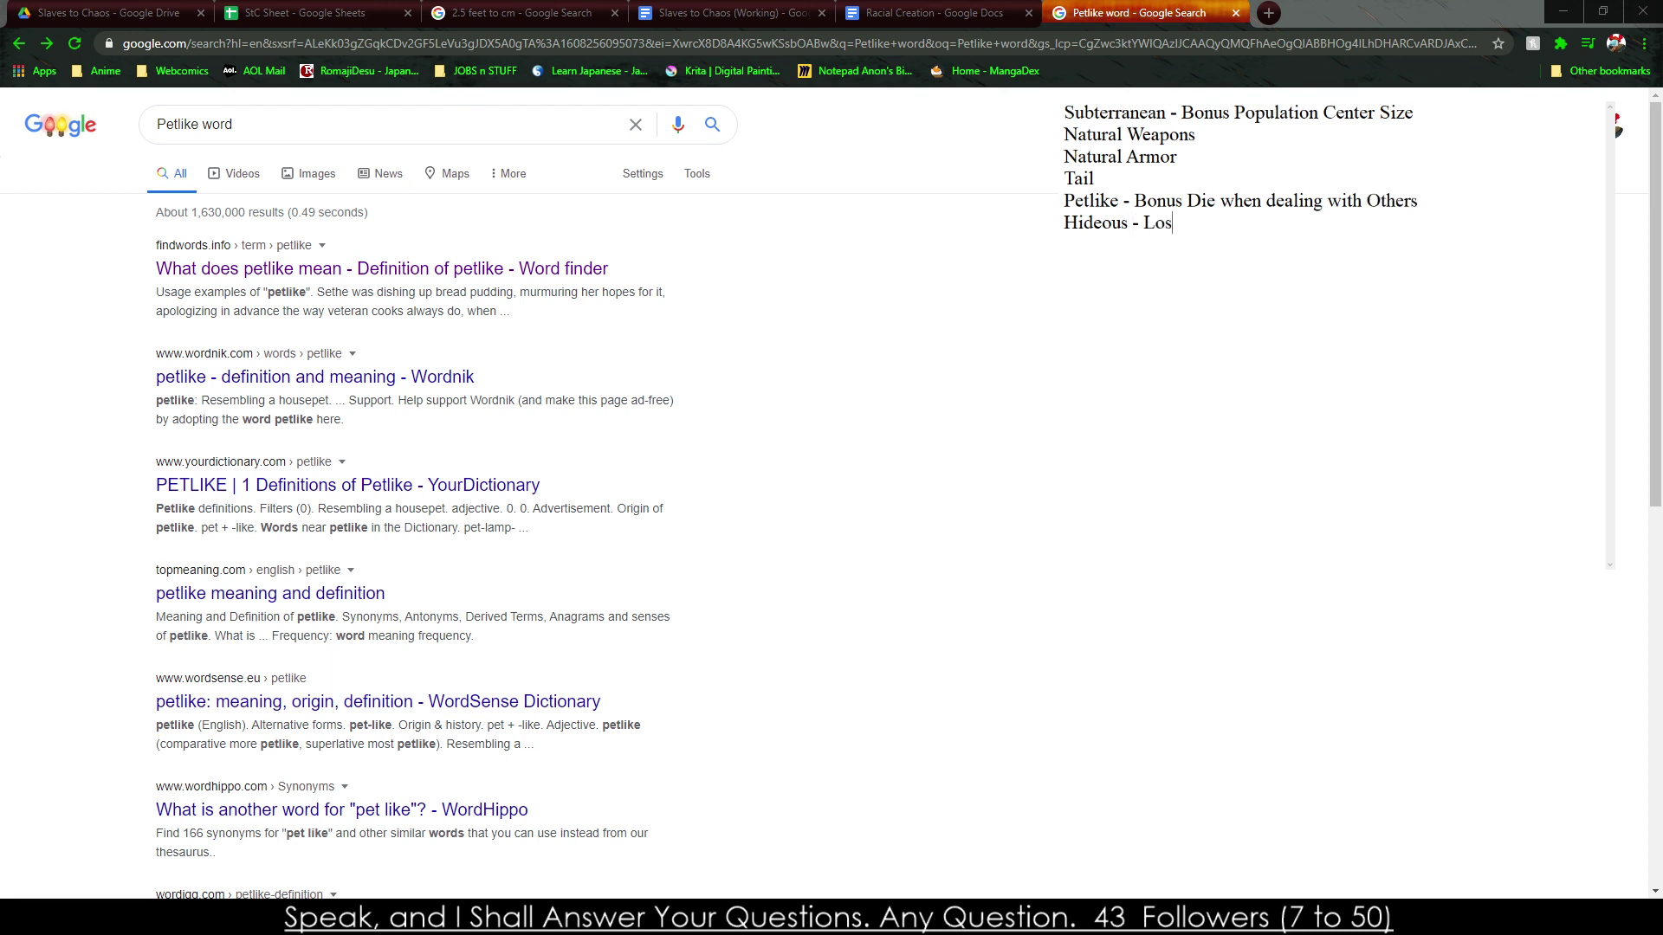
{"action": "type", "text": "e Die when dealing with Others"}
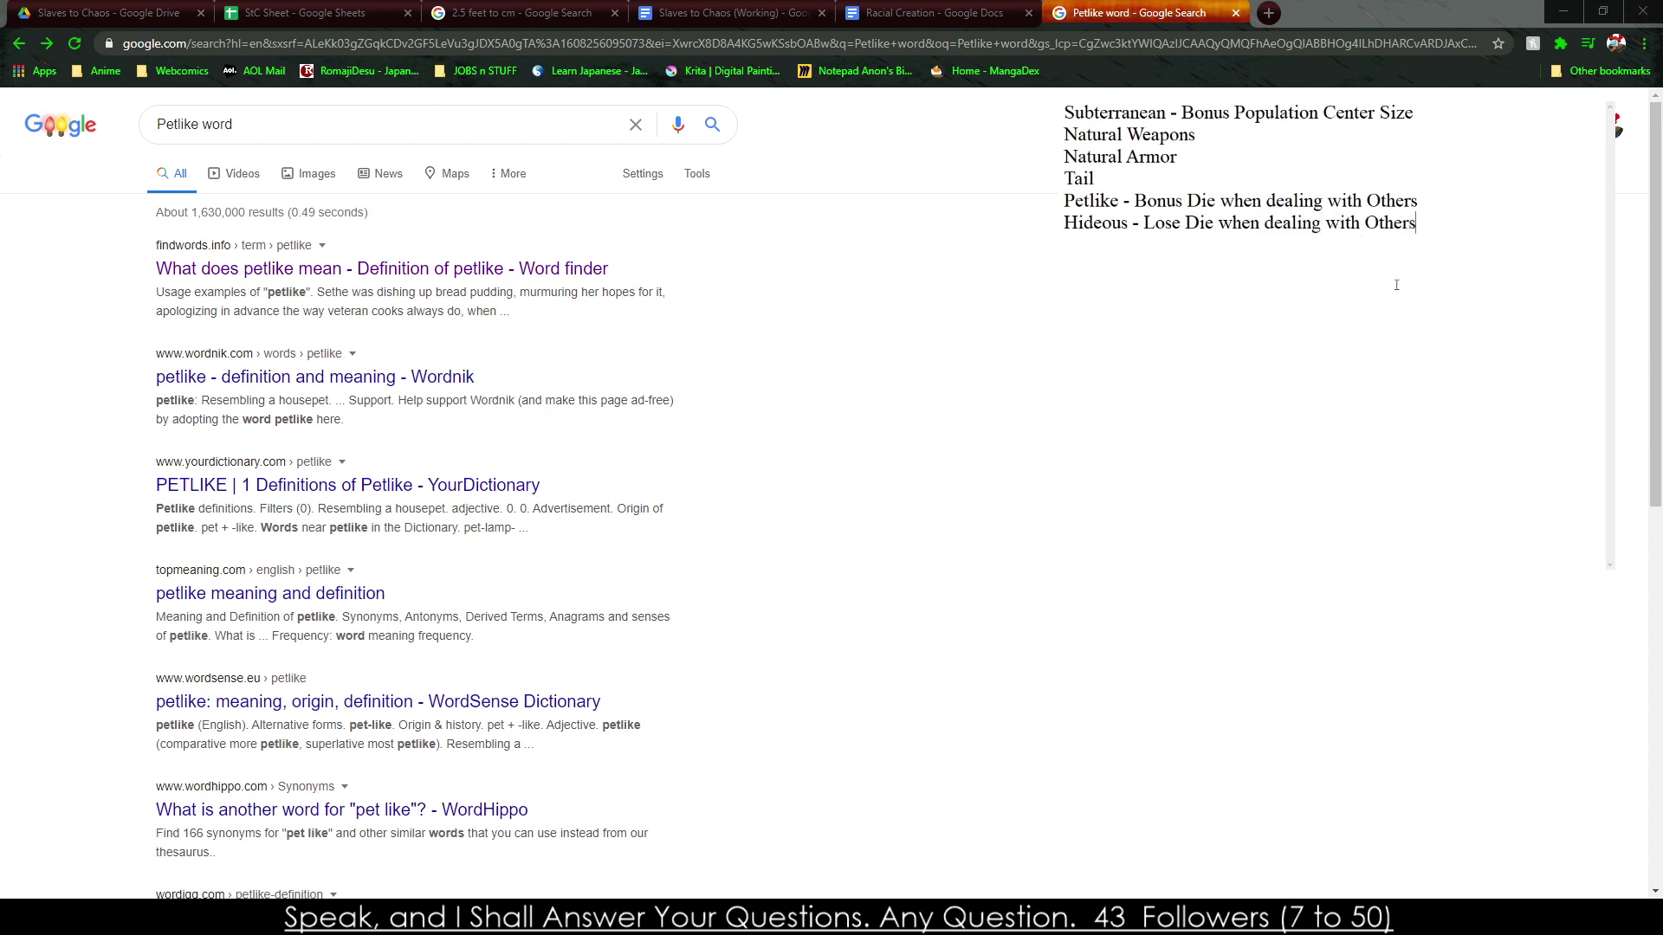
{"action": "key", "text": "Return"}
{"action": "type", "text": "Albino - Penalty in Sunlight"}
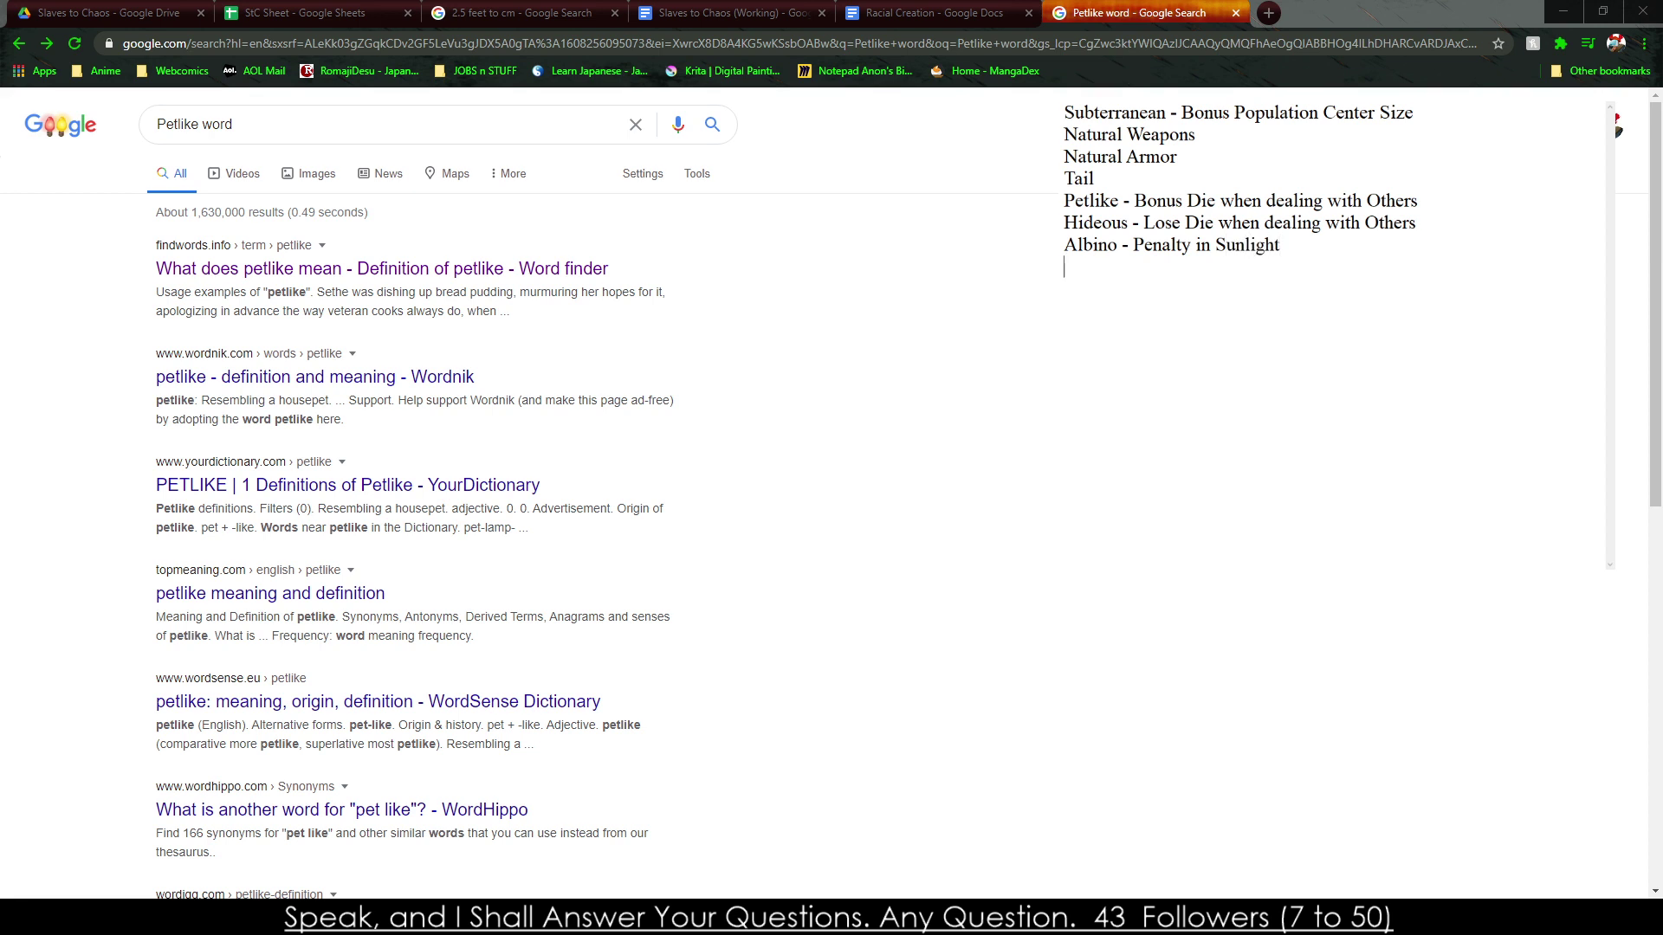
Add the trait line "Wooly - Ignore Penalties for Cold Conditions" below Albino in the notes.
{"action": "key", "text": "Return"}
{"action": "type", "text": "Furry"}
{"action": "key", "text": "BackSpace"}
{"action": "key", "text": "BackSpace"}
{"action": "key", "text": "BackSpace"}
{"action": "key", "text": "BackSpace"}
{"action": "key", "text": "BackSpace"}
{"action": "type", "text": "Wooly - Ignore Penalties for "}
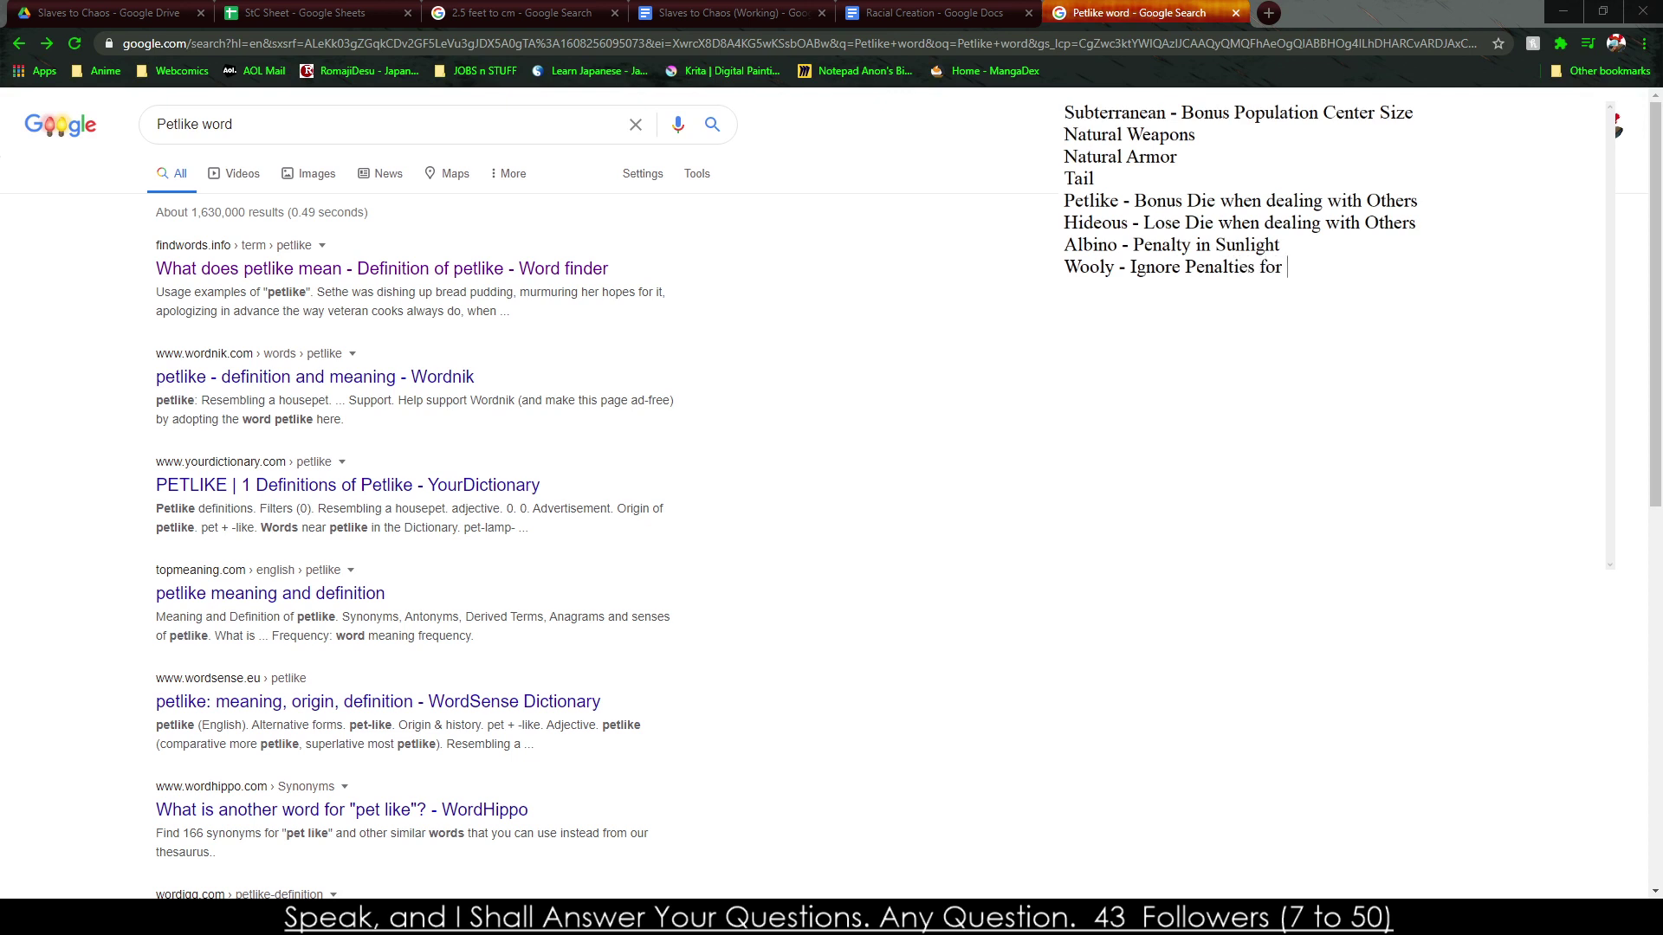
{"action": "type", "text": "Cold Conditions"}
{"action": "key", "text": "Return"}
{"action": "left_click", "coordinate": [90, 345]}
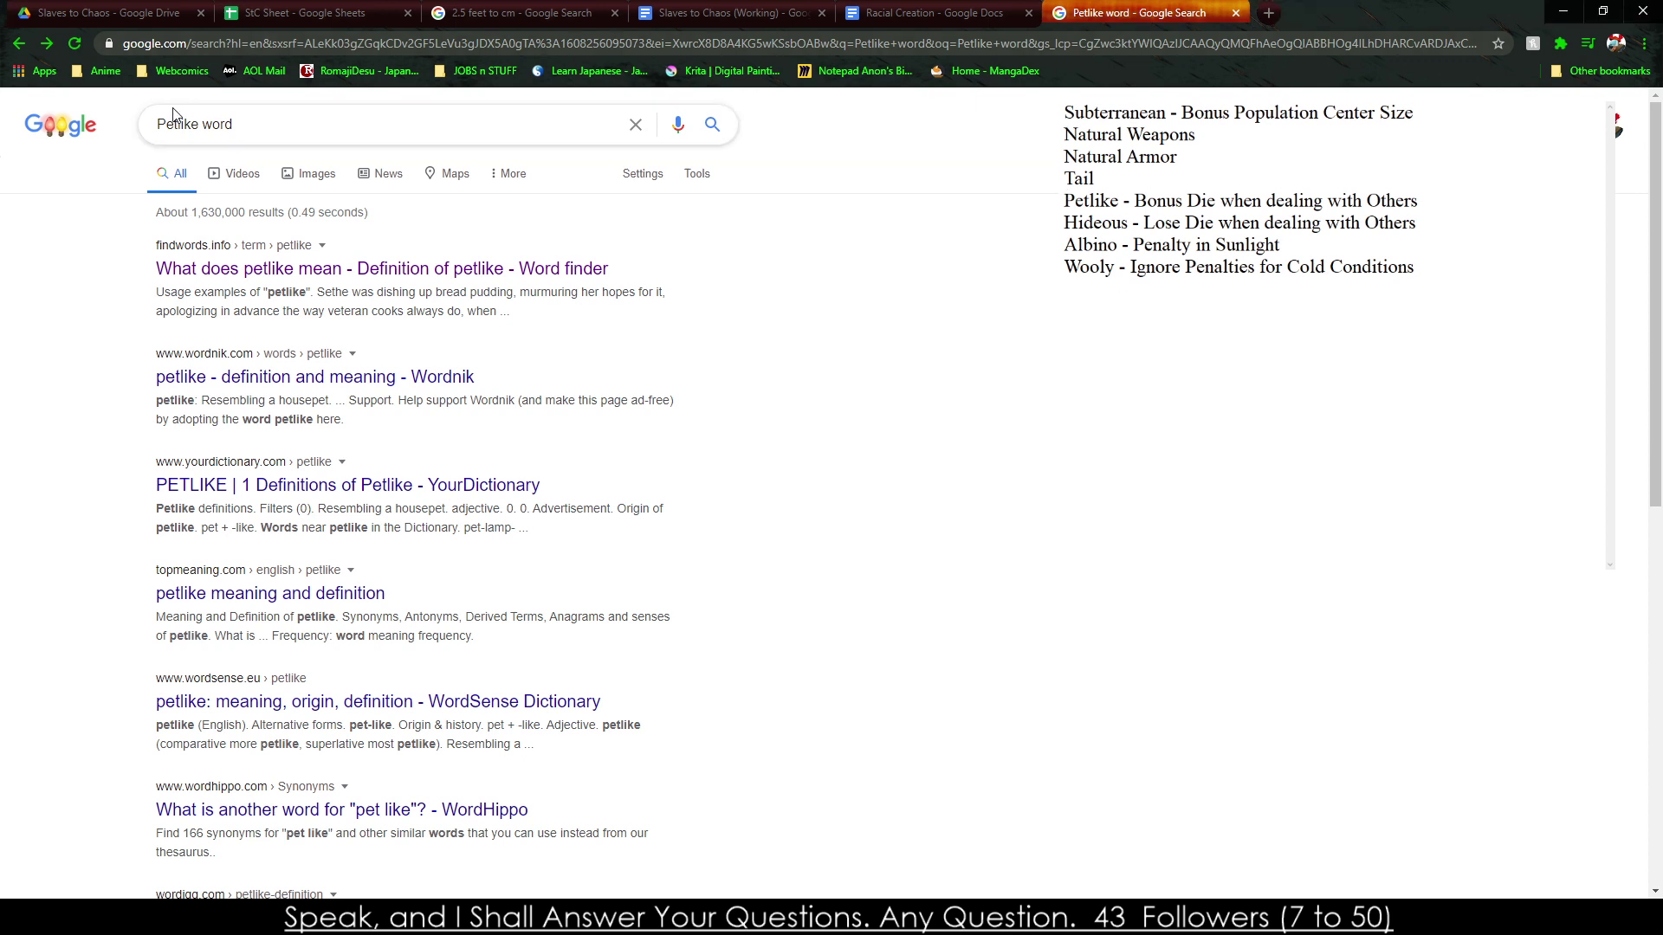
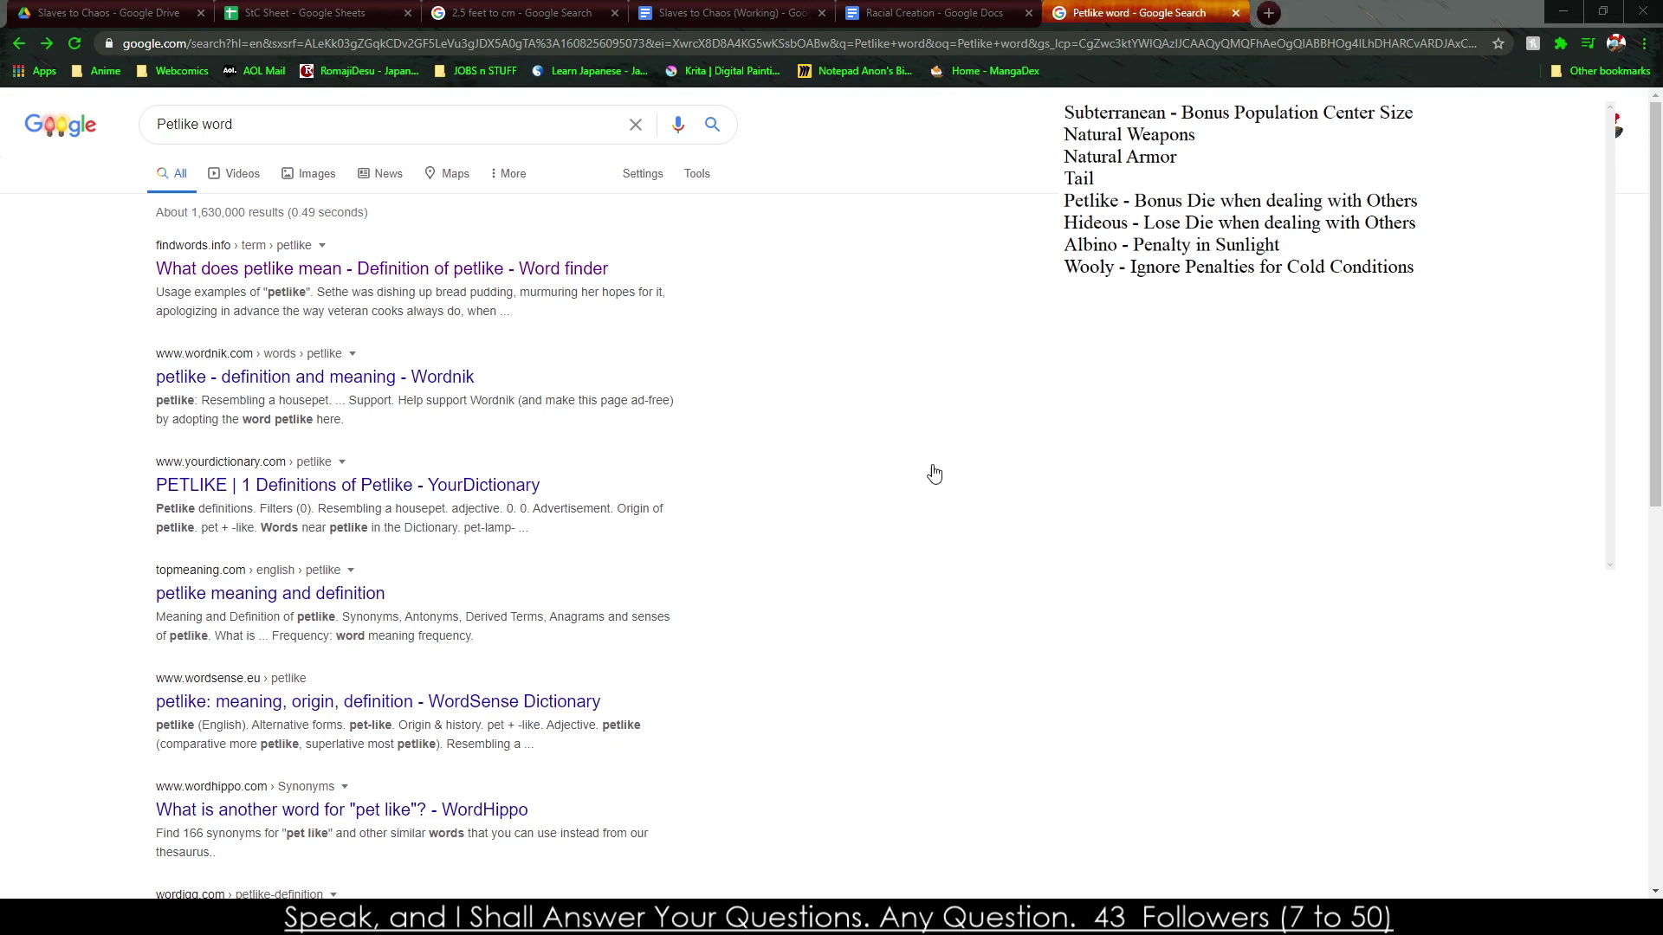
Add "Regenerative" as a new trait line below Wooly in the notes.
{"action": "triple_click", "coordinate": [209, 121]}
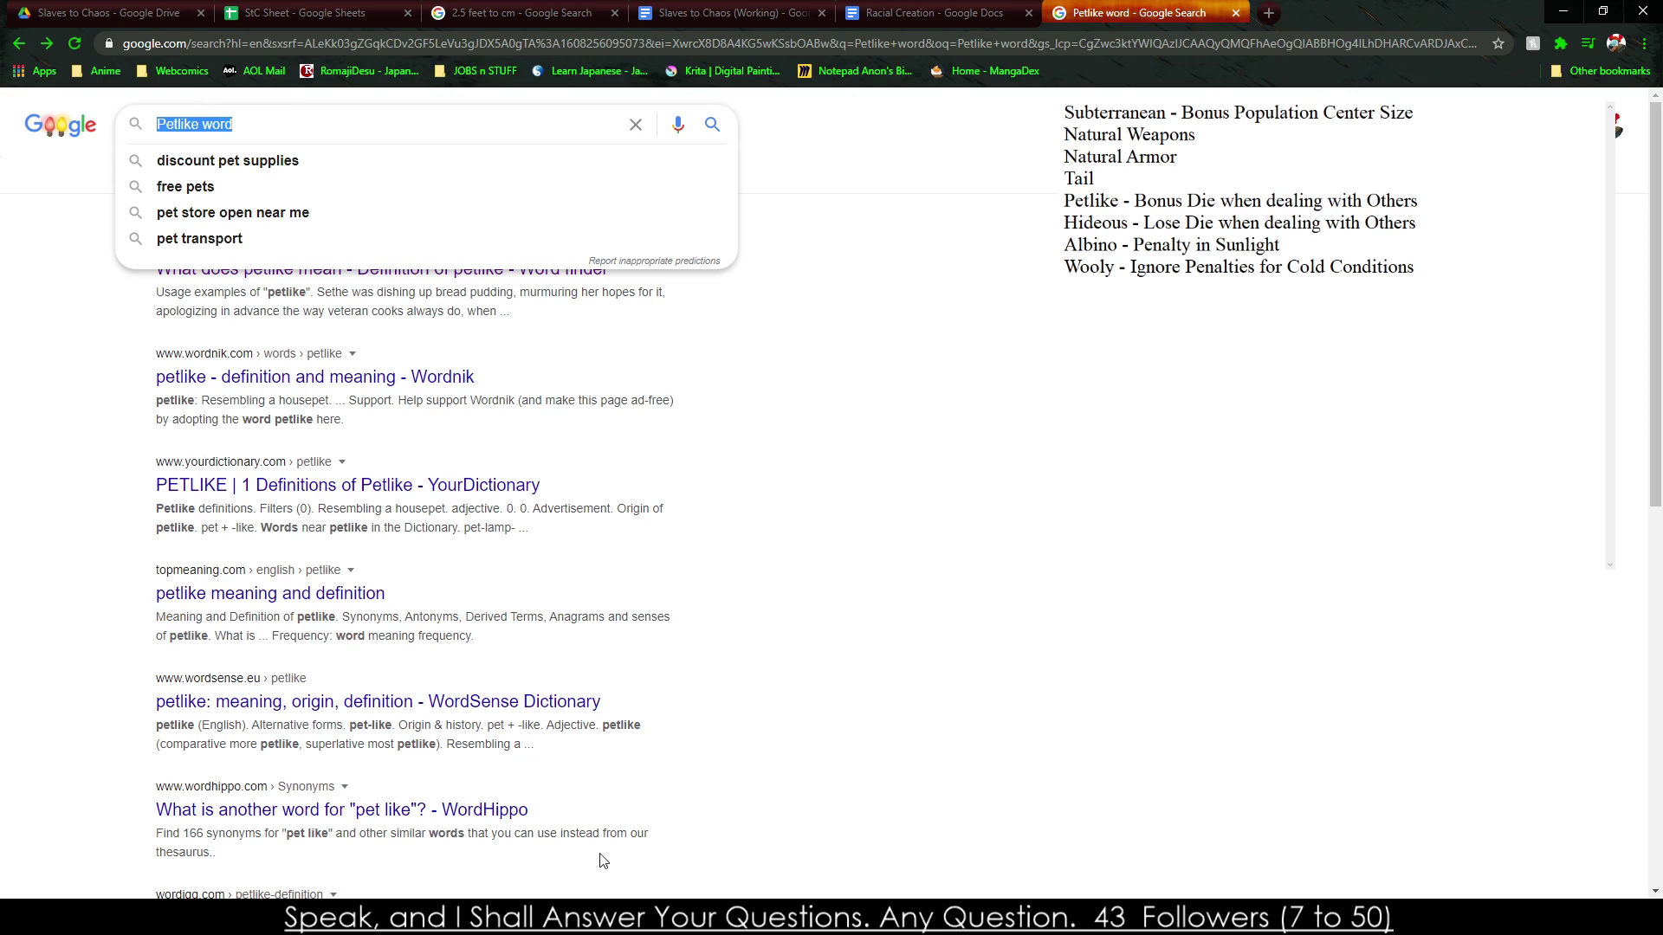
{"action": "key", "text": "Return"}
{"action": "type", "text": "Reger"}
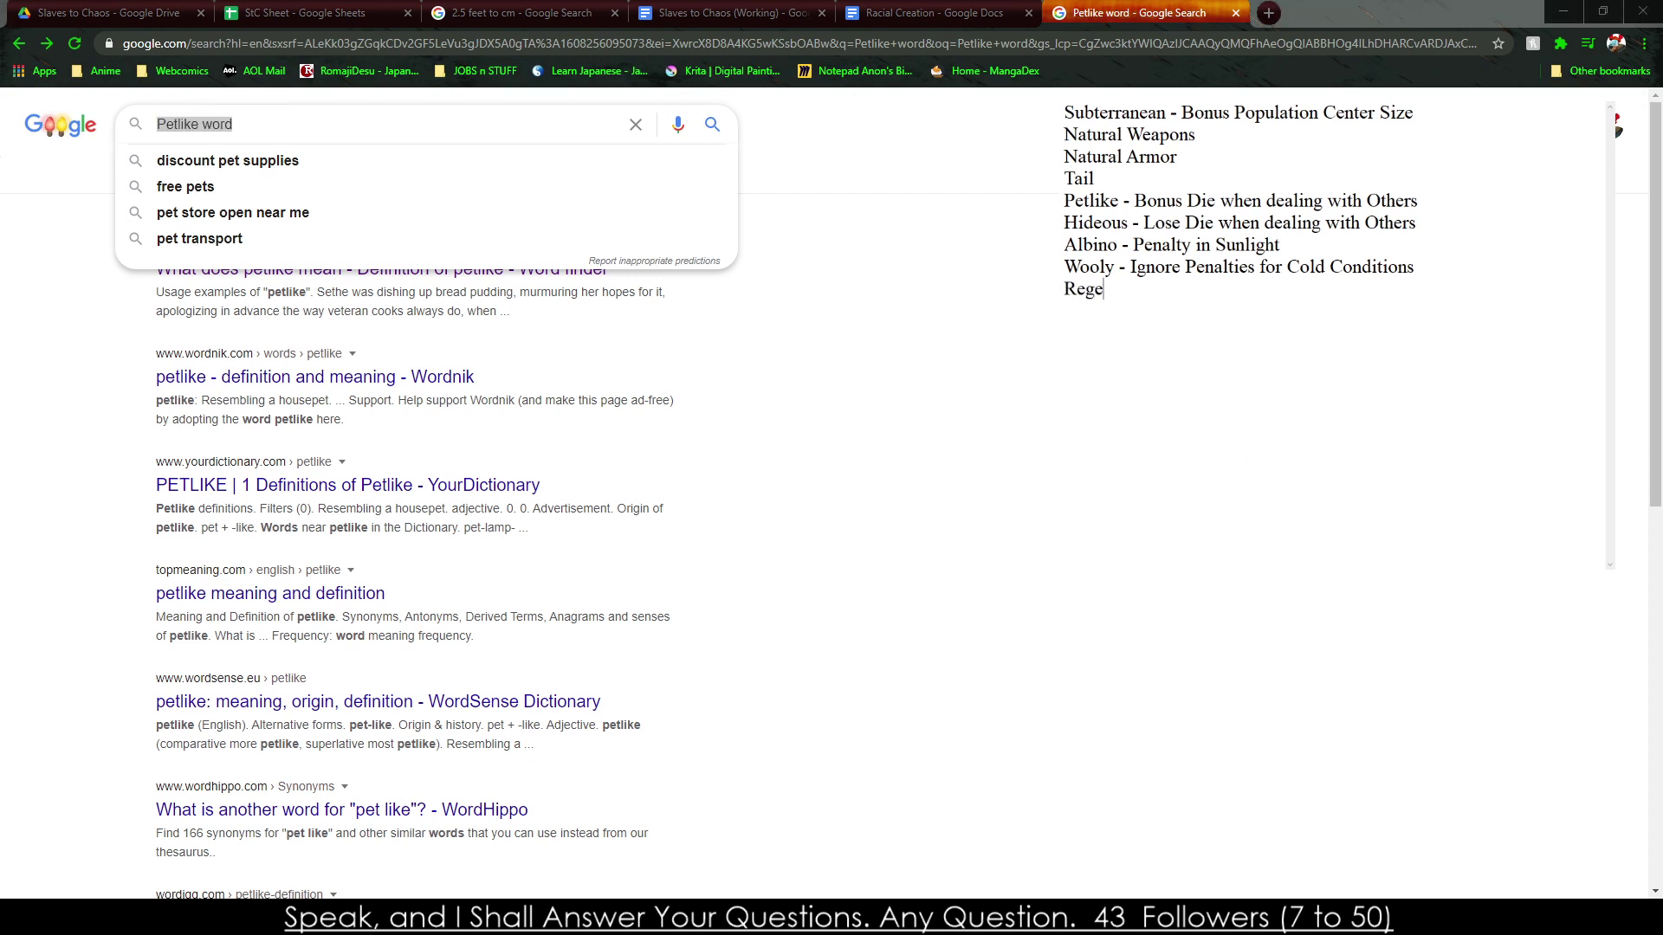
{"action": "key", "text": "BackSpace"}
{"action": "type", "text": "enerative"}
{"action": "left_click", "coordinate": [92, 297]}
Replace the current web search query with "Troll" and run the search.
{"action": "triple_click", "coordinate": [173, 123]}
{"action": "type", "text": "Tra"}
{"action": "key", "text": "BackSpace"}
{"action": "type", "text": "oll"}
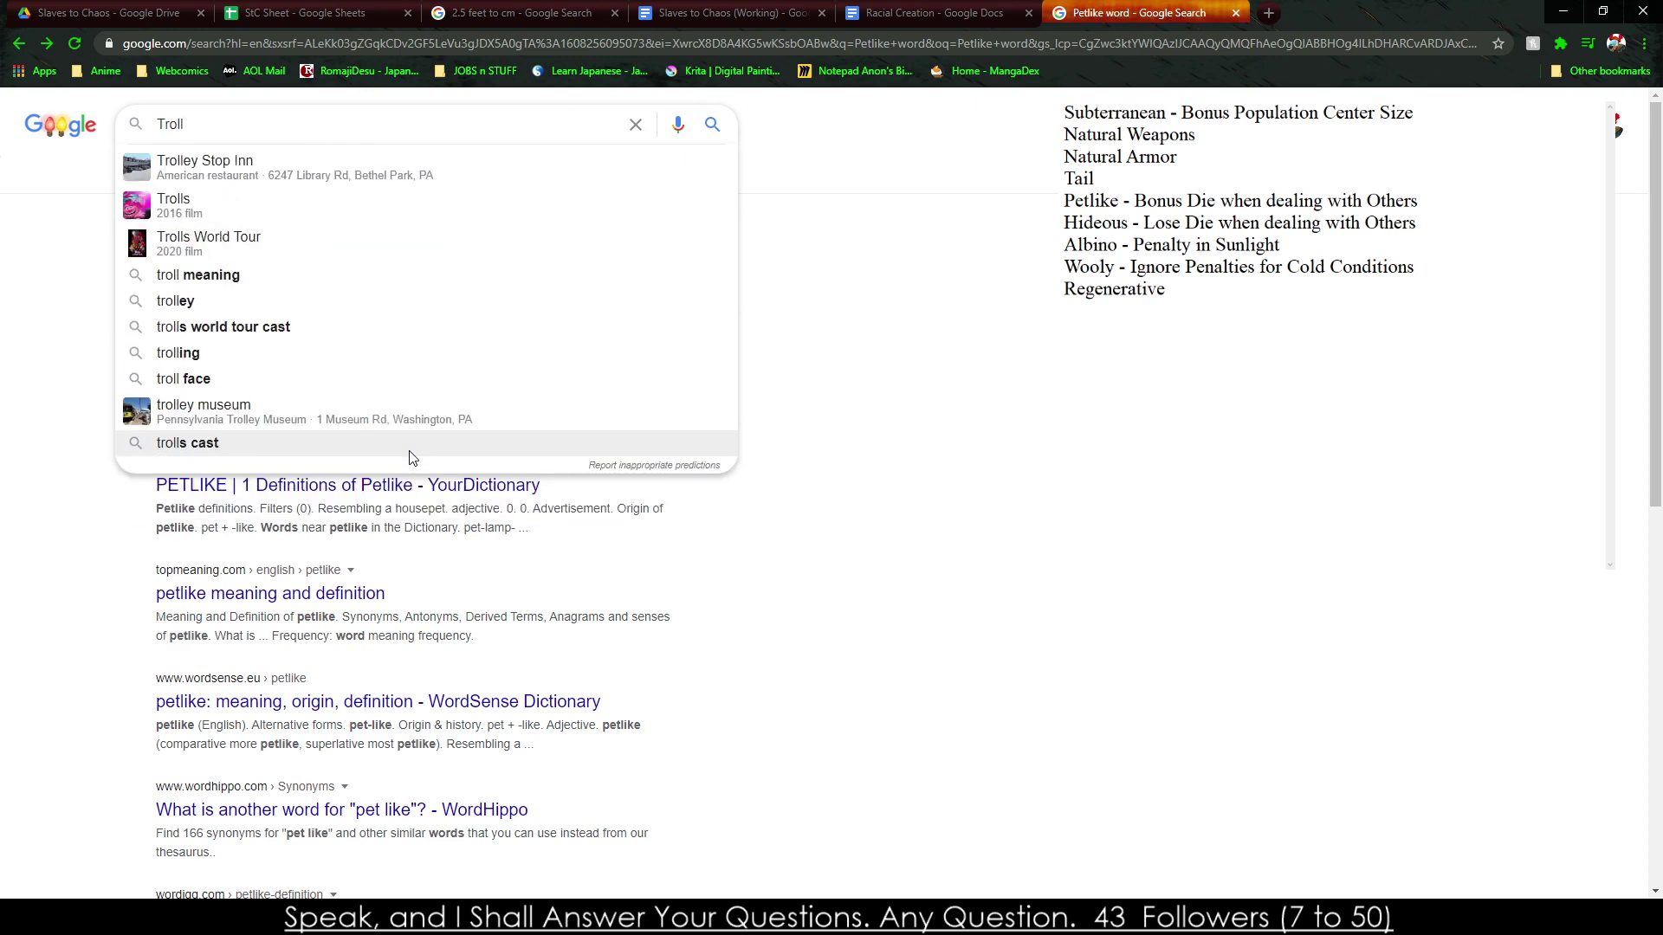
{"action": "key", "text": "Return"}
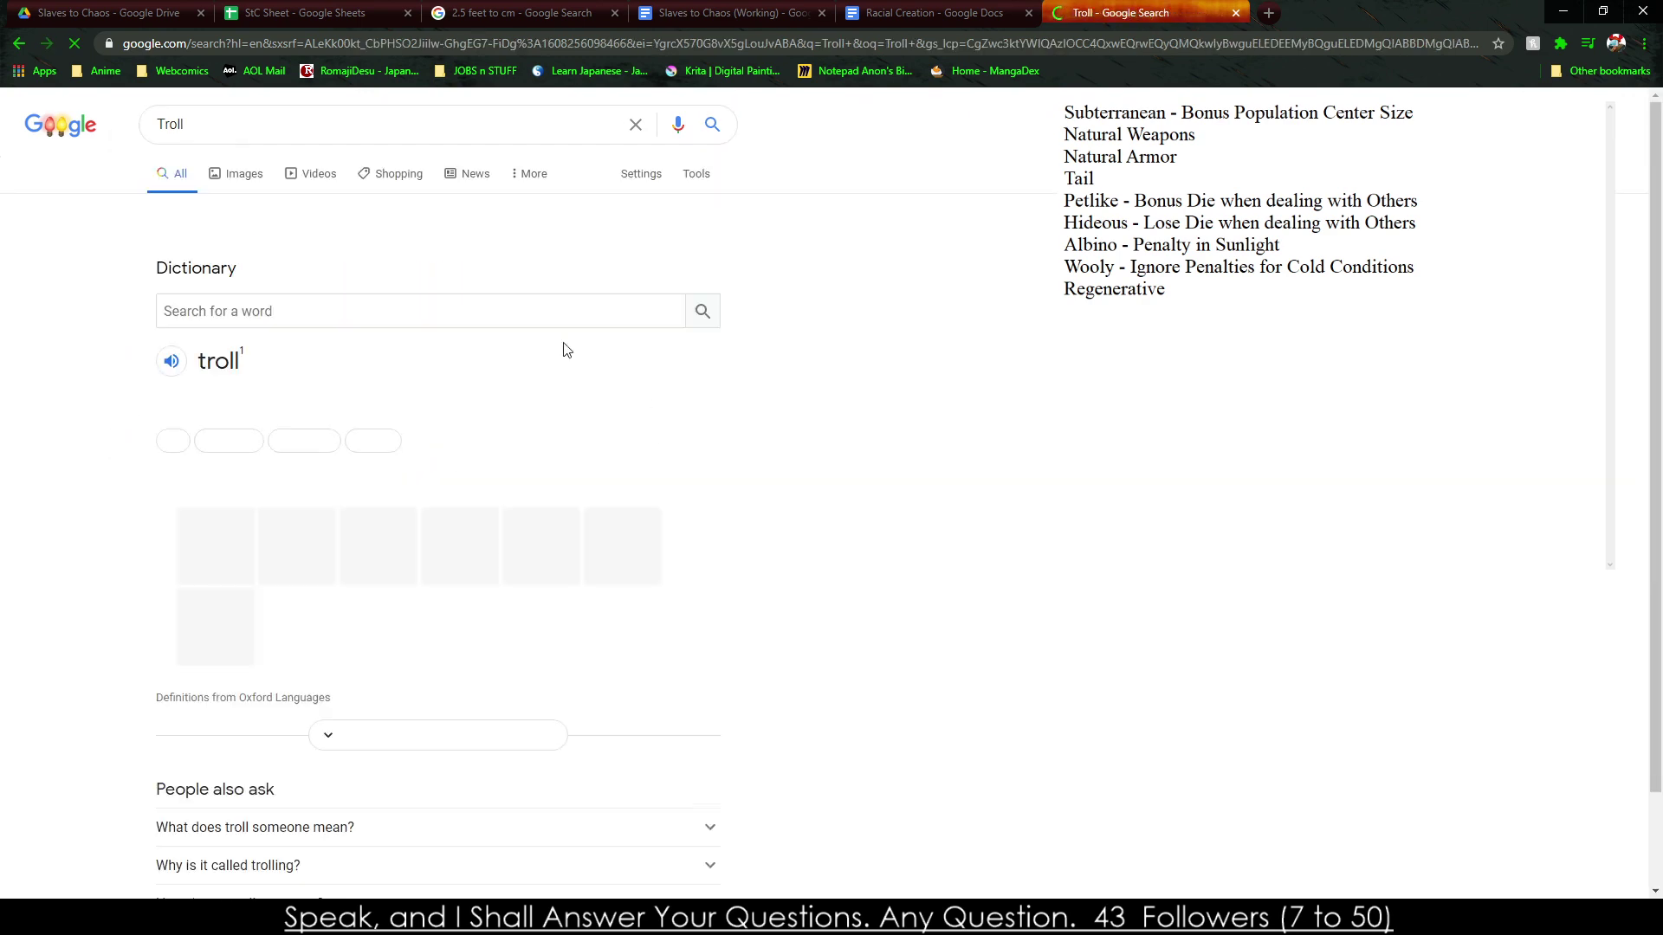
Switch to the image results and refine the search to "Troll Fantasy".
{"action": "left_click", "coordinate": [238, 184]}
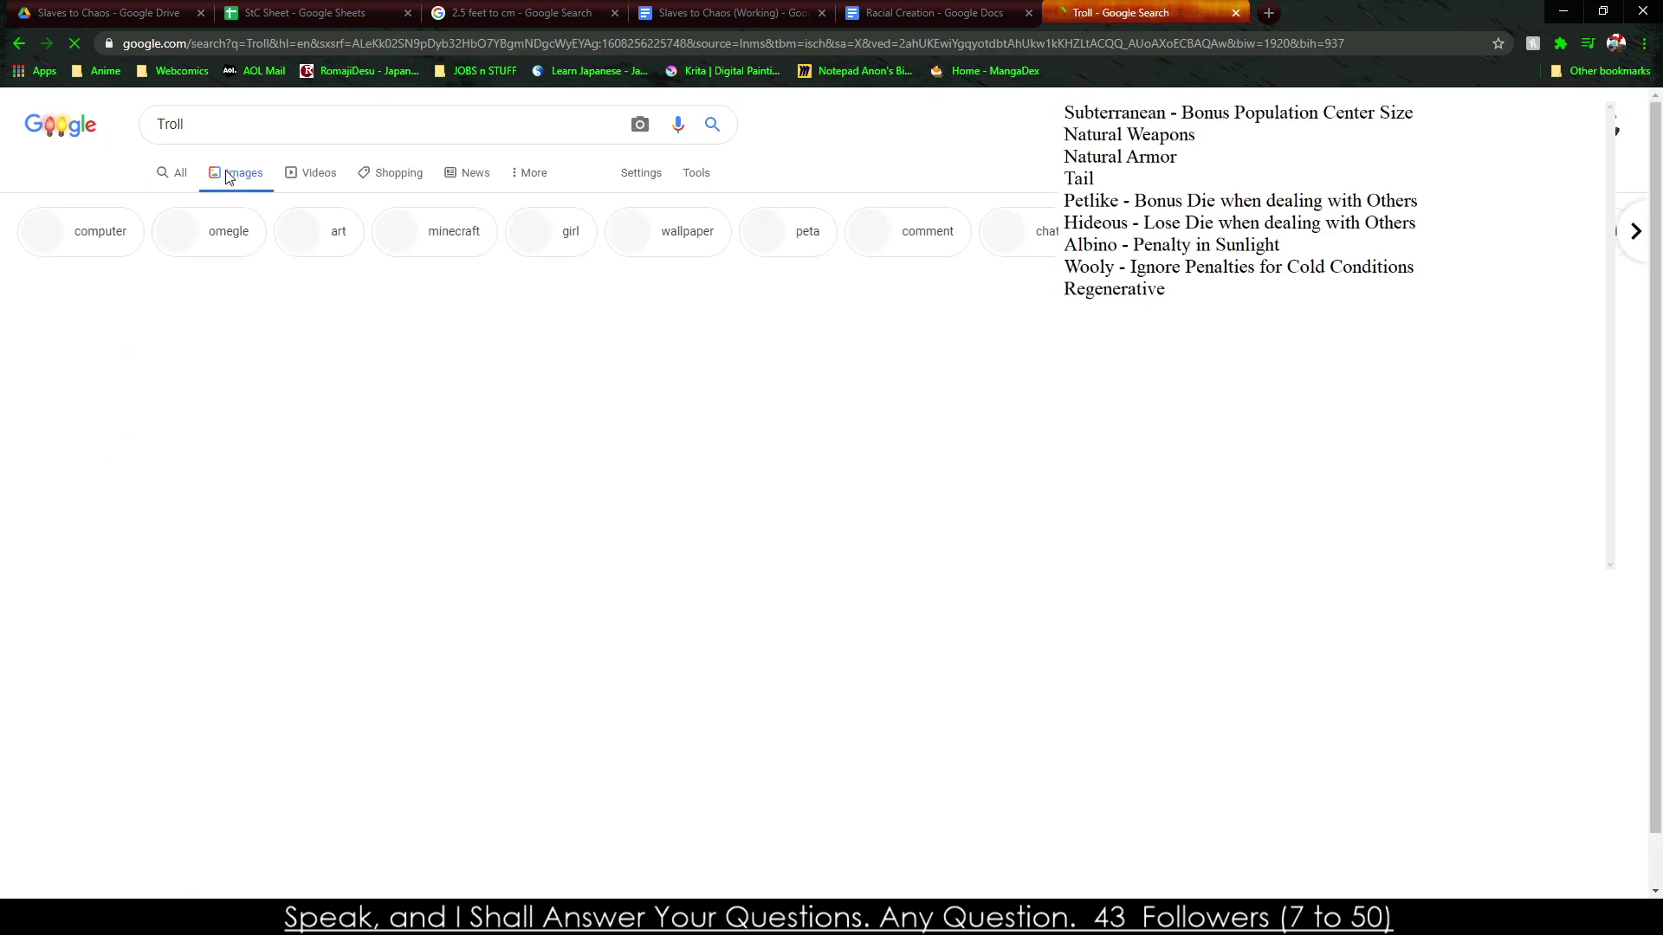
{"action": "left_click", "coordinate": [309, 143]}
{"action": "type", "text": "Fantas"}
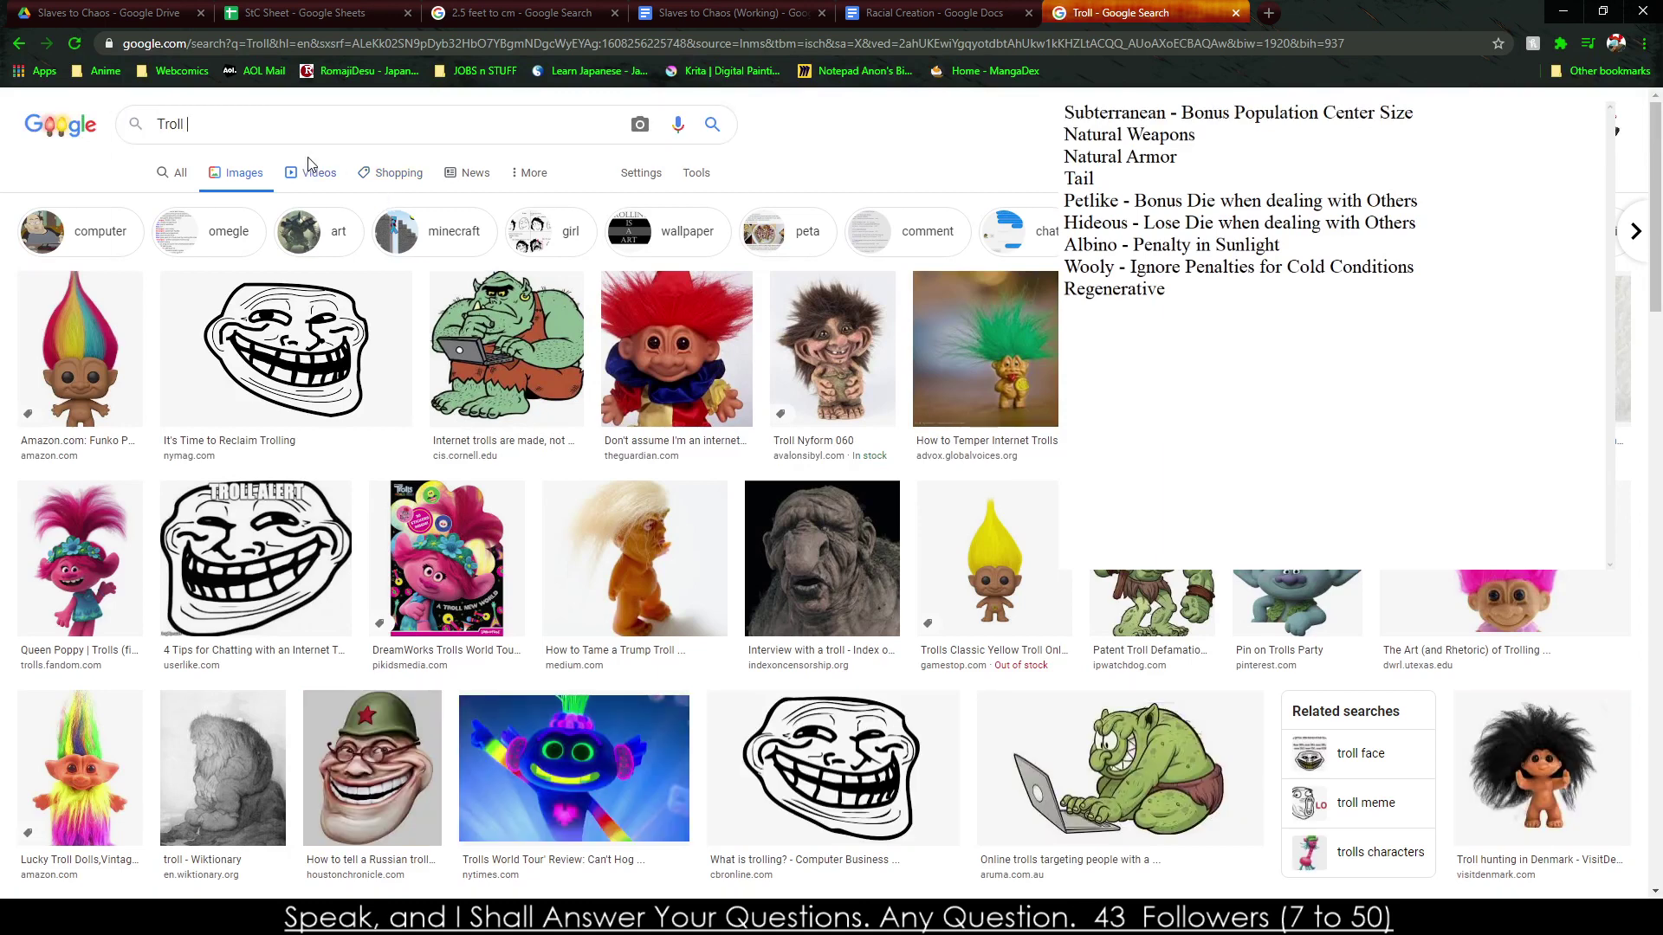
{"action": "type", "text": "y"}
{"action": "key", "text": "Return"}
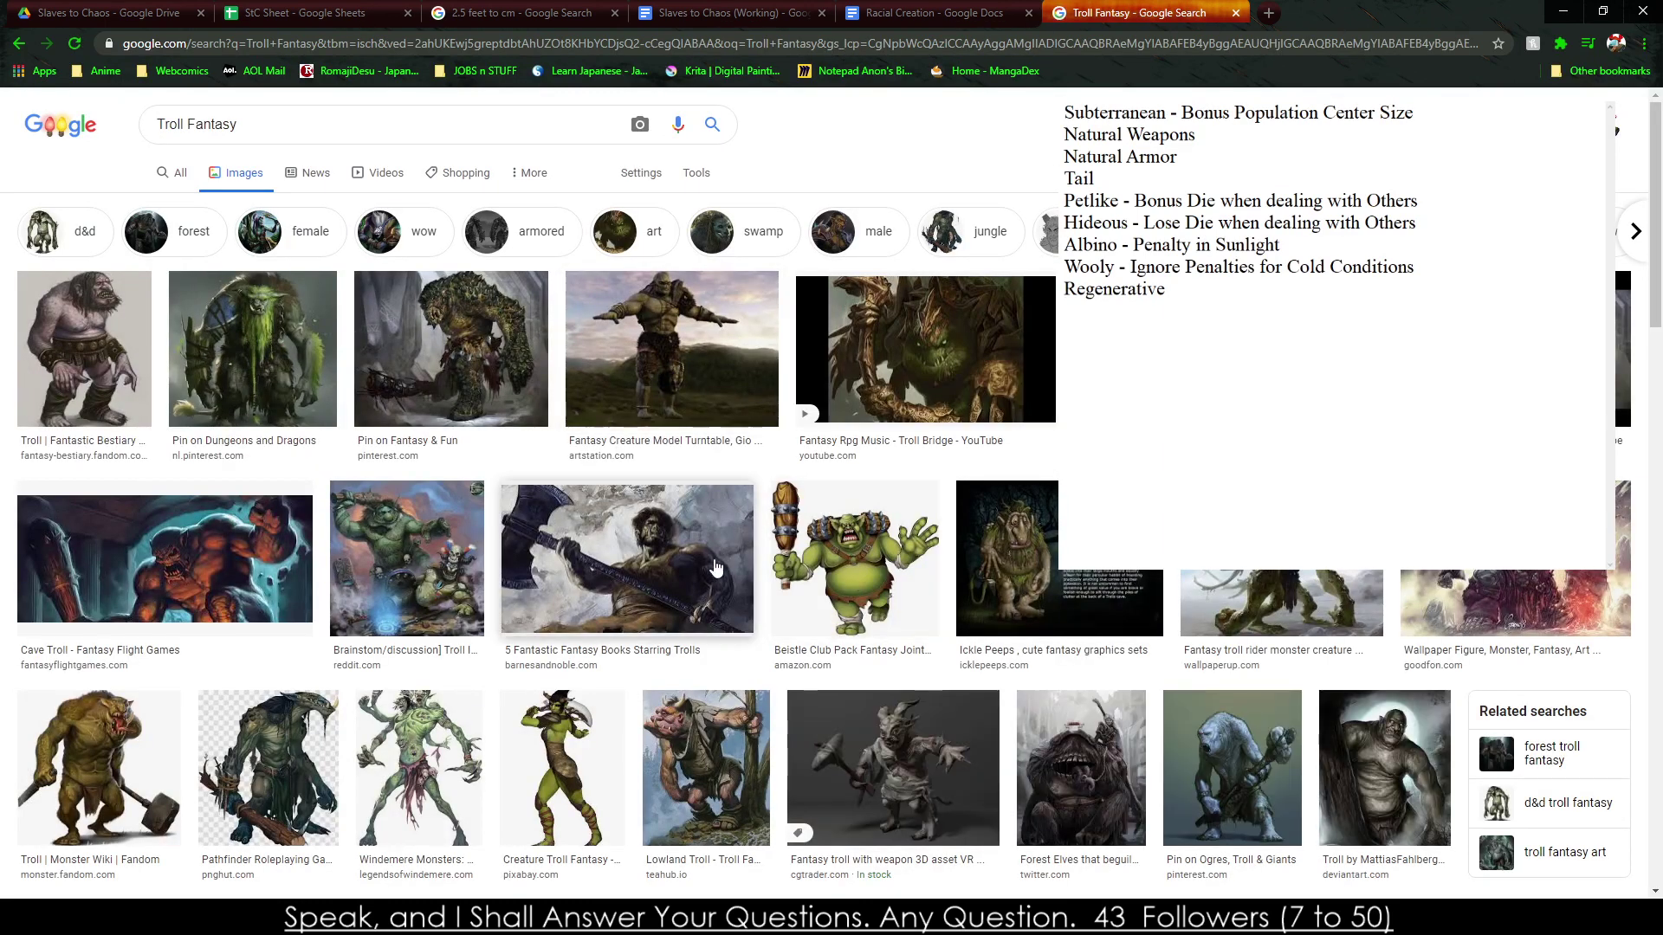
Examine the fantasy troll images for trait ideas, previewing the Lowland Troll and Ice Warior Fantasy Trolls pictures.
{"action": "left_click", "coordinate": [658, 738]}
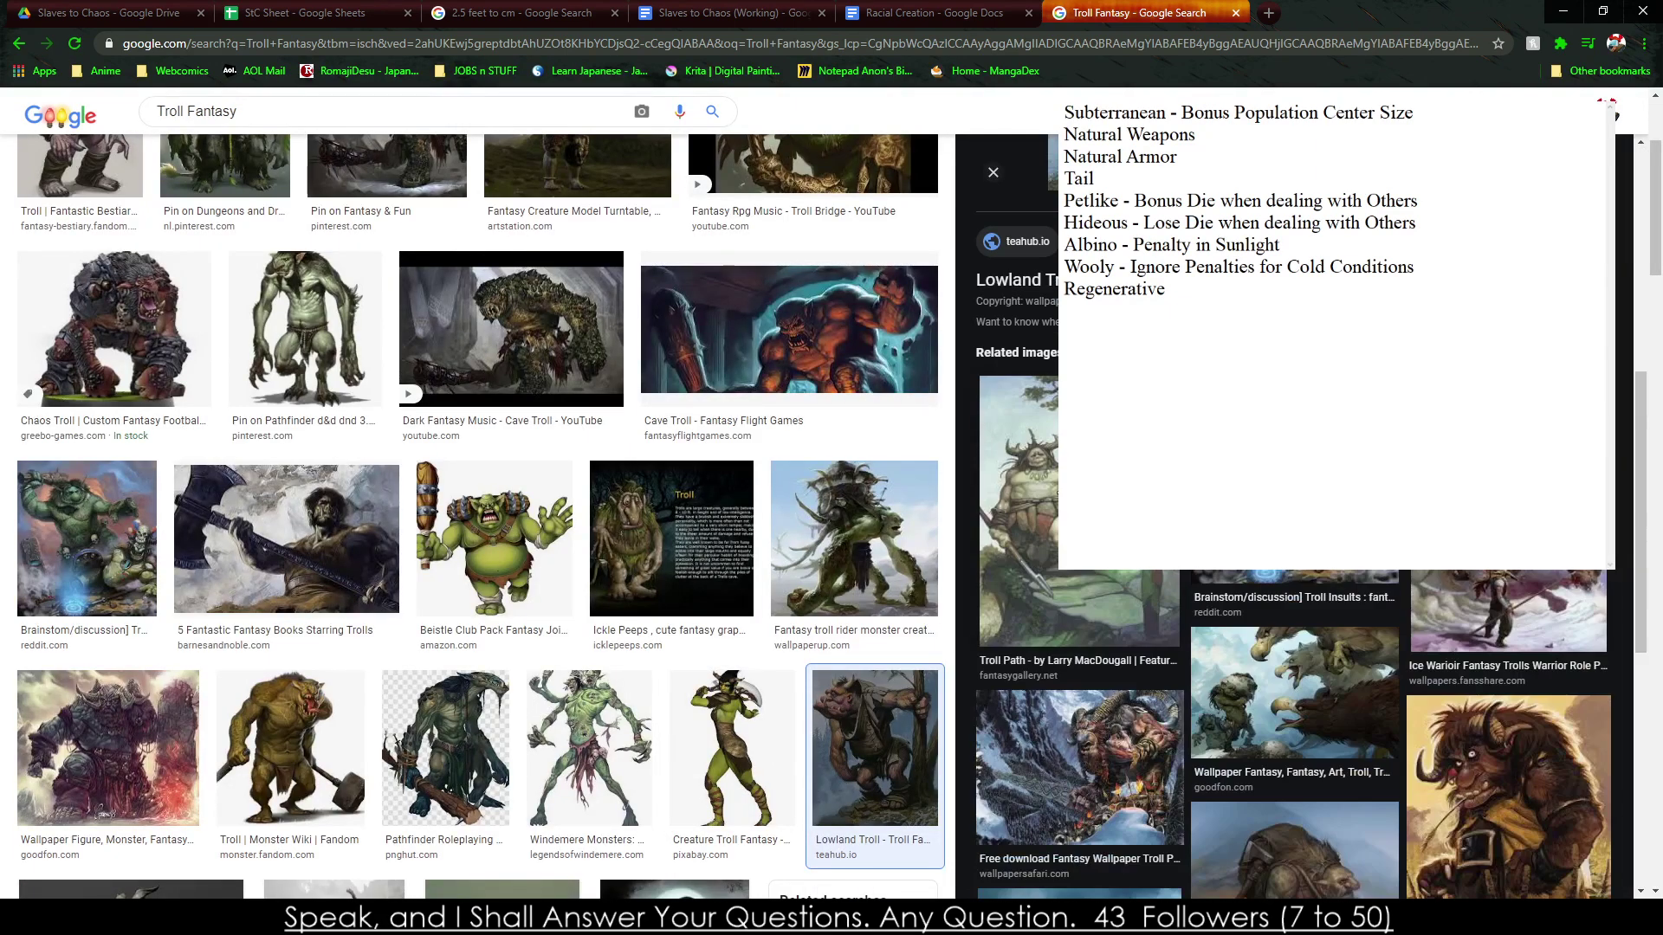
{"action": "left_click", "coordinate": [1083, 663]}
{"action": "scroll", "coordinate": [1085, 664], "scroll_direction": "down", "scroll_amount": 10}
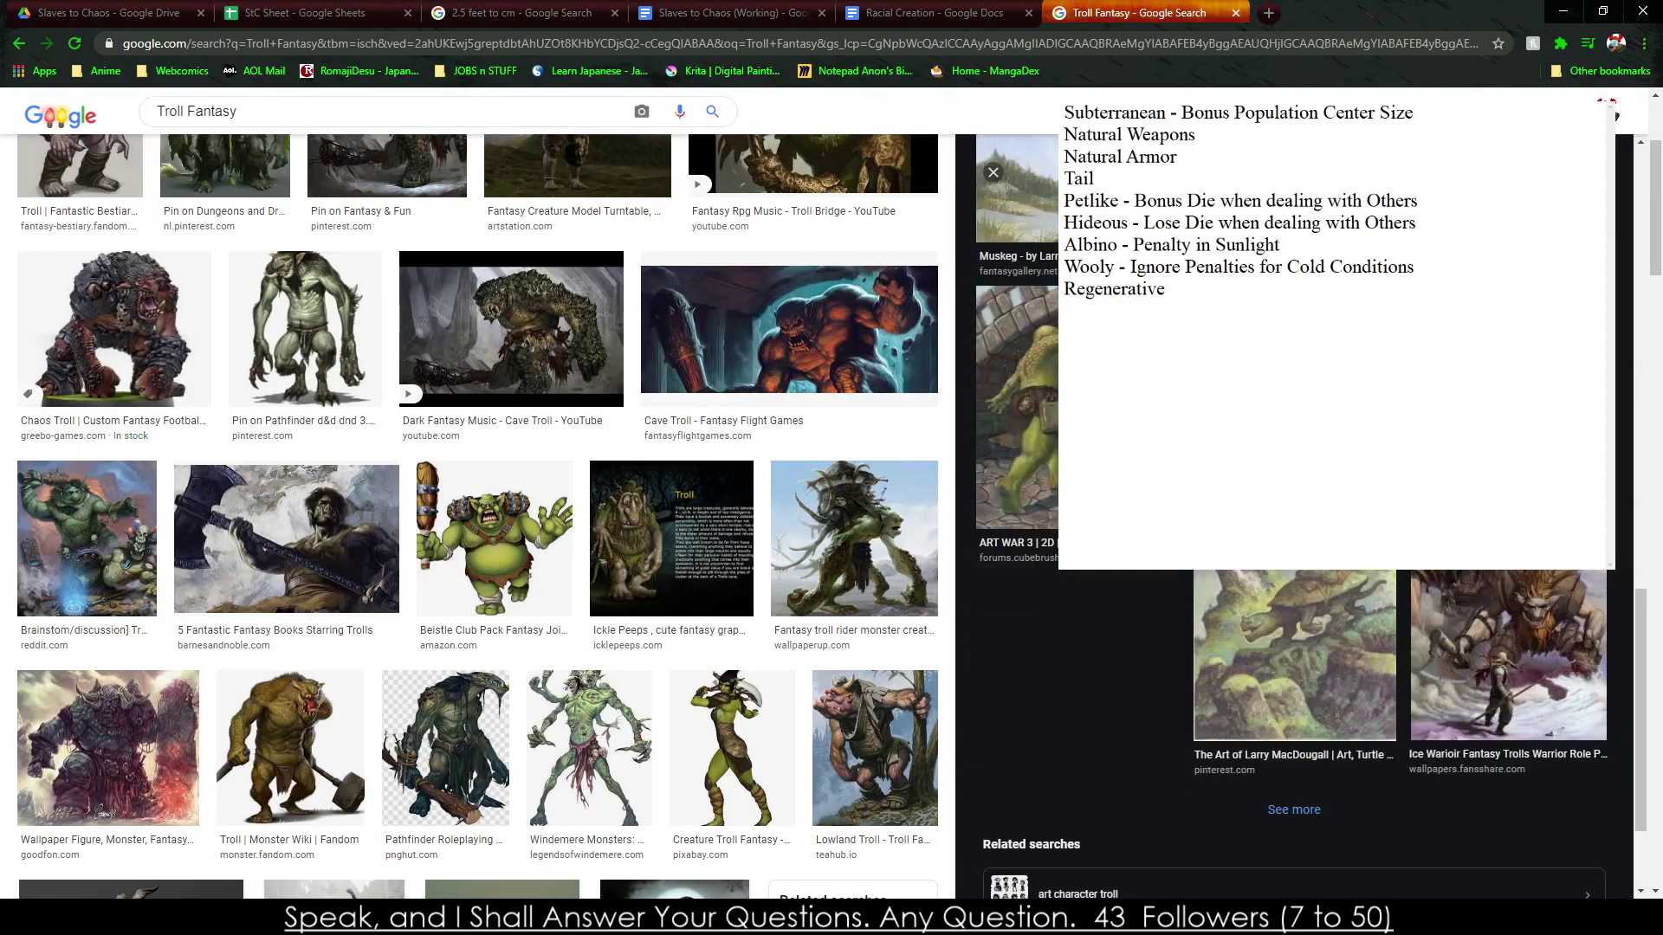
{"action": "scroll", "coordinate": [539, 551], "scroll_direction": "down", "scroll_amount": 7}
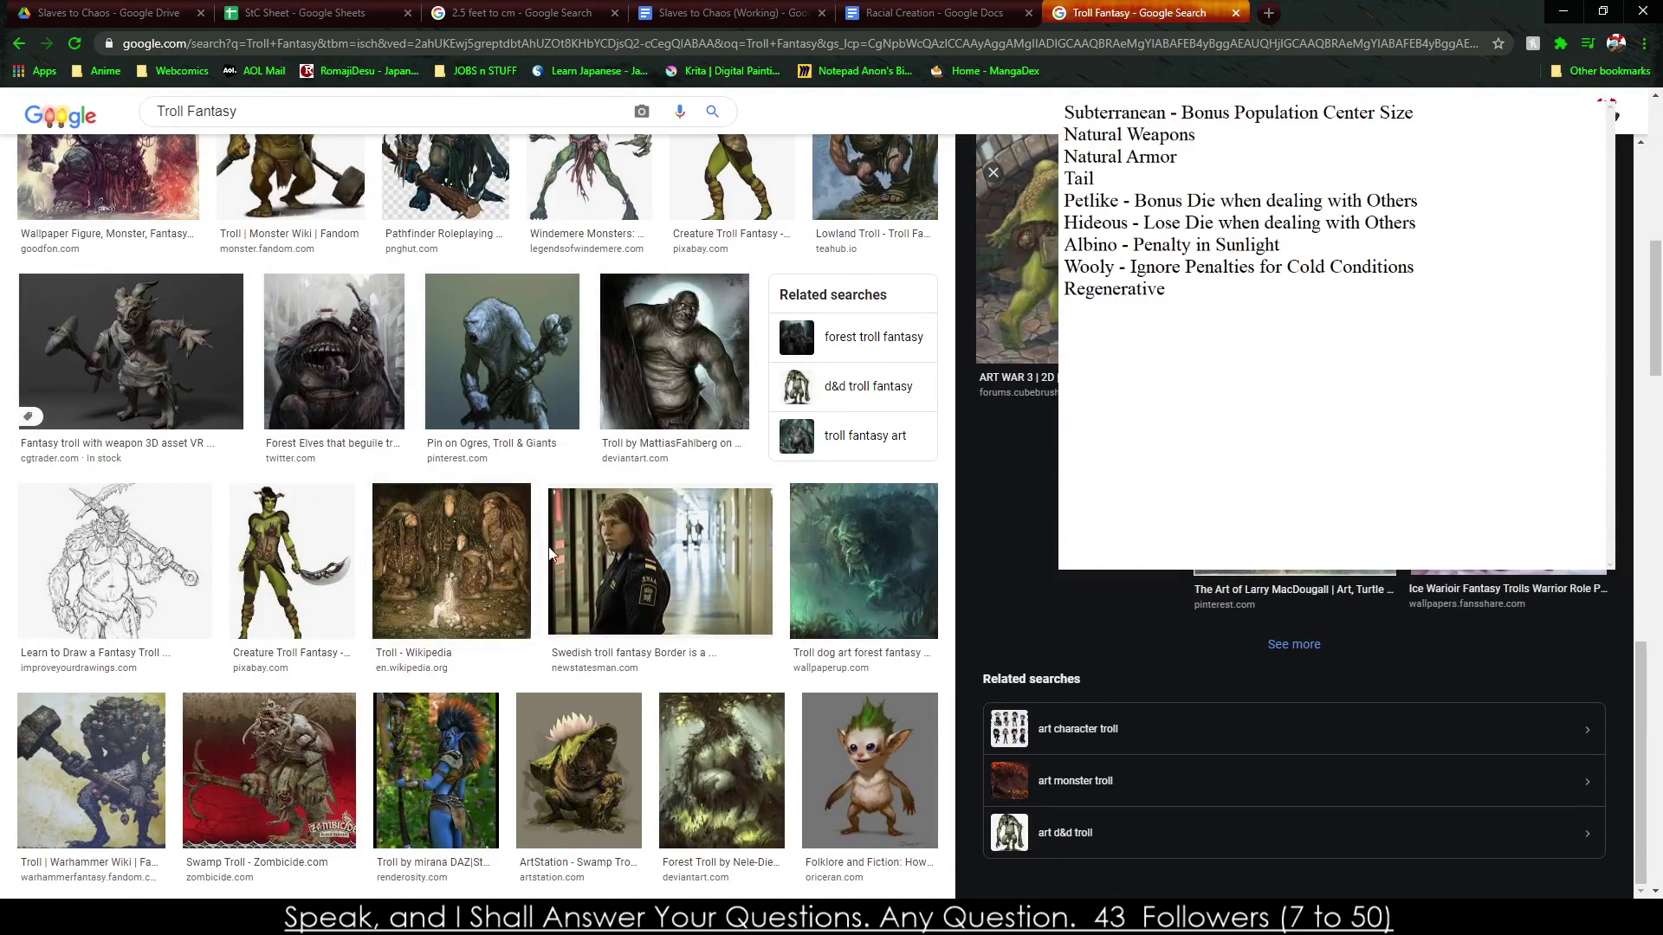
{"action": "scroll", "coordinate": [636, 578], "scroll_direction": "down", "scroll_amount": 6}
{"action": "scroll", "coordinate": [636, 579], "scroll_direction": "up", "scroll_amount": 2}
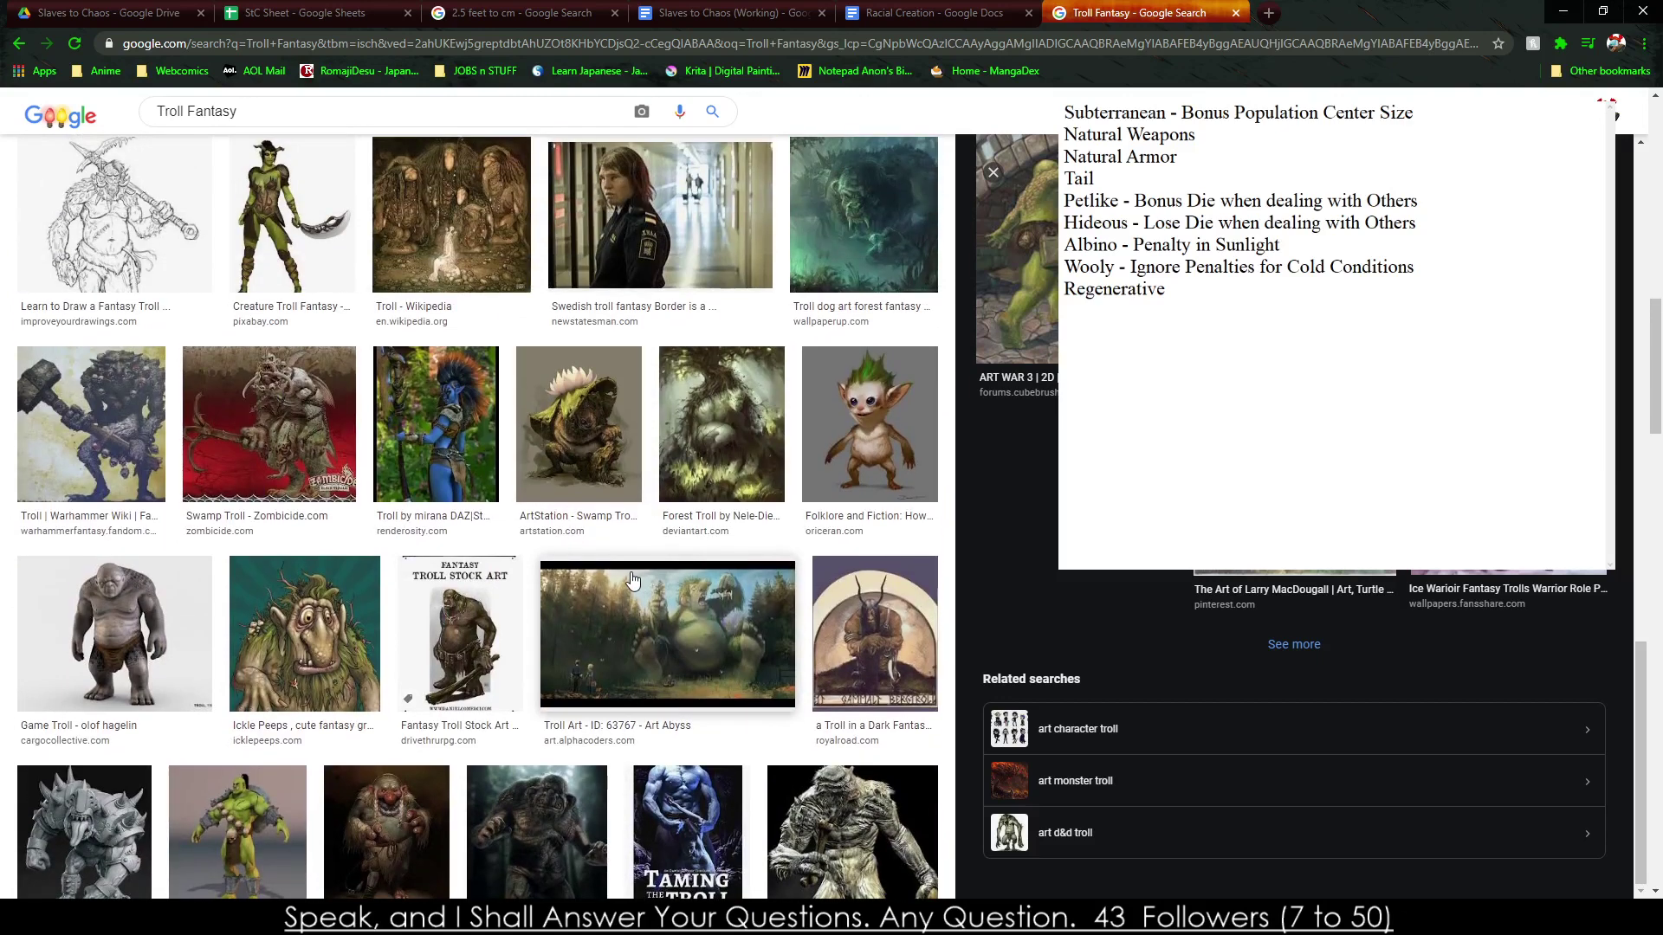
{"action": "scroll", "coordinate": [627, 555], "scroll_direction": "down", "scroll_amount": 8}
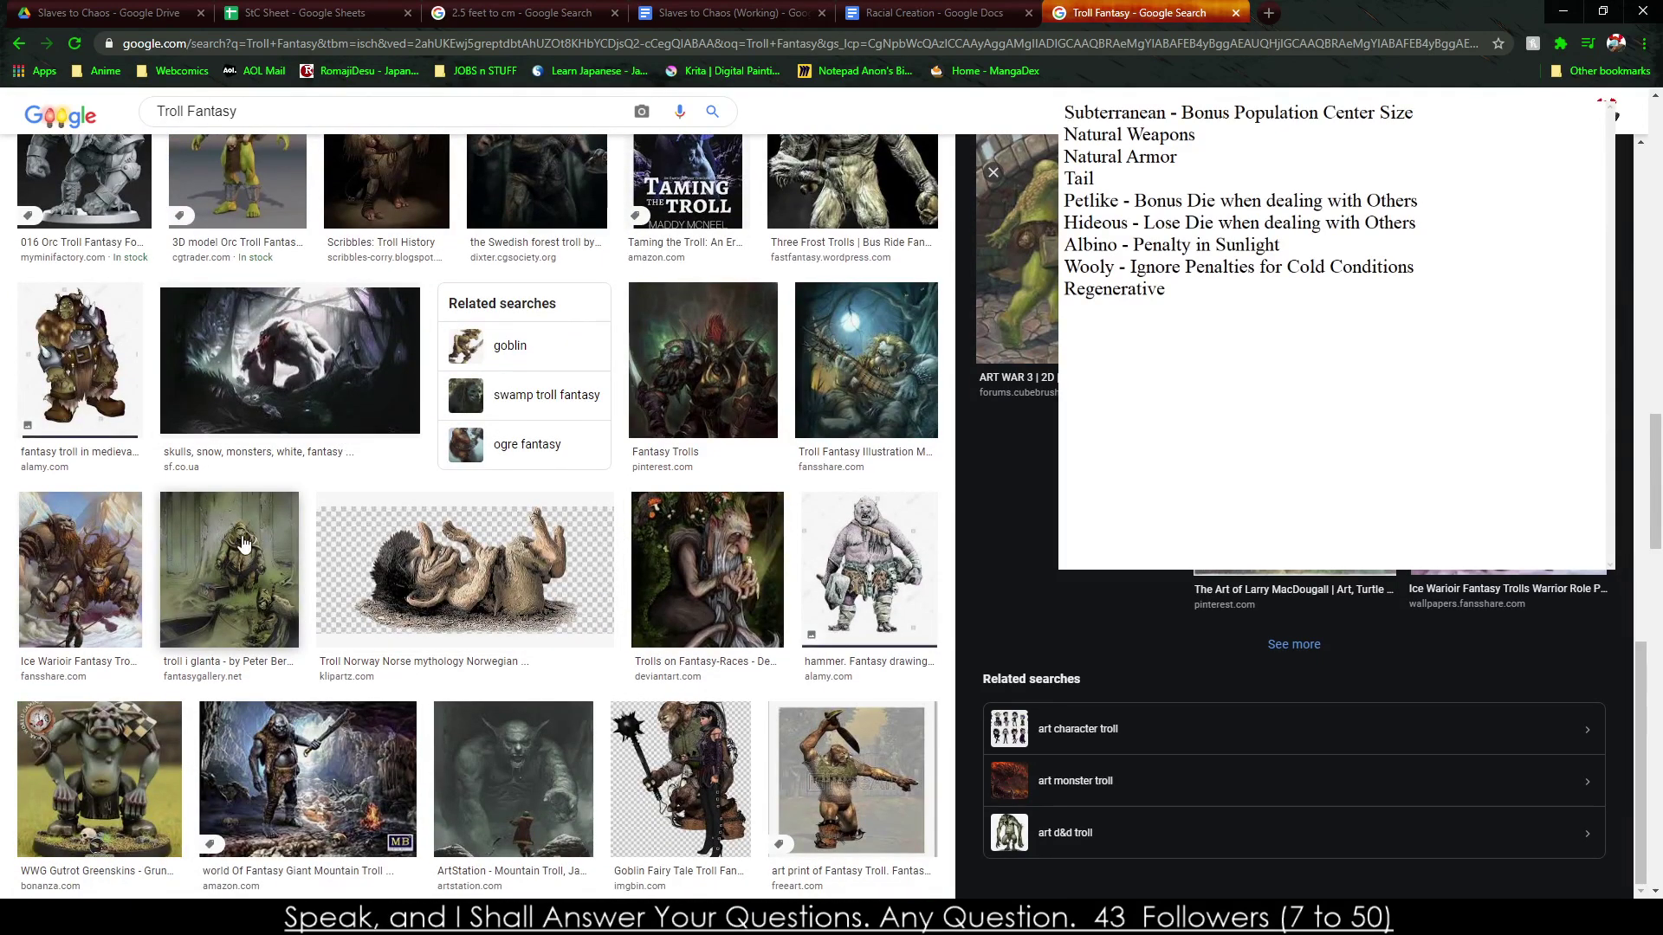
{"action": "left_click", "coordinate": [126, 546]}
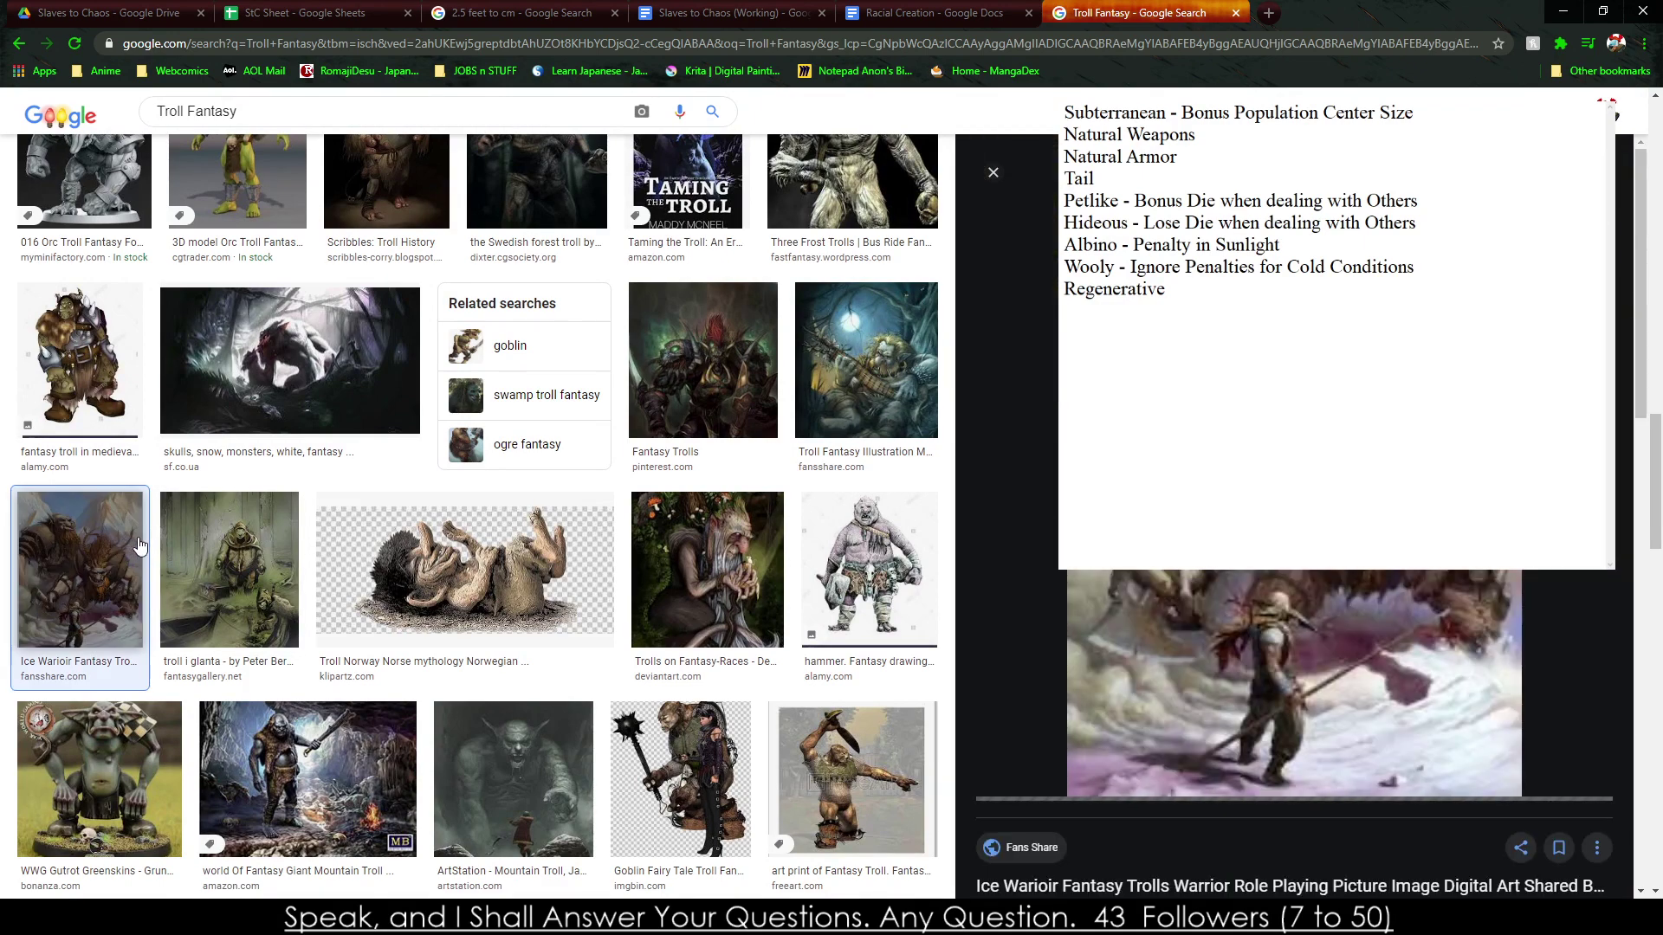
{"action": "scroll", "coordinate": [138, 546], "scroll_direction": "down", "scroll_amount": 8}
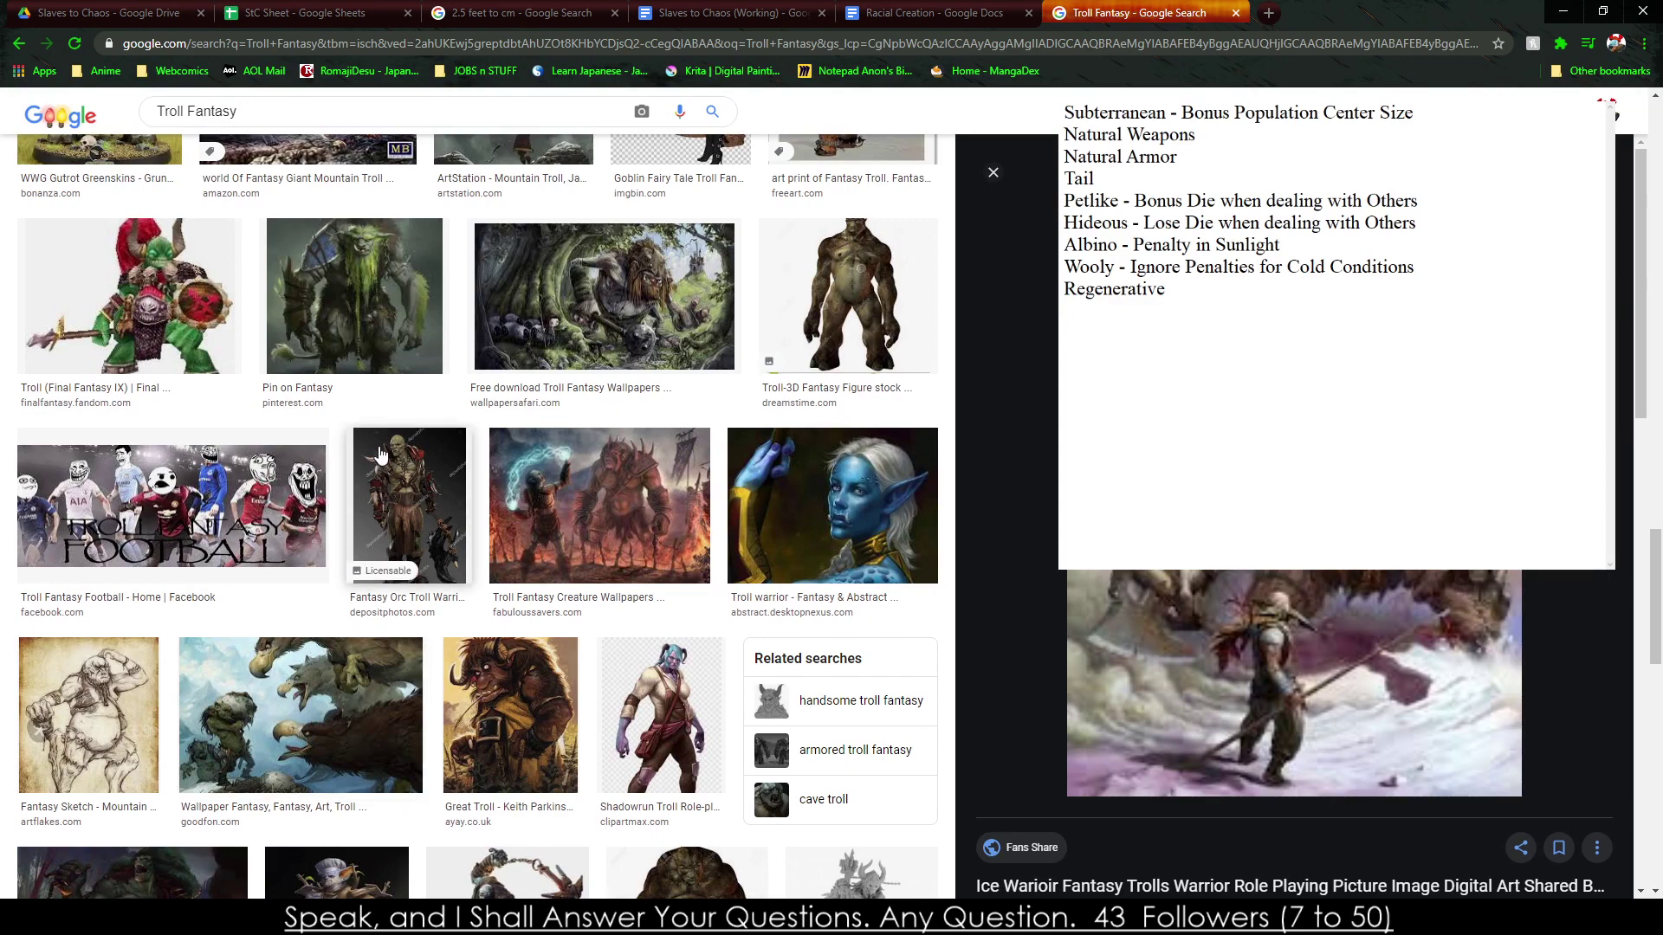
{"action": "scroll", "coordinate": [381, 468], "scroll_direction": "down", "scroll_amount": 6}
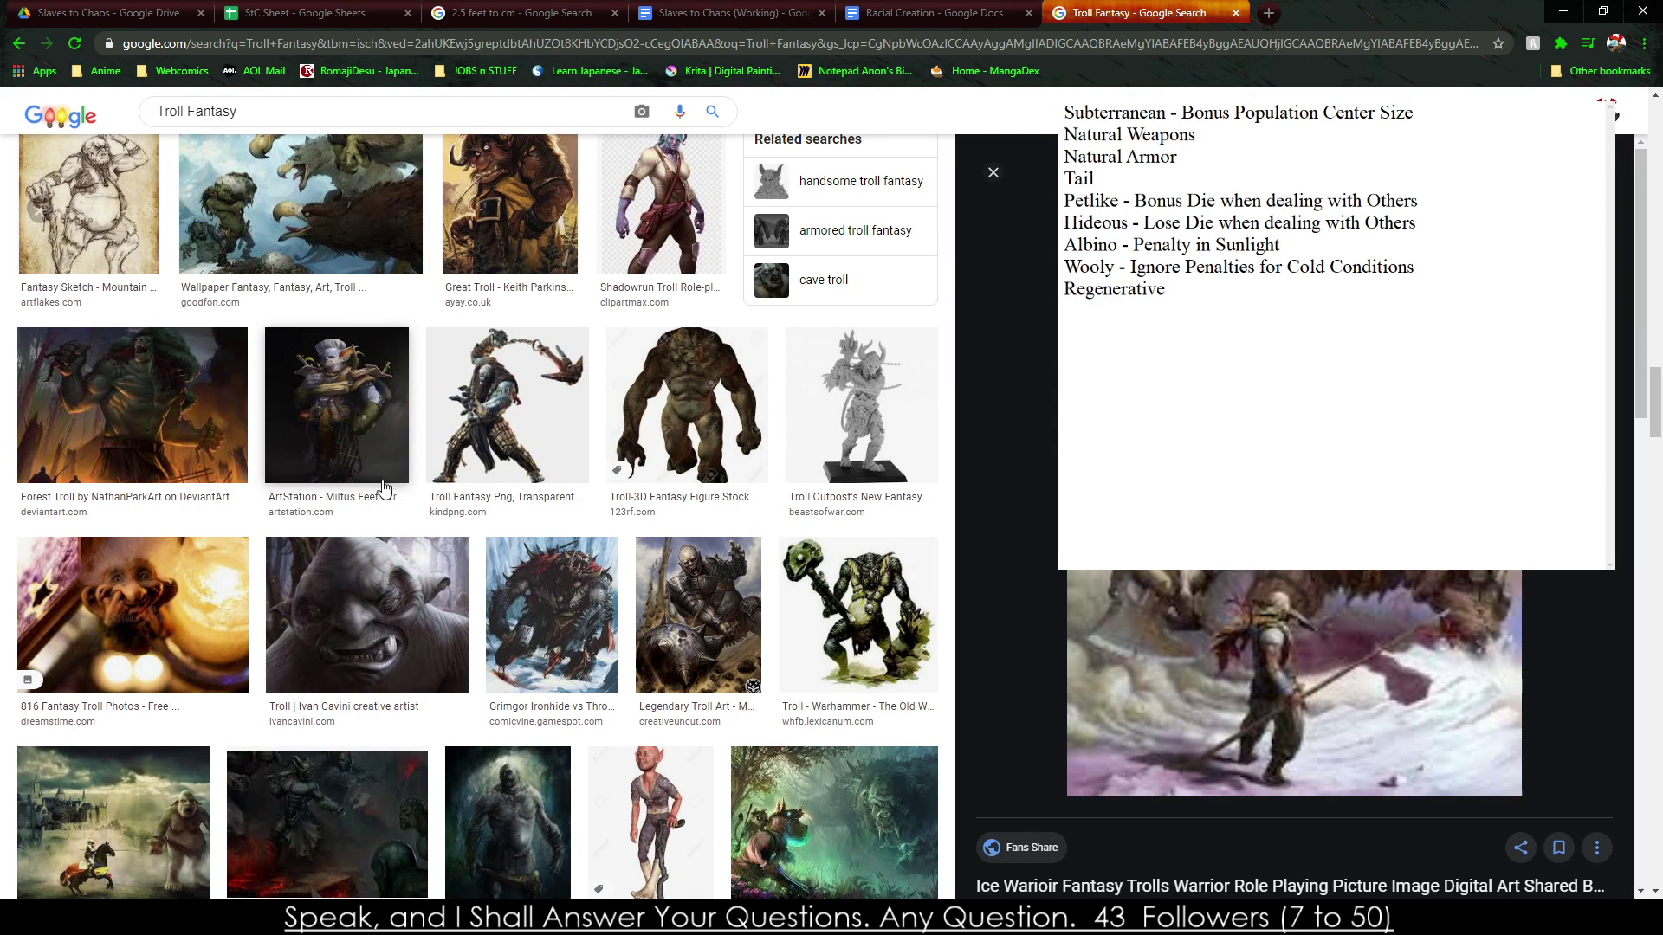
{"action": "scroll", "coordinate": [383, 487], "scroll_direction": "down", "scroll_amount": 5}
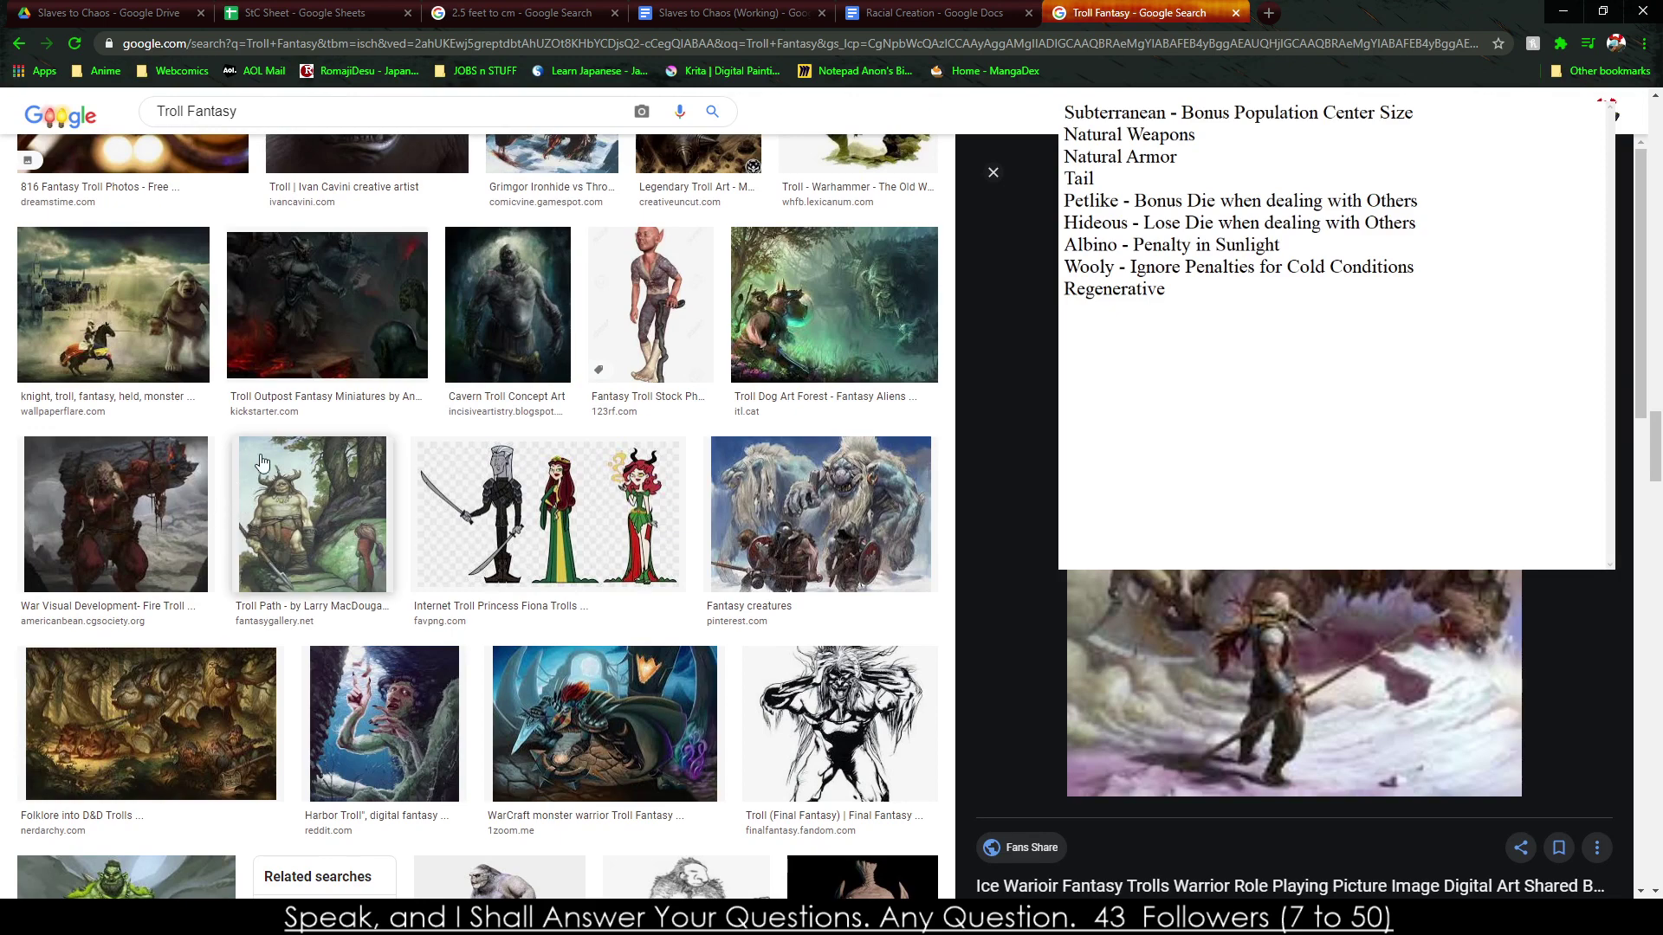
{"action": "scroll", "coordinate": [511, 511], "scroll_direction": "down", "scroll_amount": 5}
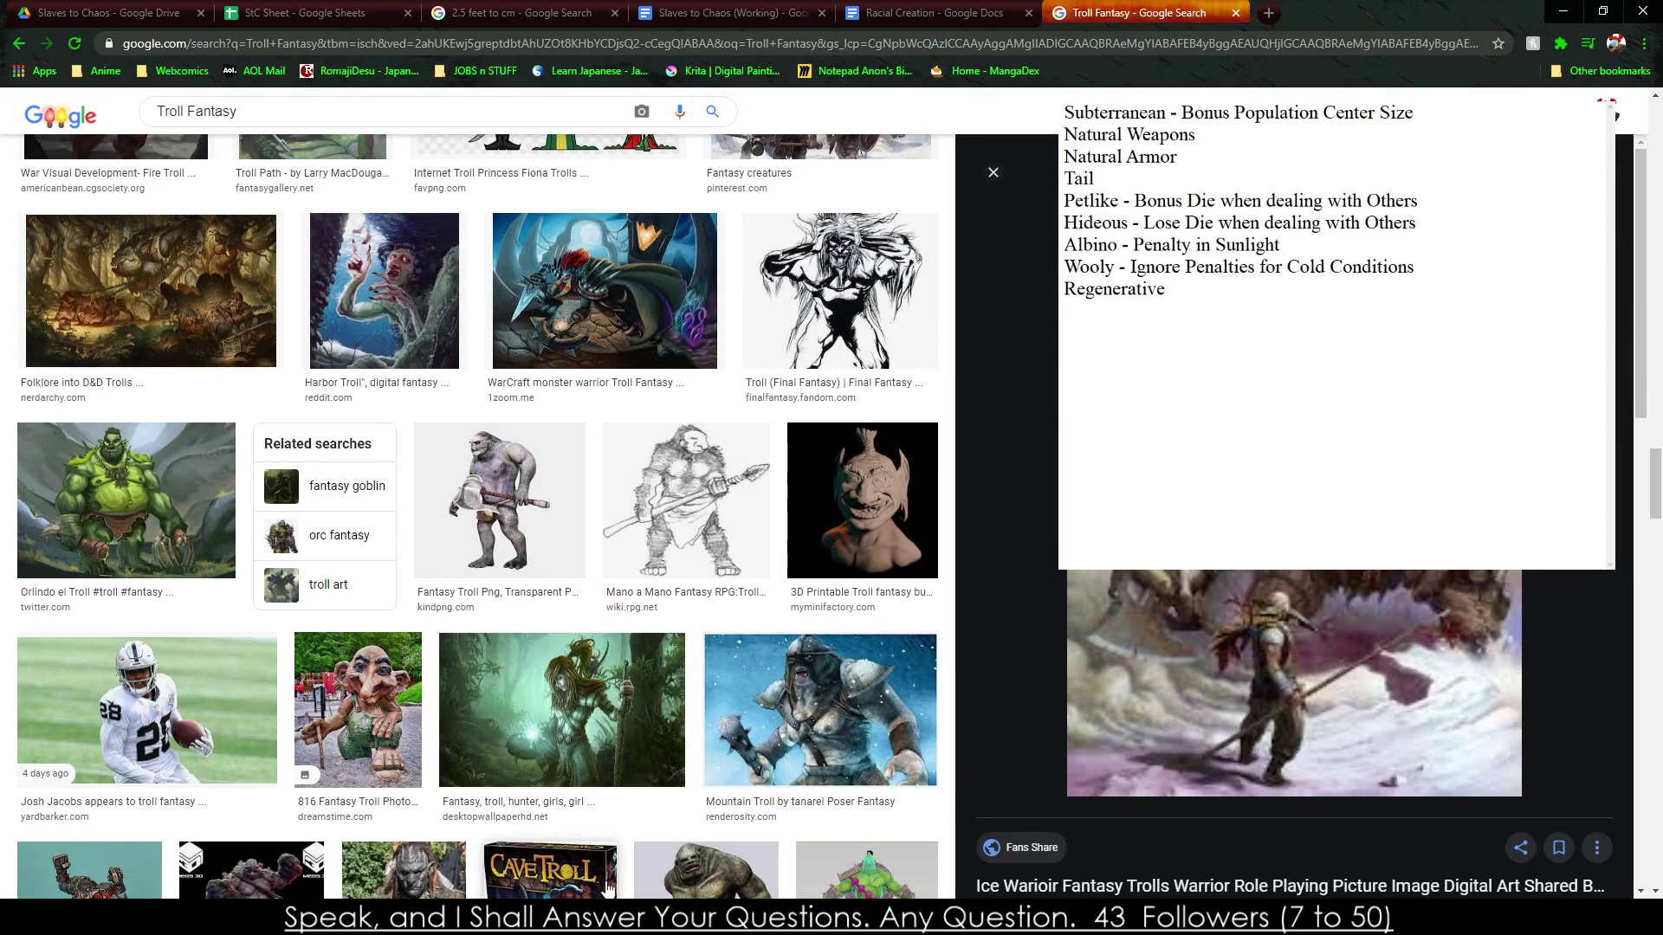
Add "Servile" and "Solitary" as two new trait lines below Regenerative in the notes.
{"action": "key", "text": "Return"}
{"action": "type", "text": "Servile"}
{"action": "key", "text": "Return"}
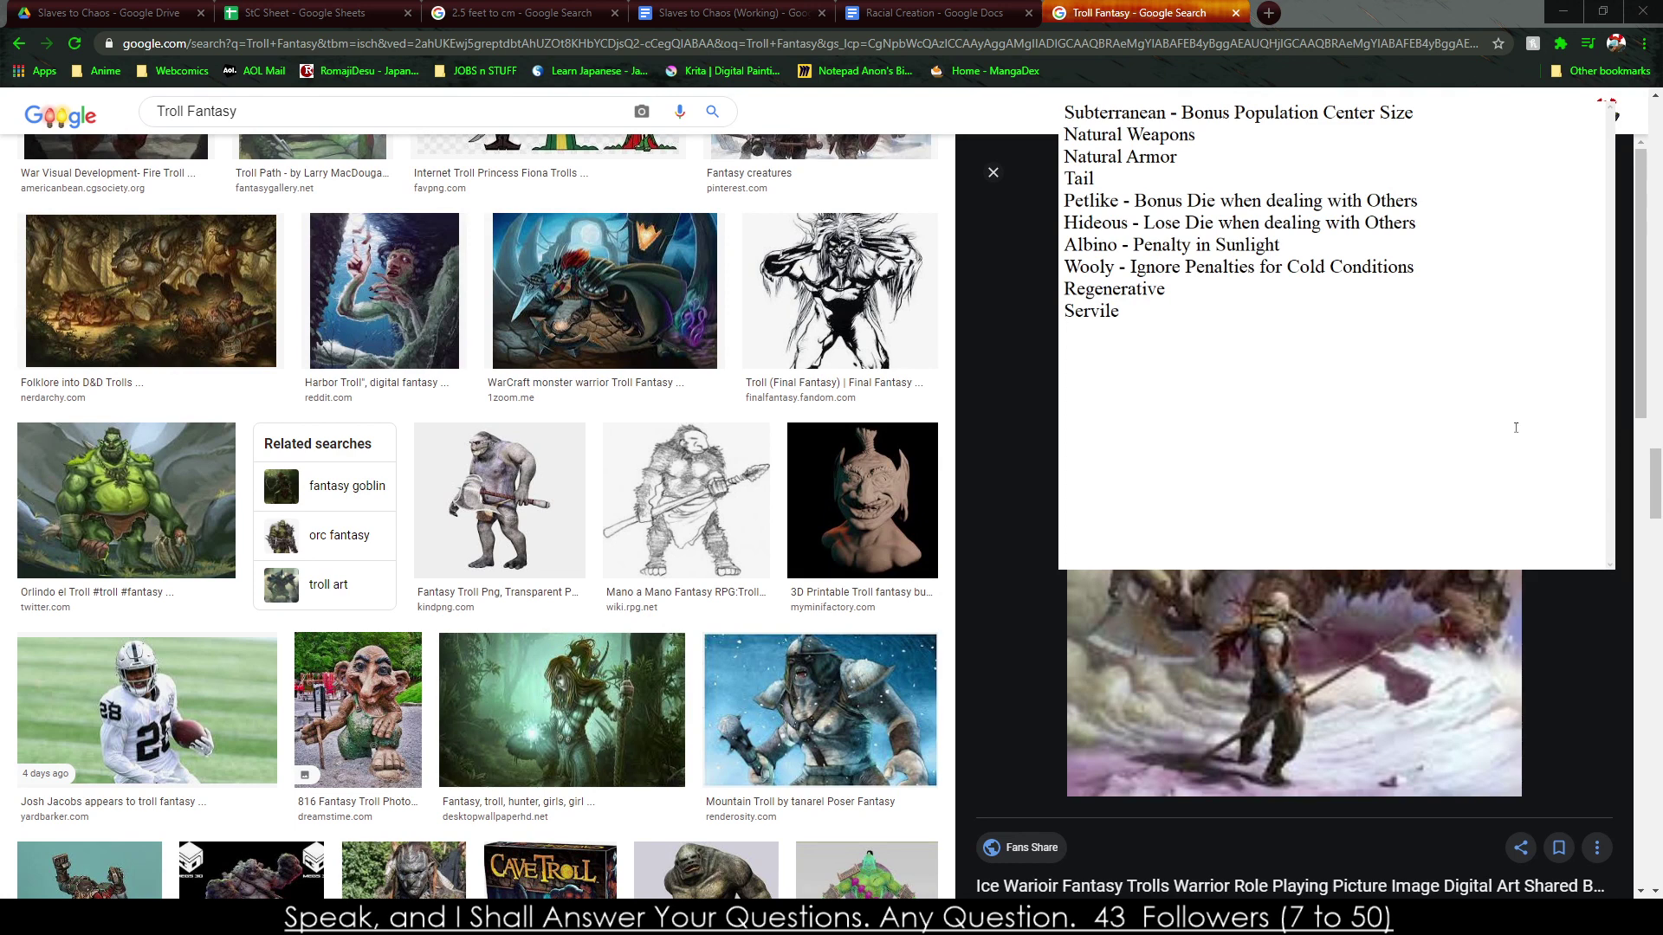
{"action": "type", "text": "Solitary"}
{"action": "key", "text": "Return"}
Look through more troll images, previewing the WoW troll sketch and the arcania-gothic troll, and return to the first results.
{"action": "scroll", "coordinate": [227, 373], "scroll_direction": "down", "scroll_amount": 7}
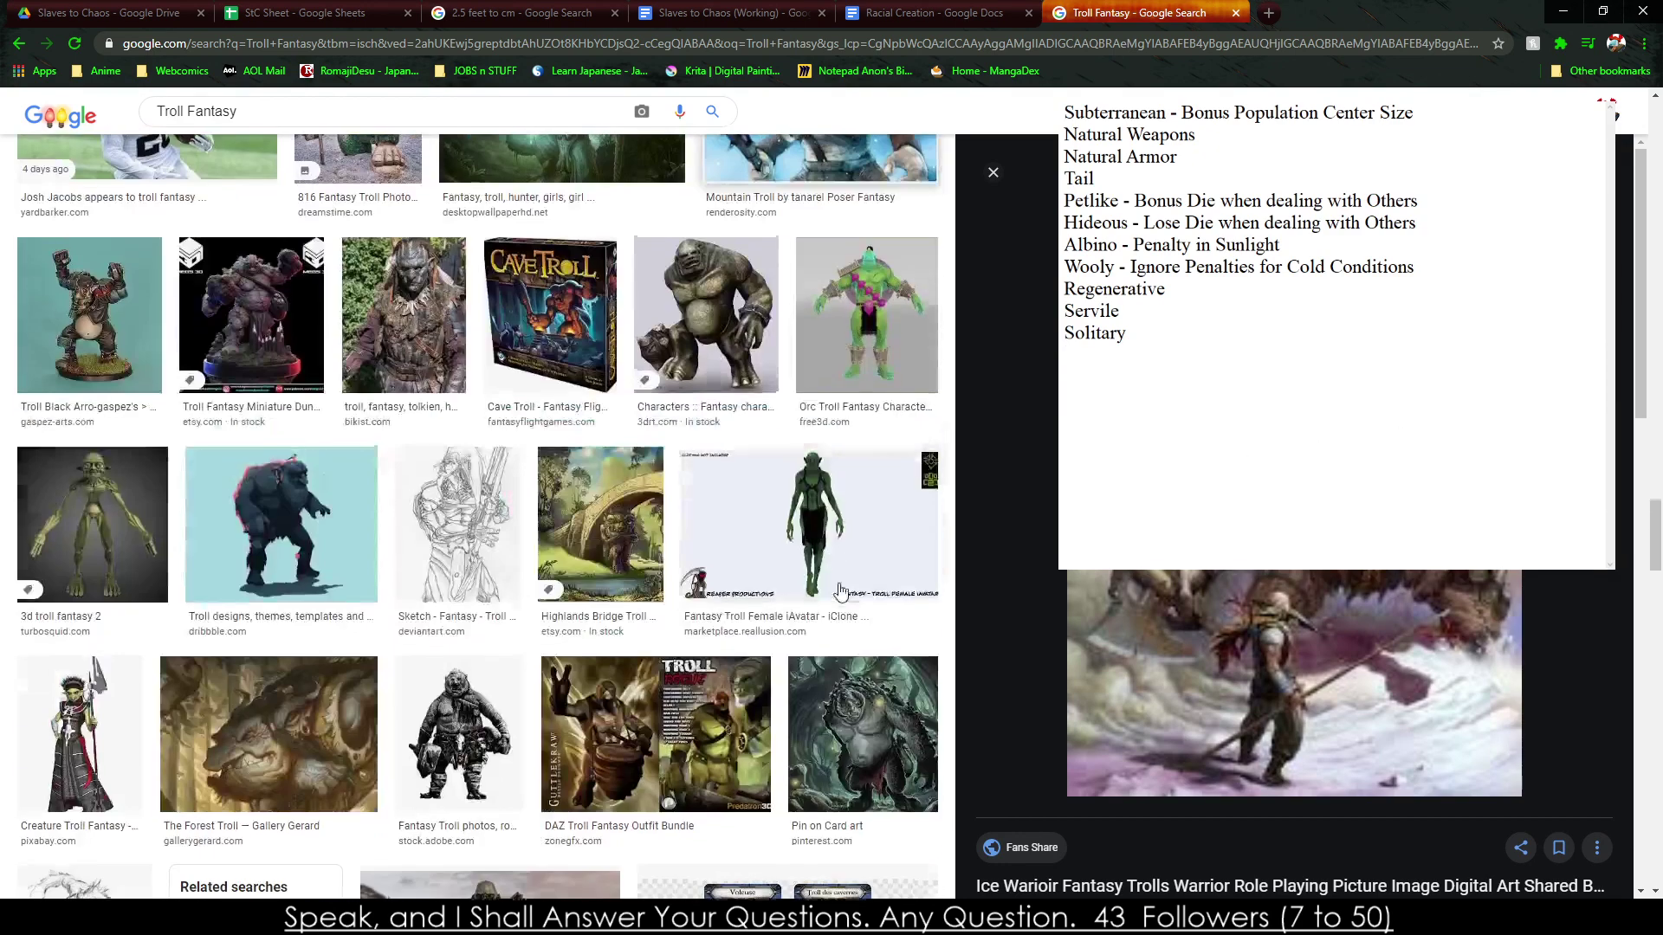
{"action": "left_click", "coordinate": [457, 522]}
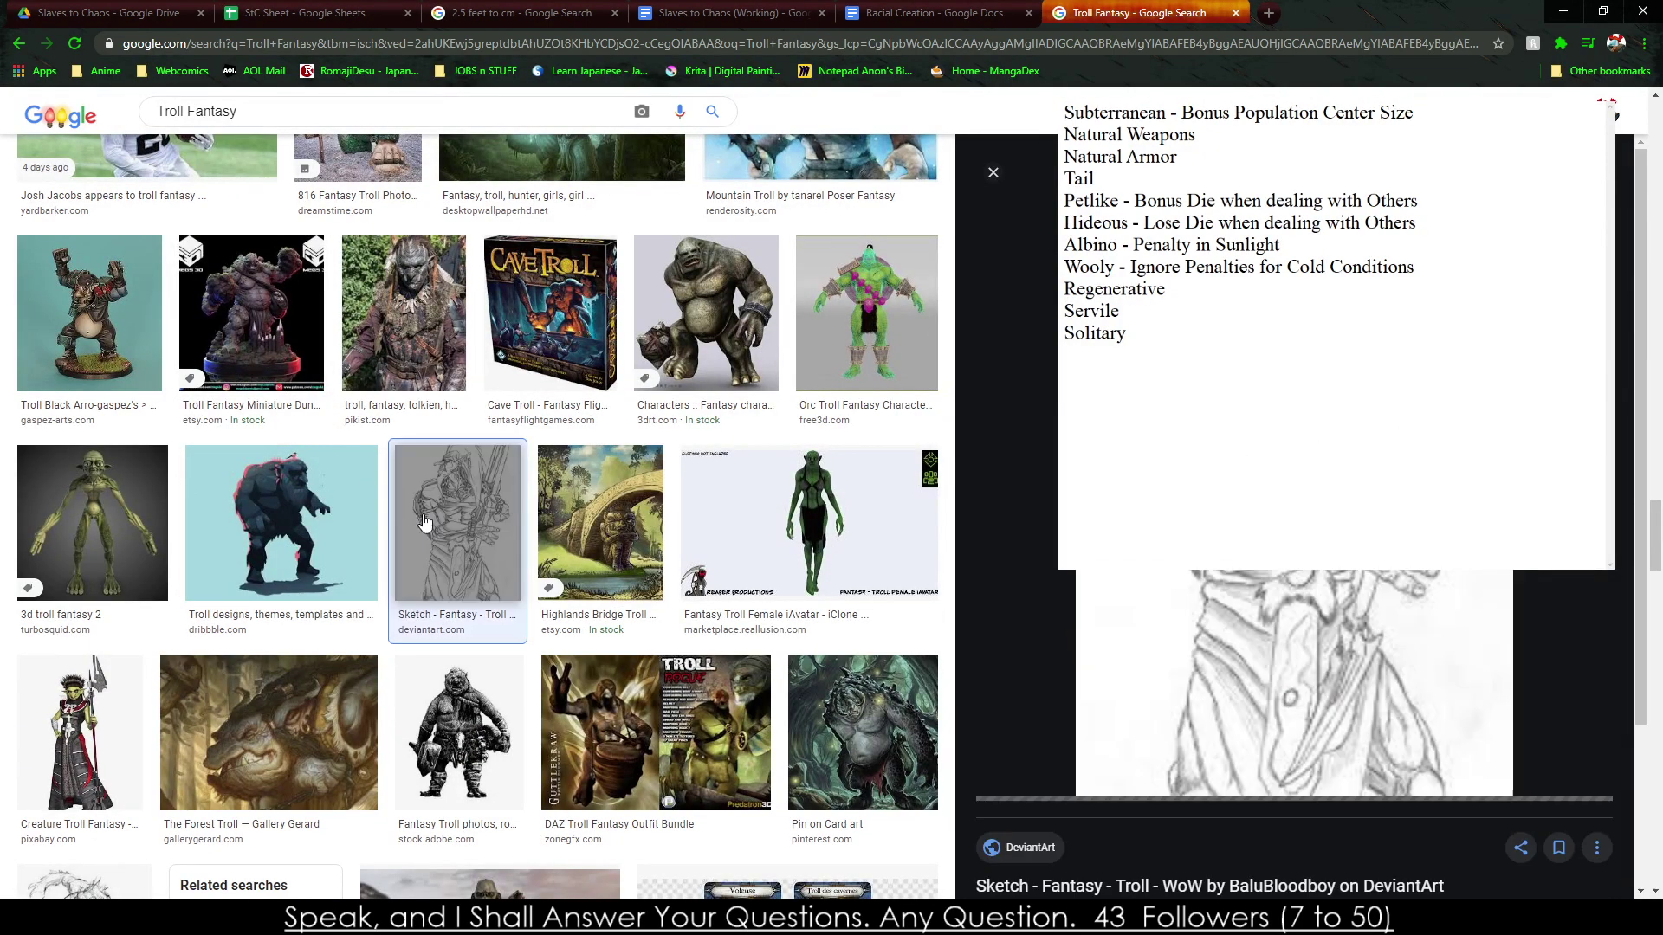
{"action": "scroll", "coordinate": [799, 443], "scroll_direction": "down", "scroll_amount": 7}
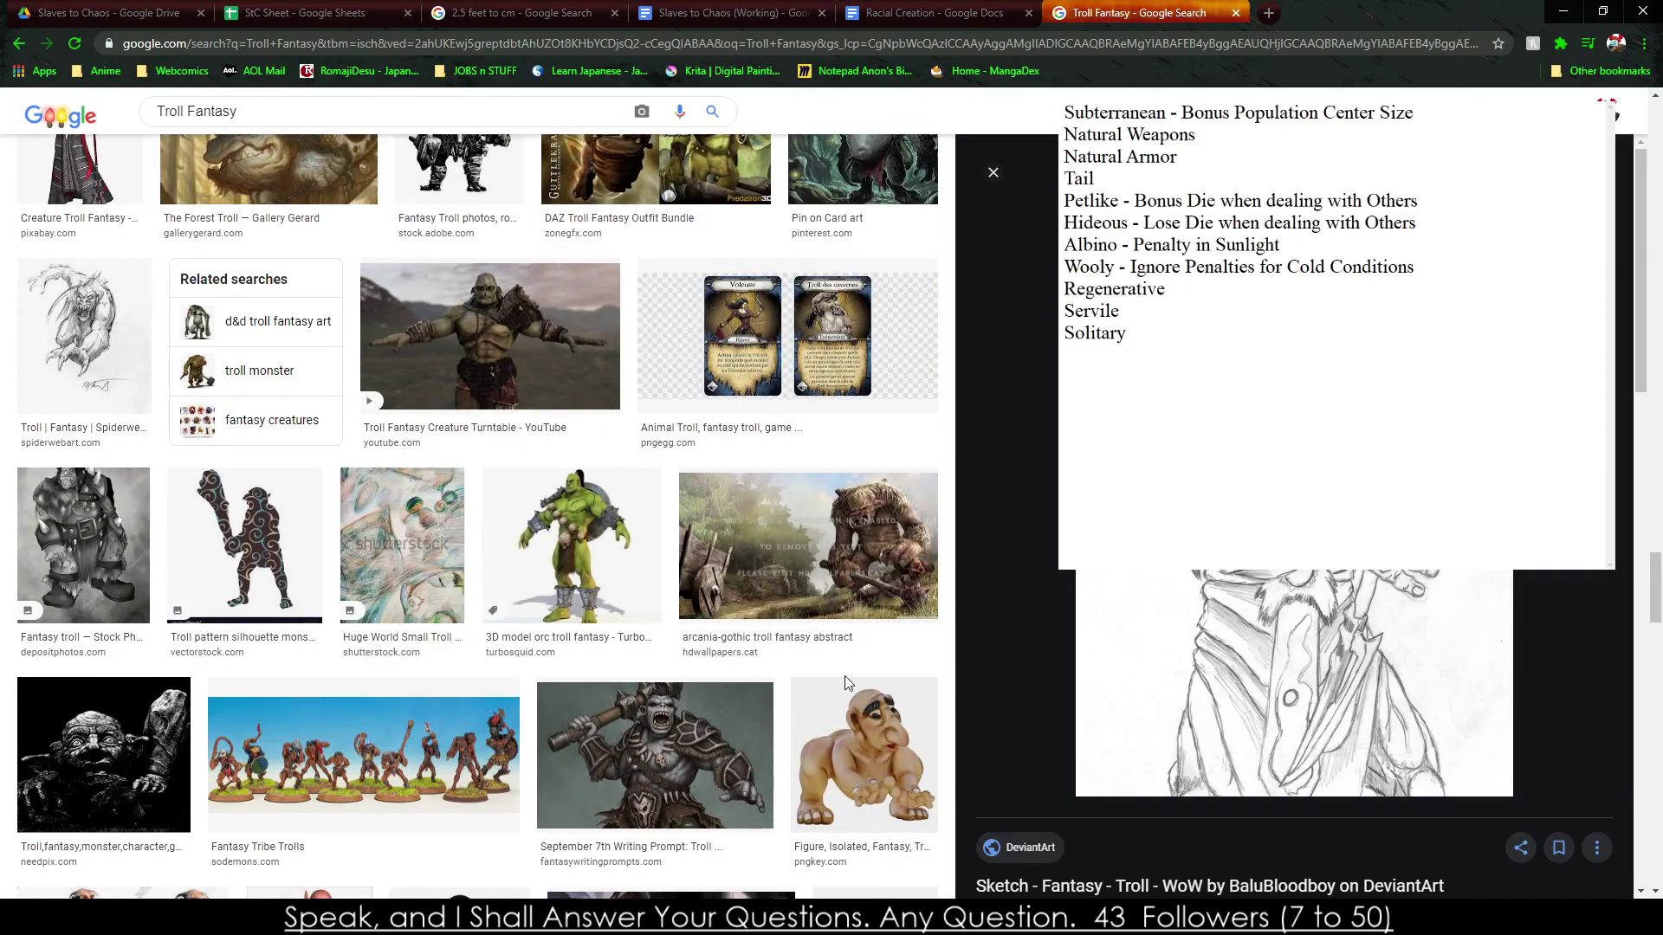
{"action": "left_click", "coordinate": [792, 573]}
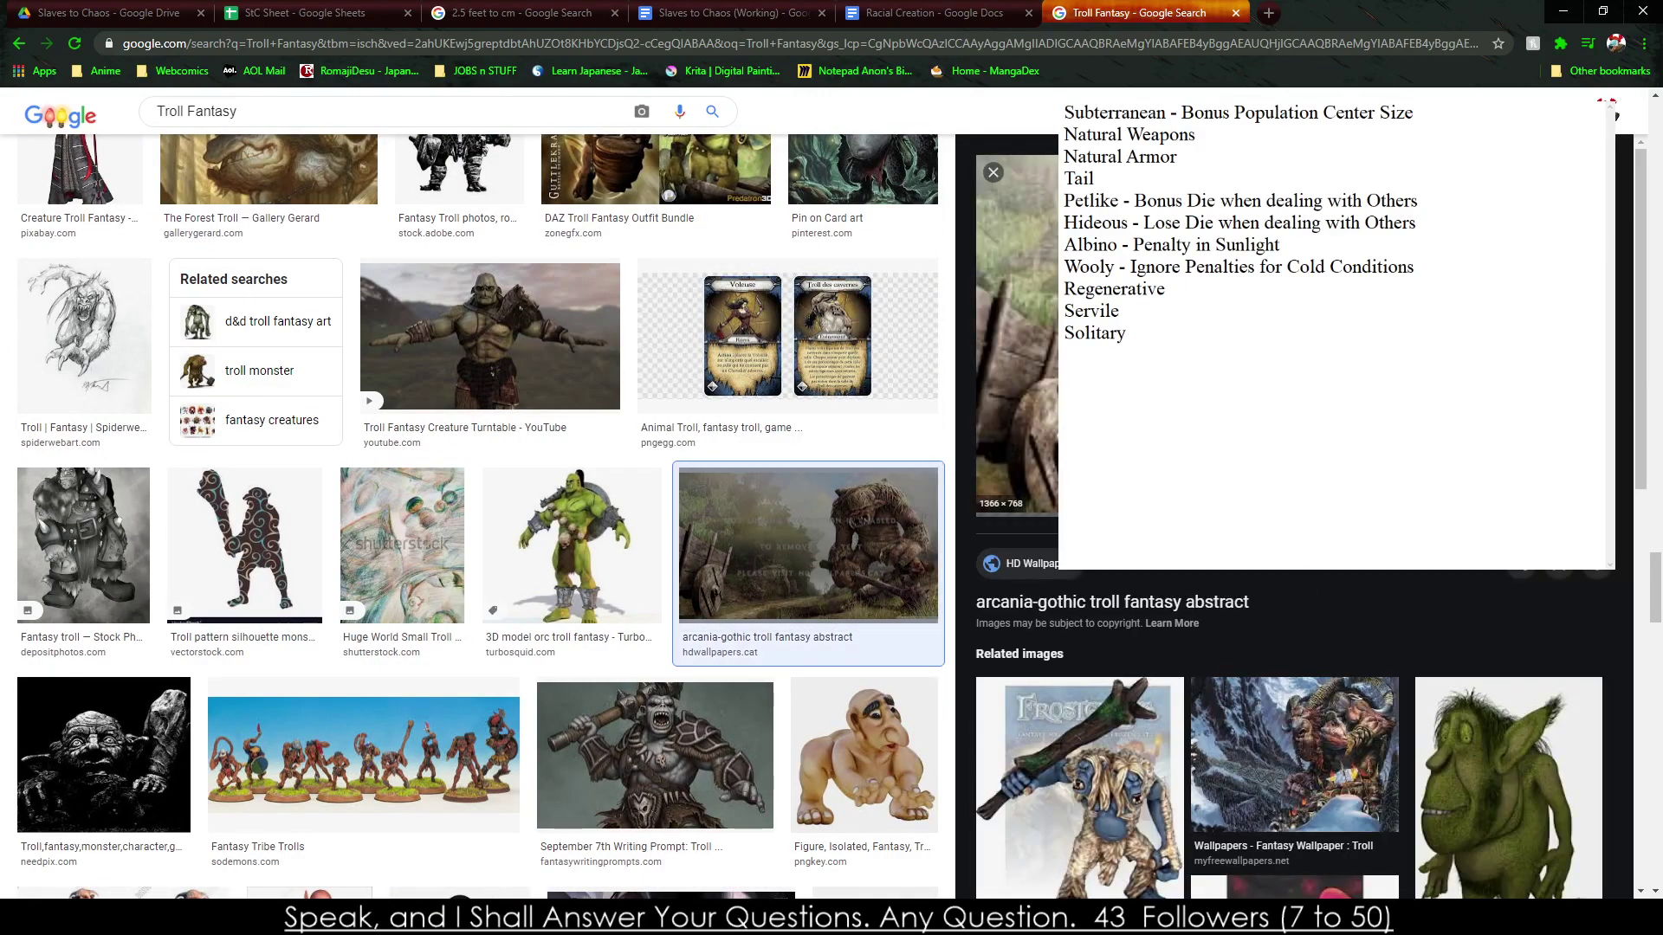
{"action": "scroll", "coordinate": [792, 460], "scroll_direction": "down", "scroll_amount": 12}
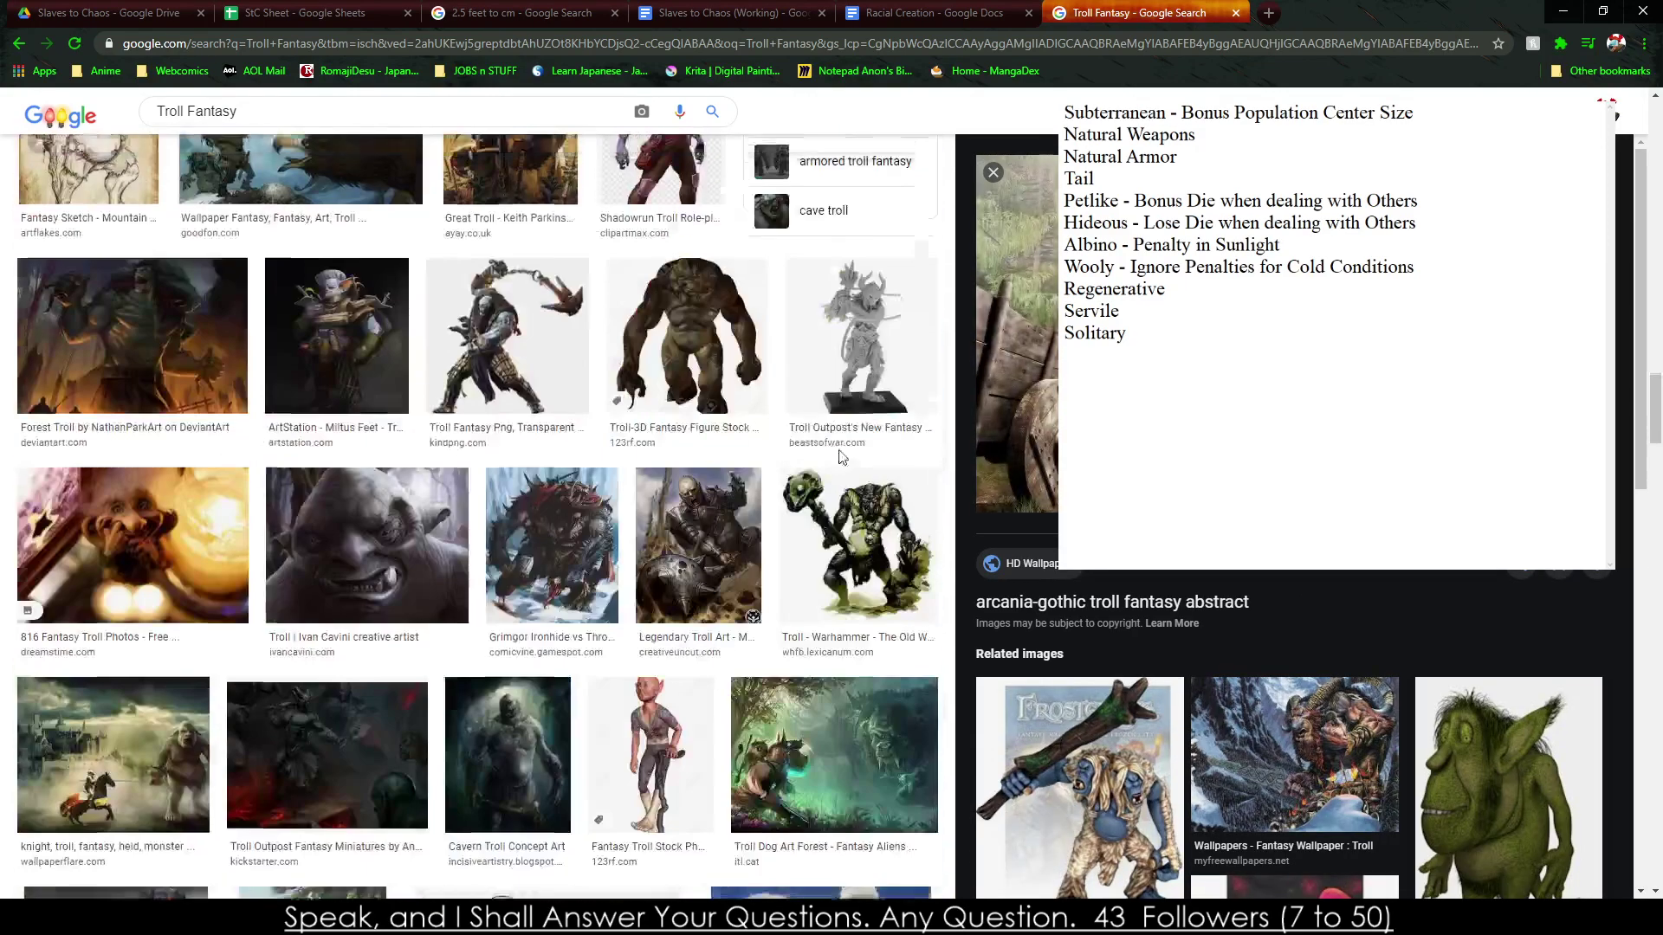
{"action": "scroll", "coordinate": [790, 461], "scroll_direction": "up", "scroll_amount": 20}
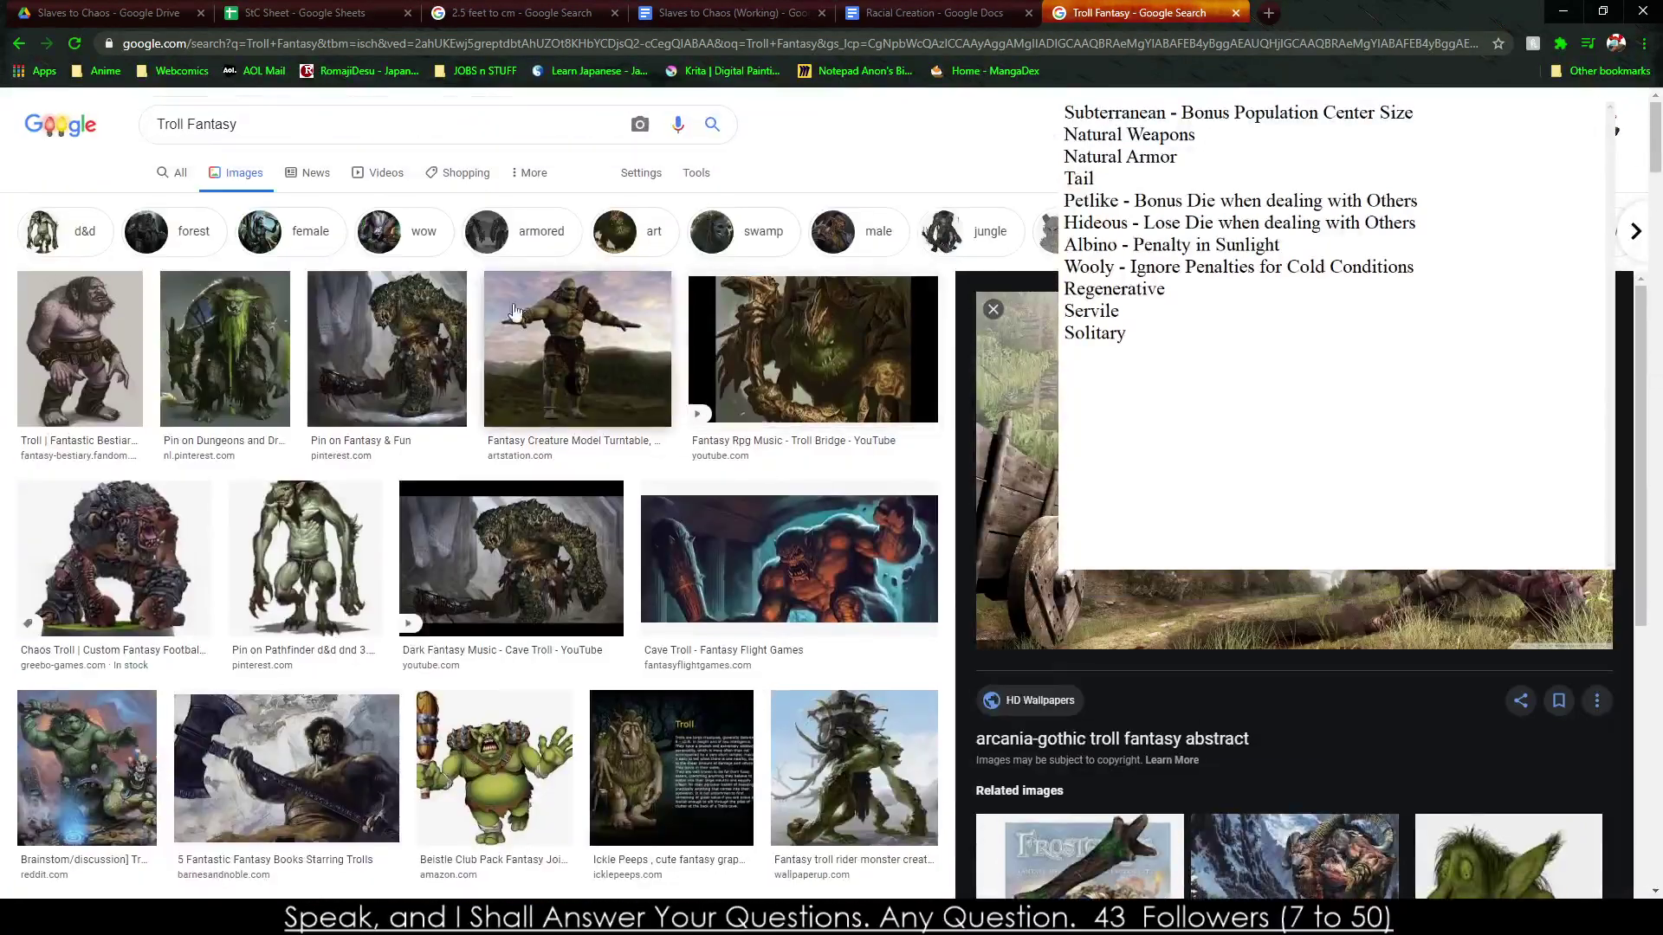
{"action": "left_click", "coordinate": [323, 118]}
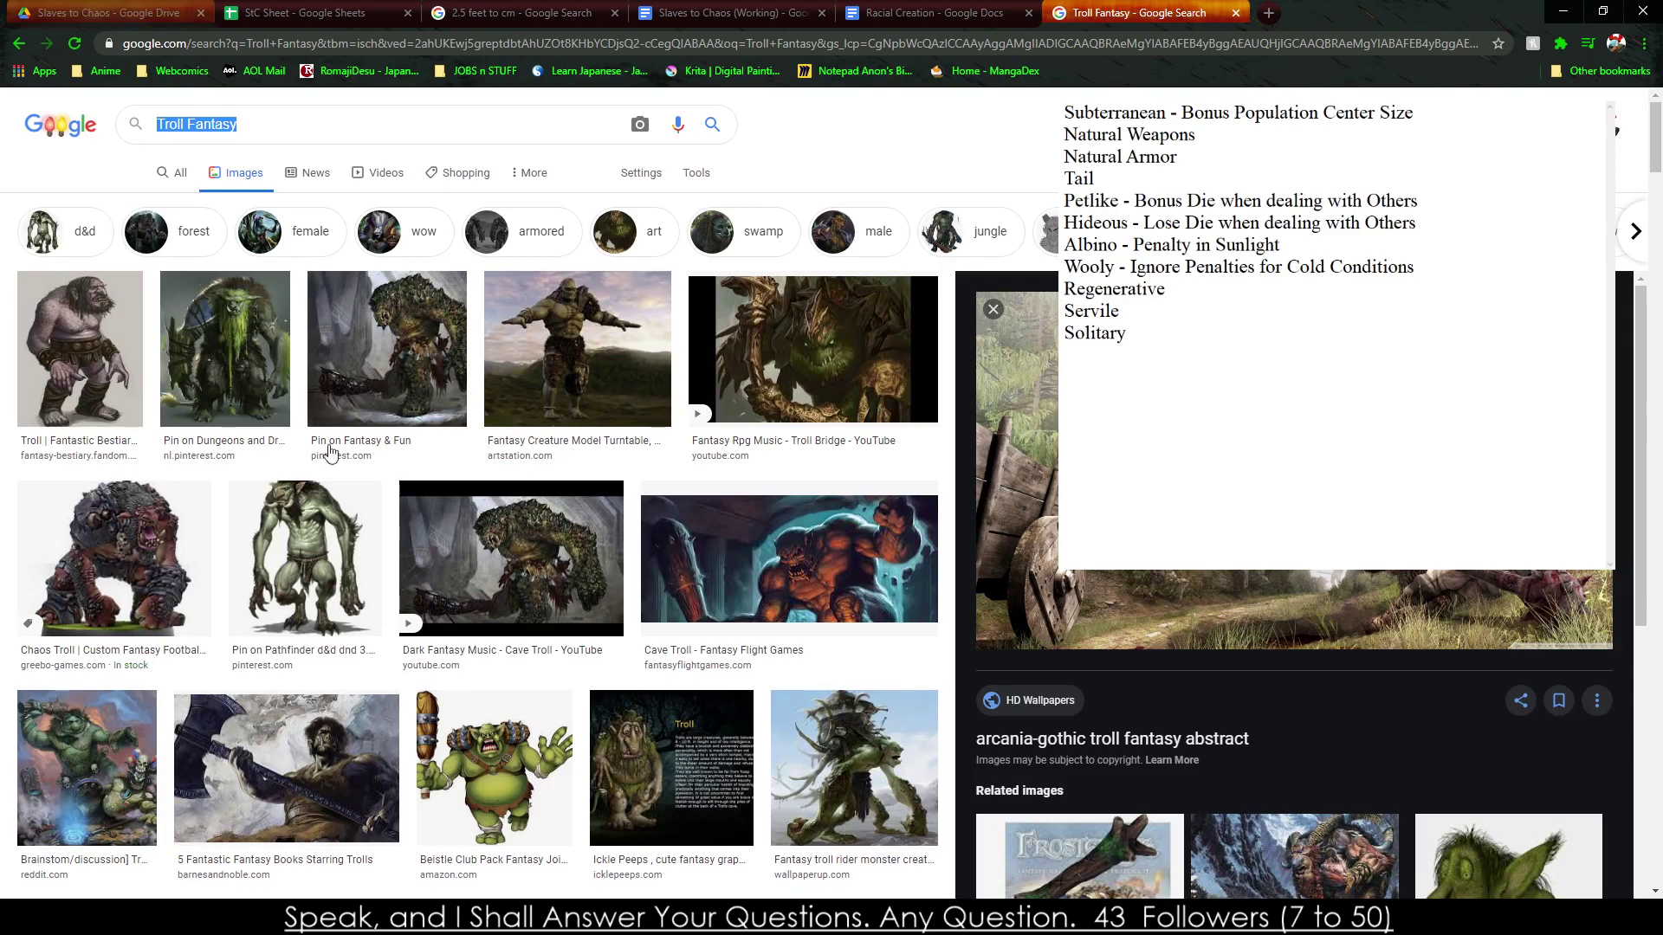
{"action": "key", "text": "alt+Tab"}
{"action": "type", "text": "Mutation"}
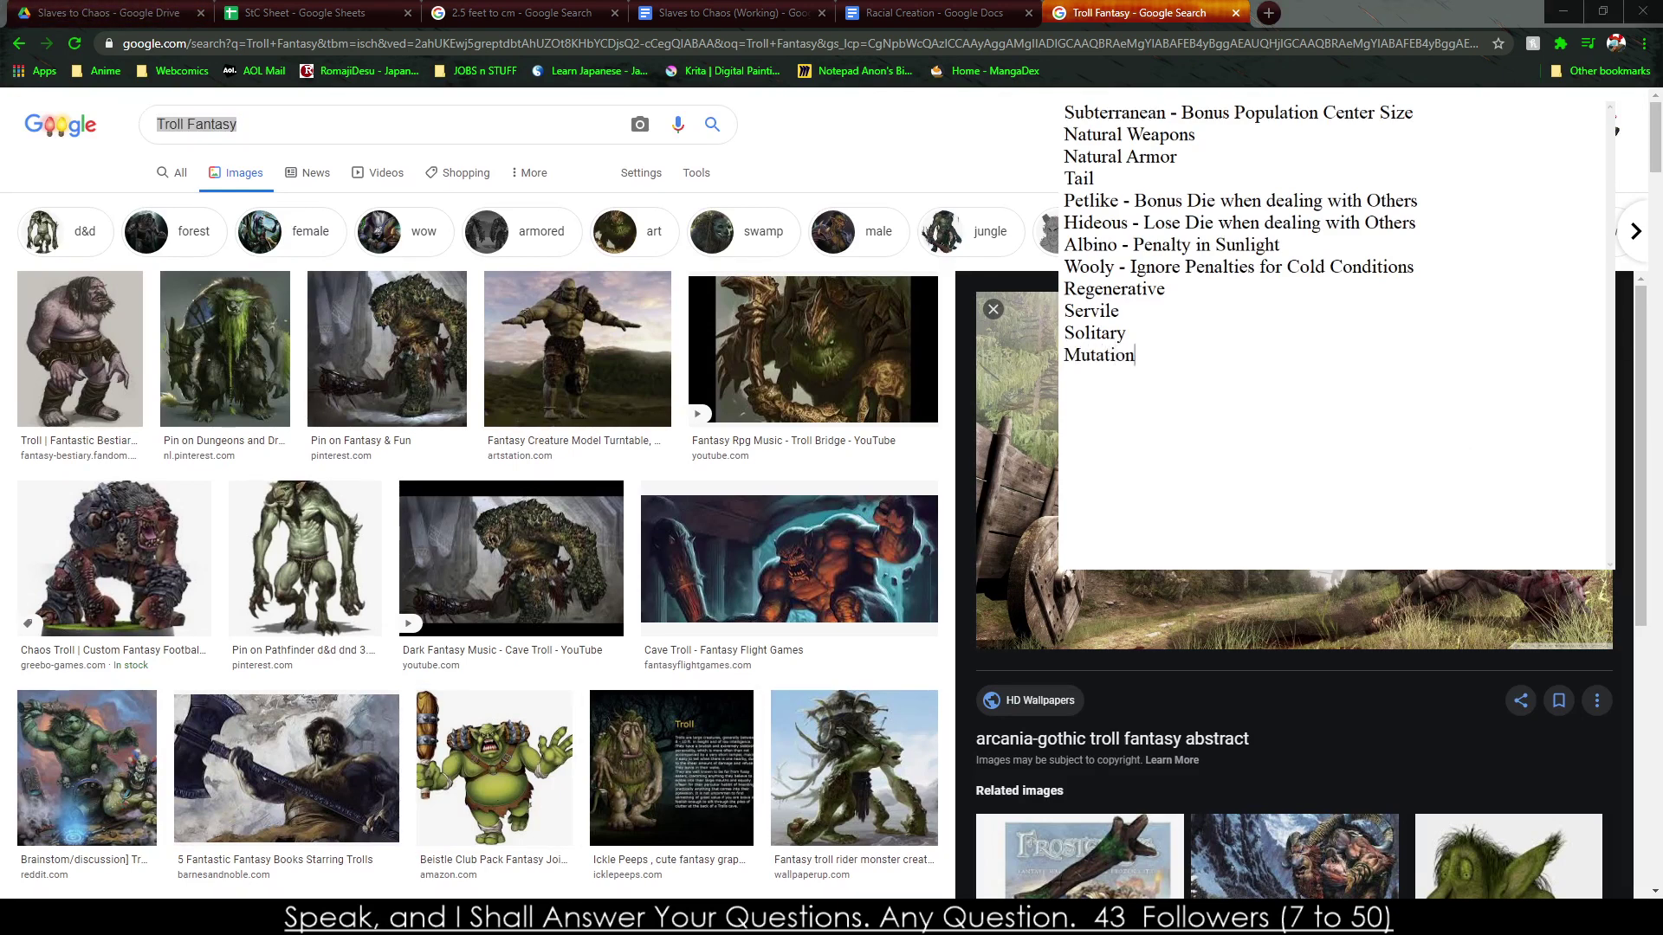
{"action": "key", "text": "BackSpace"}
{"action": "key", "text": "BackSpace"}
{"action": "key", "text": "BackSpace"}
{"action": "key", "text": "BackSpace"}
{"action": "key", "text": "BackSpace"}
{"action": "type", "text": "ant"}
{"action": "key", "text": "BackSpace"}
{"action": "key", "text": "BackSpace"}
{"action": "key", "text": "BackSpace"}
{"action": "key", "text": "BackSpace"}
{"action": "key", "text": "BackSpace"}
{"action": "key", "text": "BackSpace"}
Switch to Sheet6 of the StC Sheet and copy two empty bordered table rows to directly below the Undead row.
{"action": "left_click", "coordinate": [299, 12]}
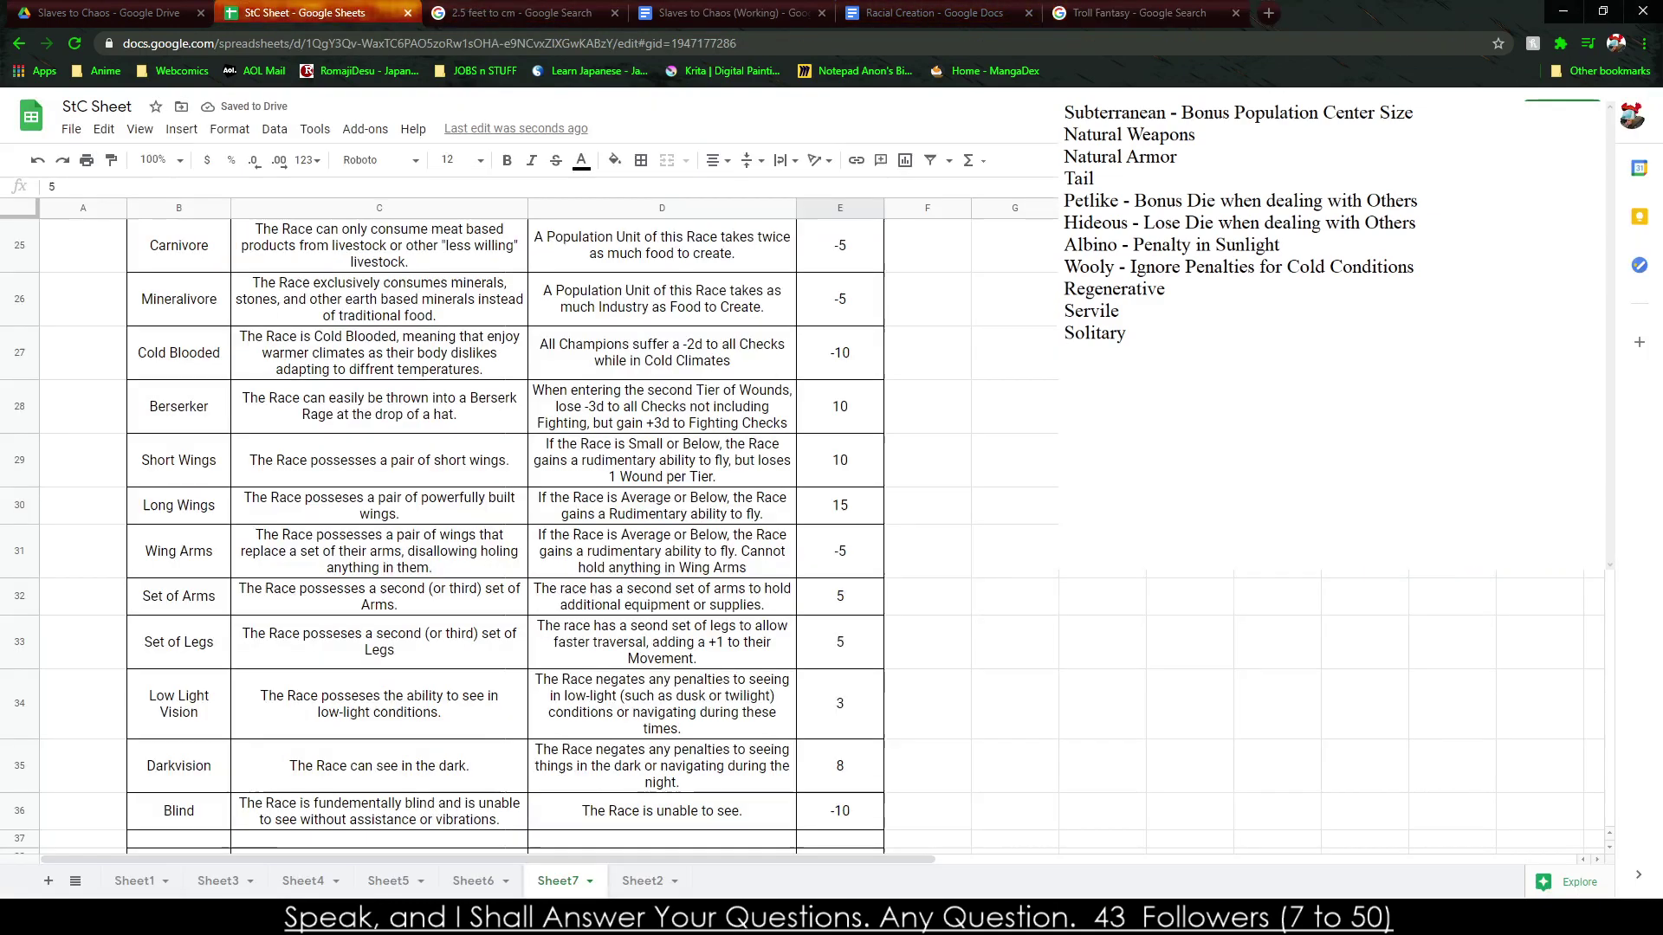
{"action": "left_click", "coordinate": [487, 881]}
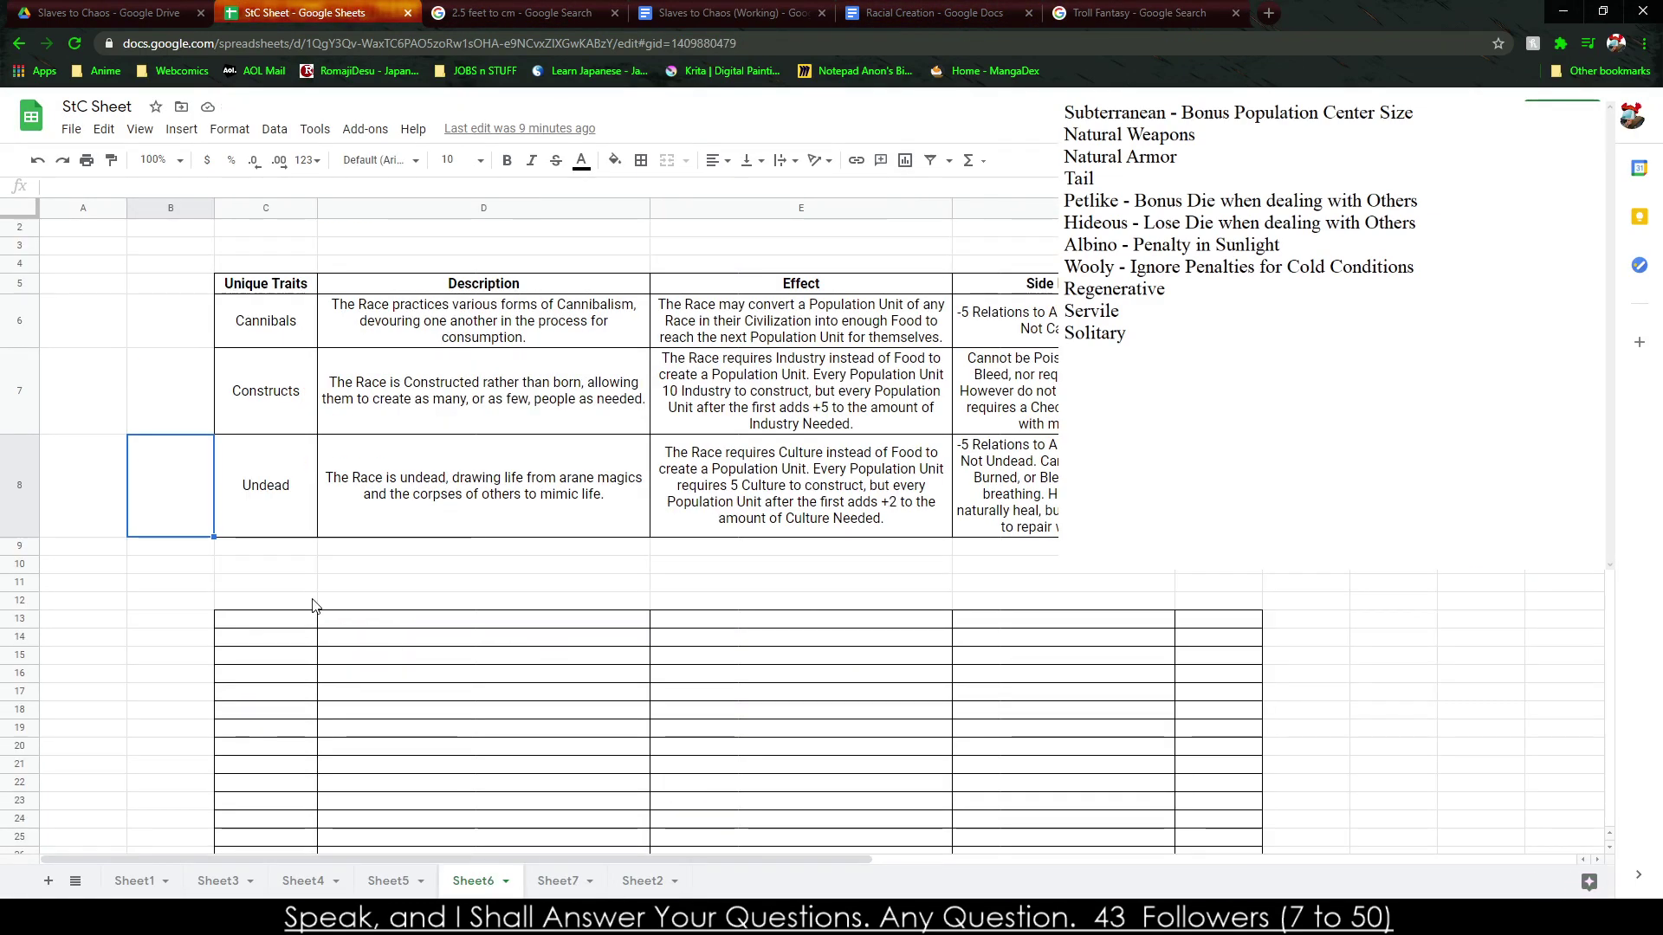
{"action": "left_click_drag", "start_coordinate": [265, 619], "coordinate": [1244, 632]}
{"action": "key", "text": "ctrl+c"}
{"action": "left_click", "coordinate": [290, 546]}
{"action": "key", "text": "ctrl+v"}
{"action": "left_click", "coordinate": [289, 547]}
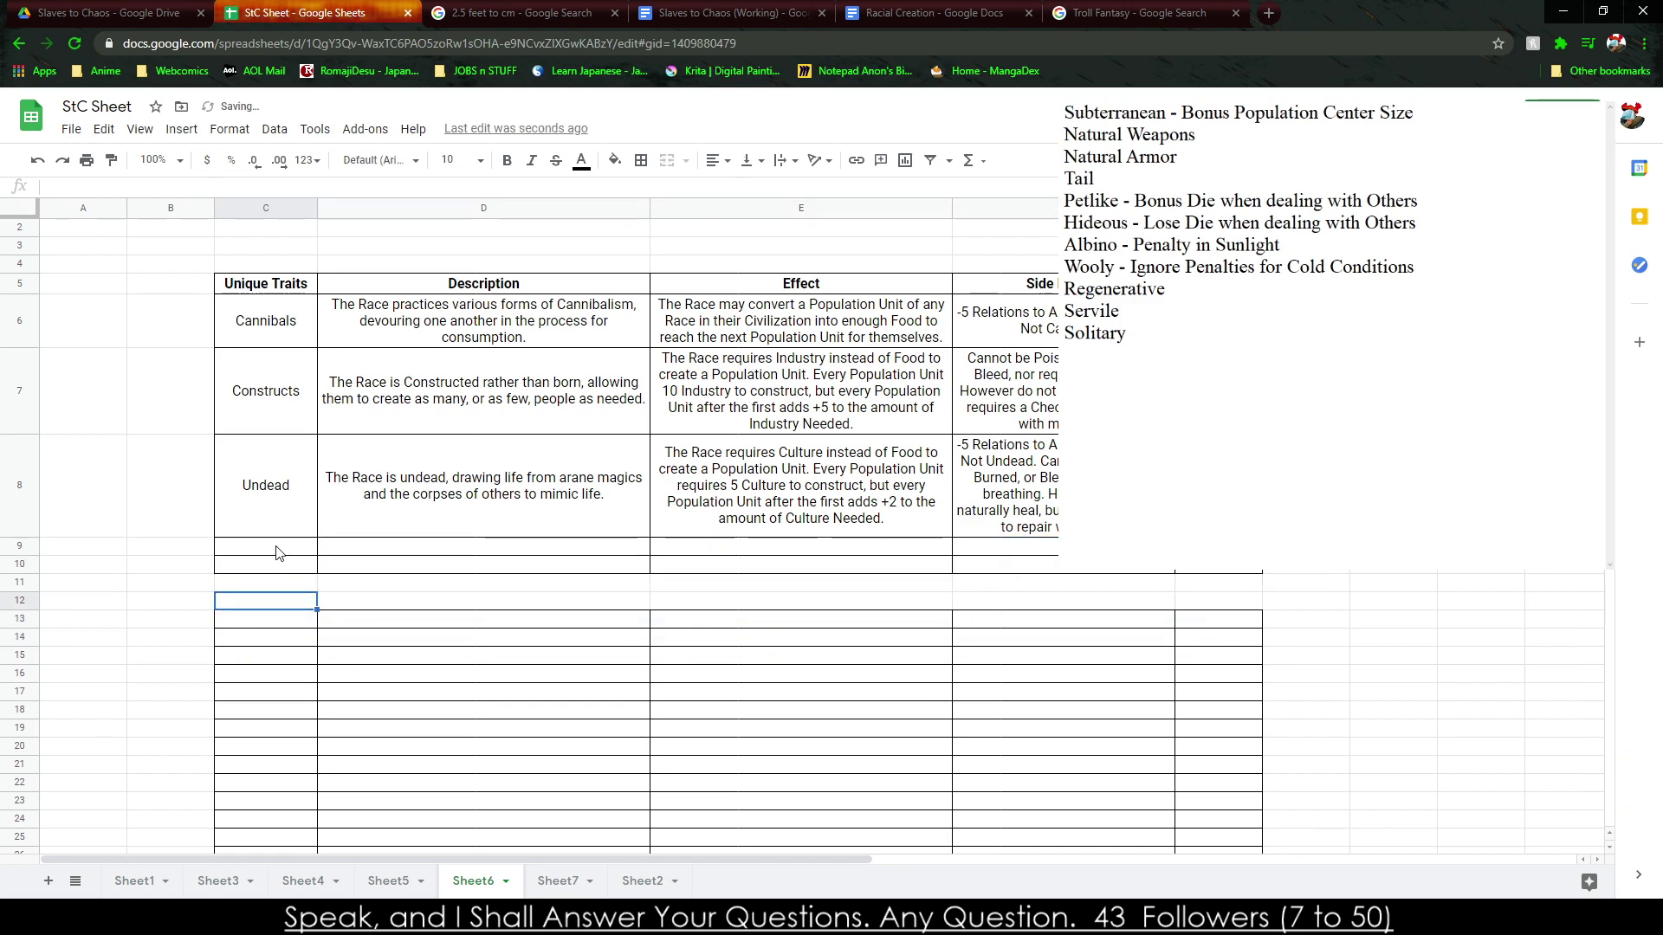
Add a Mutants trait below Undead described as "The Race is a mutated batch of abominations, suffering from terrible cancers, but also a diversity in abilities and features.".
{"action": "type", "text": "Mutants"}
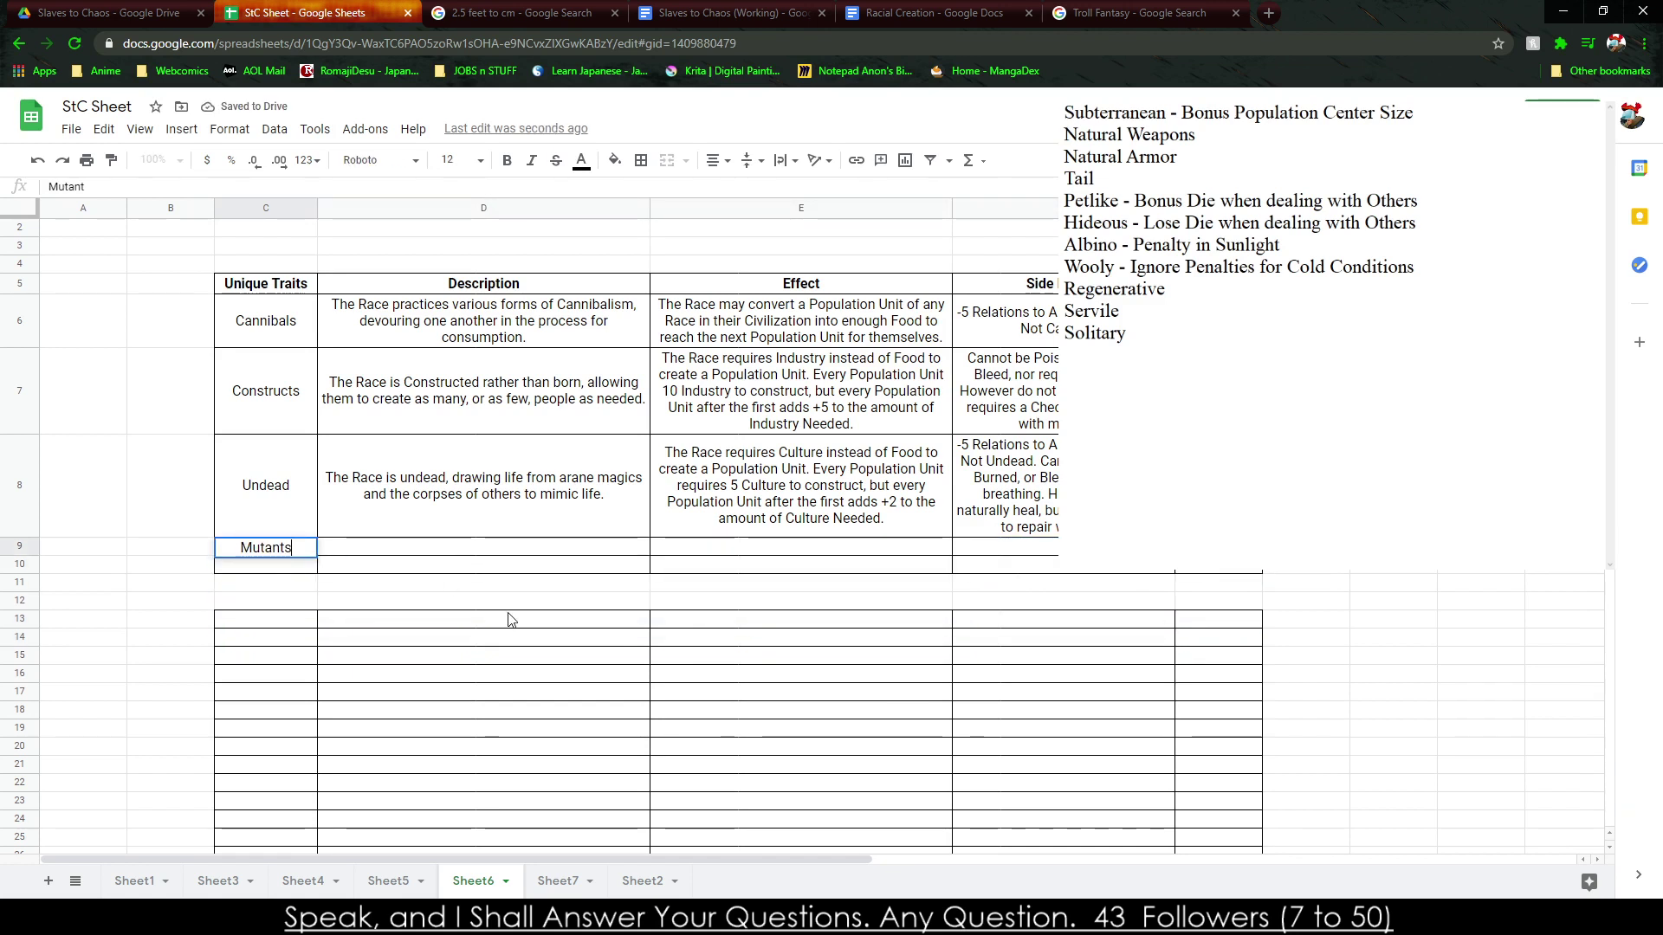
{"action": "key", "text": "Tab"}
{"action": "type", "text": "The Race is "}
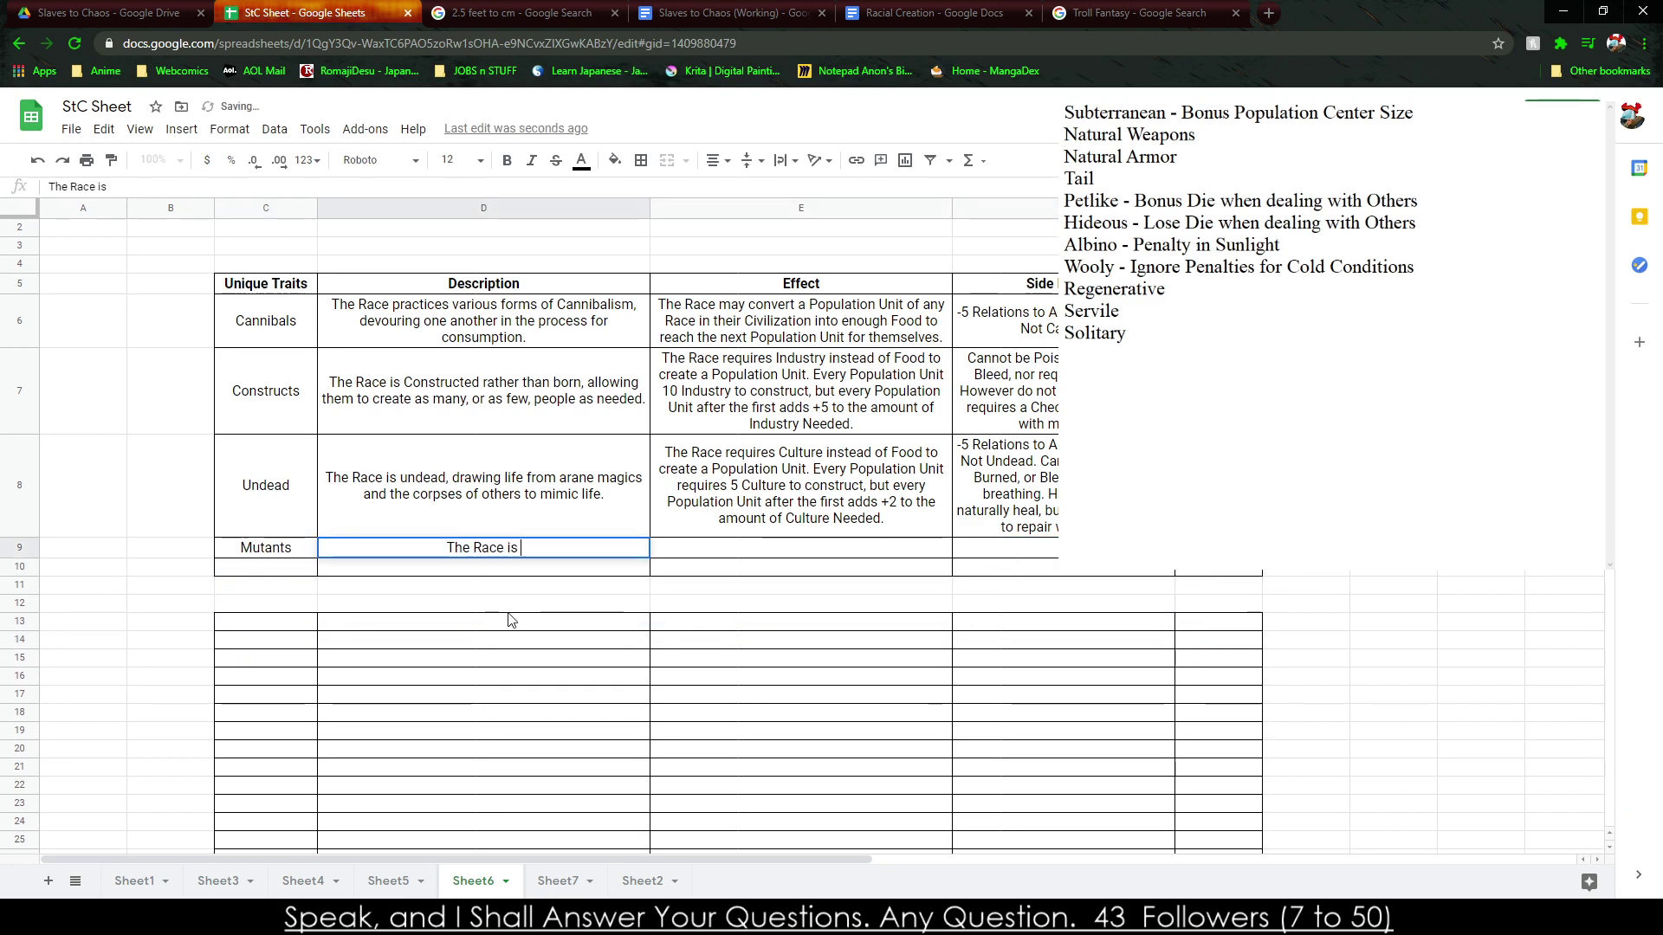
{"action": "type", "text": "a mutated b"}
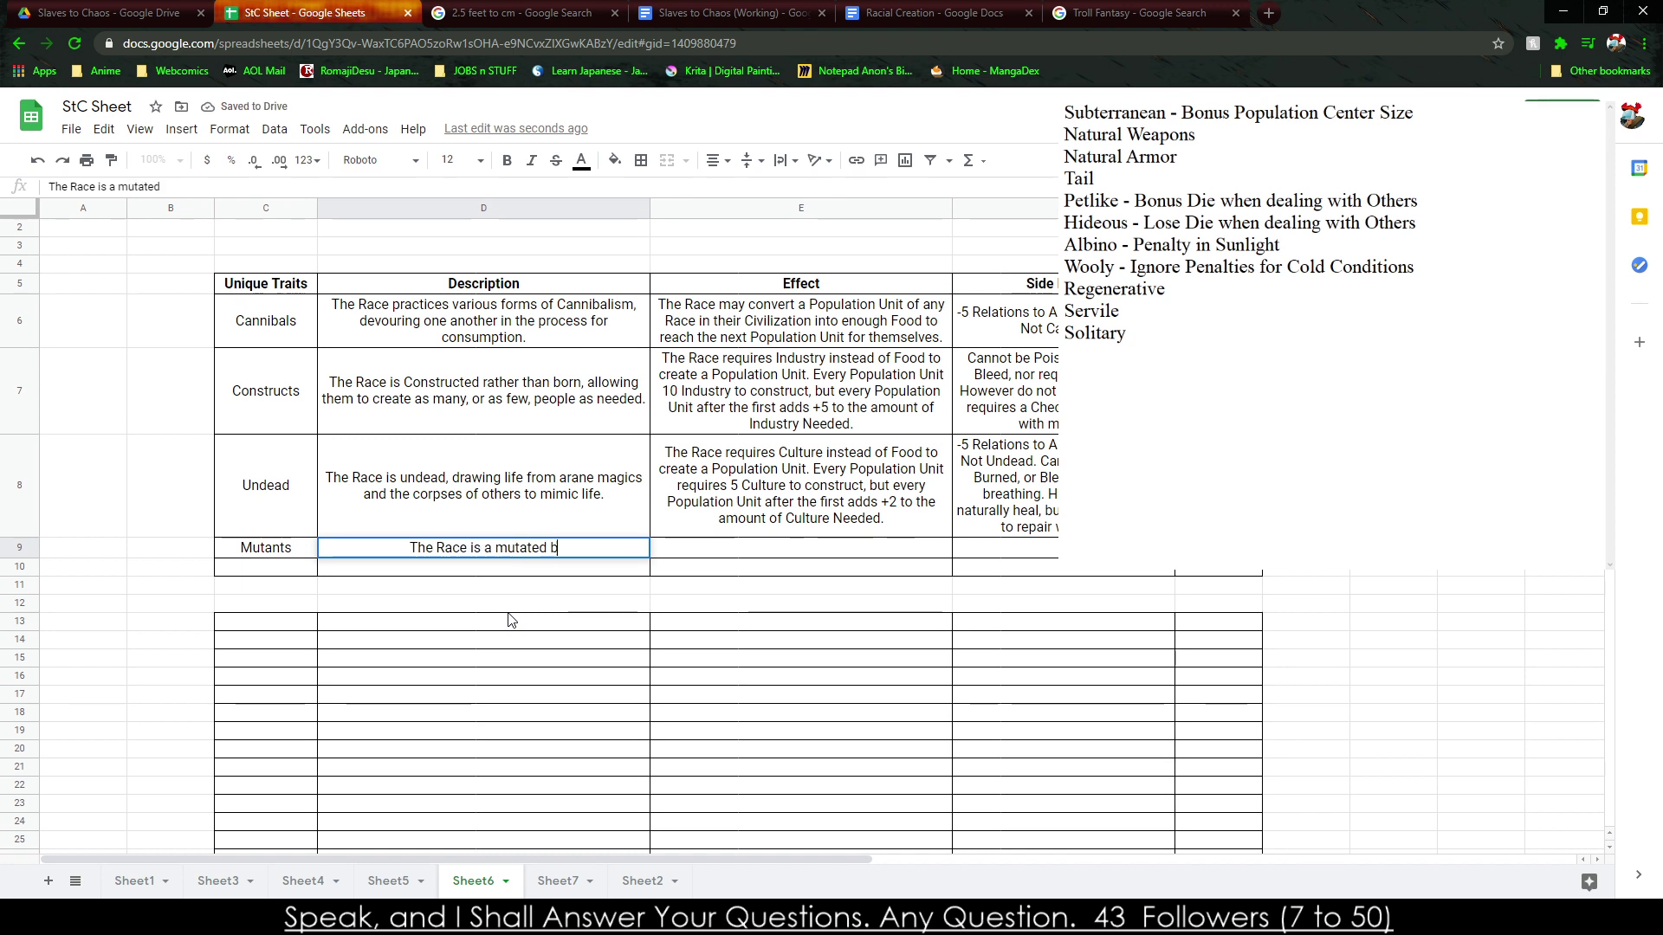
{"action": "type", "text": "atch of abominations, s"}
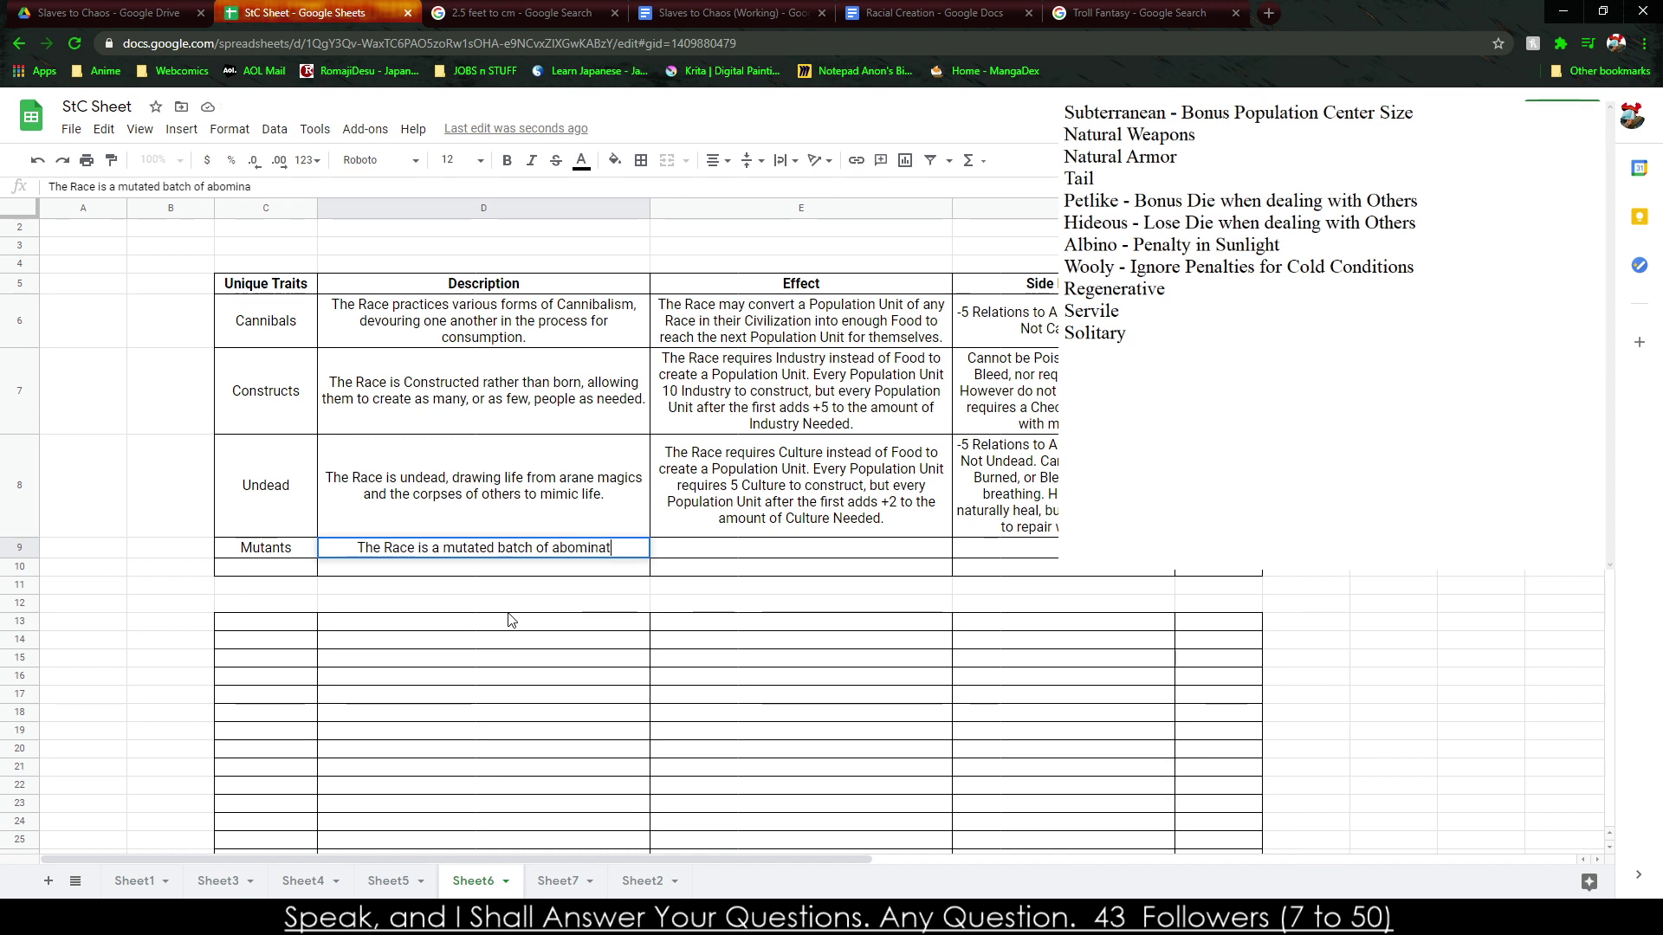
{"action": "type", "text": "fering"}
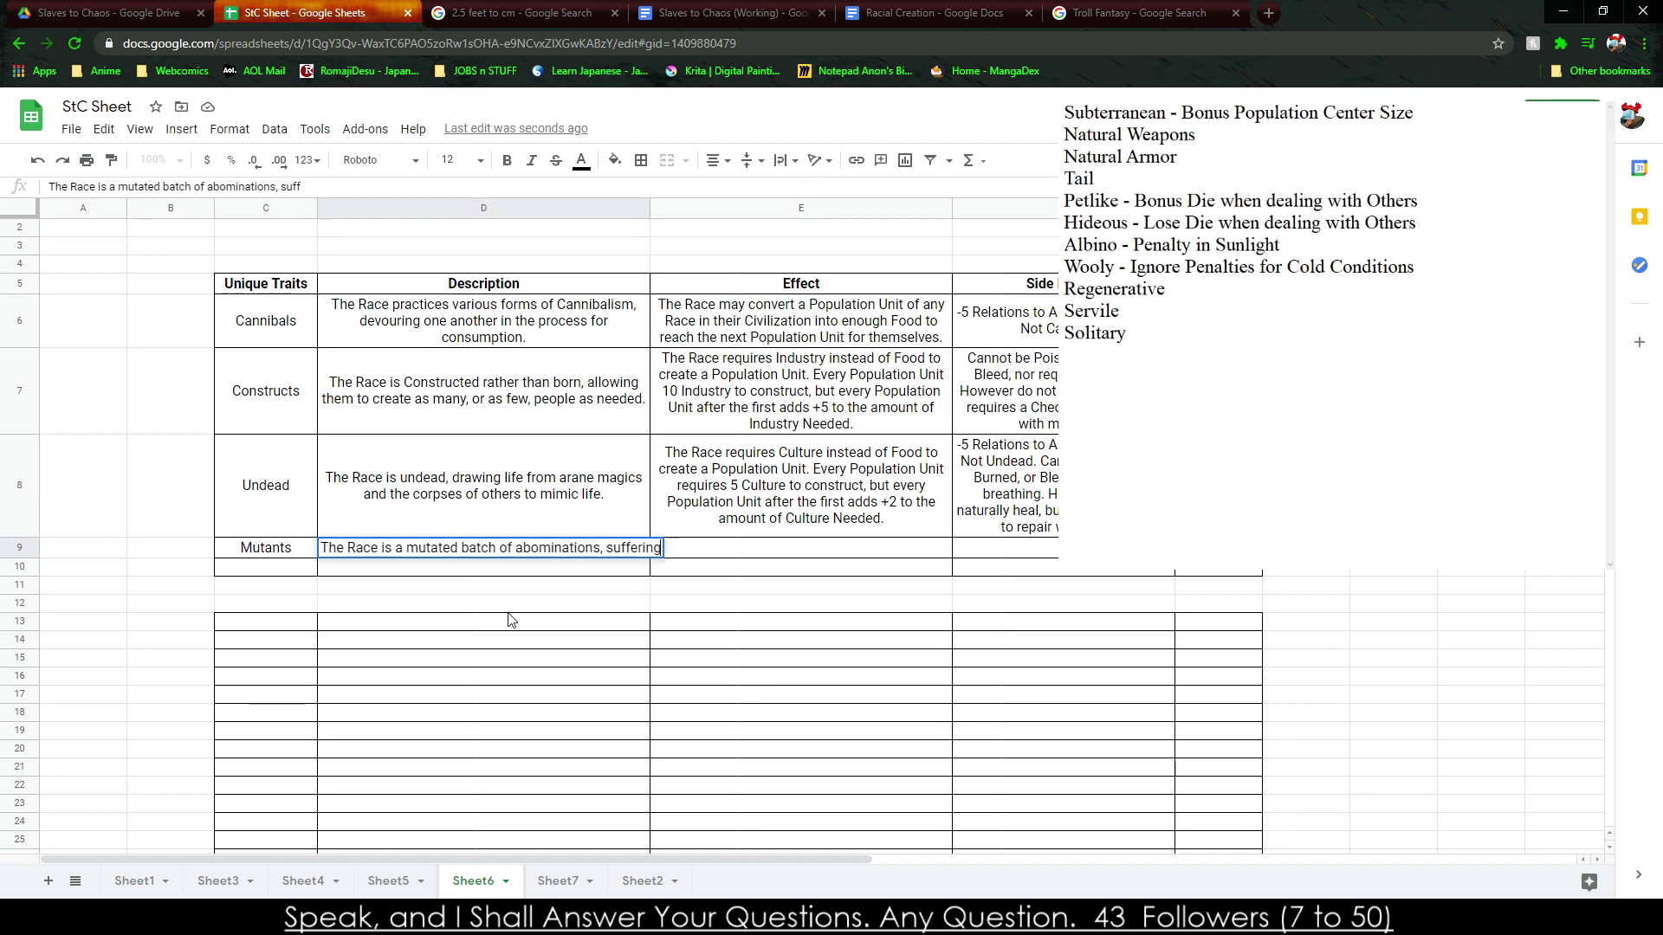
{"action": "type", "text": " from terrible"}
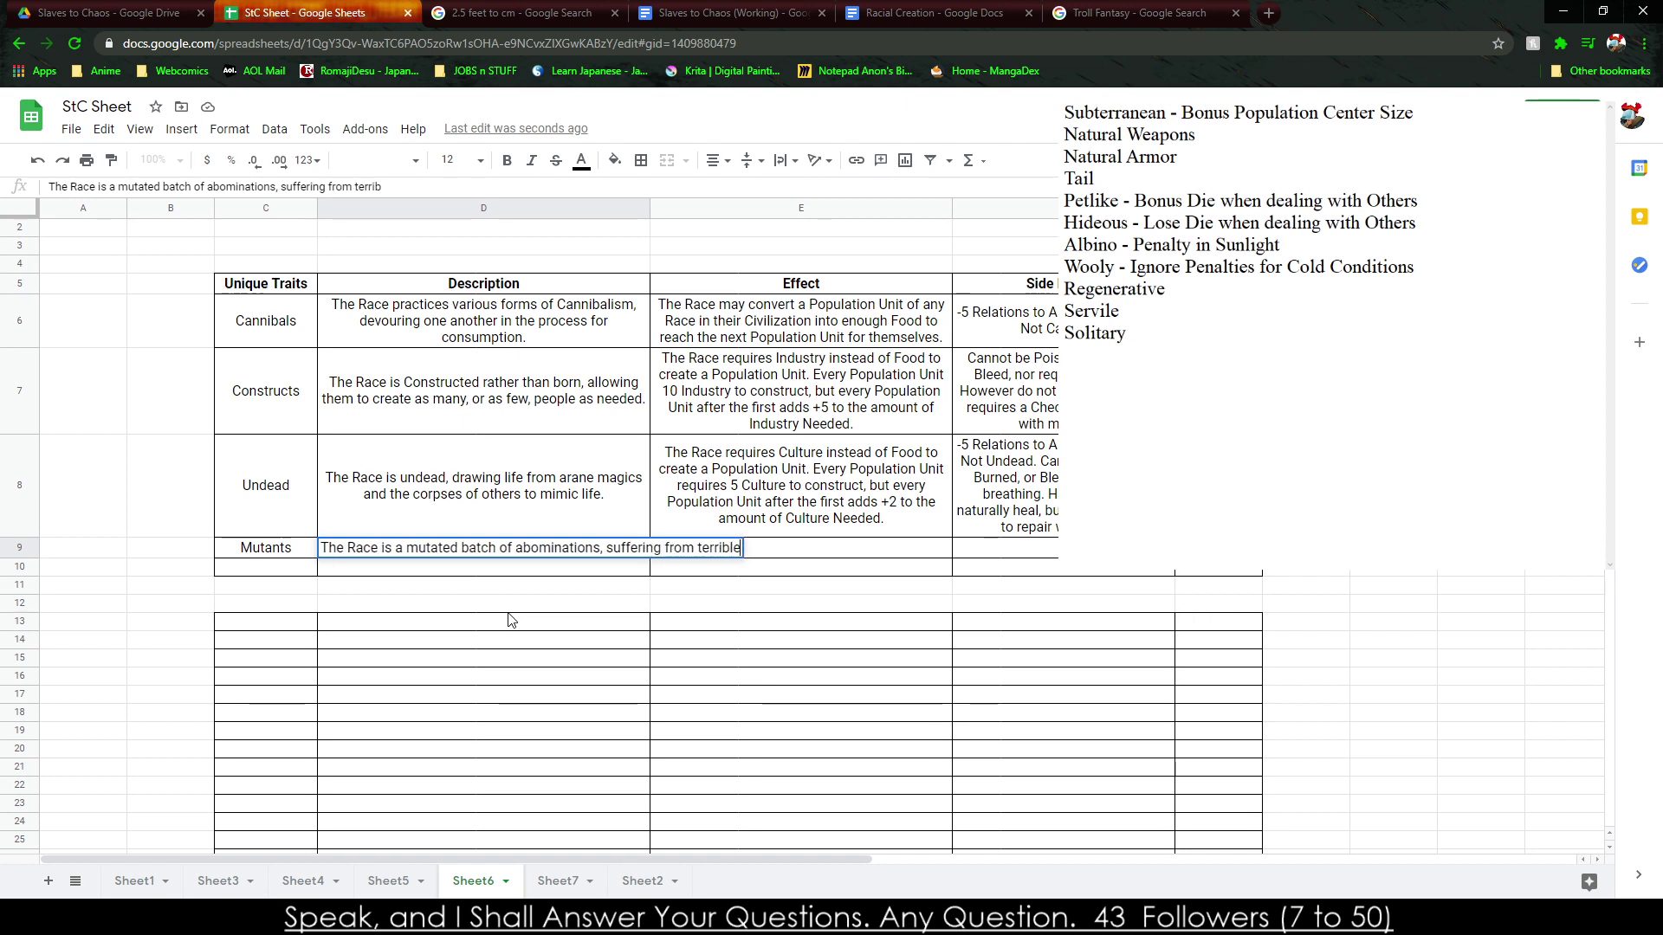
{"action": "type", "text": " cancers and"}
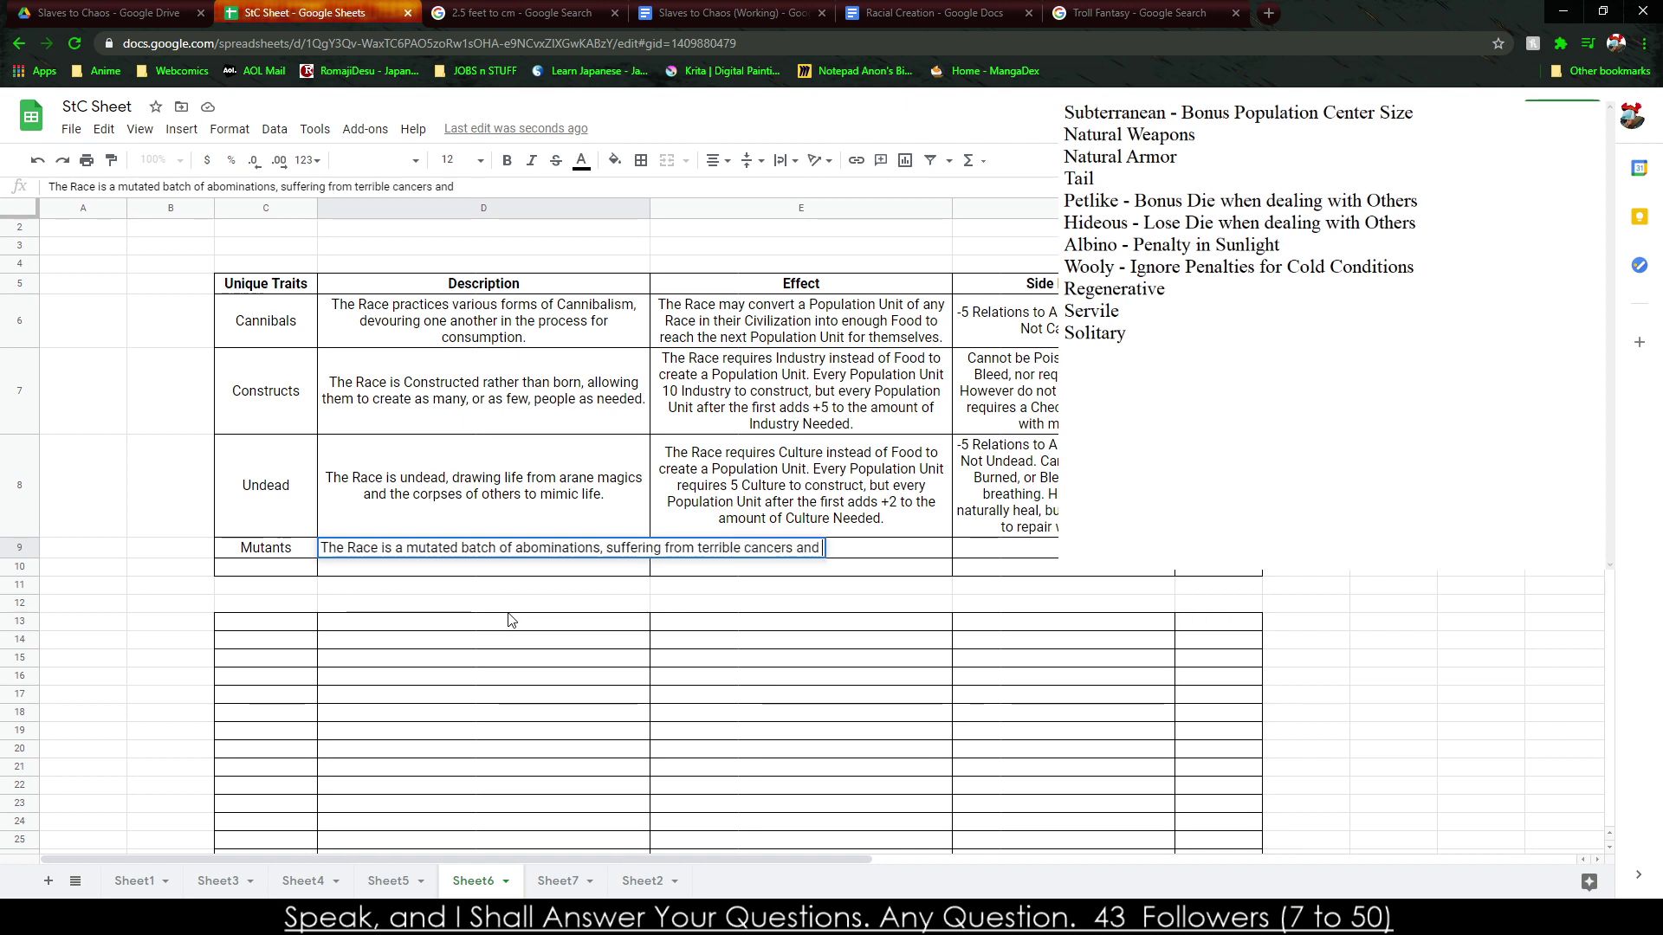
{"action": "key", "text": "BackSpace"}
{"action": "key", "text": "BackSpace"}
{"action": "key", "text": "BackSpace"}
{"action": "type", "text": ", but also"}
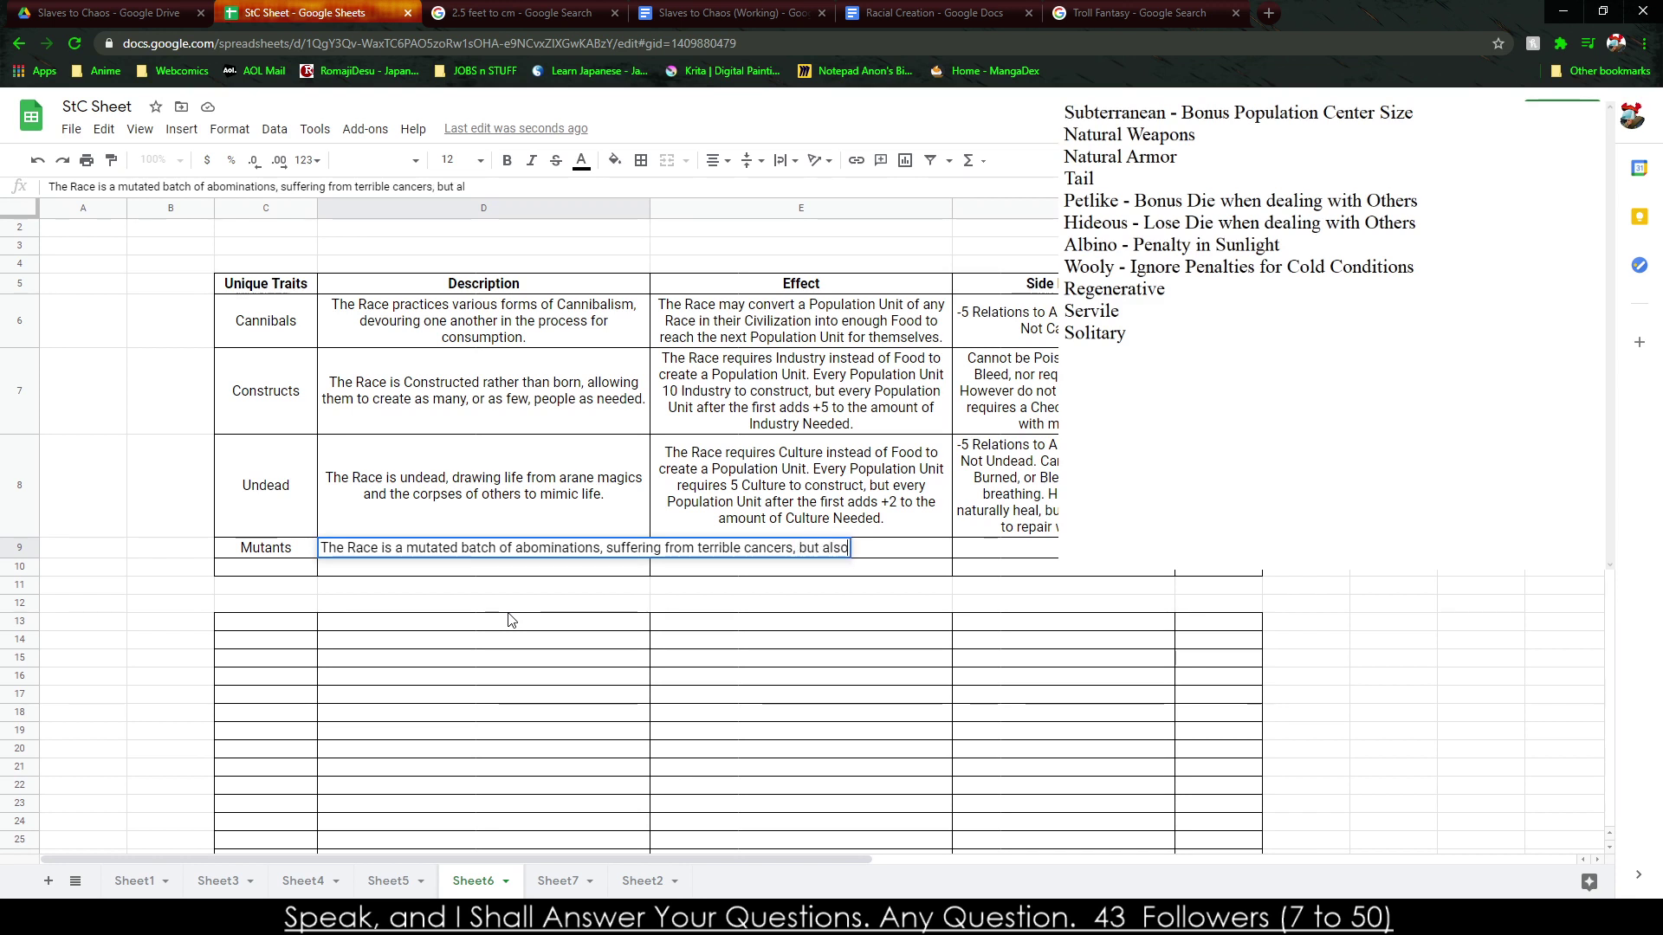
{"action": "type", "text": " a diversity in abilities"}
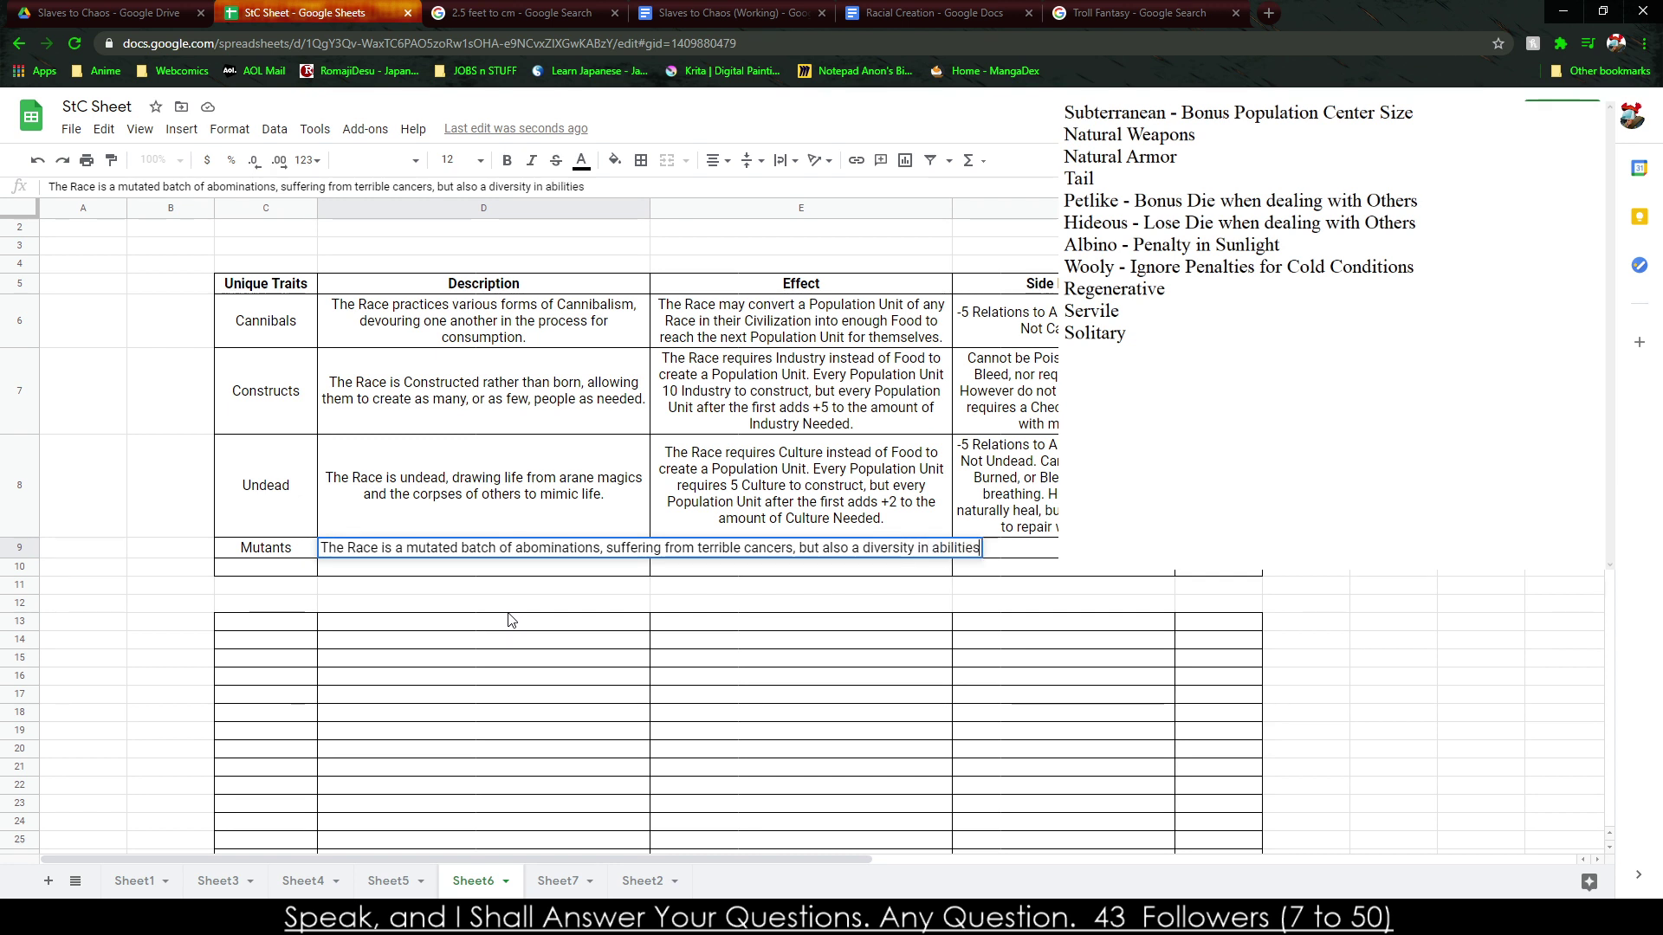
{"action": "type", "text": " and features."}
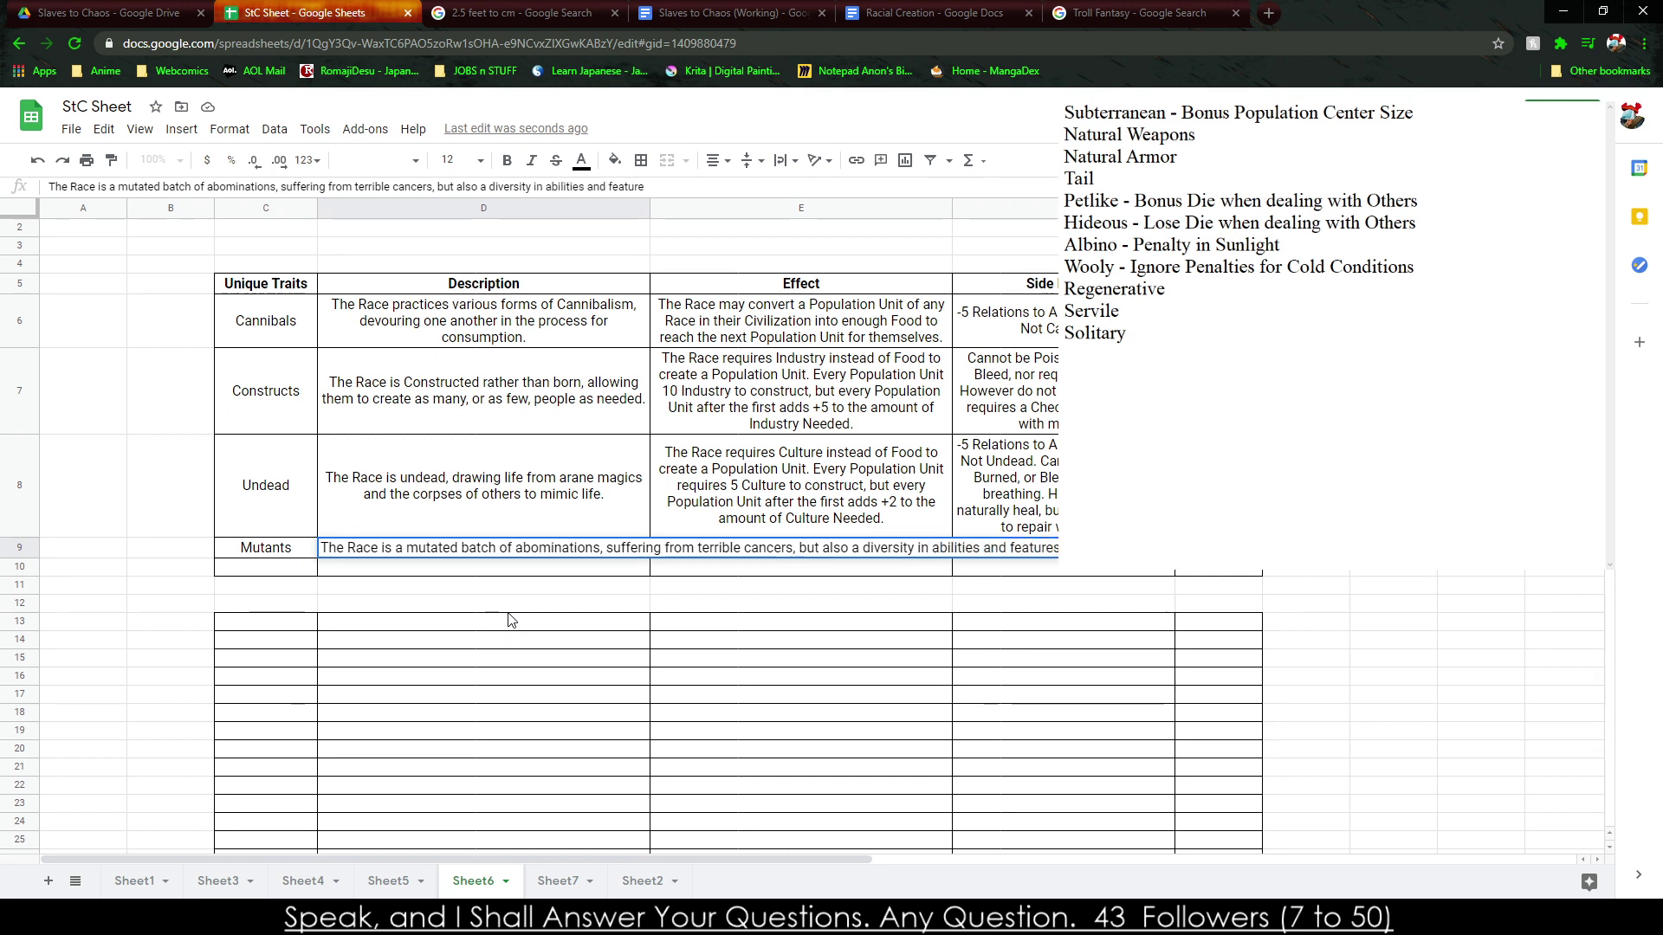
{"action": "key", "text": "Tab"}
{"action": "type", "text": "The Race"}
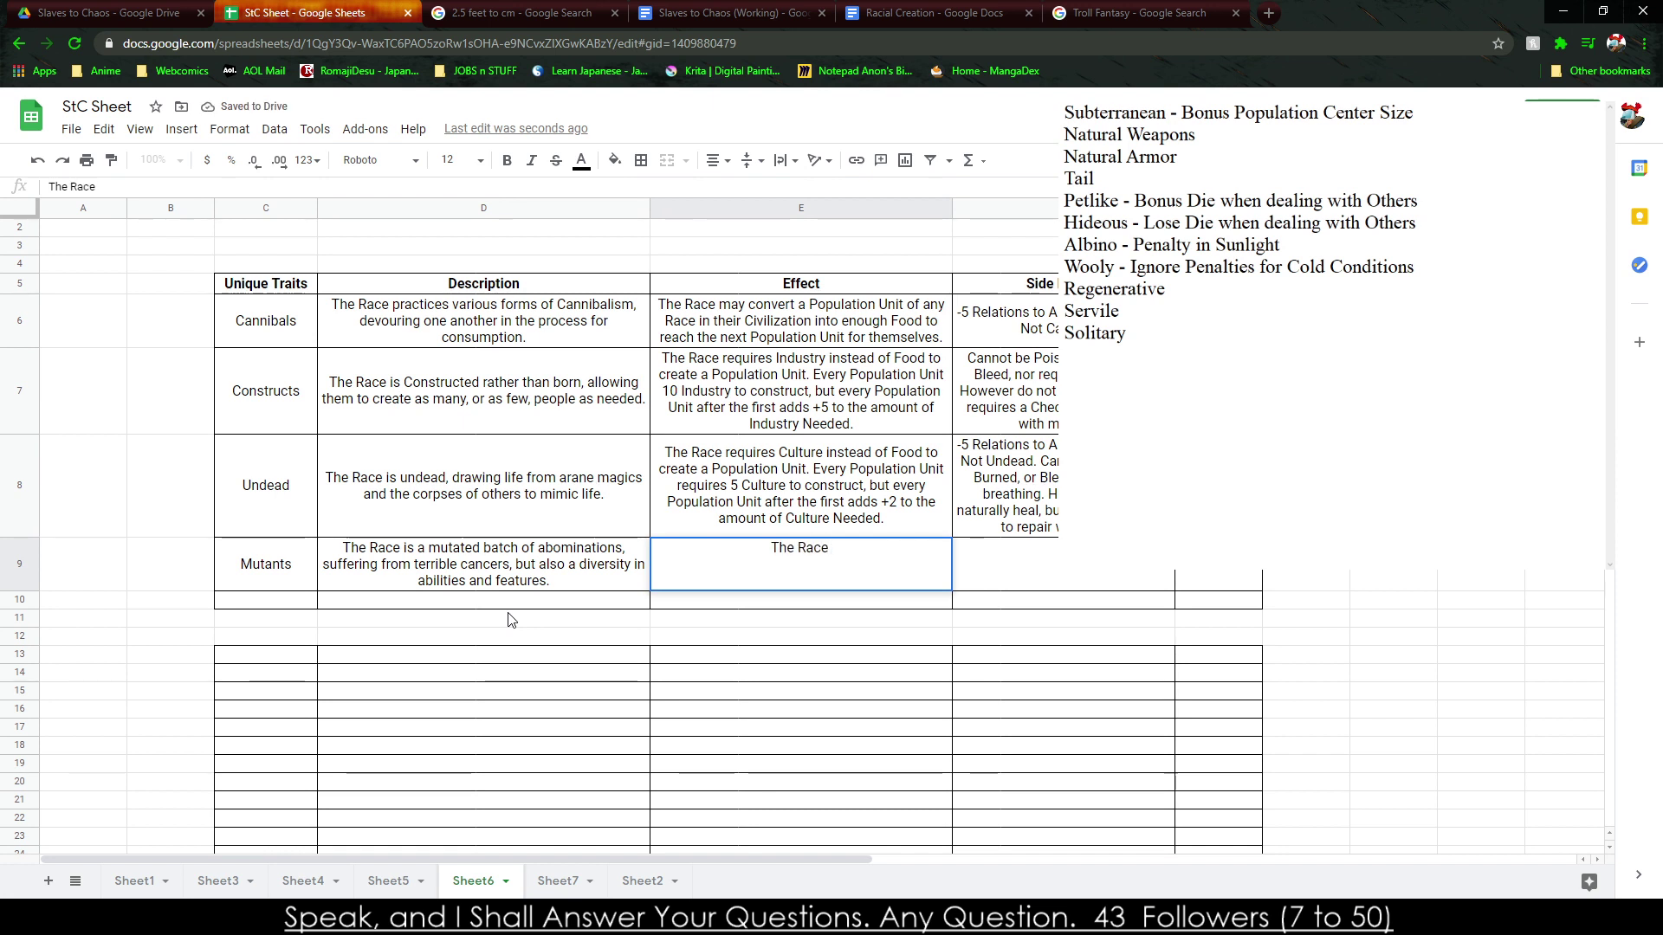
{"action": "type", "text": " gain"}
{"action": "key", "text": "BackSpace"}
{"action": "key", "text": "BackSpace"}
{"action": "key", "text": "BackSpace"}
{"action": "key", "text": "BackSpace"}
{"action": "key", "text": "BackSpace"}
{"action": "key", "text": "BackSpace"}
{"action": "key", "text": "BackSpace"}
{"action": "key", "text": "BackSpace"}
{"action": "key", "text": "BackSpace"}
{"action": "key", "text": "BackSpace"}
{"action": "key", "text": "BackSpace"}
{"action": "key", "text": "BackSpace"}
{"action": "key", "text": "BackSpace"}
{"action": "type", "text": "Every Age, the Race gains +10 to their"}
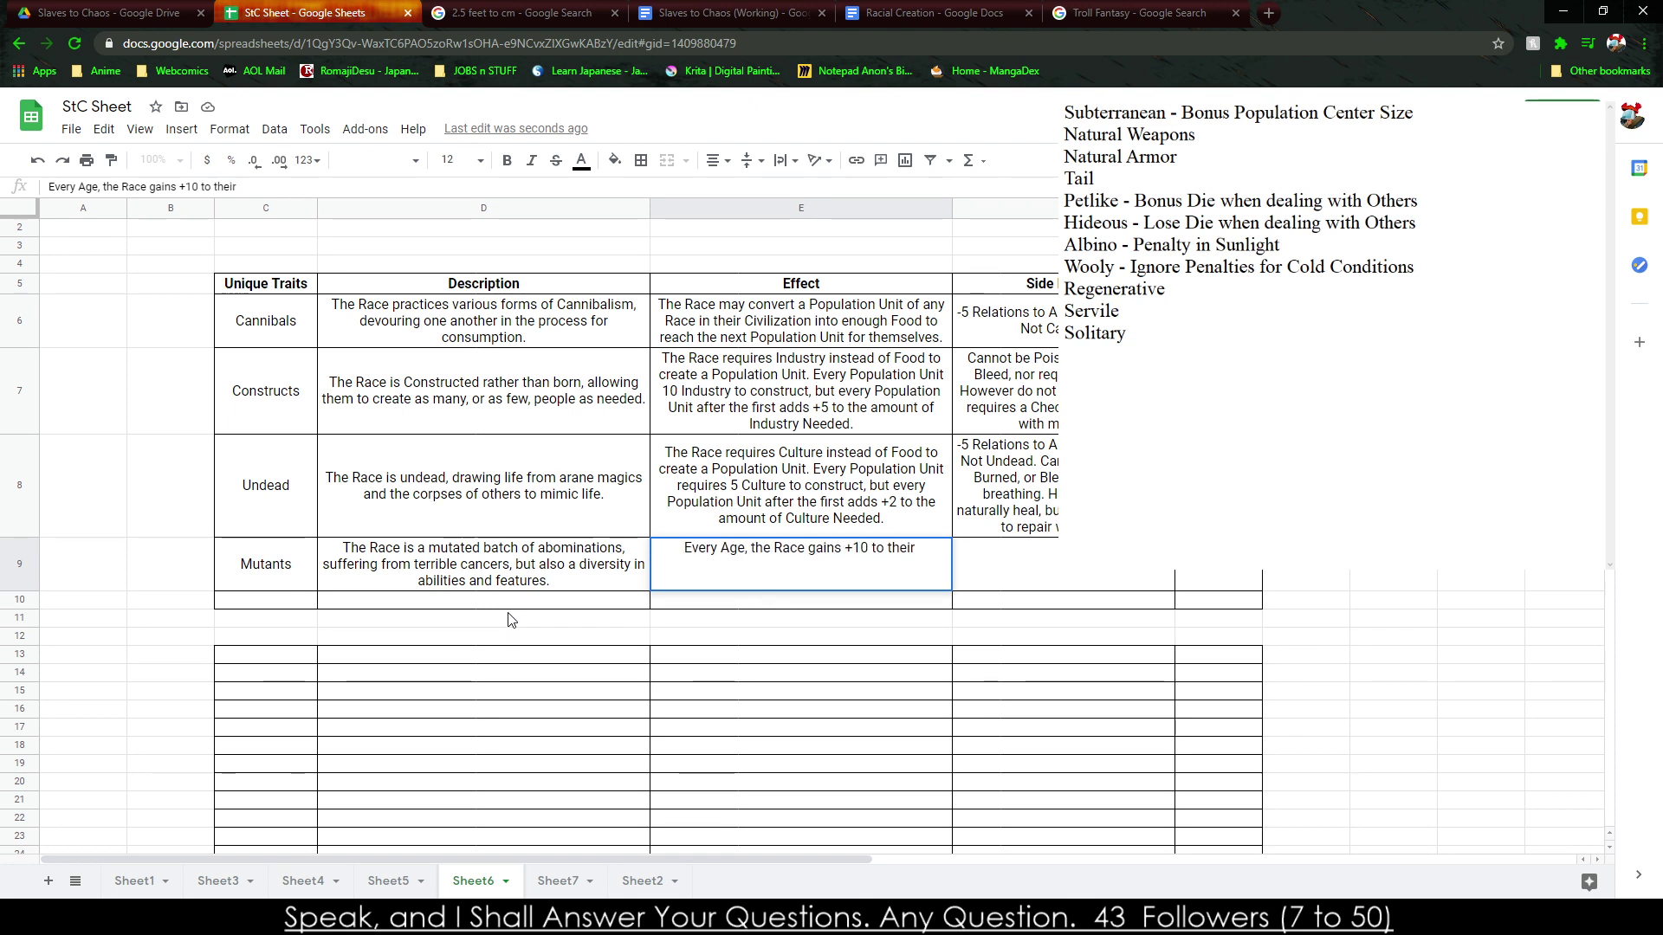
{"action": "type", "text": " Racial Mo"}
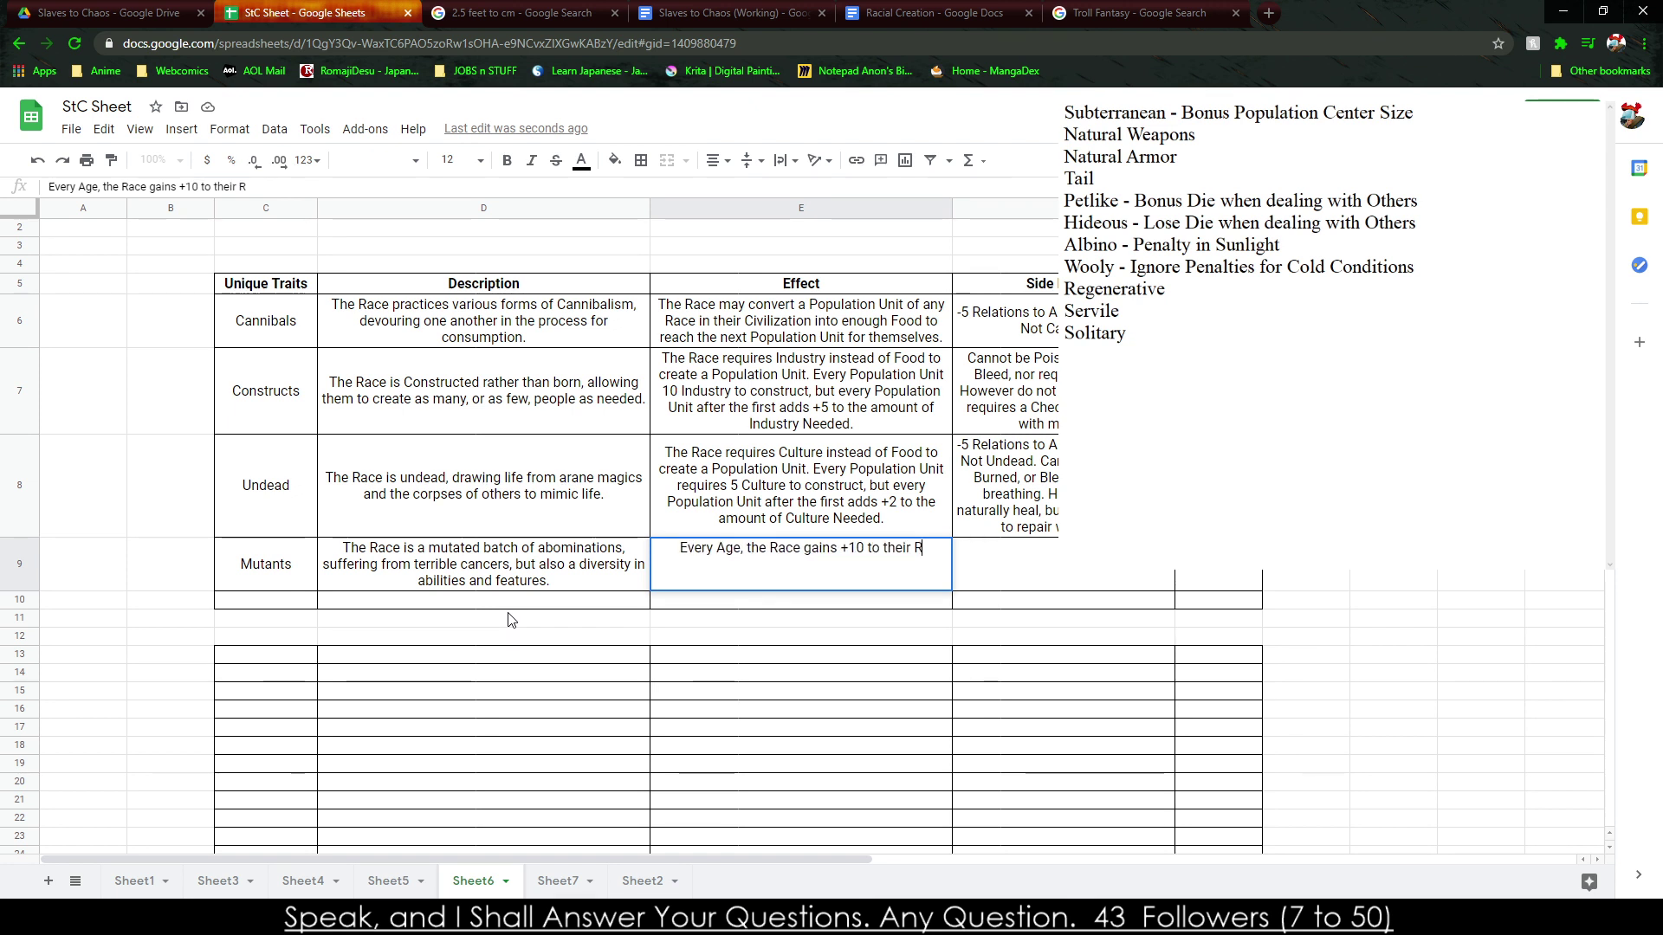
{"action": "key", "text": "BackSpace"}
{"action": "key", "text": "BackSpace"}
{"action": "key", "text": "BackSpace"}
{"action": "key", "text": "BackSpace"}
{"action": "key", "text": "BackSpace"}
{"action": "key", "text": "BackSpace"}
{"action": "key", "text": "BackSpace"}
{"action": "key", "text": "BackSpace"}
{"action": "key", "text": "BackSpace"}
{"action": "key", "text": "BackSpace"}
{"action": "key", "text": "BackSpace"}
{"action": "key", "text": "BackSpace"}
{"action": "key", "text": "BackSpace"}
{"action": "key", "text": "BackSpace"}
{"action": "key", "text": "BackSpace"}
{"action": "key", "text": "BackSpace"}
{"action": "key", "text": "BackSpace"}
{"action": "key", "text": "BackSpace"}
{"action": "key", "text": "BackSpace"}
{"action": "key", "text": "BackSpace"}
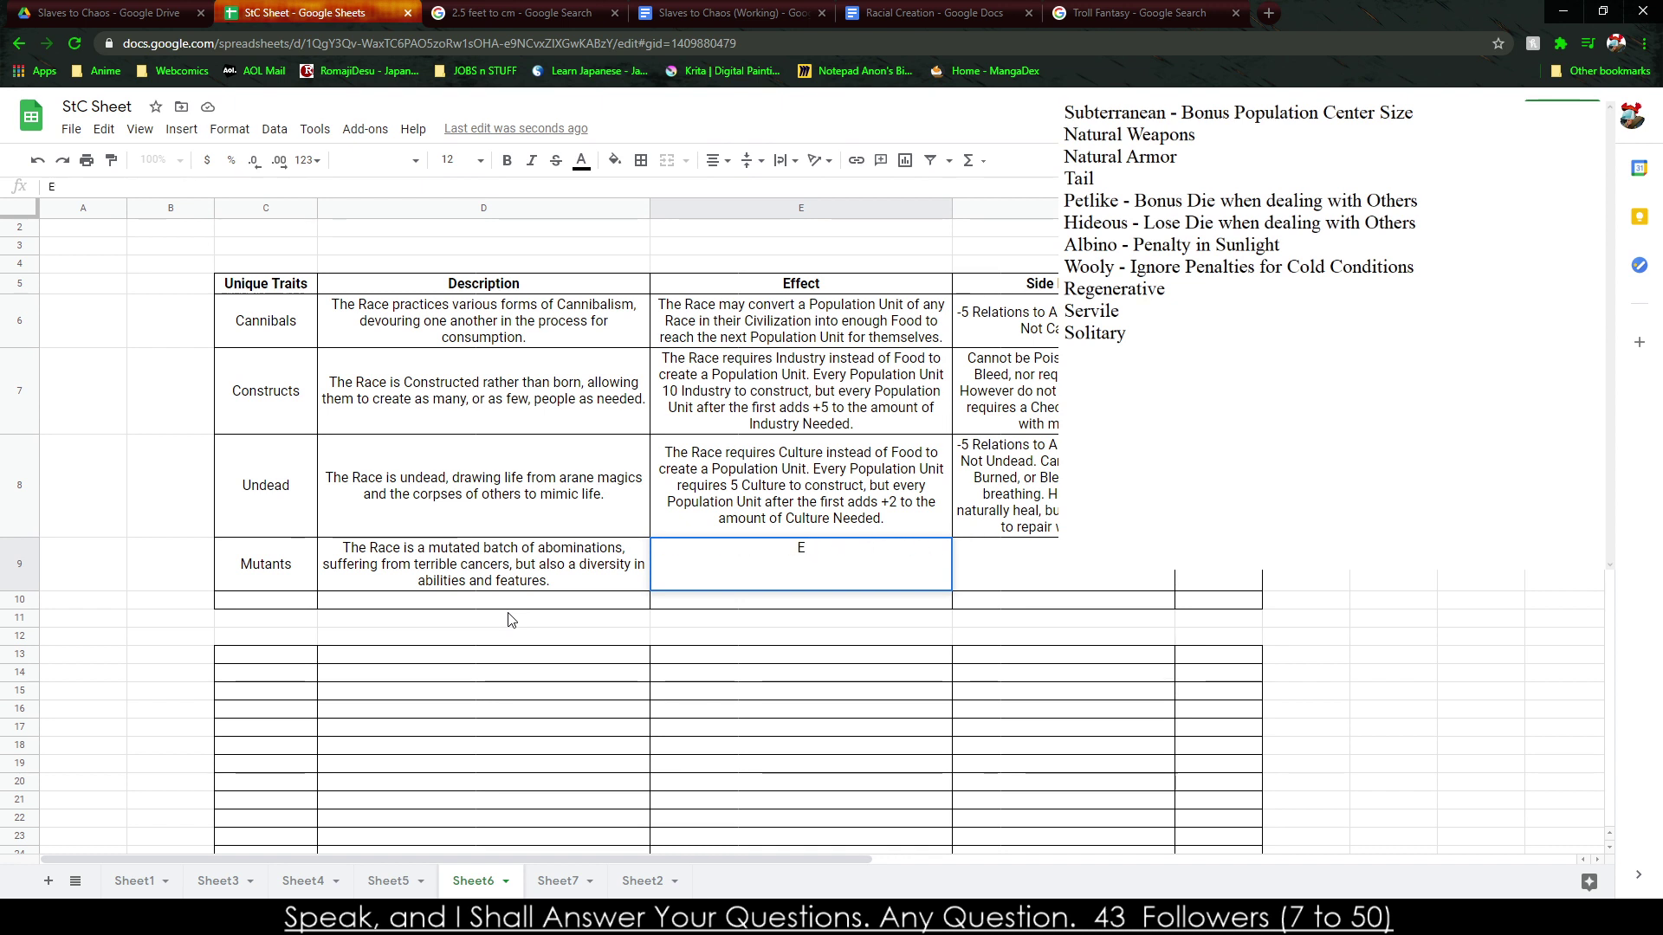
Enter the Mutants effect "Every Champion takes an additional Racial Trait of their choice, but they lose -1 Wound per Tier.".
{"action": "type", "text": "ry Champion may"}
{"action": "type", "text": " make a descion"}
{"action": "key", "text": "BackSpace"}
{"action": "key", "text": "BackSpace"}
{"action": "key", "text": "BackSpace"}
{"action": "key", "text": "BackSpace"}
{"action": "key", "text": "BackSpace"}
{"action": "key", "text": "BackSpace"}
{"action": "key", "text": "BackSpace"}
{"action": "key", "text": "BackSpace"}
{"action": "key", "text": "BackSpace"}
{"action": "key", "text": "BackSpace"}
{"action": "key", "text": "BackSpace"}
{"action": "key", "text": "BackSpace"}
{"action": "key", "text": "BackSpace"}
{"action": "type", "text": "take an"}
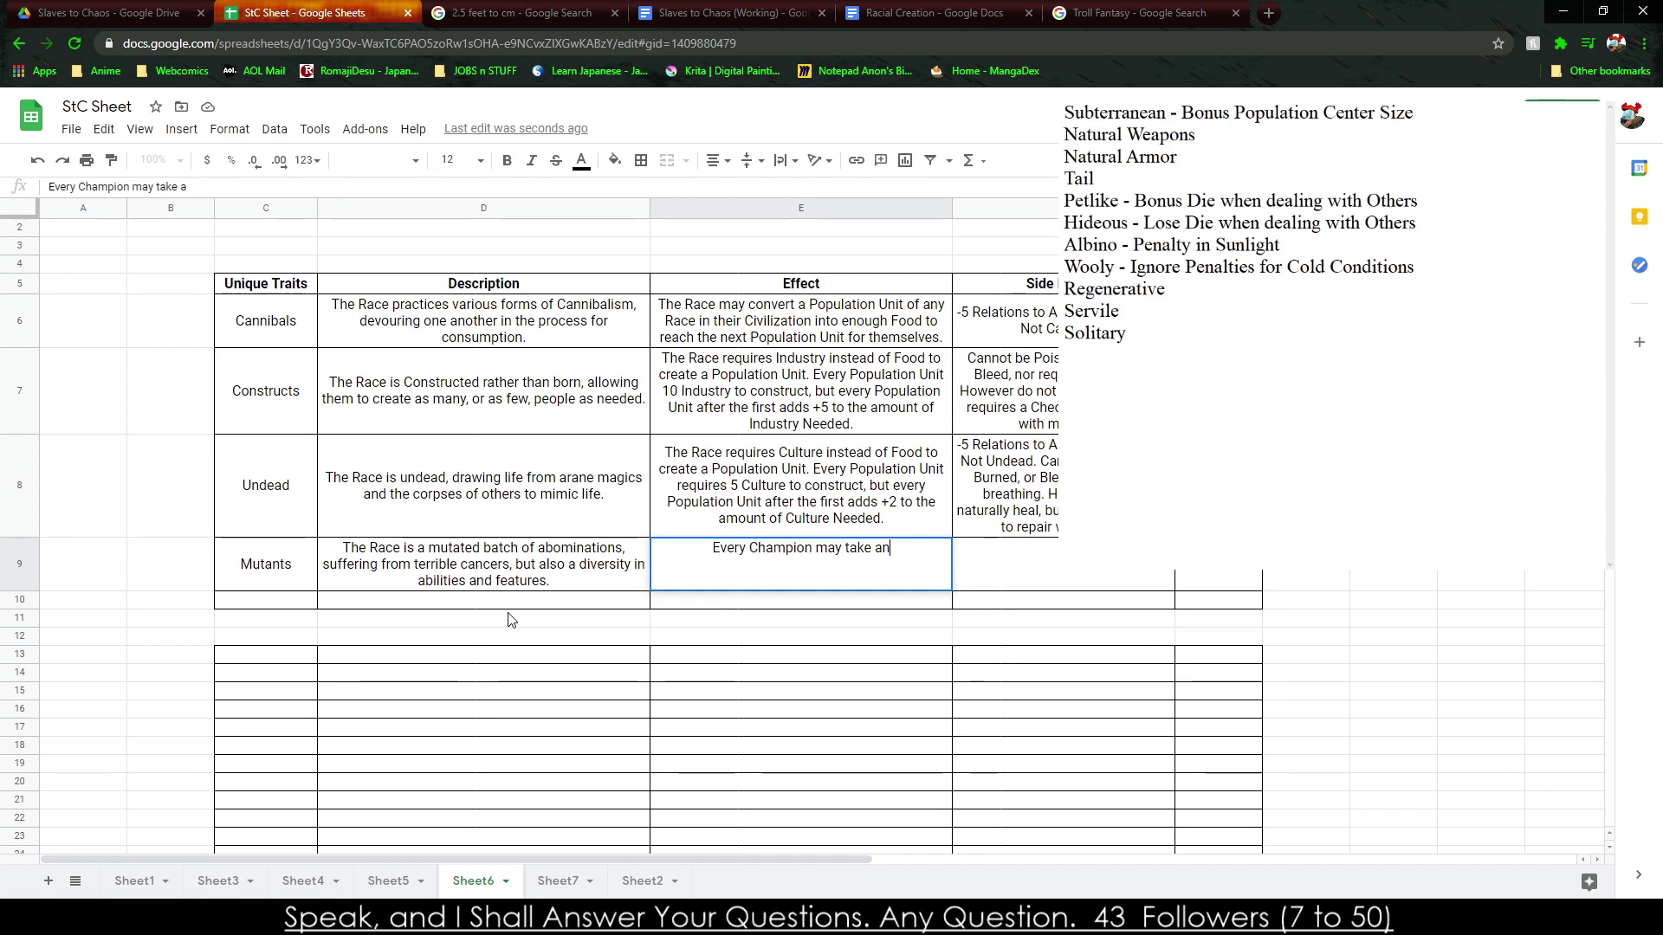
{"action": "type", "text": " additional Trait"}
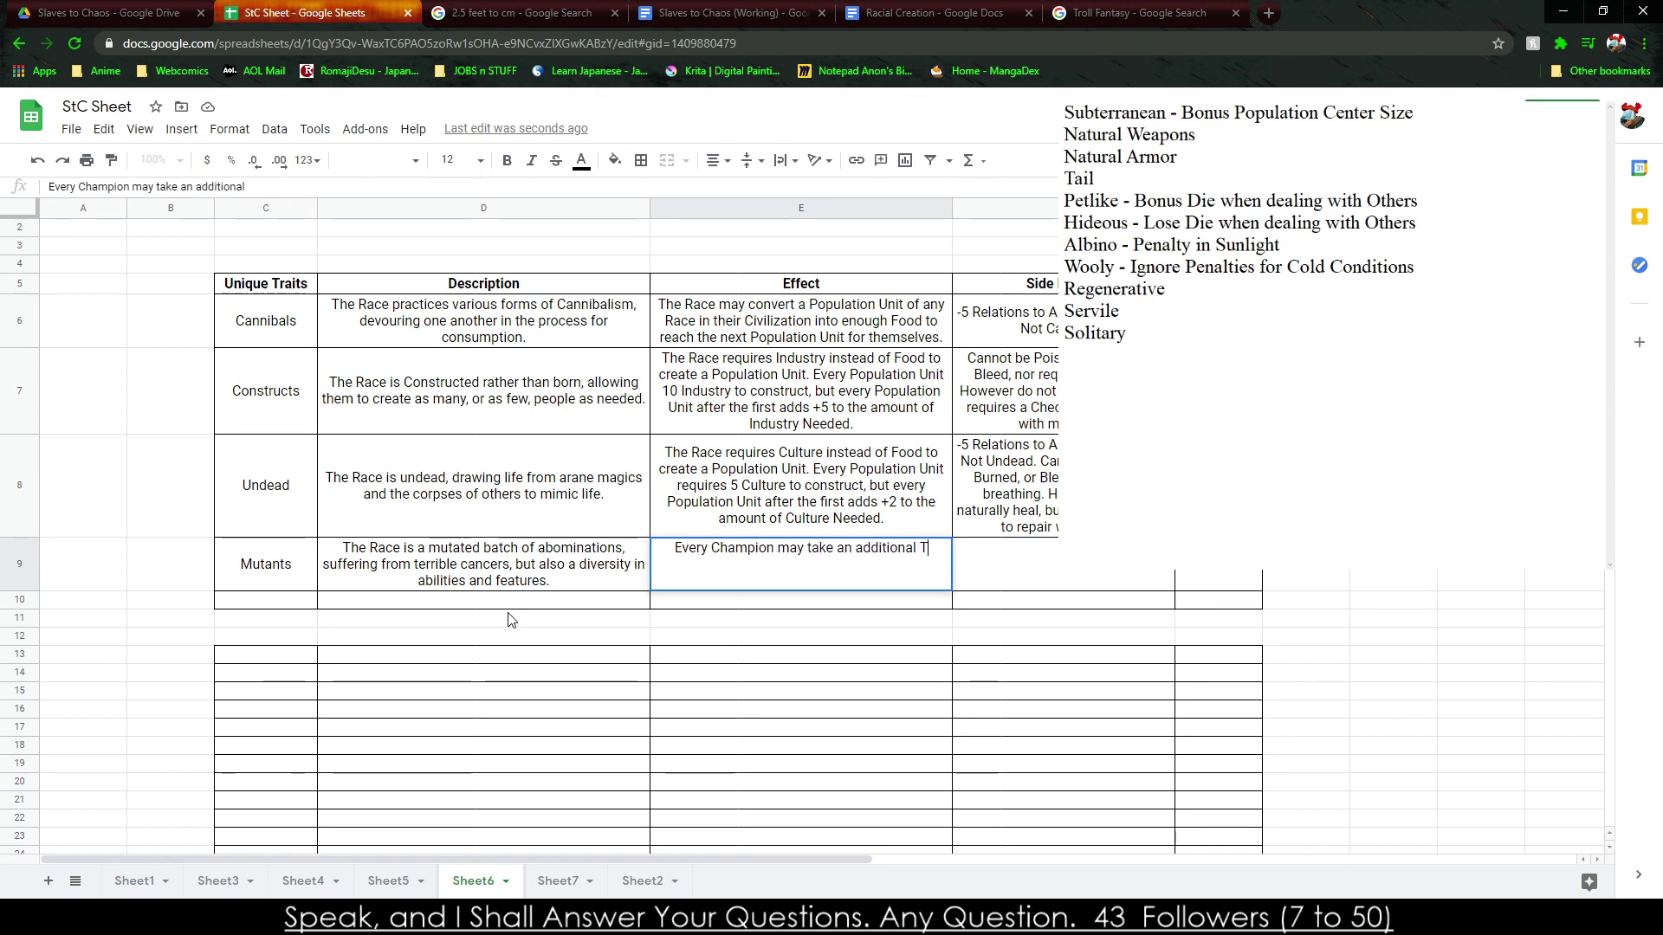
{"action": "key", "text": "BackSpace"}
{"action": "key", "text": "BackSpace"}
{"action": "key", "text": "BackSpace"}
{"action": "key", "text": "BackSpace"}
{"action": "key", "text": "BackSpace"}
{"action": "type", "text": "Racial T"}
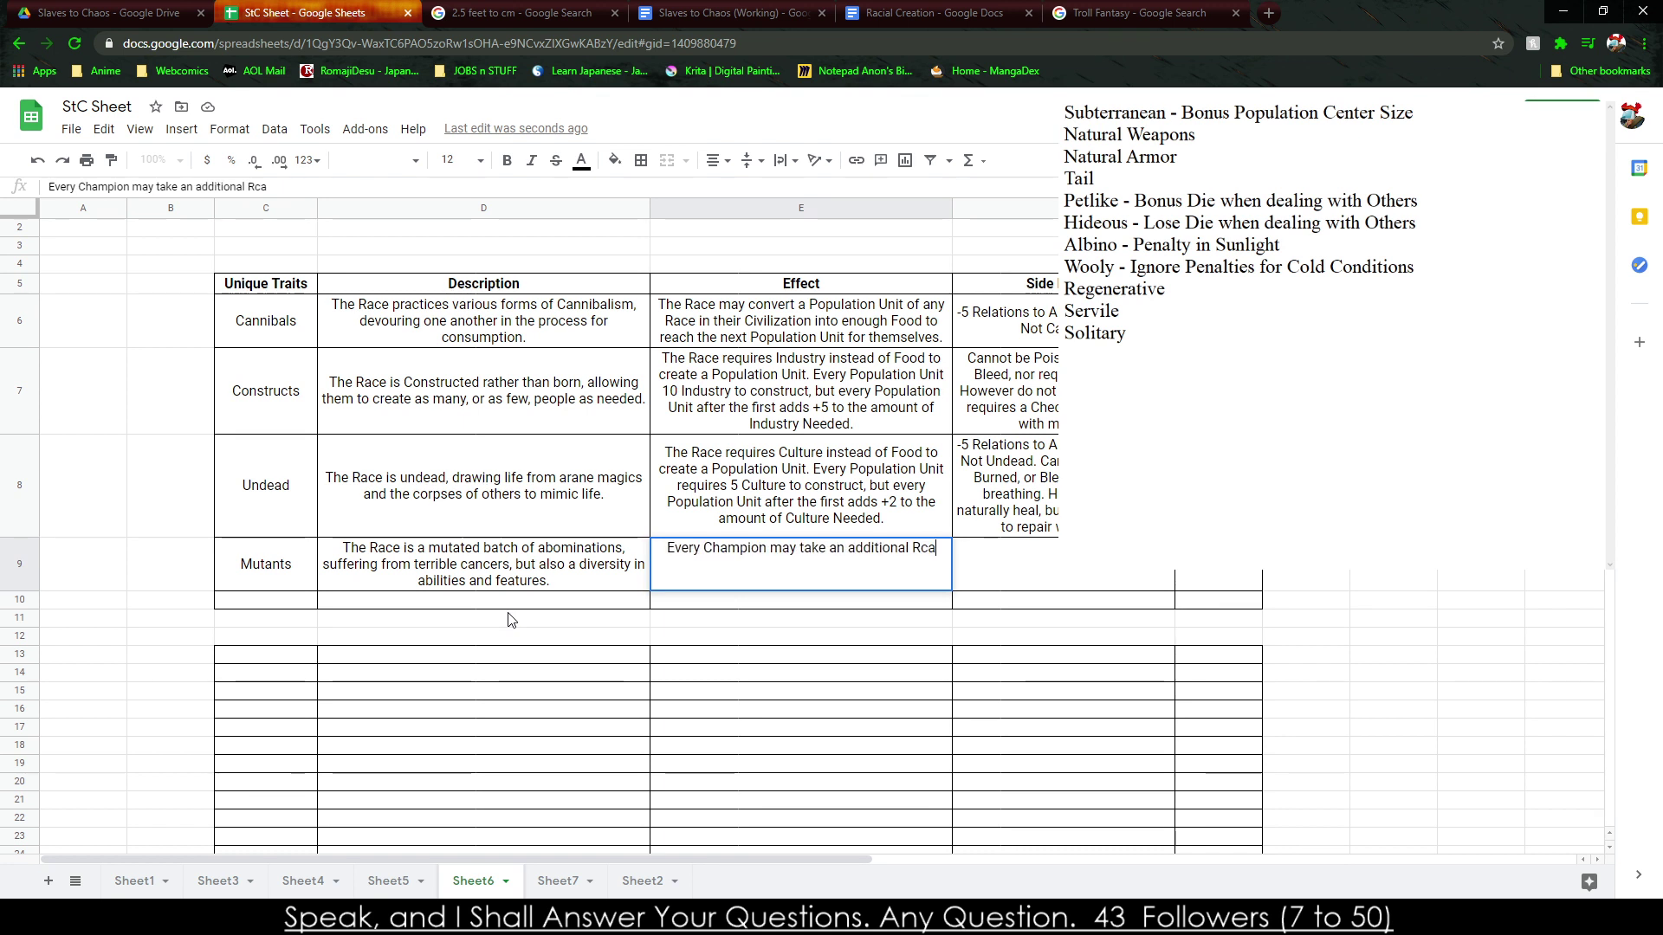
{"action": "type", "text": "rait"}
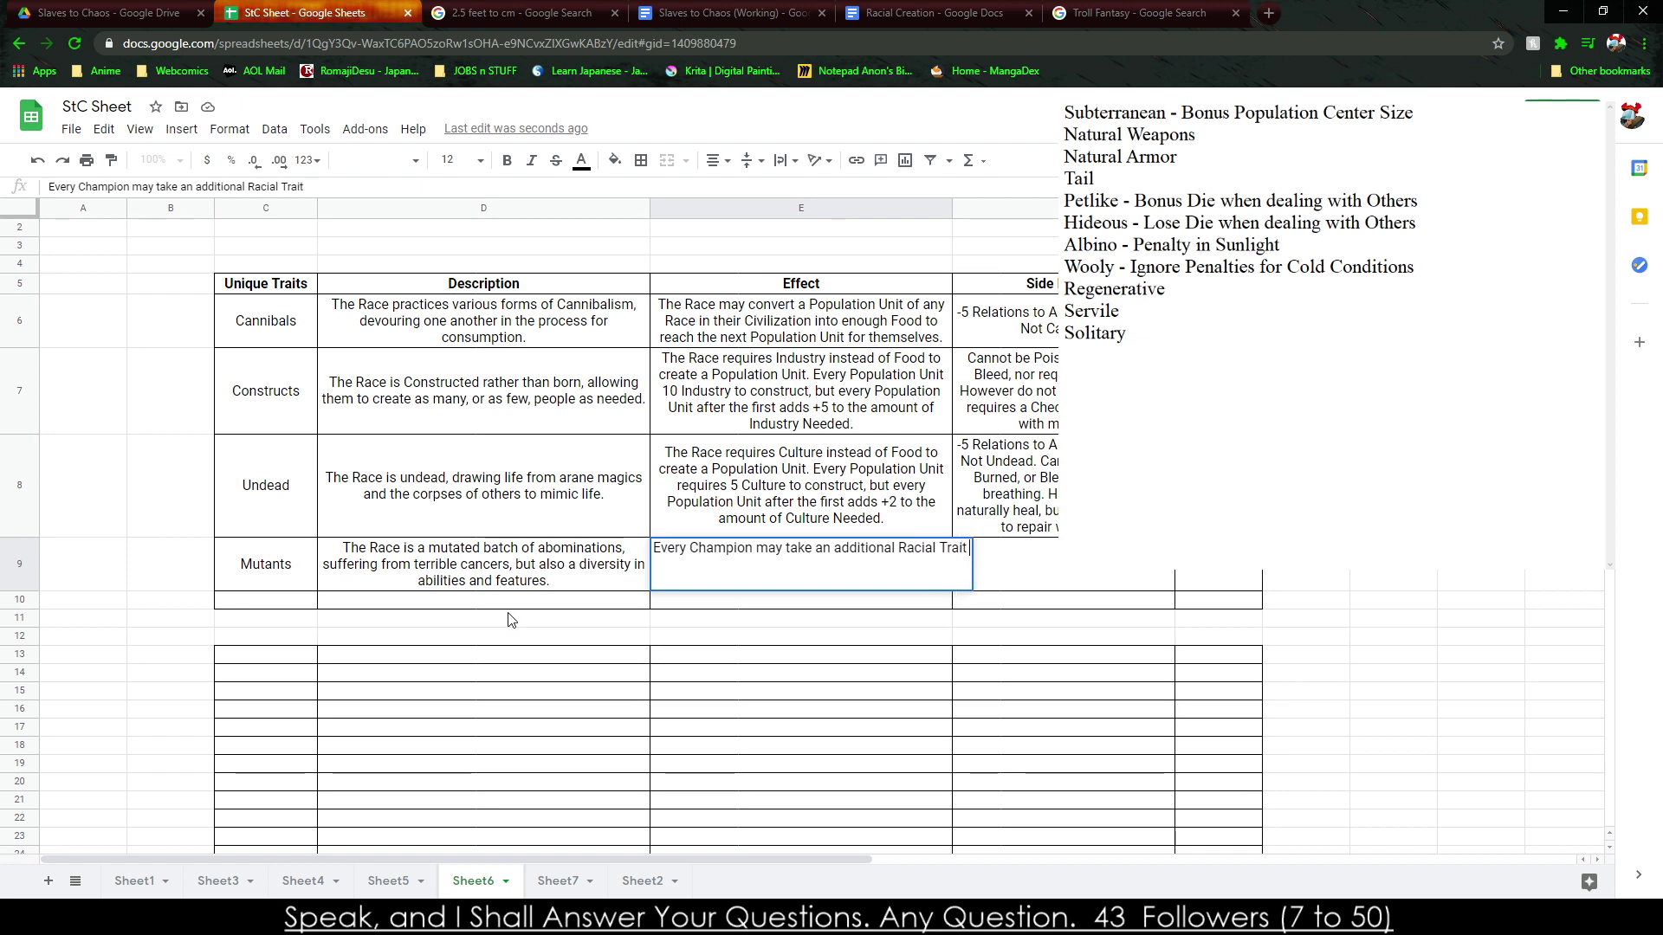
{"action": "type", "text": " of their c"}
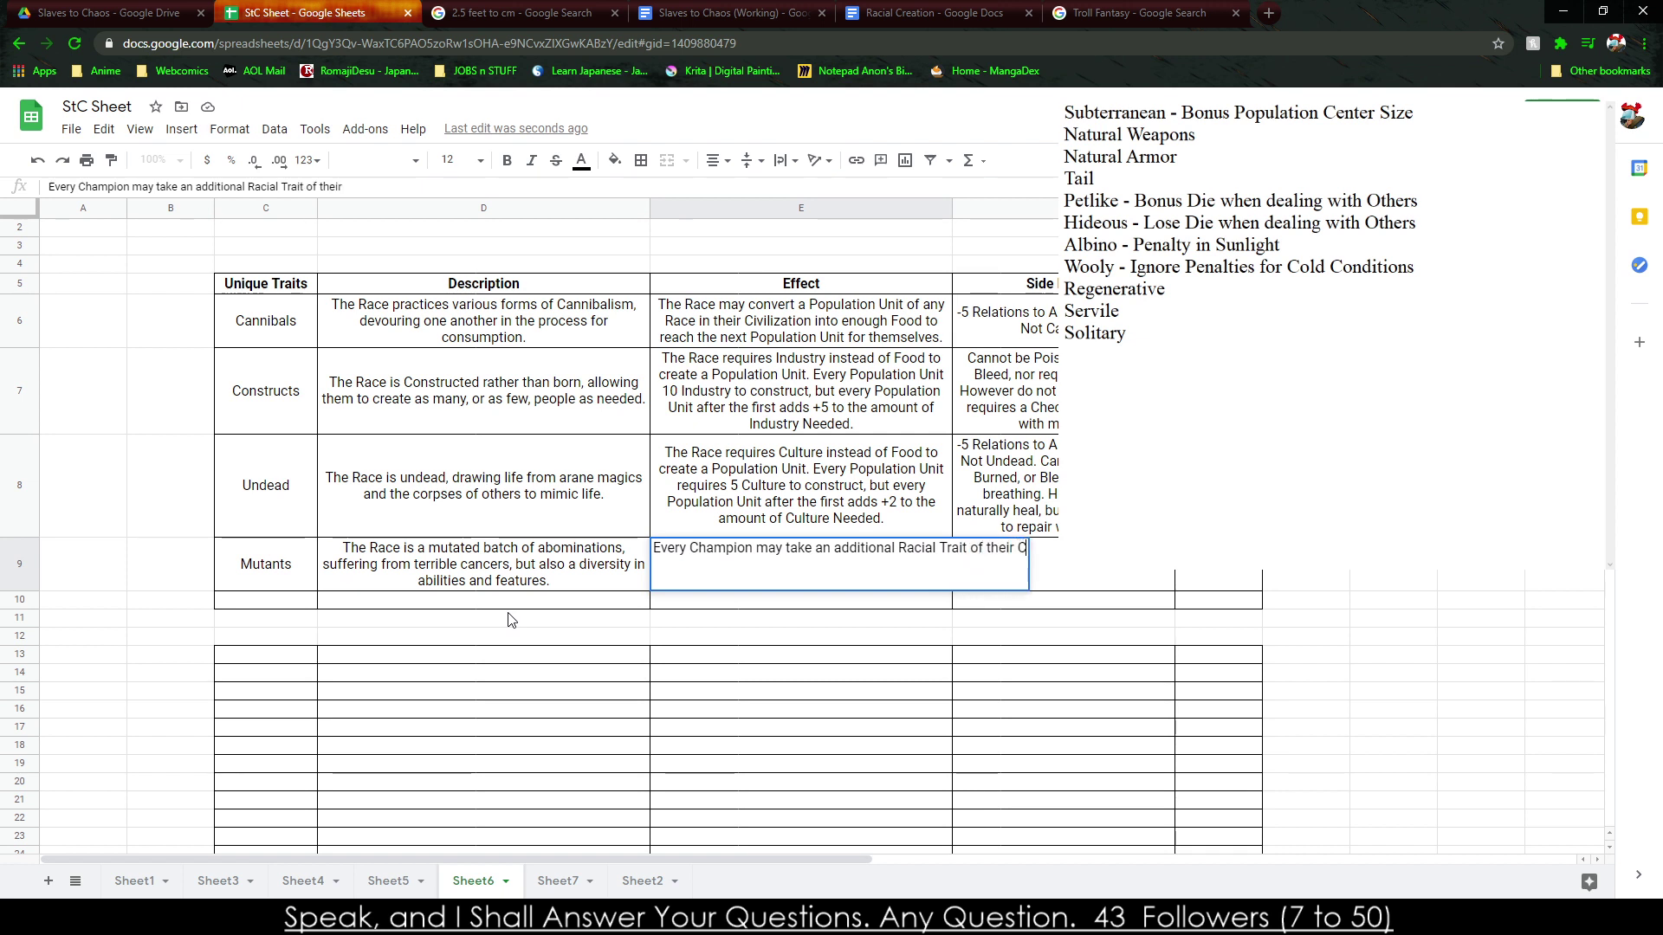
{"action": "type", "text": "hoice, but  they lose"}
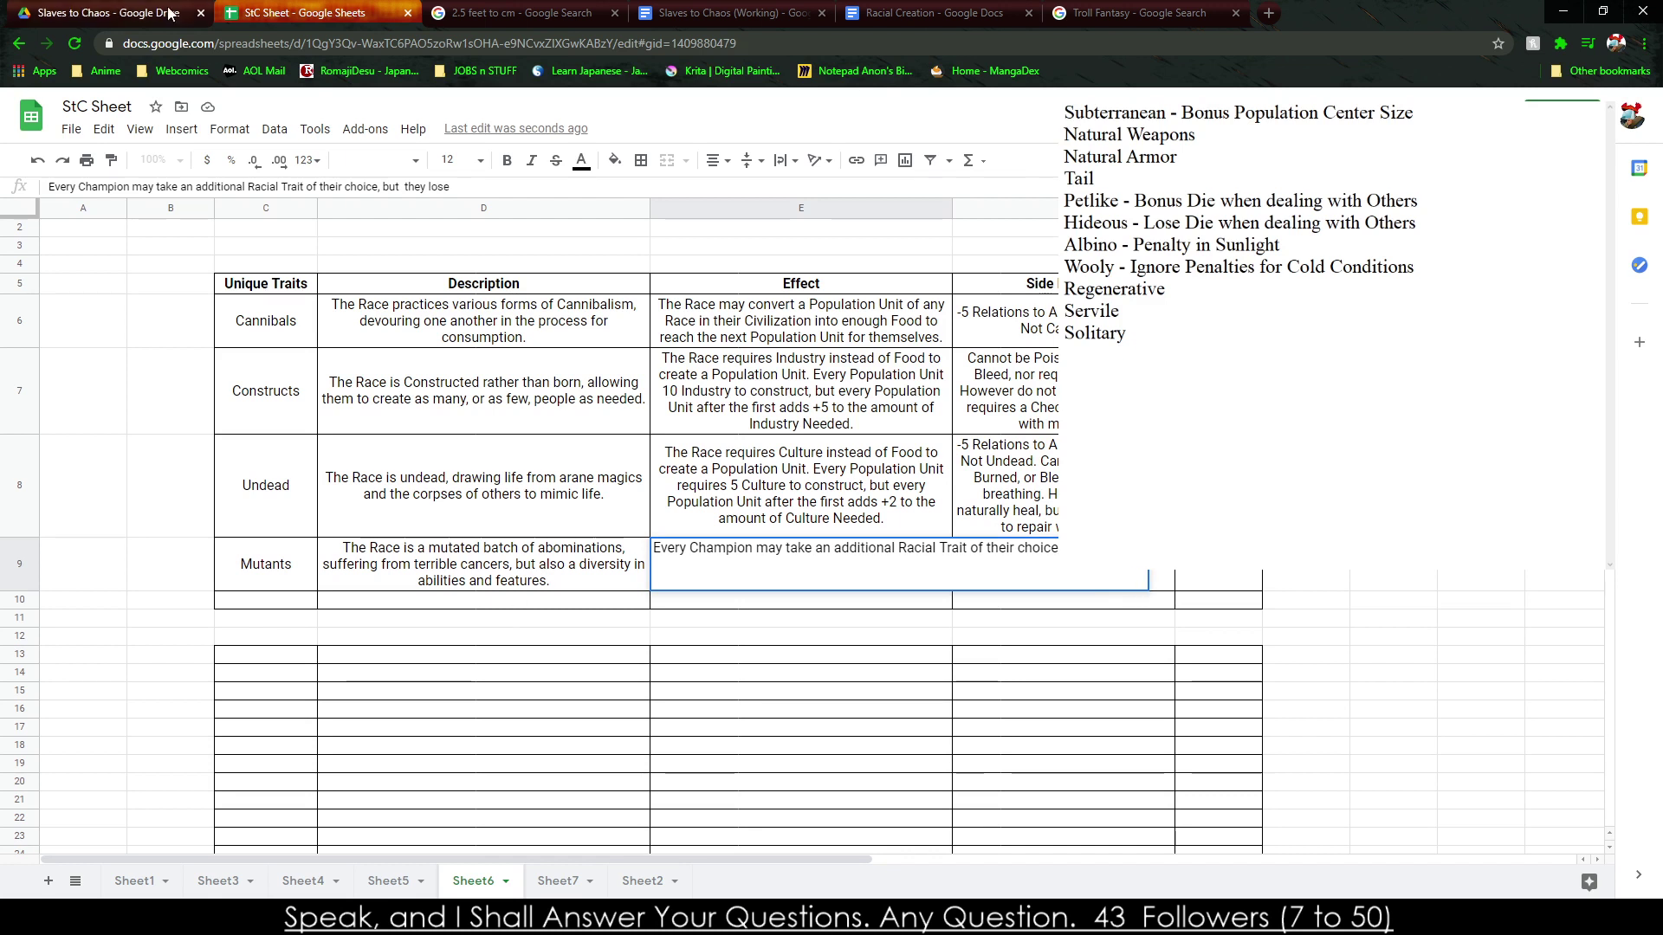
{"action": "double_click", "coordinate": [772, 546]}
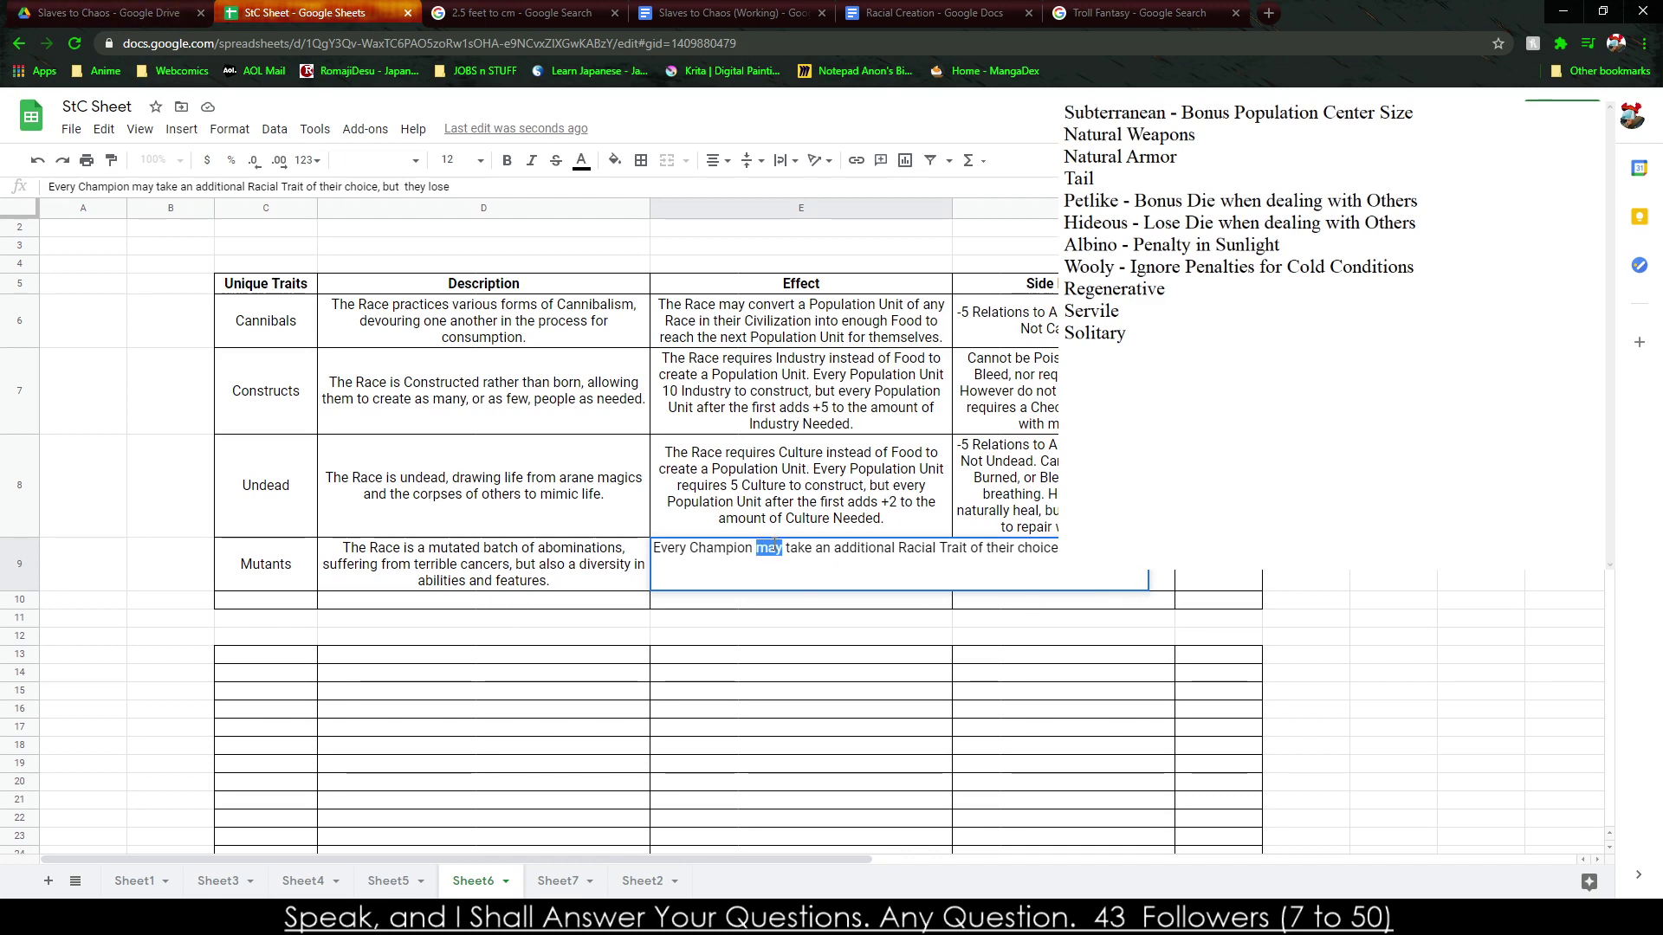
{"action": "key", "text": "BackSpace"}
{"action": "type", "text": "s"}
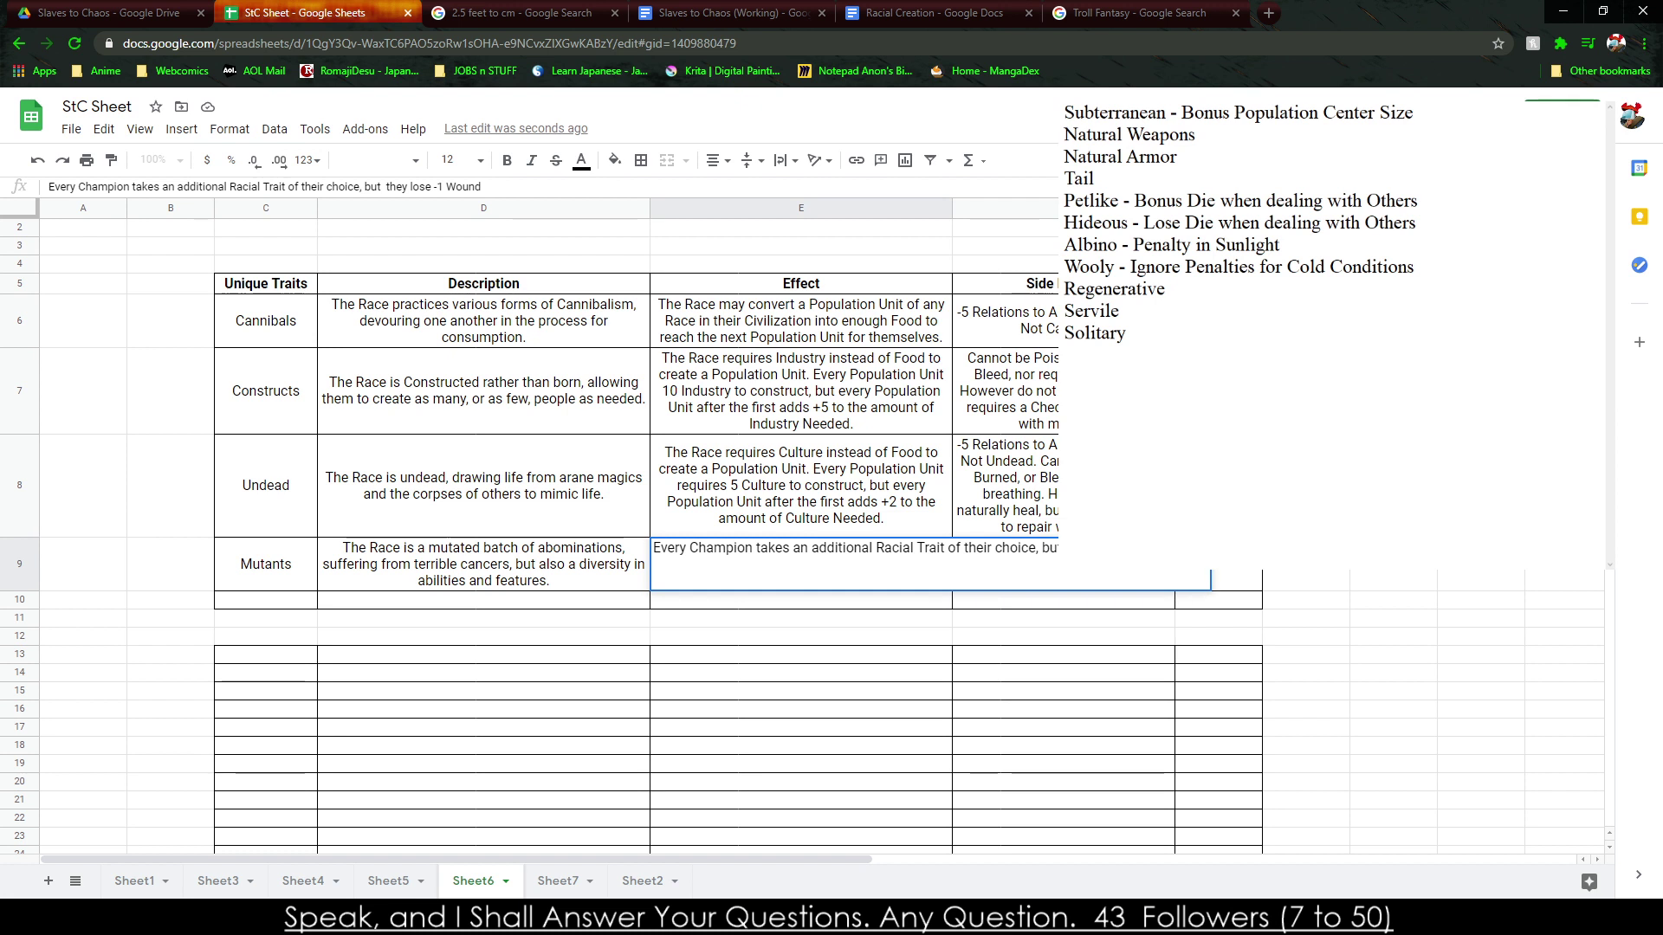
{"action": "key", "text": "Tab"}
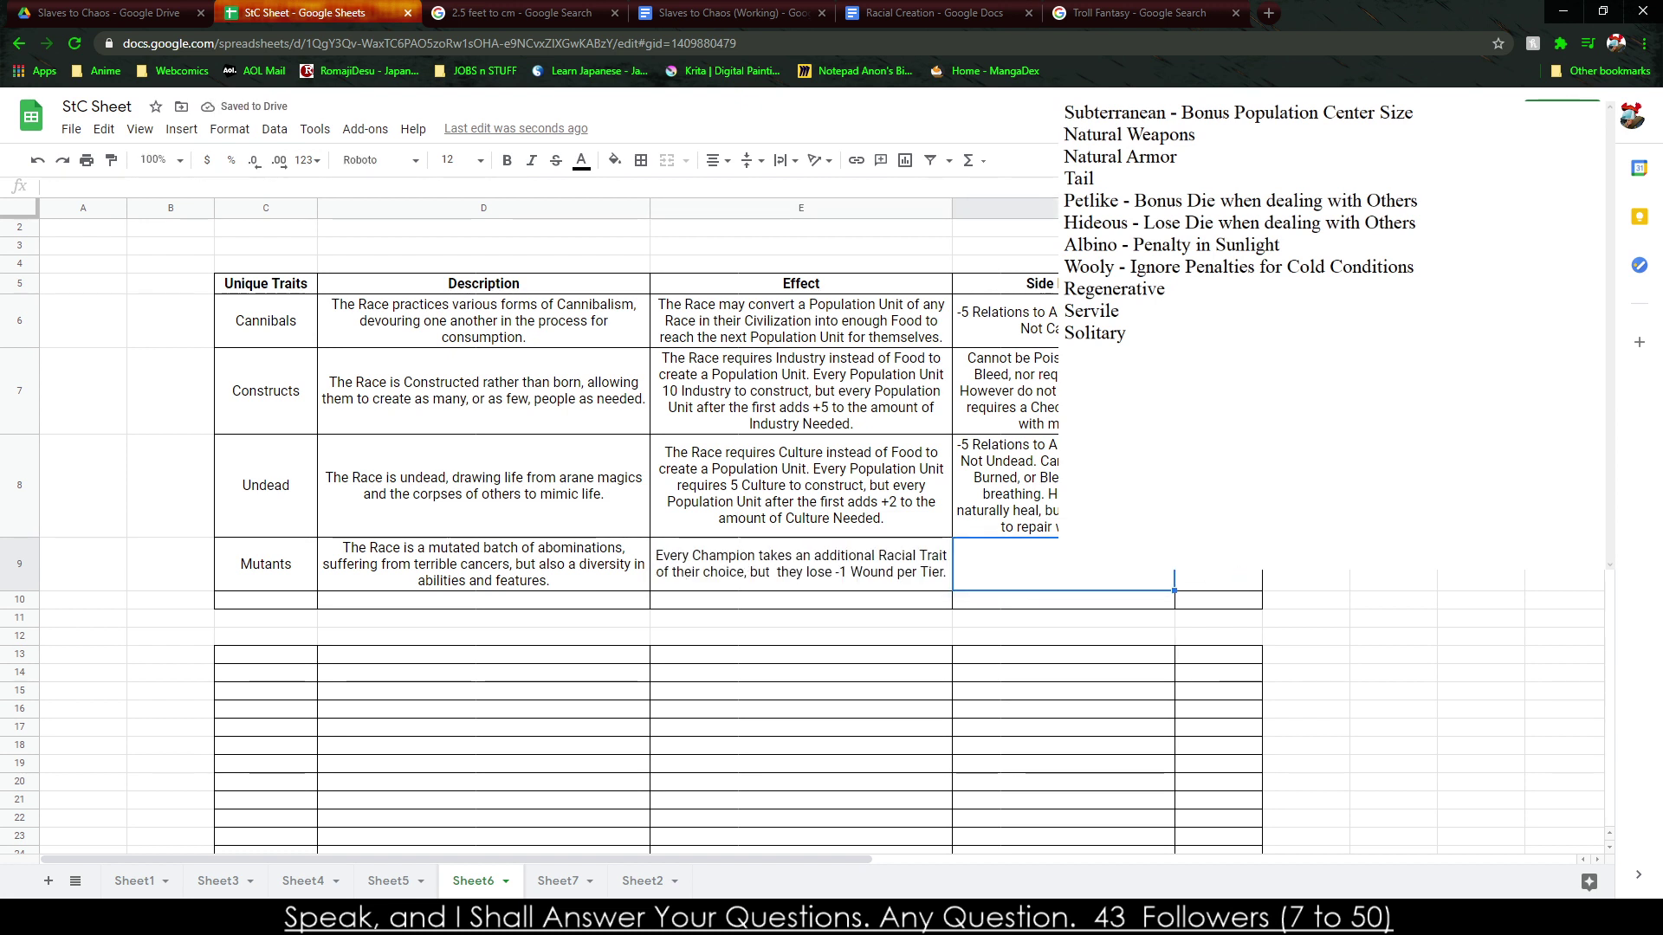
Enter the Mutants side effect "-5 Relations to All Empires, Population requires double Food to grow.".
{"action": "type", "text": "-5 Relations to All Empires"}
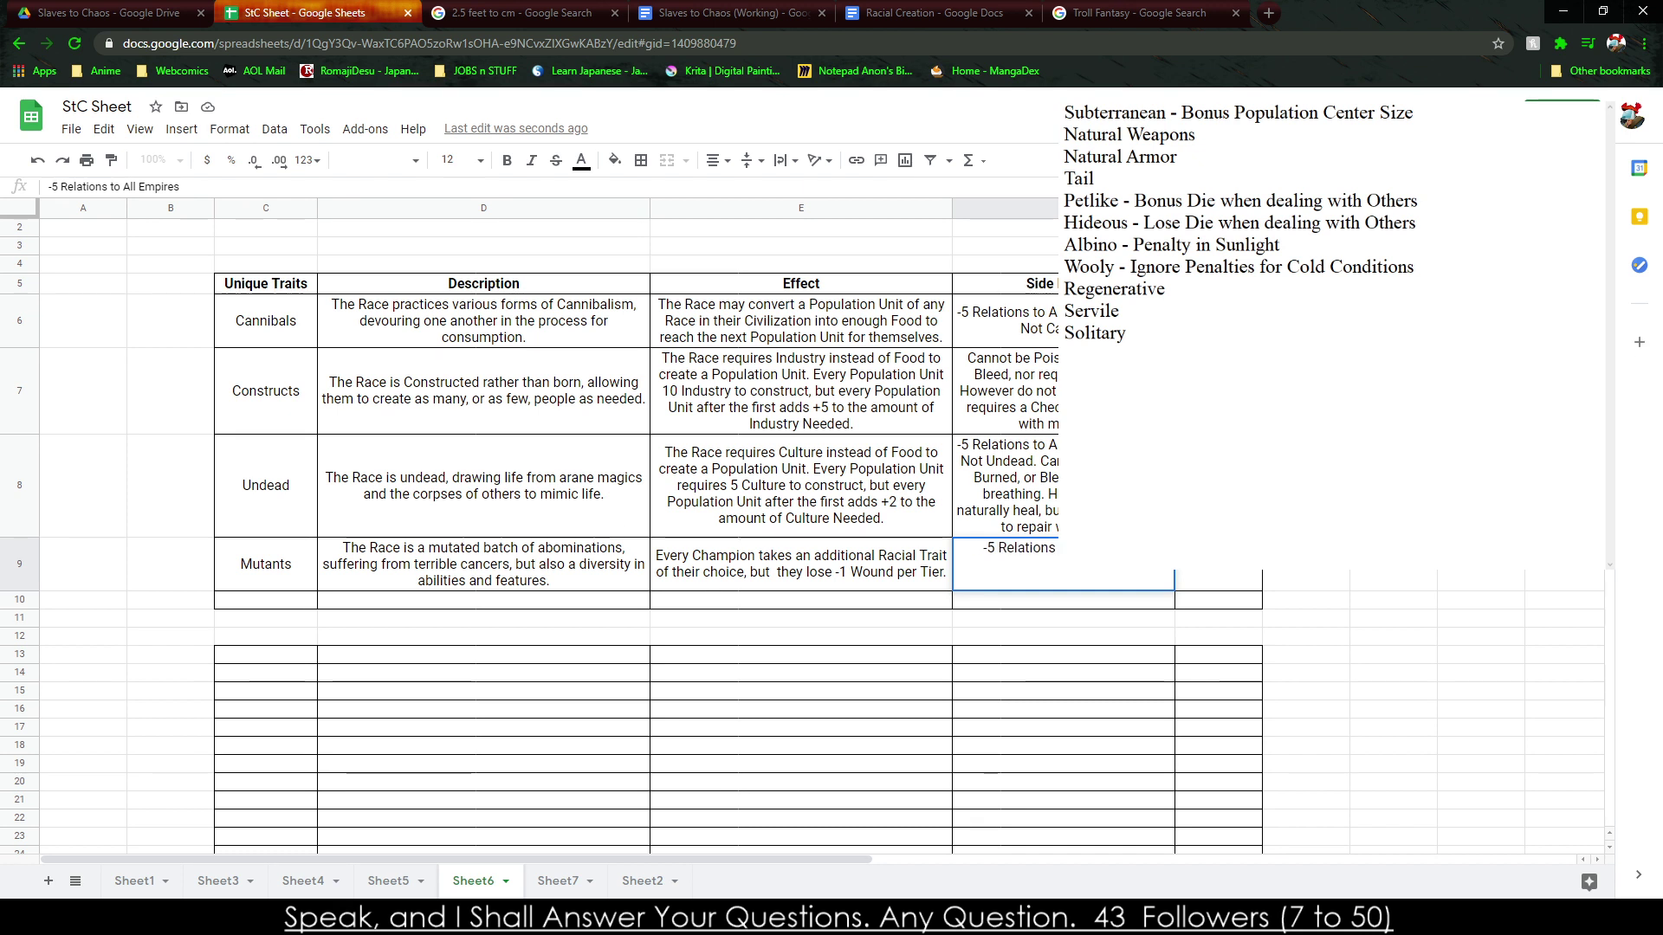
{"action": "type", "text": ", POpulati"}
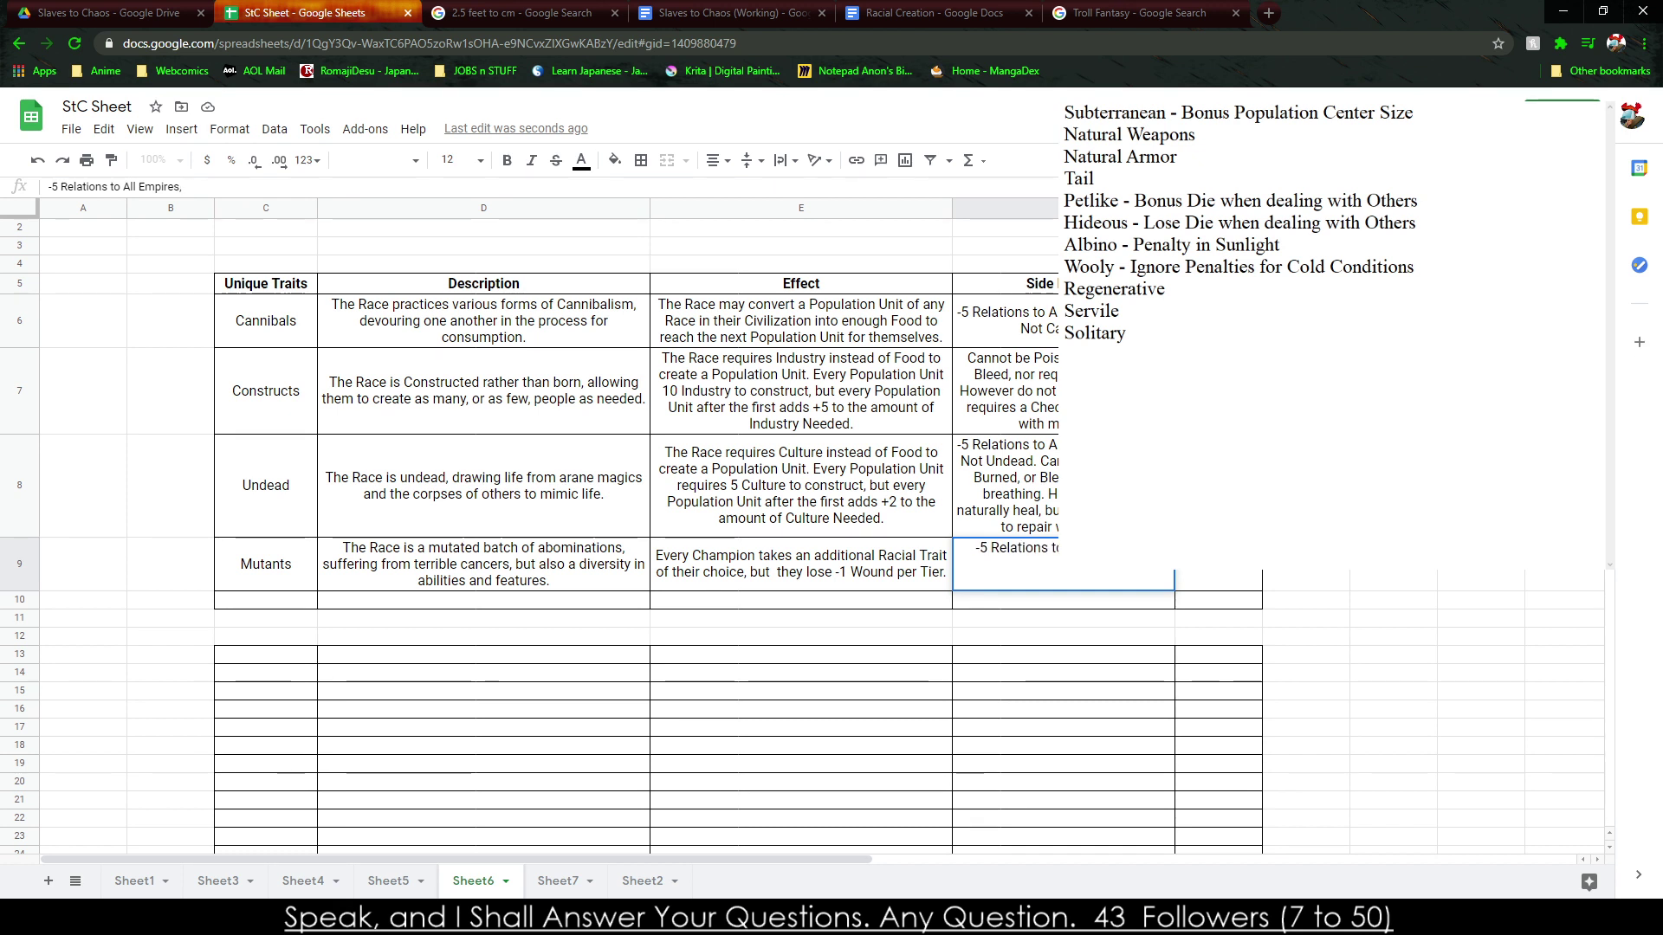
{"action": "key", "text": "BackSpace"}
{"action": "key", "text": "BackSpace"}
{"action": "key", "text": "BackSpace"}
{"action": "key", "text": "BackSpace"}
{"action": "key", "text": "BackSpace"}
{"action": "key", "text": "BackSpace"}
{"action": "key", "text": "BackSpace"}
{"action": "type", "text": "opulation requires double Food to grow."}
{"action": "key", "text": "Tab"}
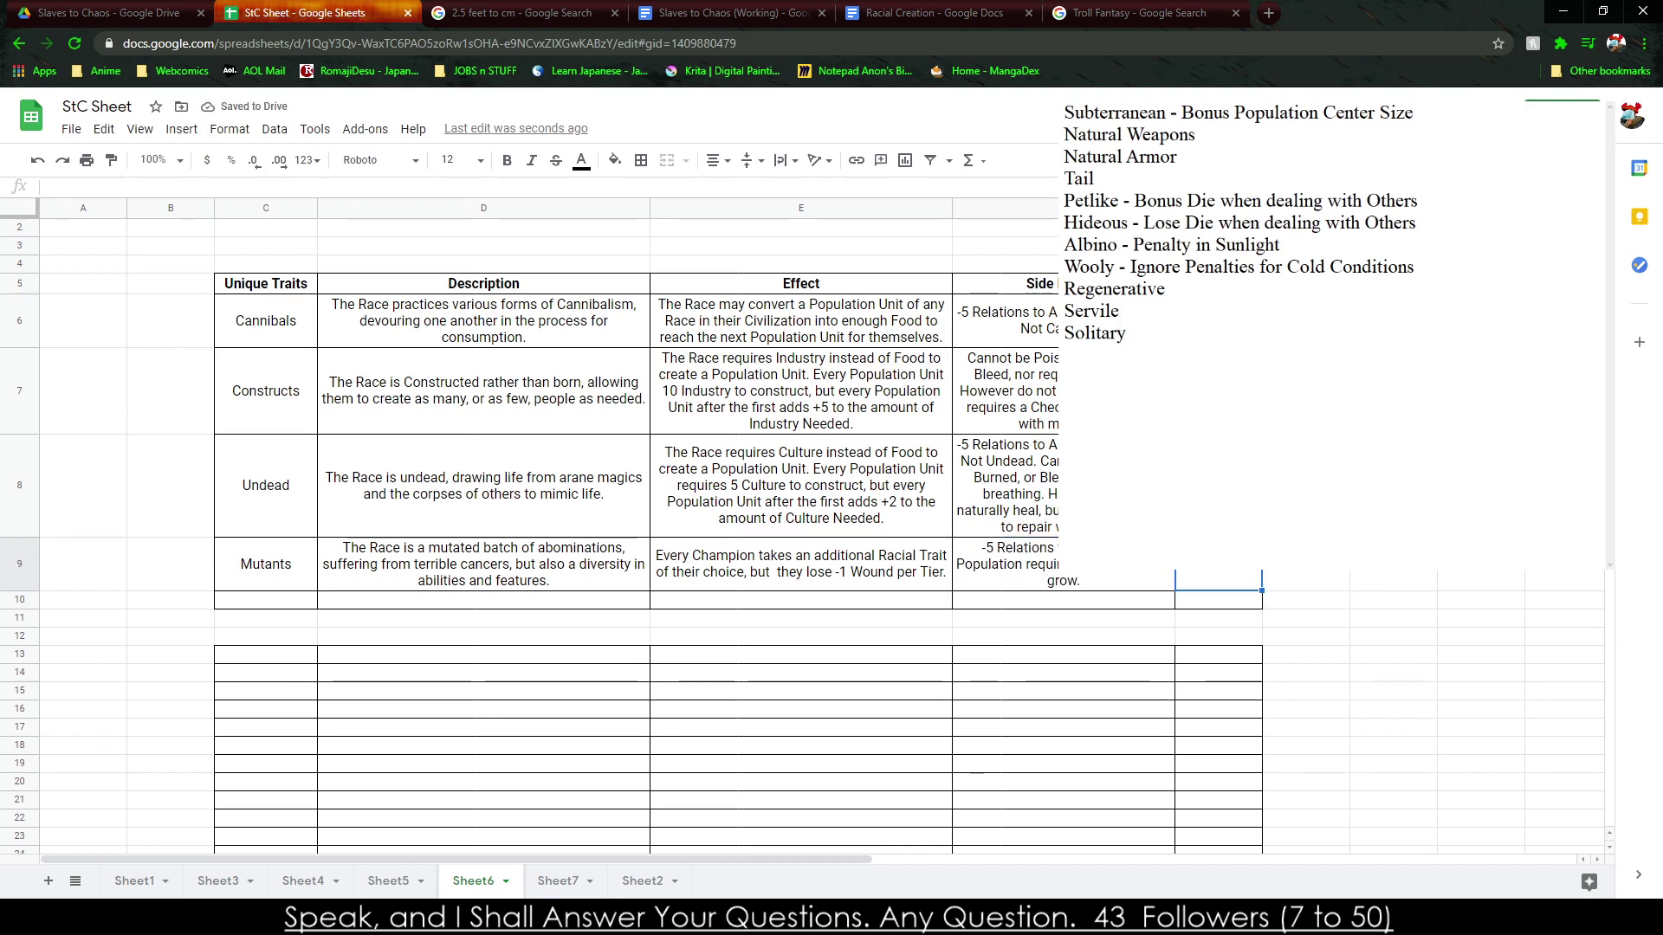
Fill in the cost for the Mutants row and set the Undead row's cost to 5.
{"action": "type", "text": "="}
{"action": "key", "text": "BackSpace"}
{"action": "type", "text": "-"}
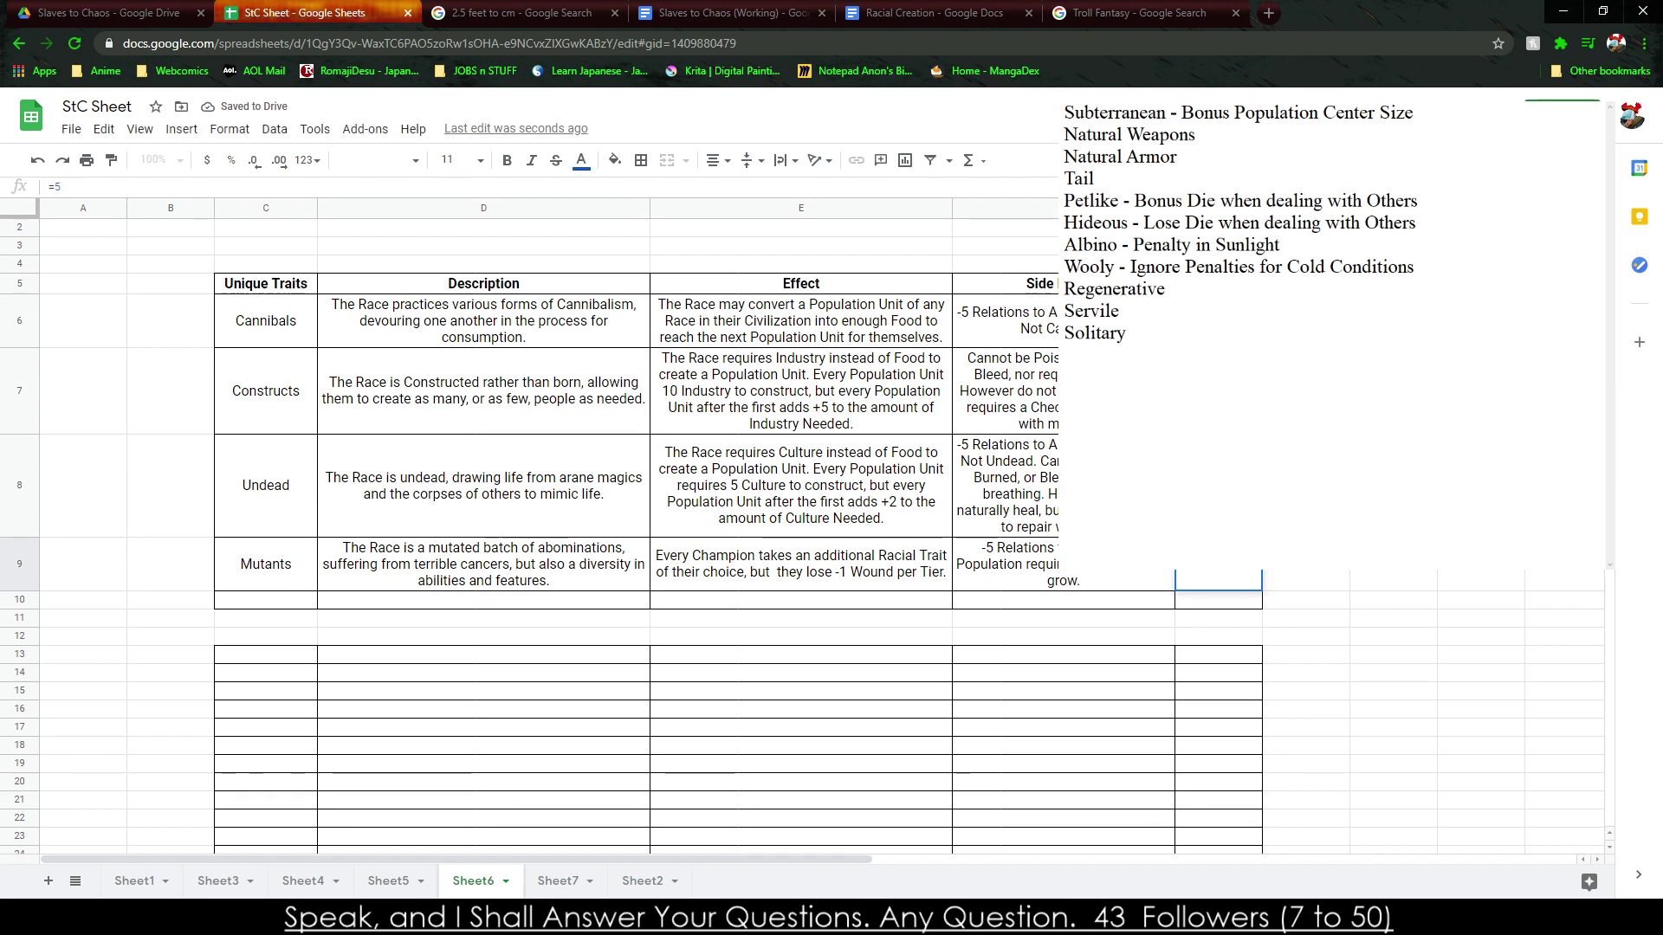
{"action": "key", "text": "BackSpace"}
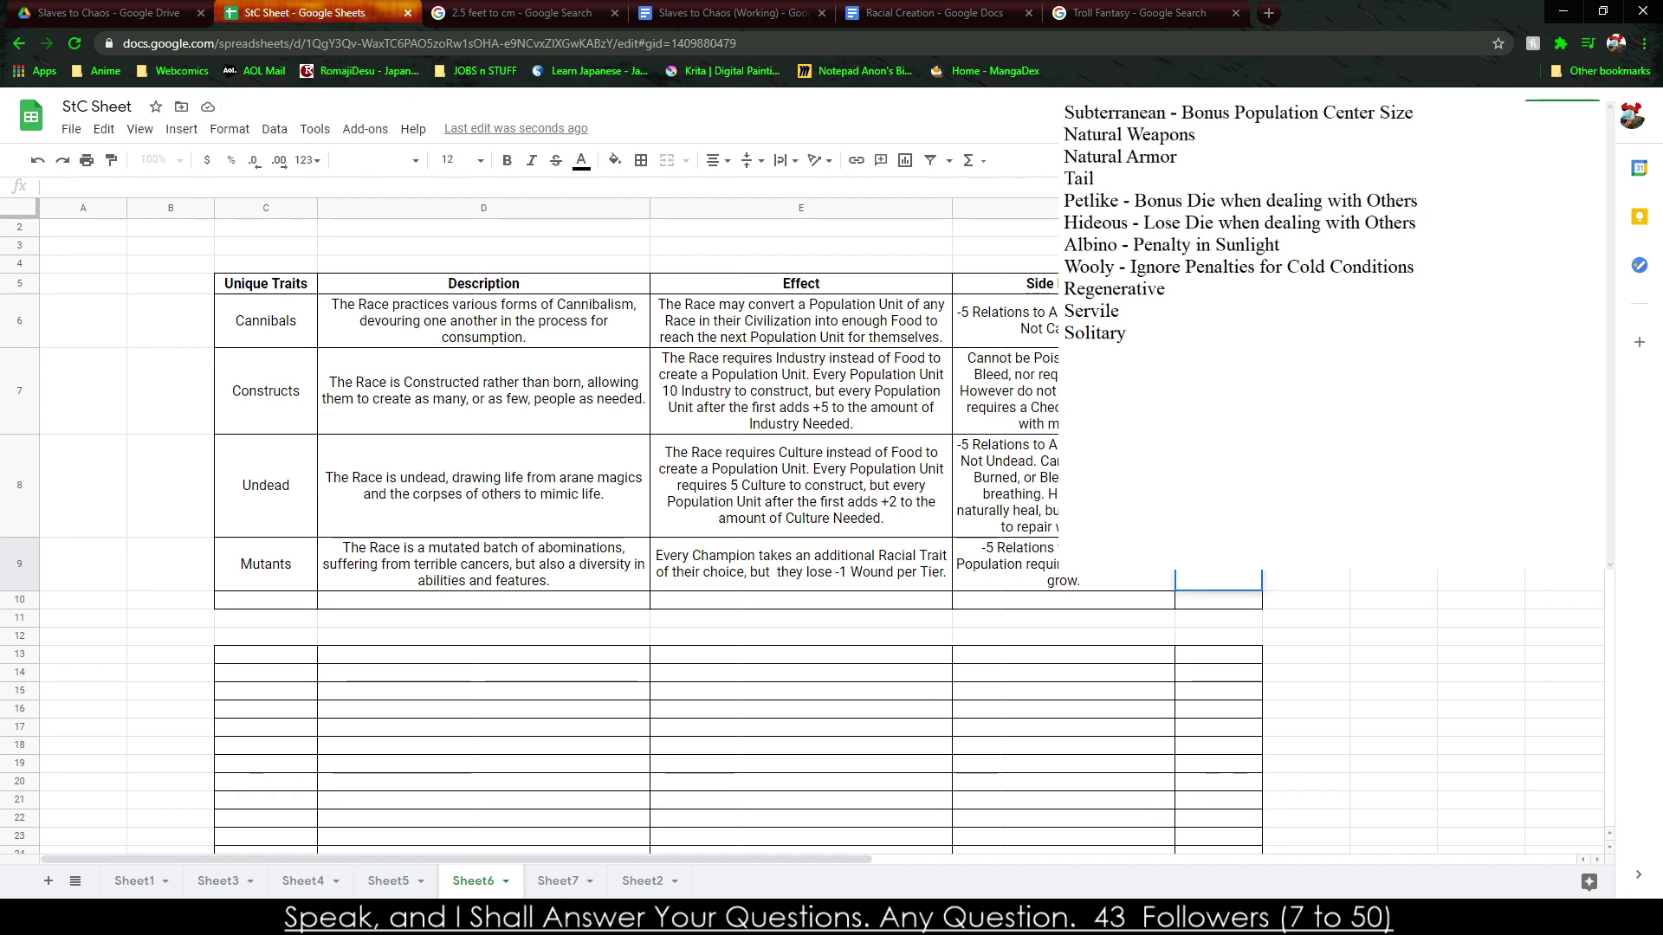
{"action": "left_click", "coordinate": [1063, 564]}
{"action": "left_click", "coordinate": [1218, 485]}
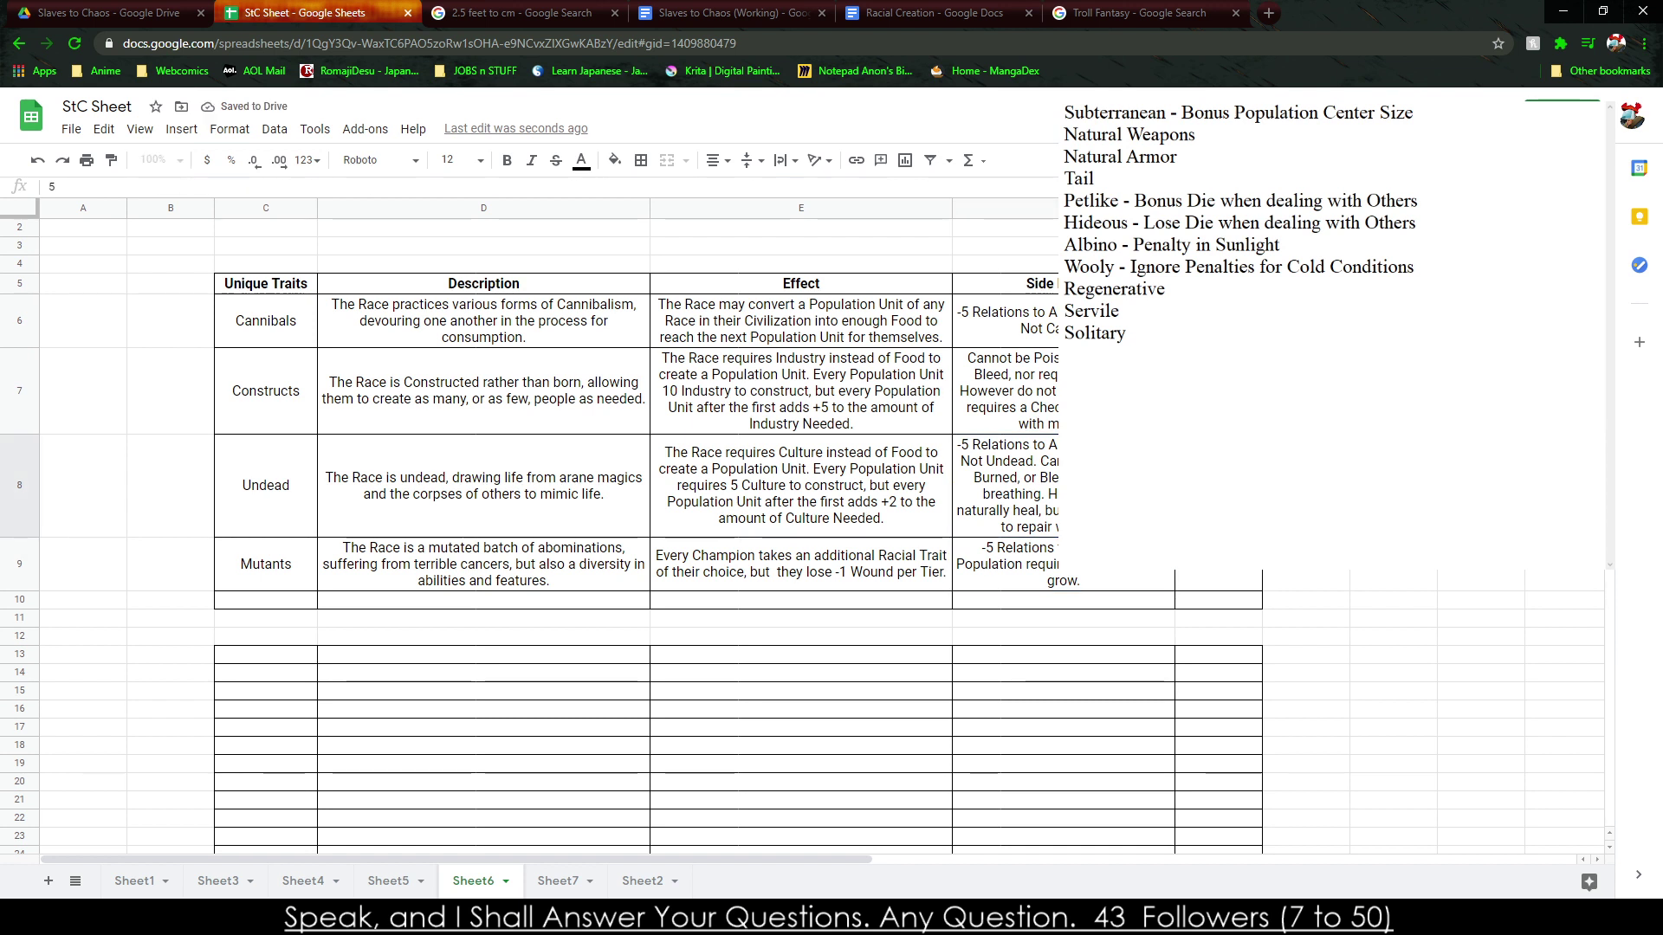
{"action": "key", "text": "Down"}
{"action": "key", "text": "Down"}
{"action": "key", "text": "Up"}
{"action": "key", "text": "Up"}
{"action": "key", "text": "Down"}
{"action": "key", "text": "Down"}
{"action": "key", "text": "Left"}
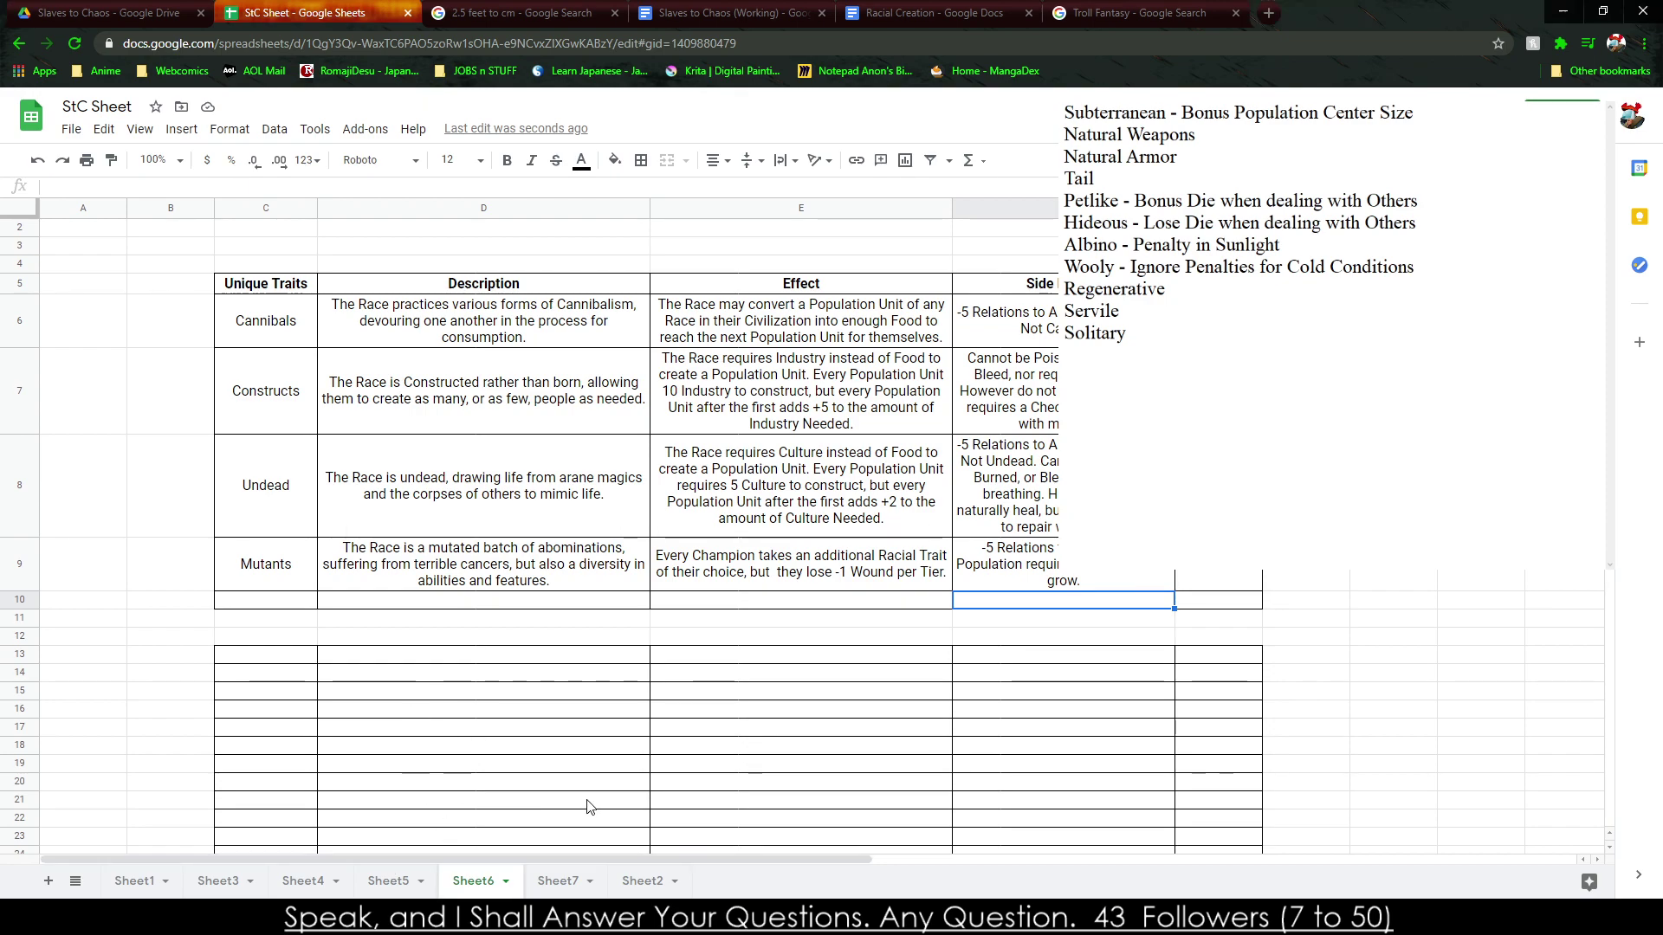
Add a Subterranean trait in the first empty row below Blind in the general traits table on Sheet7.
{"action": "left_click", "coordinate": [558, 881]}
{"action": "scroll", "coordinate": [338, 656], "scroll_direction": "down", "scroll_amount": 4}
{"action": "scroll", "coordinate": [338, 656], "scroll_direction": "up", "scroll_amount": 5}
{"action": "scroll", "coordinate": [338, 655], "scroll_direction": "up", "scroll_amount": 10}
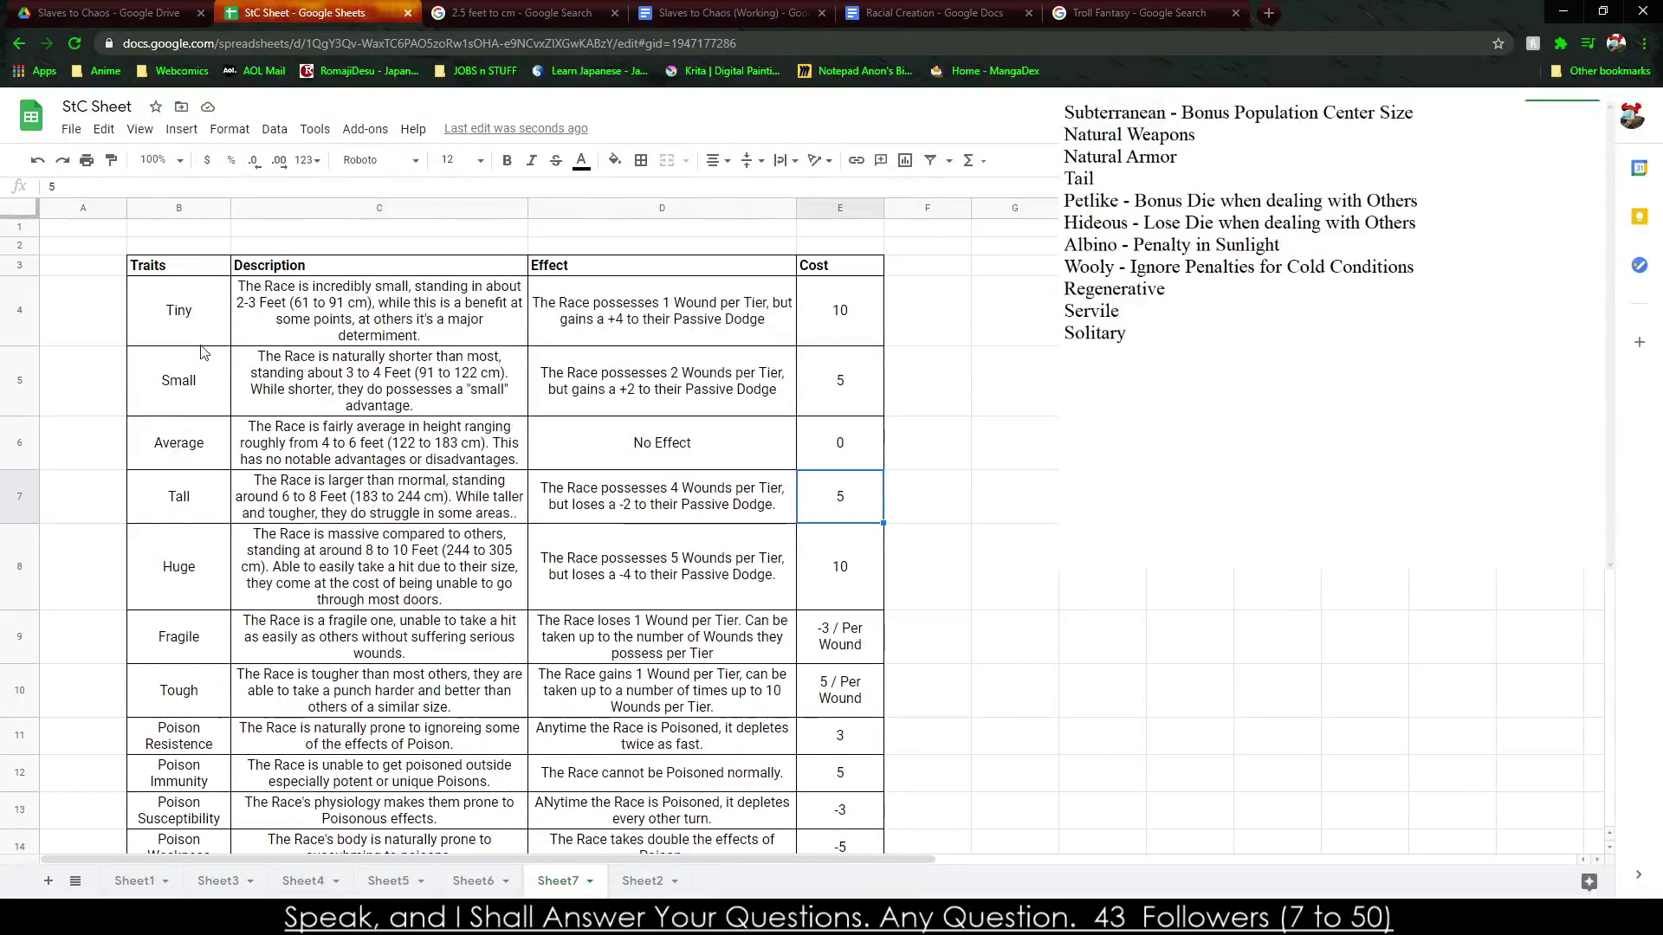
{"action": "left_click", "coordinate": [182, 308]}
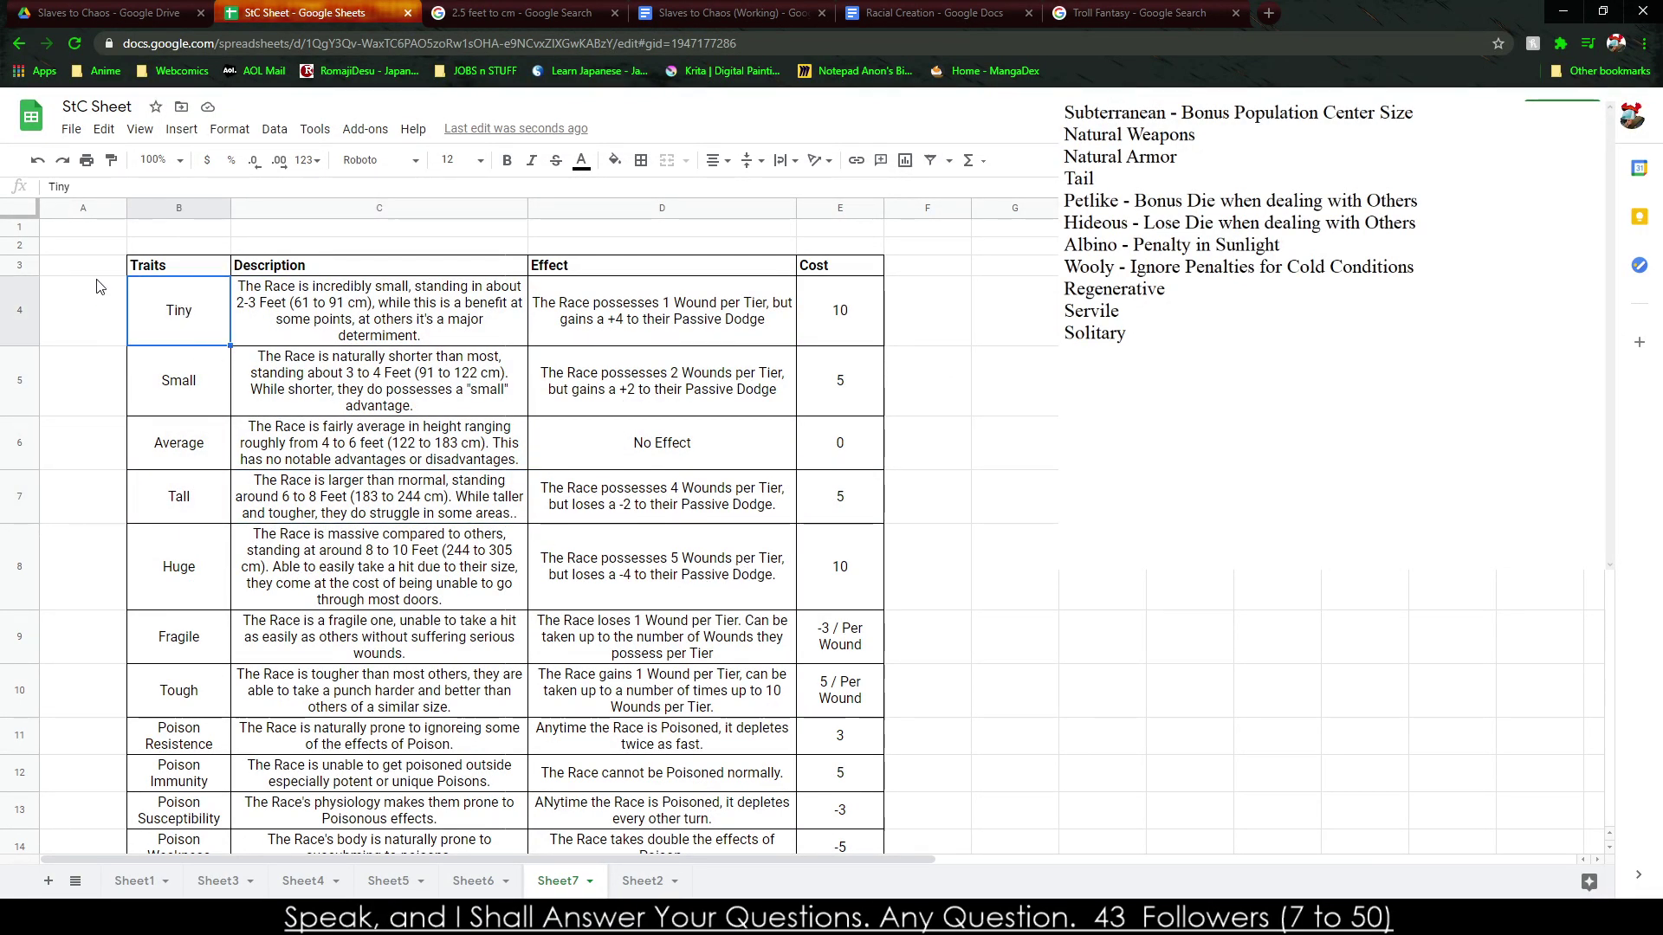
{"action": "scroll", "coordinate": [234, 496], "scroll_direction": "down", "scroll_amount": 15}
{"action": "scroll", "coordinate": [234, 496], "scroll_direction": "down", "scroll_amount": 3}
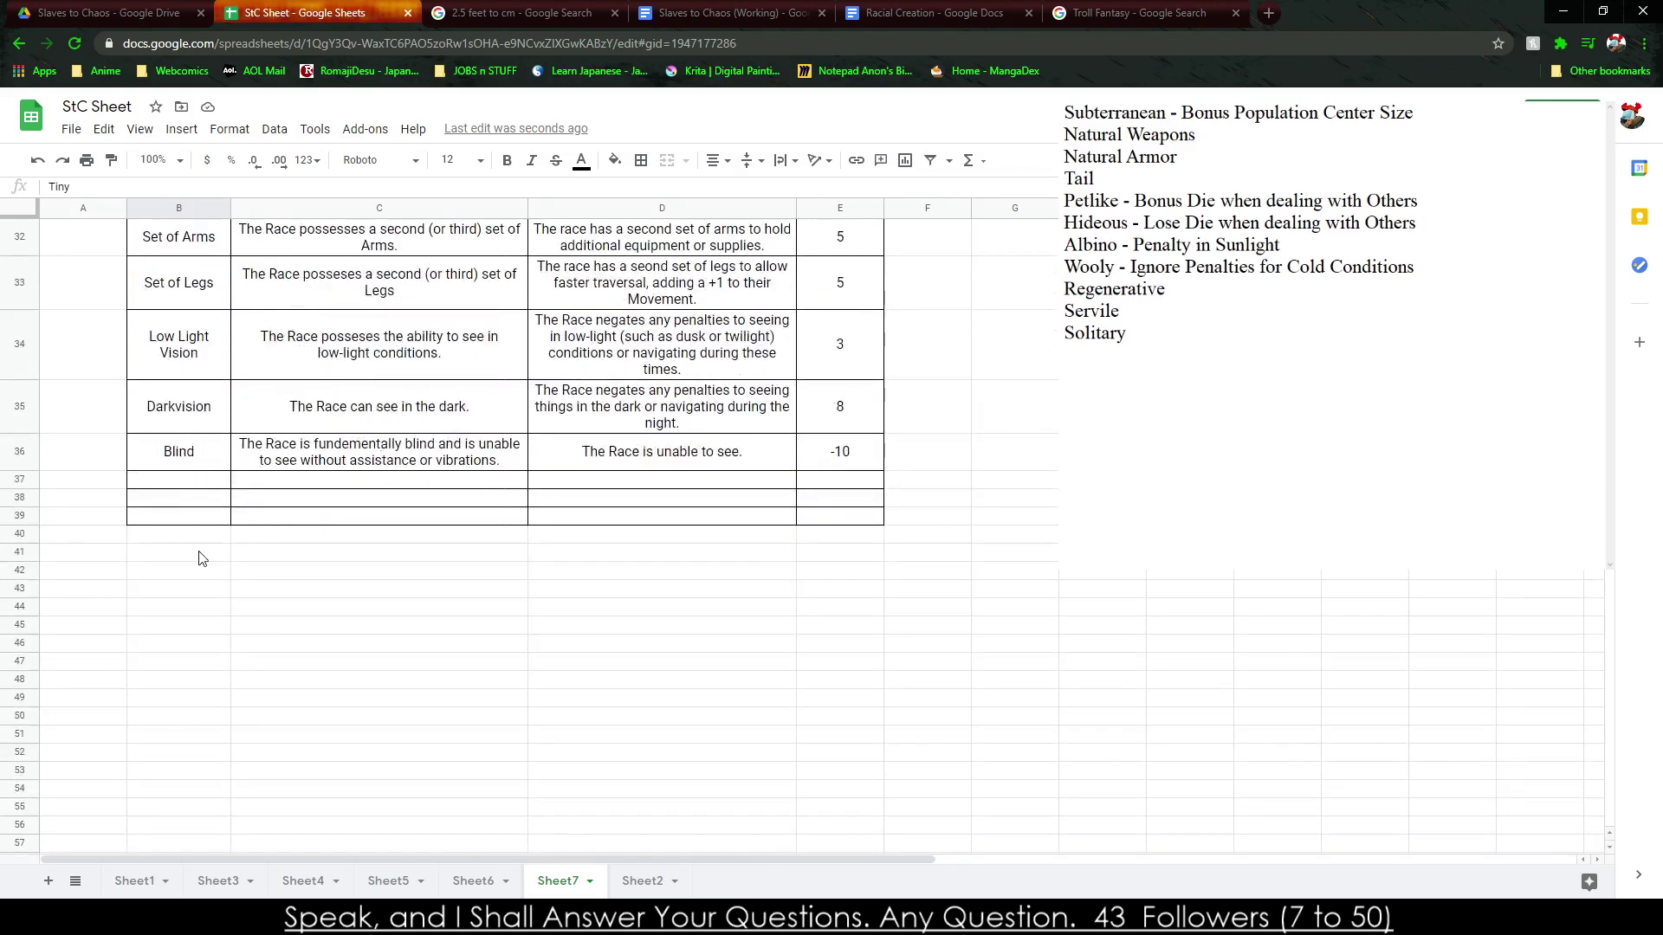
{"action": "left_click", "coordinate": [1067, 355]}
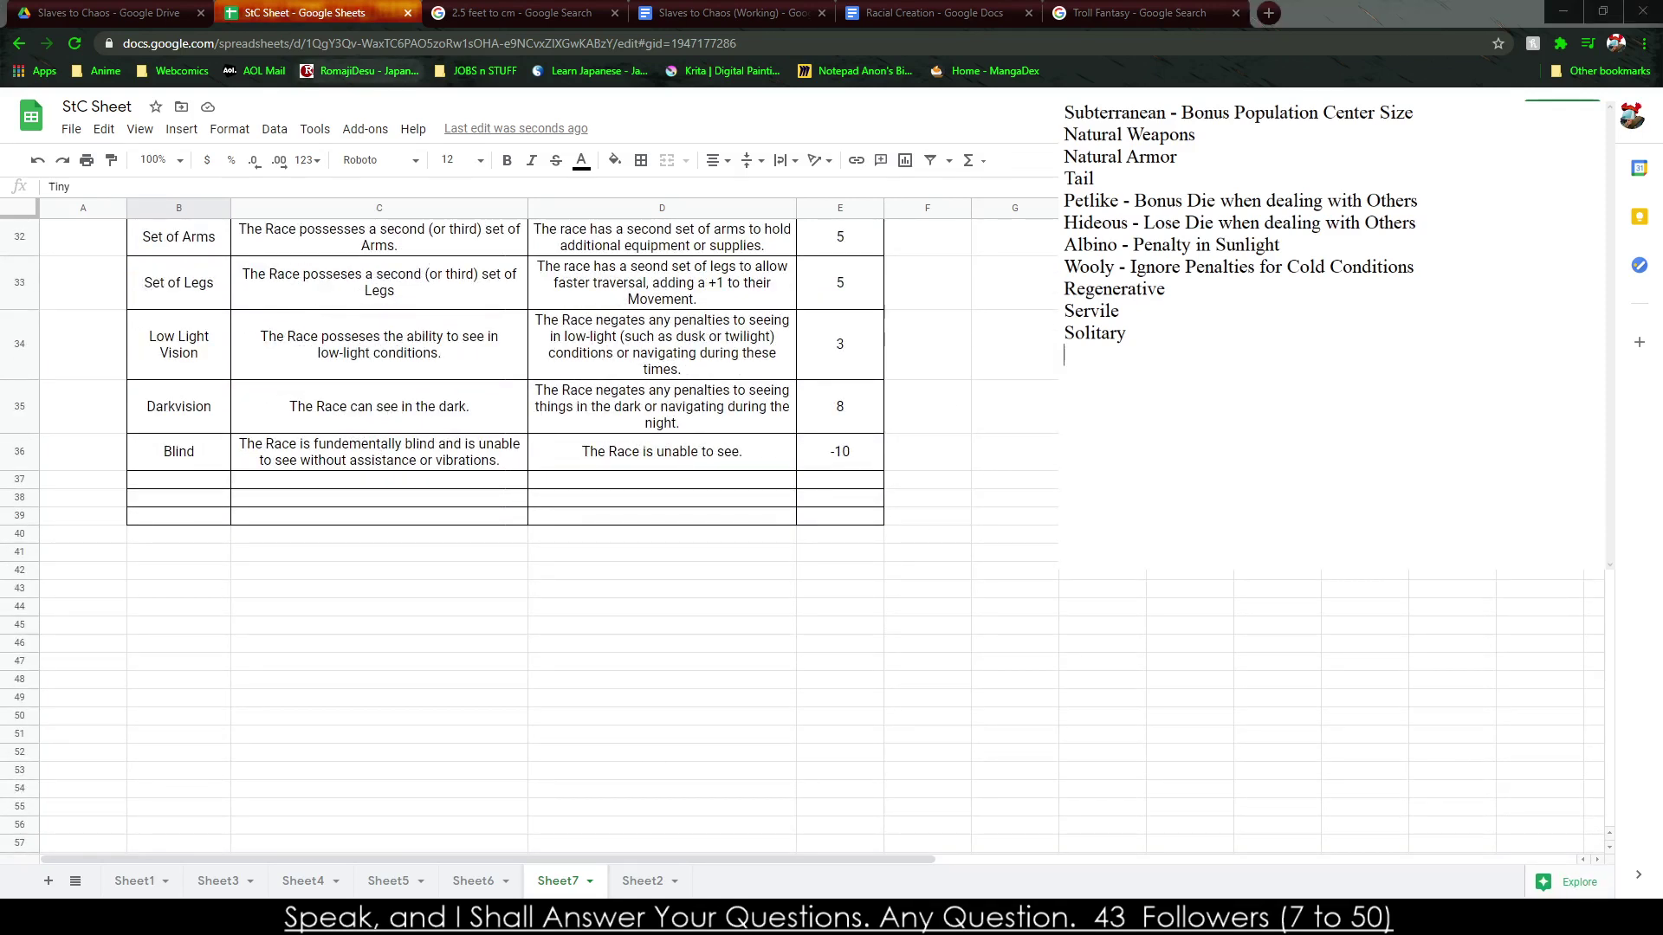
{"action": "left_click", "coordinate": [223, 480]}
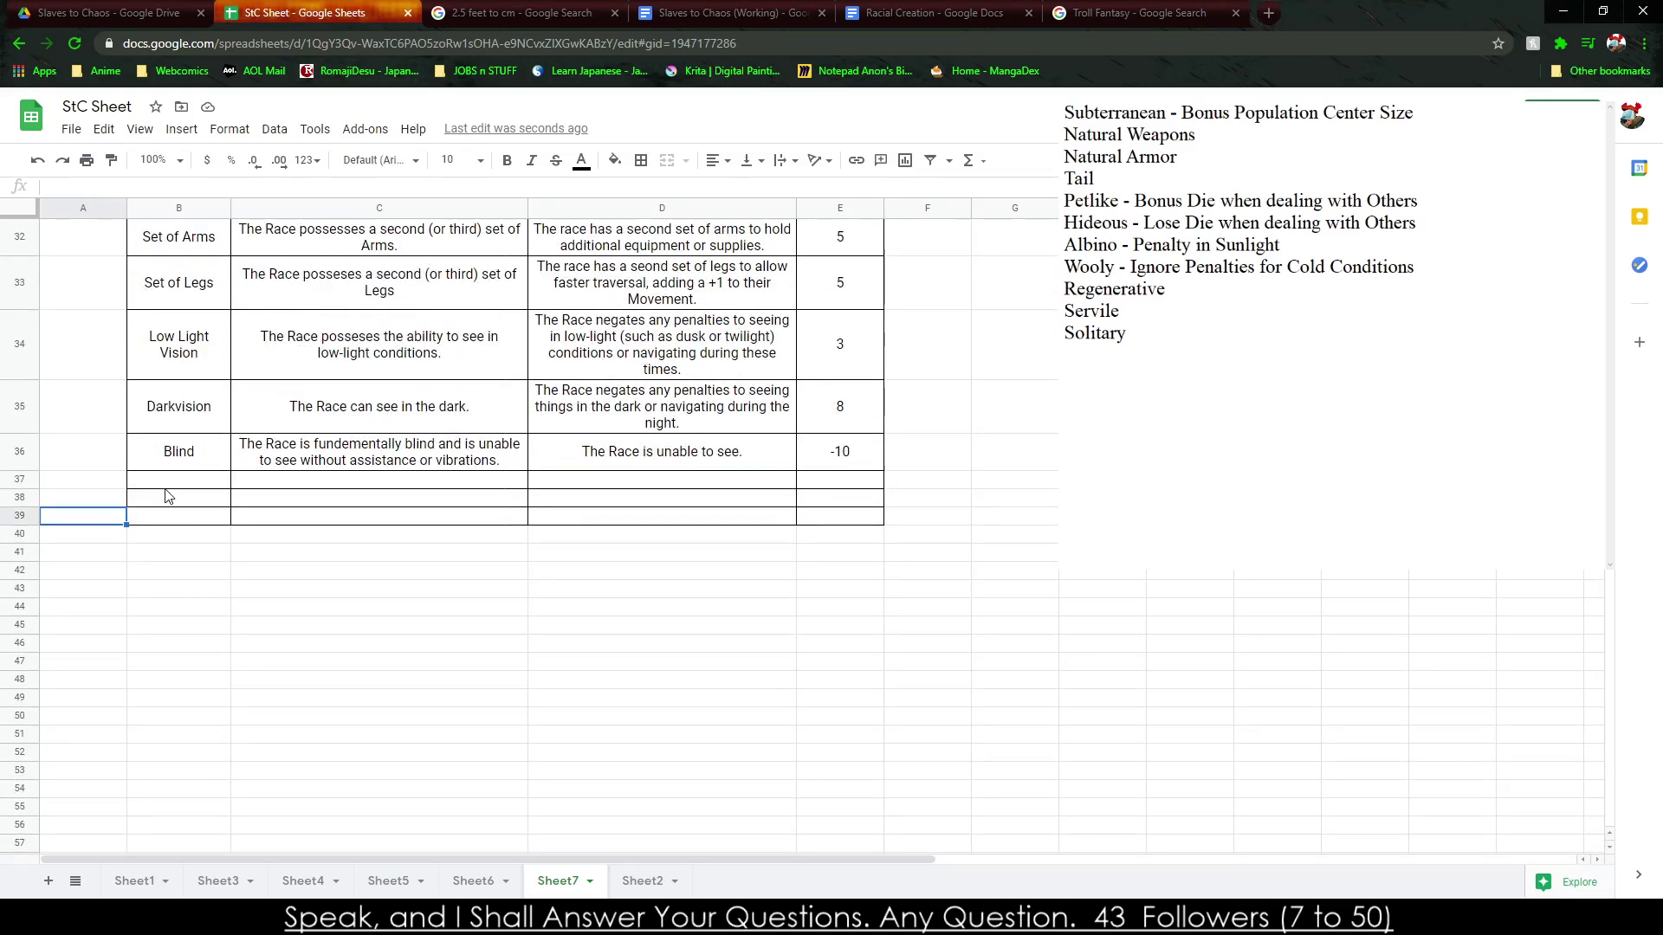
{"action": "type", "text": "Subt"}
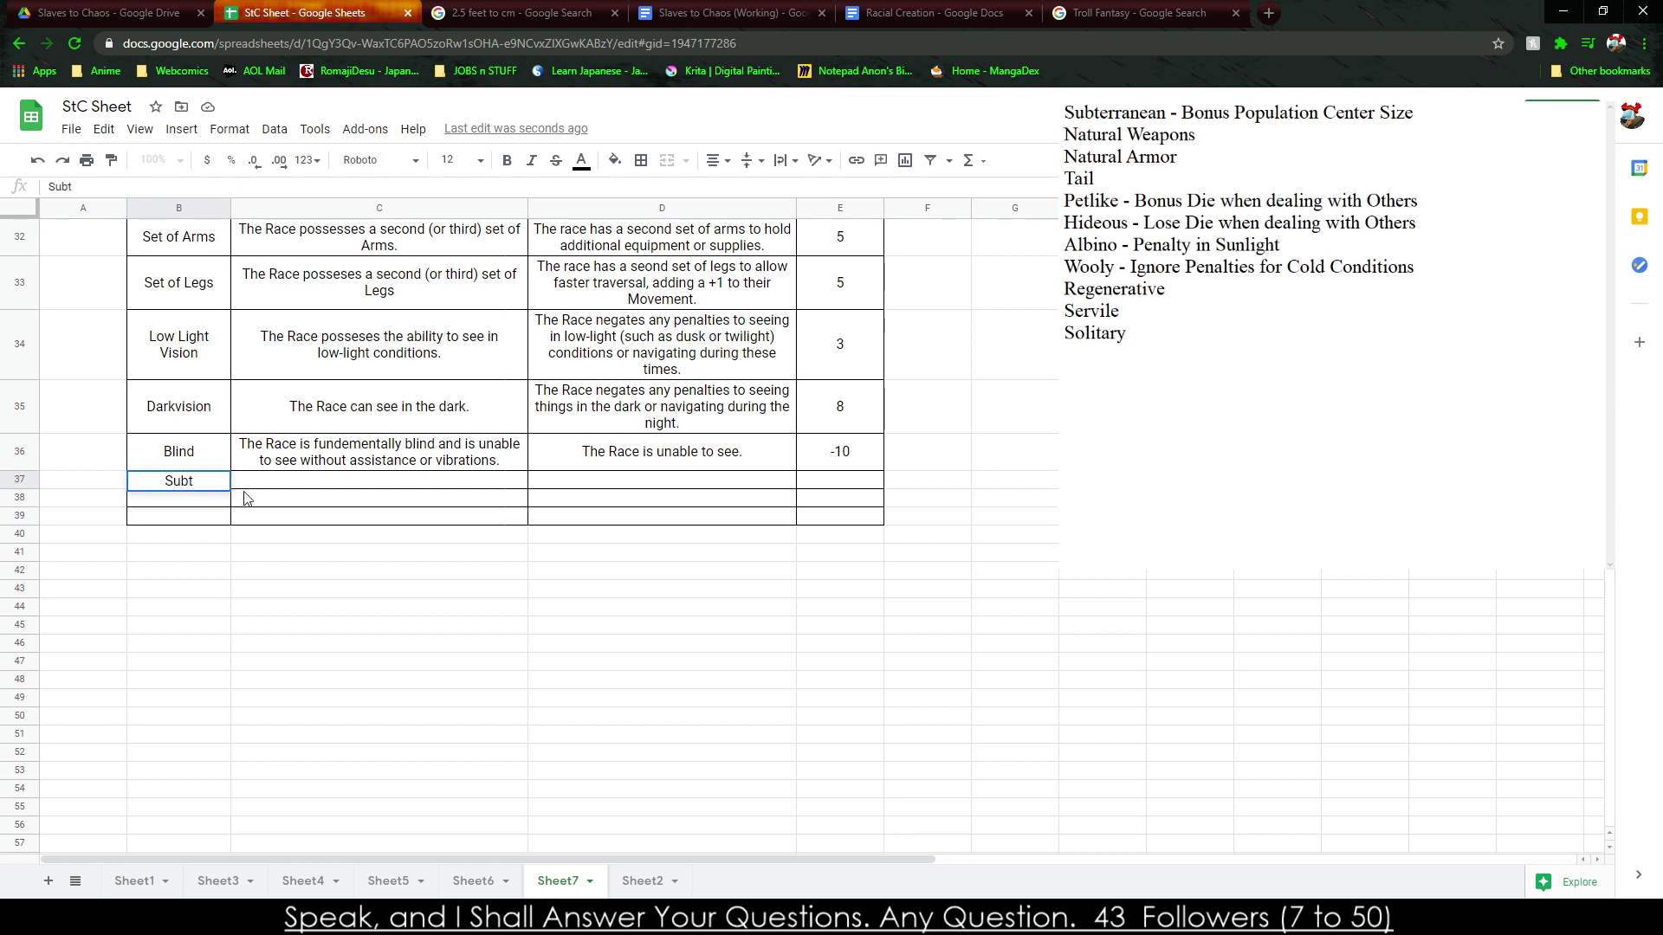
{"action": "type", "text": "erranean"}
Enter the Subterranean description "The Race functions well in underground situations and can live comfortably underground.".
{"action": "left_click", "coordinate": [243, 490]}
{"action": "type", "text": "The Race functions well in underground situations and "}
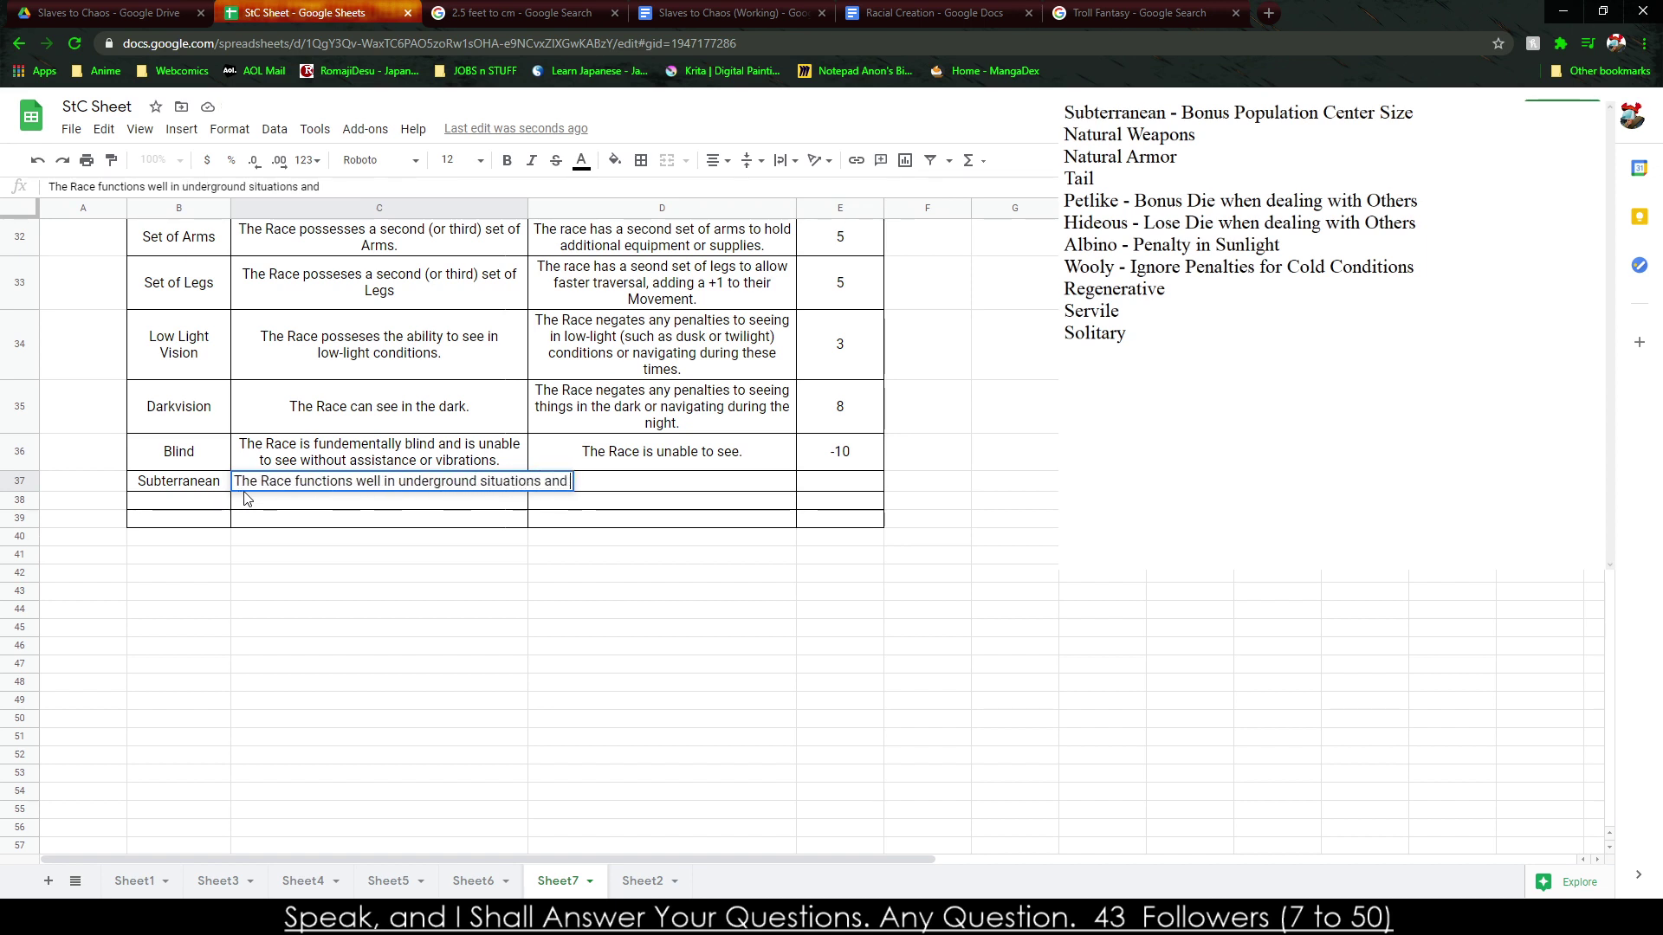
{"action": "type", "text": "ca"}
{"action": "key", "text": "BackSpace"}
{"action": "type", "text": "can liver comfortabl"}
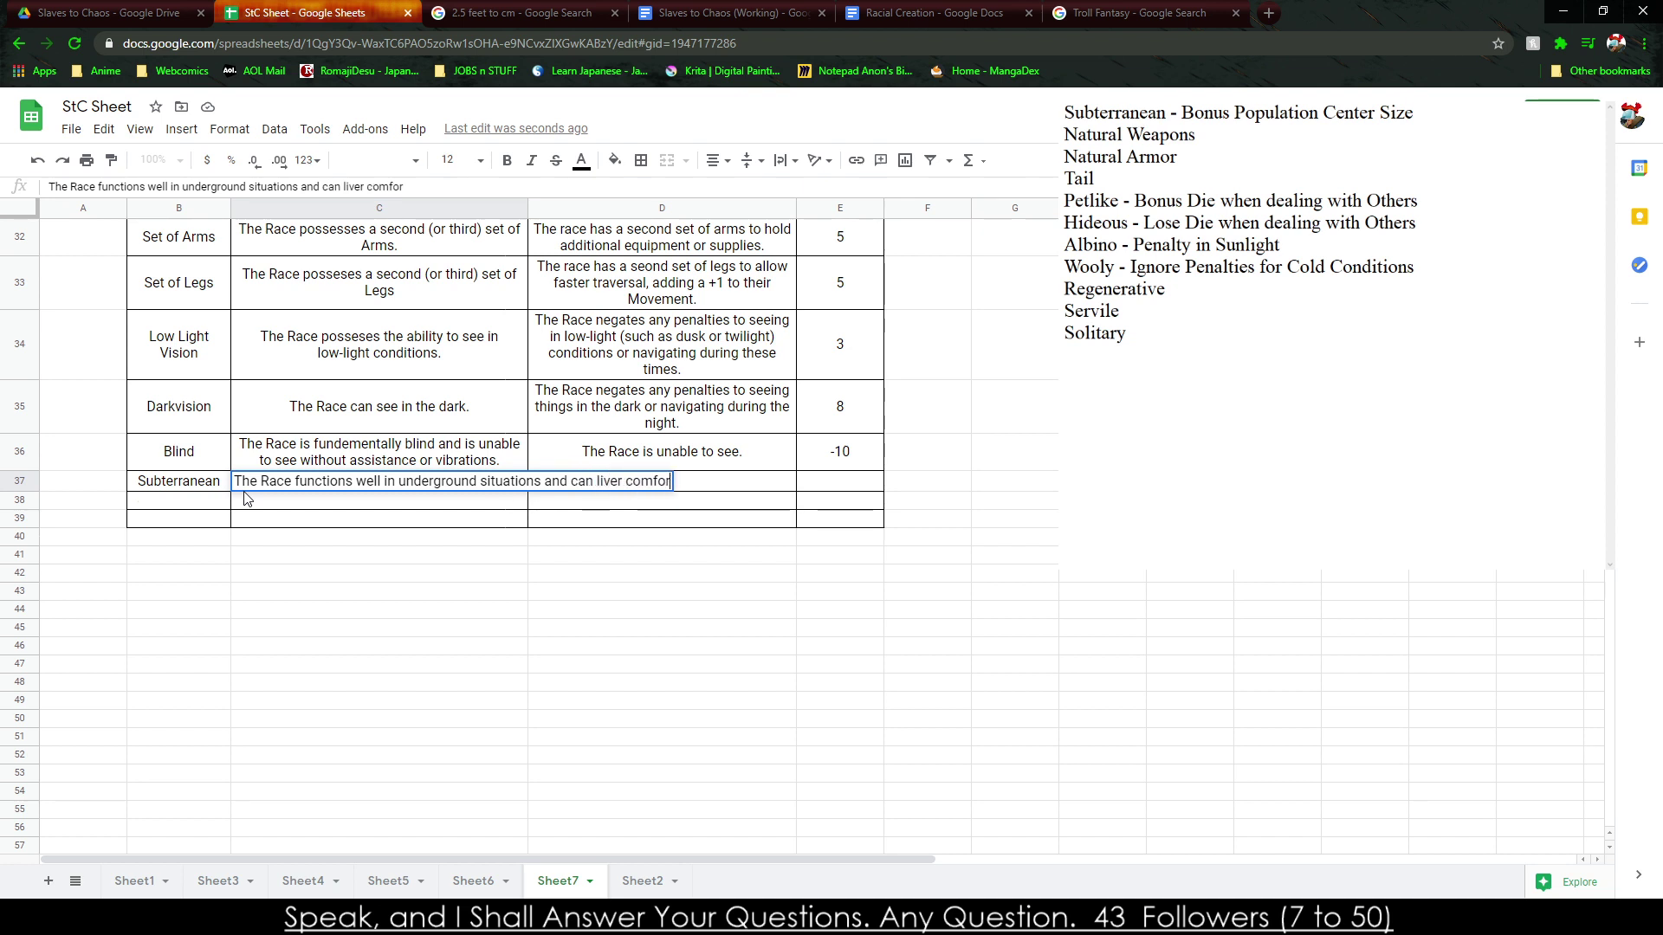
{"action": "key", "text": "BackSpace"}
{"action": "key", "text": "BackSpace"}
{"action": "key", "text": "BackSpace"}
{"action": "key", "text": "BackSpace"}
{"action": "key", "text": "BackSpace"}
{"action": "key", "text": "BackSpace"}
{"action": "key", "text": "BackSpace"}
{"action": "key", "text": "BackSpace"}
{"action": "key", "text": "BackSpace"}
{"action": "key", "text": "BackSpace"}
{"action": "key", "text": "BackSpace"}
{"action": "key", "text": "BackSpace"}
{"action": "key", "text": "BackSpace"}
{"action": "type", "text": "e co"}
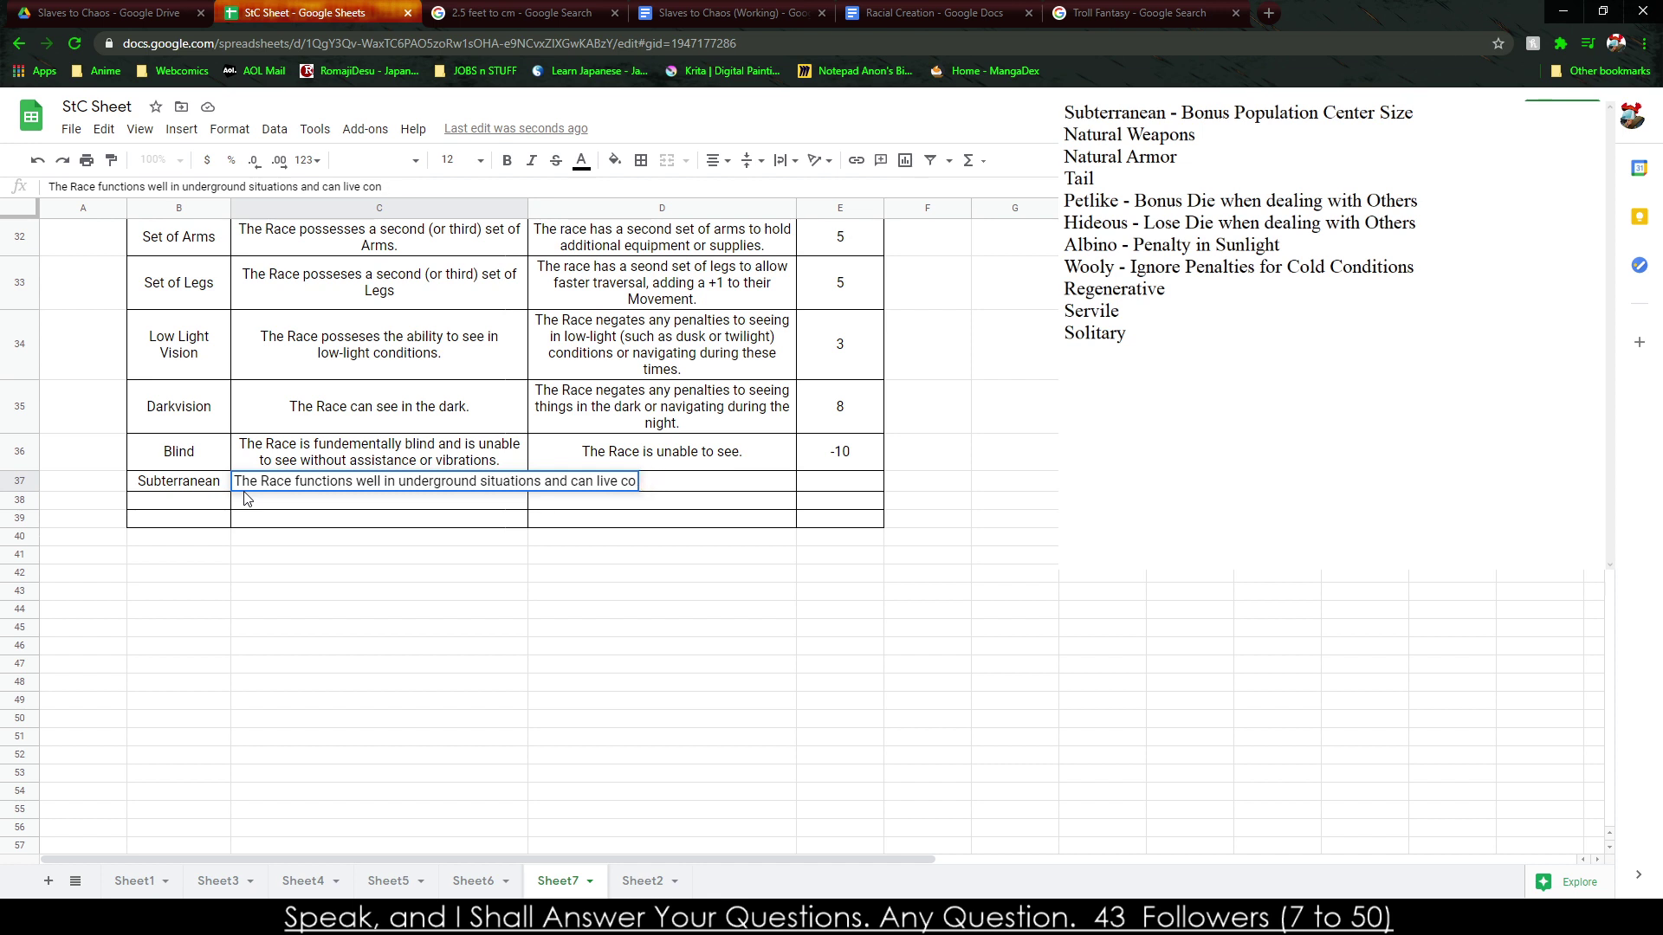
{"action": "type", "text": "mfortably"}
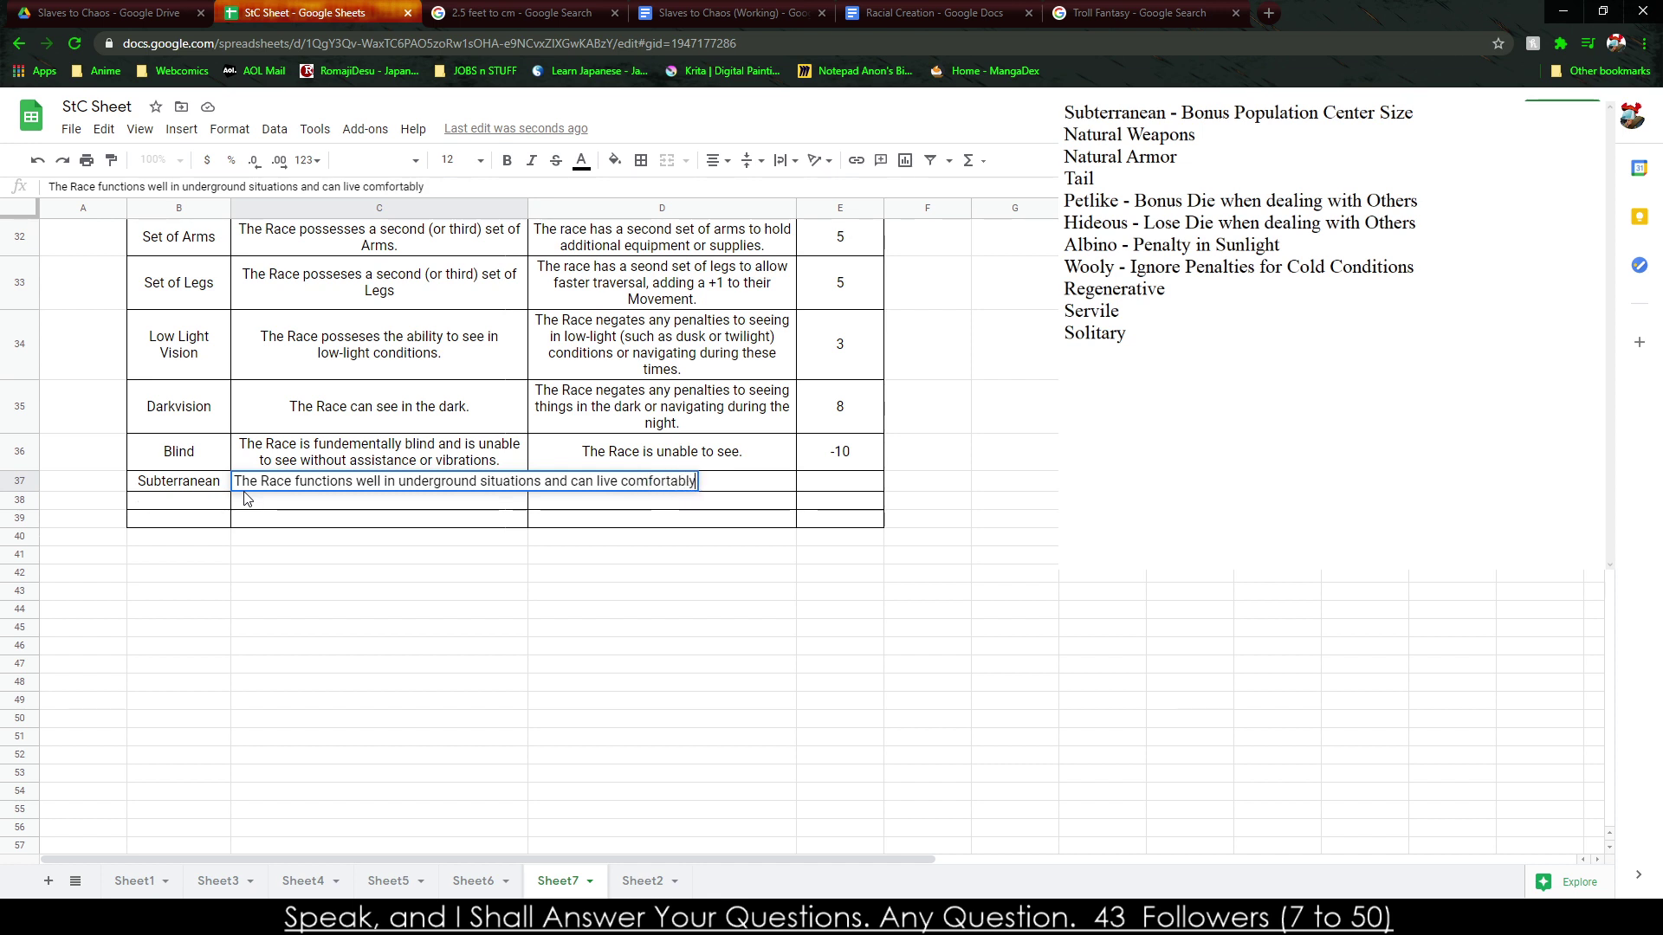
{"action": "type", "text": " underground."}
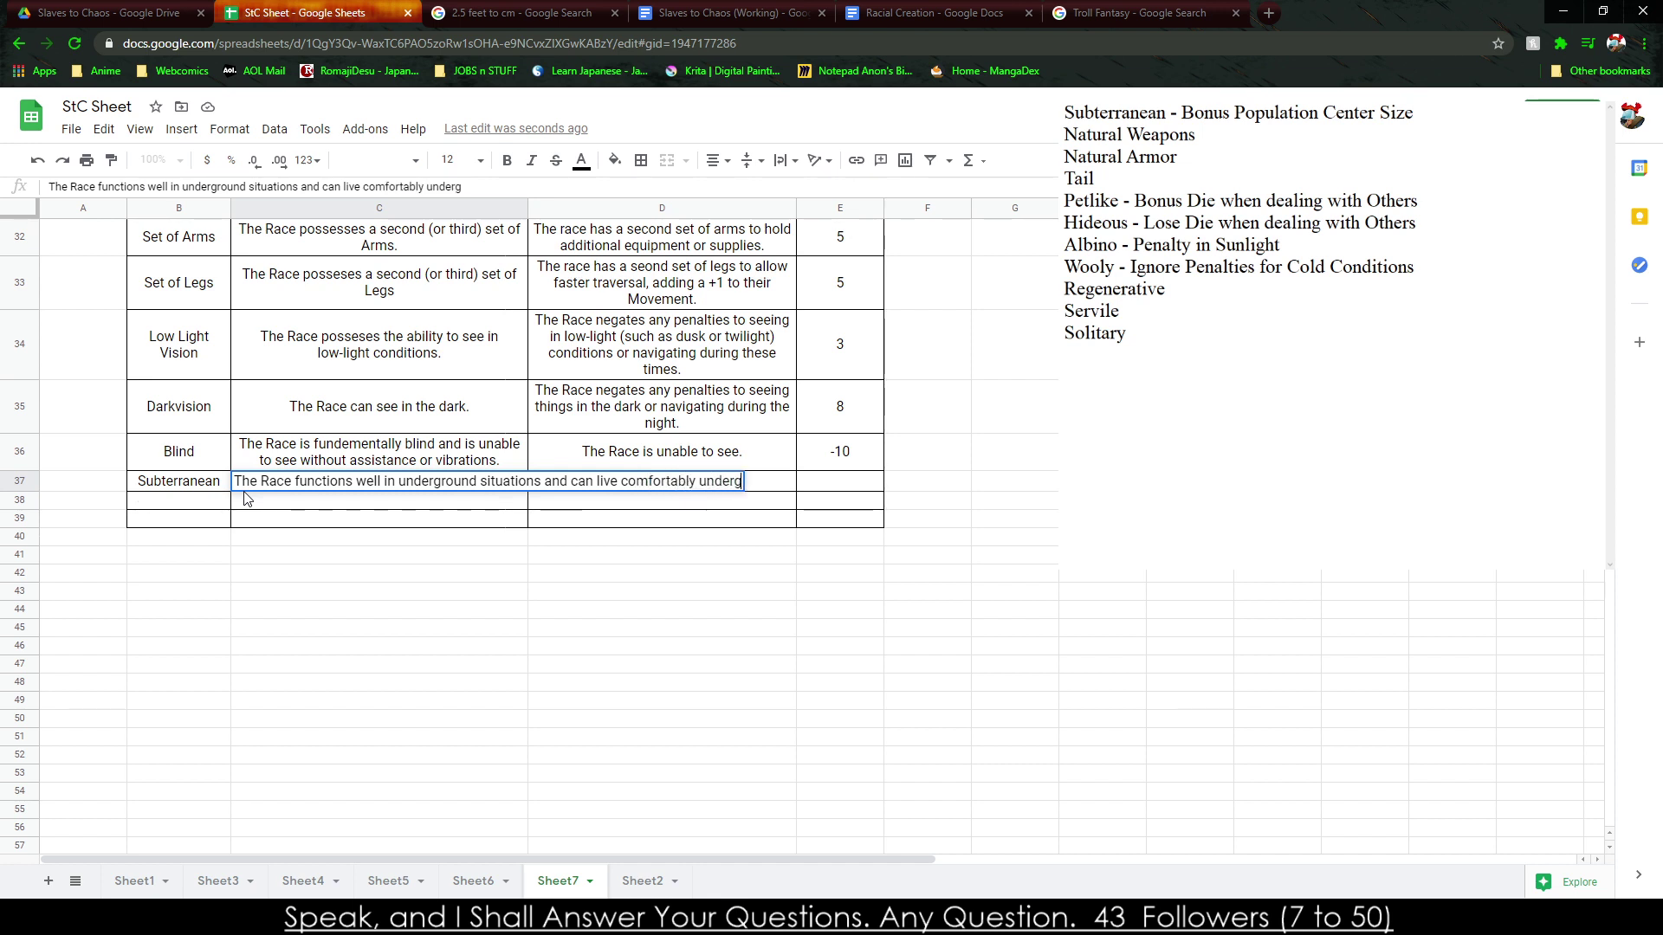
{"action": "key", "text": "Tab"}
{"action": "type", "text": "The Race gai"}
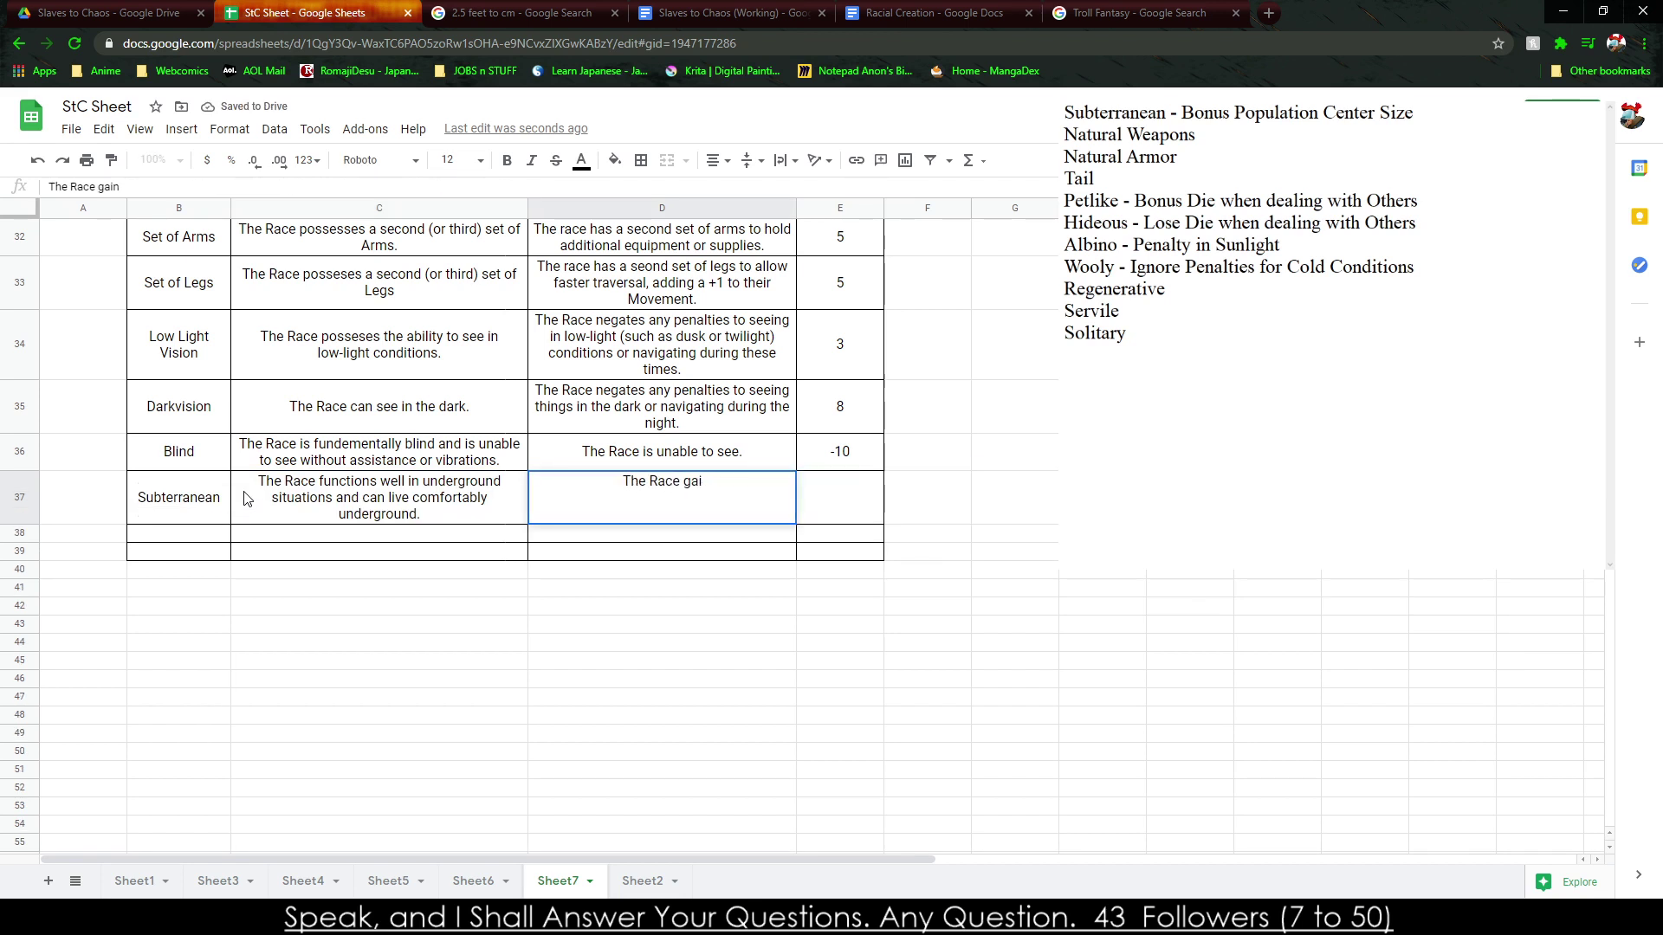
{"action": "key", "text": "BackSpace"}
{"action": "key", "text": "BackSpace"}
{"action": "key", "text": "BackSpace"}
{"action": "key", "text": "BackSpace"}
{"action": "key", "text": "BackSpace"}
{"action": "key", "text": "BackSpace"}
{"action": "type", "text": "is Race's Po"}
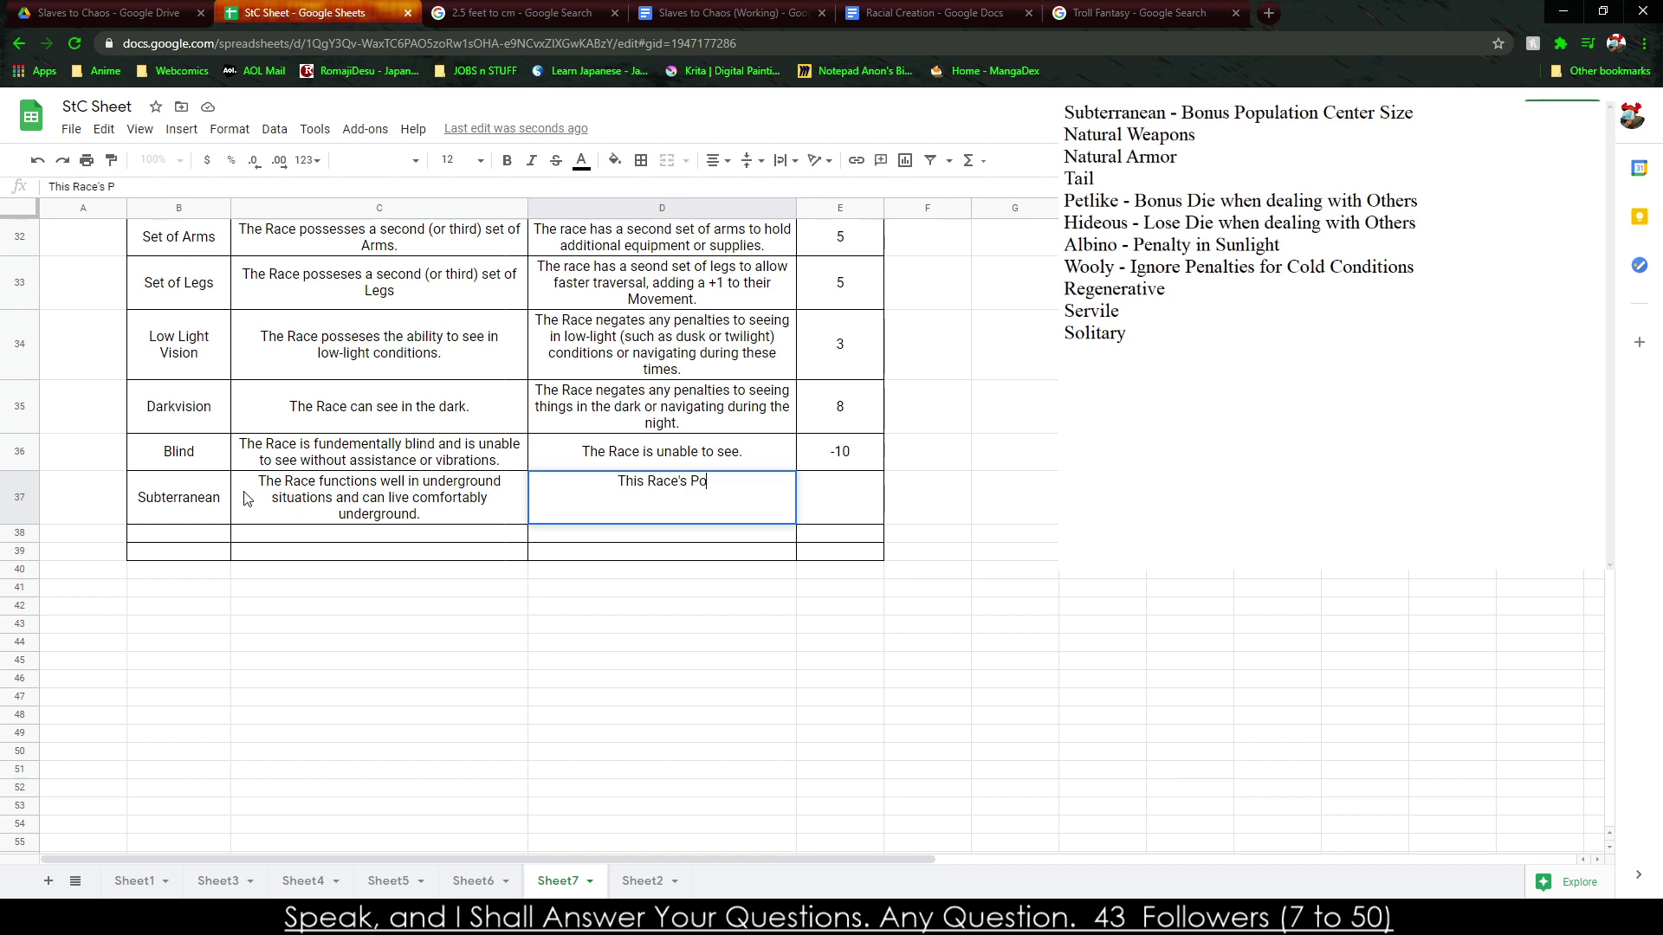
{"action": "type", "text": "pulation Cou"}
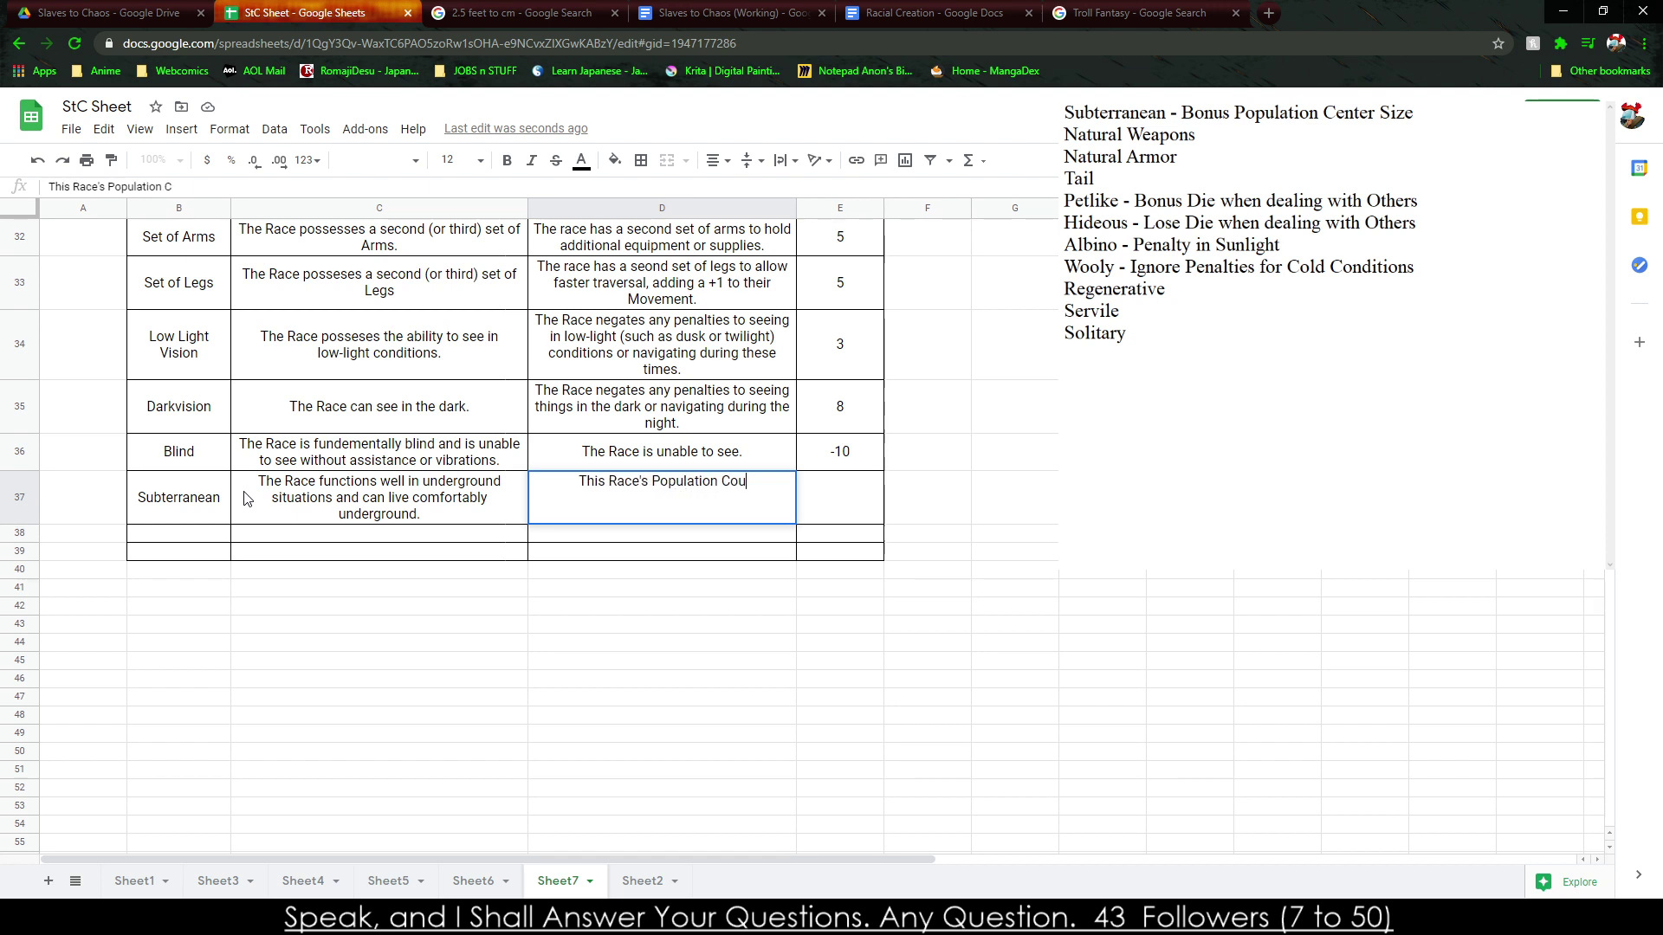
{"action": "type", "text": "nt is considered"}
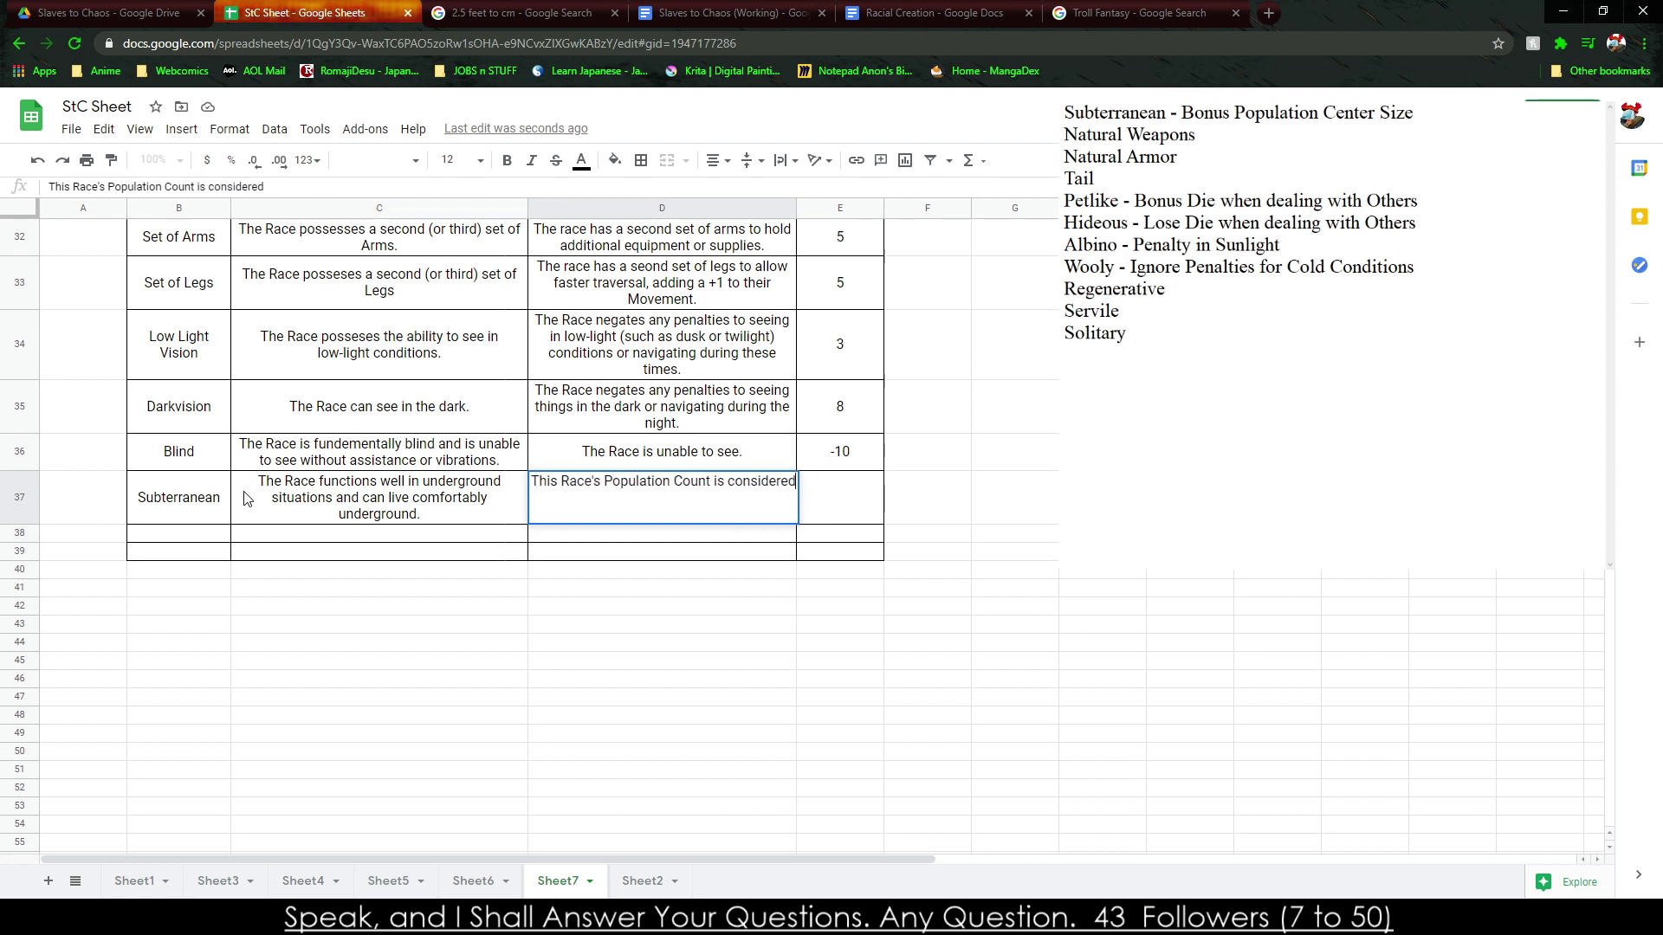
{"action": "type", "text": " .5 for pu"}
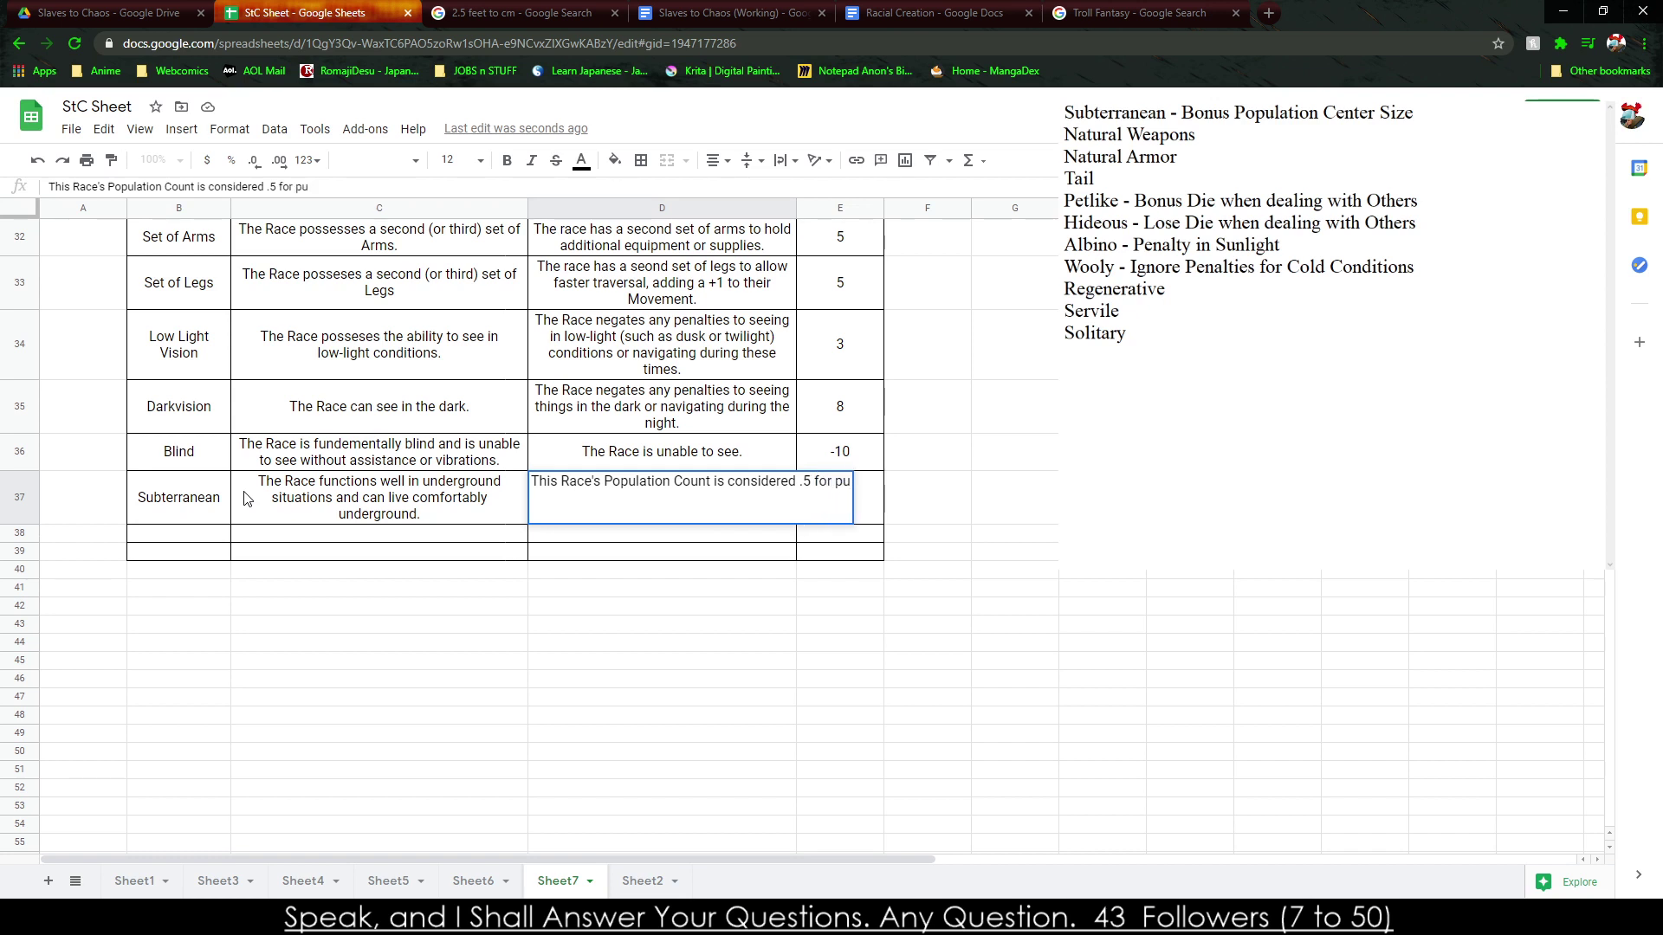
{"action": "type", "text": "iposes of the nu"}
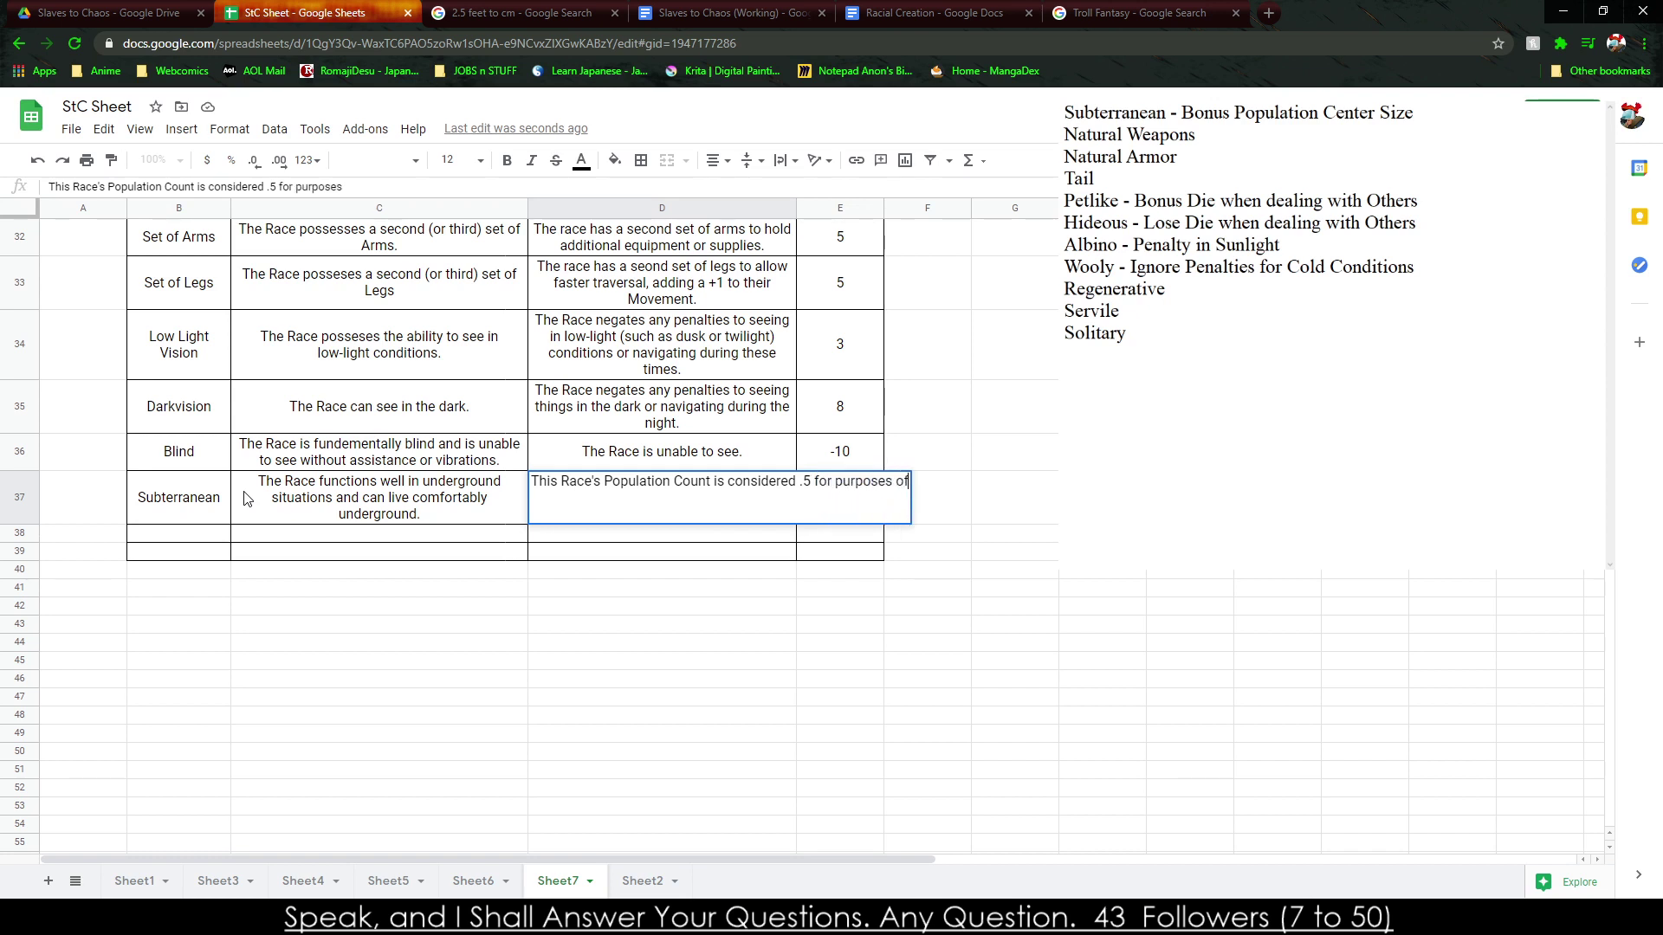
{"action": "key", "text": "BackSpace"}
{"action": "key", "text": "BackSpace"}
{"action": "key", "text": "BackSpace"}
{"action": "key", "text": "BackSpace"}
{"action": "key", "text": "BackSpace"}
{"action": "key", "text": "BackSpace"}
{"action": "key", "text": "BackSpace"}
{"action": "key", "text": "BackSpace"}
{"action": "key", "text": "BackSpace"}
{"action": "key", "text": "BackSpace"}
{"action": "key", "text": "BackSpace"}
{"action": "key", "text": "BackSpace"}
{"action": "key", "text": "BackSpace"}
{"action": "key", "text": "BackSpace"}
{"action": "key", "text": "BackSpace"}
{"action": "key", "text": "BackSpace"}
{"action": "key", "text": "BackSpace"}
{"action": "key", "text": "BackSpace"}
{"action": "key", "text": "BackSpace"}
{"action": "key", "text": "BackSpace"}
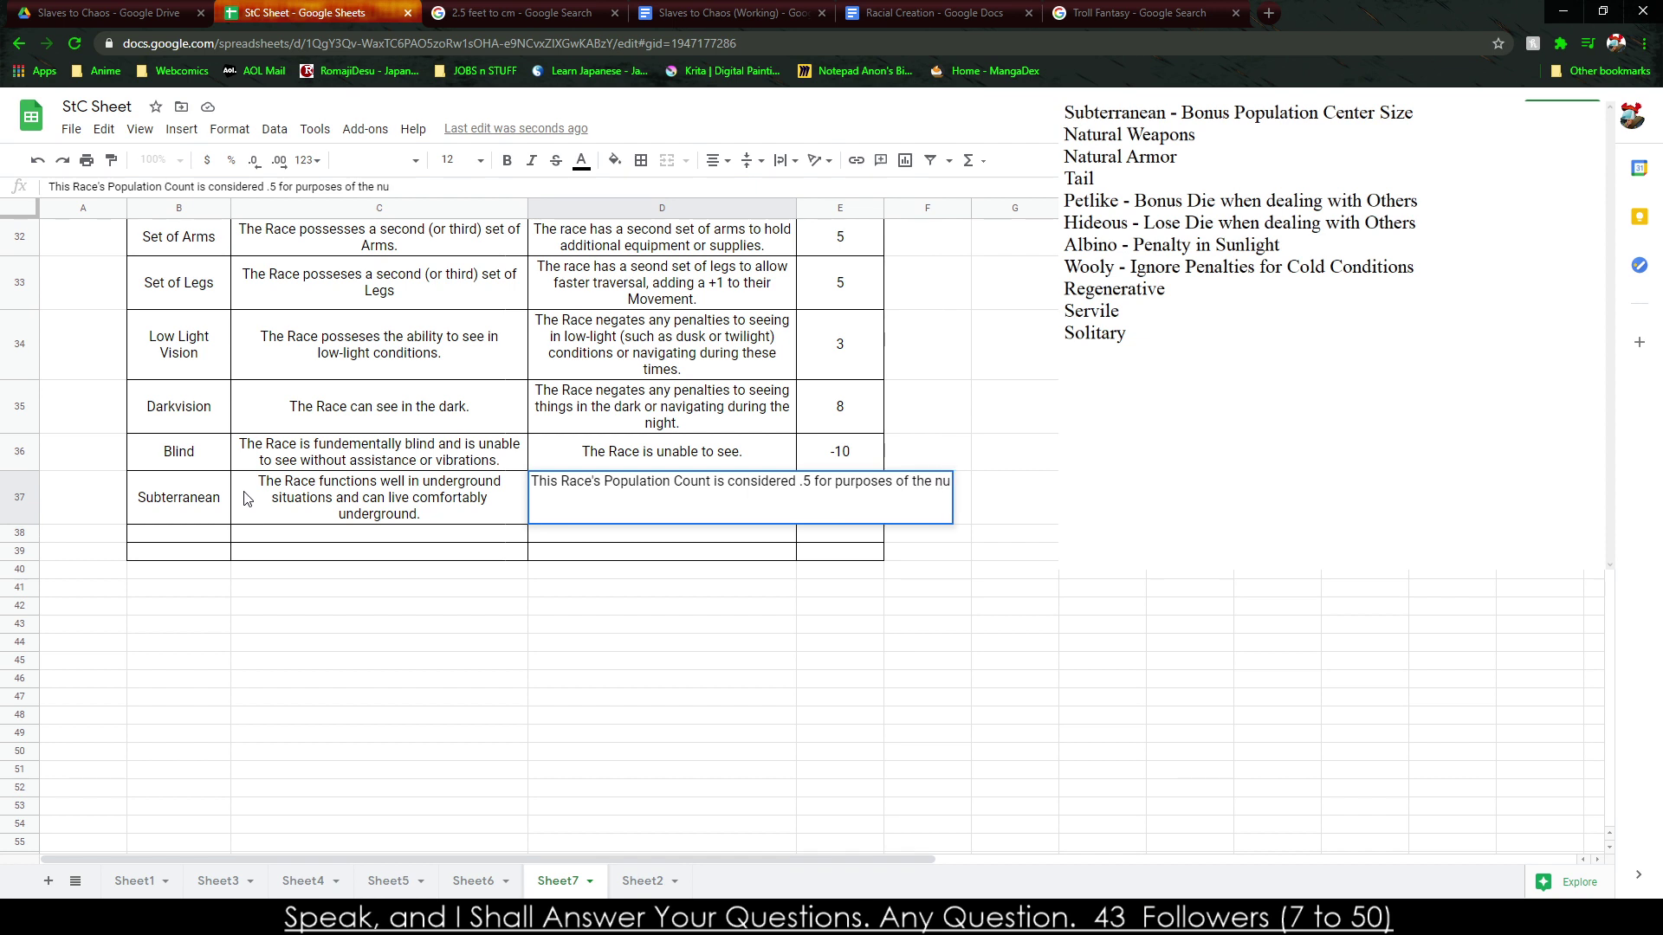
{"action": "key", "text": "BackSpace"}
{"action": "key", "text": "BackSpace"}
{"action": "key", "text": "BackSpace"}
{"action": "key", "text": "BackSpace"}
{"action": "key", "text": "BackSpace"}
{"action": "key", "text": "BackSpace"}
{"action": "key", "text": "BackSpace"}
{"action": "key", "text": "BackSpace"}
{"action": "key", "text": "BackSpace"}
{"action": "key", "text": "BackSpace"}
{"action": "key", "text": "BackSpace"}
{"action": "key", "text": "BackSpace"}
{"action": "key", "text": "BackSpace"}
{"action": "key", "text": "BackSpace"}
{"action": "key", "text": "BackSpace"}
{"action": "key", "text": "BackSpace"}
{"action": "key", "text": "BackSpace"}
{"action": "key", "text": "BackSpace"}
{"action": "key", "text": "BackSpace"}
{"action": "key", "text": "BackSpace"}
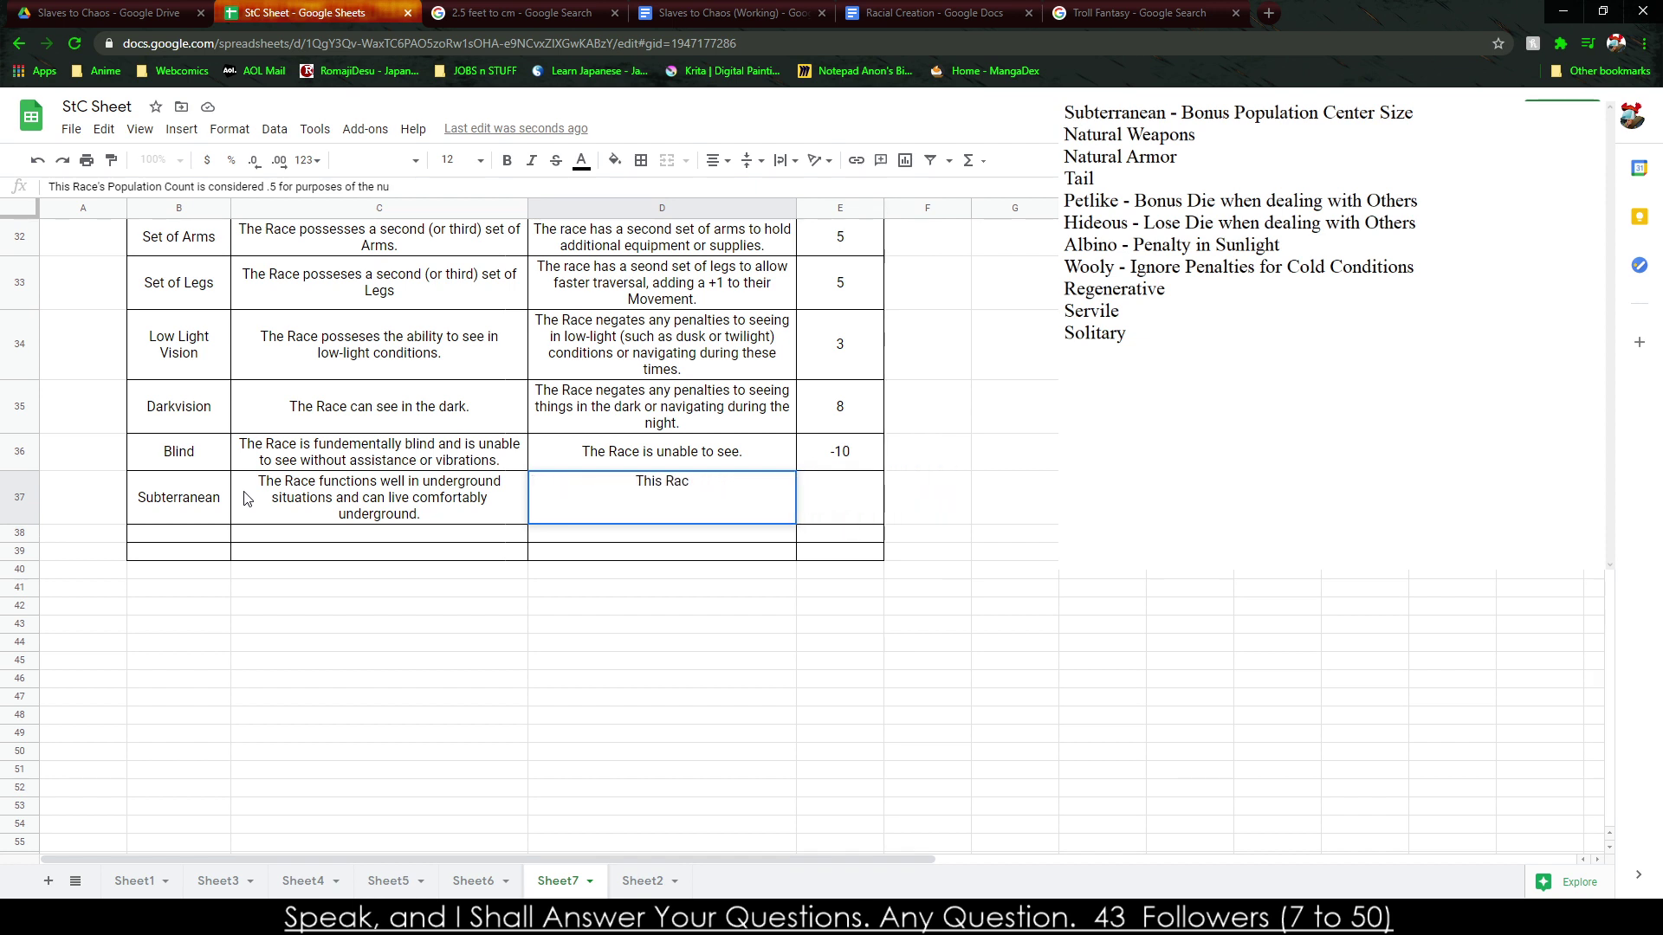
Enter the Subterranean effect "All Population Centers holding this Race gains +2 Size." and set its cost to 5.
{"action": "type", "text": "All Popu"}
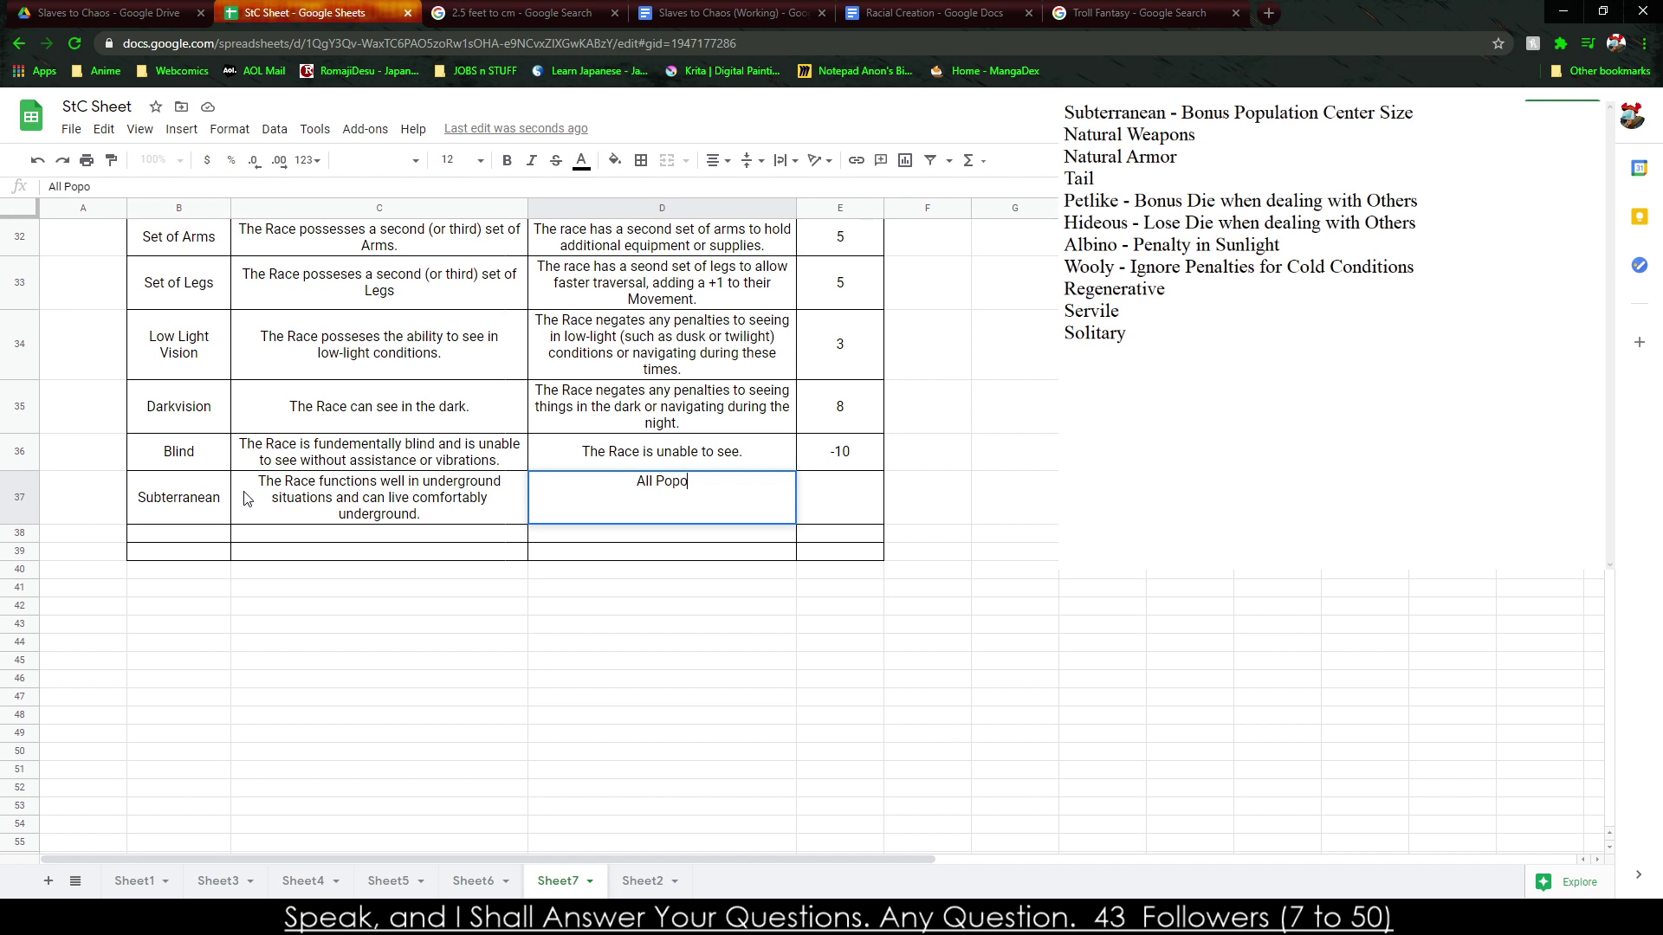
{"action": "type", "text": "lation Centers holdi"}
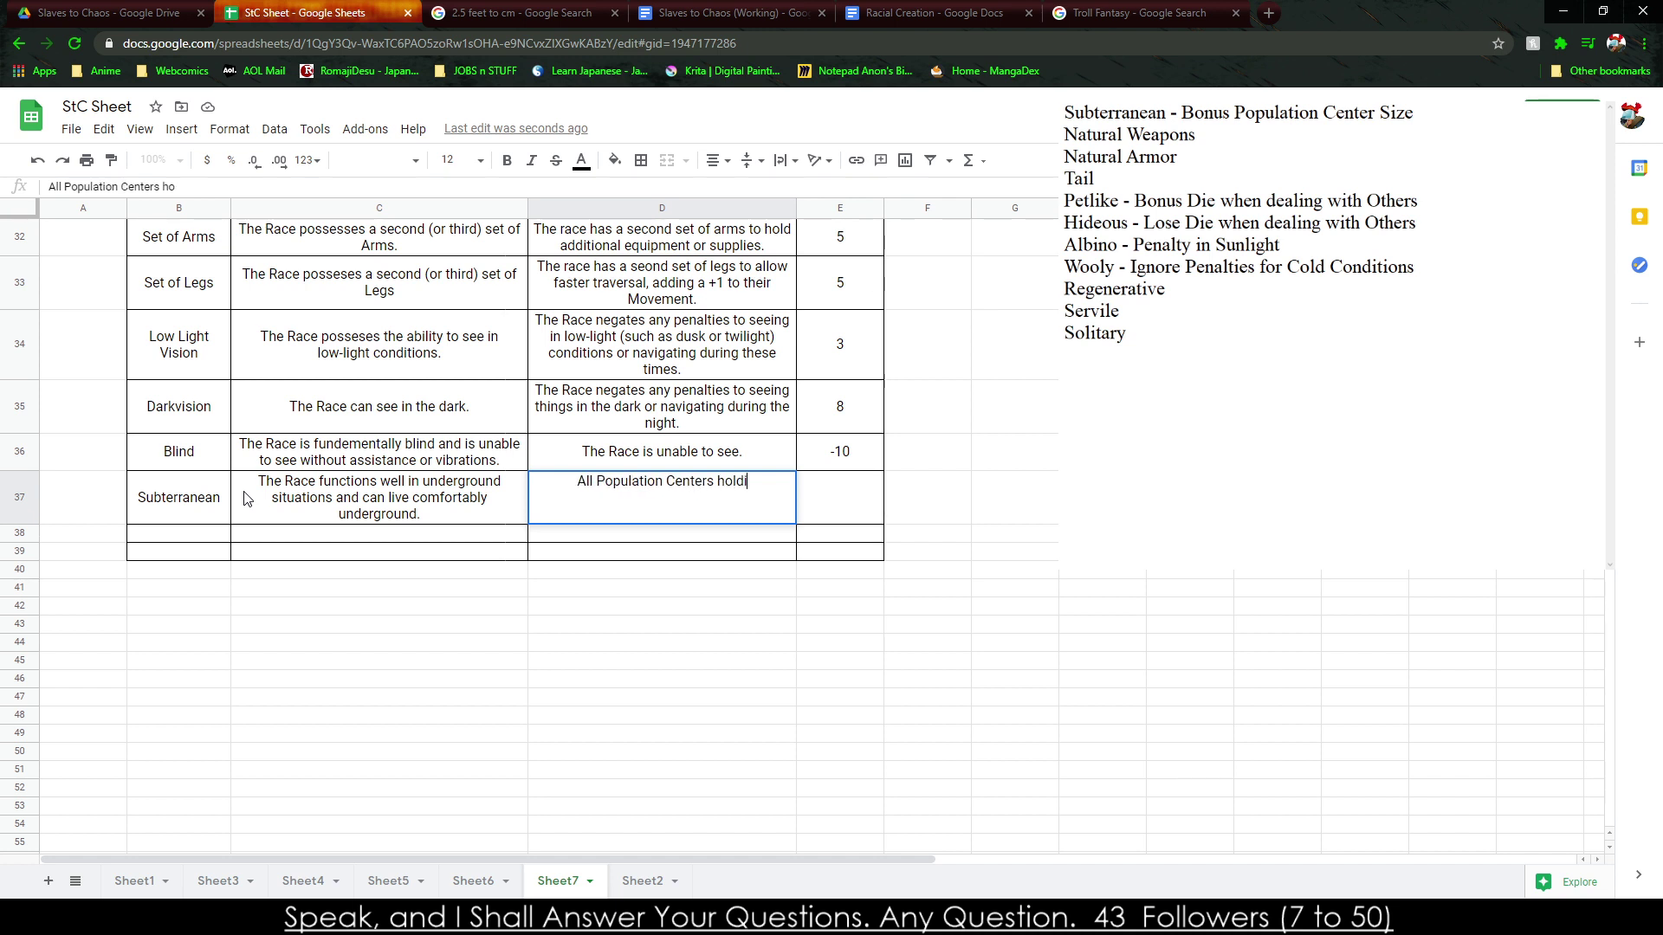
{"action": "type", "text": "ng this Rac ga"}
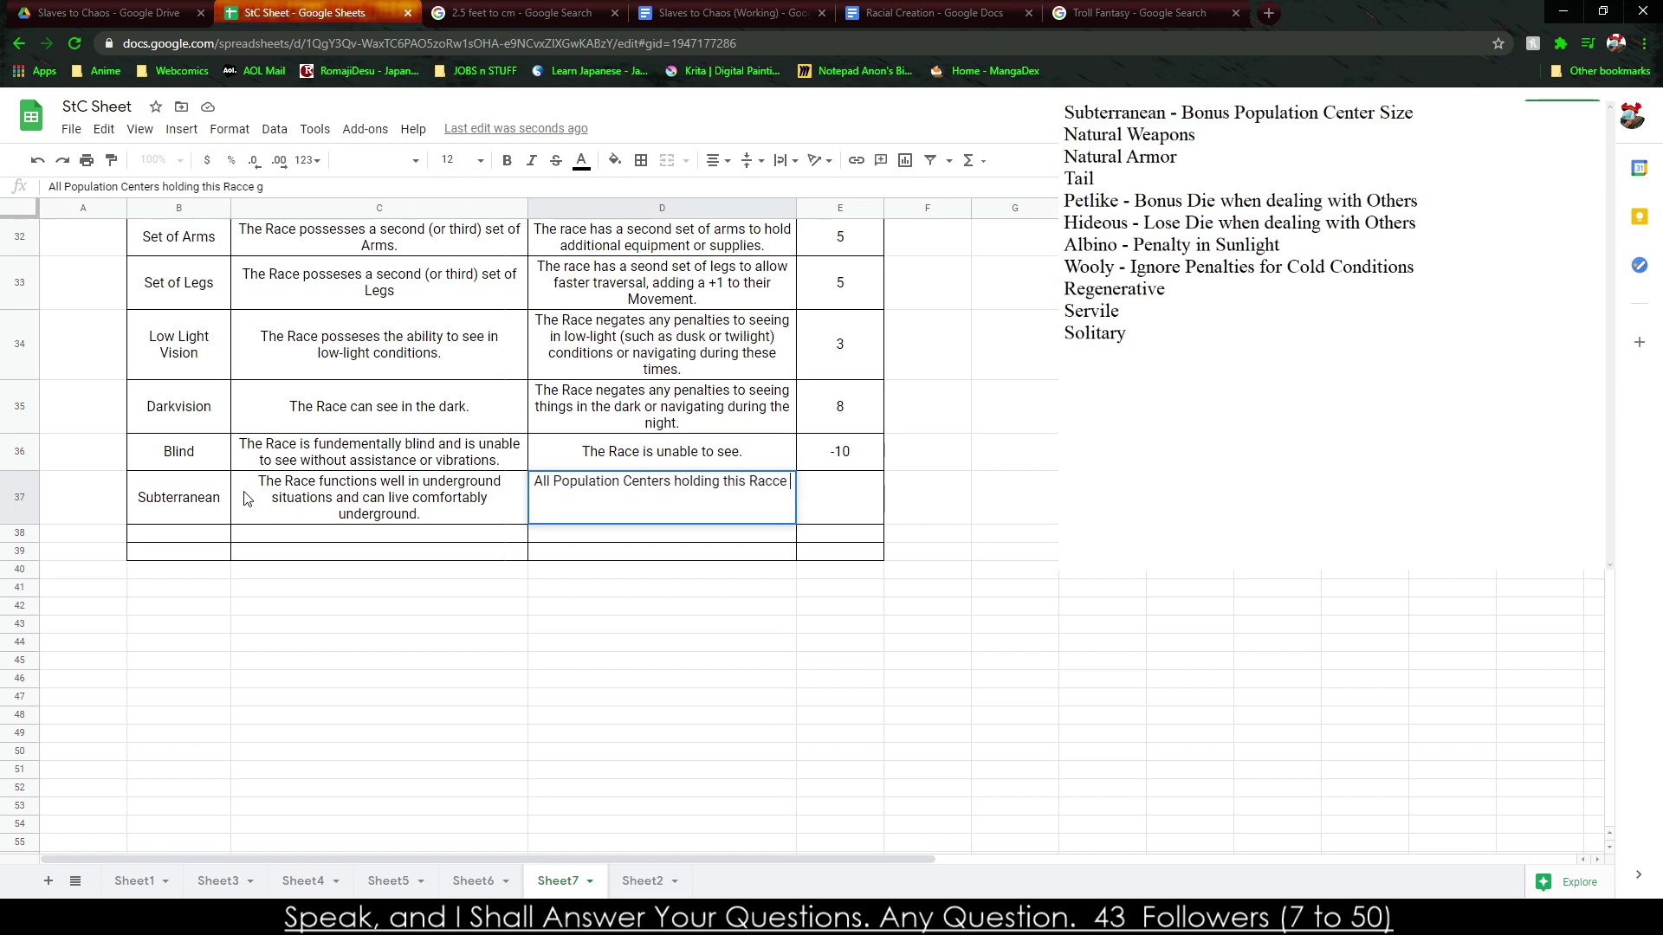
{"action": "key", "text": "Left"}
{"action": "key", "text": "Left"}
{"action": "key", "text": "Left"}
{"action": "type", "text": "e"}
{"action": "key", "text": "End"}
{"action": "type", "text": "ins +2 "}
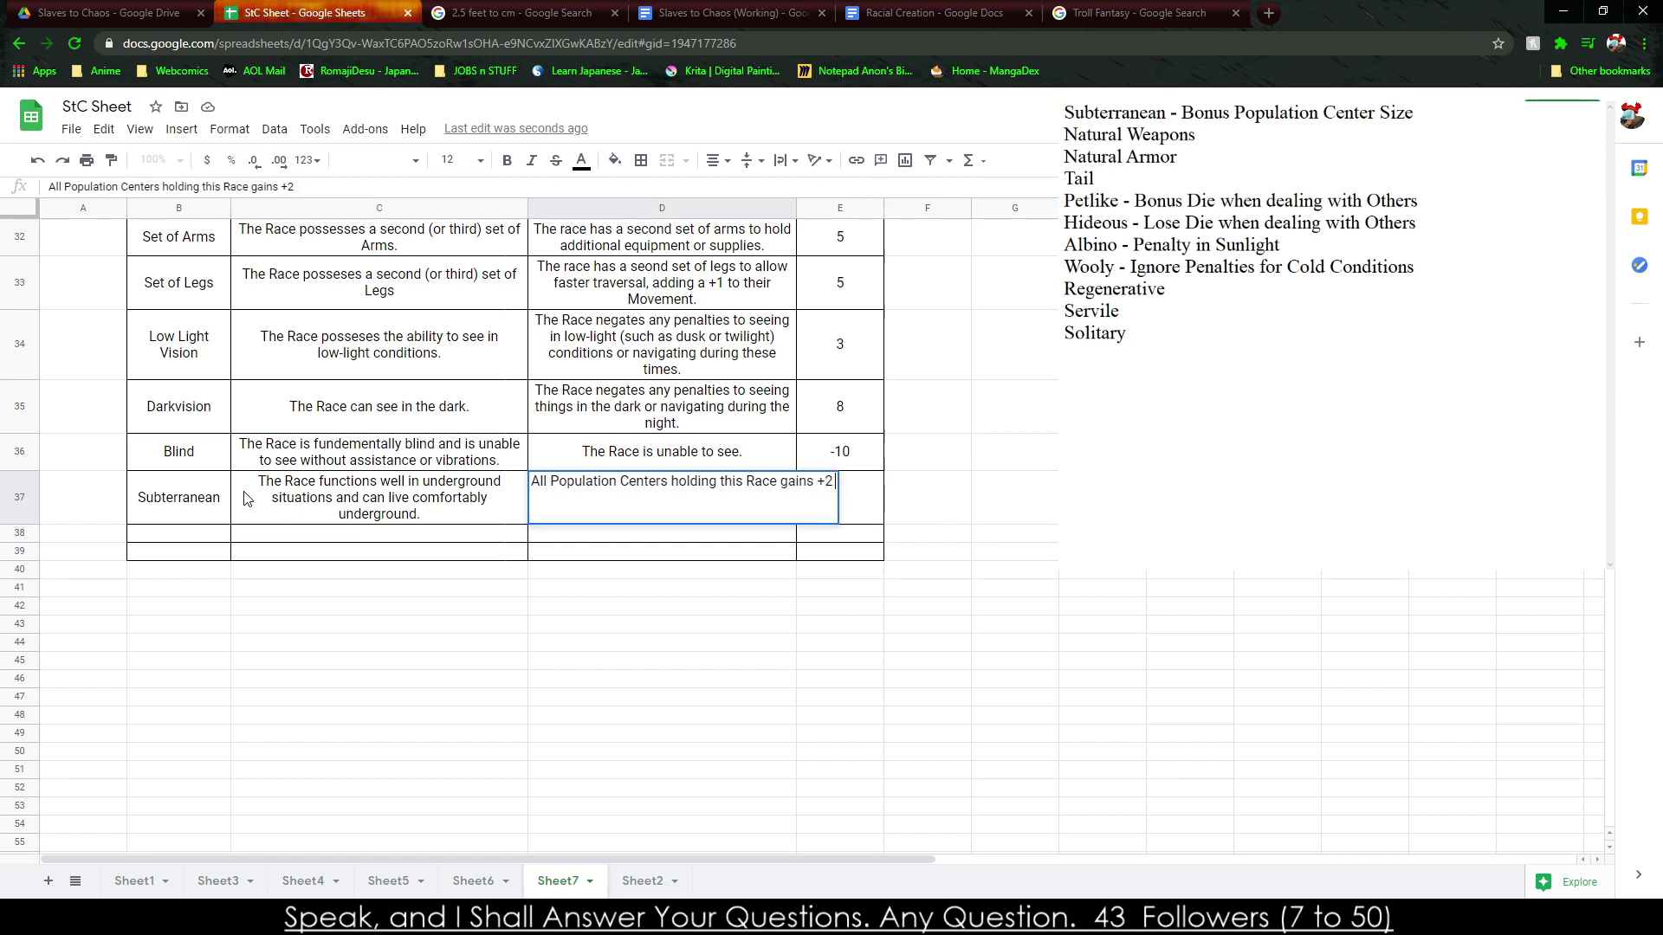
{"action": "type", "text": "Size."}
{"action": "key", "text": "Tab"}
{"action": "type", "text": "5"}
{"action": "key", "text": "Return"}
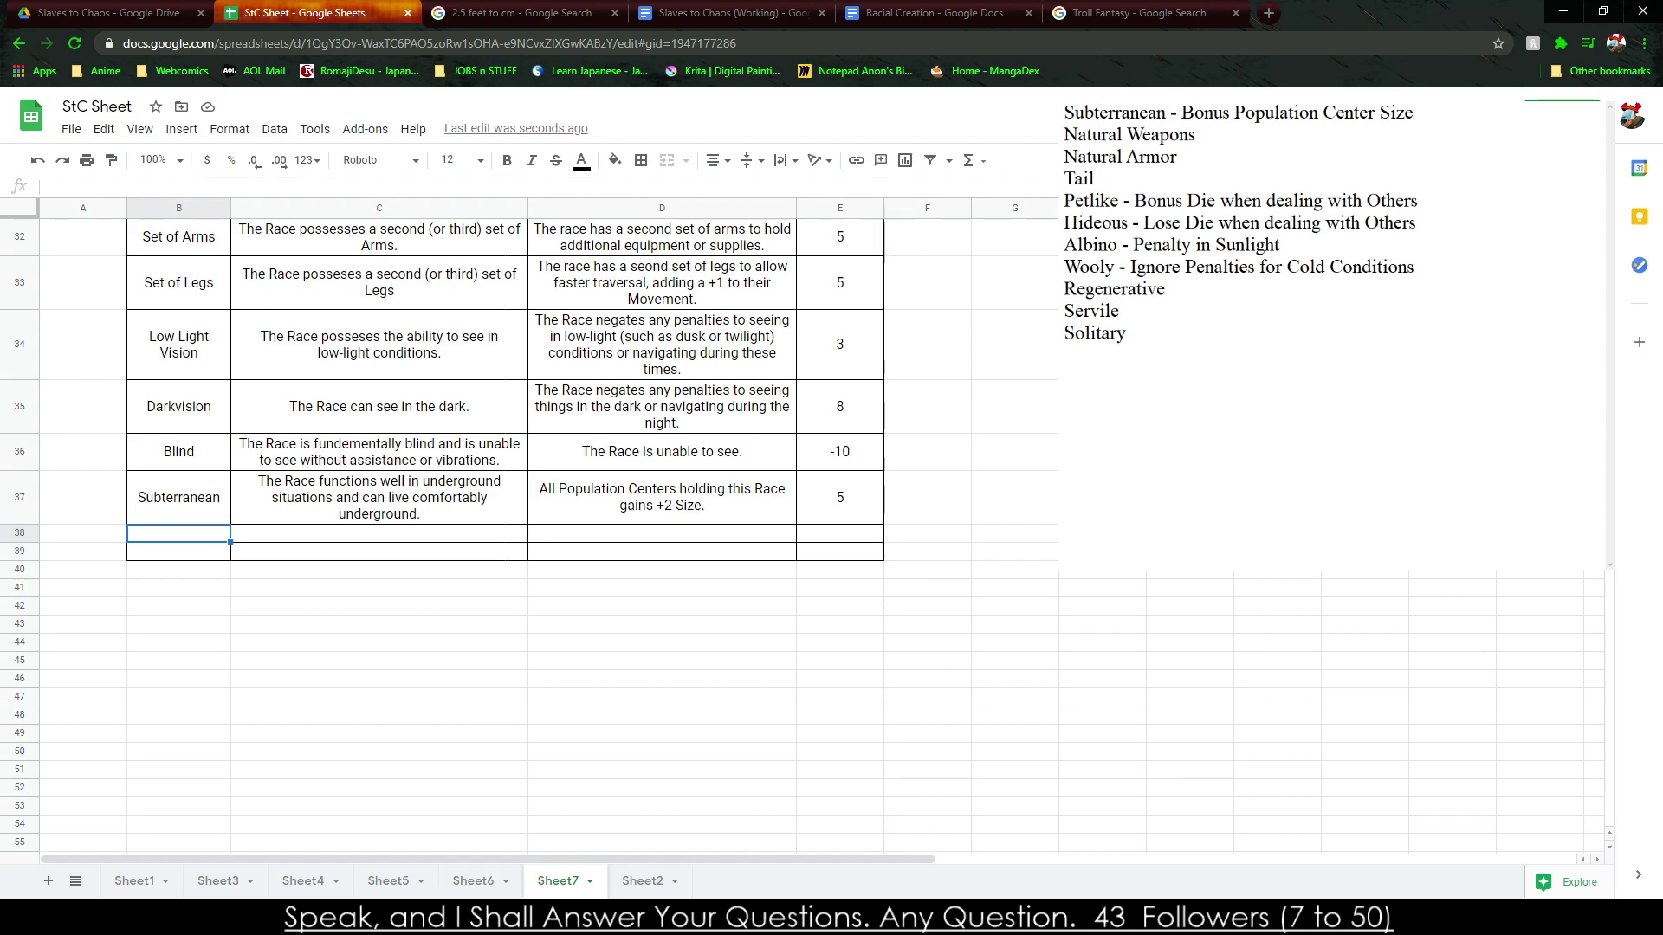
Search Google Images for "The Unfallen Endless SPace 2" and open the Rock Paper Shotgun picture.
{"action": "left_click", "coordinate": [1138, 12]}
{"action": "double_click", "coordinate": [325, 124]}
{"action": "triple_click", "coordinate": [325, 124]}
{"action": "type", "text": "The Unfall"}
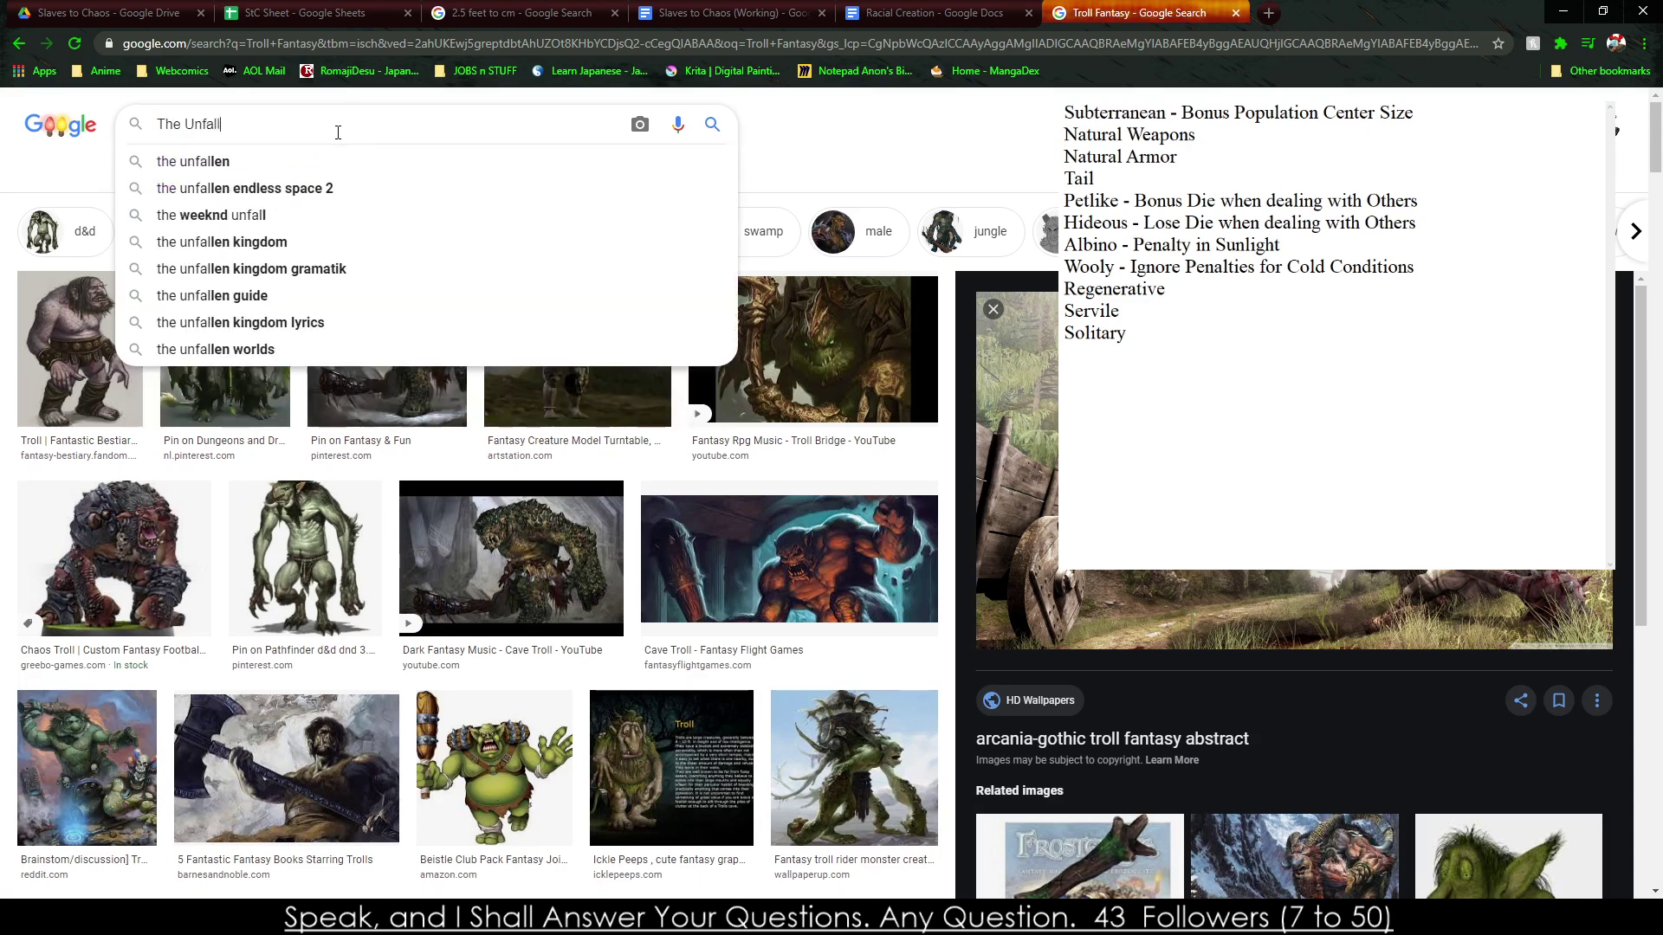
{"action": "type", "text": "en Endlass"}
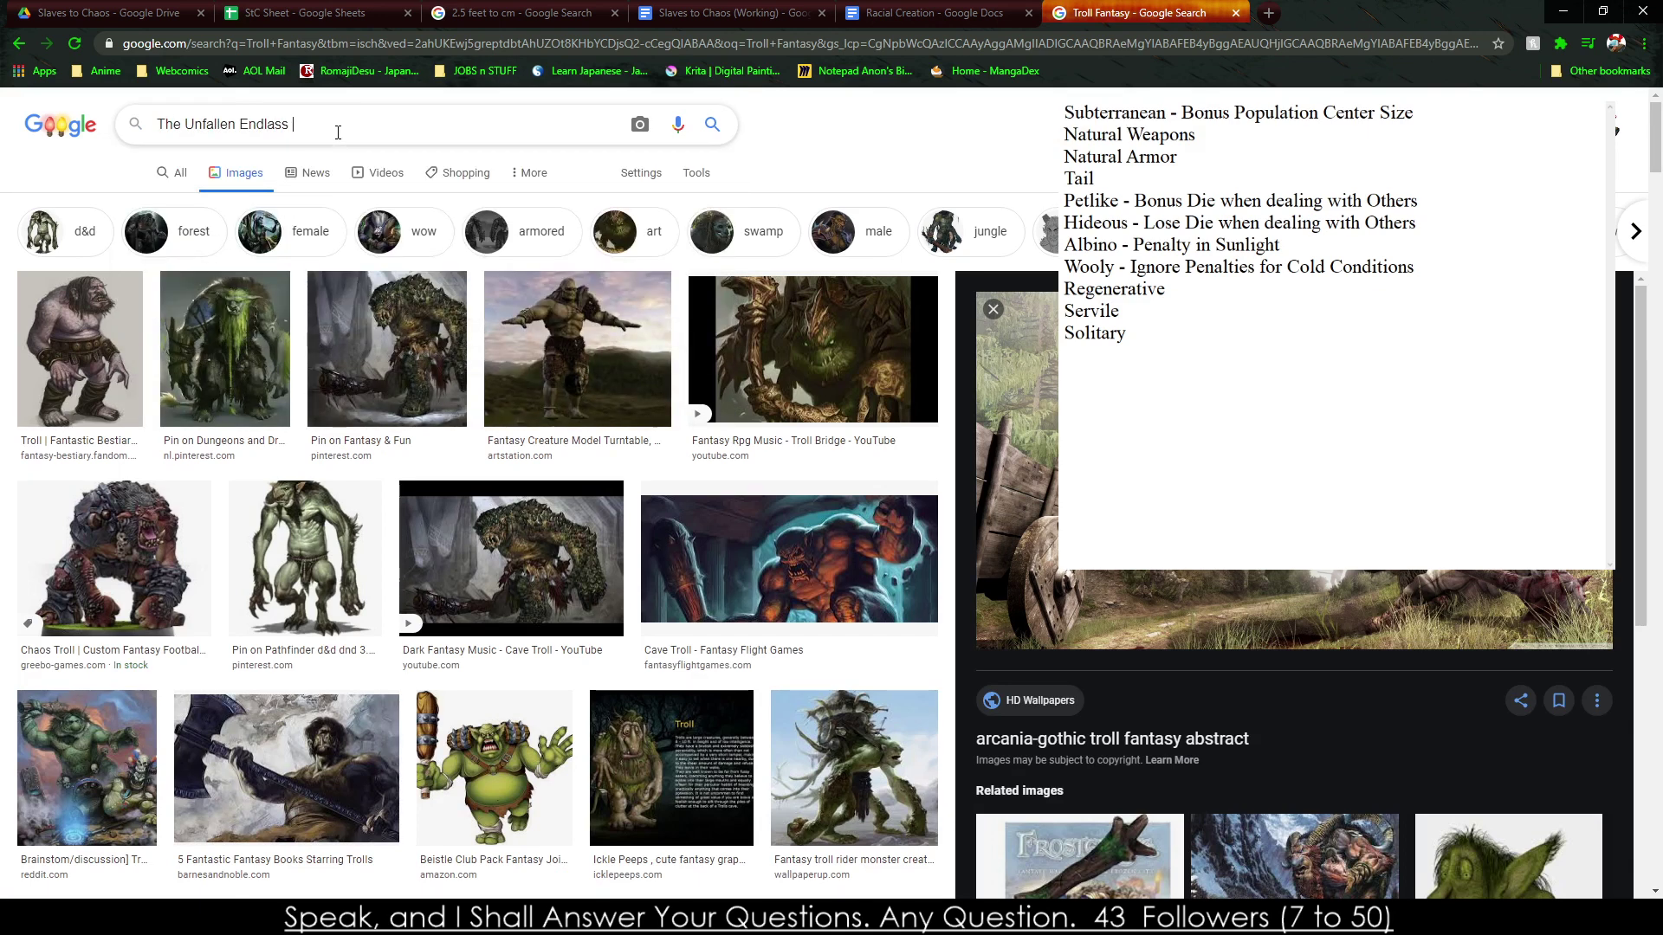
{"action": "key", "text": "BackSpace"}
{"action": "key", "text": "BackSpace"}
{"action": "key", "text": "BackSpace"}
{"action": "key", "text": "BackSpace"}
{"action": "type", "text": "ess SPace 2"}
{"action": "key", "text": "Return"}
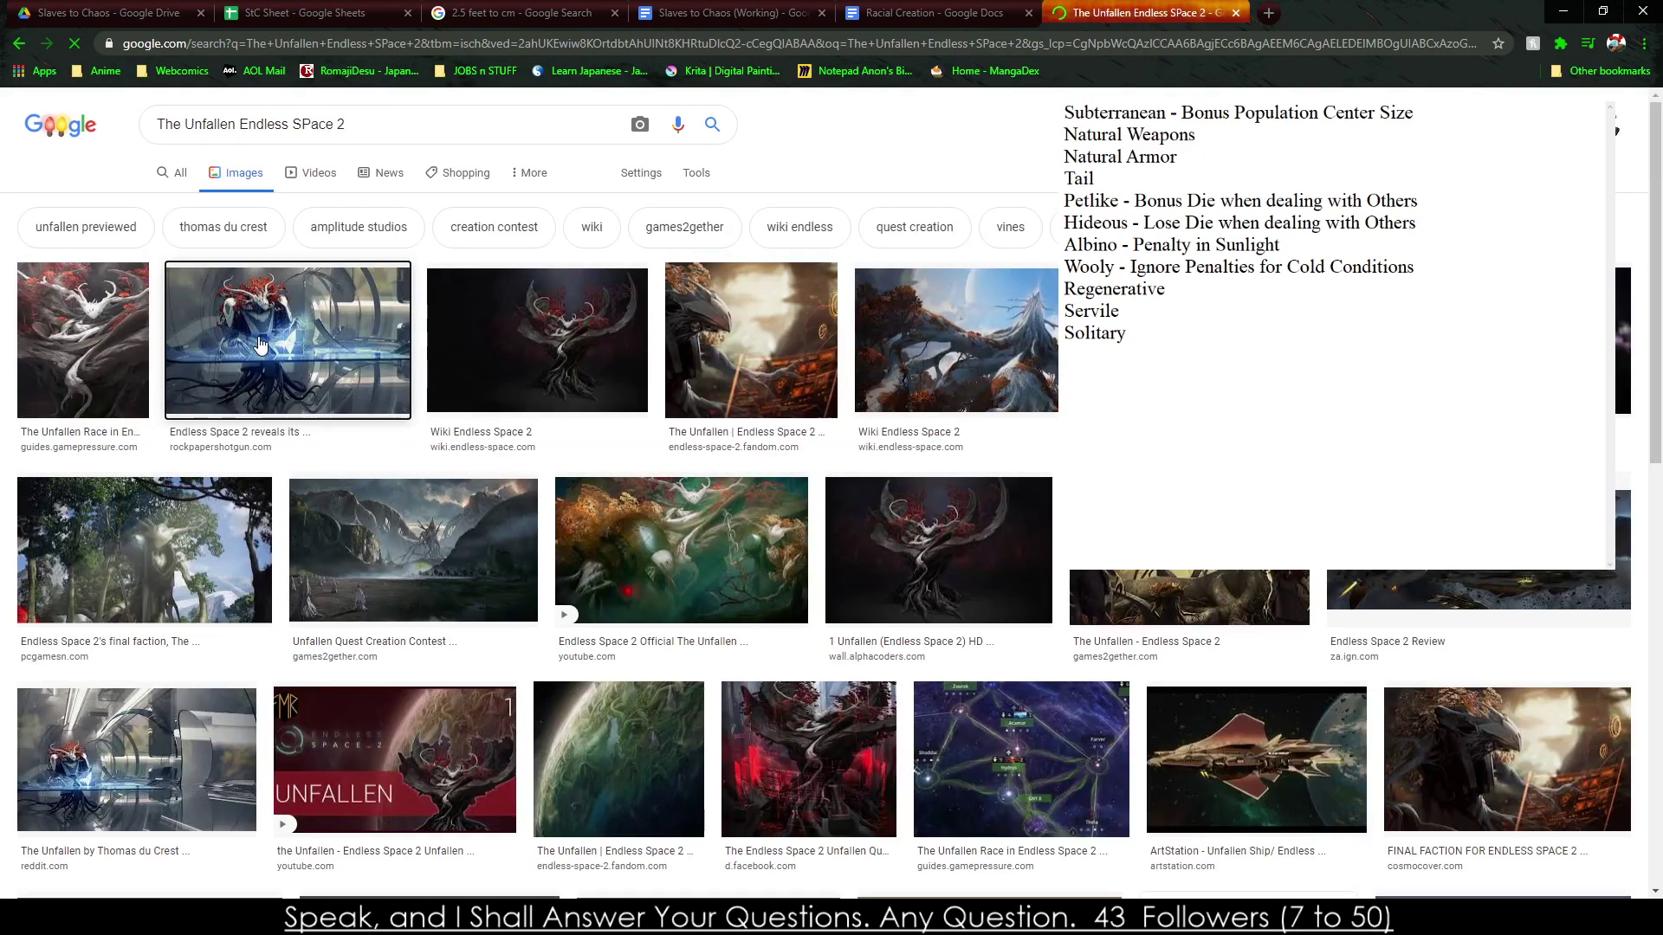
{"action": "left_click", "coordinate": [260, 345]}
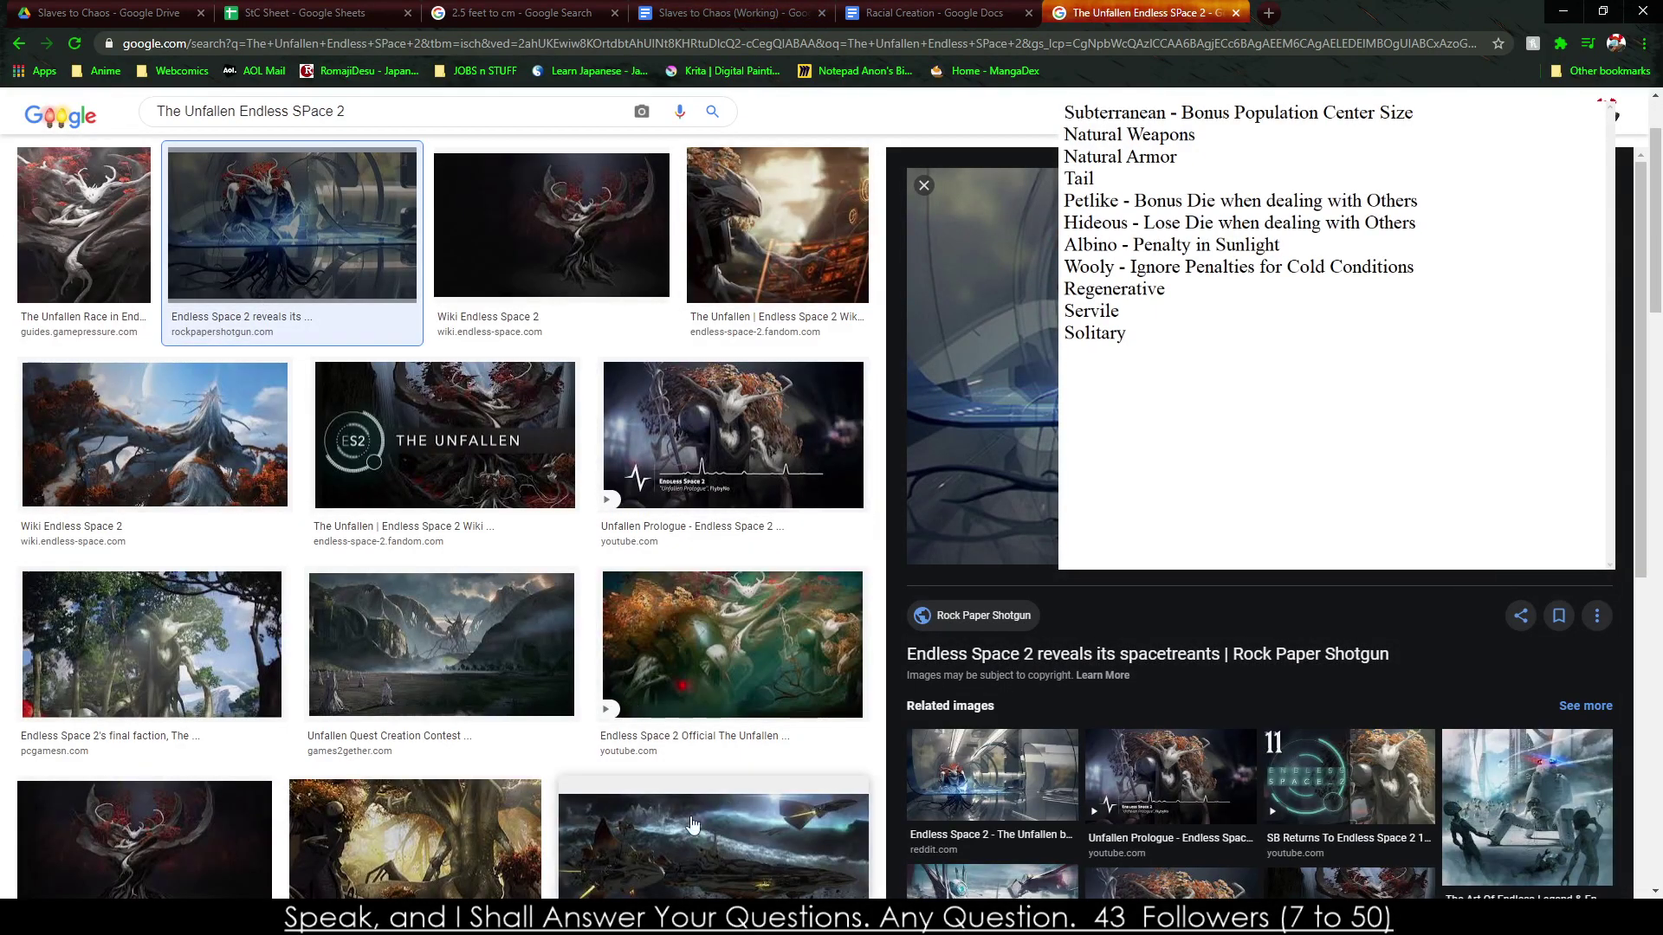
{"action": "left_click", "coordinate": [1110, 459]}
{"action": "type", "text": "Tentacles"}
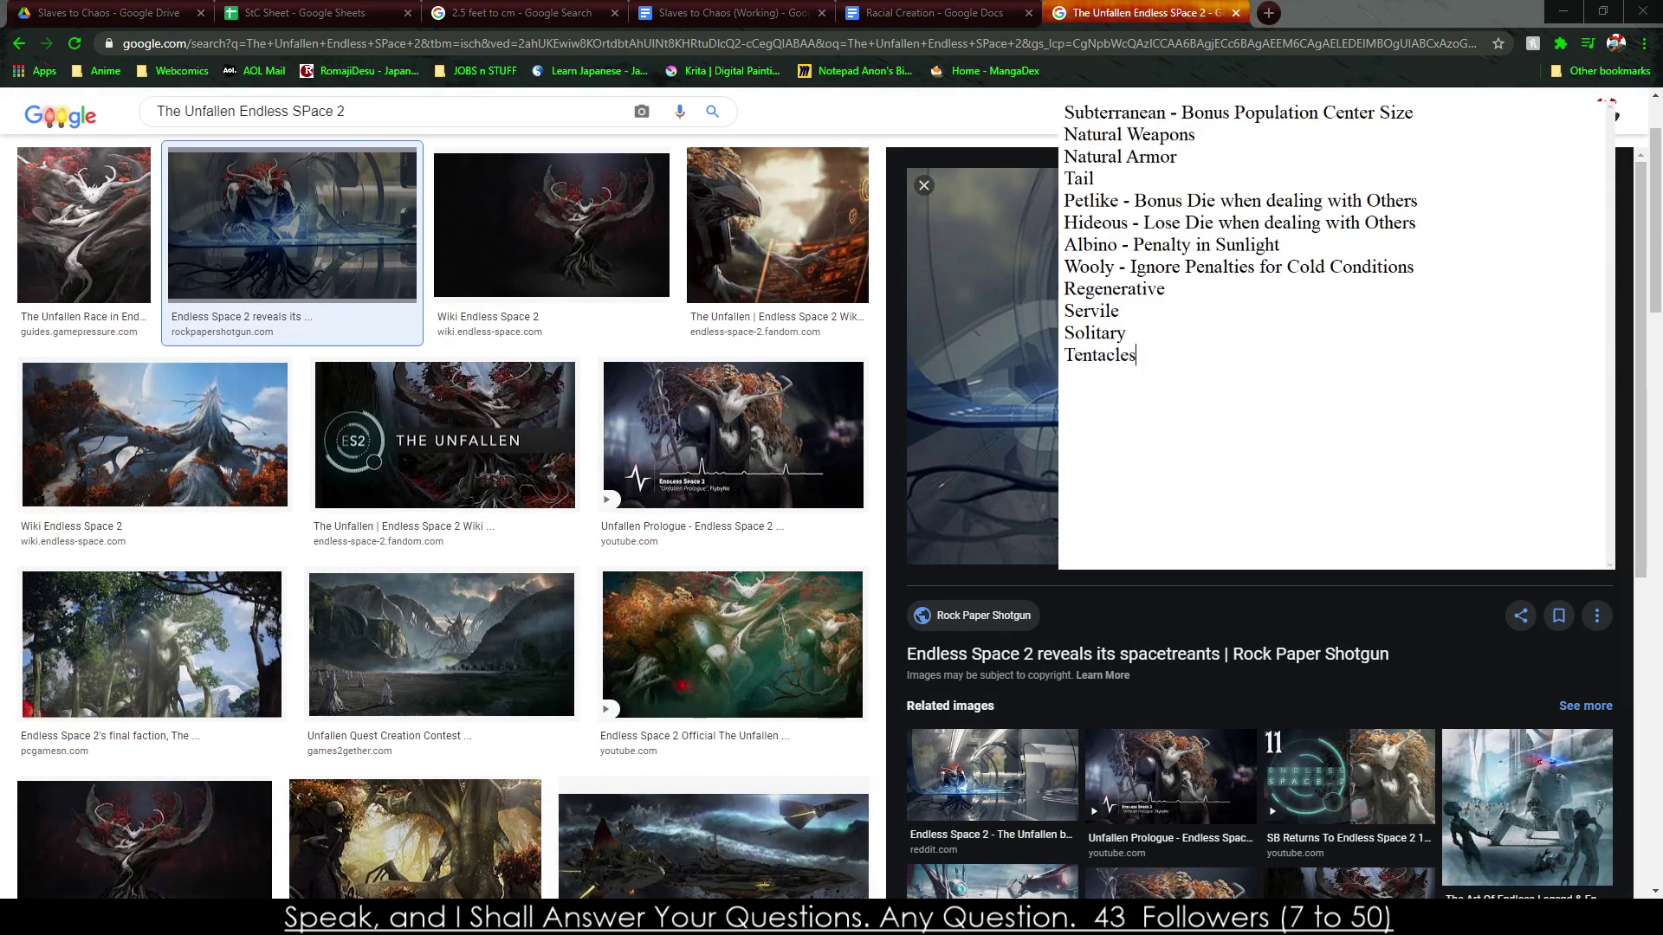
{"action": "key", "text": "BackSpace"}
Browse the Unfallen image results and examine the Cosmocover final faction picture and the PC Gamer launch-day patch picture.
{"action": "scroll", "coordinate": [444, 433], "scroll_direction": "down", "scroll_amount": 7}
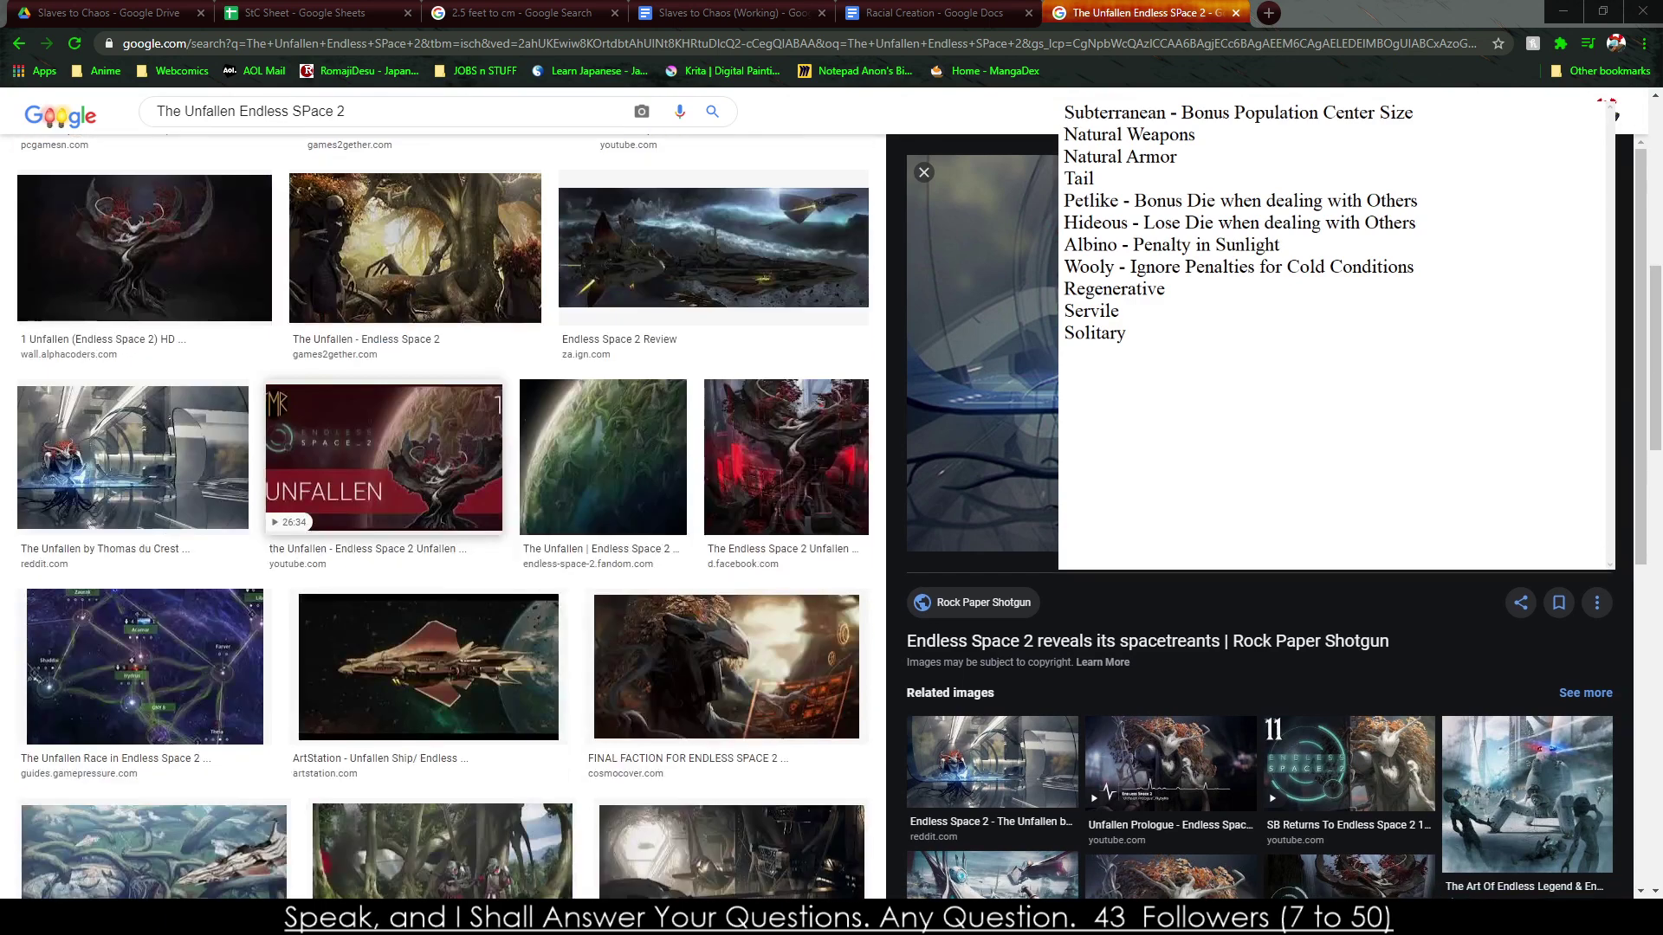
{"action": "left_click", "coordinate": [667, 694]}
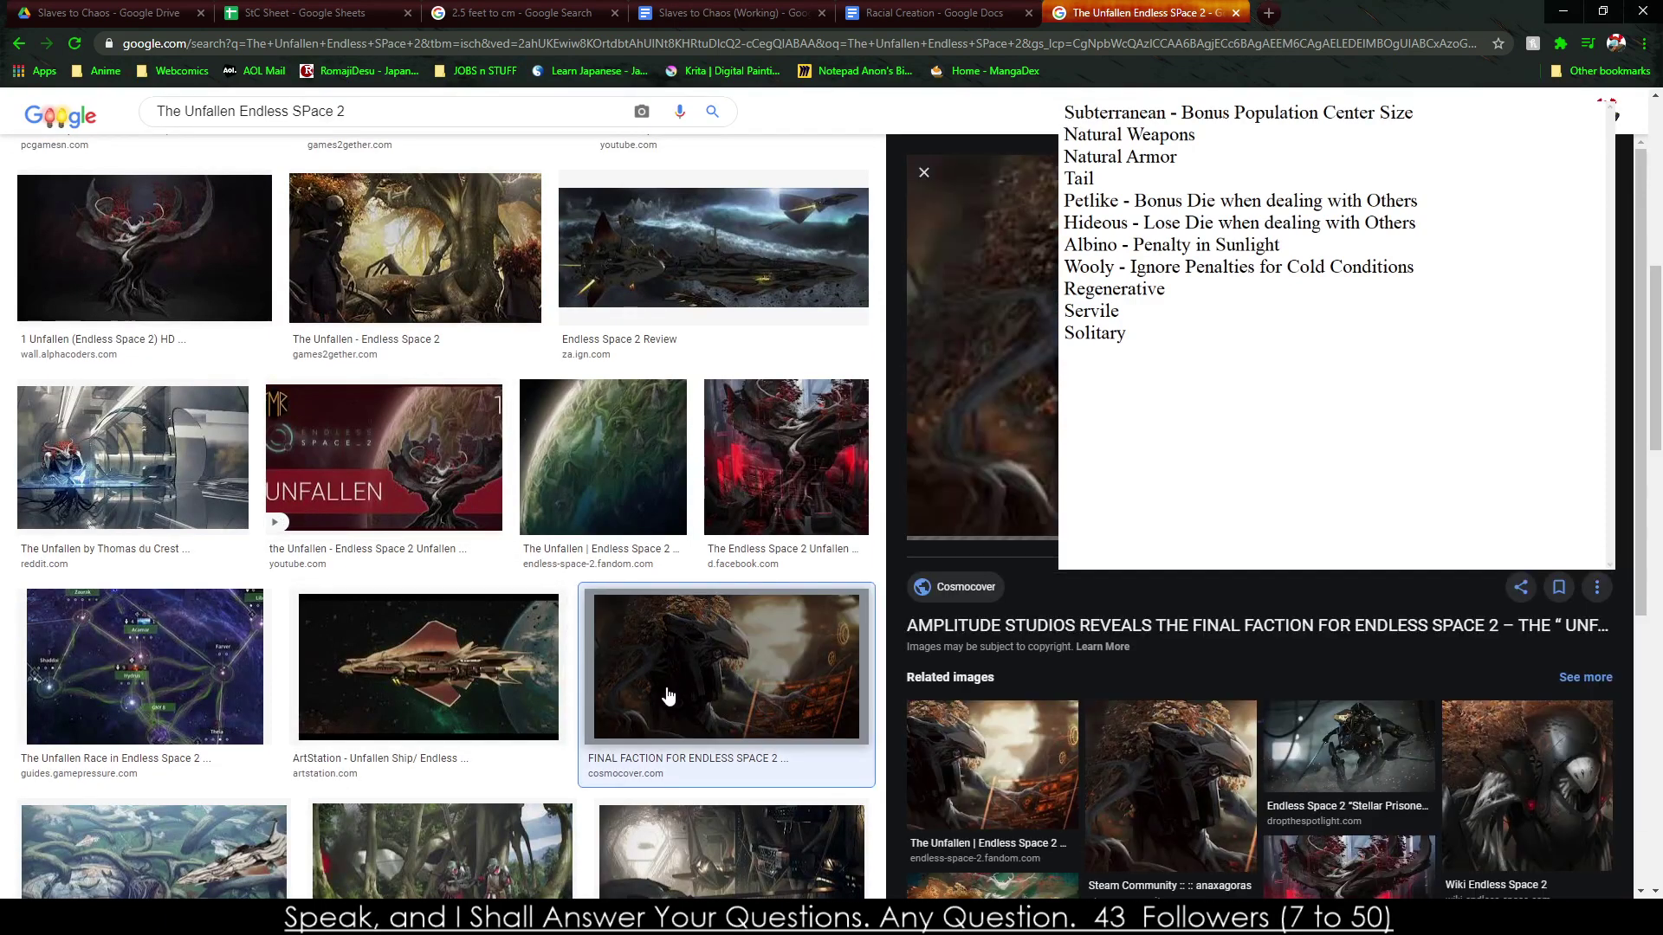
{"action": "scroll", "coordinate": [668, 694], "scroll_direction": "down", "scroll_amount": 8}
{"action": "scroll", "coordinate": [709, 604], "scroll_direction": "up", "scroll_amount": 8}
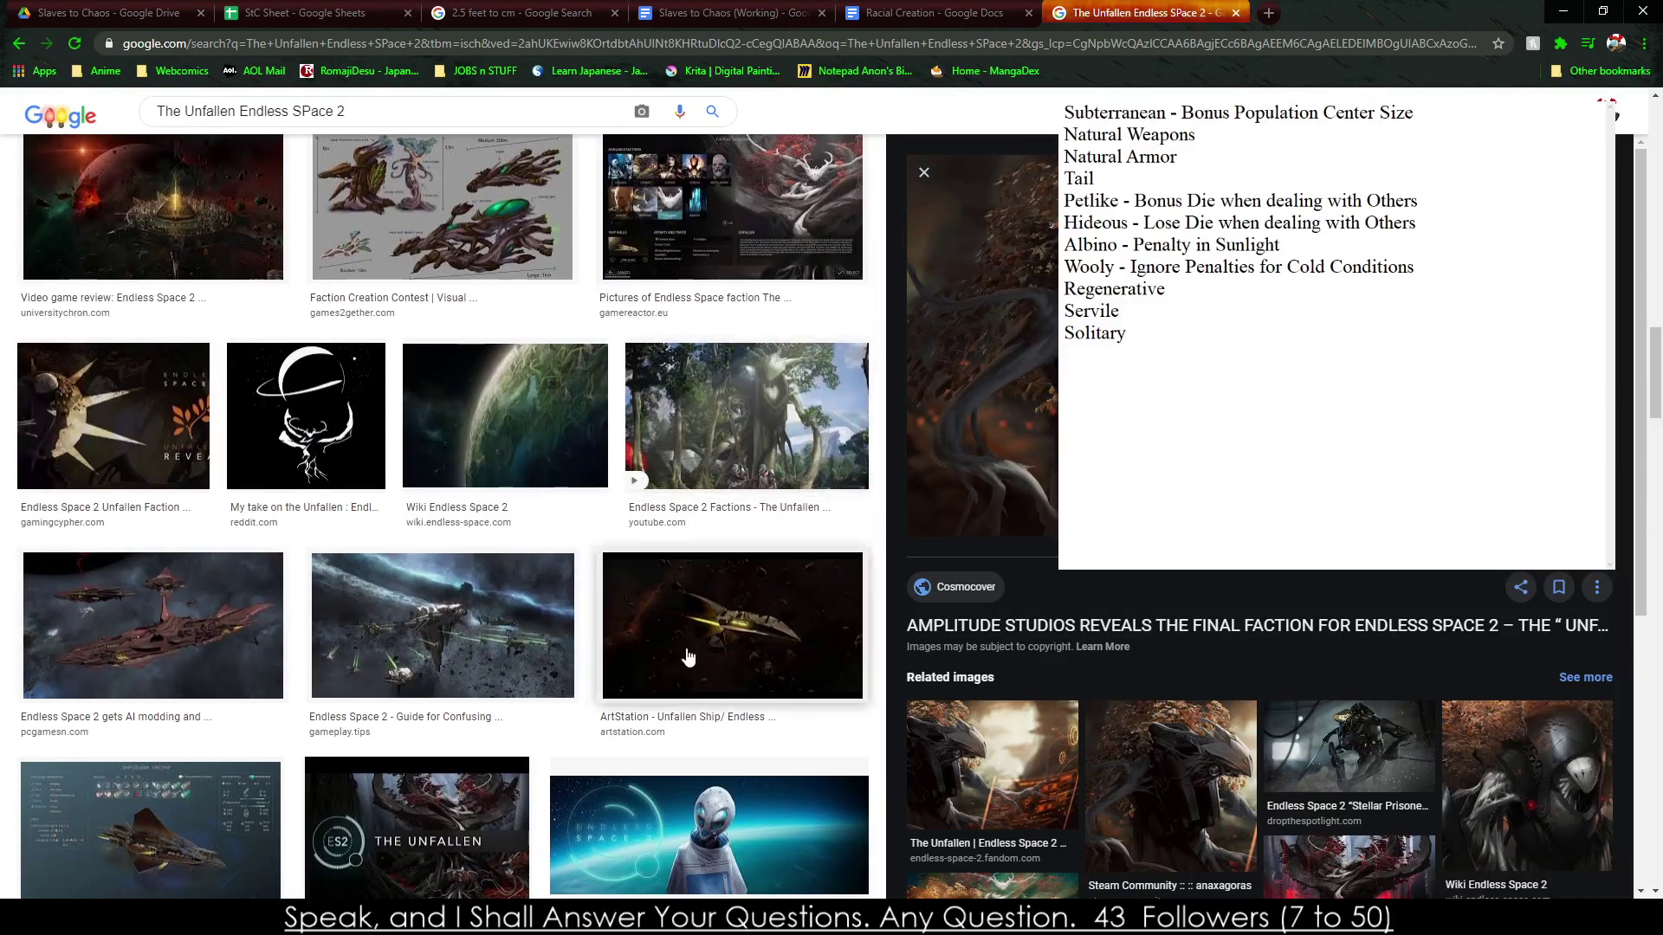
{"action": "scroll", "coordinate": [589, 591], "scroll_direction": "down", "scroll_amount": 8}
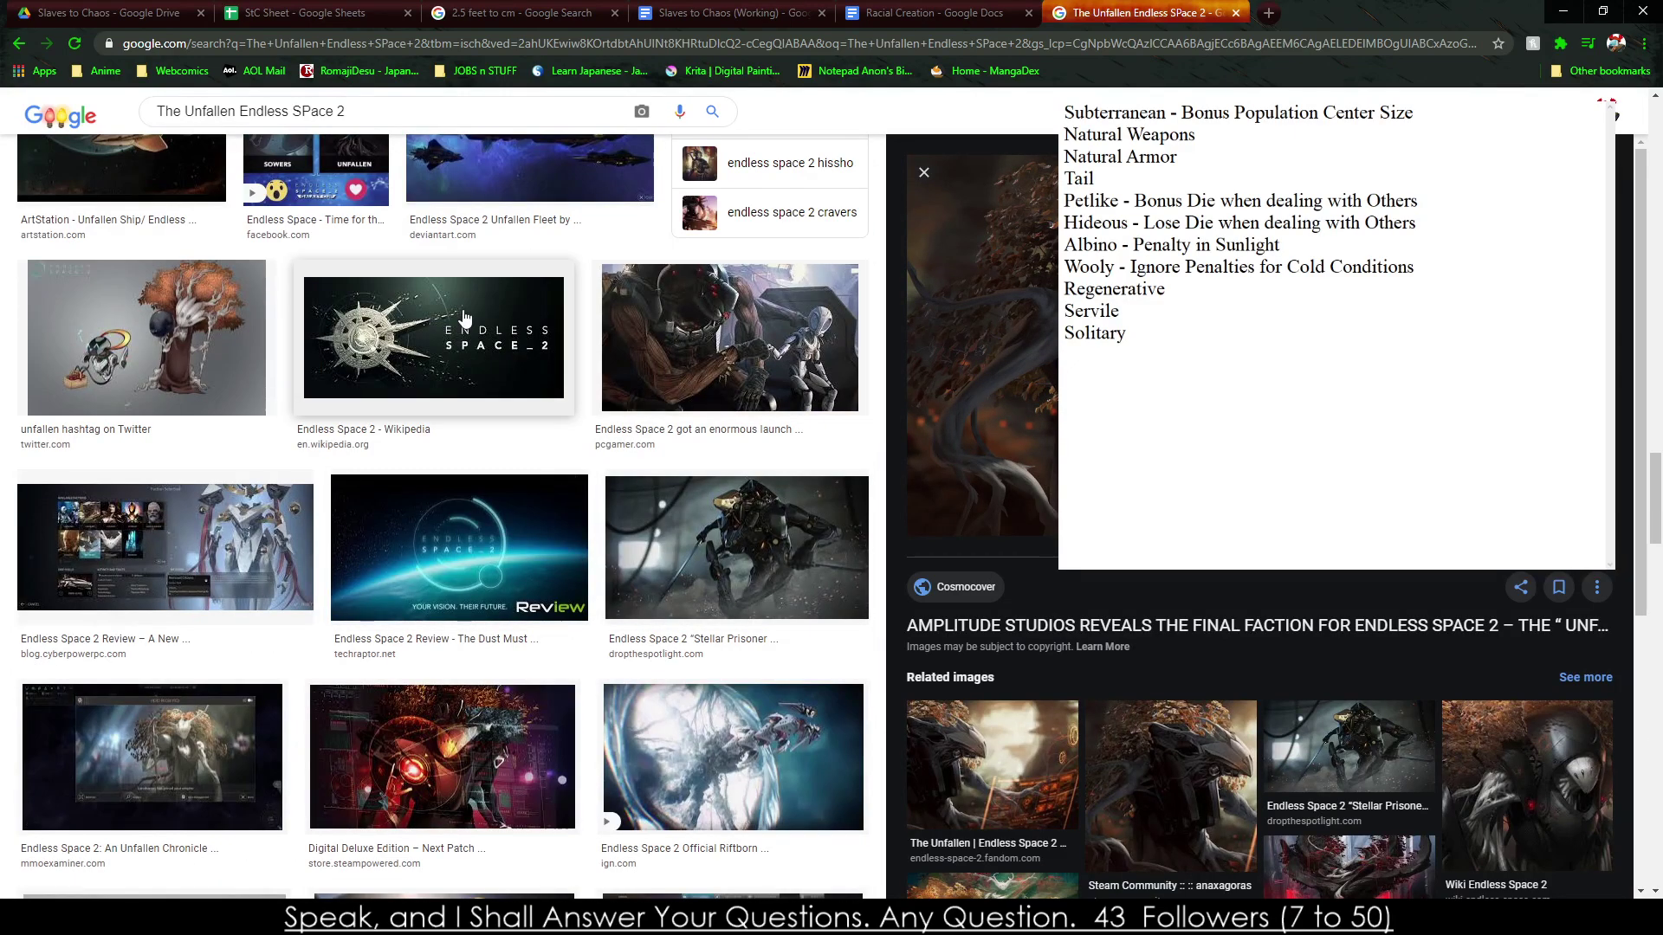
{"action": "left_click", "coordinate": [674, 330]}
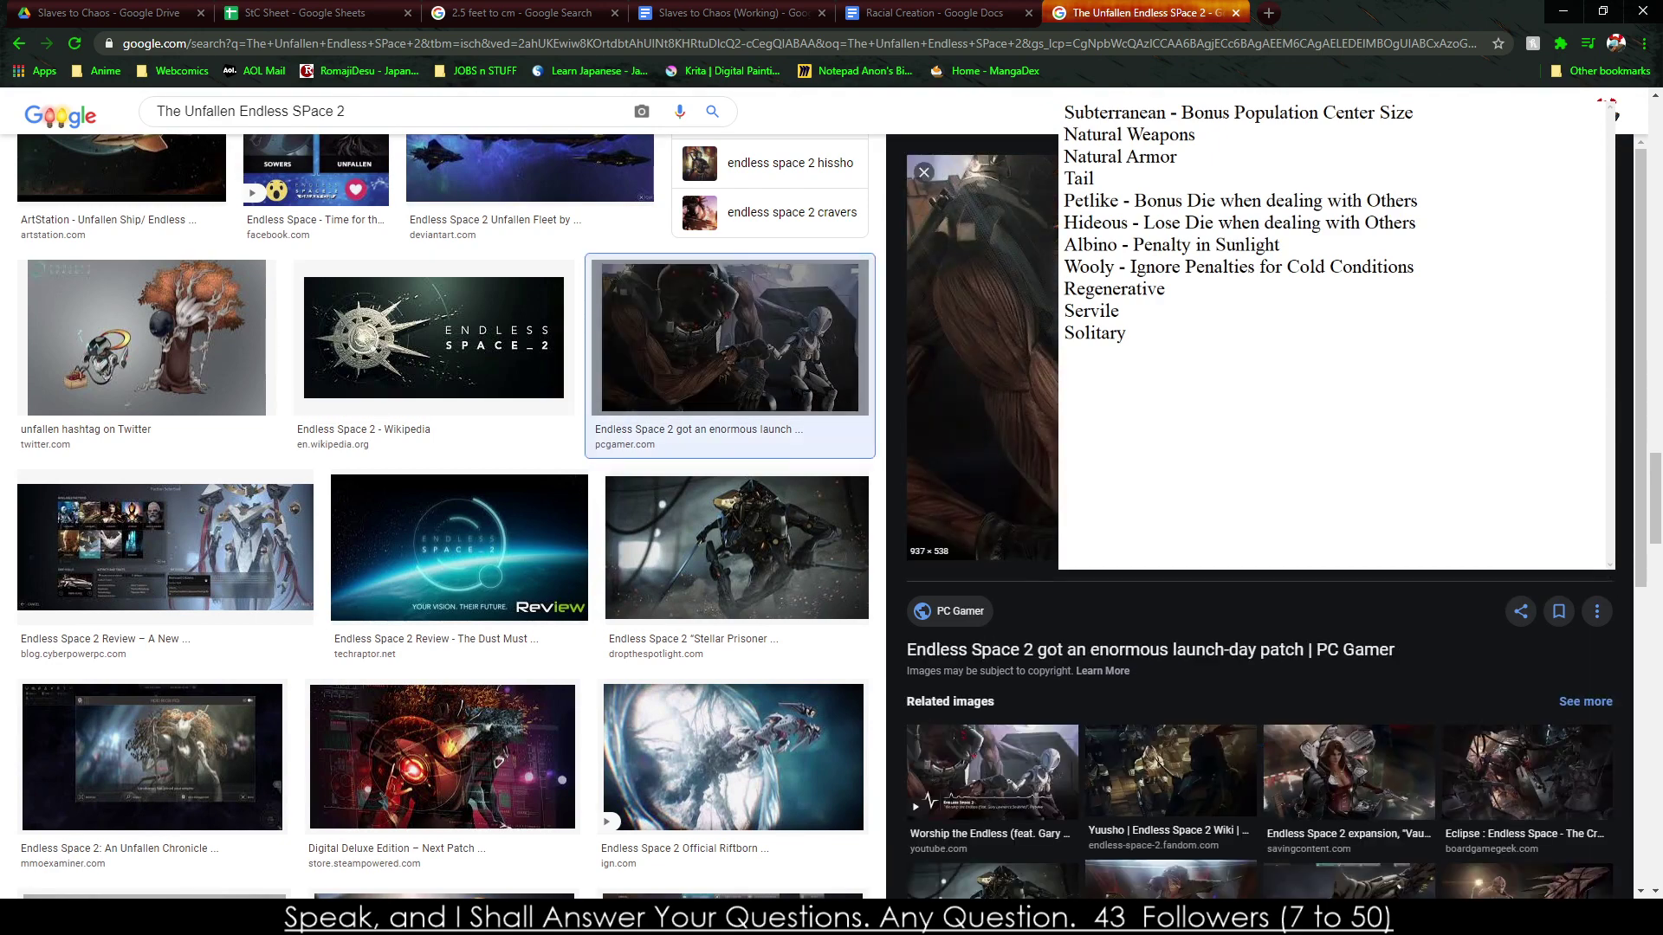
{"action": "scroll", "coordinate": [1259, 519], "scroll_direction": "down", "scroll_amount": 6}
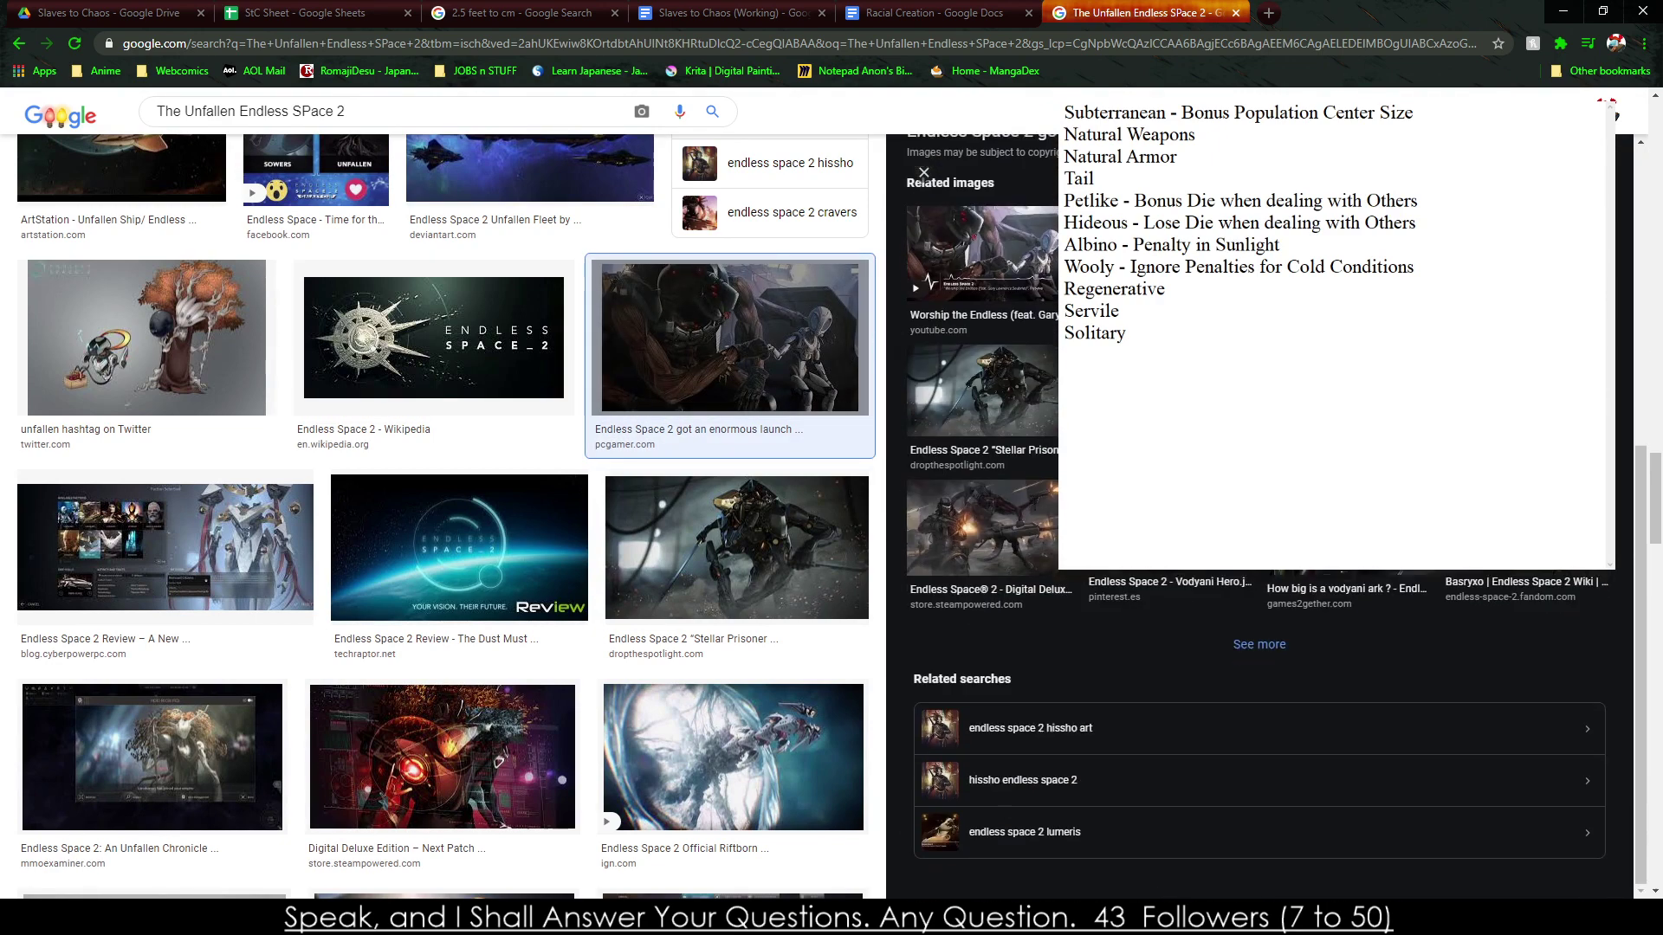
Browse the Endless Space 2 image results, examining the Stellar Prisoner, Unfallen late game, colonization and related wiki pictures.
{"action": "left_click", "coordinate": [779, 516]}
{"action": "scroll", "coordinate": [762, 416], "scroll_direction": "down", "scroll_amount": 7}
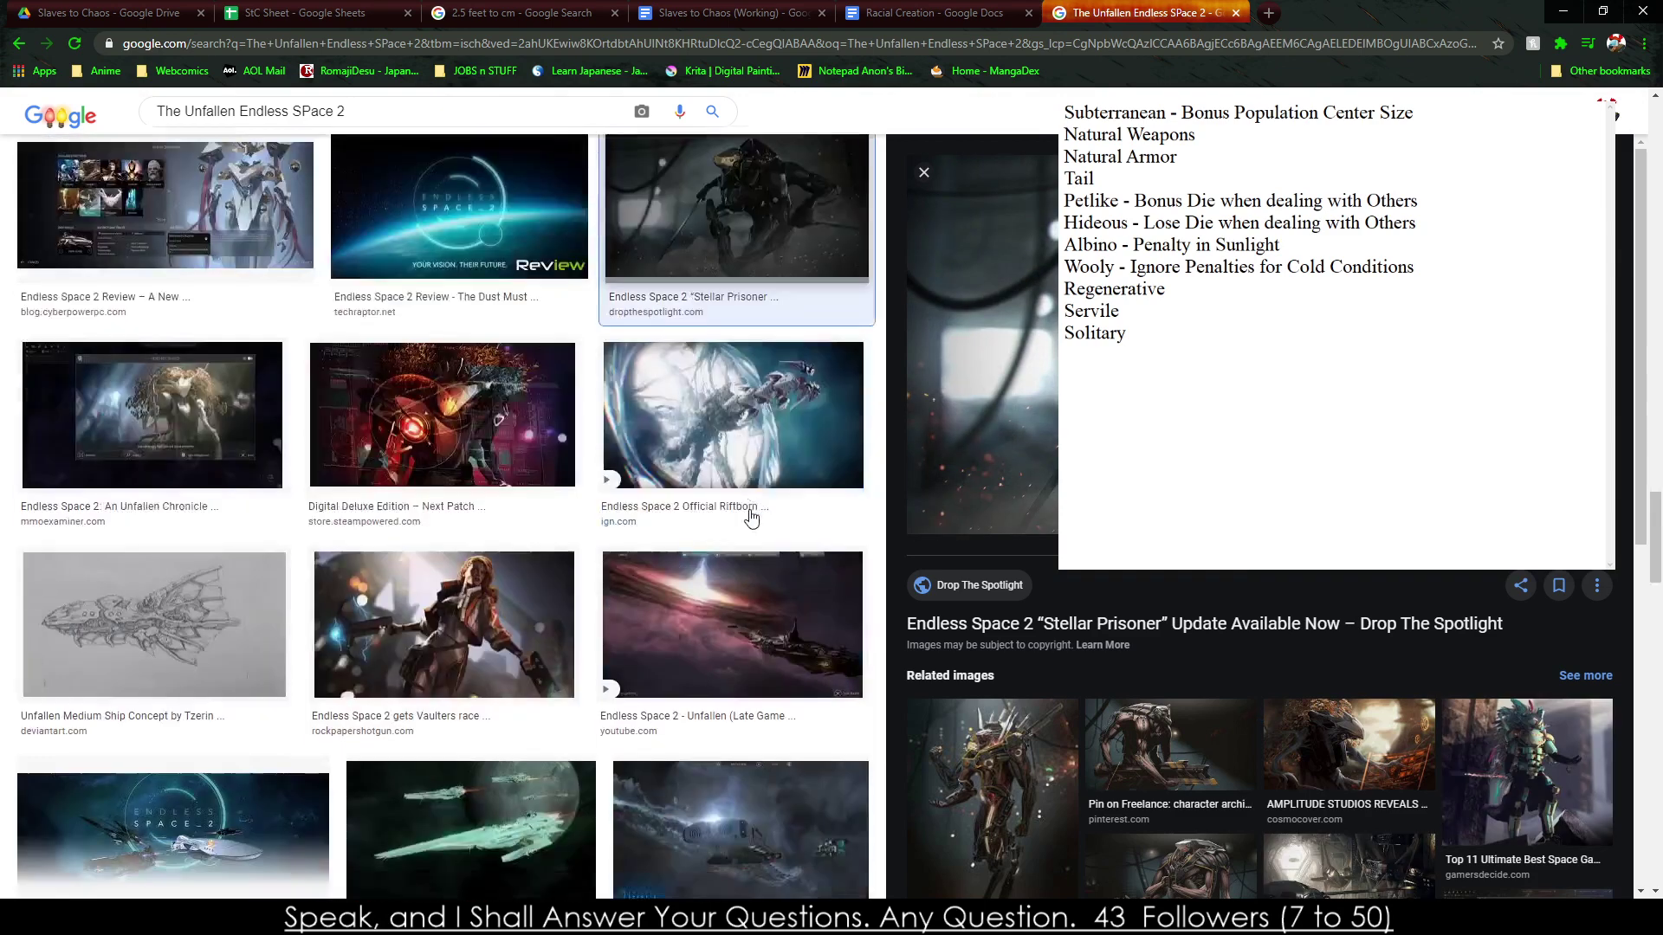
{"action": "left_click", "coordinate": [762, 404]}
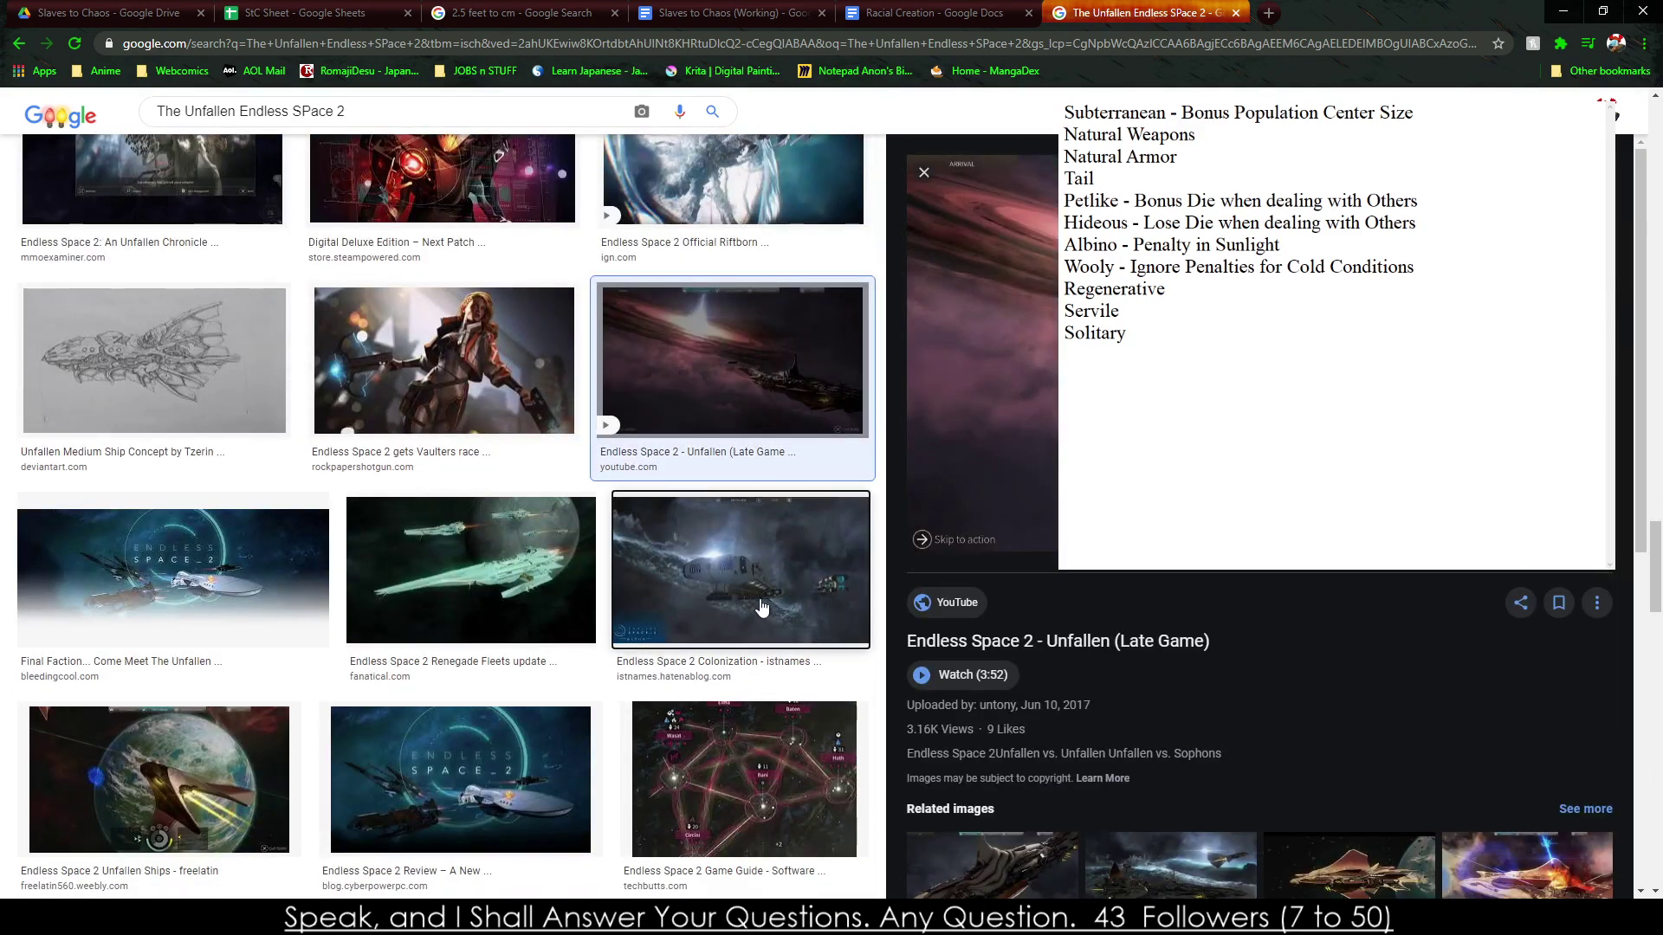
{"action": "left_click", "coordinate": [762, 606]}
{"action": "scroll", "coordinate": [1259, 520], "scroll_direction": "down", "scroll_amount": 5}
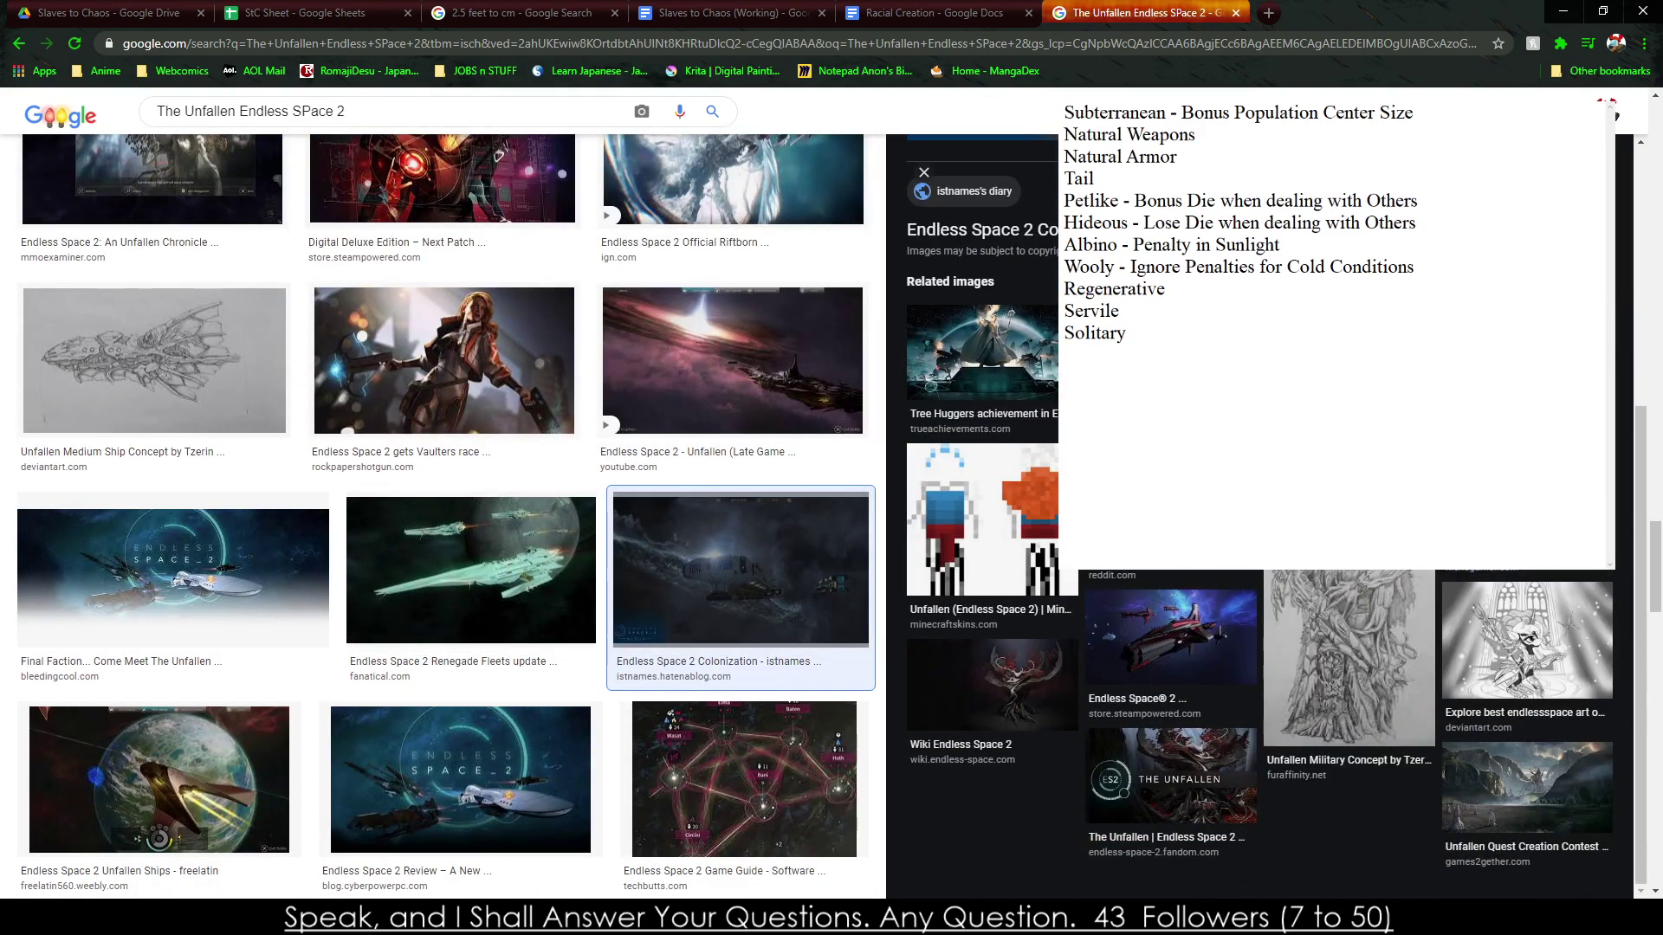
{"action": "scroll", "coordinate": [771, 511], "scroll_direction": "up", "scroll_amount": 12}
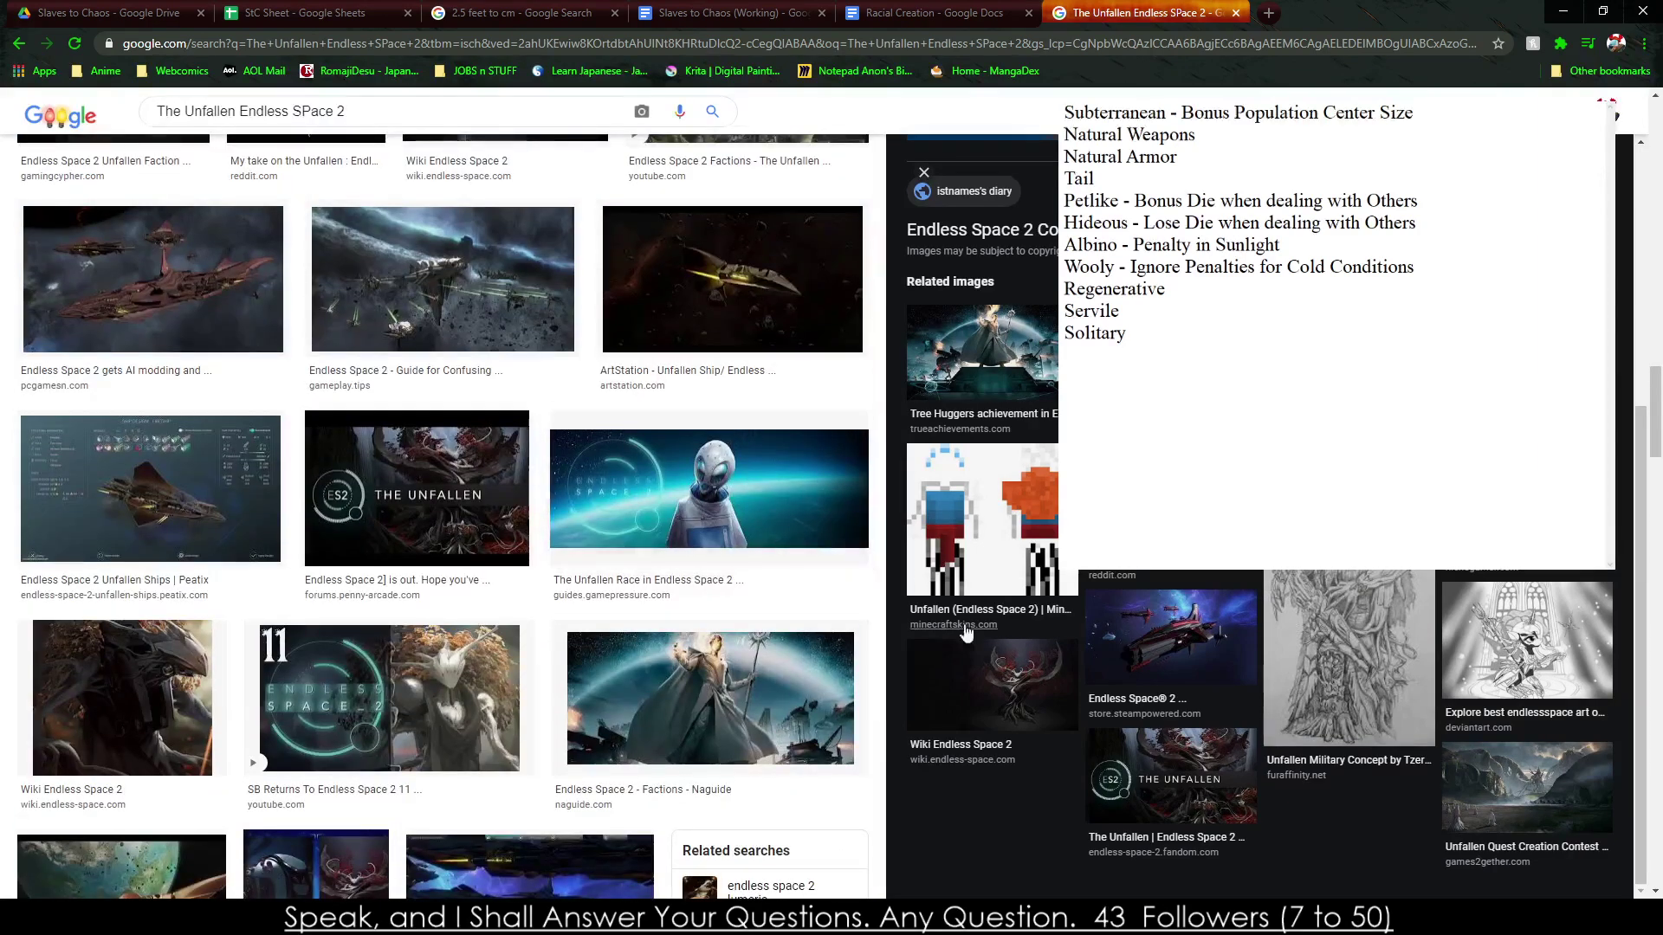
{"action": "left_click", "coordinate": [996, 689]}
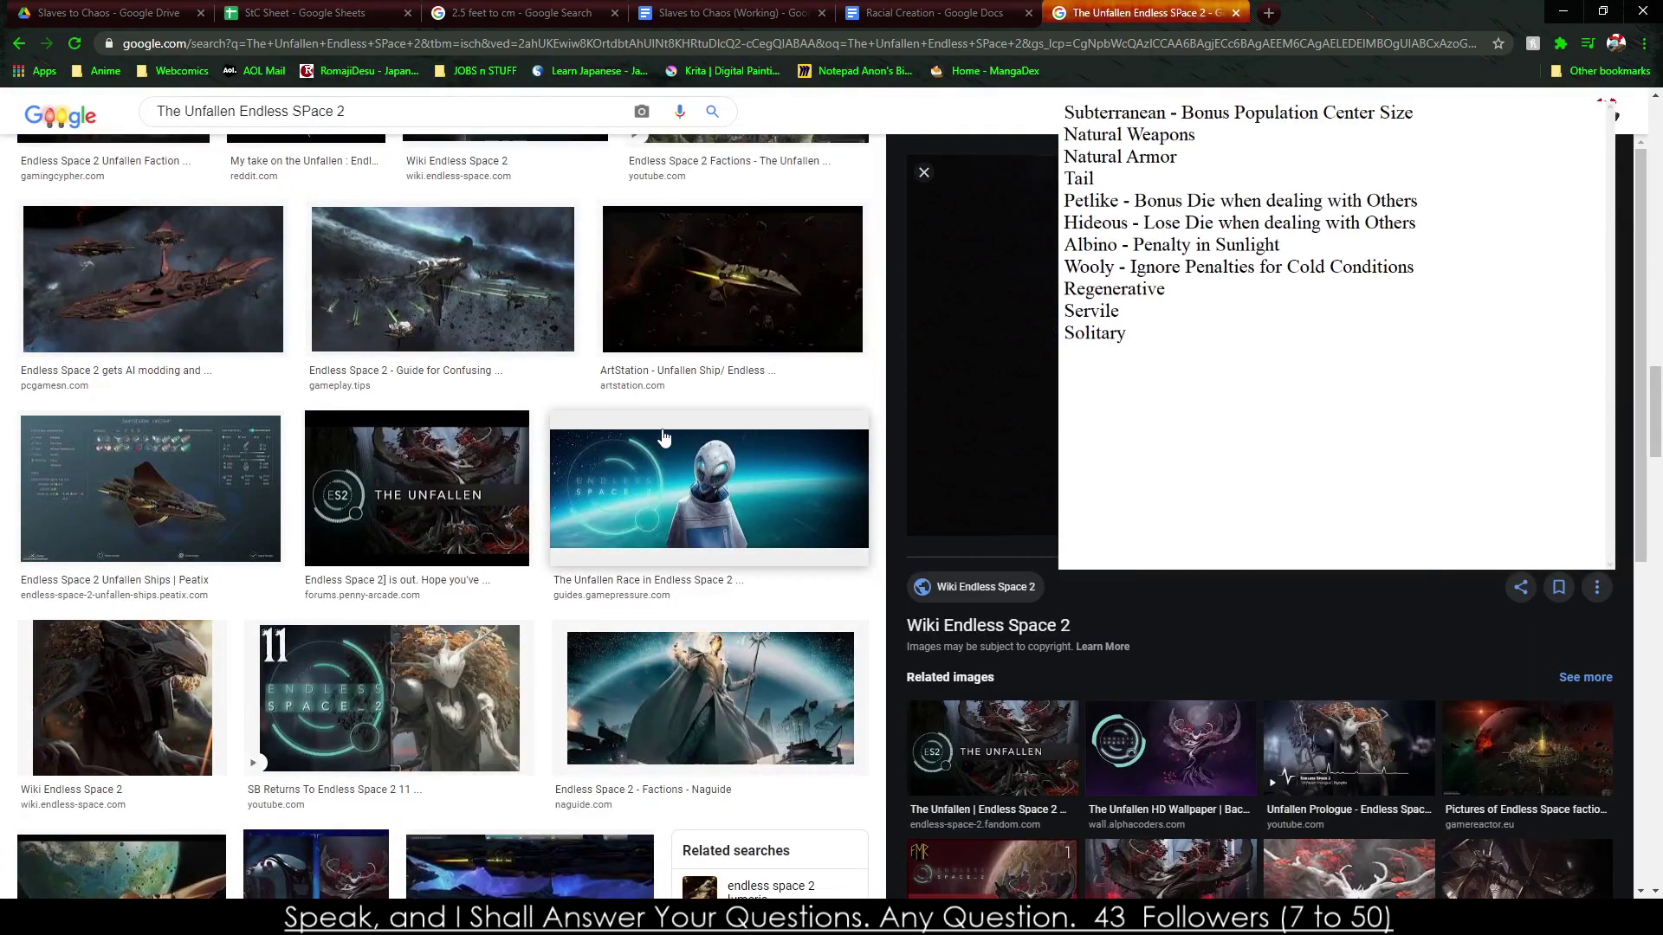
{"action": "scroll", "coordinate": [700, 439], "scroll_direction": "up", "scroll_amount": 6}
{"action": "scroll", "coordinate": [699, 439], "scroll_direction": "up", "scroll_amount": 4}
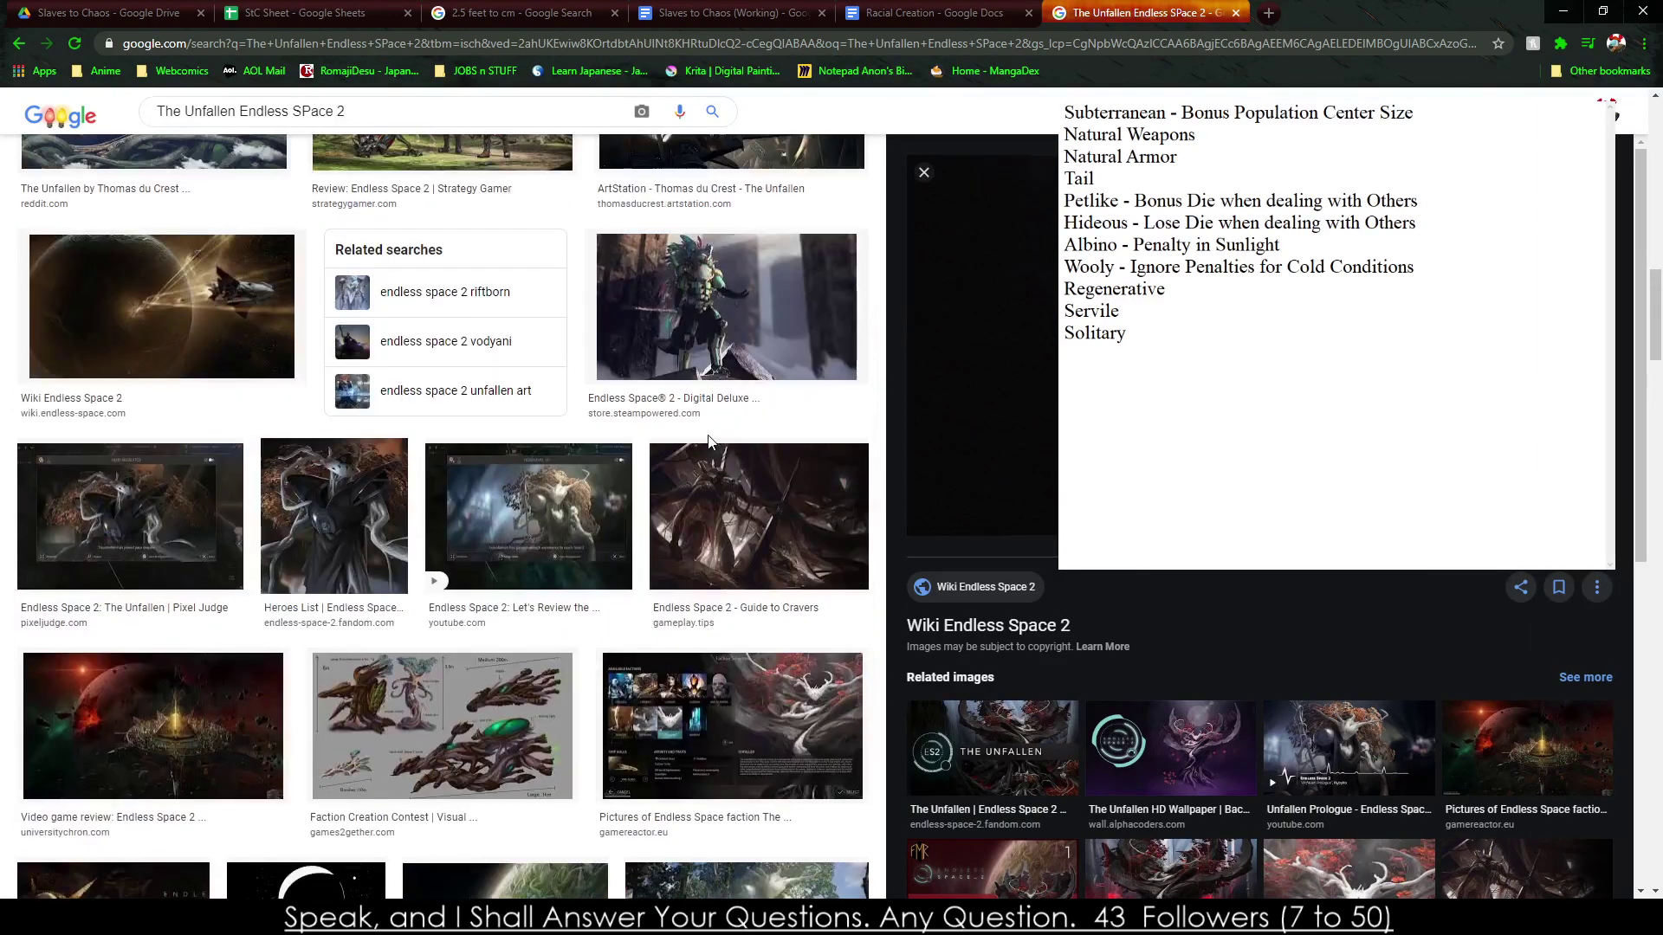
Examine the Digital Deluxe, Facebook quest contest, prologue trailer, Games2Gether and fandom wiki pictures in the Unfallen image results.
{"action": "left_click", "coordinate": [699, 301]}
{"action": "scroll", "coordinate": [803, 474], "scroll_direction": "up", "scroll_amount": 8}
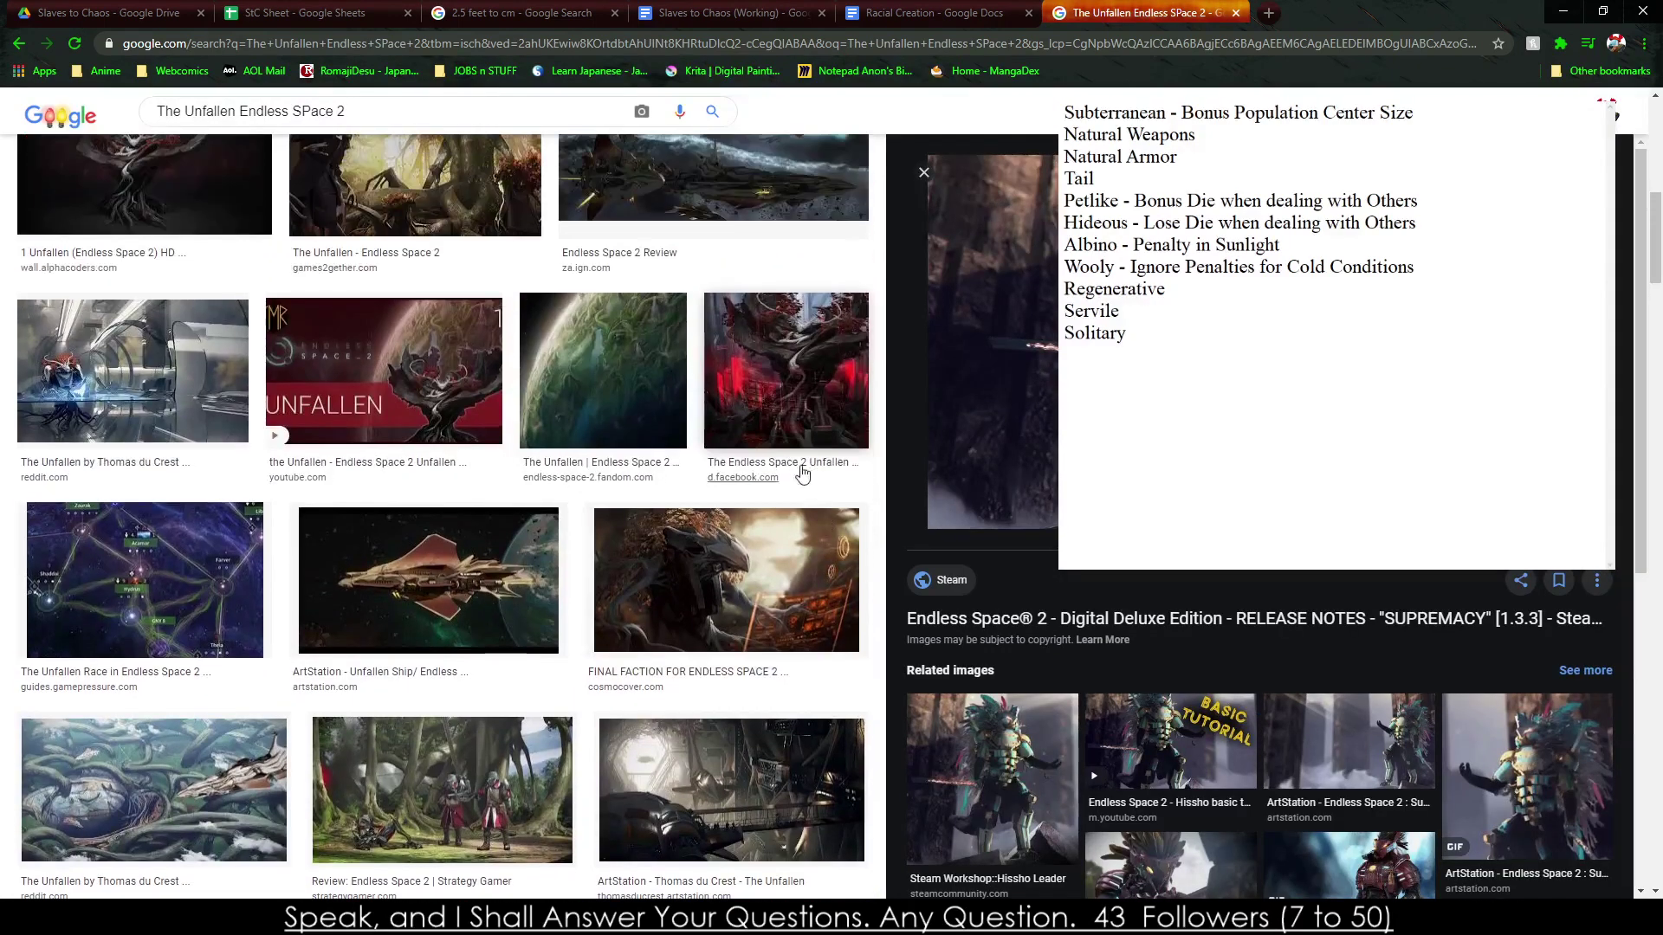
{"action": "left_click", "coordinate": [777, 378]}
{"action": "left_click", "coordinate": [659, 344]}
{"action": "left_click", "coordinate": [790, 362]}
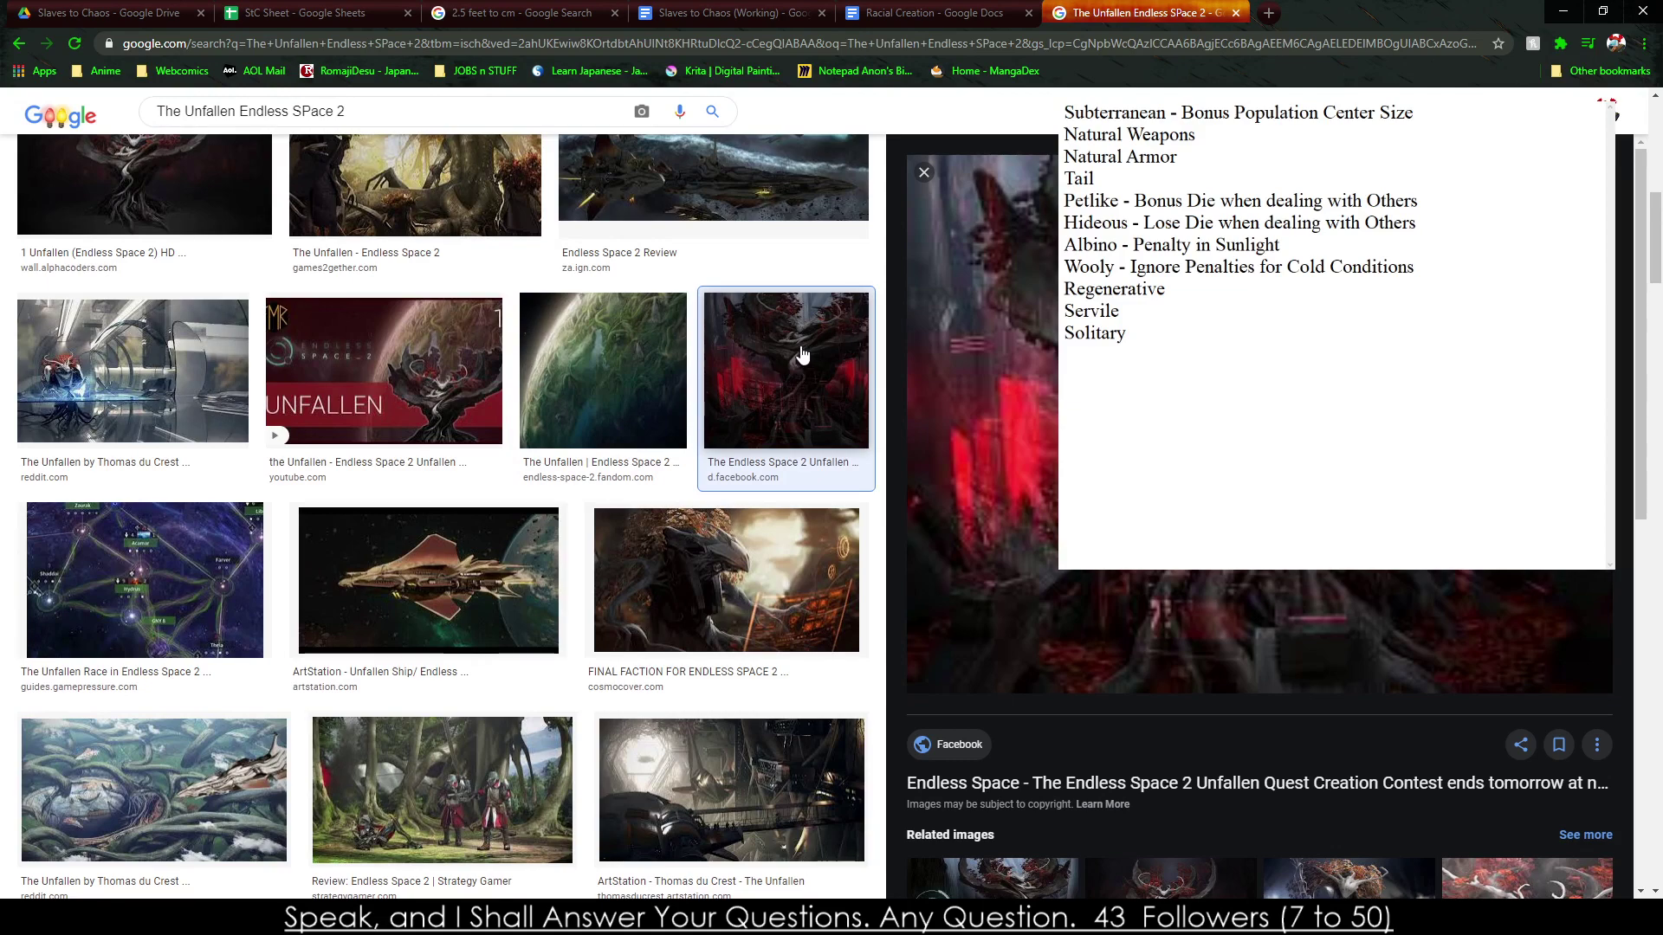
{"action": "scroll", "coordinate": [726, 338], "scroll_direction": "up", "scroll_amount": 4}
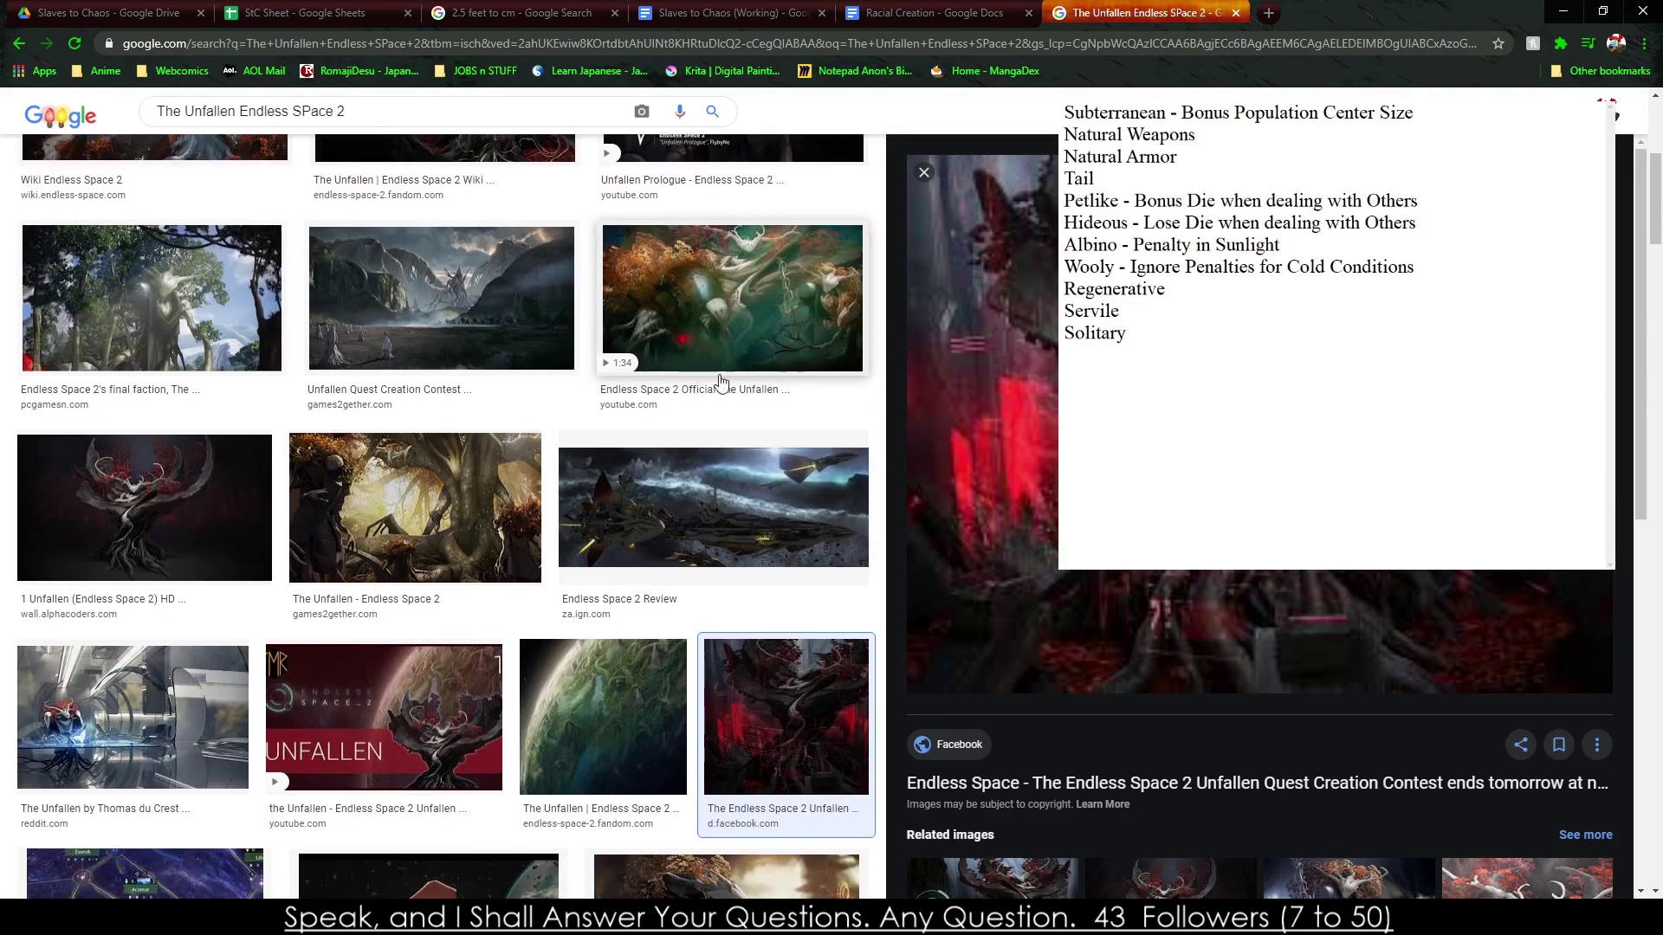
{"action": "left_click", "coordinate": [732, 333]}
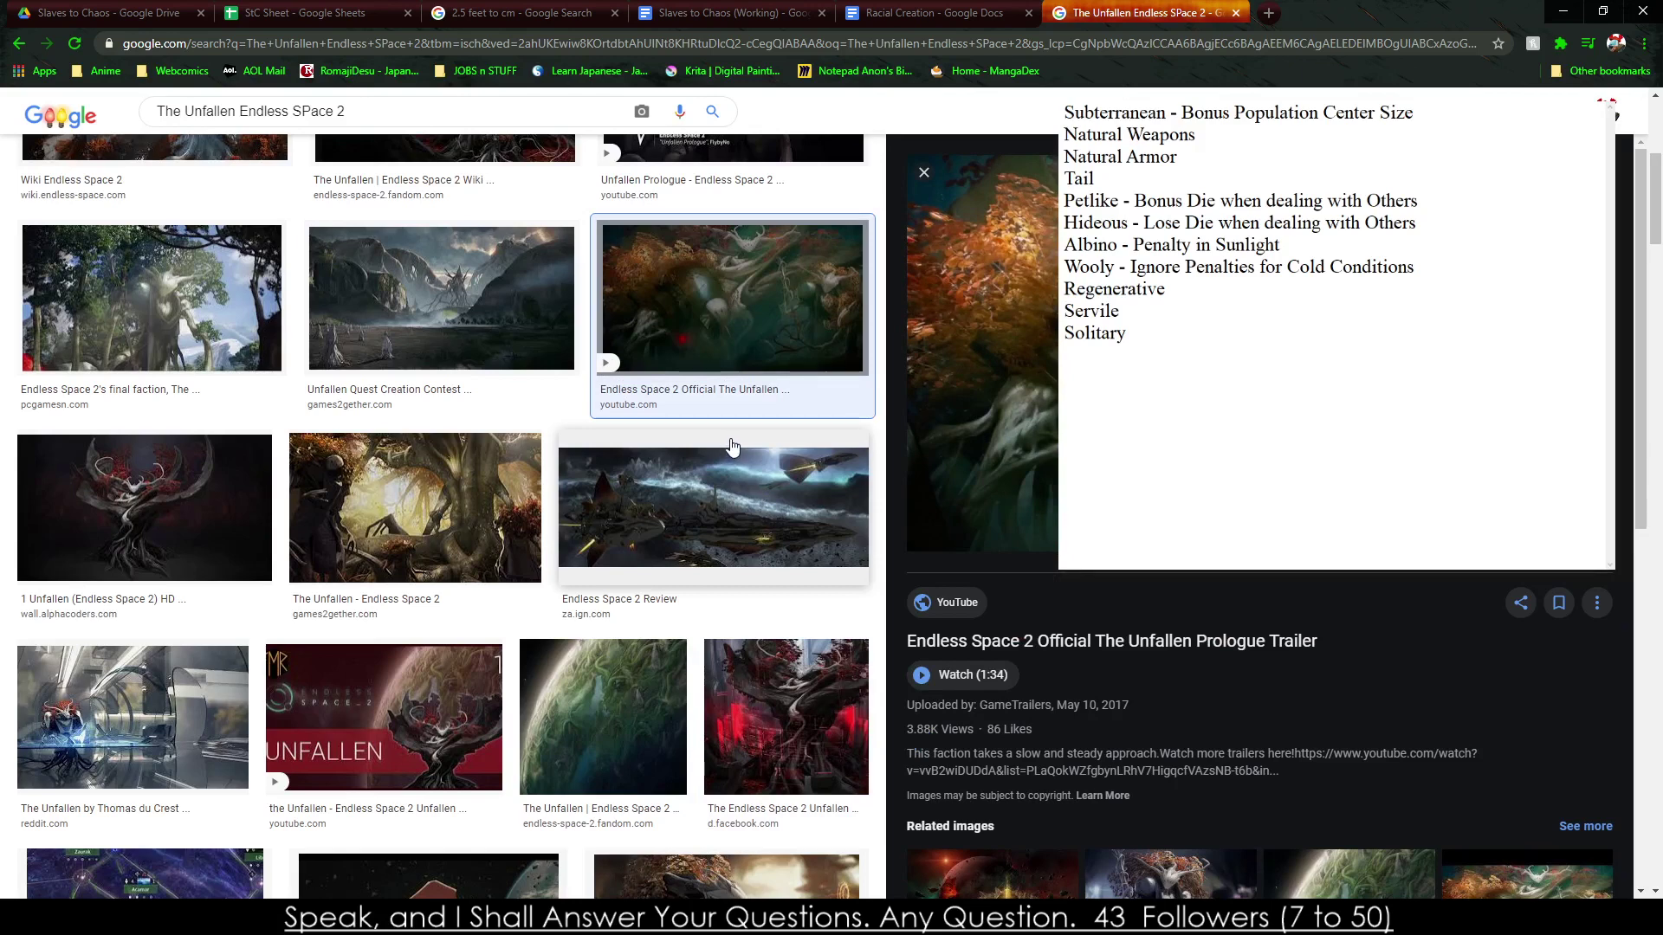
{"action": "left_click", "coordinate": [419, 294]}
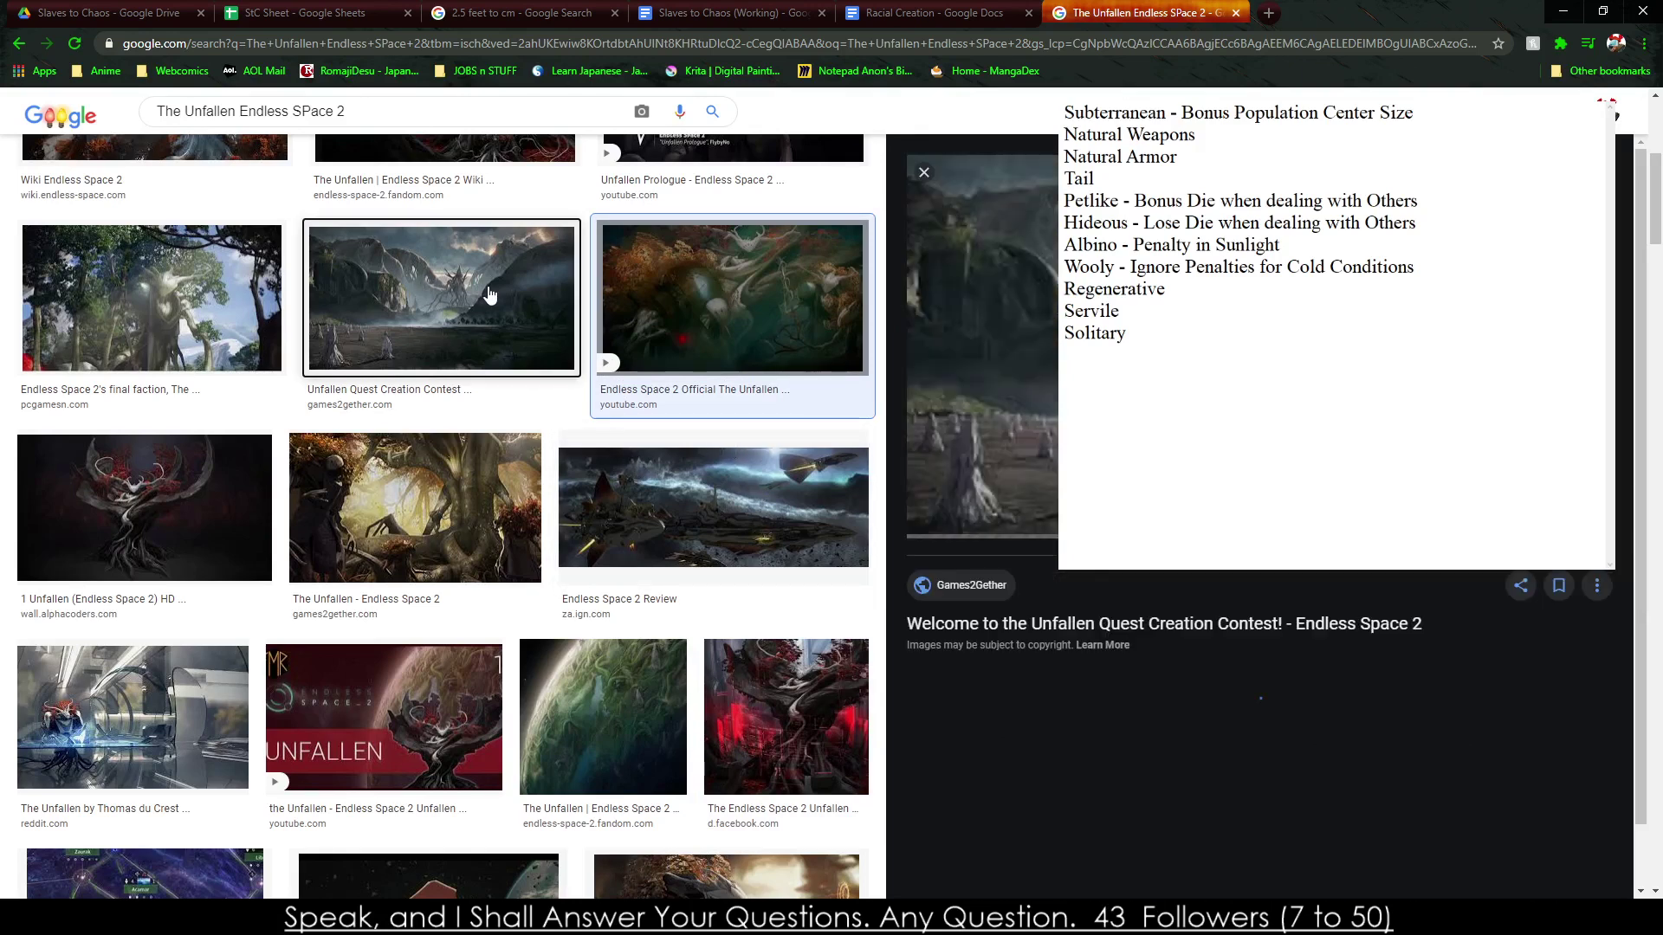
{"action": "scroll", "coordinate": [572, 381], "scroll_direction": "up", "scroll_amount": 5}
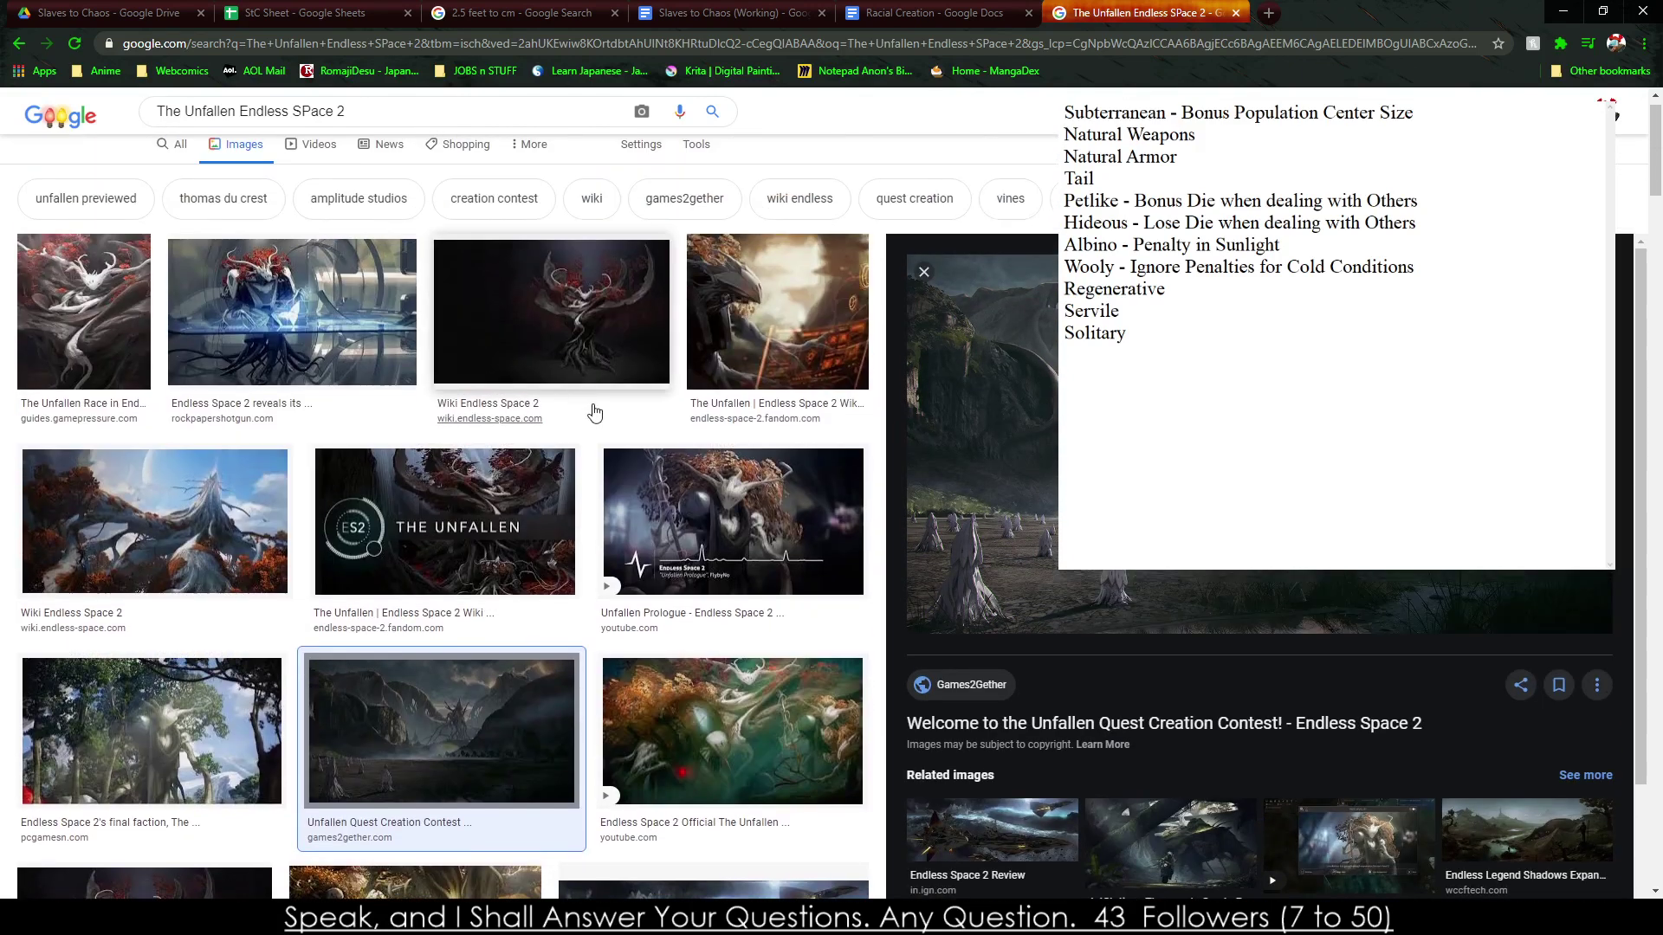
{"action": "left_click", "coordinate": [702, 500]}
{"action": "left_click", "coordinate": [490, 420]}
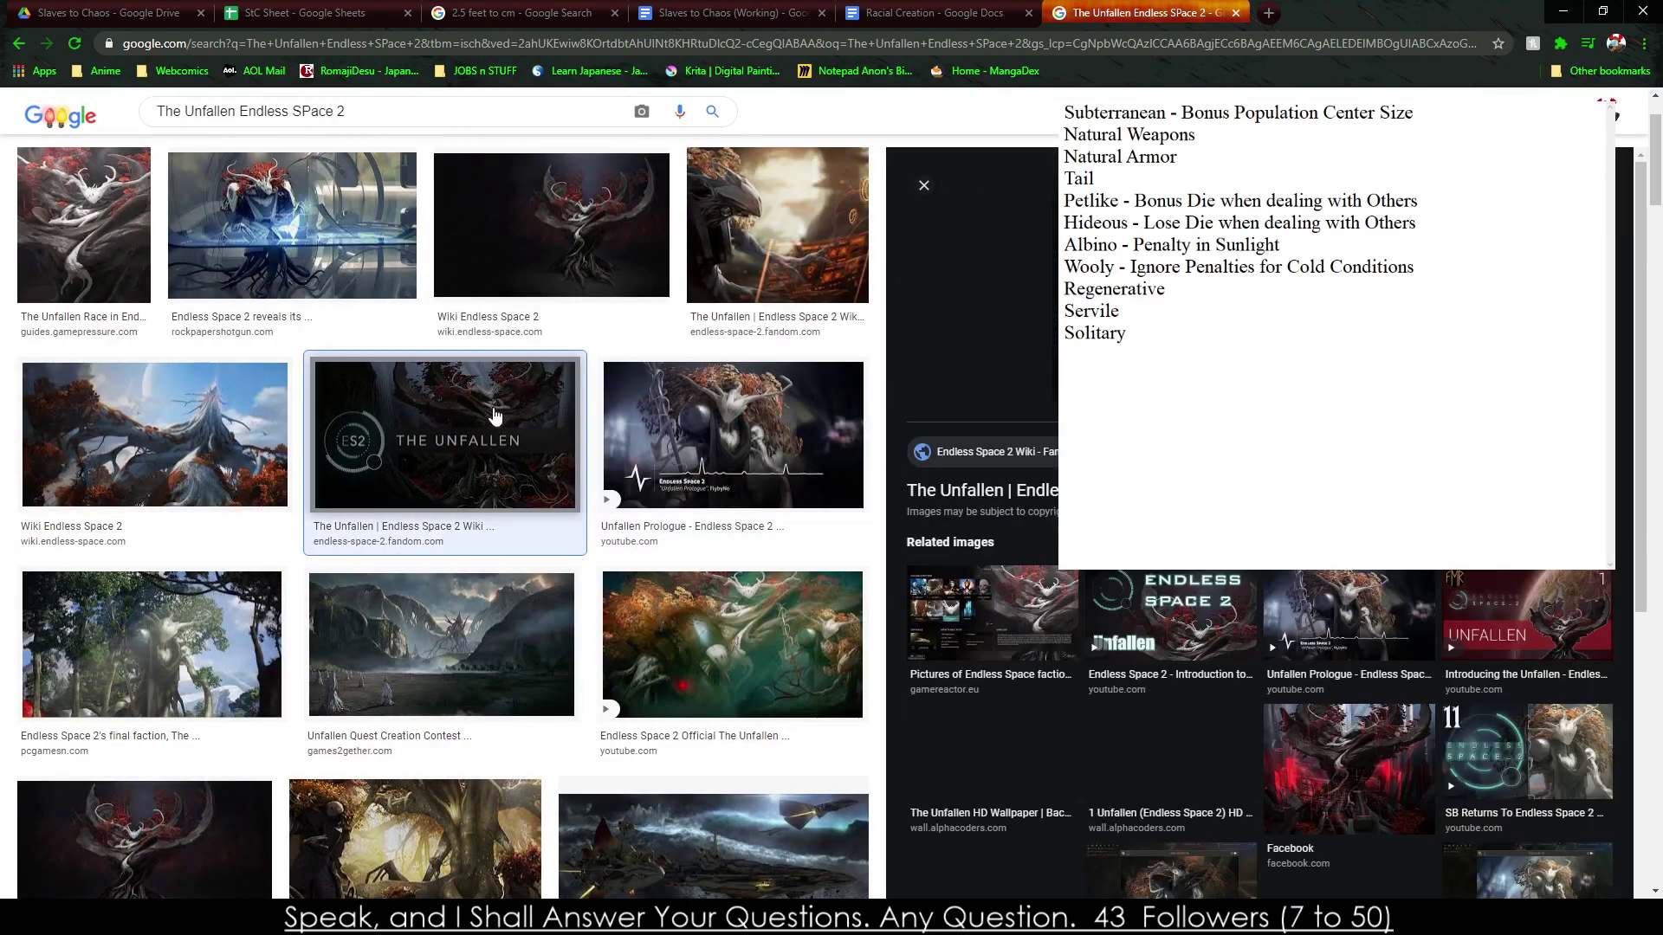
{"action": "scroll", "coordinate": [698, 230], "scroll_direction": "up", "scroll_amount": 1}
{"action": "scroll", "coordinate": [660, 223], "scroll_direction": "down", "scroll_amount": 1}
Examine the Rock Paper Shotgun spacetreants picture, its related artwork, and the Gamepressure and Reddit pictures of the Unfallen.
{"action": "left_click", "coordinate": [367, 249]}
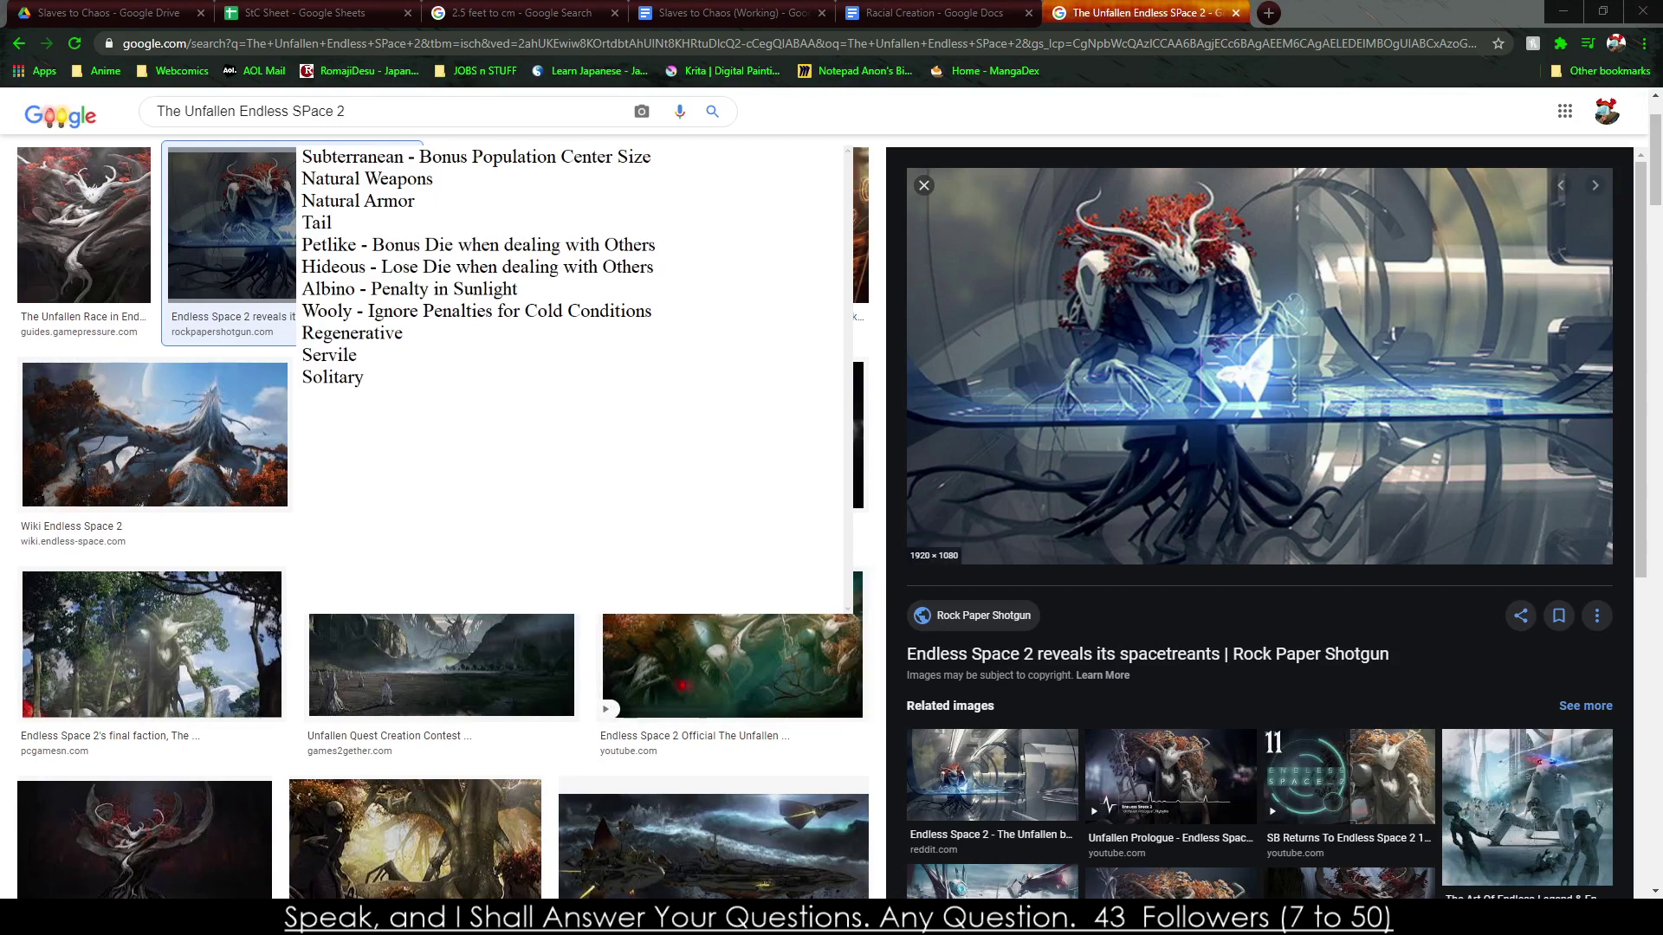
{"action": "left_click", "coordinate": [1496, 798]}
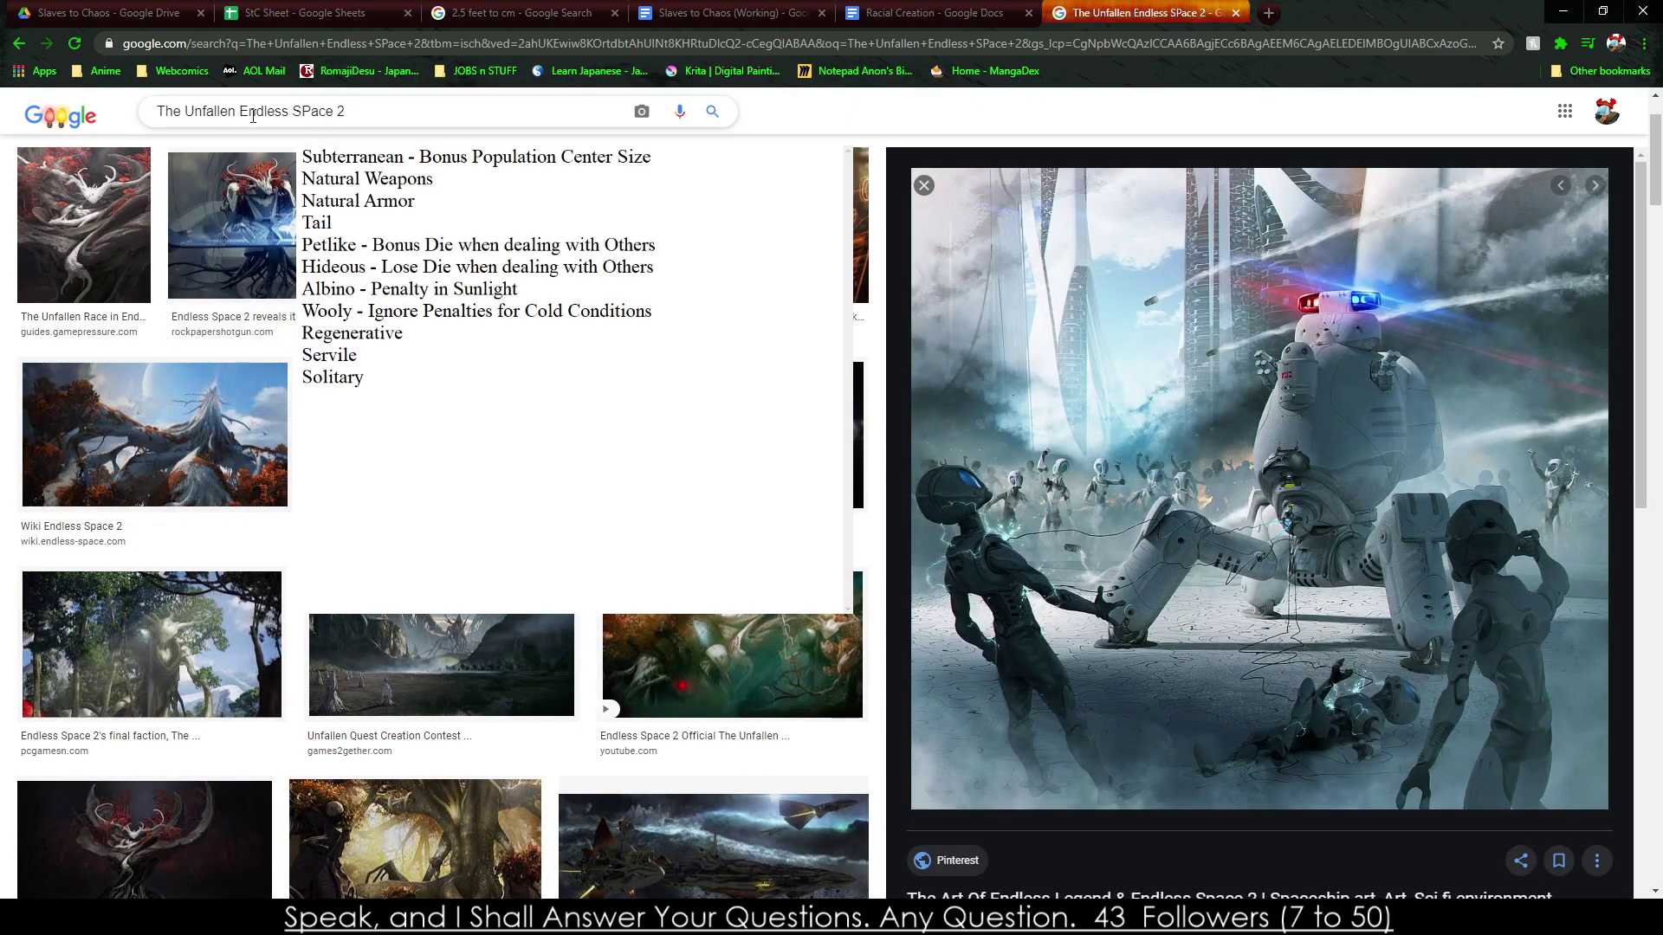
{"action": "scroll", "coordinate": [921, 346], "scroll_direction": "down", "scroll_amount": 4}
{"action": "scroll", "coordinate": [921, 347], "scroll_direction": "down", "scroll_amount": 1}
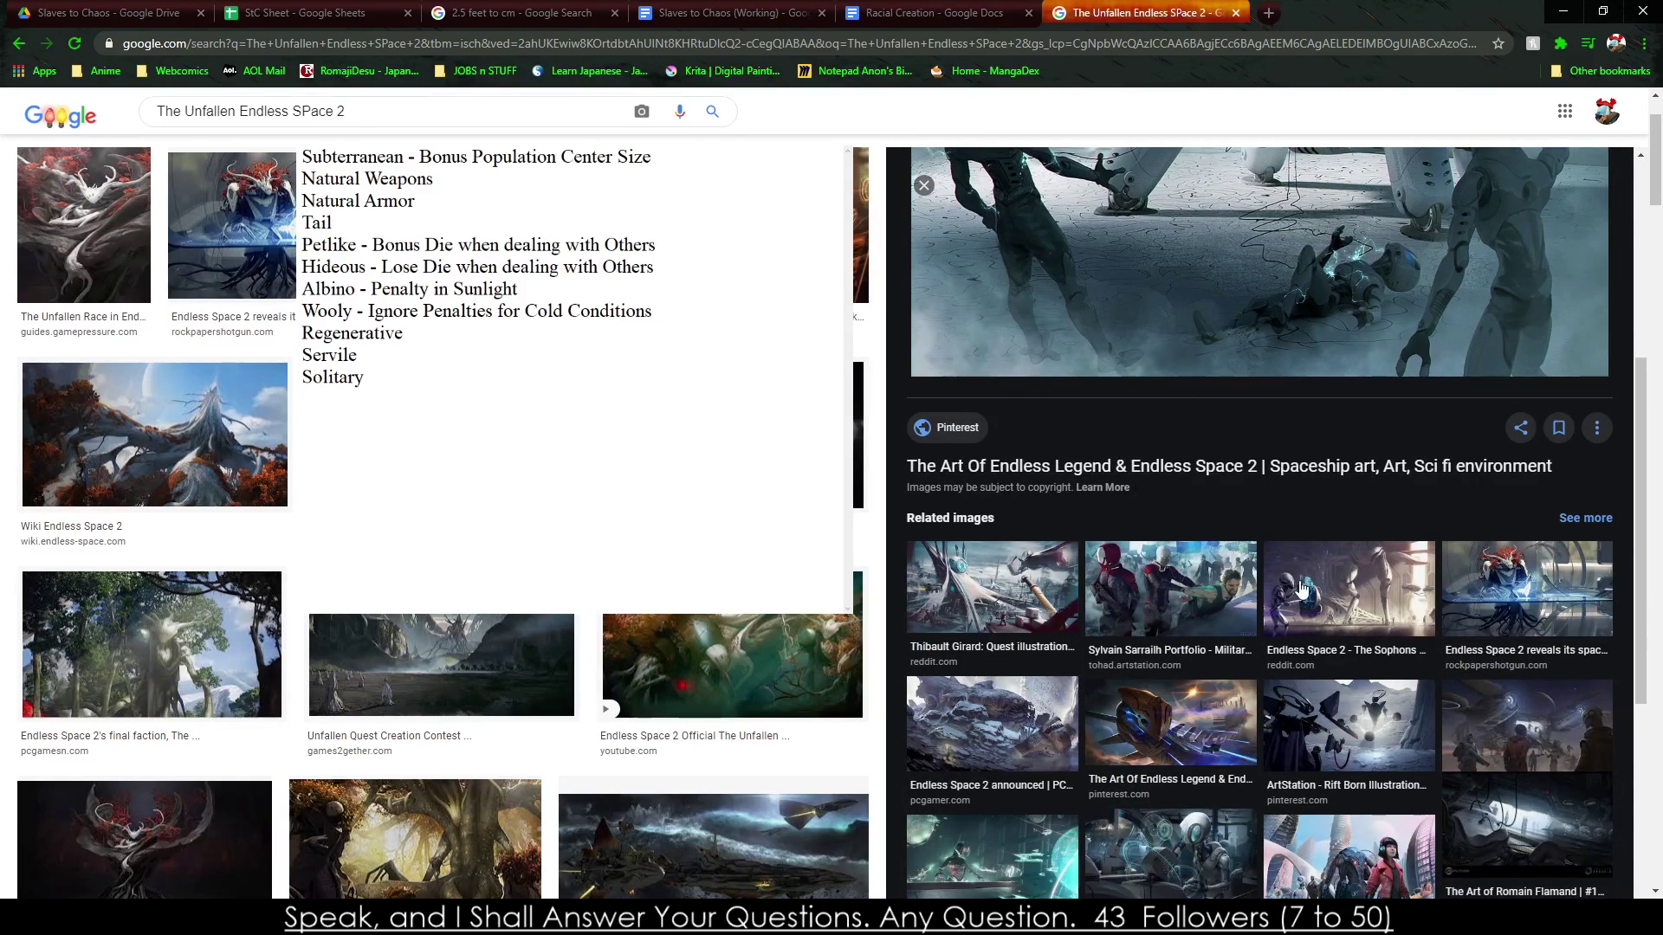
{"action": "left_click", "coordinate": [1133, 576]}
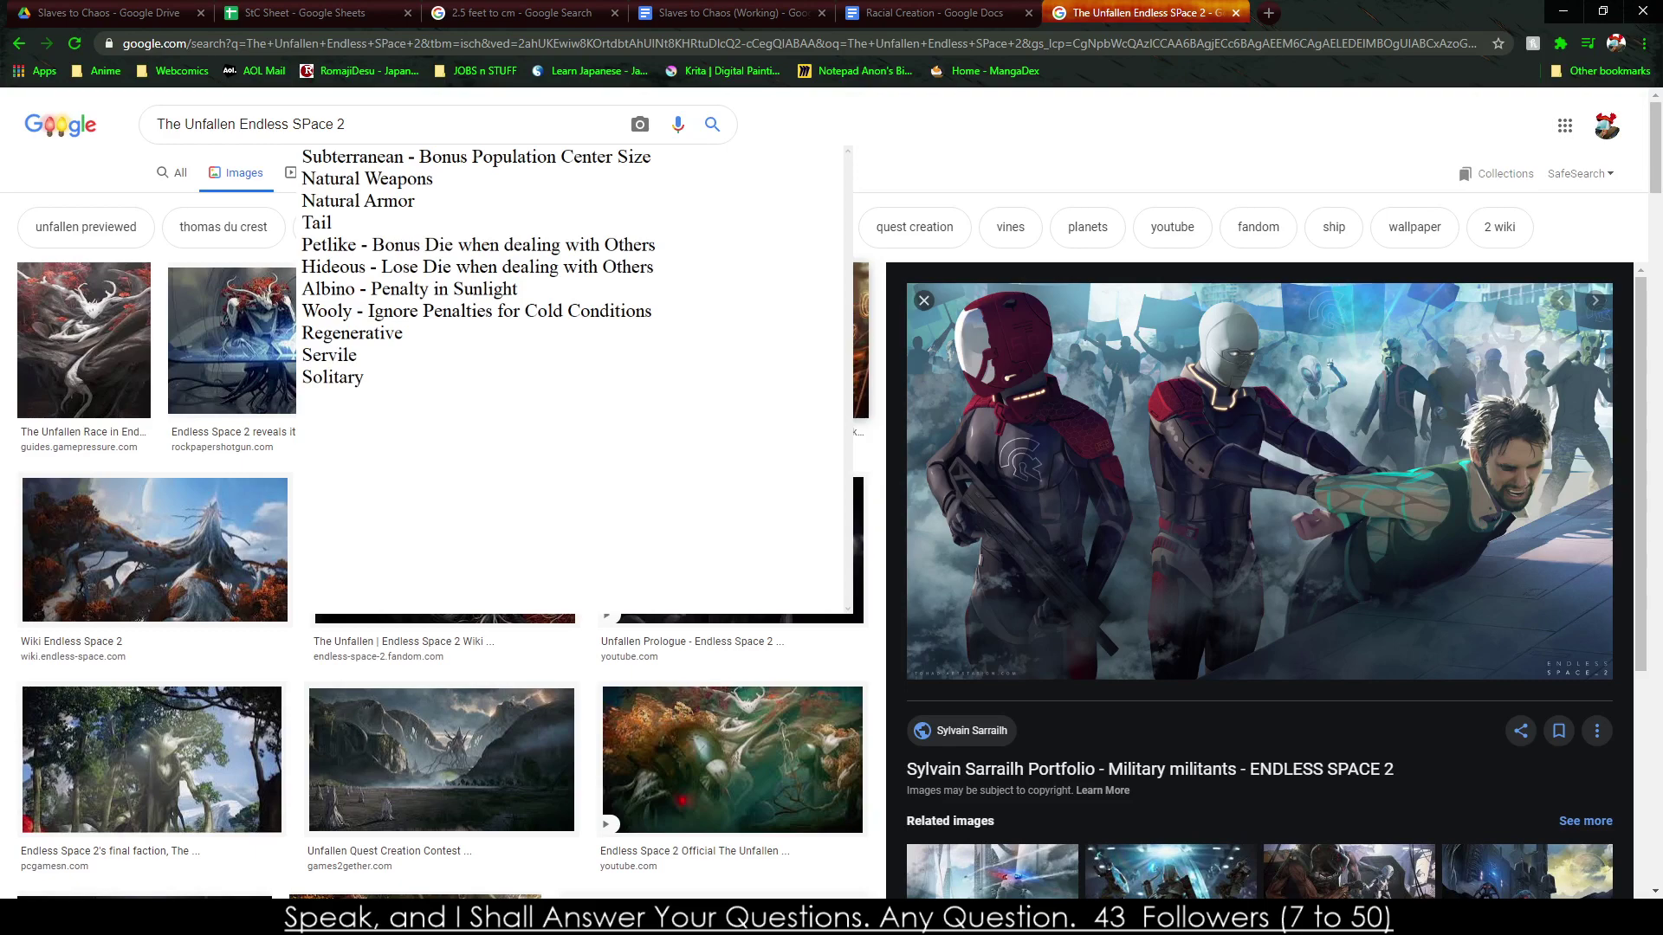
{"action": "key", "text": "Left"}
{"action": "key", "text": "Left"}
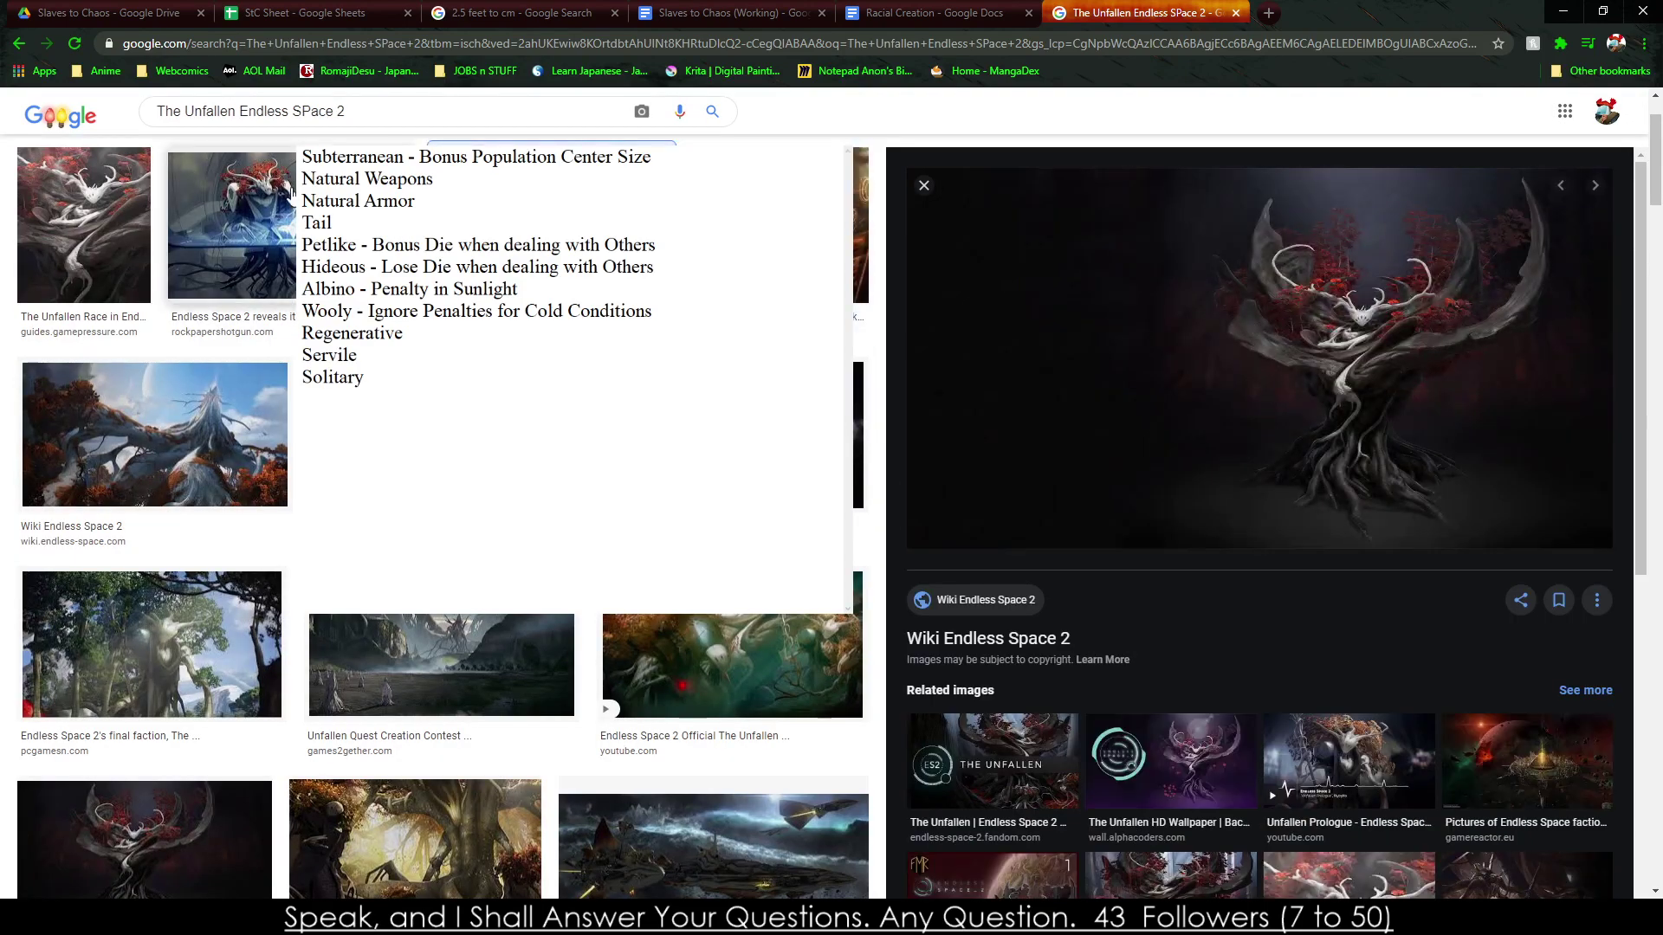
{"action": "left_click", "coordinate": [292, 192]}
{"action": "left_click", "coordinate": [124, 203]}
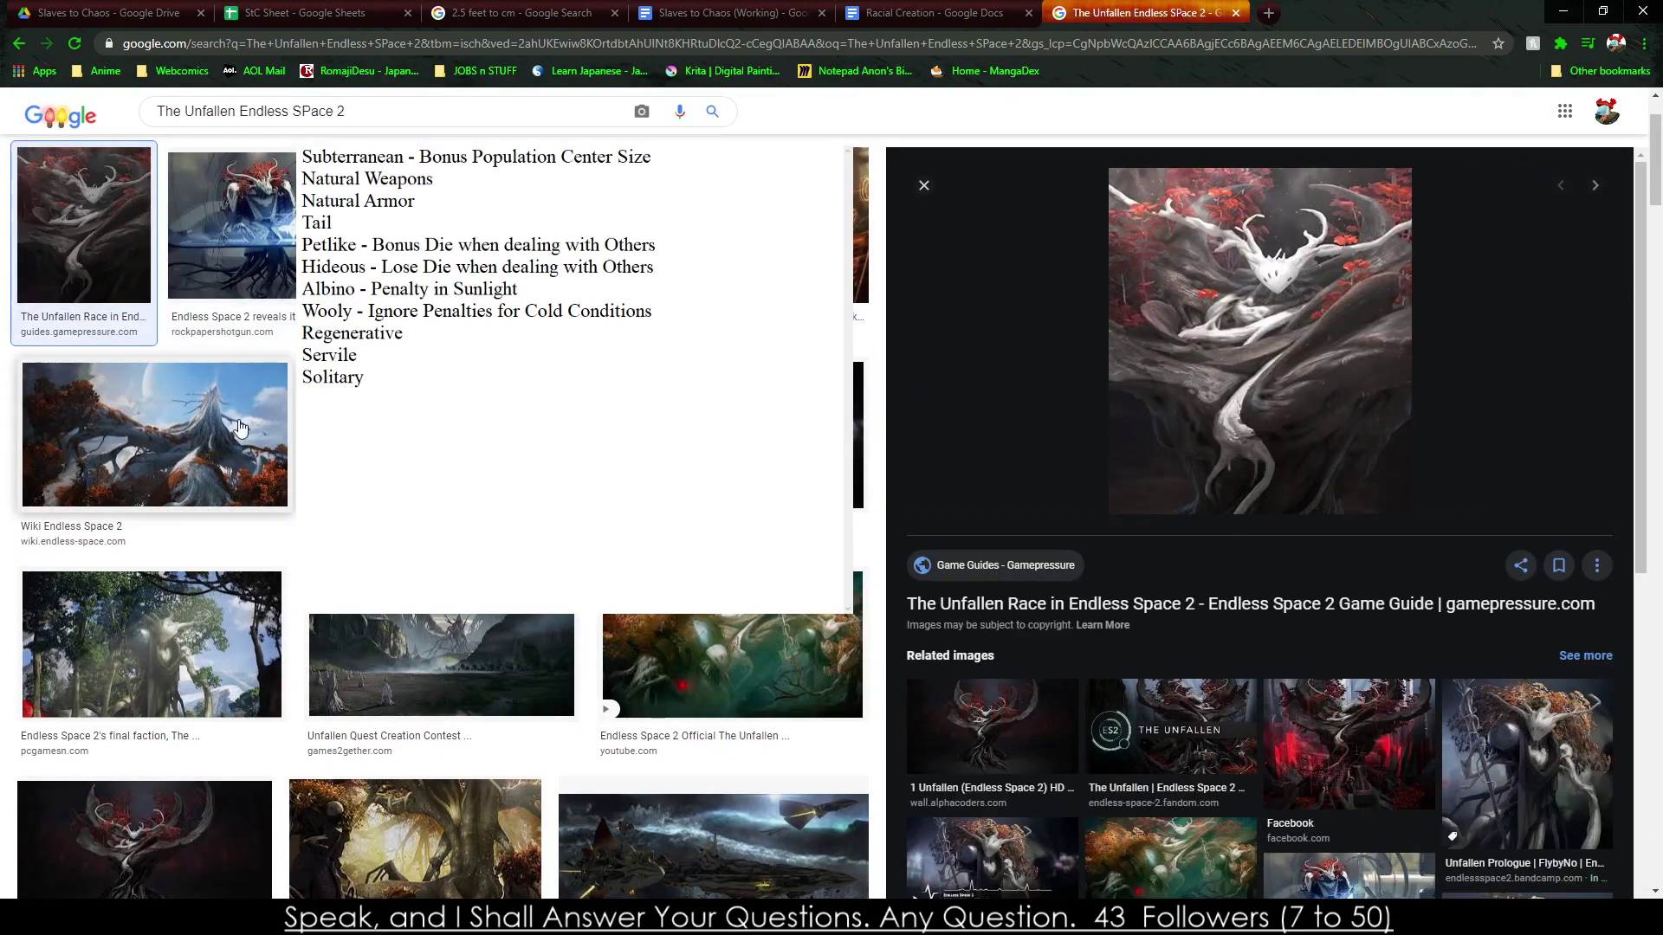
{"action": "scroll", "coordinate": [227, 420], "scroll_direction": "down", "scroll_amount": 3}
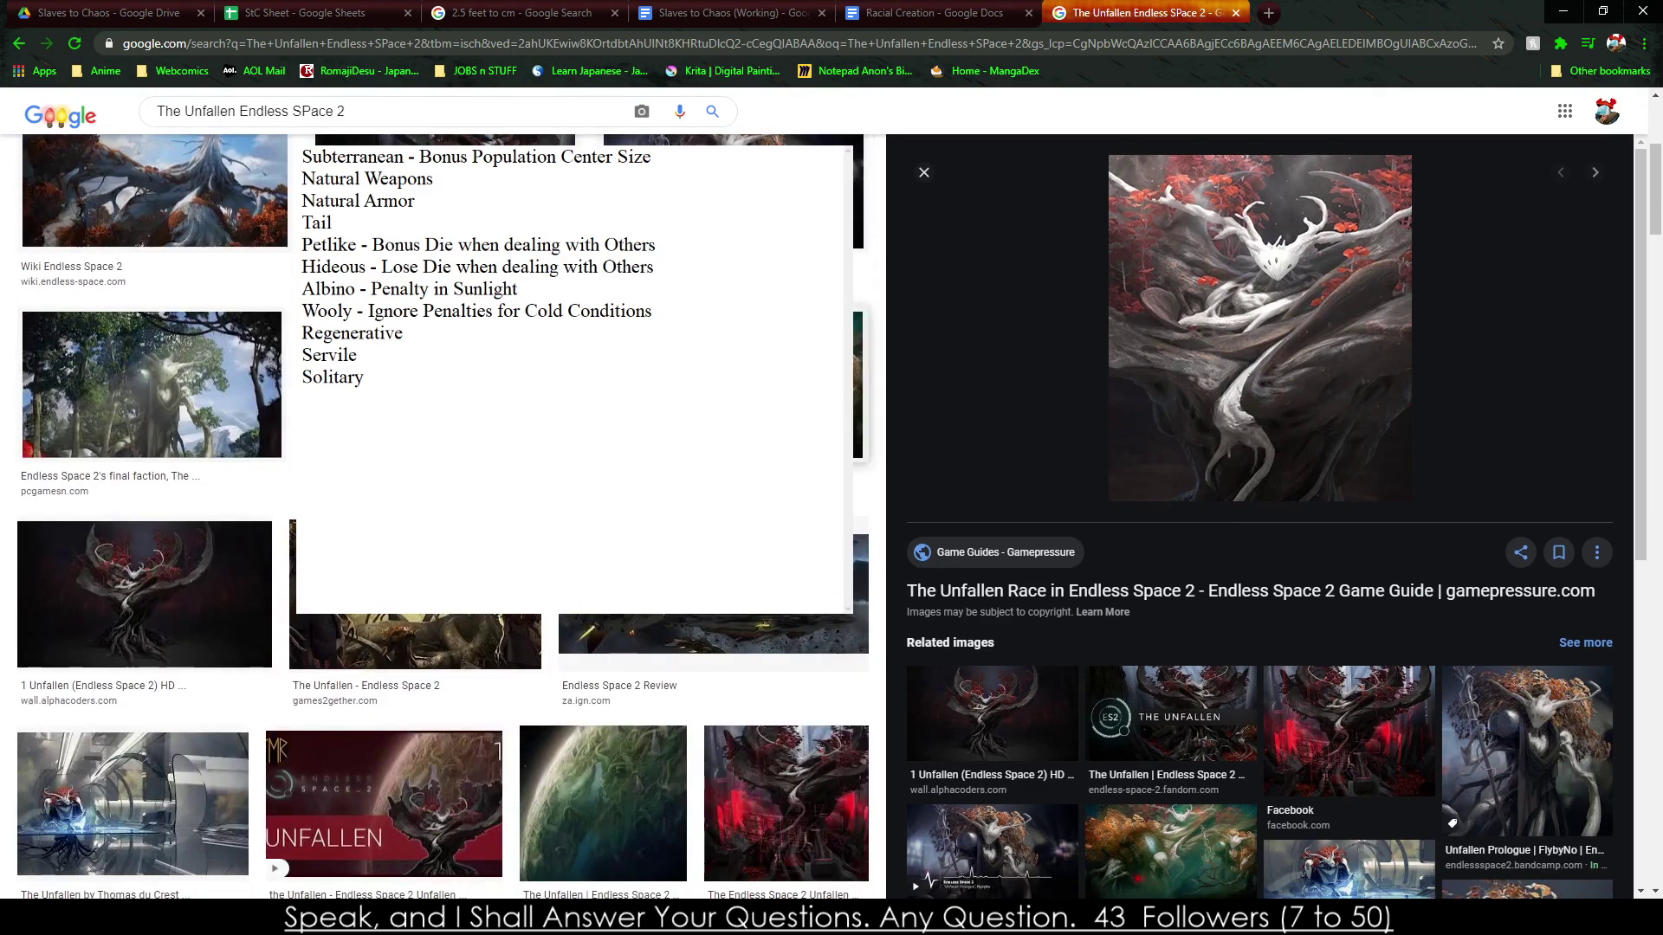
{"action": "scroll", "coordinate": [134, 718], "scroll_direction": "down", "scroll_amount": 1}
{"action": "left_click", "coordinate": [132, 717]}
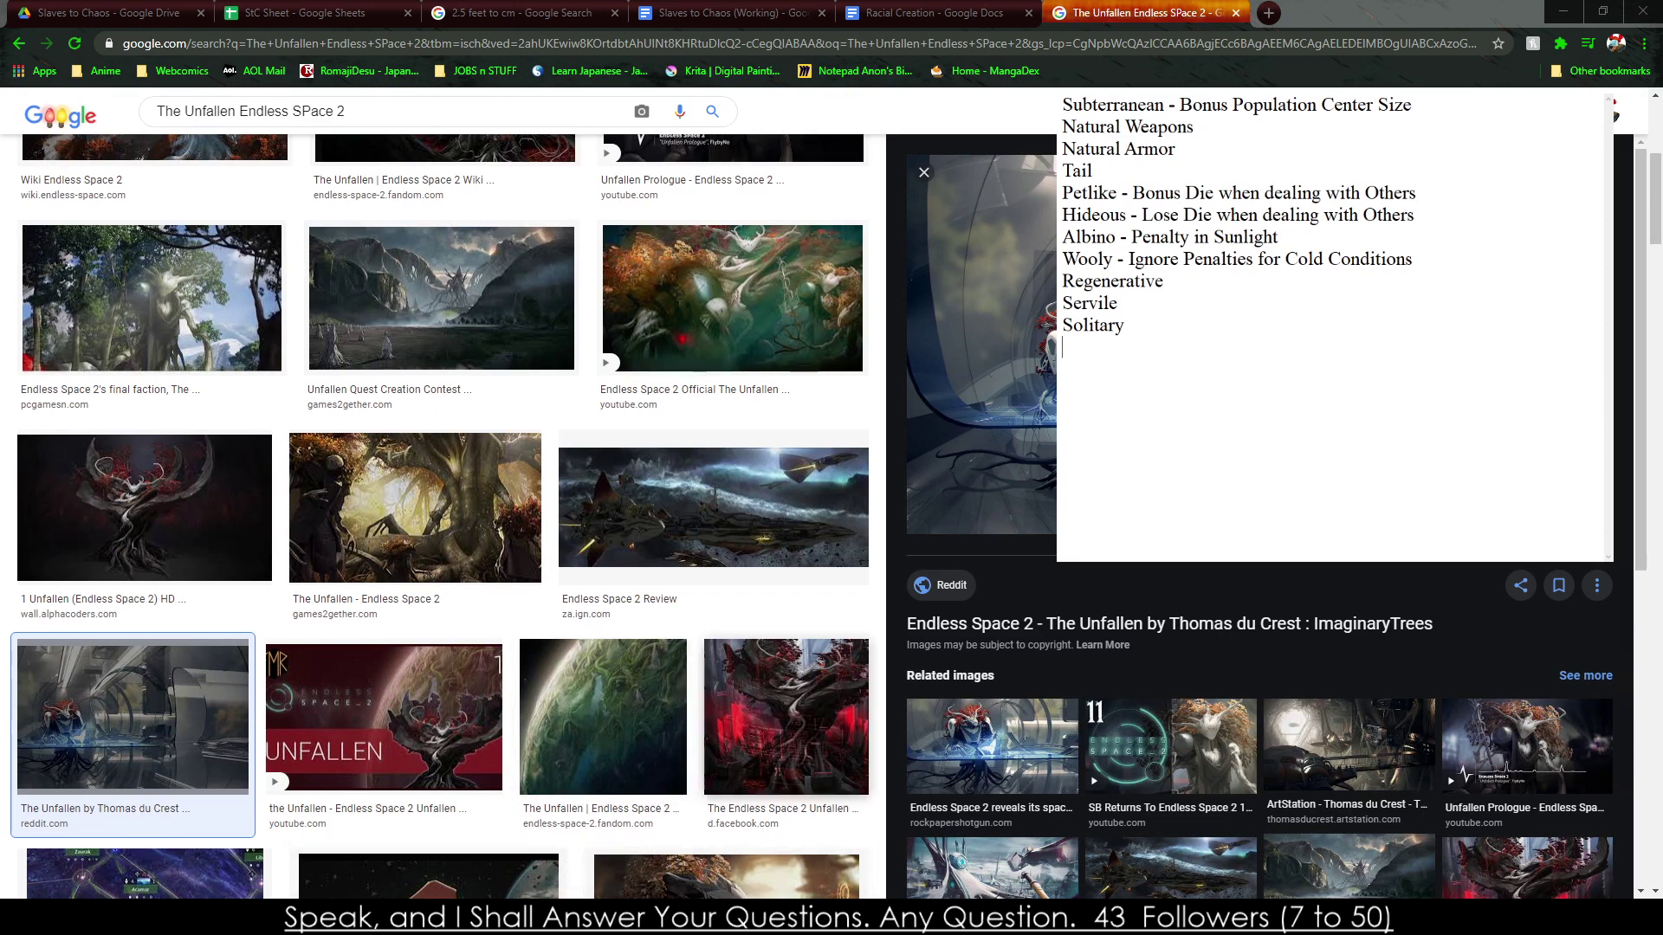
Add "Appendages" to the end of the trait notes and review the traits table in the StC Sheet.
{"action": "type", "text": "ppendages"}
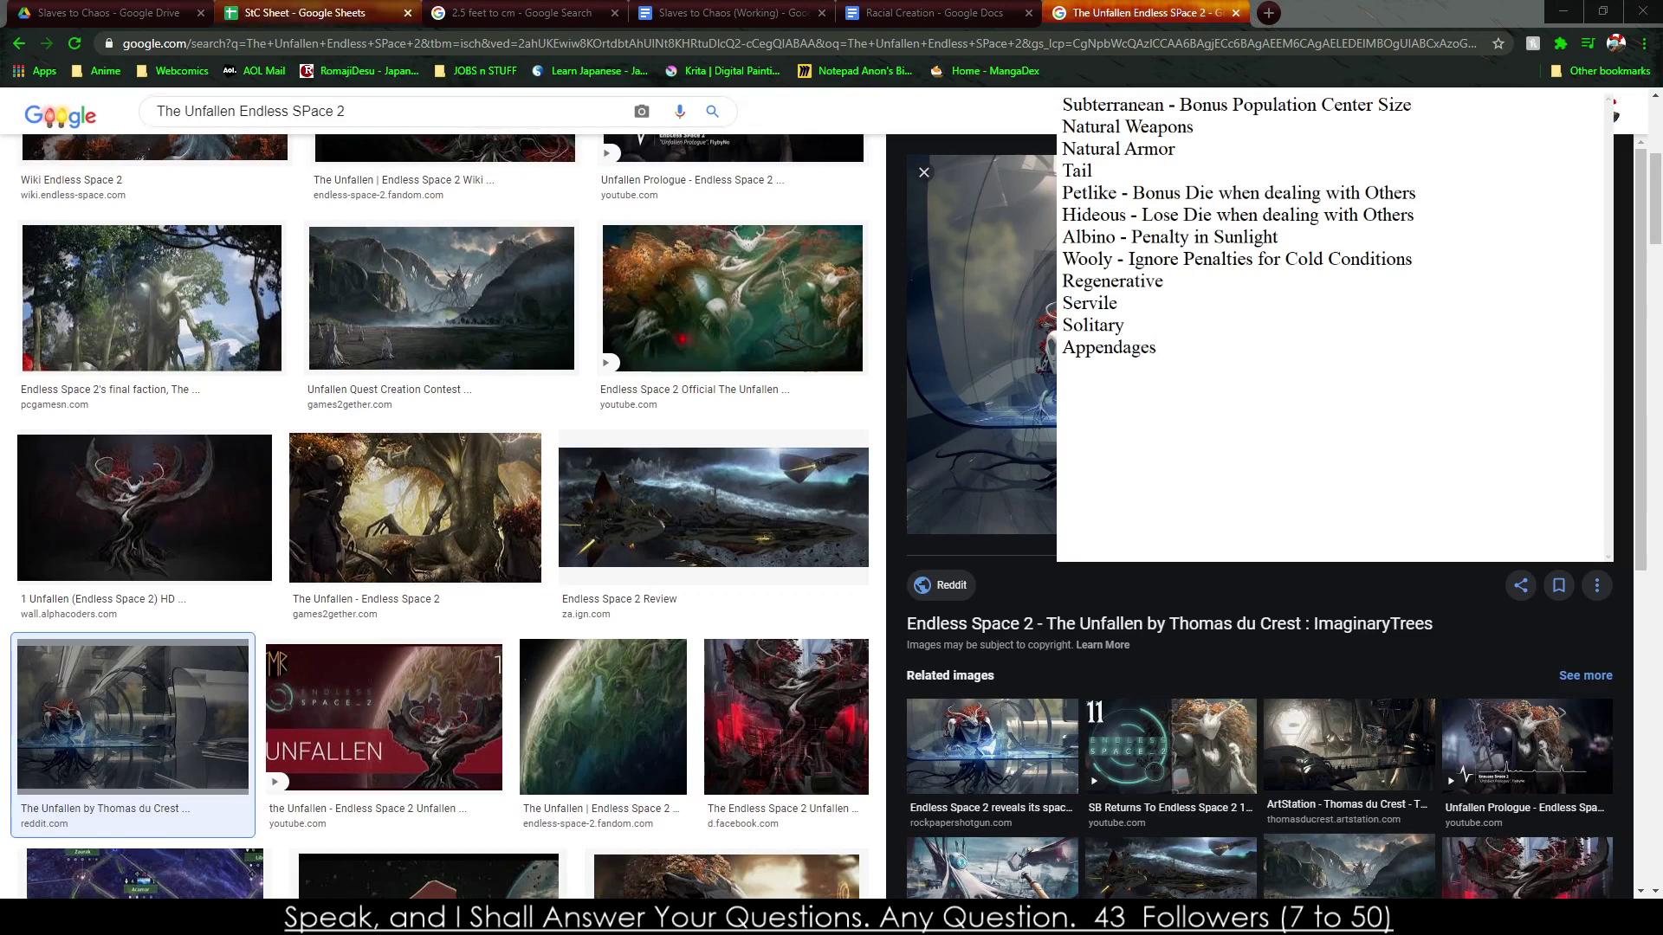
{"action": "left_click", "coordinate": [520, 13]}
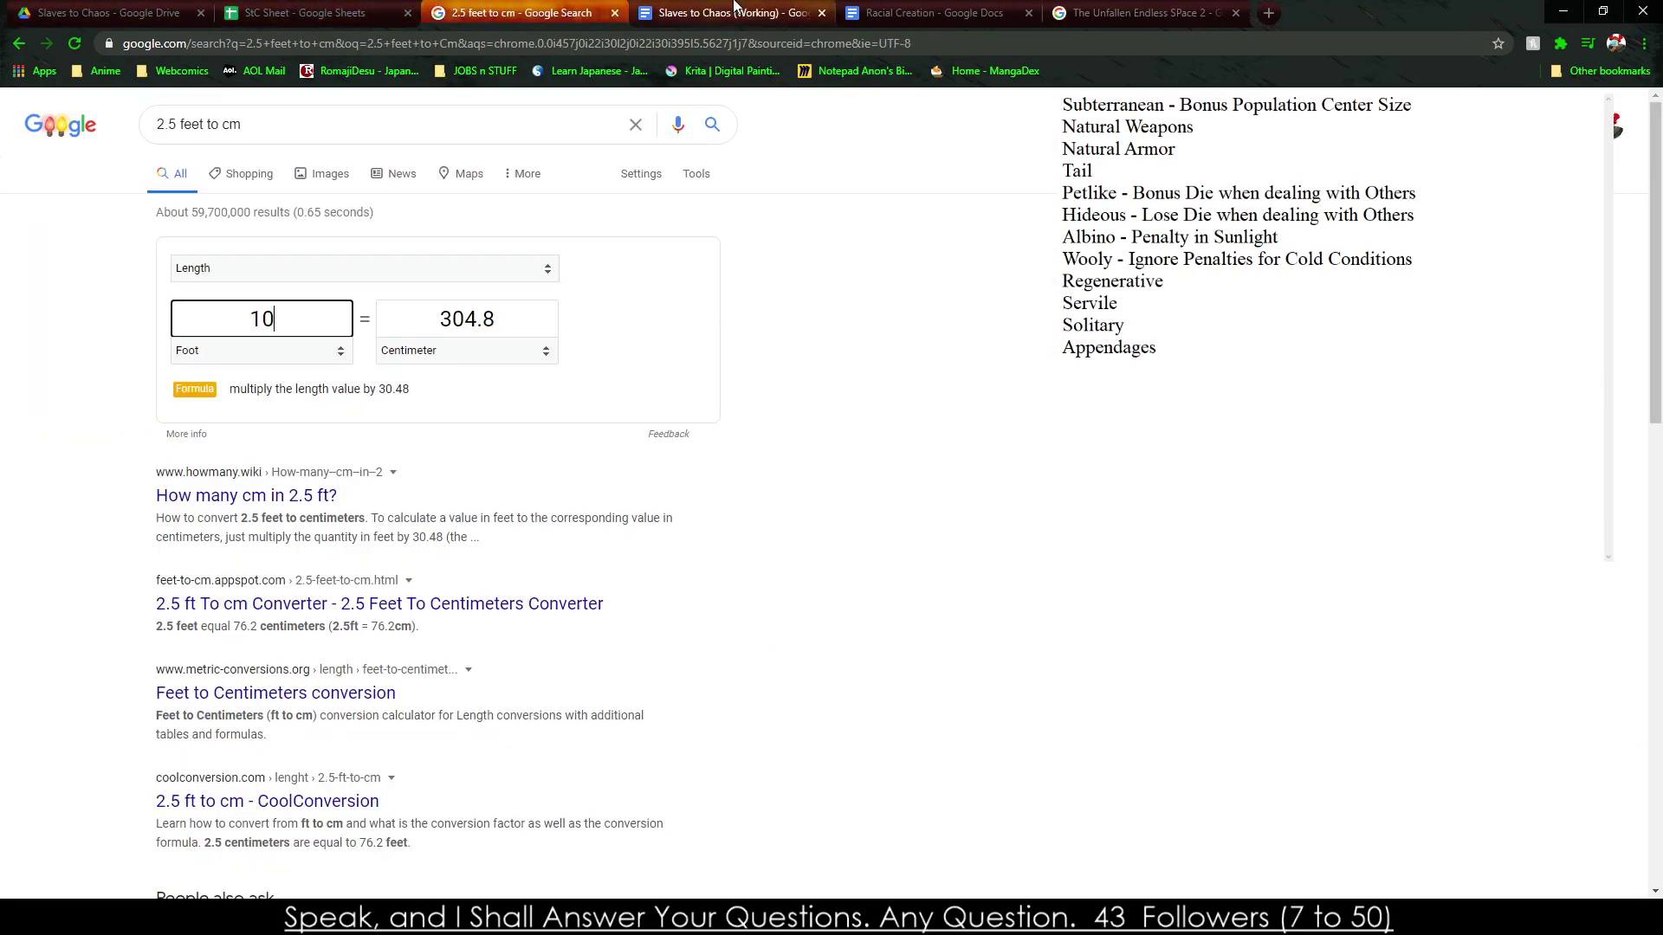
{"action": "left_click", "coordinate": [735, 12]}
{"action": "left_click", "coordinate": [311, 12]}
{"action": "scroll", "coordinate": [421, 538], "scroll_direction": "up", "scroll_amount": 5}
{"action": "scroll", "coordinate": [420, 539], "scroll_direction": "up", "scroll_amount": 10}
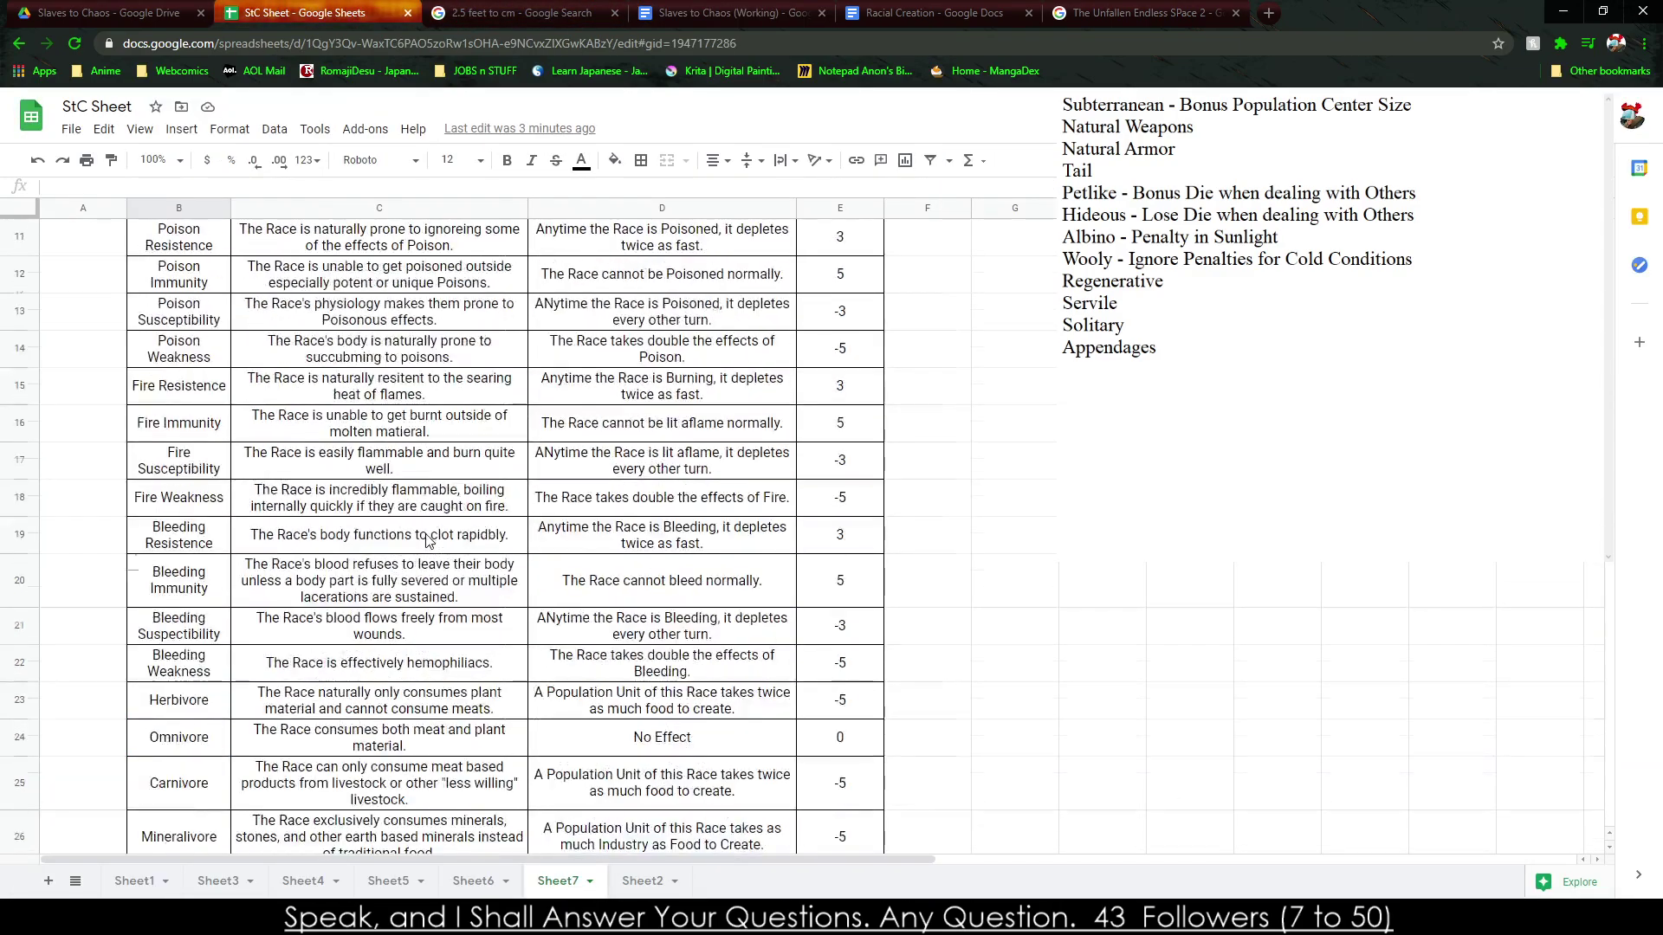
{"action": "scroll", "coordinate": [417, 550], "scroll_direction": "down", "scroll_amount": 8}
{"action": "scroll", "coordinate": [414, 559], "scroll_direction": "down", "scroll_amount": 4}
{"action": "scroll", "coordinate": [407, 571], "scroll_direction": "up", "scroll_amount": 12}
{"action": "scroll", "coordinate": [368, 612], "scroll_direction": "down", "scroll_amount": 12}
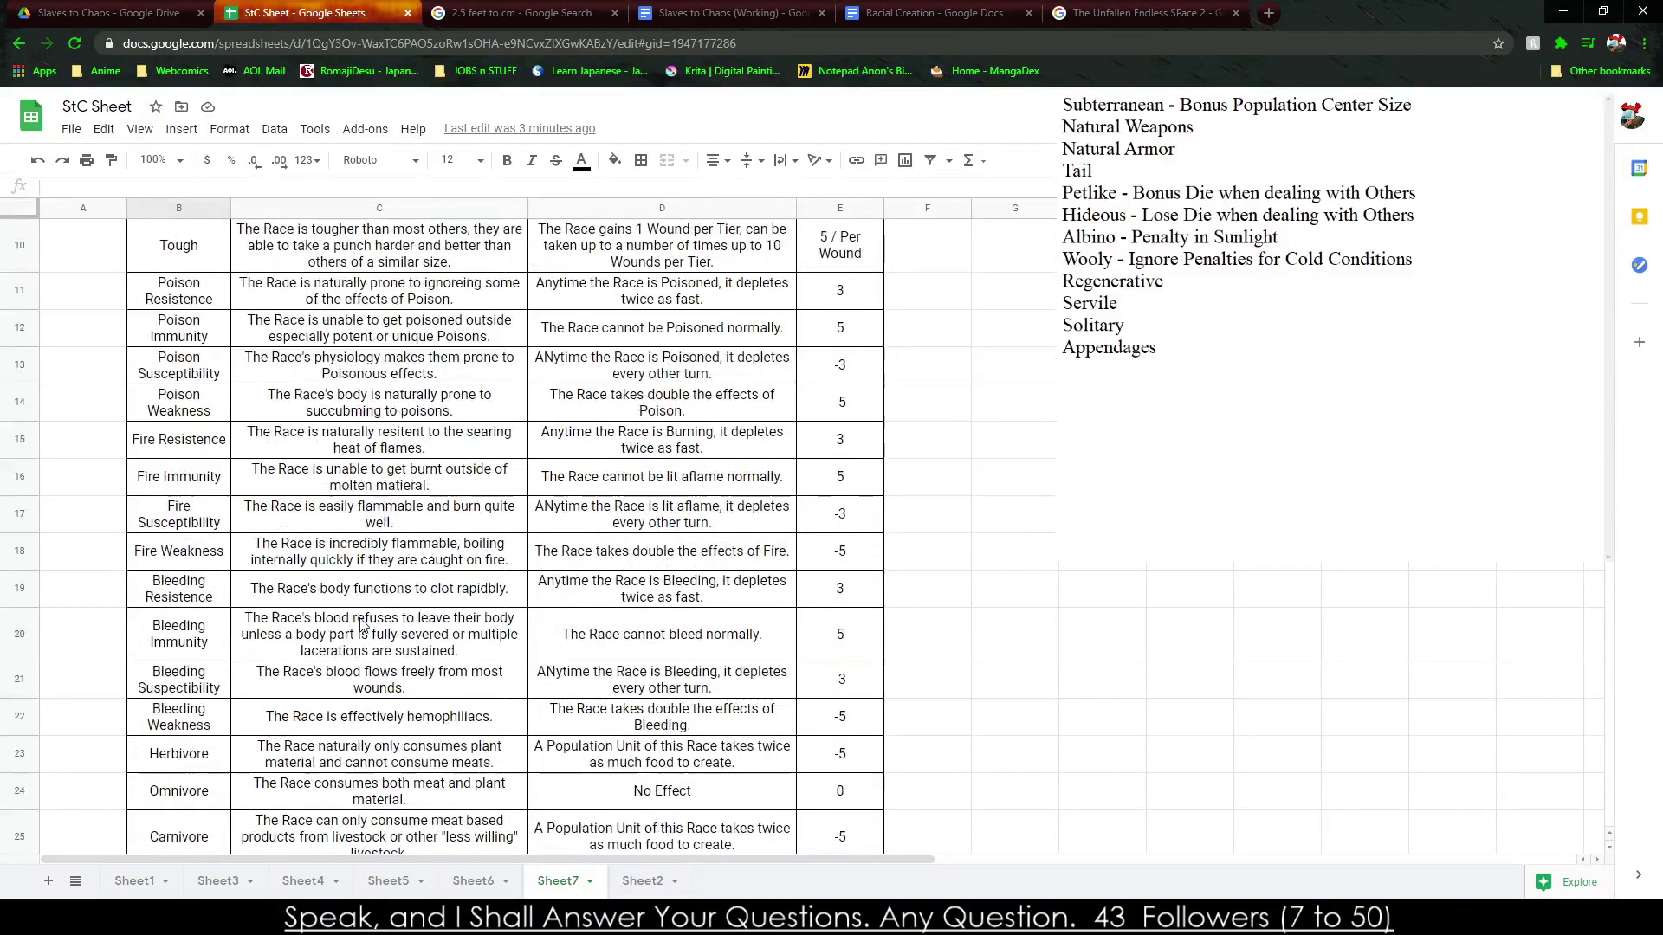
Delete the "Subterranean - Bonus Population Center Size" line from the trait notes.
{"action": "left_click", "coordinate": [1156, 347]}
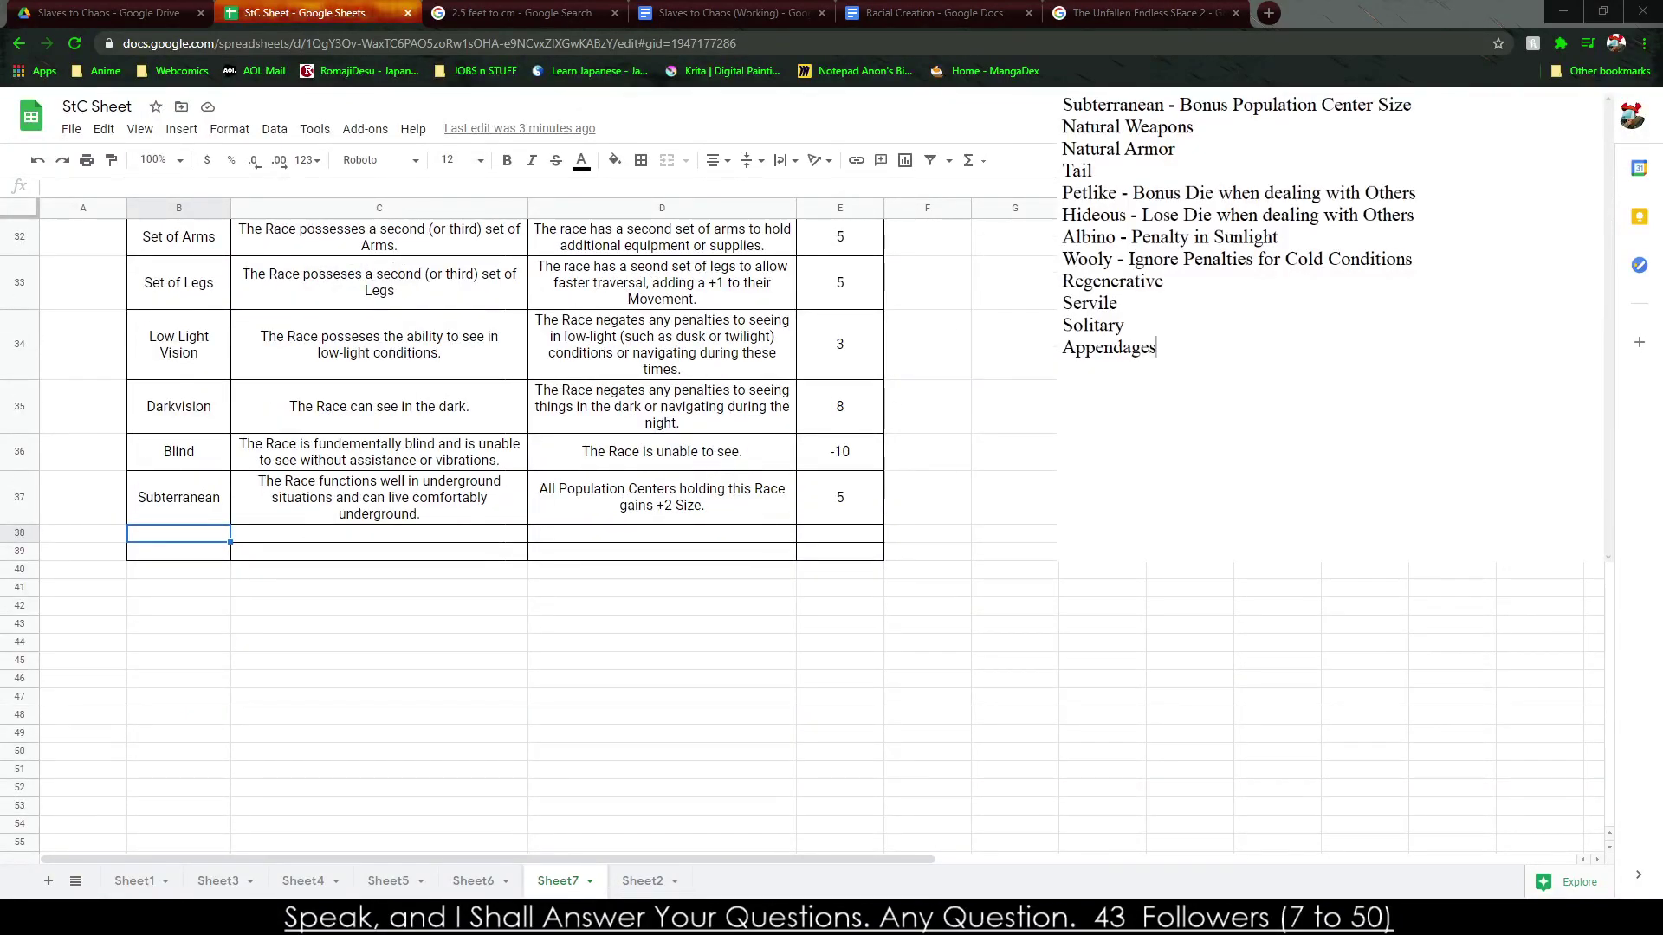
{"action": "key", "text": "ctrl+a"}
{"action": "left_click", "coordinate": [1412, 259]}
{"action": "left_click_drag", "start_coordinate": [1415, 105], "coordinate": [1062, 105]}
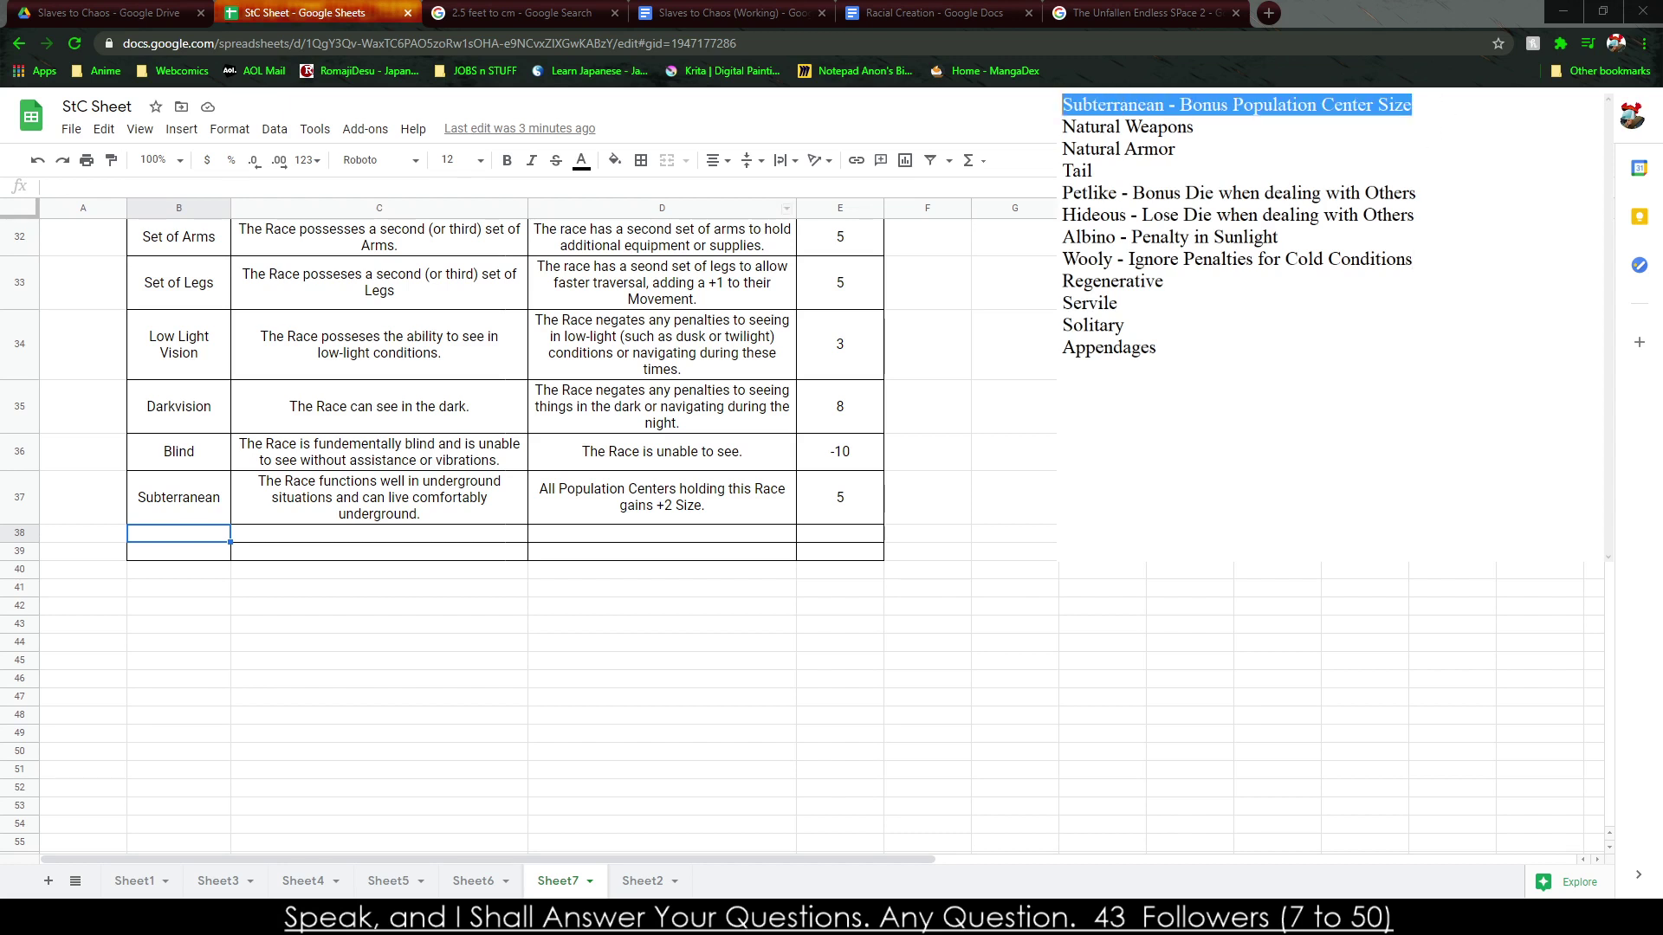
{"action": "key", "text": "Delete"}
{"action": "key", "text": "Delete"}
Copy Natural Weapons and Natural Armor from the notes into the trait name cells below Subterranean.
{"action": "left_click", "coordinate": [1175, 127], "text": "shift"}
{"action": "key", "text": "ctrl+c"}
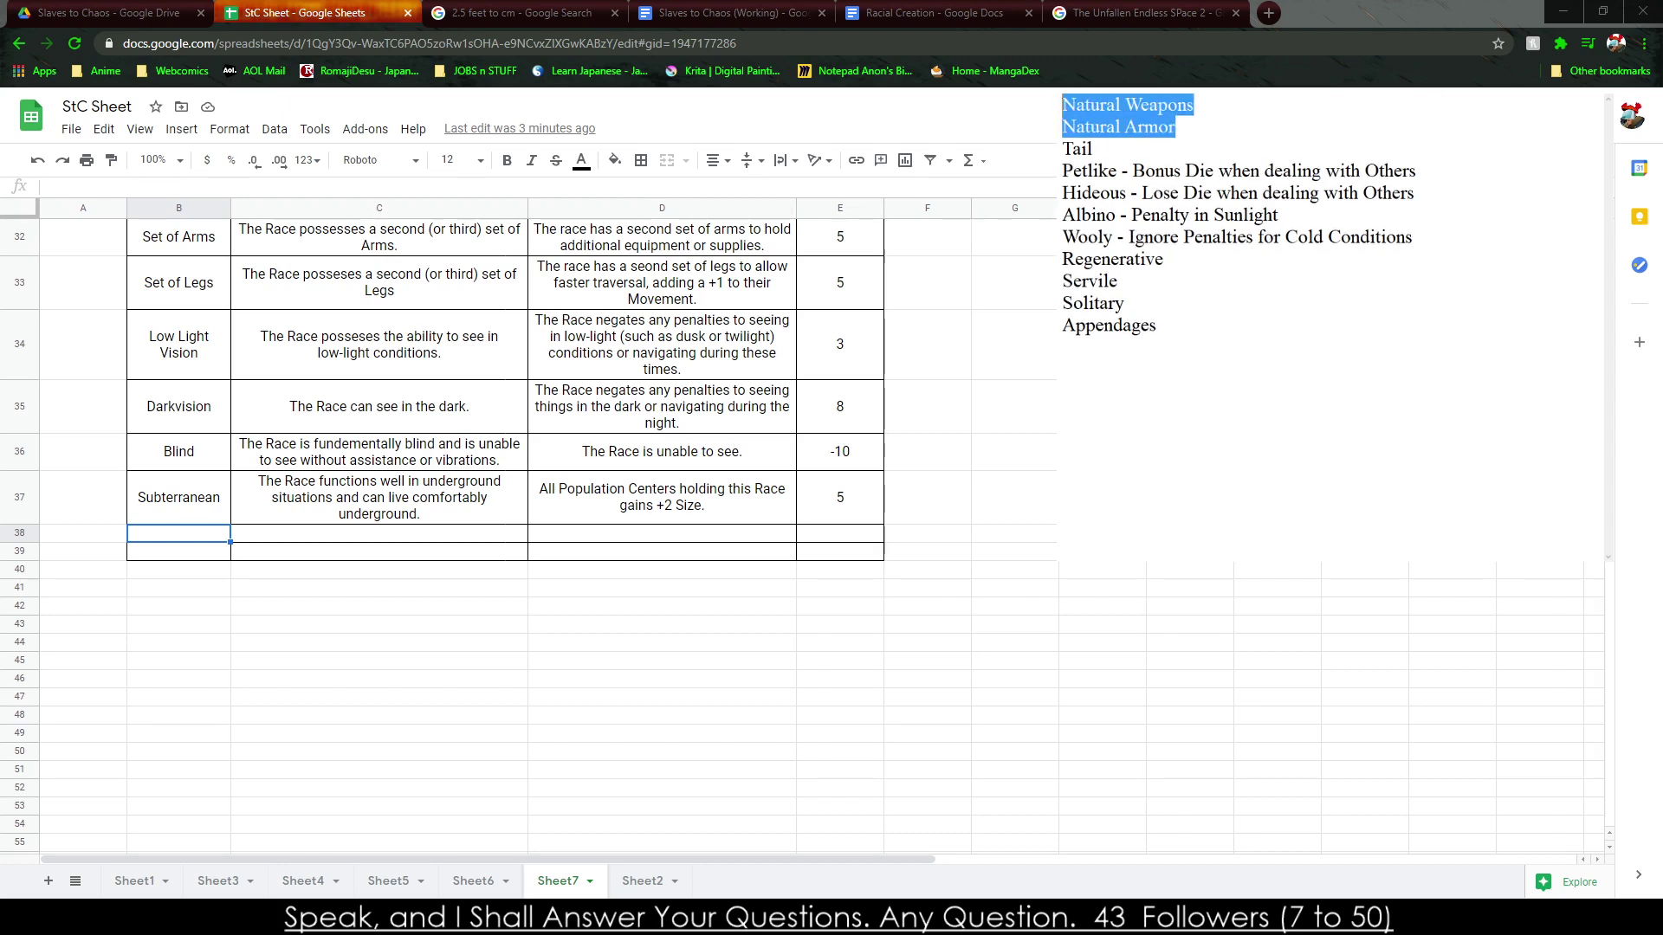
{"action": "left_click", "coordinate": [168, 547]}
{"action": "key", "text": "ctrl+v"}
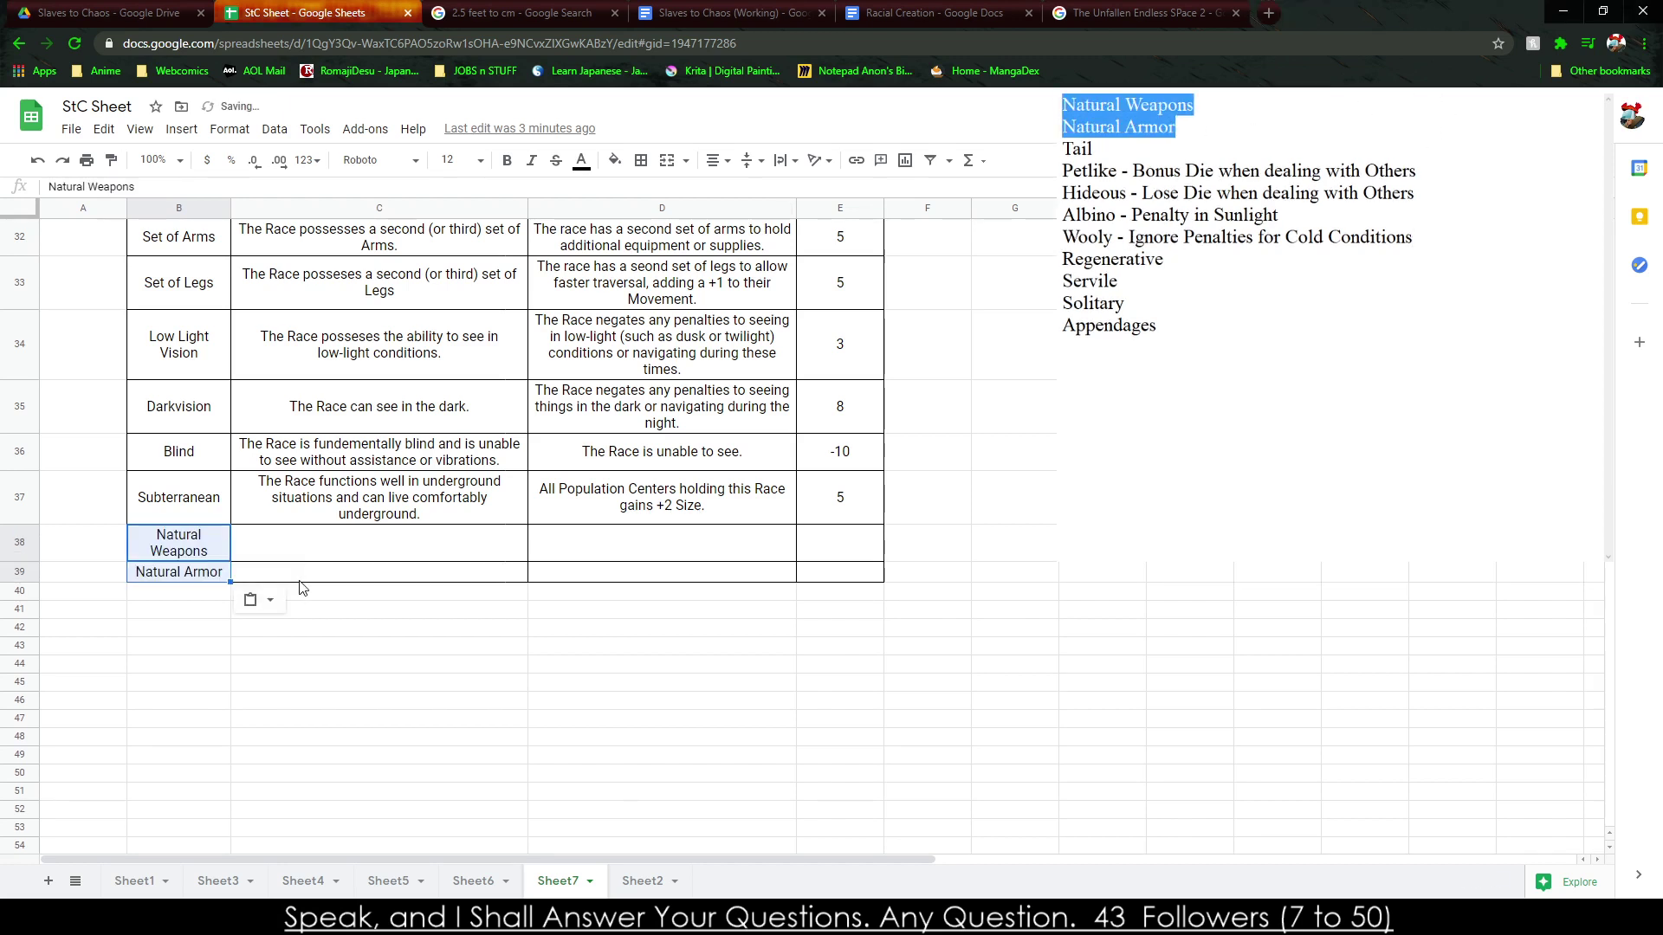
Extend the bordered table formatting over the trait rows down to row 53 by painting the format across columns B to E.
{"action": "left_click", "coordinate": [342, 701]}
{"action": "left_click", "coordinate": [148, 556]}
{"action": "left_click", "coordinate": [111, 159]}
{"action": "mouse_move", "coordinate": [170, 535]}
{"action": "left_mouse_down"}
{"action": "mouse_move", "coordinate": [753, 803]}
{"action": "mouse_move", "coordinate": [753, 828]}
{"action": "left_mouse_up"}
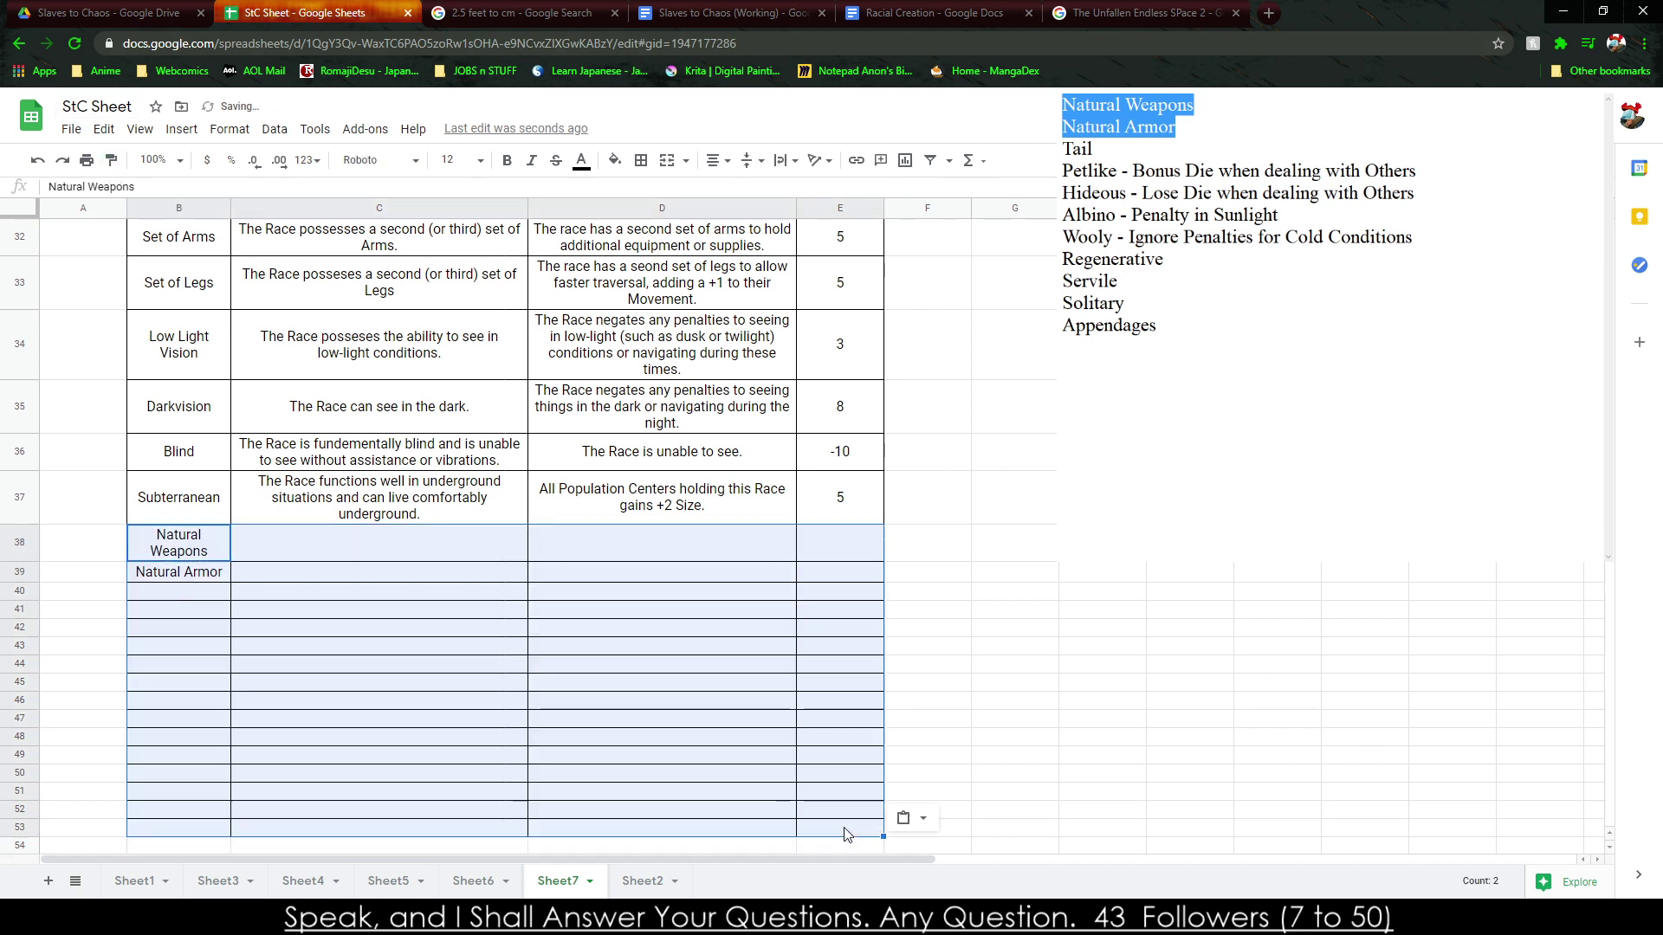
{"action": "left_click", "coordinate": [1189, 683]}
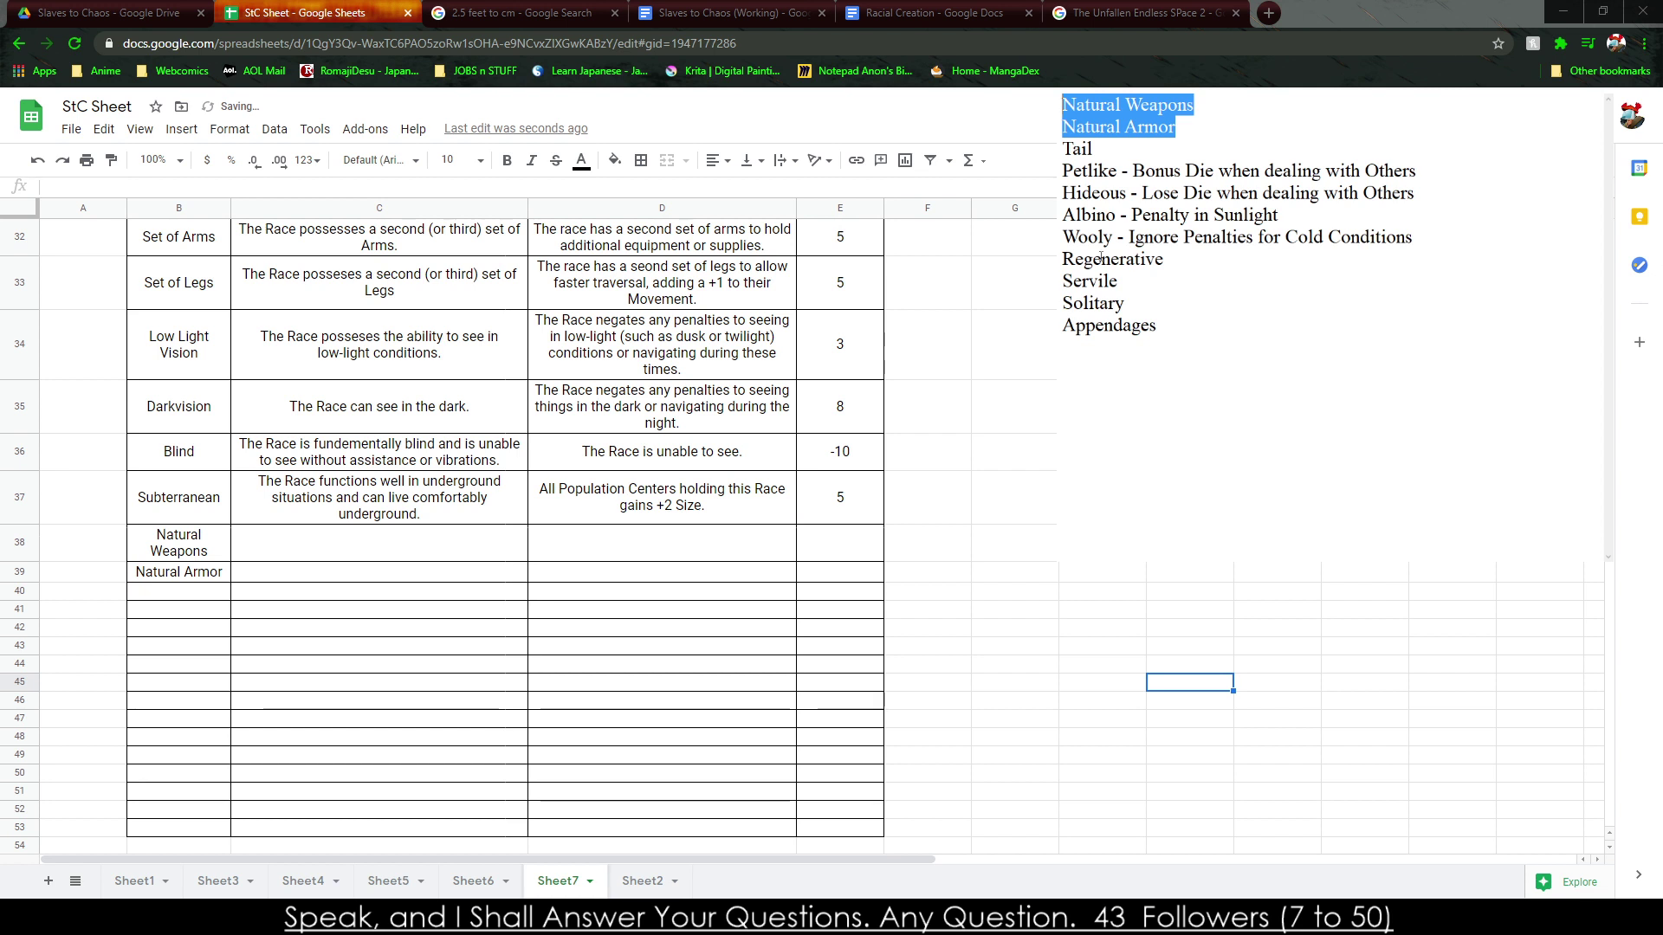
Copy Tail, Regenerative, Servile, Solitary and Appendages from the notes into the trait name cells below Natural Armor.
{"action": "double_click", "coordinate": [1077, 149]}
{"action": "key", "text": "ctrl+c"}
{"action": "left_click", "coordinate": [179, 593]}
{"action": "key", "text": "ctrl+v"}
{"action": "left_click_drag", "start_coordinate": [1239, 378], "coordinate": [1064, 253]}
{"action": "key", "text": "ctrl+c"}
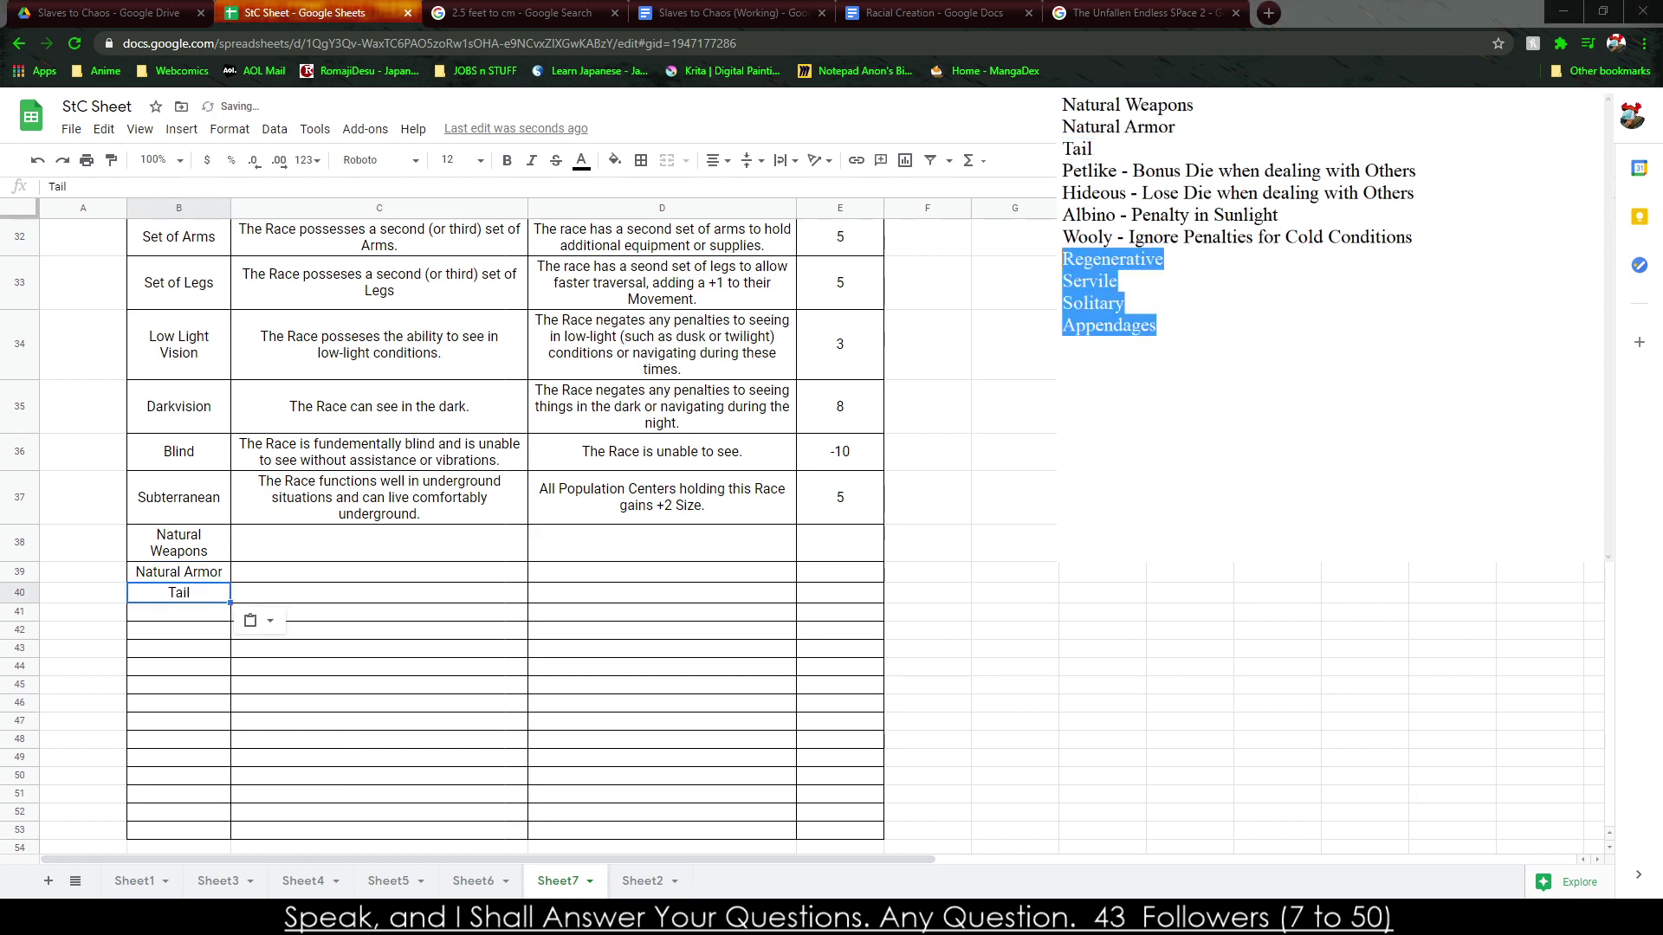
{"action": "left_click", "coordinate": [179, 611]}
{"action": "key", "text": "ctrl+v"}
{"action": "left_click", "coordinate": [839, 768]}
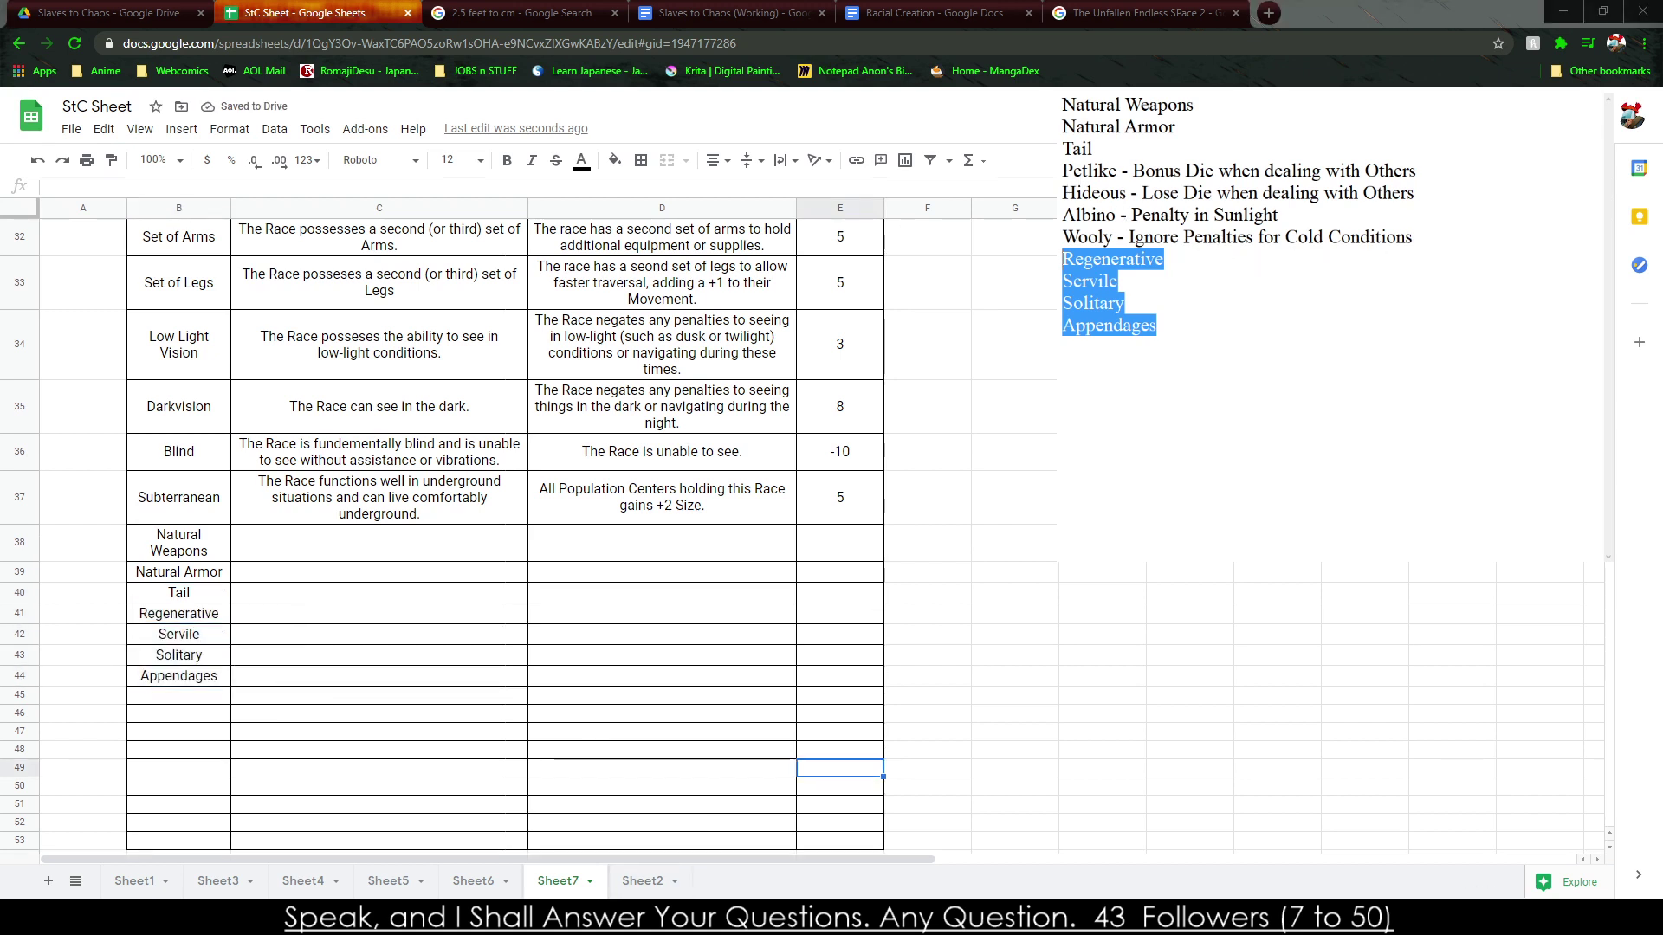
Enter Petlike, Hideous and Albino as trait names in the cells below Appendages.
{"action": "left_click", "coordinate": [178, 696]}
{"action": "type", "text": "Petlike"}
{"action": "key", "text": "Return"}
{"action": "type", "text": "Hideous"}
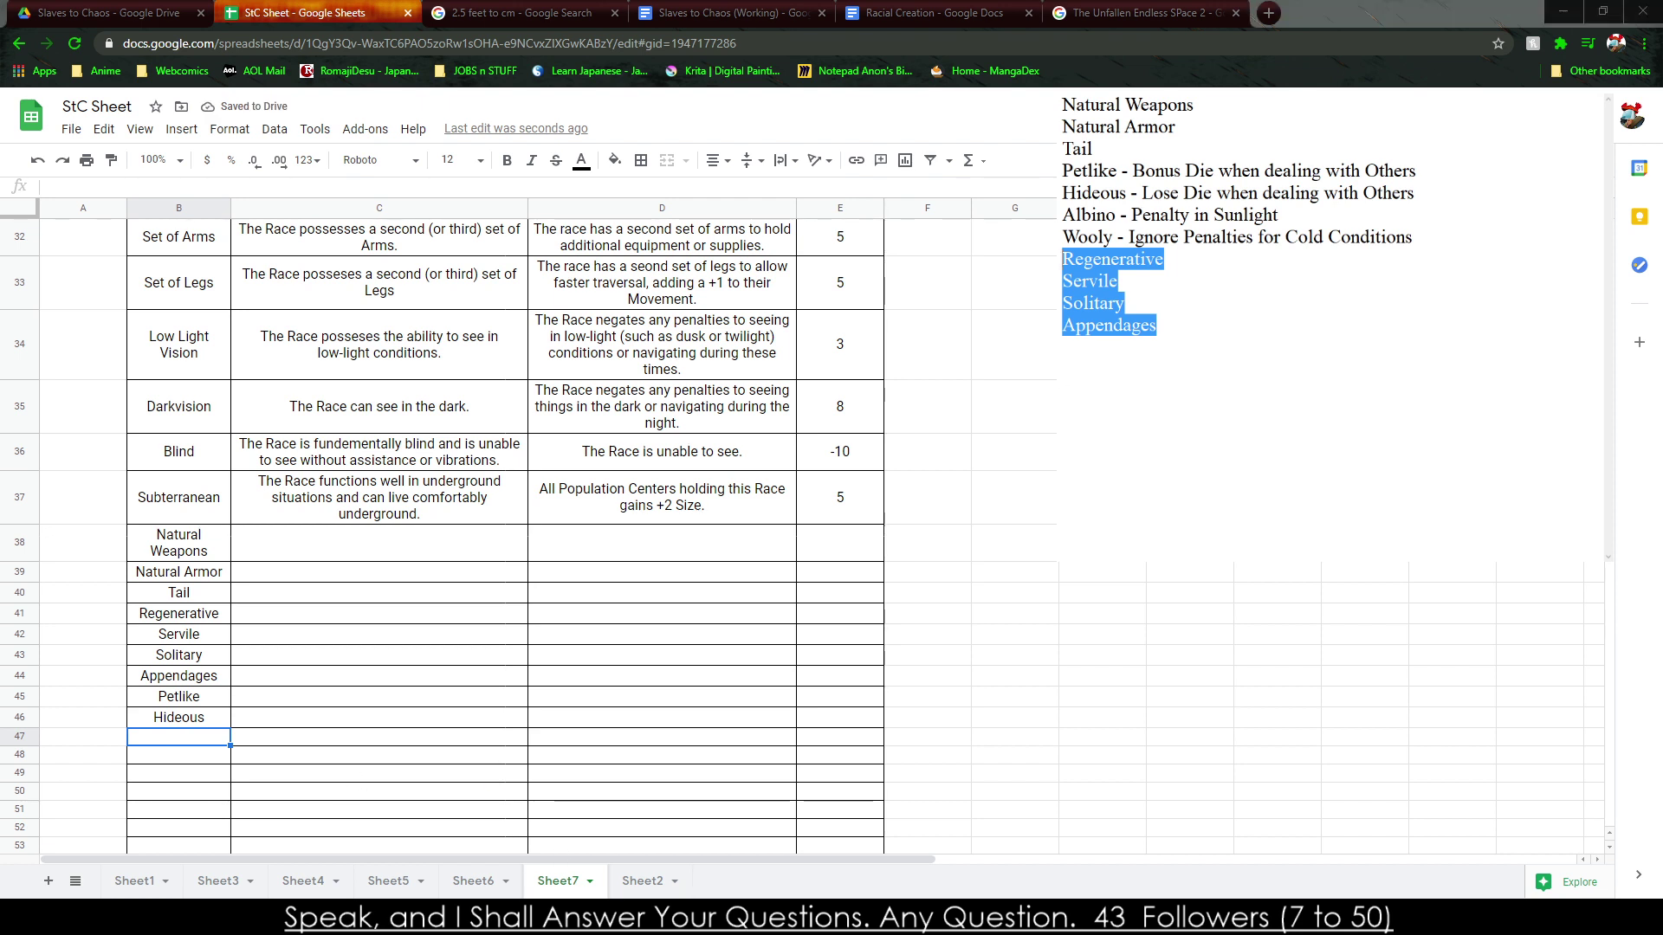
{"action": "left_click", "coordinate": [179, 738]}
{"action": "type", "text": "Albino"}
{"action": "key", "text": "Return"}
{"action": "key", "text": "Return"}
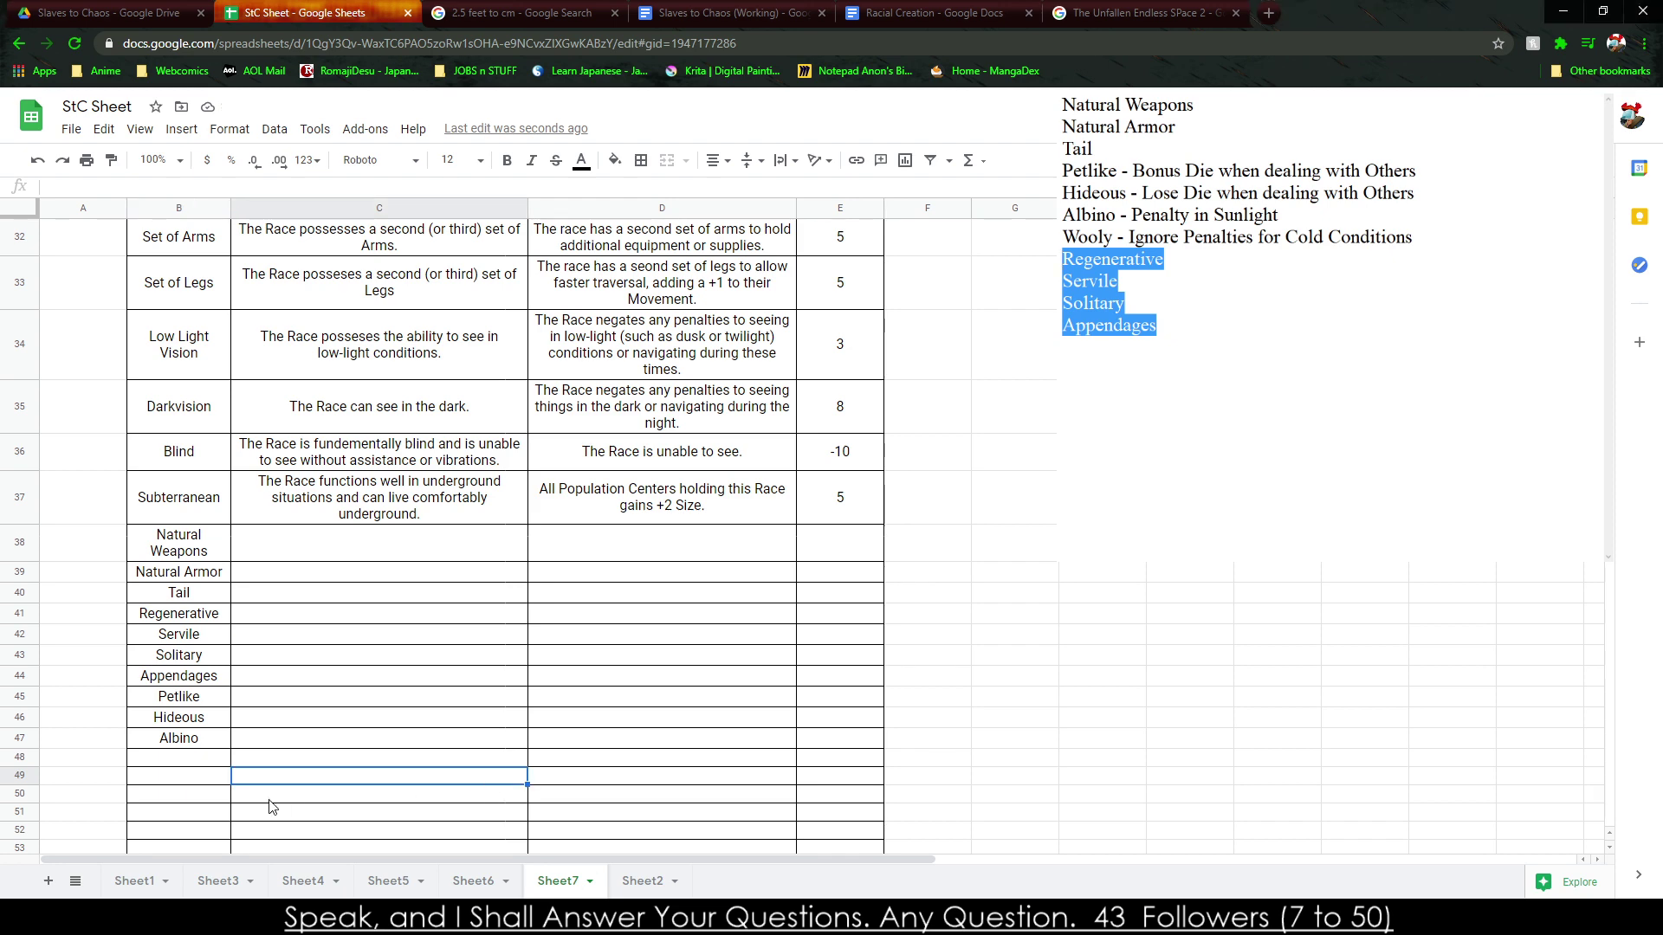
Enter Wooly as a trait name in the cell below Albino.
{"action": "left_click", "coordinate": [134, 758]}
{"action": "type", "text": "Wooly"}
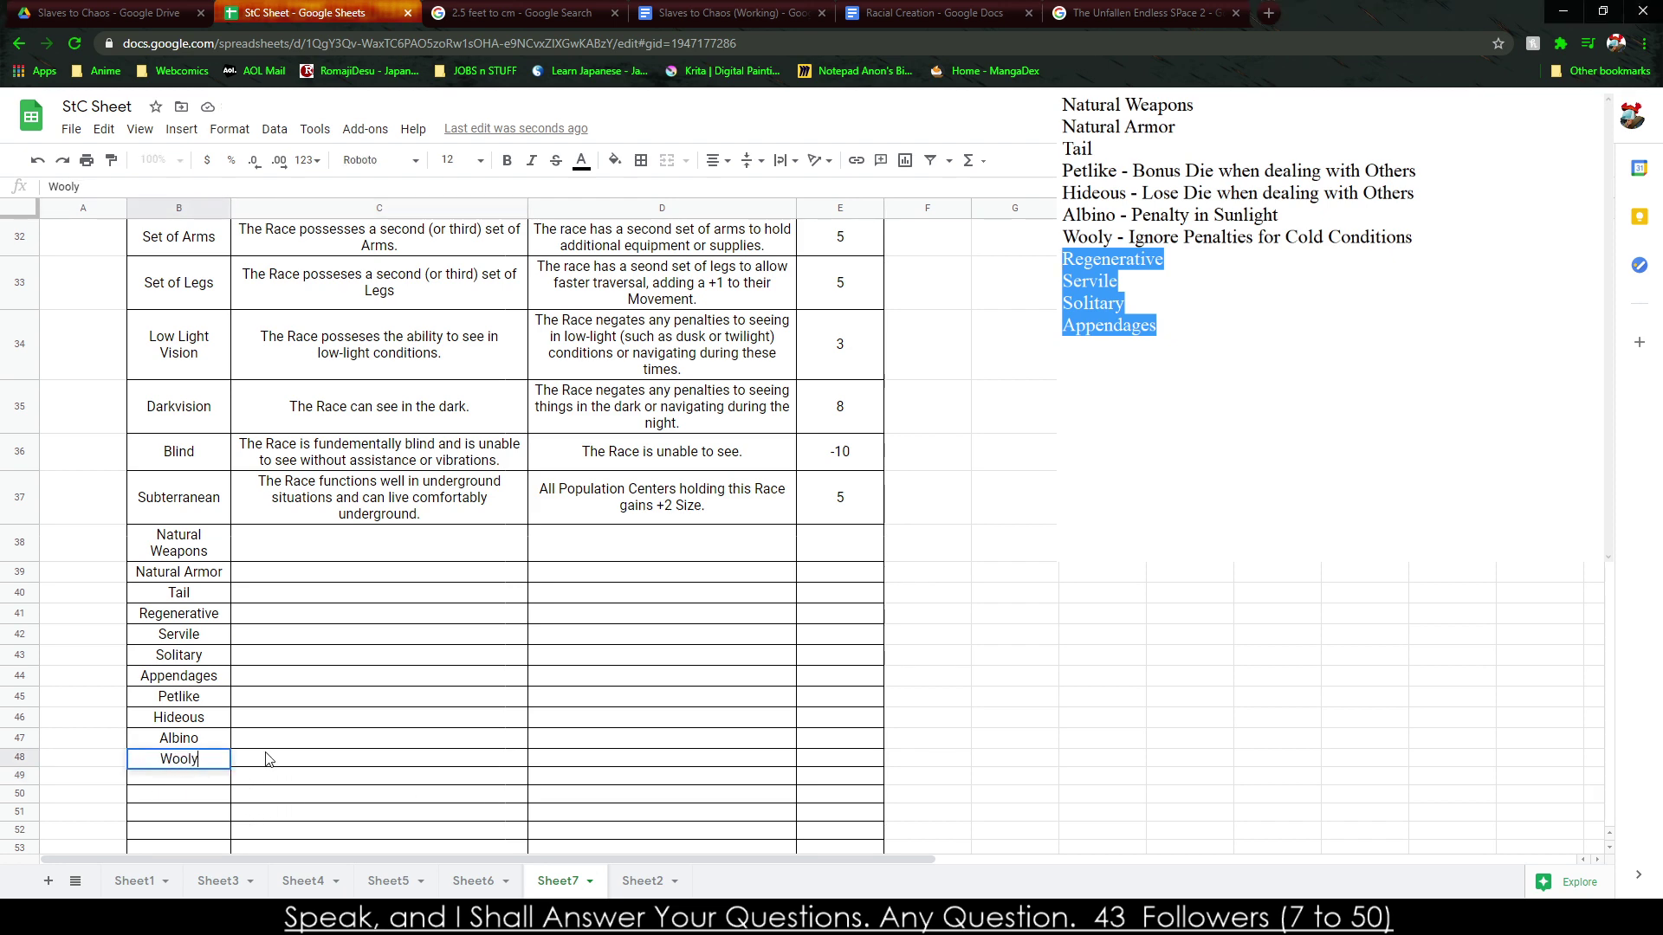
{"action": "scroll", "coordinate": [286, 711], "scroll_direction": "up", "scroll_amount": 15}
{"action": "left_click", "coordinate": [294, 693]}
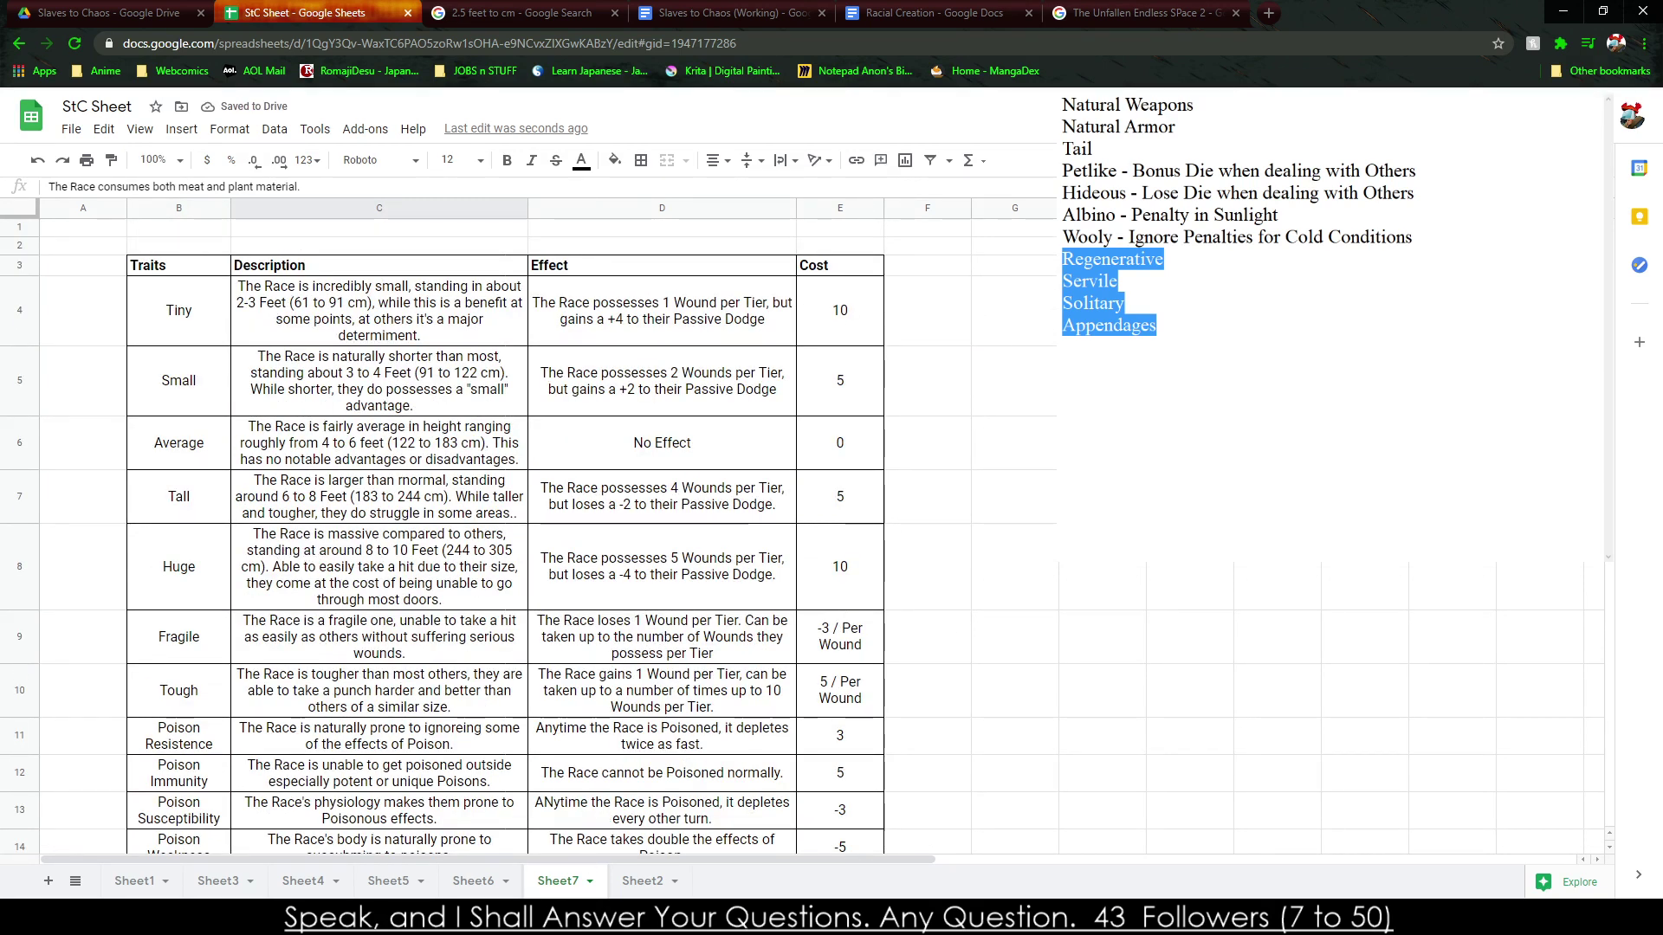
{"action": "scroll", "coordinate": [472, 607], "scroll_direction": "down", "scroll_amount": 15}
{"action": "scroll", "coordinate": [472, 606], "scroll_direction": "down", "scroll_amount": 5}
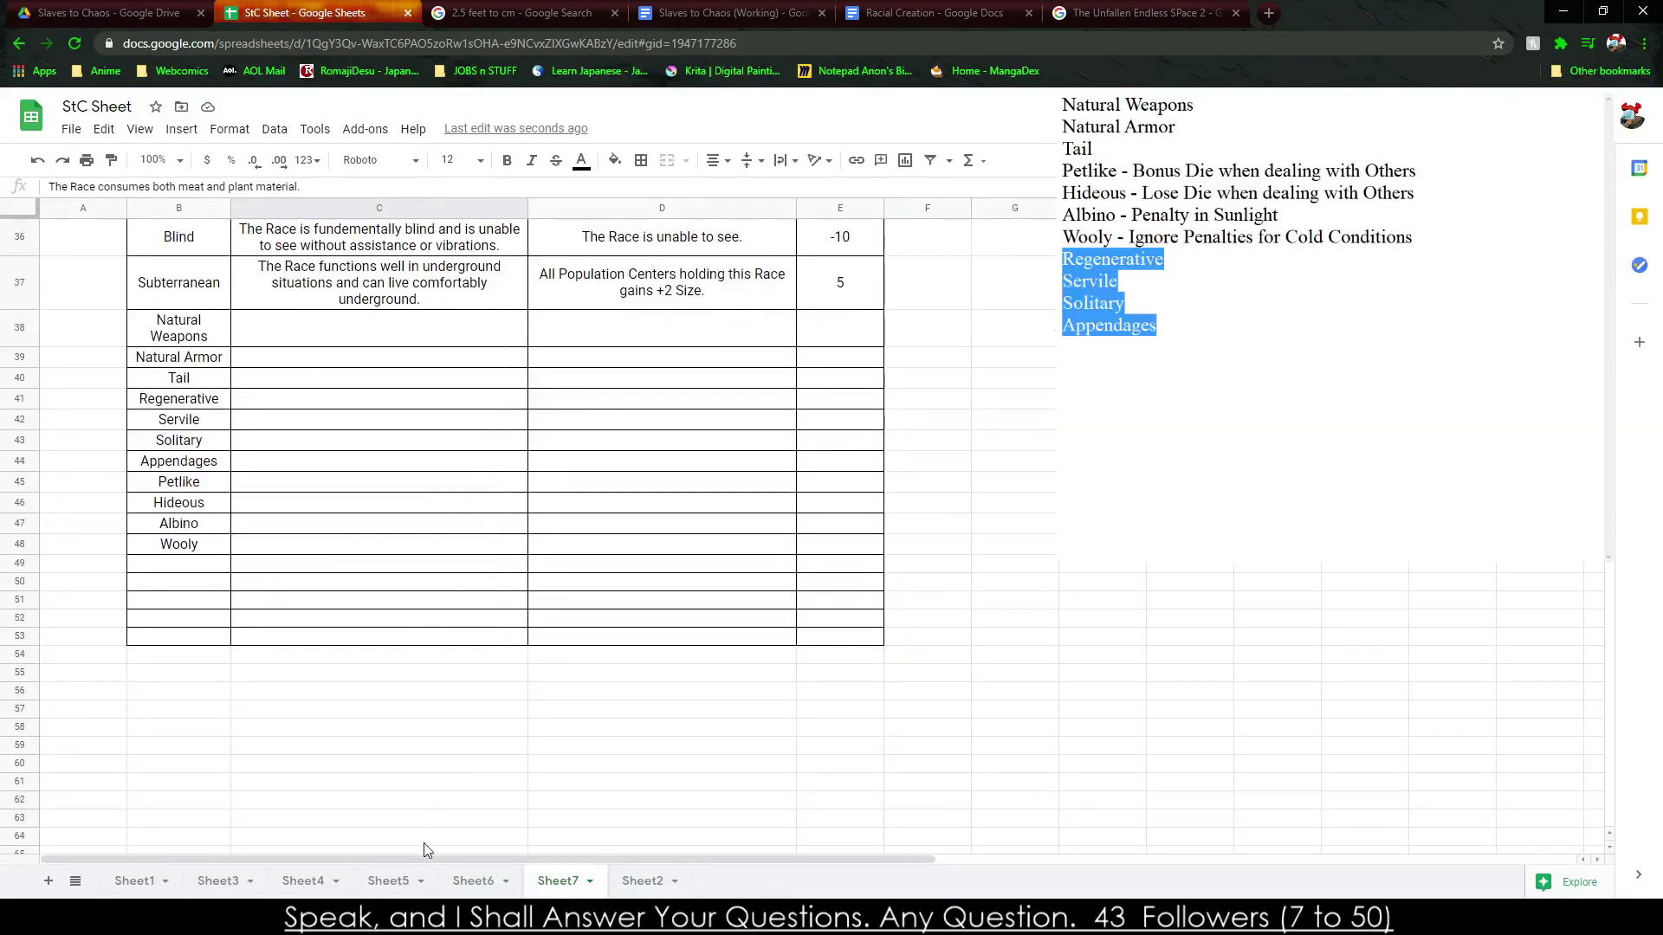
Examine the Unique Traits table on Sheet6 and the open reference pages, including the Unfallen image search.
{"action": "left_click", "coordinate": [460, 880]}
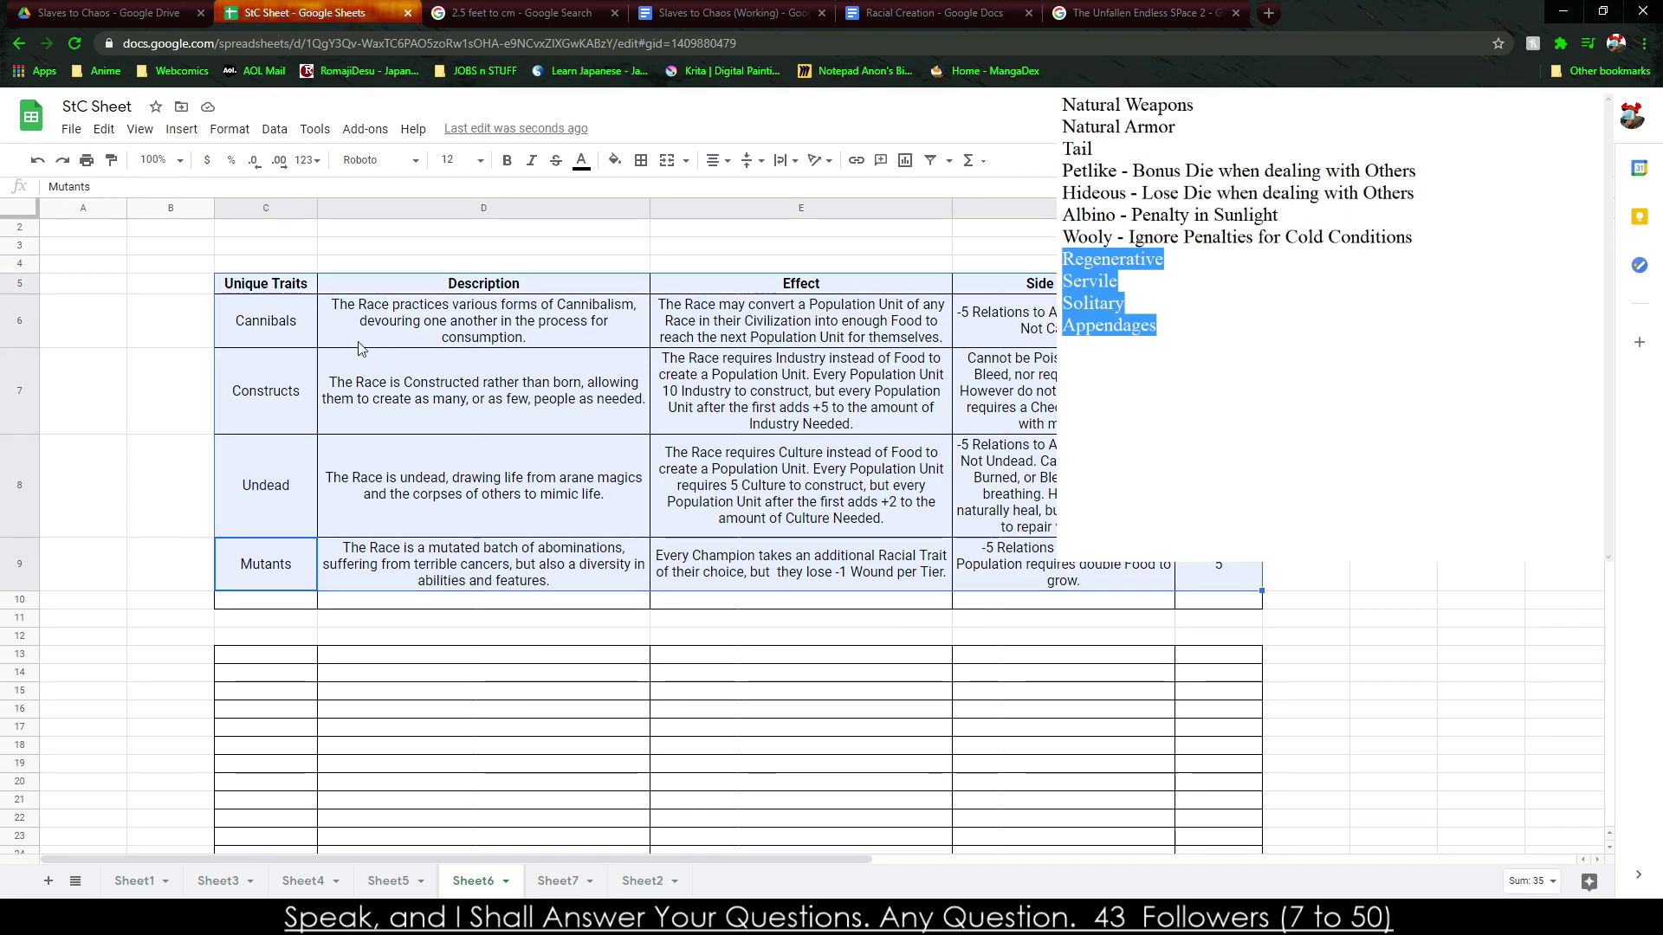
{"action": "left_click_drag", "start_coordinate": [266, 320], "coordinate": [1219, 320]}
{"action": "left_click_drag", "start_coordinate": [483, 391], "coordinate": [996, 320]}
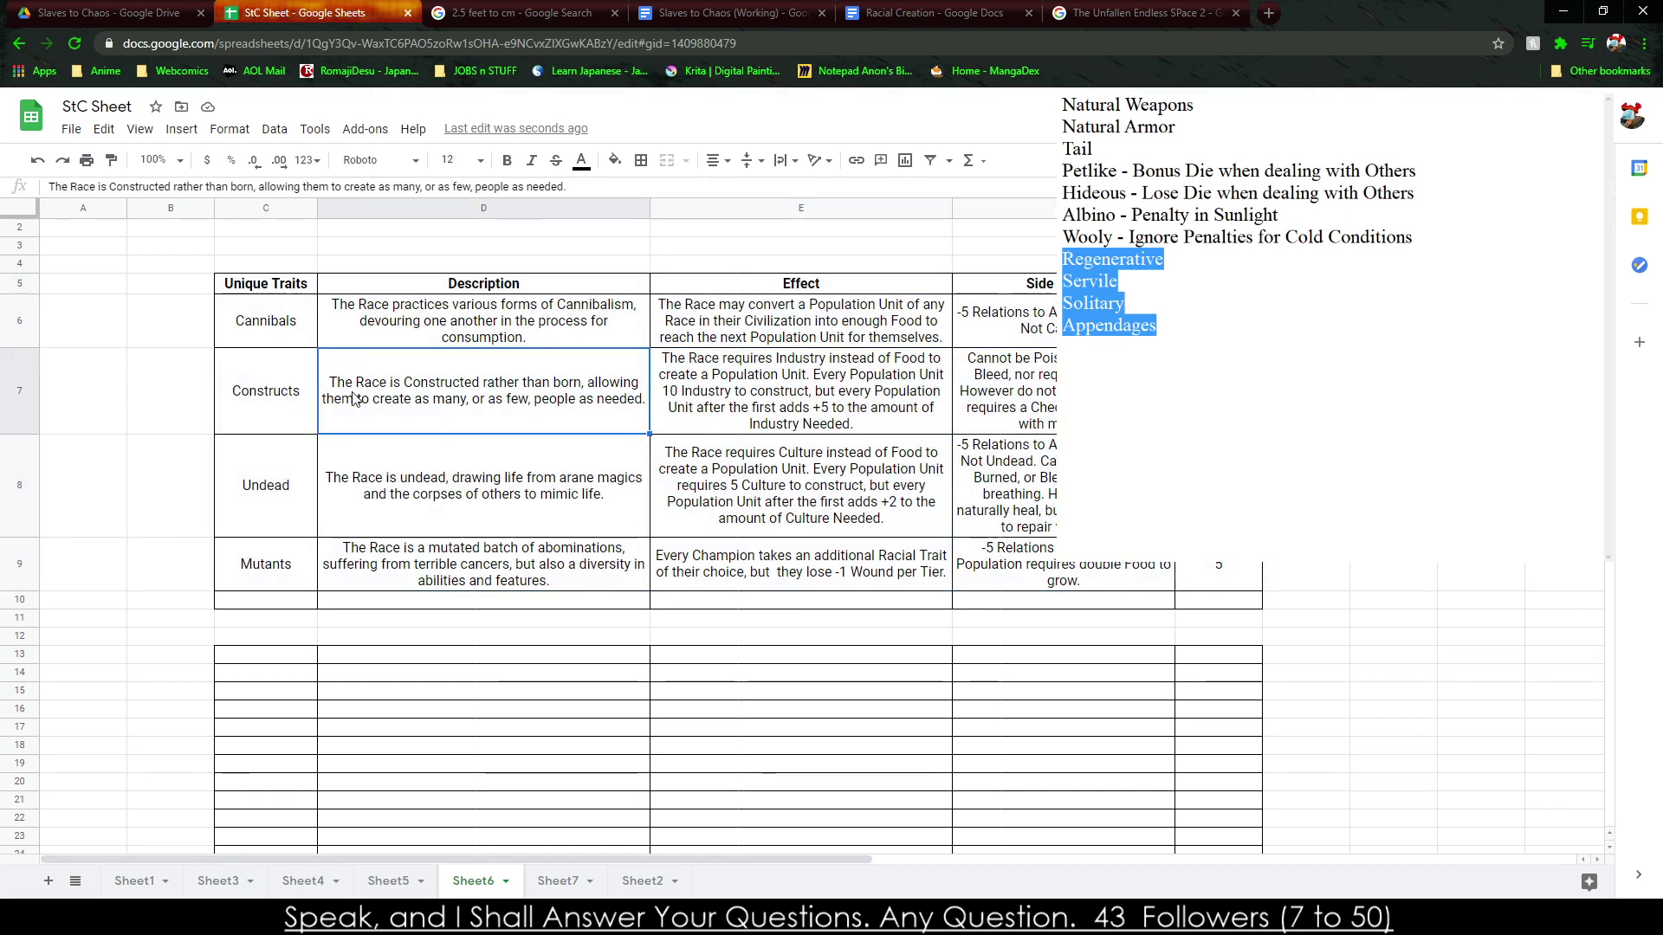
{"action": "left_click_drag", "start_coordinate": [322, 523], "coordinate": [1065, 588]}
{"action": "left_click", "coordinate": [484, 563]}
{"action": "left_click_drag", "start_coordinate": [483, 563], "coordinate": [801, 572]}
{"action": "left_click", "coordinate": [662, 674]}
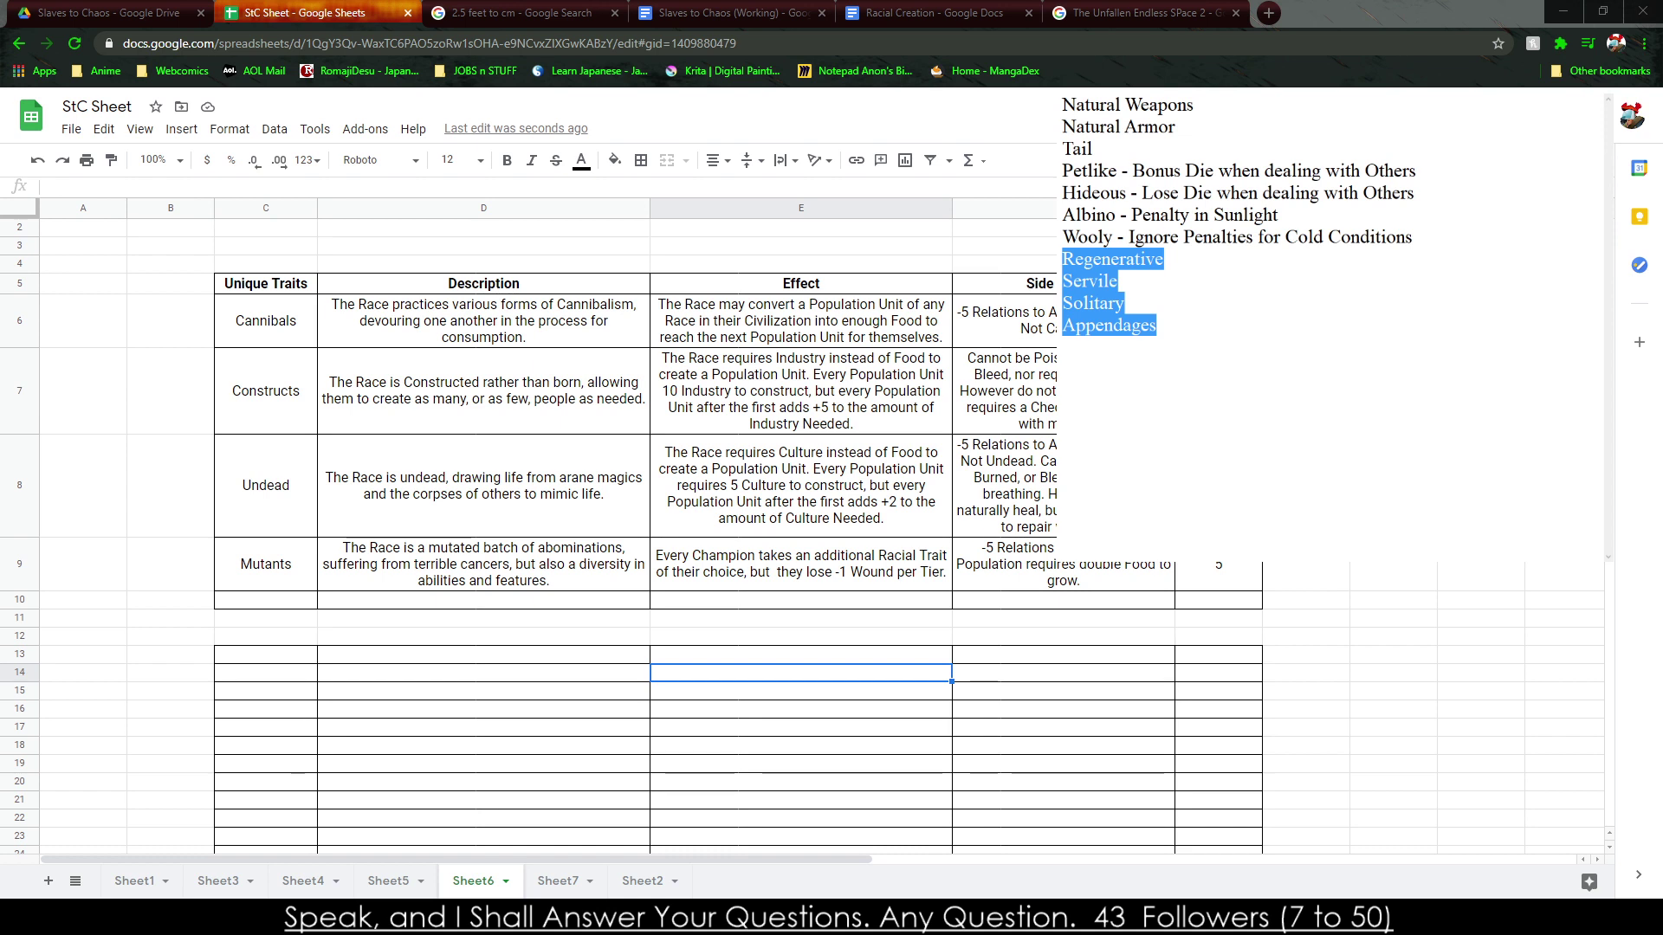
{"action": "left_click", "coordinate": [627, 13]}
{"action": "left_click", "coordinate": [732, 12]}
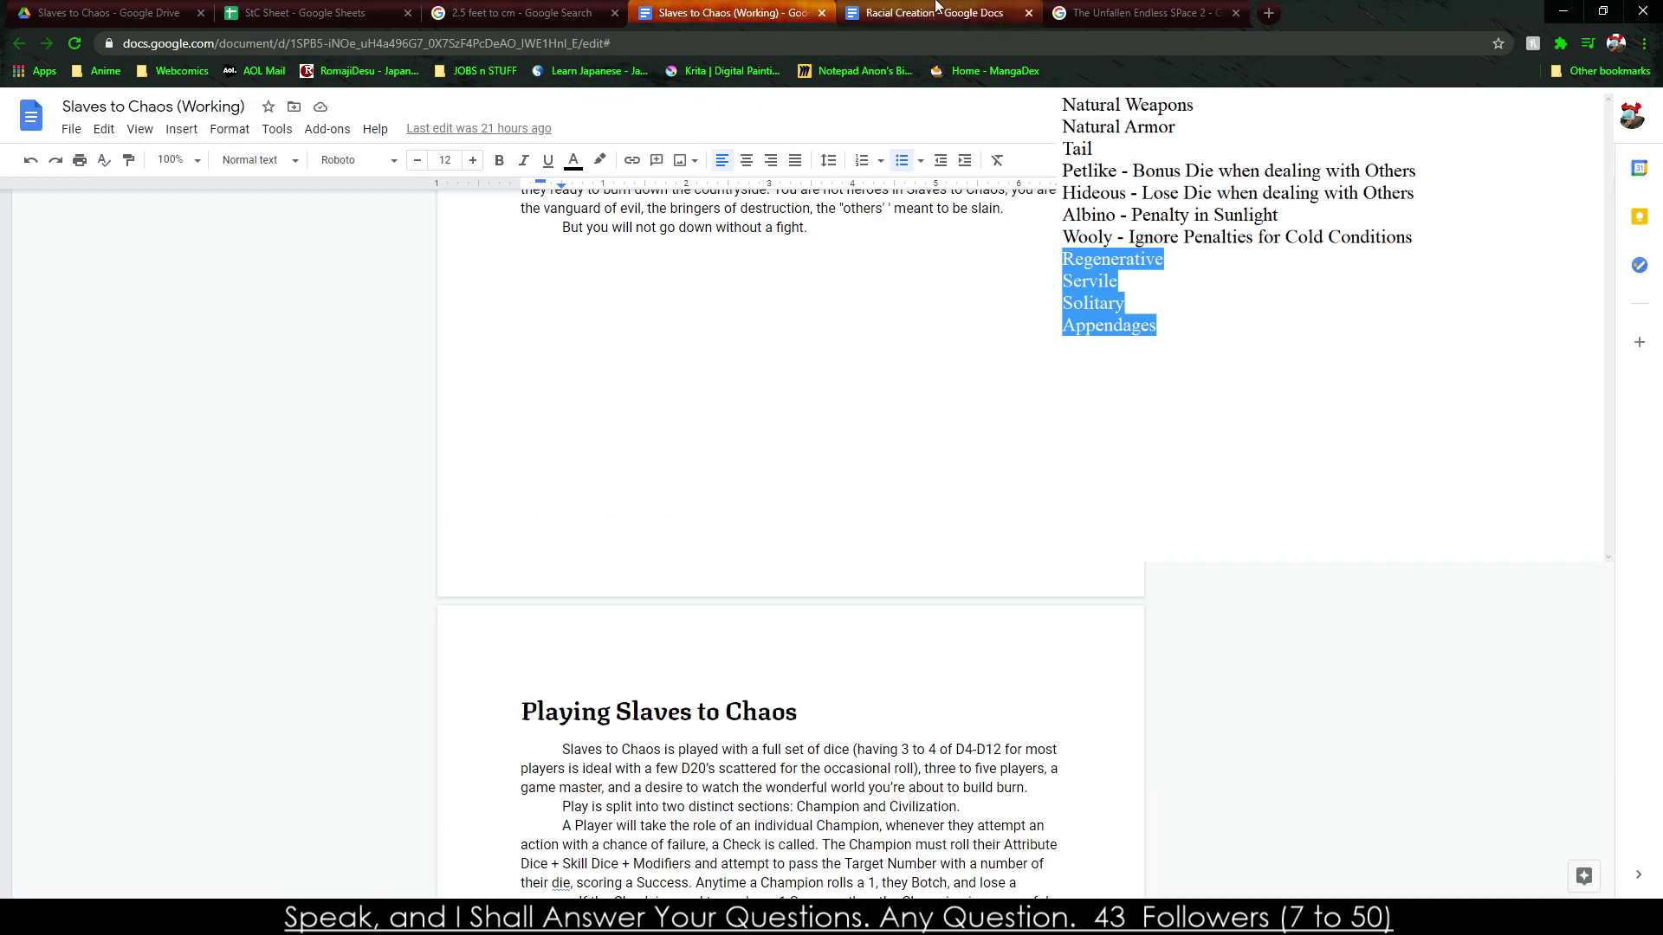
{"action": "left_click", "coordinate": [1139, 13]}
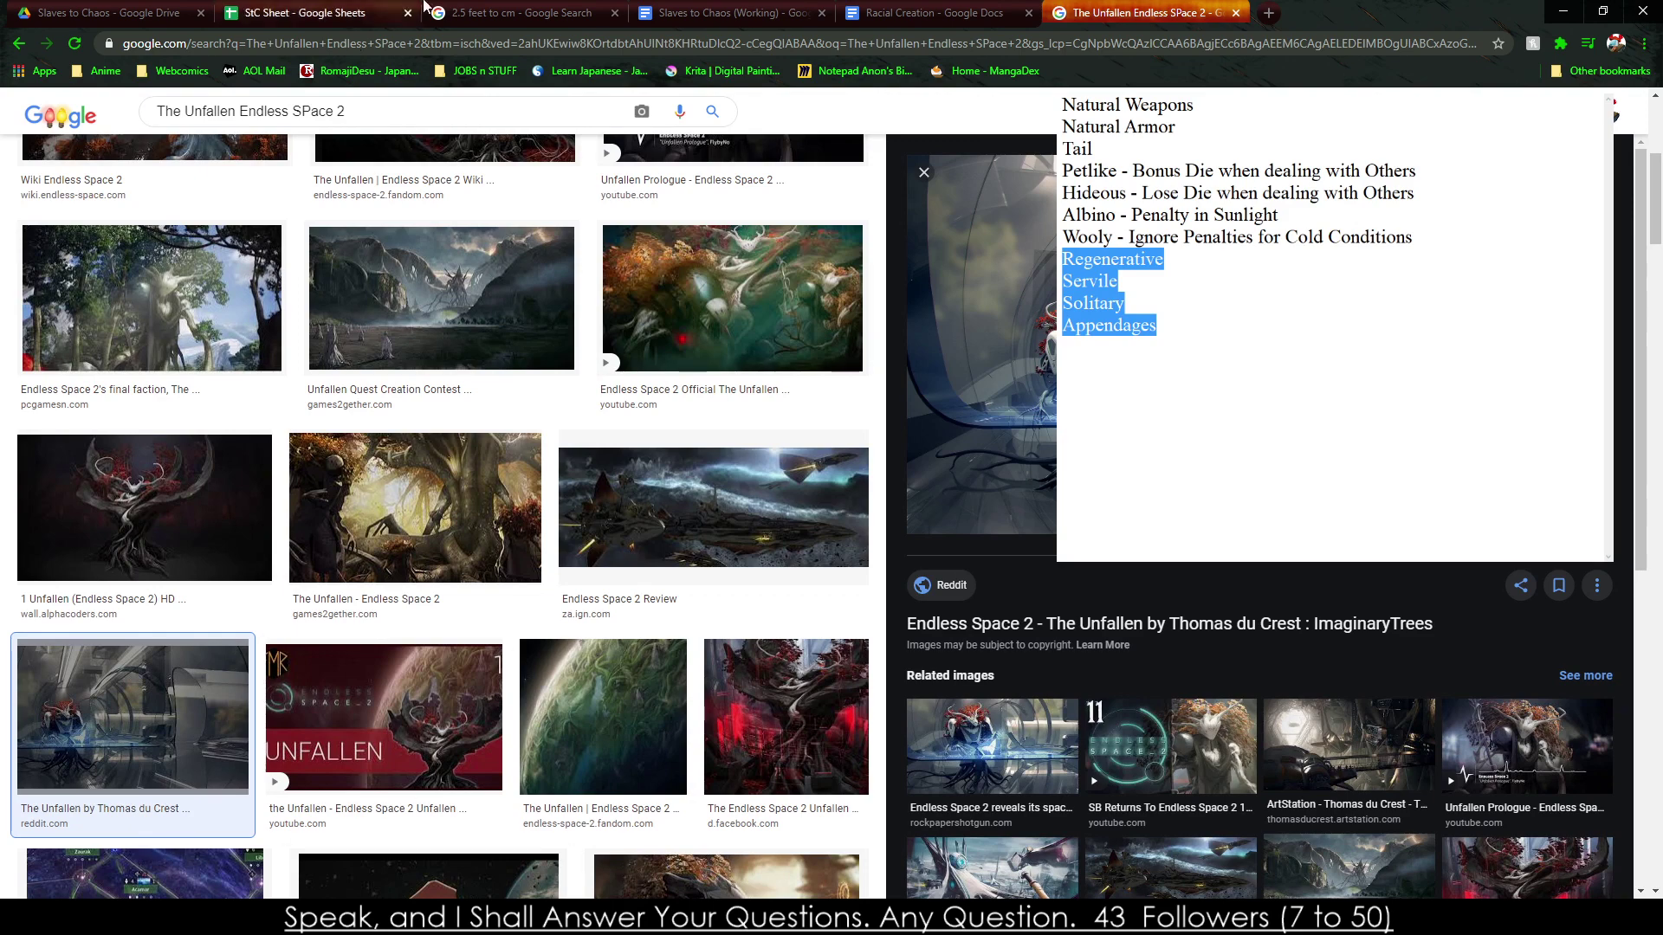
In the StC Sheet's Unique Traits table on Sheet6, enter Aquatic as the trait name below Mutants.
{"action": "left_click", "coordinate": [305, 13]}
{"action": "left_click", "coordinate": [266, 601]}
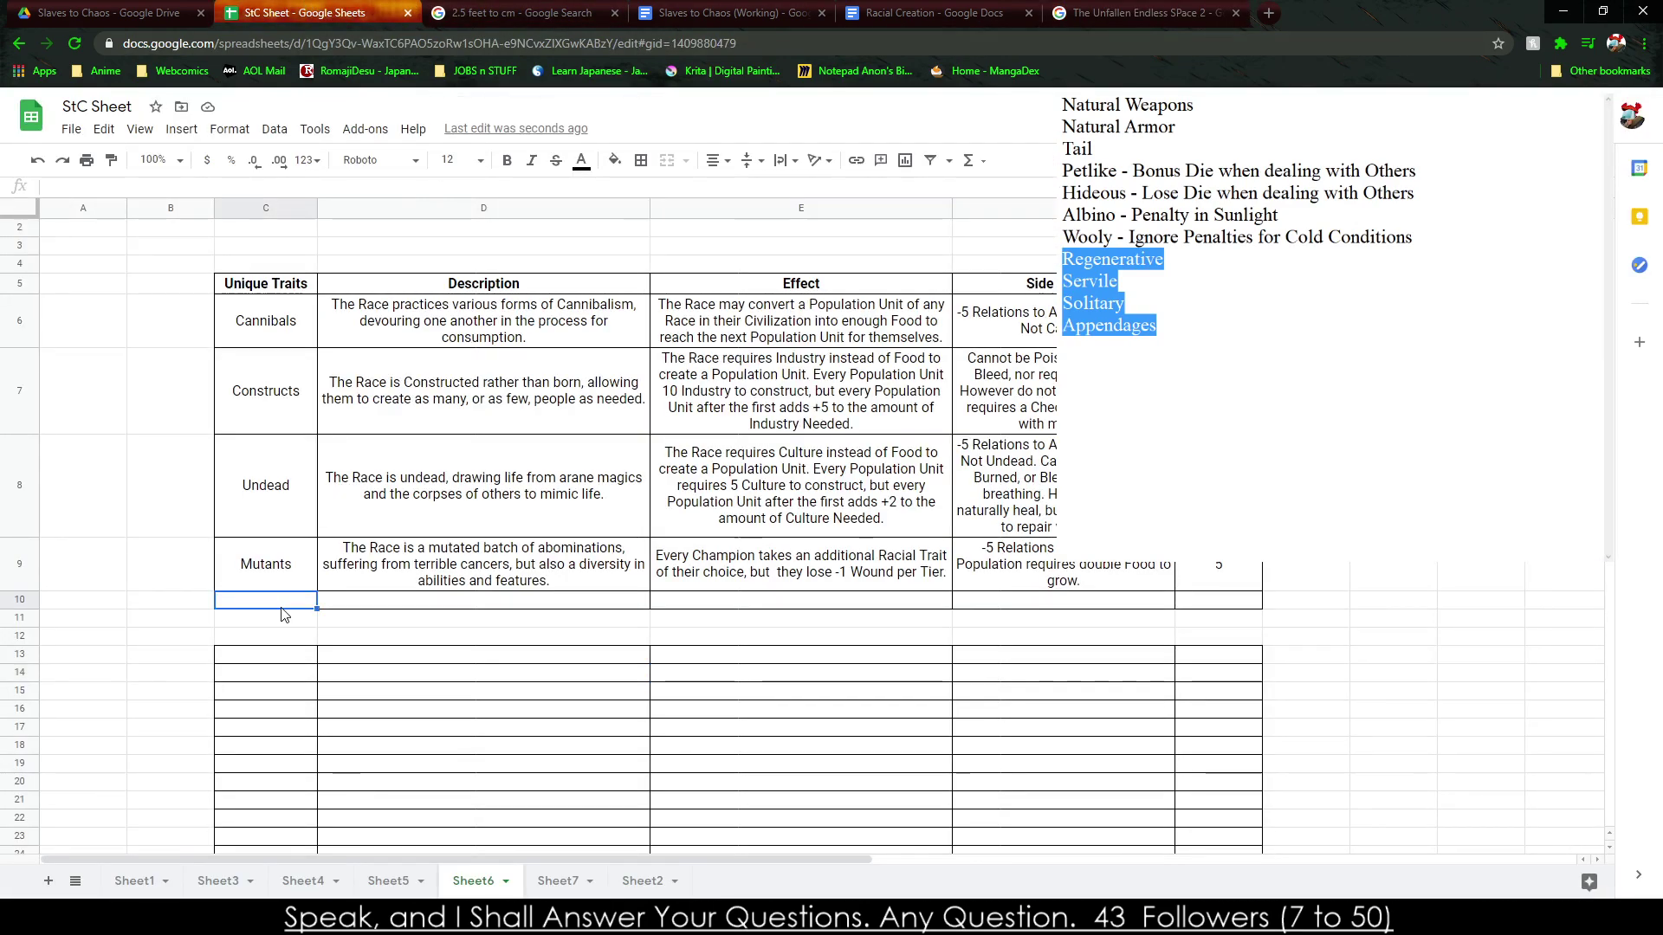
{"action": "type", "text": "Aquatic"}
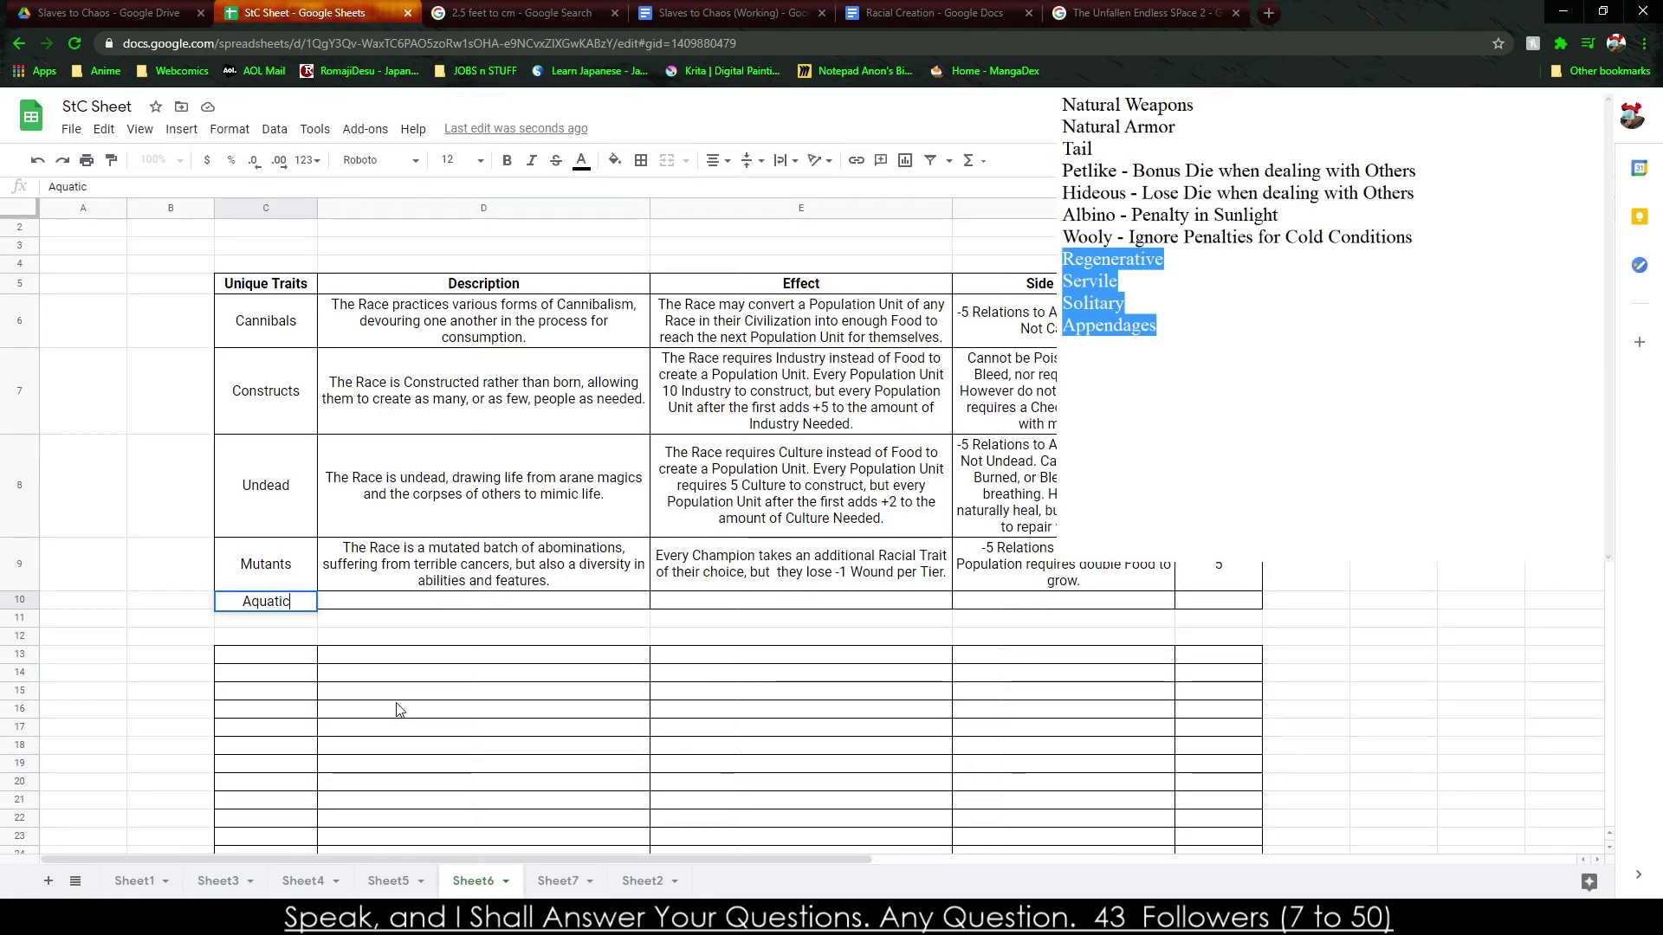
{"action": "key", "text": "Tab"}
On Sheet7, describe Natural Weapons as "The Race has an inbuilt natural weapon, allowing them to defend themselves from harm".
{"action": "left_click", "coordinate": [557, 880]}
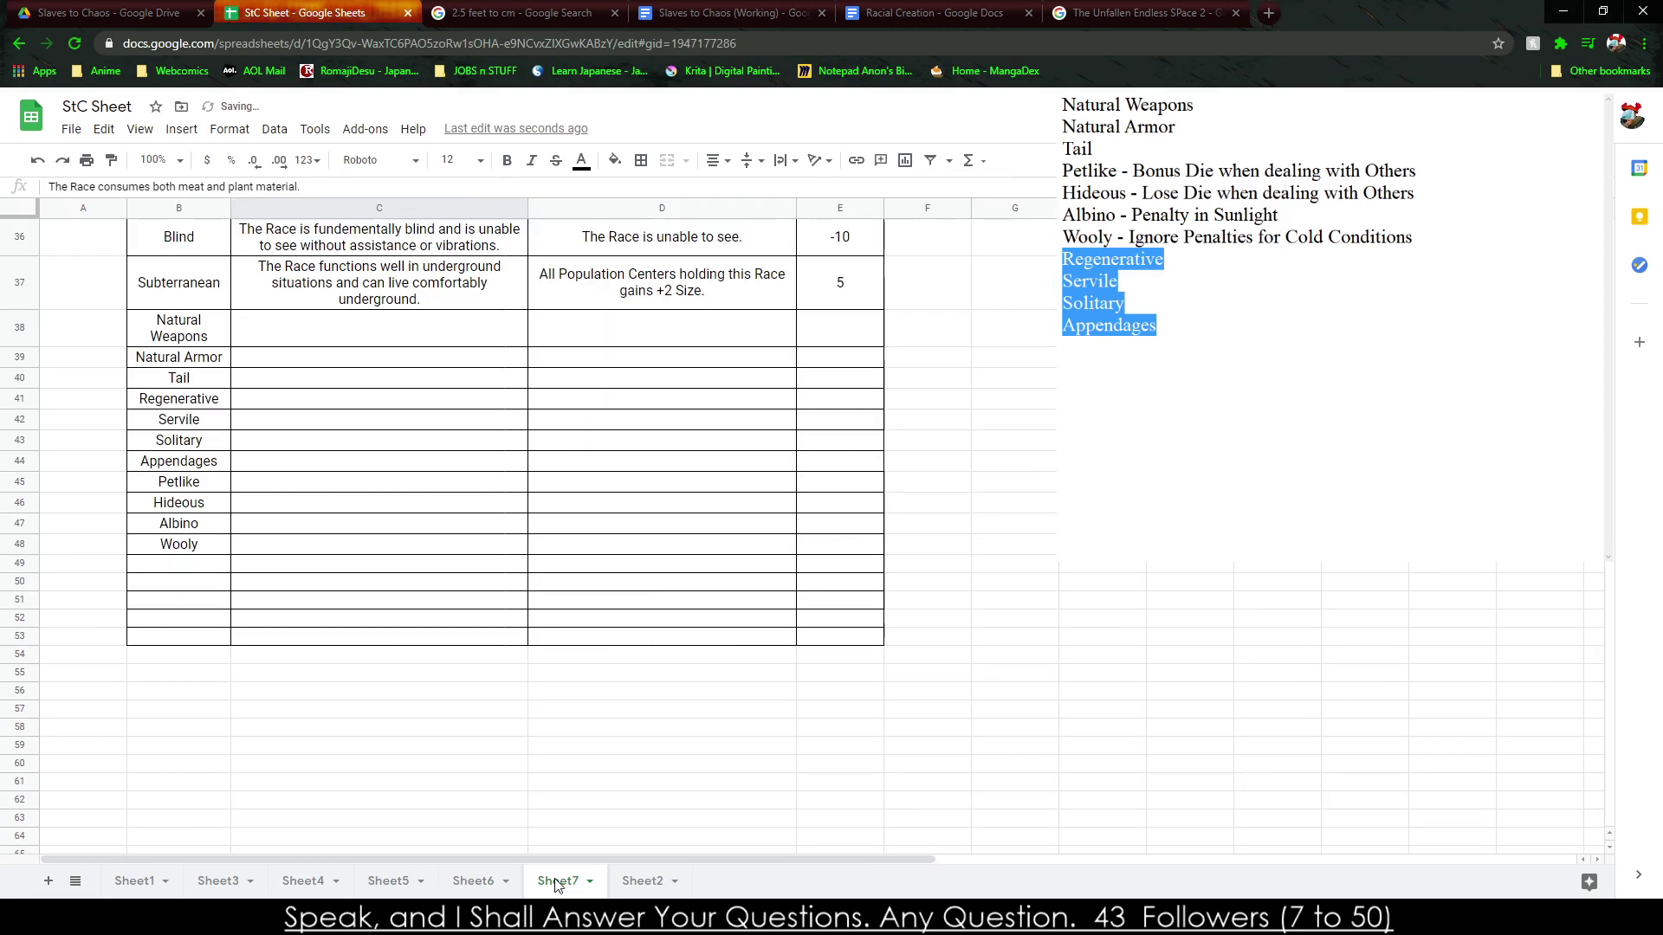
{"action": "scroll", "coordinate": [502, 689], "scroll_direction": "up", "scroll_amount": 3}
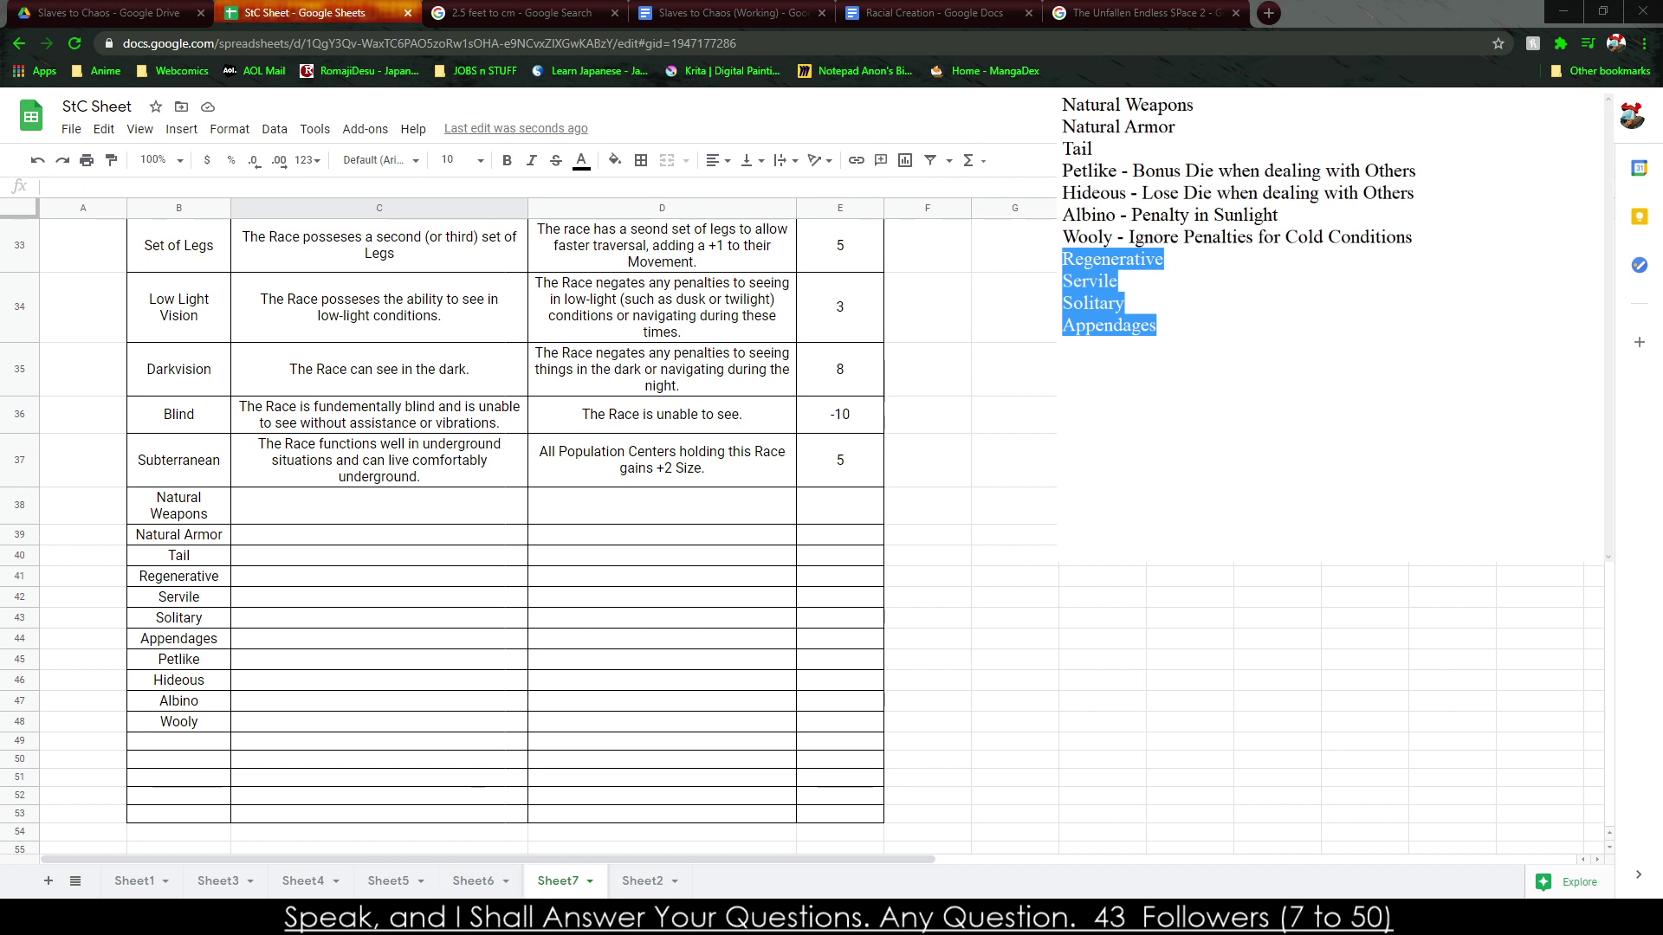
{"action": "left_click", "coordinate": [381, 646]}
{"action": "left_click", "coordinate": [379, 504]}
{"action": "double_click", "coordinate": [379, 495]}
{"action": "type", "text": "The R"}
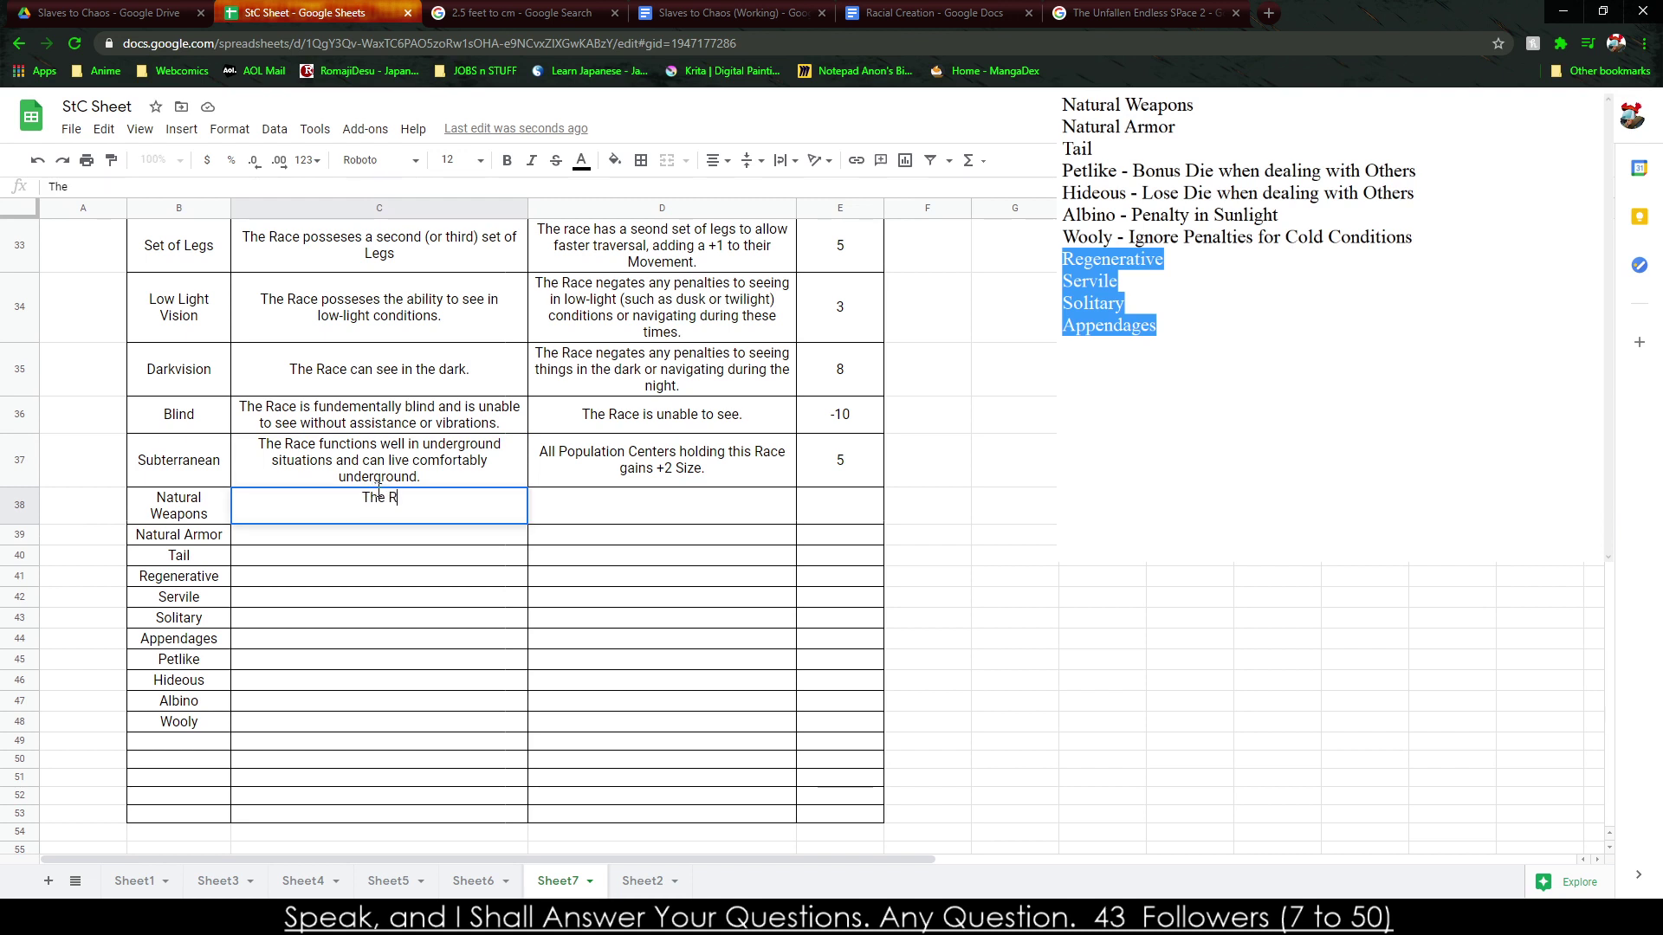
{"action": "type", "text": "ace has an inbuilt natura"}
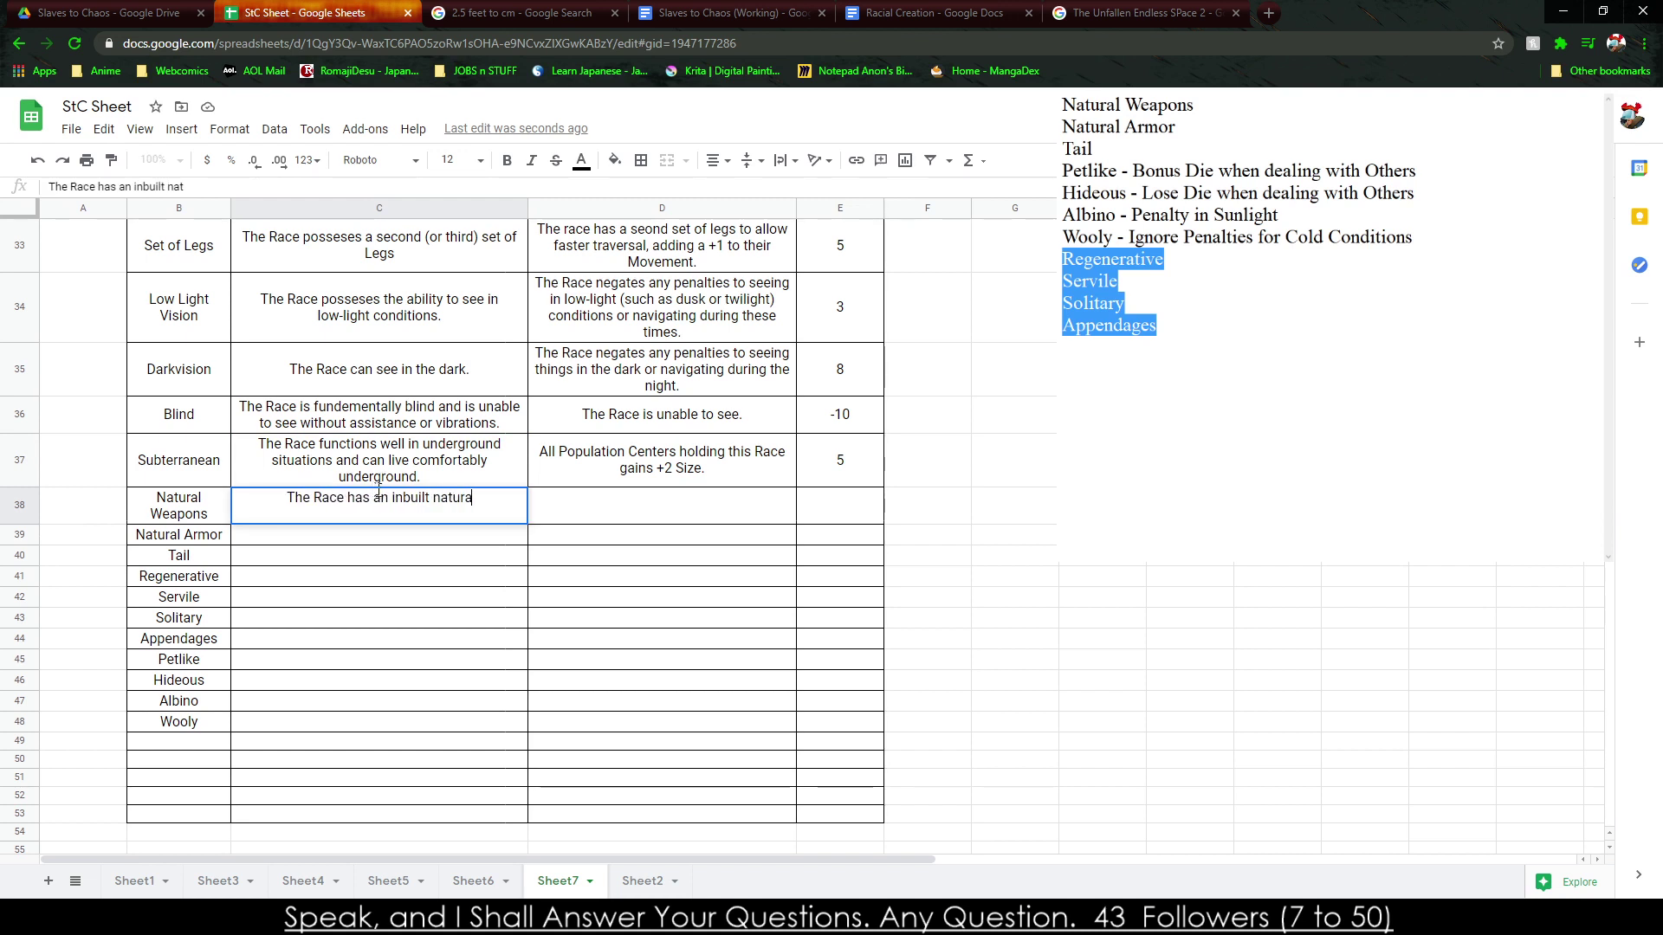
{"action": "type", "text": "l weapon , allowing them to defend themselves from harm"}
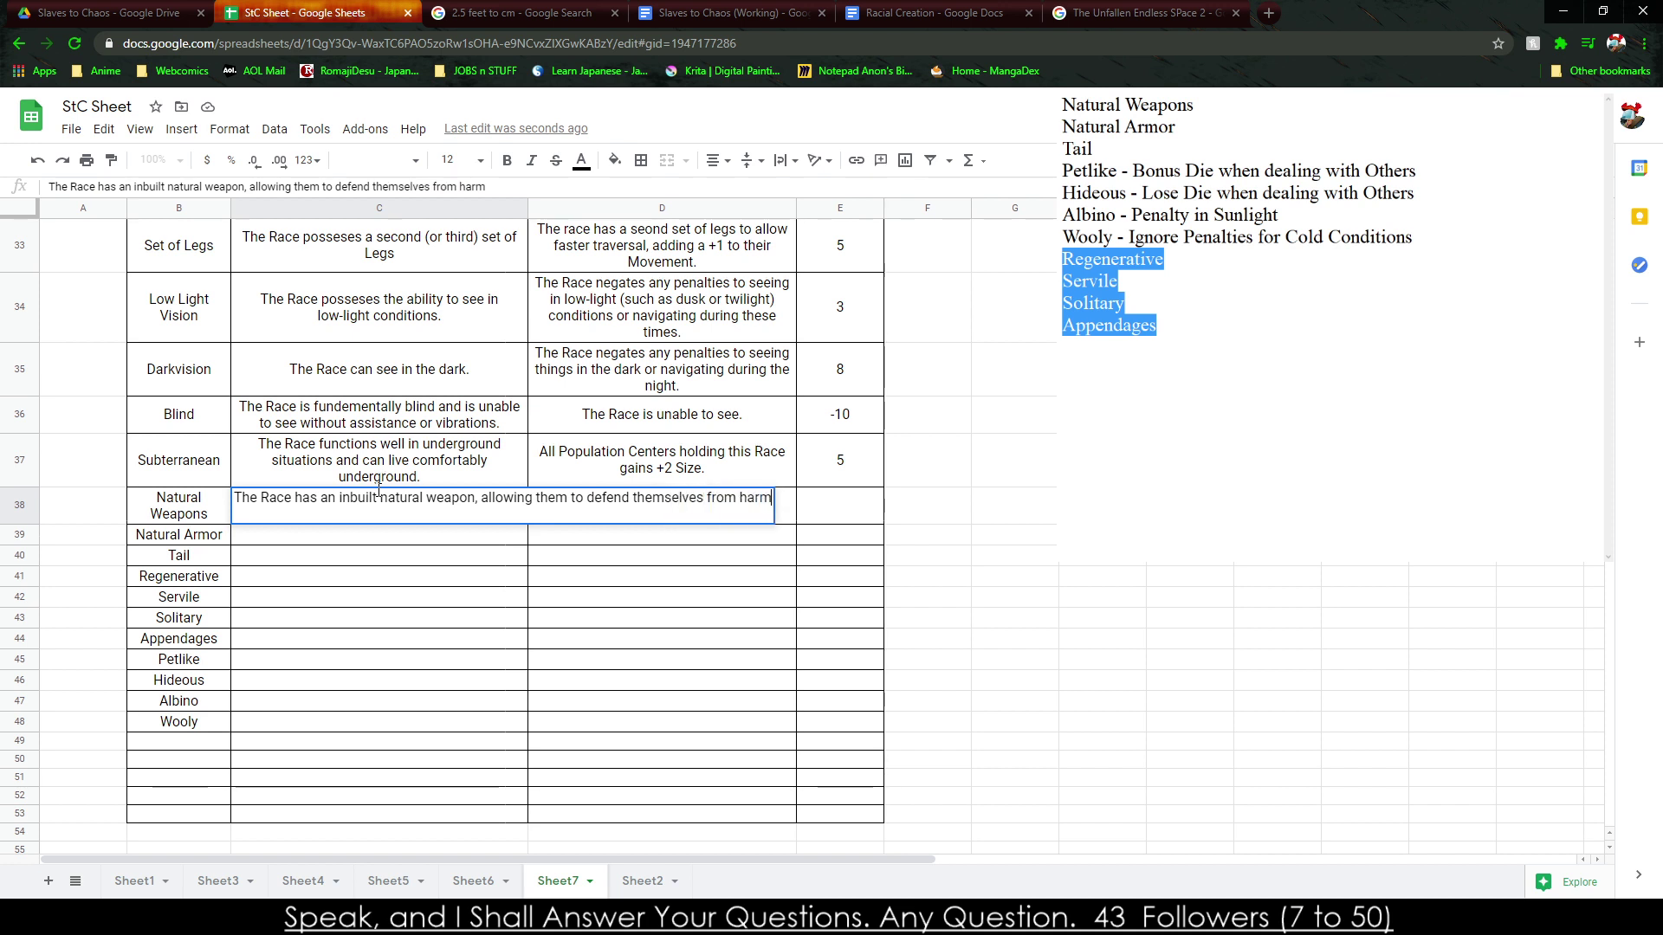
{"action": "key", "text": "Tab"}
Start the Natural Weapons effect text with "The Race has a weapon at".
{"action": "type", "text": "The "}
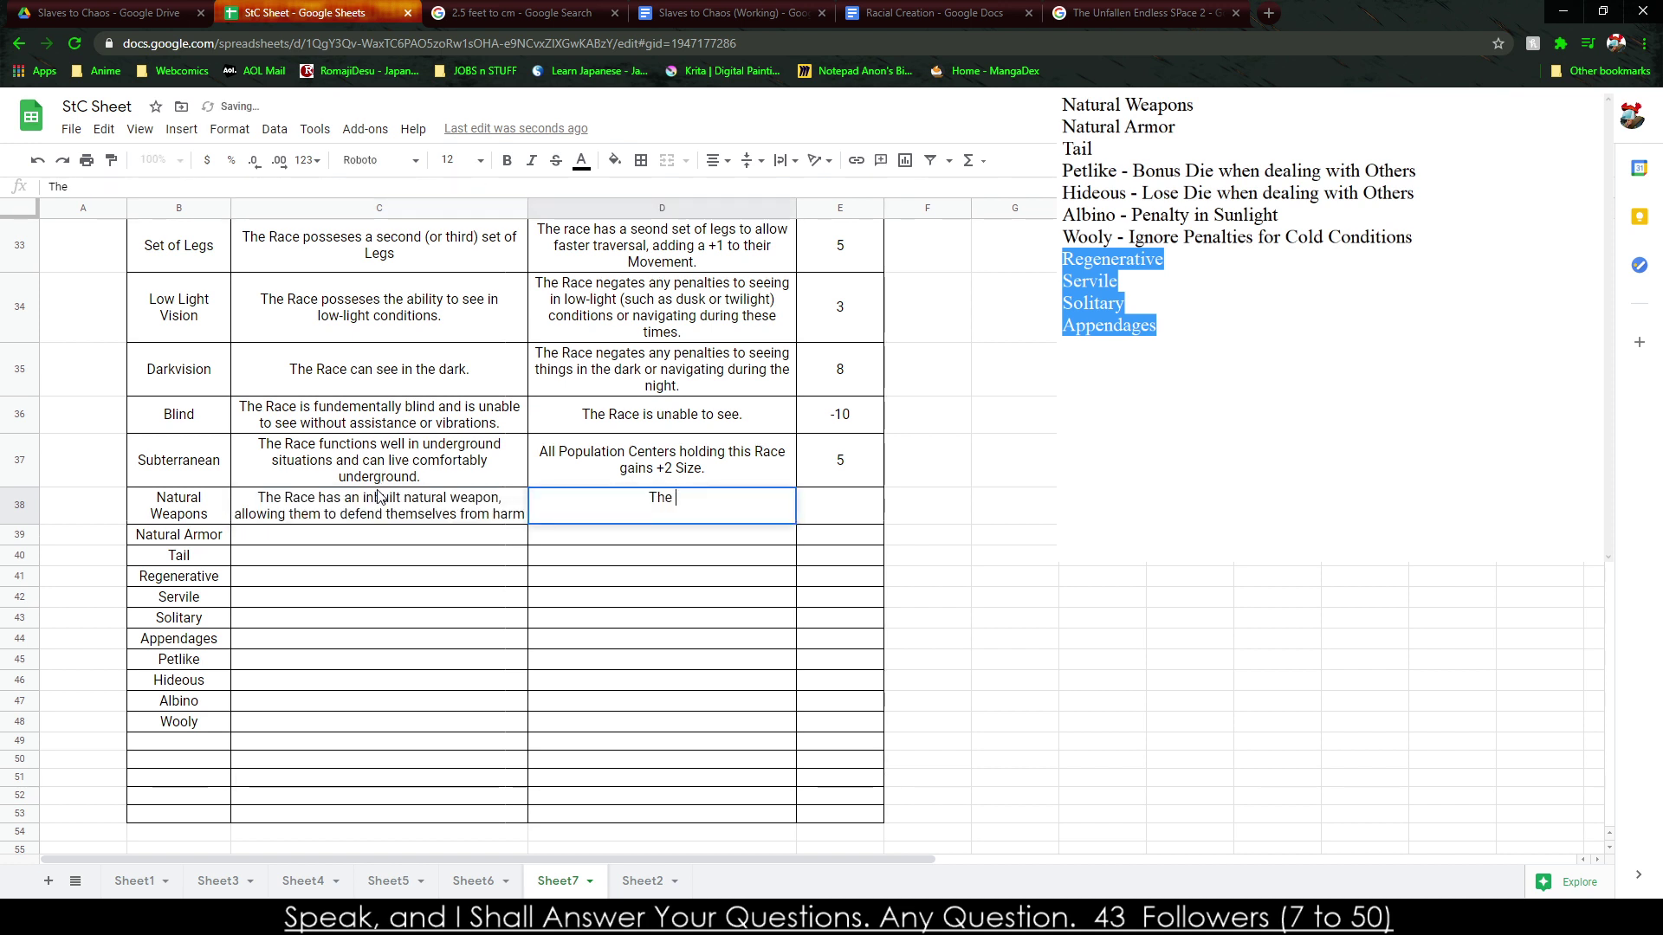
{"action": "type", "text": "Race has a "}
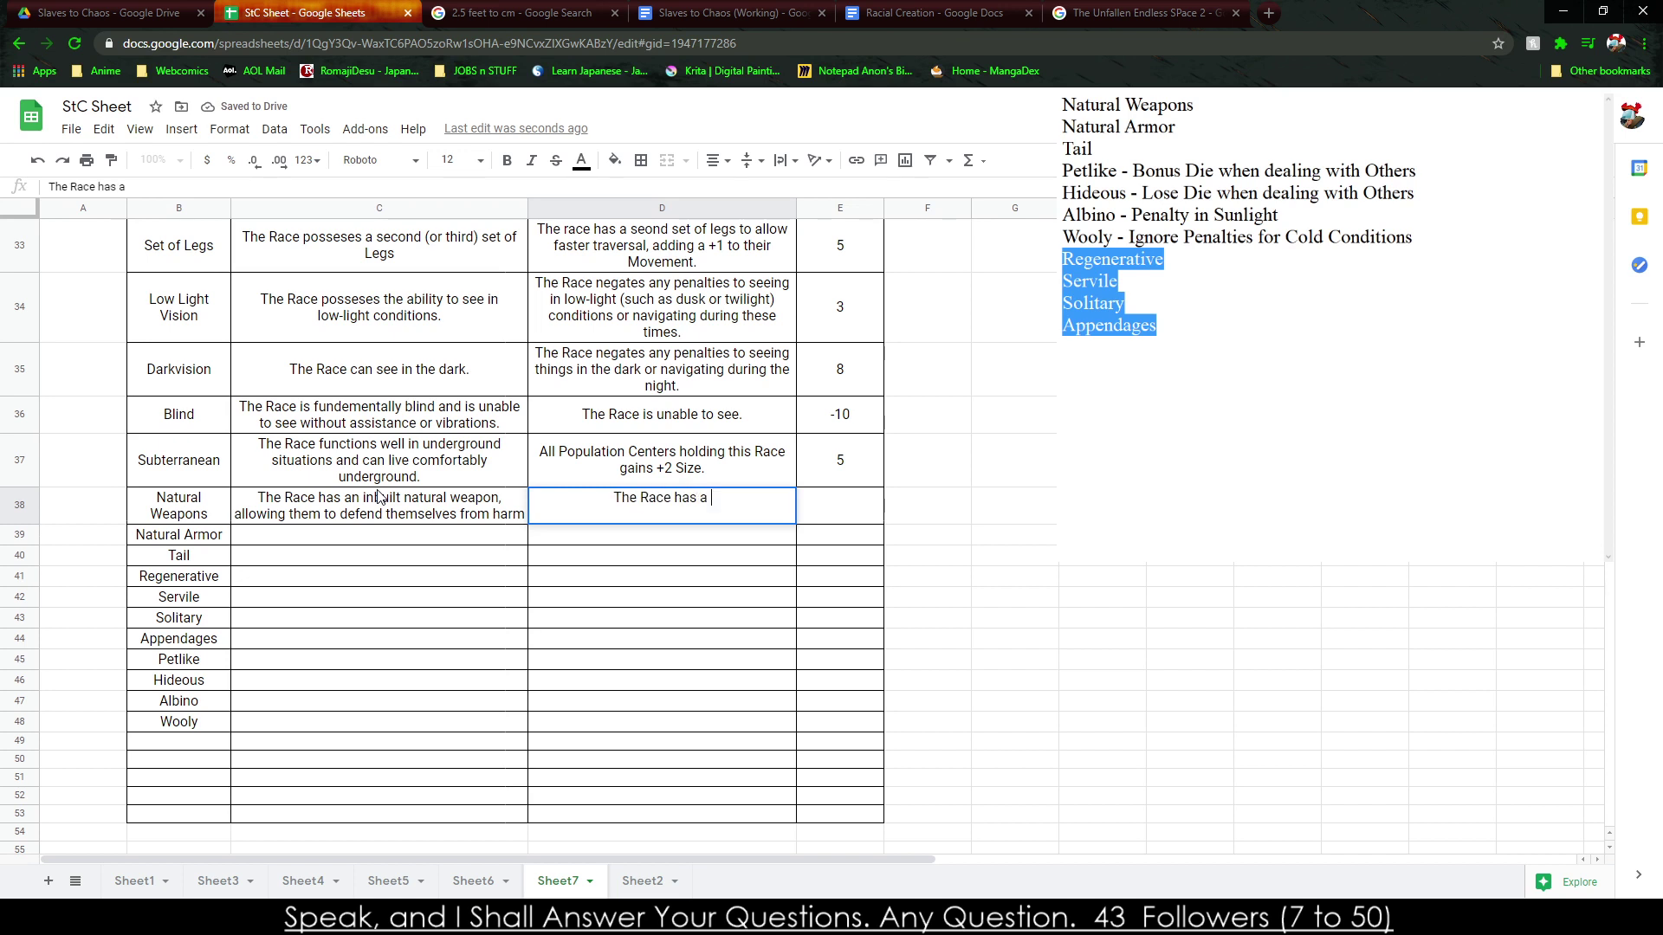
{"action": "type", "text": "weapon at"}
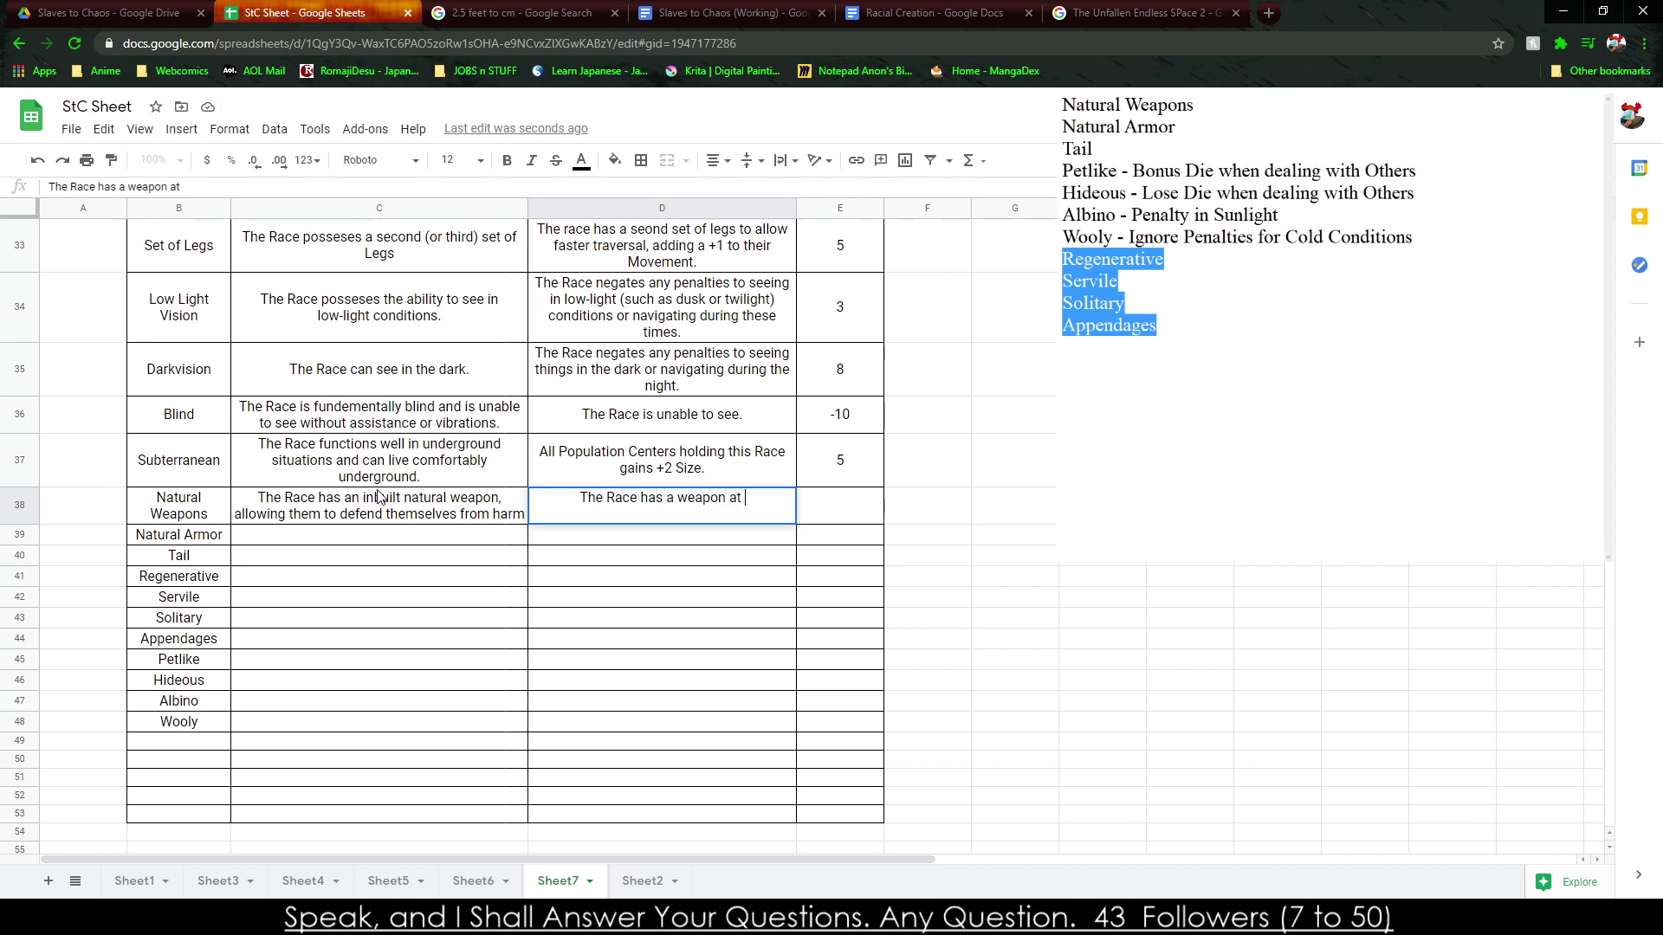
{"action": "type", "text": " either"}
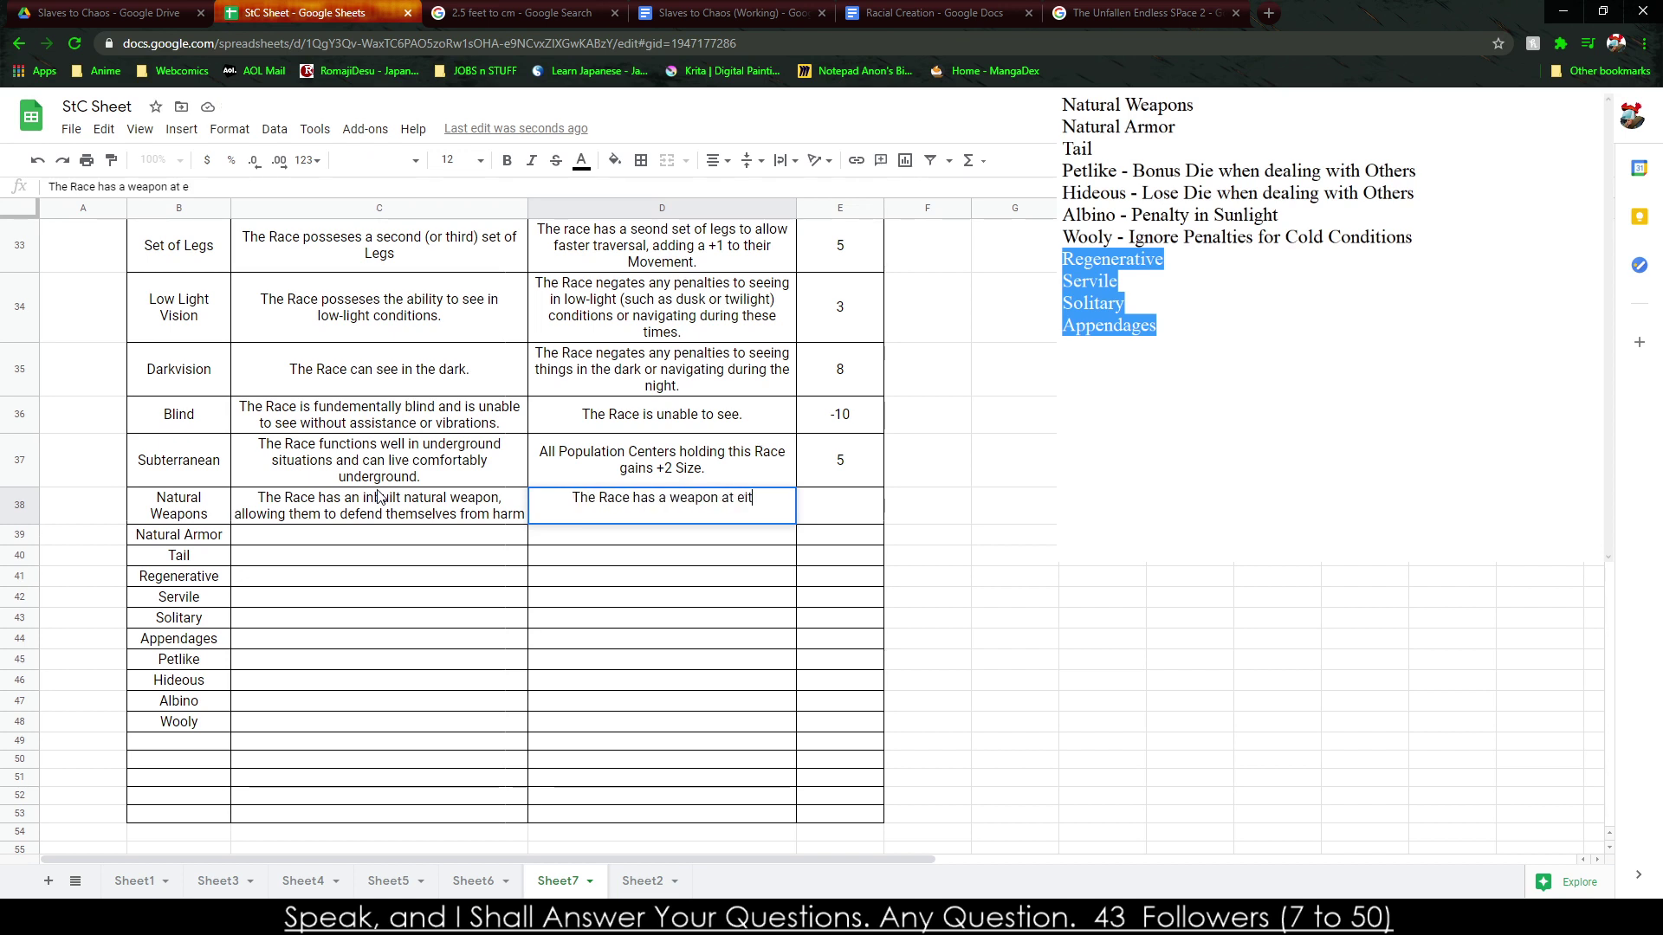
{"action": "key", "text": "BackSpace"}
{"action": "key", "text": "BackSpace"}
{"action": "key", "text": "BackSpace"}
{"action": "key", "text": "BackSpace"}
{"action": "key", "text": "BackSpace"}
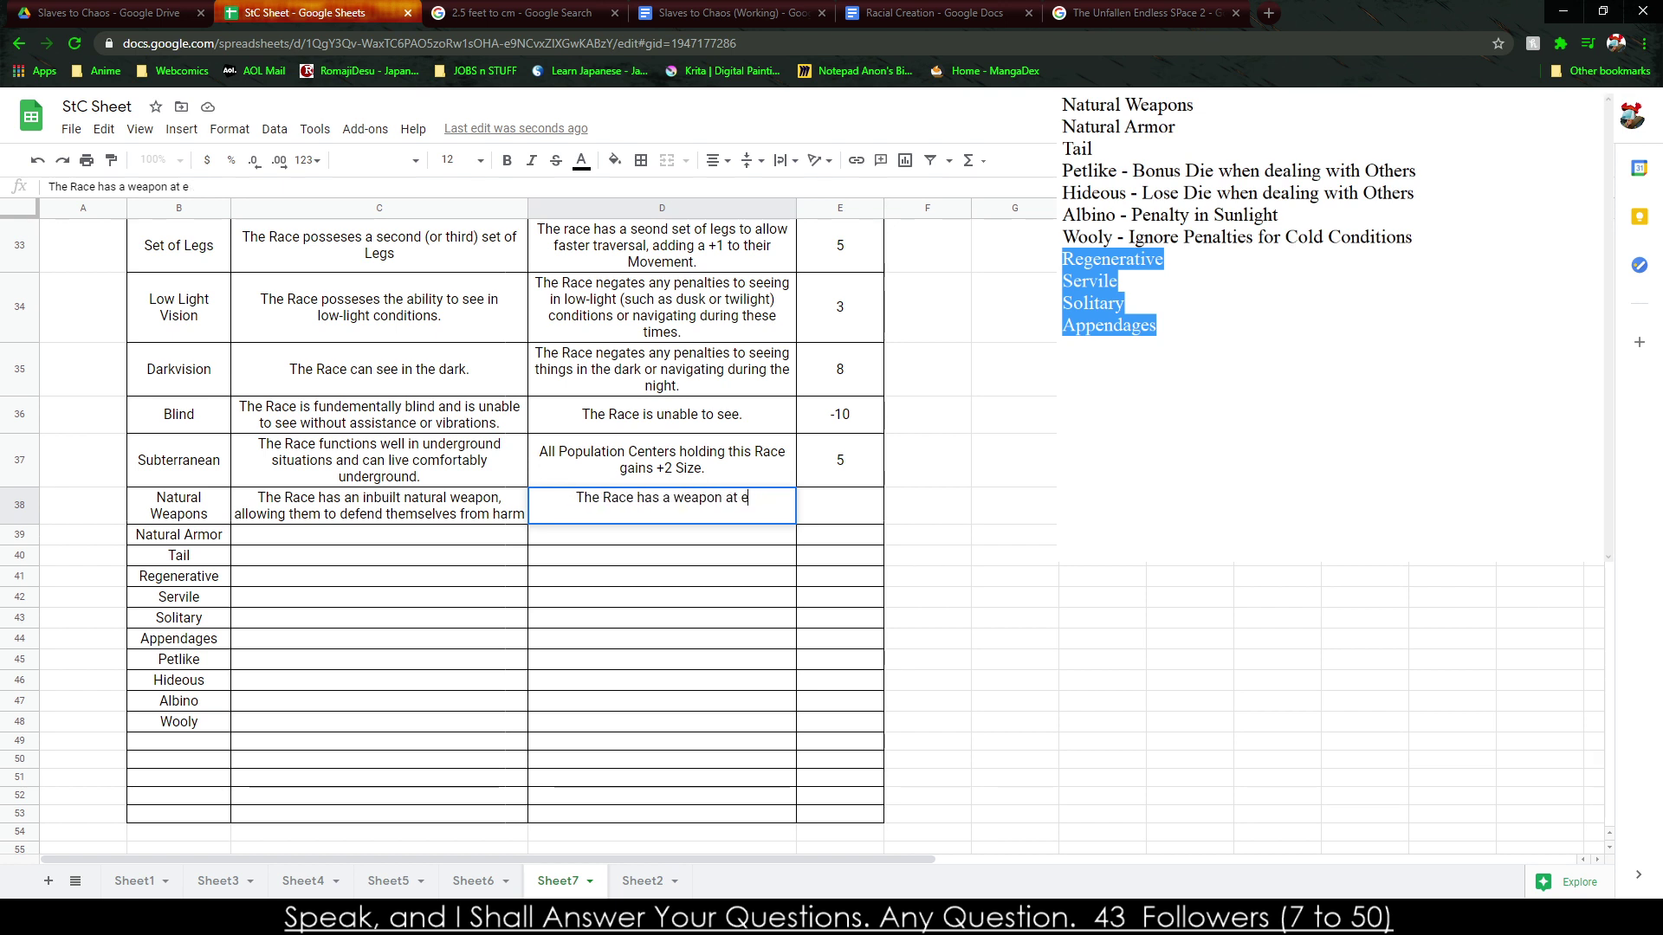
Write the note "TN to hit is equal to the passive" in a blank row 35 cell outside the traits table.
{"action": "left_click", "coordinate": [1073, 414]}
{"action": "left_click", "coordinate": [1074, 369]}
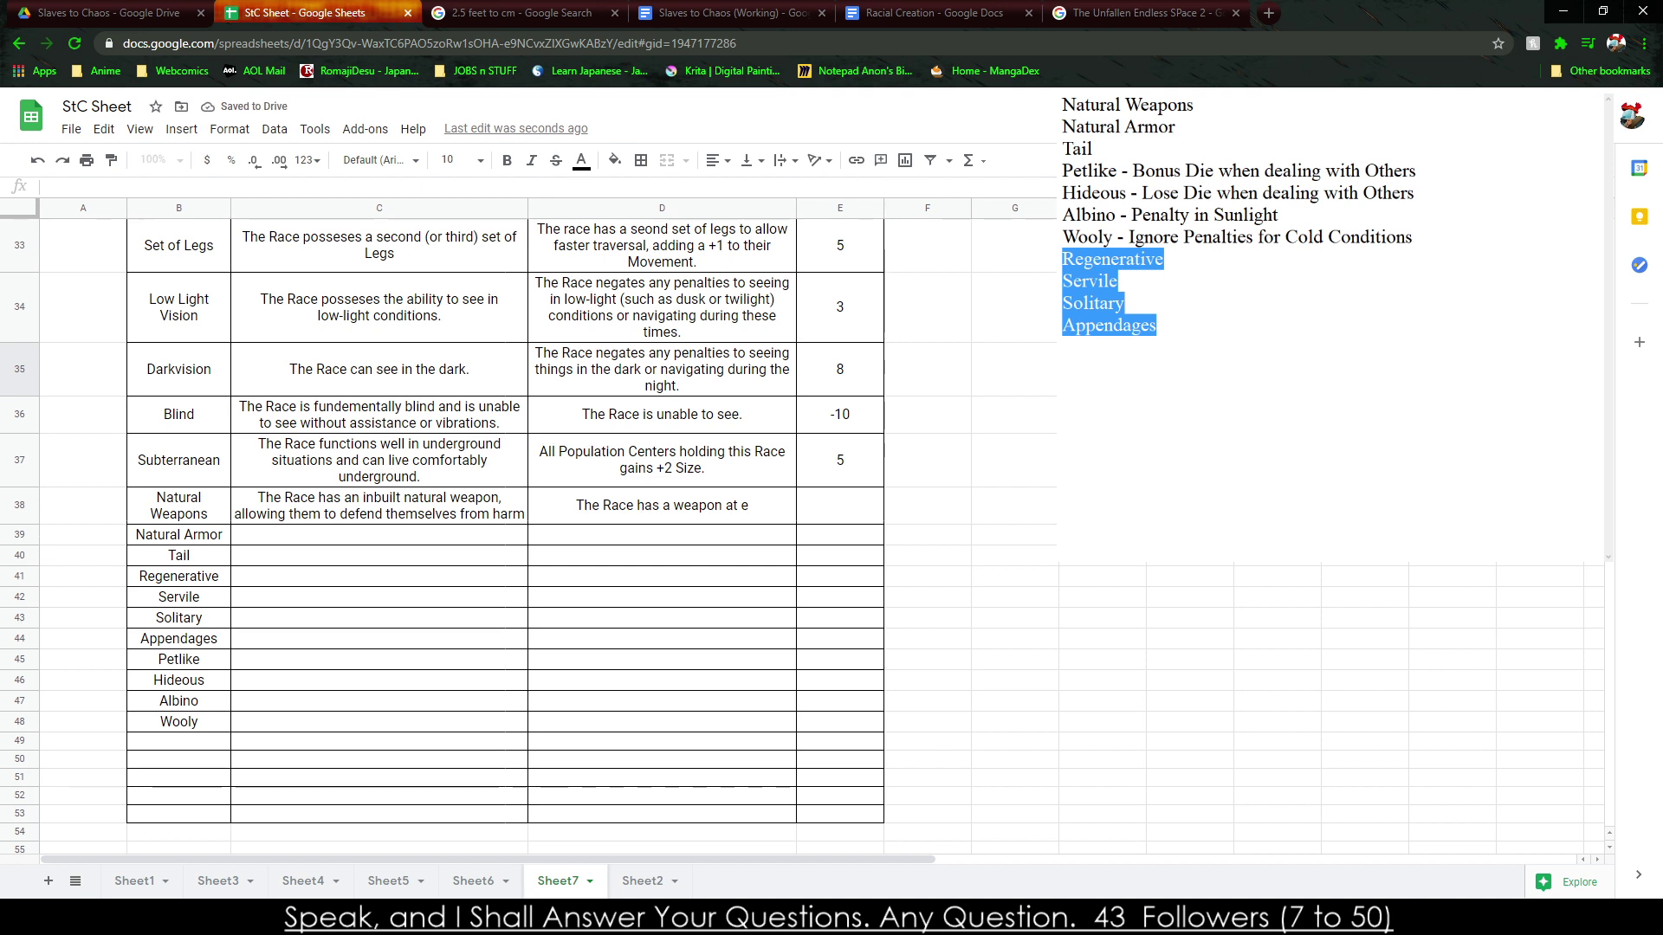
{"action": "type", "text": "TN to hit is equal to the passive"}
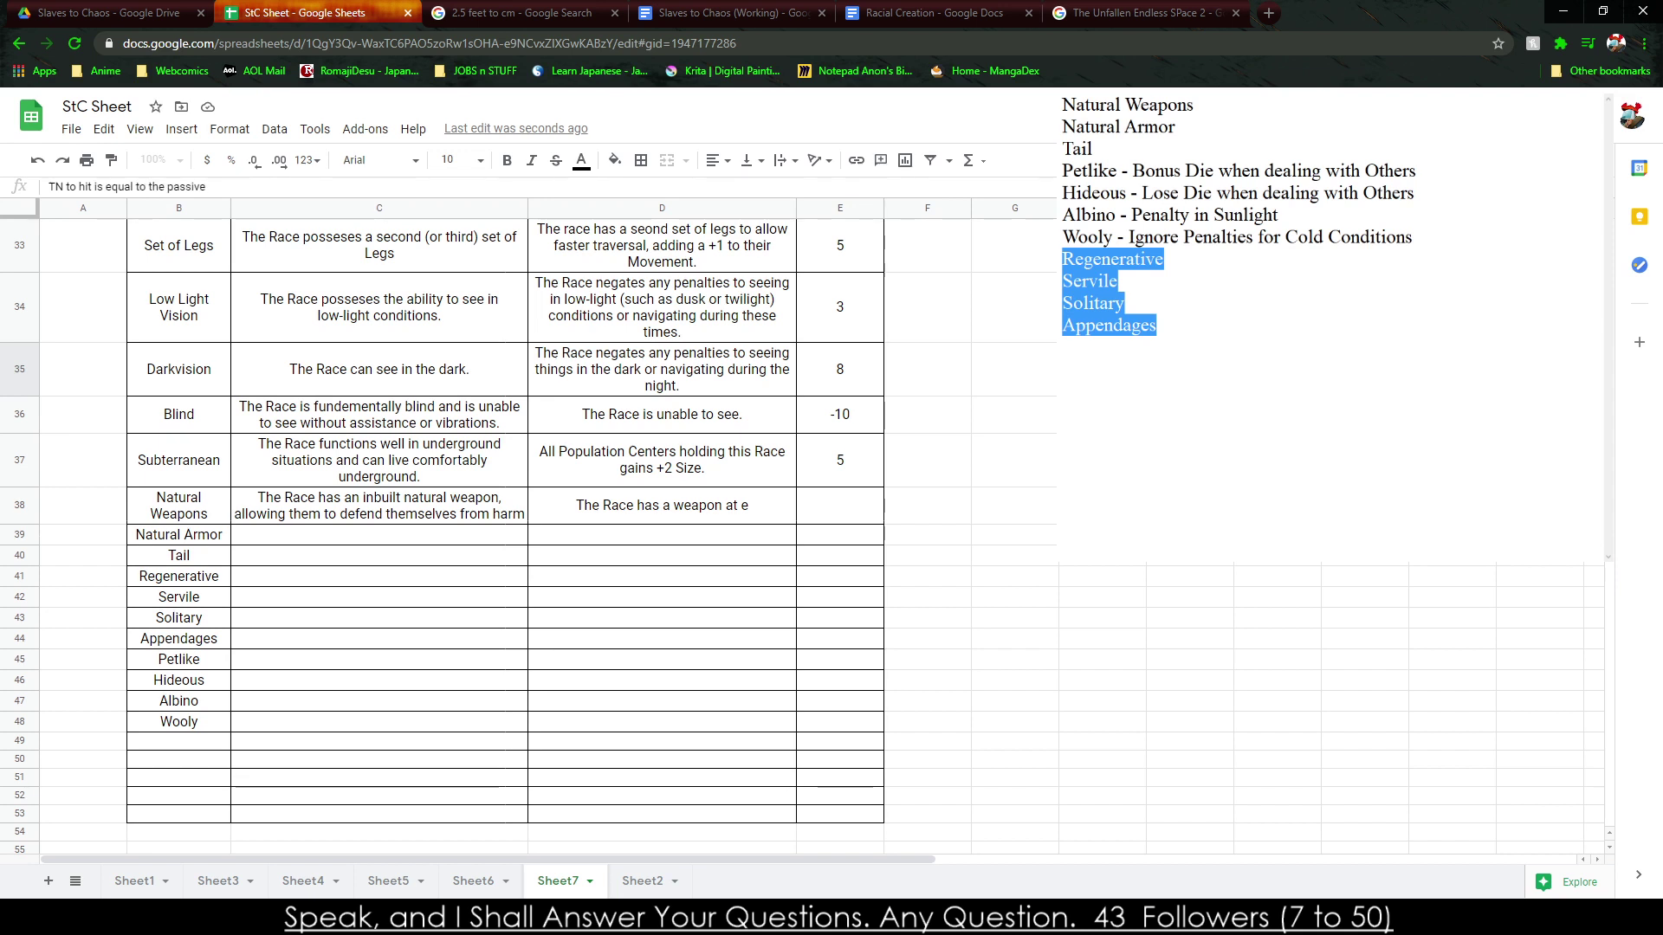
{"action": "key", "text": "Up"}
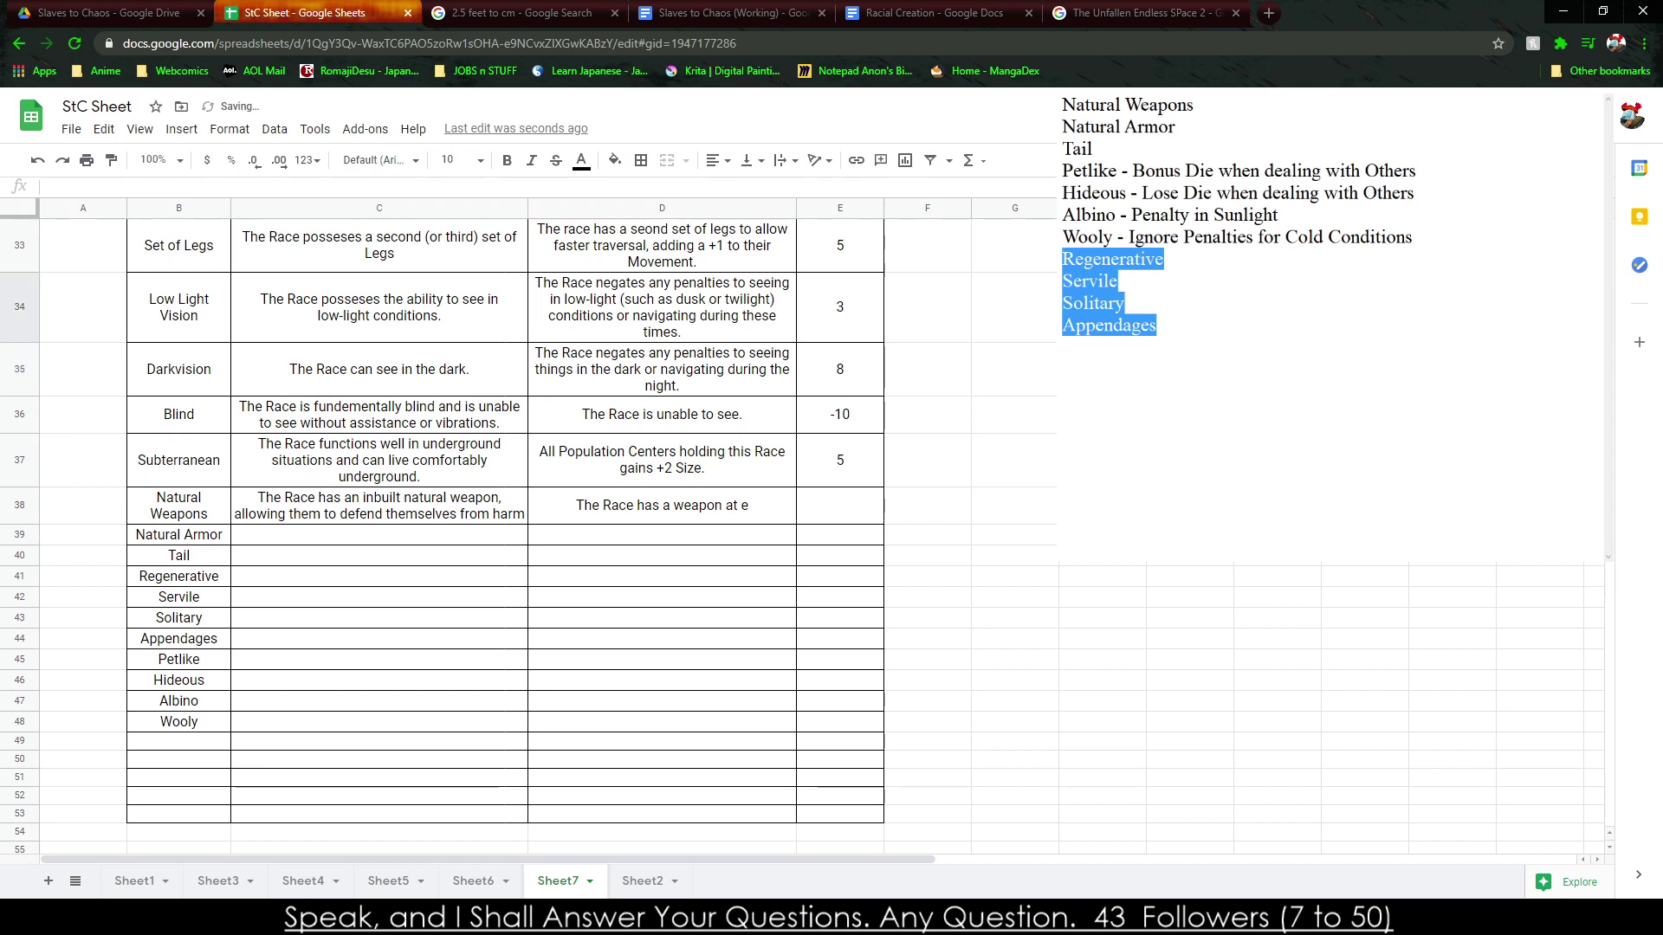
Write the note "WEapons are wound bonuses or to-hit bonuses" in a blank row 36 cell outside the traits table.
{"action": "left_click", "coordinate": [1213, 414]}
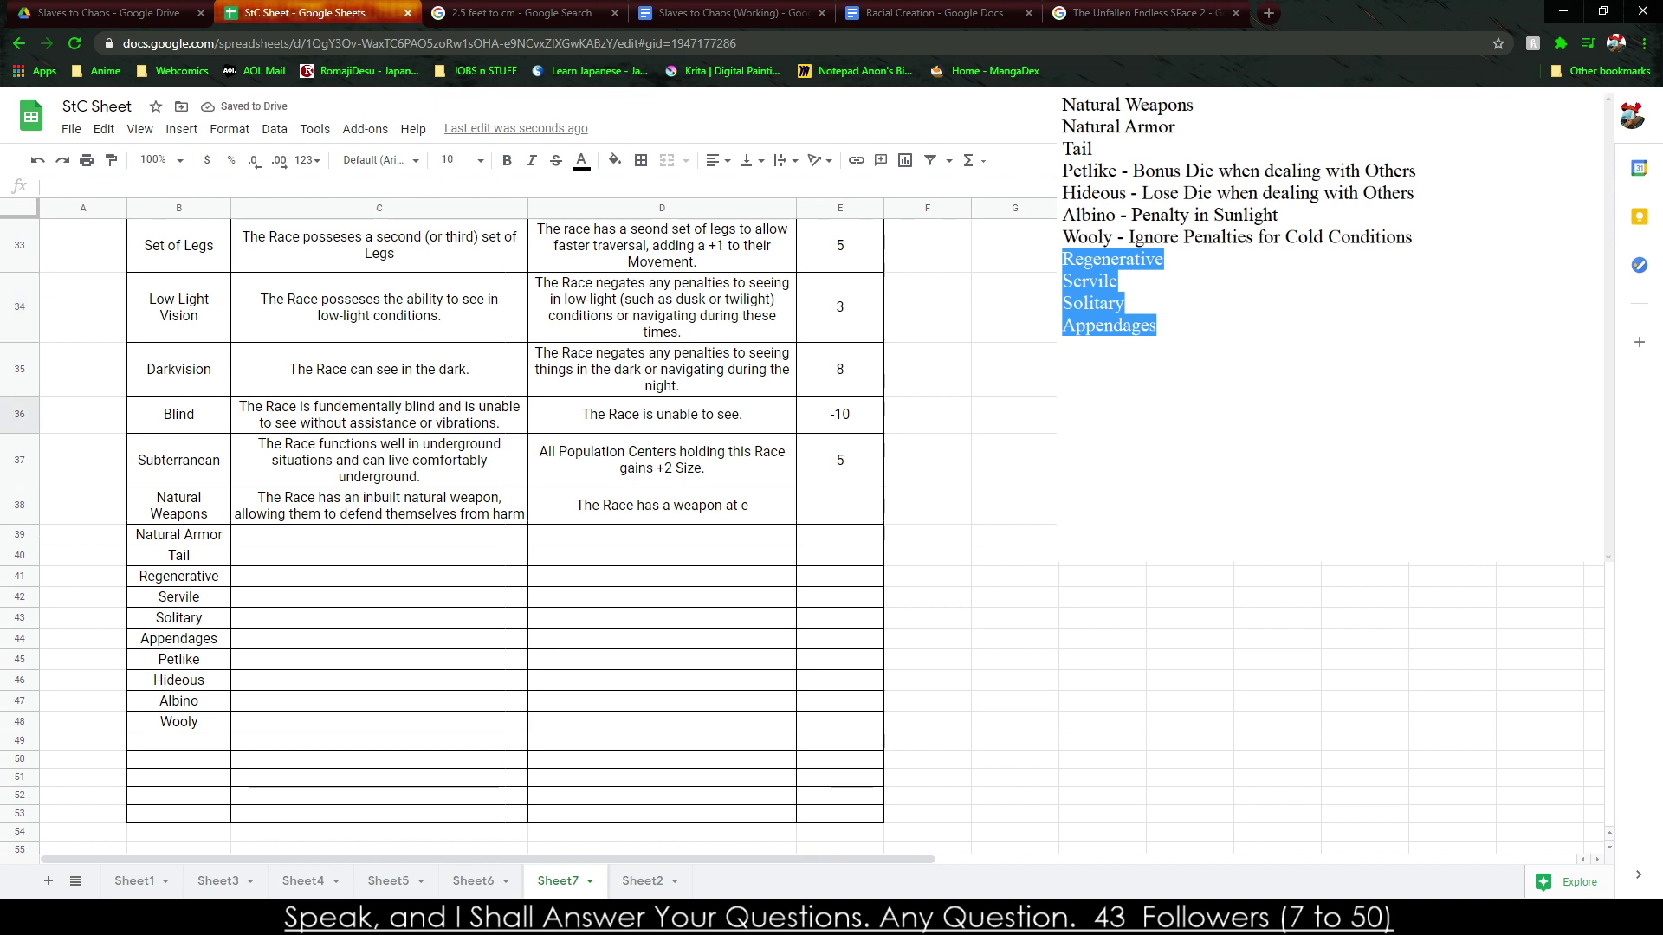
{"action": "type", "text": "AHU(Ssbf8ydbg8sb"}
{"action": "key", "text": "ctrl+a"}
{"action": "key", "text": "BackSpace"}
{"action": "type", "text": "Weap"}
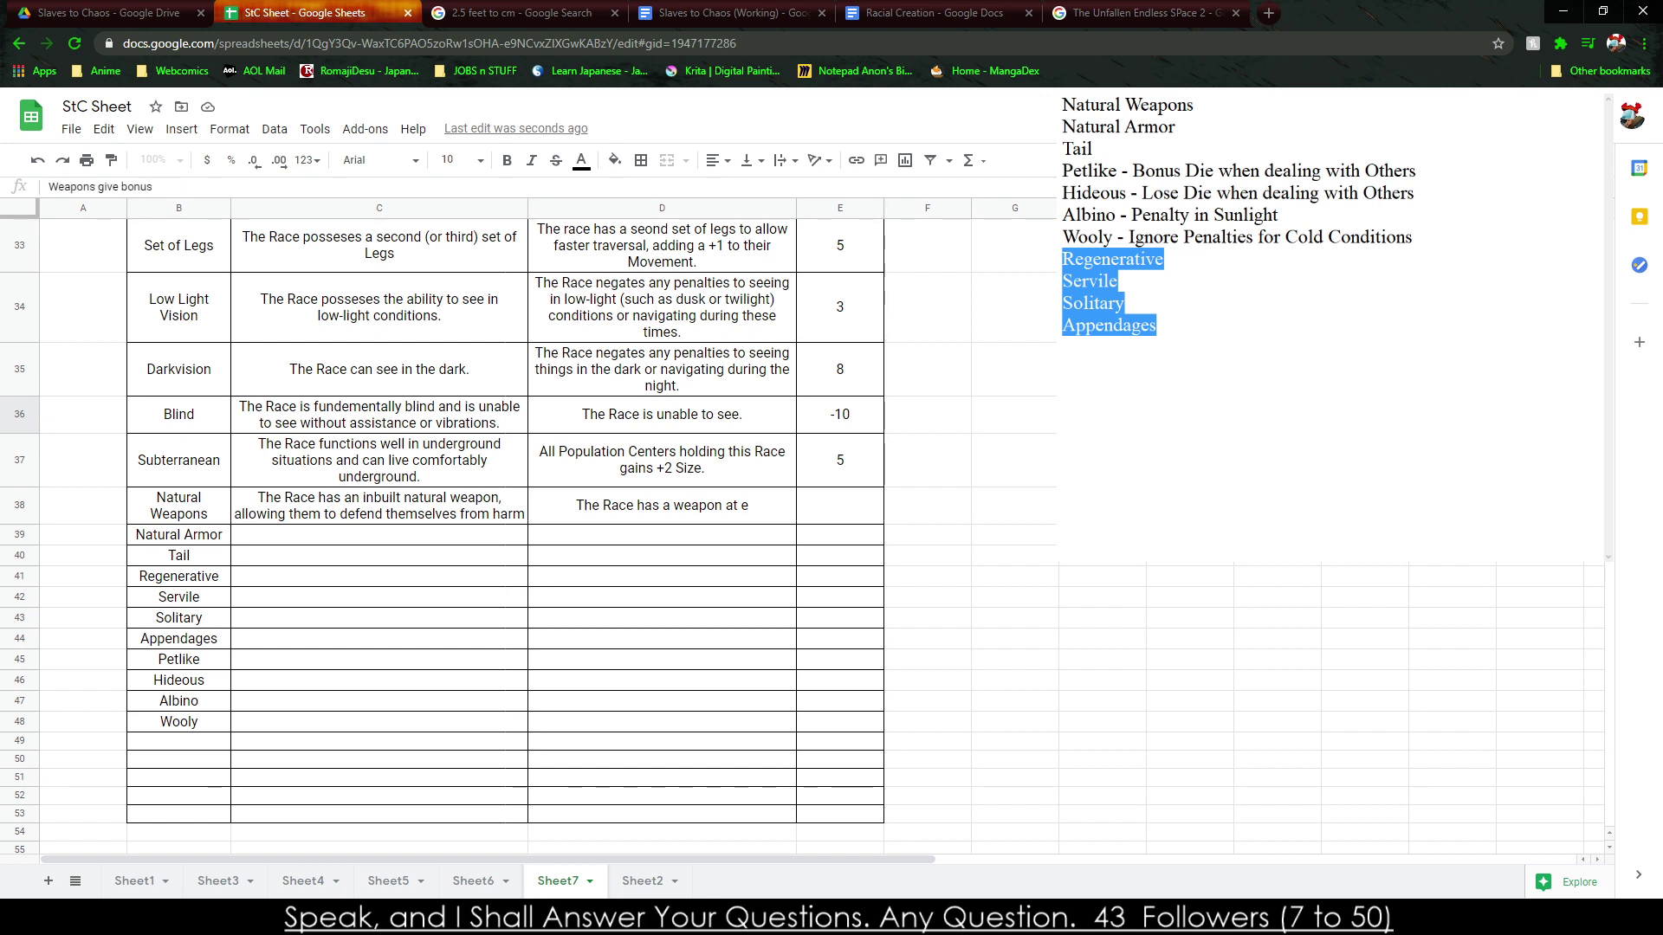
{"action": "key", "text": "BackSpace"}
{"action": "type", "text": "ce?"}
{"action": "key", "text": "BackSpace"}
{"action": "key", "text": "ctrl+a"}
{"action": "type", "text": "WEapons are wounds"}
{"action": "type", "text": "nuses or to-hit bonuses"}
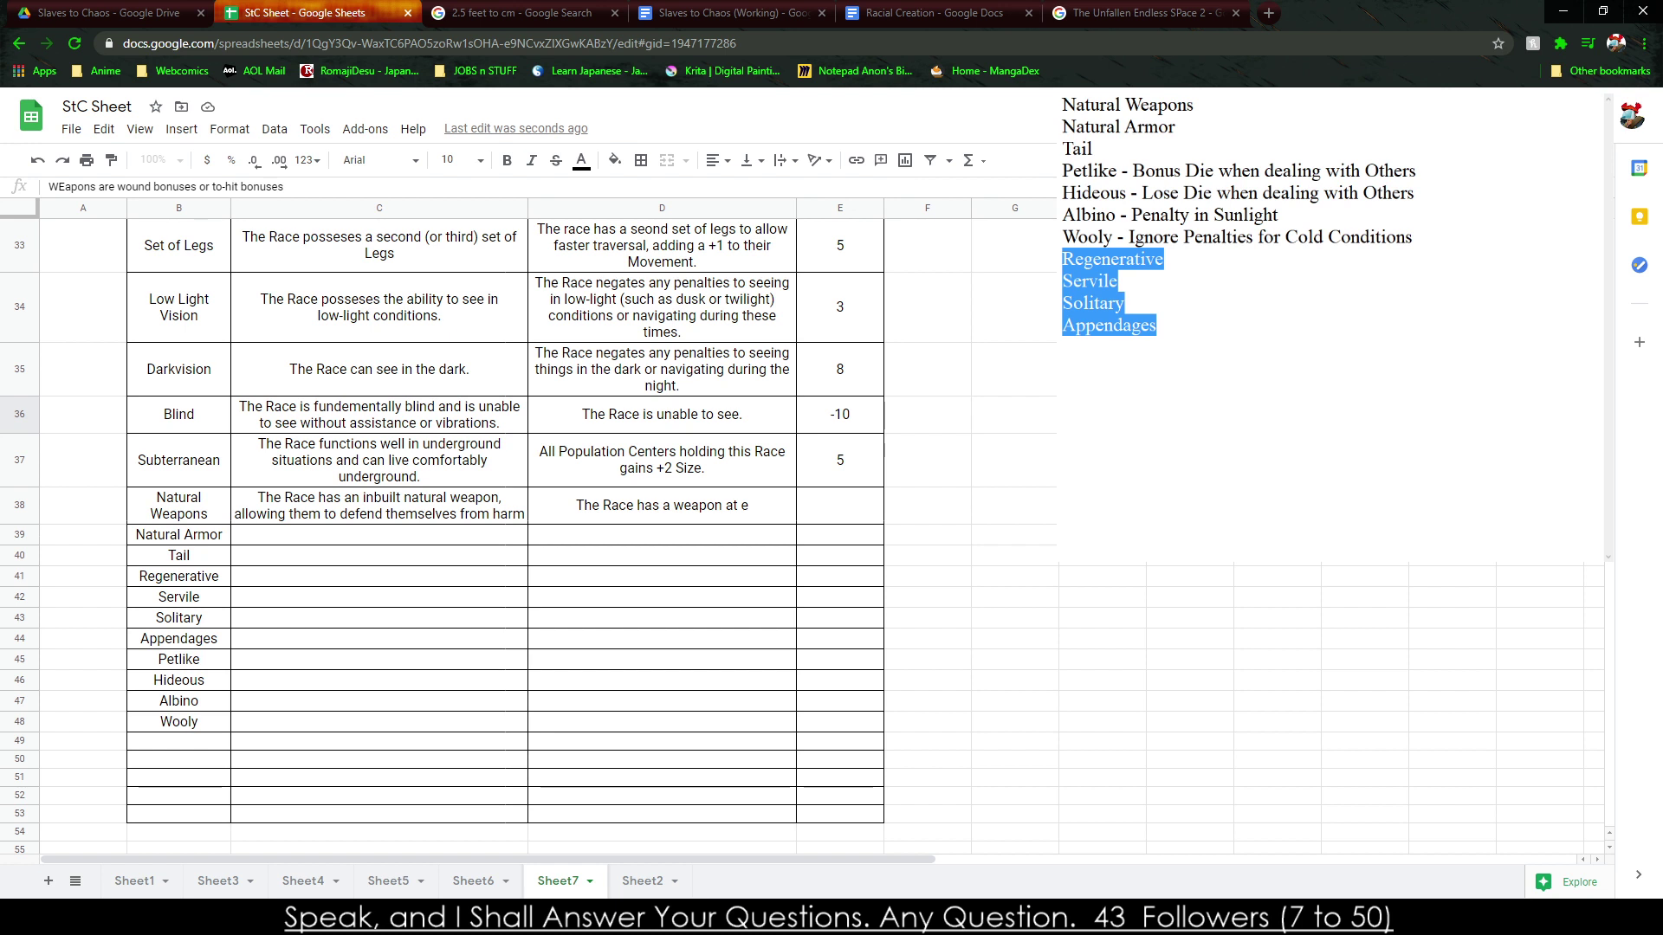
Rewrite the Natural Weapons effect as "The Race has a weapon that deals a number of Wounds dependent on how many times this has been purchased.".
{"action": "left_click", "coordinate": [775, 511]}
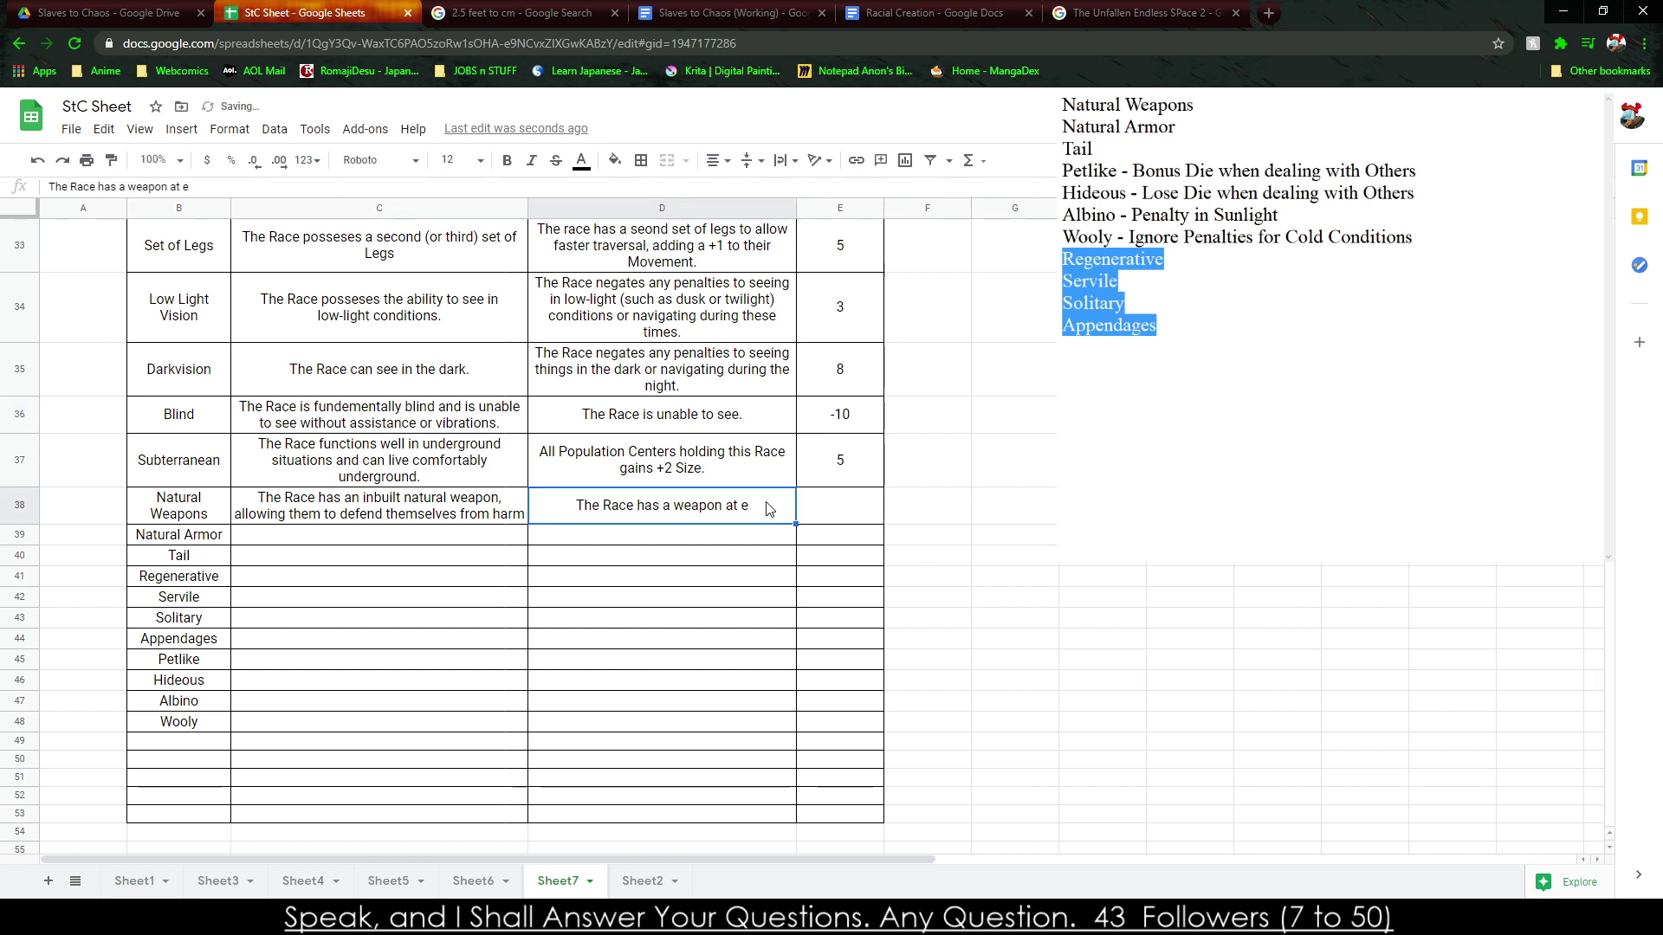
{"action": "double_click", "coordinate": [748, 518]}
{"action": "key", "text": "BackSpace"}
{"action": "key", "text": "BackSpace"}
{"action": "key", "text": "BackSpace"}
{"action": "key", "text": "BackSpace"}
{"action": "type", "text": "that deals"}
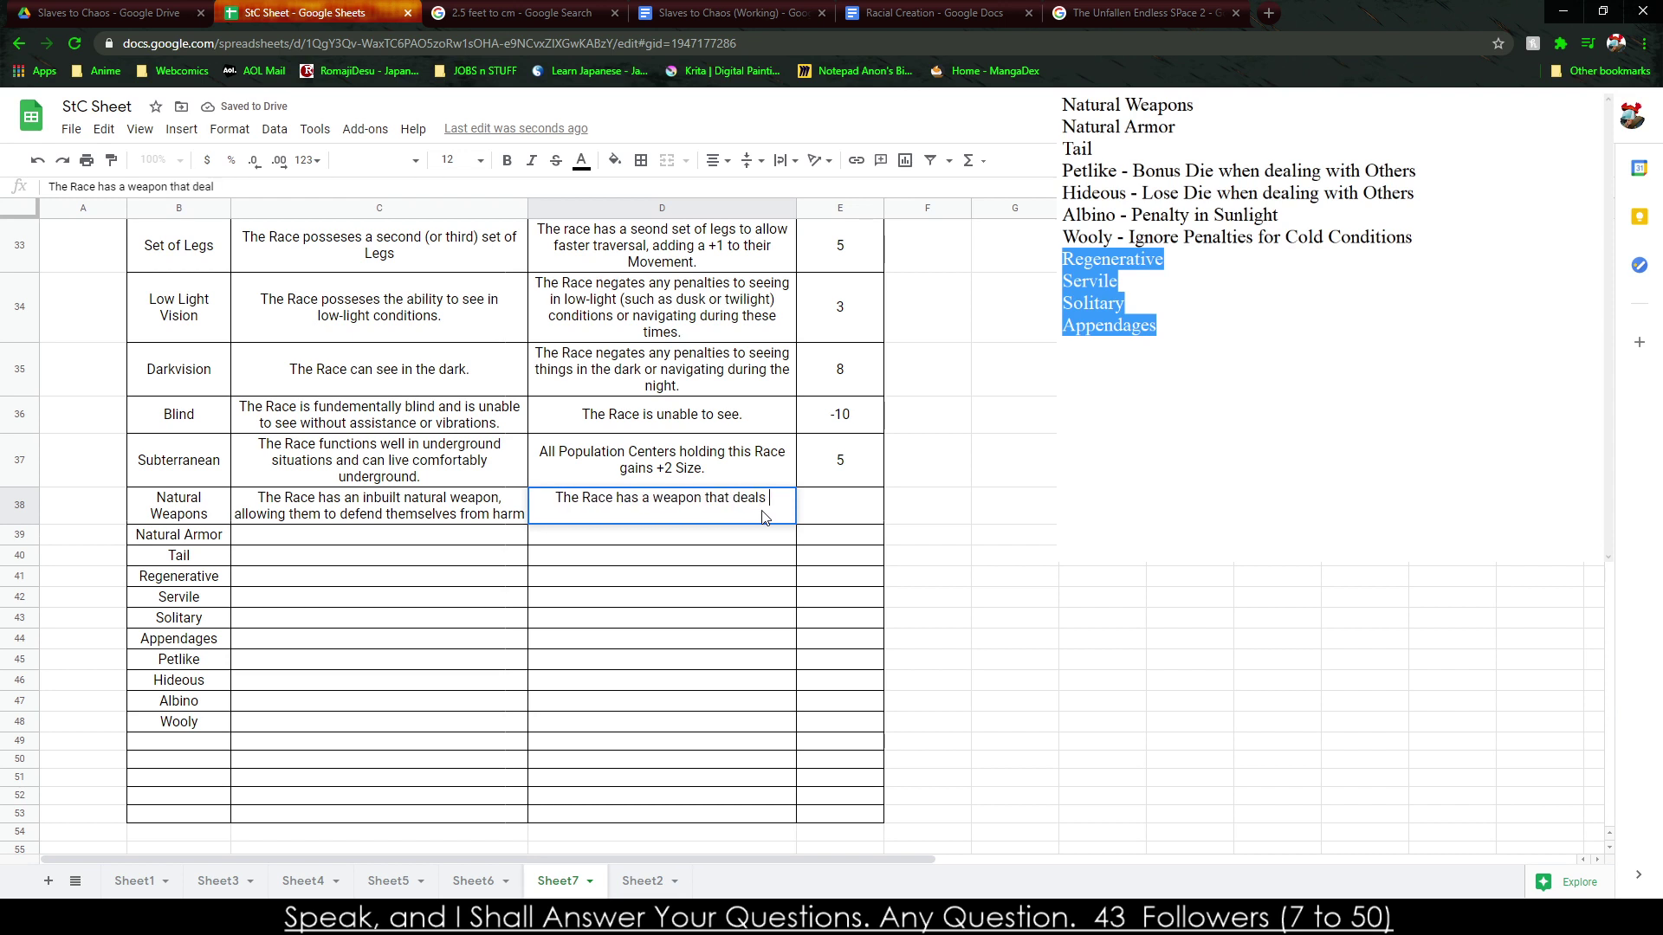
{"action": "type", "text": " a"}
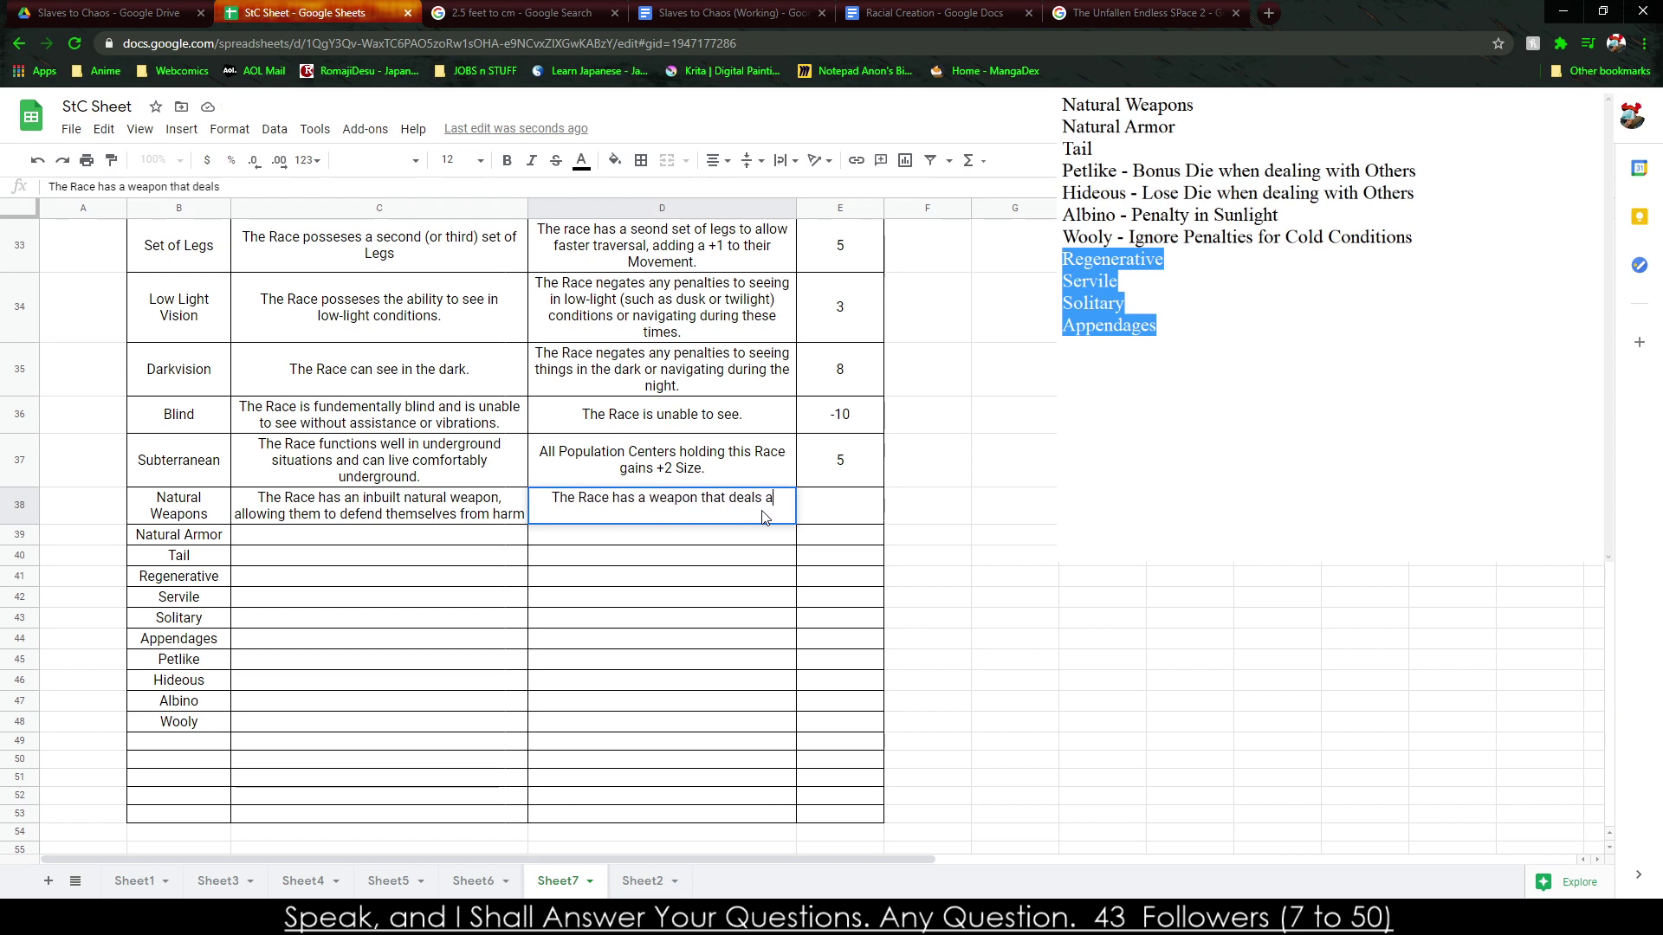
{"action": "type", "text": " Wound"}
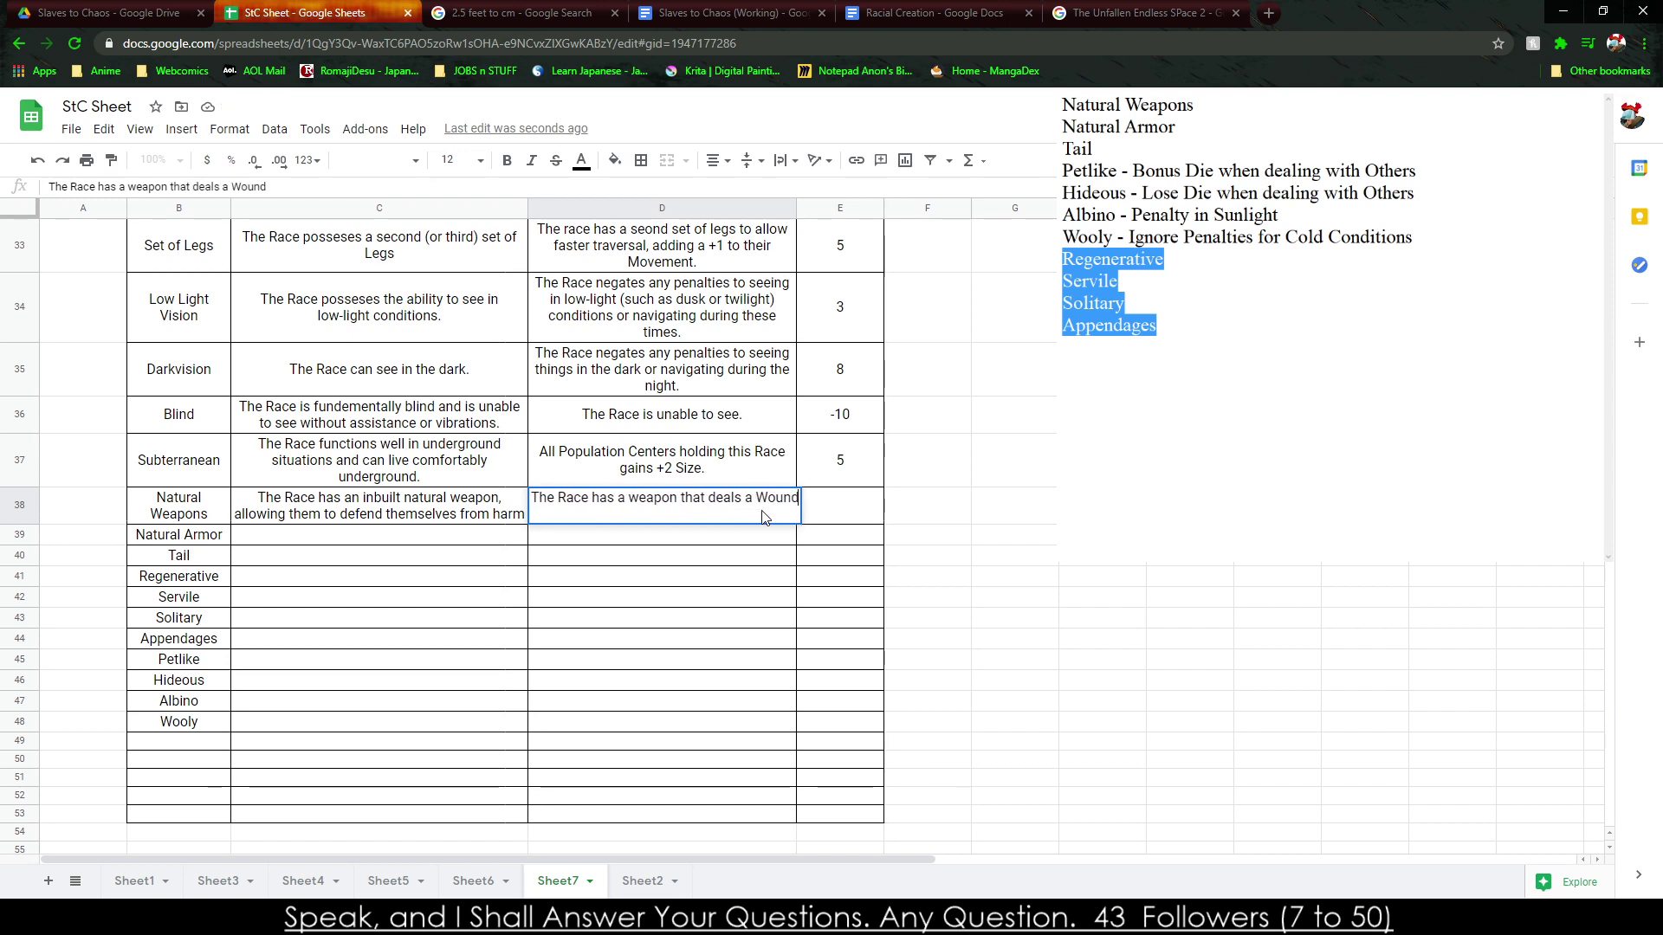
{"action": "key", "text": "BackSpace"}
{"action": "key", "text": "BackSpace"}
{"action": "key", "text": "BackSpace"}
{"action": "key", "text": "BackSpace"}
{"action": "key", "text": "BackSpace"}
{"action": "type", "text": "number of Wounds dependent on hw"}
{"action": "key", "text": "BackSpace"}
{"action": "type", "text": "ow many times this has been purchased."}
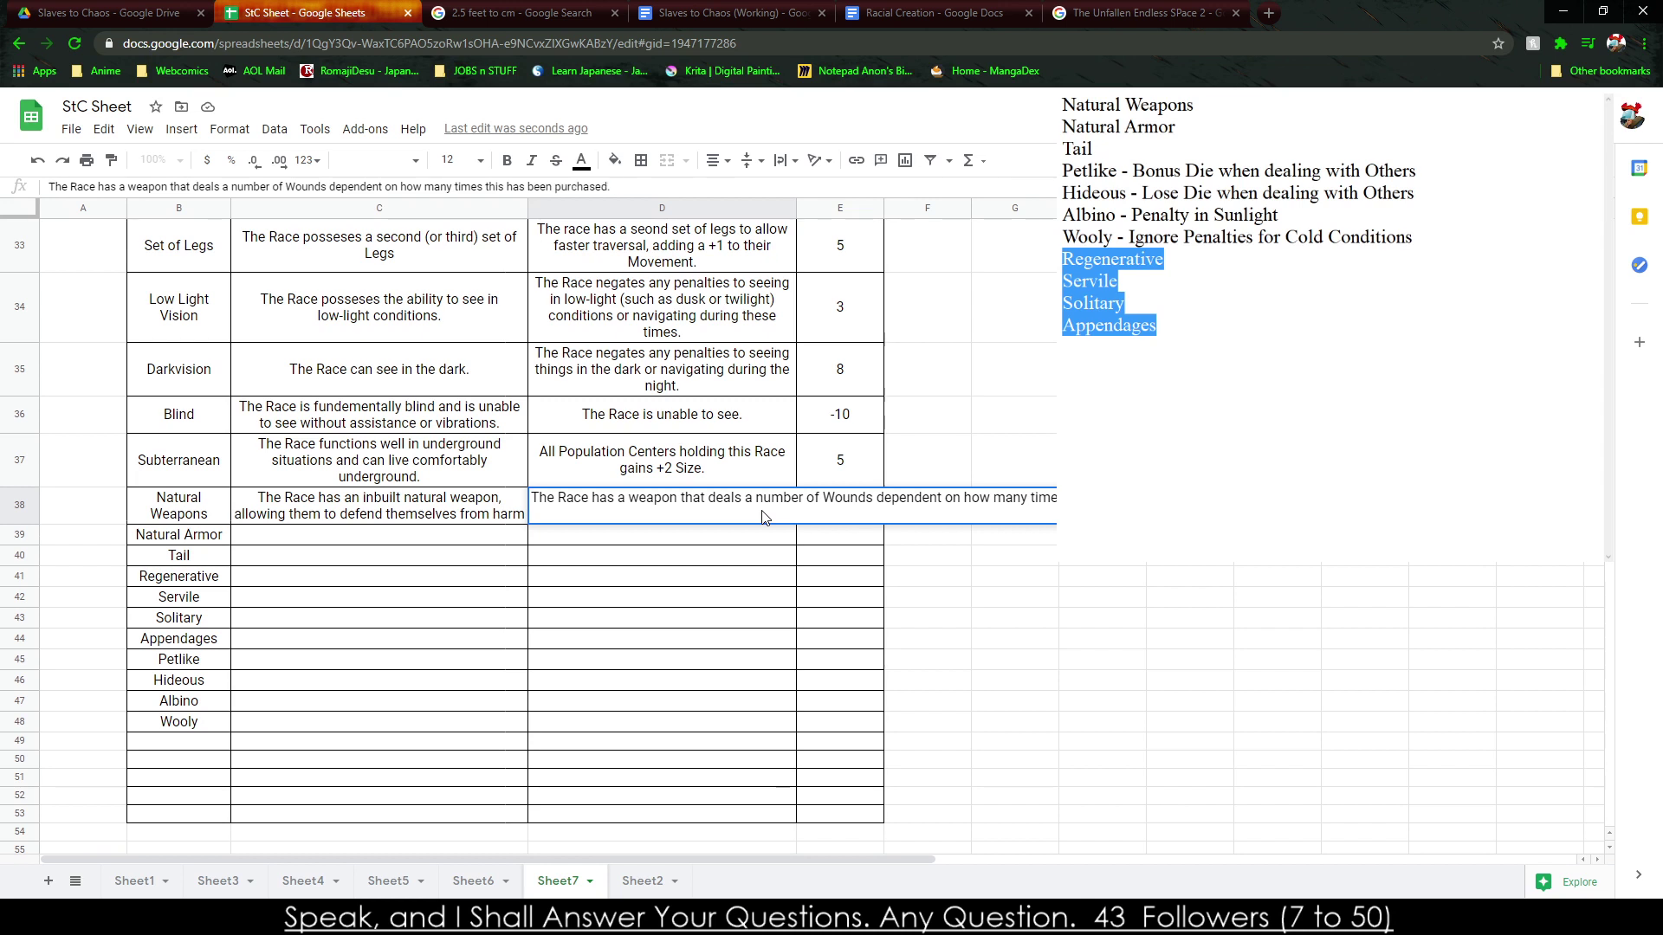
Append a sentence beginning "Can be purchased" to the Natural Weapons effect to allow repeat purchases.
{"action": "type", "text": " Can"}
{"action": "key", "text": "BackSpace"}
{"action": "type", "text": "an be purchased repededt"}
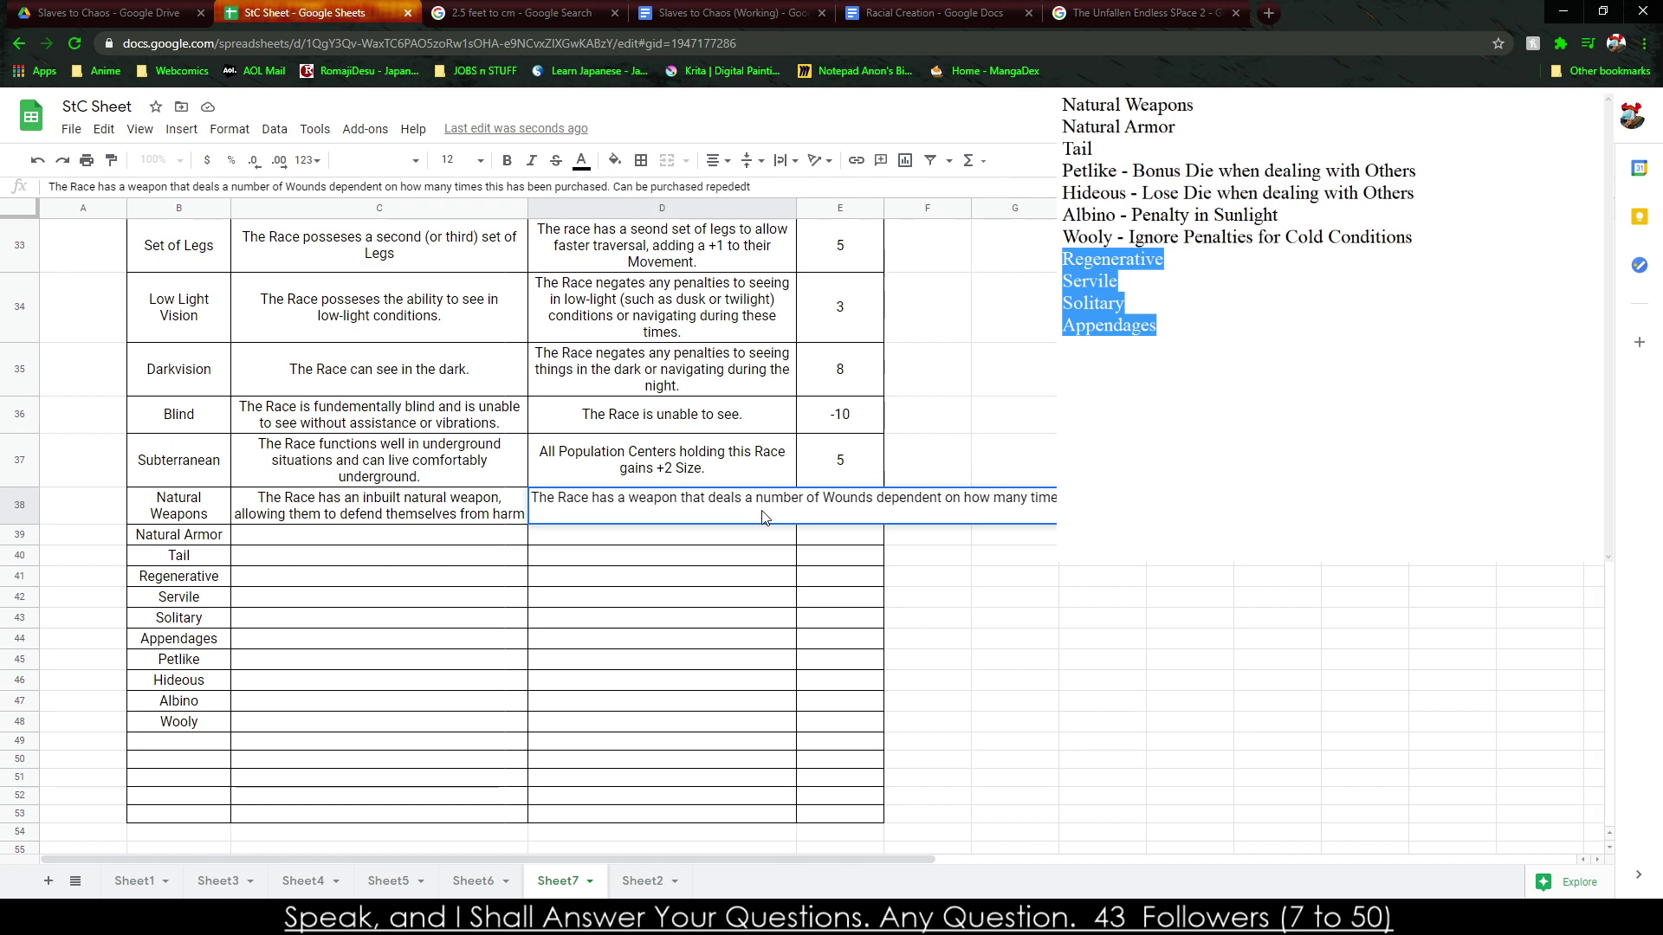
Finish the Natural Weapons effect text so it ends with "for diffrent weapons." and set the trait's cost to 3.
{"action": "type", "text": "ly for diffrent weapons."}
{"action": "key", "text": "Tab"}
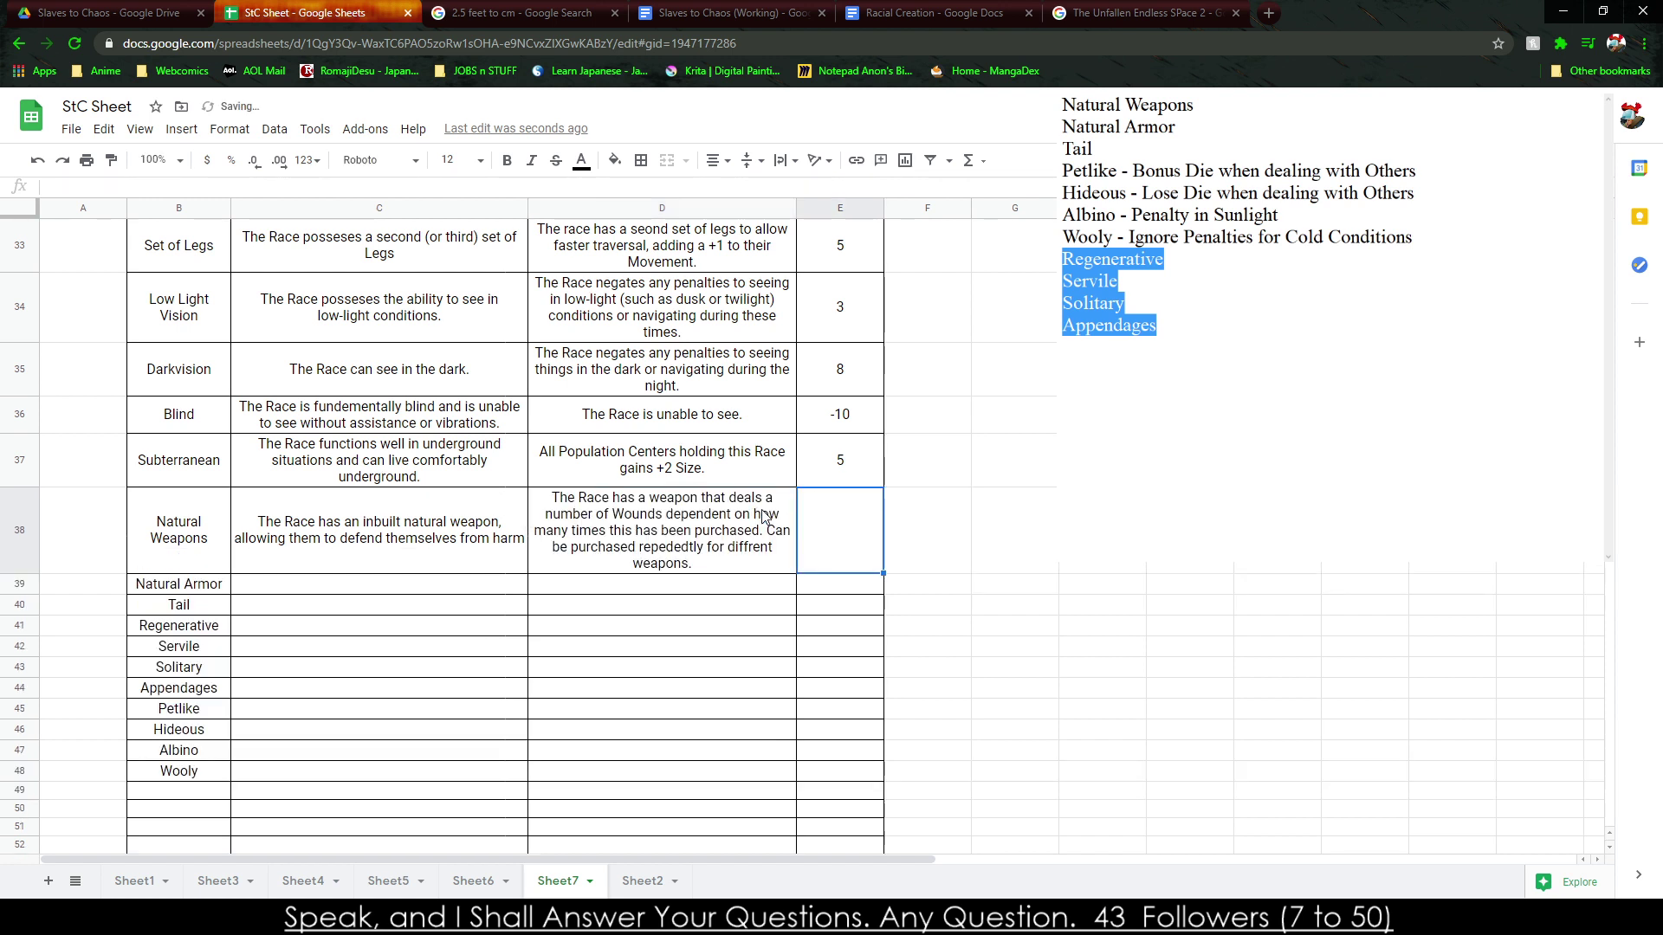
{"action": "type", "text": "3"}
{"action": "left_click", "coordinate": [1086, 669]}
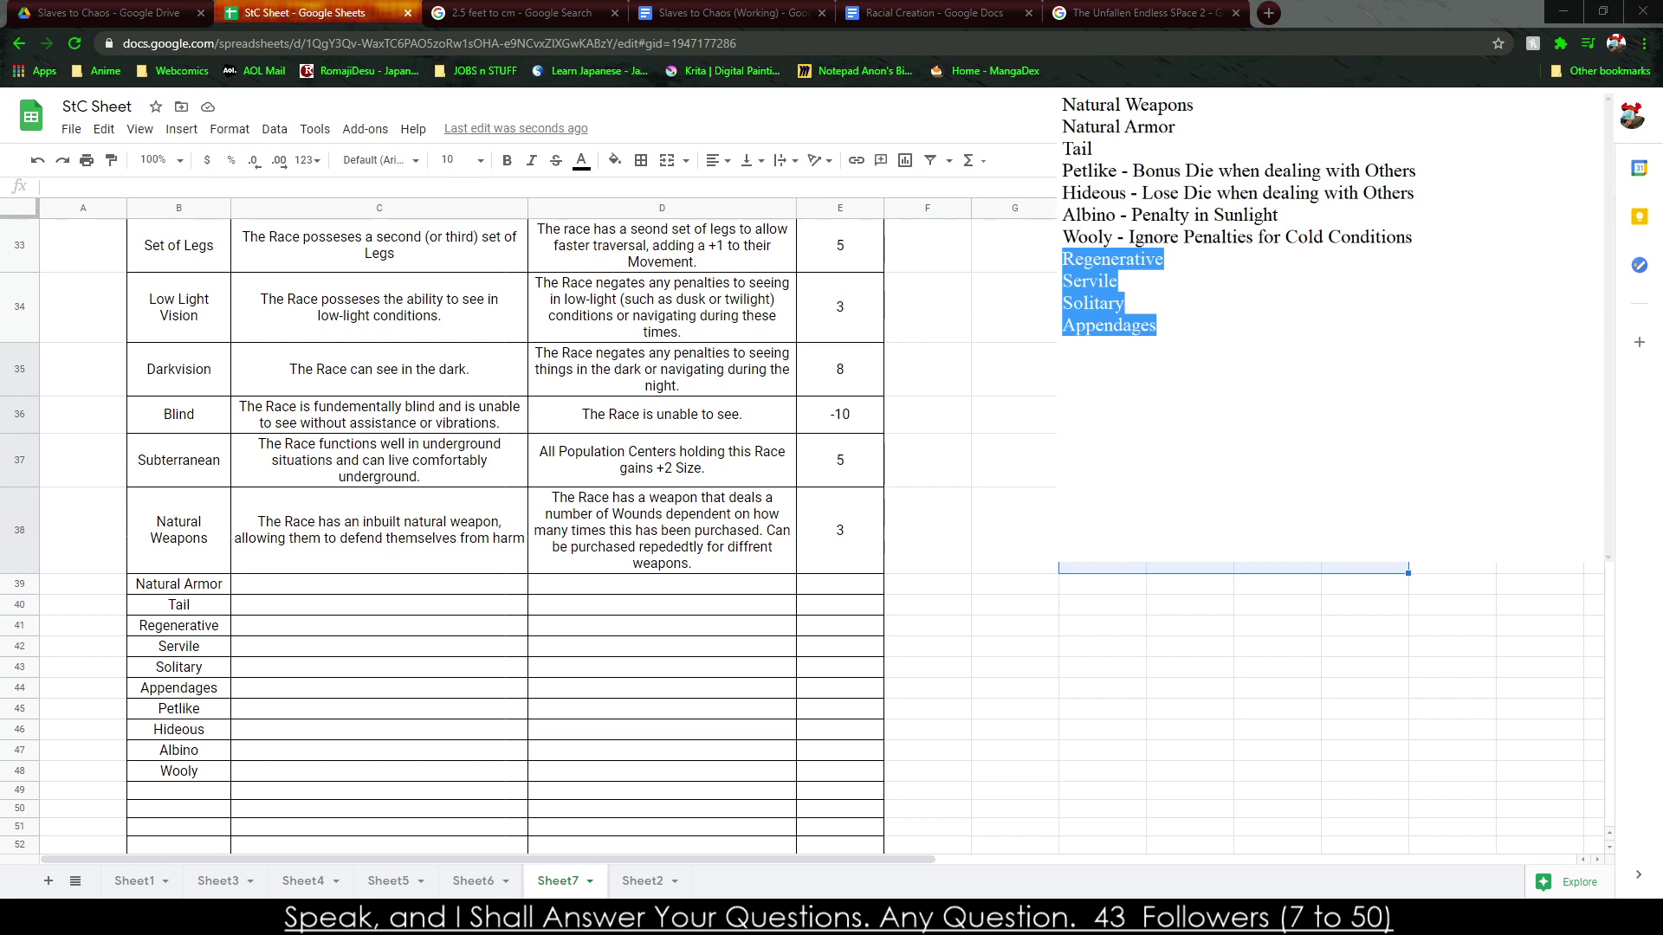
Enter the Natural Armor description "The Race is naturally resilient to damge thanks to inbuilt armor due to skin or condiditoning.".
{"action": "left_click", "coordinate": [442, 541]}
{"action": "left_click", "coordinate": [321, 593]}
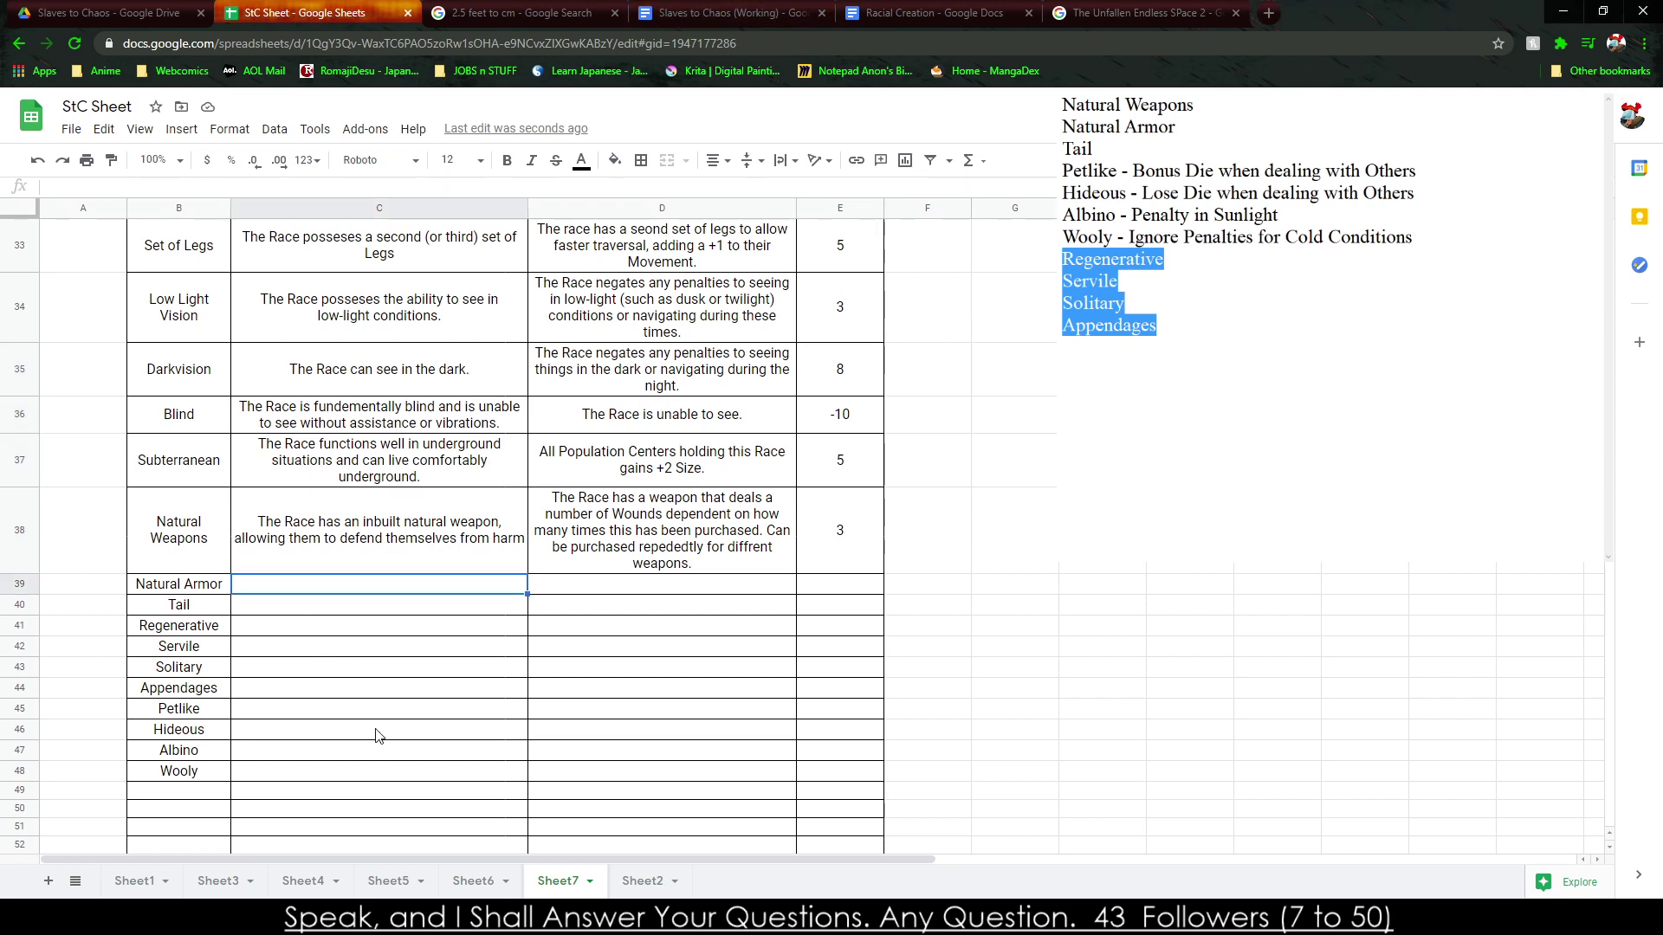
{"action": "type", "text": "The Race has"}
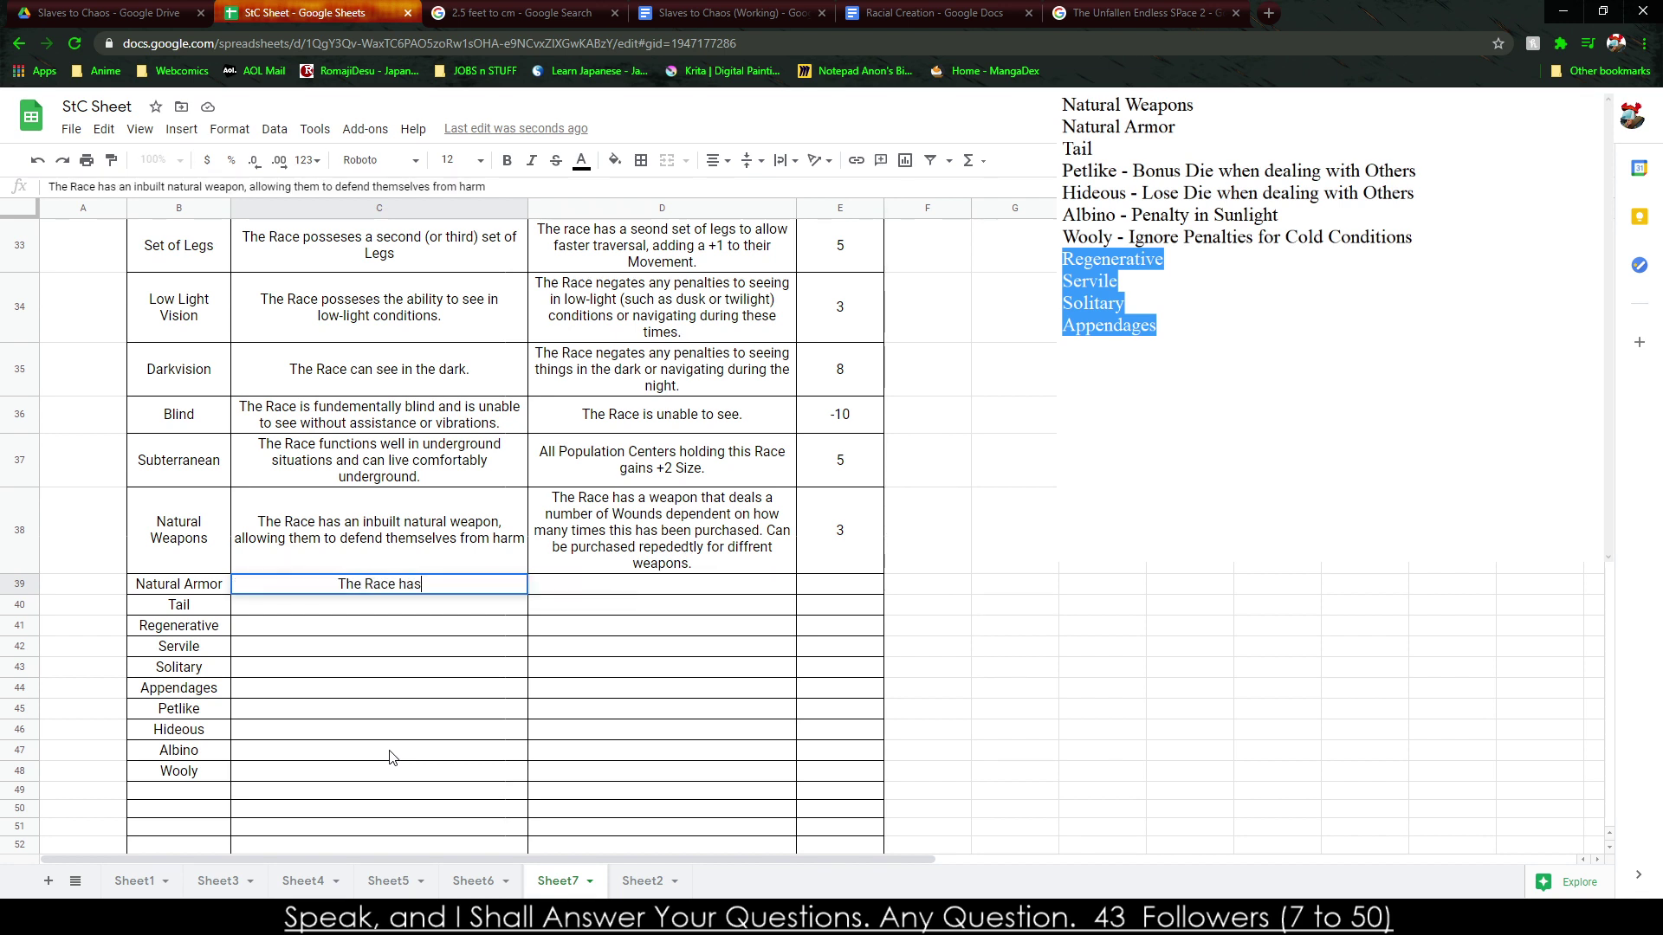
{"action": "key", "text": "BackSpace"}
{"action": "type", "text": "is naturall"}
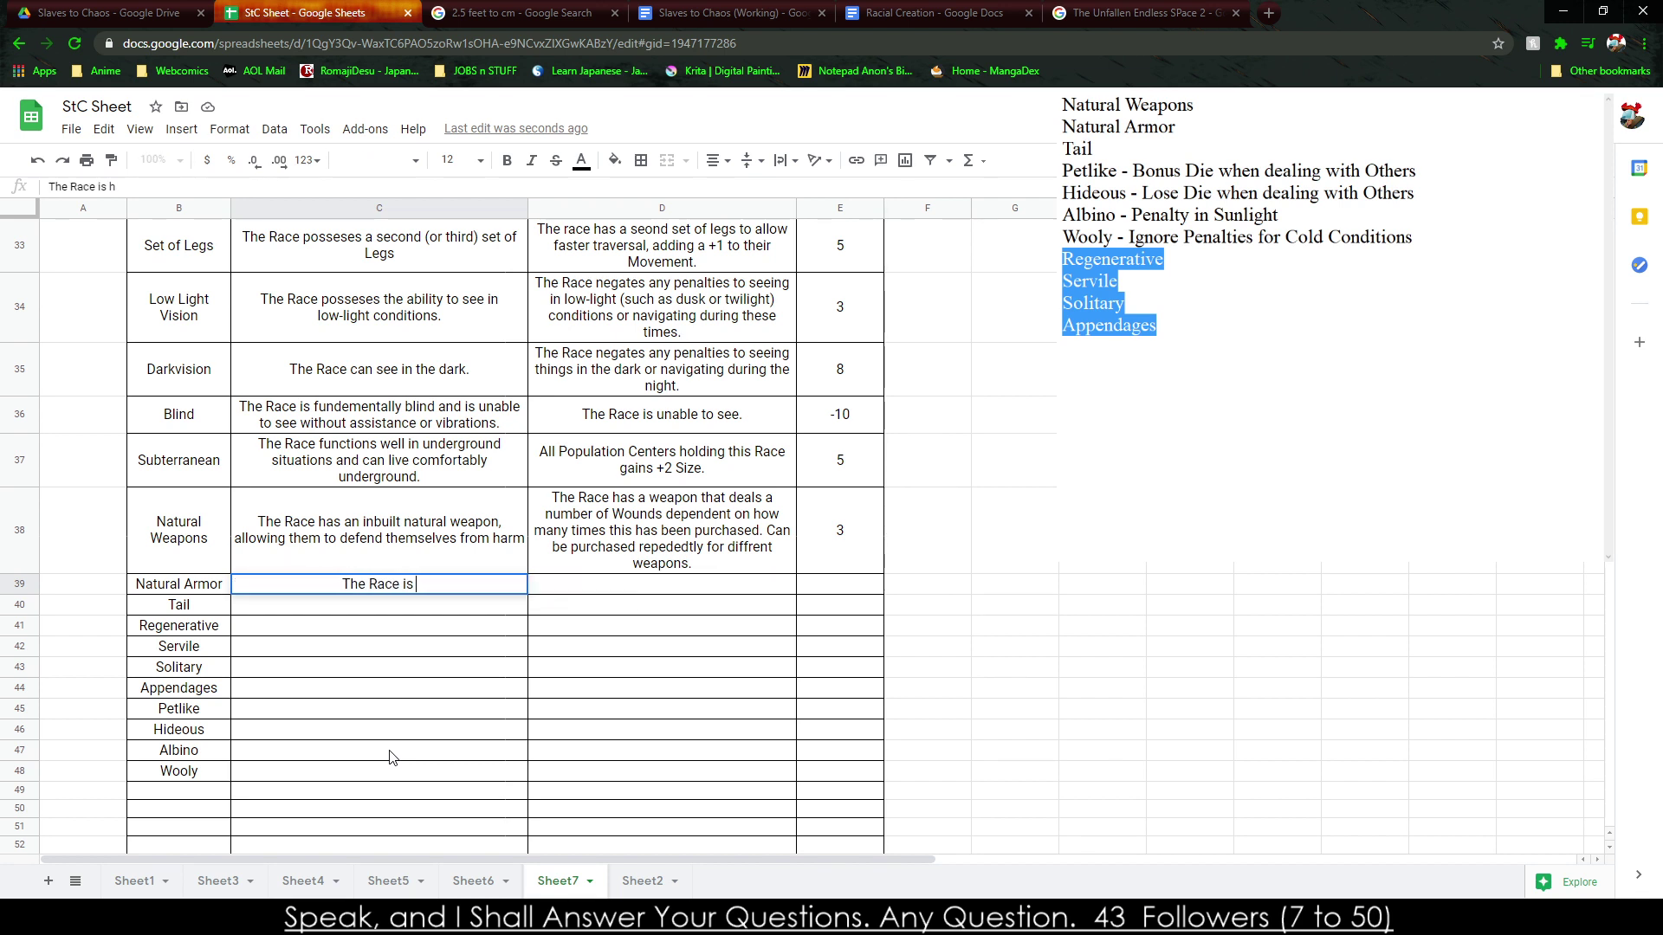
{"action": "type", "text": "y resilient"}
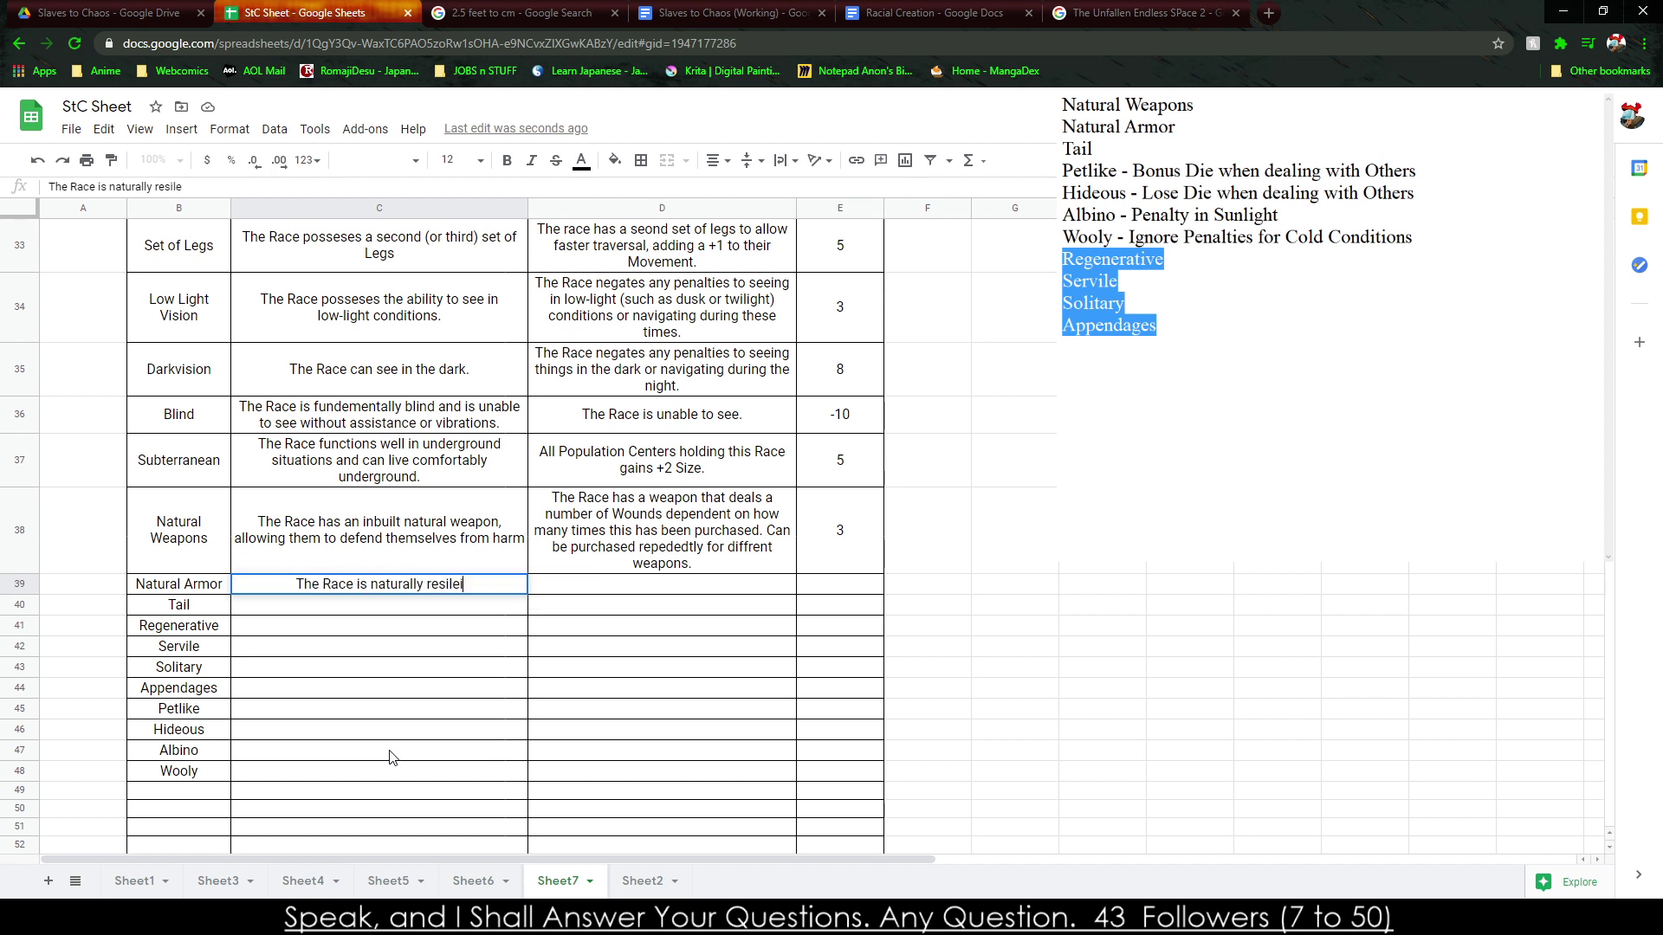
{"action": "type", "text": " to "}
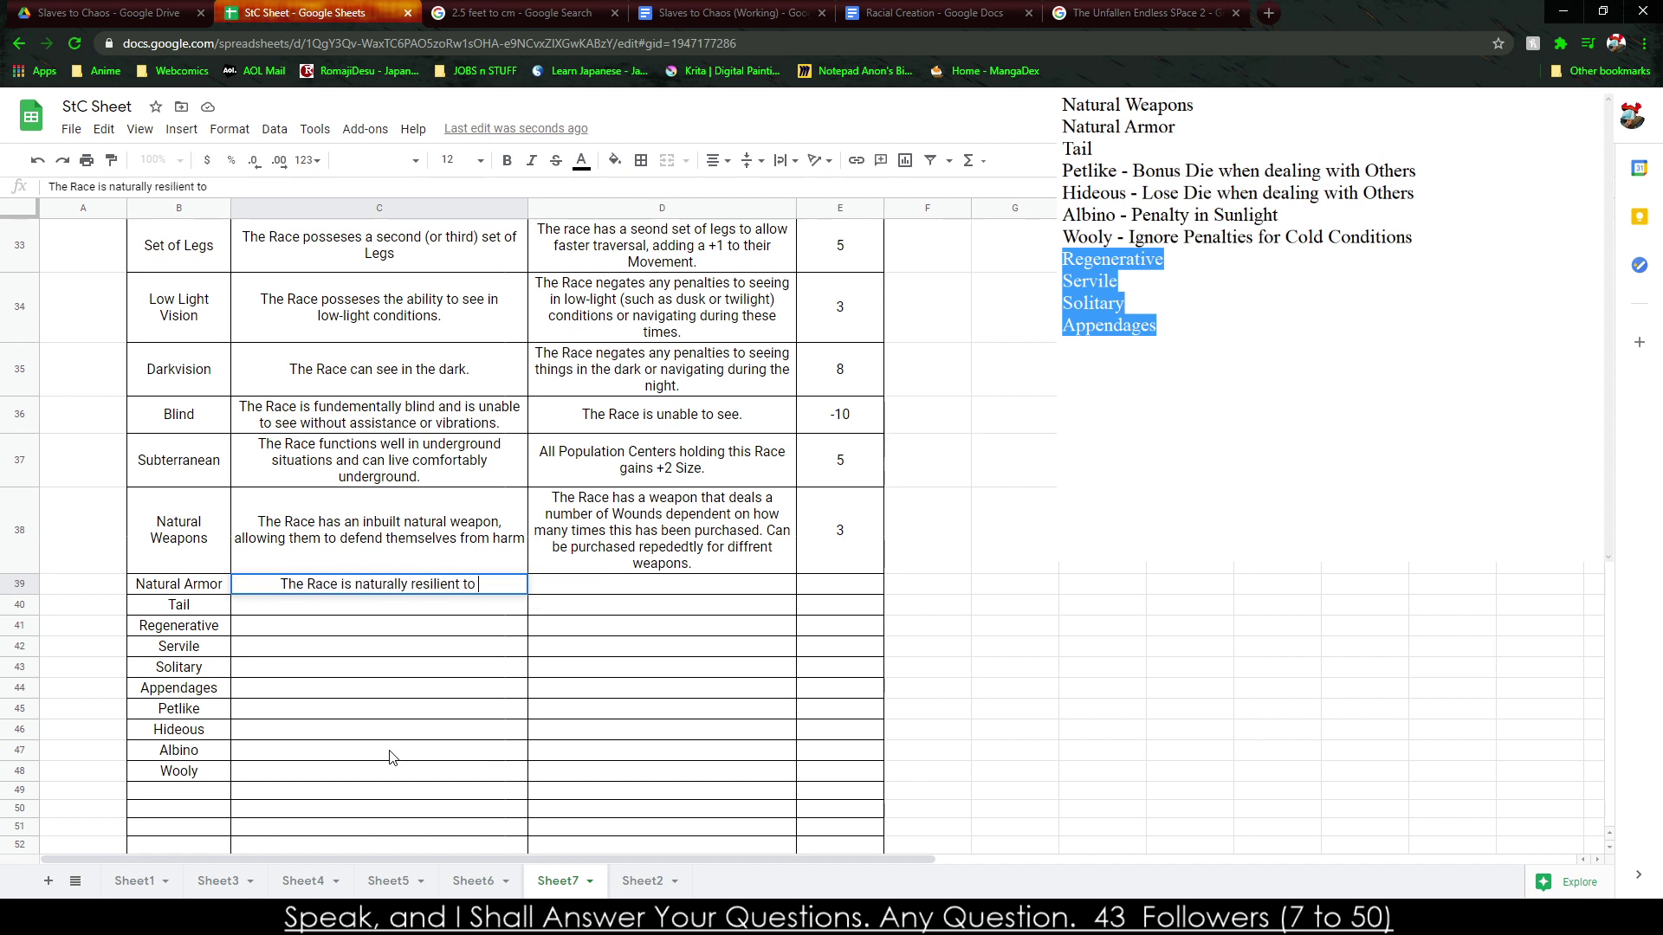
{"action": "type", "text": "damge tnaks"}
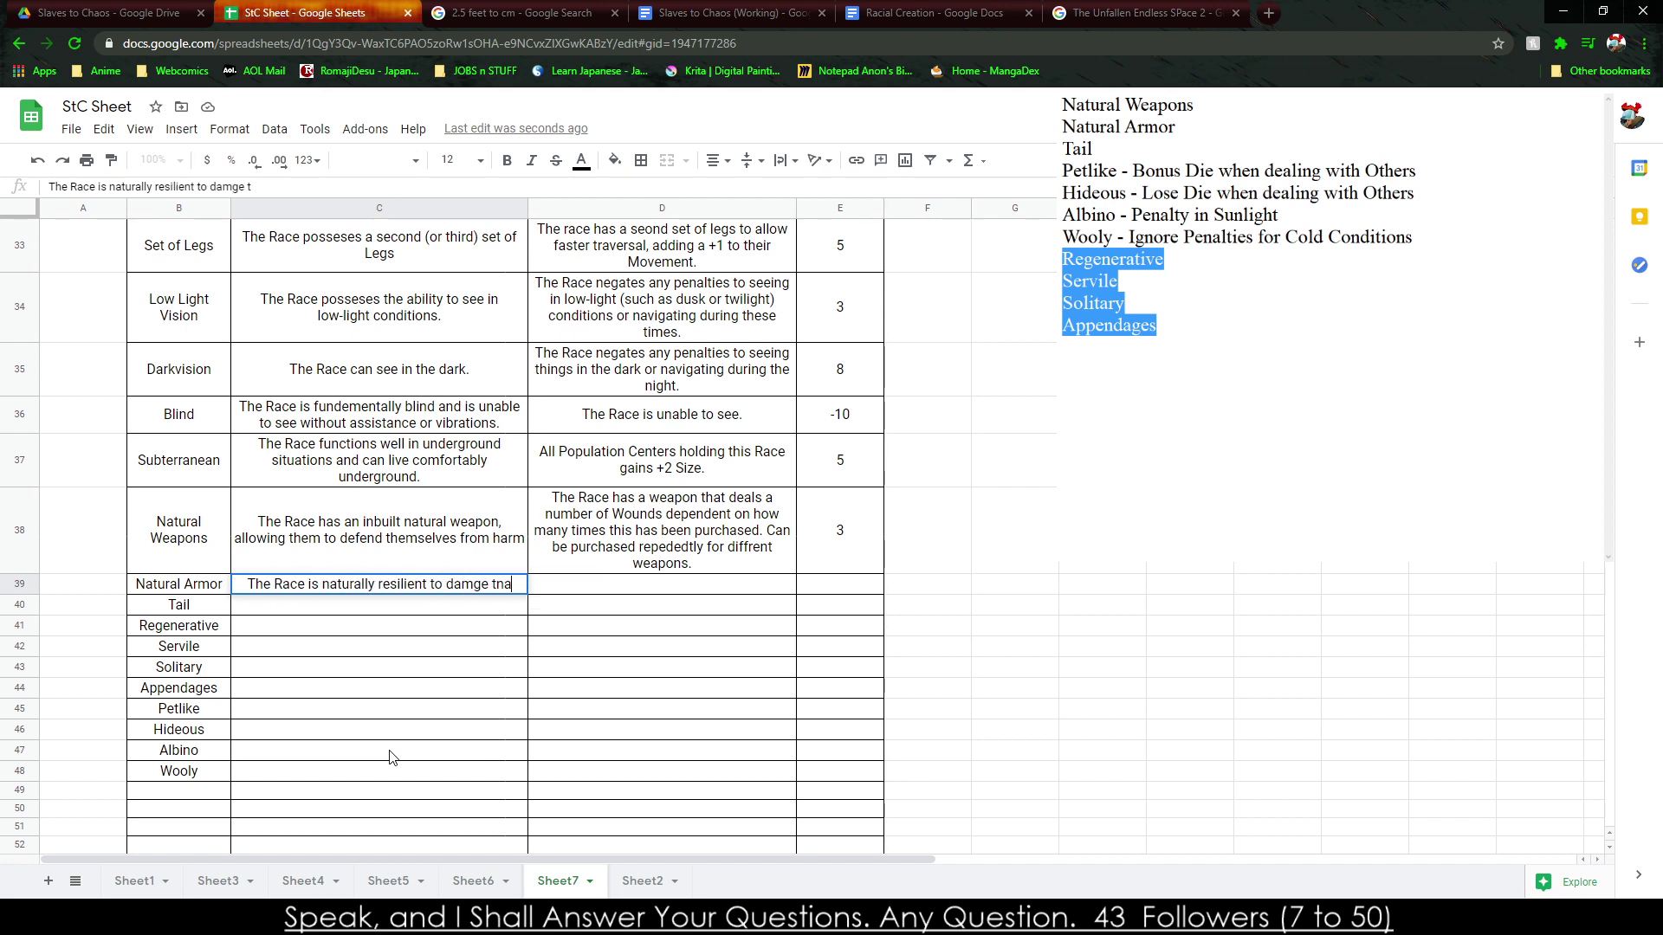
{"action": "key", "text": "BackSpace"}
{"action": "key", "text": "BackSpace"}
{"action": "key", "text": "BackSpace"}
{"action": "key", "text": "BackSpace"}
{"action": "type", "text": "hanks to"}
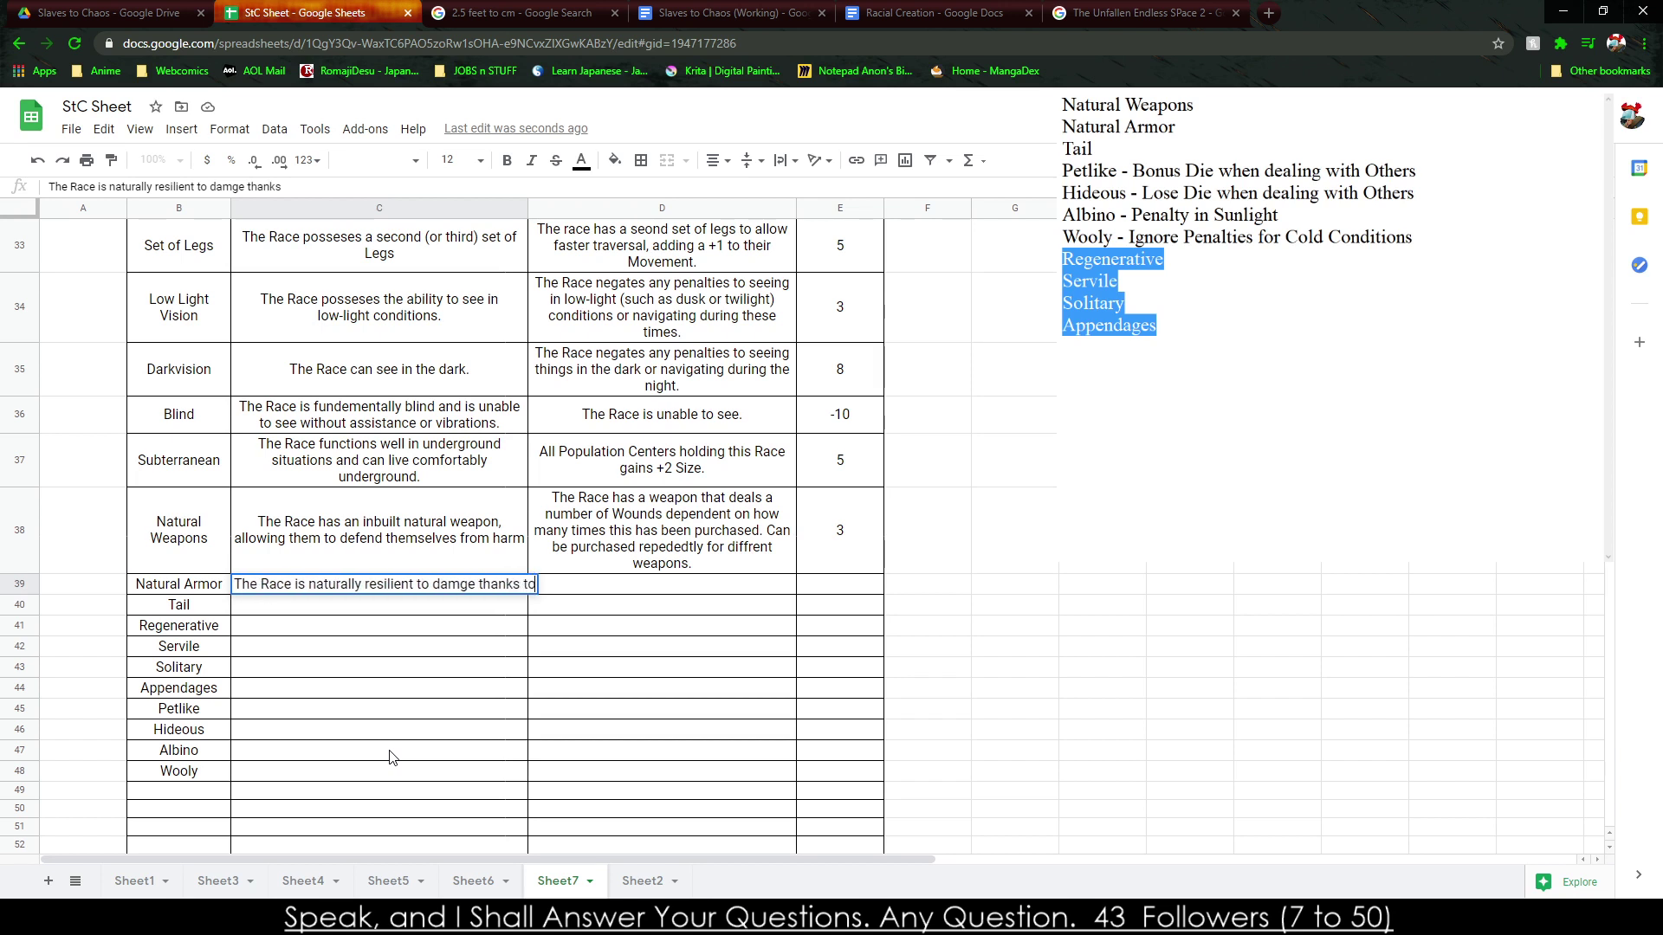
{"action": "type", "text": " inbuilt armor"}
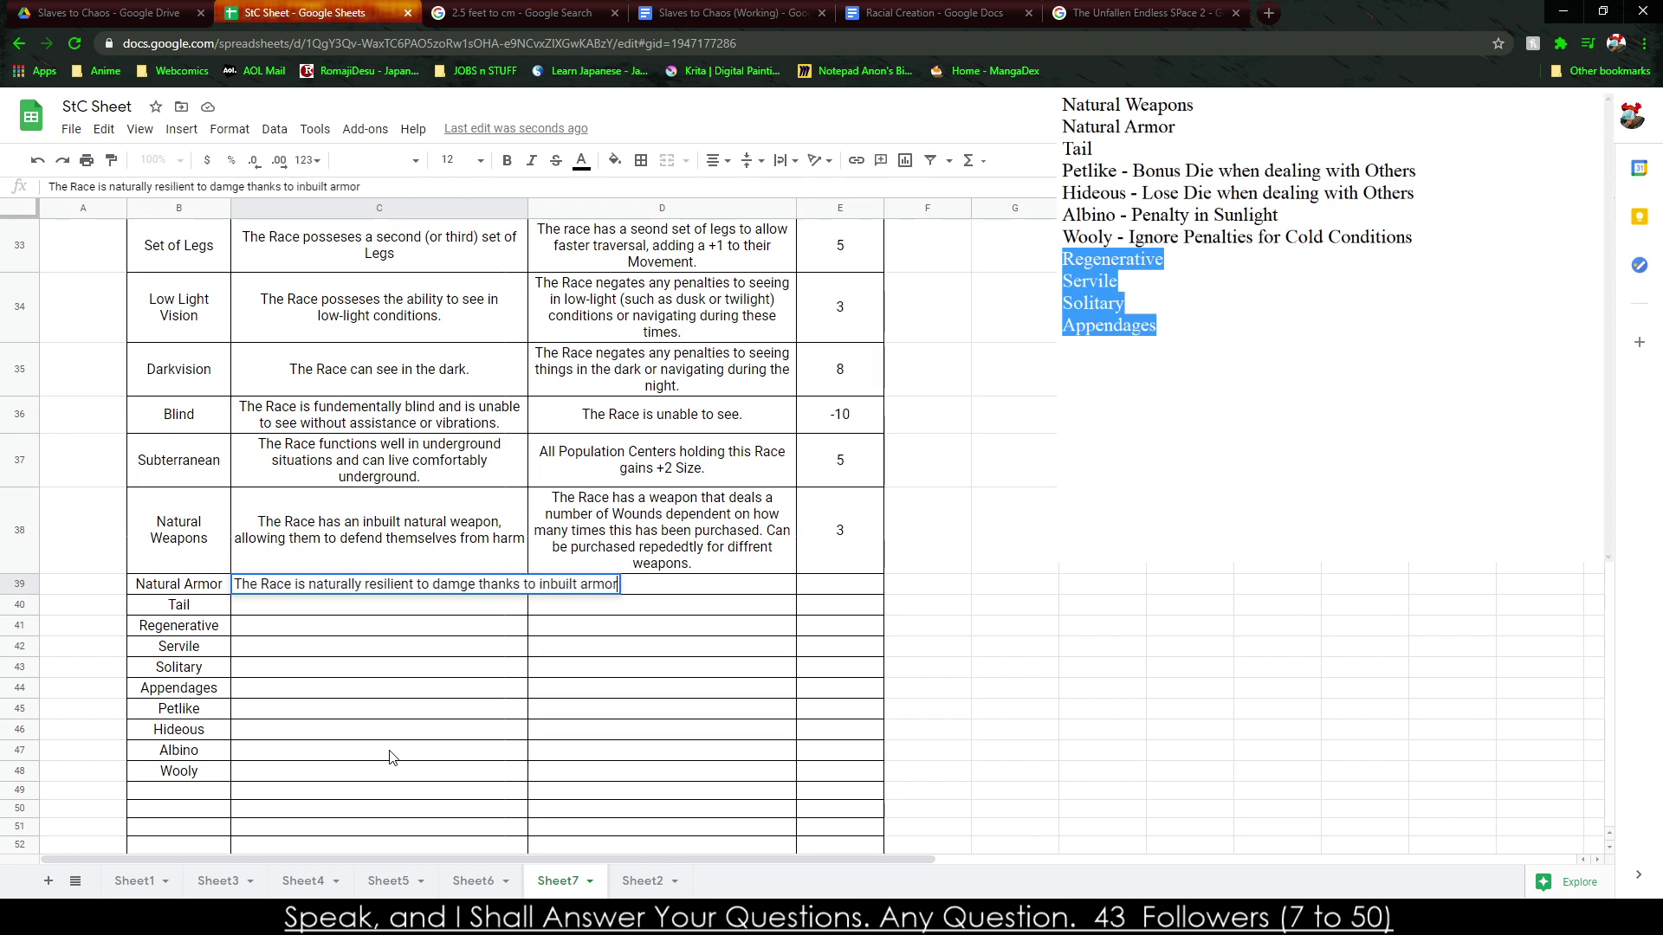
{"action": "type", "text": " due to sk"}
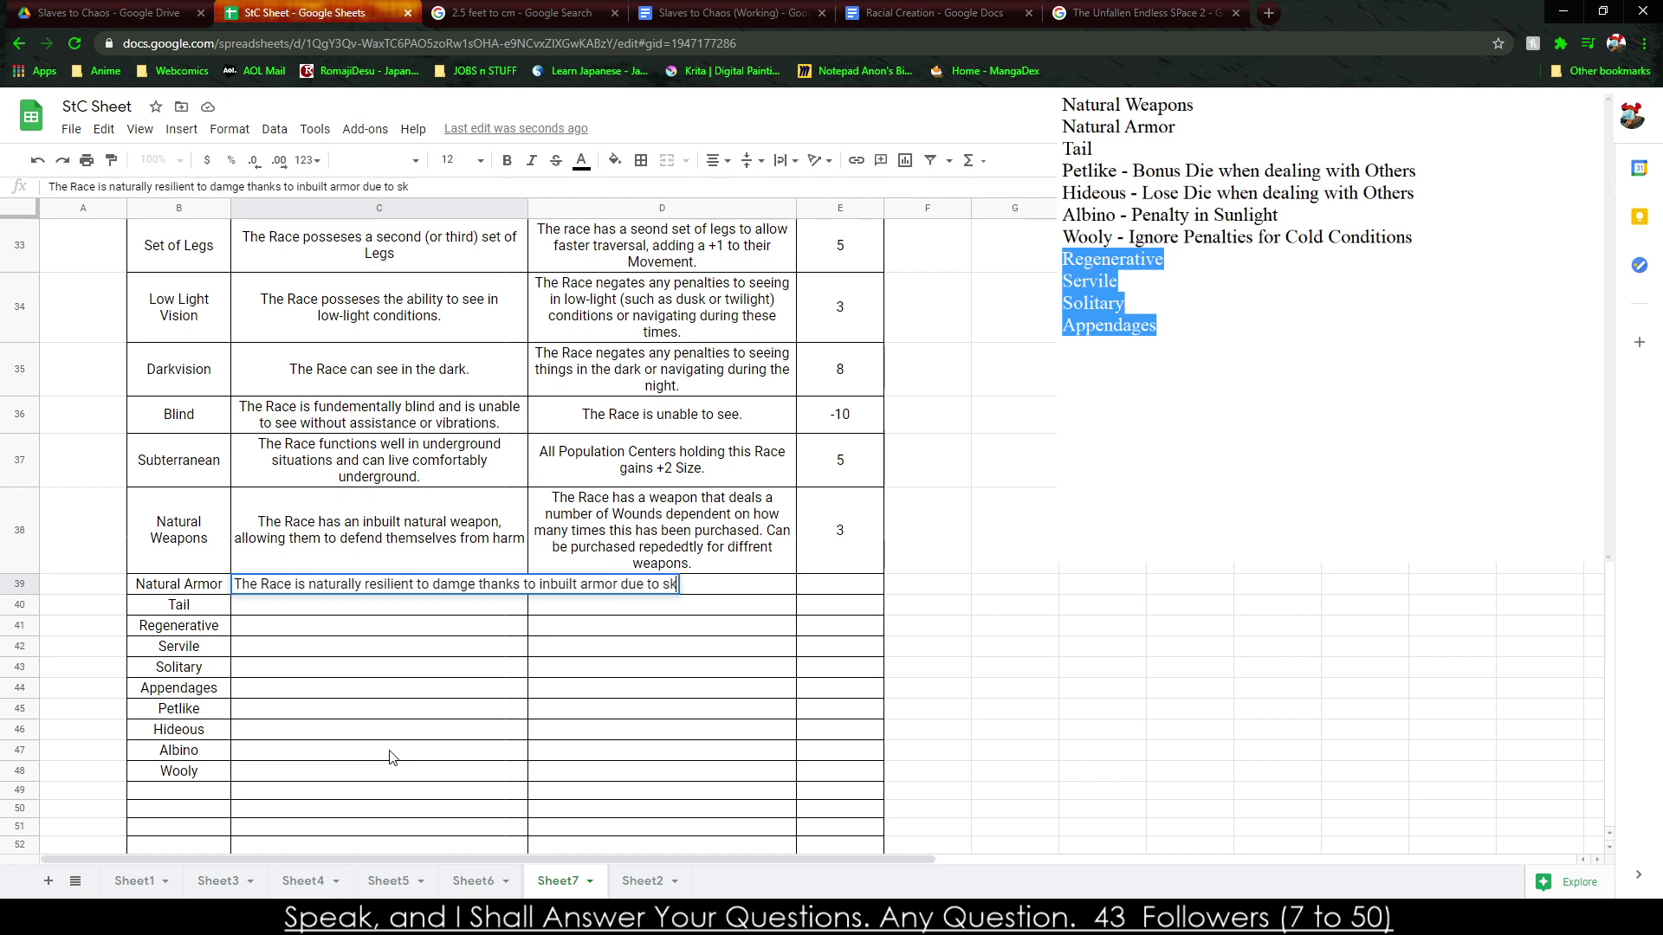
{"action": "type", "text": "in or condiditons"}
{"action": "type", "text": "."}
{"action": "key", "text": "BackSpace"}
{"action": "key", "text": "BackSpace"}
{"action": "type", "text": "ing."}
{"action": "key", "text": "Tab"}
Enter the Natural Armor effect "The Race has a Natural Armor Value equal to the number of times this has been purchased.".
{"action": "type", "text": "The Race has an"}
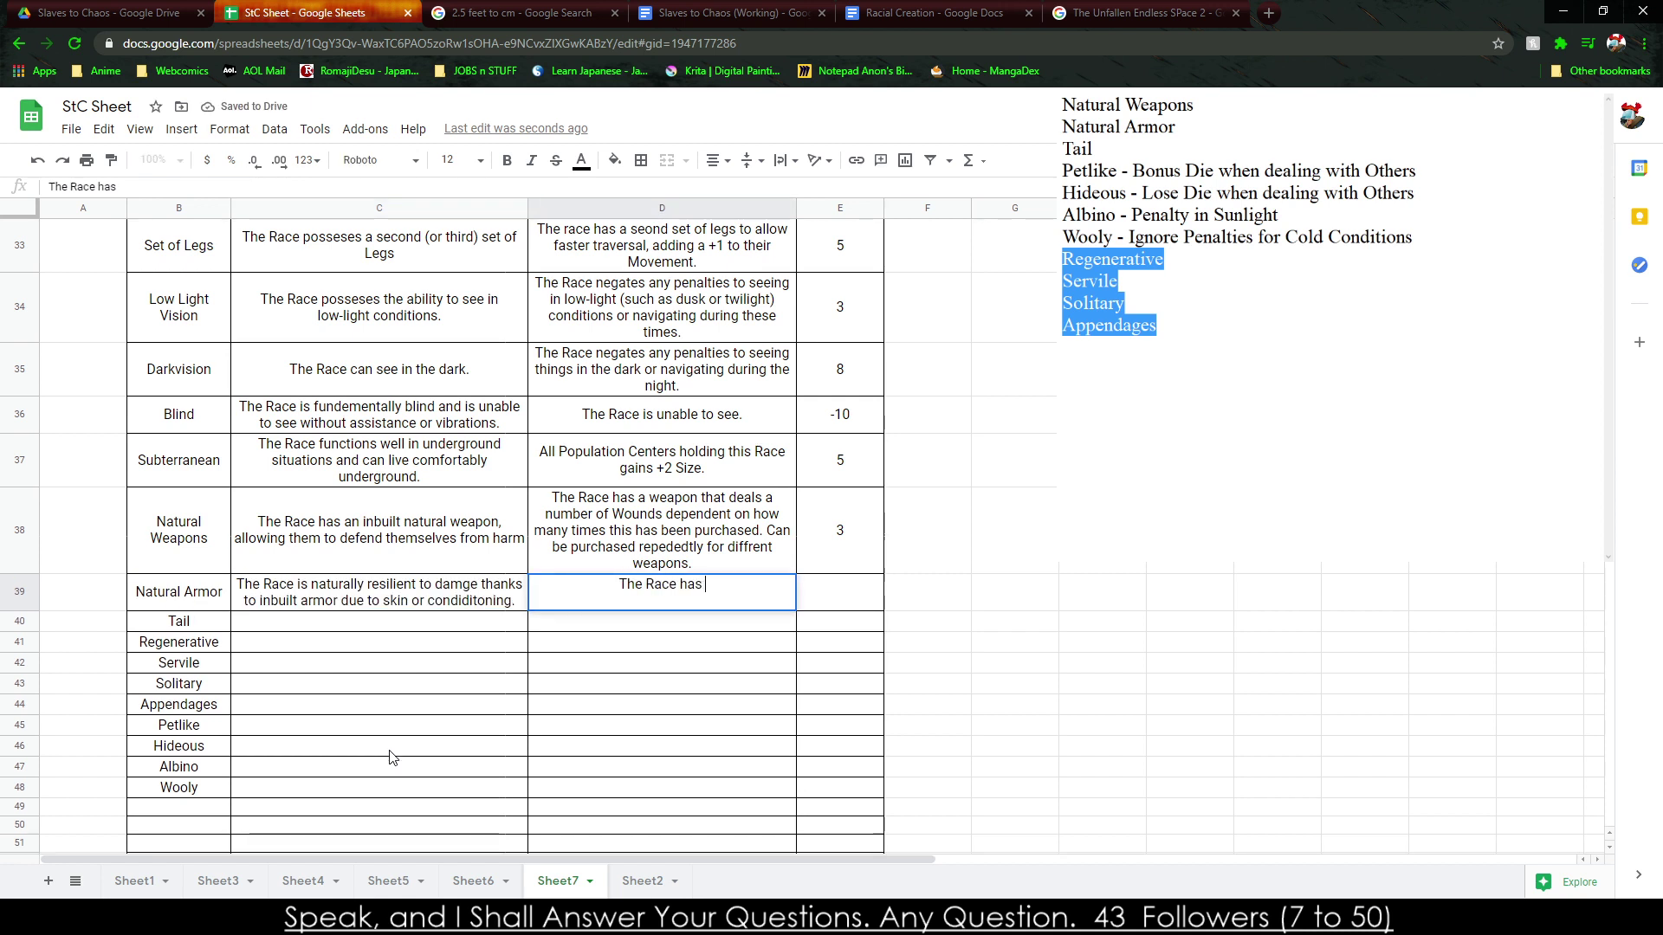
{"action": "key", "text": "BackSpace"}
{"action": "key", "text": "BackSpace"}
{"action": "type", "text": "Natural"}
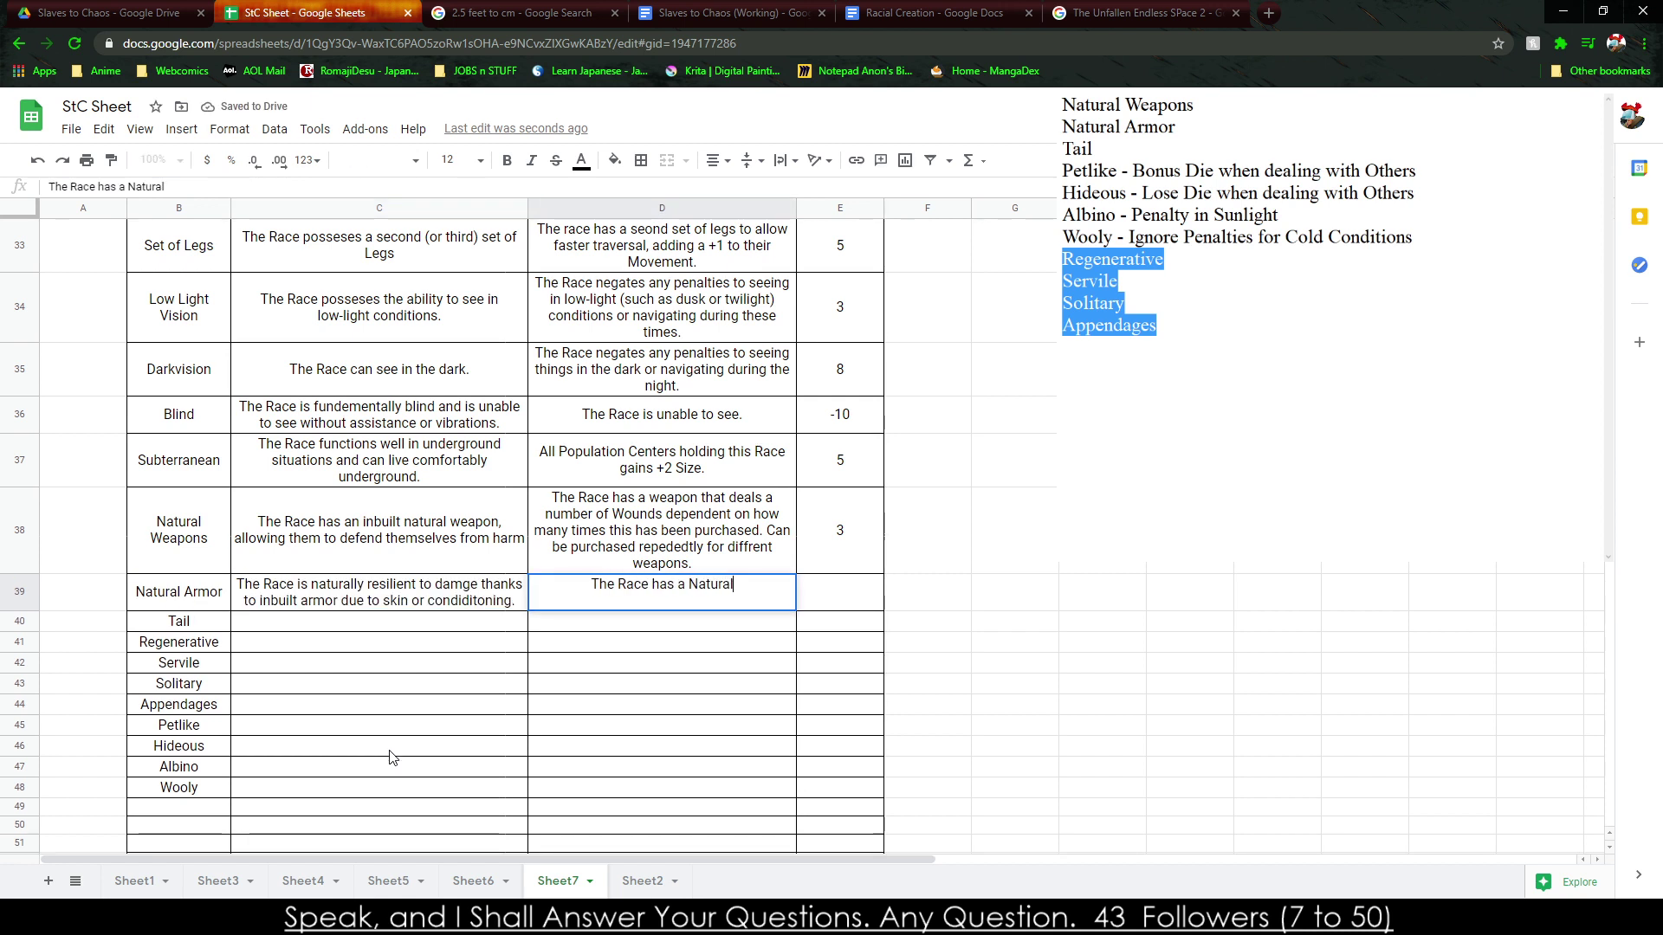
{"action": "type", "text": " Armor Value eq"}
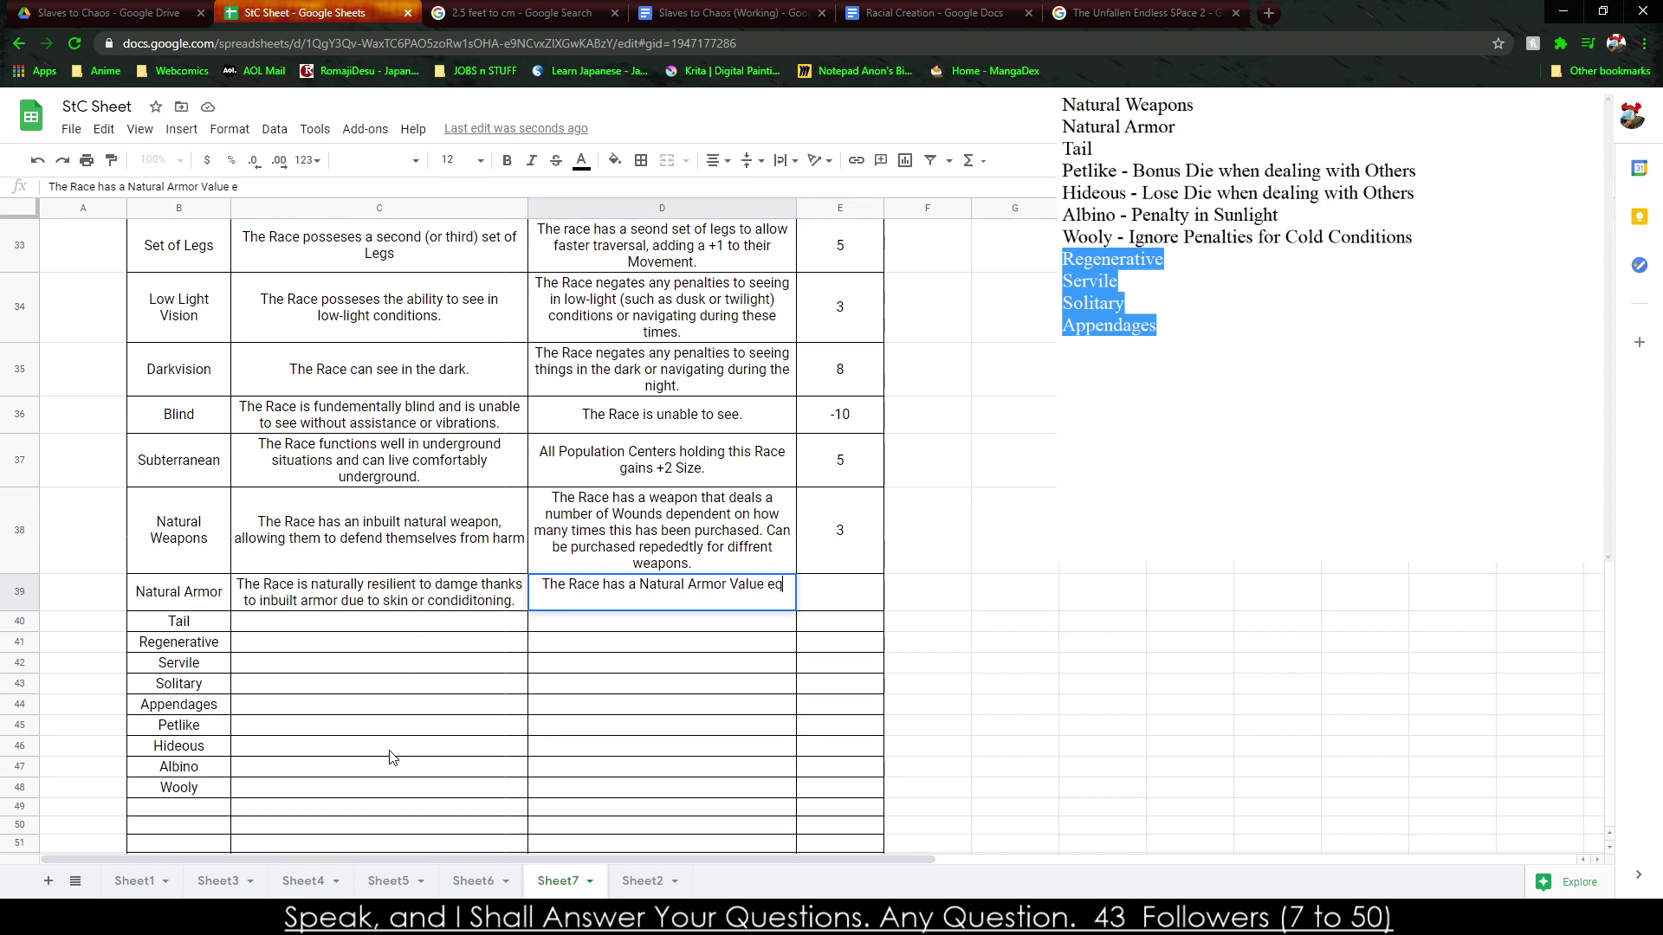
{"action": "type", "text": "ual to the number"}
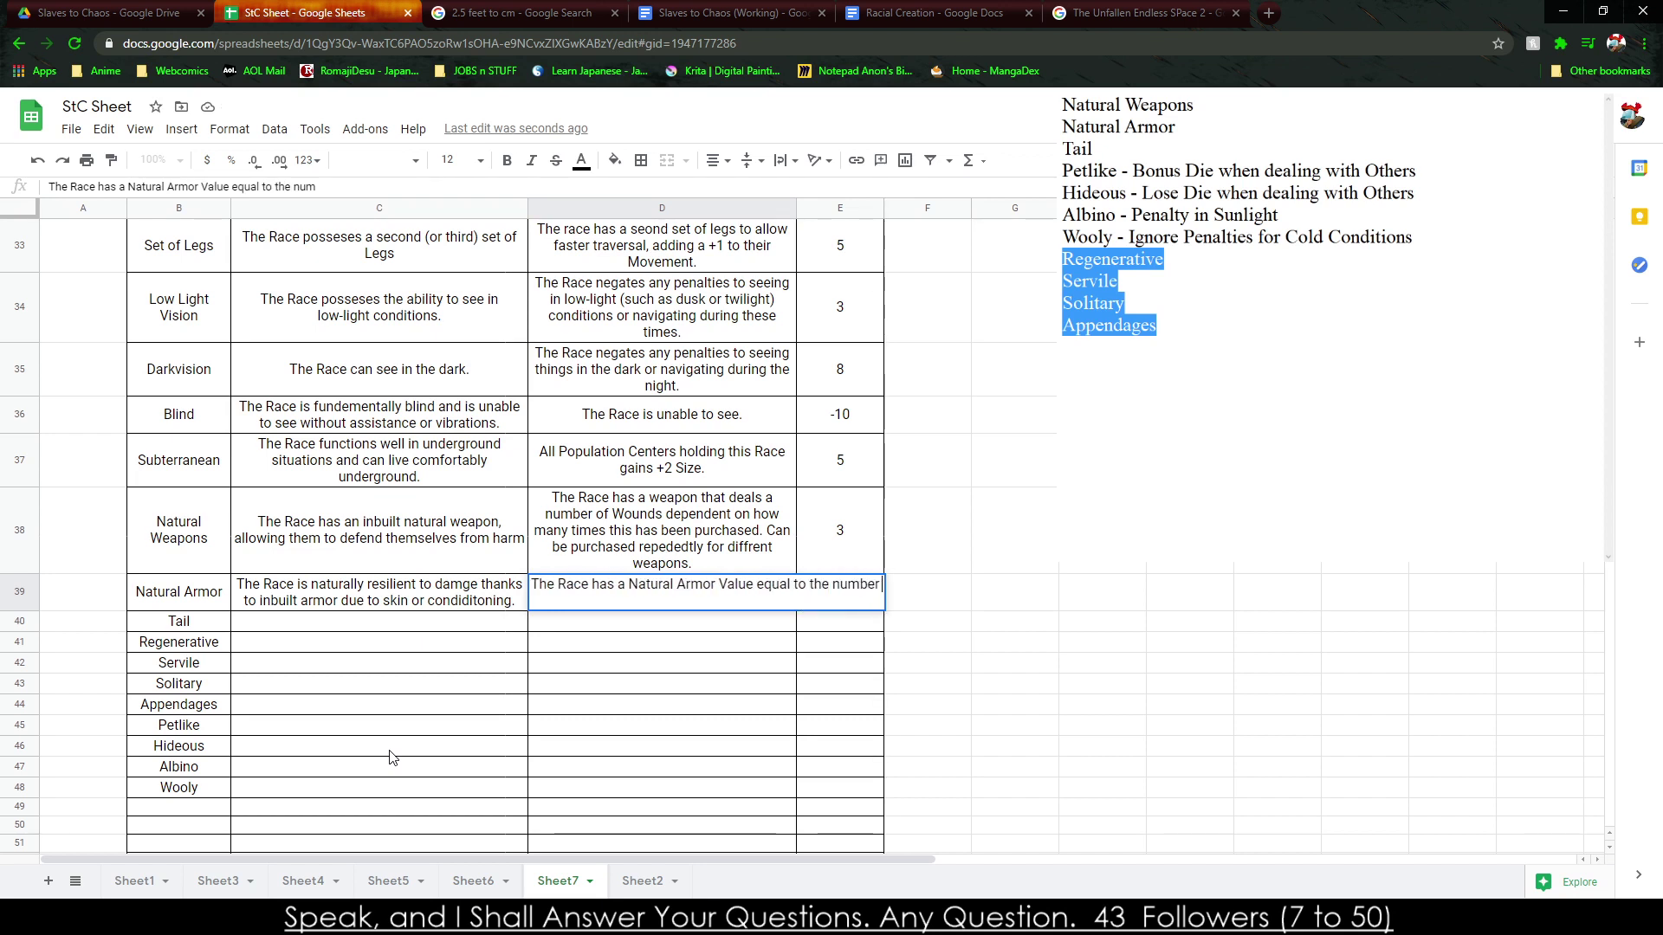
{"action": "type", "text": " of times this has be"}
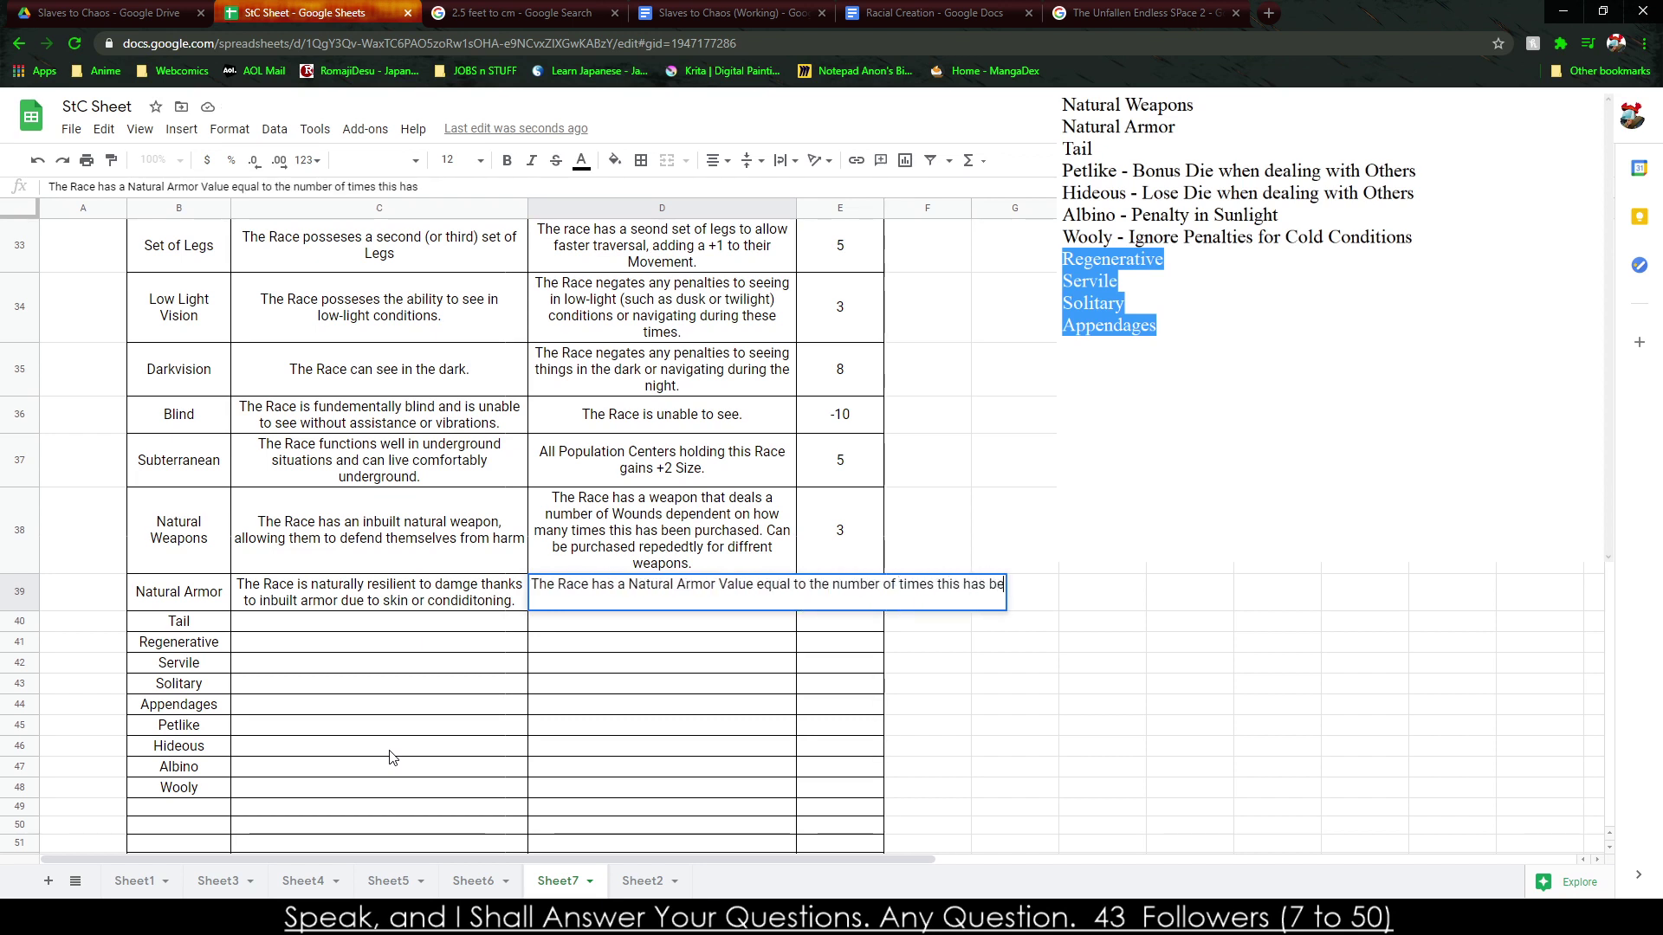
{"action": "type", "text": "en purc"}
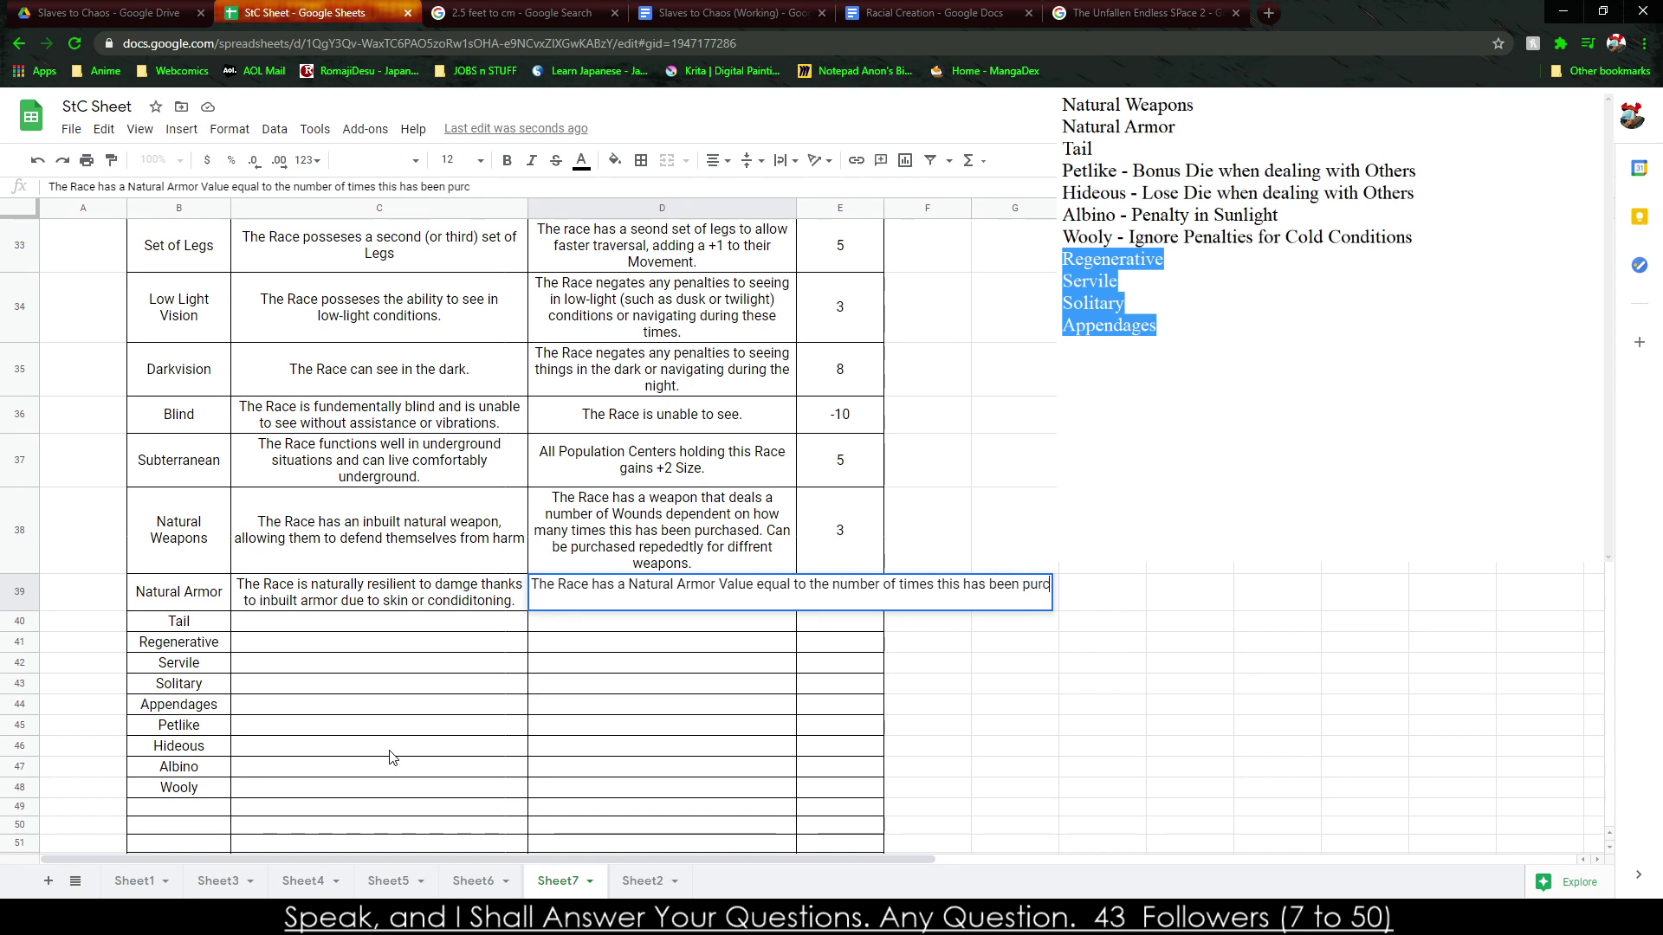
{"action": "type", "text": "hased."}
{"action": "key", "text": "Tab"}
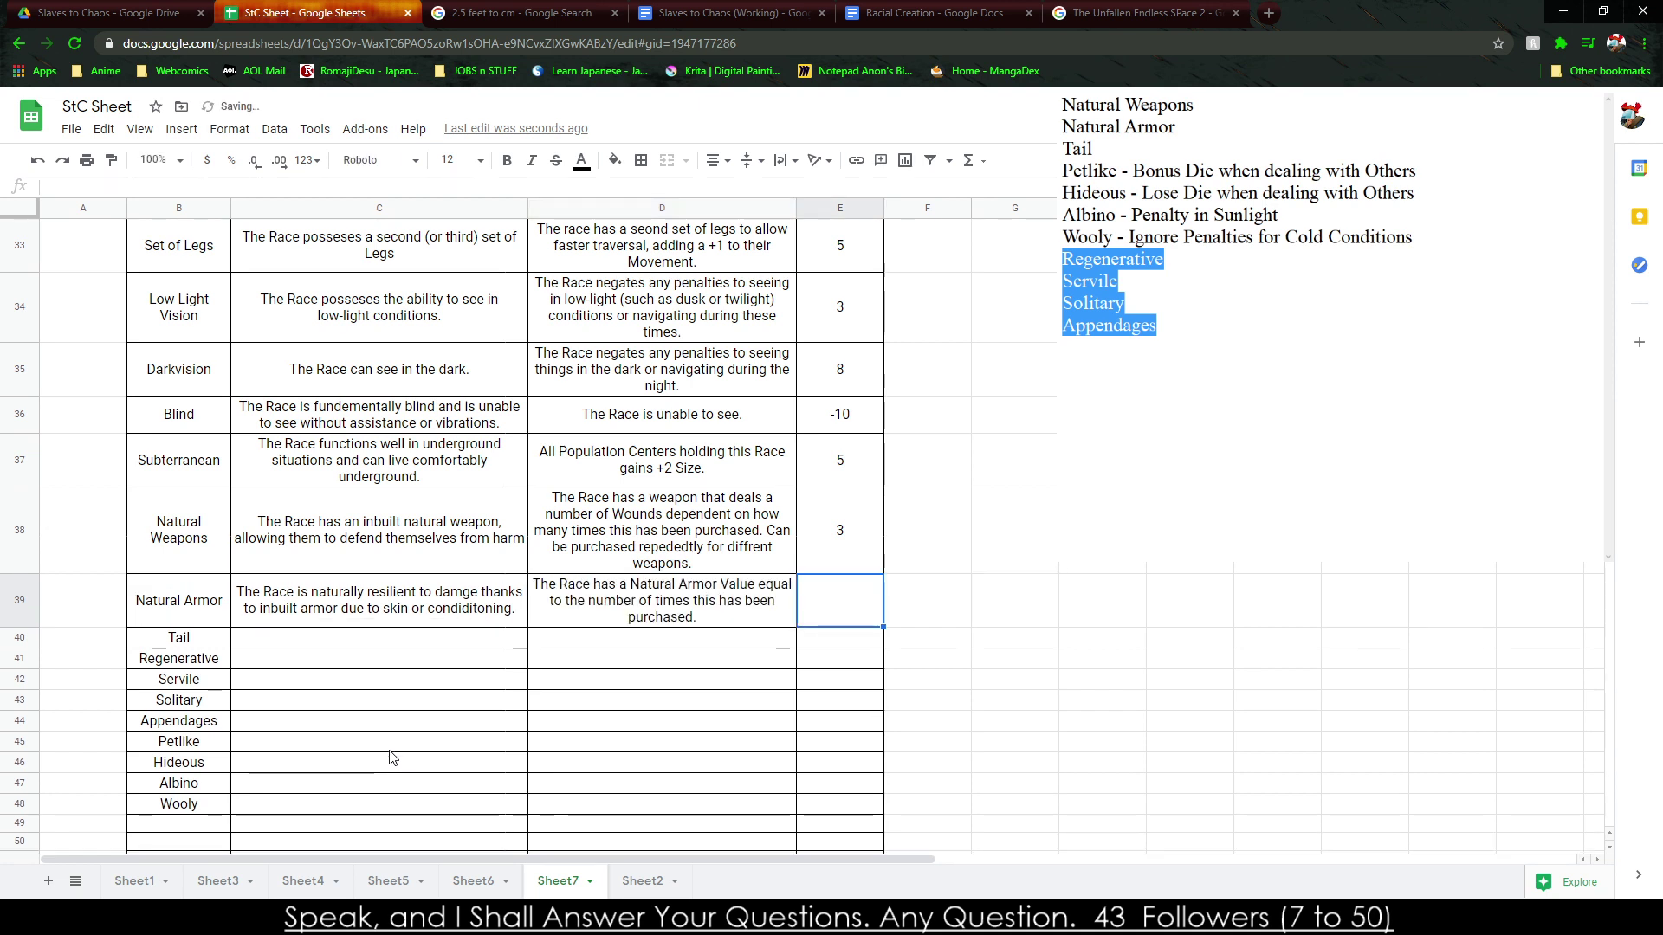
Set the Natural Armor cost to "5 / Per Armor" and the Natural Weapons cost to "3 / Per Wound".
{"action": "type", "text": "5"}
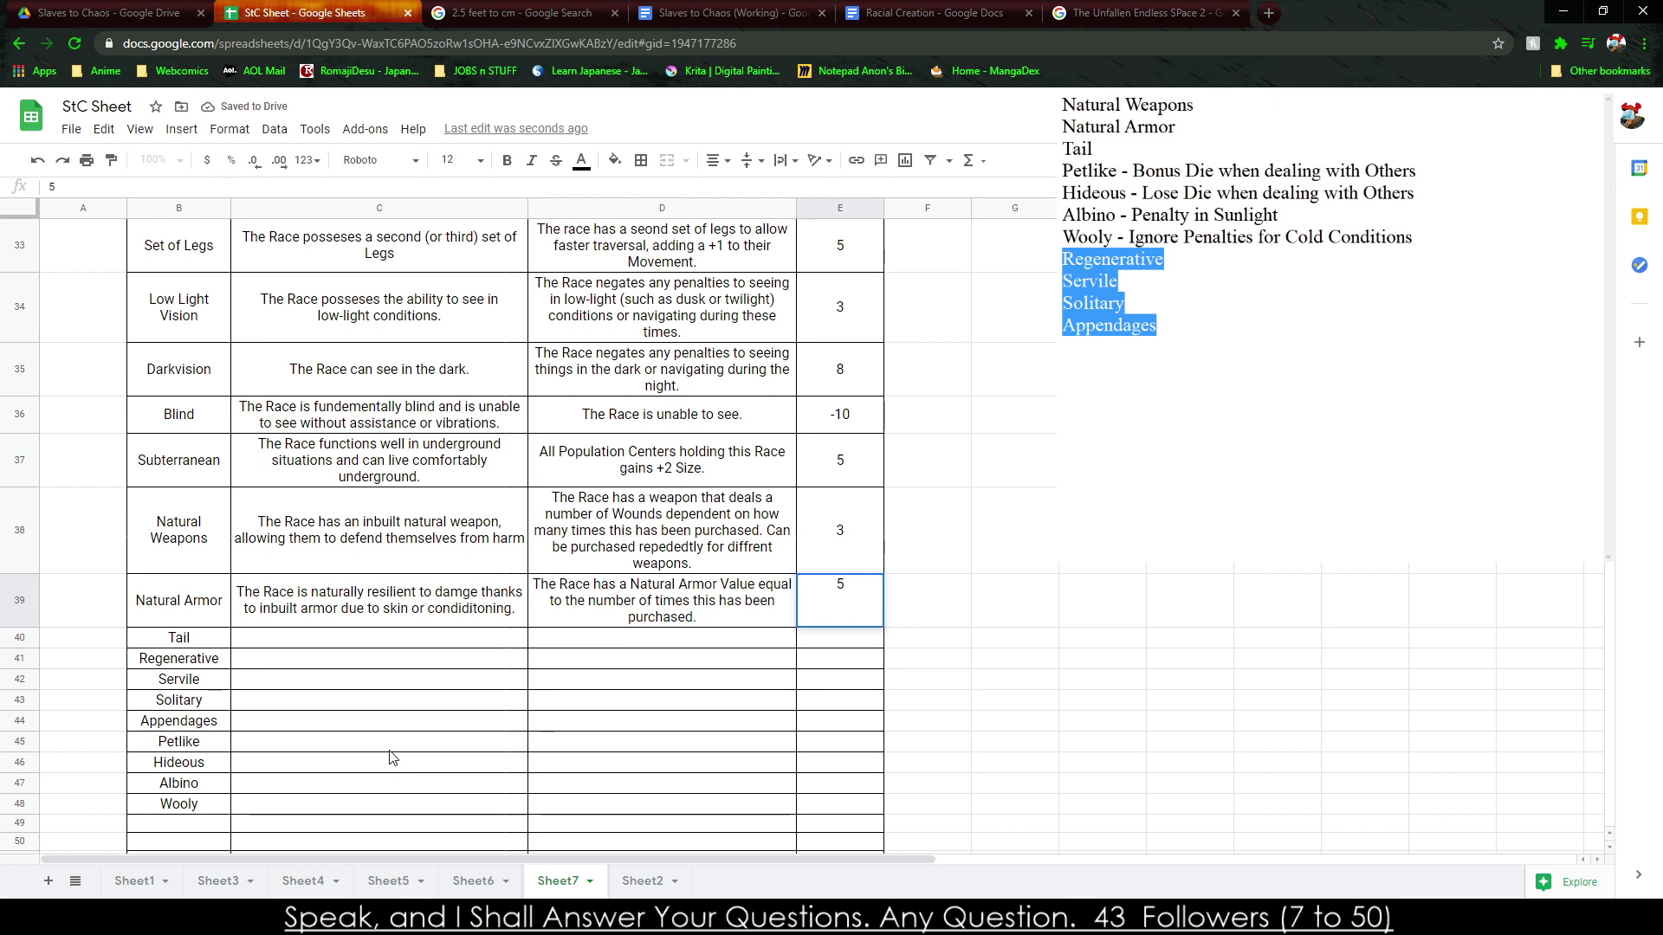
{"action": "type", "text": " / Per Armor"}
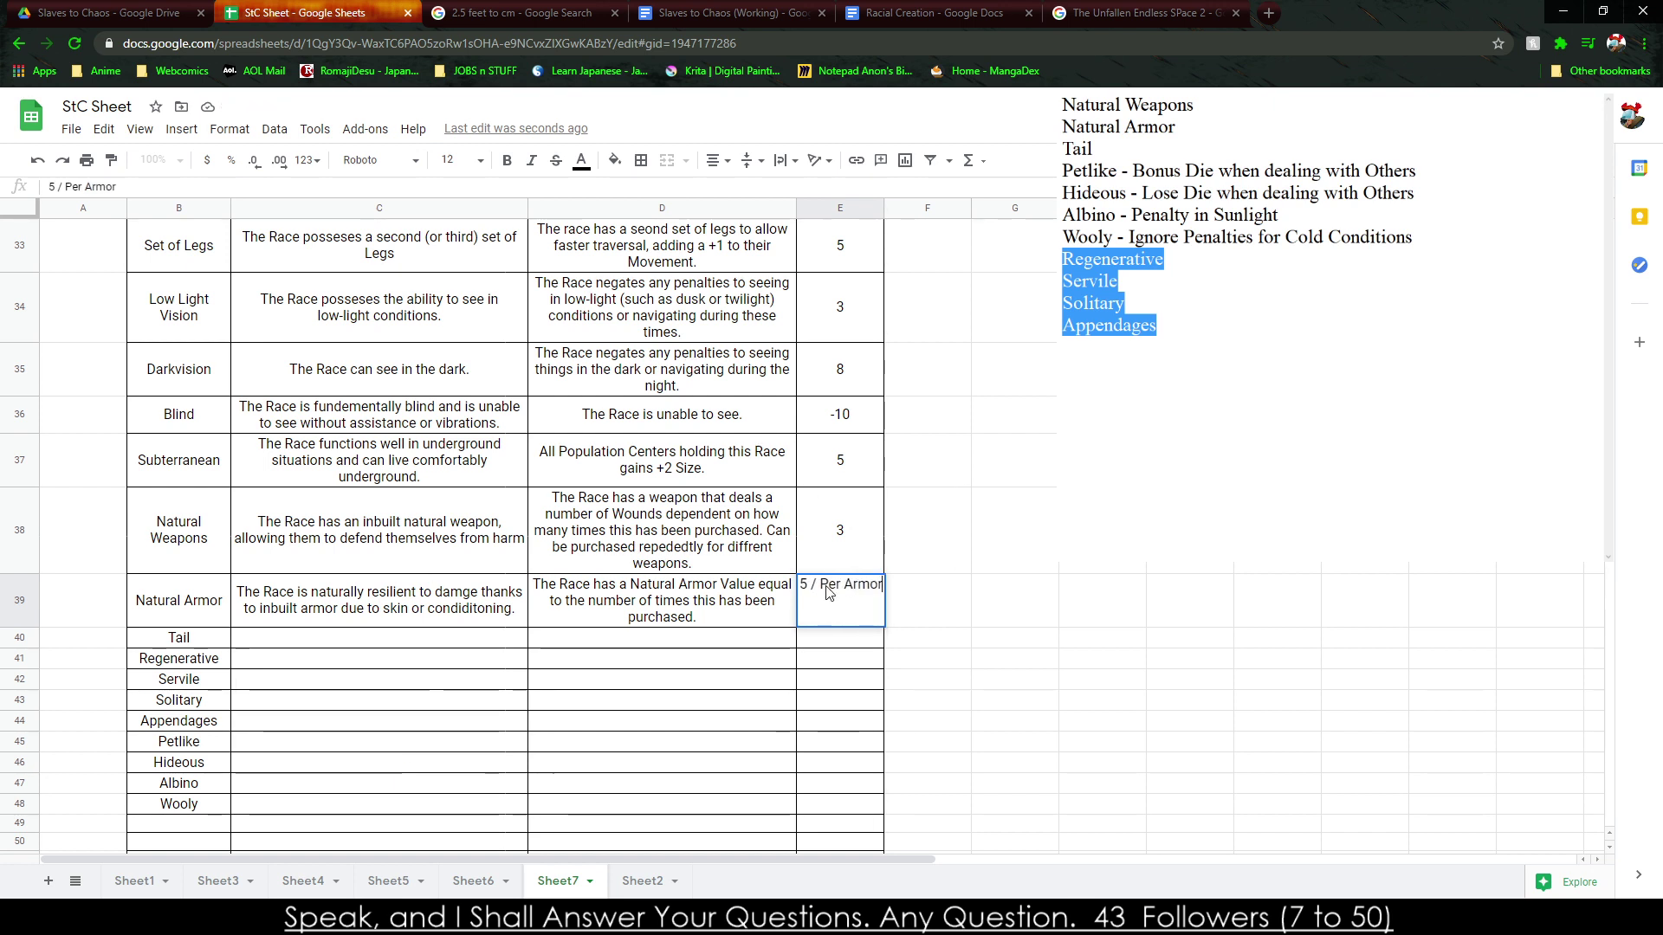
{"action": "key", "text": "Up"}
{"action": "key", "text": "Return"}
{"action": "type", "text": "/ "}
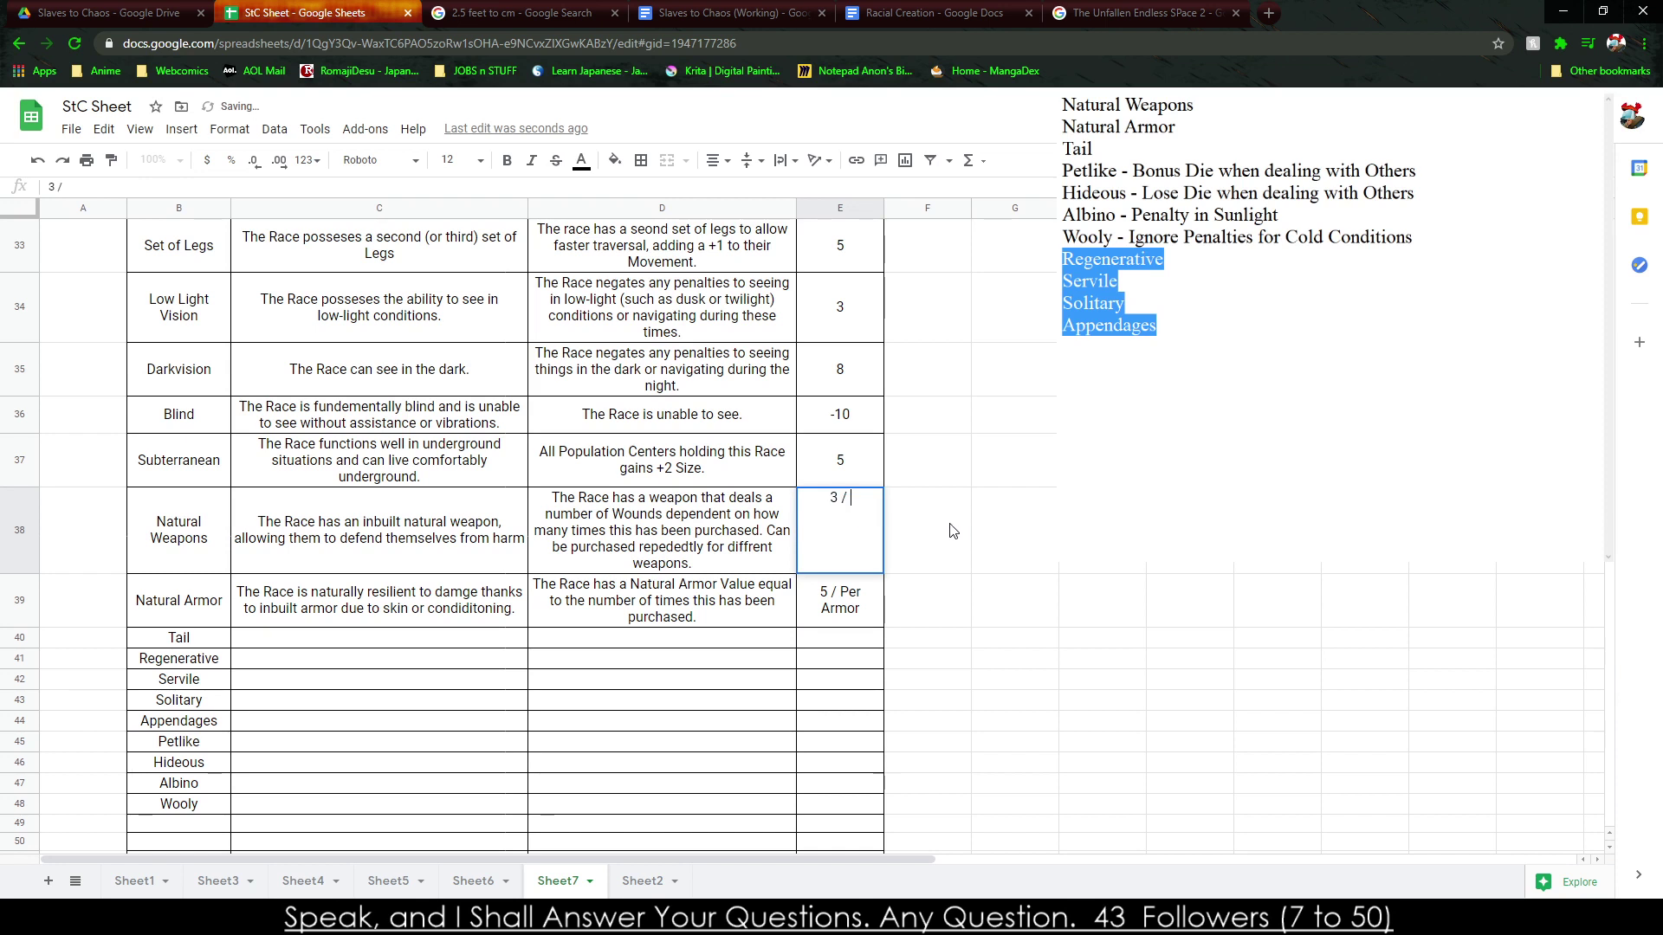
{"action": "type", "text": "Per Wound"}
{"action": "left_click", "coordinate": [953, 531]}
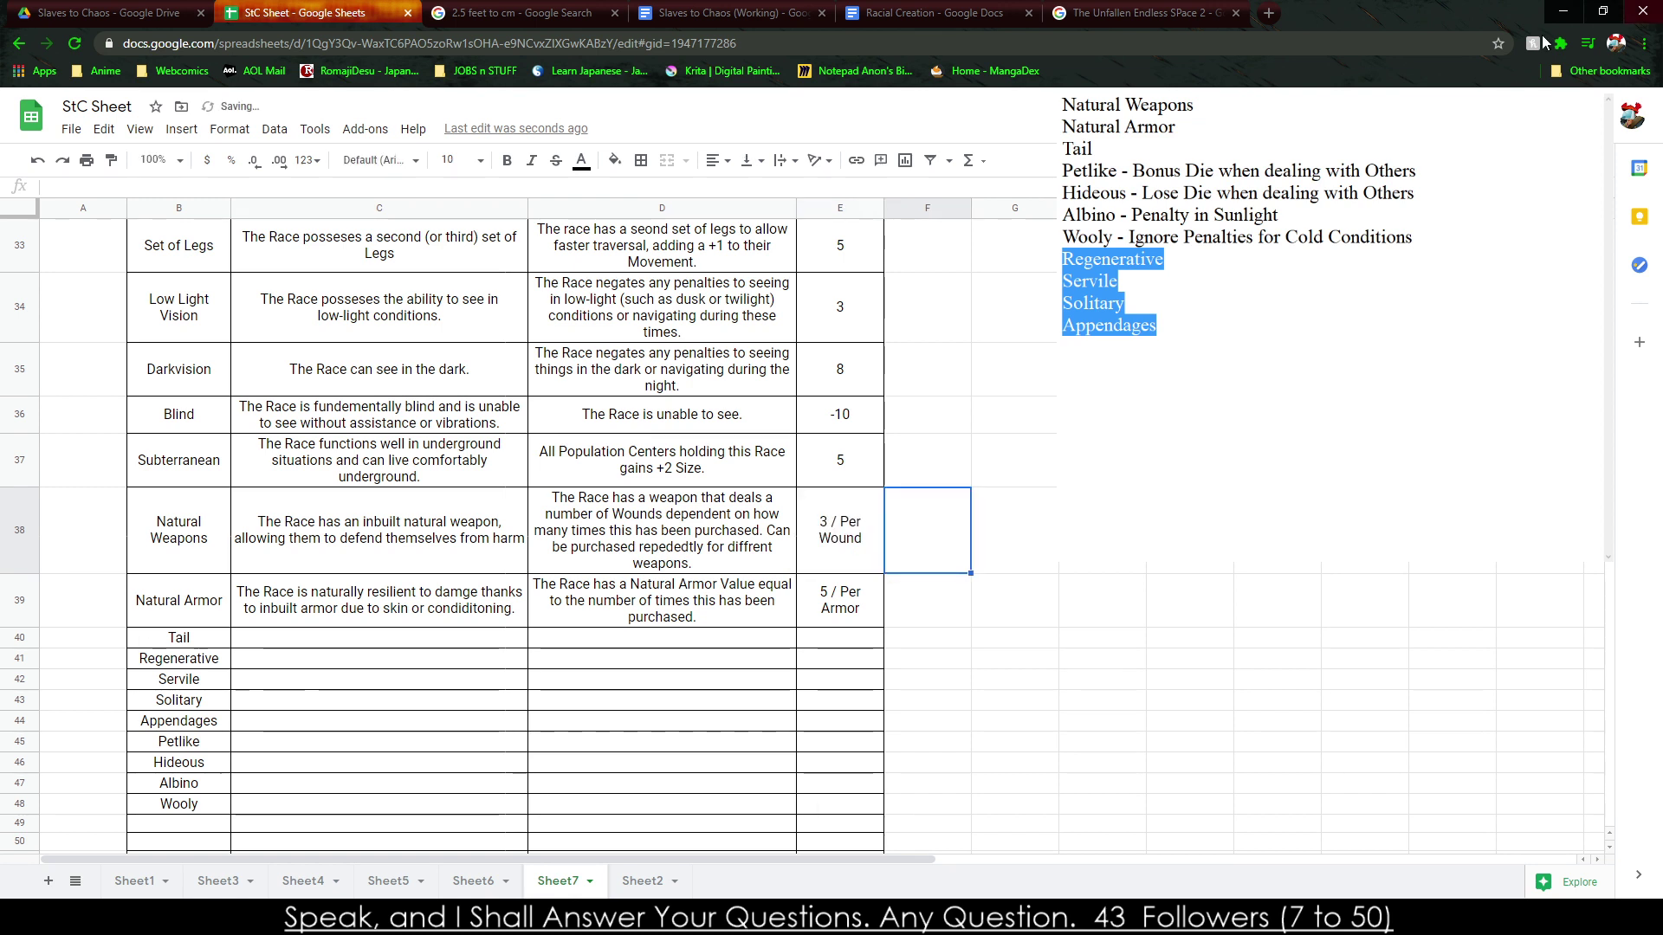
Enter the Tail description "The Race has a tail that not only gives away emotional states, but also helps in balancing and holding objects.".
{"action": "left_click", "coordinate": [227, 651]}
{"action": "left_click", "coordinate": [297, 638]}
{"action": "type", "text": "The"}
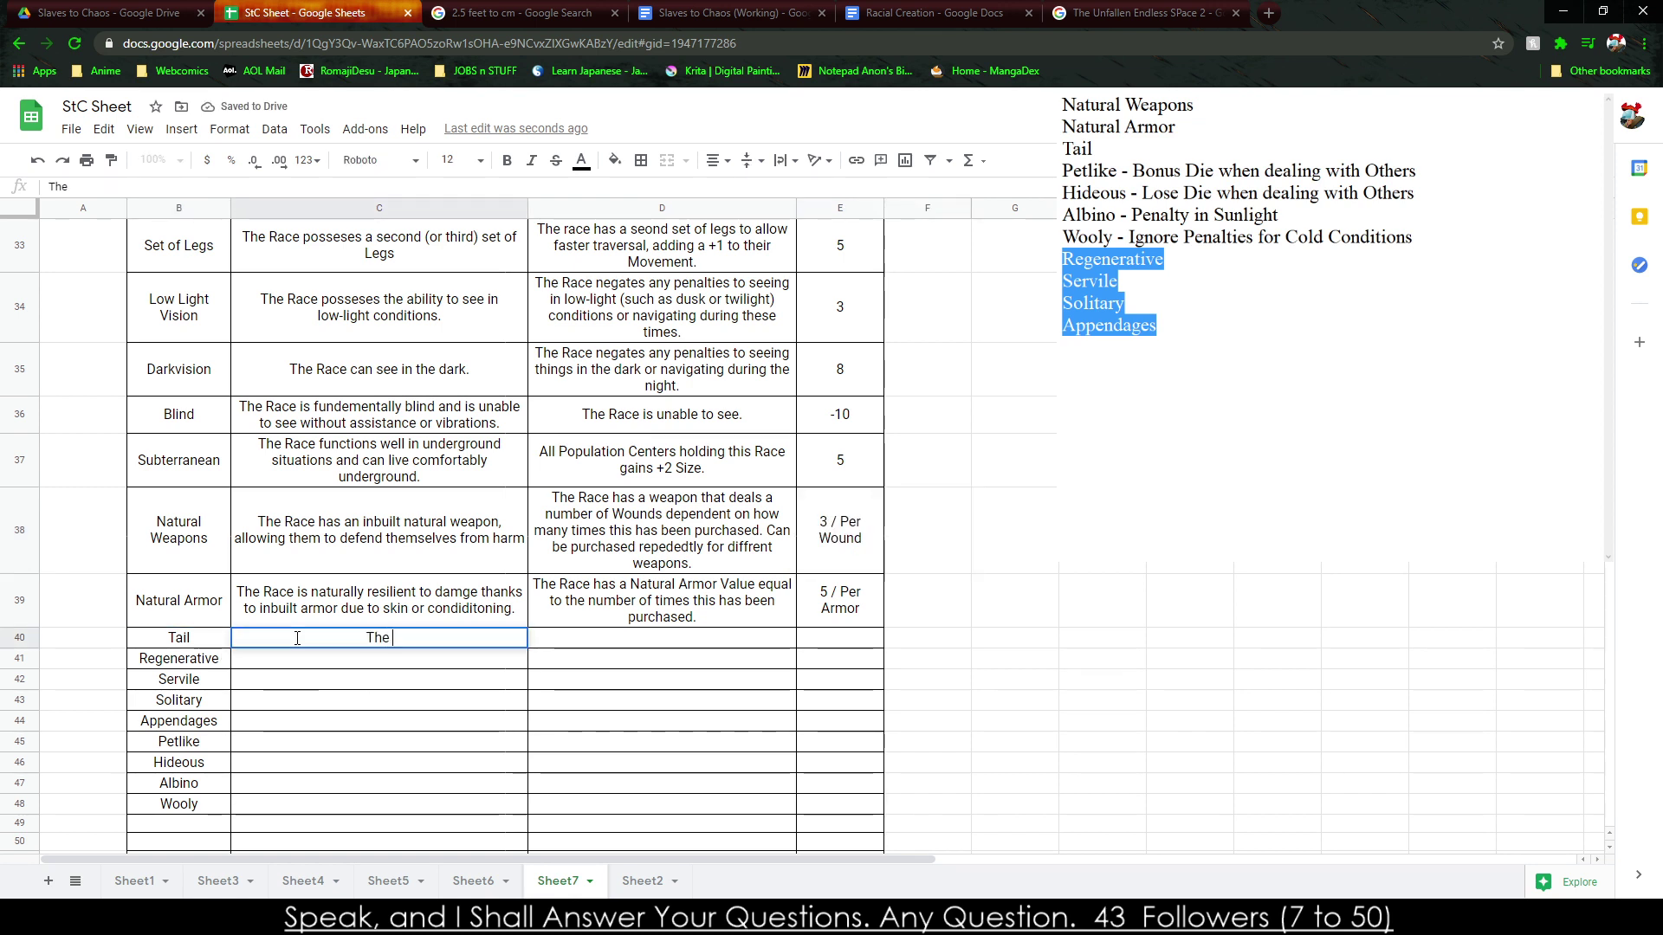
{"action": "type", "text": " Race has a n"}
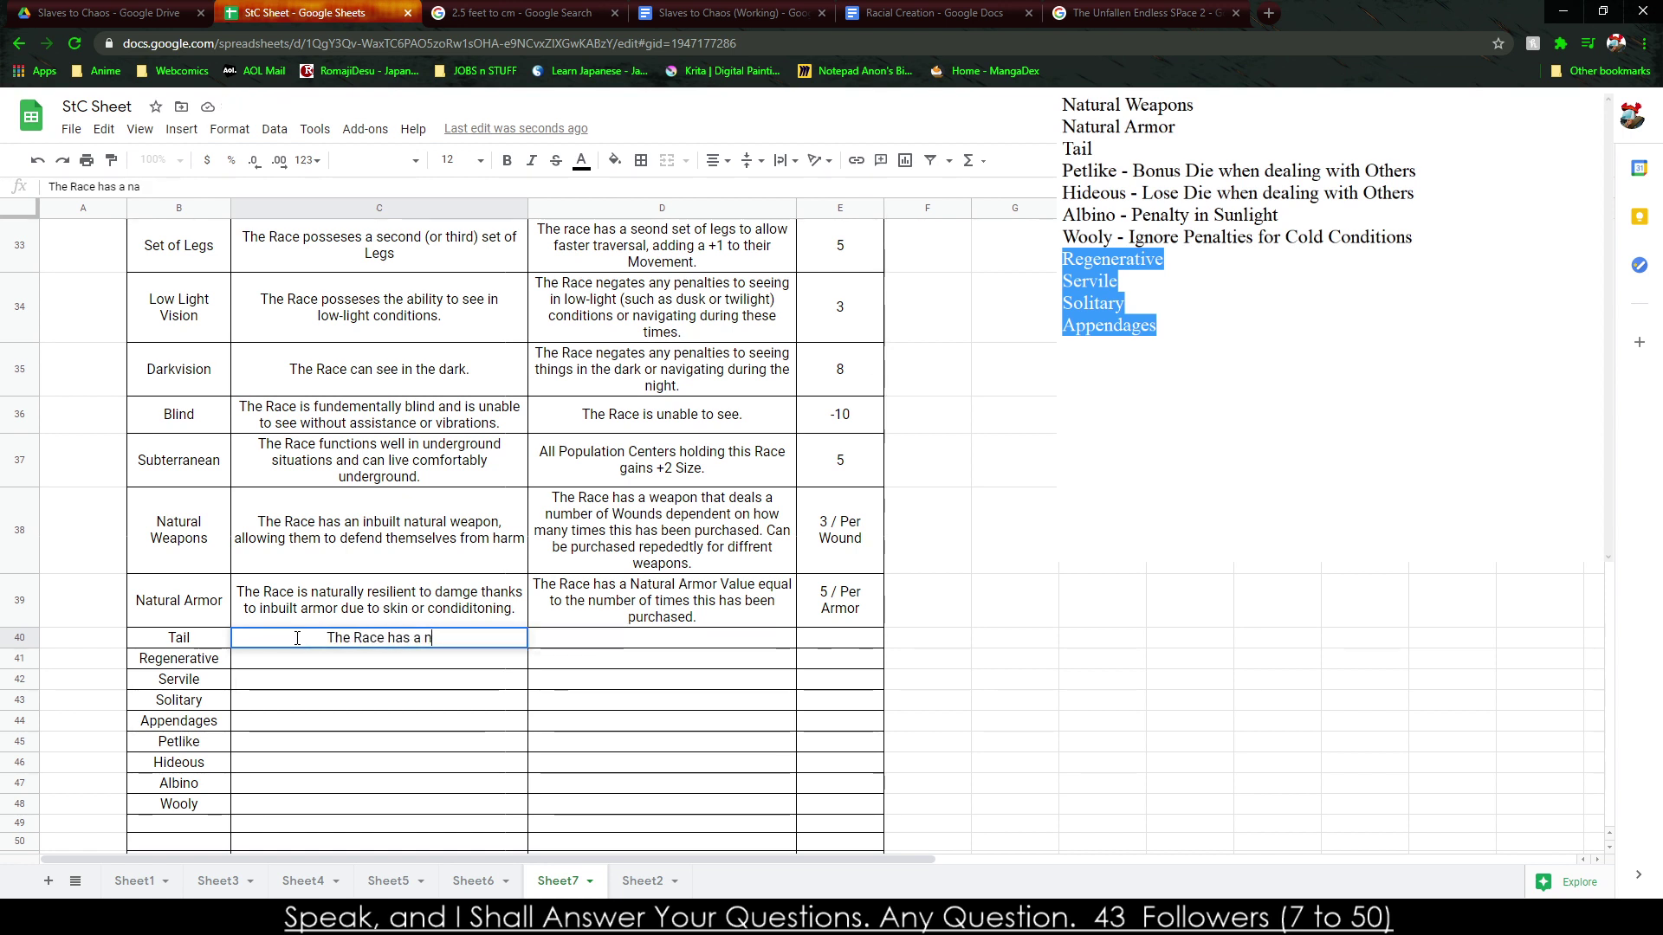
{"action": "key", "text": "BackSpace"}
{"action": "type", "text": "tail that can"}
{"action": "key", "text": "BackSpace"}
{"action": "key", "text": "BackSpace"}
{"action": "key", "text": "BackSpace"}
{"action": "type", "text": "act"}
{"action": "key", "text": "BackSpace"}
{"action": "key", "text": "BackSpace"}
{"action": "key", "text": "BackSpace"}
{"action": "type", "text": "not only gives away emotional states, but also helps in balancing and holding objects."}
{"action": "key", "text": "Tab"}
Enter the Tail effect "The Race has a tail that grants them a +1d to all Finesse Checks. Can be used to hold light items.".
{"action": "type", "text": "The Race has a ta"}
{"action": "type", "text": "il that gra"}
{"action": "type", "text": "nts them a "}
{"action": "type", "text": "+1d6 to al"}
{"action": "type", "text": "l Bala"}
{"action": "key", "text": "BackSpace"}
{"action": "key", "text": "BackSpace"}
{"action": "key", "text": "BackSpace"}
{"action": "key", "text": "BackSpace"}
{"action": "key", "text": "BackSpace"}
{"action": "key", "text": "BackSpace"}
{"action": "key", "text": "BackSpace"}
{"action": "key", "text": "BackSpace"}
{"action": "key", "text": "BackSpace"}
{"action": "key", "text": "BackSpace"}
{"action": "key", "text": "BackSpace"}
{"action": "key", "text": "BackSpace"}
{"action": "key", "text": "BackSpace"}
{"action": "type", "text": "X"}
{"action": "key", "text": "BackSpace"}
{"action": "type", "text": "Finesse"}
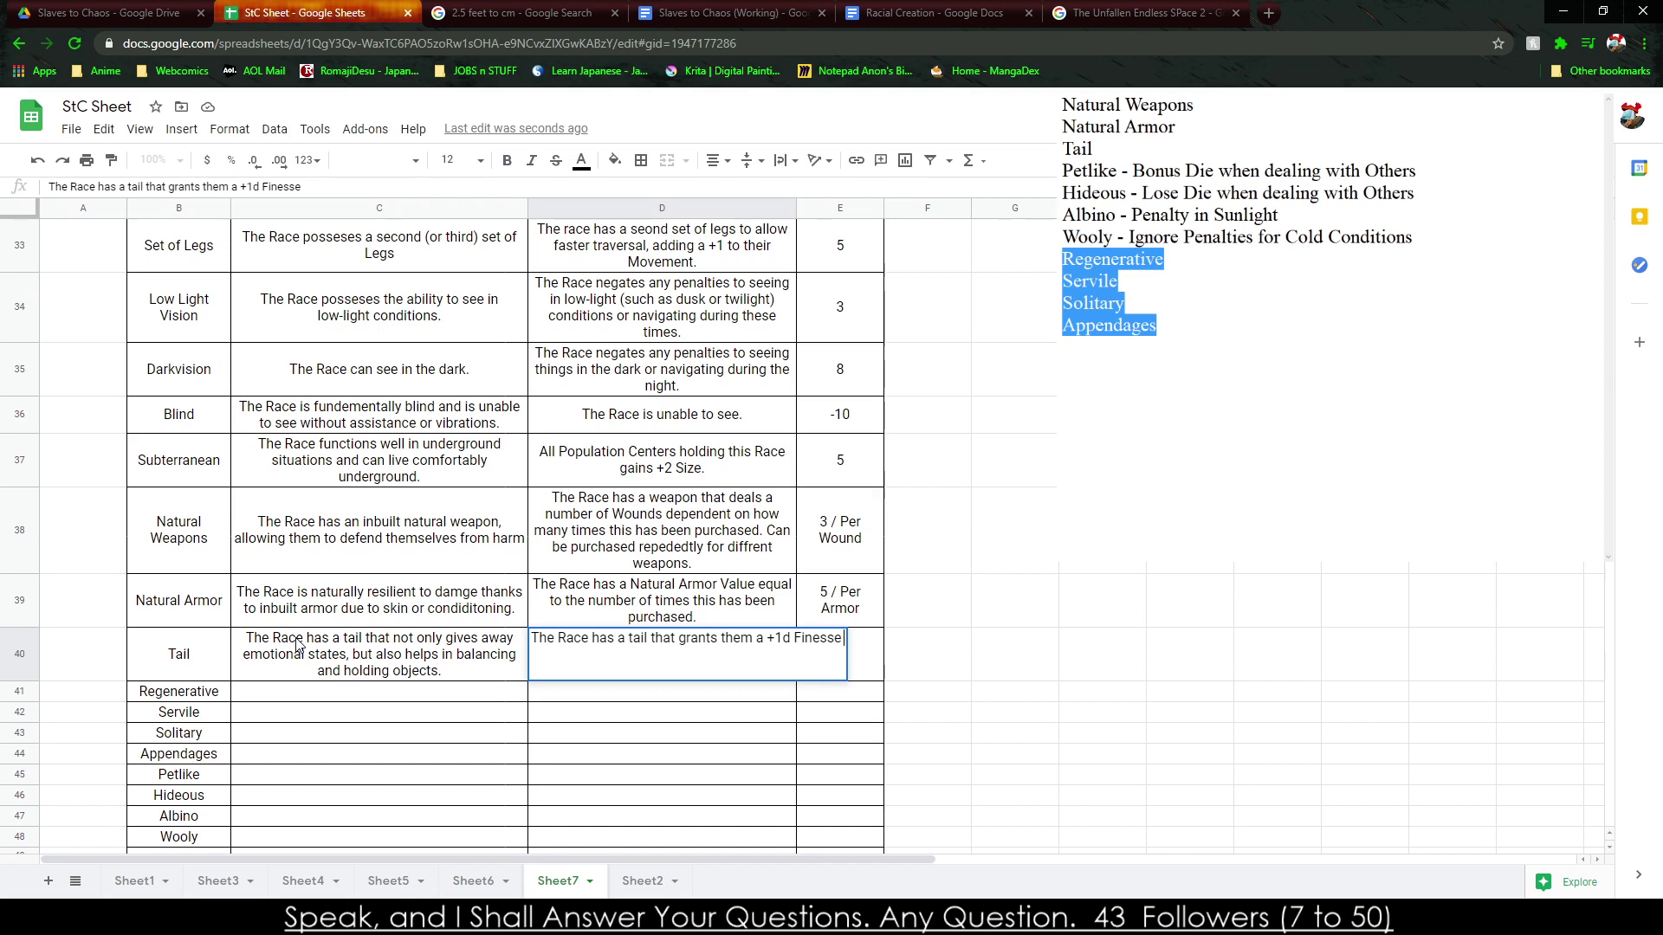
{"action": "type", "text": "Check"}
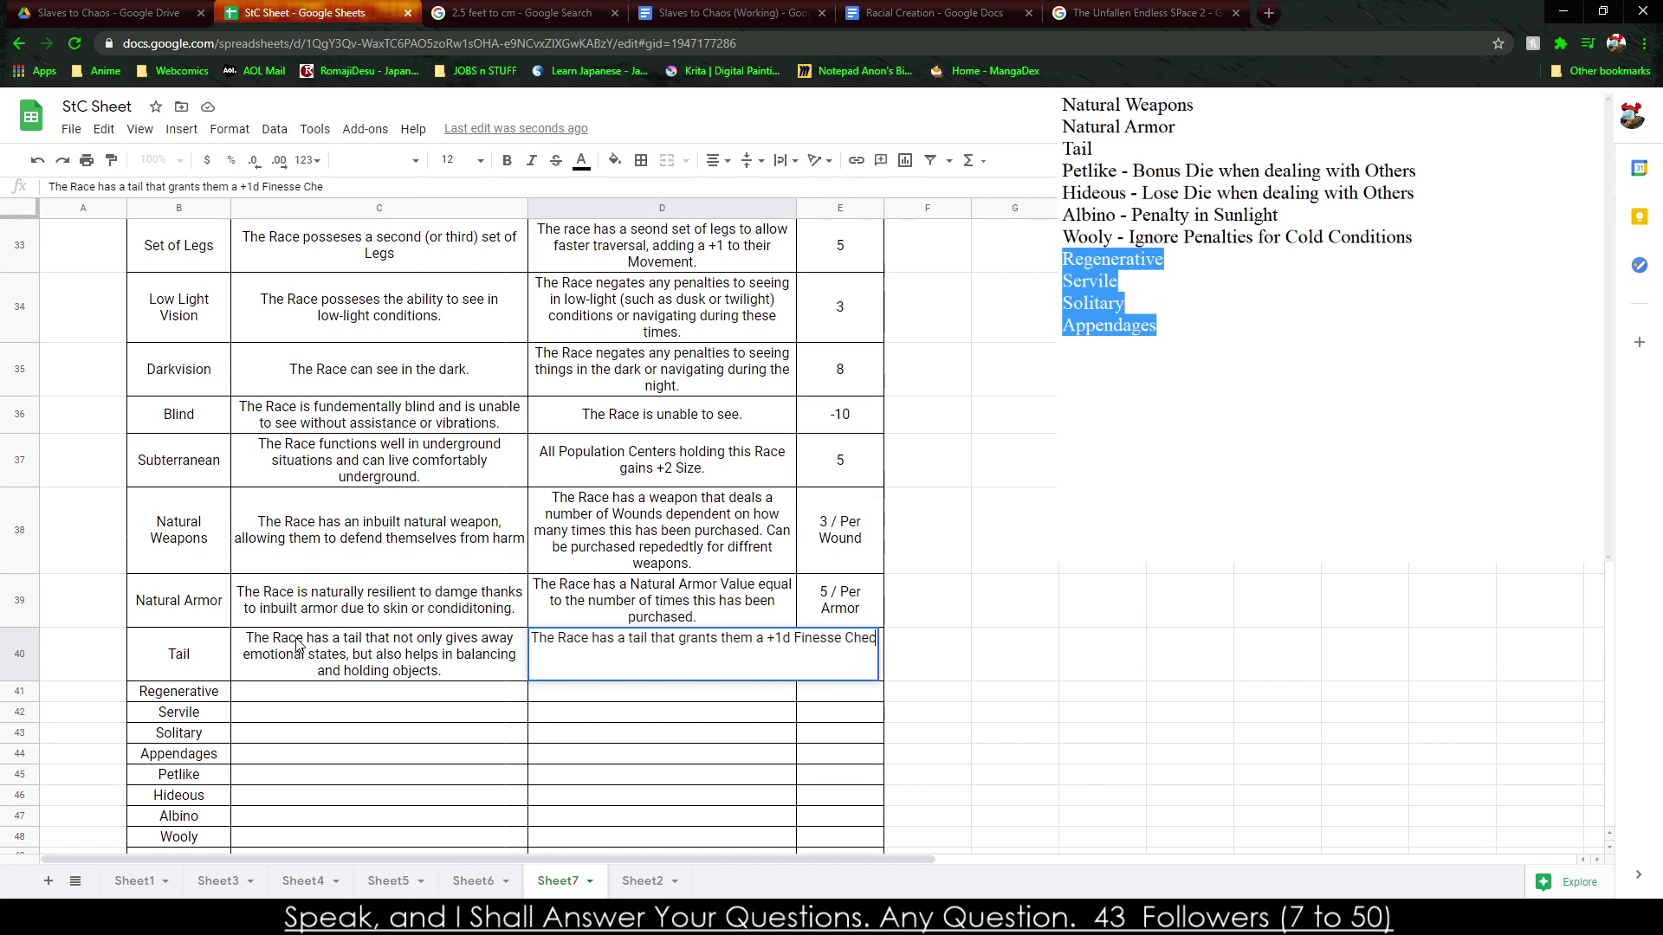
{"action": "key", "text": "BackSpace"}
{"action": "key", "text": "BackSpace"}
{"action": "key", "text": "BackSpace"}
{"action": "key", "text": "BackSpace"}
{"action": "key", "text": "BackSpace"}
{"action": "key", "text": "BackSpace"}
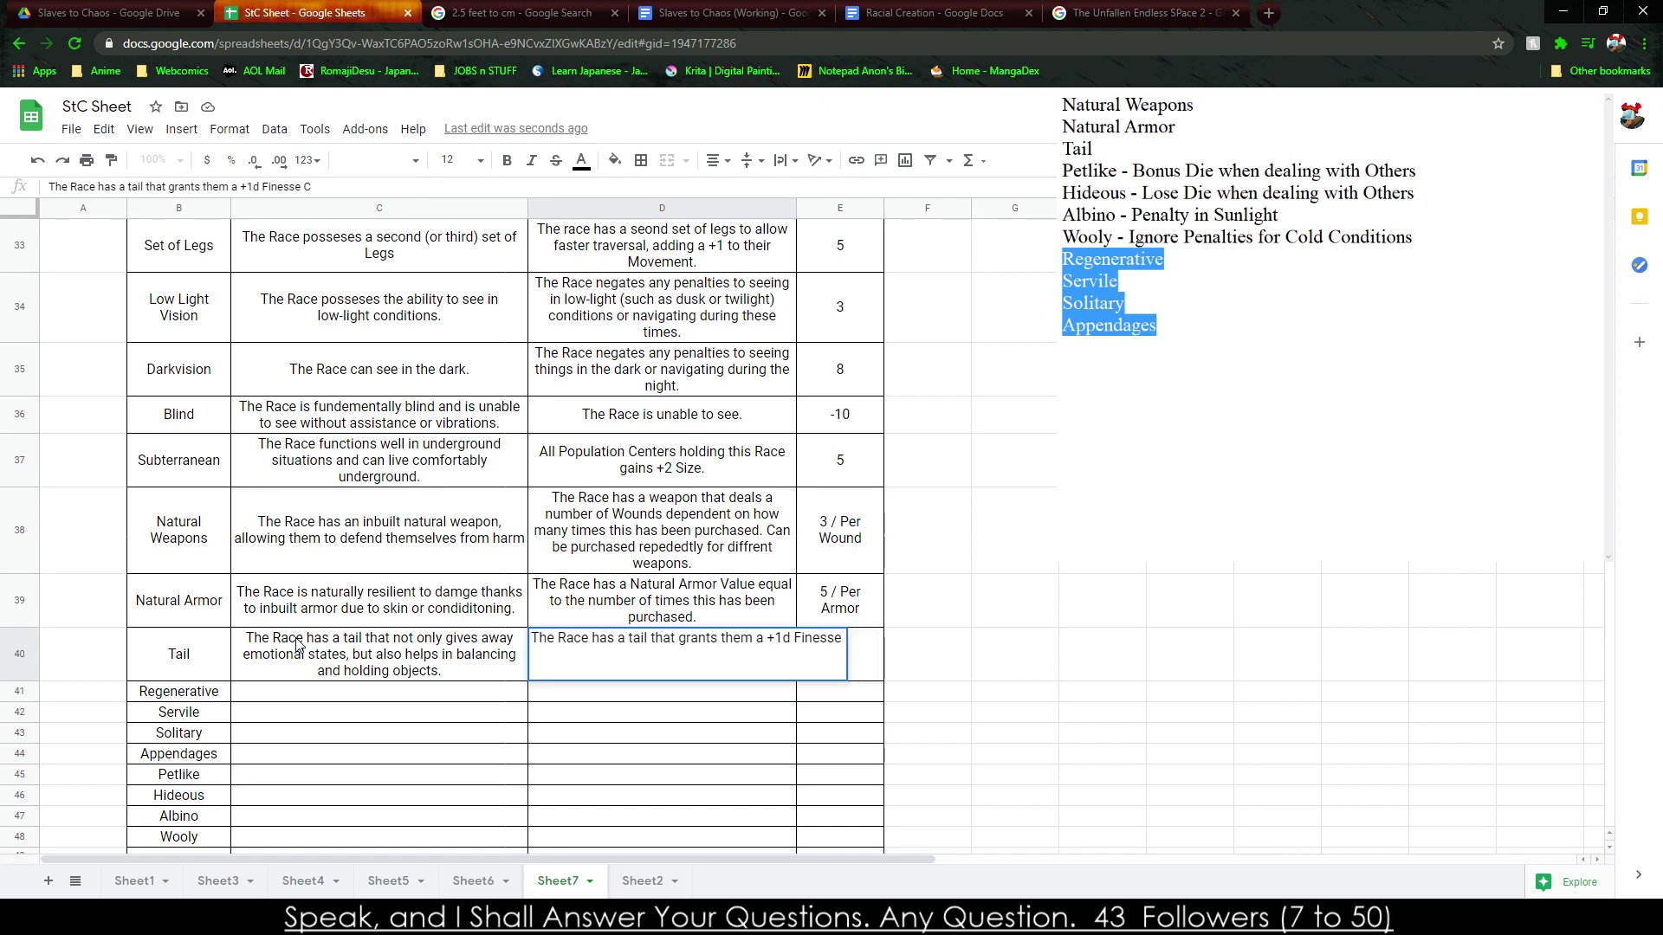
{"action": "key", "text": "BackSpace"}
{"action": "key", "text": "BackSpace"}
{"action": "key", "text": "BackSpace"}
{"action": "key", "text": "BackSpace"}
{"action": "key", "text": "BackSpace"}
{"action": "key", "text": "BackSpace"}
{"action": "key", "text": "BackSpace"}
{"action": "type", "text": "to all Finess"}
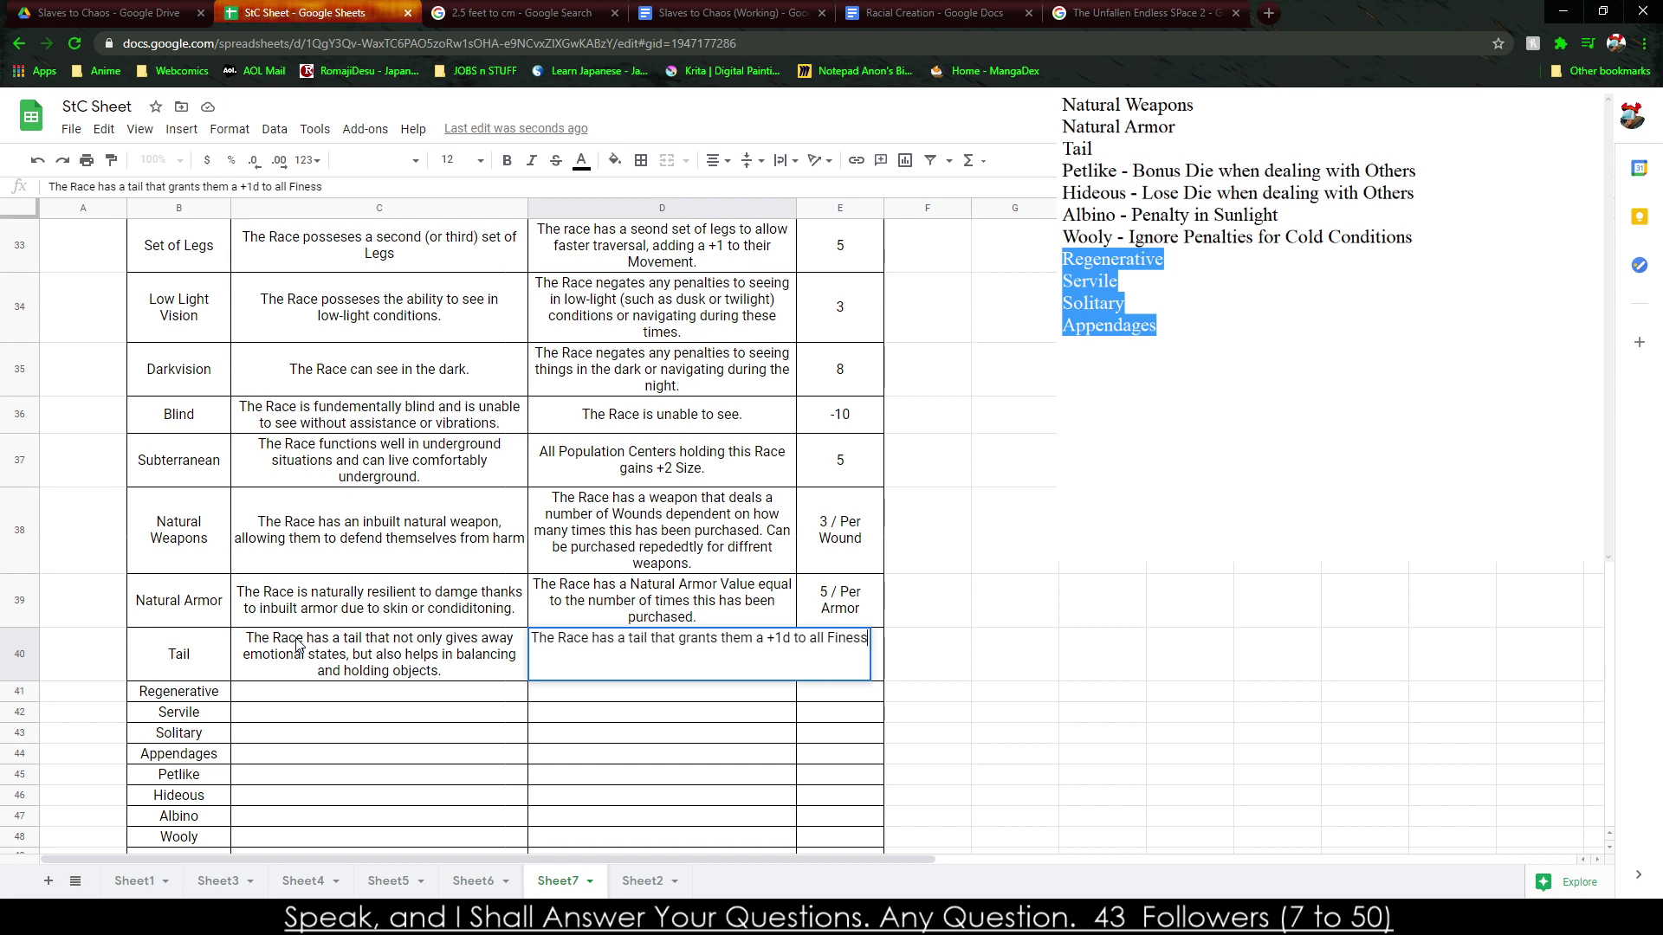
{"action": "type", "text": "e Checks."}
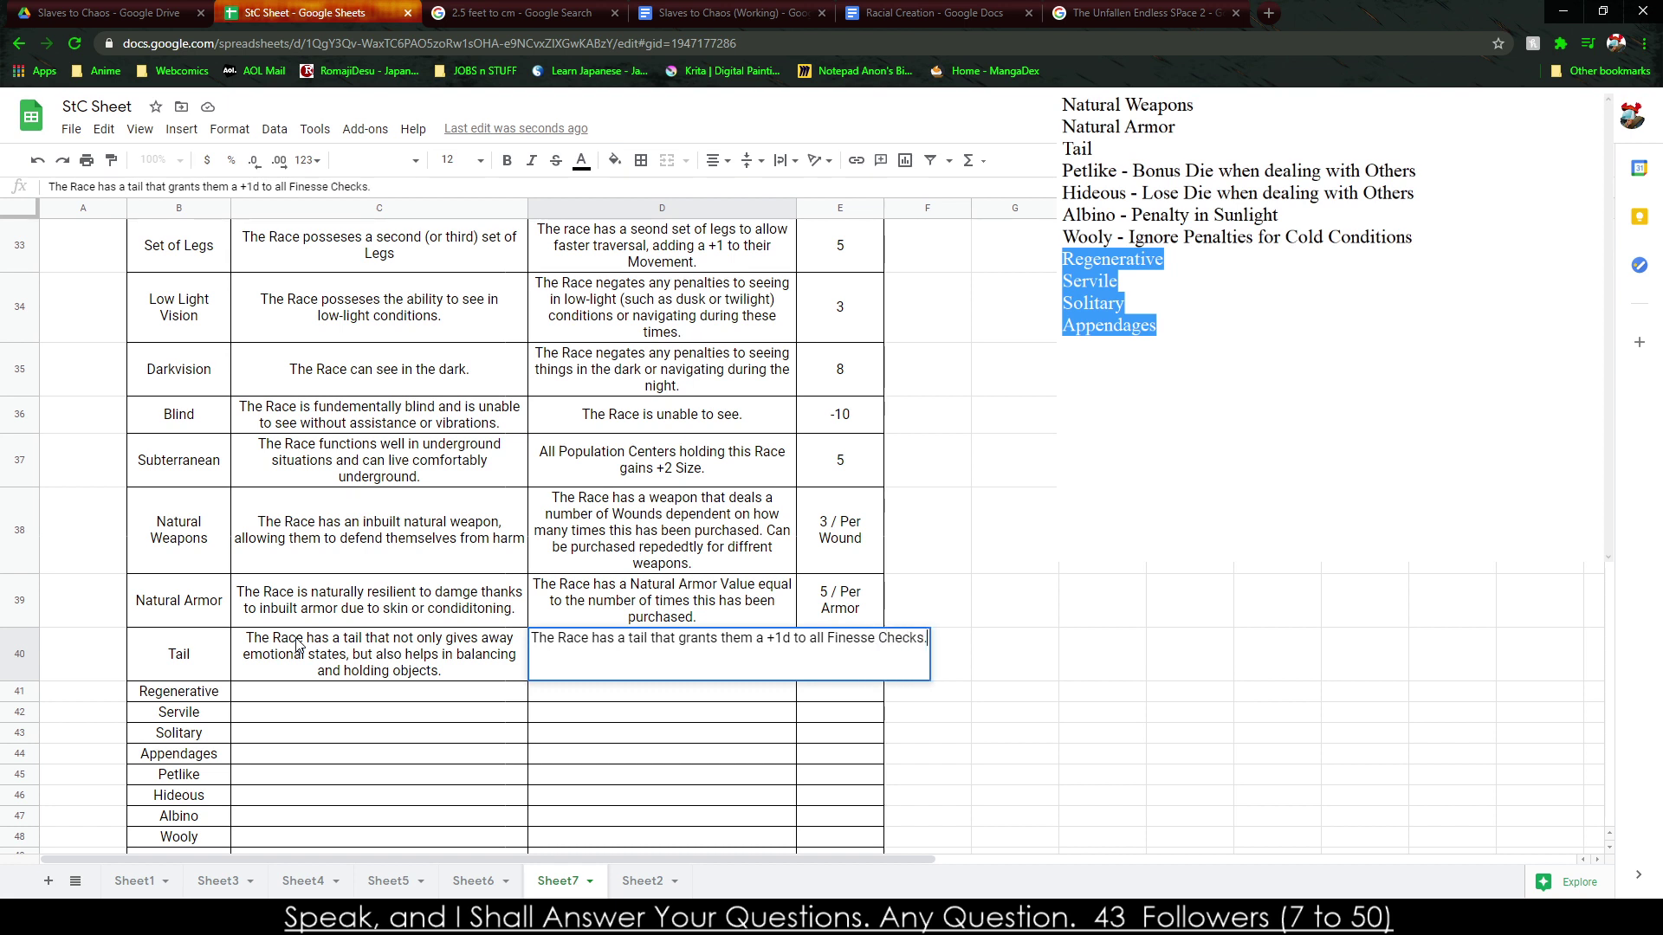
{"action": "type", "text": " Can be used t"}
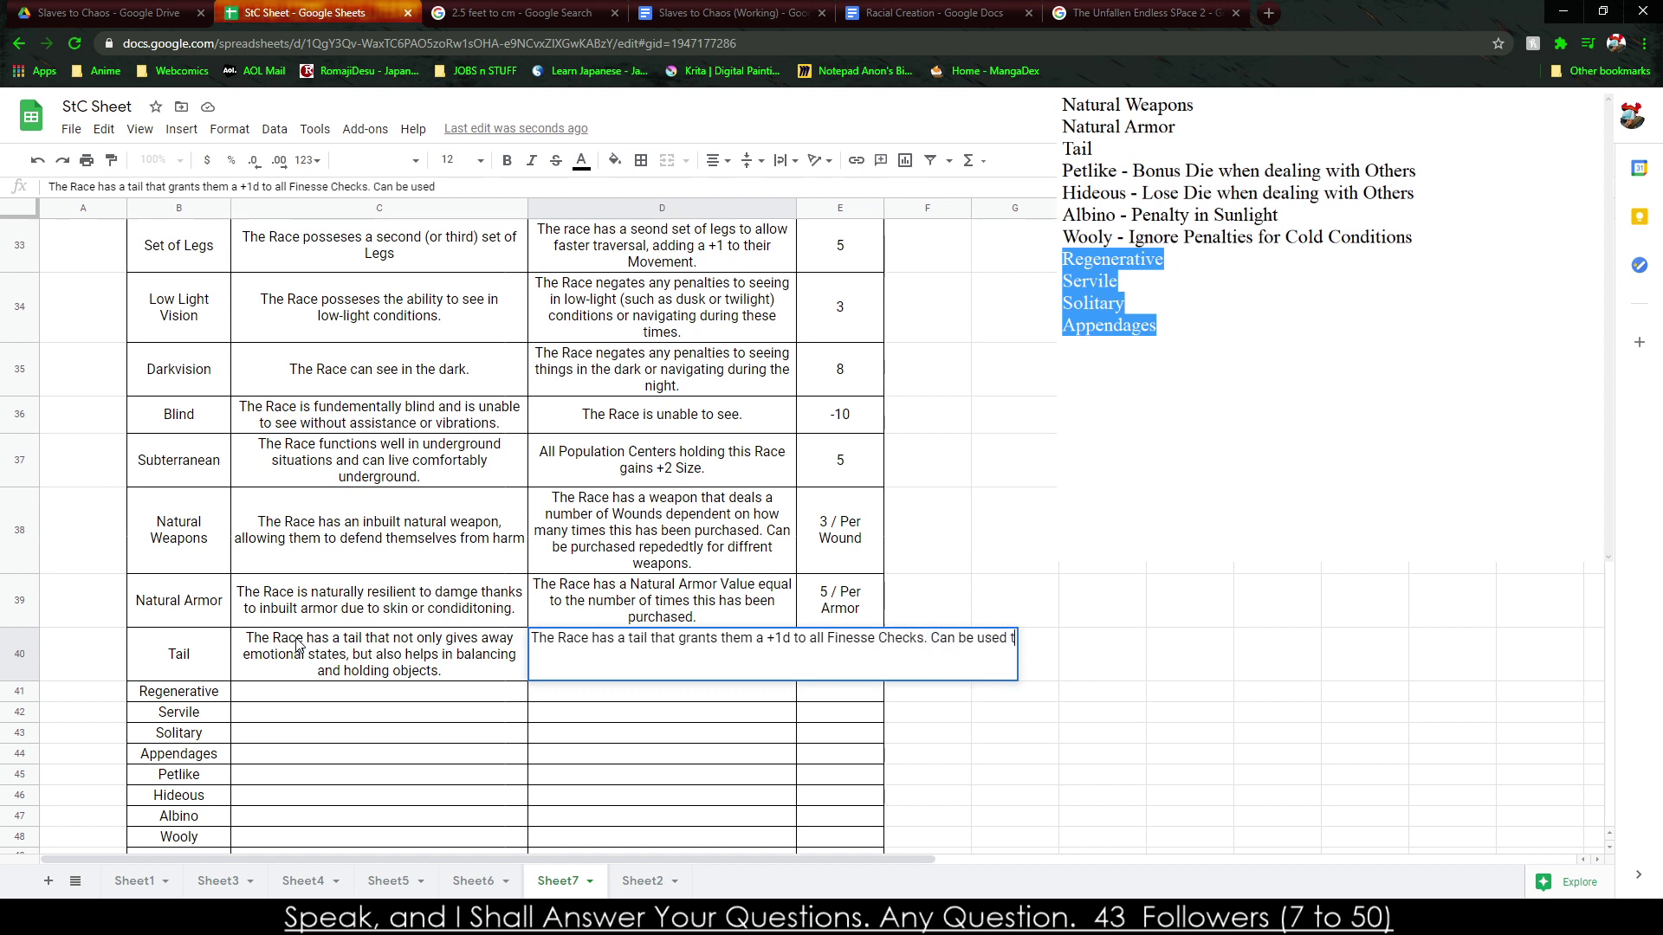
{"action": "type", "text": "o hold light ite"}
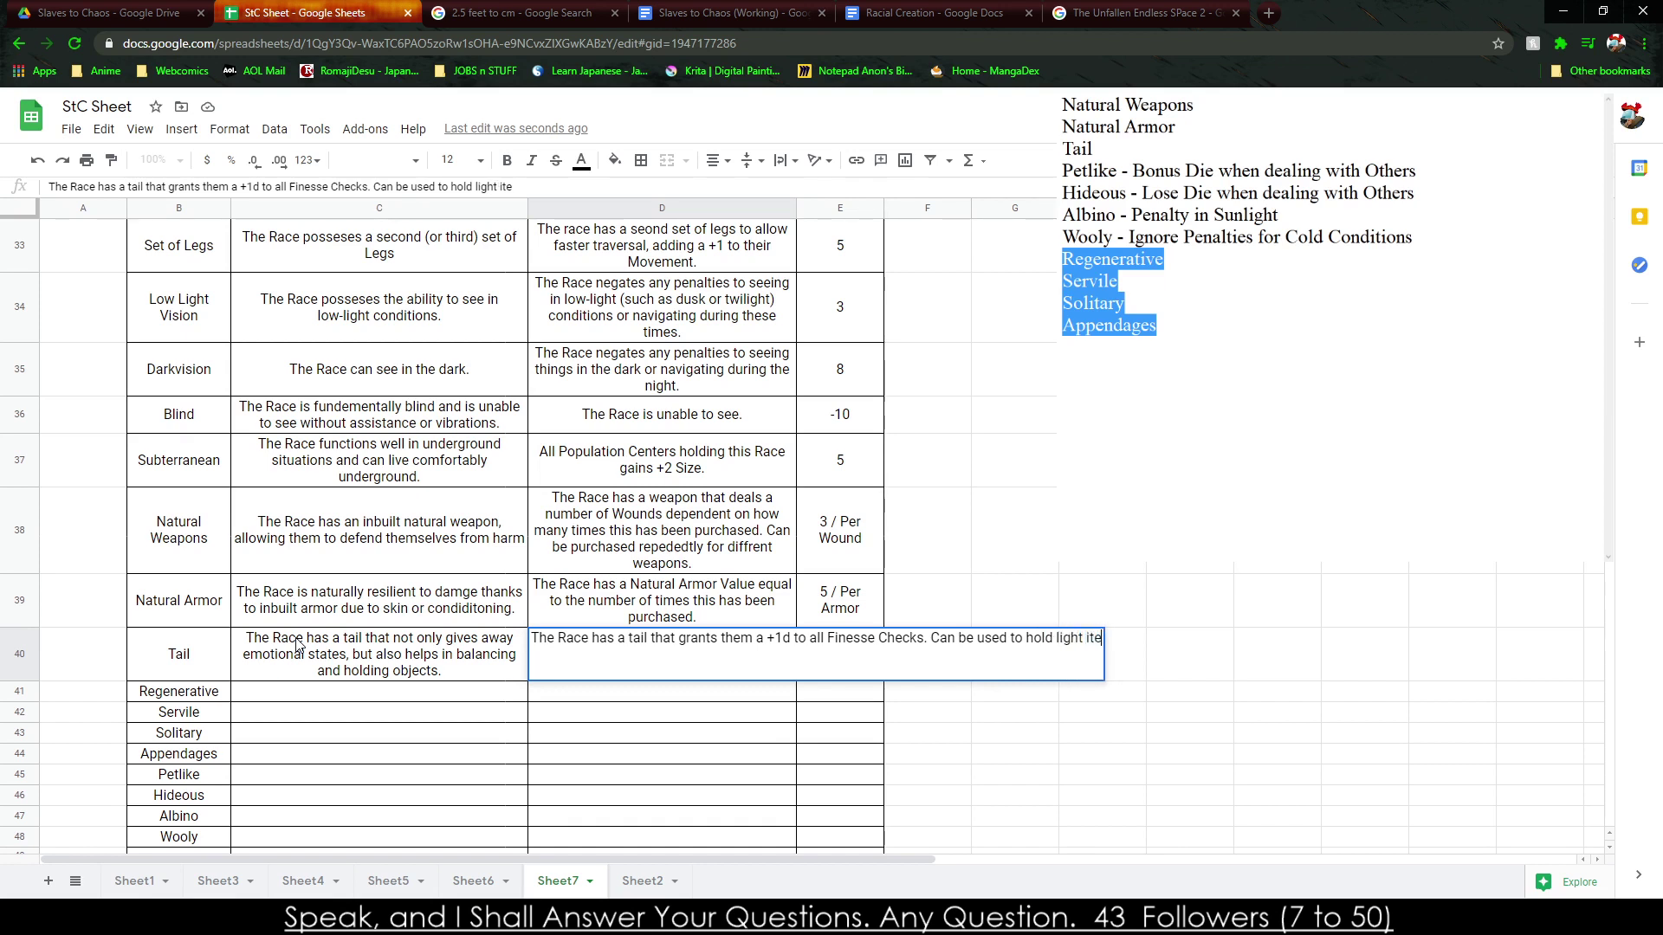
{"action": "type", "text": "ms."}
{"action": "key", "text": "Tab"}
Set the cost of the Tail trait to 5.
{"action": "type", "text": "5"}
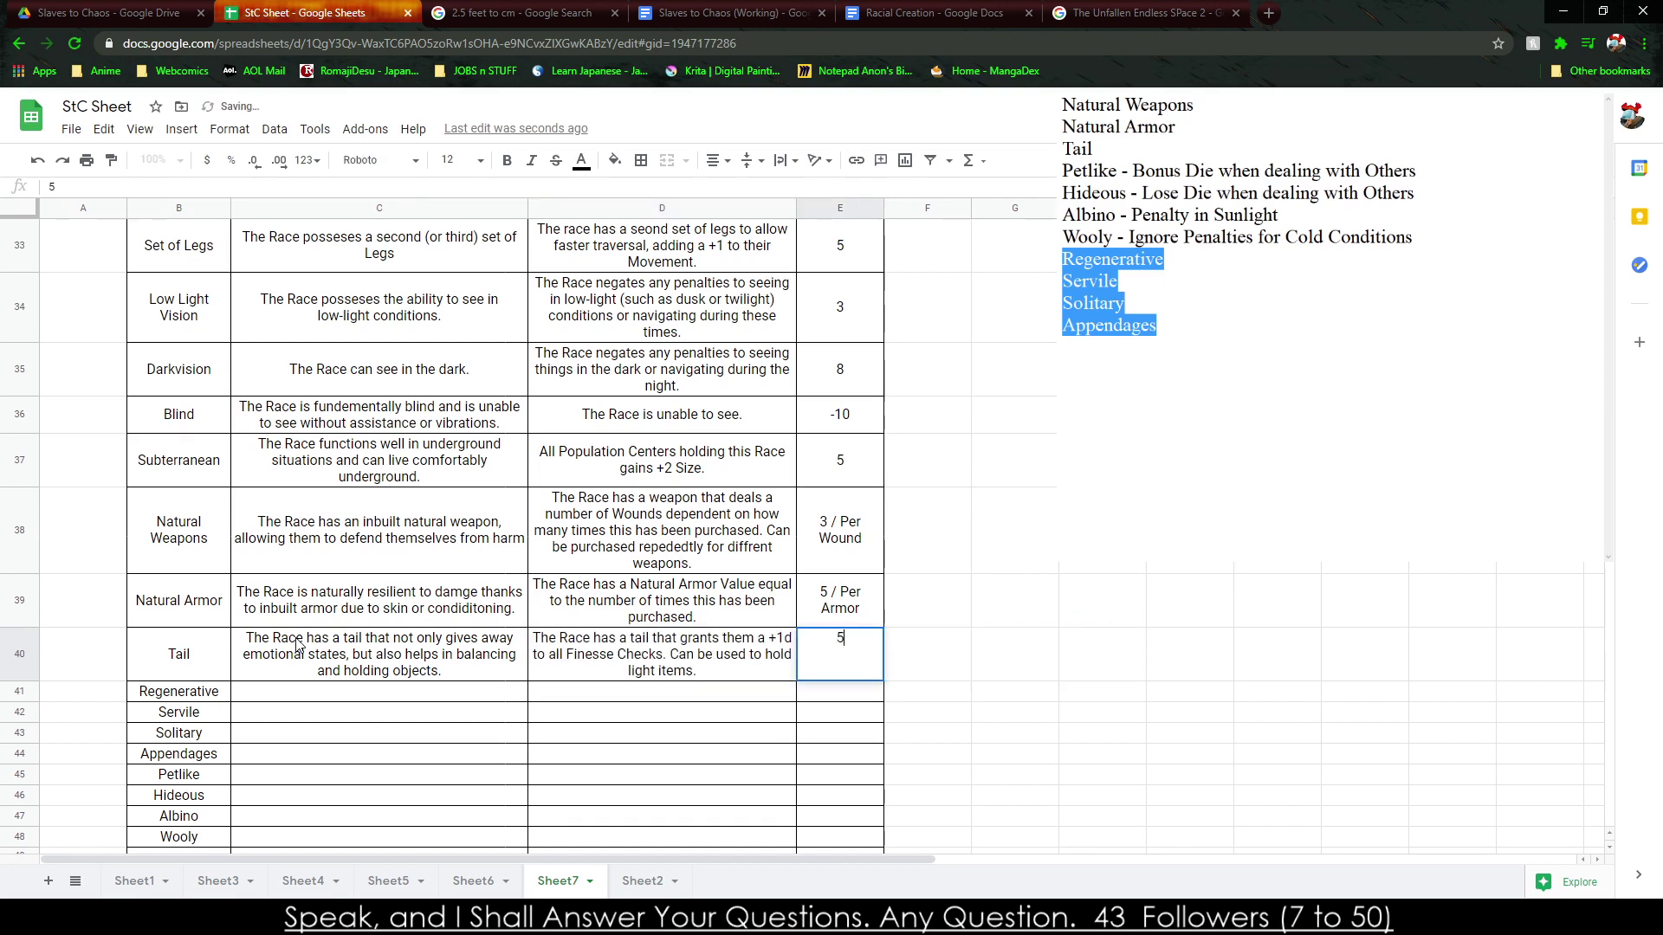
{"action": "type", "text": " / Per Tail"}
{"action": "key", "text": "Return"}
{"action": "left_click", "coordinate": [983, 698]}
{"action": "scroll", "coordinate": [1015, 703], "scroll_direction": "up", "scroll_amount": 4}
{"action": "scroll", "coordinate": [1015, 702], "scroll_direction": "up", "scroll_amount": 8}
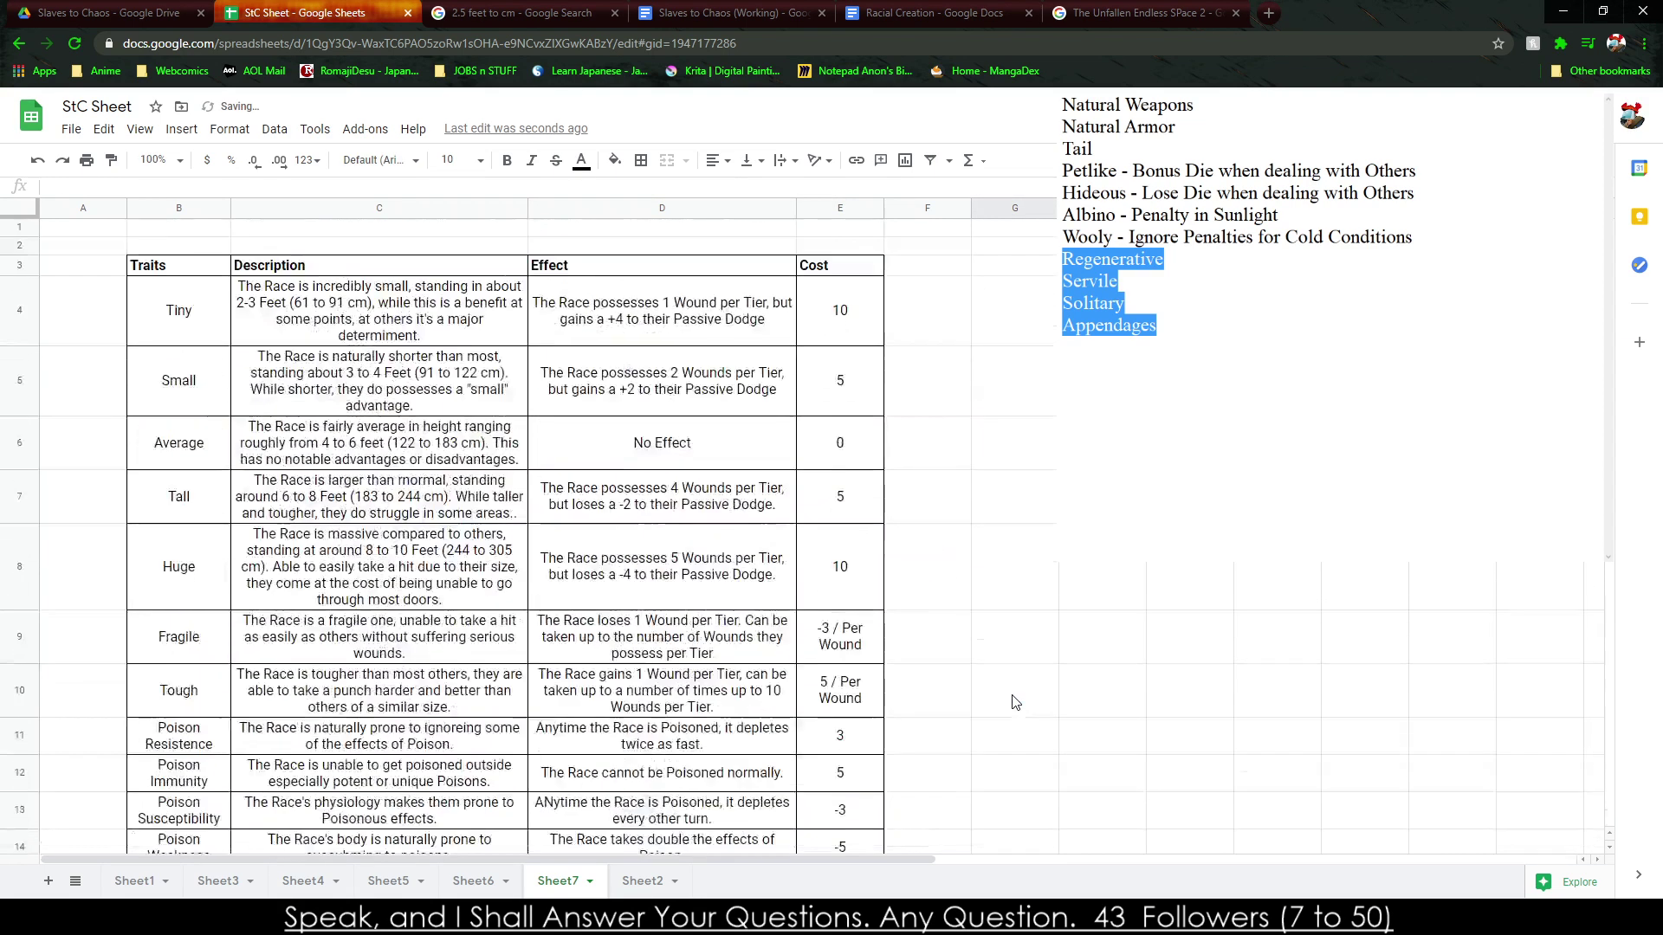
{"action": "scroll", "coordinate": [1015, 703], "scroll_direction": "down", "scroll_amount": 3}
{"action": "scroll", "coordinate": [909, 694], "scroll_direction": "down", "scroll_amount": 8}
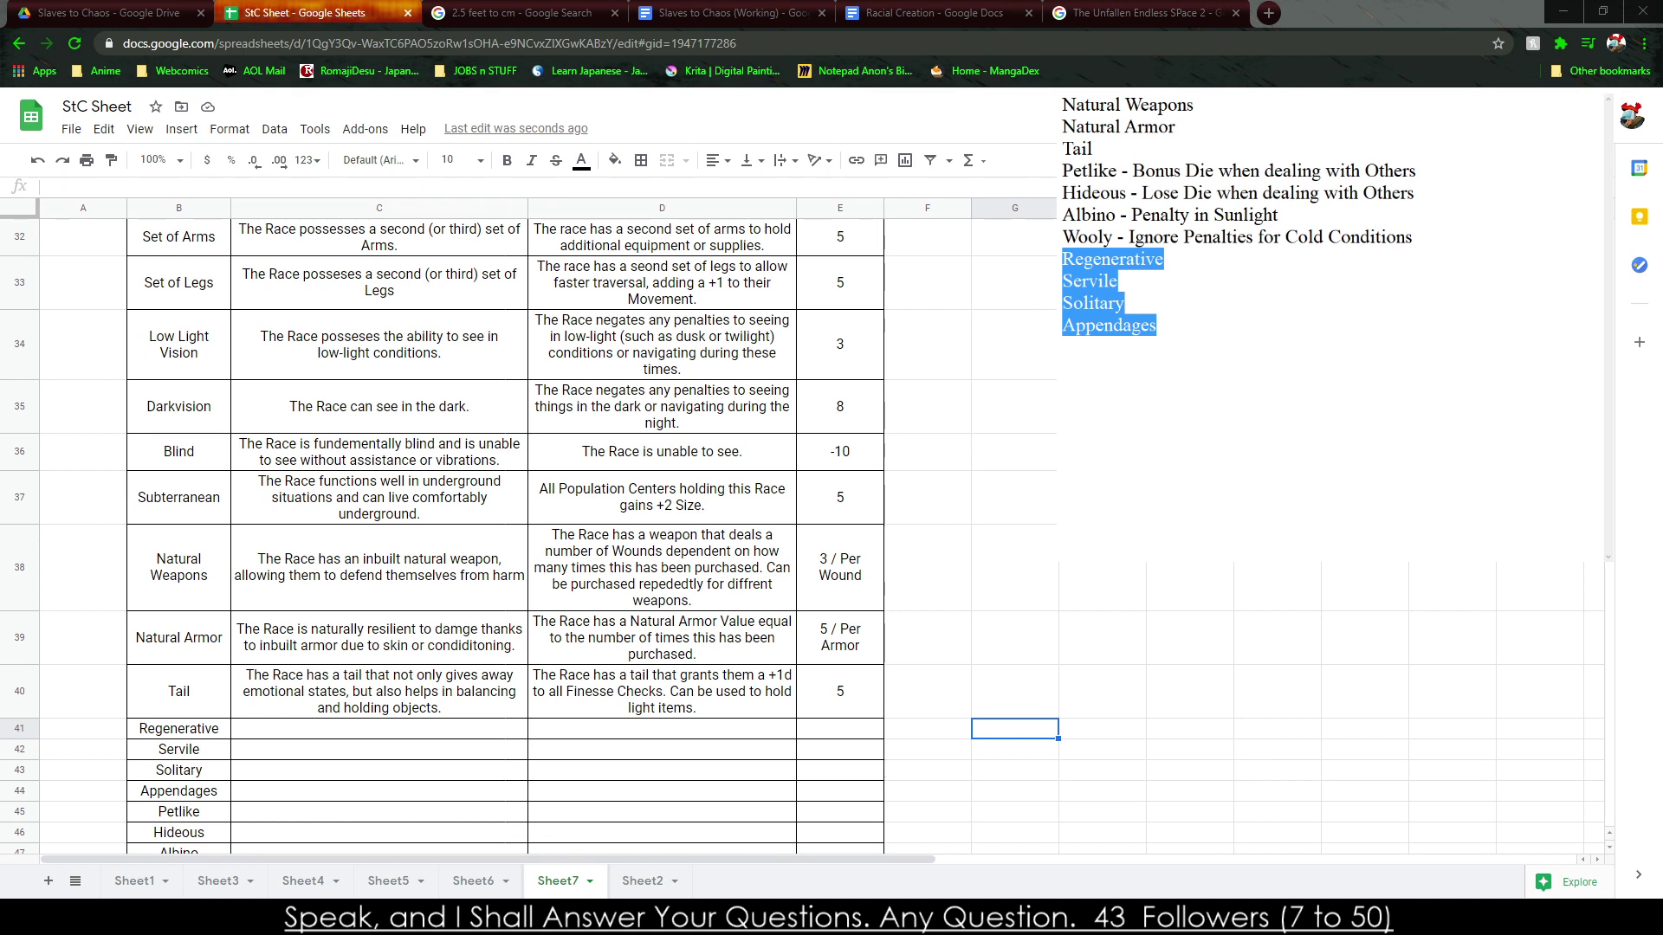
{"action": "left_click", "coordinate": [355, 650]}
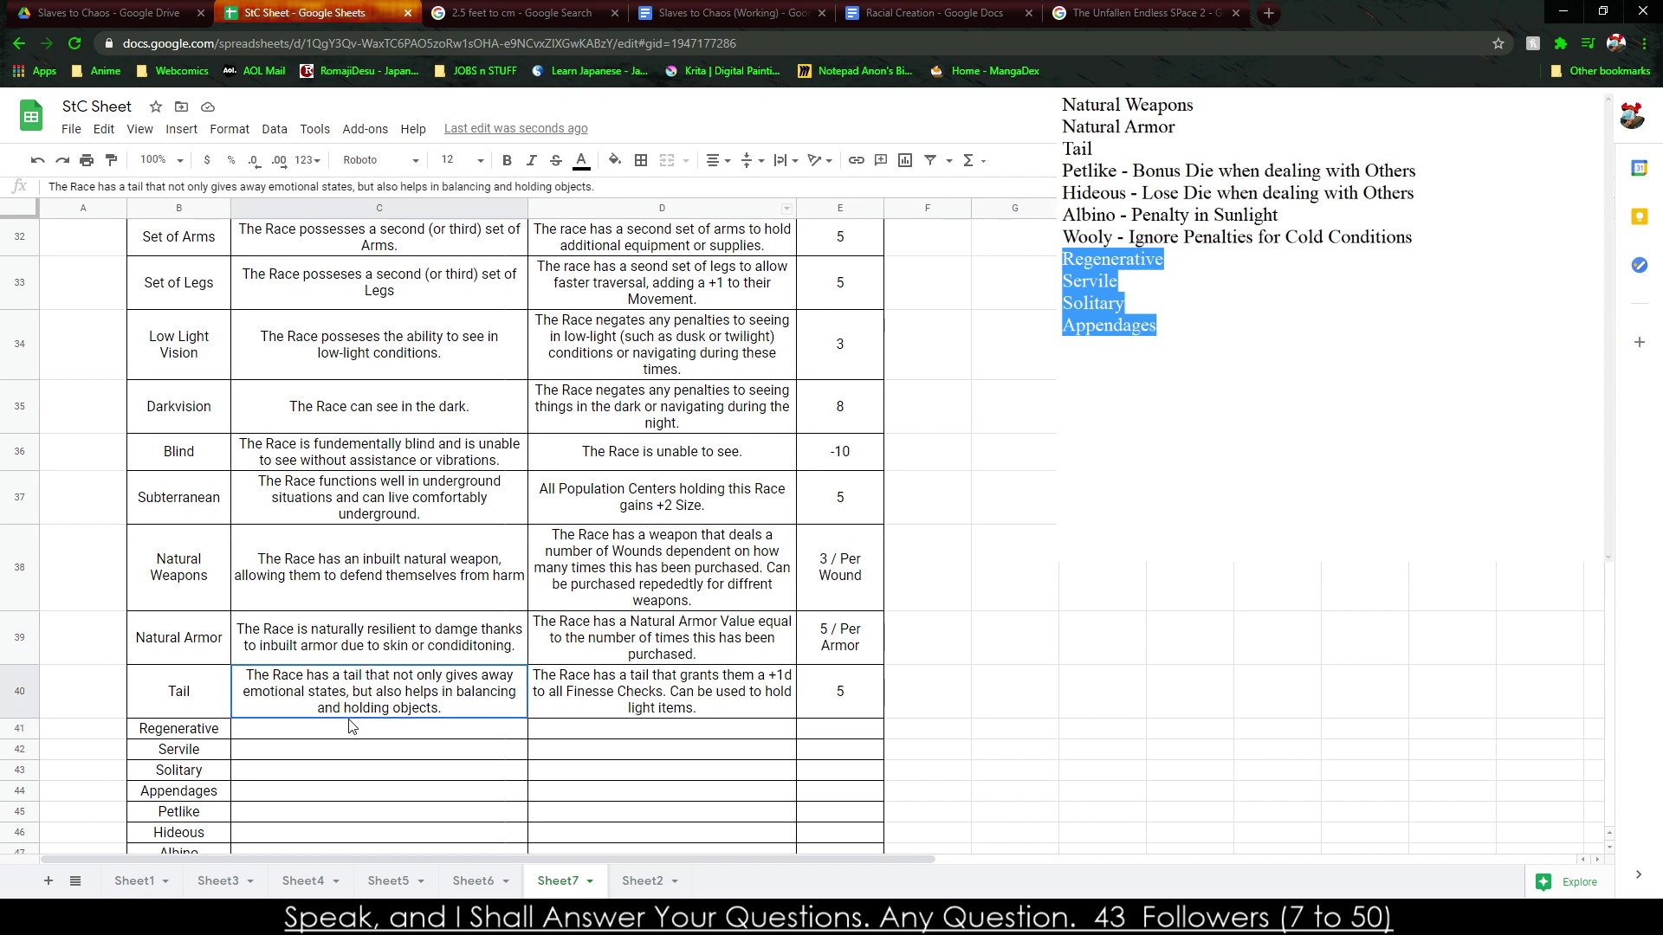
Enter the Regenerative description "The Race has a natural regenerative ability, allowing them to quickly patch wounds up.".
{"action": "left_click", "coordinate": [343, 731]}
{"action": "type", "text": "The Race has a natural regenerative ability"}
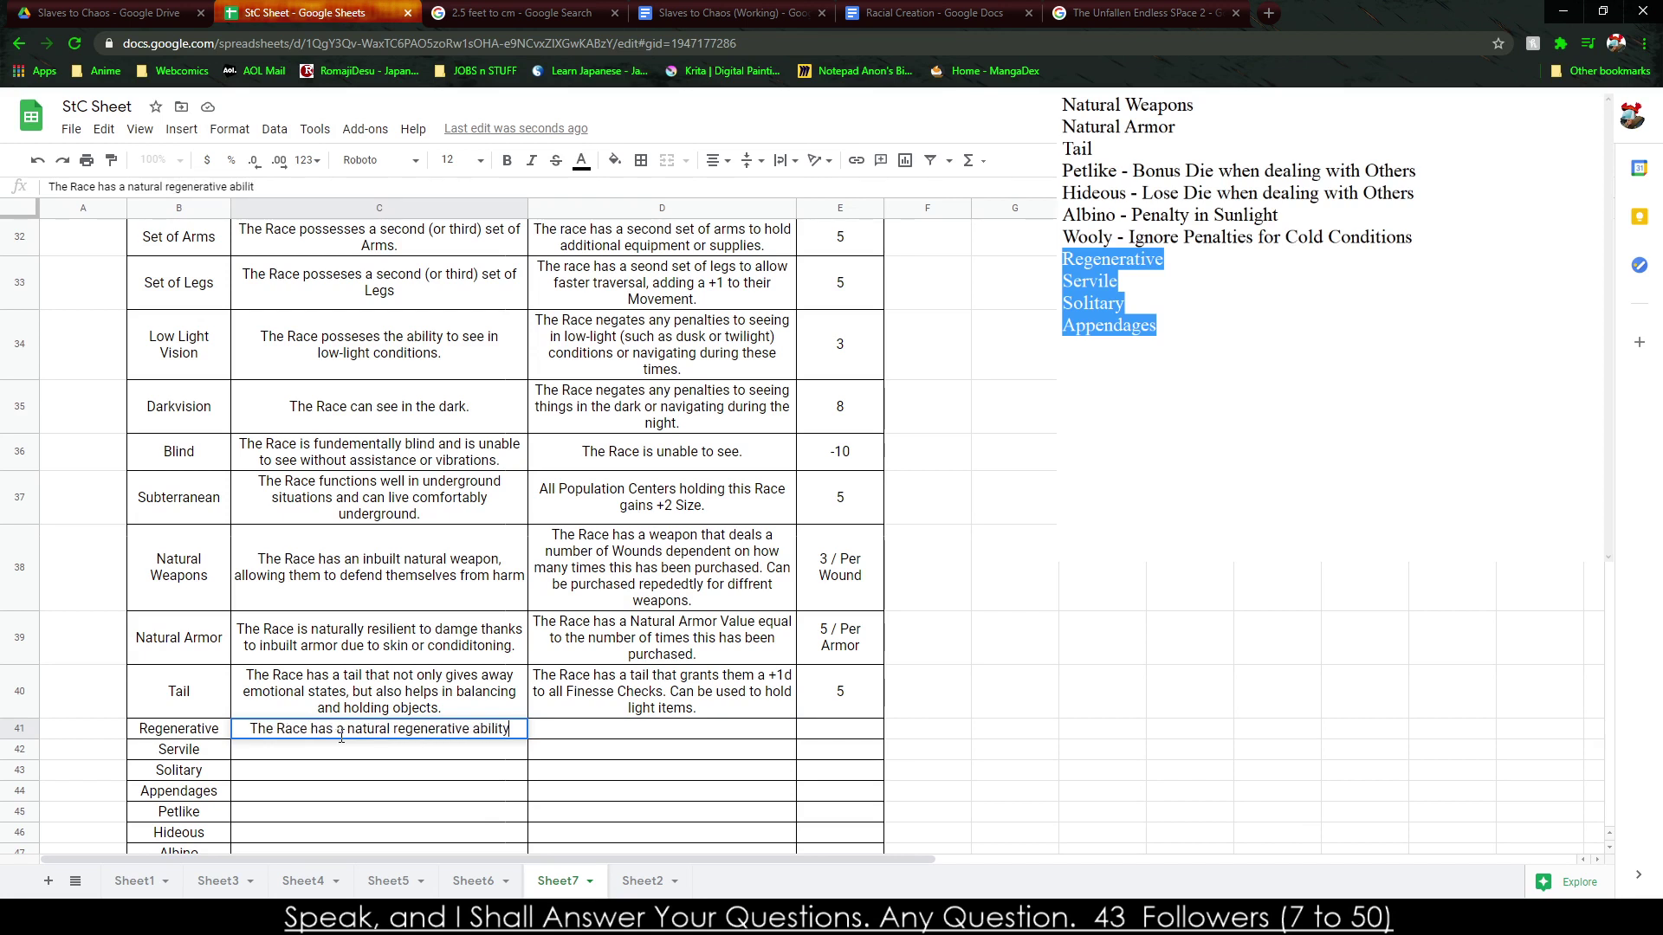
{"action": "type", "text": ", allowing the"}
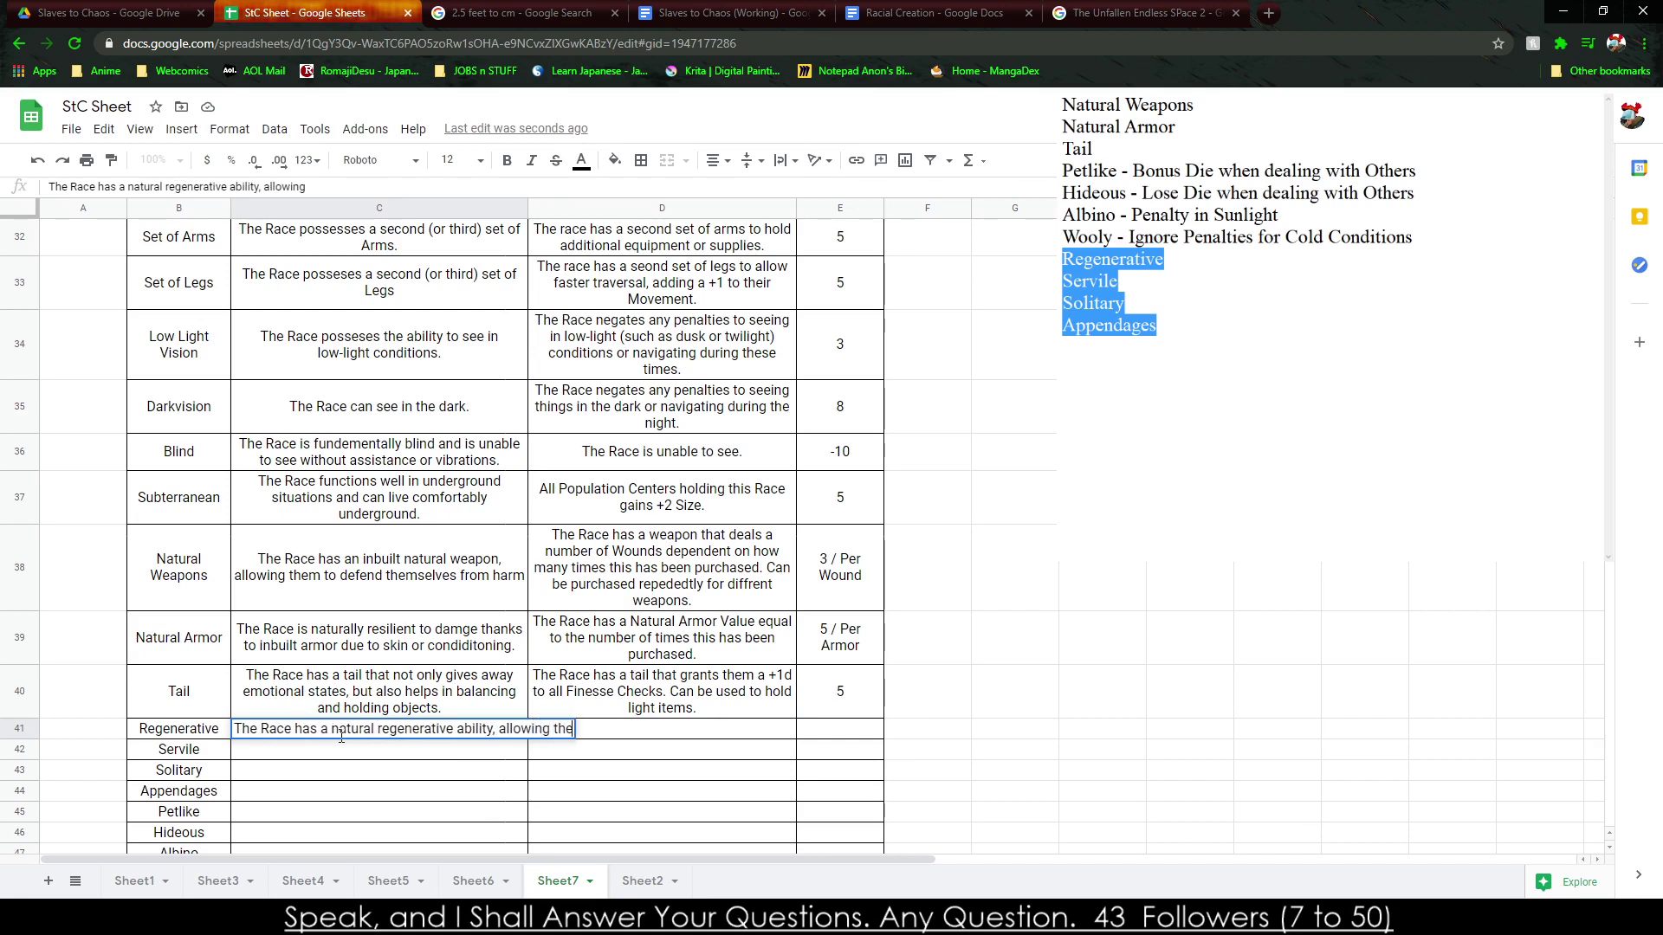
{"action": "type", "text": "m to quickly paatc"}
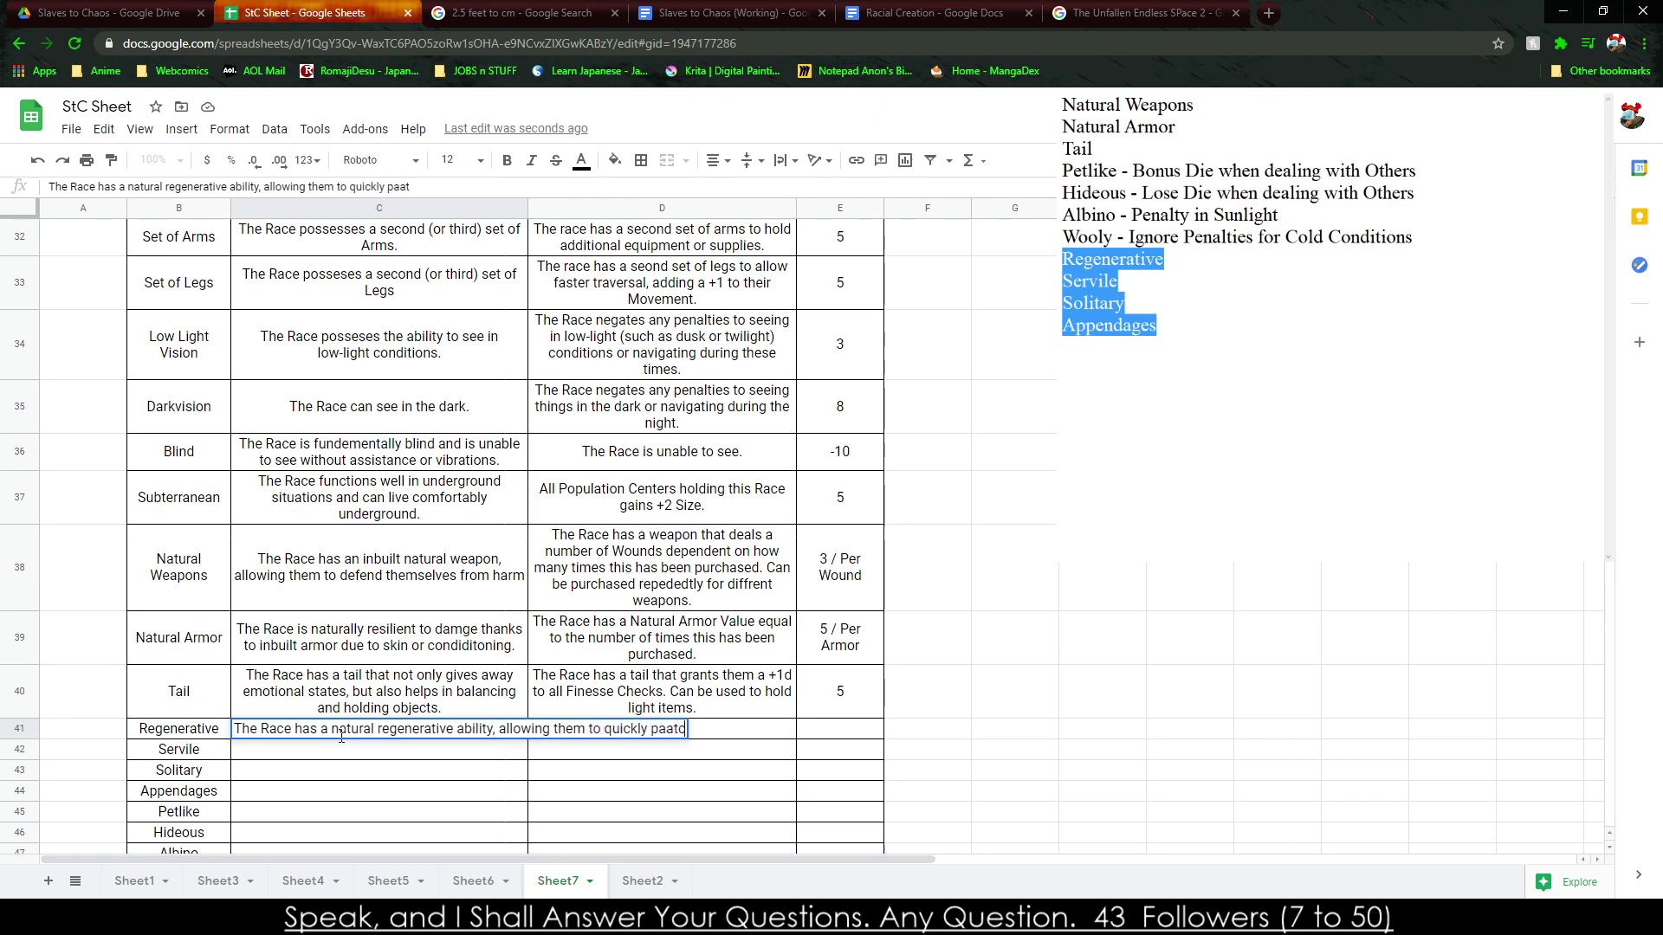
{"action": "key", "text": "BackSpace"}
{"action": "type", "text": "ch wounds"}
{"action": "type", "text": "up."}
{"action": "key", "text": "Tab"}
Enter the Regenerative effect "The Race heals all Wounds at twice the normal rate." and set the trait's cost to 15.
{"action": "type", "text": "The Race heals a"}
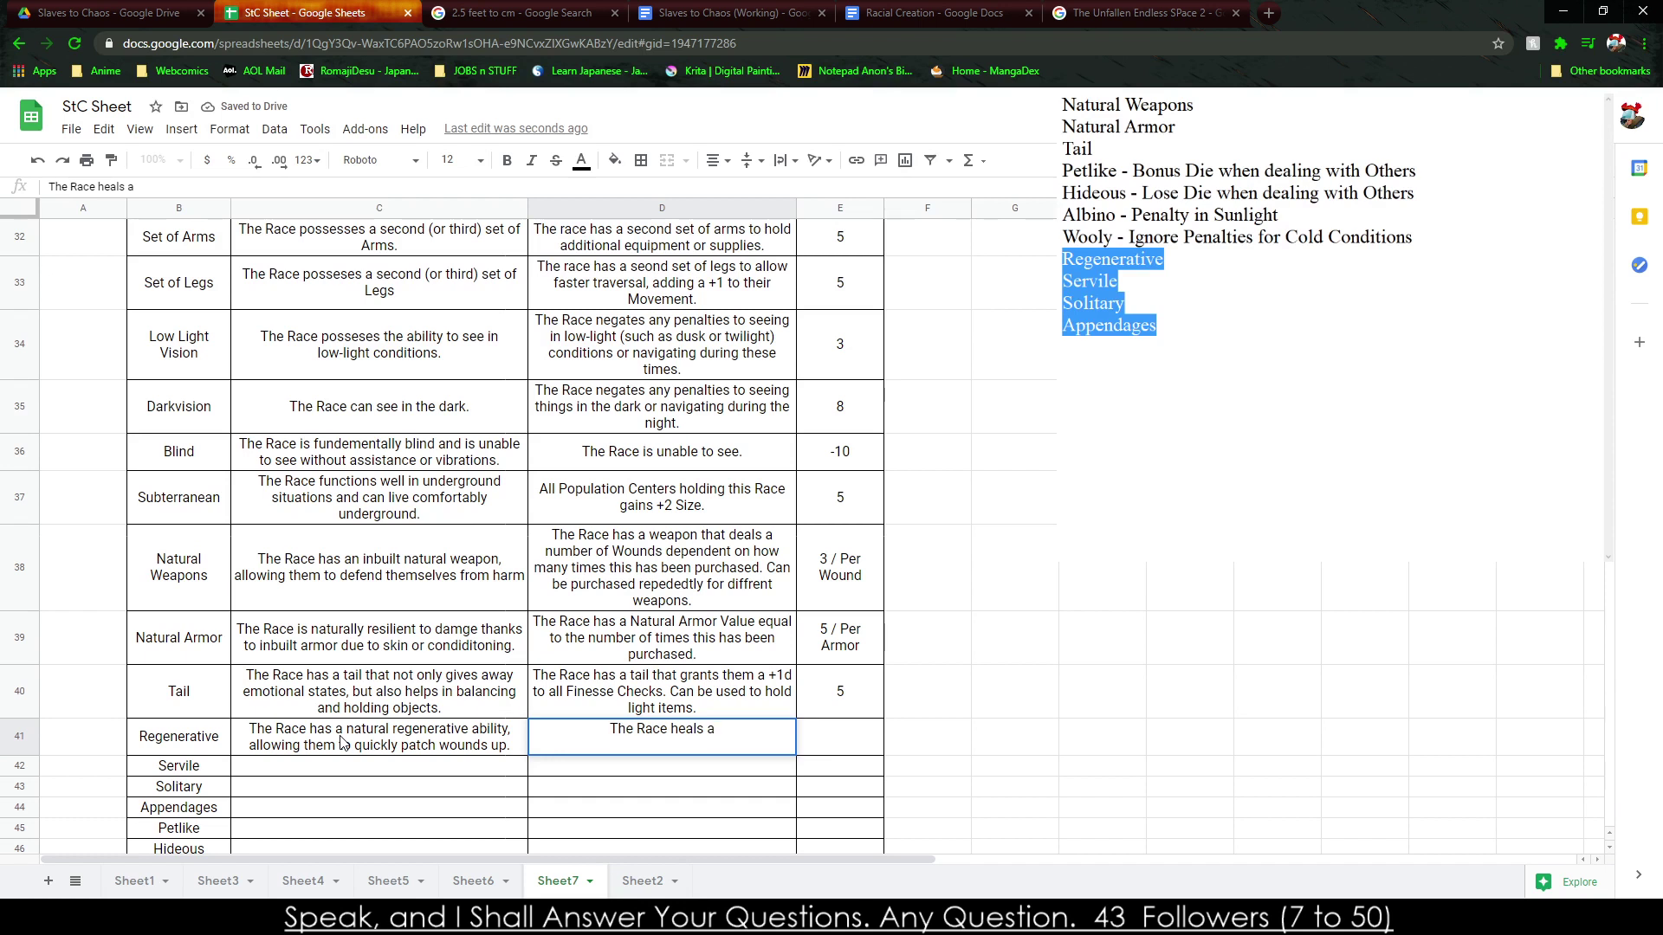
{"action": "type", "text": "ll Wlounds"}
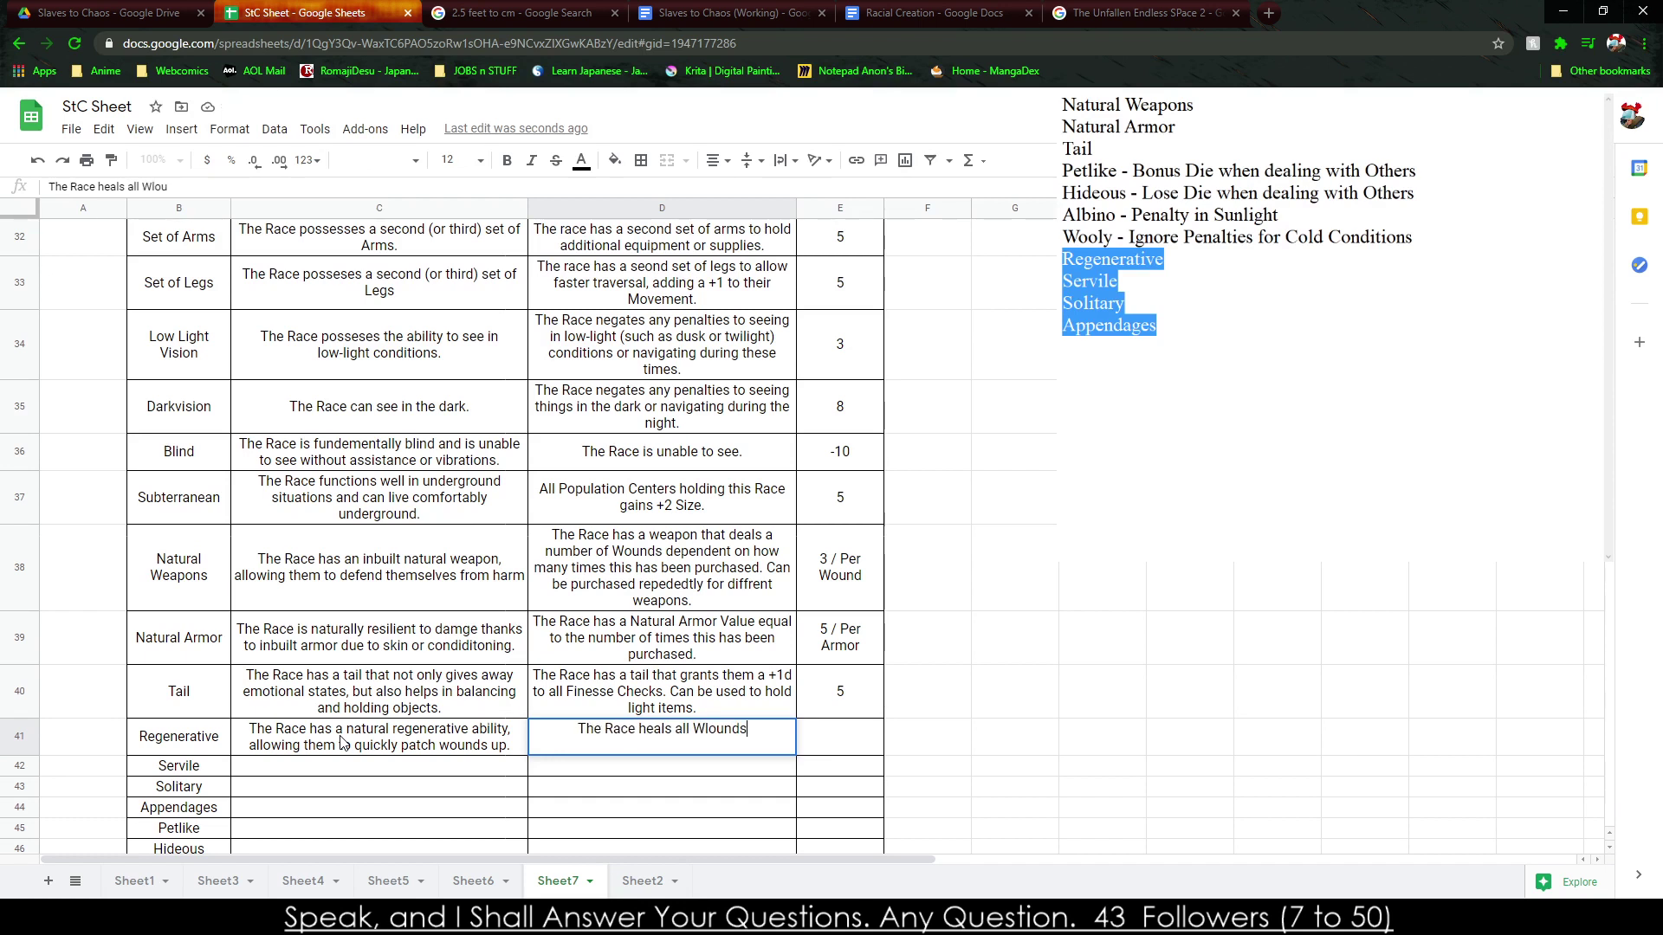
{"action": "key", "text": "BackSpace"}
{"action": "key", "text": "BackSpace"}
{"action": "key", "text": "BackSpace"}
{"action": "key", "text": "BackSpace"}
{"action": "key", "text": "BackSpace"}
{"action": "key", "text": "BackSpace"}
{"action": "type", "text": "ounds a"}
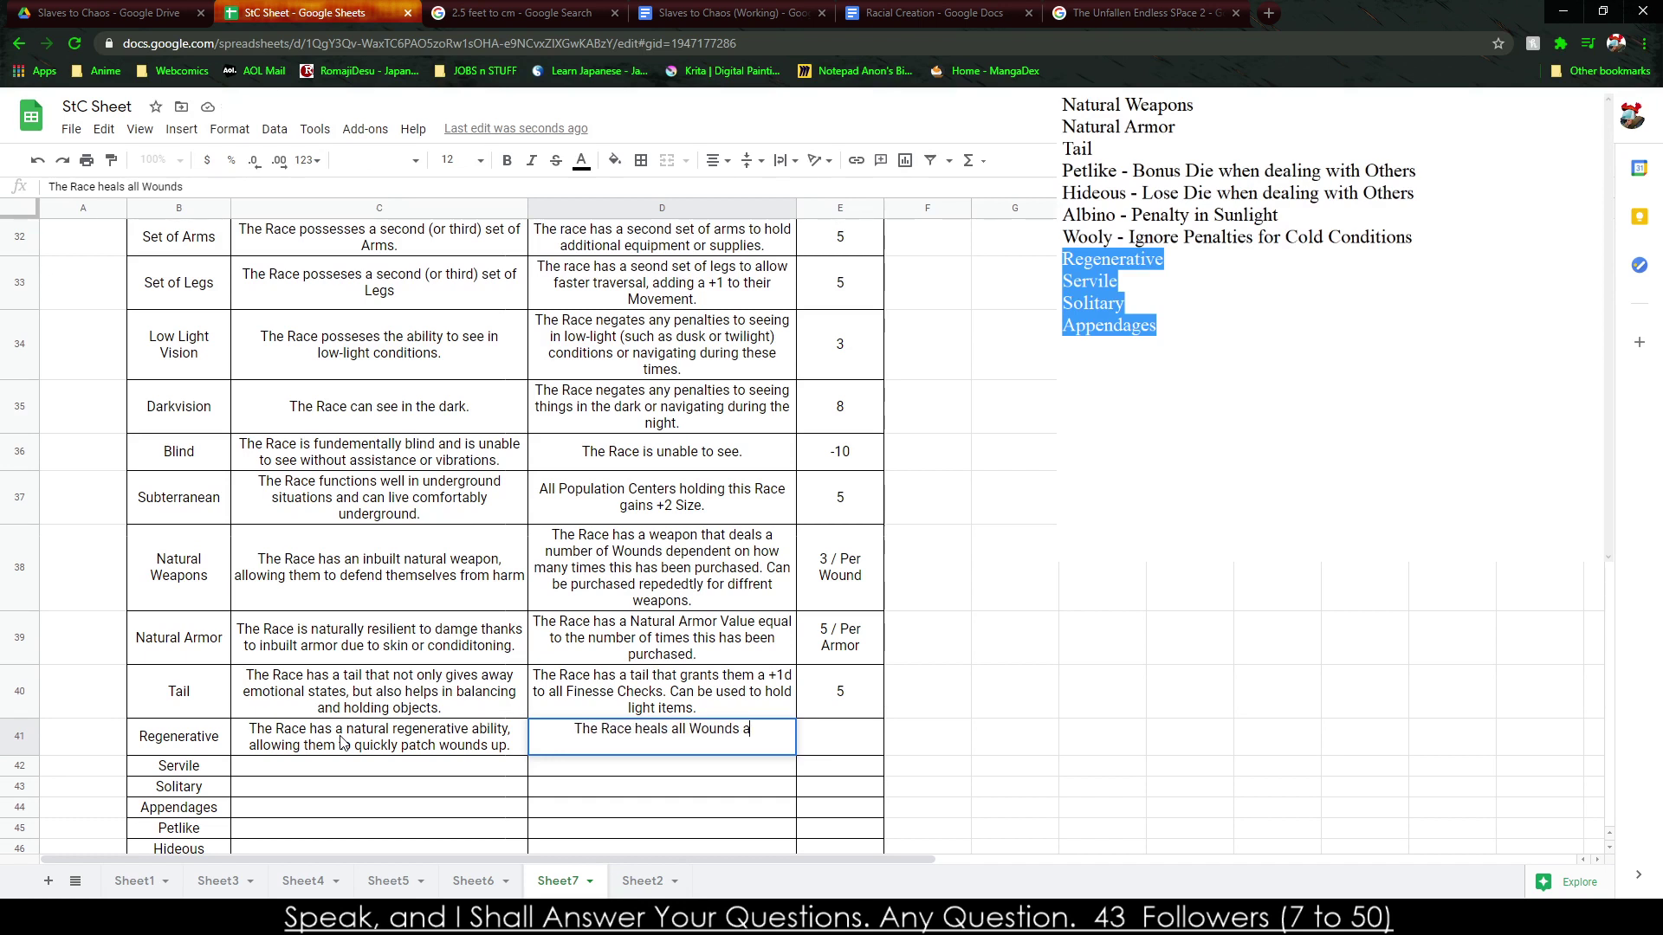
{"action": "type", "text": "t twice the normal r"}
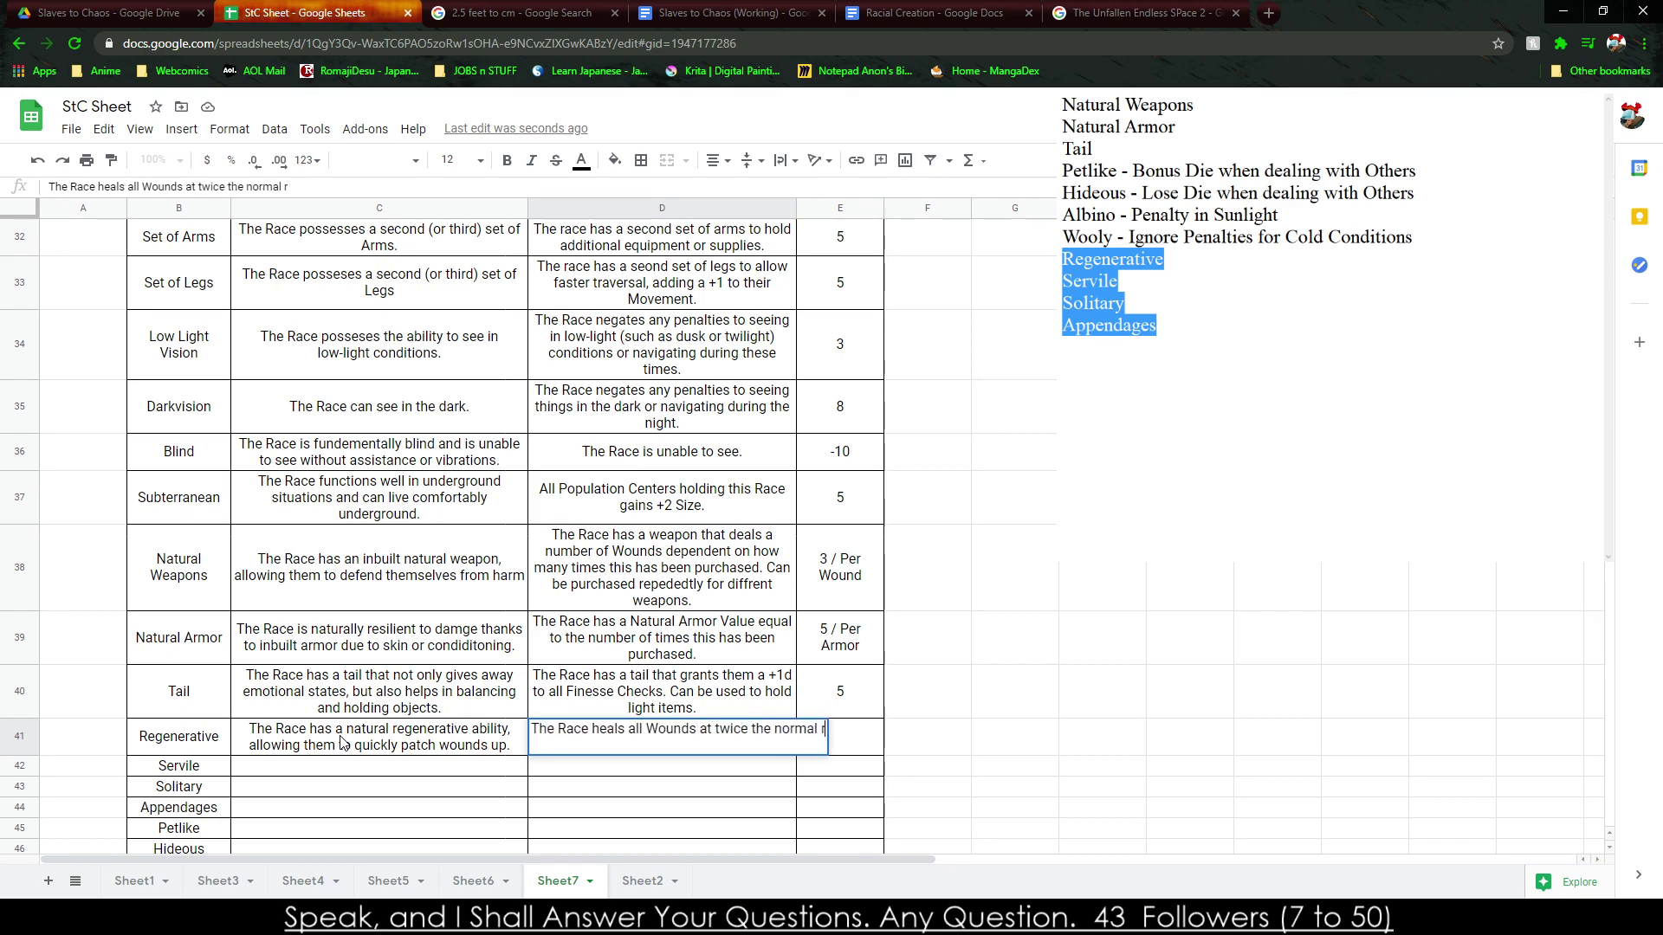
{"action": "type", "text": "ate."}
{"action": "key", "text": "Tab"}
{"action": "type", "text": "15"}
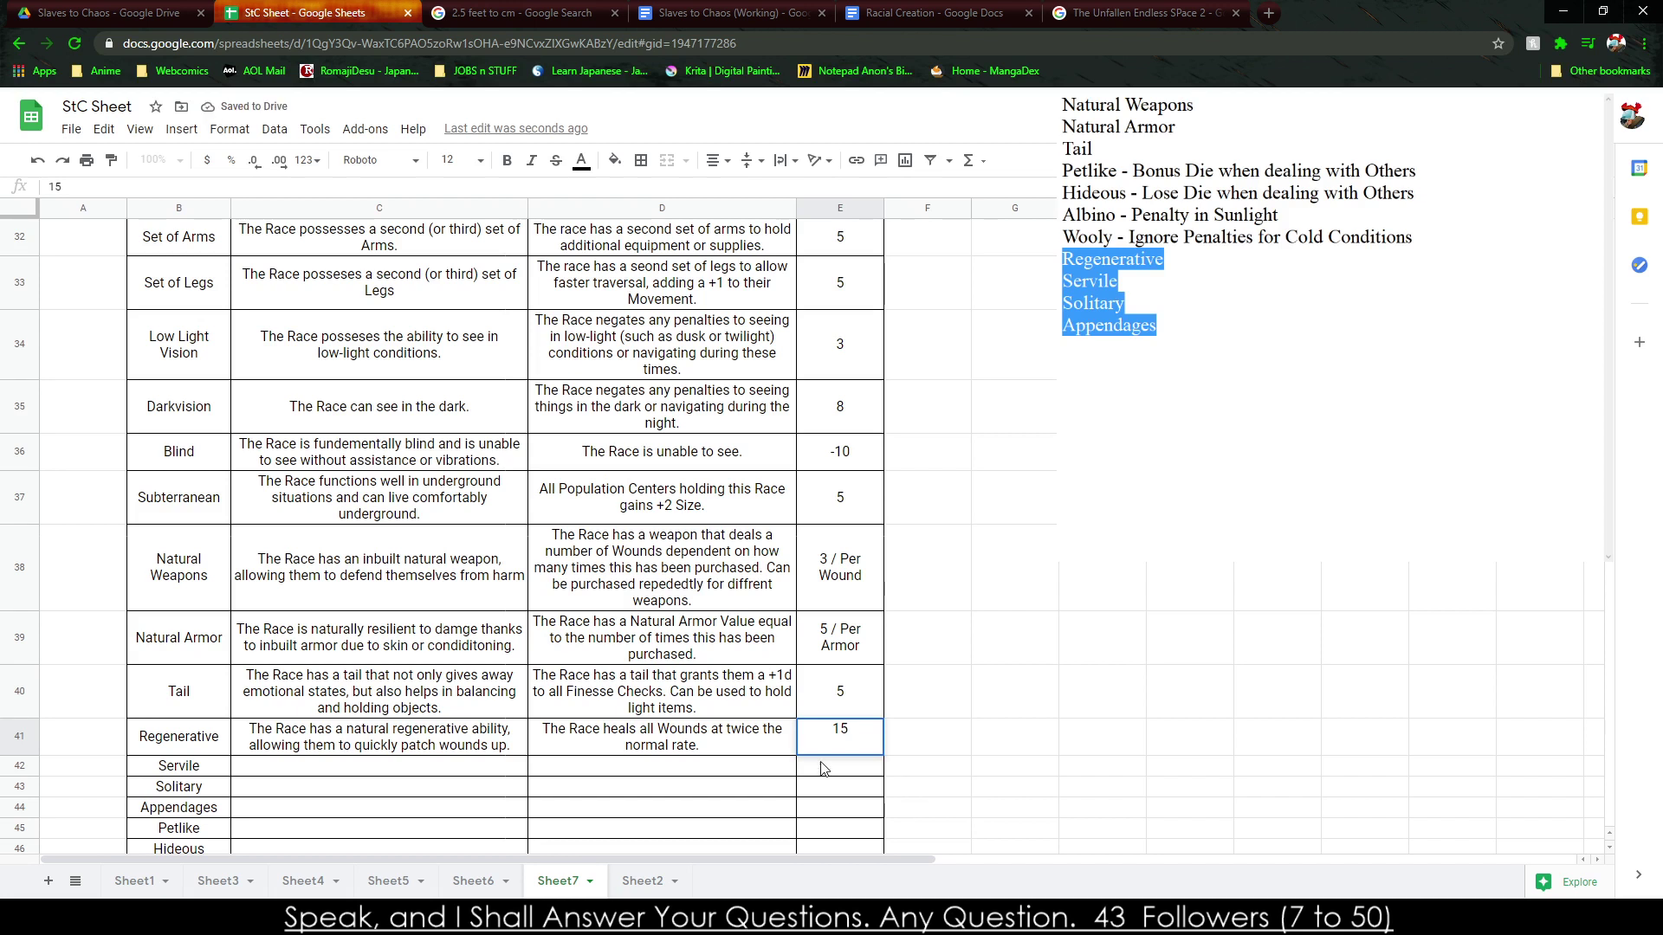
{"action": "left_click", "coordinate": [752, 748]}
{"action": "key", "text": "Delete"}
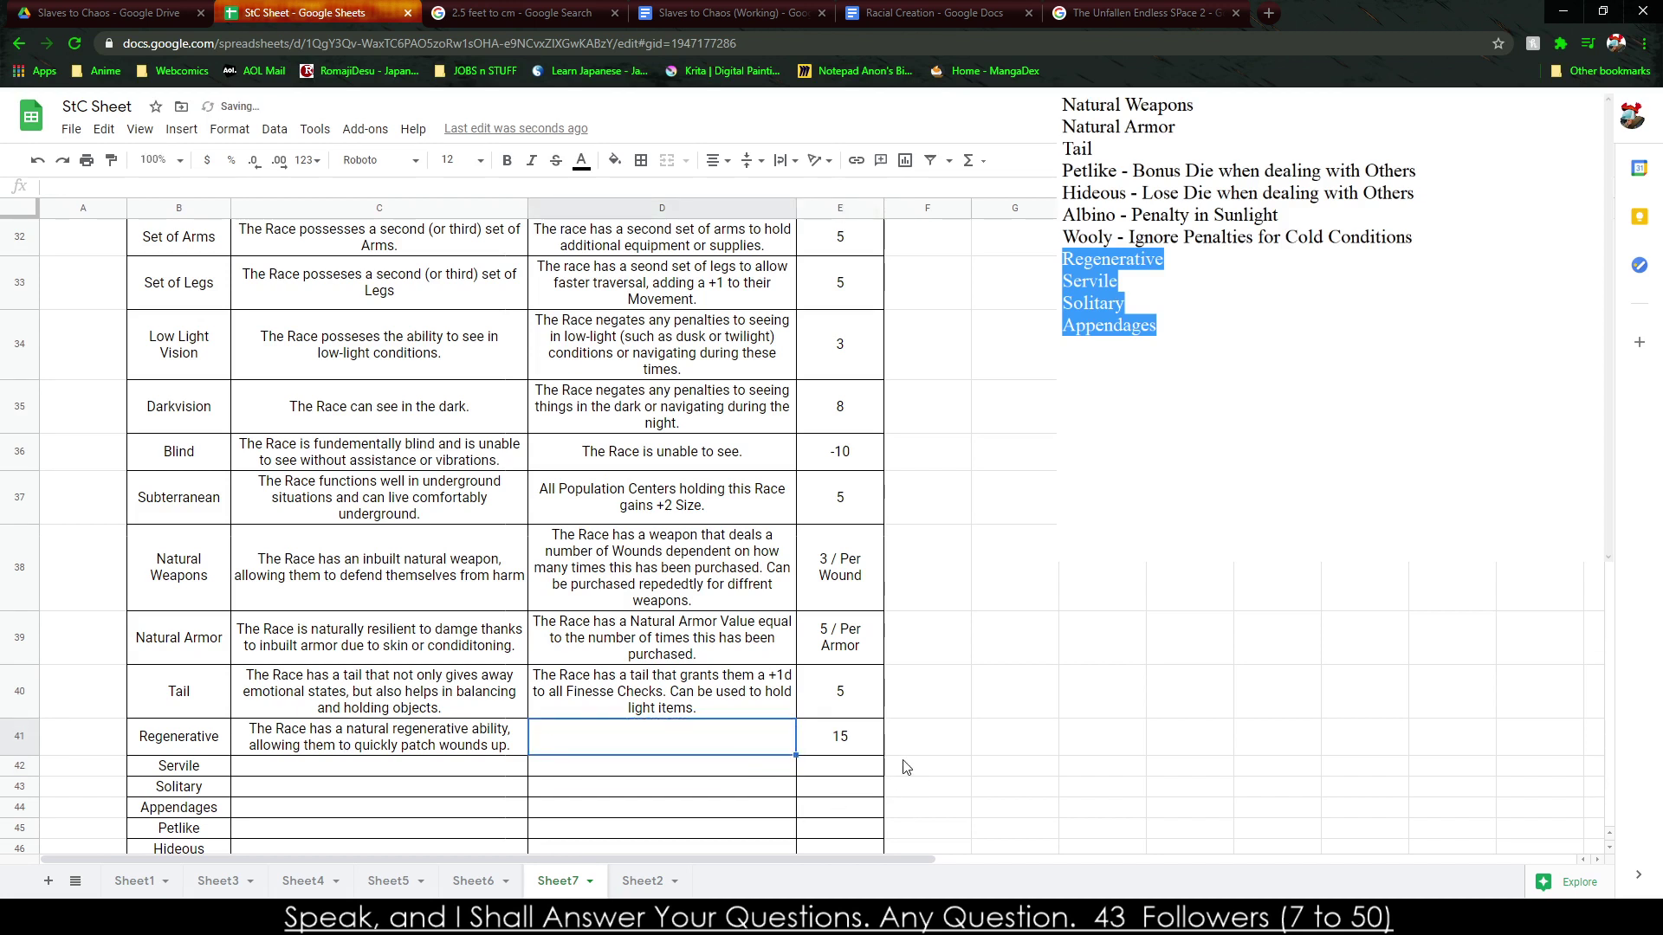
{"action": "key", "text": "ctrl+z"}
Extend the end of the Regenerative effect so that it finishes with ", gains +1 Wound per Tier.".
{"action": "double_click", "coordinate": [708, 750]}
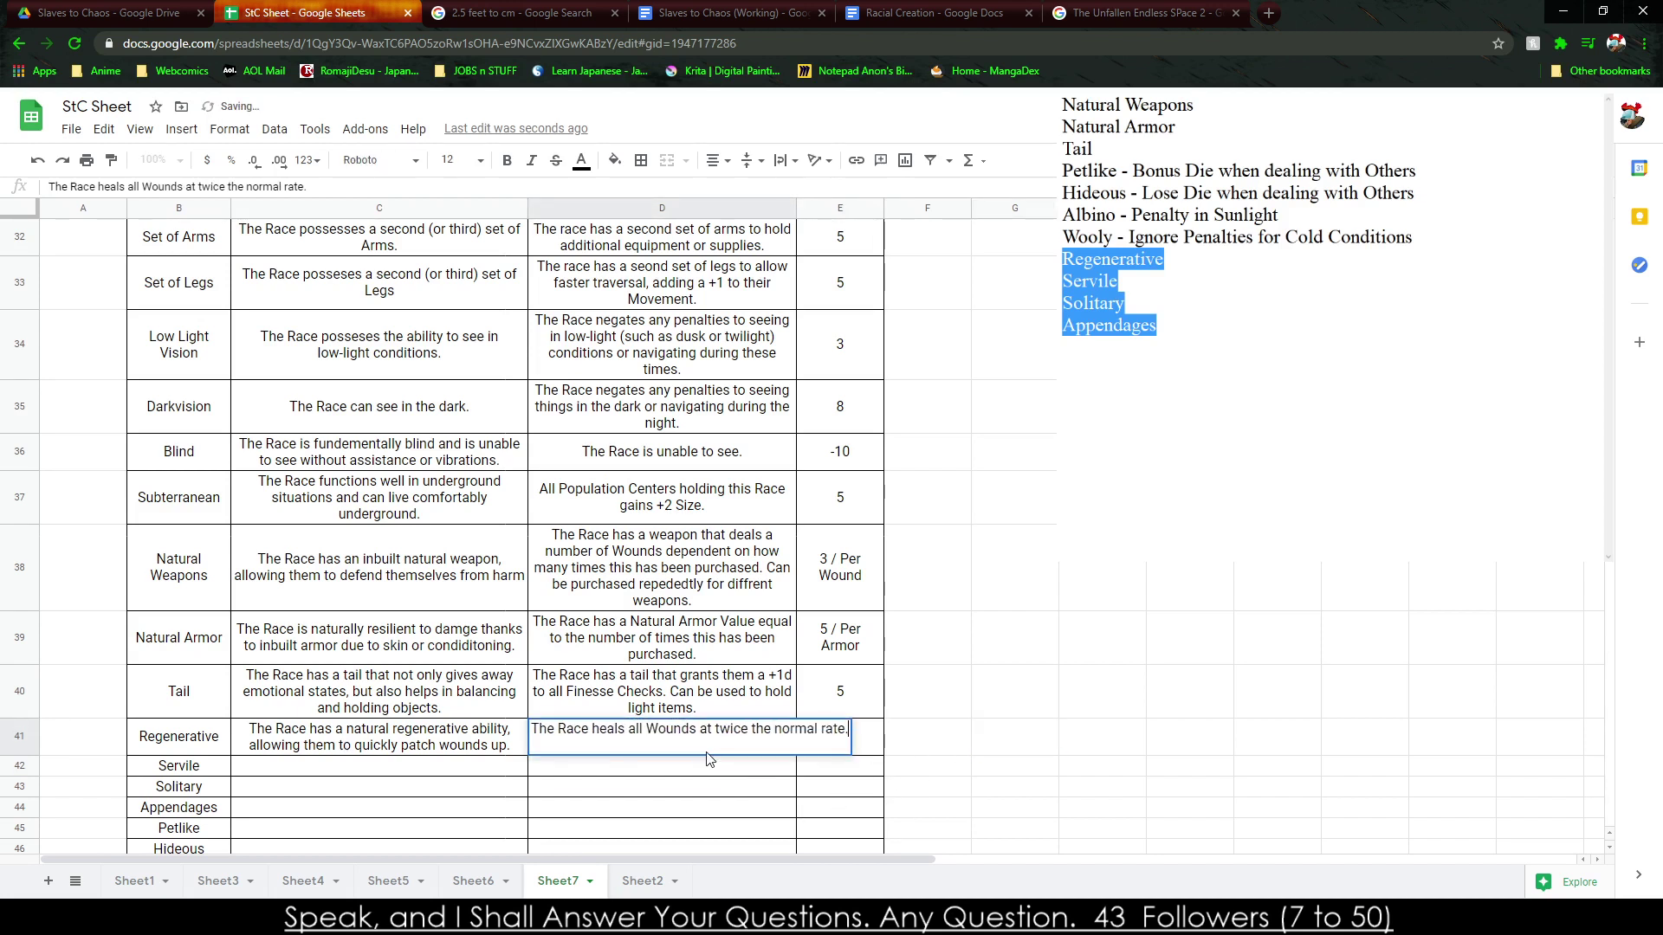
{"action": "key", "text": "BackSpace"}
{"action": "type", "text": ", gains"}
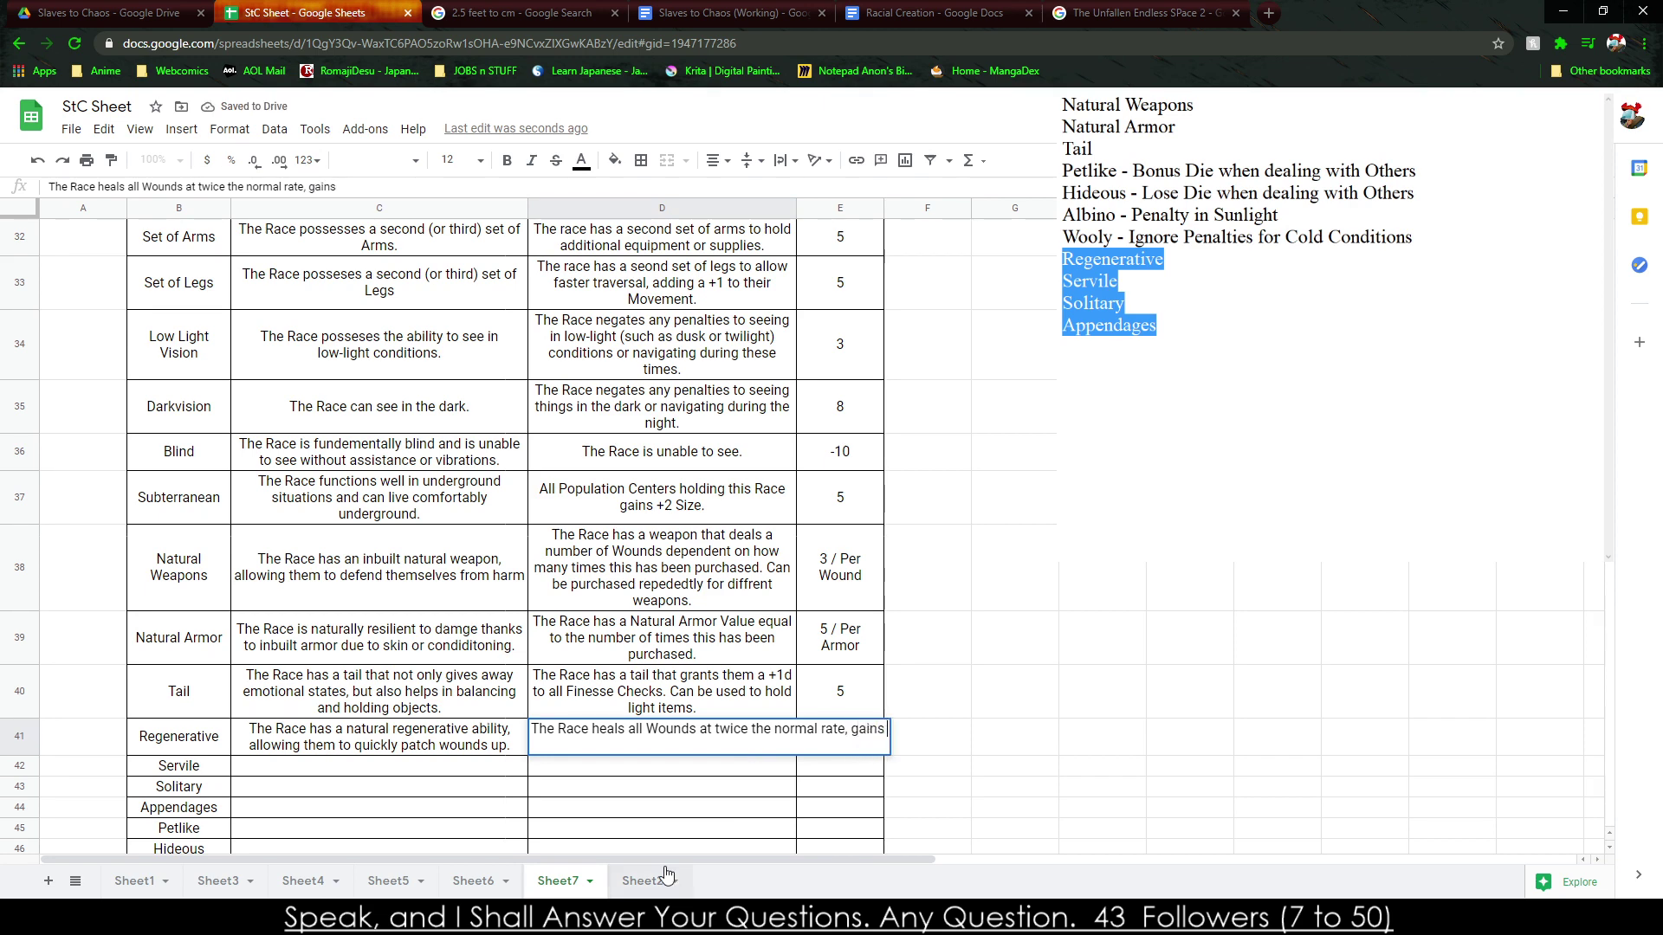
{"action": "type", "text": " +1 Wound per Tier."}
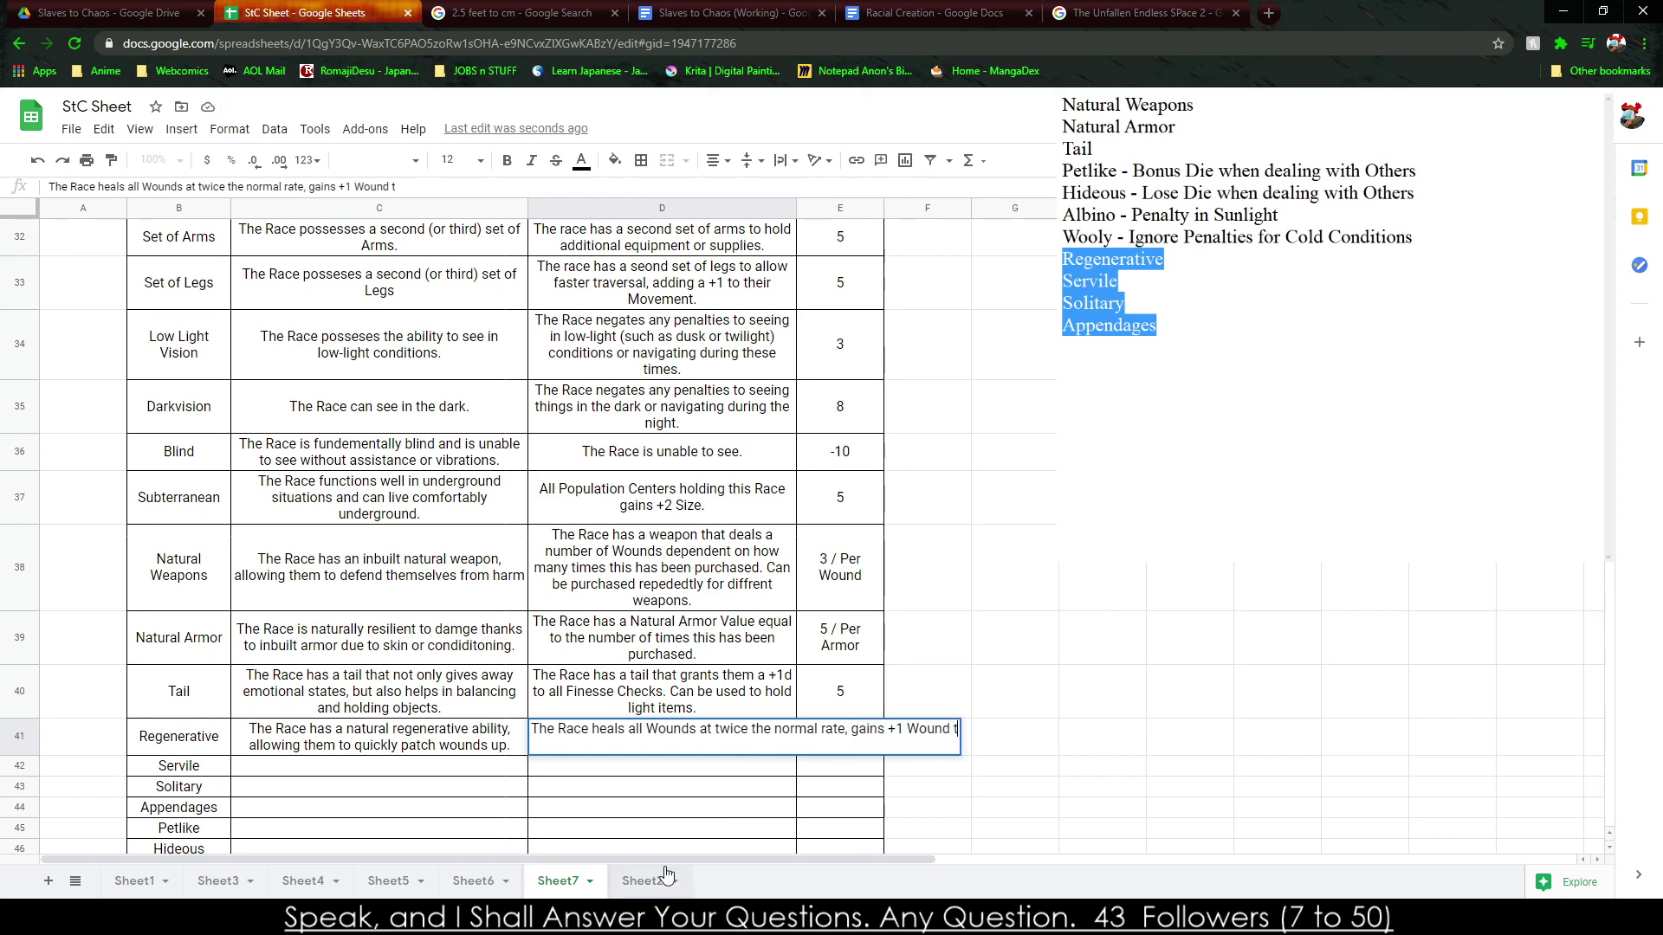
{"action": "key", "text": "Tab"}
Enter the Servile description "The Race is naturally inclined to serve others and happily falls in line with others.".
{"action": "key", "text": "Return"}
{"action": "key", "text": "Left"}
{"action": "key", "text": "Left"}
{"action": "key", "text": "Down"}
{"action": "key", "text": "Right"}
{"action": "key", "text": "Up"}
{"action": "type", "text": "T"}
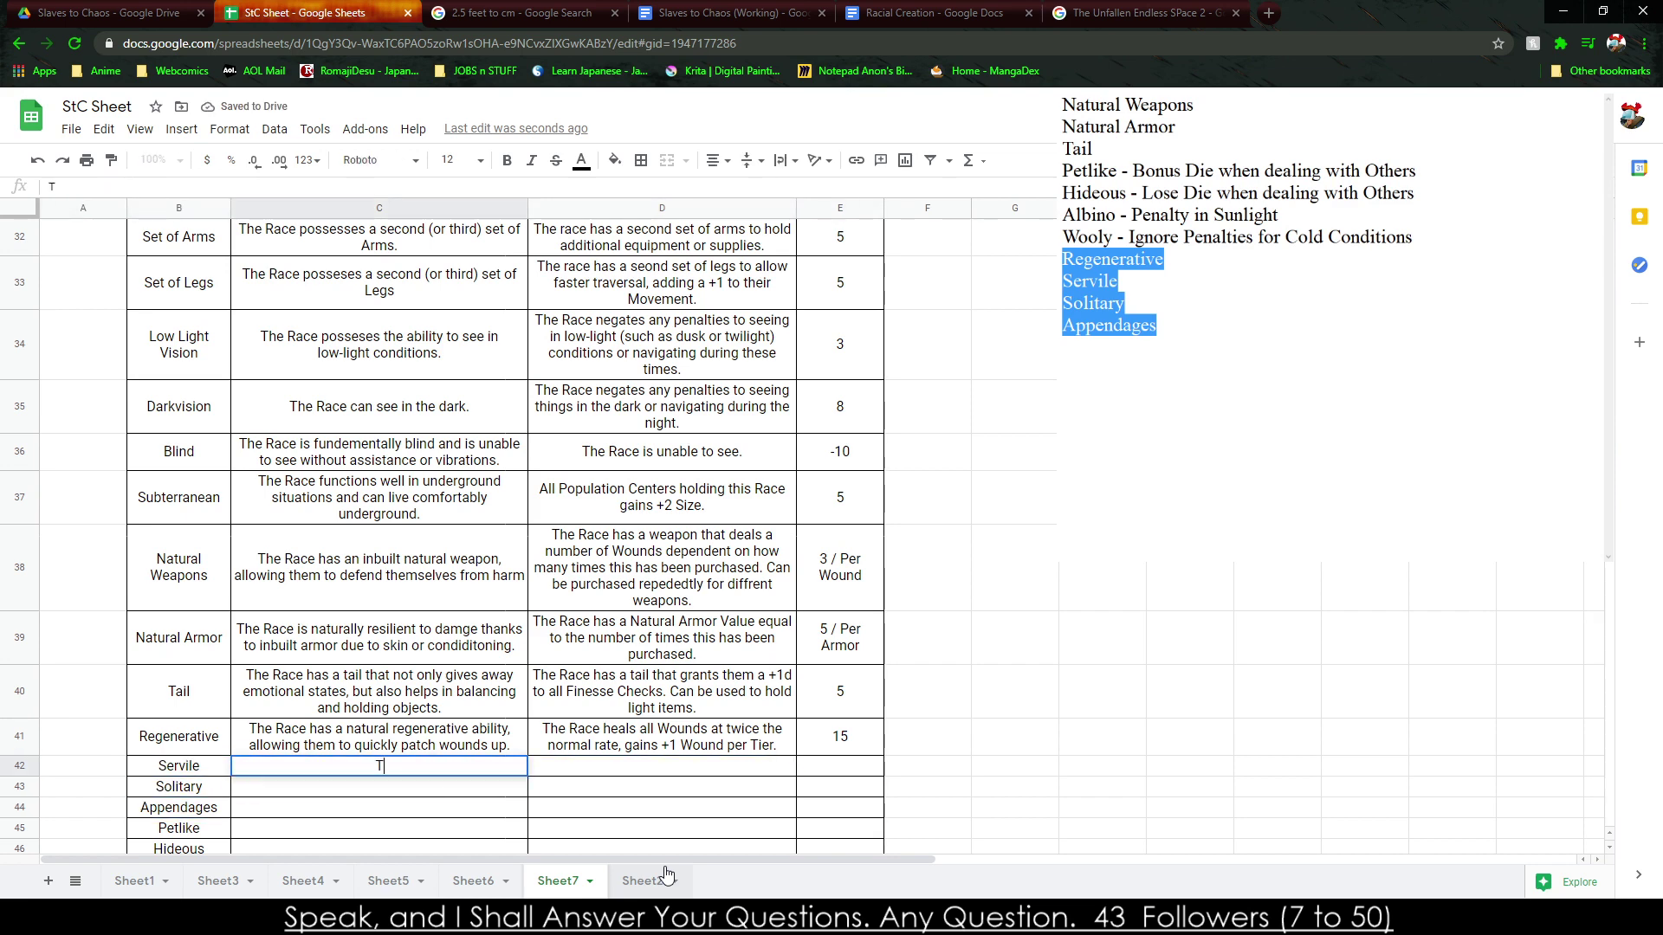
{"action": "type", "text": "he Race is naturally inclu"}
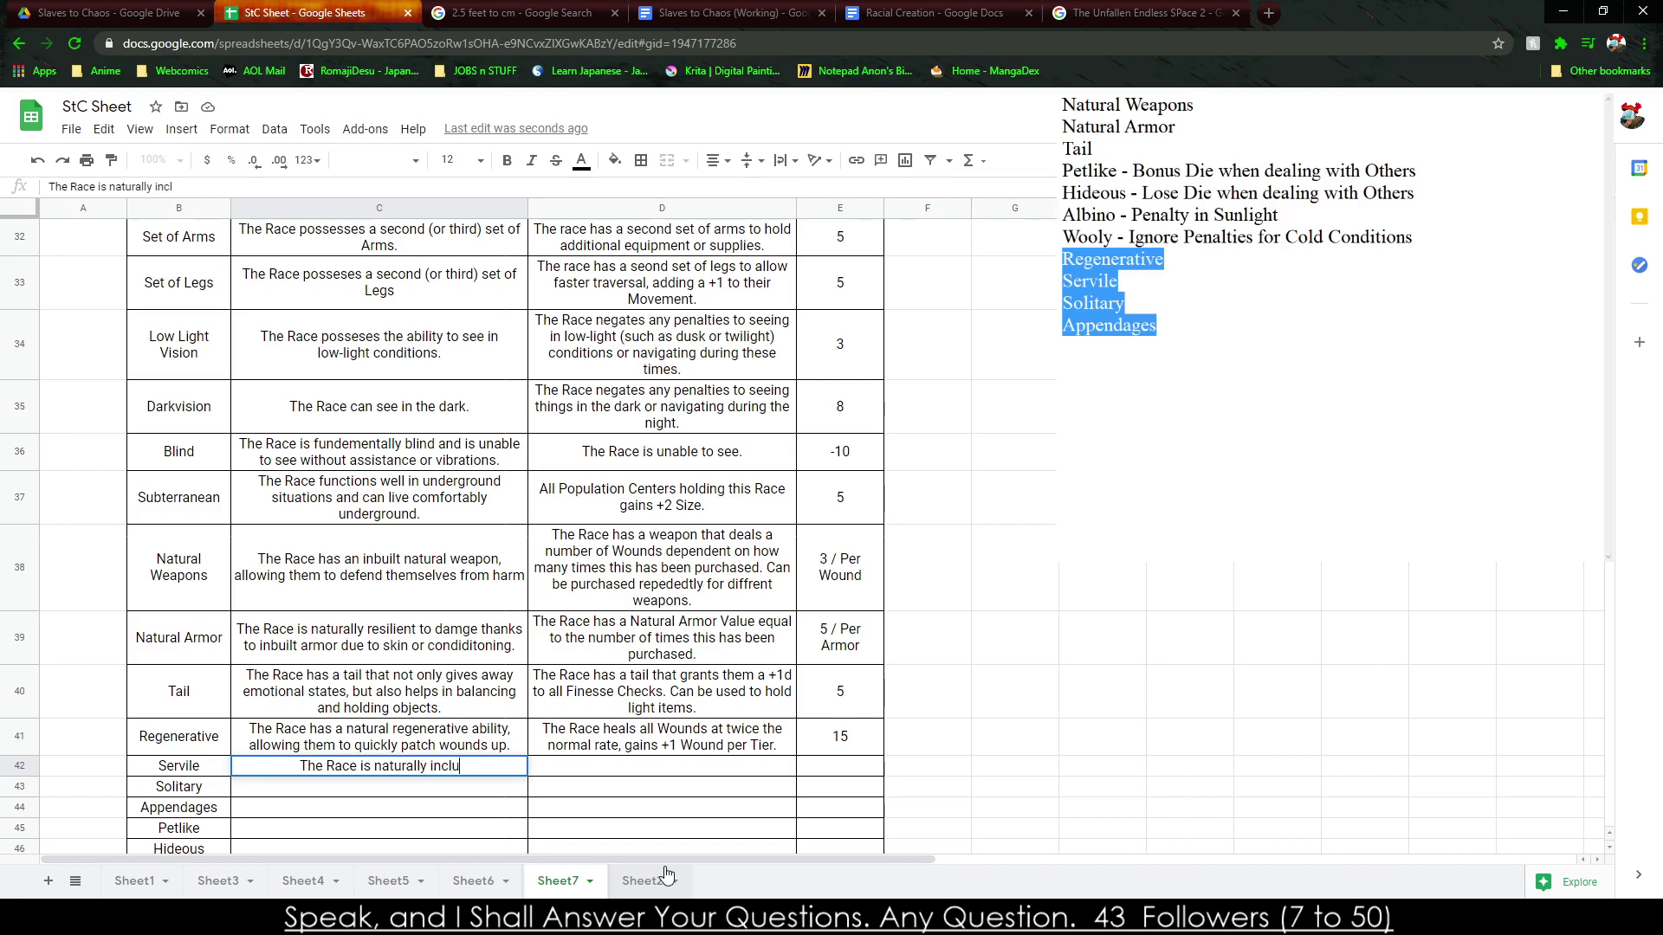
{"action": "key", "text": "BackSpace"}
{"action": "type", "text": "ined to ser"}
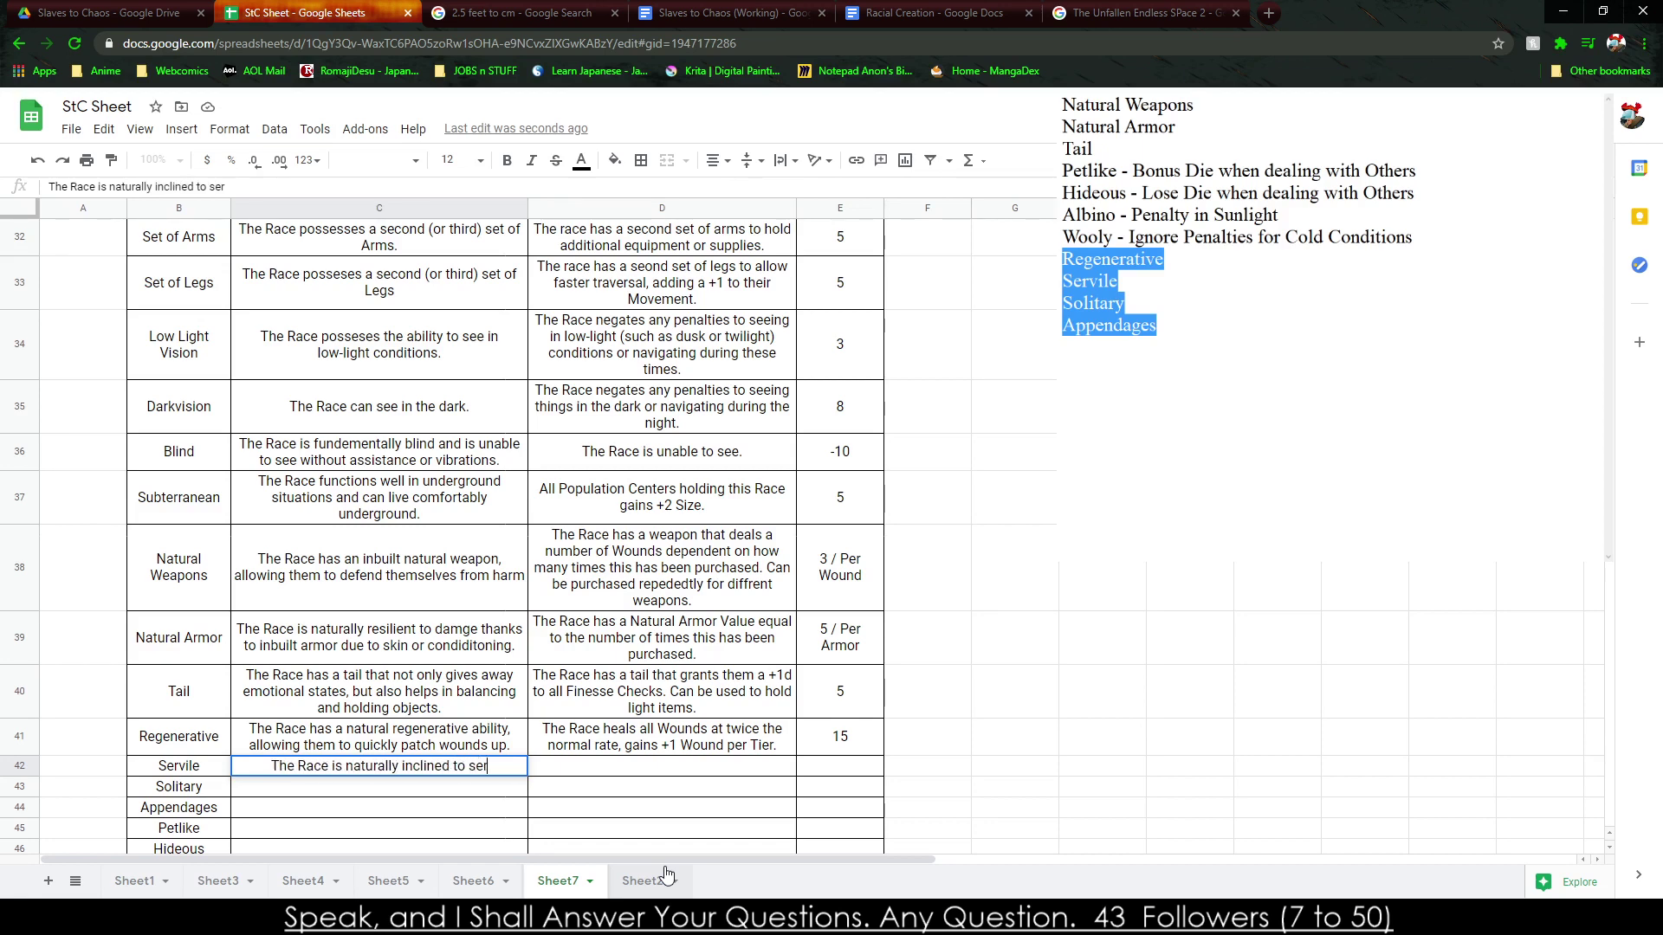
{"action": "type", "text": "ve others and hap"}
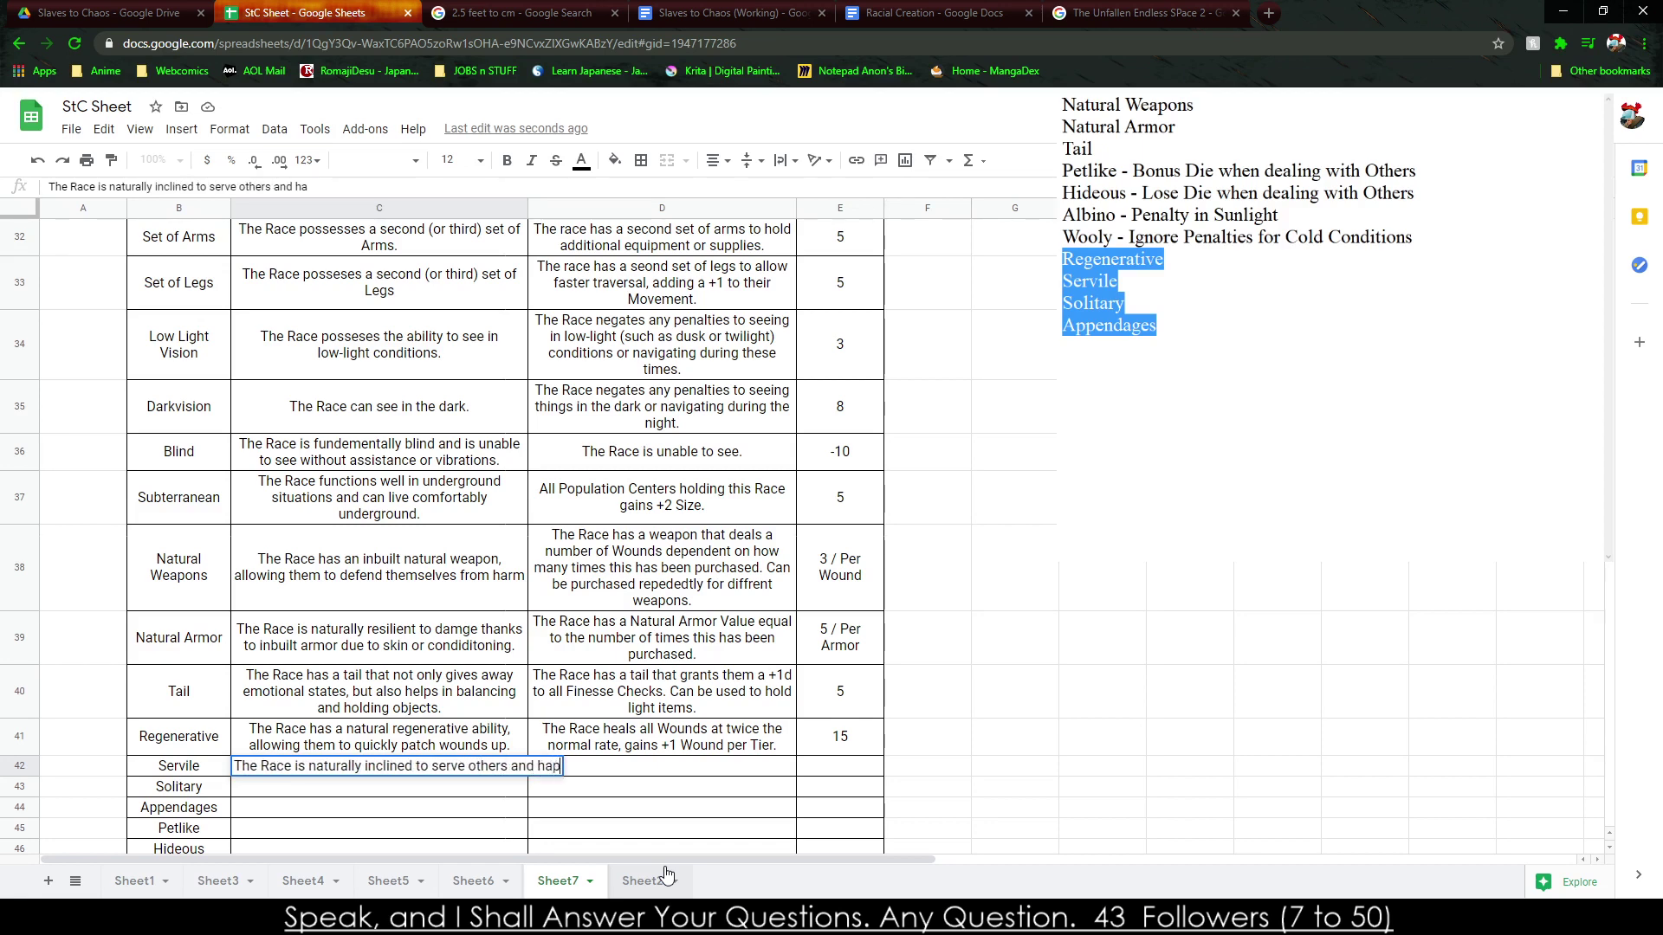
{"action": "type", "text": "pily falls in line with others."}
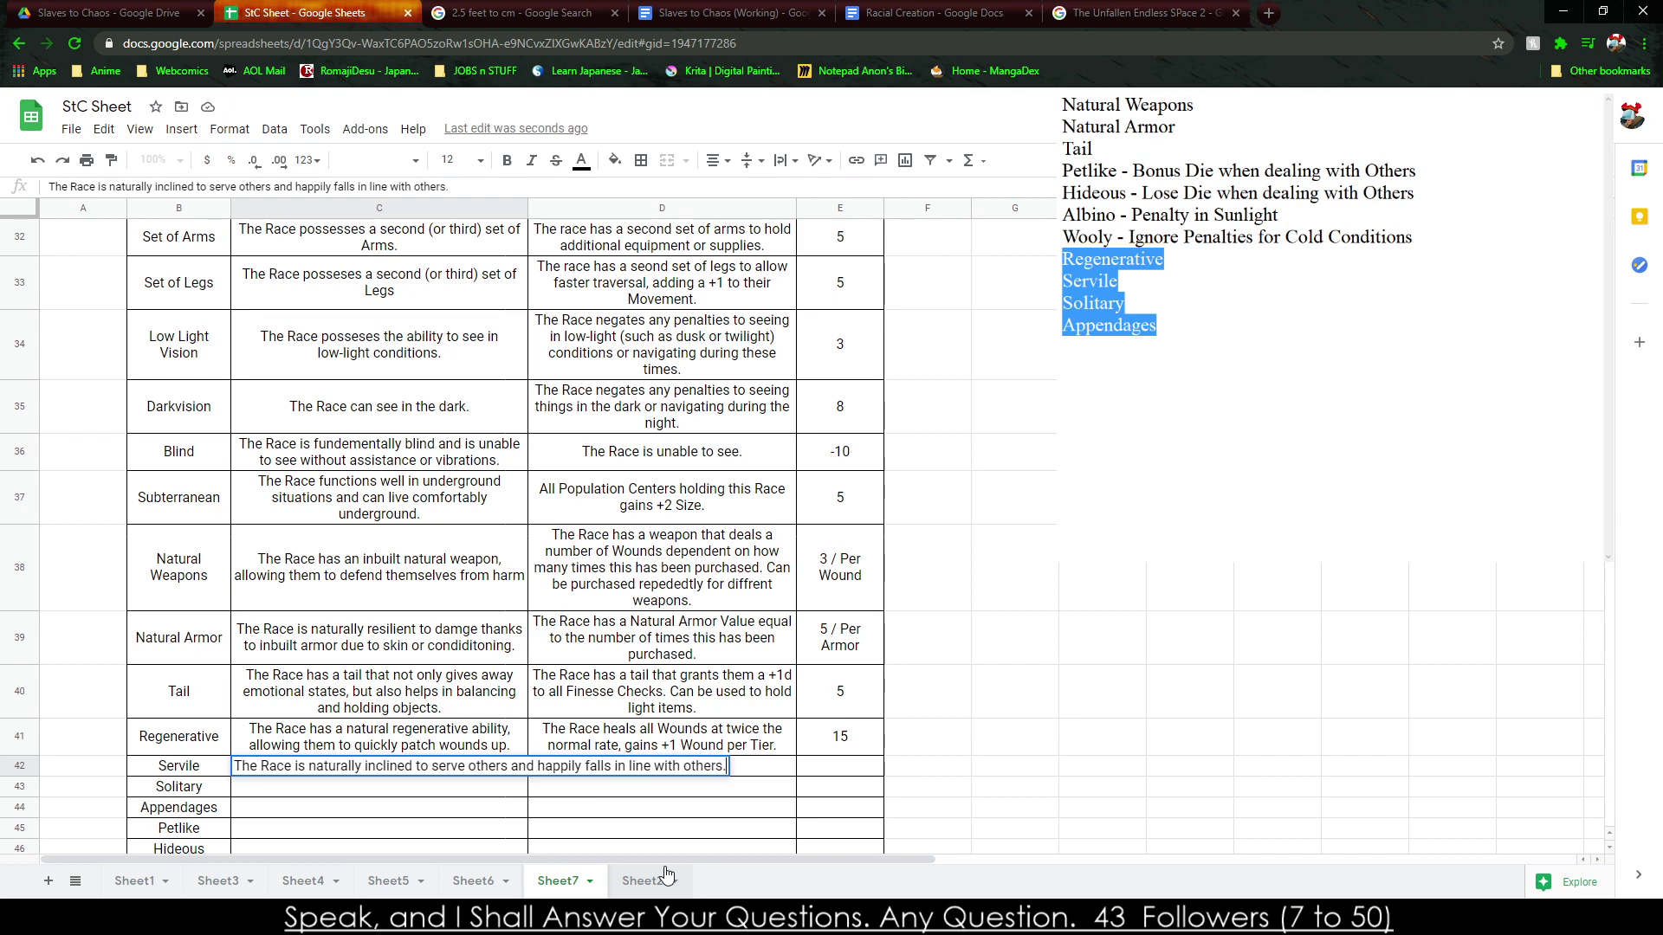
{"action": "key", "text": "Tab"}
Enter the Servile effect "The Race takes up 1/2 a Companion Slot." and set the trait's cost to 5.
{"action": "type", "text": "The Rac"}
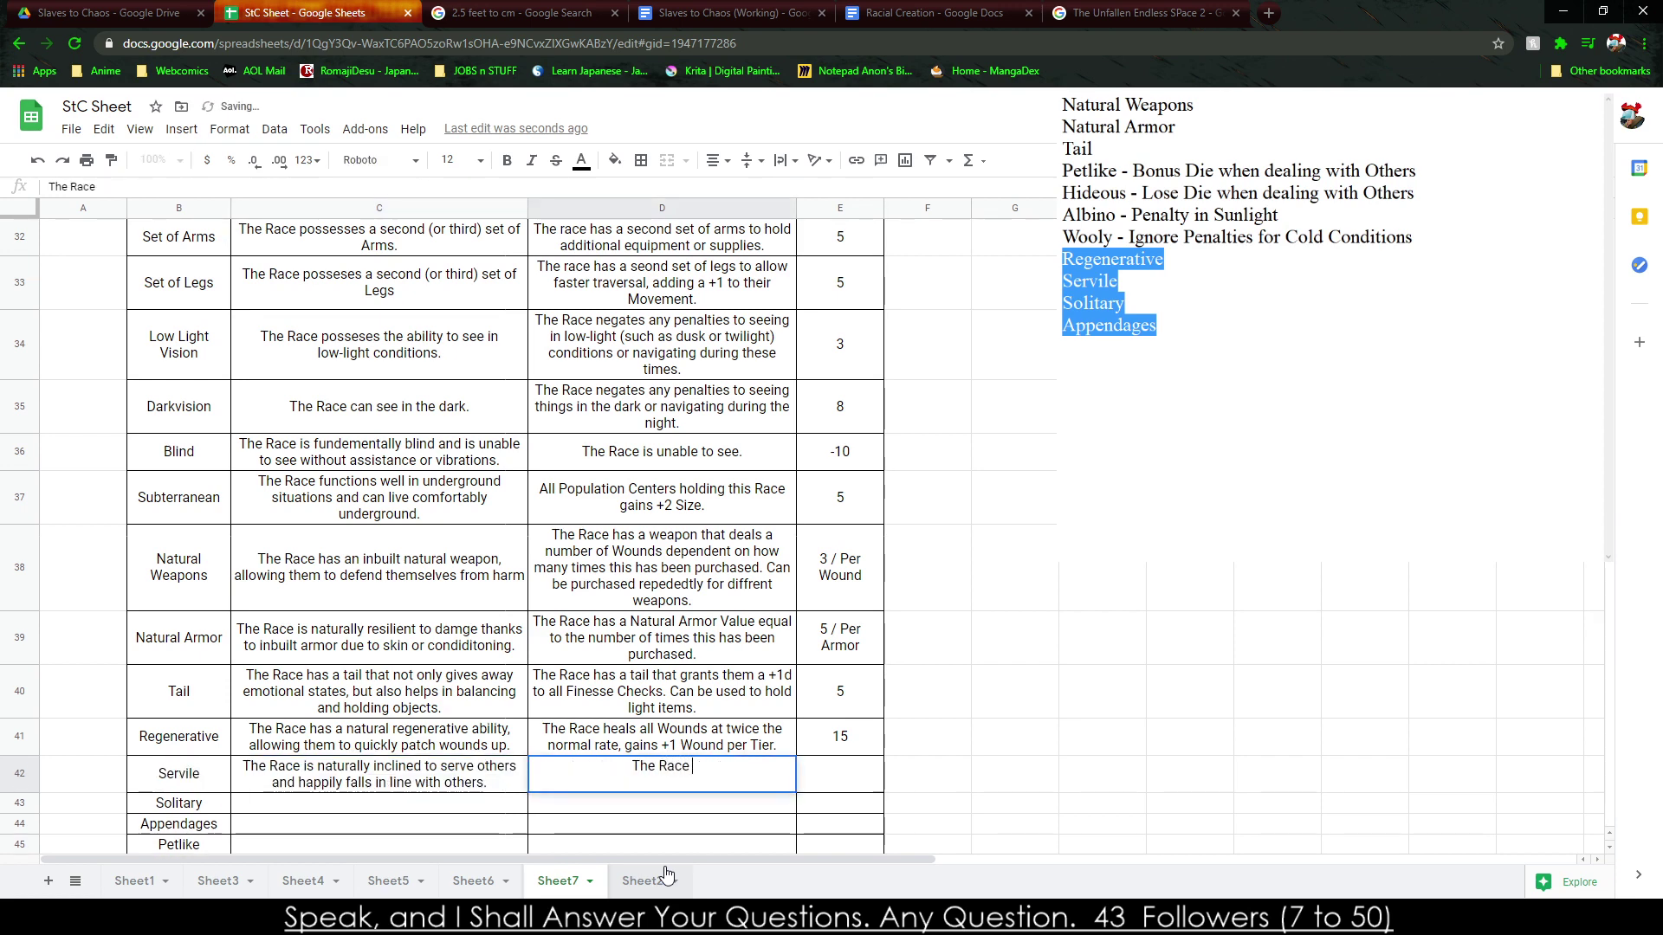
{"action": "type", "text": "e takes u"}
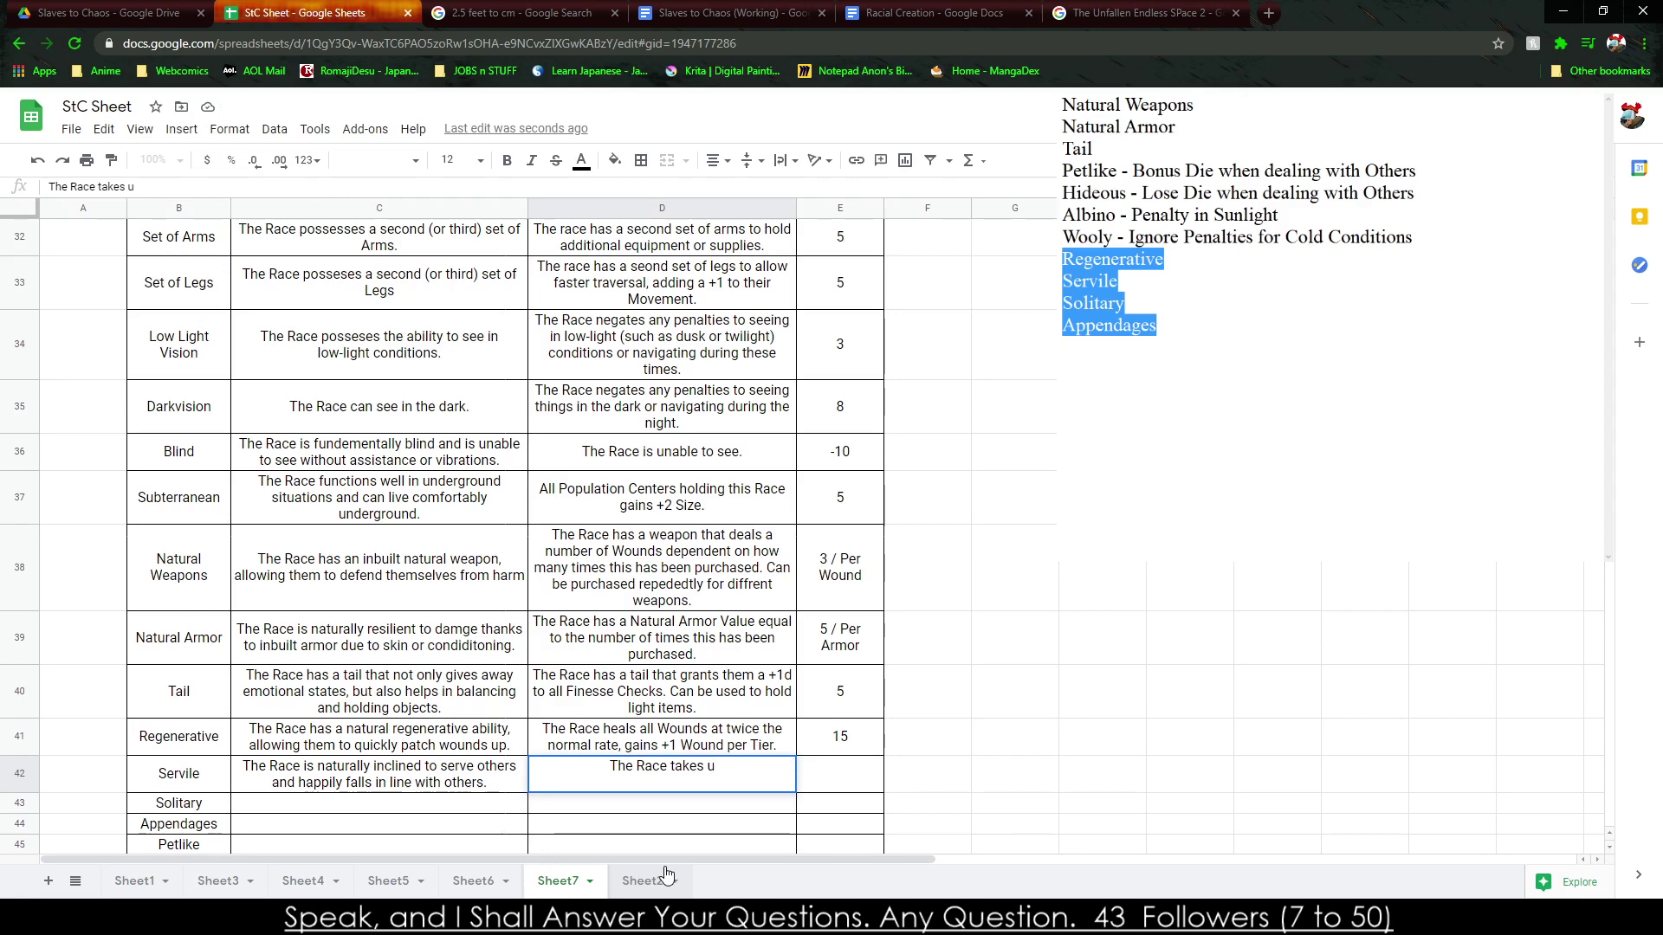
{"action": "key", "text": "BackSpace"}
{"action": "key", "text": "BackSpace"}
{"action": "key", "text": "BackSpace"}
{"action": "key", "text": "BackSpace"}
{"action": "key", "text": "BackSpace"}
{"action": "key", "text": "BackSpace"}
{"action": "key", "text": "BackSpace"}
{"action": "key", "text": "BackSpace"}
{"action": "key", "text": "BackSpace"}
{"action": "key", "text": "BackSpace"}
{"action": "key", "text": "BackSpace"}
{"action": "key", "text": "BackSpace"}
{"action": "key", "text": "BackSpace"}
{"action": "type", "text": "Race takes up "}
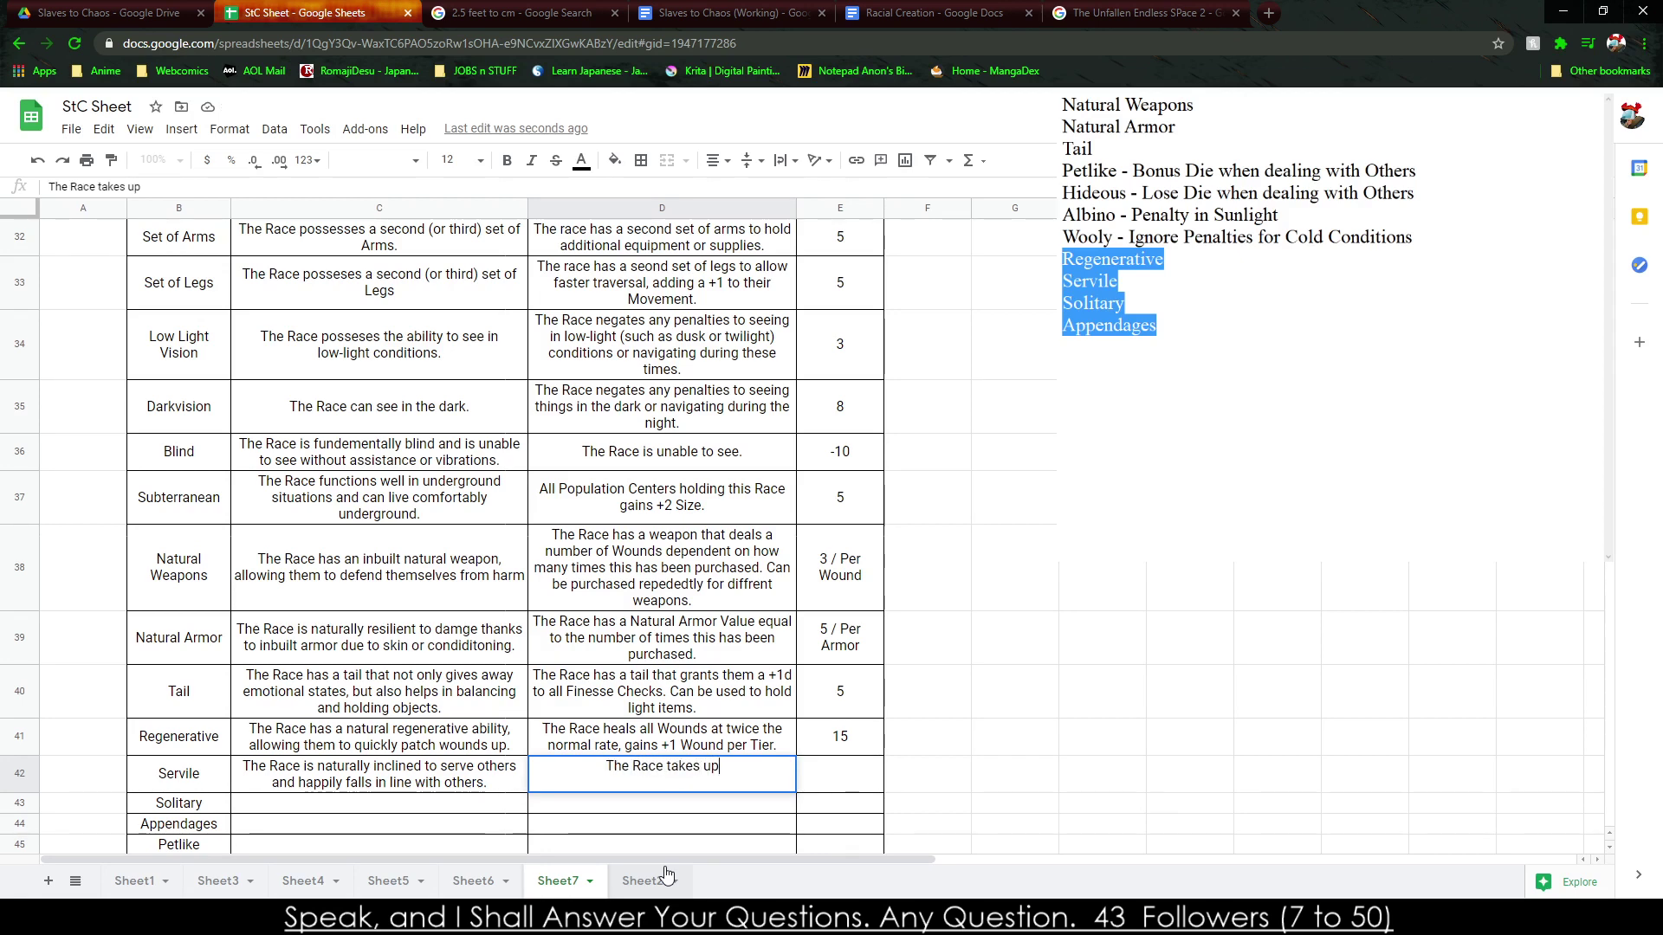
{"action": "type", "text": "1/2 a "}
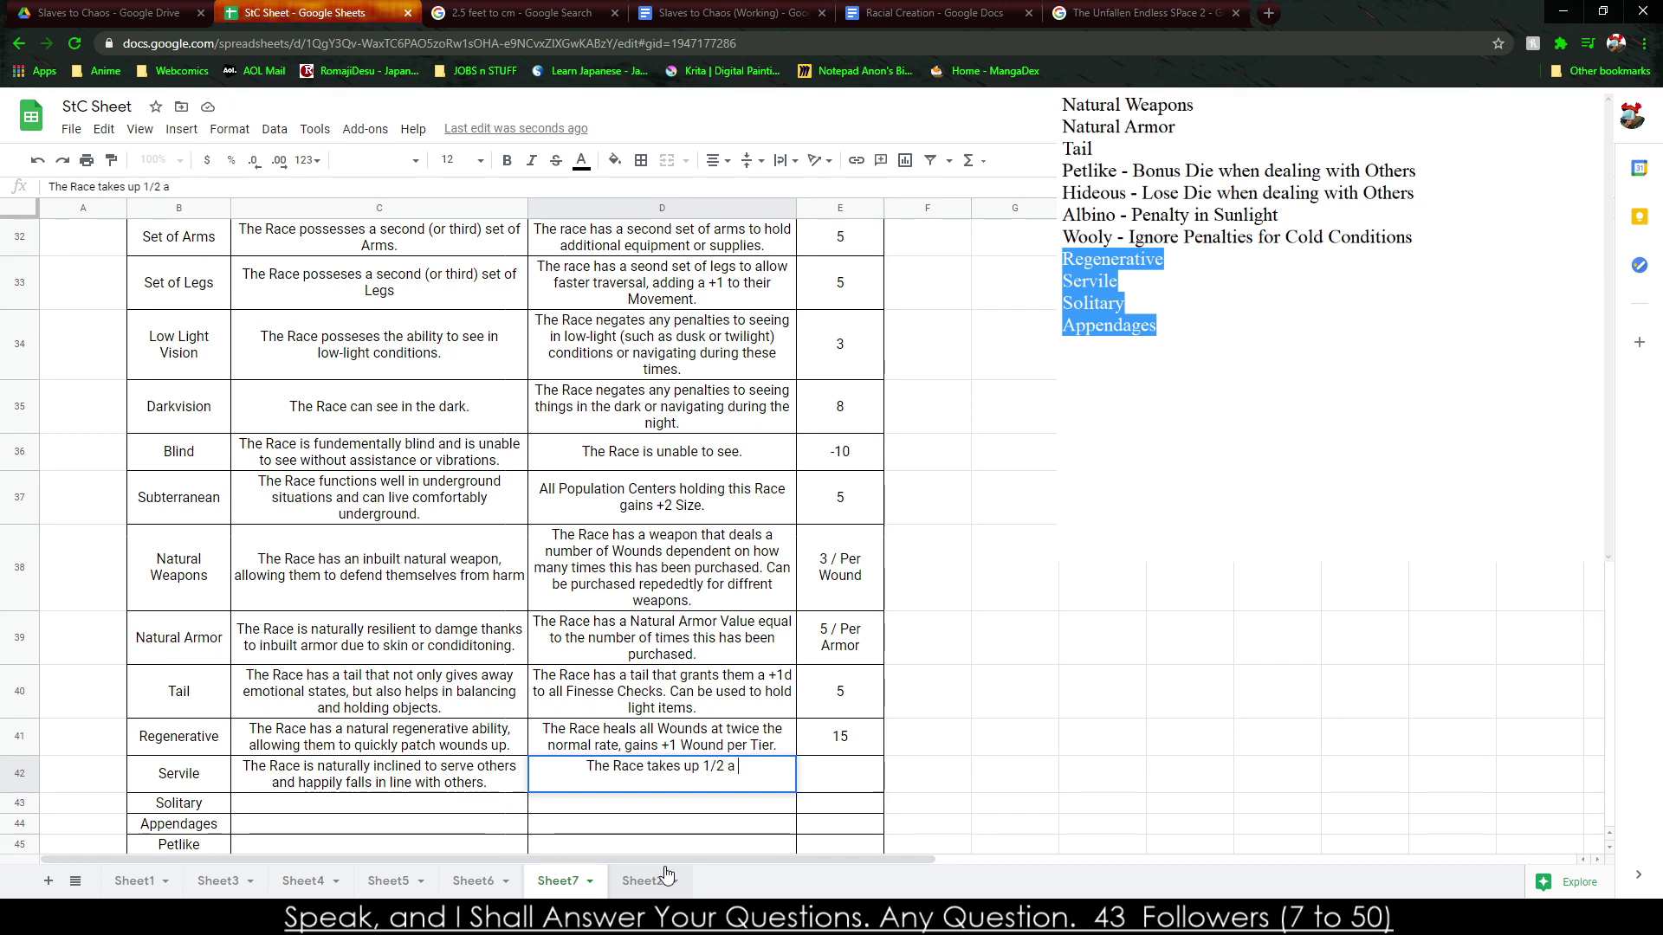
{"action": "type", "text": "Companion"}
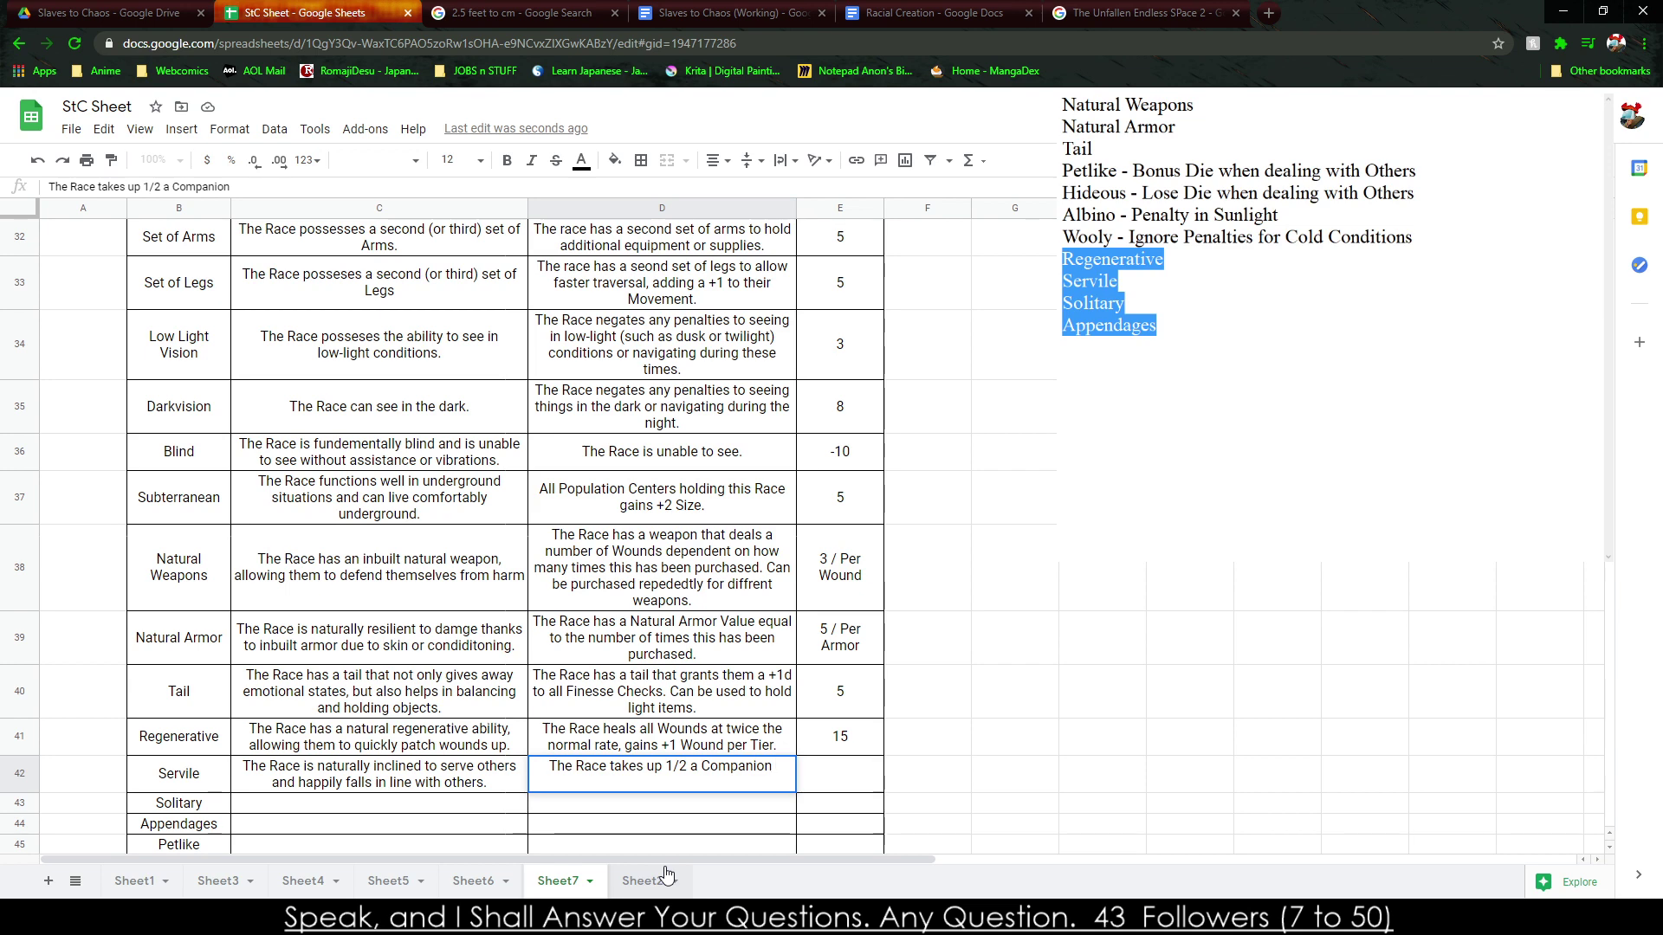
{"action": "type", "text": " Slot."}
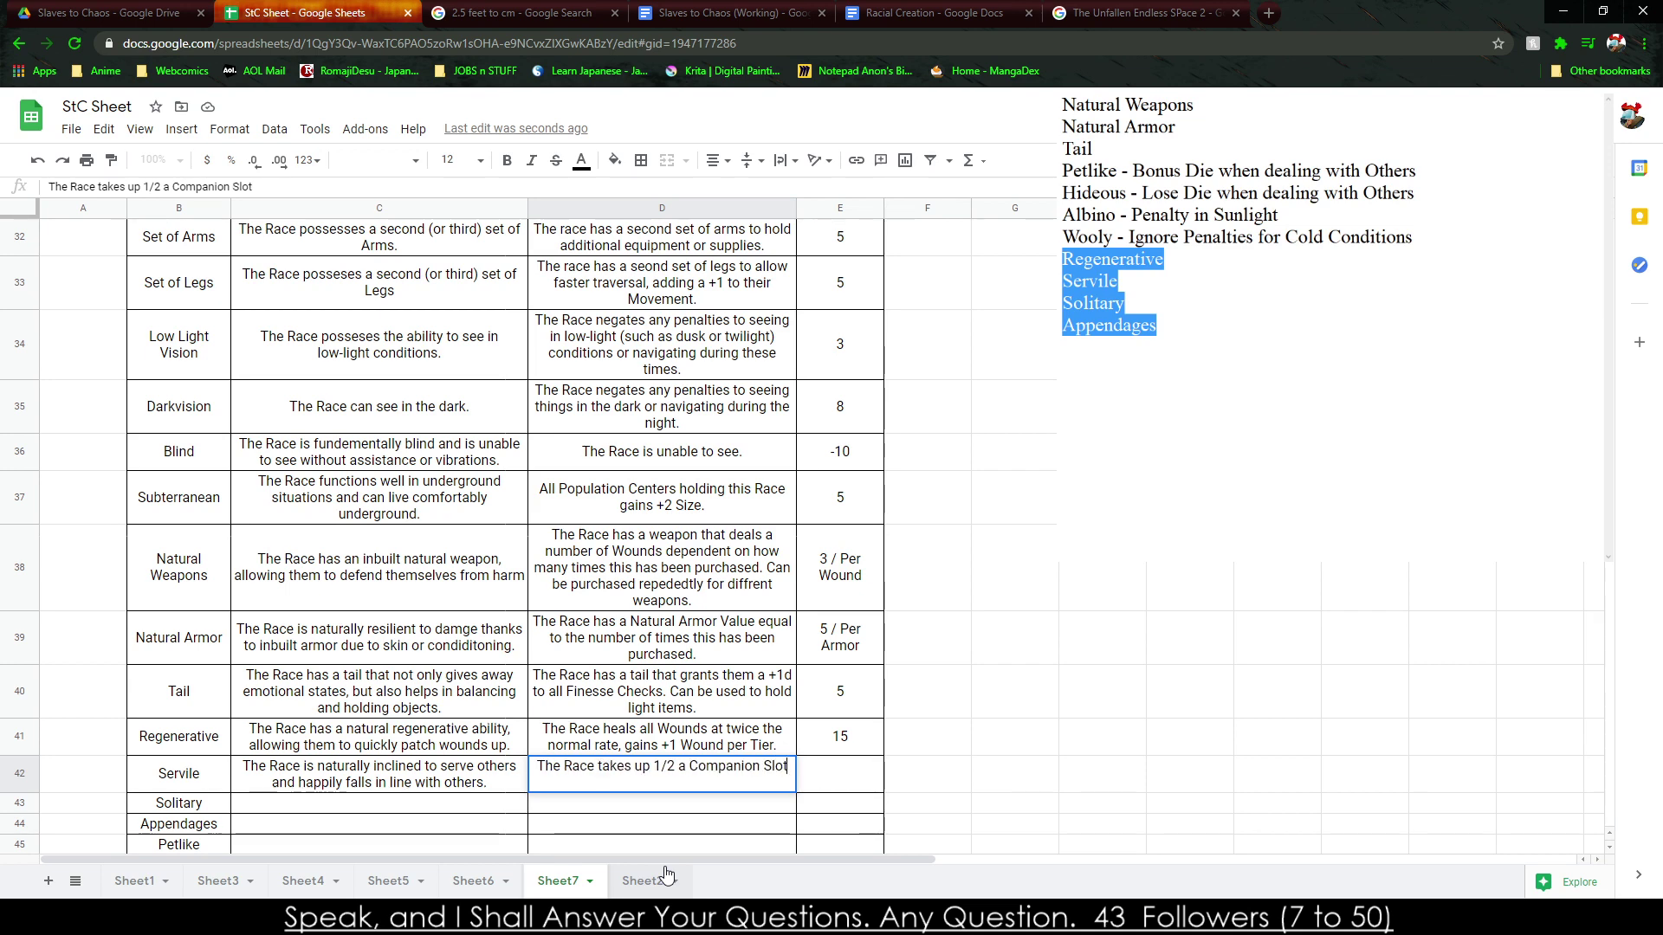
{"action": "key", "text": "Tab"}
{"action": "type", "text": "5"}
{"action": "key", "text": "Return"}
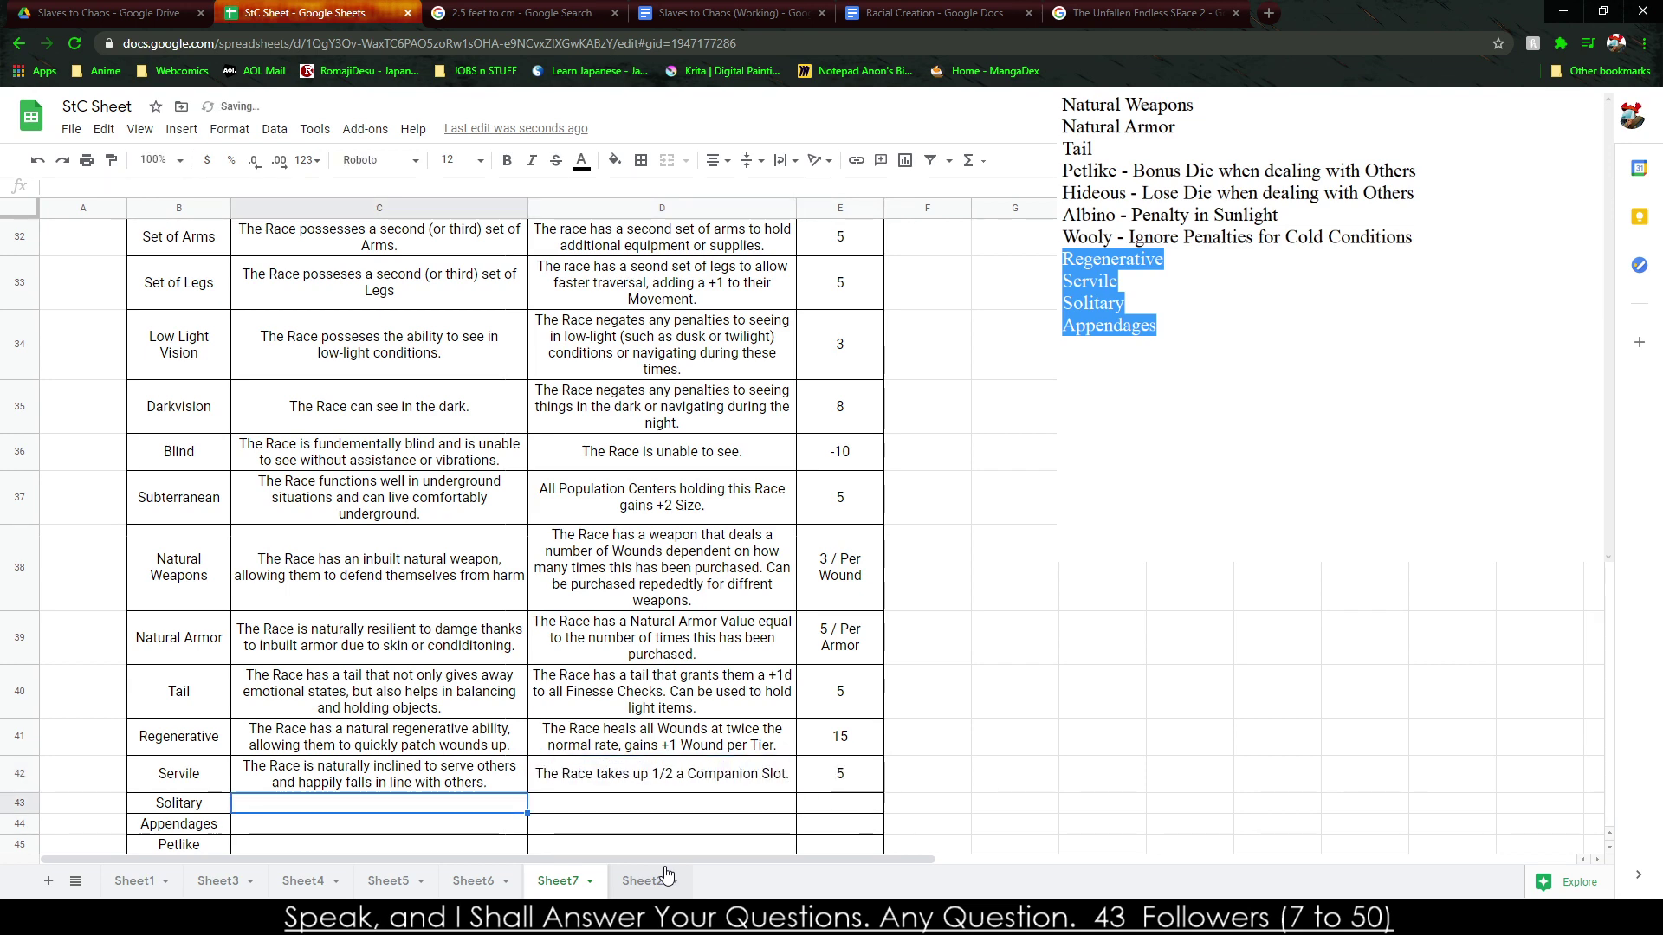
Enter the Solitary description "THe Race is solitary and dislikes serving others in any capacity.".
{"action": "type", "text": "THe Race is "}
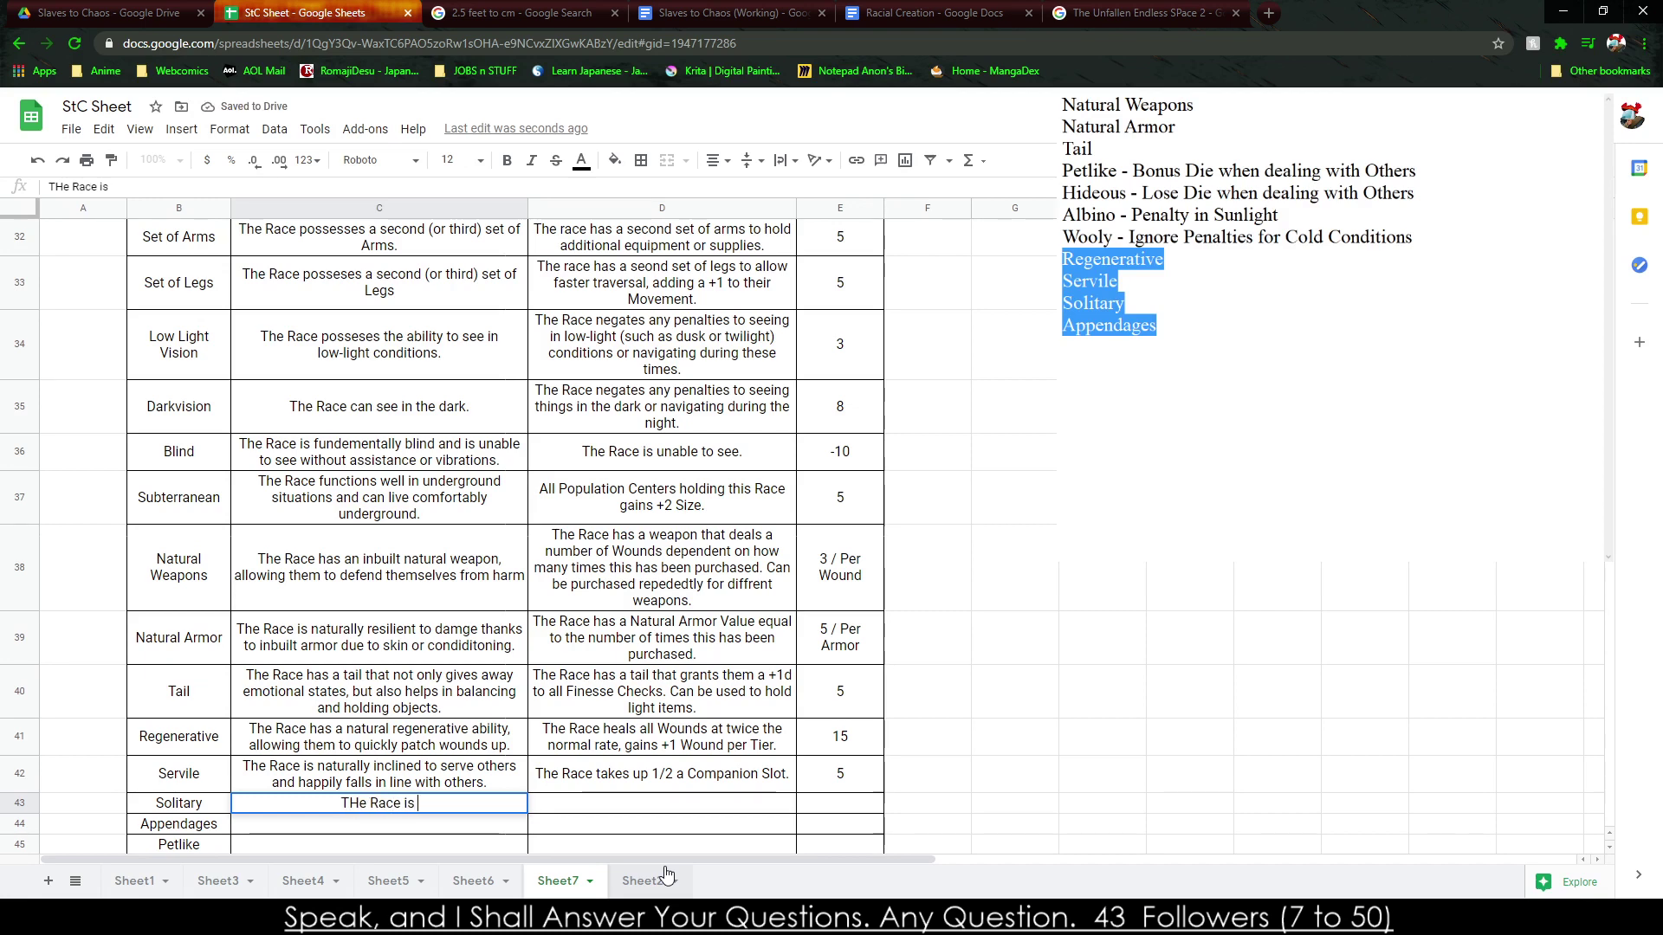
{"action": "type", "text": "nau"}
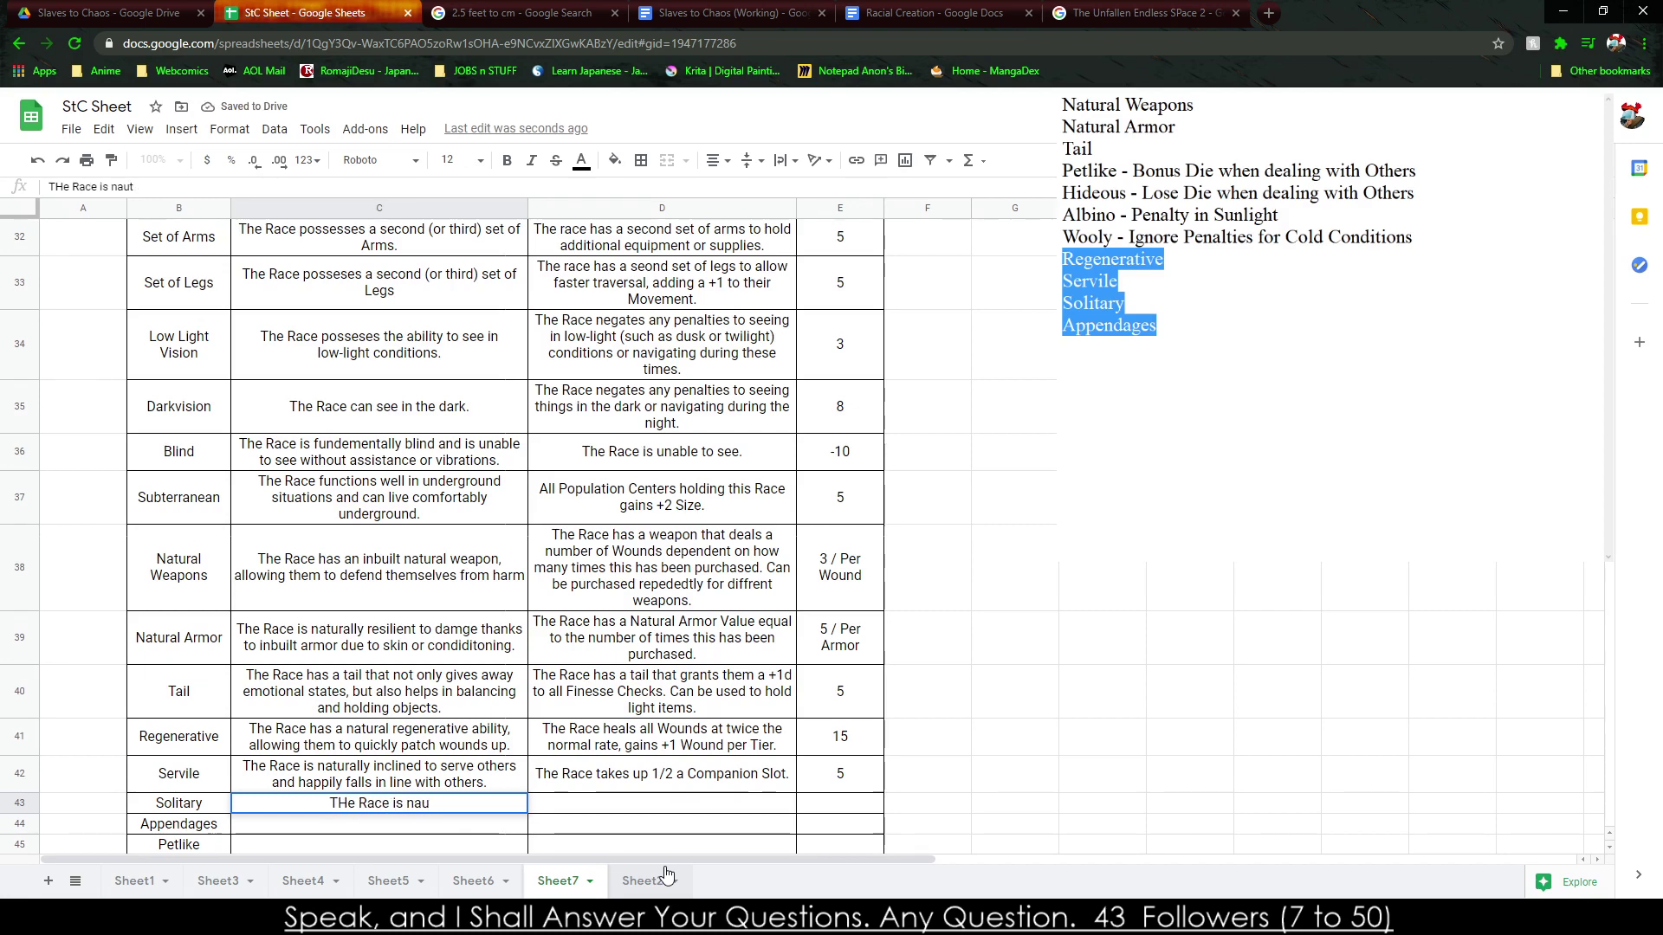
{"action": "type", "text": "solitary and t"}
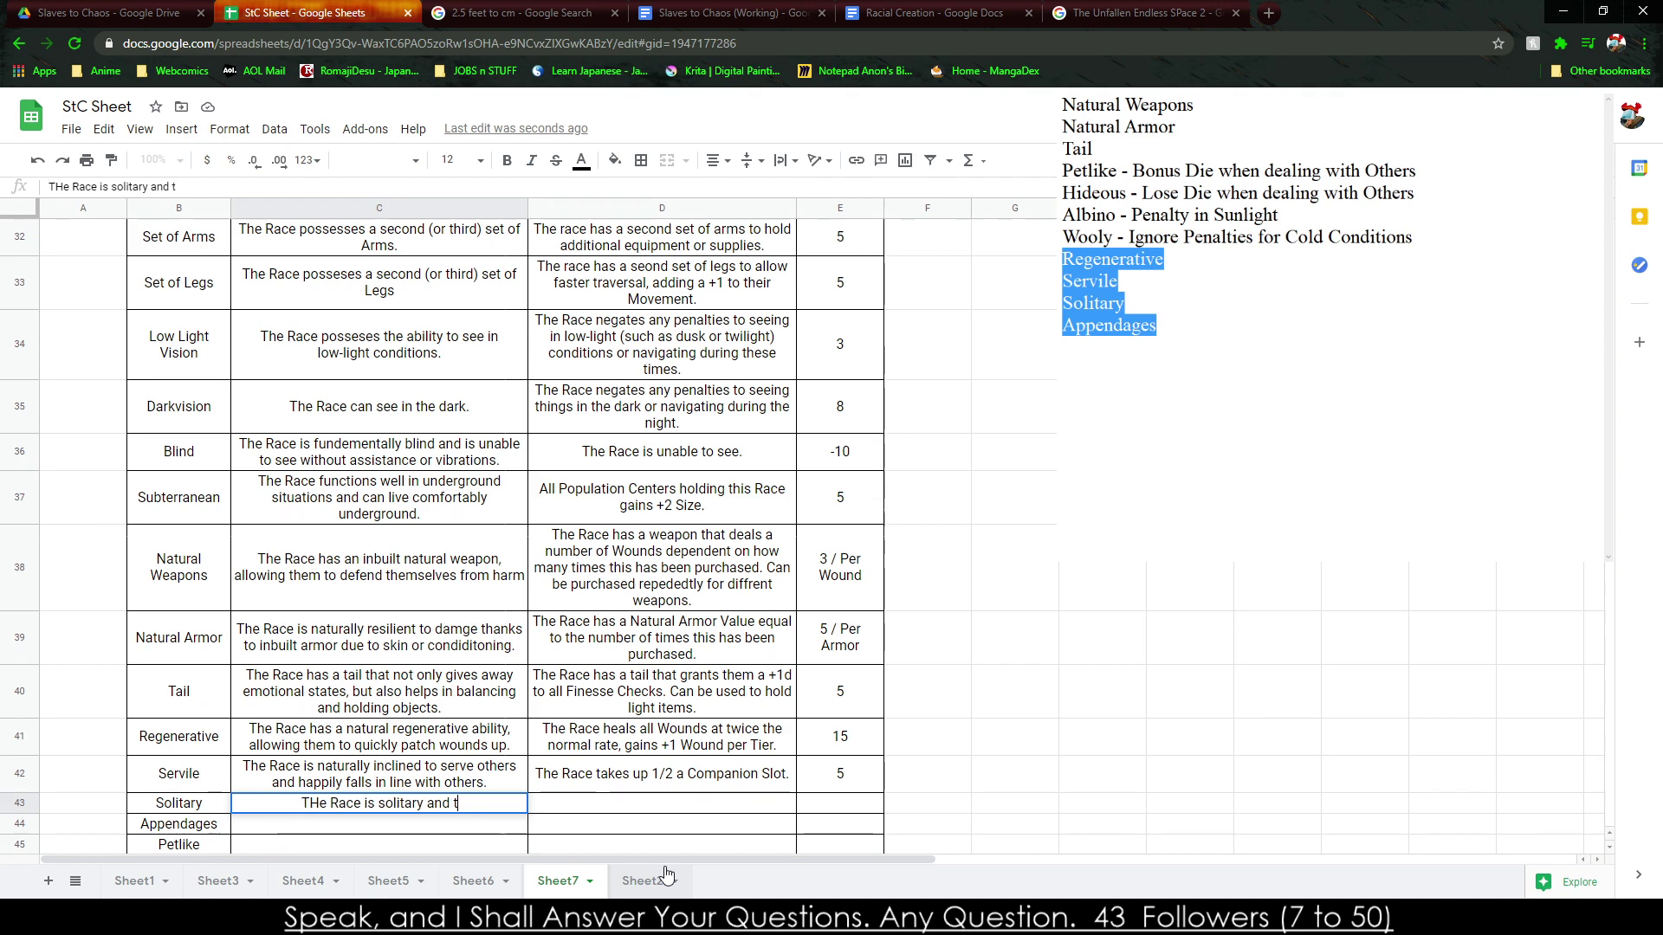
{"action": "key", "text": "BackSpace"}
{"action": "type", "text": "dislikes "}
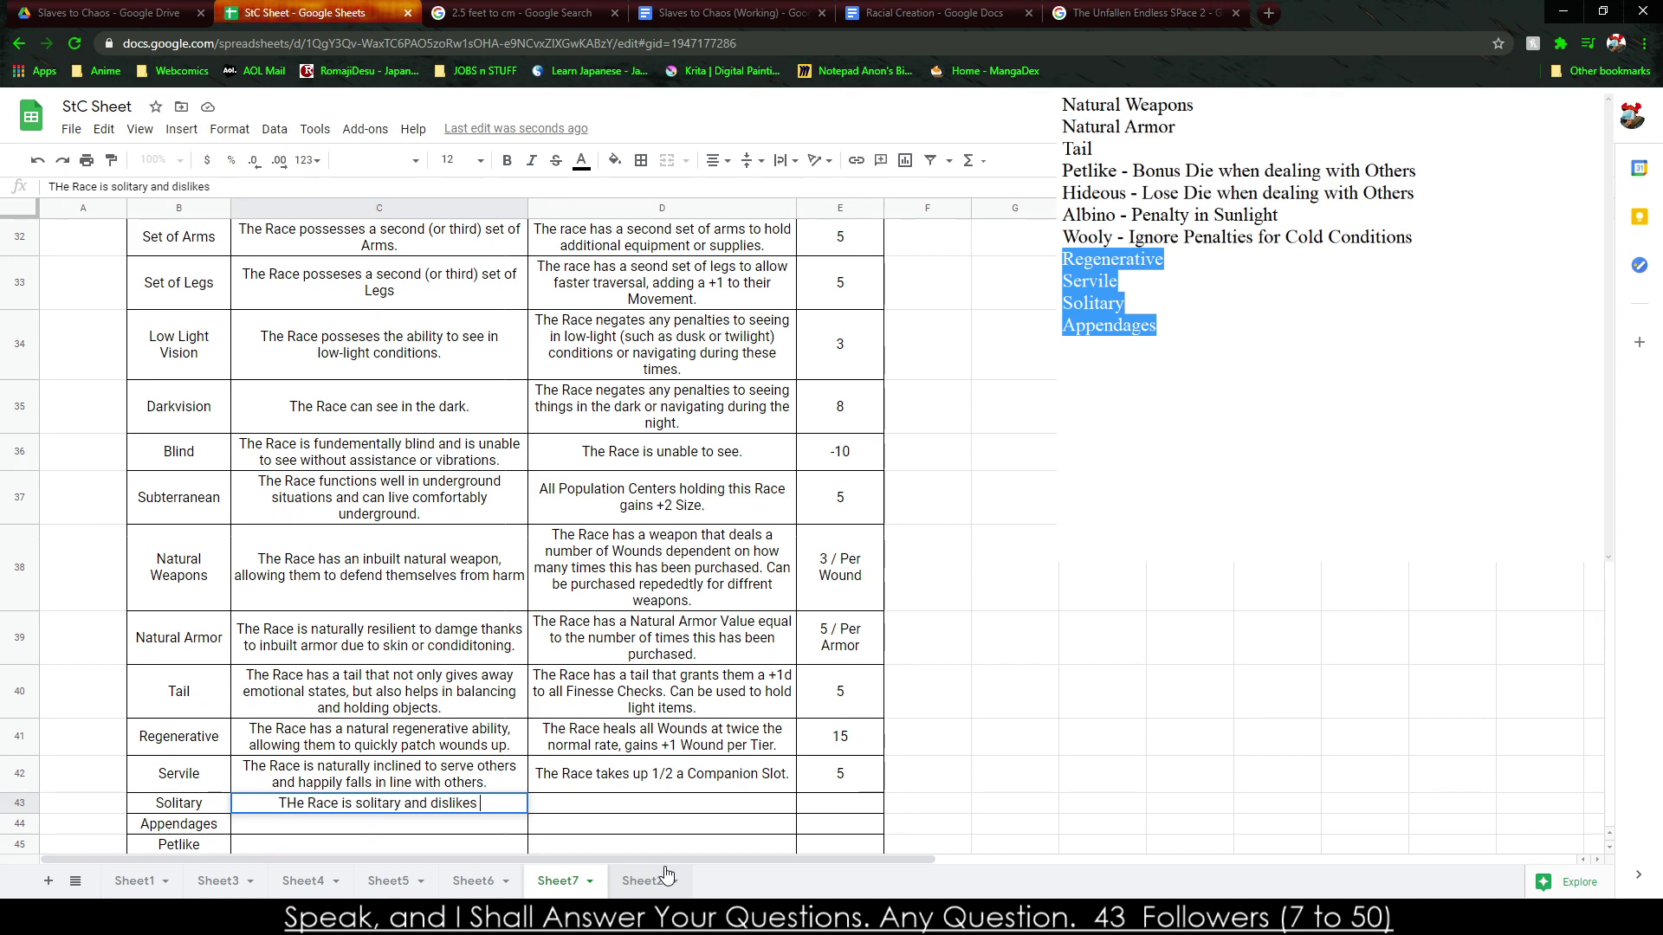
{"action": "type", "text": "serving the"}
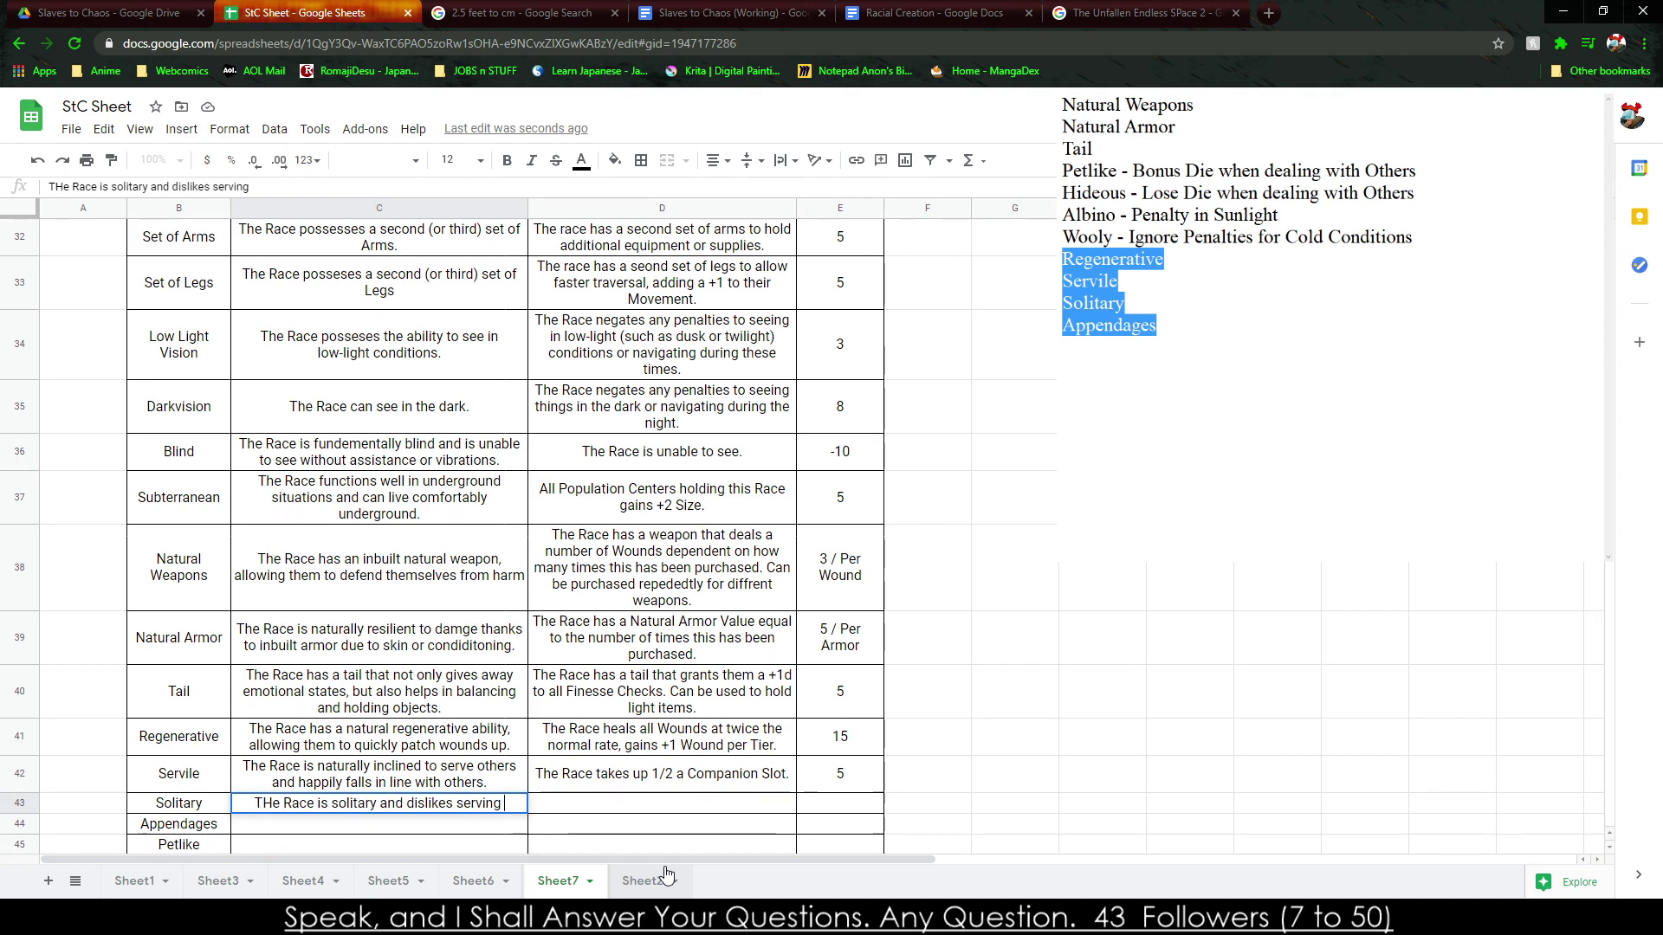
{"action": "key", "text": "BackSpace"}
{"action": "key", "text": "BackSpace"}
{"action": "key", "text": "BackSpace"}
{"action": "type", "text": "ot"}
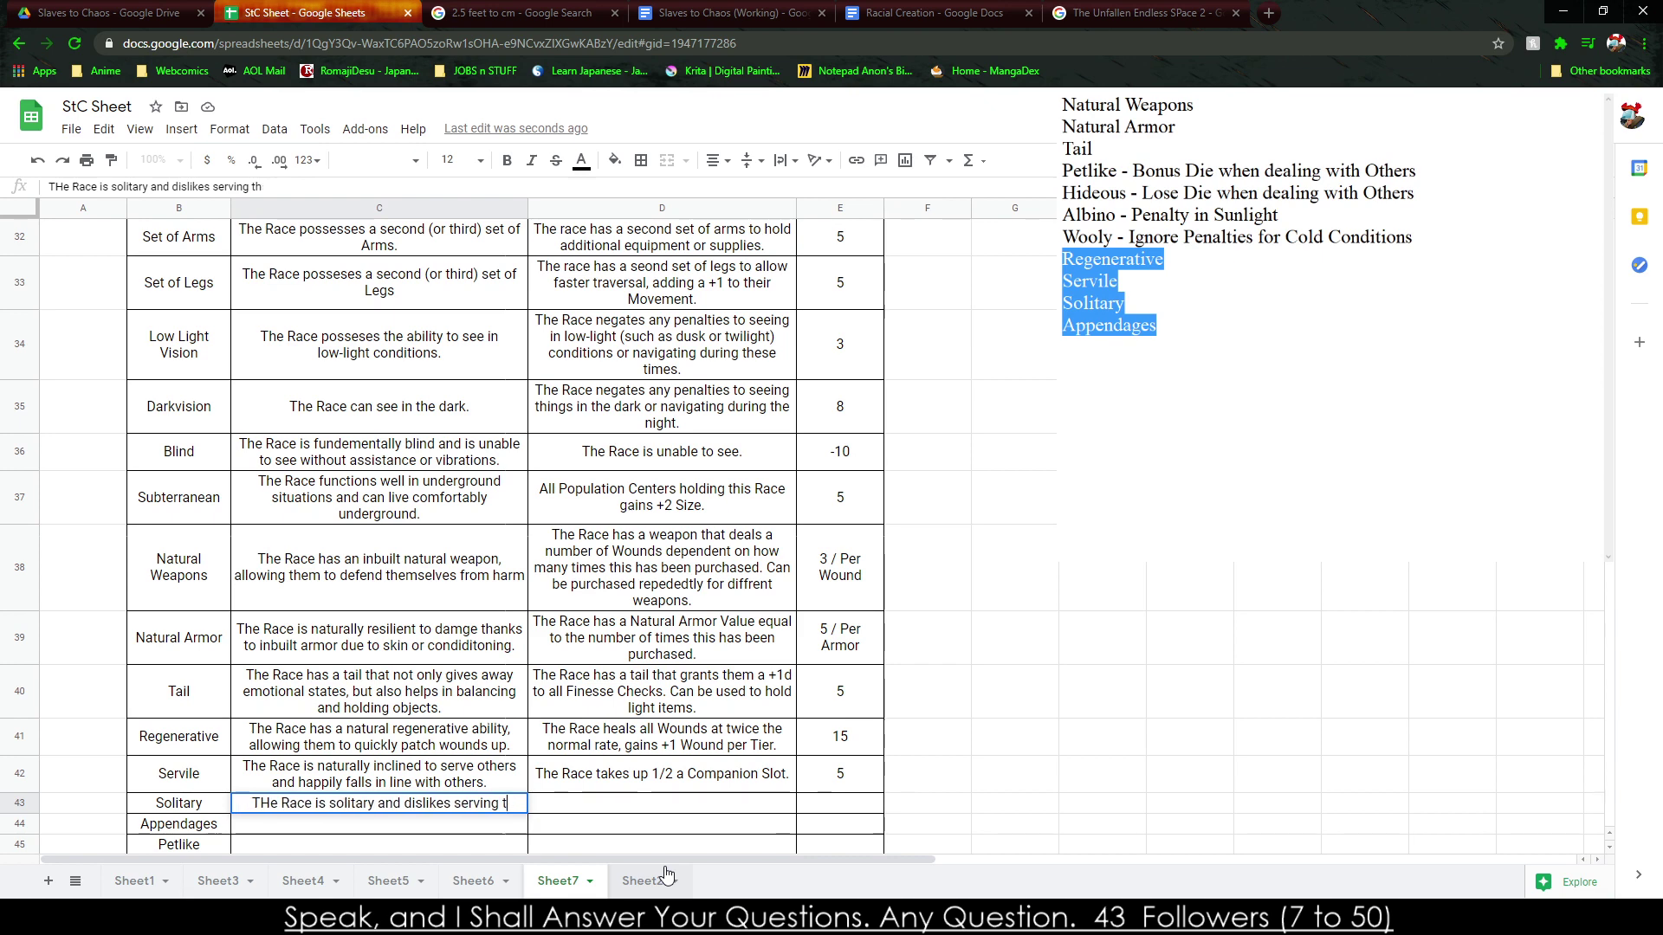
{"action": "type", "text": "hers in any"}
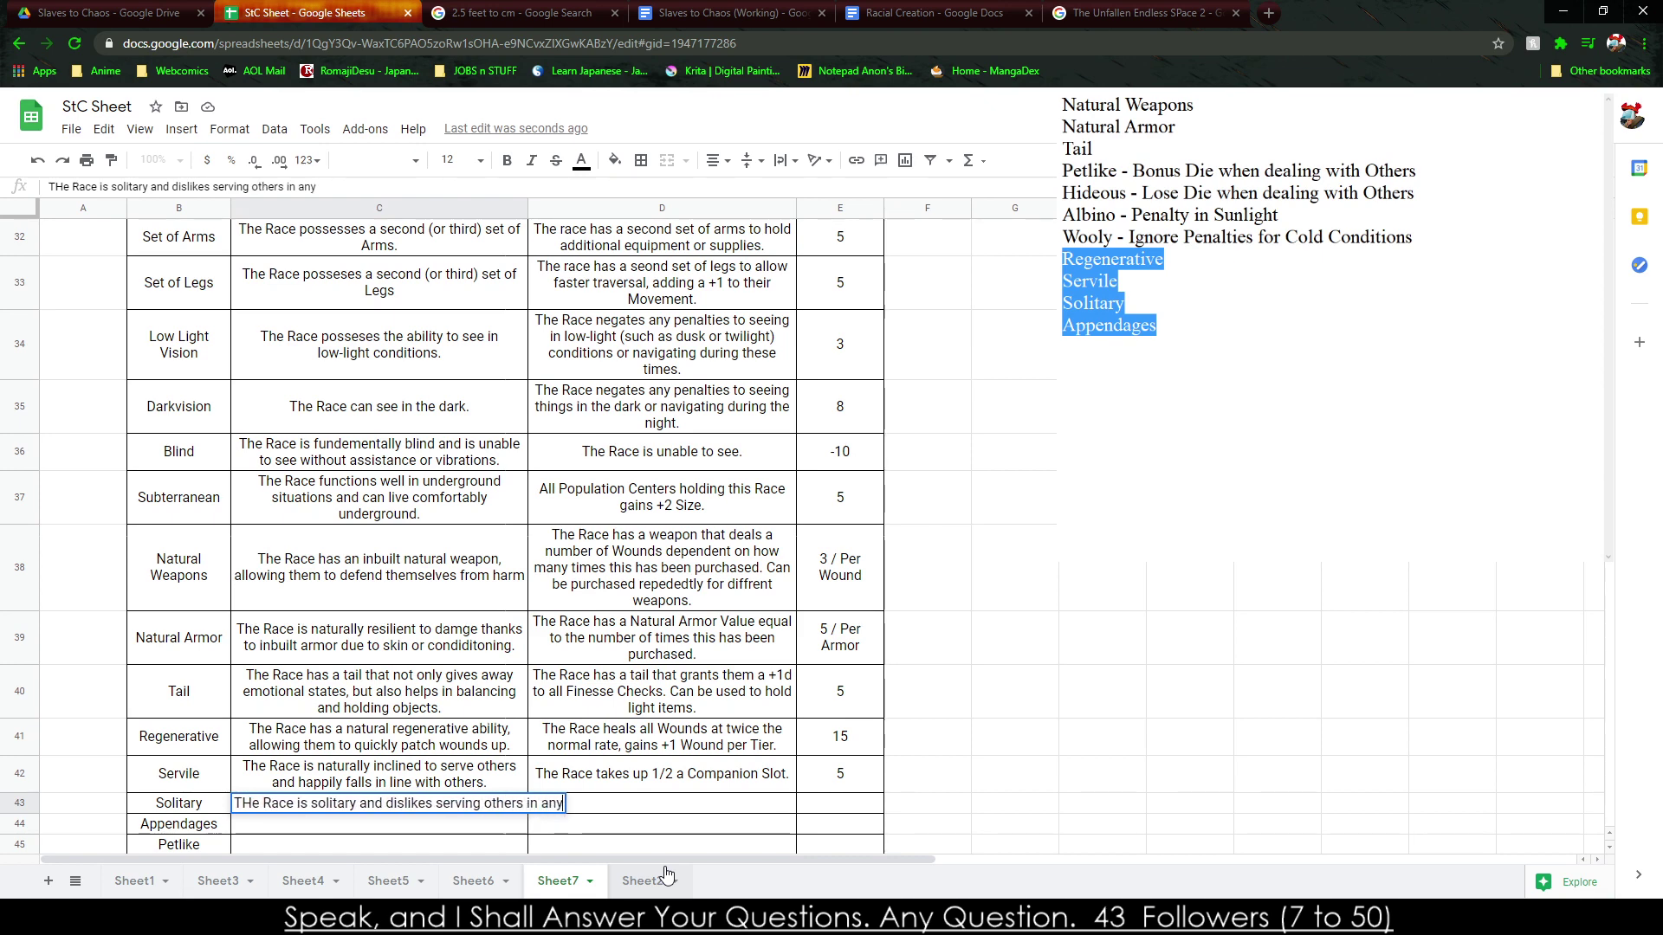
{"action": "type", "text": " capacity."}
{"action": "key", "text": "Tab"}
Enter the Solitary effect "The Race takes up two Companion Slots." and set the trait's cost to -5.
{"action": "type", "text": "The Race takes up"}
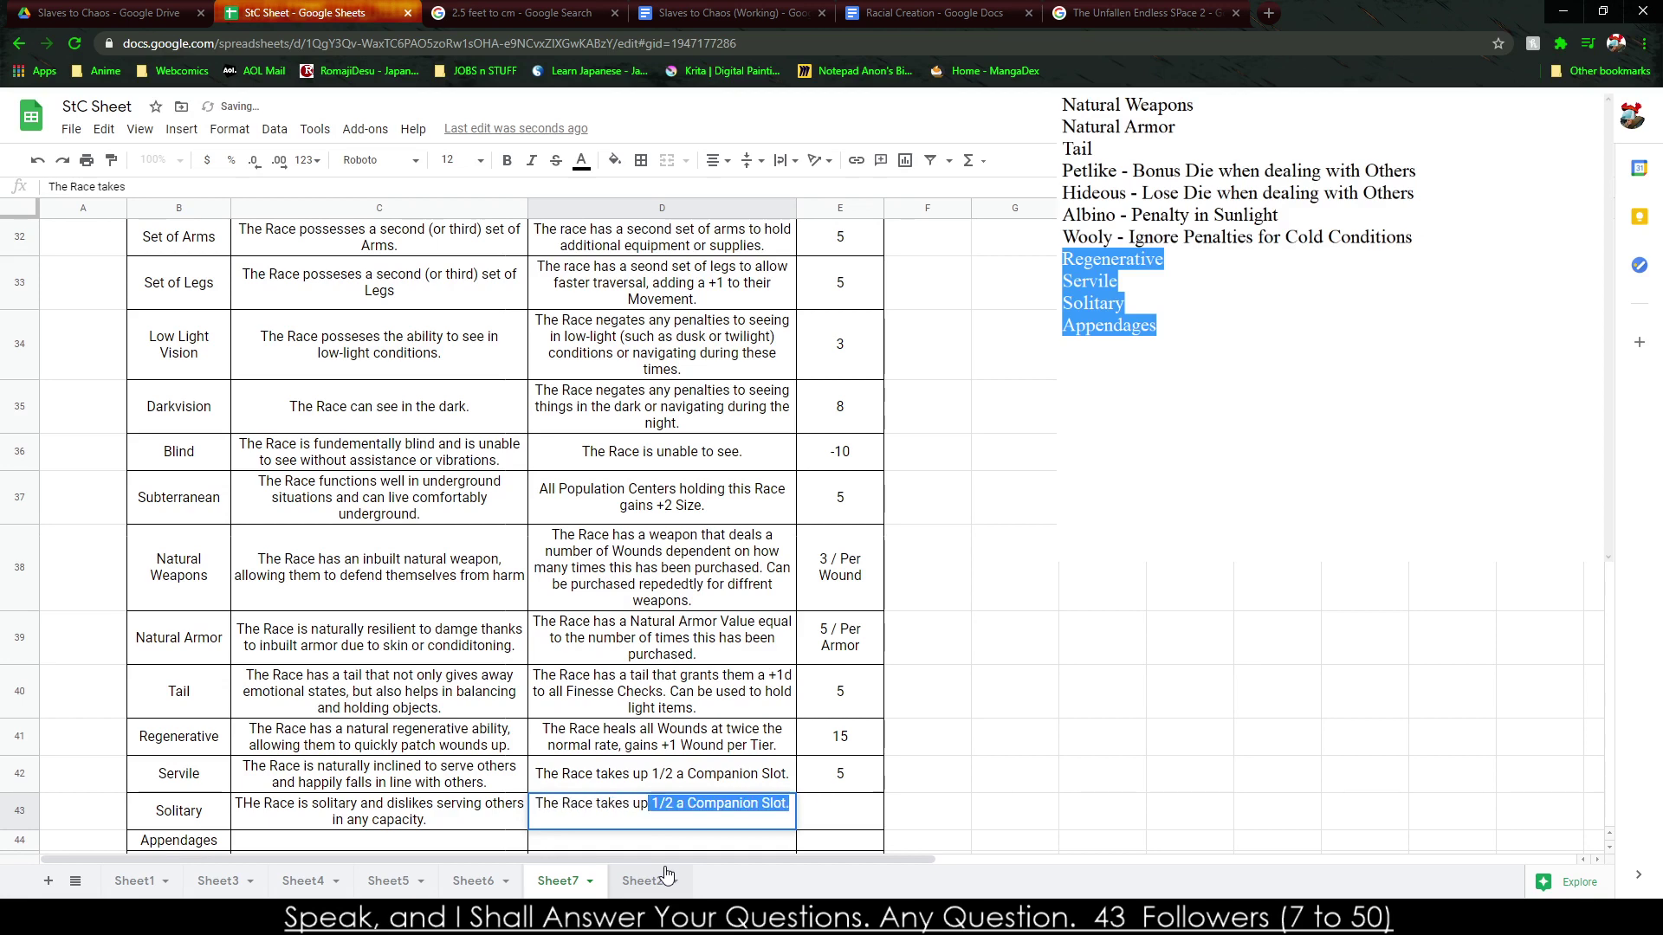
{"action": "type", "text": " double the num"}
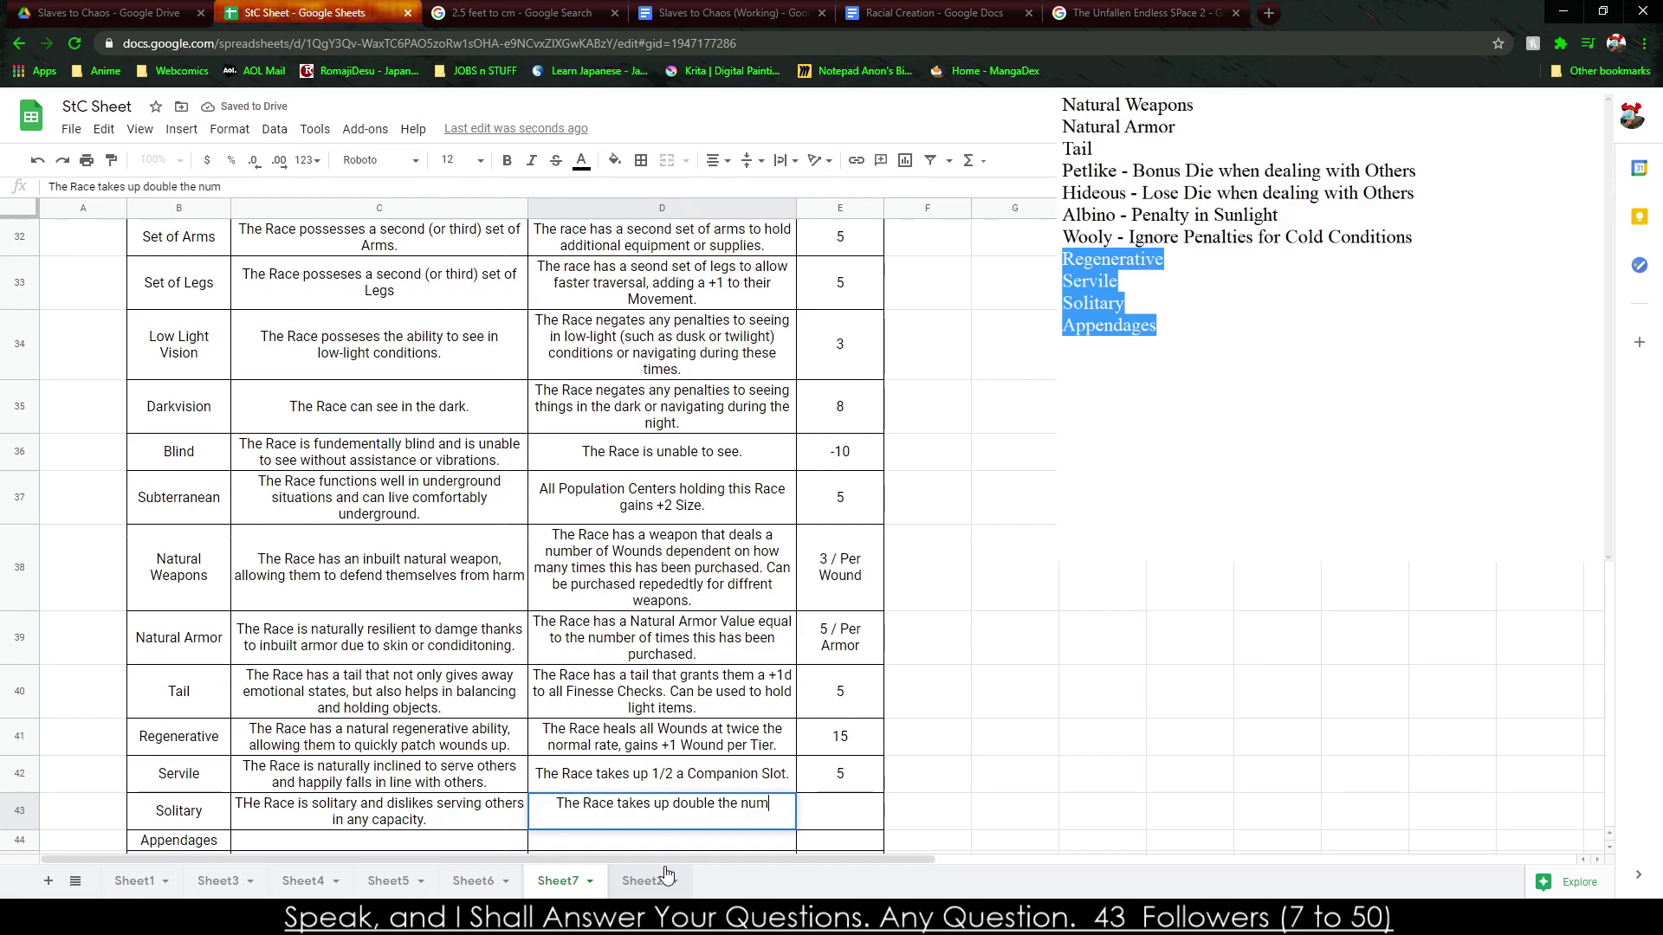
{"action": "type", "text": "ber of Co"}
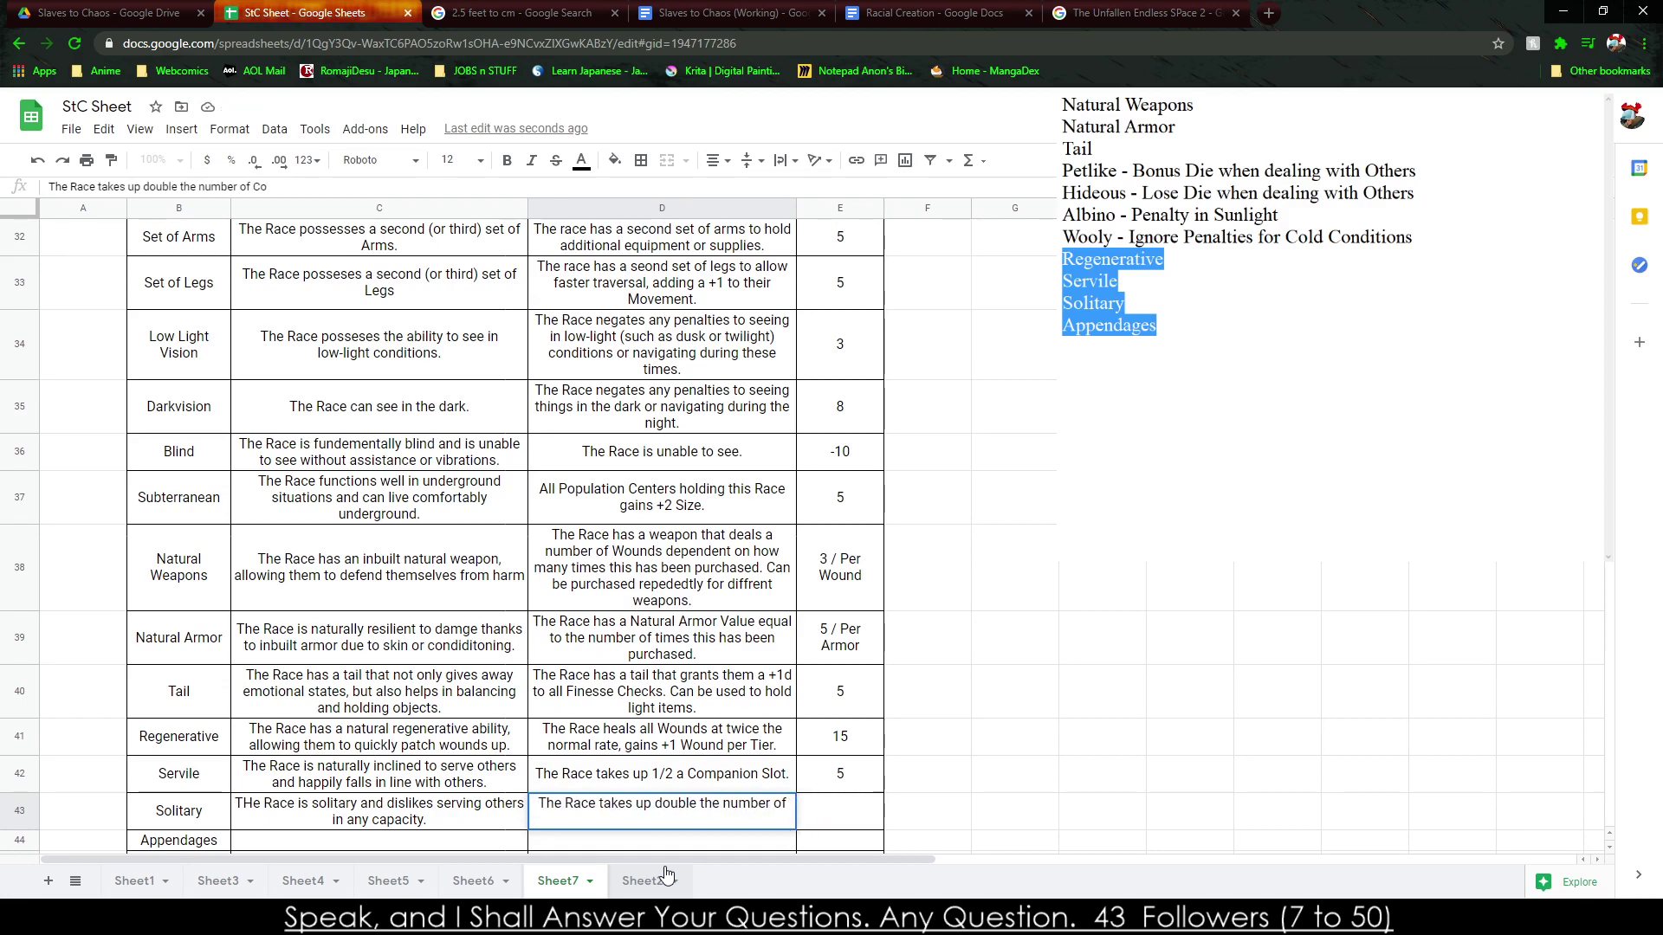
{"action": "key", "text": "BackSpace"}
{"action": "key", "text": "BackSpace"}
{"action": "key", "text": "BackSpace"}
{"action": "key", "text": "BackSpace"}
{"action": "key", "text": "BackSpace"}
{"action": "key", "text": "BackSpace"}
{"action": "type", "text": "two Com"}
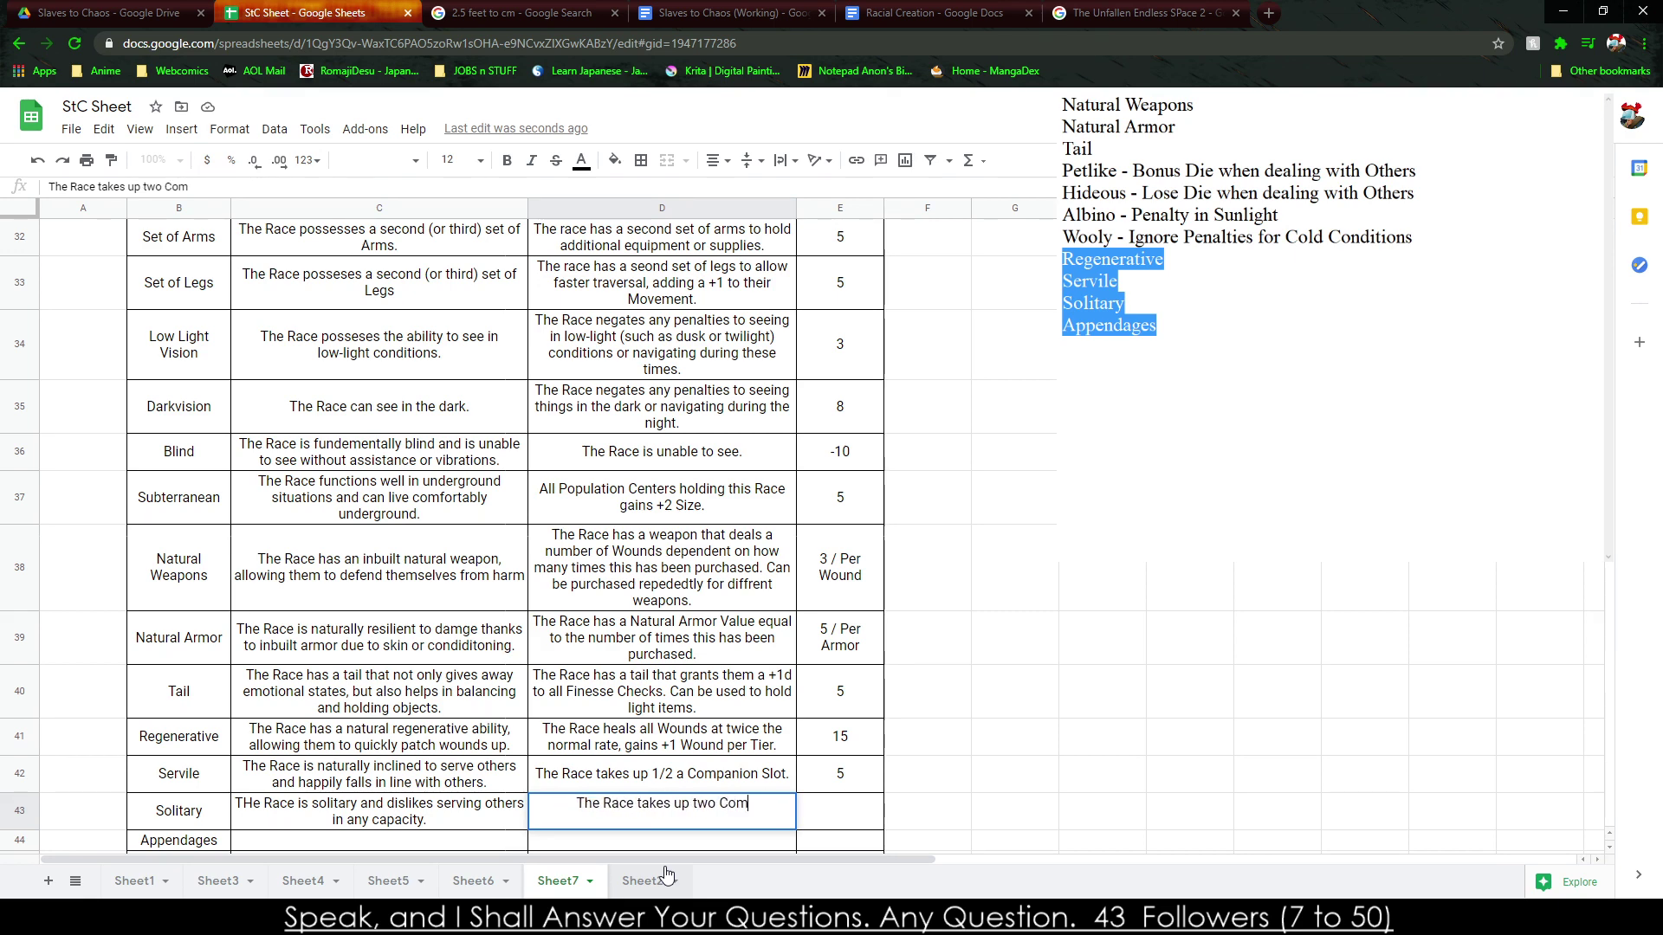
{"action": "type", "text": "panion Slots."}
{"action": "key", "text": "Tab"}
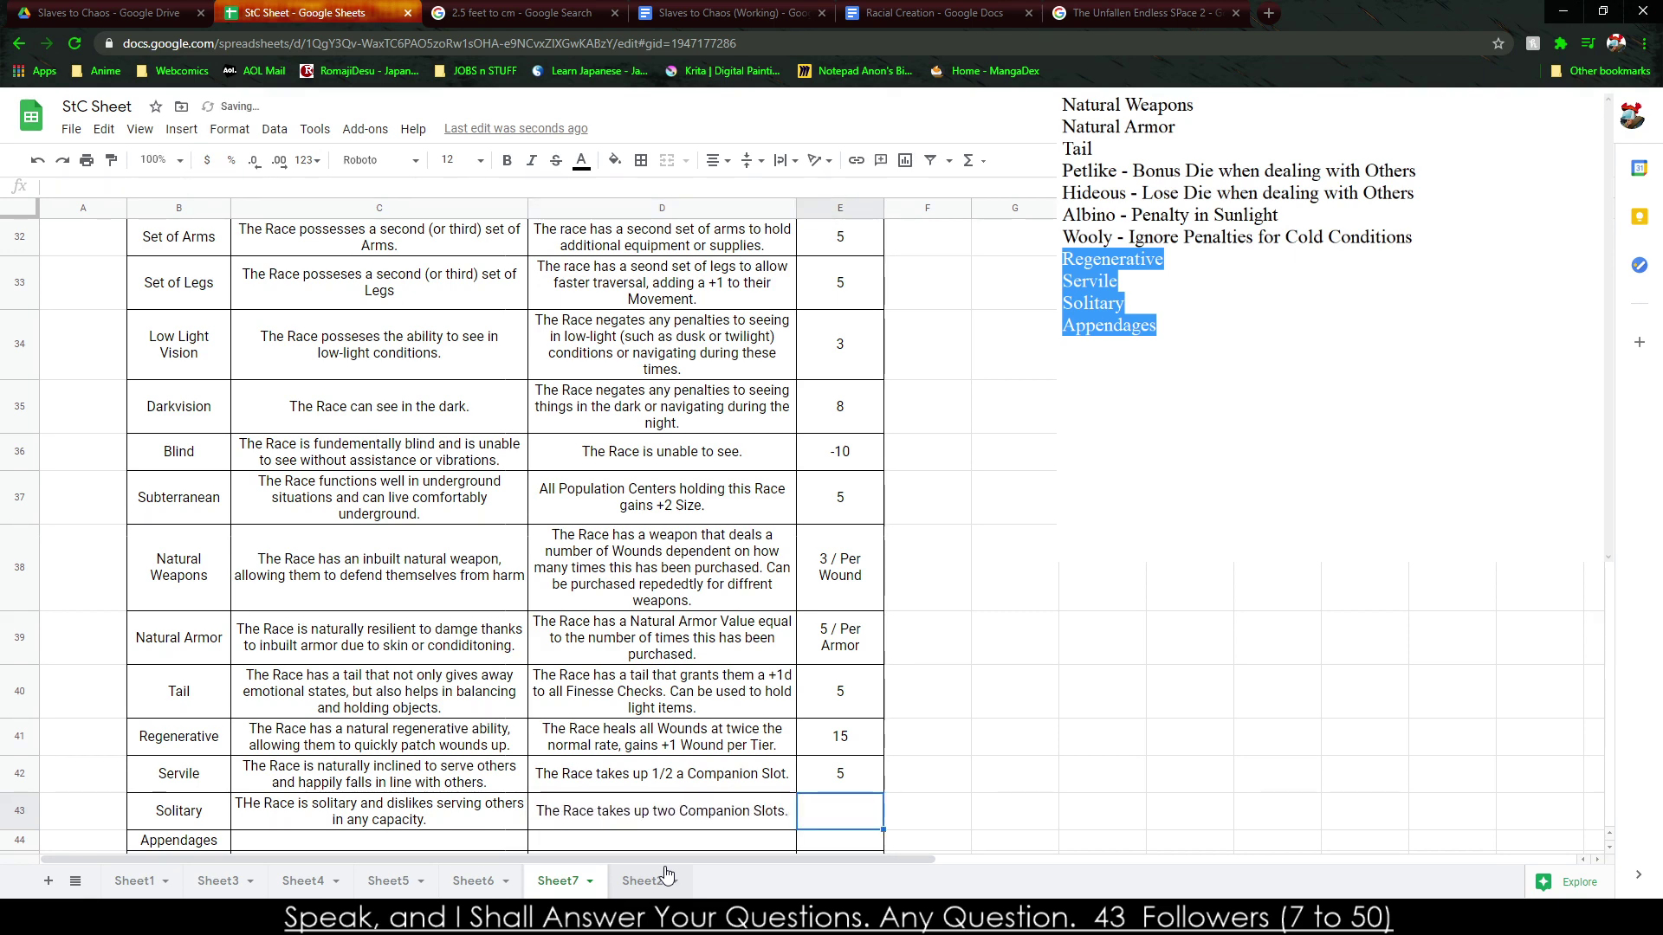
{"action": "type", "text": "-5"}
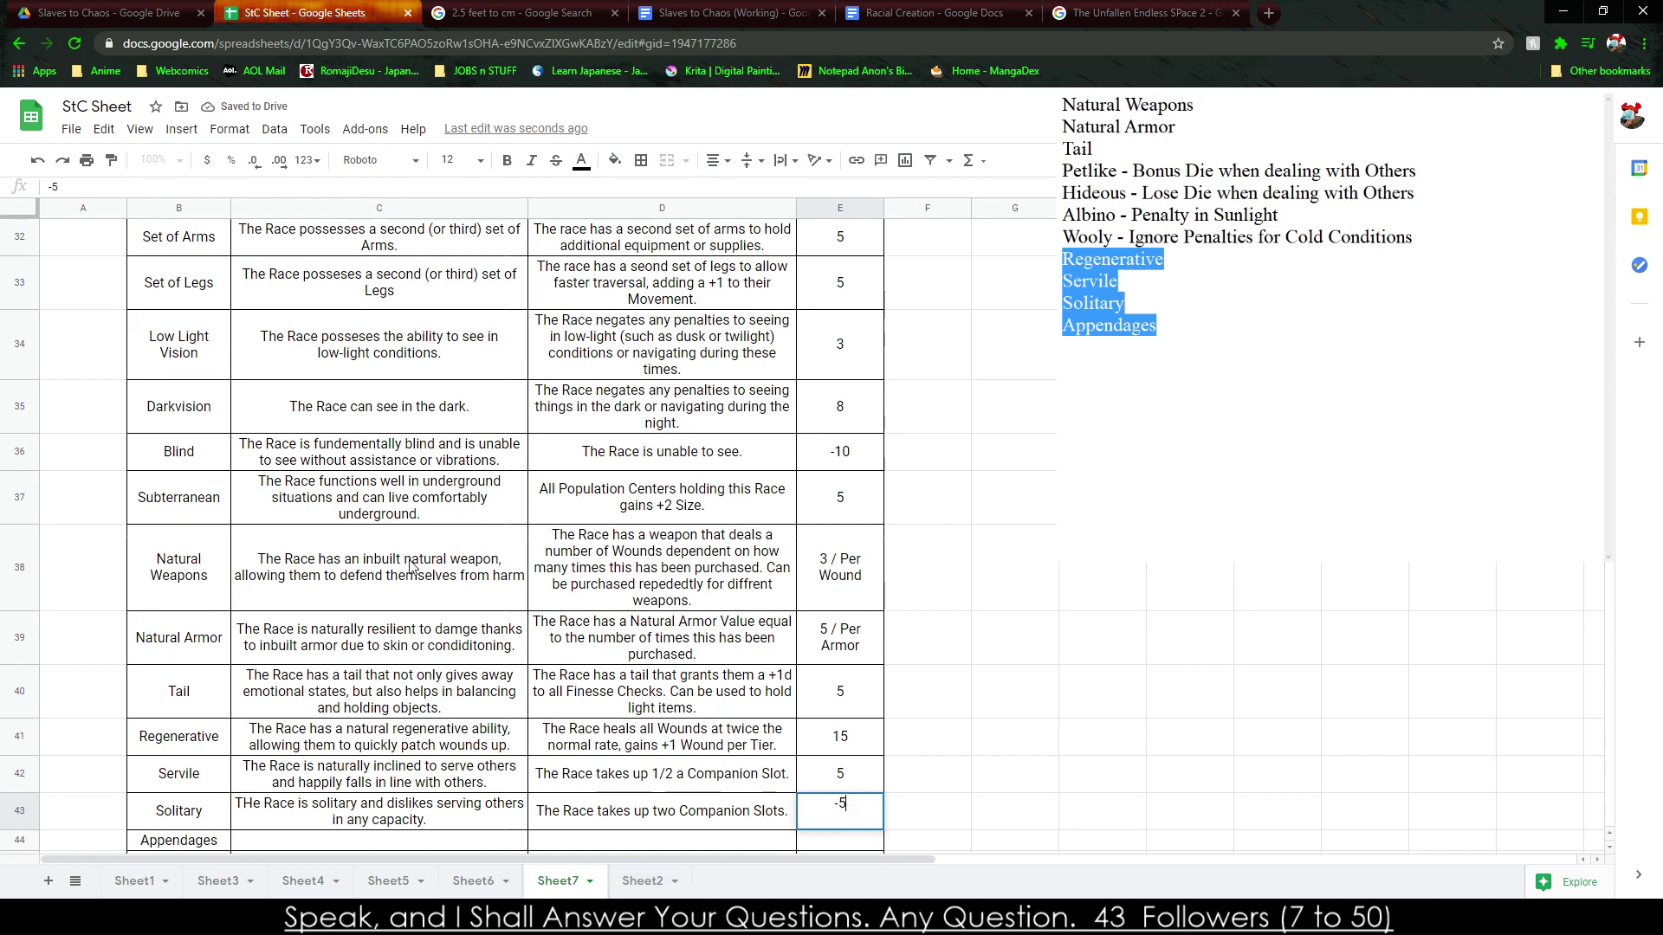
{"action": "scroll", "coordinate": [520, 607], "scroll_direction": "down", "scroll_amount": 5}
{"action": "left_click", "coordinate": [221, 489]}
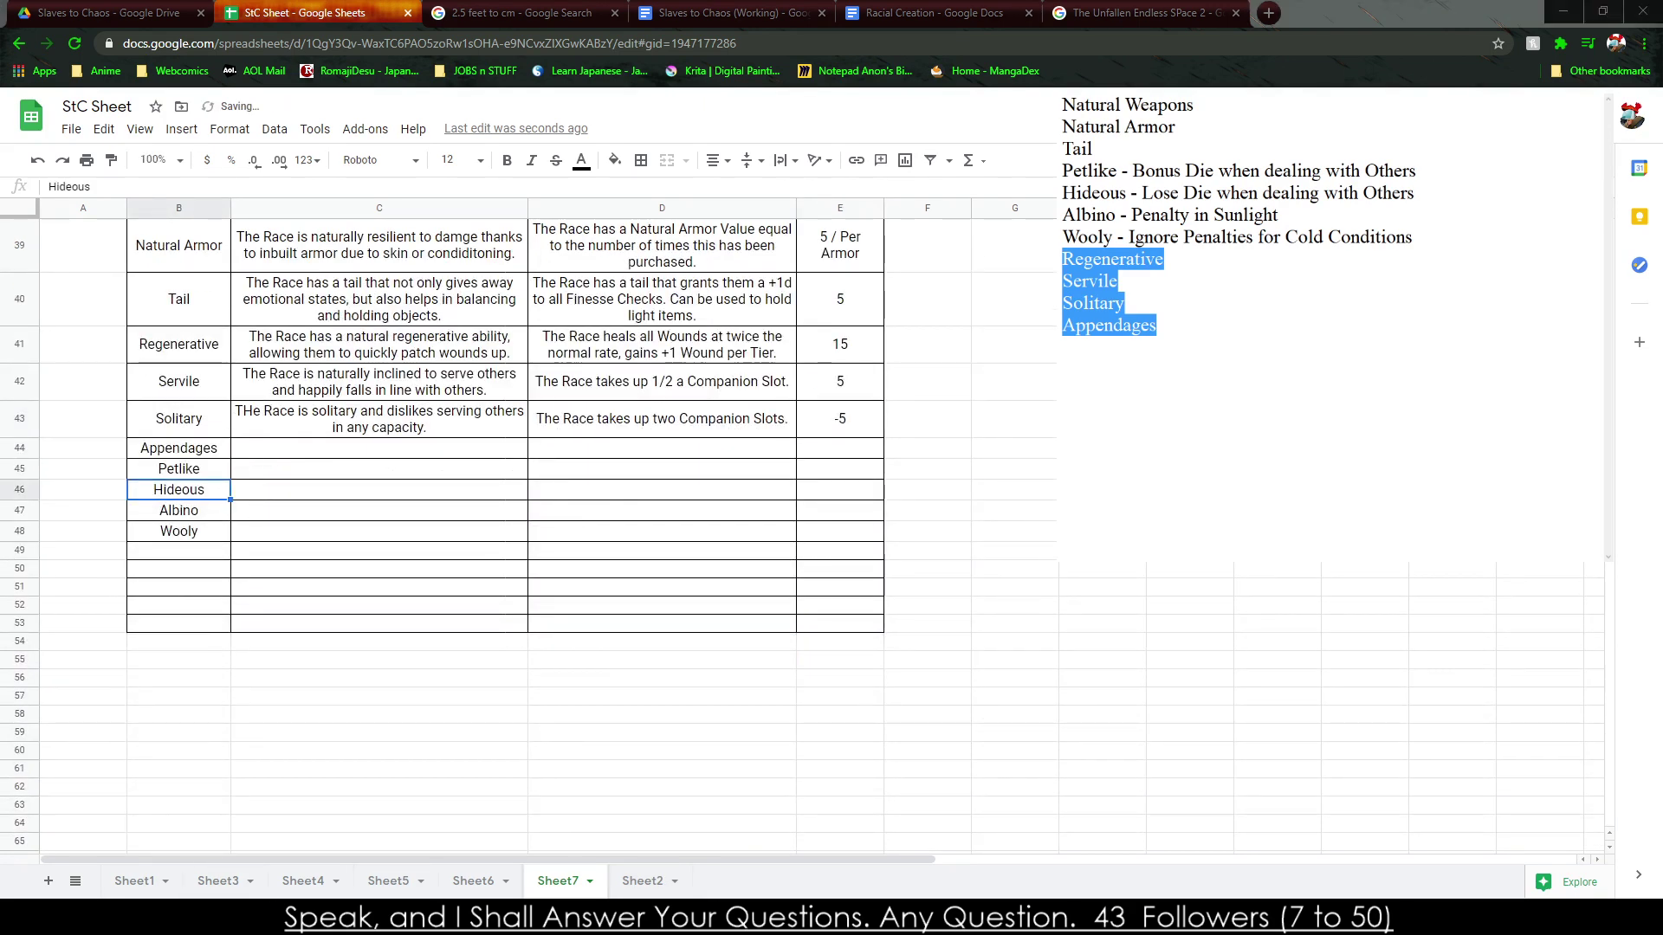
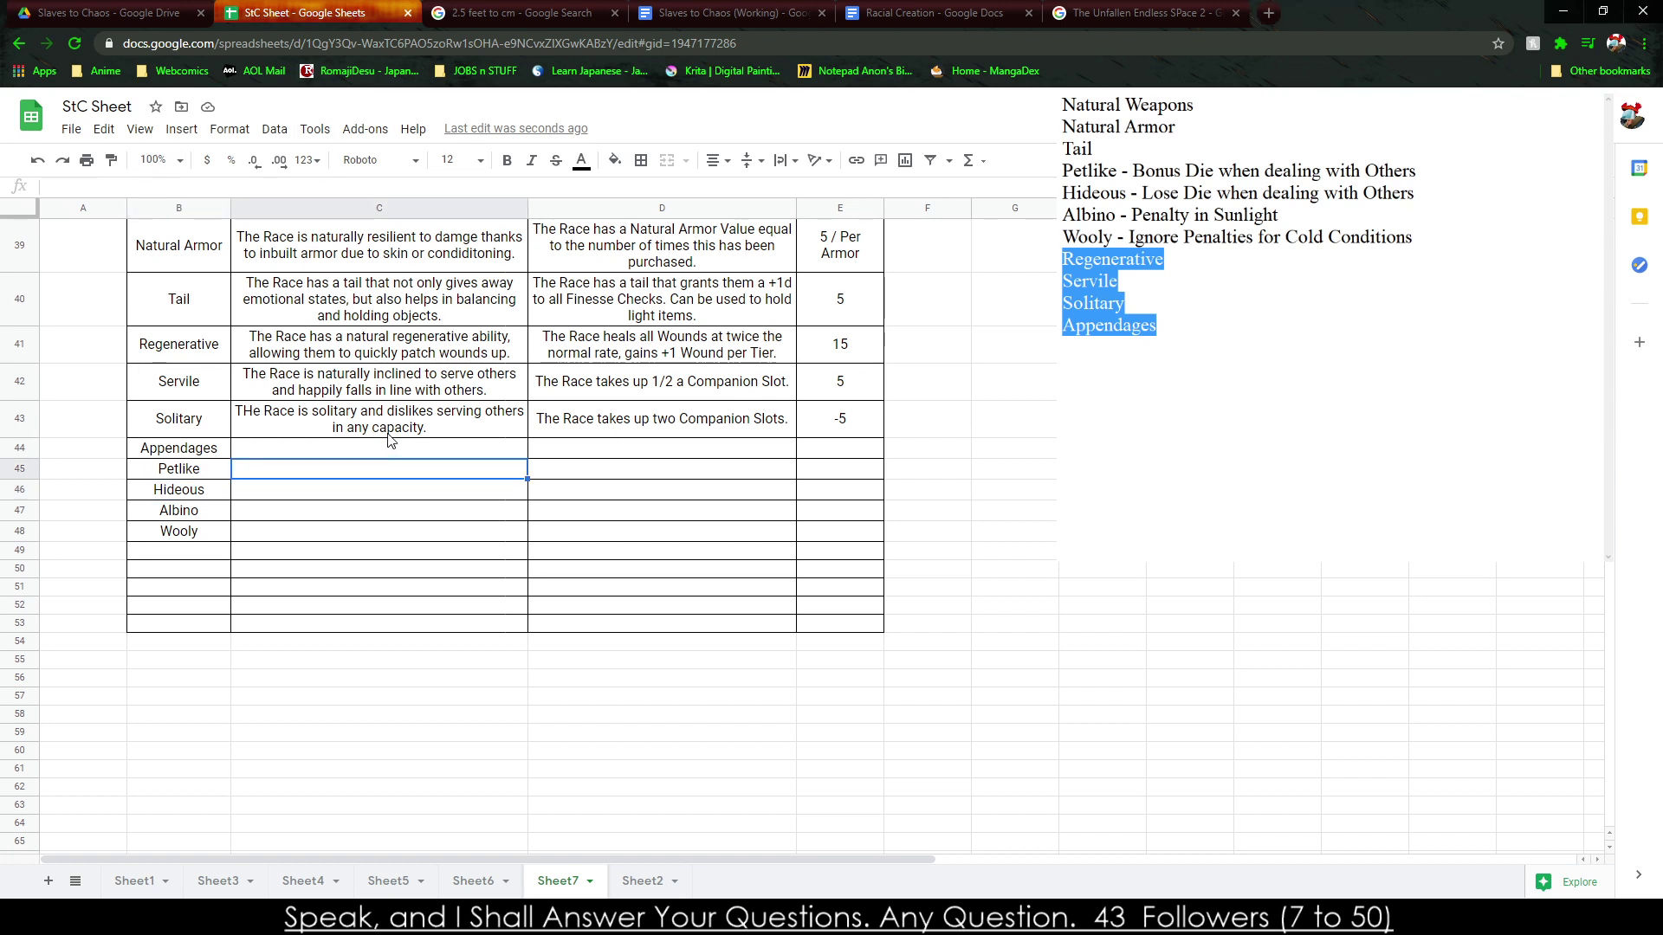
Enter the Appendages description "The Race has a number of Appendages that can double as either singular arms, legs, or anything else really.".
{"action": "left_click", "coordinate": [327, 450]}
{"action": "type", "text": "The Race "}
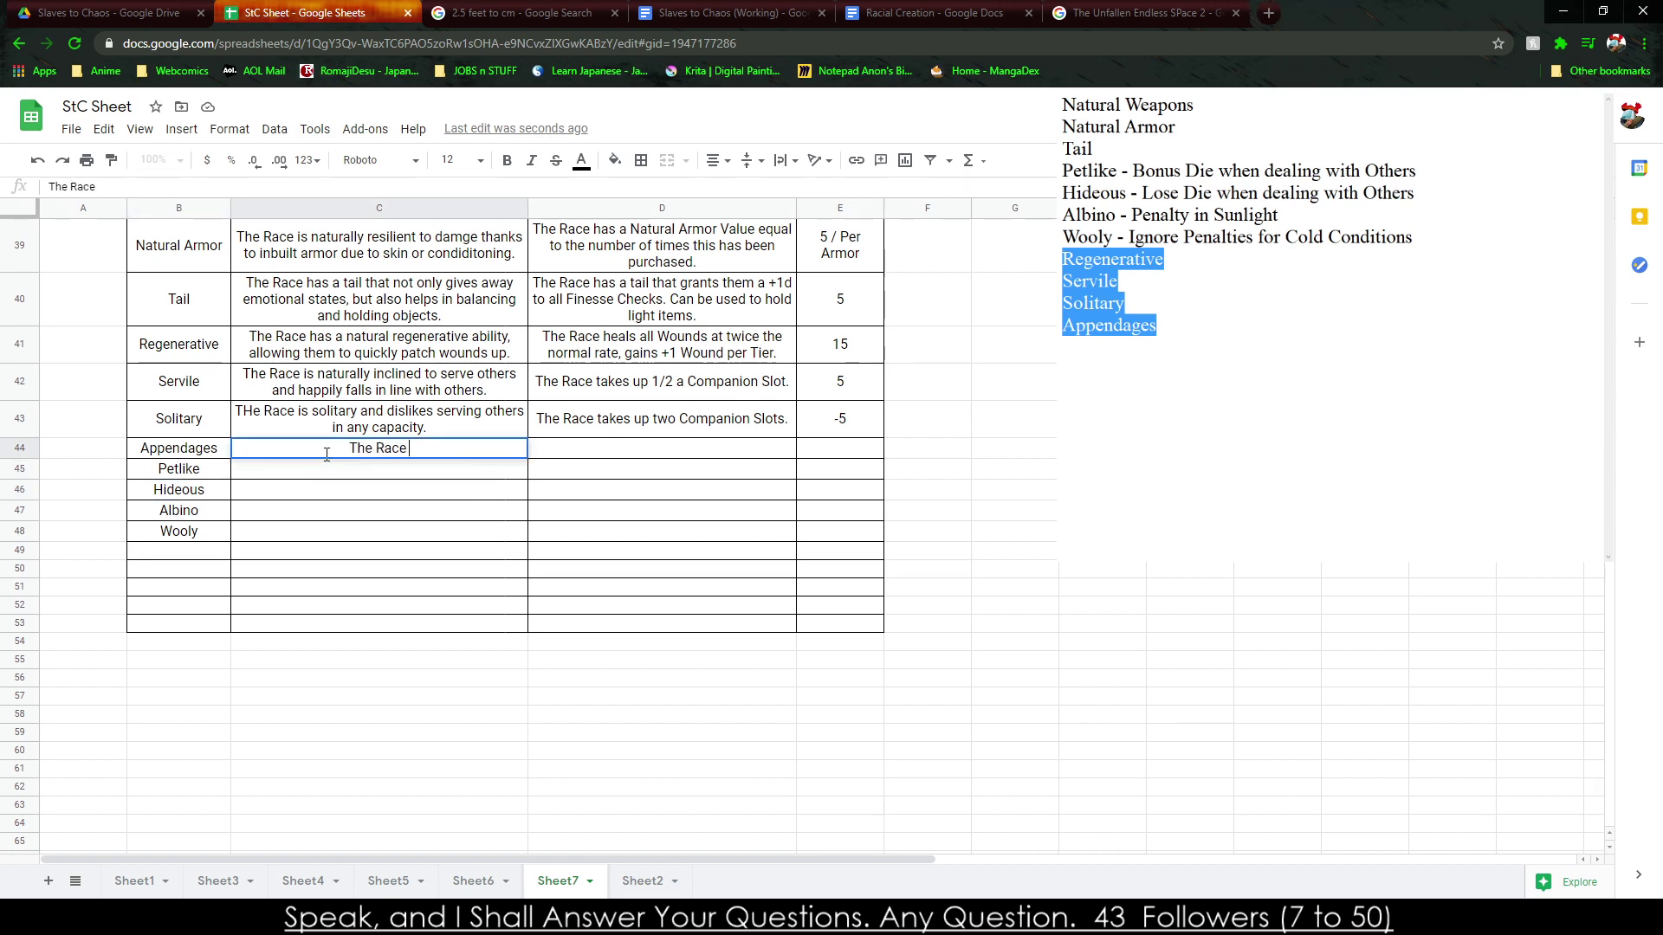
{"action": "type", "text": "has a numbe"}
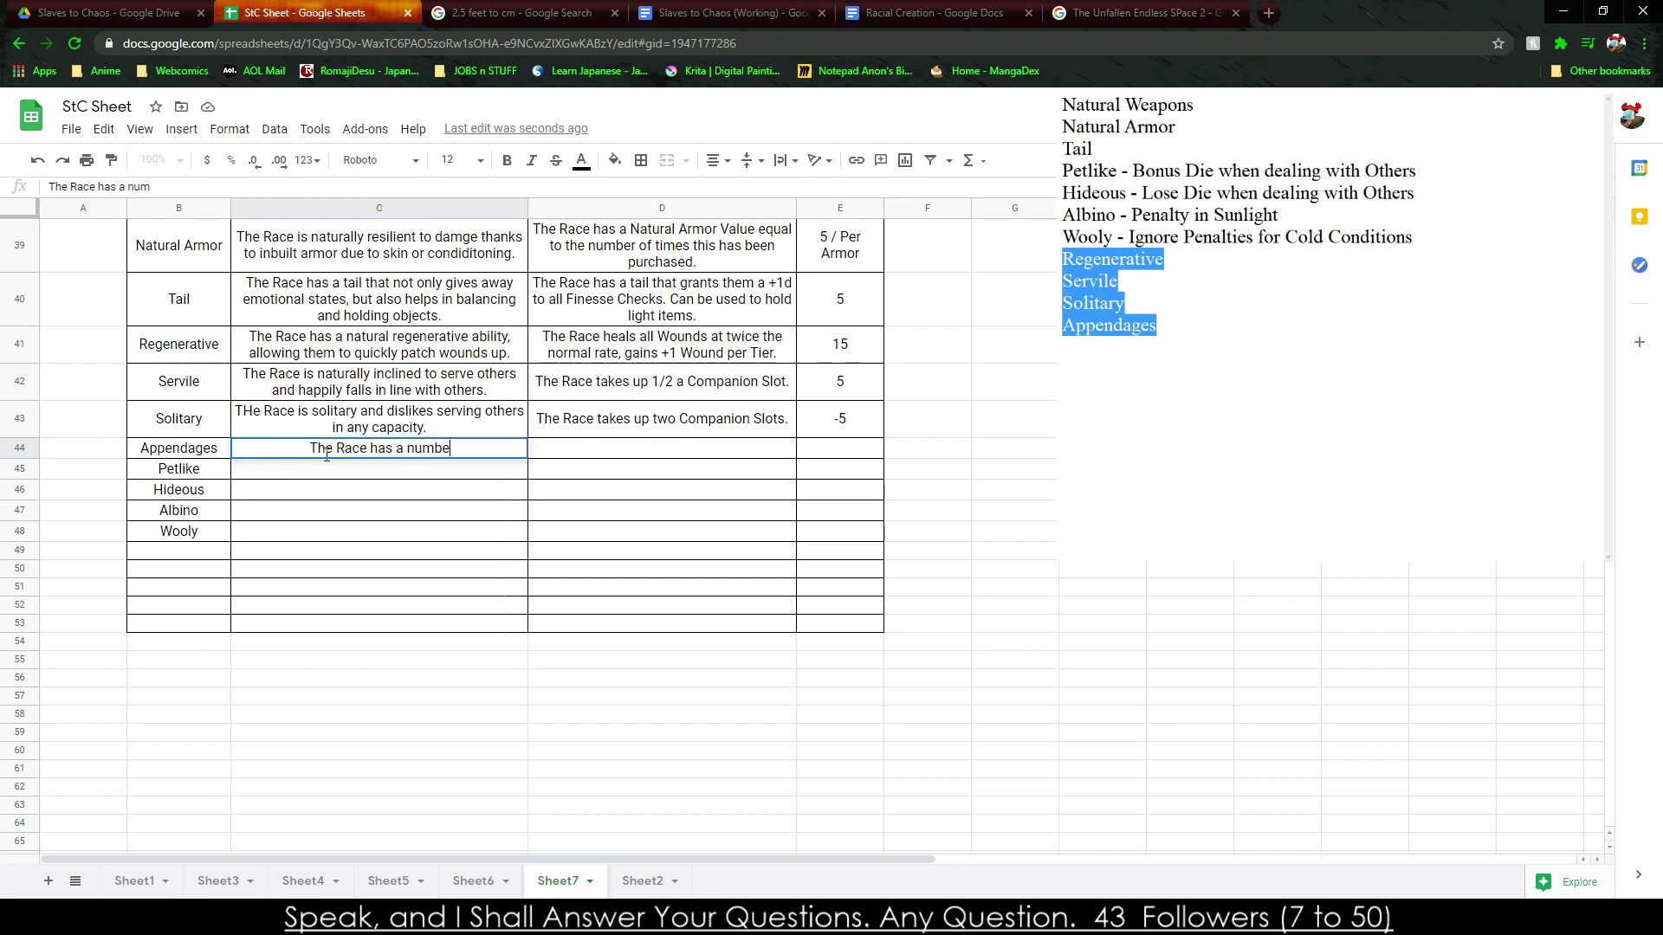
{"action": "type", "text": "r of Appendage"}
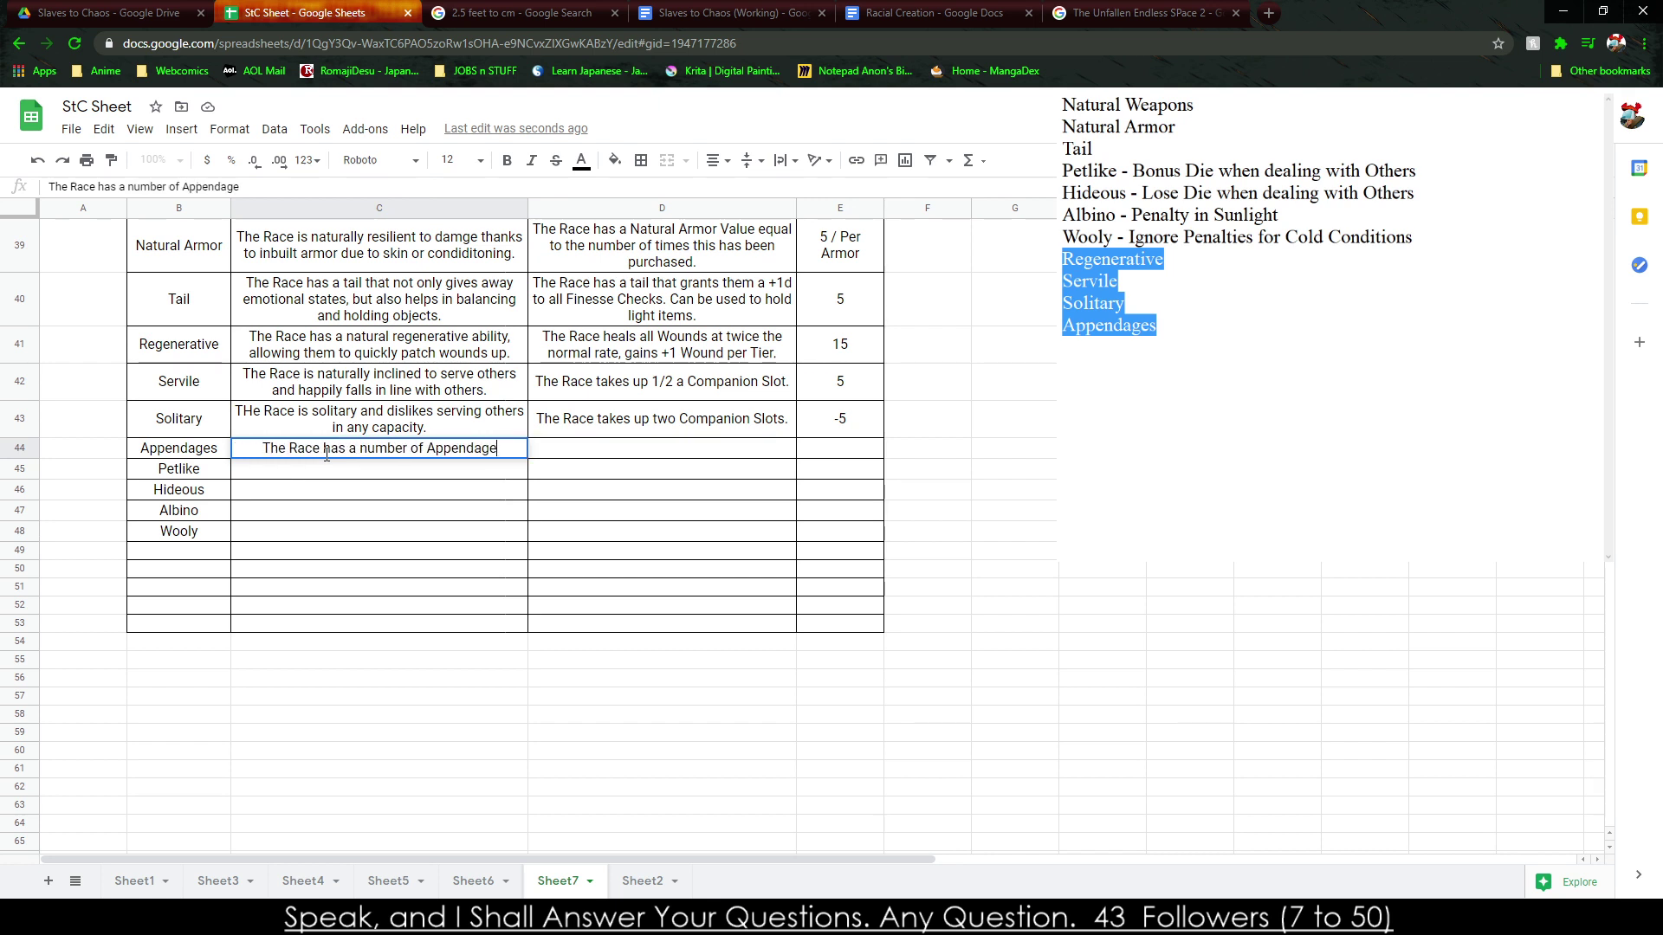
{"action": "type", "text": "s that al"}
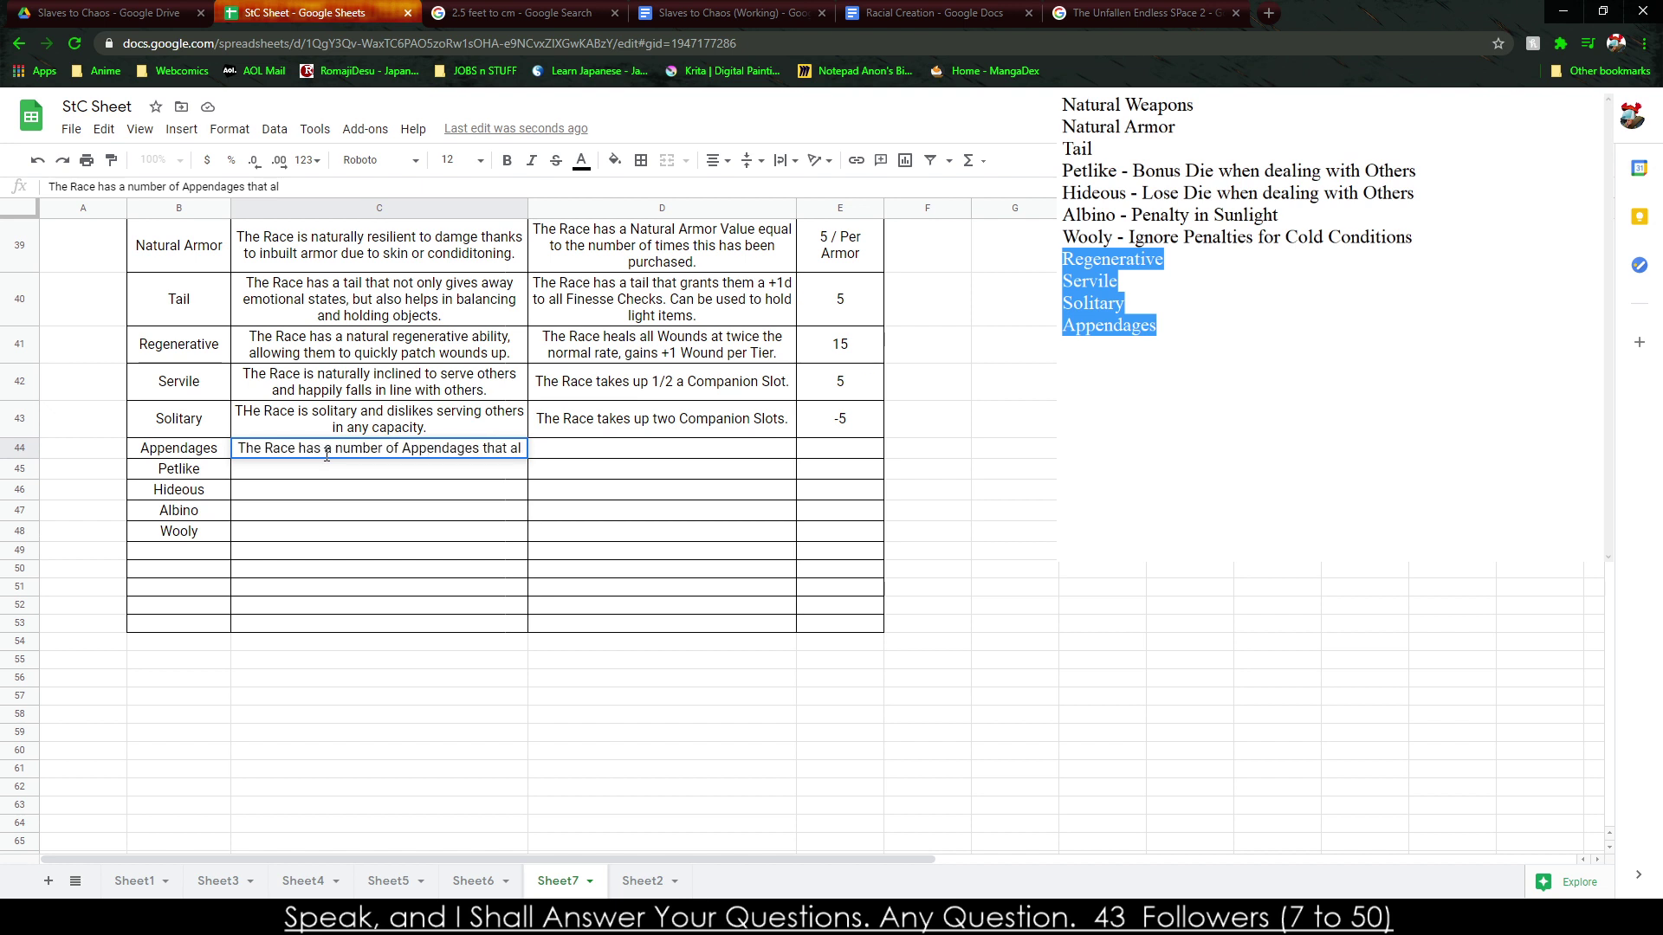
{"action": "key", "text": "BackSpace"}
{"action": "key", "text": "BackSpace"}
{"action": "key", "text": "BackSpace"}
{"action": "key", "text": "BackSpace"}
{"action": "key", "text": "BackSpace"}
{"action": "key", "text": "BackSpace"}
{"action": "key", "text": "BackSpace"}
{"action": "key", "text": "BackSpace"}
{"action": "key", "text": "BackSpace"}
{"action": "key", "text": "BackSpace"}
{"action": "type", "text": "e"}
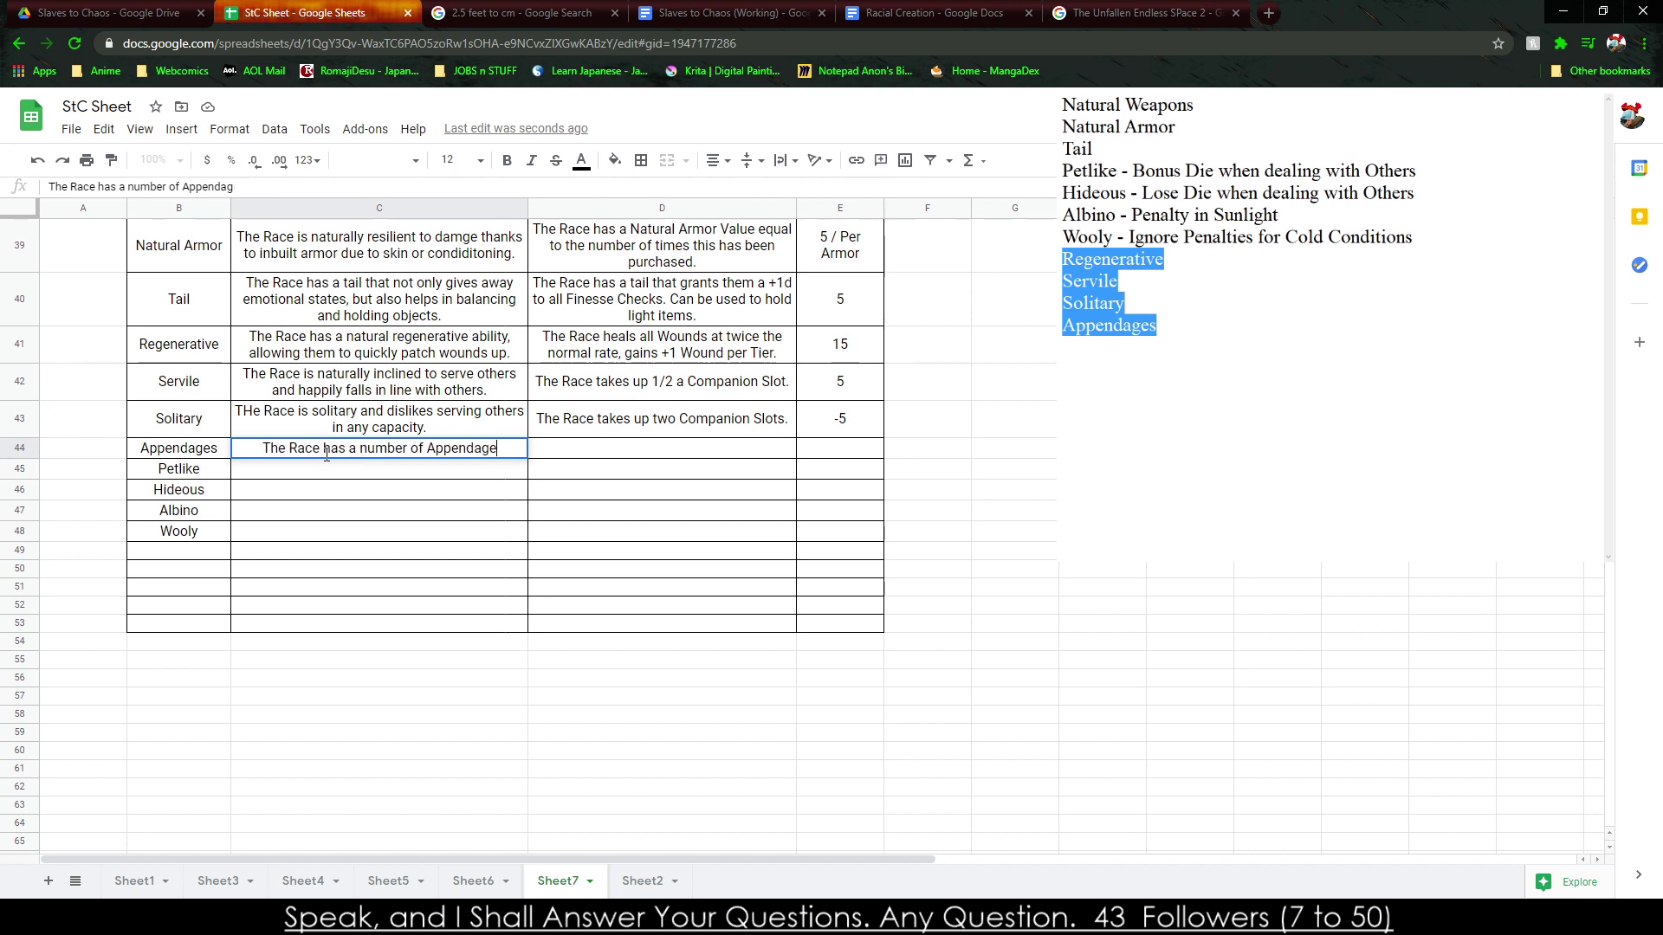
{"action": "type", "text": "s that can doub"}
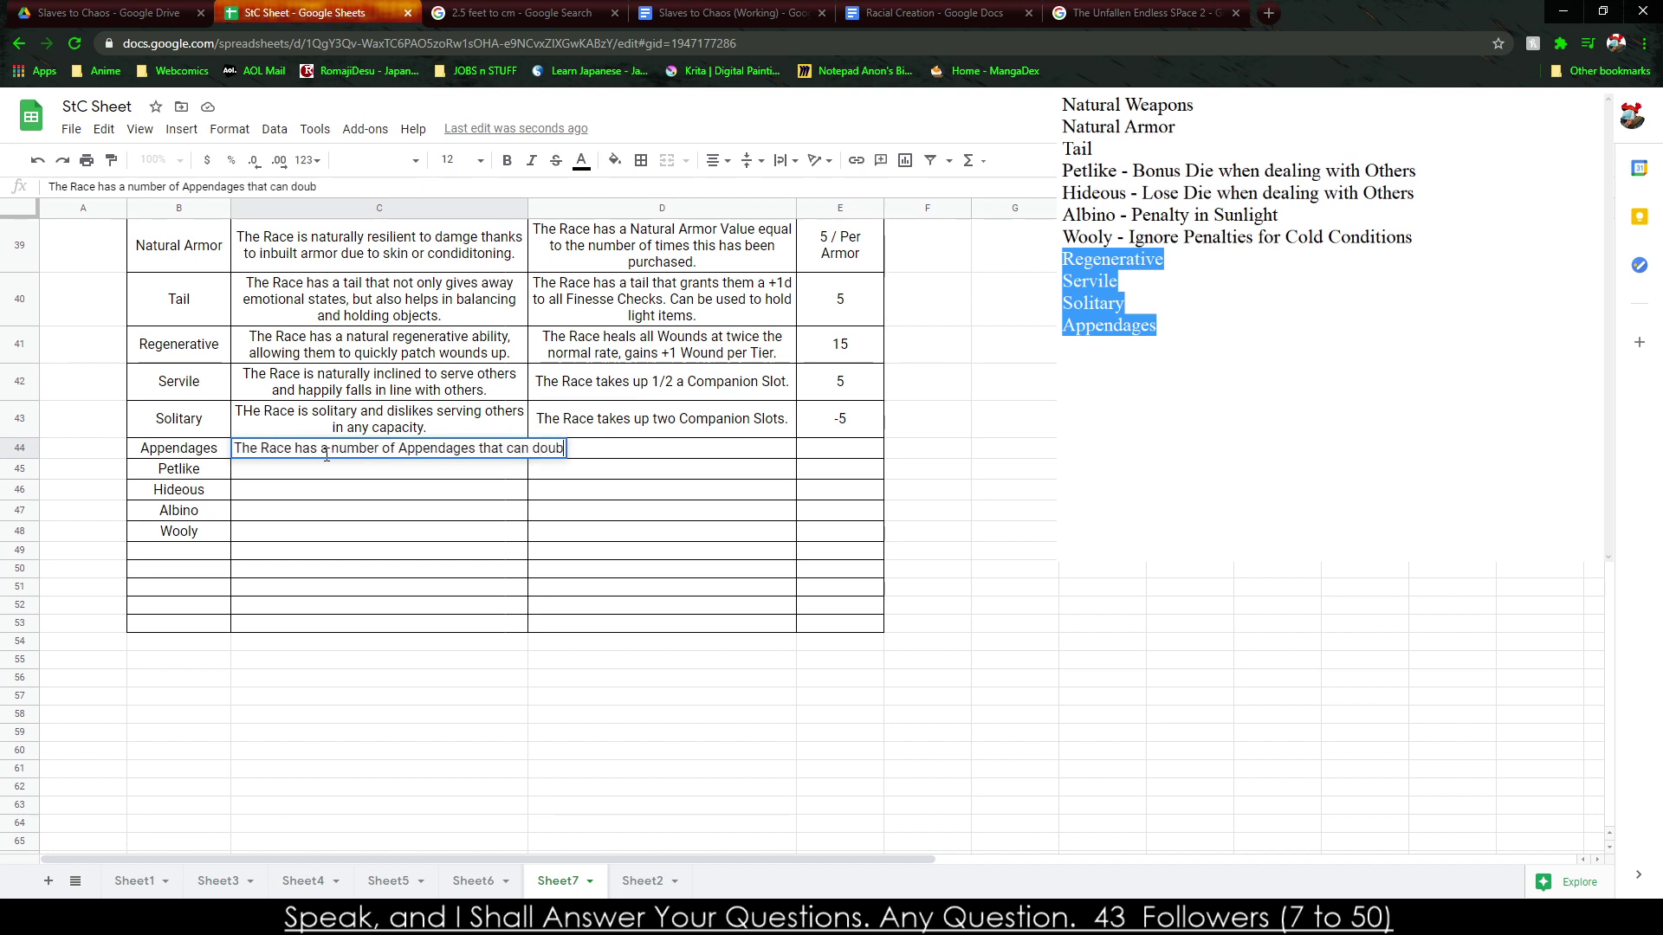
{"action": "type", "text": "le as either sing"}
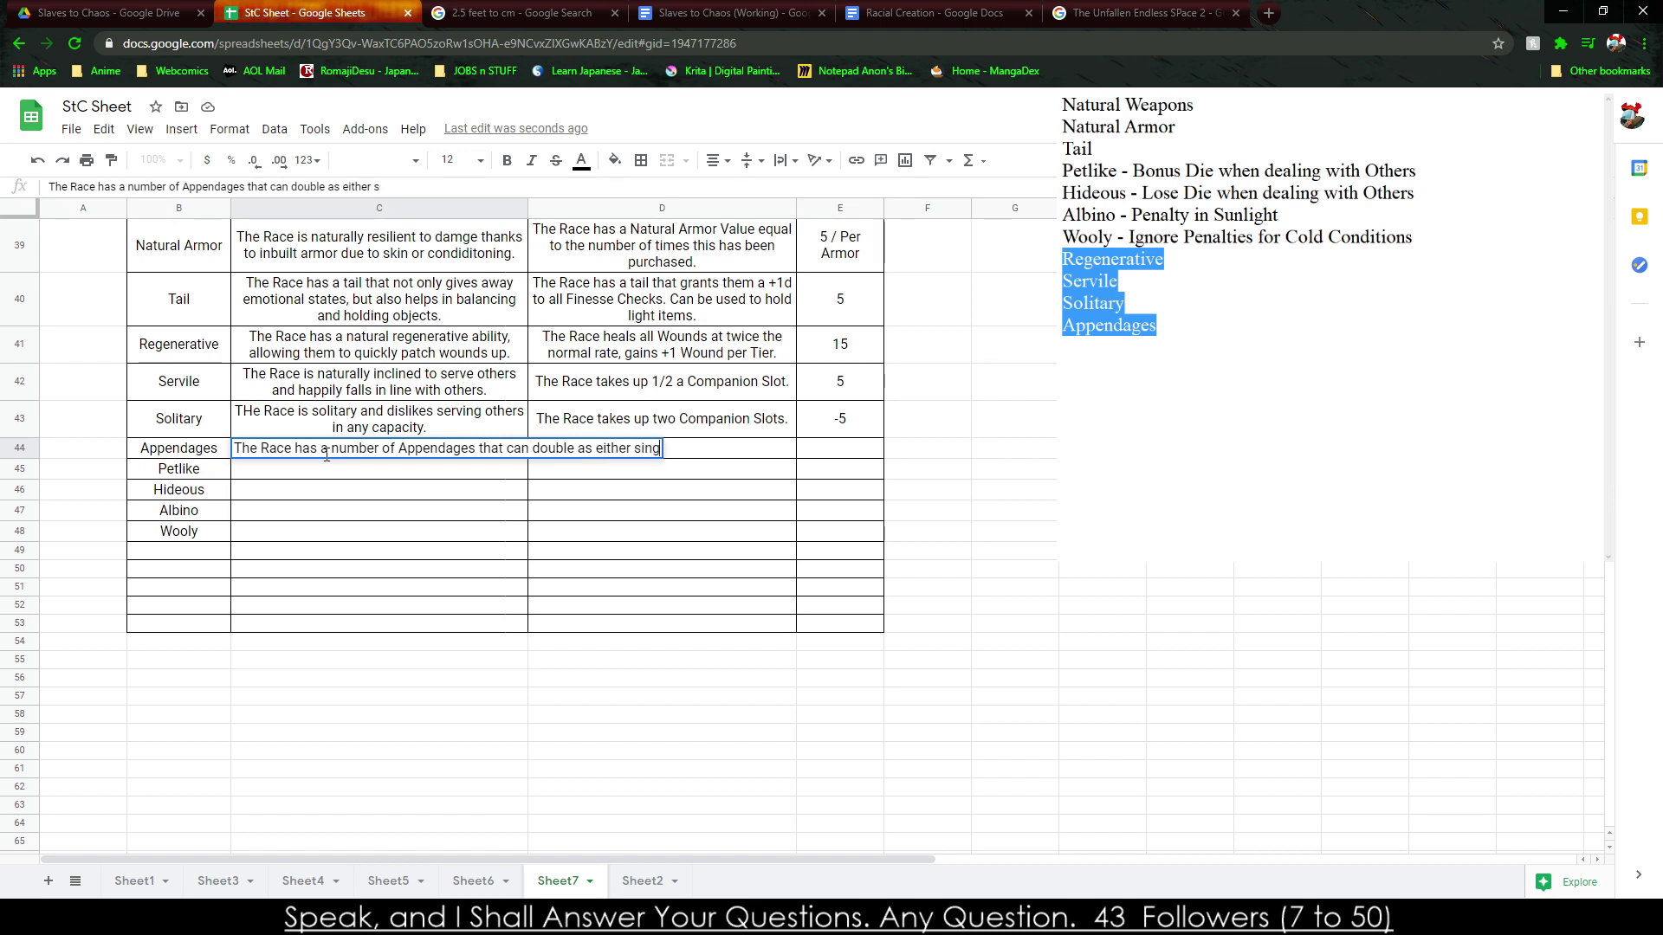
{"action": "type", "text": "ular arms, legs, or anything els"}
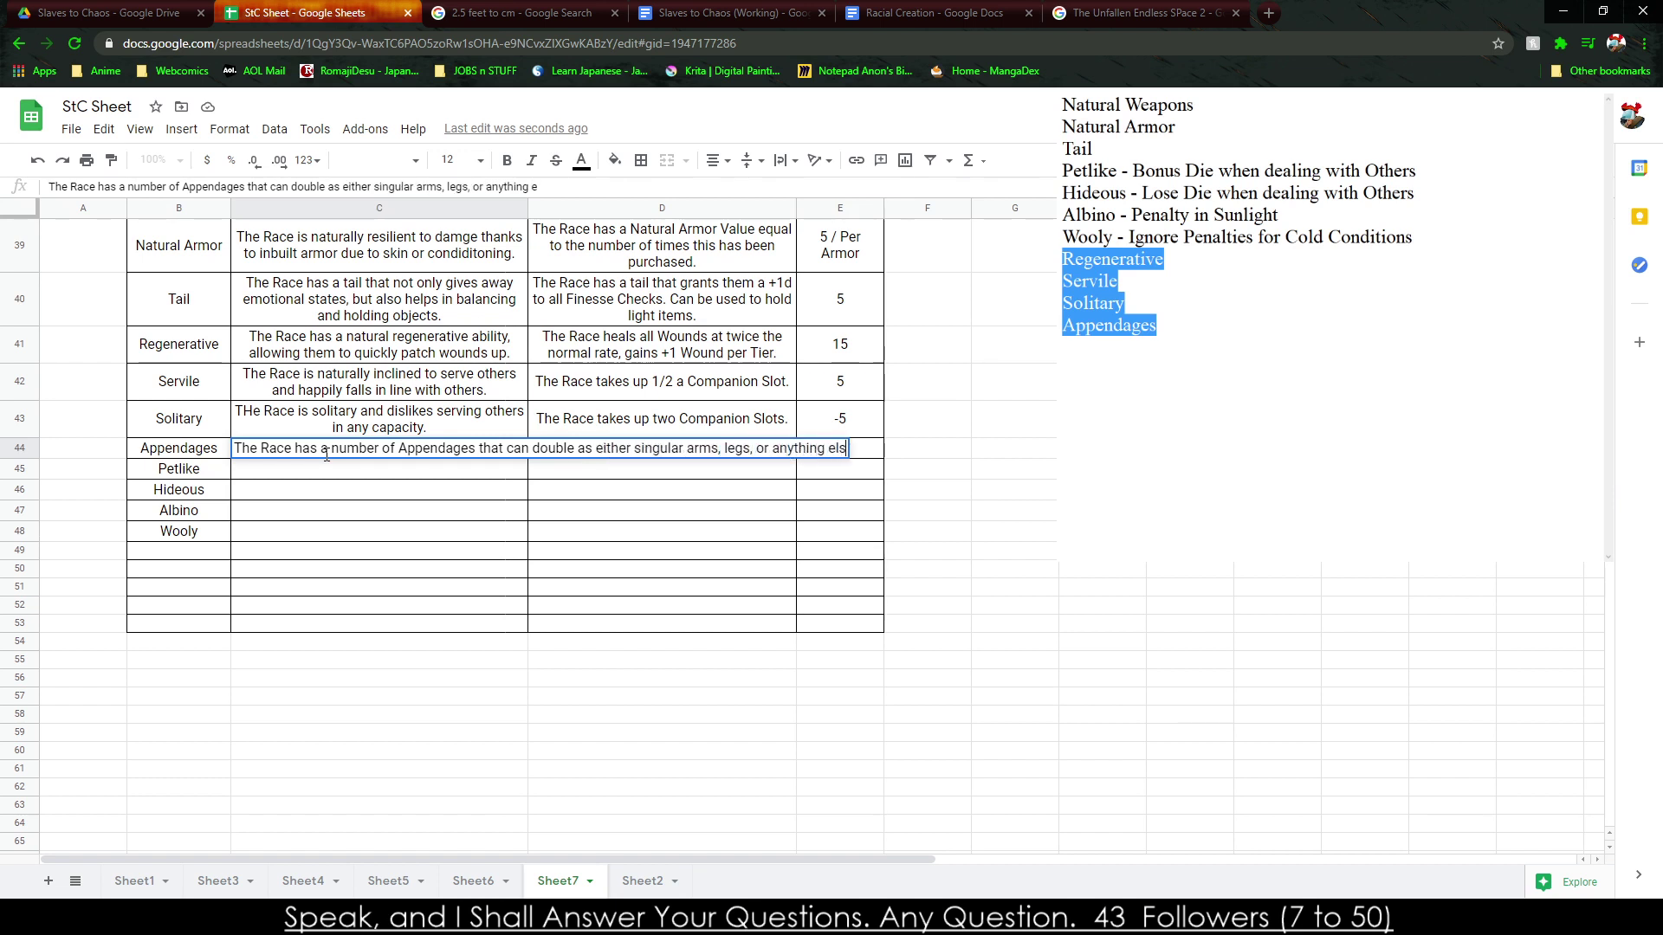
{"action": "type", "text": "e really."}
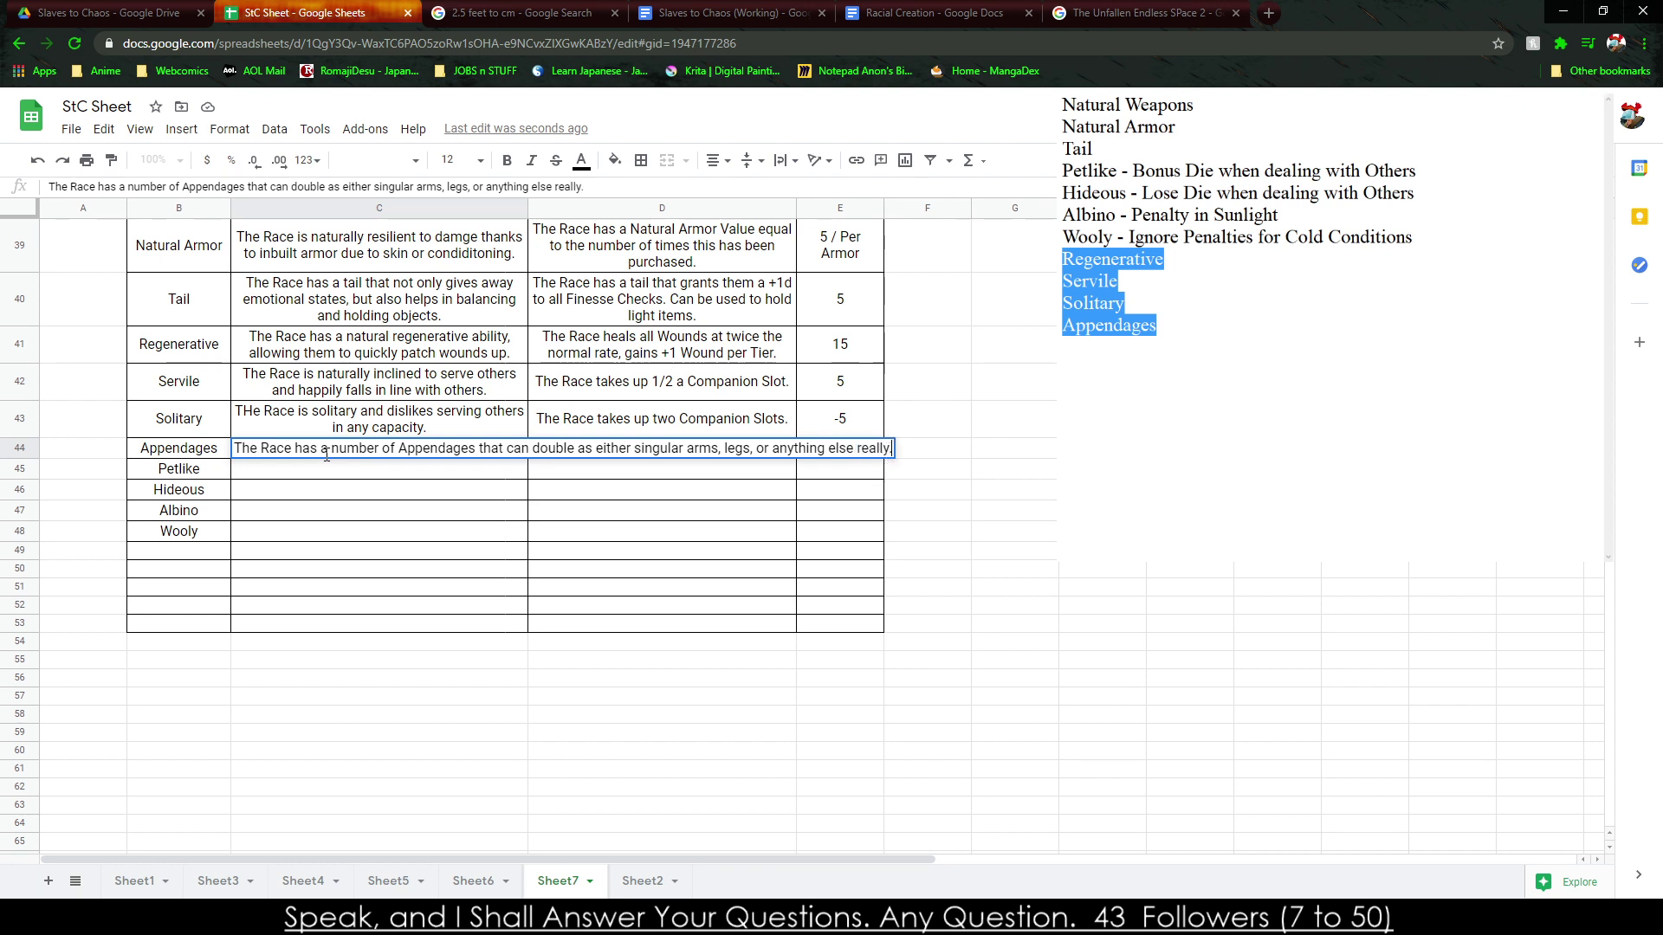
{"action": "key", "text": "Tab"}
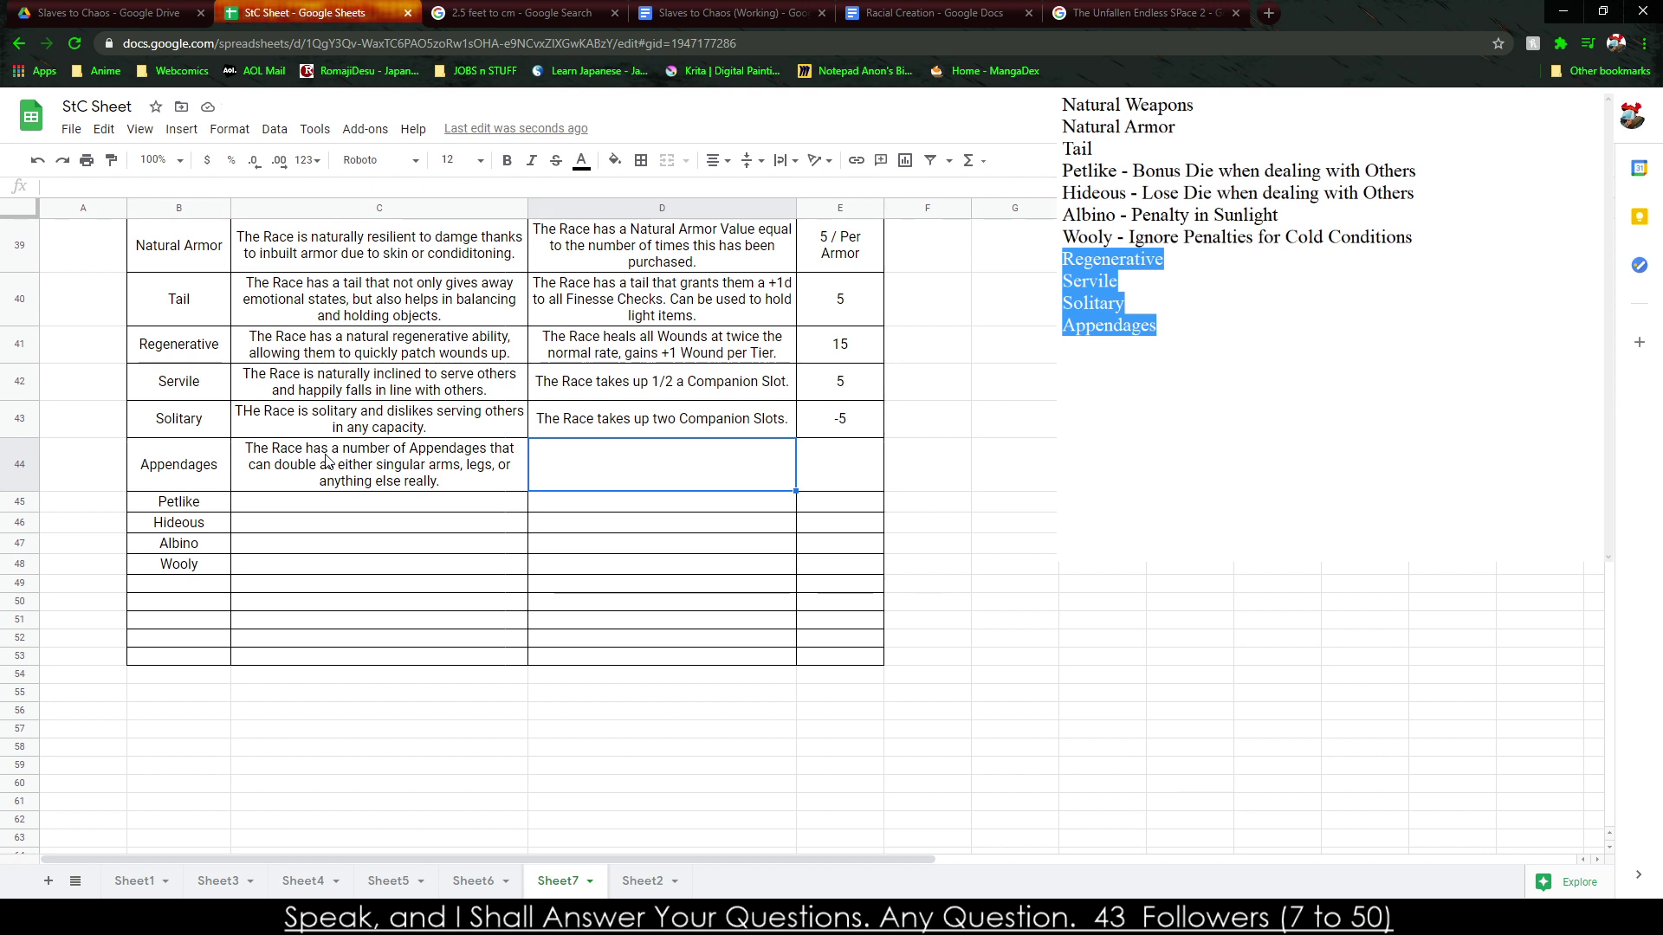
Enter the Appendages effect "The Race has a singular appendage (or small set of appendages) that allow the manipulation as though they are arms or legs.".
{"action": "type", "text": "The Race "}
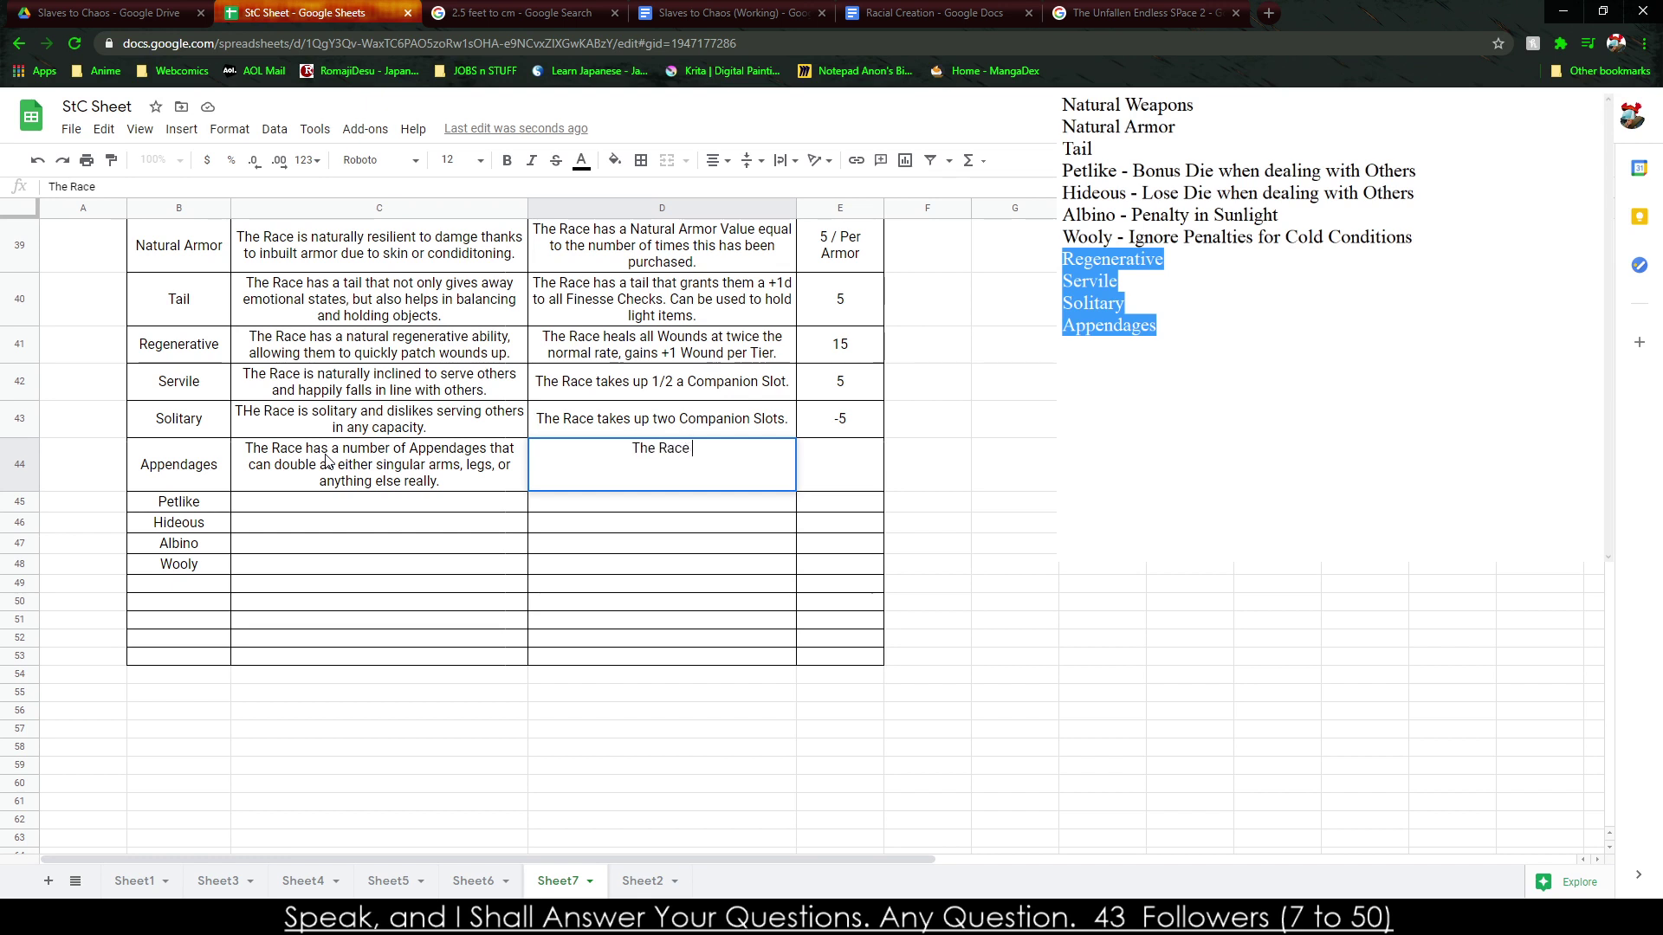
{"action": "type", "text": "has a singular appendage (or small set of appendages) that allow the manipulation as though they are arms"}
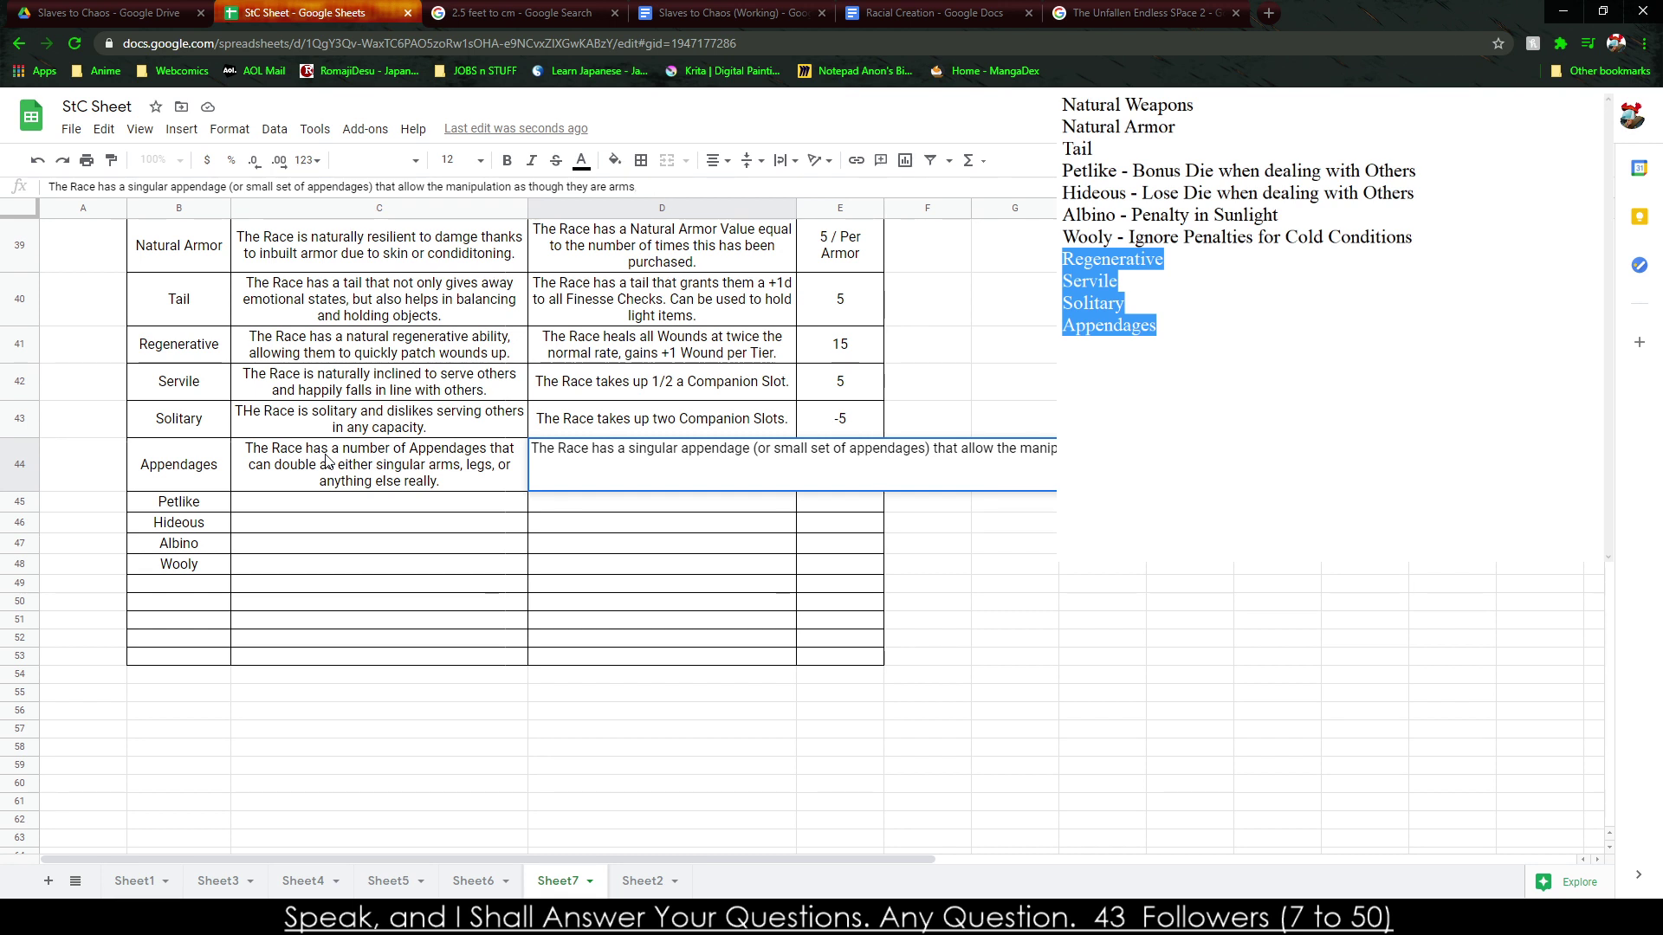
{"action": "type", "text": "an be used as a natural weapon"}
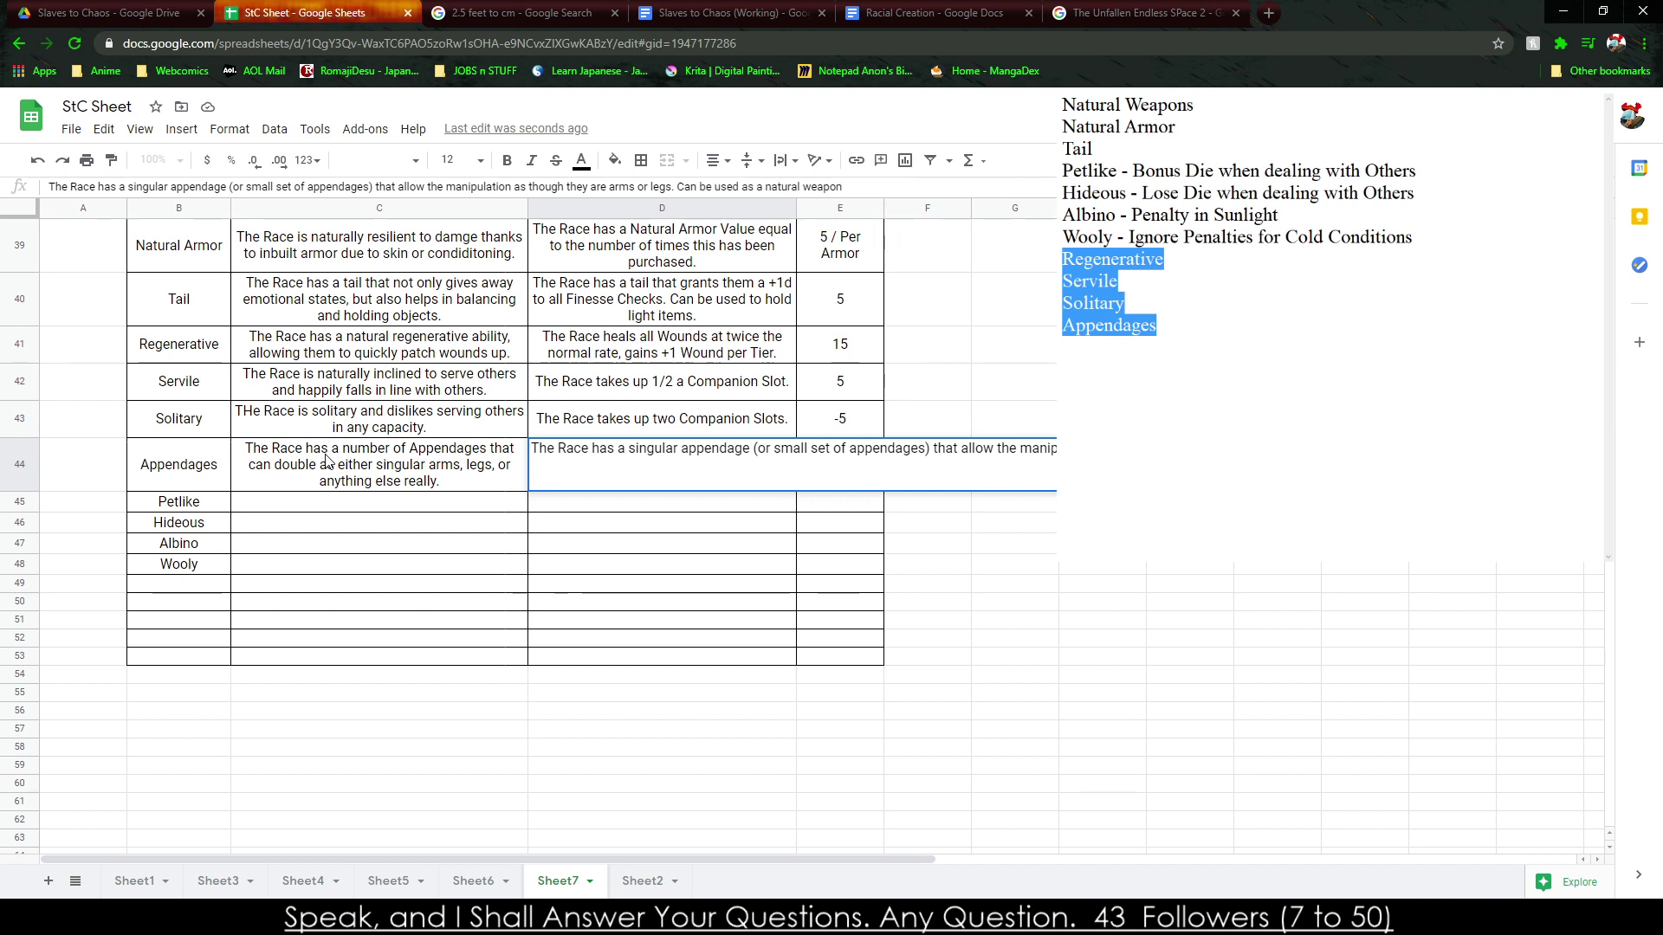
{"action": "key", "text": "ctrl+BackSpace"}
{"action": "key", "text": "ctrl+BackSpace"}
{"action": "key", "text": "ctrl+BackSpace"}
{"action": "key", "text": "ctrl+BackSpace"}
{"action": "key", "text": "ctrl+BackSpace"}
{"action": "key", "text": "ctrl+BackSpace"}
{"action": "key", "text": "ctrl+BackSpace"}
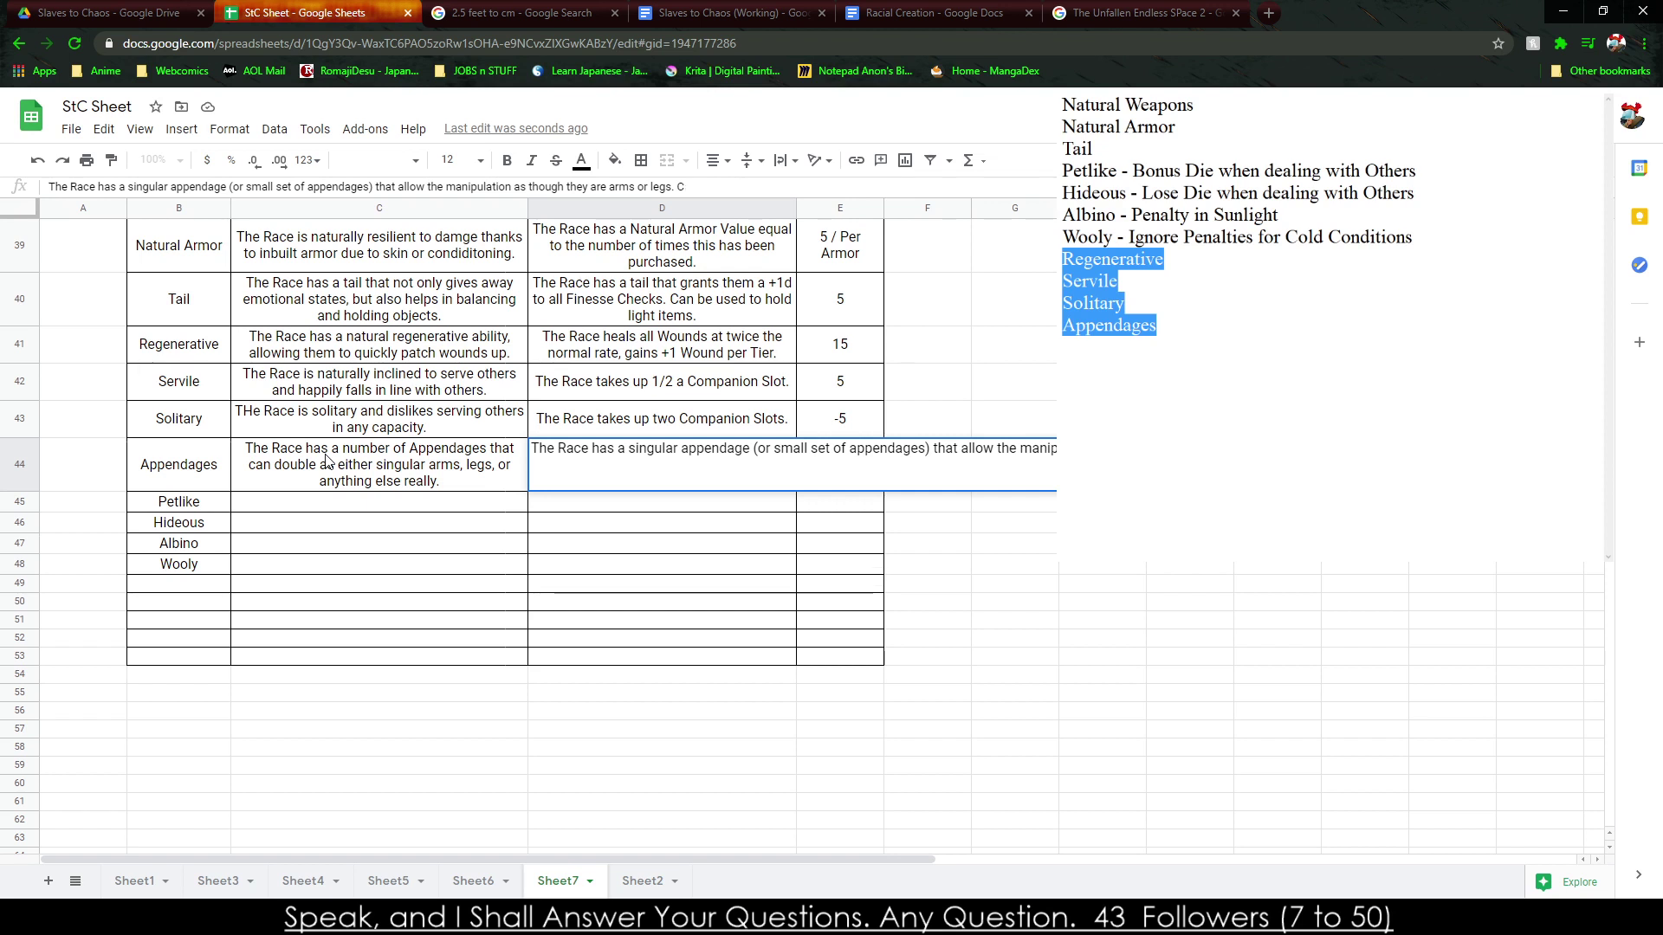
Set the cost of the Appendages trait to "2 / per Appendage".
{"action": "key", "text": "Tab"}
{"action": "type", "text": "2 / per Appendage"}
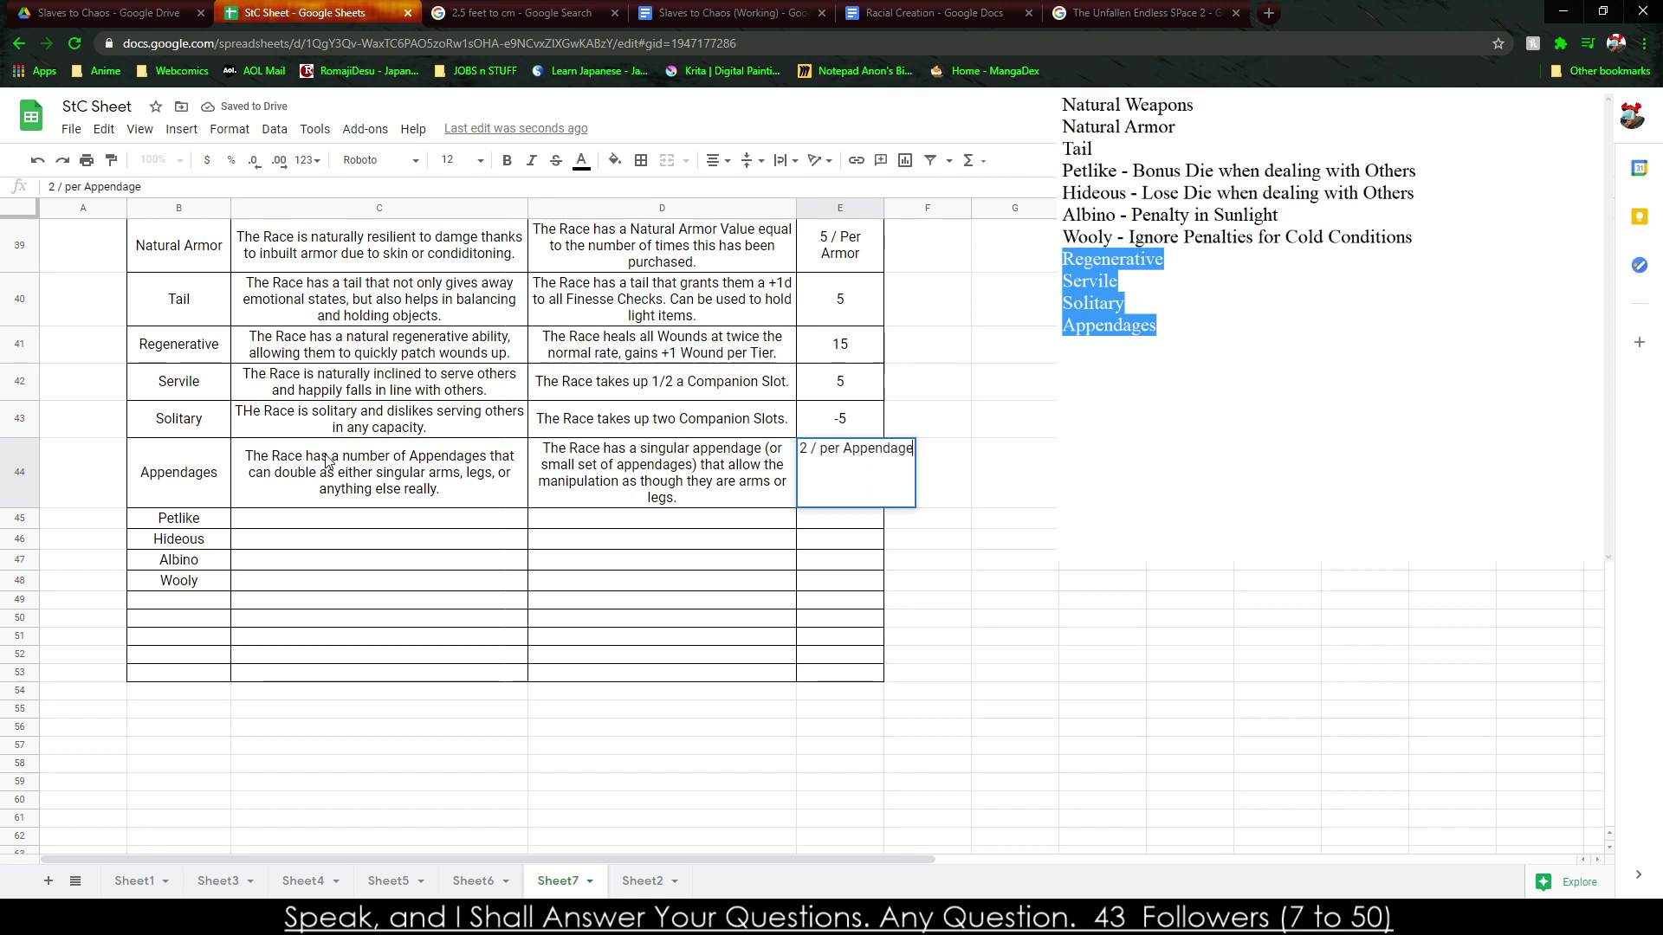
{"action": "key", "text": "Tab"}
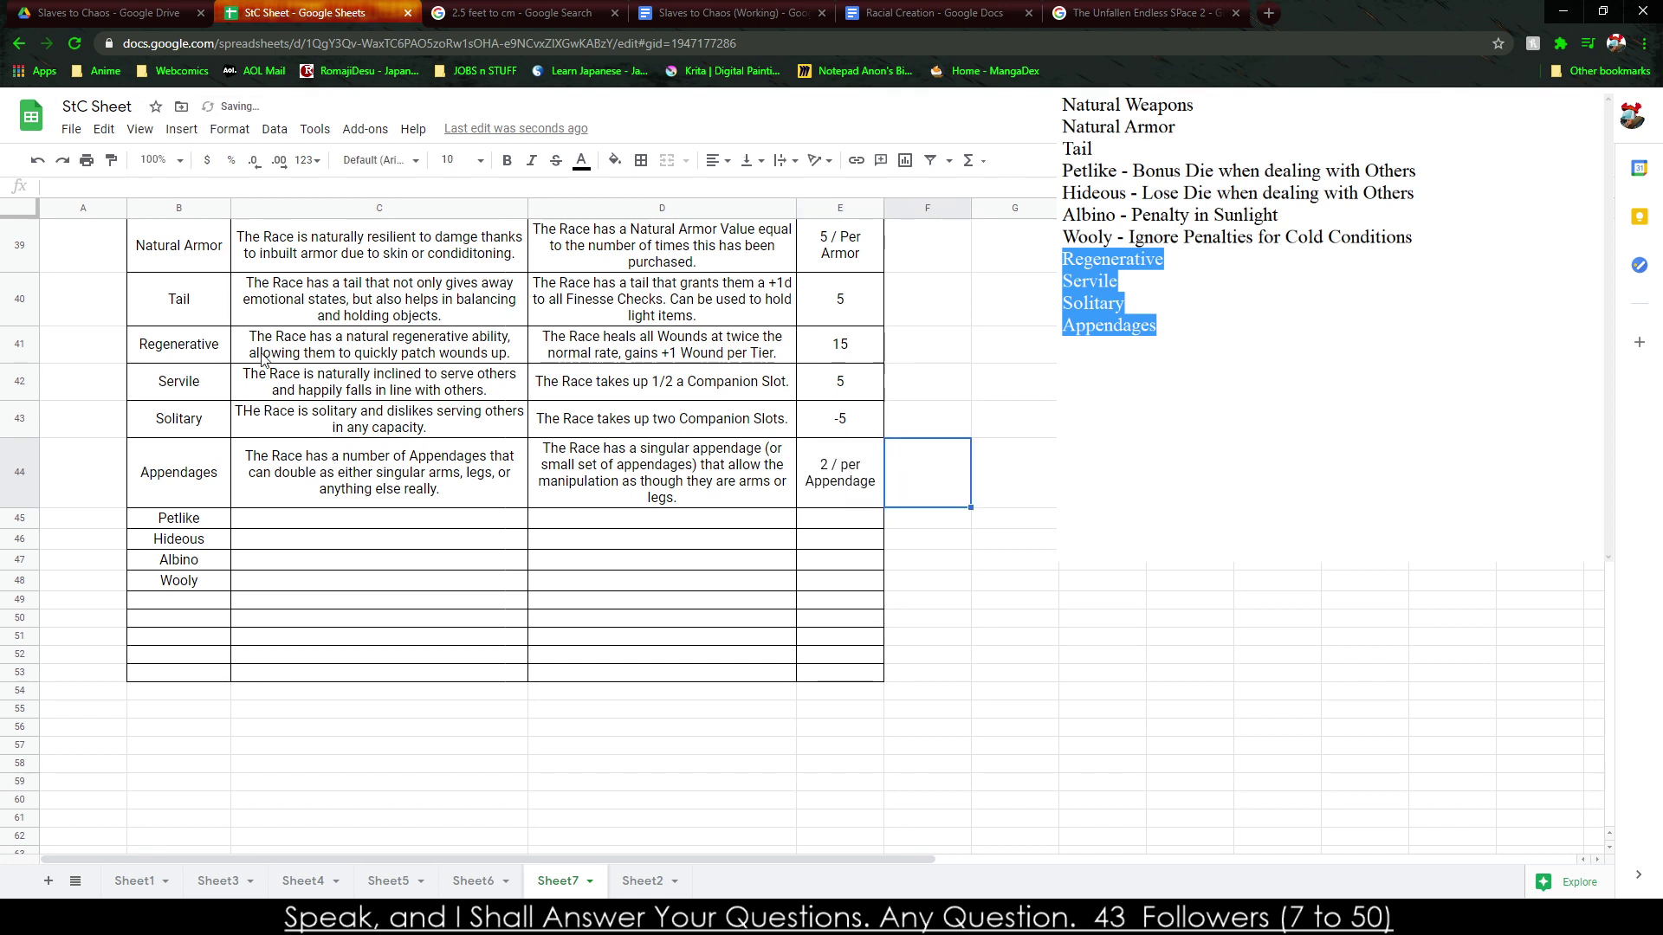
Enter the Petlike description "The Race is naturally considered "Cute" and others tend to fawn over them. For better or for worse.".
{"action": "left_click", "coordinate": [299, 517]}
{"action": "type", "text": "The Race has a natural"}
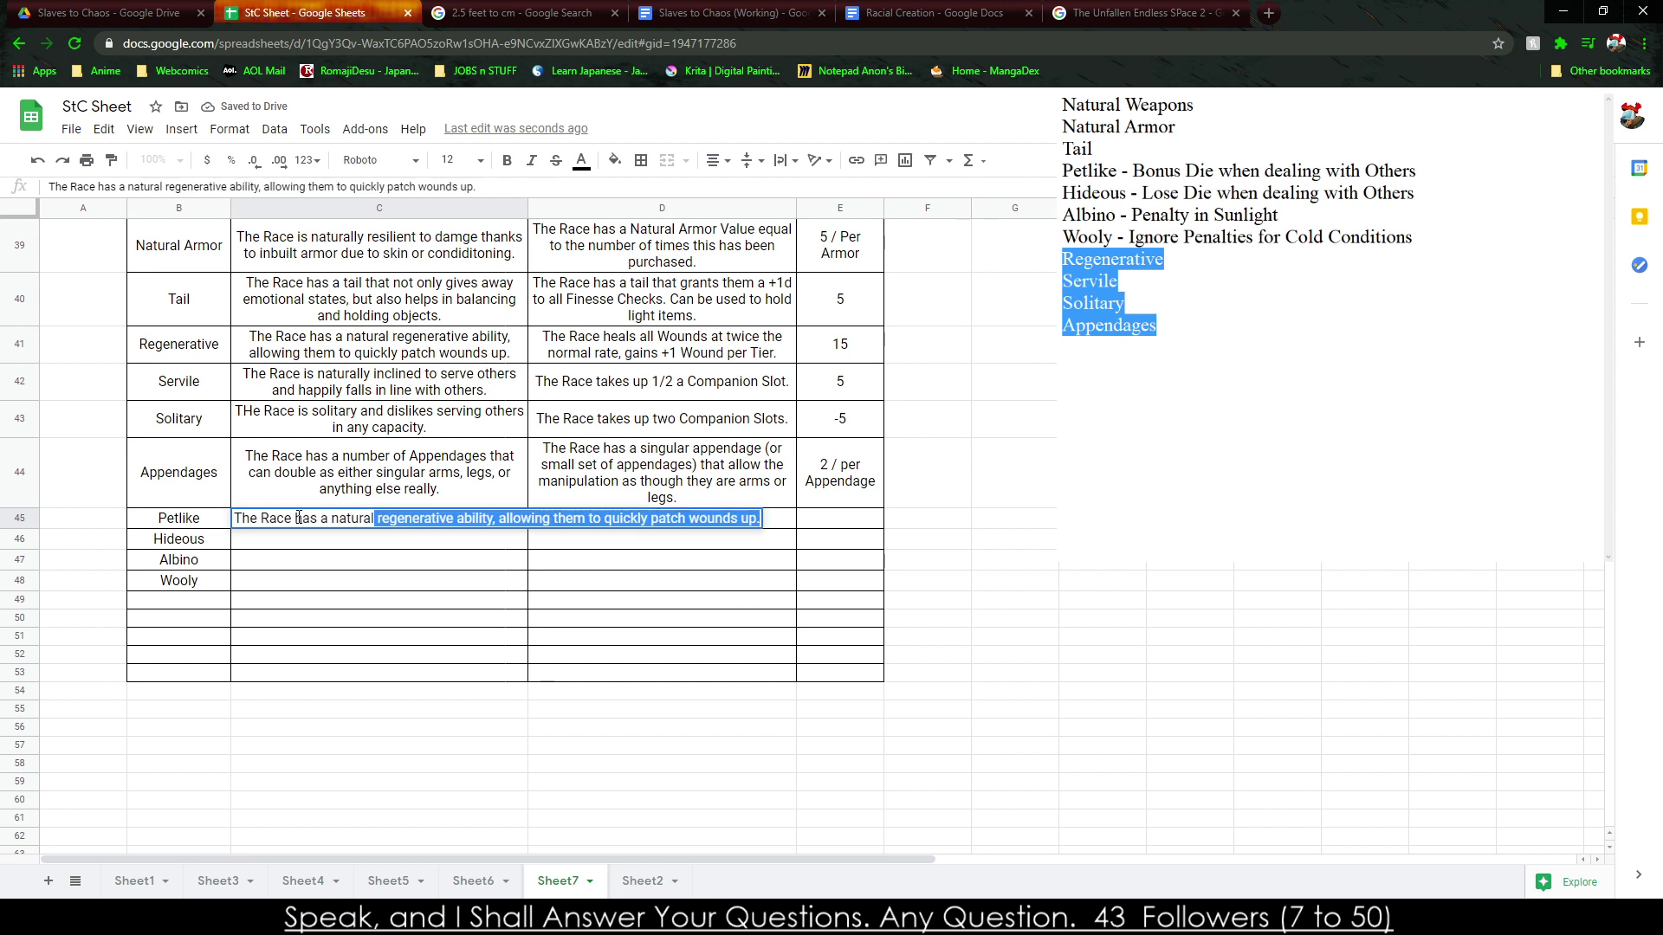
{"action": "key", "text": "BackSpace"}
{"action": "key", "text": "BackSpace"}
{"action": "key", "text": "BackSpace"}
{"action": "key", "text": "BackSpace"}
{"action": "key", "text": "BackSpace"}
{"action": "key", "text": "BackSpace"}
{"action": "key", "text": "BackSpace"}
{"action": "key", "text": "BackSpace"}
{"action": "key", "text": "BackSpace"}
{"action": "key", "text": "BackSpace"}
{"action": "key", "text": "BackSpace"}
{"action": "key", "text": "BackSpace"}
{"action": "key", "text": "BackSpace"}
{"action": "key", "text": "BackSpace"}
{"action": "type", "text": "is naturally considered \"Cute\" and others "}
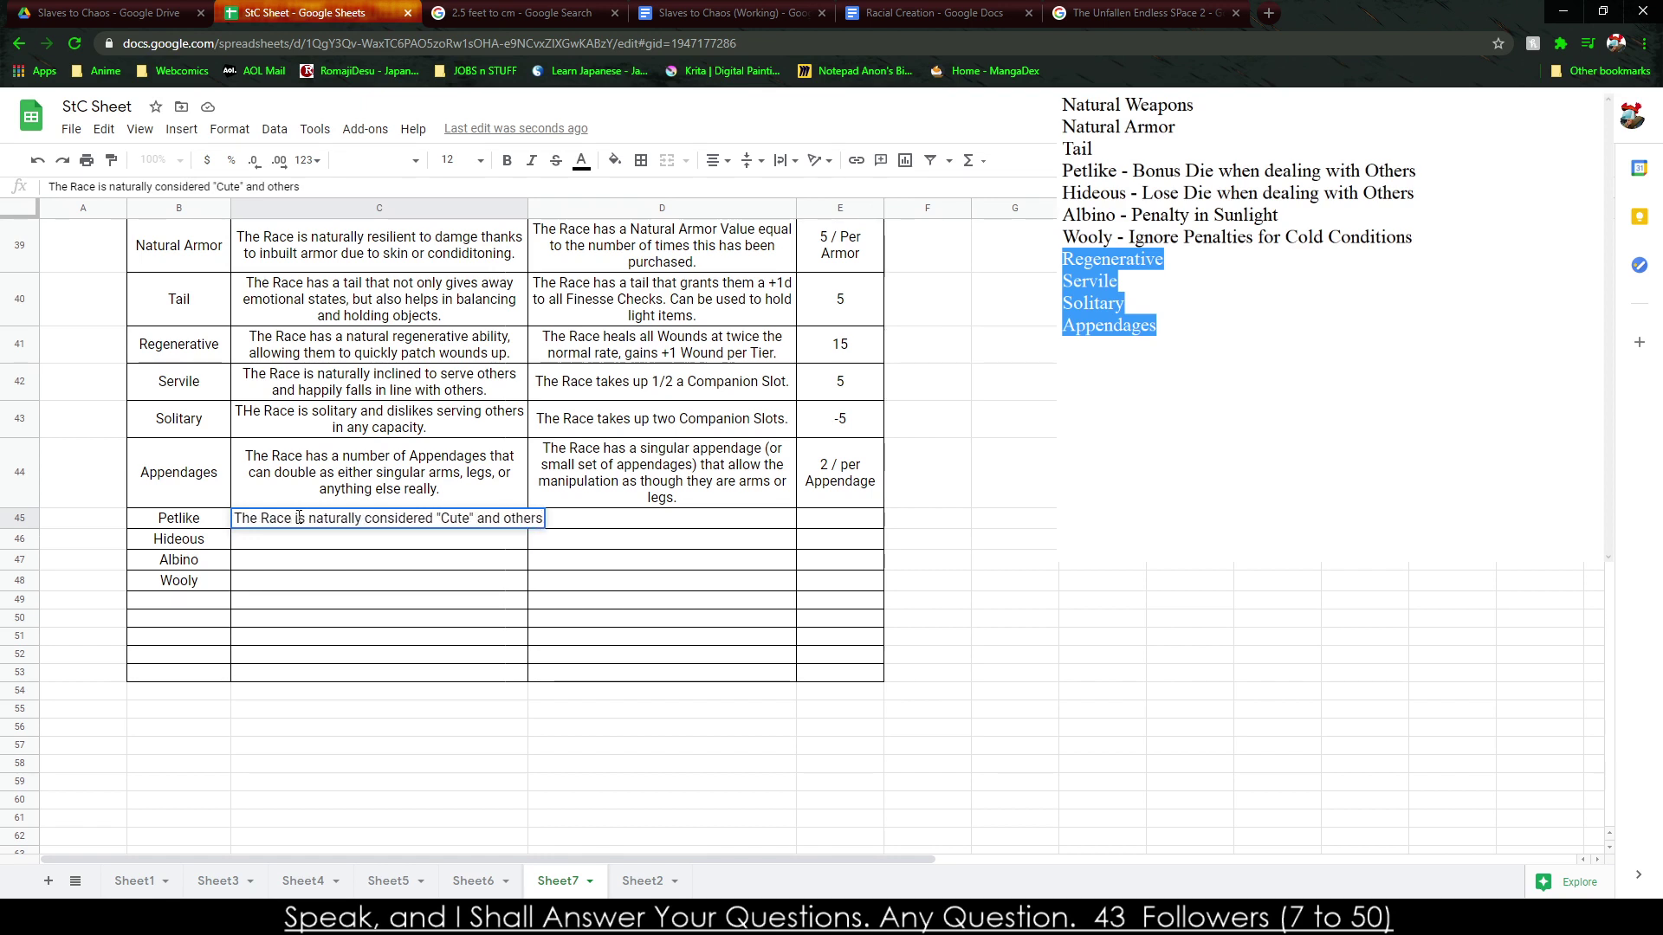
{"action": "type", "text": "tend to fawn over them. For better or fo"}
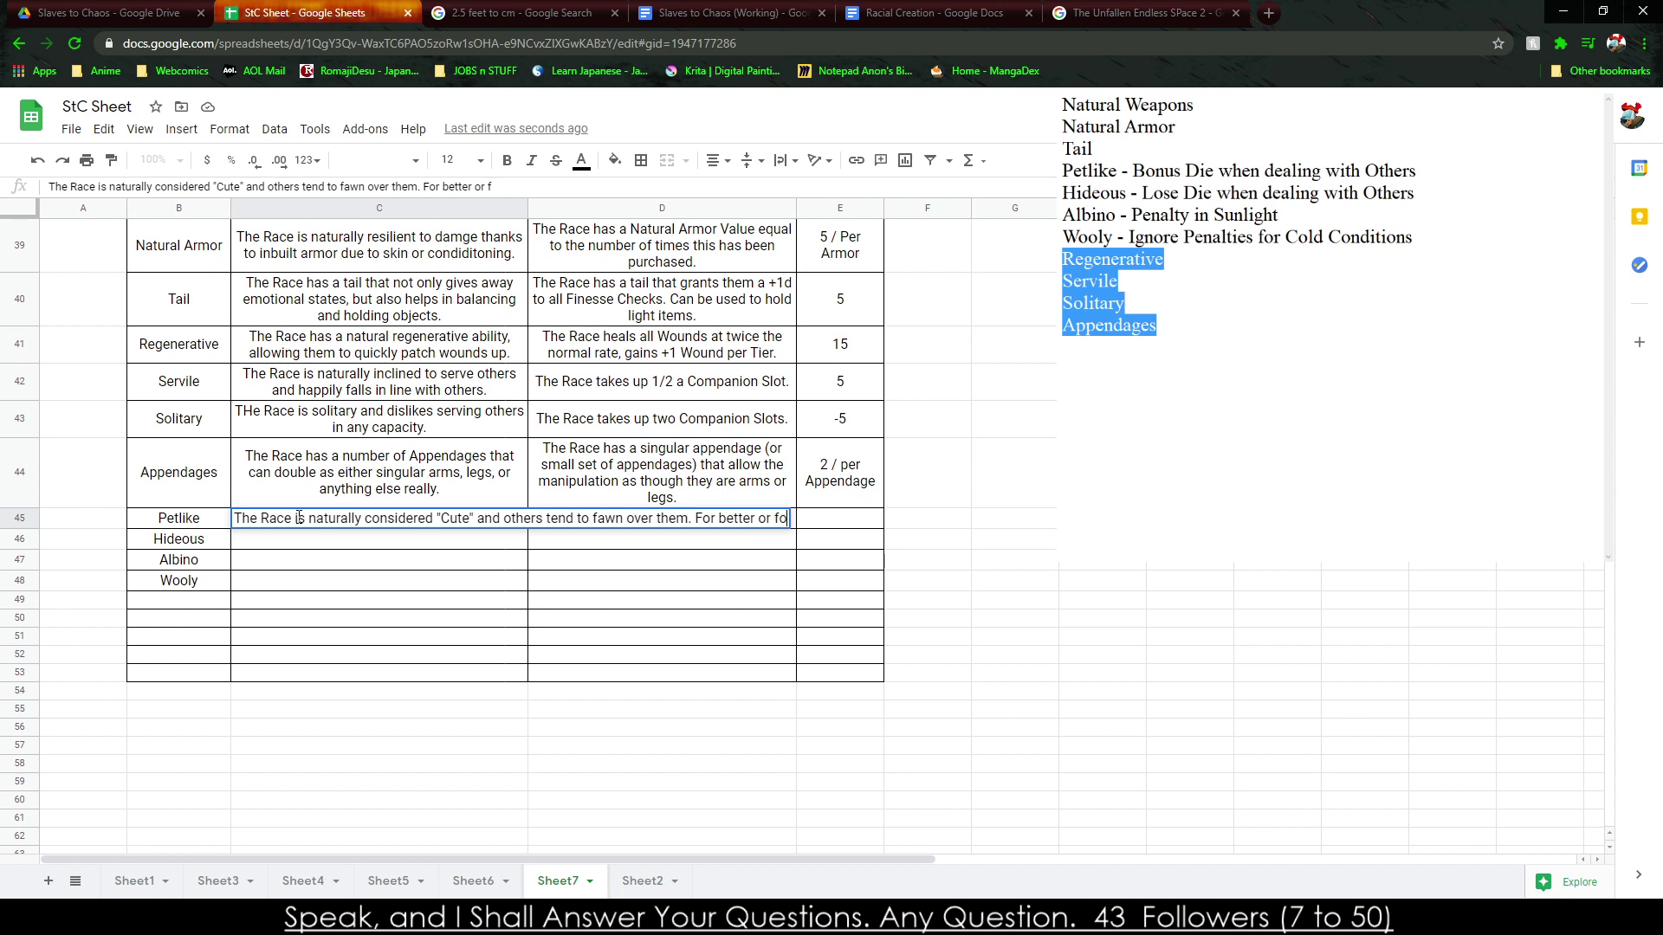
{"action": "type", "text": "r worse."}
{"action": "key", "text": "Tab"}
Enter the Petlike effect "The Race gains +1d Bravado when dealing with others of a diffrent Race.".
{"action": "type", "text": "The Race gains +1d Spirit when ta"}
{"action": "key", "text": "BackSpace"}
{"action": "key", "text": "BackSpace"}
{"action": "key", "text": "BackSpace"}
{"action": "key", "text": "BackSpace"}
{"action": "key", "text": "BackSpace"}
{"action": "key", "text": "BackSpace"}
{"action": "key", "text": "BackSpace"}
{"action": "key", "text": "BackSpace"}
{"action": "key", "text": "BackSpace"}
{"action": "key", "text": "BackSpace"}
{"action": "key", "text": "BackSpace"}
{"action": "key", "text": "BackSpace"}
{"action": "key", "text": "BackSpace"}
{"action": "key", "text": "BackSpace"}
{"action": "type", "text": "Bravado when dealing with others of a diffrent Race."}
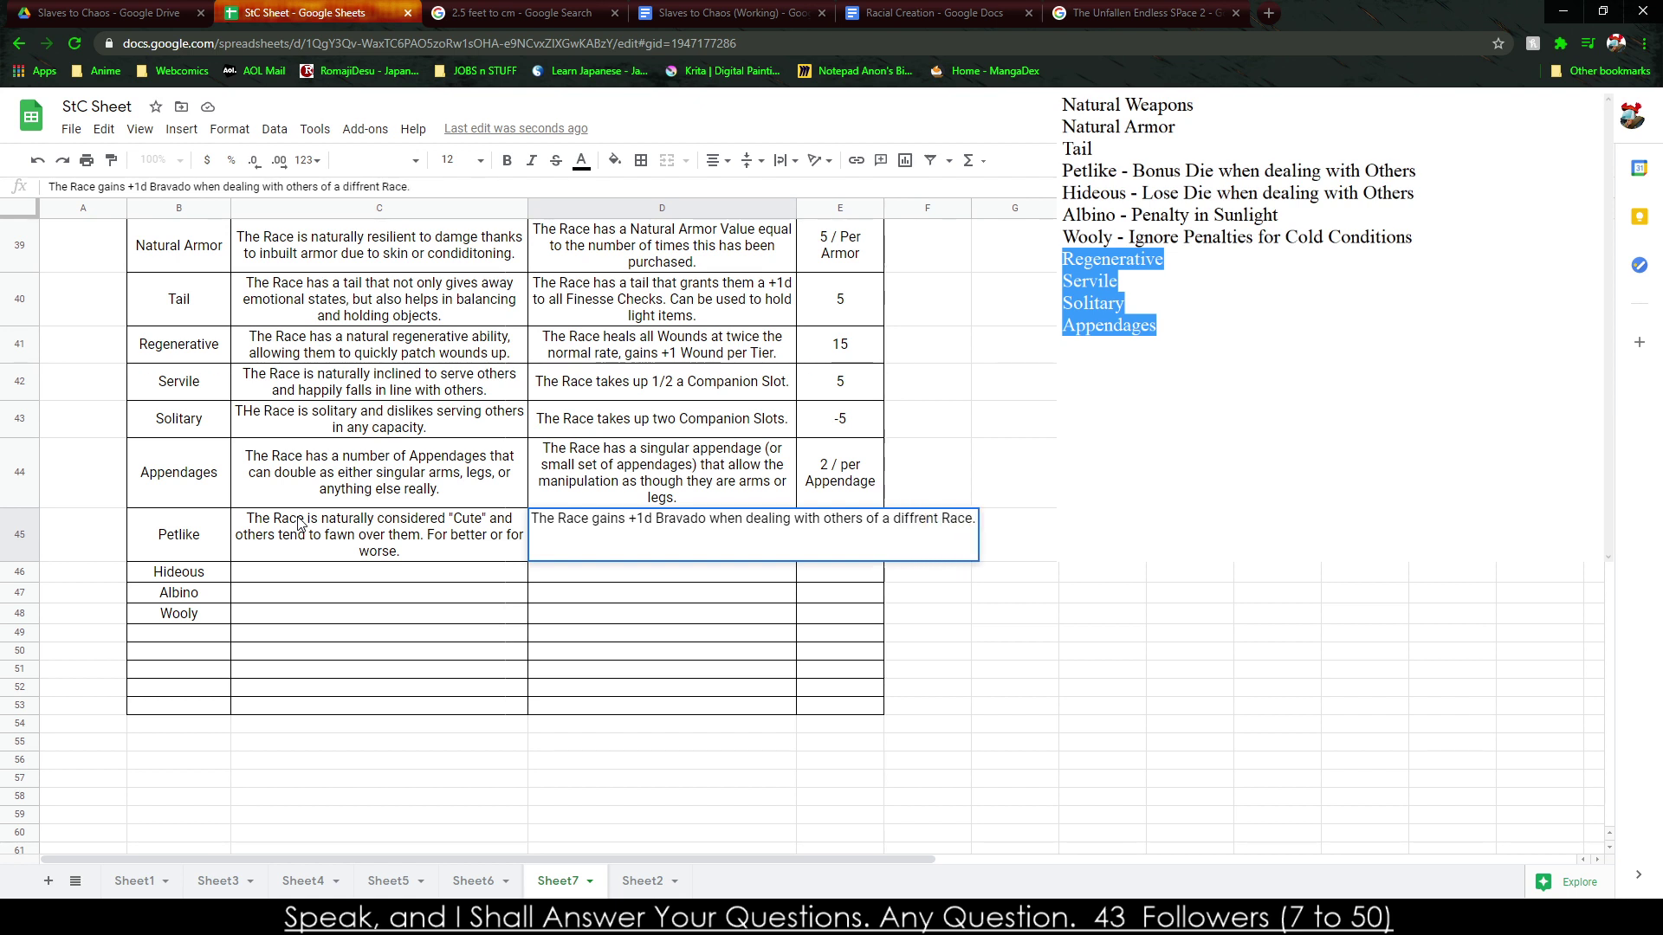
{"action": "key", "text": "Return"}
Enter the Hideous description "The Race is a hideous abomination and terrifying to look upon.".
{"action": "type", "text": "The "}
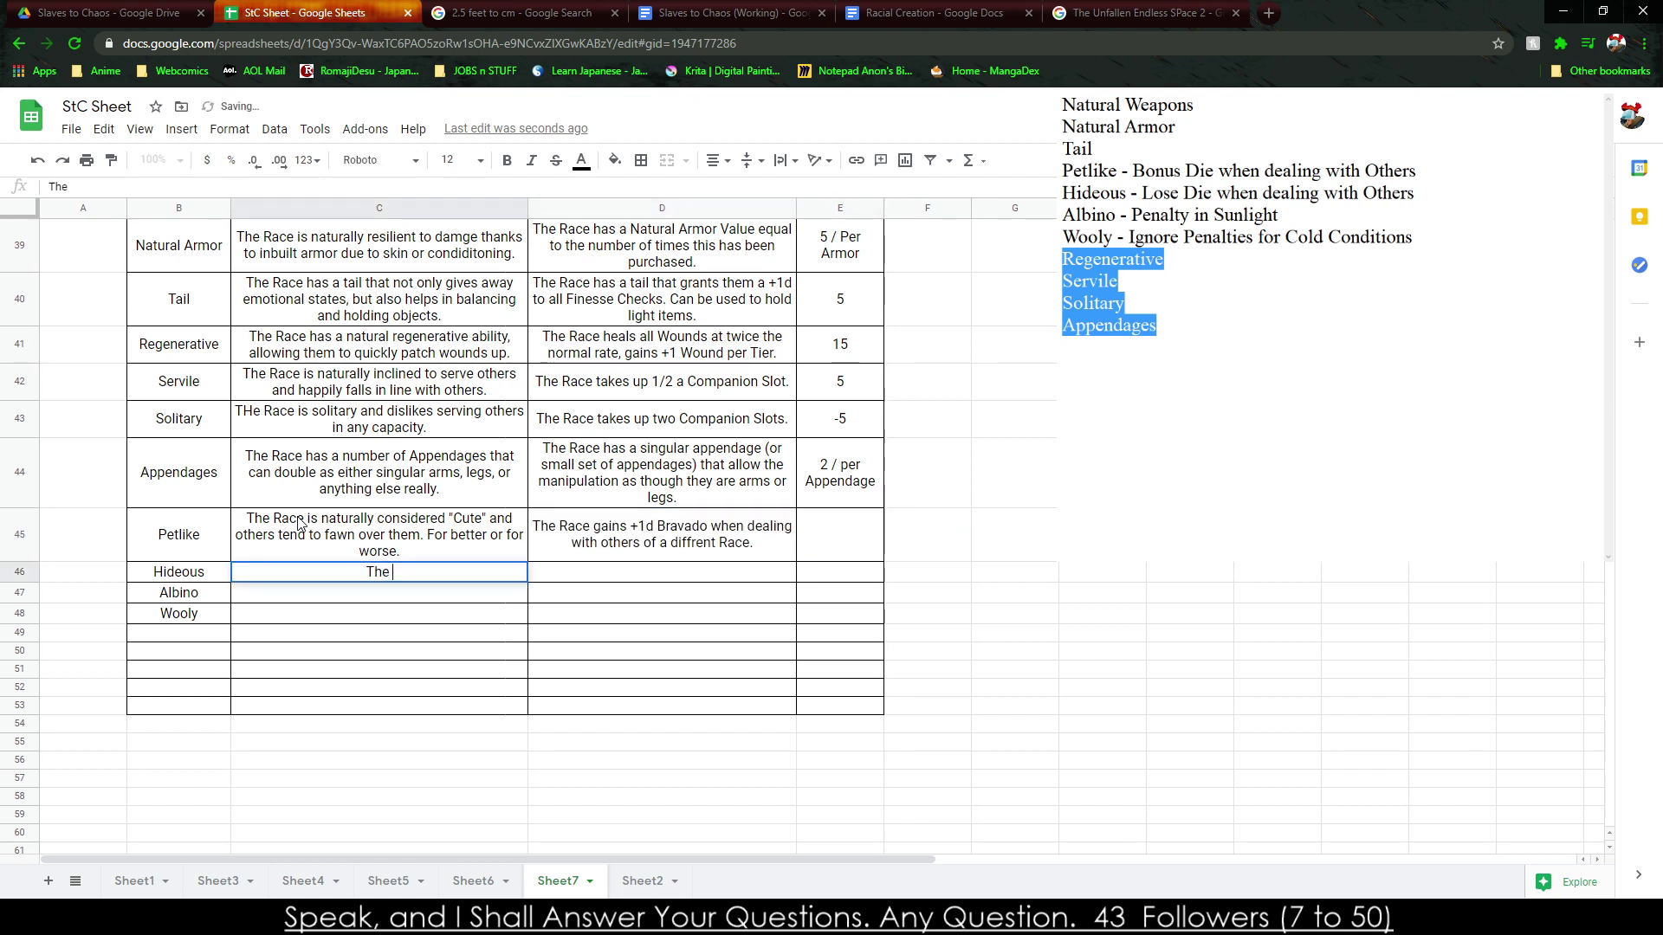
{"action": "type", "text": "Race is a hideous abomination and terrifying to look u"}
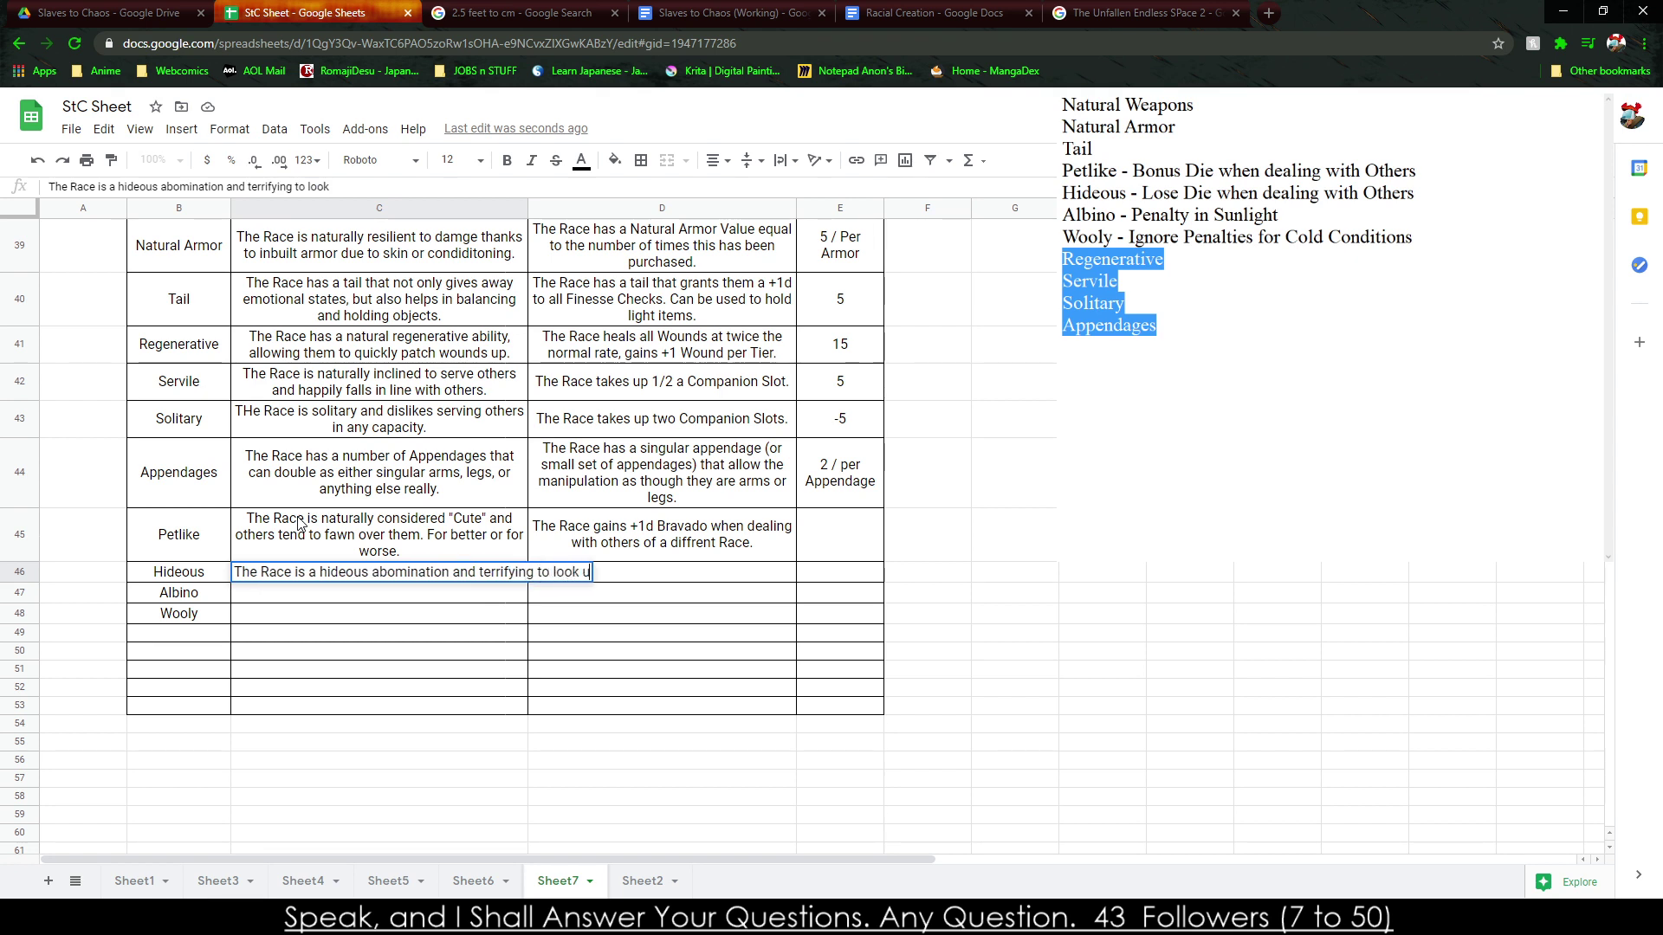
{"action": "type", "text": "pon."}
{"action": "key", "text": "Tab"}
Enter the Hideous effect "The Race loses -1d Bravado when dealing with others of a diffrent Race.".
{"action": "type", "text": "The "}
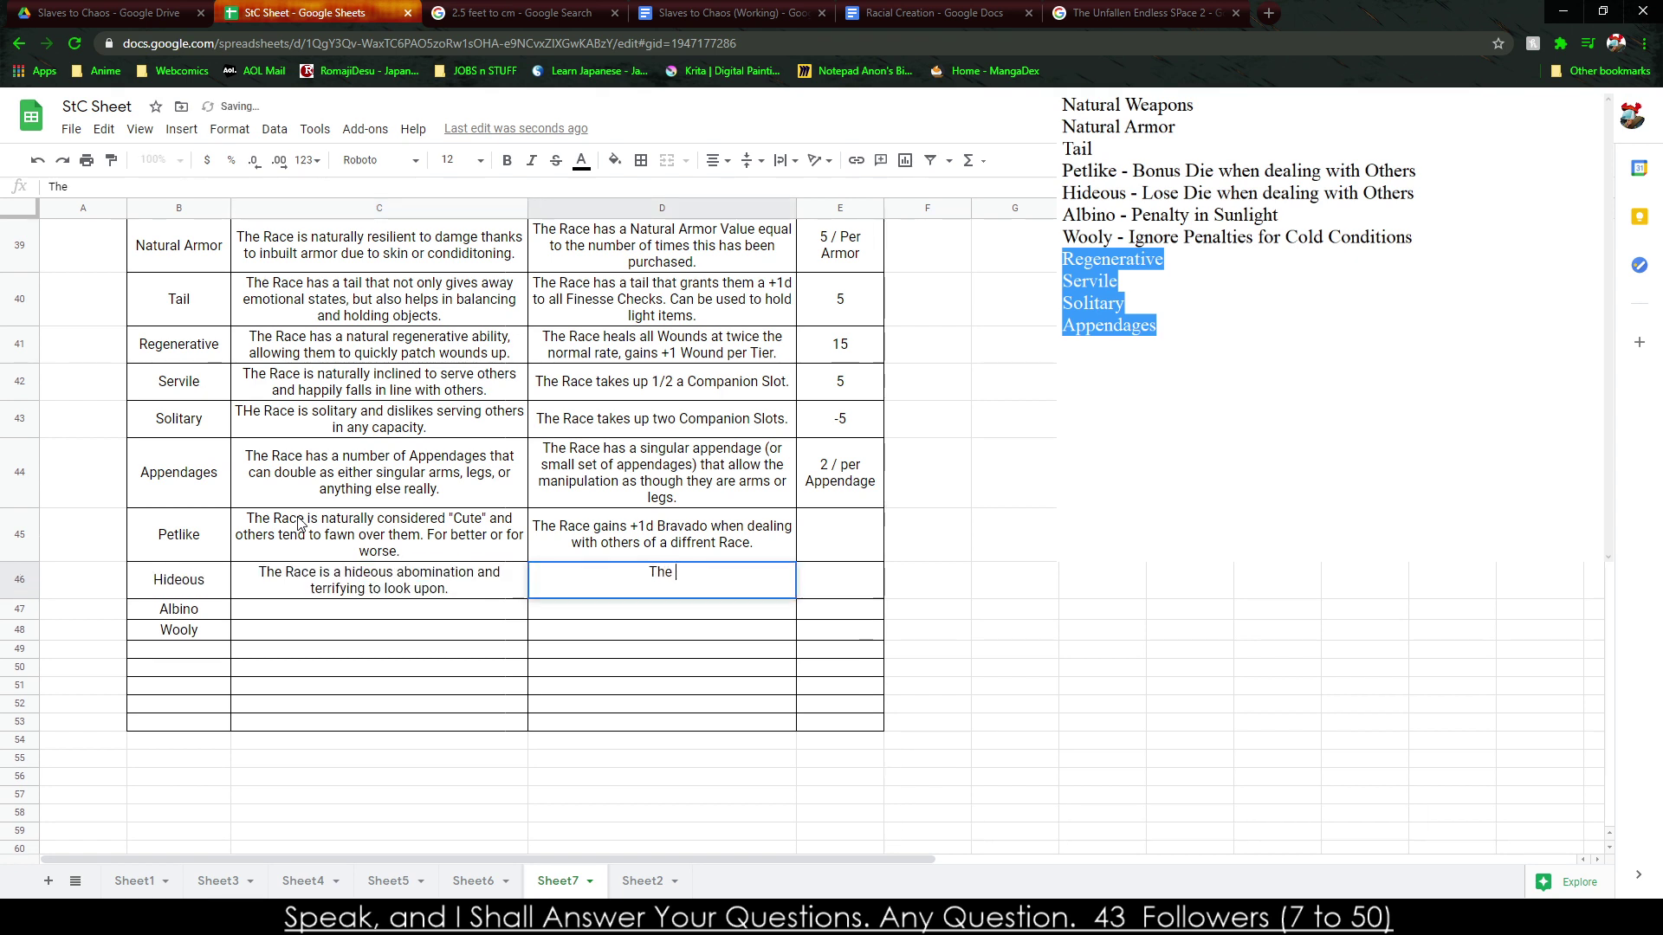
{"action": "type", "text": "Race loses -1"}
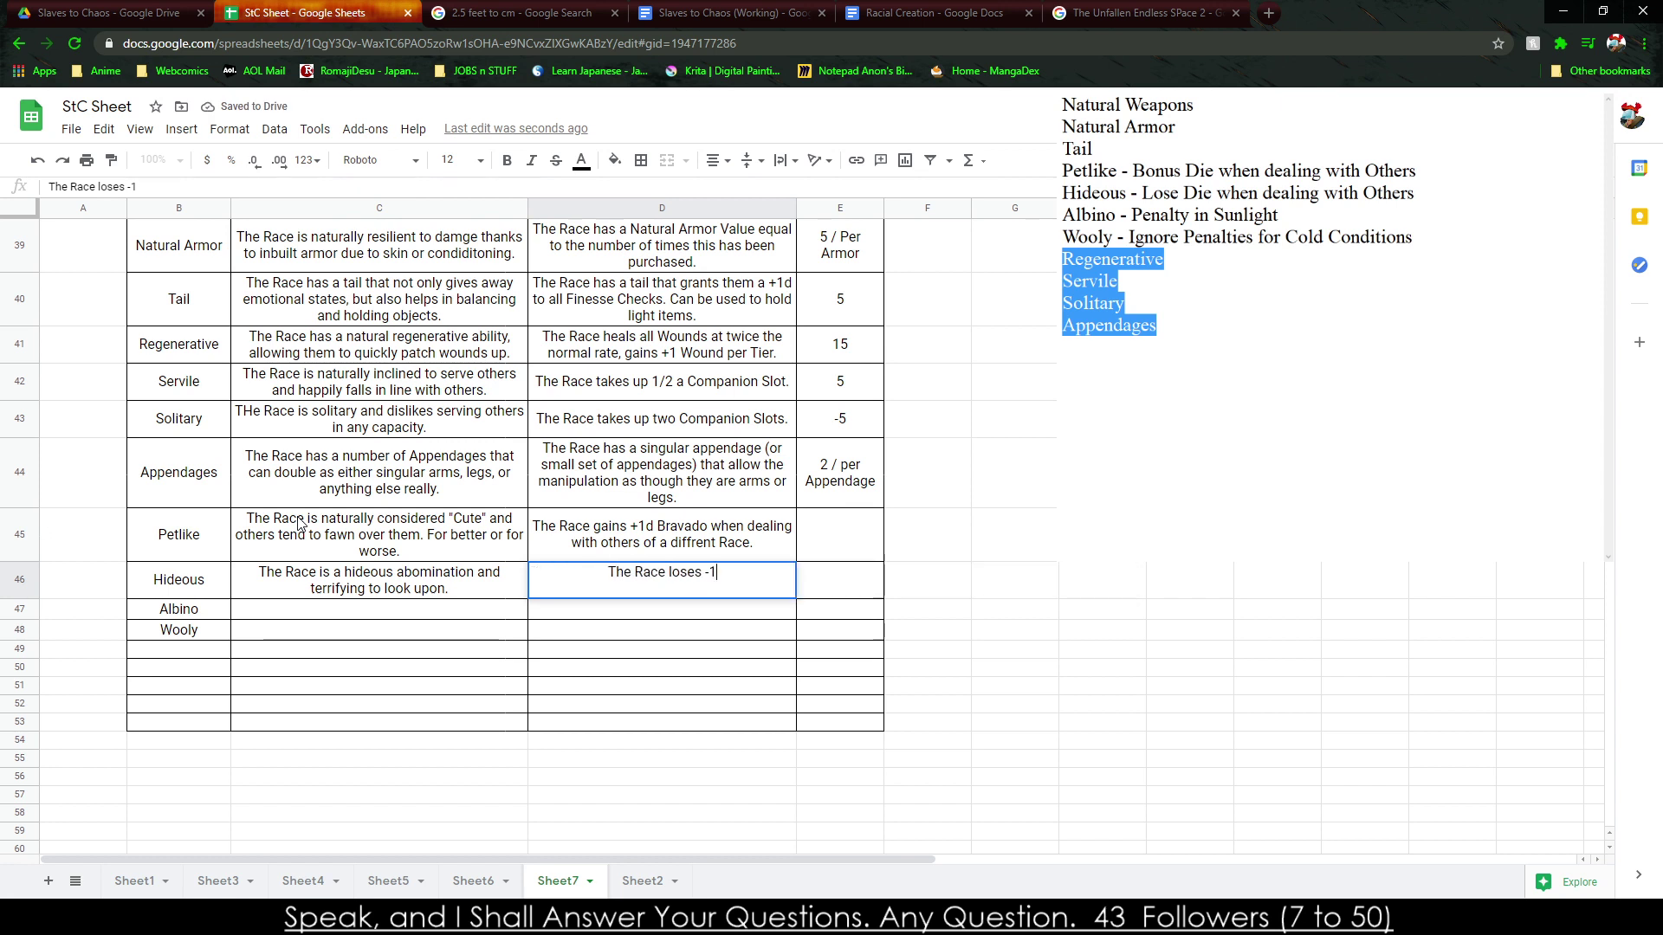
{"action": "type", "text": "d Bravade"}
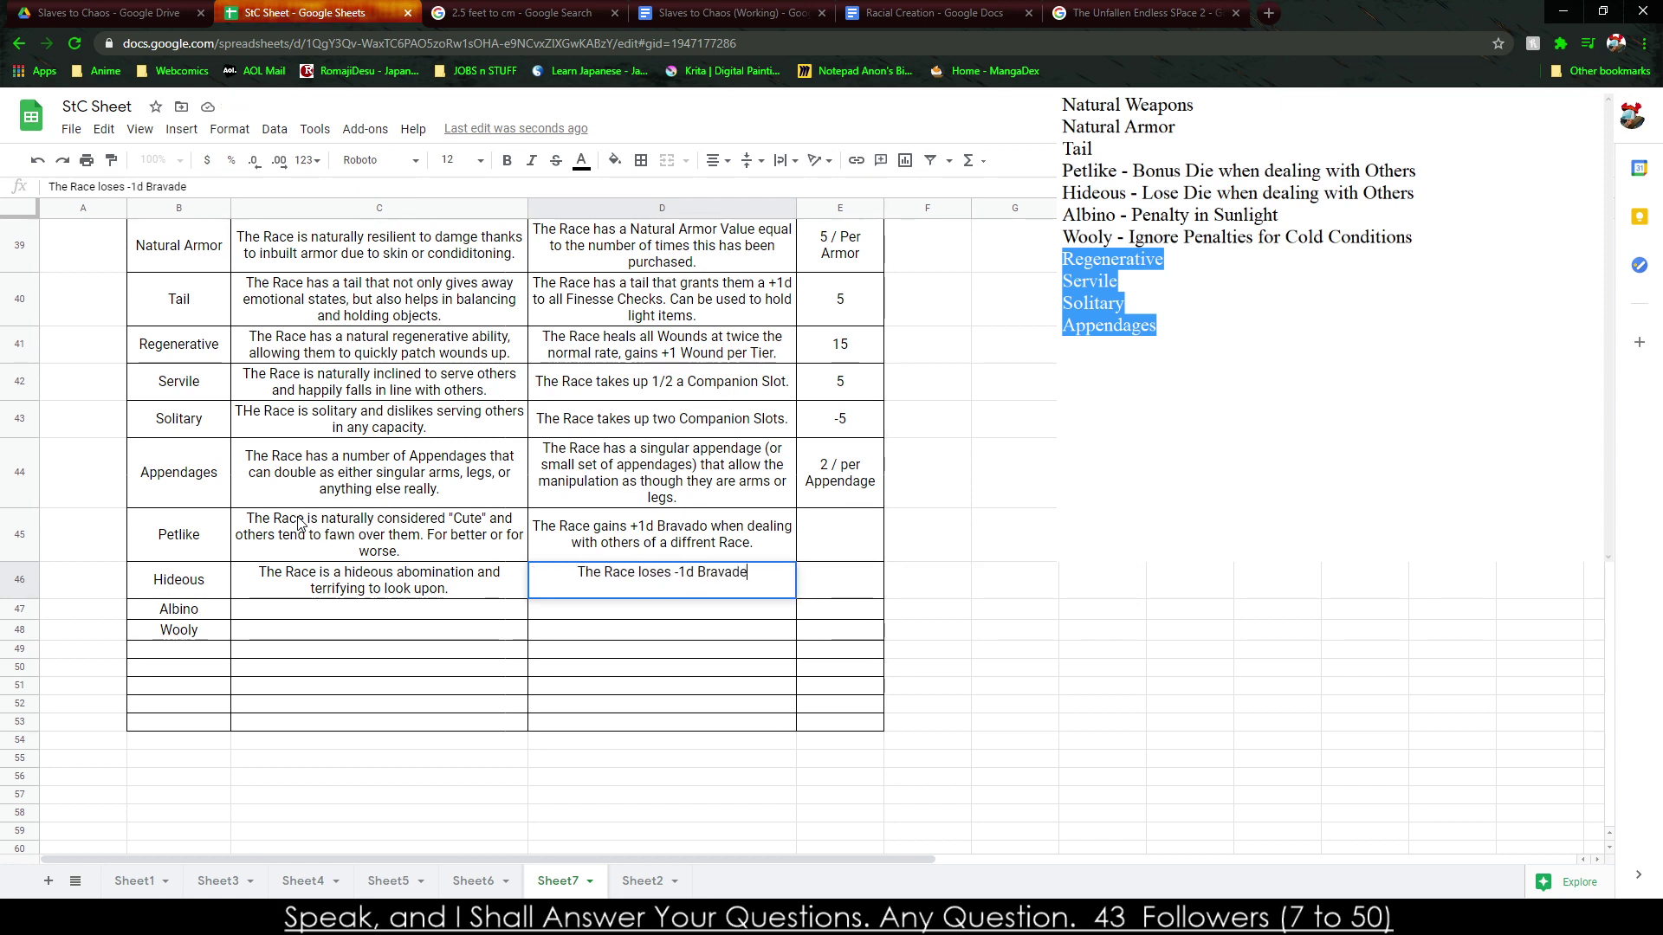
{"action": "key", "text": "BackSpace"}
{"action": "type", "text": "o when "}
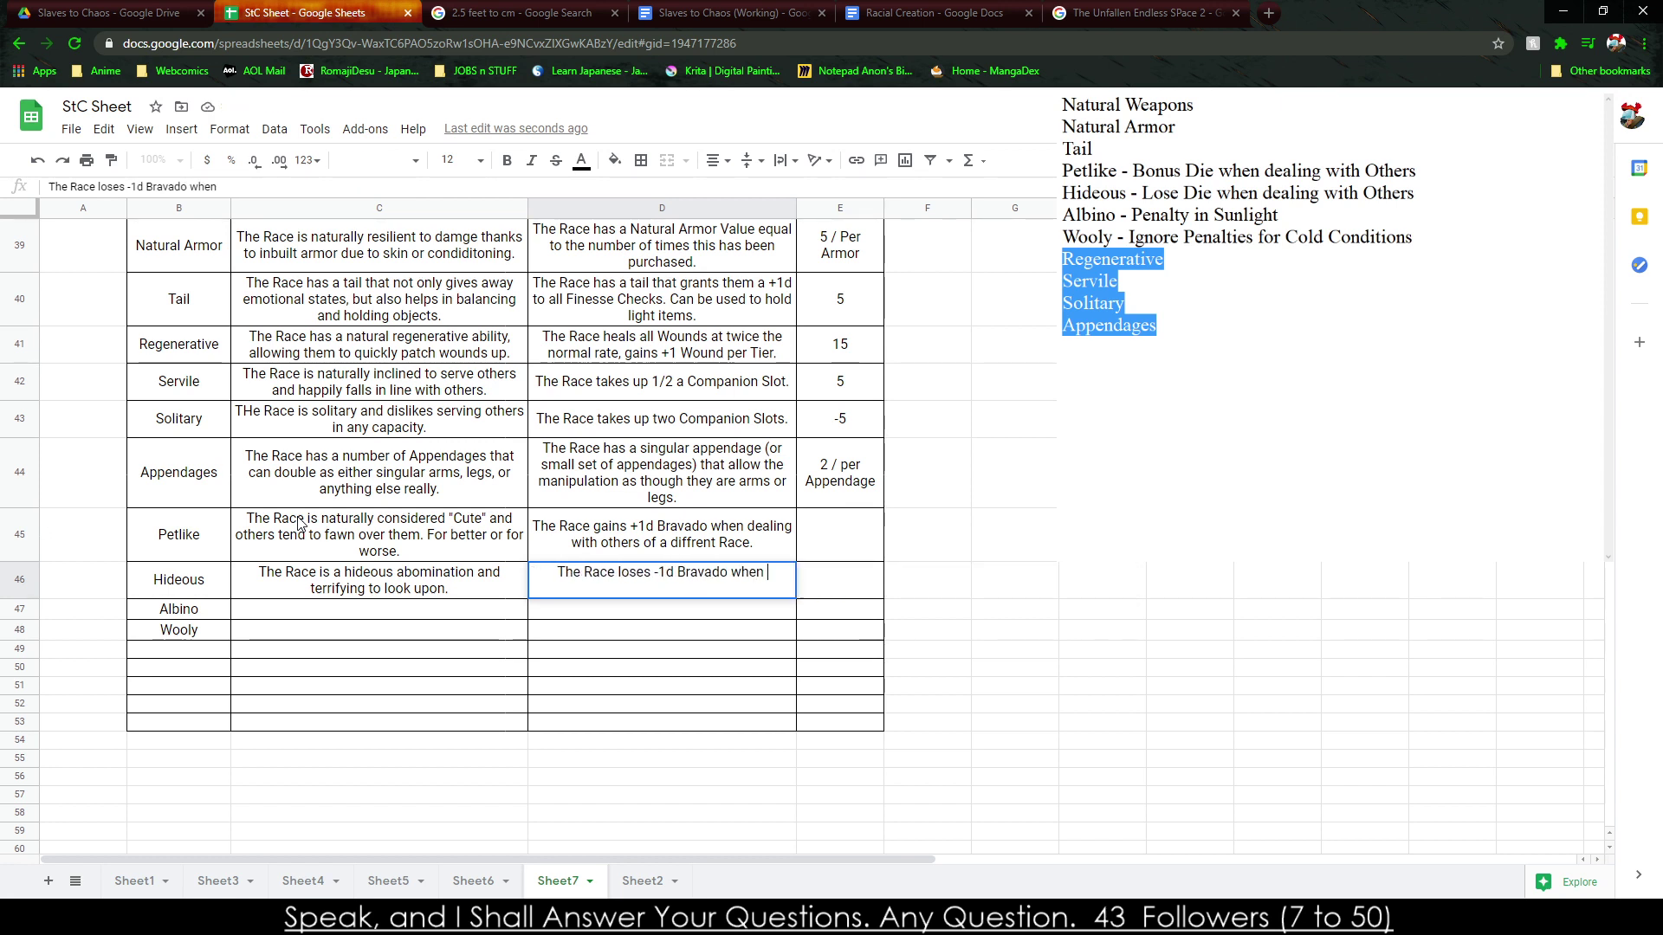
{"action": "type", "text": "dealing with others "}
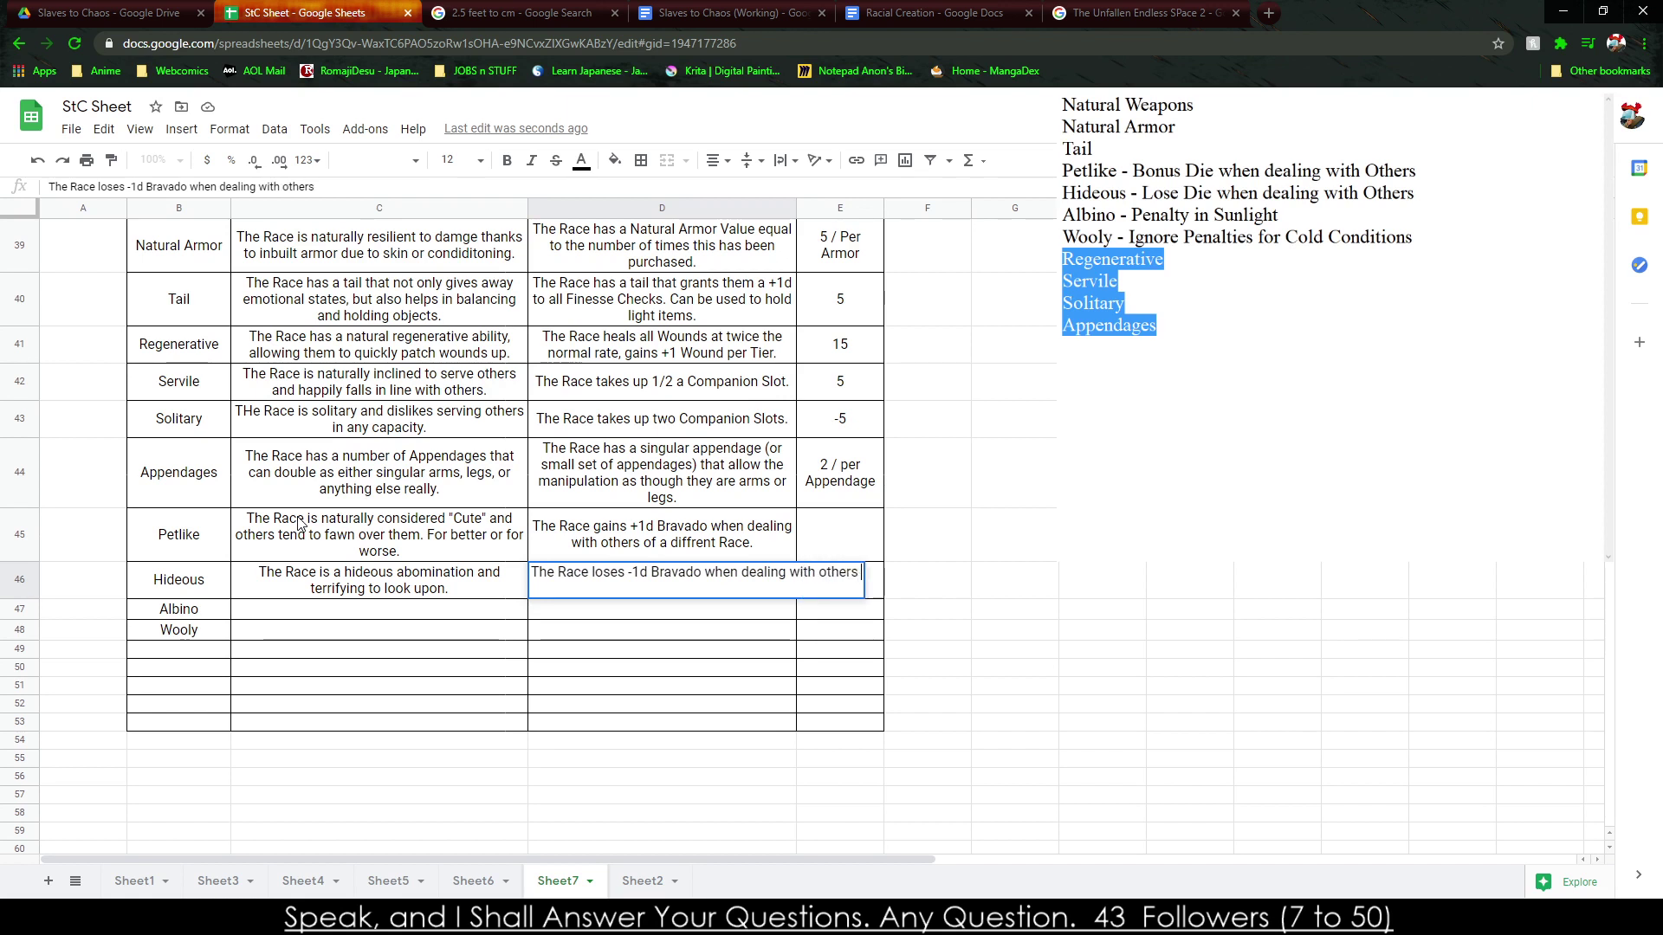
{"action": "type", "text": "of a diffrent R"}
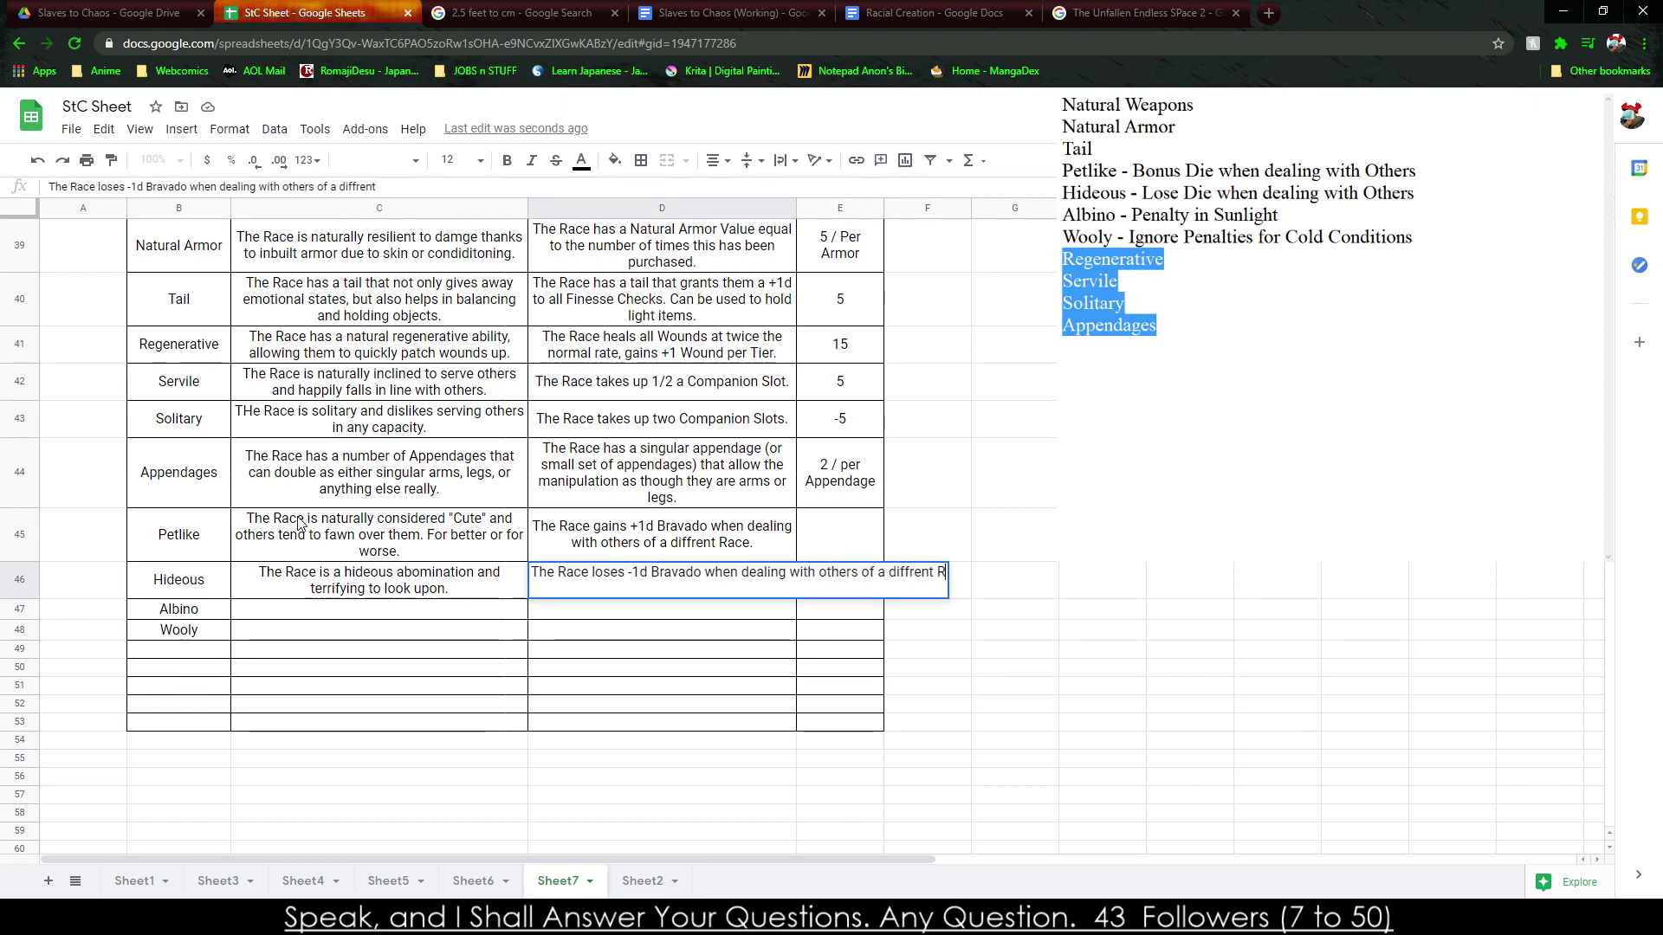
{"action": "type", "text": "ace."}
{"action": "key", "text": "Tab"}
Set the cost of the Petlike trait to 5 and the cost of the Hideous trait to -5.
{"action": "key", "text": "Up"}
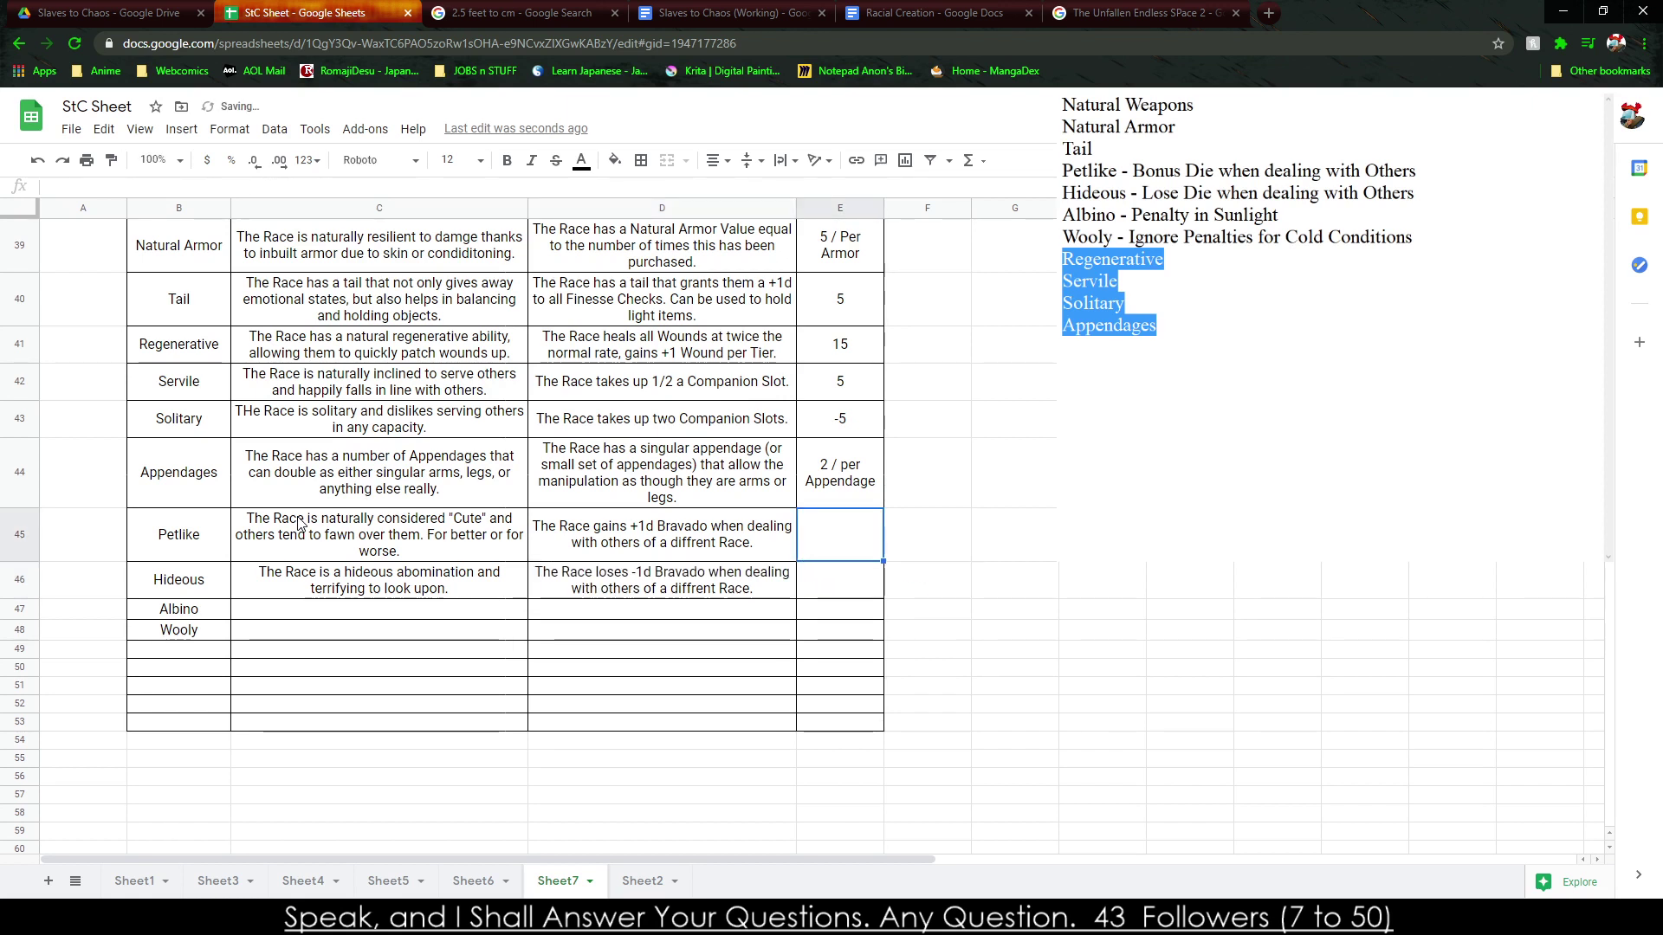
{"action": "type", "text": "2"}
{"action": "key", "text": "BackSpace"}
{"action": "type", "text": "5"}
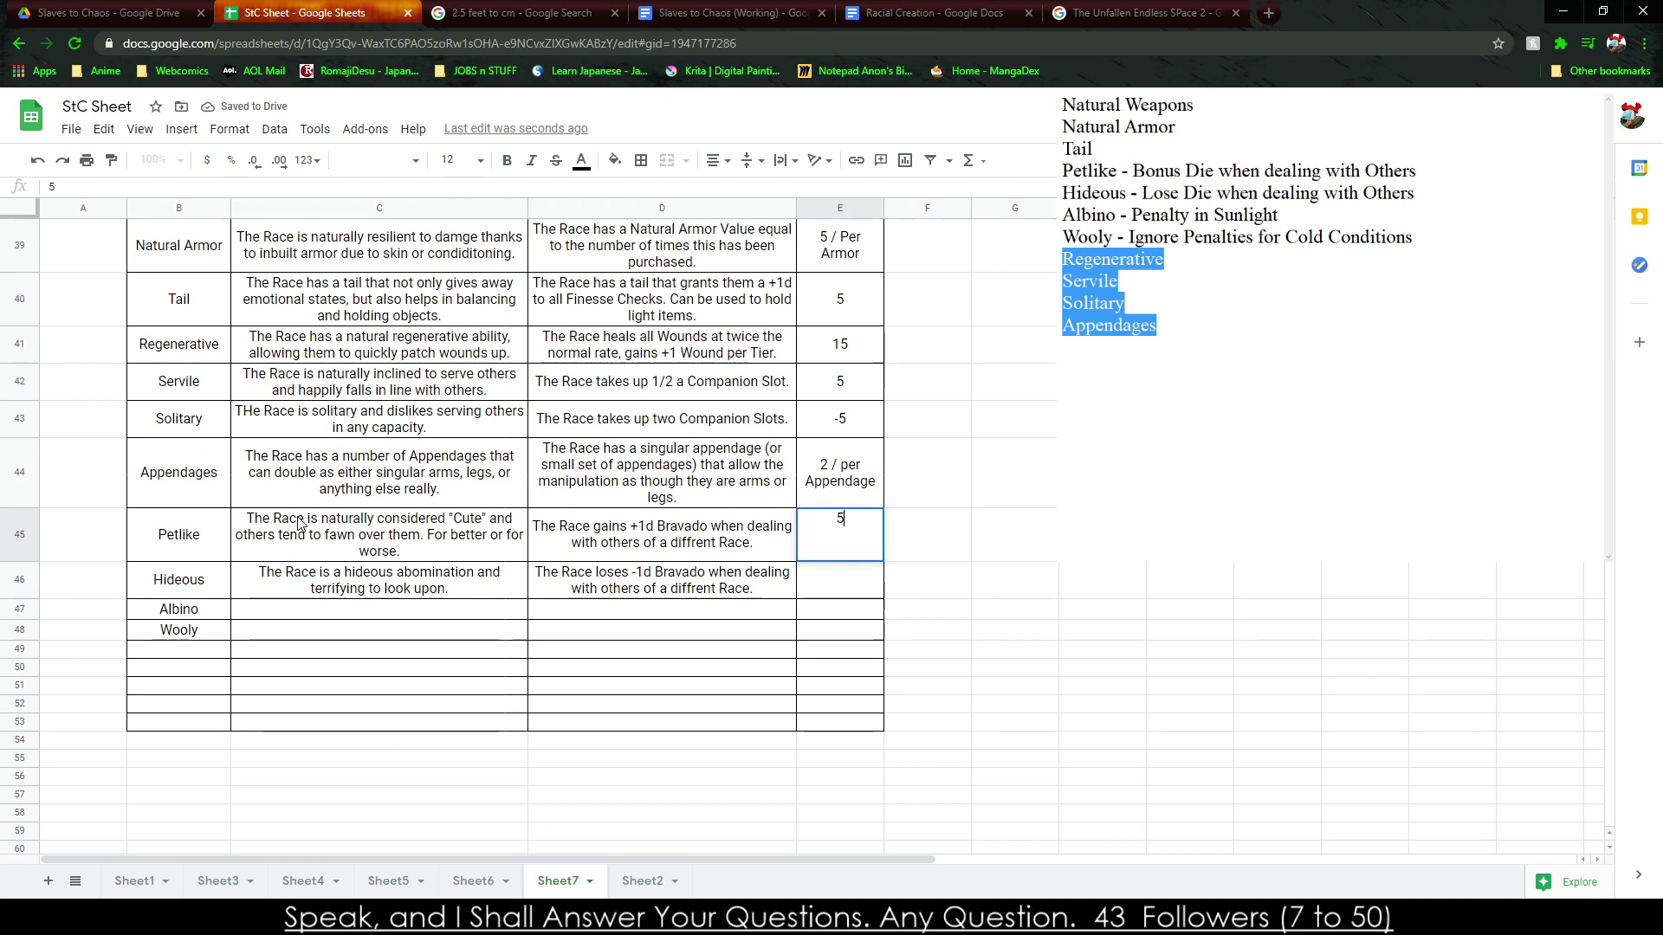
{"action": "key", "text": "Return"}
{"action": "type", "text": "-5"}
Enter the Albino description "The Race is Albino, with naturally thin skin suspectible to burning and deathly white.".
{"action": "key", "text": "Left"}
{"action": "key", "text": "Left"}
{"action": "key", "text": "Left"}
{"action": "key", "text": "Down"}
{"action": "key", "text": "Right"}
{"action": "type", "text": "The Race is Albino, f"}
{"action": "key", "text": "BackSpace"}
{"action": "type", "text": "with naturally thin skin suspectible to burning and d"}
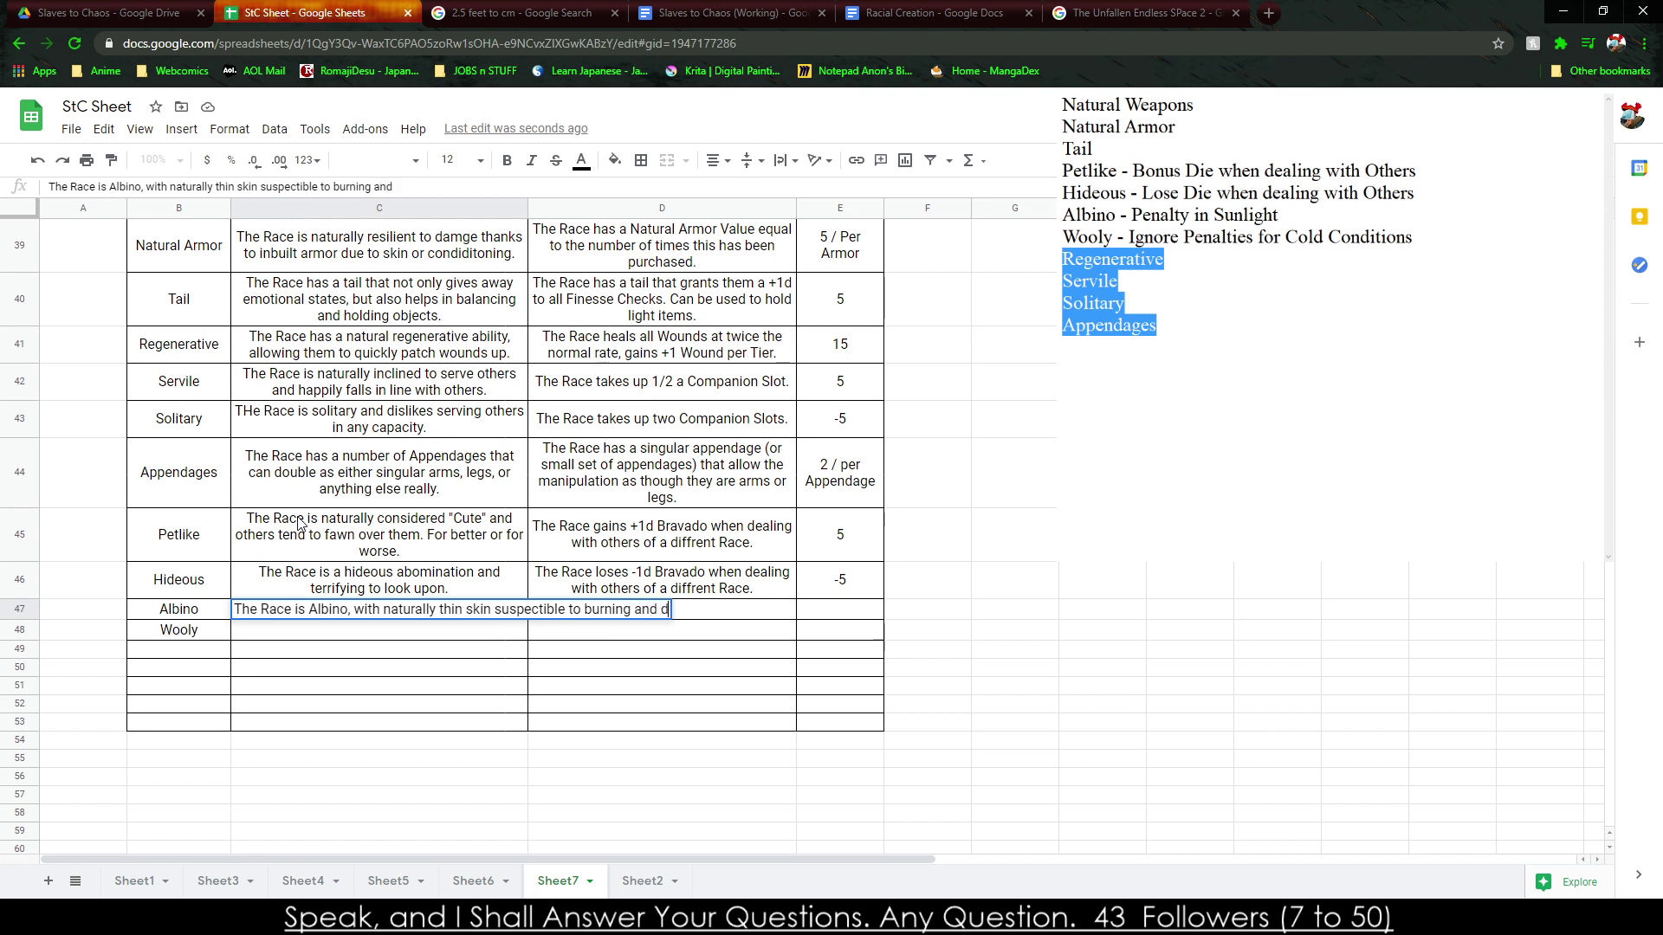
{"action": "type", "text": "eathly white"}
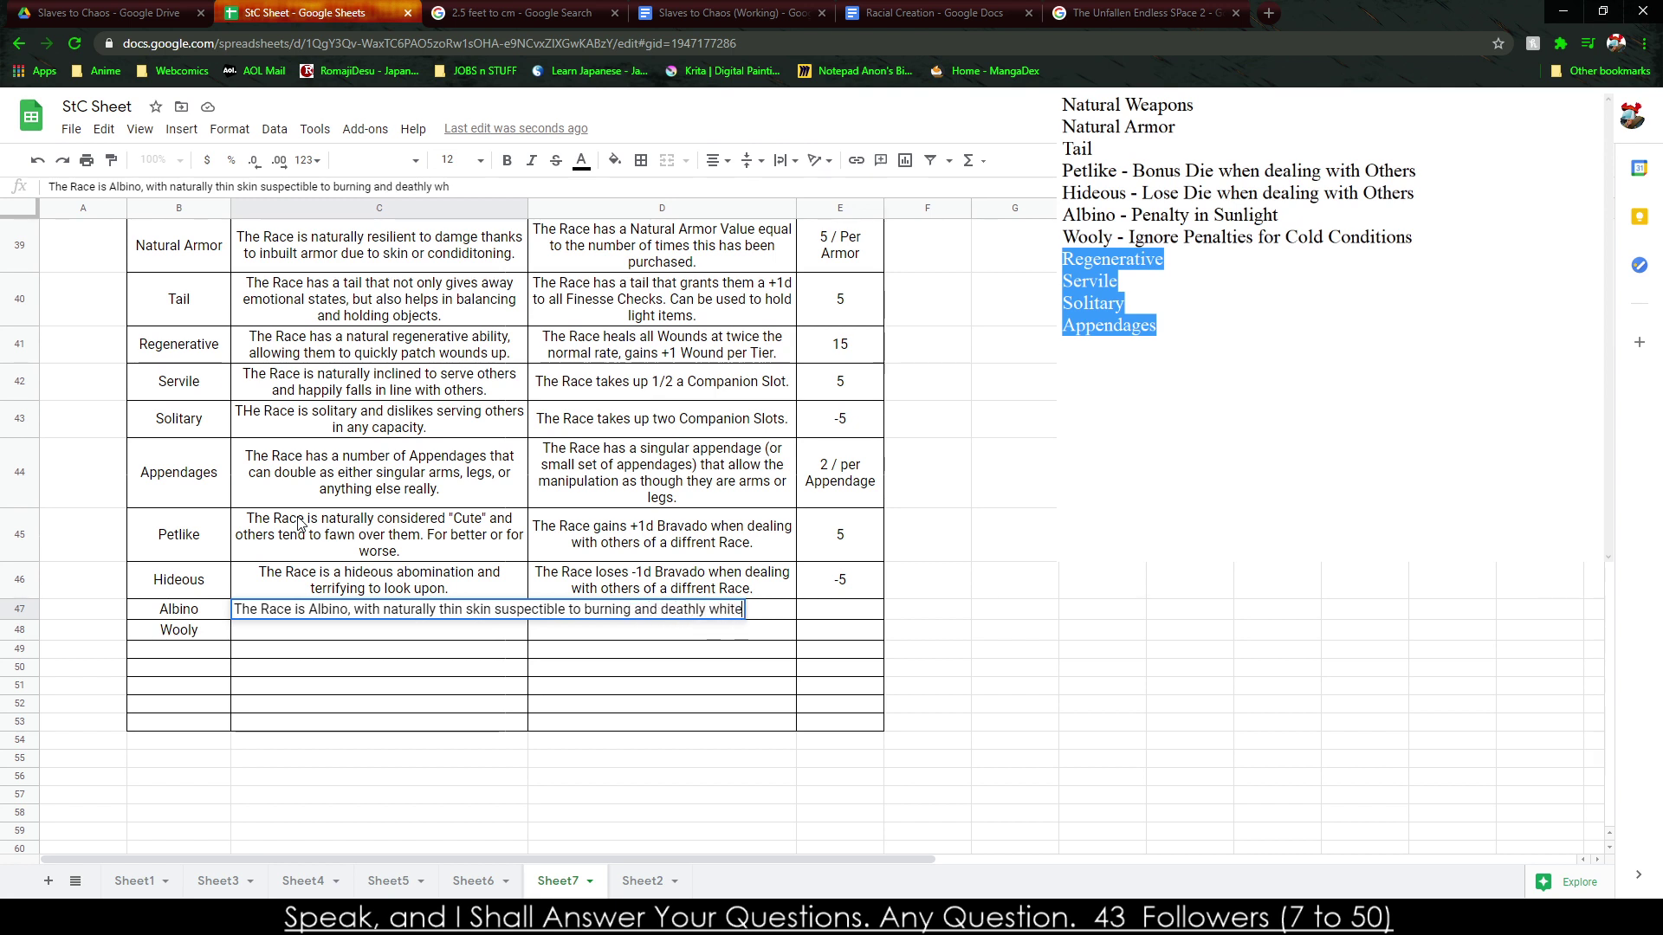
{"action": "type", "text": "."}
{"action": "key", "text": "Tab"}
Enter the Albino effect "The Race has a -1d to all Checks in a hot location or during the day." and set its cost to -10.
{"action": "type", "text": "Teh"}
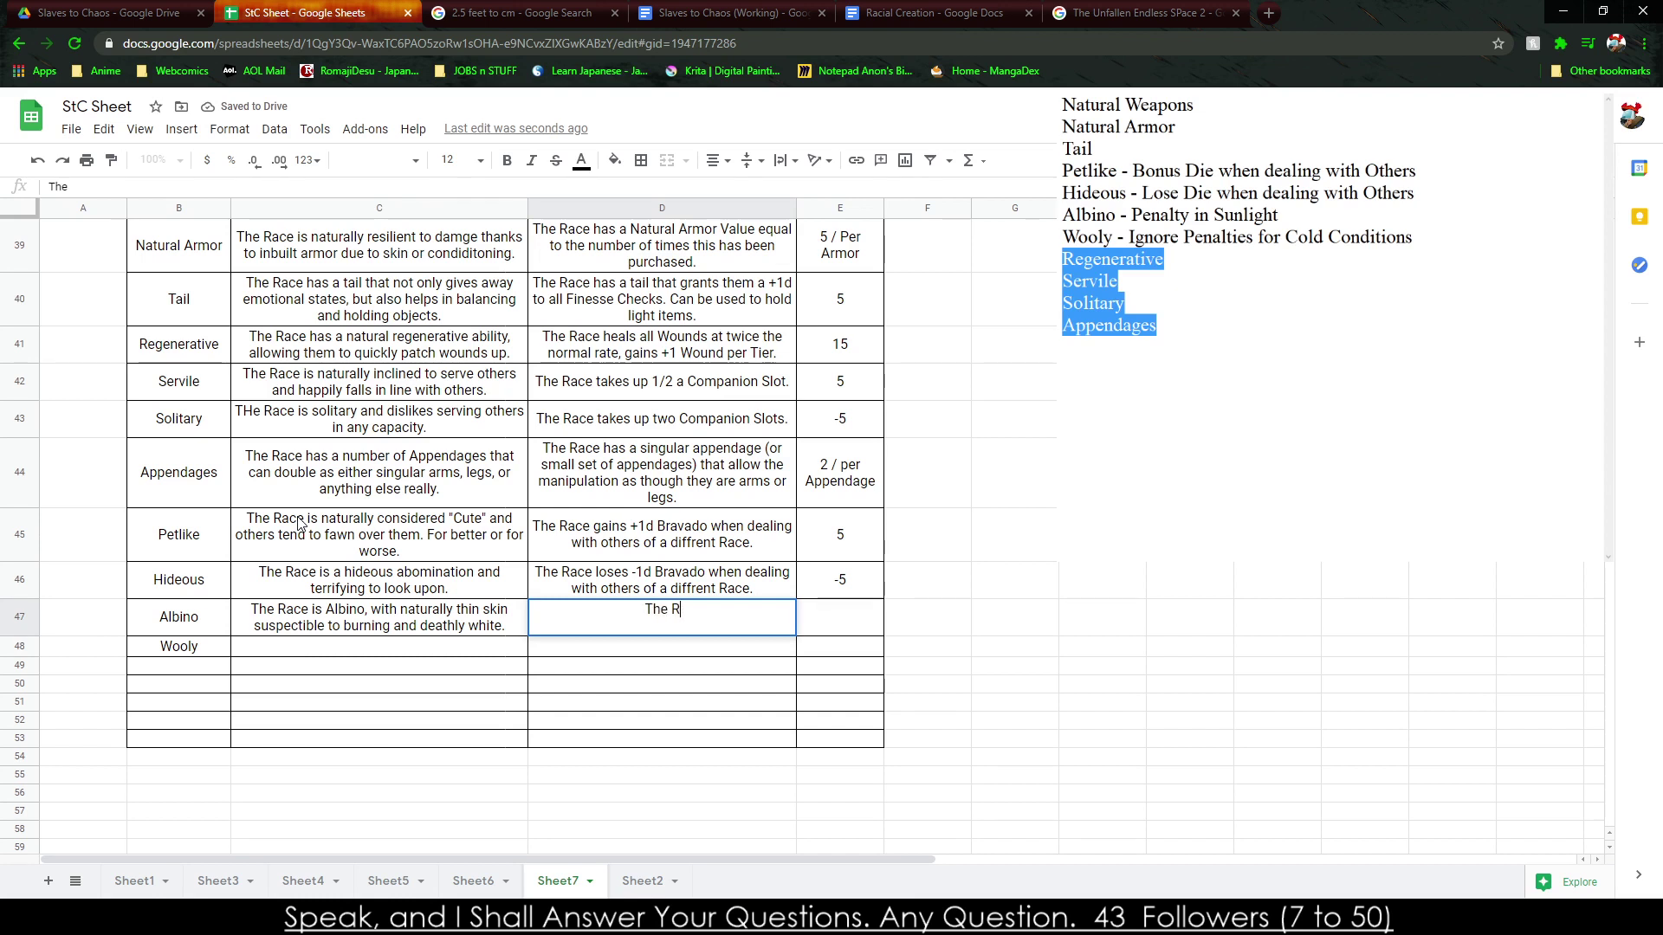
{"action": "type", "text": " Race has a -1d "}
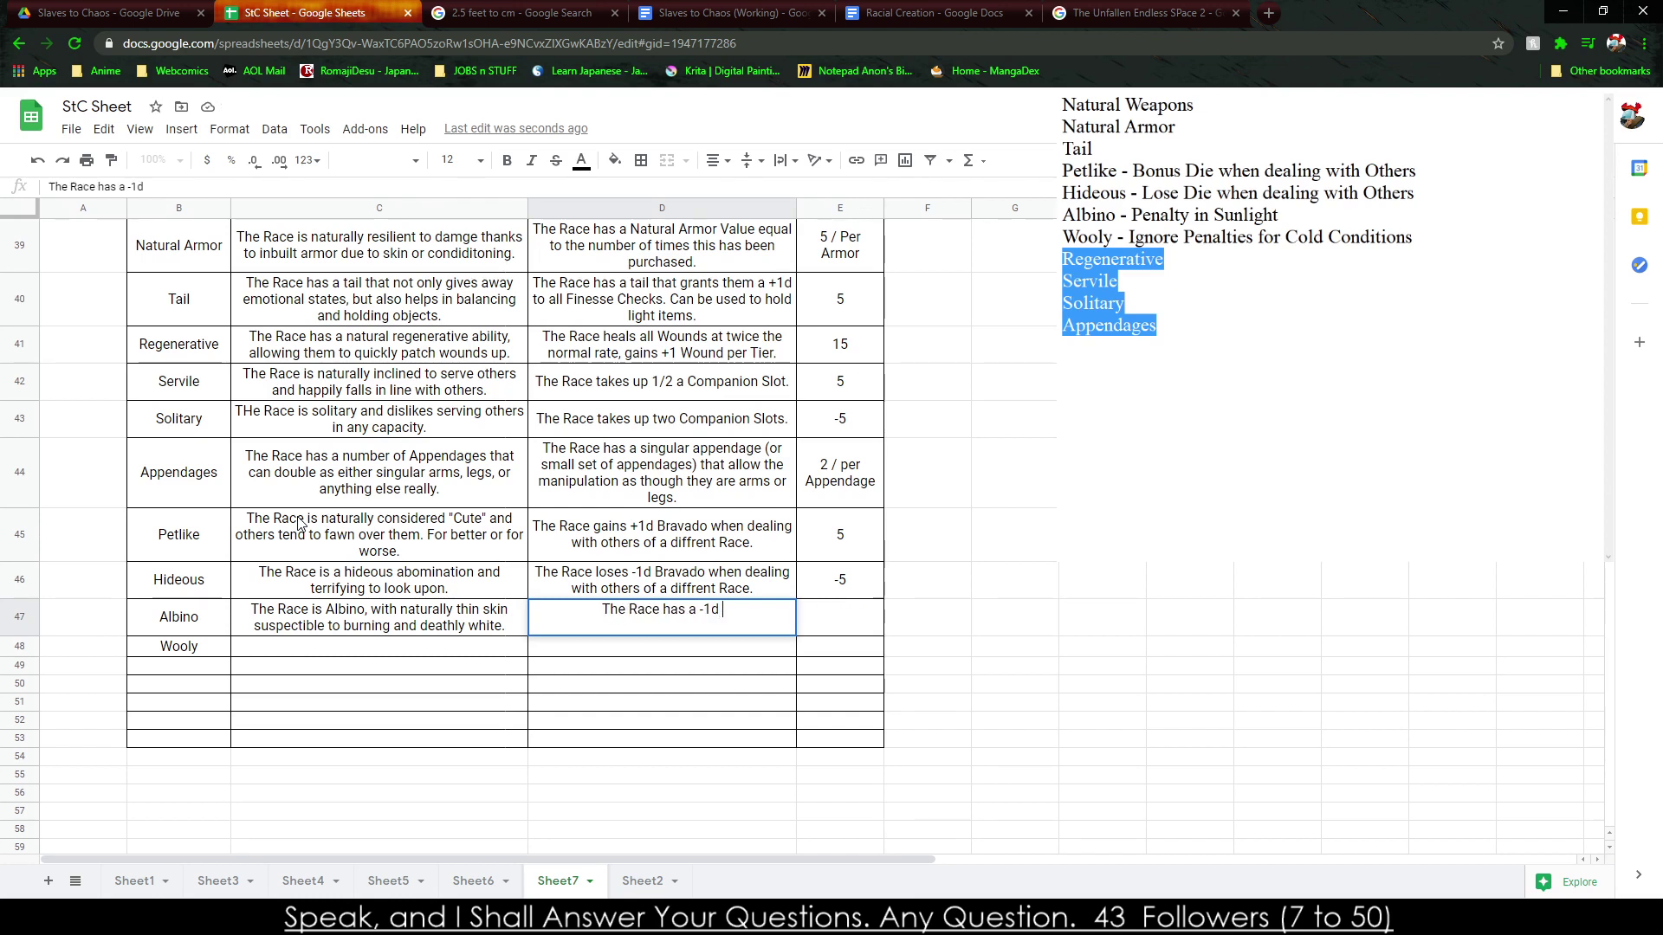
{"action": "type", "text": "to all Checks when i"}
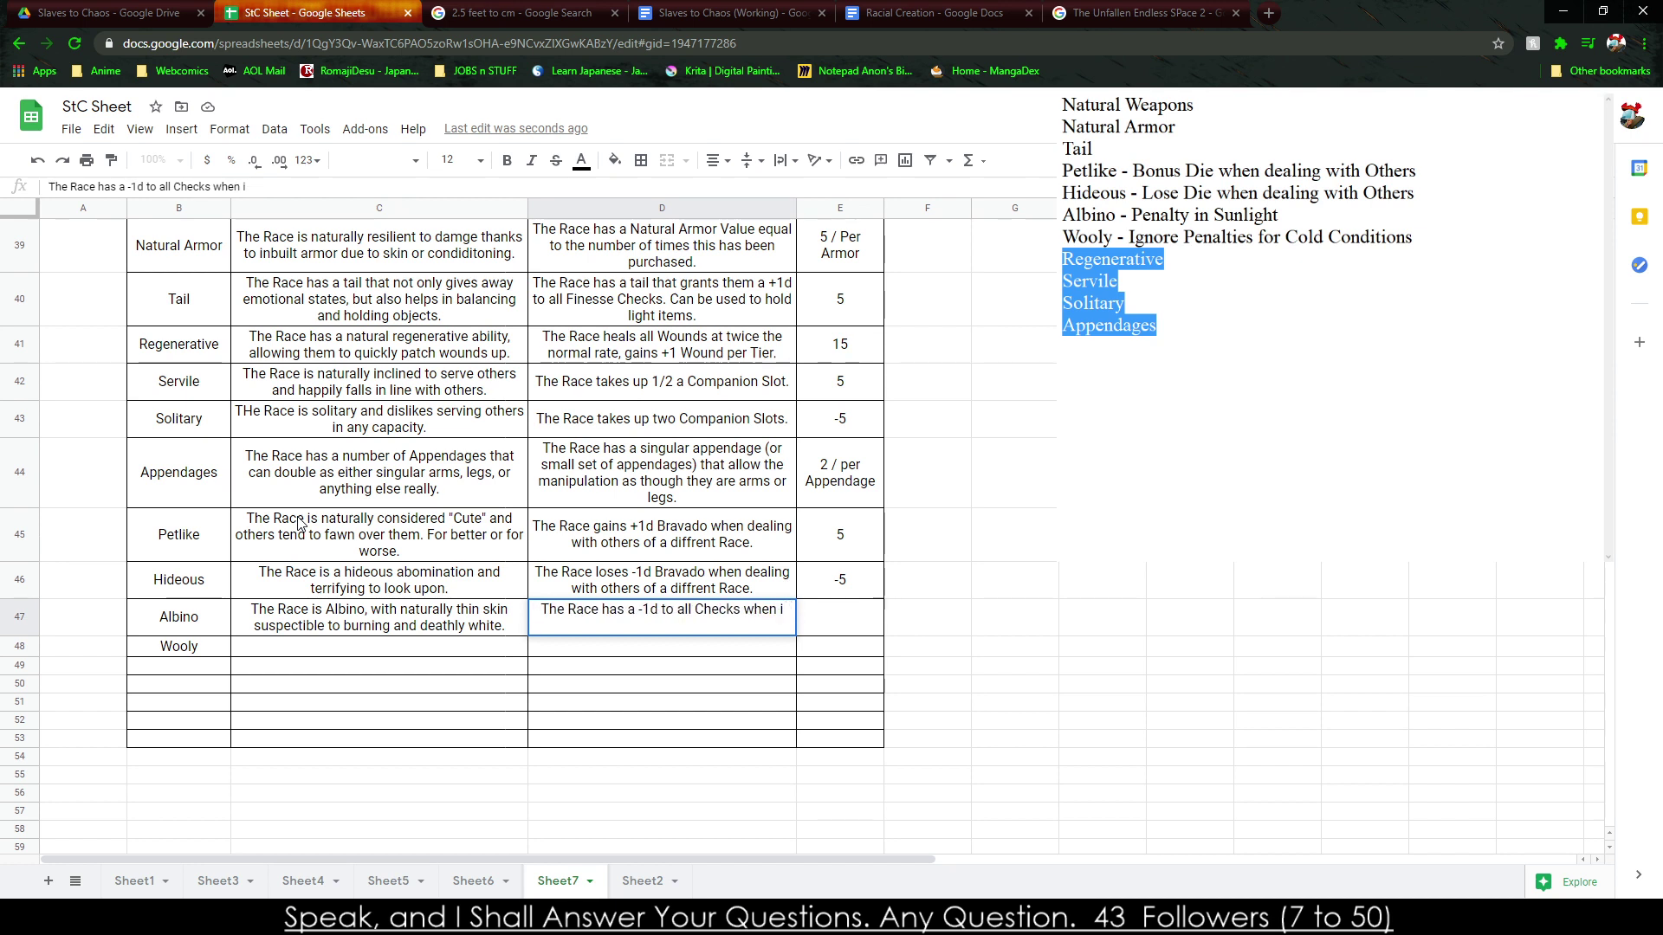
{"action": "key", "text": "BackSpace"}
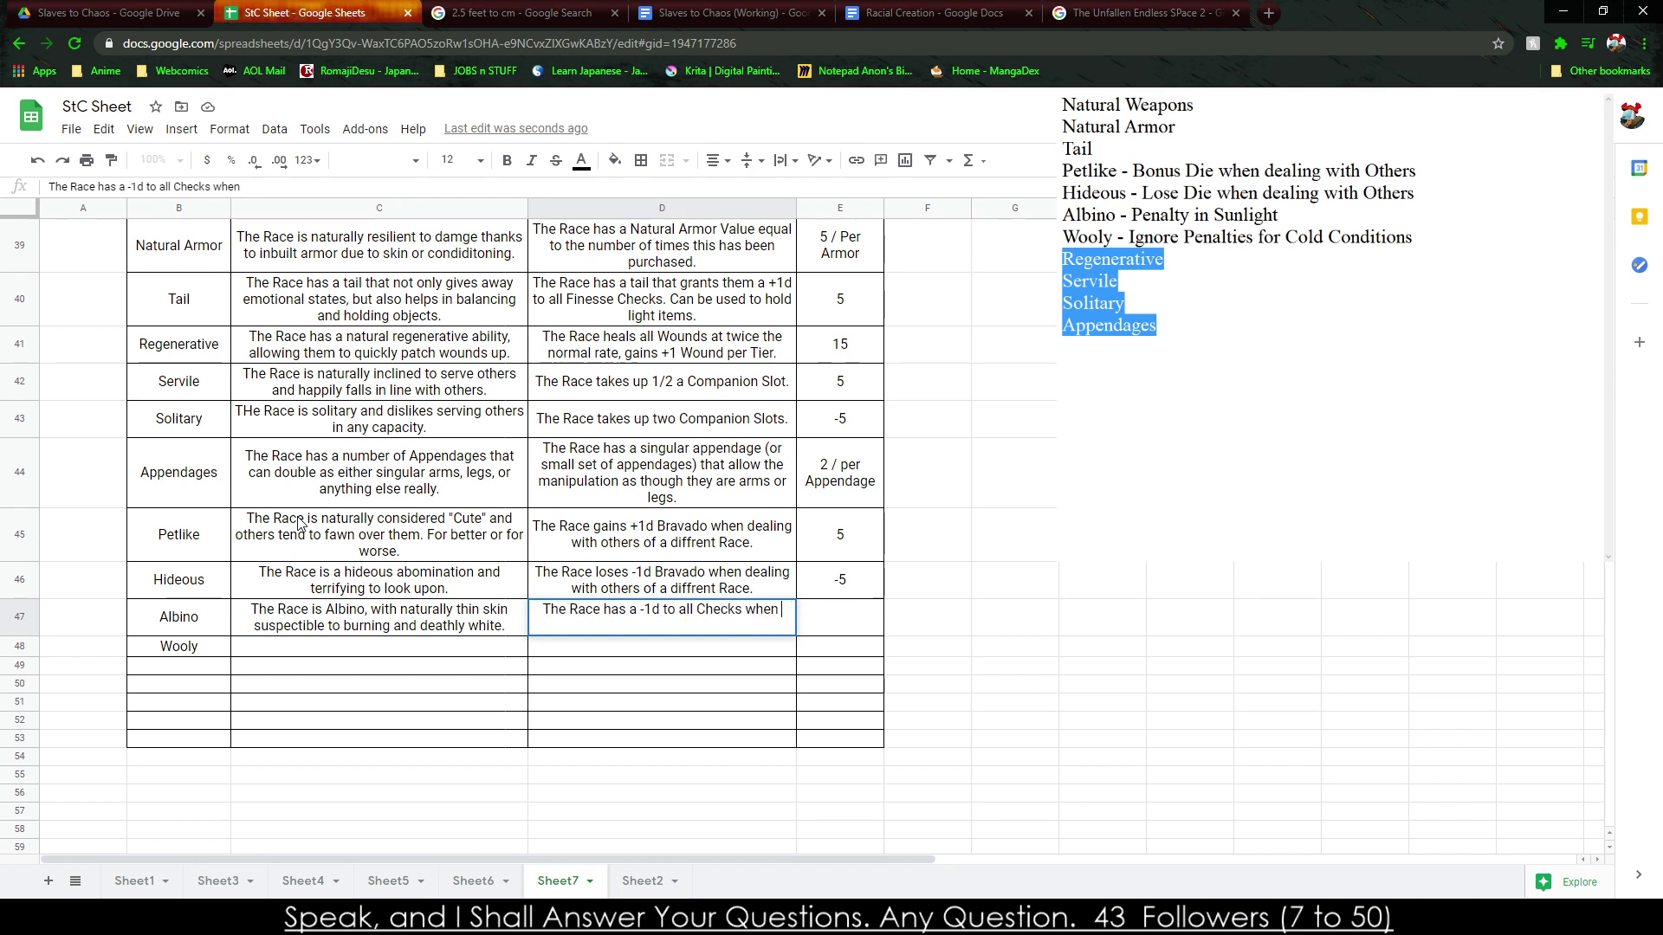
{"action": "key", "text": "BackSpace"}
{"action": "key", "text": "BackSpace"}
{"action": "key", "text": "BackSpace"}
{"action": "key", "text": "BackSpace"}
{"action": "type", "text": "in a hot"}
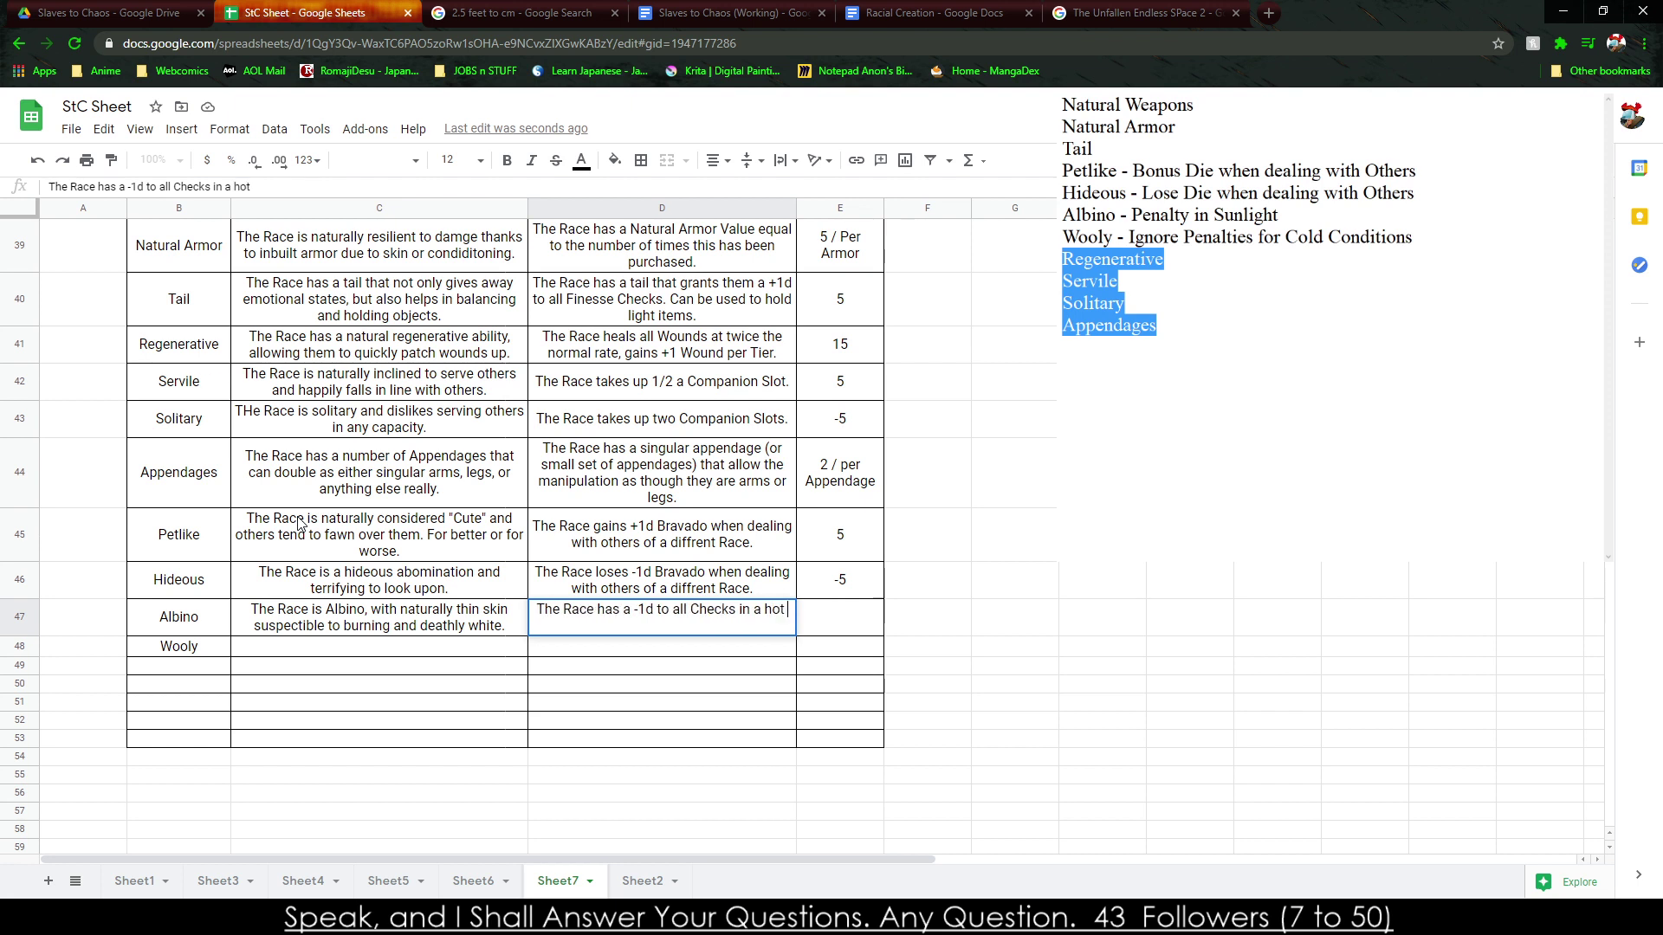
{"action": "type", "text": " location or during the day."}
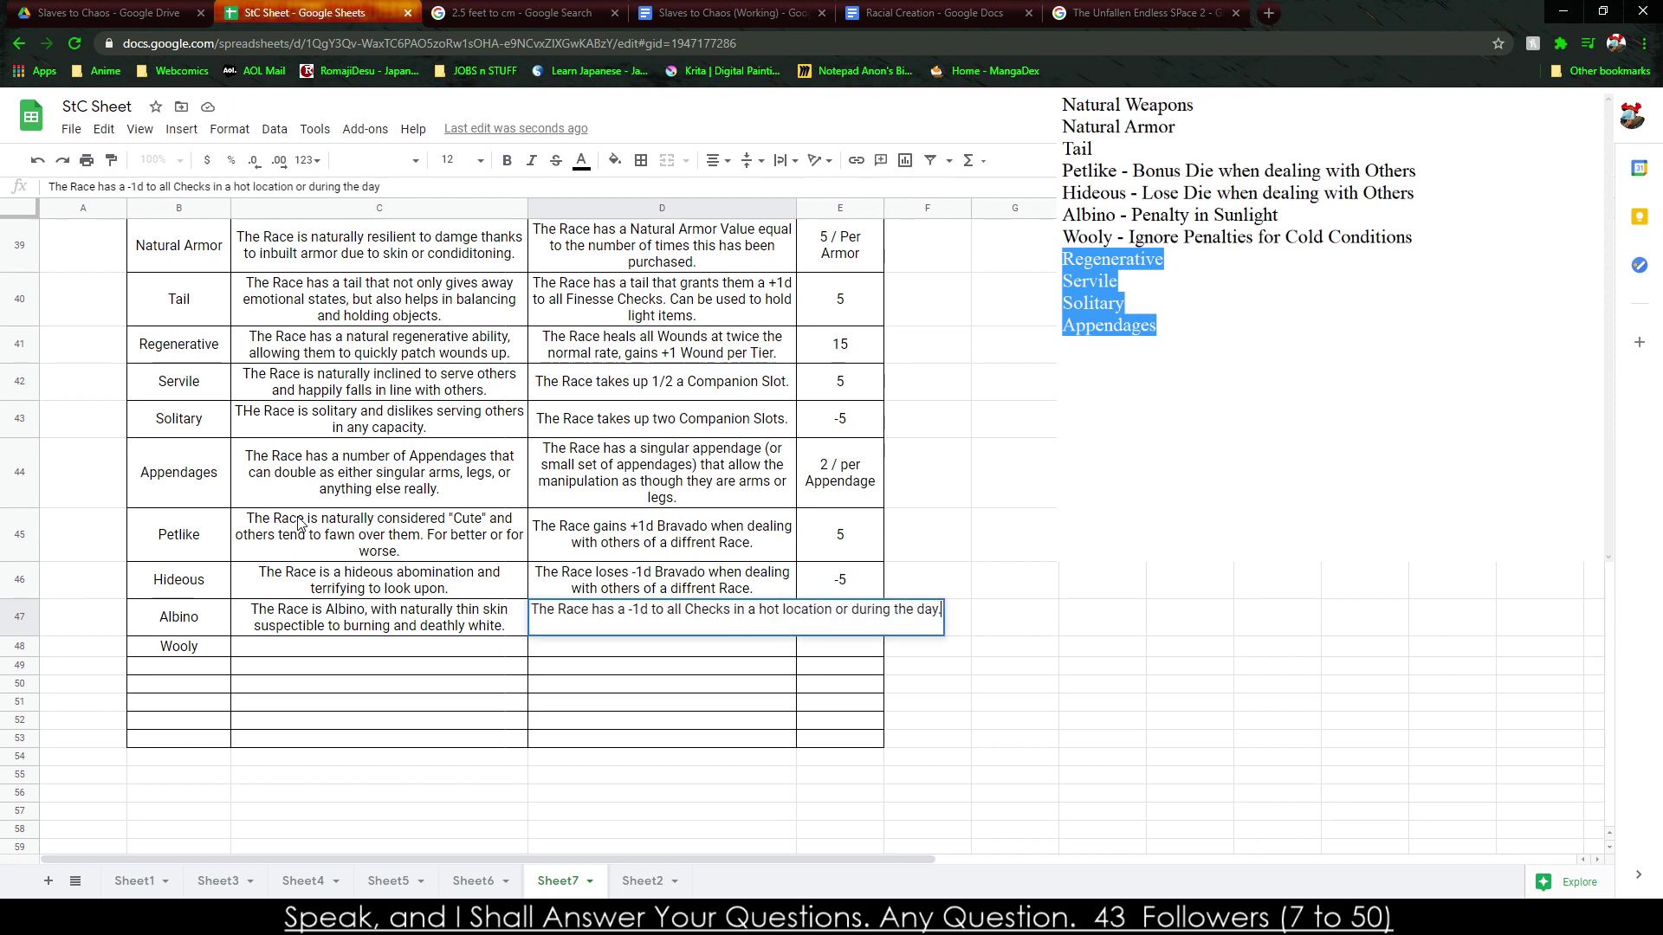
{"action": "key", "text": "Tab"}
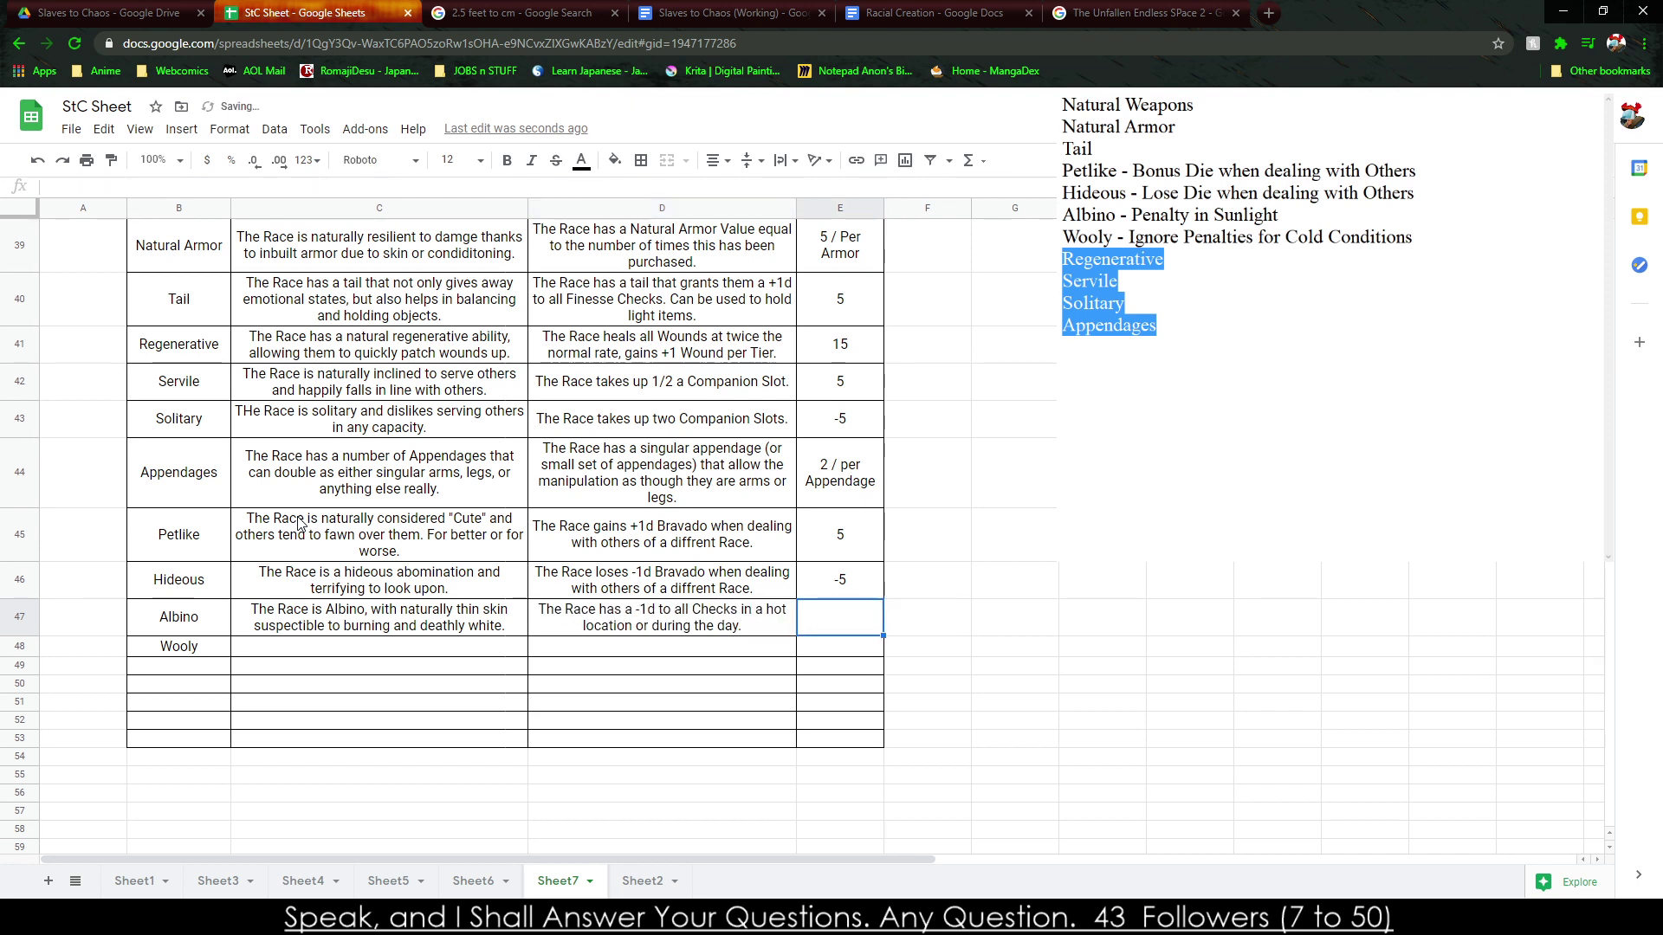
{"action": "type", "text": "-10"}
{"action": "key", "text": "Return"}
Begin the Wooly description with "The Race has a".
{"action": "type", "text": "The race ha"}
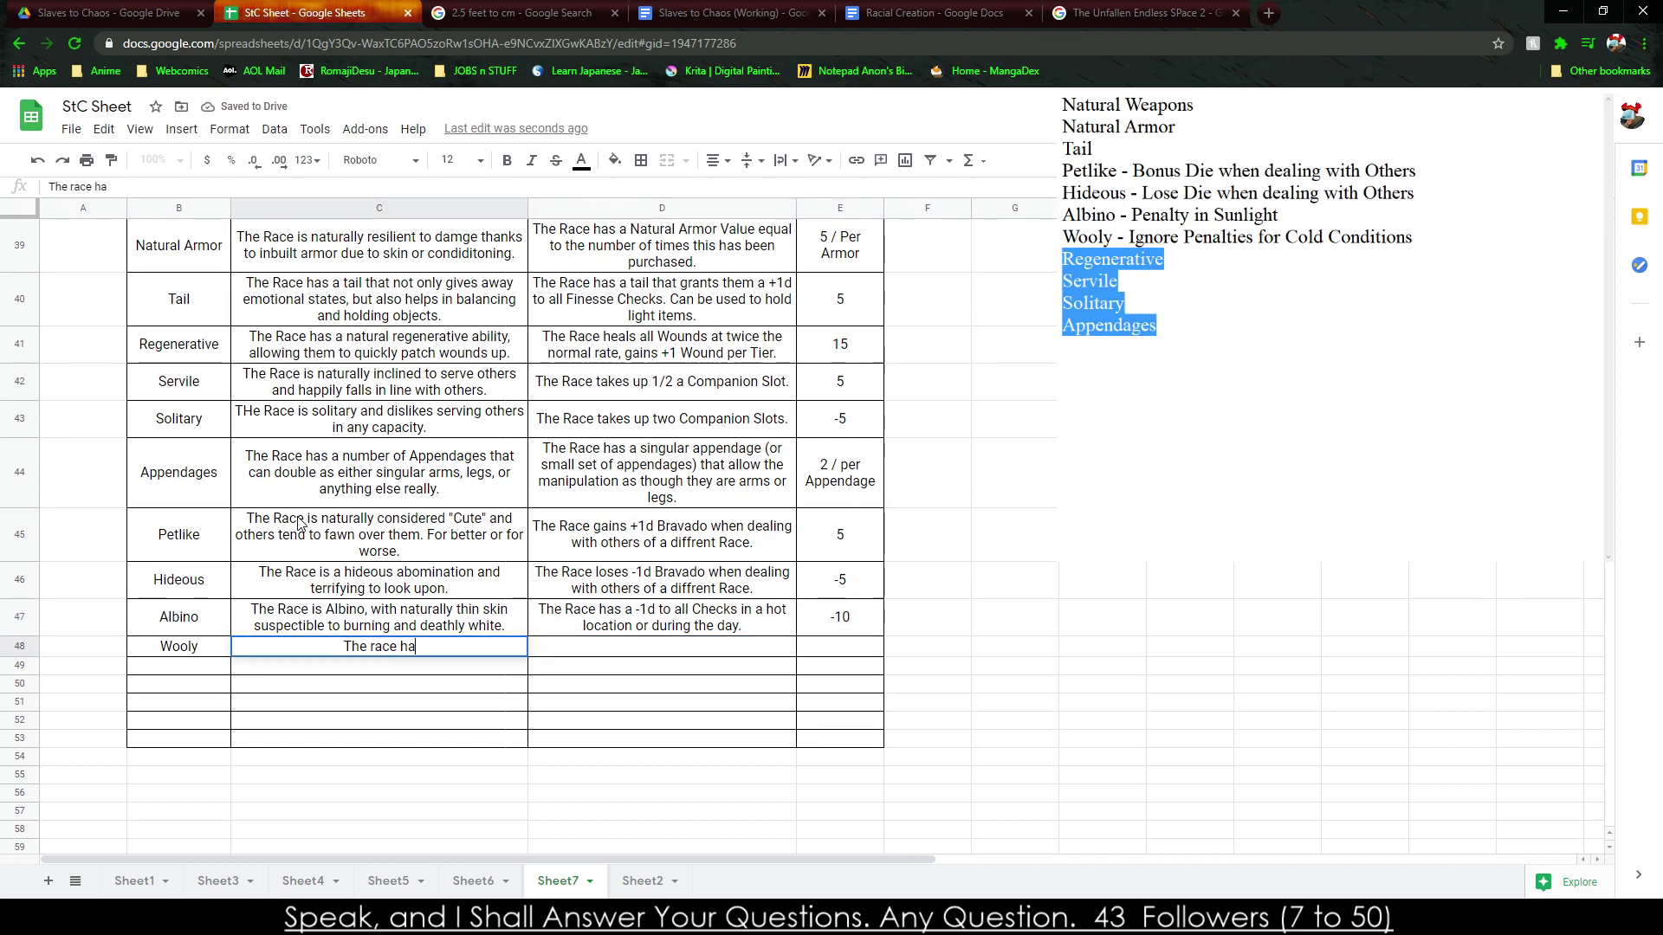
{"action": "type", "text": "ce has a nat"}
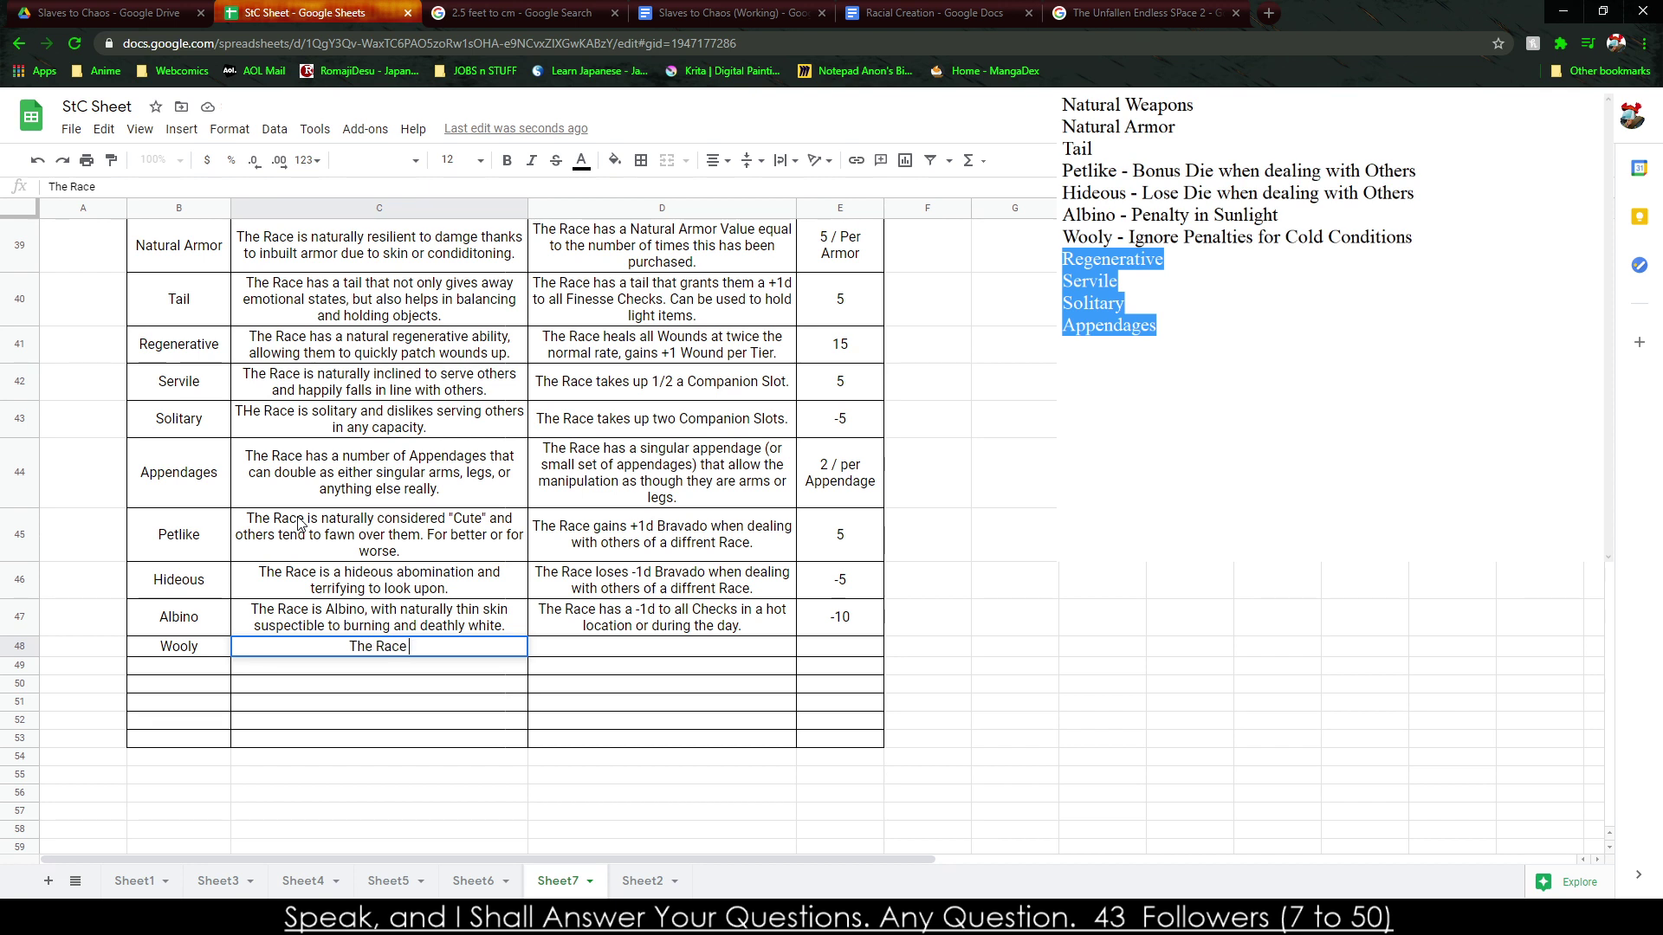
{"action": "key", "text": "BackSpace"}
{"action": "key", "text": "BackSpace"}
{"action": "key", "text": "BackSpace"}
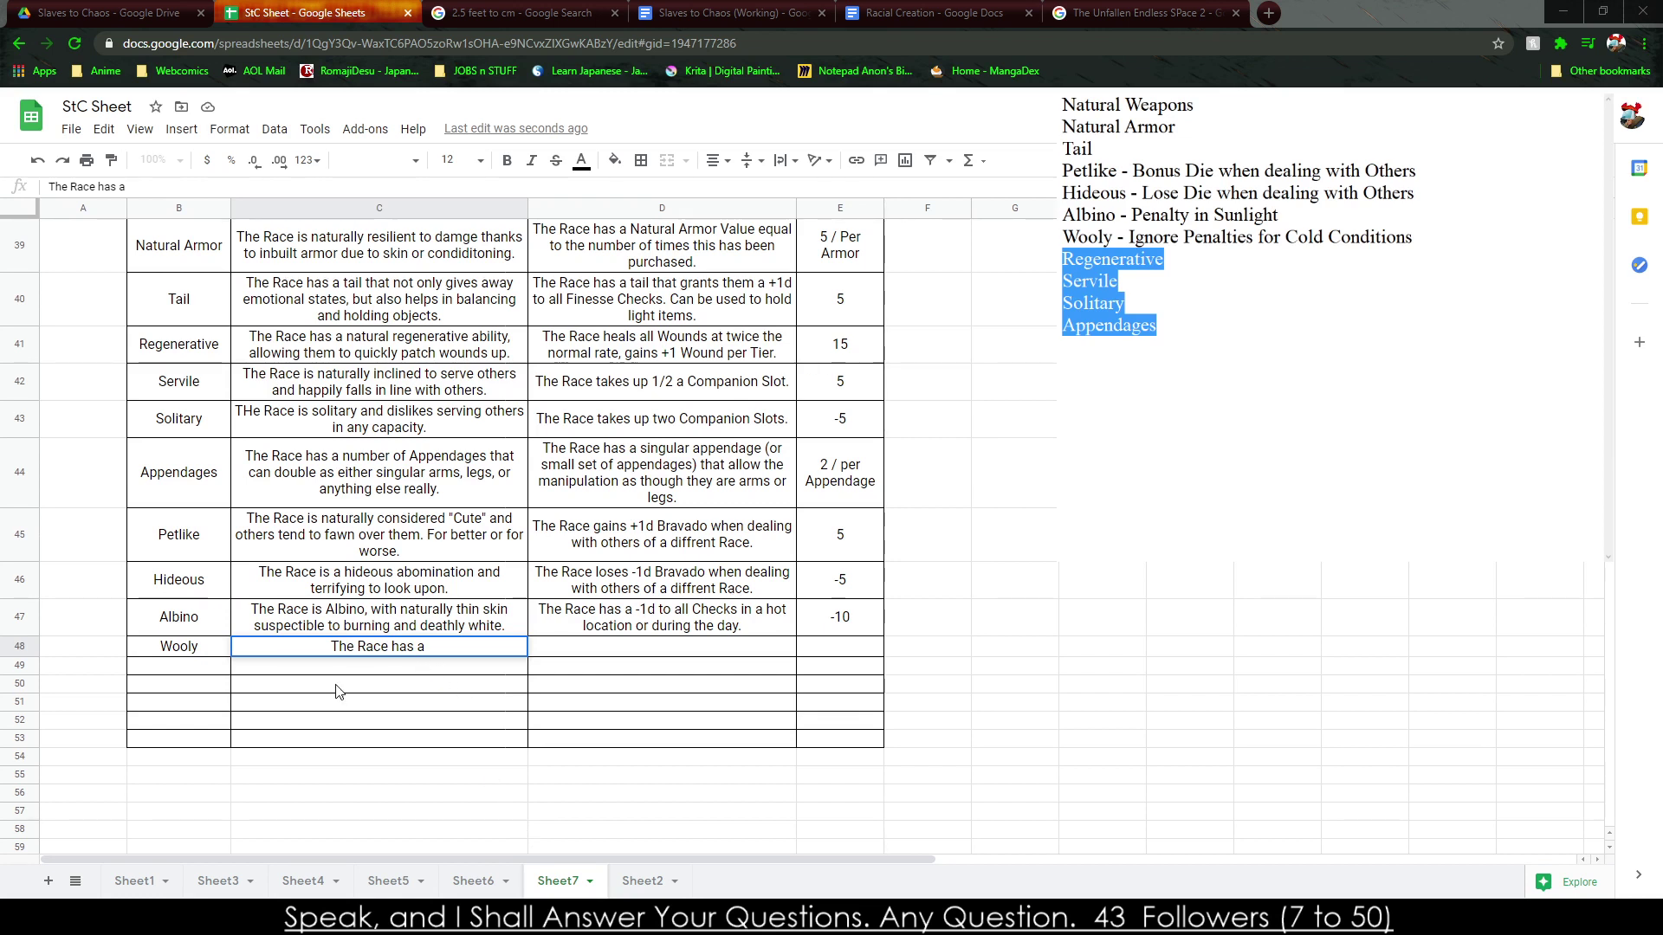
Switch to the Google Images search for The Unfallen and search for "Goblins" instead.
{"action": "left_click", "coordinate": [520, 12]}
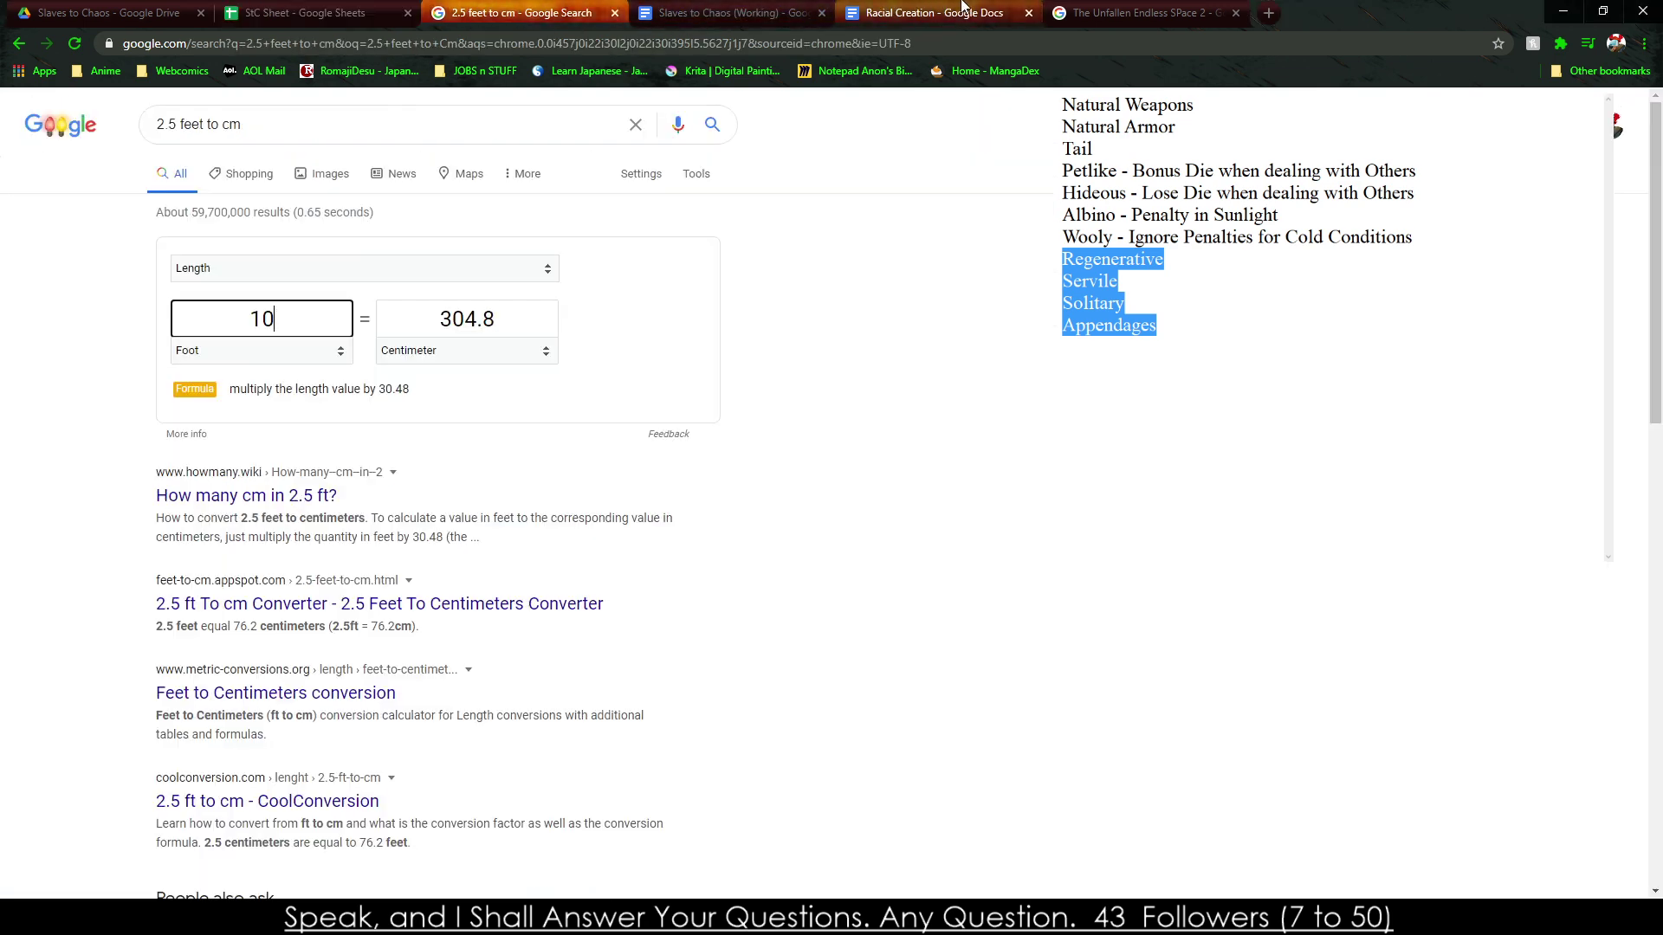
{"action": "left_click", "coordinate": [1116, 11]}
{"action": "scroll", "coordinate": [294, 193], "scroll_direction": "up", "scroll_amount": 5}
{"action": "triple_click", "coordinate": [227, 122]}
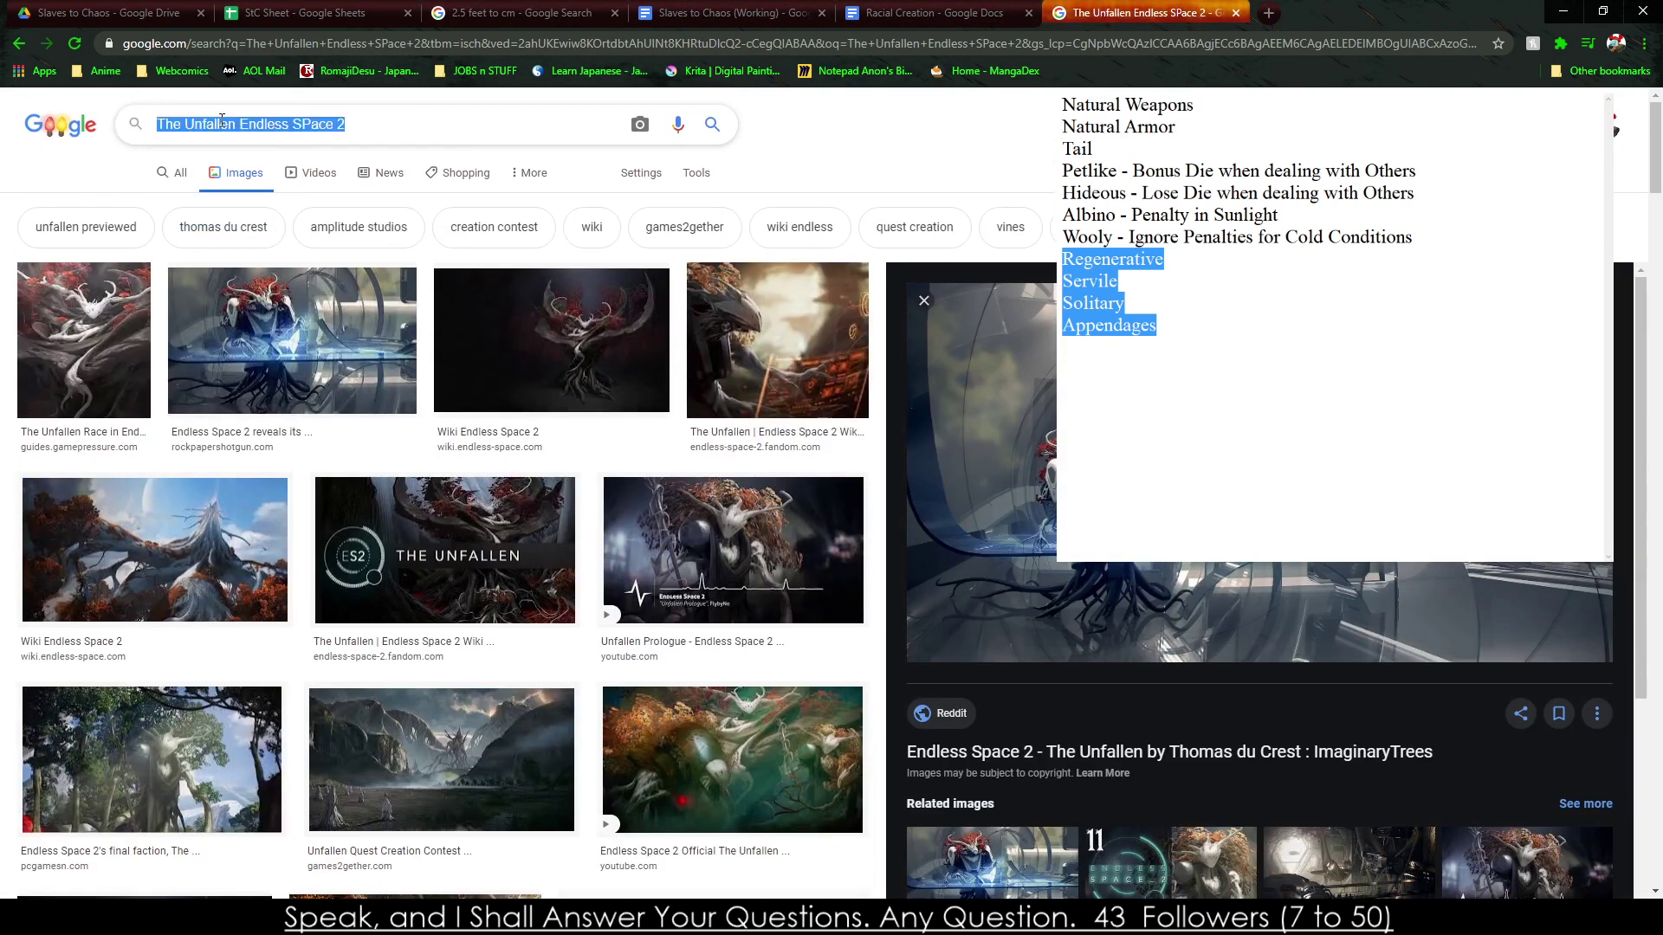
{"action": "type", "text": "Goblins"}
{"action": "key", "text": "Return"}
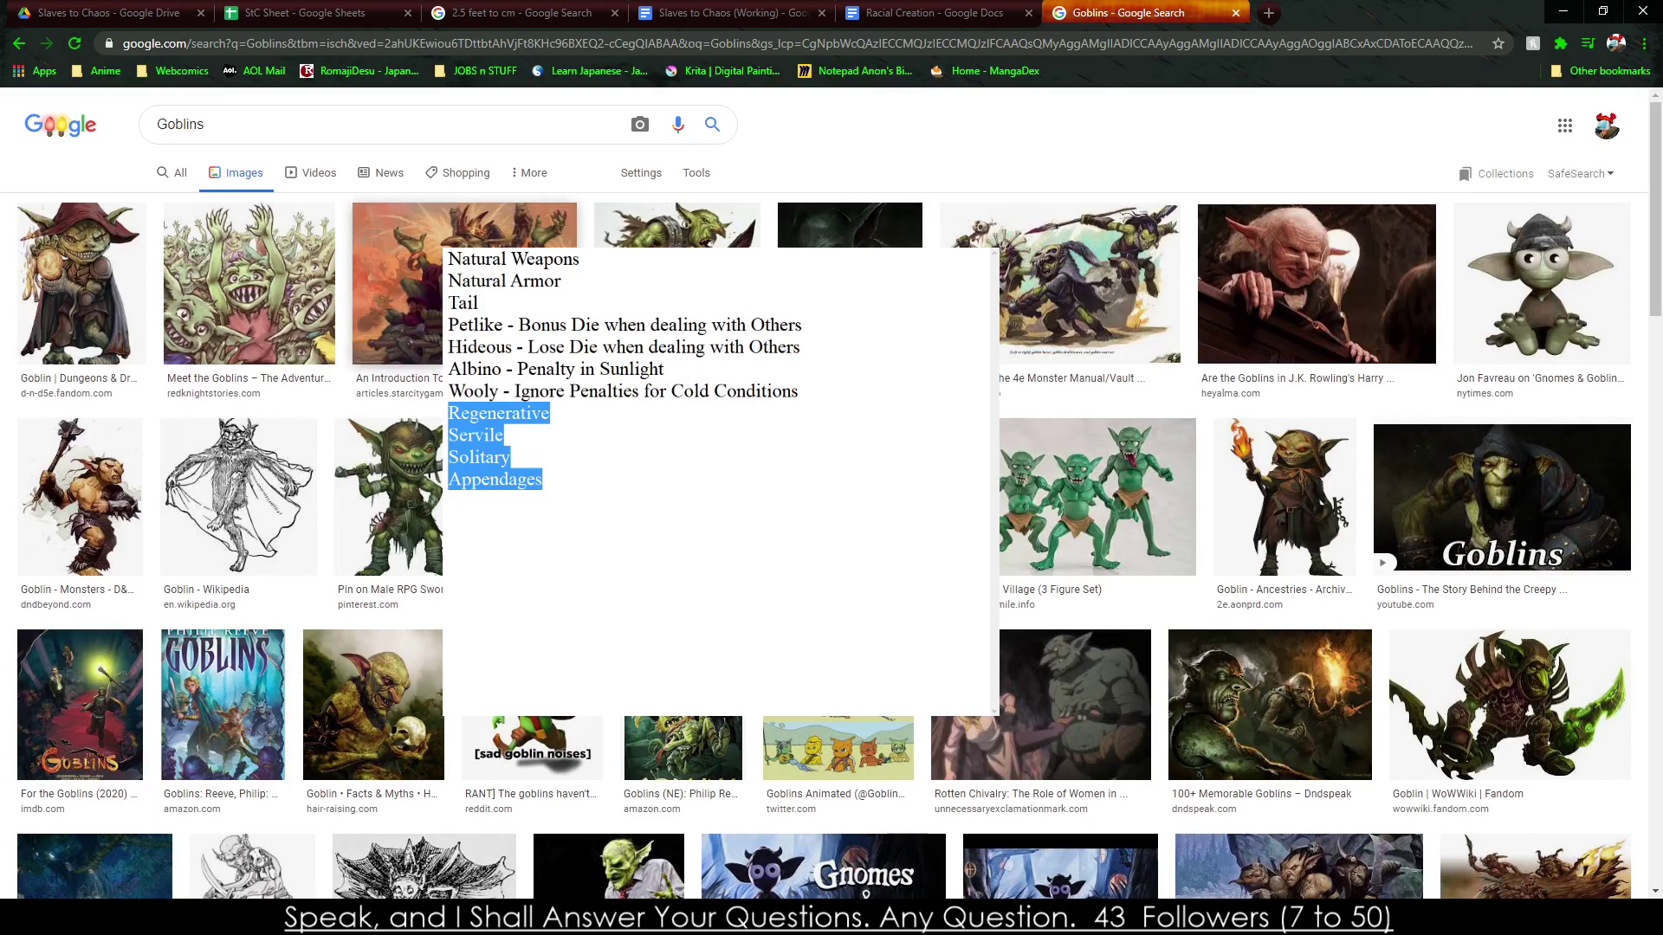
Preview several goblin pictures, including those from The Adventures of Red Knight, Wikipedia and Archives of Nethys.
{"action": "left_click", "coordinate": [192, 231]}
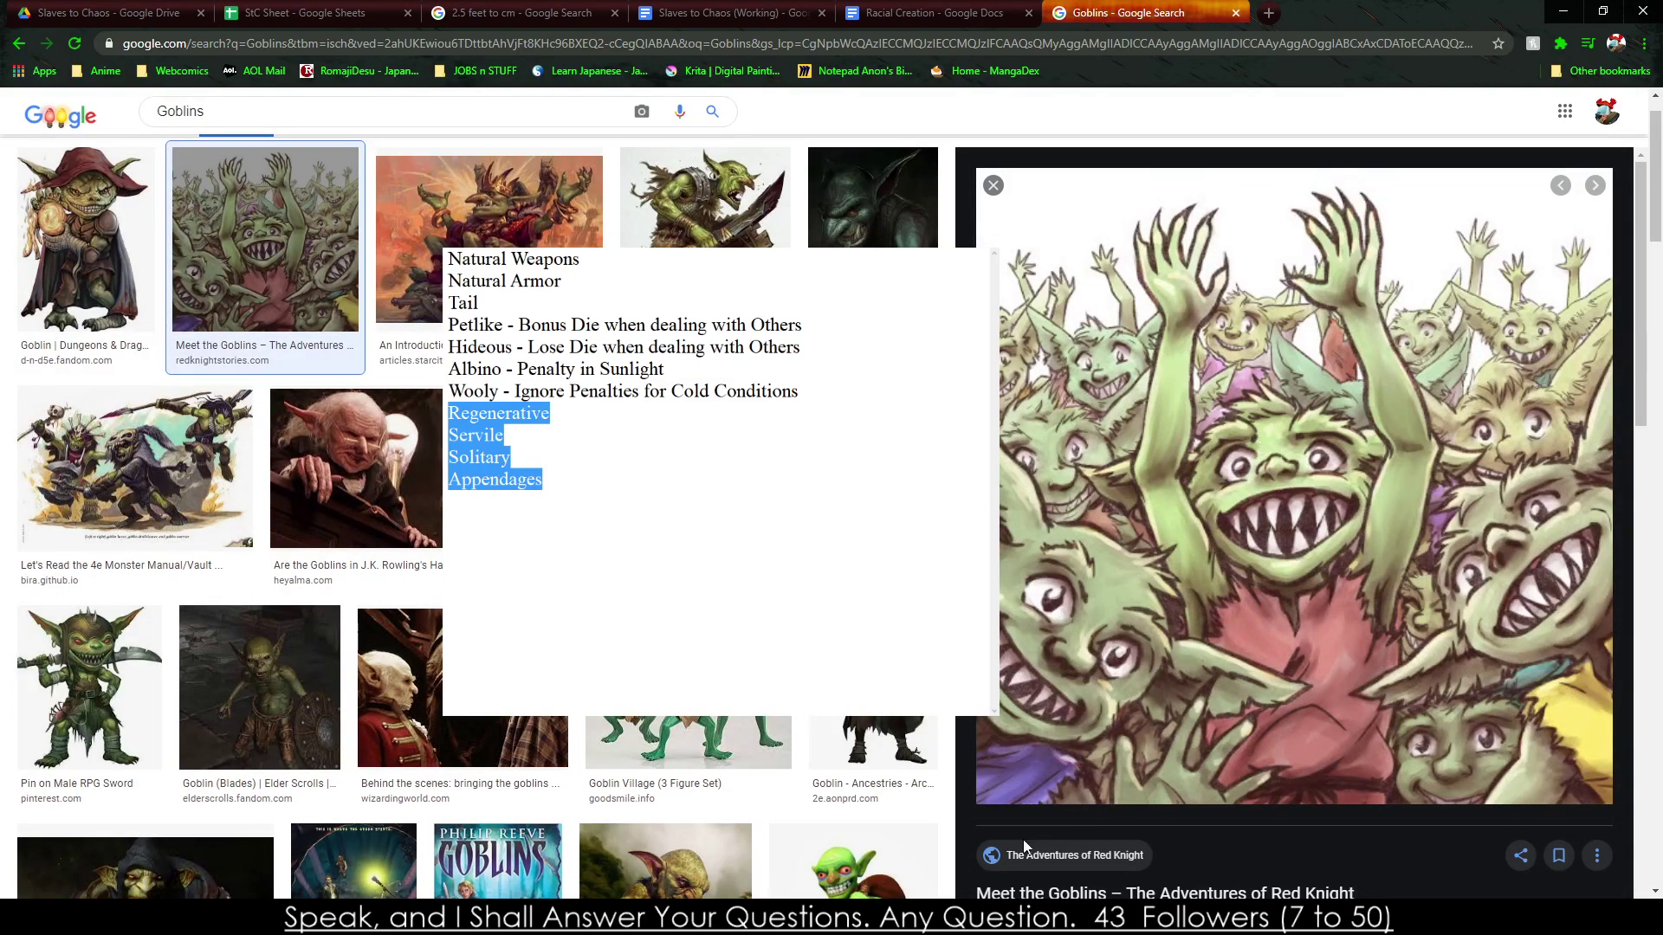
{"action": "scroll", "coordinate": [1213, 433], "scroll_direction": "down", "scroll_amount": 7}
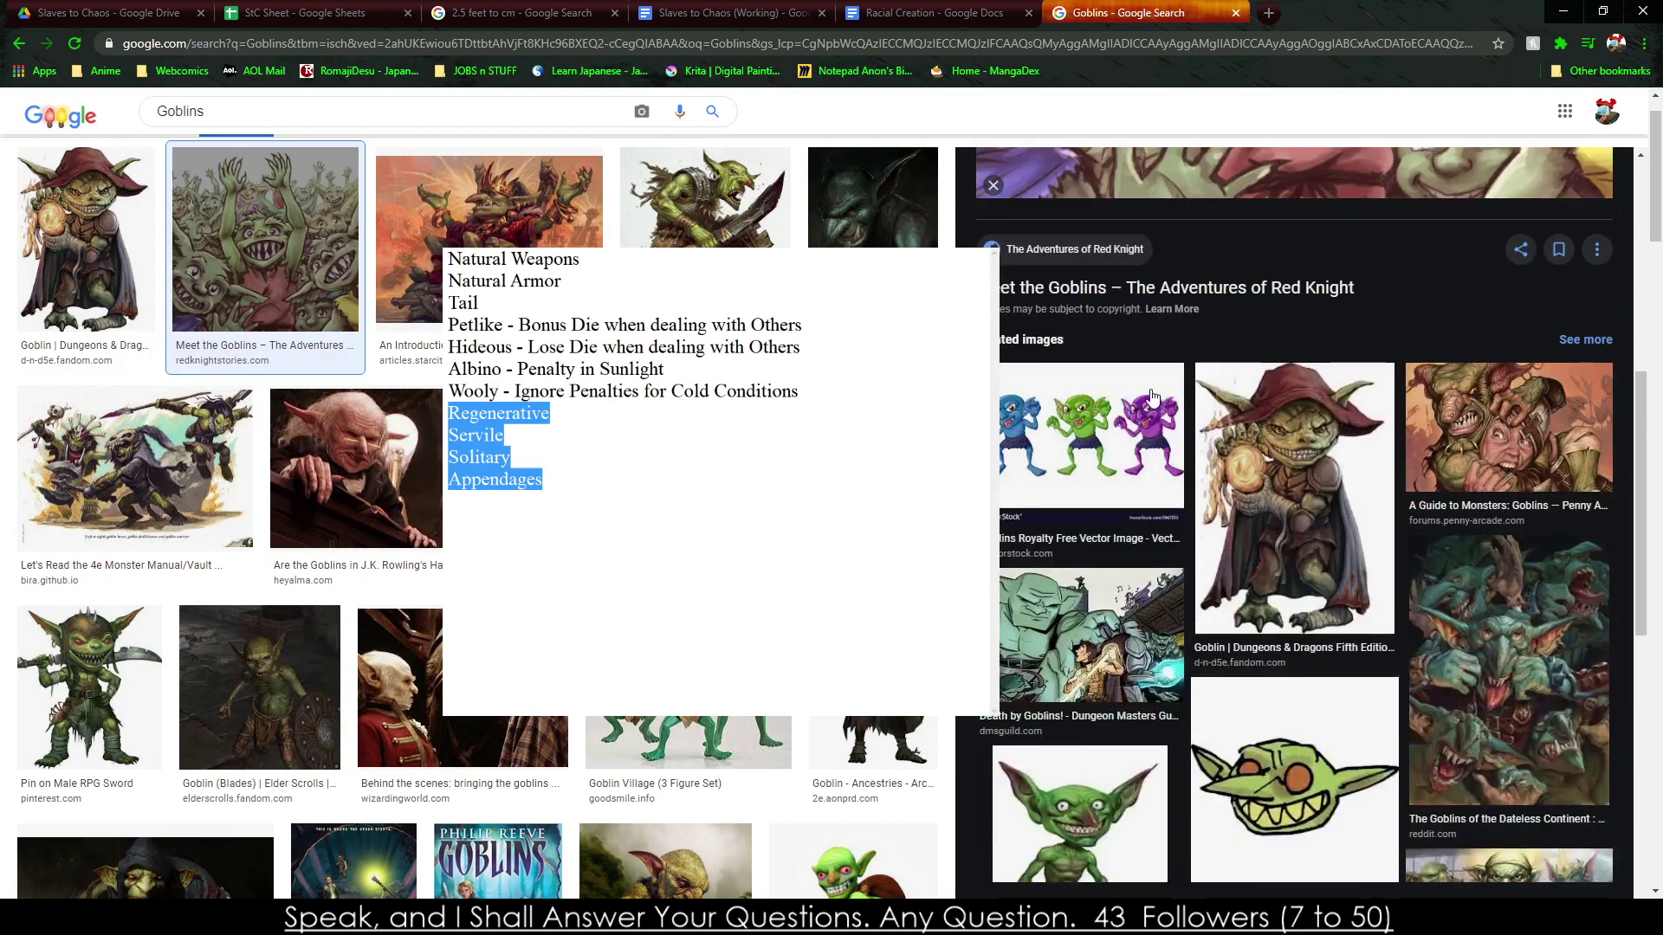
{"action": "left_click", "coordinate": [1230, 424]}
{"action": "scroll", "coordinate": [1117, 289], "scroll_direction": "down", "scroll_amount": 5}
{"action": "left_click", "coordinate": [1531, 410]}
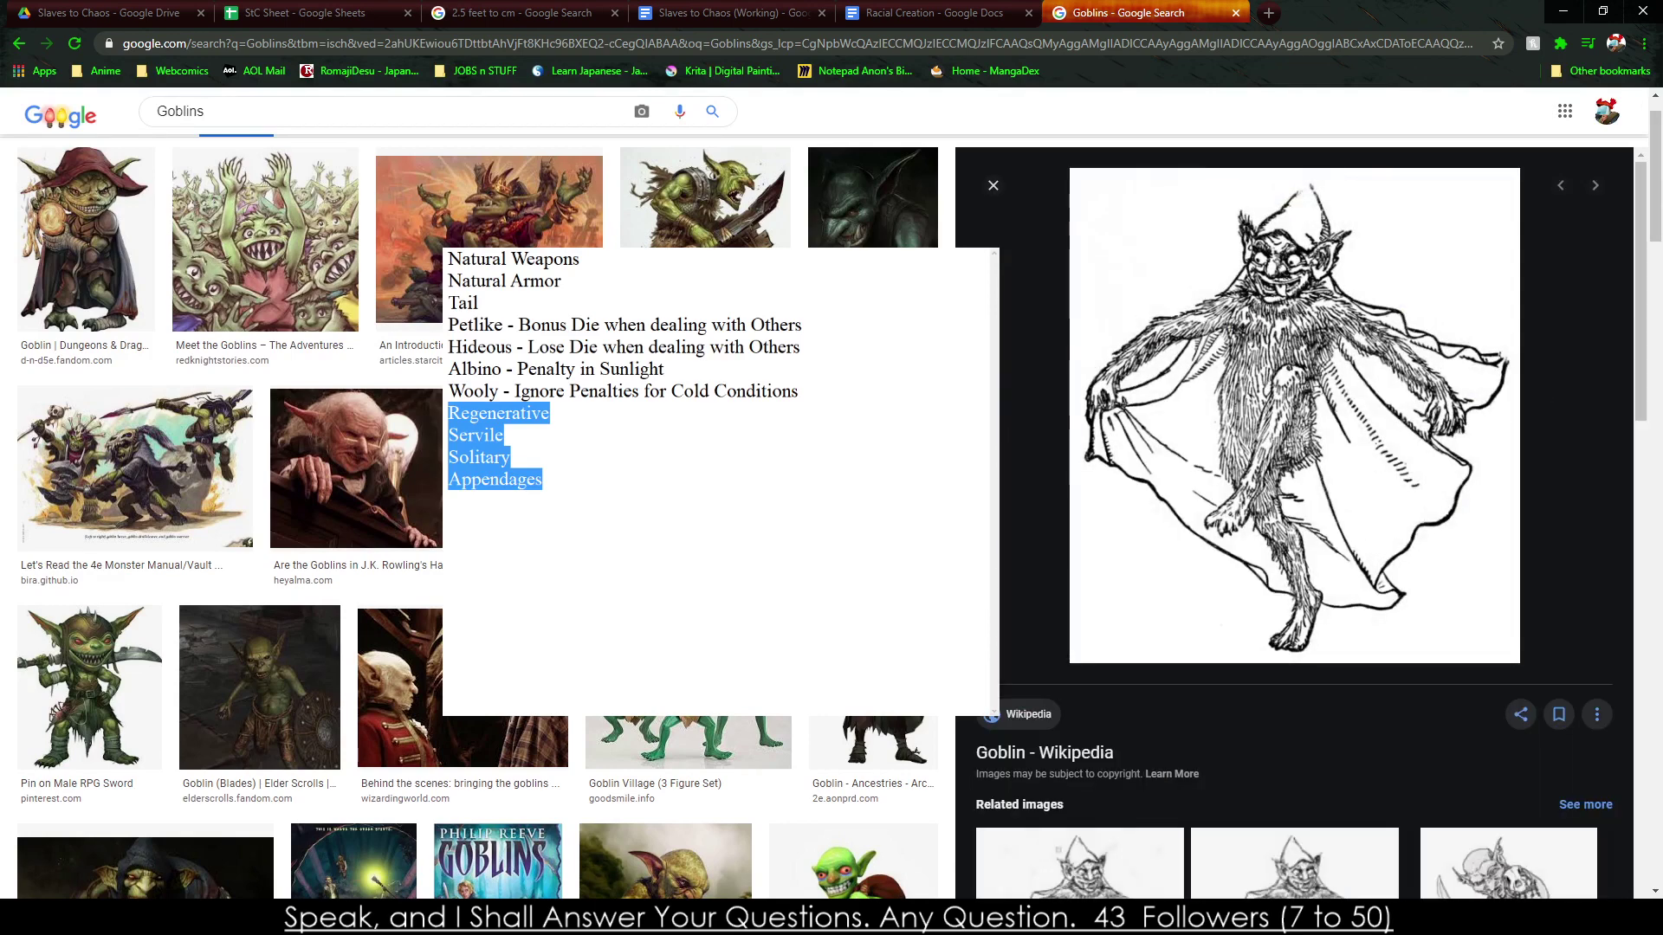
{"action": "scroll", "coordinate": [1006, 425], "scroll_direction": "down", "scroll_amount": 3}
{"action": "left_click", "coordinate": [873, 743]}
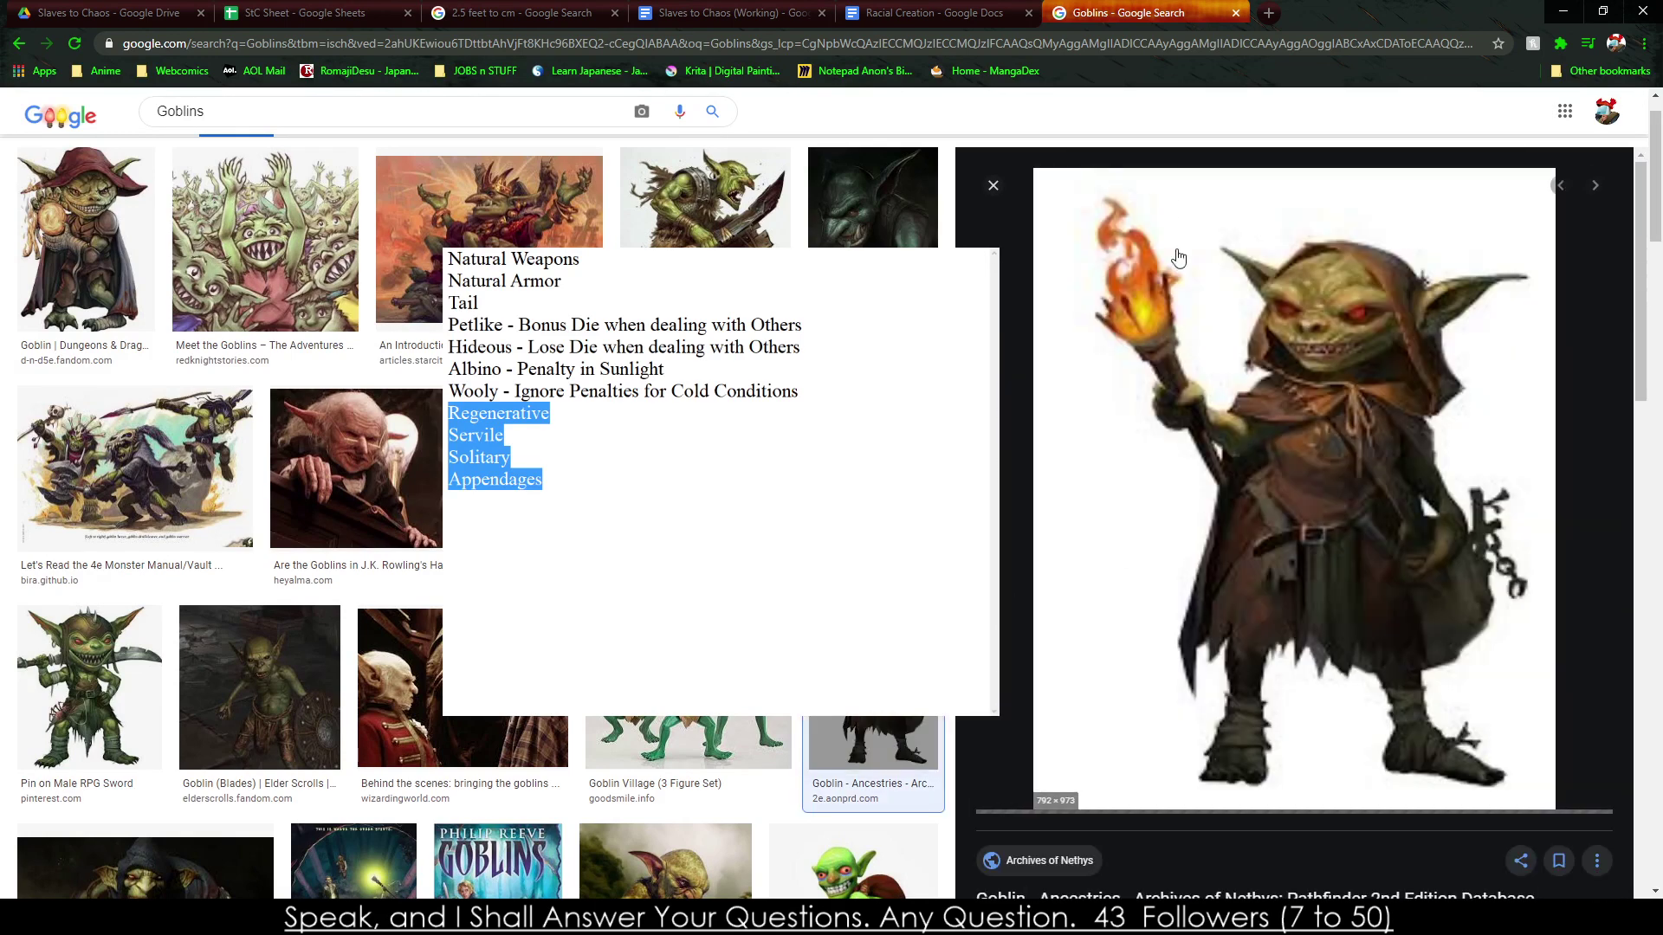
Browse further through the goblin image results and preview the Mythology wiki picture.
{"action": "scroll", "coordinate": [476, 520], "scroll_direction": "down", "scroll_amount": 8}
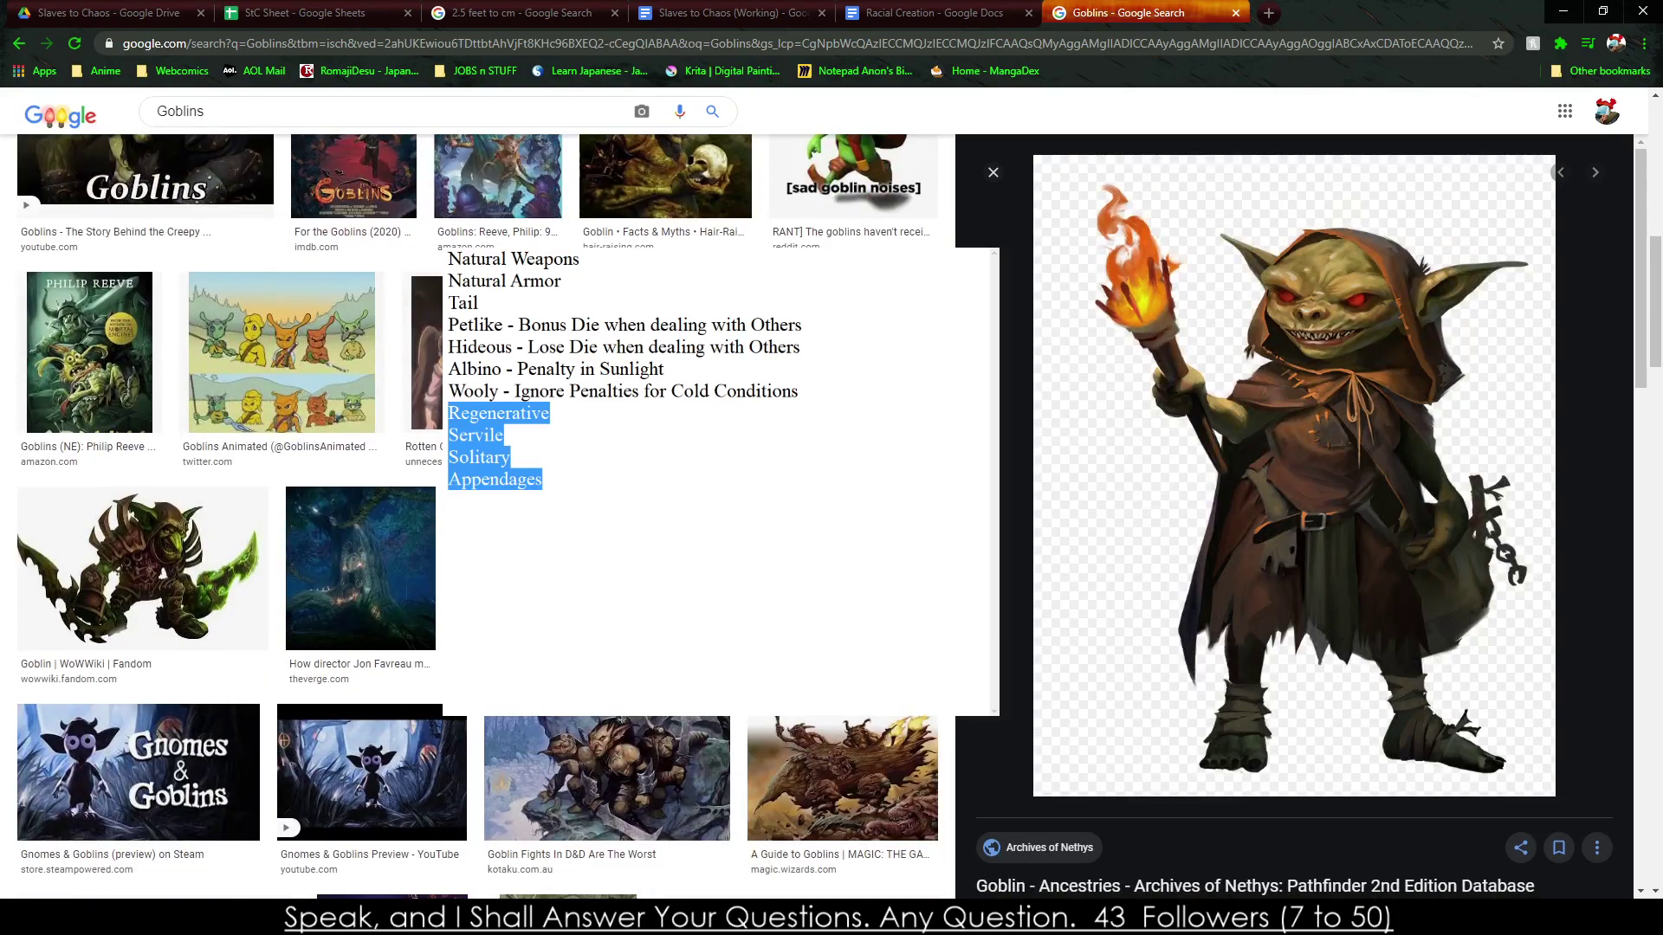
{"action": "scroll", "coordinate": [476, 520], "scroll_direction": "down", "scroll_amount": 6}
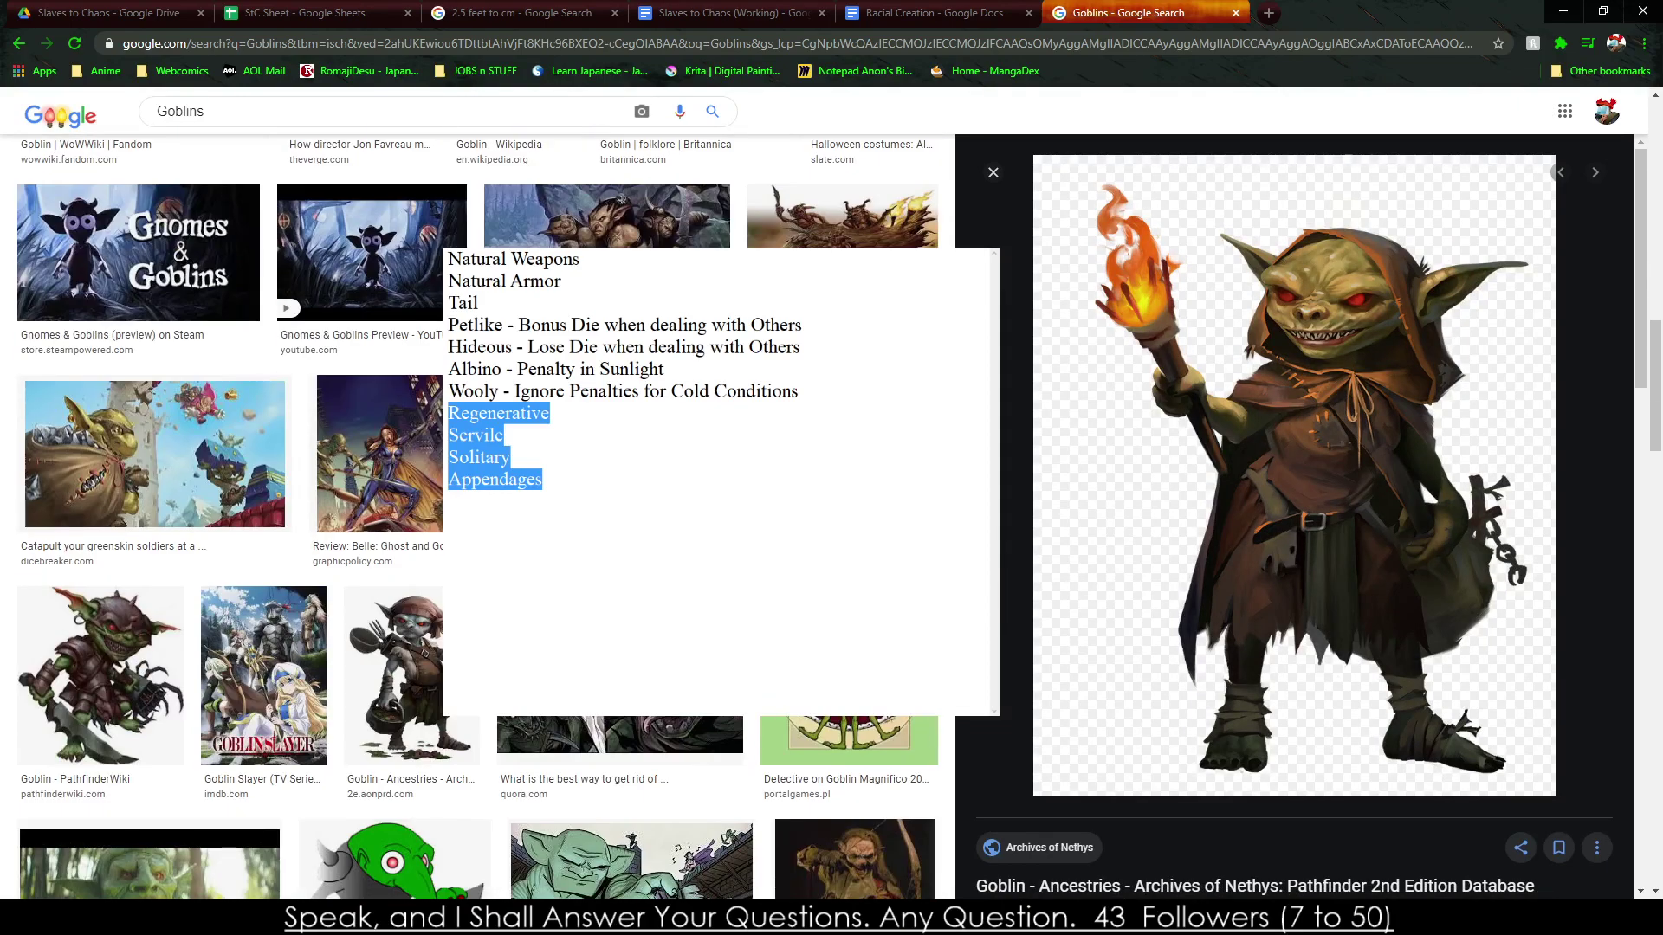
{"action": "scroll", "coordinate": [476, 520], "scroll_direction": "down", "scroll_amount": 16}
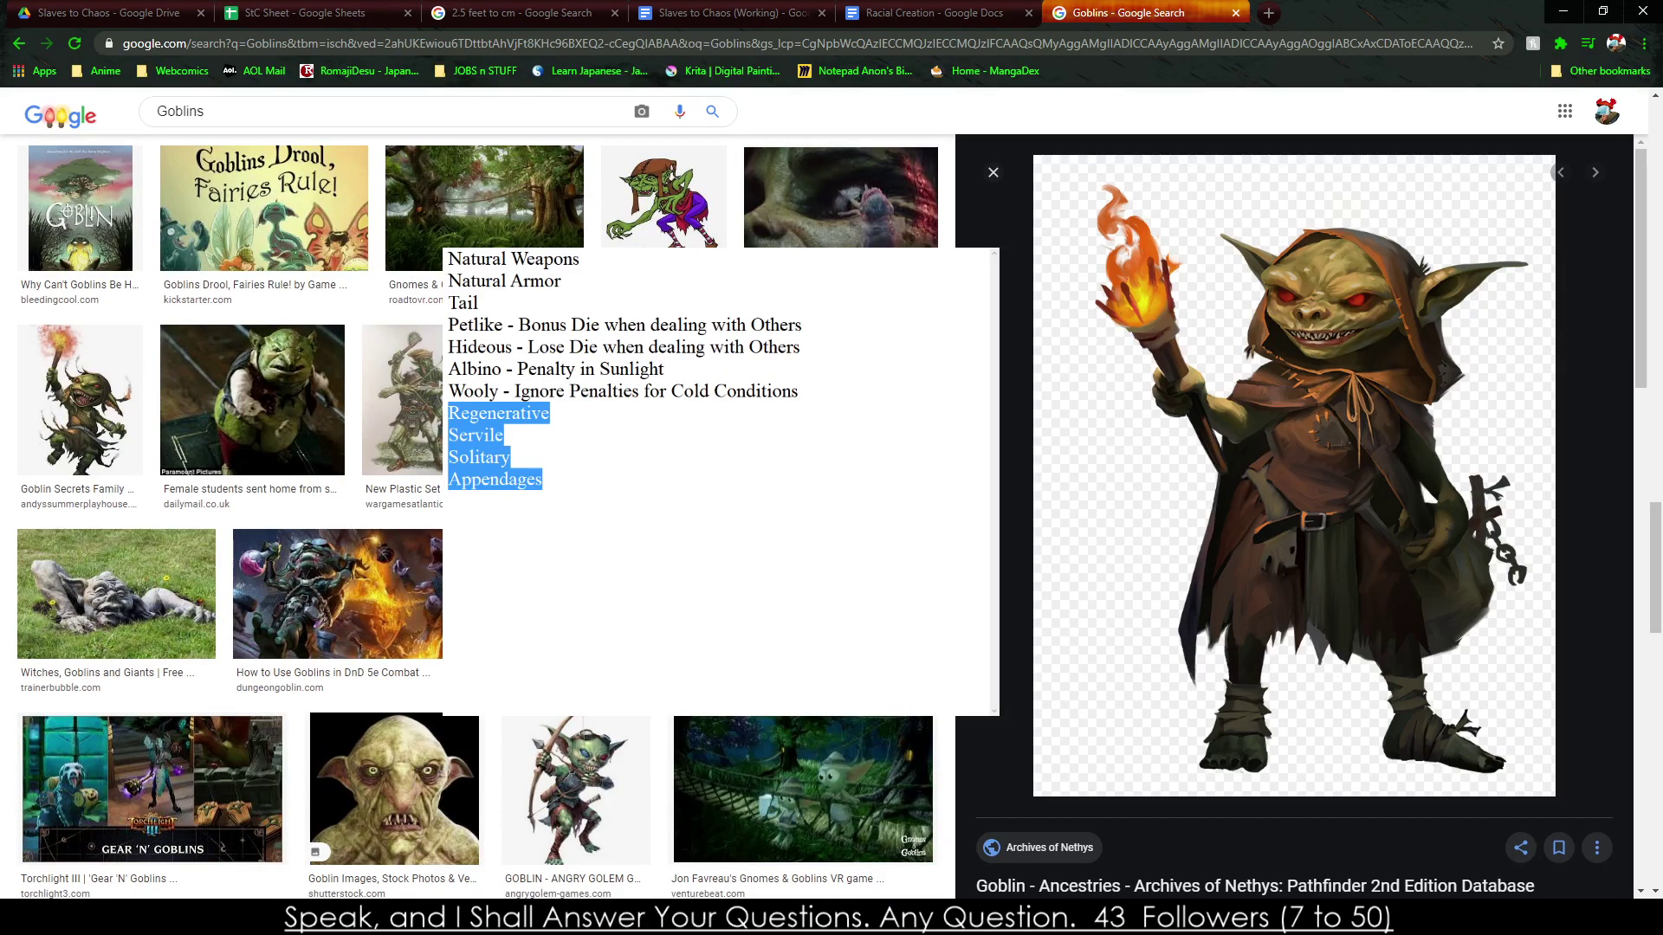
{"action": "scroll", "coordinate": [477, 520], "scroll_direction": "up", "scroll_amount": 5}
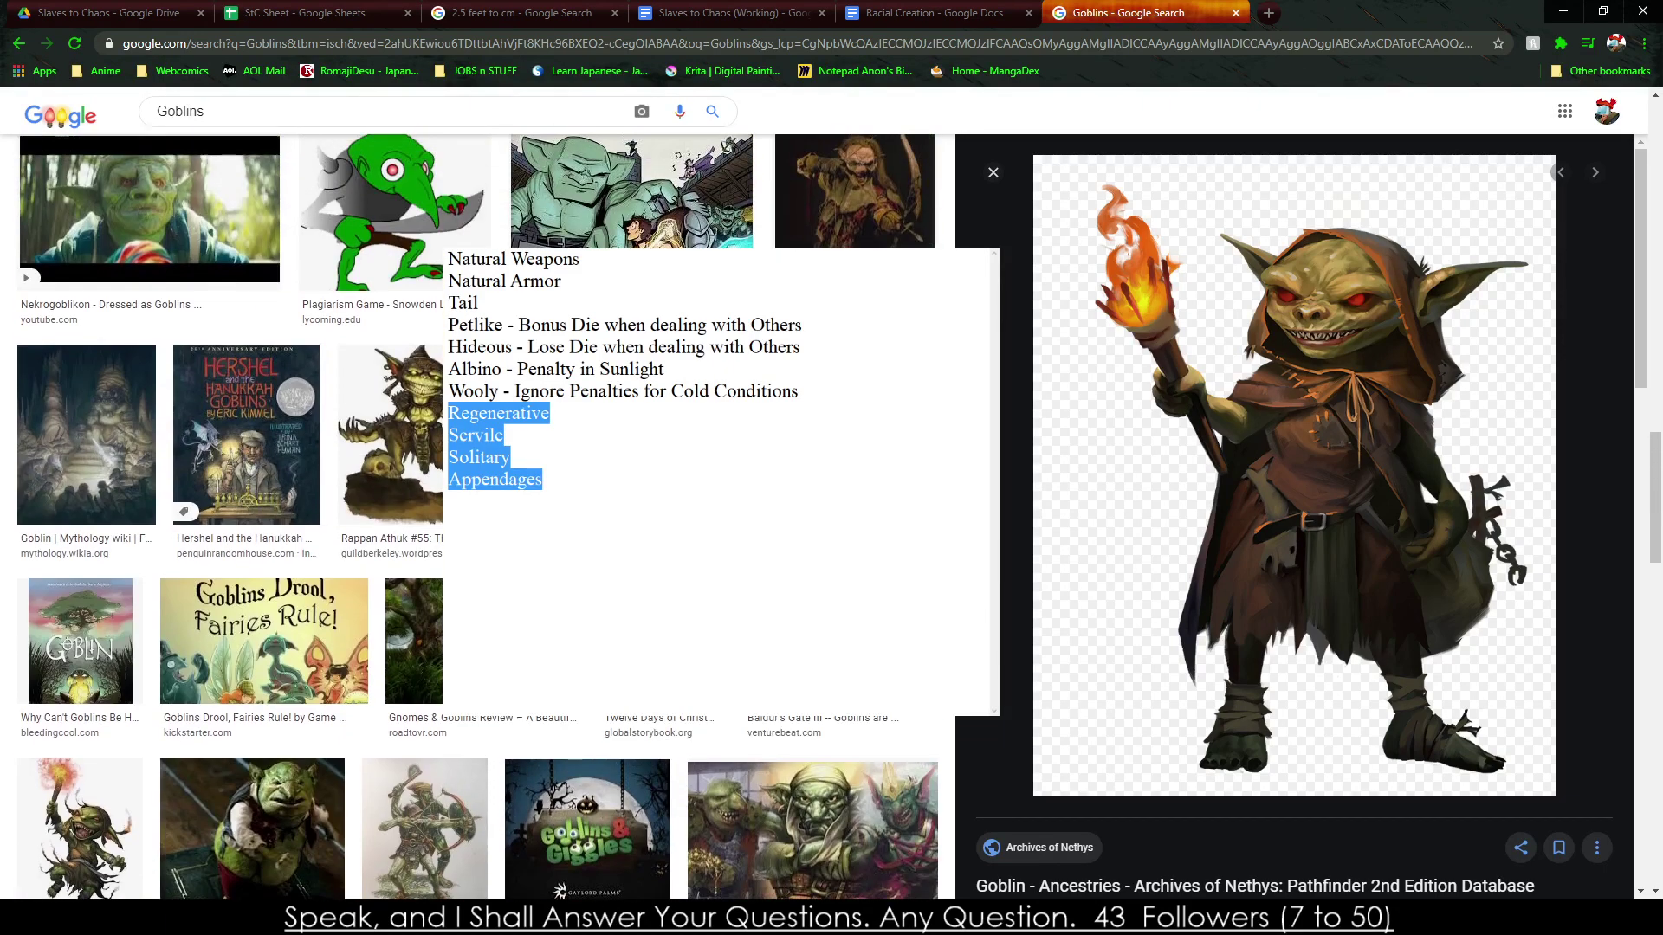
{"action": "left_click", "coordinate": [126, 425]}
{"action": "scroll", "coordinate": [476, 520], "scroll_direction": "up", "scroll_amount": 11}
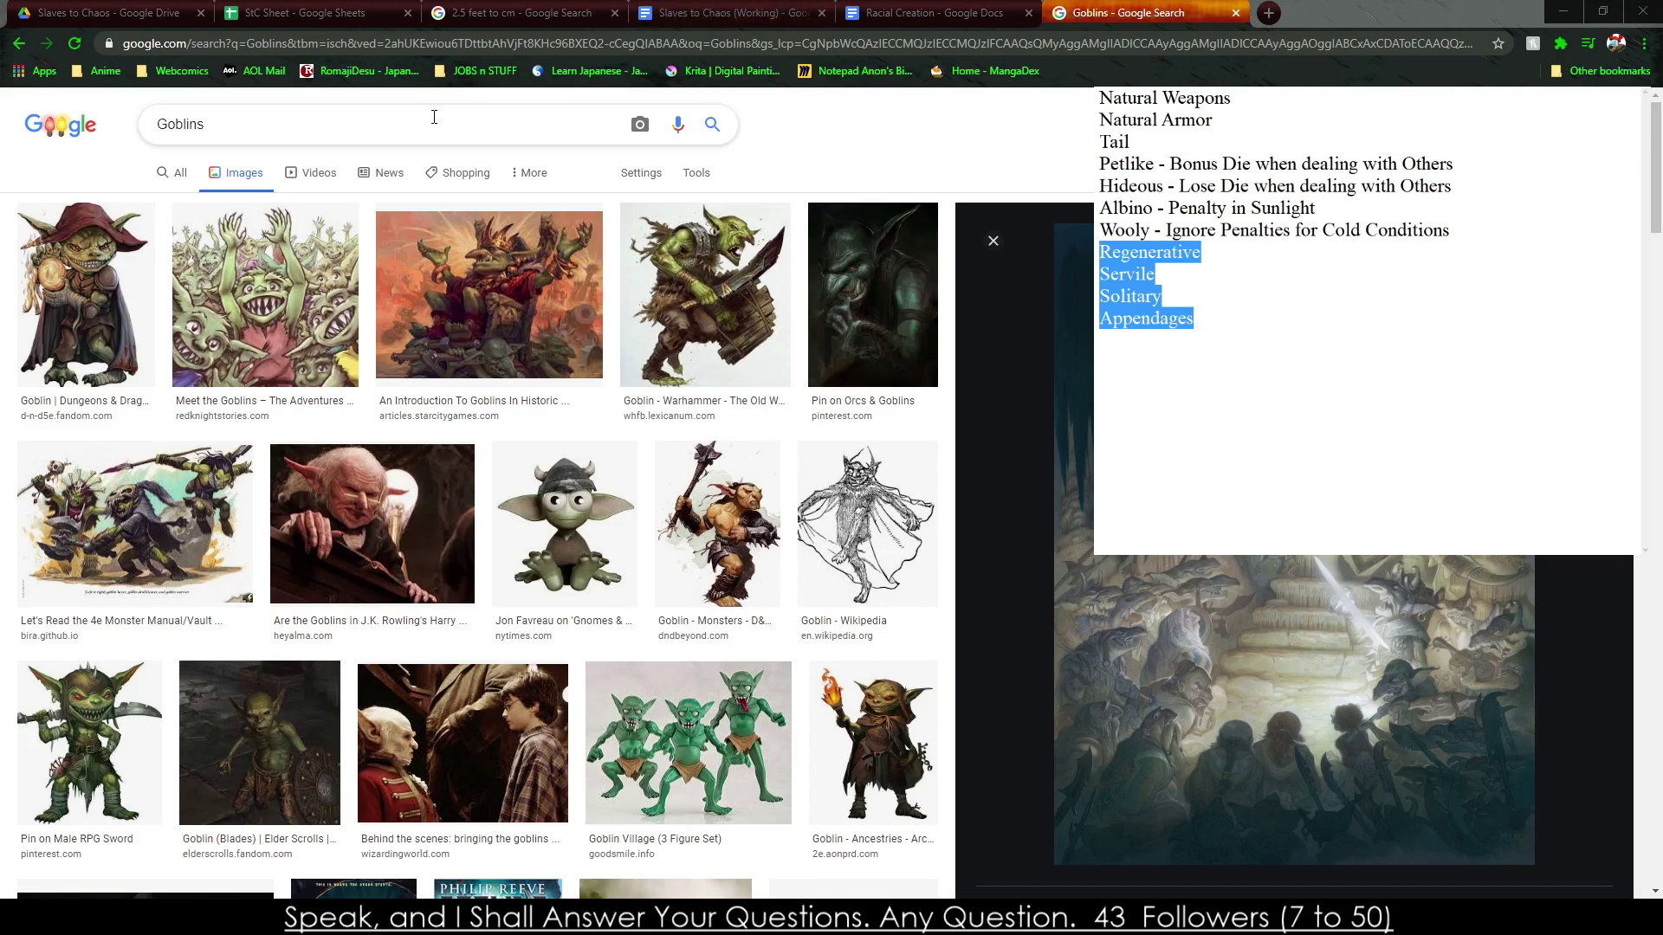
Search Google Images for "Anime Goblins" and preview the "See? Not all Goblins are bad!" picture.
{"action": "left_click", "coordinate": [372, 125]}
{"action": "type", "text": "a"}
{"action": "key", "text": "BackSpace"}
{"action": "type", "text": "anomie"}
{"action": "key", "text": "BackSpace"}
{"action": "key", "text": "BackSpace"}
{"action": "key", "text": "BackSpace"}
{"action": "type", "text": "i"}
{"action": "key", "text": "BackSpace"}
{"action": "key", "text": "BackSpace"}
{"action": "type", "text": "ime Goblins"}
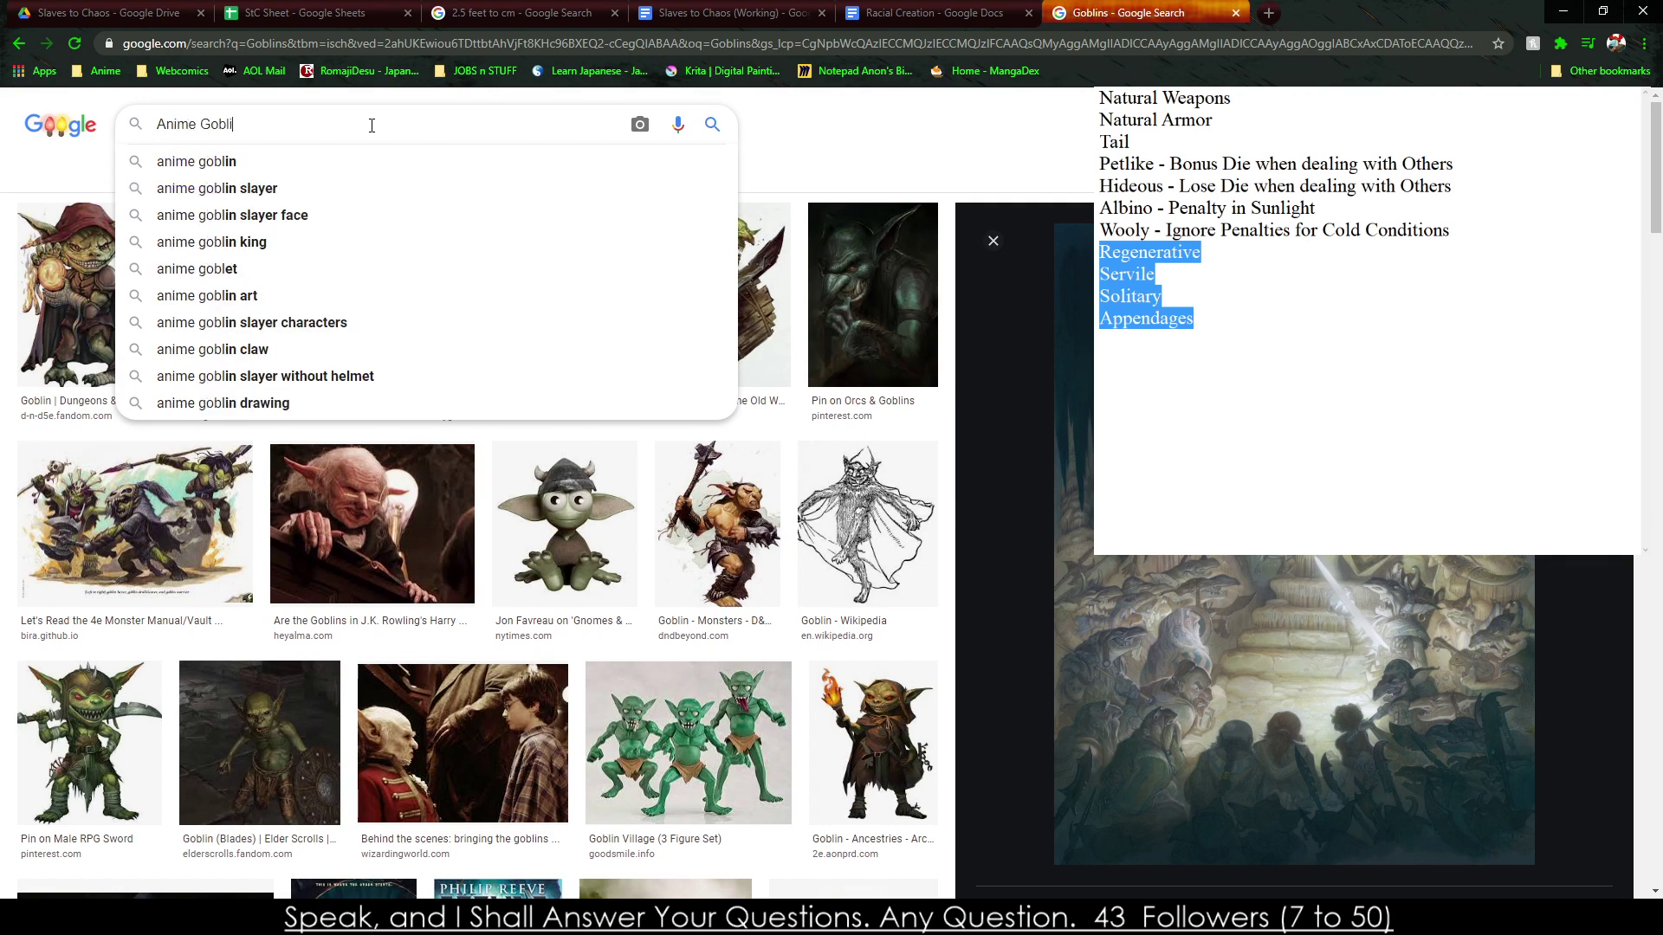
{"action": "key", "text": "Return"}
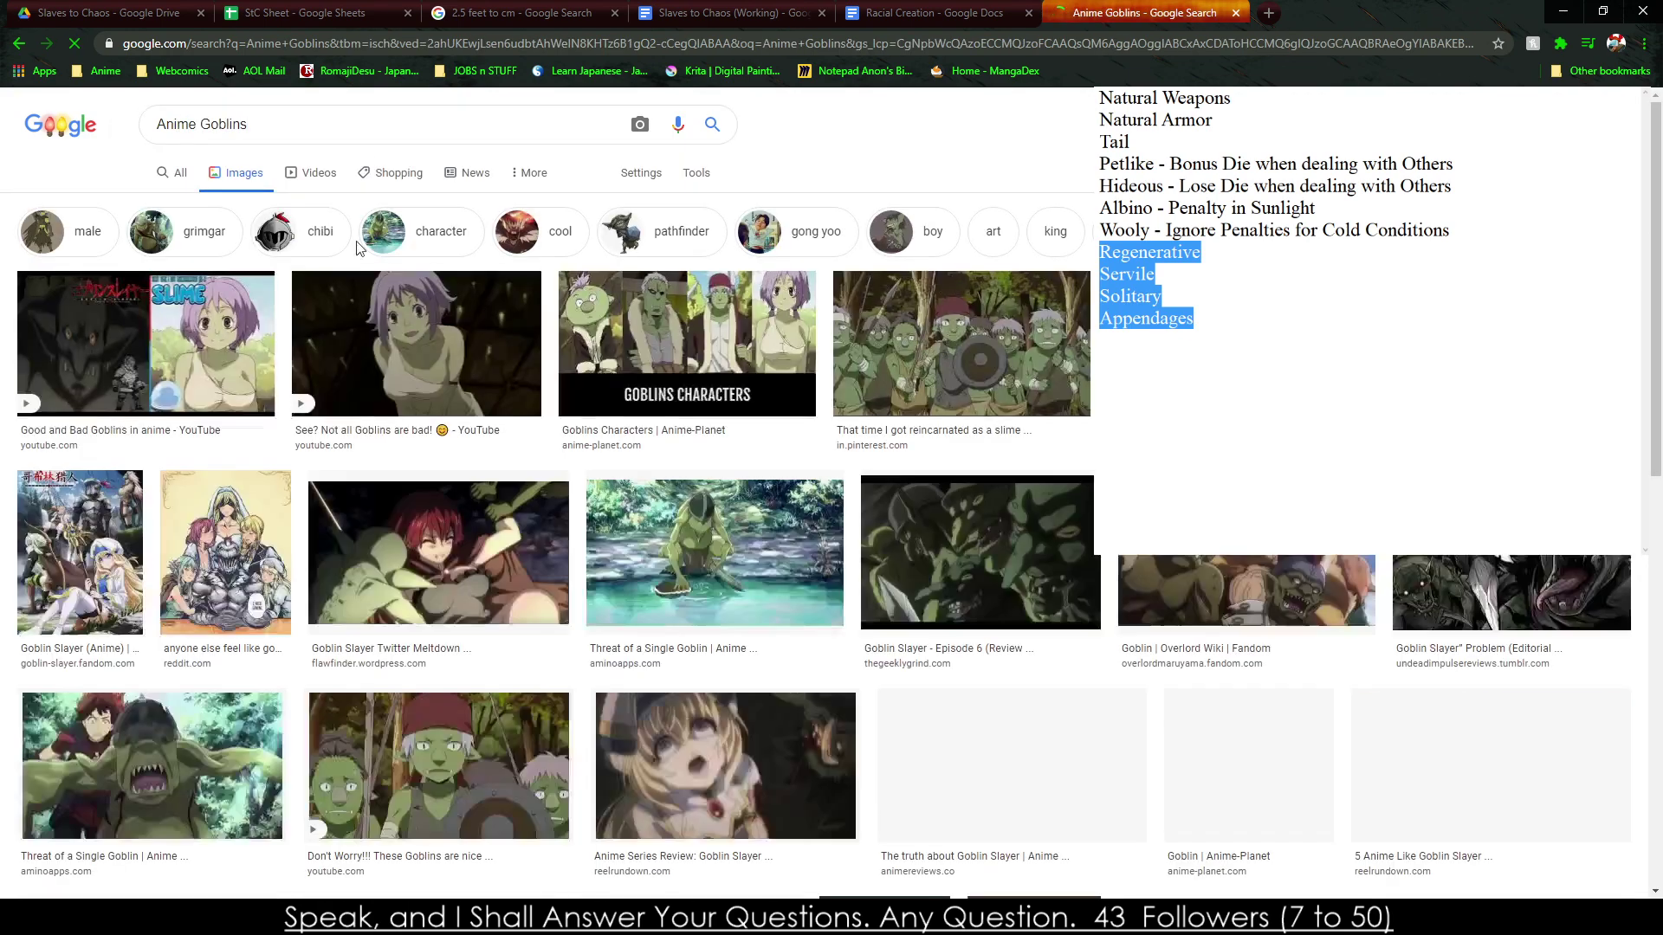
{"action": "left_click", "coordinate": [479, 368]}
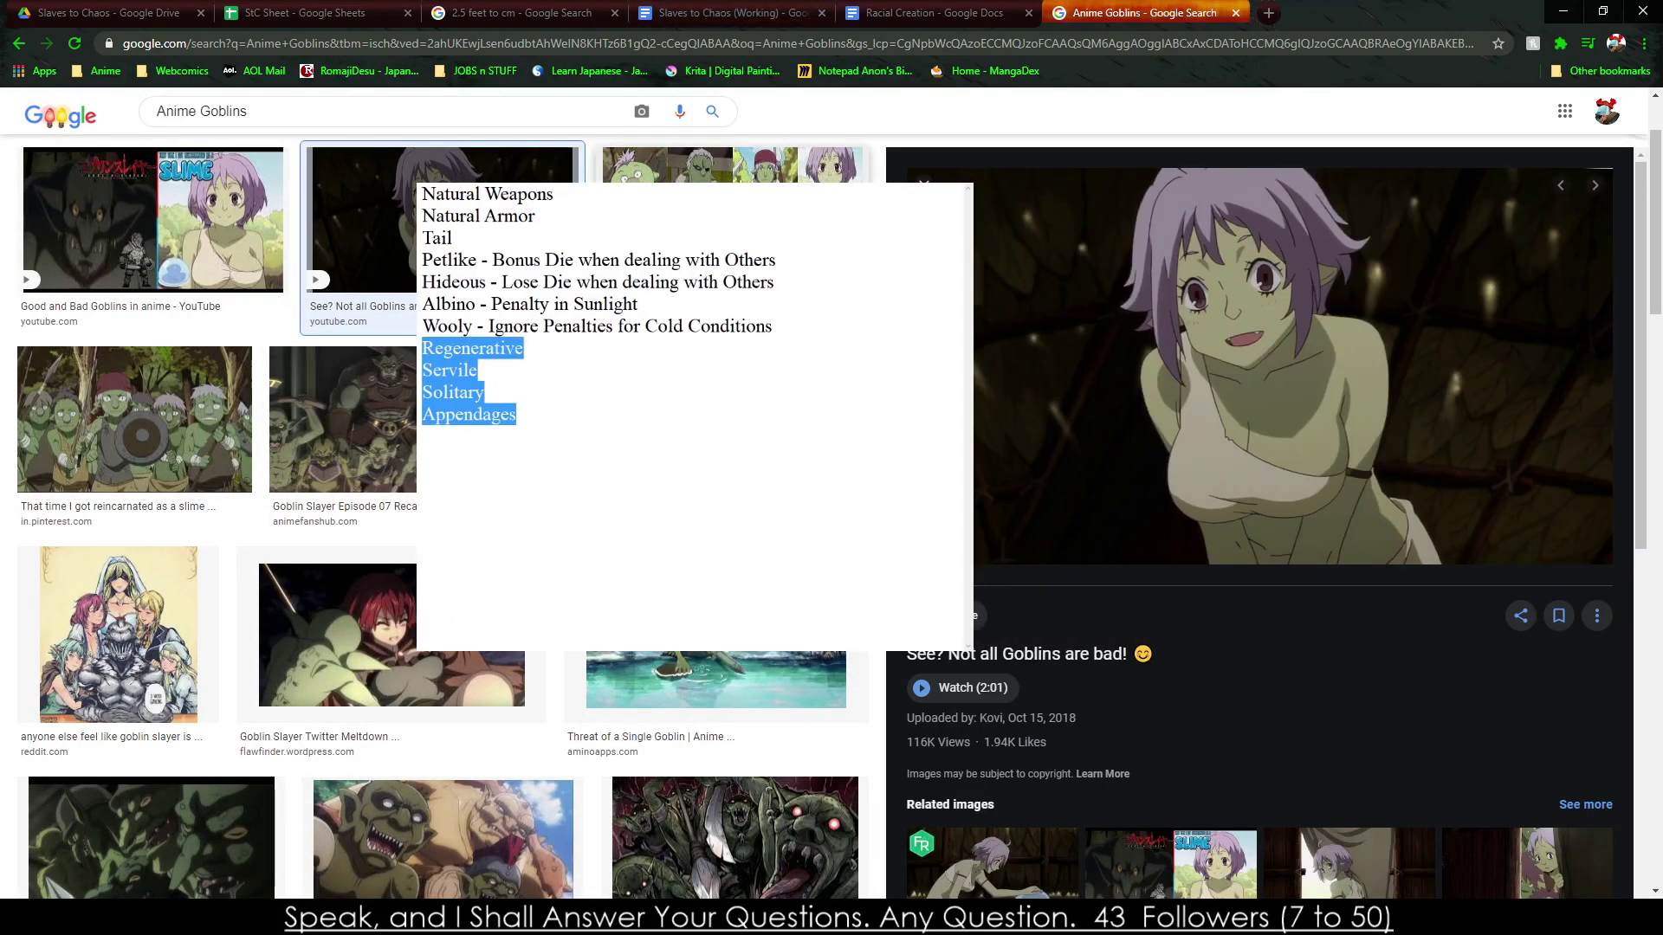
Preview more anime goblin pictures, including Goblins Characters, Goblin Slayer Episode 07 Recap and "Don't Worry!!! These Goblins are nice", moving the overlapping notes off the results.
{"action": "left_click", "coordinate": [1594, 185]}
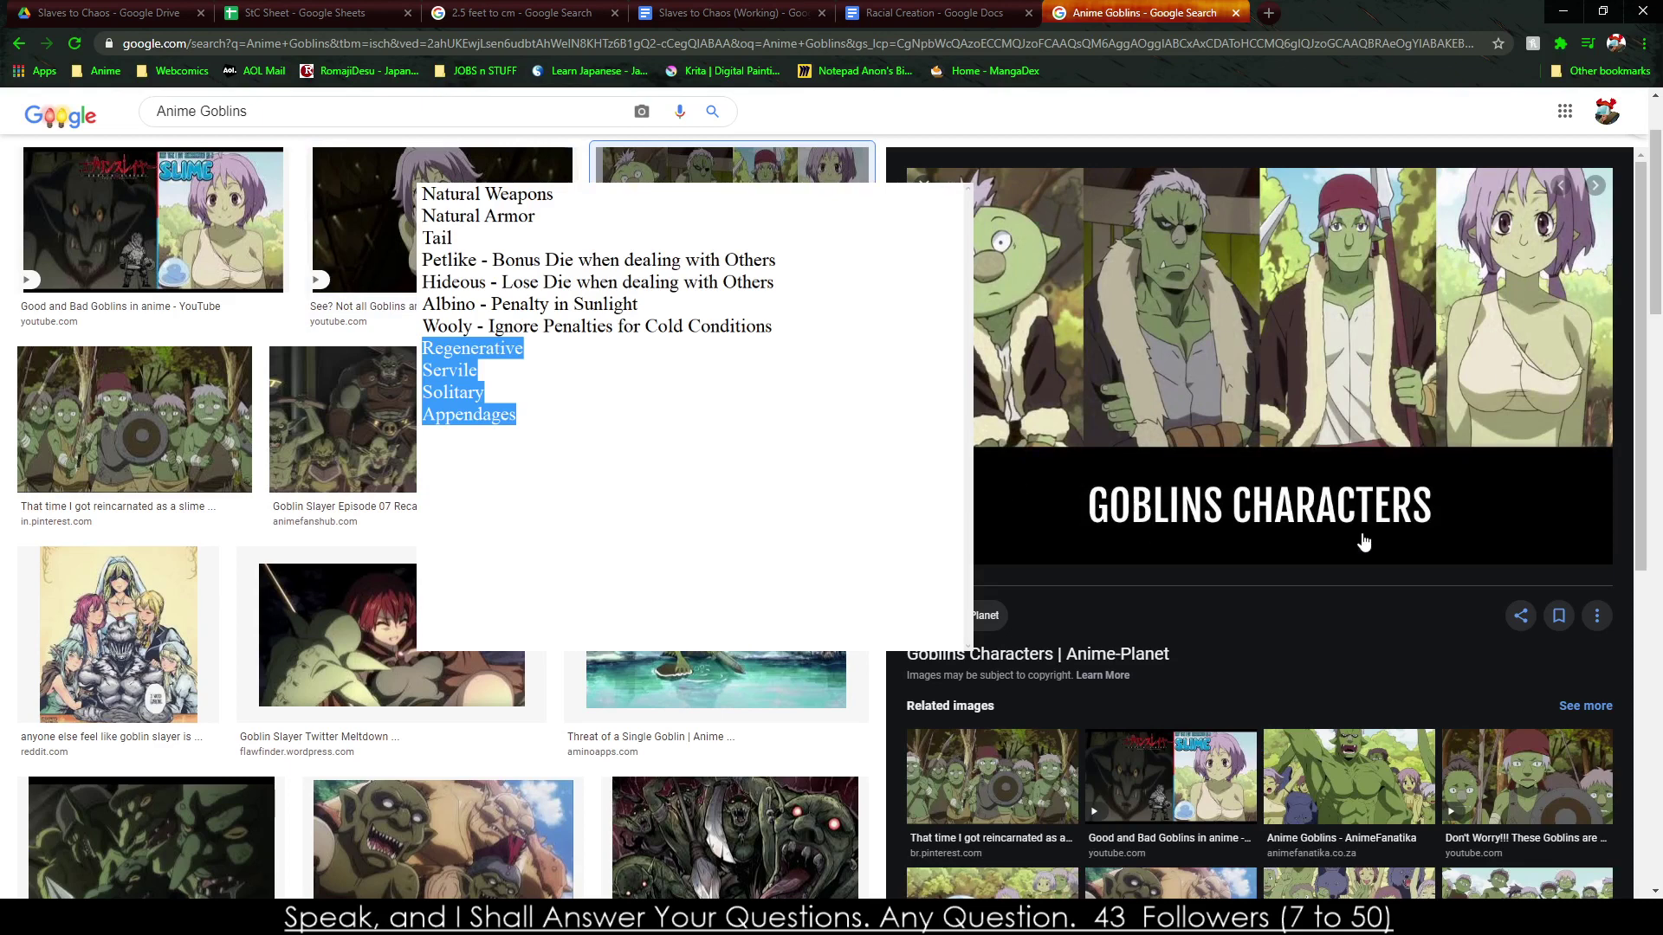
{"action": "key", "text": "Right"}
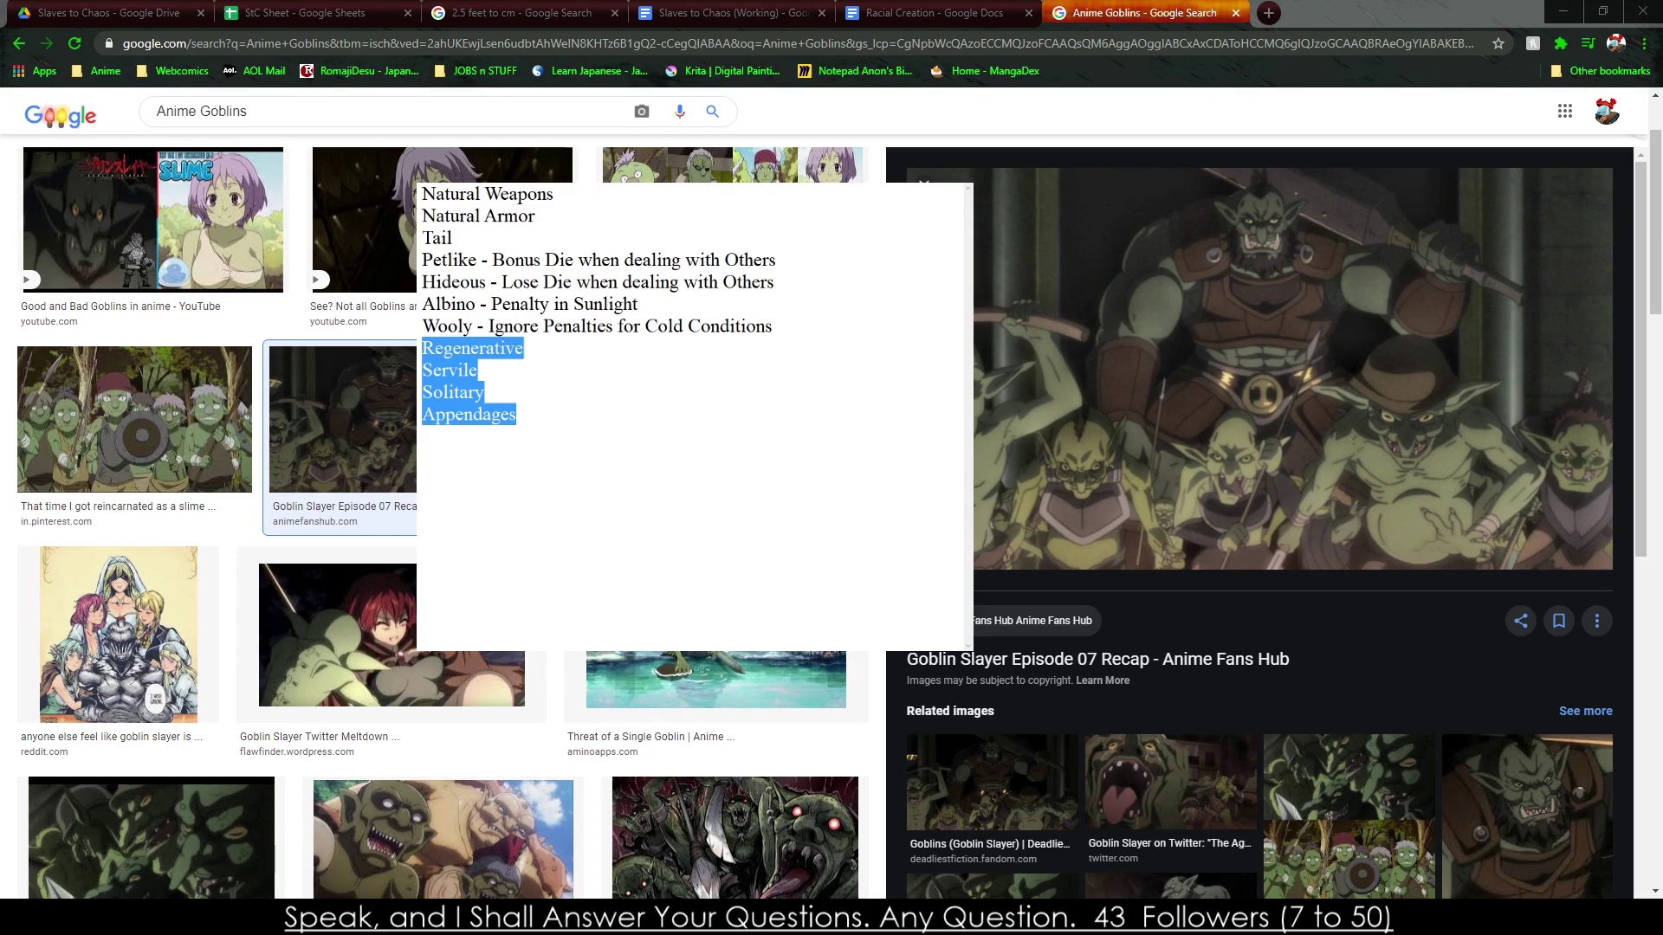
{"action": "scroll", "coordinate": [216, 520], "scroll_direction": "down", "scroll_amount": 5}
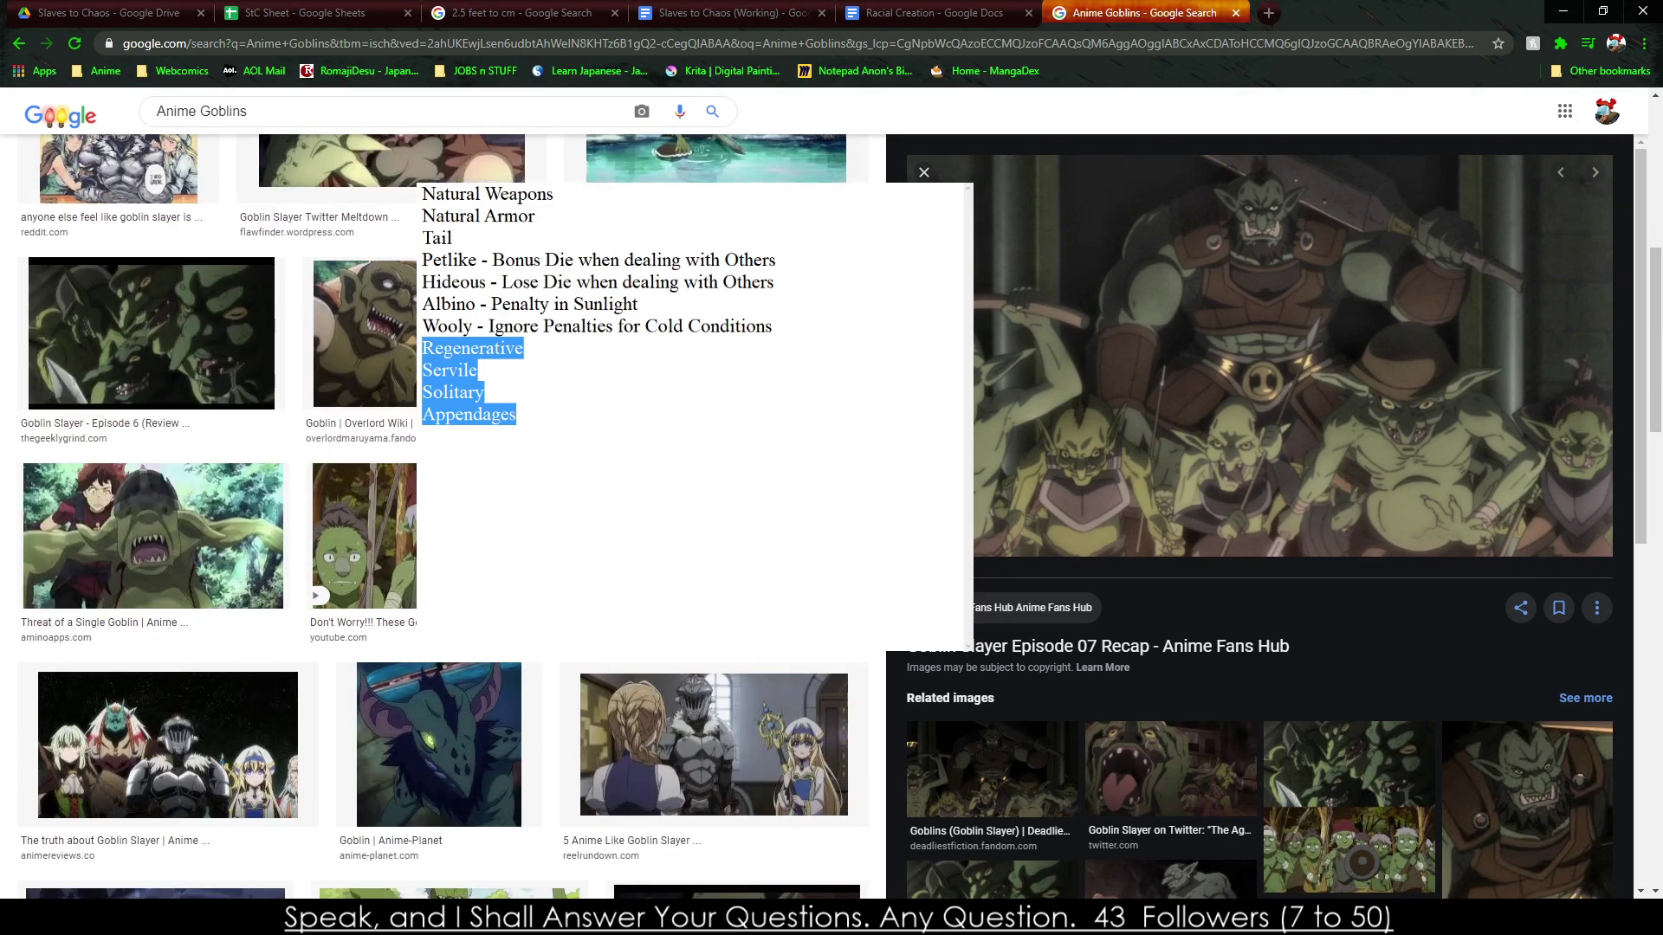
{"action": "left_click", "coordinate": [360, 537]}
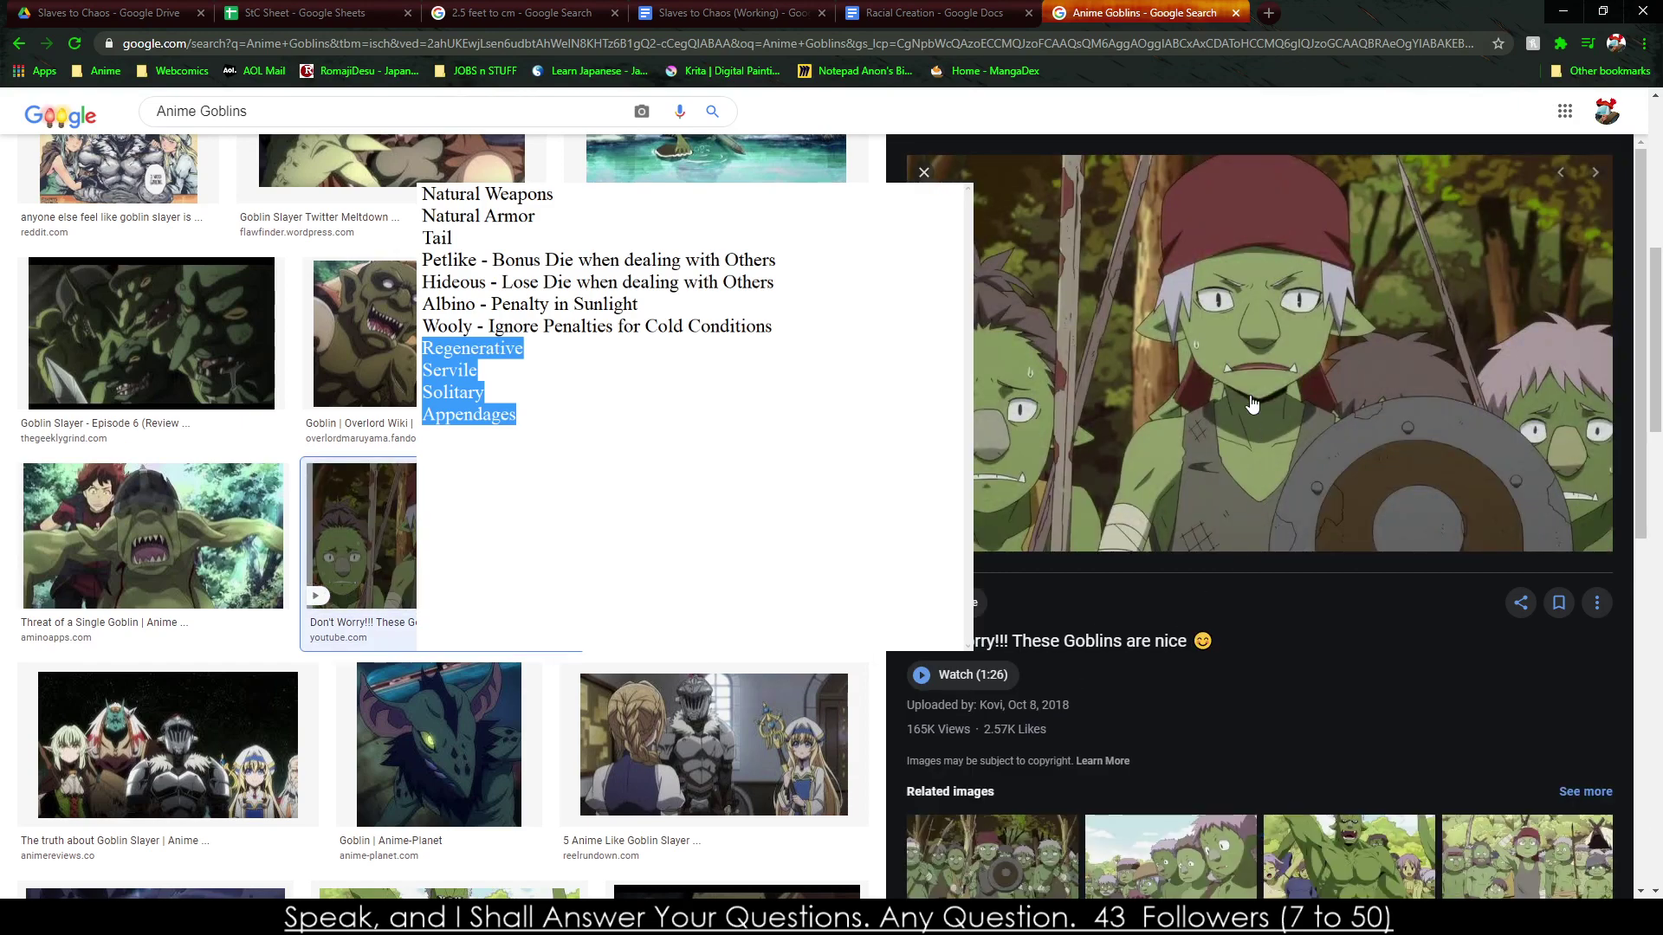
{"action": "scroll", "coordinate": [1084, 389], "scroll_direction": "down", "scroll_amount": 5}
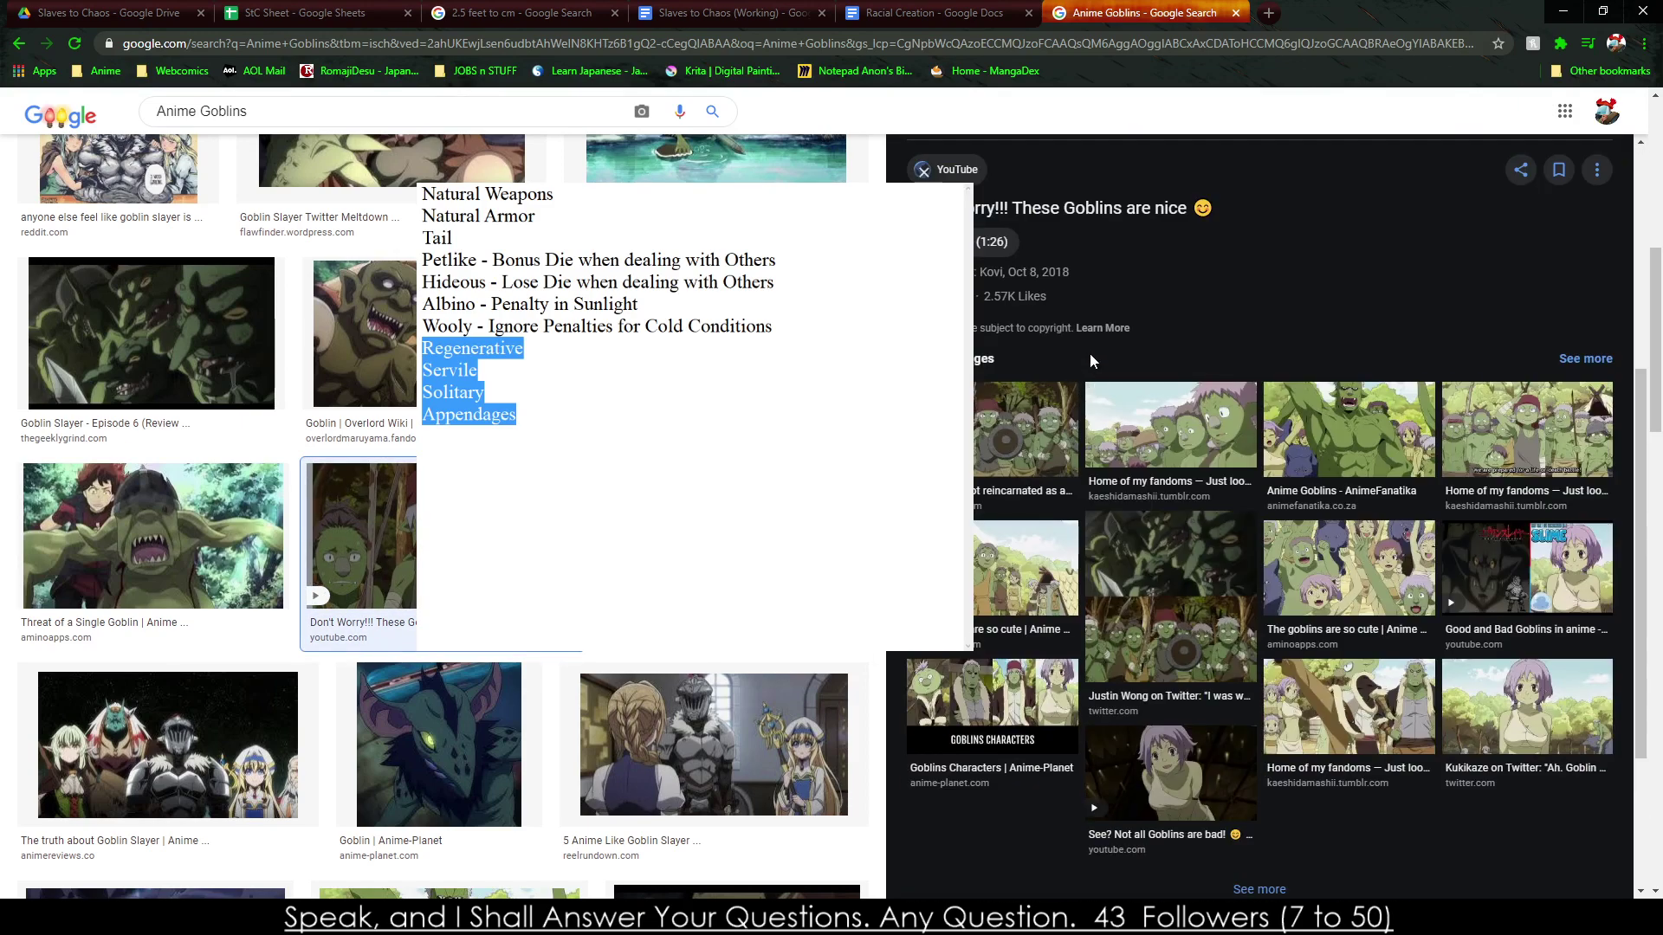
{"action": "scroll", "coordinate": [1074, 331], "scroll_direction": "up", "scroll_amount": 5}
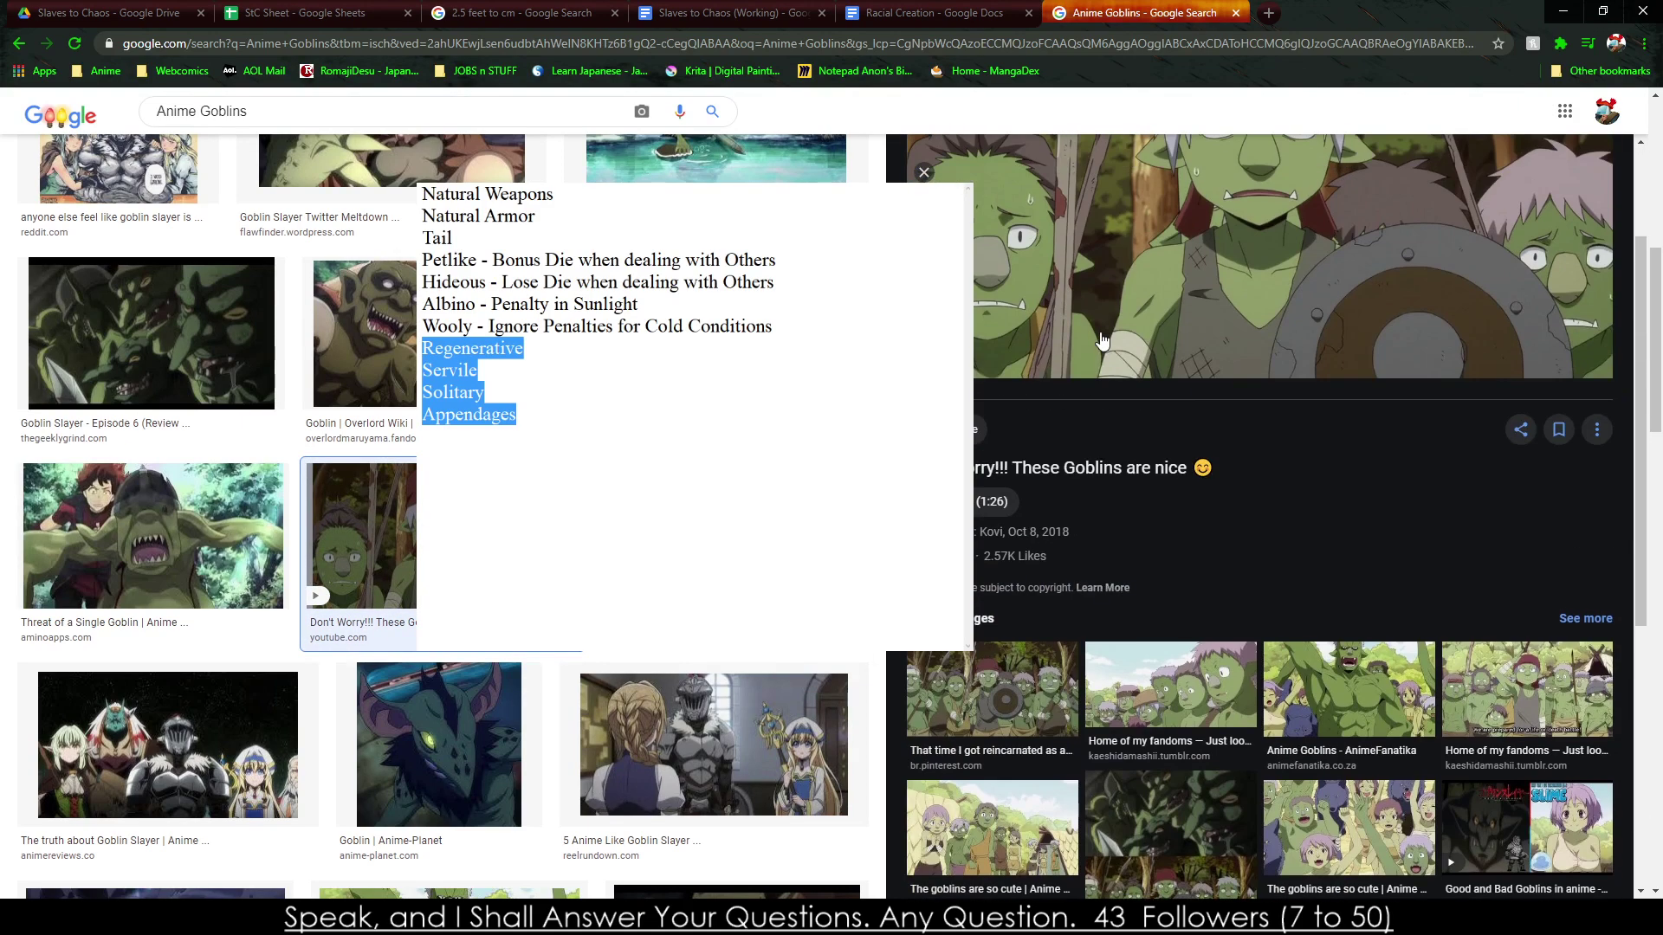
{"action": "scroll", "coordinate": [433, 520], "scroll_direction": "down", "scroll_amount": 8}
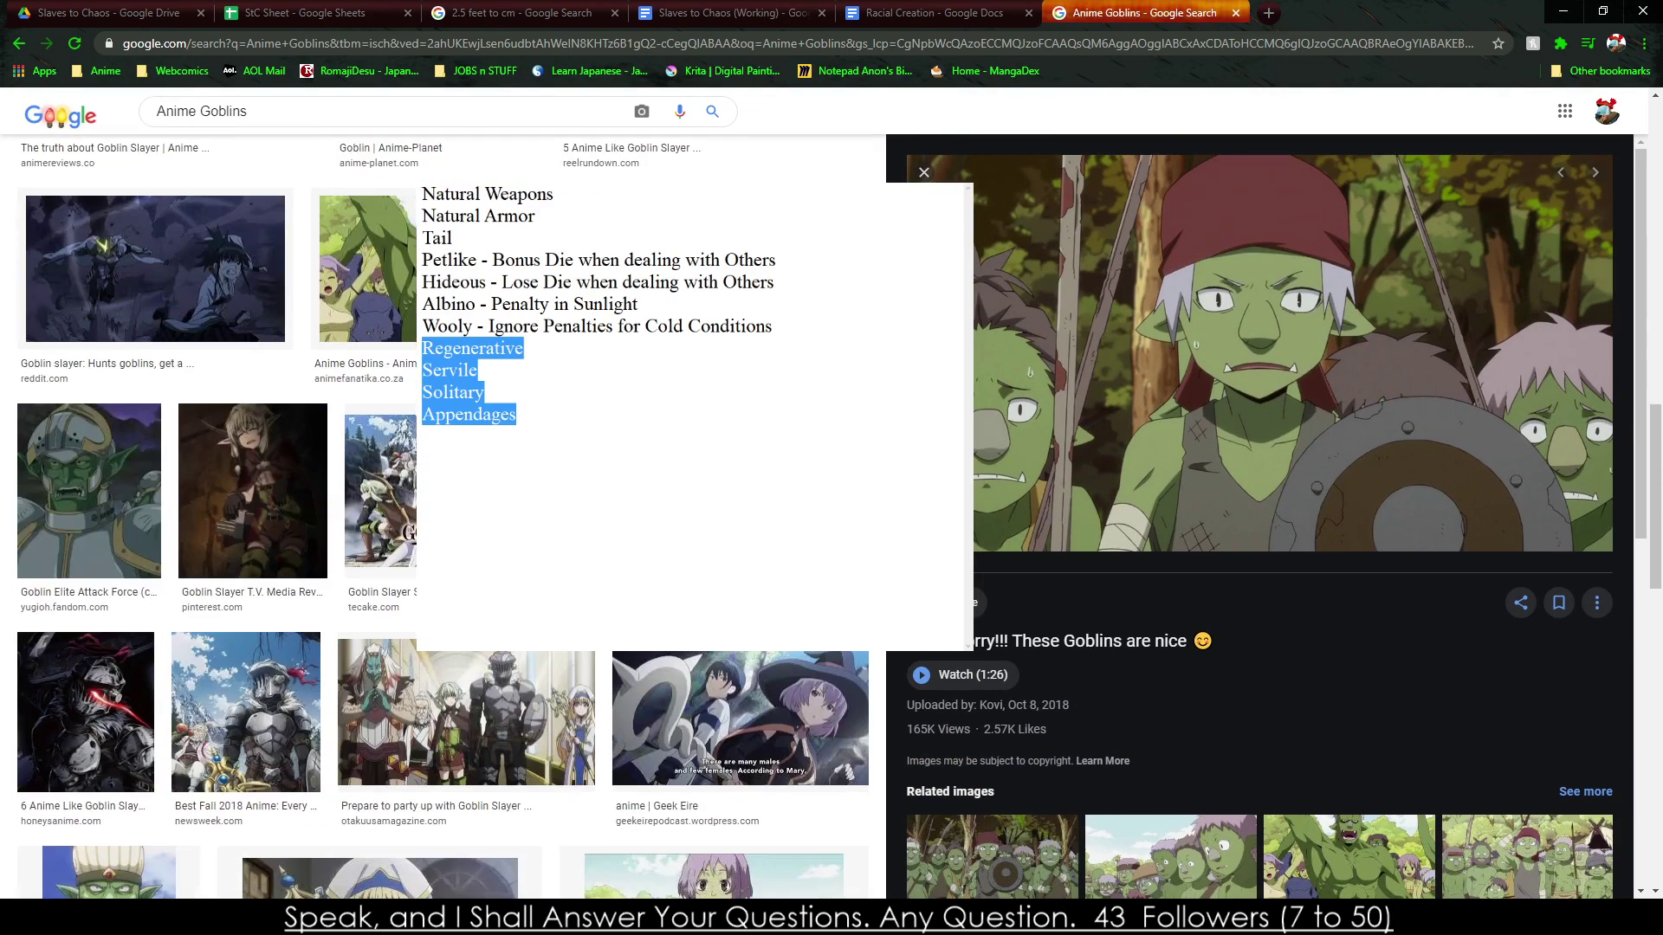
{"action": "scroll", "coordinate": [433, 519], "scroll_direction": "down", "scroll_amount": 8}
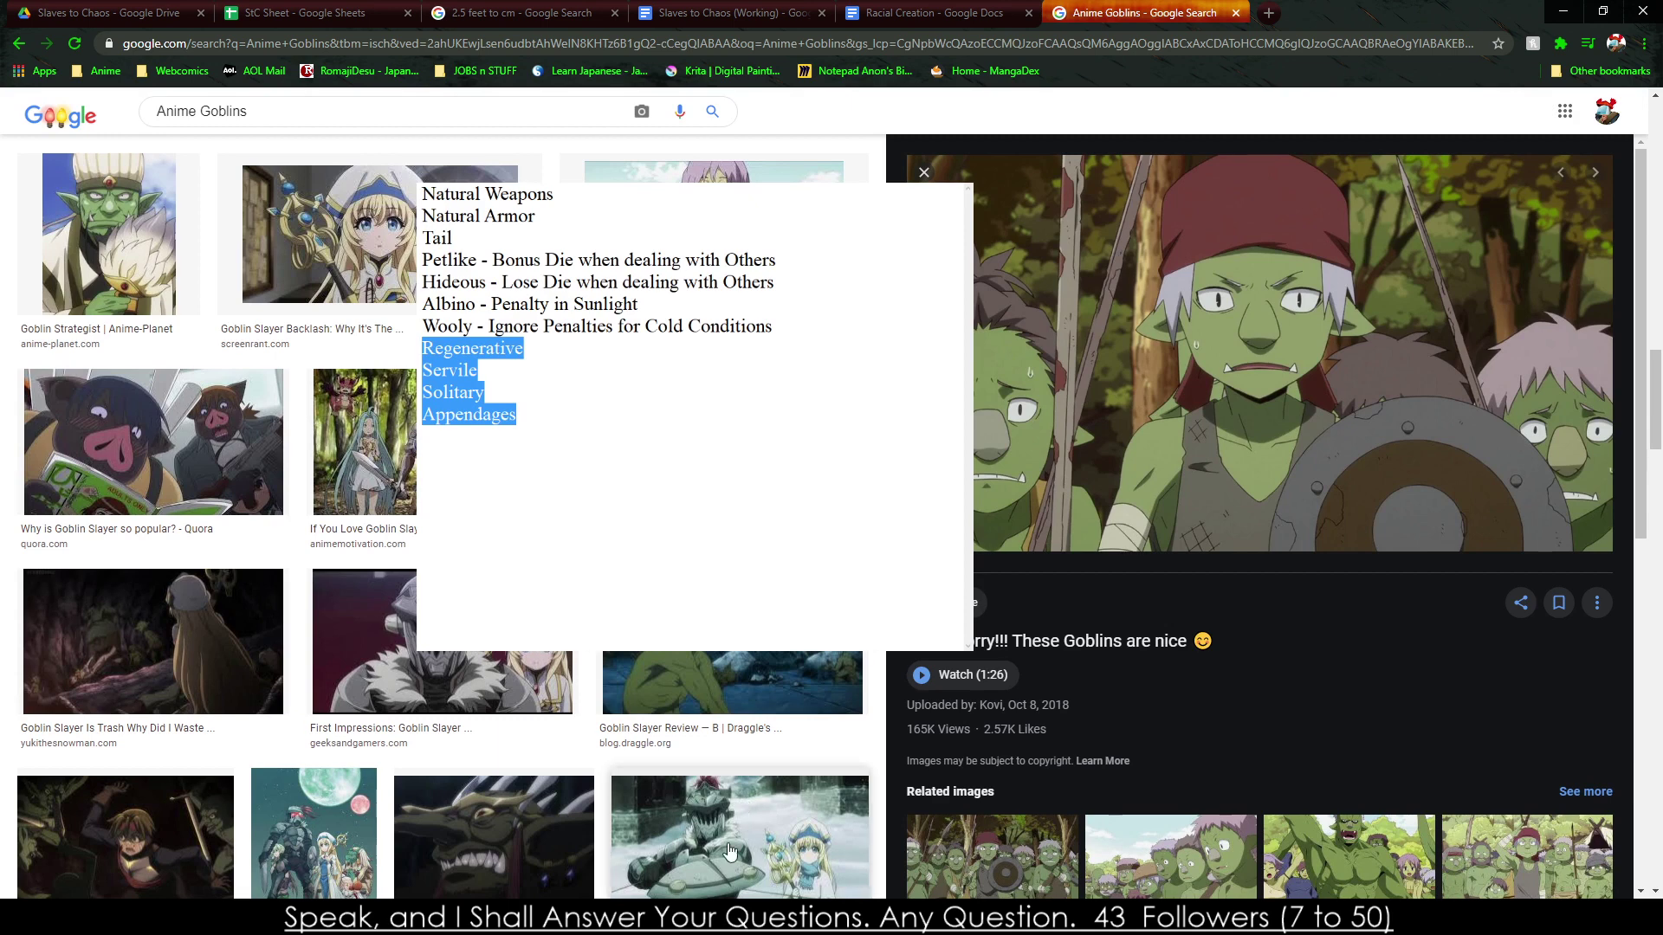
{"action": "left_click_drag", "start_coordinate": [693, 520], "coordinate": [1297, 436]}
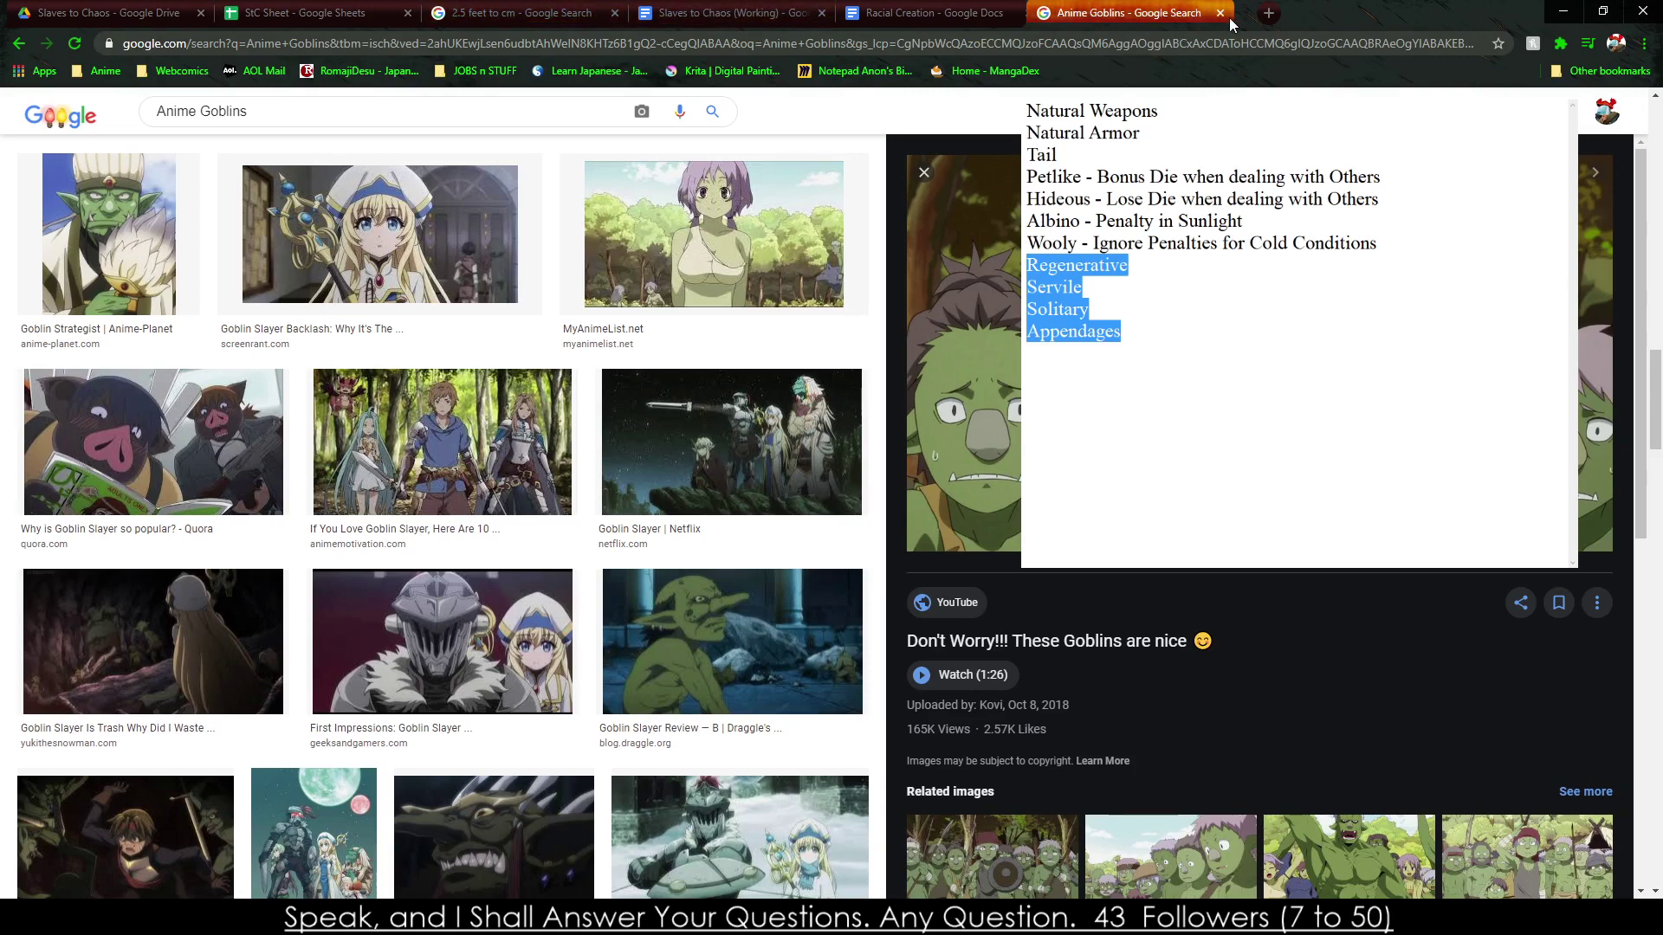
Close the anime goblin image search and return to the StC Sheet.
{"action": "left_click", "coordinate": [1235, 13]}
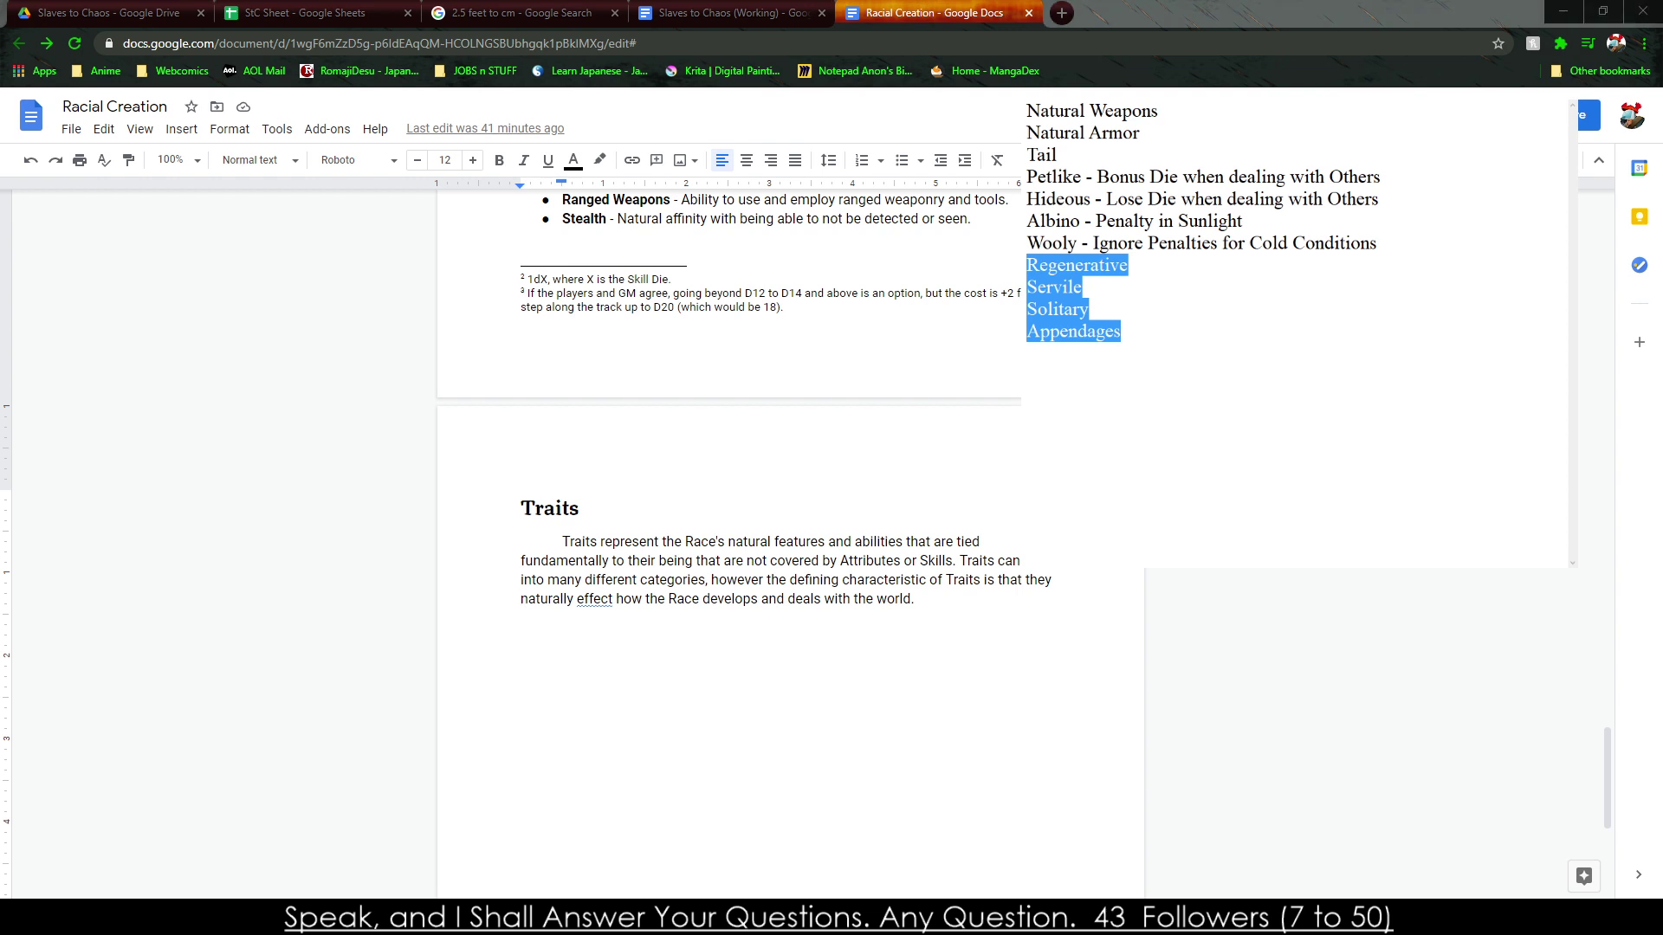
{"action": "key", "text": "ctrl+shift+Tab"}
{"action": "key", "text": "ctrl+shift+Tab"}
{"action": "key", "text": "ctrl+shift+Tab"}
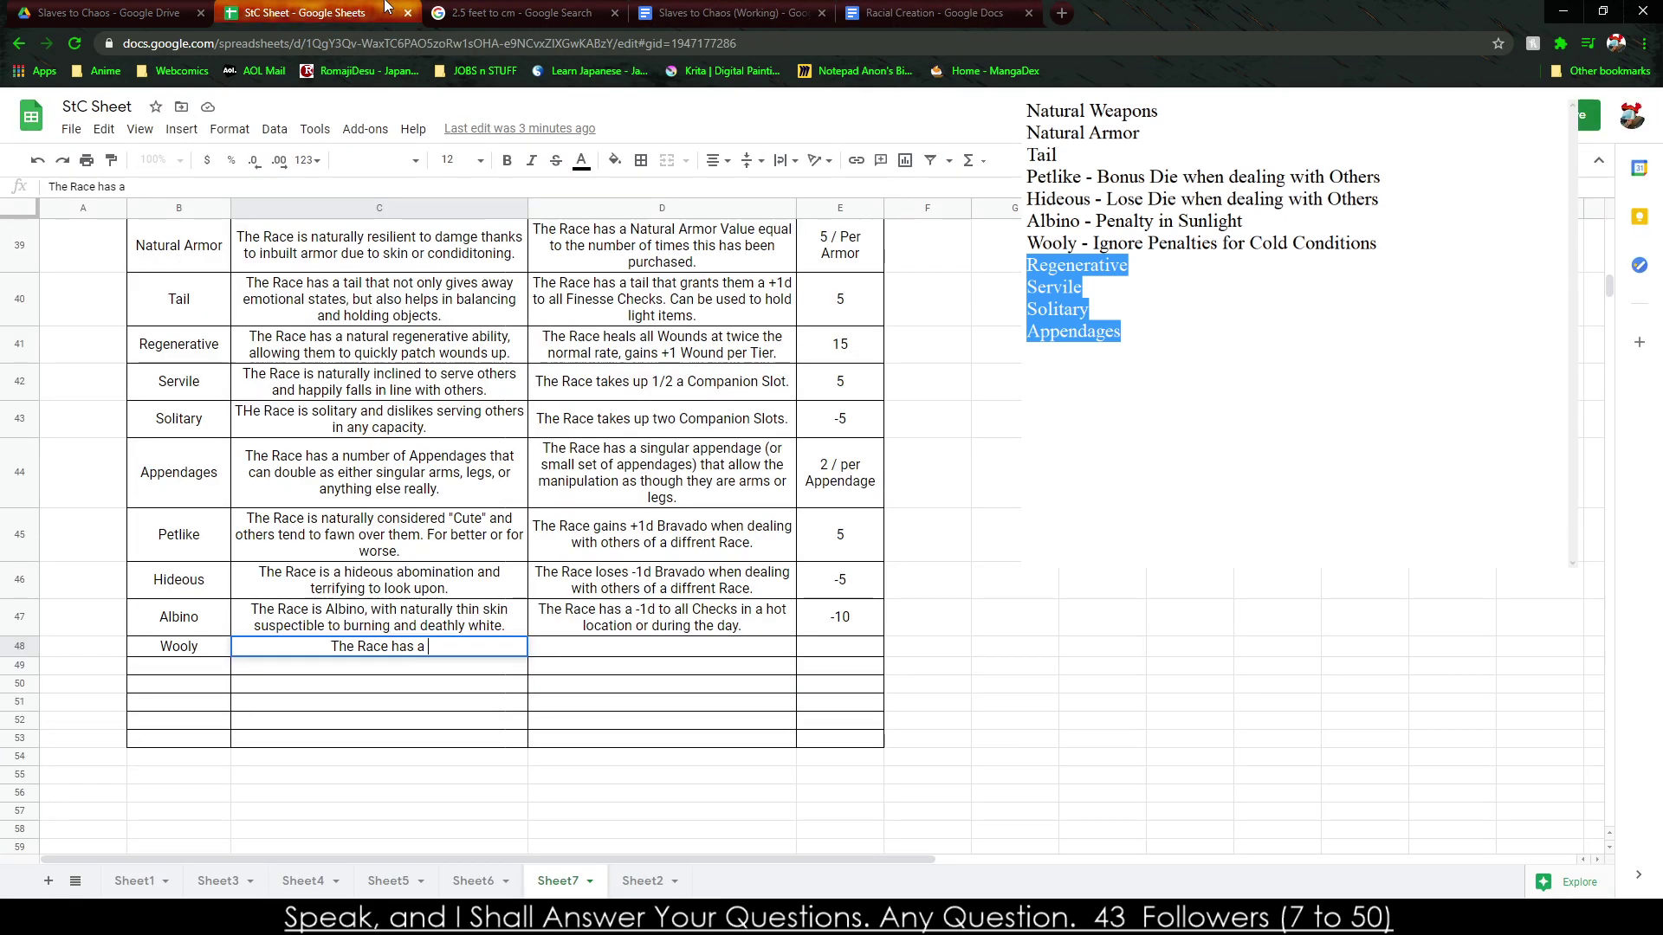
Complete the Wooly description as "The Race has a thick coat of wool around them that insulates them from cold weather.".
{"action": "double_click", "coordinate": [451, 646]}
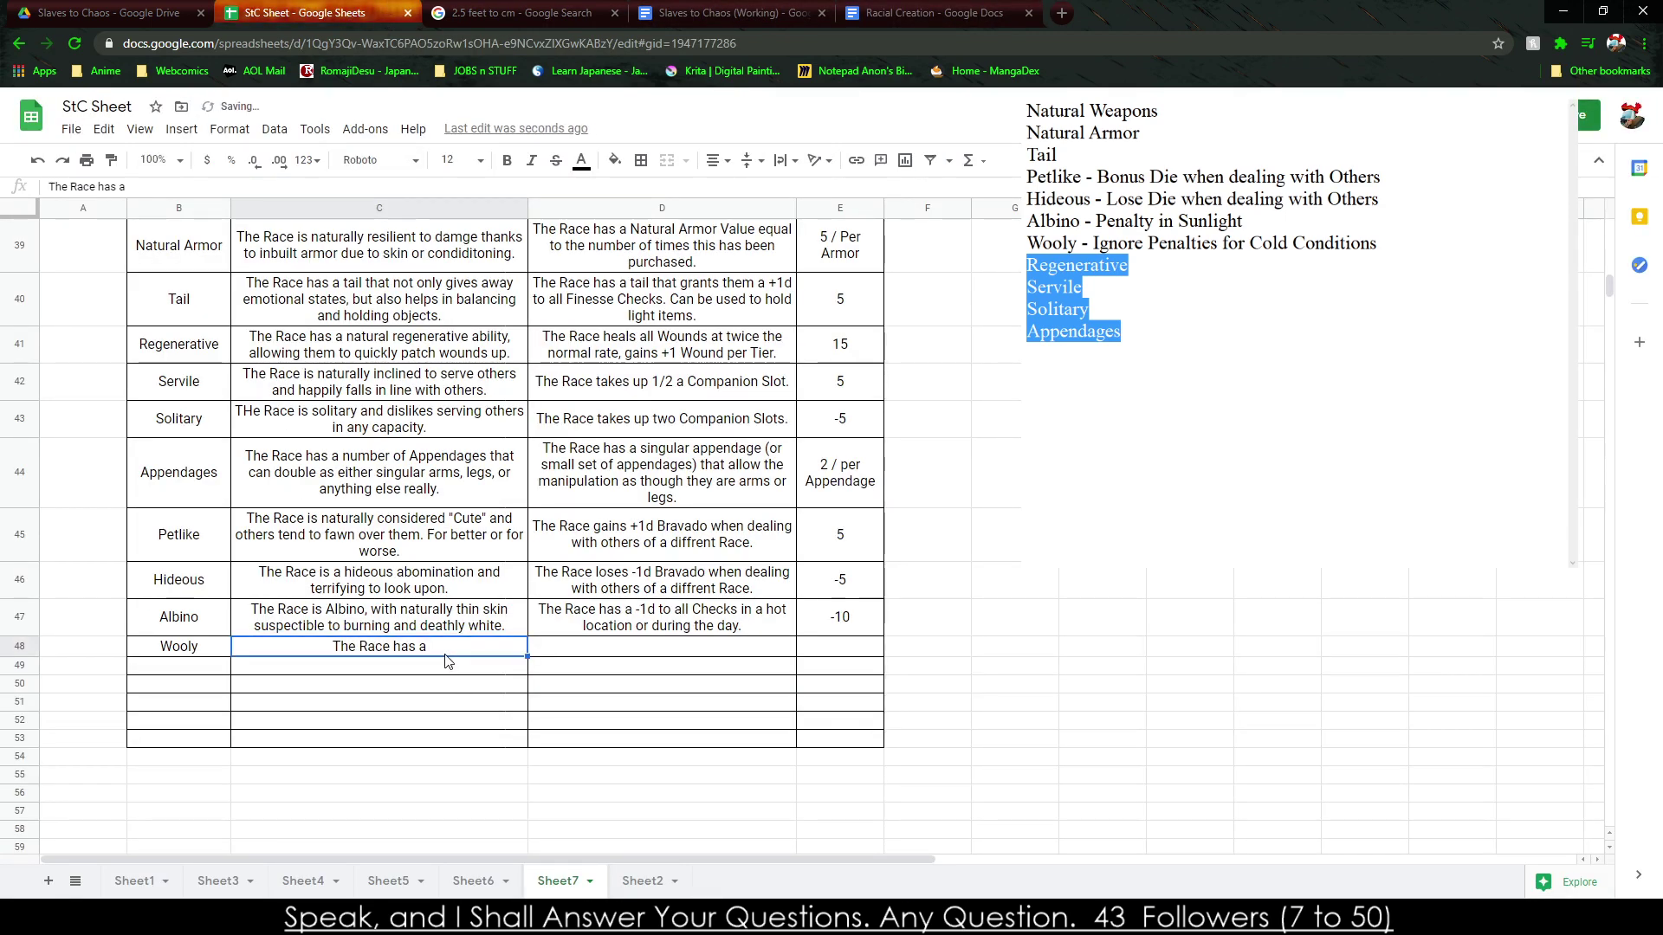
{"action": "type", "text": "thick coat o"}
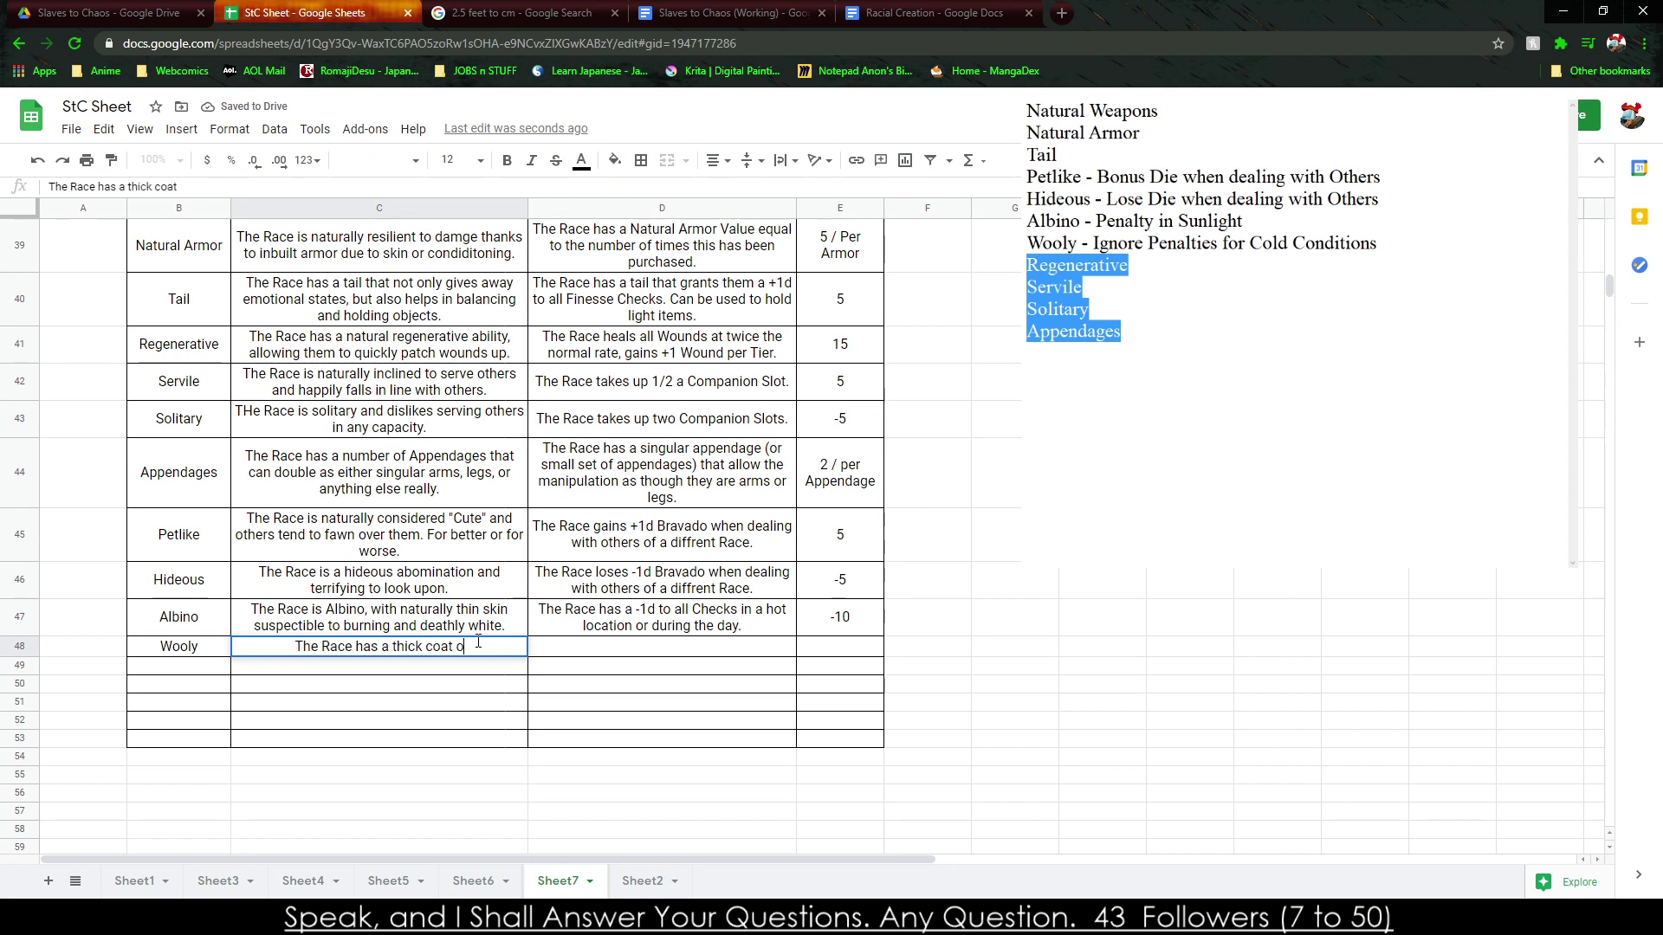
{"action": "type", "text": "f wool around th"}
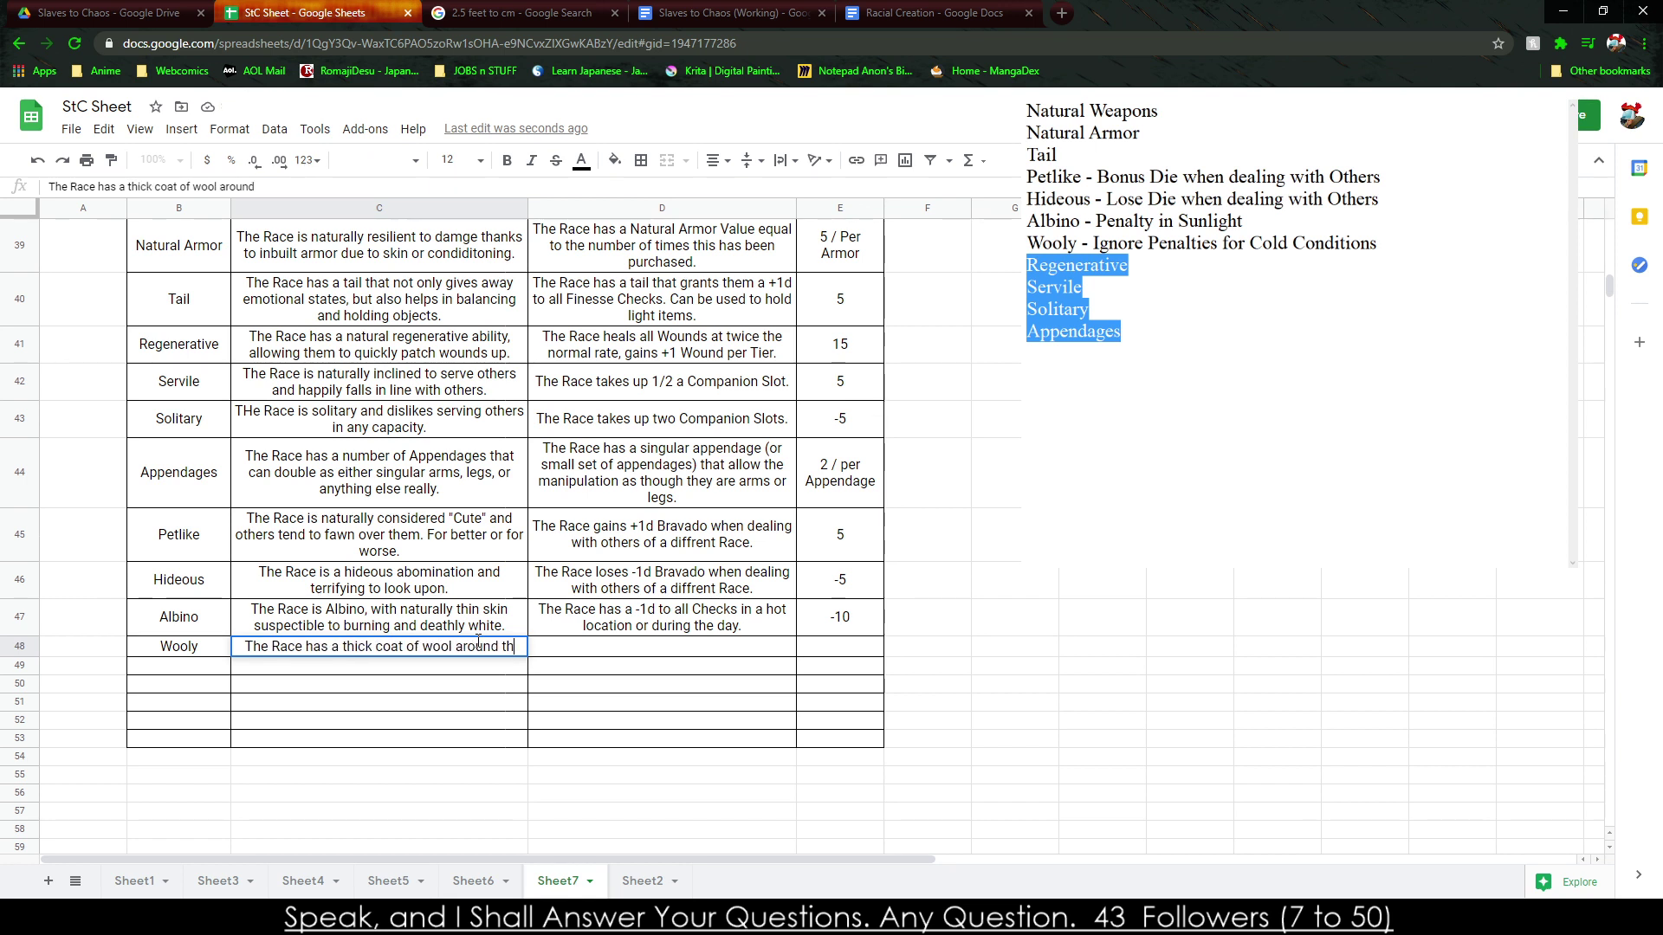
{"action": "type", "text": "em that insulat"}
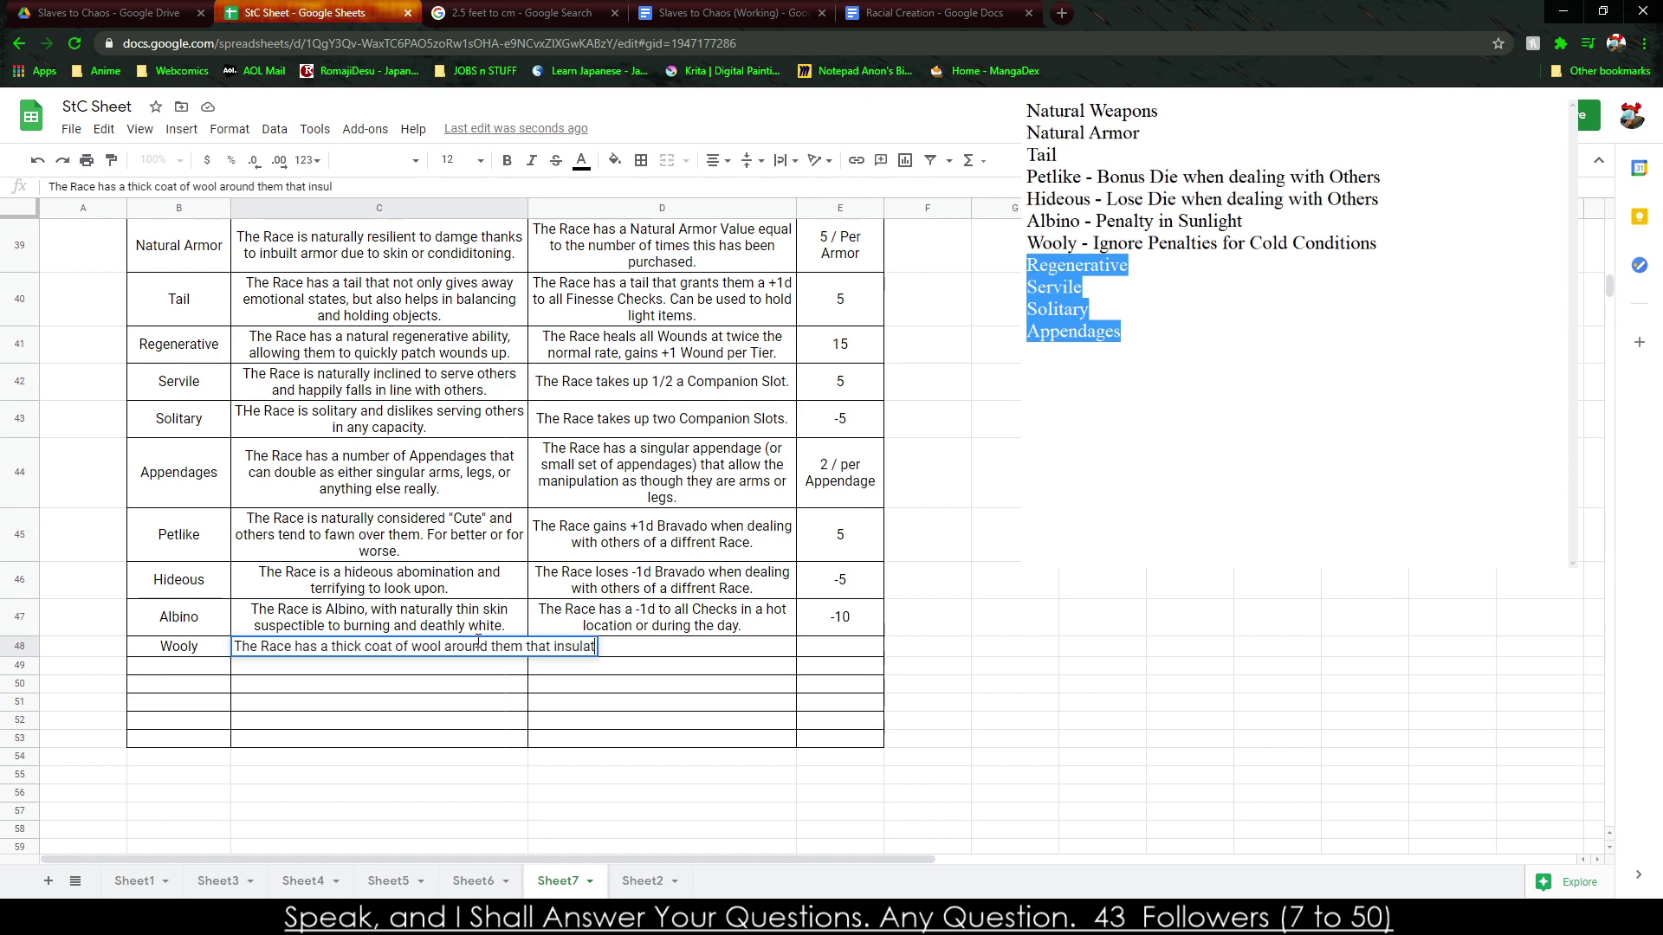
{"action": "type", "text": "es them from c"}
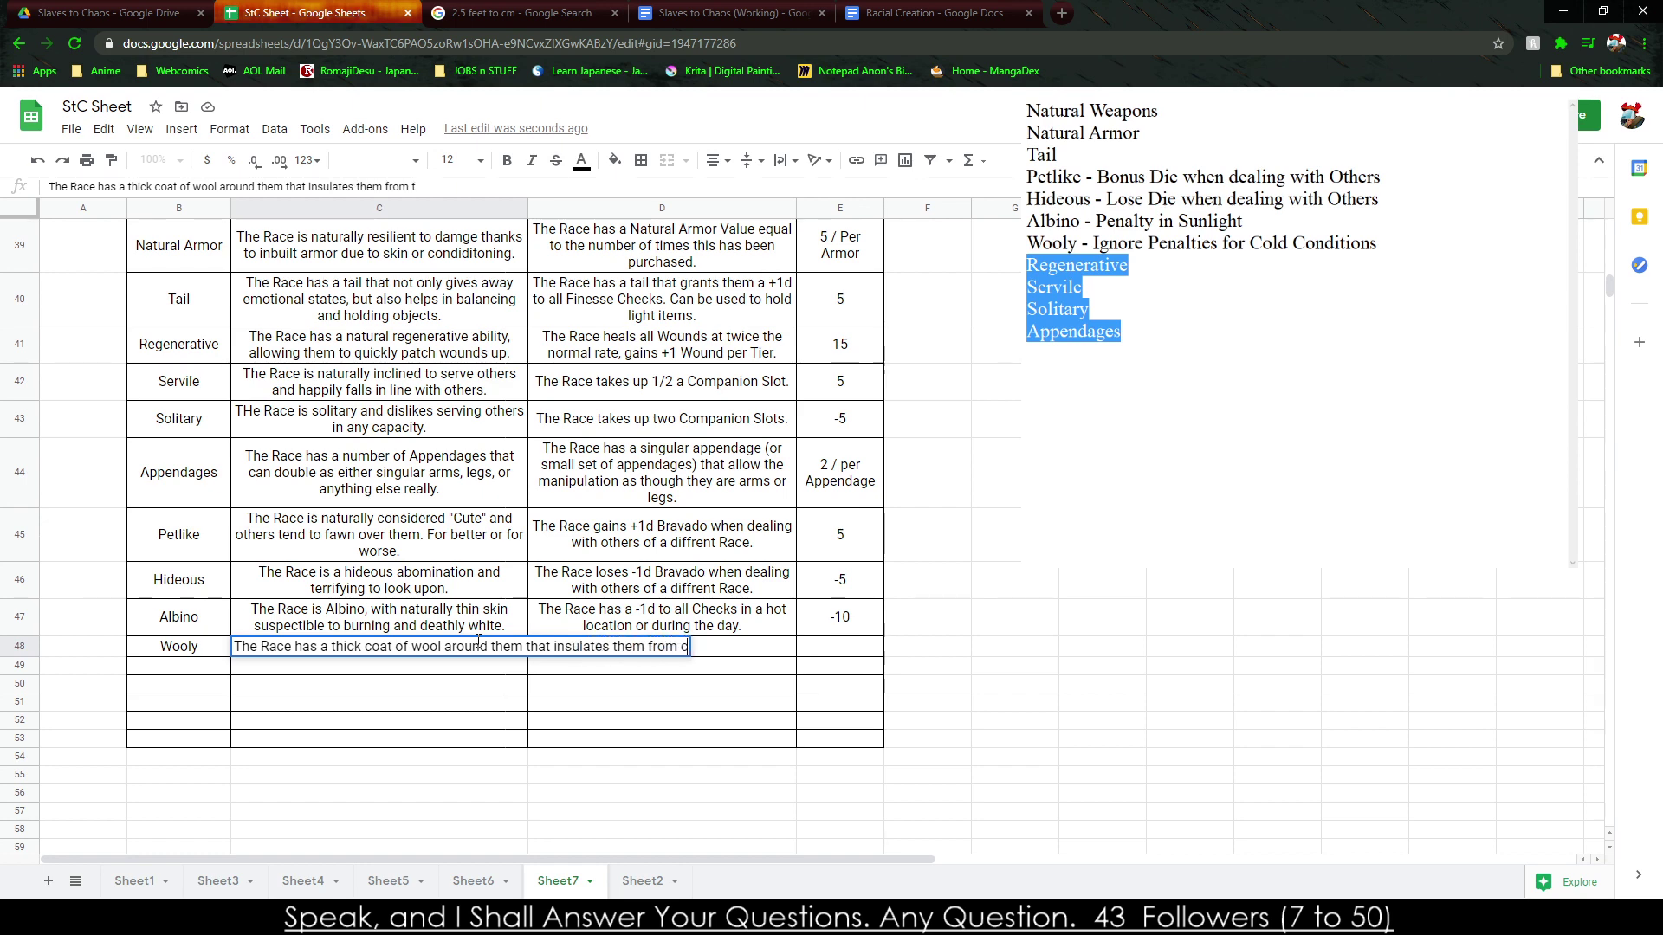
{"action": "type", "text": "old weather."}
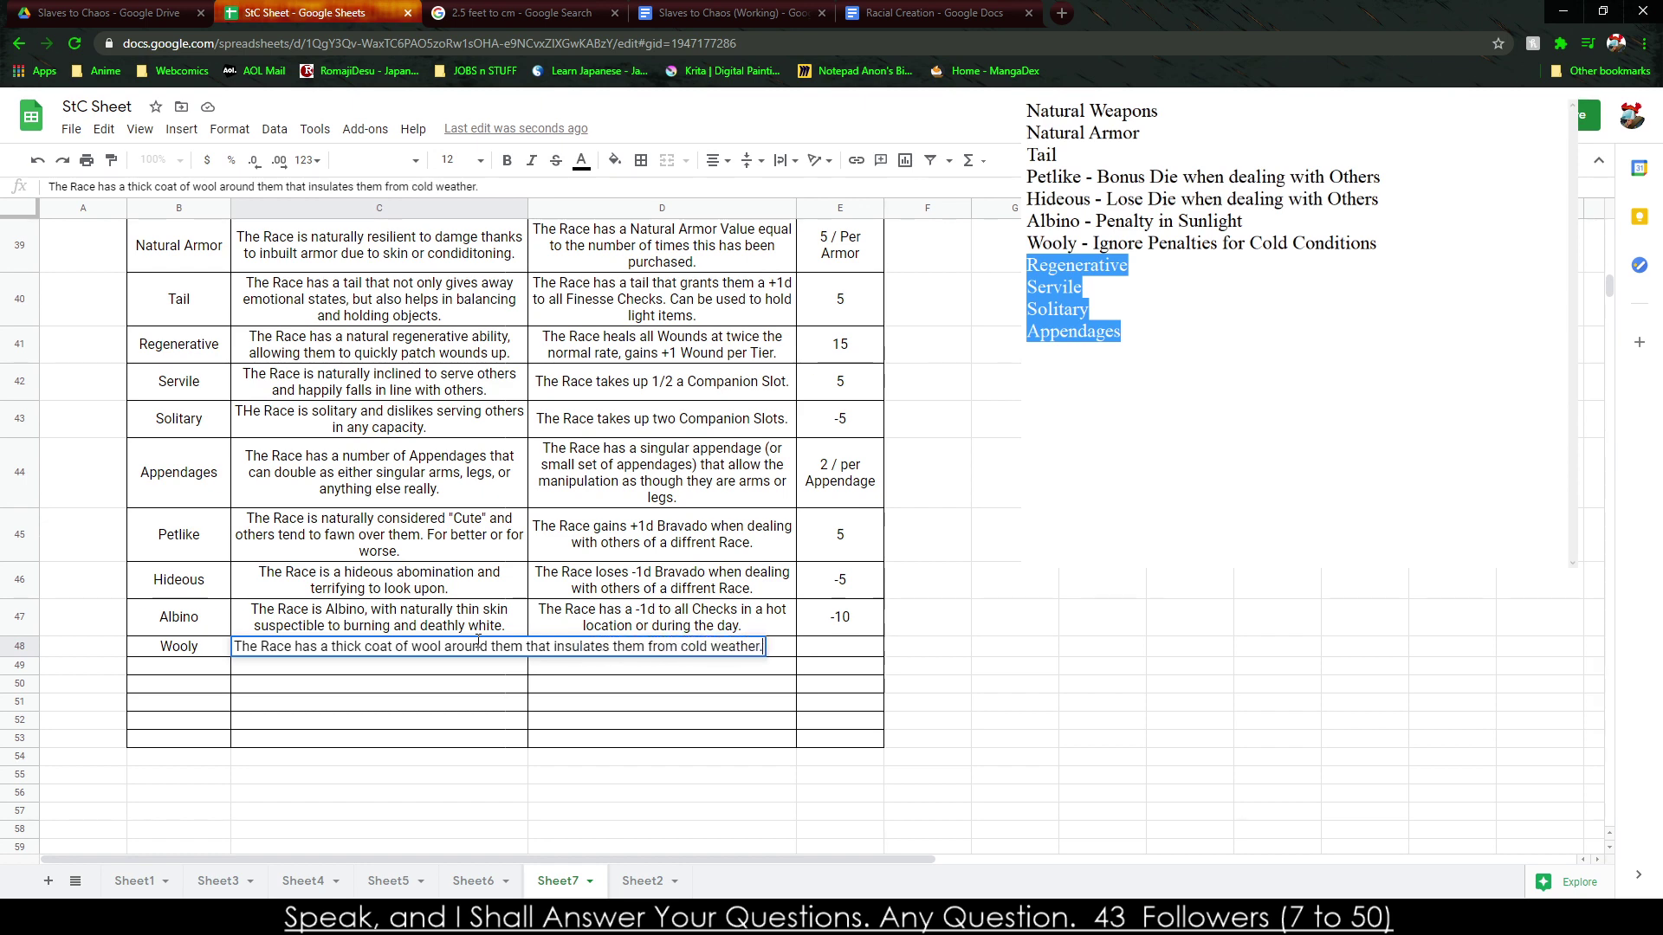
{"action": "key", "text": "Tab"}
Start Wooly's effect with "The Race has natural resistence to cold temperatures and gain +1 to".
{"action": "type", "text": "The Rac"}
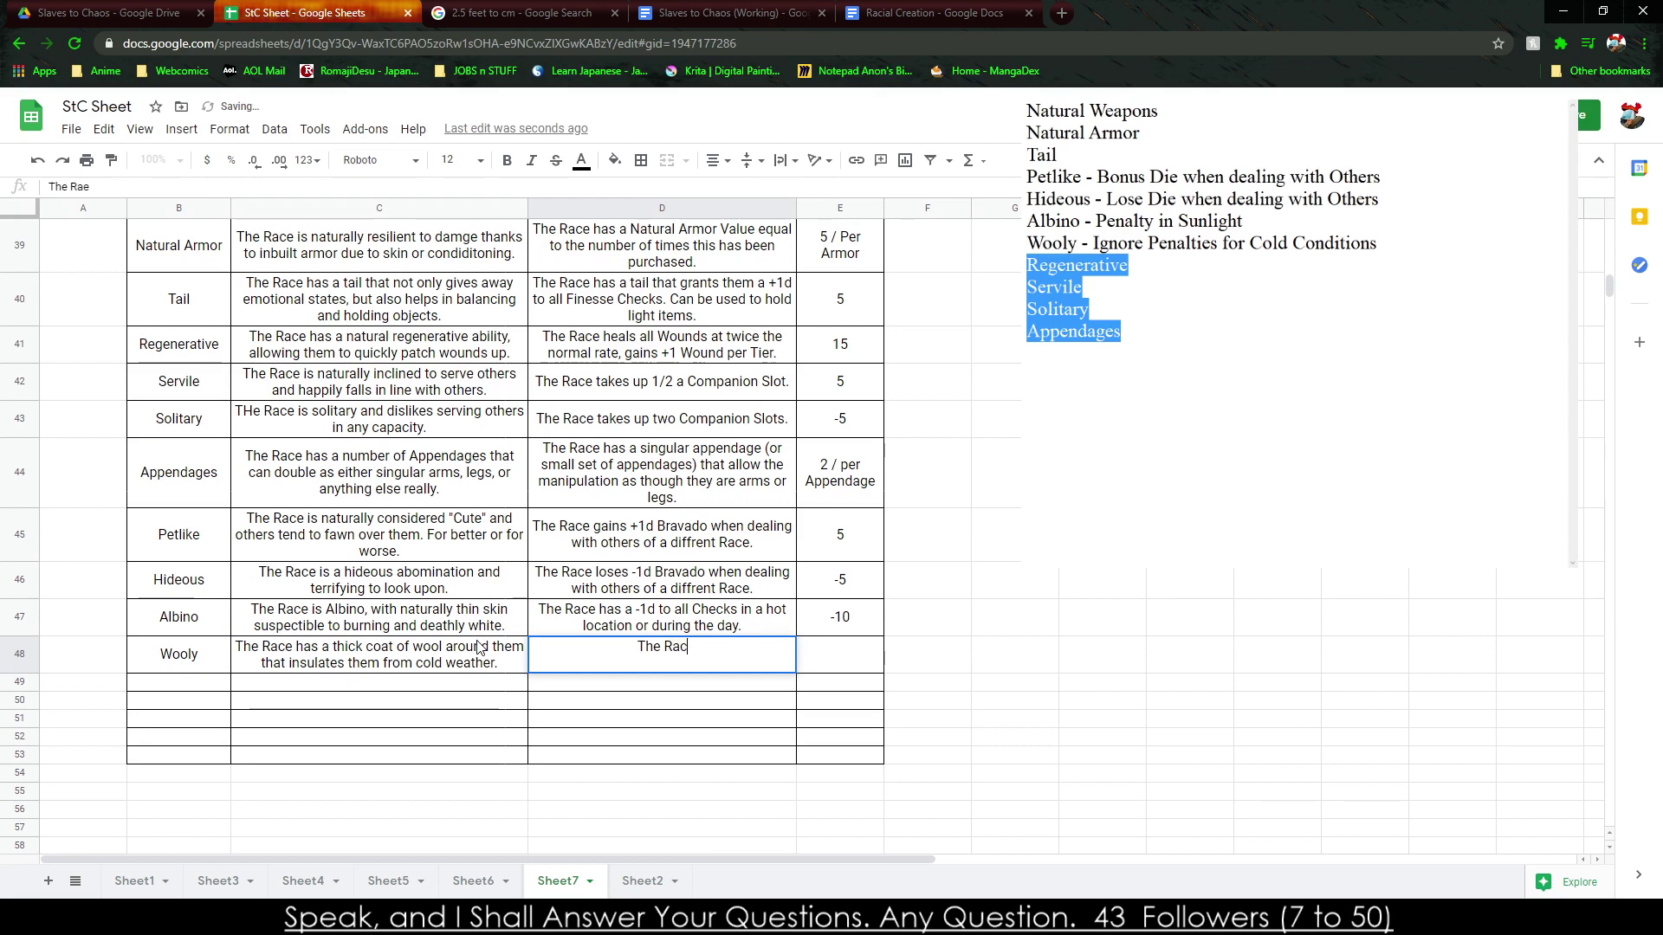
{"action": "type", "text": "ce has"}
{"action": "key", "text": "BackSpace"}
{"action": "key", "text": "BackSpace"}
{"action": "key", "text": "BackSpace"}
{"action": "key", "text": "BackSpace"}
{"action": "key", "text": "BackSpace"}
{"action": "key", "text": "BackSpace"}
{"action": "key", "text": "BackSpace"}
{"action": "type", "text": "e has "}
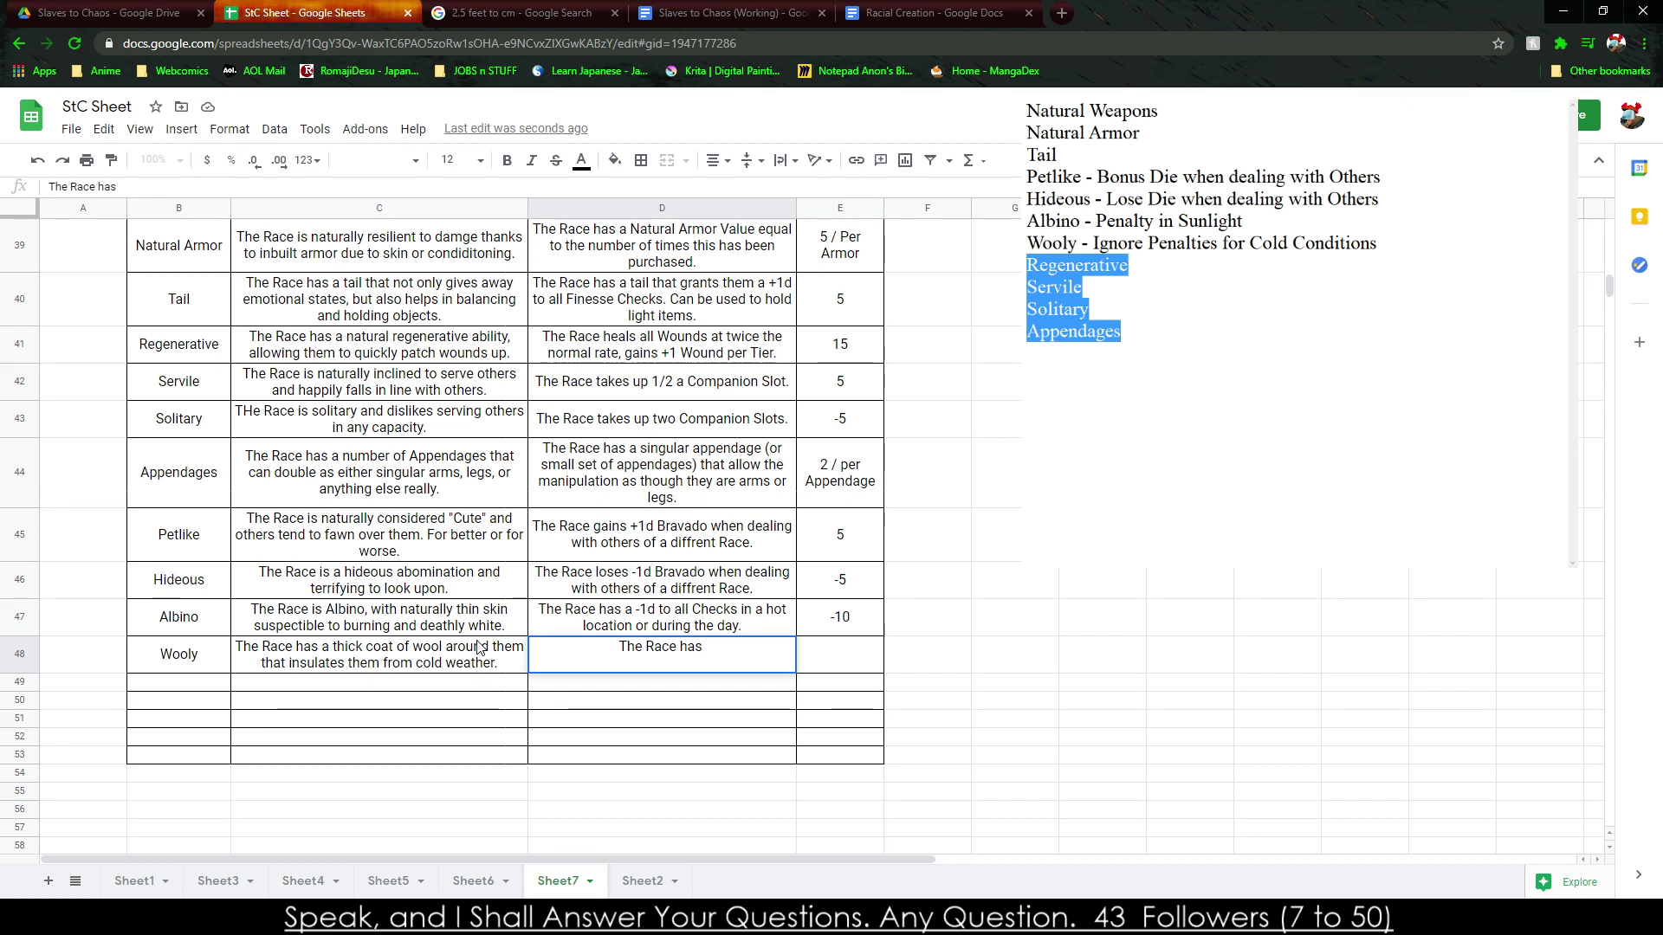
{"action": "type", "text": "natural resistence to cold temperatures and gain +1 to"}
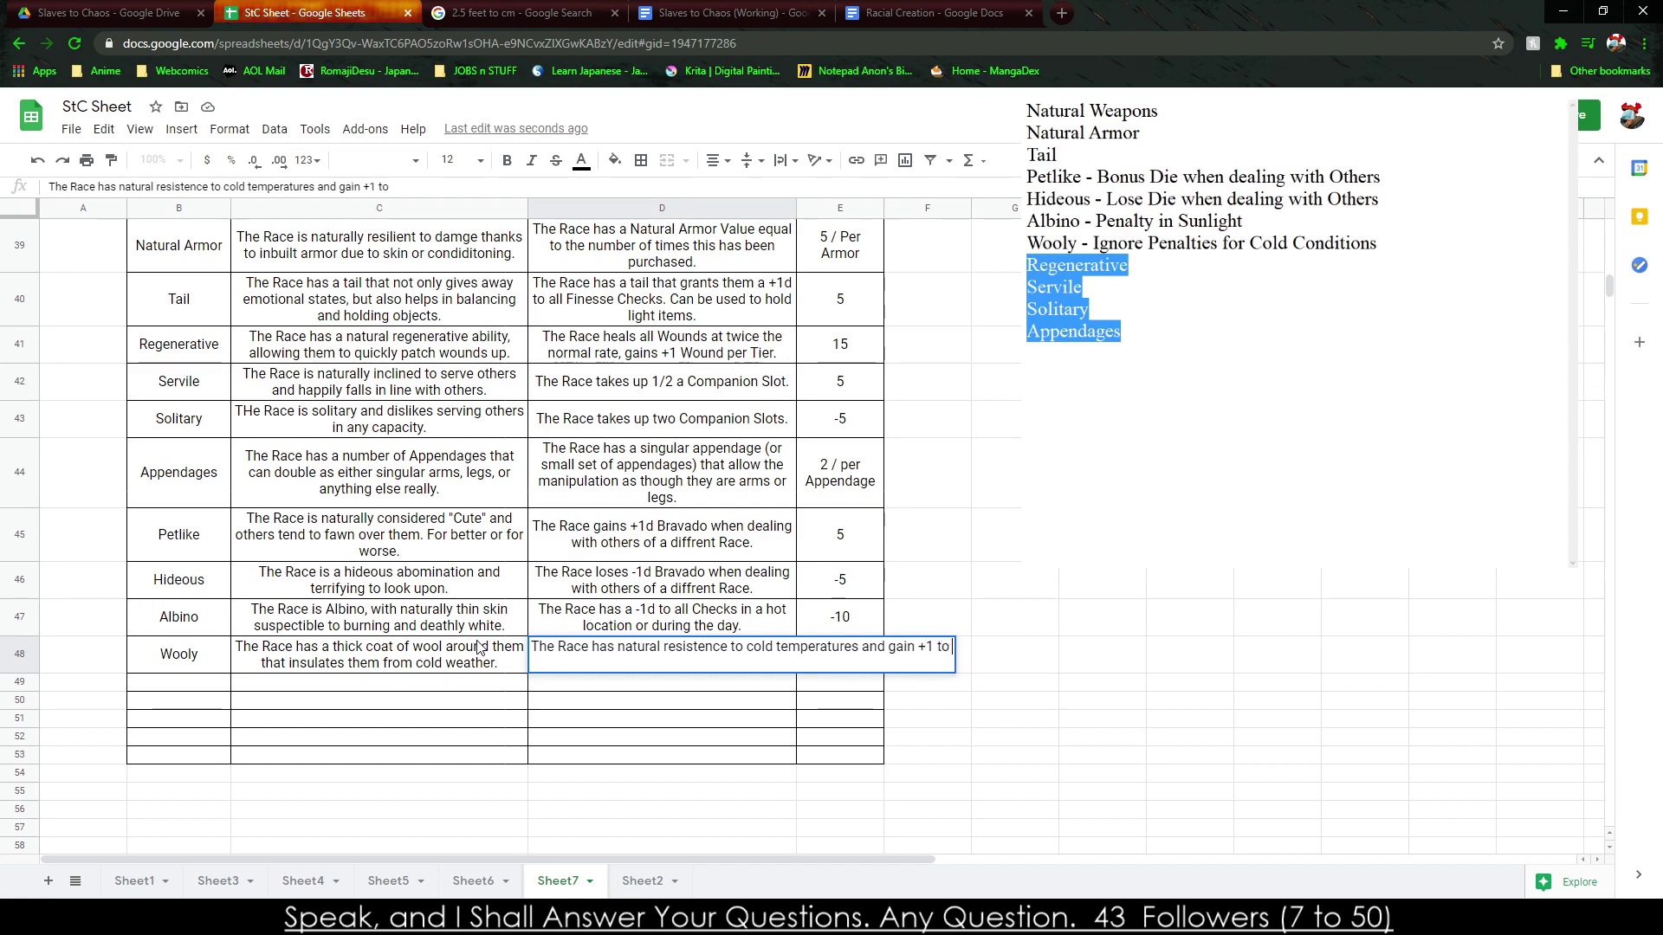
Replace "gain +1 to" in Wooly's effect with "can survive harsh frigid climates with ease." and set its cost to 5.
{"action": "key", "text": "BackSpace"}
{"action": "key", "text": "BackSpace"}
{"action": "key", "text": "BackSpace"}
{"action": "key", "text": "BackSpace"}
{"action": "key", "text": "BackSpace"}
{"action": "key", "text": "BackSpace"}
{"action": "key", "text": "BackSpace"}
{"action": "key", "text": "BackSpace"}
{"action": "key", "text": "BackSpace"}
{"action": "key", "text": "BackSpace"}
{"action": "type", "text": "can survive"}
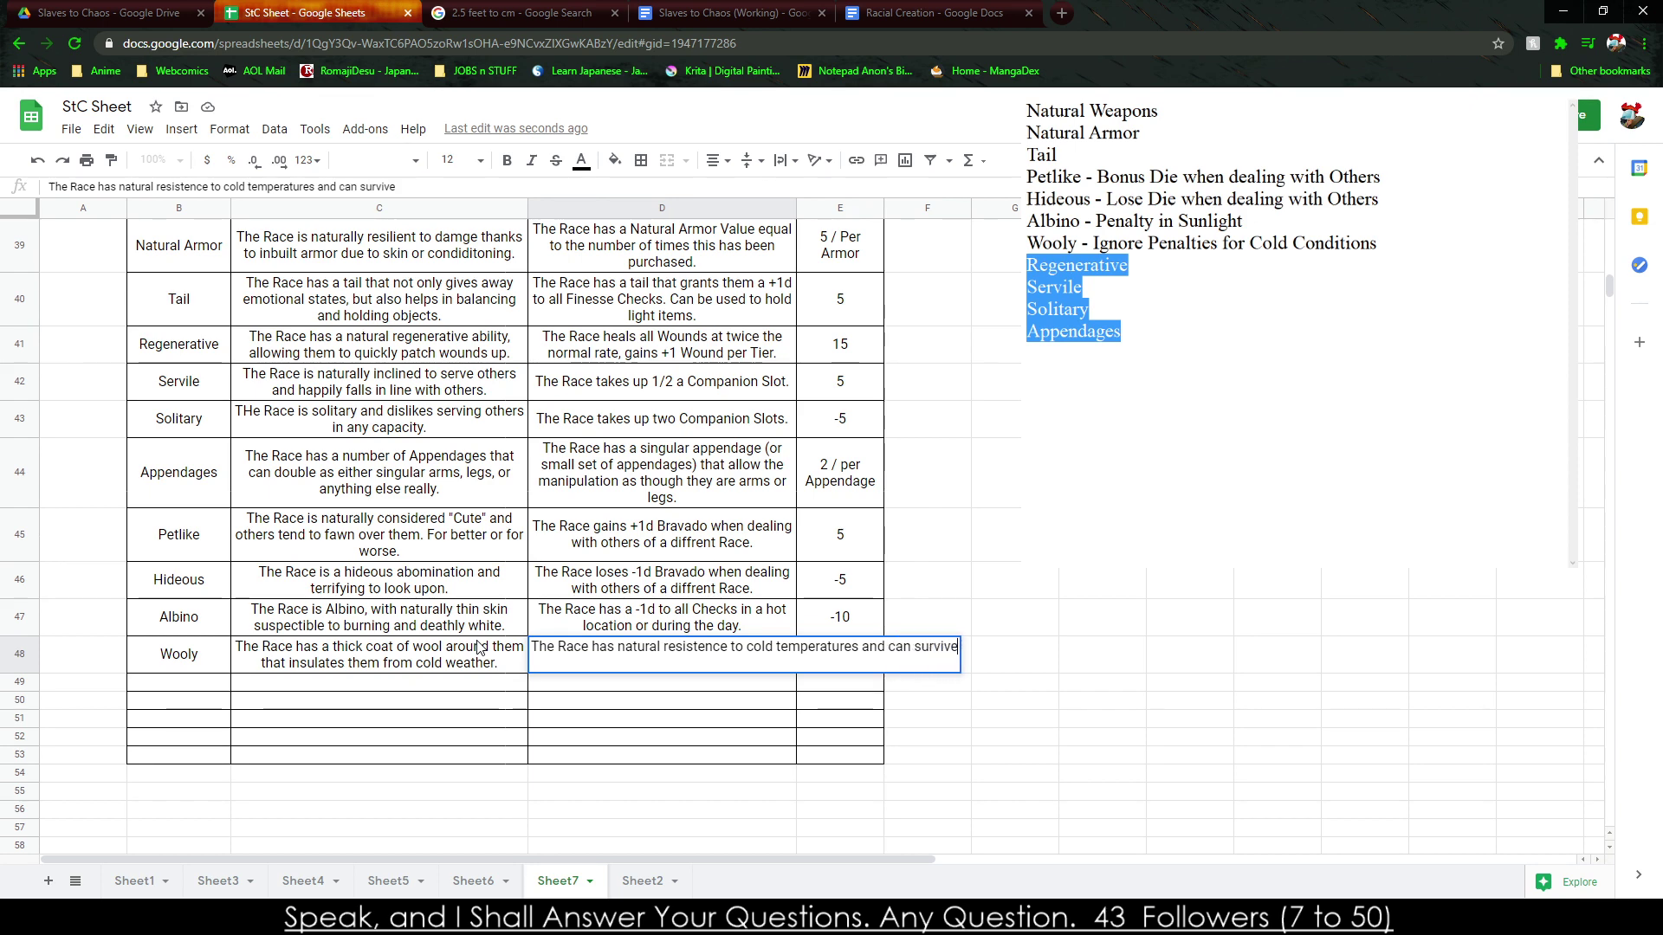
{"action": "type", "text": " harsh frigid"}
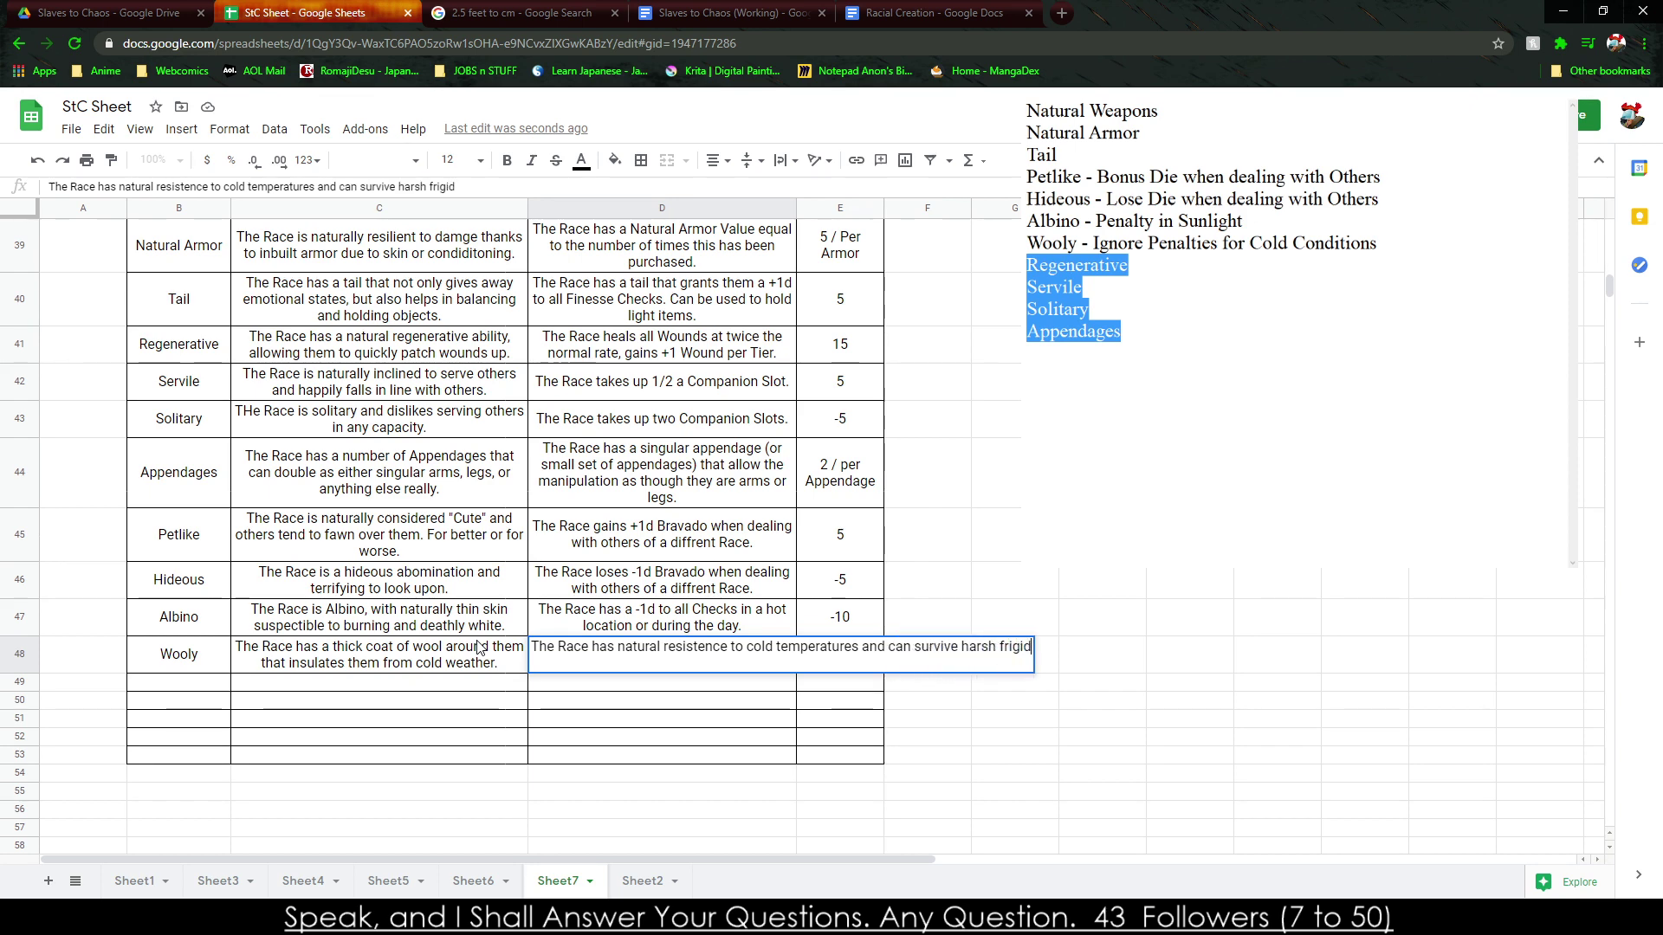
{"action": "type", "text": " climates"}
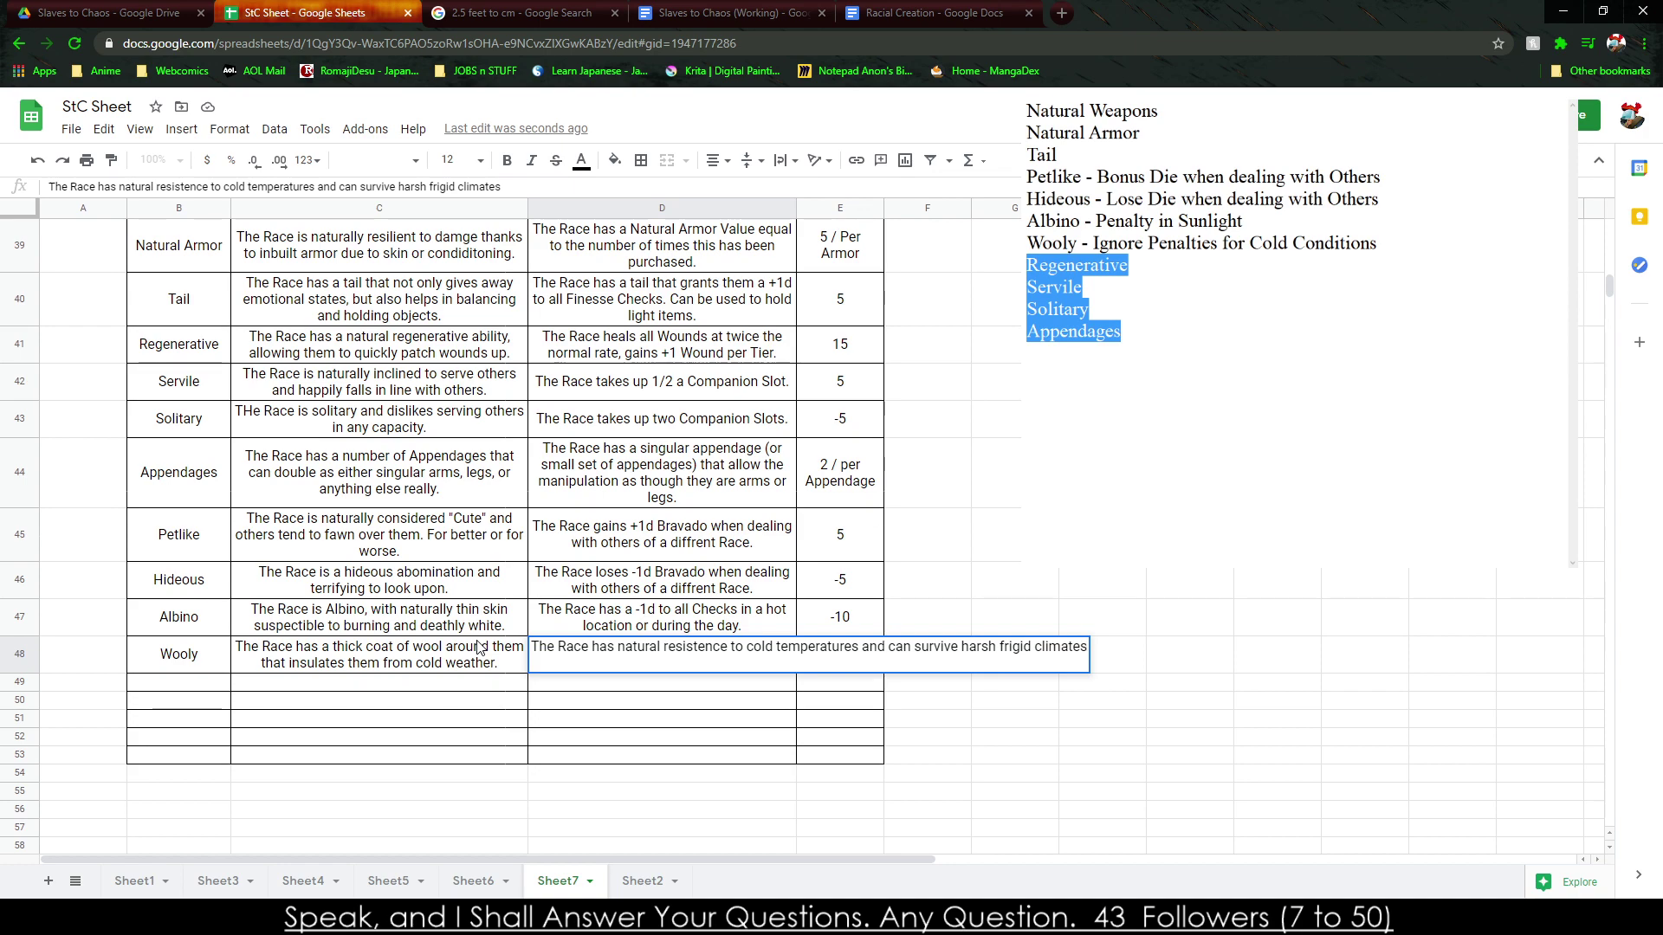
{"action": "type", "text": " with ease."}
{"action": "key", "text": "Tab"}
{"action": "type", "text": "5"}
{"action": "key", "text": "Left"}
Look back over the earlier traits in Sheet7 and switch to the Unique Traits table in Sheet6.
{"action": "scroll", "coordinate": [403, 307], "scroll_direction": "up", "scroll_amount": 10}
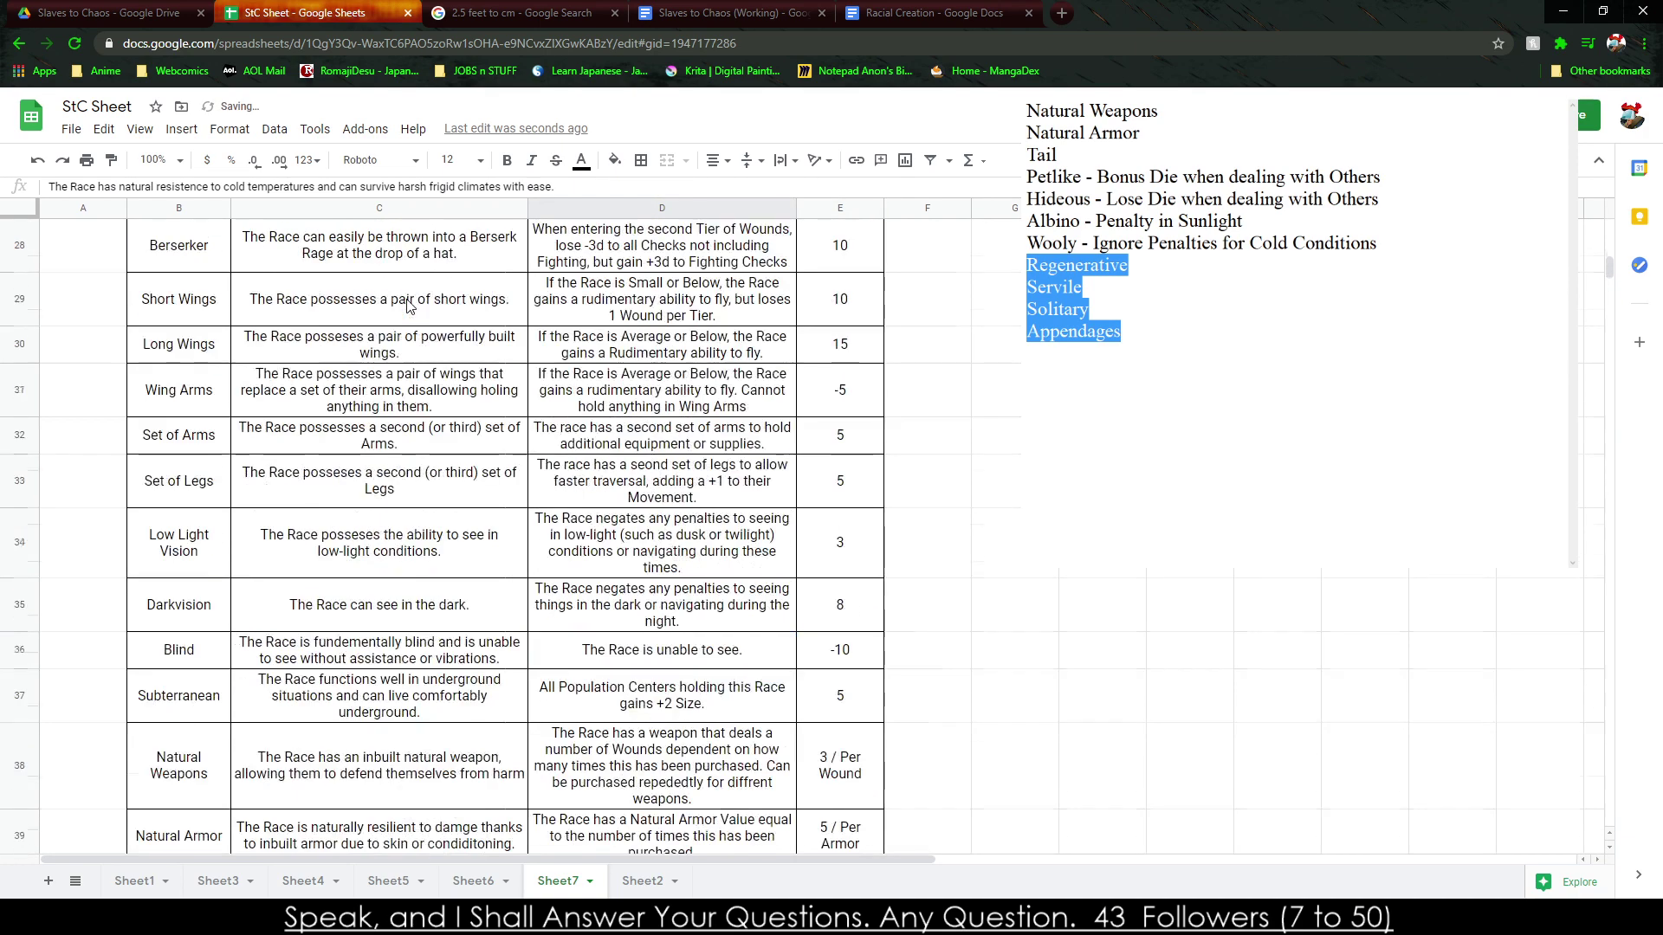
{"action": "scroll", "coordinate": [402, 307], "scroll_direction": "up", "scroll_amount": 4}
{"action": "left_click_drag", "start_coordinate": [179, 230], "coordinate": [841, 615]}
{"action": "left_click", "coordinate": [472, 881]}
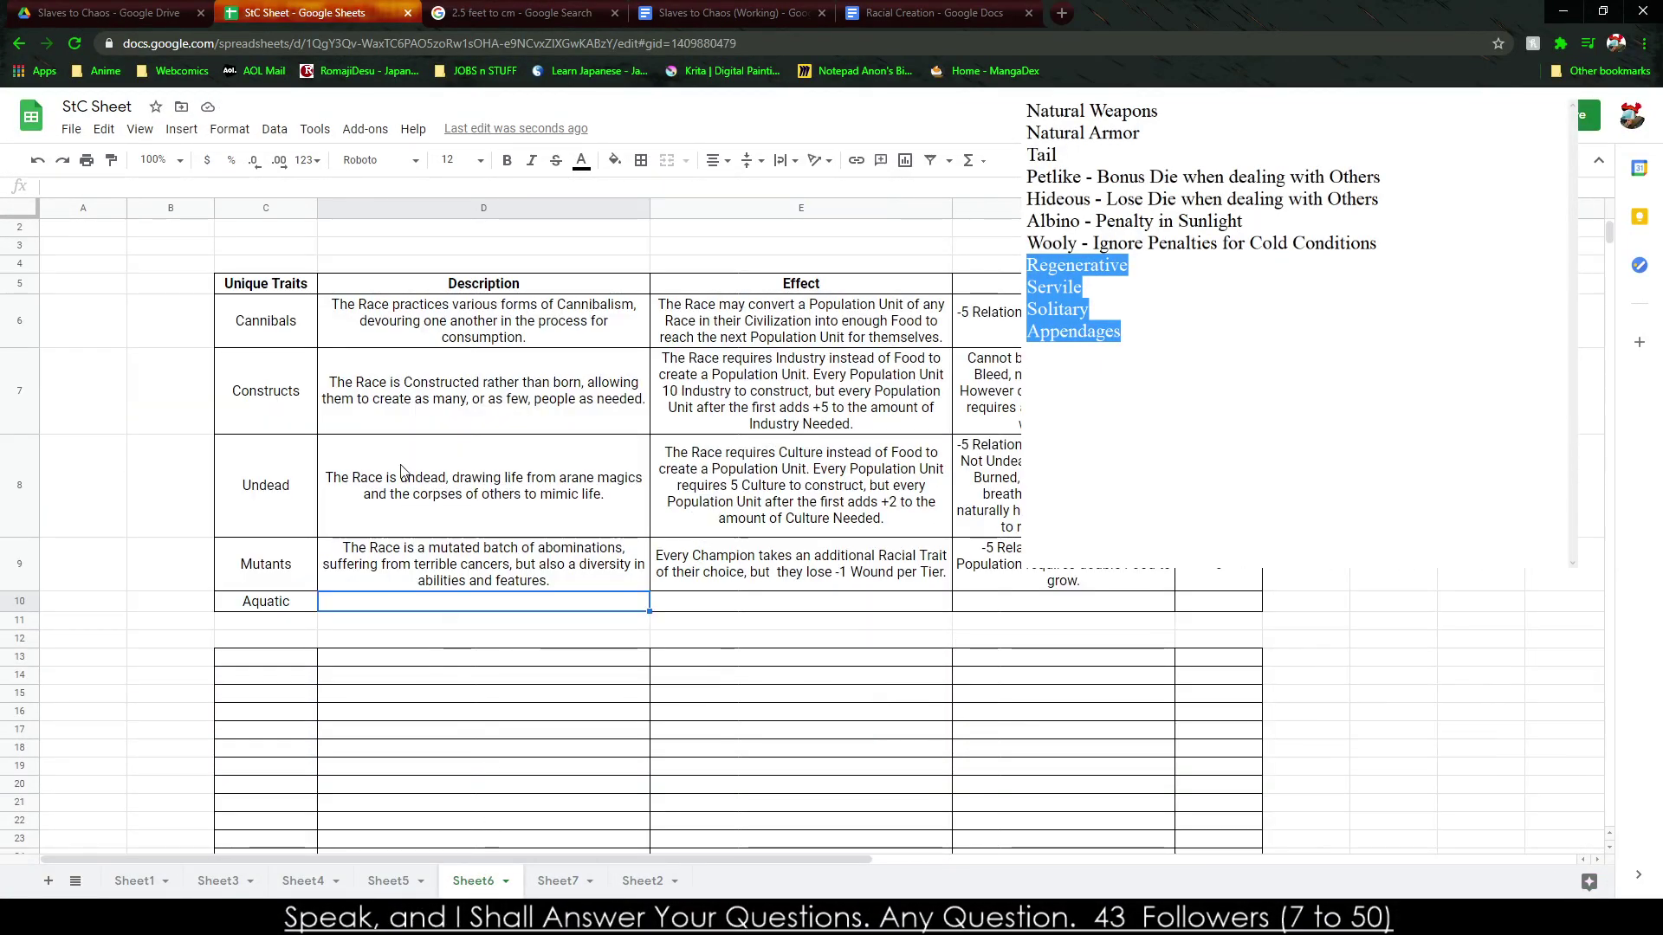
{"action": "left_click_drag", "start_coordinate": [277, 325], "coordinate": [1212, 571]}
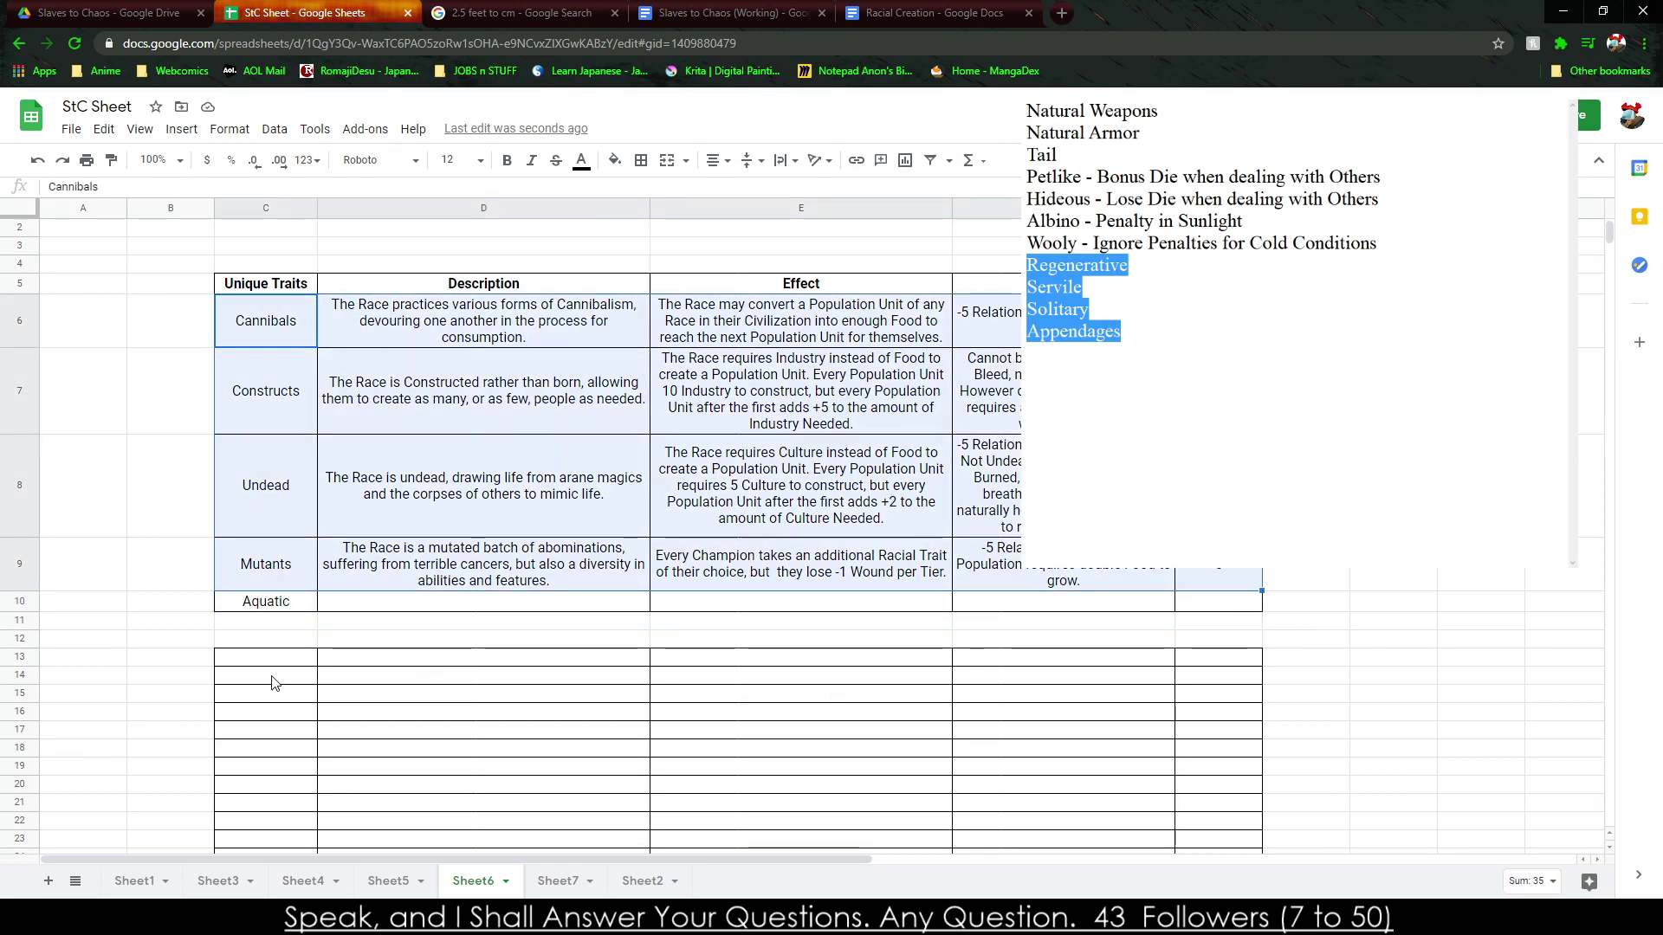
Move four empty bordered rows, starting at row 13, up to row 11 directly below the Aquatic trait.
{"action": "left_click_drag", "start_coordinate": [260, 675], "coordinate": [606, 729]}
{"action": "left_click_drag", "start_coordinate": [269, 658], "coordinate": [1247, 692]}
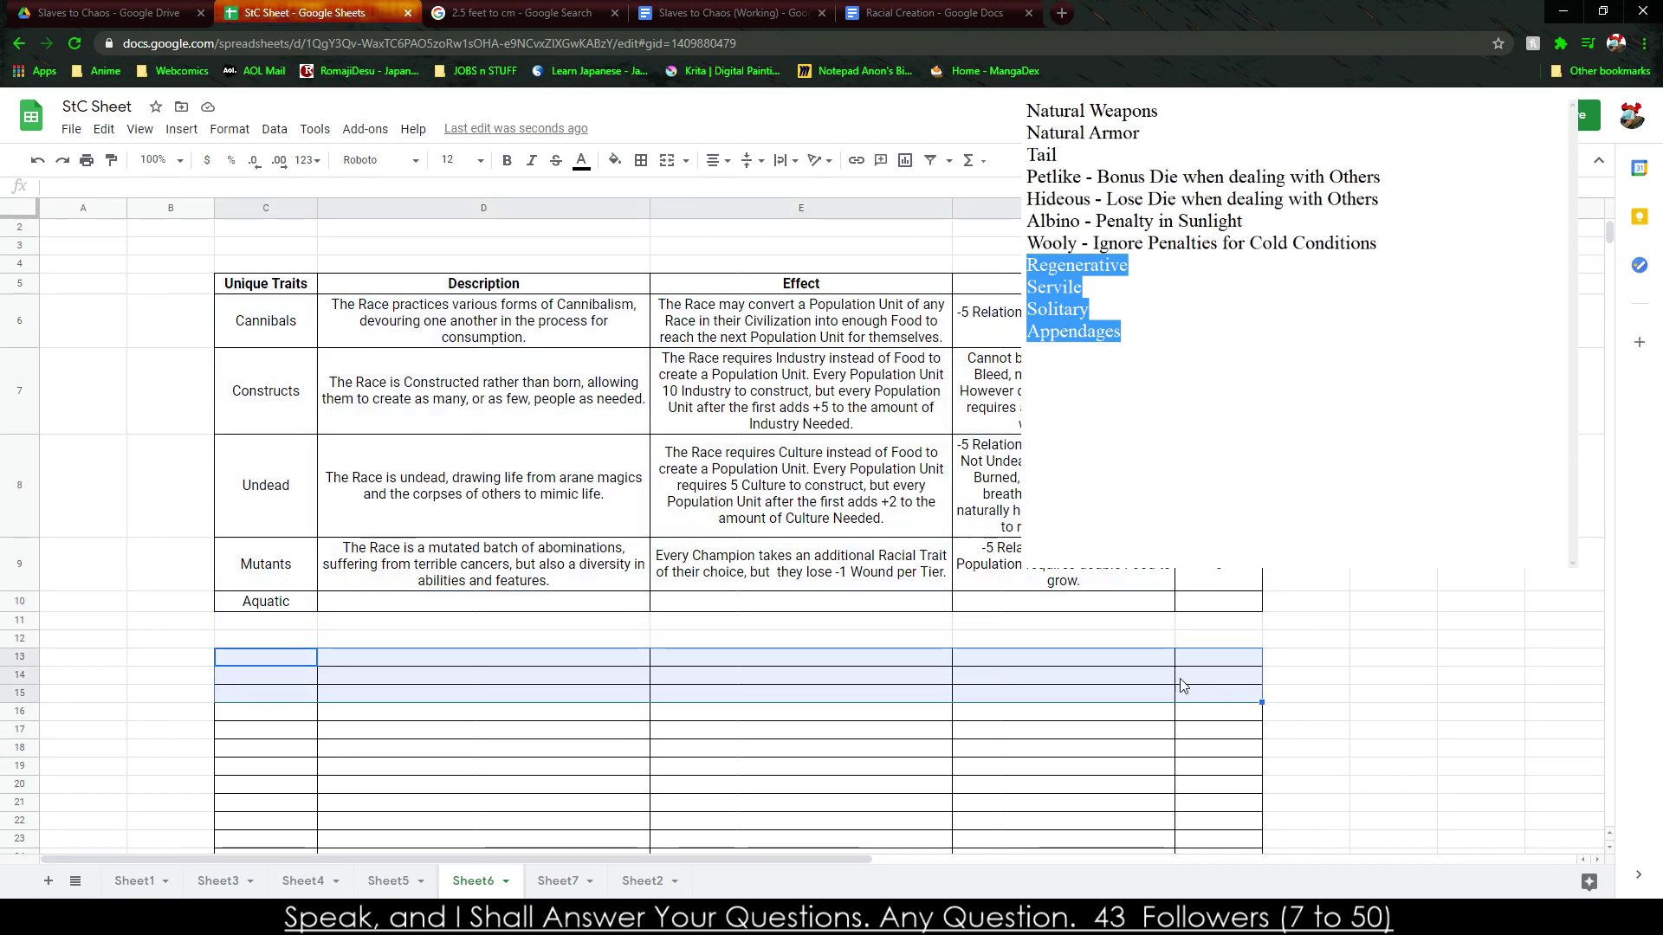
{"action": "left_click", "coordinate": [269, 622]}
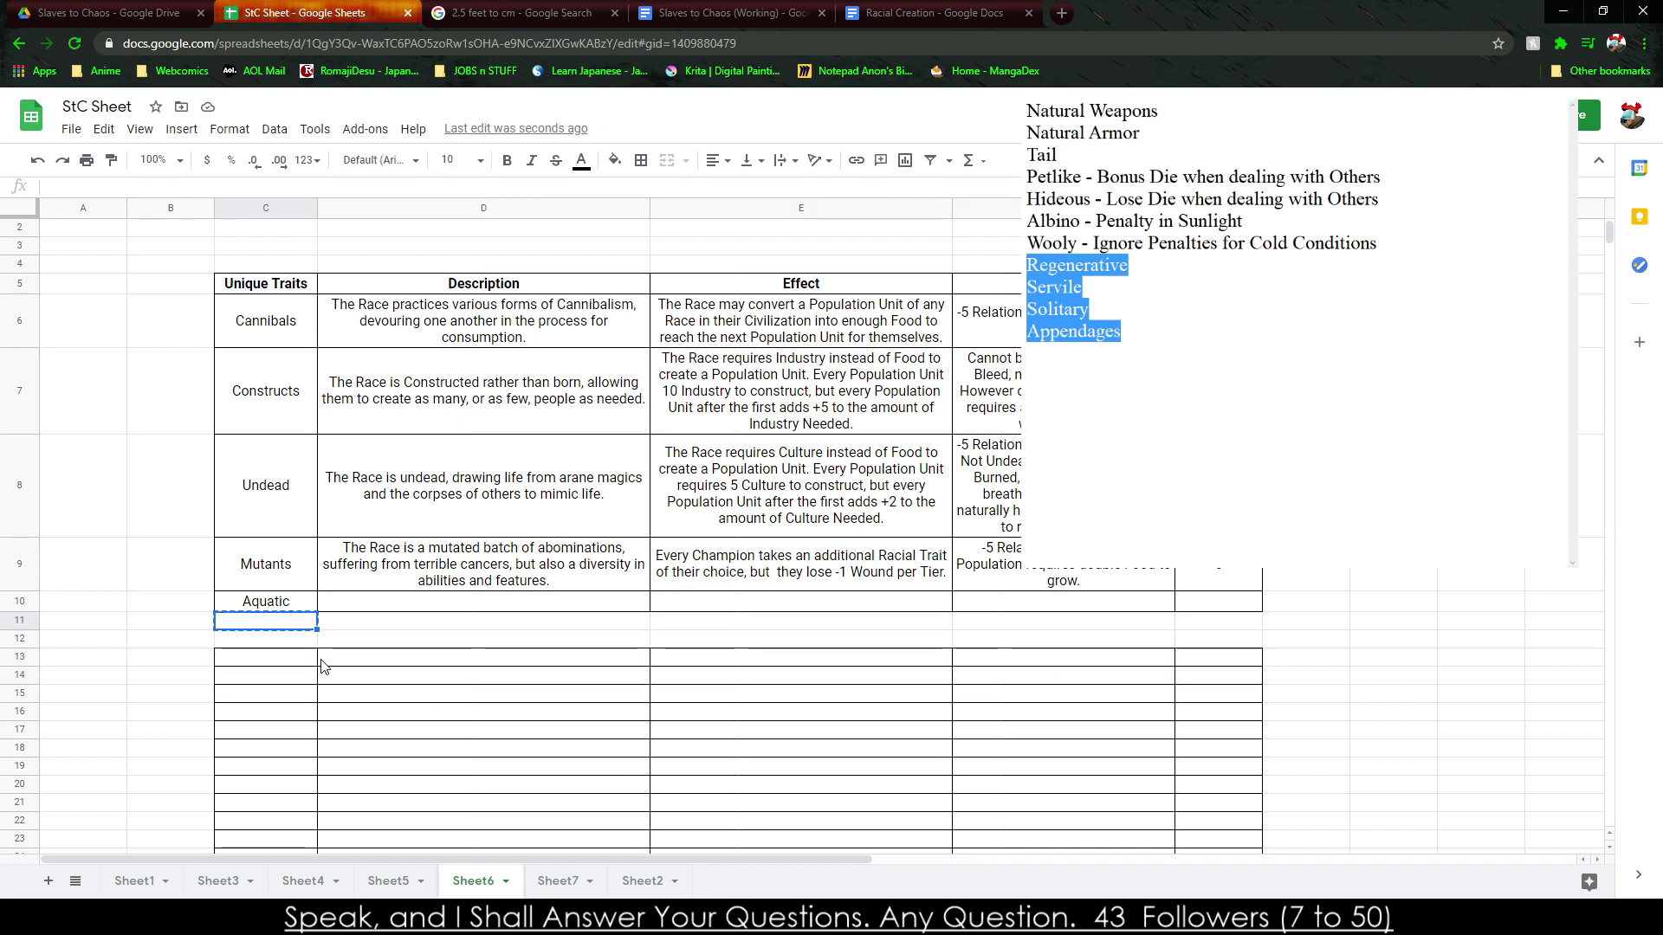
{"action": "key", "text": "ctrl+c"}
{"action": "left_click_drag", "start_coordinate": [282, 672], "coordinate": [376, 690]}
{"action": "left_click_drag", "start_coordinate": [260, 656], "coordinate": [1212, 710]}
{"action": "key", "text": "ctrl+c"}
{"action": "left_click", "coordinate": [277, 622]}
{"action": "key", "text": "ctrl+v"}
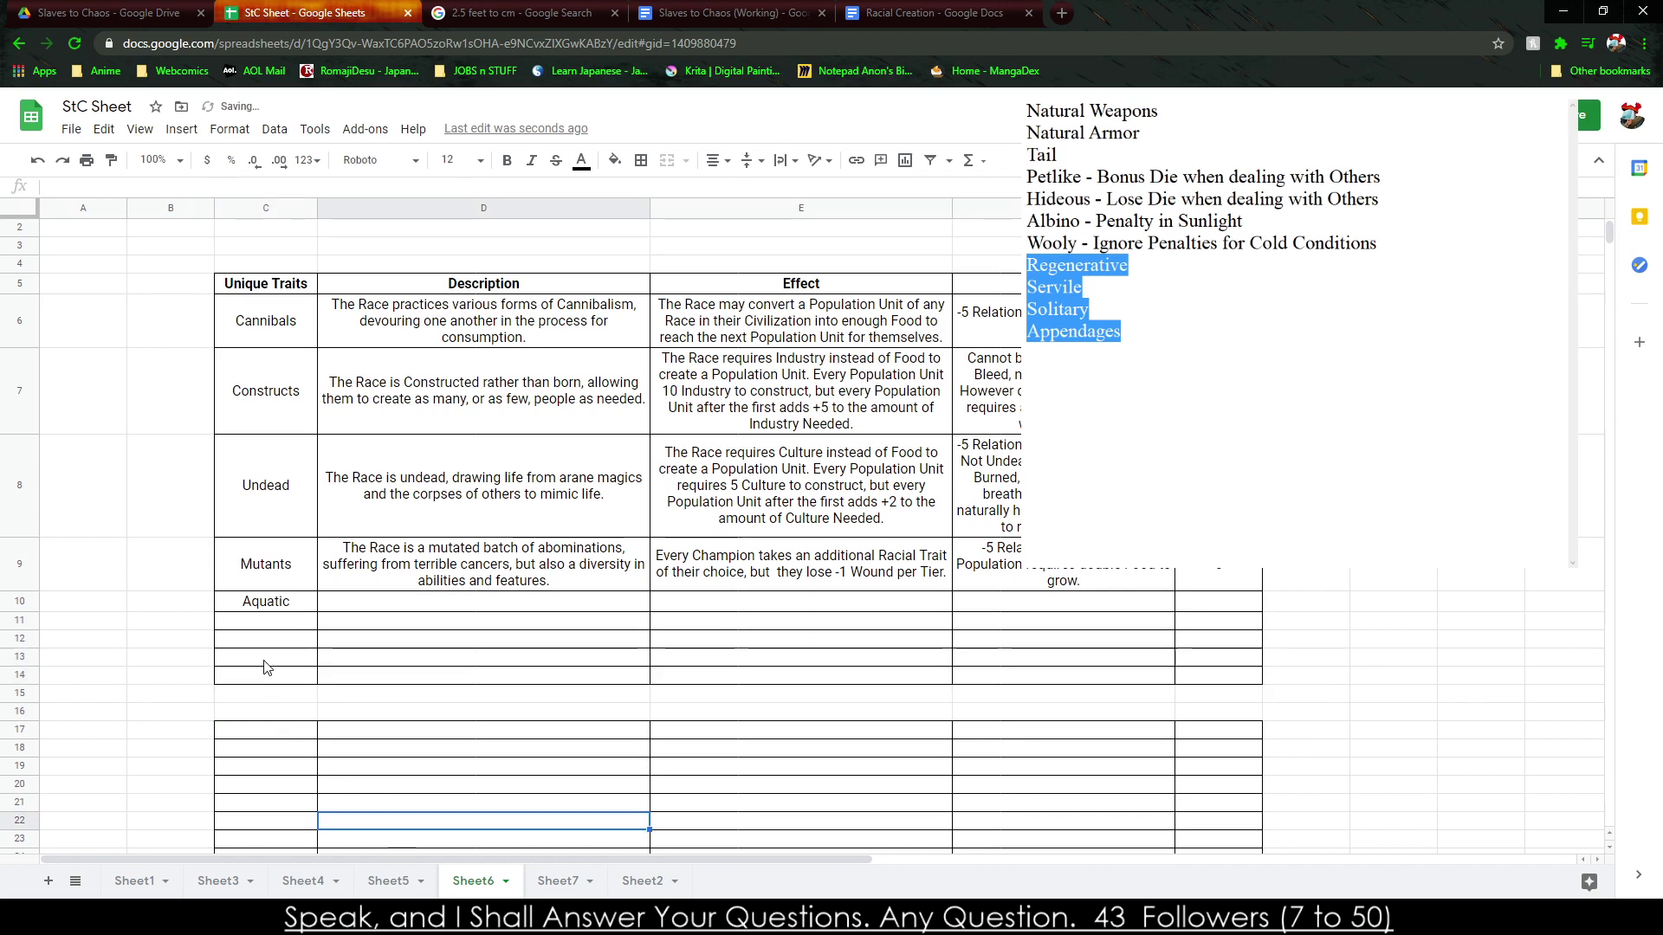
Add Insectoid as a unique trait in the row below Aquatic.
{"action": "left_click", "coordinate": [288, 623]}
{"action": "type", "text": "Insec"}
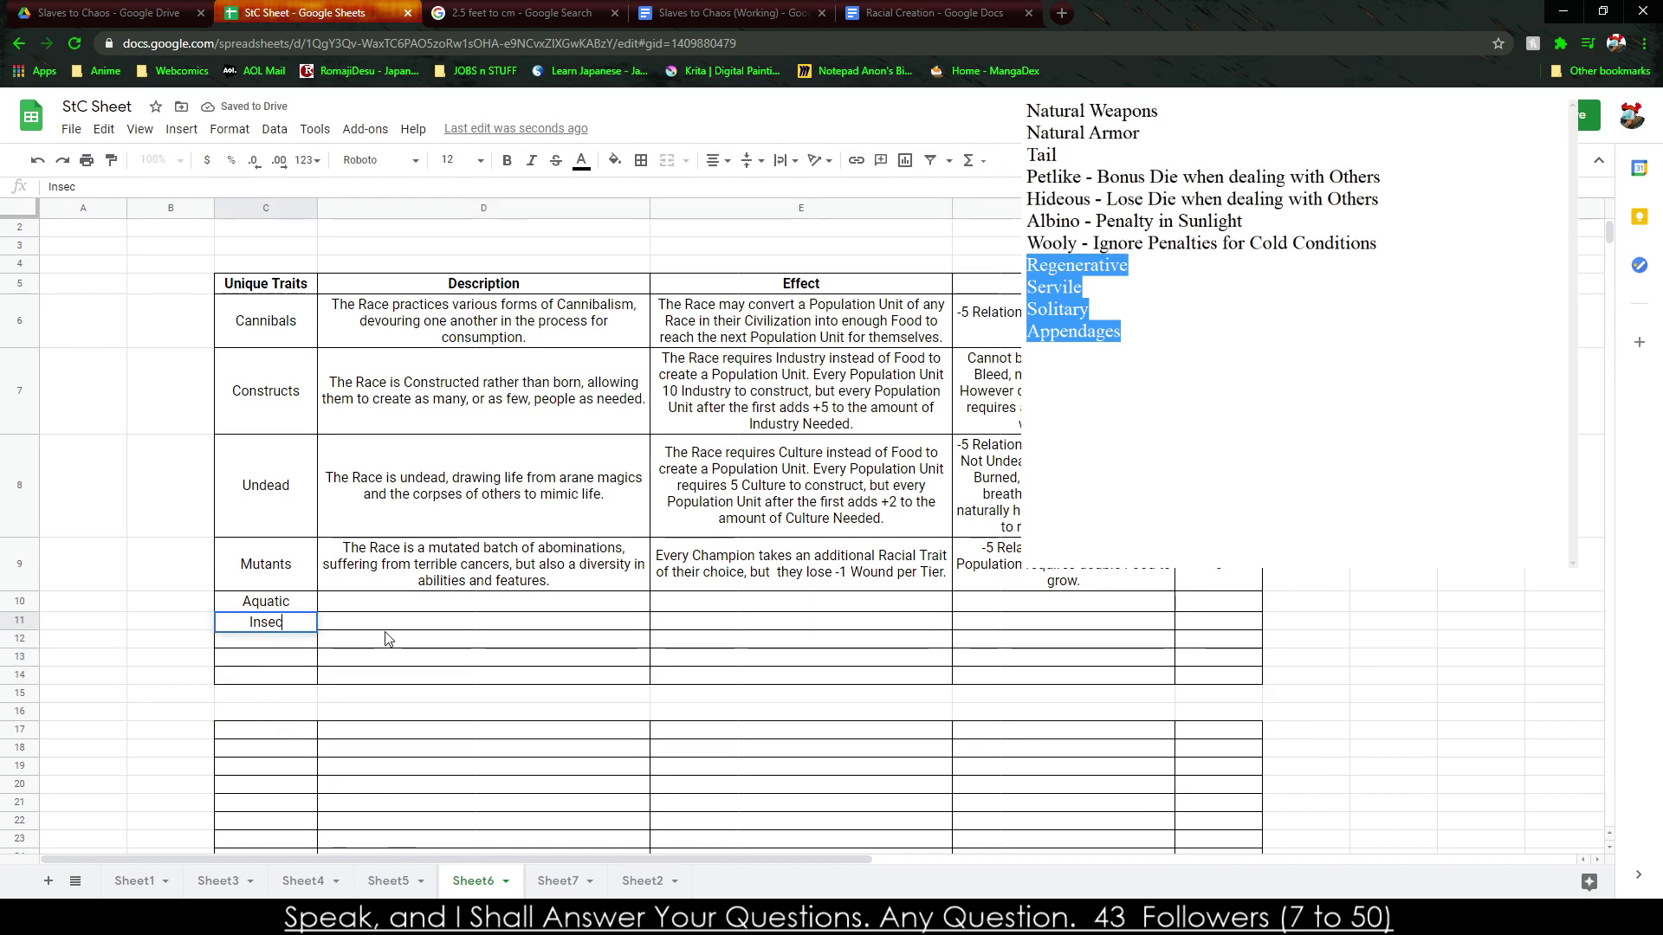
{"action": "type", "text": "toid"}
{"action": "key", "text": "Tab"}
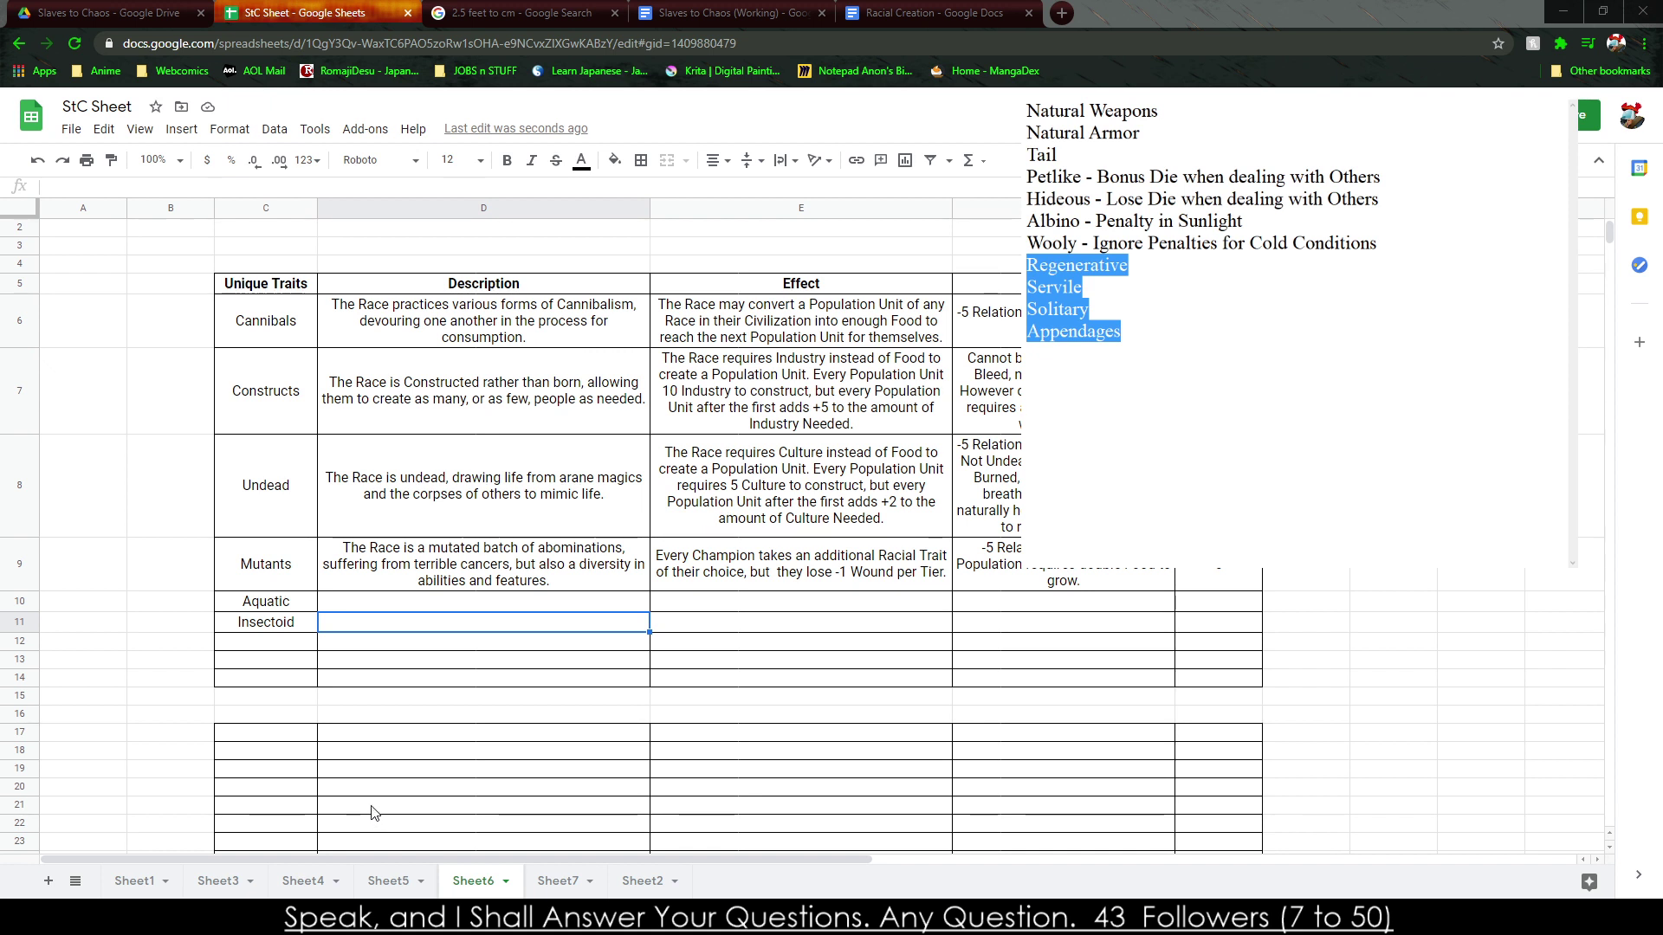
Fill in Aquatic's description: "The Race has naturally adapted to life in the Sea and on the Coast.".
{"action": "left_click", "coordinate": [382, 610]}
{"action": "type", "text": "The Race h"}
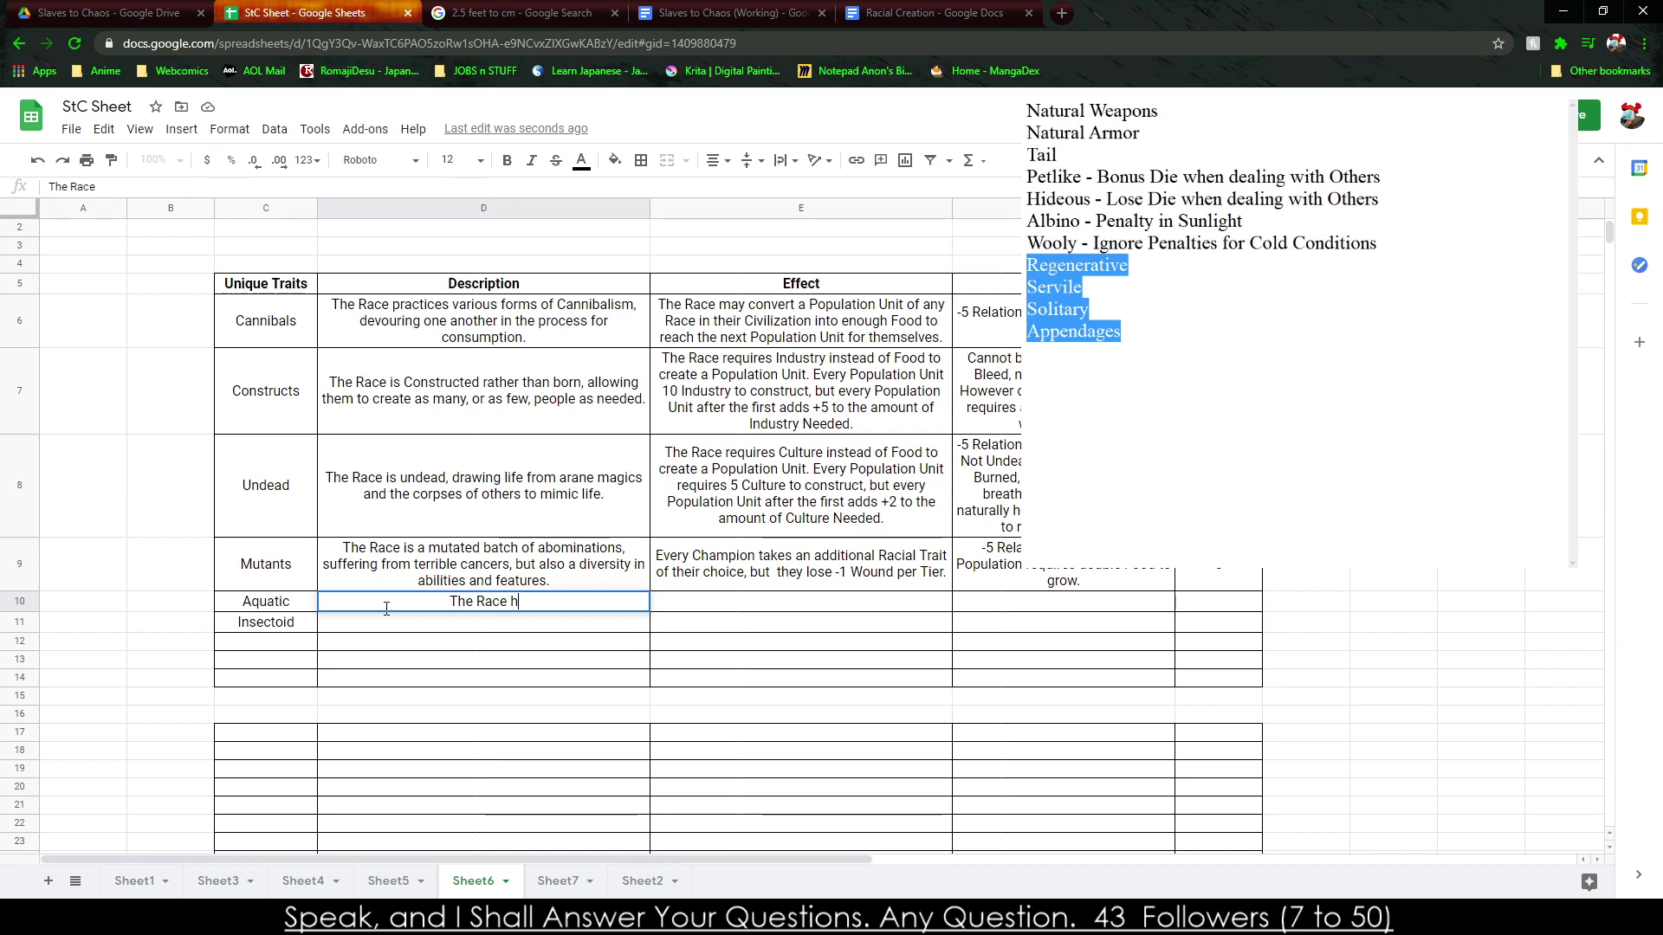
{"action": "key", "text": "BackSpace"}
{"action": "type", "text": "is a"}
{"action": "key", "text": "BackSpace"}
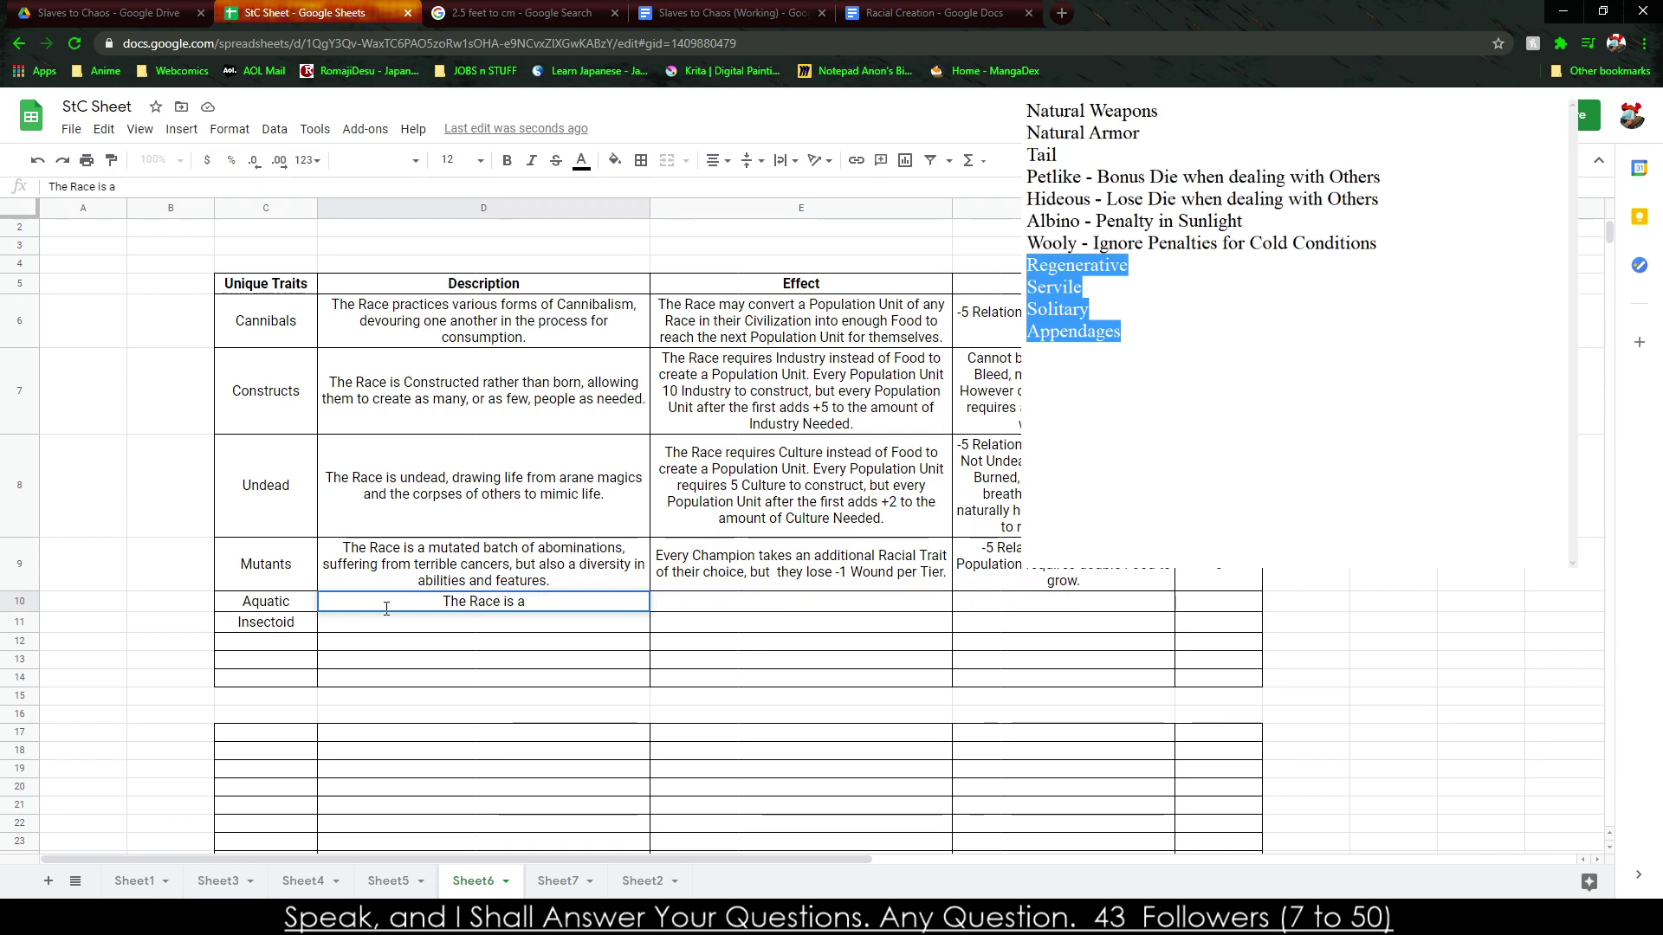
{"action": "type", "text": "naturally adapted to l"}
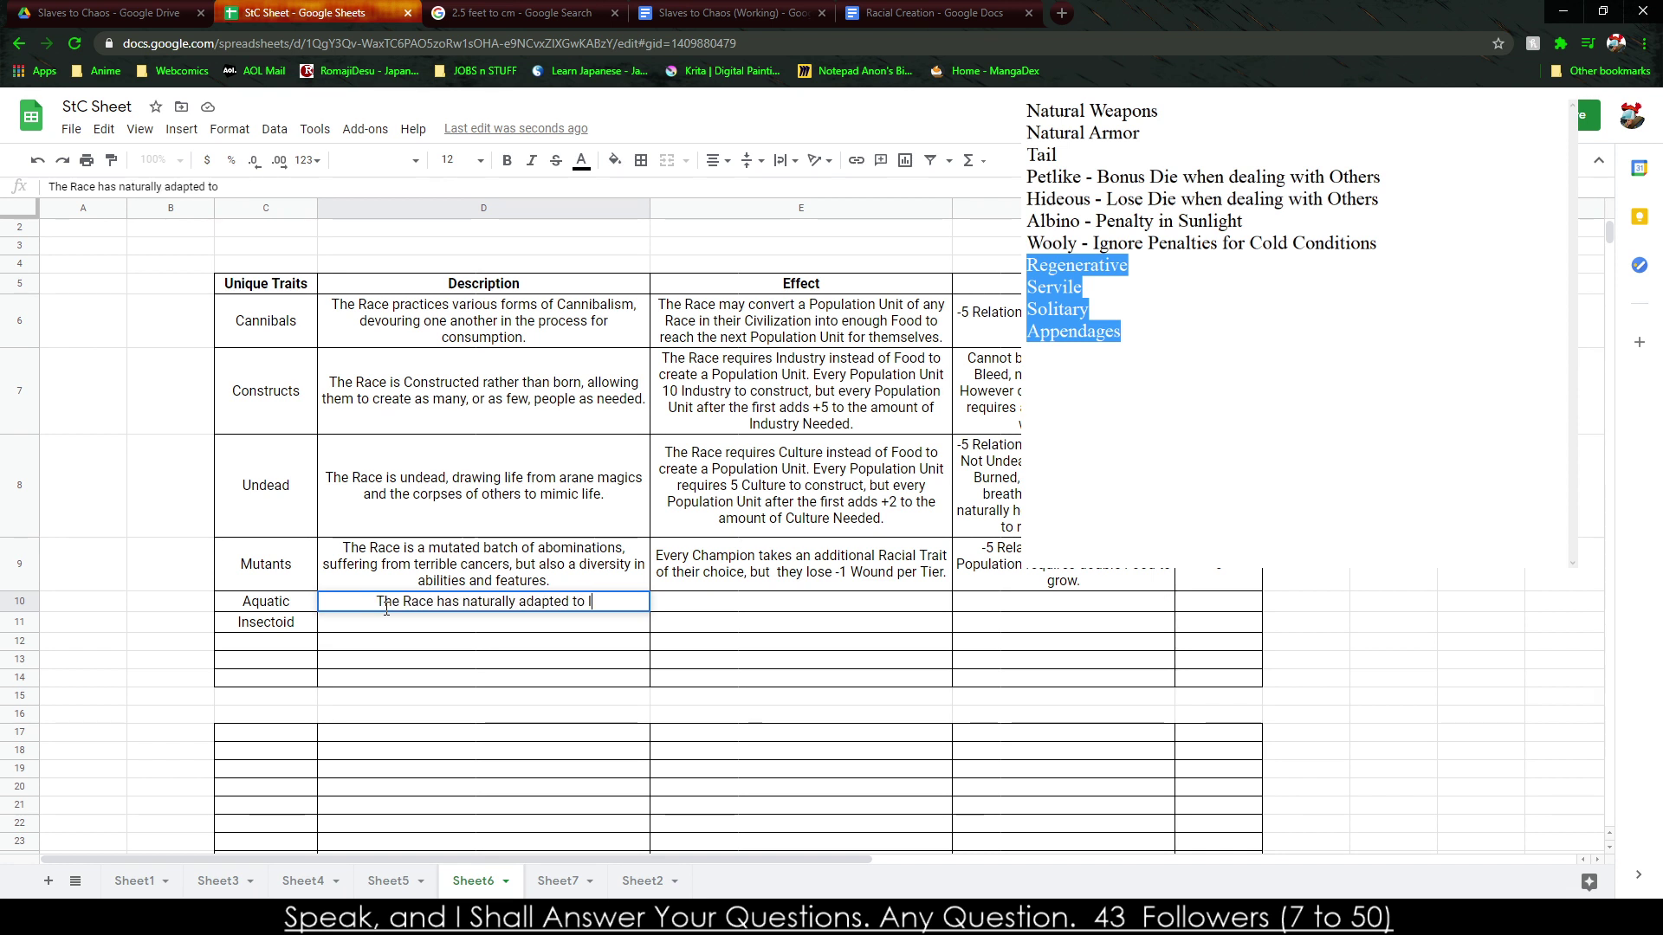
{"action": "type", "text": "ife inside of th"}
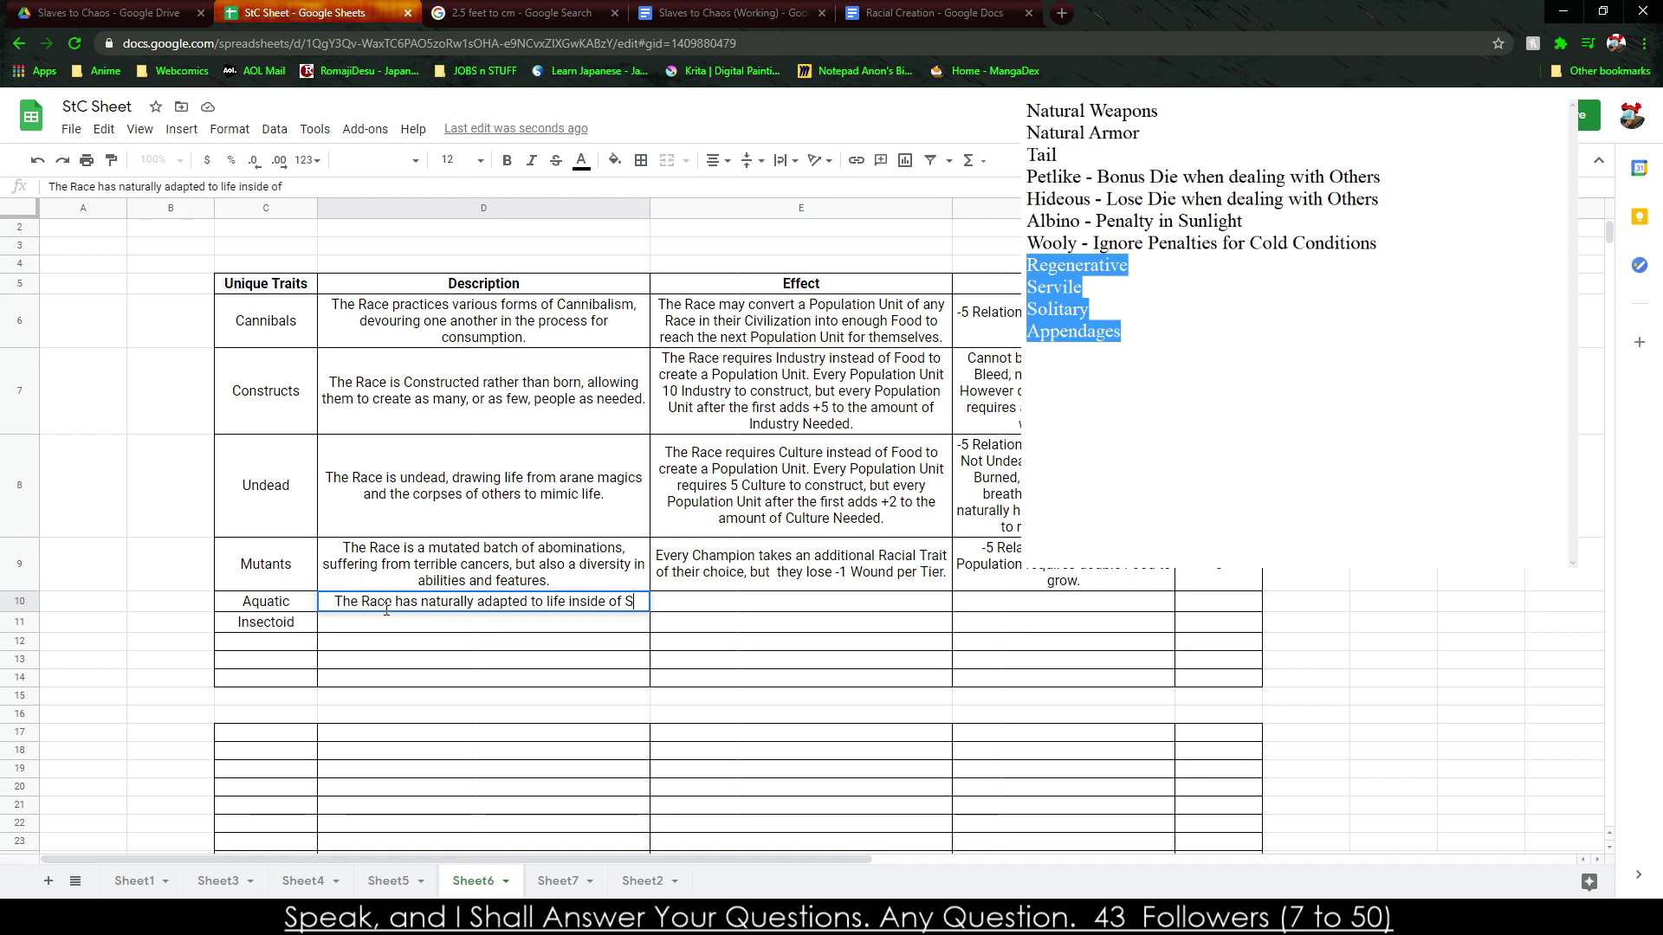
{"action": "key", "text": "BackSpace"}
{"action": "key", "text": "BackSpace"}
{"action": "key", "text": "BackSpace"}
{"action": "key", "text": "BackSpace"}
{"action": "key", "text": "BackSpace"}
{"action": "key", "text": "BackSpace"}
{"action": "key", "text": "BackSpace"}
{"action": "key", "text": "BackSpace"}
{"action": "key", "text": "BackSpace"}
{"action": "key", "text": "BackSpace"}
{"action": "key", "text": "BackSpace"}
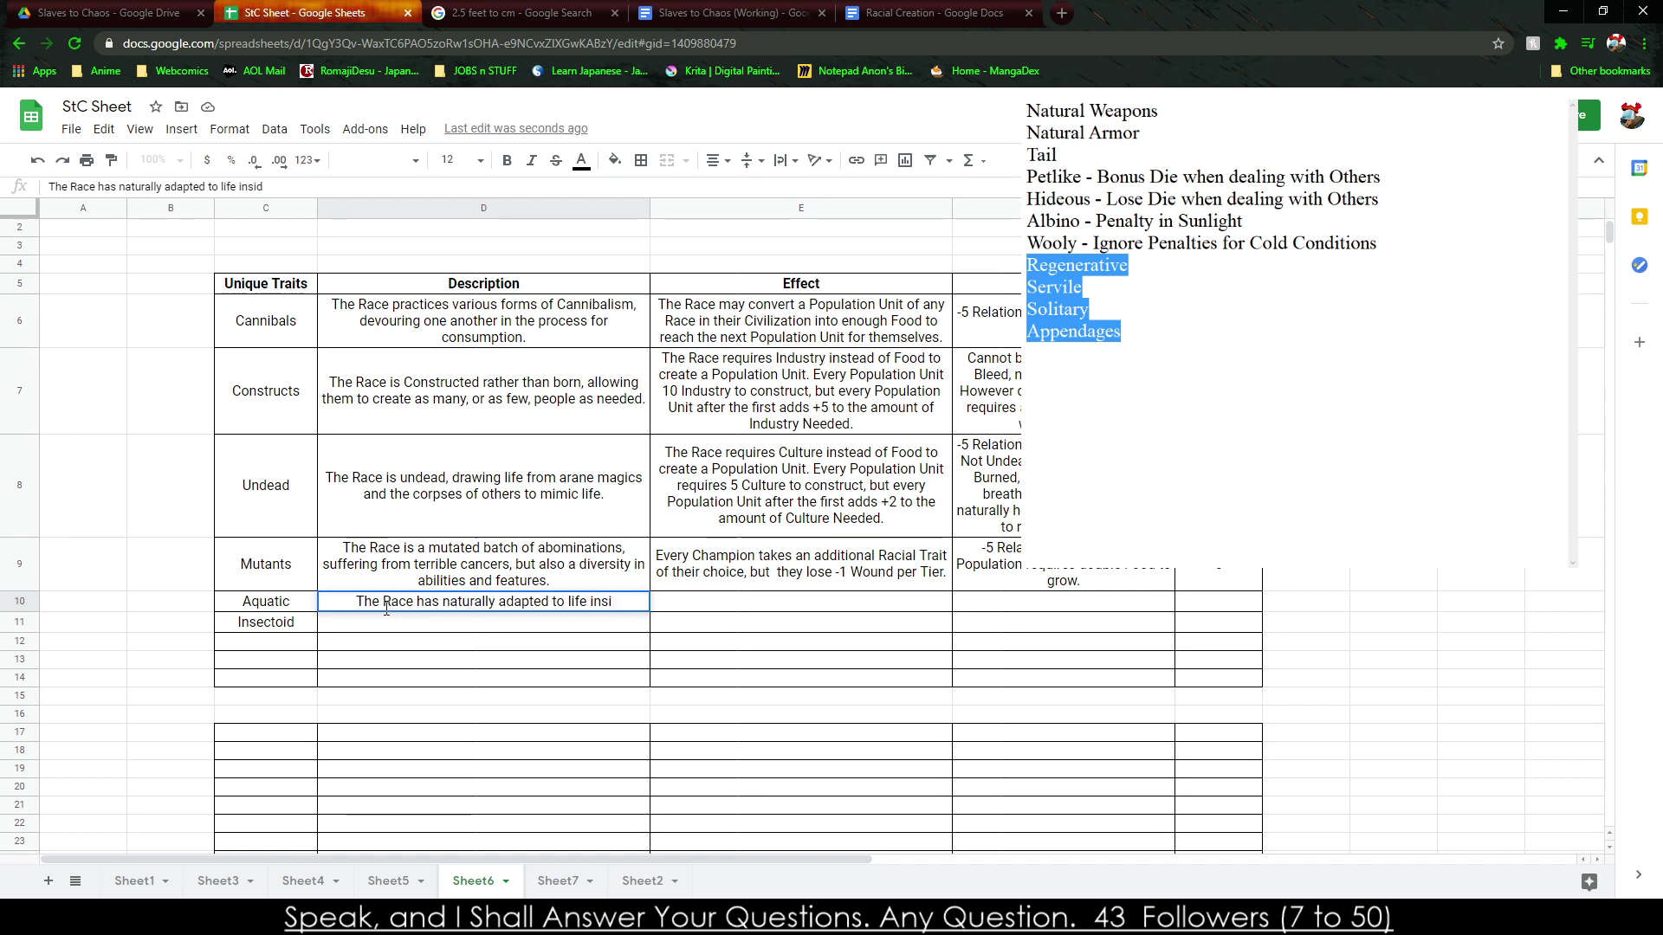
{"action": "type", "text": "n the "}
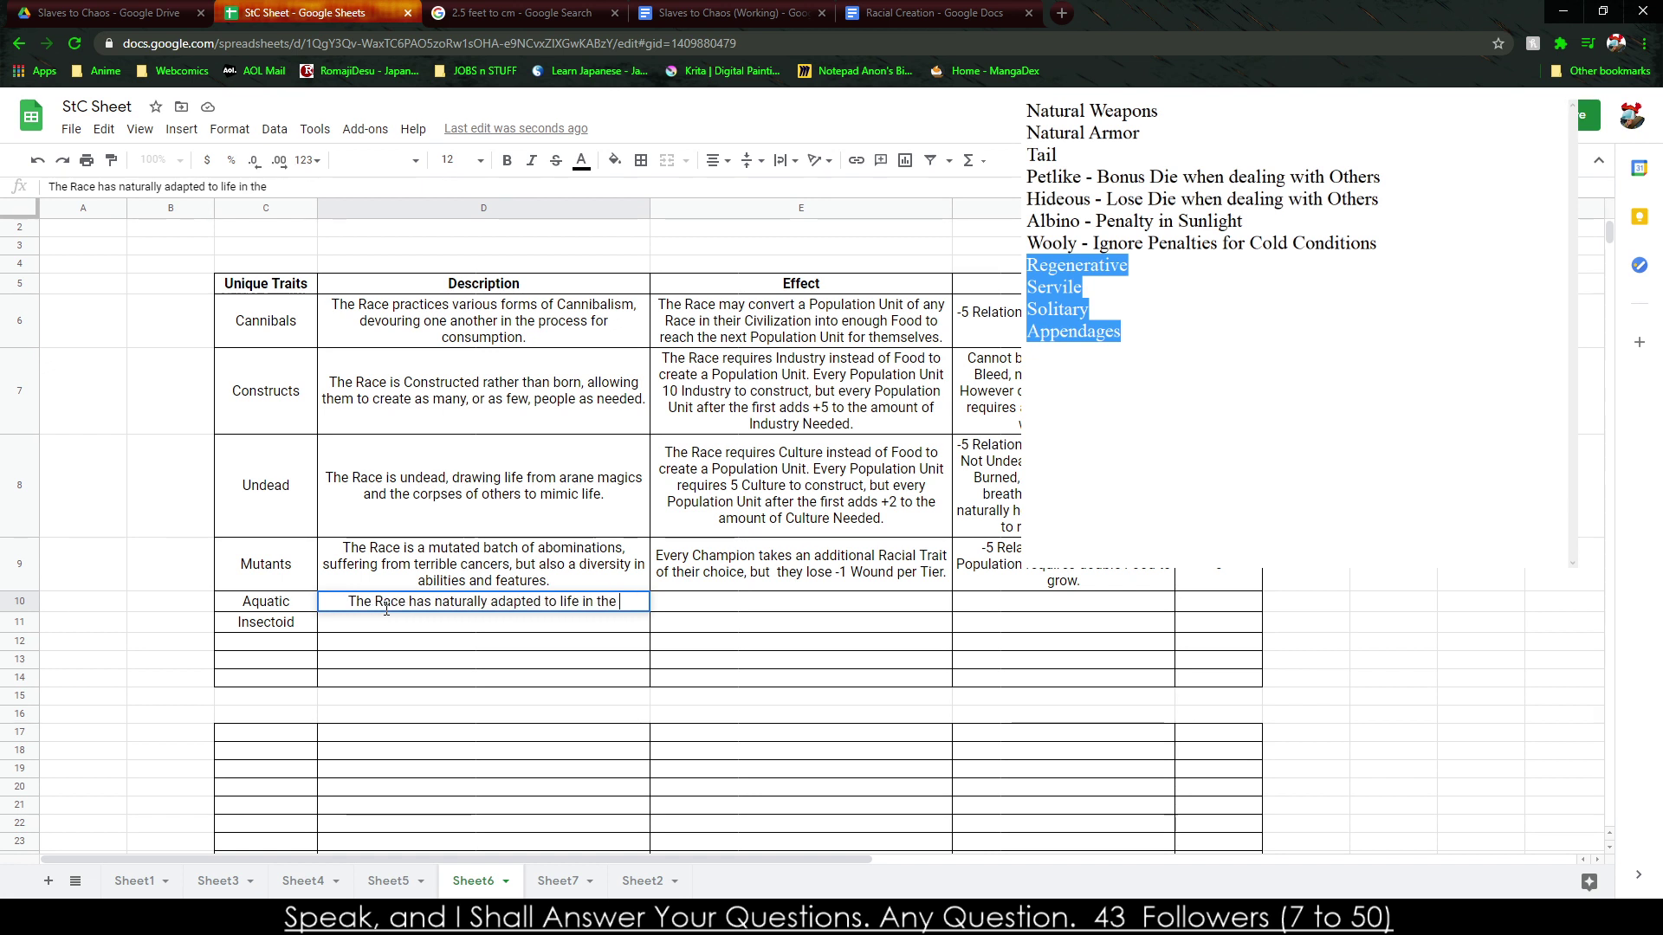
{"action": "type", "text": "Sea and on the C"}
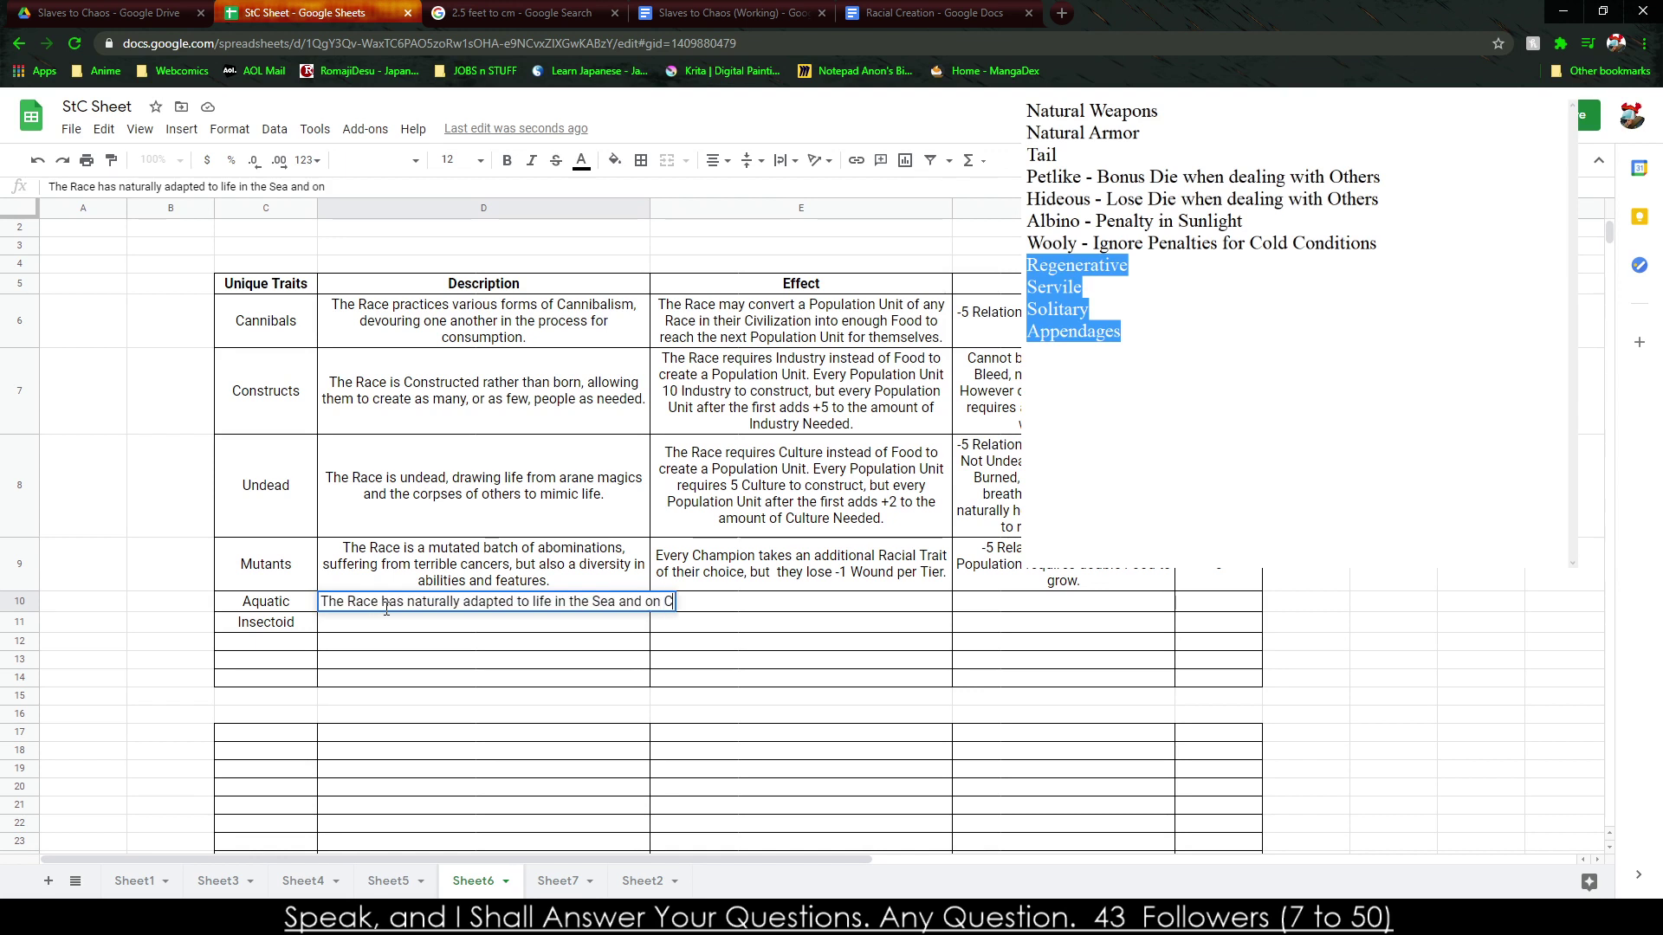
{"action": "type", "text": "oast."}
{"action": "key", "text": "Tab"}
Begin Aquatic's effect with "The Race may inhabit a Sea with a Population Center, they".
{"action": "type", "text": "The Race may inhabit Sea an"}
{"action": "key", "text": "BackSpace"}
{"action": "key", "text": "BackSpace"}
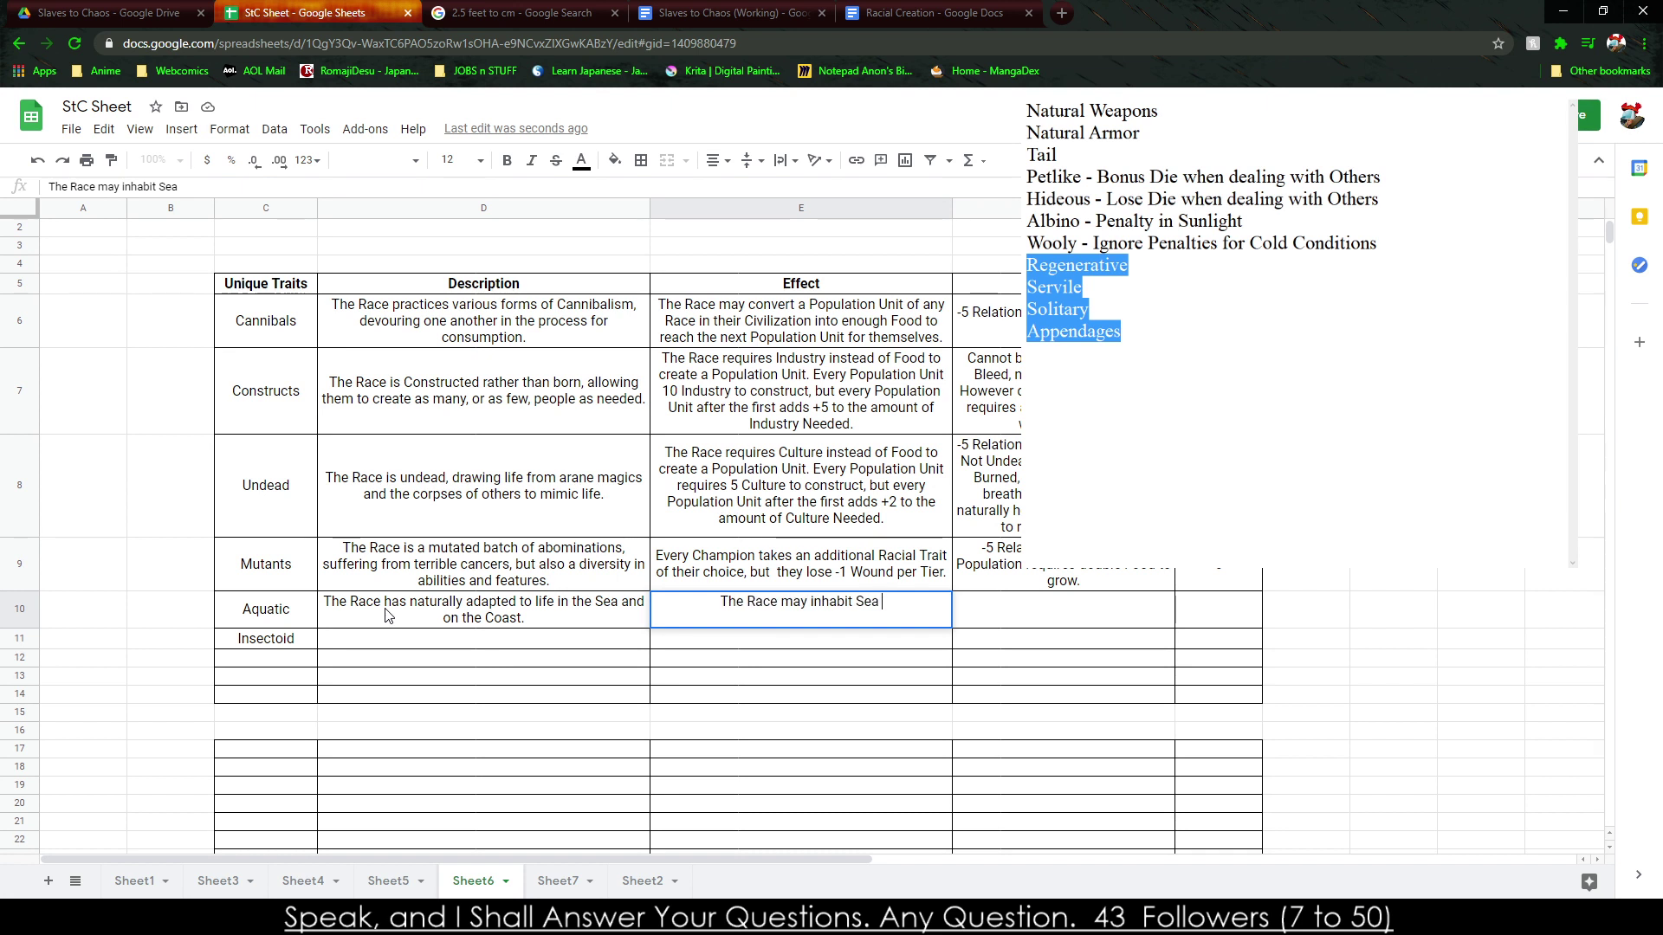
{"action": "type", "text": "are"}
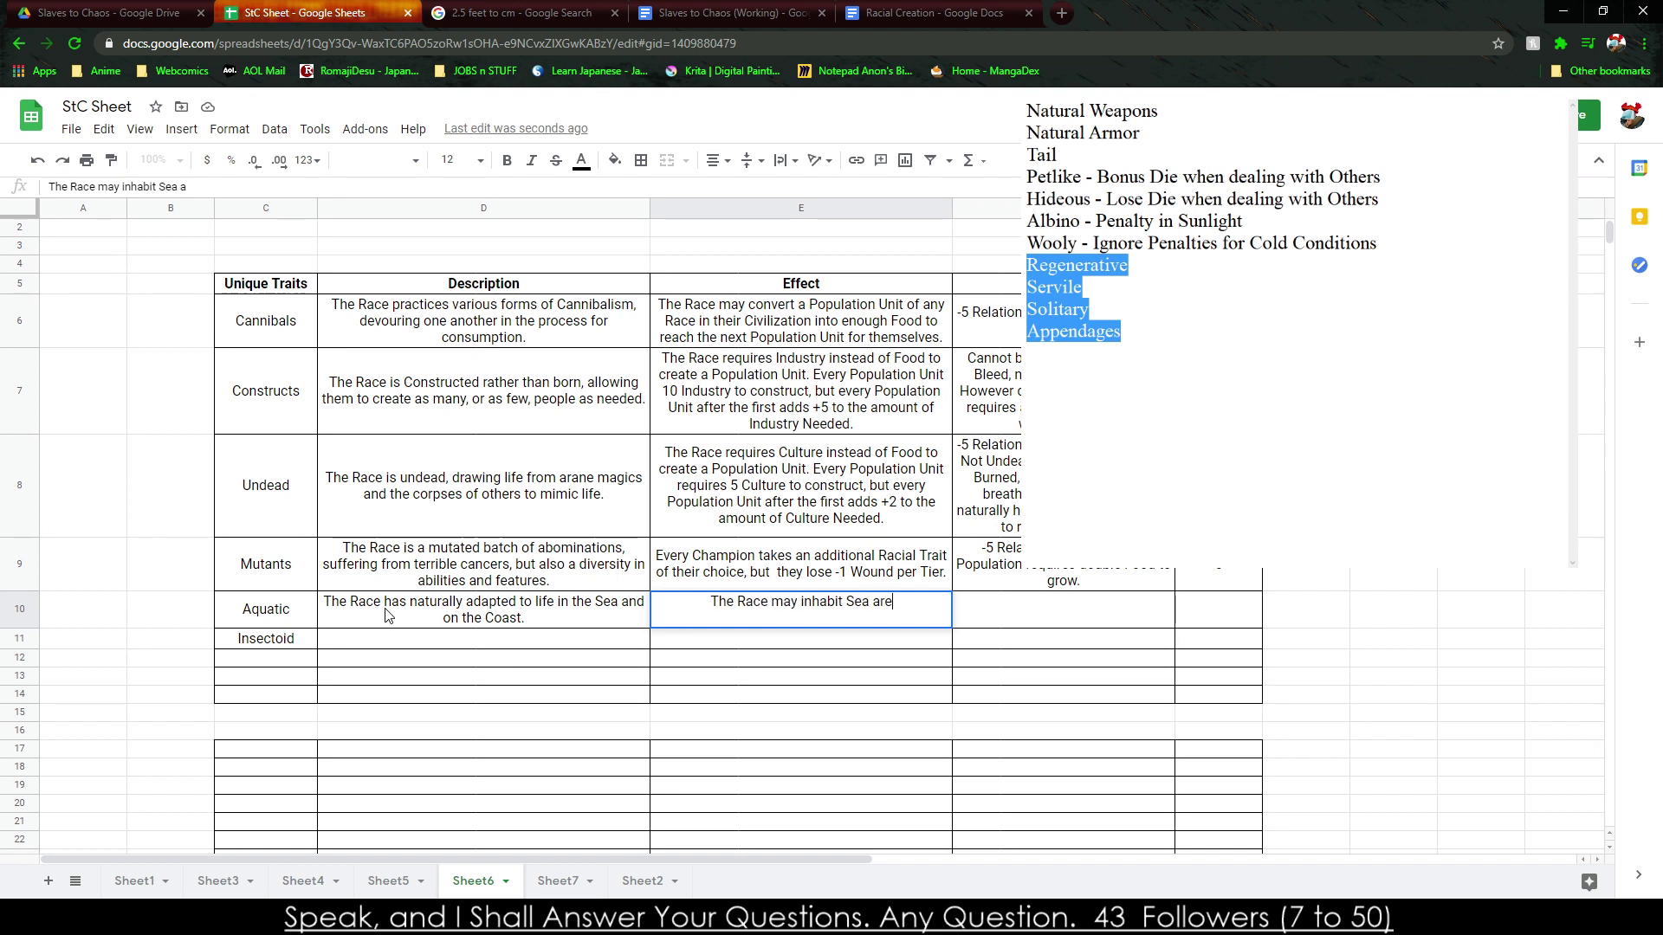
{"action": "type", "text": "as which "}
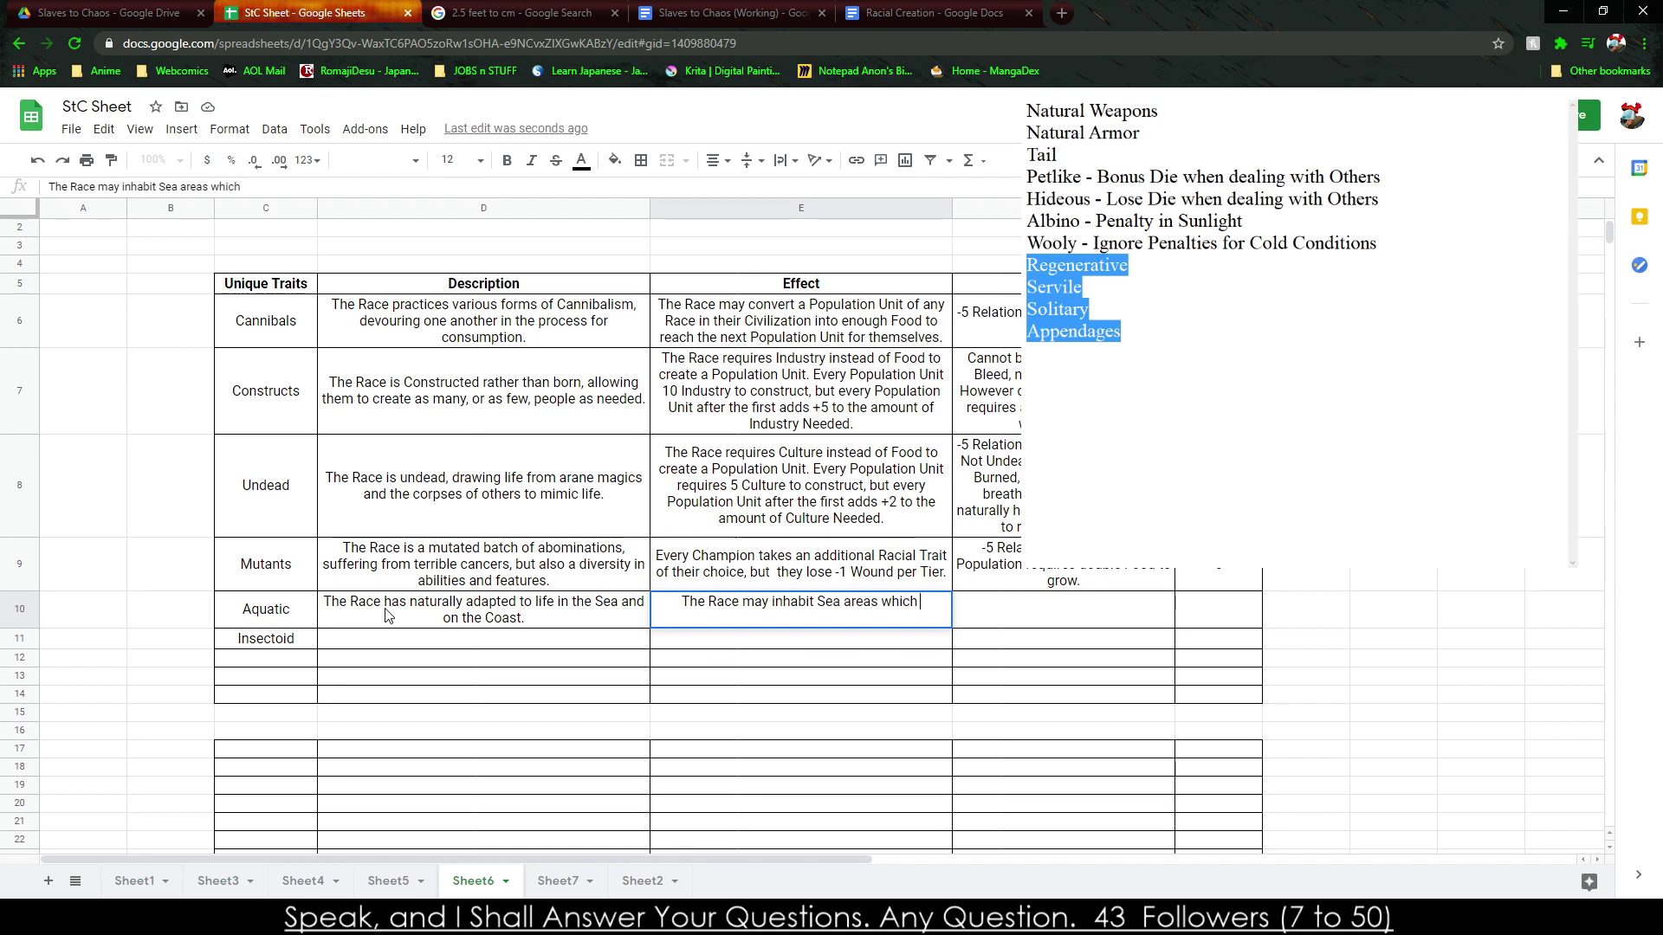
{"action": "type", "text": "possess "}
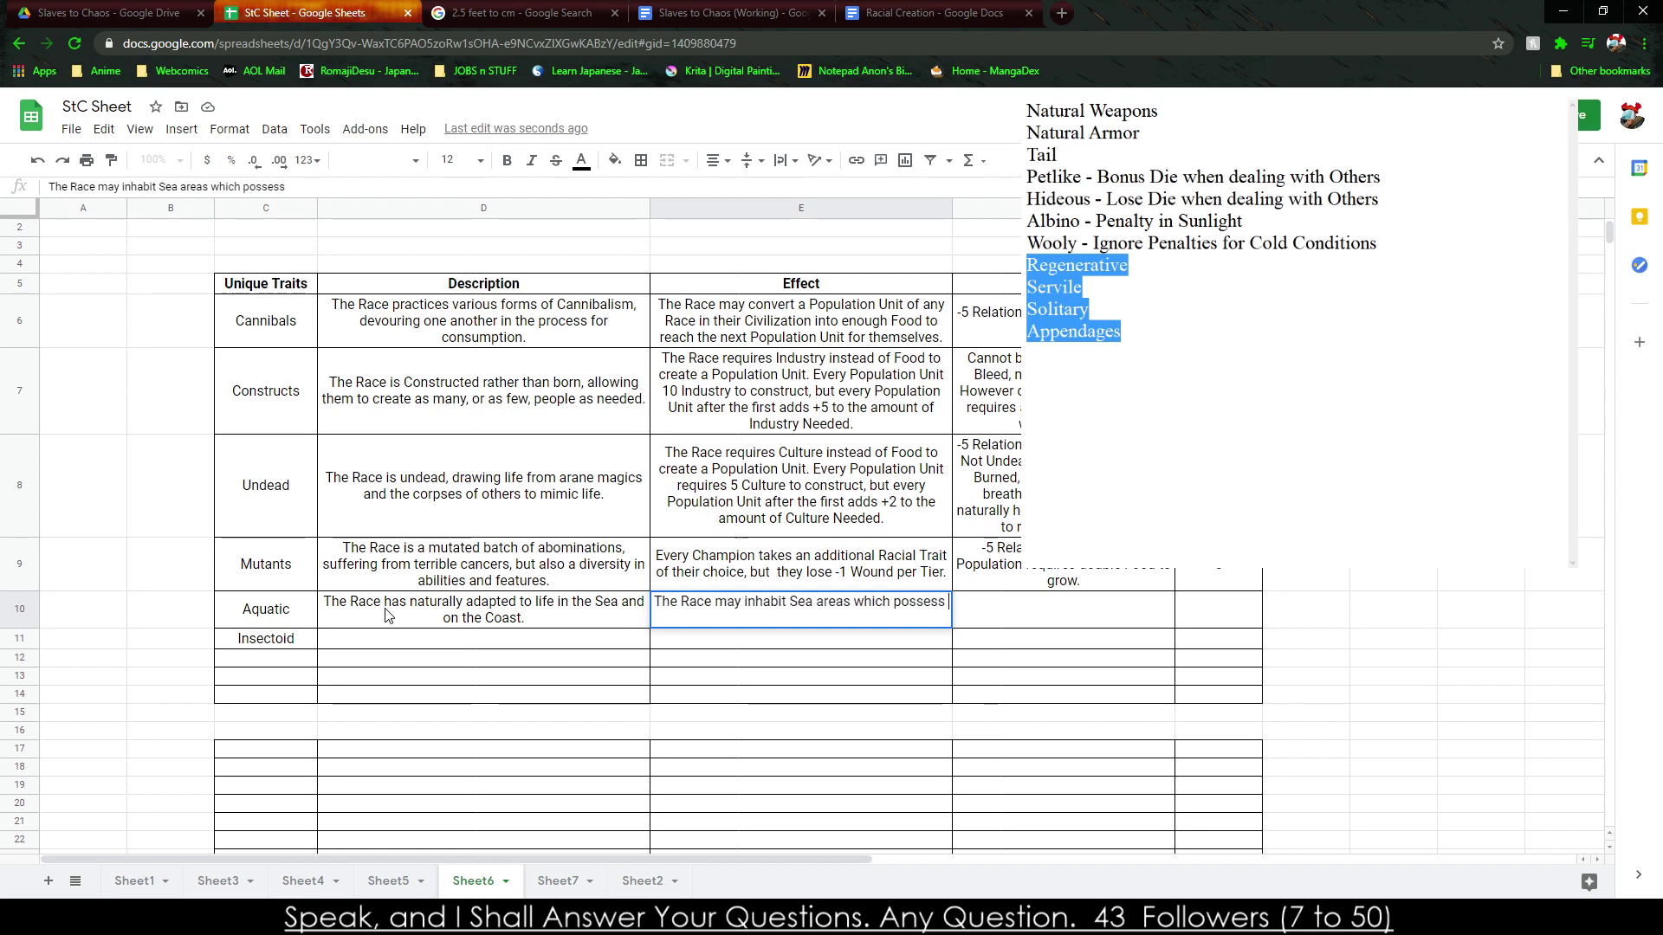
{"action": "type", "text": "a Number of Zones"}
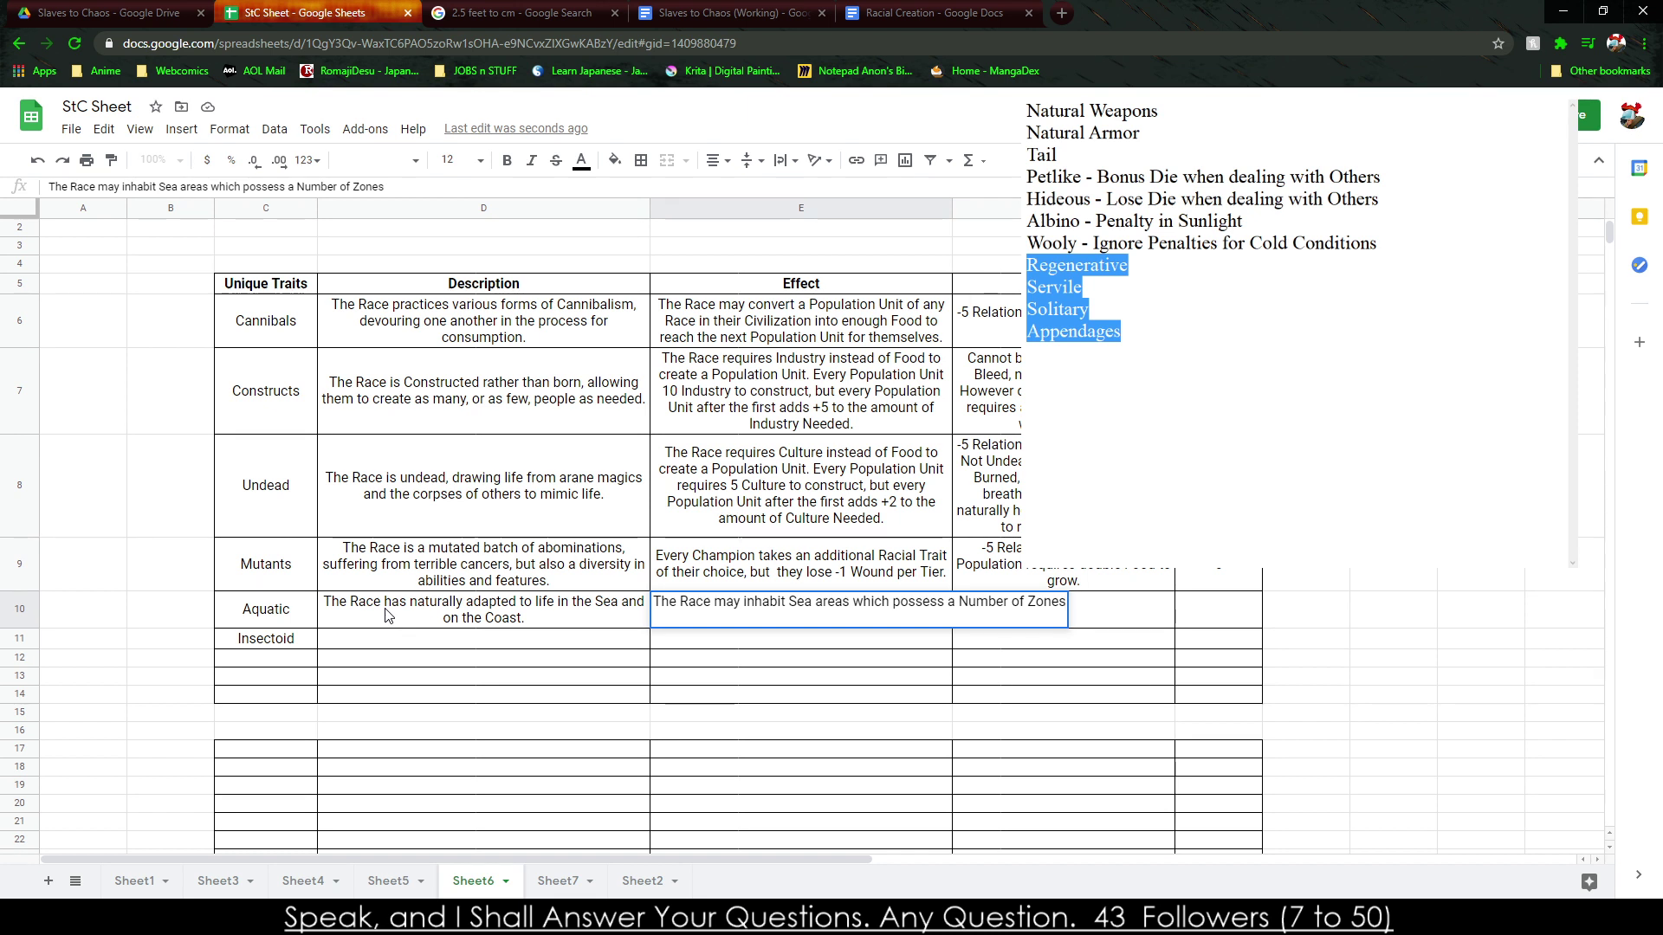
{"action": "key", "text": "BackSpace"}
{"action": "key", "text": "BackSpace"}
{"action": "key", "text": "BackSpace"}
{"action": "key", "text": "BackSpace"}
{"action": "key", "text": "BackSpace"}
{"action": "key", "text": "BackSpace"}
{"action": "key", "text": "BackSpace"}
{"action": "key", "text": "BackSpace"}
{"action": "key", "text": "BackSpace"}
{"action": "key", "text": "BackSpace"}
{"action": "key", "text": "BackSpace"}
{"action": "key", "text": "BackSpace"}
{"action": "key", "text": "BackSpace"}
{"action": "key", "text": "BackSpace"}
{"action": "key", "text": "BackSpace"}
{"action": "key", "text": "BackSpace"}
{"action": "key", "text": "BackSpace"}
{"action": "key", "text": "BackSpace"}
{"action": "key", "text": "BackSpace"}
{"action": "key", "text": "BackSpace"}
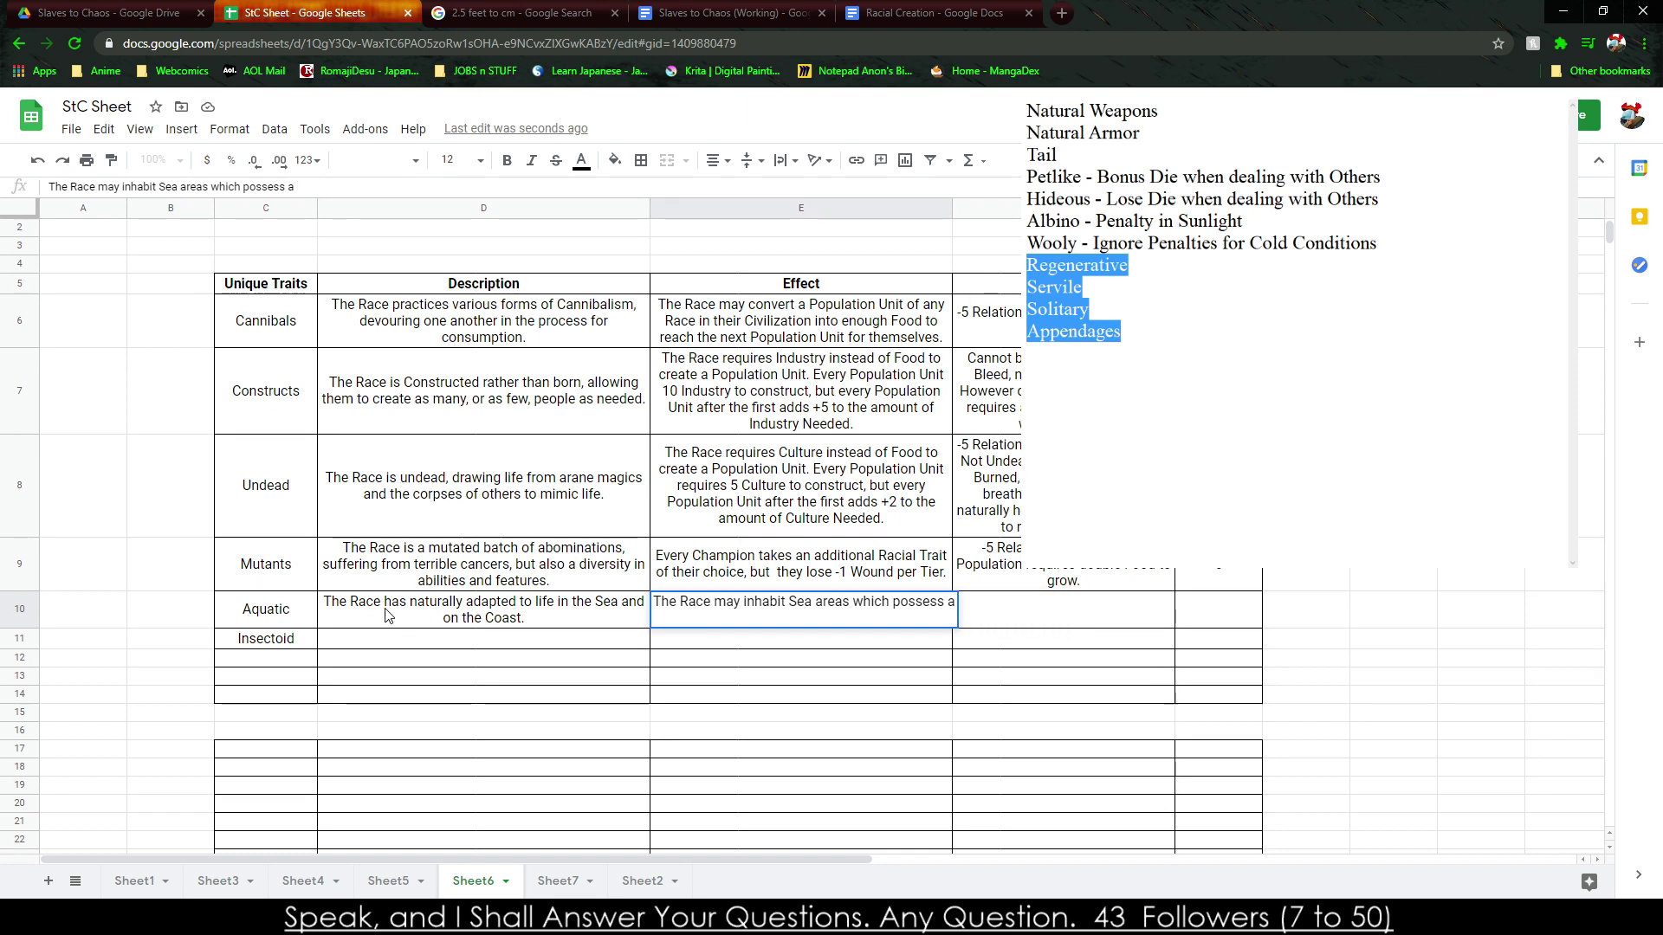
{"action": "key", "text": "BackSpace"}
{"action": "key", "text": "BackSpace"}
{"action": "key", "text": "BackSpace"}
{"action": "key", "text": "BackSpace"}
{"action": "key", "text": "BackSpace"}
{"action": "key", "text": "BackSpace"}
{"action": "key", "text": "BackSpace"}
{"action": "key", "text": "BackSpace"}
{"action": "key", "text": "BackSpace"}
{"action": "key", "text": "BackSpace"}
{"action": "key", "text": "BackSpace"}
{"action": "key", "text": "BackSpace"}
{"action": "key", "text": "BackSpace"}
{"action": "key", "text": "BackSpace"}
{"action": "key", "text": "BackSpace"}
{"action": "key", "text": "BackSpace"}
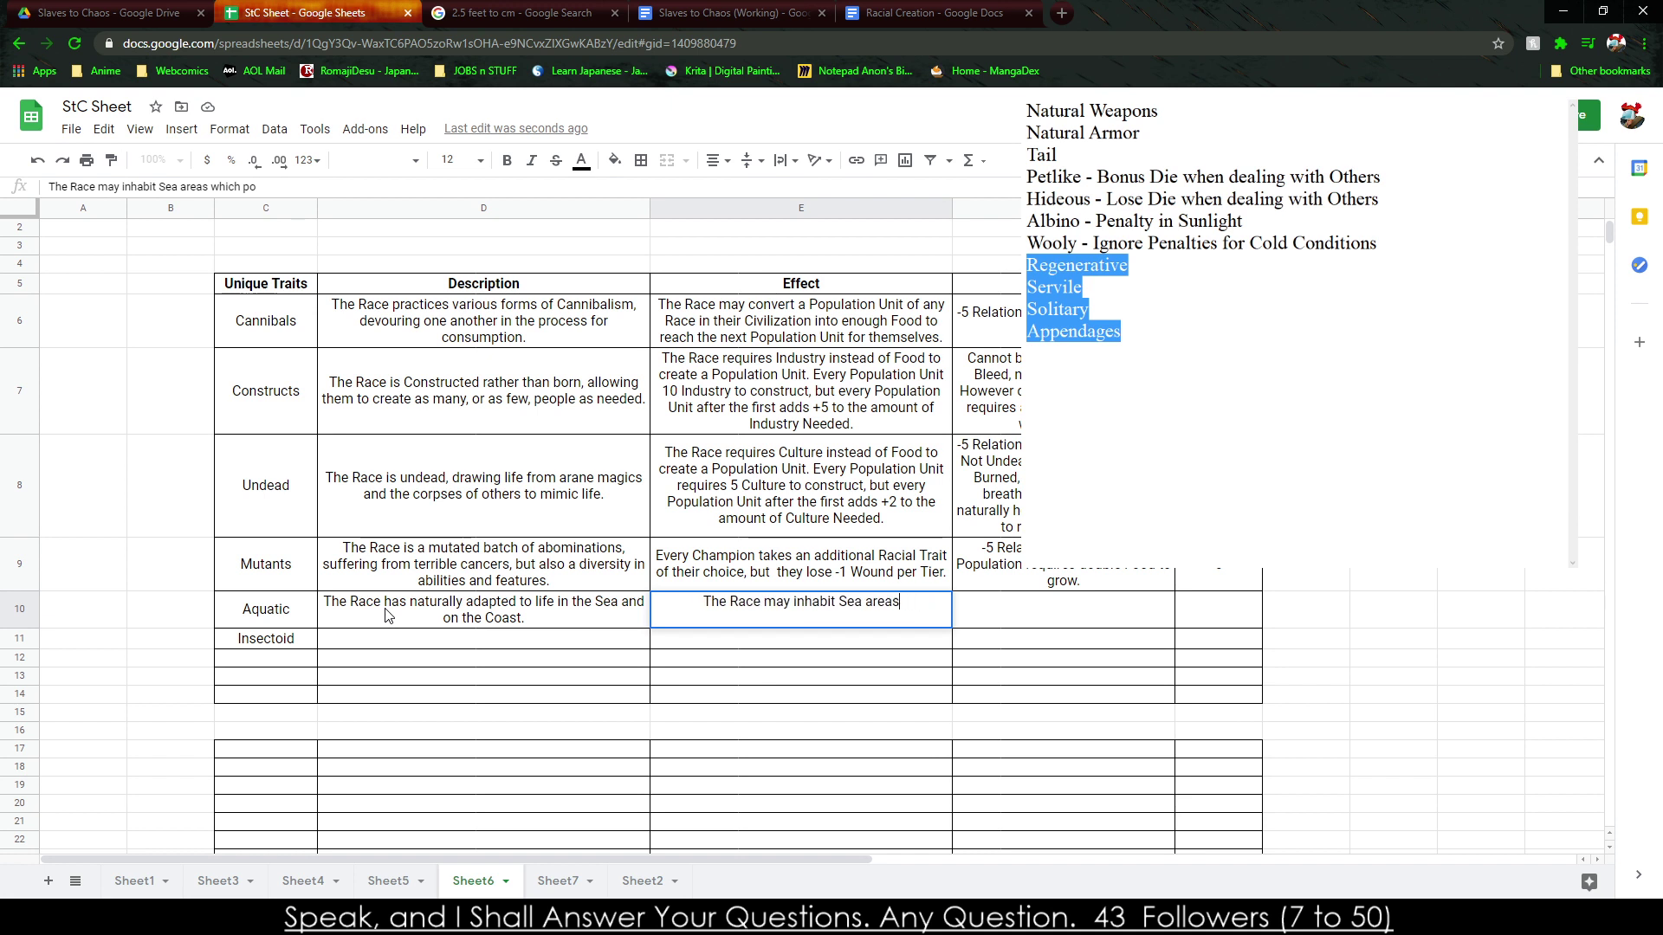
{"action": "key", "text": "BackSpace"}
{"action": "key", "text": "BackSpace"}
{"action": "key", "text": "BackSpace"}
{"action": "type", "text": "a Sea"}
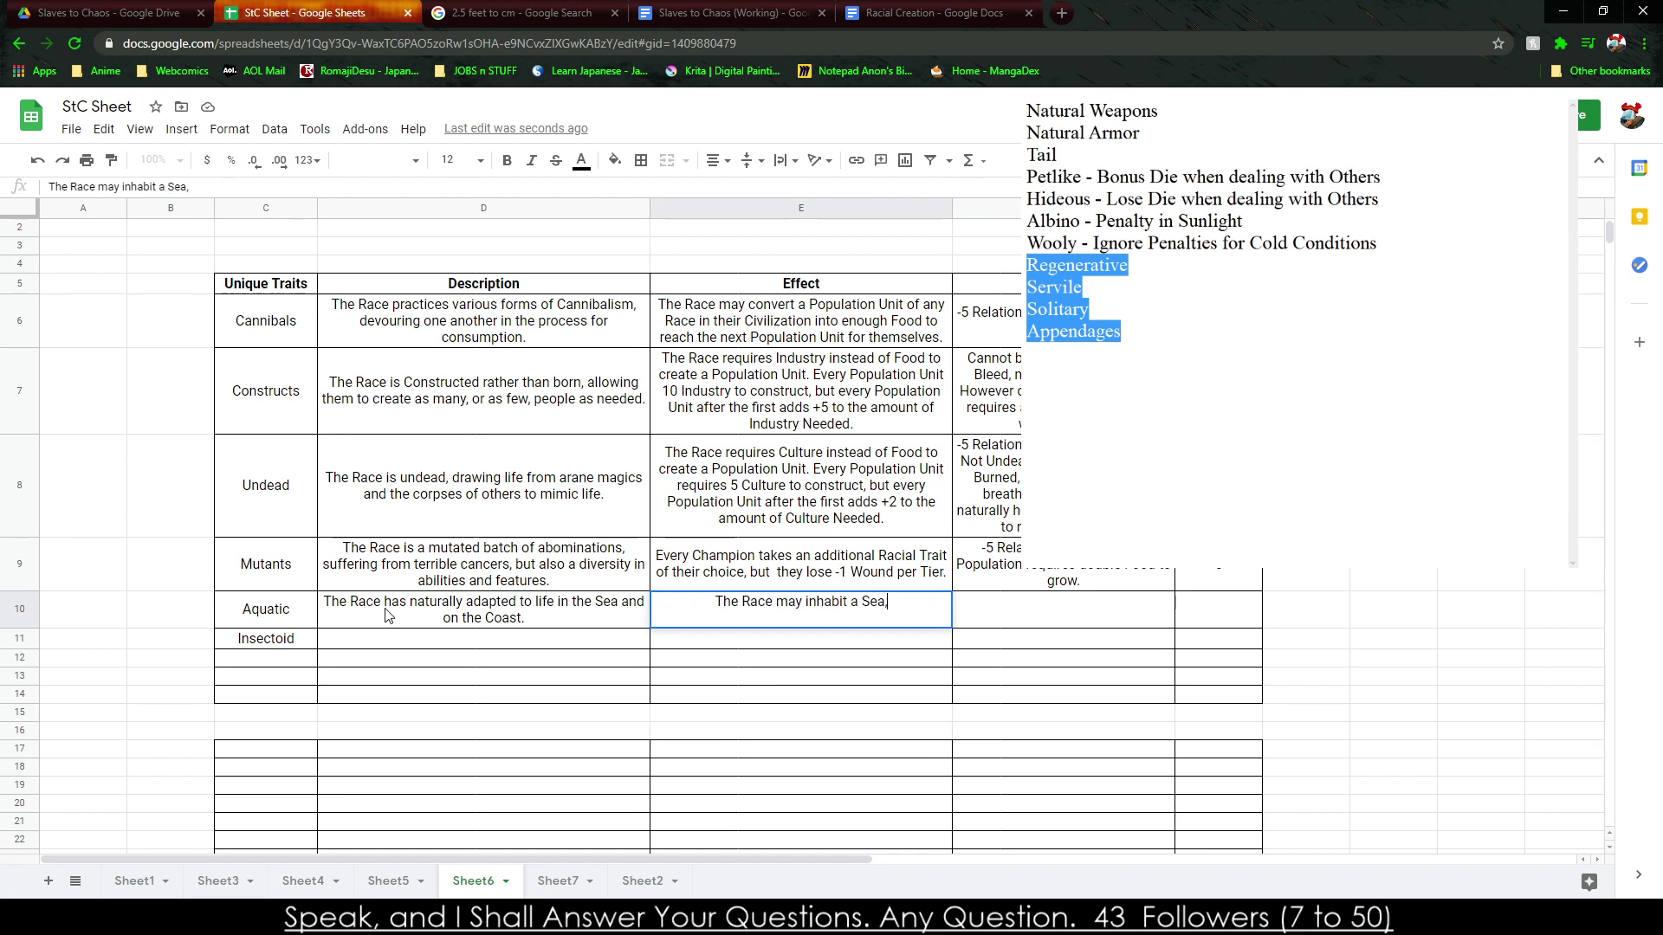
{"action": "type", "text": " with "}
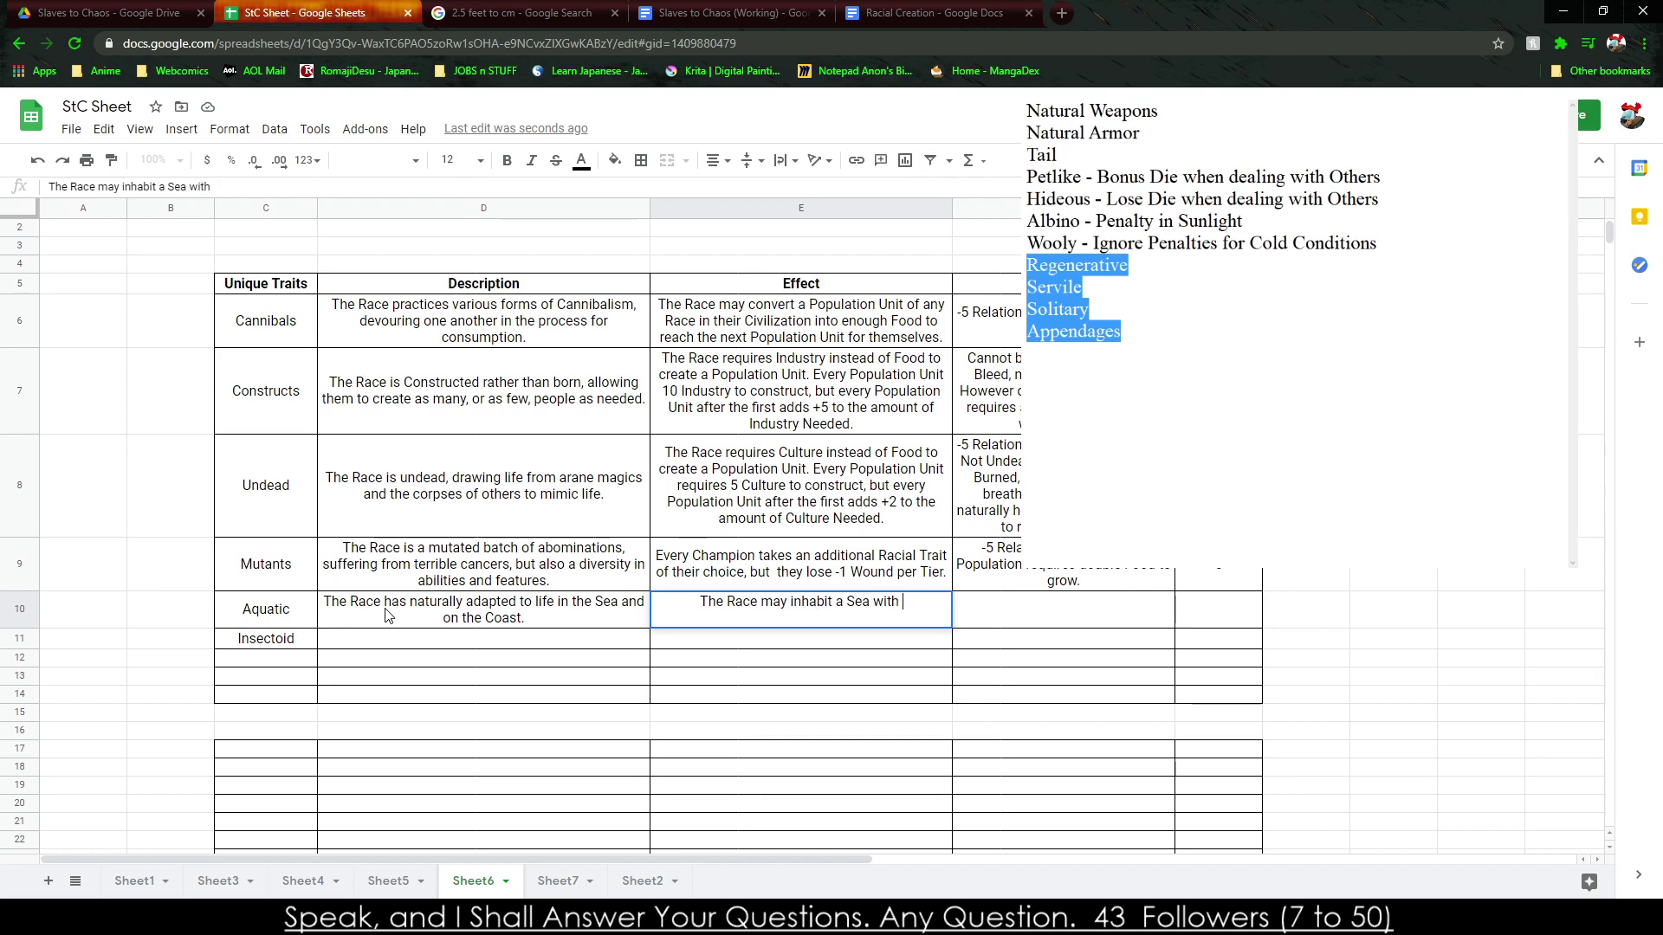
{"action": "type", "text": "a Population Ce"}
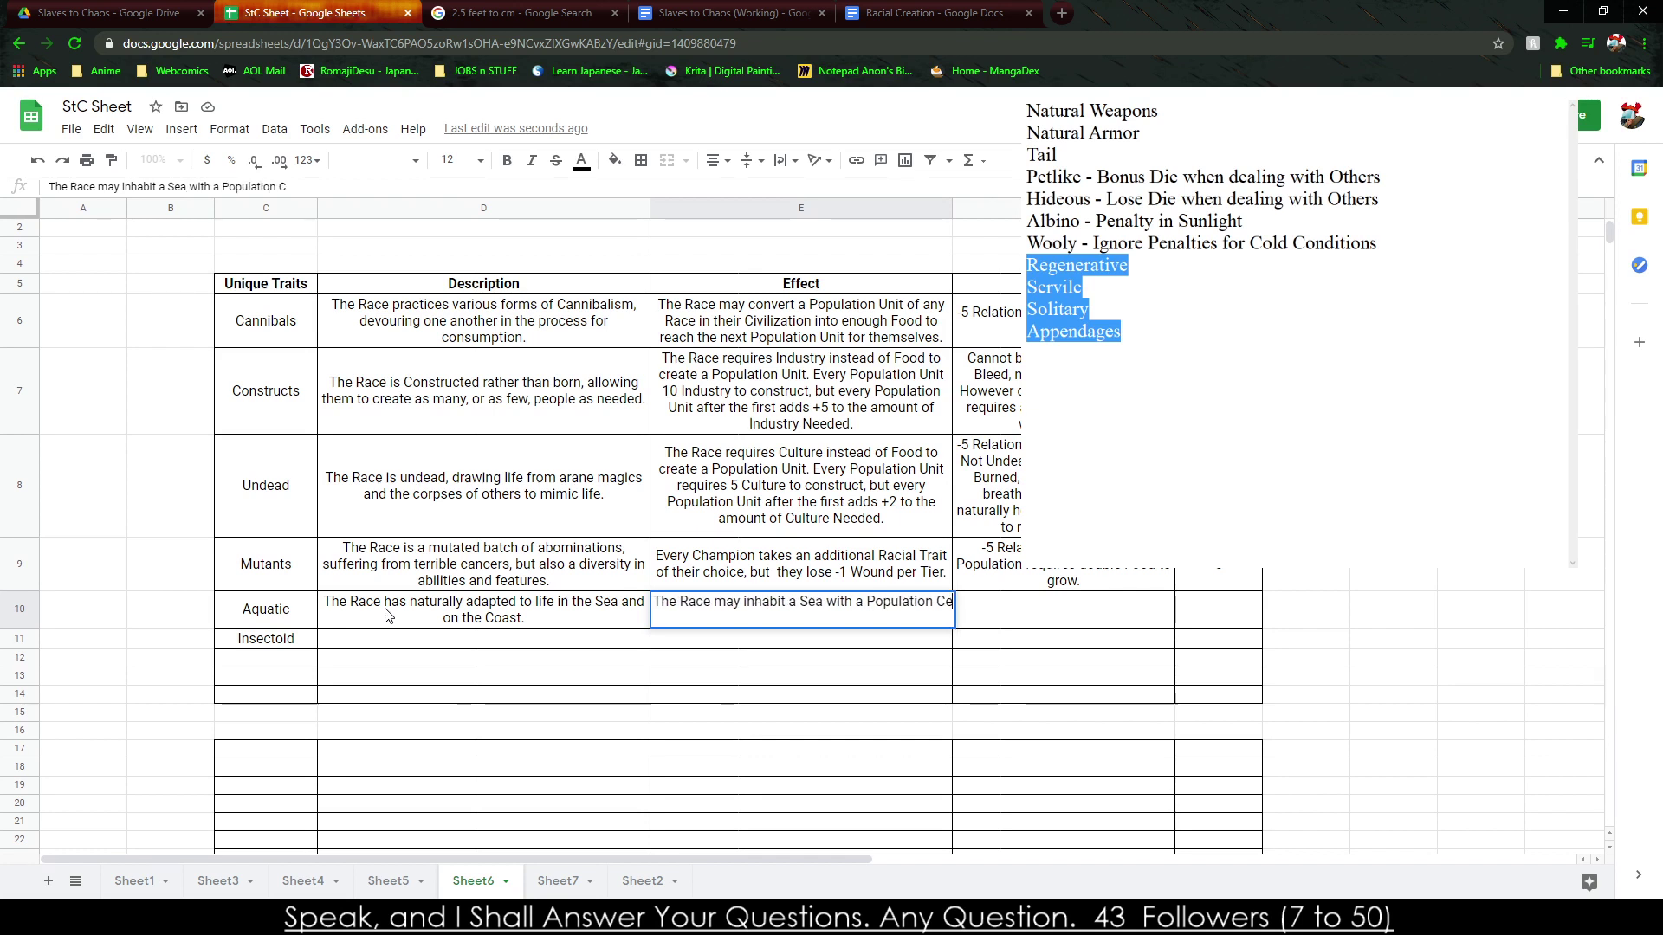
{"action": "type", "text": "nter, they"}
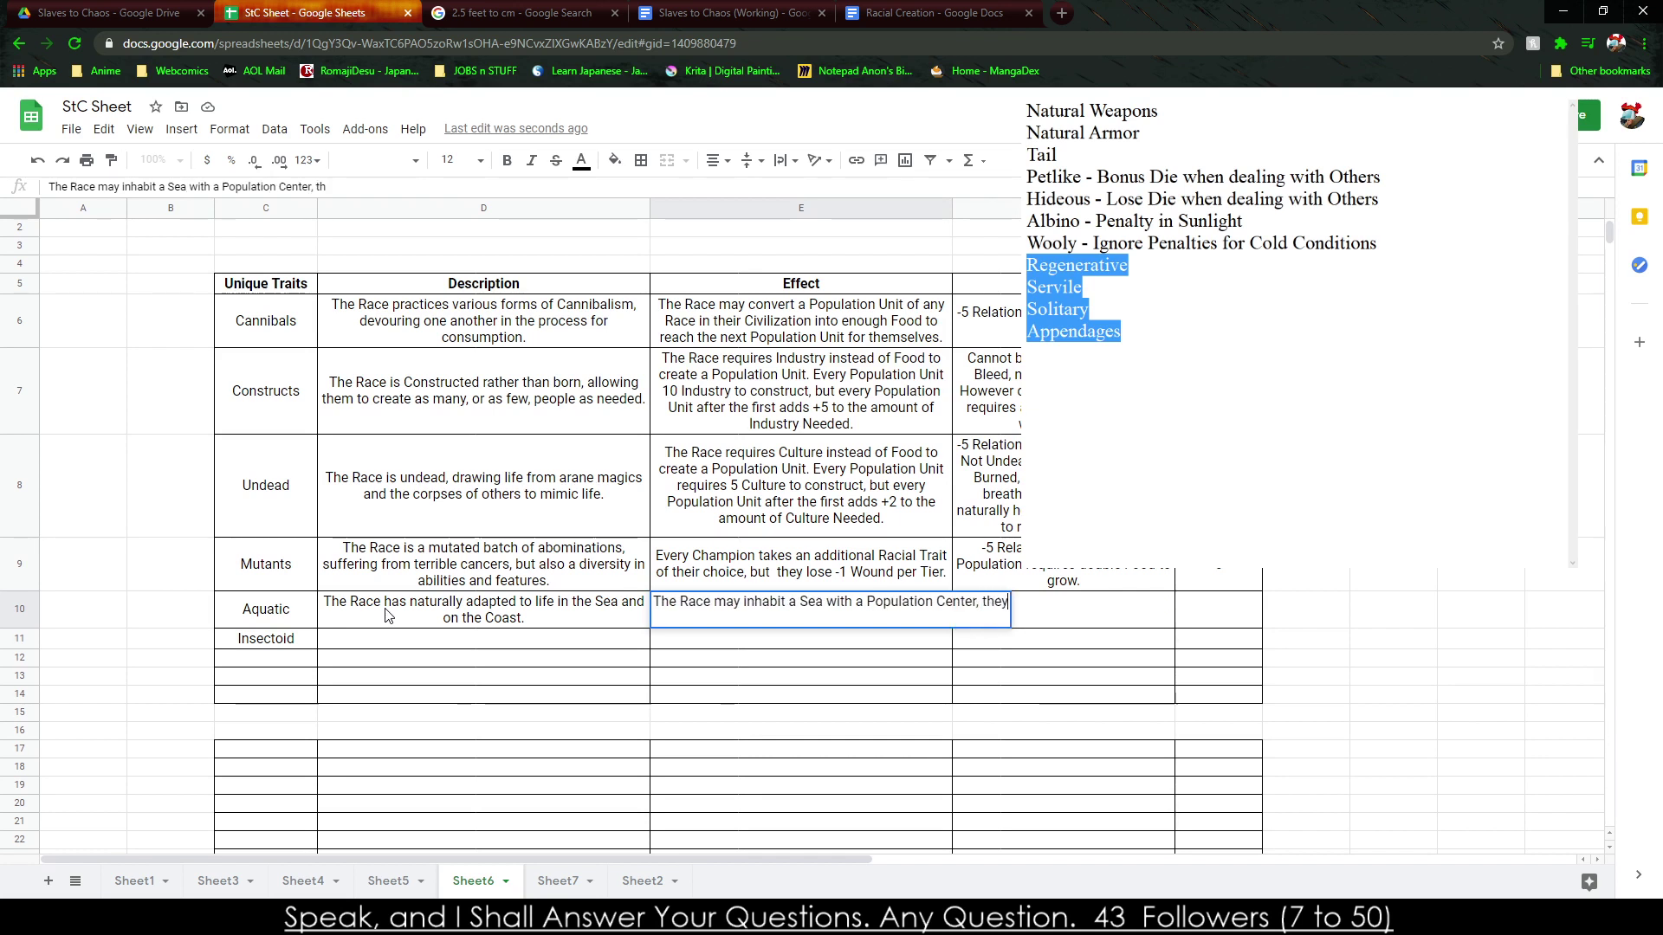
Complete Aquatic's effect with "gain +2 Food, Science, and Culture for every Population unit, they also gain a +3 to their Population Center Size.".
{"action": "type", "text": " gain Food and "}
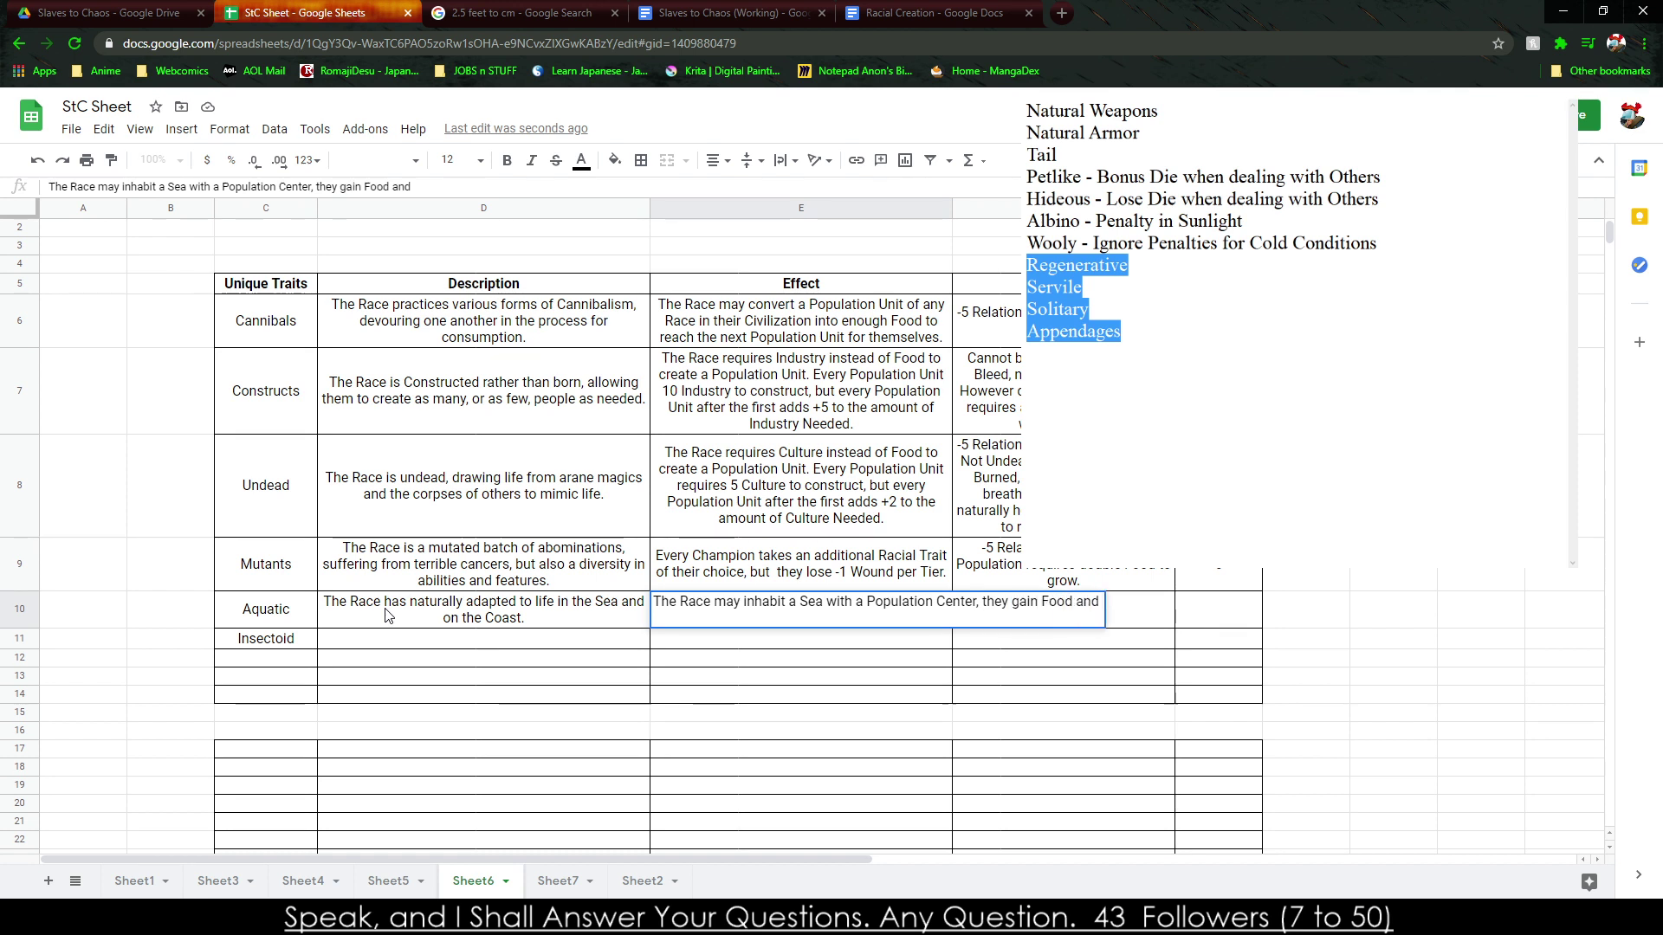
{"action": "type", "text": " Science"}
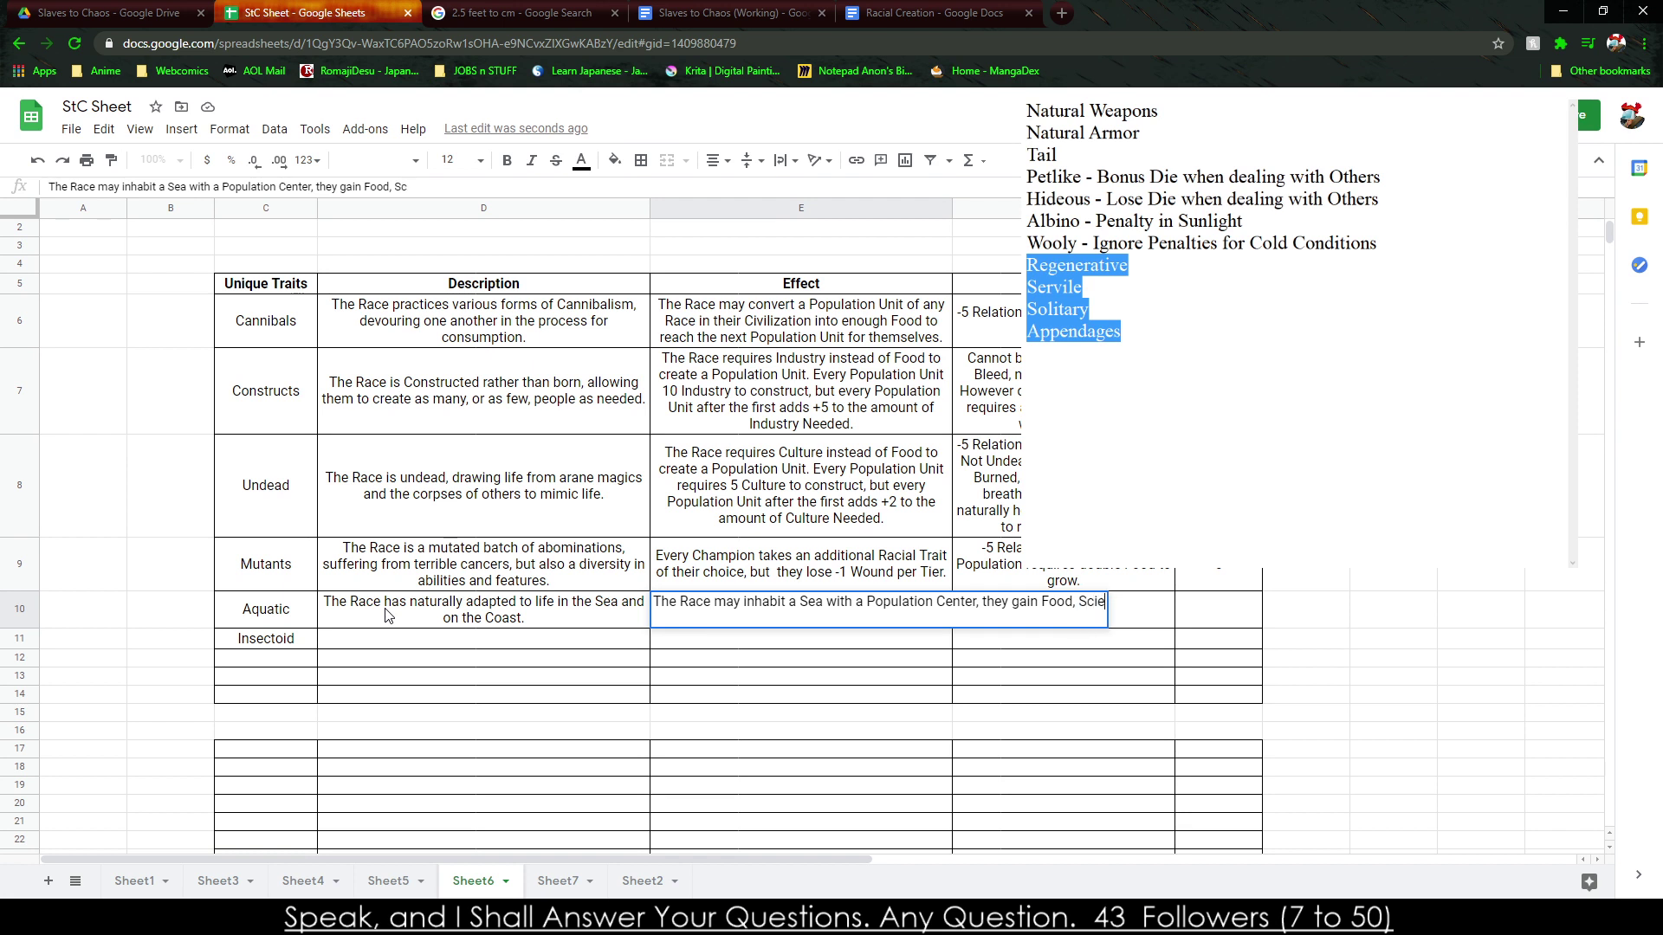
{"action": "key", "text": "BackSpace"}
{"action": "key", "text": "BackSpace"}
{"action": "key", "text": "BackSpace"}
{"action": "key", "text": "BackSpace"}
{"action": "key", "text": "BackSpace"}
{"action": "key", "text": "BackSpace"}
{"action": "key", "text": "BackSpace"}
{"action": "key", "text": "BackSpace"}
{"action": "key", "text": "BackSpace"}
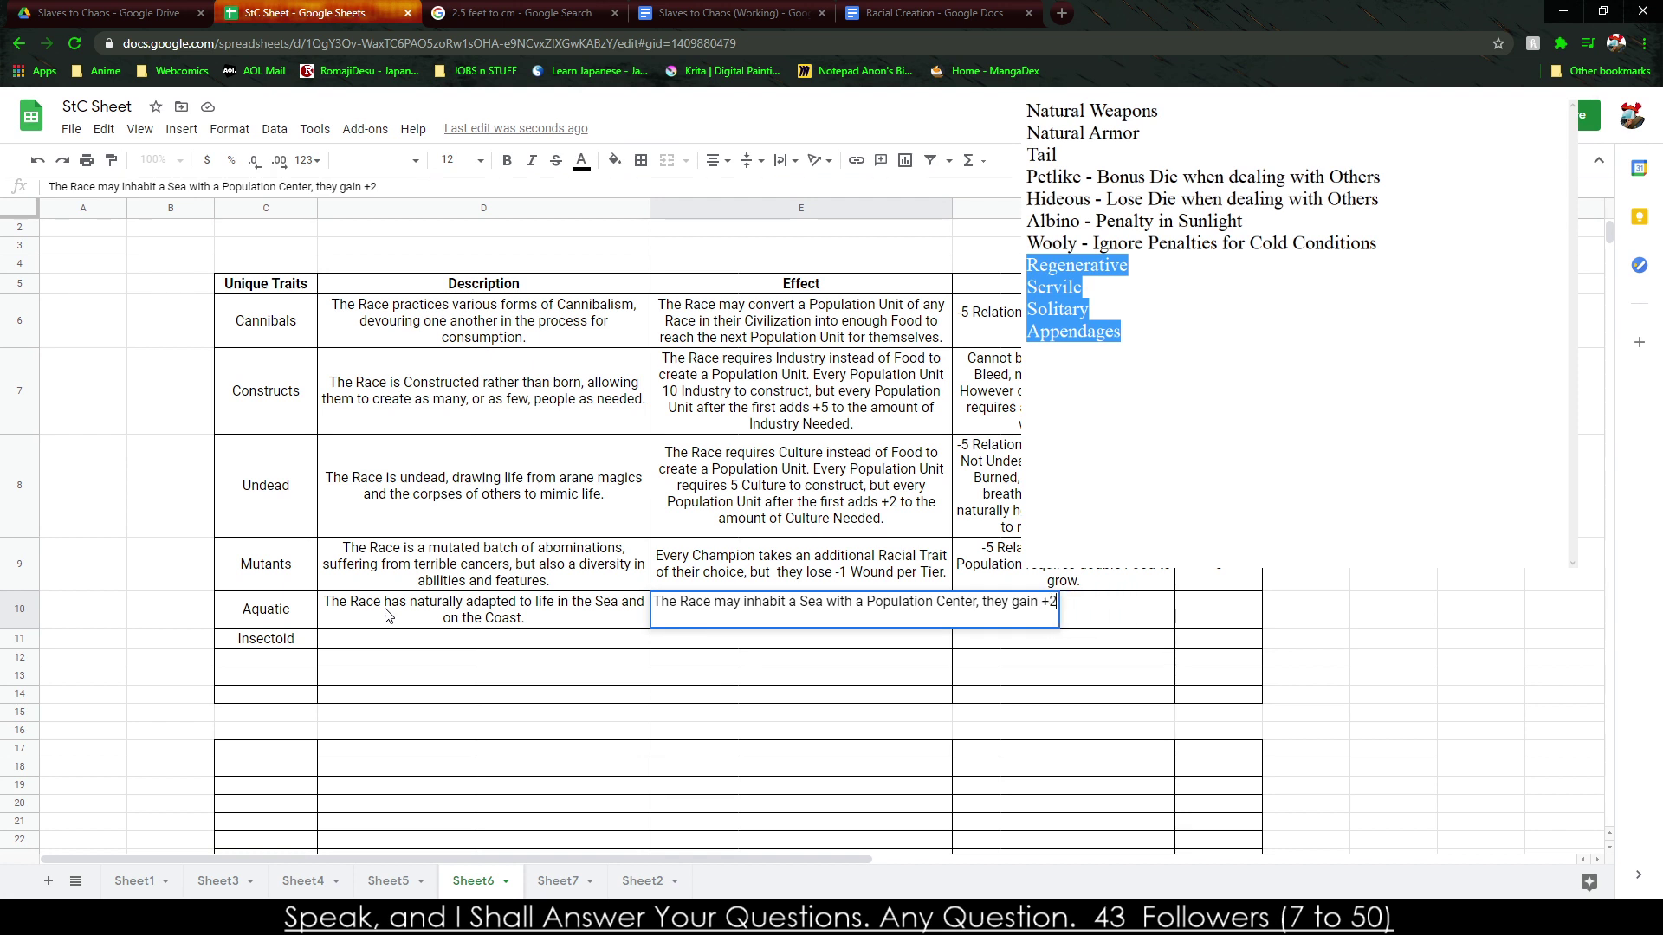
{"action": "type", "text": "od, Science, and Culture"}
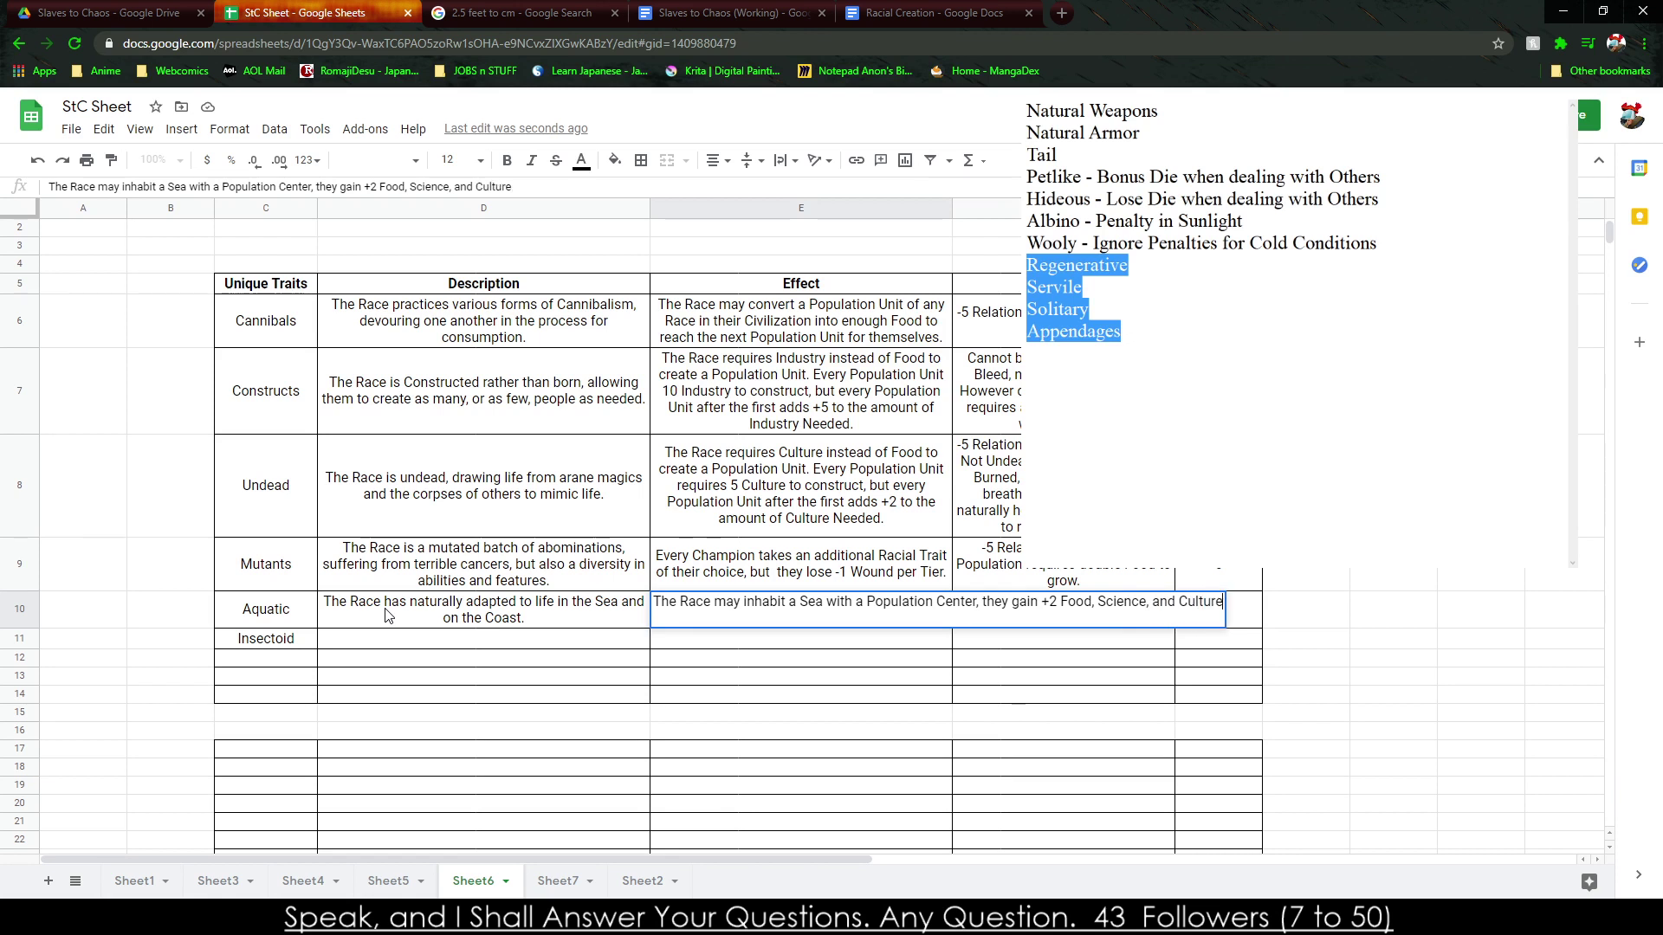
{"action": "type", "text": " for eveyr"}
{"action": "key", "text": "BackSpace"}
{"action": "key", "text": "BackSpace"}
{"action": "key", "text": "BackSpace"}
{"action": "type", "text": "y Populatio"}
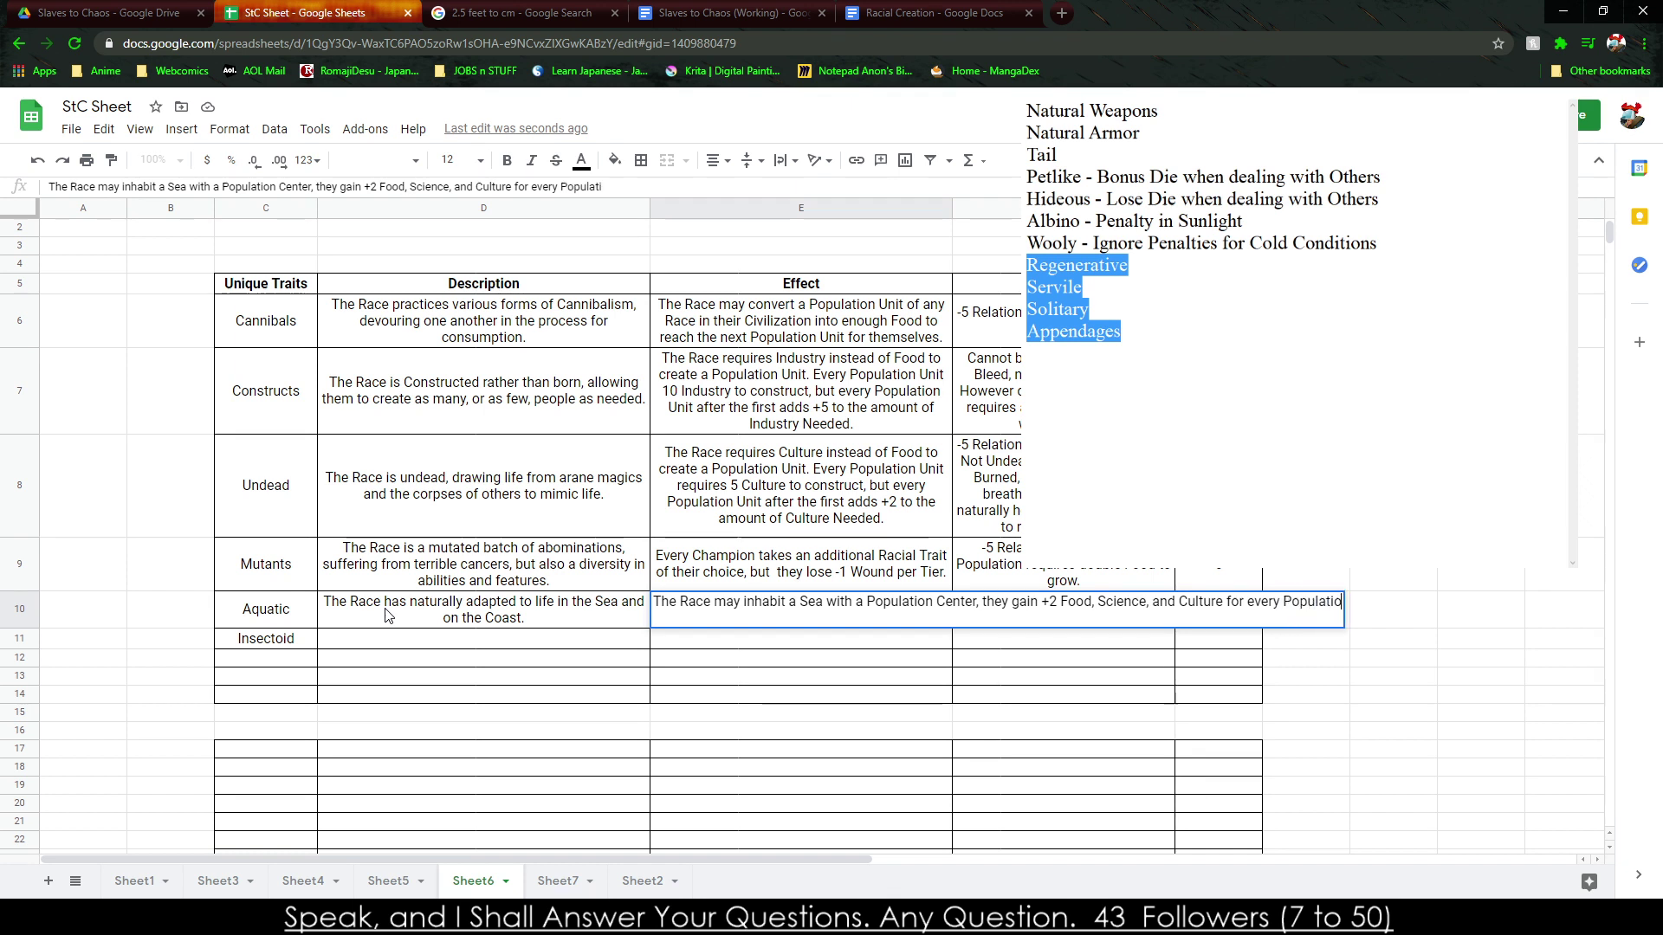
{"action": "type", "text": "n unit, they al"}
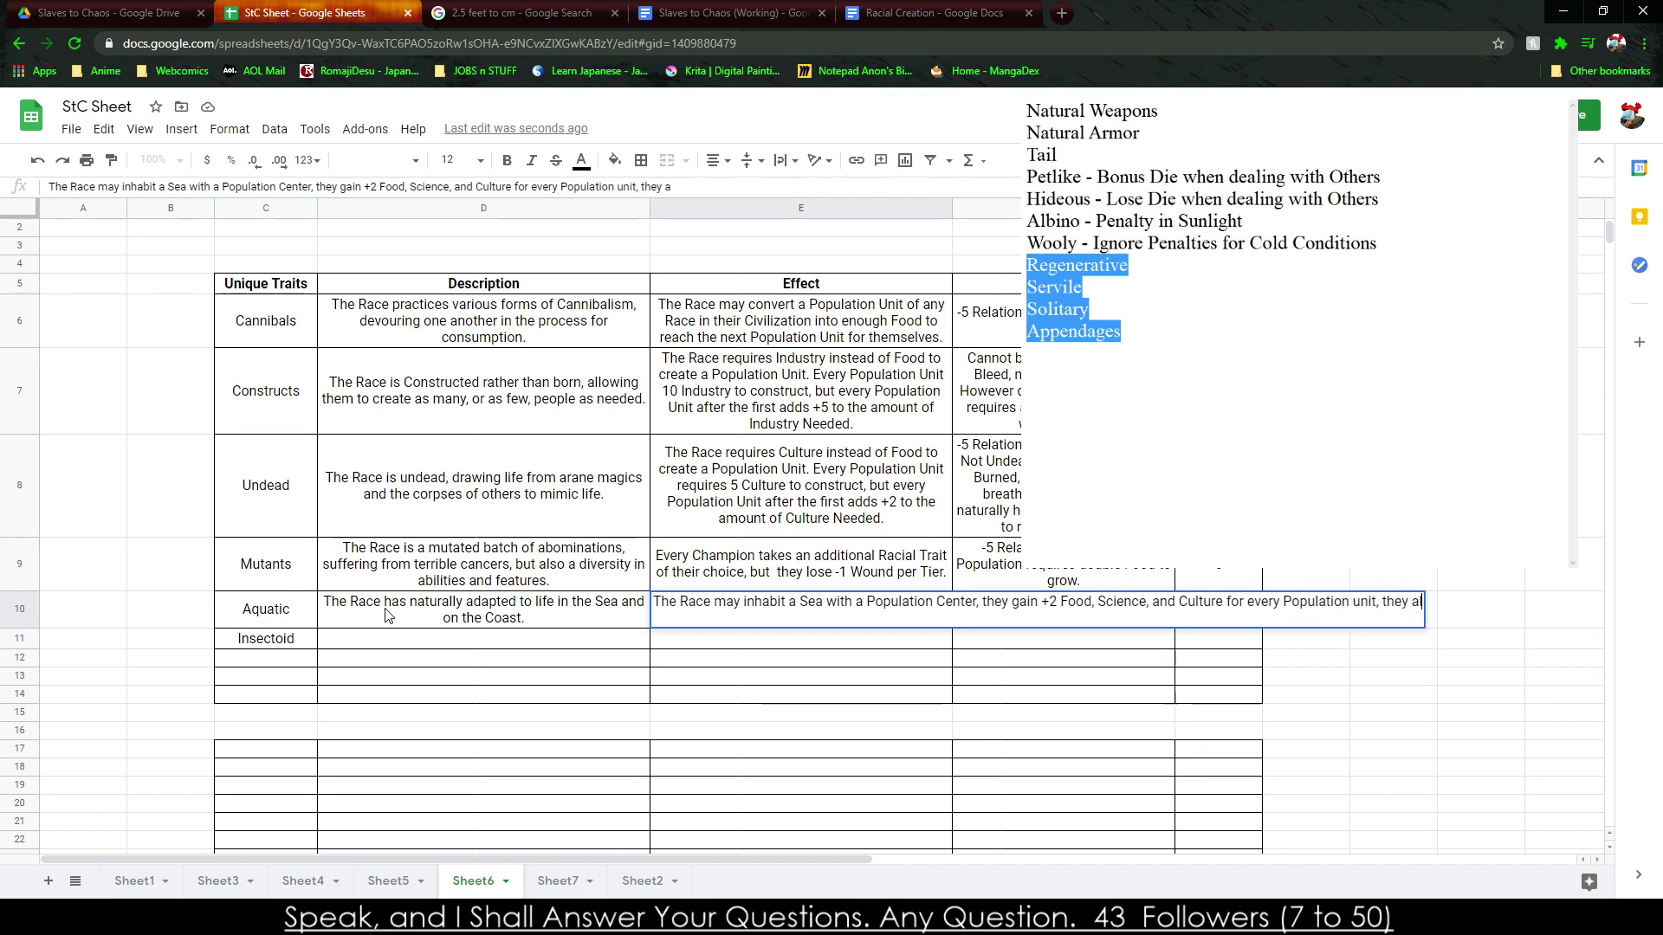
{"action": "type", "text": "so gain a +"}
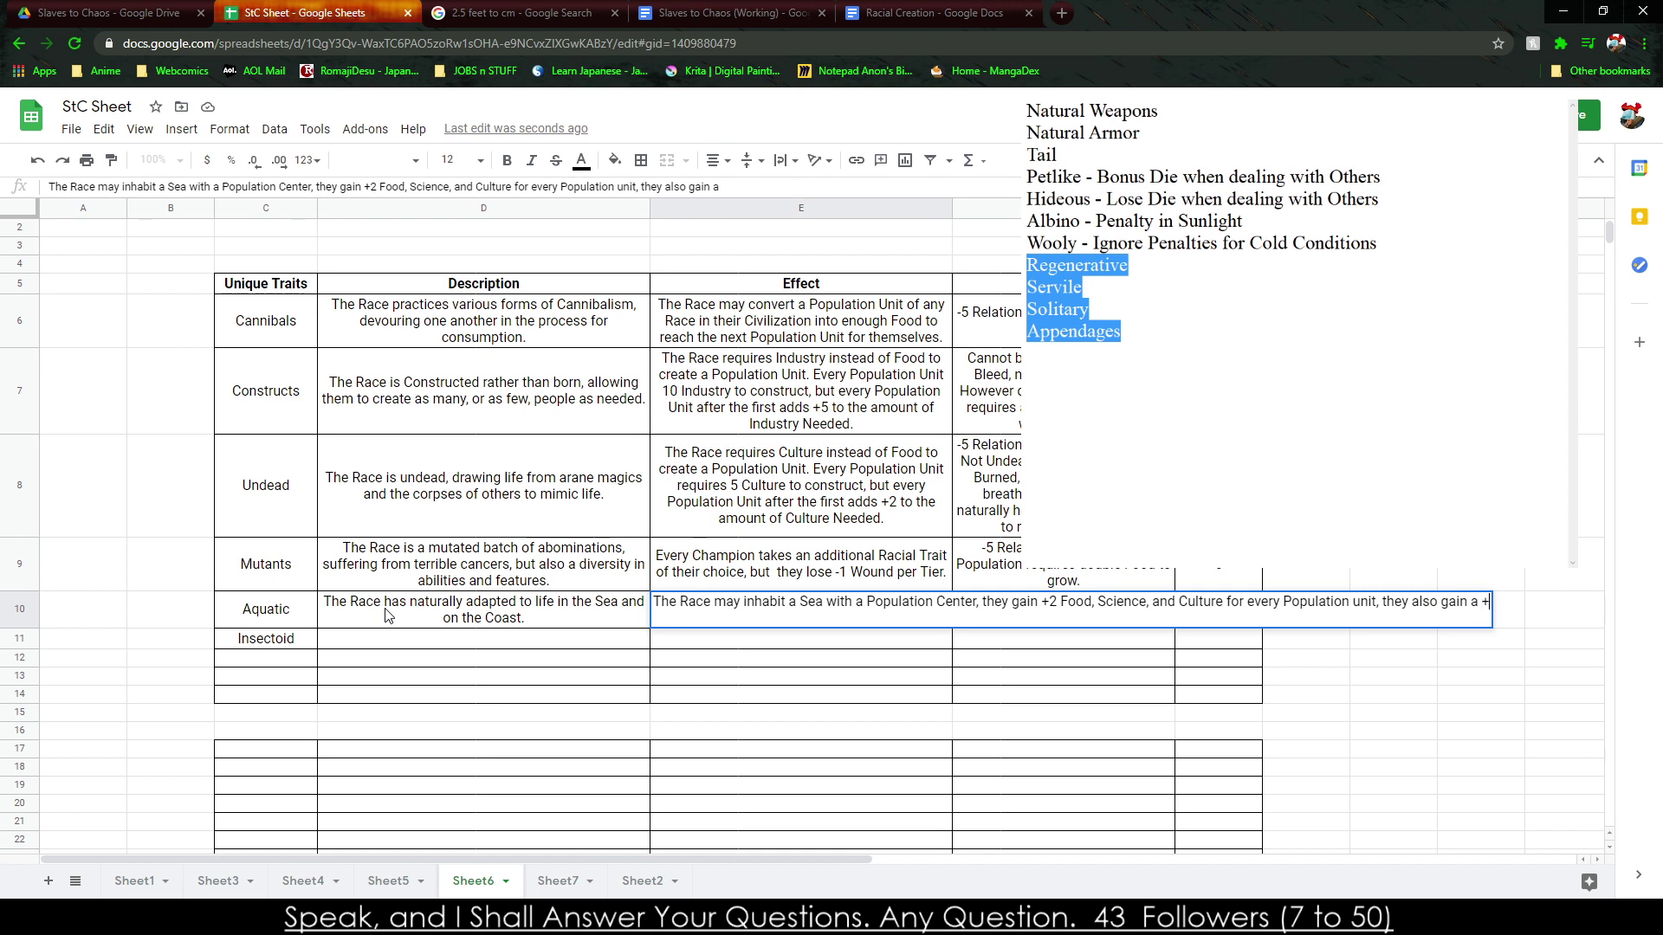
{"action": "type", "text": "3 to their Population Center Size."}
{"action": "key", "text": "Tab"}
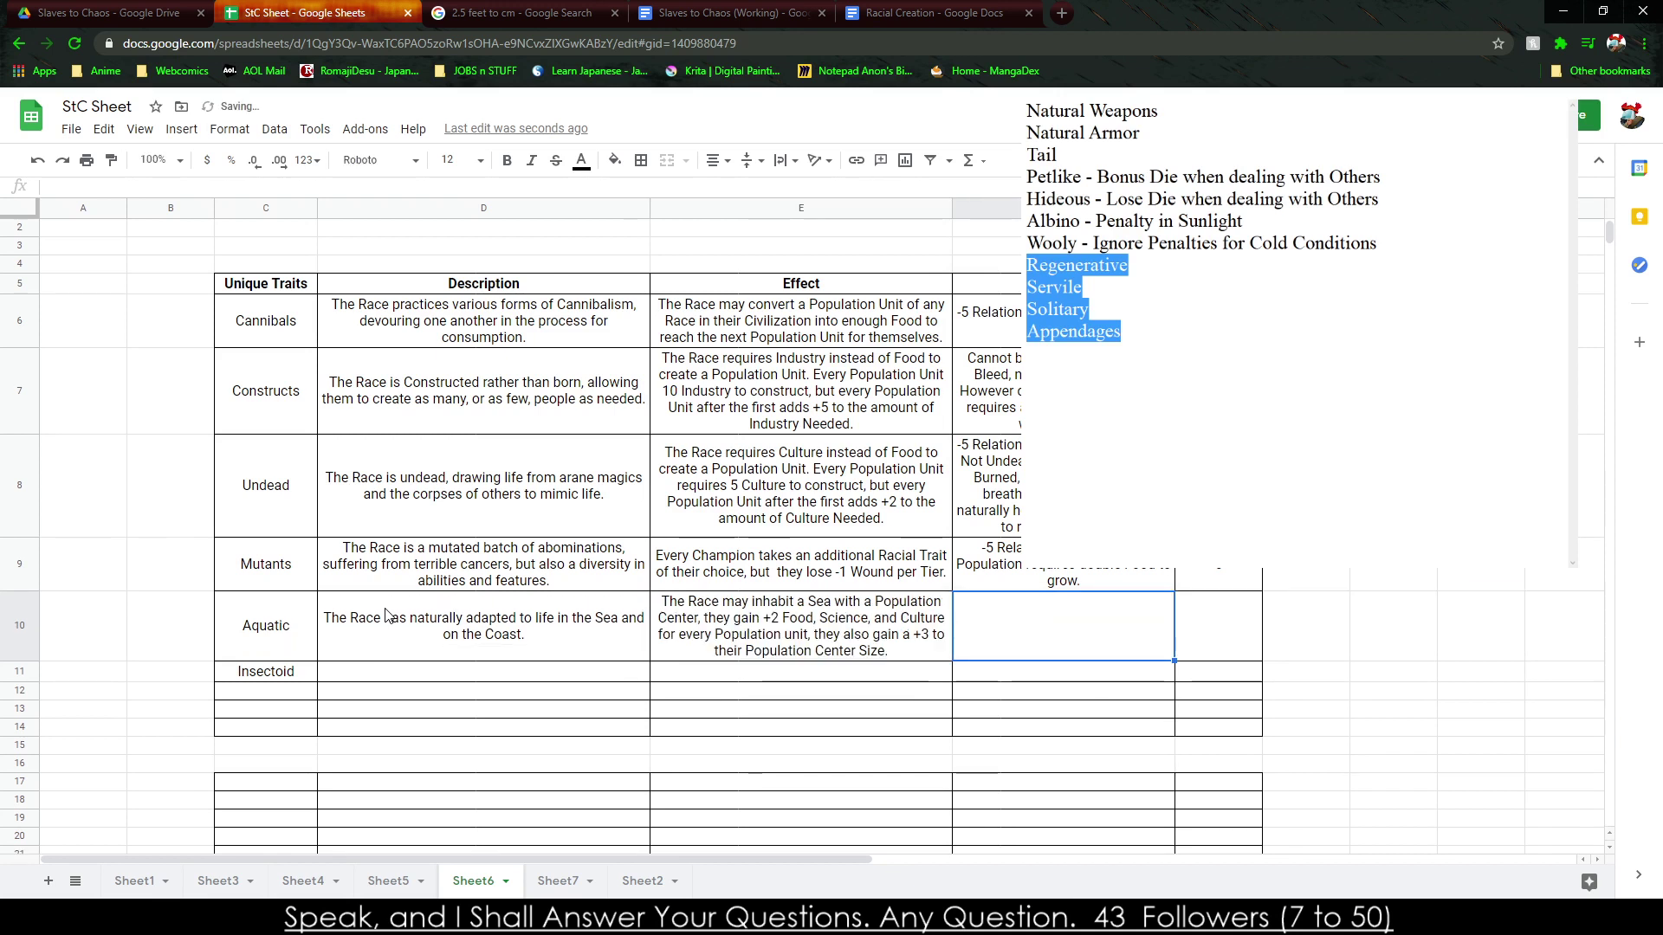
Begin Aquatic's drawback with "The Race requires access to water (either by being in".
{"action": "type", "text": "Th"}
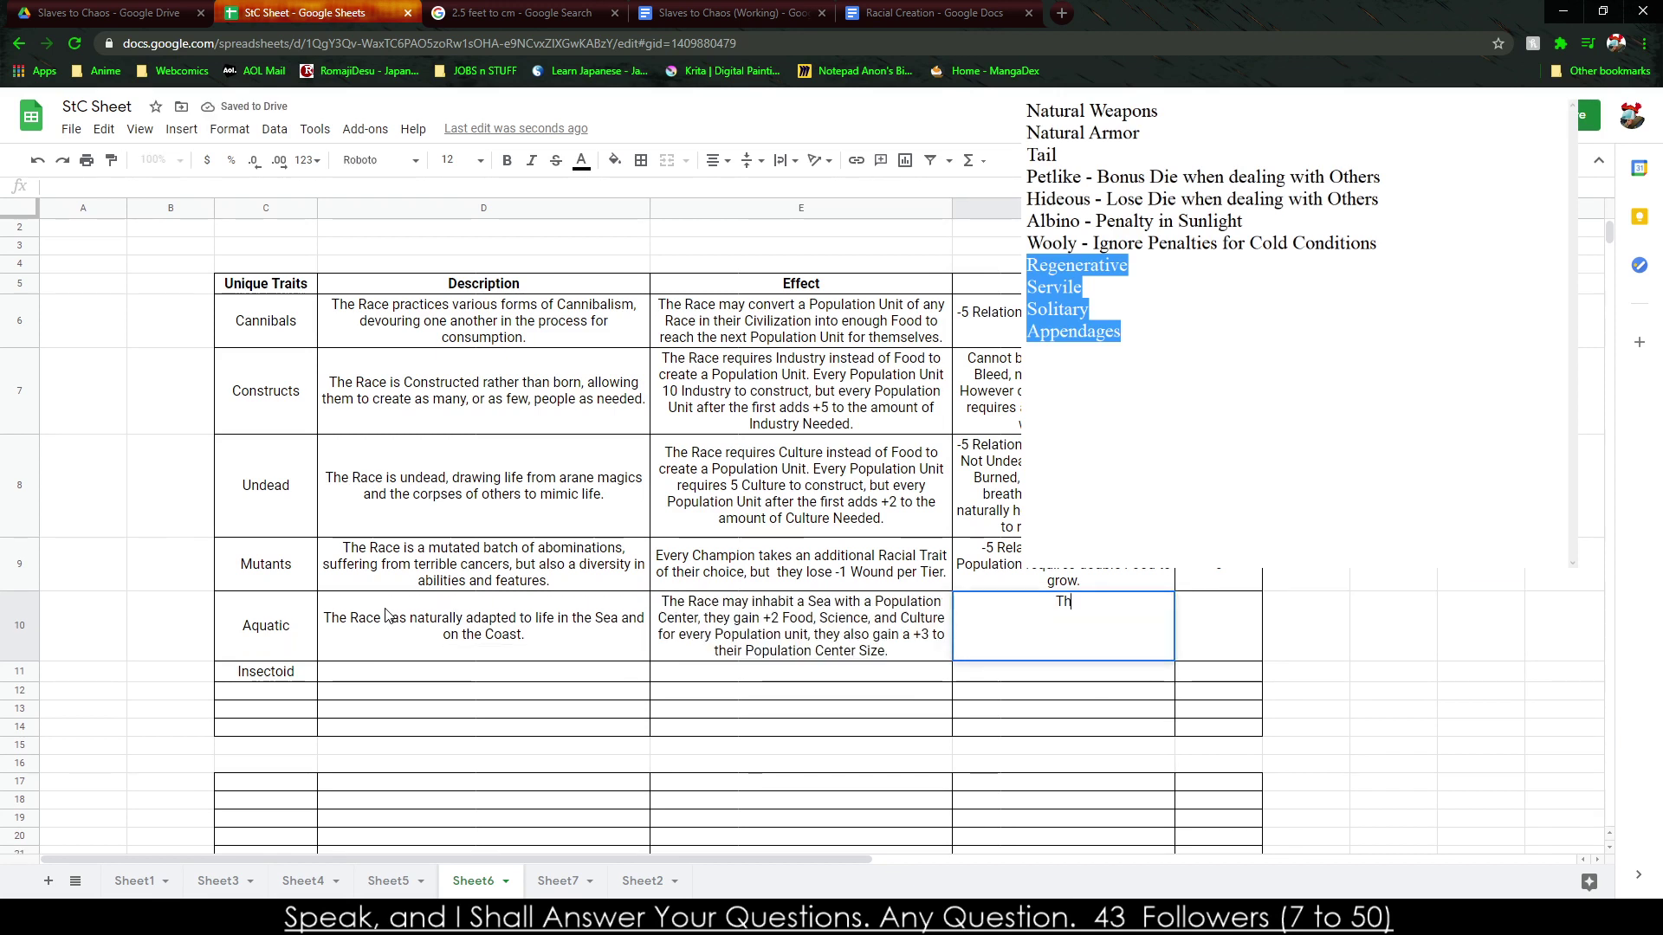
{"action": "type", "text": "e Race erqu"}
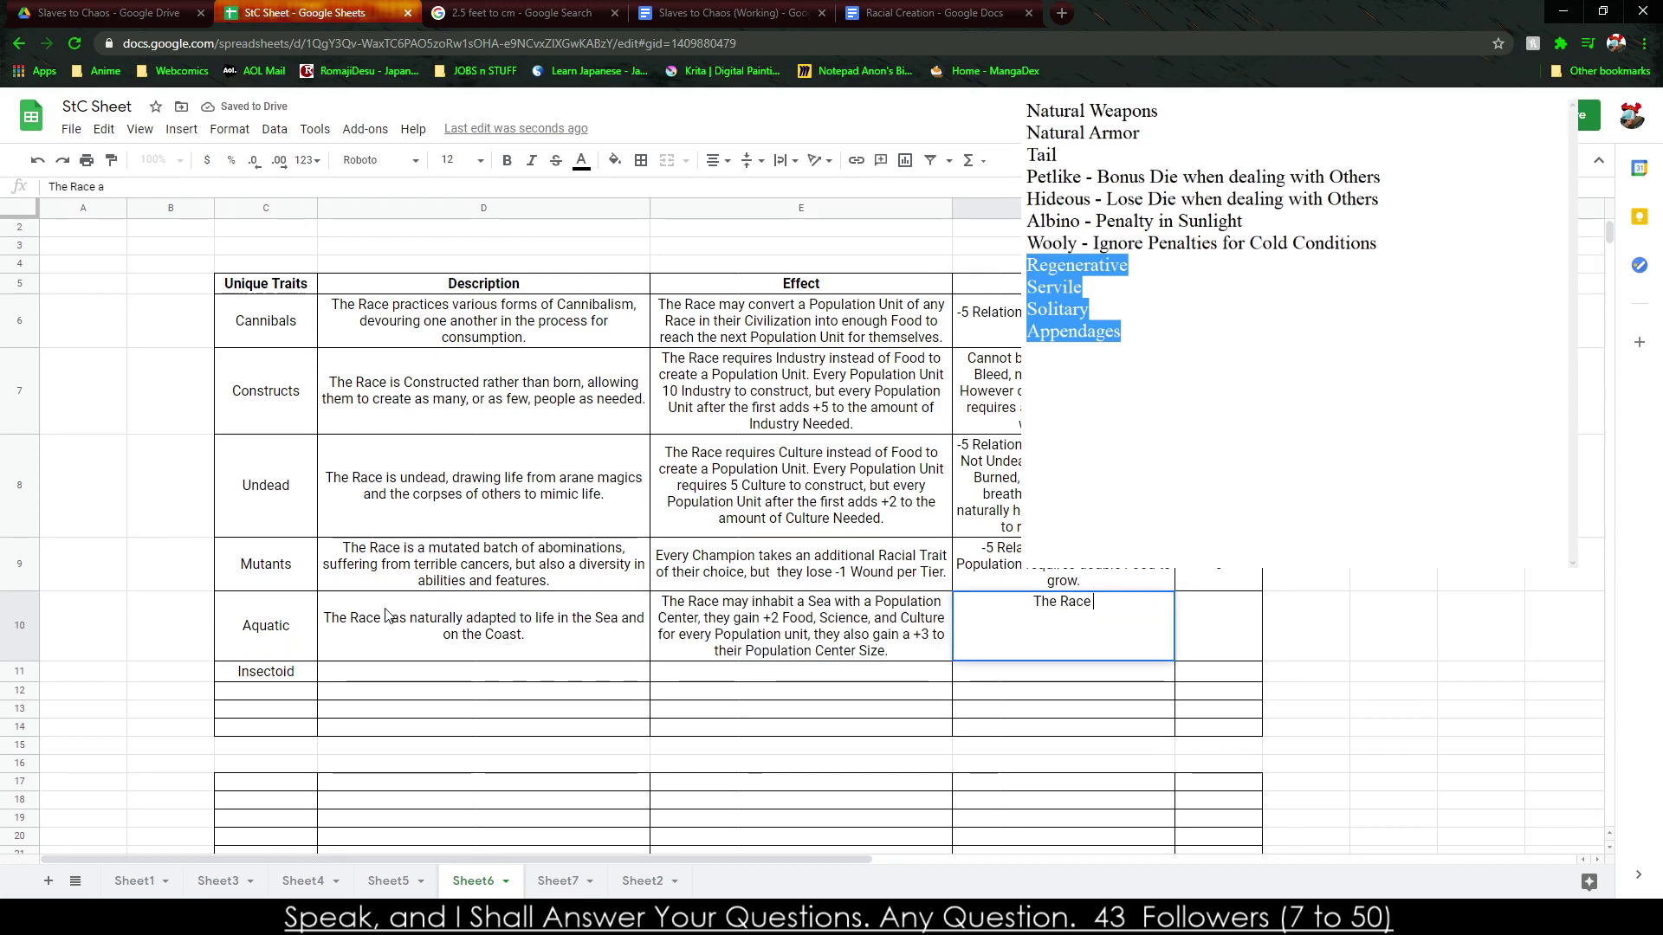
{"action": "key", "text": "BackSpace"}
{"action": "key", "text": "BackSpace"}
{"action": "key", "text": "BackSpace"}
{"action": "key", "text": "BackSpace"}
{"action": "type", "text": "requ"}
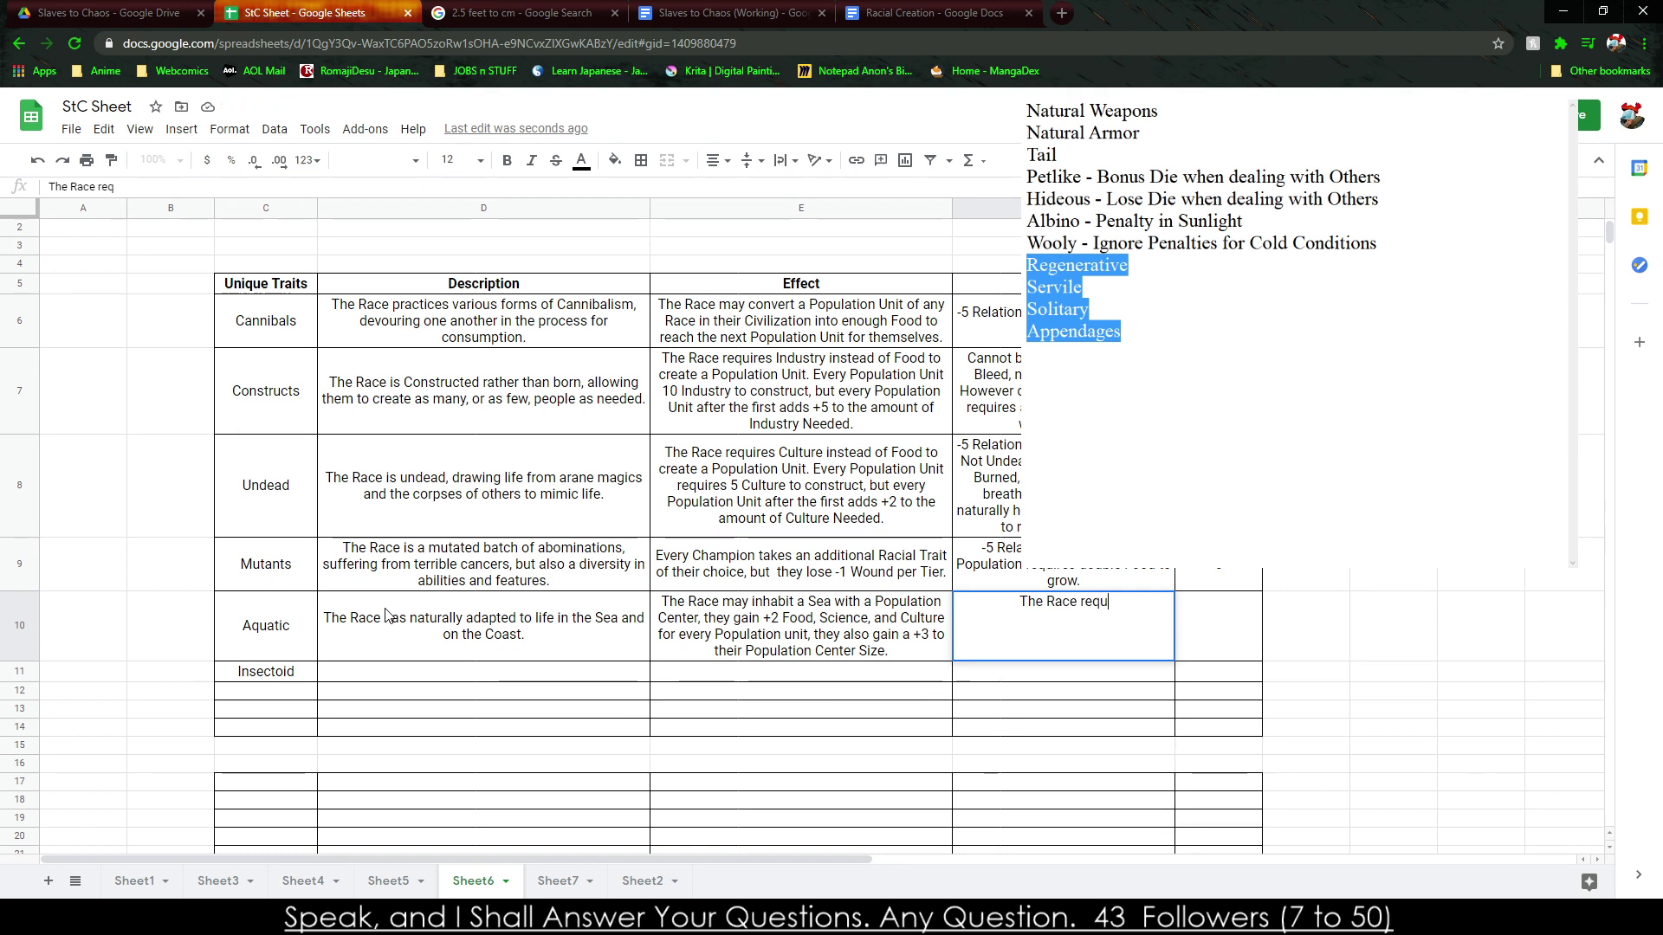
{"action": "type", "text": "ires access to water (e"}
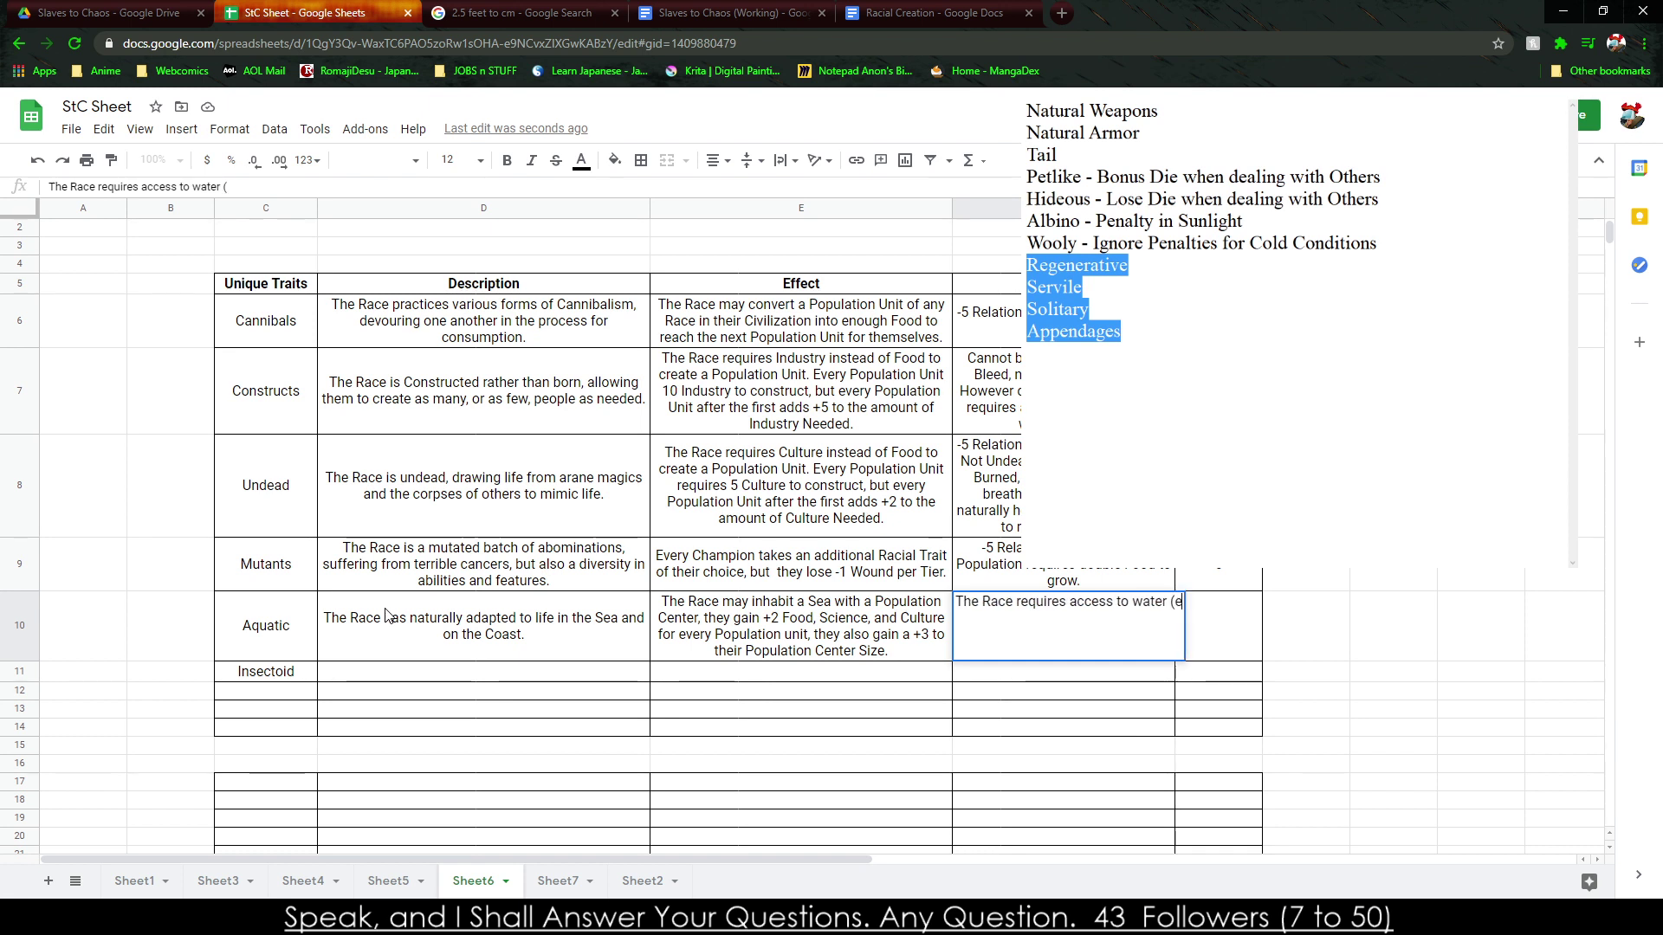
{"action": "type", "text": "ither by being in"}
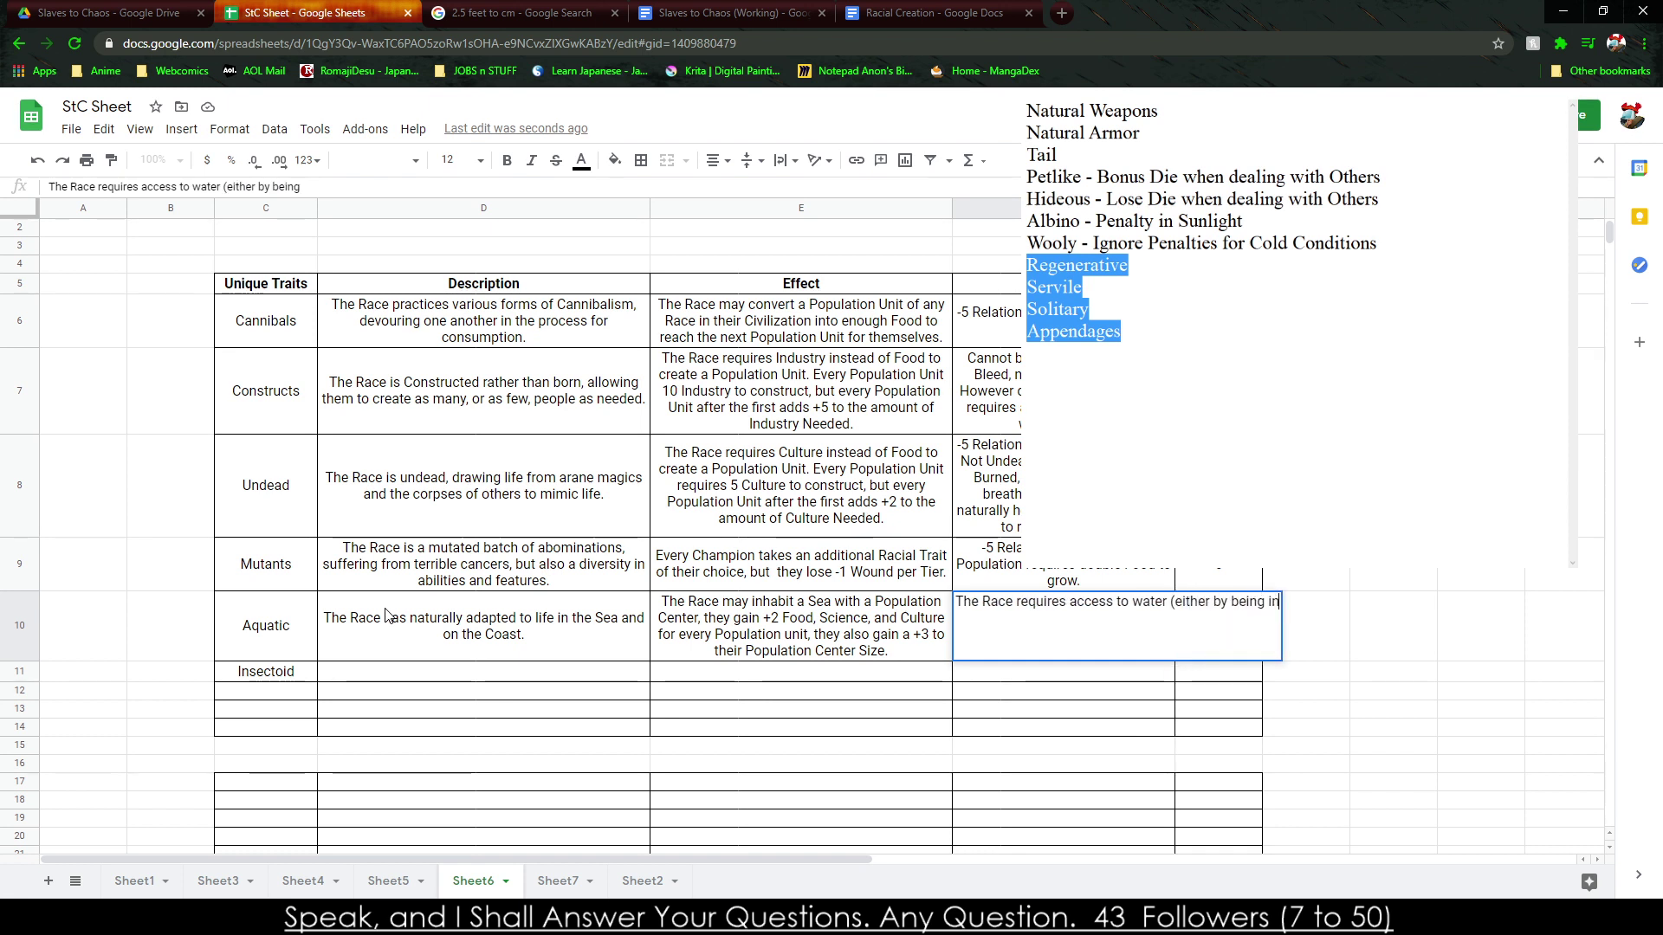
Continue Aquatic's drawback with "a coastal region or in a region with a Lake or River) to function properly".
{"action": "type", "text": " a coastal Region"}
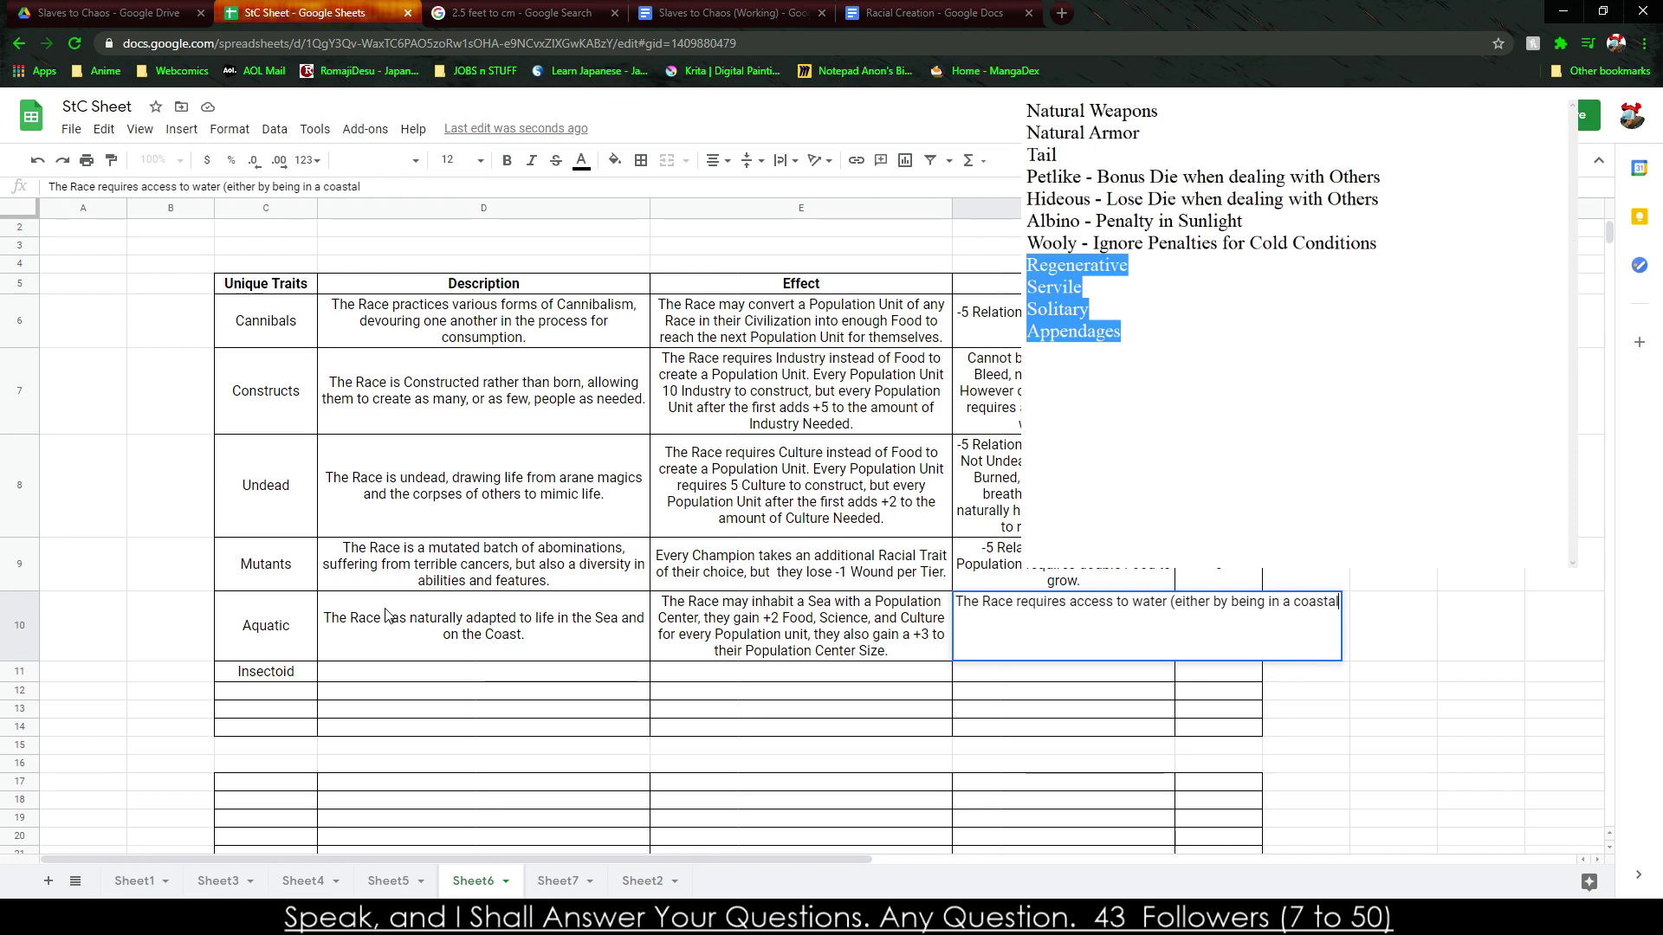
{"action": "key", "text": "BackSpace"}
{"action": "key", "text": "BackSpace"}
{"action": "key", "text": "BackSpace"}
{"action": "key", "text": "BackSpace"}
{"action": "key", "text": "BackSpace"}
{"action": "key", "text": "BackSpace"}
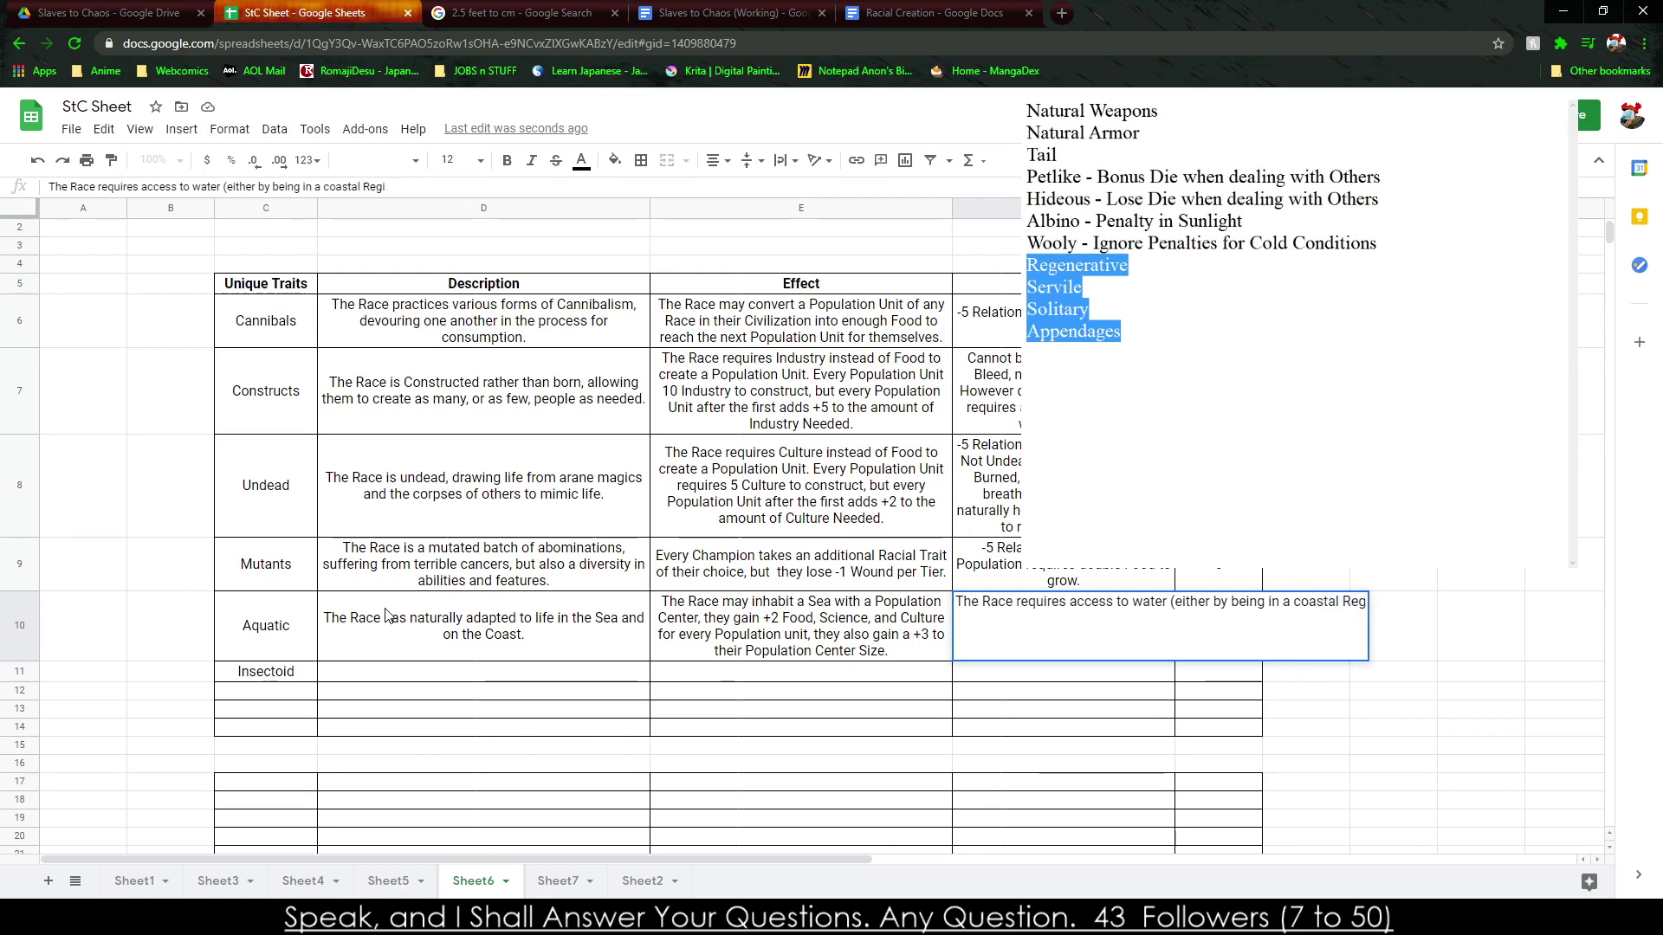
{"action": "type", "text": "region"}
{"action": "type", "text": ","}
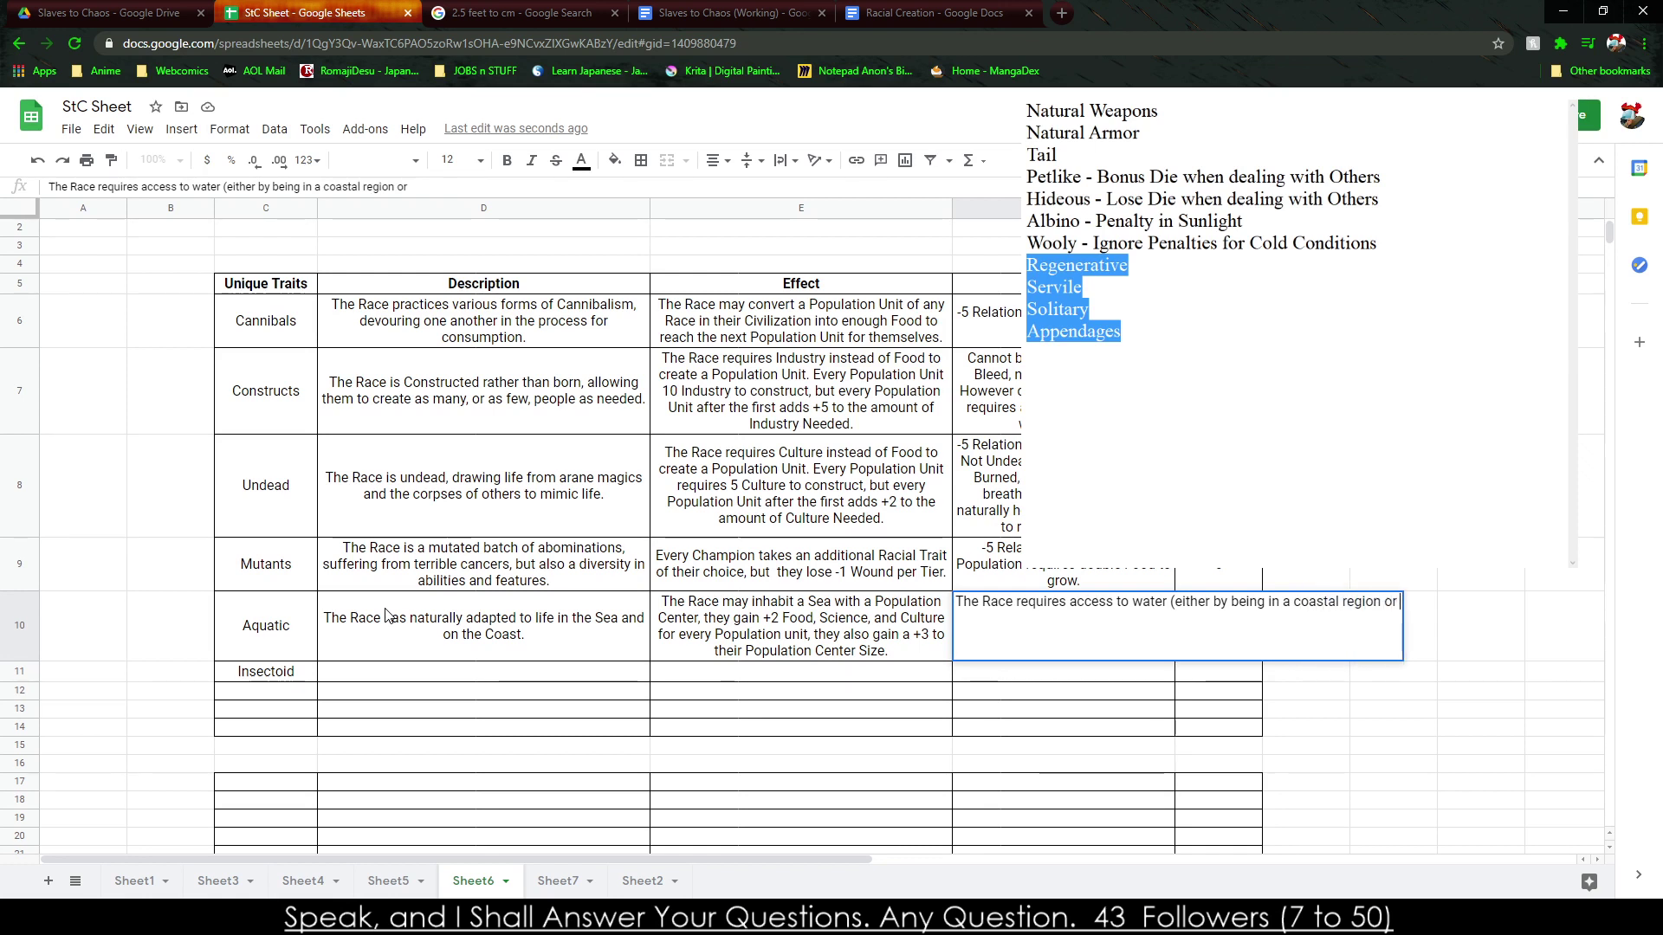
{"action": "key", "text": "BackSpace"}
{"action": "type", "text": "or in a region with a Lake or River)"}
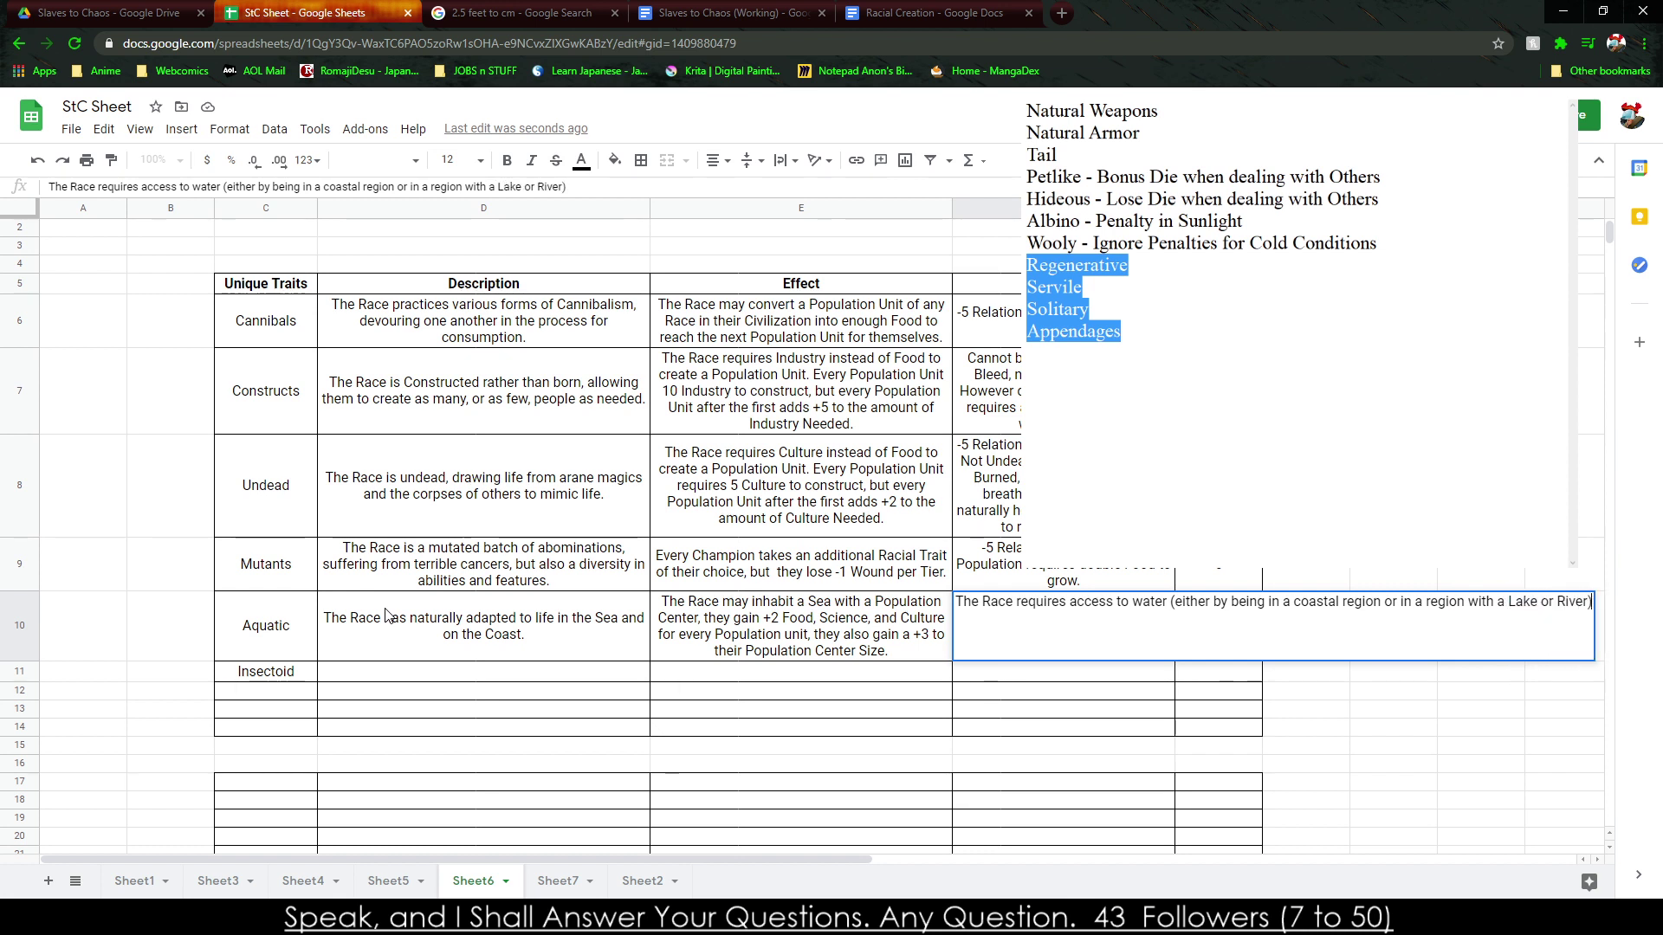
{"action": "type", "text": " to"}
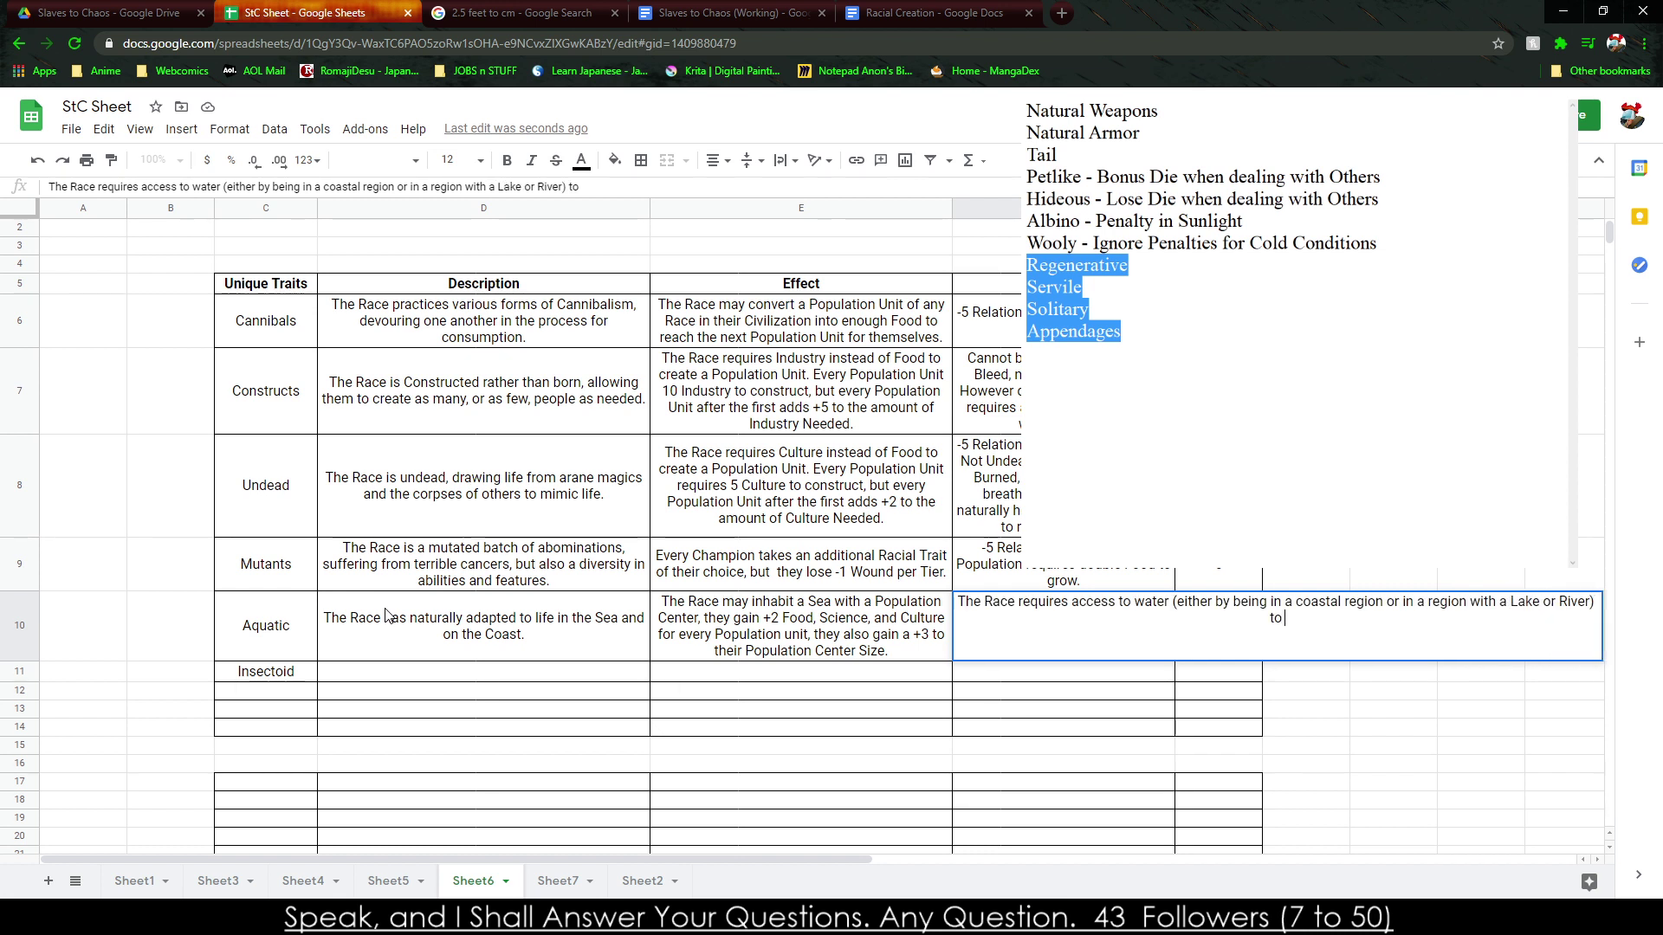
{"action": "type", "text": " function properly"}
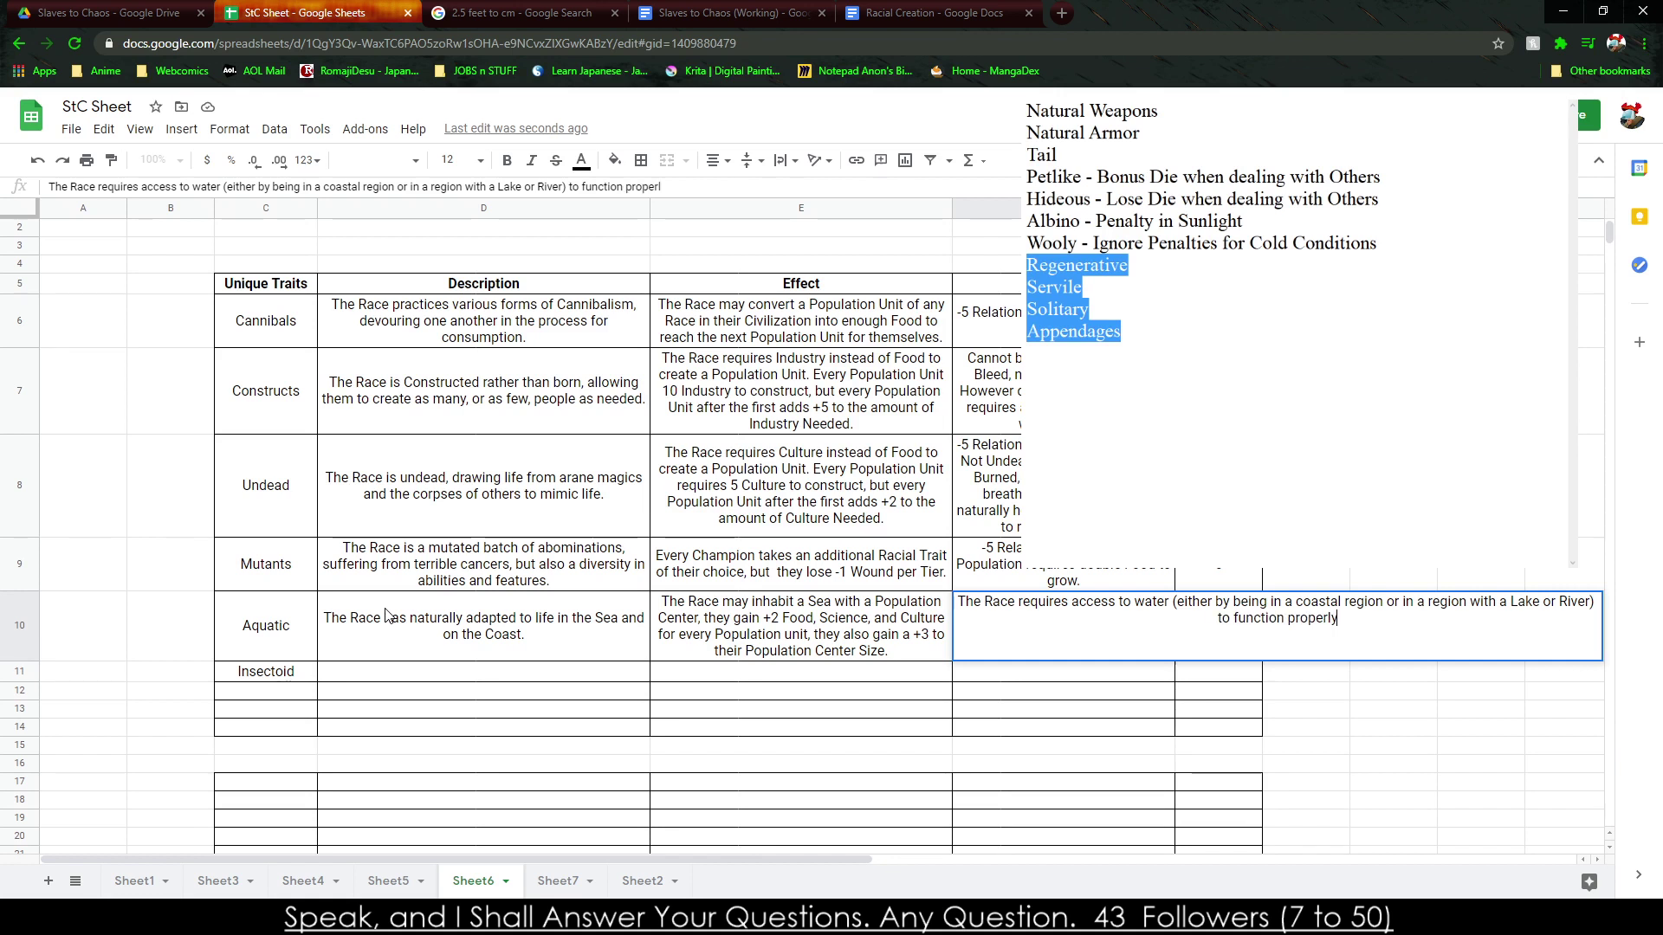
Complete Aquatic's drawback with ". If they are not able to, they all Yields from that Region.".
{"action": "type", "text": ". If they are not abl"}
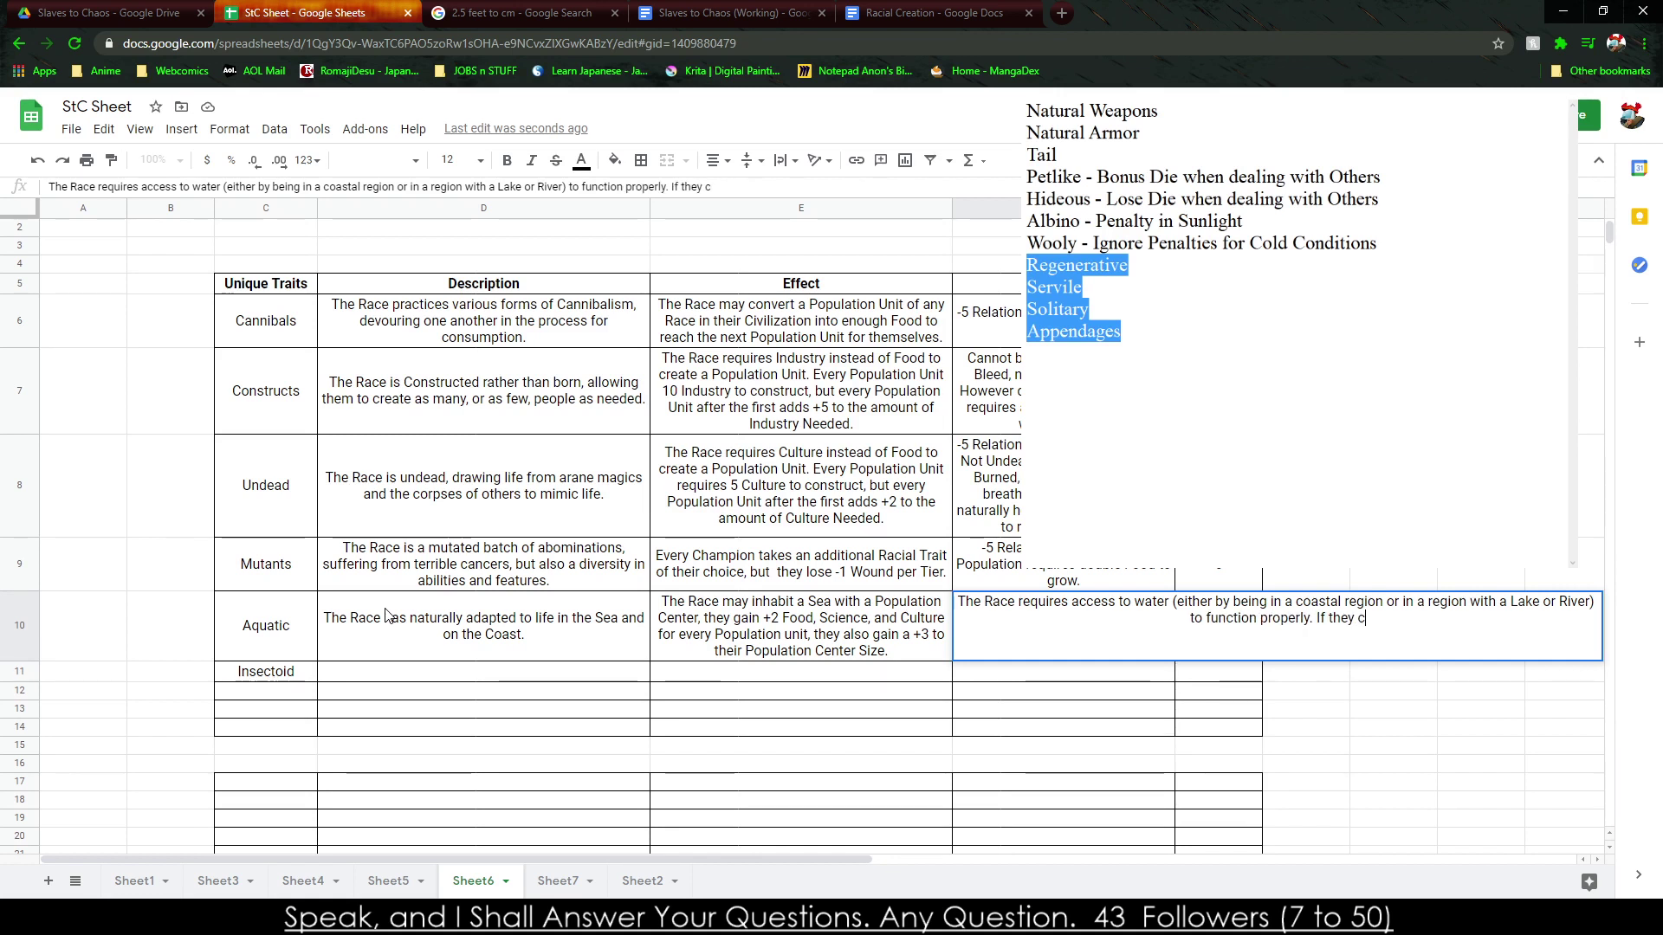
{"action": "type", "text": "e to"}
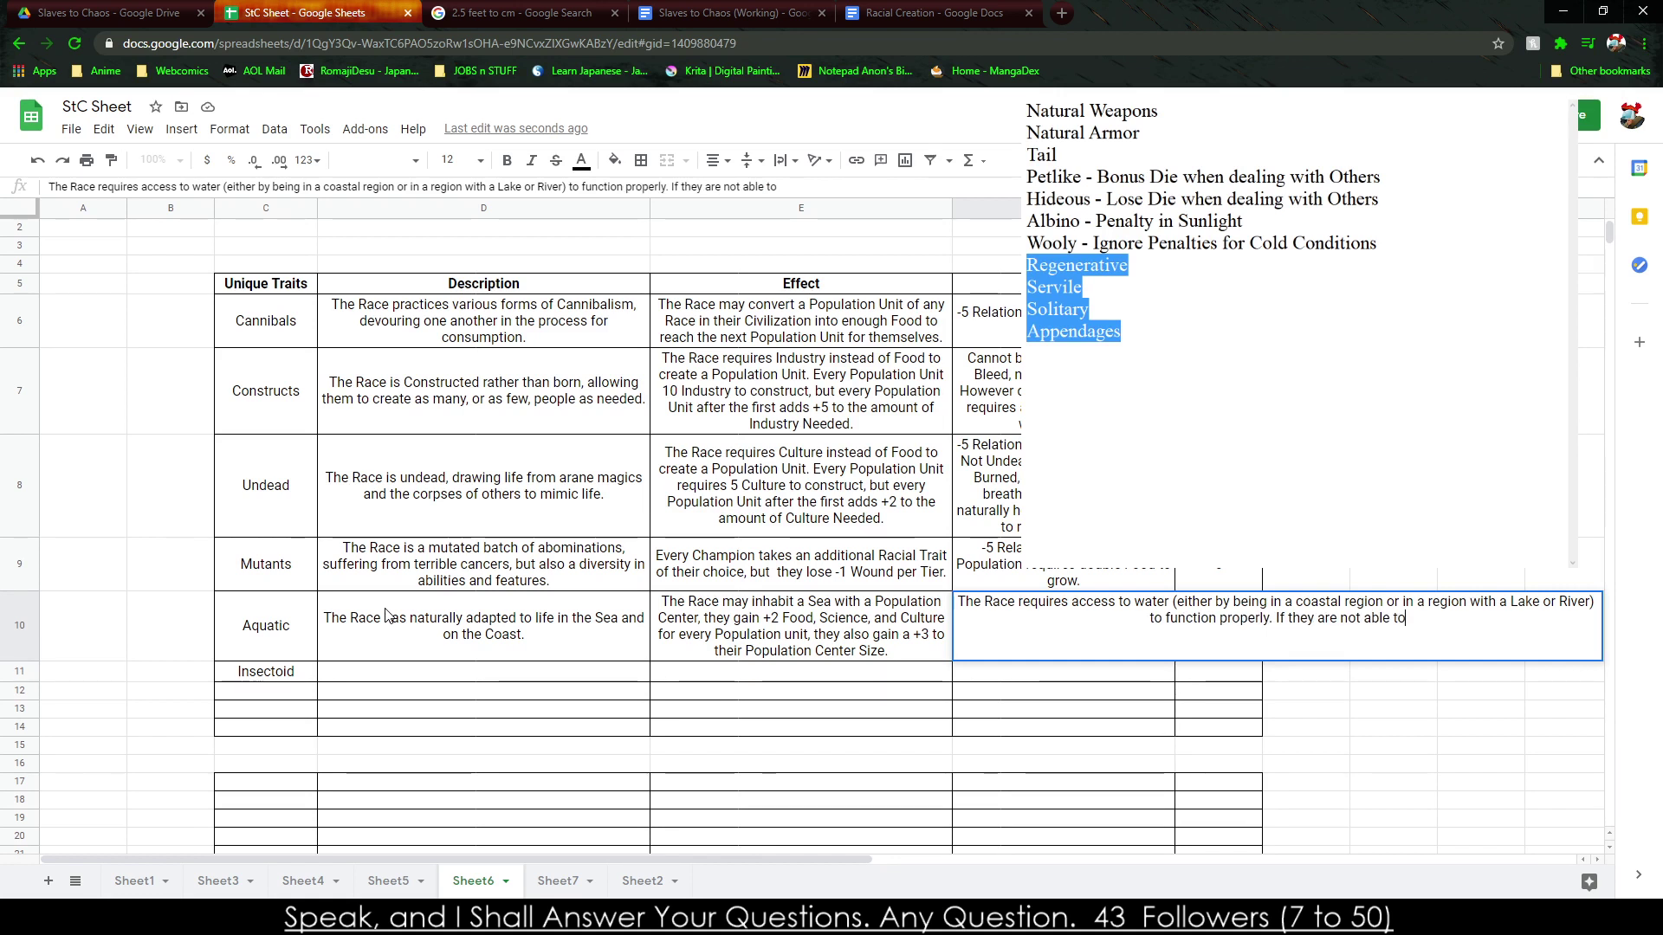
{"action": "type", "text": ", they los"}
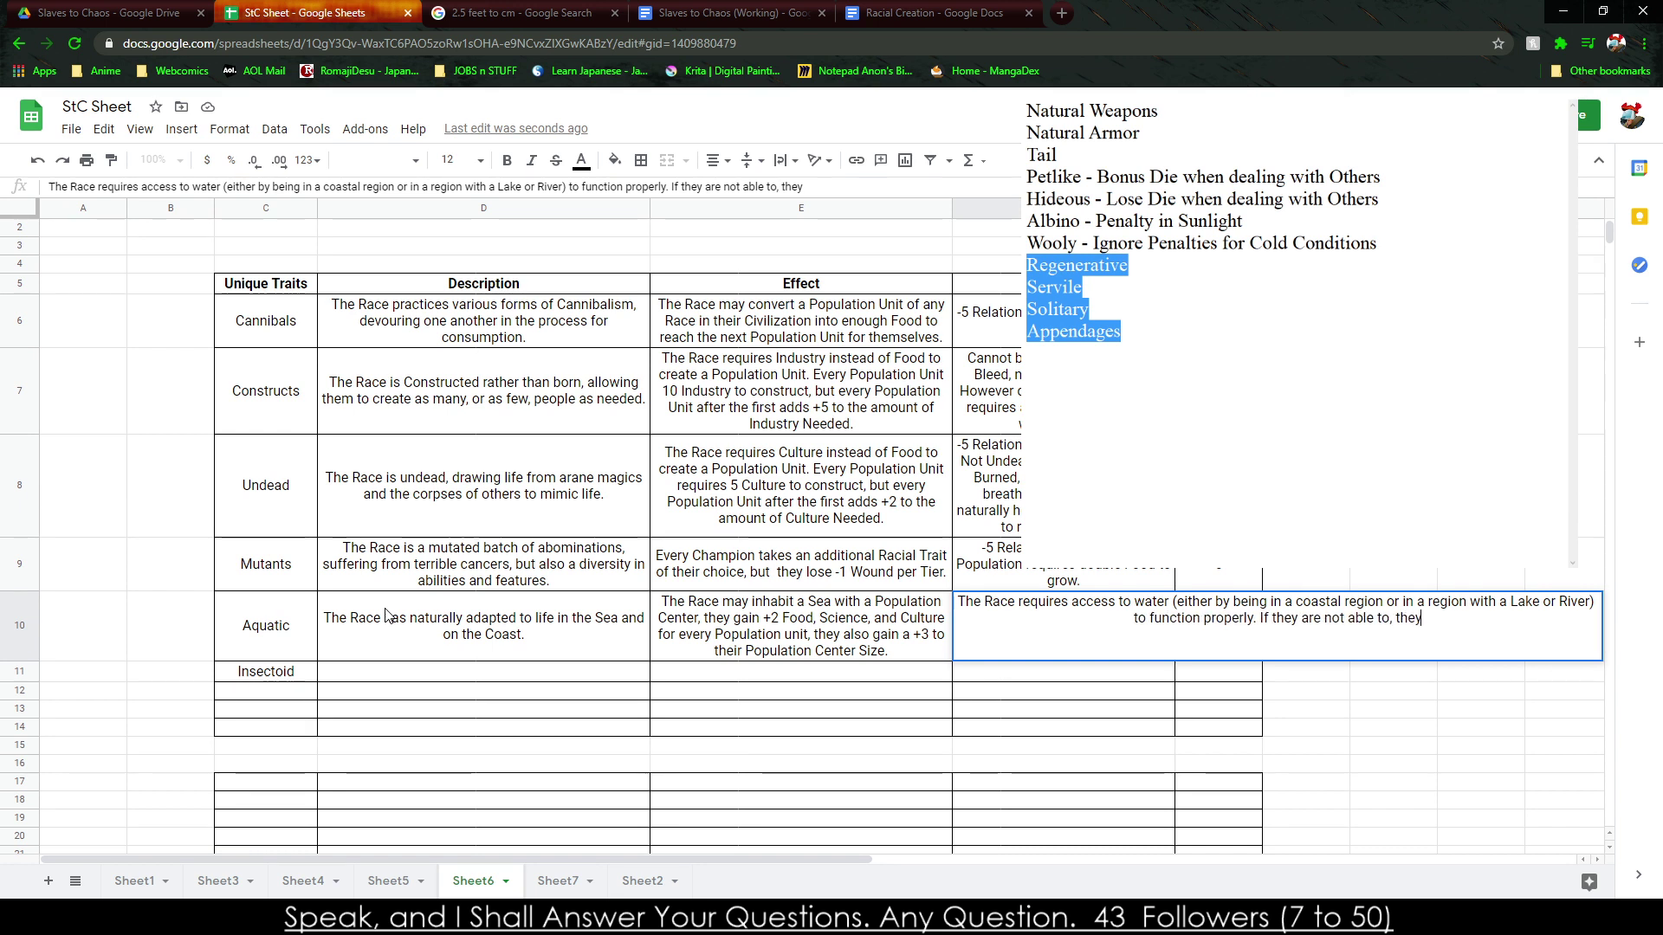
{"action": "key", "text": "BackSpace"}
{"action": "key", "text": "BackSpace"}
{"action": "key", "text": "BackSpace"}
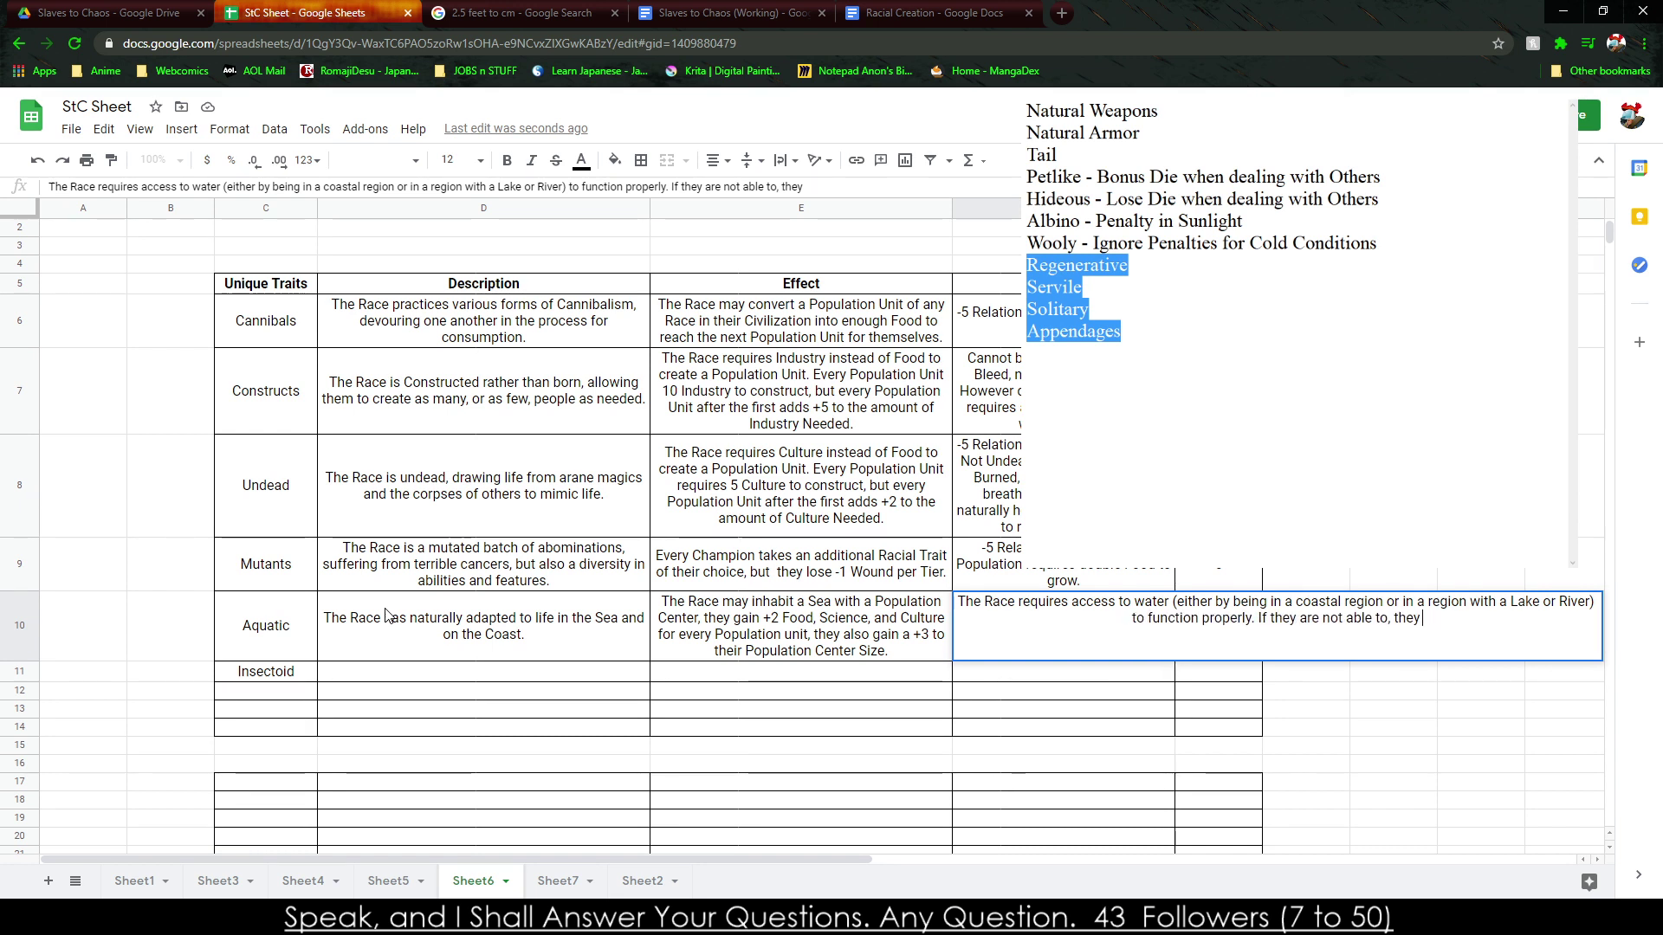
{"action": "type", "text": "all Yei"}
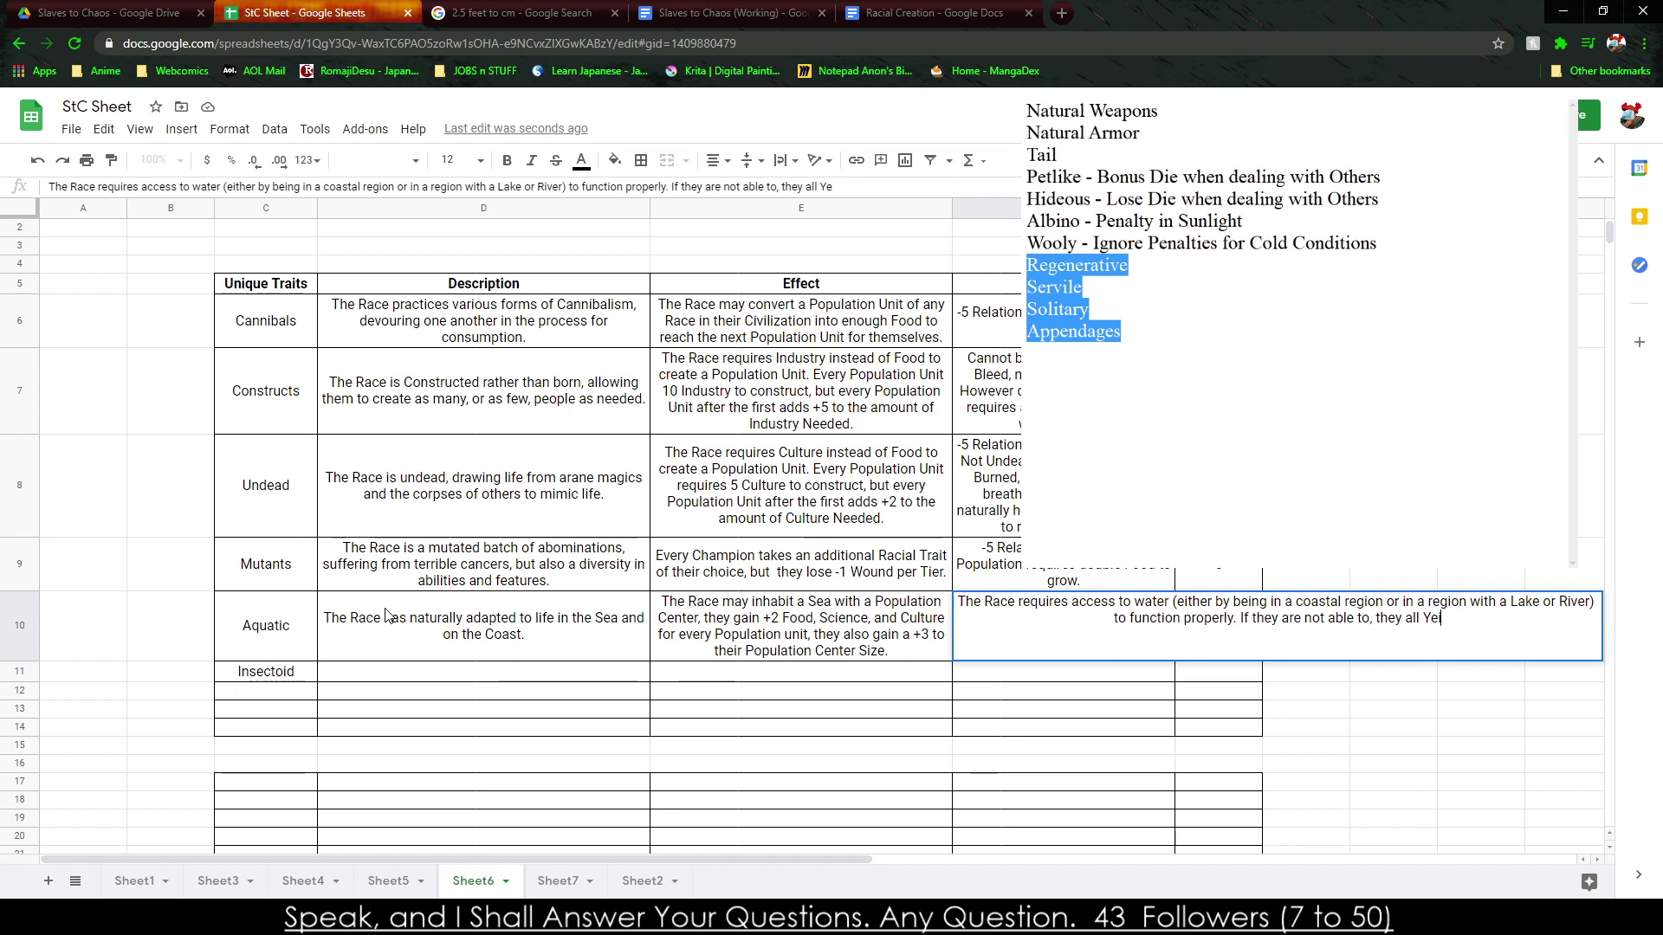
{"action": "key", "text": "BackSpace"}
{"action": "key", "text": "BackSpace"}
{"action": "type", "text": "ields from"}
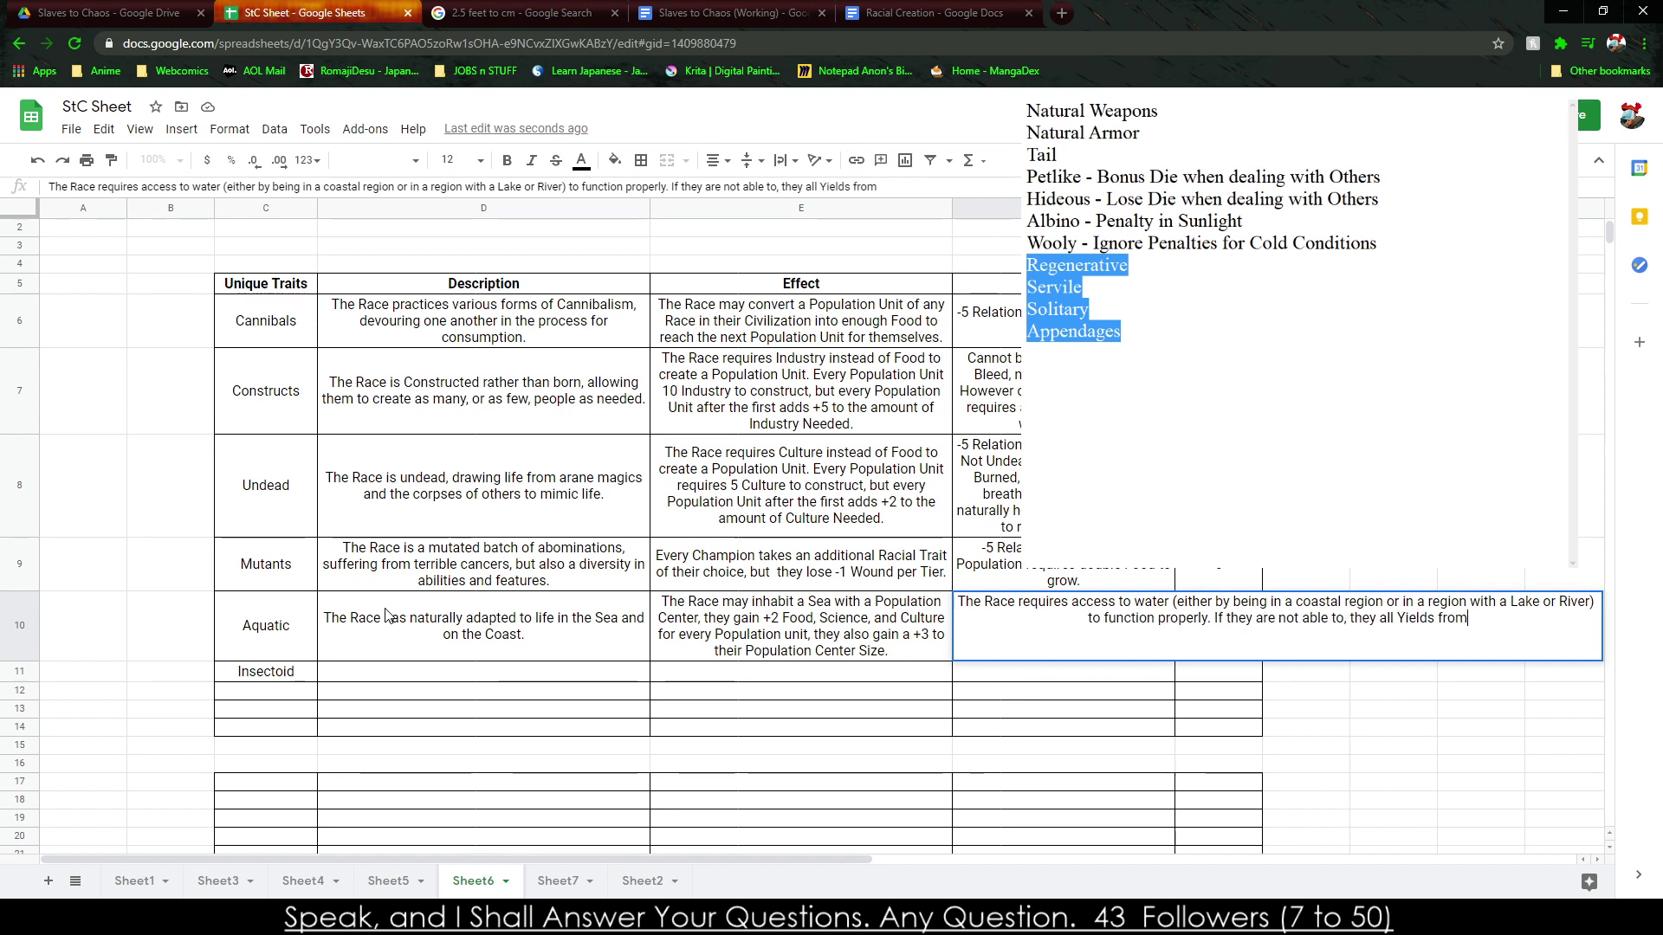
{"action": "type", "text": " that Region."}
{"action": "key", "text": "Tab"}
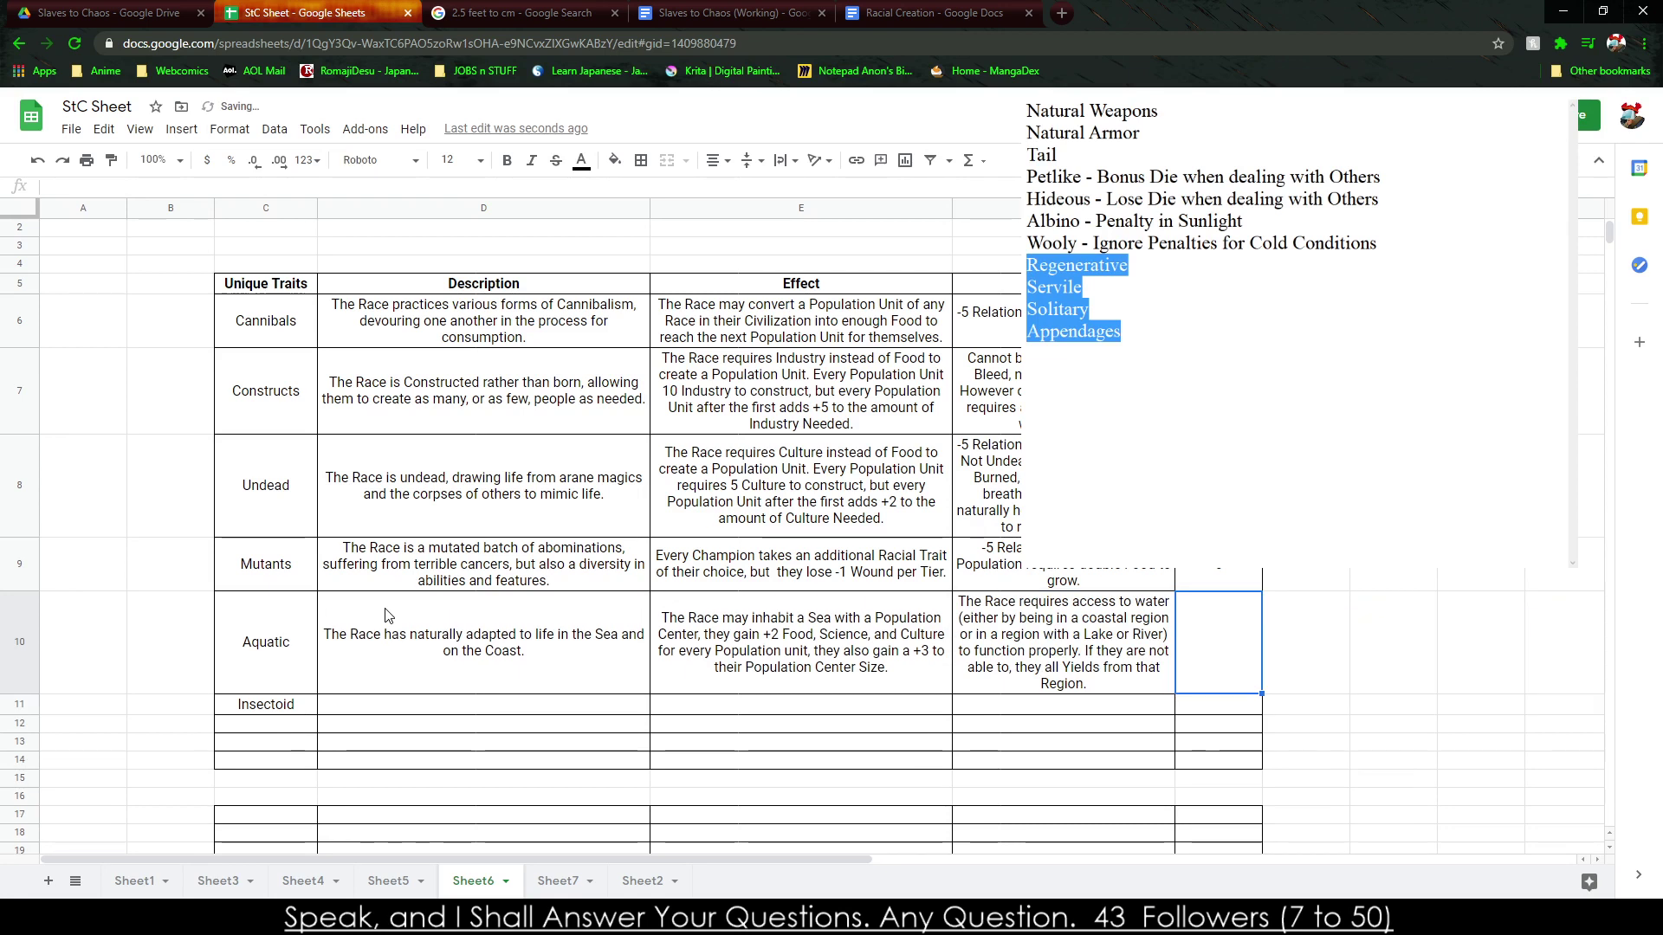
Enter 5 in the final column of the Aquatic row.
{"action": "type", "text": "5"}
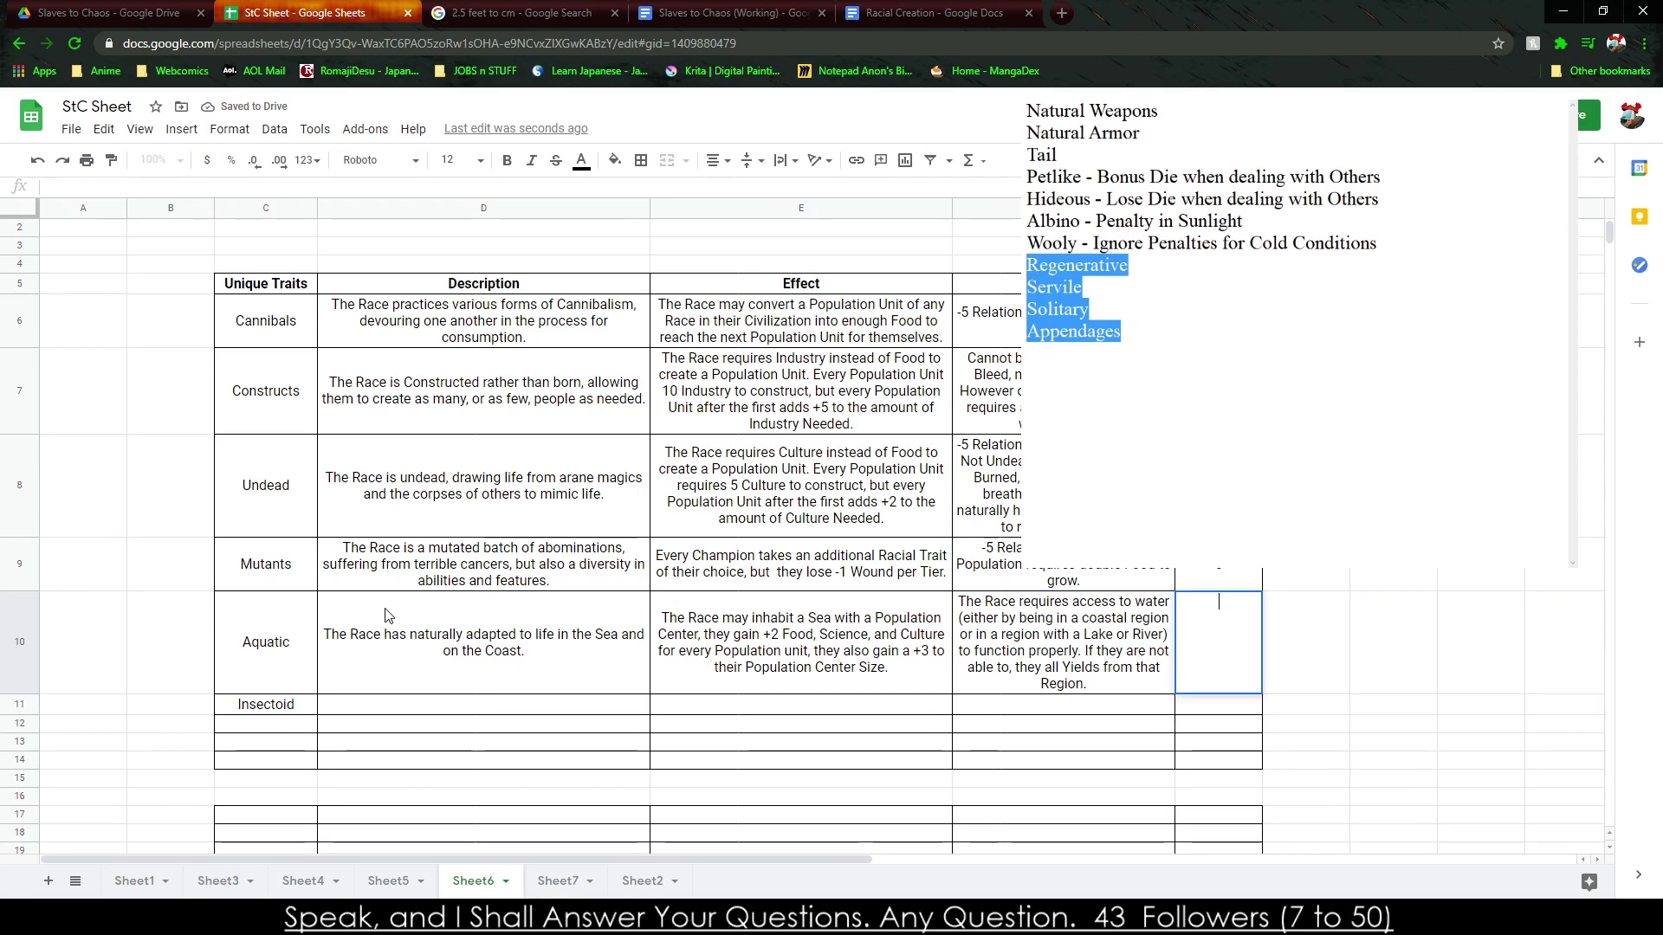
{"action": "key", "text": "Return"}
{"action": "key", "text": "Up"}
{"action": "key", "text": "Right"}
{"action": "key", "text": "Left"}
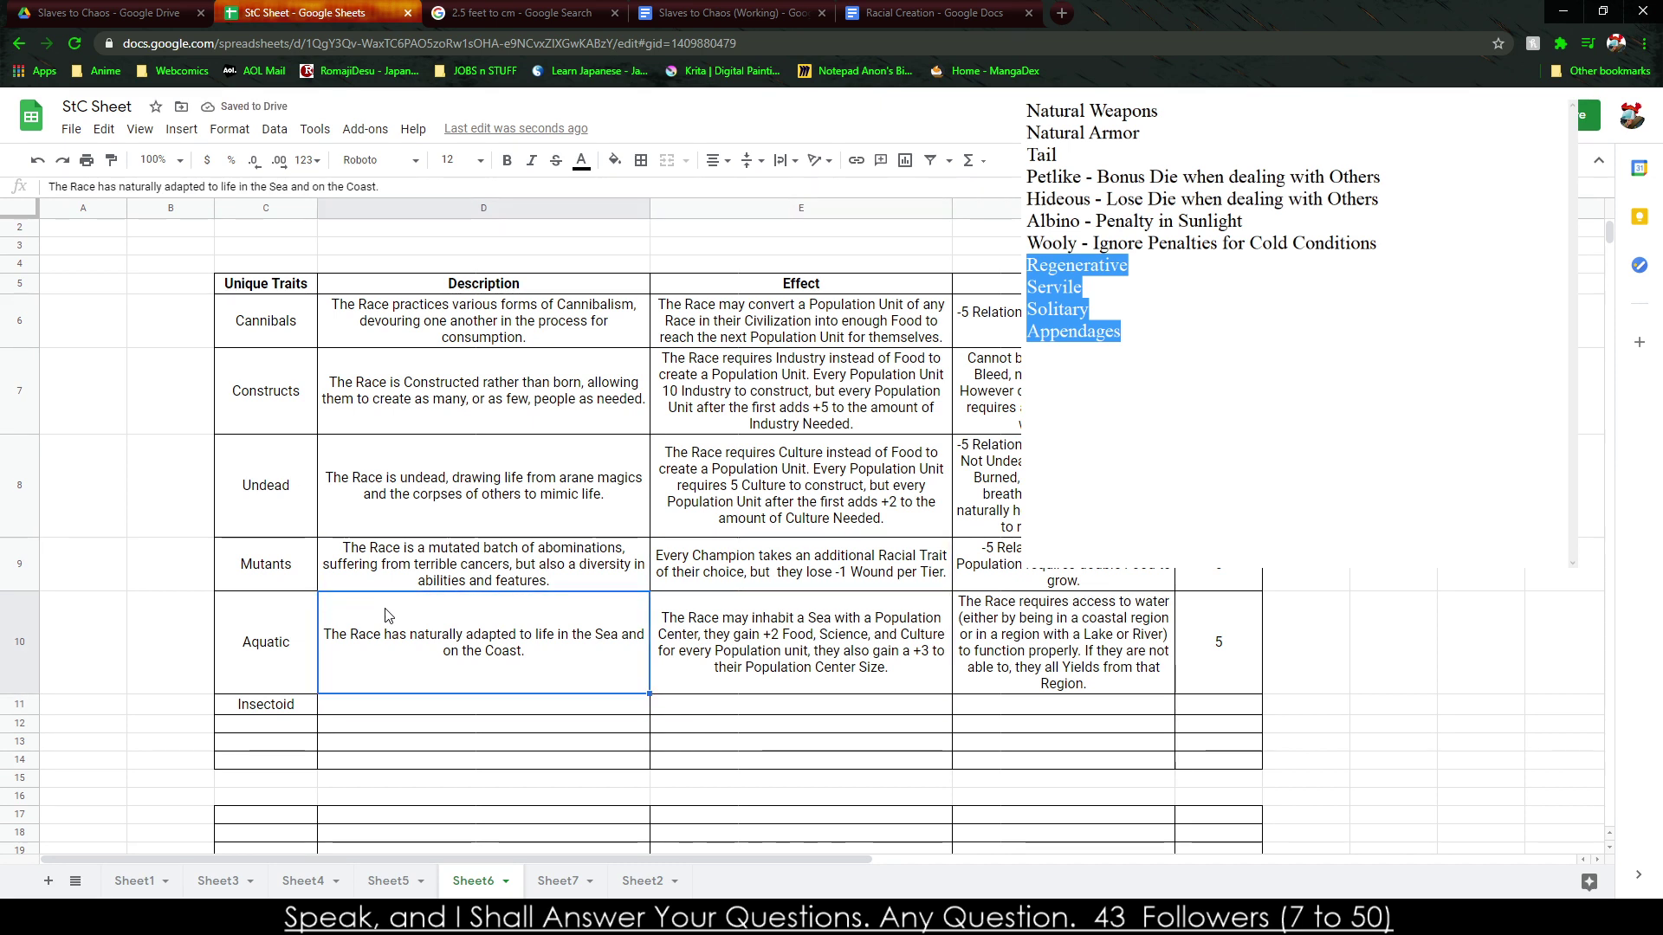
{"action": "key", "text": "Down"}
{"action": "key", "text": "Right"}
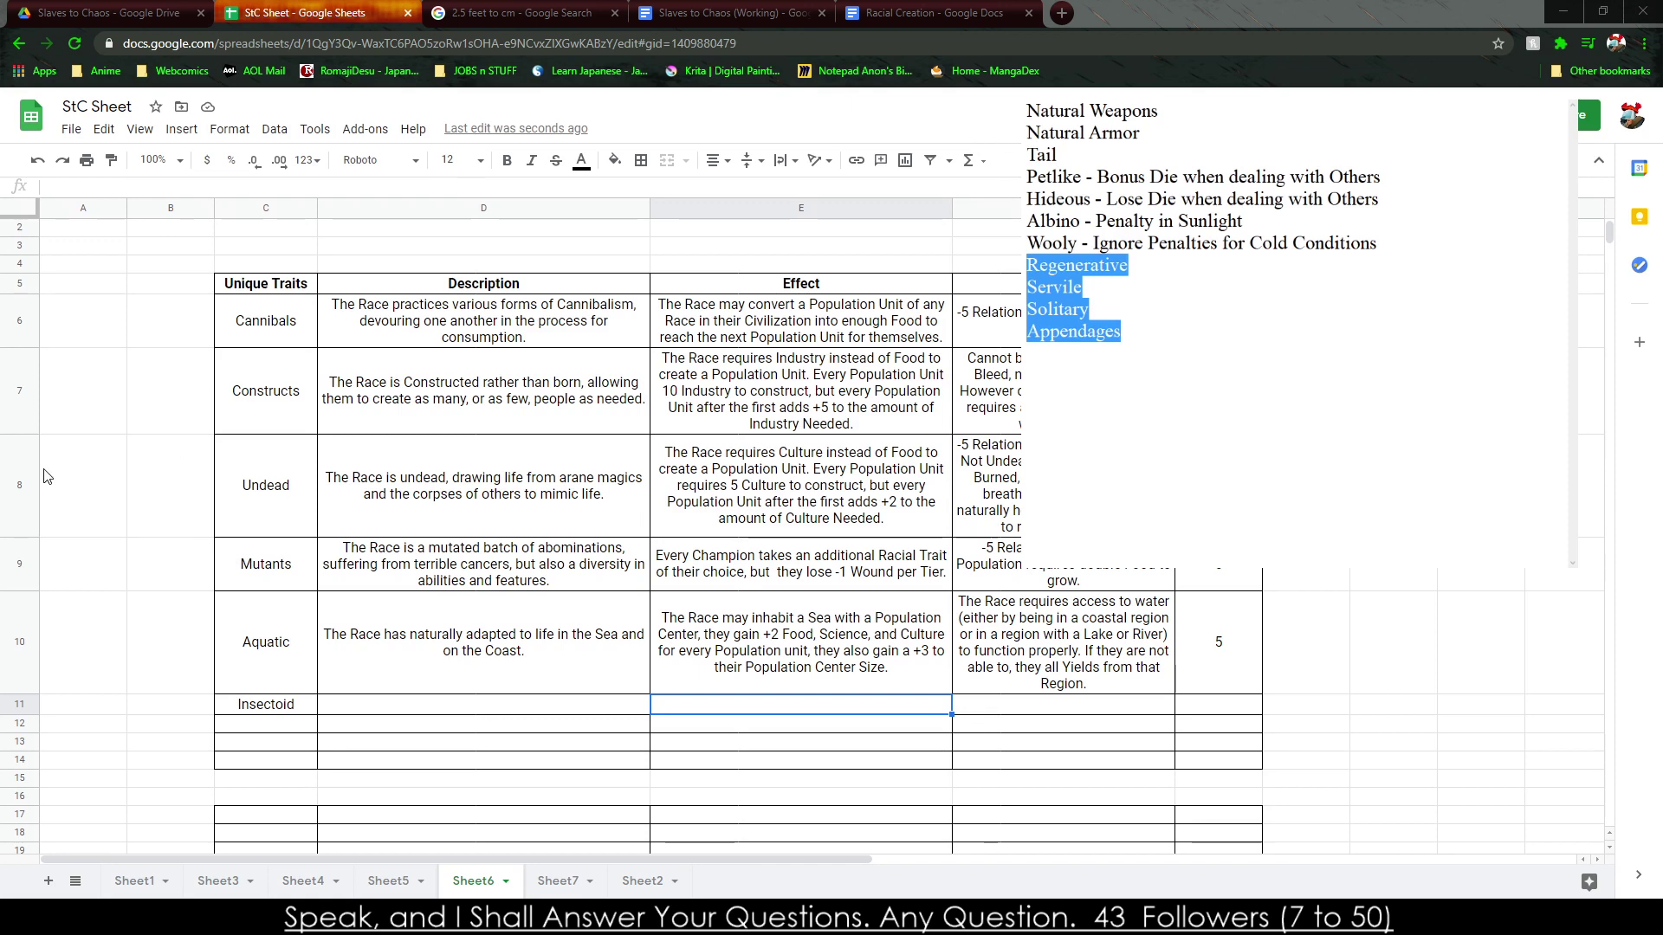
Rename the Petlike trait in Sheet7 to Kindchenschema.
{"action": "left_click", "coordinate": [519, 12]}
{"action": "left_click", "coordinate": [811, 8]}
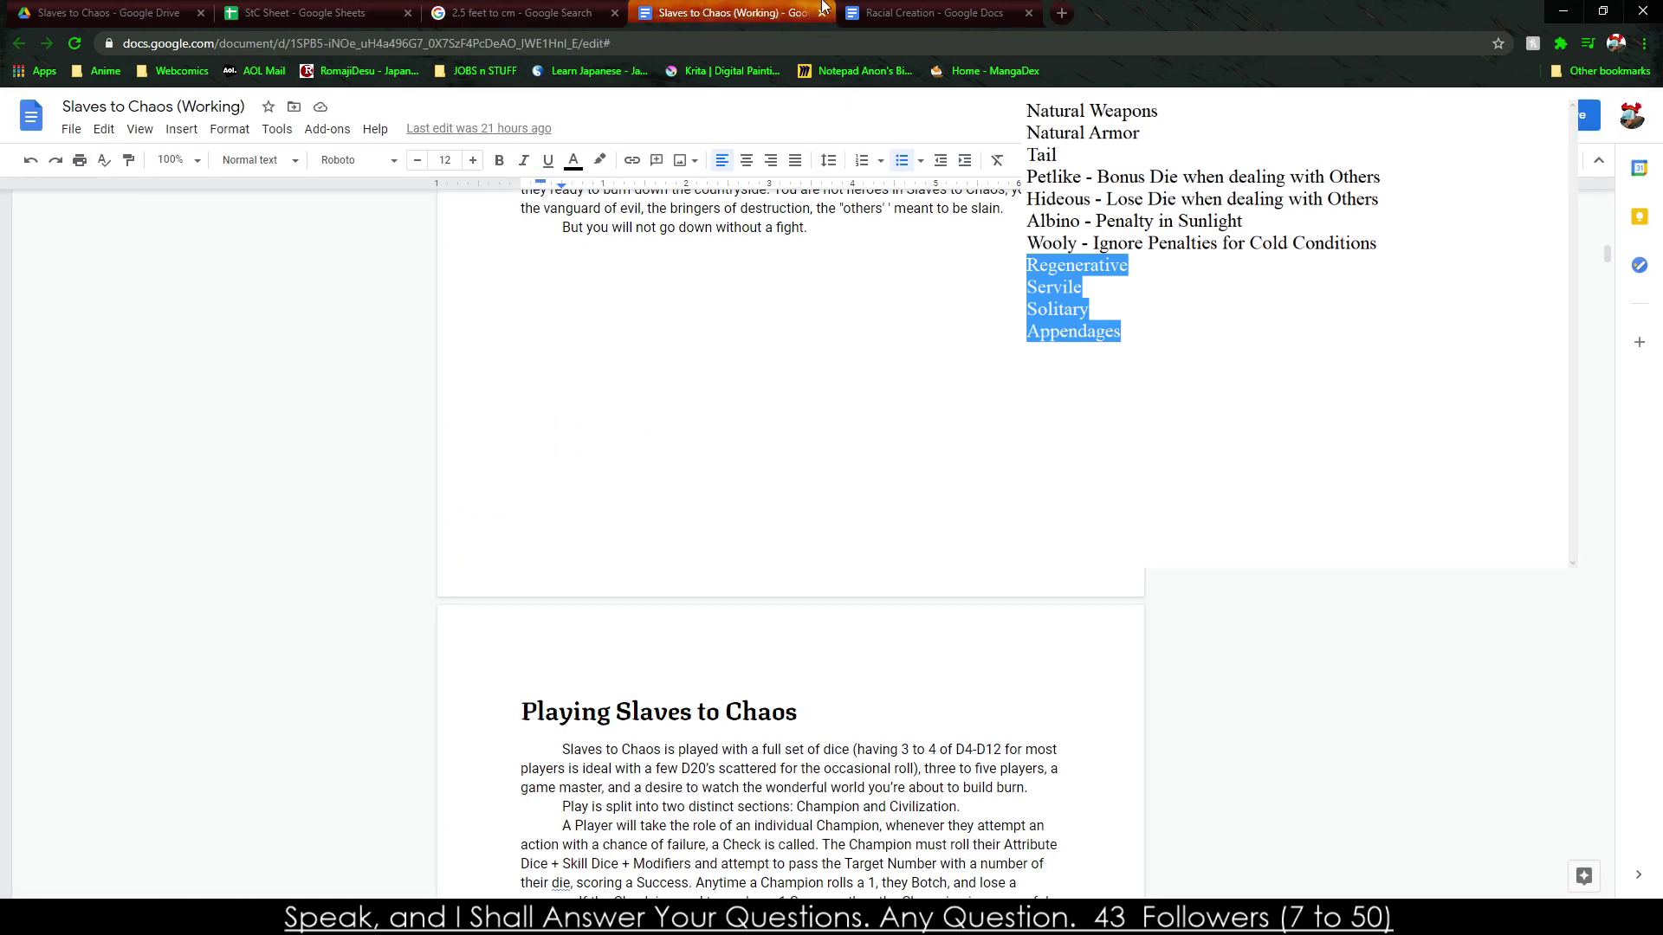
{"action": "left_click", "coordinate": [927, 12]}
{"action": "left_click", "coordinate": [308, 13]}
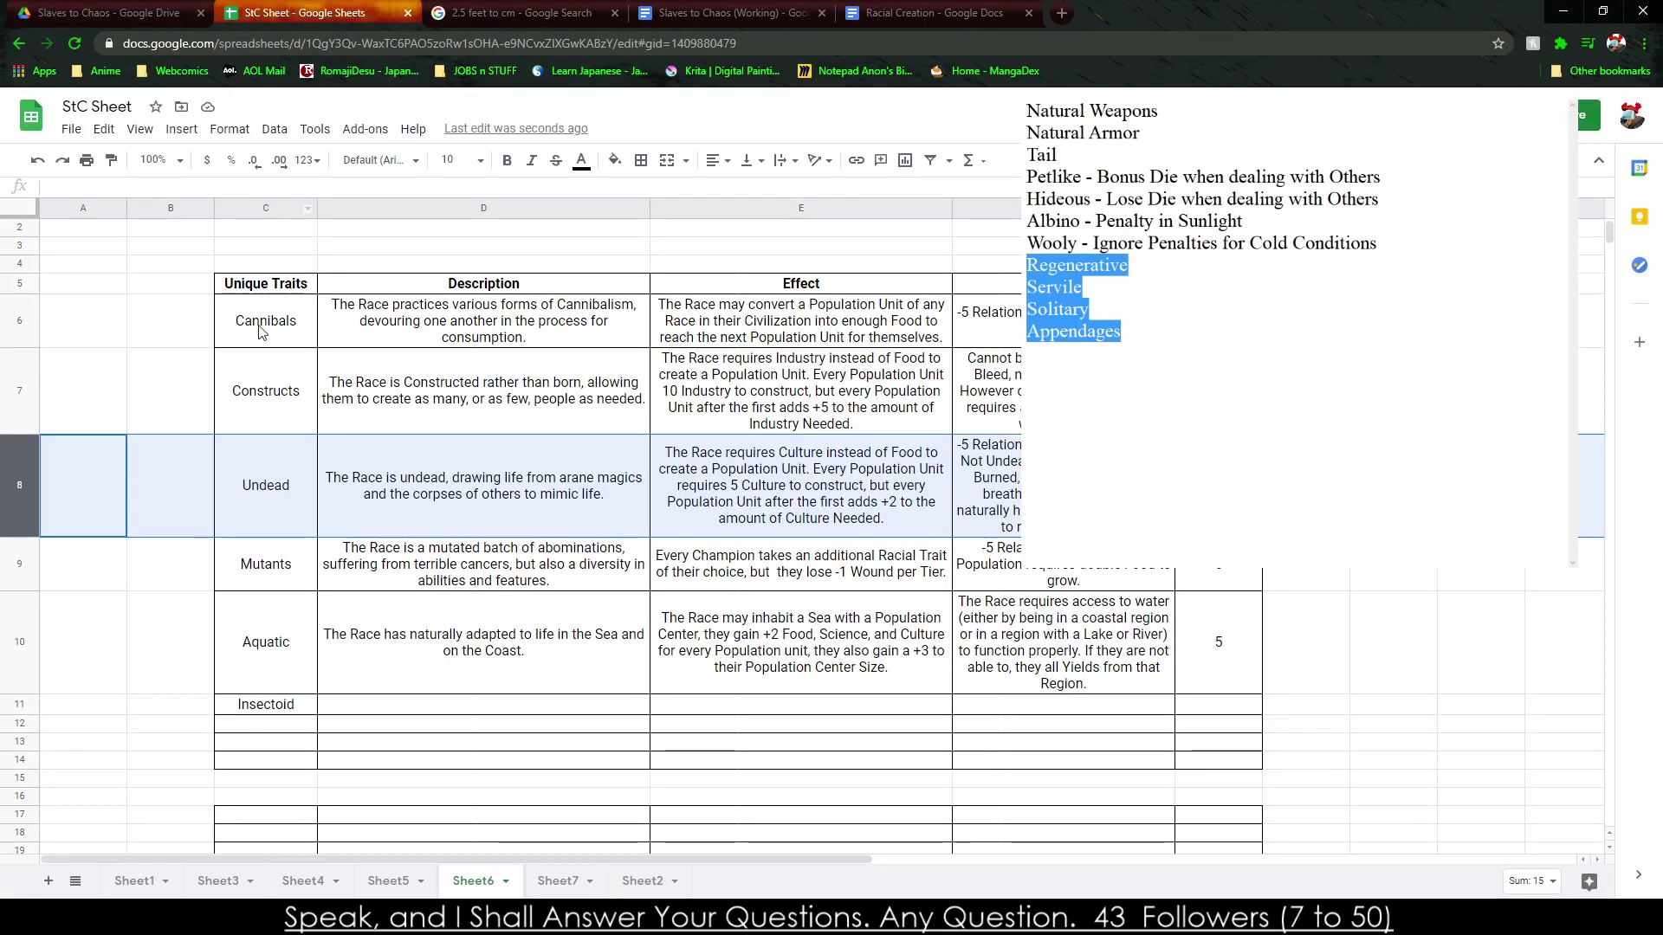
{"action": "left_click", "coordinate": [555, 881]}
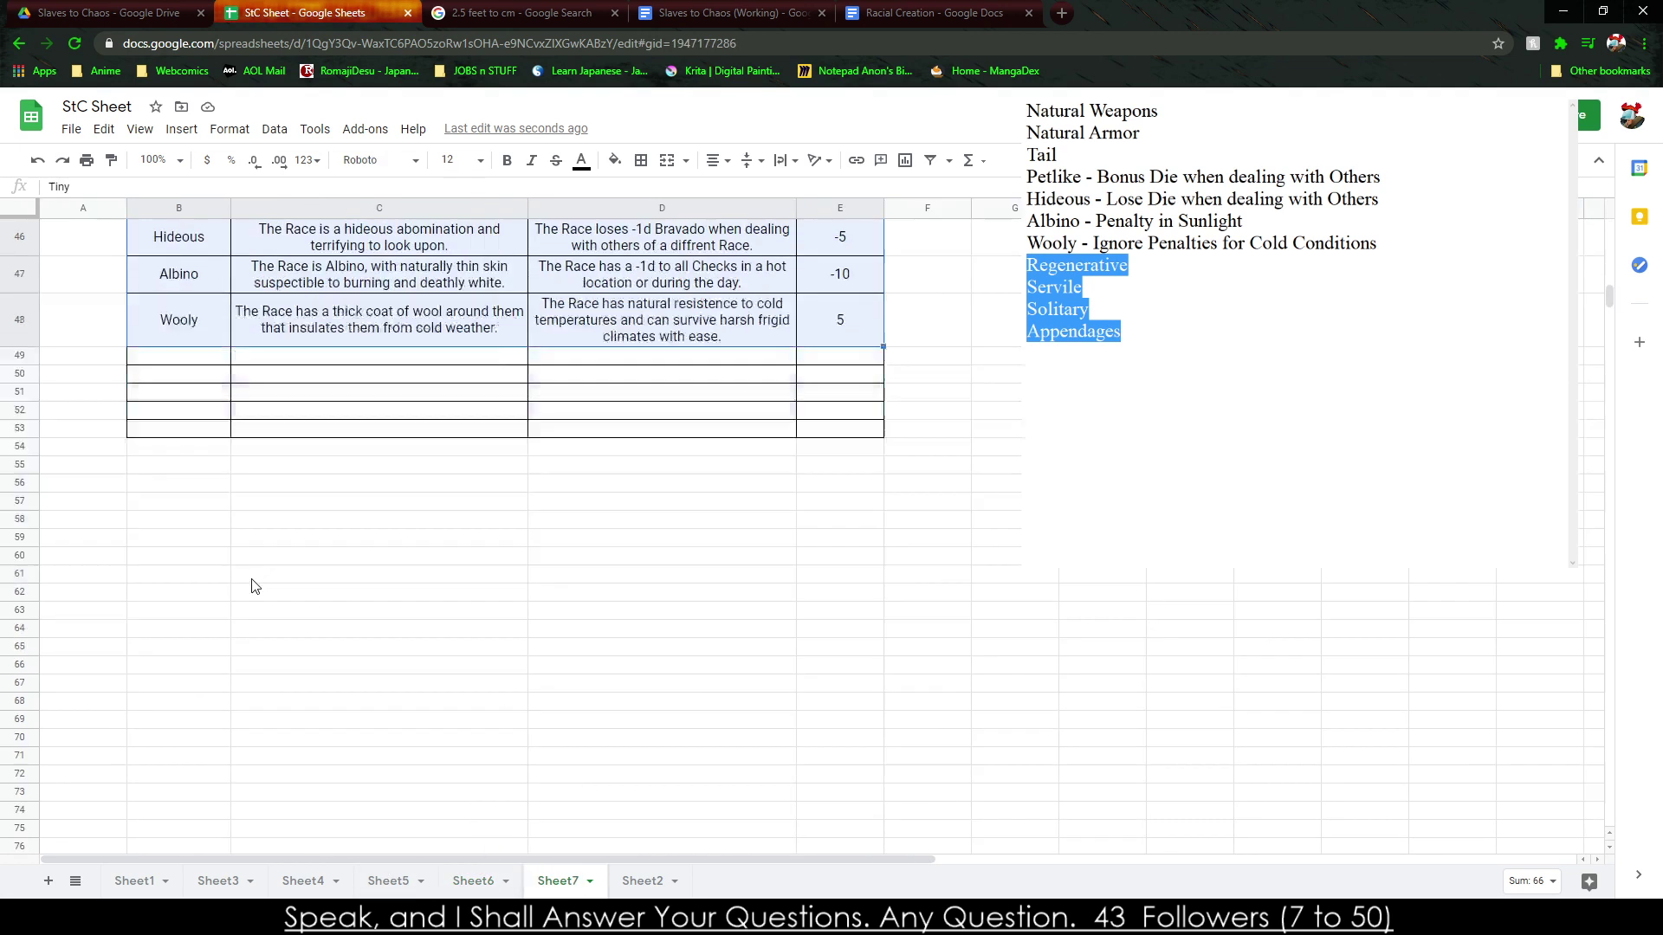
{"action": "left_click", "coordinate": [183, 328]}
{"action": "scroll", "coordinate": [199, 329], "scroll_direction": "up", "scroll_amount": 2}
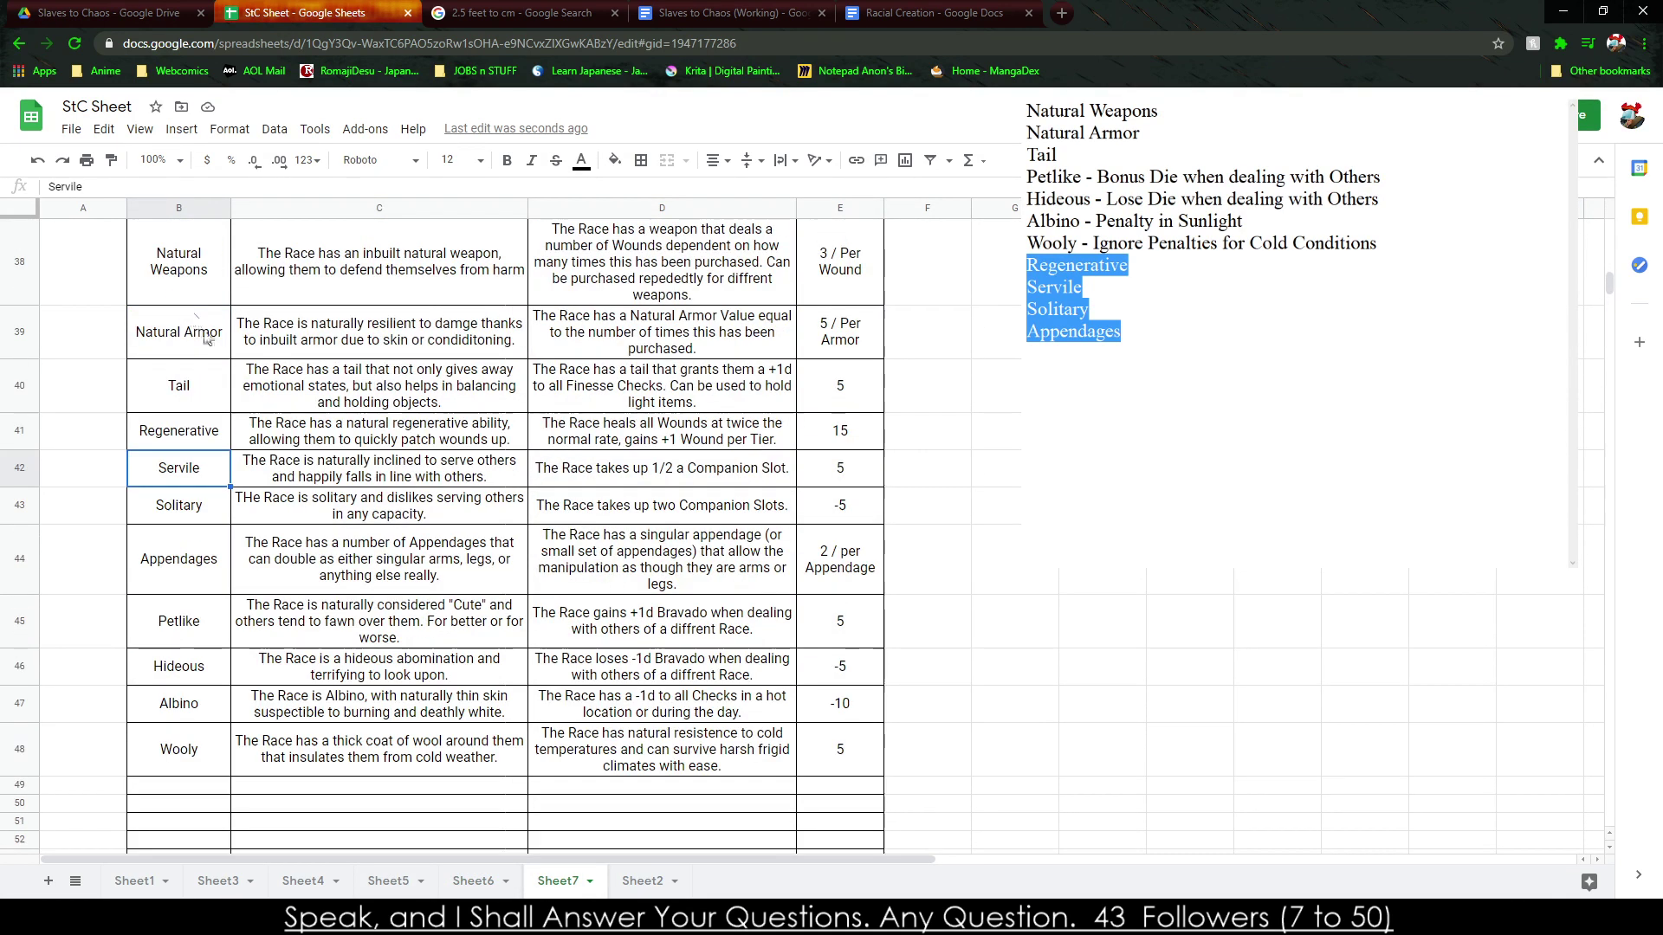
{"action": "left_click", "coordinate": [186, 620]}
{"action": "type", "text": "Kindchenschema"}
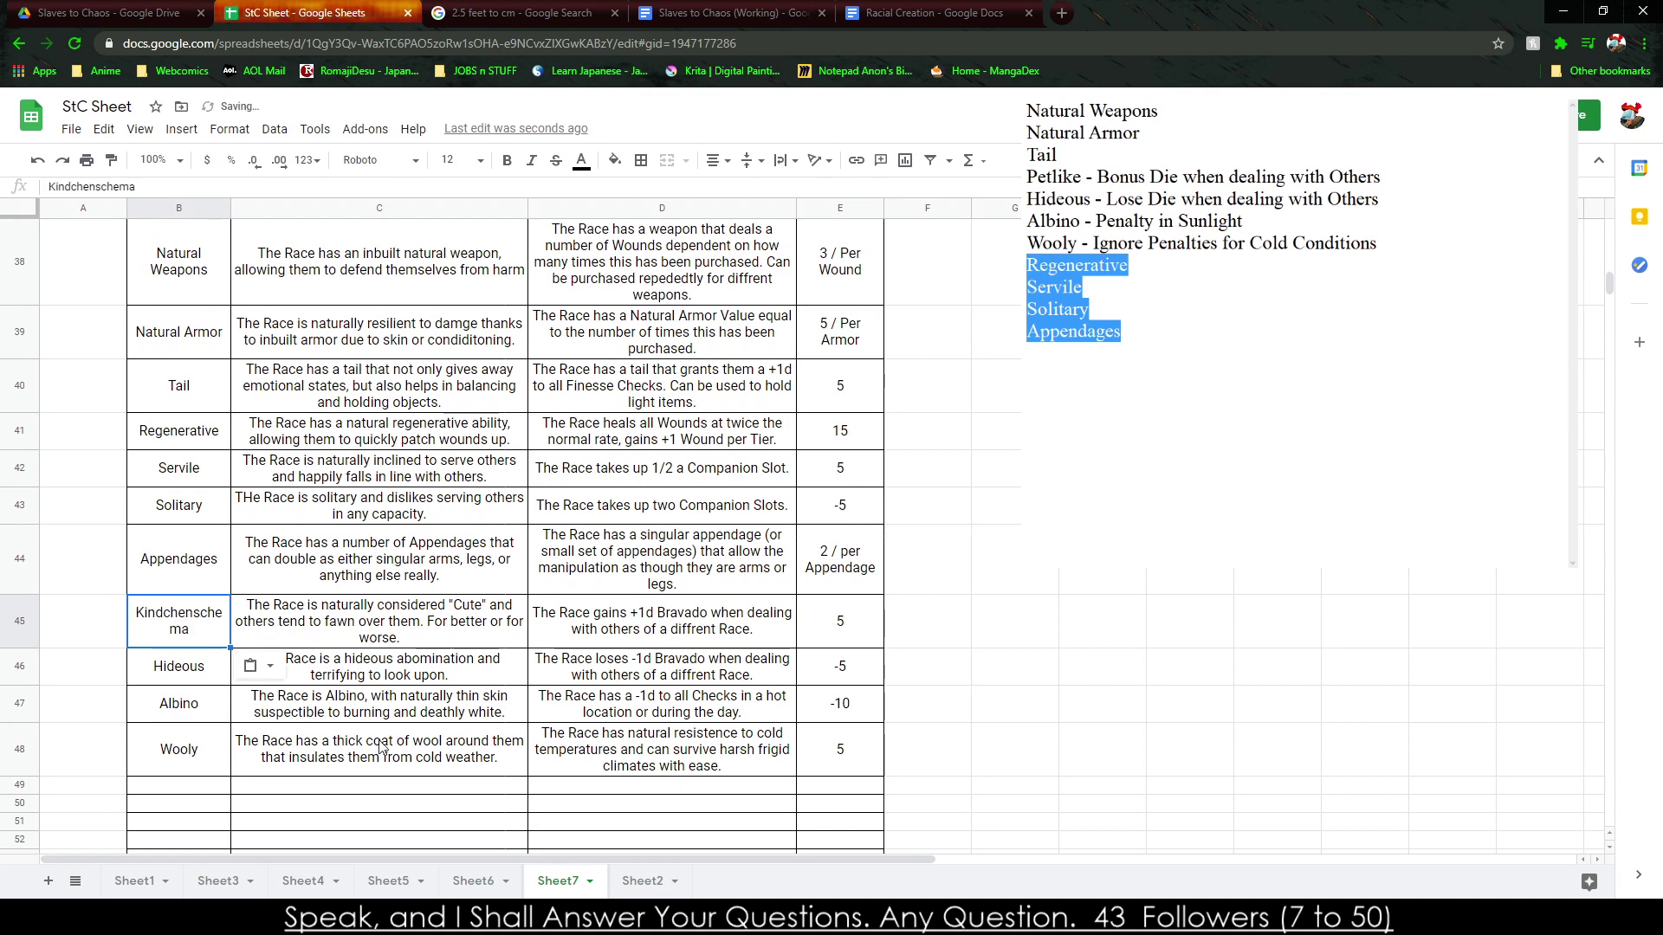
Widen column B in Sheet7 so that Kindchenschema fits on one line.
{"action": "left_click", "coordinate": [1093, 712]}
{"action": "left_click_drag", "start_coordinate": [229, 206], "coordinate": [255, 206]}
{"action": "left_click", "coordinate": [1126, 582]}
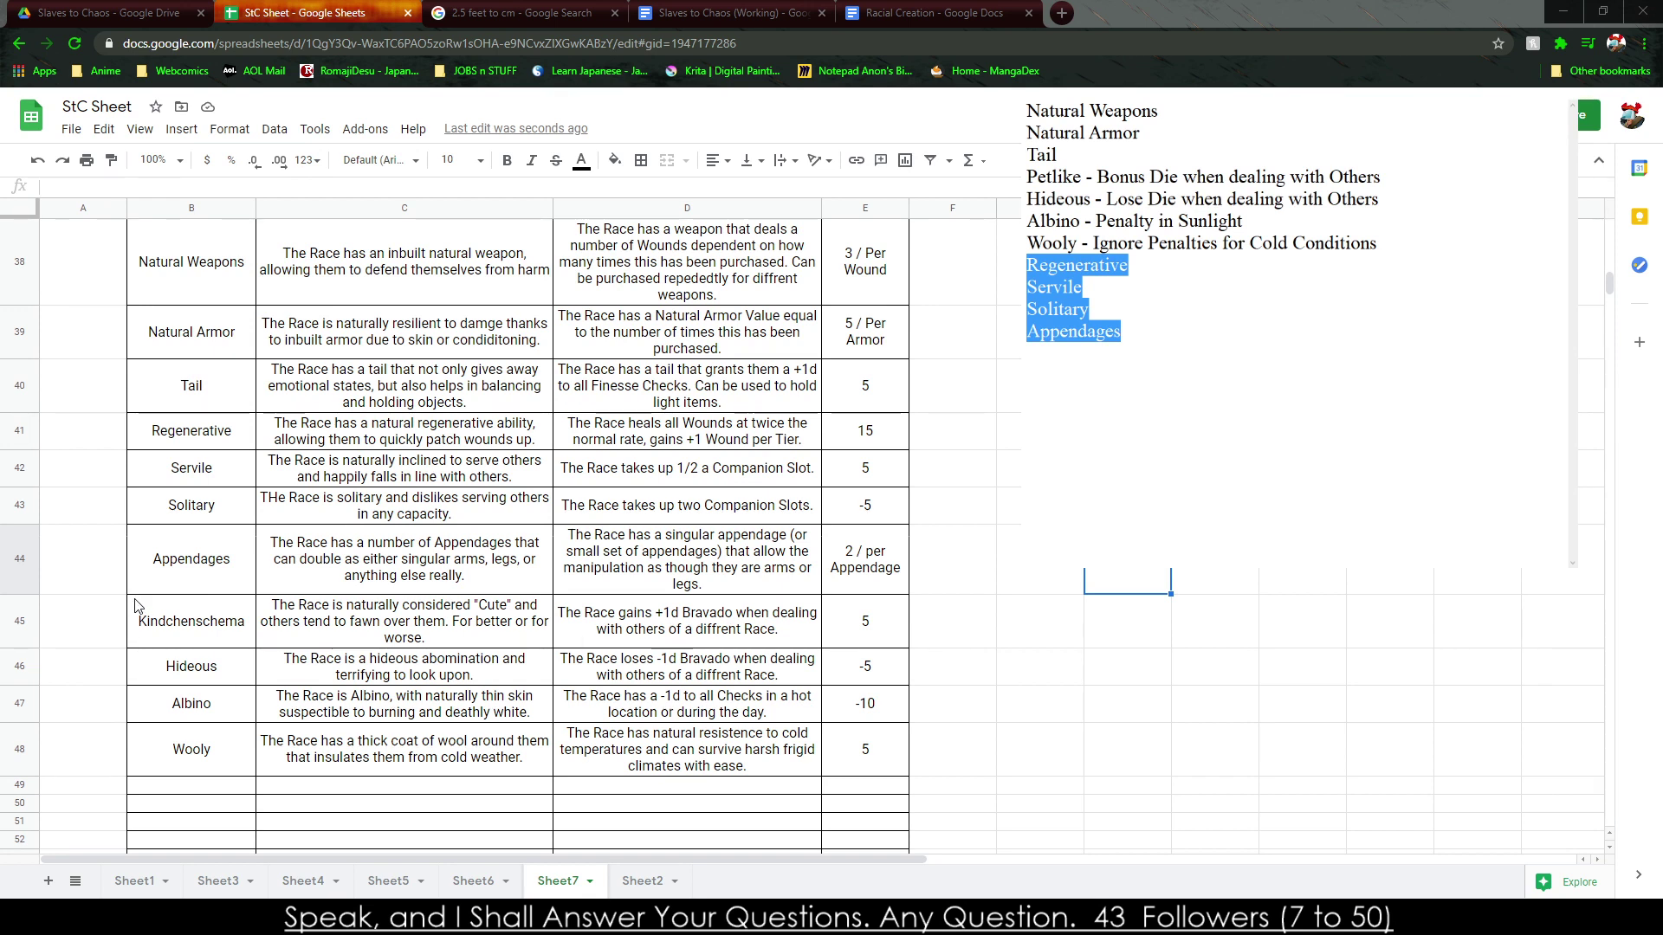
{"action": "left_click", "coordinate": [191, 571]}
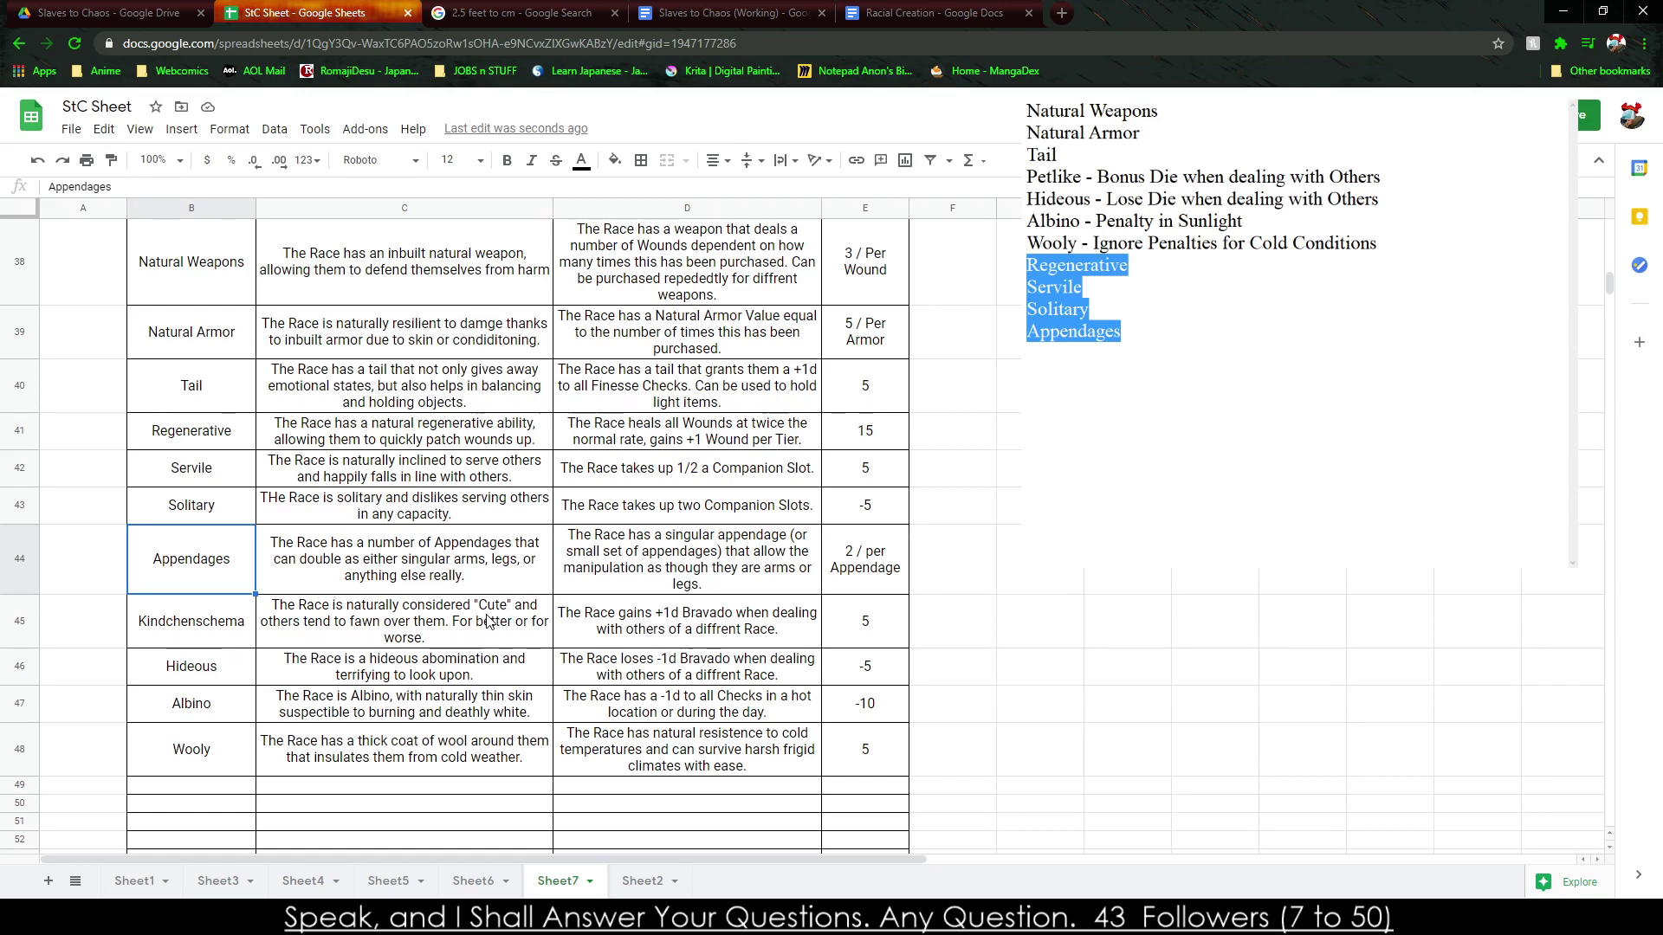
{"action": "left_click", "coordinate": [536, 740]}
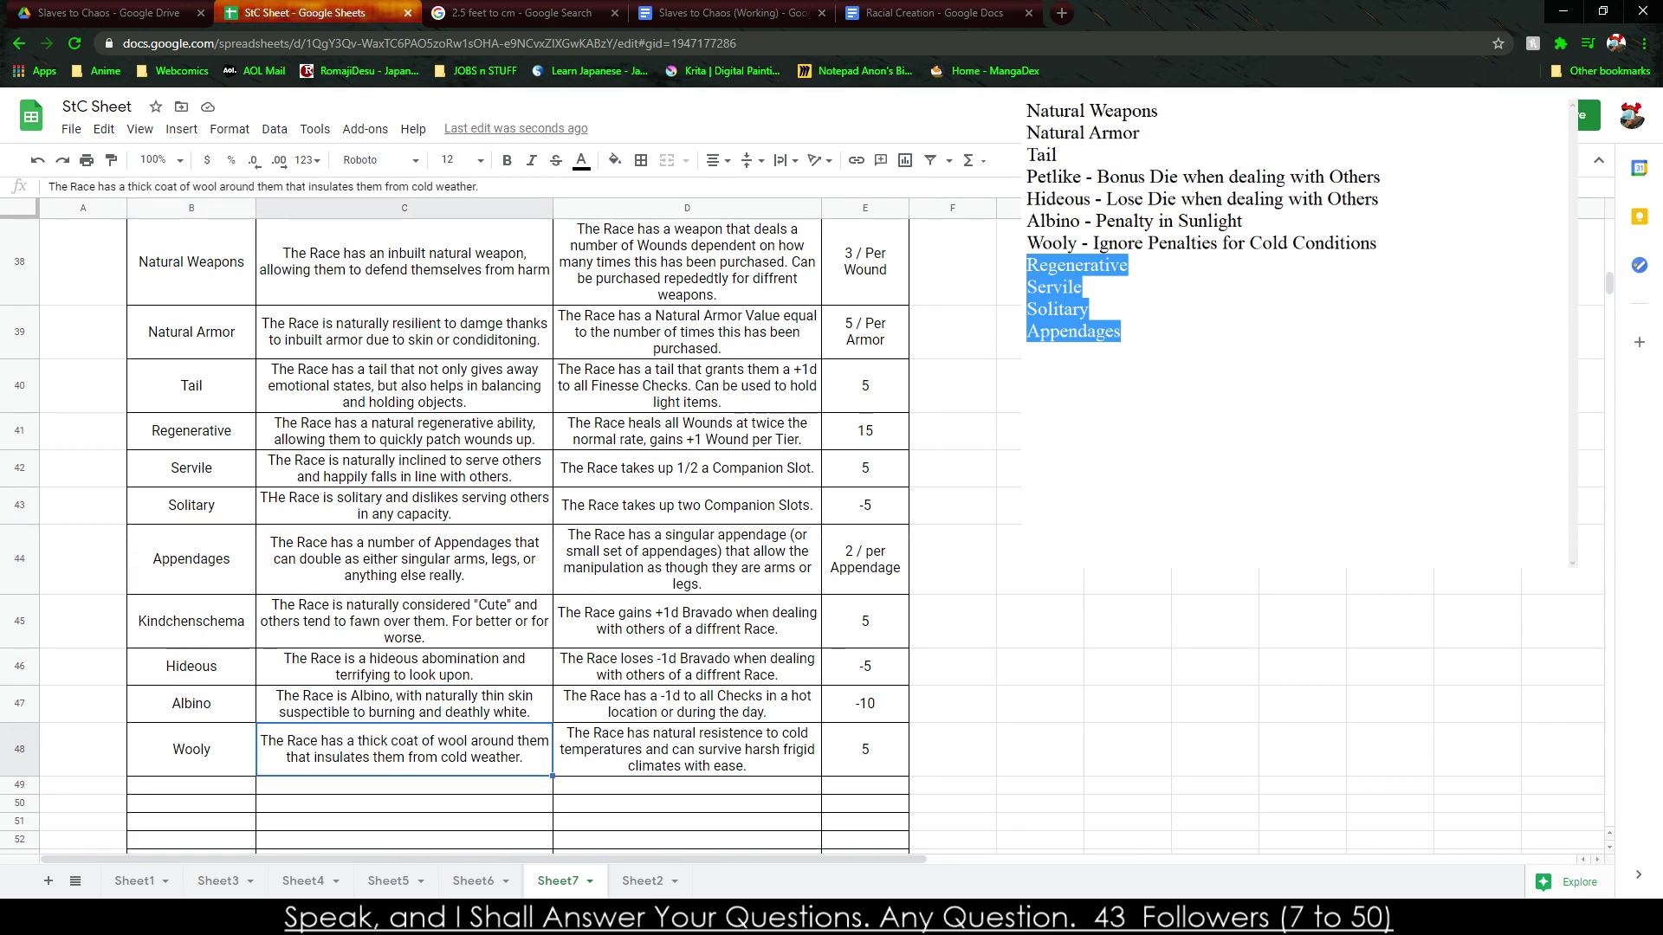
Return to the unique traits in Sheet6 and look over the Aquatic entry.
{"action": "left_click", "coordinate": [475, 881]}
{"action": "left_click", "coordinate": [299, 655]}
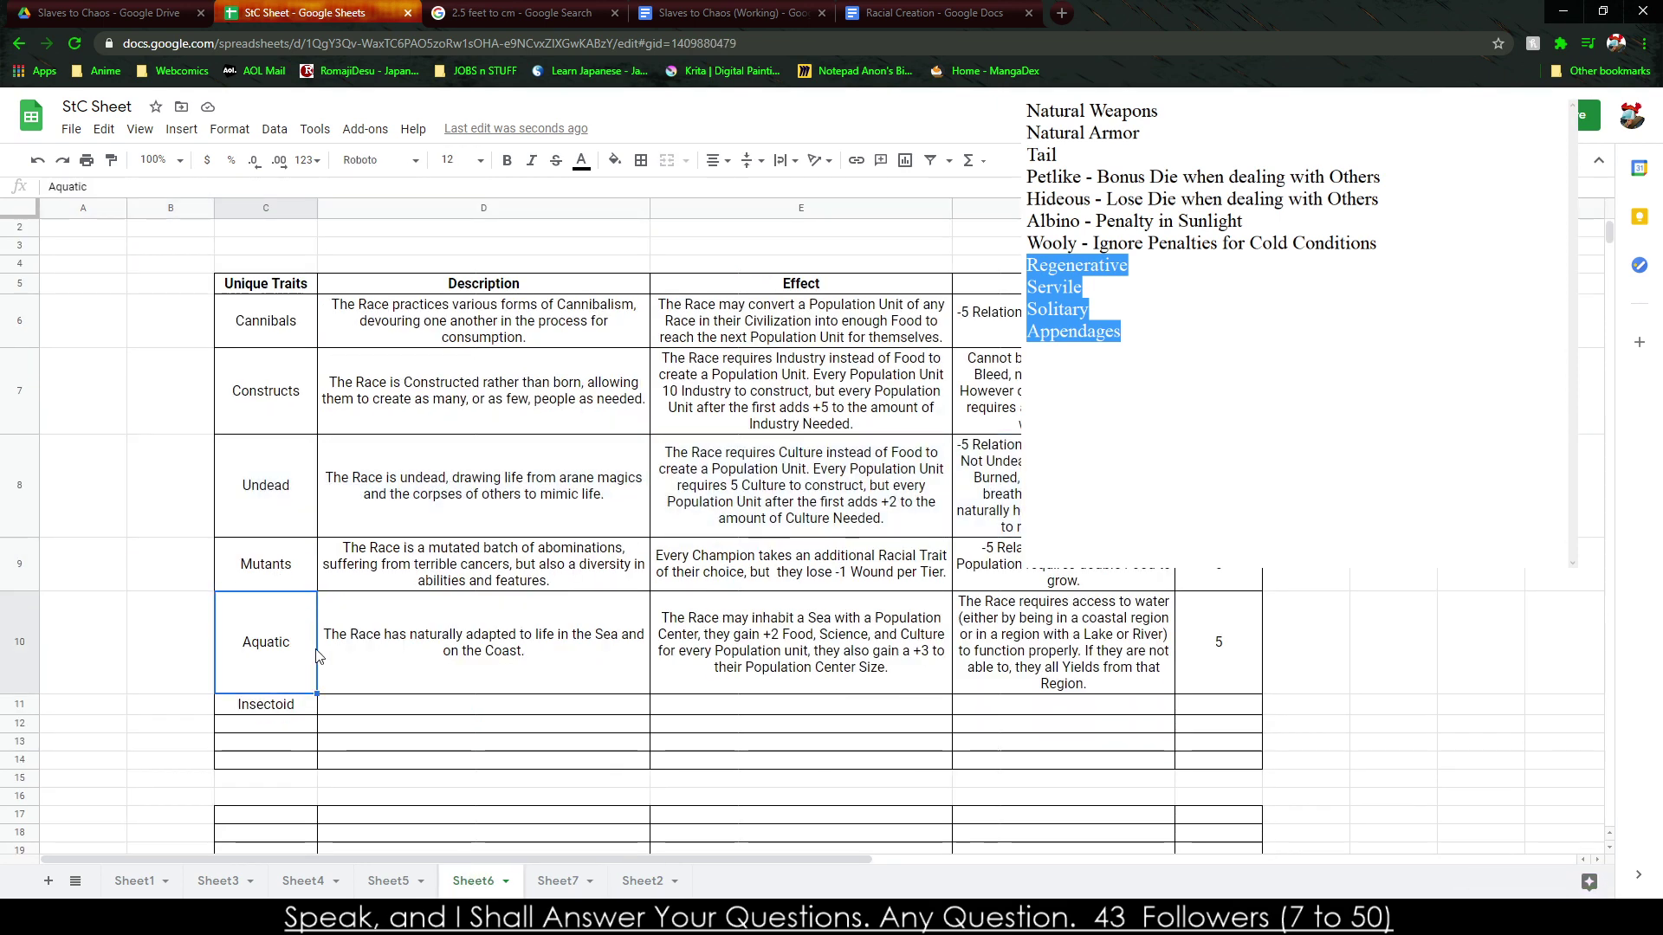
{"action": "left_click", "coordinate": [932, 665]}
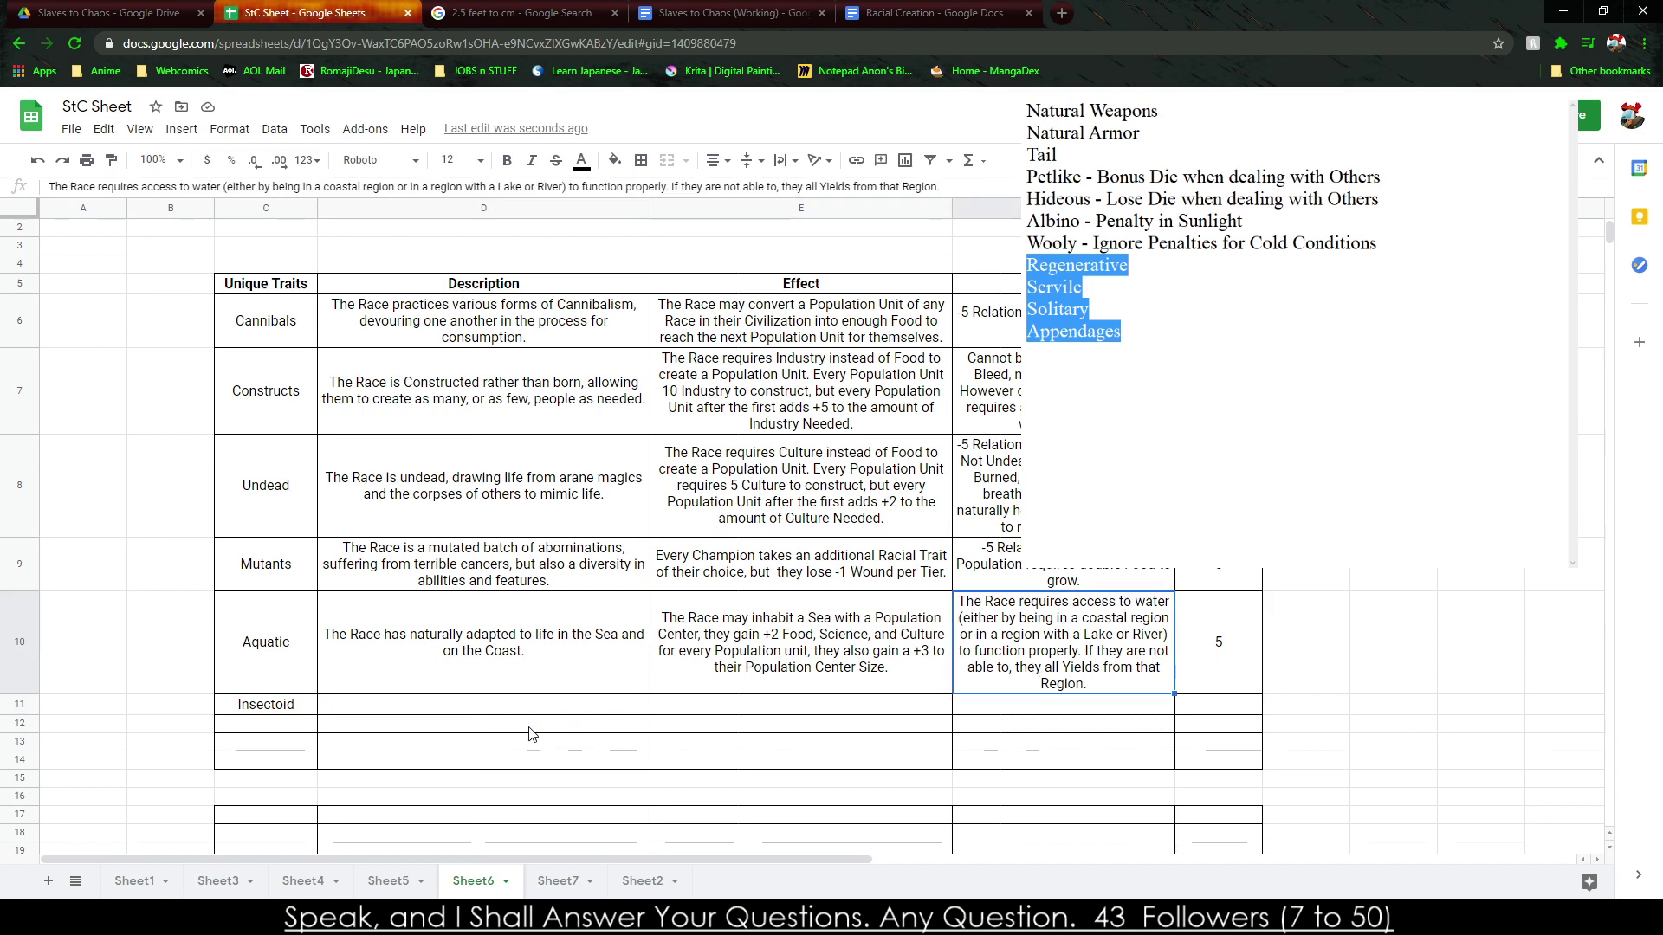
{"action": "left_click", "coordinate": [490, 704]}
{"action": "type", "text": "The Race has"}
{"action": "type", "text": "is a"}
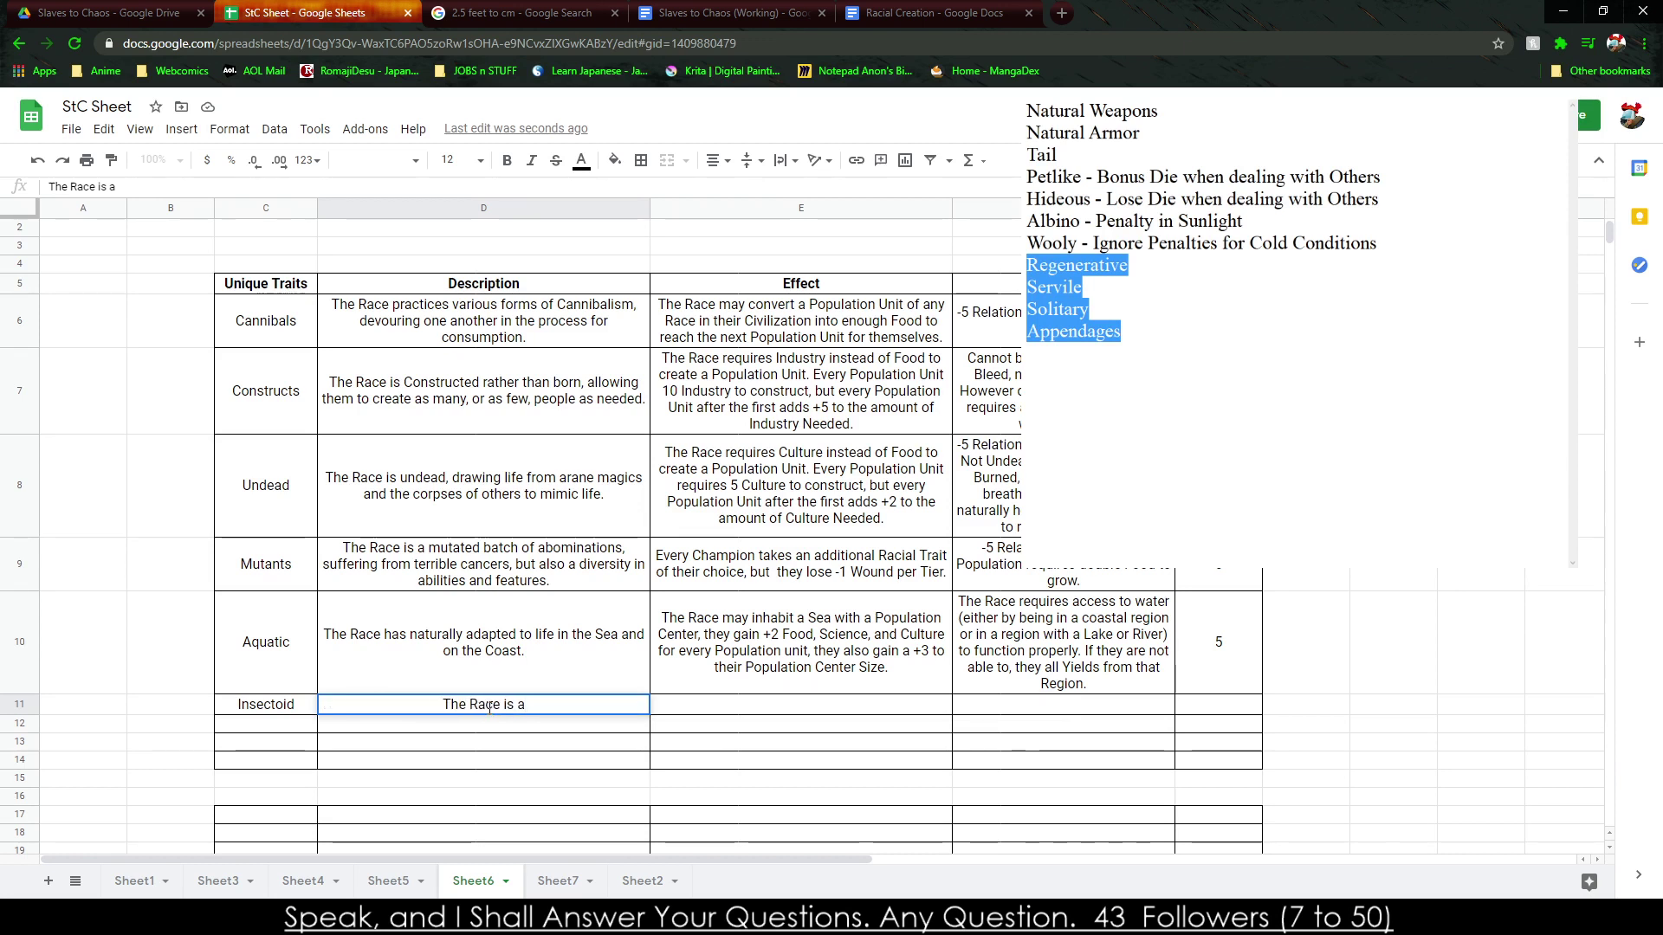
{"action": "key", "text": "BackSpace"}
{"action": "type", "text": "insectoid in nature, a"}
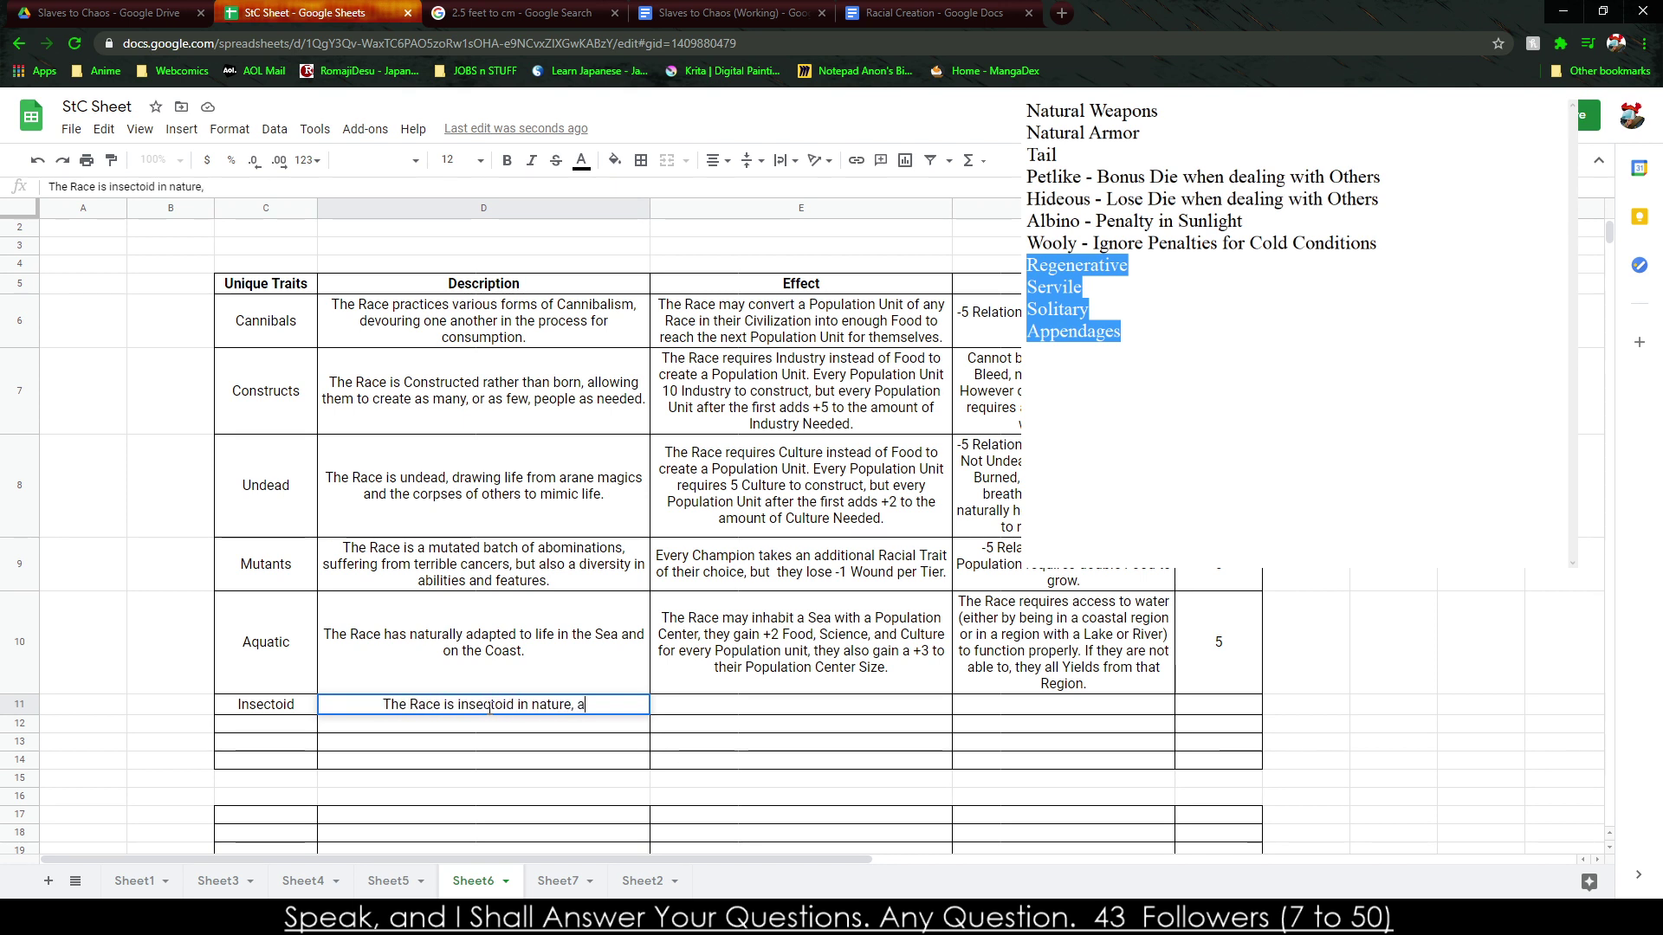
{"action": "key", "text": "BackSpace"}
{"action": "type", "text": "forcing them to behave"}
{"action": "key", "text": "BackSpace"}
{"action": "key", "text": "BackSpace"}
{"action": "key", "text": "BackSpace"}
{"action": "key", "text": "BackSpace"}
{"action": "key", "text": "BackSpace"}
{"action": "key", "text": "BackSpace"}
{"action": "key", "text": "BackSpace"}
{"action": "key", "text": "BackSpace"}
{"action": "key", "text": "BackSpace"}
{"action": "key", "text": "BackSpace"}
{"action": "key", "text": "BackSpace"}
{"action": "key", "text": "BackSpace"}
{"action": "key", "text": "BackSpace"}
{"action": "key", "text": "BackSpace"}
{"action": "key", "text": "BackSpace"}
{"action": "key", "text": "BackSpace"}
{"action": "key", "text": "BackSpace"}
{"action": "key", "text": "BackSpace"}
{"action": "key", "text": "BackSpace"}
{"action": "key", "text": "BackSpace"}
{"action": "type", "text": "allowing them to"}
{"action": "key", "text": "BackSpace"}
{"action": "key", "text": "BackSpace"}
{"action": "key", "text": "BackSpace"}
{"action": "key", "text": "BackSpace"}
{"action": "key", "text": "BackSpace"}
{"action": "key", "text": "BackSpace"}
{"action": "key", "text": "BackSpace"}
{"action": "key", "text": "BackSpace"}
{"action": "key", "text": "BackSpace"}
{"action": "key", "text": "BackSpace"}
{"action": "key", "text": "BackSpace"}
{"action": "key", "text": "BackSpace"}
{"action": "key", "text": "BackSpace"}
{"action": "key", "text": "BackSpace"}
{"action": "key", "text": "BackSpace"}
{"action": "key", "text": "BackSpace"}
{"action": "key", "text": "BackSpace"}
{"action": "key", "text": "BackSpace"}
{"action": "key", "text": "BackSpace"}
{"action": "key", "text": "BackSpace"}
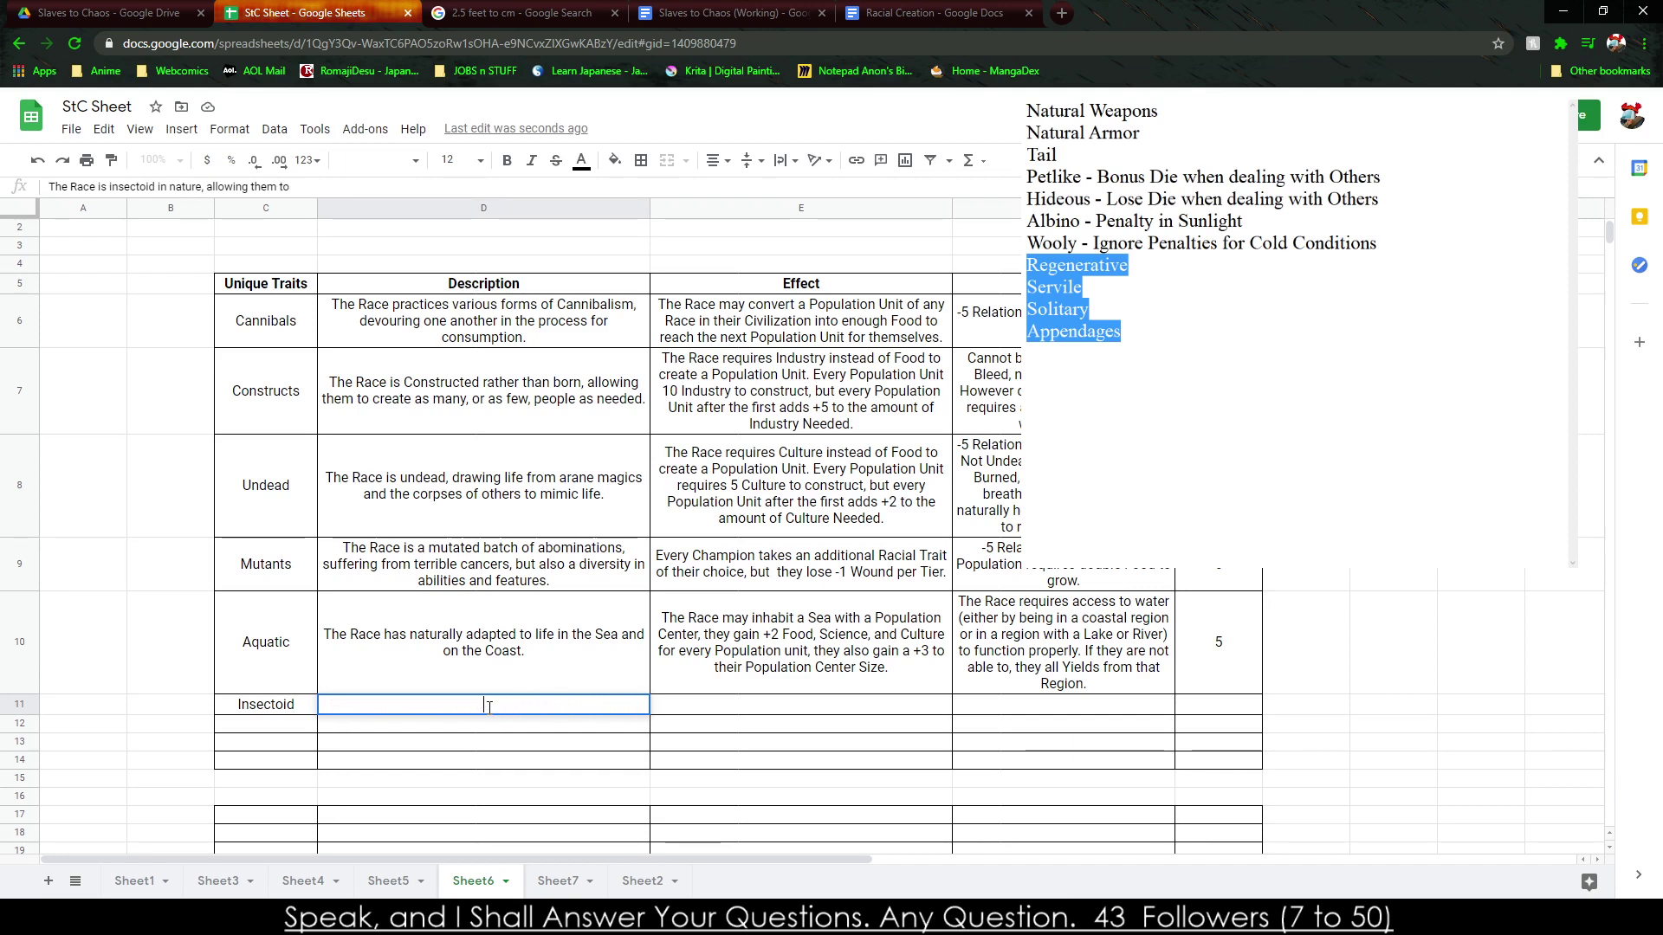
Cancel editing Insectoid's description and undo the addition of Insectoid as a unique trait.
{"action": "key", "text": "Escape"}
{"action": "key", "text": "ctrl+z"}
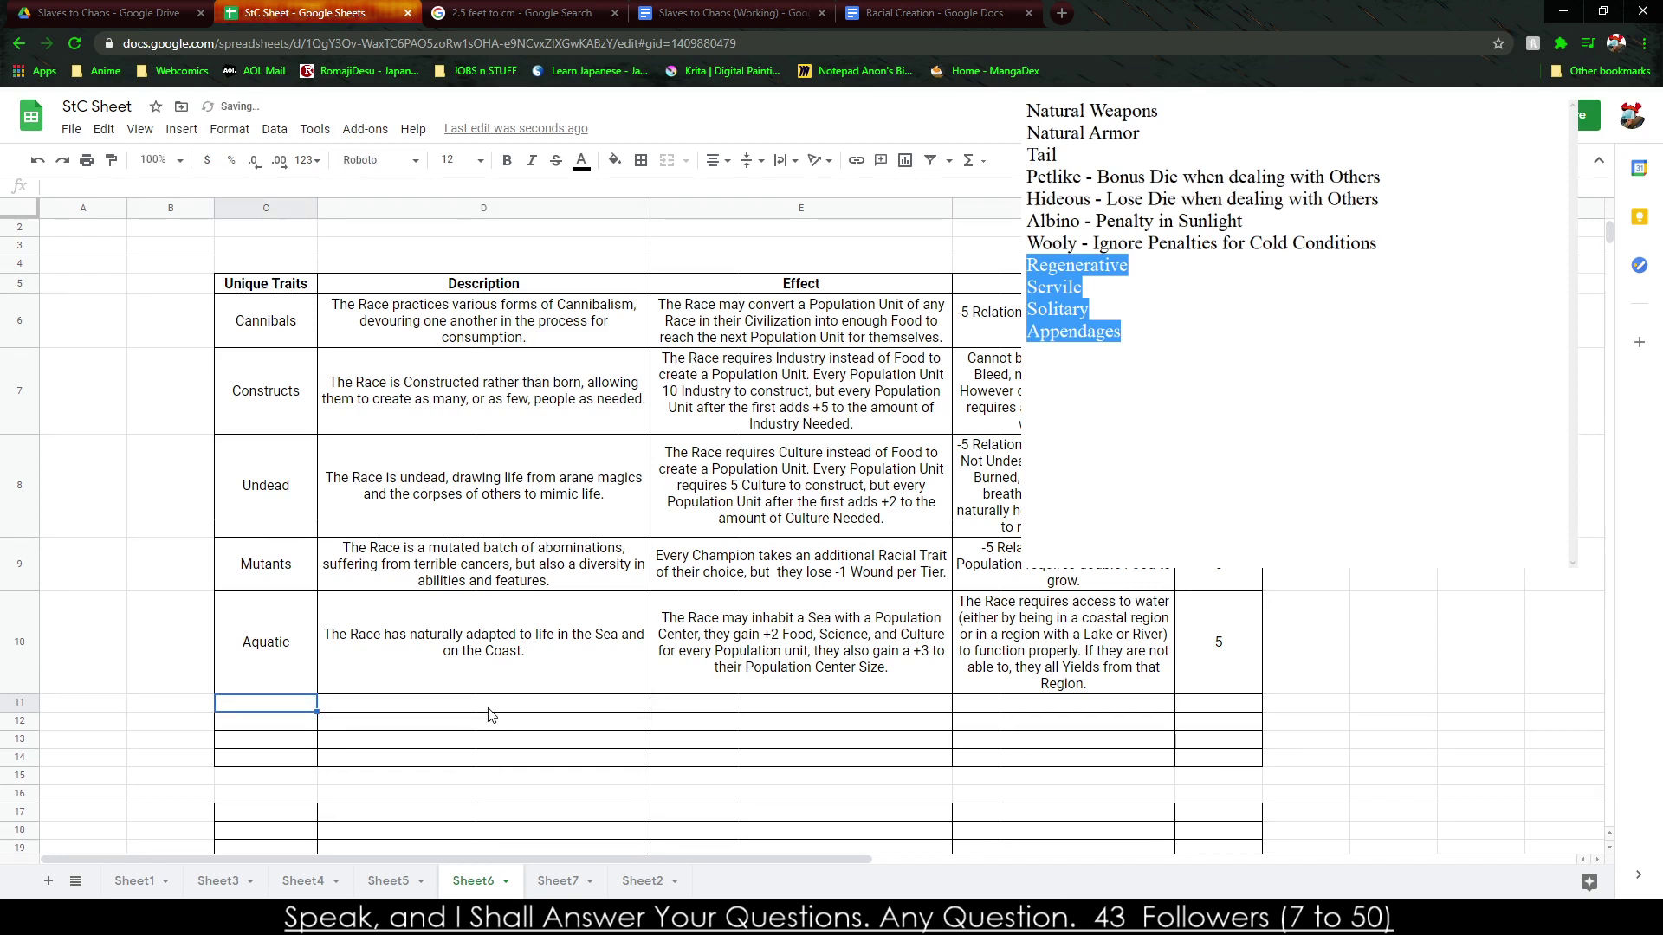
Look over the existing entries of the Unique Traits table in Sheet6.
{"action": "key", "text": "Up"}
{"action": "key", "text": "Right"}
{"action": "key", "text": "Right"}
{"action": "key", "text": "Up"}
{"action": "key", "text": "Up"}
{"action": "key", "text": "Up"}
{"action": "key", "text": "Up"}
{"action": "key", "text": "Down"}
{"action": "key", "text": "Down"}
{"action": "key", "text": "Down"}
{"action": "key", "text": "Down"}
{"action": "key", "text": "Down"}
{"action": "key", "text": "Left"}
{"action": "key", "text": "Left"}
{"action": "key", "text": "Left"}
Switch to the Slaves to Chaos (Working) document, refresh its table of contents and go to the Lifestyle section.
{"action": "left_click", "coordinate": [399, 880]}
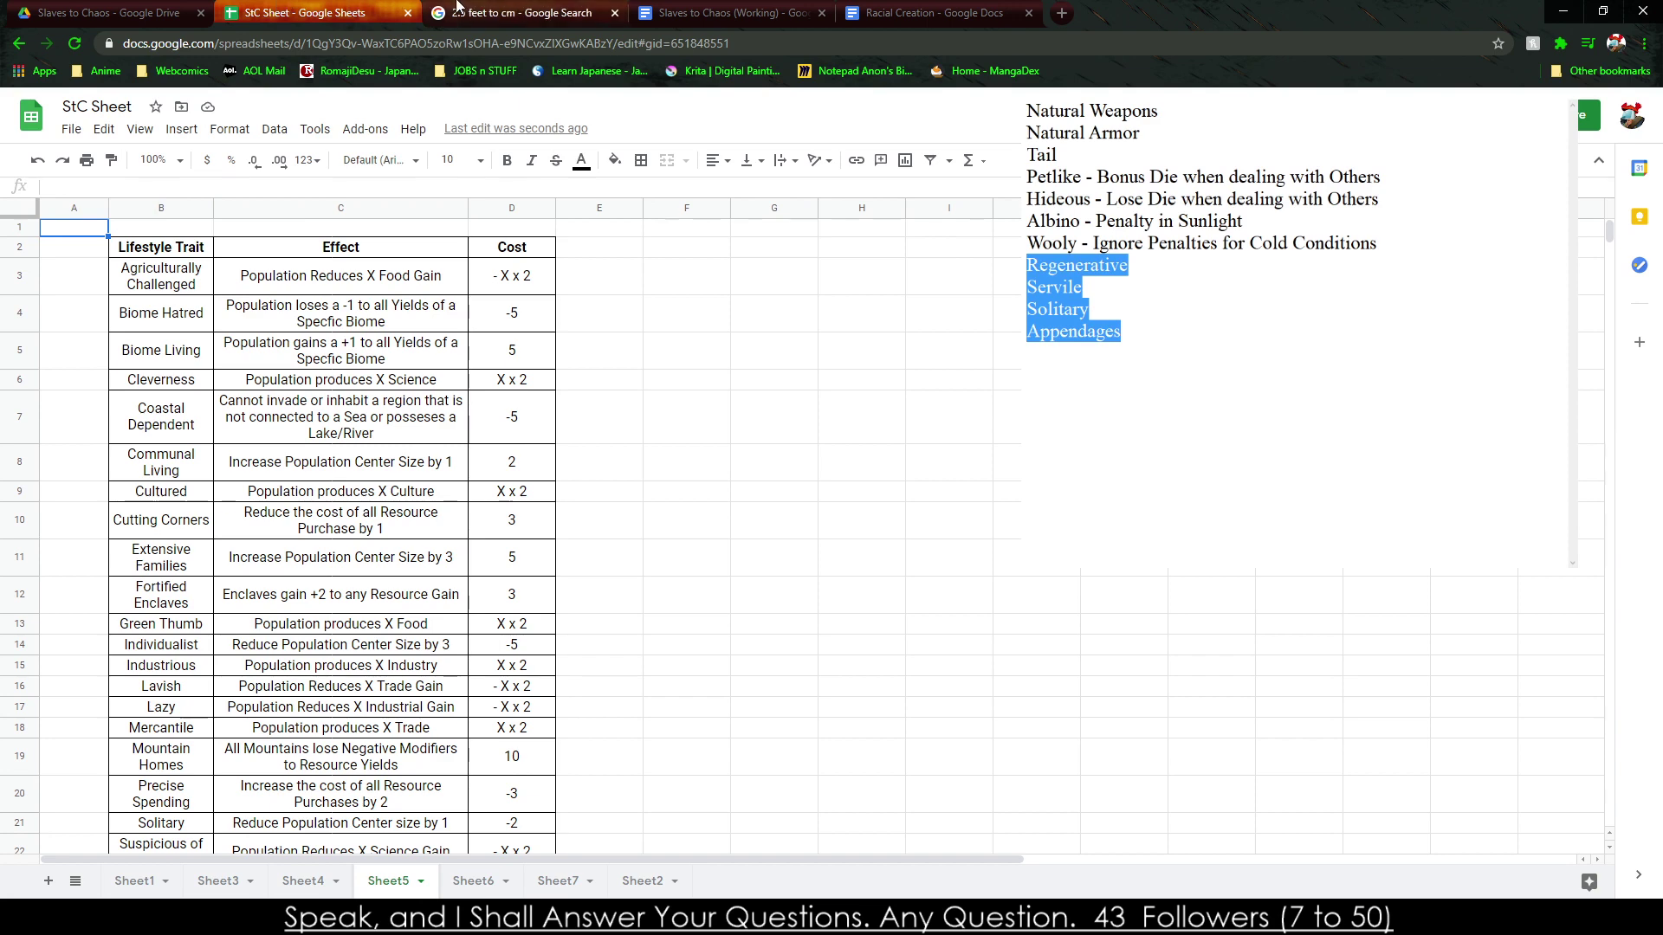
{"action": "left_click", "coordinate": [499, 10]}
{"action": "left_click", "coordinate": [641, 11]}
{"action": "left_click", "coordinate": [279, 10]}
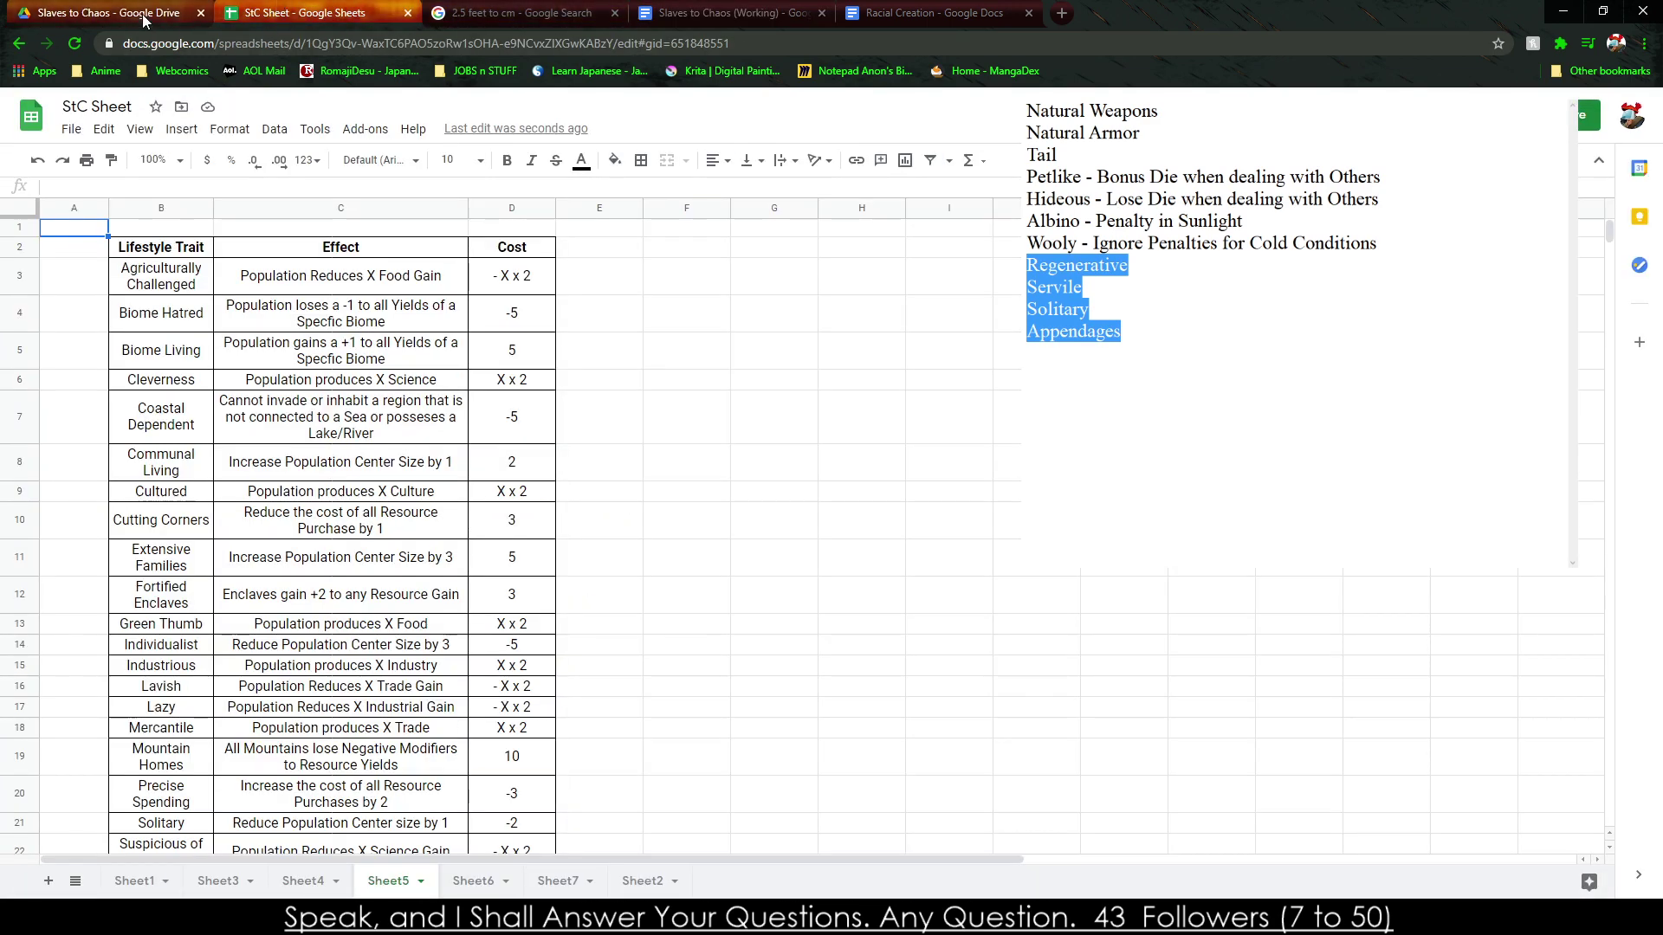
{"action": "left_click", "coordinate": [732, 12]}
{"action": "scroll", "coordinate": [790, 387], "scroll_direction": "up", "scroll_amount": 5}
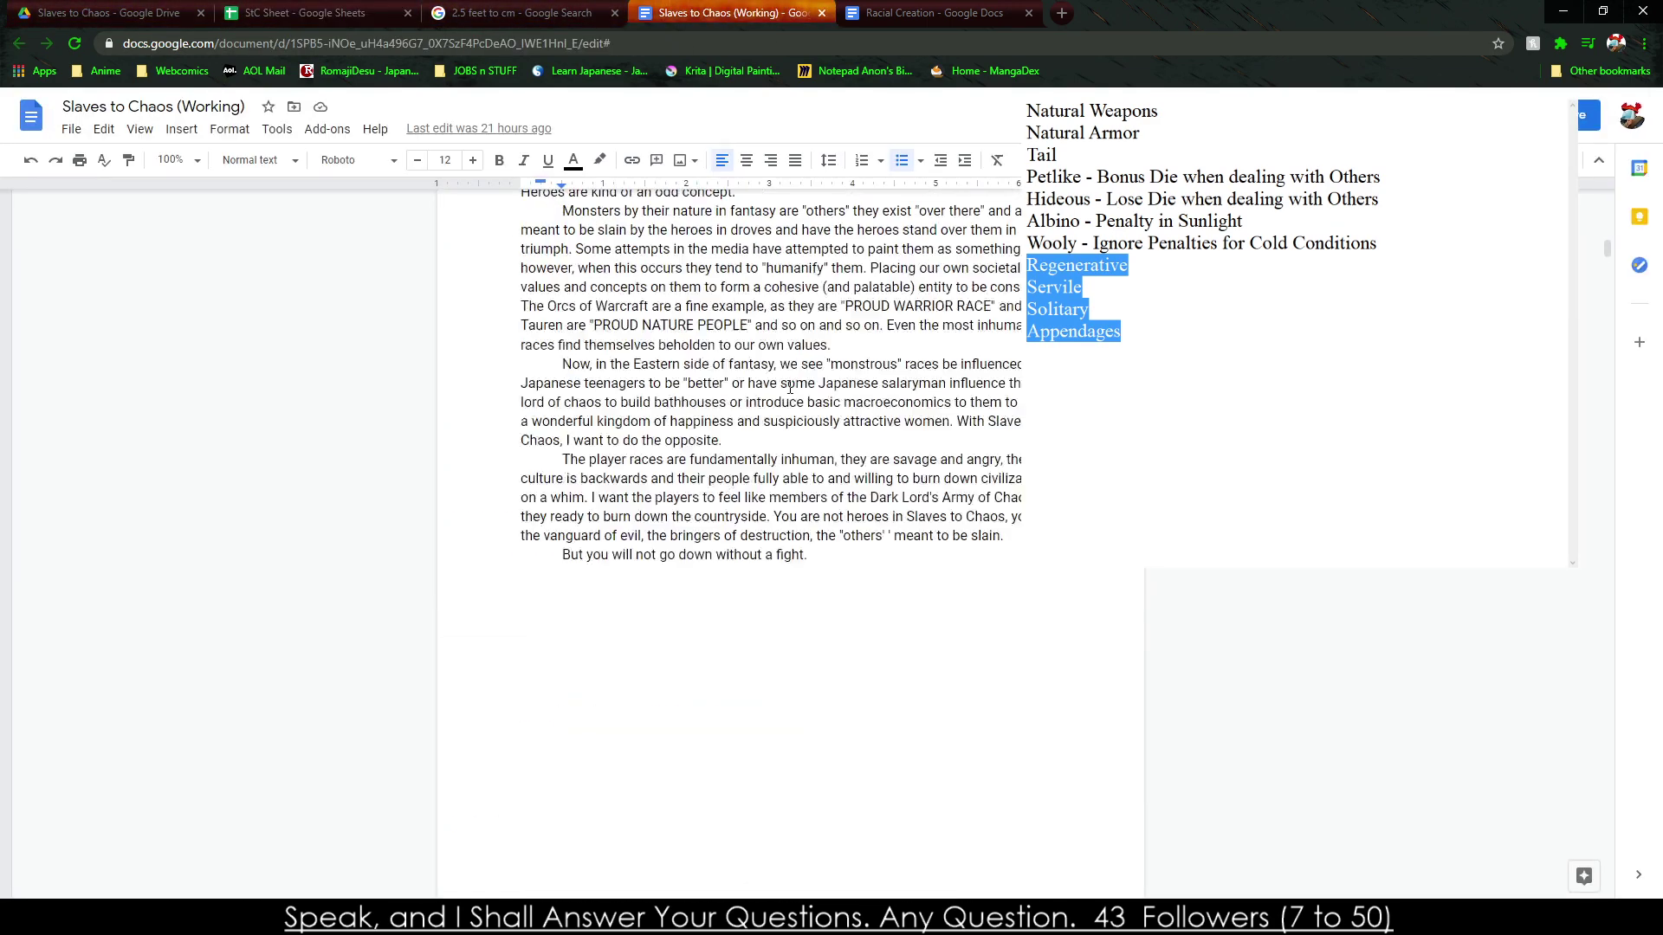
{"action": "scroll", "coordinate": [790, 387], "scroll_direction": "up", "scroll_amount": 2}
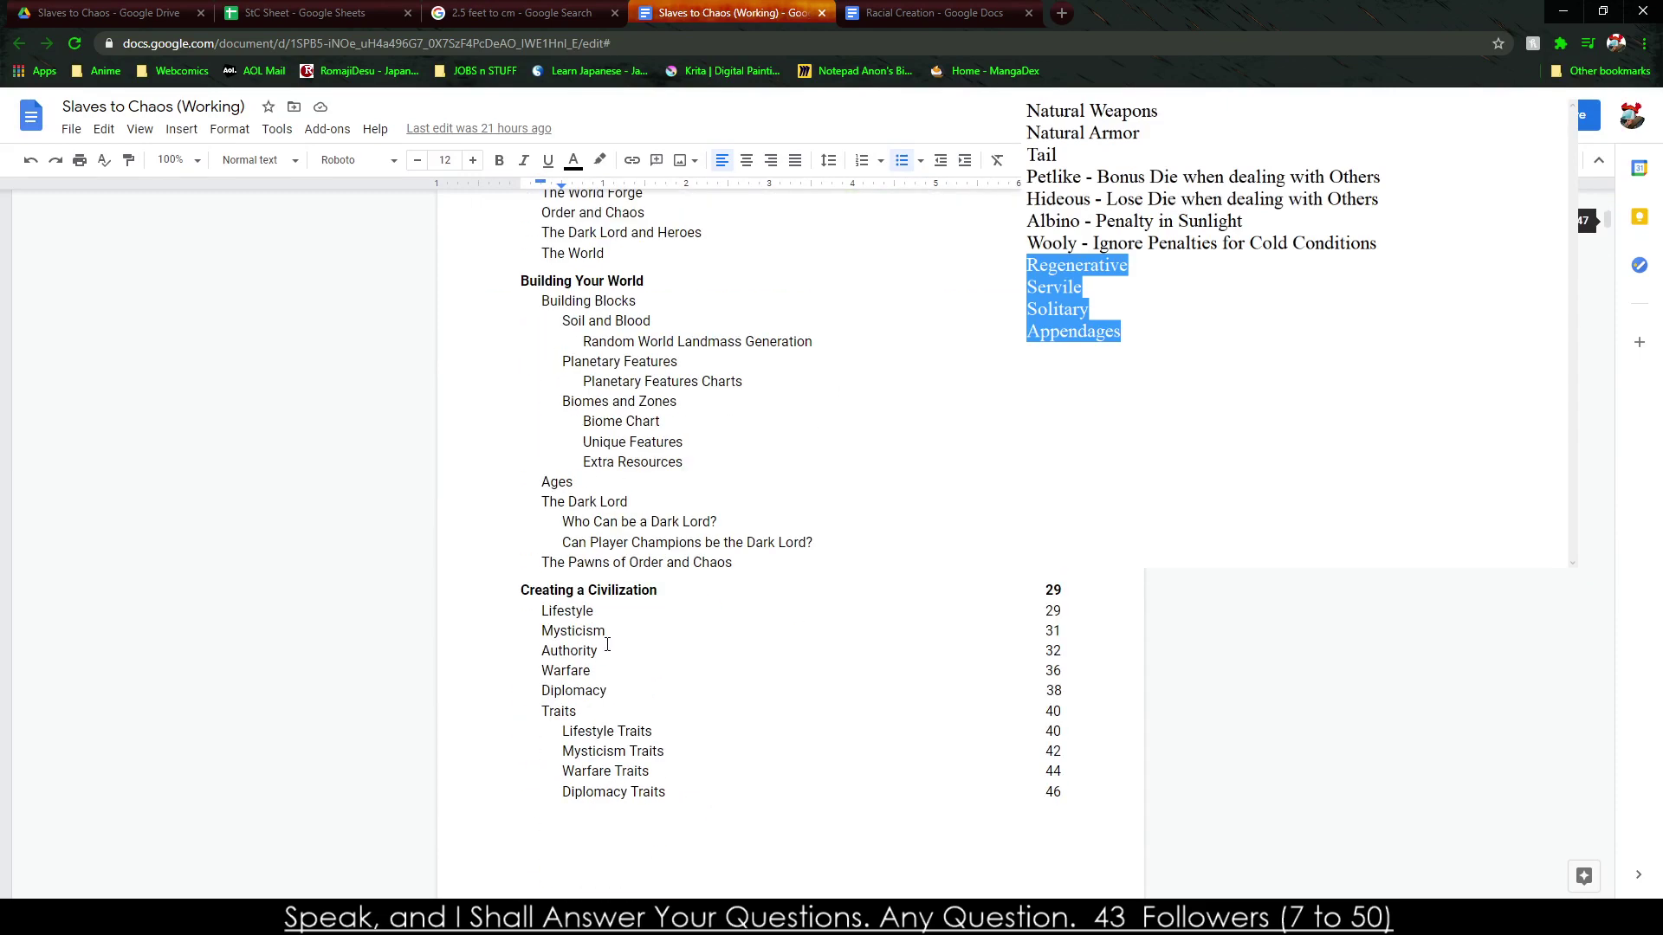
{"action": "left_click", "coordinate": [874, 713]}
{"action": "left_click", "coordinate": [555, 589]}
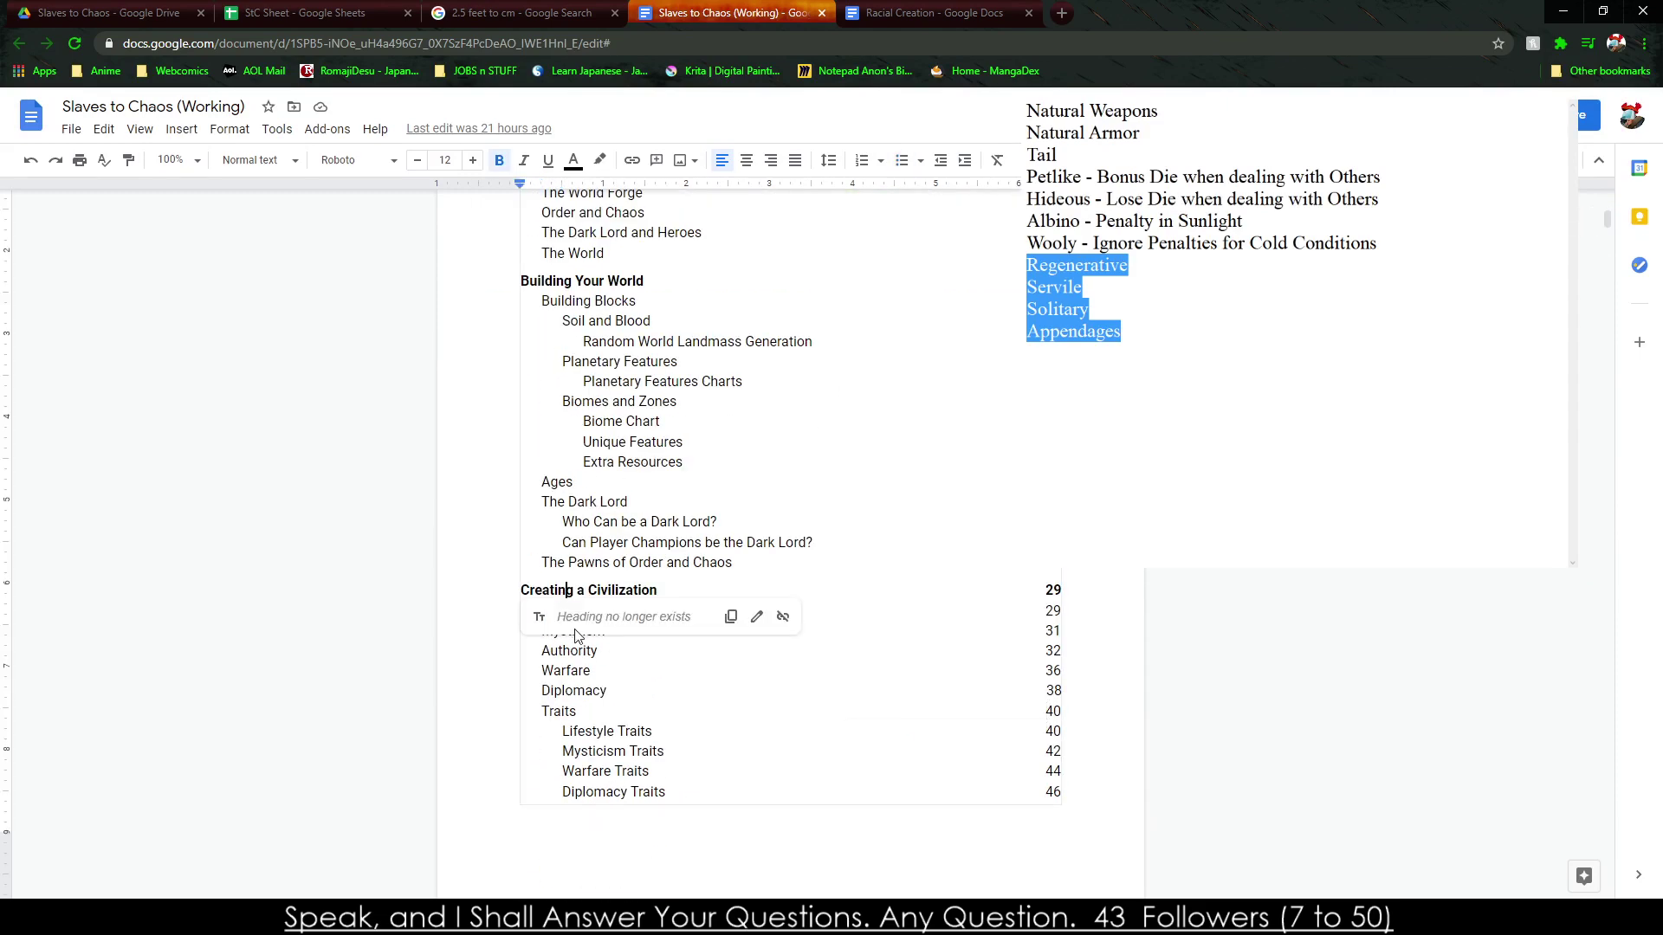
{"action": "scroll", "coordinate": [519, 414], "scroll_direction": "up", "scroll_amount": 5}
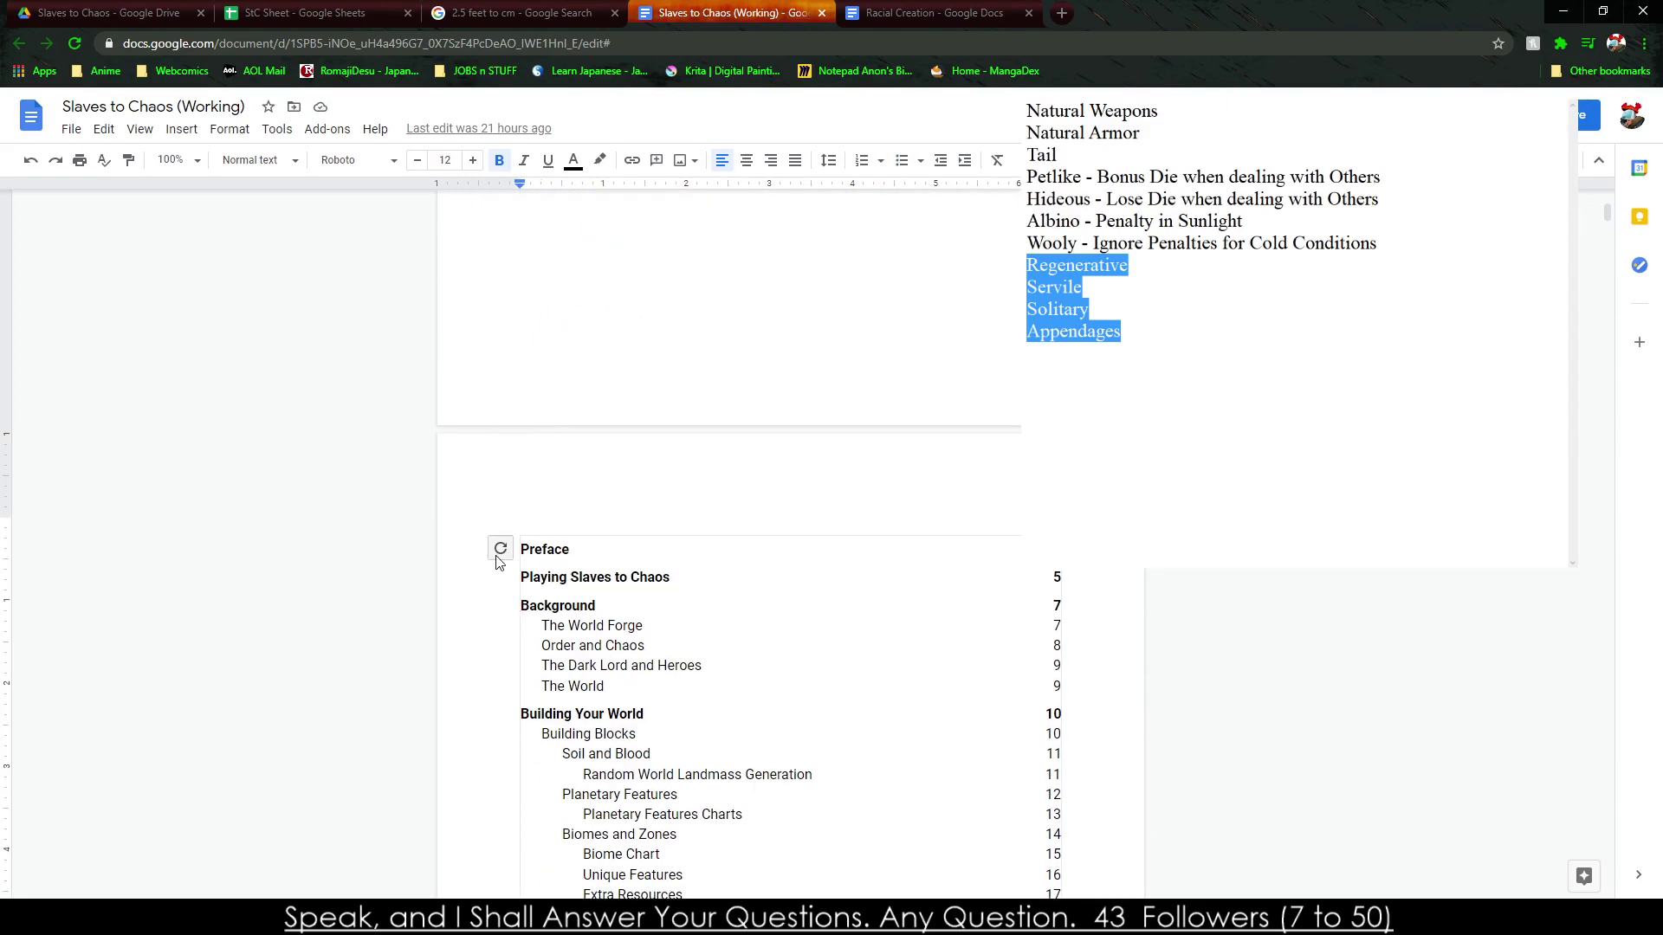
{"action": "scroll", "coordinate": [648, 645], "scroll_direction": "down", "scroll_amount": 5}
{"action": "left_click", "coordinate": [579, 641]}
{"action": "left_click", "coordinate": [592, 666]}
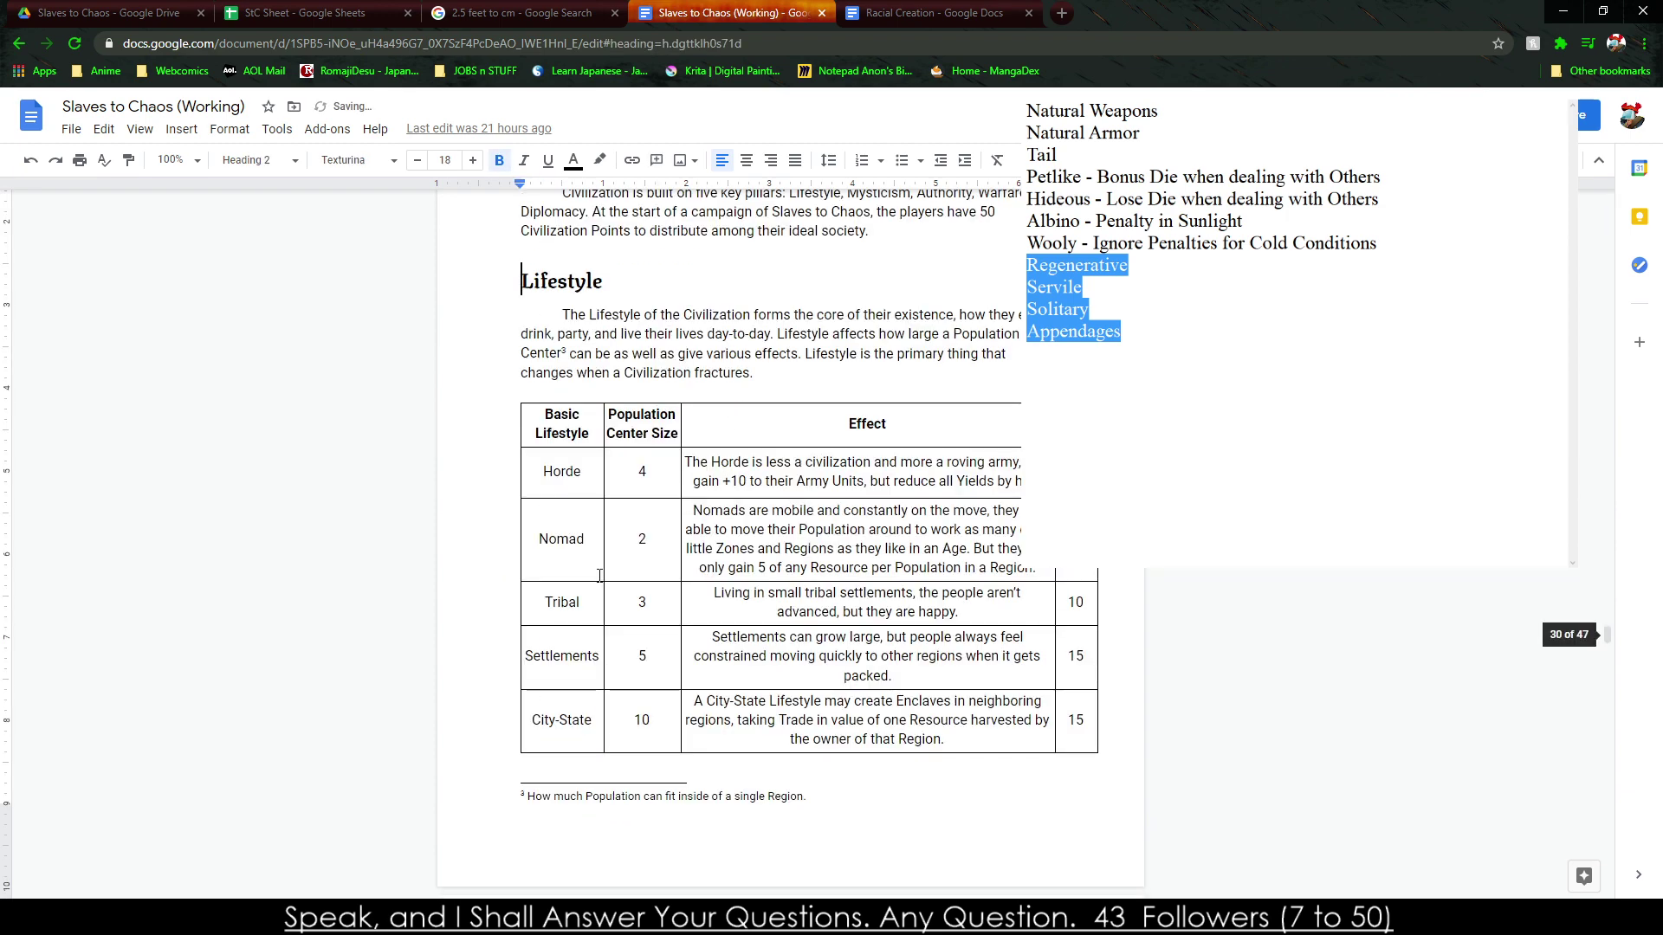
Add a Hive Mind row at the end of the Unique Lifestyle table with Population Center Size 15.
{"action": "scroll", "coordinate": [599, 576], "scroll_direction": "down", "scroll_amount": 10}
{"action": "scroll", "coordinate": [657, 515], "scroll_direction": "down", "scroll_amount": 5}
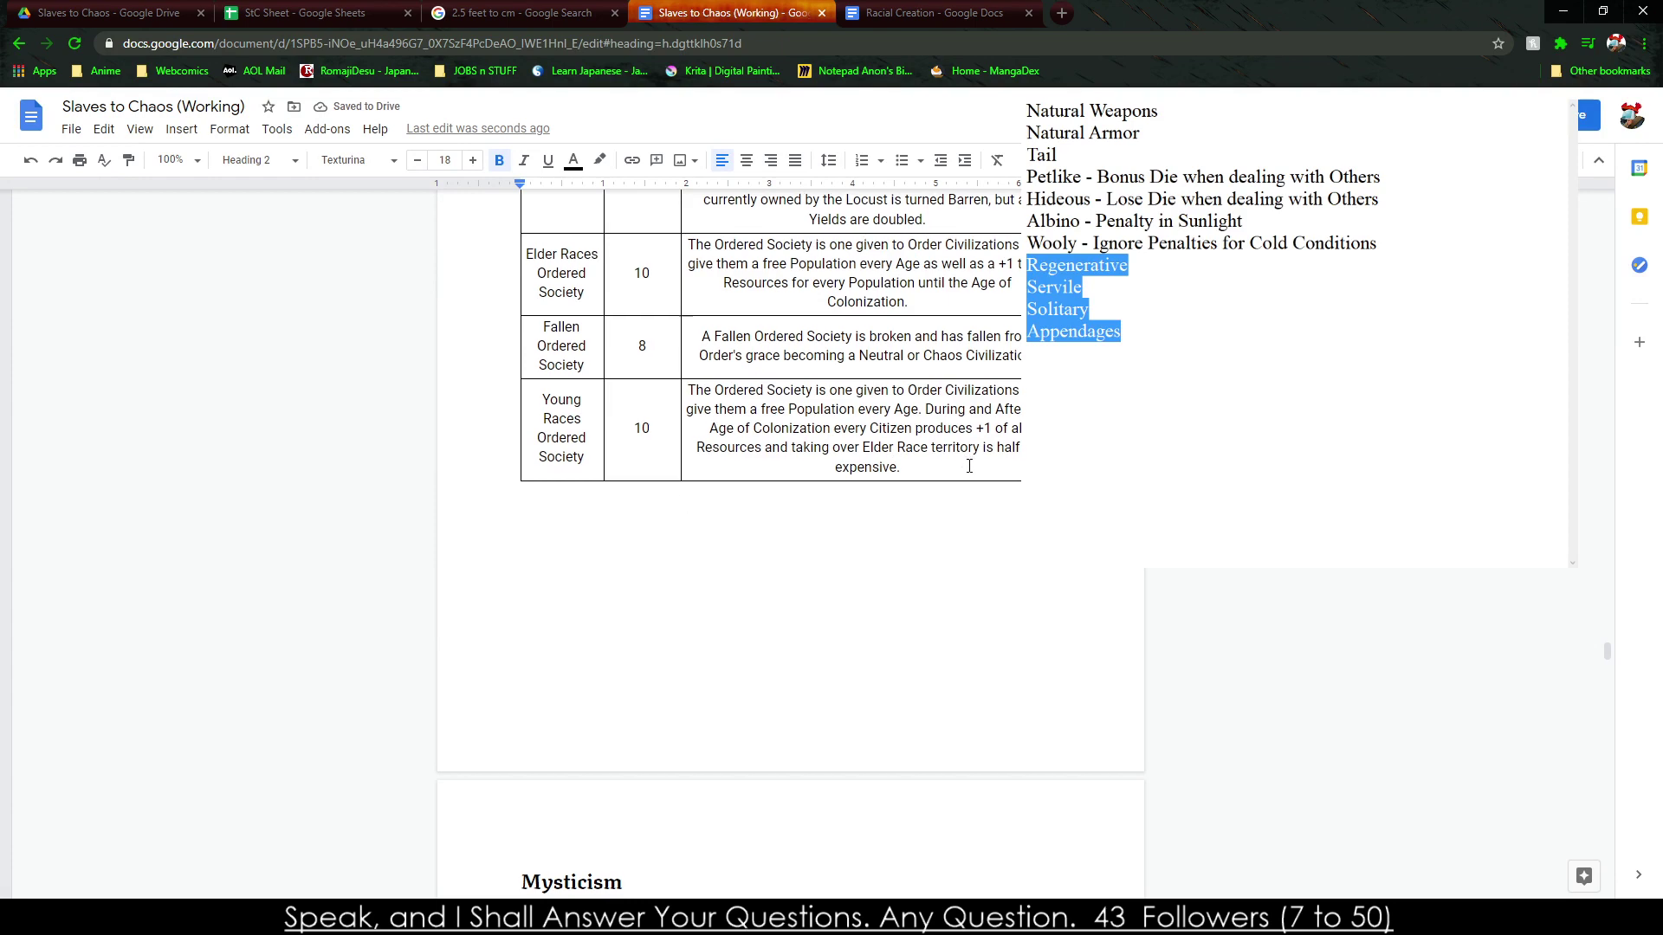
{"action": "scroll", "coordinate": [968, 465], "scroll_direction": "up", "scroll_amount": 3}
{"action": "left_click", "coordinate": [1074, 688]}
{"action": "key", "text": "Tab"}
{"action": "type", "text": "Hive Mind"}
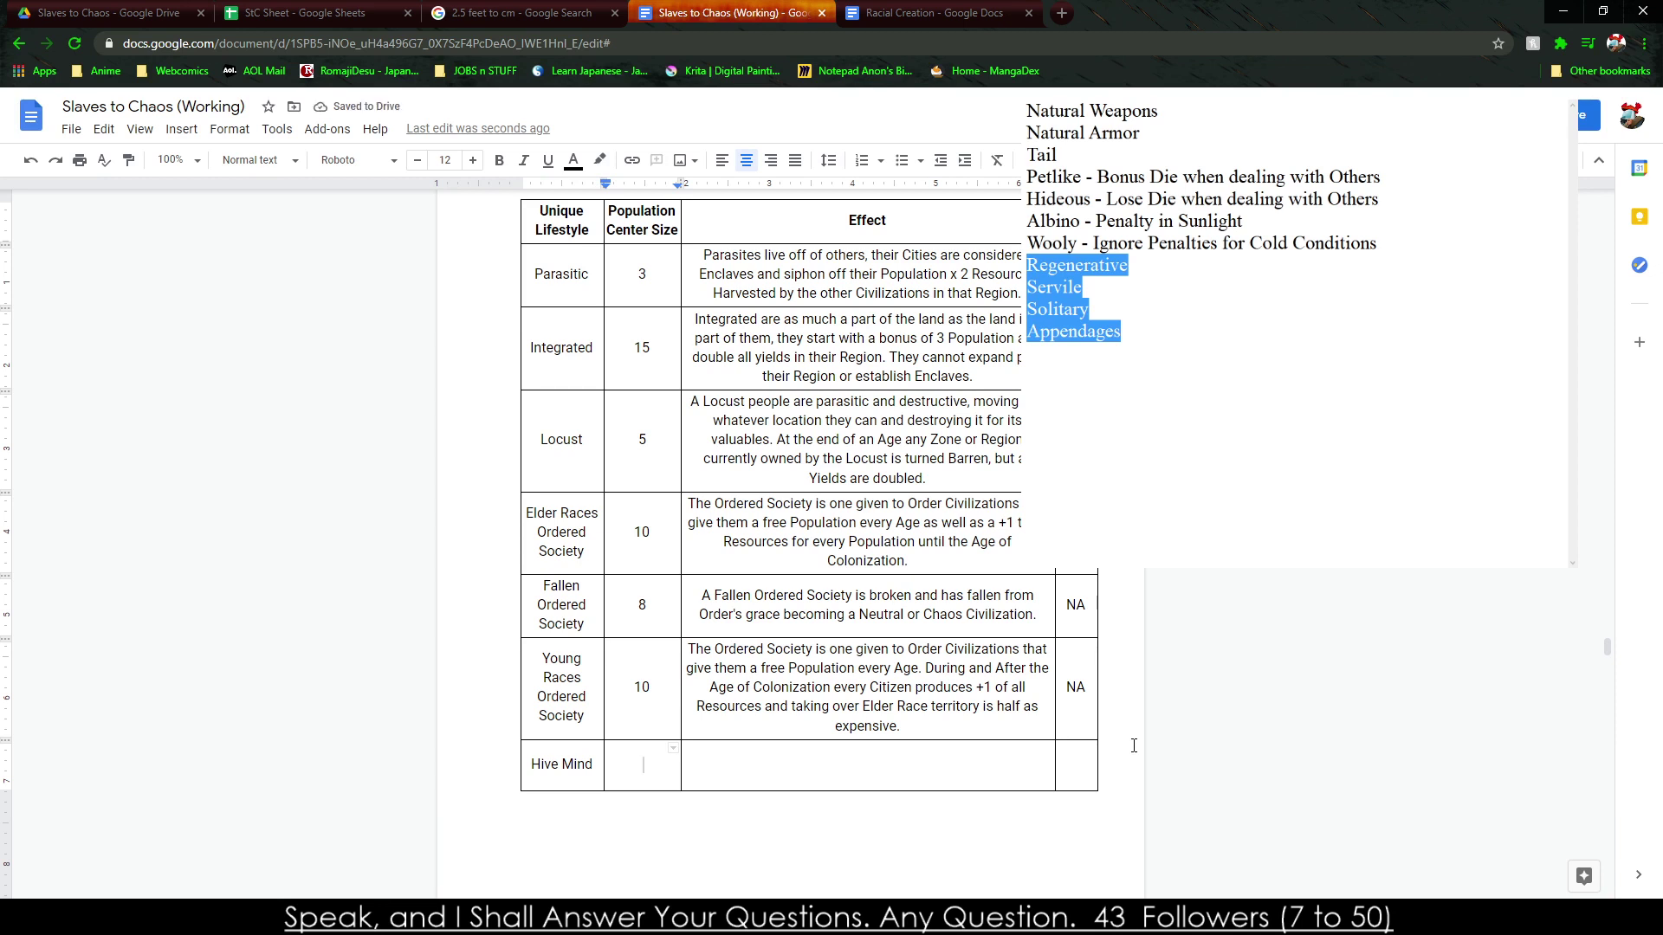
{"action": "type", "text": "10"}
Begin Hive Mind's effect with "A Hive Mind relies on a singular focus to keep the proles in order, allowing them to work efficiently.".
{"action": "type", "text": "A H"}
{"action": "type", "text": "ive Mind relies "}
{"action": "type", "text": "on a singular focu"}
{"action": "type", "text": "s to keep"}
{"action": "type", "text": " the proles "}
{"action": "type", "text": "in order, allowing them to w"}
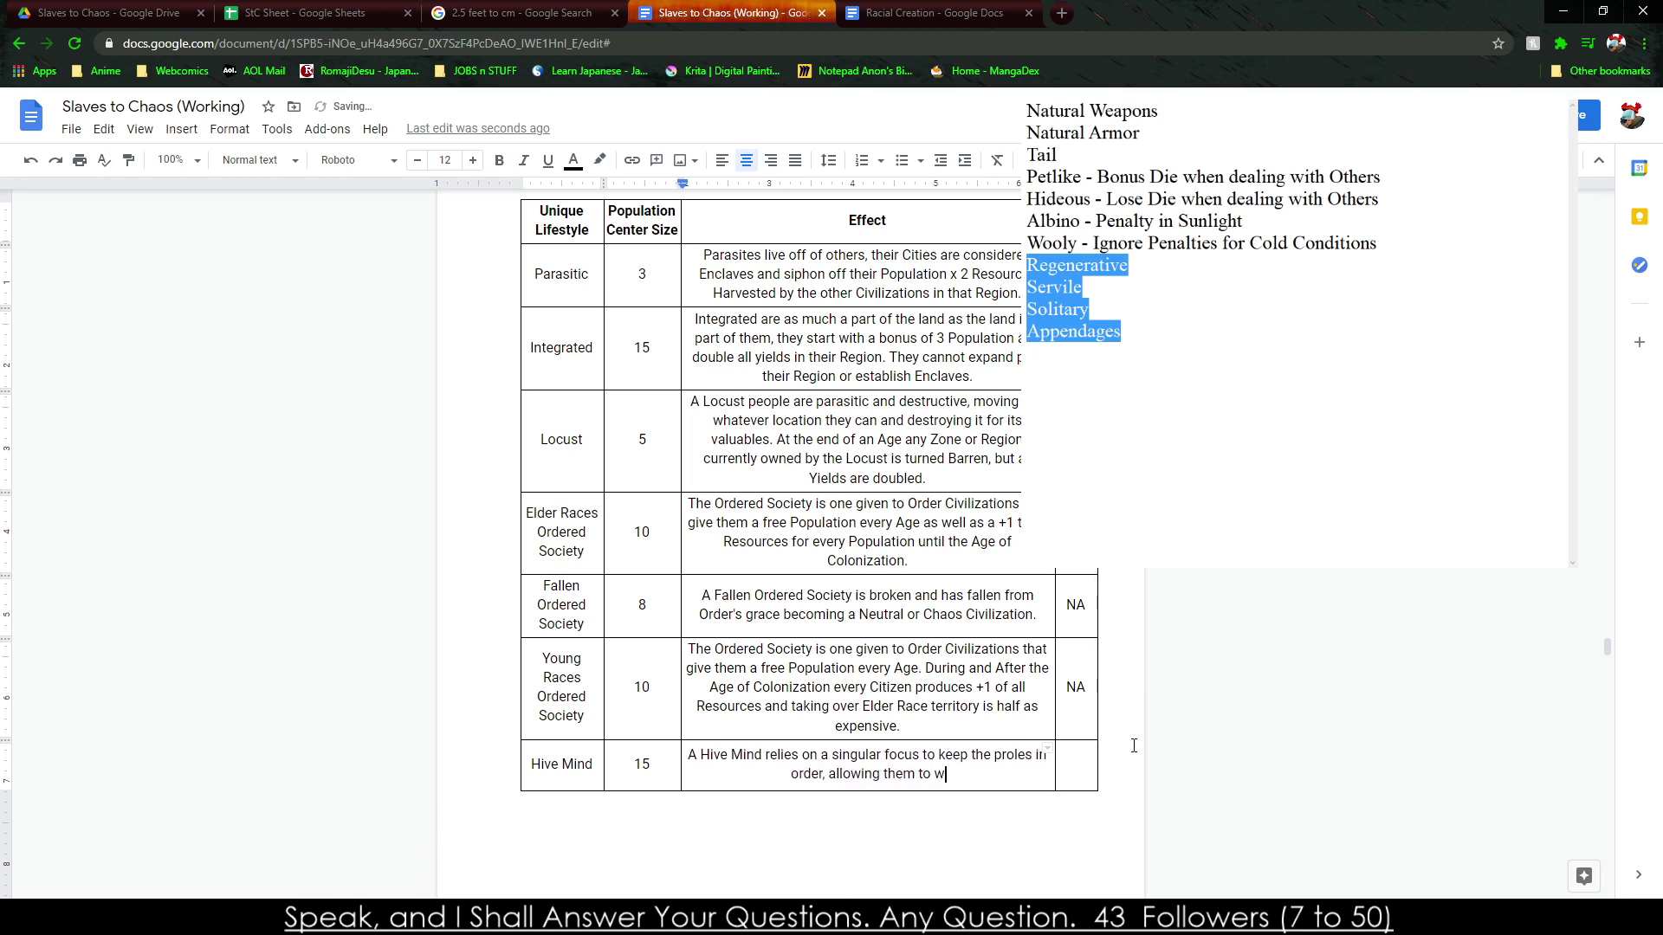
{"action": "type", "text": "ork efficently"}
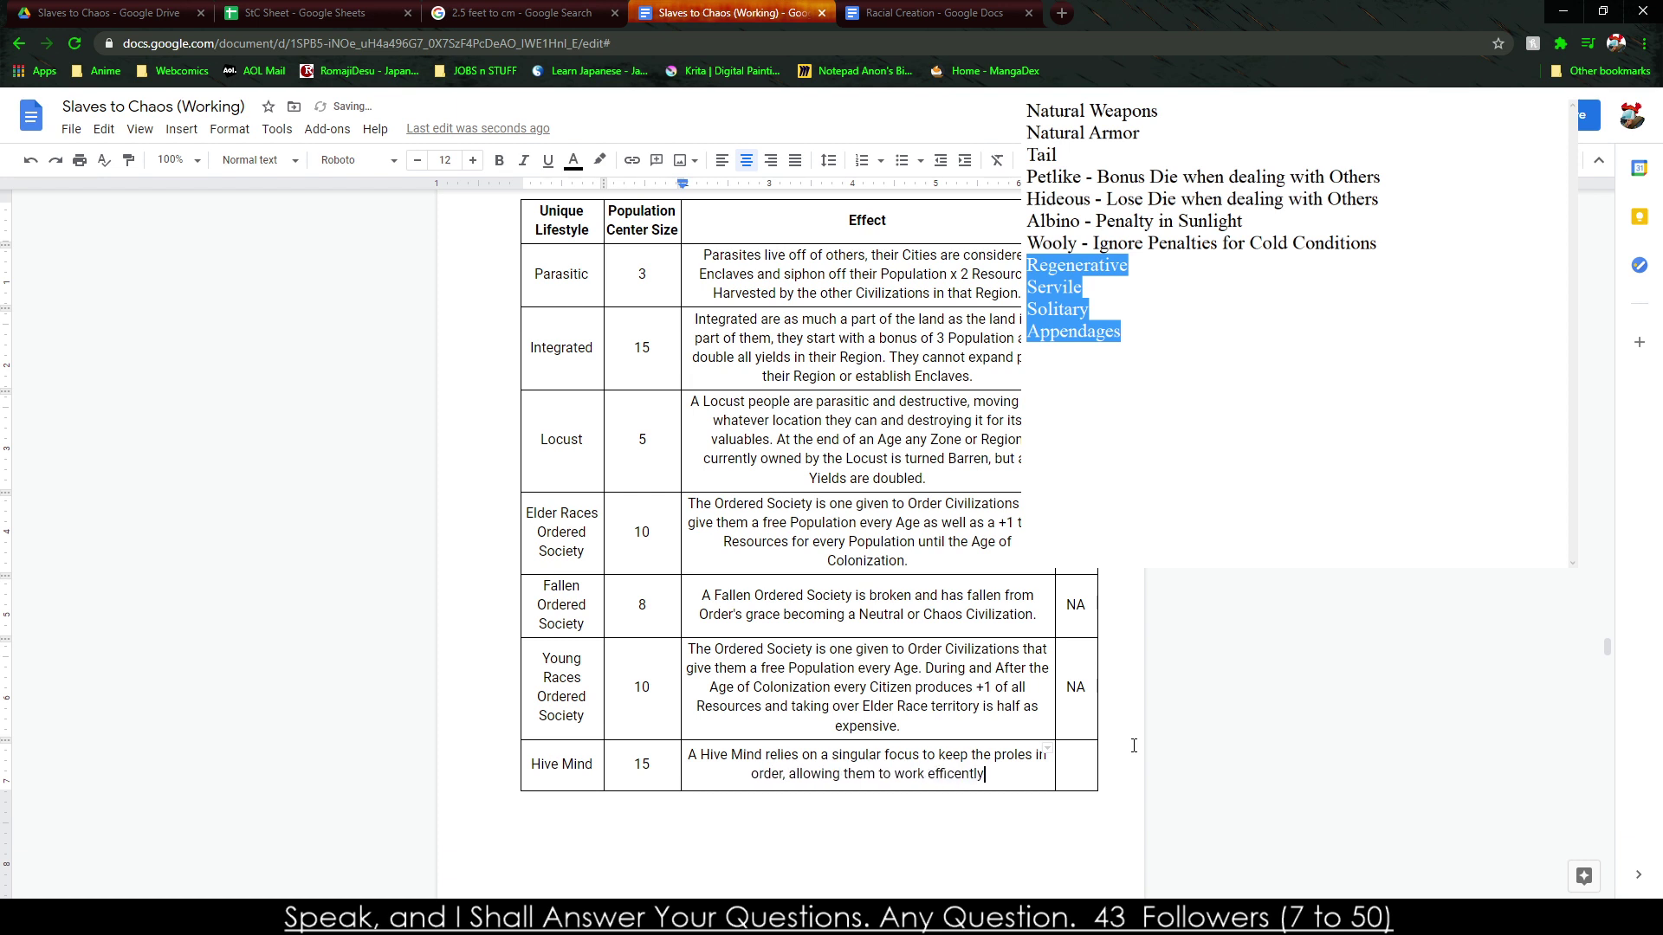
{"action": "key", "text": "BackSpace"}
{"action": "key", "text": "BackSpace"}
{"action": "key", "text": "BackSpace"}
{"action": "key", "text": "BackSpace"}
{"action": "key", "text": "BackSpace"}
{"action": "type", "text": "iently. A"}
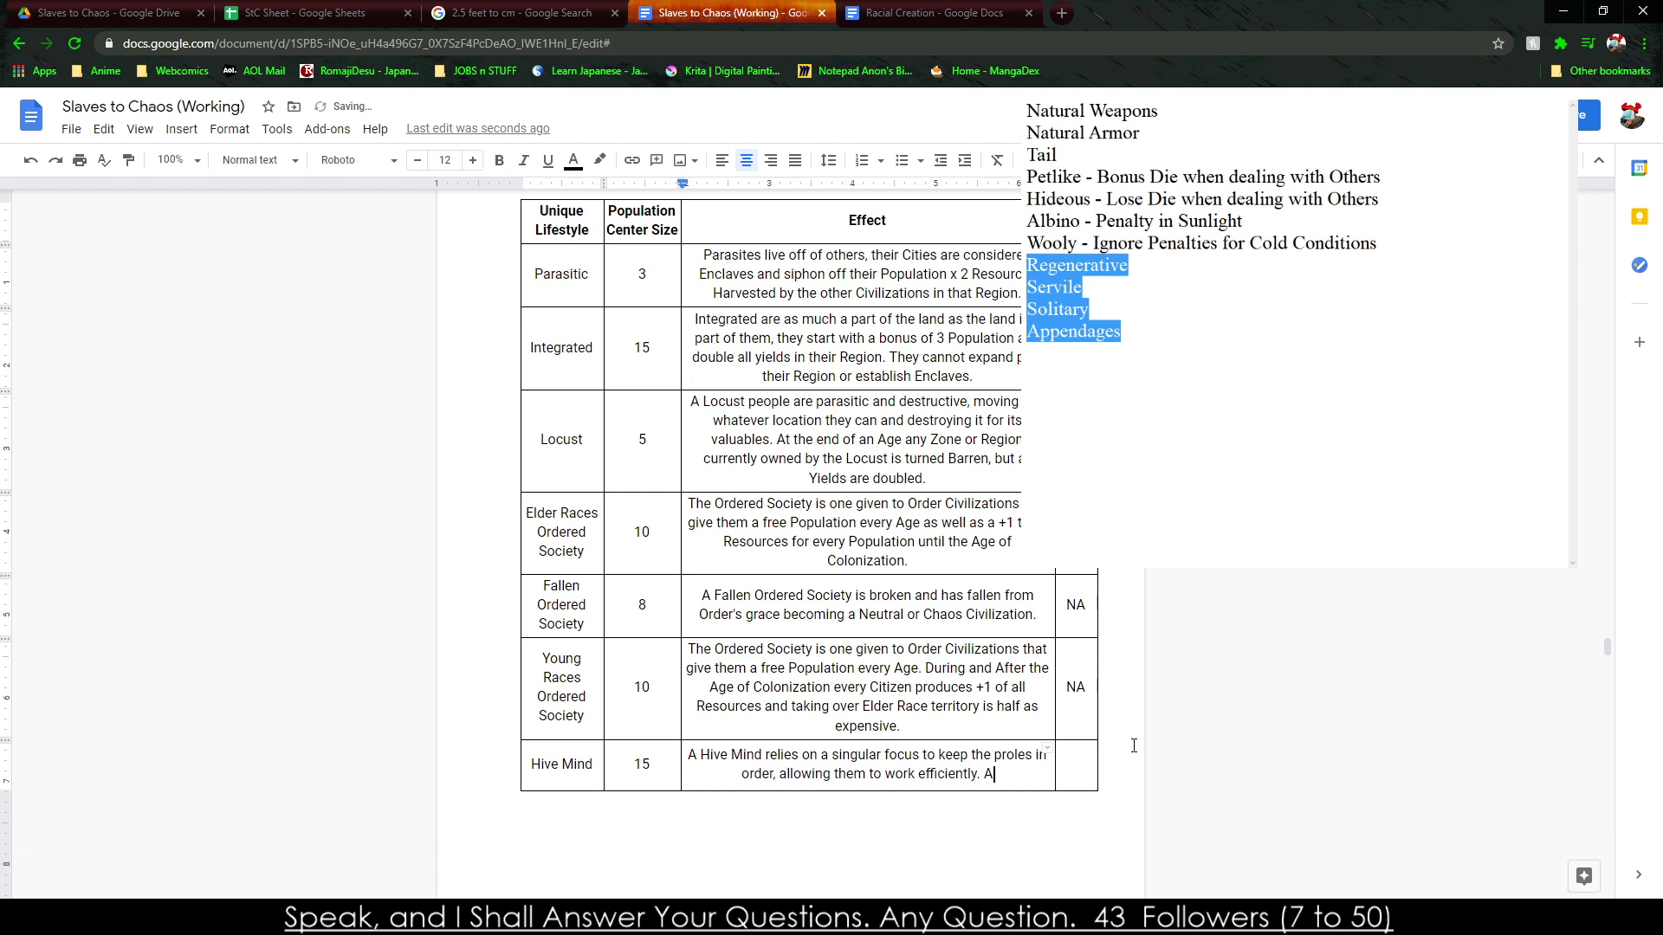
Continue Hive Mind's effect with "All Population Units produce +1 to All Resources".
{"action": "type", "text": "Ll POpu"}
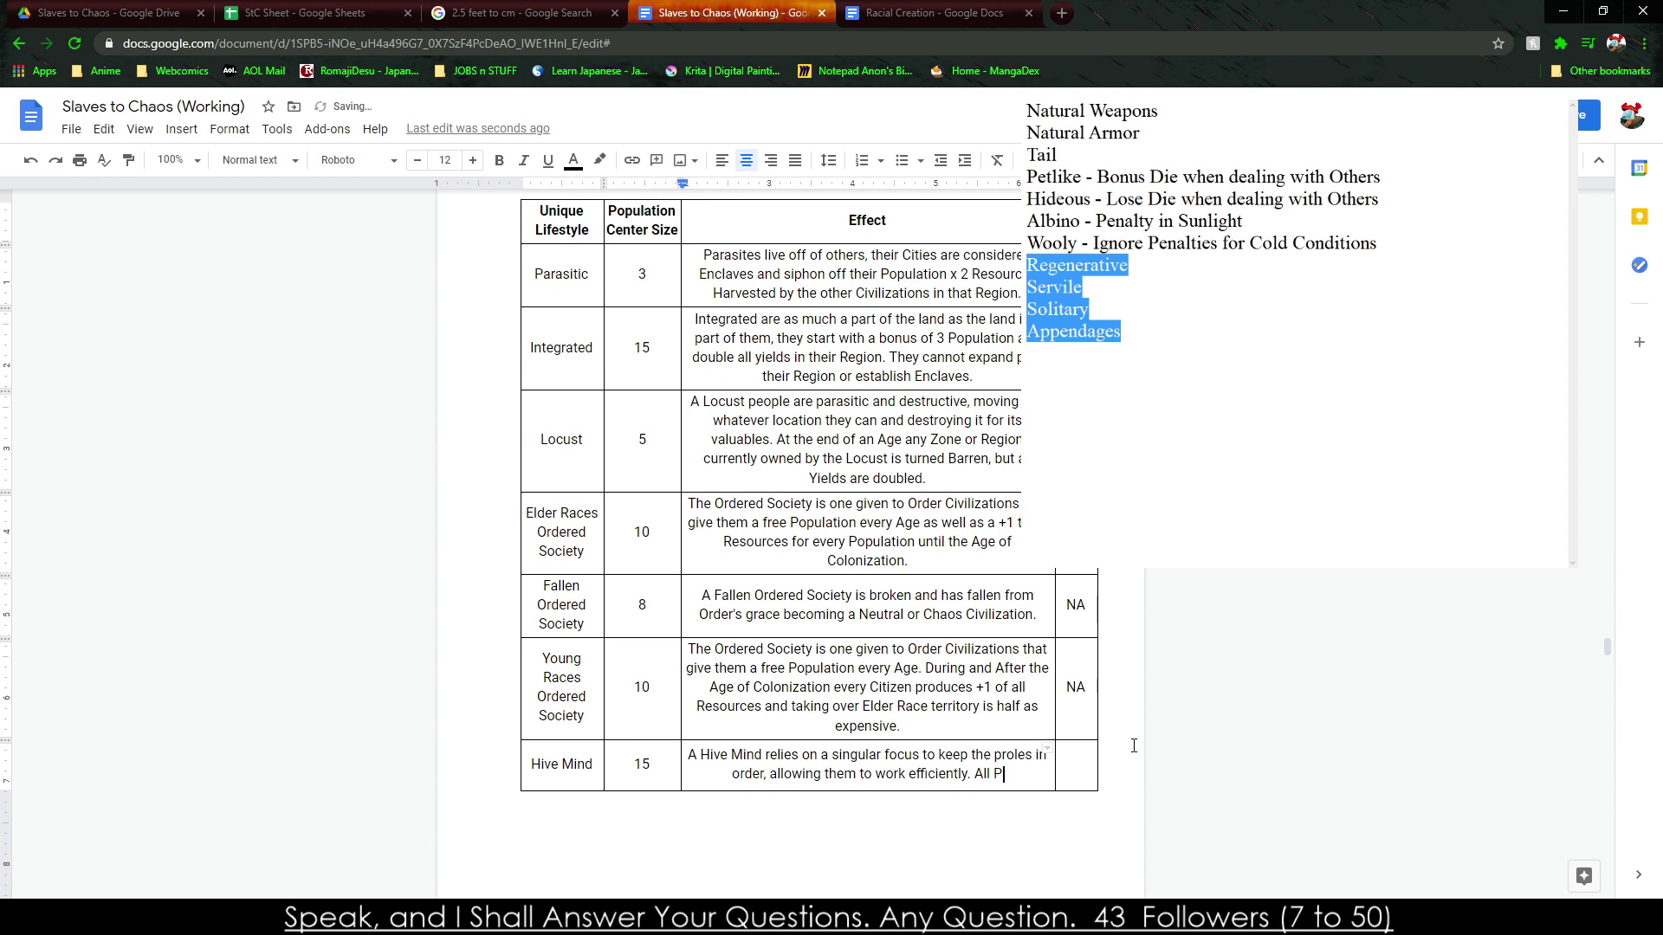
{"action": "key", "text": "BackSpace"}
{"action": "key", "text": "BackSpace"}
{"action": "key", "text": "BackSpace"}
{"action": "type", "text": "op"}
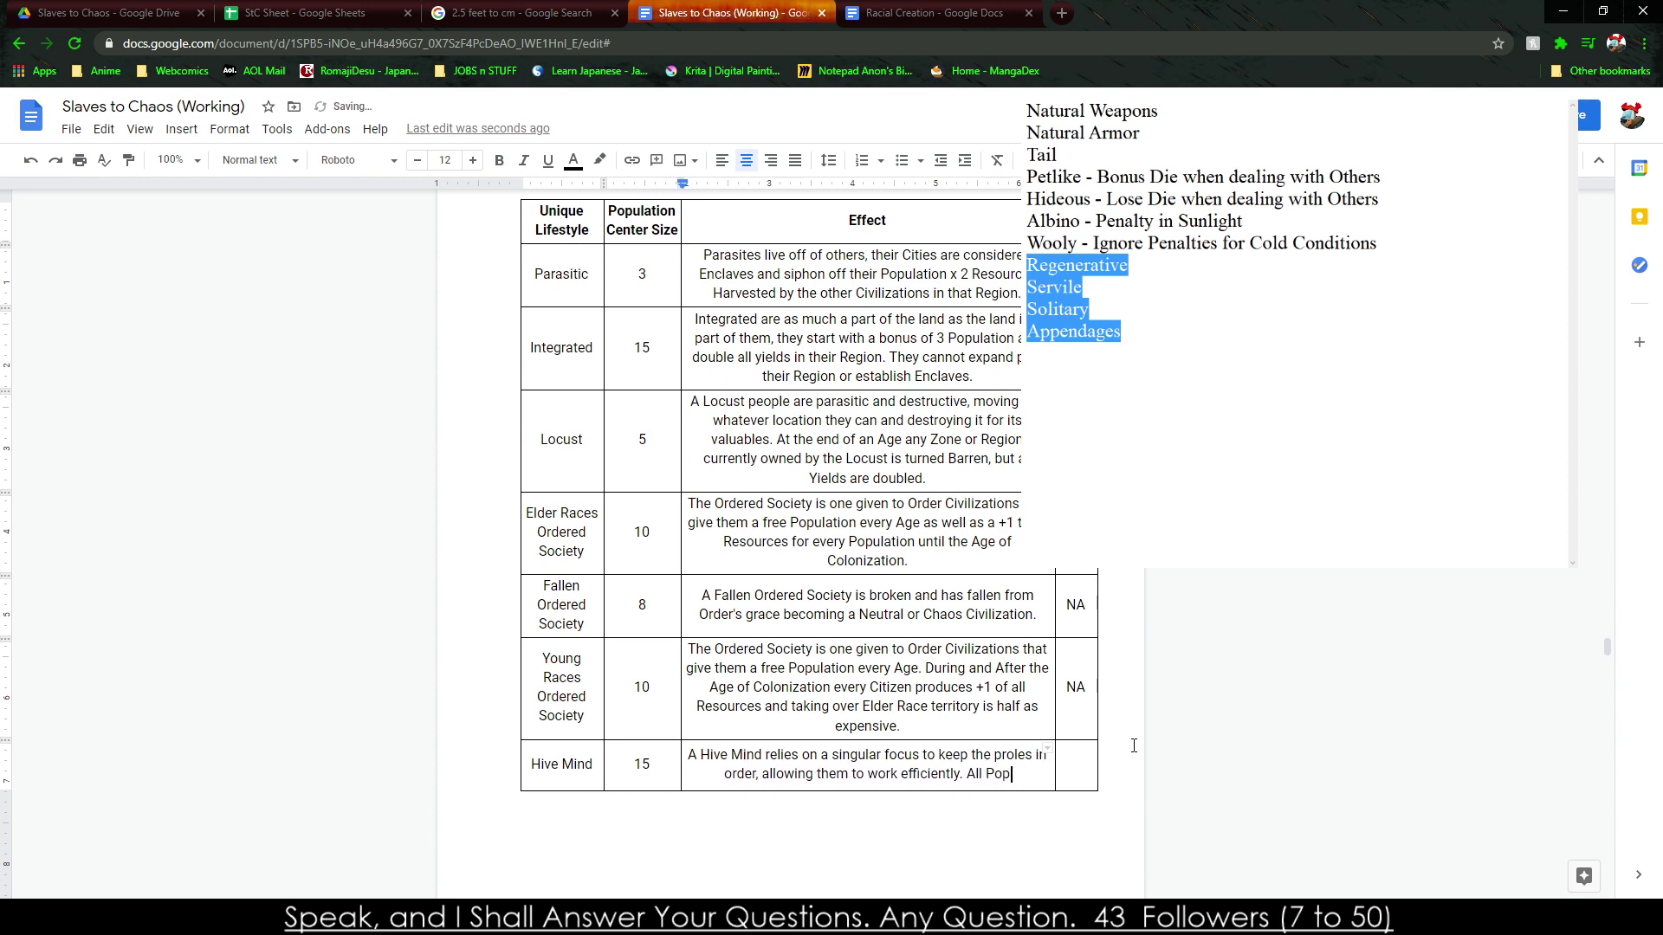
{"action": "type", "text": "ulation Unit"}
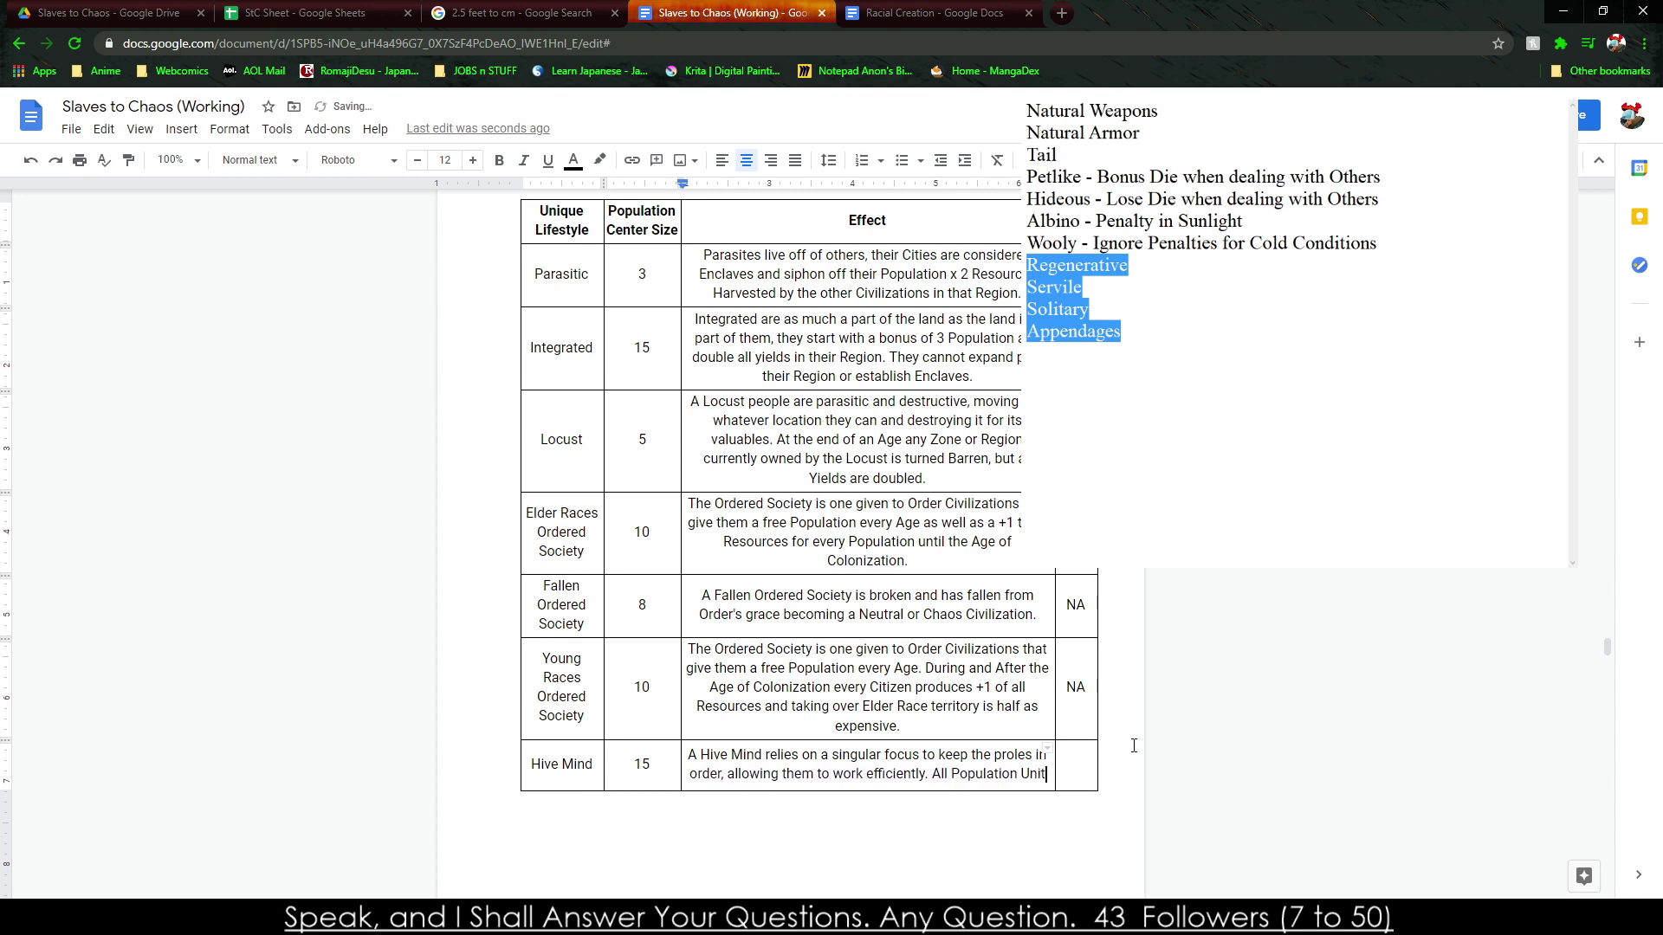
{"action": "type", "text": "s produce +"}
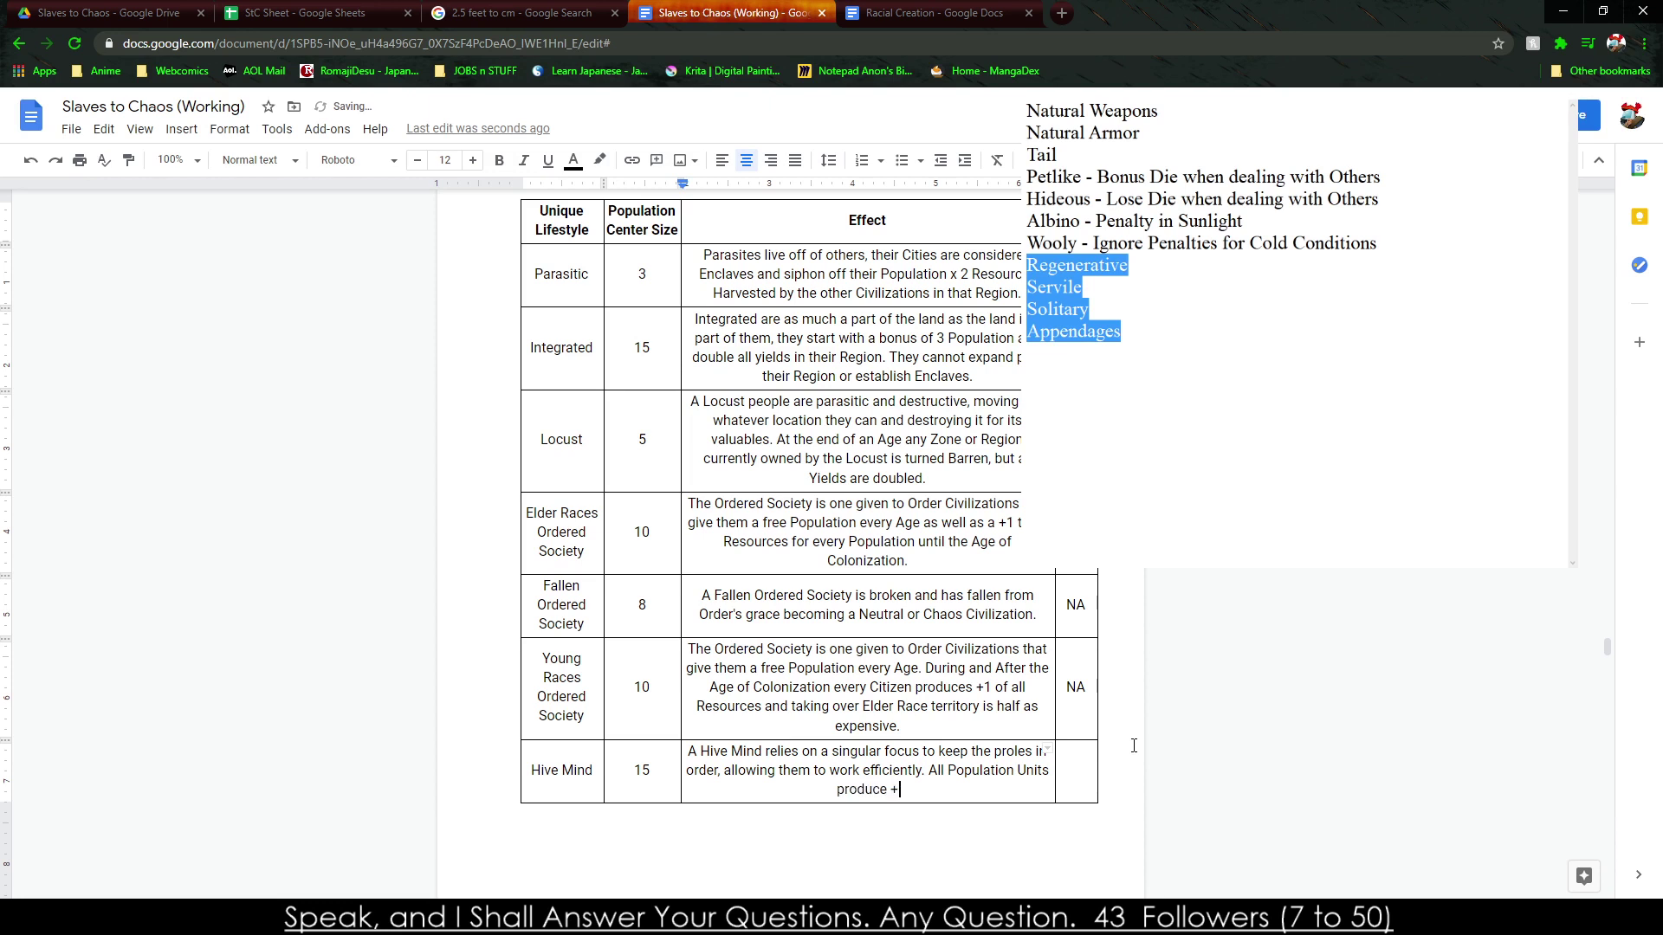
{"action": "type", "text": "2 to all Yields"}
{"action": "key", "text": "BackSpace"}
{"action": "key", "text": "BackSpace"}
{"action": "key", "text": "BackSpace"}
{"action": "key", "text": "BackSpace"}
{"action": "key", "text": "BackSpace"}
{"action": "key", "text": "BackSpace"}
{"action": "key", "text": "BackSpace"}
{"action": "key", "text": "BackSpace"}
{"action": "key", "text": "BackSpace"}
{"action": "key", "text": "BackSpace"}
{"action": "key", "text": "BackSpace"}
{"action": "key", "text": "BackSpace"}
{"action": "key", "text": "BackSpace"}
{"action": "key", "text": "BackSpace"}
{"action": "key", "text": "BackSpace"}
{"action": "type", "text": "1 to All Resources"}
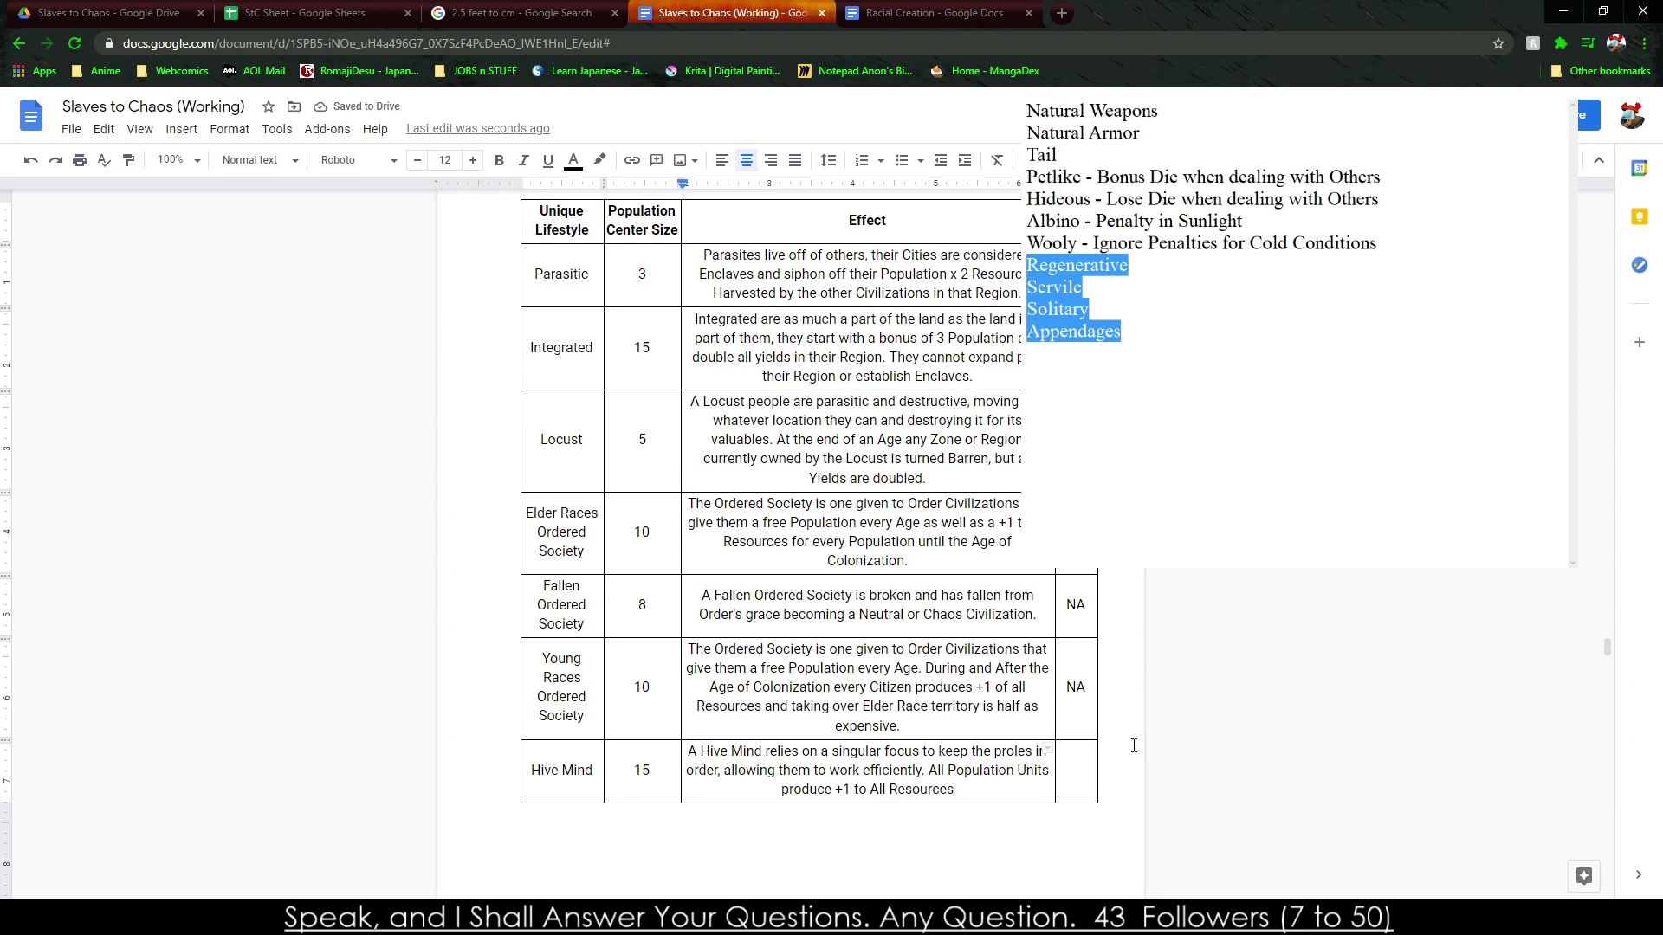
Extend Hive Mind's effect with a new sentence starting "However, a Hive Mind often relies on simple commands".
{"action": "type", "text": ". However"}
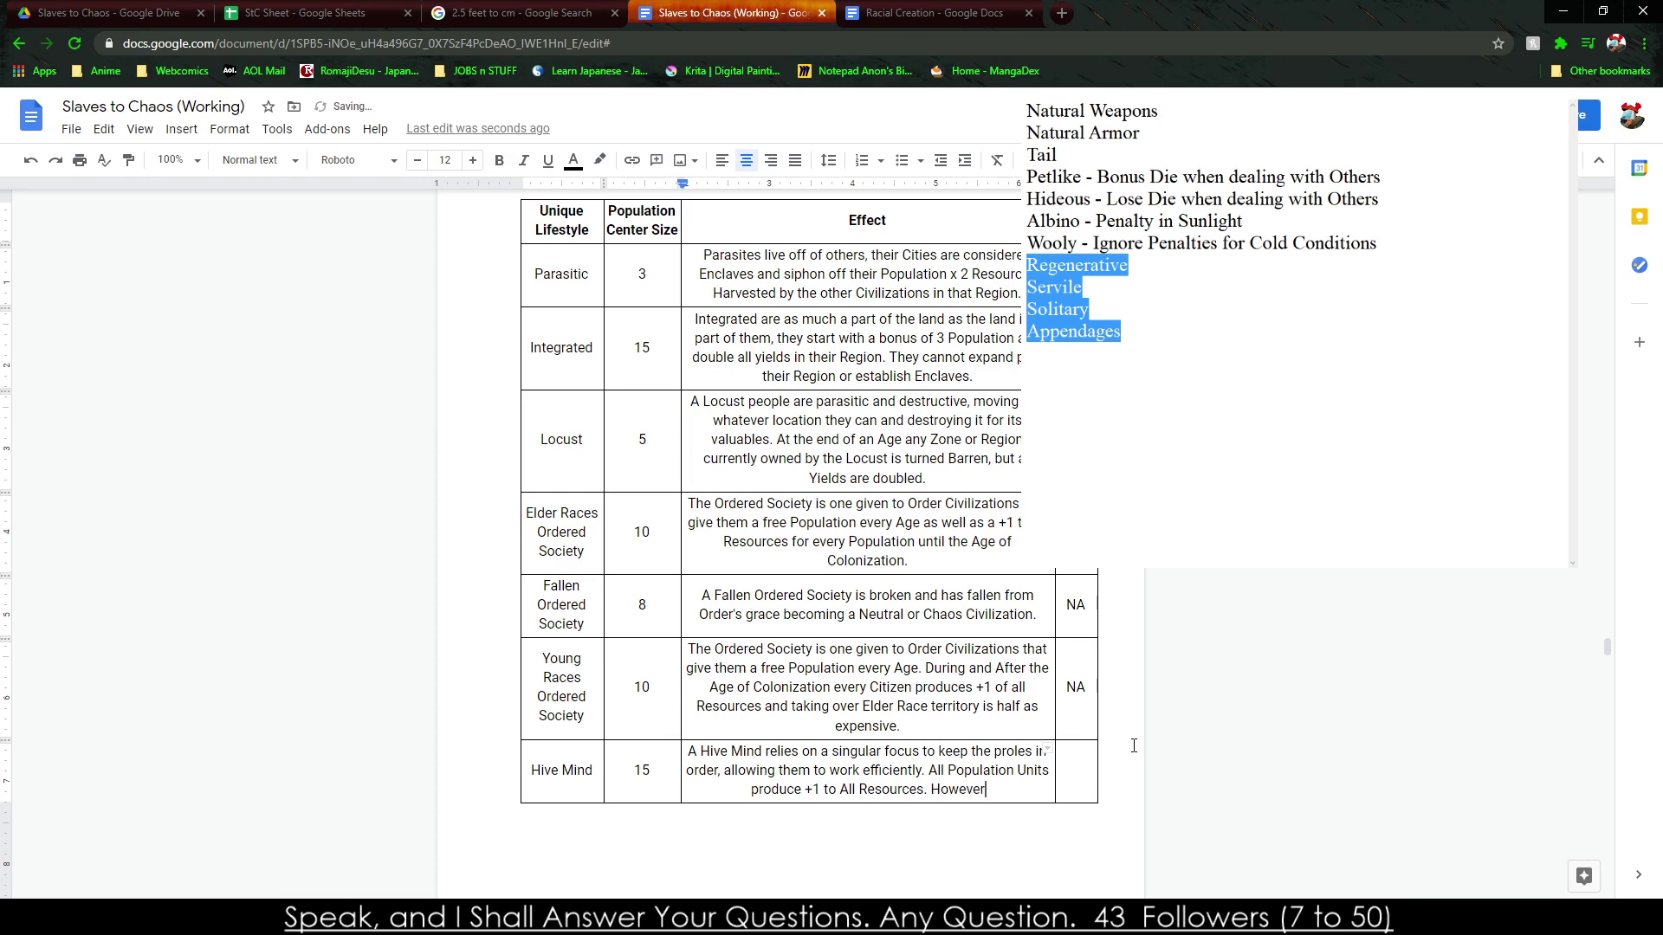
{"action": "type", "text": ", each"}
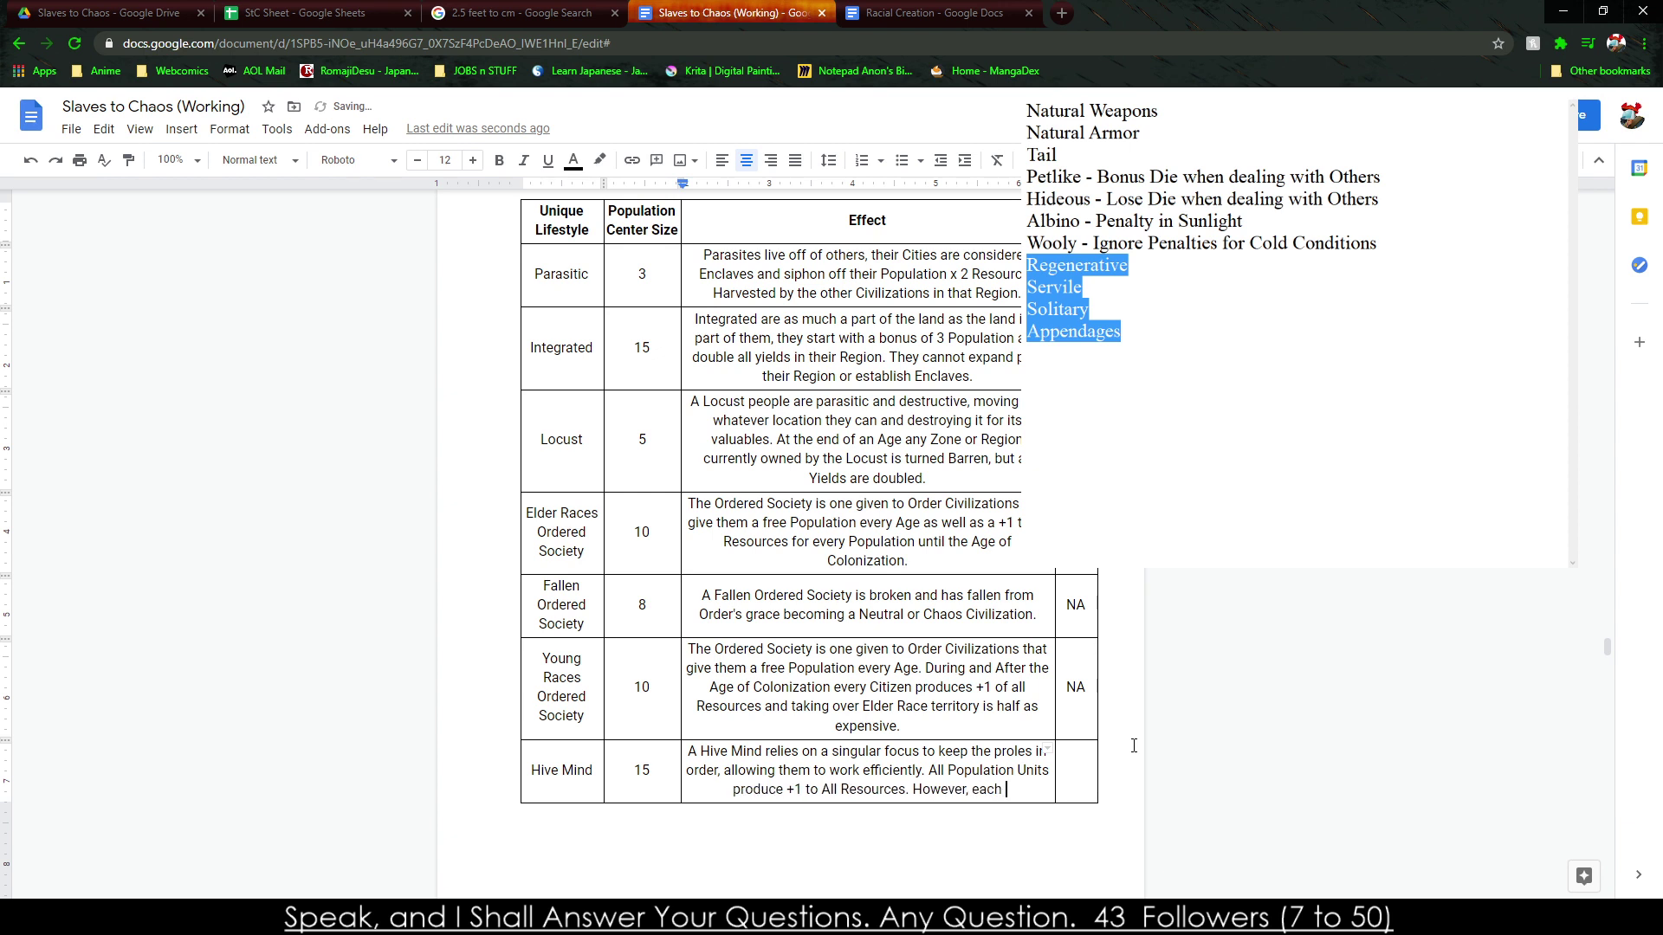
{"action": "key", "text": "BackSpace"}
{"action": "key", "text": "BackSpace"}
{"action": "key", "text": "BackSpace"}
{"action": "key", "text": "BackSpace"}
{"action": "key", "text": "BackSpace"}
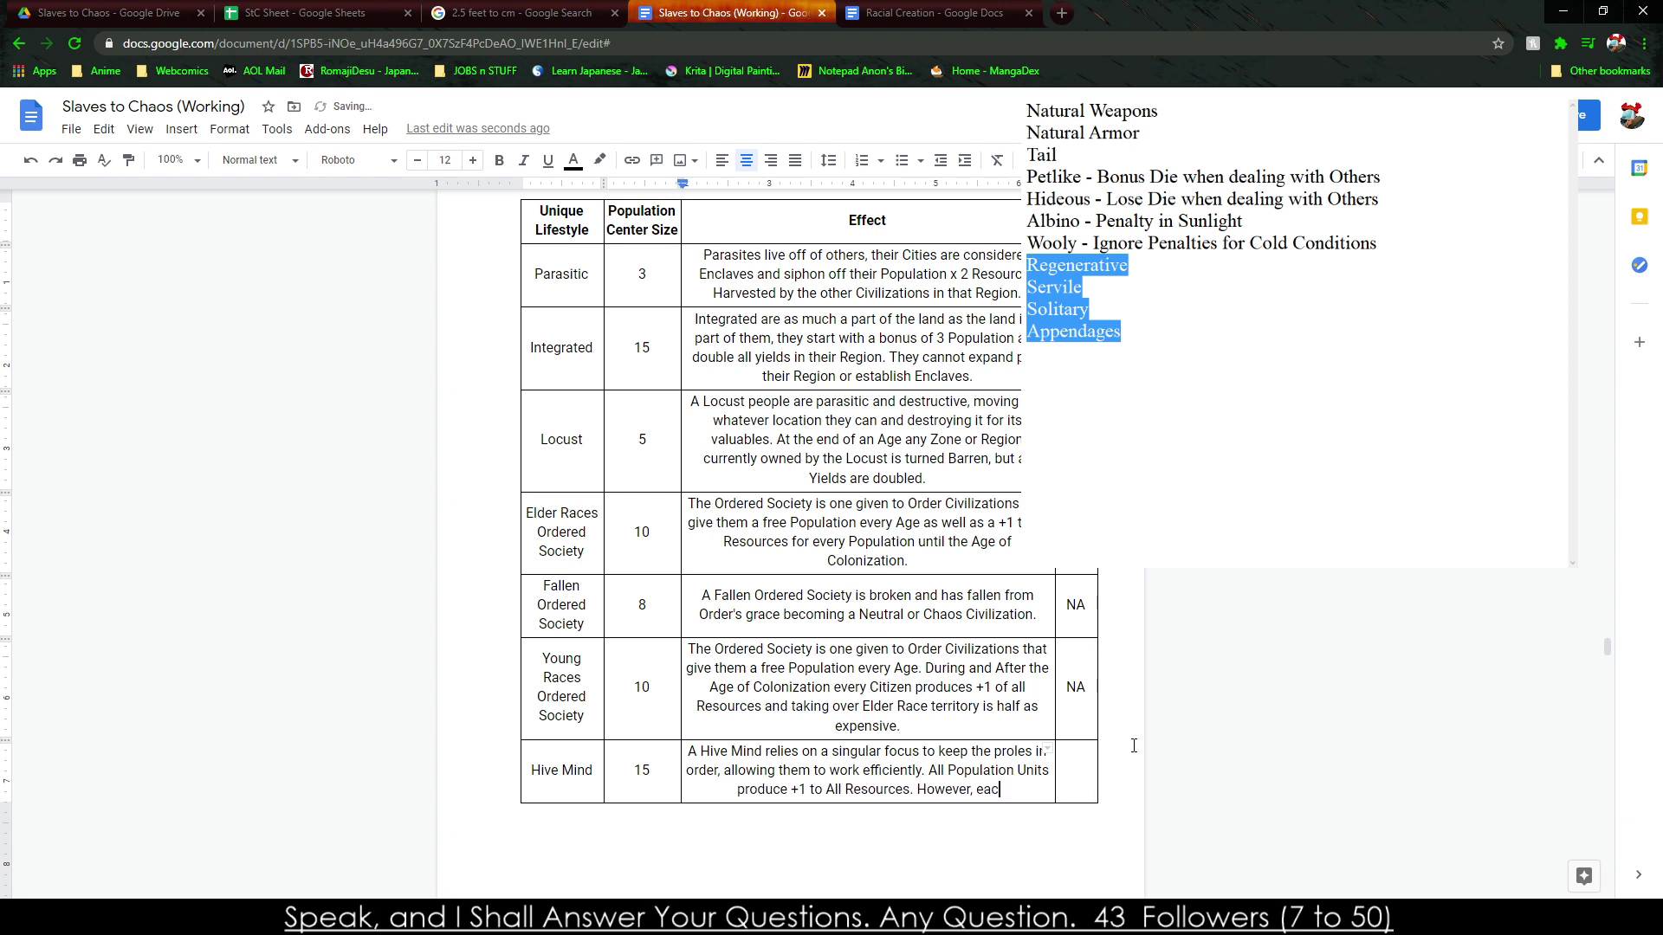
{"action": "type", "text": "a"}
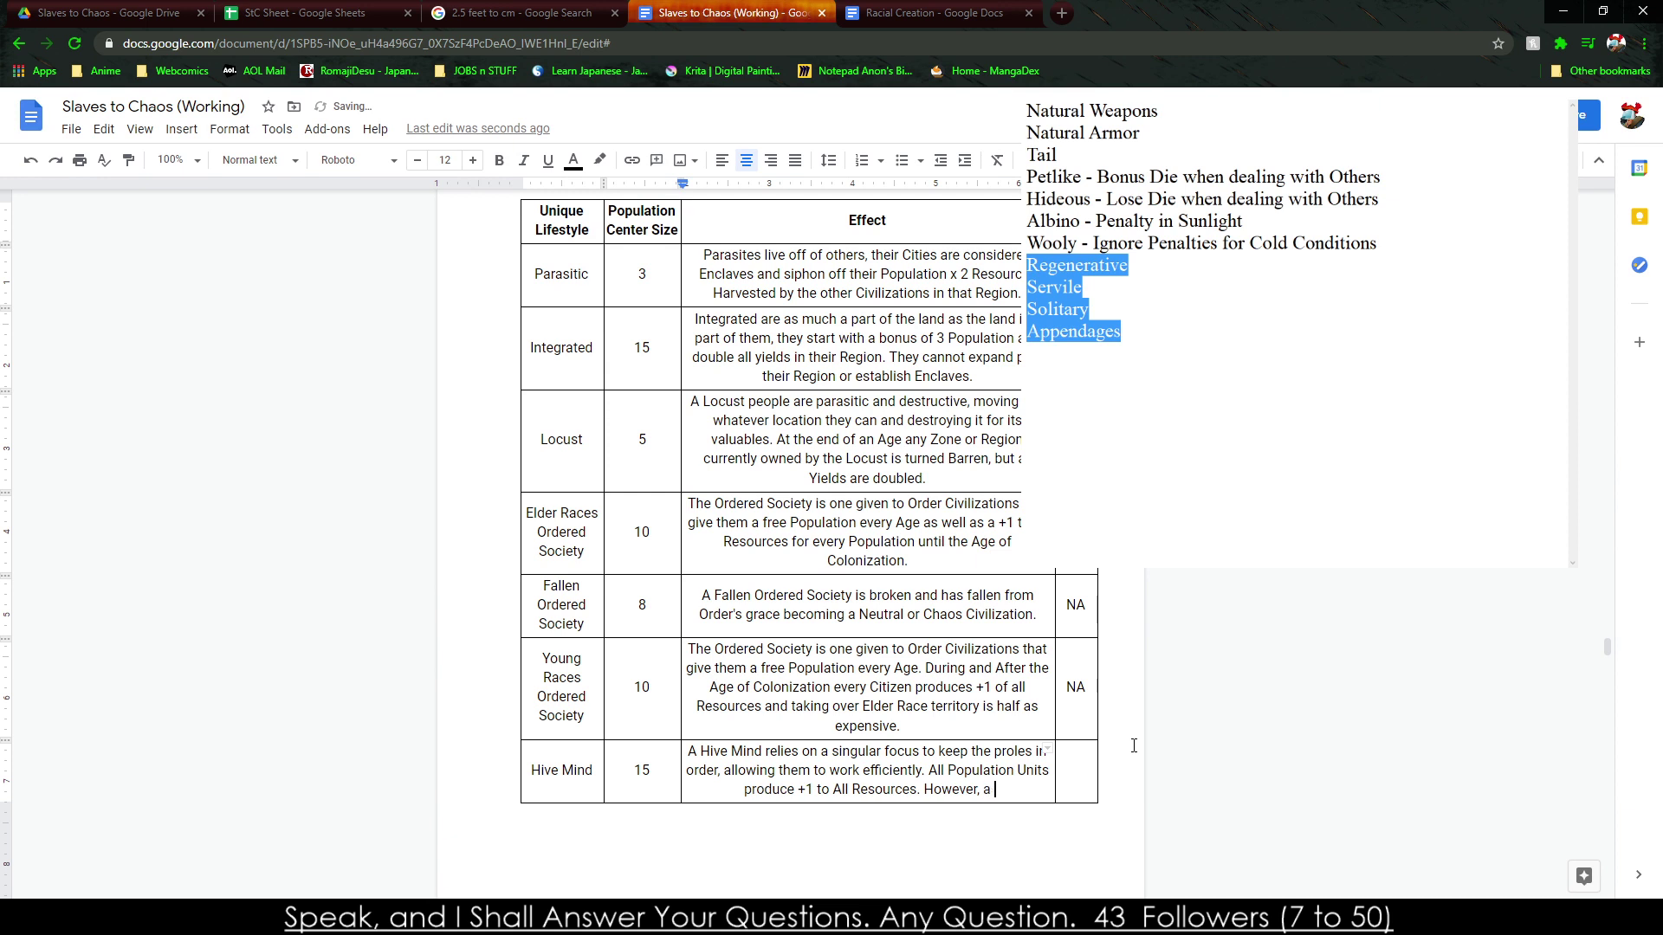
{"action": "key", "text": "BackSpace"}
{"action": "type", "text": "they"}
{"action": "key", "text": "BackSpace"}
{"action": "key", "text": "BackSpace"}
{"action": "key", "text": "BackSpace"}
{"action": "key", "text": "BackSpace"}
{"action": "type", "text": "a Hive Mind"}
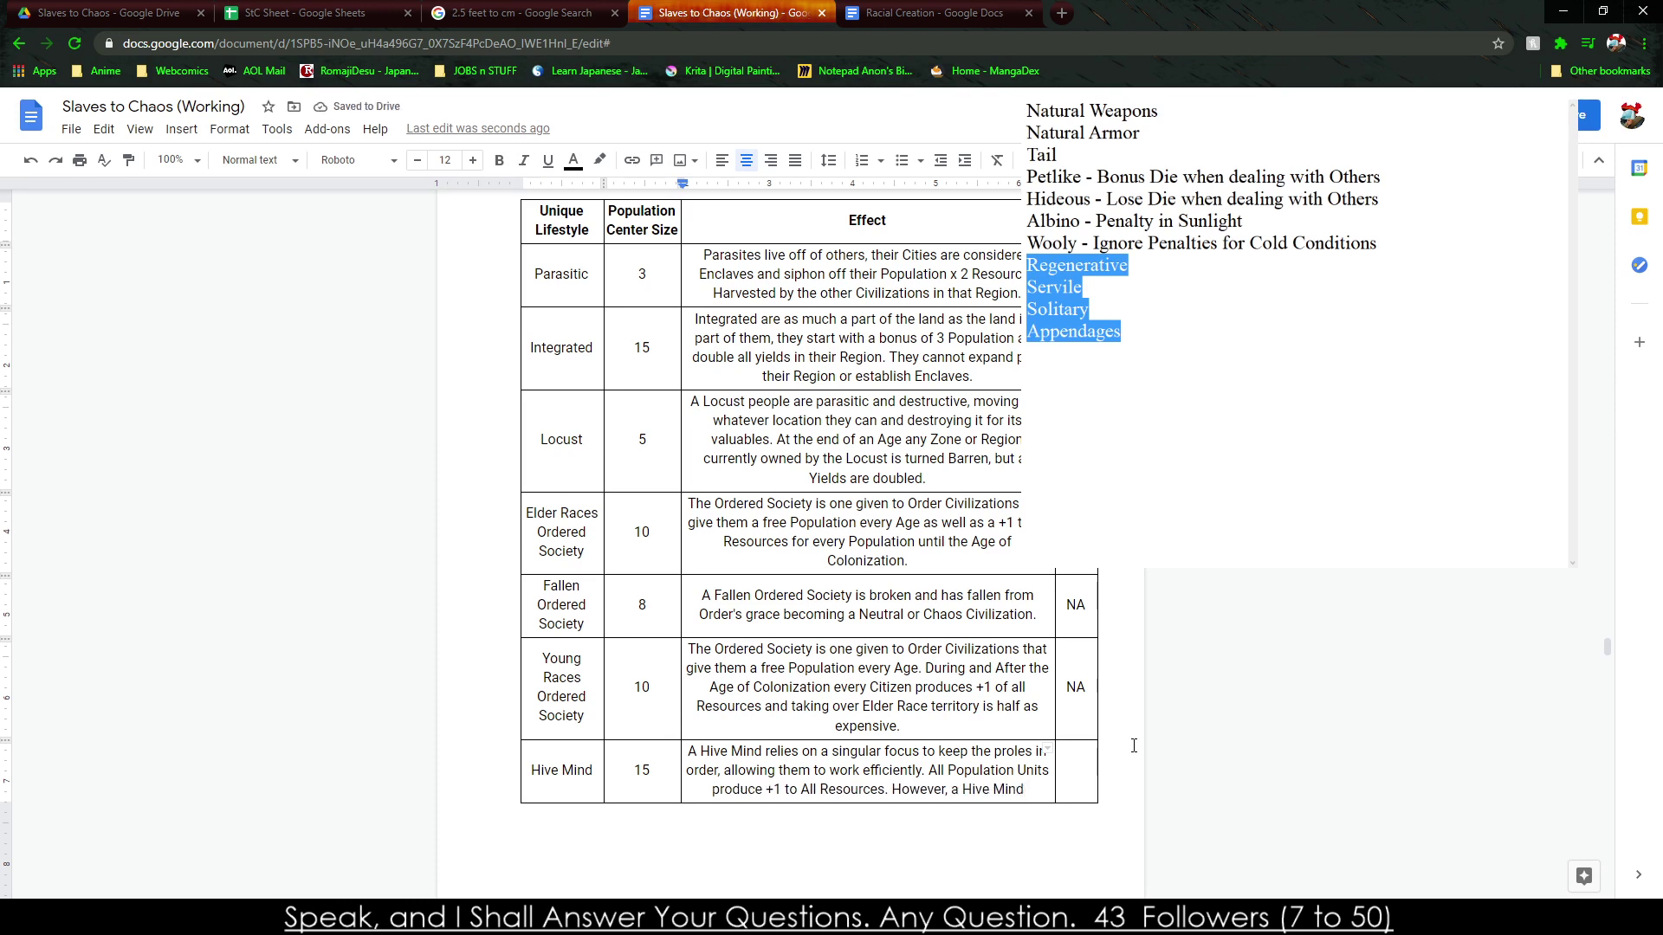
{"action": "type", "text": " oft"}
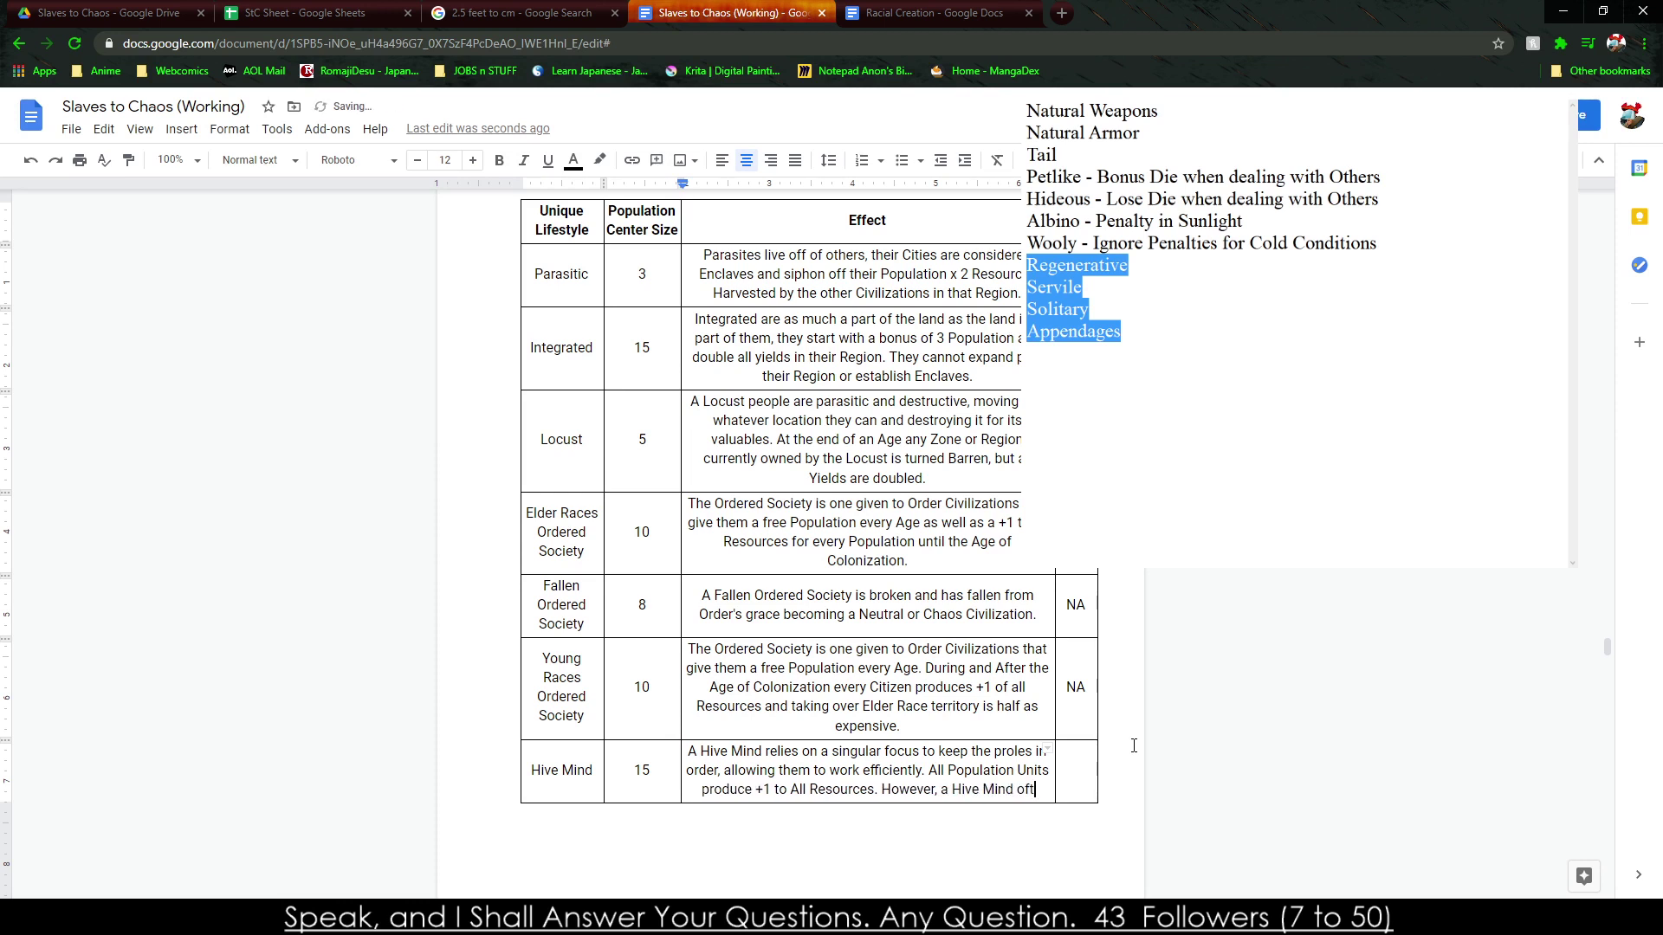
{"action": "type", "text": "en relies on simple commands"}
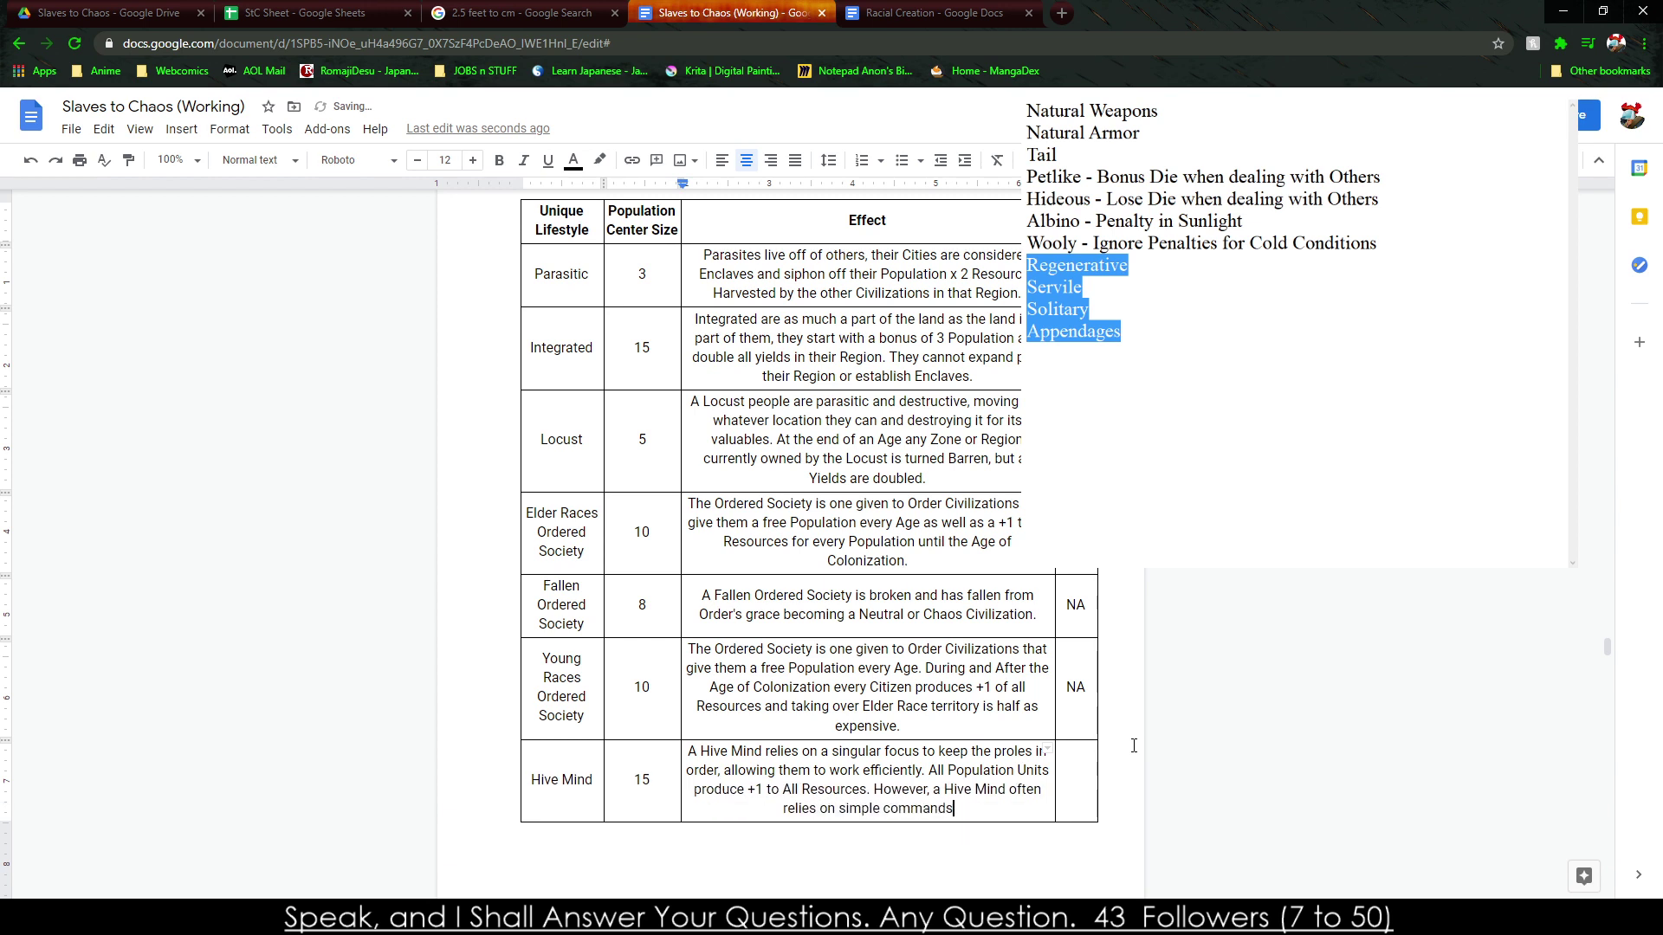
Complete Hive Mind's effect with ", so all Resource Purchases are doubled in cost." and set the row's cost to 15.
{"action": "type", "text": ", so all"}
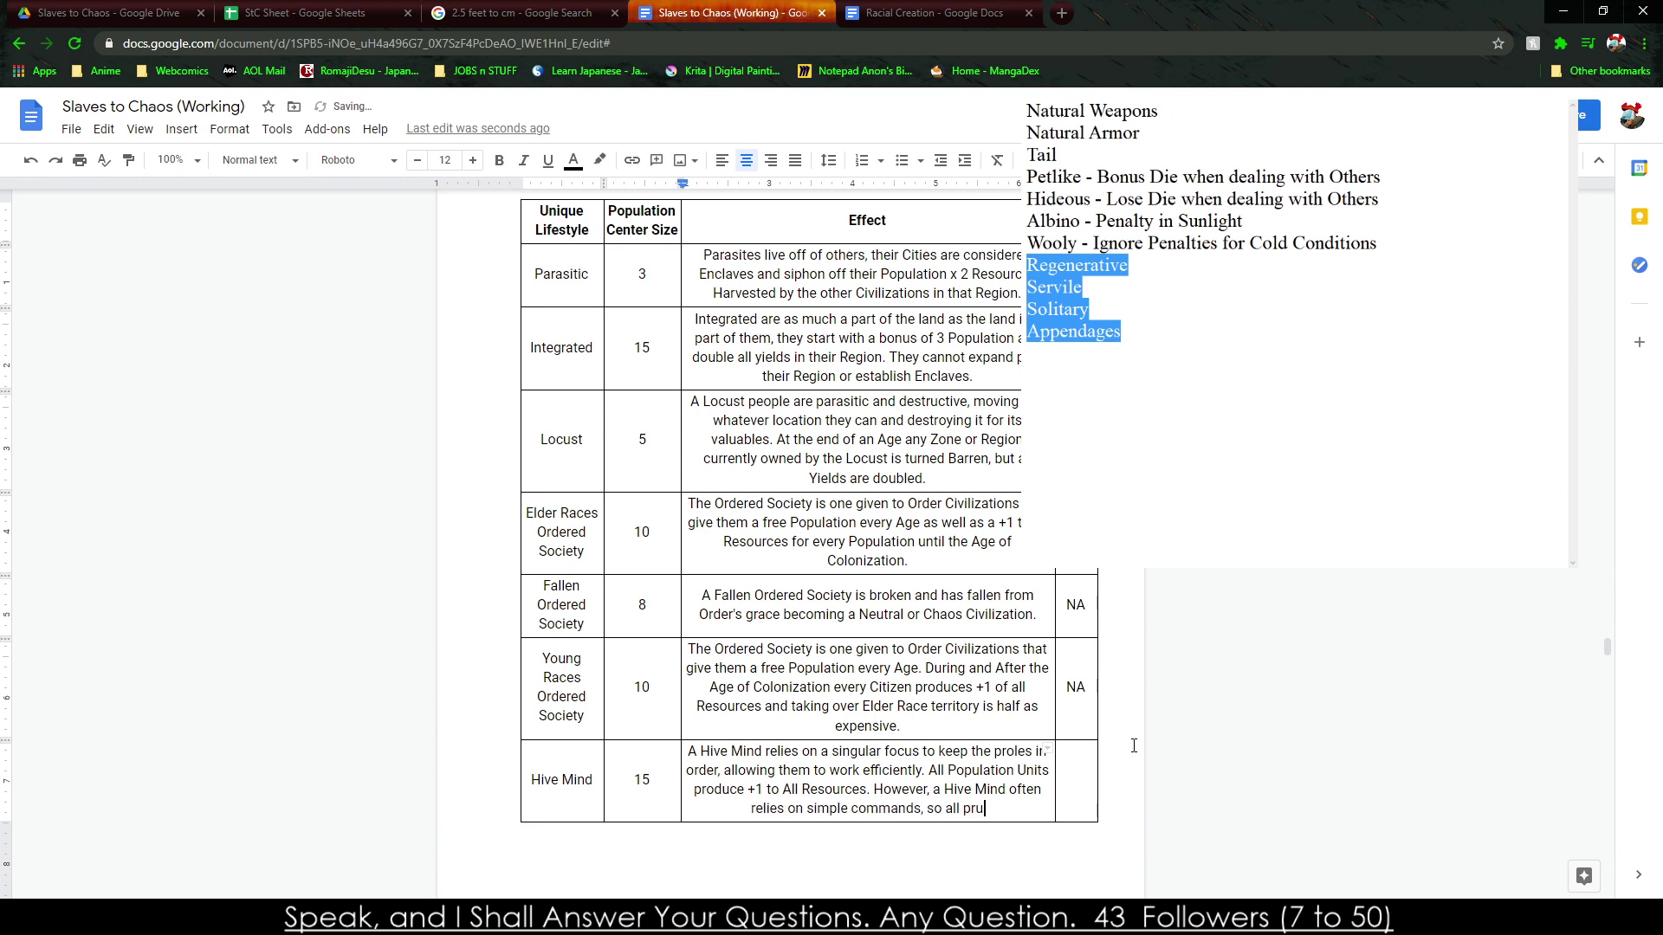
{"action": "type", "text": " p"}
{"action": "key", "text": "BackSpace"}
{"action": "type", "text": "Re"}
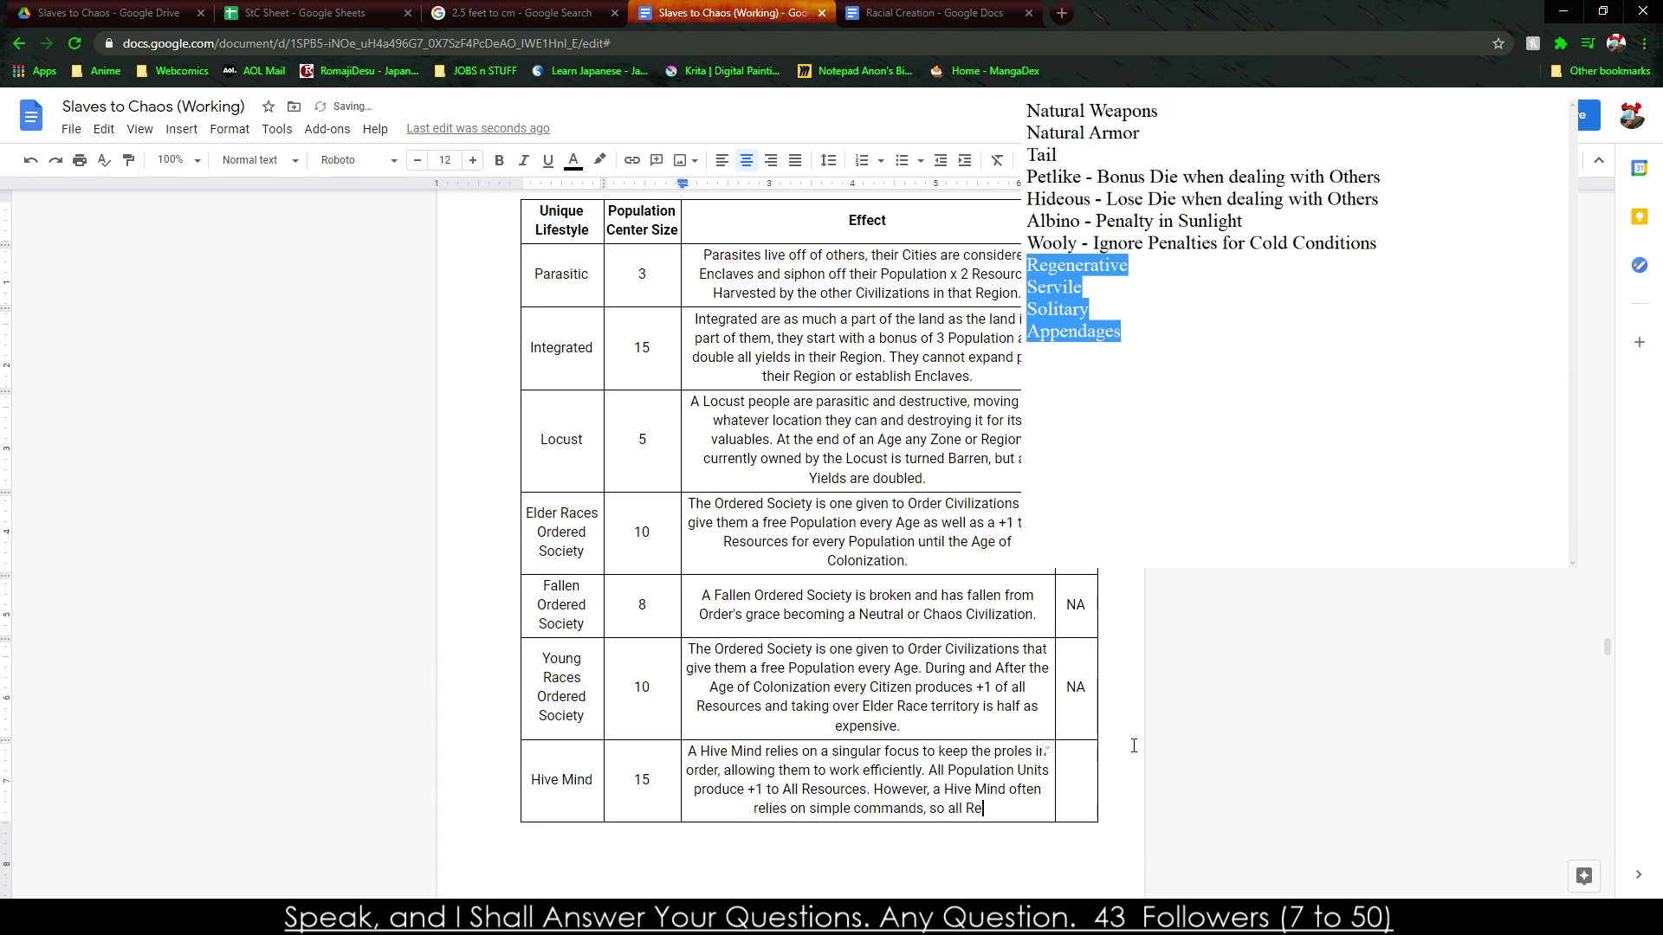
{"action": "type", "text": "source Purchas"}
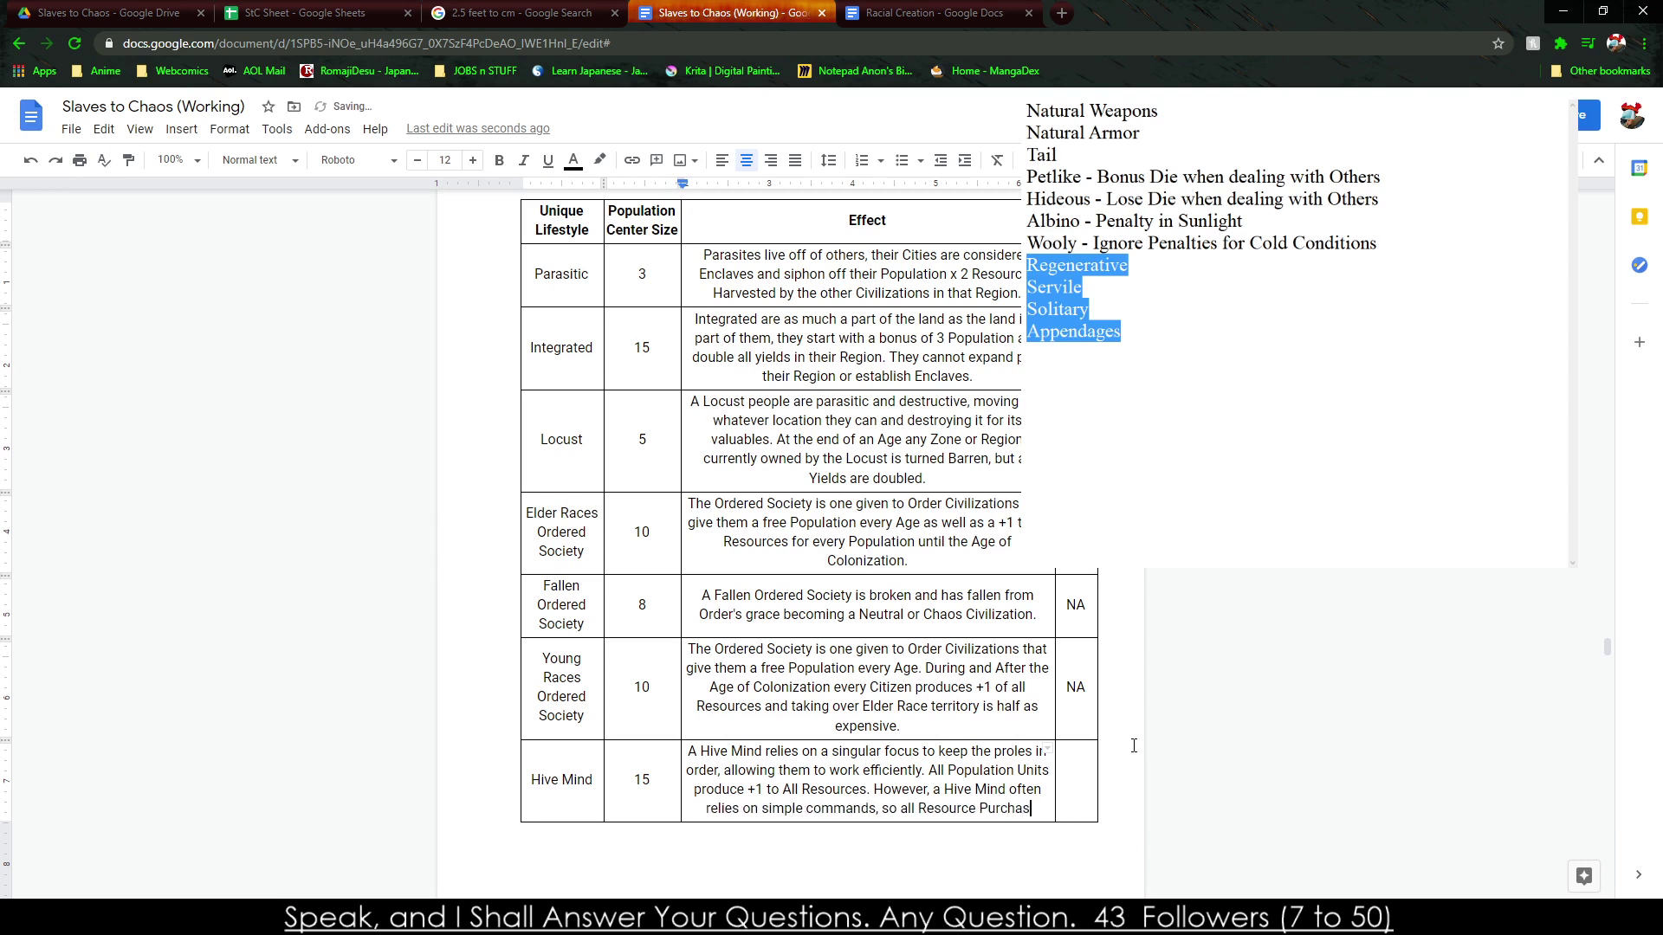
{"action": "type", "text": "es are doubled "}
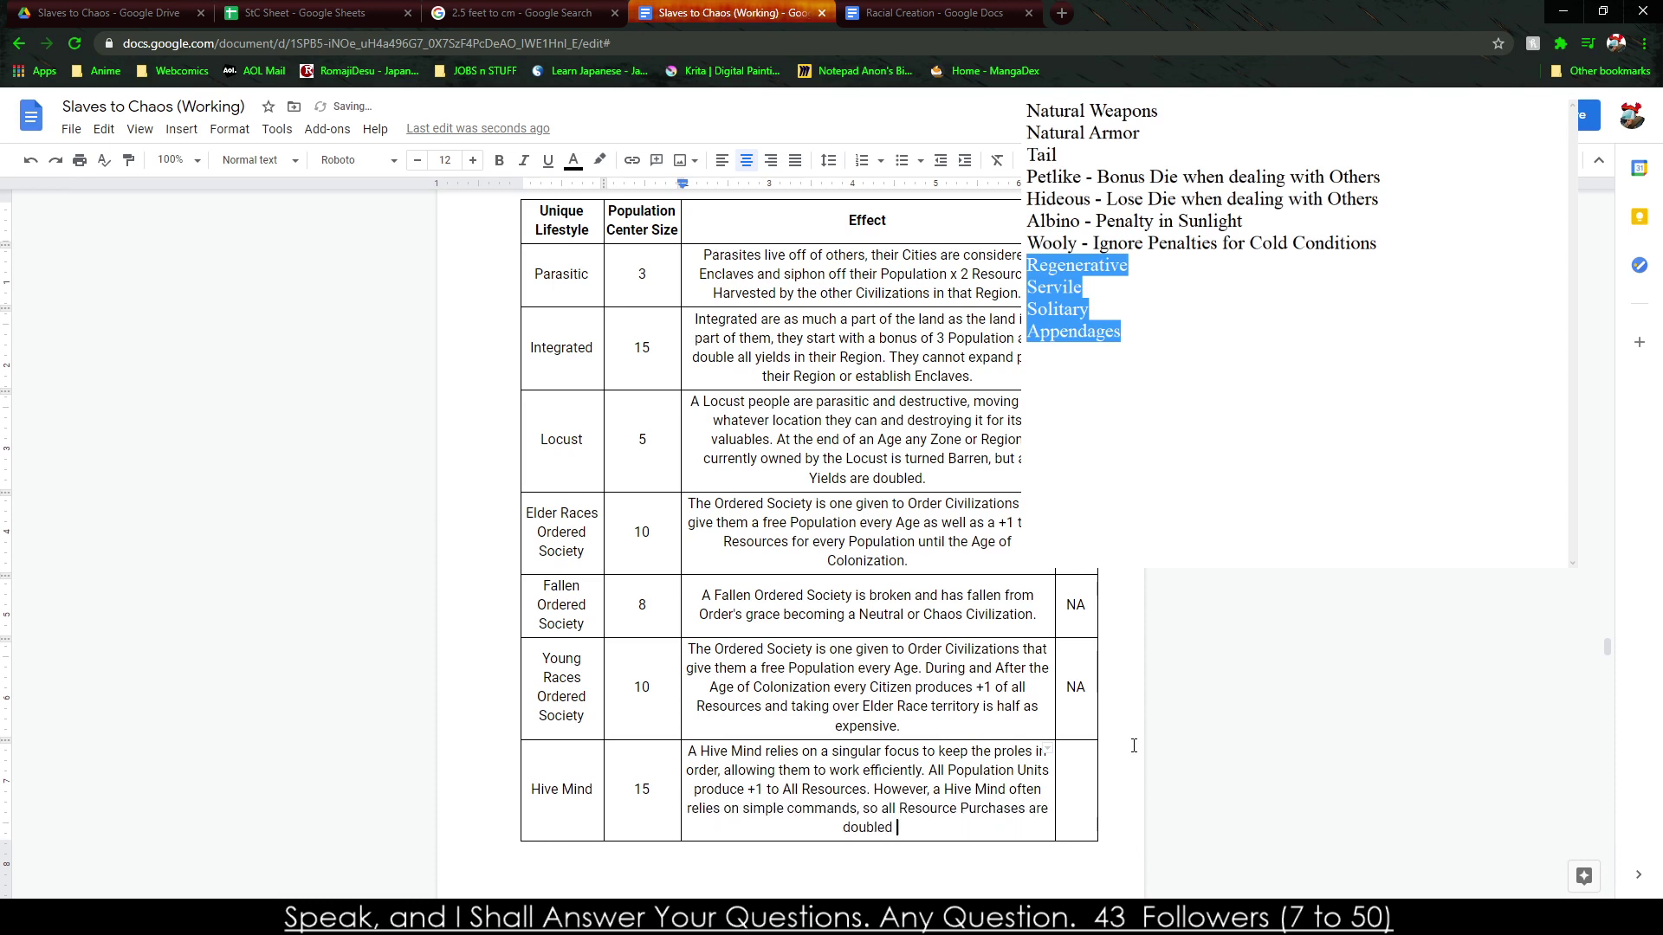
{"action": "type", "text": "in cost.15"}
{"action": "key", "text": "BackSpace"}
{"action": "type", "text": "1"}
{"action": "left_click_drag", "start_coordinate": [825, 274], "coordinate": [821, 293]}
{"action": "left_click", "coordinate": [850, 458]}
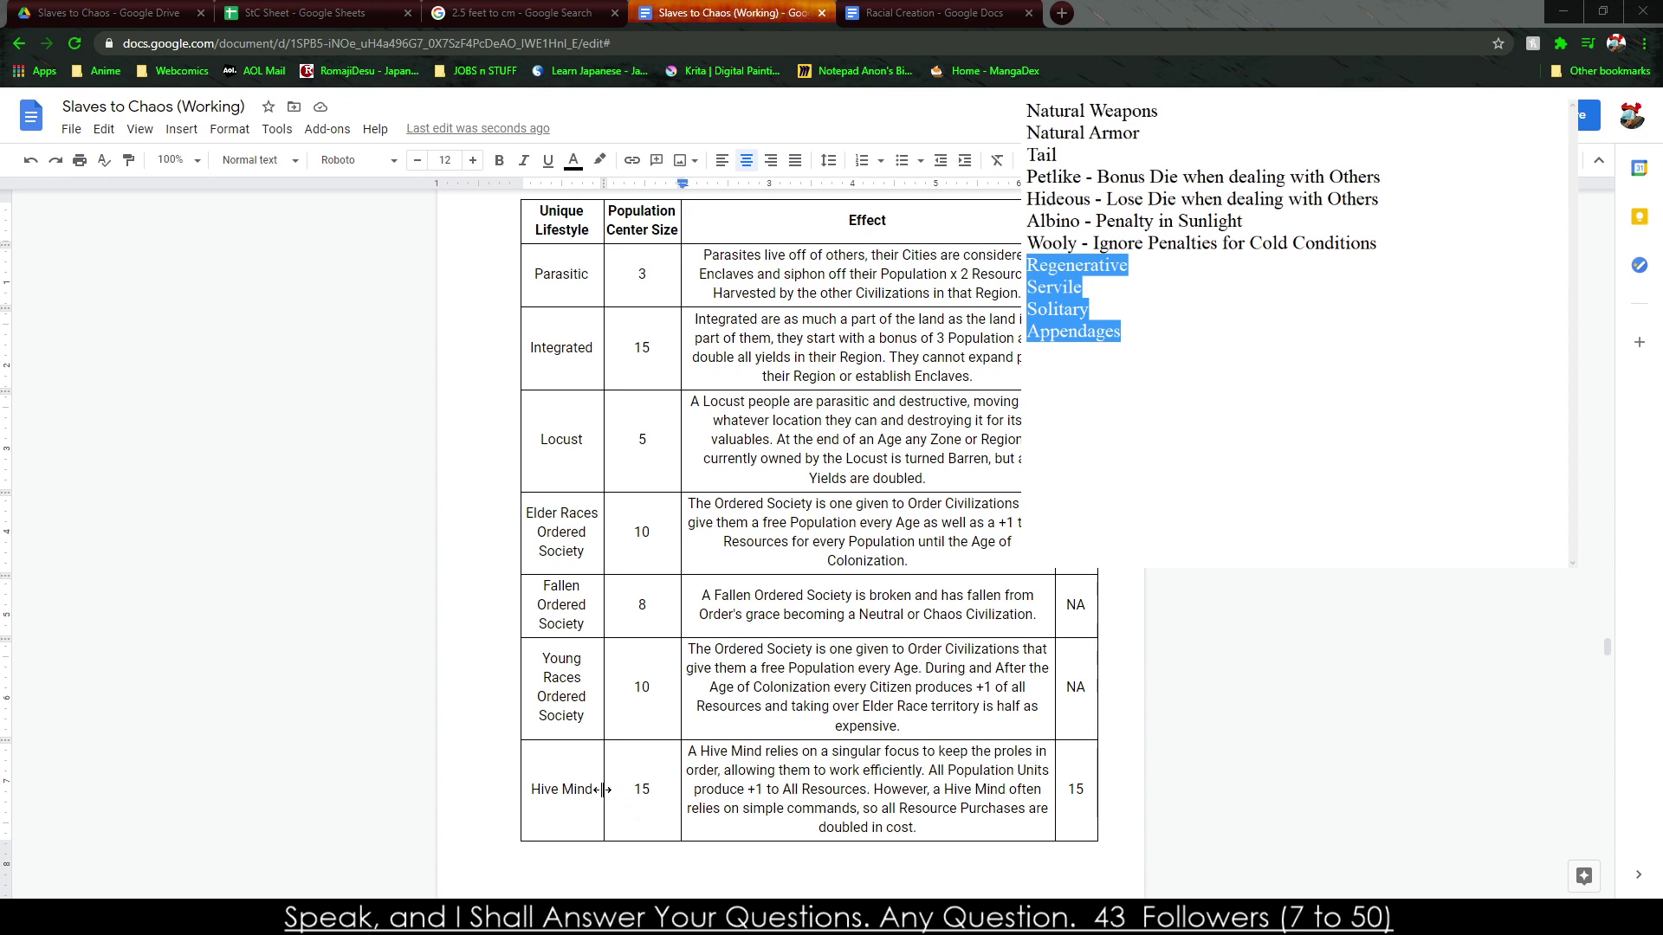
{"action": "left_click", "coordinate": [588, 667]}
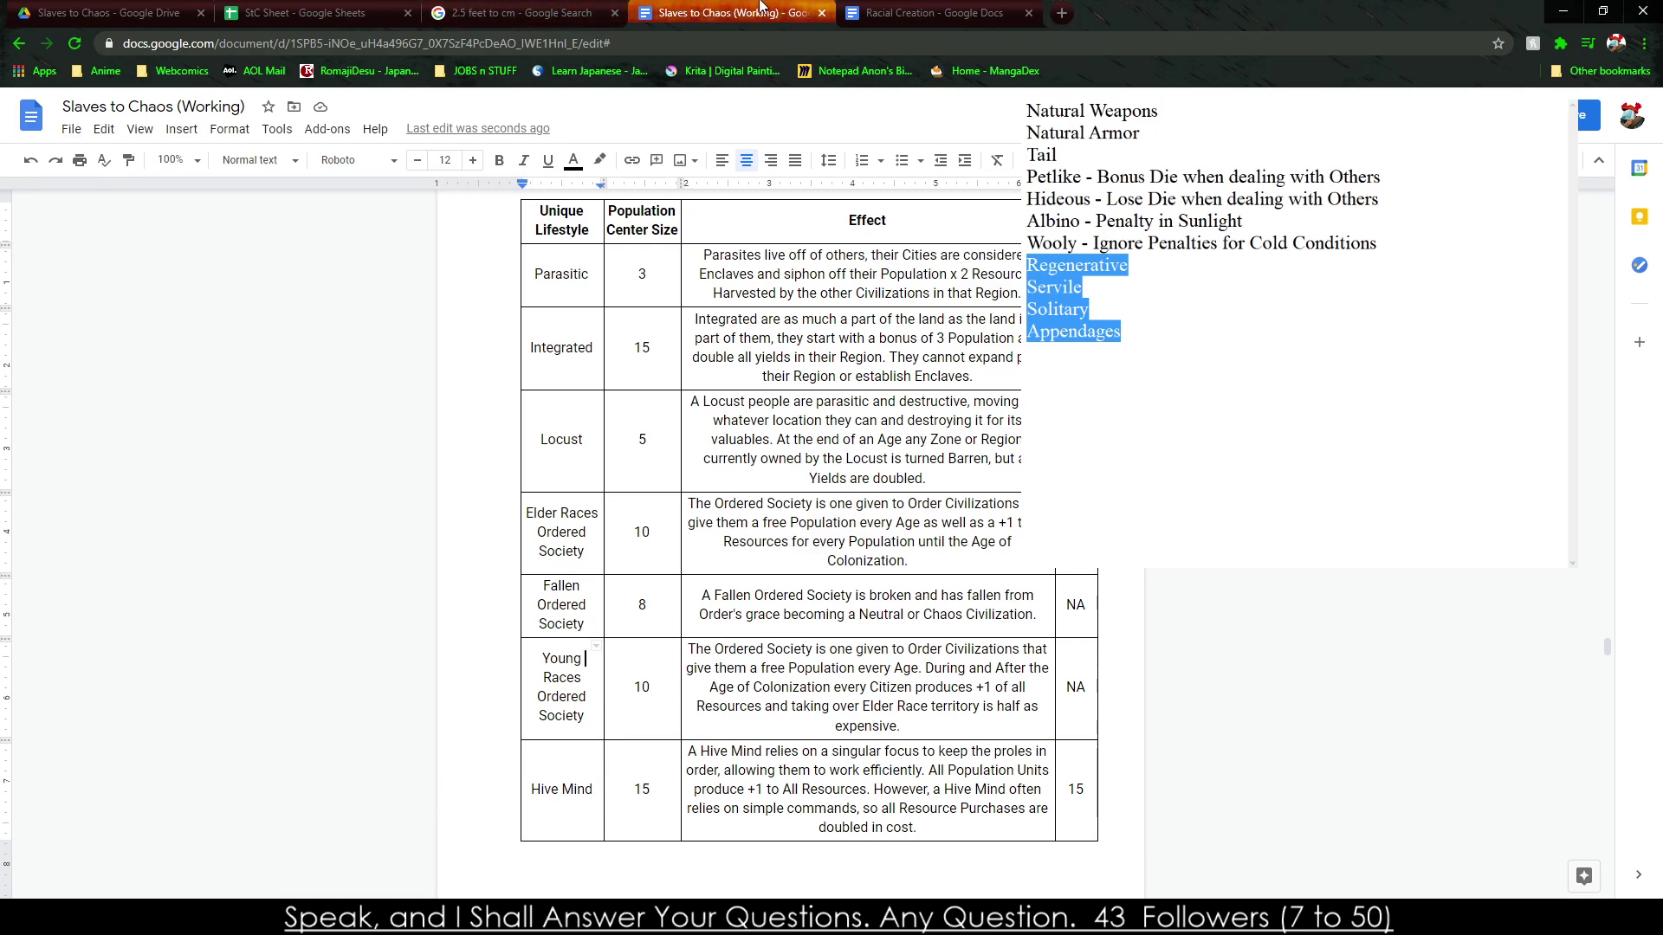
Return to Sheet7 of the StC Sheet and review the racial traits list, including Huge's description.
{"action": "left_click", "coordinate": [927, 13]}
{"action": "left_click", "coordinate": [303, 13]}
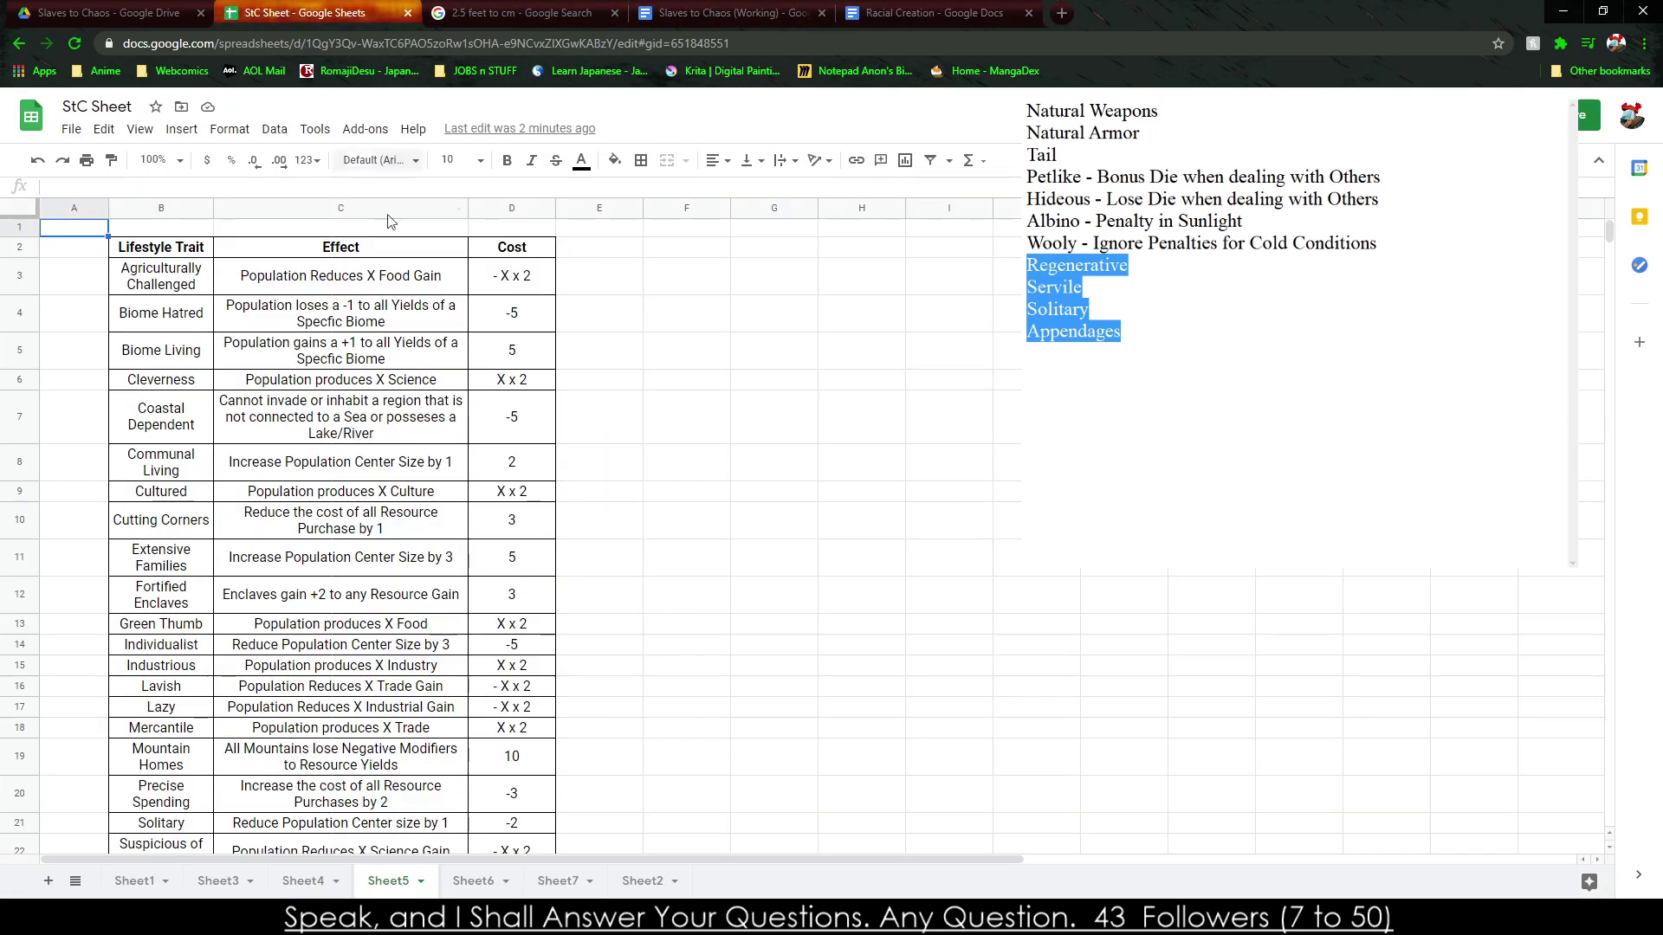
{"action": "left_click", "coordinate": [535, 884]}
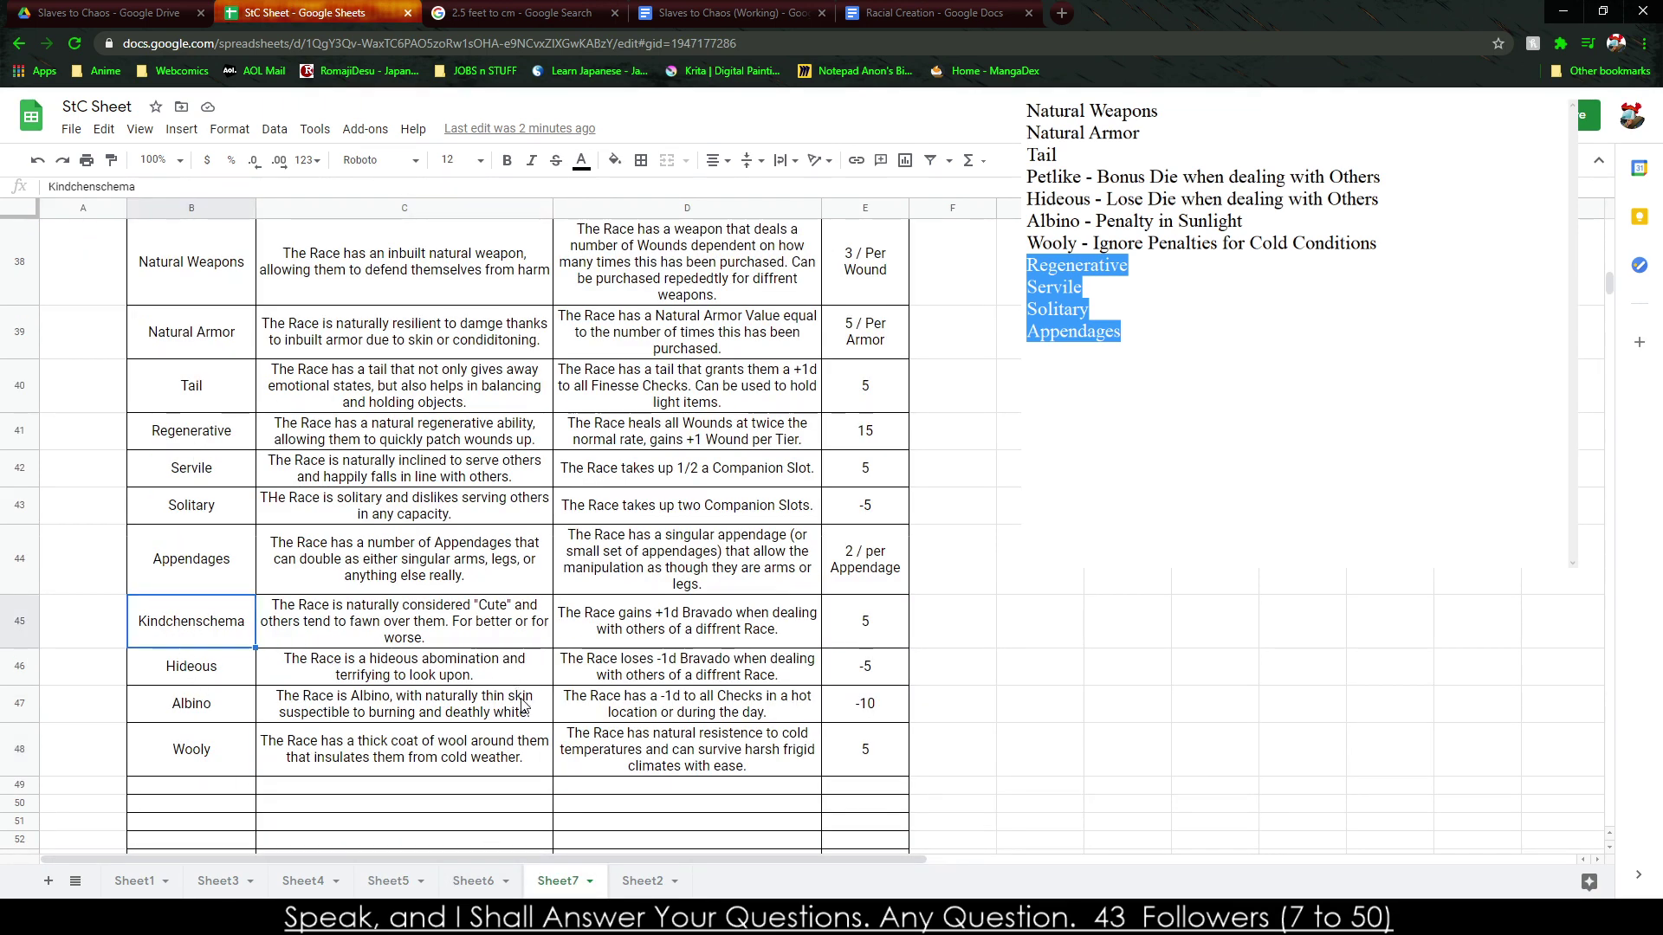
{"action": "scroll", "coordinate": [460, 683], "scroll_direction": "up", "scroll_amount": 10}
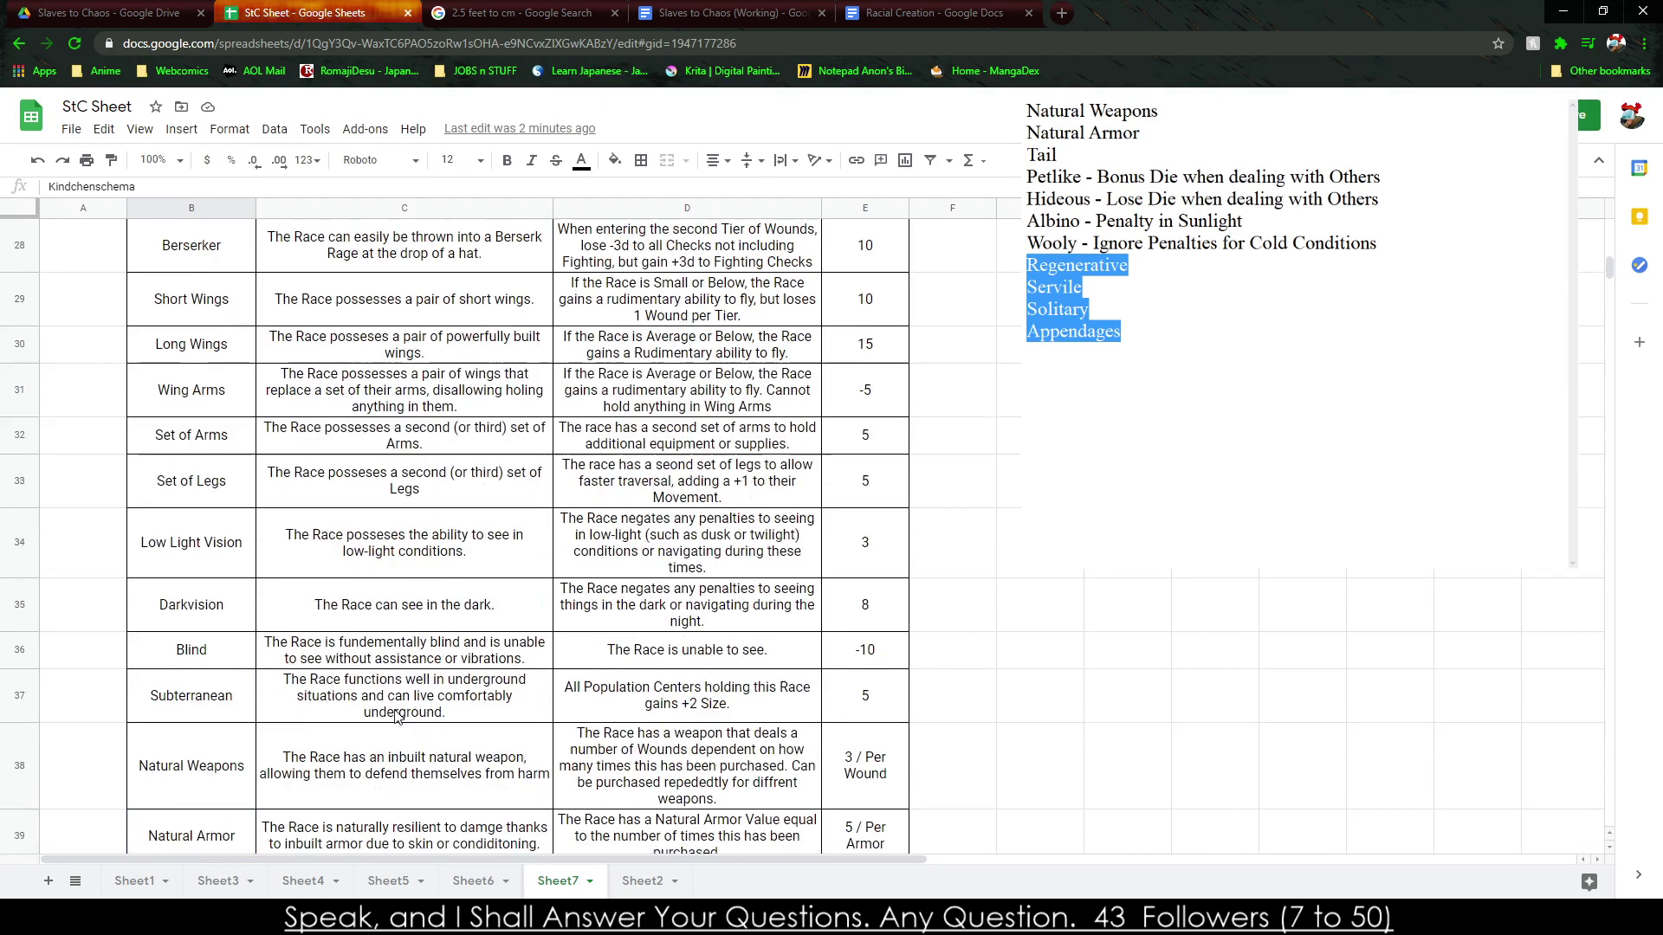
{"action": "scroll", "coordinate": [264, 623], "scroll_direction": "up", "scroll_amount": 4}
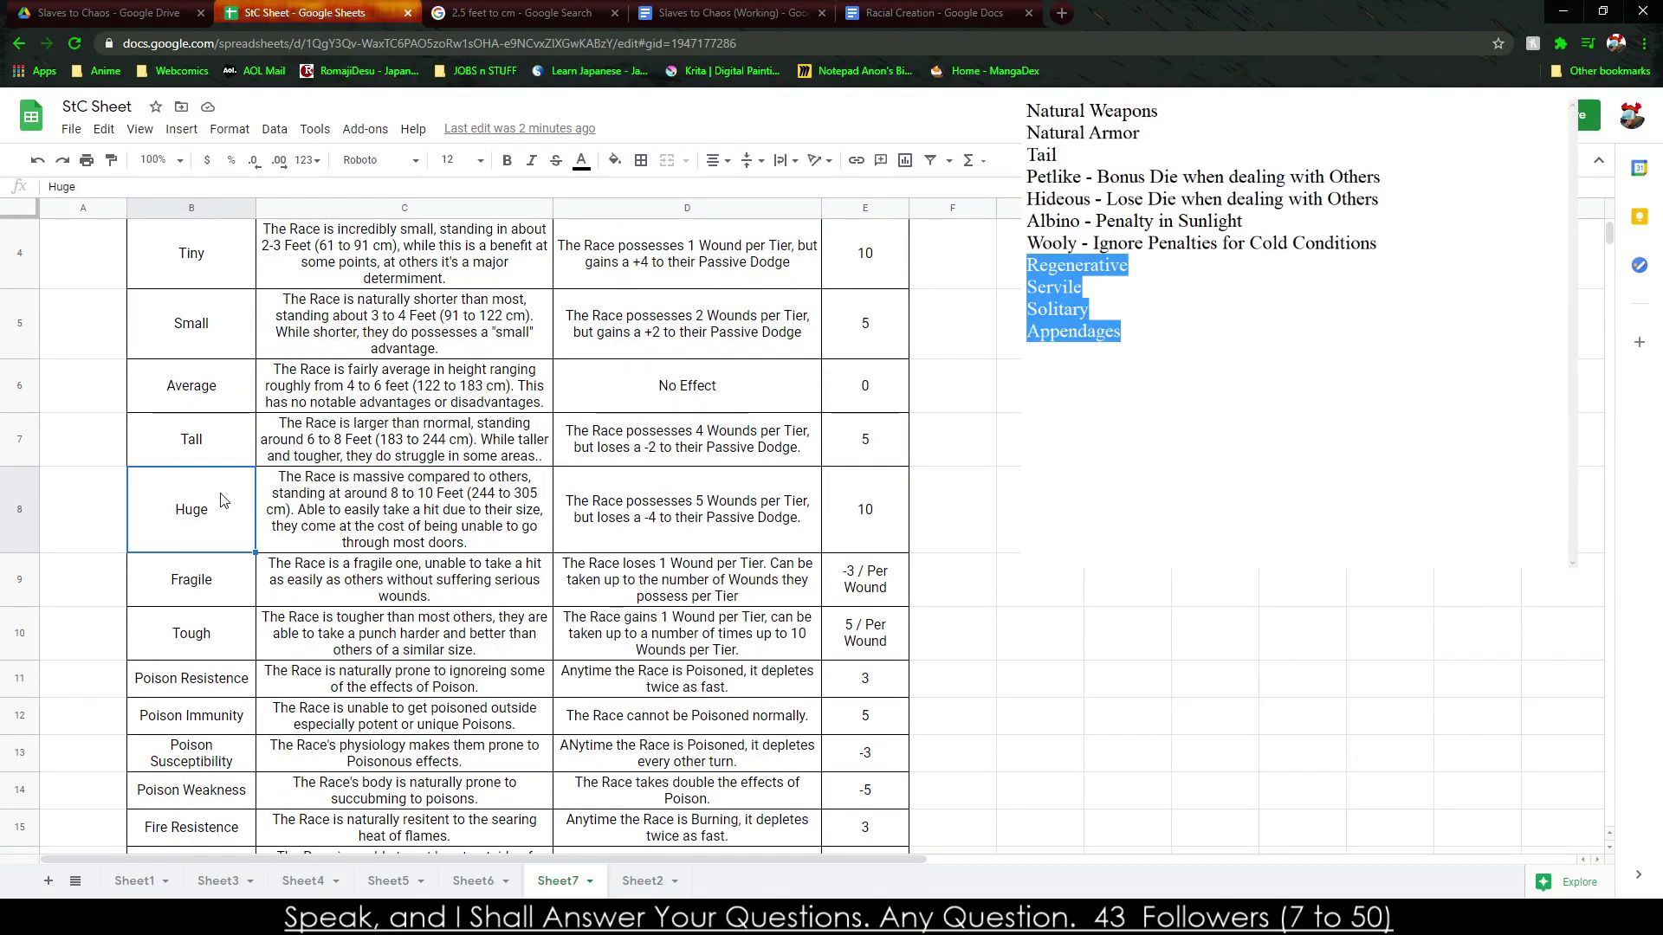
{"action": "left_click", "coordinate": [402, 516]}
{"action": "scroll", "coordinate": [401, 515], "scroll_direction": "down", "scroll_amount": 12}
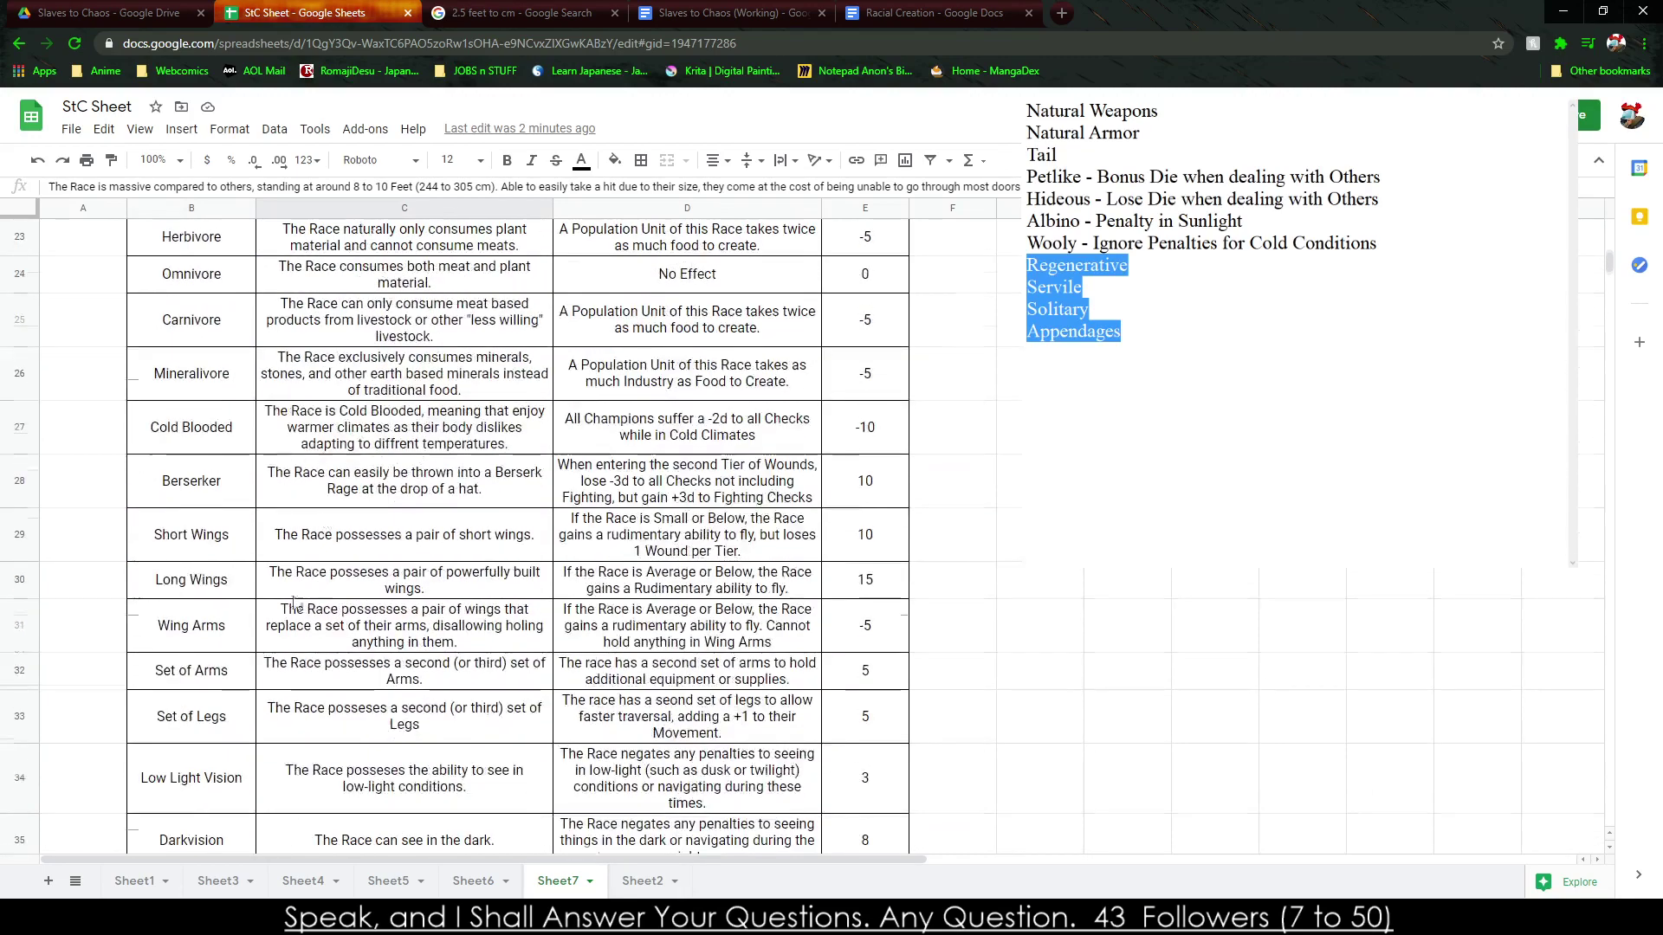
Review the racial traits list on Sheet7, from the Fragile and Tough rows down to Wooly and the empty rows.
{"action": "scroll", "coordinate": [250, 639], "scroll_direction": "down", "scroll_amount": 4}
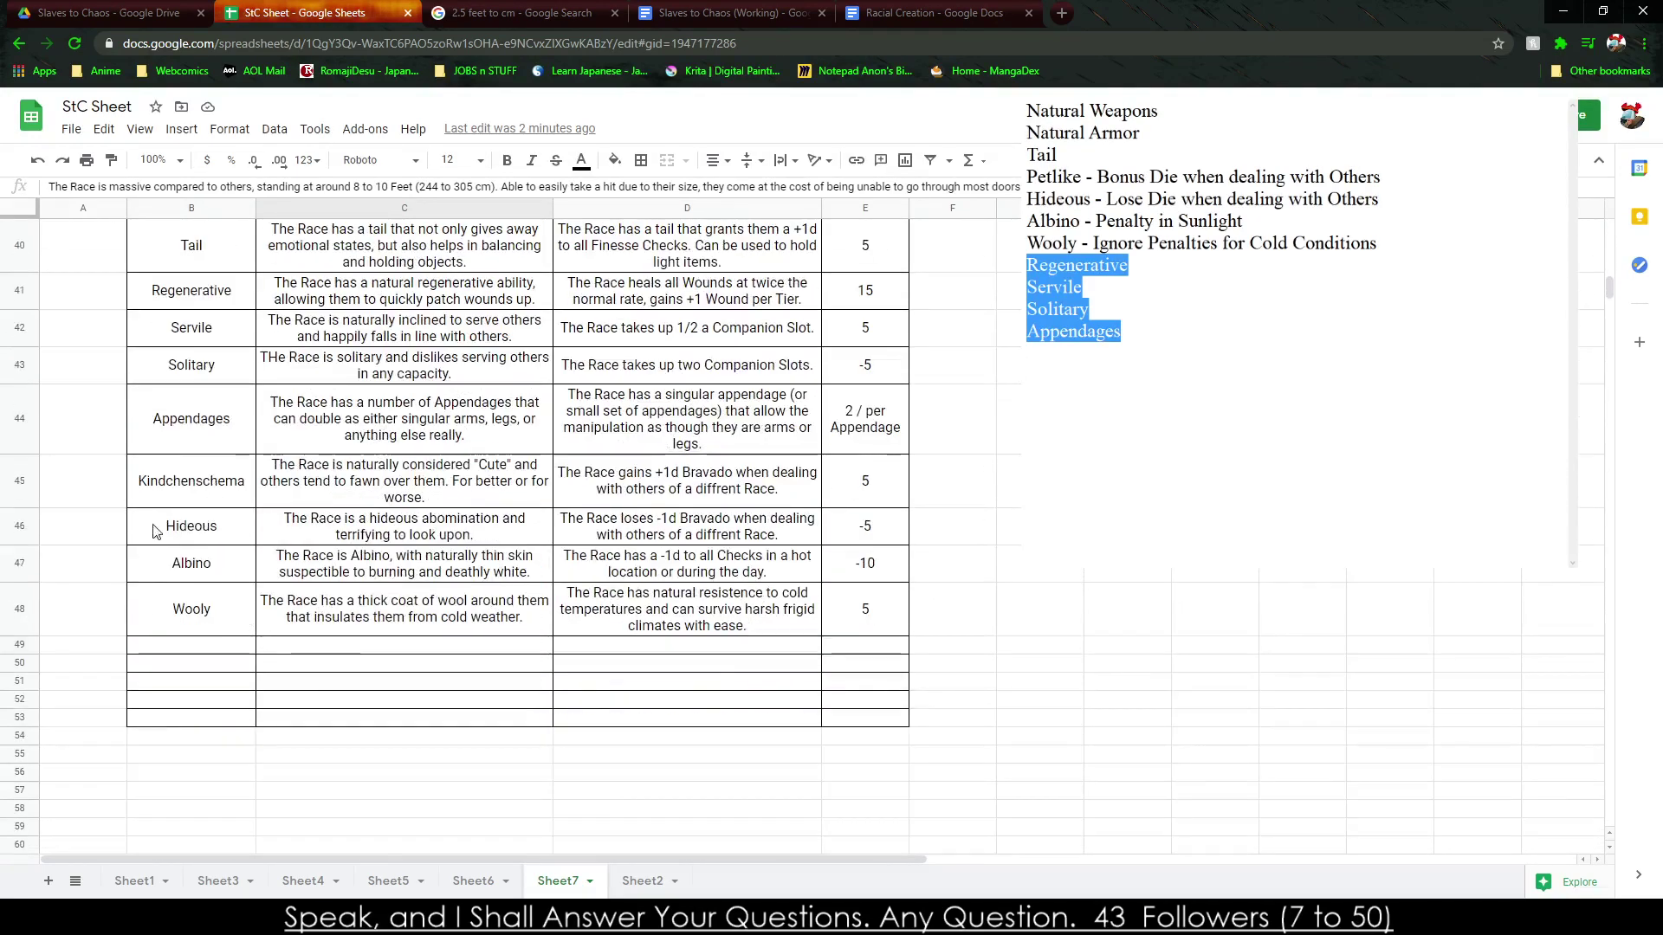
{"action": "left_click", "coordinate": [197, 487]}
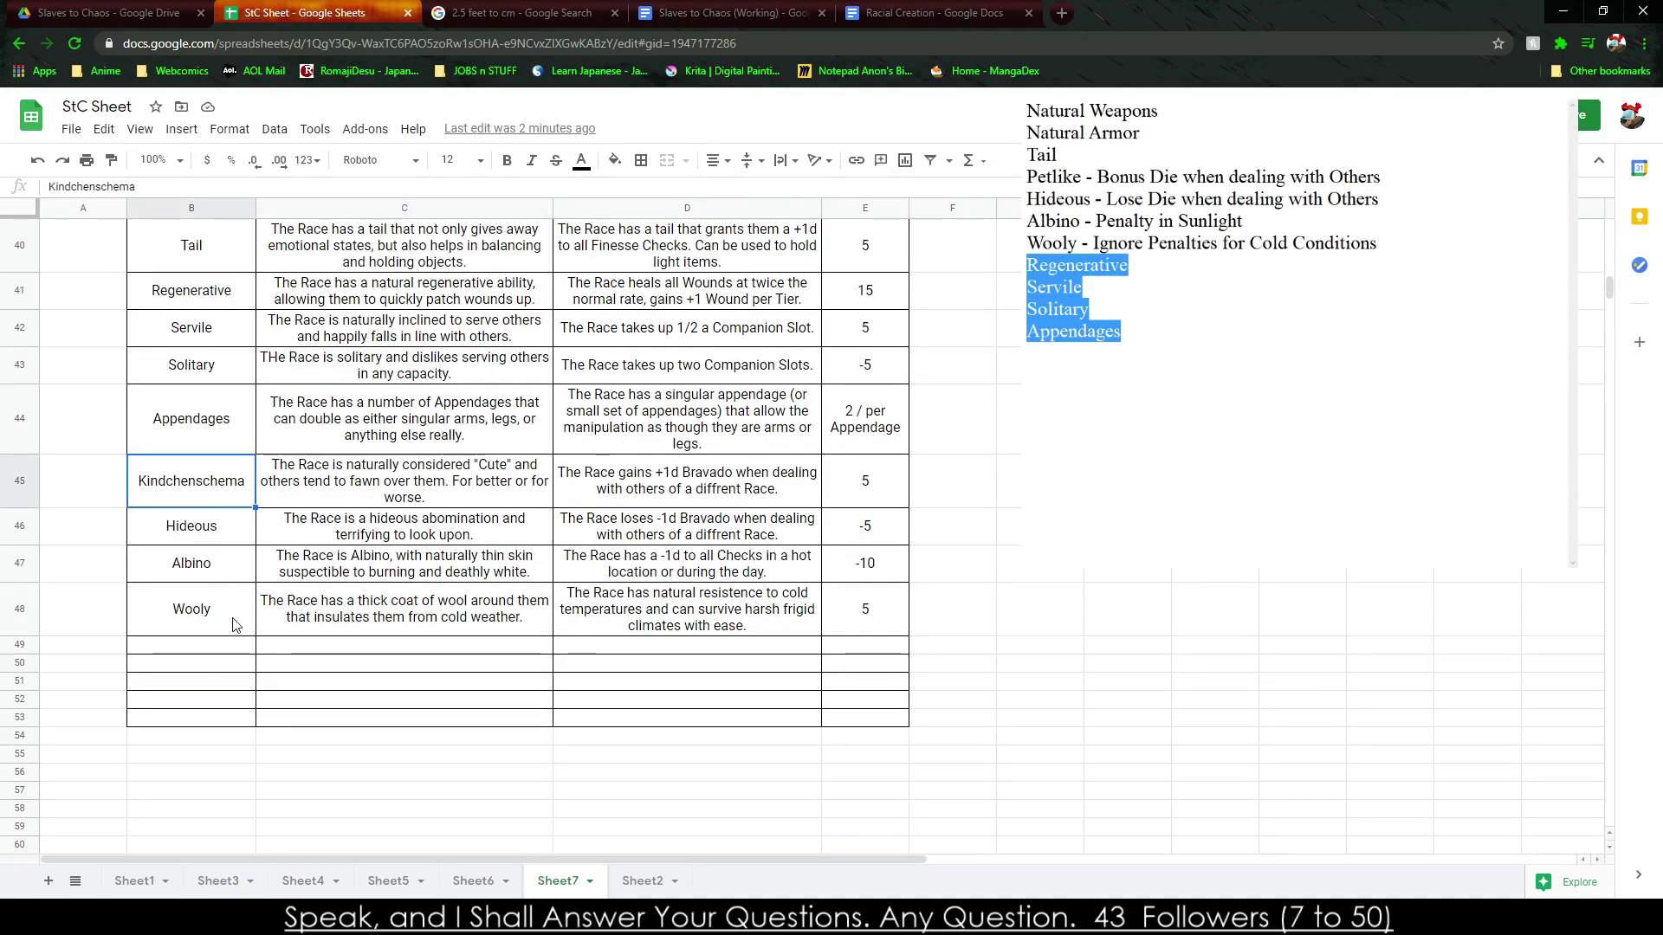
{"action": "scroll", "coordinate": [555, 555], "scroll_direction": "up", "scroll_amount": 6}
{"action": "scroll", "coordinate": [580, 515], "scroll_direction": "up", "scroll_amount": 10}
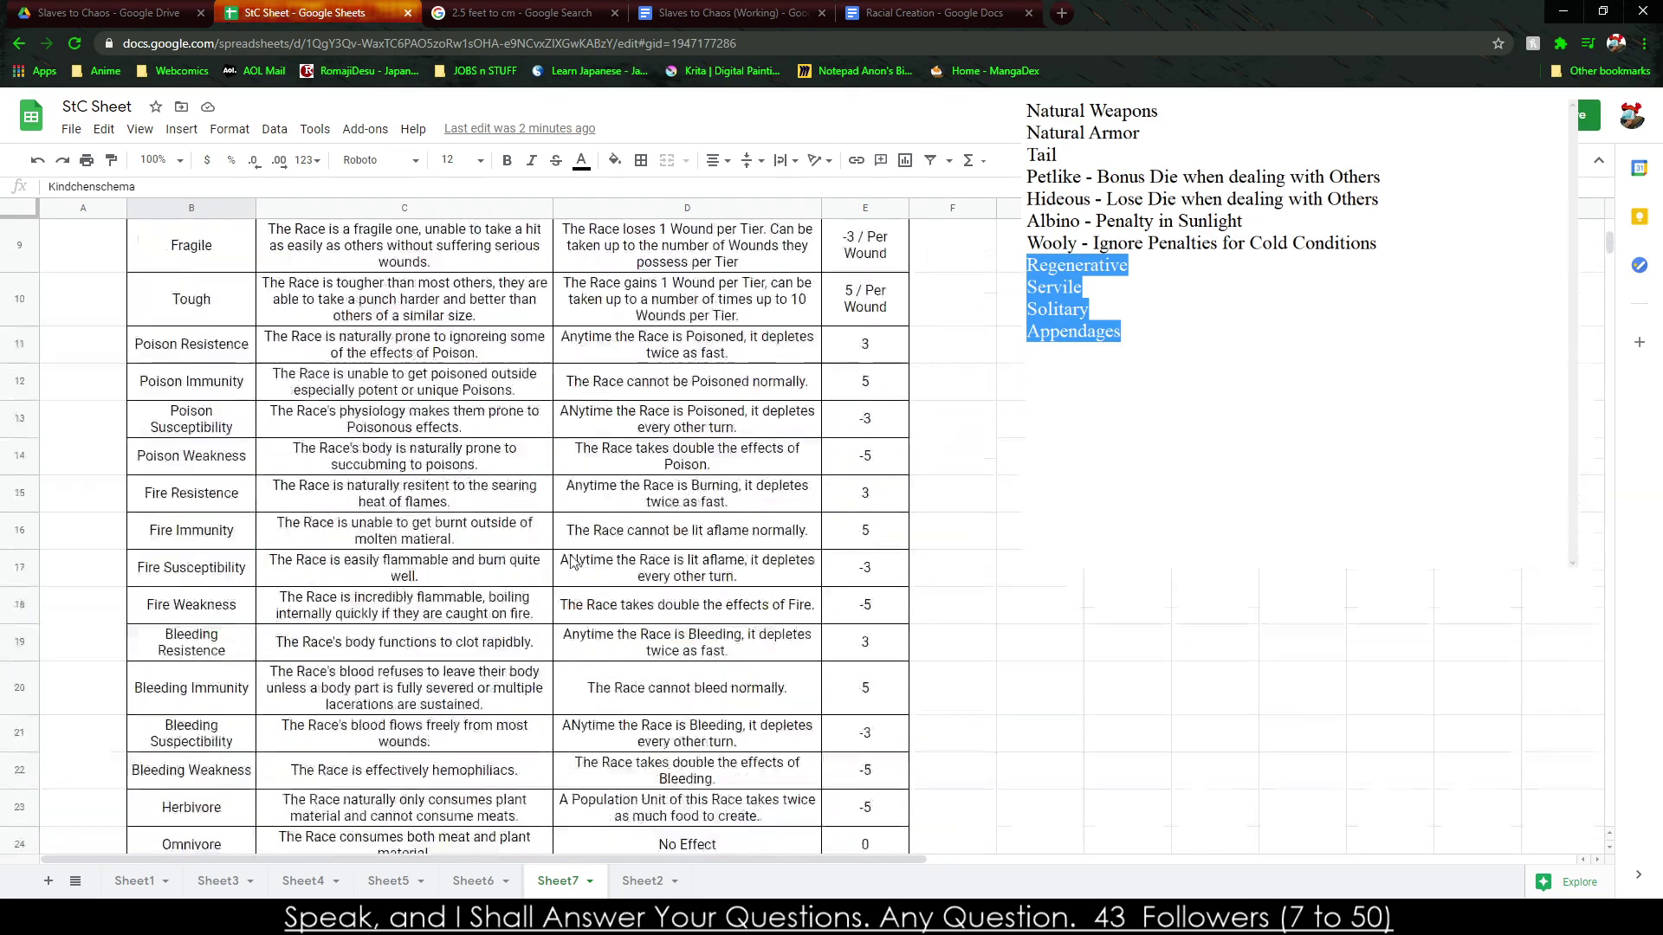
{"action": "scroll", "coordinate": [504, 535], "scroll_direction": "down", "scroll_amount": 5}
{"action": "scroll", "coordinate": [506, 535], "scroll_direction": "down", "scroll_amount": 3}
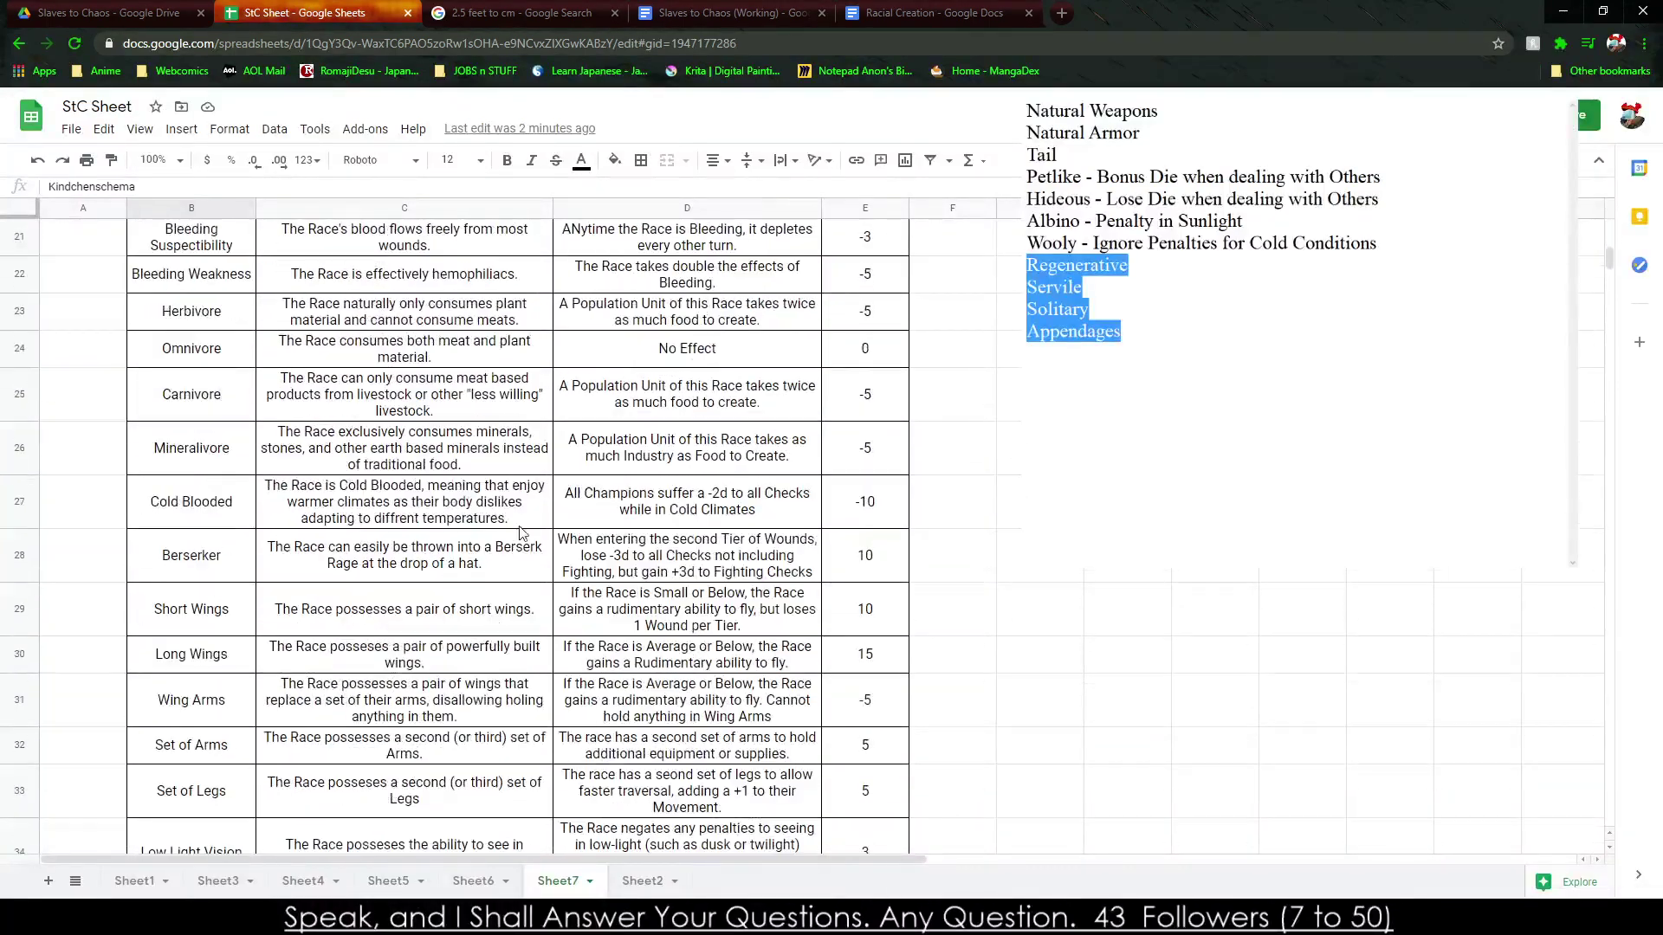
{"action": "scroll", "coordinate": [534, 522], "scroll_direction": "down", "scroll_amount": 3}
{"action": "scroll", "coordinate": [189, 383], "scroll_direction": "up", "scroll_amount": 3}
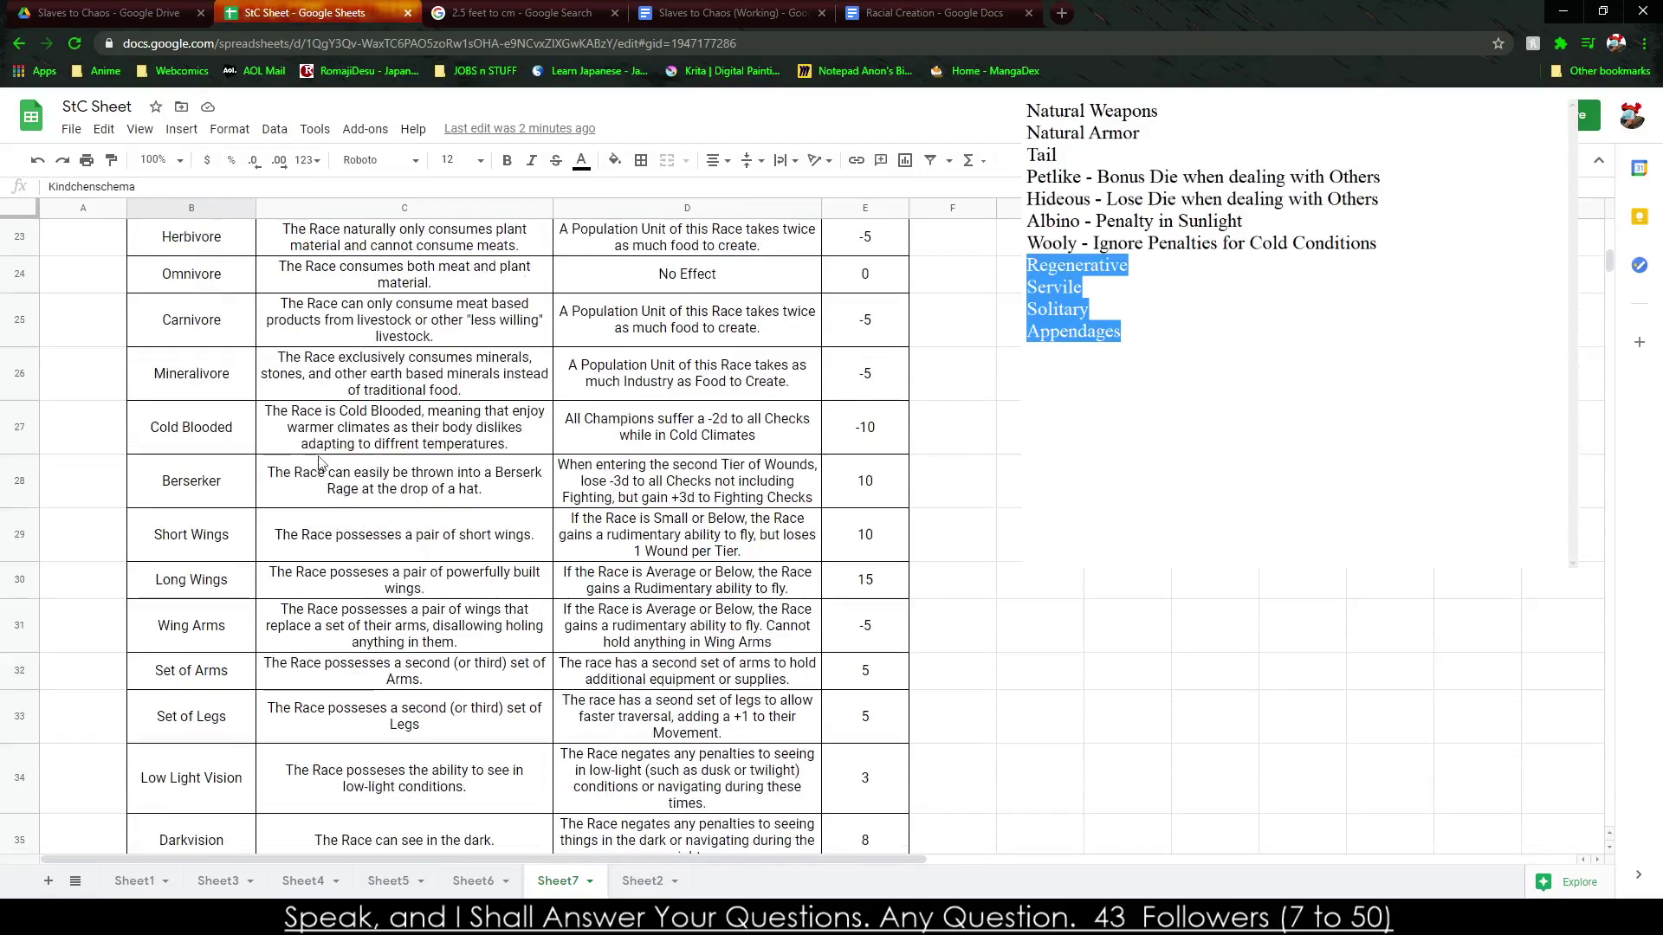
{"action": "scroll", "coordinate": [189, 382], "scroll_direction": "up", "scroll_amount": 2}
{"action": "left_click_drag", "start_coordinate": [118, 532], "coordinate": [693, 490]}
{"action": "left_click_drag", "start_coordinate": [191, 485], "coordinate": [693, 490]}
{"action": "scroll", "coordinate": [730, 661], "scroll_direction": "up", "scroll_amount": 1}
{"action": "scroll", "coordinate": [730, 661], "scroll_direction": "up", "scroll_amount": 6}
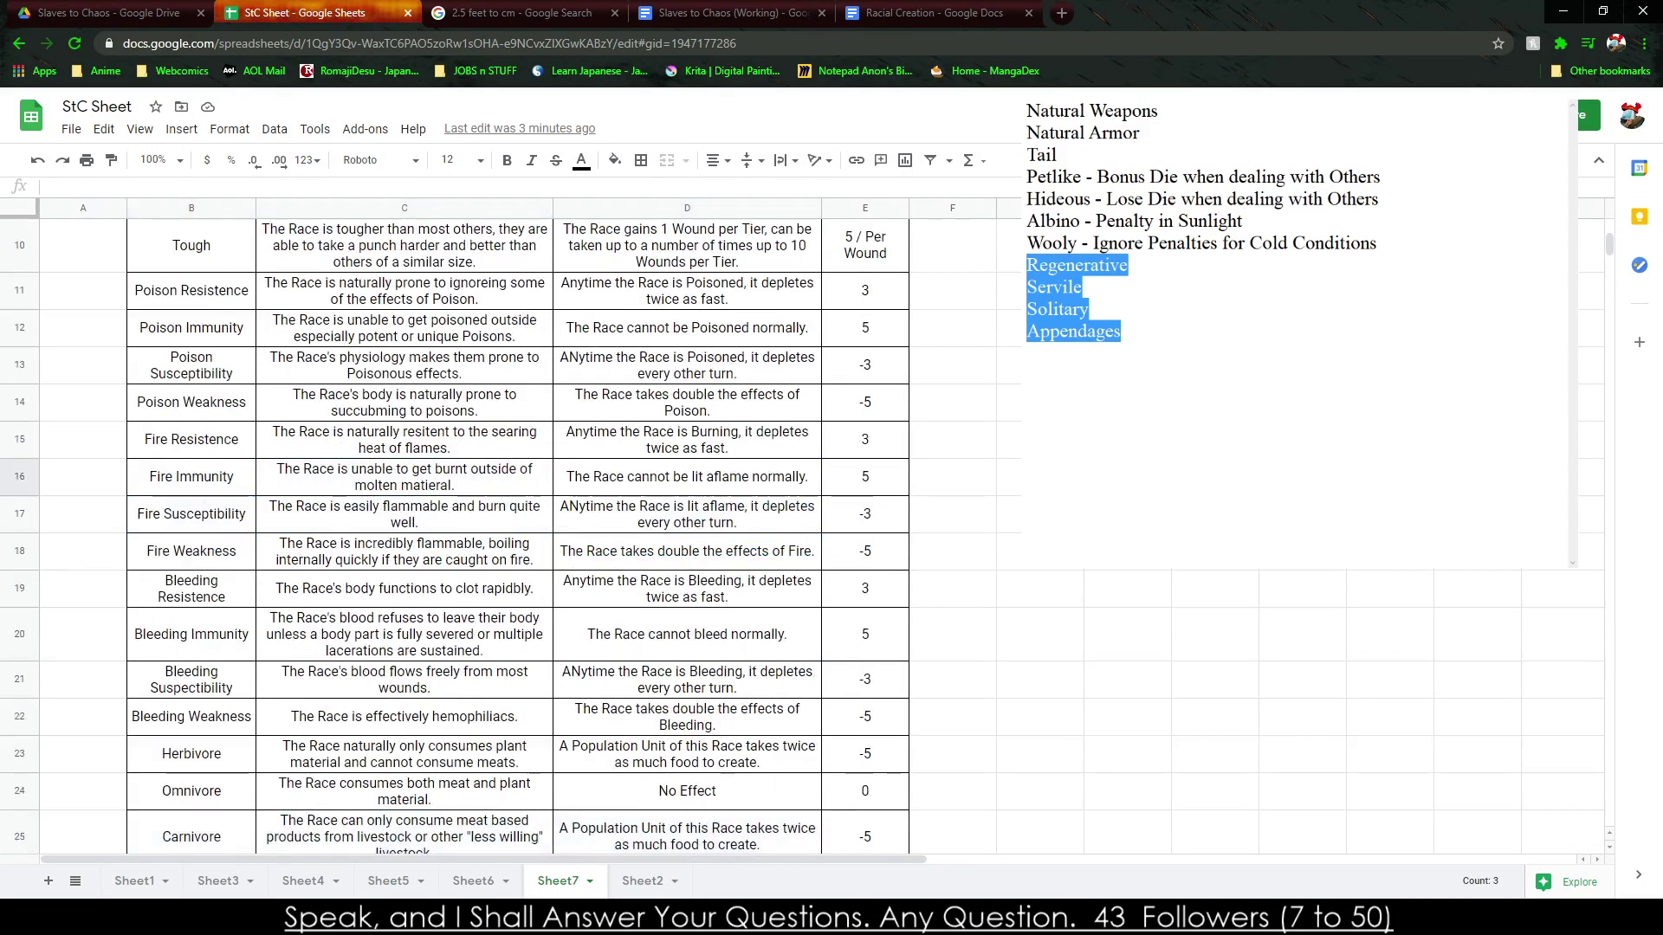
{"action": "left_click", "coordinate": [952, 506]}
{"action": "scroll", "coordinate": [953, 494], "scroll_direction": "down", "scroll_amount": 4}
{"action": "scroll", "coordinate": [520, 537], "scroll_direction": "down", "scroll_amount": 12}
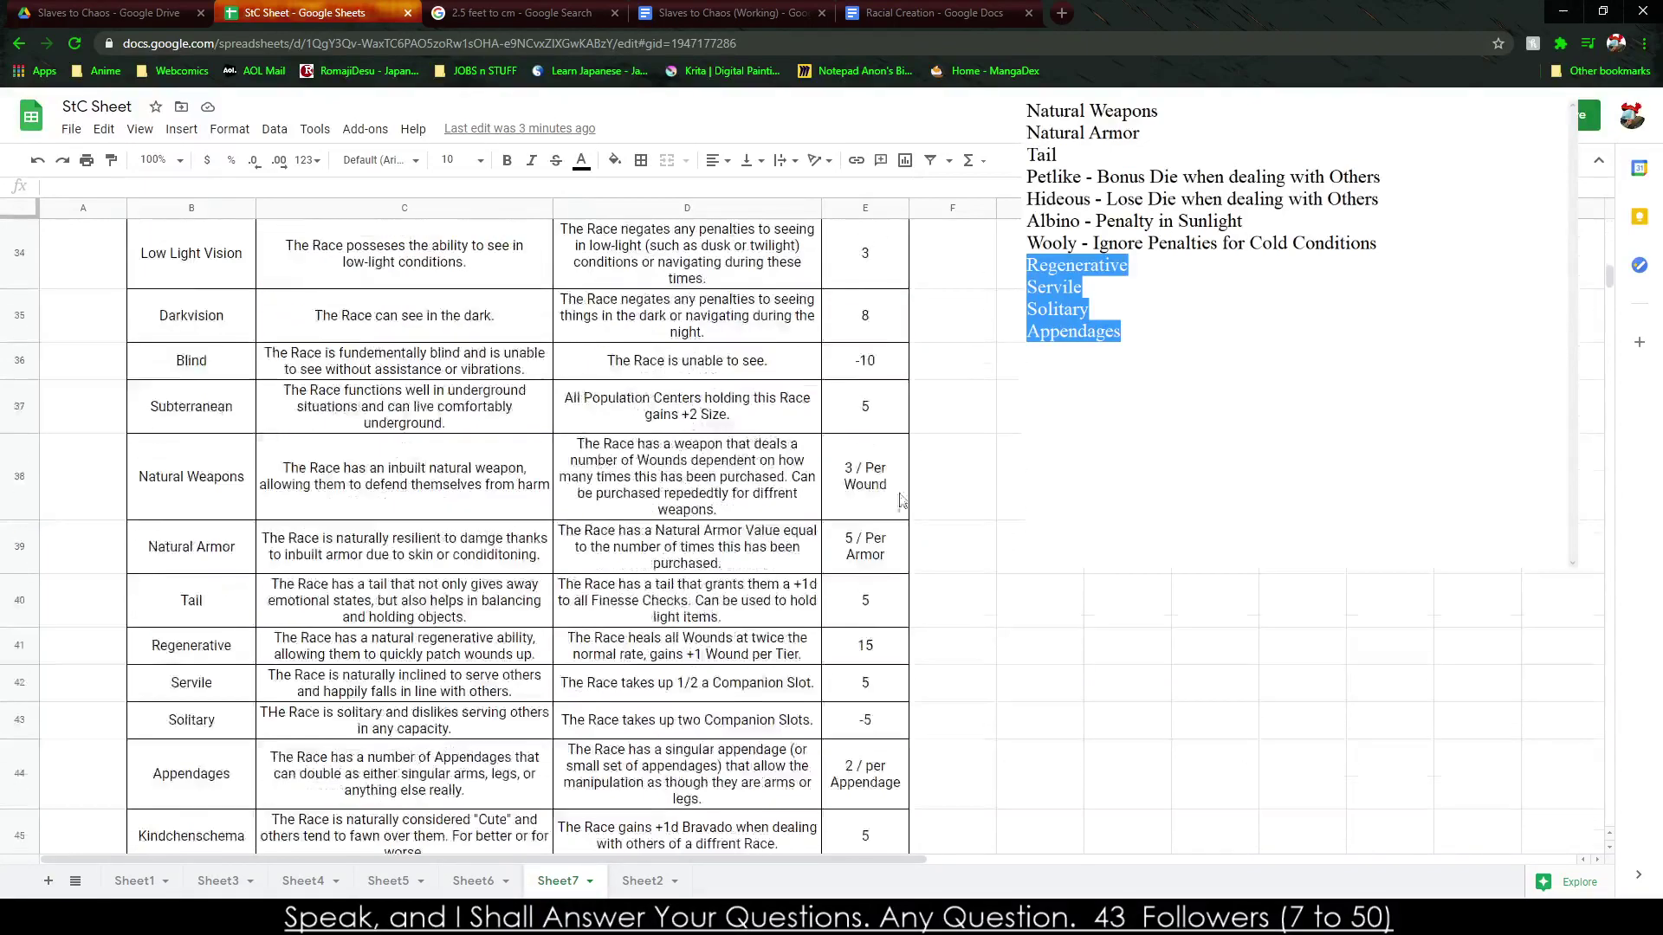
Clear the entire list of trait ideas from the floating notes window and return to the sheet.
{"action": "key", "text": "alt+Tab"}
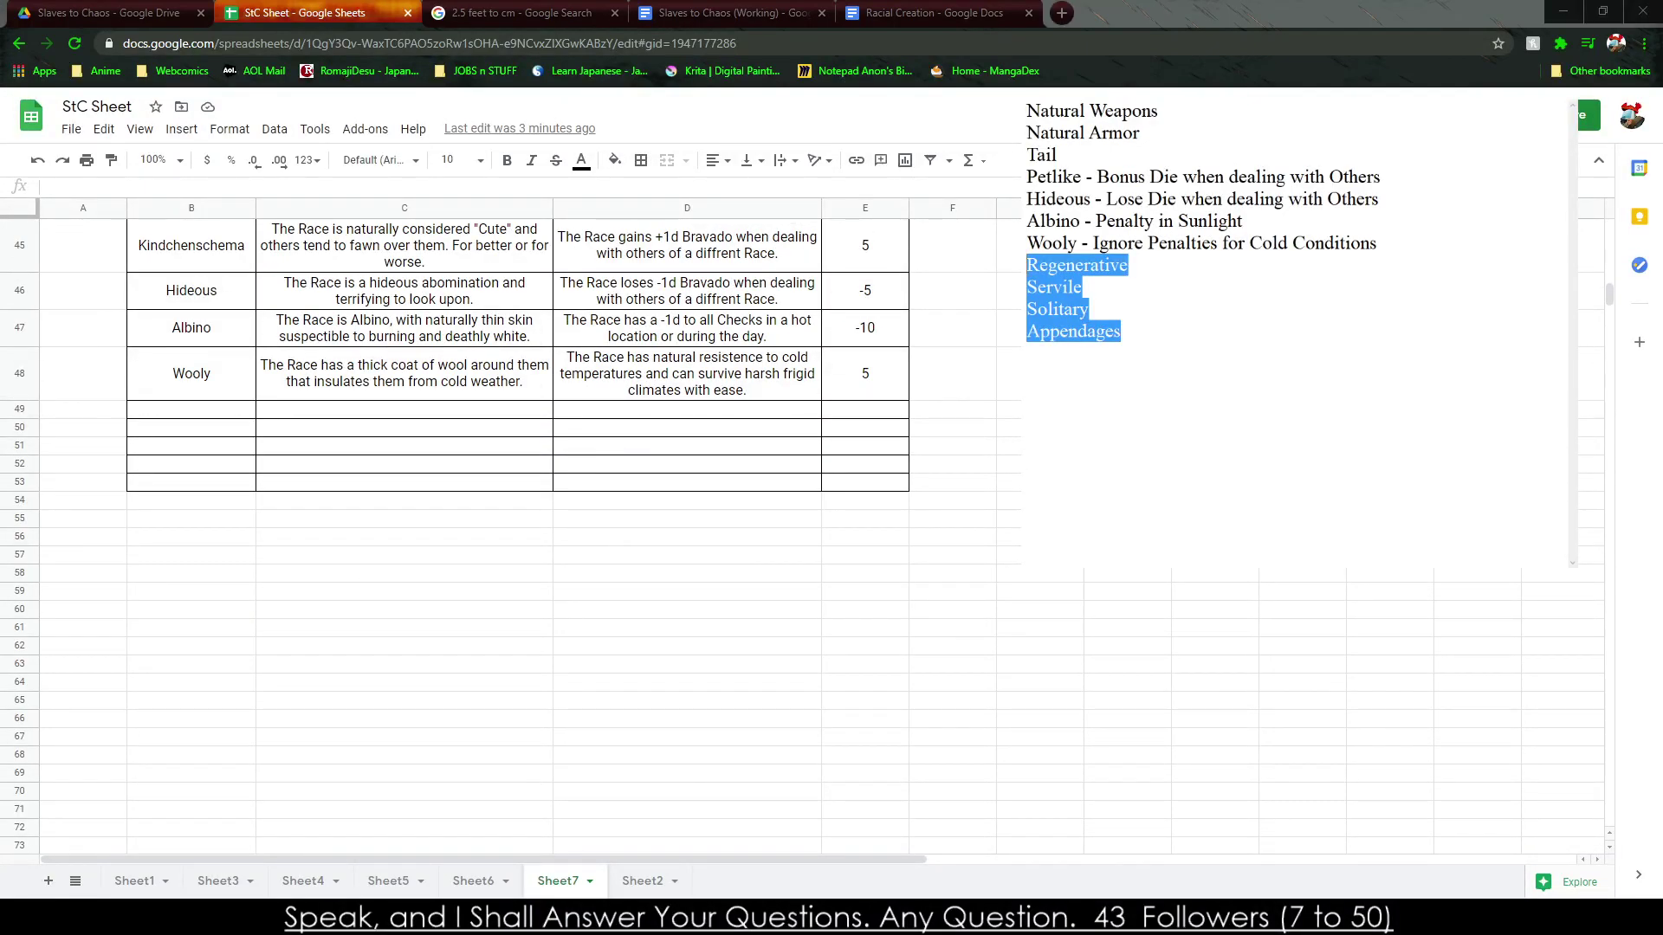
{"action": "key", "text": "ctrl+a"}
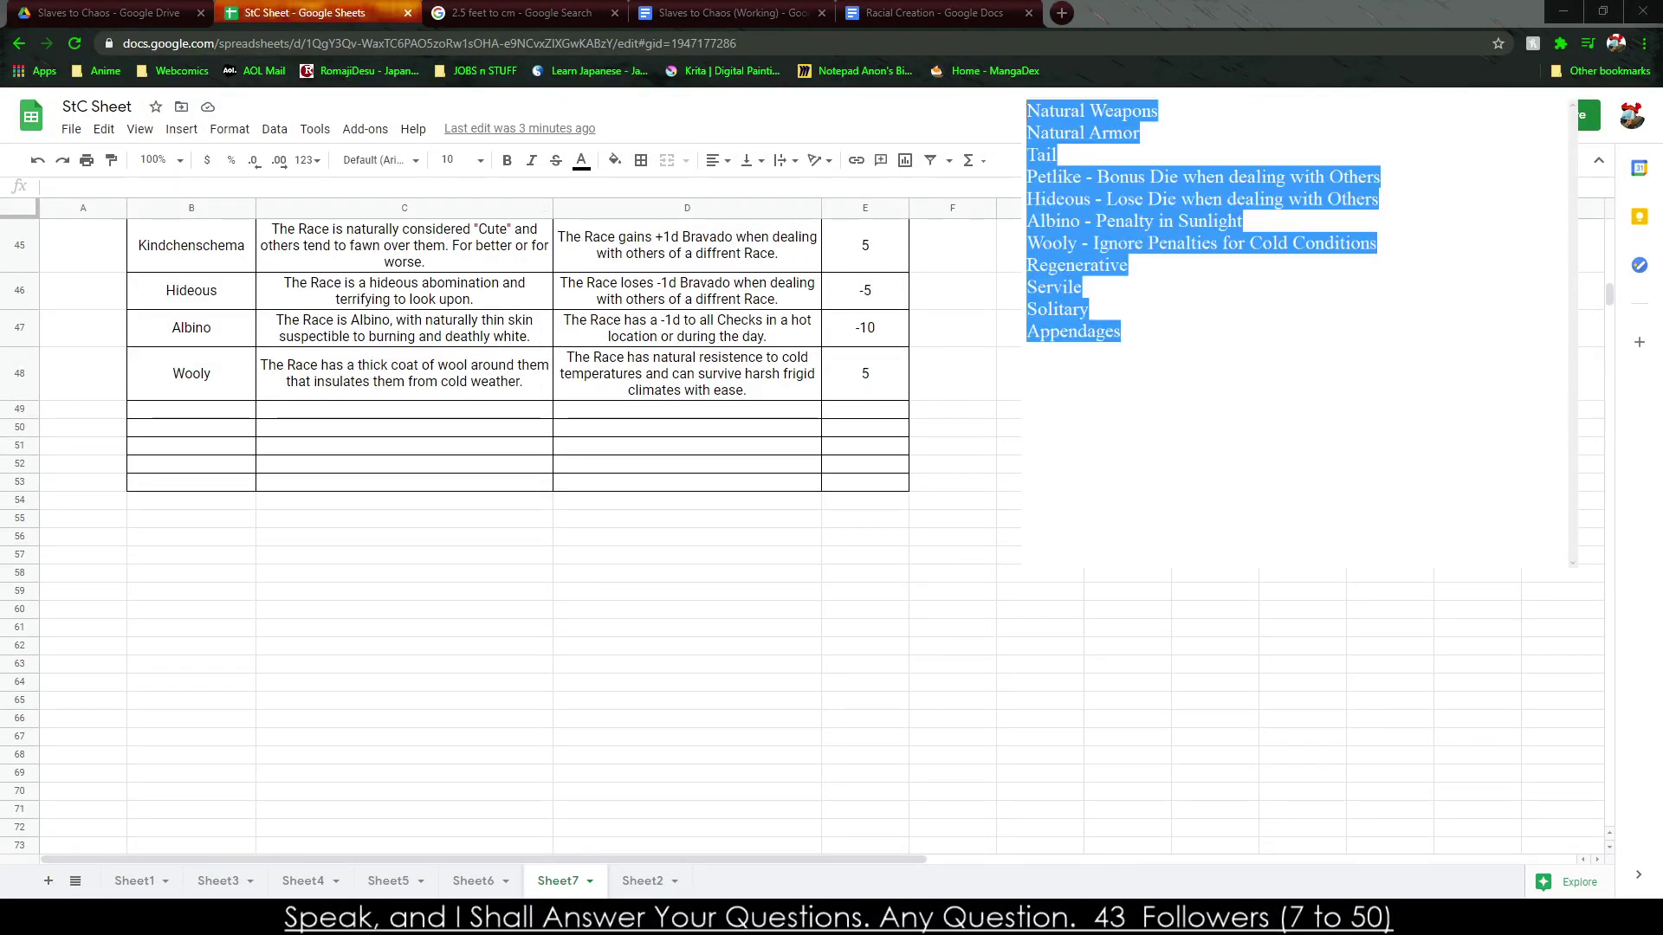
{"action": "key", "text": "BackSpace"}
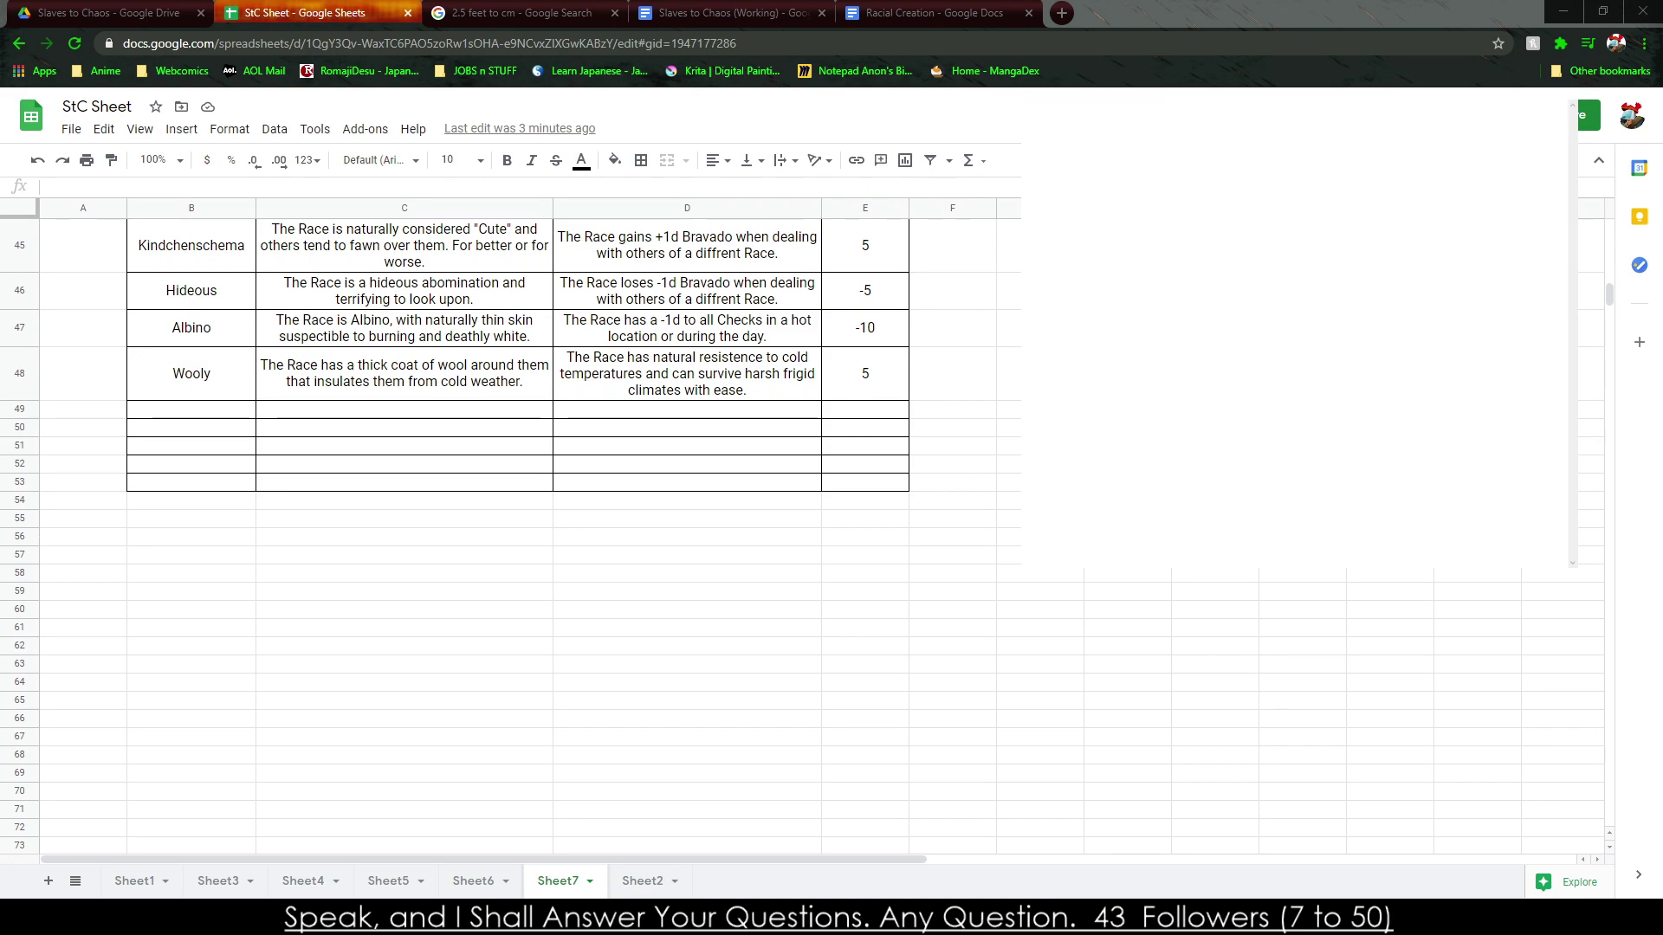
{"action": "left_click", "coordinate": [273, 469]}
Look over the remaining racial traits, then examine the Unique Traits table on Sheet6 from Cannibals to Aquatic.
{"action": "scroll", "coordinate": [272, 469], "scroll_direction": "up", "scroll_amount": 10}
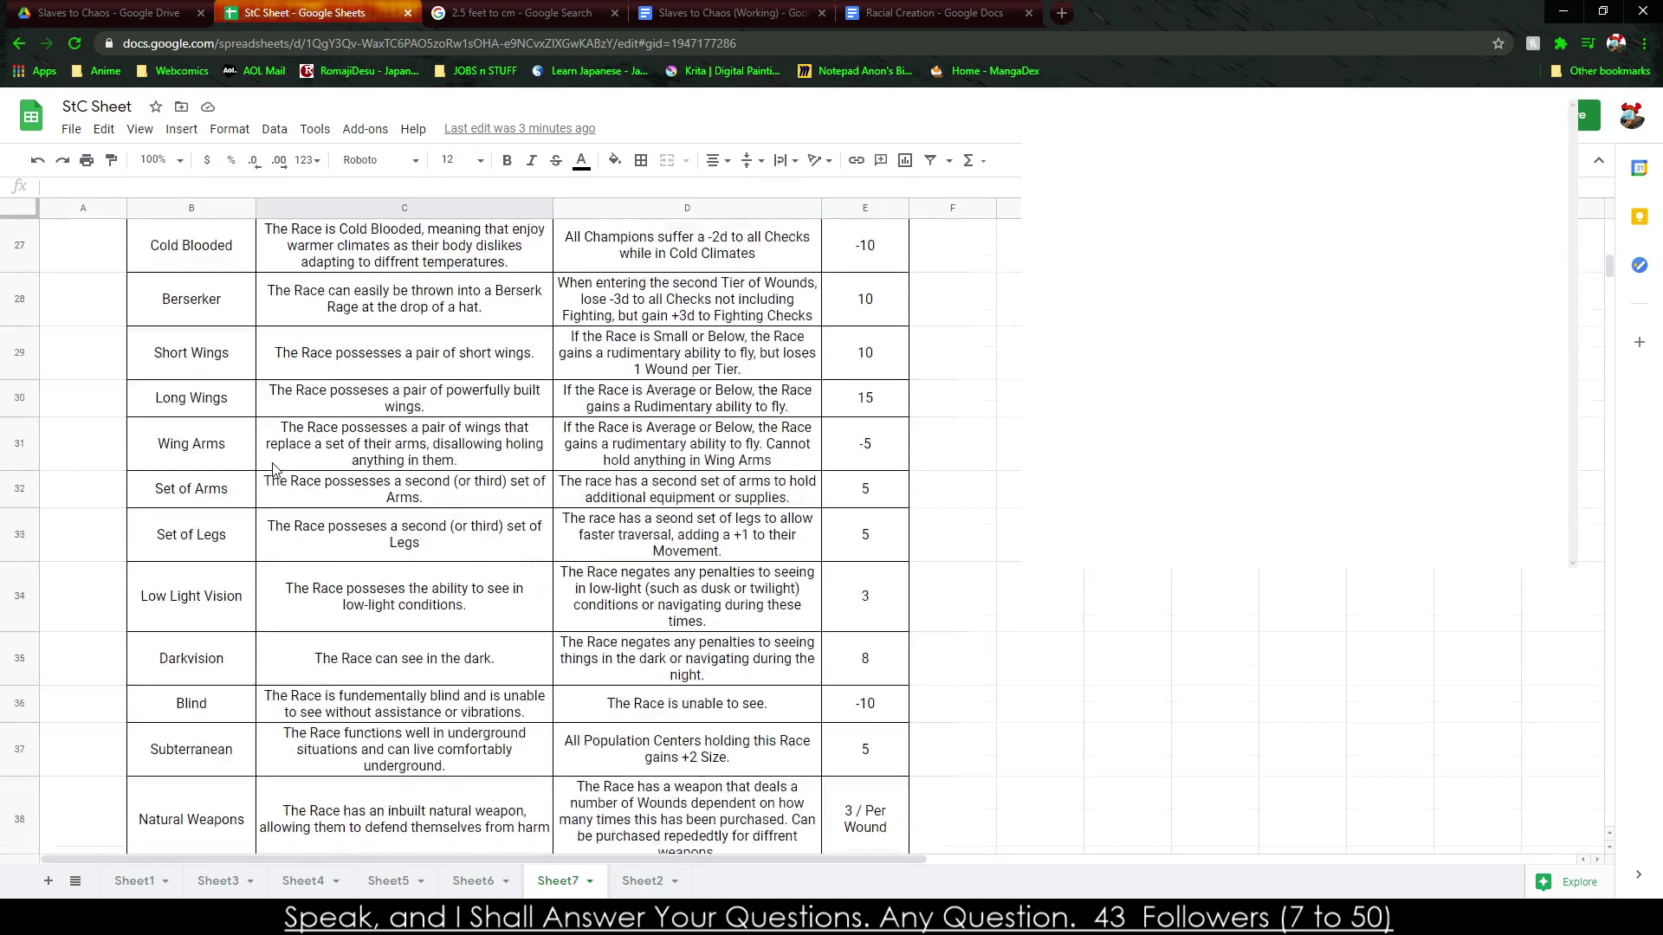
{"action": "scroll", "coordinate": [273, 469], "scroll_direction": "up", "scroll_amount": 1}
{"action": "scroll", "coordinate": [271, 468], "scroll_direction": "down", "scroll_amount": 5}
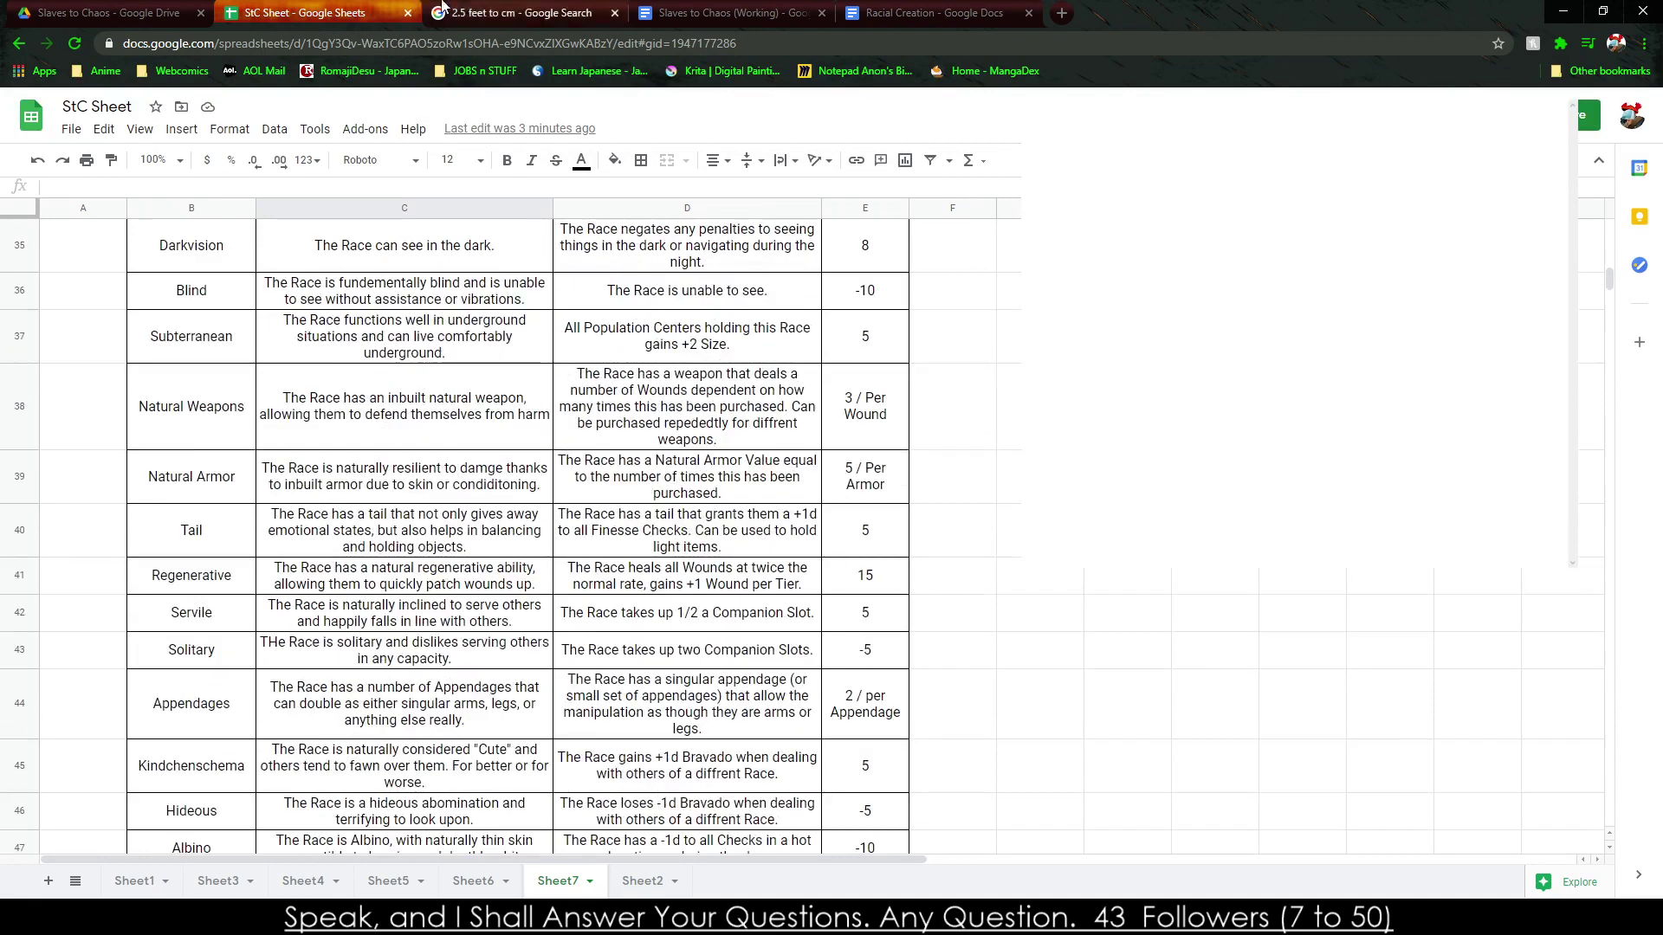
{"action": "left_click", "coordinate": [477, 881]}
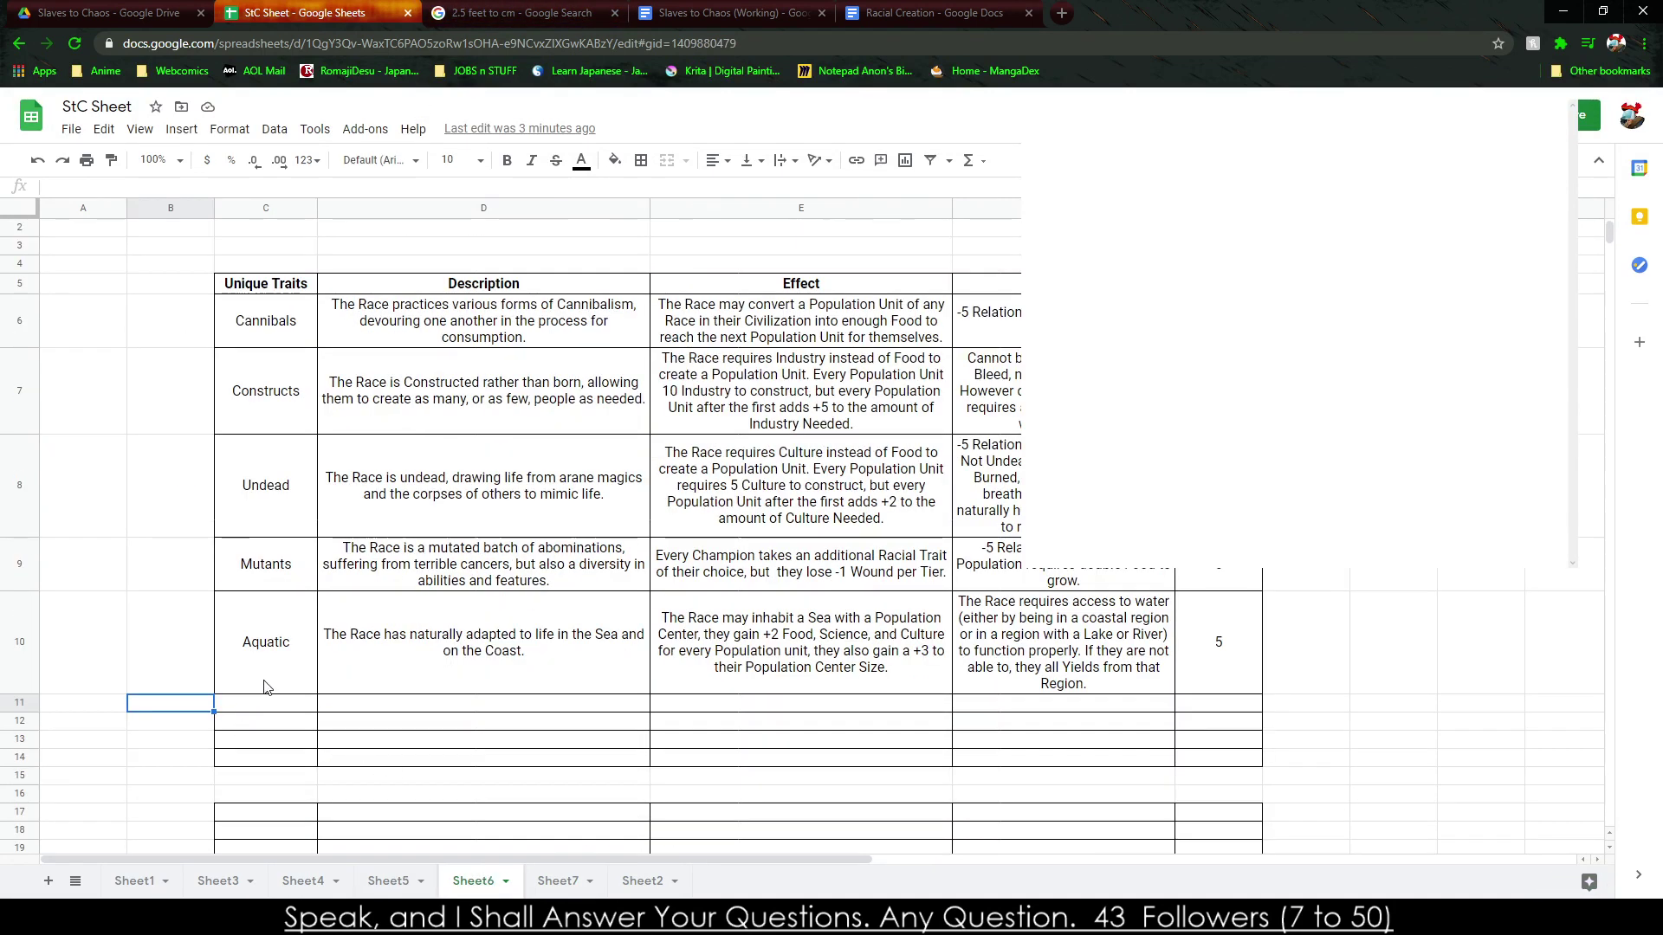
{"action": "key", "text": "Up"}
{"action": "key", "text": "Up"}
{"action": "key", "text": "Right"}
{"action": "key", "text": "shift+Up"}
{"action": "key", "text": "shift+Right"}
{"action": "key", "text": "shift+Right"}
{"action": "key", "text": "shift+Down"}
{"action": "key", "text": "shift+Left"}
{"action": "key", "text": "shift+Left"}
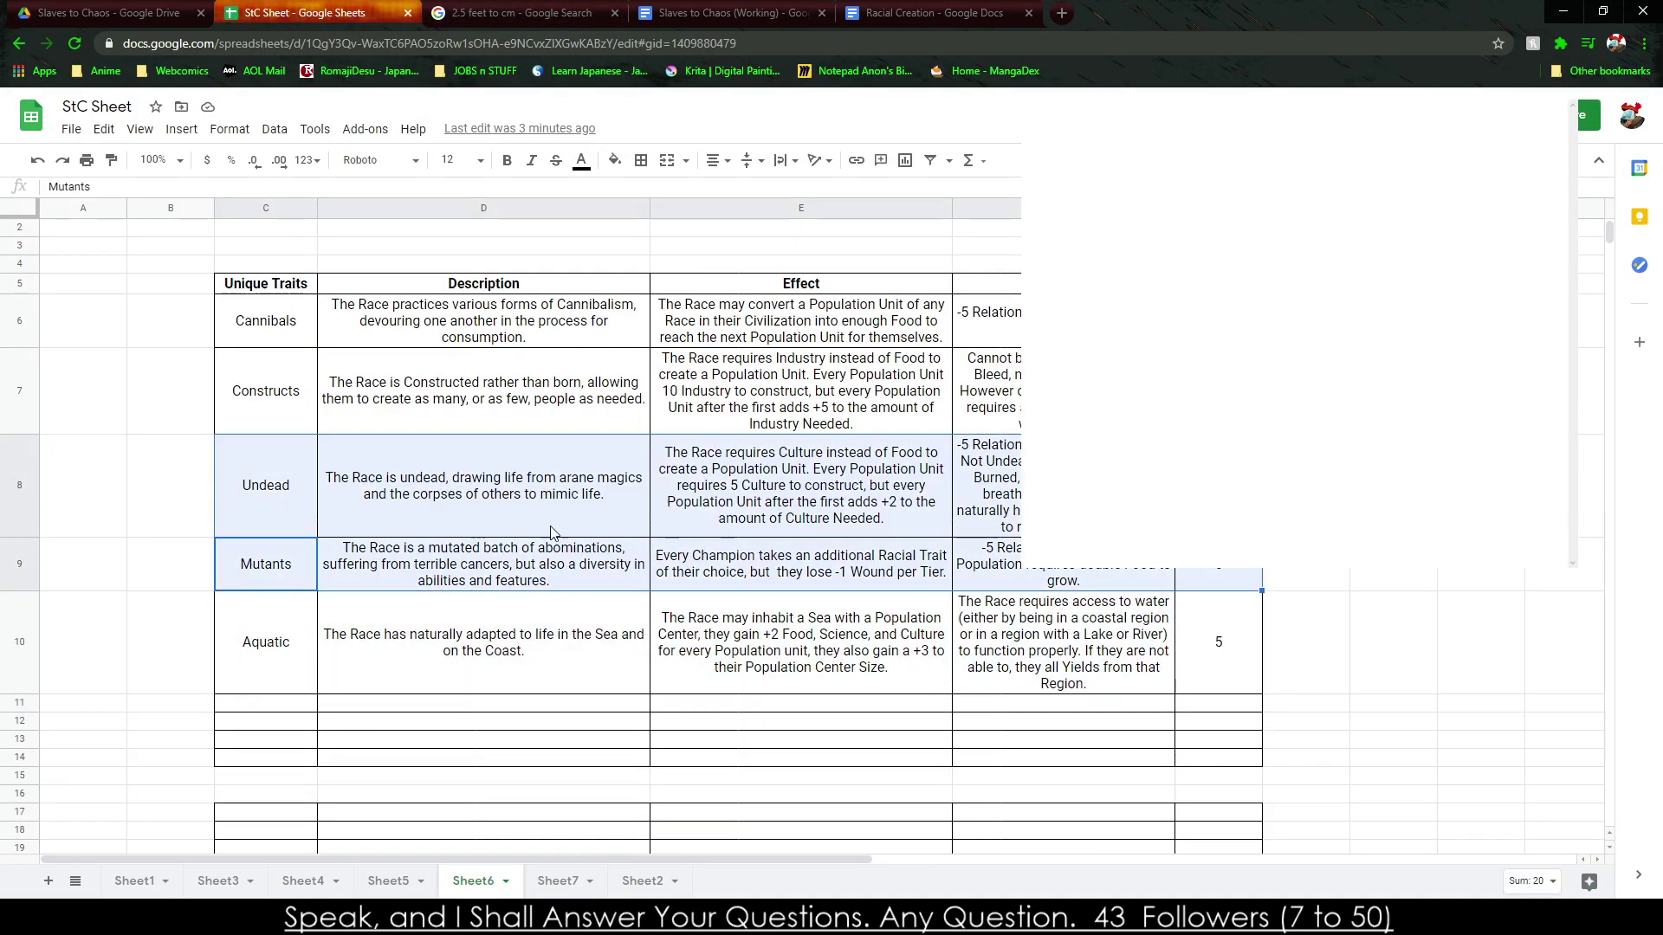
{"action": "key", "text": "Right"}
{"action": "key", "text": "Up"}
{"action": "key", "text": "Up"}
{"action": "key", "text": "shift+Right"}
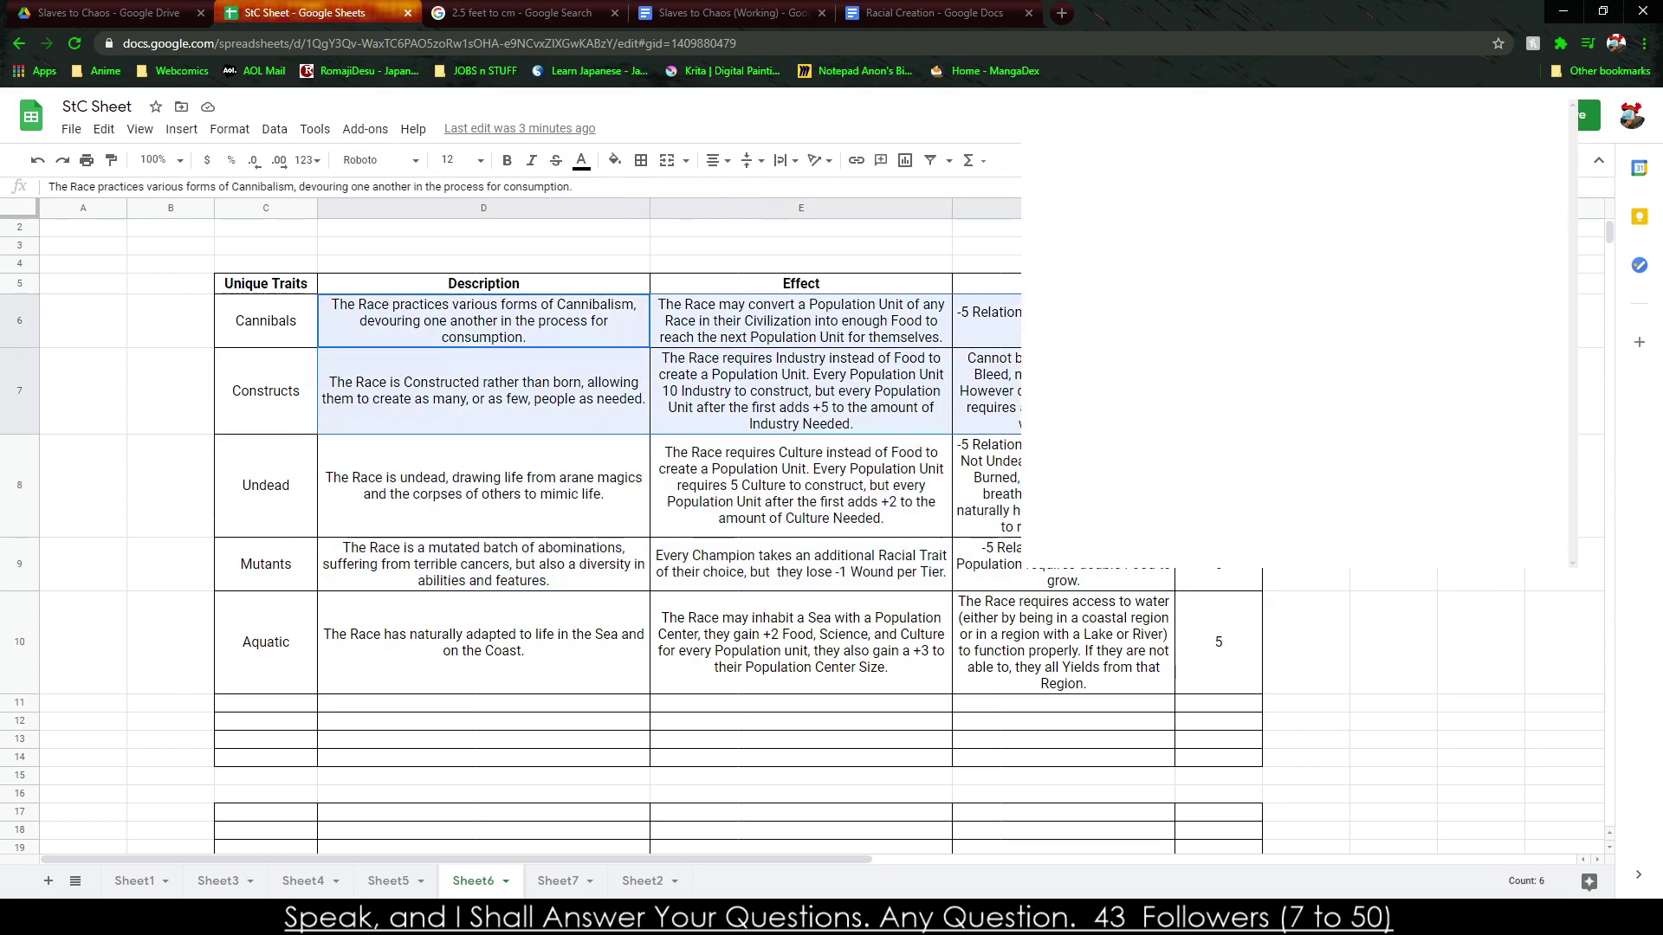
{"action": "key", "text": "Right"}
{"action": "key", "text": "Right"}
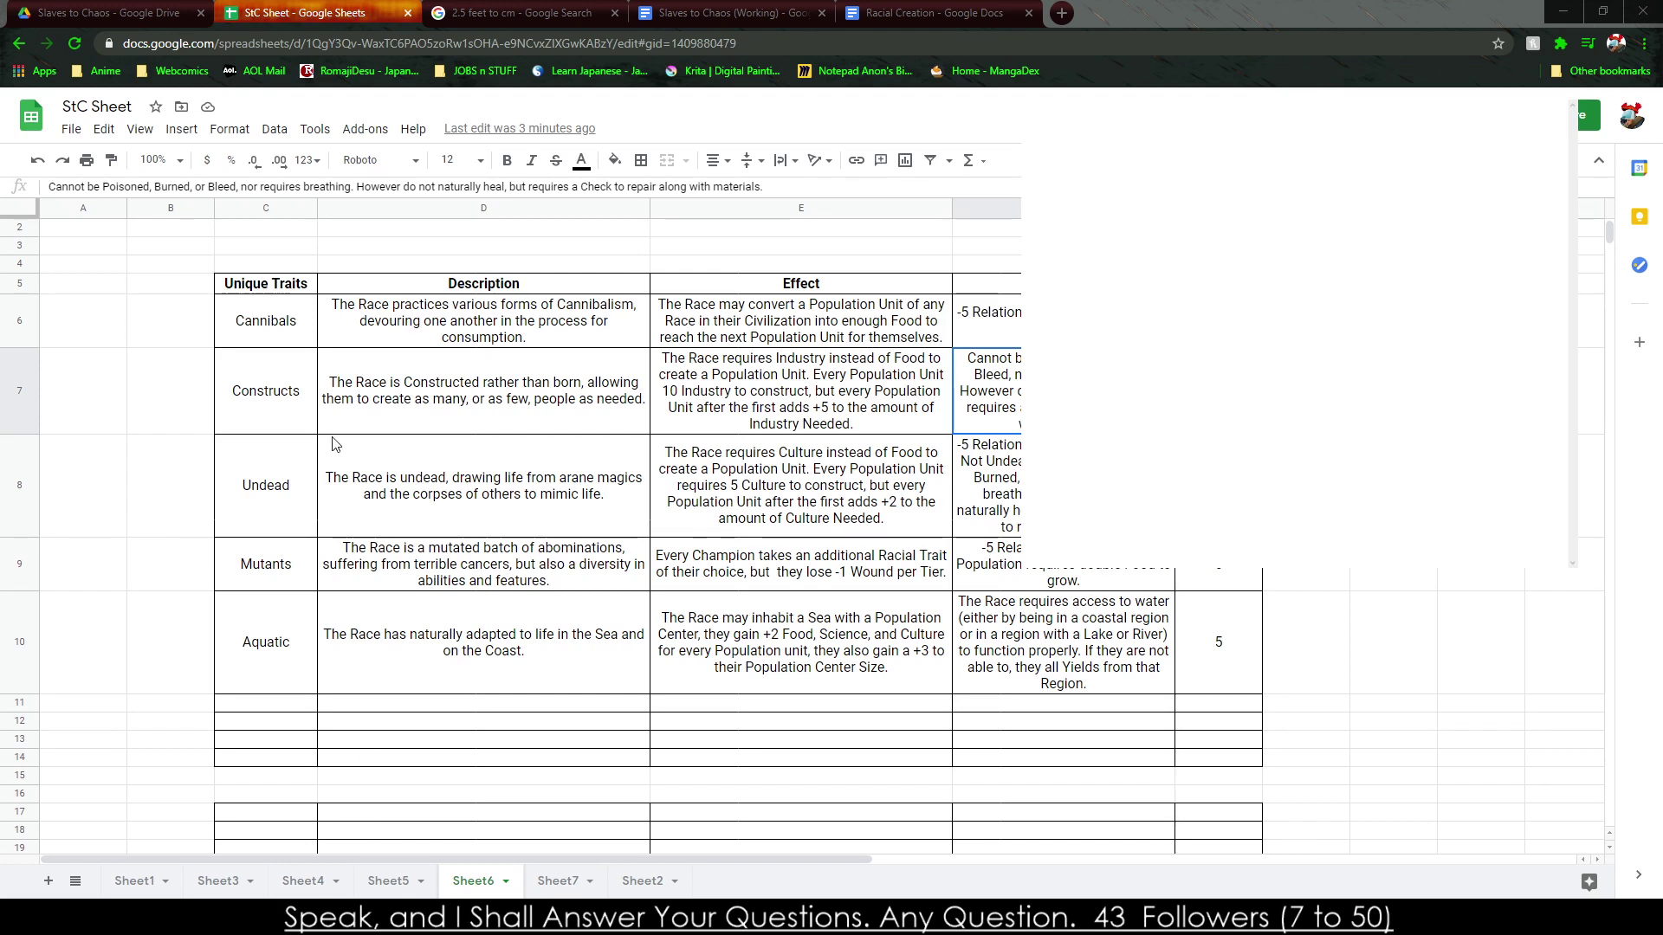
Switch to the Slaves to Chaos (Working) document and read through its Unique Authority, Warfare and Diplomatic Alignment tables.
{"action": "left_click", "coordinate": [643, 9]}
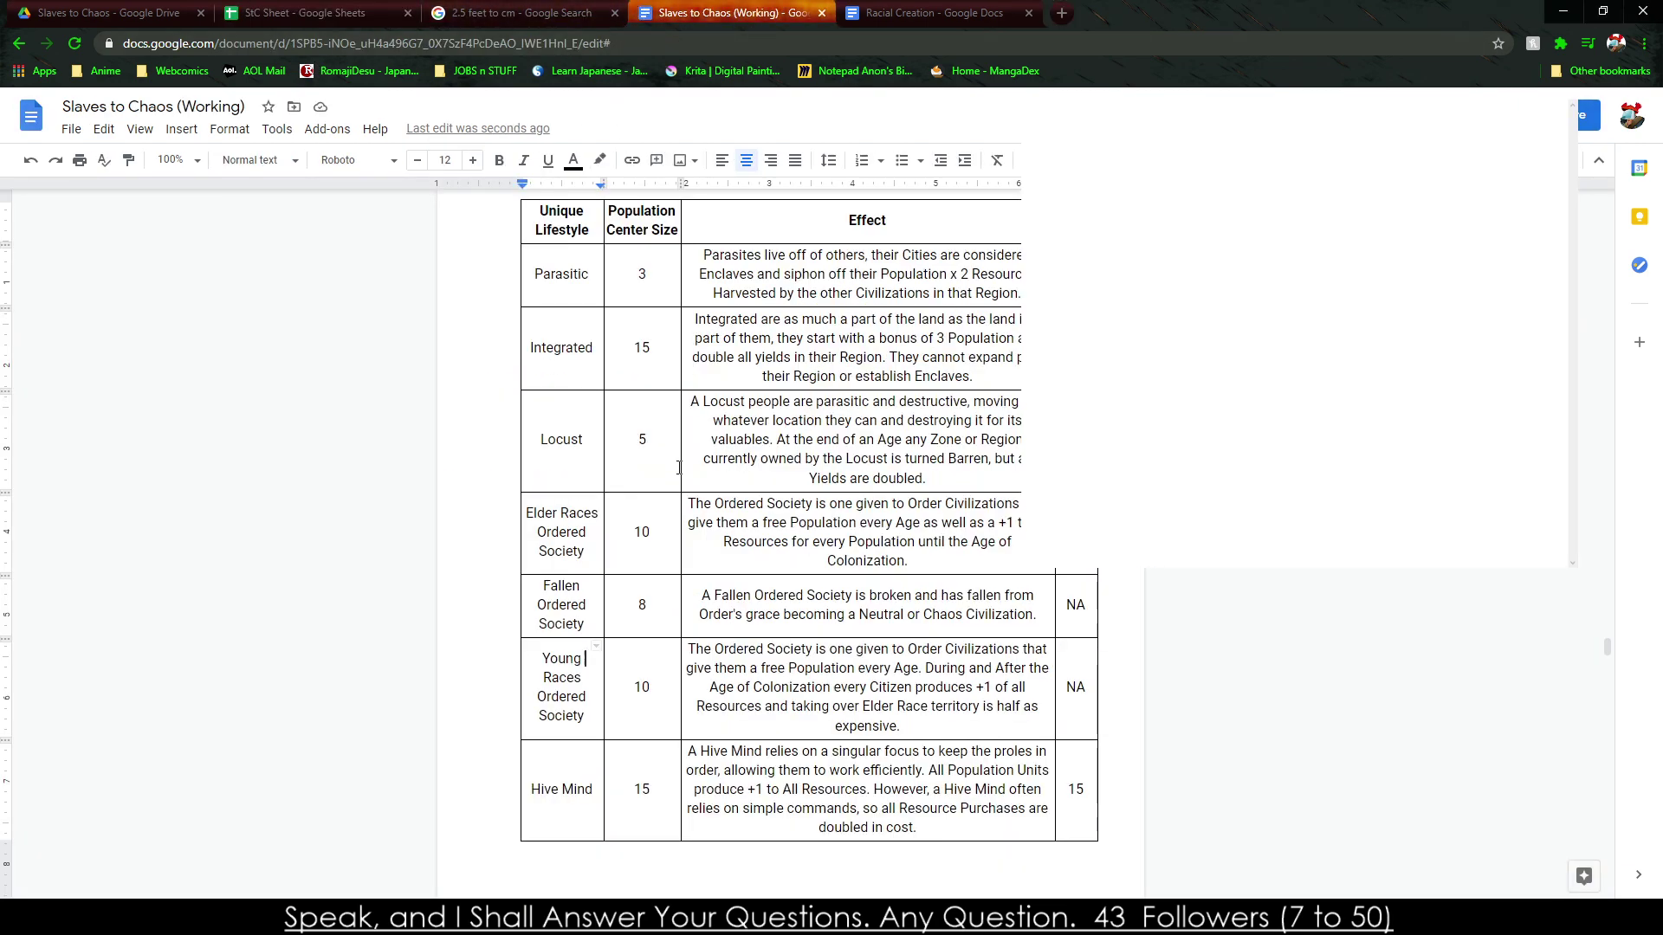
{"action": "scroll", "coordinate": [679, 458], "scroll_direction": "down", "scroll_amount": 20}
{"action": "scroll", "coordinate": [621, 447], "scroll_direction": "down", "scroll_amount": 20}
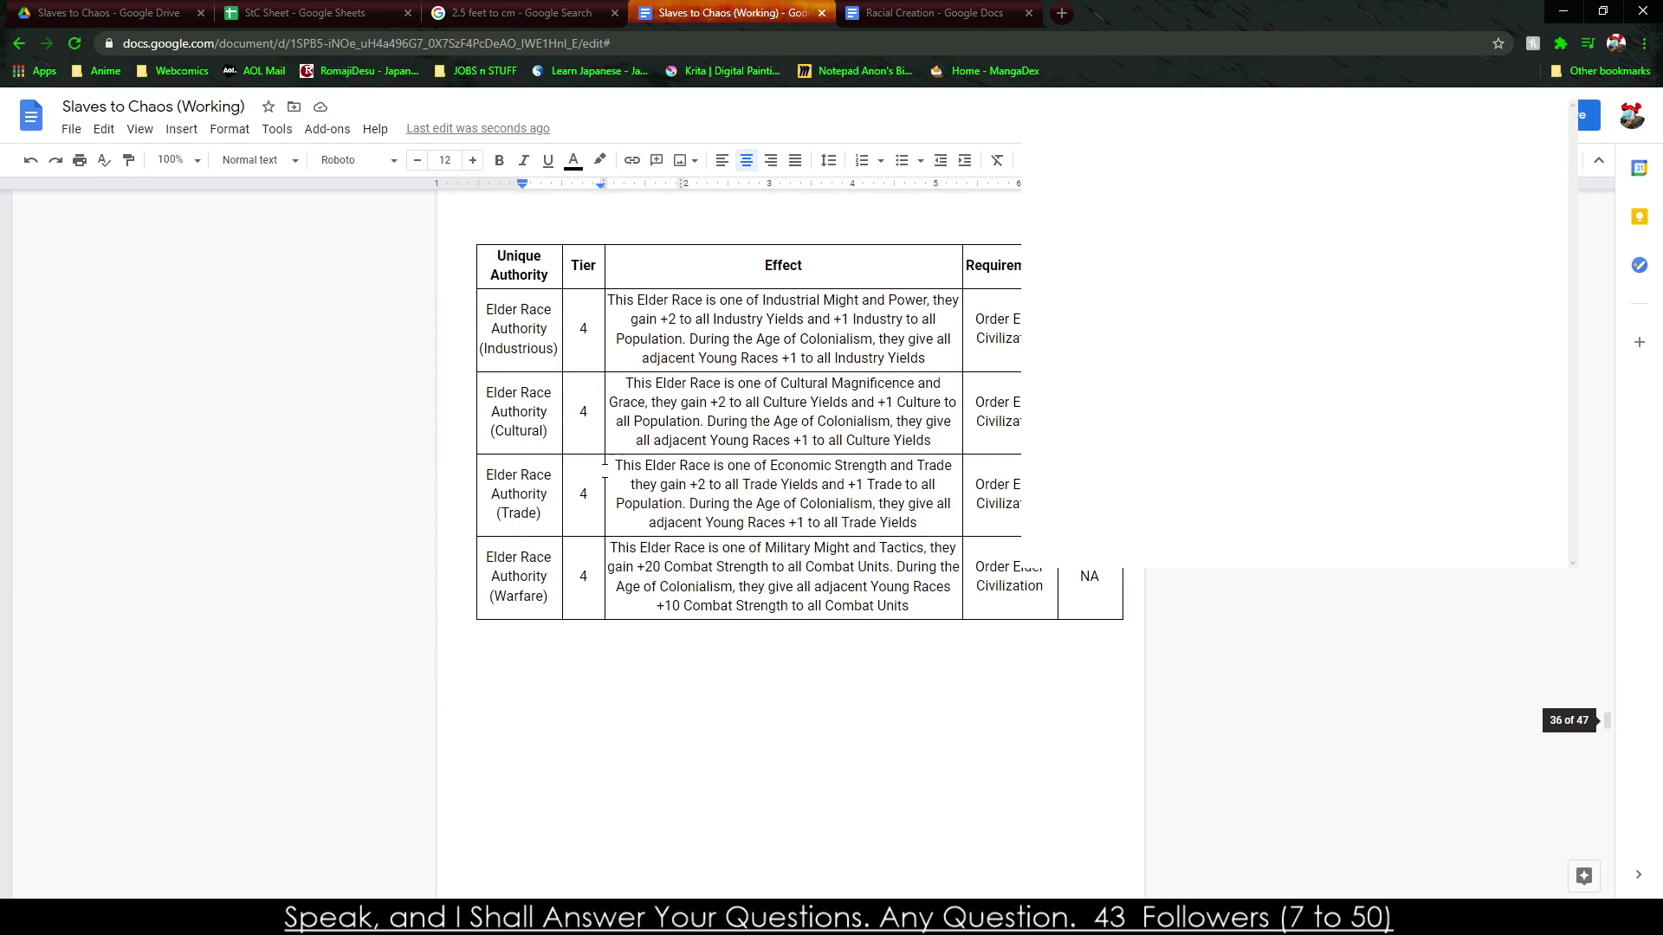
{"action": "scroll", "coordinate": [605, 468], "scroll_direction": "down", "scroll_amount": 7}
{"action": "scroll", "coordinate": [569, 485], "scroll_direction": "down", "scroll_amount": 15}
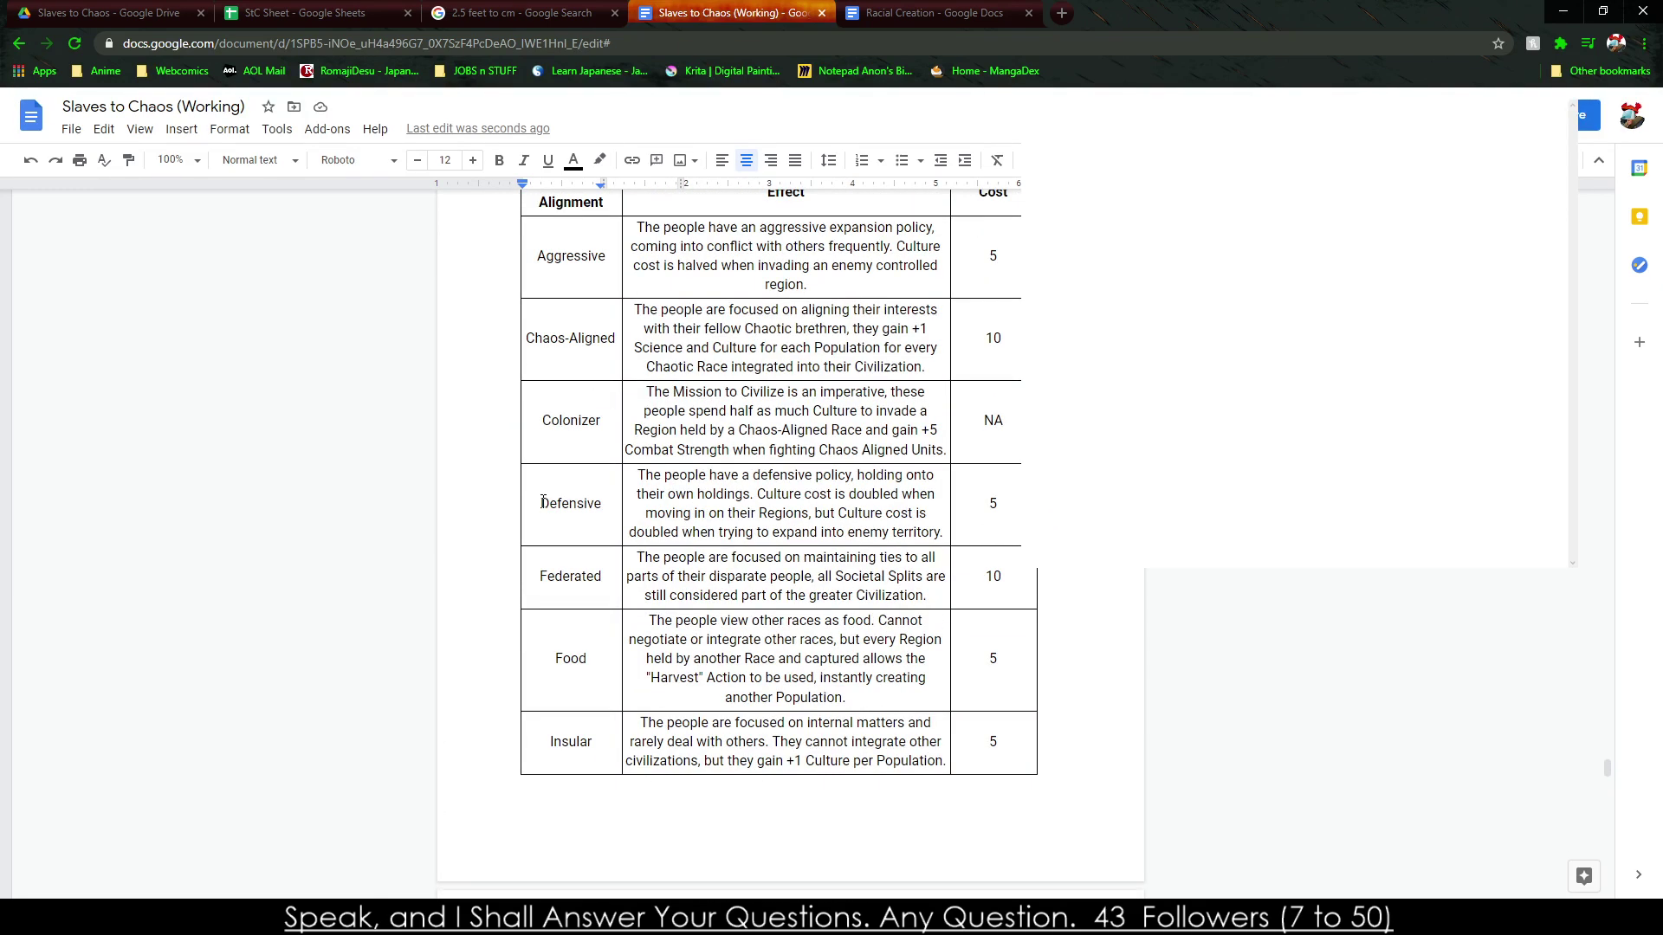
{"action": "scroll", "coordinate": [520, 459], "scroll_direction": "down", "scroll_amount": 8}
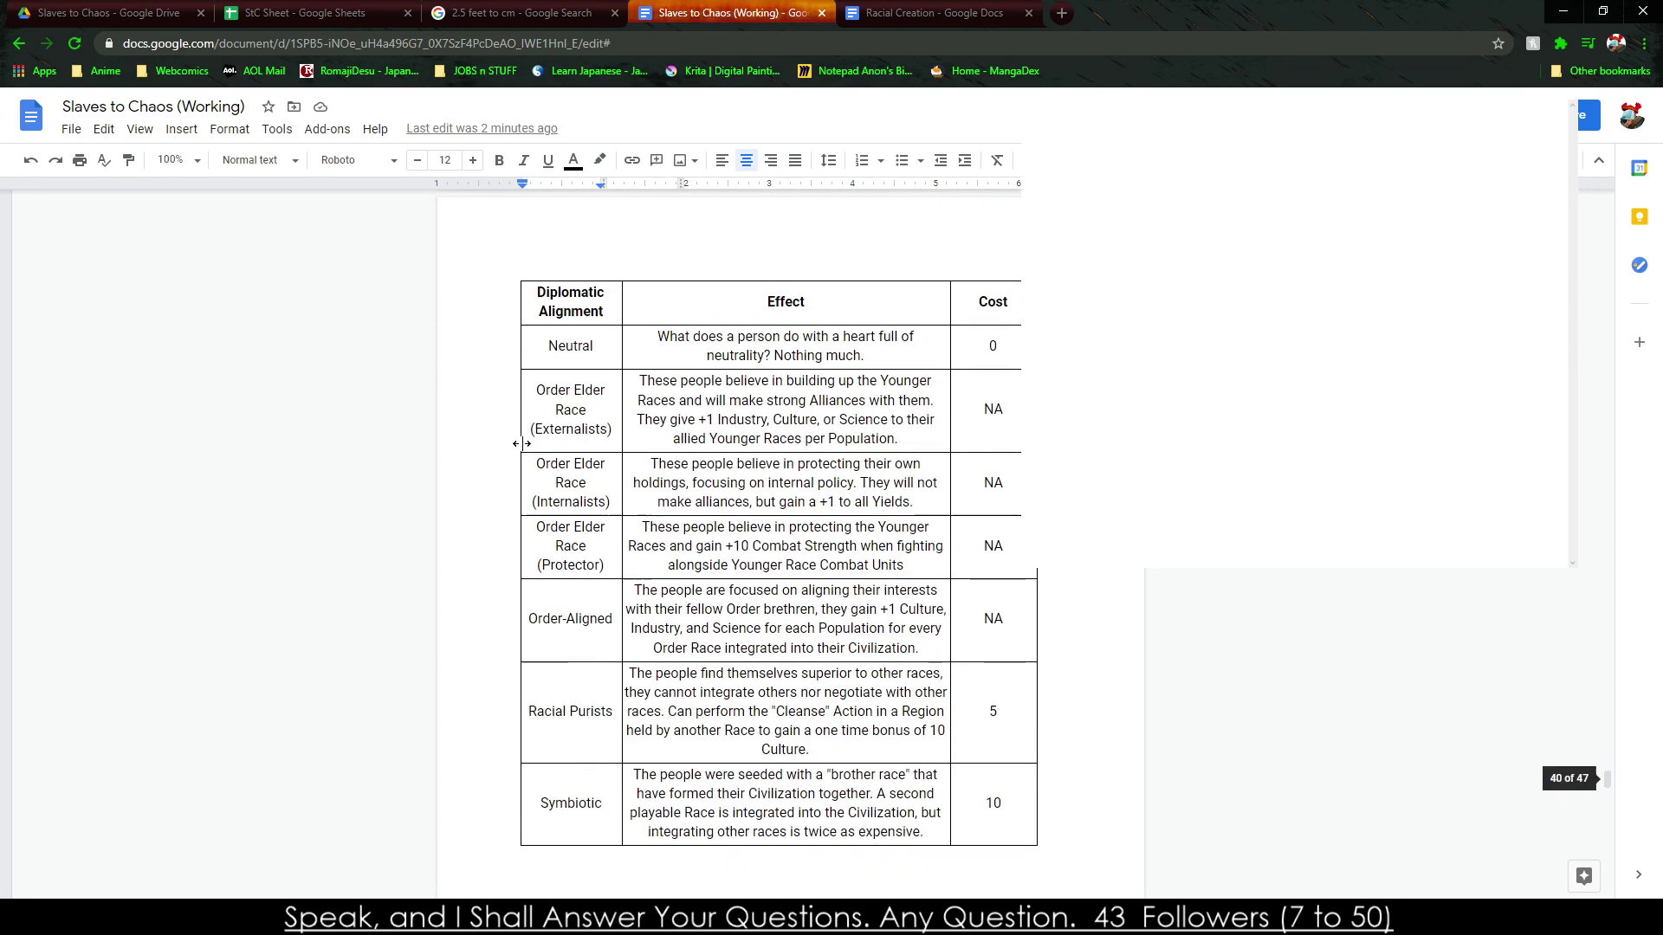
{"action": "scroll", "coordinate": [515, 445], "scroll_direction": "down", "scroll_amount": 7}
{"action": "scroll", "coordinate": [513, 446], "scroll_direction": "up", "scroll_amount": 2}
{"action": "left_click_drag", "start_coordinate": [660, 342], "coordinate": [761, 394]}
{"action": "left_click", "coordinate": [767, 399]}
{"action": "left_click", "coordinate": [762, 394]}
{"action": "scroll", "coordinate": [762, 394], "scroll_direction": "down", "scroll_amount": 20}
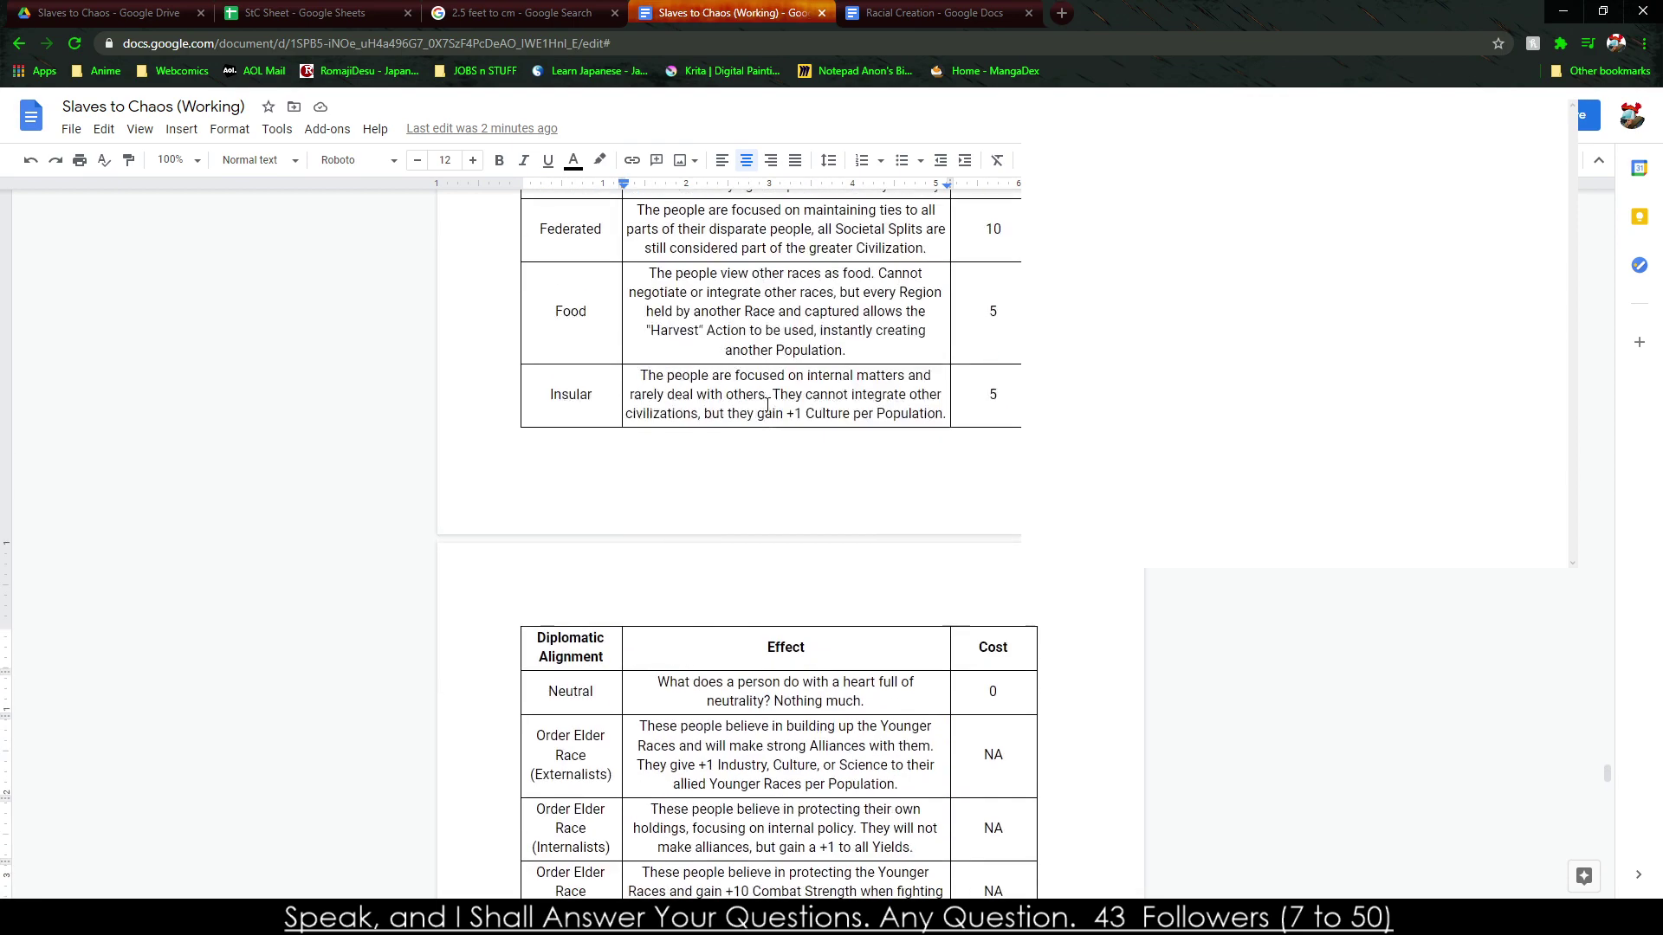
{"action": "scroll", "coordinate": [768, 404], "scroll_direction": "up", "scroll_amount": 15}
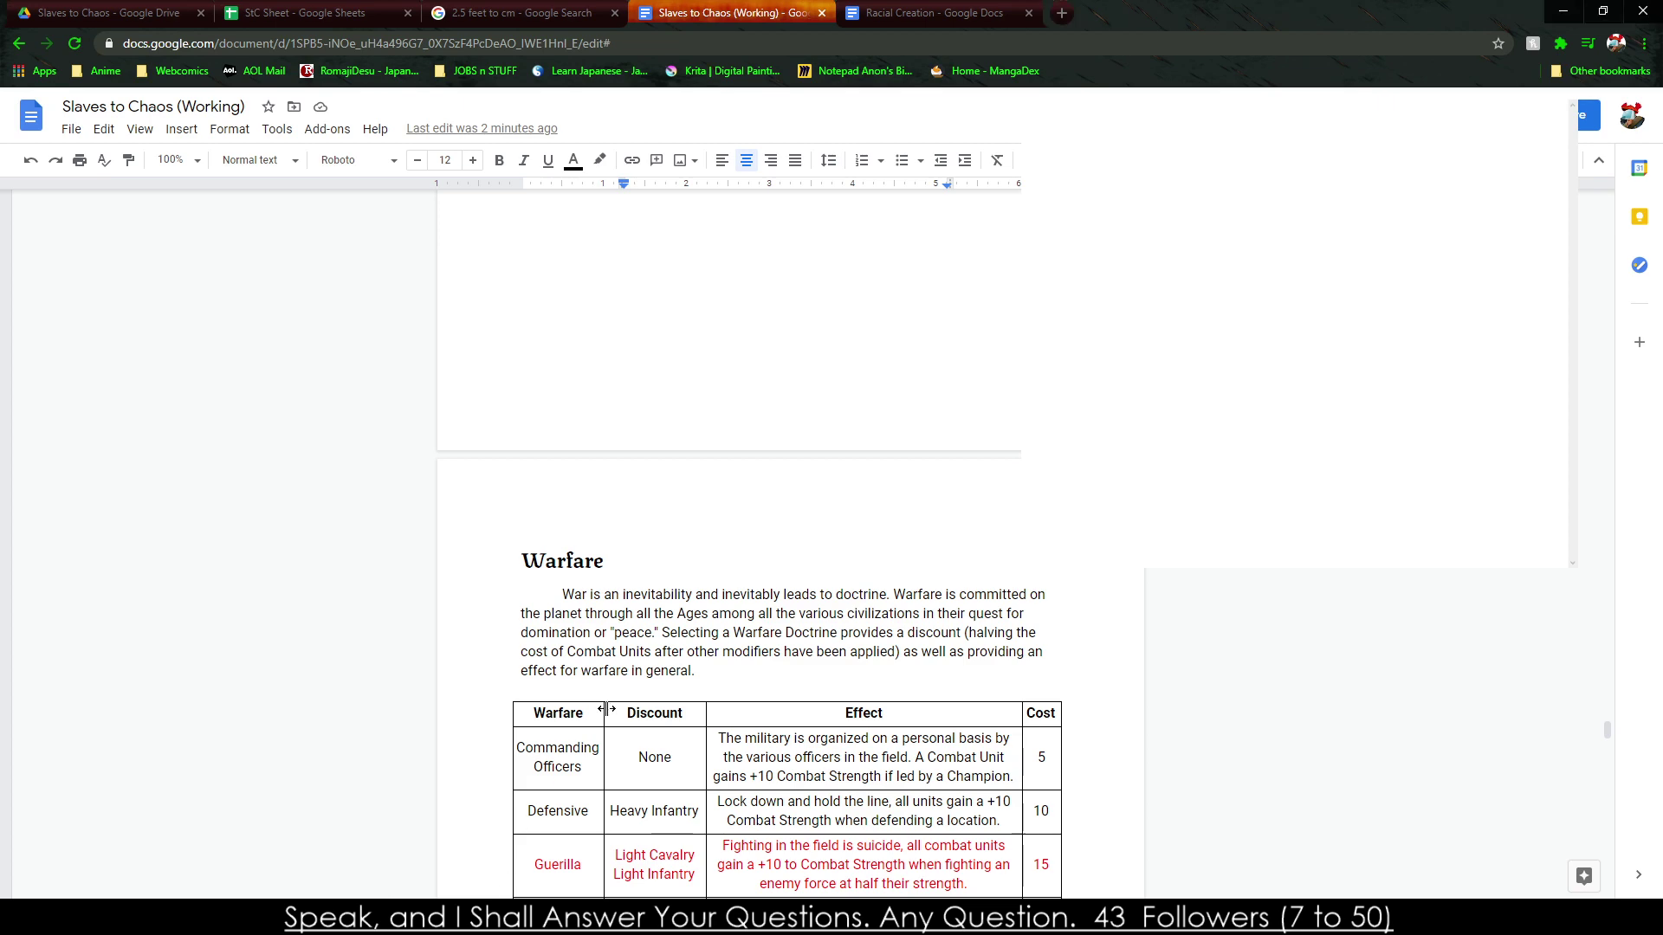
{"action": "scroll", "coordinate": [608, 710], "scroll_direction": "down", "scroll_amount": 20}
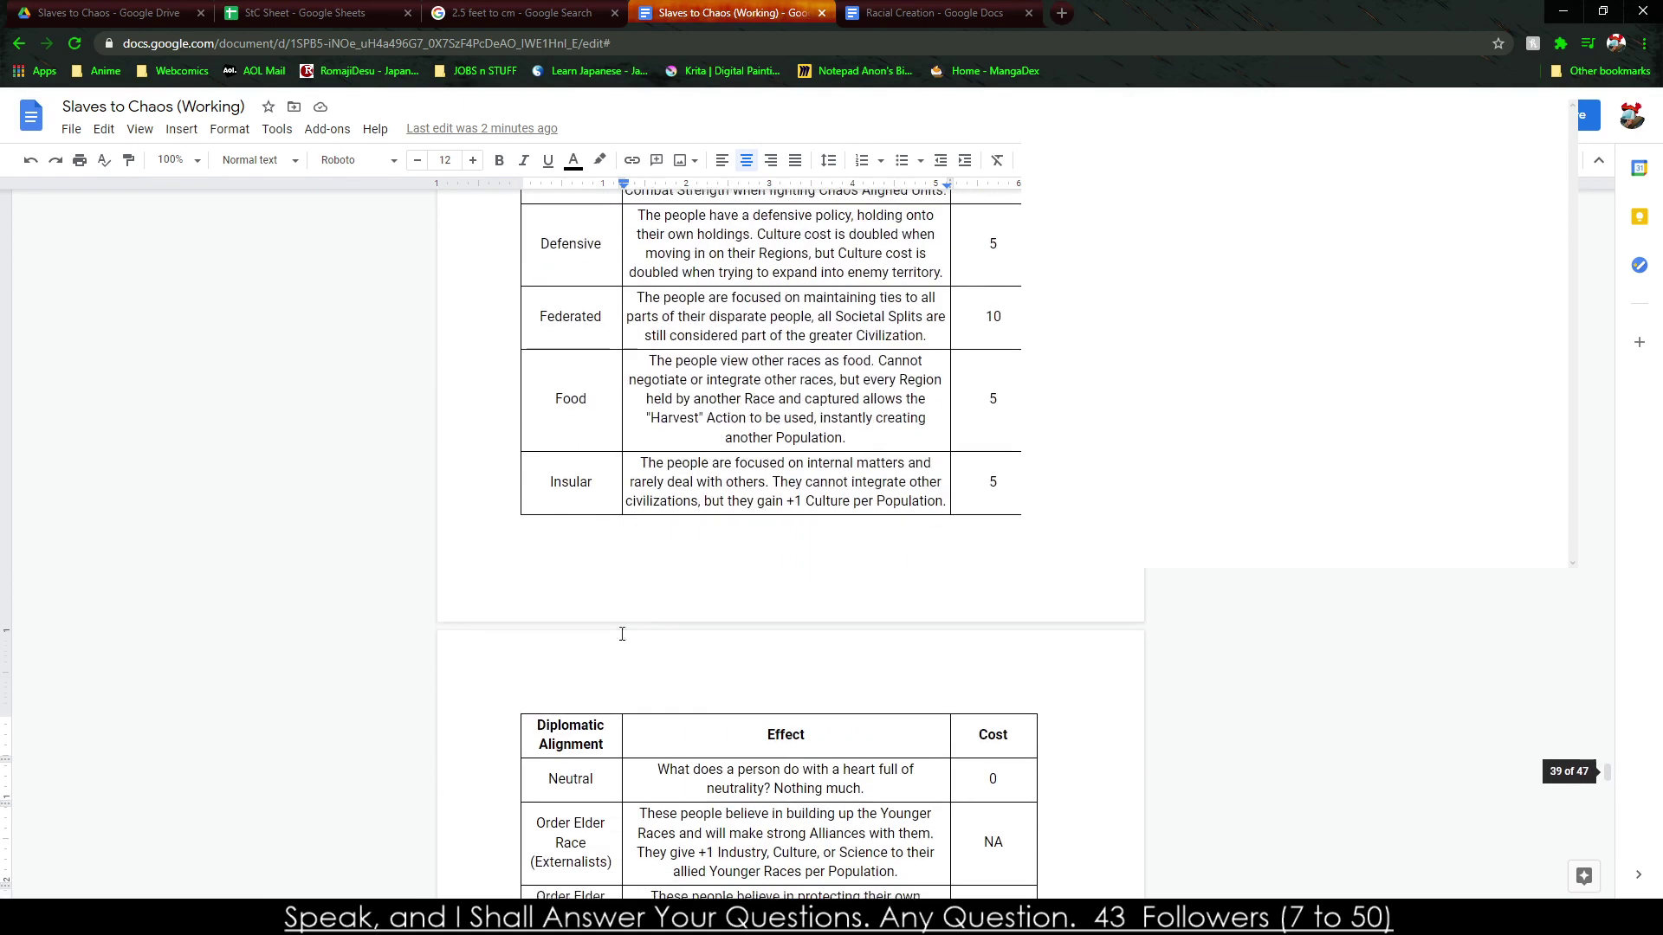
Try to add a "Hive" row below Symbiotic in the Diplomatic Alignment table.
{"action": "scroll", "coordinate": [622, 634], "scroll_direction": "down", "scroll_amount": 8}
{"action": "left_click", "coordinate": [1003, 456]}
{"action": "key", "text": "Tab"}
{"action": "type", "text": "Hive"}
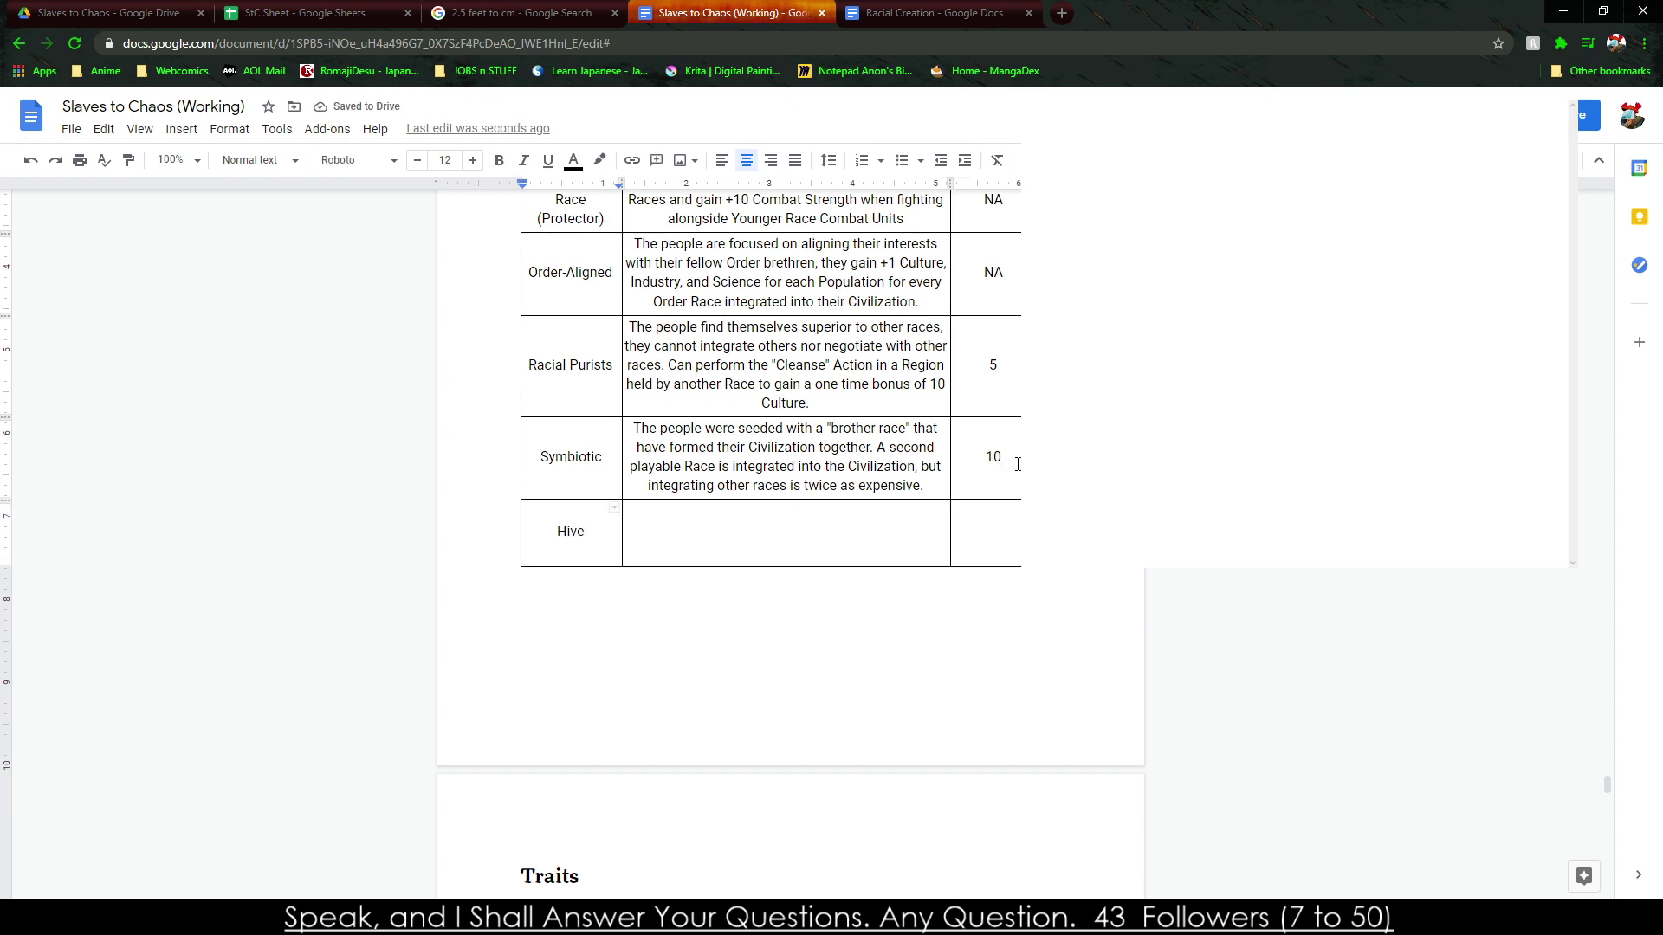
{"action": "key", "text": "BackSpace"}
{"action": "key", "text": "BackSpace"}
{"action": "key", "text": "BackSpace"}
{"action": "key", "text": "BackSpace"}
{"action": "key", "text": "ctrl+z"}
{"action": "key", "text": "ctrl+y"}
{"action": "key", "text": "ctrl+z"}
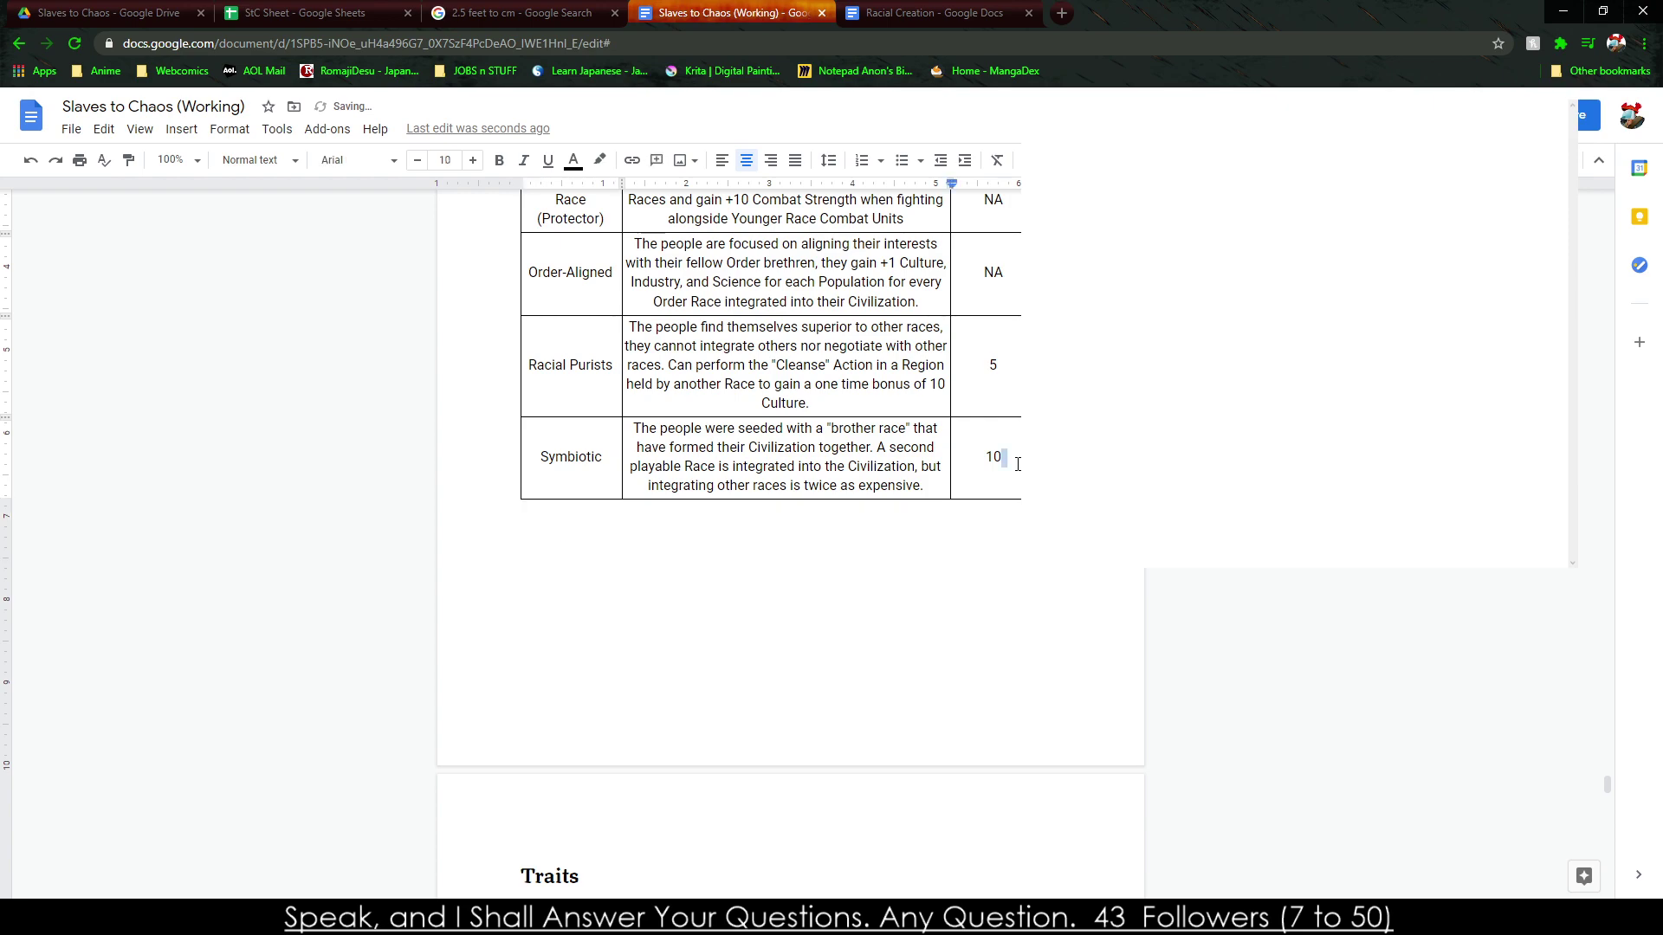
In the Unique Warfare table, replace "Modifier" with "Trait" in the Undead Racial requirement of Replace the Fallen.
{"action": "scroll", "coordinate": [996, 468], "scroll_direction": "up", "scroll_amount": 20}
{"action": "scroll", "coordinate": [974, 473], "scroll_direction": "up", "scroll_amount": 12}
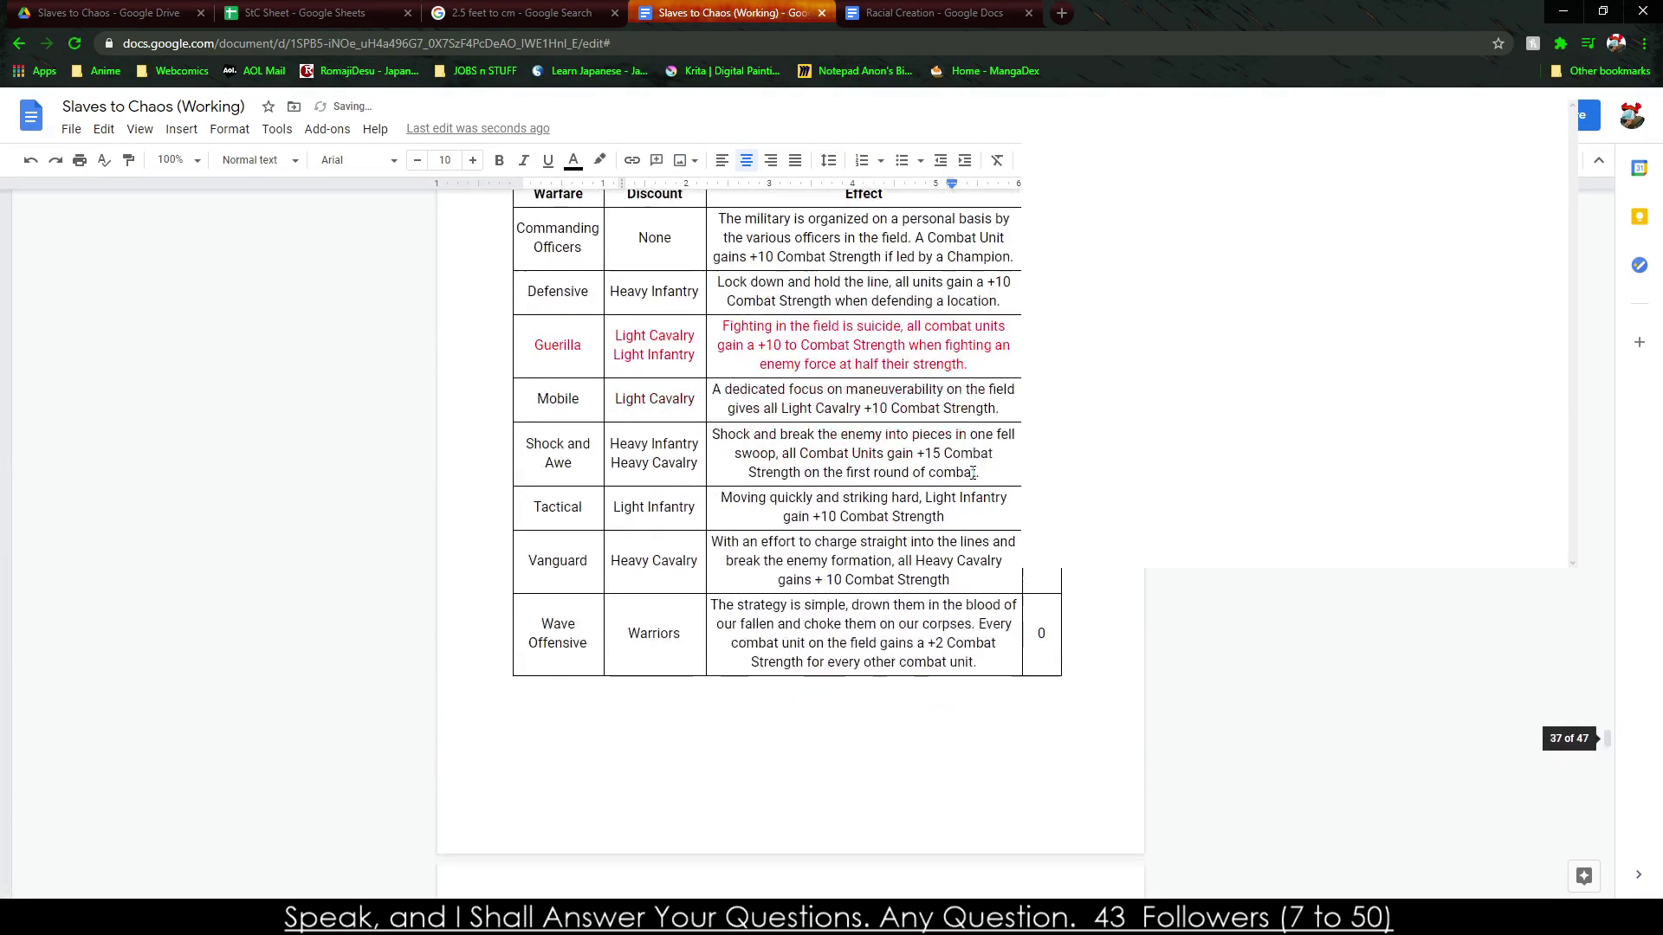
{"action": "scroll", "coordinate": [983, 547], "scroll_direction": "down", "scroll_amount": 8}
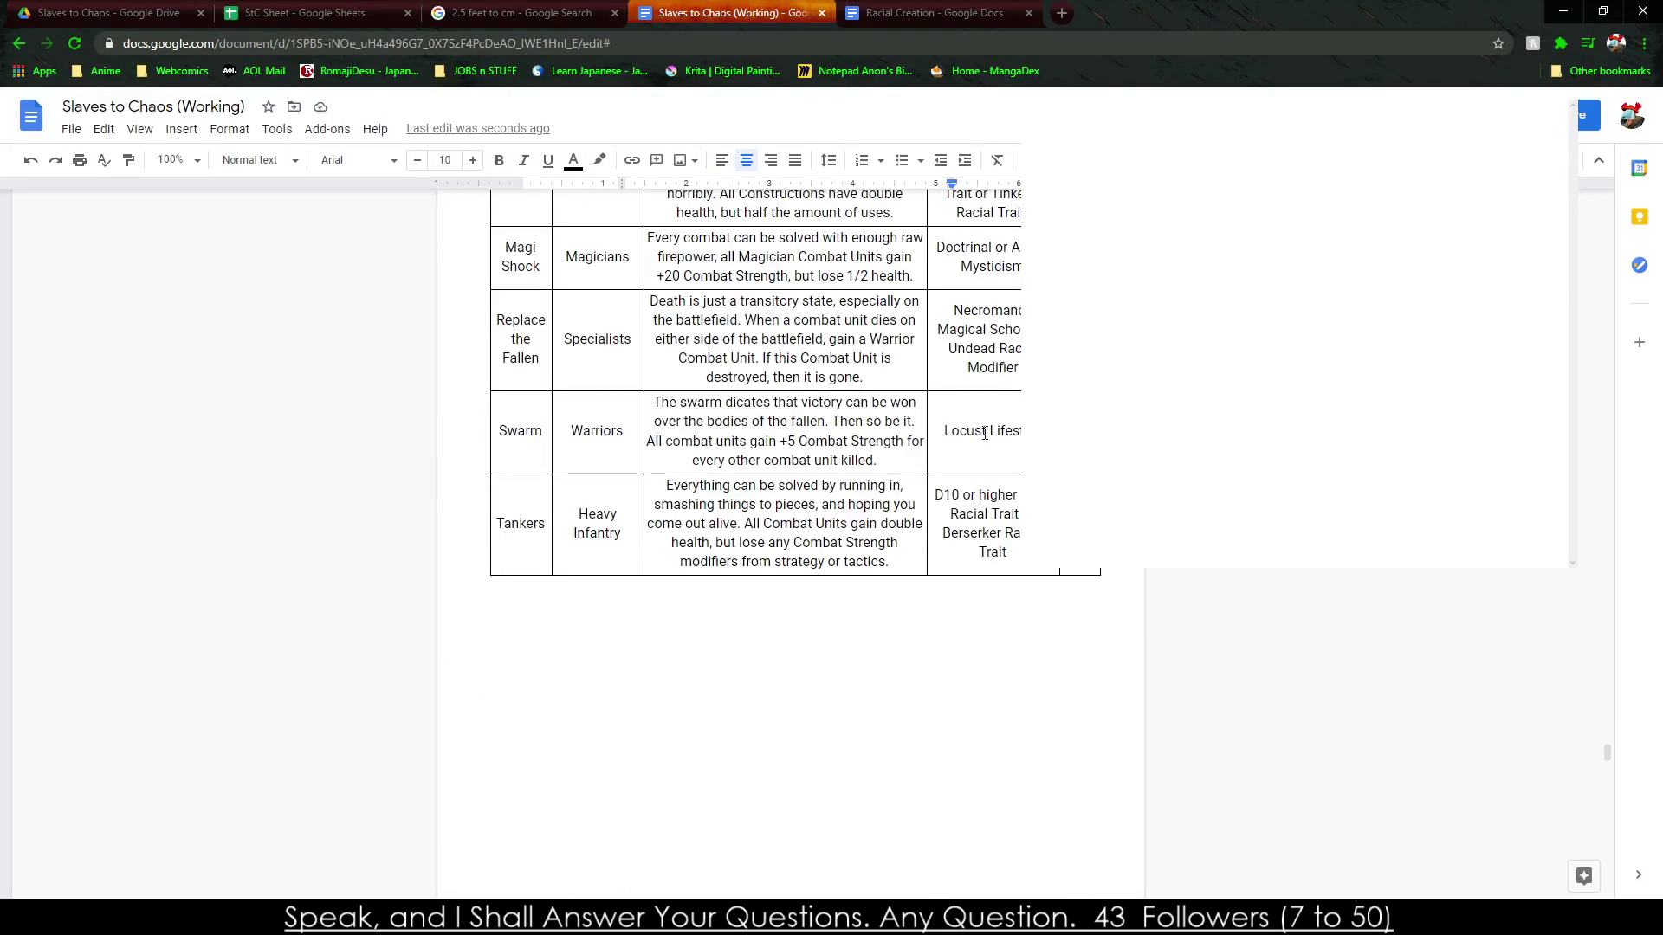
{"action": "scroll", "coordinate": [999, 528], "scroll_direction": "up", "scroll_amount": 1}
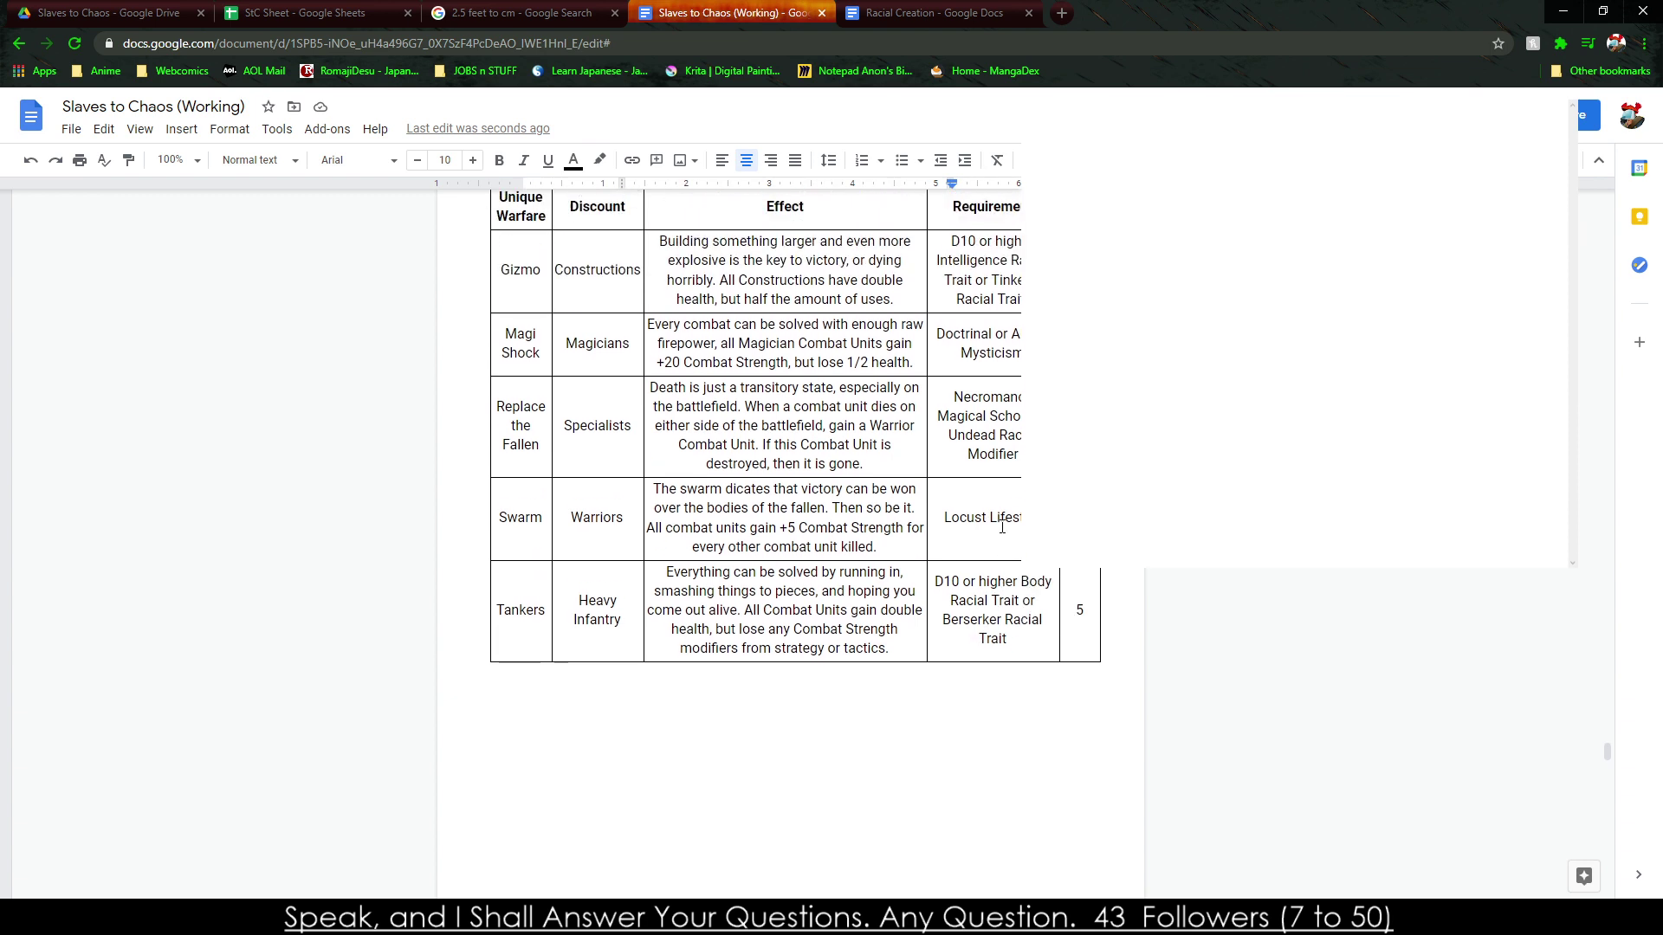
{"action": "double_click", "coordinate": [999, 457]}
{"action": "type", "text": "Trait"}
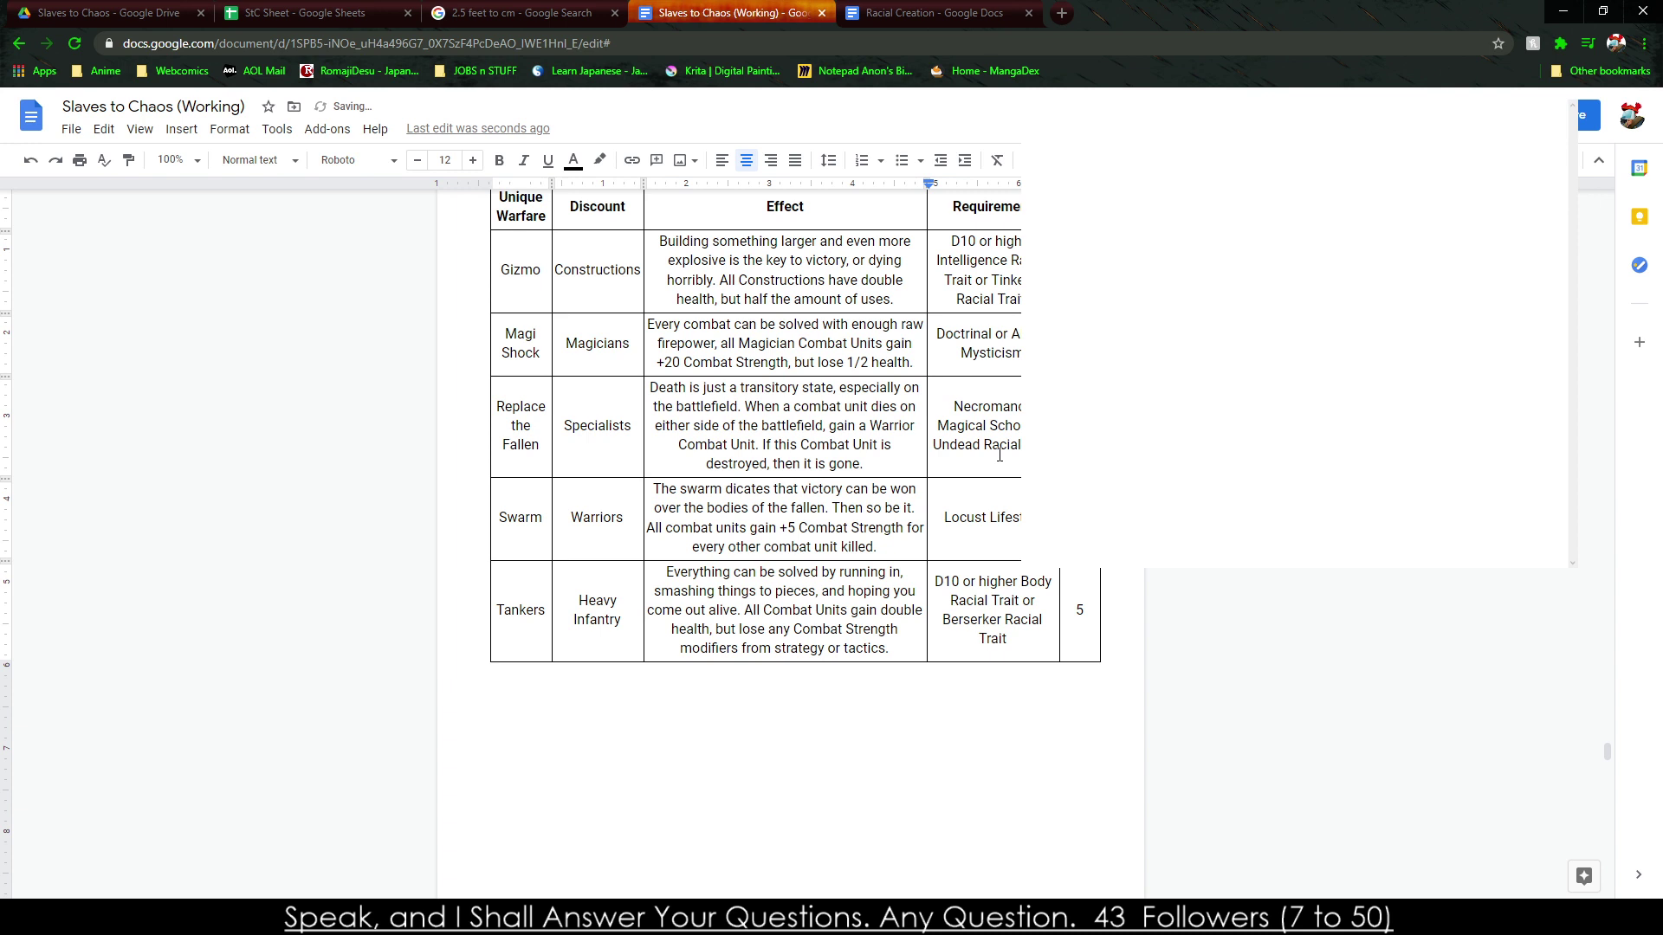
Examine the Intelligence and Tinkerer racial trait requirement of the Gizmo doctrine in the Unique Warfare table.
{"action": "double_click", "coordinate": [1006, 279]}
{"action": "double_click", "coordinate": [972, 260]}
{"action": "double_click", "coordinate": [1005, 279]}
Switch to the StC Sheet and enter "Tinkerers" as a trait name in the first empty row below Wooly on Sheet7.
{"action": "left_click", "coordinate": [923, 13]}
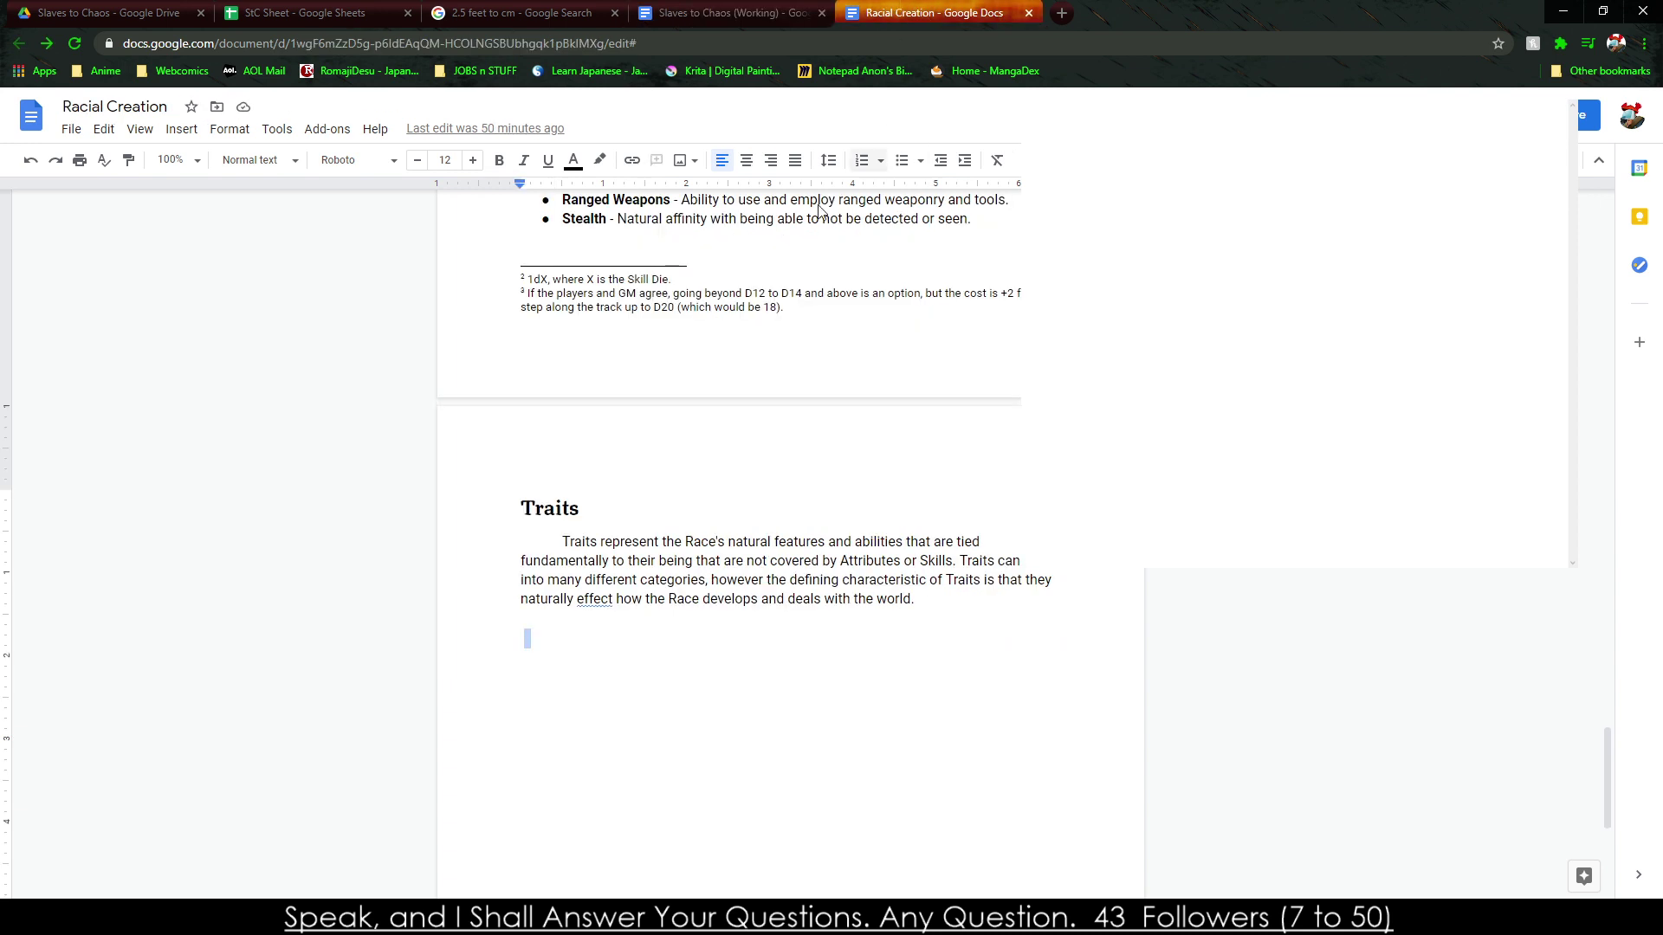
{"action": "left_click", "coordinate": [520, 13]}
{"action": "left_click", "coordinate": [329, 13]}
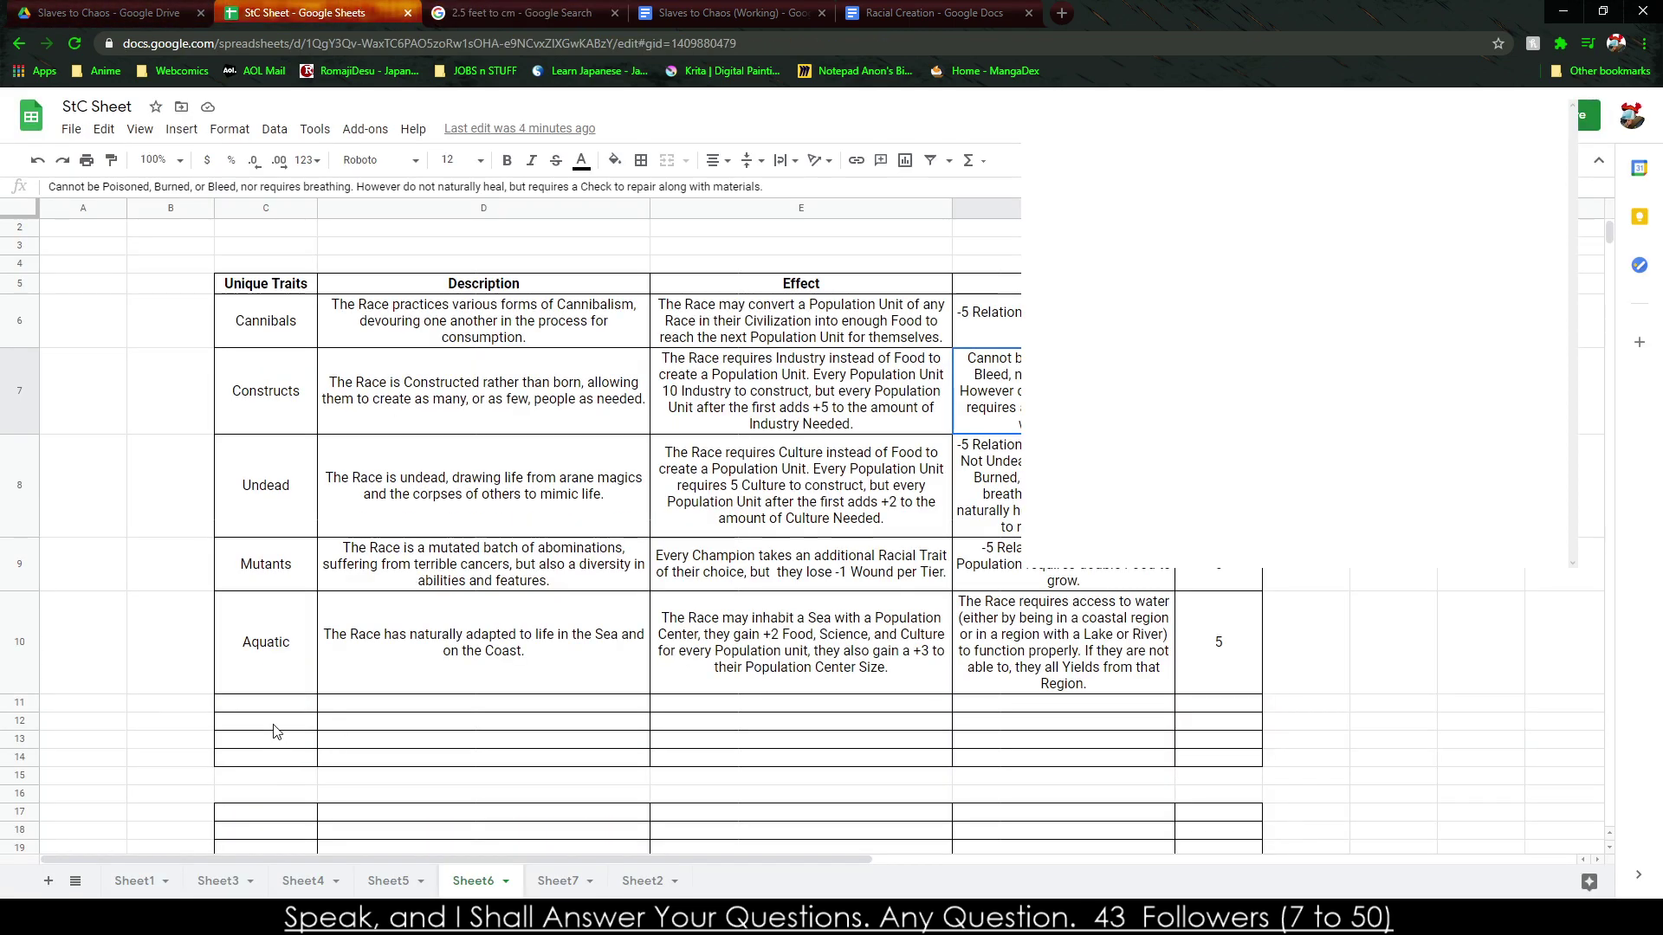
{"action": "left_click", "coordinate": [387, 881]}
{"action": "left_click", "coordinate": [557, 883]}
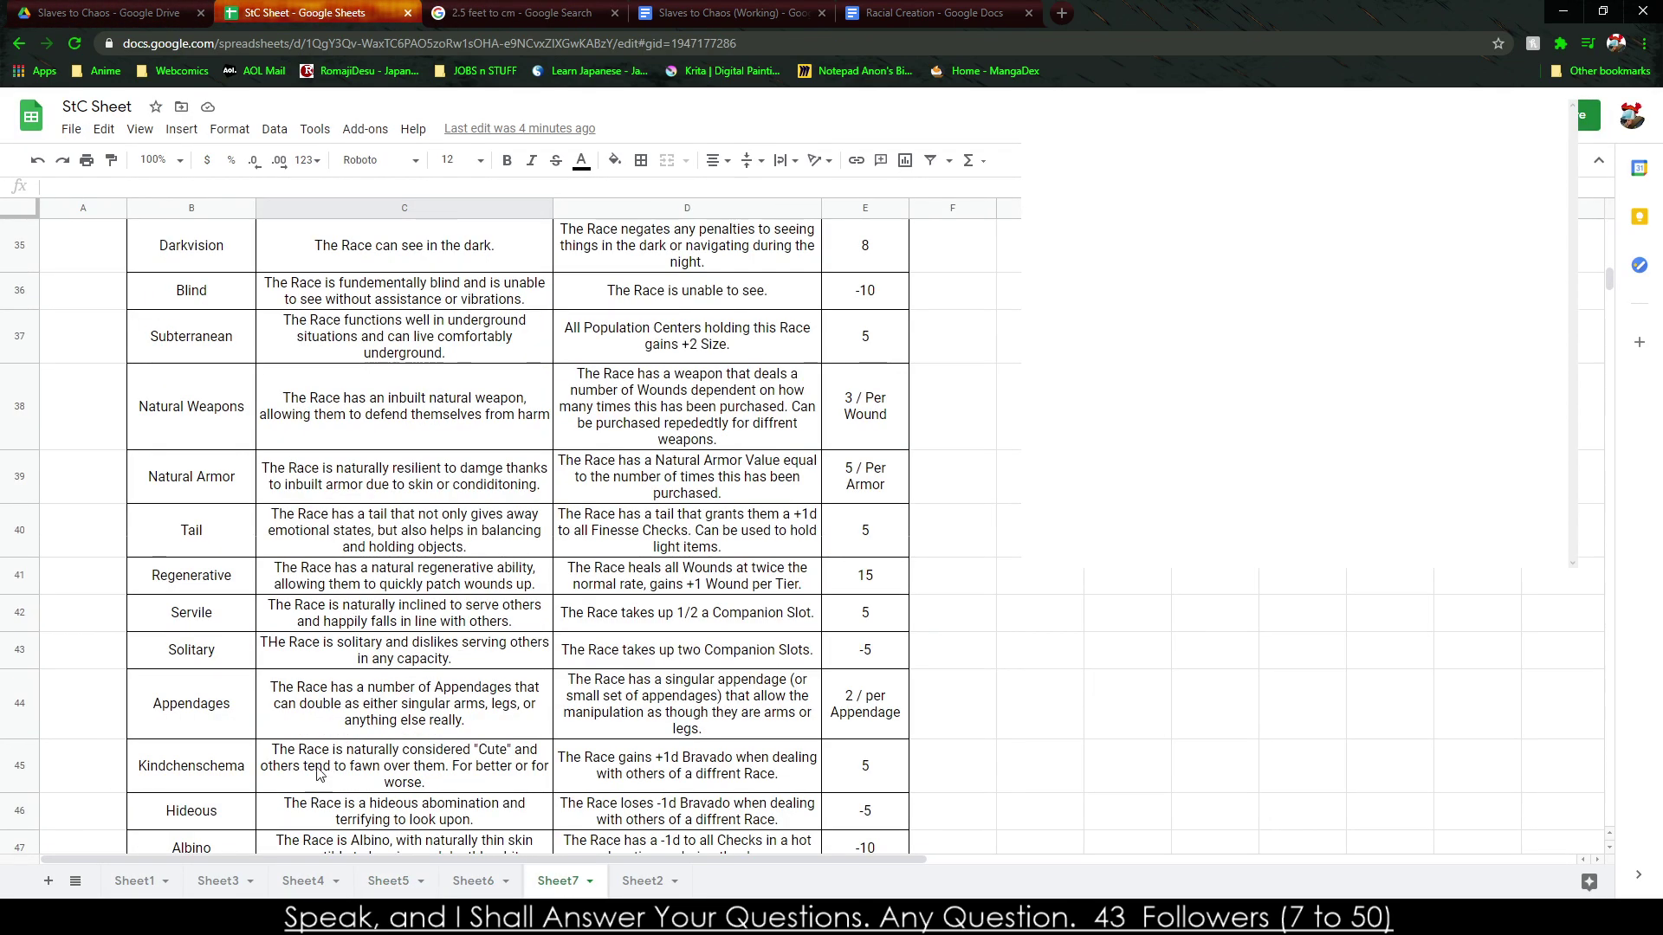
{"action": "scroll", "coordinate": [384, 798], "scroll_direction": "down", "scroll_amount": 10}
{"action": "left_click", "coordinate": [177, 481]}
{"action": "type", "text": "Ti"}
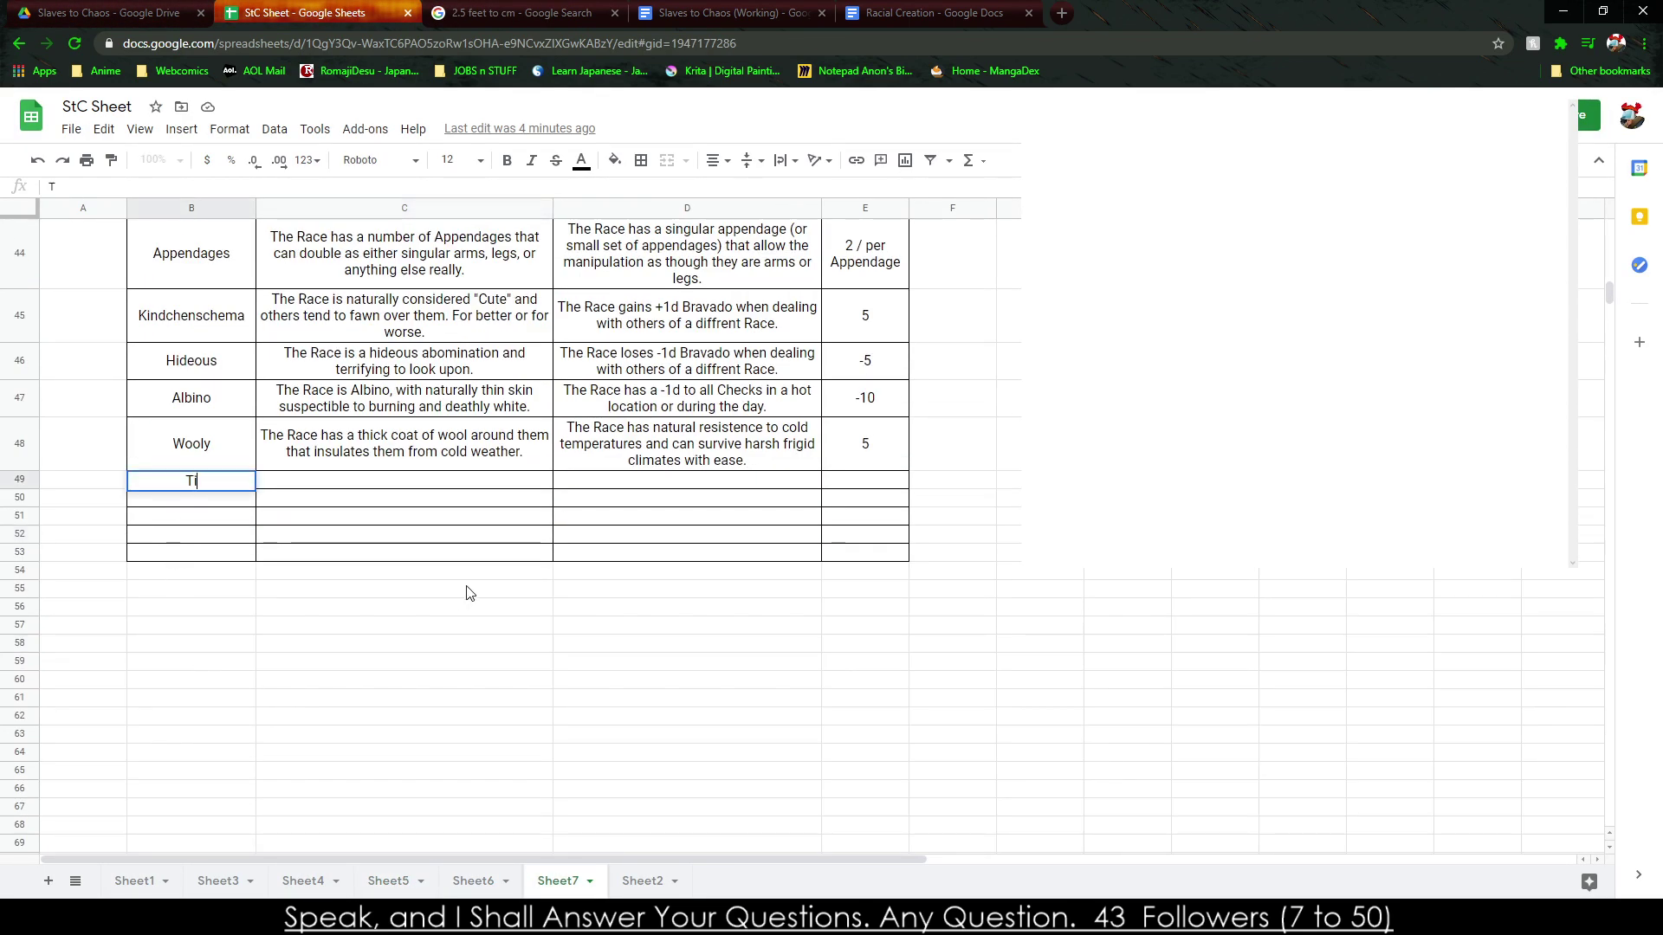
{"action": "type", "text": "nkerers"}
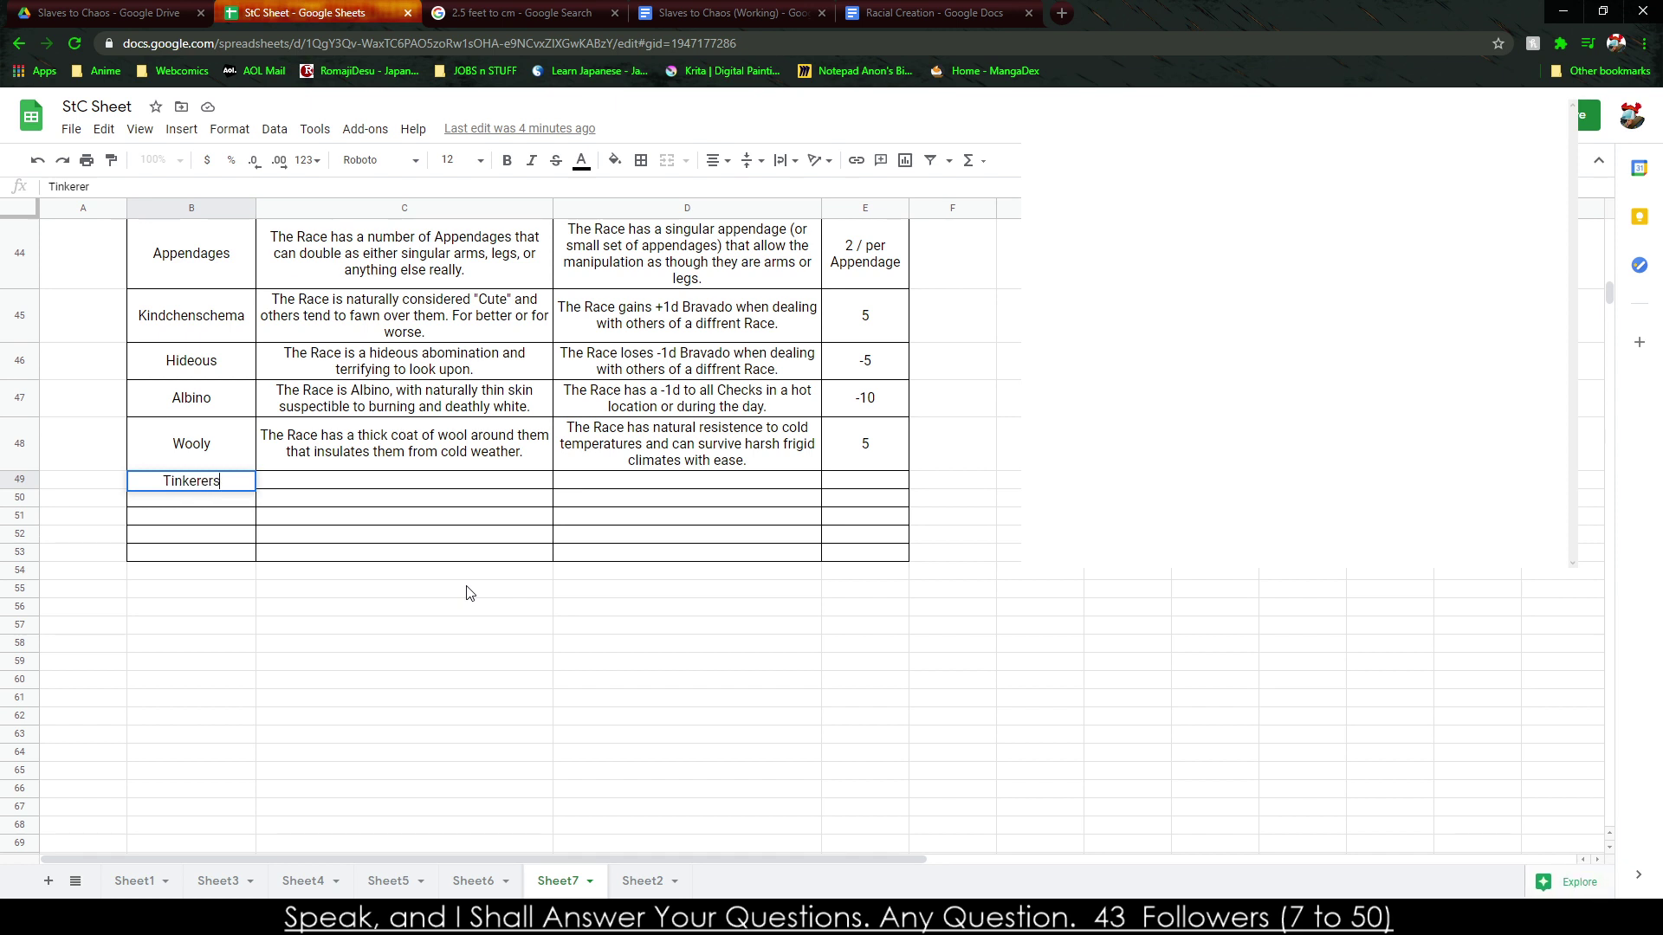
Enter the Tinkerers description "The Race enjoys playing and tinkering with various tools and items in their free time.".
{"action": "key", "text": "Tab"}
{"action": "type", "text": "The Race natural"}
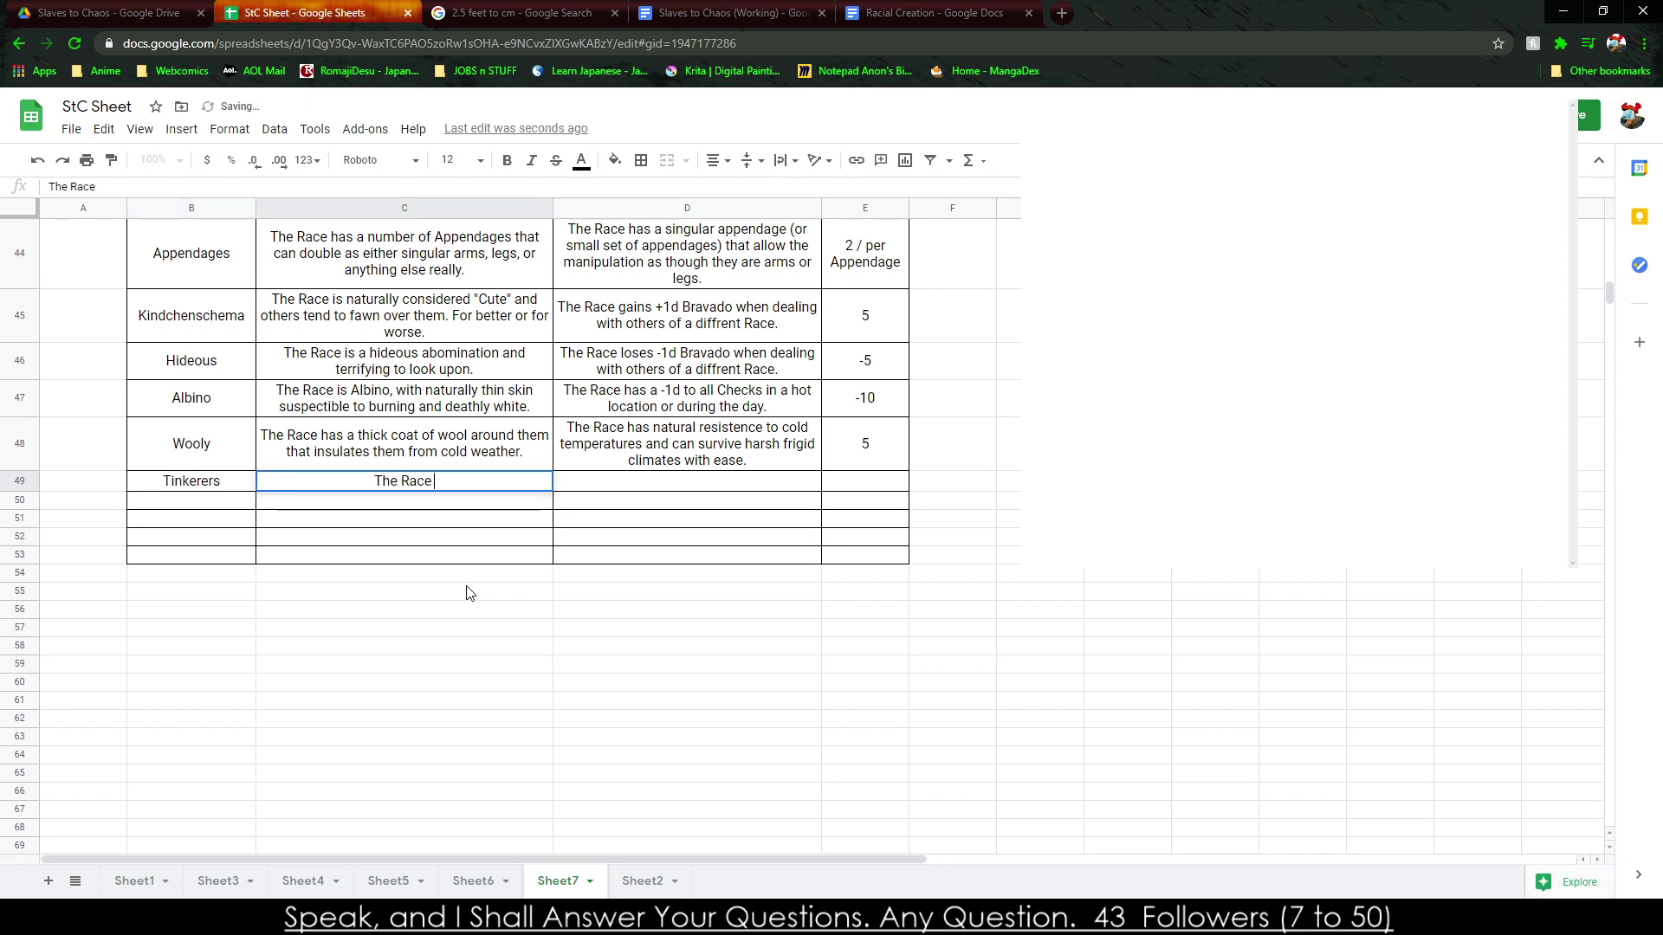
{"action": "key", "text": "BackSpace"}
{"action": "key", "text": "BackSpace"}
{"action": "key", "text": "BackSpace"}
{"action": "key", "text": "BackSpace"}
{"action": "key", "text": "BackSpace"}
{"action": "key", "text": "BackSpace"}
{"action": "key", "text": "BackSpace"}
{"action": "type", "text": "enjoys pla"}
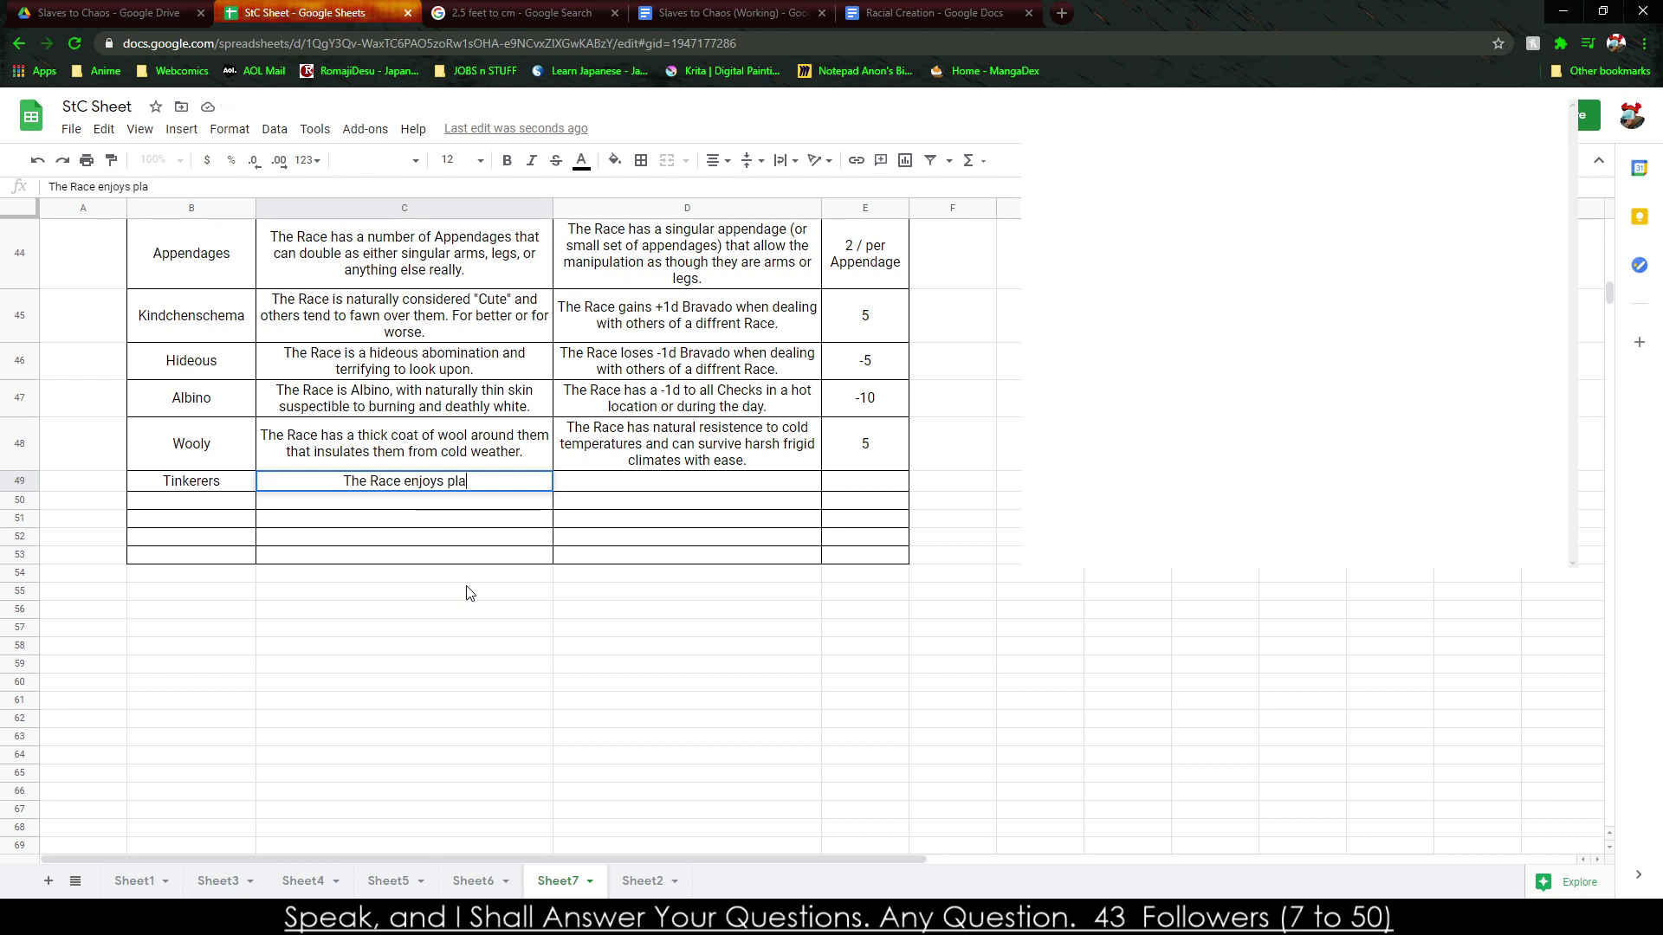
{"action": "type", "text": "ying and tinker"}
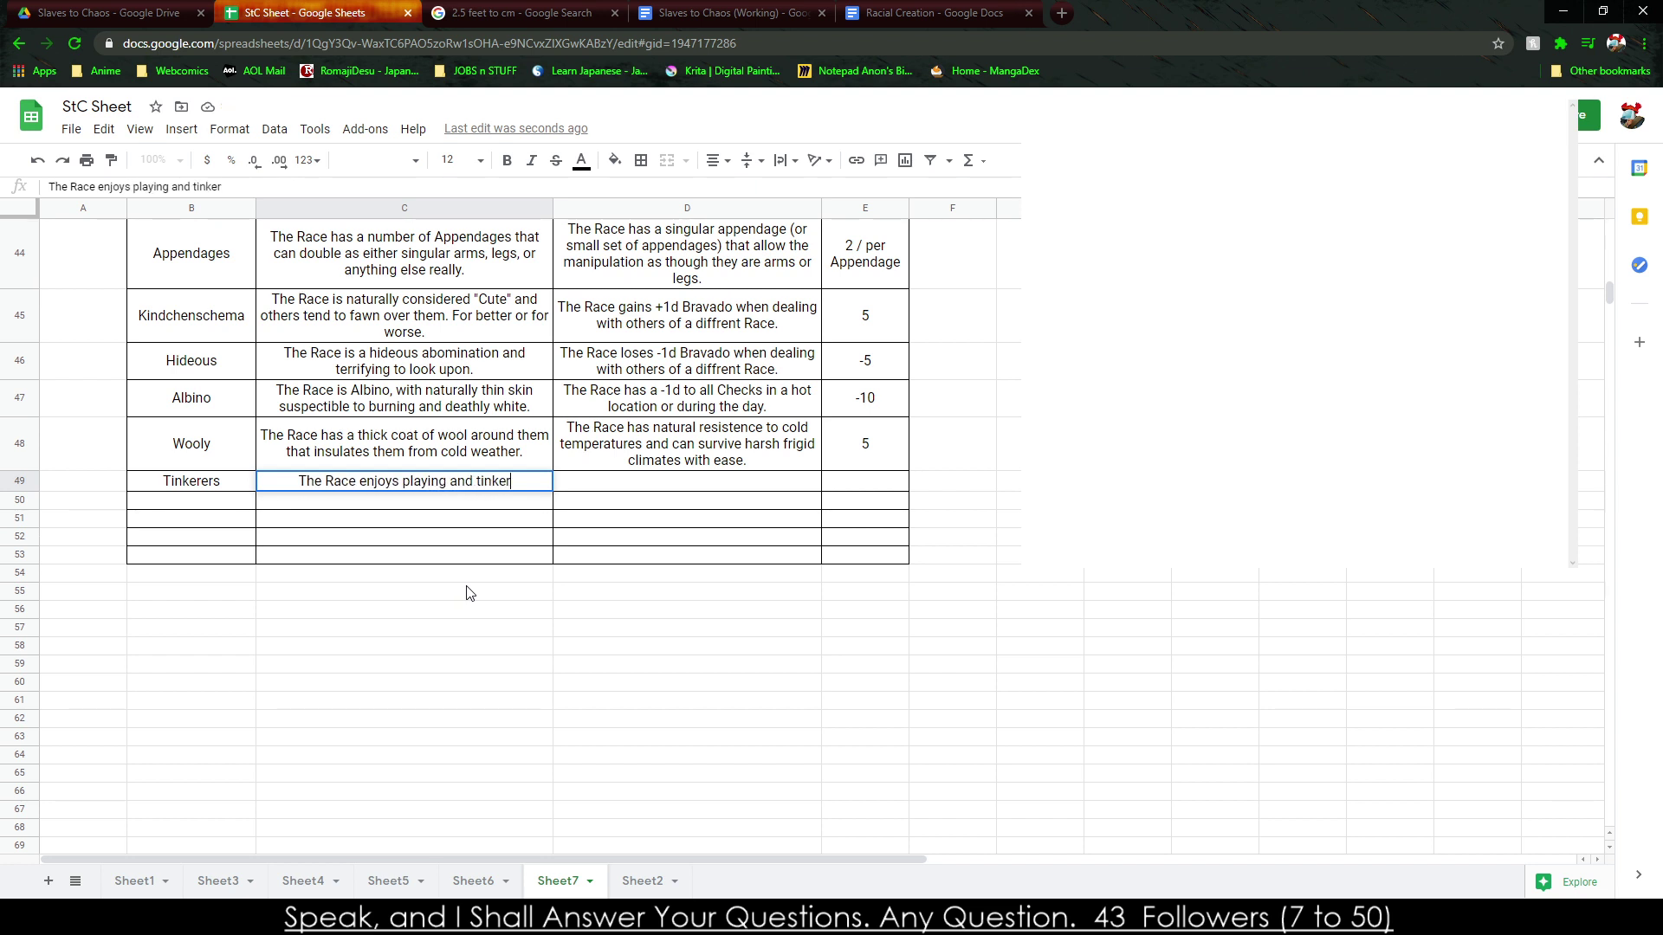
{"action": "type", "text": "ing with various to"}
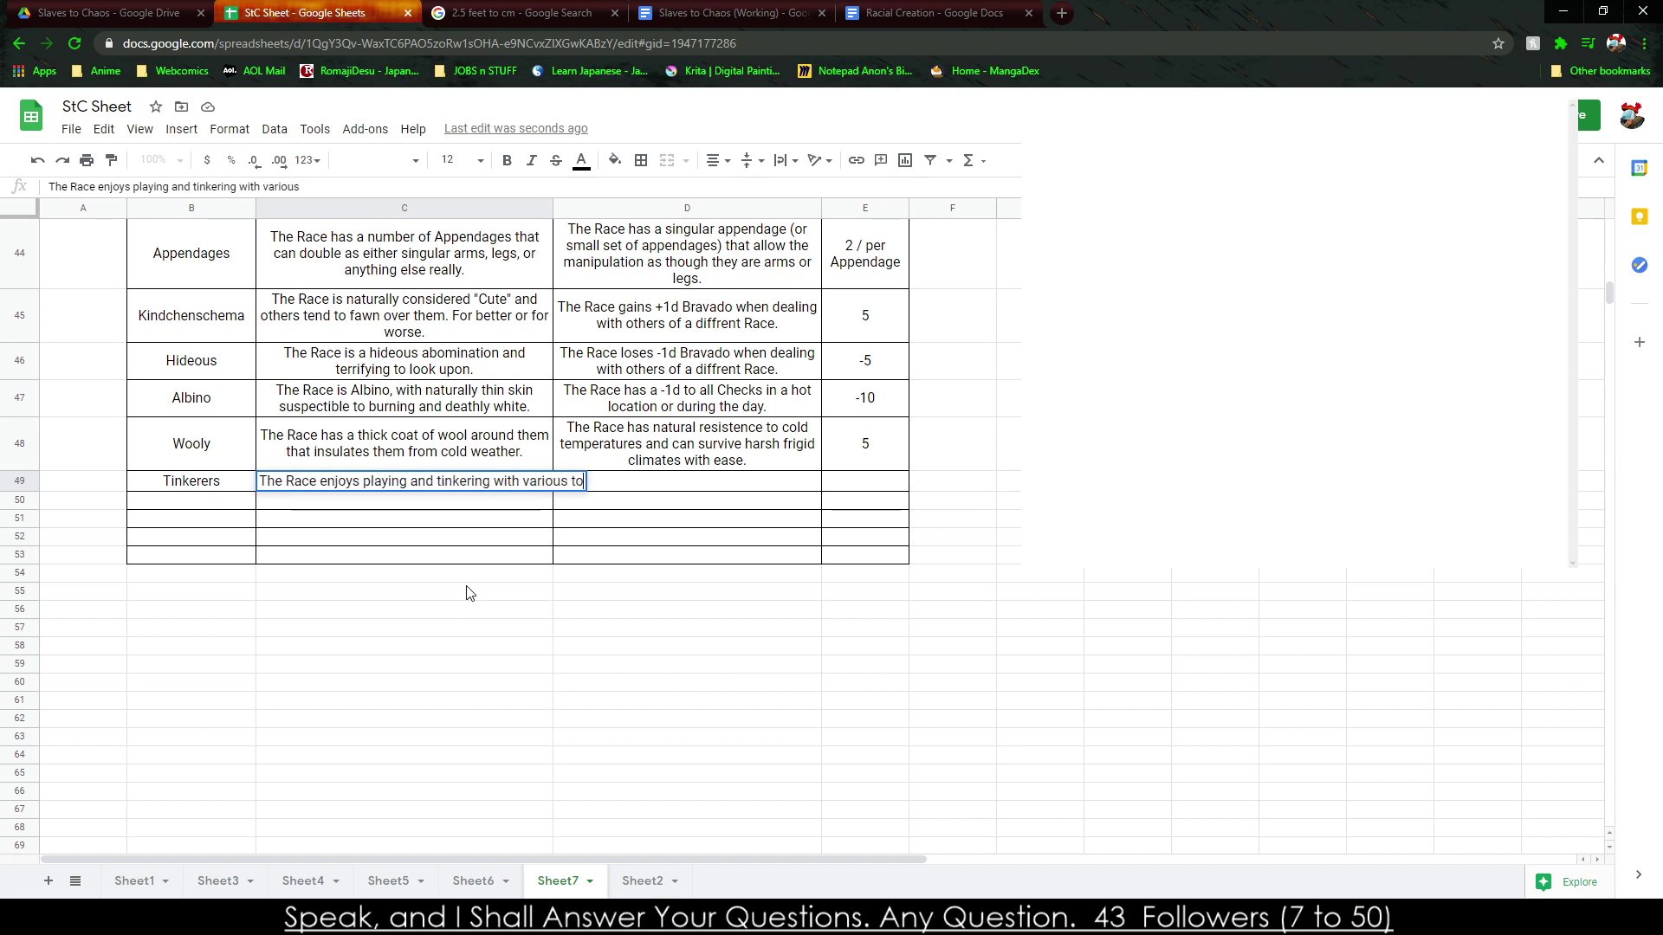
{"action": "type", "text": "ols and item"}
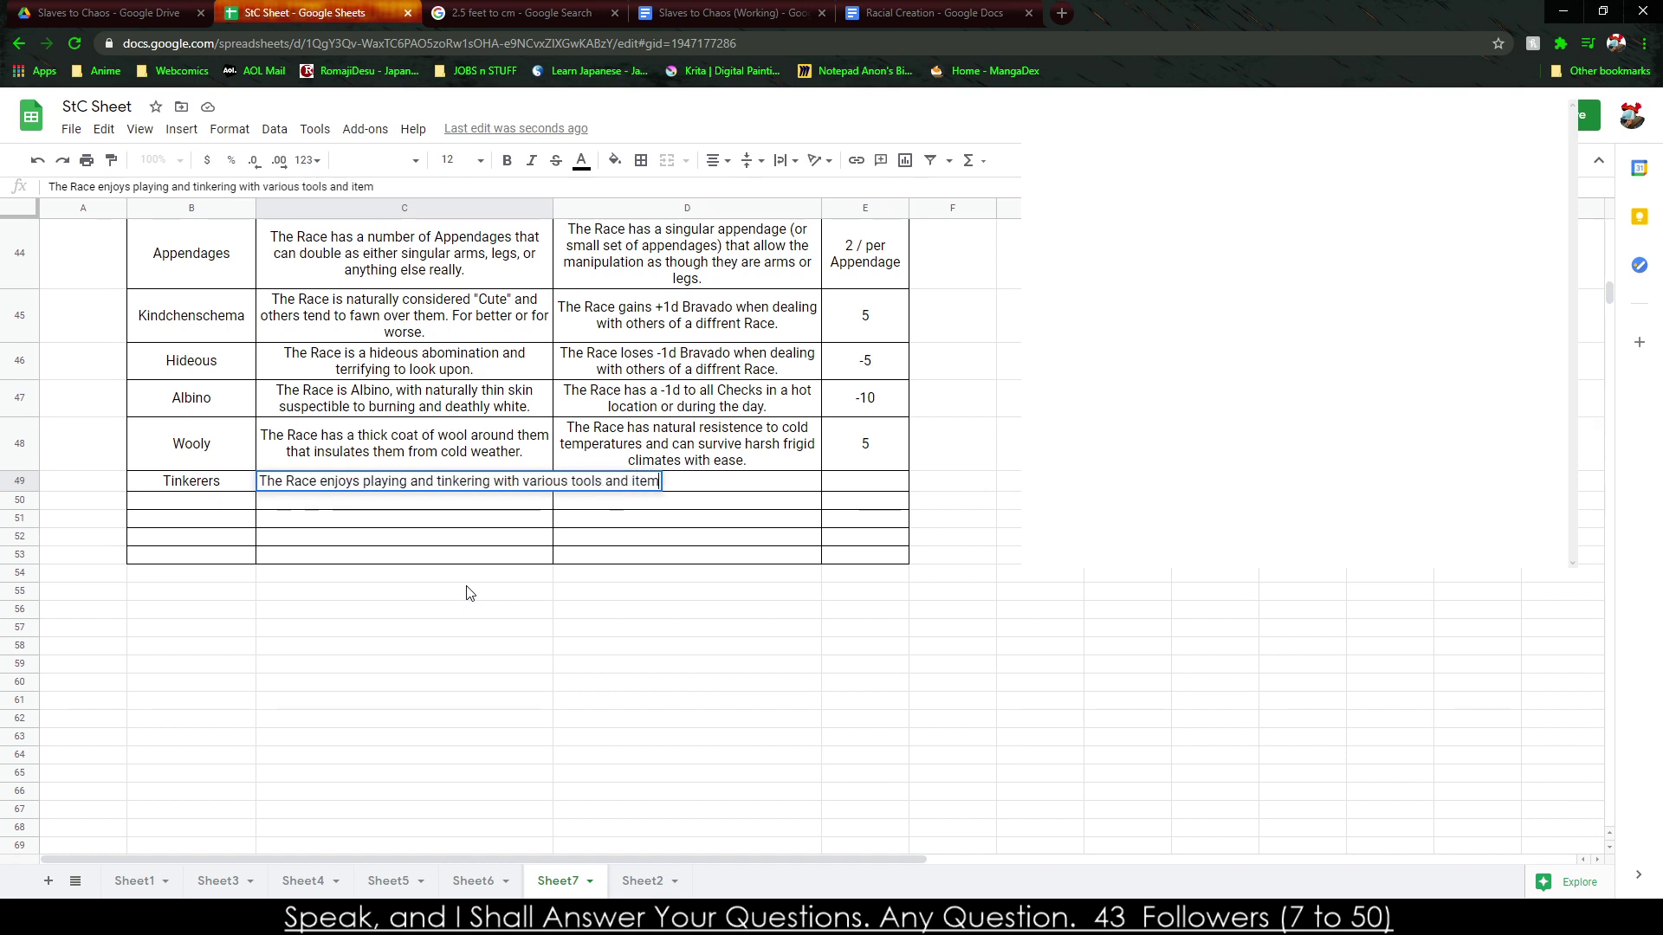
{"action": "type", "text": "s in their free t"}
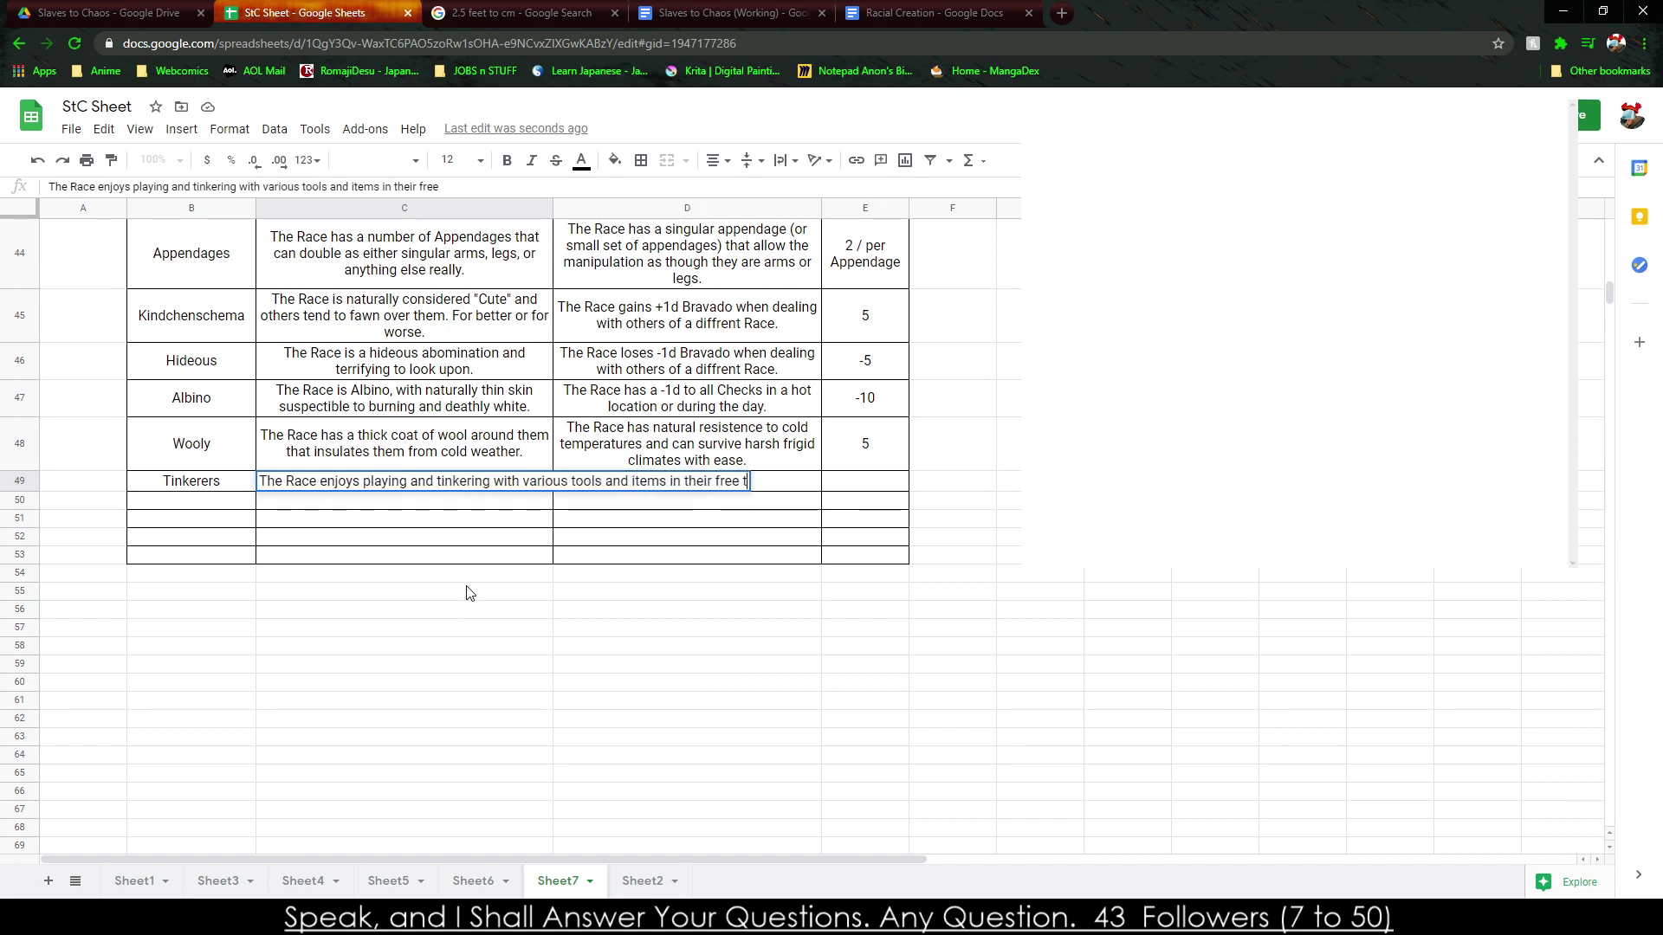
{"action": "type", "text": "ime."}
{"action": "key", "text": "Tab"}
{"action": "type", "text": "The "}
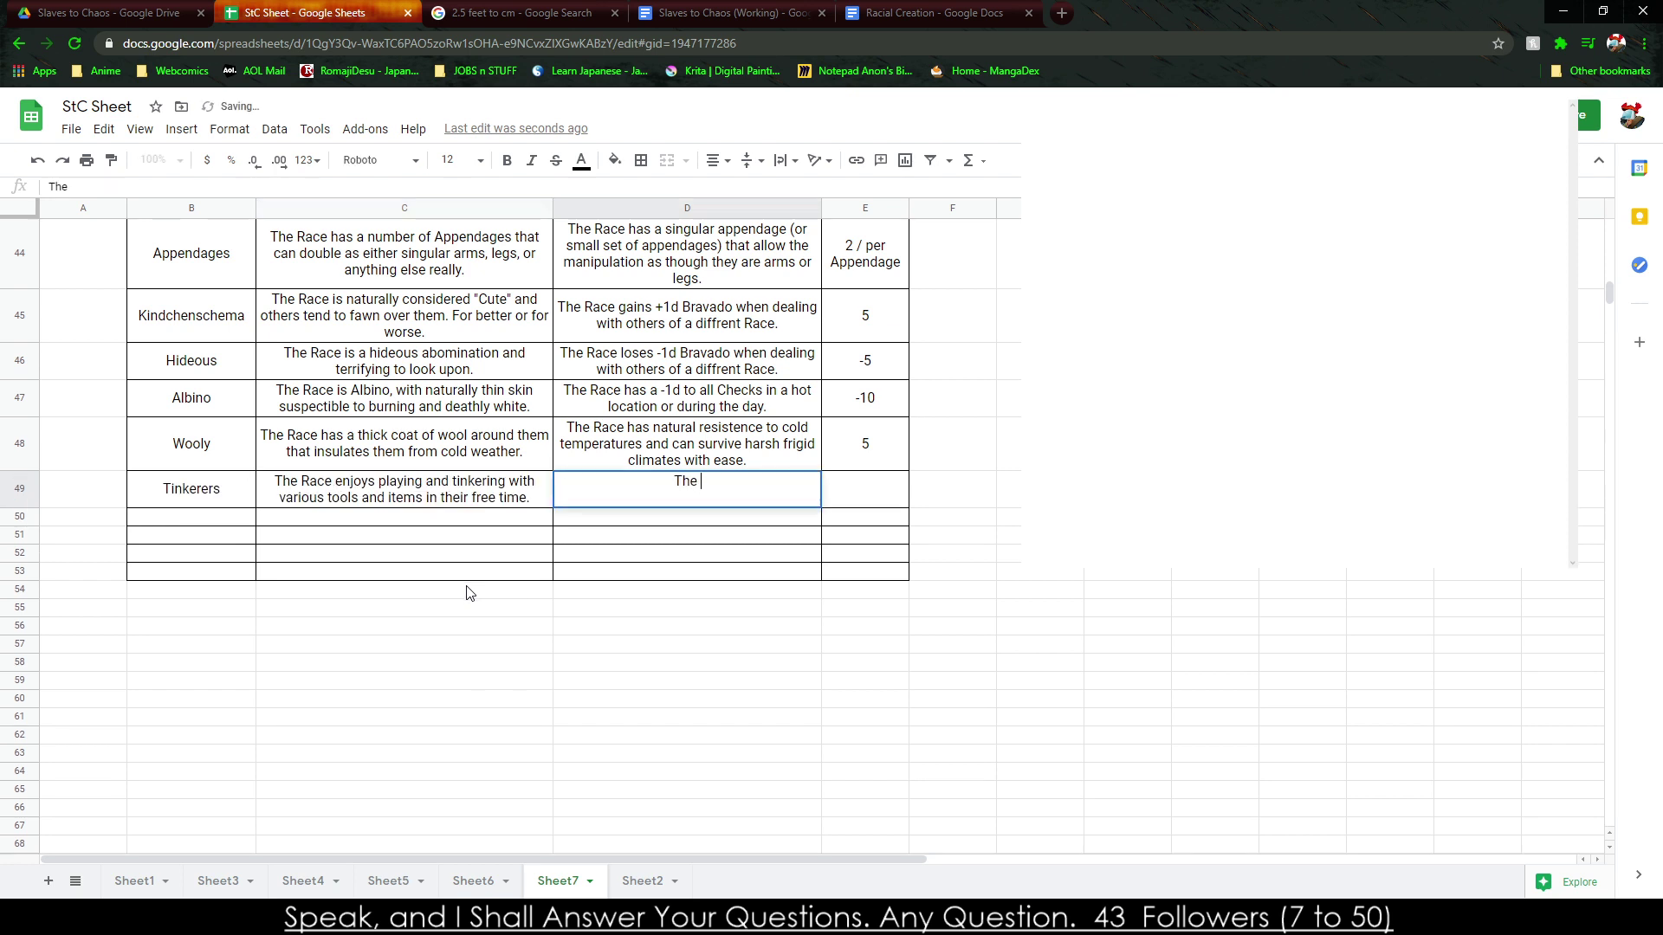
{"action": "type", "text": "Race gains +1d to all"}
{"action": "key", "text": "BackSpace"}
{"action": "key", "text": "BackSpace"}
{"action": "key", "text": "BackSpace"}
{"action": "key", "text": "BackSpace"}
{"action": "key", "text": "BackSpace"}
{"action": "key", "text": "BackSpace"}
{"action": "key", "text": "BackSpace"}
{"action": "key", "text": "BackSpace"}
{"action": "key", "text": "BackSpace"}
{"action": "key", "text": "BackSpace"}
{"action": "key", "text": "BackSpace"}
{"action": "key", "text": "BackSpace"}
{"action": "key", "text": "BackSpace"}
{"action": "key", "text": "BackSpace"}
{"action": "key", "text": "BackSpace"}
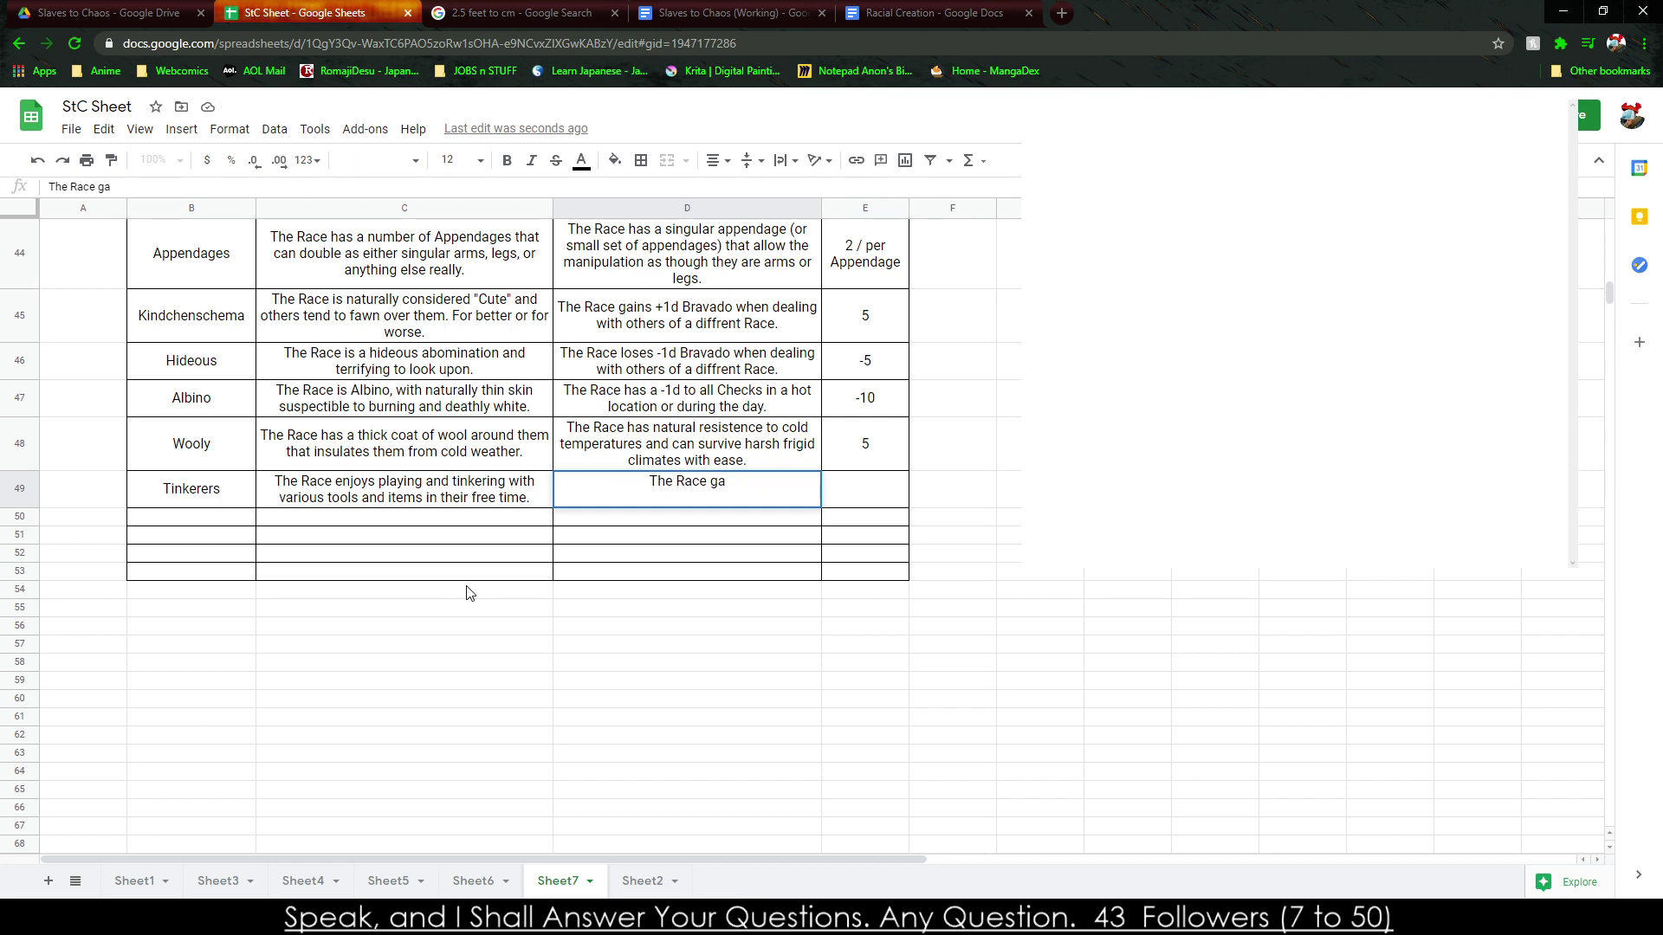
Begin the Tinkerers effect with "Each Champion has a hobby they can pursue to craft and".
{"action": "type", "text": "Each Champion has a"}
{"action": "key", "text": "BackSpace"}
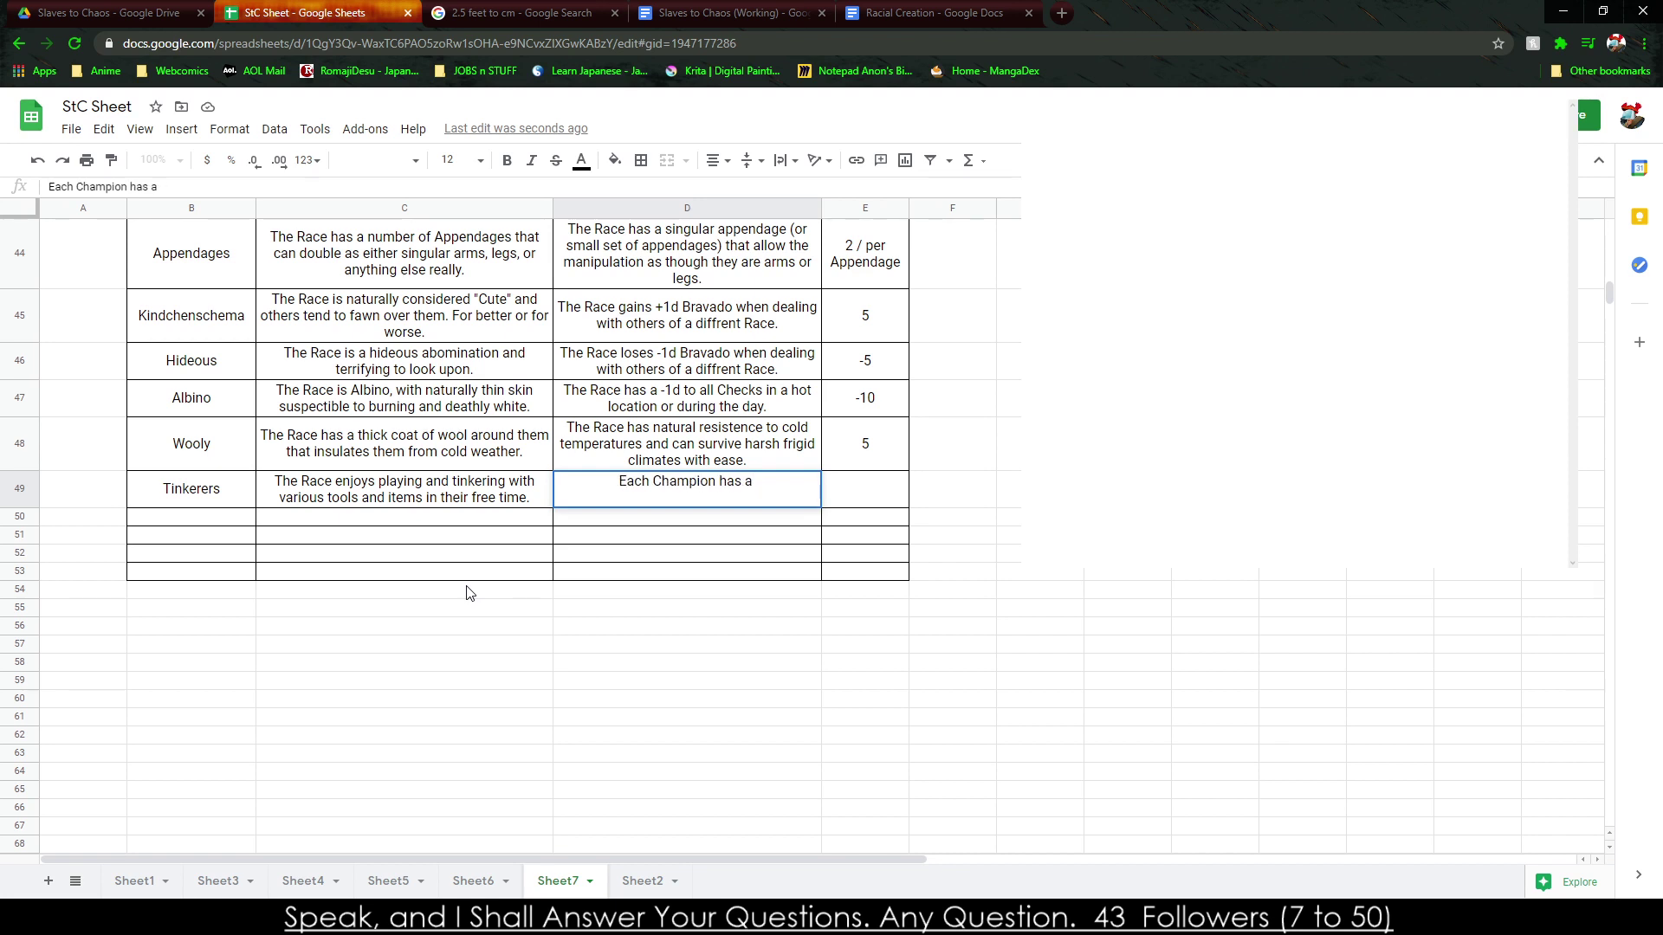
{"action": "type", "text": "hobby they ca"}
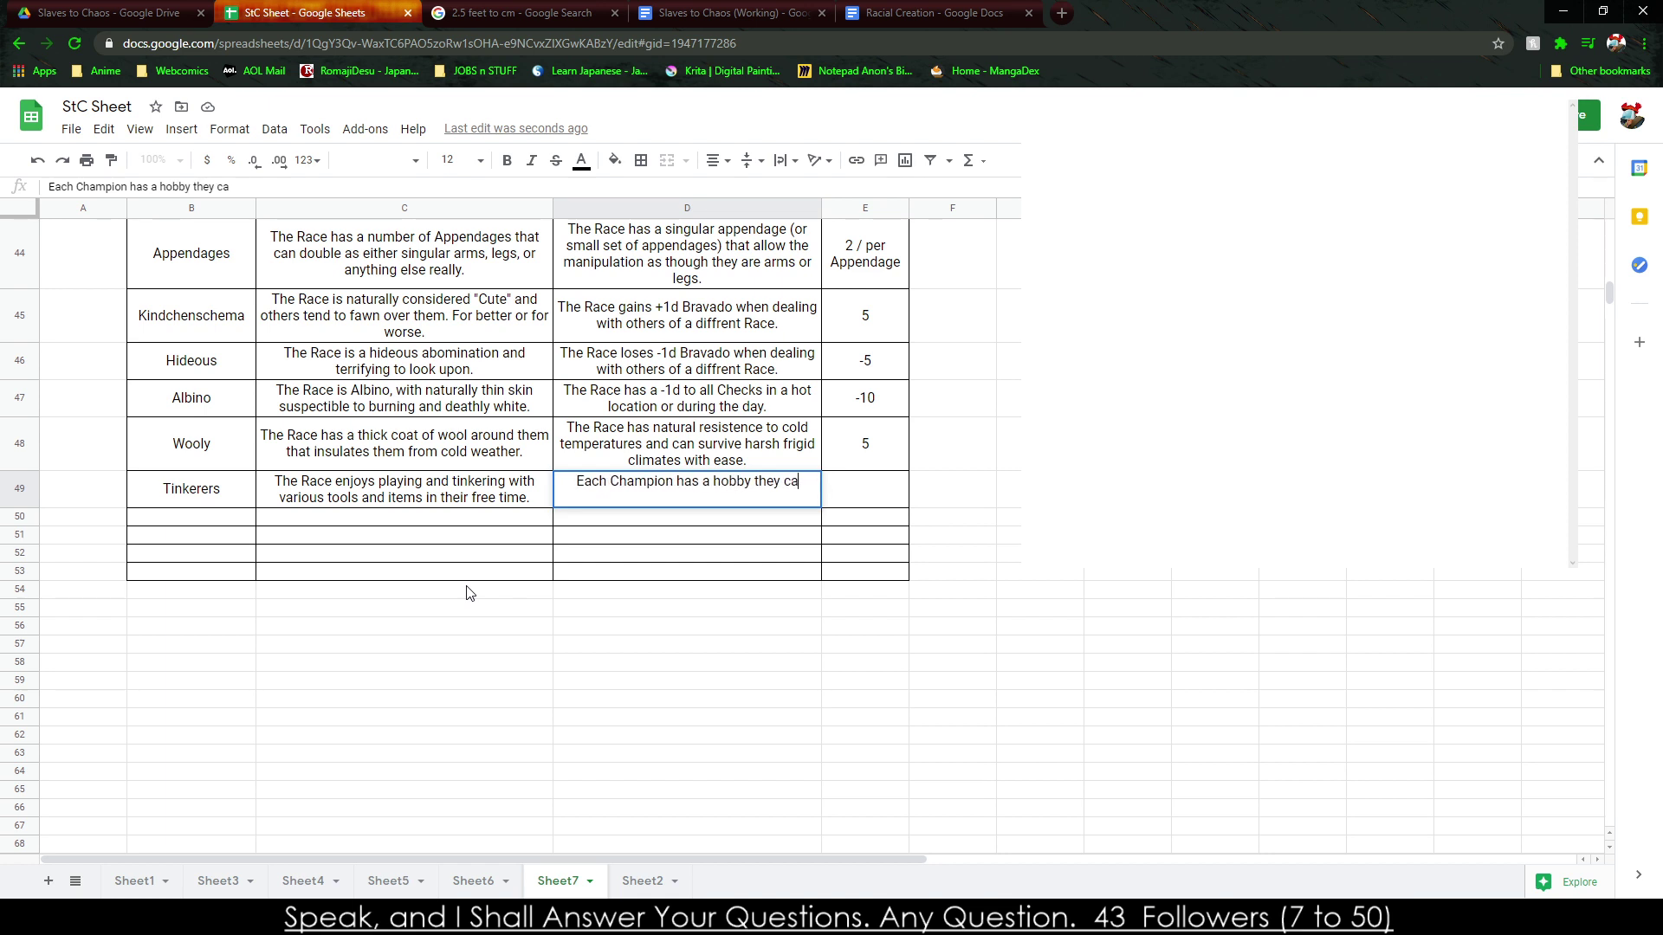
{"action": "type", "text": "n pursu"}
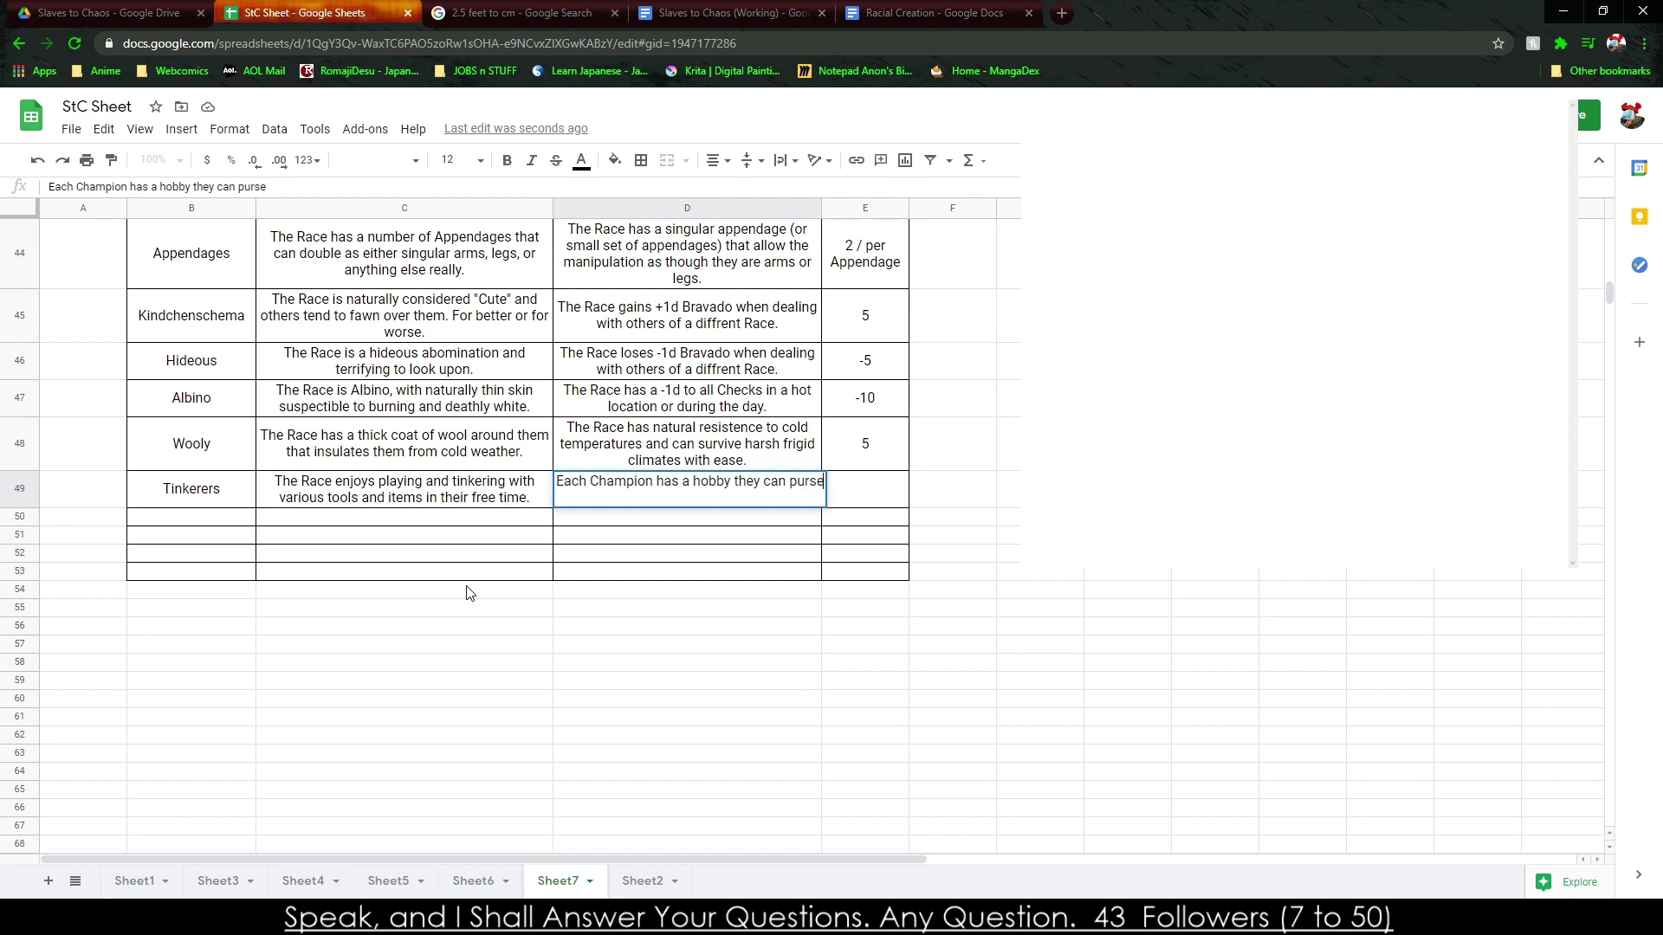
{"action": "type", "text": "e to craft and tn"}
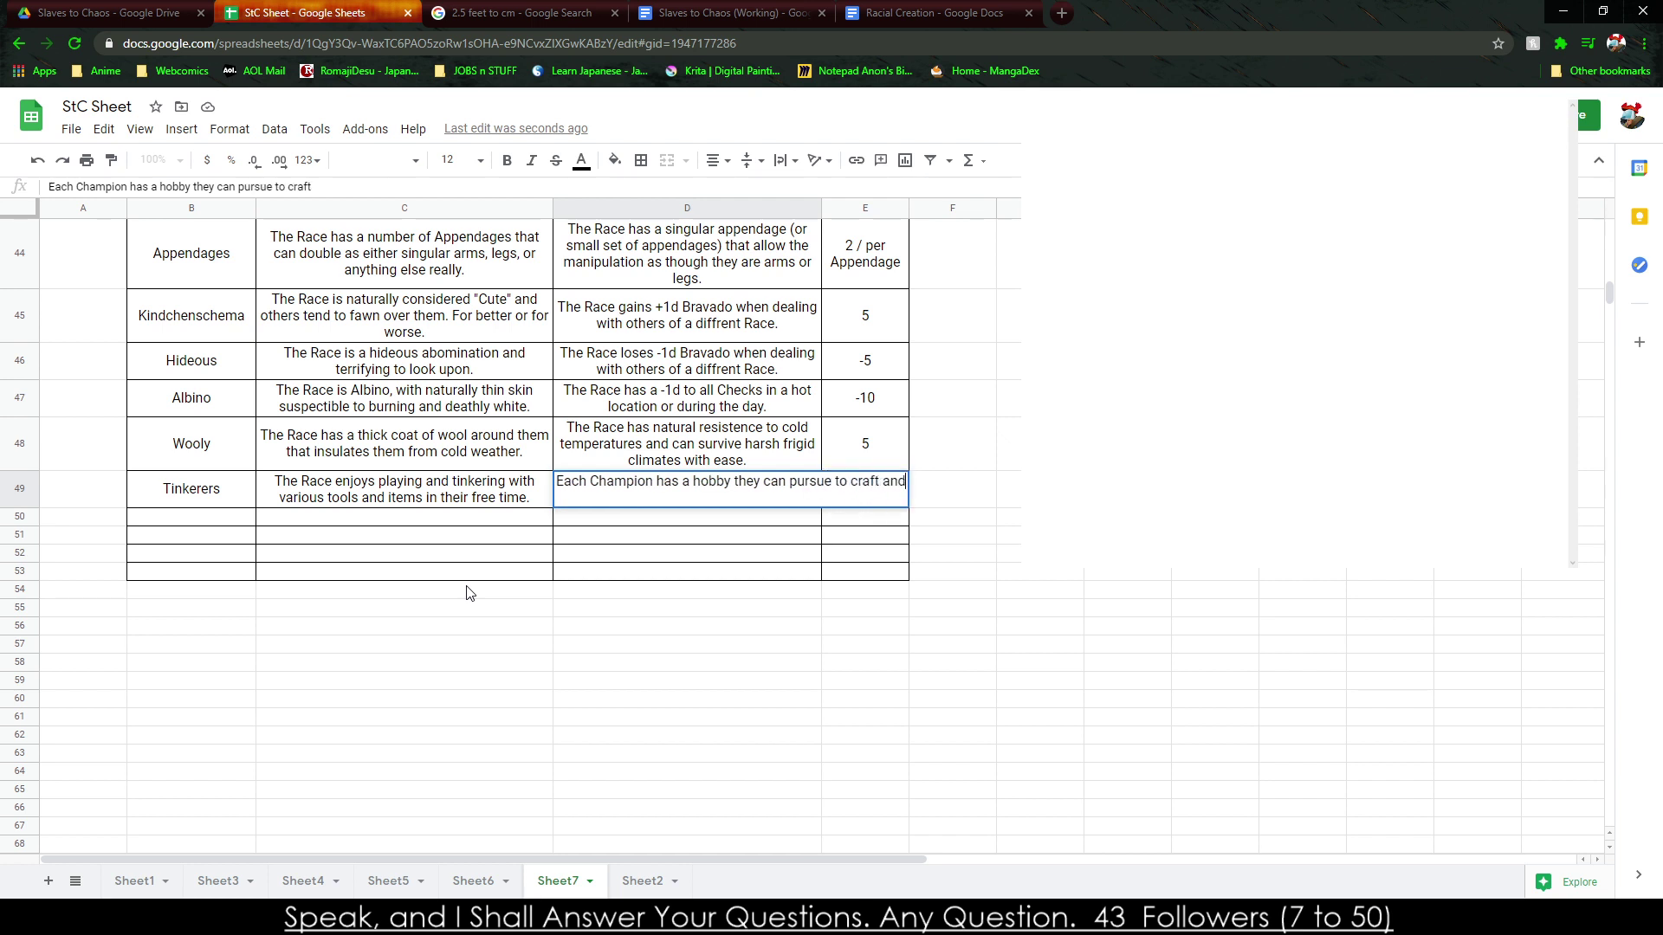
{"action": "key", "text": "BackSpace"}
{"action": "key", "text": "BackSpace"}
Finish the Tinkerers effect with "build in their free time. They gain +2d when they are partaking in their hobby" and set its cost to 5.
{"action": "type", "text": "build in their free time. They gain +2d when they are partaking in their hobby"}
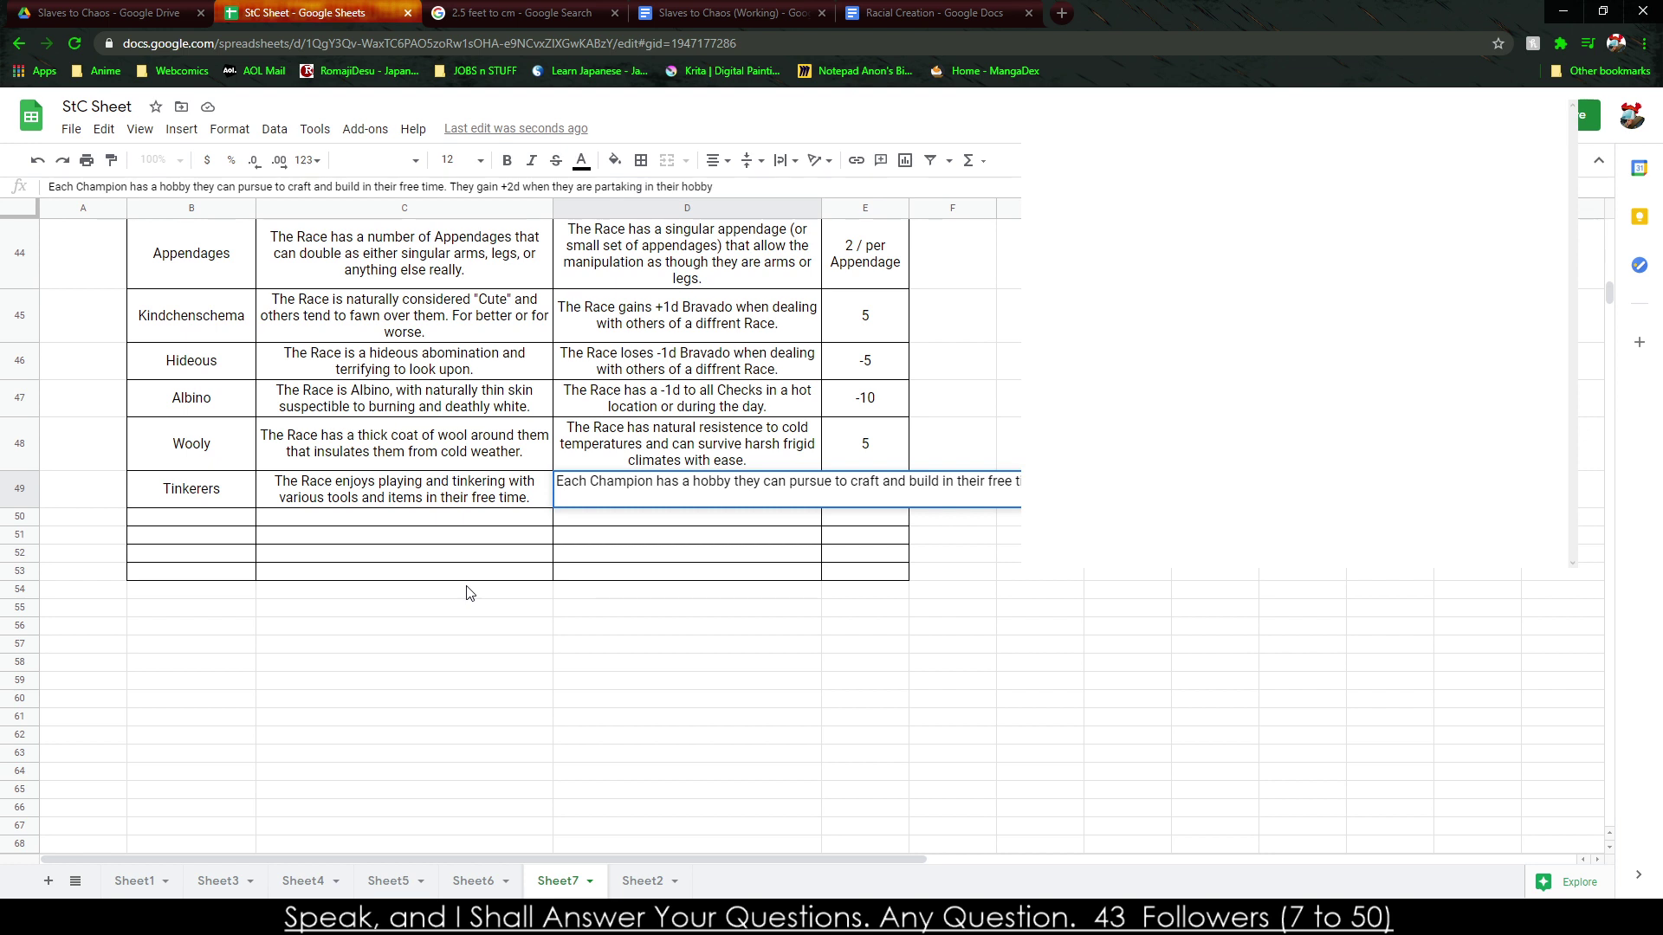
{"action": "key", "text": "Tab"}
{"action": "type", "text": "5"}
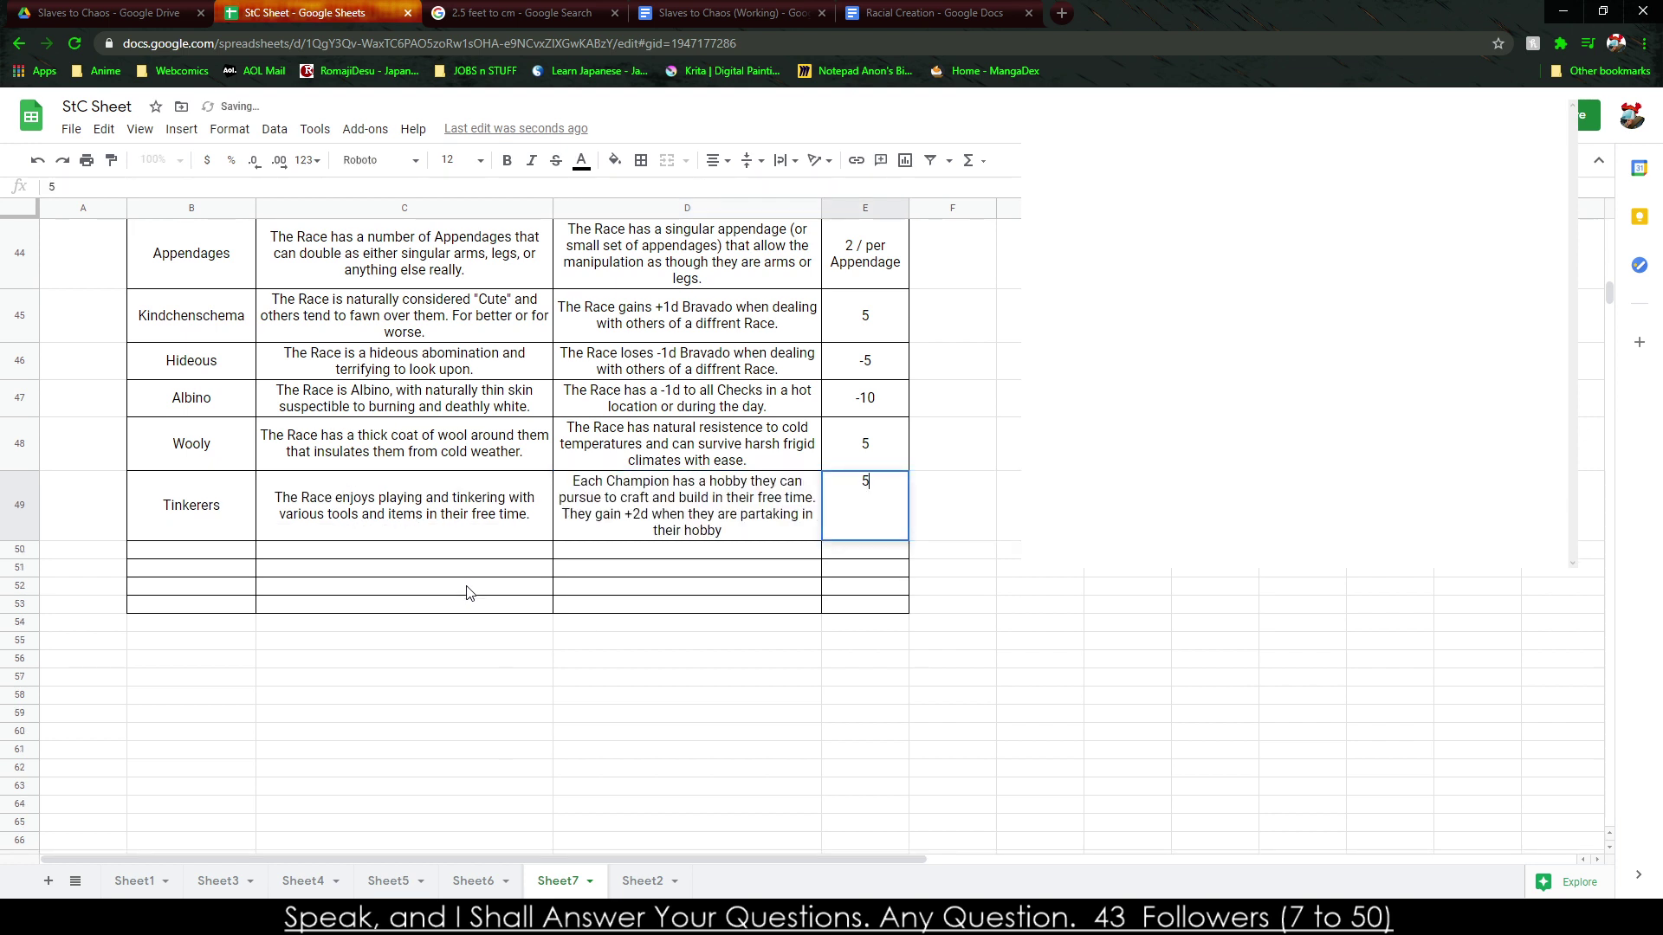
{"action": "left_click", "coordinate": [467, 695]}
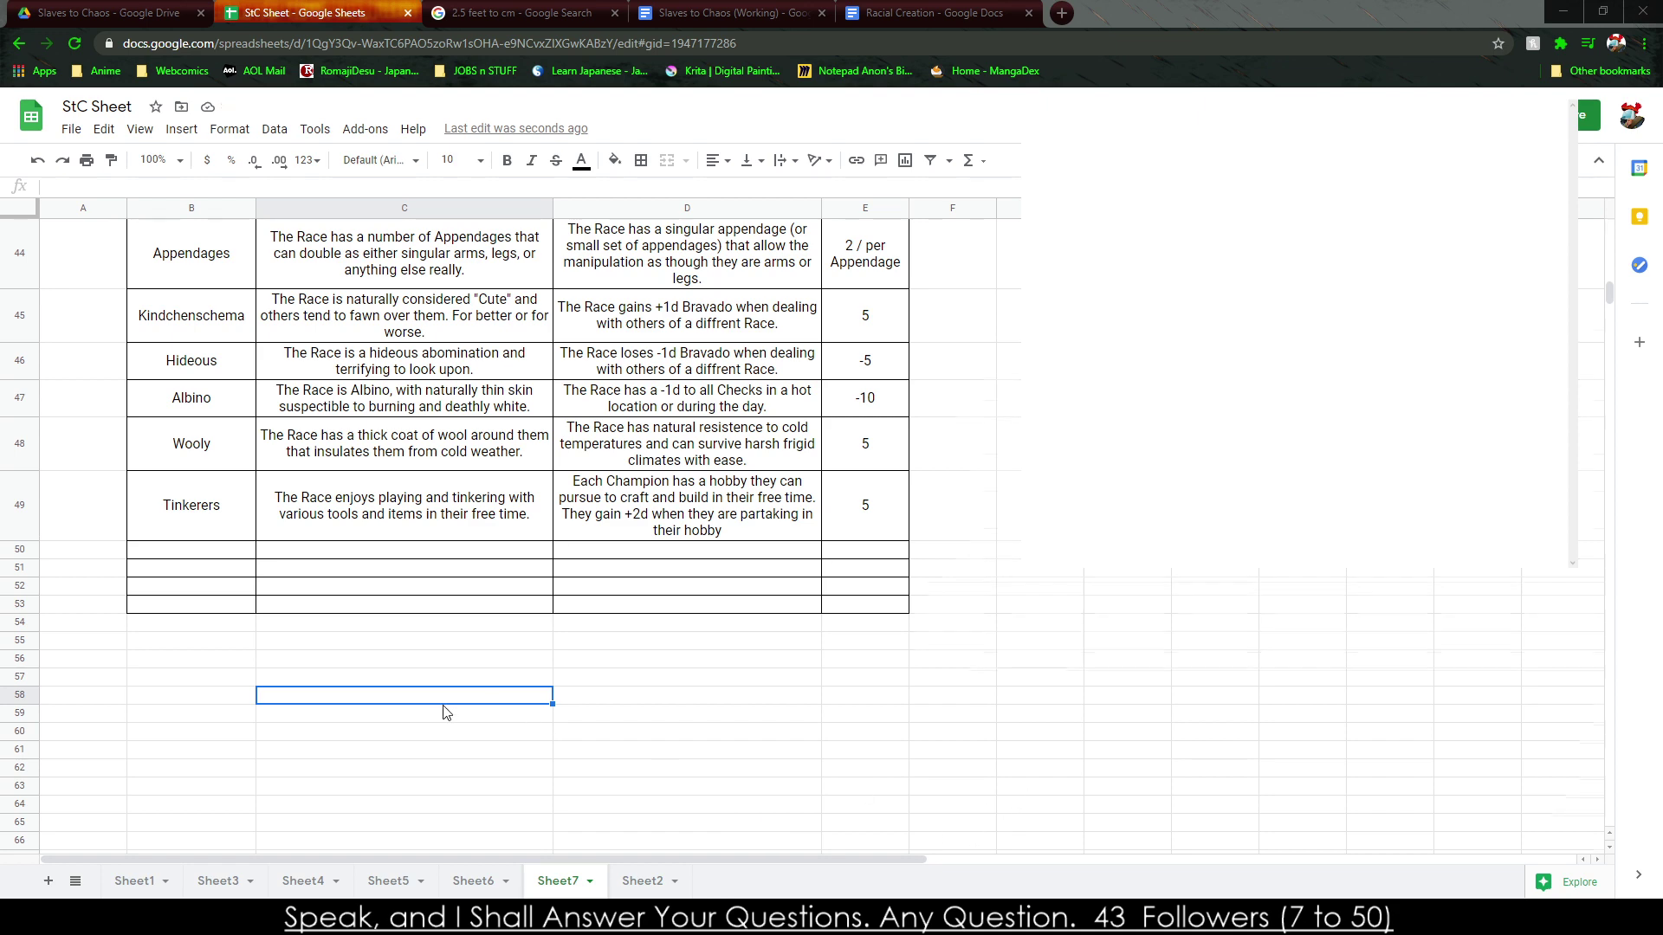
Examine the descriptions, effects and costs of the Short Wings, Long Wings and Wing Arms traits.
{"action": "scroll", "coordinate": [446, 710], "scroll_direction": "up", "scroll_amount": 5}
{"action": "scroll", "coordinate": [191, 441], "scroll_direction": "up", "scroll_amount": 6}
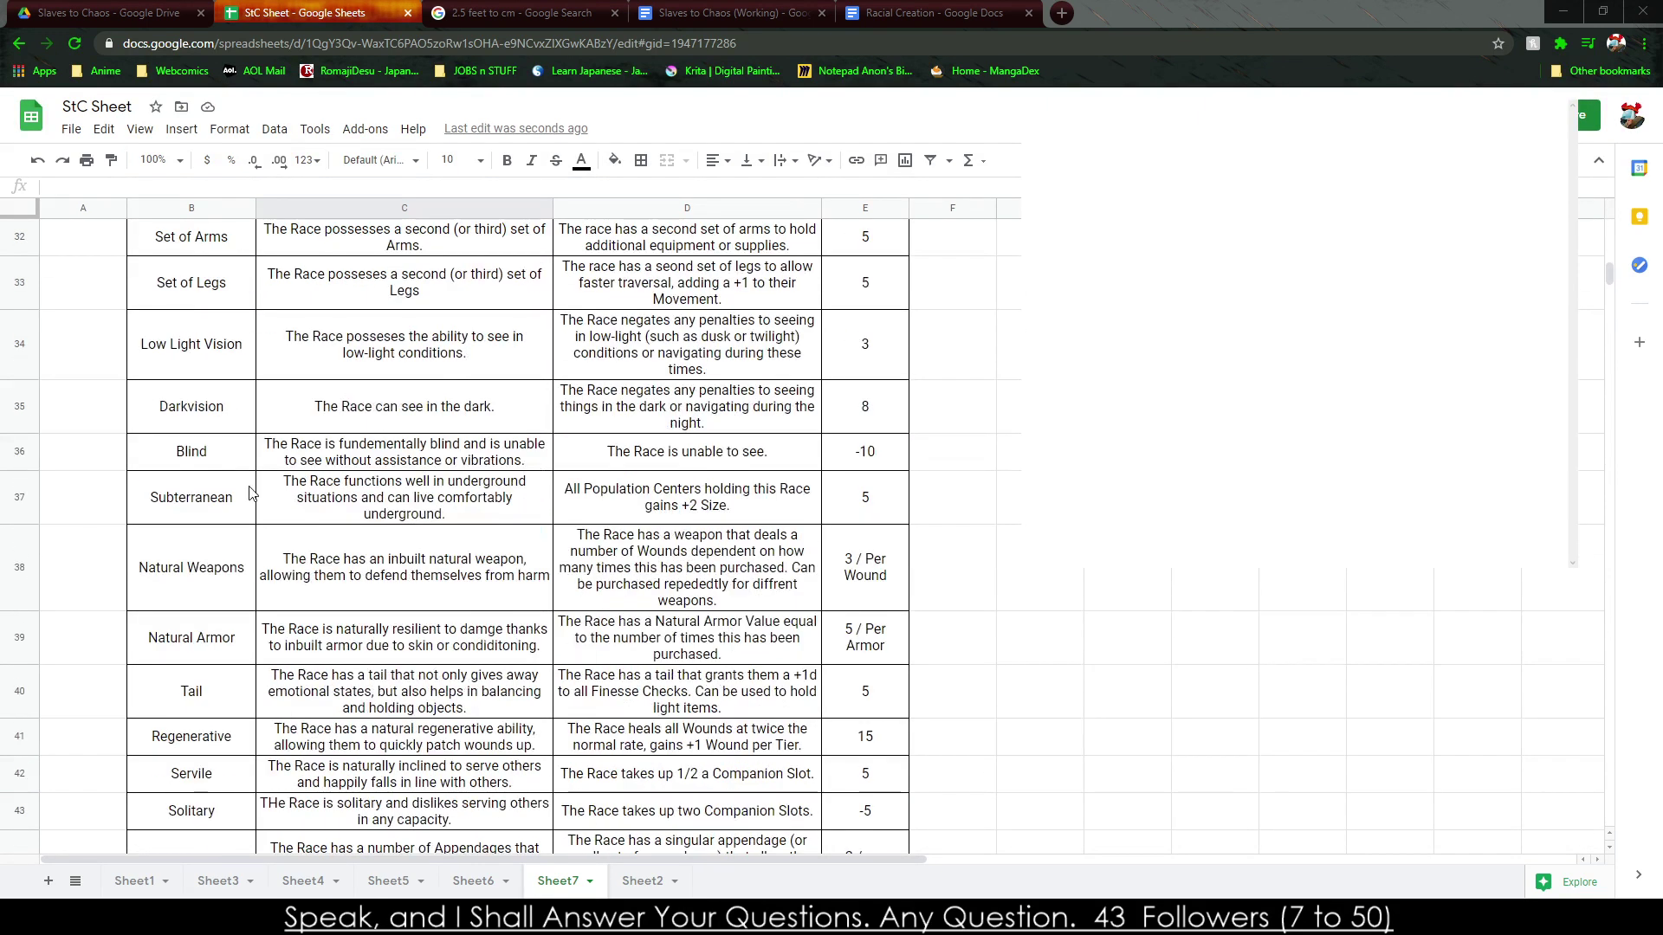
{"action": "left_click_drag", "start_coordinate": [208, 304], "coordinate": [845, 394]}
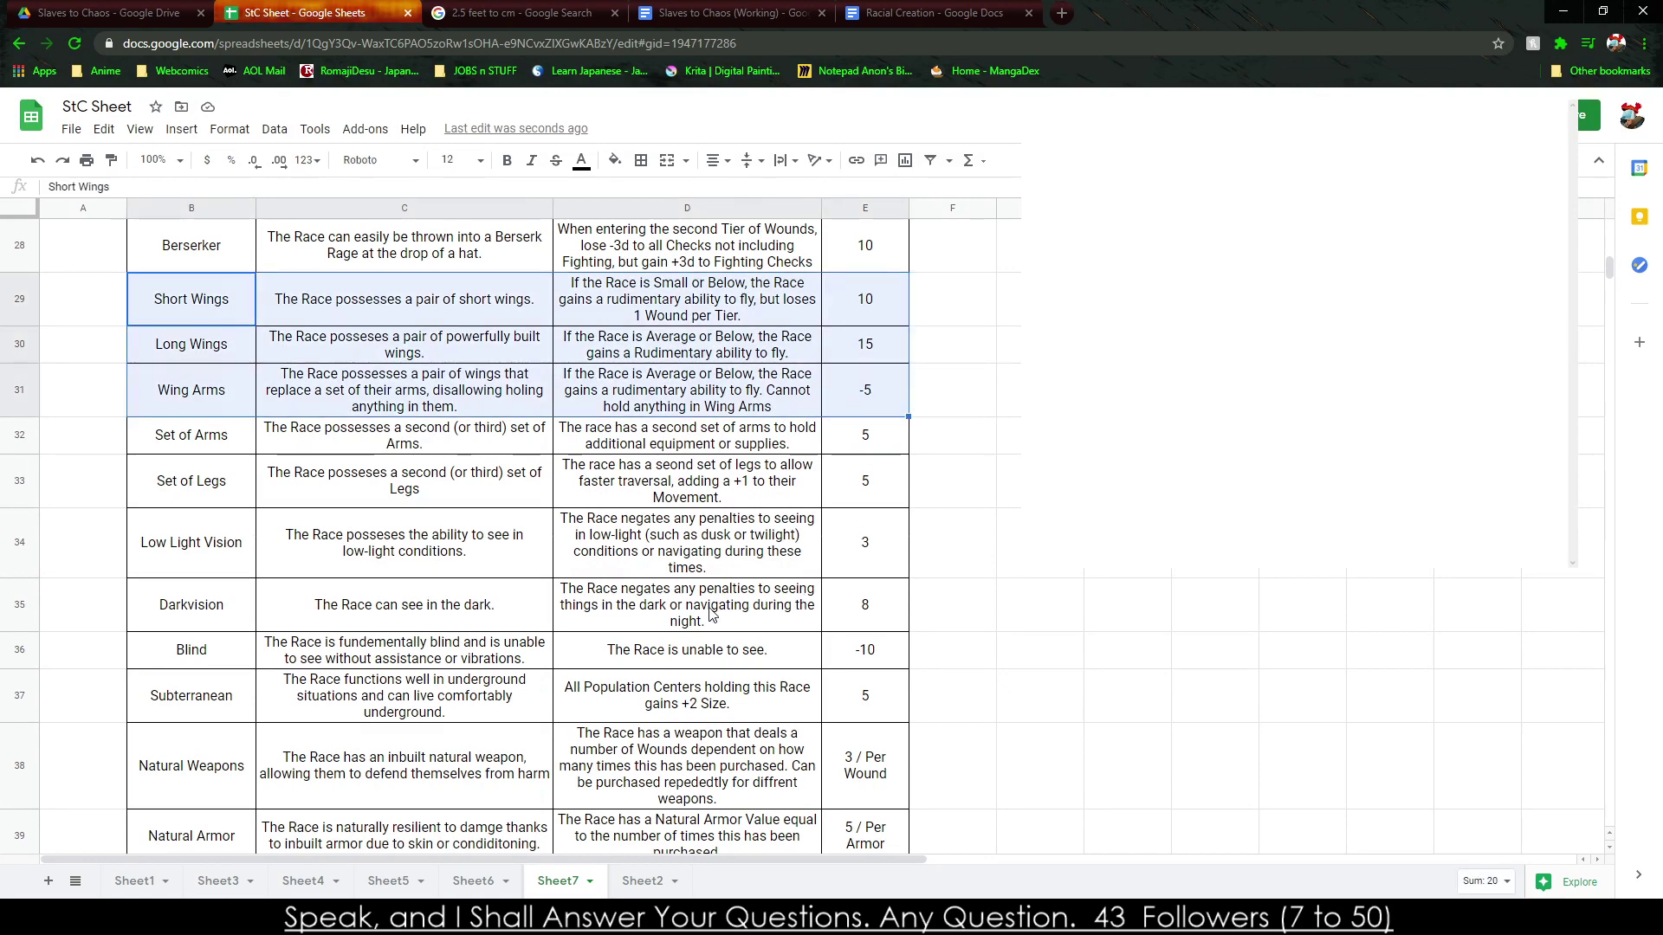
{"action": "scroll", "coordinate": [714, 606], "scroll_direction": "up", "scroll_amount": 1}
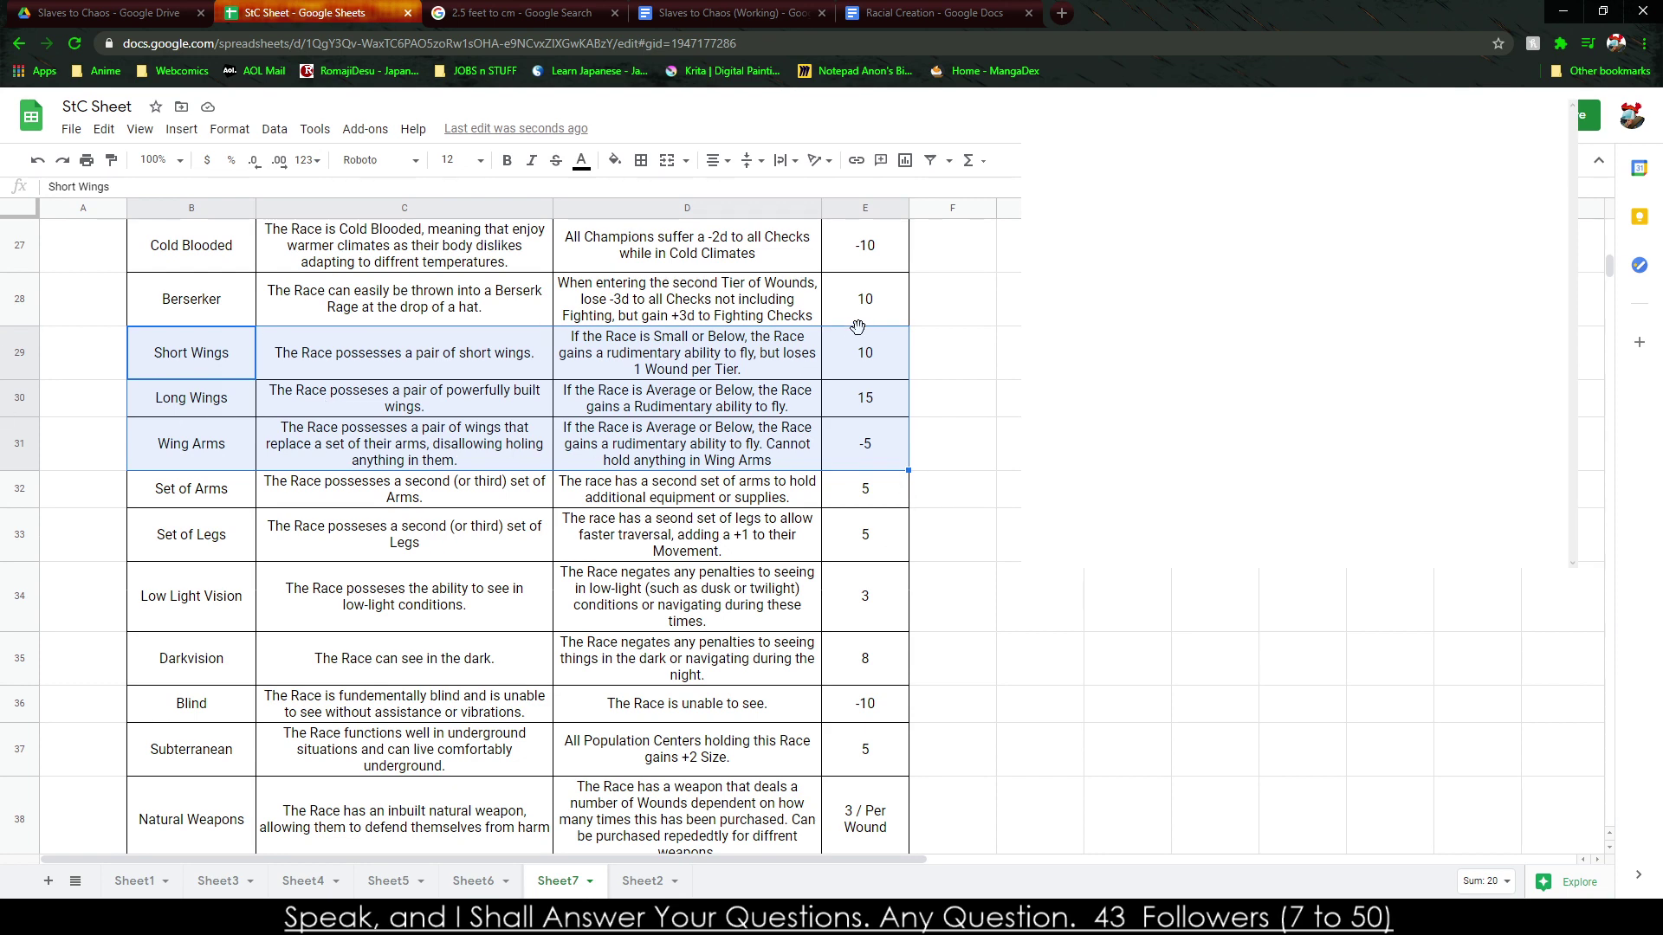
{"action": "left_click_drag", "start_coordinate": [382, 399], "coordinate": [947, 390]}
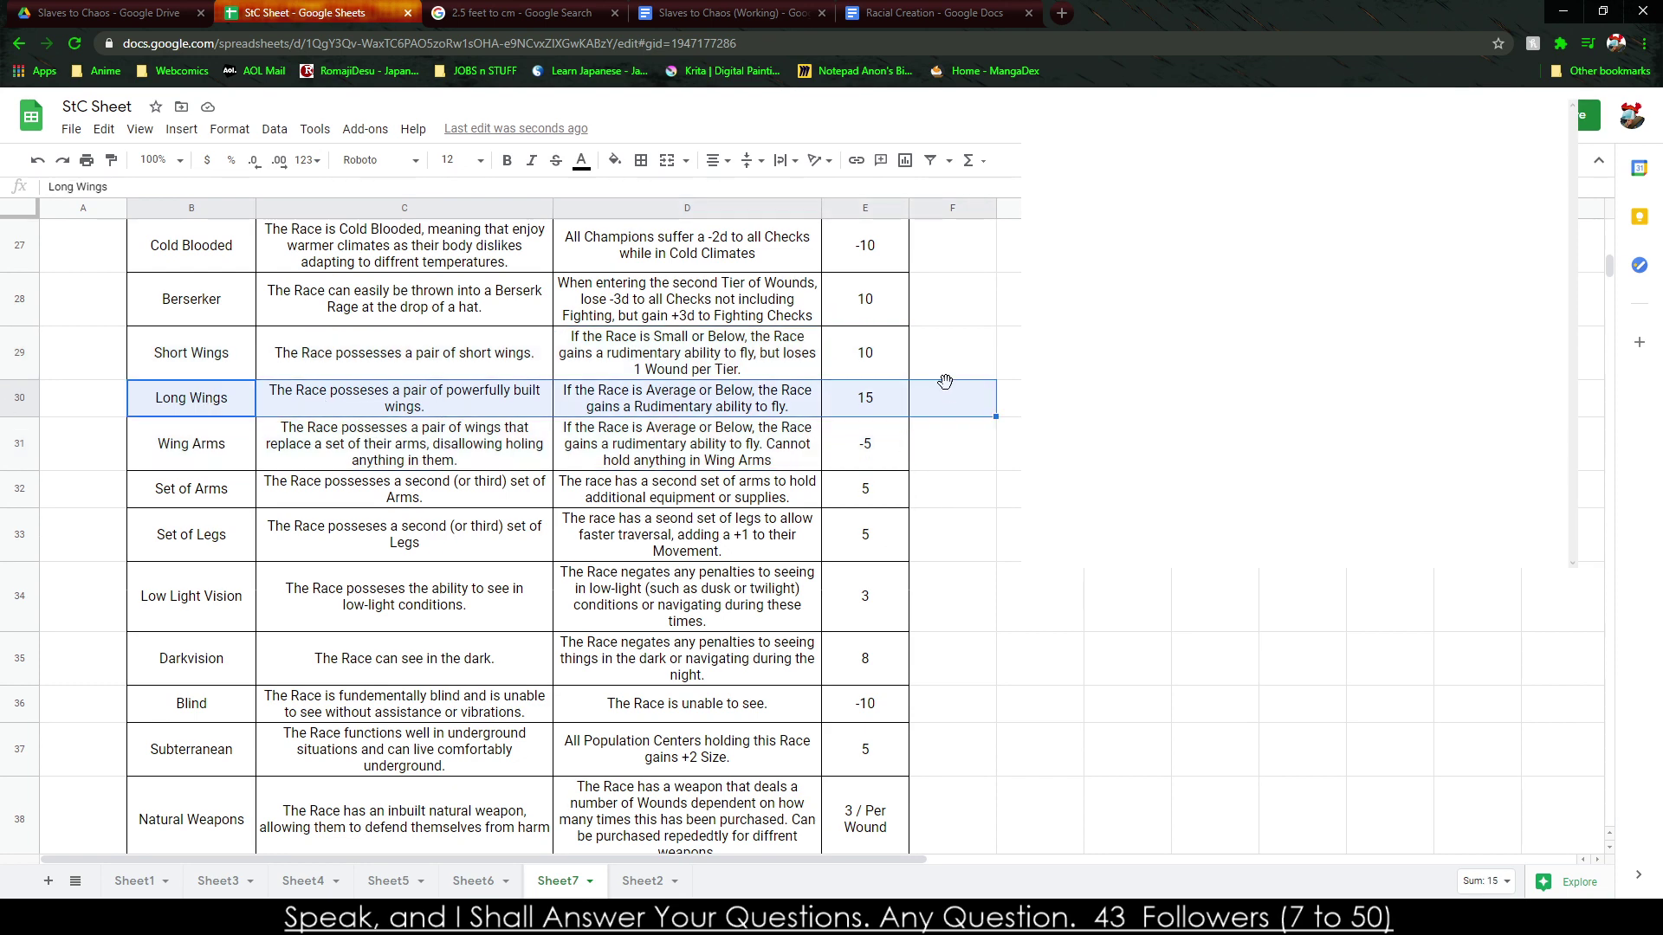
{"action": "left_click", "coordinate": [947, 390]}
{"action": "left_click_drag", "start_coordinate": [468, 409], "coordinate": [875, 394]}
{"action": "left_click", "coordinate": [879, 407]}
{"action": "left_click", "coordinate": [660, 381]}
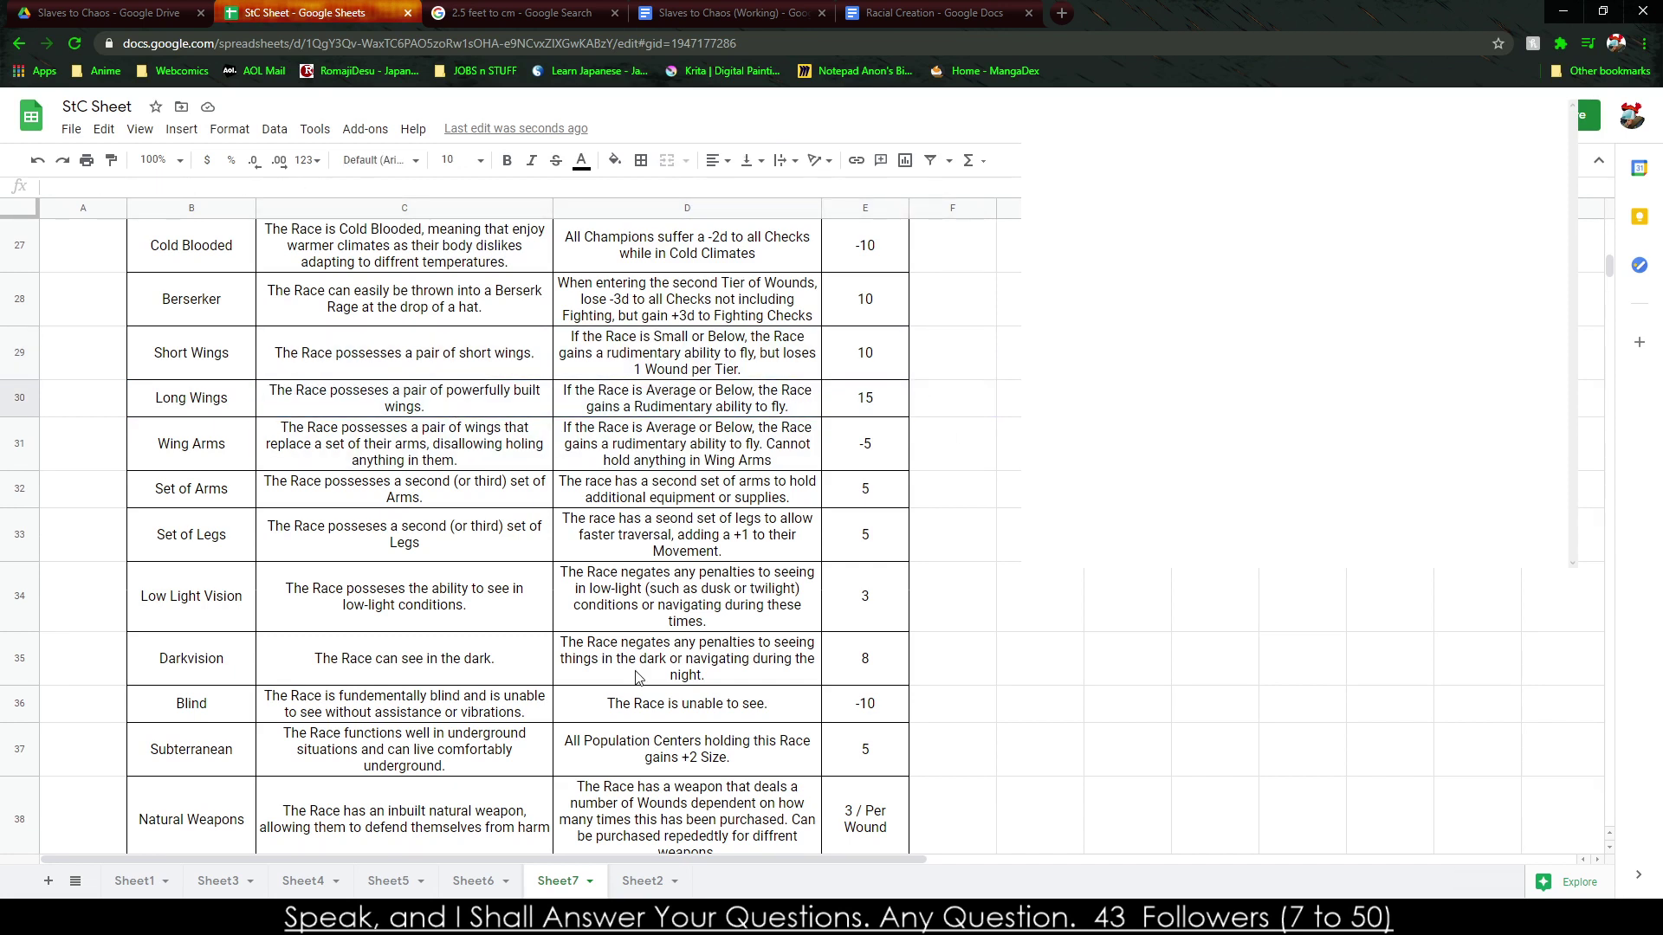
Change "Rudimentary" to lowercase "rudimentary" in the Long Wings effect.
{"action": "left_click", "coordinate": [651, 407]}
{"action": "double_click", "coordinate": [651, 408]}
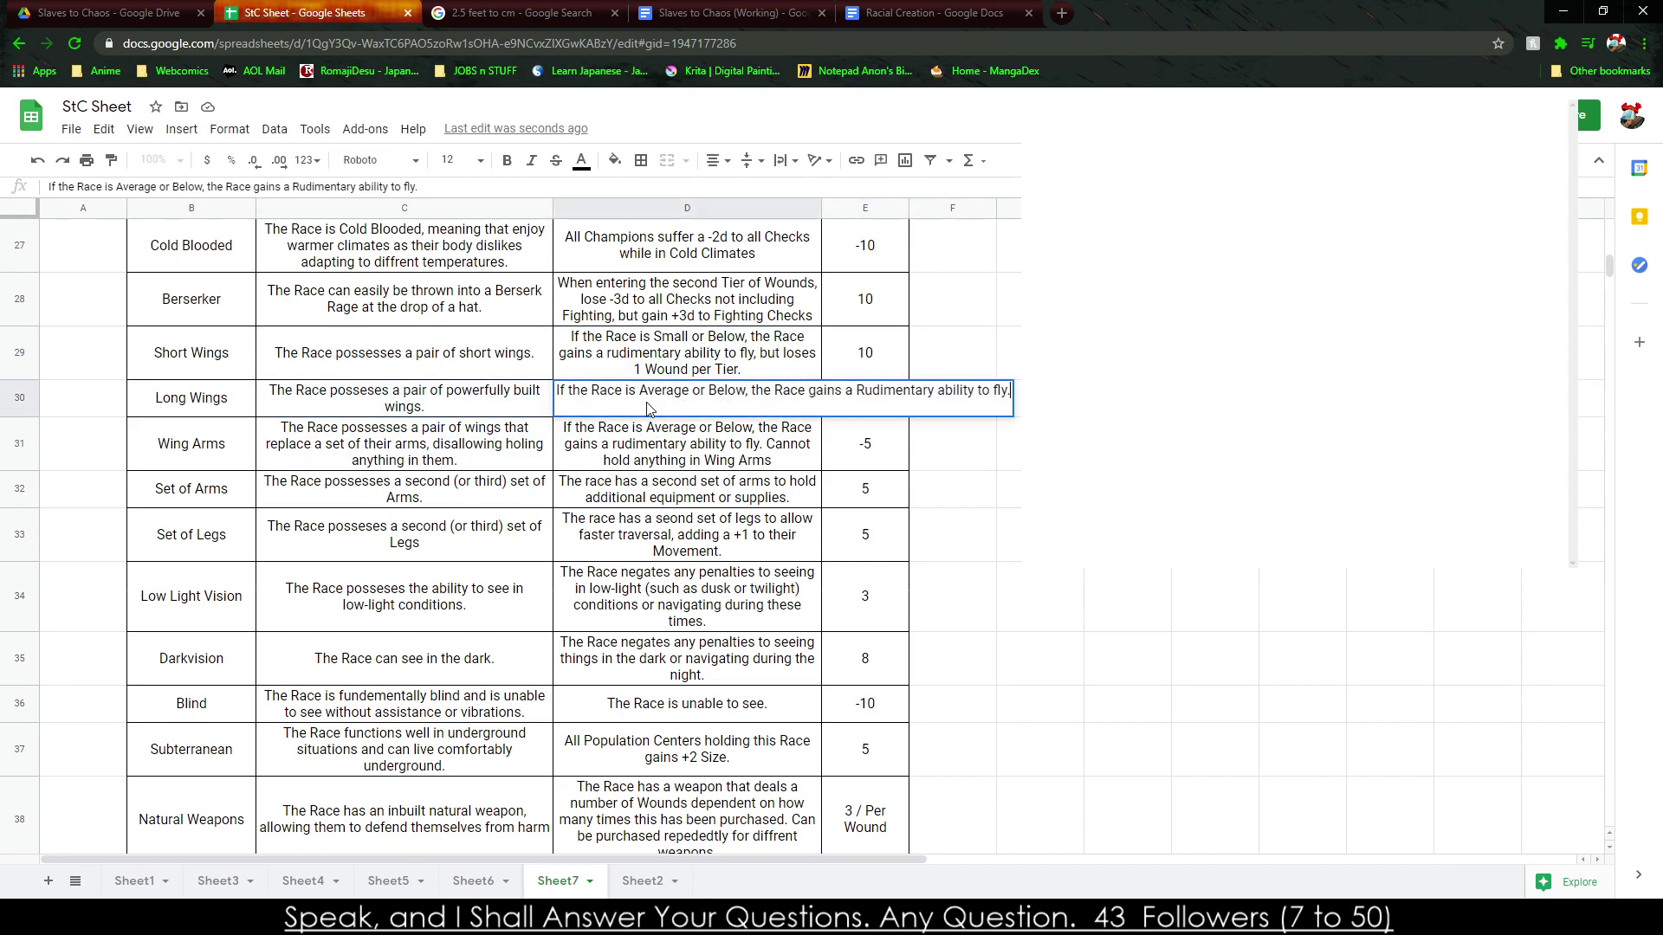
{"action": "left_click", "coordinate": [858, 394]}
{"action": "key", "text": "BackSpace"}
{"action": "type", "text": "r"}
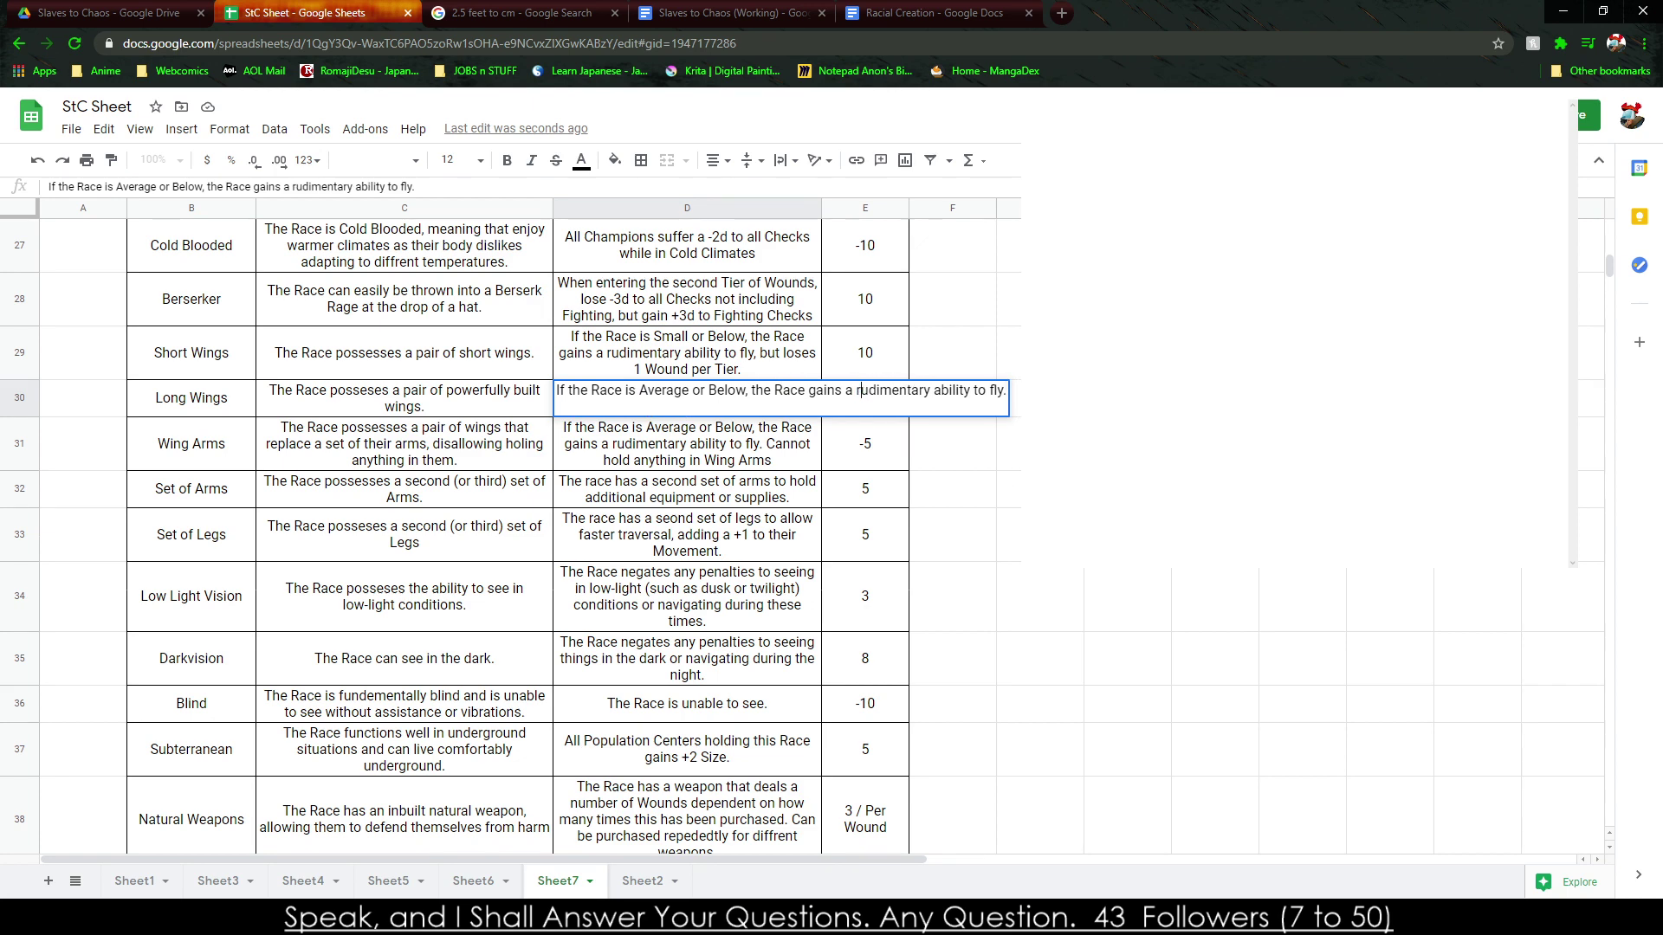
{"action": "key", "text": "Return"}
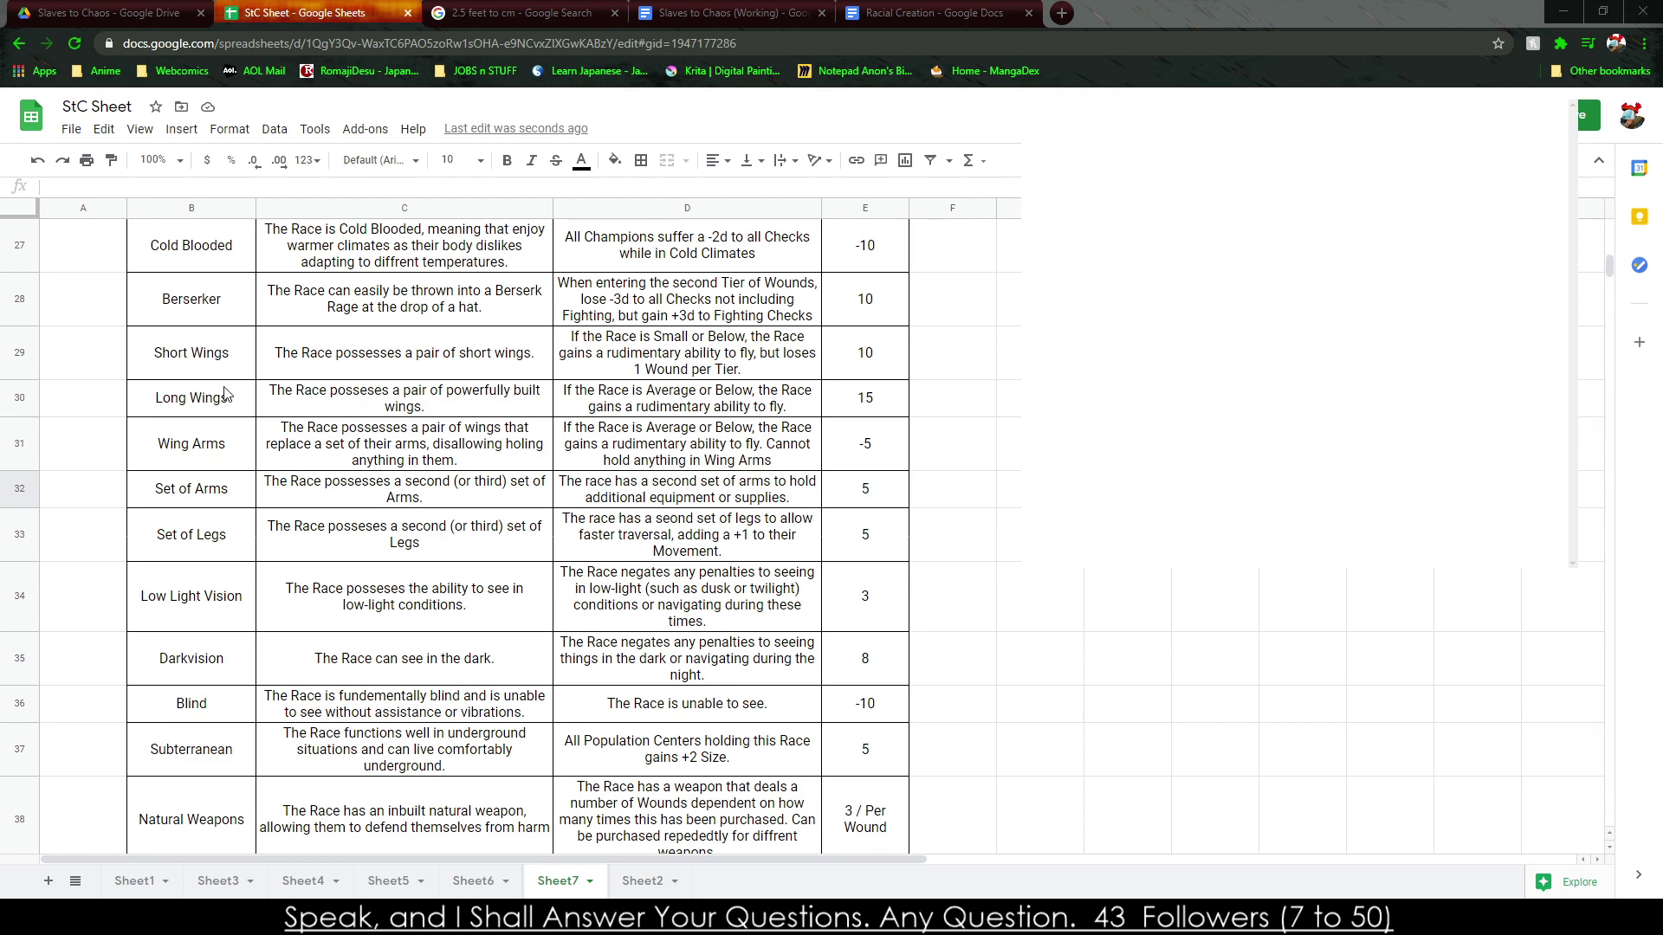
Switch to the Slaves to Chaos (Working) document and add an empty row below Symbiotic in the Diplomatic Alignment table.
{"action": "left_click", "coordinate": [518, 448]}
{"action": "scroll", "coordinate": [346, 456], "scroll_direction": "down", "scroll_amount": 10}
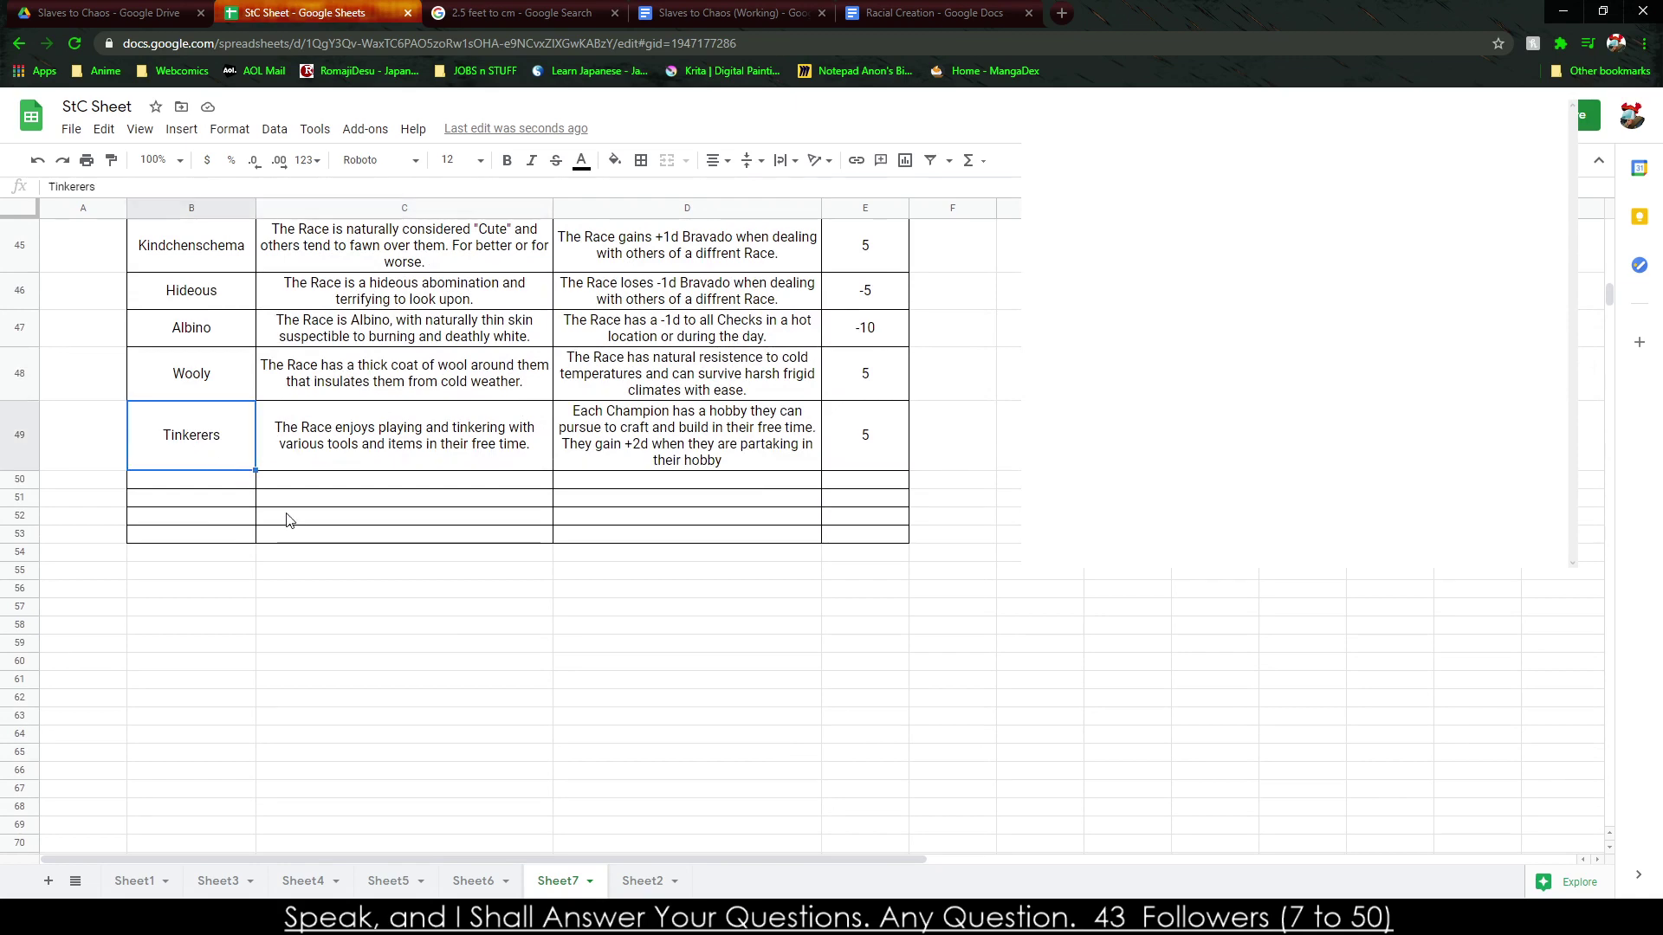
{"action": "left_click", "coordinate": [485, 12]}
{"action": "left_click", "coordinate": [113, 12]}
{"action": "left_click", "coordinate": [693, 10]}
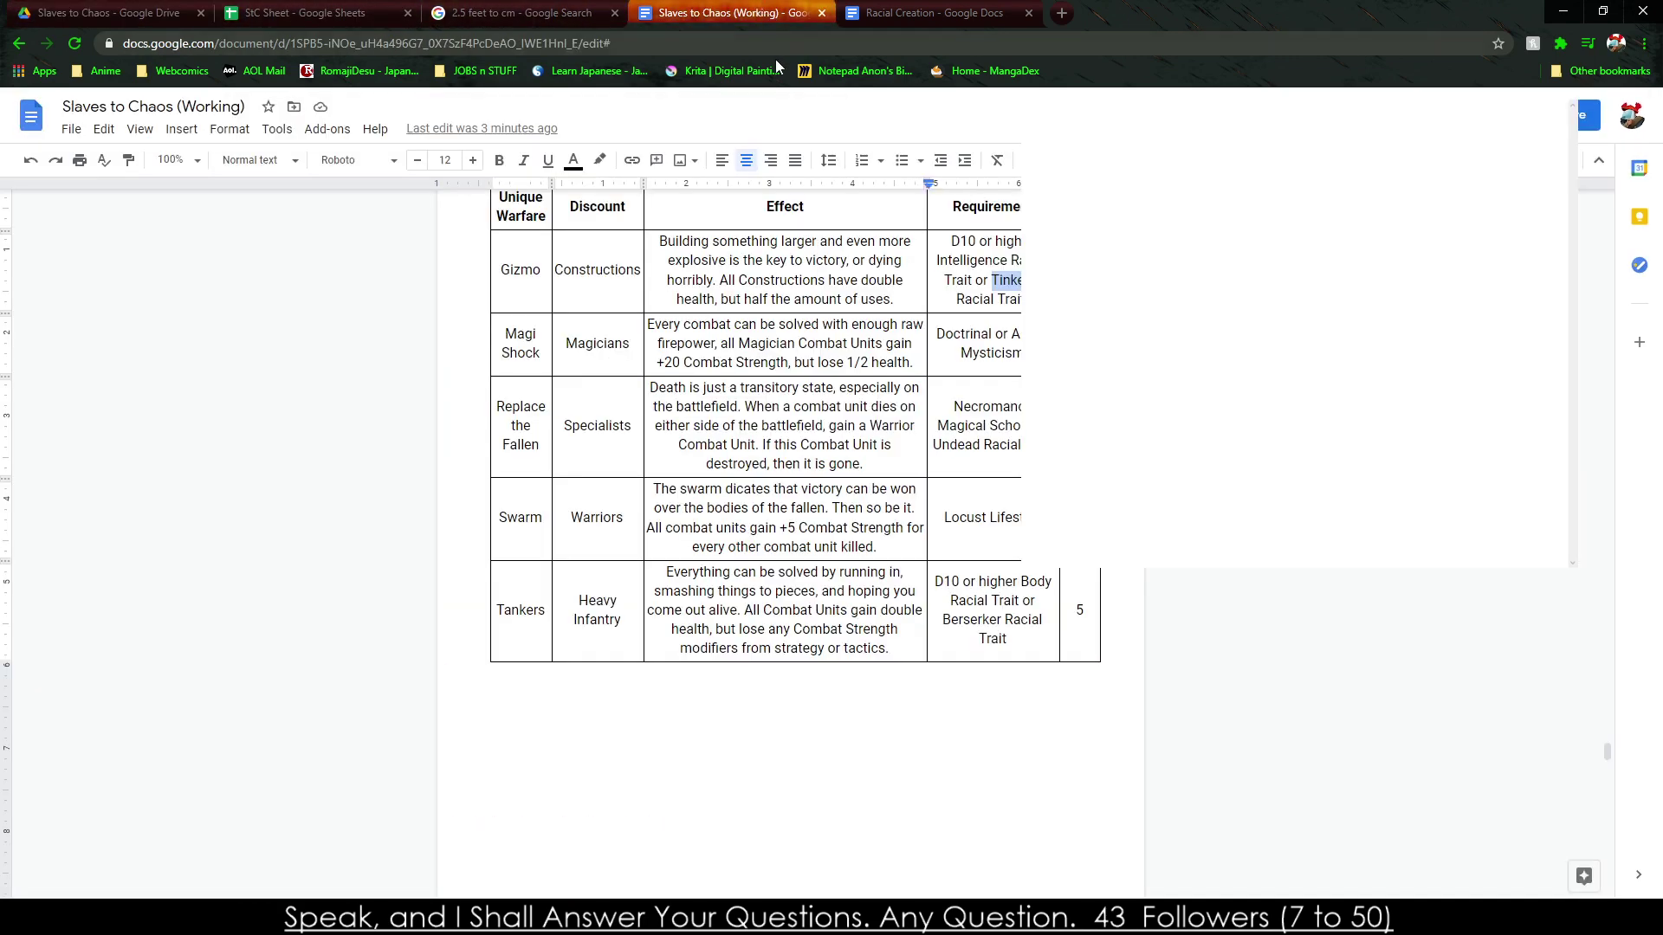
{"action": "scroll", "coordinate": [981, 639], "scroll_direction": "up", "scroll_amount": 8}
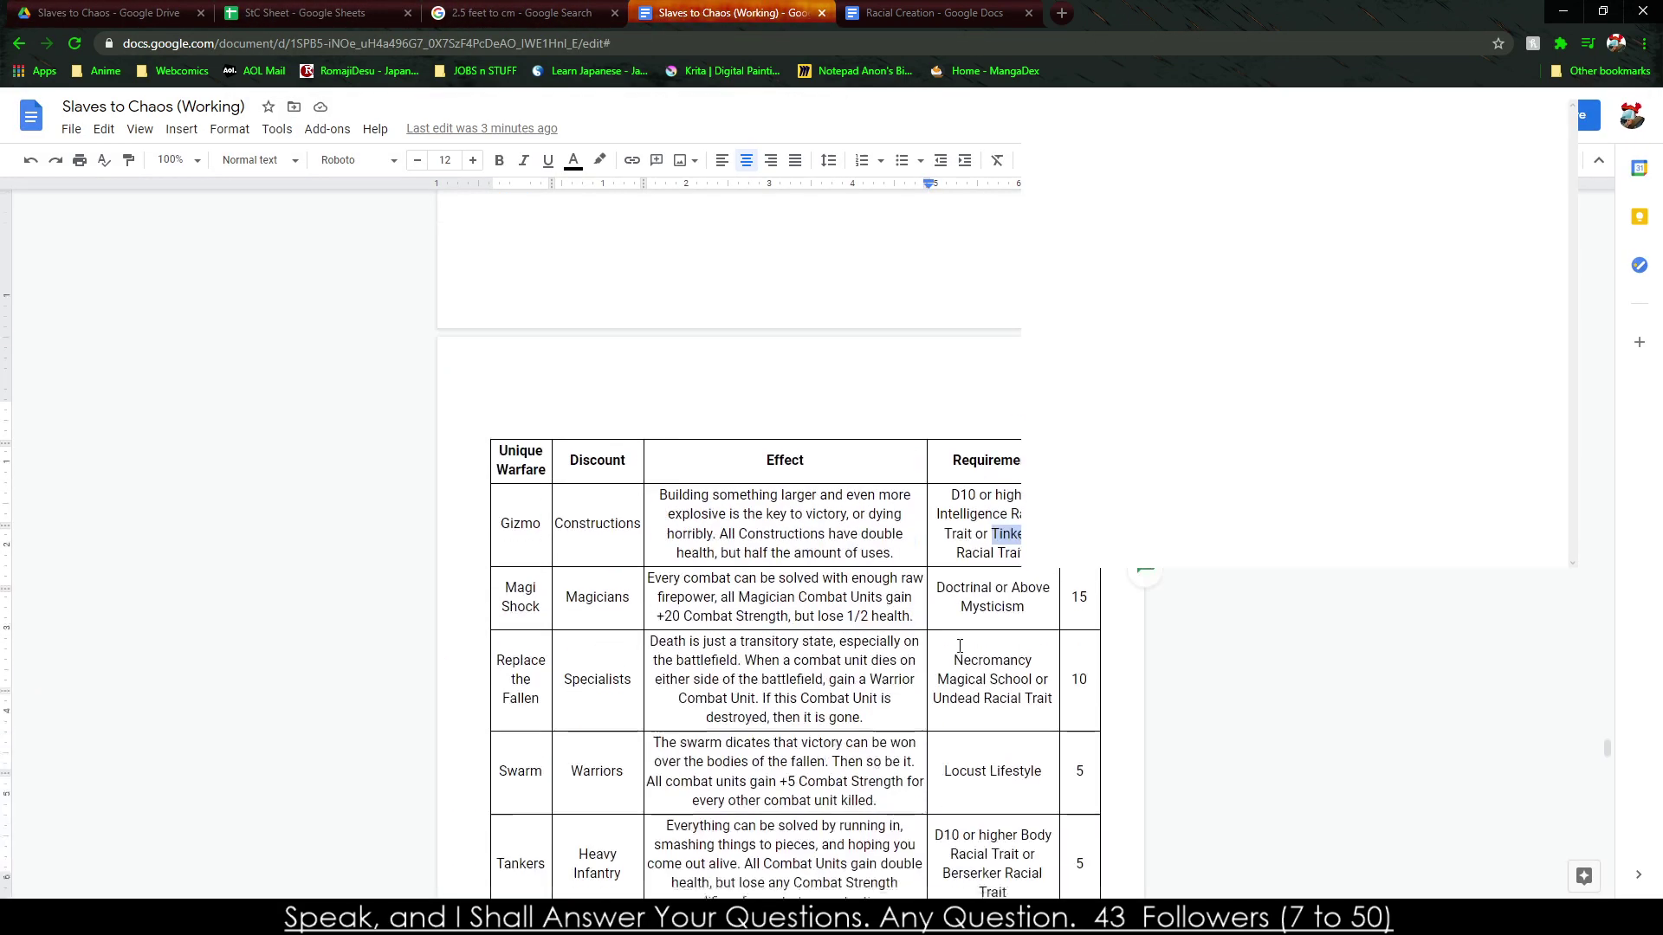
{"action": "scroll", "coordinate": [867, 544], "scroll_direction": "down", "scroll_amount": 20}
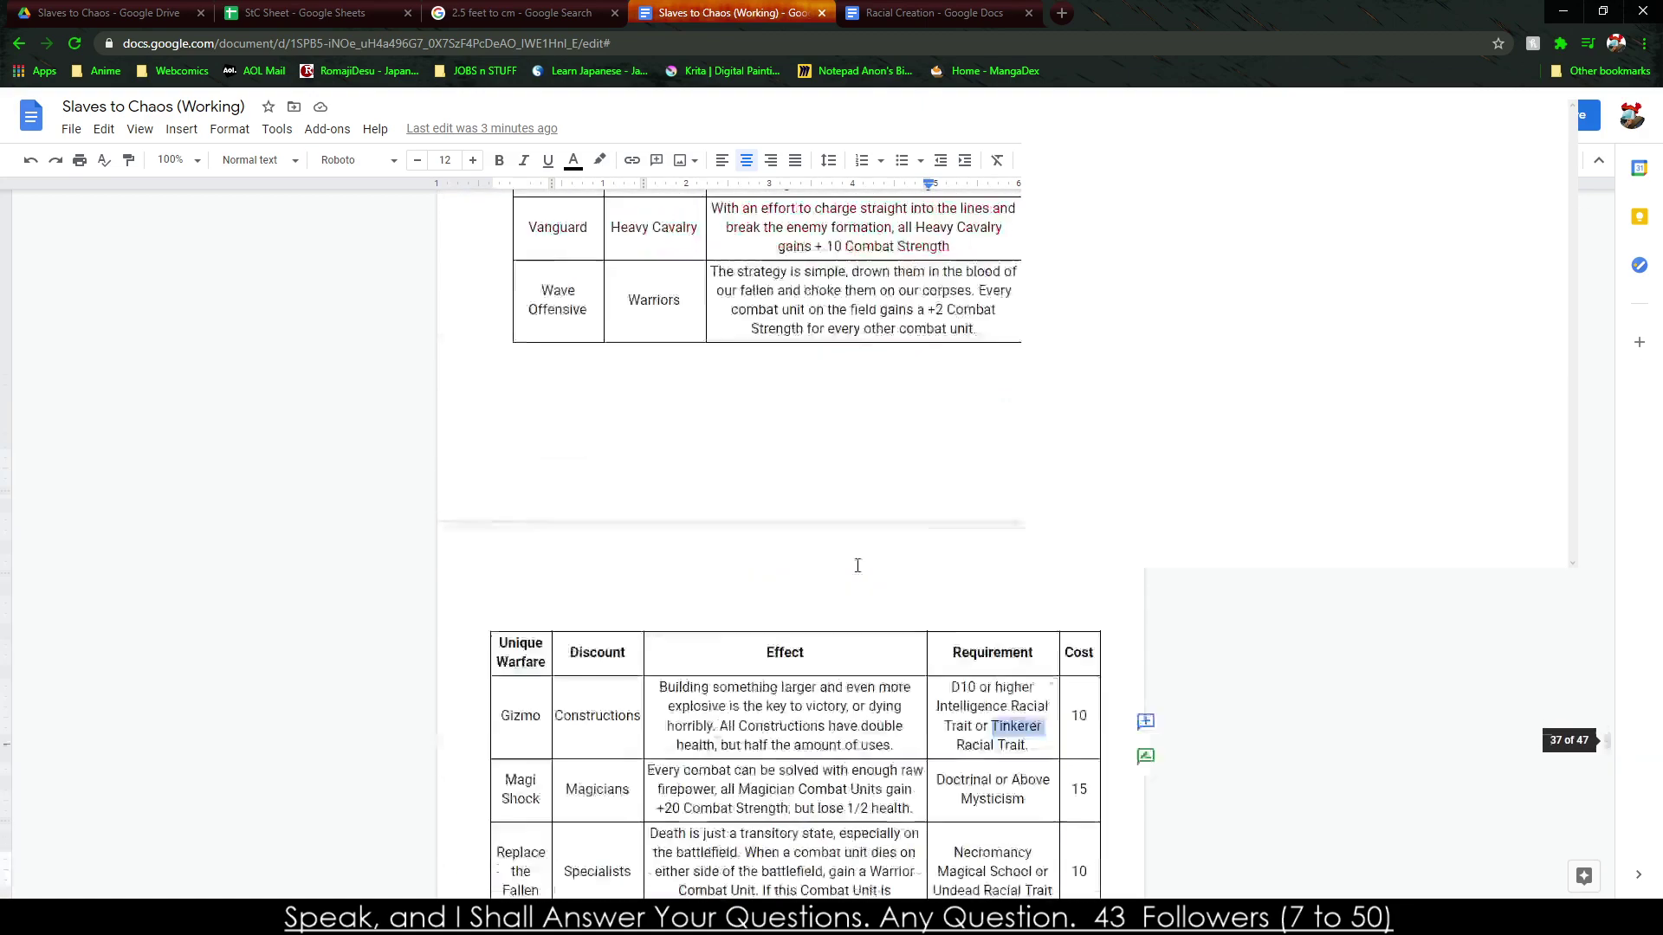
{"action": "scroll", "coordinate": [878, 534], "scroll_direction": "down", "scroll_amount": 6}
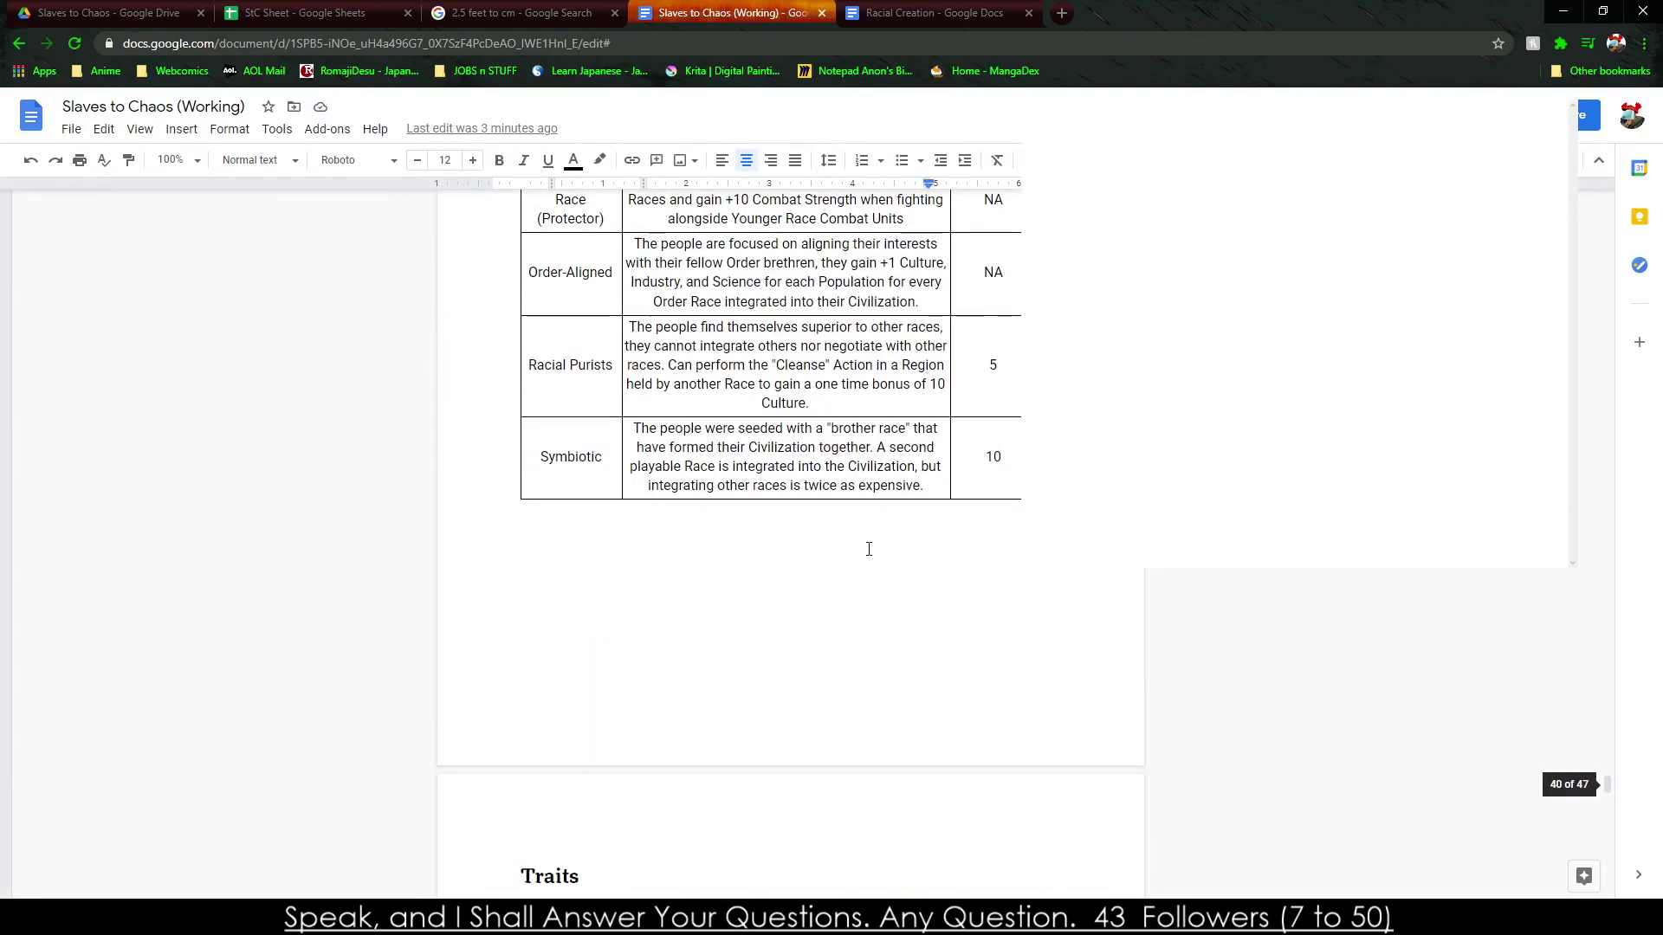
{"action": "left_click", "coordinate": [1004, 477]}
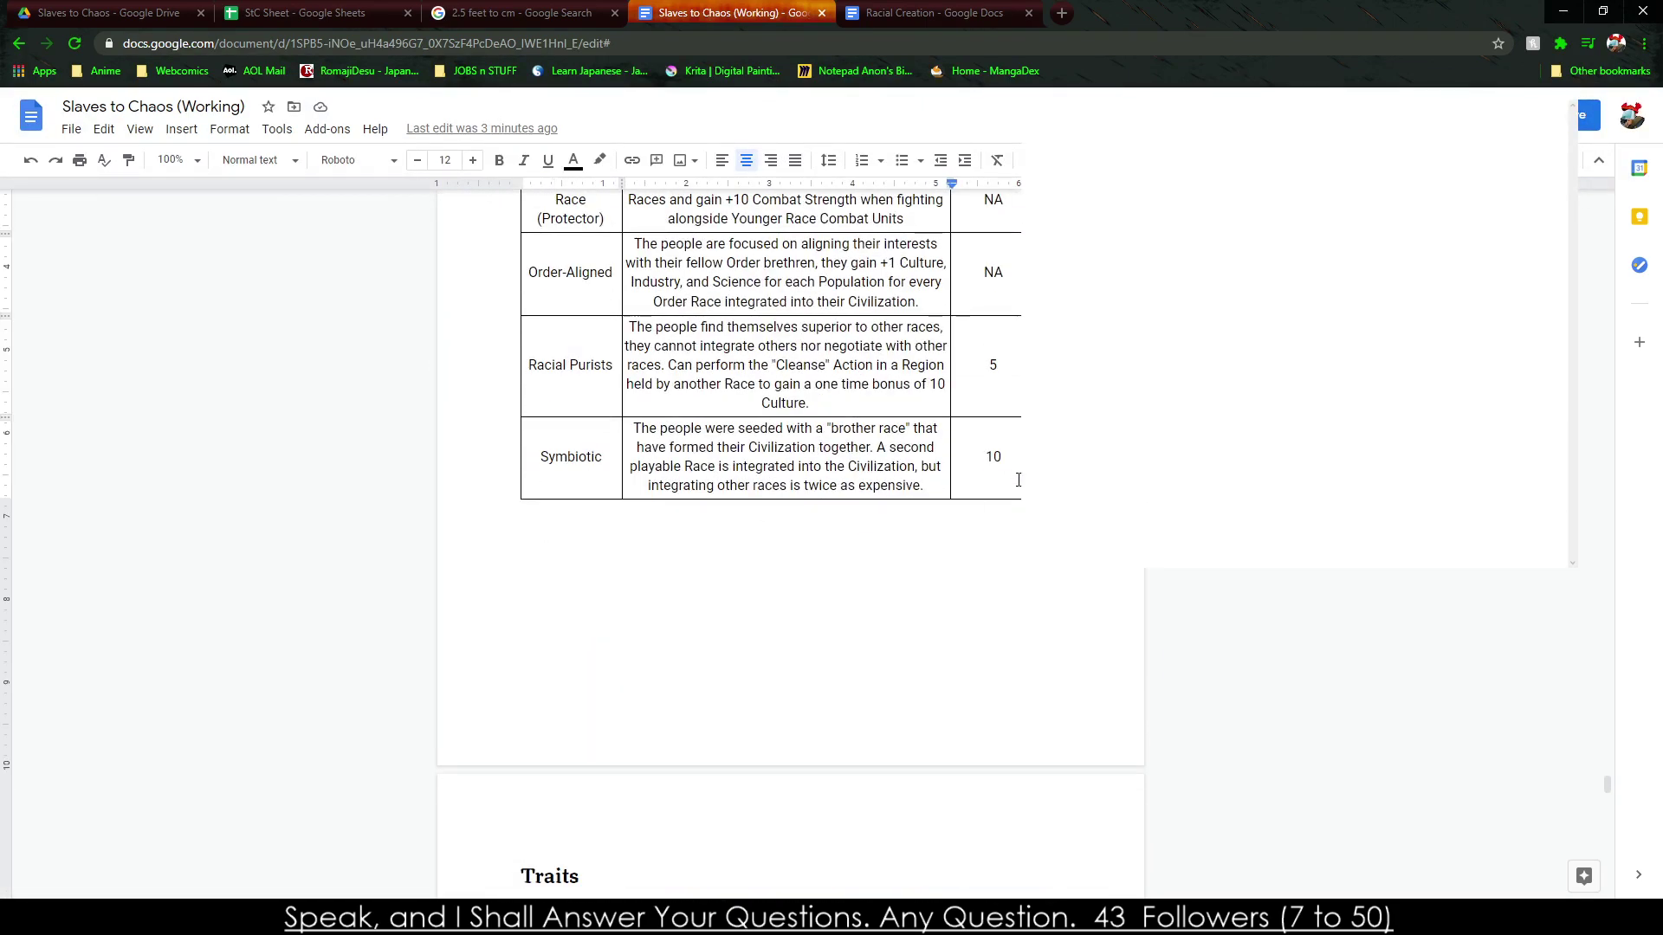
{"action": "key", "text": "Tab"}
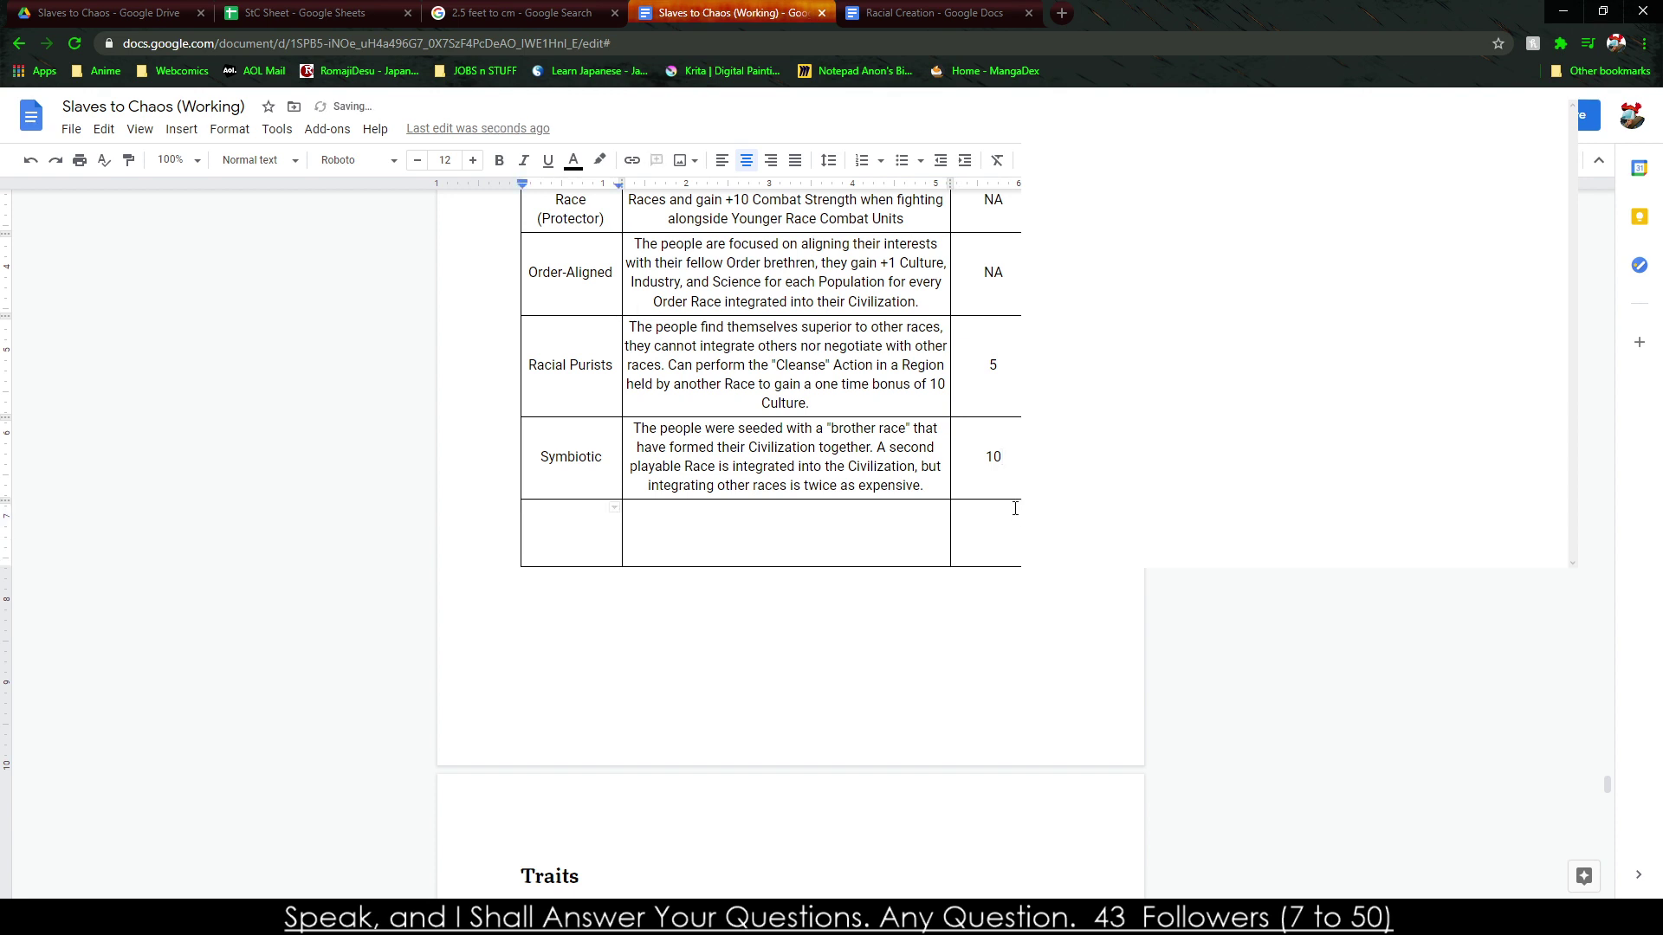
{"action": "type", "text": "Gran"}
{"action": "key", "text": "BackSpace"}
{"action": "type", "text": "d"}
{"action": "key", "text": "super+Left"}
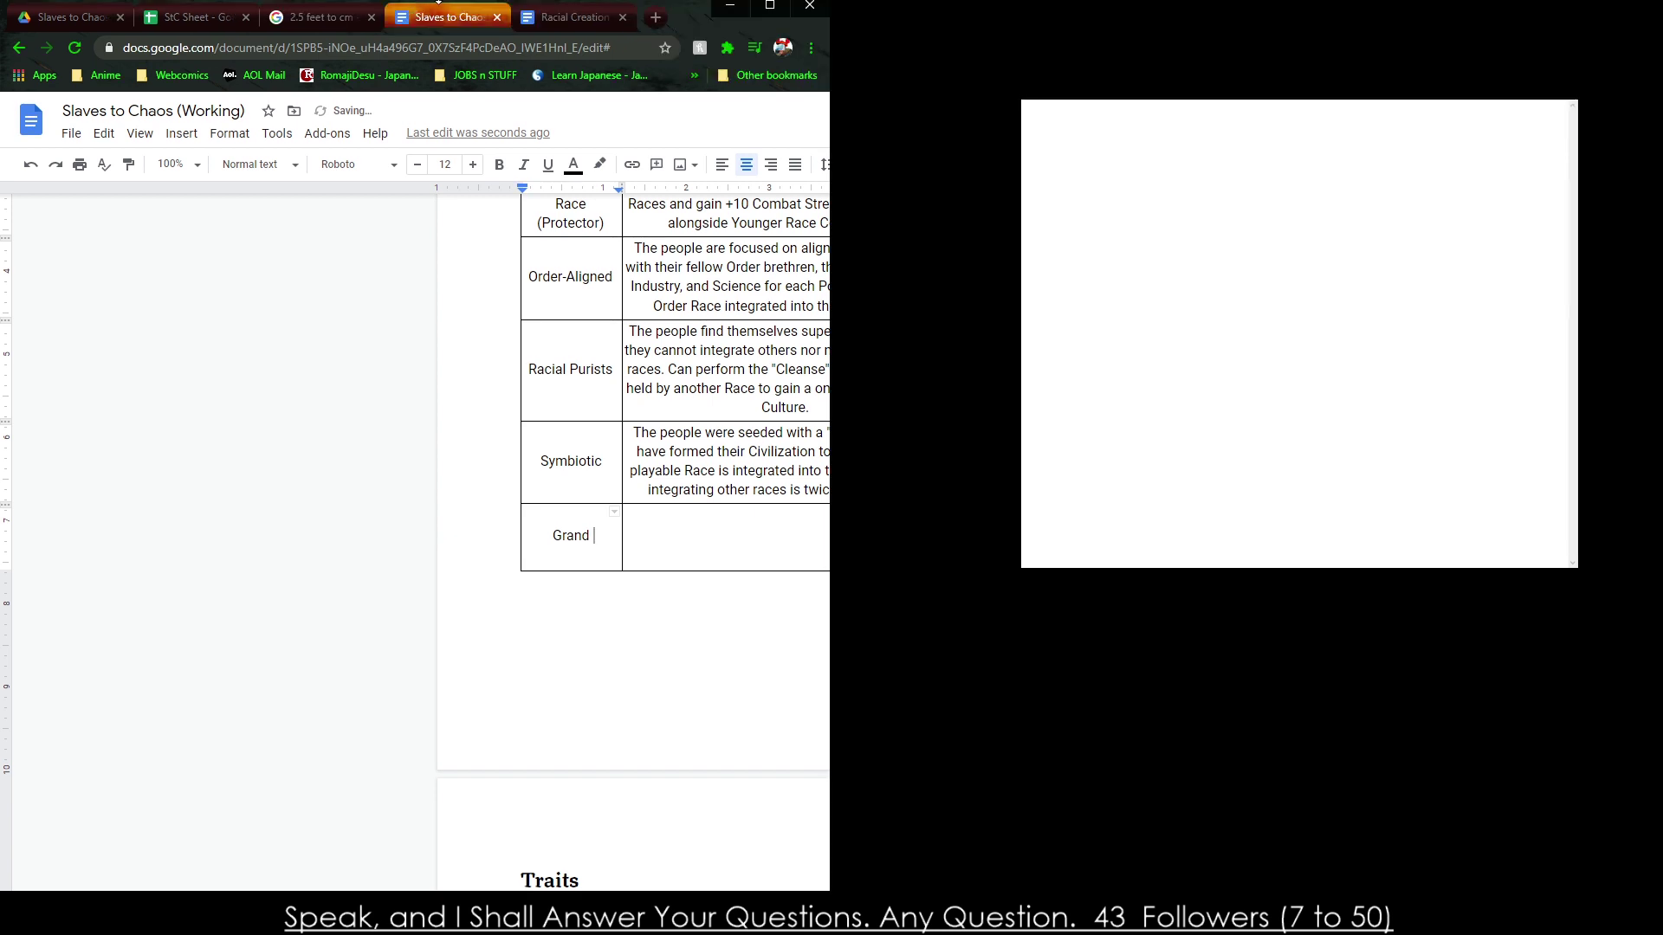
{"action": "double_click", "coordinate": [690, 7]}
Look up the definition of "panoply" with a web search in a new browser tab.
{"action": "left_click", "coordinate": [1063, 12]}
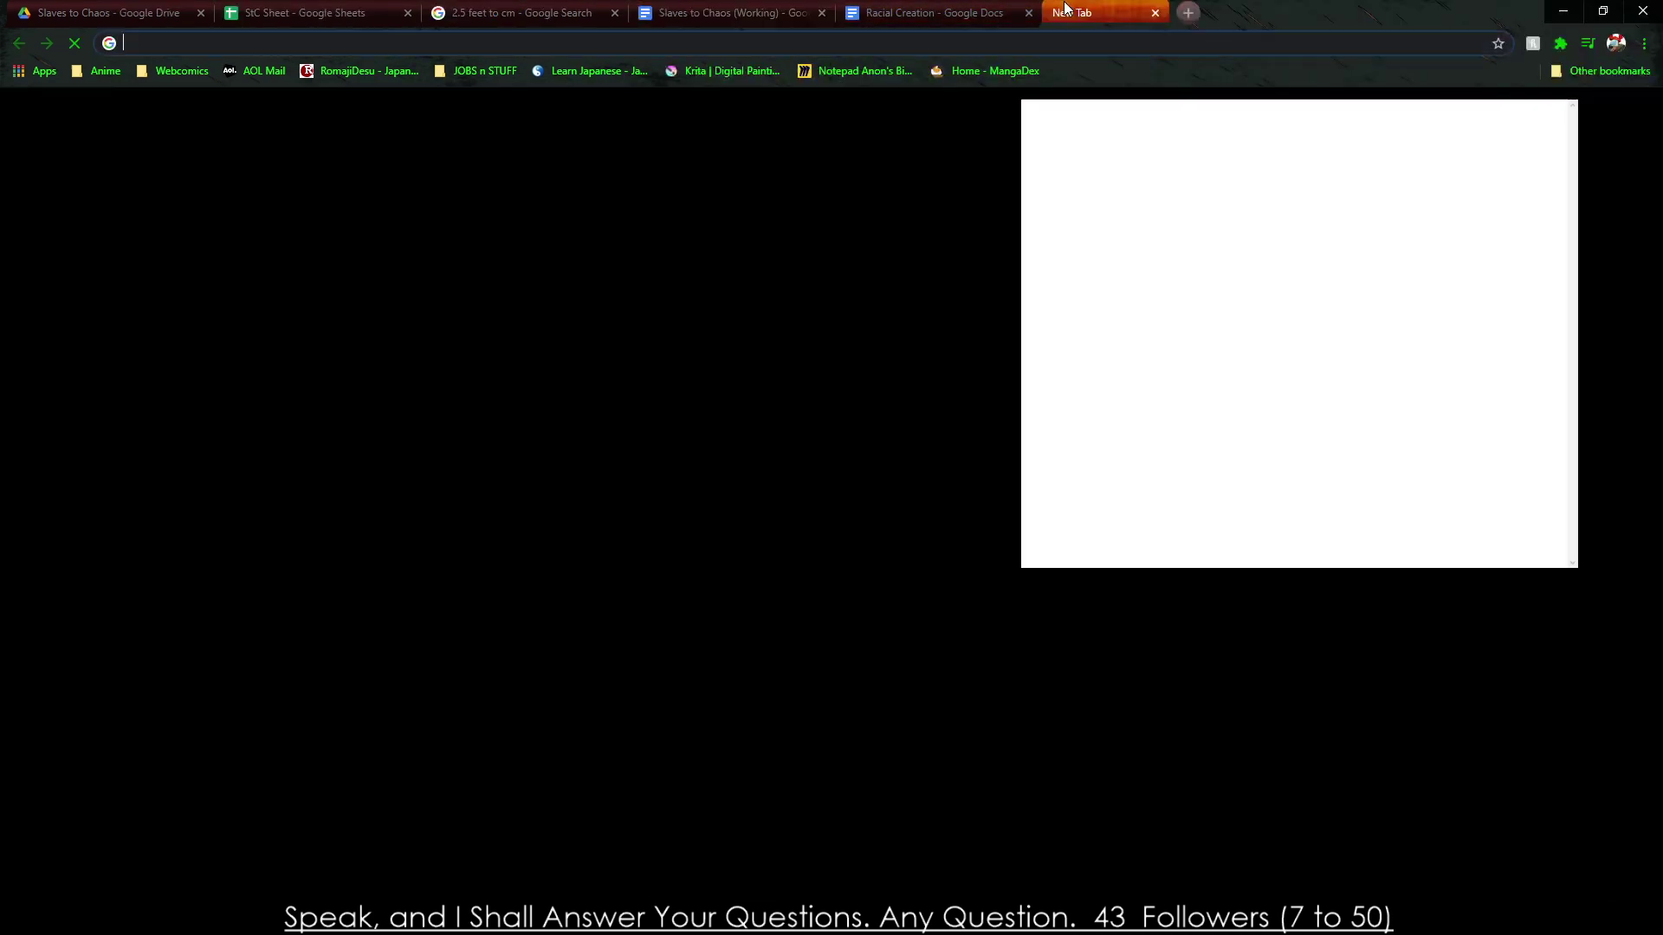
{"action": "type", "text": "Panopoly"}
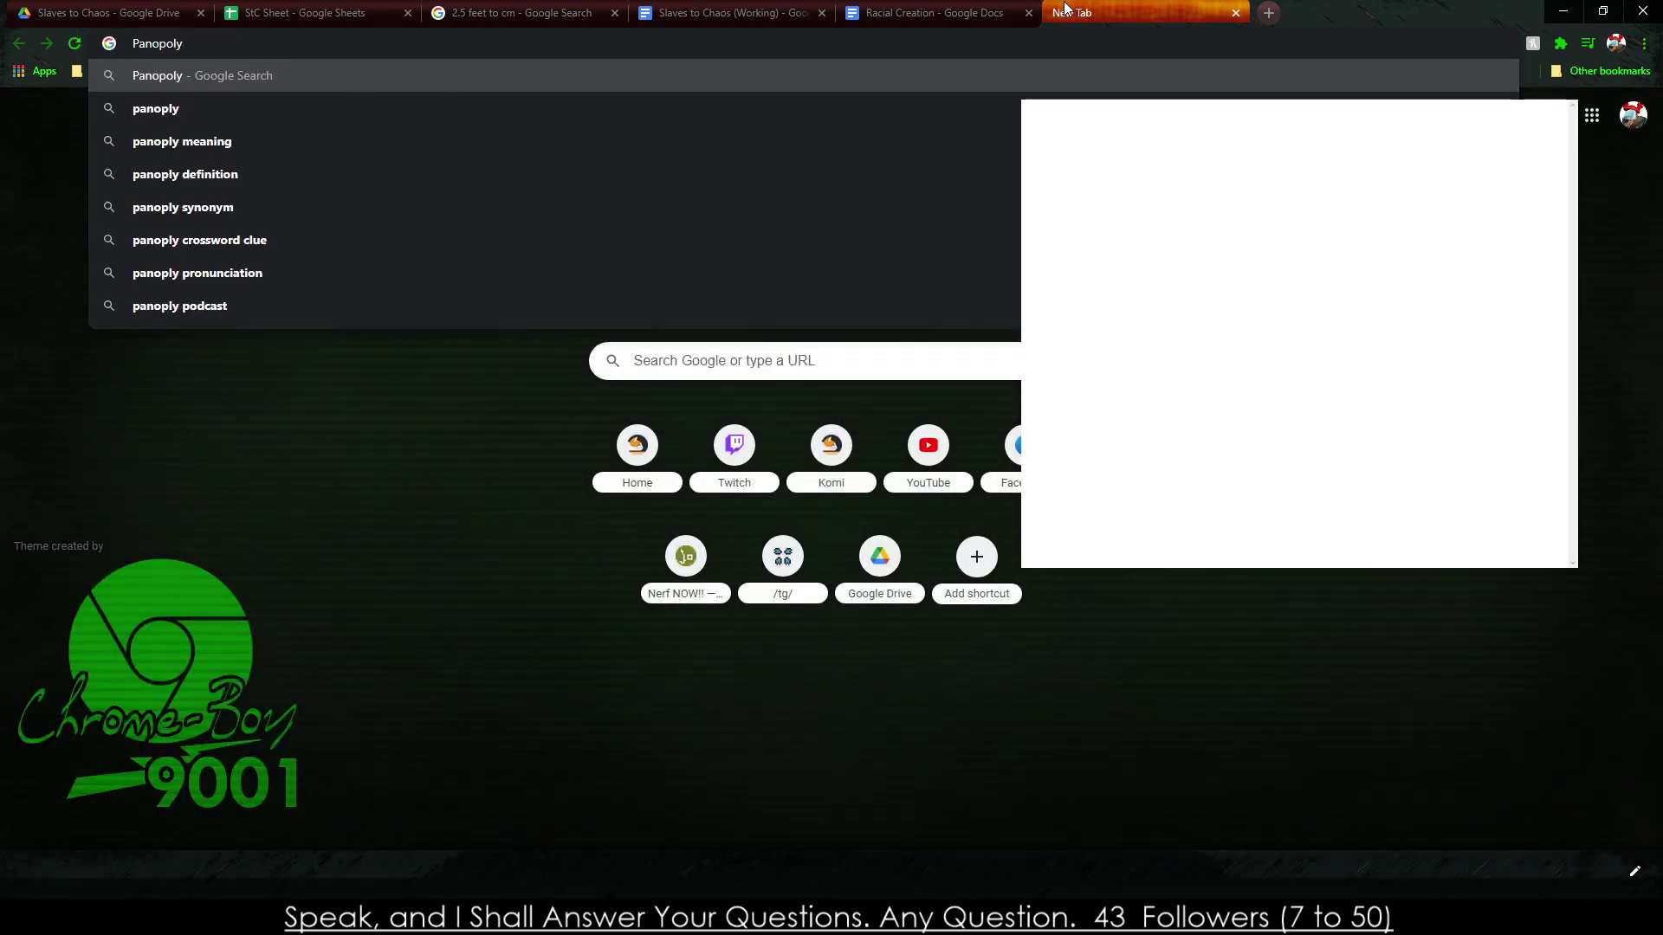
{"action": "key", "text": "Down"}
{"action": "key", "text": "Return"}
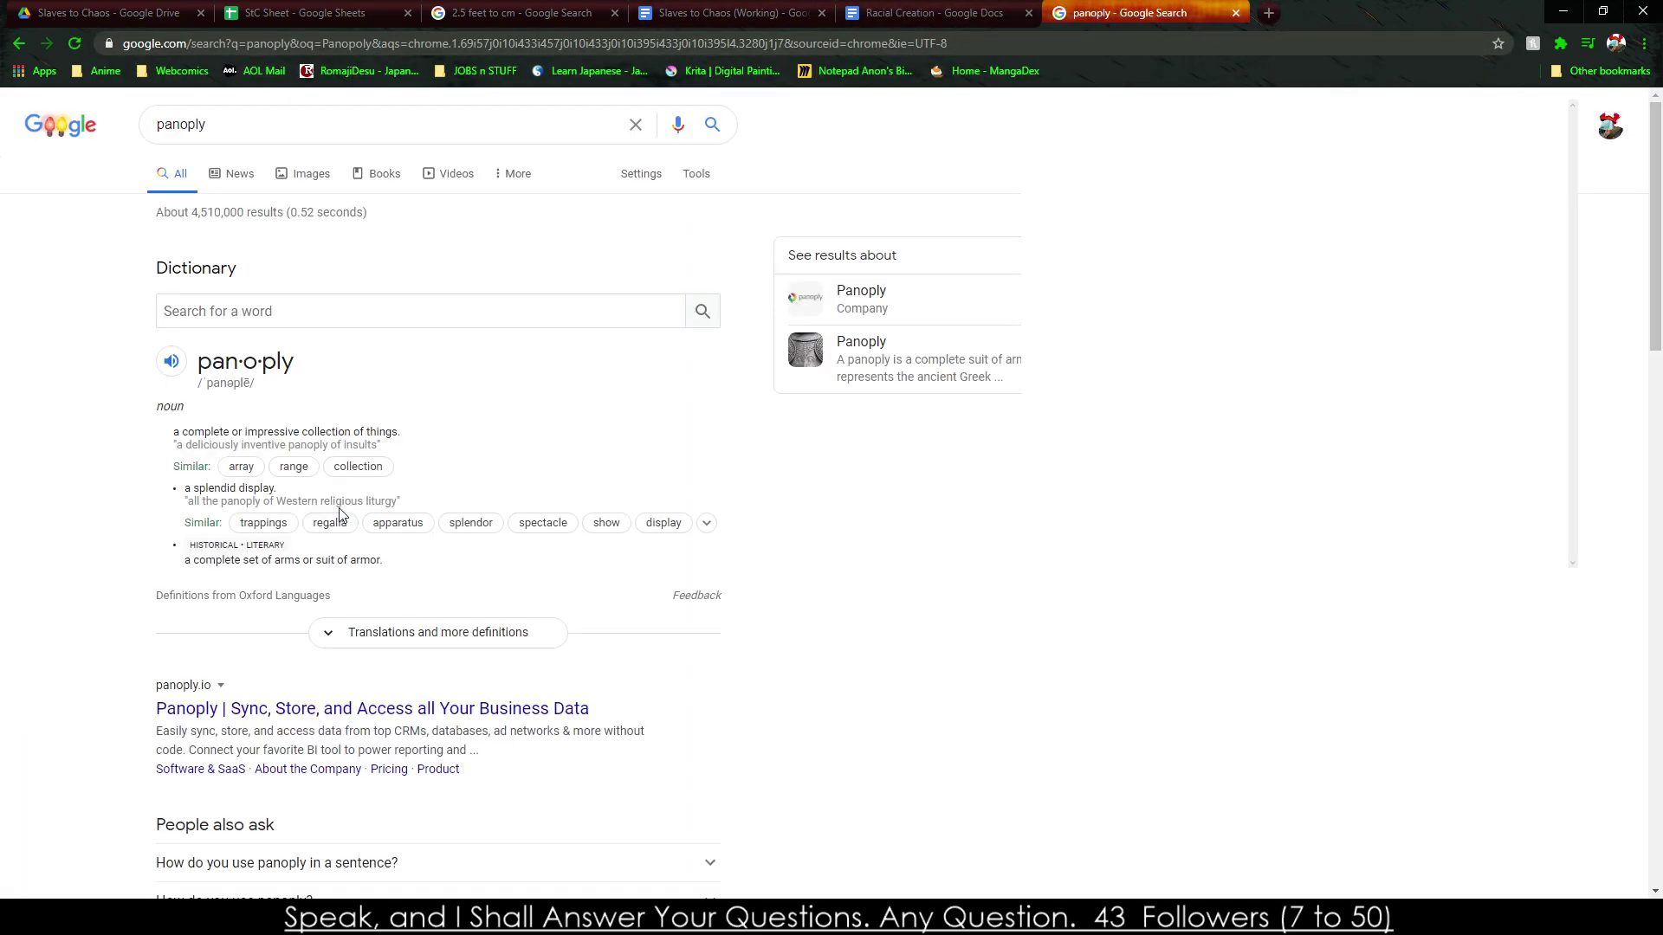
Return to the Slaves to Chaos (Working) document and name the new Diplomatic Alignment row "Racial Panopoly".
{"action": "left_click", "coordinate": [942, 21]}
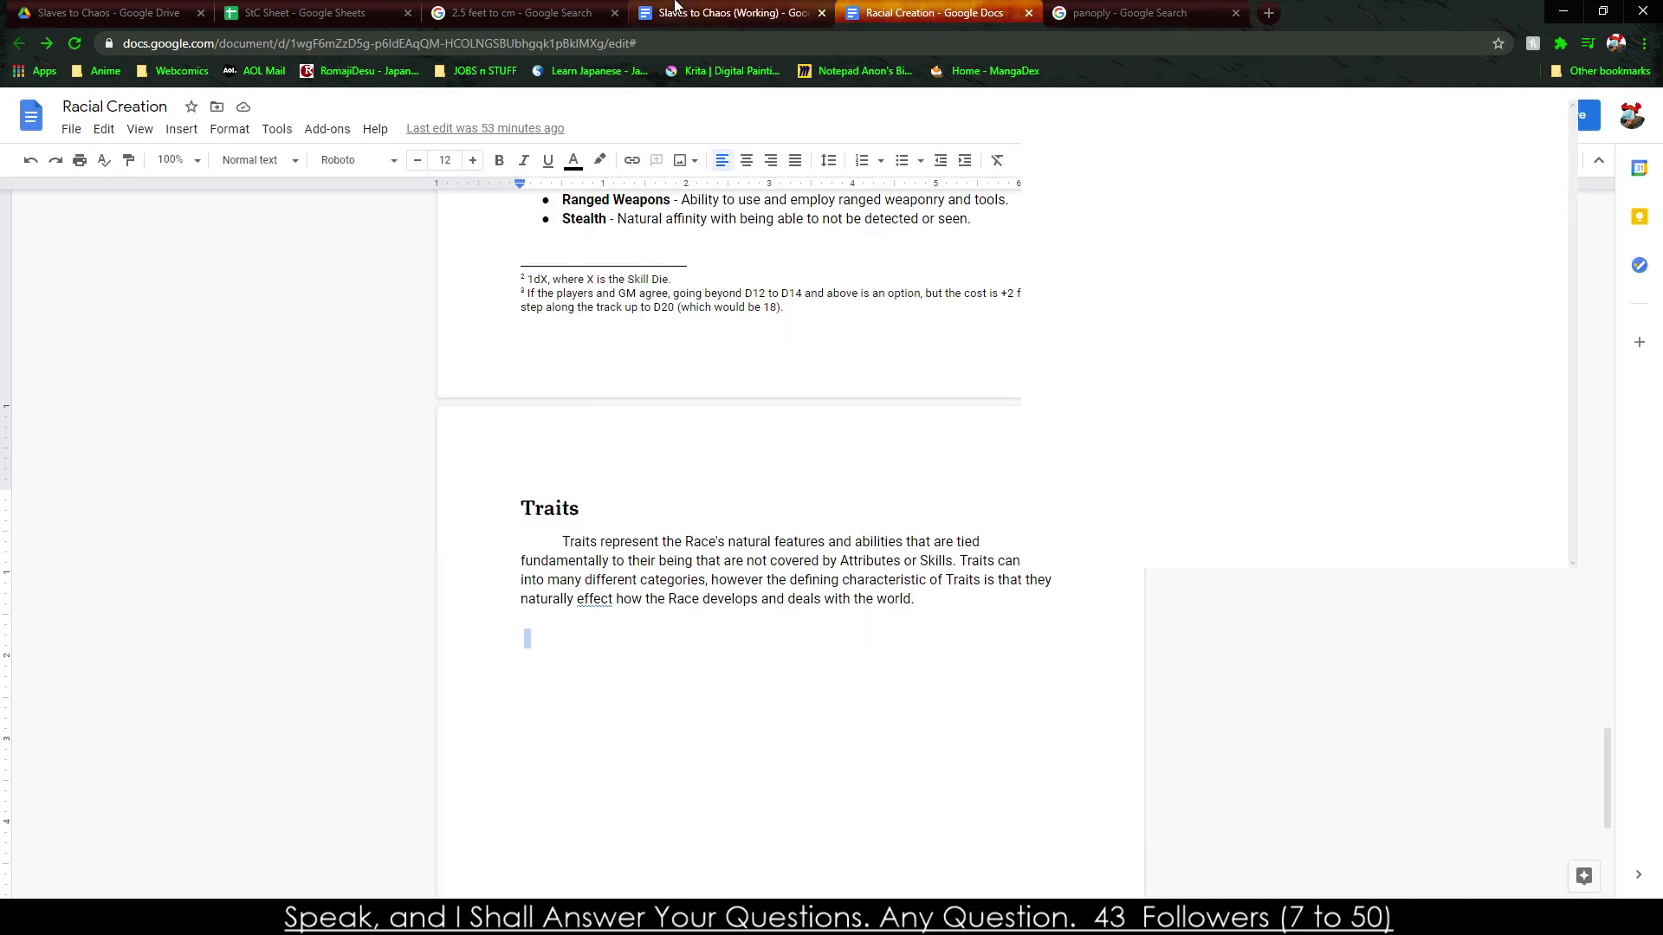
{"action": "left_click", "coordinate": [732, 13]}
{"action": "double_click", "coordinate": [563, 533]}
{"action": "type", "text": "Rac"}
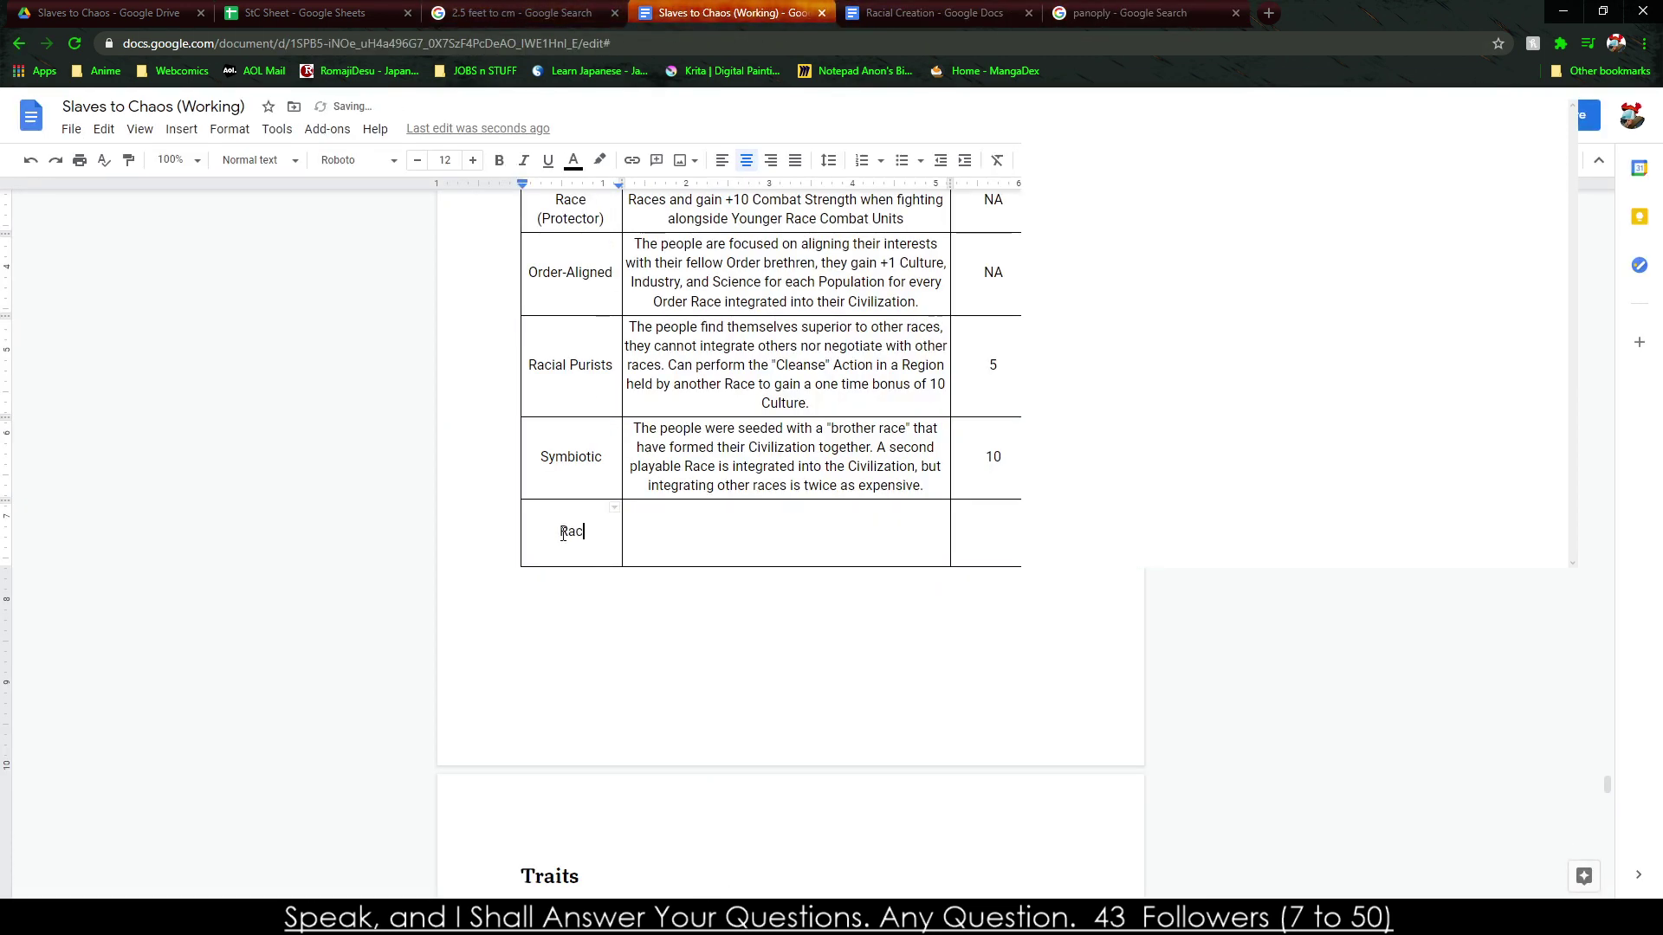
{"action": "type", "text": "ial Panopoly"}
Begin the Racial Panopoly effect with "The people of this Civilization formed tight bonds with three other Races".
{"action": "key", "text": "Tab"}
{"action": "type", "text": "The spe"}
{"action": "key", "text": "BackSpace"}
{"action": "key", "text": "BackSpace"}
{"action": "key", "text": "BackSpace"}
{"action": "type", "text": "people of th"}
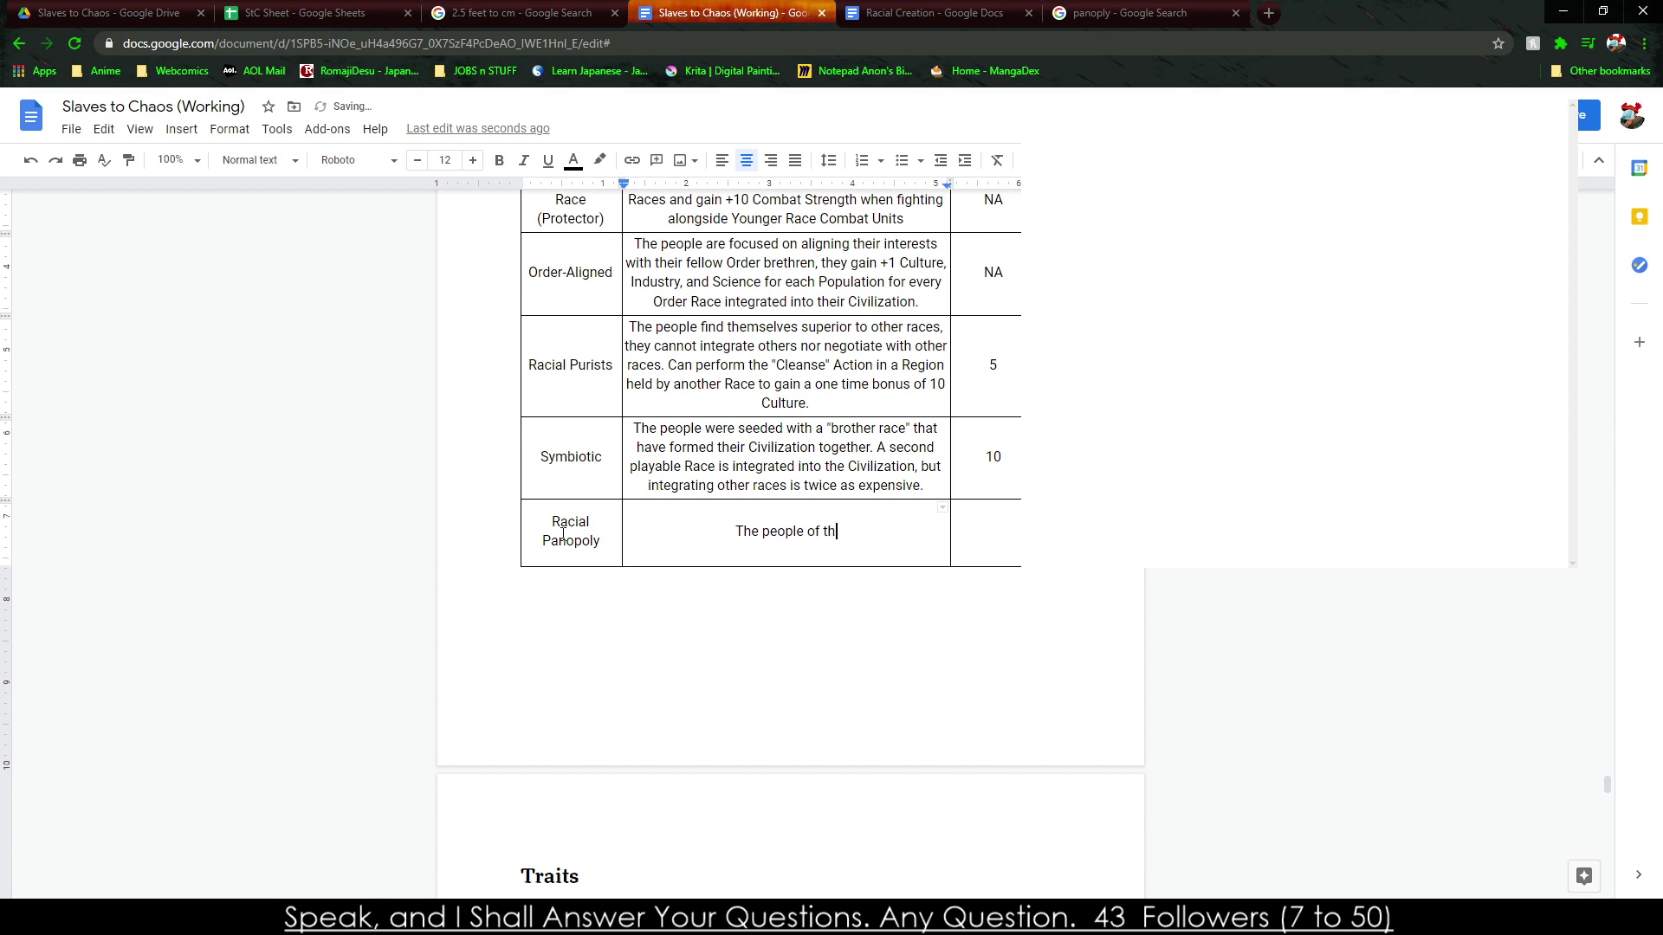
{"action": "type", "text": "is Civilization"}
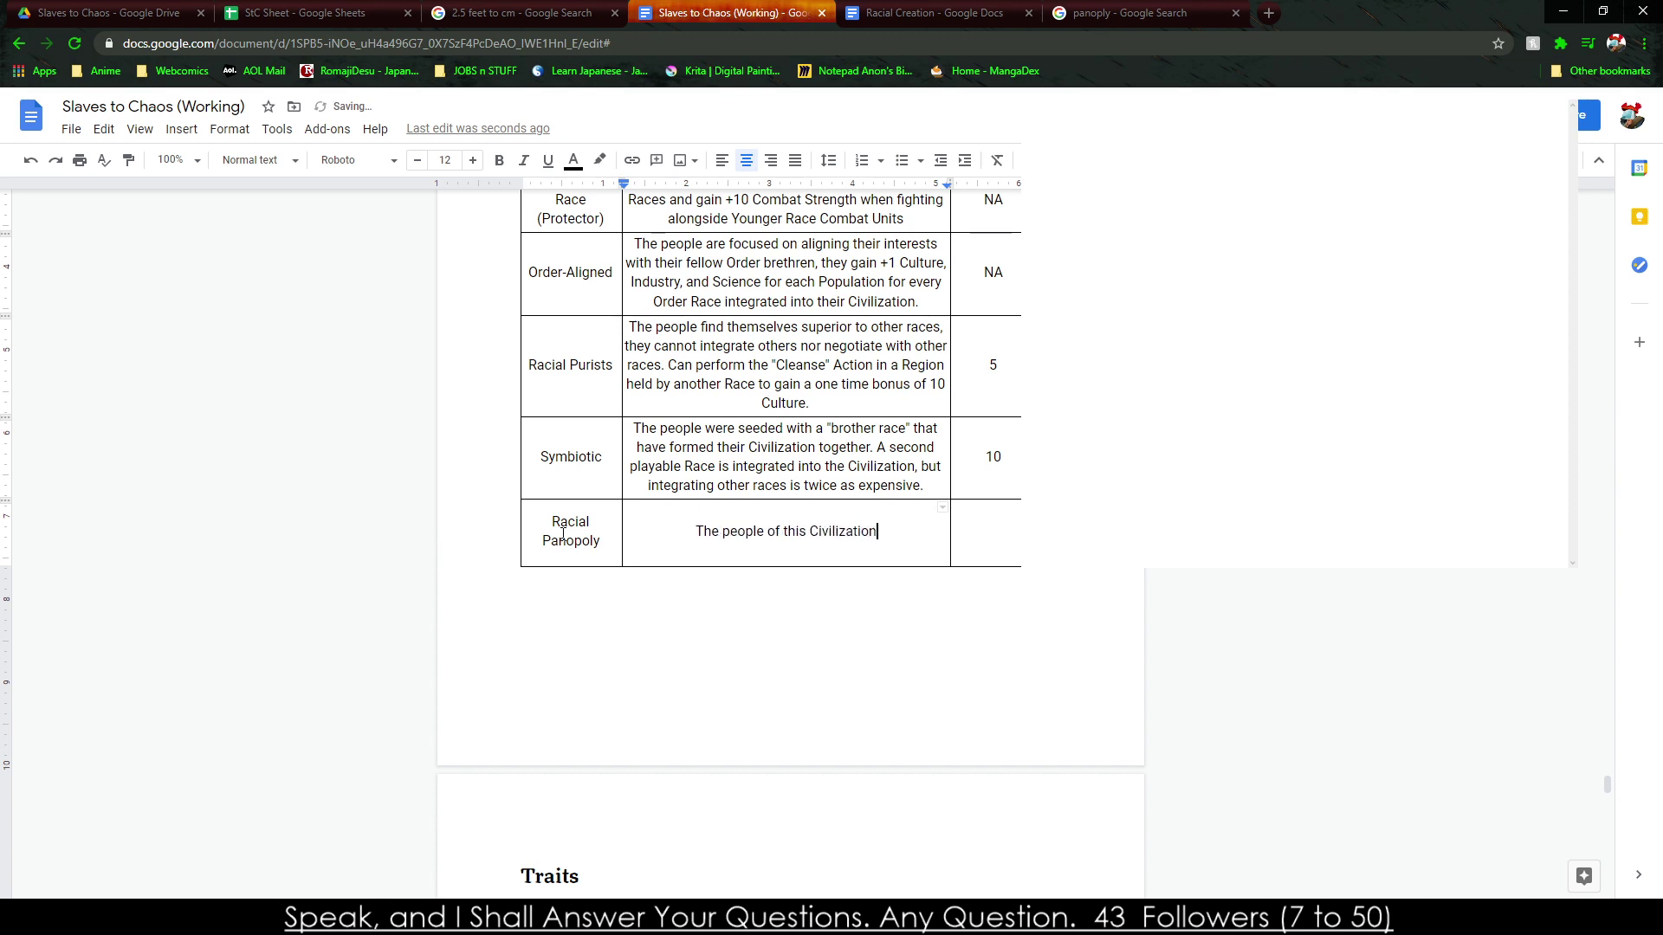
{"action": "type", "text": " formed tight bon"}
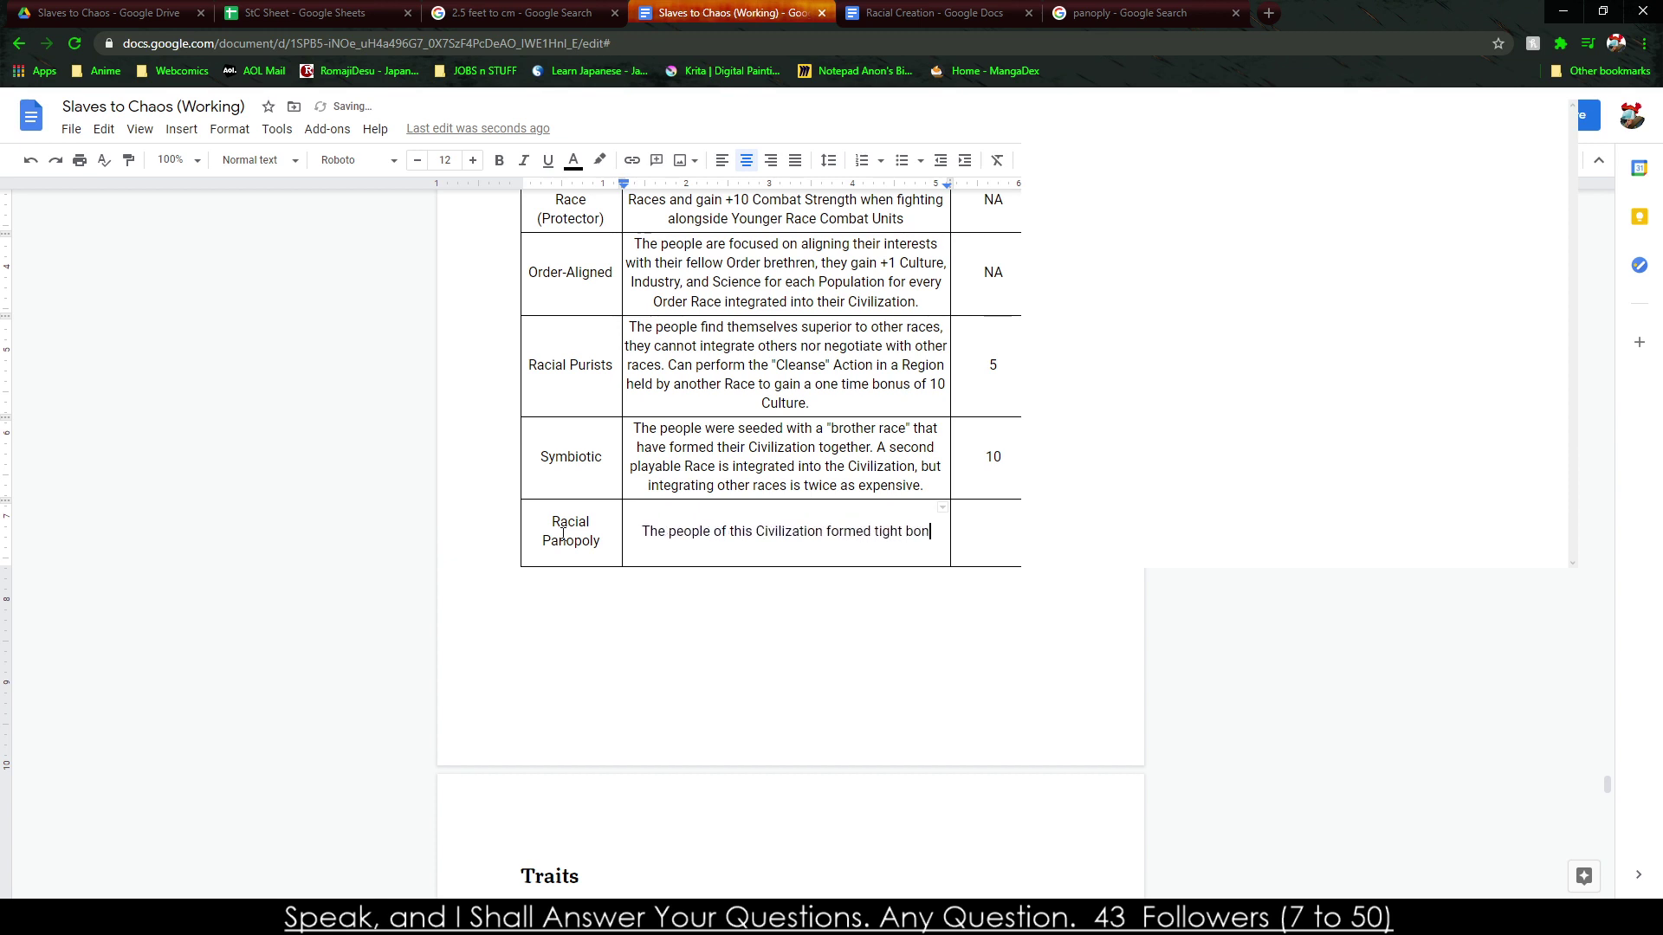
{"action": "type", "text": "ds with thr"}
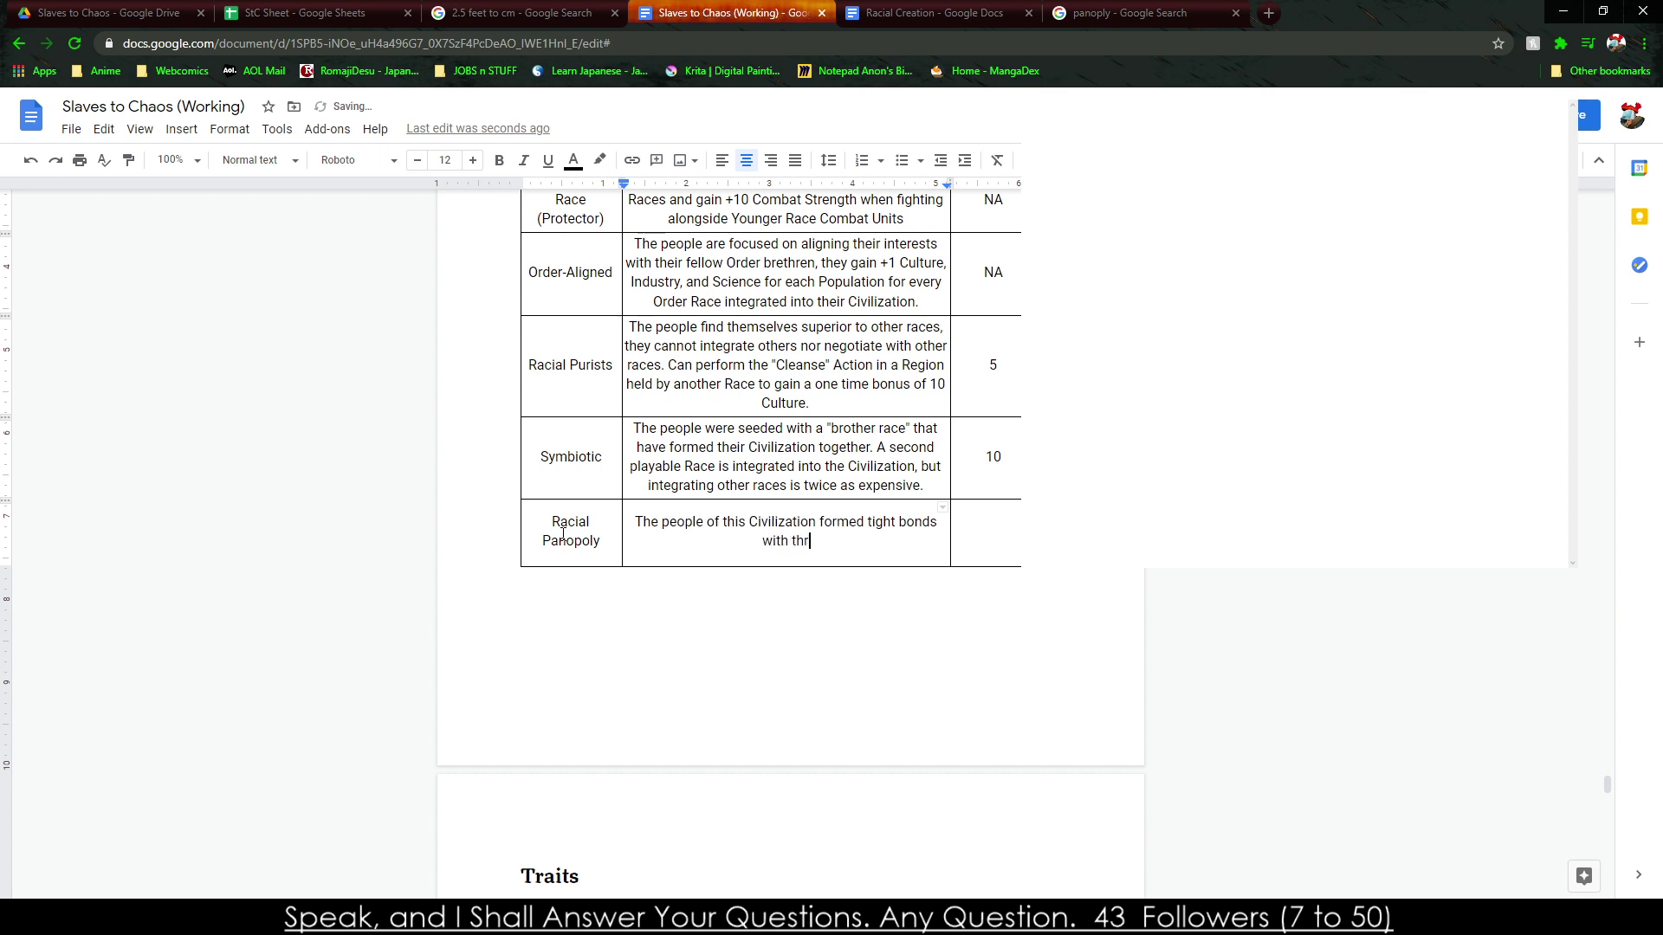
{"action": "type", "text": "ee other three other Races,"}
{"action": "key", "text": "BackSpace"}
Continue the Racial Panopoly effect with "(or evolved with three separate races)".
{"action": "type", "text": "(or evolved with three seperate"}
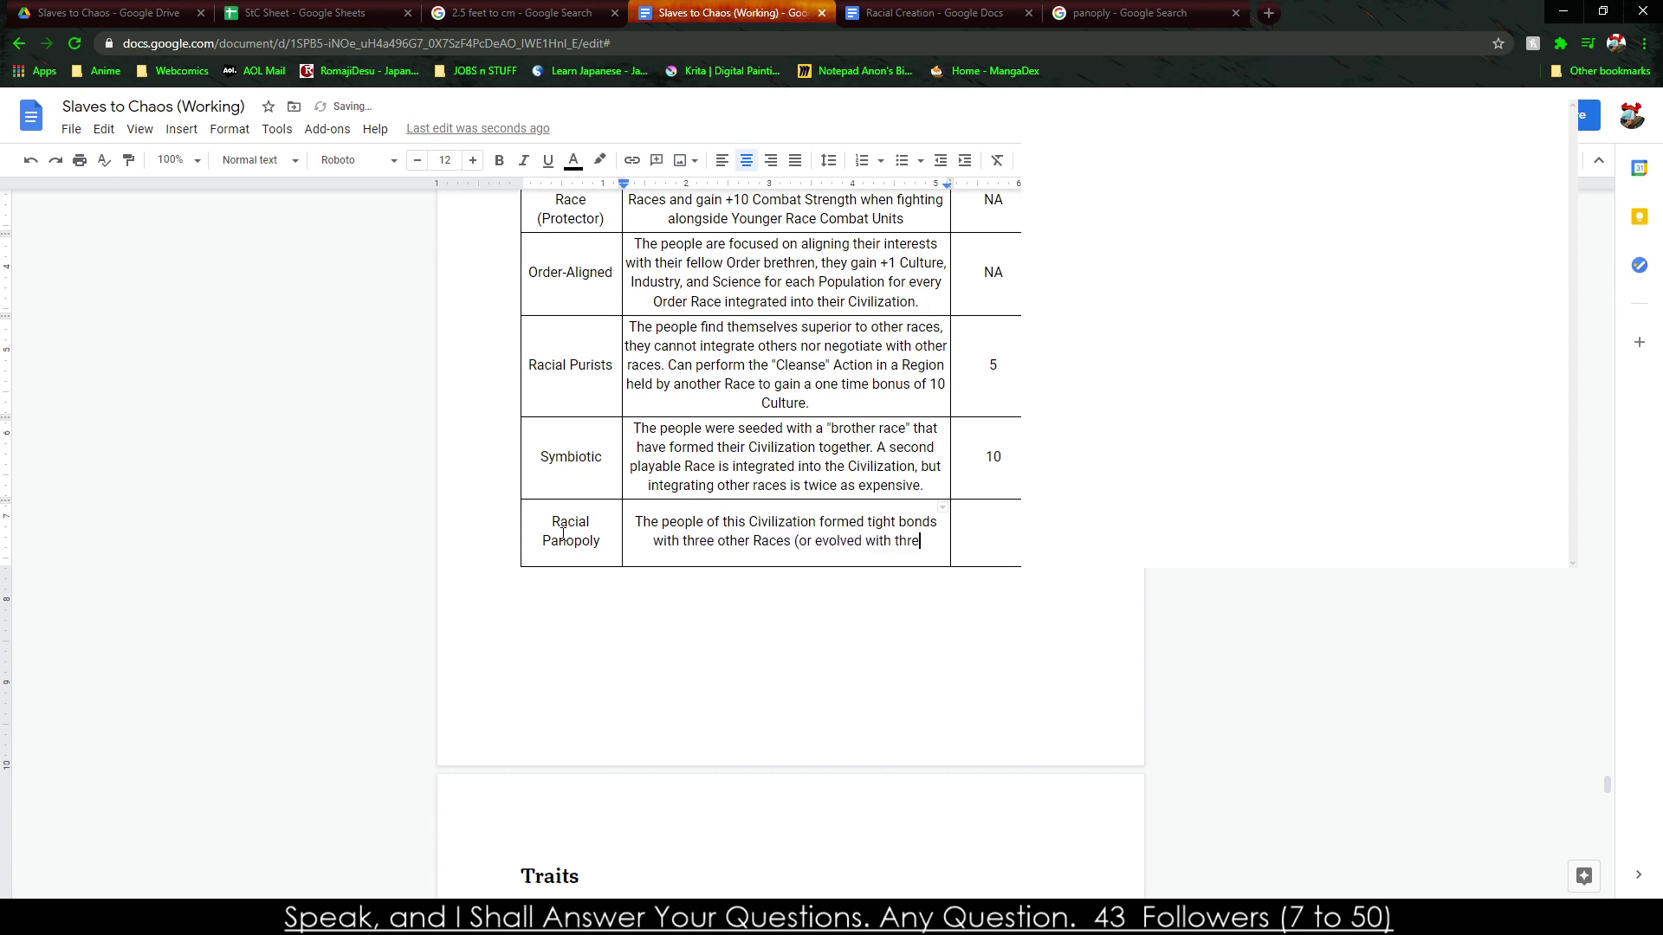
{"action": "key", "text": "BackSpace"}
{"action": "key", "text": "BackSpace"}
{"action": "key", "text": "BackSpace"}
{"action": "key", "text": "BackSpace"}
{"action": "key", "text": "BackSpace"}
{"action": "type", "text": "arate r"}
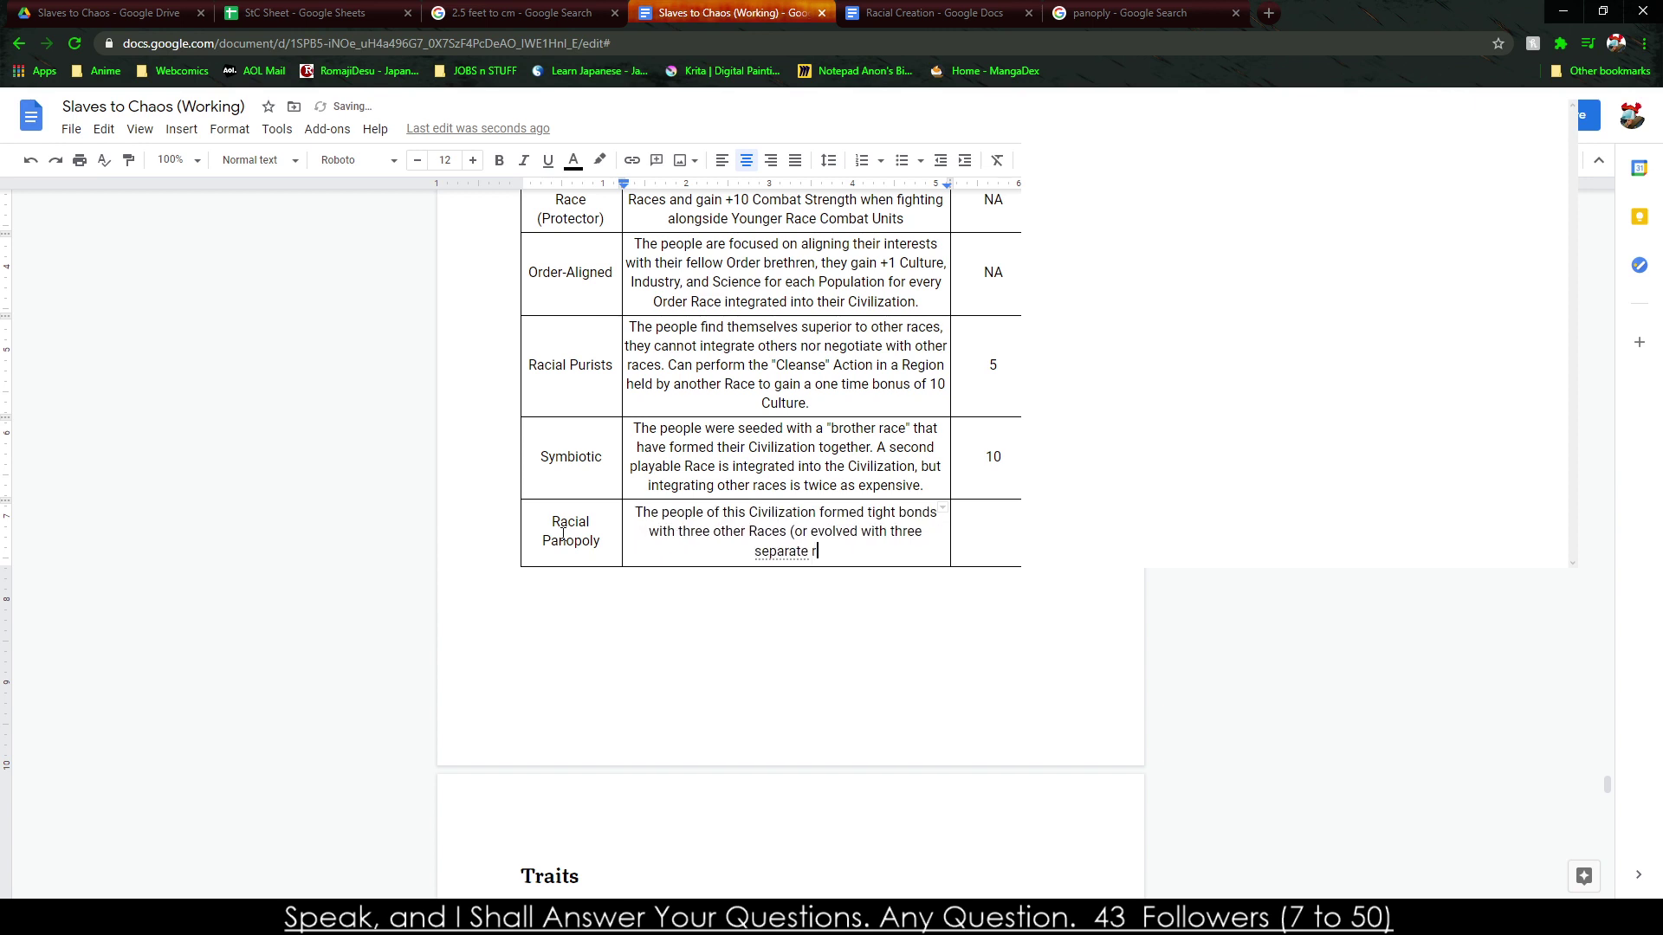
{"action": "type", "text": "aces)"}
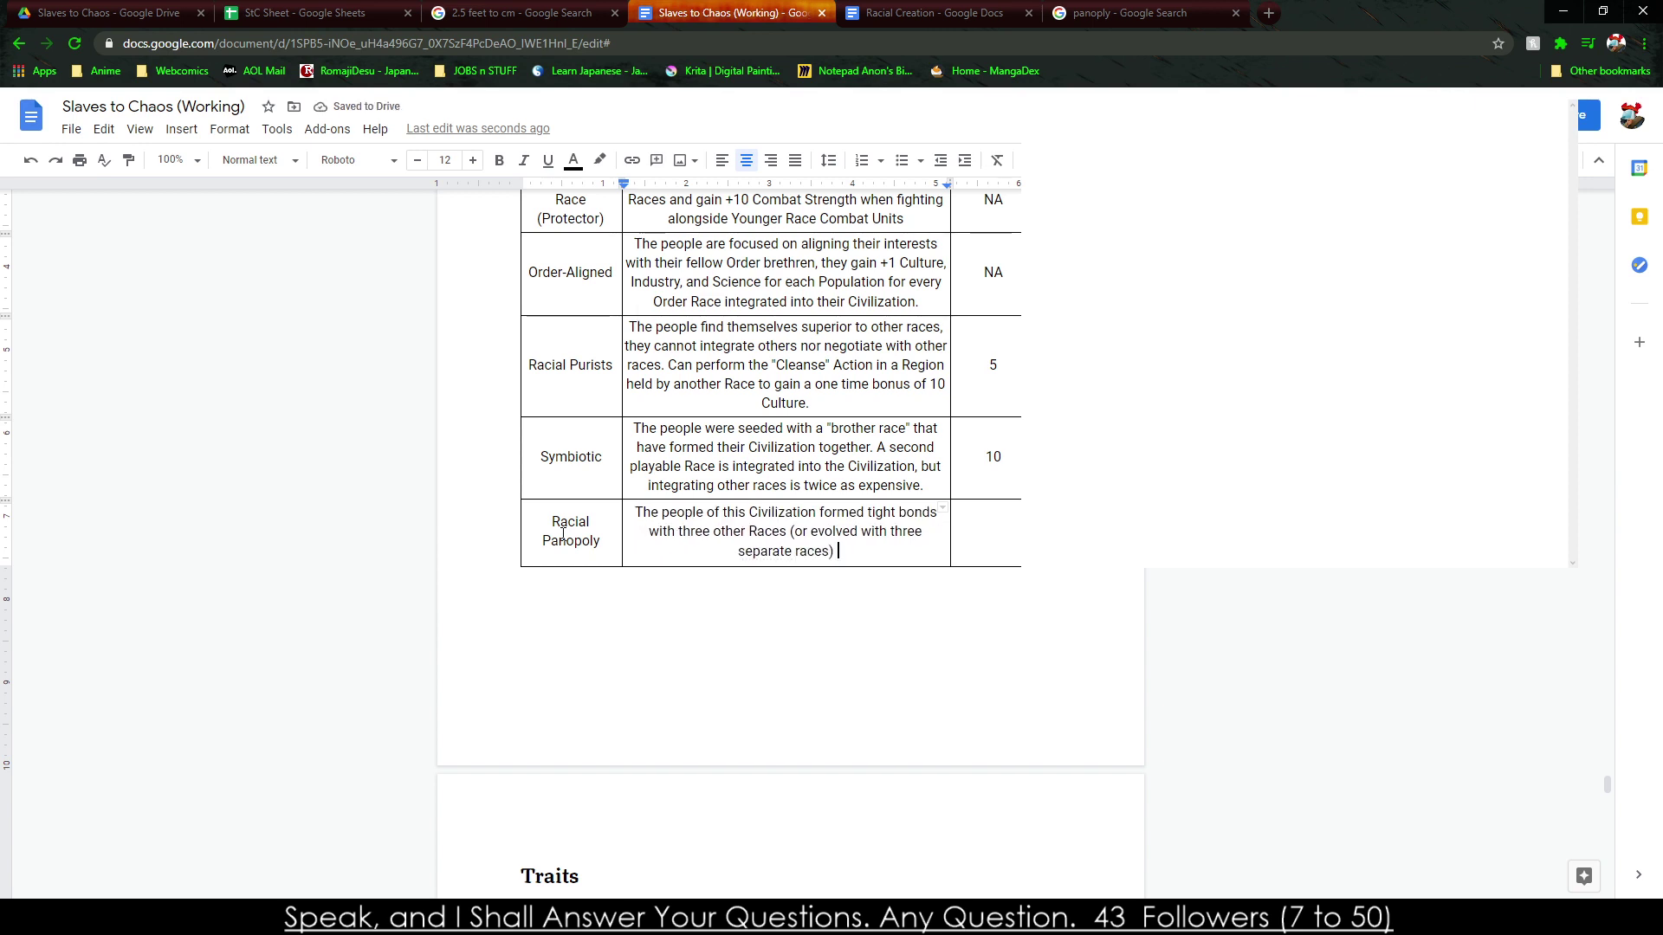
Change the number of other Races in the Racial Panopoly effect to "up to four".
{"action": "double_click", "coordinate": [693, 531]}
{"action": "type", "text": "fo"}
{"action": "key", "text": "BackSpace"}
{"action": "key", "text": "BackSpace"}
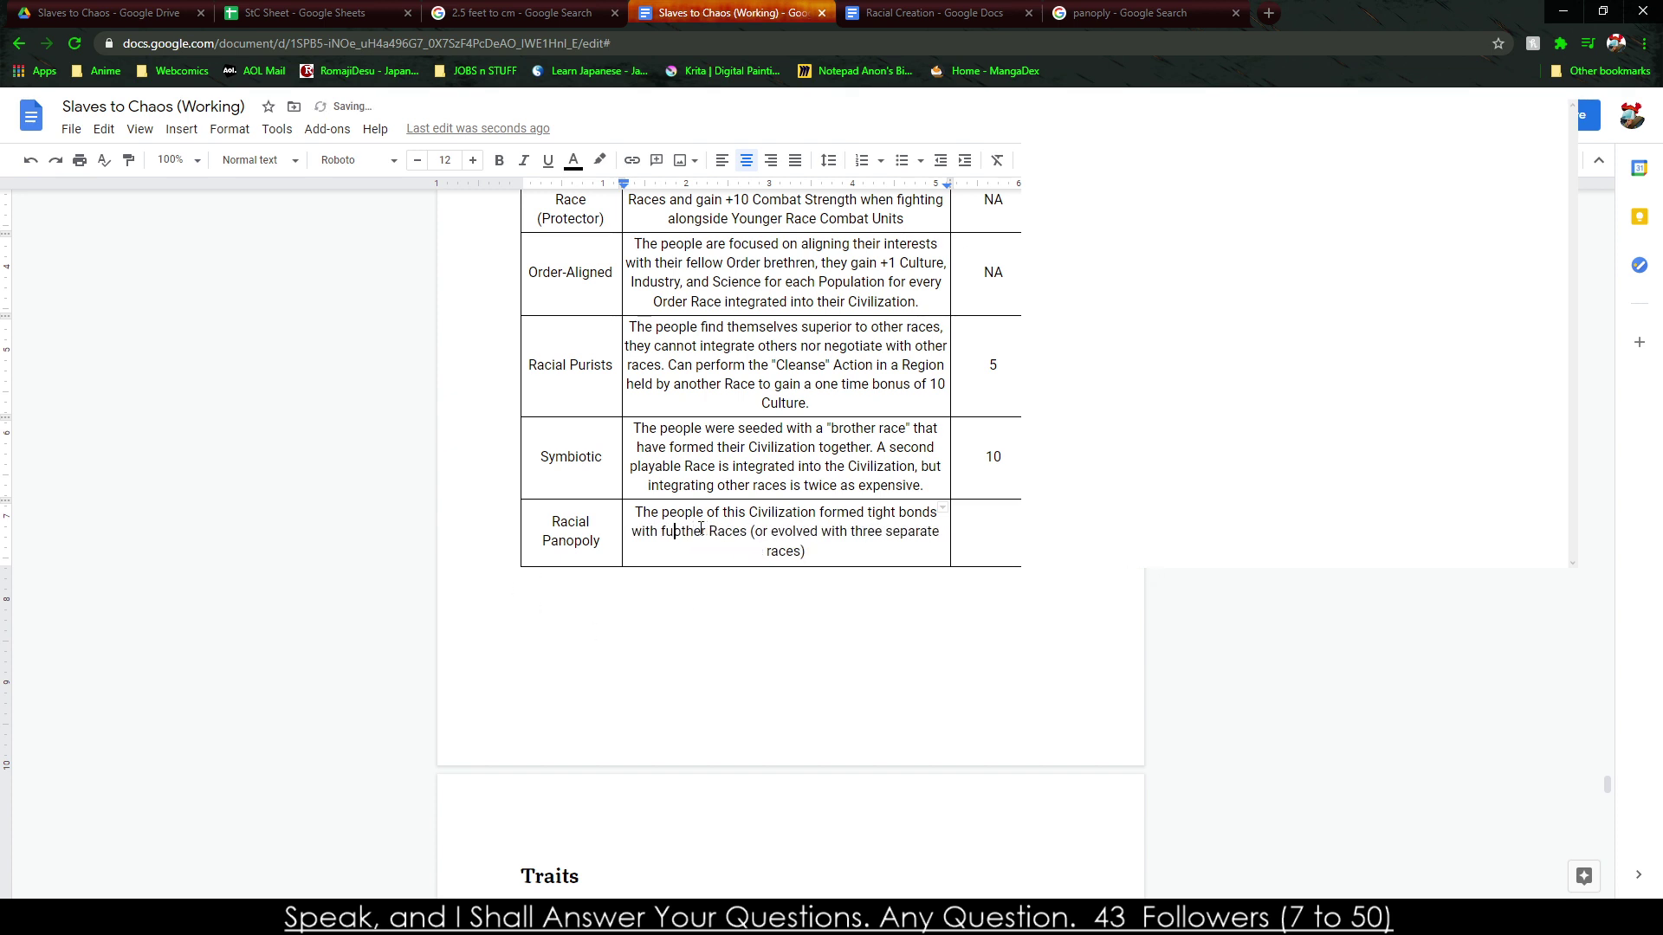
{"action": "type", "text": "up to four o"}
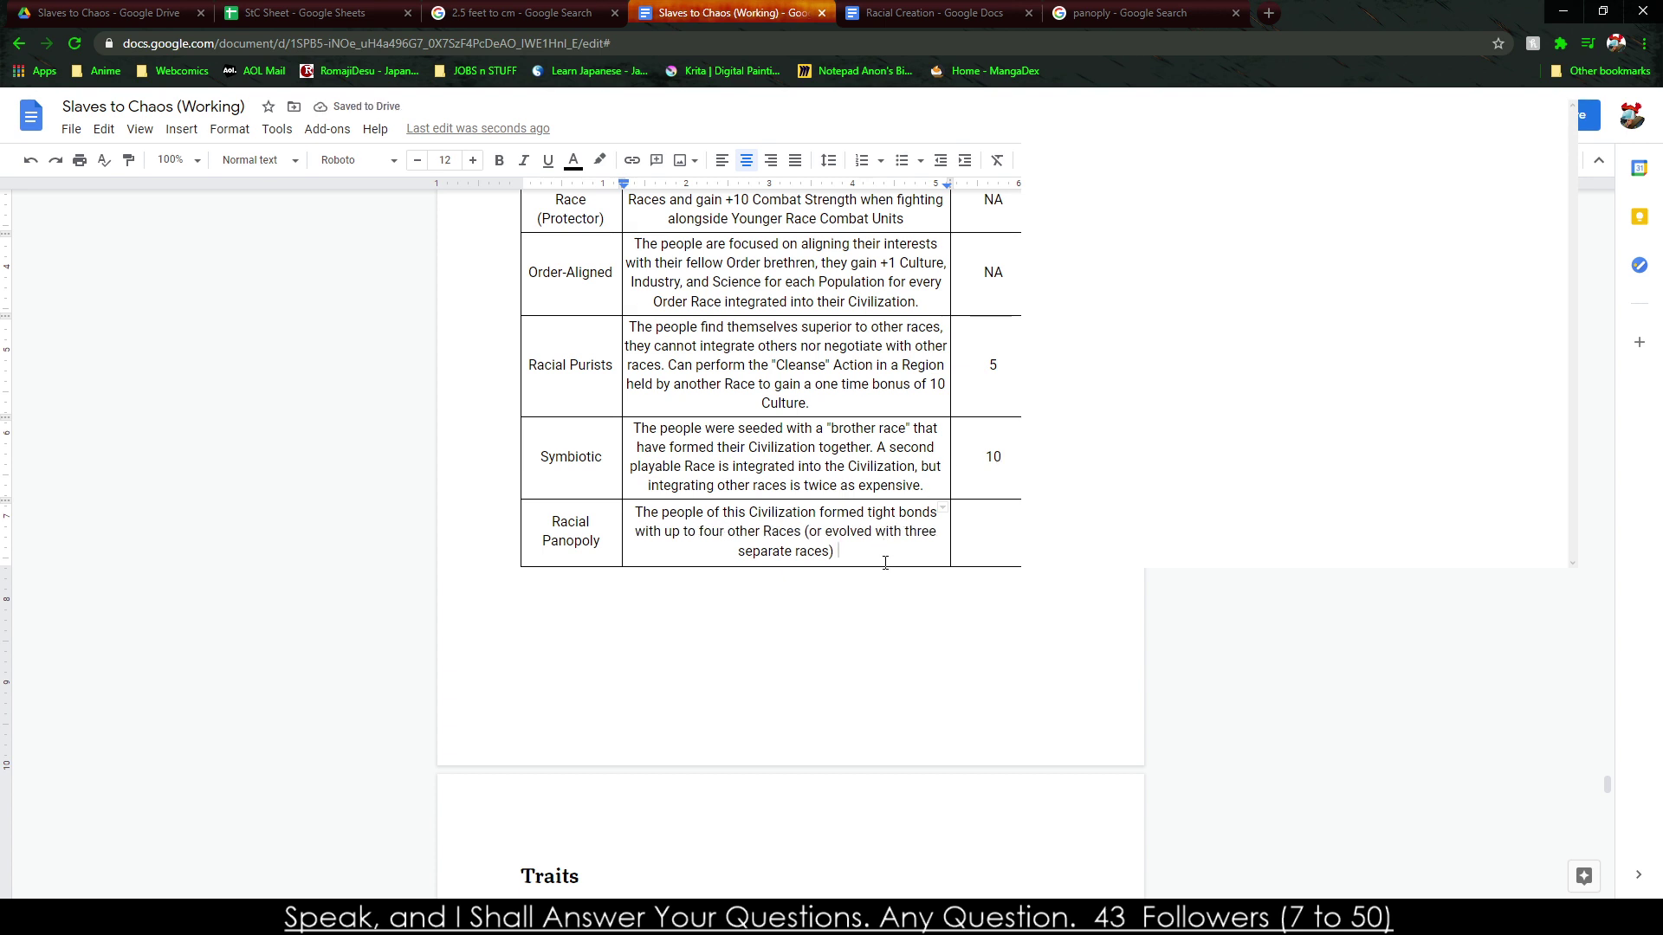
Replace "with three separate races)" with "from a single core Race), they cannot integrate others however." in the Racial Panopoly effect.
{"action": "left_click_drag", "start_coordinate": [914, 548], "coordinate": [903, 535]}
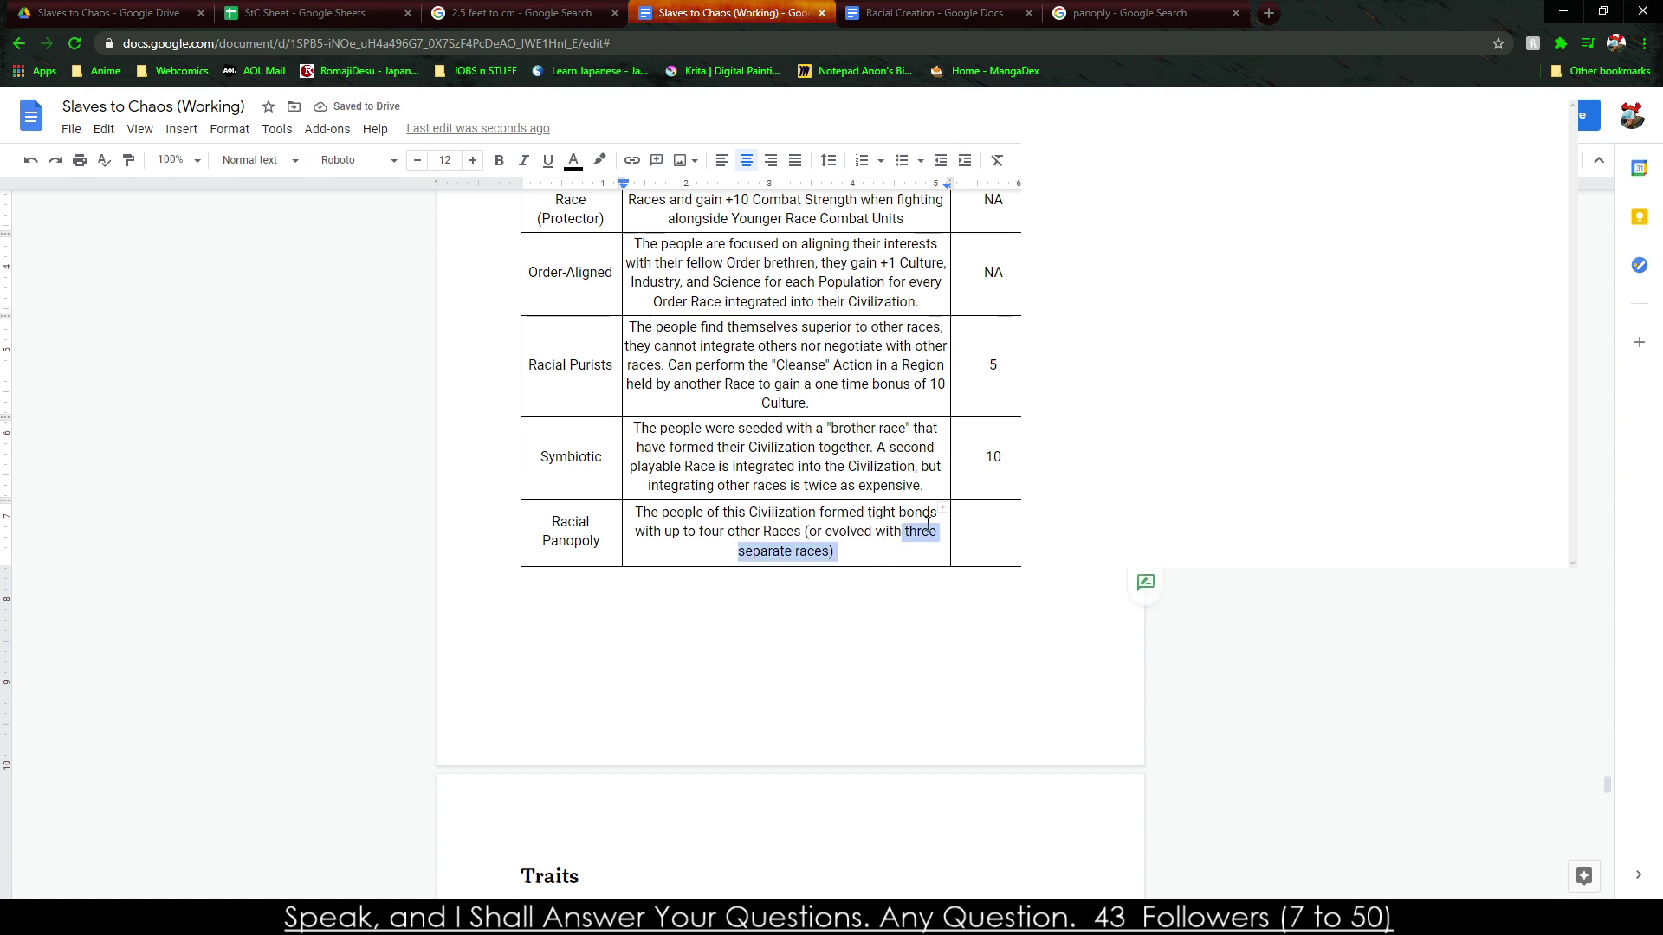
{"action": "key", "text": "BackSpace"}
{"action": "key", "text": "BackSpace"}
{"action": "key", "text": "BackSpace"}
{"action": "key", "text": "BackSpace"}
{"action": "key", "text": "BackSpace"}
{"action": "type", "text": "from"}
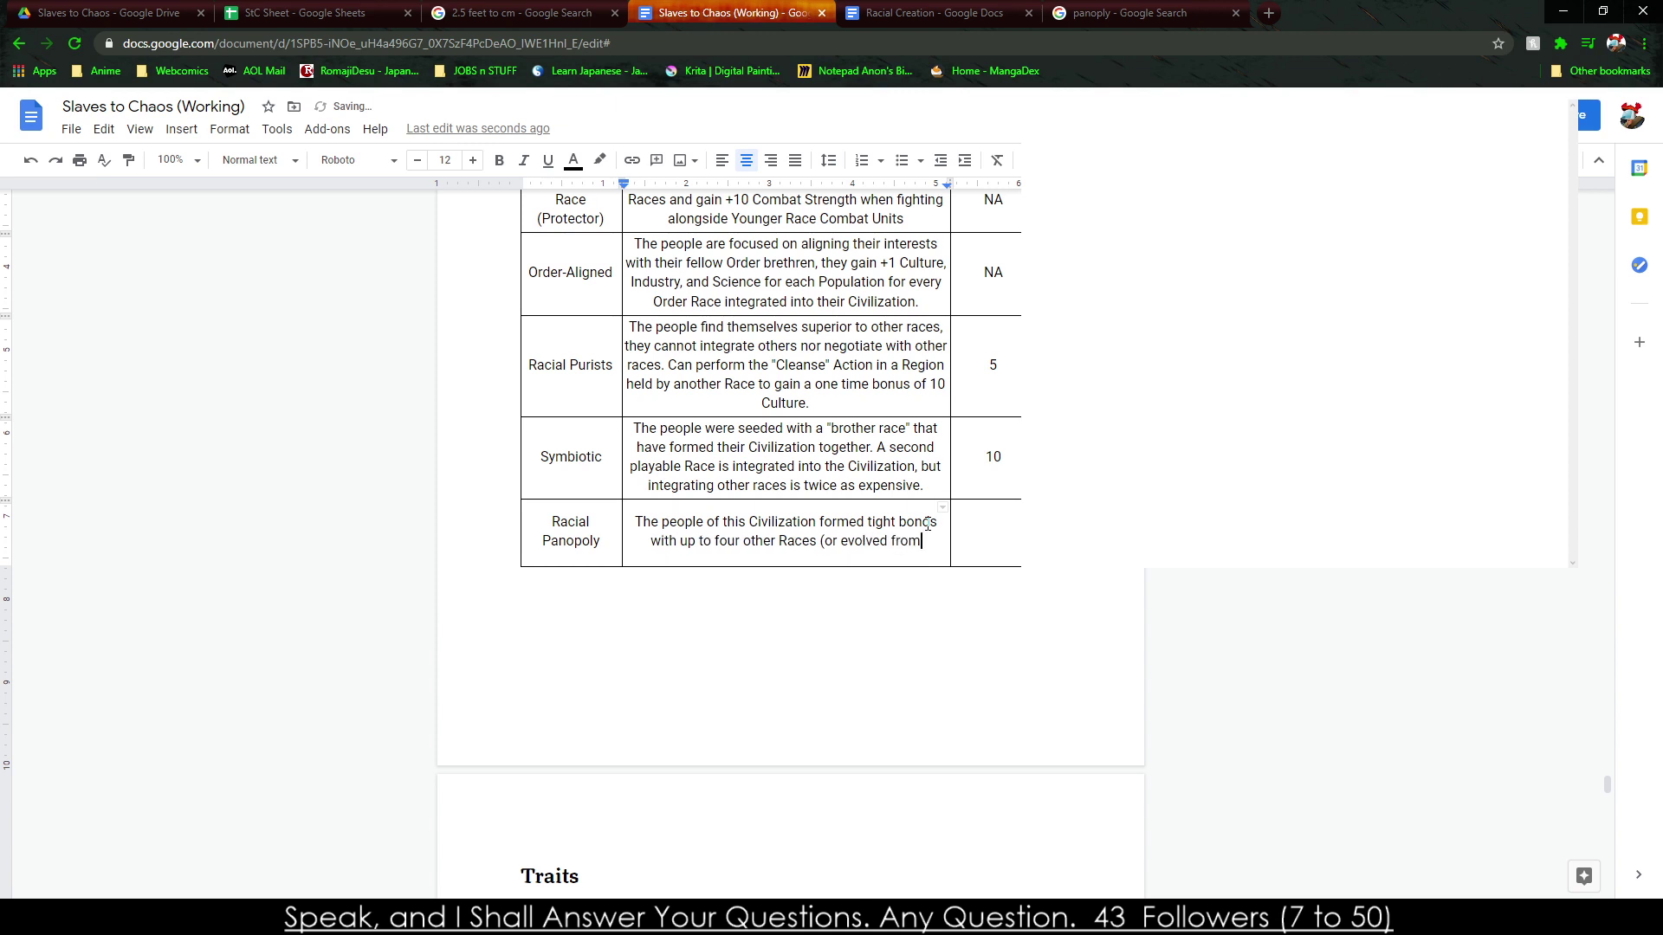
{"action": "type", "text": " a single core S"}
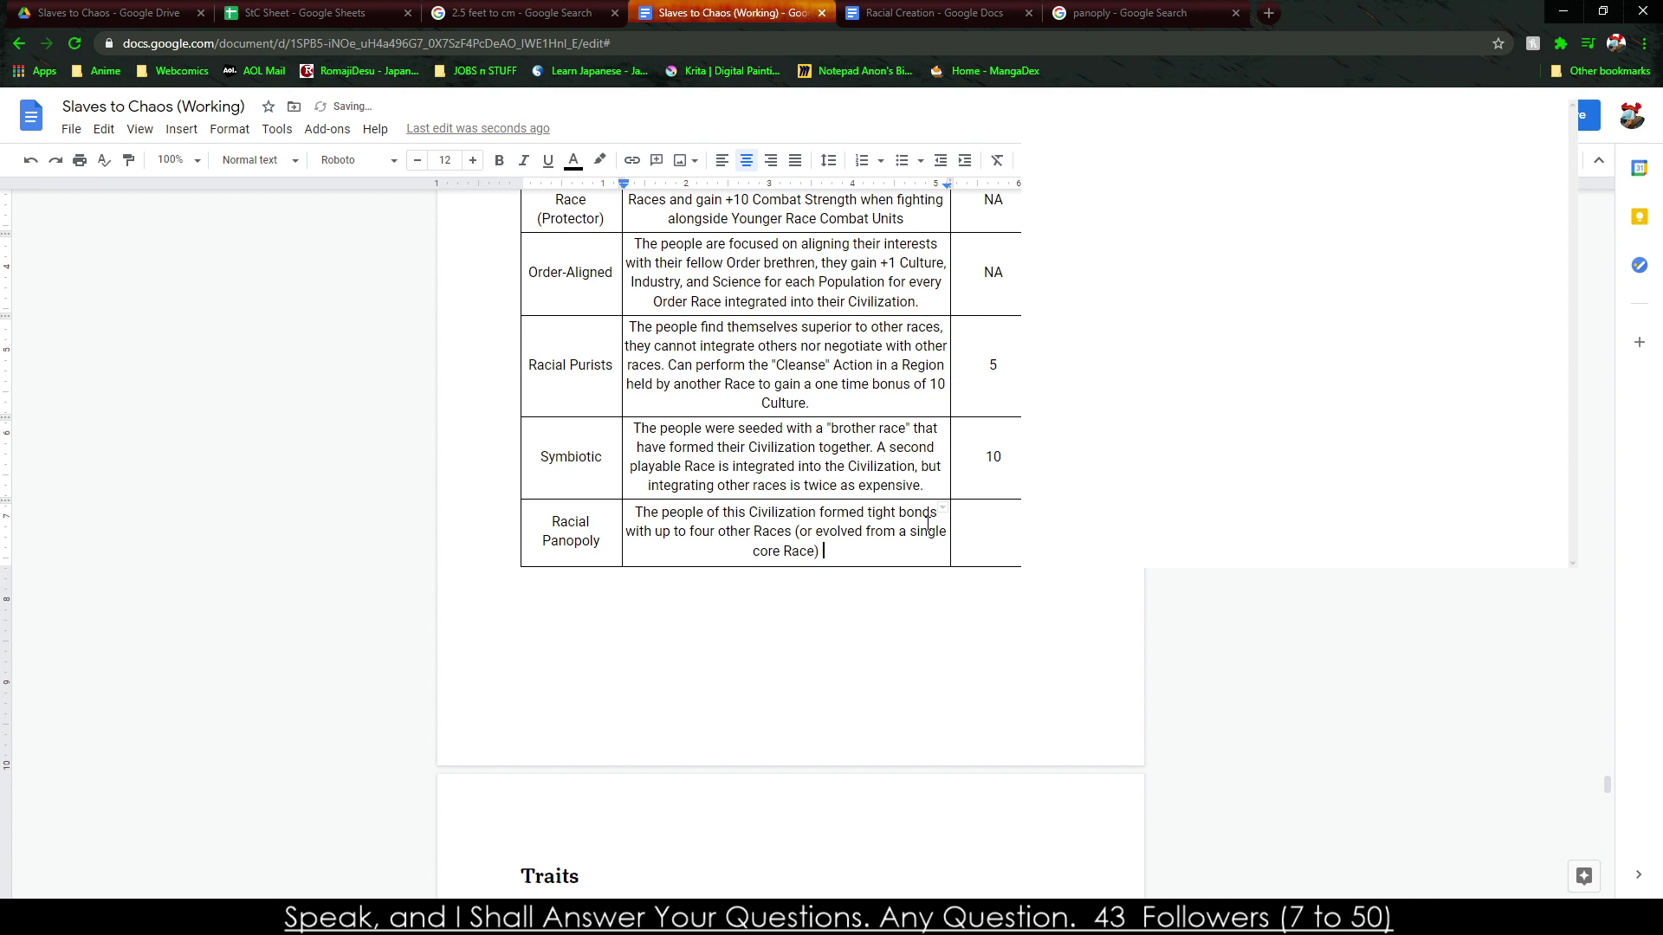
{"action": "type", "text": "ace), they cannot integrate others however."}
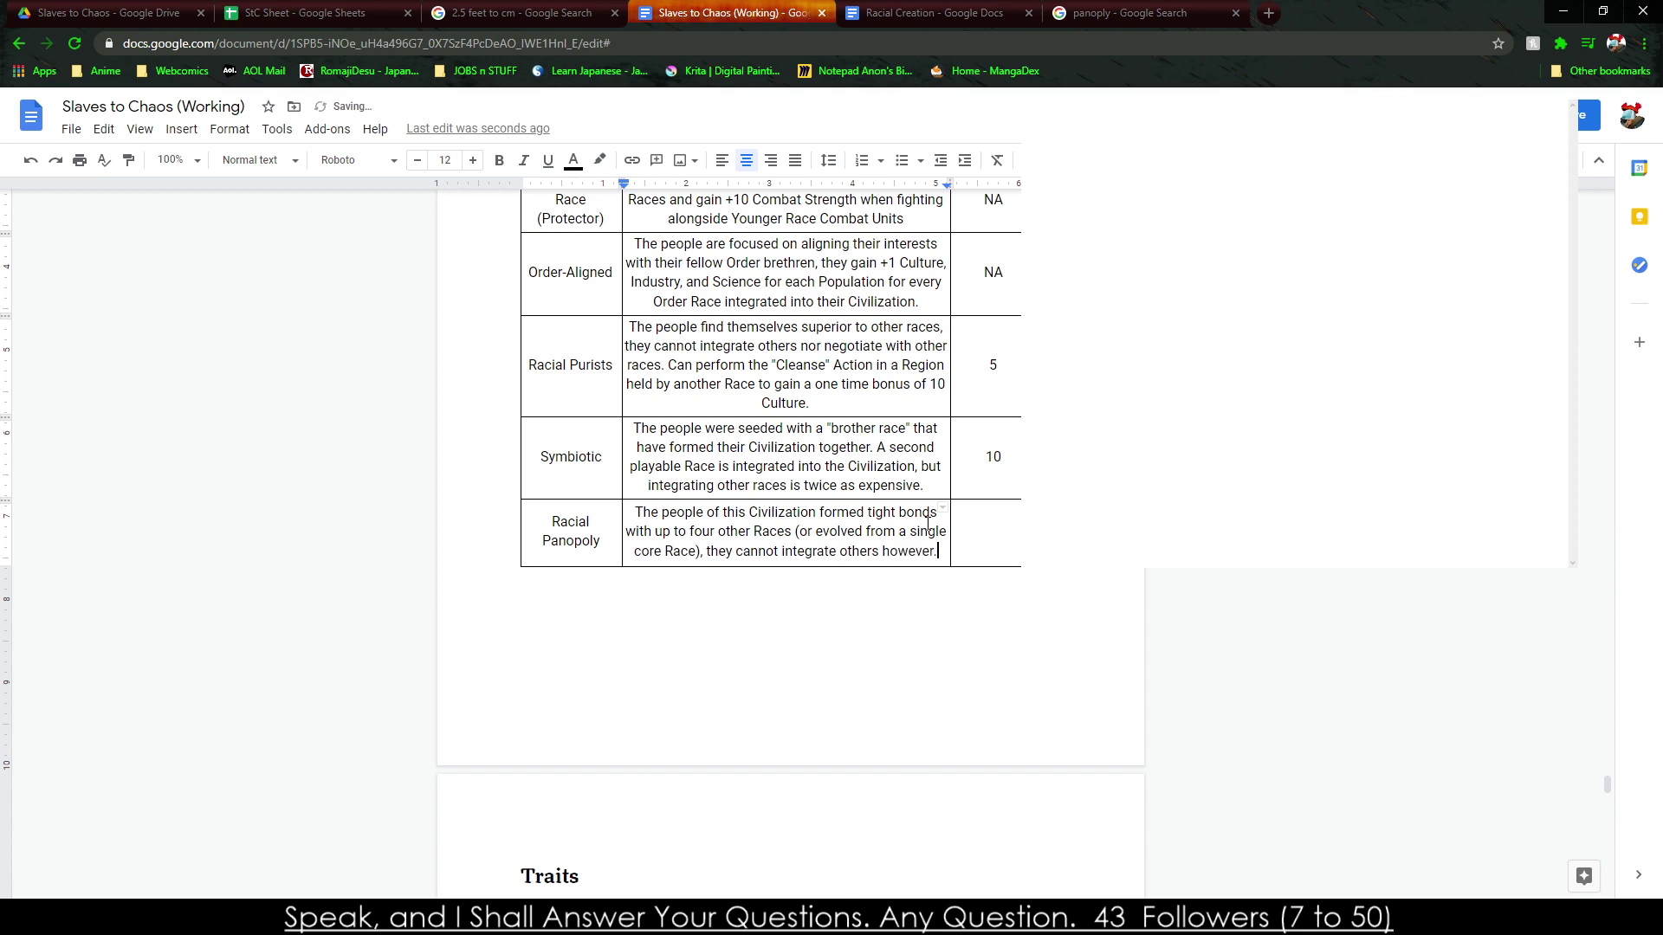
Set the cost of Racial Panopoly to 10.
{"action": "type", "text": "1"}
{"action": "key", "text": "BackSpace"}
{"action": "key", "text": "Tab"}
{"action": "type", "text": "1"}
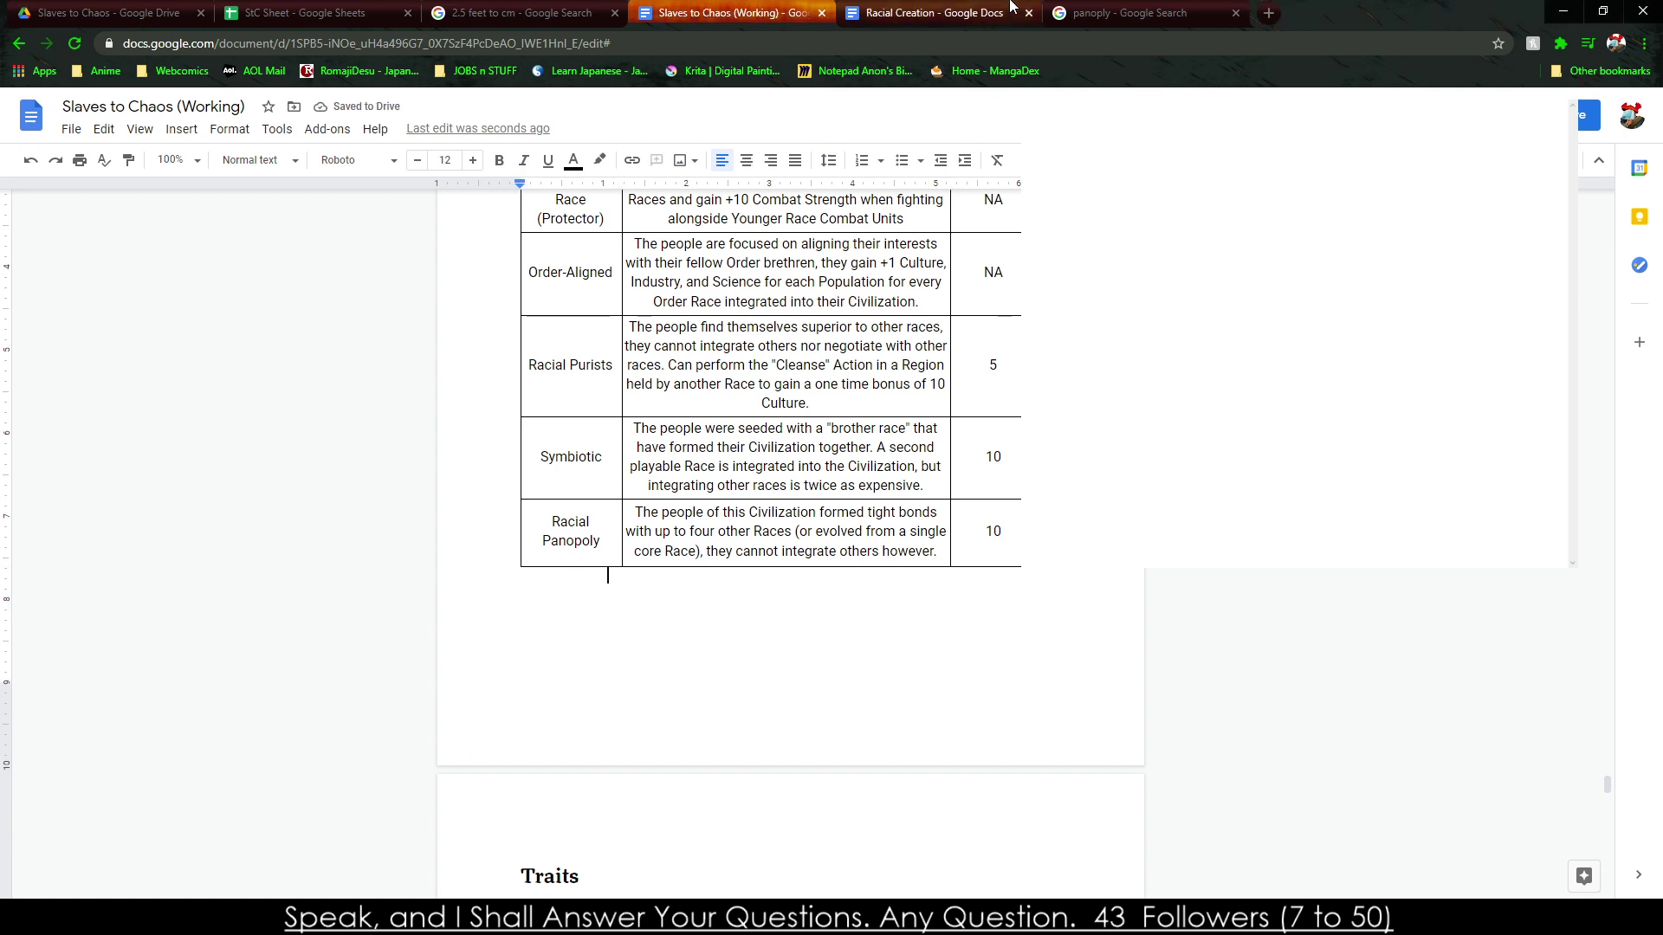
Switch to the web search tab and search for images of "Hivers Kenshi".
{"action": "key", "text": "ctrl+9"}
{"action": "double_click", "coordinate": [274, 121]}
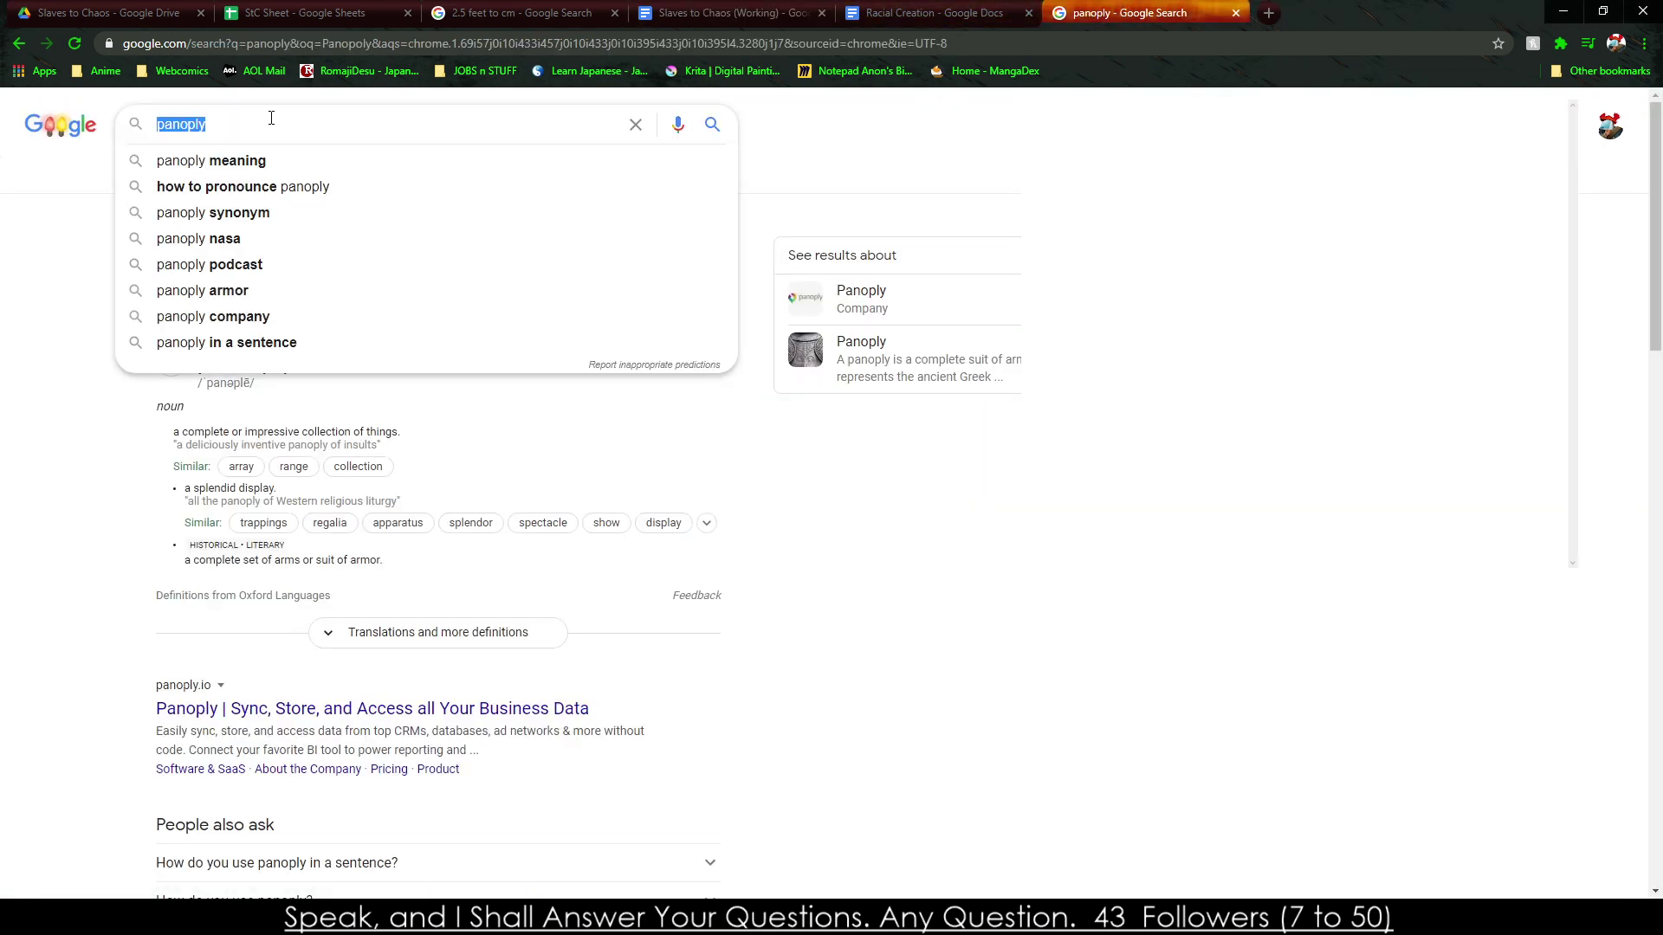
{"action": "type", "text": "Hivers"}
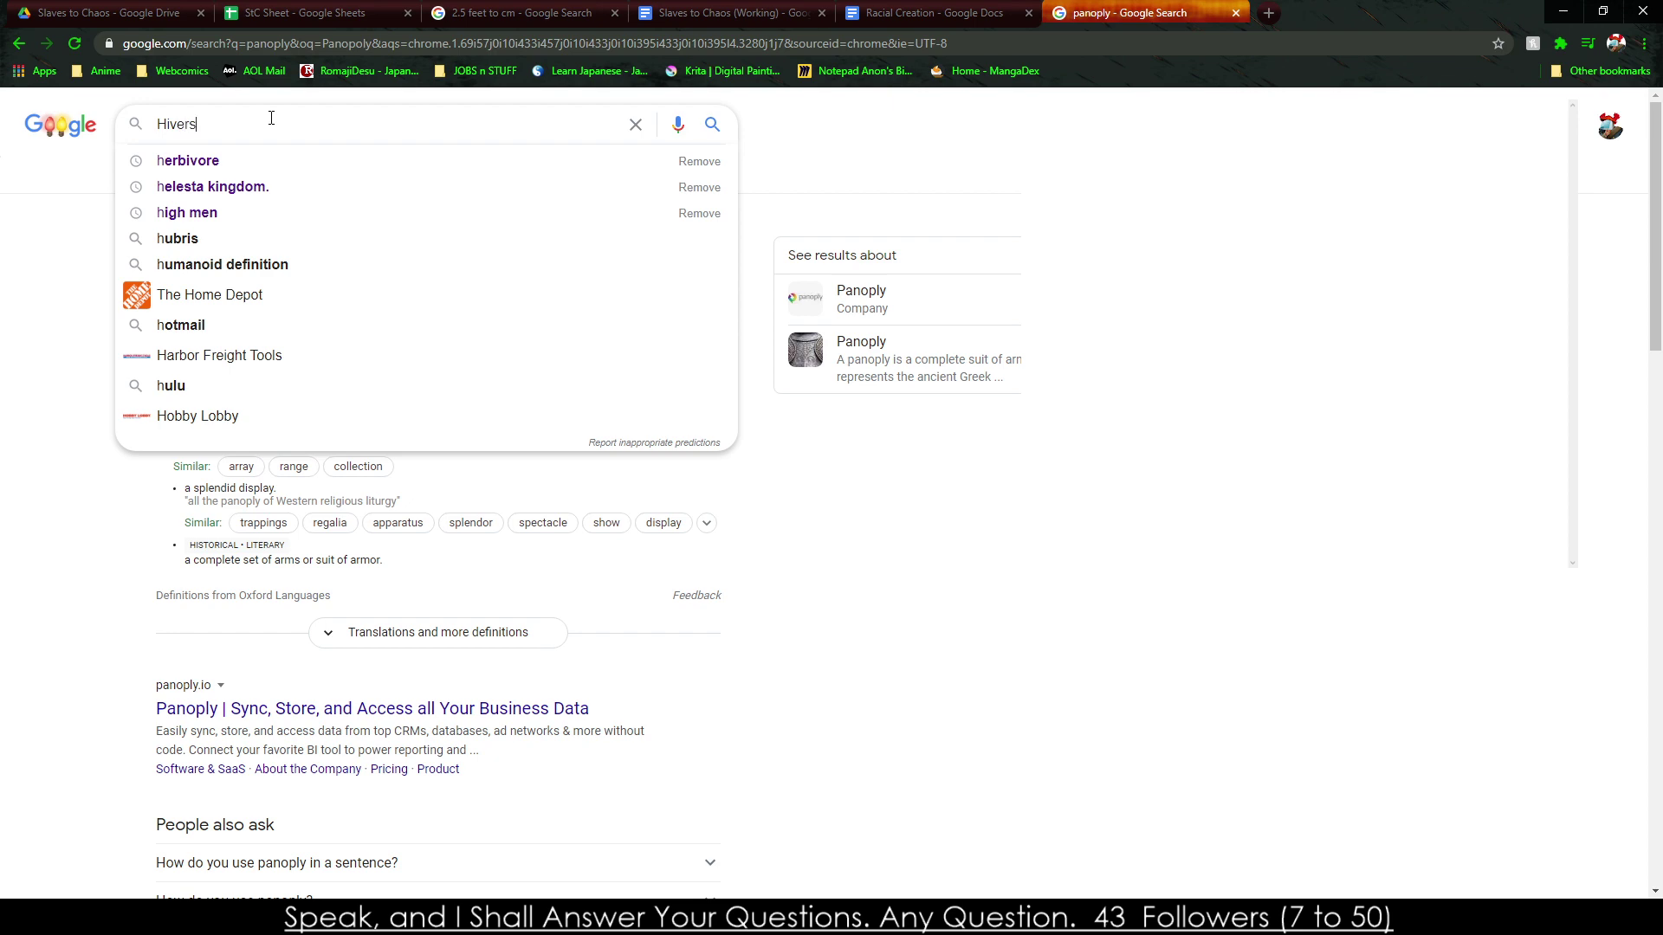
{"action": "type", "text": " Kenshi"}
{"action": "key", "text": "Return"}
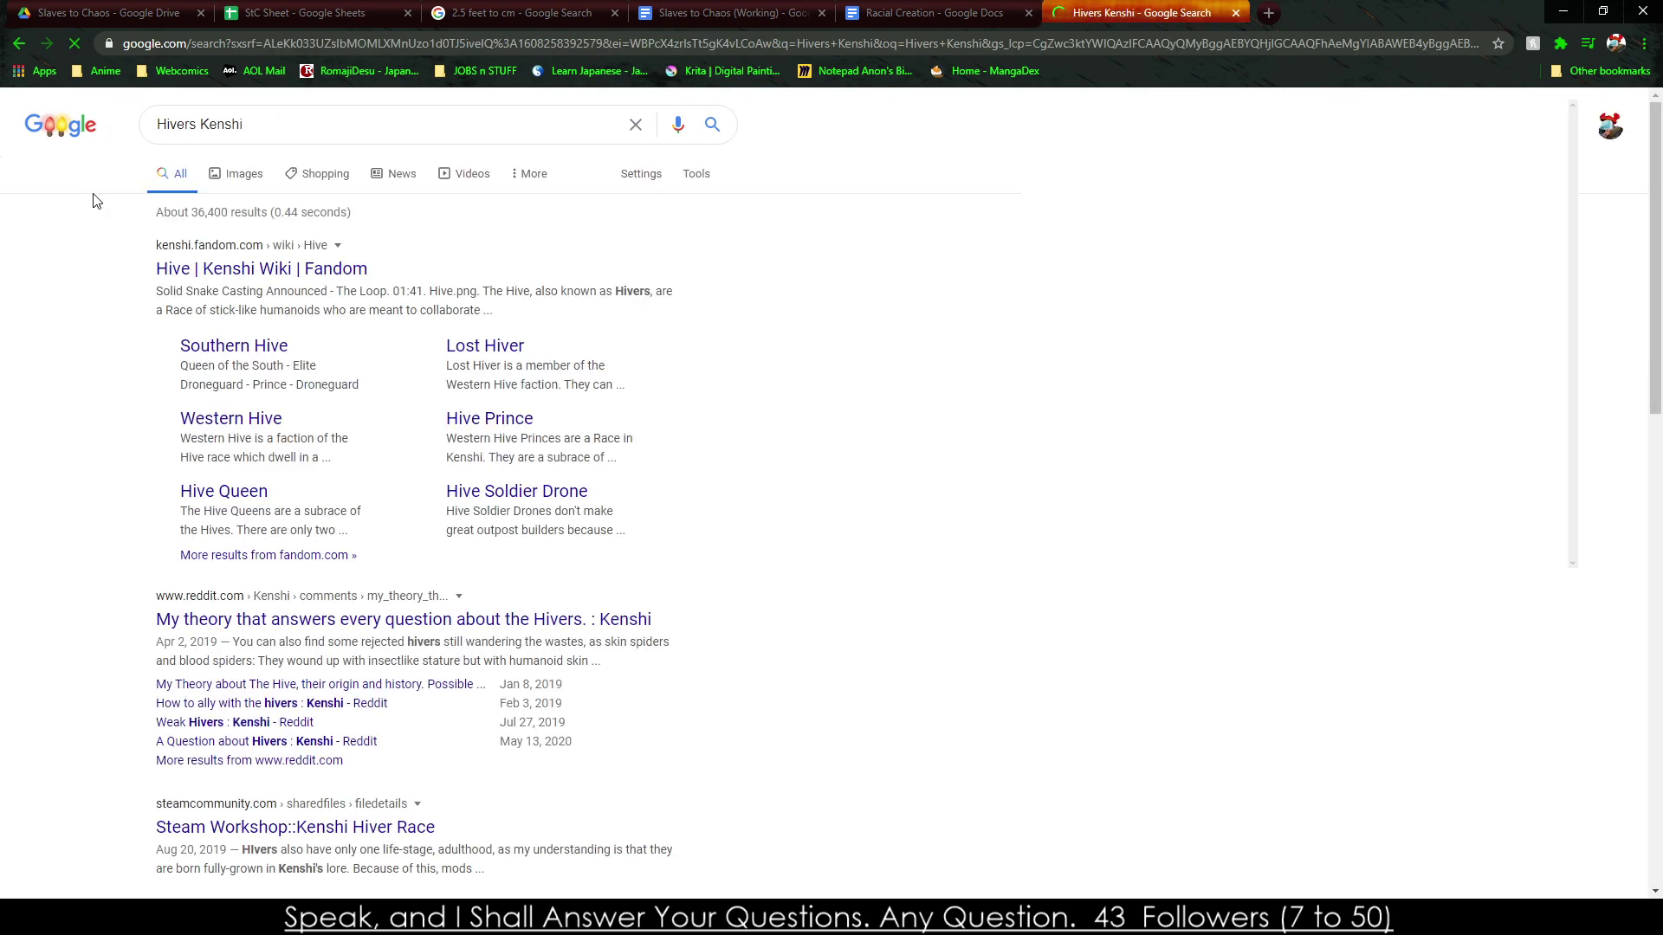
{"action": "left_click", "coordinate": [240, 182]}
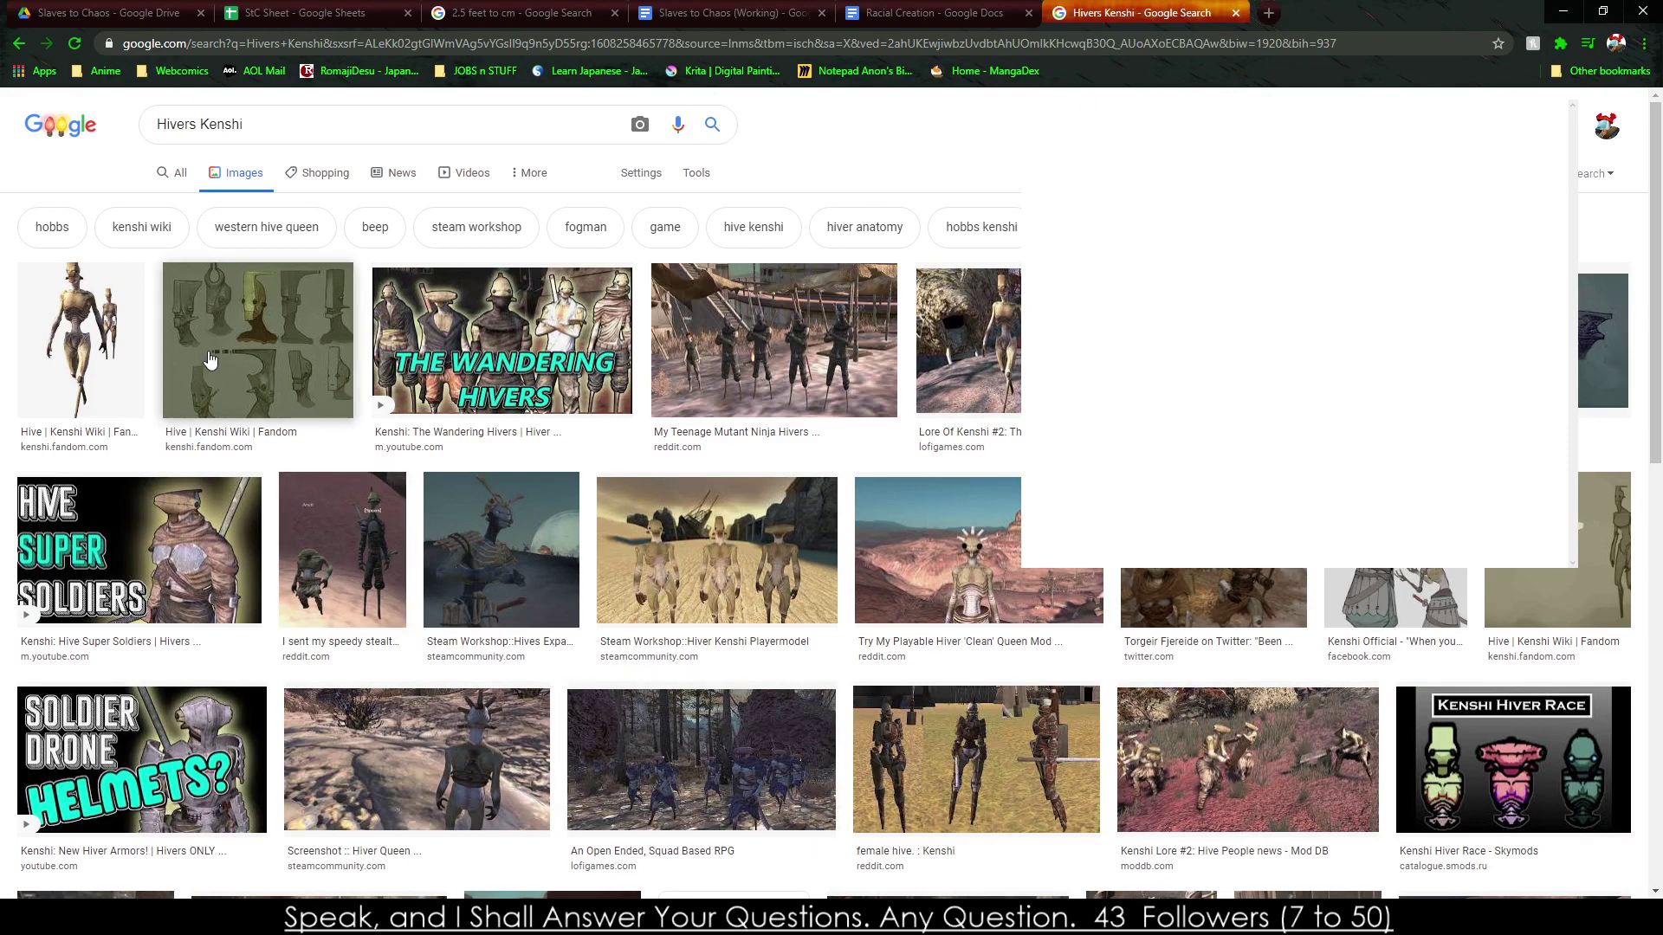
Examine the Kenshi Hiver pictures in the image results, previewing several to compare head shapes and body builds.
{"action": "left_click", "coordinate": [104, 346]}
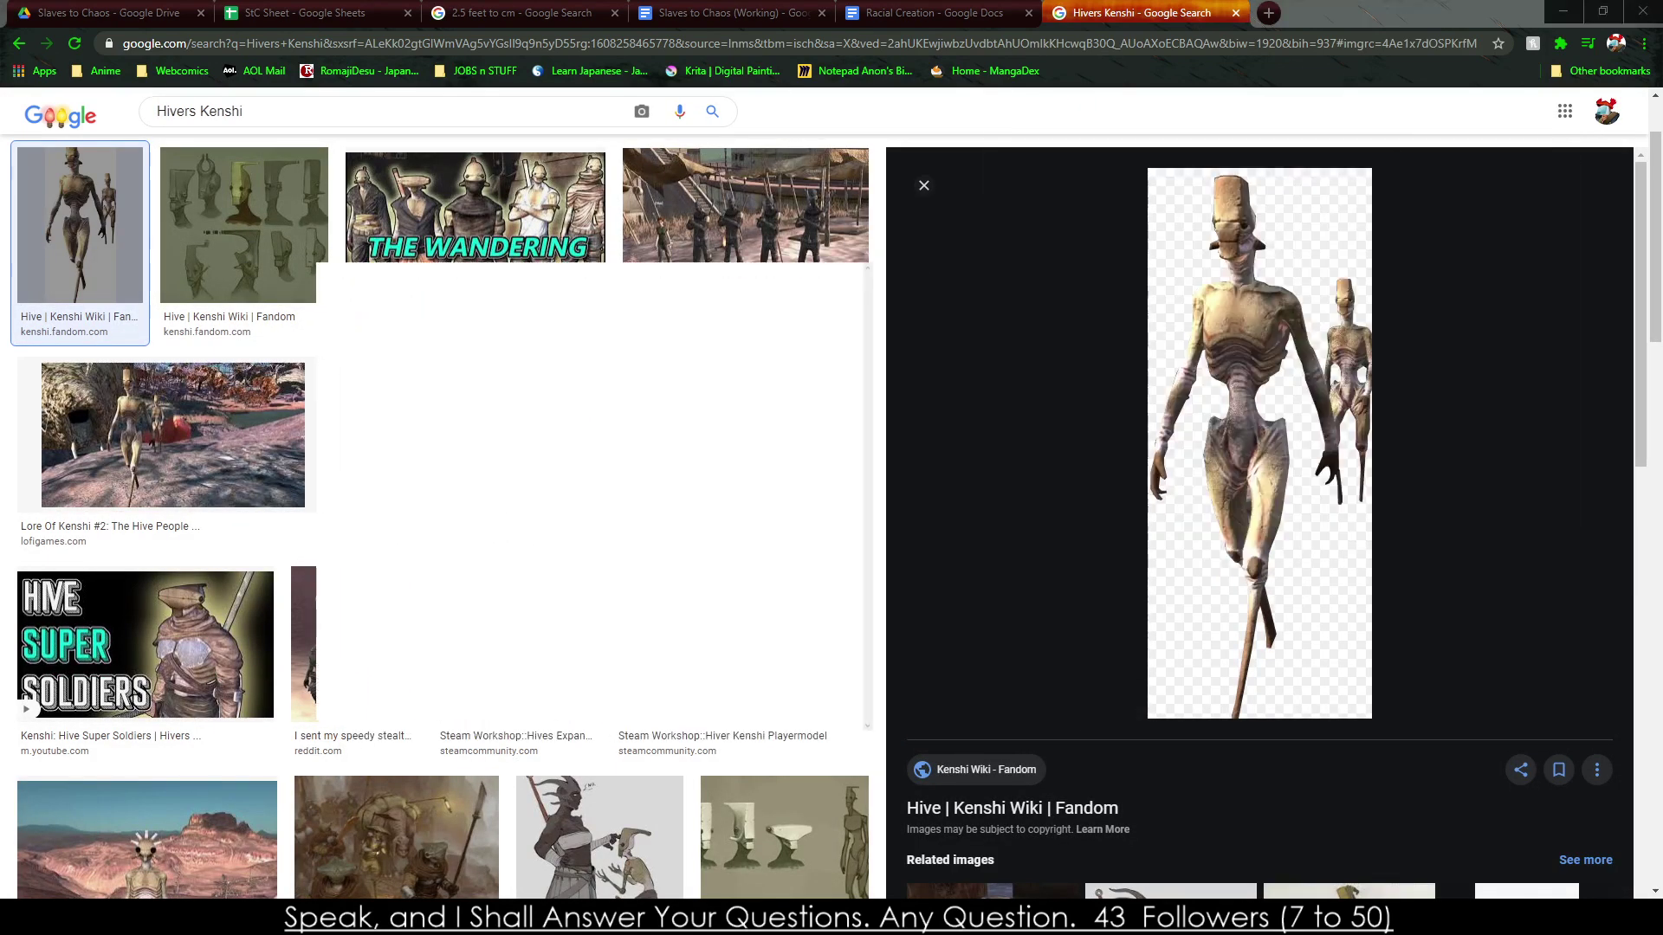
{"action": "left_click", "coordinate": [243, 225]}
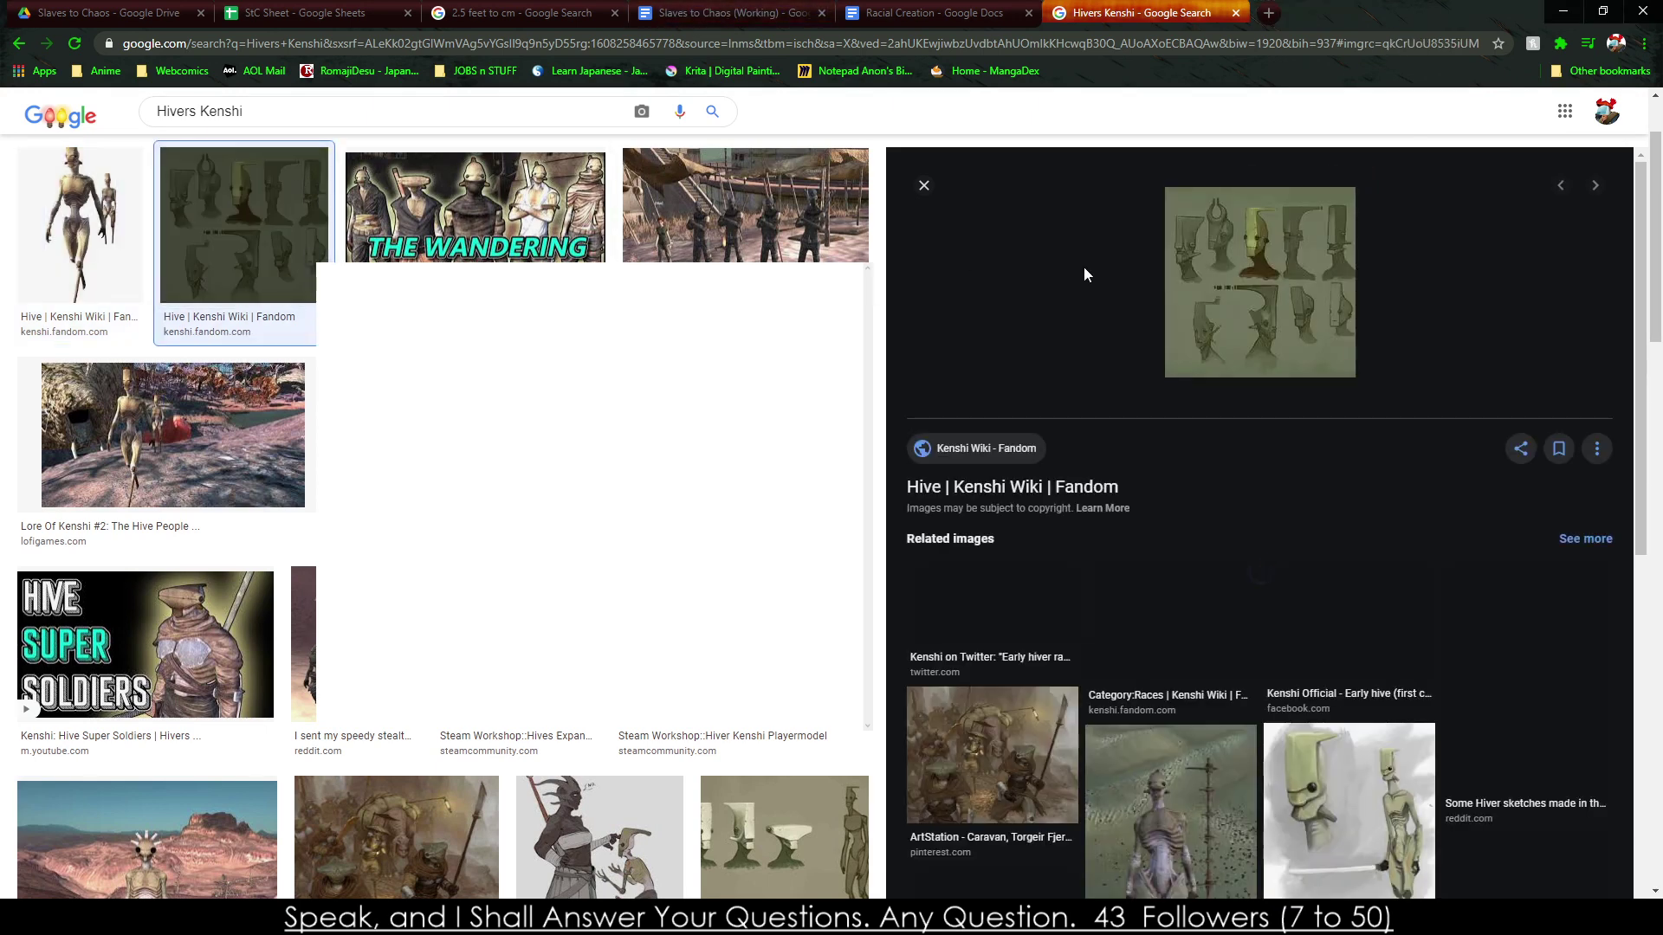
{"action": "left_click", "coordinate": [146, 644]}
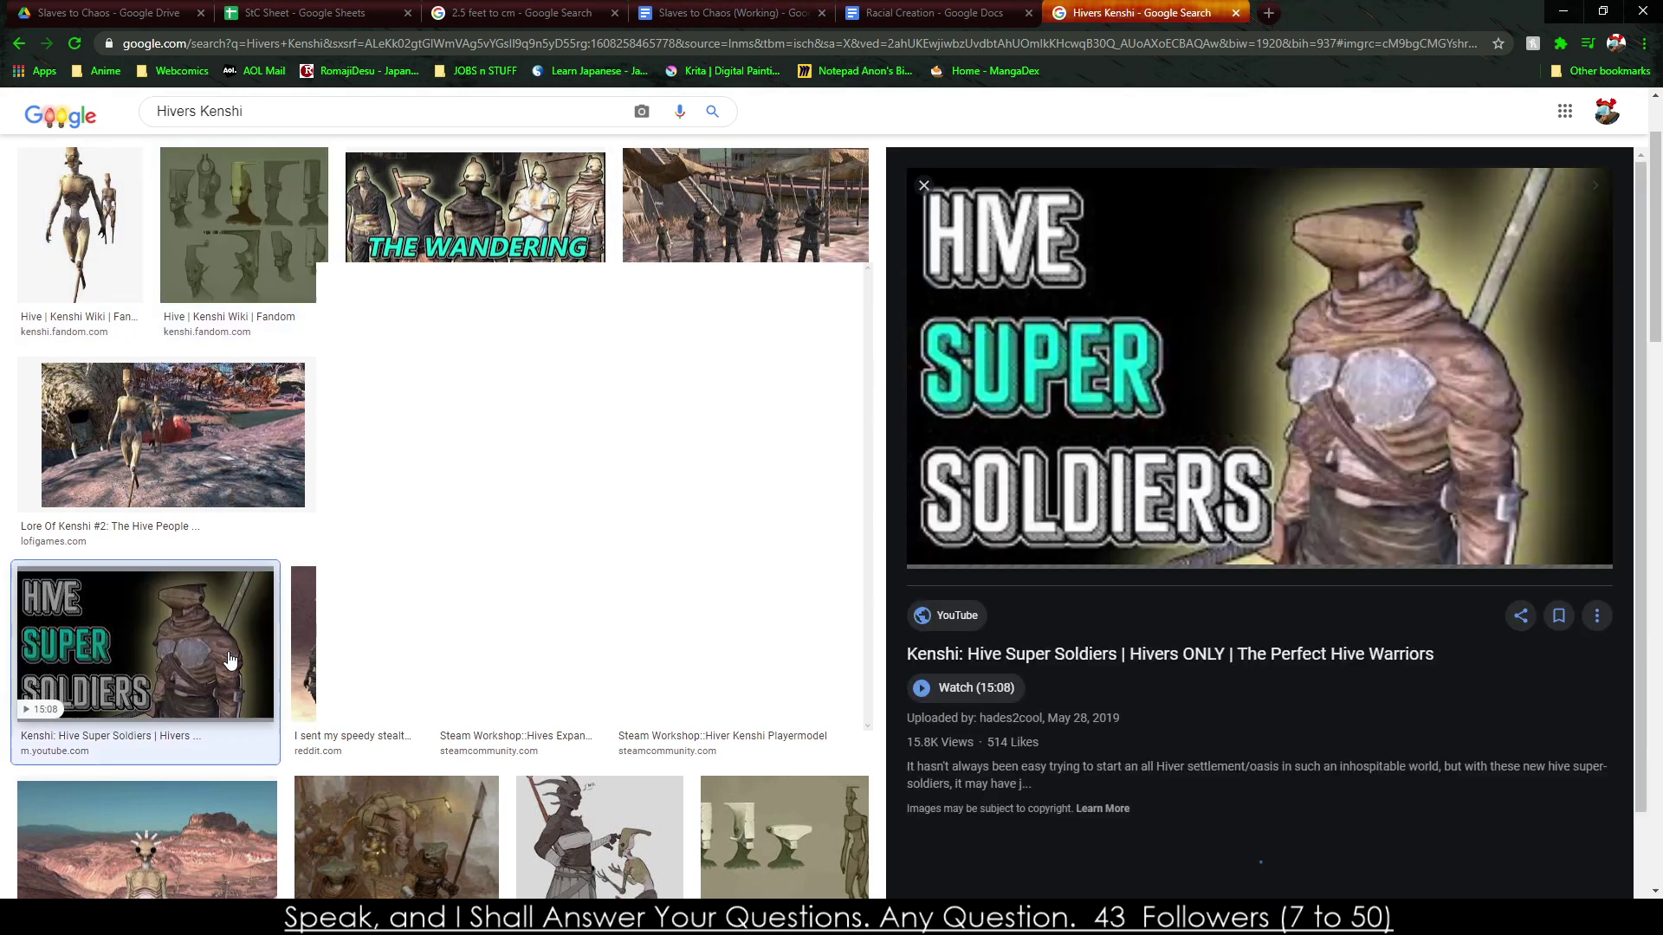
{"action": "left_click", "coordinate": [303, 650]}
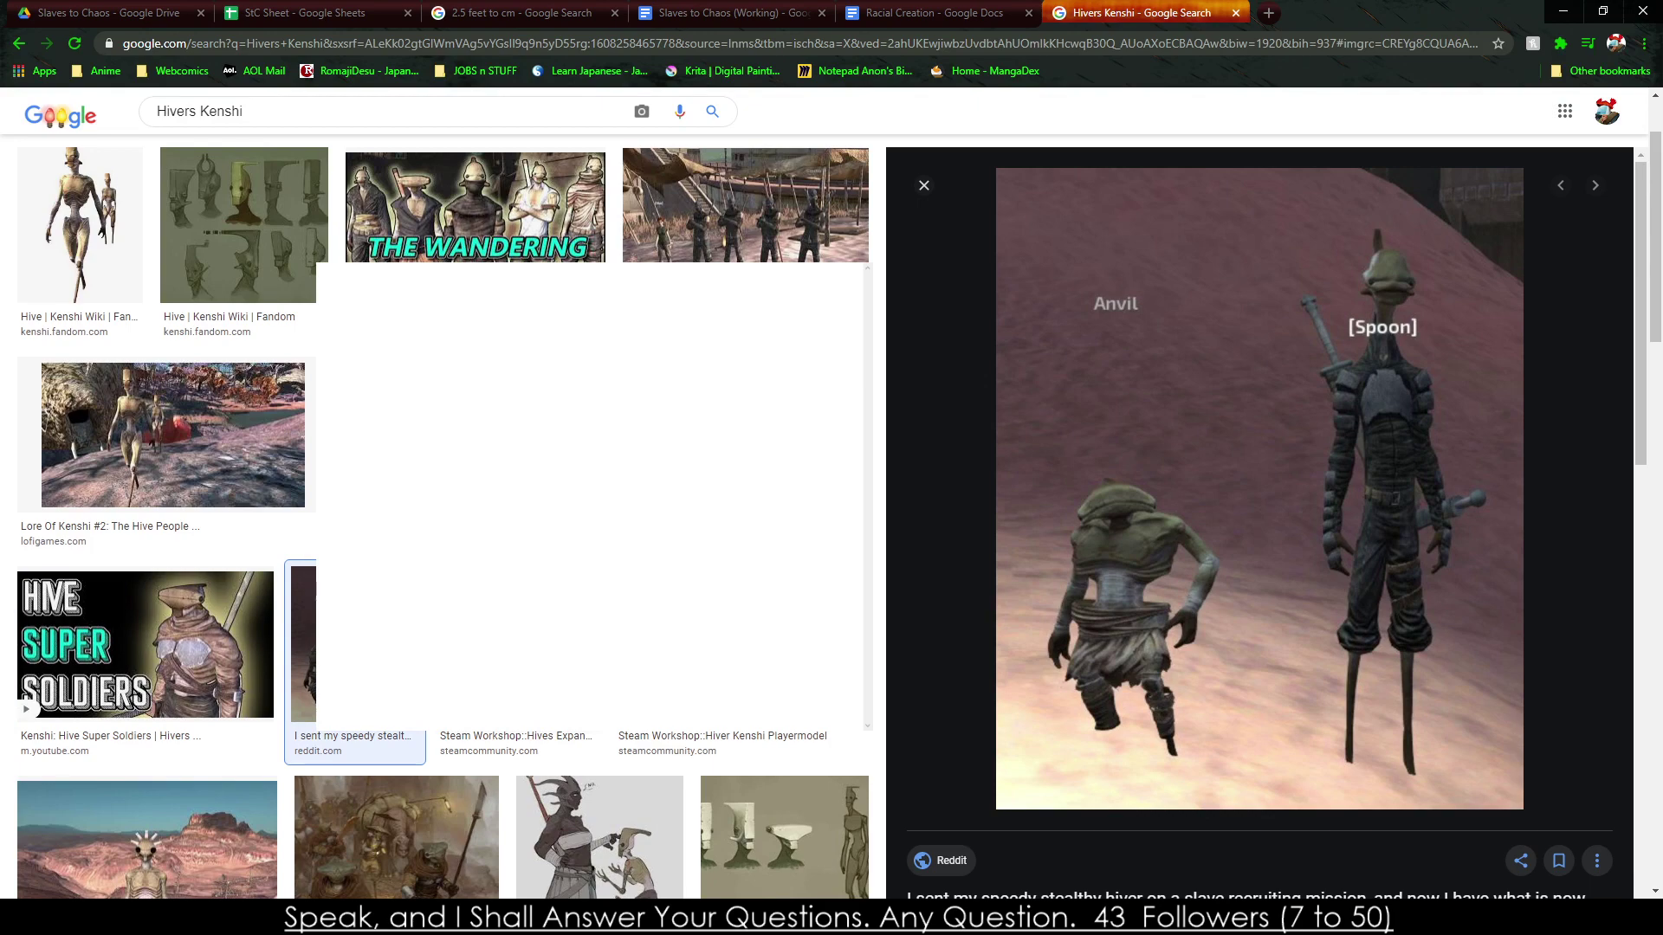
{"action": "key", "text": "Right"}
{"action": "scroll", "coordinate": [442, 520], "scroll_direction": "down", "scroll_amount": 7}
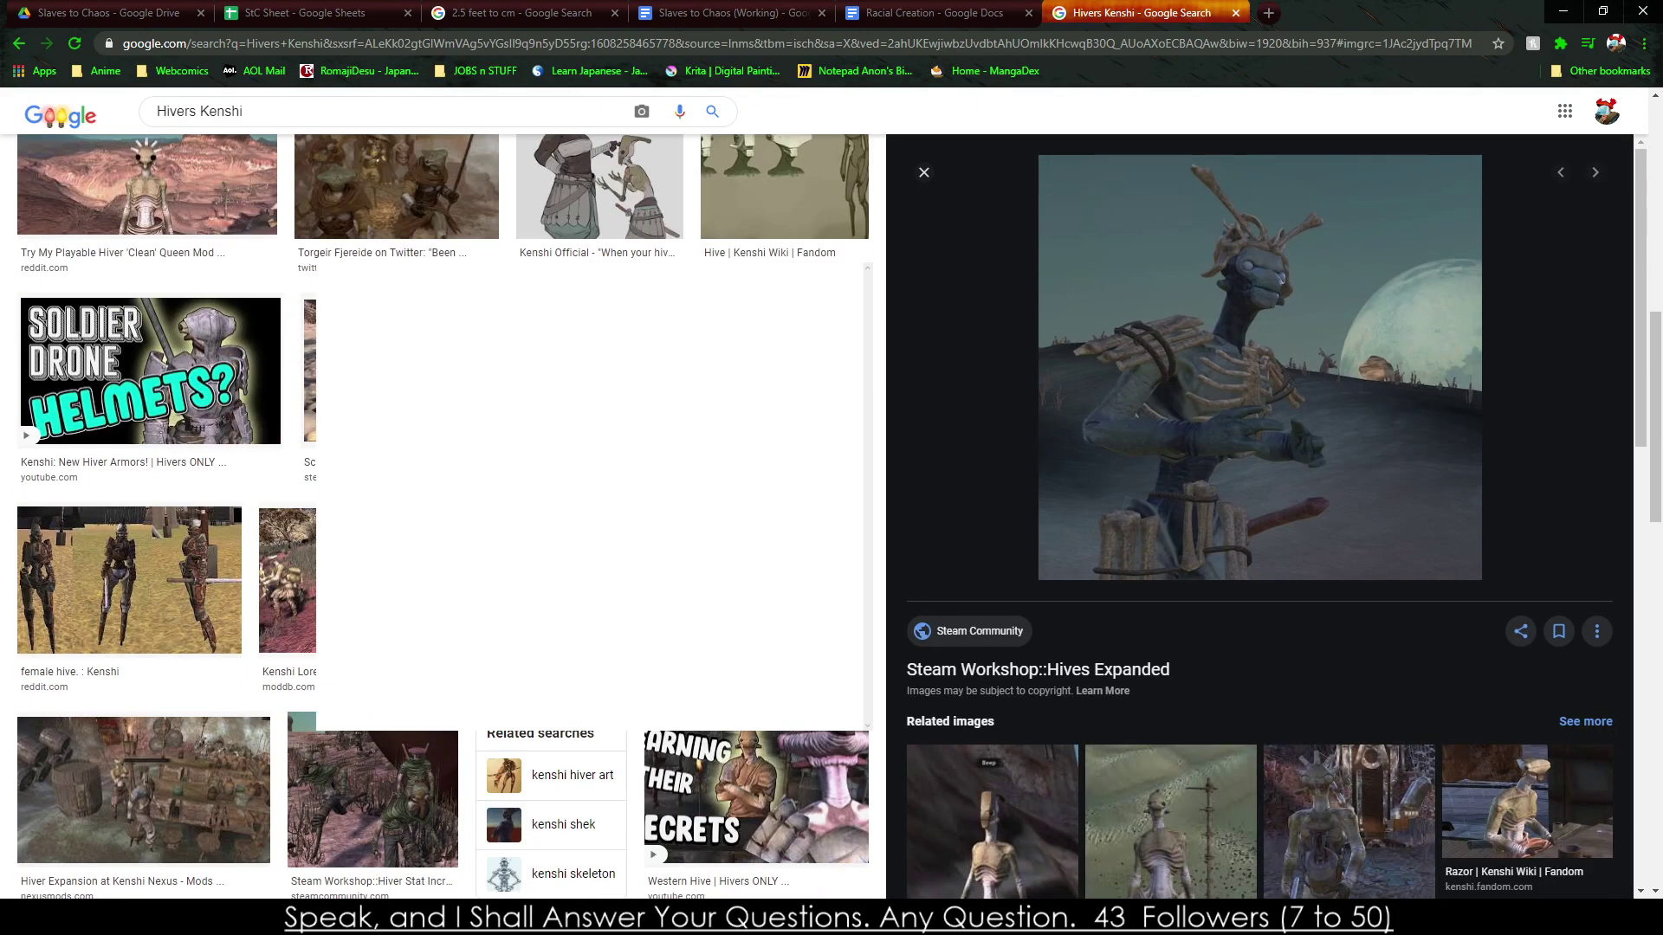
{"action": "scroll", "coordinate": [442, 520], "scroll_direction": "down", "scroll_amount": 8}
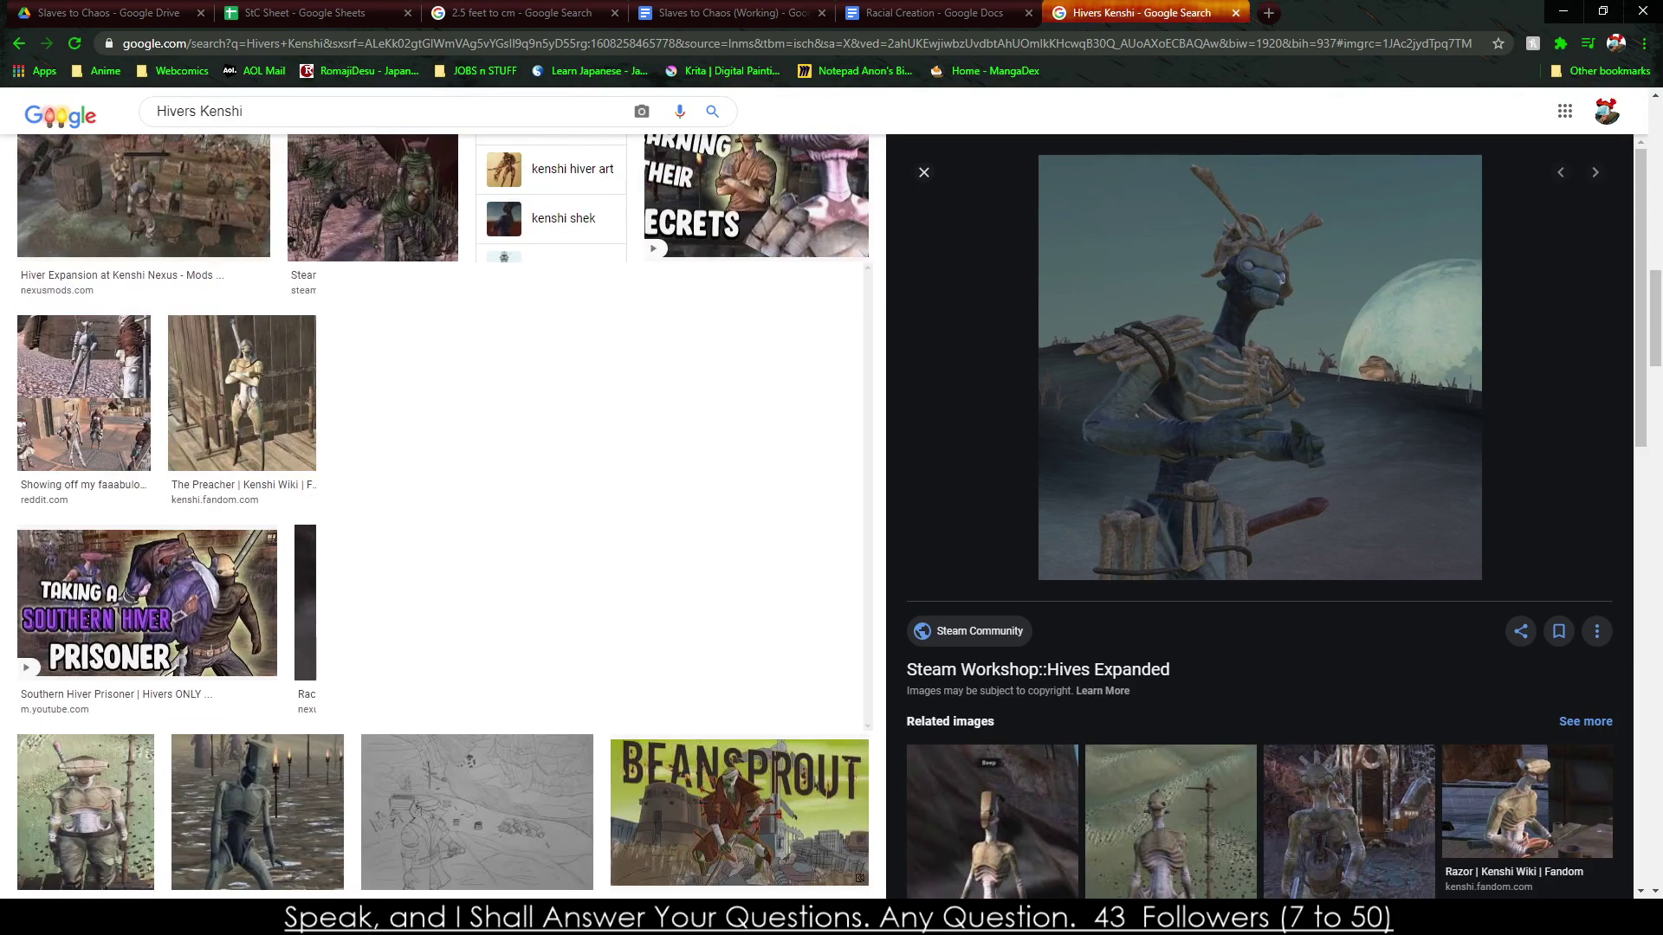
{"action": "key", "text": "Right"}
{"action": "key", "text": "Right"}
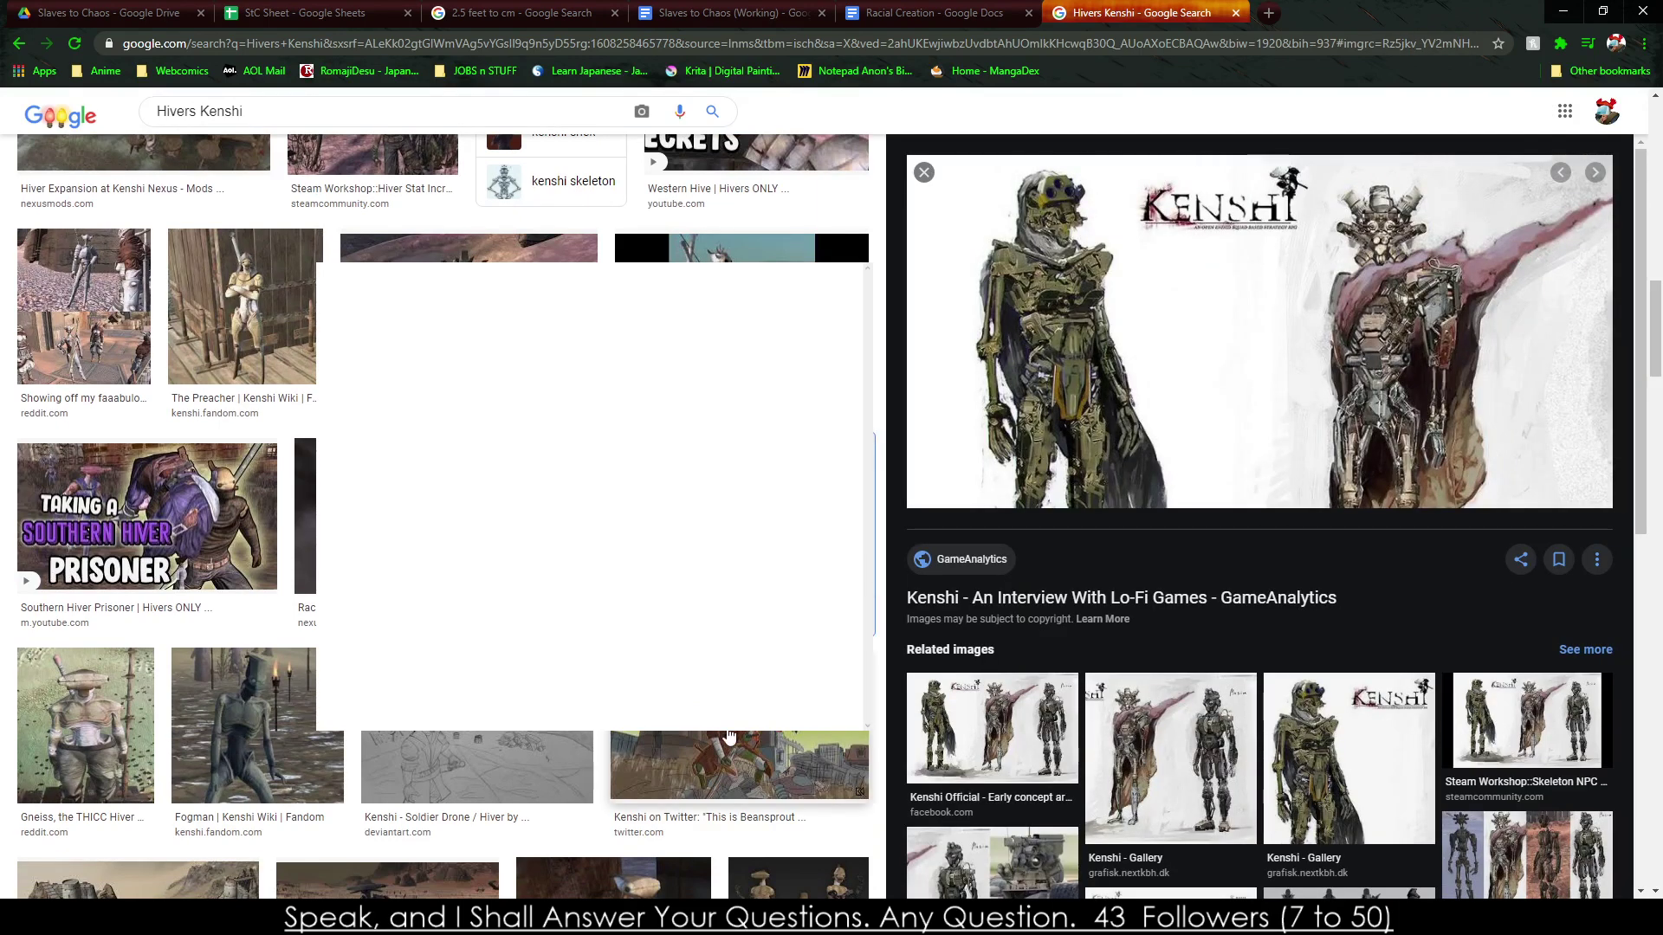
{"action": "scroll", "coordinate": [728, 736], "scroll_direction": "down", "scroll_amount": 10}
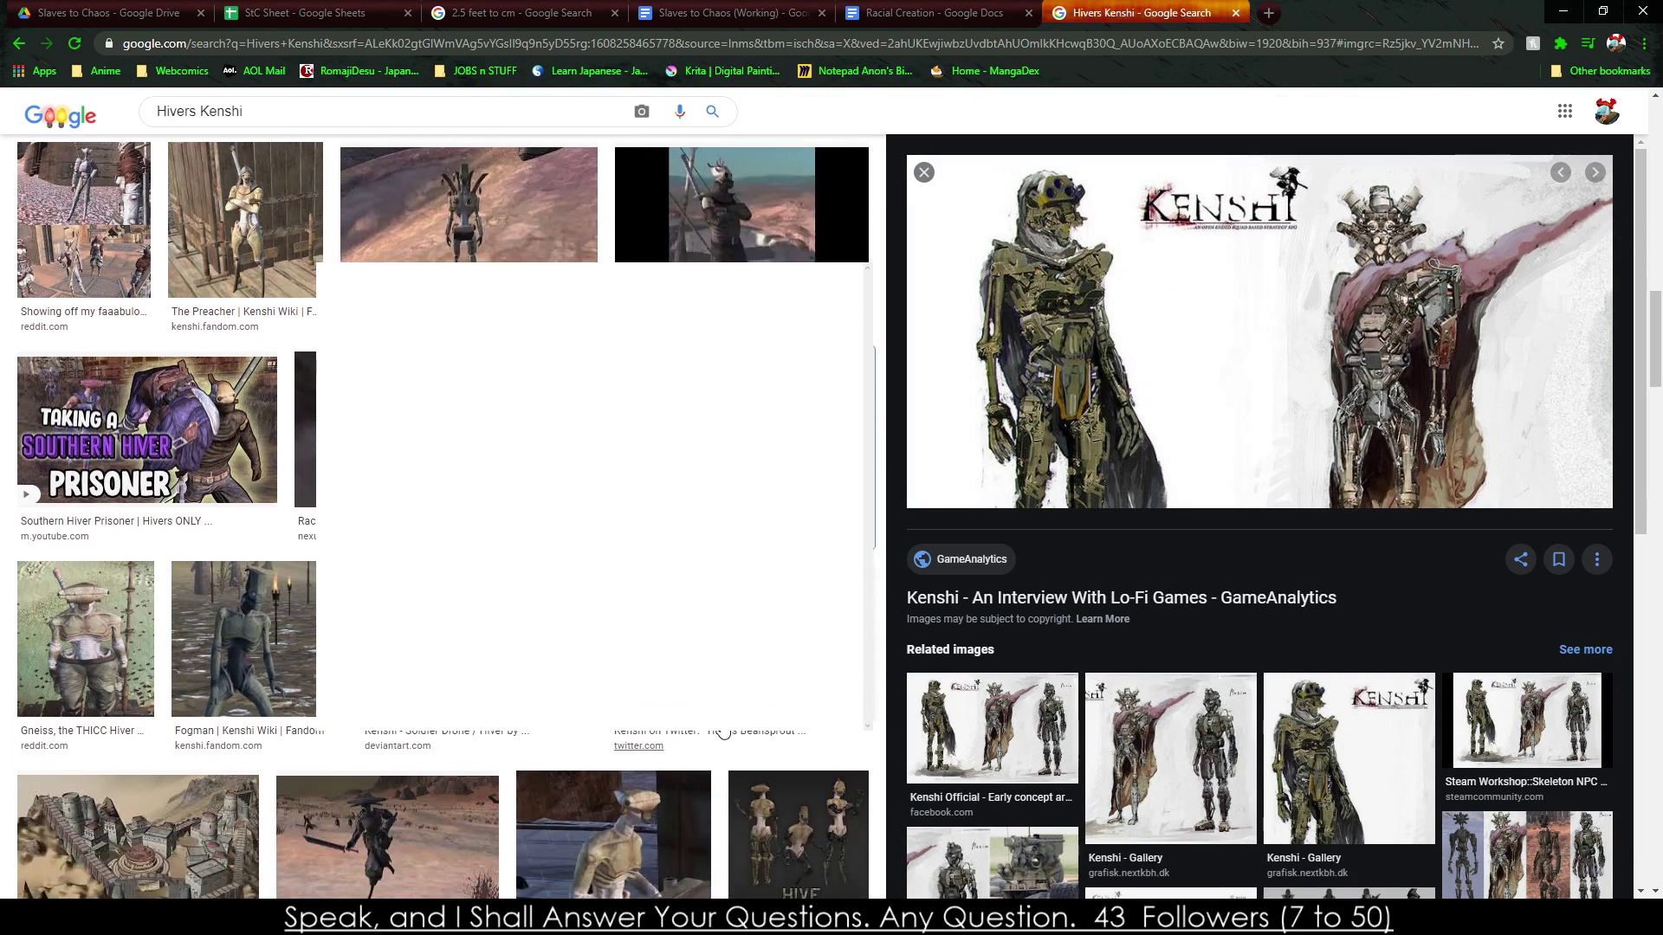
{"action": "scroll", "coordinate": [198, 476], "scroll_direction": "down", "scroll_amount": 5}
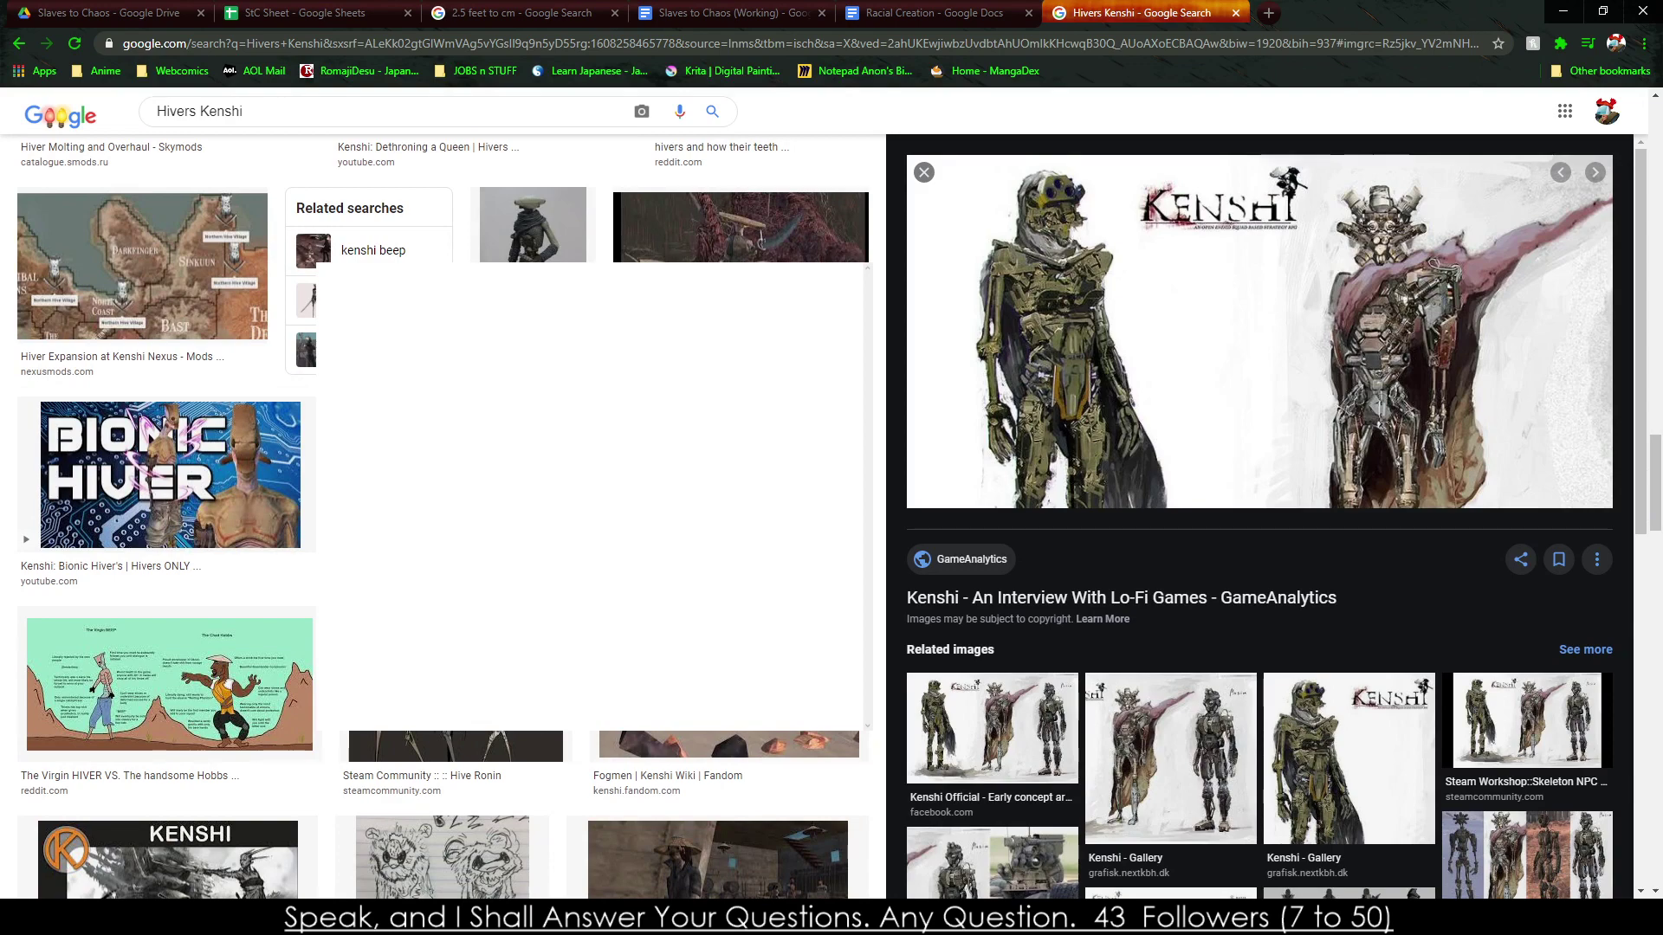
{"action": "scroll", "coordinate": [257, 732], "scroll_direction": "down", "scroll_amount": 7}
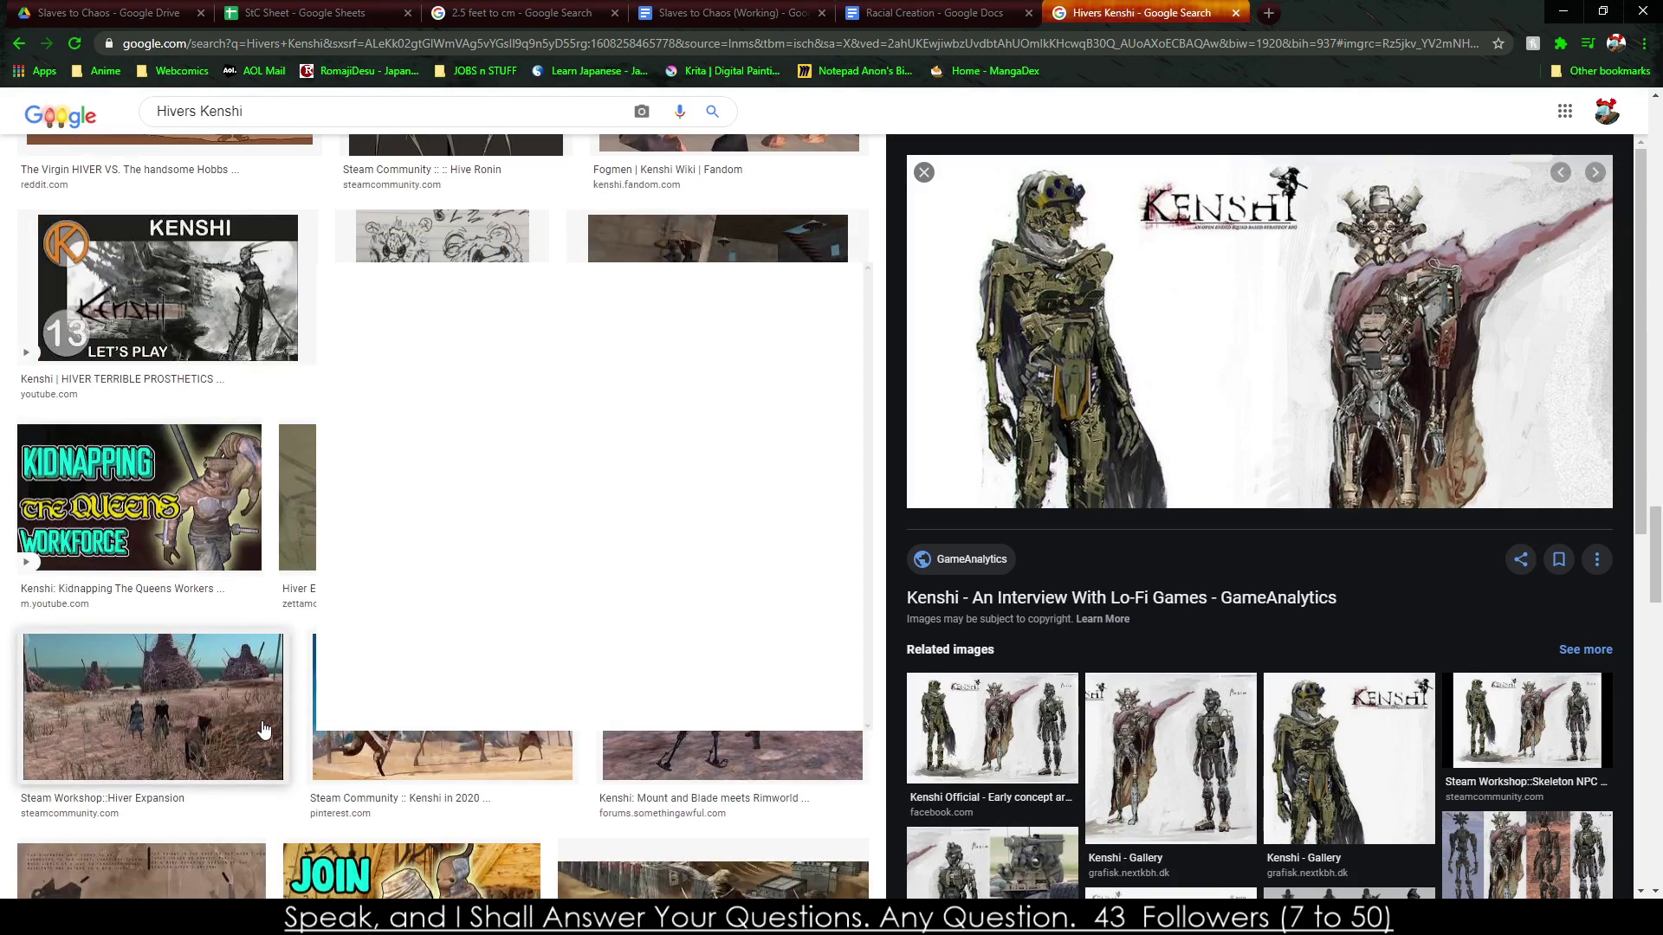
{"action": "scroll", "coordinate": [257, 732], "scroll_direction": "down", "scroll_amount": 8}
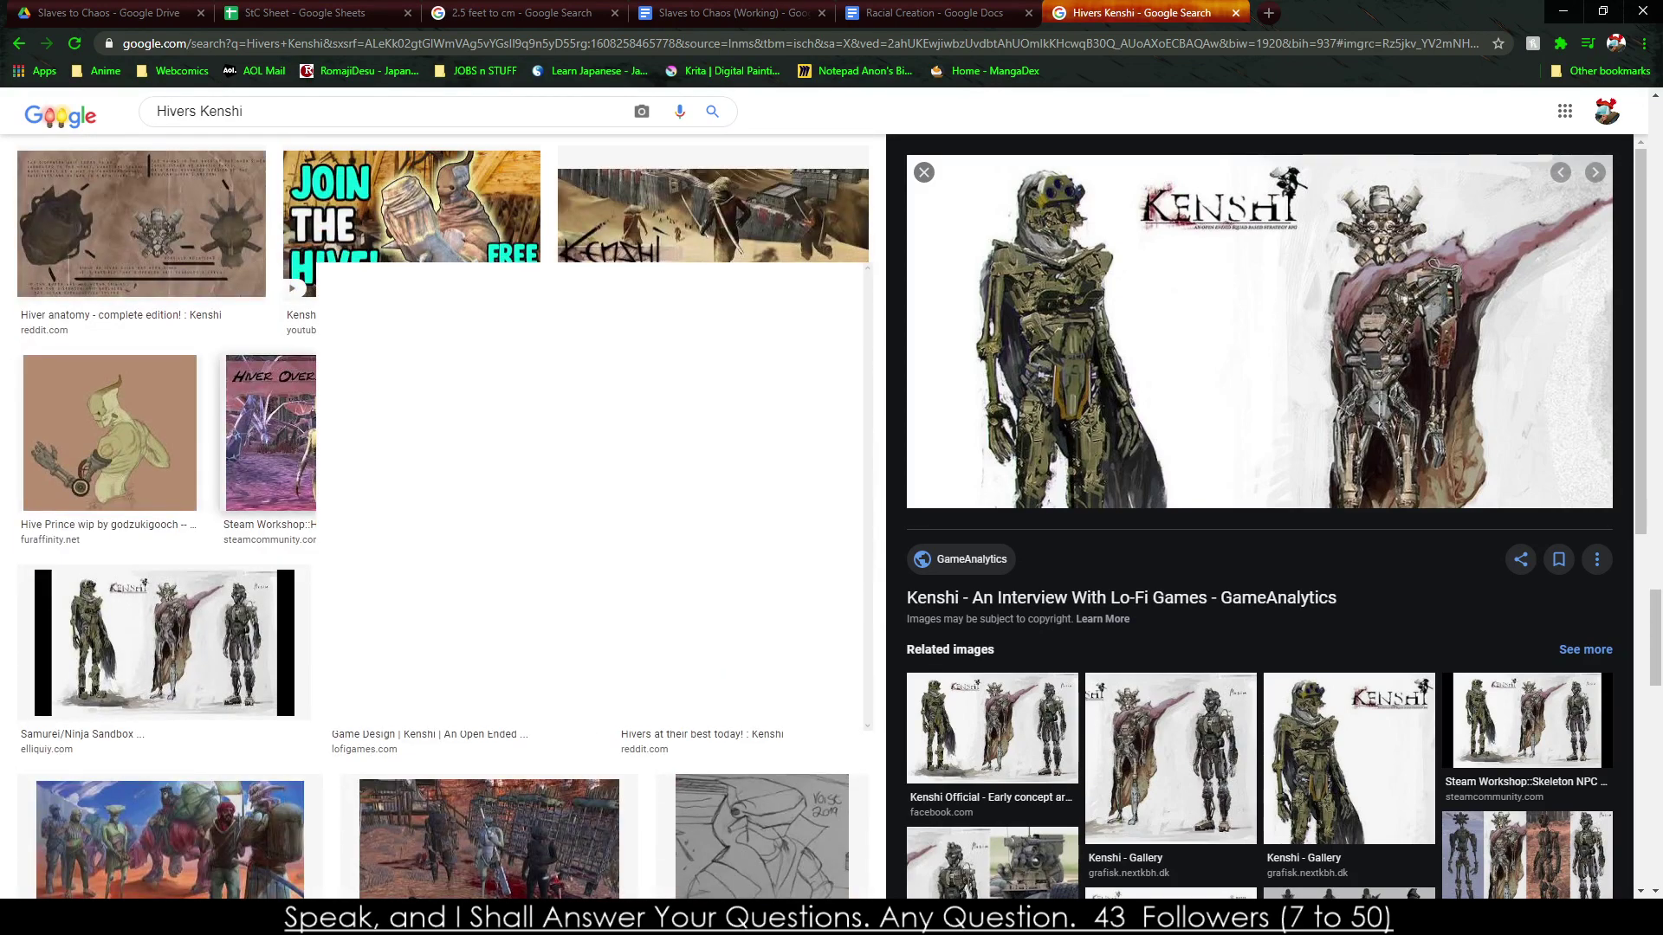
Browse further through the Hiver image results, previewing more concept art, fan art and the Kenshi Hiver Race picture.
{"action": "scroll", "coordinate": [258, 732], "scroll_direction": "down", "scroll_amount": 10}
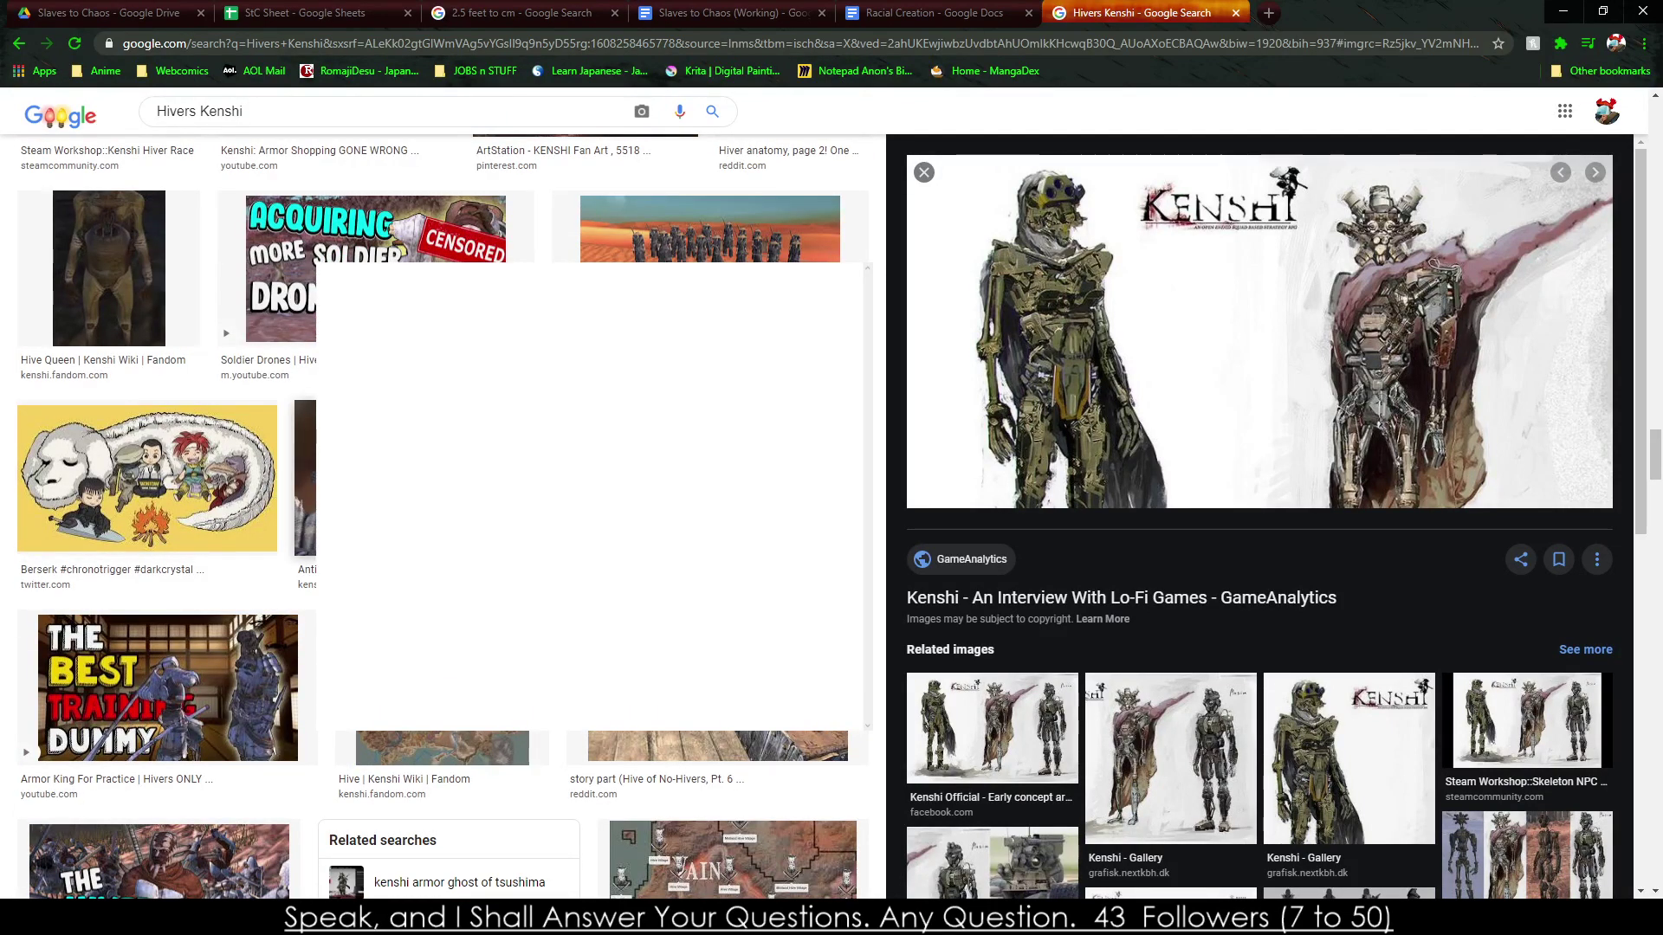
{"action": "scroll", "coordinate": [442, 516], "scroll_direction": "down", "scroll_amount": 4}
{"action": "scroll", "coordinate": [441, 515], "scroll_direction": "up", "scroll_amount": 3}
{"action": "key", "text": "Right"}
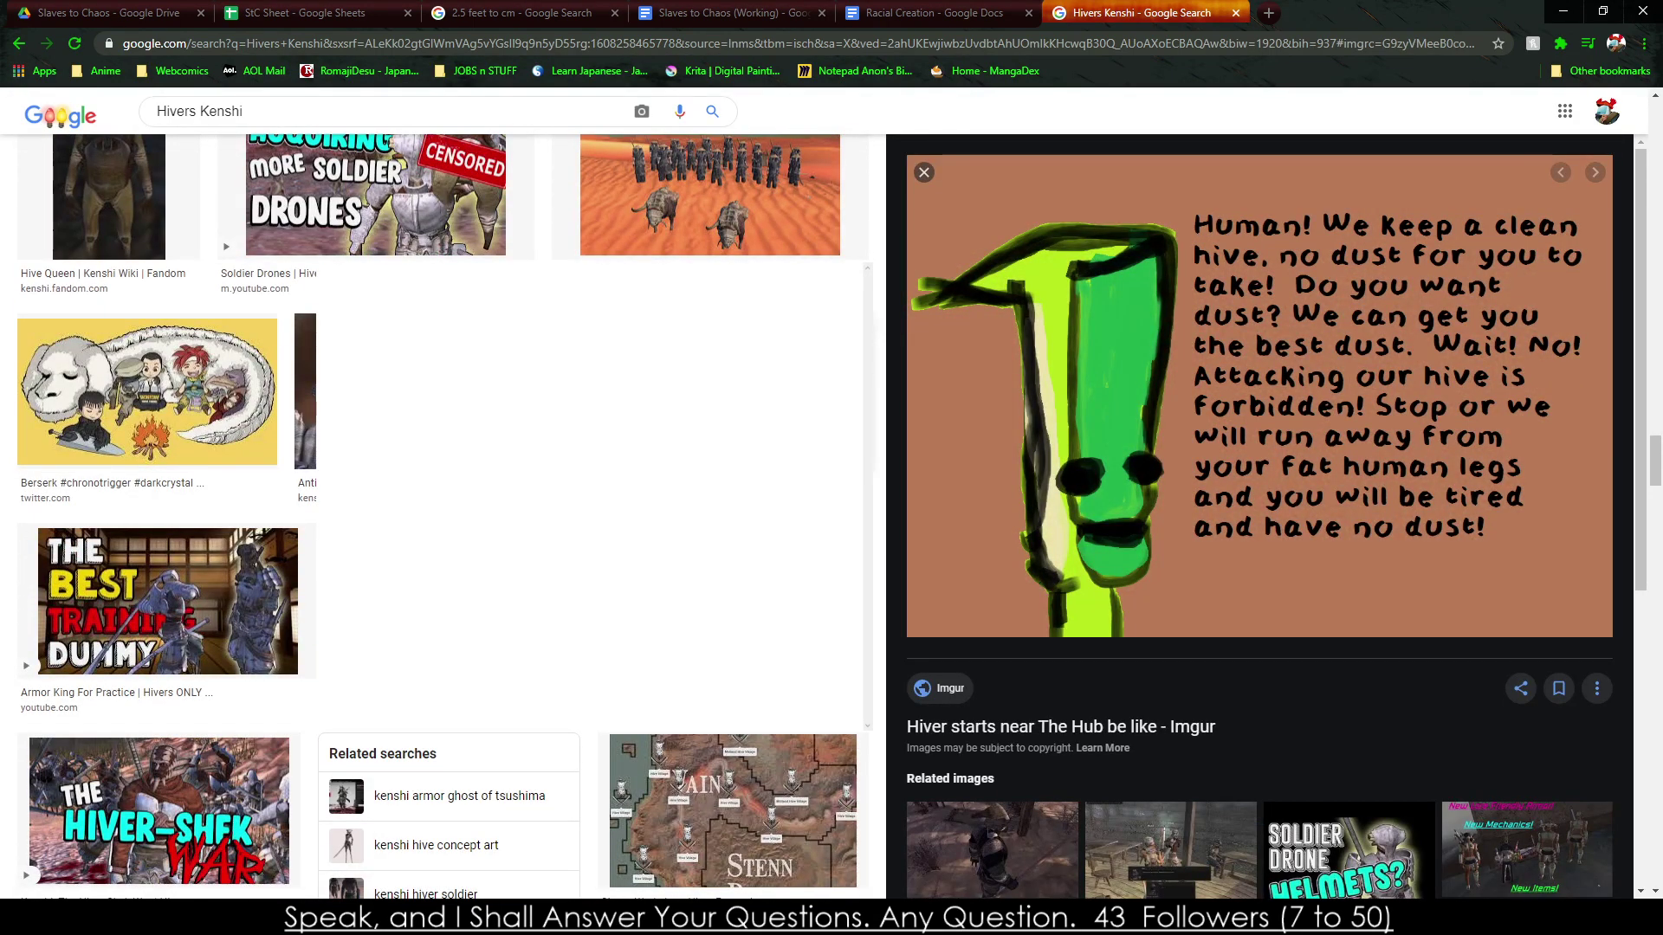
{"action": "key", "text": "Right"}
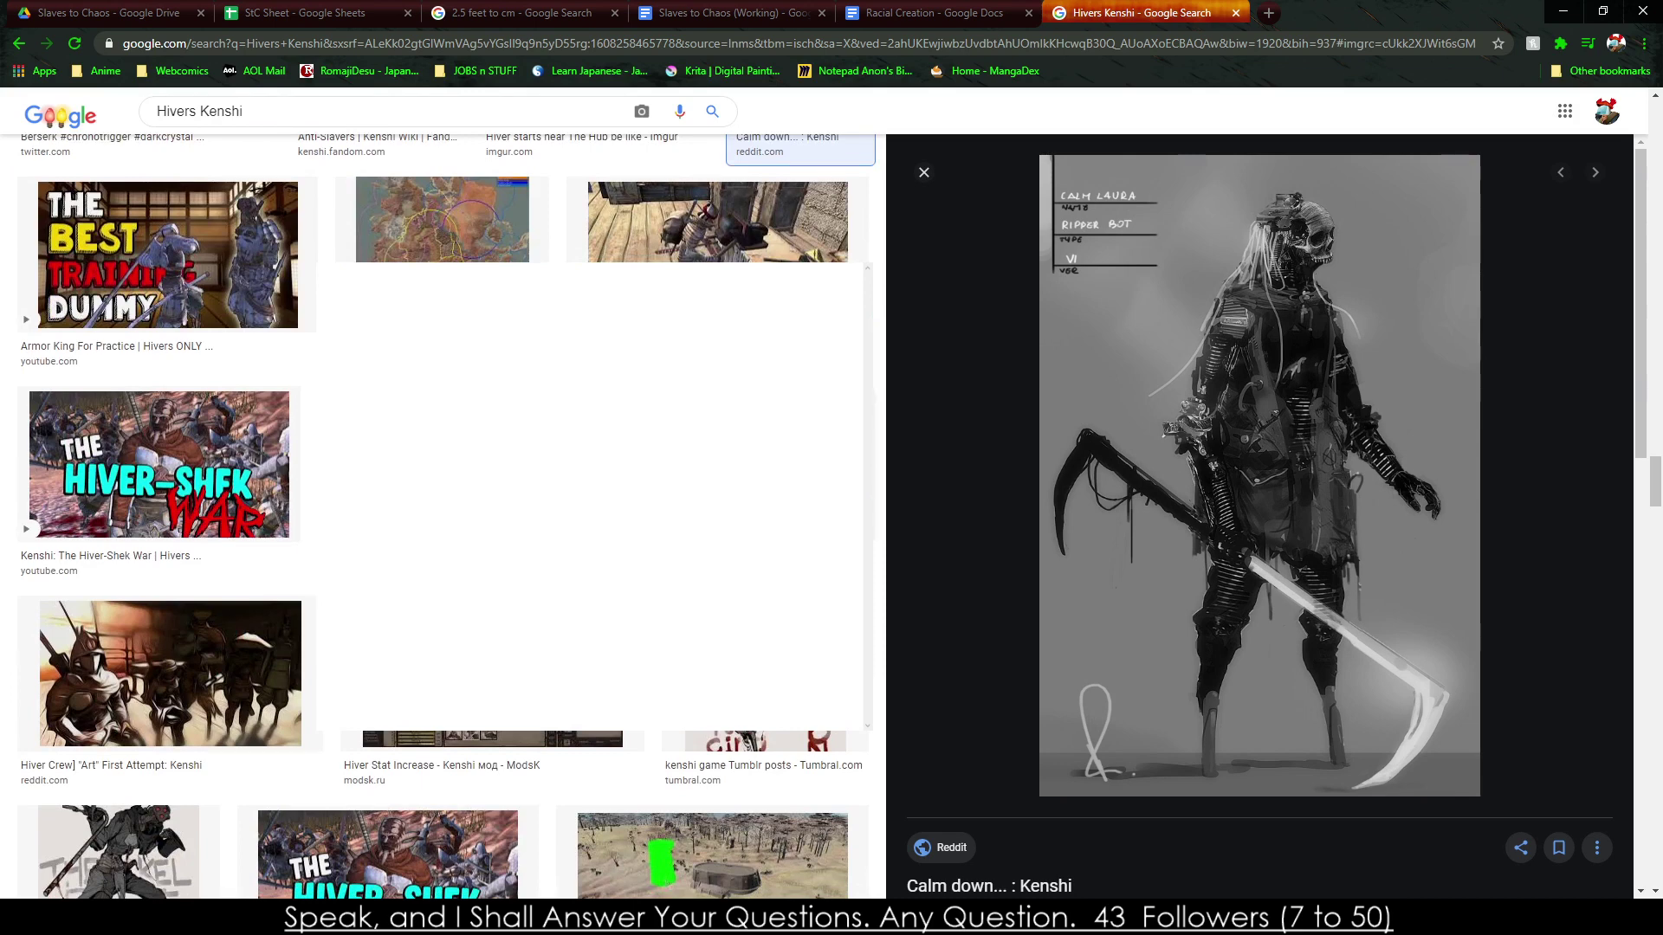
{"action": "key", "text": "Right"}
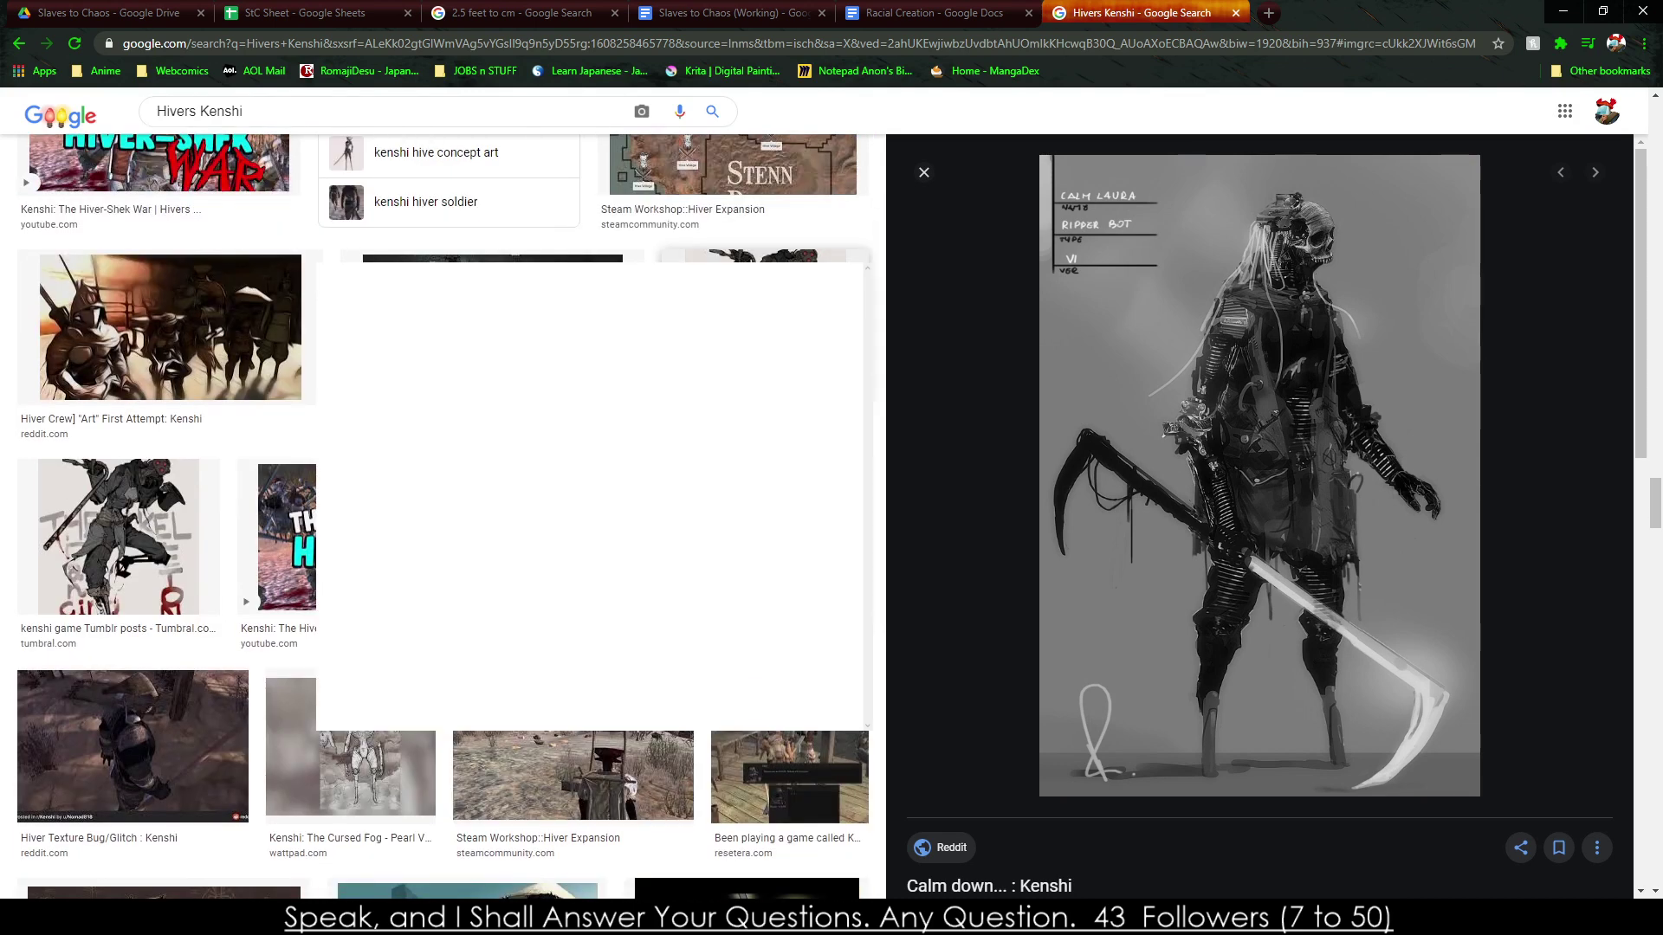
{"action": "key", "text": "Right"}
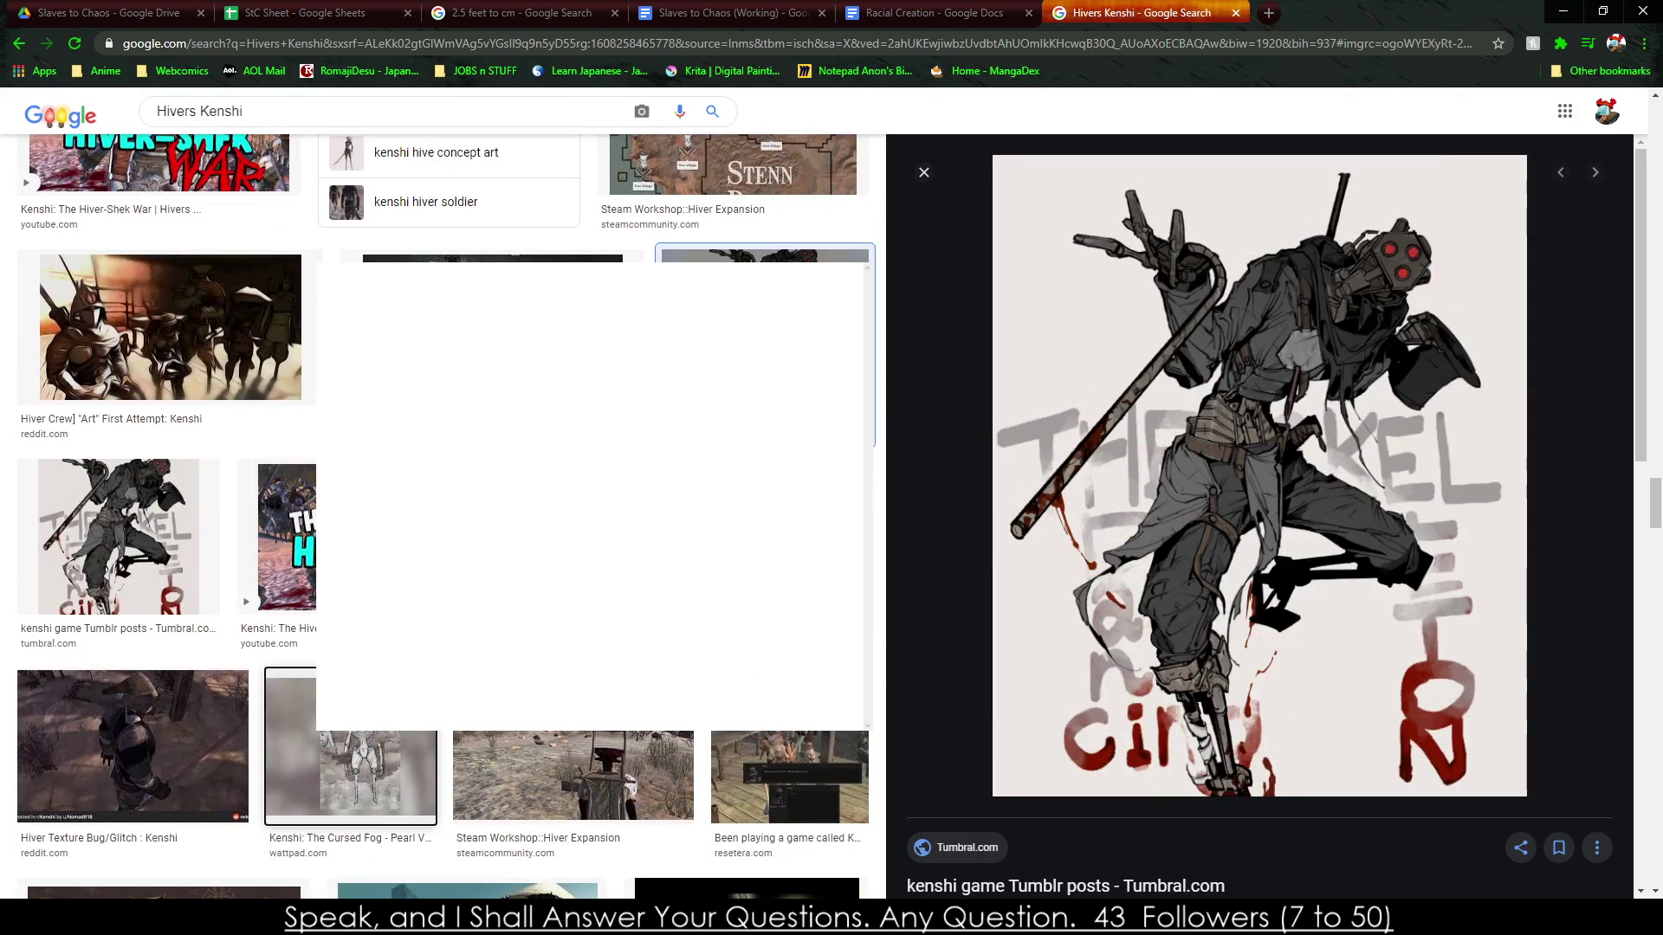
{"action": "scroll", "coordinate": [441, 520], "scroll_direction": "up", "scroll_amount": 20}
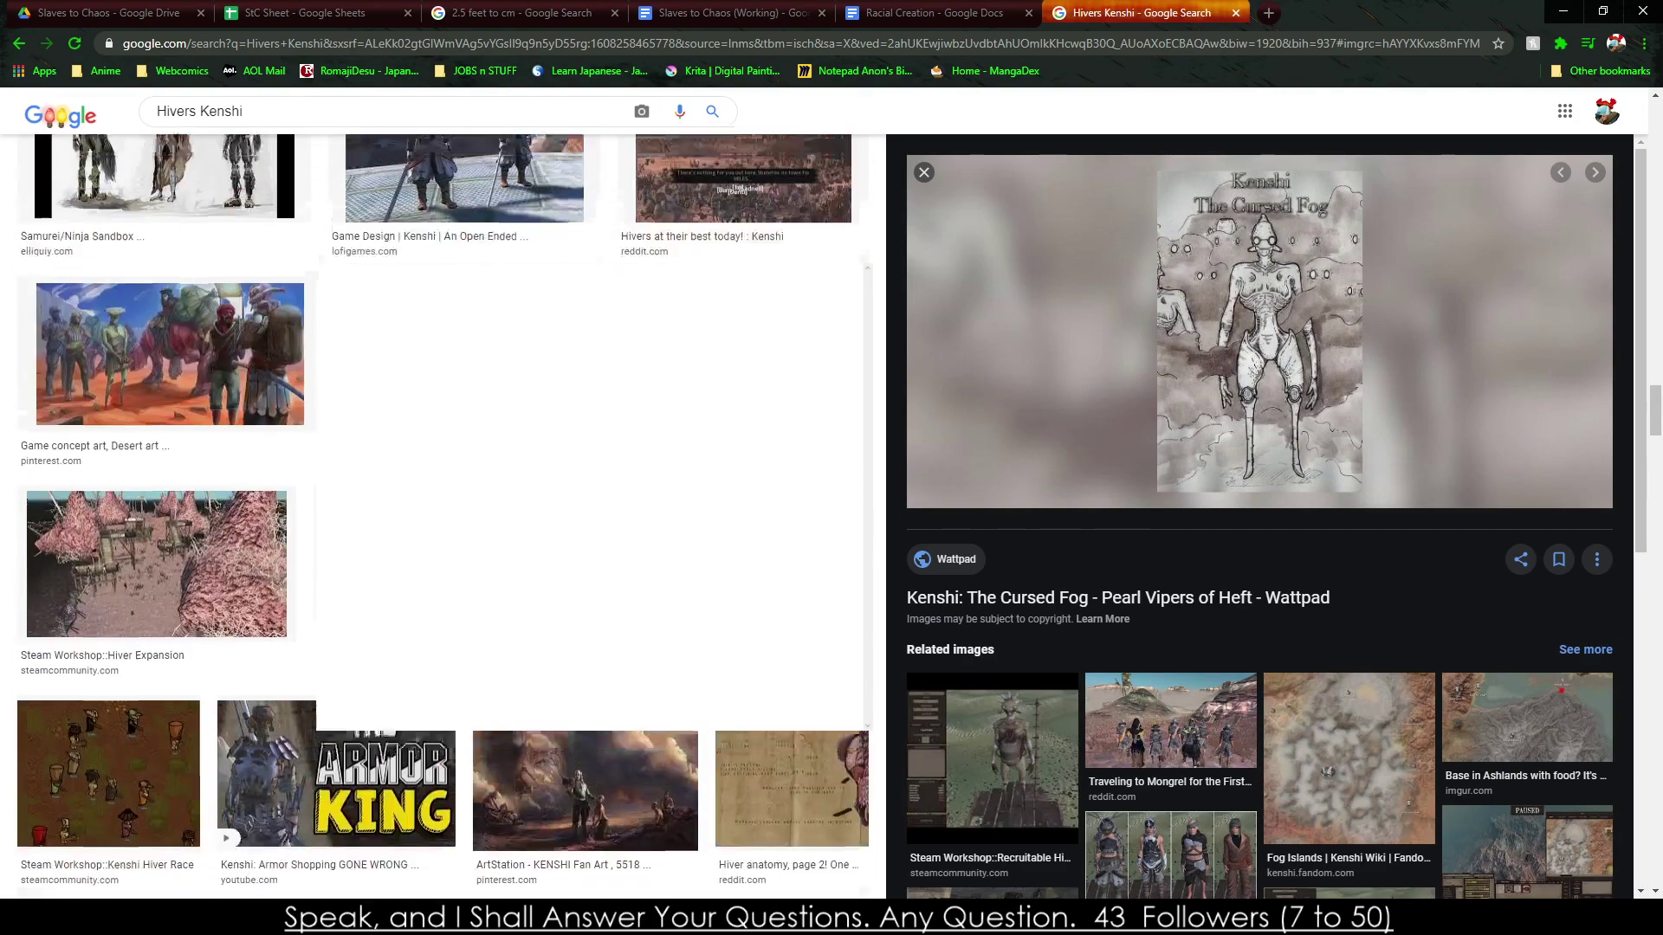
{"action": "scroll", "coordinate": [363, 254], "scroll_direction": "up", "scroll_amount": 20}
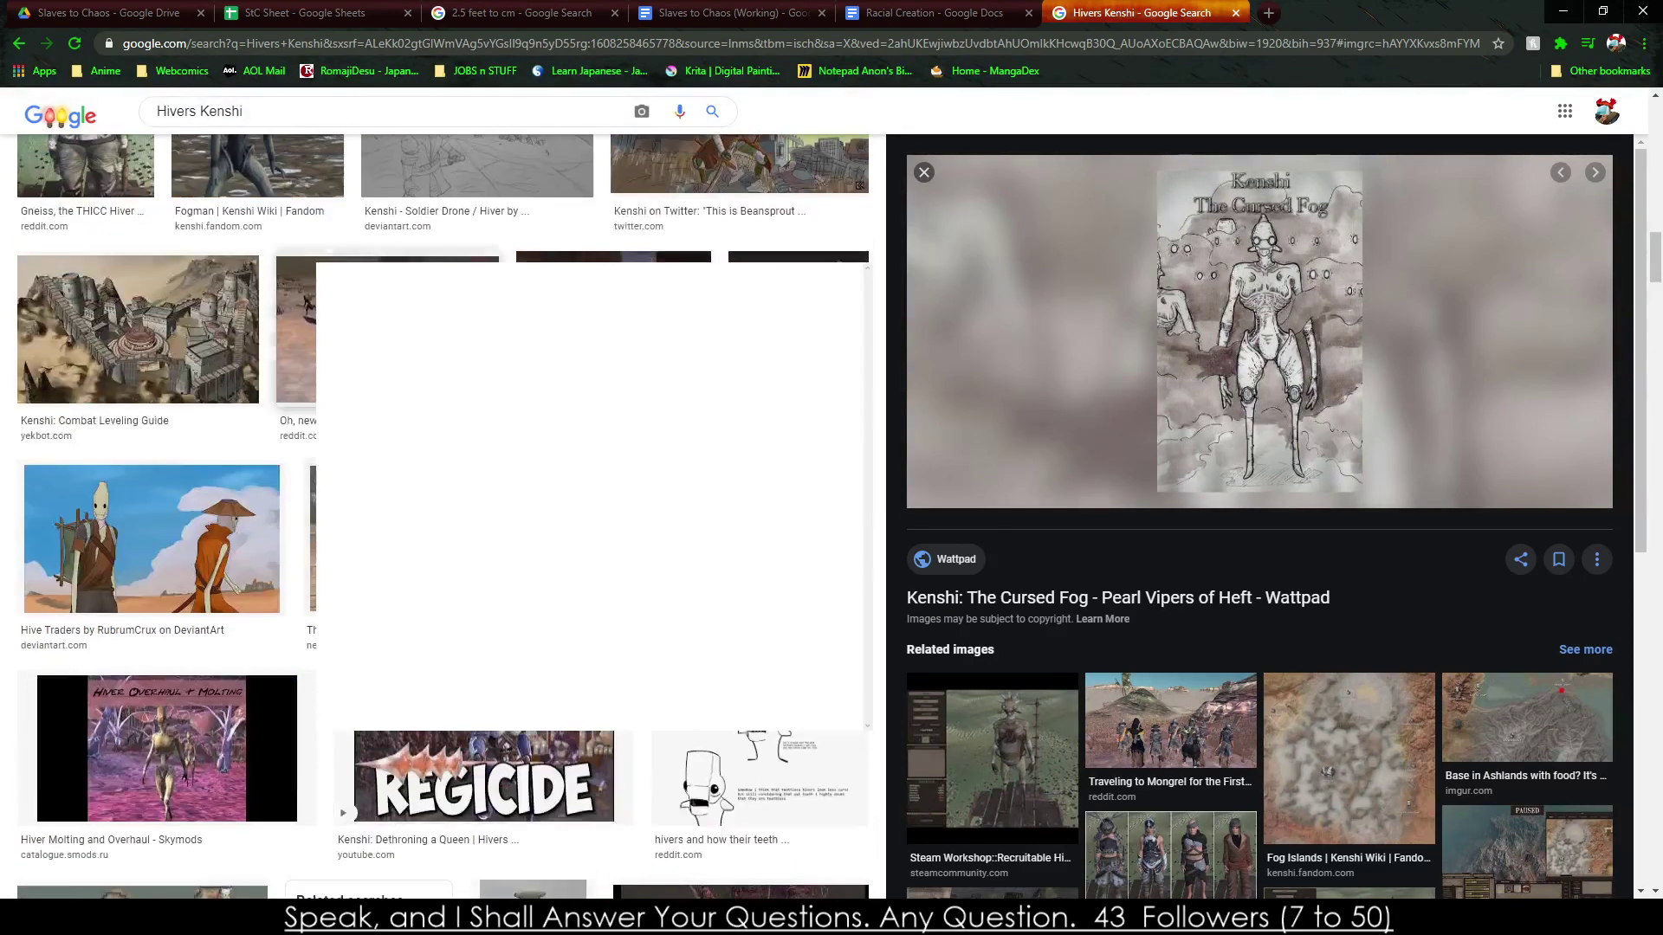
{"action": "scroll", "coordinate": [364, 253], "scroll_direction": "up", "scroll_amount": 7}
{"action": "scroll", "coordinate": [363, 254], "scroll_direction": "down", "scroll_amount": 6}
{"action": "key", "text": "Left"}
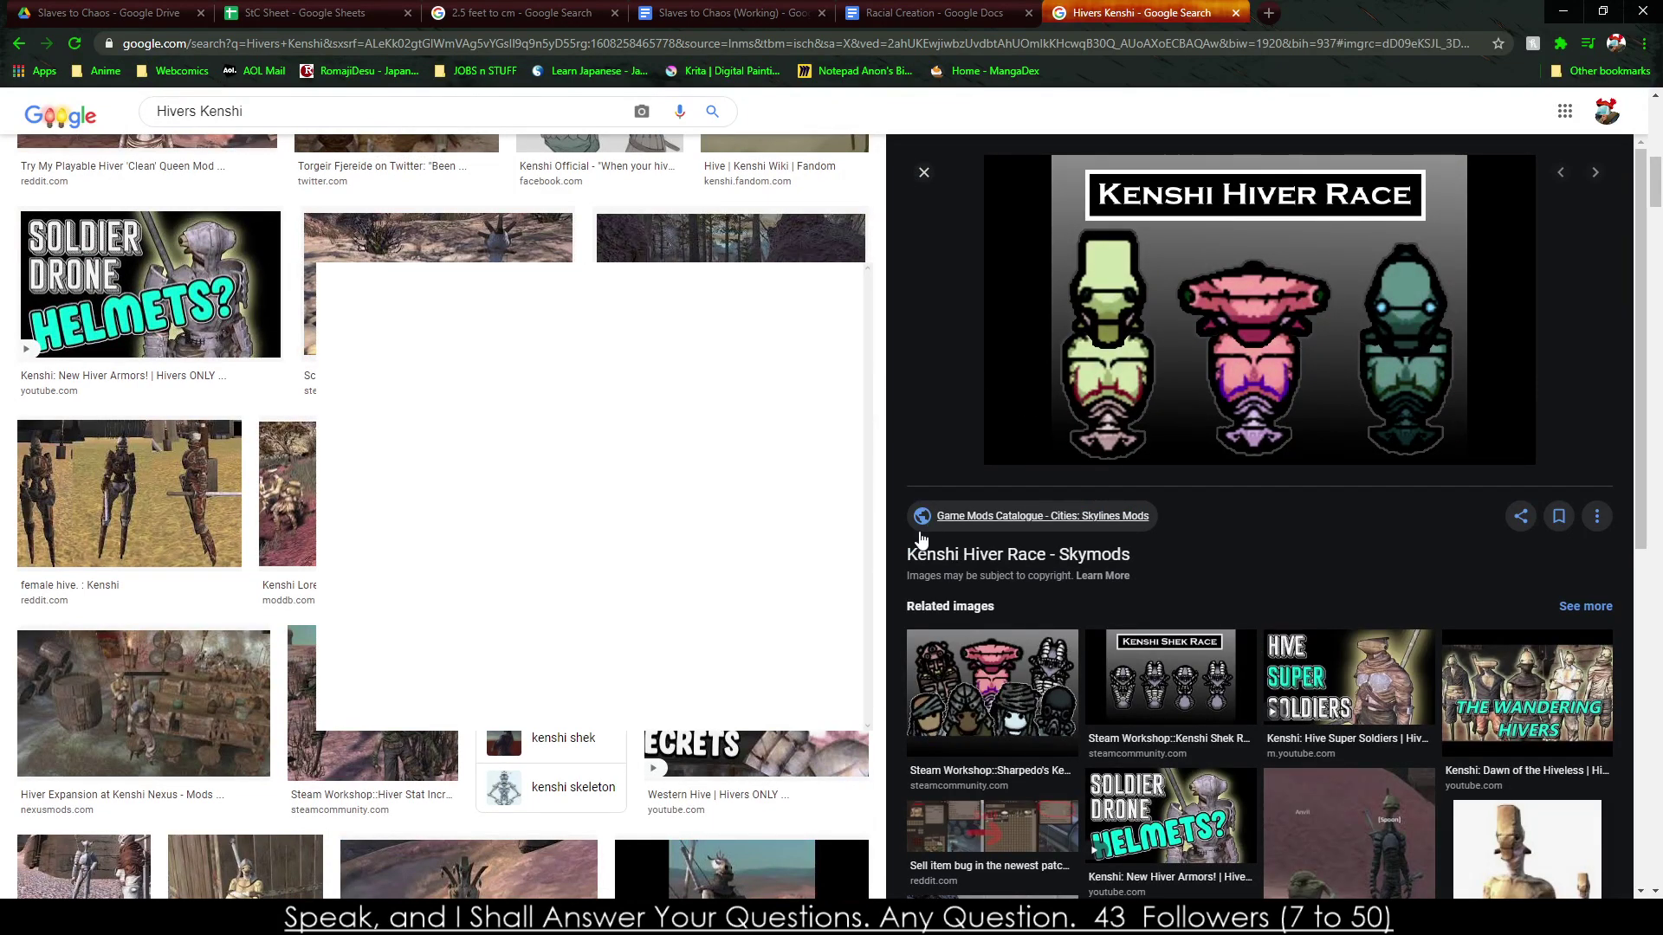
Close the Hivers Kenshi image search and return to the Traits section of the Racial Creation document.
{"action": "left_click", "coordinate": [979, 11]}
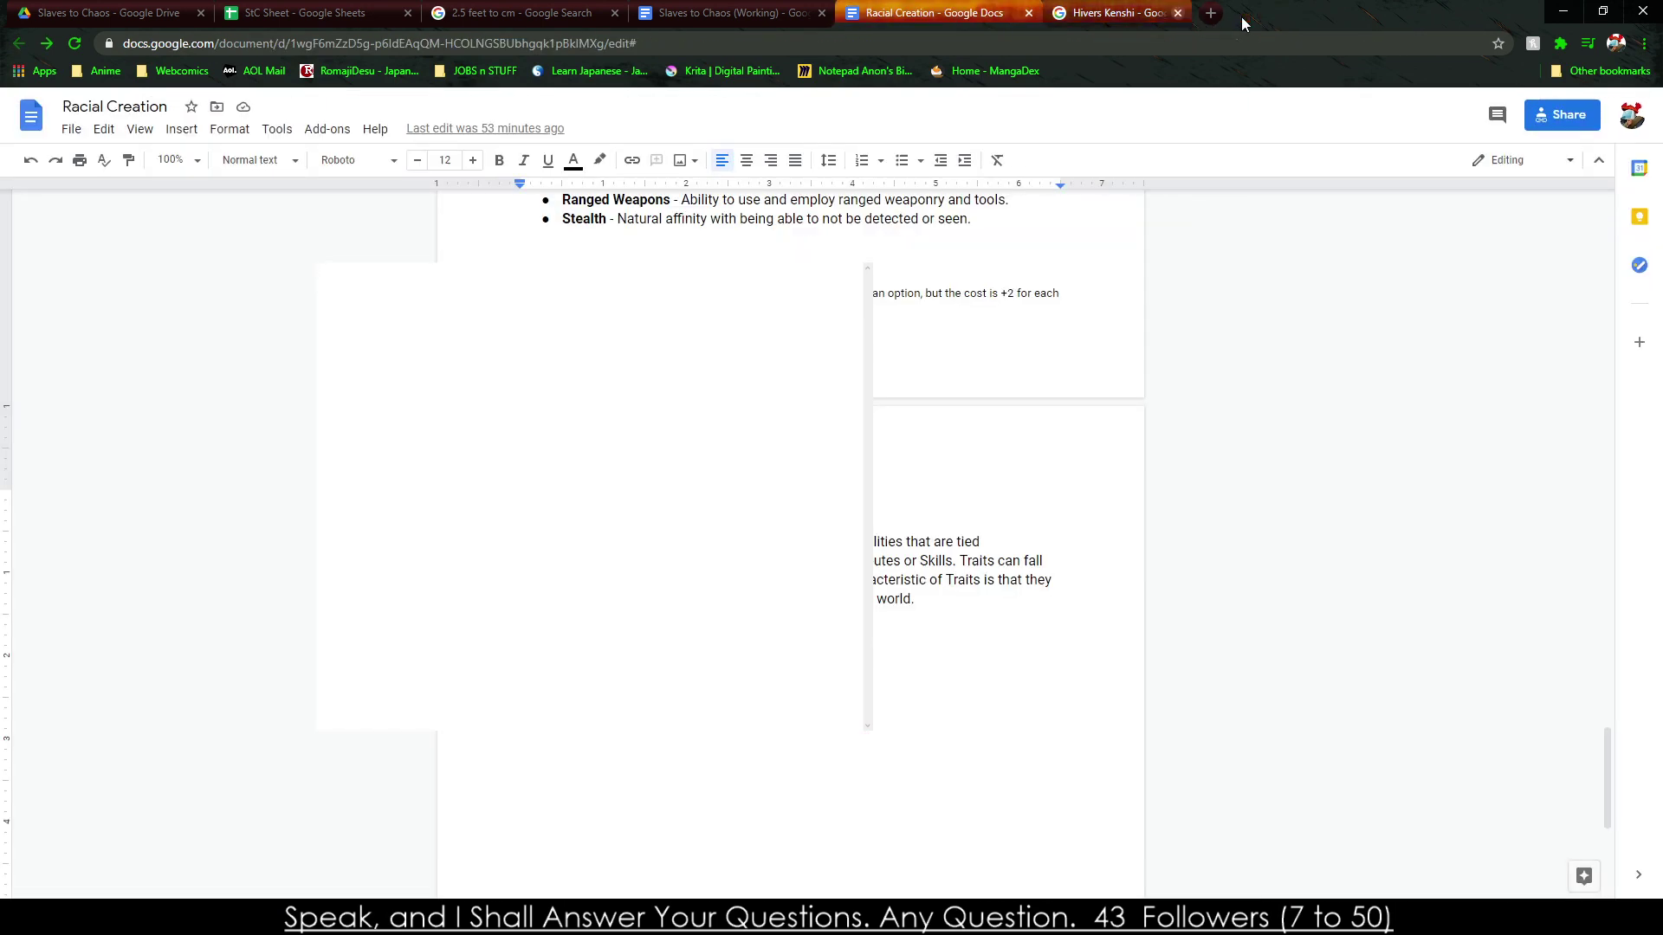
{"action": "left_click", "coordinate": [1236, 12]}
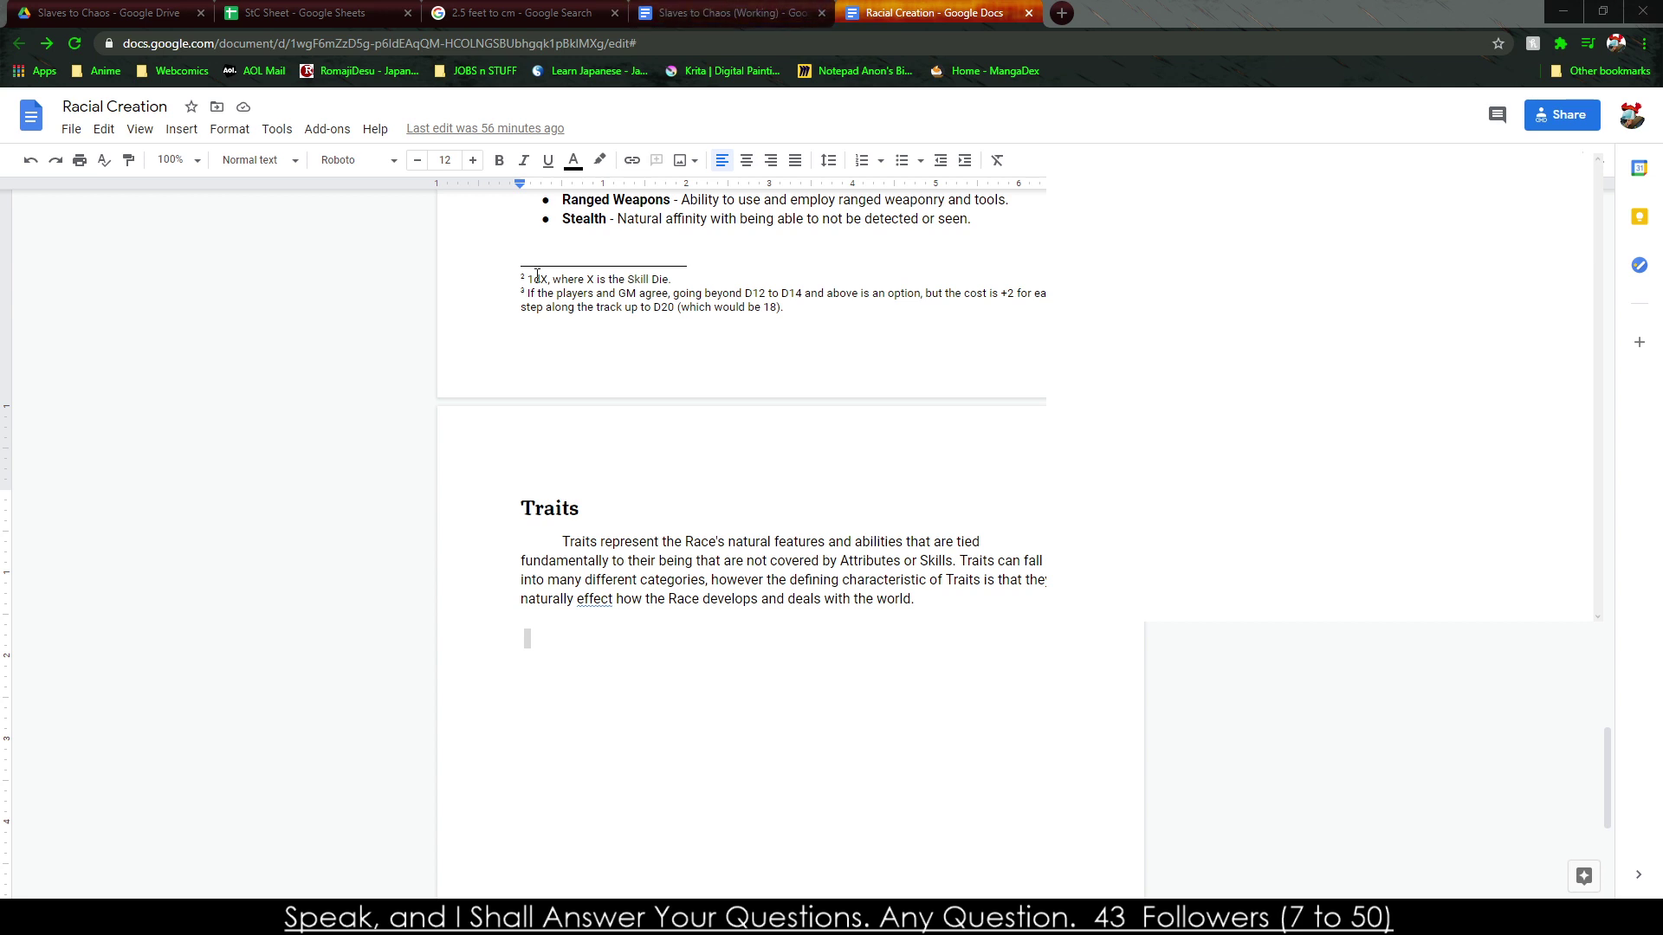
{"action": "left_click", "coordinate": [537, 544]}
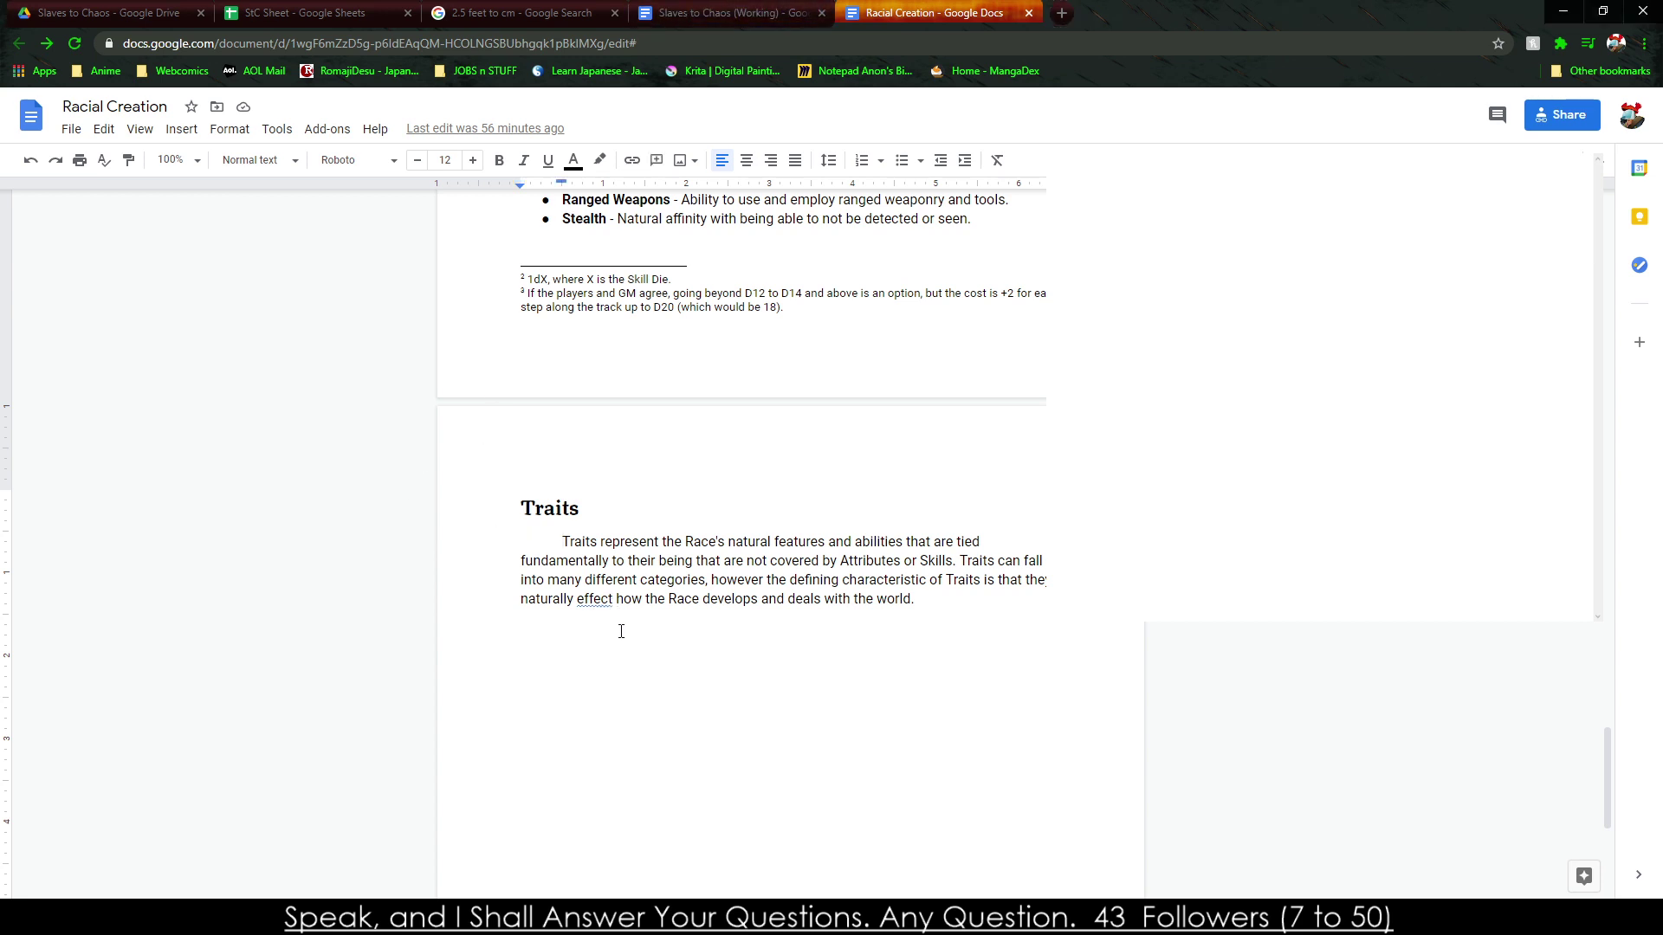
{"action": "right_click", "coordinate": [614, 605]}
{"action": "left_click", "coordinate": [733, 397]}
Switch to the StC Sheet and review the racial traits table from its earlier rows.
{"action": "left_click", "coordinate": [787, 14]}
{"action": "left_click", "coordinate": [519, 13]}
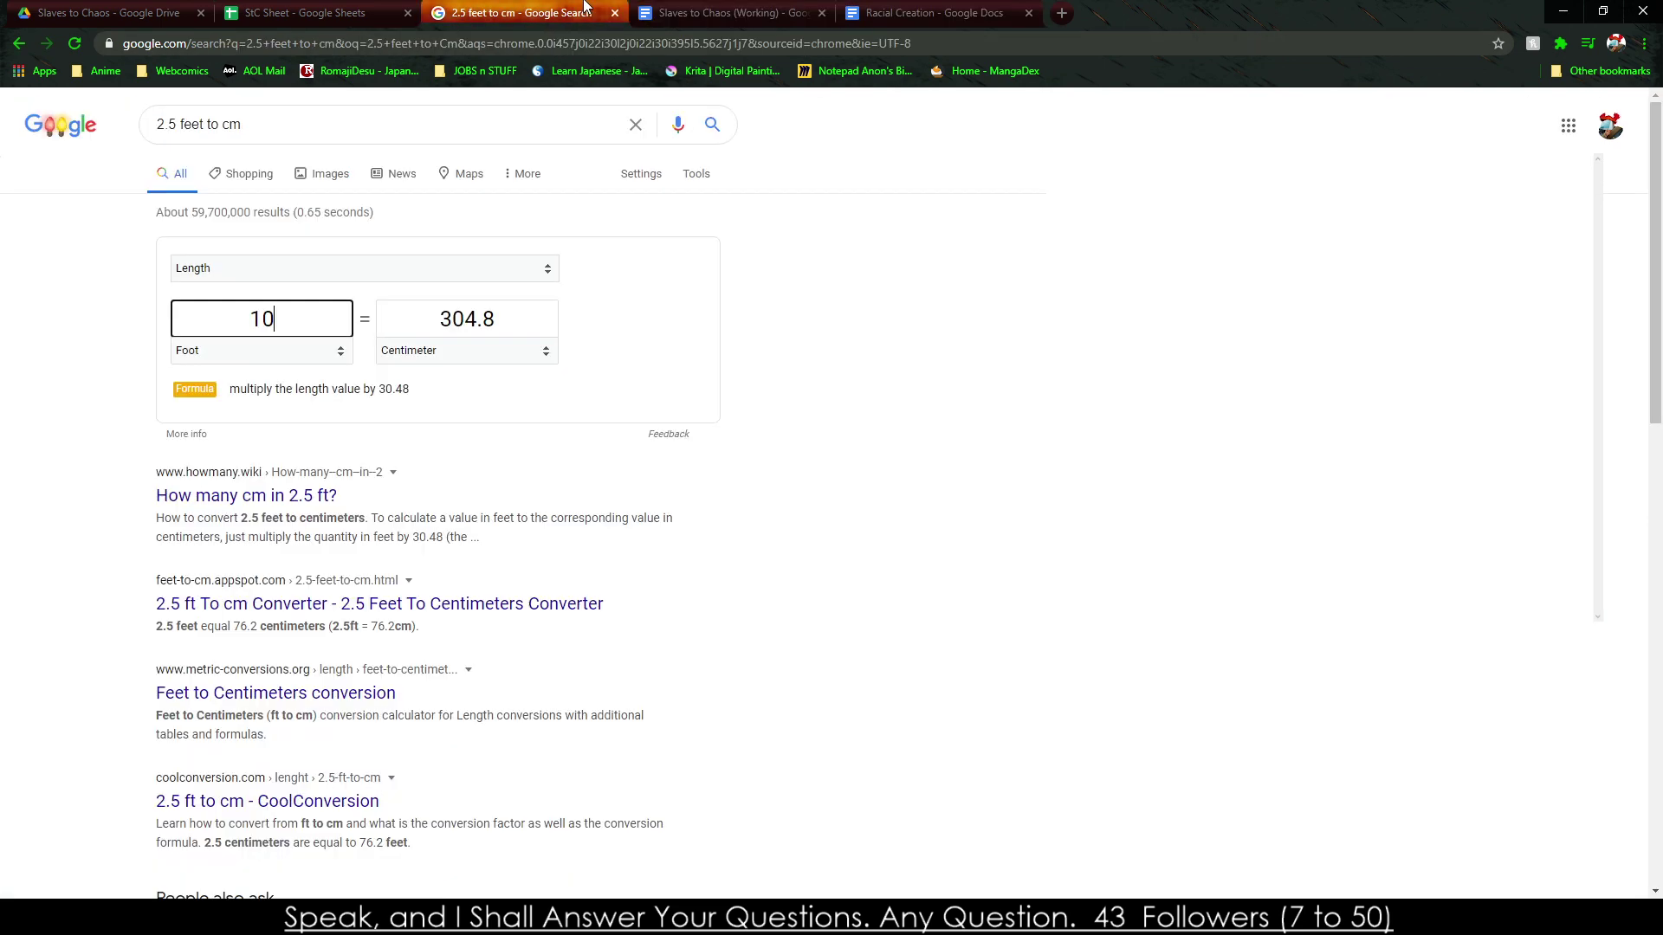
{"action": "left_click", "coordinate": [347, 13]}
{"action": "scroll", "coordinate": [464, 301], "scroll_direction": "up", "scroll_amount": 20}
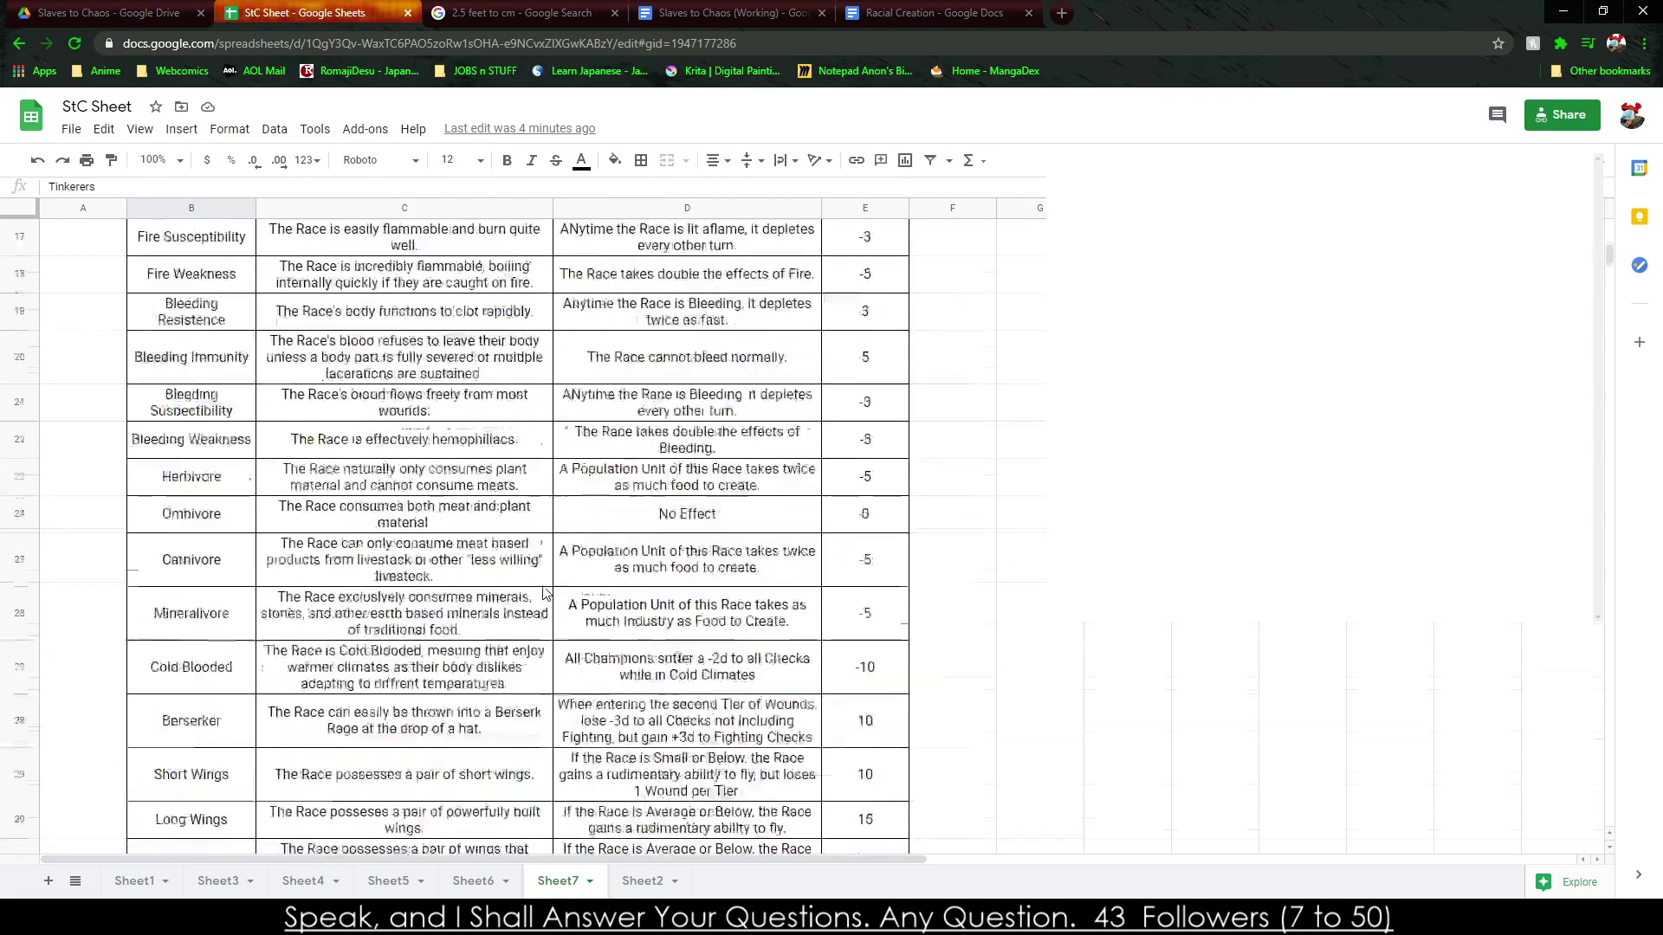
Center the whole traits table, including its header row, horizontally and vertically, and set its text to wrap.
{"action": "left_click_drag", "start_coordinate": [234, 301], "coordinate": [887, 684]}
{"action": "scroll", "coordinate": [888, 684], "scroll_direction": "down", "scroll_amount": 5}
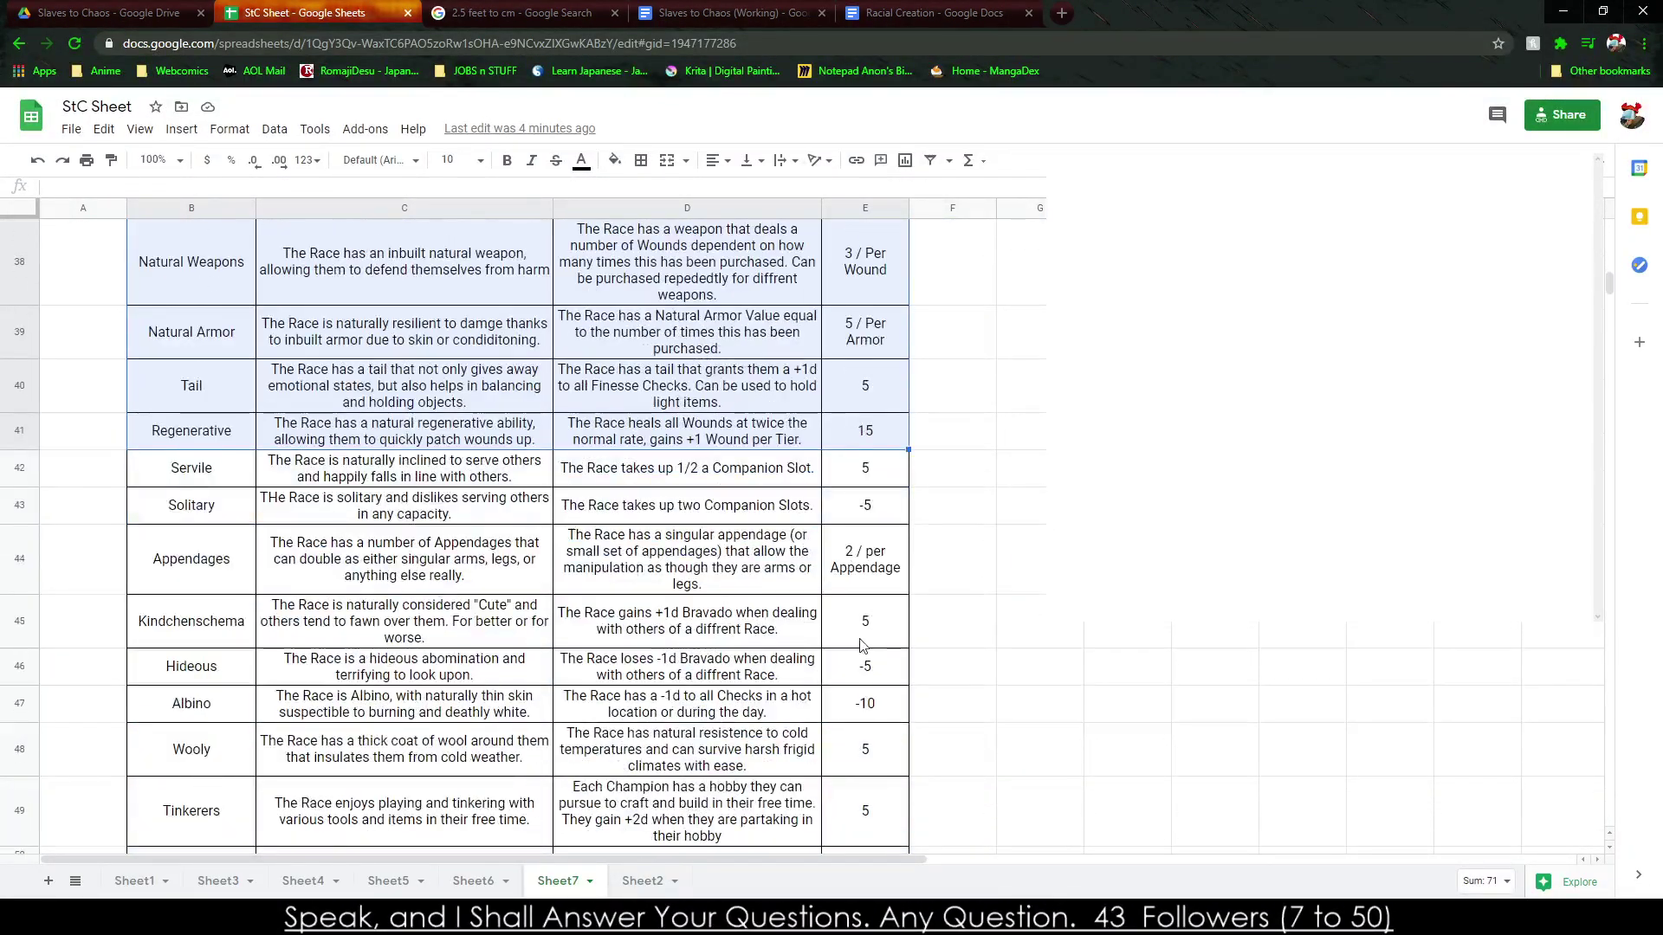
{"action": "left_click_drag", "start_coordinate": [892, 622], "coordinate": [188, 259]}
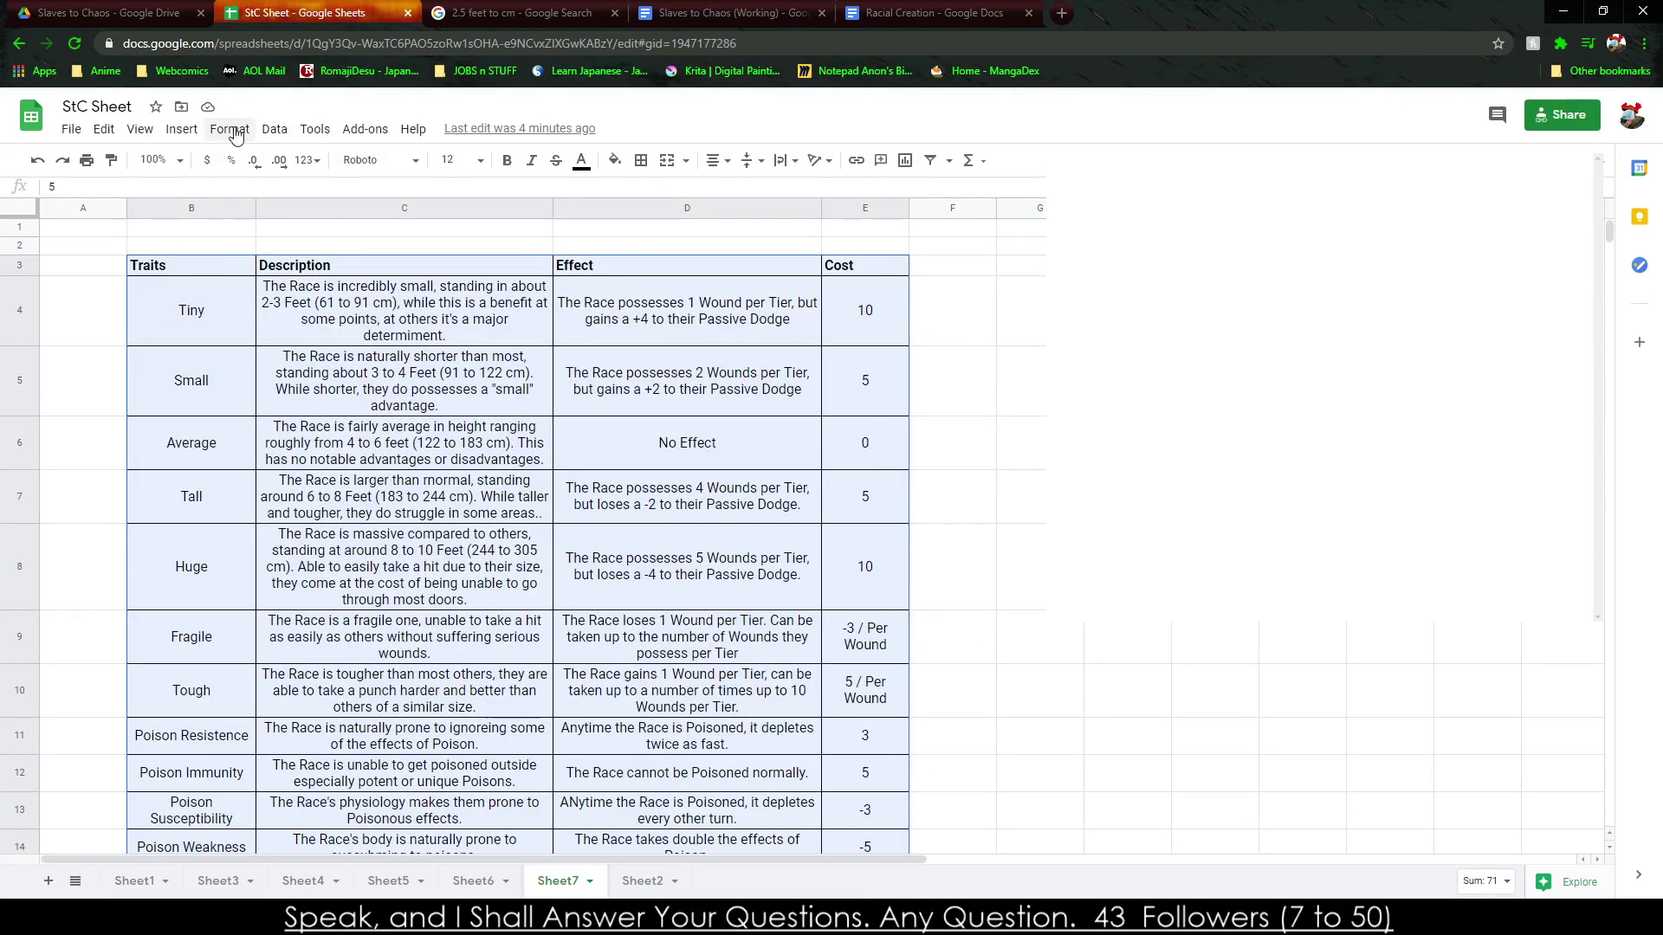
{"action": "left_click", "coordinate": [724, 162]}
{"action": "left_click", "coordinate": [739, 191]}
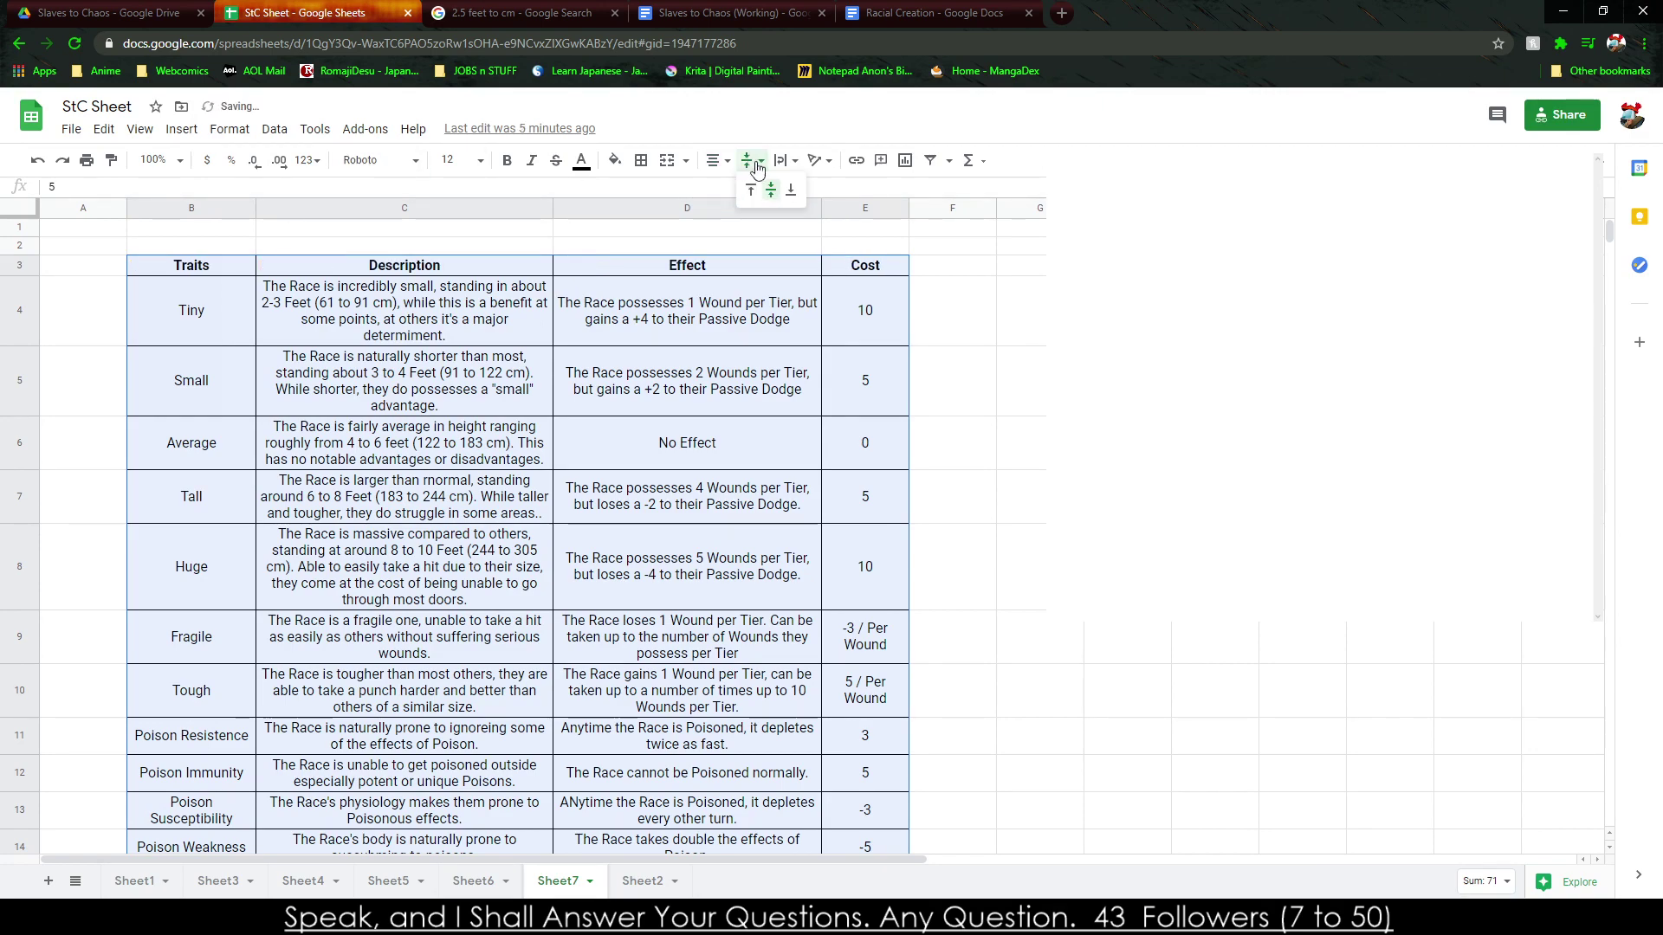
{"action": "left_click", "coordinate": [784, 161]}
{"action": "left_click", "coordinate": [803, 190]}
{"action": "scroll", "coordinate": [223, 284], "scroll_direction": "up", "scroll_amount": 20}
{"action": "scroll", "coordinate": [223, 283], "scroll_direction": "up", "scroll_amount": 1}
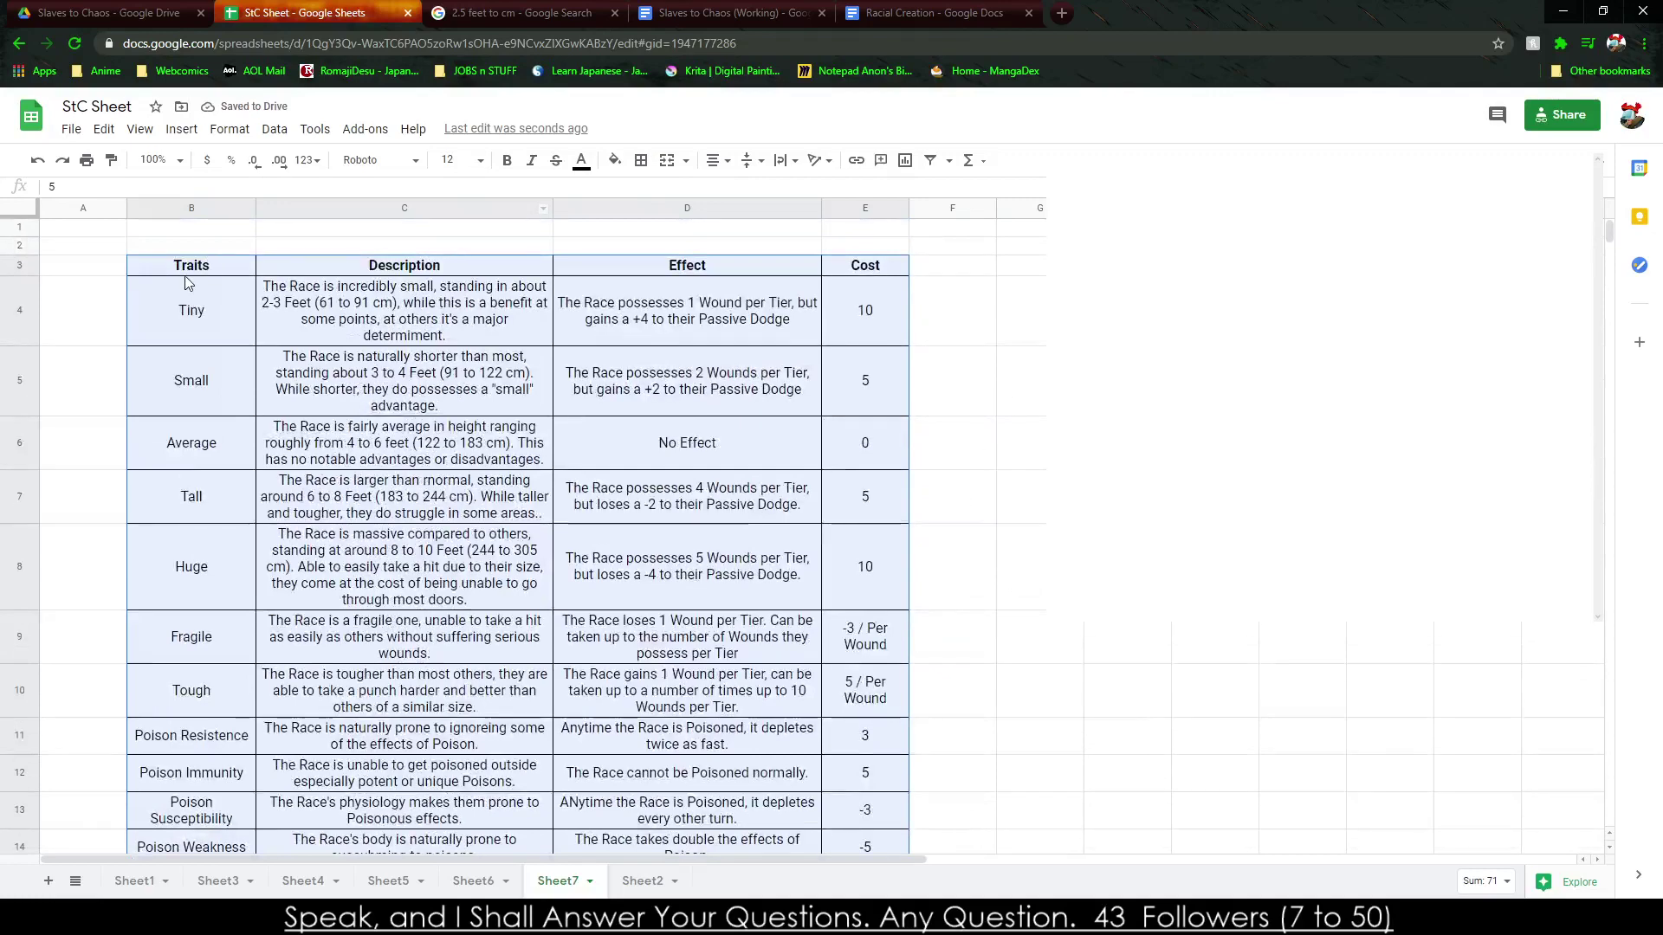
Add a filter to the traits table from its header row and sort the Traits column A to Z.
{"action": "left_click", "coordinate": [193, 266]}
{"action": "left_click", "coordinate": [274, 129]}
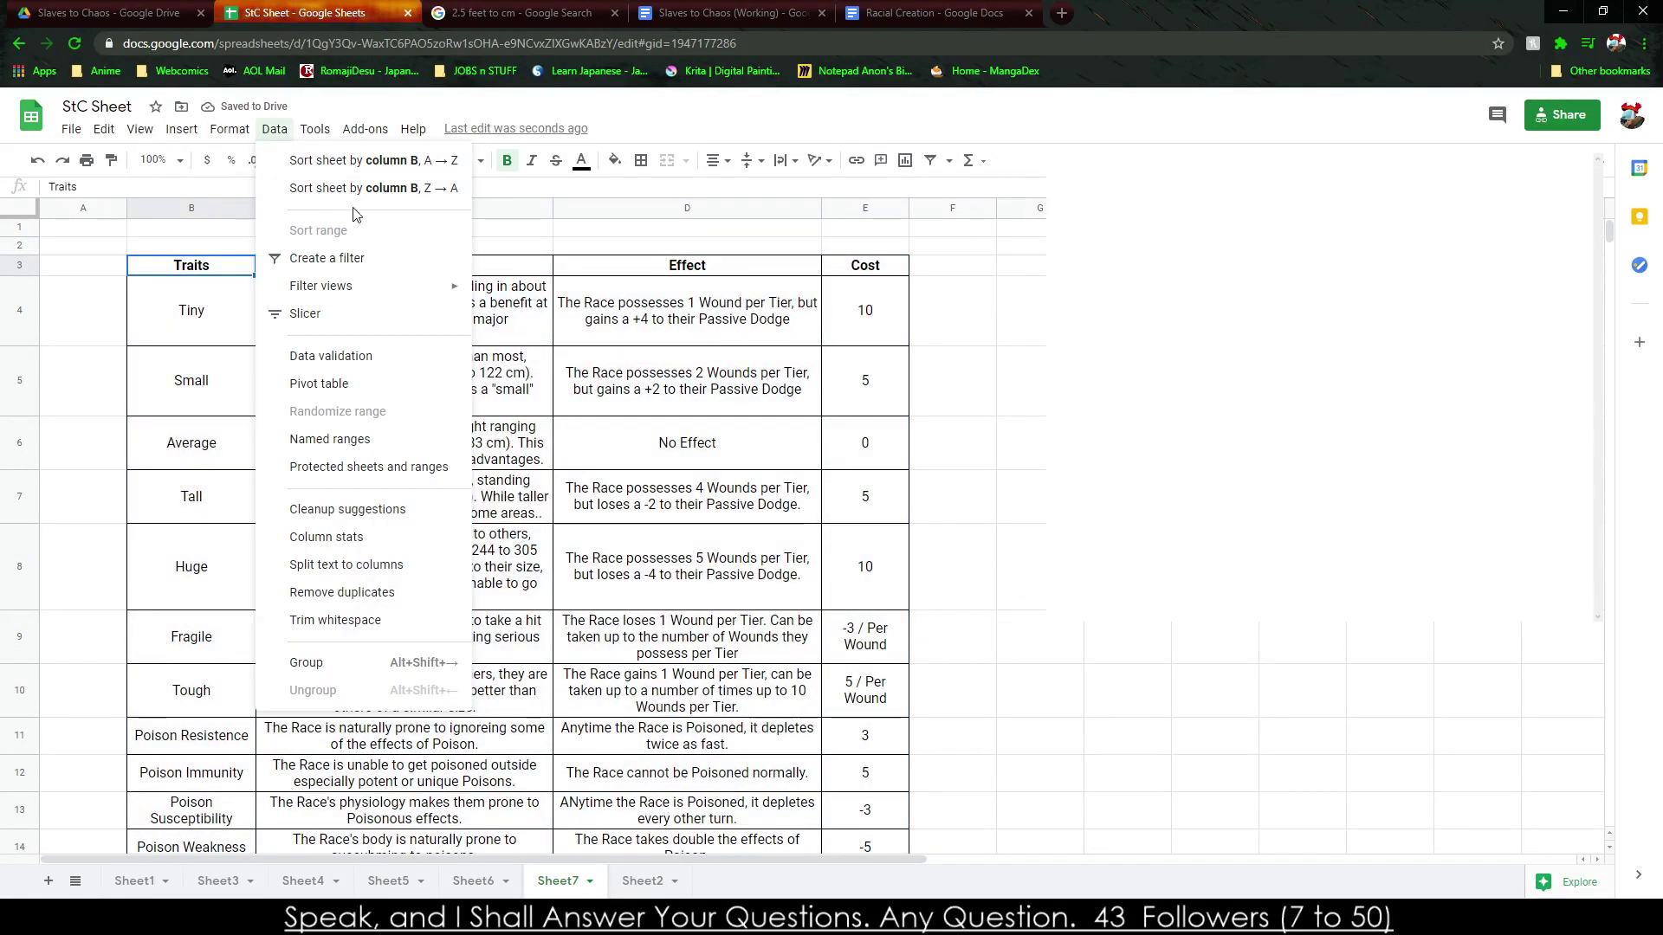
{"action": "left_click", "coordinate": [376, 260]}
{"action": "left_click", "coordinate": [247, 268]}
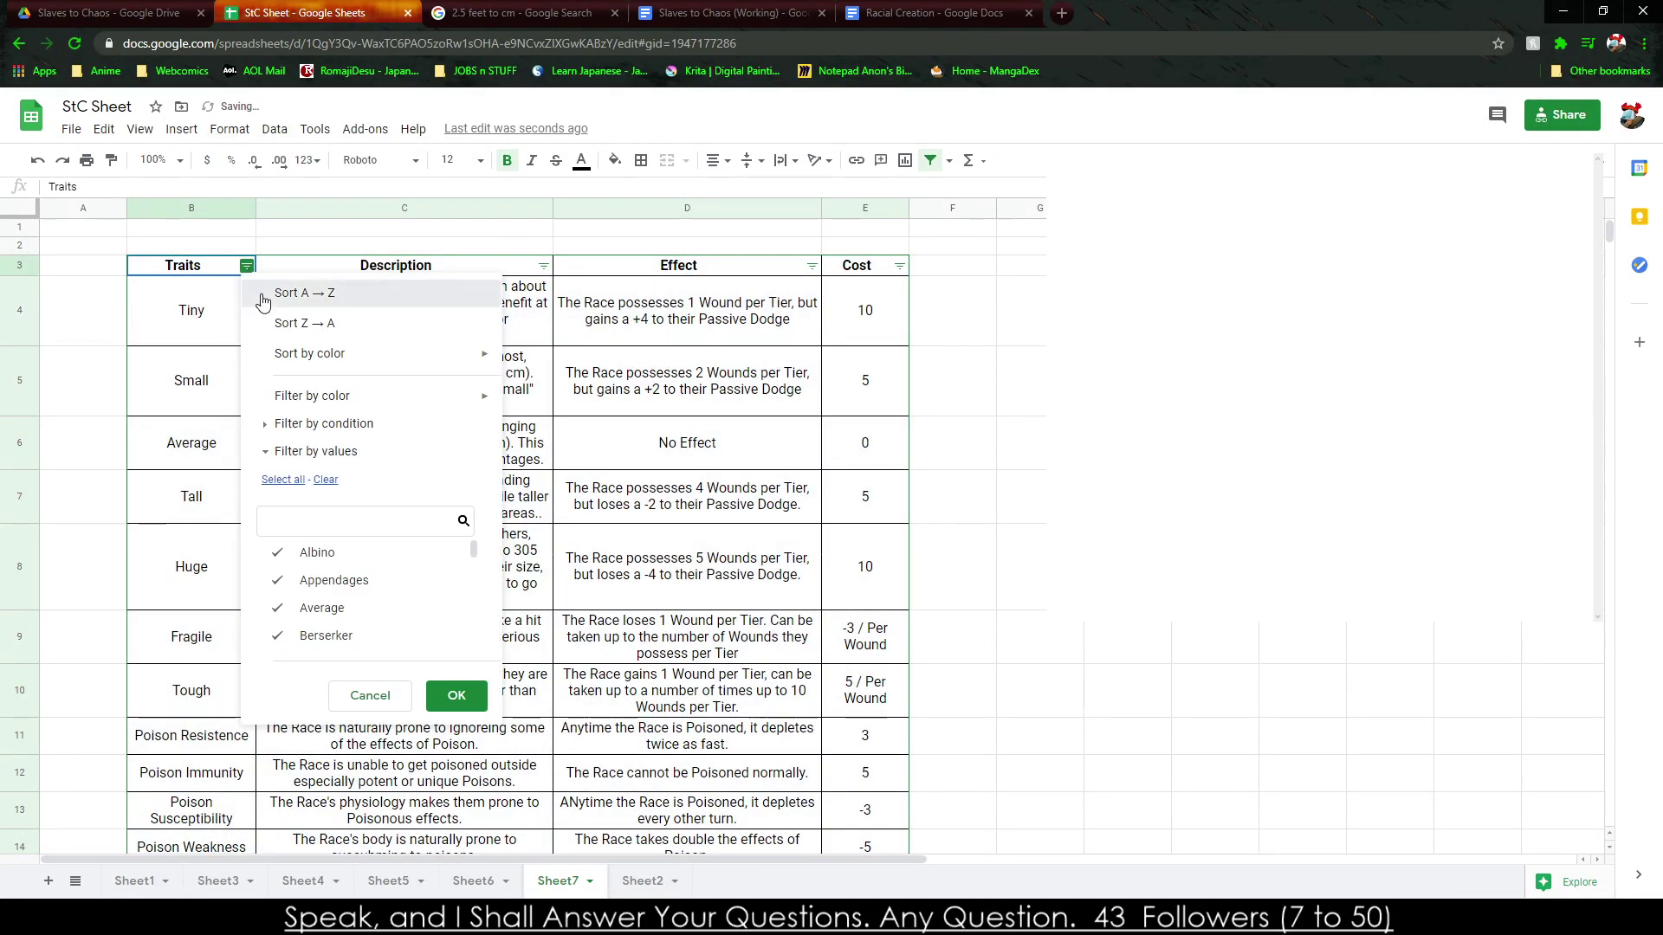
{"action": "left_click", "coordinate": [273, 286]}
Undo the alphabetical sort and try copying the header and size rows, Tiny through Huge, to empty cells beside the table.
{"action": "left_click_drag", "start_coordinate": [201, 271], "coordinate": [853, 639]}
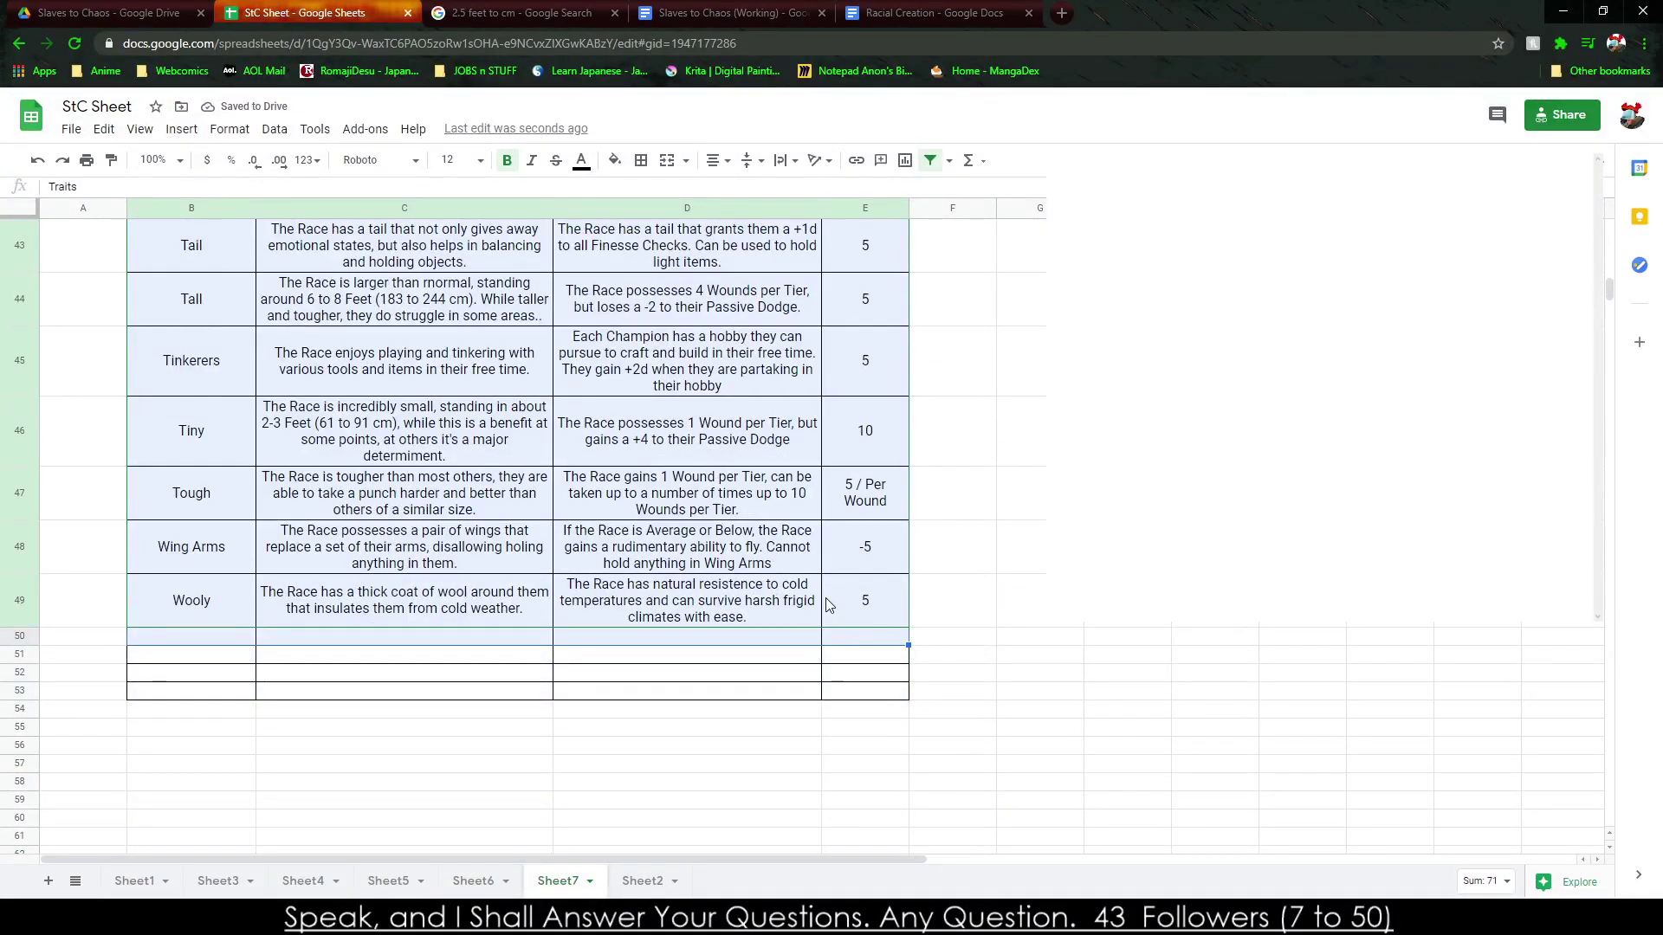
{"action": "left_click", "coordinate": [827, 602]}
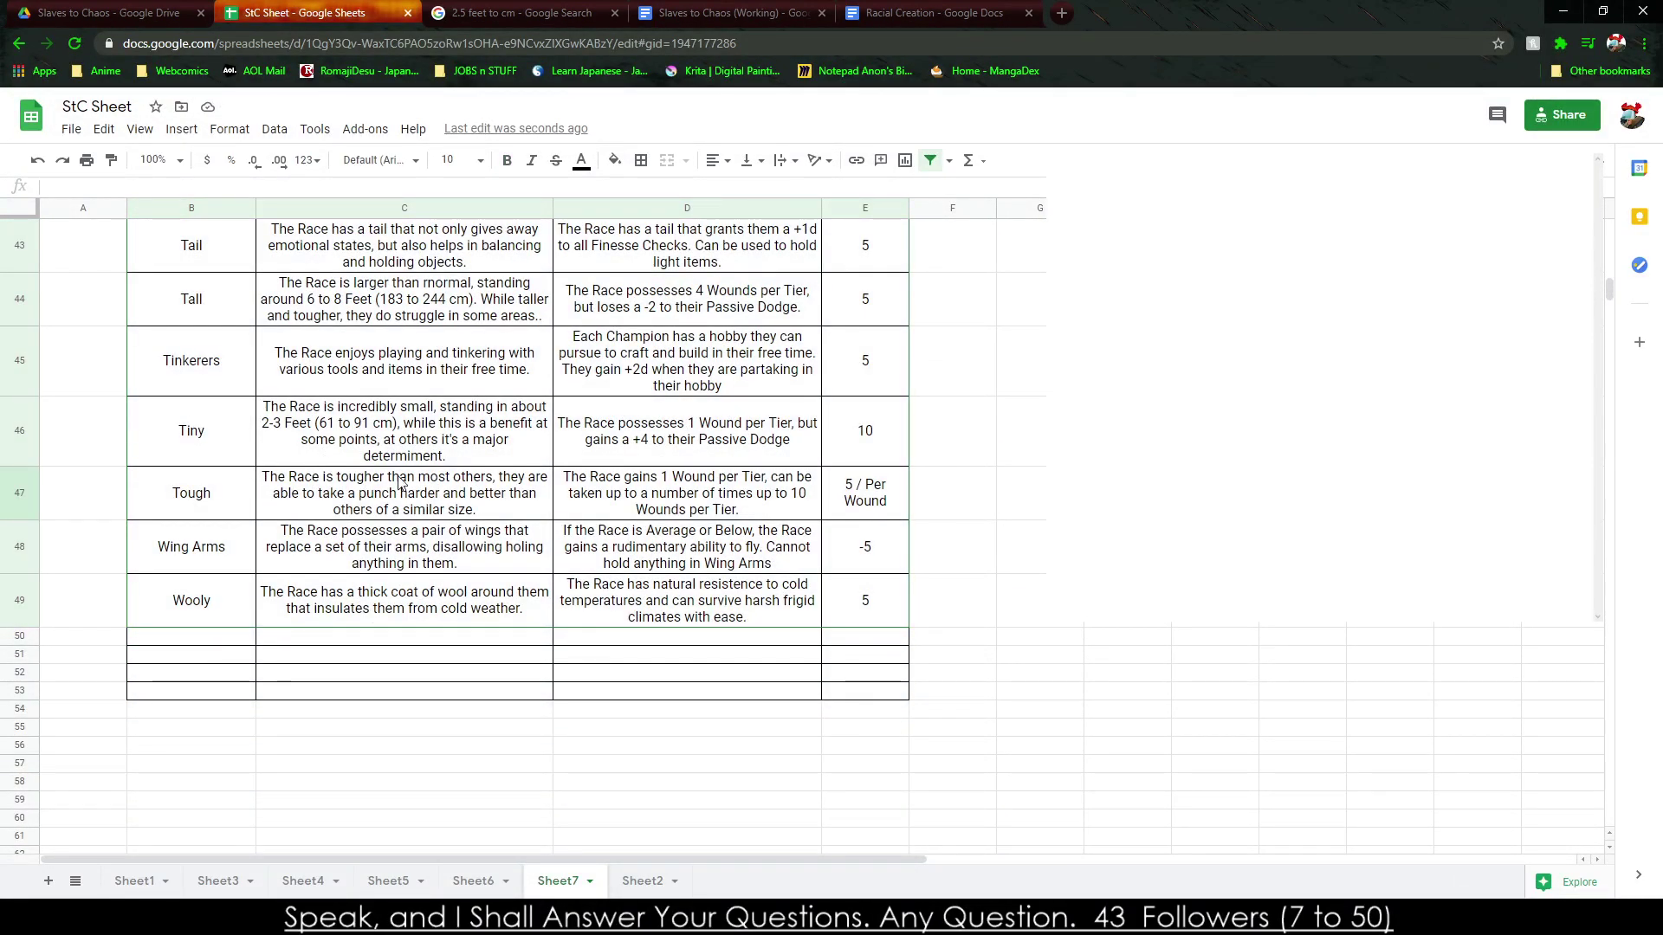
{"action": "scroll", "coordinate": [389, 475], "scroll_direction": "up", "scroll_amount": 15}
{"action": "left_click_drag", "start_coordinate": [192, 310], "coordinate": [832, 606]}
{"action": "left_click_drag", "start_coordinate": [176, 270], "coordinate": [864, 567]}
{"action": "key", "text": "ctrl+c"}
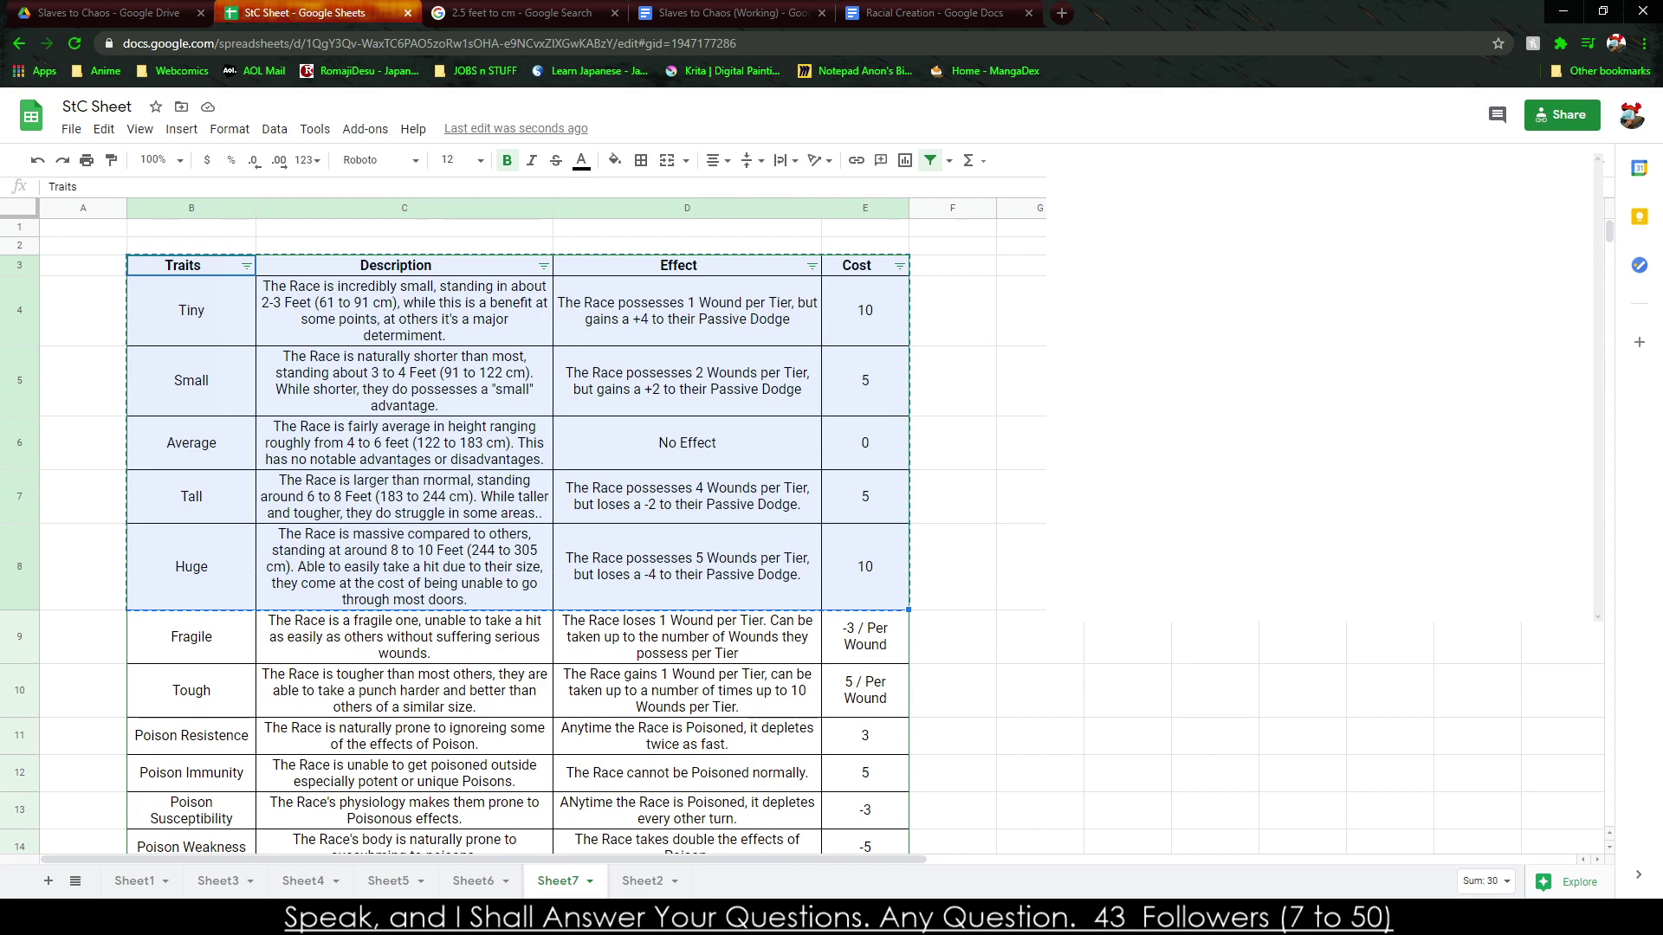
{"action": "left_click", "coordinate": [1021, 265]}
{"action": "key", "text": "ctrl+v"}
{"action": "key", "text": "ctrl+z"}
Move the five size rows, Tiny through Huge, out of the traits table to empty cells below its end.
{"action": "left_click_drag", "start_coordinate": [241, 301], "coordinate": [175, 317]}
{"action": "key", "text": "ctrl+c"}
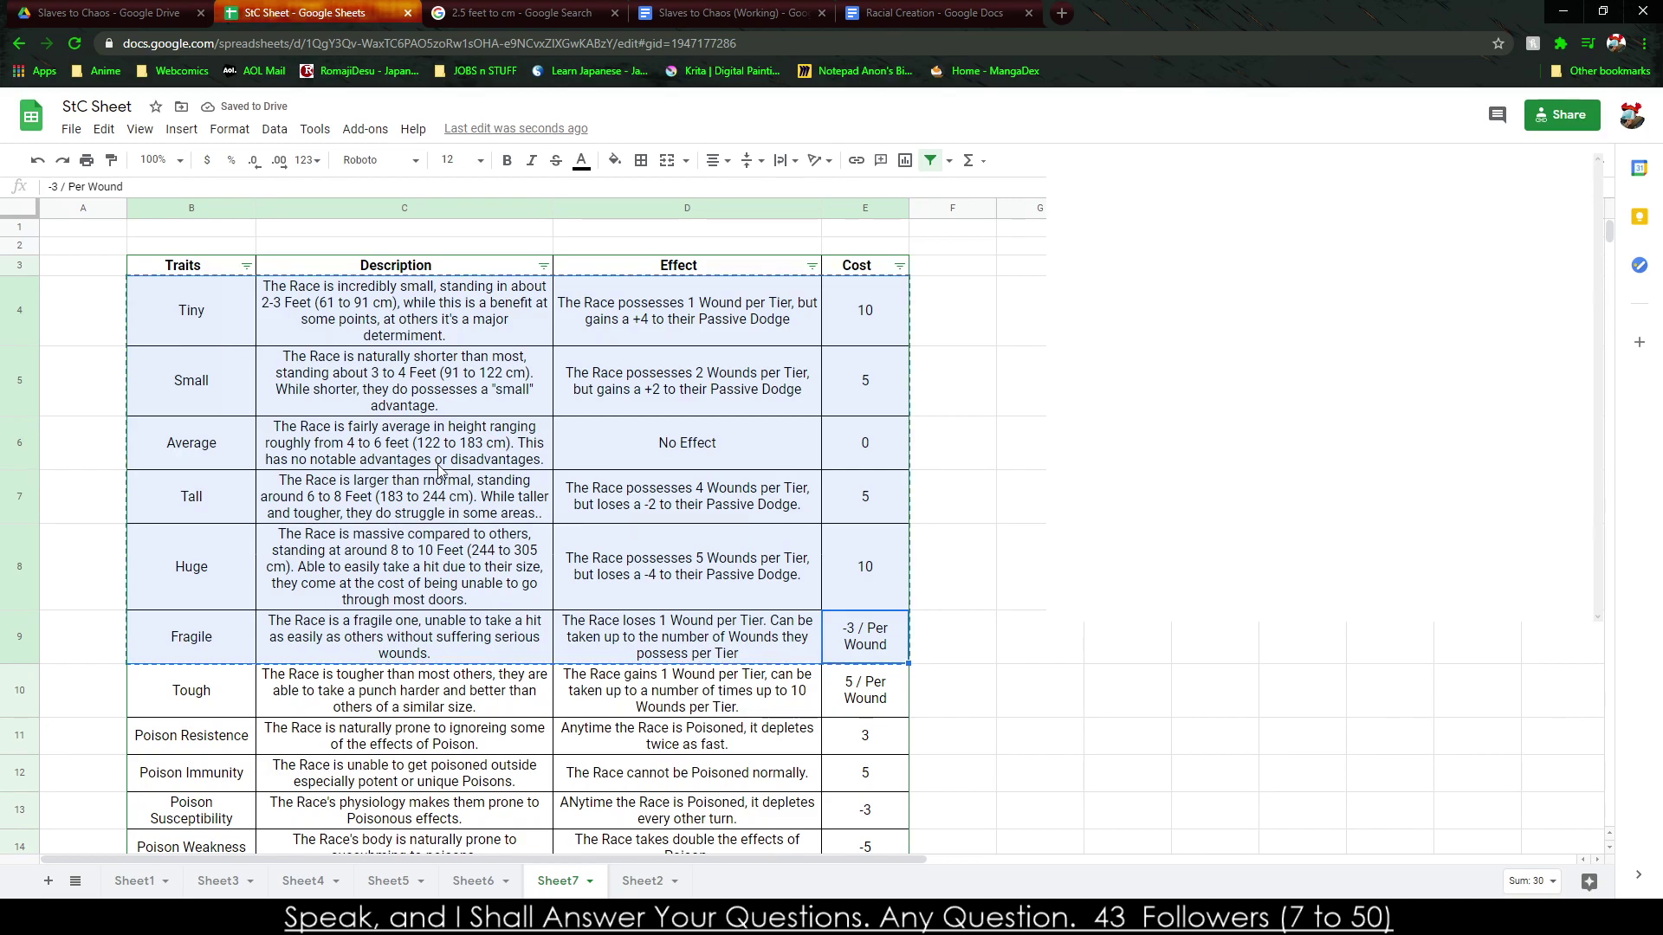
{"action": "left_click_drag", "start_coordinate": [190, 566], "coordinate": [840, 334]}
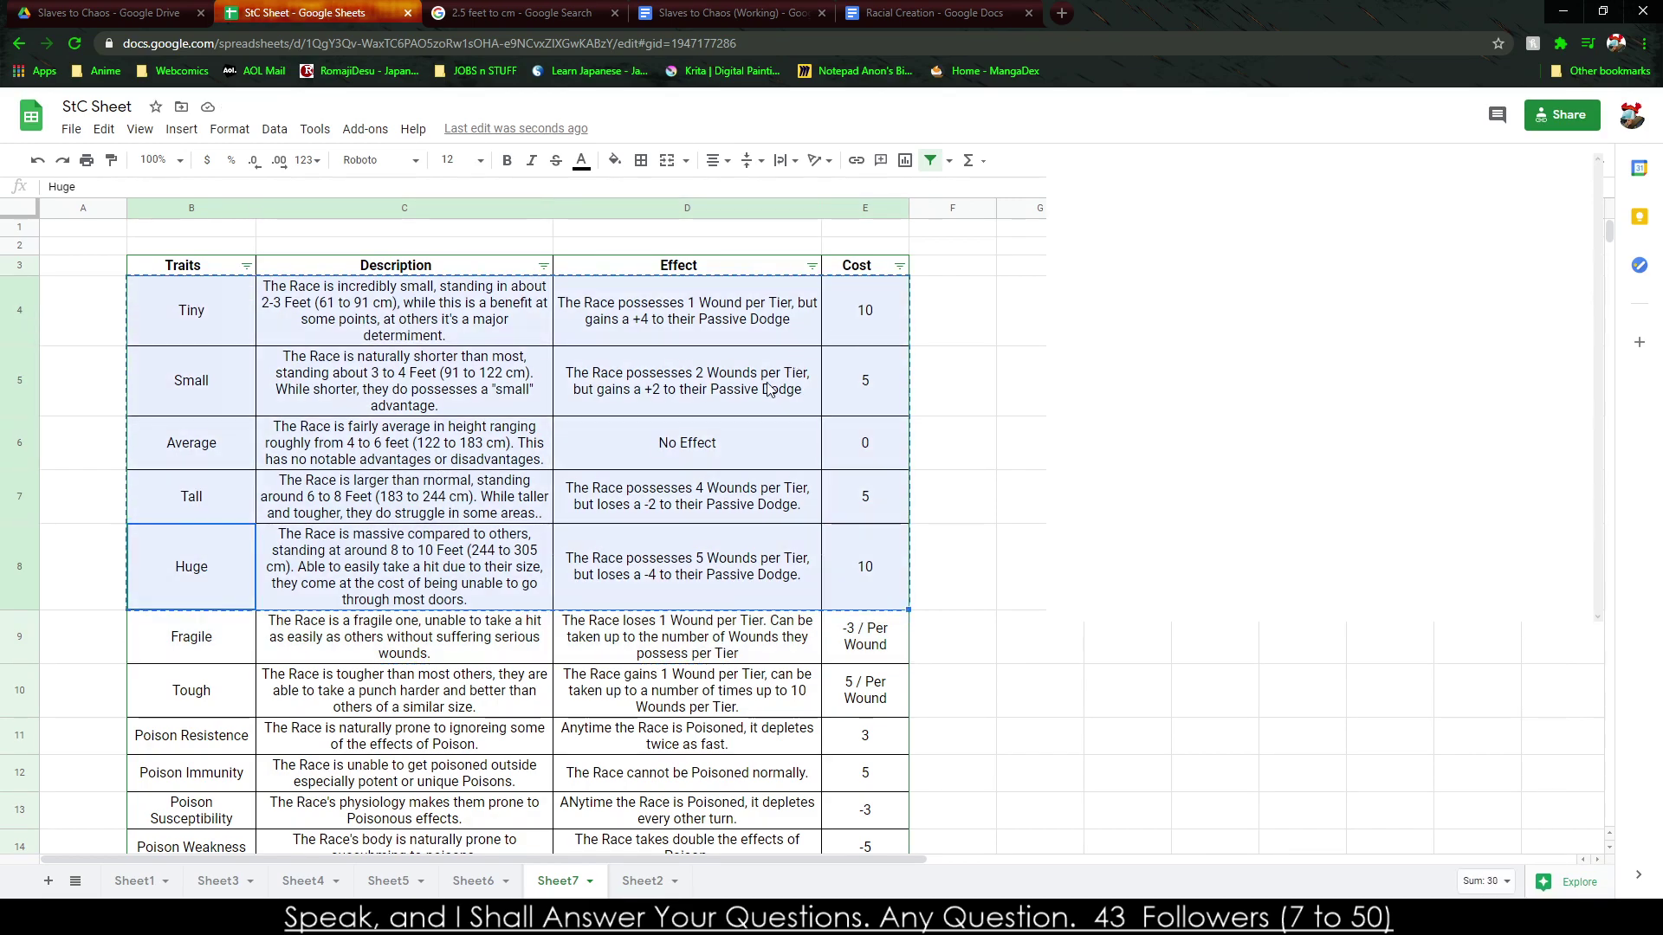
{"action": "scroll", "coordinate": [788, 381], "scroll_direction": "down", "scroll_amount": 20}
{"action": "left_click", "coordinate": [168, 322]}
{"action": "key", "text": "ctrl+v"}
Sort the remaining trait rows A to Z by the Traits column.
{"action": "scroll", "coordinate": [340, 387], "scroll_direction": "up", "scroll_amount": 15}
{"action": "scroll", "coordinate": [340, 387], "scroll_direction": "up", "scroll_amount": 10}
{"action": "left_click", "coordinate": [246, 266]}
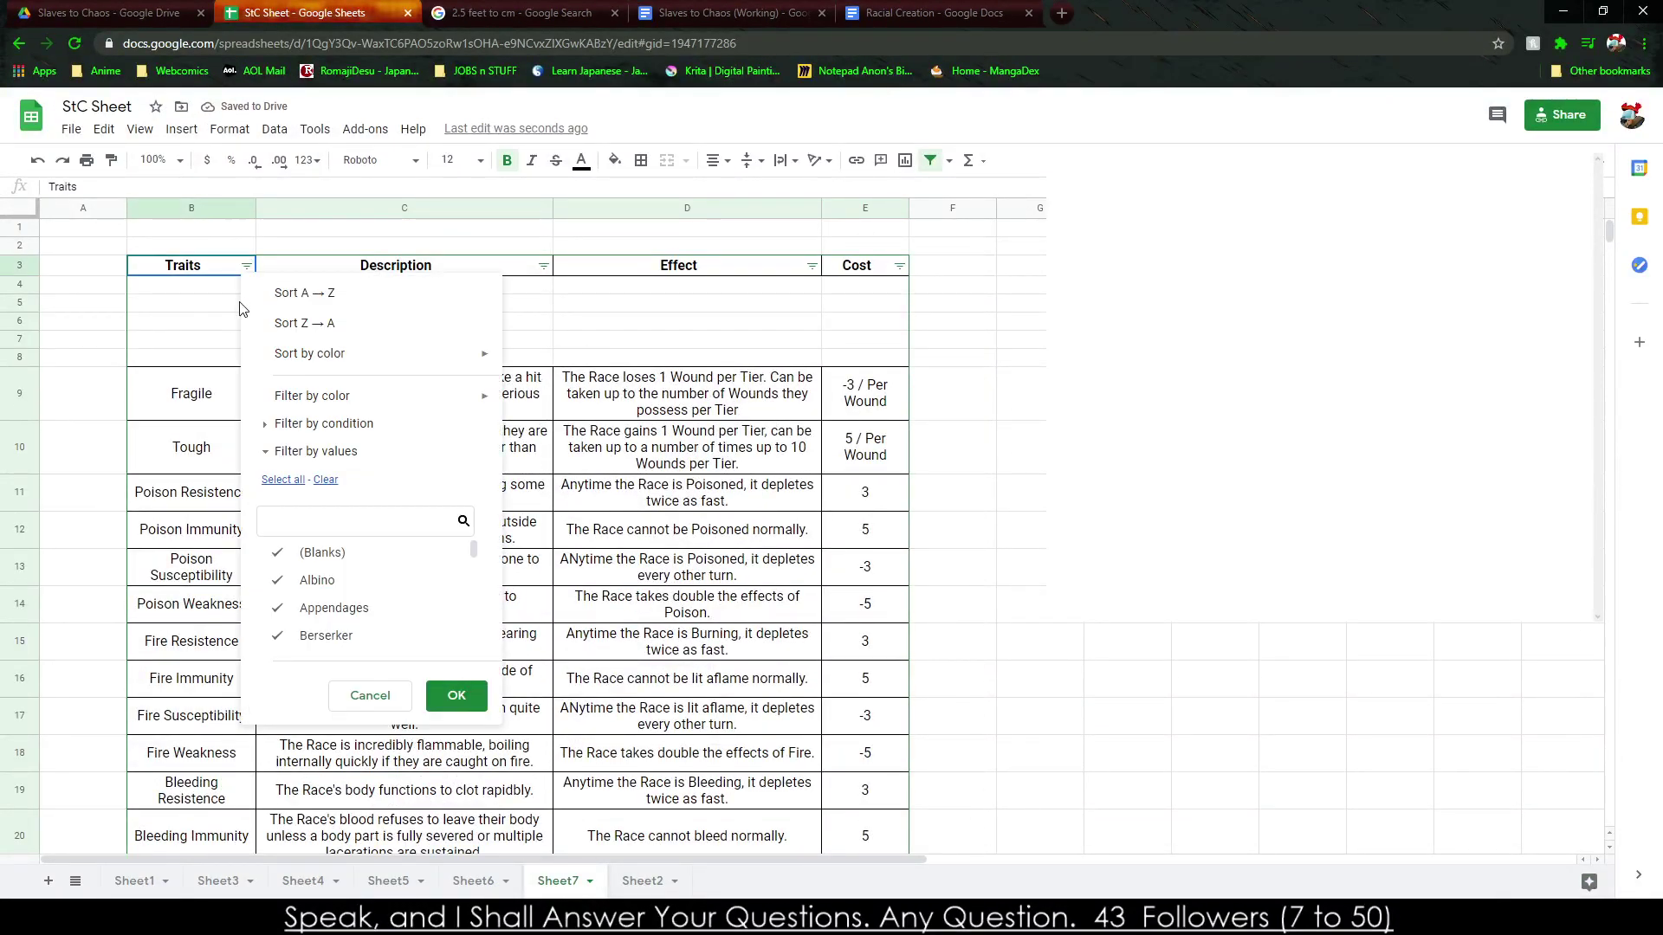
{"action": "left_click", "coordinate": [288, 283]}
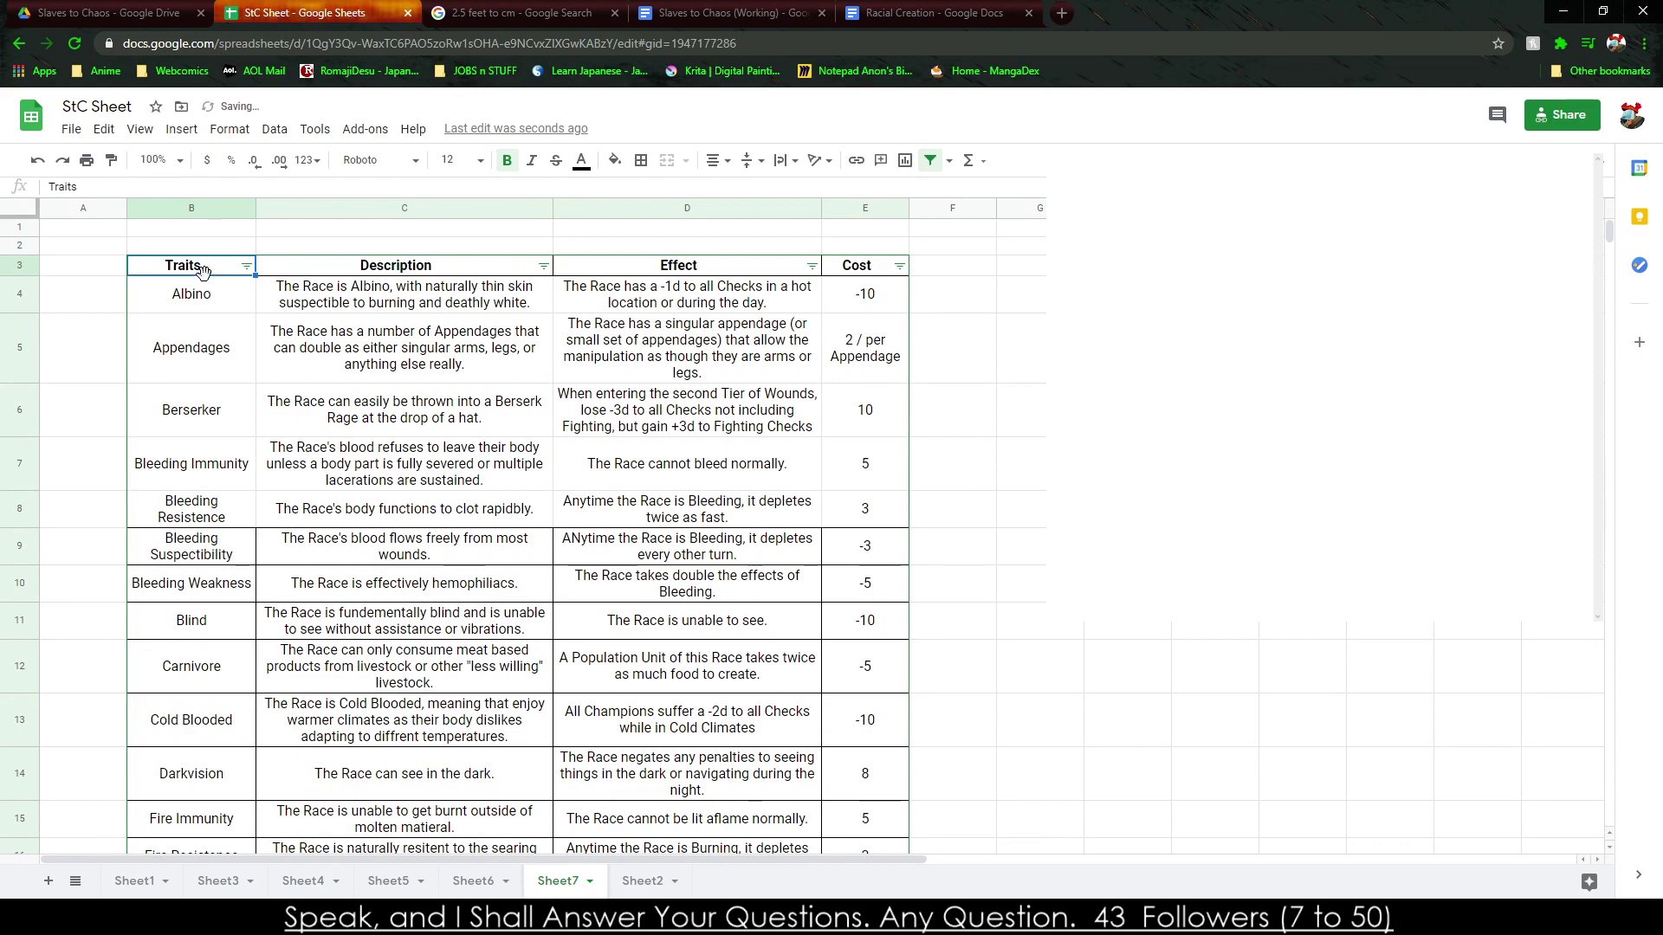
Apply all borders to the sorted trait rows from Albino through Wooly.
{"action": "left_click_drag", "start_coordinate": [198, 294], "coordinate": [589, 694]}
{"action": "left_click_drag", "start_coordinate": [208, 323], "coordinate": [866, 684]}
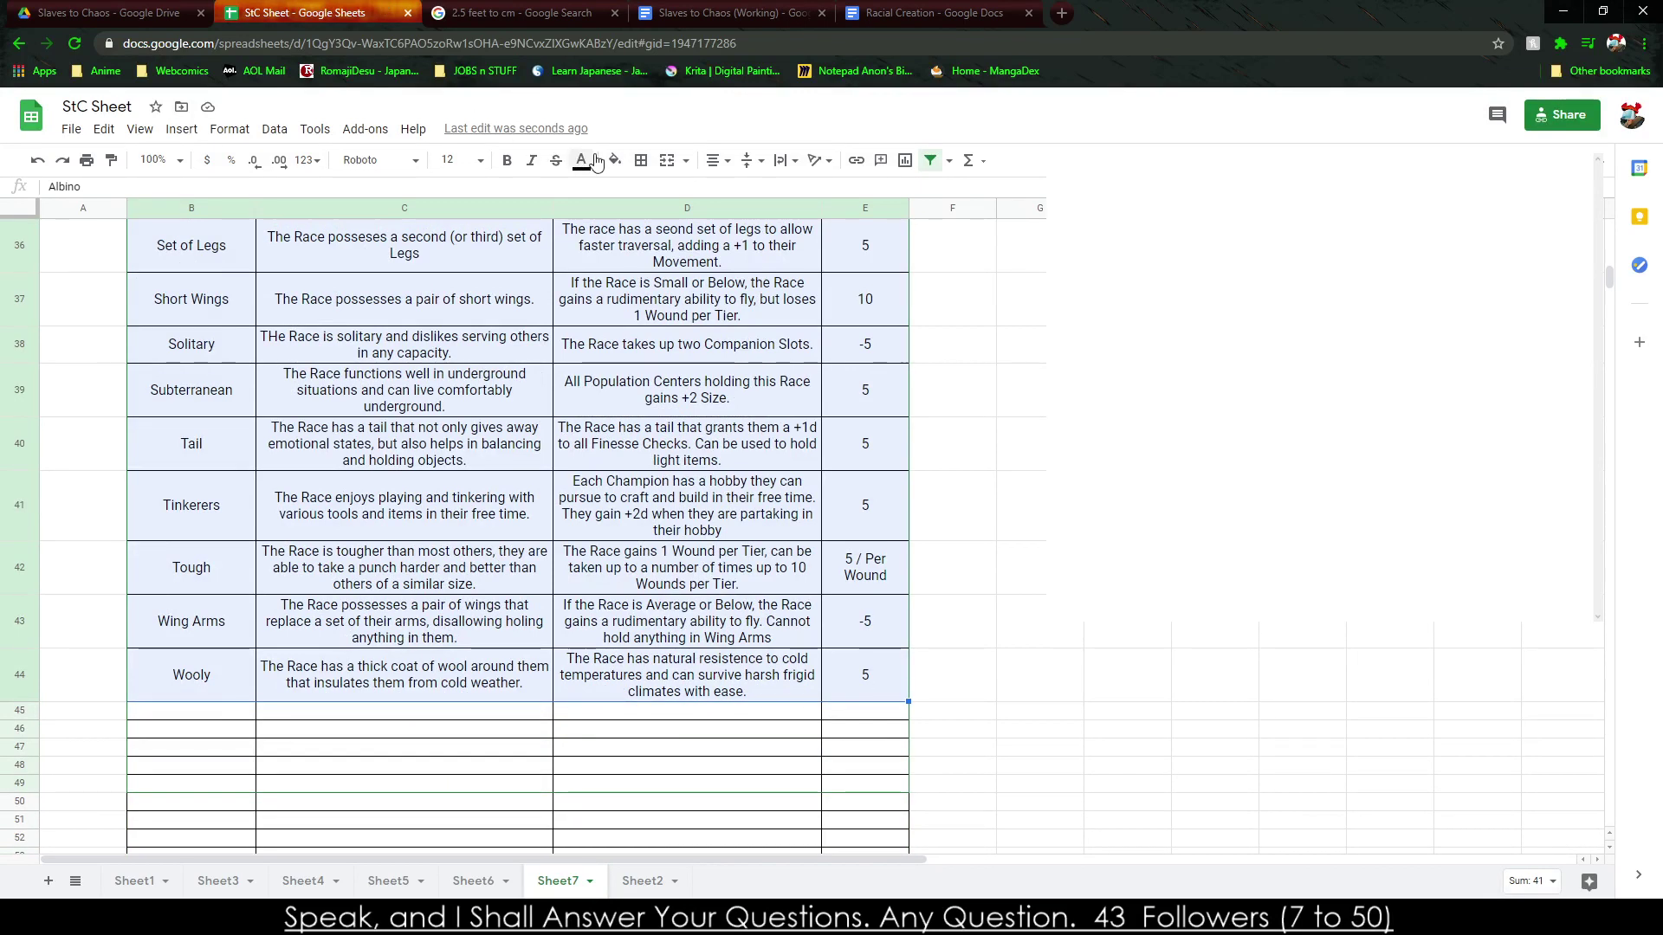
{"action": "left_click", "coordinate": [644, 162]}
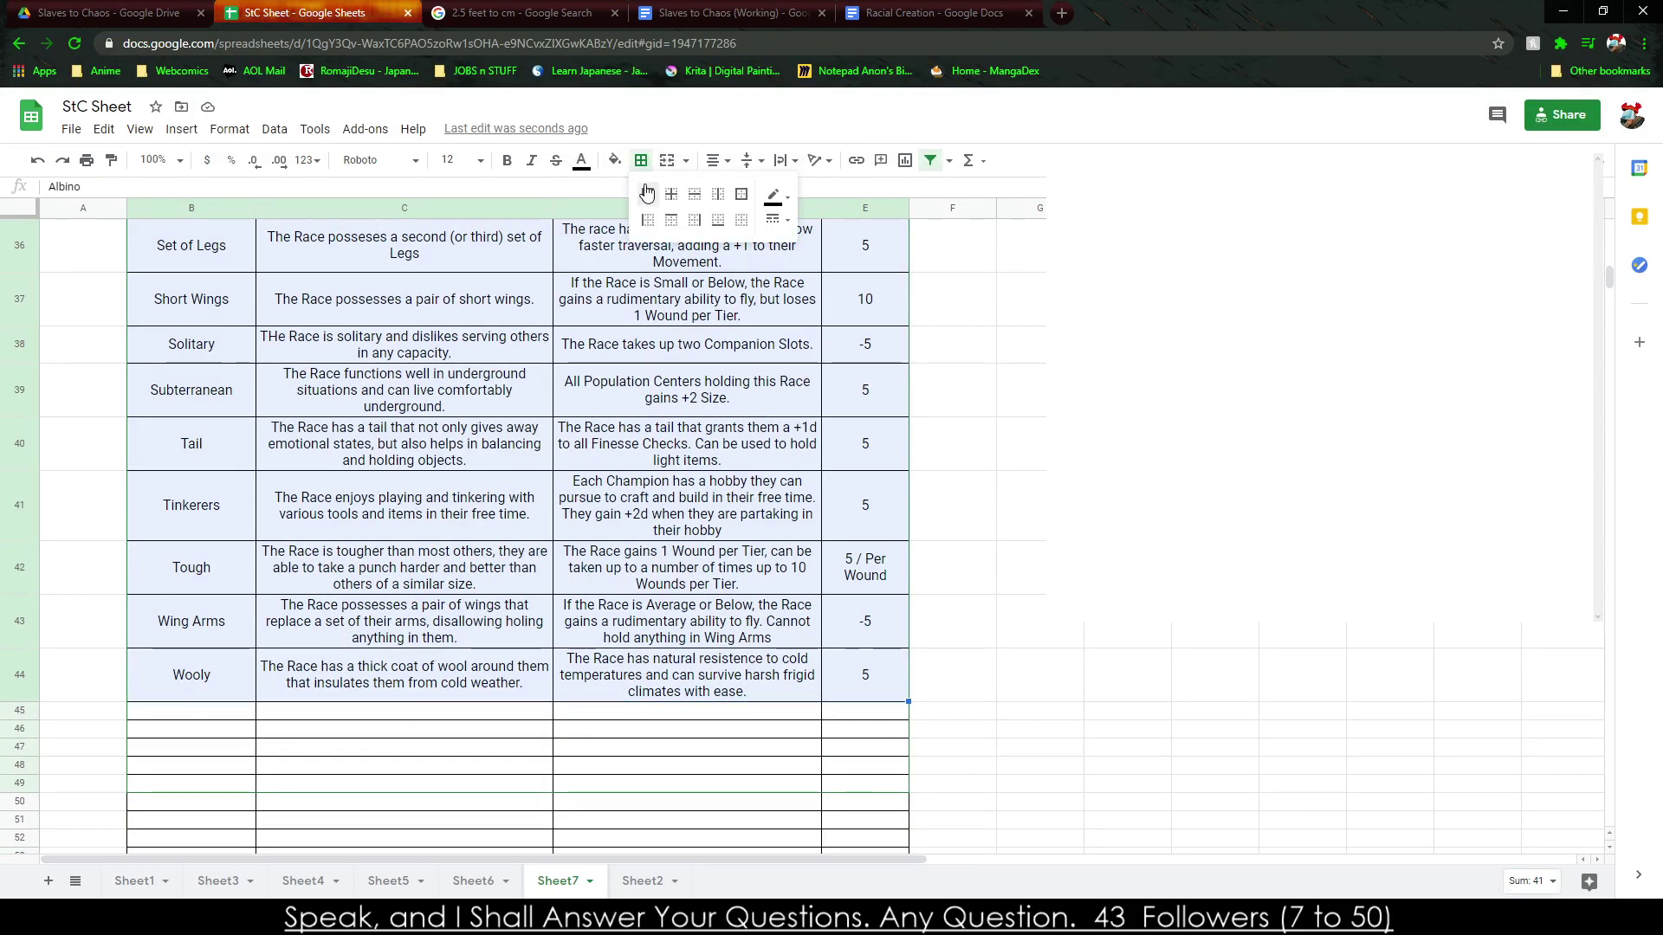
{"action": "left_click_drag", "start_coordinate": [230, 667], "coordinate": [226, 309]}
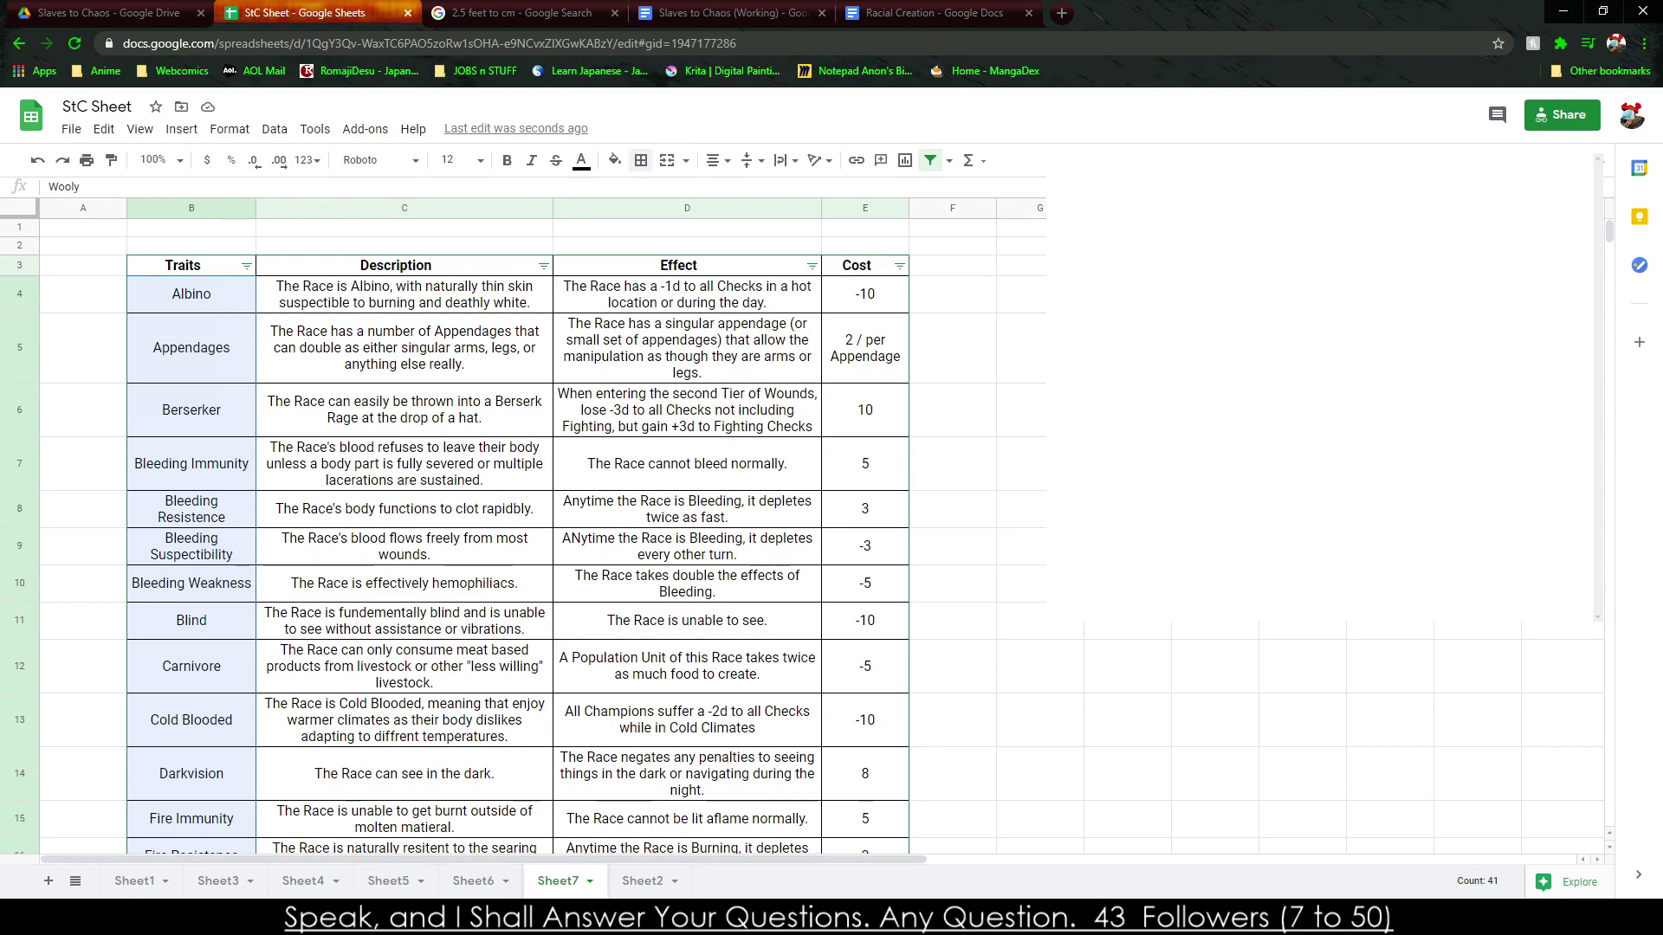
Copy the table from the Traits header through the Wooly row and paste it below the Traits paragraph in the Racial Creation document.
{"action": "left_click_drag", "start_coordinate": [201, 271], "coordinate": [839, 616]}
{"action": "key", "text": "ctrl+c"}
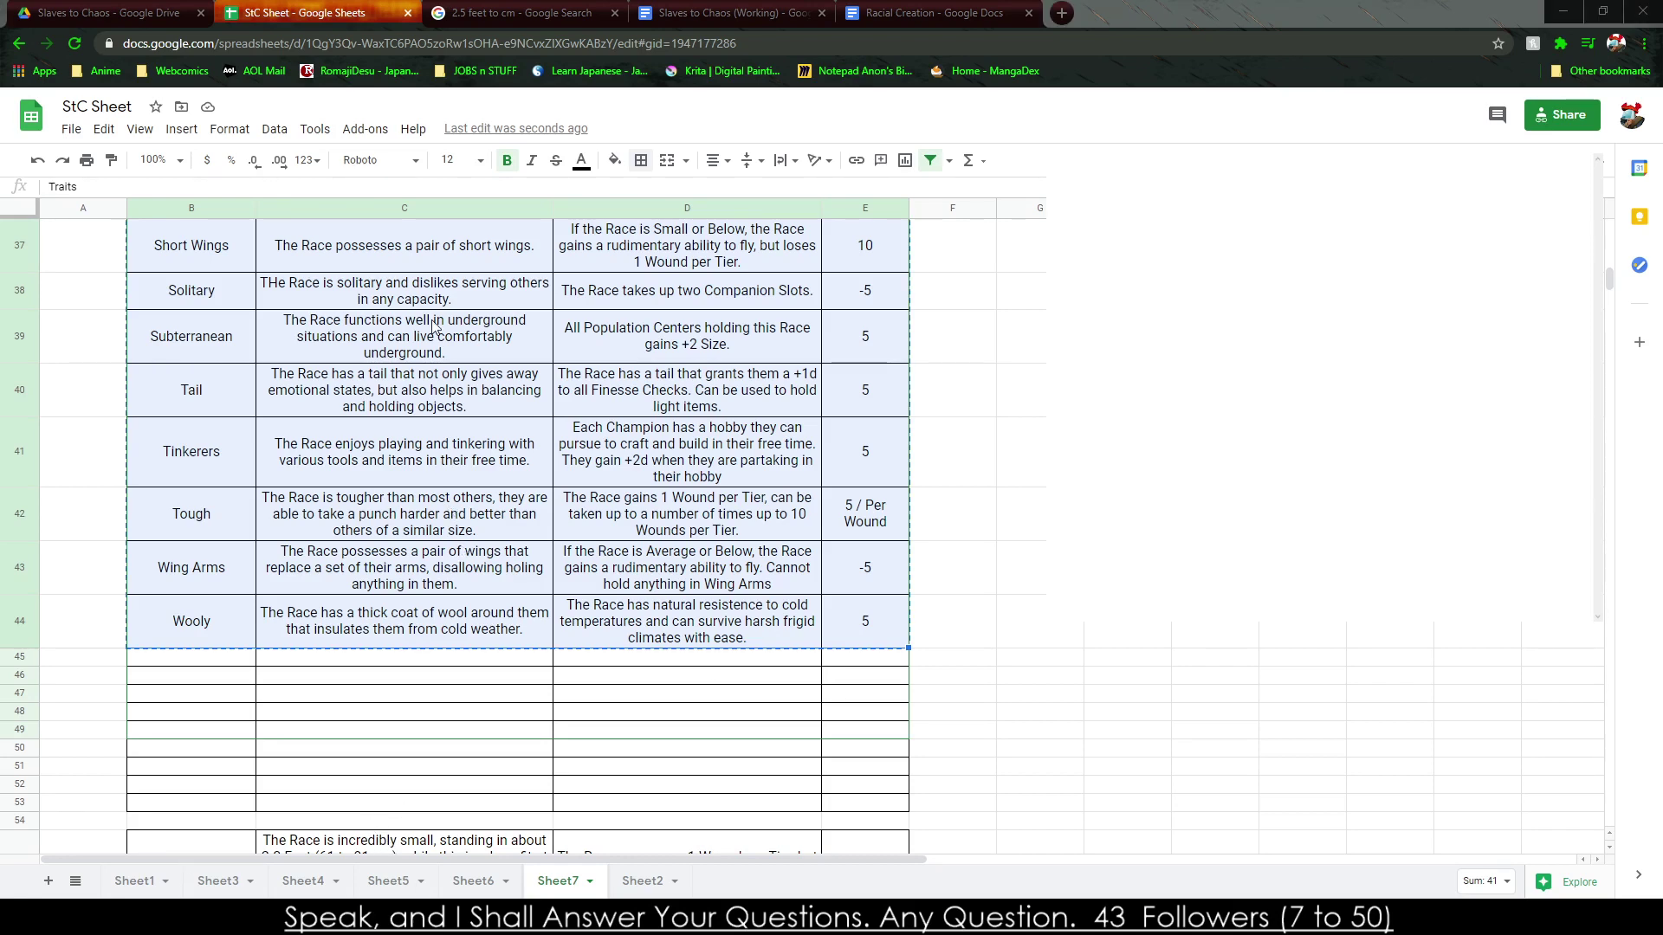
{"action": "left_click", "coordinate": [644, 8]}
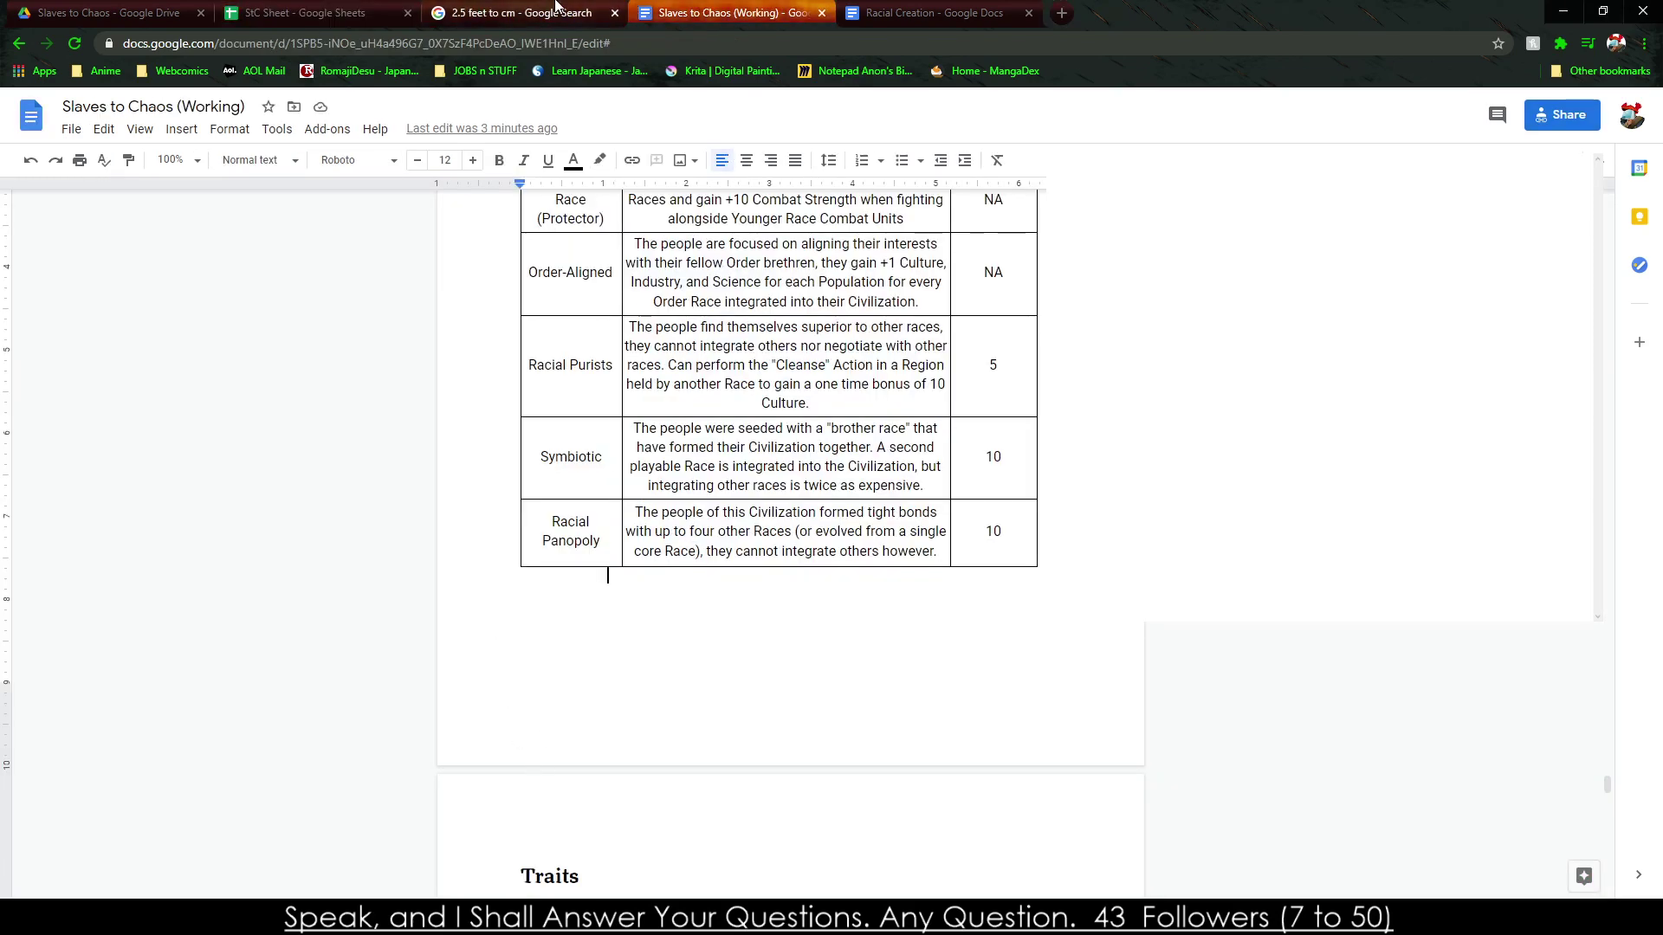
{"action": "left_click", "coordinate": [878, 13]}
{"action": "left_click", "coordinate": [511, 638]}
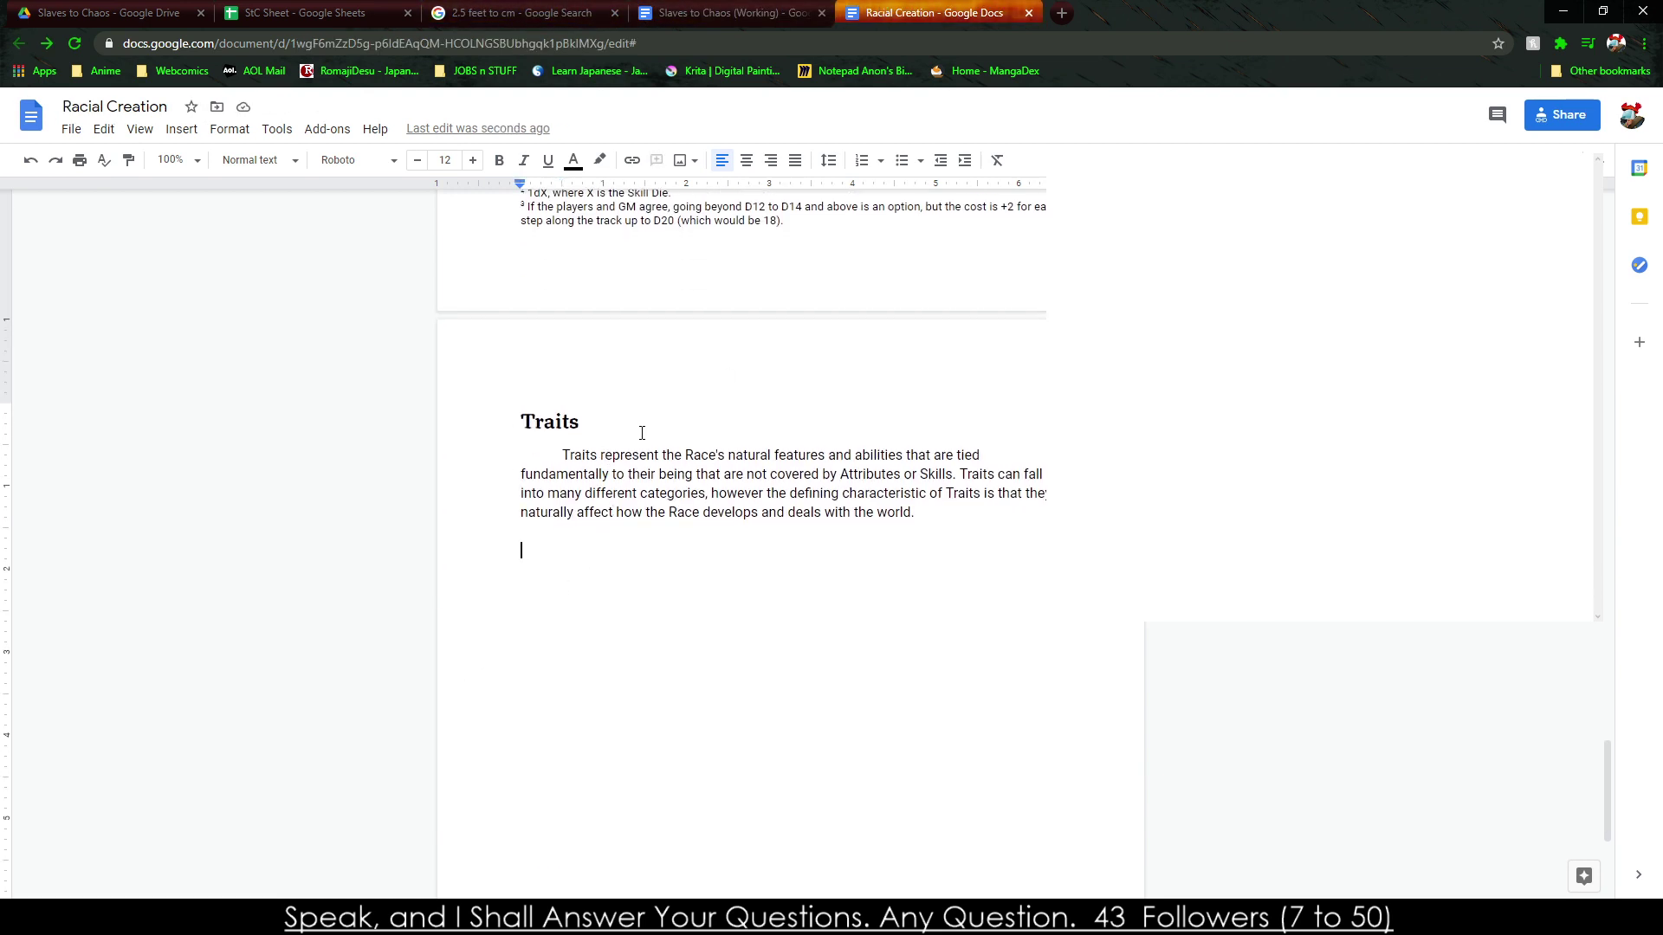
{"action": "key", "text": "ctrl+v"}
{"action": "left_click", "coordinate": [980, 574]}
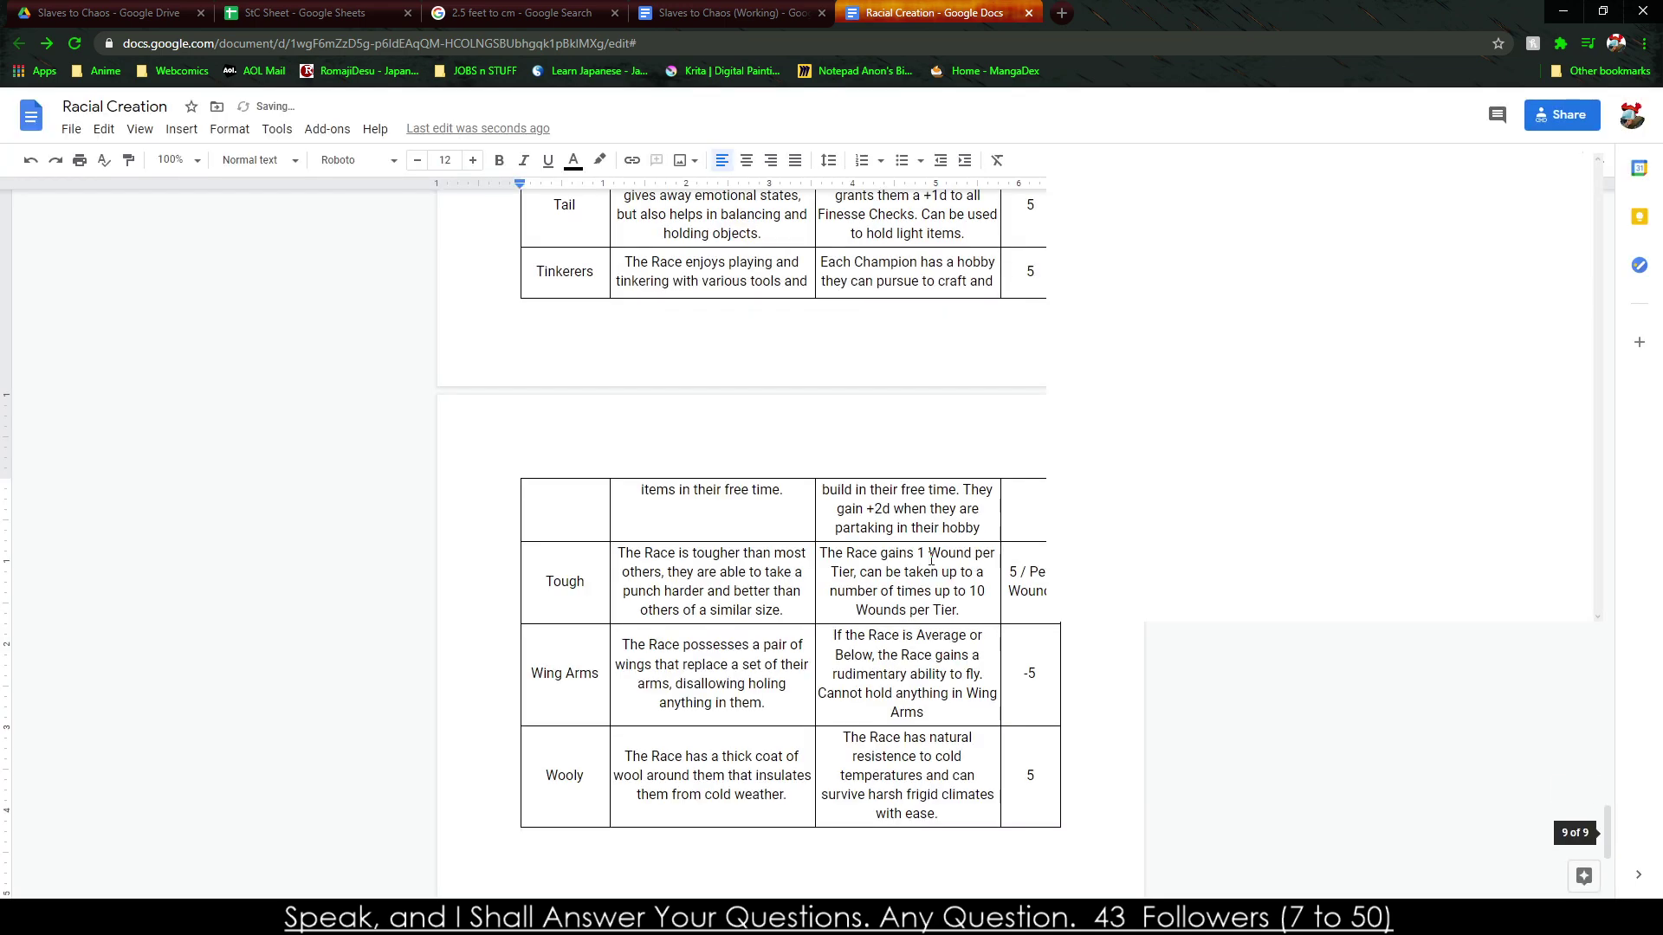
Select all the pasted table's rows below the header and check their word count.
{"action": "left_click_drag", "start_coordinate": [1043, 776], "coordinate": [543, 468]}
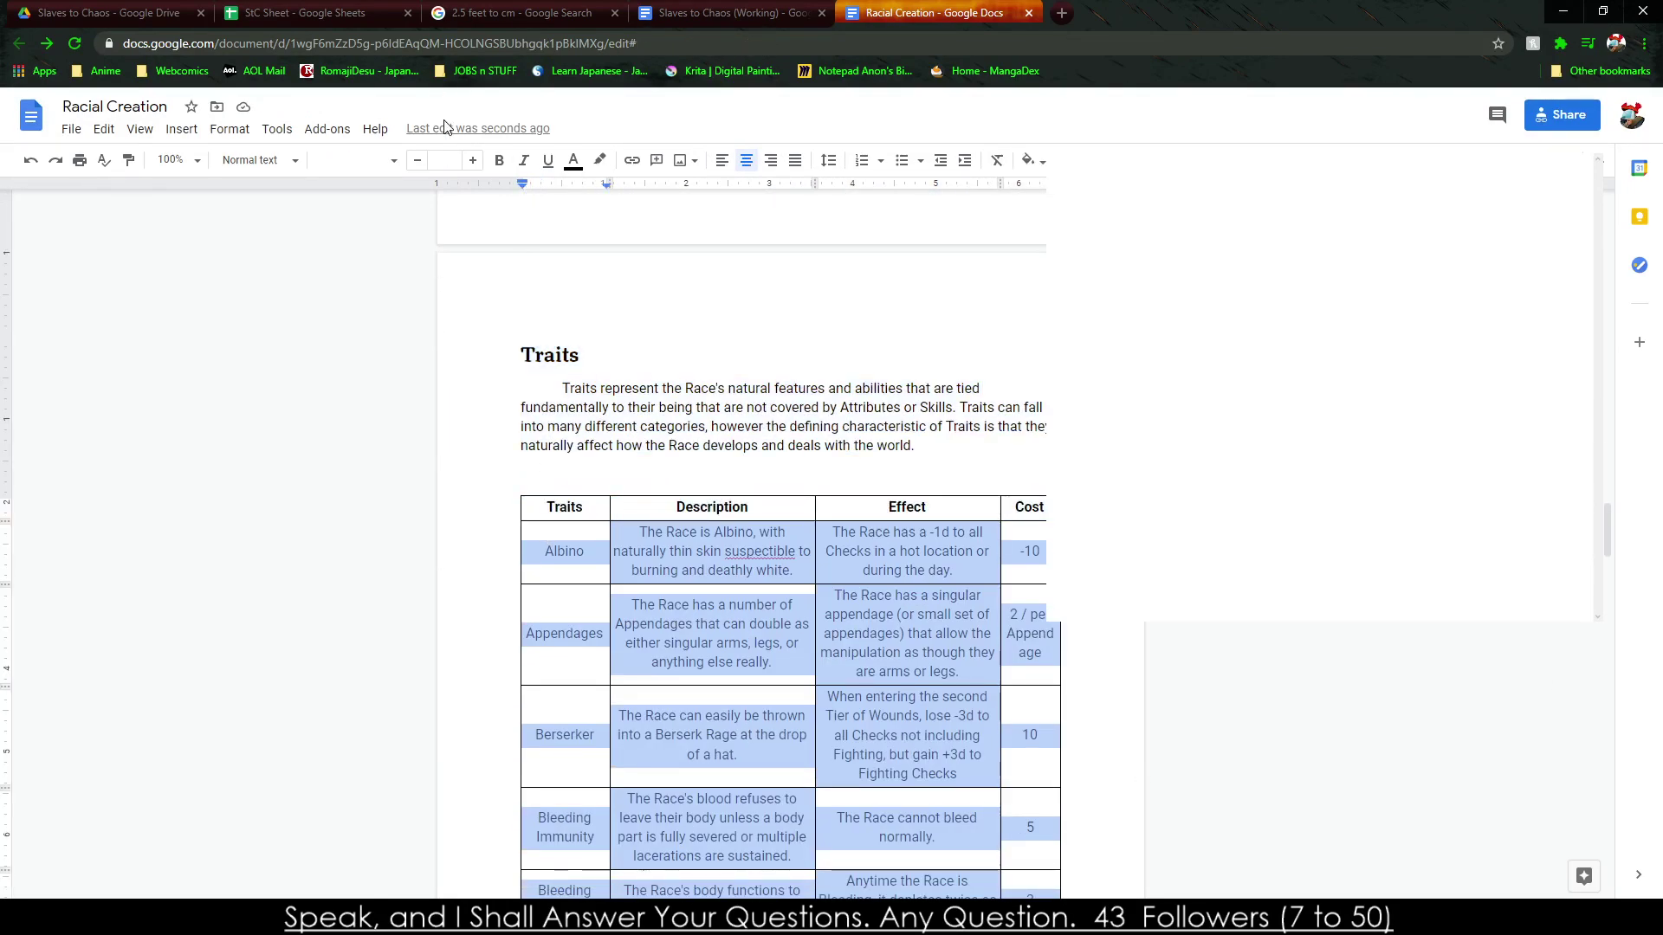
{"action": "left_click", "coordinate": [327, 128]}
{"action": "mouse_move", "coordinate": [277, 128]}
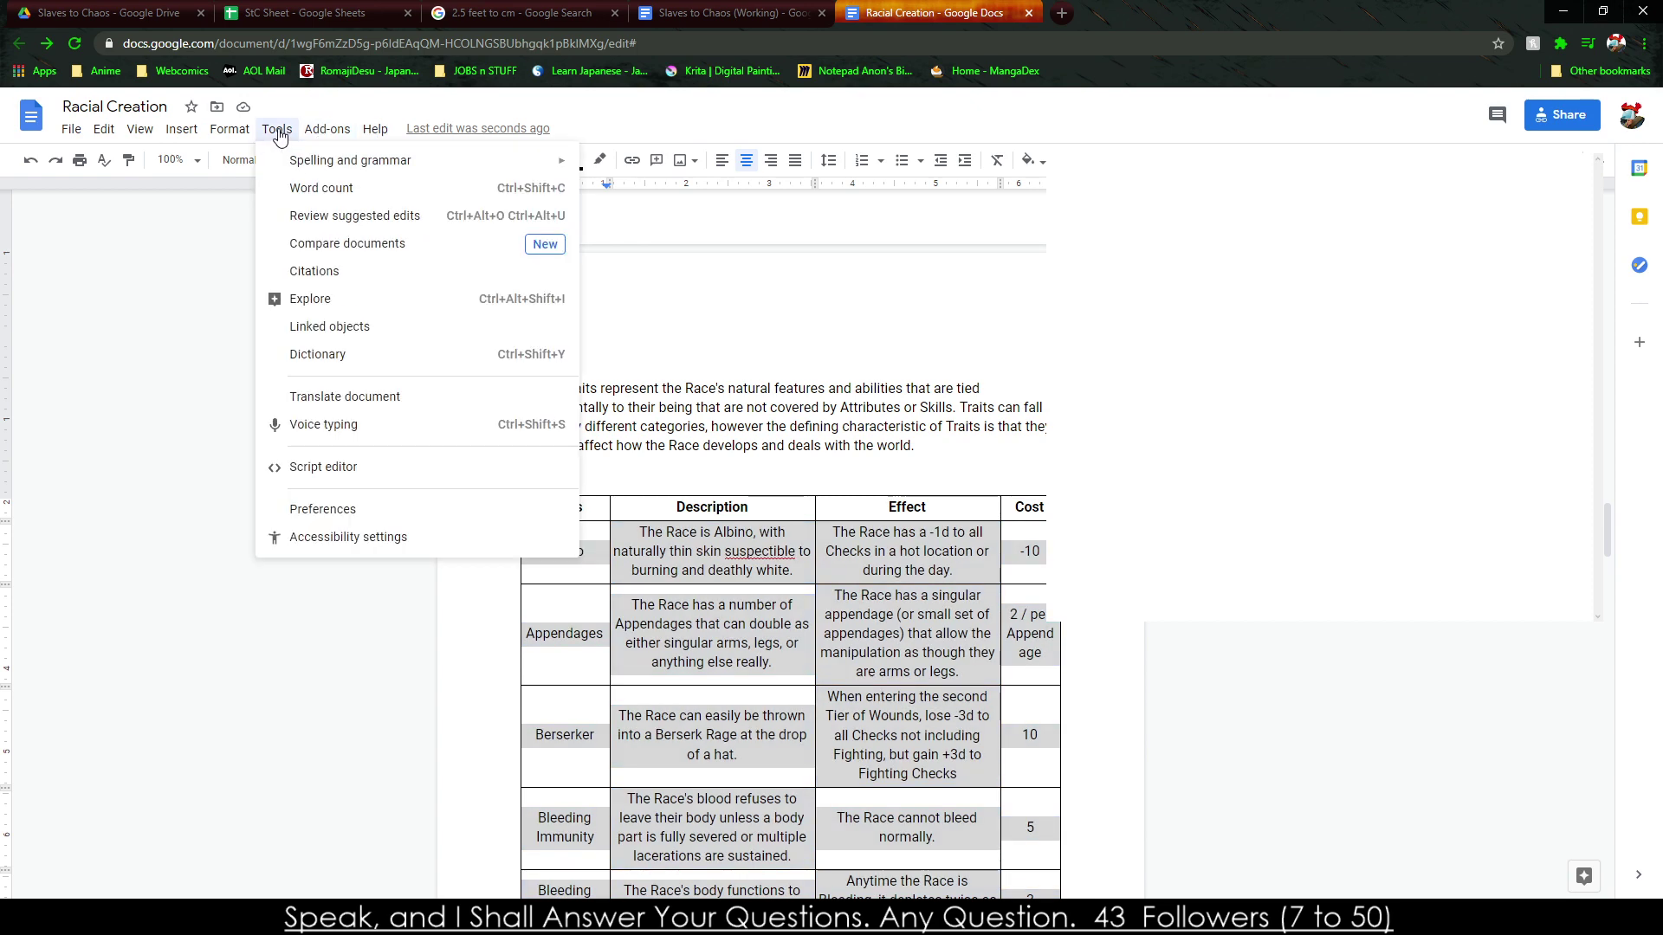
{"action": "left_click", "coordinate": [304, 188]}
{"action": "left_click", "coordinate": [910, 650]}
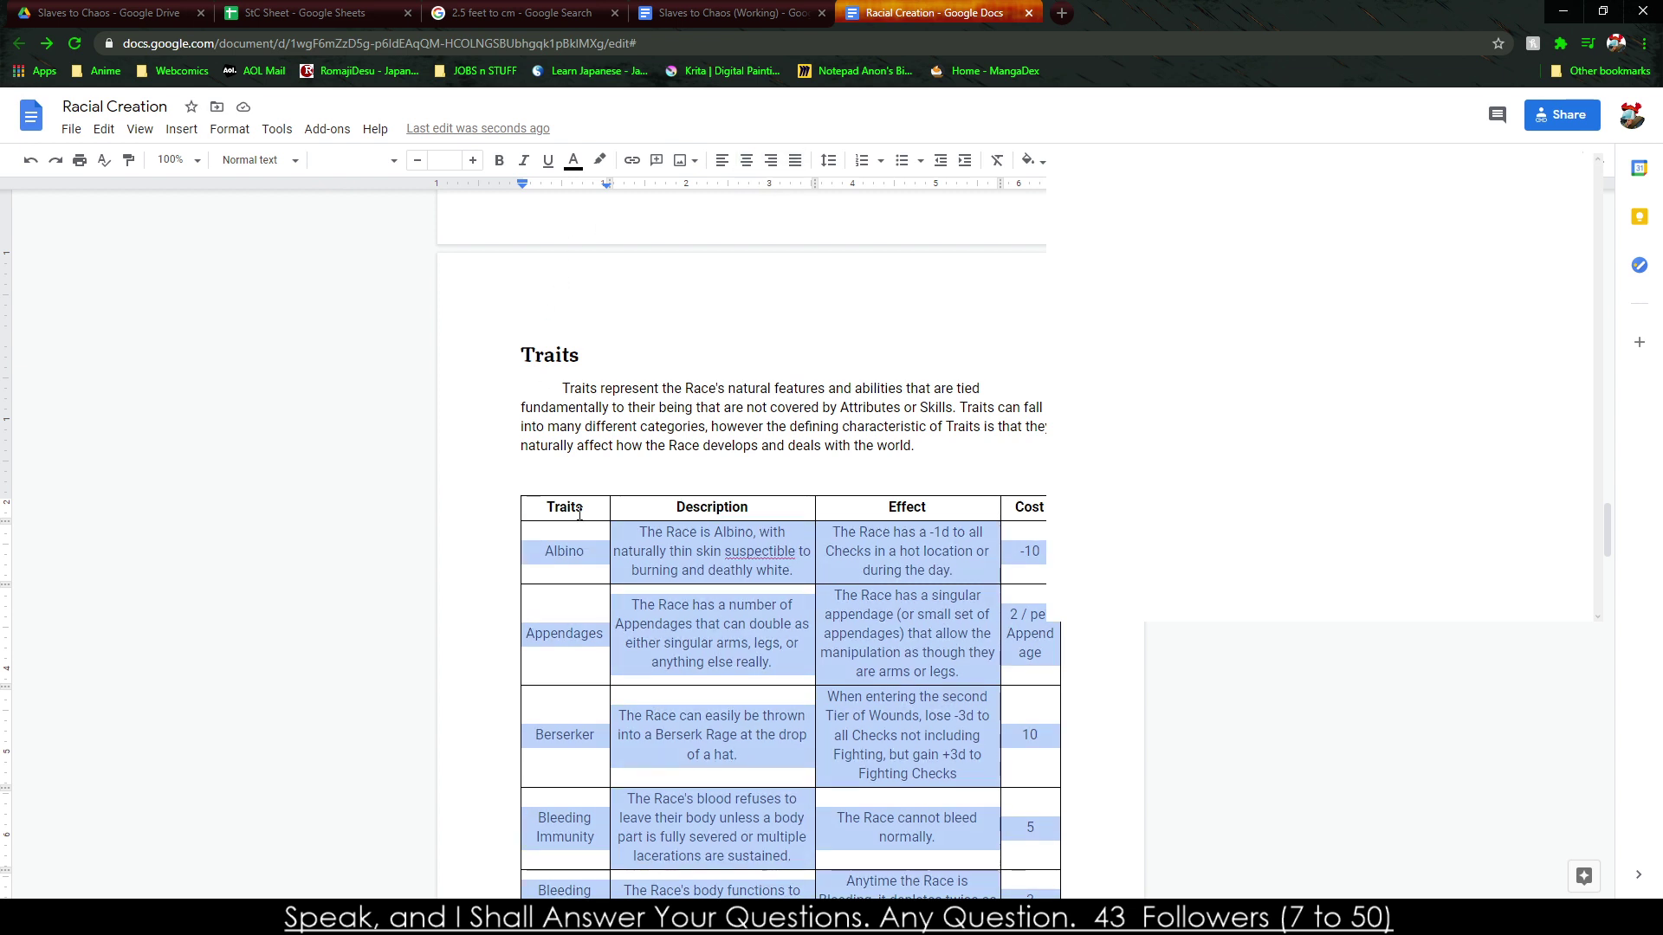
Set the font of the selected table rows to Roboto at size 12.
{"action": "left_click", "coordinate": [371, 161]}
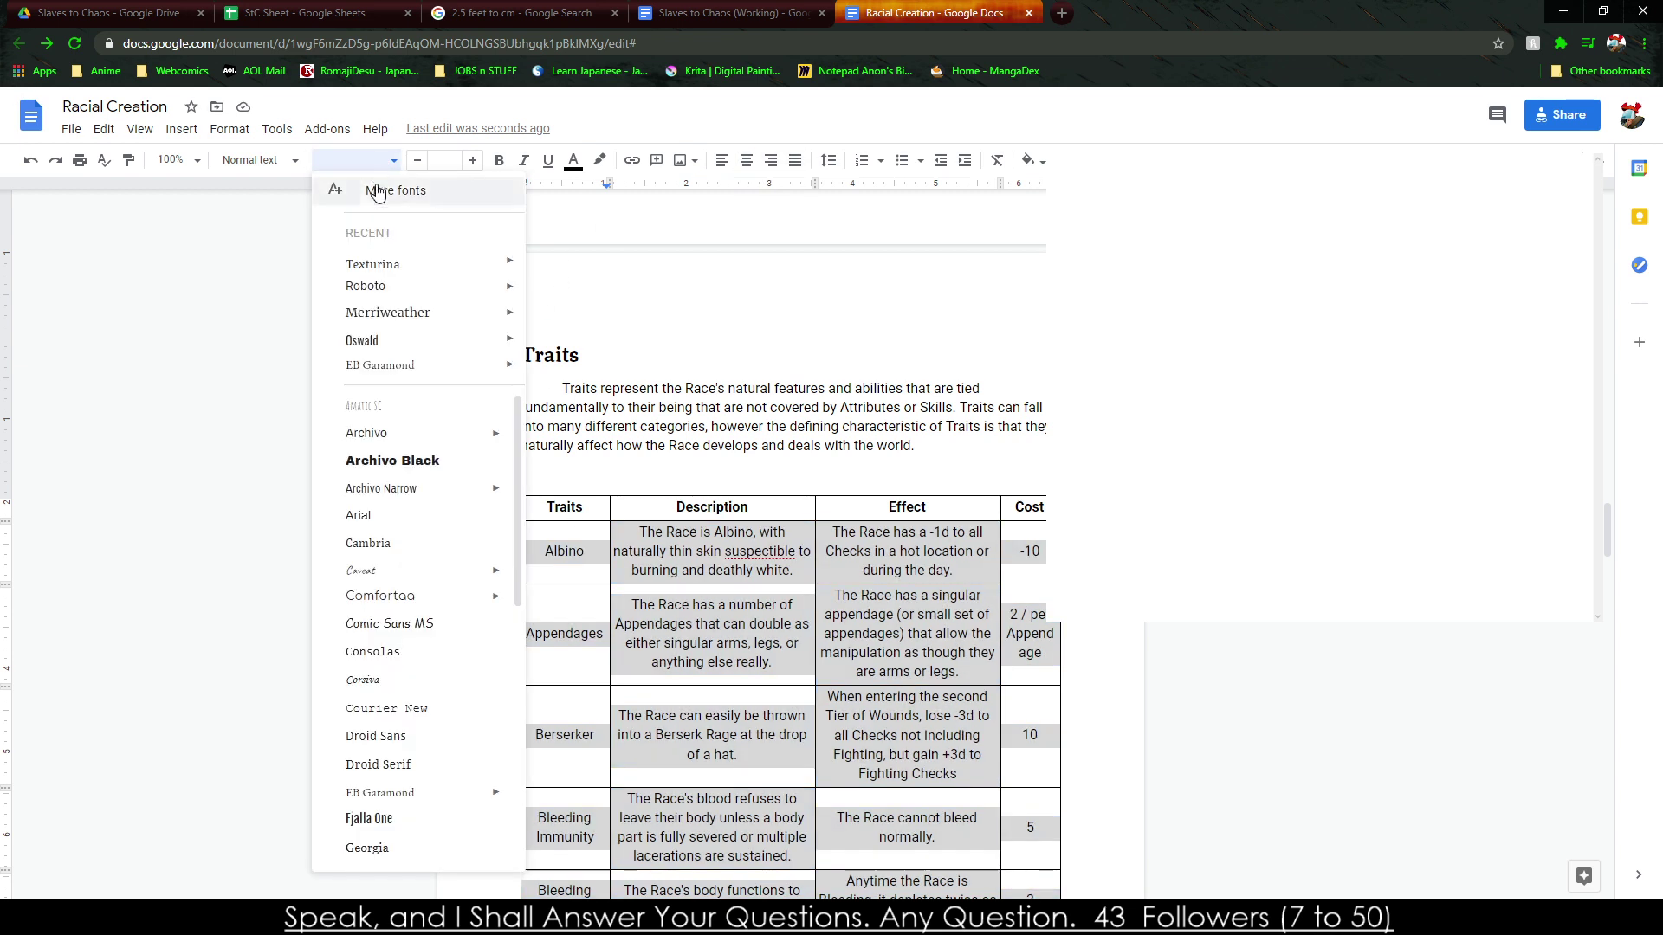
{"action": "left_click", "coordinate": [378, 287]}
{"action": "left_click", "coordinate": [442, 161]}
{"action": "type", "text": "12"}
{"action": "key", "text": "Return"}
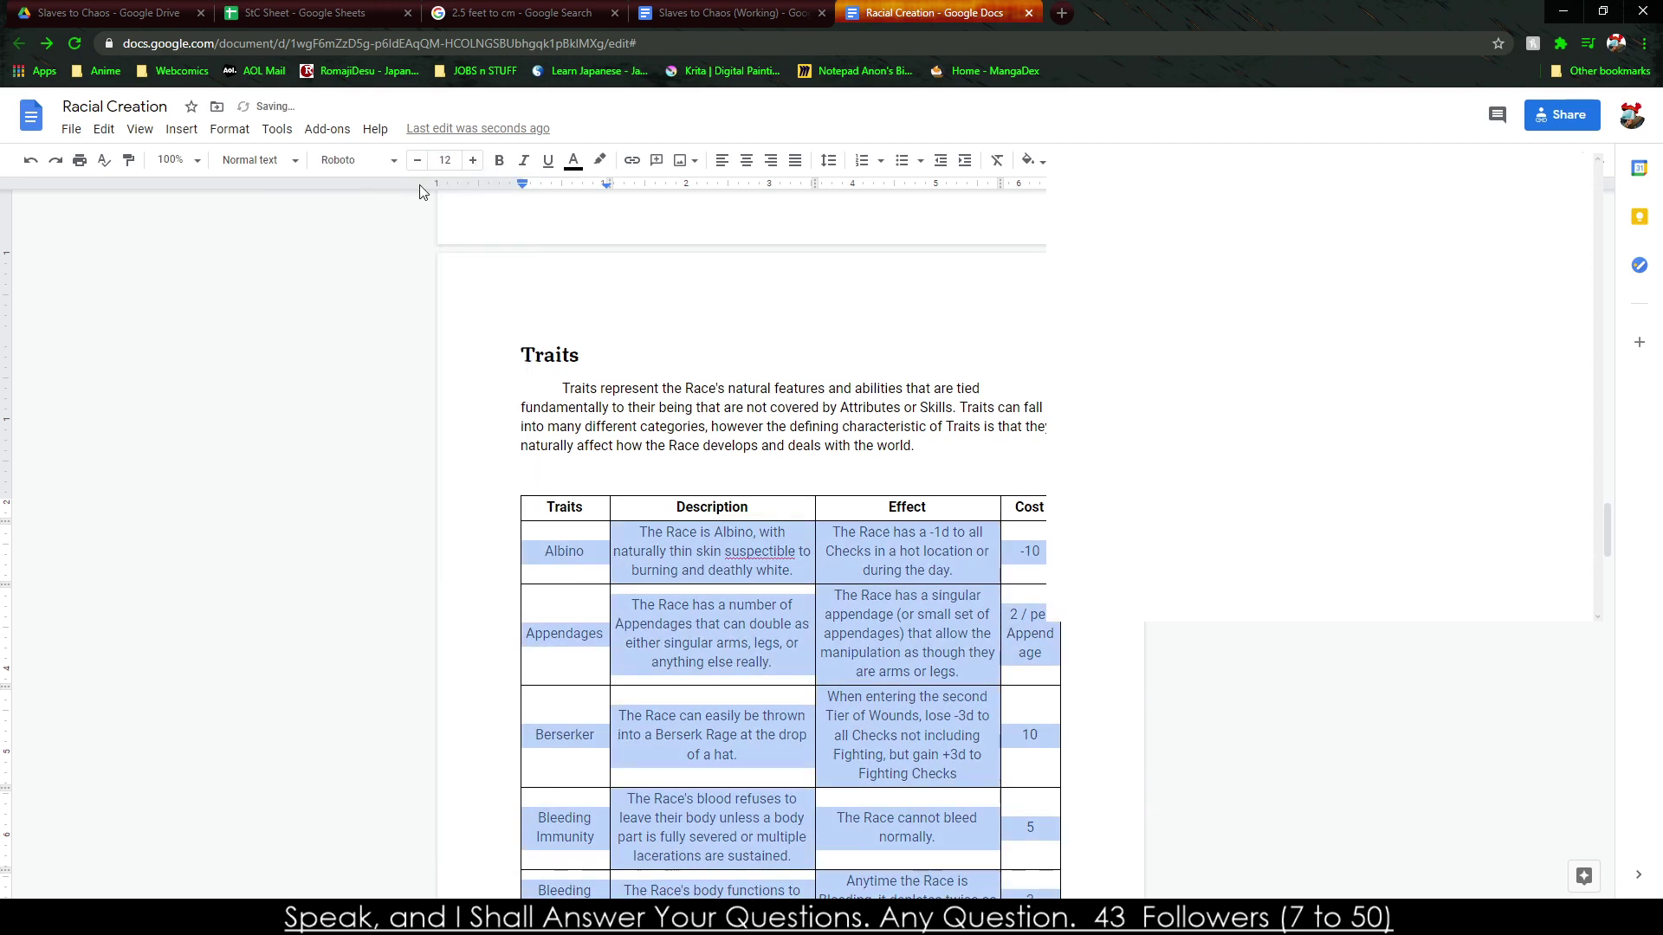
Correct the misspelled "suspectible" in the Albino description to "susceptible".
{"action": "left_click", "coordinate": [735, 595]}
{"action": "right_click", "coordinate": [754, 551]}
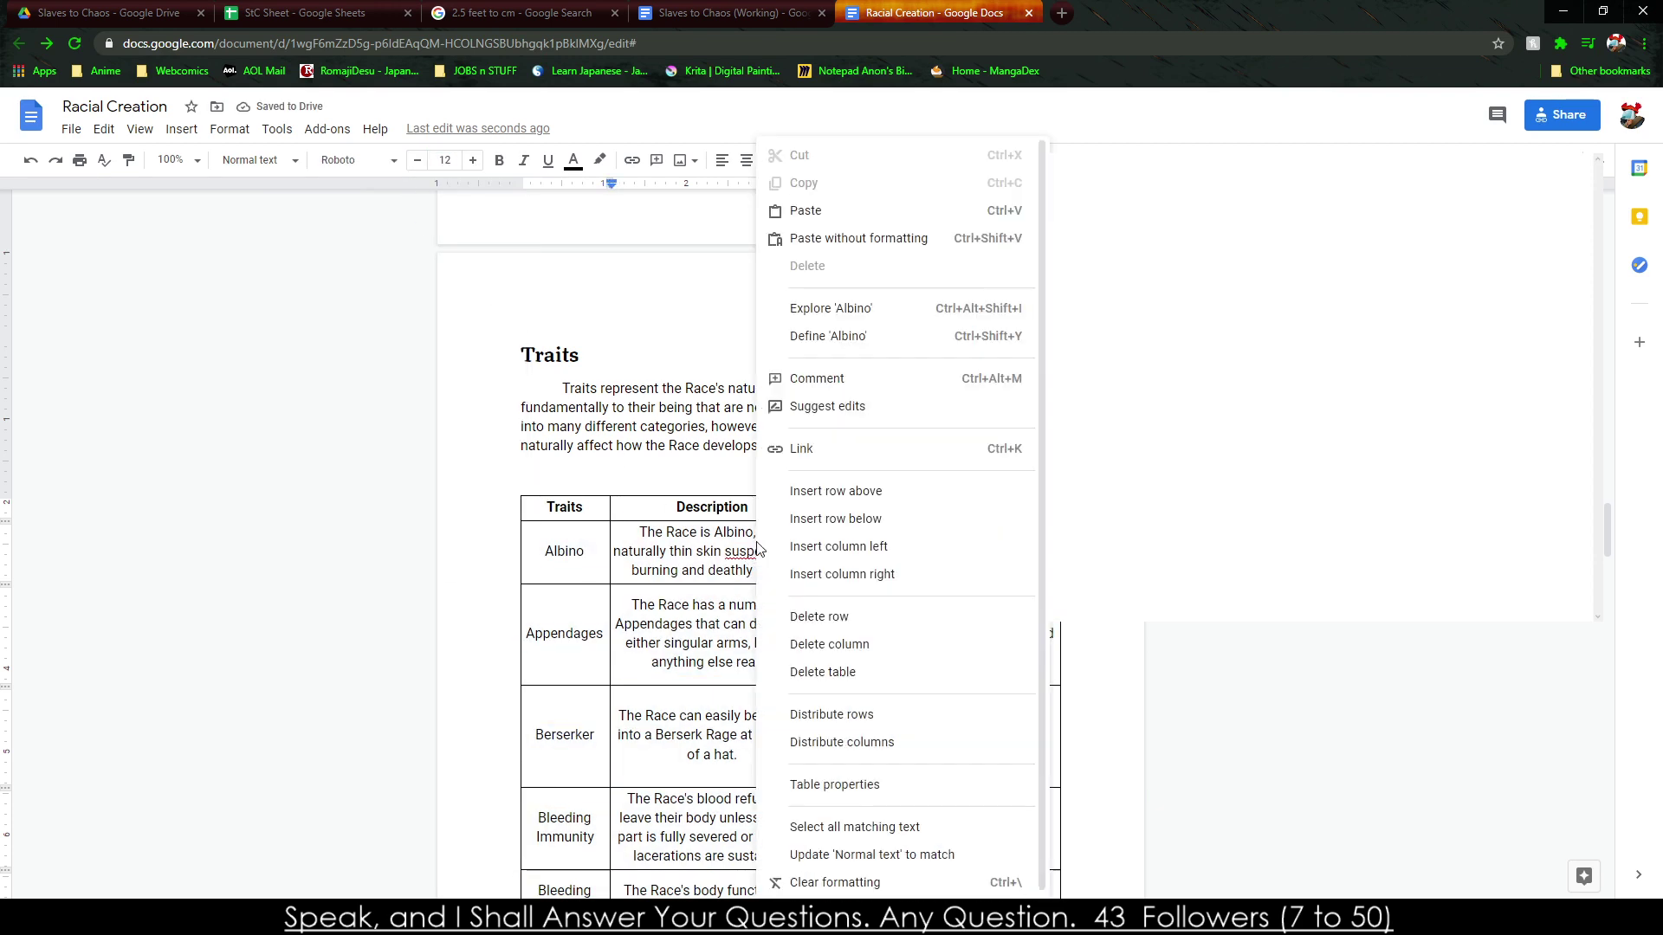
{"action": "right_click", "coordinate": [742, 552]}
{"action": "left_click", "coordinate": [803, 597]}
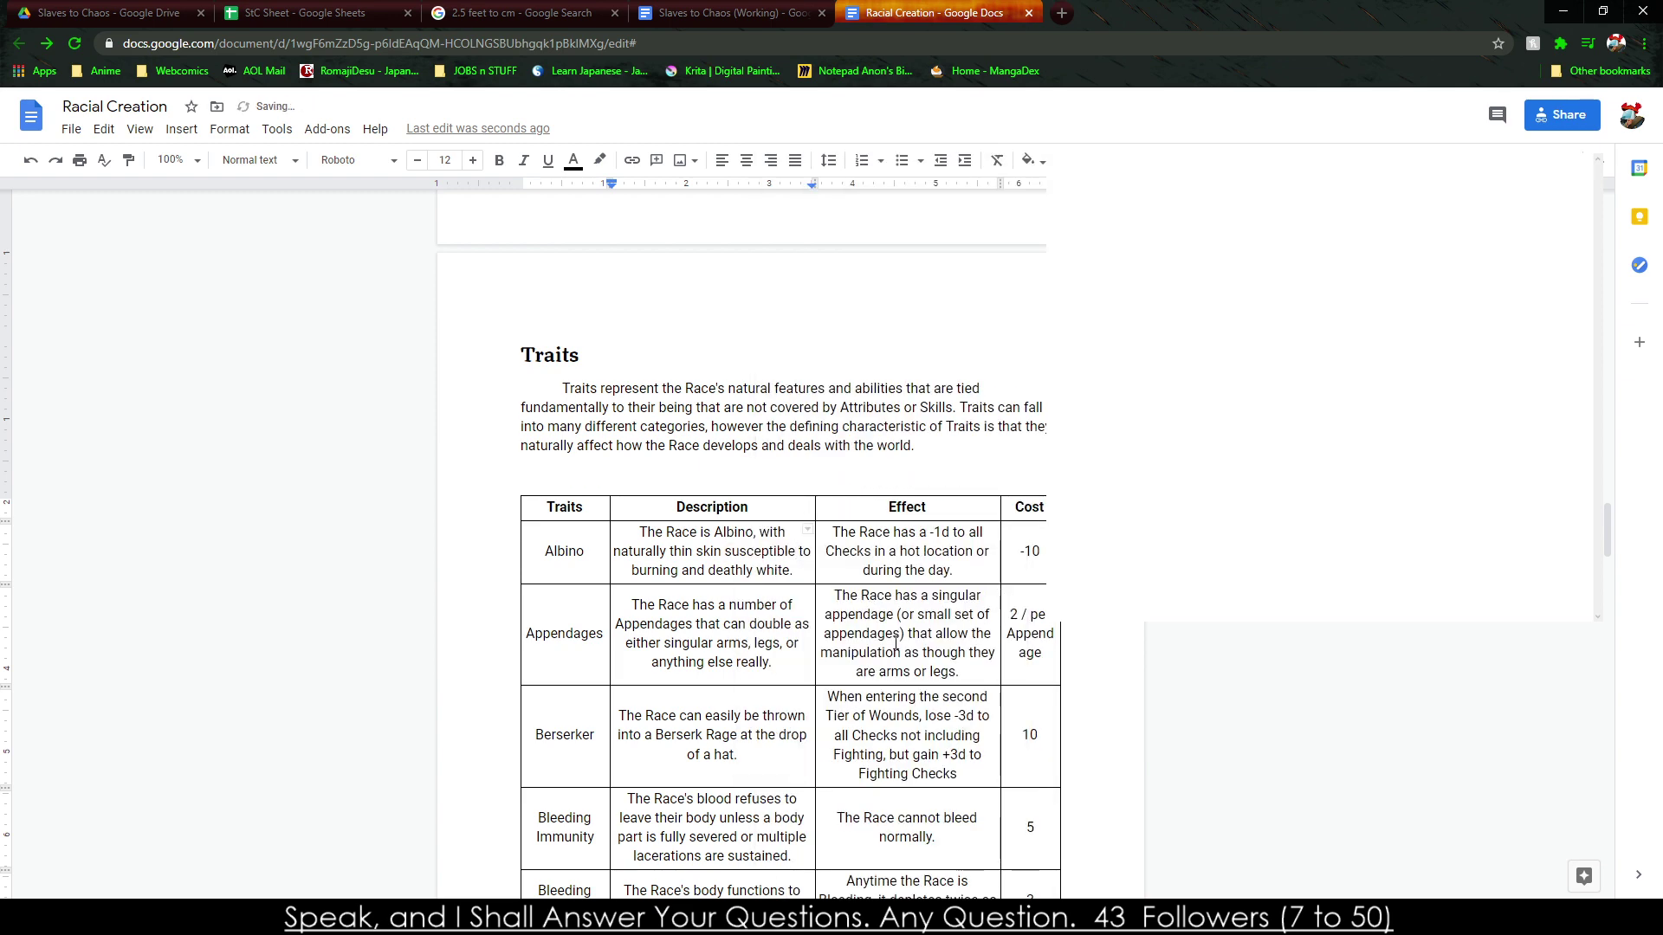
Correct the flagged spellings in the Bleeding and Blind rows to "rapidly", "Resistance", "Susceptibility" and "fundamentally".
{"action": "scroll", "coordinate": [723, 723], "scroll_direction": "down", "scroll_amount": 5}
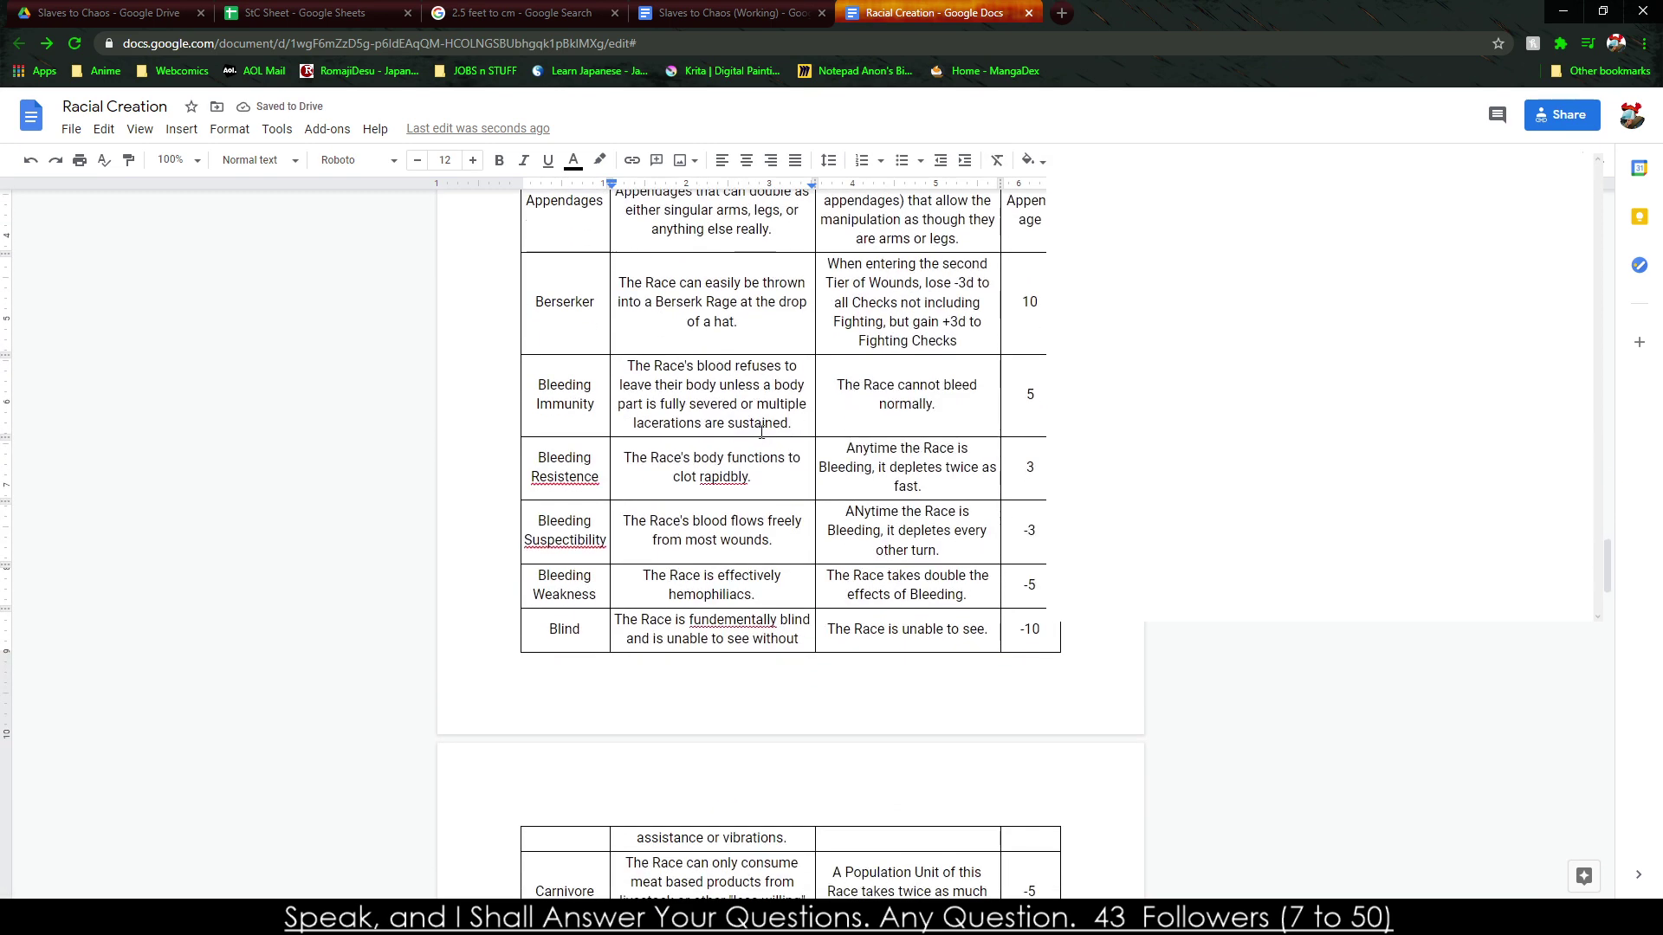
{"action": "right_click", "coordinate": [734, 476]}
{"action": "left_click", "coordinate": [762, 527]}
{"action": "right_click", "coordinate": [564, 473]}
{"action": "left_click", "coordinate": [606, 512]}
{"action": "right_click", "coordinate": [575, 557]}
{"action": "left_click", "coordinate": [617, 594]}
{"action": "scroll", "coordinate": [733, 563], "scroll_direction": "down", "scroll_amount": 2}
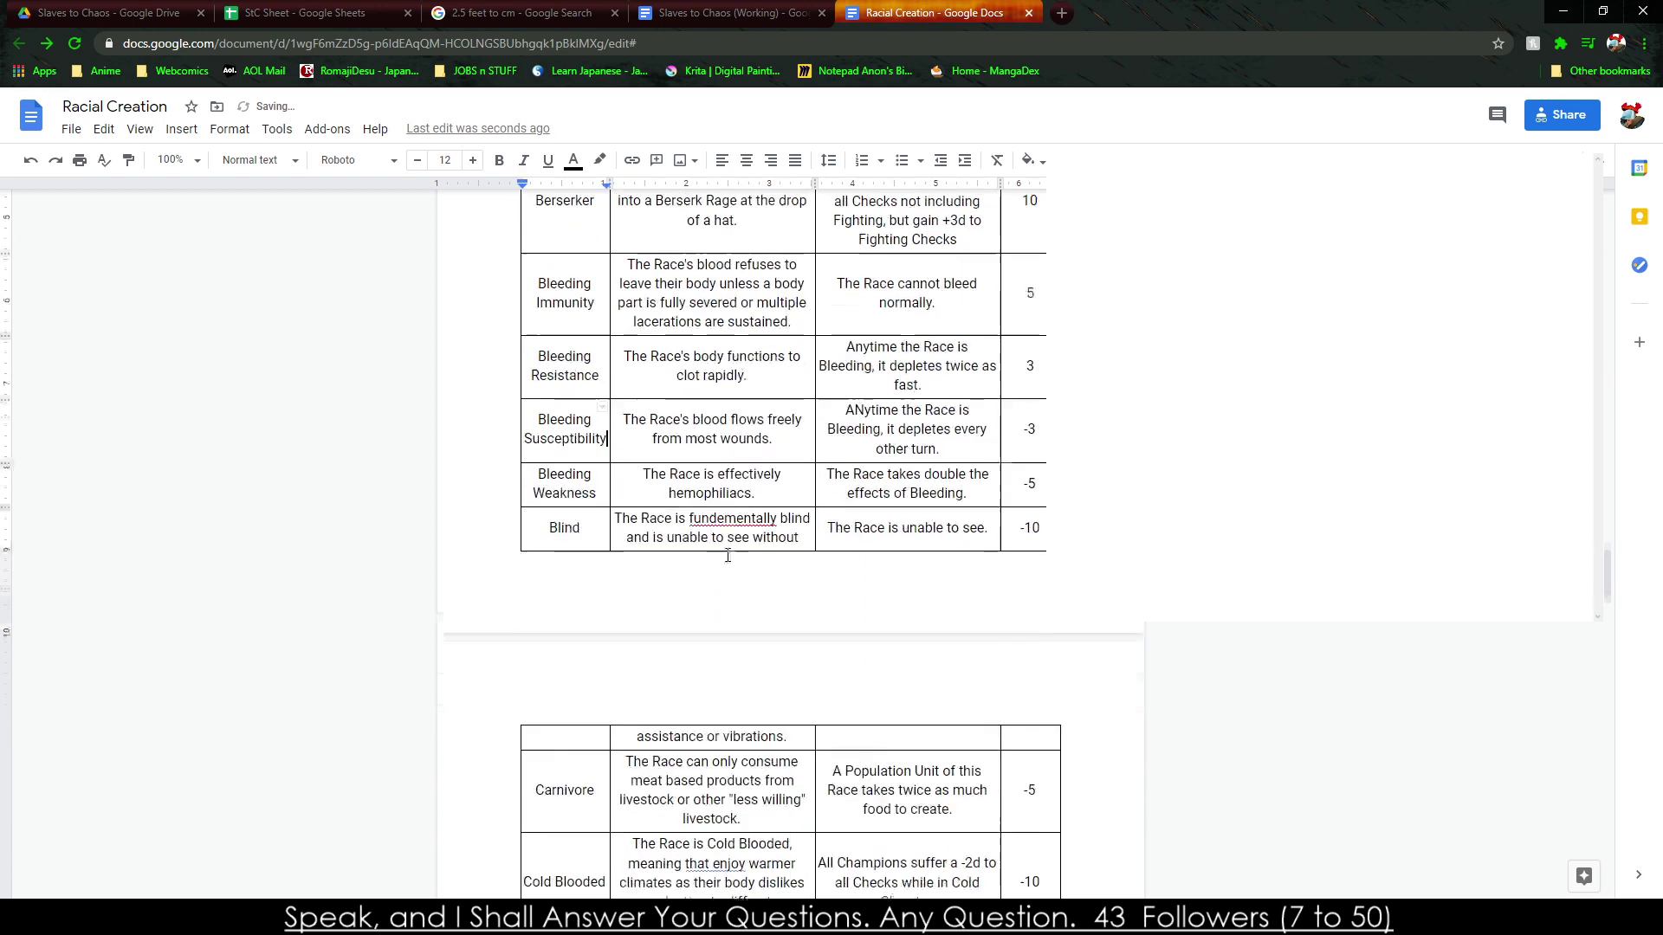
{"action": "right_click", "coordinate": [747, 447]}
{"action": "left_click", "coordinate": [795, 492]}
Correct the Cold Blooded description to read "that they enjoy" and "different temperatures".
{"action": "scroll", "coordinate": [598, 519], "scroll_direction": "down", "scroll_amount": 3}
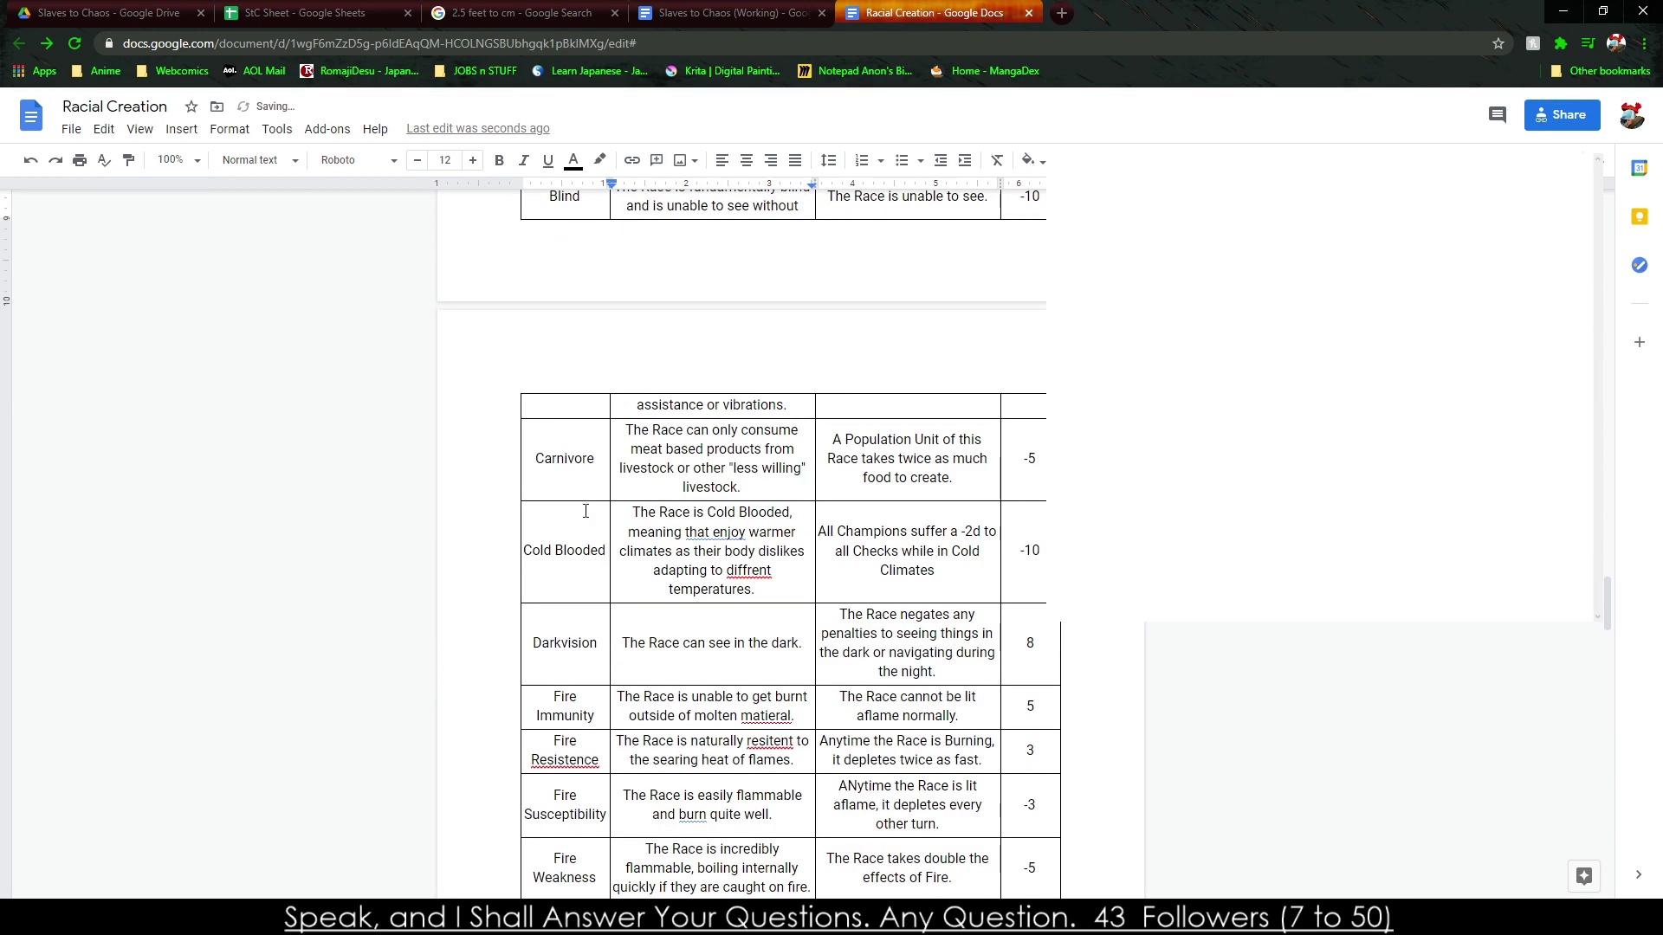
{"action": "right_click", "coordinate": [715, 528]}
{"action": "left_click", "coordinate": [773, 567]}
{"action": "right_click", "coordinate": [757, 573]}
{"action": "right_click", "coordinate": [743, 571]}
{"action": "left_click", "coordinate": [802, 624]}
Correct the flagged words in the Fire Immunity, Resistance and Susceptibility rows to "material", "Resistance", "resistant" and "burns".
{"action": "scroll", "coordinate": [726, 516], "scroll_direction": "down", "scroll_amount": 3}
{"action": "right_click", "coordinate": [767, 450]}
{"action": "left_click", "coordinate": [805, 492]}
{"action": "right_click", "coordinate": [564, 500]}
{"action": "left_click", "coordinate": [624, 538]}
{"action": "right_click", "coordinate": [781, 511]}
{"action": "right_click", "coordinate": [790, 482]}
{"action": "left_click", "coordinate": [788, 531]}
{"action": "right_click", "coordinate": [704, 554]}
{"action": "right_click", "coordinate": [693, 555]}
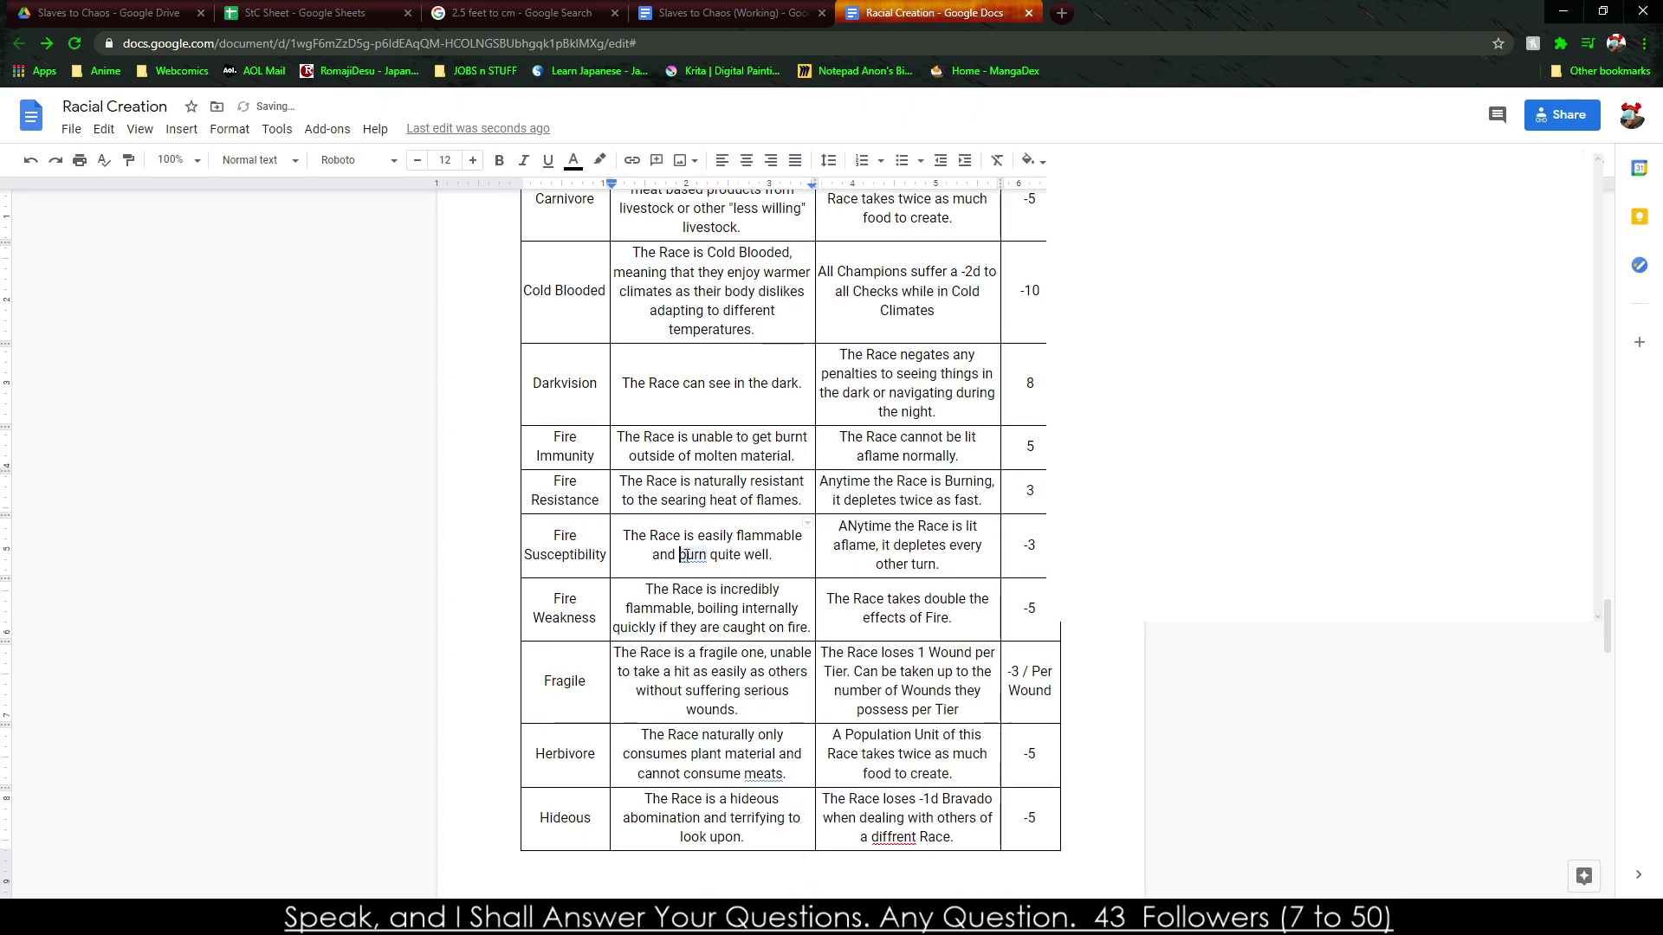
{"action": "left_click", "coordinate": [719, 601]}
Correct "different" in the Kindchenschema effect and "possesses" in the Long Wings and Low Light Vision descriptions.
{"action": "scroll", "coordinate": [806, 685], "scroll_direction": "down", "scroll_amount": 8}
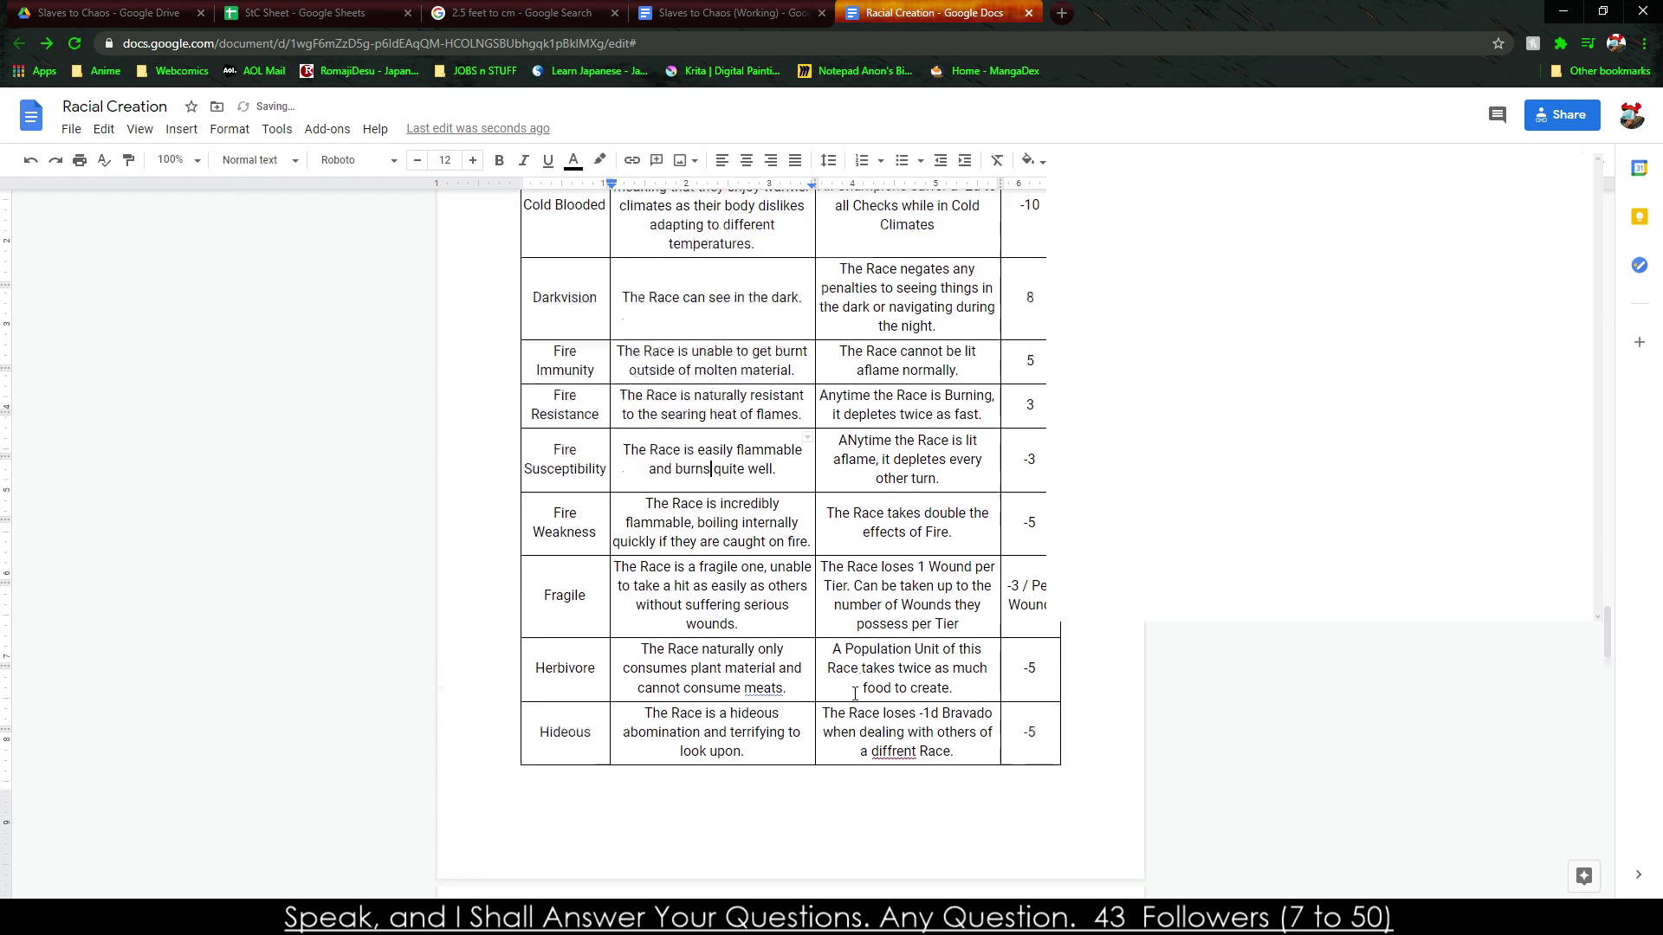
{"action": "right_click", "coordinate": [899, 428]}
{"action": "left_click", "coordinate": [961, 474]}
{"action": "right_click", "coordinate": [710, 468]}
{"action": "left_click", "coordinate": [774, 524]}
{"action": "right_click", "coordinate": [709, 560]}
{"action": "left_click", "coordinate": [753, 605]}
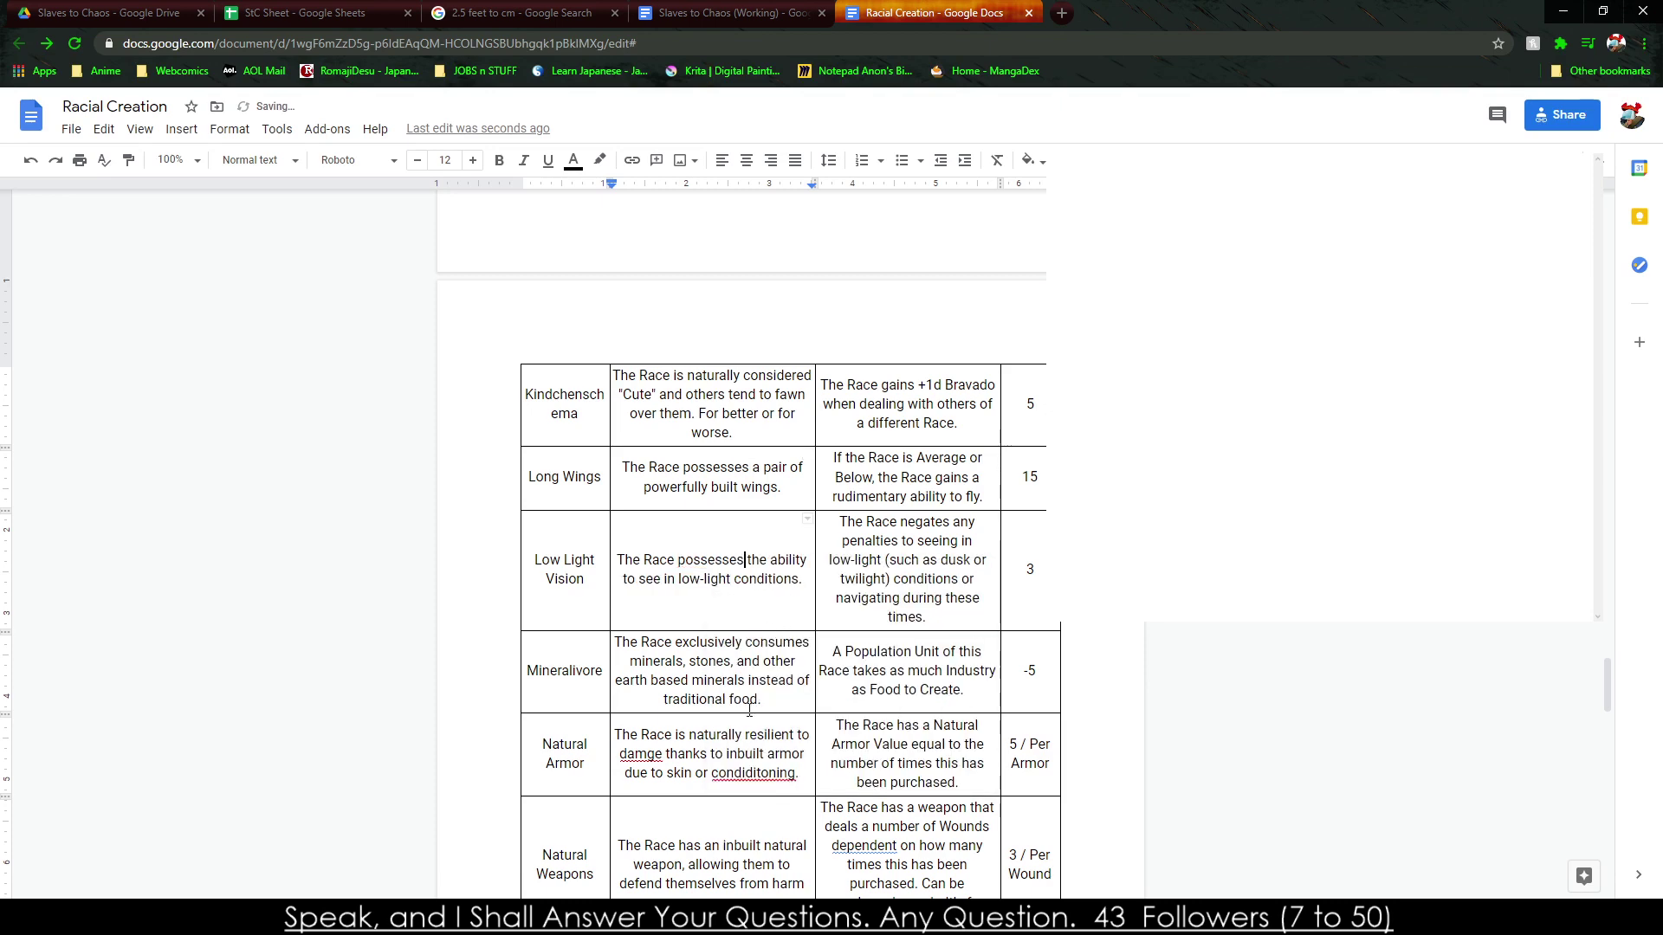
Correct the misspelled words in the Natural Armor description to "conditioning" and "damage".
{"action": "right_click", "coordinate": [761, 778]}
{"action": "left_click", "coordinate": [810, 590]}
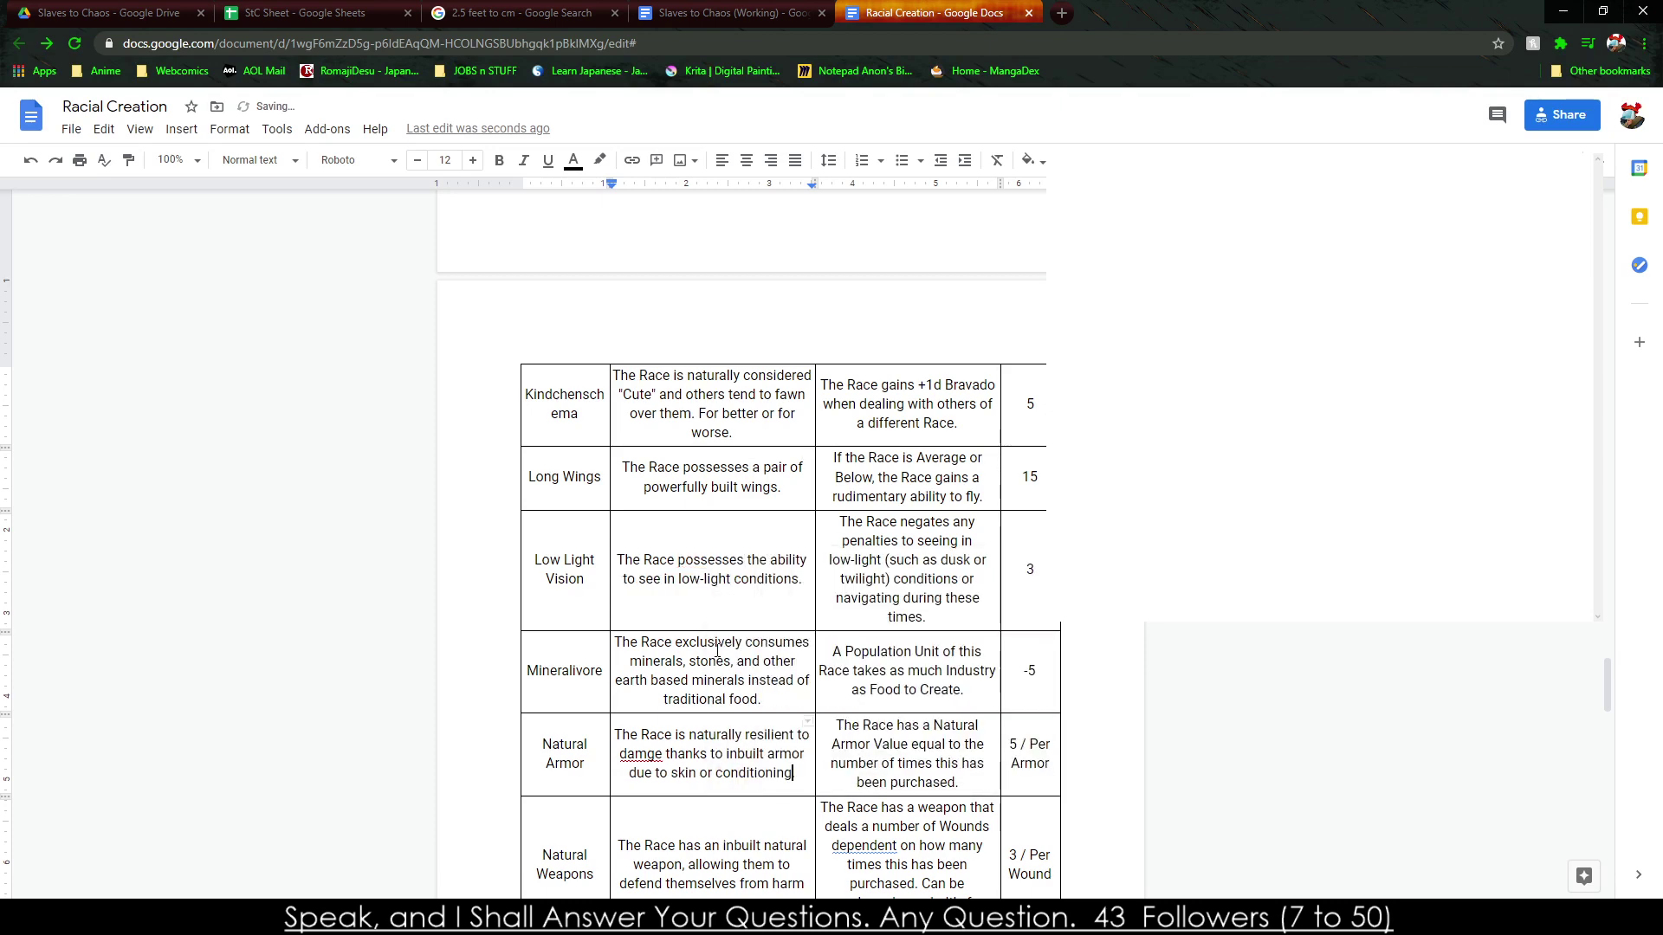
{"action": "right_click", "coordinate": [649, 750]}
{"action": "left_click", "coordinate": [750, 558]}
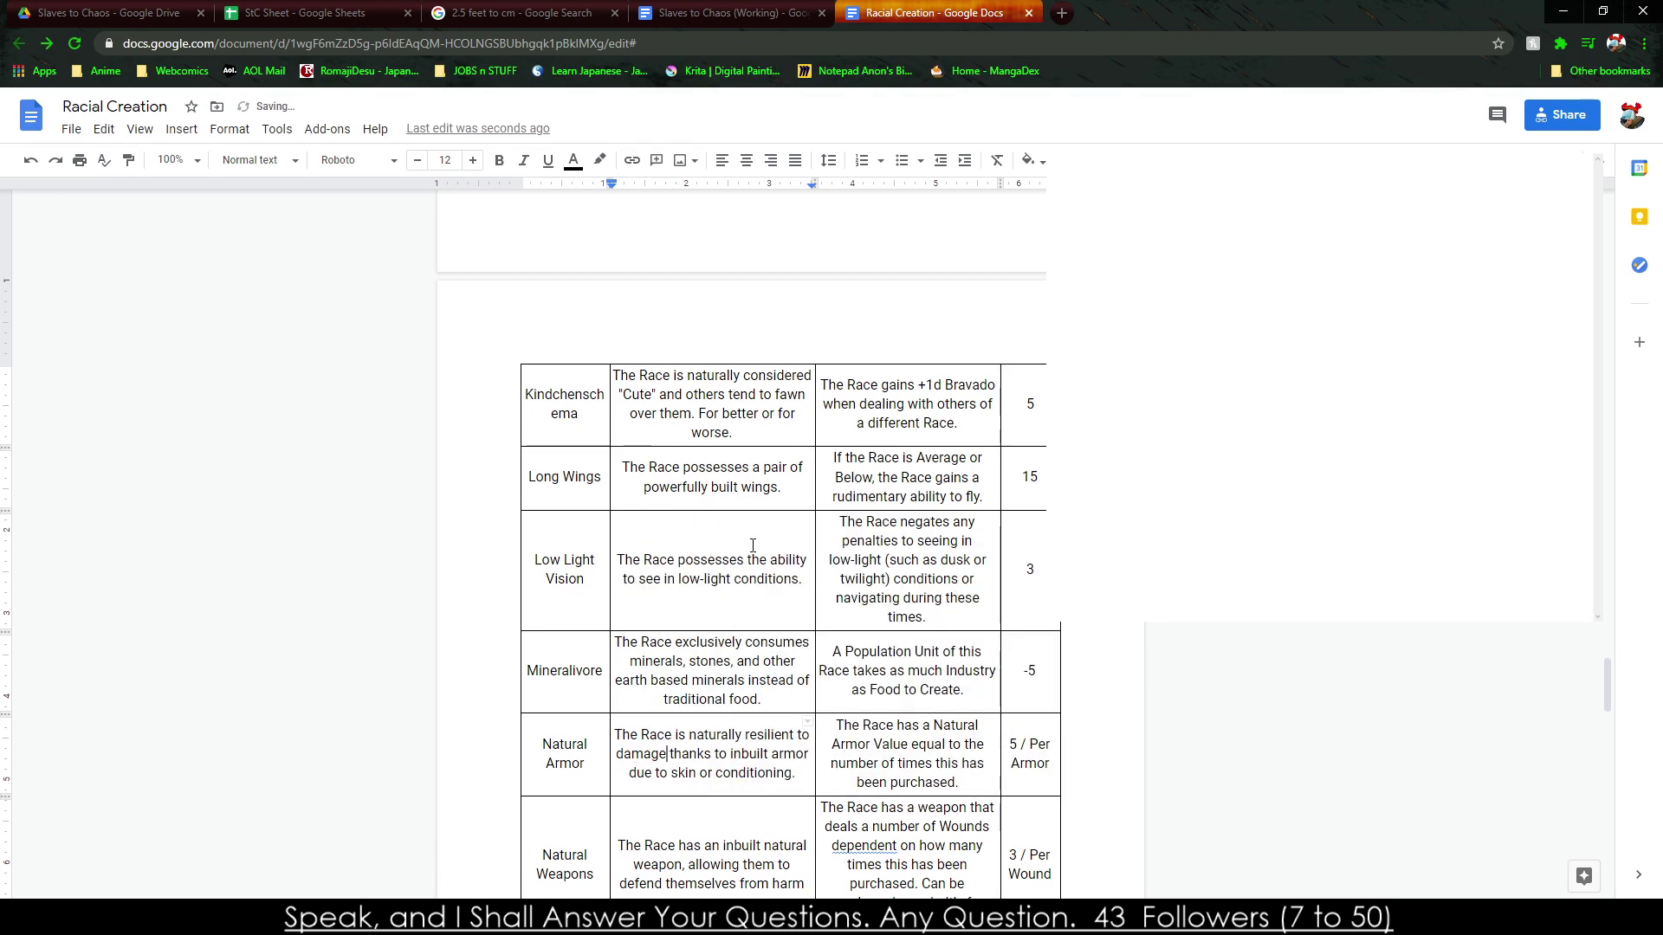
Correct the flagged words in the Natural Weapons effect to "repeatedly", "different" and "depending".
{"action": "scroll", "coordinate": [753, 545], "scroll_direction": "down", "scroll_amount": 4}
{"action": "right_click", "coordinate": [943, 557]}
{"action": "left_click", "coordinate": [957, 601]}
{"action": "right_click", "coordinate": [875, 575]}
{"action": "left_click", "coordinate": [905, 611]}
{"action": "right_click", "coordinate": [875, 500]}
{"action": "left_click", "coordinate": [935, 545]}
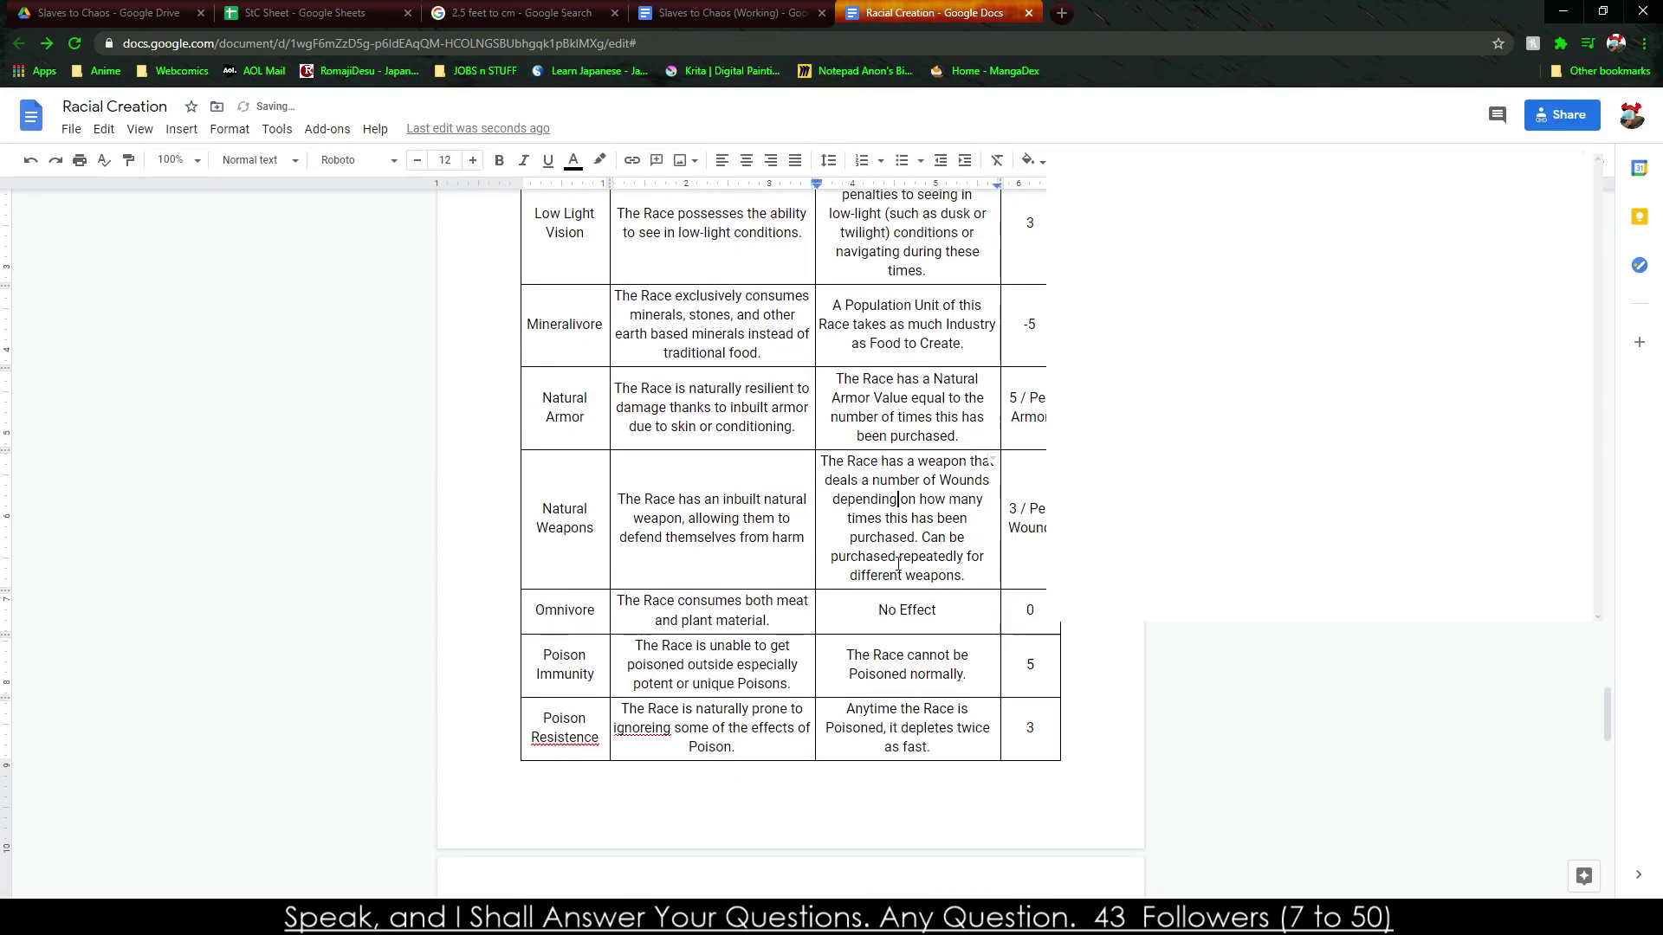
Correct the Poison Resistance row's name to "Resistance" and the misspelled word in its description to "ignoring".
{"action": "right_click", "coordinate": [590, 724]}
{"action": "right_click", "coordinate": [555, 737]}
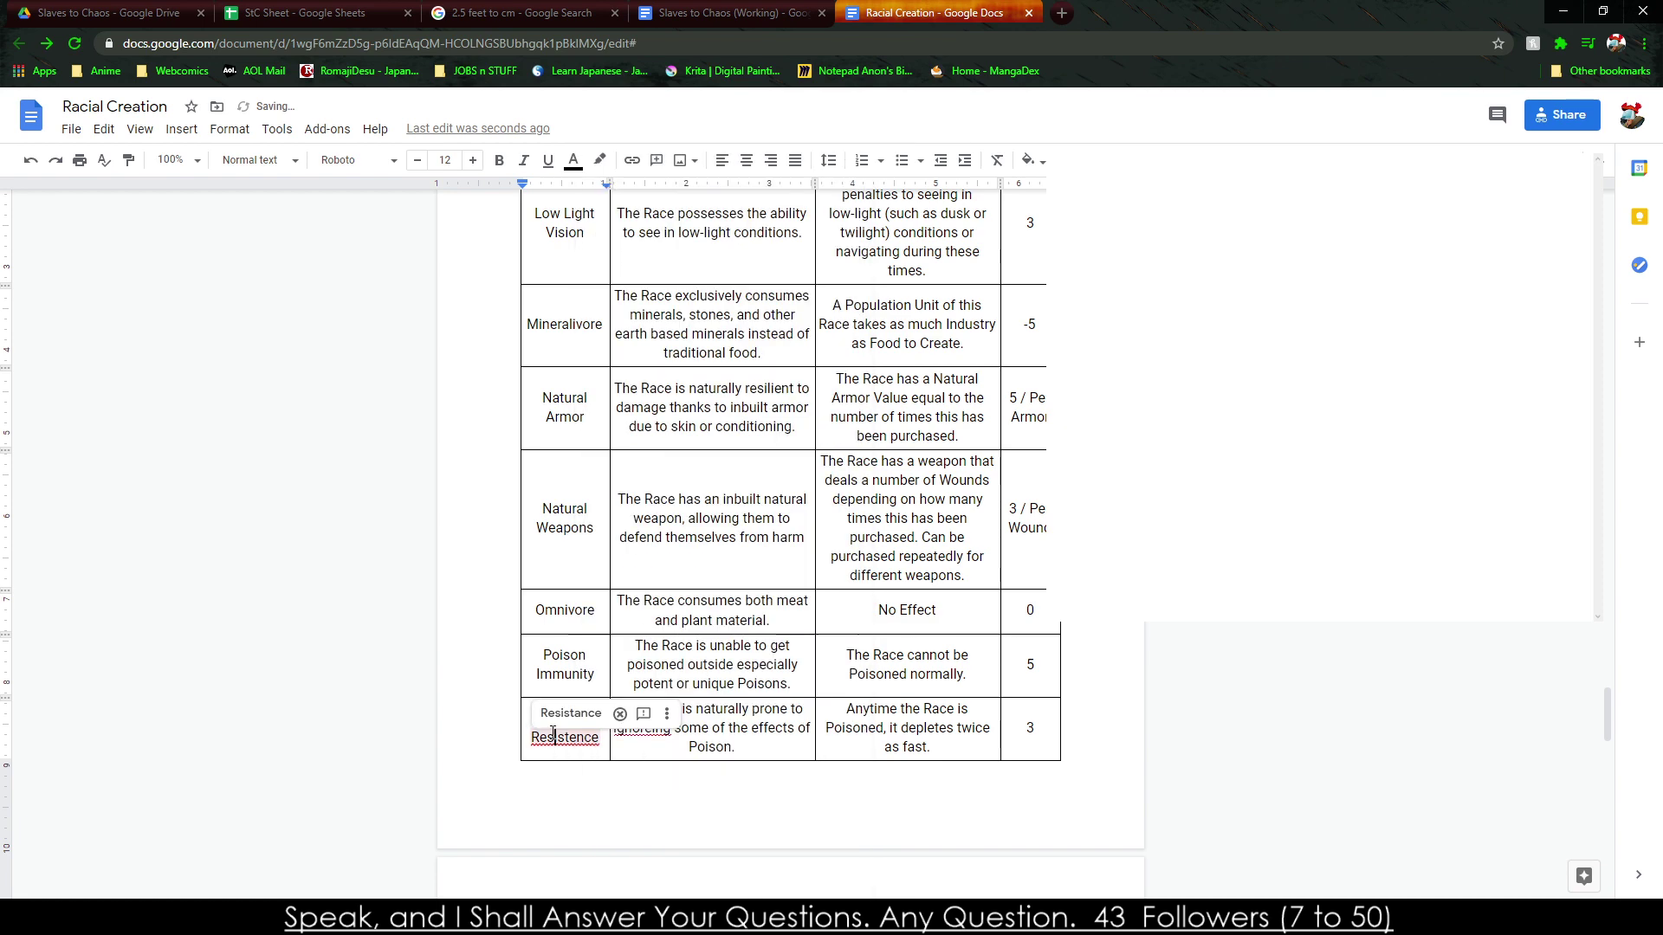
{"action": "left_click", "coordinate": [616, 543]}
{"action": "right_click", "coordinate": [652, 729]}
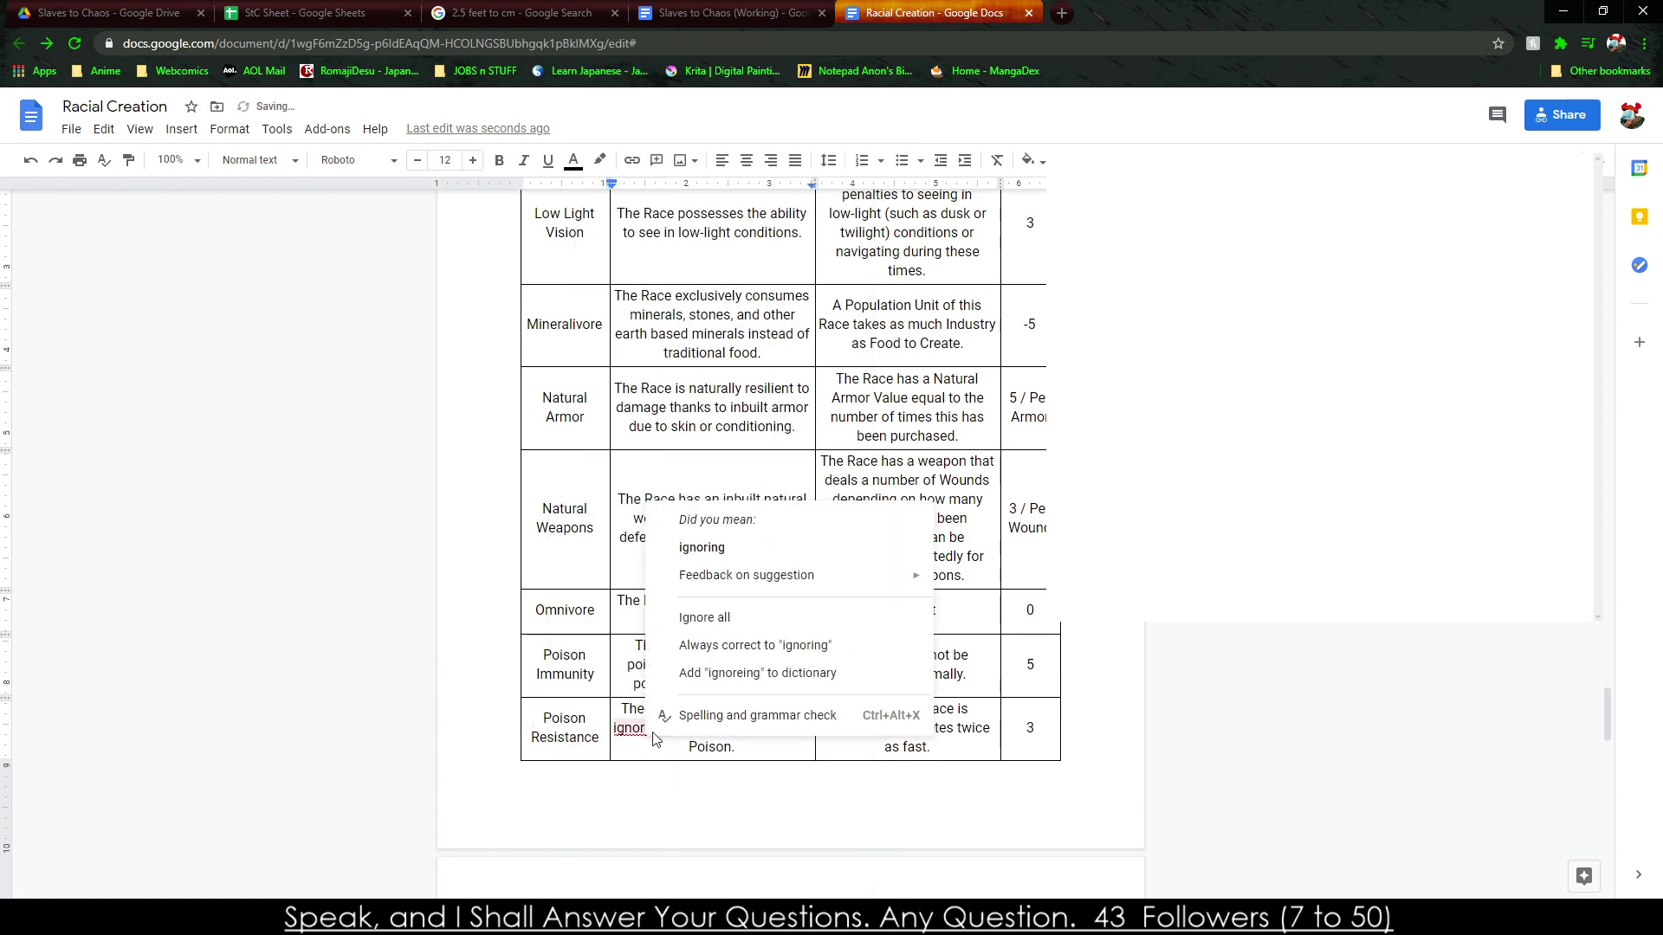
{"action": "left_click", "coordinate": [684, 545]}
Correct "succumbing" in the Poison Weakness description and "possesses" and "second" in the Set of Legs row.
{"action": "scroll", "coordinate": [667, 572], "scroll_direction": "down", "scroll_amount": 5}
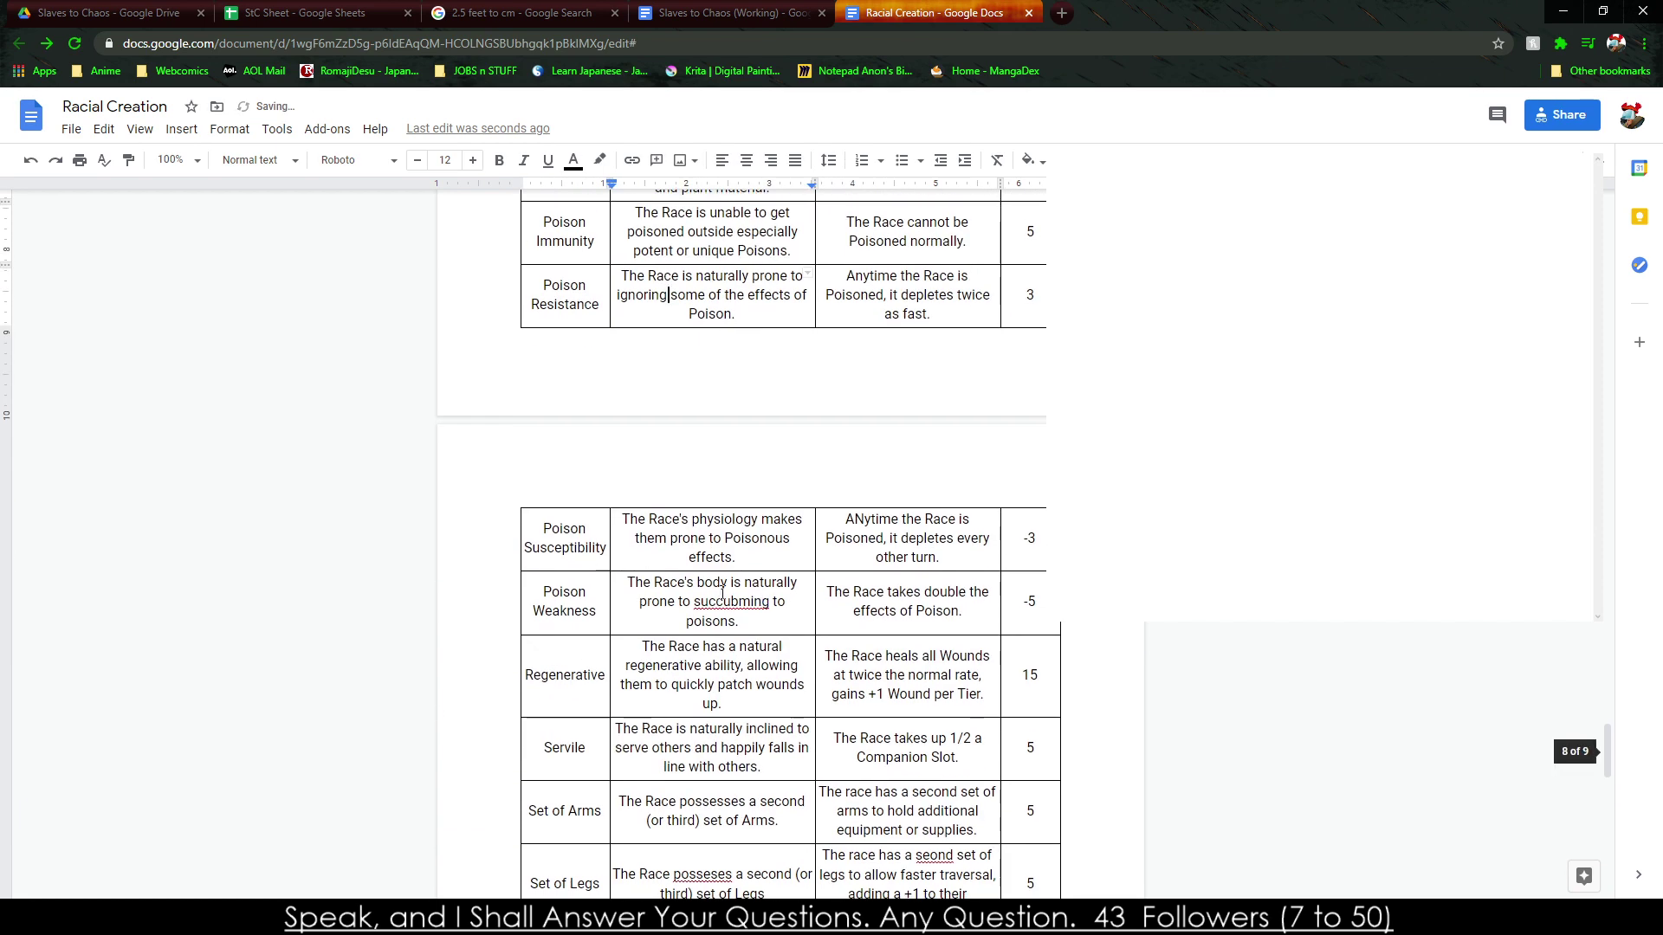
{"action": "right_click", "coordinate": [728, 601]}
{"action": "left_click", "coordinate": [762, 639]}
{"action": "scroll", "coordinate": [855, 547], "scroll_direction": "down", "scroll_amount": 4}
{"action": "right_click", "coordinate": [702, 529]}
{"action": "left_click", "coordinate": [737, 576]}
{"action": "right_click", "coordinate": [933, 509]}
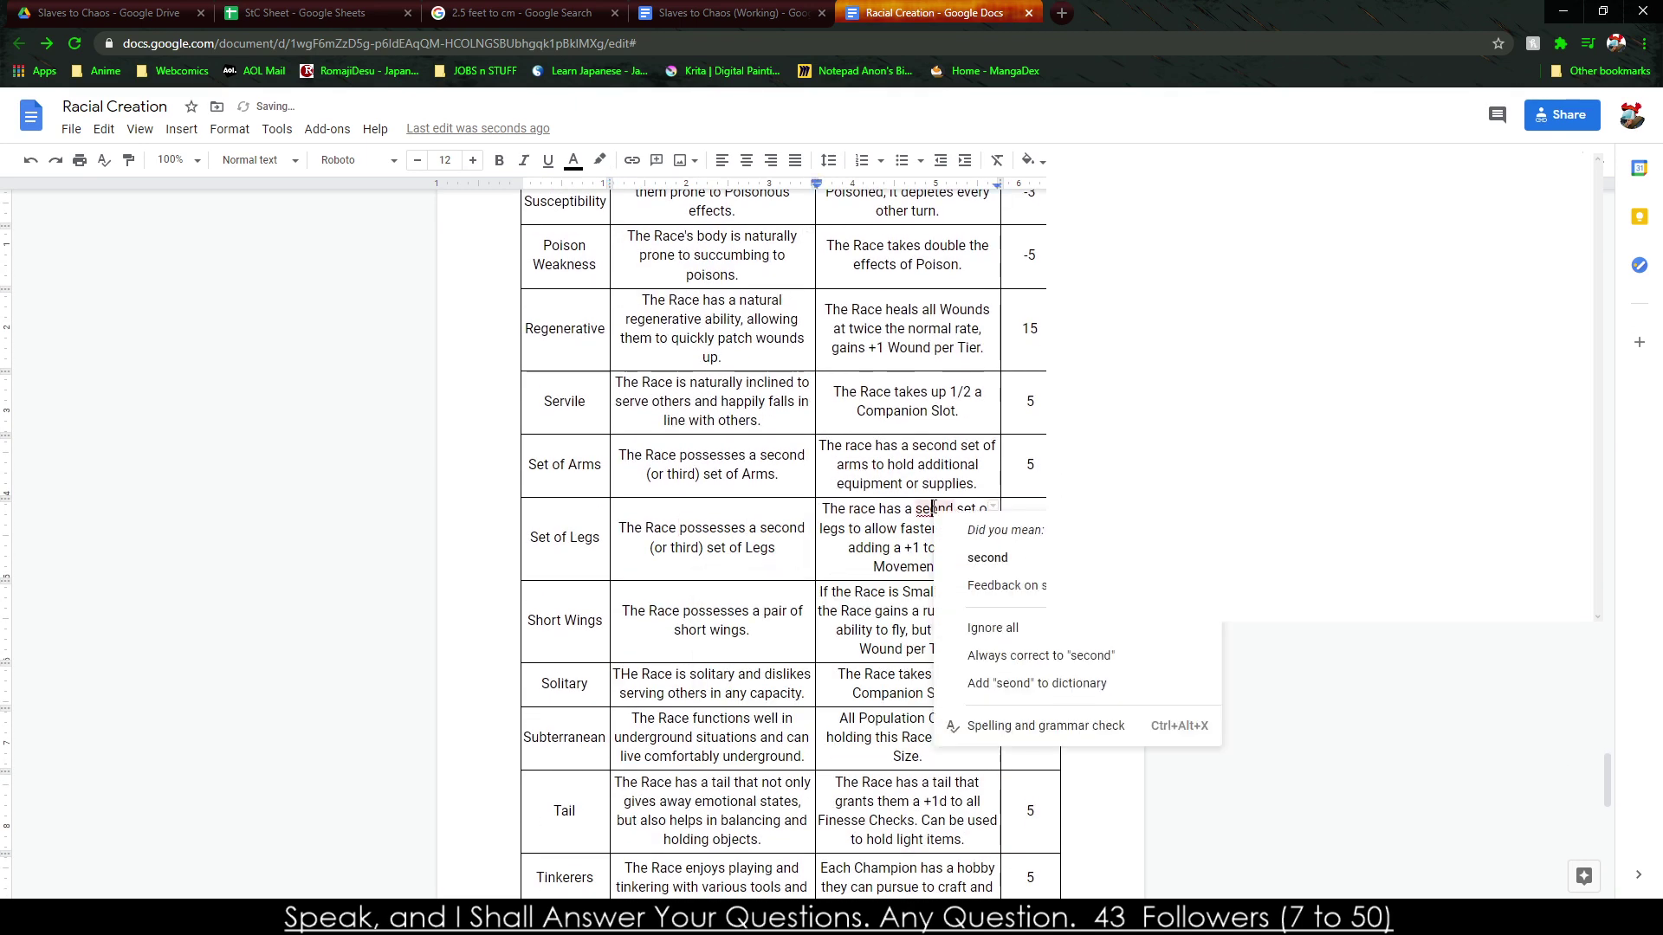
{"action": "left_click", "coordinate": [988, 559]}
Correct the misspelled word in the Wooly effect to "resistance".
{"action": "scroll", "coordinate": [825, 463], "scroll_direction": "down", "scroll_amount": 8}
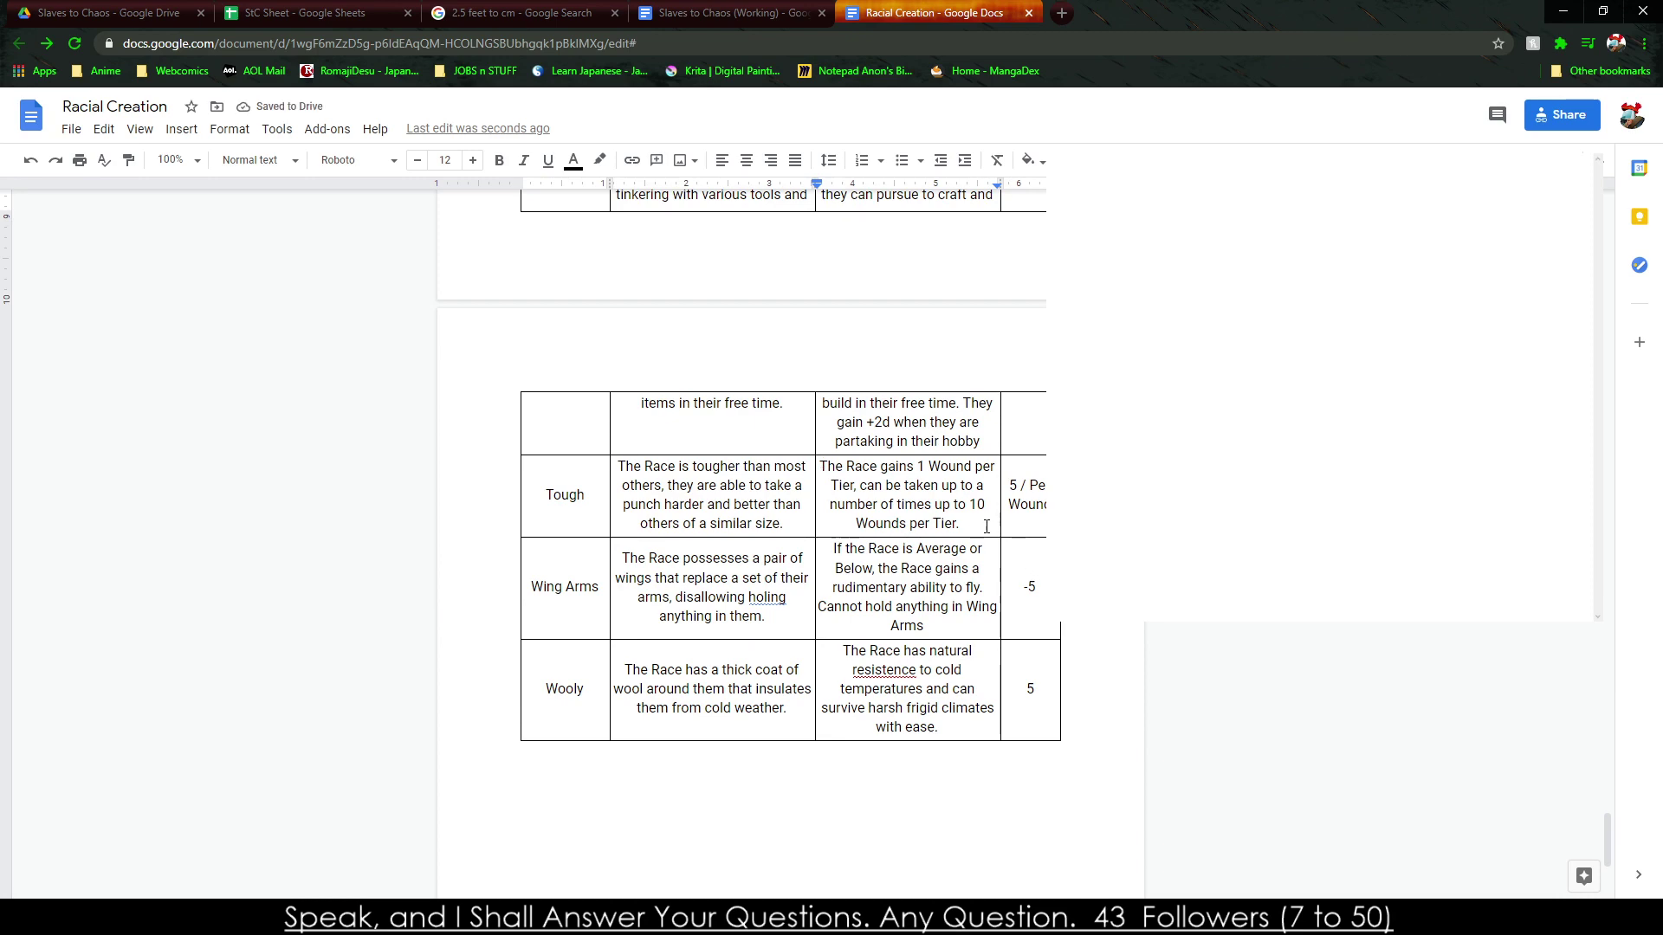
{"action": "right_click", "coordinate": [877, 669]}
{"action": "left_click", "coordinate": [931, 475]}
Return to the start of the traits table and widen its Effect column slightly.
{"action": "scroll", "coordinate": [917, 509], "scroll_direction": "up", "scroll_amount": 10}
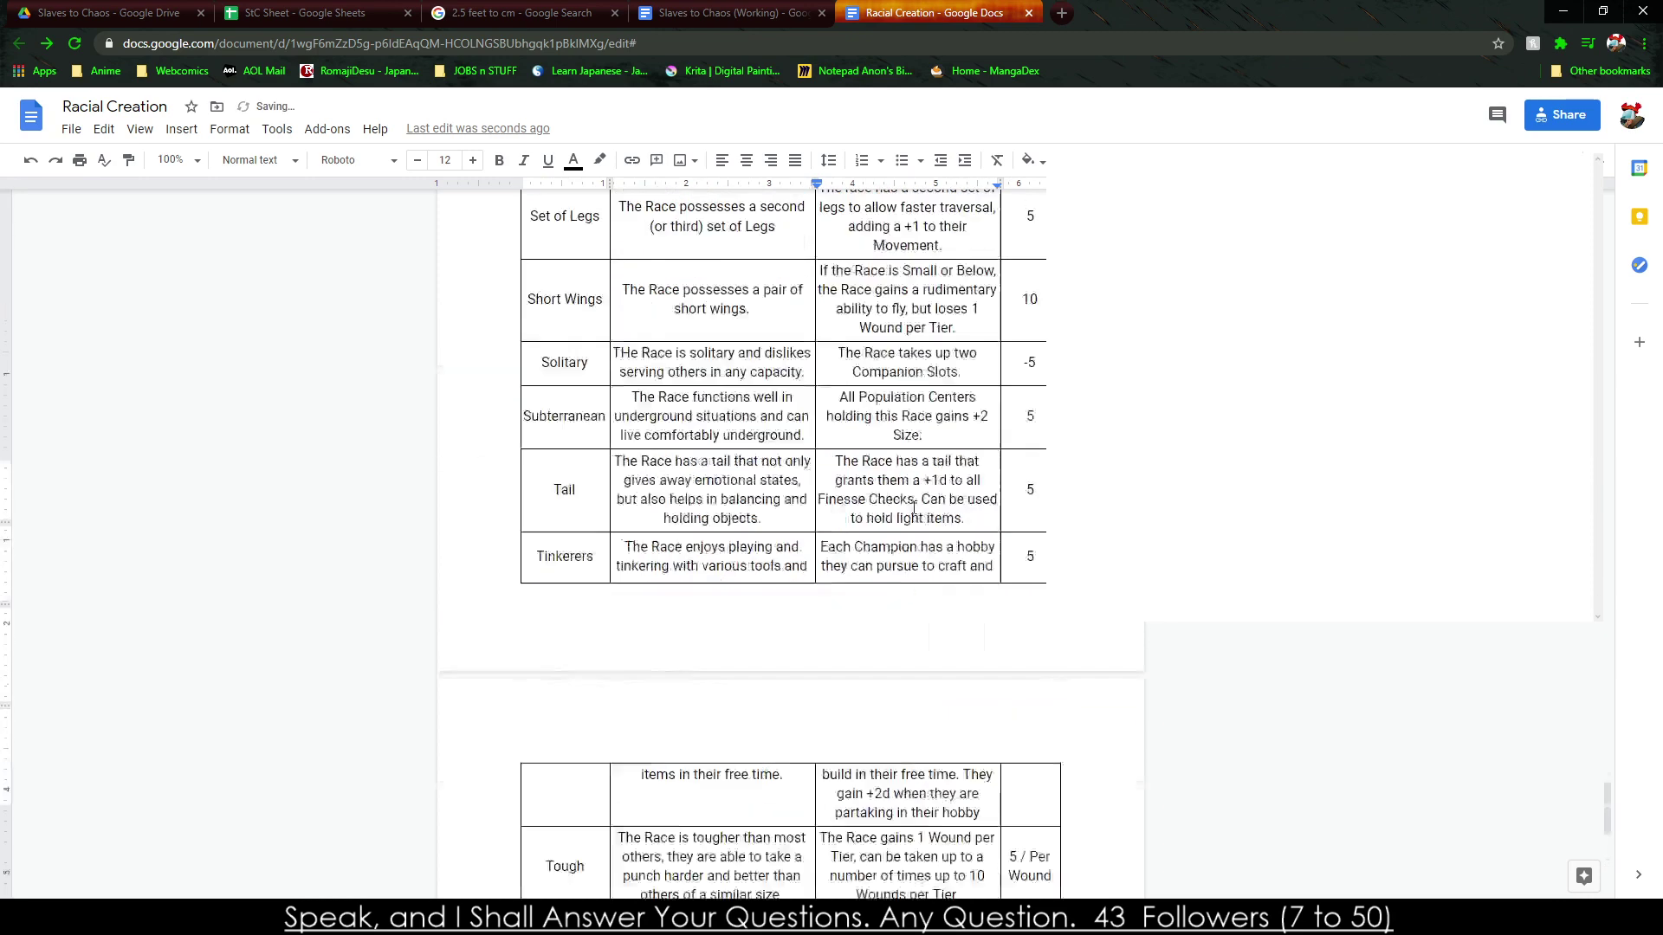
{"action": "scroll", "coordinate": [908, 487], "scroll_direction": "up", "scroll_amount": 8}
{"action": "scroll", "coordinate": [763, 499], "scroll_direction": "up", "scroll_amount": 15}
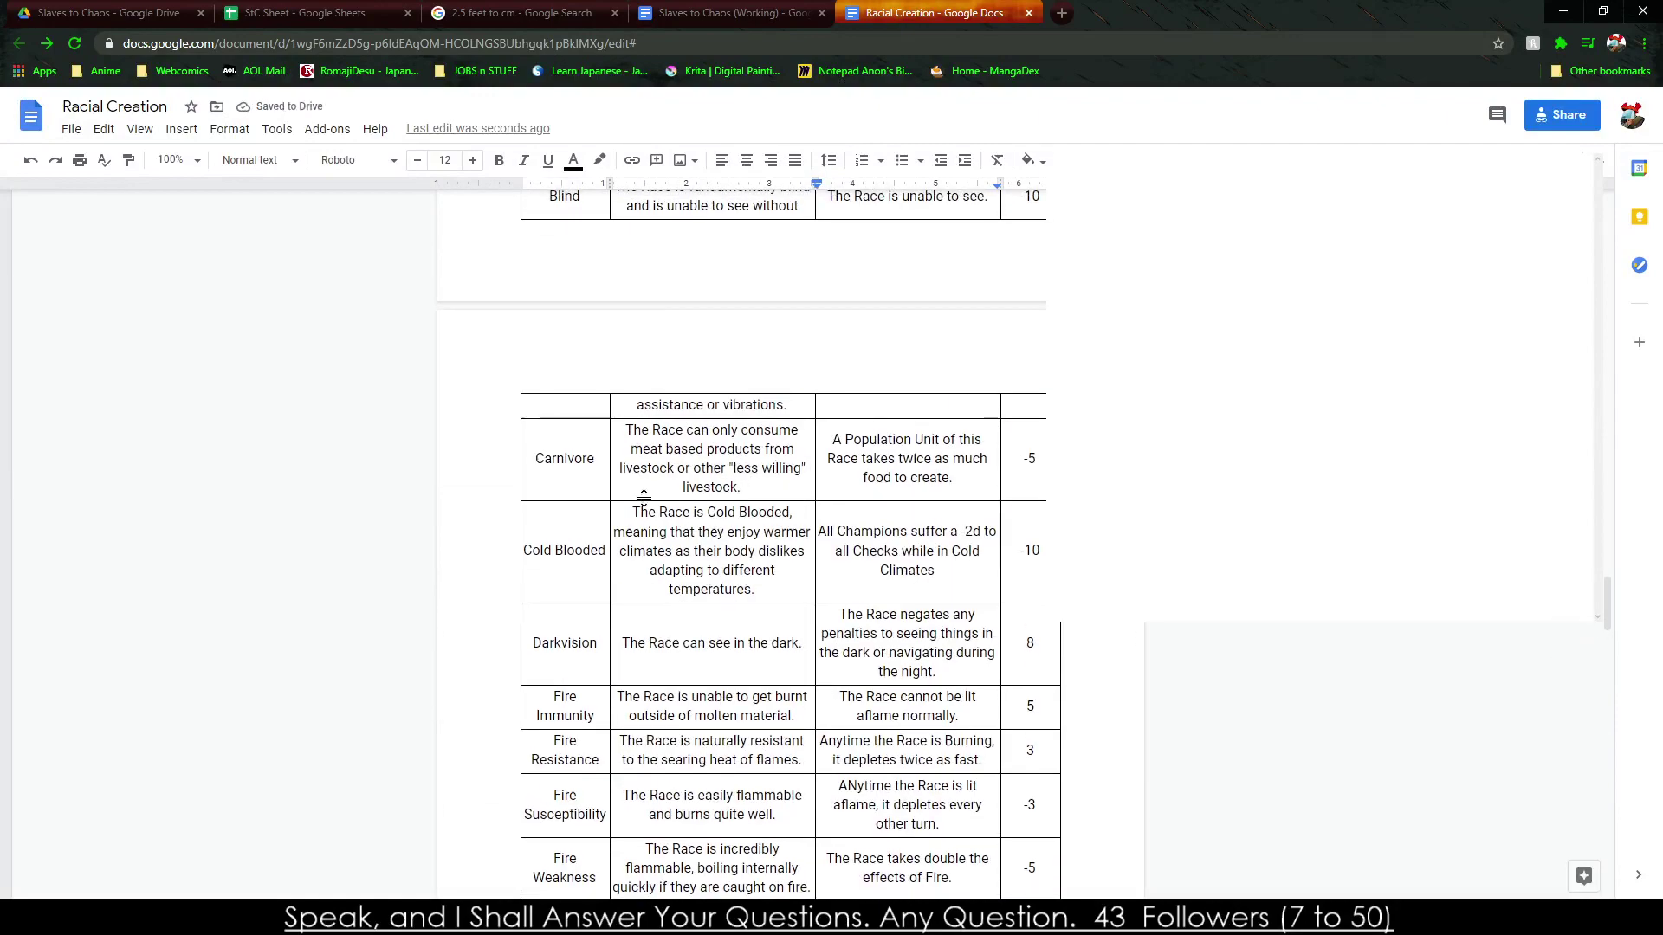
{"action": "scroll", "coordinate": [533, 365], "scroll_direction": "down", "scroll_amount": 2}
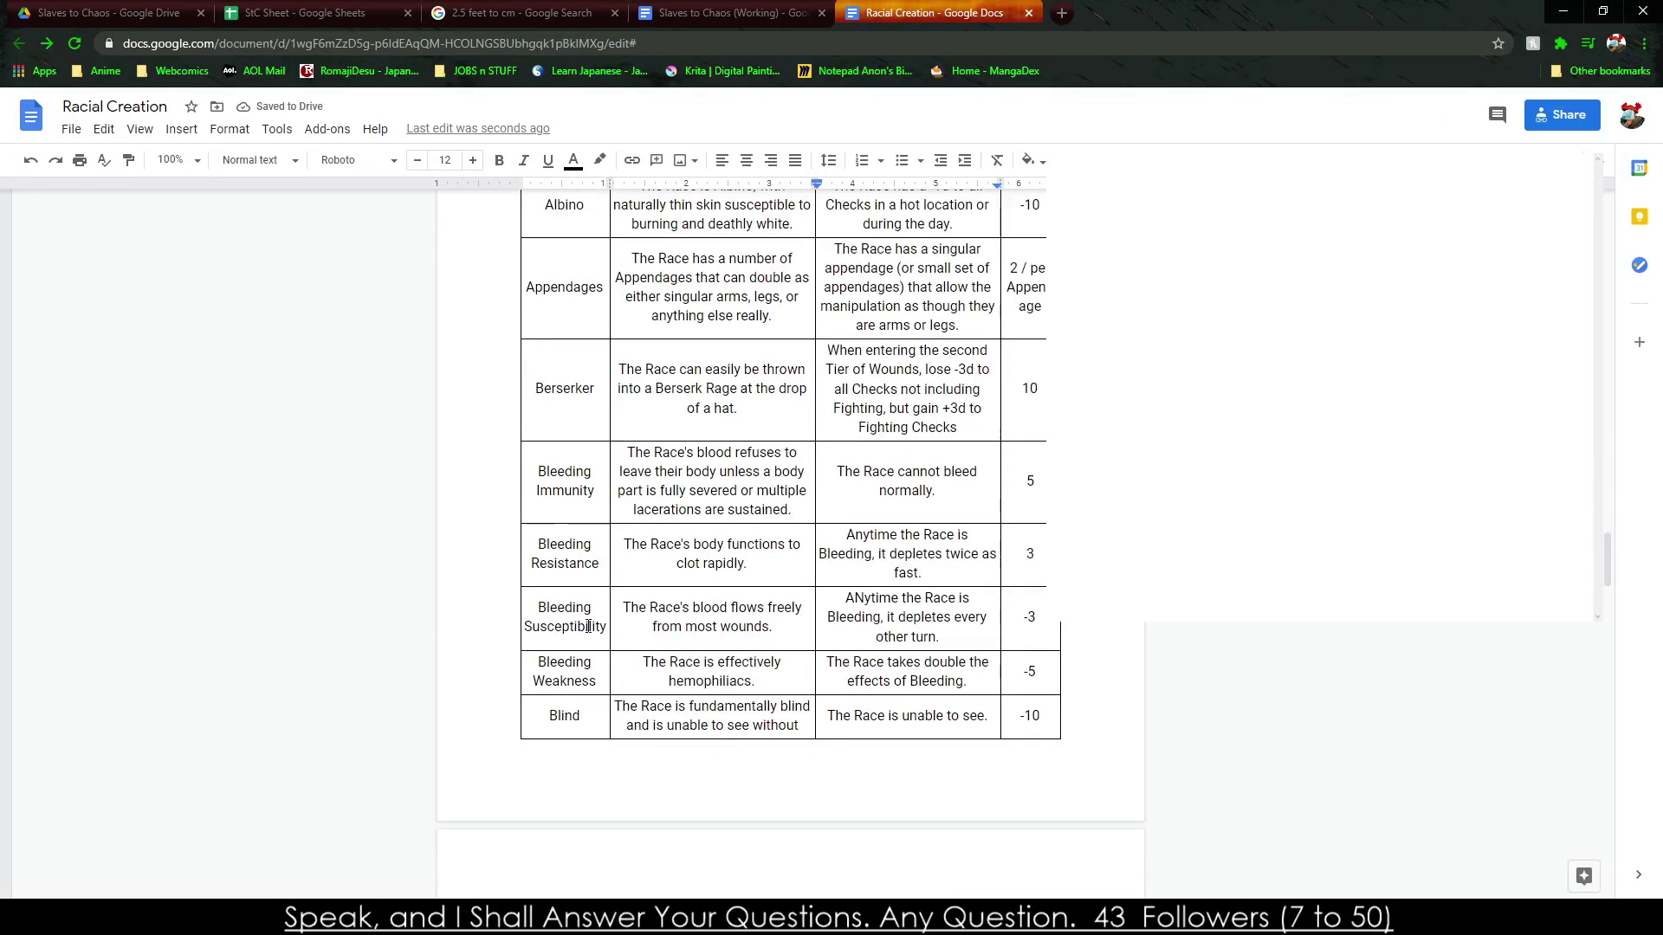
{"action": "scroll", "coordinate": [586, 589], "scroll_direction": "up", "scroll_amount": 2}
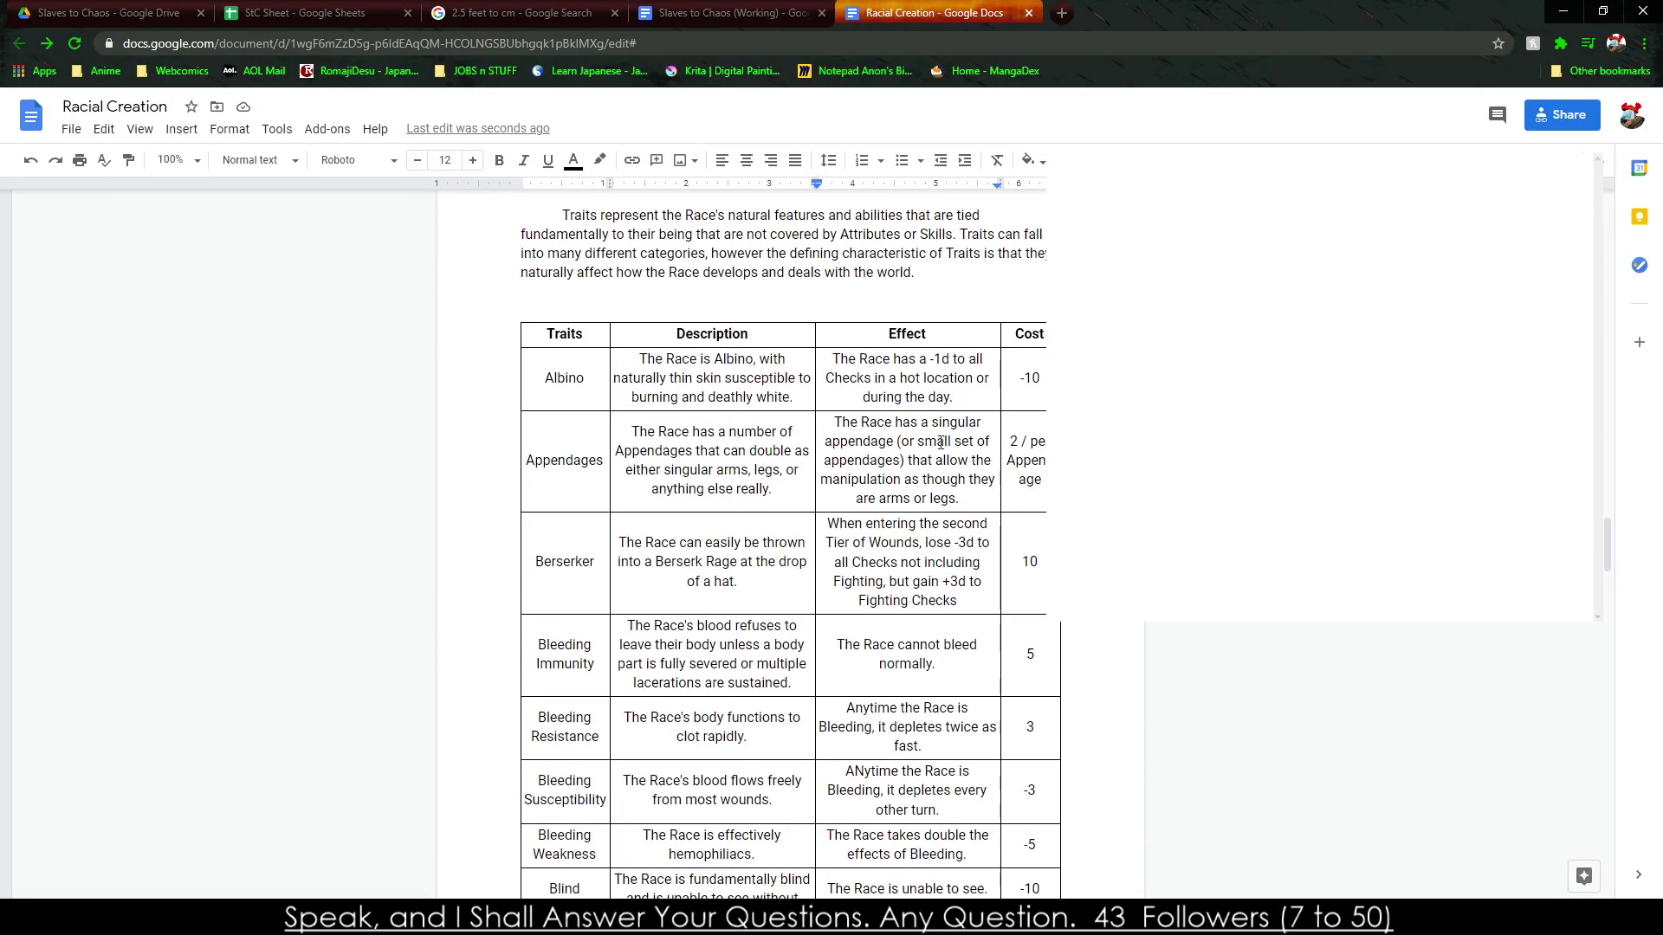
{"action": "left_click_drag", "start_coordinate": [1002, 336], "coordinate": [1016, 336]}
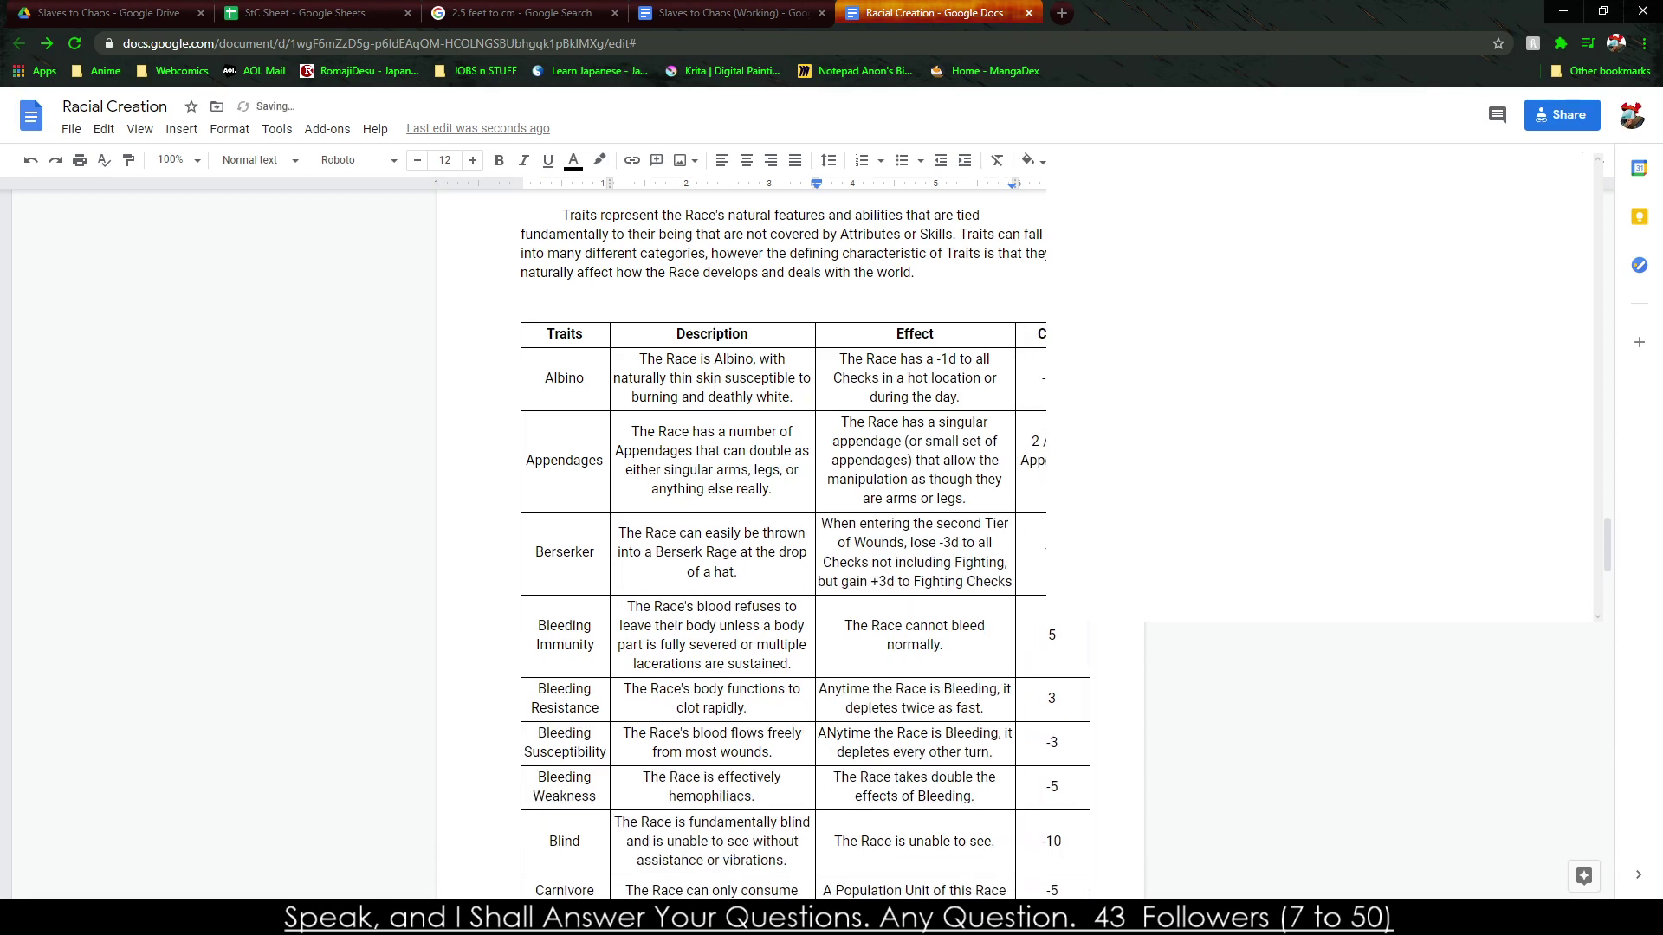
Center the traits table on the page, keep the cells vertically aligned to the middle, and widen the Effect column a little more.
{"action": "left_click_drag", "start_coordinate": [569, 339], "coordinate": [1072, 559]}
{"action": "right_click", "coordinate": [1073, 559]}
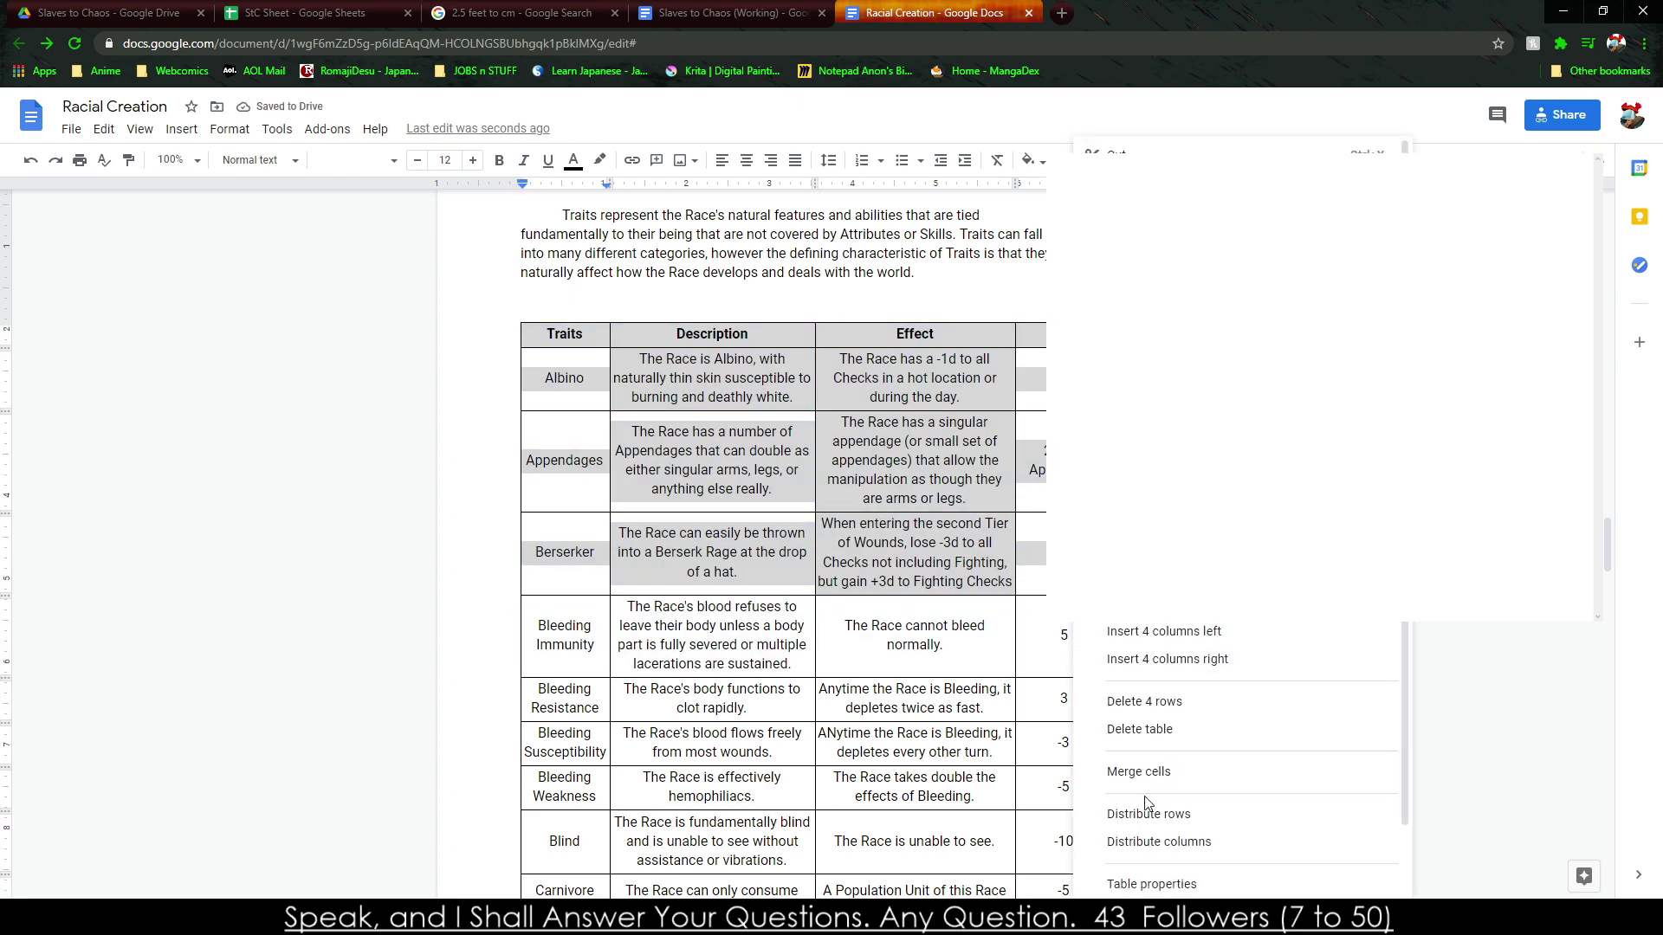
{"action": "left_click", "coordinate": [1150, 884]}
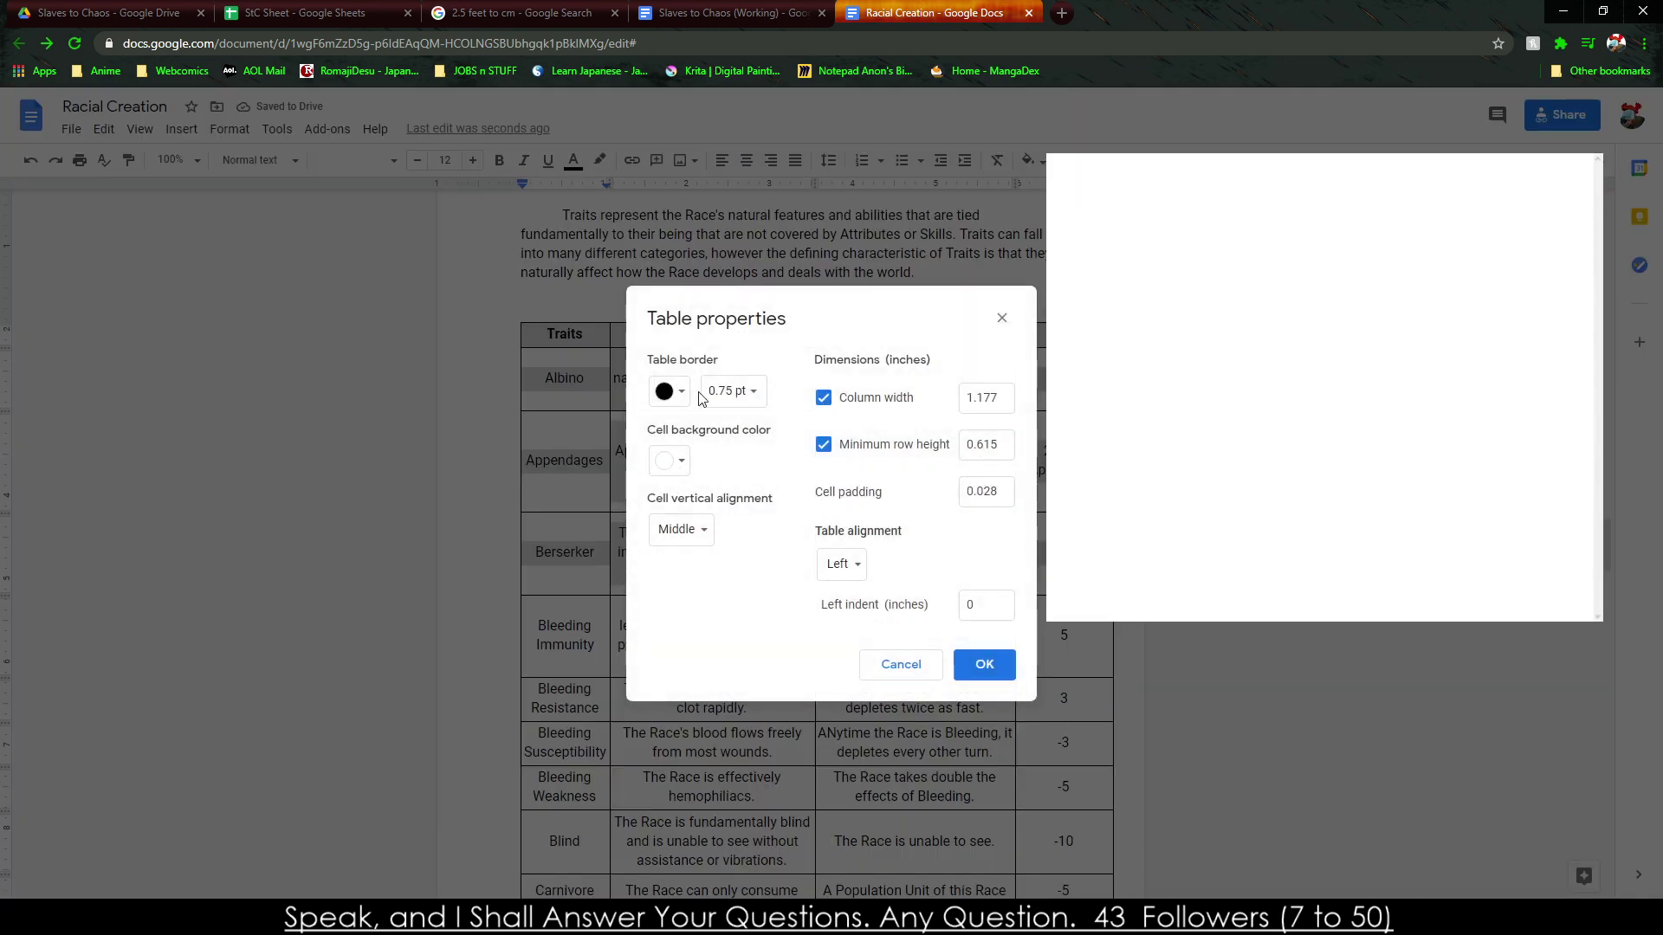
{"action": "left_click", "coordinate": [873, 569]}
{"action": "left_click", "coordinate": [866, 589]}
{"action": "left_click", "coordinate": [698, 530]}
{"action": "left_click", "coordinate": [719, 530]}
{"action": "left_click", "coordinate": [987, 665]}
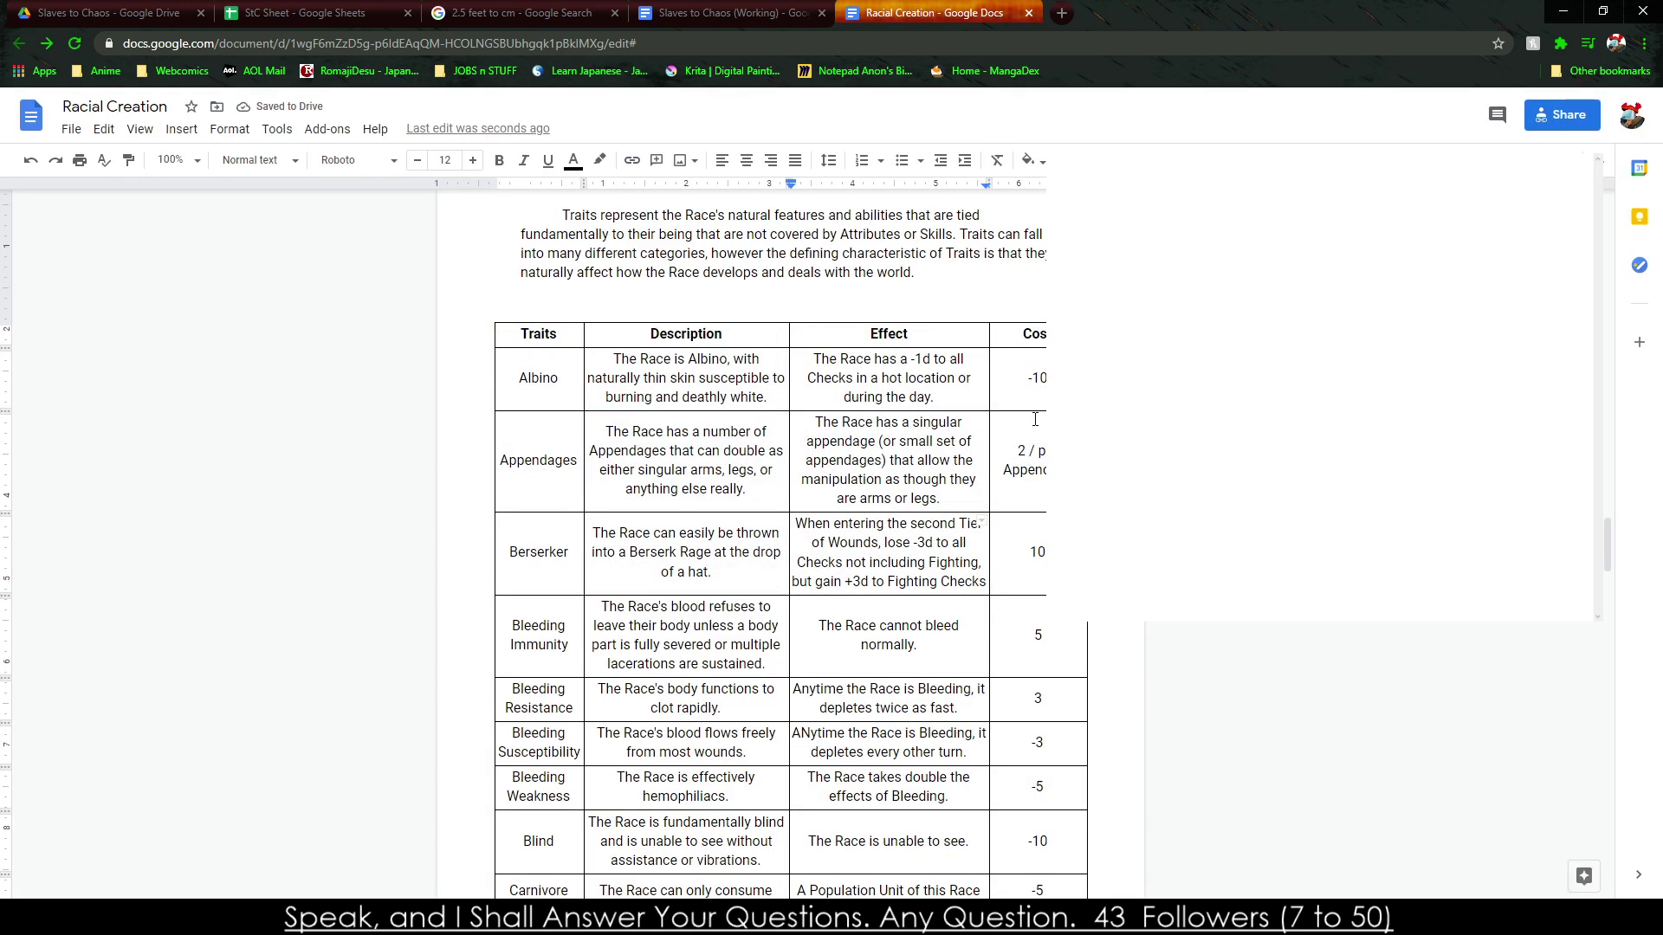
{"action": "mouse_move", "coordinate": [988, 338]}
{"action": "left_mouse_down"}
{"action": "mouse_move", "coordinate": [1024, 337]}
{"action": "mouse_move", "coordinate": [1003, 350]}
{"action": "left_mouse_up"}
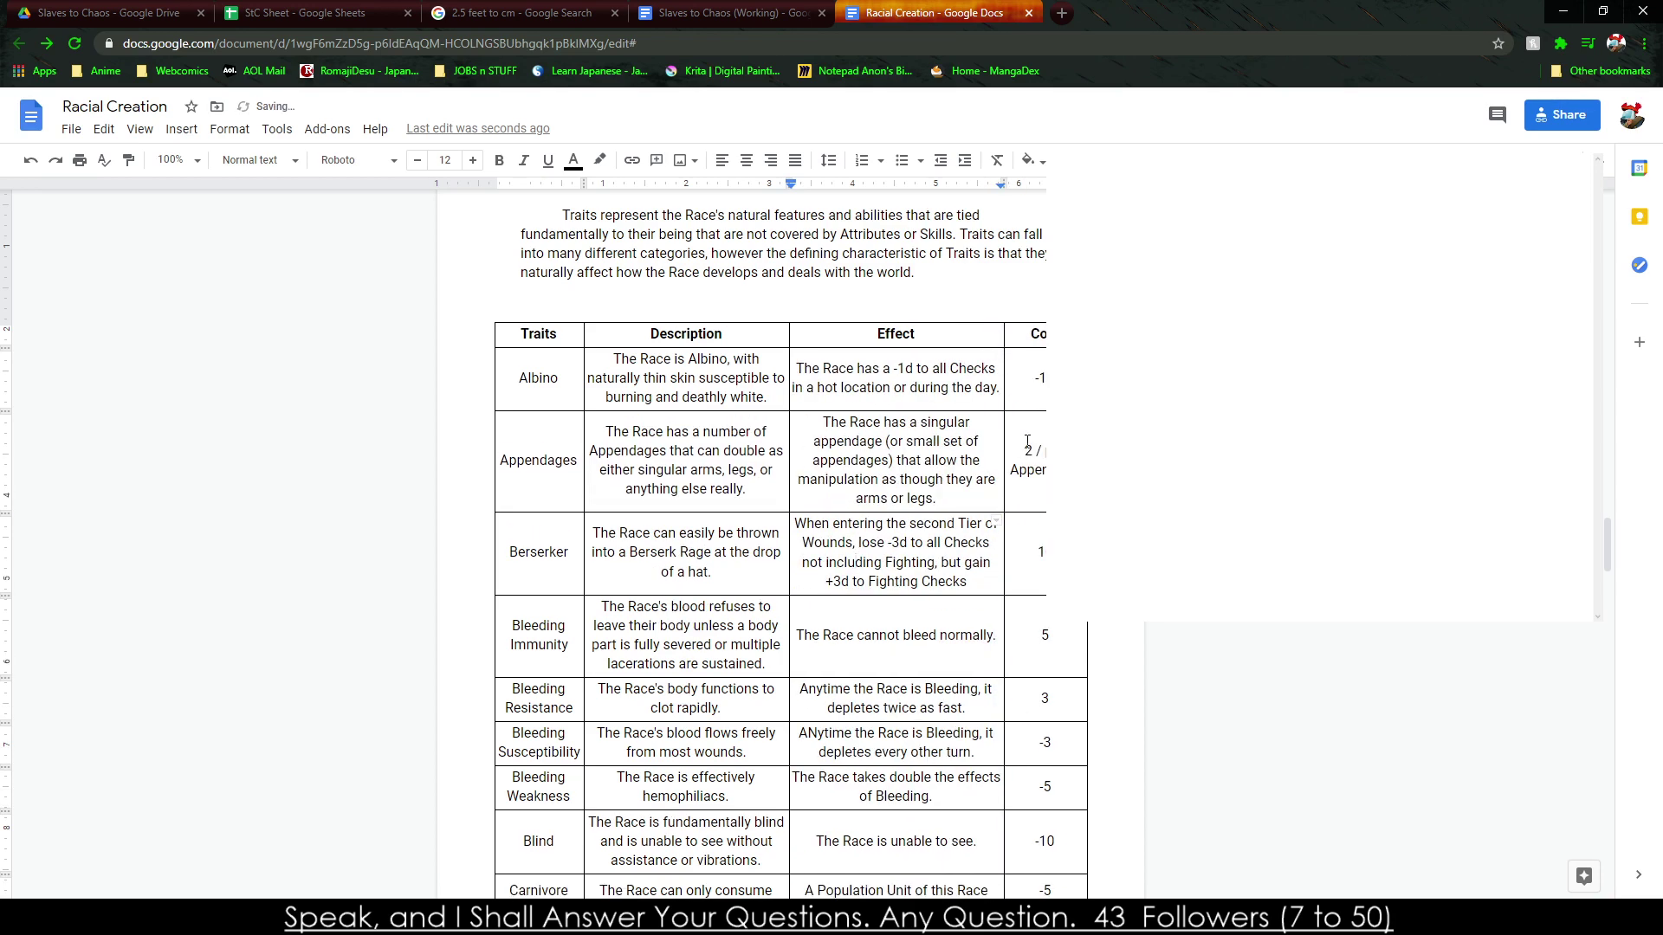
{"action": "left_click", "coordinate": [948, 523]}
Cut the contents of the Carnivore through Wooly rows from the traits table.
{"action": "scroll", "coordinate": [727, 596], "scroll_direction": "down", "scroll_amount": 4}
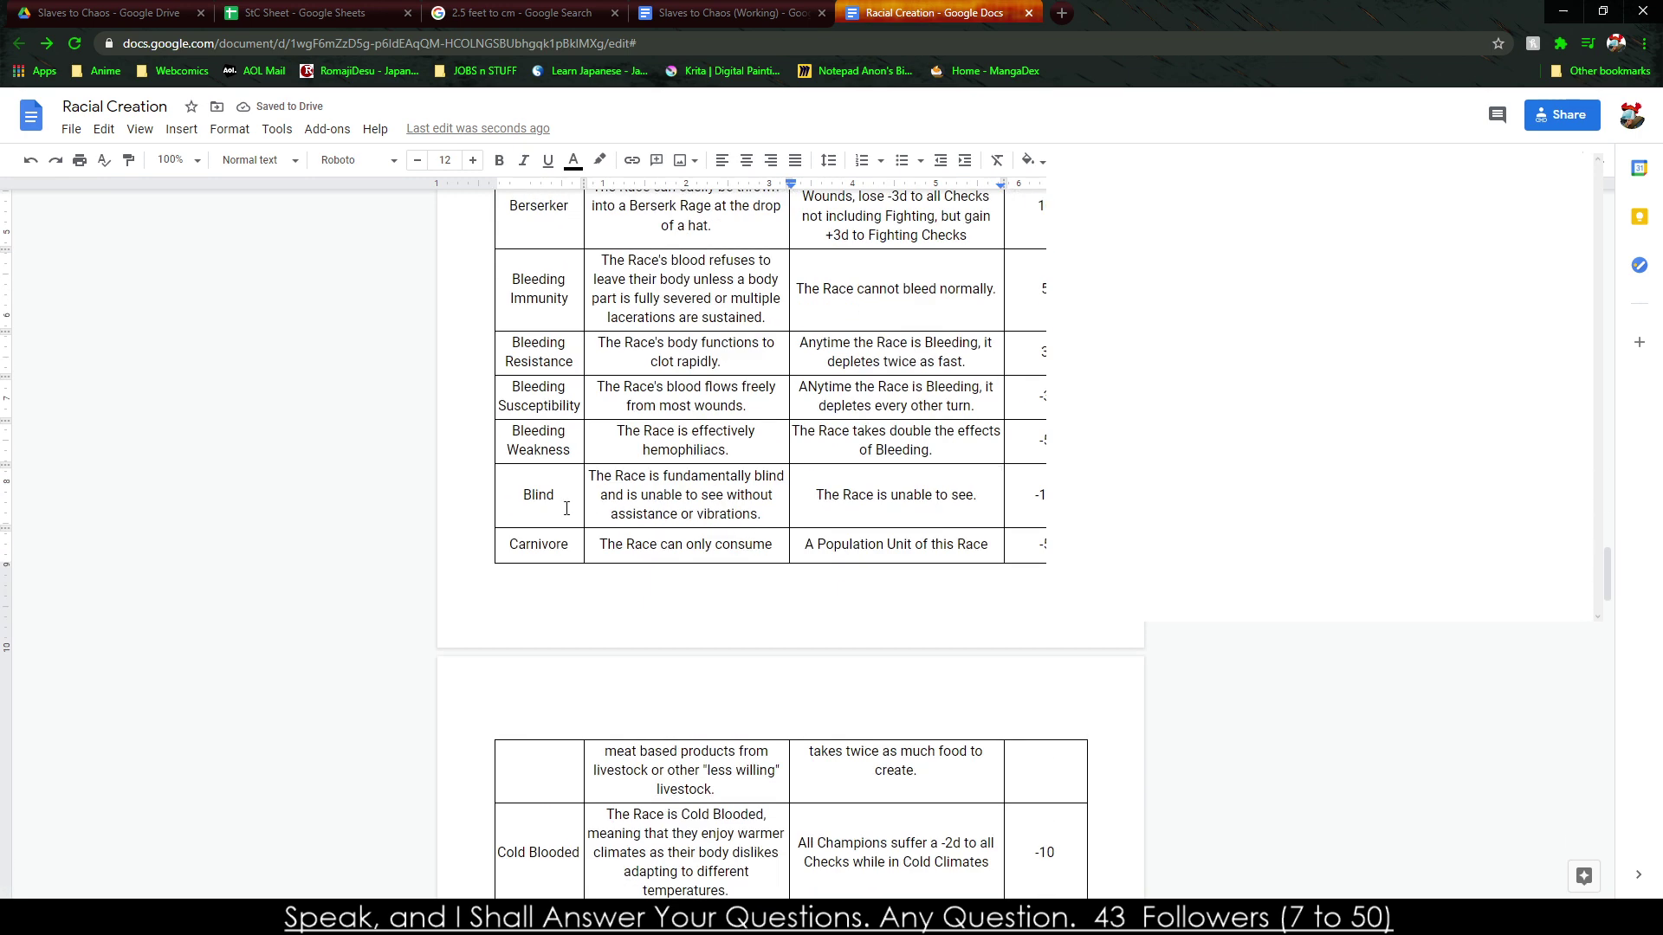
{"action": "left_click_drag", "start_coordinate": [538, 548], "coordinate": [1032, 379]}
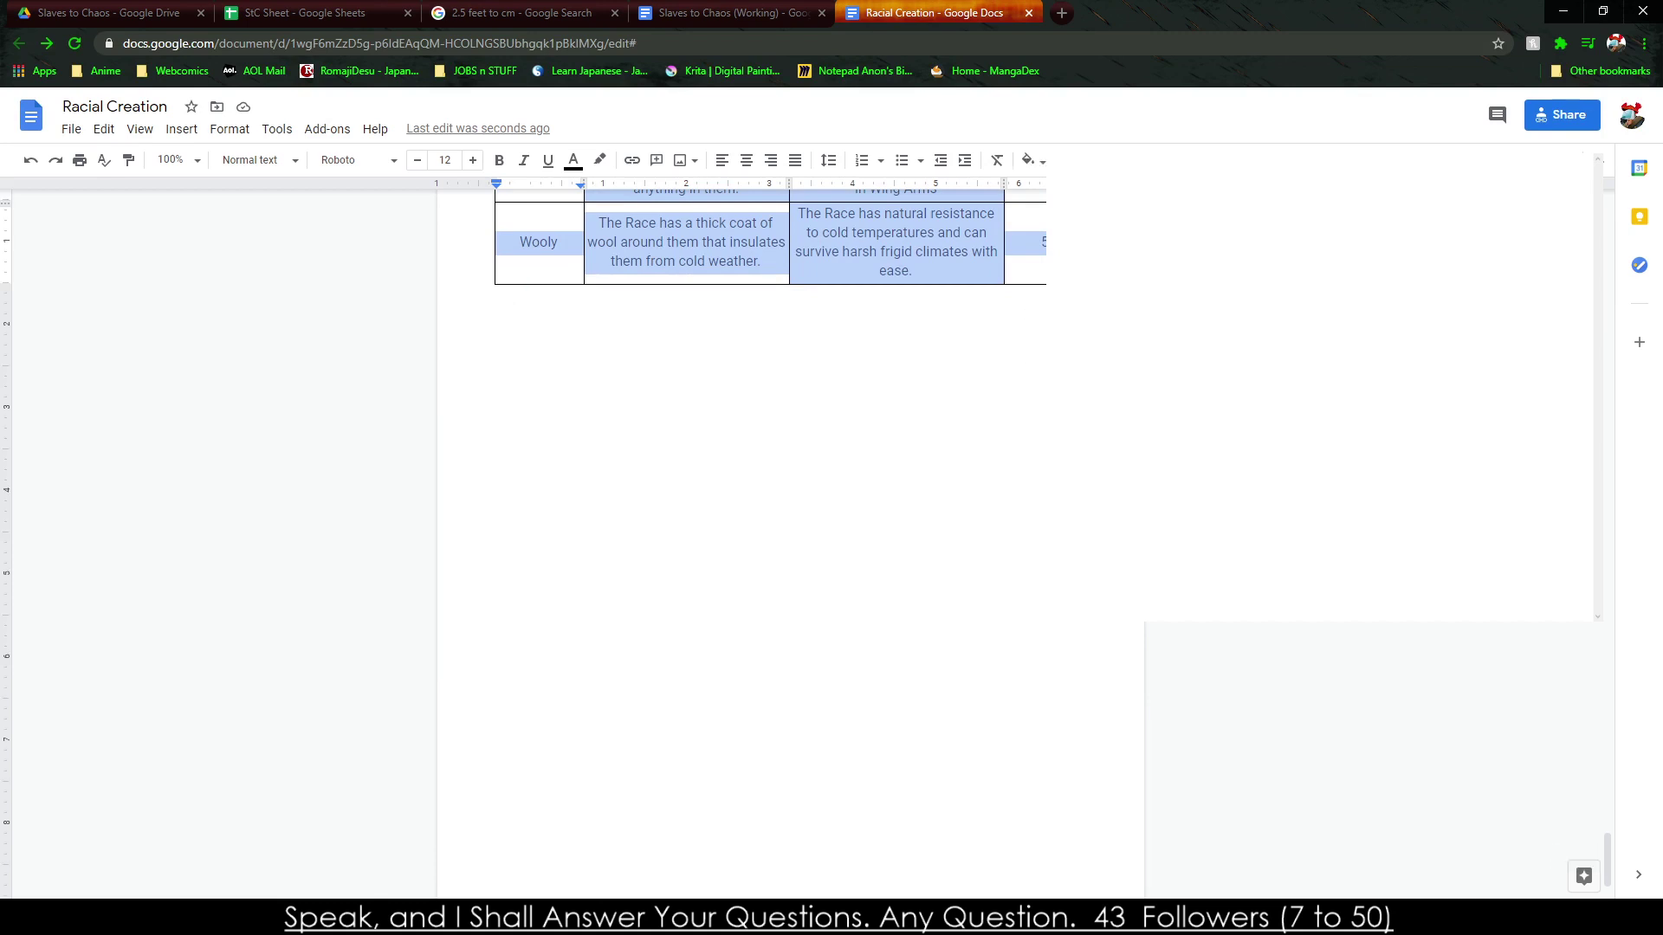
{"action": "key", "text": "Delete"}
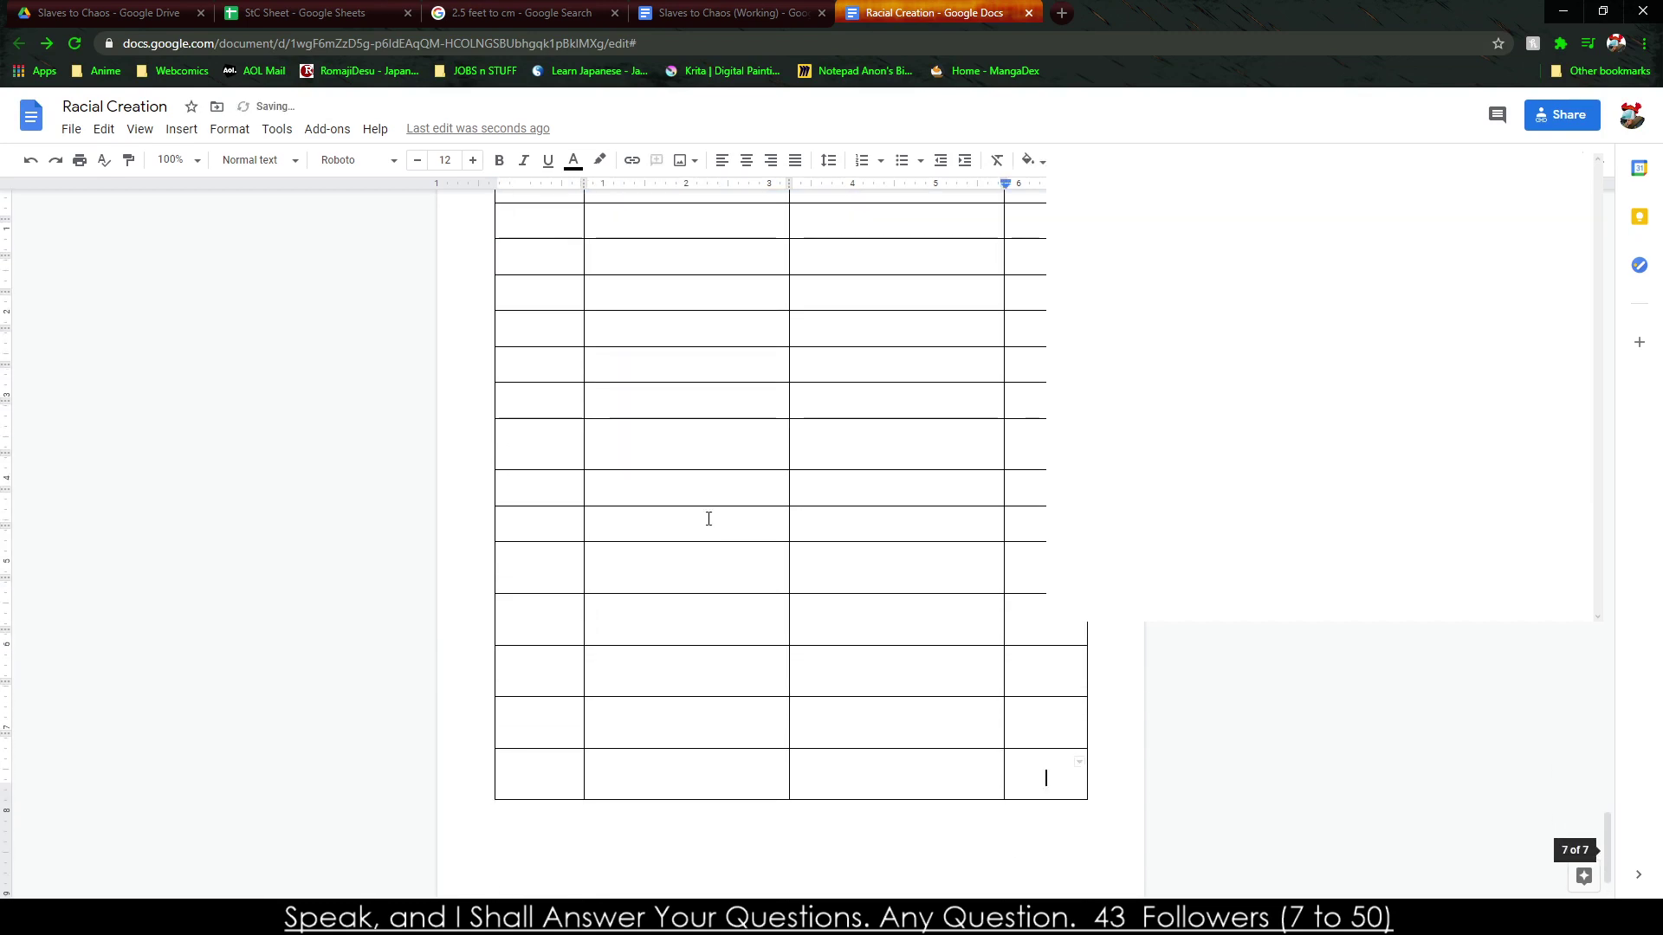
Delete all the emptied rows below the Blind row.
{"action": "scroll", "coordinate": [703, 513], "scroll_direction": "up", "scroll_amount": 5}
{"action": "left_click_drag", "start_coordinate": [543, 412], "coordinate": [1048, 657]}
{"action": "right_click", "coordinate": [1048, 660]}
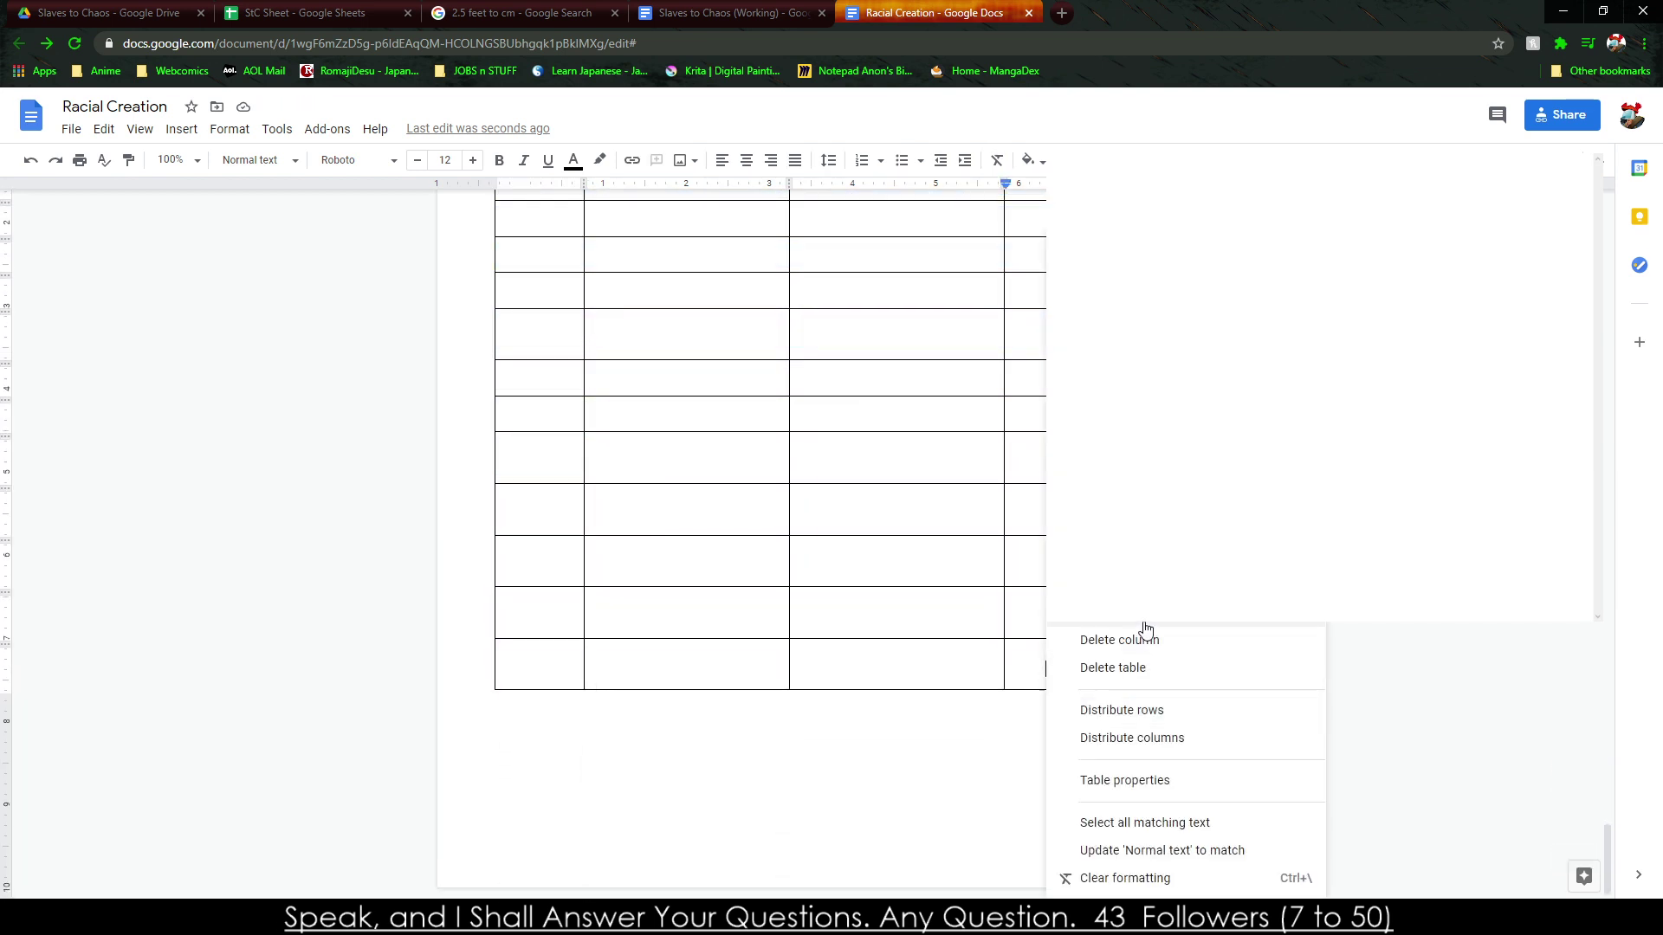
{"action": "left_click", "coordinate": [1146, 627]}
{"action": "scroll", "coordinate": [974, 481], "scroll_direction": "up", "scroll_amount": 5}
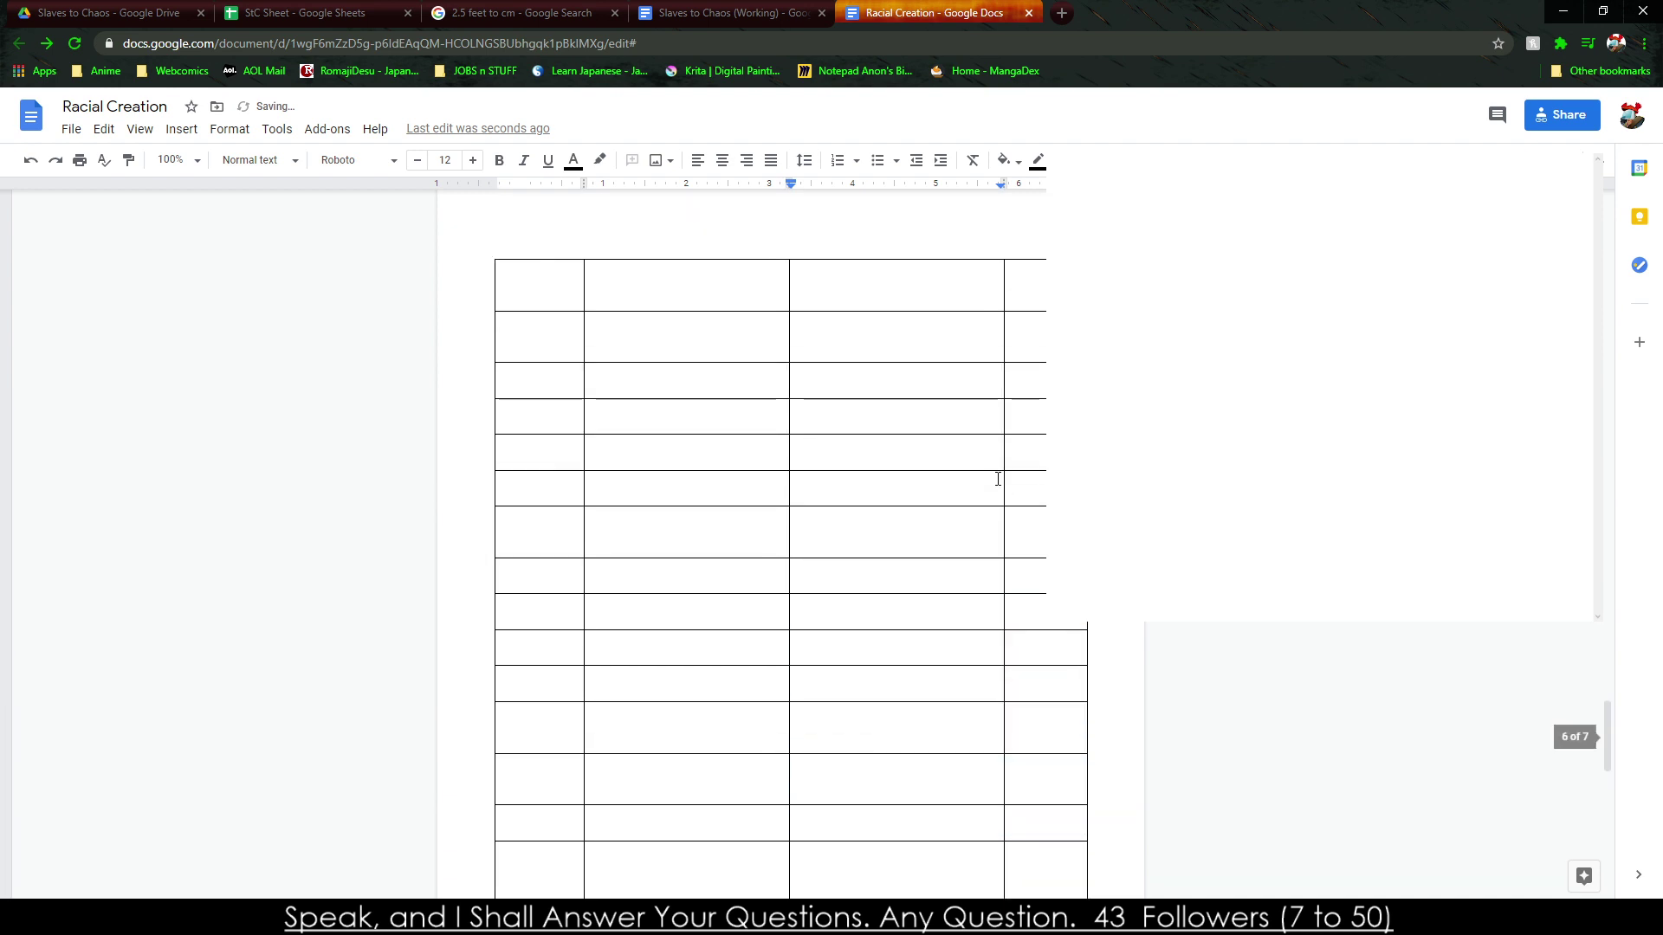
{"action": "right_click", "coordinate": [1011, 585]}
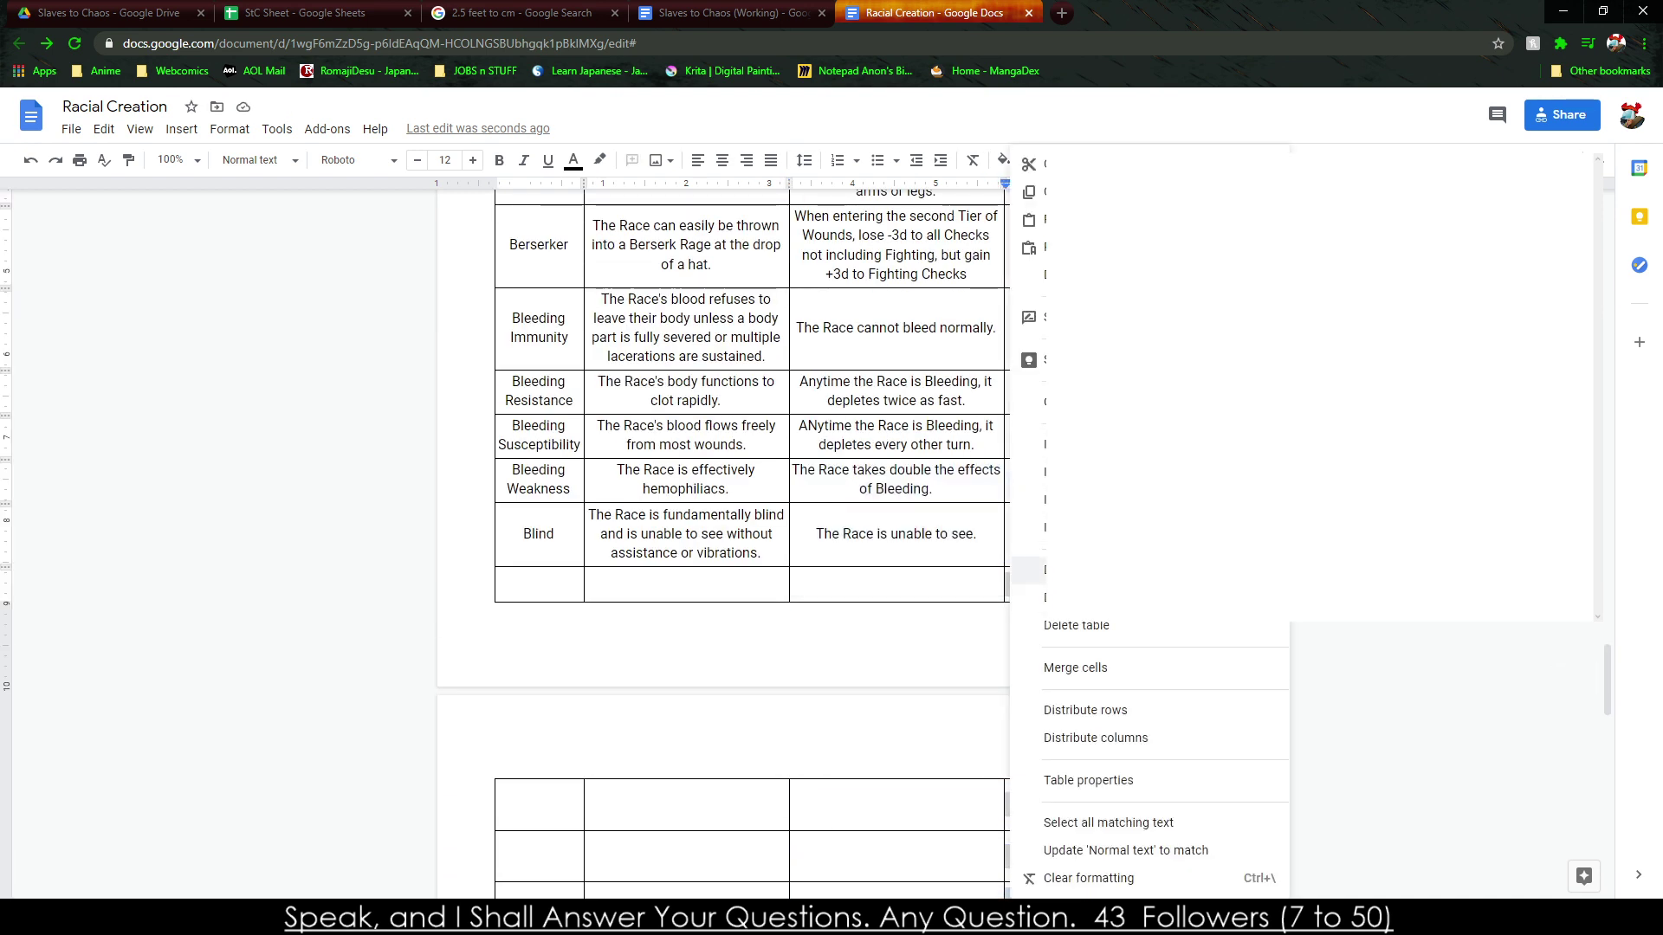
{"action": "left_click", "coordinate": [1031, 572]}
Insert a page break after the Blind row's table and paste the Carnivore through Wooly rows on the new page.
{"action": "left_click", "coordinate": [493, 783]}
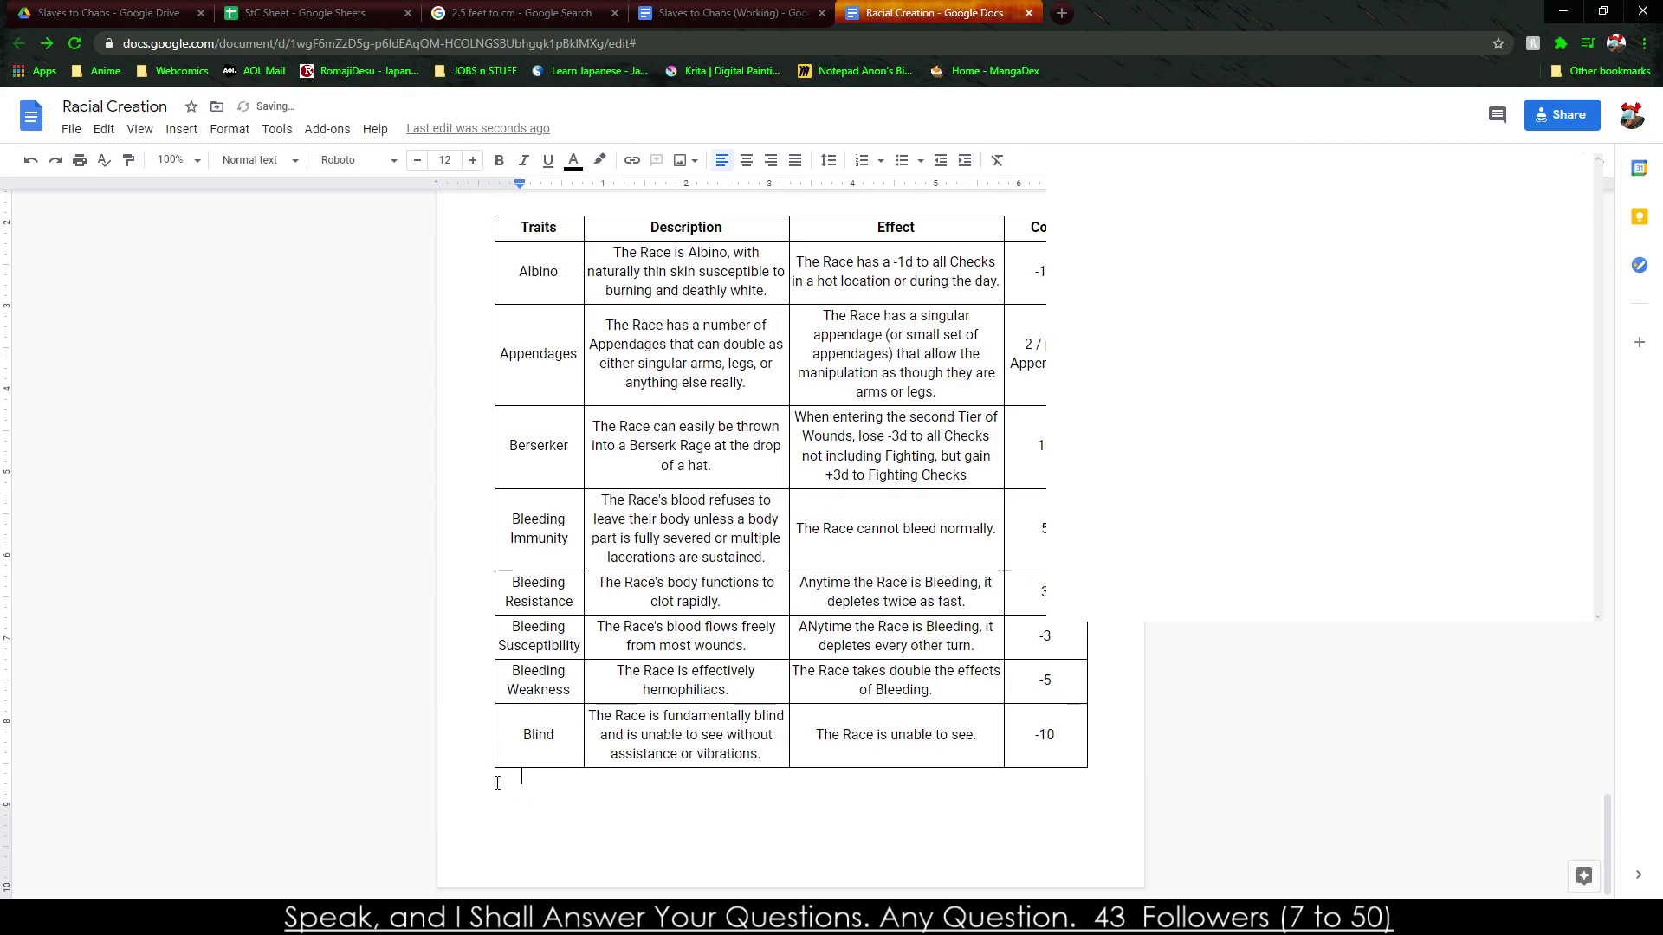
{"action": "key", "text": "Return"}
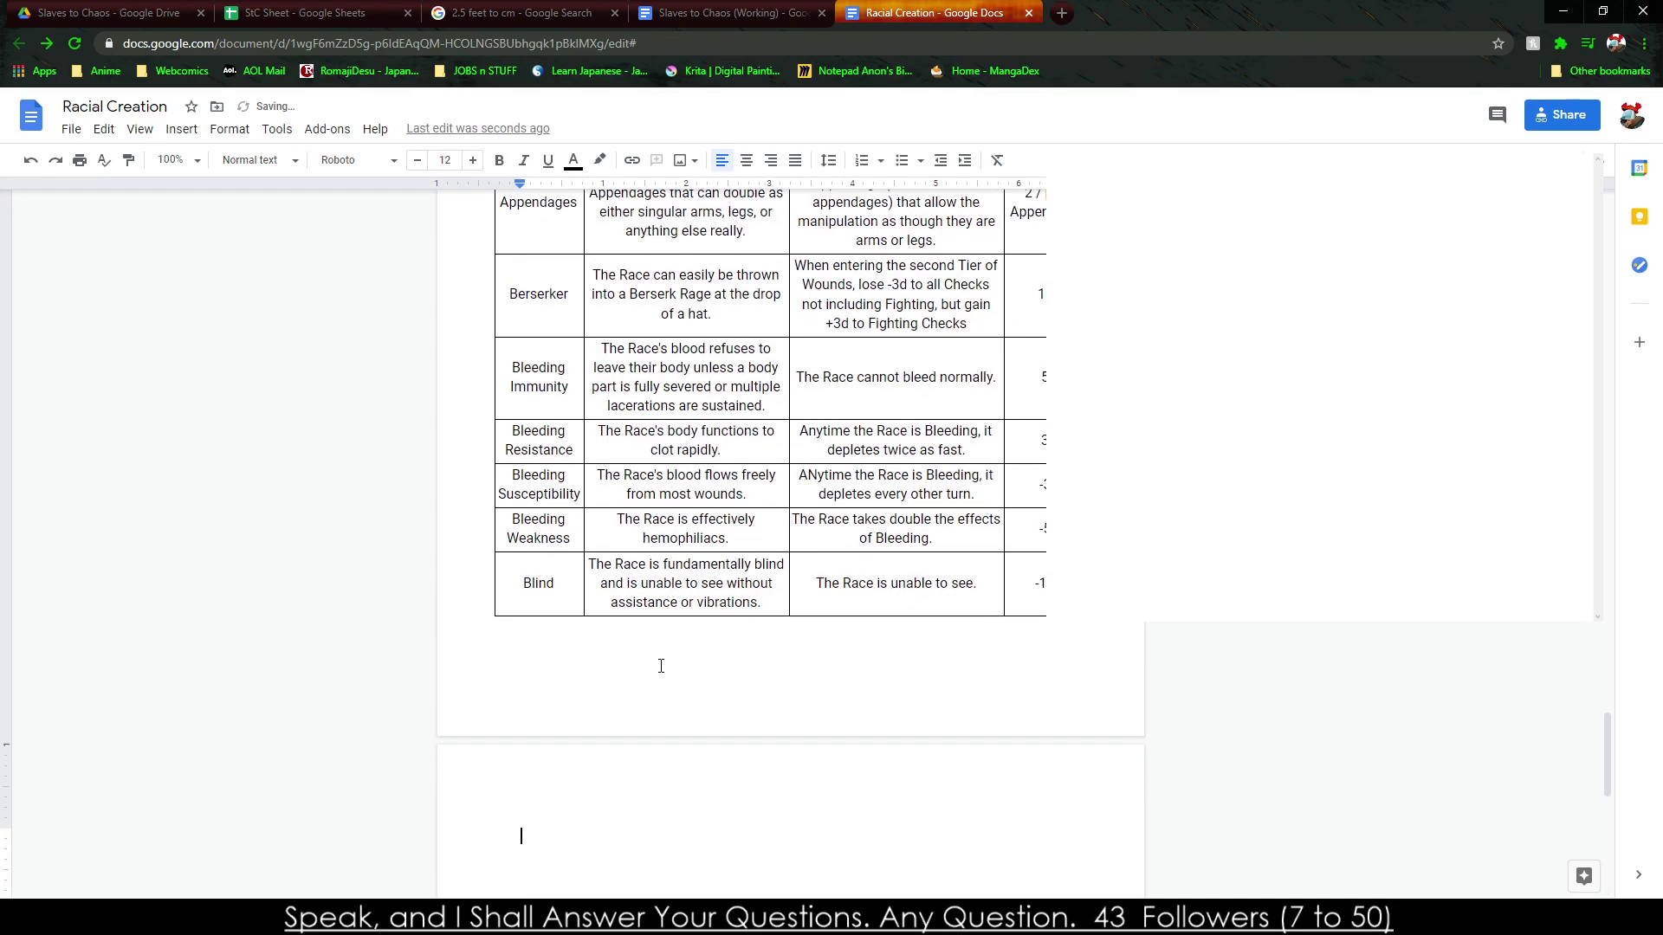
{"action": "scroll", "coordinate": [660, 665], "scroll_direction": "down", "scroll_amount": 20}
{"action": "scroll", "coordinate": [606, 563], "scroll_direction": "up", "scroll_amount": 15}
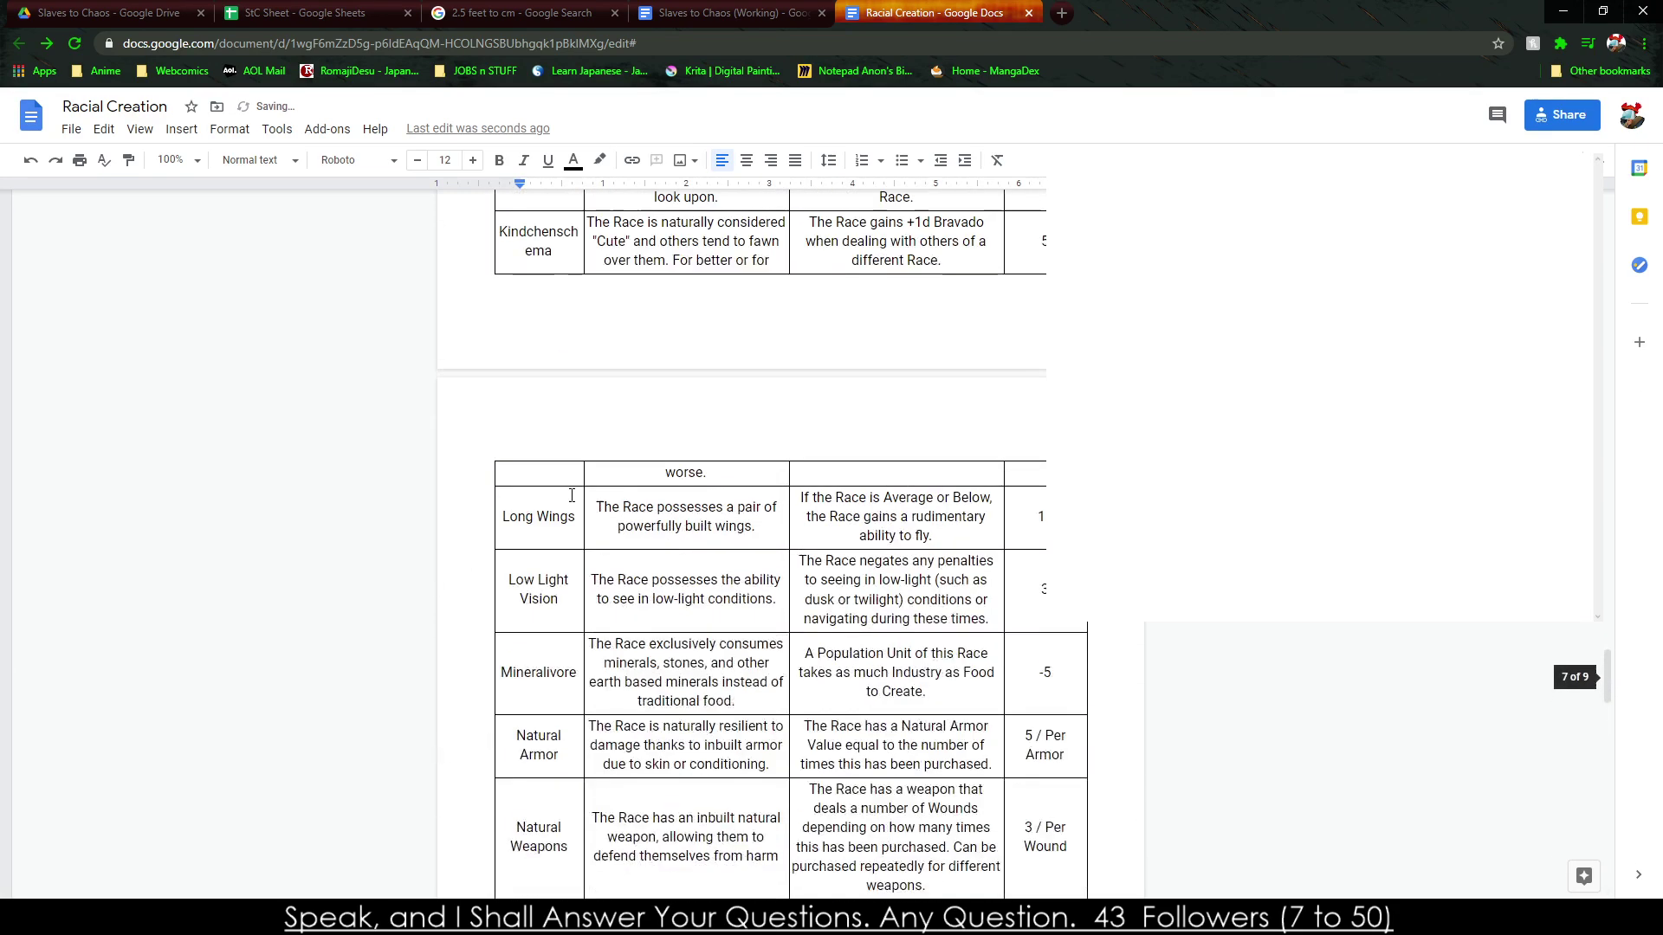
{"action": "scroll", "coordinate": [628, 483], "scroll_direction": "up", "scroll_amount": 10}
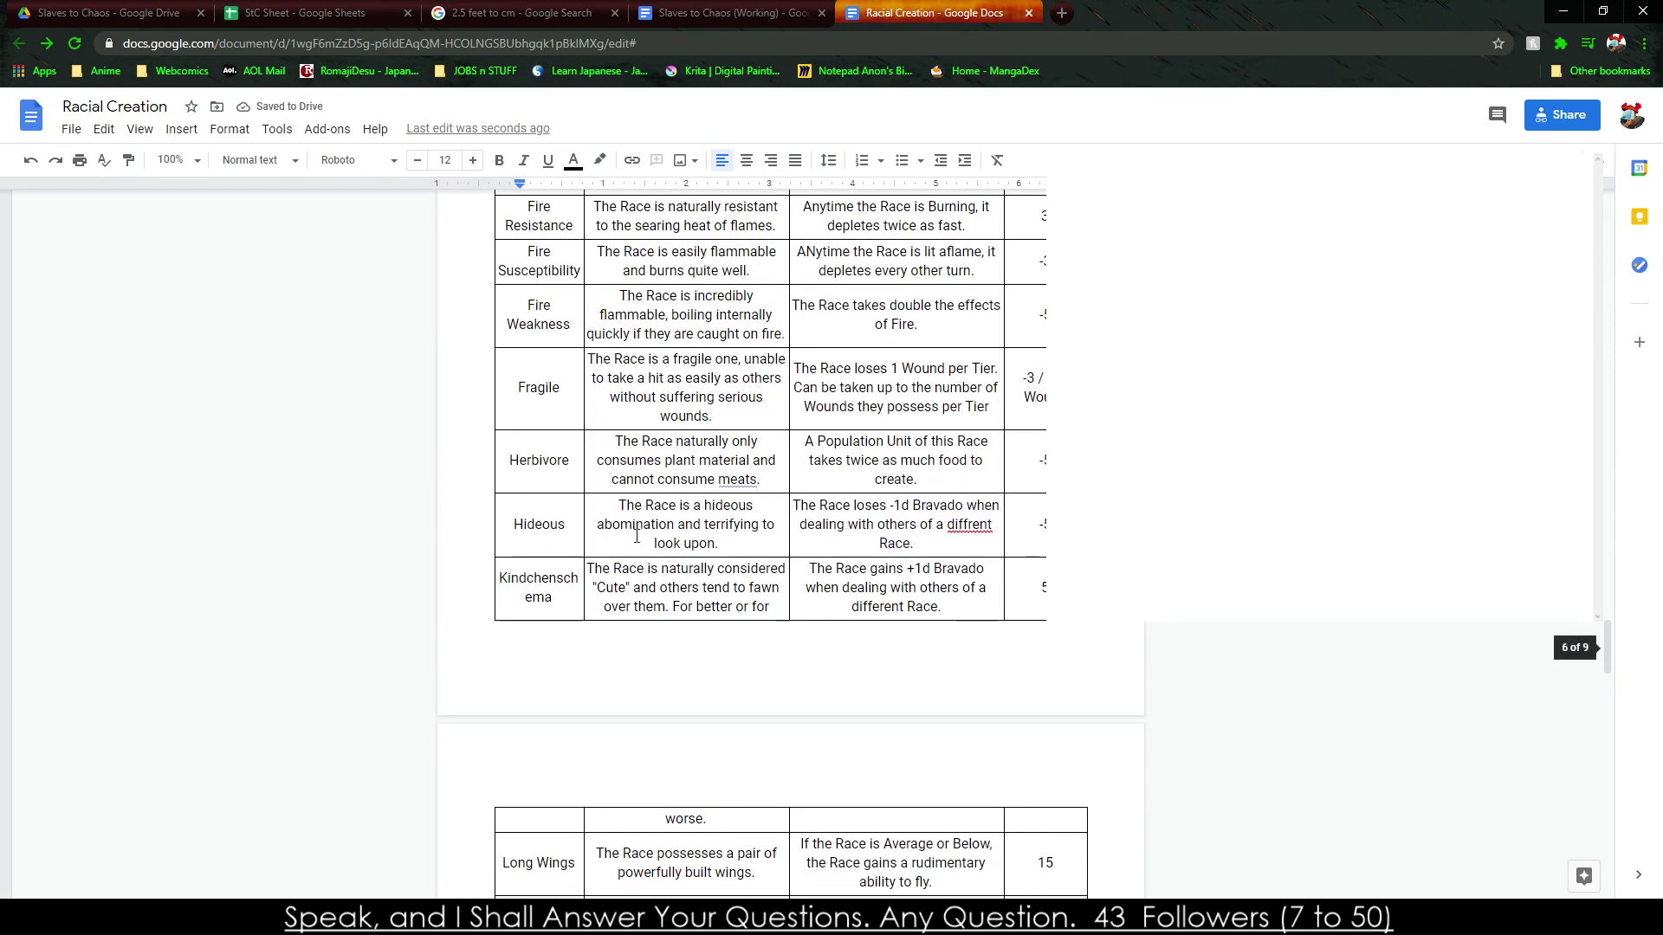
{"action": "scroll", "coordinate": [637, 556], "scroll_direction": "up", "scroll_amount": 7}
Correct the misspelled word in the Hideous effect to "different".
{"action": "scroll", "coordinate": [606, 537], "scroll_direction": "down", "scroll_amount": 12}
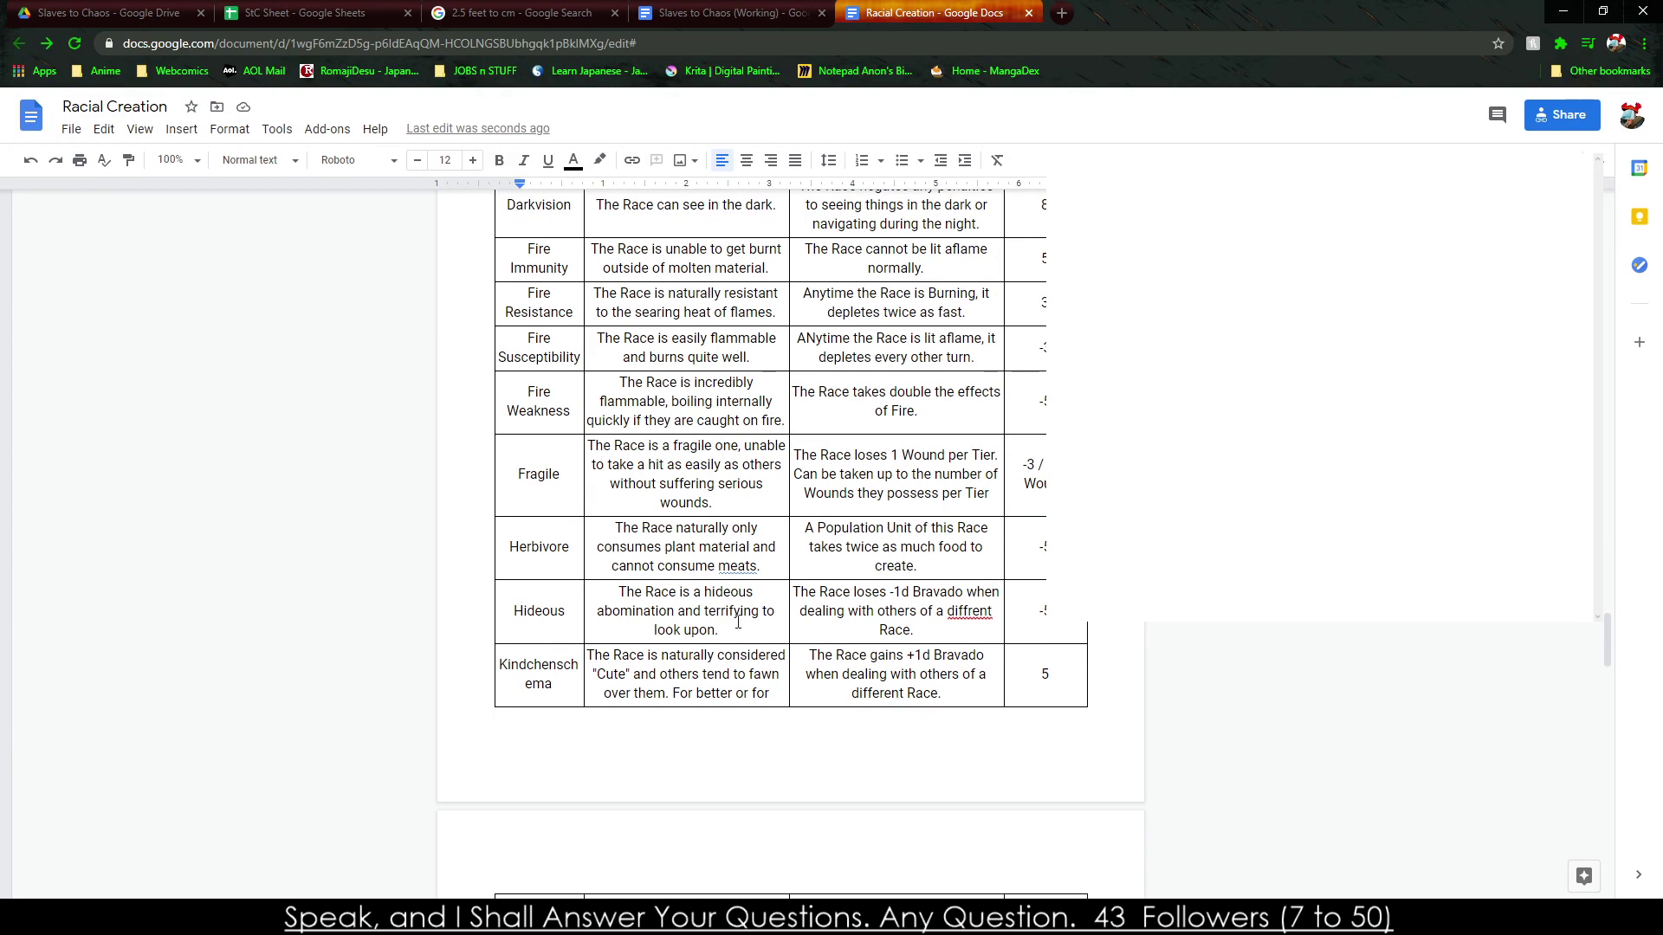
{"action": "right_click", "coordinate": [961, 618]}
{"action": "left_click", "coordinate": [1022, 660]}
Cut the contents of the Kindchenschema through Wooly rows from the second table.
{"action": "left_click_drag", "start_coordinate": [944, 844], "coordinate": [976, 594]}
{"action": "scroll", "coordinate": [1181, 776], "scroll_direction": "down", "scroll_amount": 15}
{"action": "scroll", "coordinate": [956, 667], "scroll_direction": "down", "scroll_amount": 15}
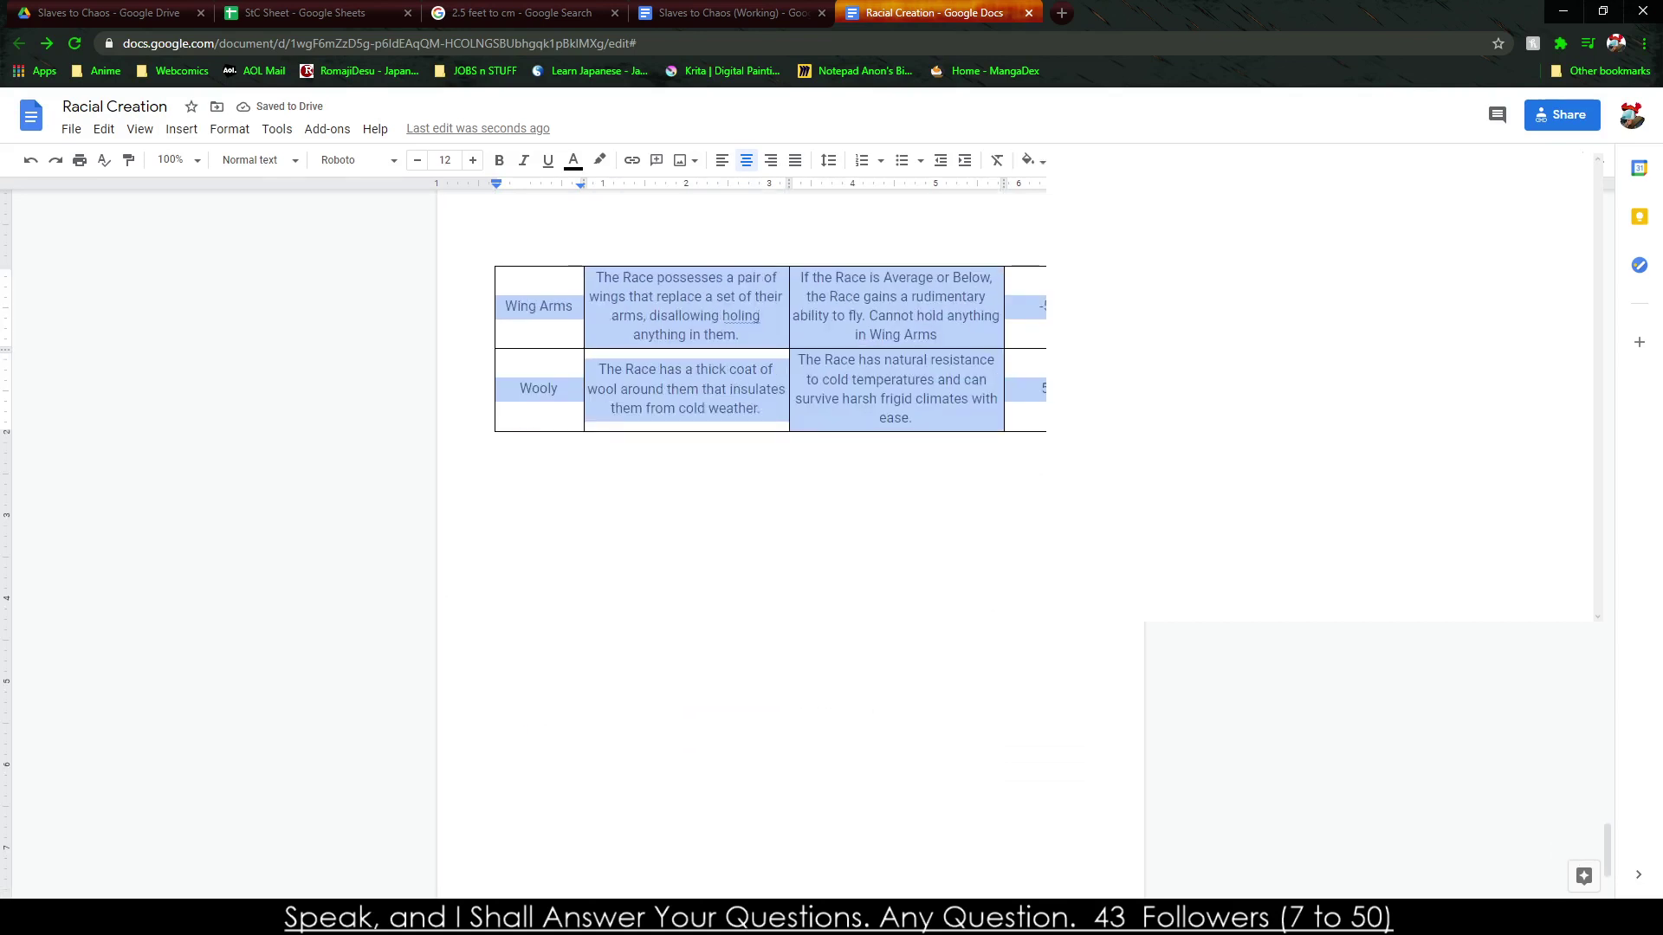
{"action": "key", "text": "Delete"}
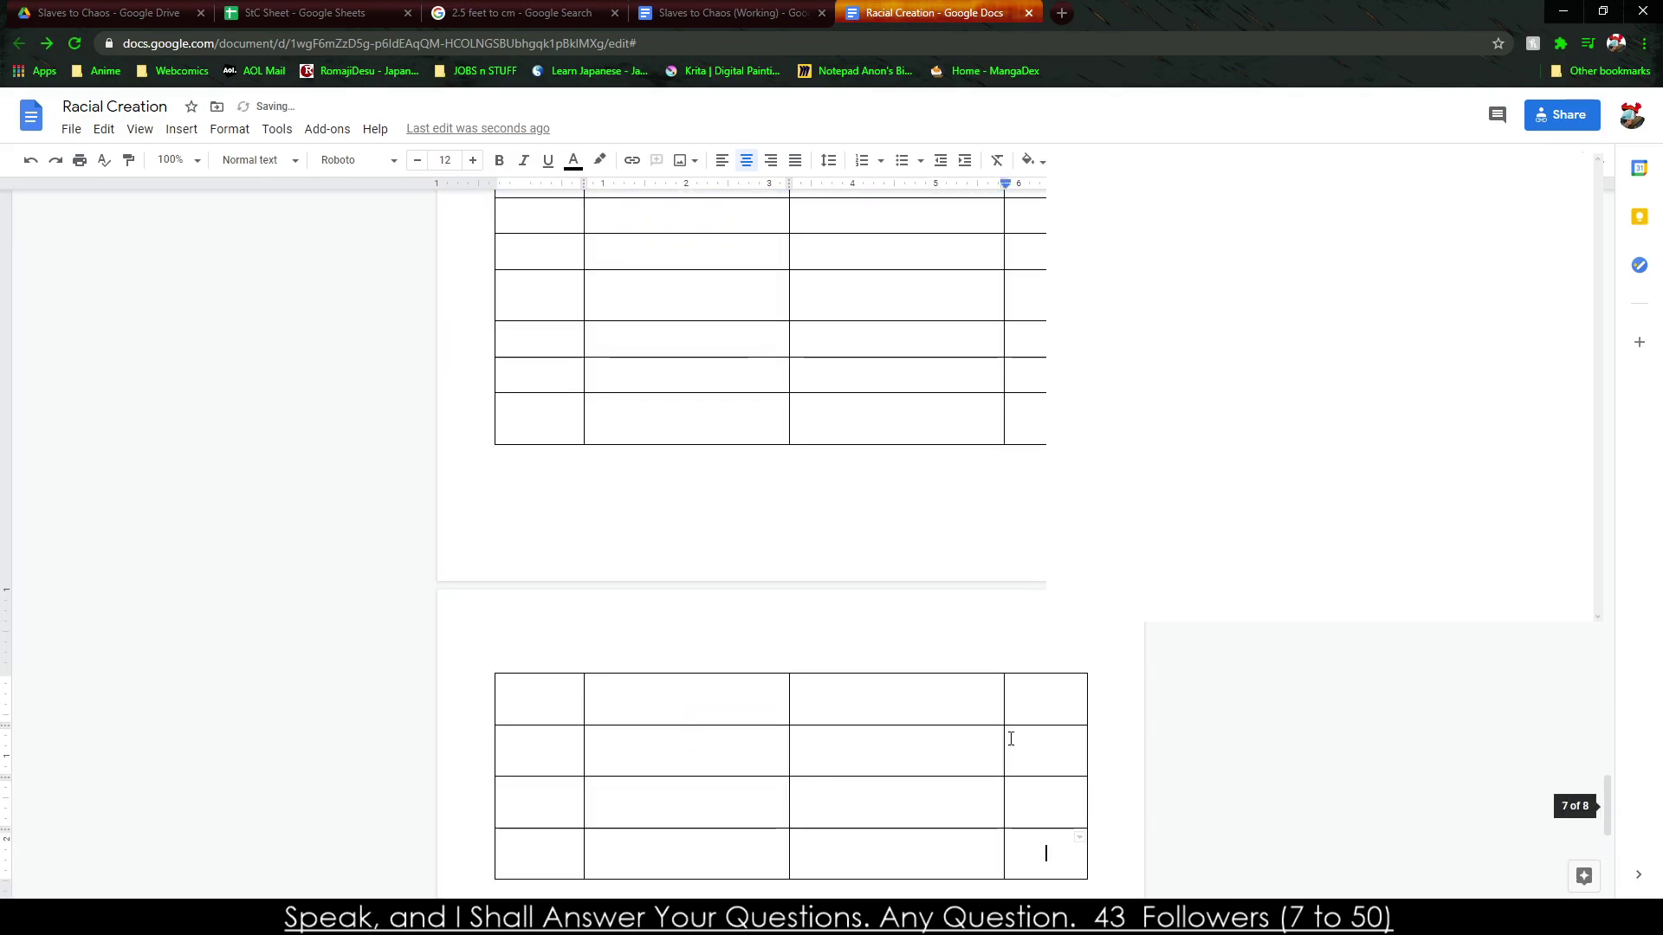
Delete all the emptied rows below the Hideous row.
{"action": "left_click_drag", "start_coordinate": [1039, 594], "coordinate": [1028, 653]}
{"action": "scroll", "coordinate": [672, 434], "scroll_direction": "up", "scroll_amount": 2}
{"action": "scroll", "coordinate": [939, 632], "scroll_direction": "down", "scroll_amount": 5}
{"action": "scroll", "coordinate": [1029, 654], "scroll_direction": "down", "scroll_amount": 7}
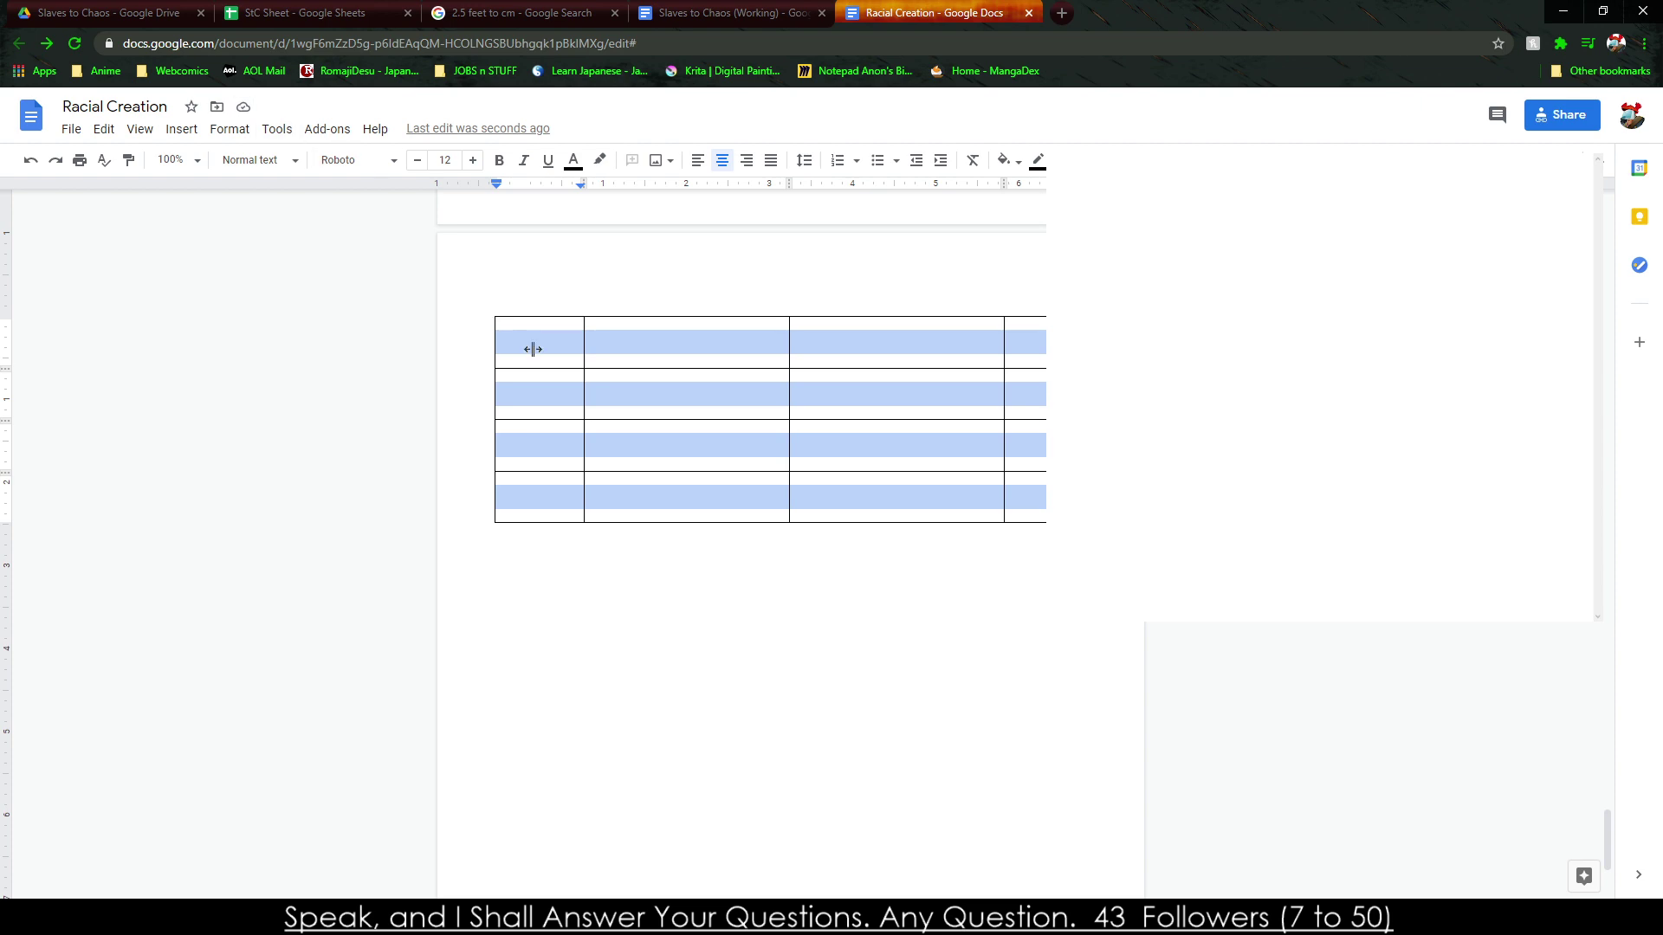
{"action": "right_click", "coordinate": [546, 381]}
{"action": "left_click", "coordinate": [649, 596]}
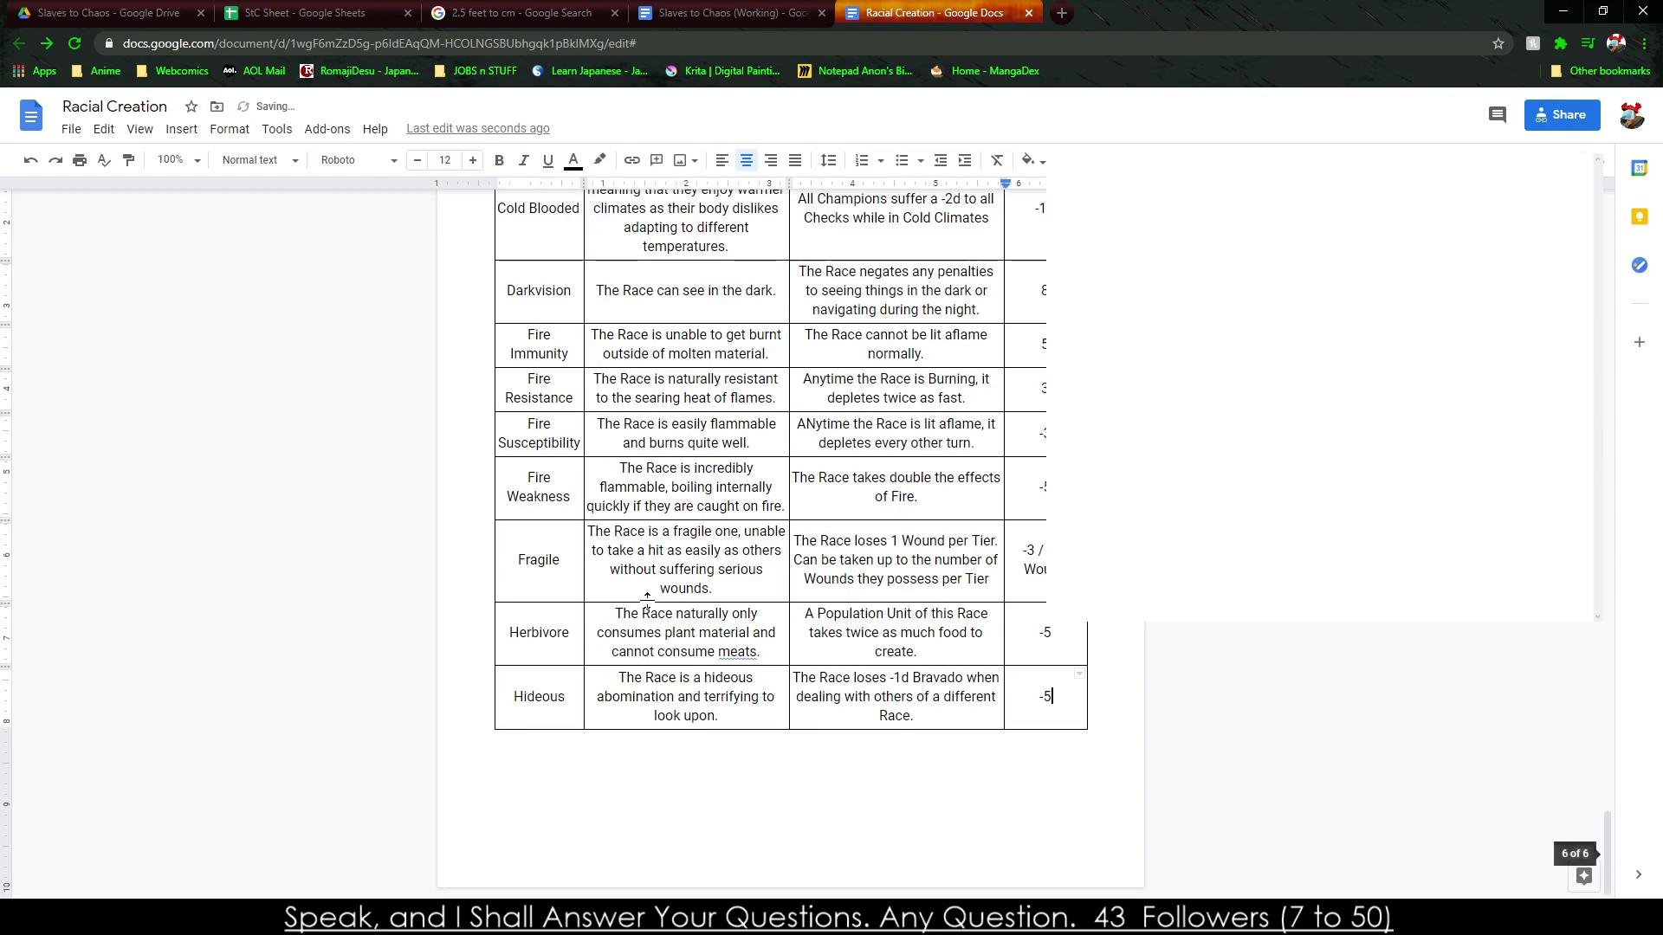
Change "meats" to "meat" in the Herbivore description.
{"action": "scroll", "coordinate": [647, 600], "scroll_direction": "up", "scroll_amount": 4}
{"action": "scroll", "coordinate": [643, 518], "scroll_direction": "up", "scroll_amount": 2}
{"action": "scroll", "coordinate": [641, 570], "scroll_direction": "down", "scroll_amount": 6}
{"action": "right_click", "coordinate": [740, 663]}
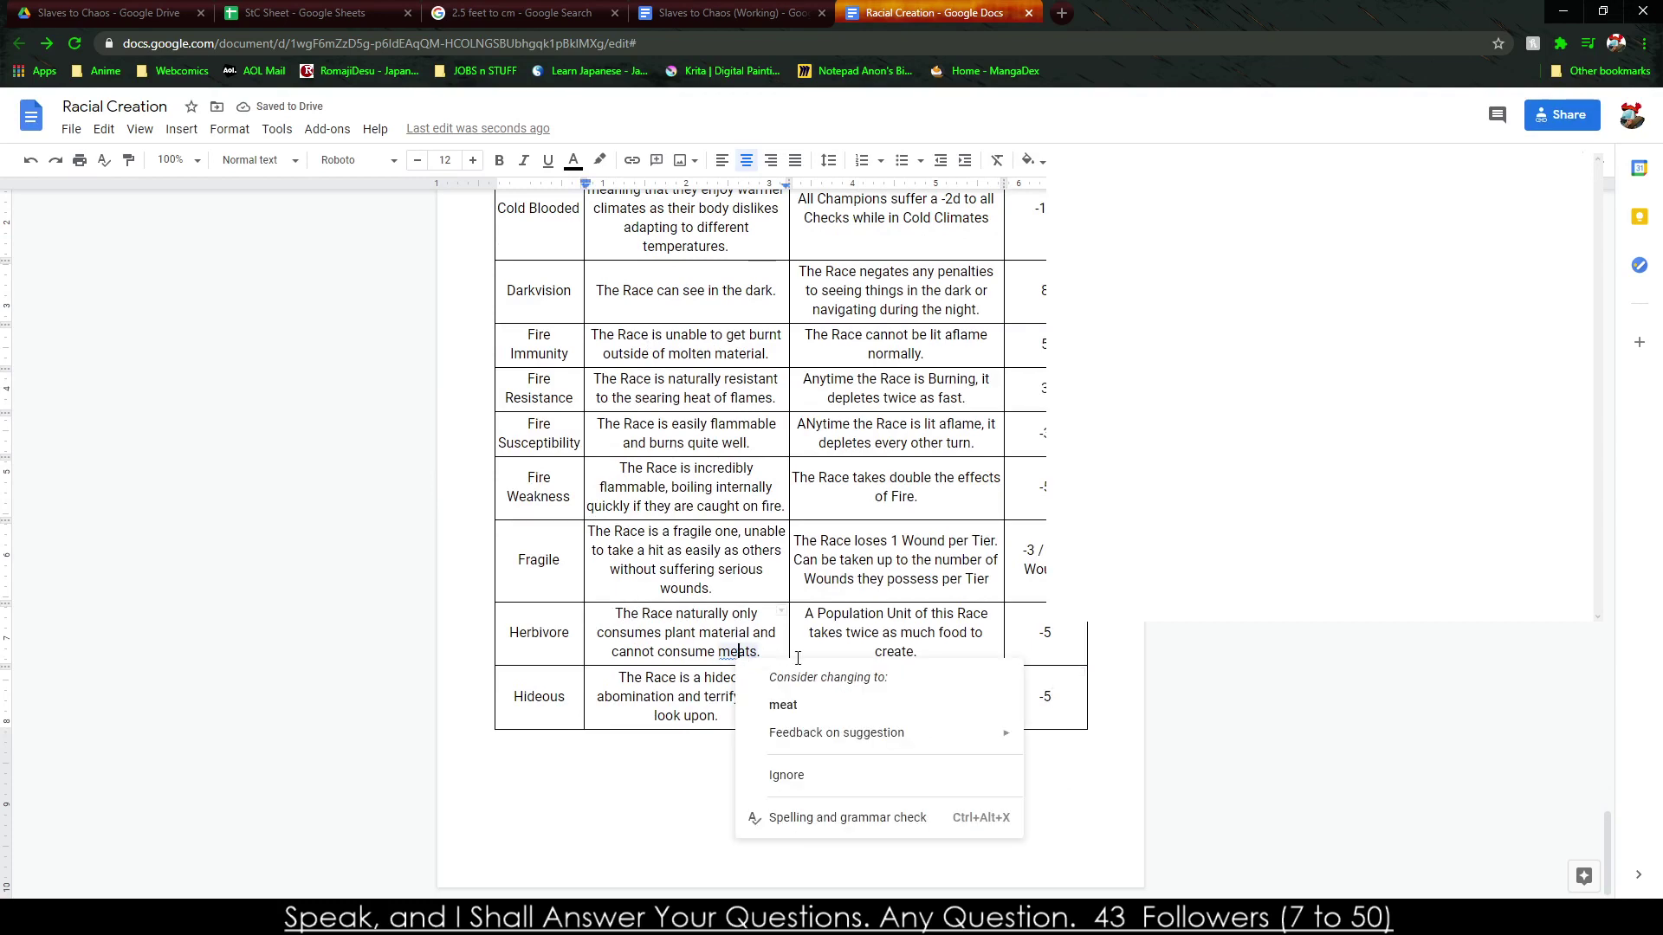
{"action": "left_click", "coordinate": [728, 716]}
Insert a page break after the Hideous row's table, paste the Kindchenschema through Wooly rows there, and check how they fall across pages.
{"action": "left_click", "coordinate": [497, 773]}
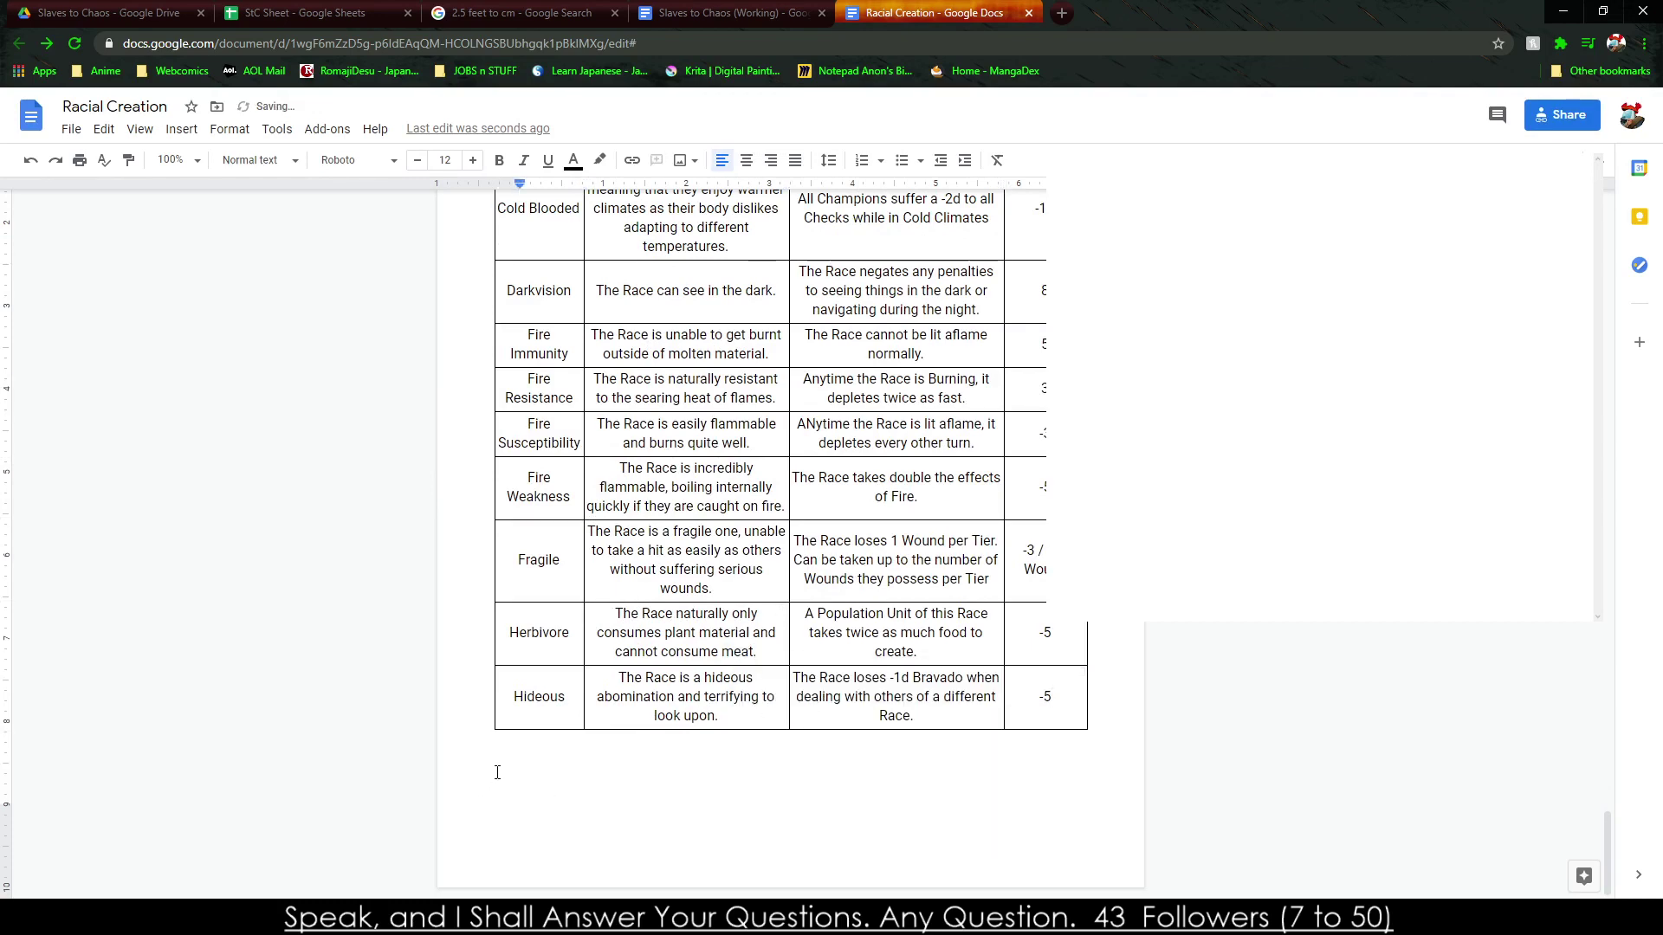
{"action": "key", "text": "ctrl+Return"}
{"action": "scroll", "coordinate": [497, 772], "scroll_direction": "down", "scroll_amount": 15}
{"action": "scroll", "coordinate": [520, 546], "scroll_direction": "up", "scroll_amount": 6}
{"action": "scroll", "coordinate": [541, 558], "scroll_direction": "up", "scroll_amount": 8}
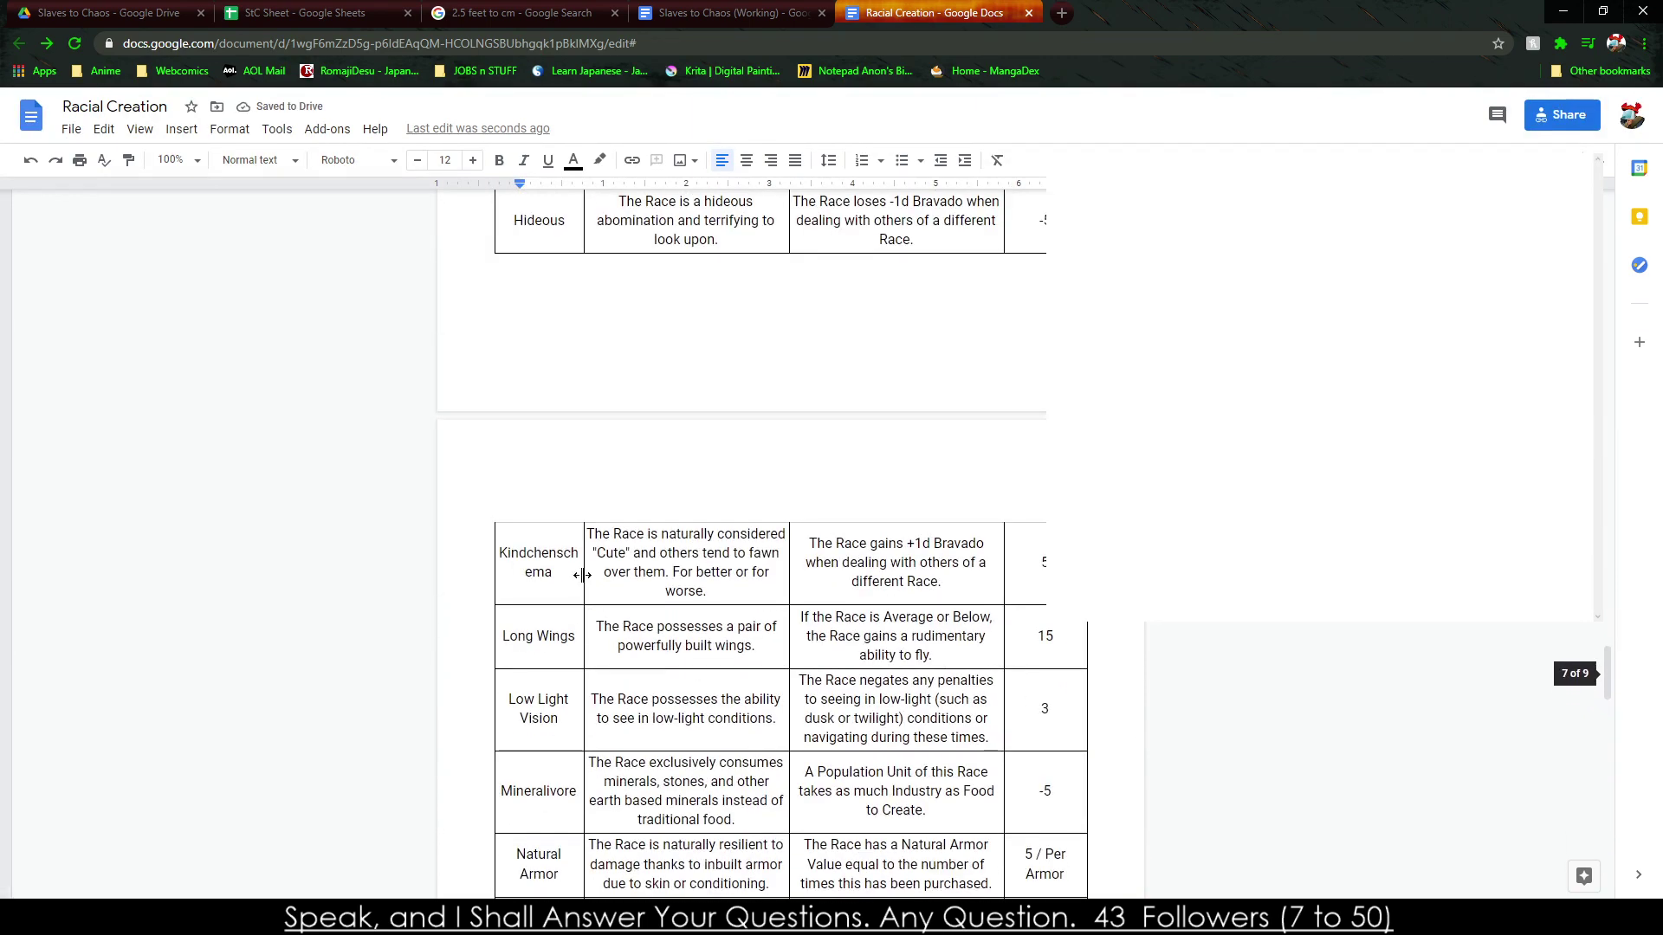
{"action": "scroll", "coordinate": [578, 561], "scroll_direction": "down", "scroll_amount": 5}
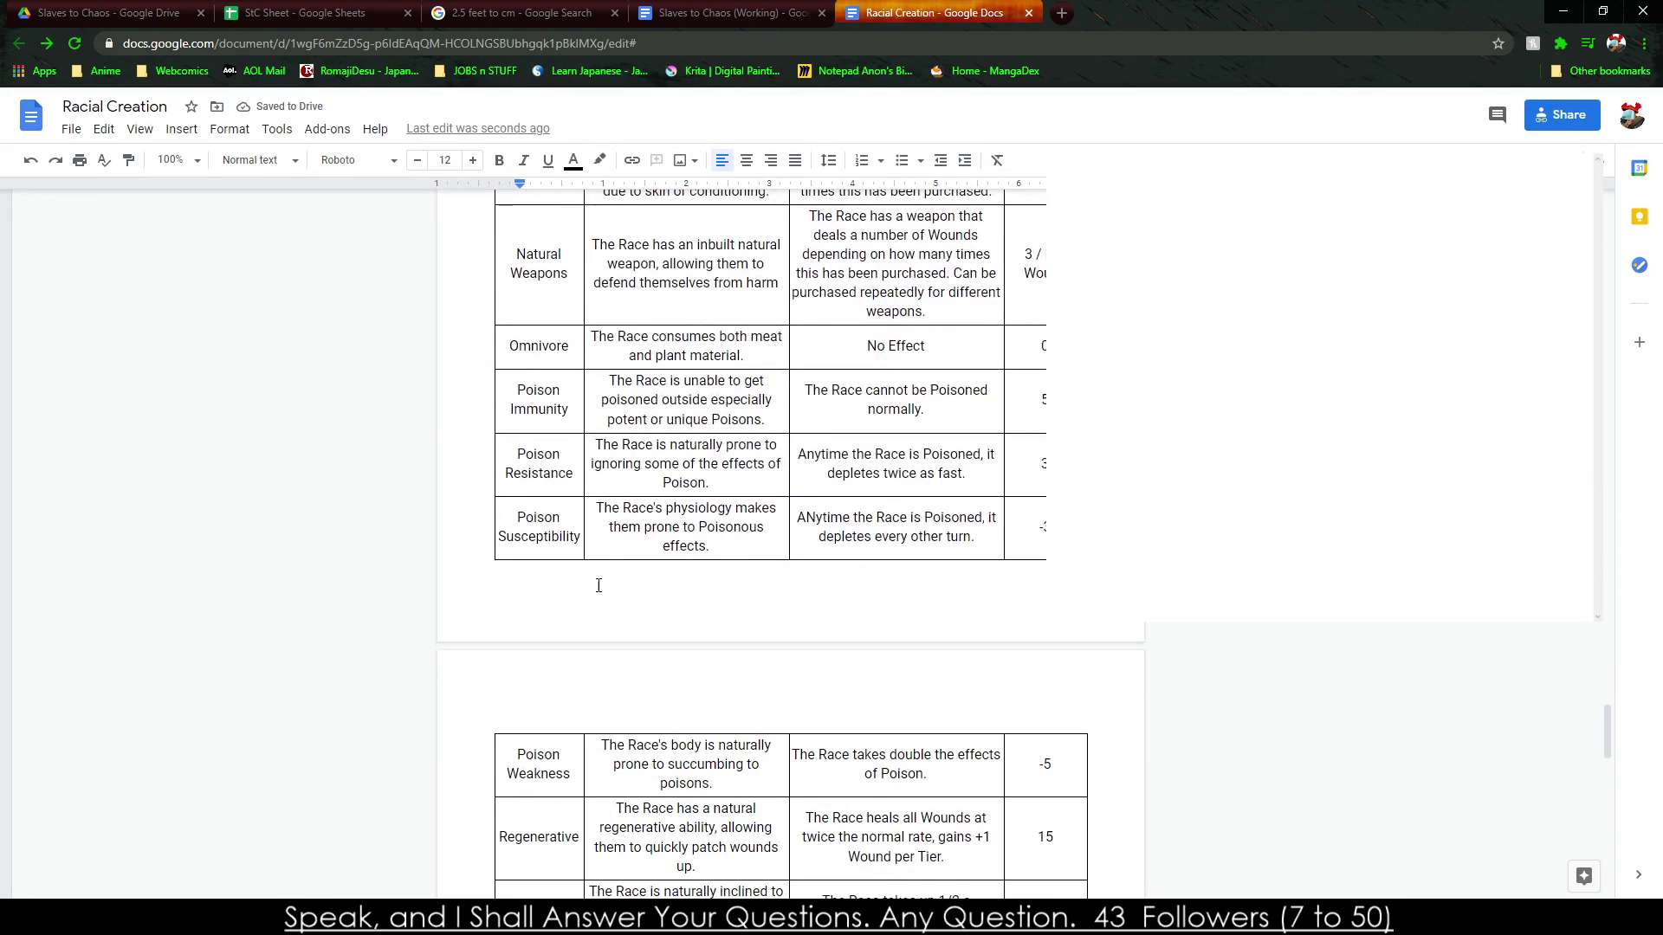
{"action": "scroll", "coordinate": [658, 779], "scroll_direction": "up", "scroll_amount": 4}
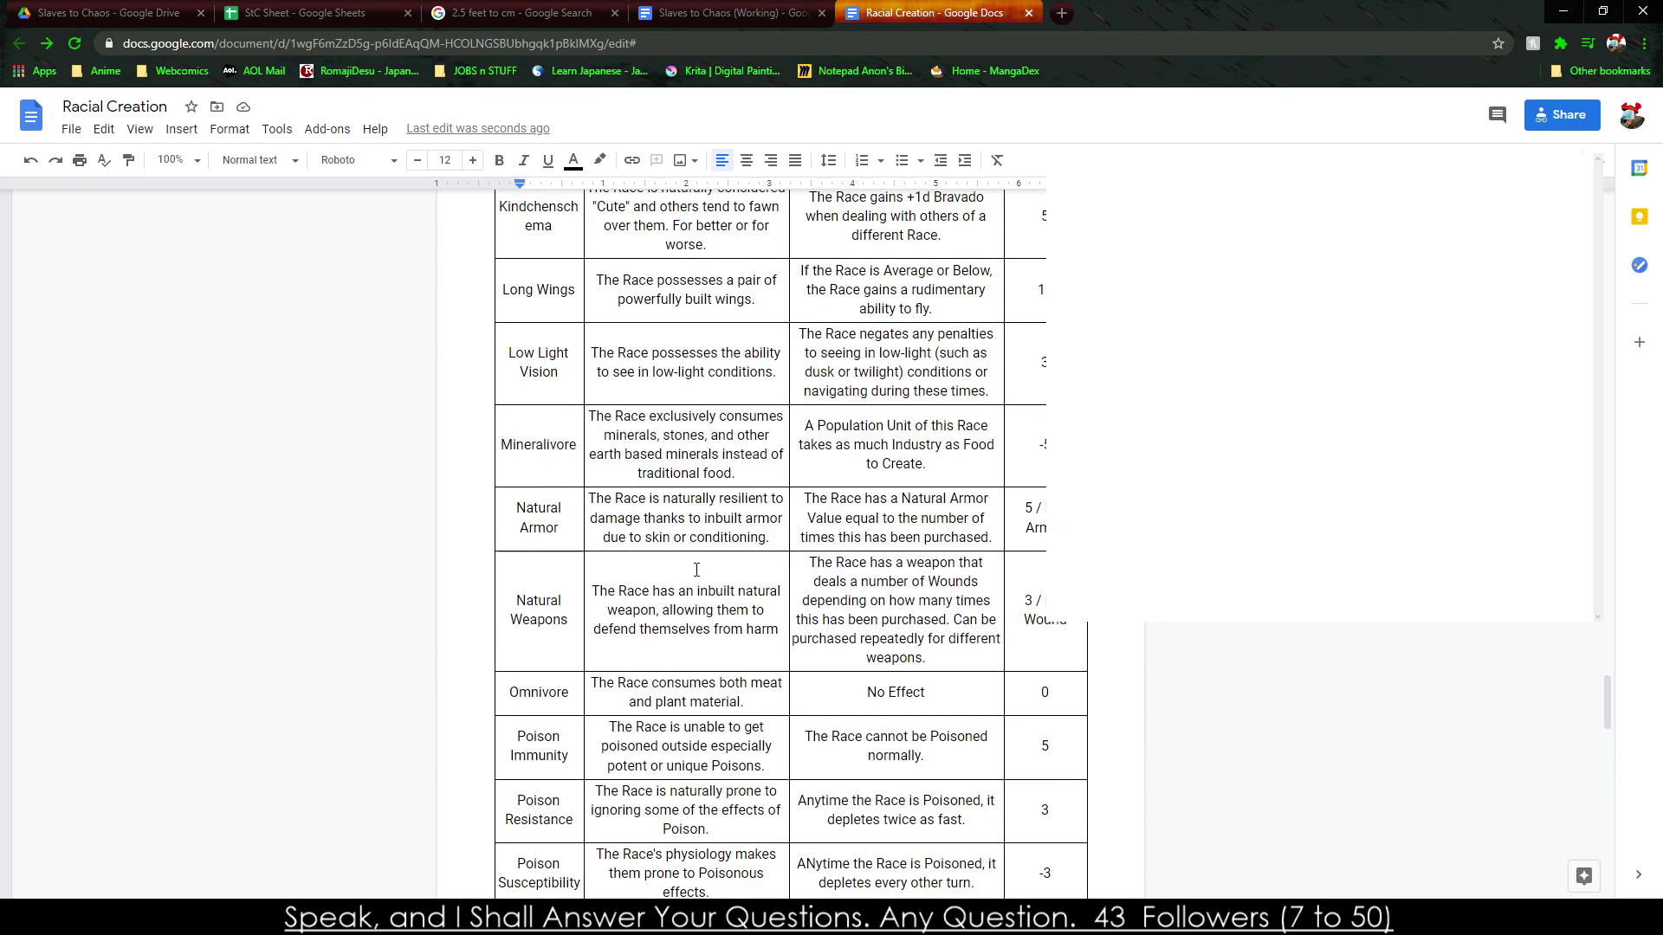
Cut the Subterranean through Wooly rows' contents from the table and paste them as a separate table below it.
{"action": "scroll", "coordinate": [696, 570], "scroll_direction": "up", "scroll_amount": 3}
{"action": "scroll", "coordinate": [719, 448], "scroll_direction": "down", "scroll_amount": 6}
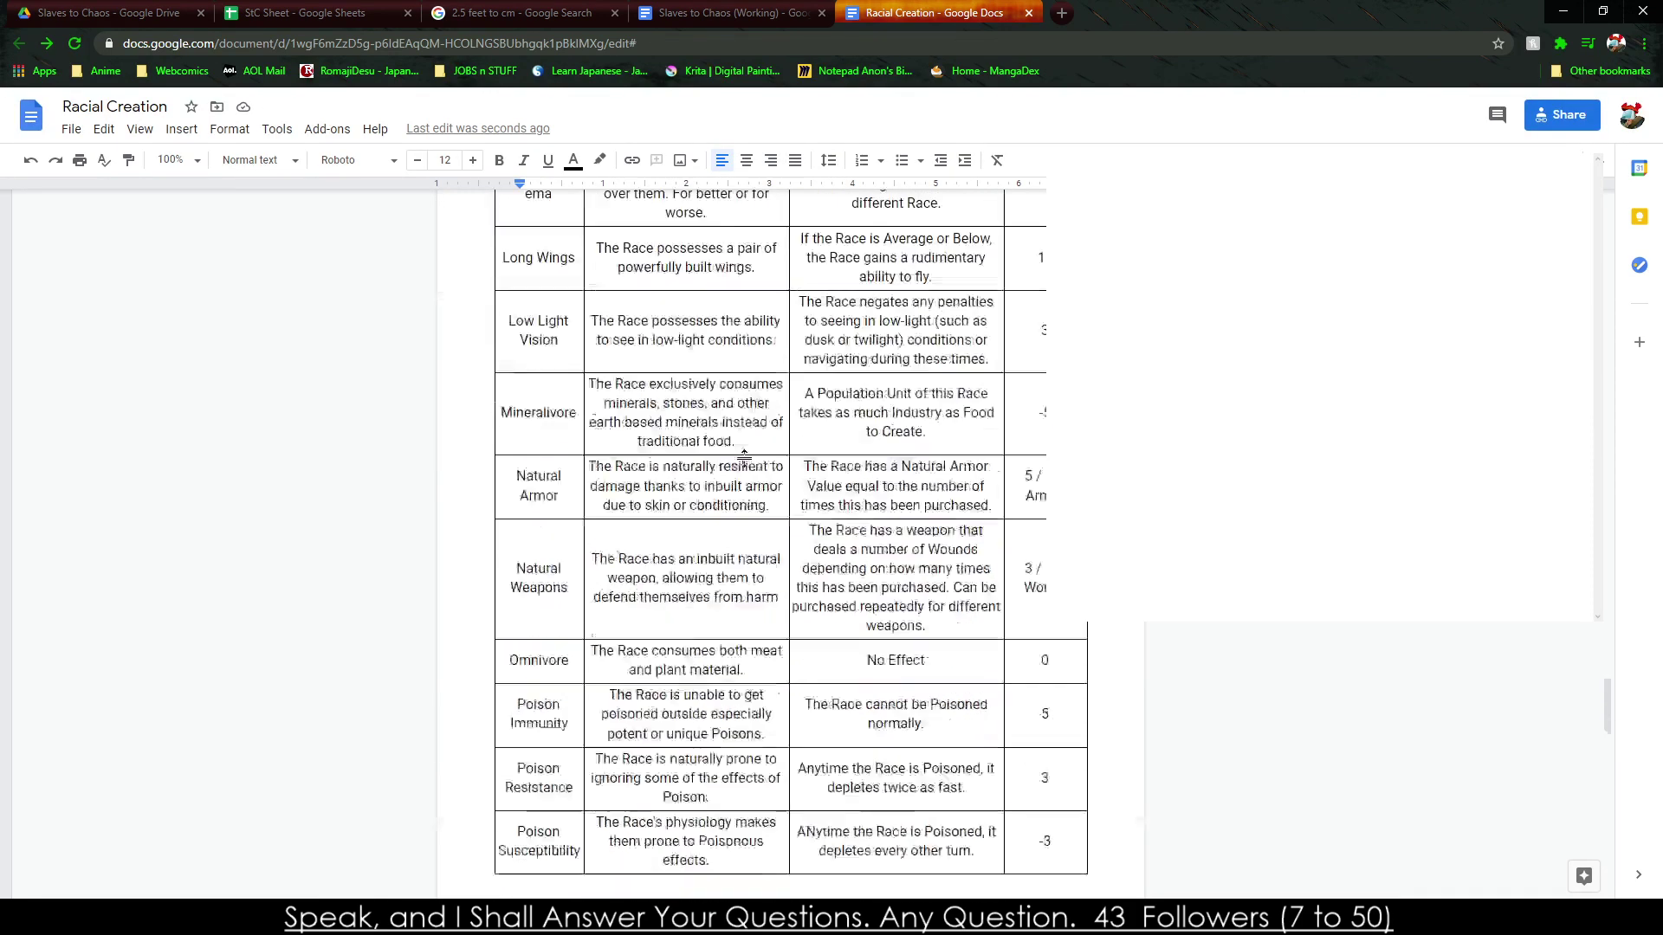
{"action": "scroll", "coordinate": [606, 390], "scroll_direction": "up", "scroll_amount": 7}
{"action": "left_click", "coordinate": [528, 317]}
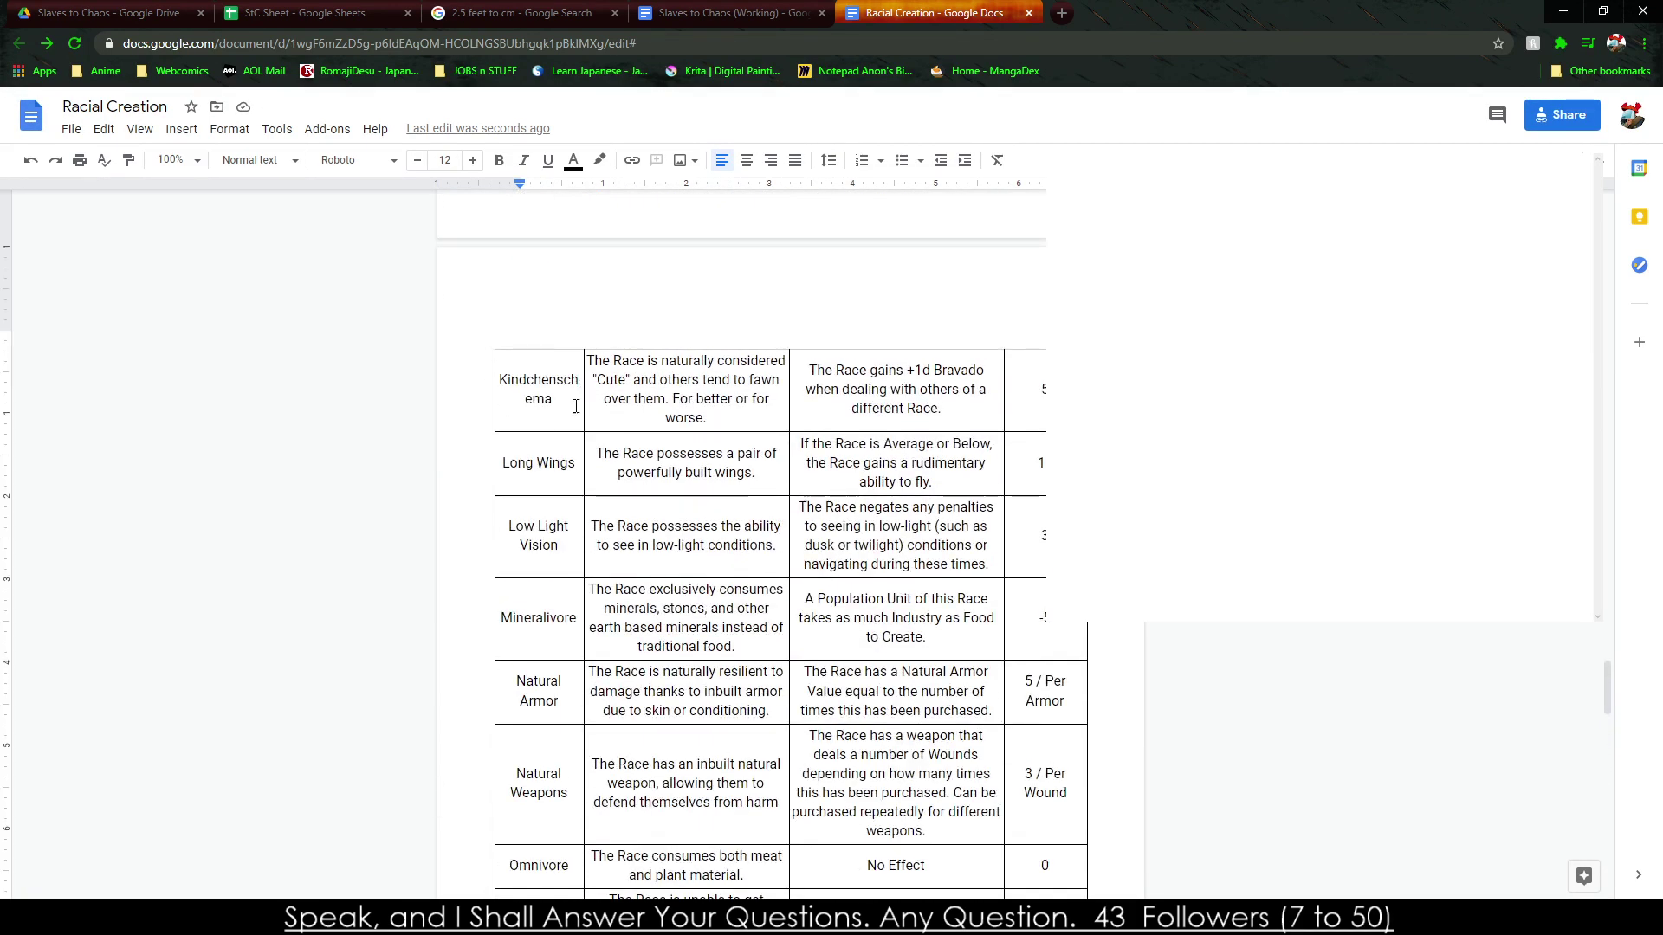
{"action": "scroll", "coordinate": [571, 372], "scroll_direction": "down", "scroll_amount": 15}
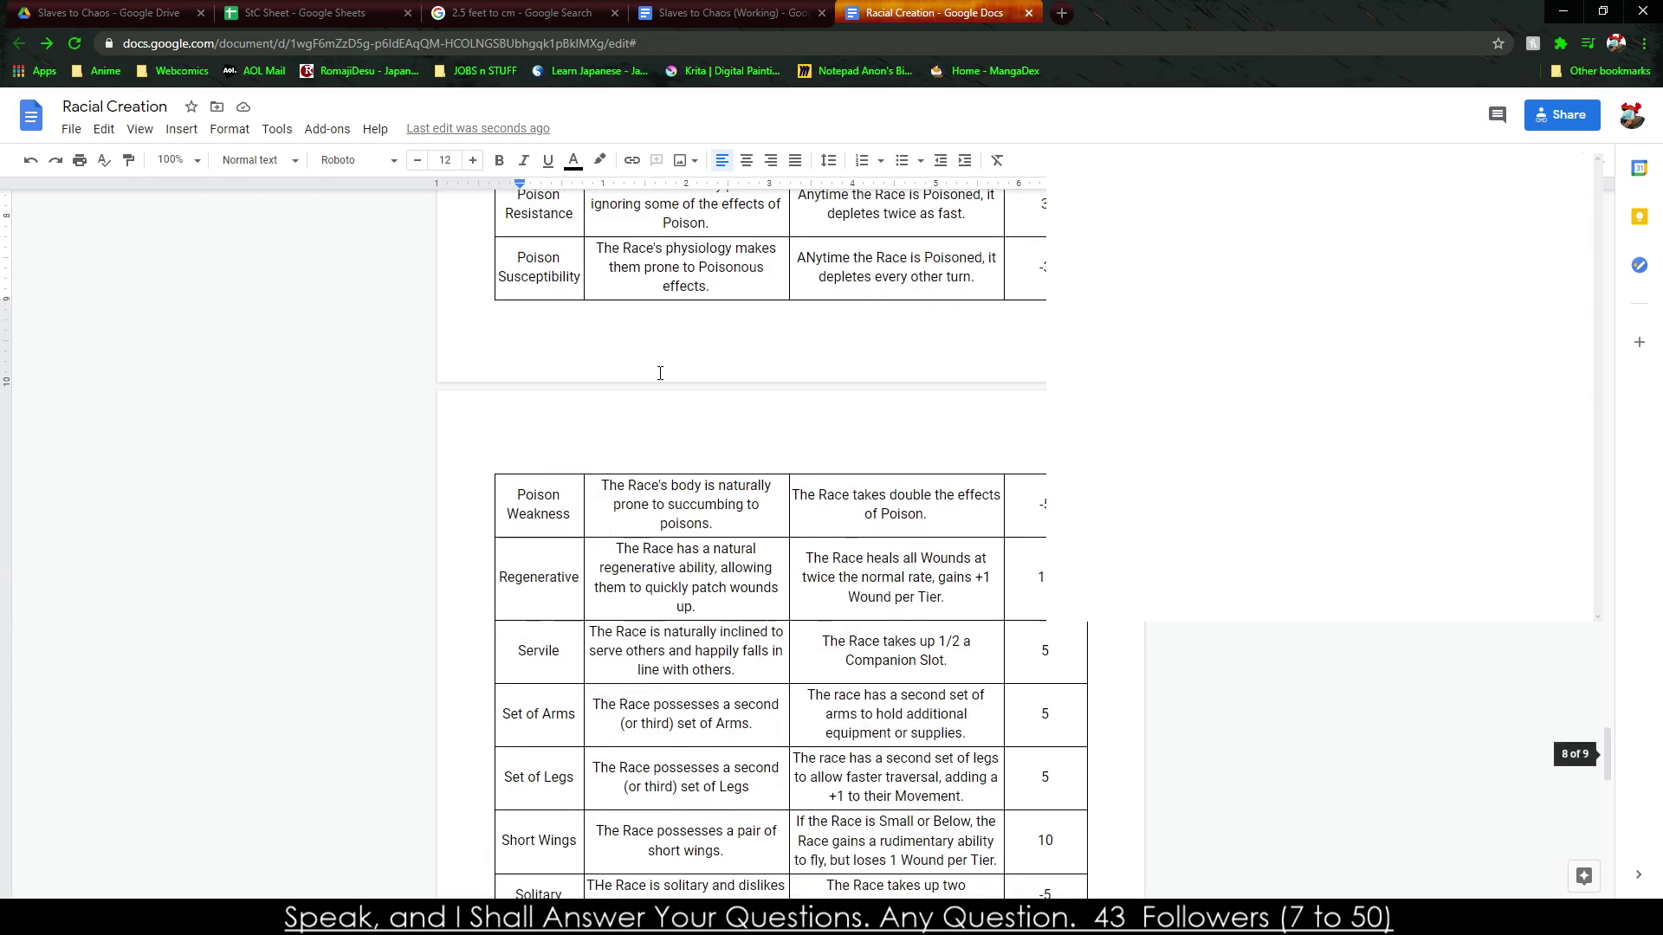
{"action": "scroll", "coordinate": [658, 375], "scroll_direction": "down", "scroll_amount": 6}
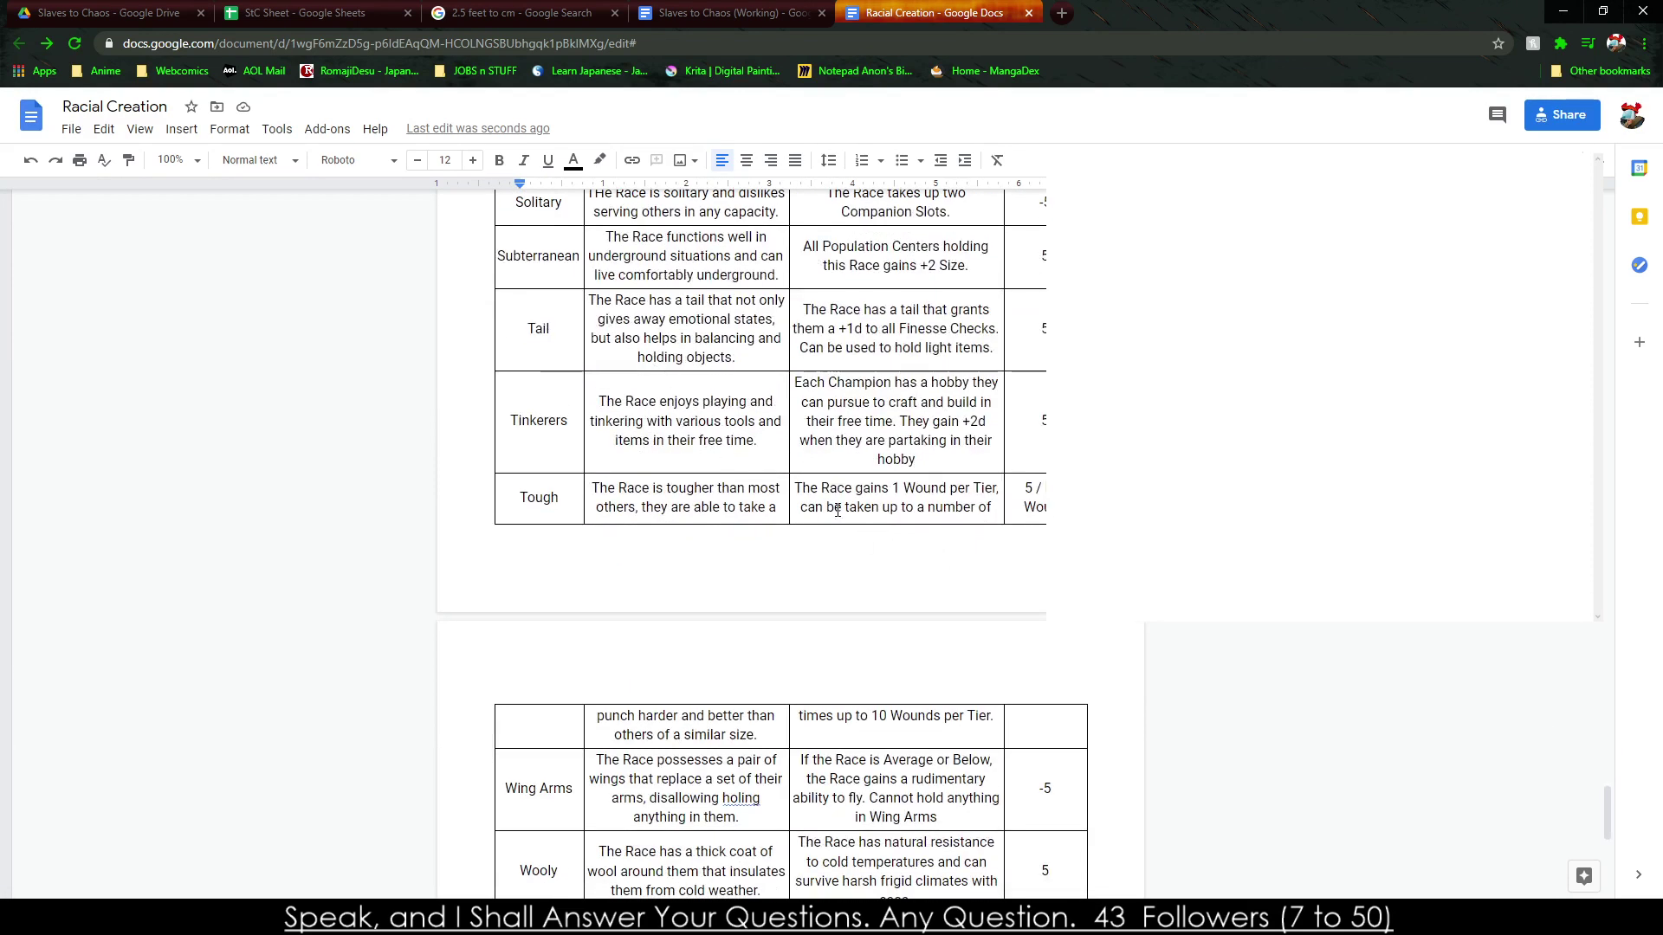
{"action": "left_click_drag", "start_coordinate": [540, 492], "coordinate": [1005, 874]}
{"action": "scroll", "coordinate": [1005, 607], "scroll_direction": "down", "scroll_amount": 5}
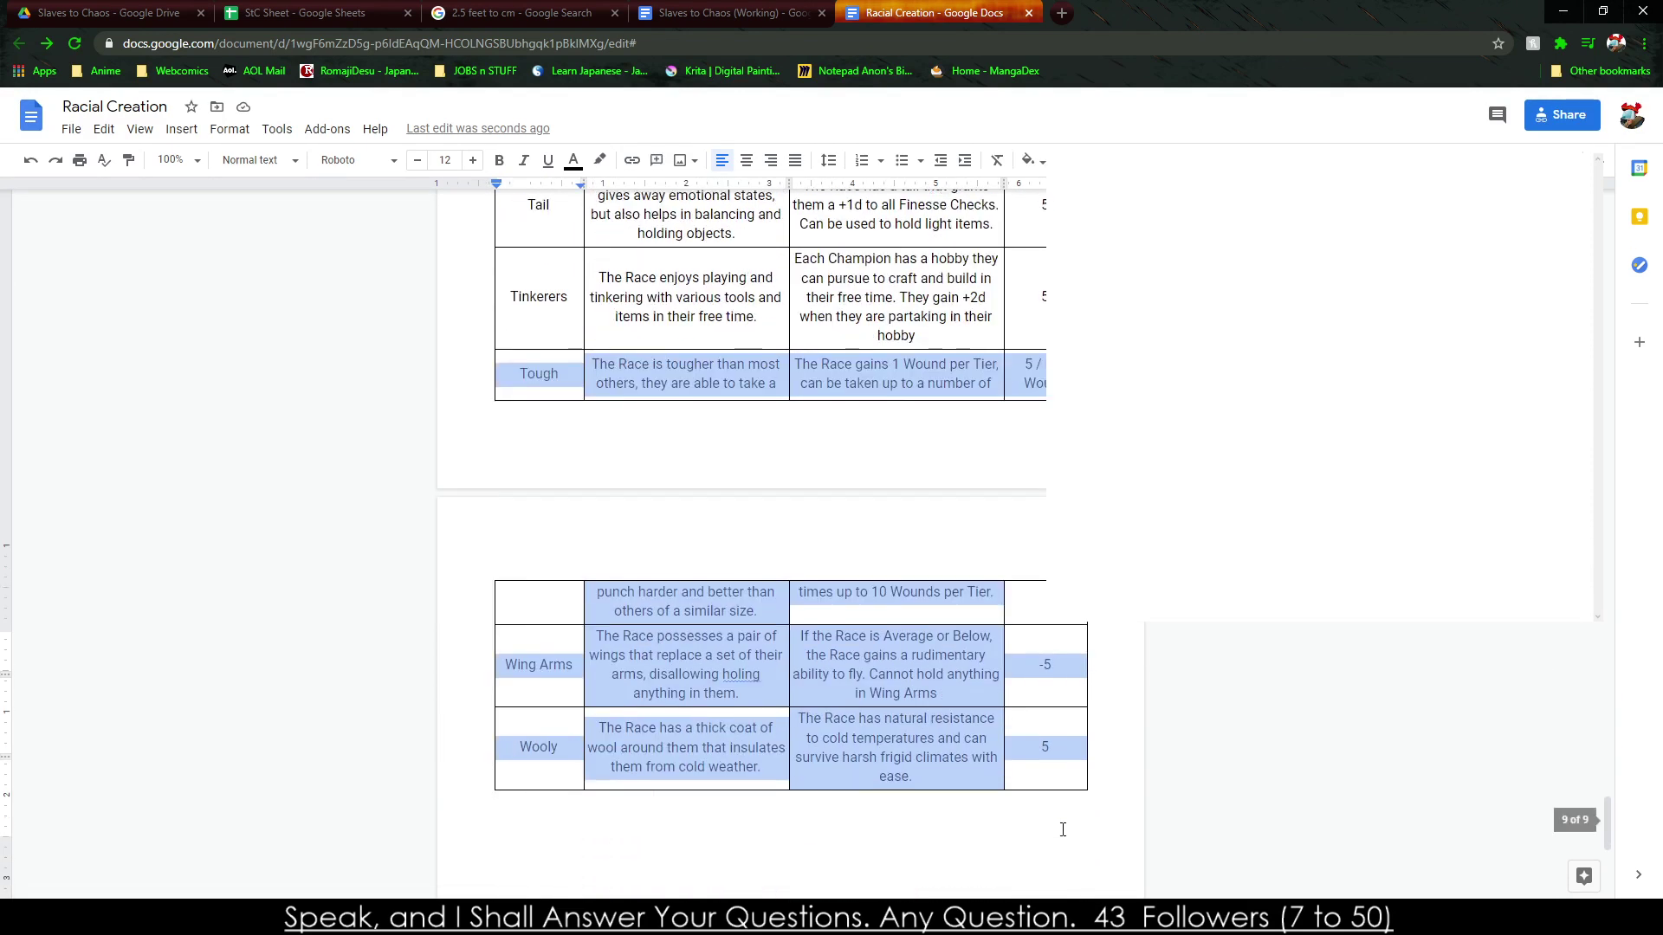
{"action": "scroll", "coordinate": [1024, 443], "scroll_direction": "up", "scroll_amount": 4}
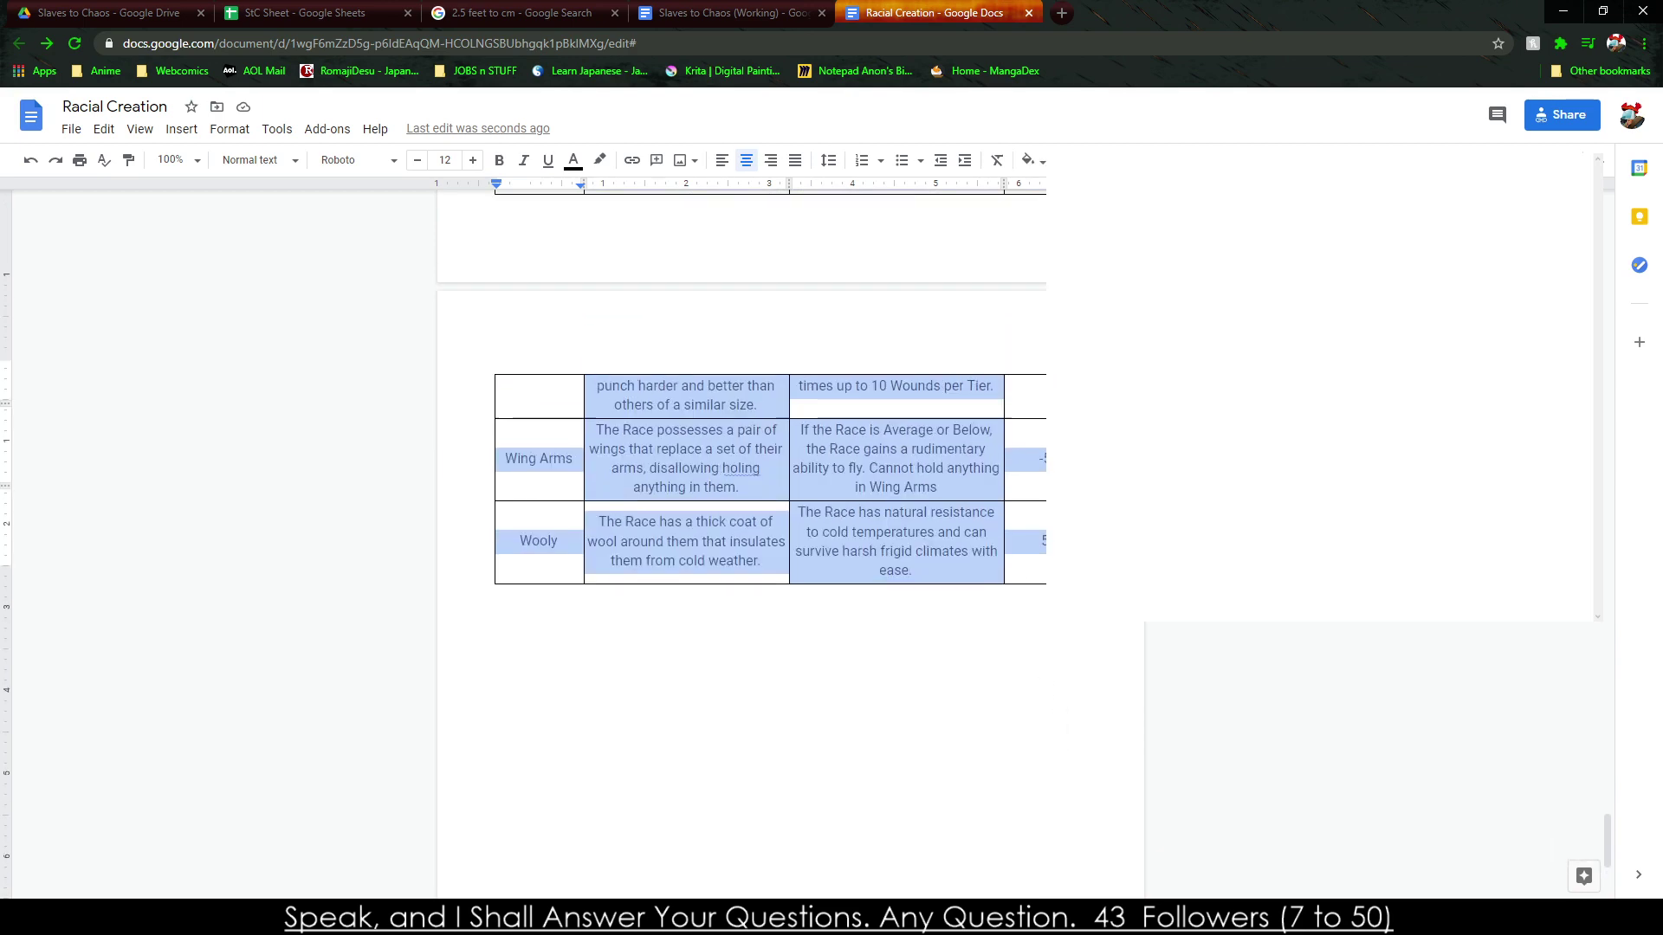
{"action": "scroll", "coordinate": [752, 423], "scroll_direction": "up", "scroll_amount": 5}
{"action": "left_click_drag", "start_coordinate": [529, 611], "coordinate": [524, 509]}
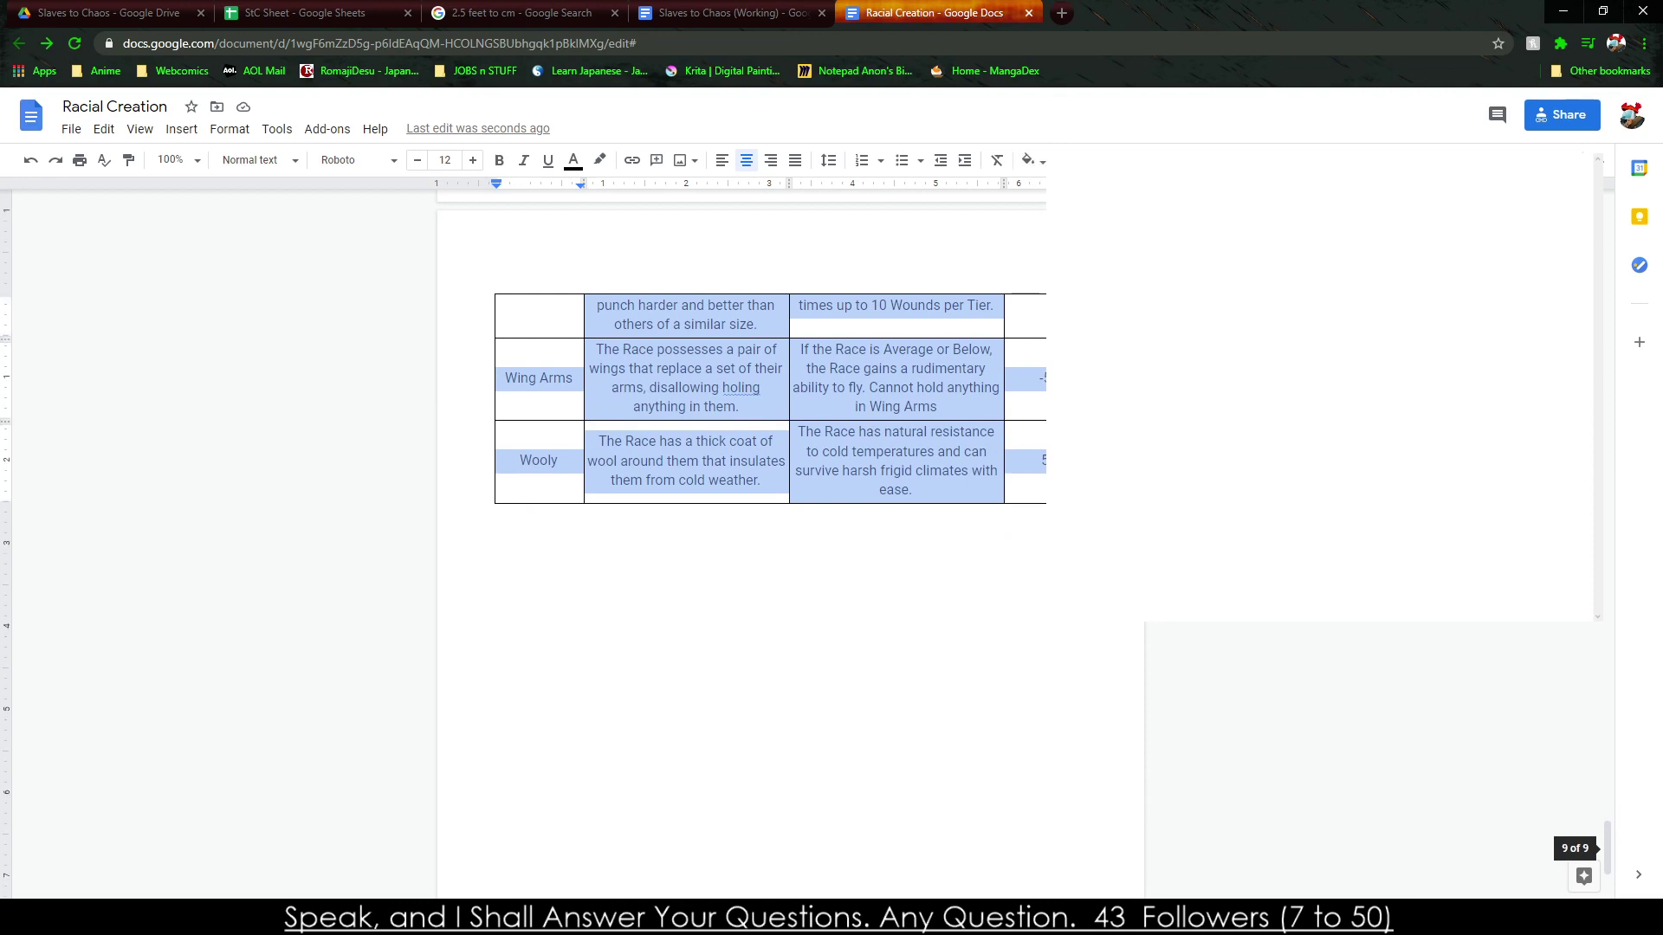
{"action": "key", "text": "ctrl+x"}
{"action": "left_click", "coordinate": [538, 520]}
{"action": "key", "text": "ctrl+v"}
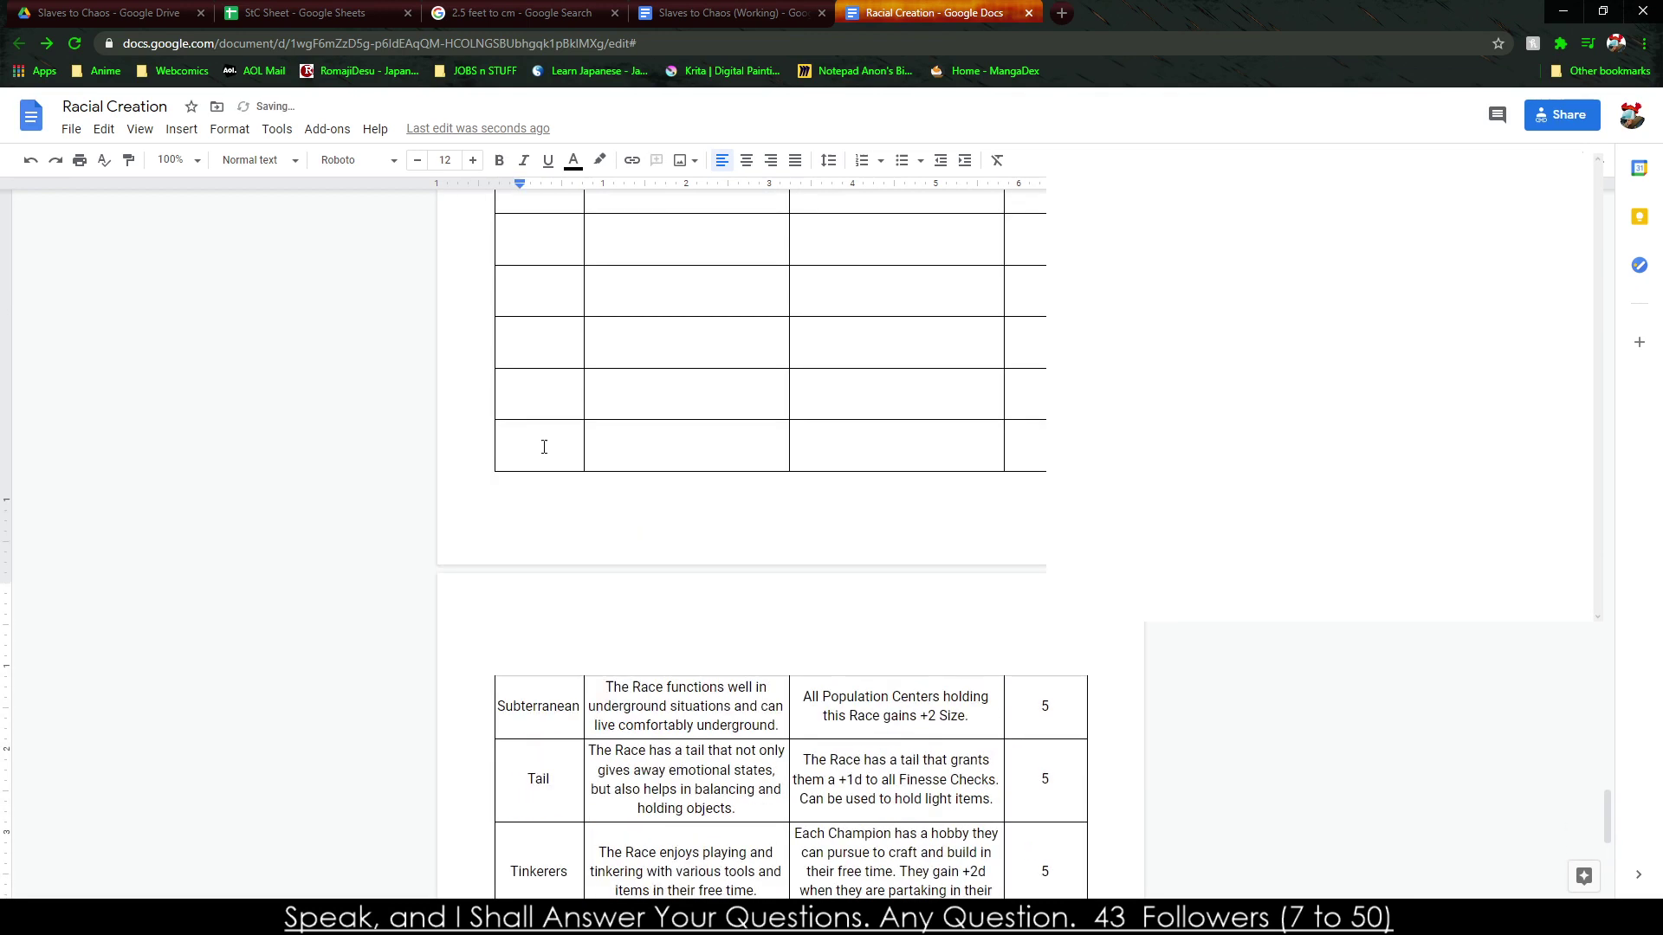
Delete the six emptied rows below the Solitary row and insert a page break before the Subterranean table.
{"action": "scroll", "coordinate": [607, 433], "scroll_direction": "up", "scroll_amount": 2}
{"action": "left_click_drag", "start_coordinate": [527, 368], "coordinate": [1022, 622]}
{"action": "right_click", "coordinate": [1022, 622]}
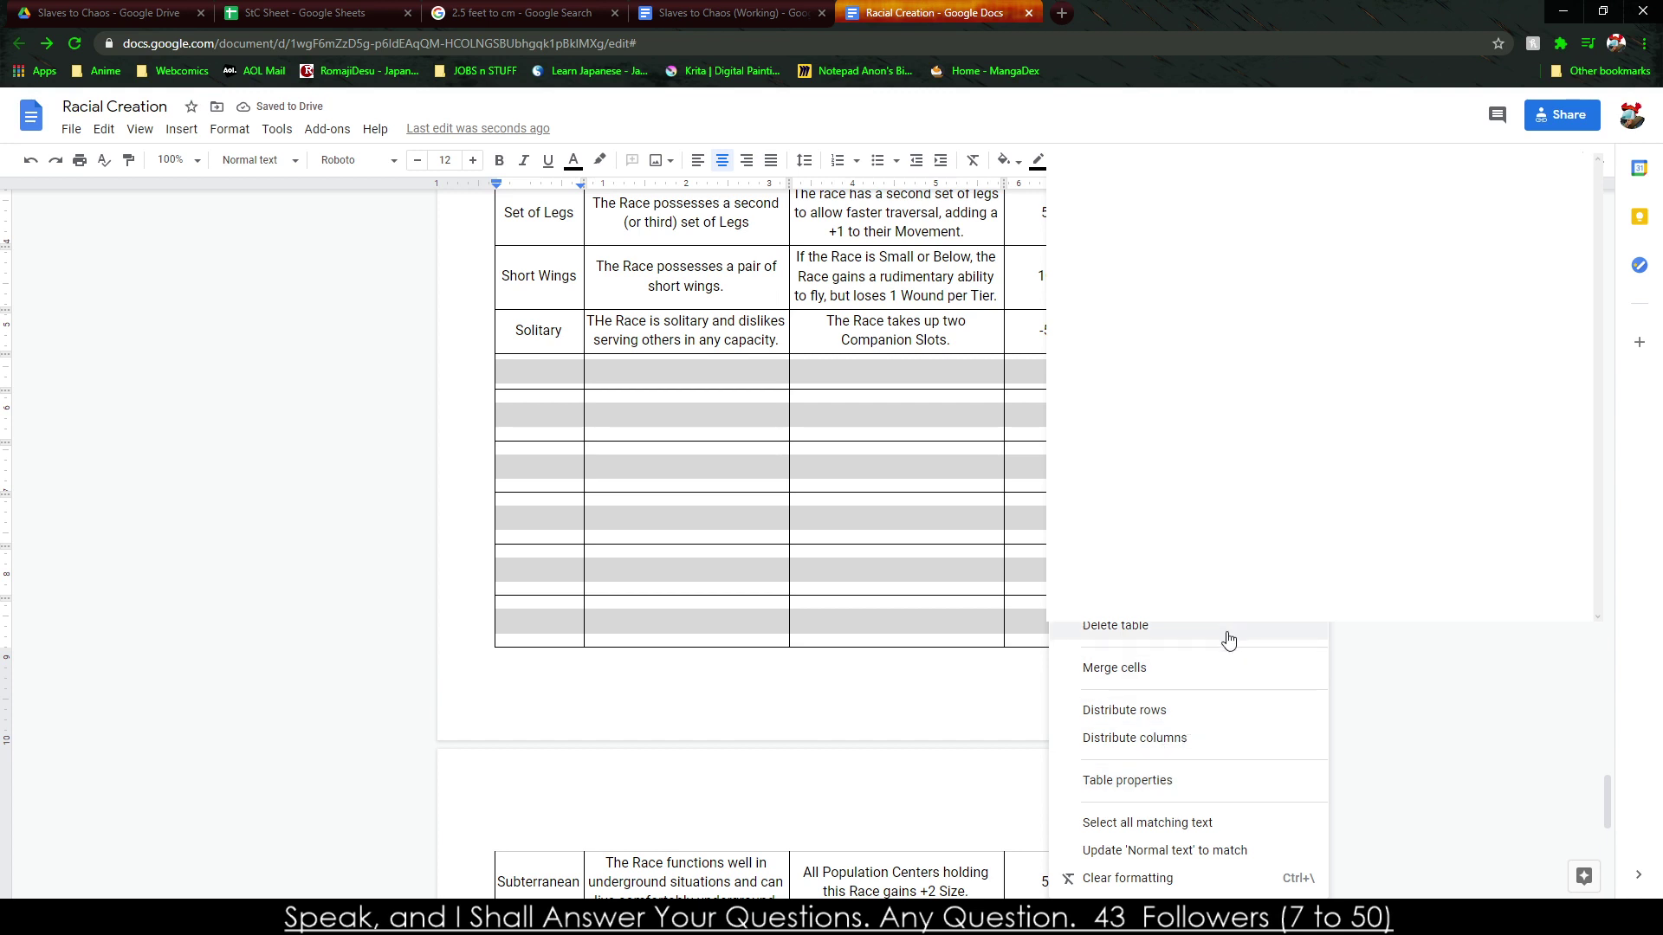
{"action": "left_click", "coordinate": [1117, 569]}
{"action": "left_click", "coordinate": [504, 367]}
{"action": "key", "text": "ctrl+Return"}
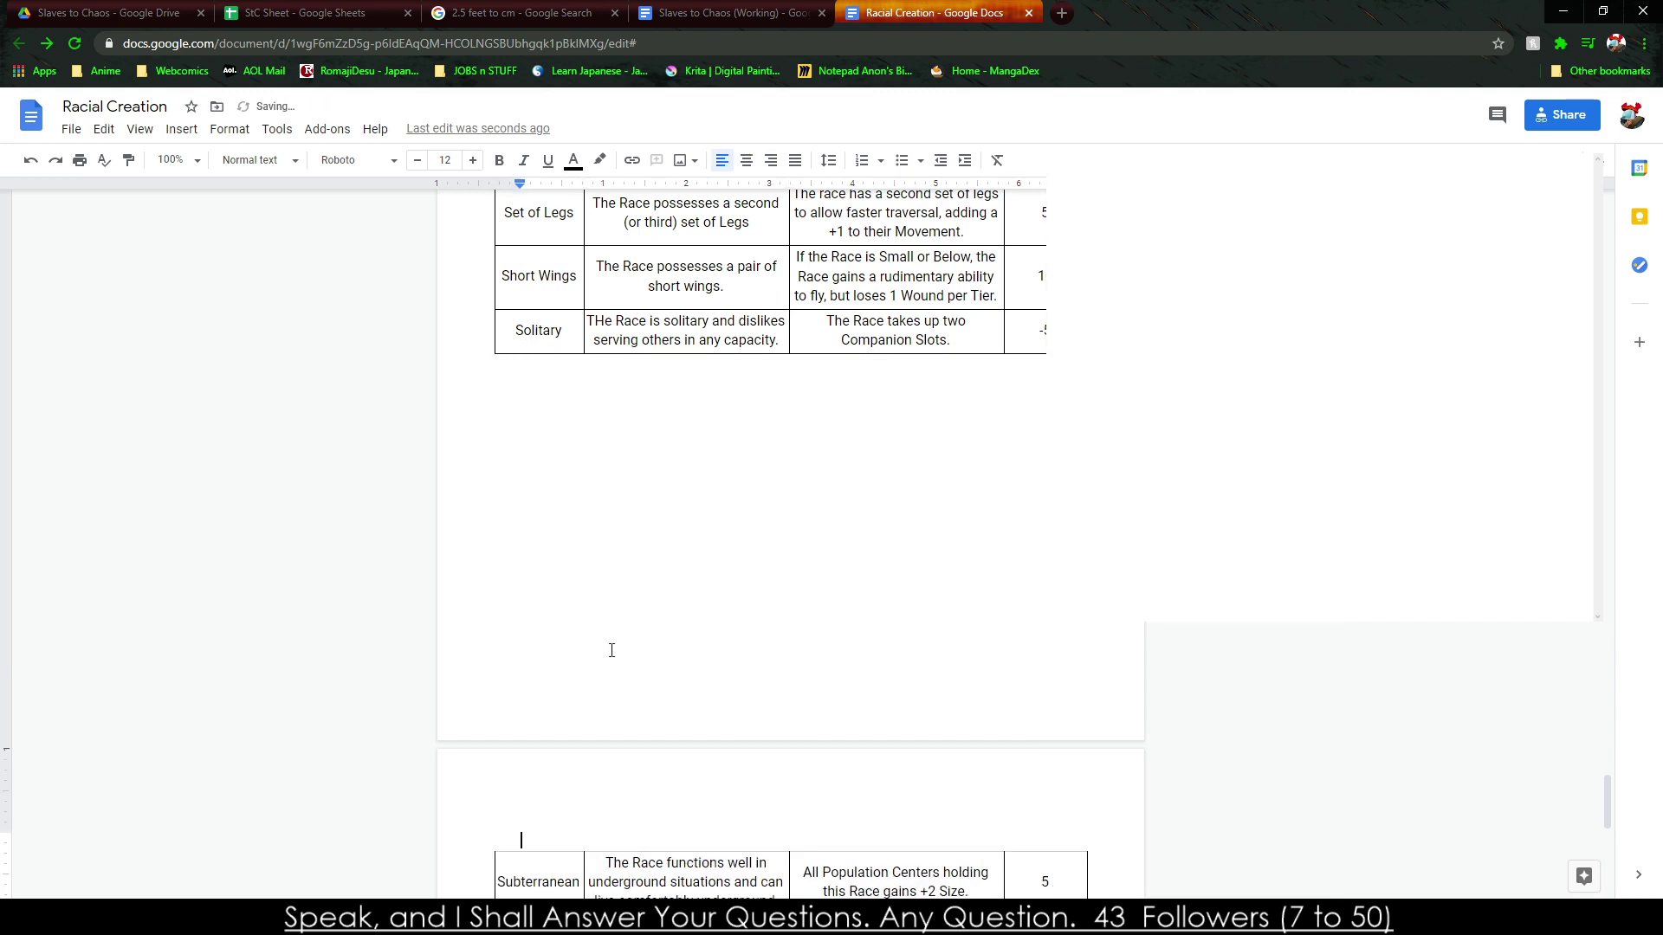
Review how the race trait tables are distributed across the pages.
{"action": "scroll", "coordinate": [499, 707], "scroll_direction": "up", "scroll_amount": 15}
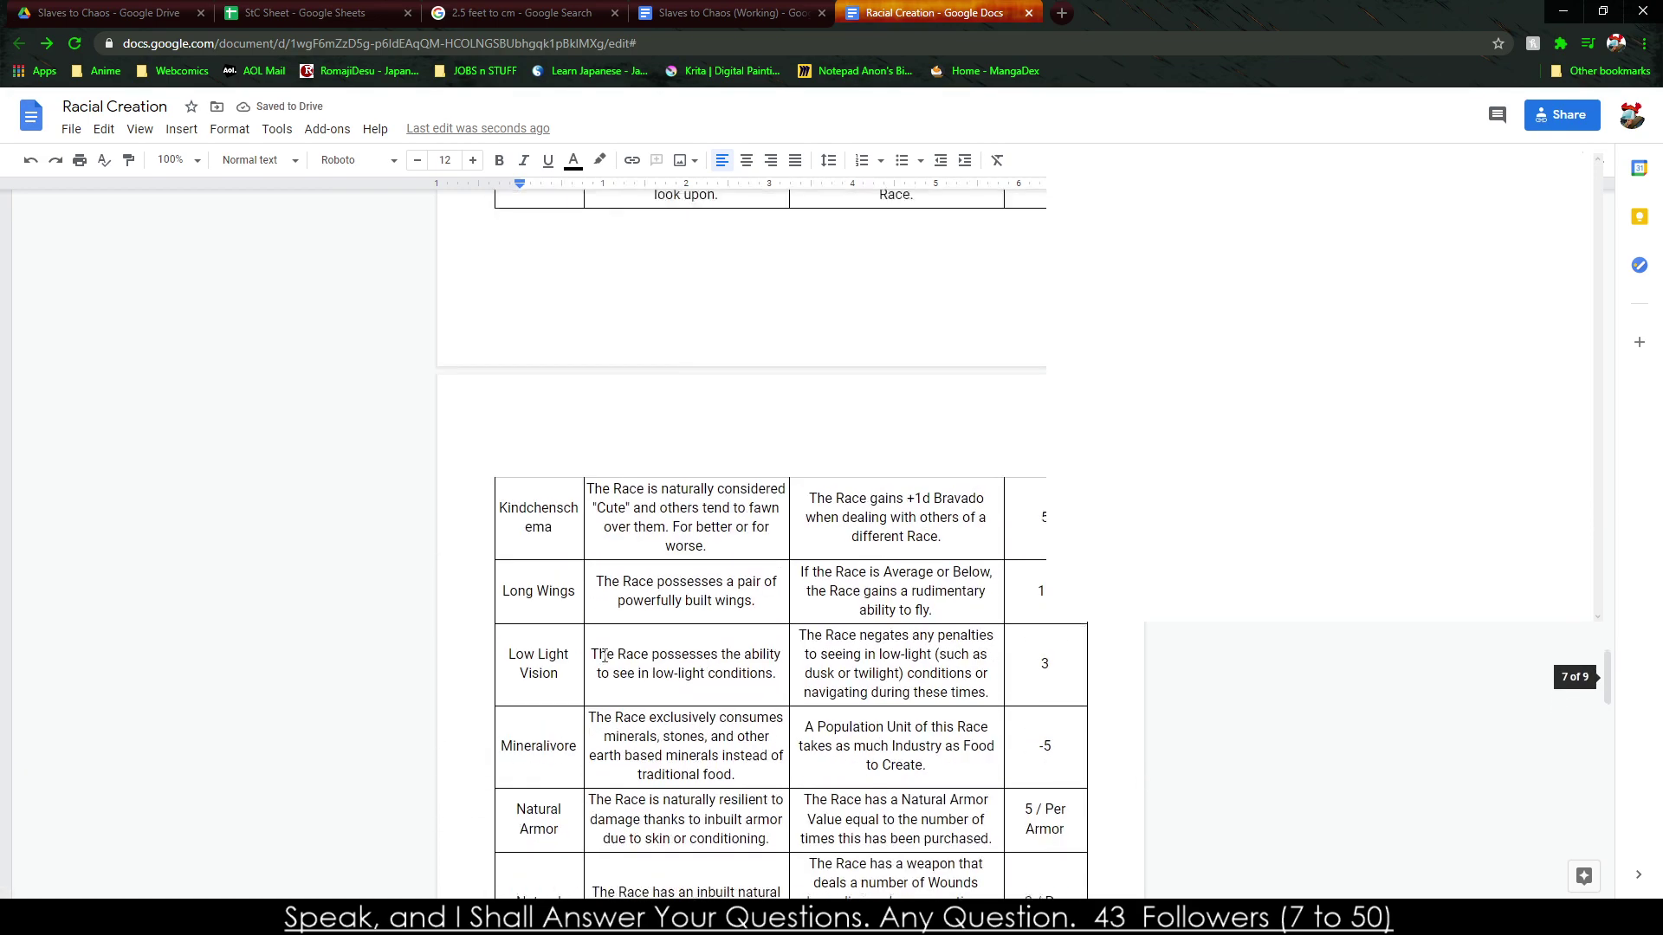
{"action": "scroll", "coordinate": [612, 658], "scroll_direction": "down", "scroll_amount": 7}
{"action": "scroll", "coordinate": [649, 703], "scroll_direction": "up", "scroll_amount": 20}
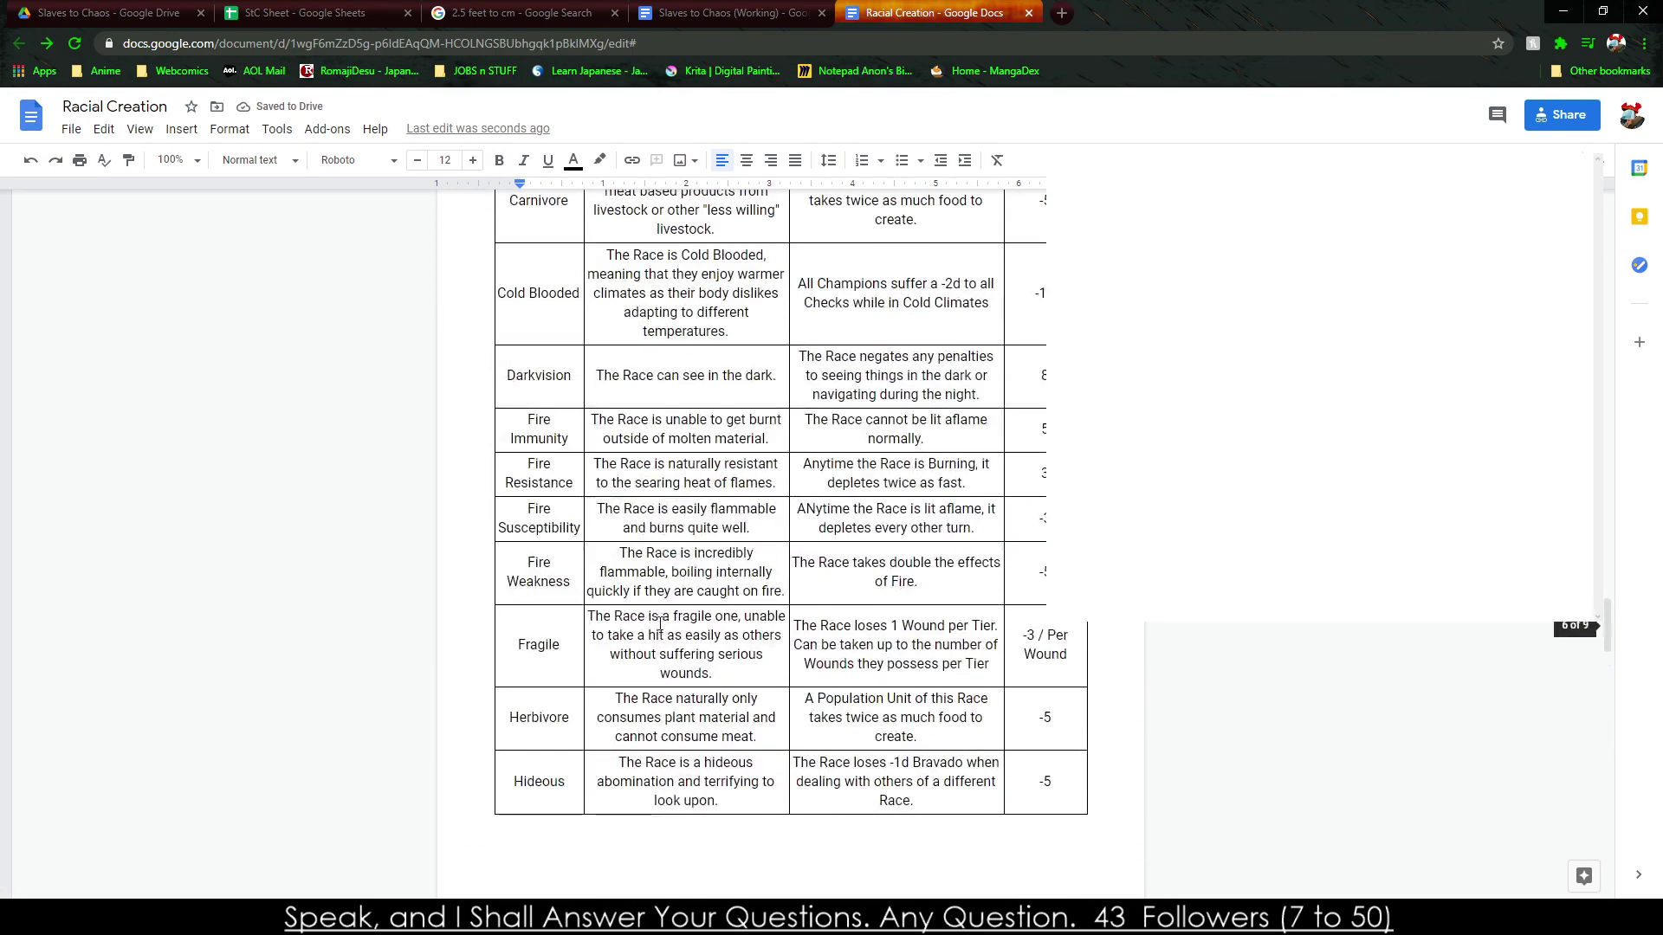
{"action": "scroll", "coordinate": [661, 608], "scroll_direction": "up", "scroll_amount": 7}
{"action": "scroll", "coordinate": [649, 589], "scroll_direction": "down", "scroll_amount": 20}
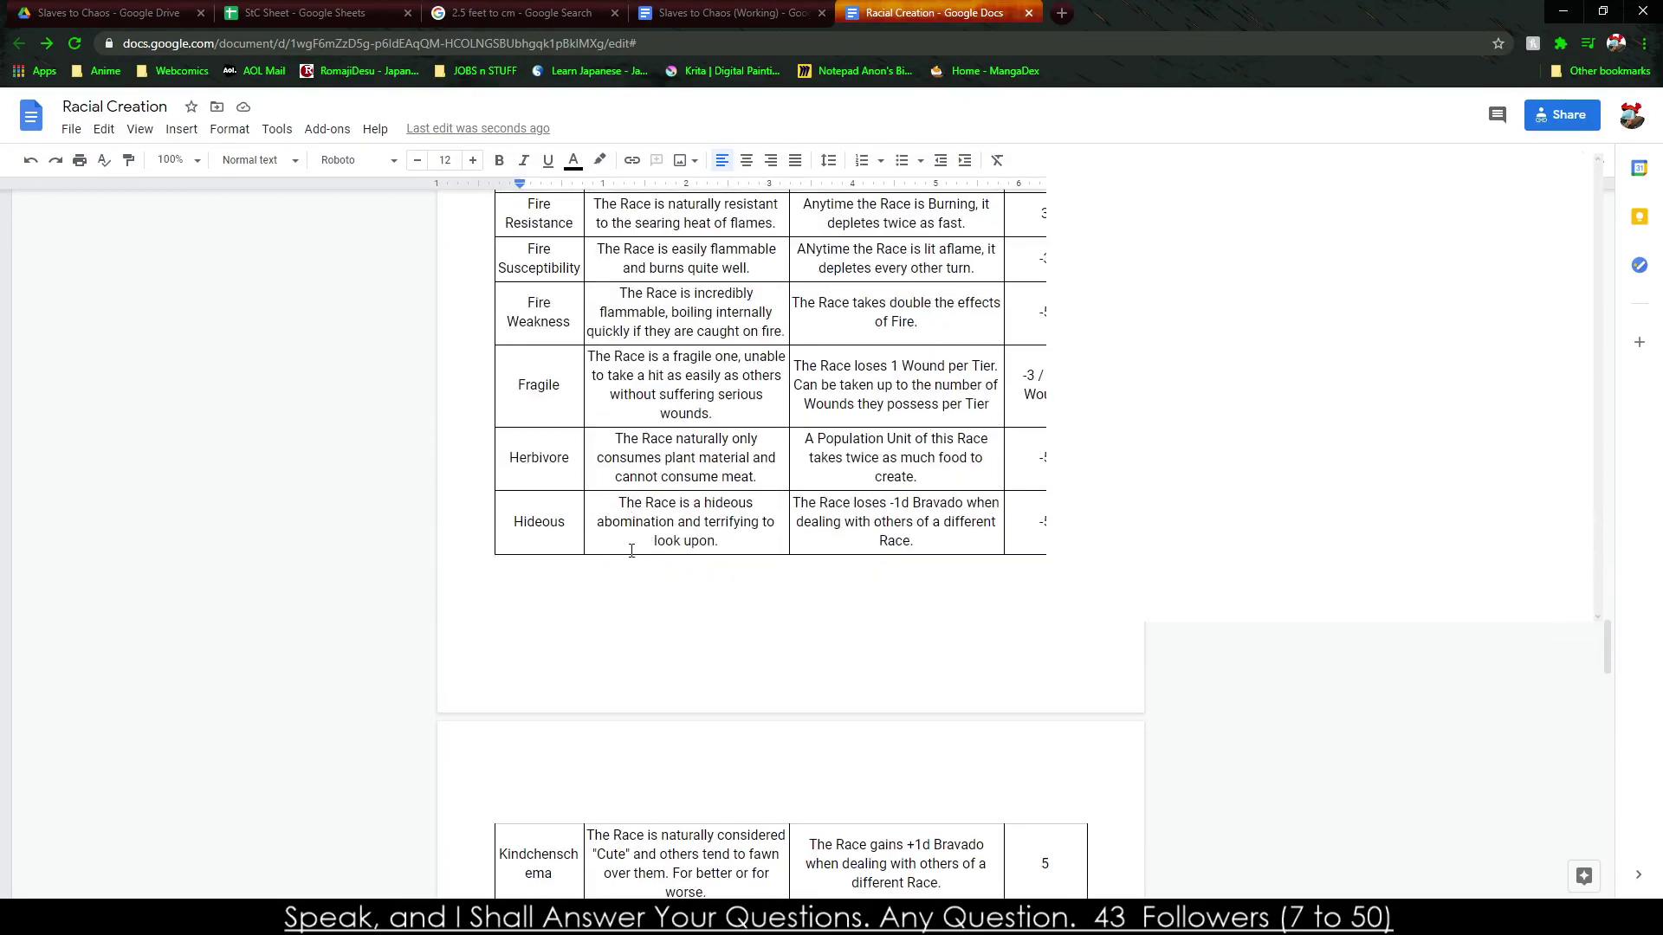
{"action": "scroll", "coordinate": [631, 548], "scroll_direction": "up", "scroll_amount": 2}
{"action": "scroll", "coordinate": [658, 555], "scroll_direction": "down", "scroll_amount": 20}
{"action": "scroll", "coordinate": [684, 565], "scroll_direction": "down", "scroll_amount": 14}
{"action": "scroll", "coordinate": [711, 576], "scroll_direction": "up", "scroll_amount": 7}
{"action": "scroll", "coordinate": [711, 576], "scroll_direction": "up", "scroll_amount": 10}
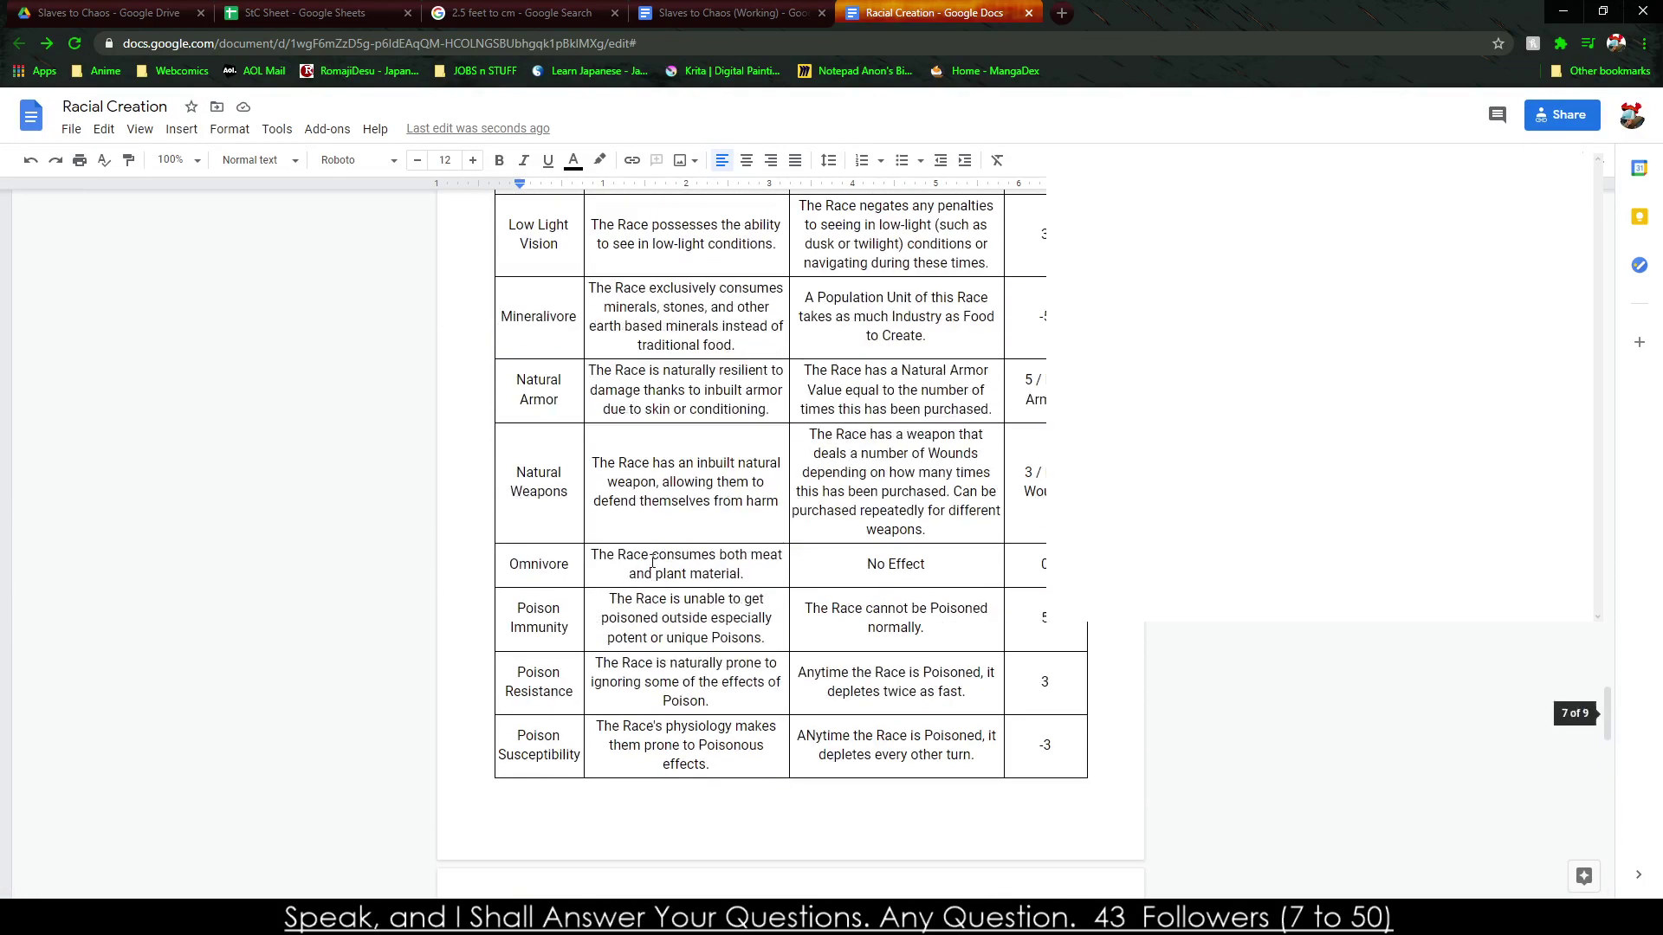
{"action": "left_click_drag", "start_coordinate": [530, 380], "coordinate": [1043, 745]}
{"action": "scroll", "coordinate": [1037, 711], "scroll_direction": "up", "scroll_amount": 7}
{"action": "scroll", "coordinate": [1037, 711], "scroll_direction": "down", "scroll_amount": 8}
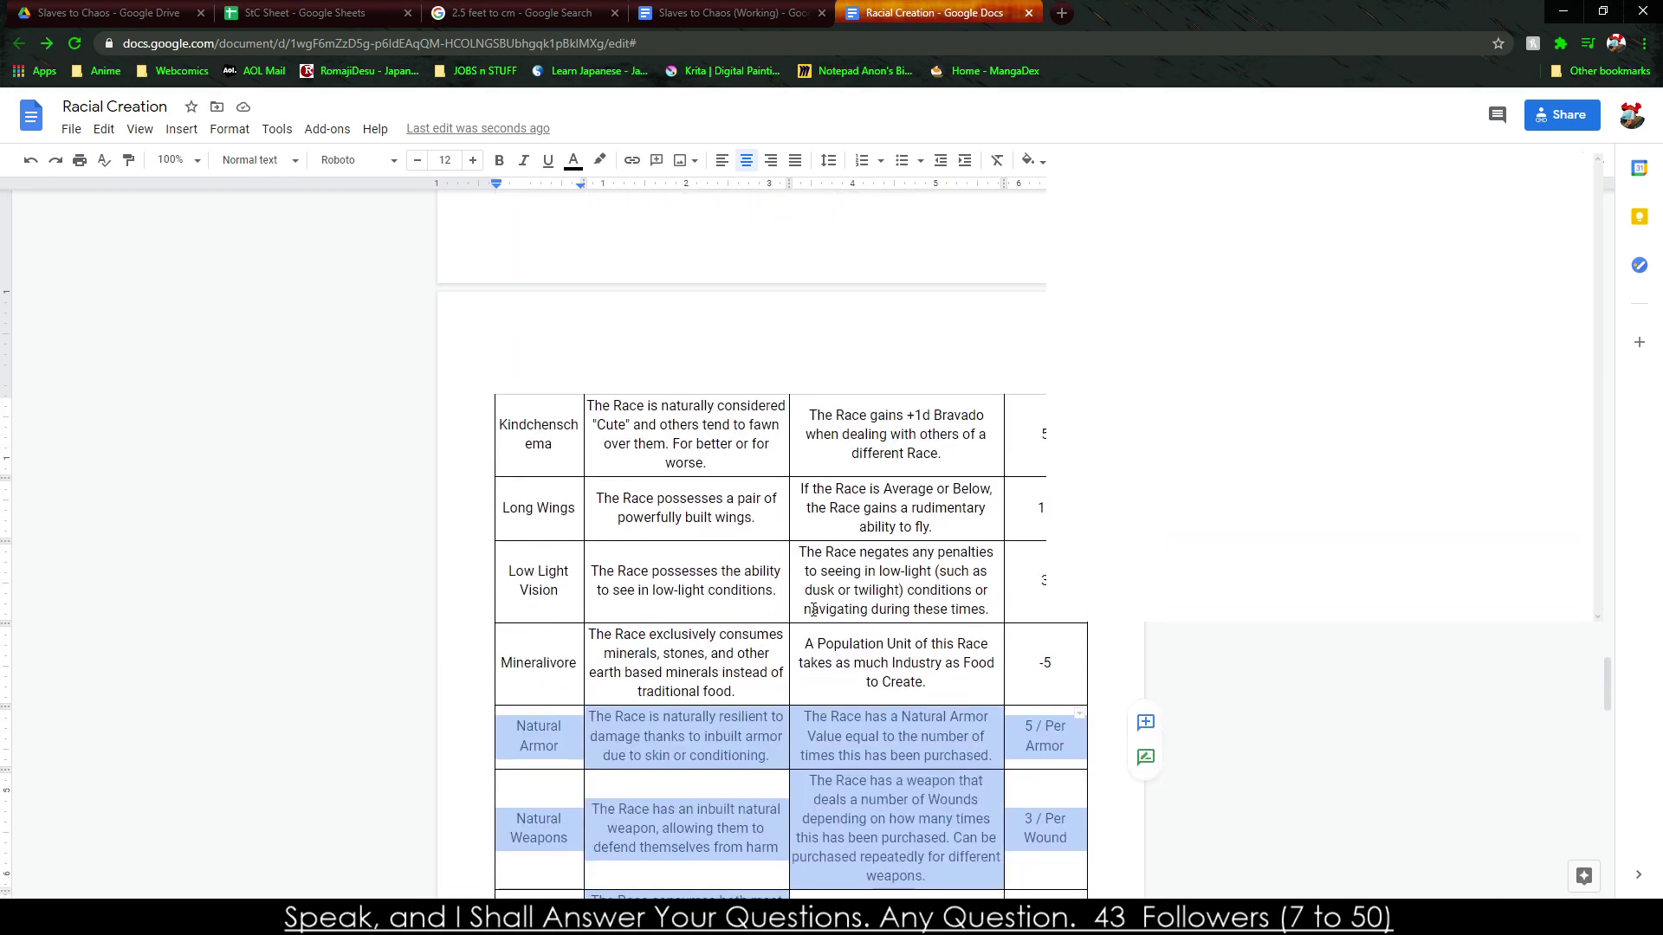
{"action": "key", "text": "Delete"}
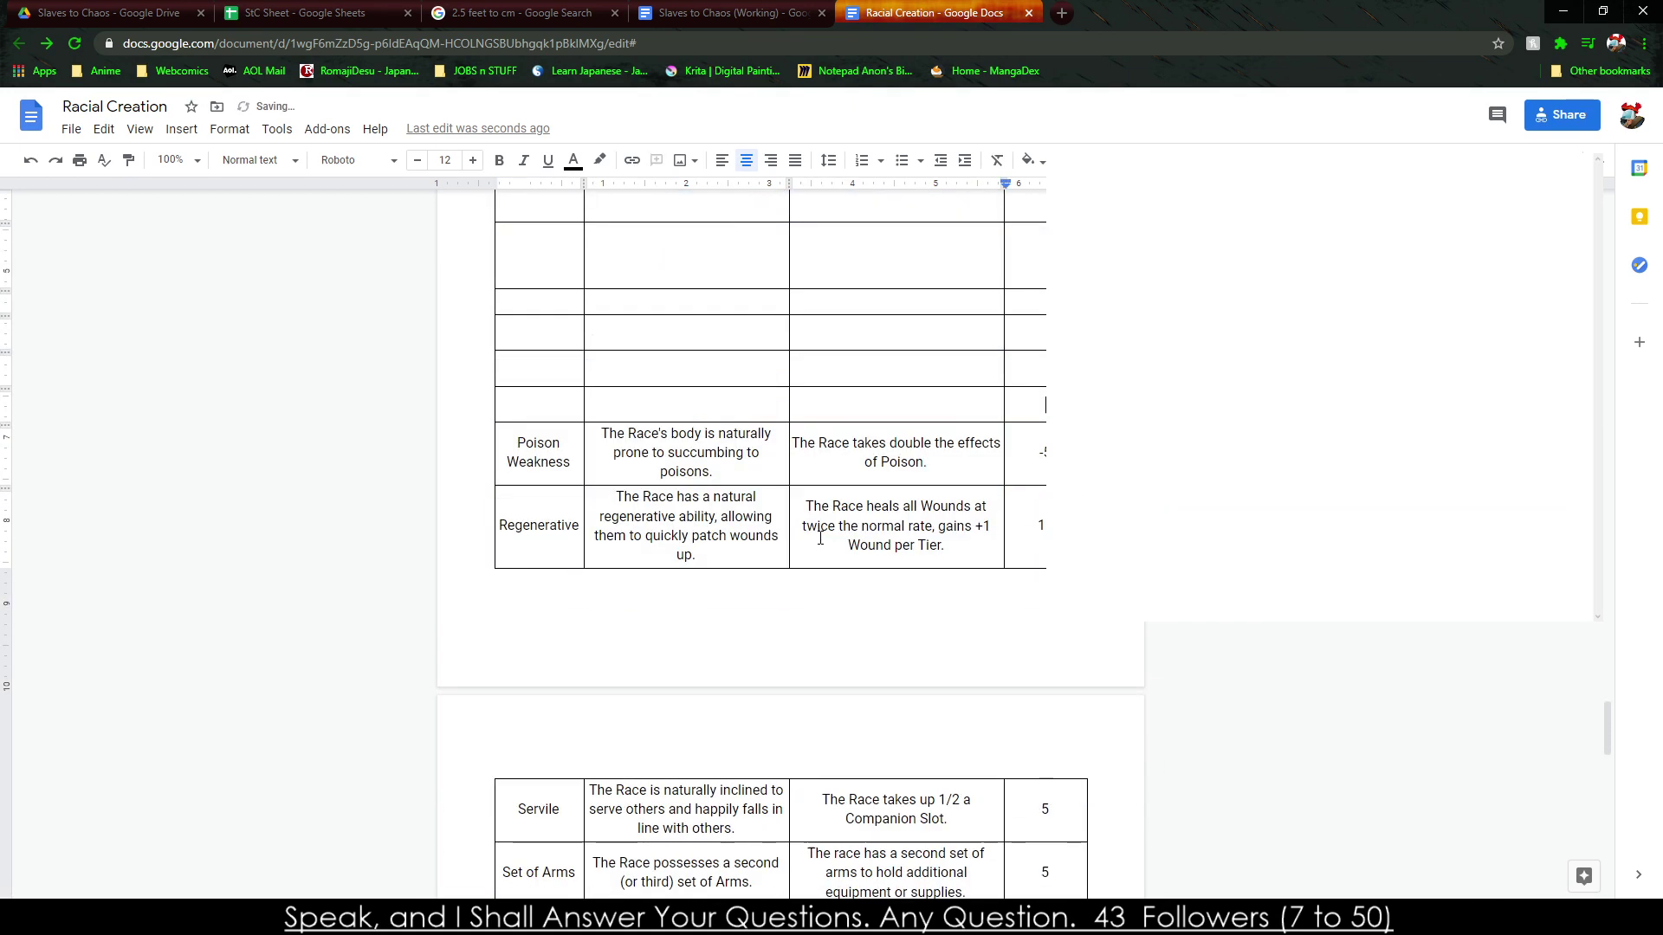
{"action": "key", "text": "ctrl+z"}
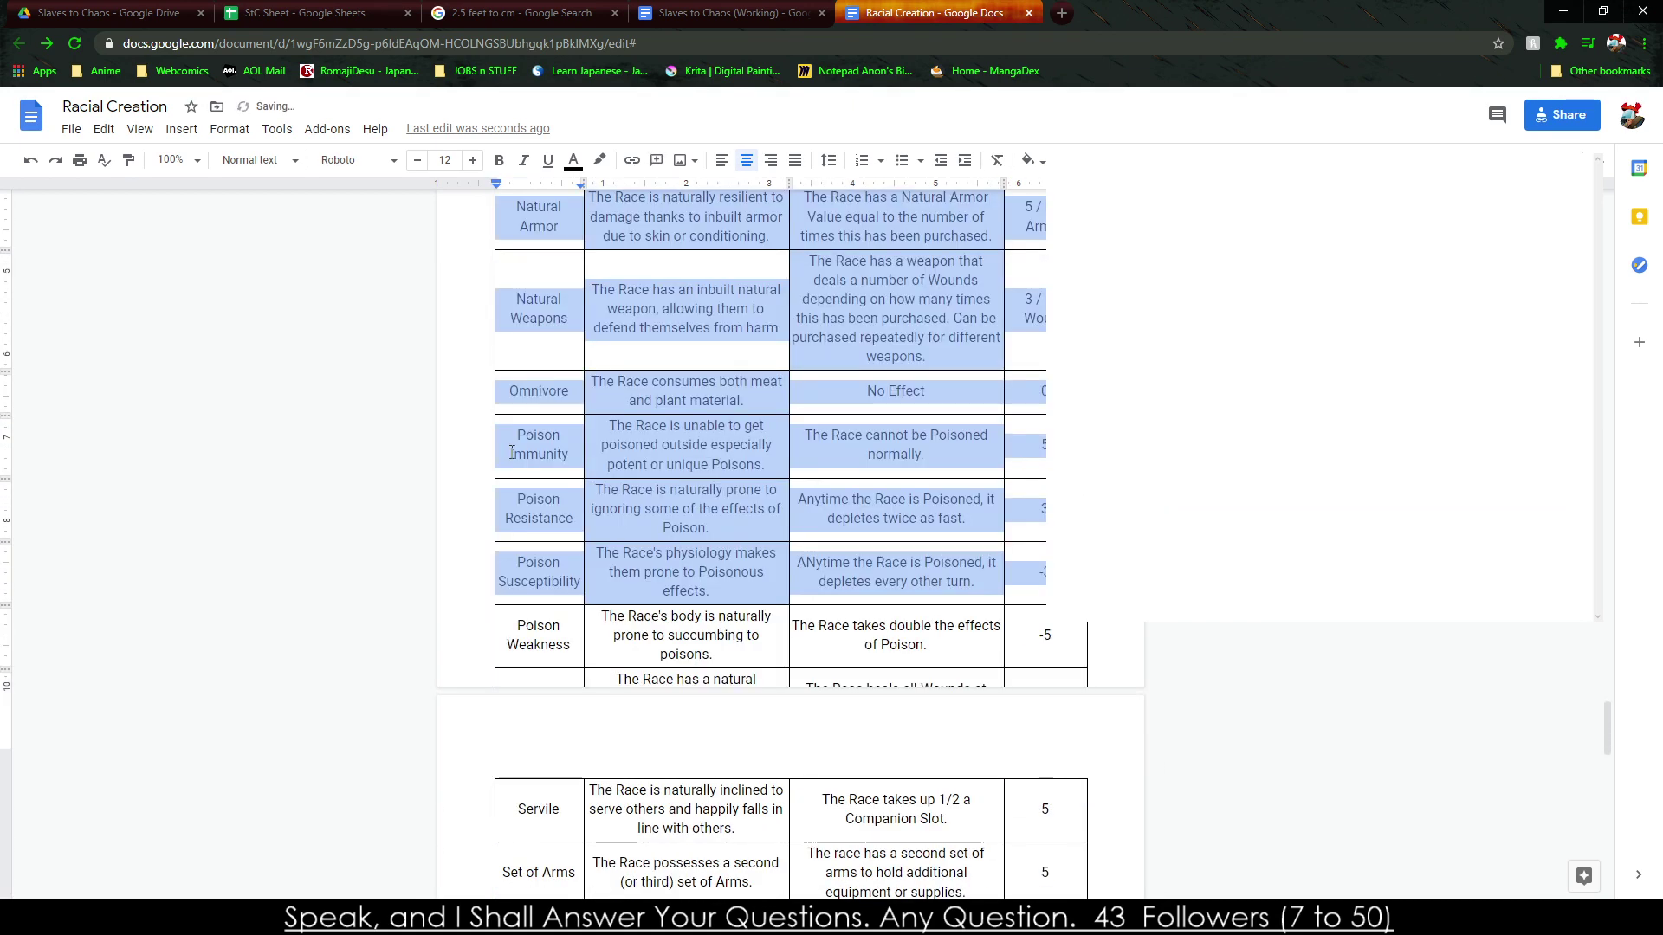
Undo the page break before the Subterranean table and the deletion of the six empty rows below Solitary.
{"action": "left_click", "coordinate": [549, 587]}
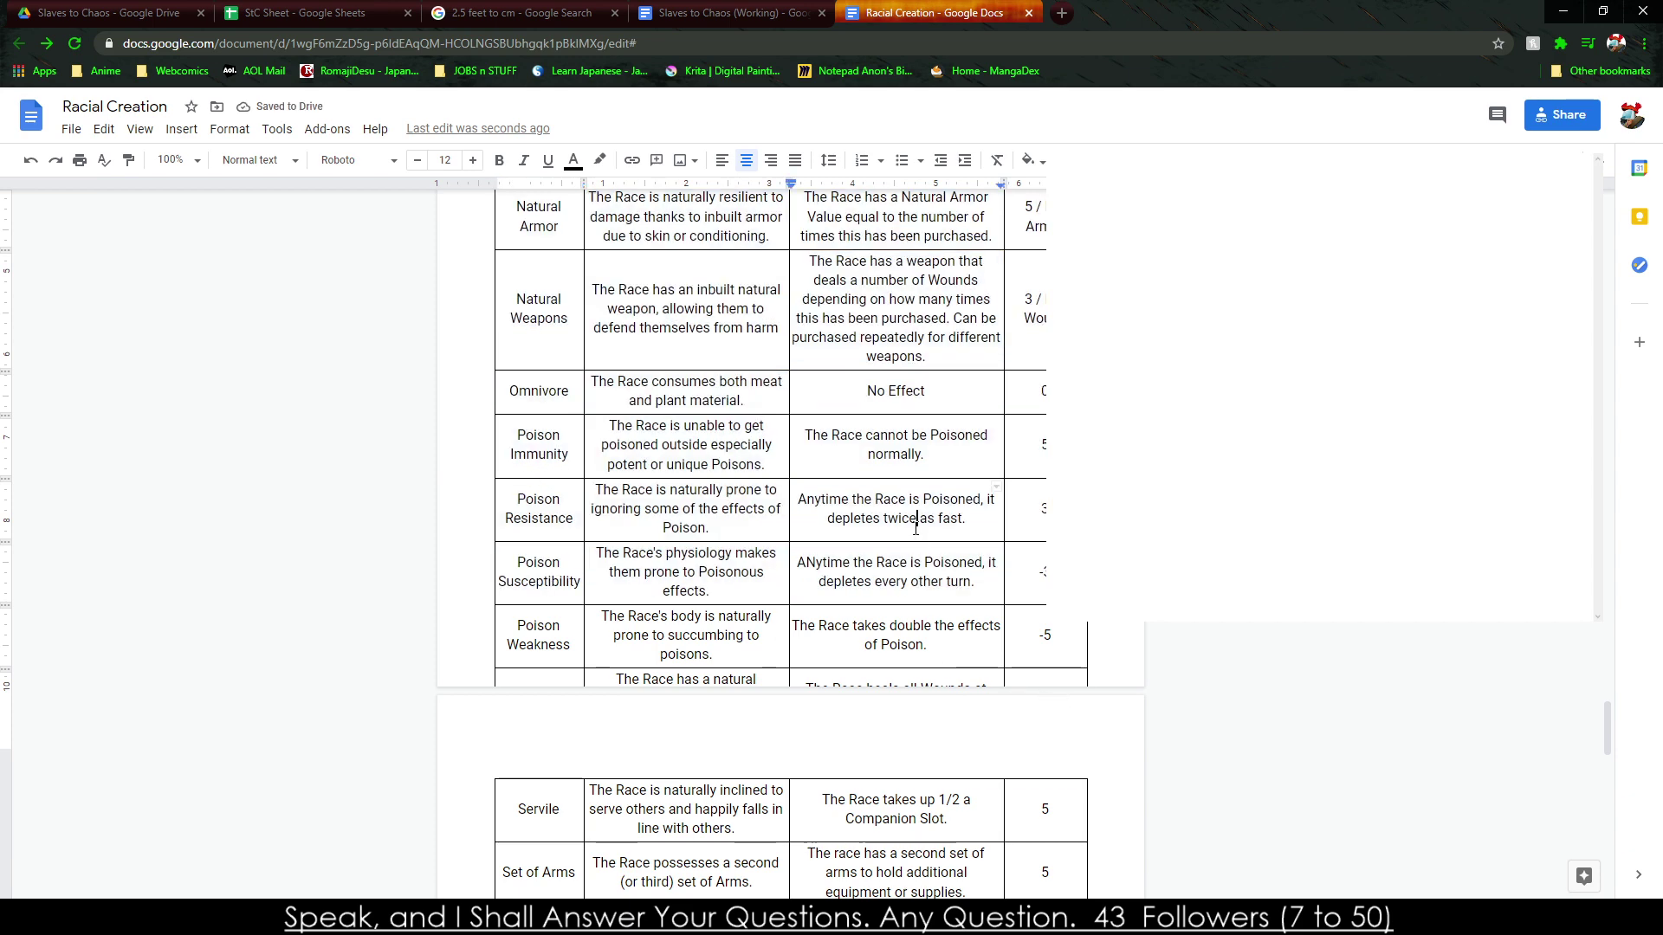
{"action": "key", "text": "Down"}
{"action": "key", "text": "Down"}
{"action": "key", "text": "Down"}
{"action": "key", "text": "Down"}
{"action": "key", "text": "Down"}
{"action": "key", "text": "Down"}
{"action": "key", "text": "Down"}
{"action": "key", "text": "Down"}
{"action": "key", "text": "Down"}
{"action": "key", "text": "ctrl+v"}
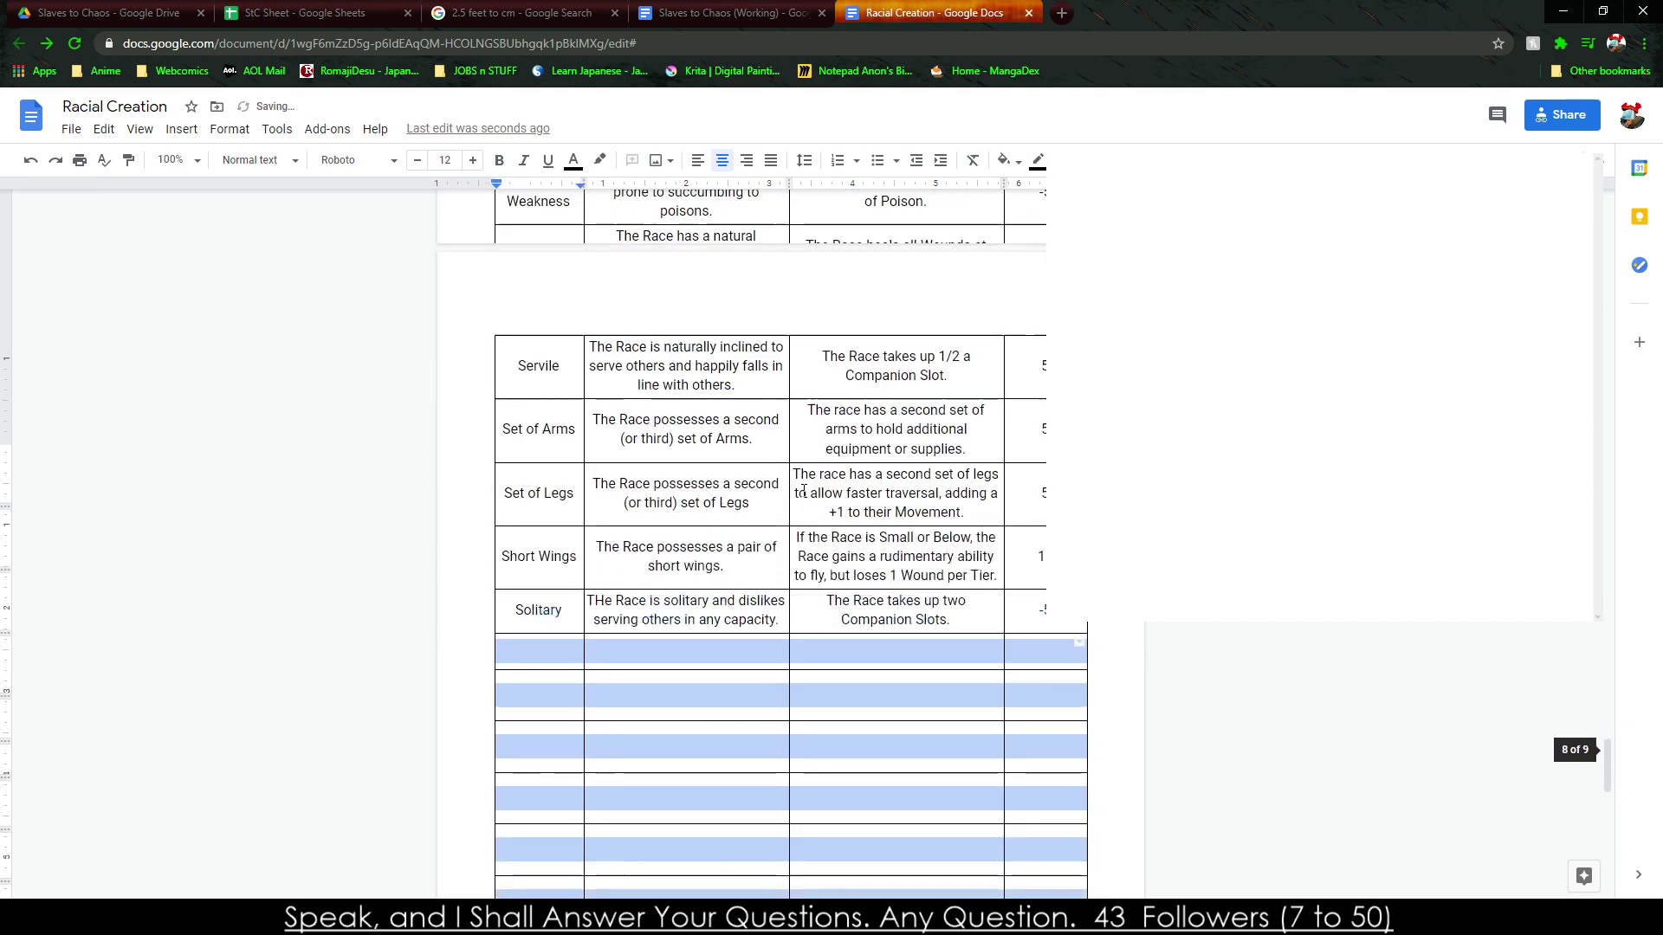
Delete the six empty rows below the Solitary row.
{"action": "right_click", "coordinate": [757, 605]}
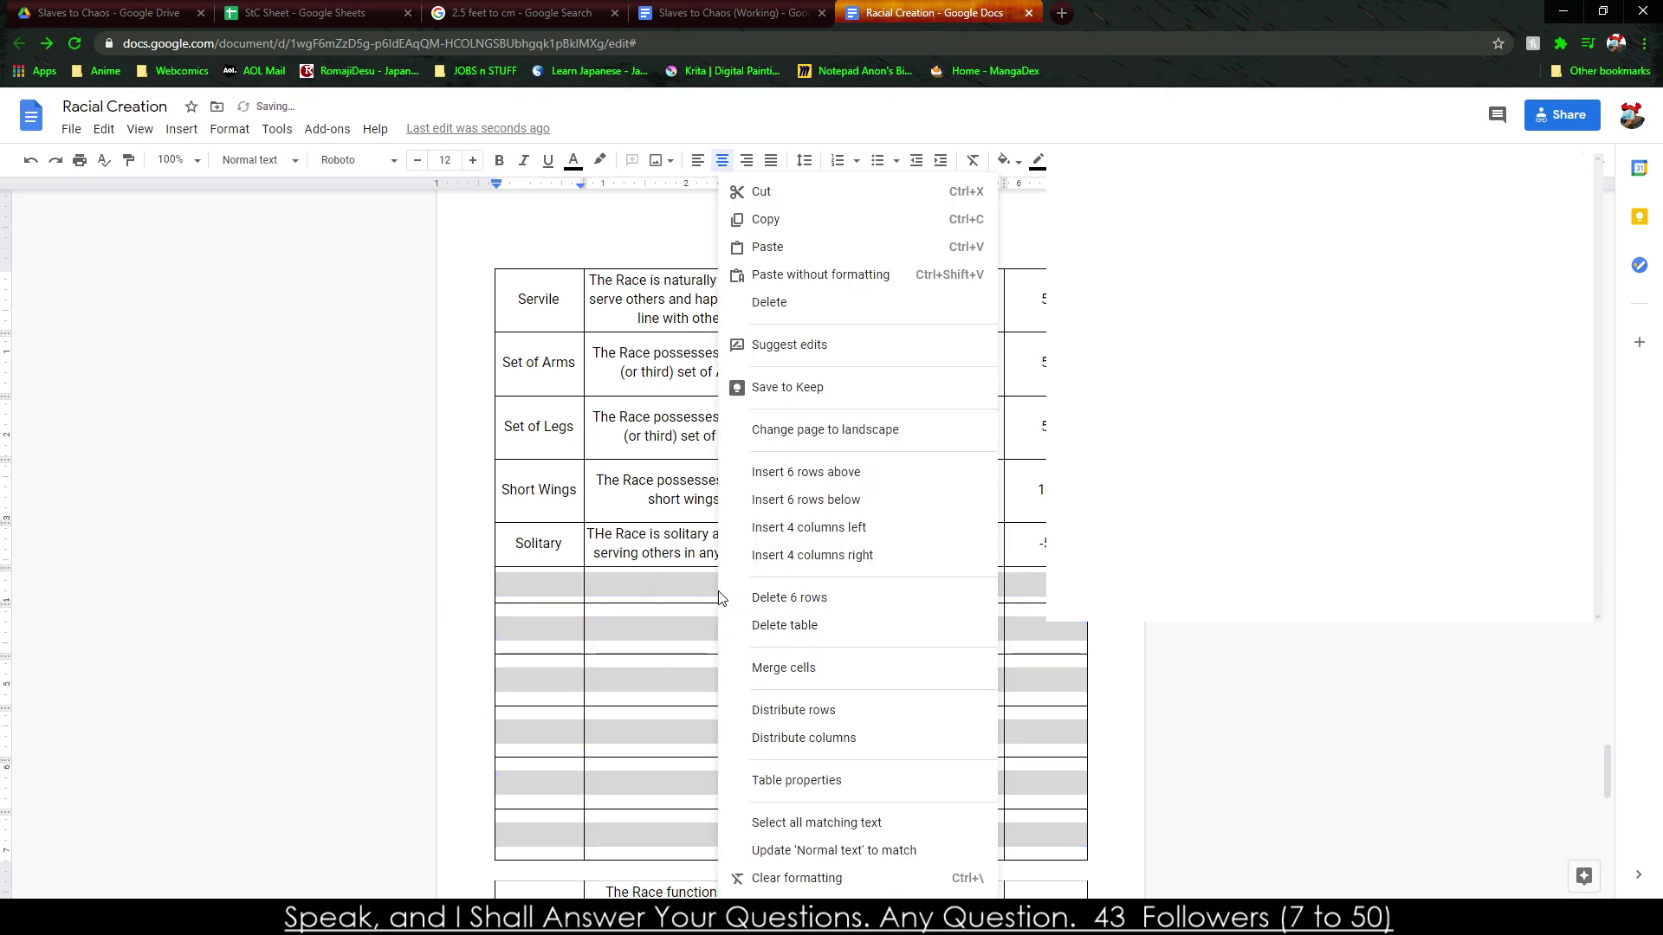
{"action": "left_click", "coordinate": [817, 596]}
Cut the contents of the Poison Weakness and Regenerative rows and delete the two emptied rows.
{"action": "scroll", "coordinate": [606, 619], "scroll_direction": "up", "scroll_amount": 8}
{"action": "scroll", "coordinate": [680, 688], "scroll_direction": "down", "scroll_amount": 2}
{"action": "left_click", "coordinate": [681, 688]}
{"action": "left_click_drag", "start_coordinate": [681, 689], "coordinate": [1061, 717]}
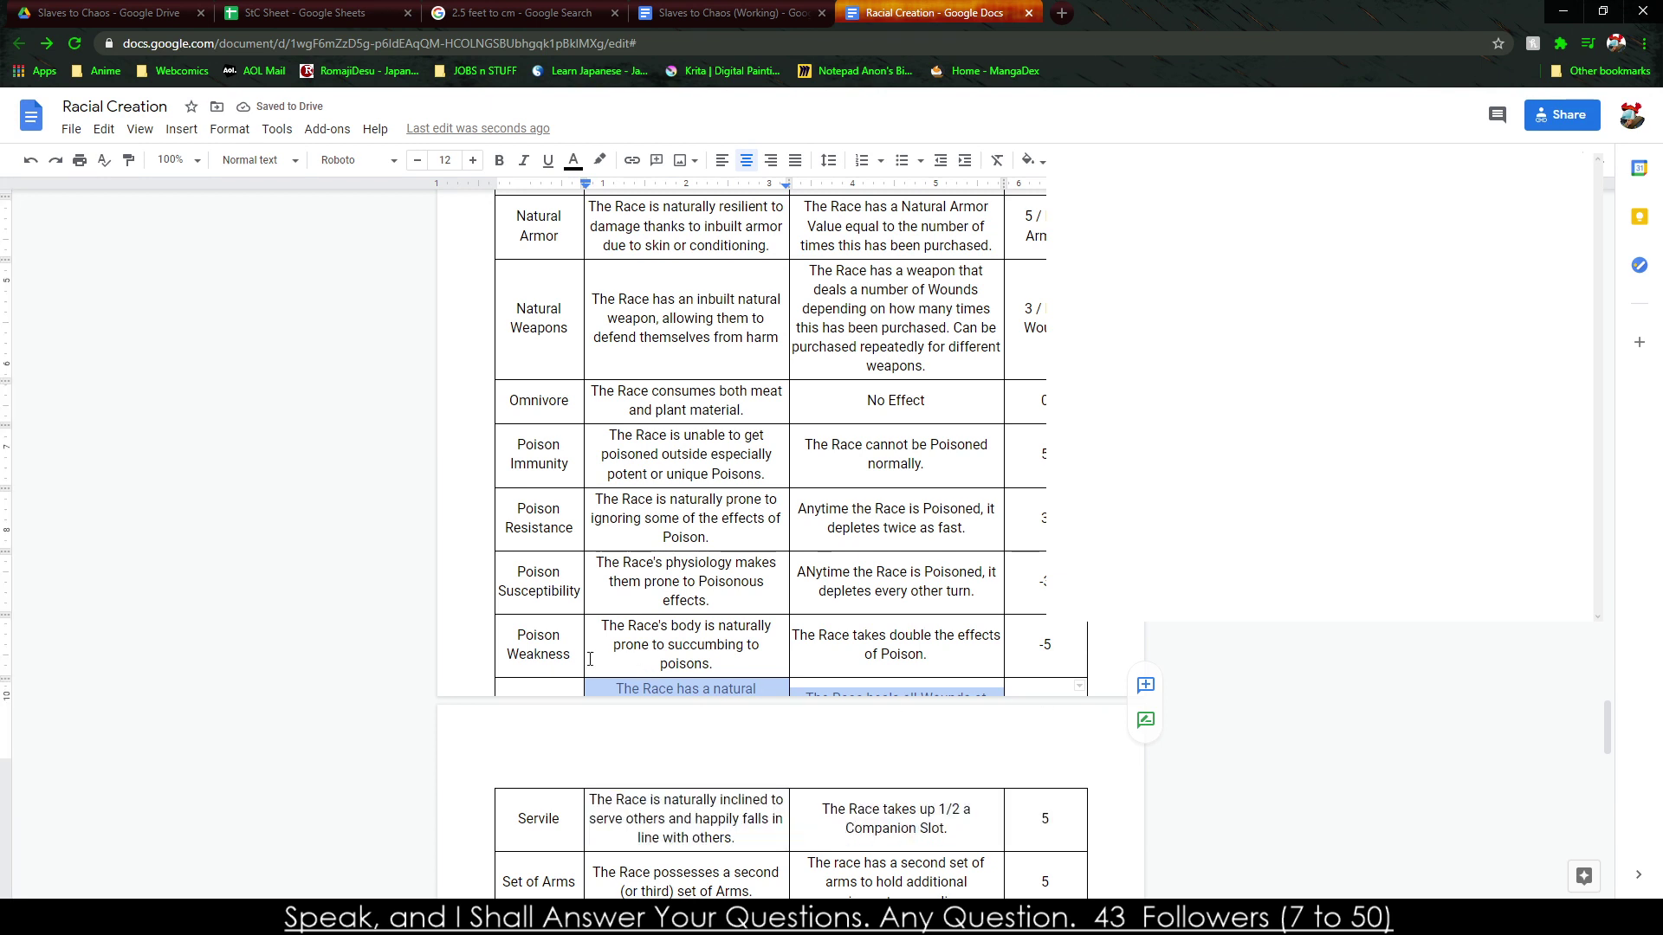
{"action": "left_click_drag", "start_coordinate": [540, 669], "coordinate": [1060, 734]}
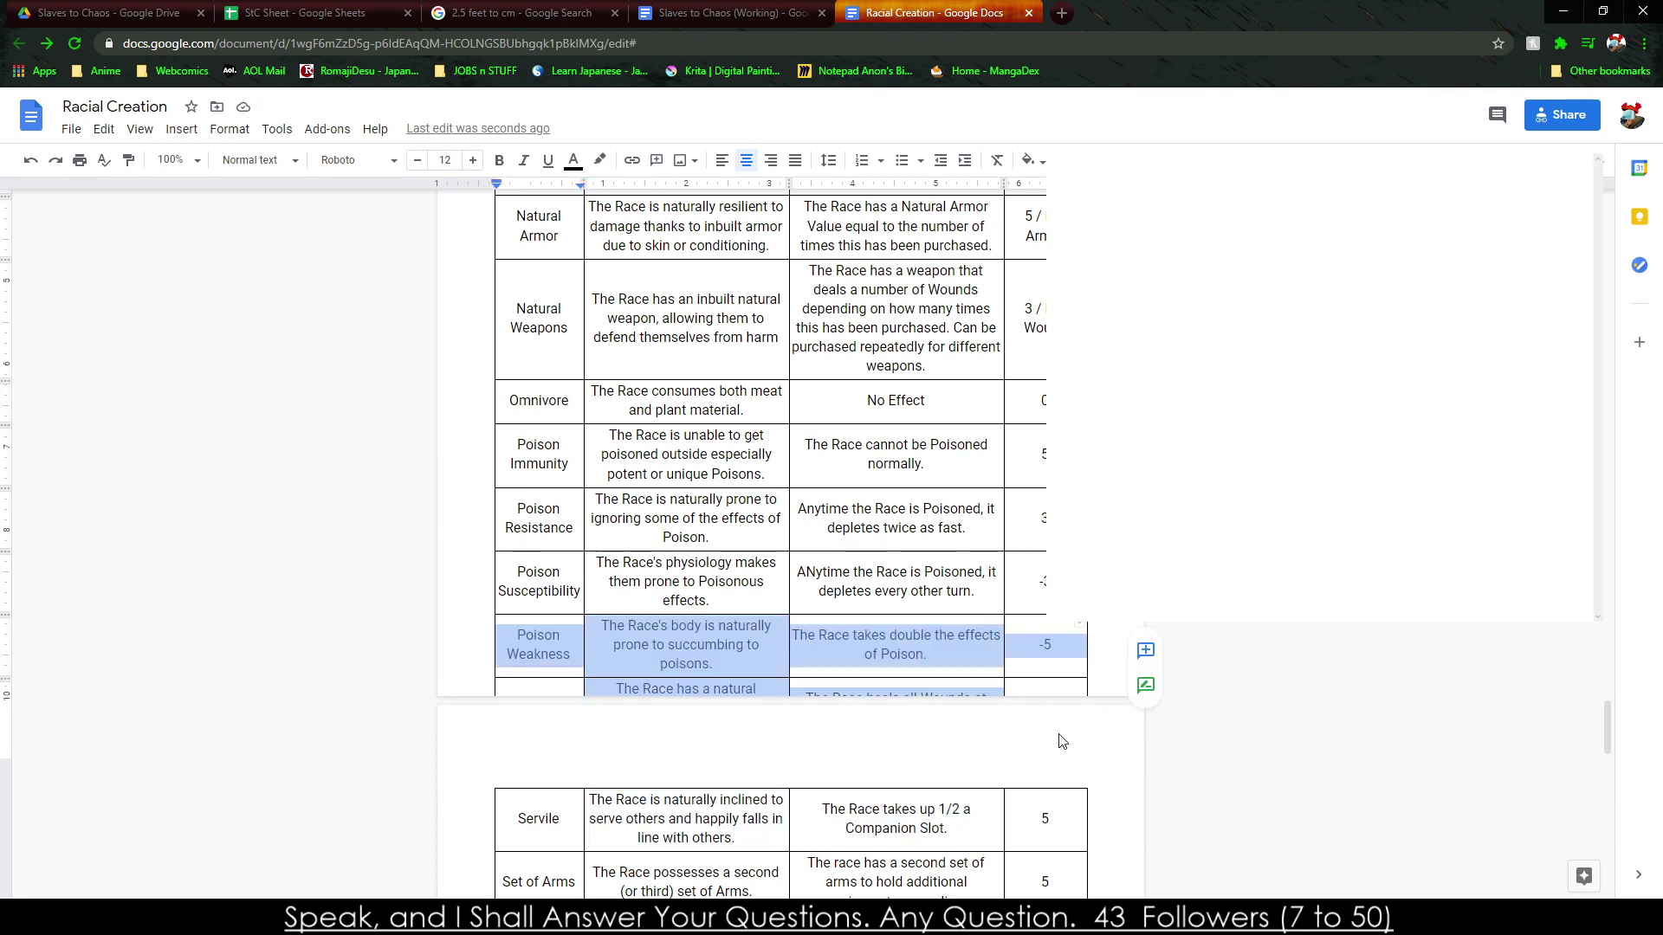
{"action": "key", "text": "Delete"}
{"action": "left_click_drag", "start_coordinate": [626, 793], "coordinate": [1058, 844]}
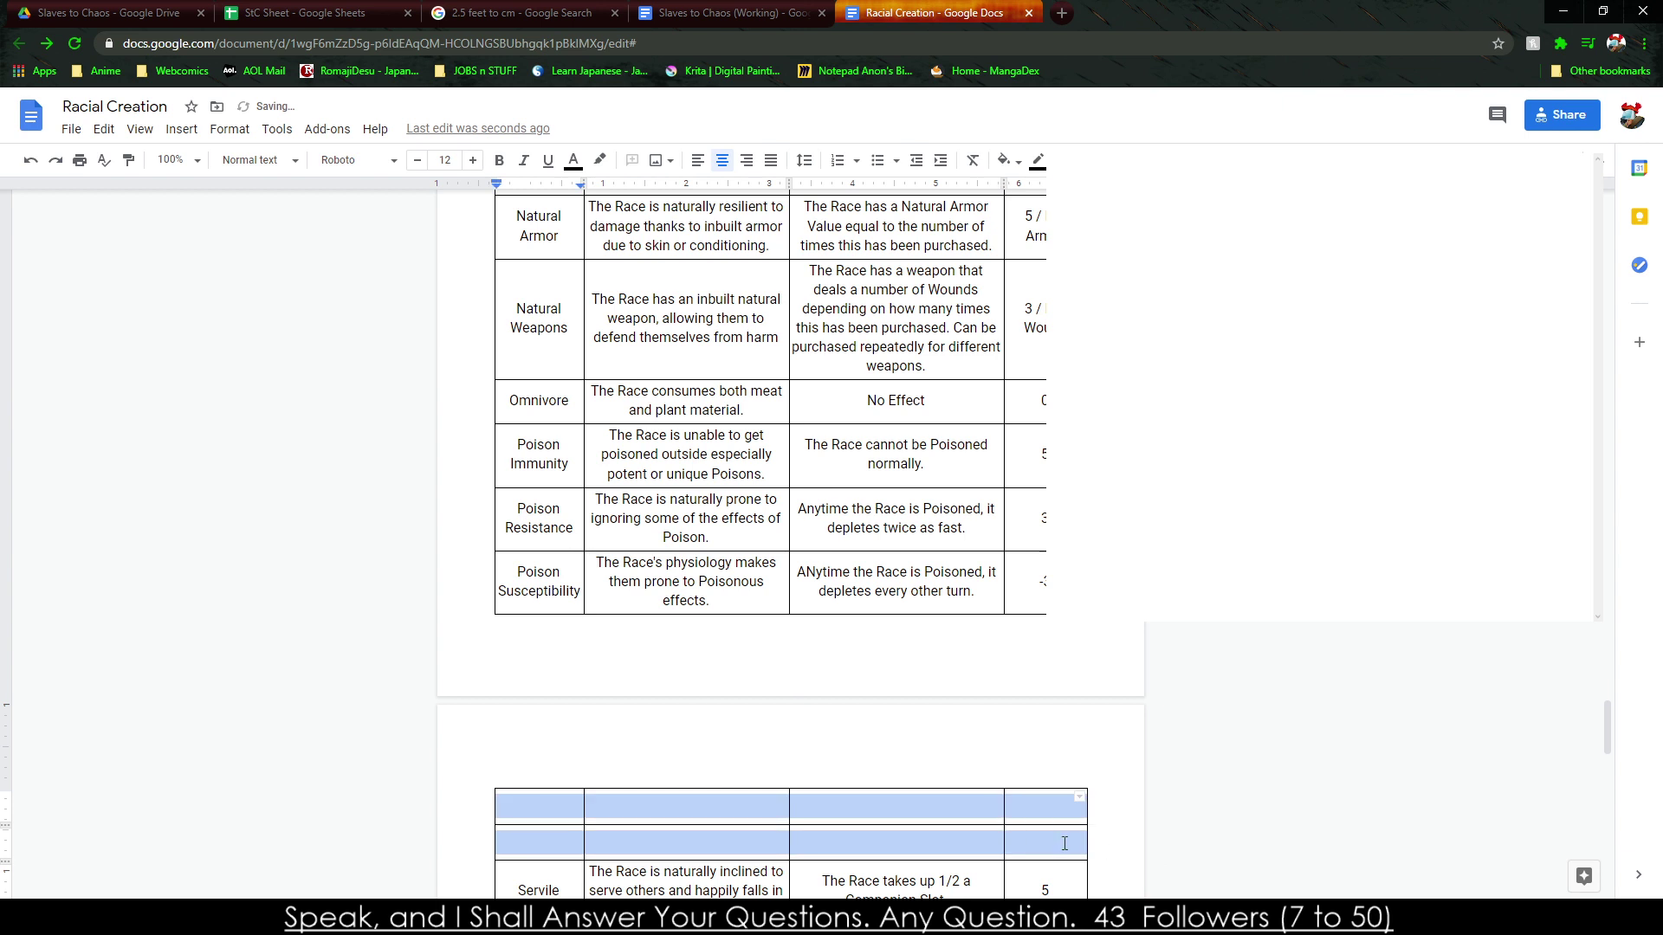
{"action": "right_click", "coordinate": [1058, 845]}
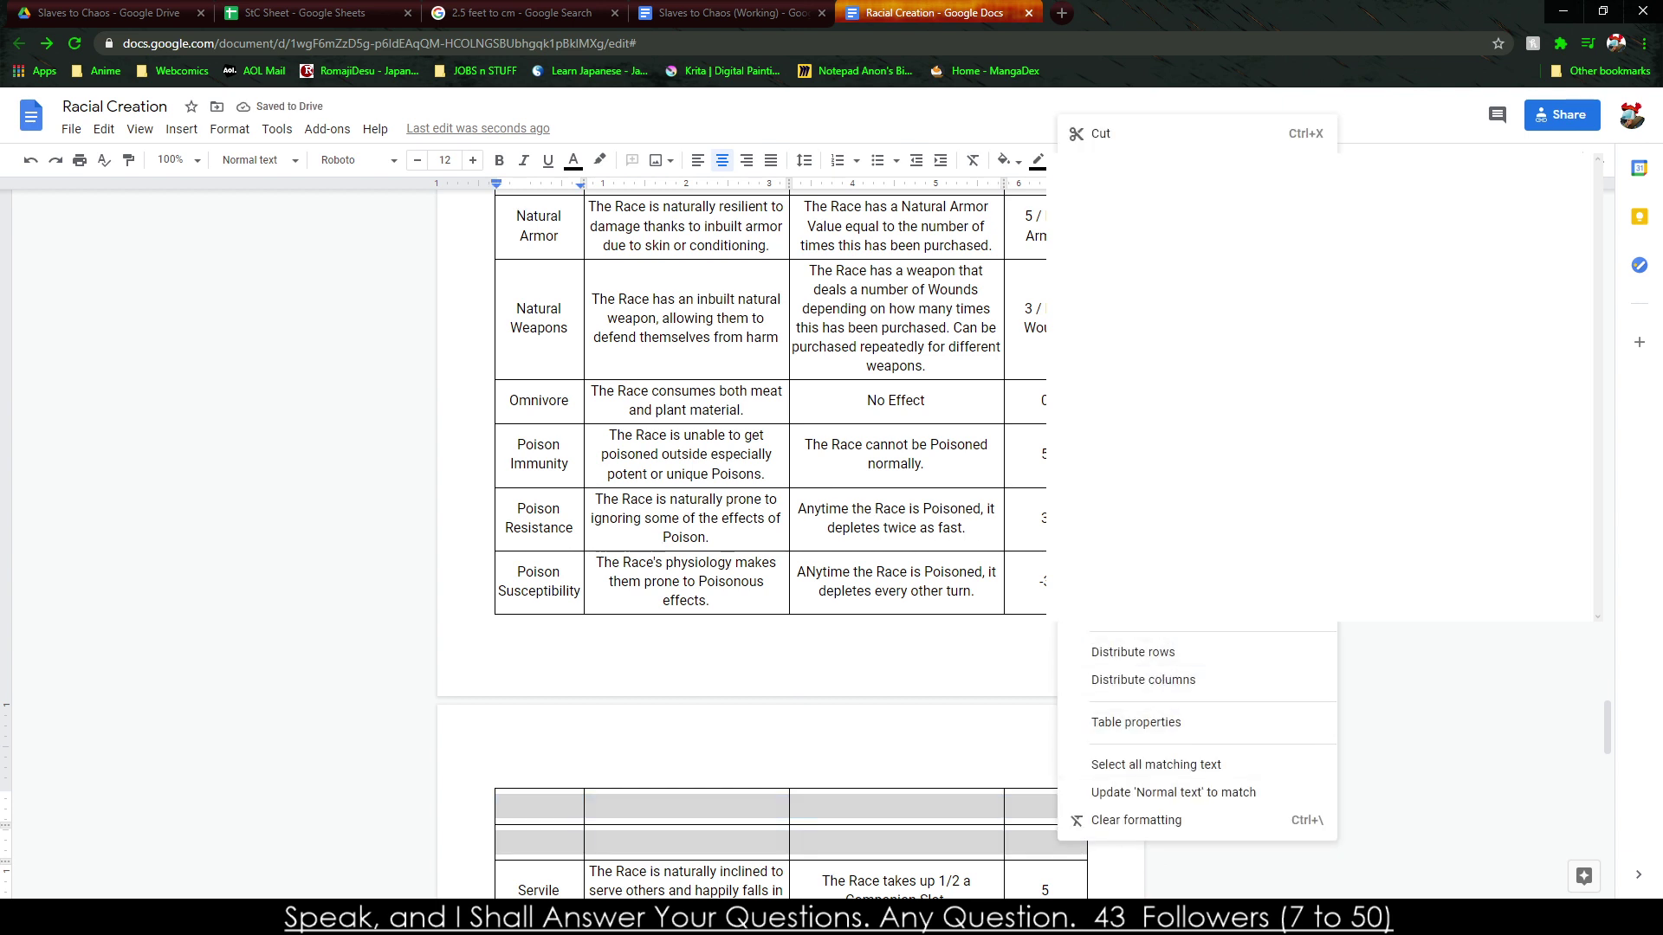
{"action": "left_click", "coordinate": [1126, 554]}
Insert two rows above the Servile row and paste the Poison Weakness and Regenerative contents into them.
{"action": "left_click", "coordinate": [512, 777]}
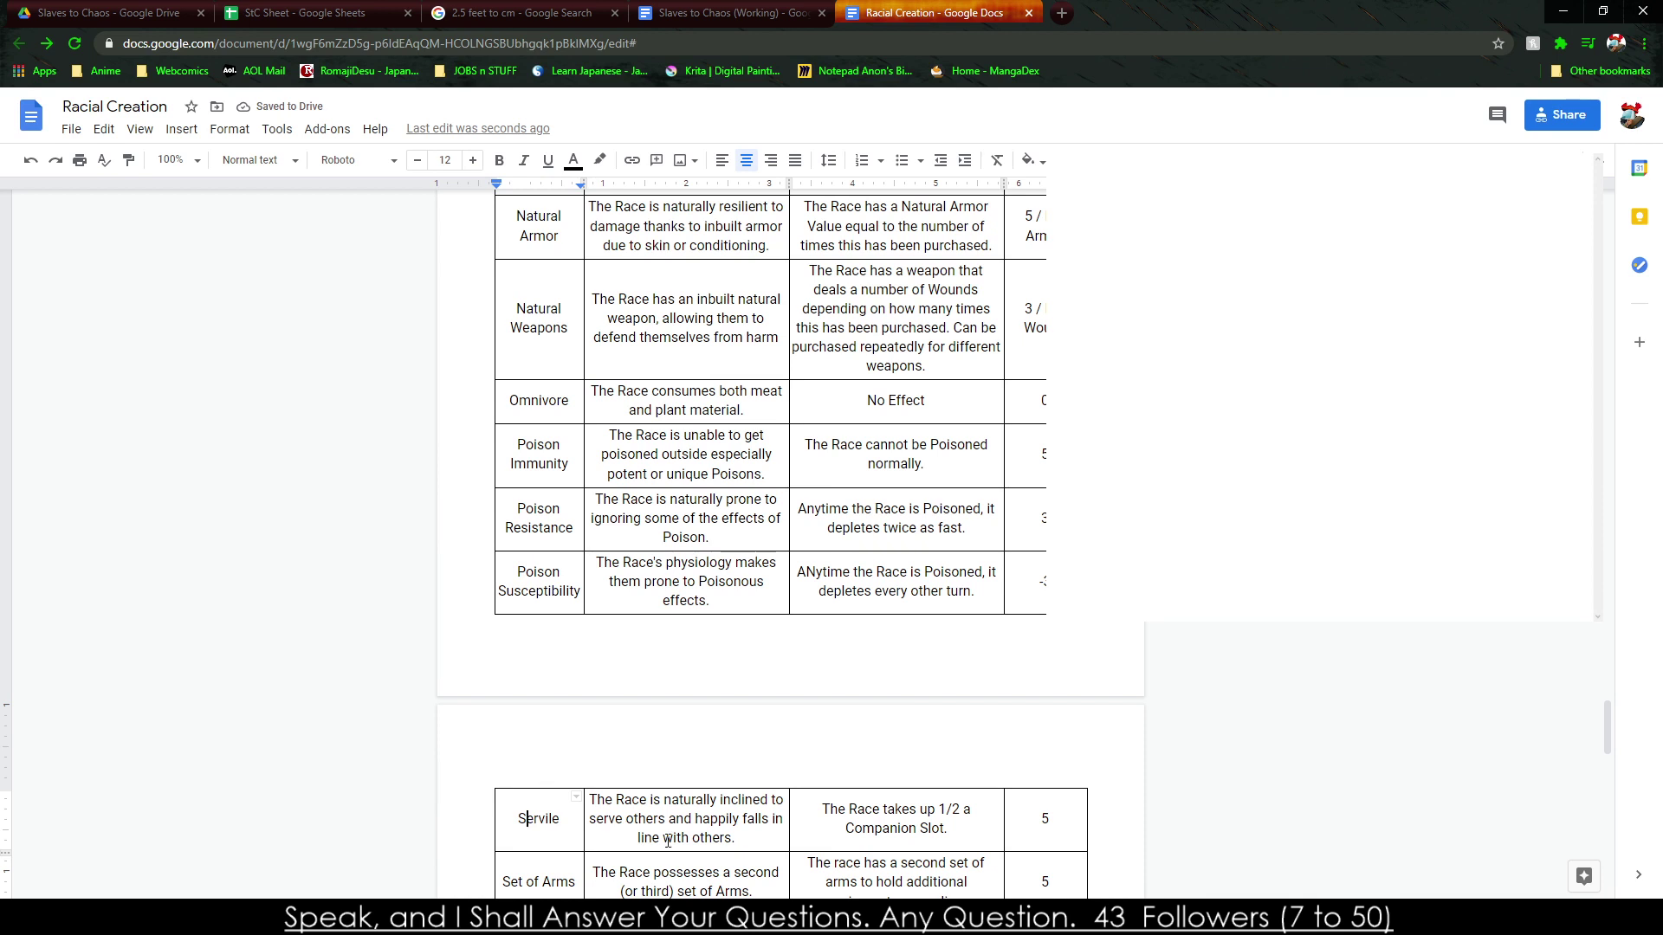
{"action": "right_click", "coordinate": [496, 819]}
{"action": "key", "text": "Escape"}
{"action": "right_click", "coordinate": [871, 818]}
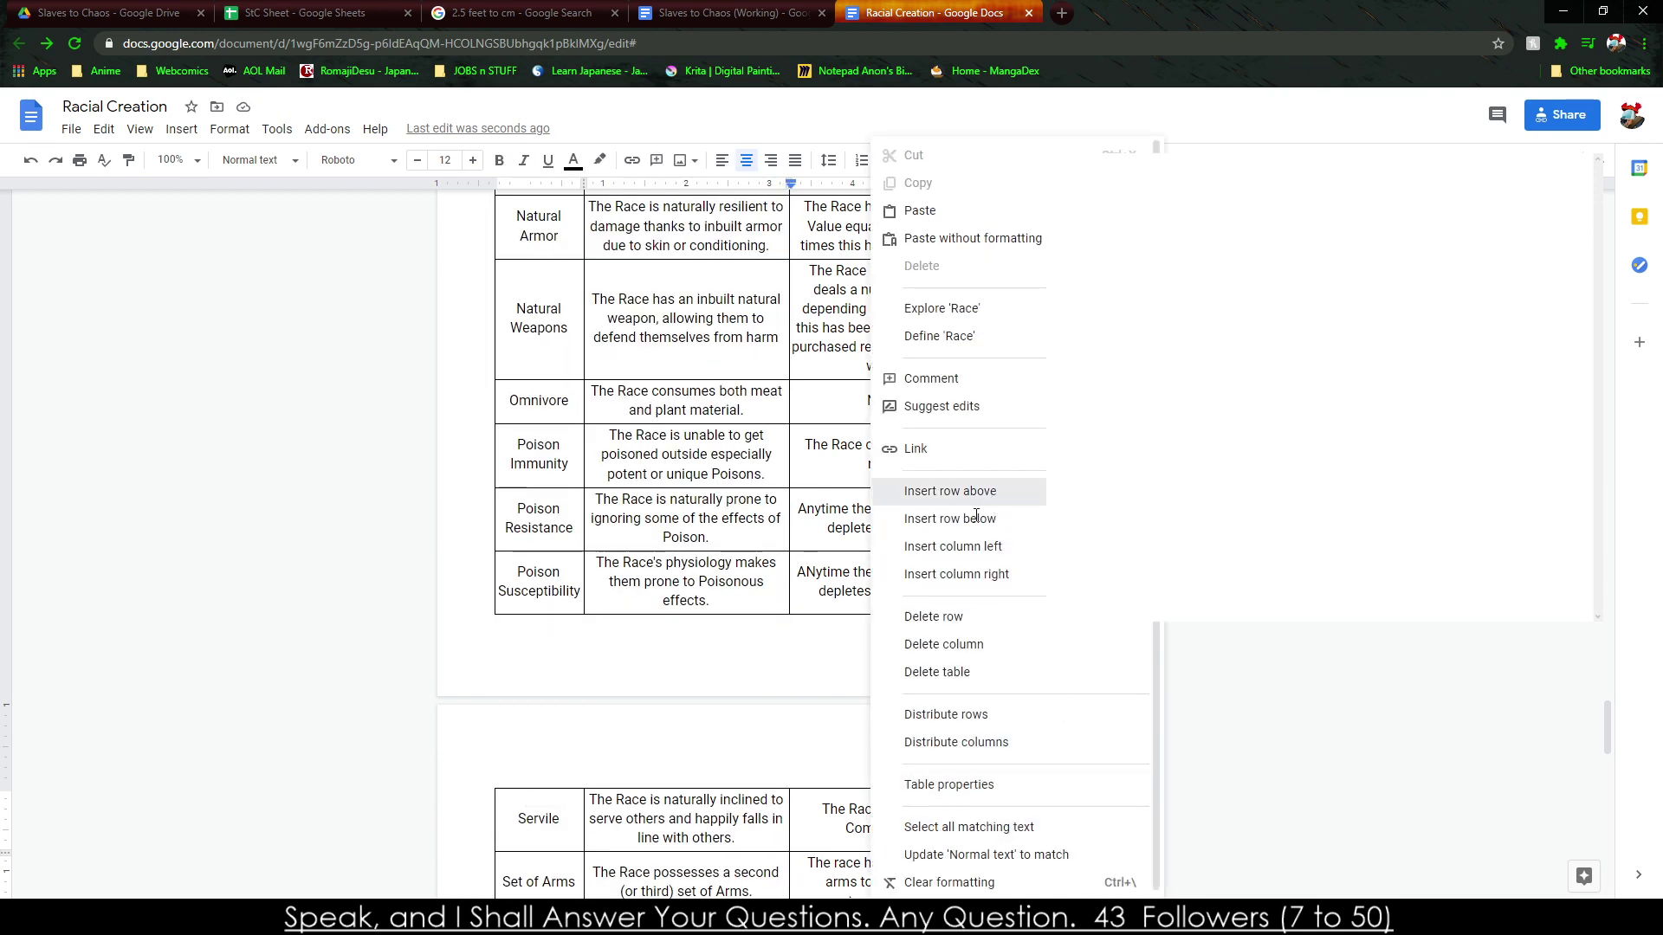
{"action": "left_click", "coordinate": [991, 496]}
{"action": "right_click", "coordinate": [713, 842]}
{"action": "left_click", "coordinate": [825, 490]}
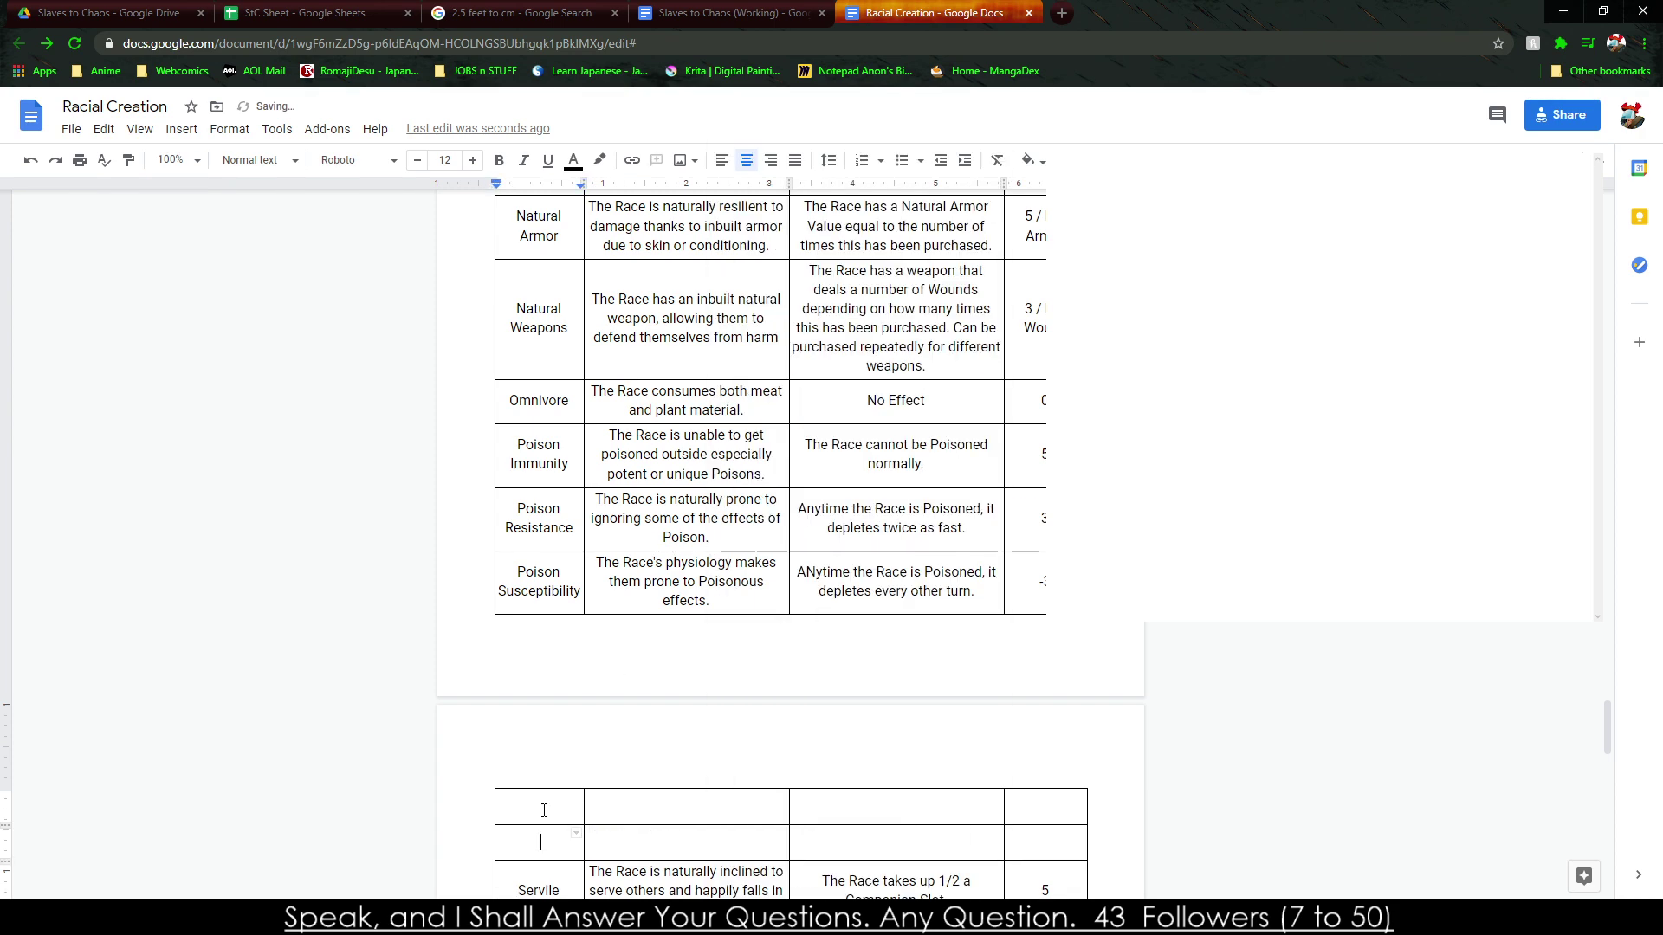
{"action": "key", "text": "ctrl+v"}
{"action": "scroll", "coordinate": [607, 693], "scroll_direction": "down", "scroll_amount": 4}
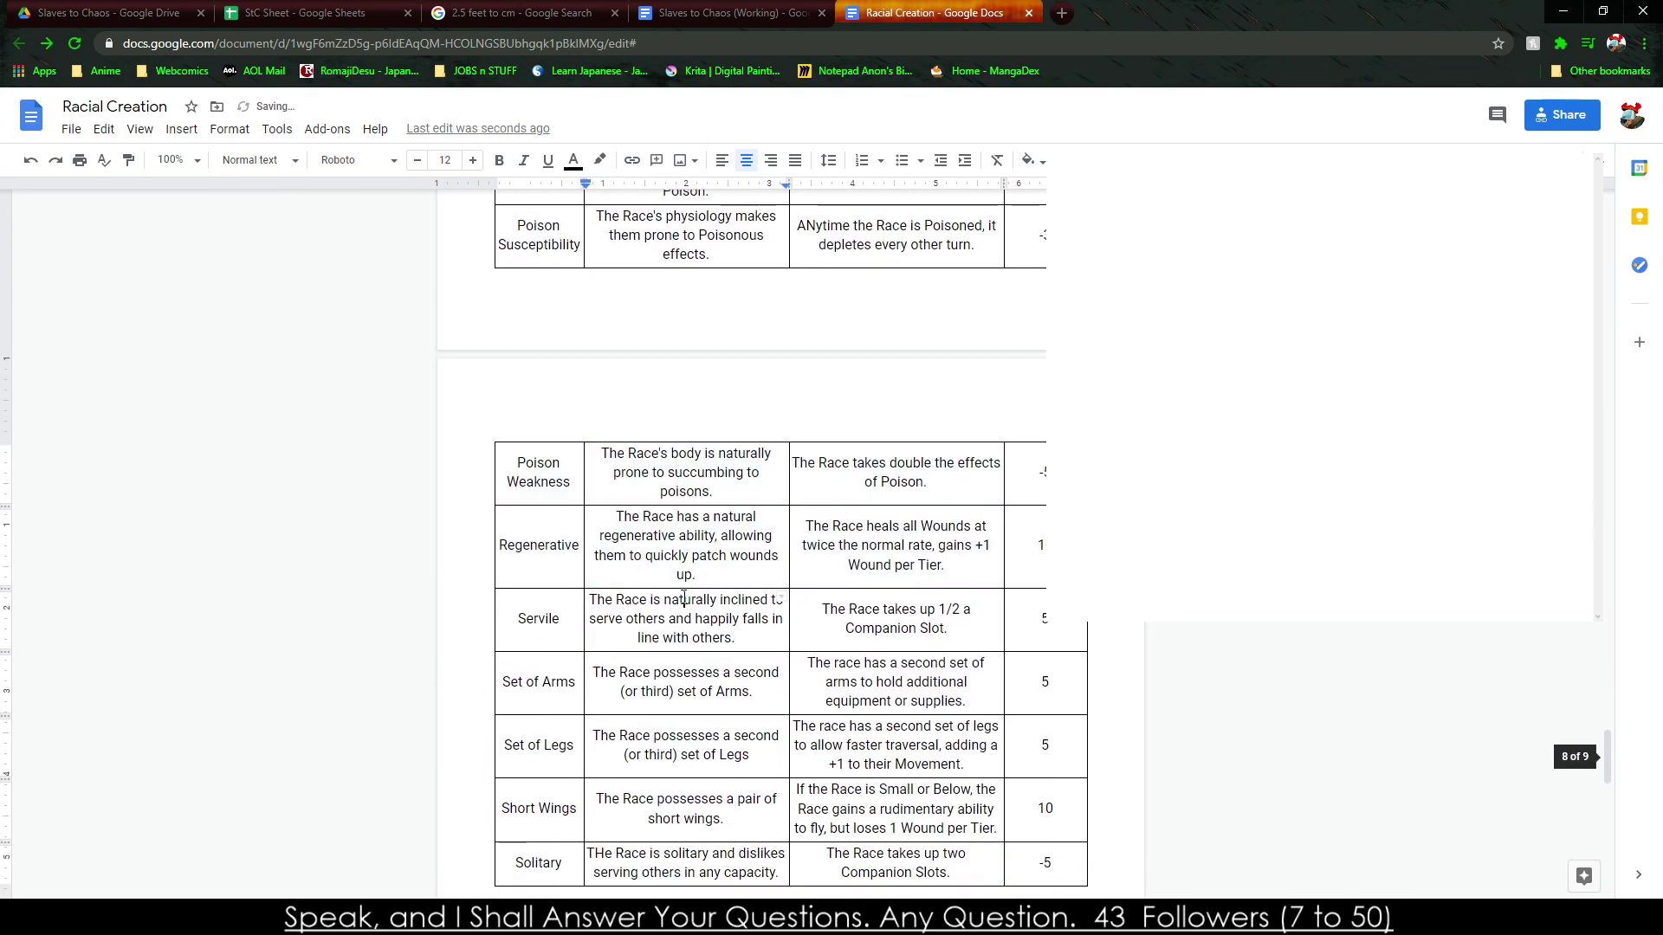
Insert a page break after the Solitary row's table so the Subterranean table starts on a new page.
{"action": "scroll", "coordinate": [683, 597], "scroll_direction": "down", "scroll_amount": 10}
{"action": "scroll", "coordinate": [520, 433], "scroll_direction": "up", "scroll_amount": 4}
{"action": "left_click", "coordinate": [496, 373]}
{"action": "key", "text": "ctrl+Return"}
{"action": "scroll", "coordinate": [764, 491], "scroll_direction": "down", "scroll_amount": 9}
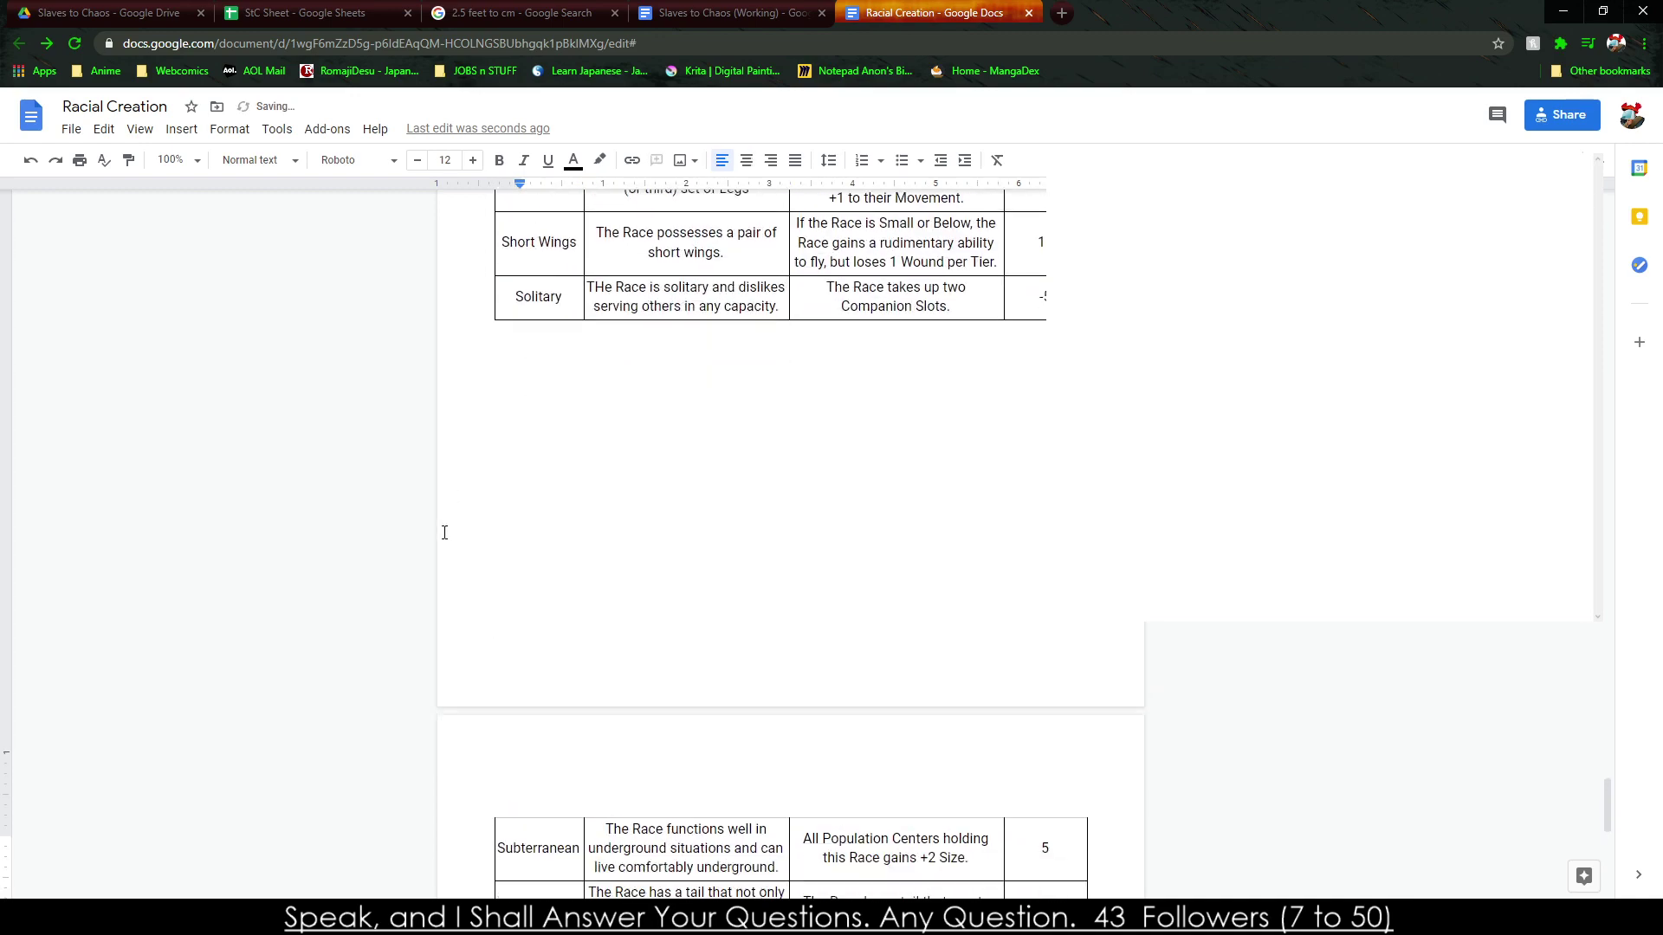
Cut the contents of the Fire Immunity through Hideous rows below the Darkvision row.
{"action": "scroll", "coordinate": [724, 485], "scroll_direction": "up", "scroll_amount": 18}
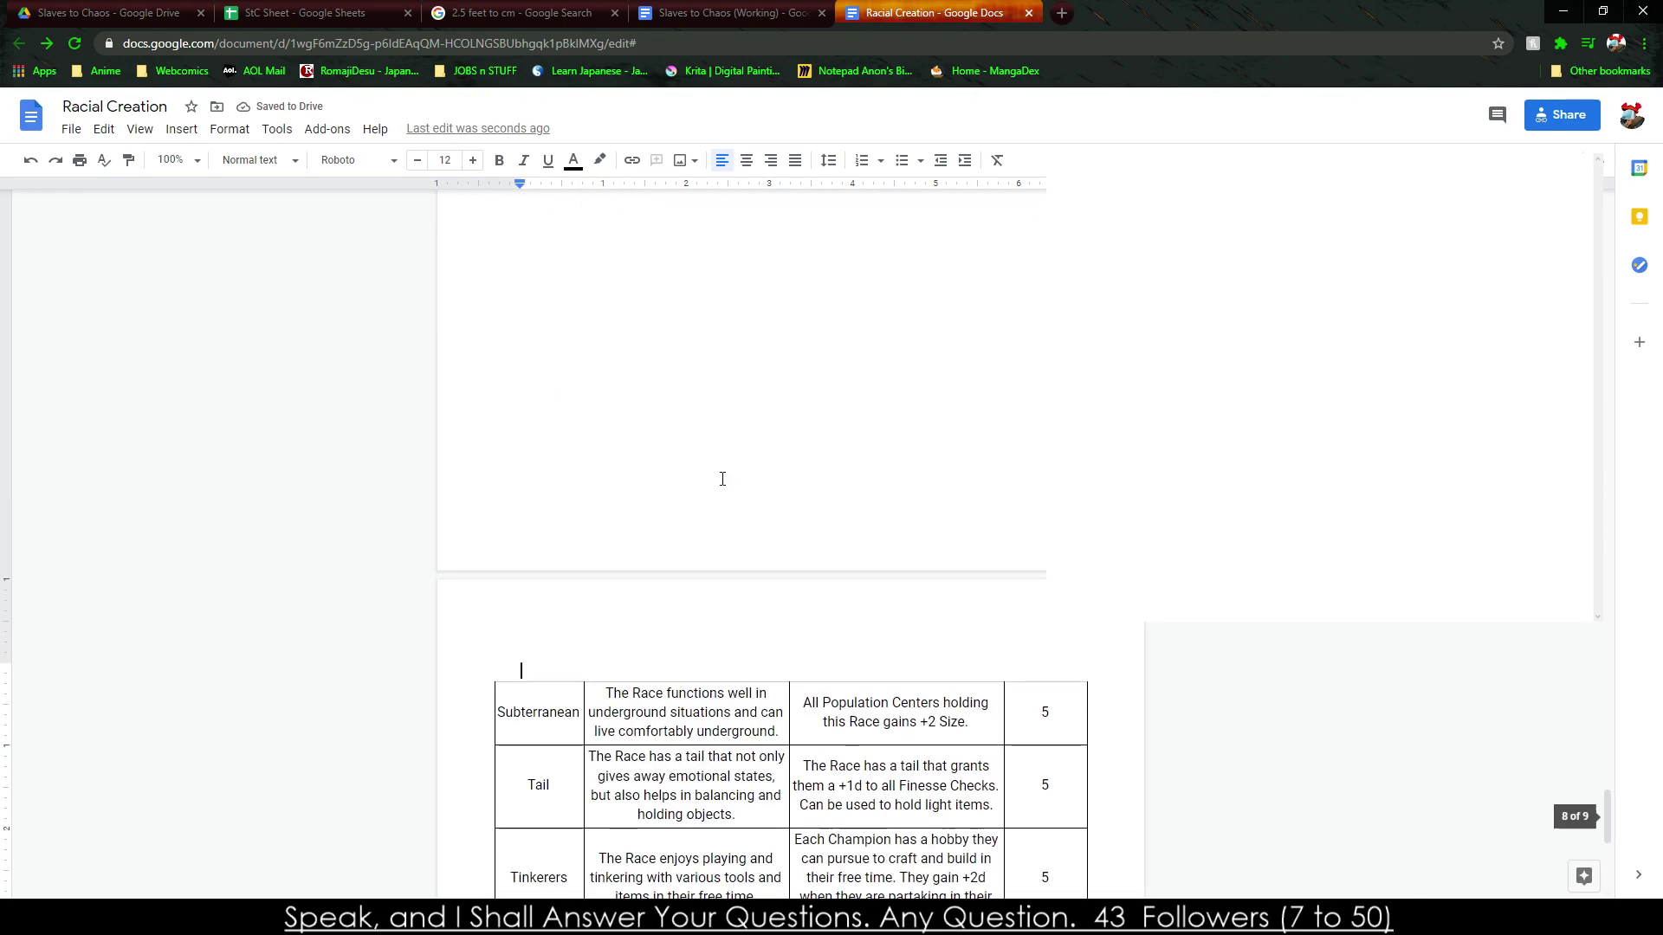
{"action": "scroll", "coordinate": [722, 514], "scroll_direction": "up", "scroll_amount": 15}
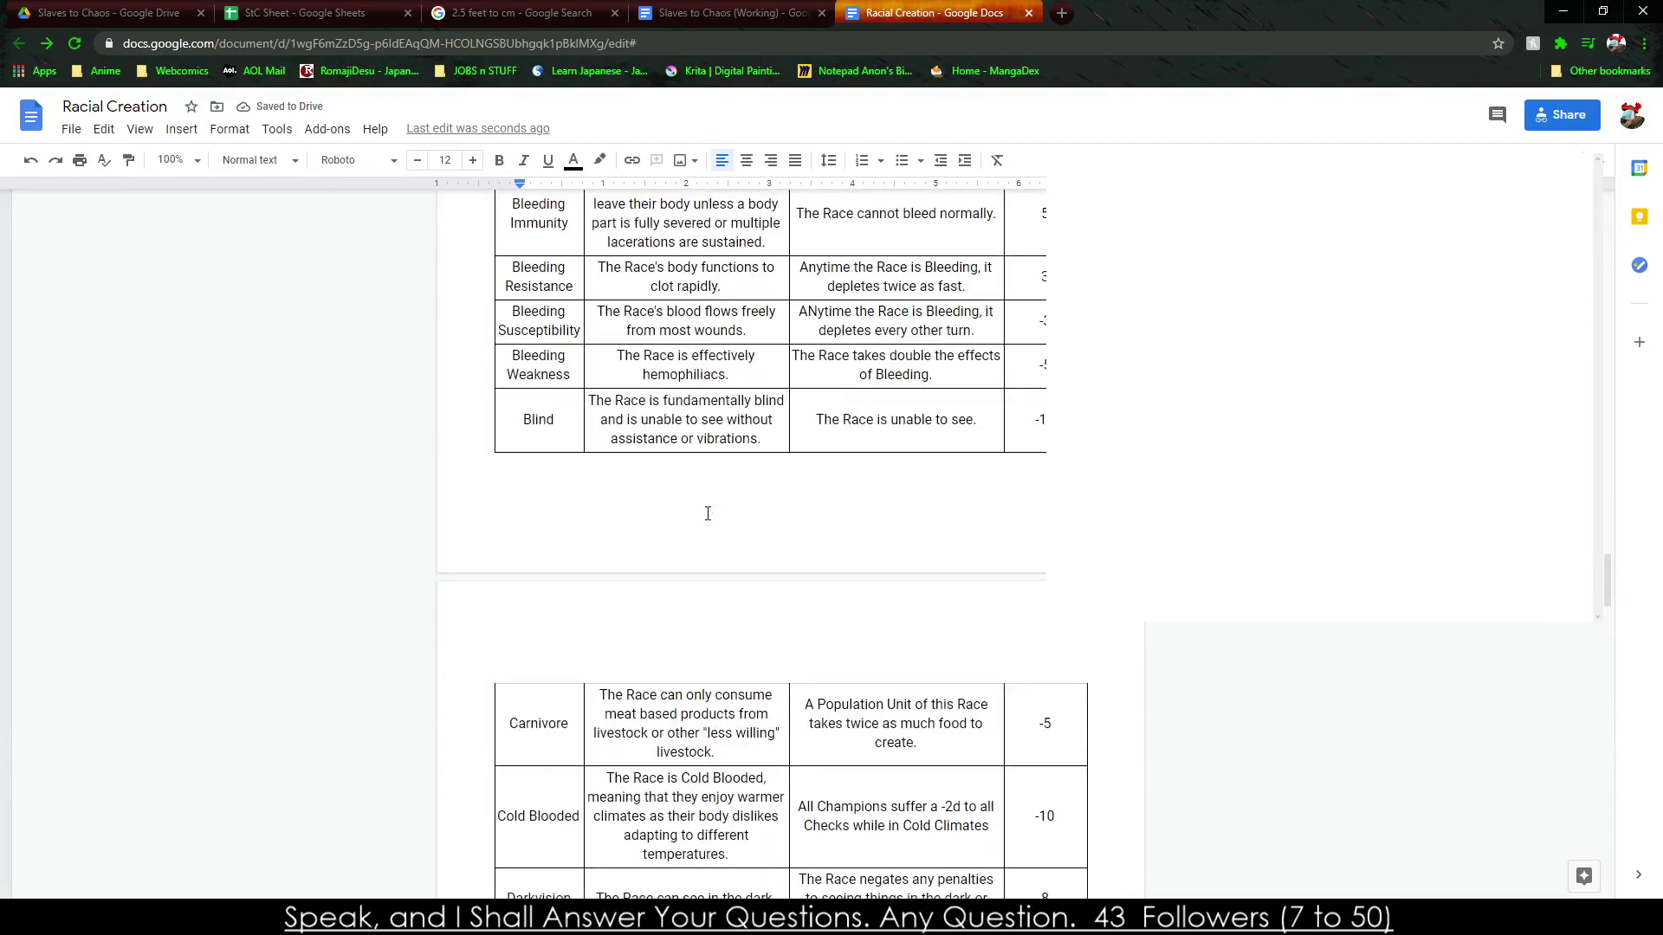
{"action": "scroll", "coordinate": [764, 583], "scroll_direction": "down", "scroll_amount": 12}
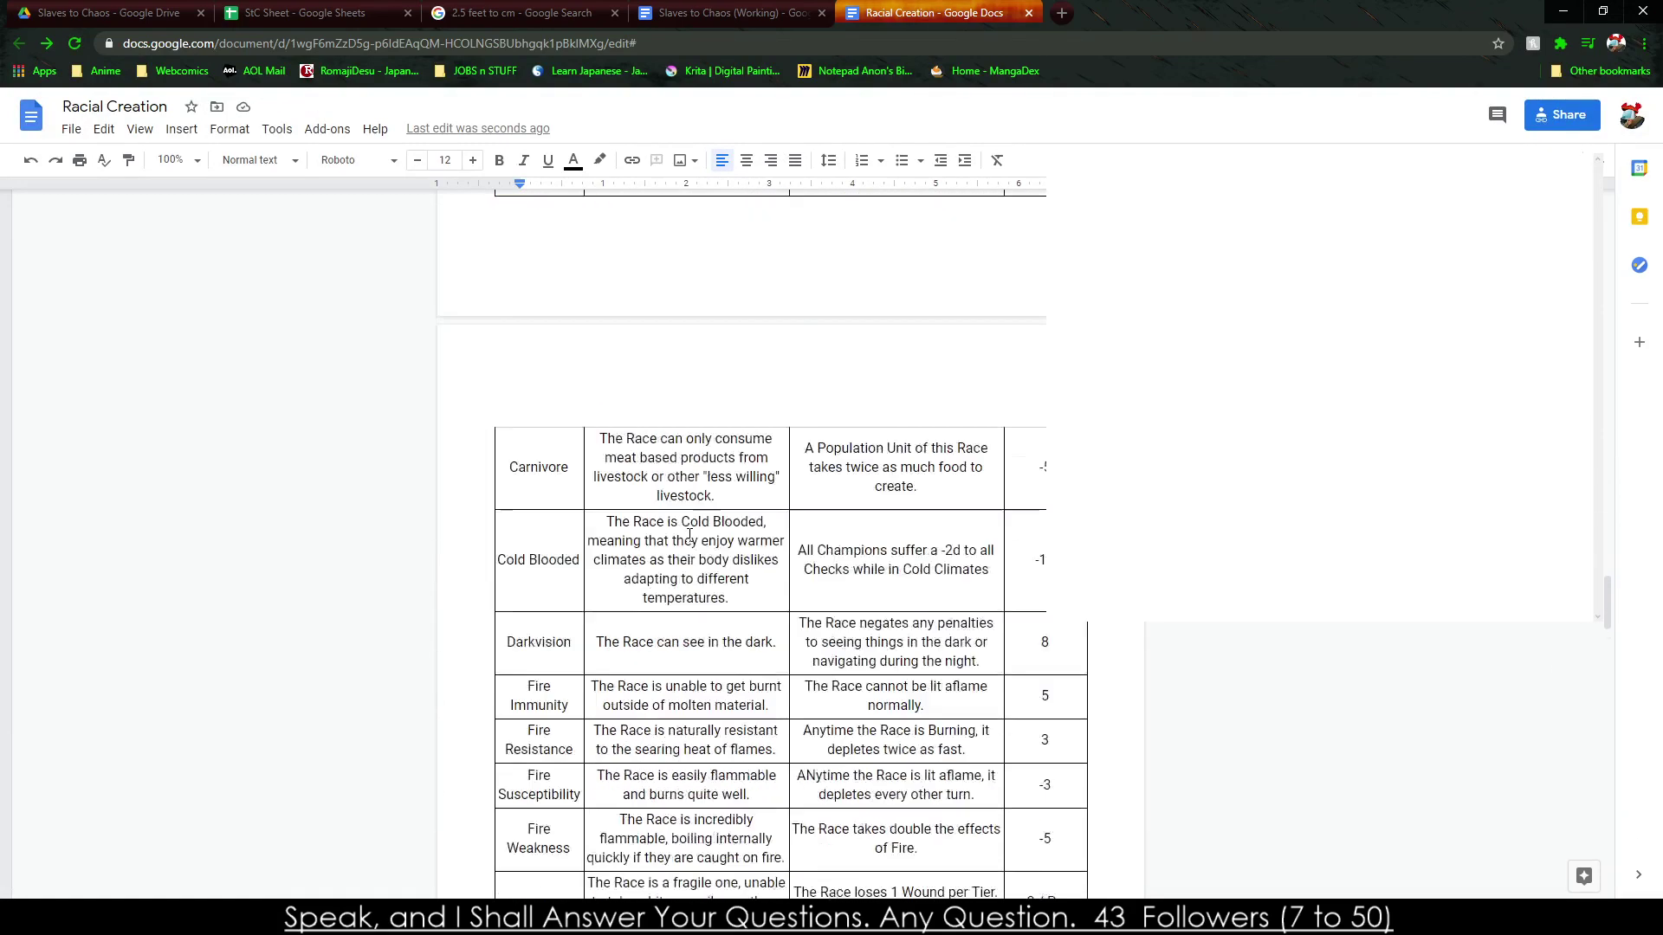
{"action": "left_click_drag", "start_coordinate": [518, 433], "coordinate": [1080, 807]}
{"action": "key", "text": "ctrl+x"}
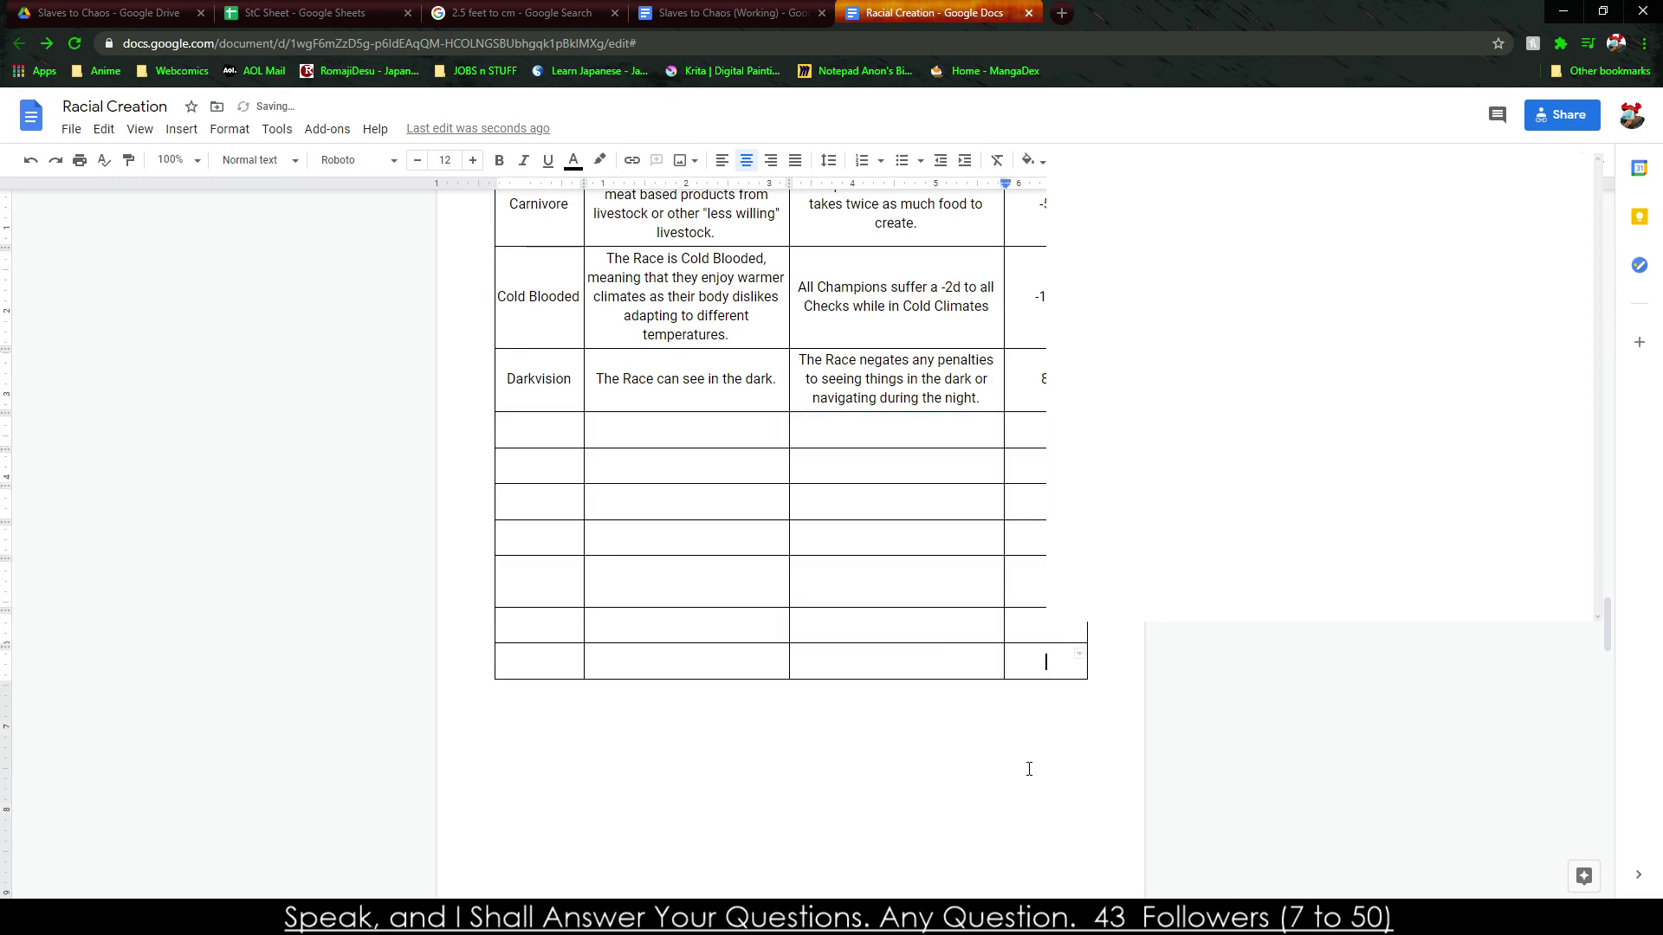
Insert a page break before the Kindchenschema table and paste the Fire Immunity through Hideous rows ahead of it.
{"action": "scroll", "coordinate": [728, 672], "scroll_direction": "down", "scroll_amount": 10}
{"action": "left_click", "coordinate": [523, 383]}
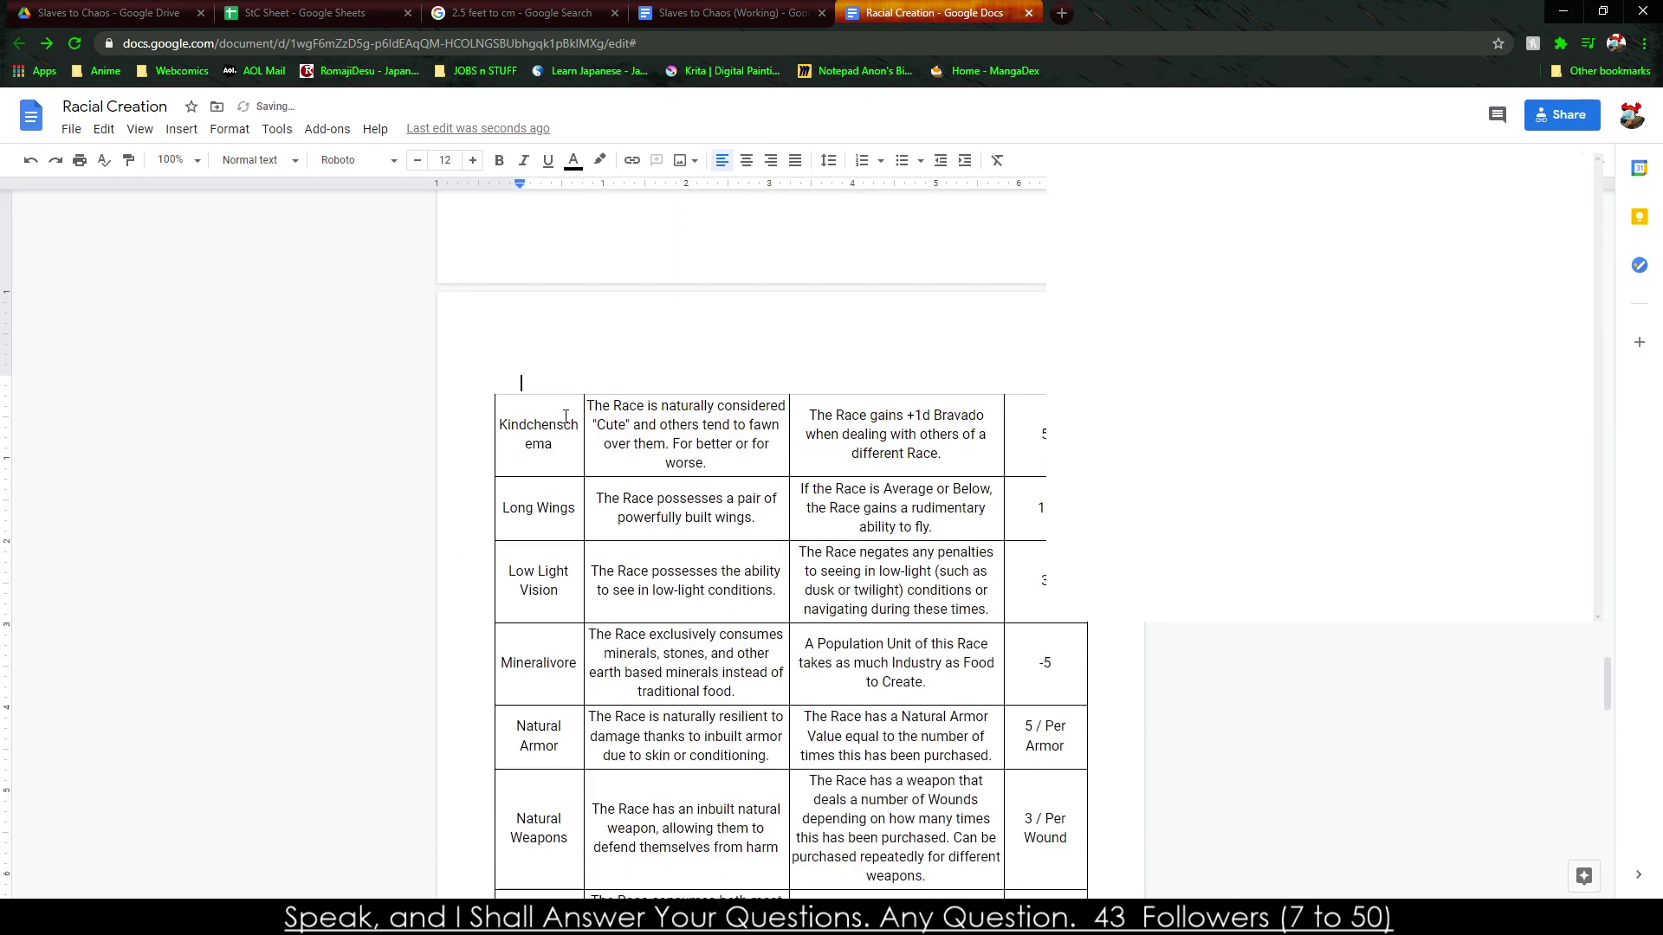
{"action": "key", "text": "ctrl+Return"}
{"action": "key", "text": "ctrl+v"}
{"action": "scroll", "coordinate": [566, 418], "scroll_direction": "down", "scroll_amount": 10}
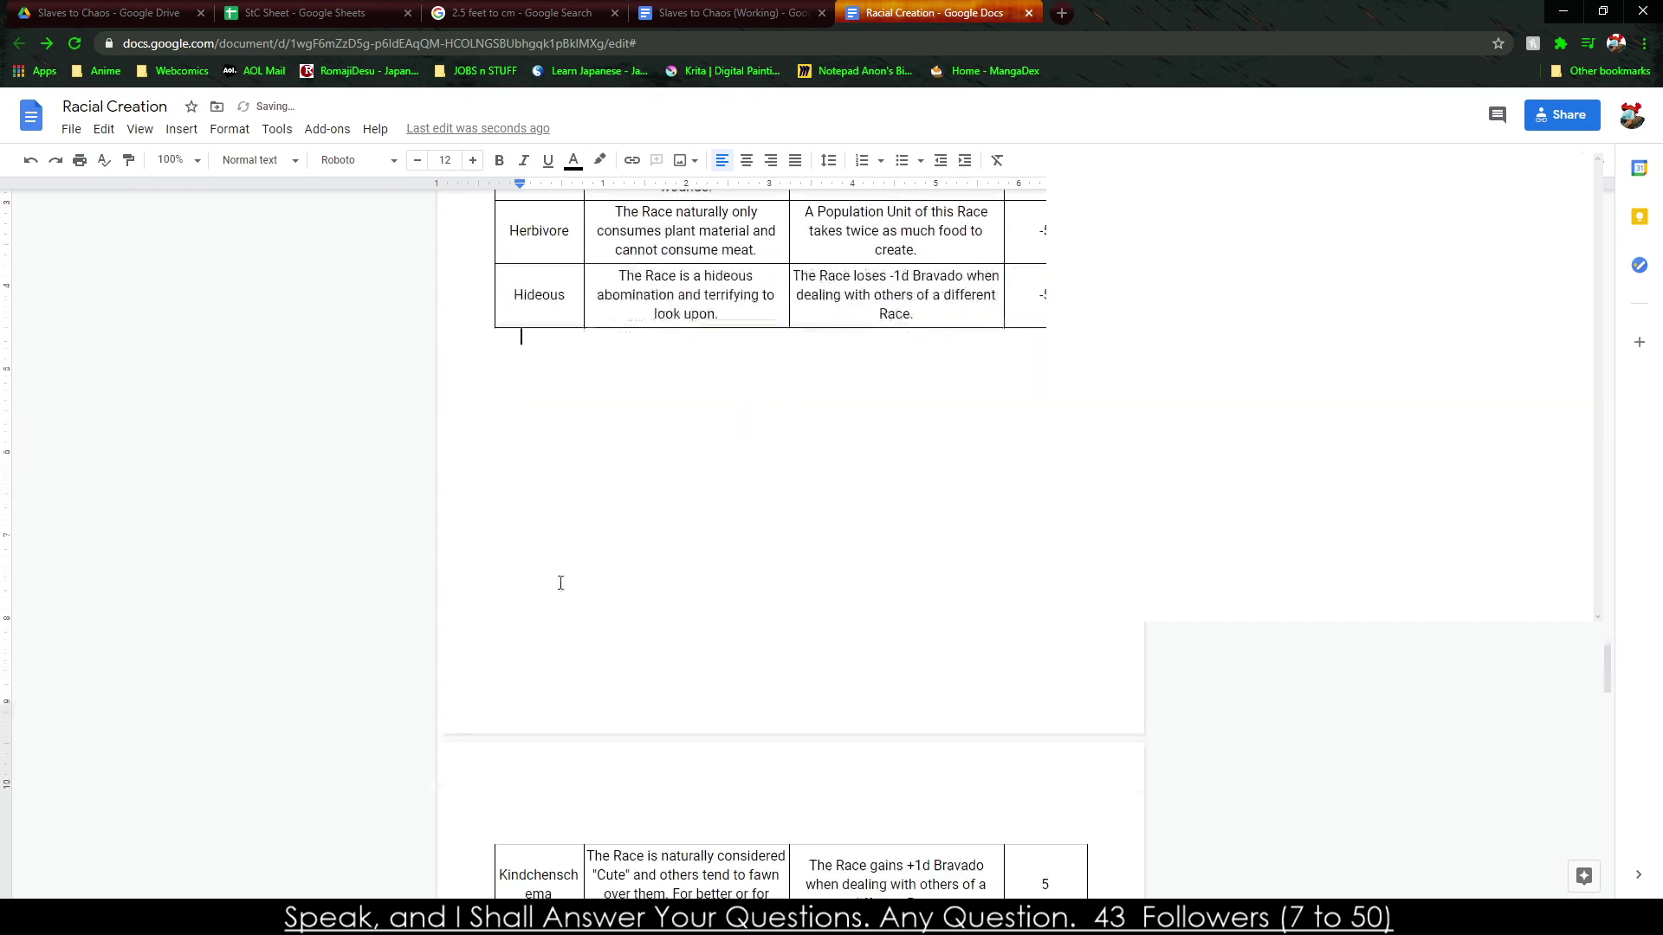
Examine how the Fire Immunity to Hideous table and the Kindchenschema table sit on their pages.
{"action": "scroll", "coordinate": [505, 458], "scroll_direction": "down", "scroll_amount": 7}
{"action": "scroll", "coordinate": [558, 372], "scroll_direction": "up", "scroll_amount": 17}
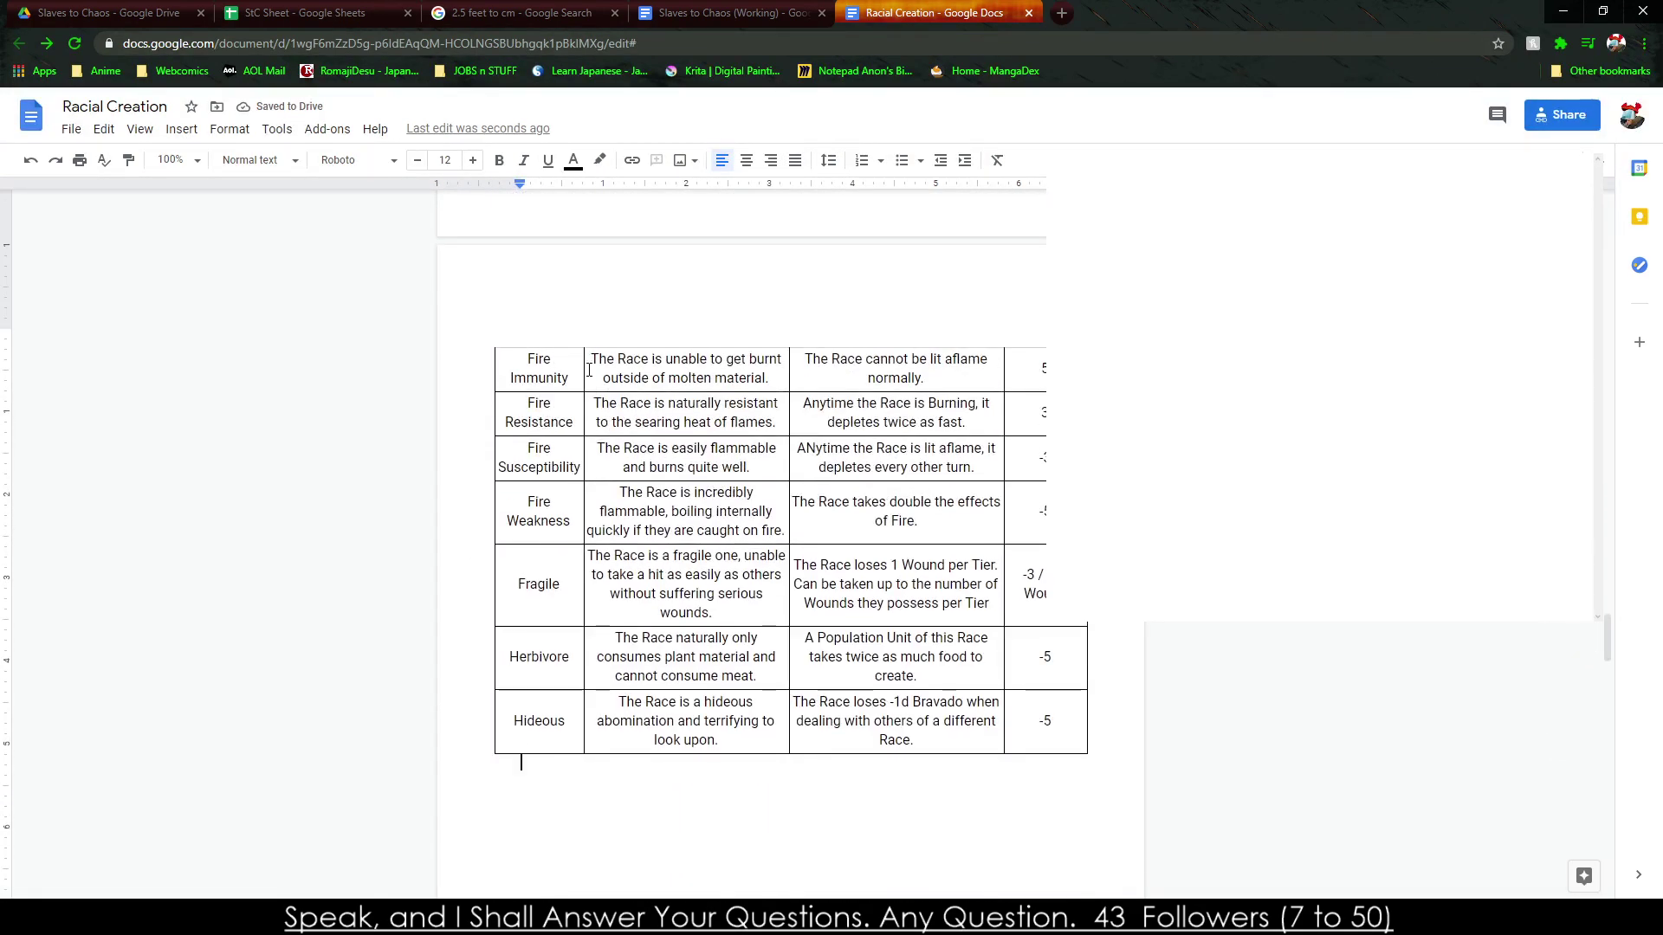
{"action": "scroll", "coordinate": [586, 425], "scroll_direction": "down", "scroll_amount": 7}
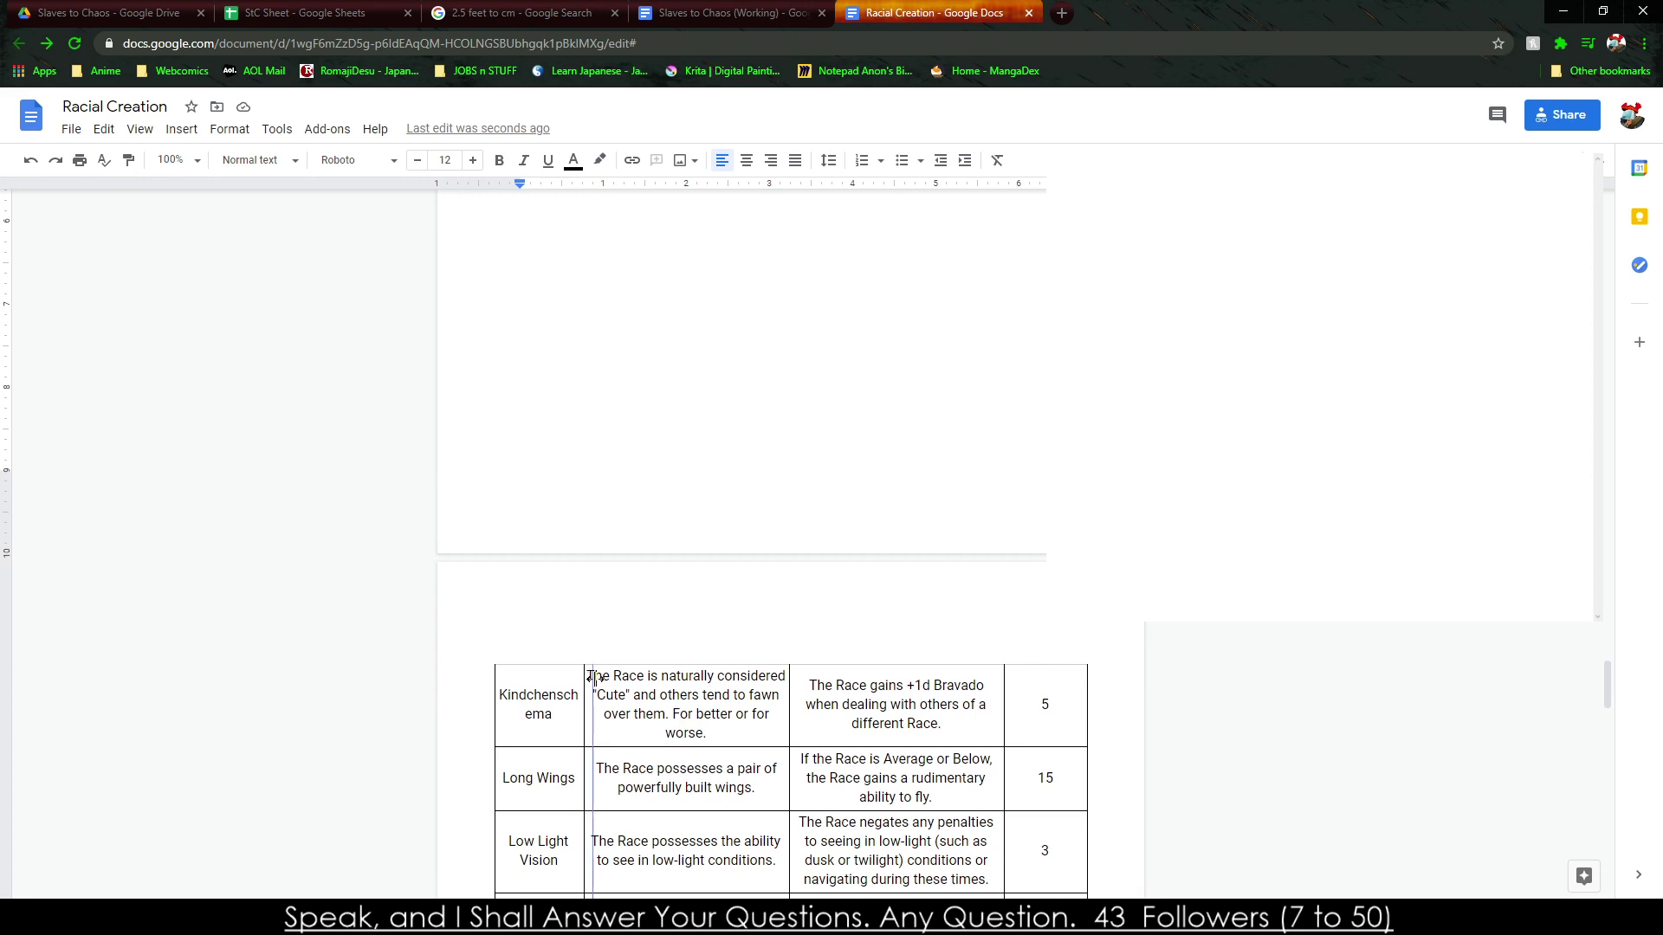
{"action": "left_click_drag", "start_coordinate": [593, 678], "coordinate": [594, 678]}
{"action": "left_click_drag", "start_coordinate": [594, 681], "coordinate": [583, 685]}
{"action": "scroll", "coordinate": [534, 781], "scroll_direction": "up", "scroll_amount": 1}
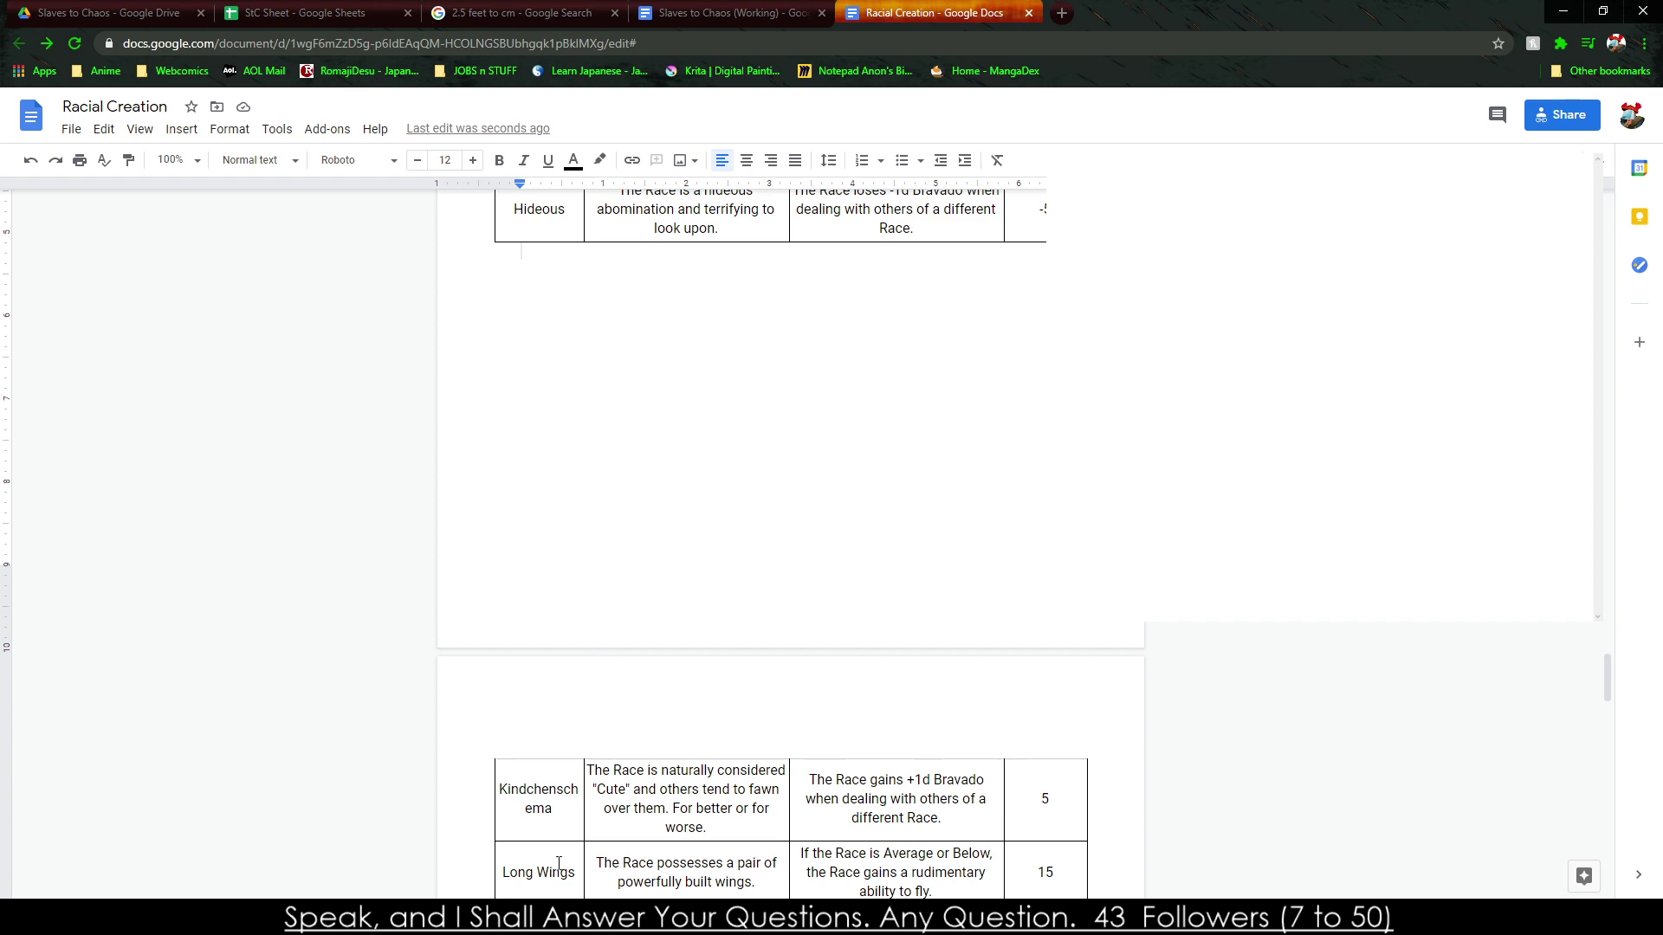
{"action": "scroll", "coordinate": [555, 866], "scroll_direction": "down", "scroll_amount": 3}
{"action": "scroll", "coordinate": [546, 503], "scroll_direction": "down", "scroll_amount": 4}
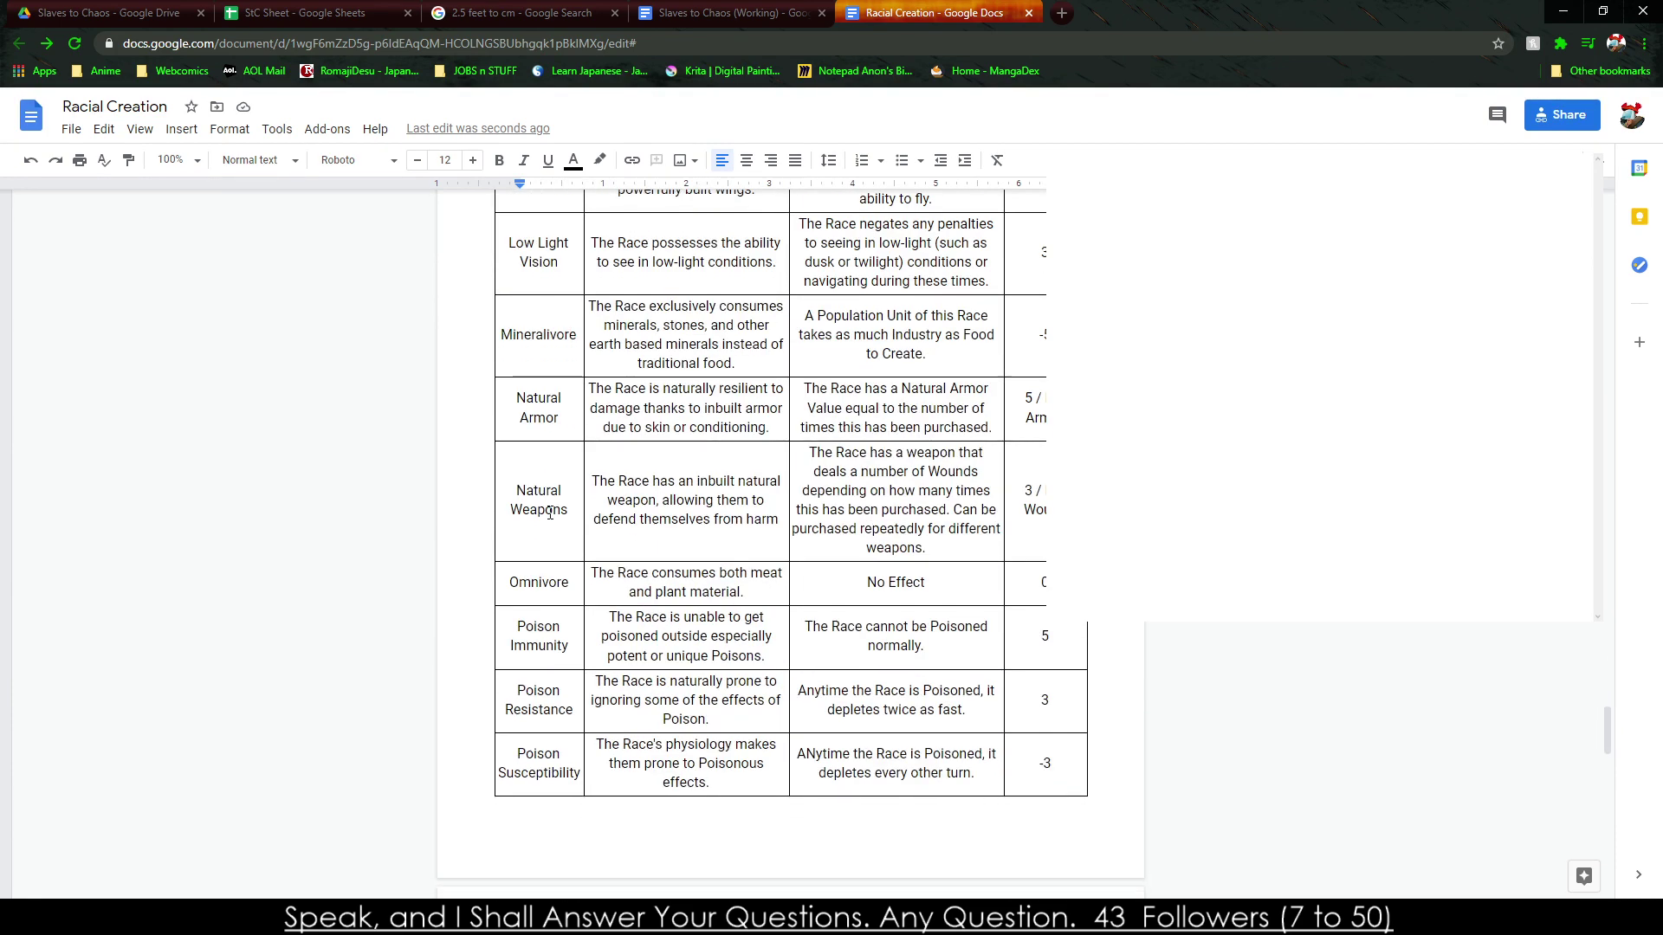
Apply a suggested correction to the description text in the last trait table.
{"action": "scroll", "coordinate": [550, 533], "scroll_direction": "down", "scroll_amount": 15}
{"action": "scroll", "coordinate": [513, 579], "scroll_direction": "up", "scroll_amount": 1}
{"action": "scroll", "coordinate": [514, 579], "scroll_direction": "down", "scroll_amount": 5}
{"action": "scroll", "coordinate": [903, 519], "scroll_direction": "up", "scroll_amount": 3}
{"action": "scroll", "coordinate": [747, 543], "scroll_direction": "down", "scroll_amount": 3}
{"action": "right_click", "coordinate": [742, 463]}
{"action": "left_click", "coordinate": [771, 502]}
Delete the seven empty rows below the Darkvision row.
{"action": "scroll", "coordinate": [737, 512], "scroll_direction": "up", "scroll_amount": 20}
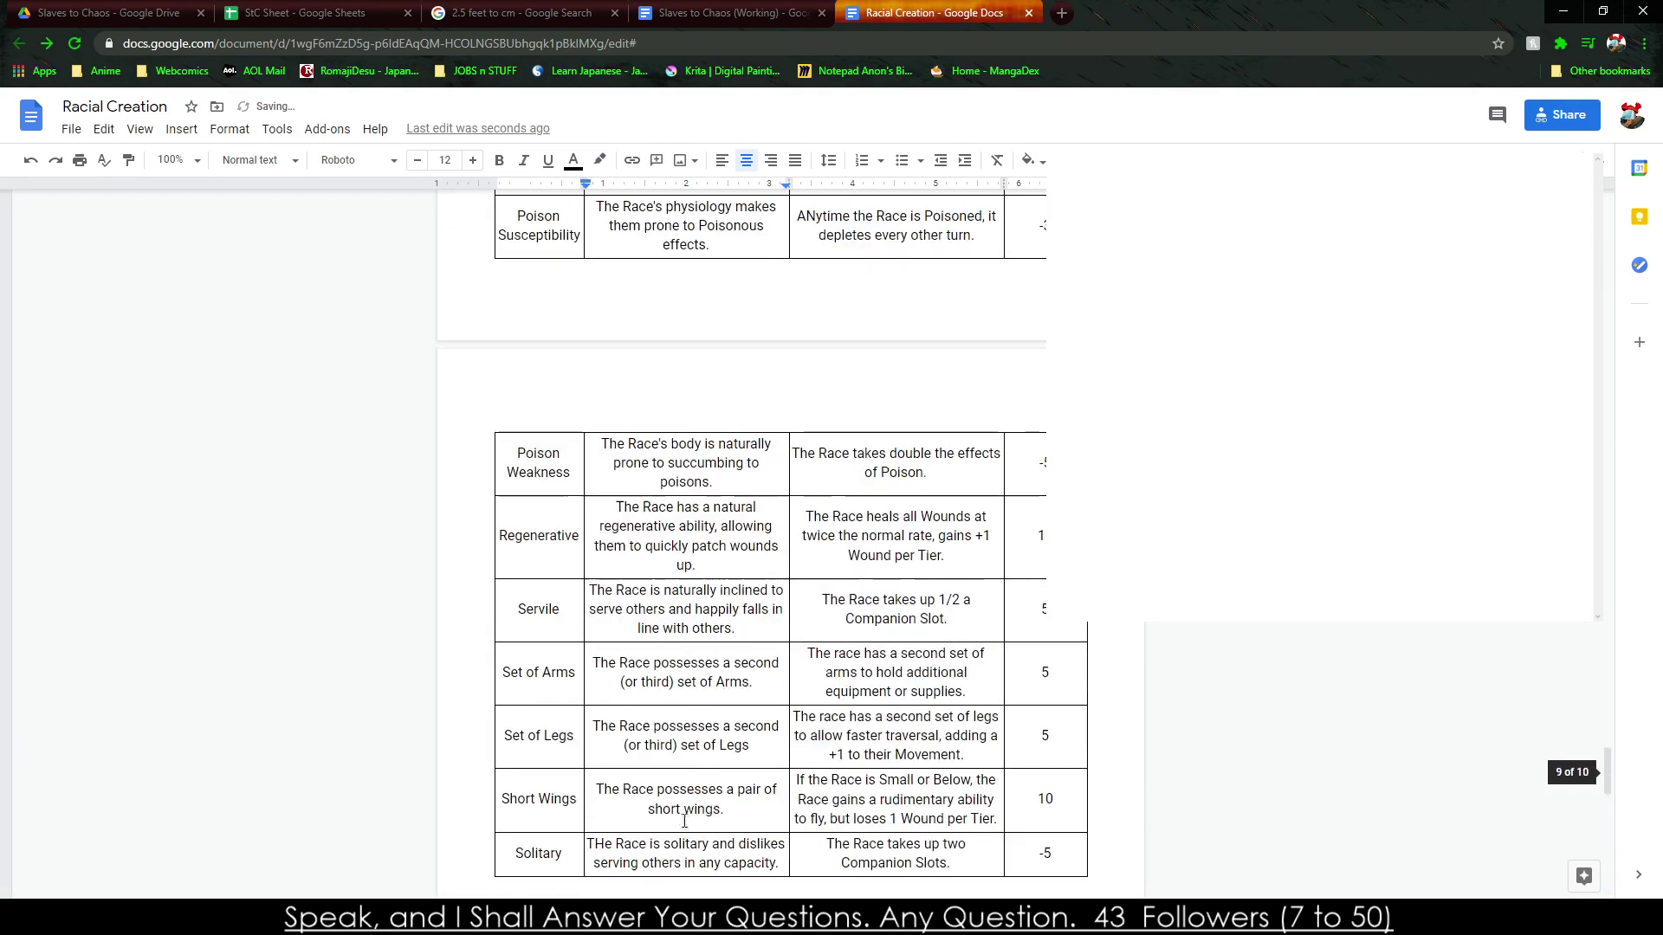
{"action": "scroll", "coordinate": [671, 588], "scroll_direction": "up", "scroll_amount": 20}
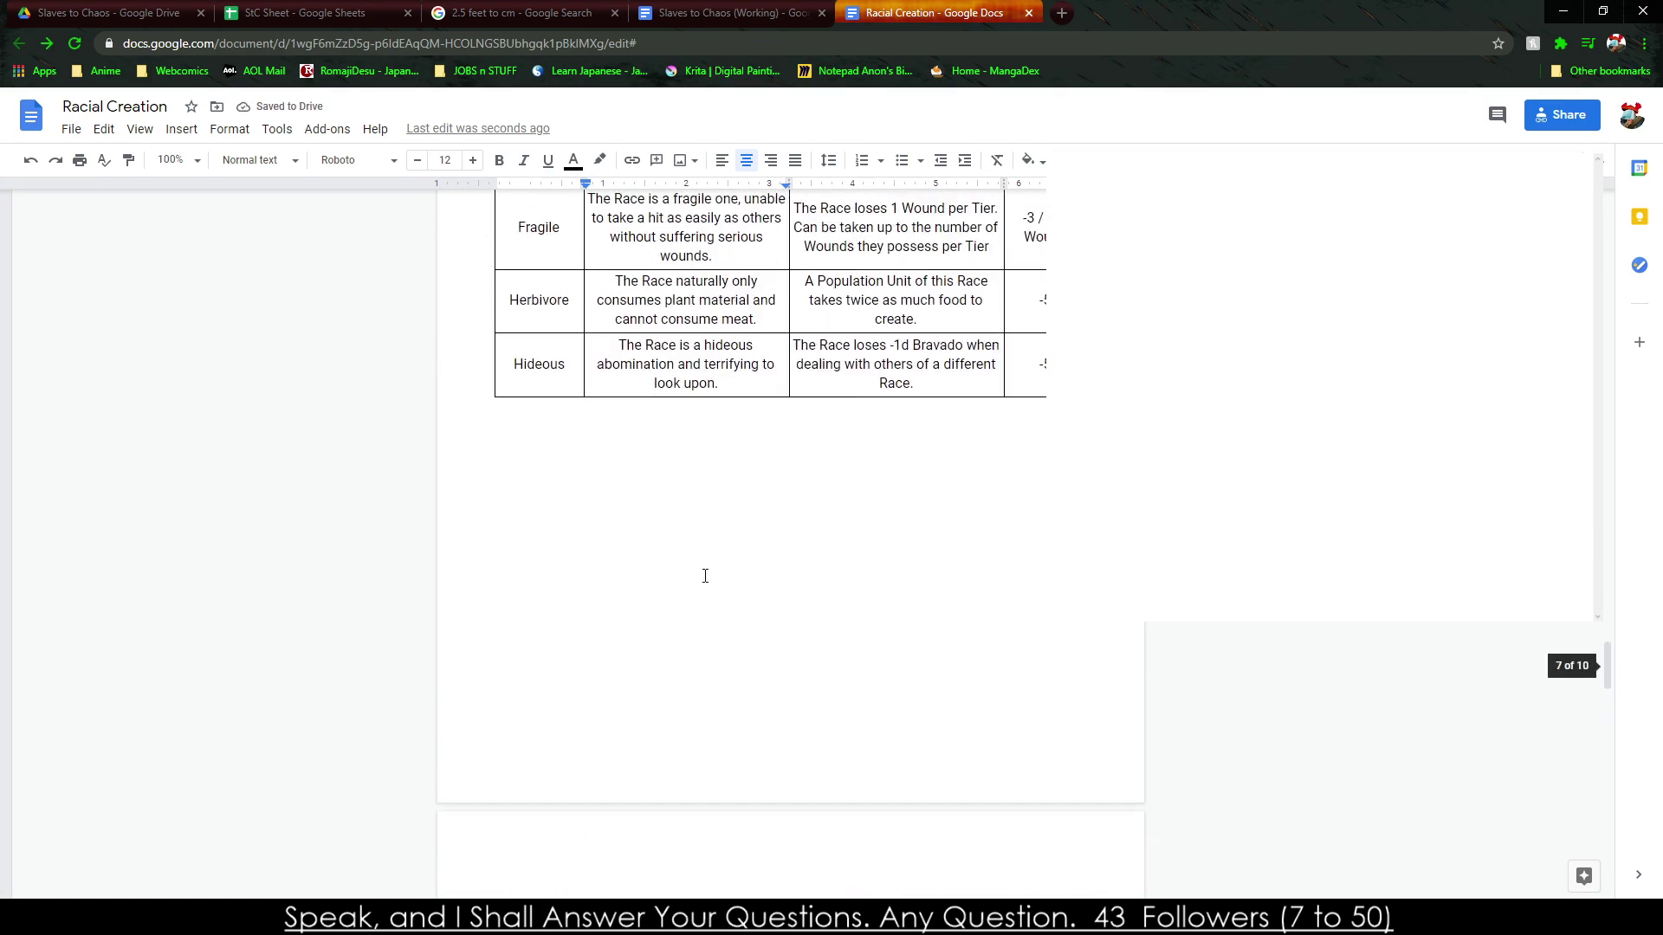
{"action": "scroll", "coordinate": [685, 610], "scroll_direction": "up", "scroll_amount": 2}
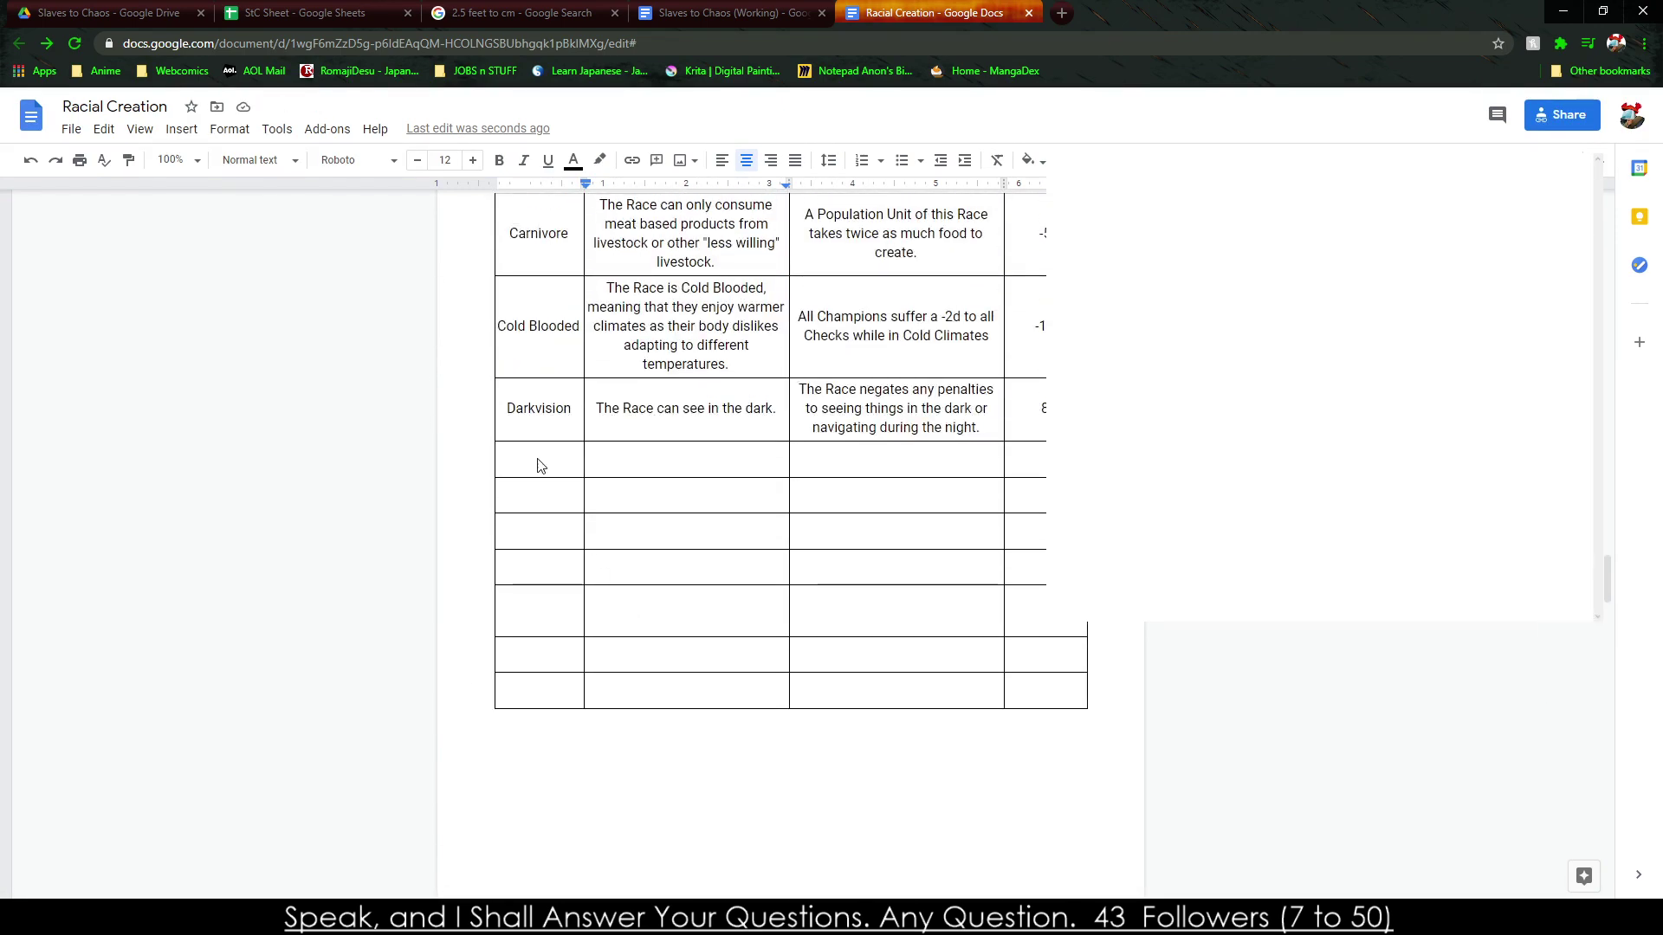
{"action": "left_click_drag", "start_coordinate": [539, 458], "coordinate": [1067, 693]}
{"action": "right_click", "coordinate": [1073, 700]}
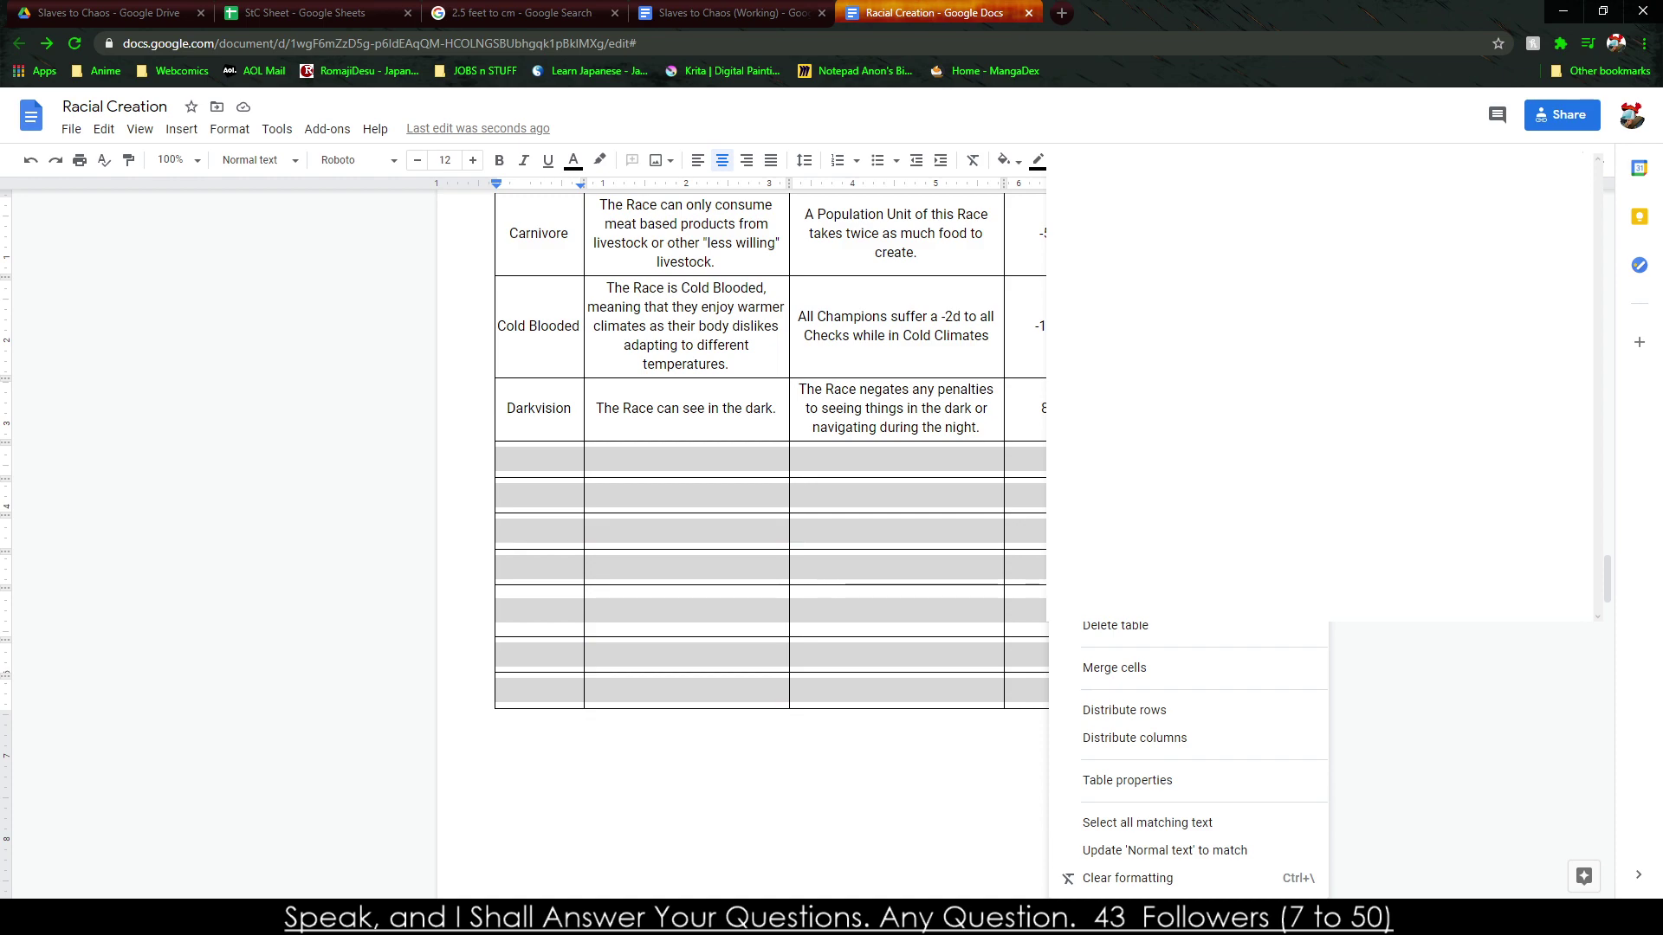
{"action": "left_click", "coordinate": [1117, 598]}
{"action": "scroll", "coordinate": [762, 702], "scroll_direction": "up", "scroll_amount": 15}
{"action": "scroll", "coordinate": [753, 697], "scroll_direction": "down", "scroll_amount": 20}
{"action": "scroll", "coordinate": [744, 566], "scroll_direction": "down", "scroll_amount": 4}
{"action": "left_click", "coordinate": [538, 716]}
{"action": "scroll", "coordinate": [538, 716], "scroll_direction": "down", "scroll_amount": 2}
Look through the StC Sheet's race trait sheets, the Drive folder and the Traits section of Slaves to Chaos (Working).
{"action": "left_click", "coordinate": [727, 12]}
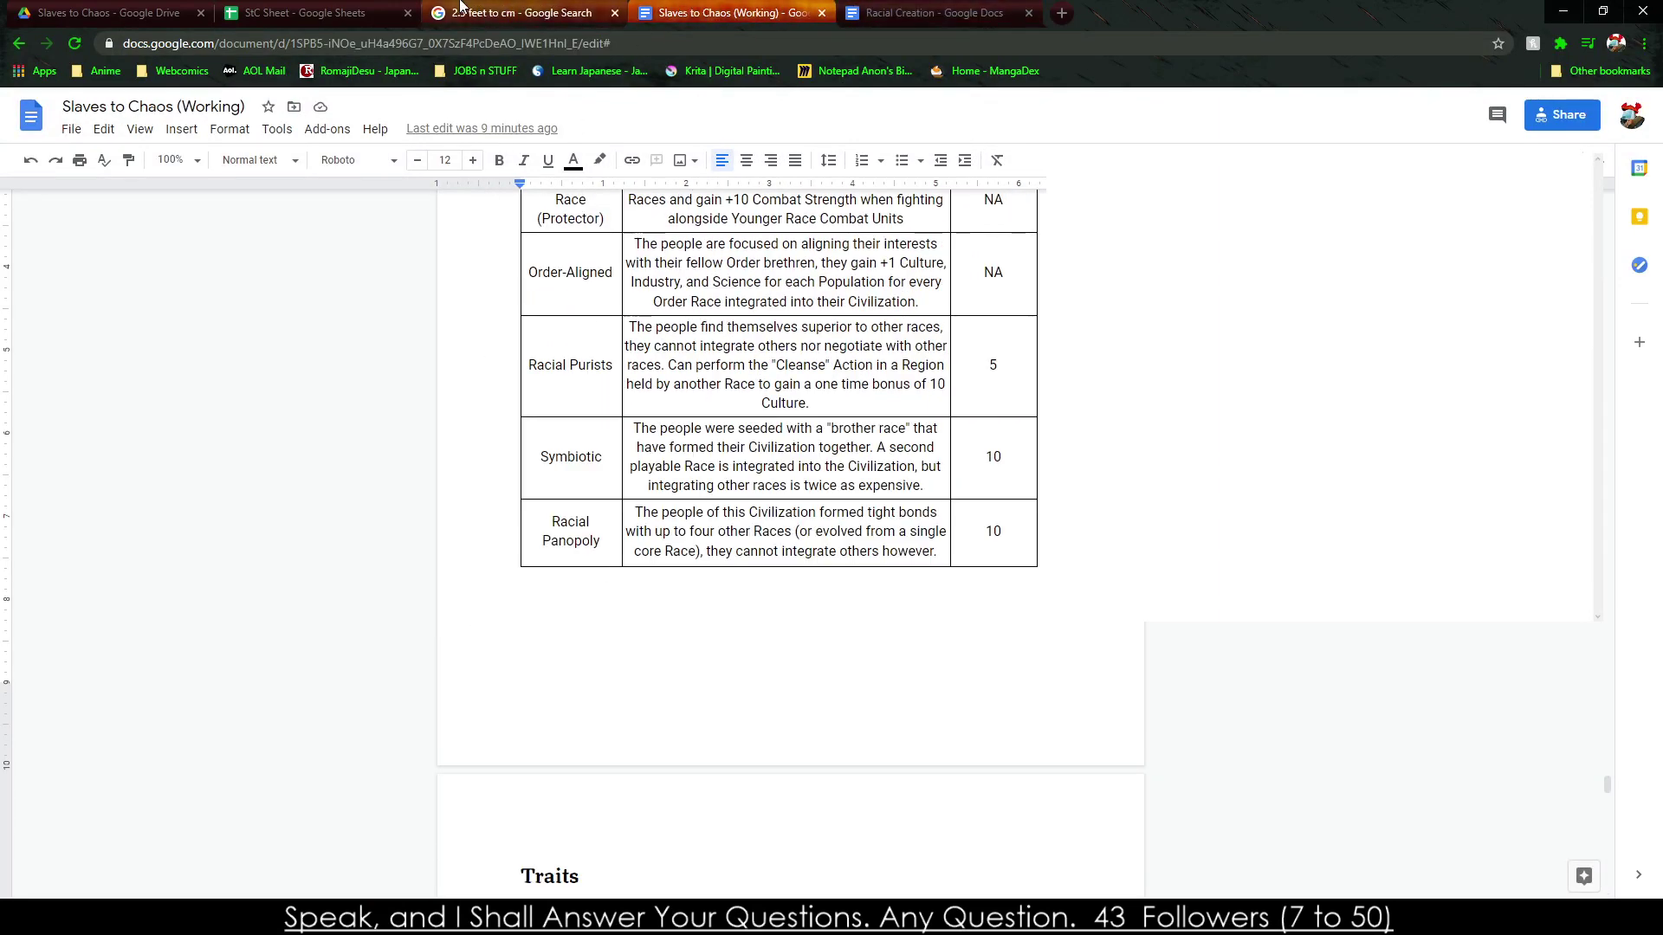
{"action": "left_click", "coordinate": [320, 12]}
{"action": "scroll", "coordinate": [232, 780], "scroll_direction": "up", "scroll_amount": 2}
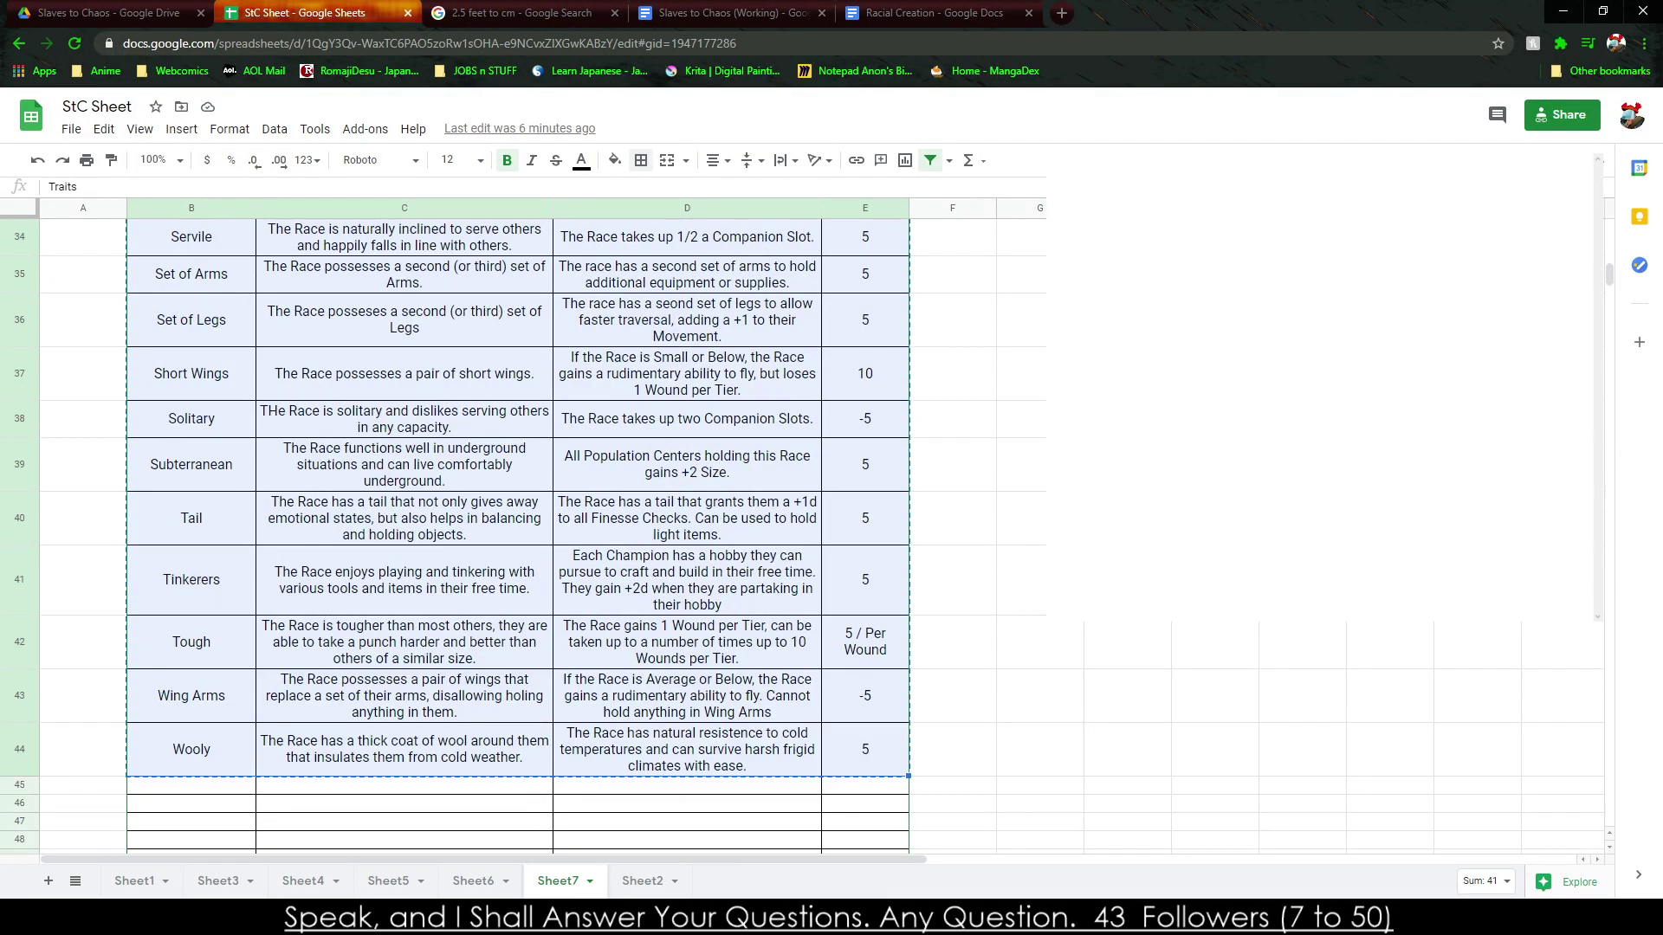
{"action": "left_click", "coordinate": [473, 881]}
{"action": "left_click_drag", "start_coordinate": [265, 283], "coordinate": [1223, 662]}
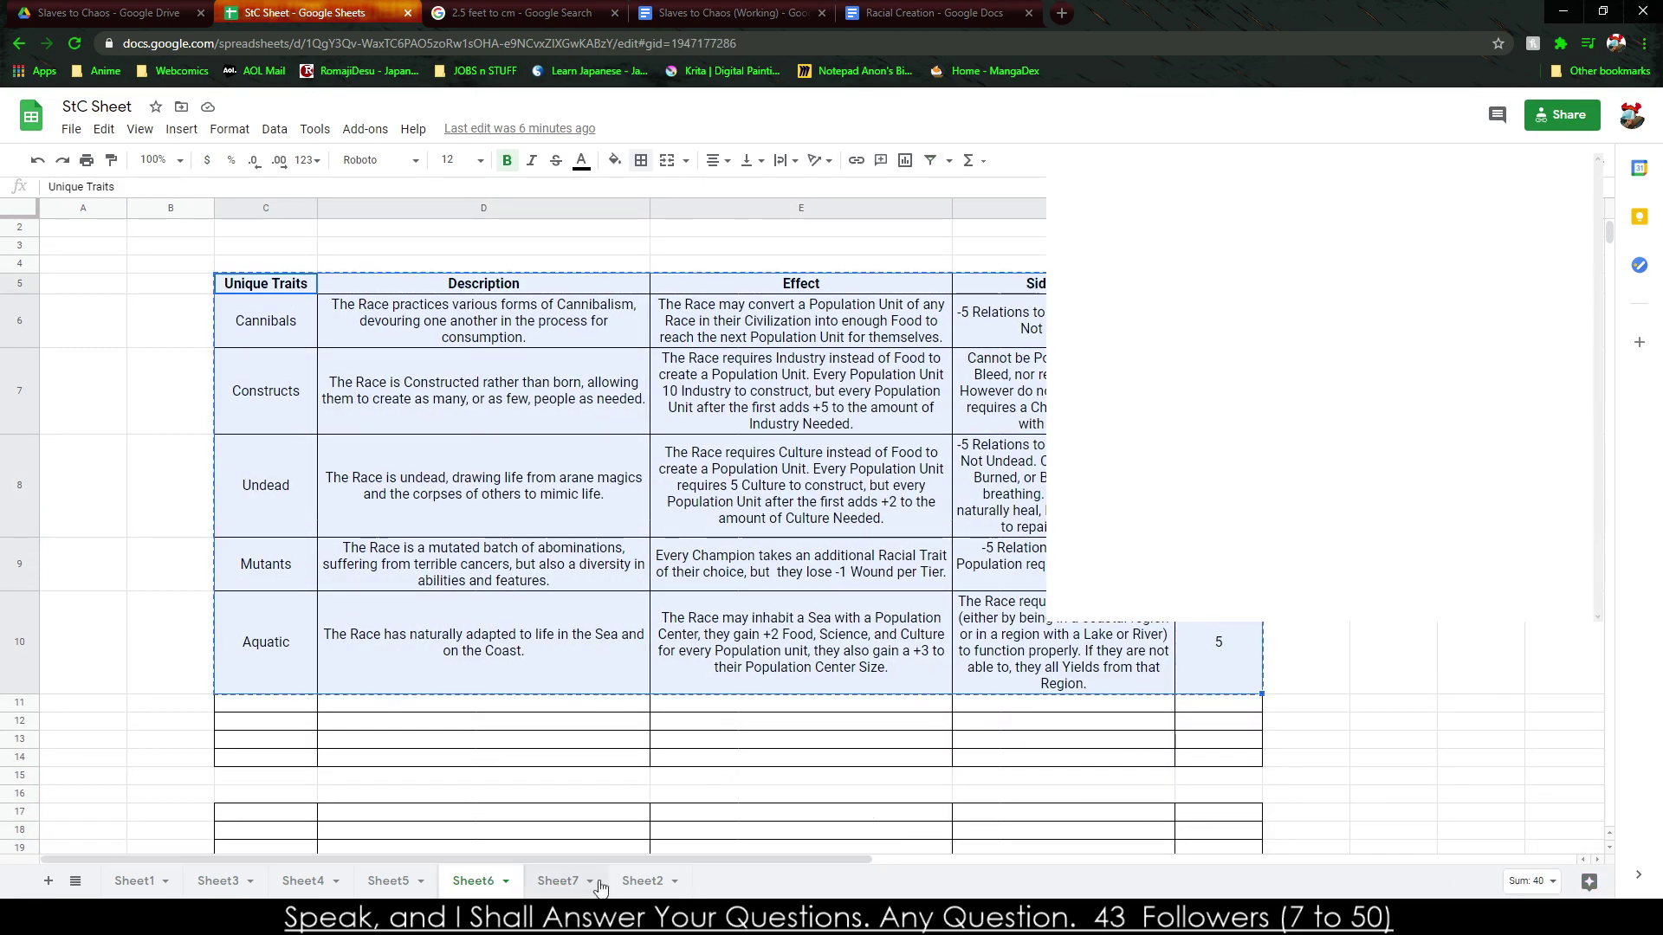
{"action": "left_click", "coordinate": [563, 880]}
{"action": "left_click", "coordinate": [612, 882]}
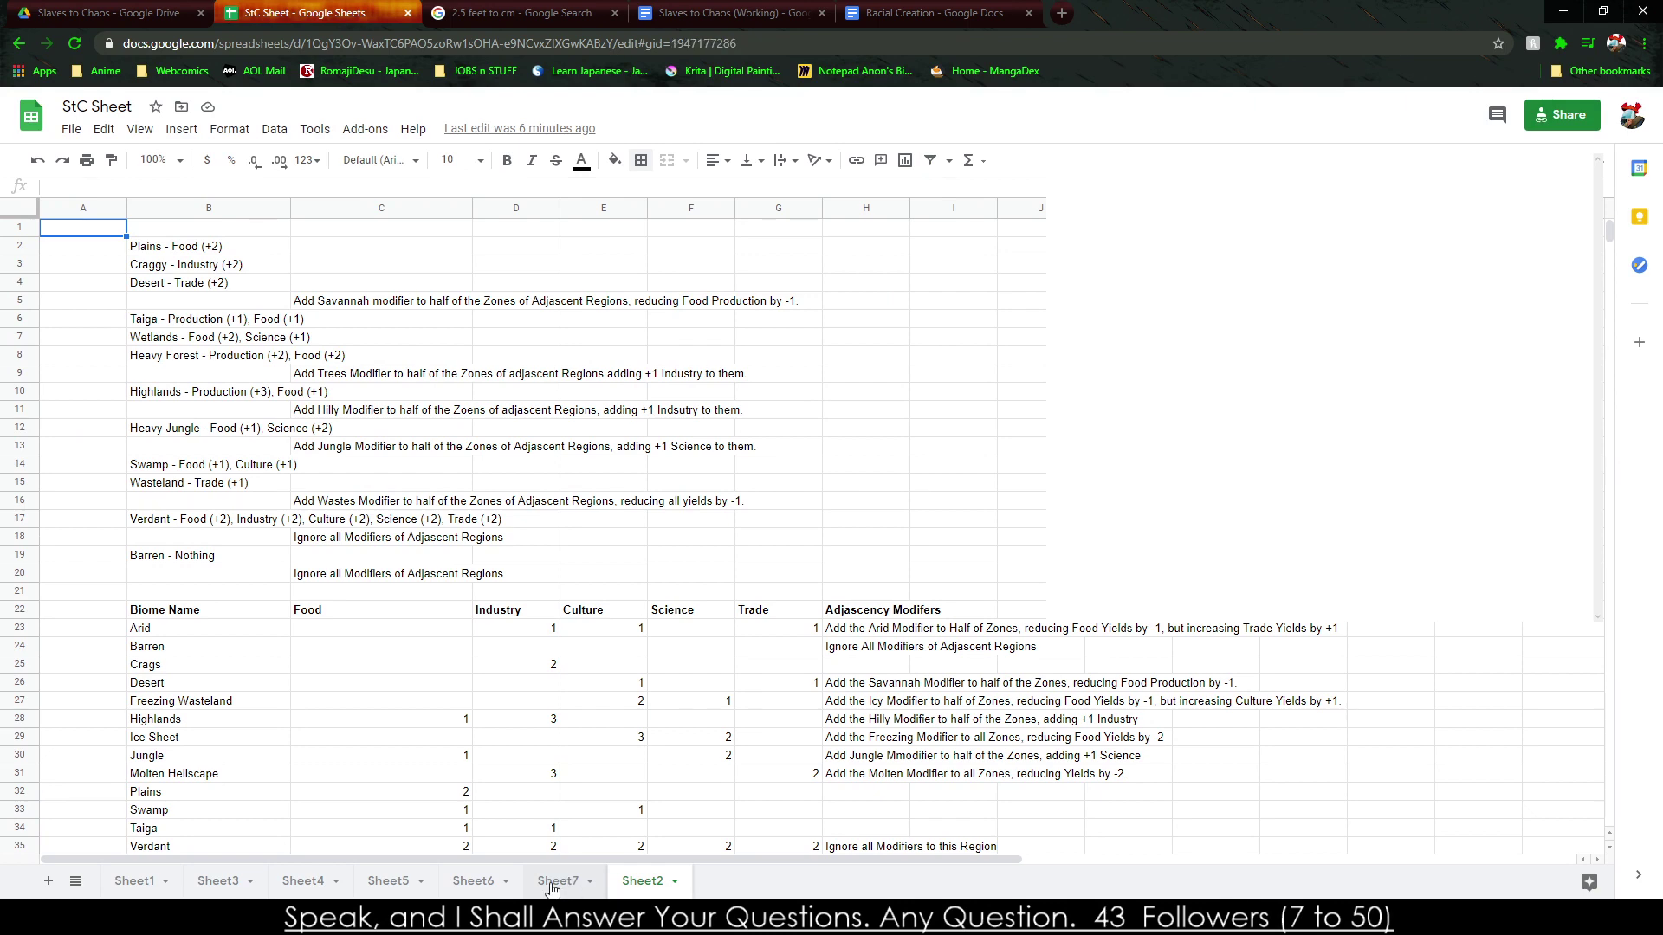
{"action": "left_click", "coordinate": [555, 881]}
{"action": "left_click", "coordinate": [520, 12]}
{"action": "left_click", "coordinate": [109, 12]}
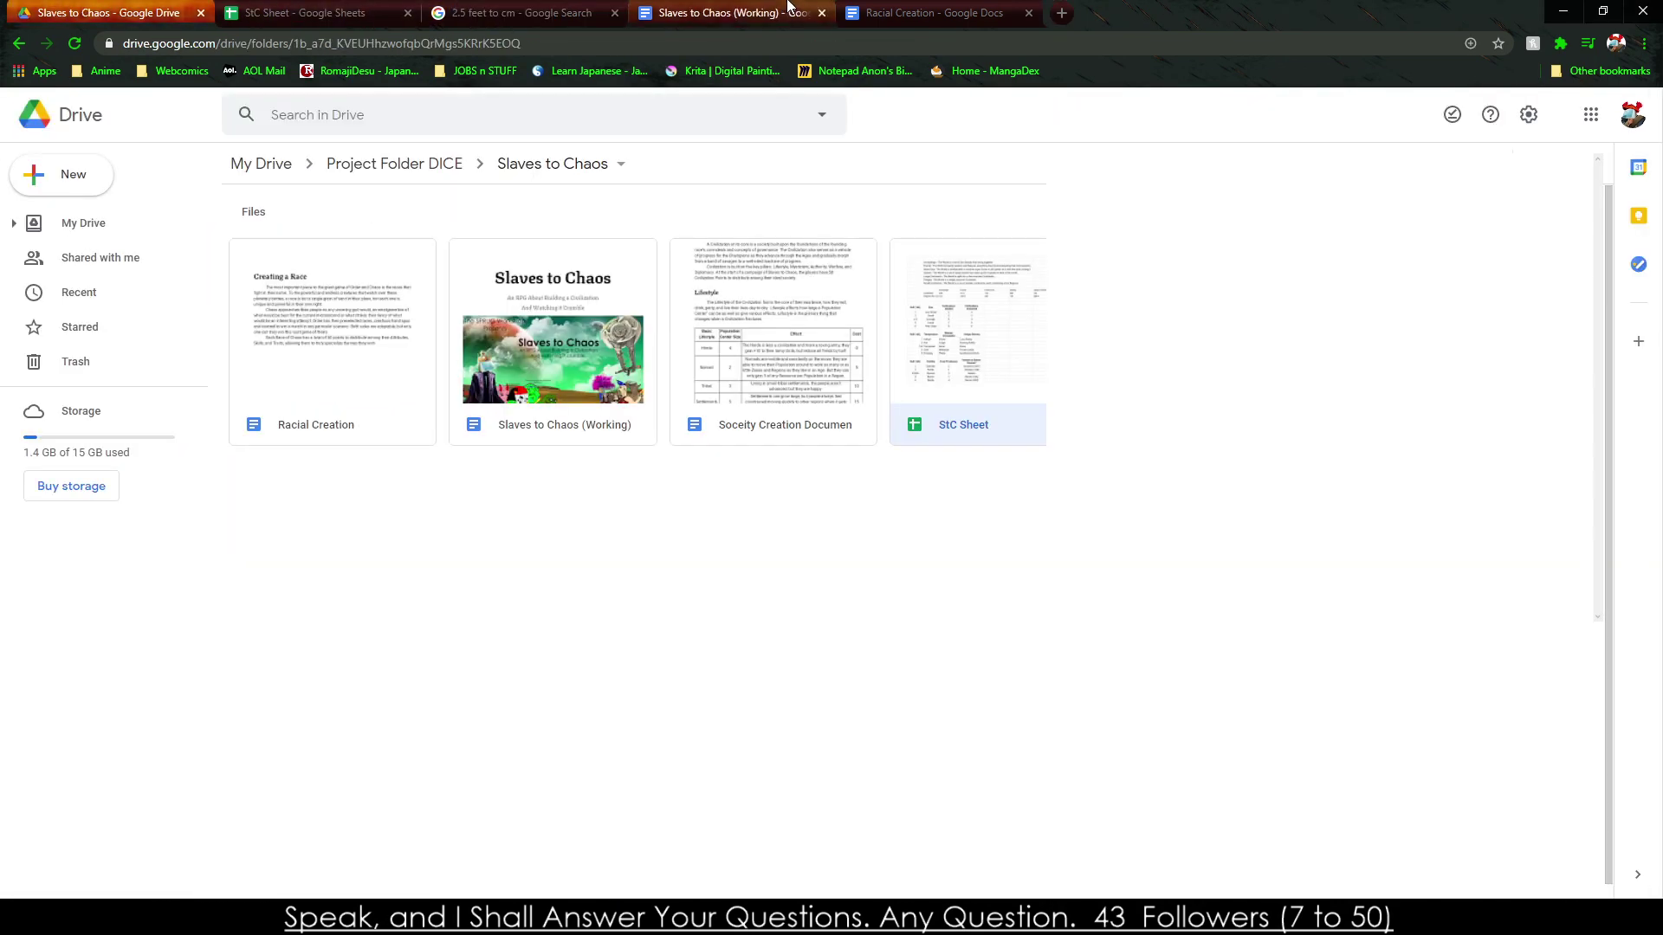
{"action": "left_click", "coordinate": [736, 12]}
{"action": "scroll", "coordinate": [578, 698], "scroll_direction": "down", "scroll_amount": 20}
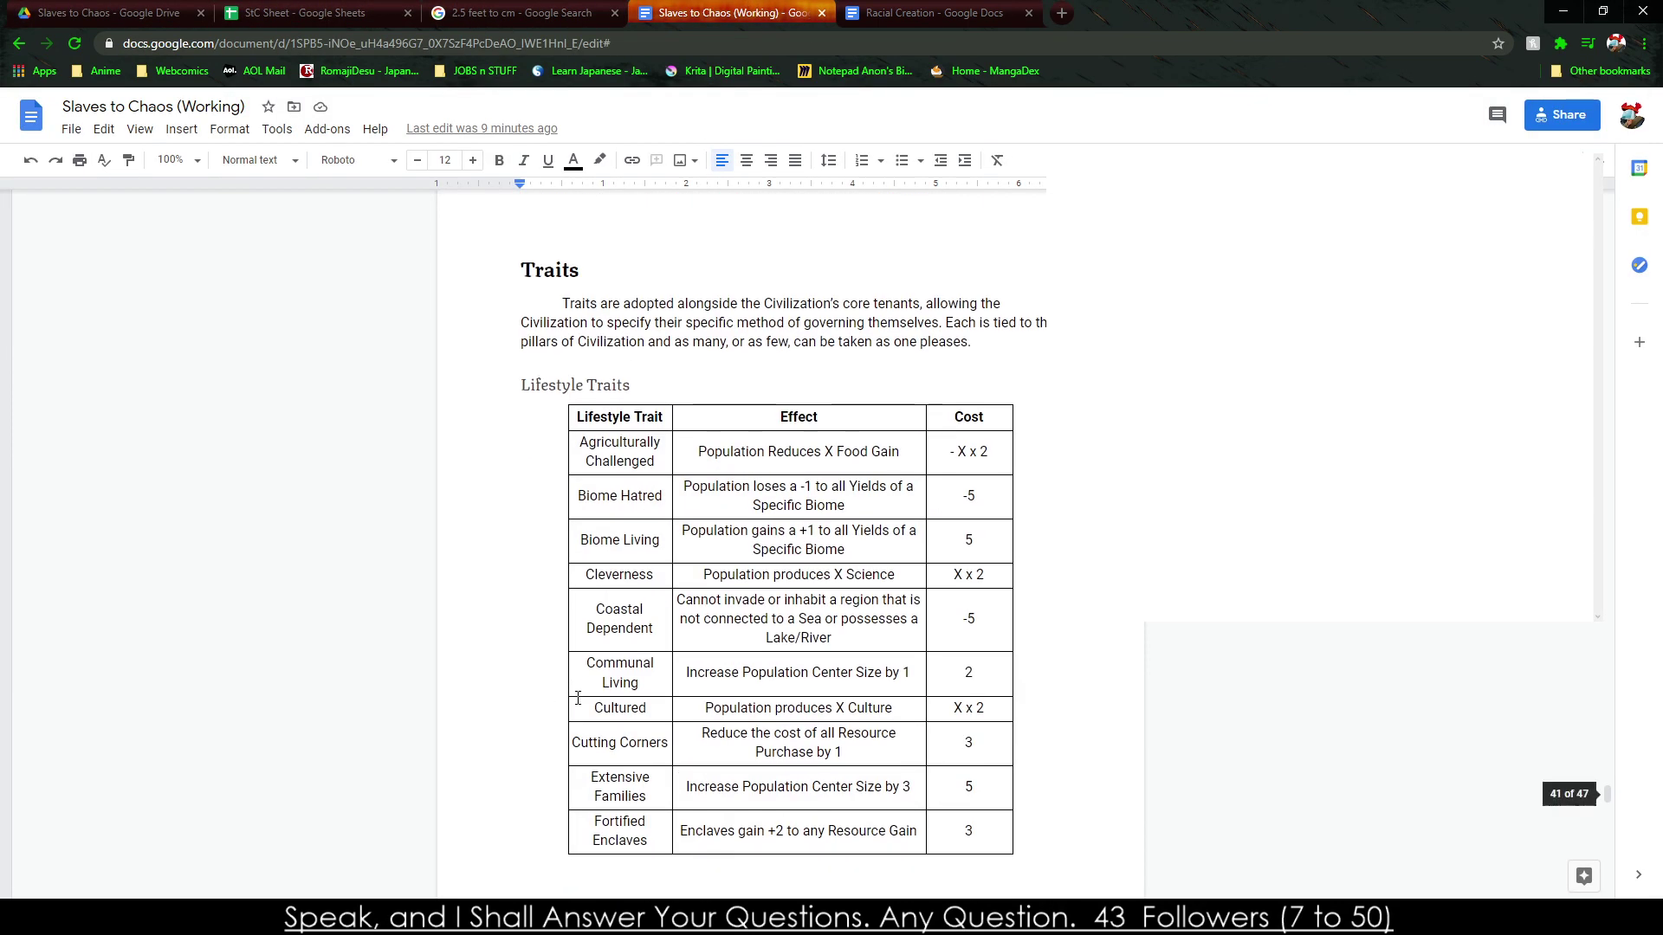
{"action": "left_click", "coordinate": [564, 5]}
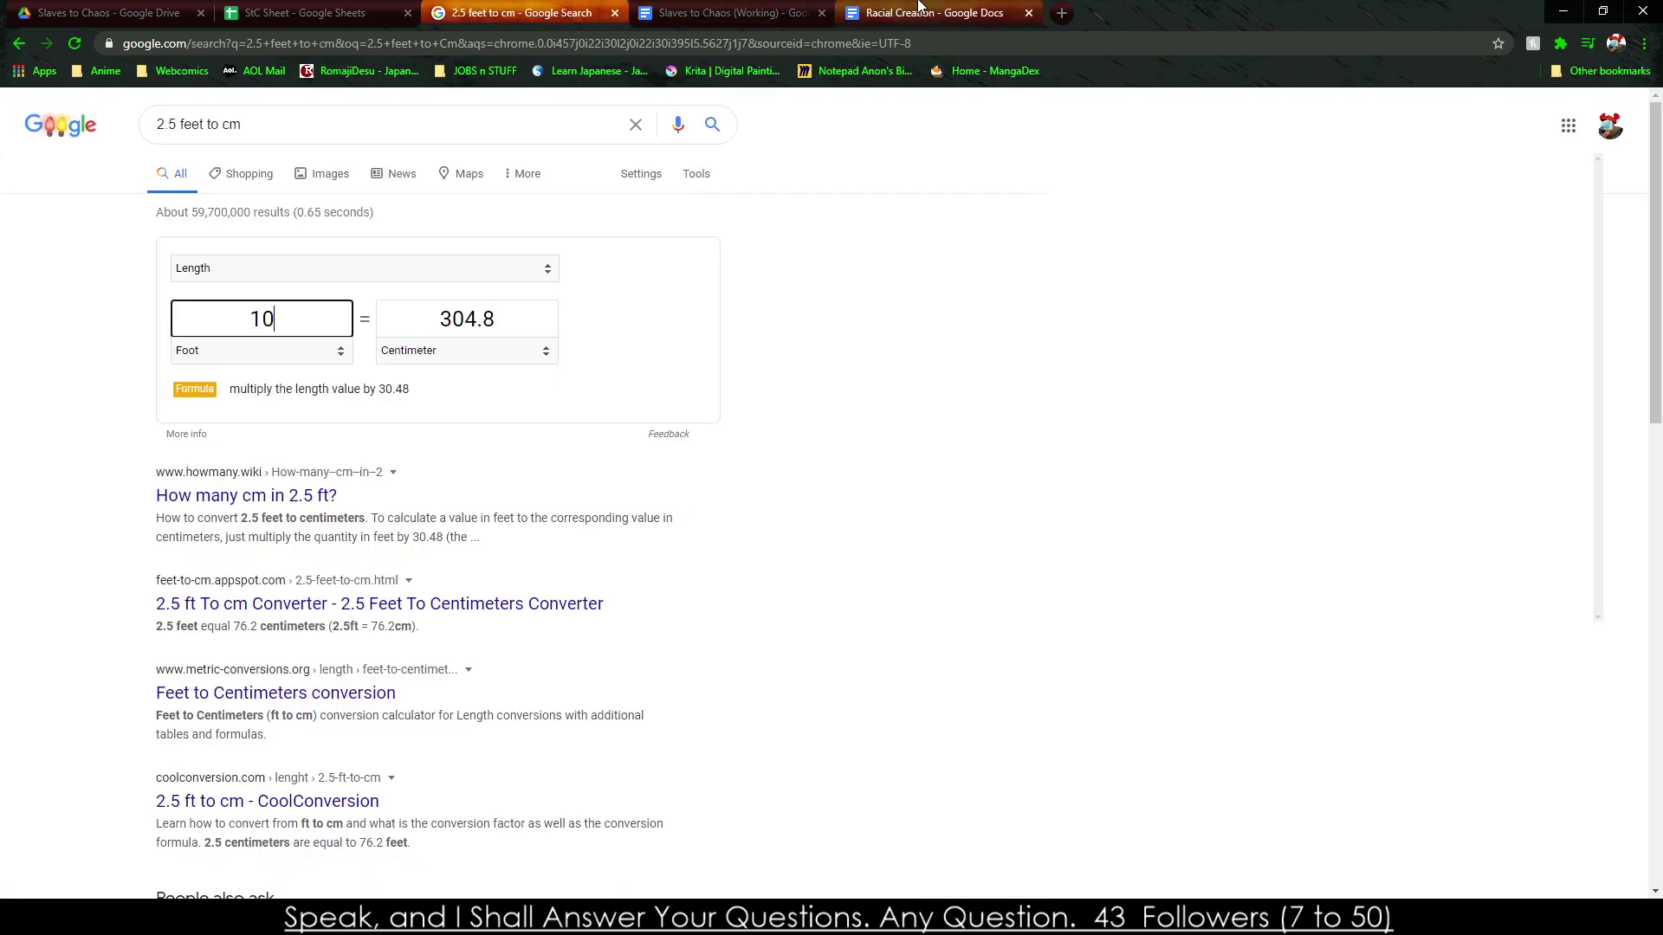
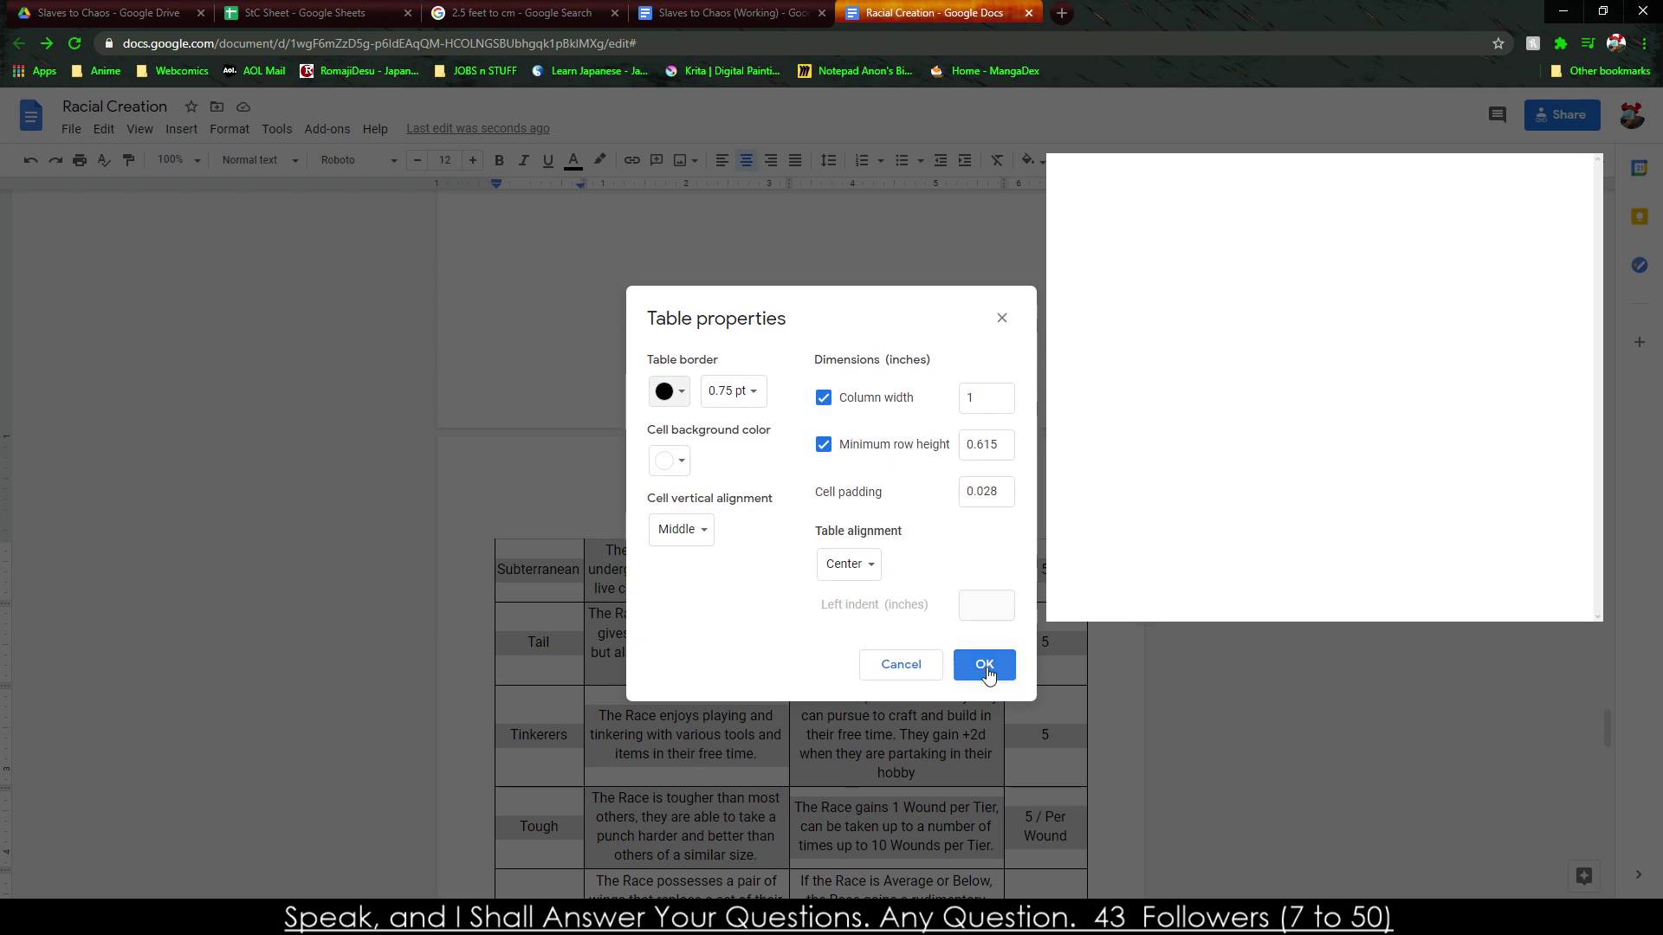
Apply the black 0.75 pt border to the selected rows of the Subterranean table in Racial Creation.
{"action": "left_click", "coordinate": [984, 664]}
{"action": "left_click_drag", "start_coordinate": [537, 254], "coordinate": [684, 390]}
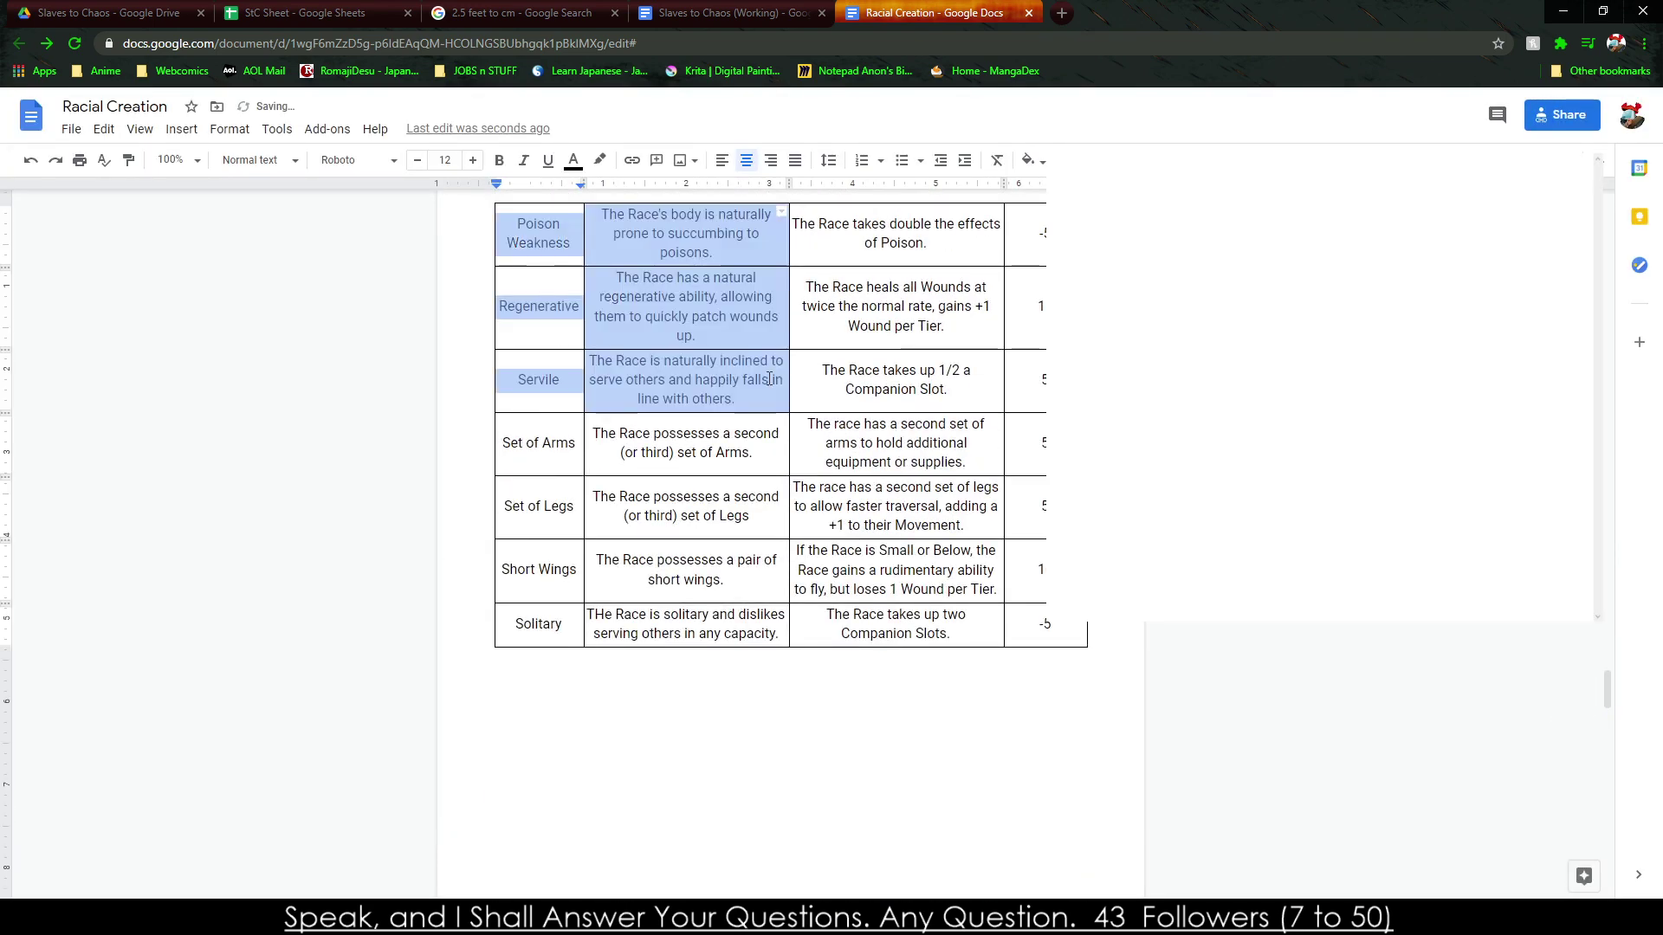
{"action": "scroll", "coordinate": [533, 476], "scroll_direction": "up", "scroll_amount": 13}
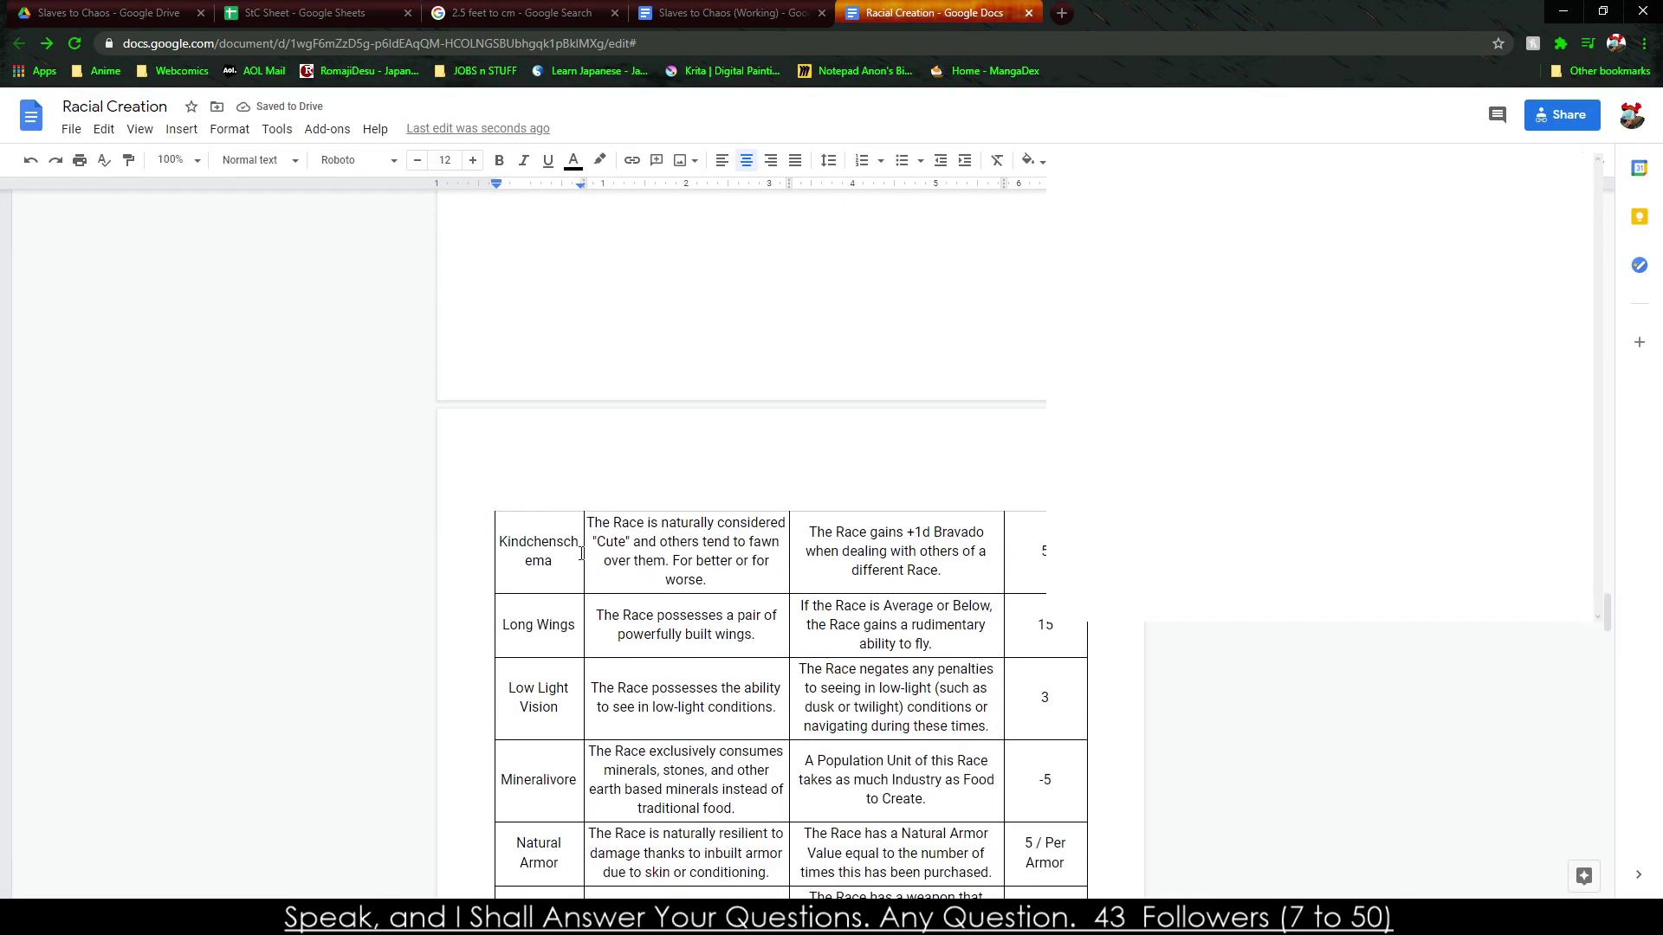
Set the table border of the Kindchenschema and Long Wings rows to black.
{"action": "left_click_drag", "start_coordinate": [537, 554], "coordinate": [1026, 623]}
{"action": "right_click", "coordinate": [1027, 624]}
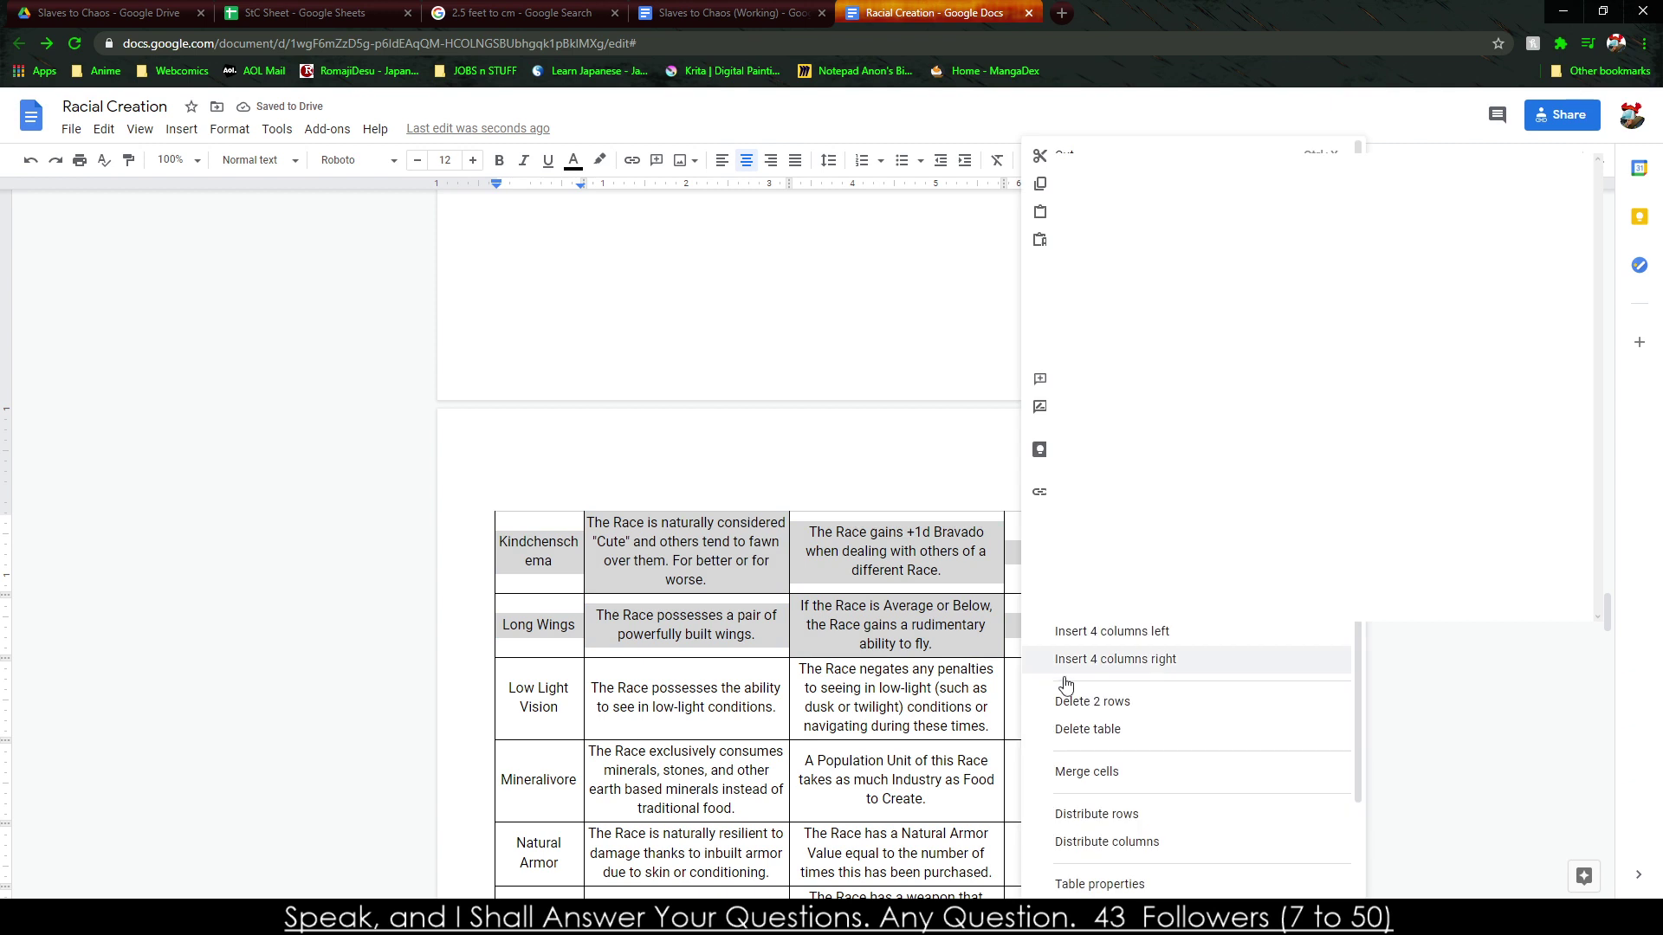
{"action": "left_click", "coordinate": [1099, 884]}
{"action": "left_click", "coordinate": [669, 460]}
{"action": "left_click", "coordinate": [671, 392]}
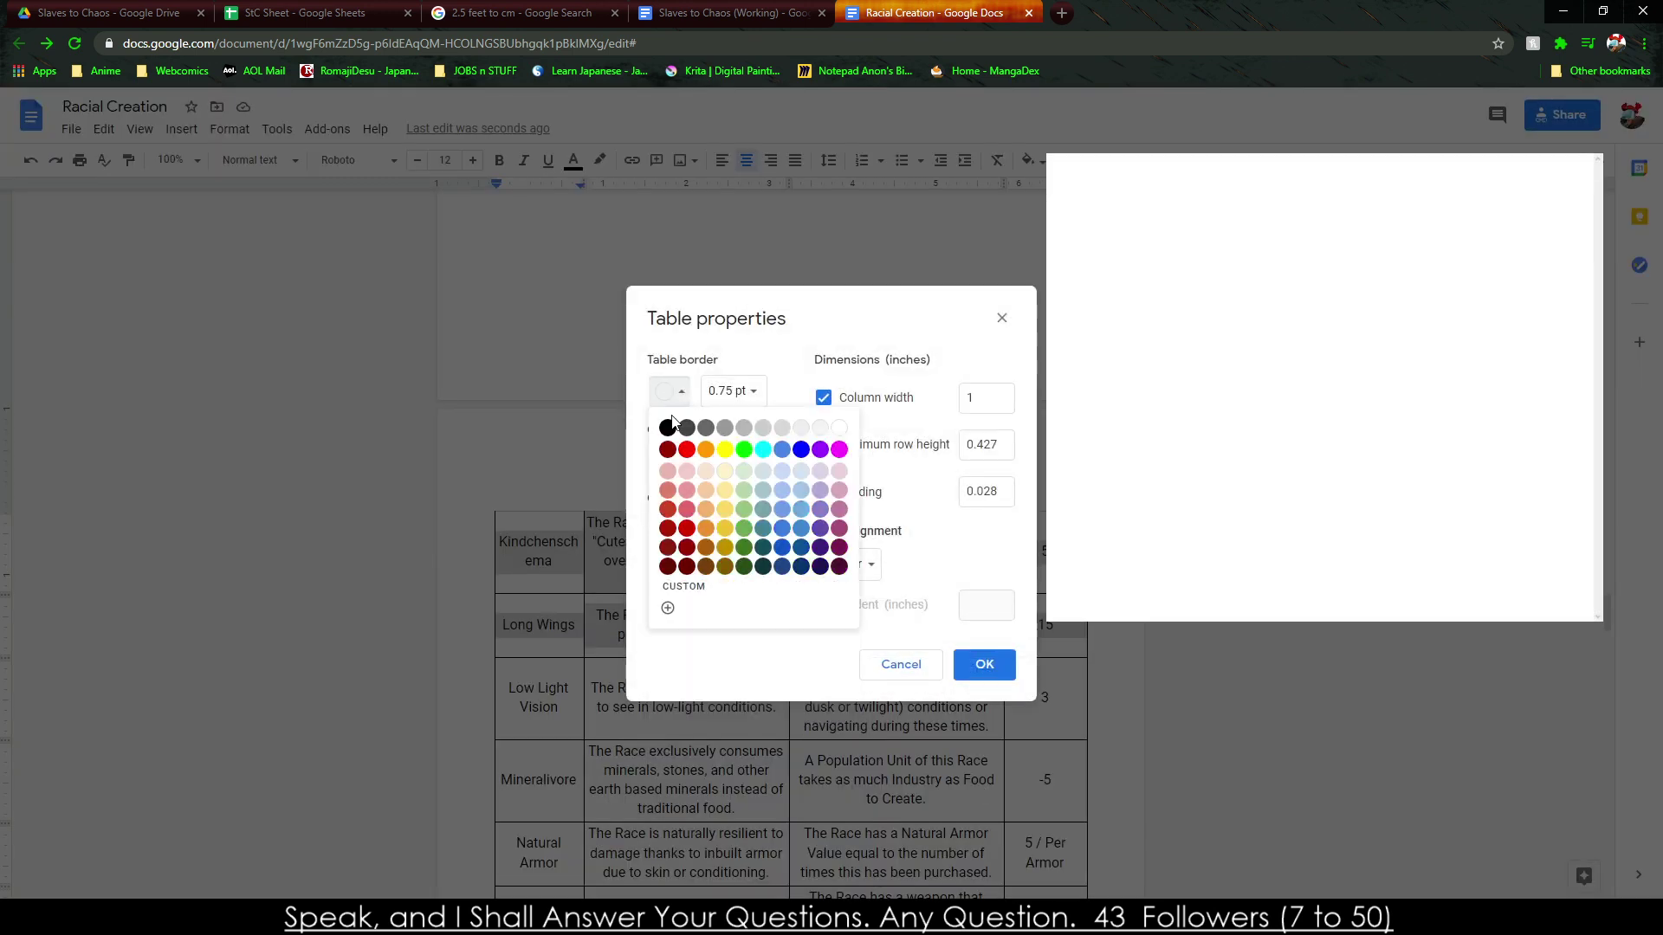
{"action": "left_click", "coordinate": [666, 449]}
{"action": "left_click", "coordinate": [667, 394]}
{"action": "left_click", "coordinate": [667, 428]}
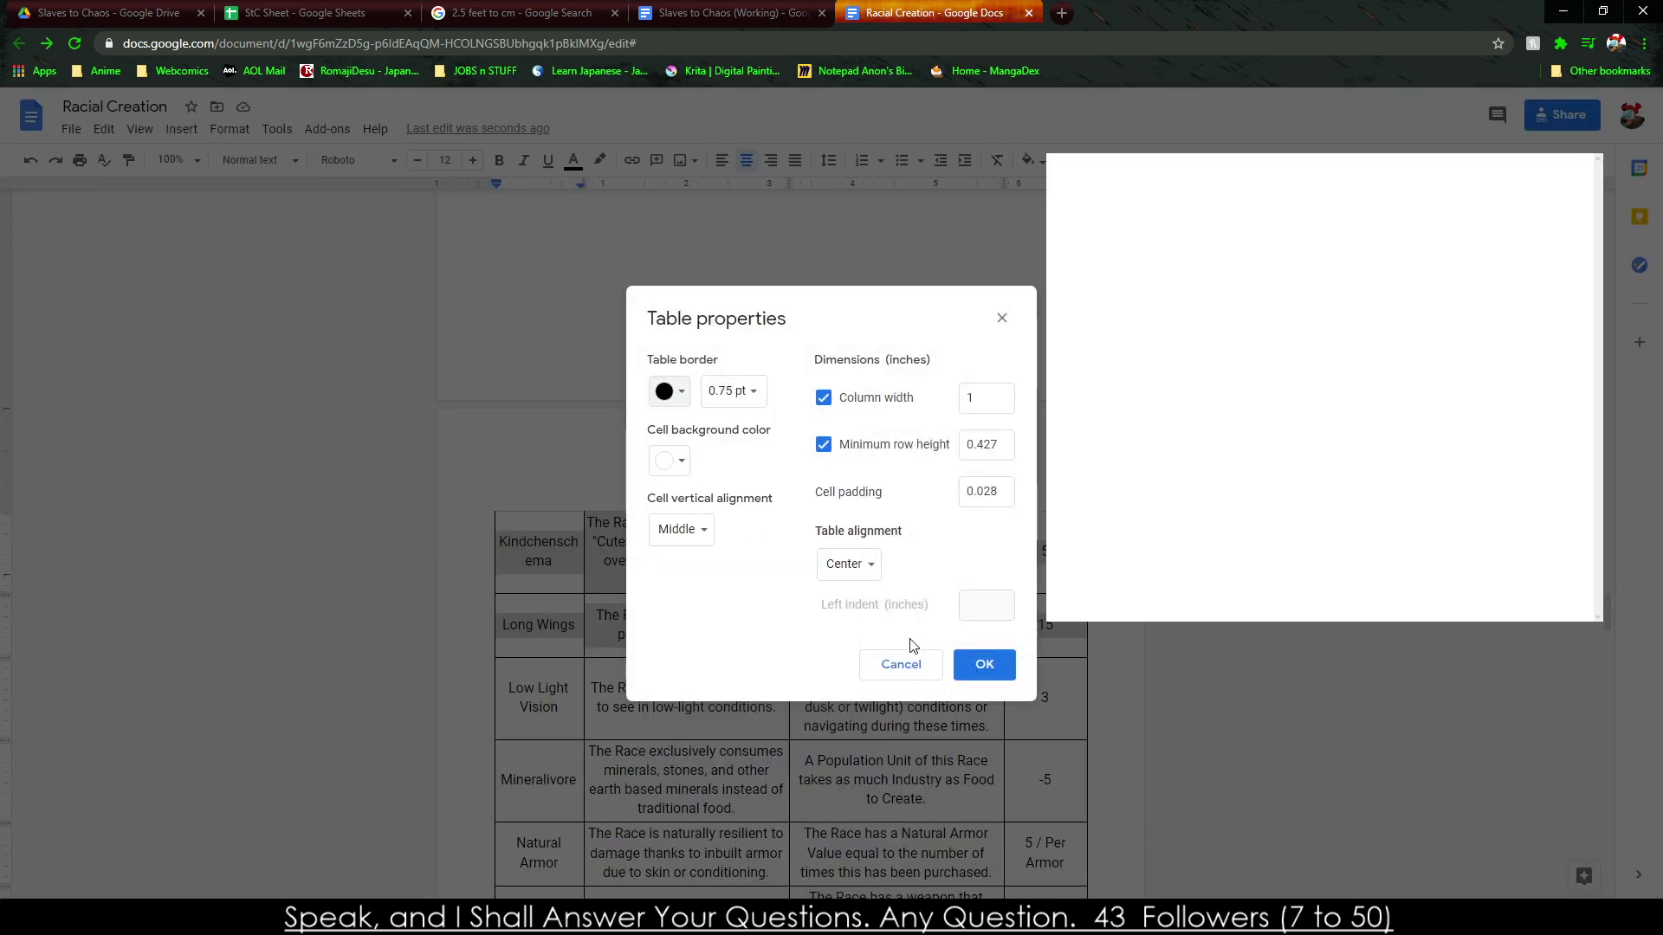
{"action": "left_click", "coordinate": [982, 666]}
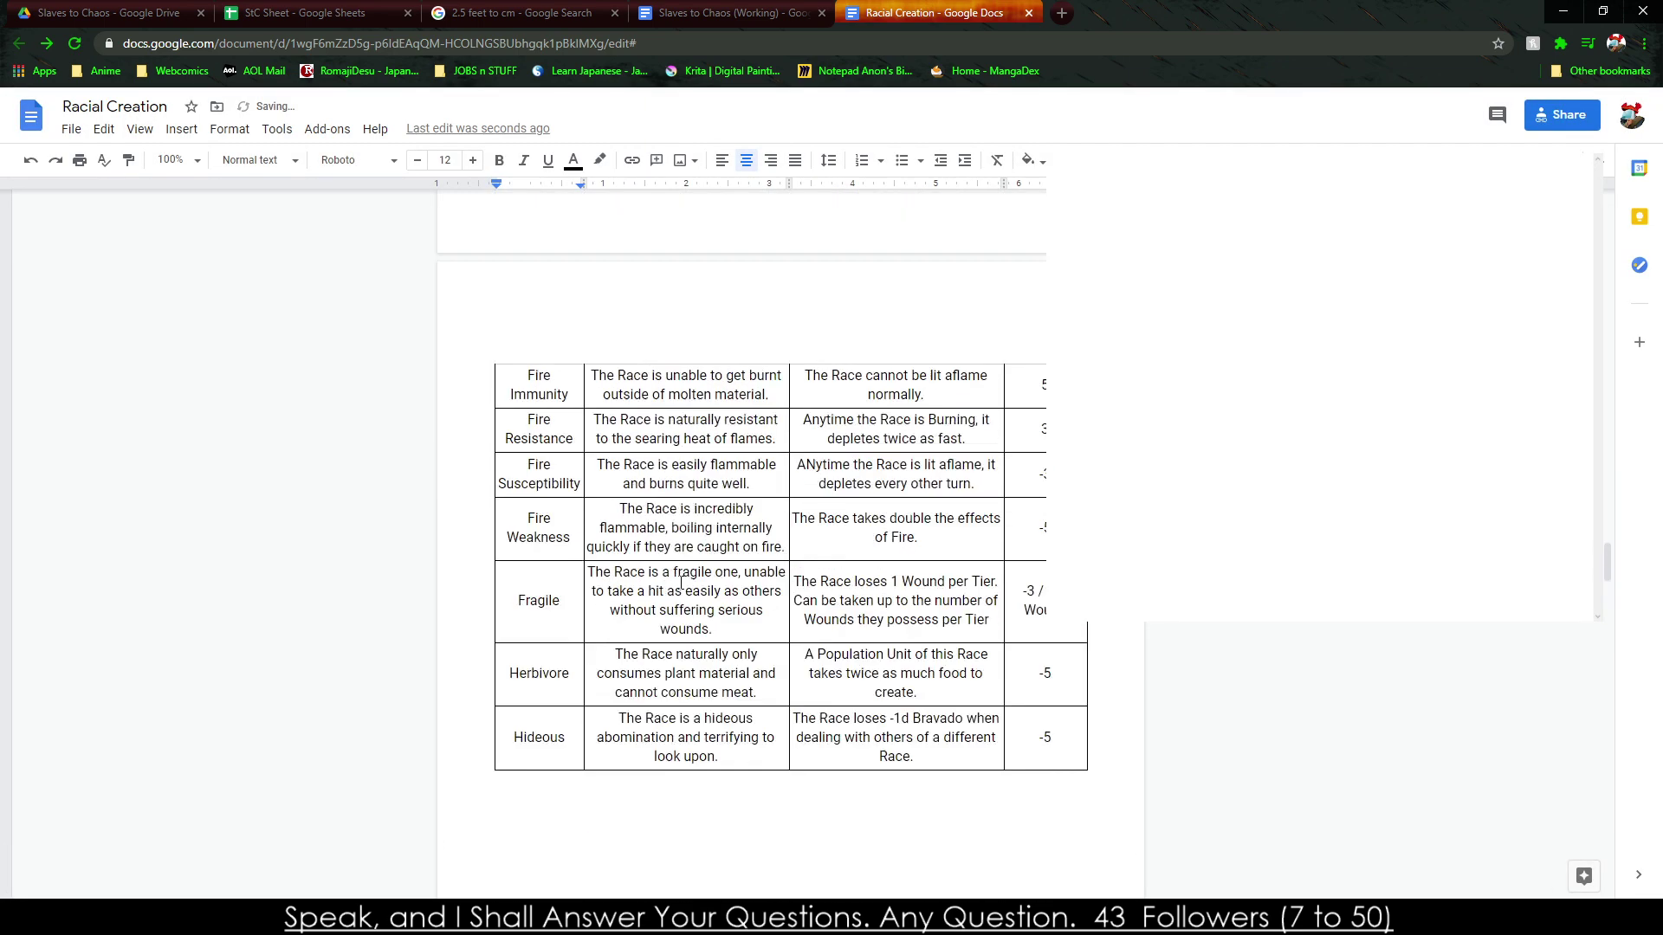
Set the table border of the Fire Immunity, Fire Resistance and Fire Susceptibility rows to black.
{"action": "right_click", "coordinate": [1048, 670]}
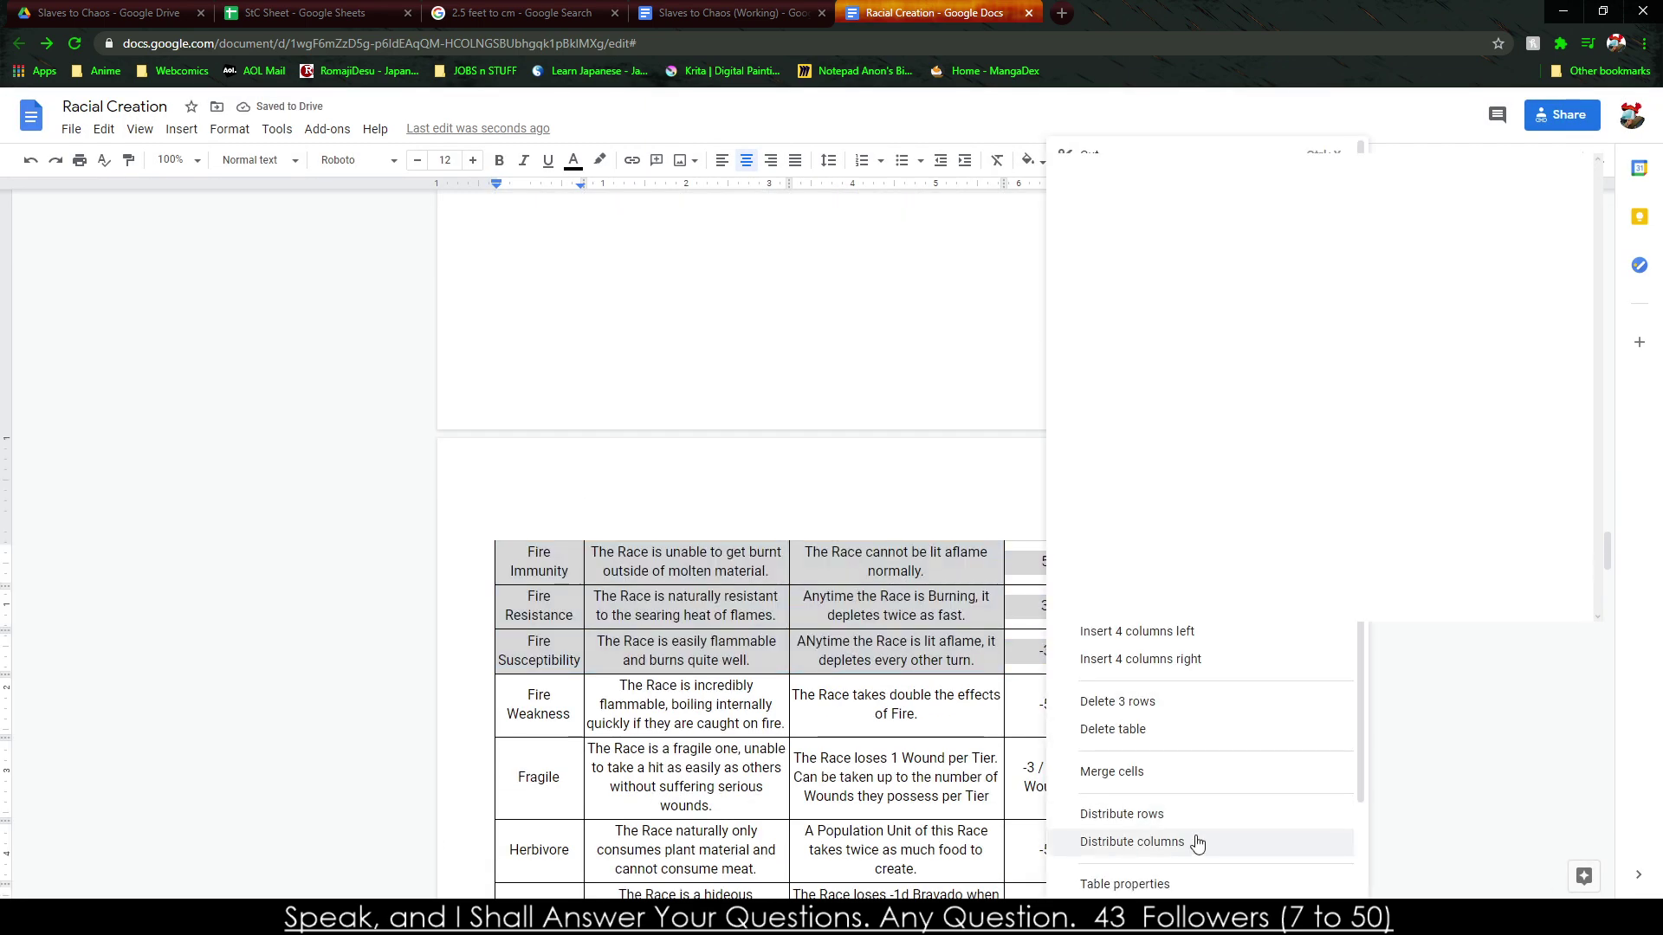
{"action": "left_click", "coordinate": [1158, 884]}
{"action": "left_click", "coordinate": [668, 390]}
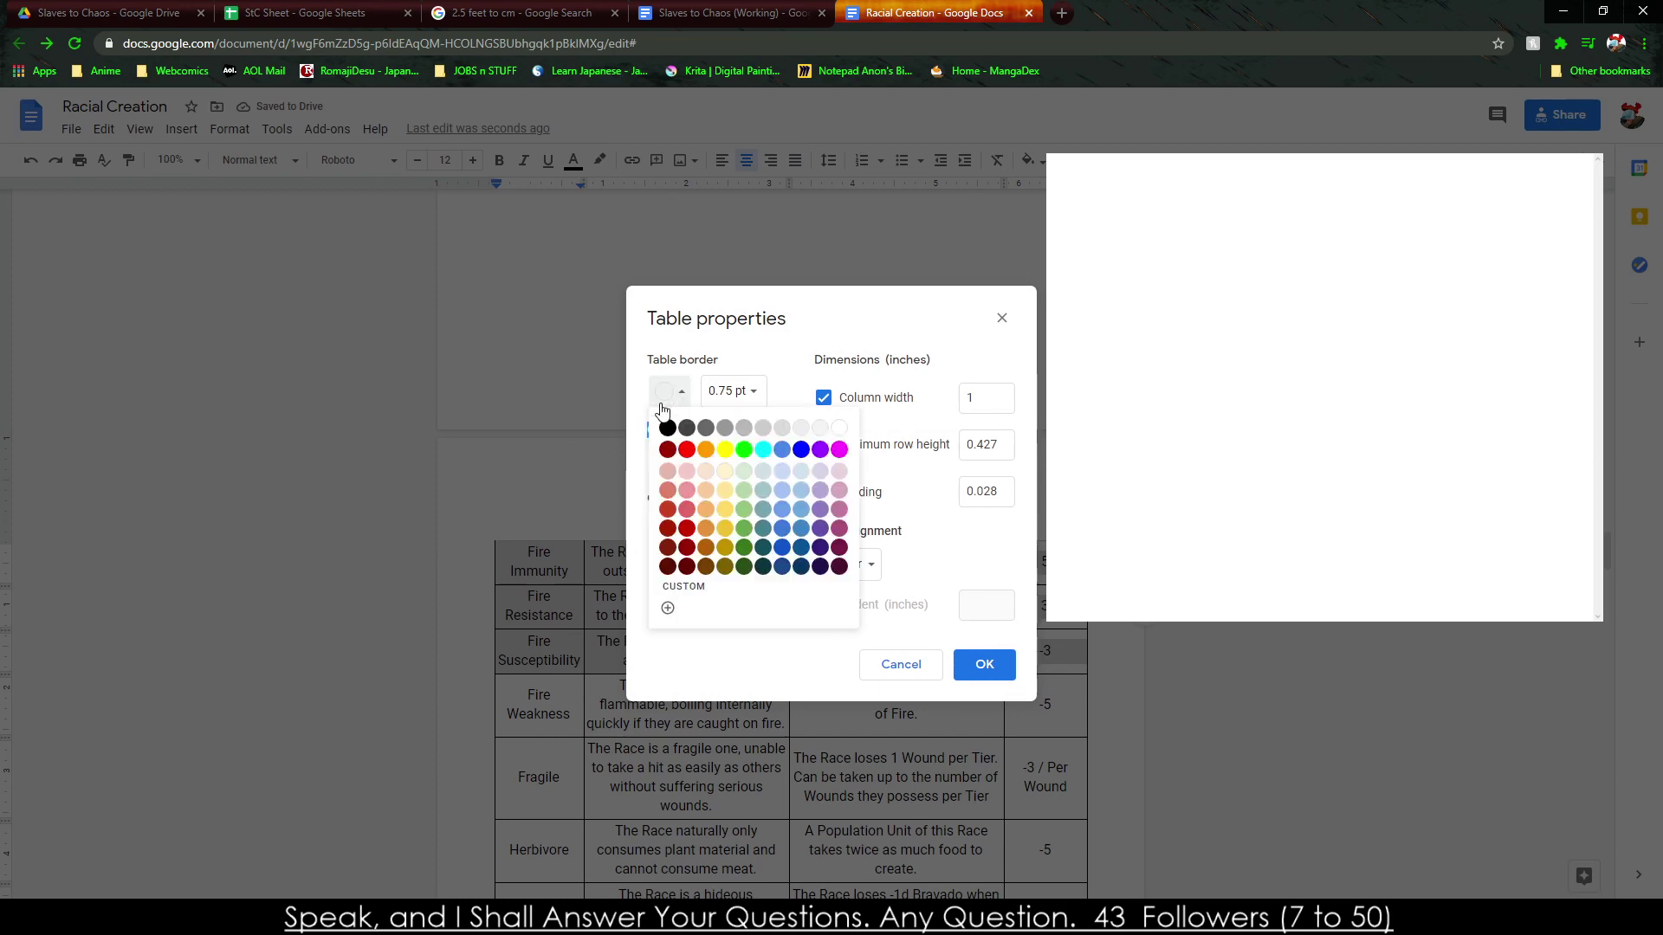
{"action": "left_click", "coordinate": [667, 427]}
{"action": "left_click", "coordinate": [984, 665]}
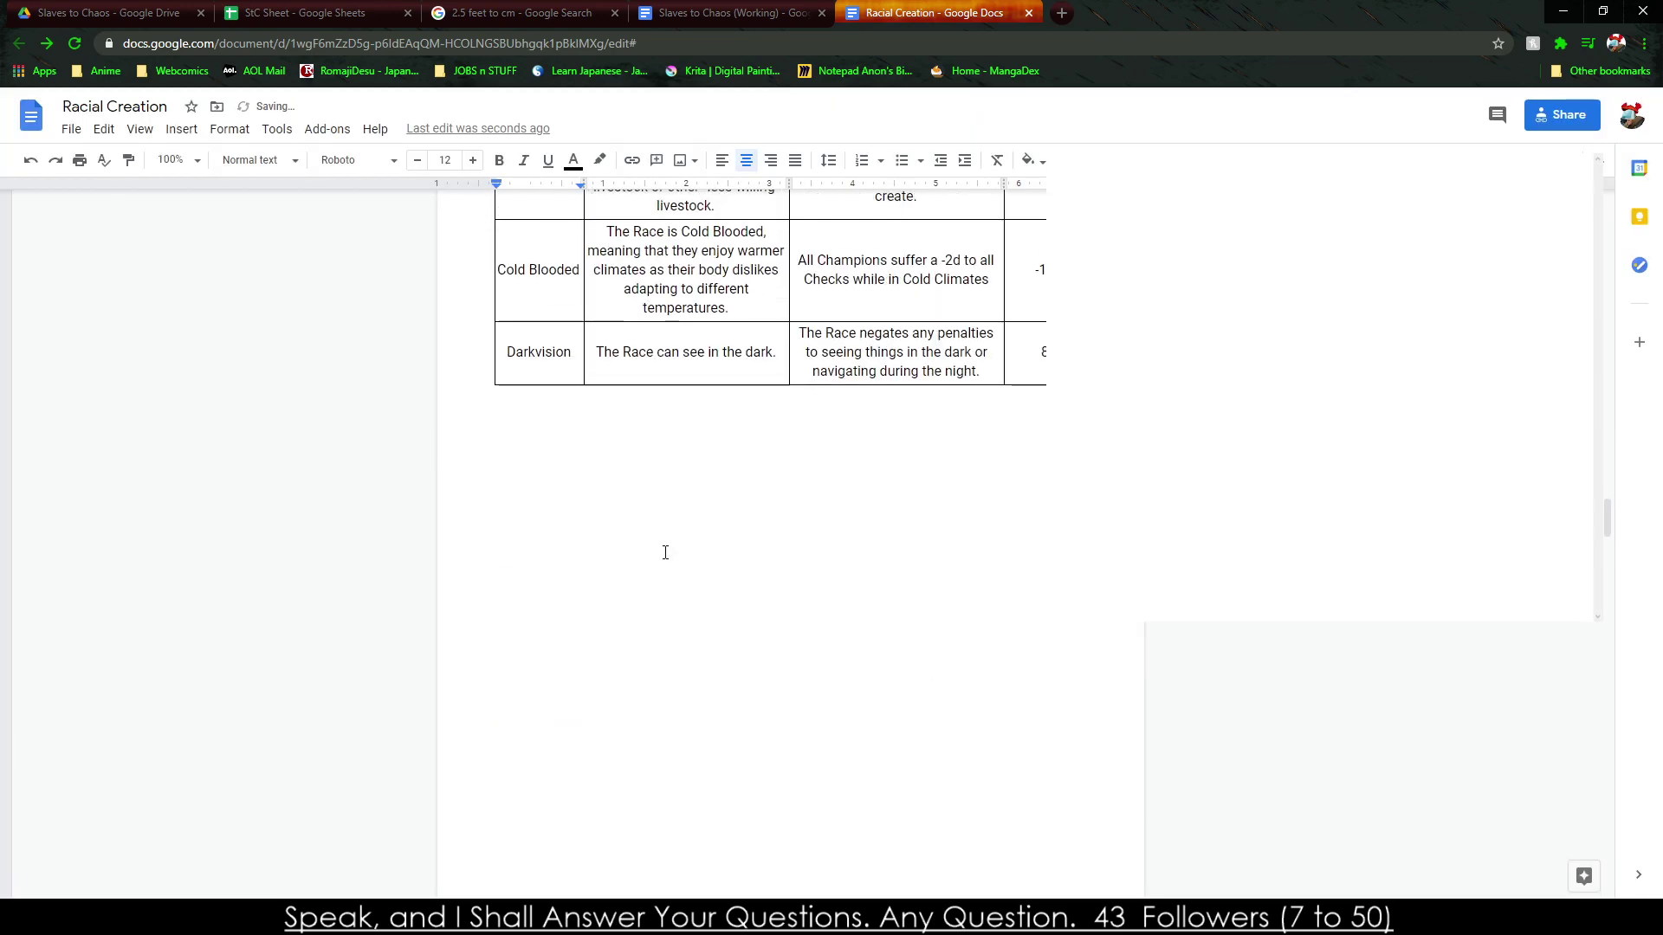
Set the table border of the Carnivore and Cold Blooded rows to black.
{"action": "left_click_drag", "start_coordinate": [527, 590], "coordinate": [1032, 619]}
{"action": "right_click", "coordinate": [1032, 620]}
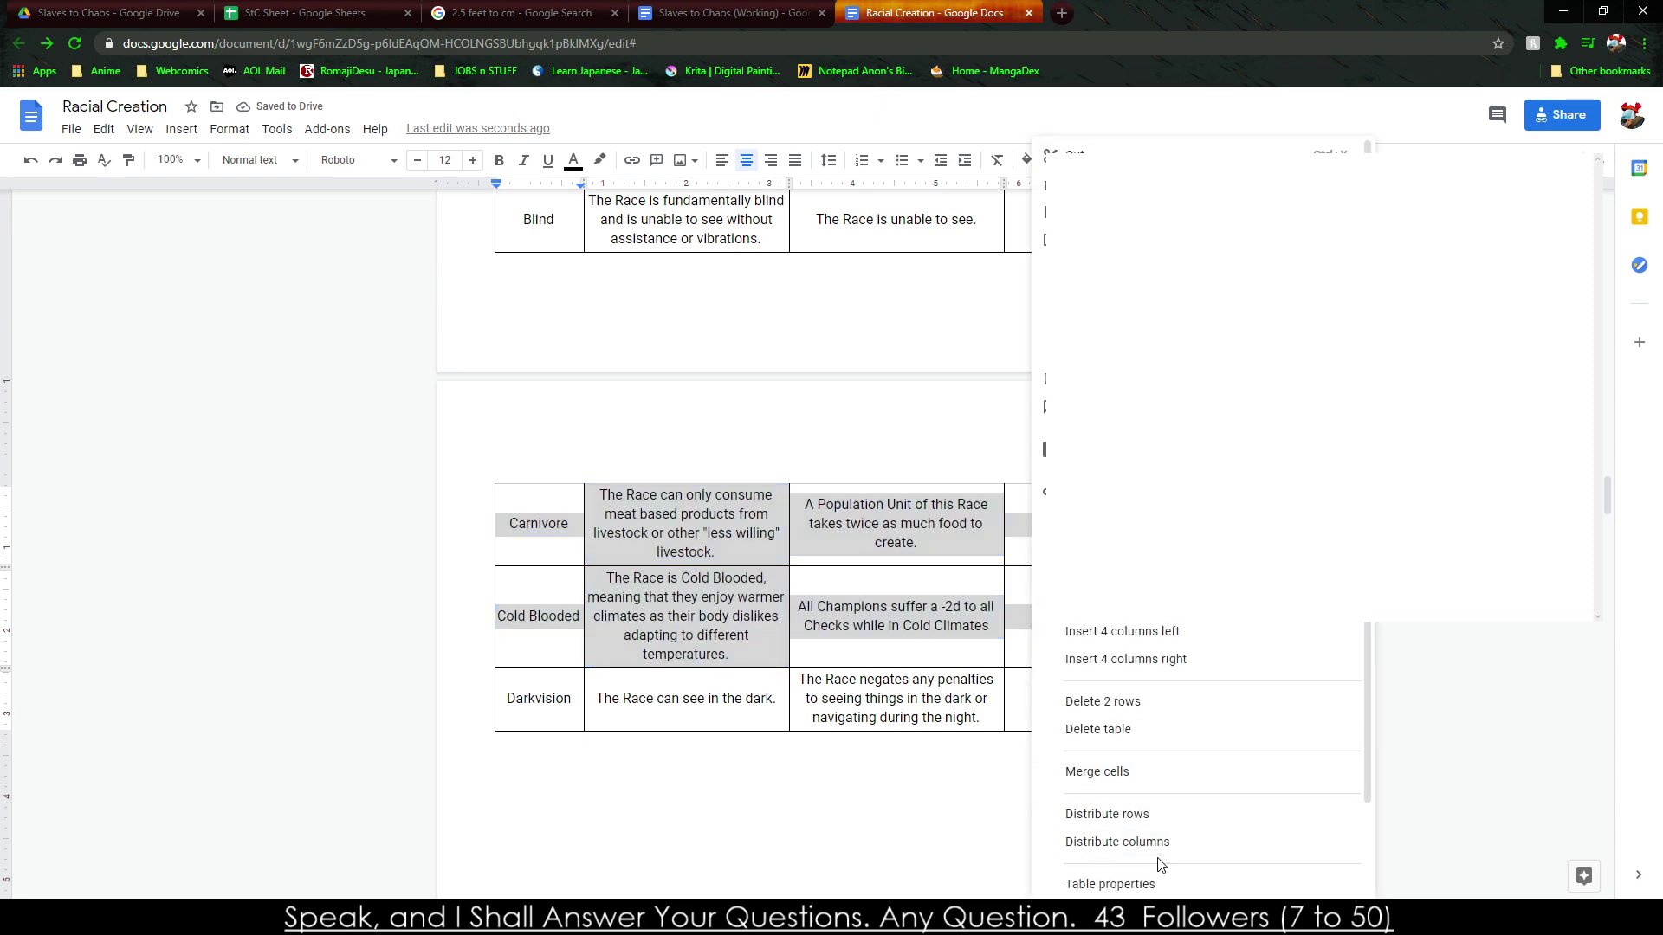
{"action": "left_click", "coordinate": [1117, 885]}
{"action": "left_click_drag", "start_coordinate": [646, 431], "coordinate": [679, 417]}
{"action": "left_click", "coordinate": [672, 394]}
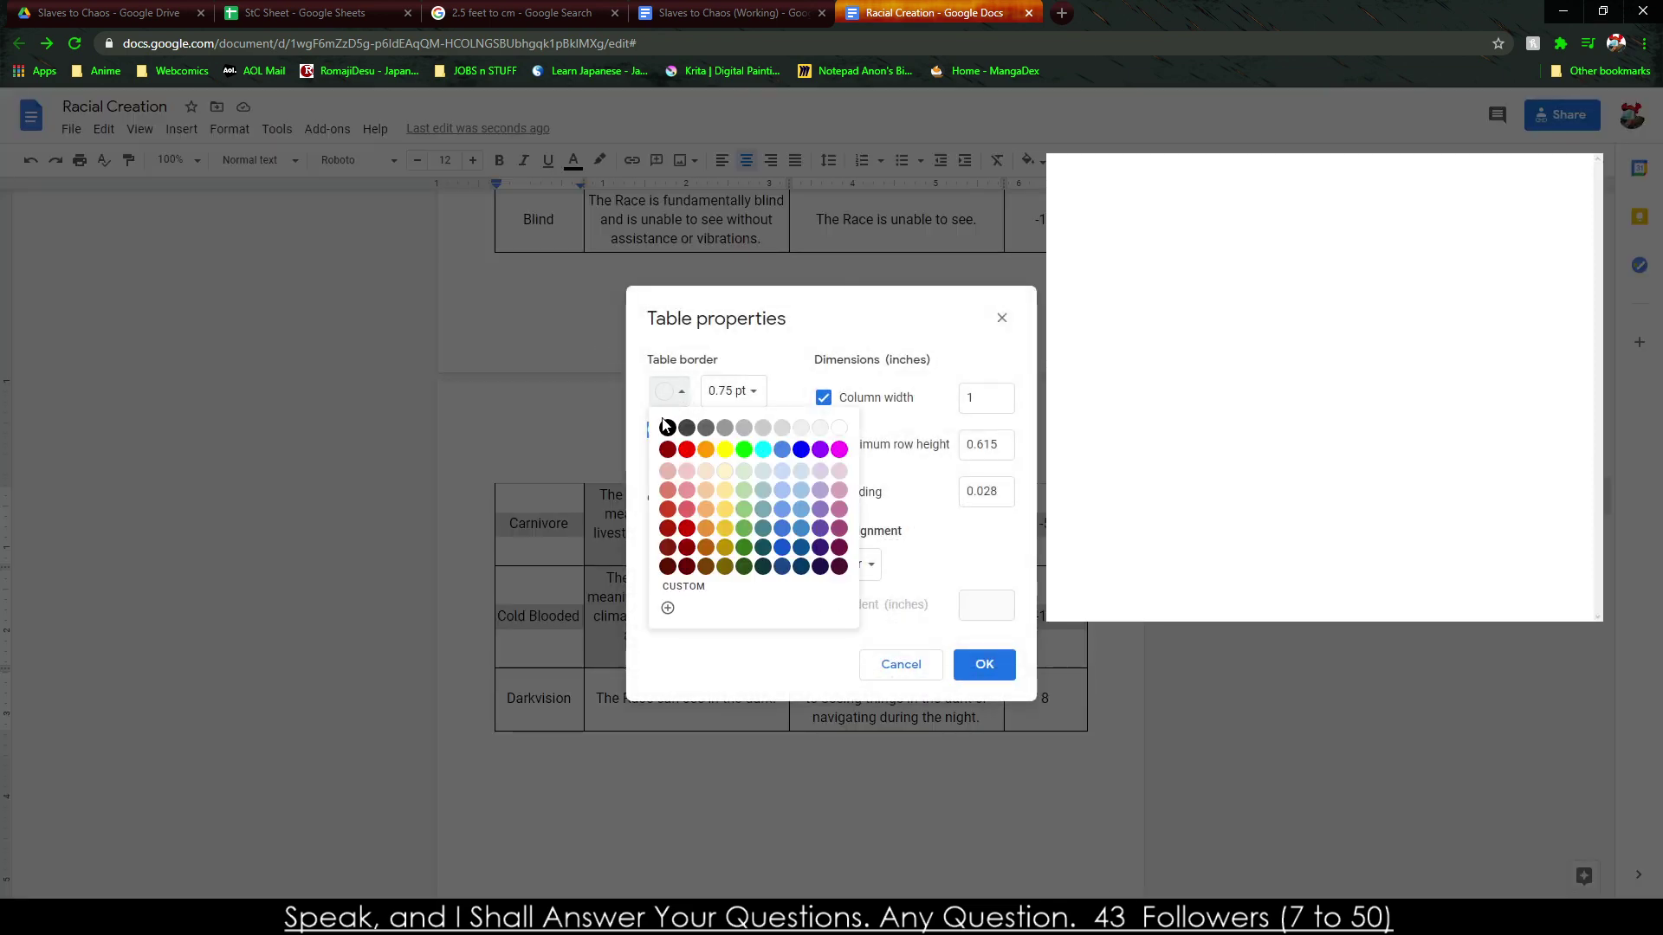
{"action": "left_click", "coordinate": [675, 400]}
{"action": "left_click", "coordinate": [984, 663]}
Review the document from the Creating a Race introduction to the Attributes section.
{"action": "scroll", "coordinate": [606, 651], "scroll_direction": "up", "scroll_amount": 14}
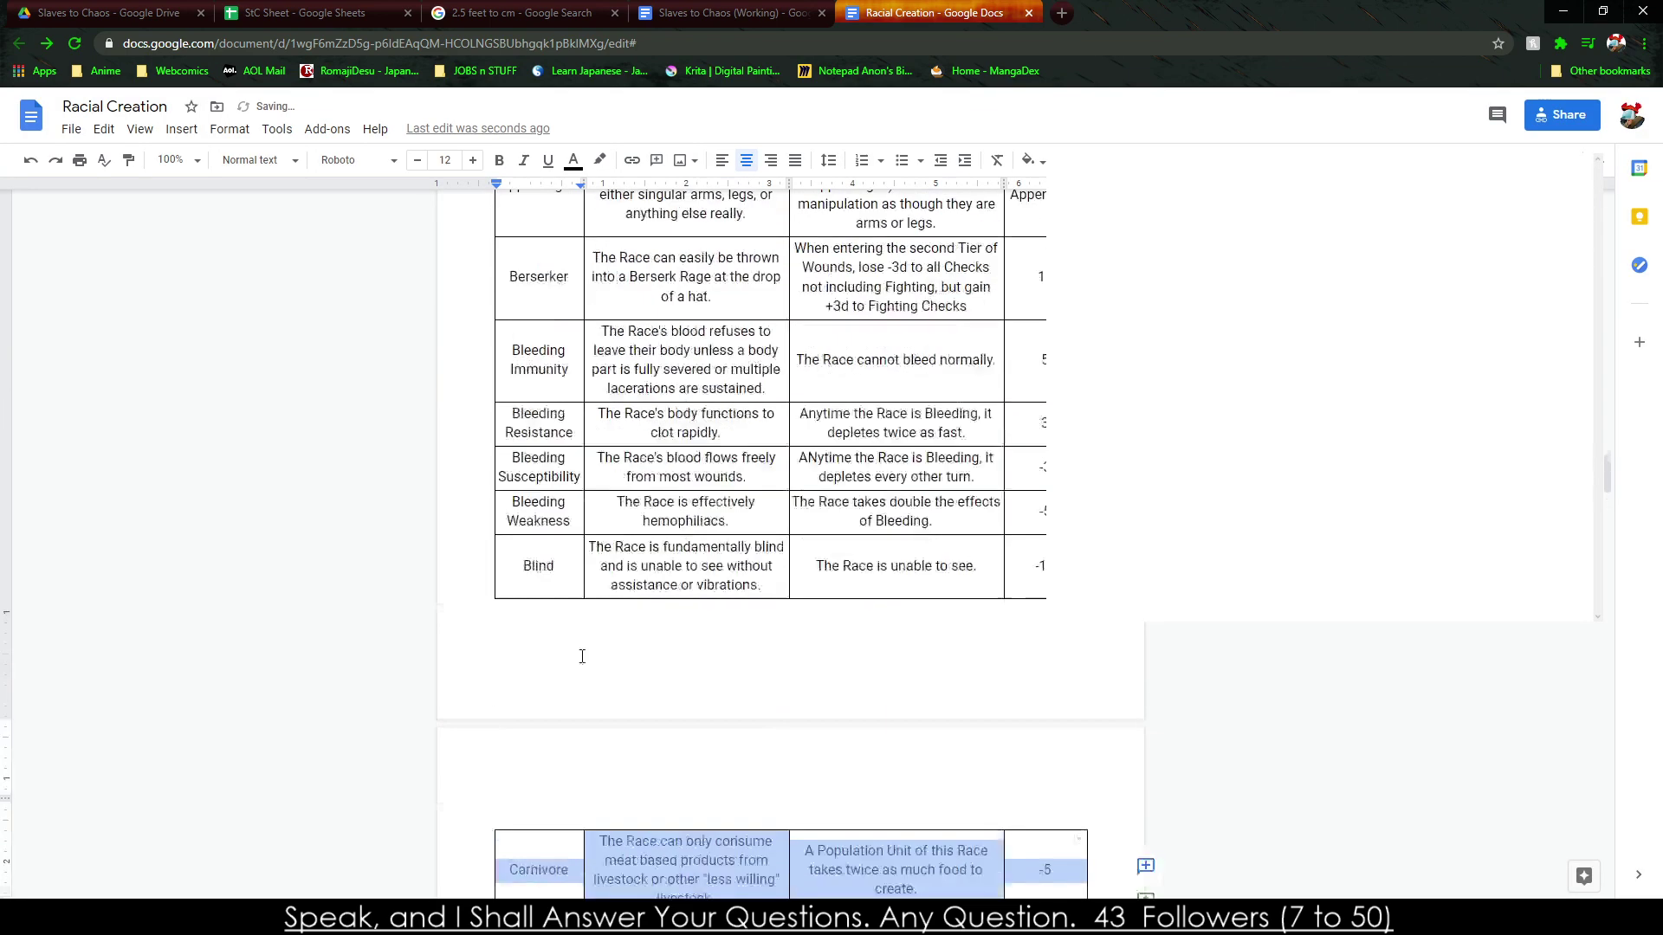
{"action": "scroll", "coordinate": [631, 648], "scroll_direction": "up", "scroll_amount": 20}
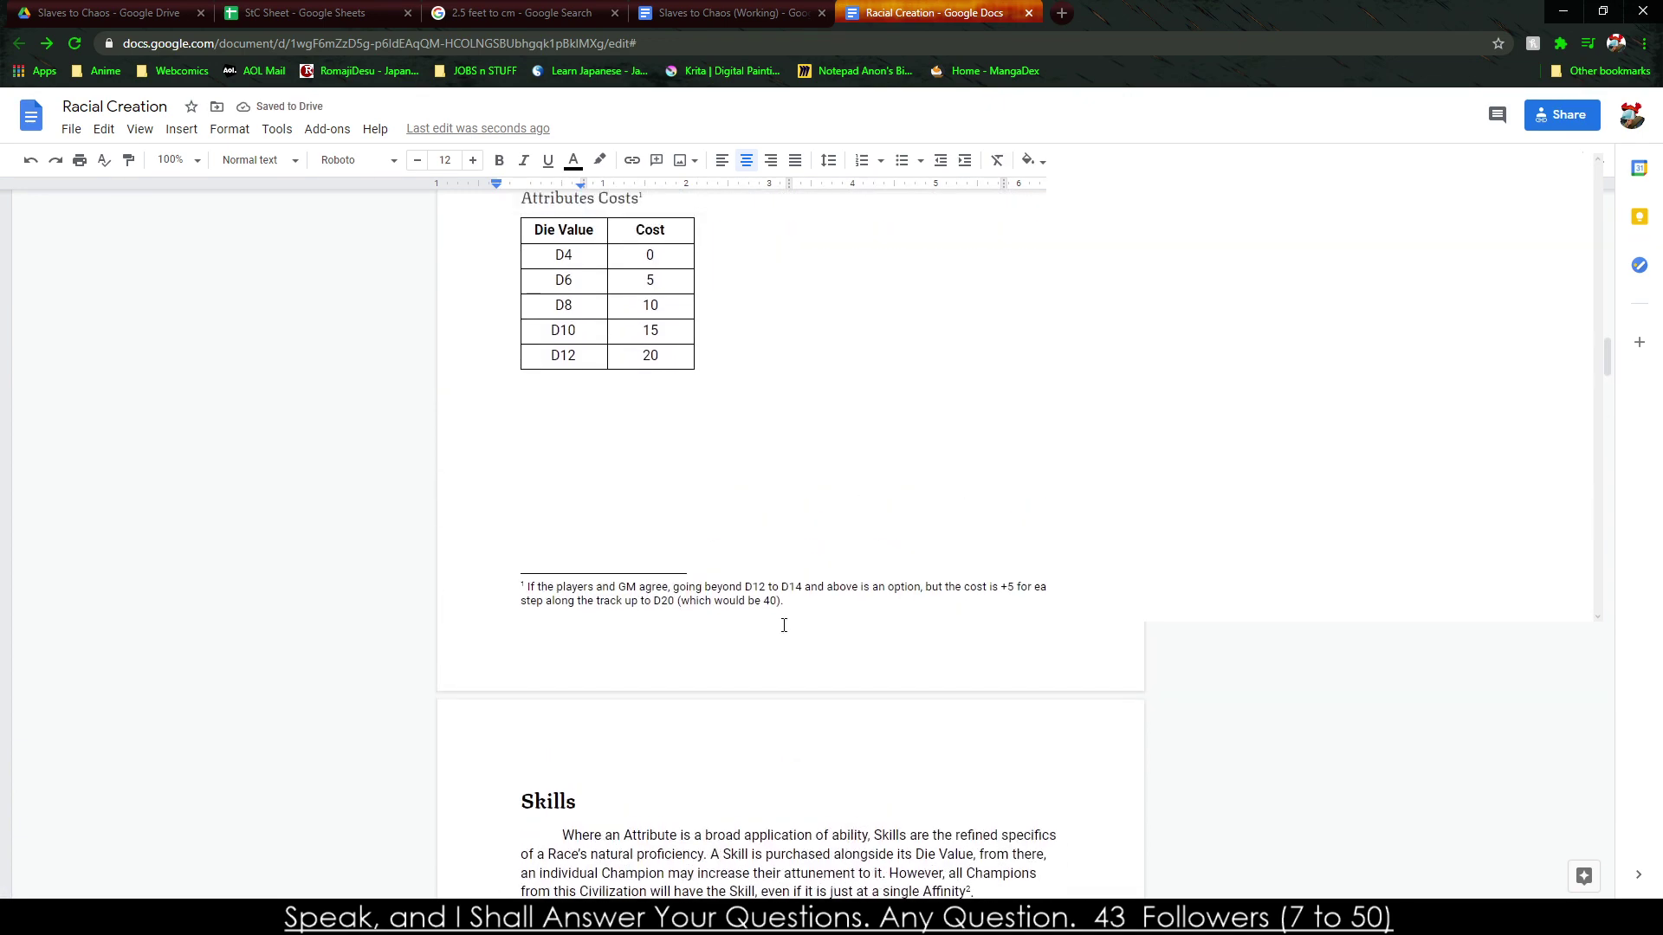
{"action": "scroll", "coordinate": [812, 629], "scroll_direction": "up", "scroll_amount": 20}
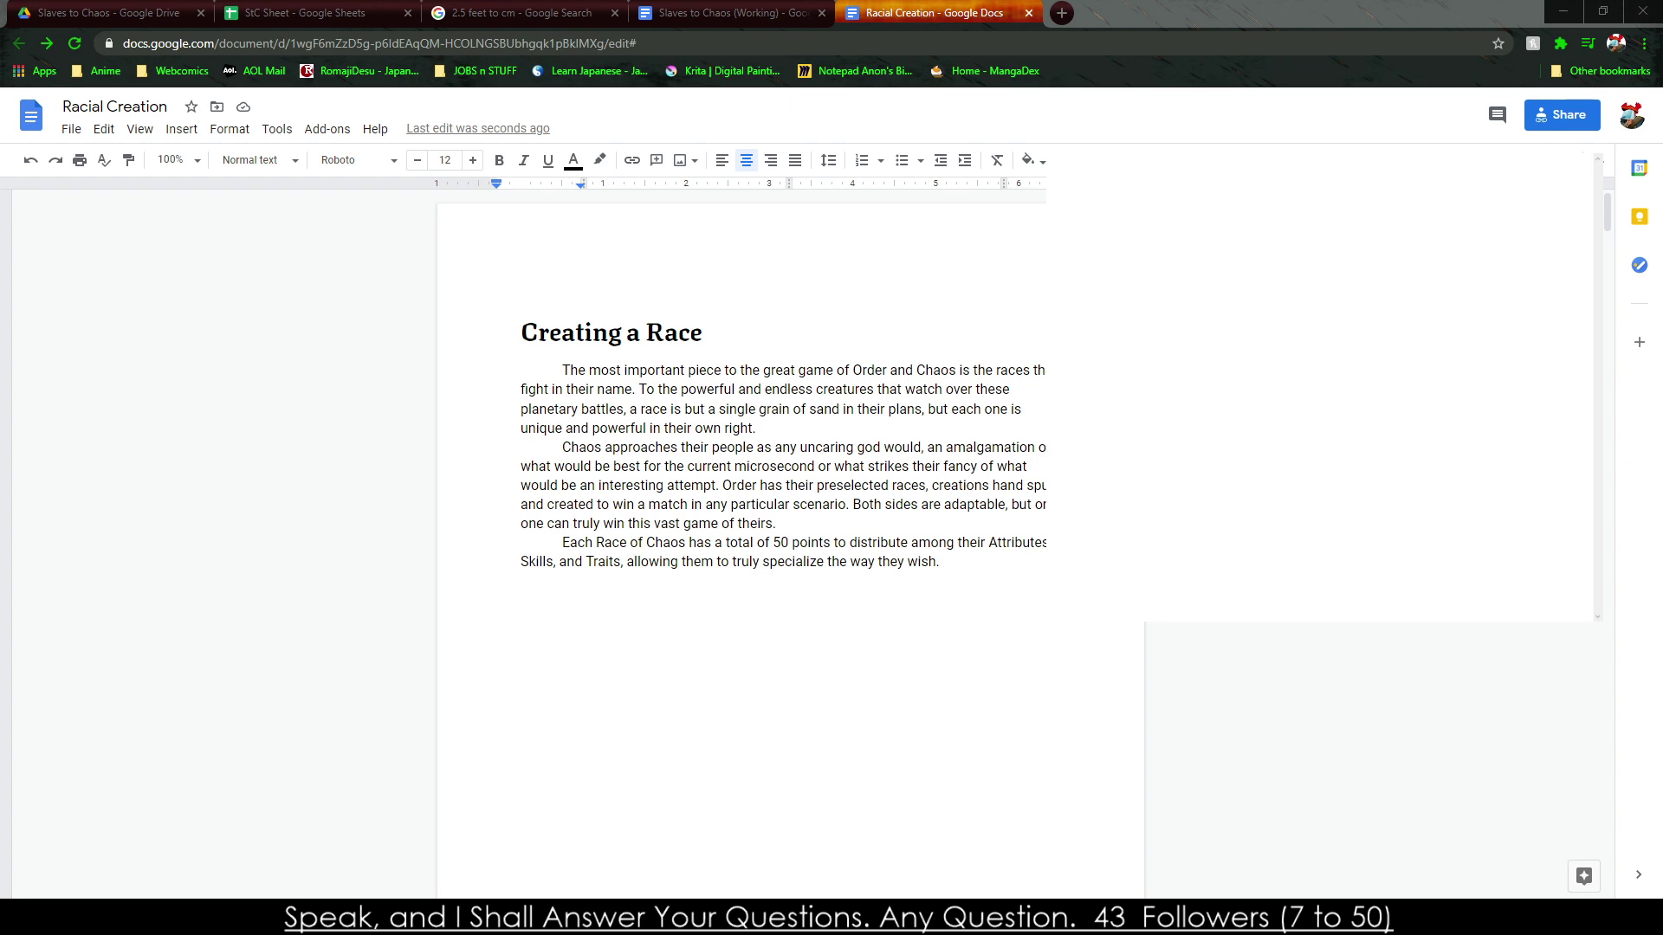
{"action": "left_click", "coordinate": [742, 371]}
{"action": "scroll", "coordinate": [743, 370], "scroll_direction": "down", "scroll_amount": 9}
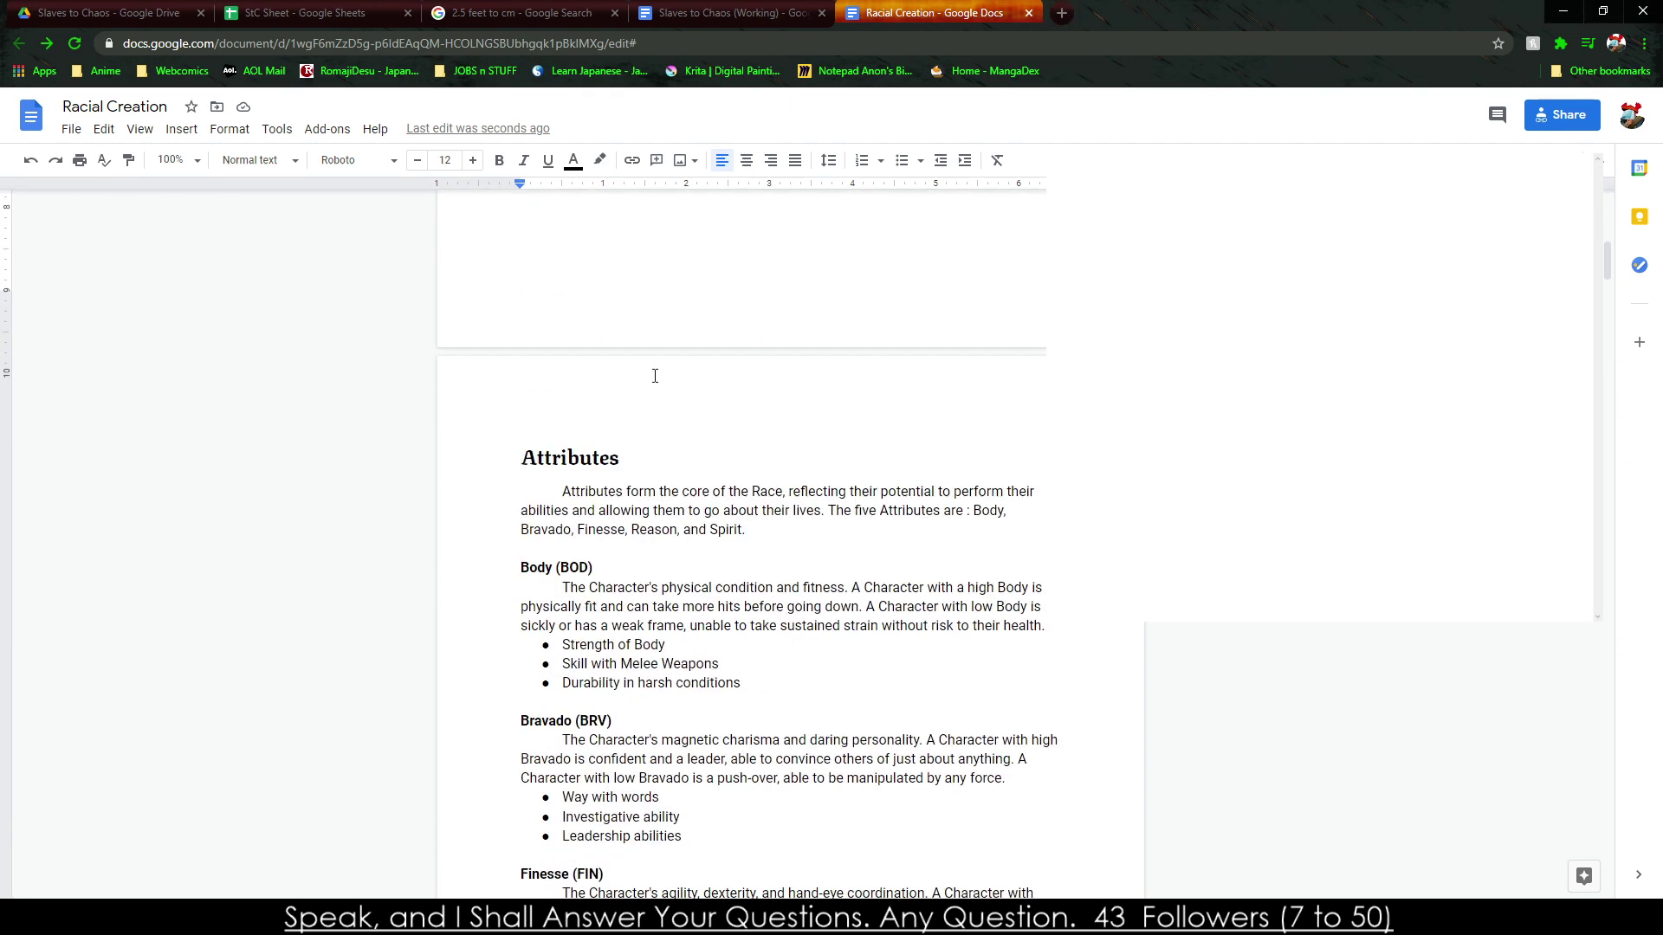
{"action": "scroll", "coordinate": [655, 375], "scroll_direction": "down", "scroll_amount": 2}
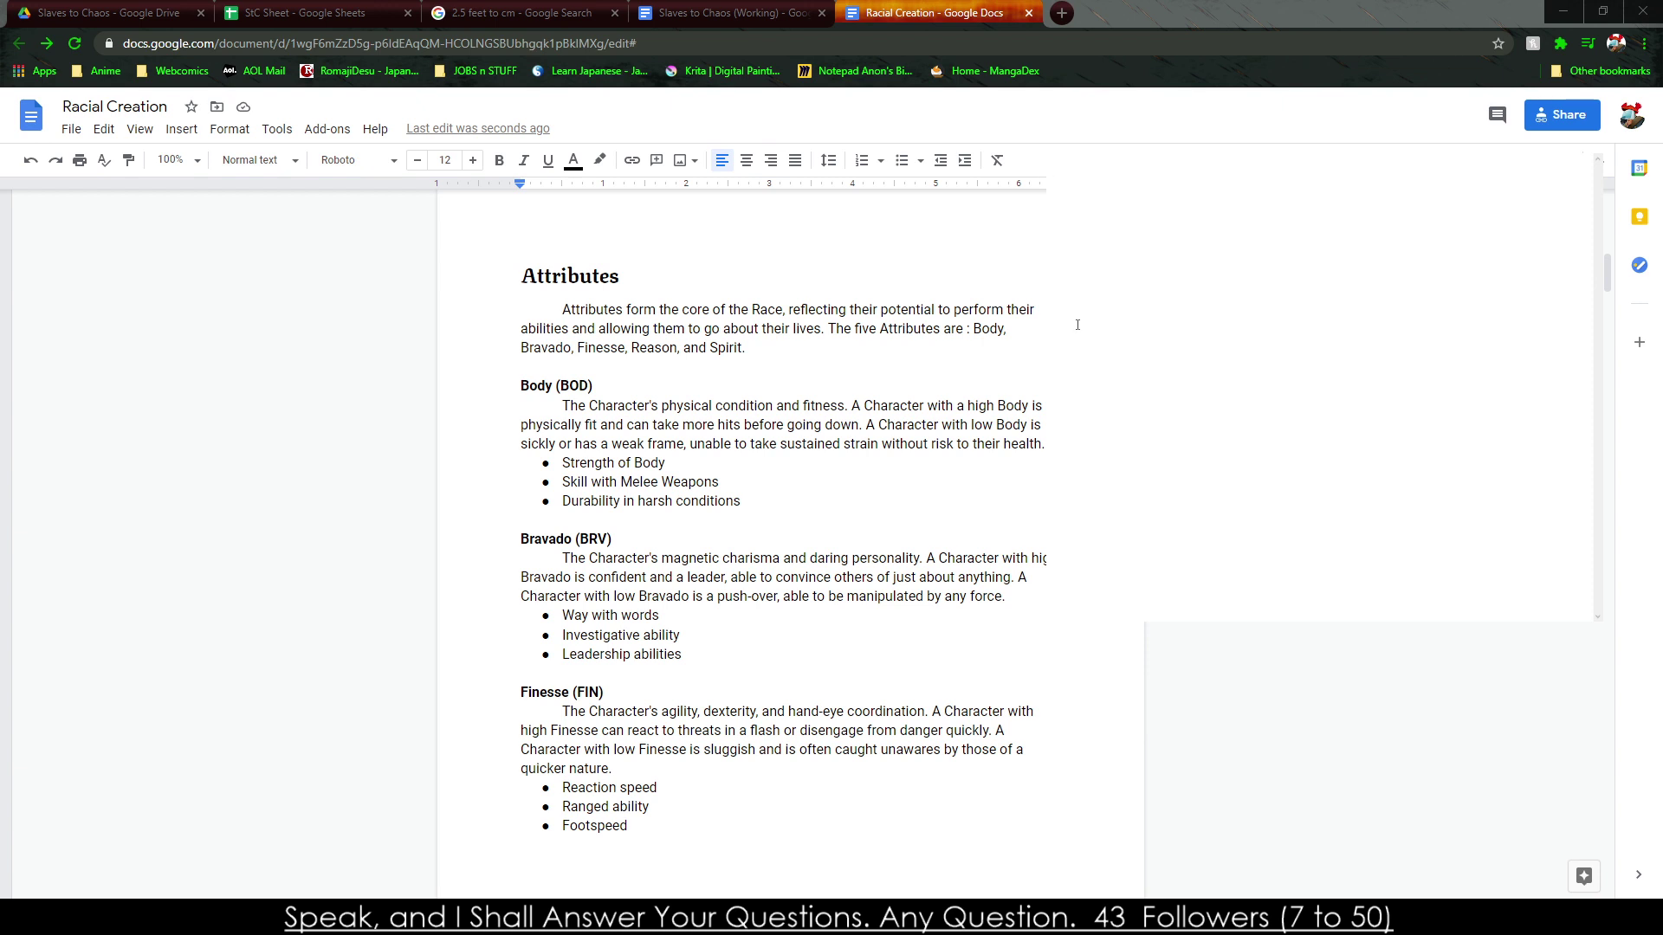
Write the race name "Commie Orcs" in the blank notes window.
{"action": "type", "text": "Orc"}
{"action": "key", "text": "BackSpace"}
{"action": "key", "text": "BackSpace"}
{"action": "key", "text": "BackSpace"}
{"action": "type", "text": "Commie Or"}
{"action": "key", "text": "BackSpace"}
{"action": "key", "text": "BackSpace"}
{"action": "type", "text": "Orc"}
Consult the Attributes Costs table and add the point total "(50)" after the race name in the notes.
{"action": "scroll", "coordinate": [630, 676], "scroll_direction": "down", "scroll_amount": 10}
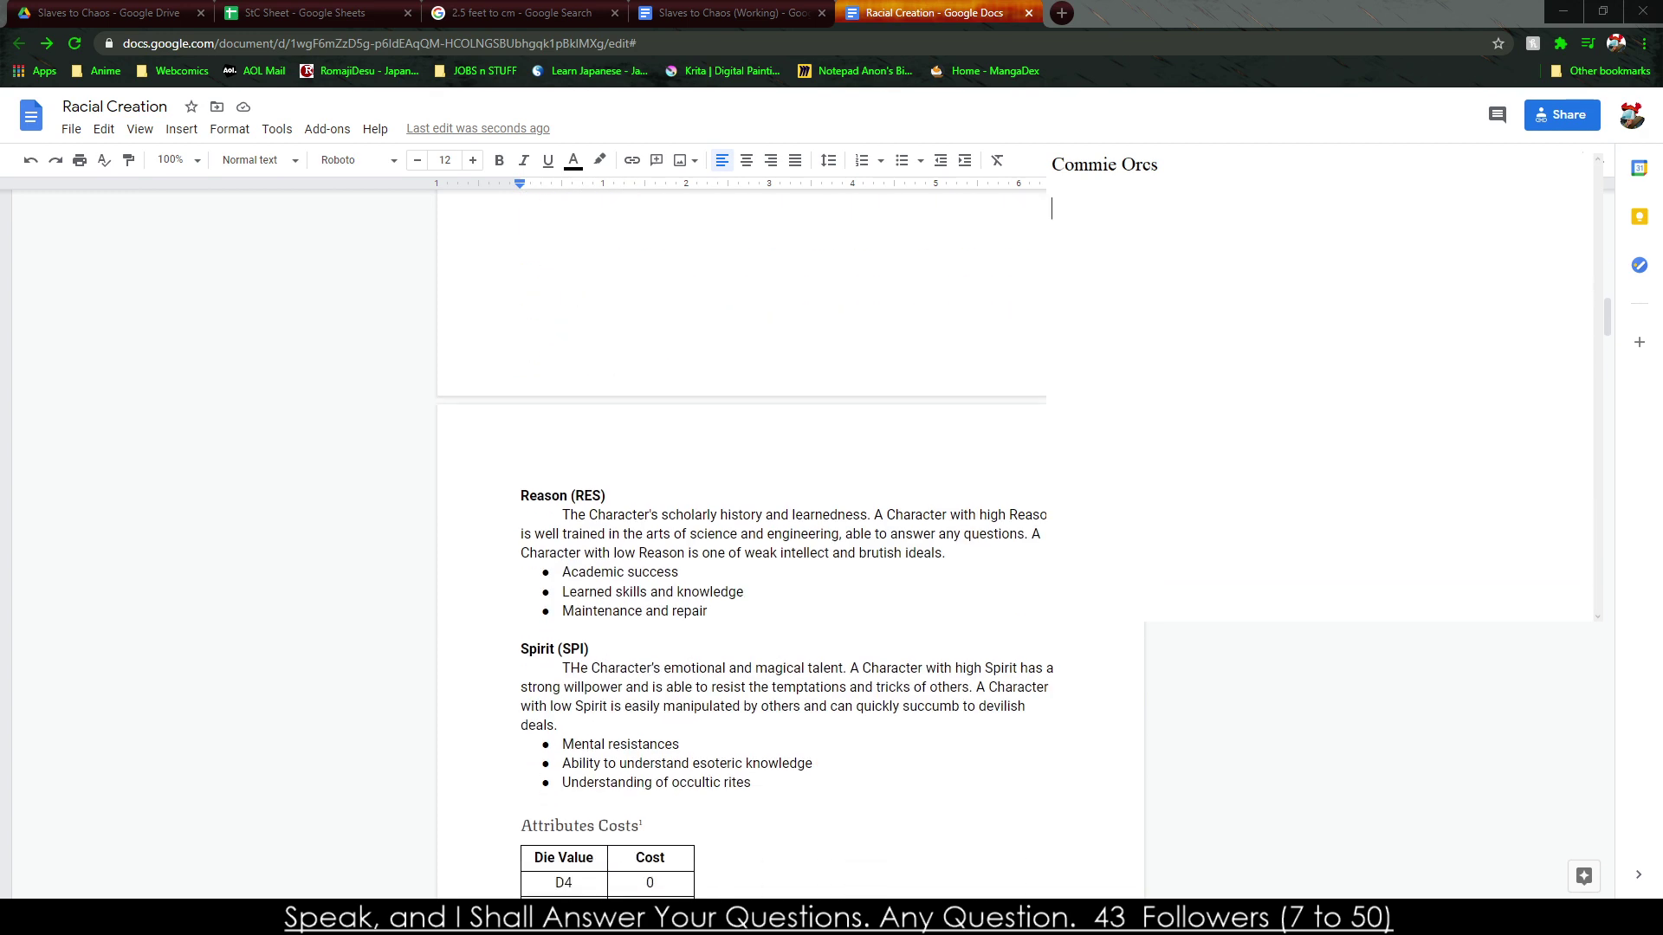
{"action": "left_click", "coordinate": [563, 463]}
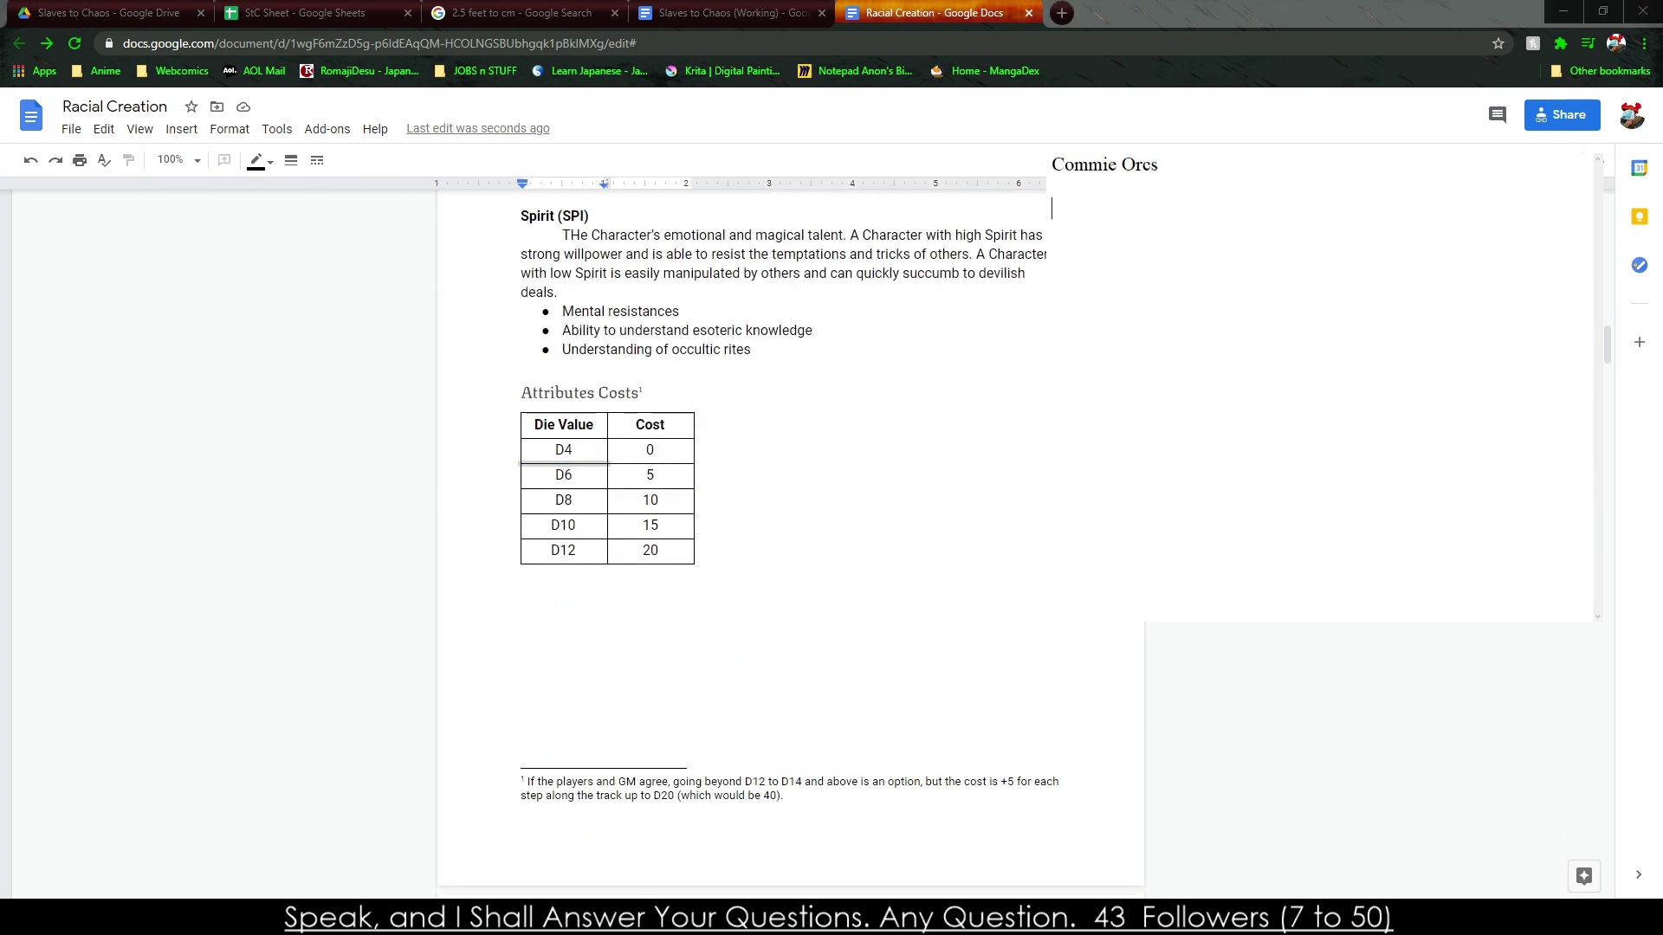
{"action": "type", "text": "s (50)"}
{"action": "key", "text": "Return"}
{"action": "left_click", "coordinate": [549, 434]}
{"action": "left_click", "coordinate": [728, 508]}
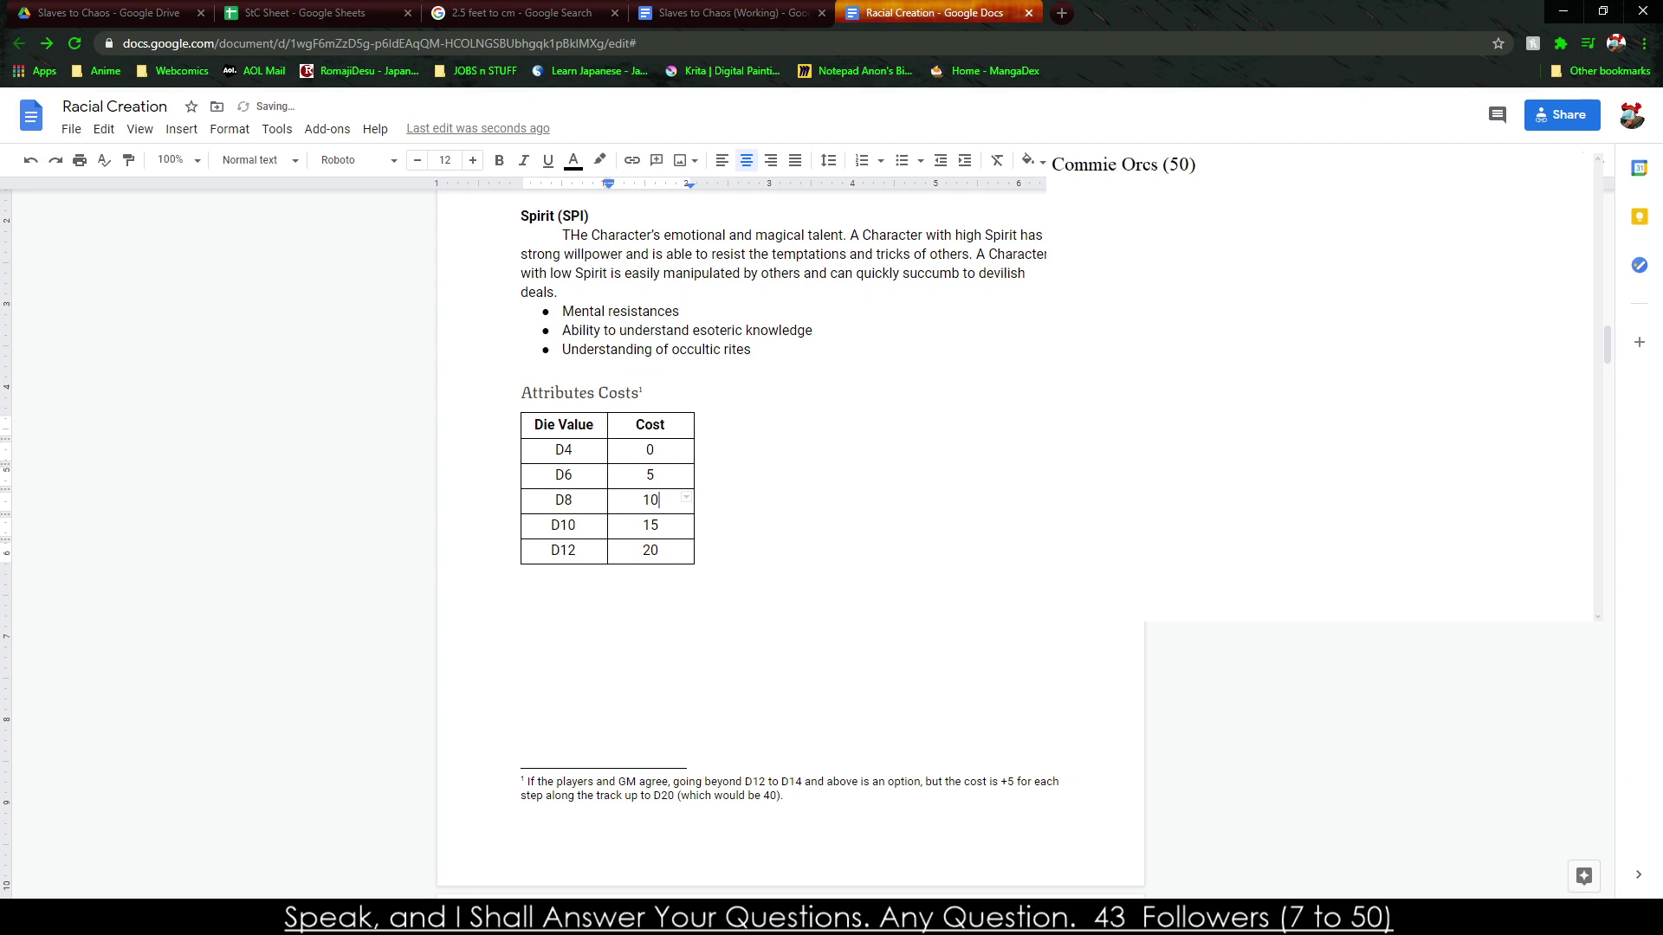
List the attributes Body, Bravado and Finesse on separate lines below the race name in the notes.
{"action": "left_click", "coordinate": [1341, 406]}
{"action": "scroll", "coordinate": [744, 519], "scroll_direction": "up", "scroll_amount": 10}
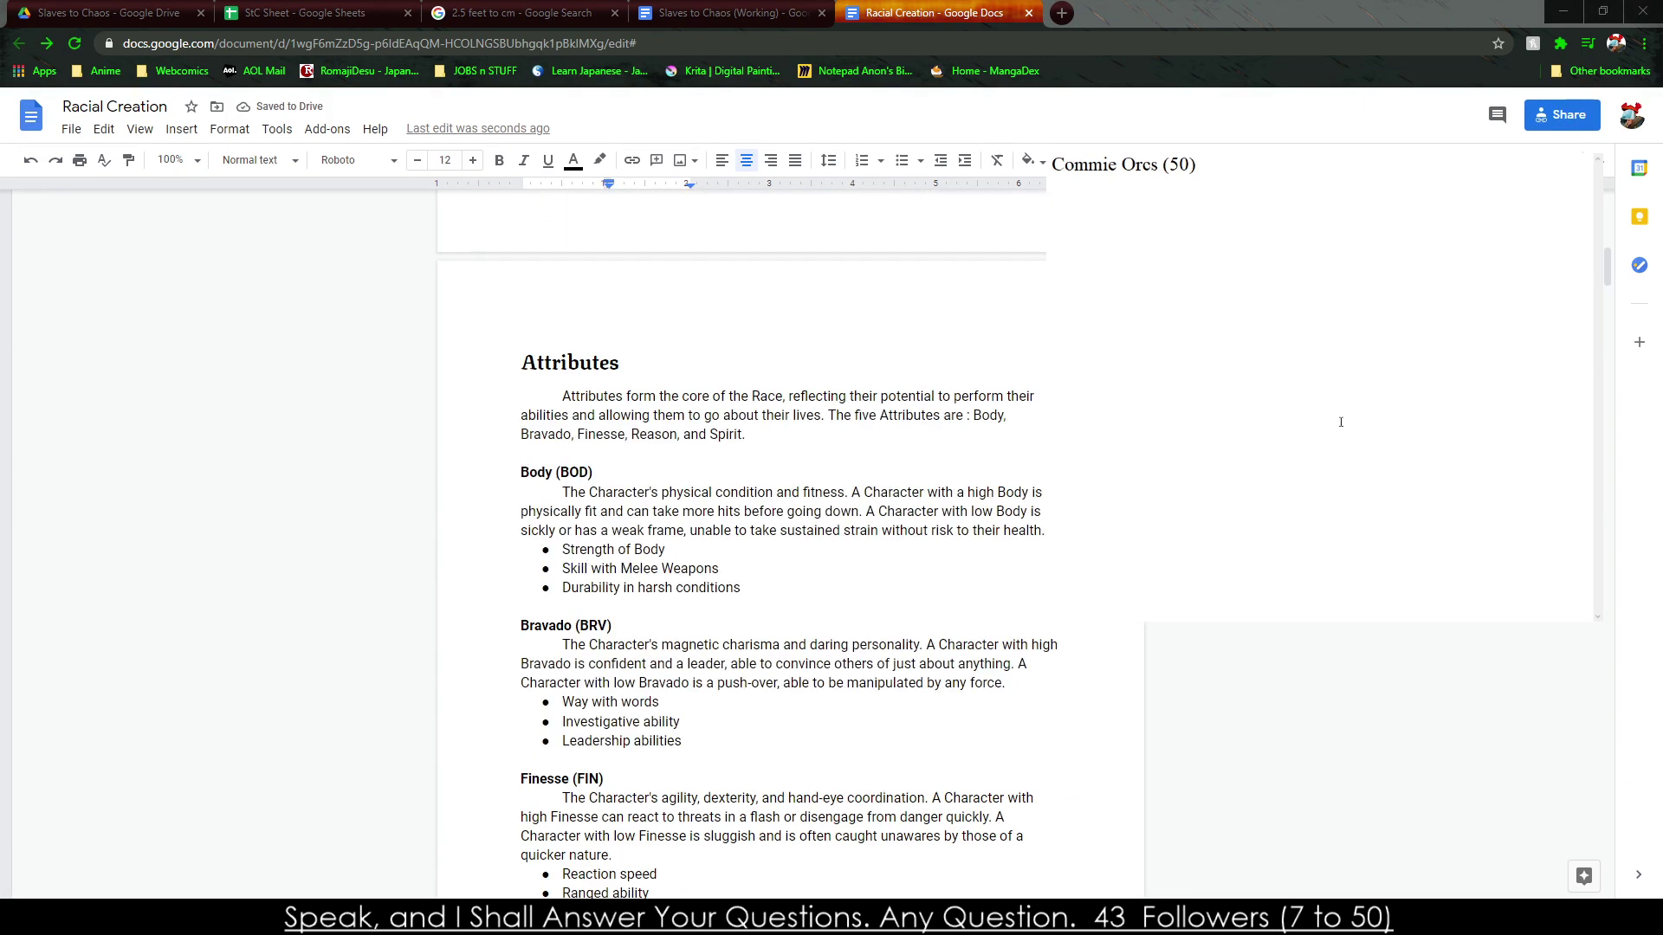
{"action": "type", "text": "Body"}
{"action": "key", "text": "Return"}
{"action": "type", "text": "Bravado"}
{"action": "key", "text": "Return"}
{"action": "type", "text": "Finesse"}
{"action": "key", "text": "Return"}
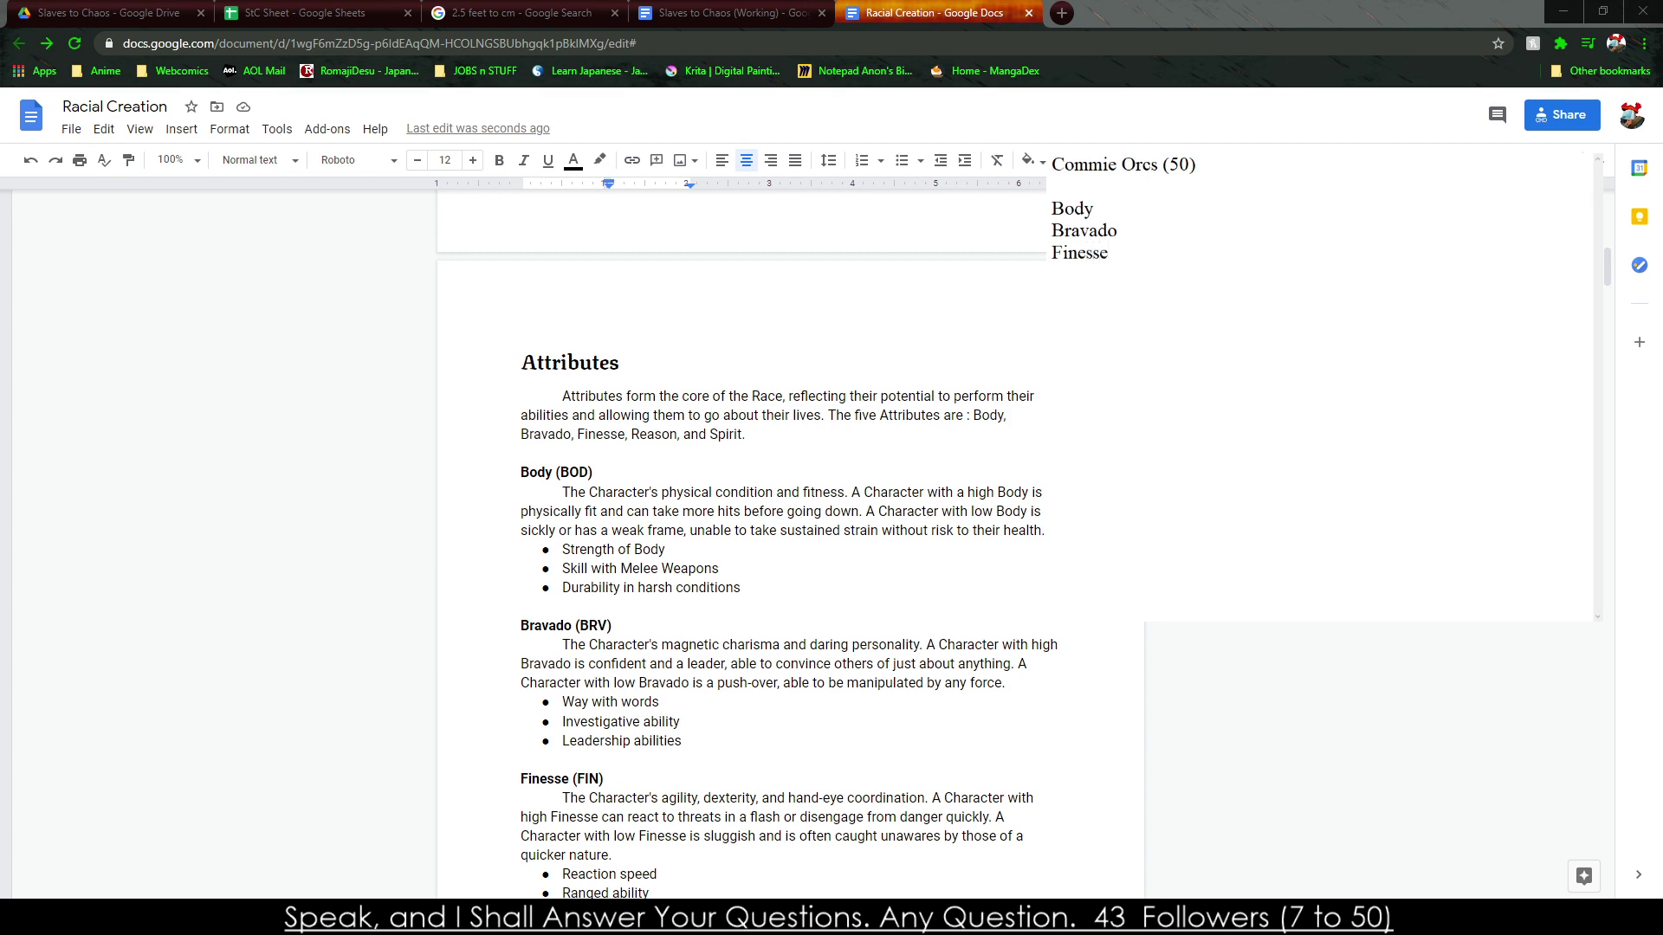
Add Reason and Spirit as separate lines to the attribute list in the notes.
{"action": "scroll", "coordinate": [745, 519], "scroll_direction": "down", "scroll_amount": 10}
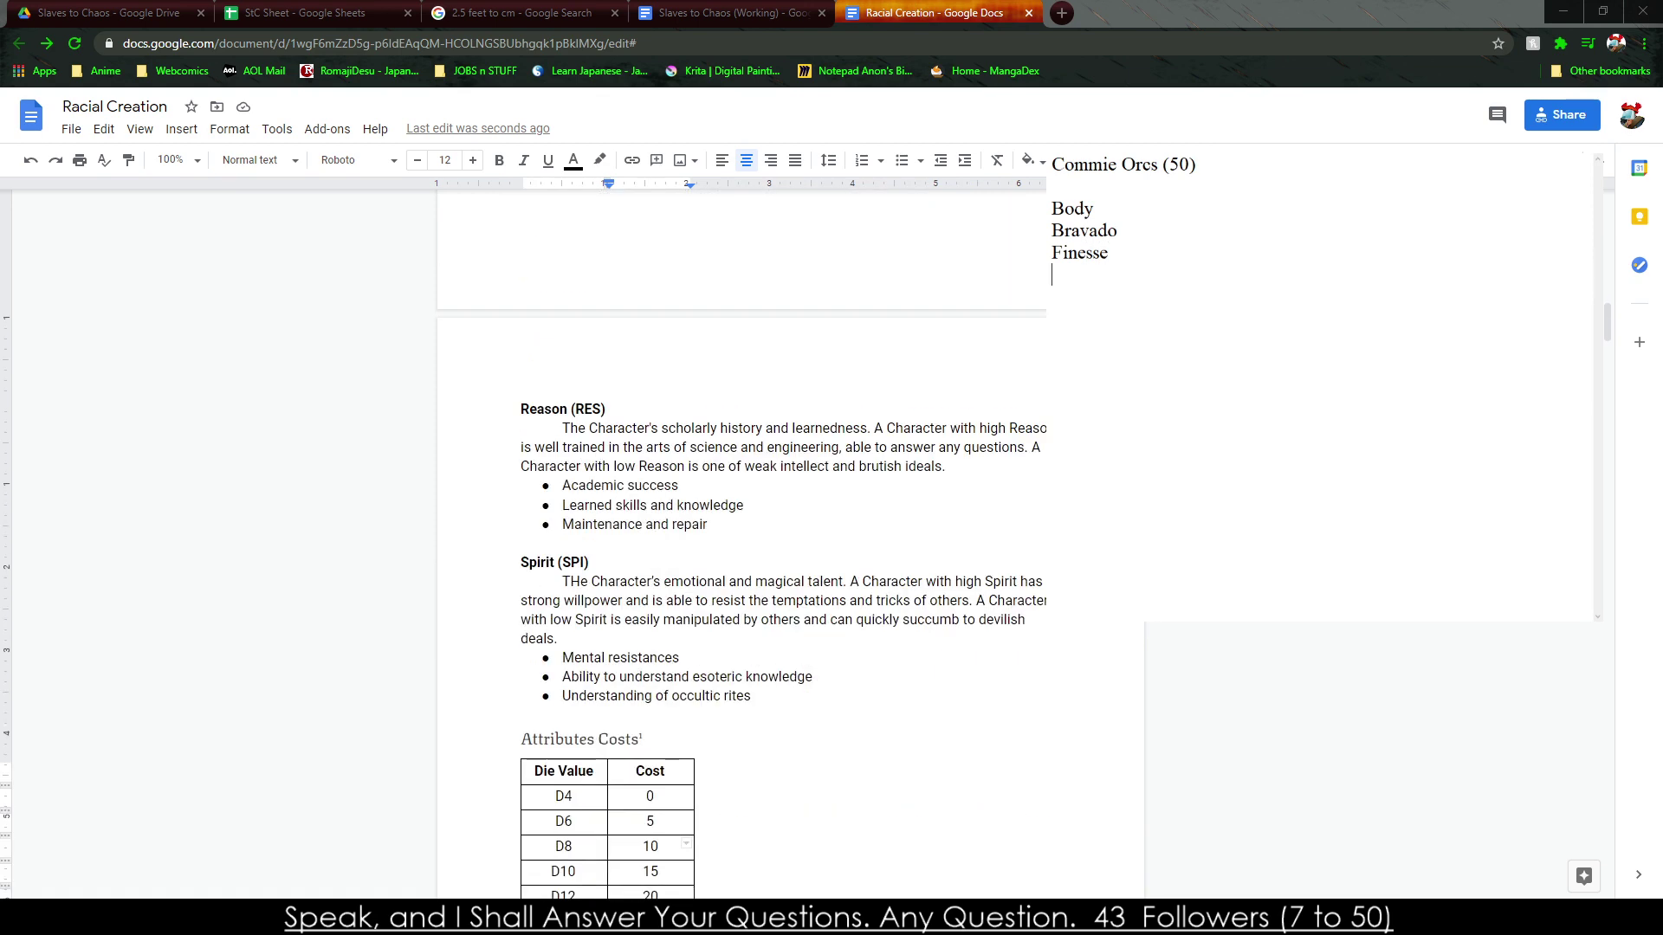
{"action": "type", "text": "Reason Spirit"}
{"action": "key", "text": "BackSpace"}
{"action": "key", "text": "BackSpace"}
{"action": "key", "text": "BackSpace"}
{"action": "key", "text": "BackSpace"}
{"action": "key", "text": "BackSpace"}
{"action": "key", "text": "BackSpace"}
{"action": "key", "text": "BackSpace"}
{"action": "key", "text": "Return"}
{"action": "type", "text": "Spirit"}
Assign Body D10 (15), Bravado D8, Finesse D6, Reason D6 and Spirit D4 in the notes.
{"action": "key", "text": "Up"}
{"action": "type", "text": "D10"}
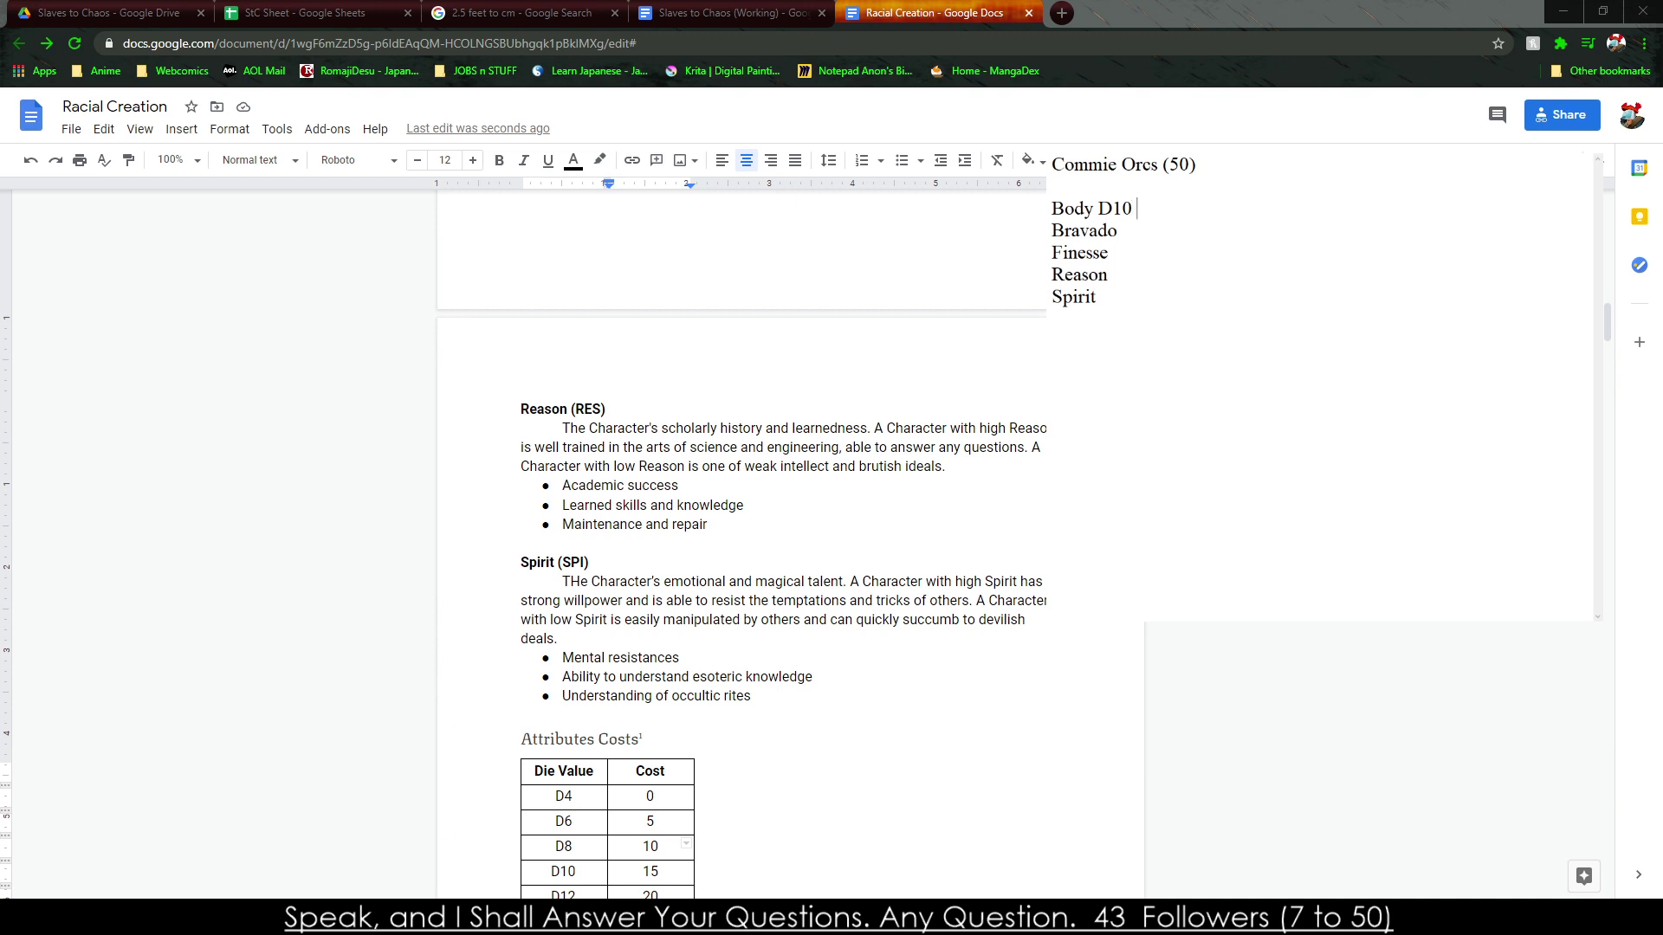
{"action": "type", "text": " (15)"}
{"action": "key", "text": "Down"}
{"action": "type", "text": "D8 D4"}
{"action": "key", "text": "BackSpace"}
{"action": "type", "text": "5"}
{"action": "key", "text": "BackSpace"}
{"action": "type", "text": "6 D6 D4"}
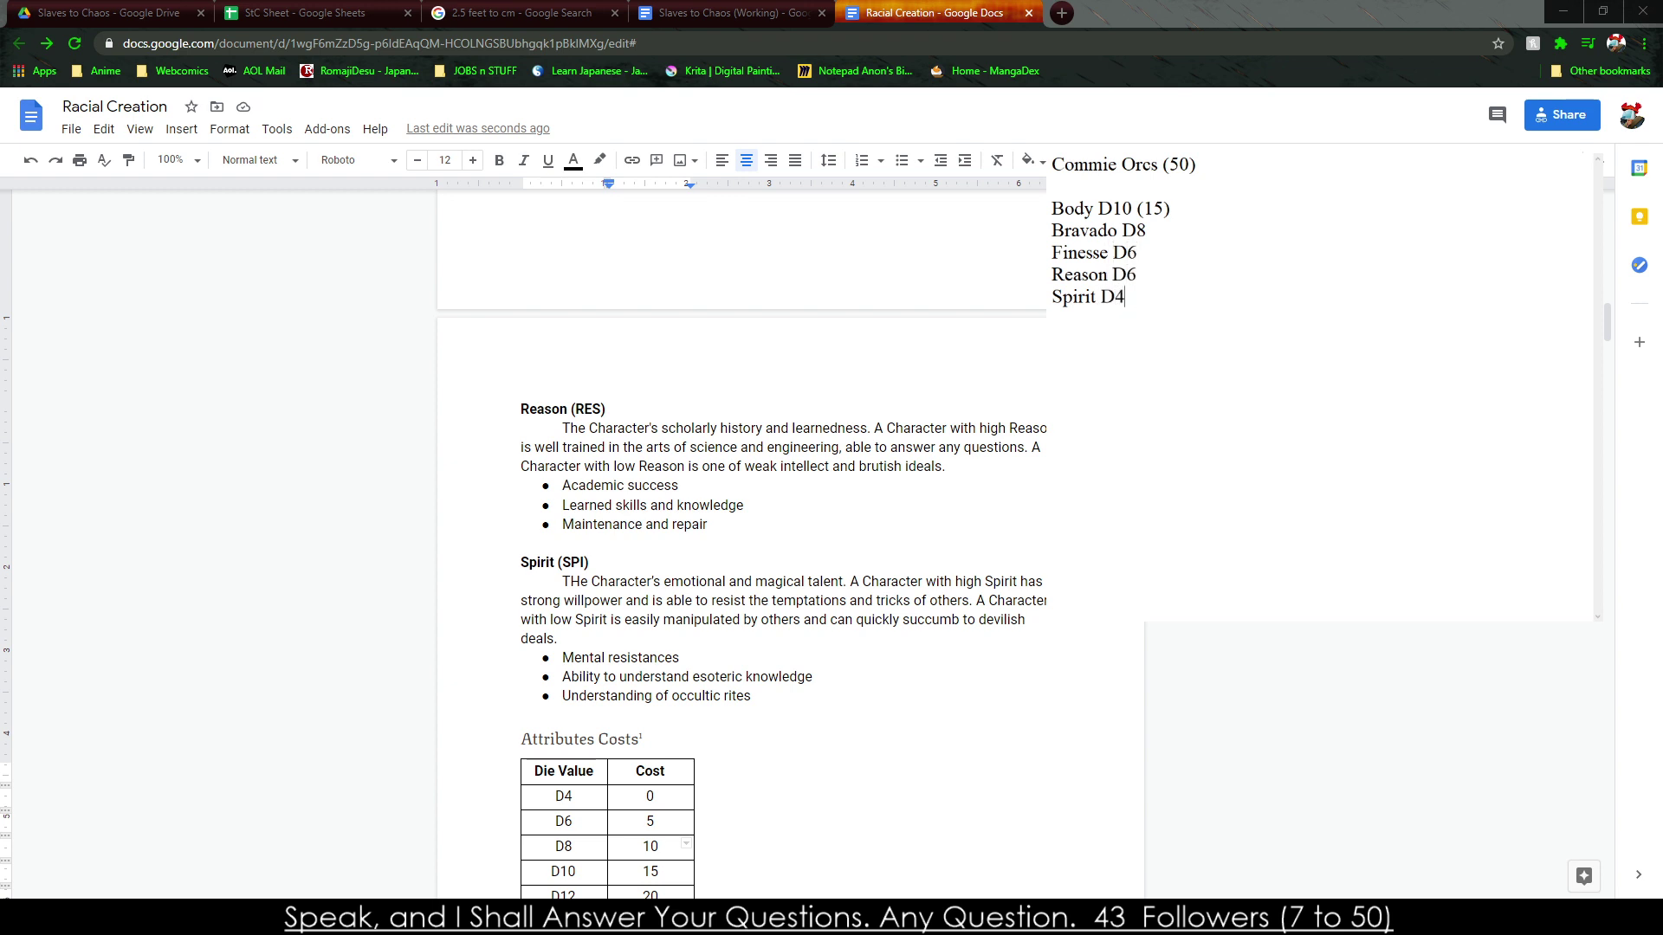
Add the costs (10) to Bravado, (5) to Finesse and Reason, (0) to Spirit, and set the race's point total to 25.
{"action": "type", "text": " (0"}
{"action": "type", "text": "(5"}
{"action": "type", "text": "(5)"}
{"action": "key", "text": "Up"}
{"action": "type", "text": "(10"}
{"action": "key", "text": "Up"}
{"action": "key", "text": "BackSpace"}
{"action": "key", "text": "BackSpace"}
{"action": "type", "text": "25"}
Add an ATTRIBUTES heading above the attribute list and a SKILLS heading below it, with a blank line after the race name.
{"action": "key", "text": "Up"}
{"action": "type", "text": "ATTRIBUTES"}
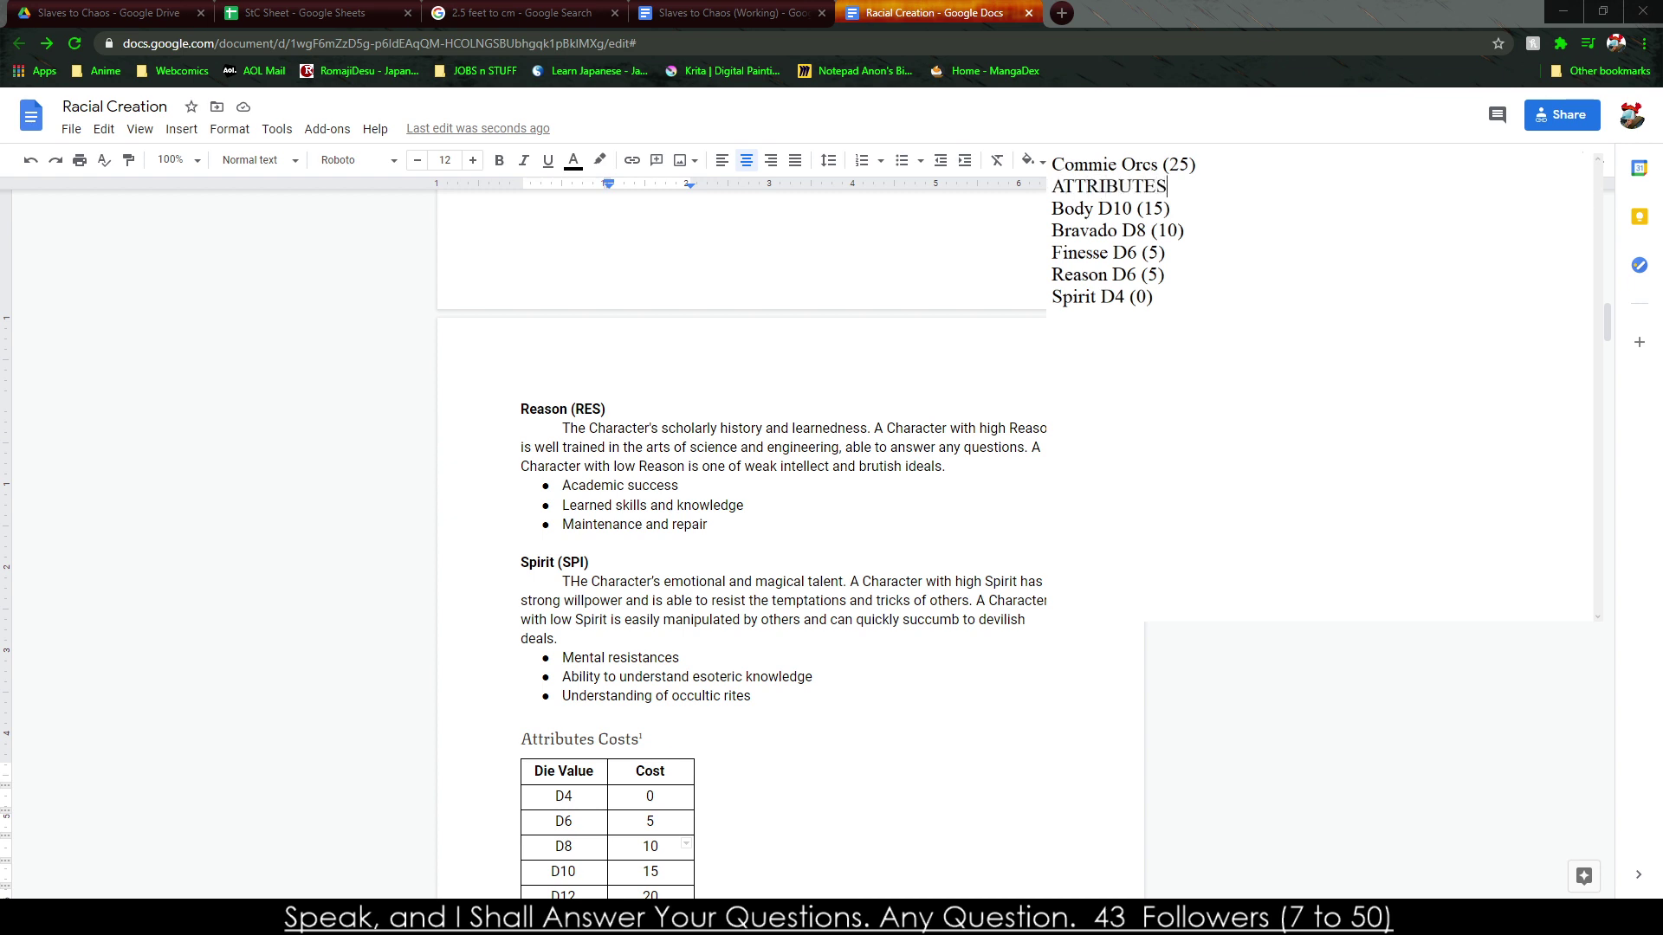
{"action": "type", "text": "SKILLS"}
{"action": "left_click", "coordinate": [1204, 165]}
{"action": "key", "text": "Return"}
{"action": "scroll", "coordinate": [1078, 410], "scroll_direction": "down", "scroll_amount": 10}
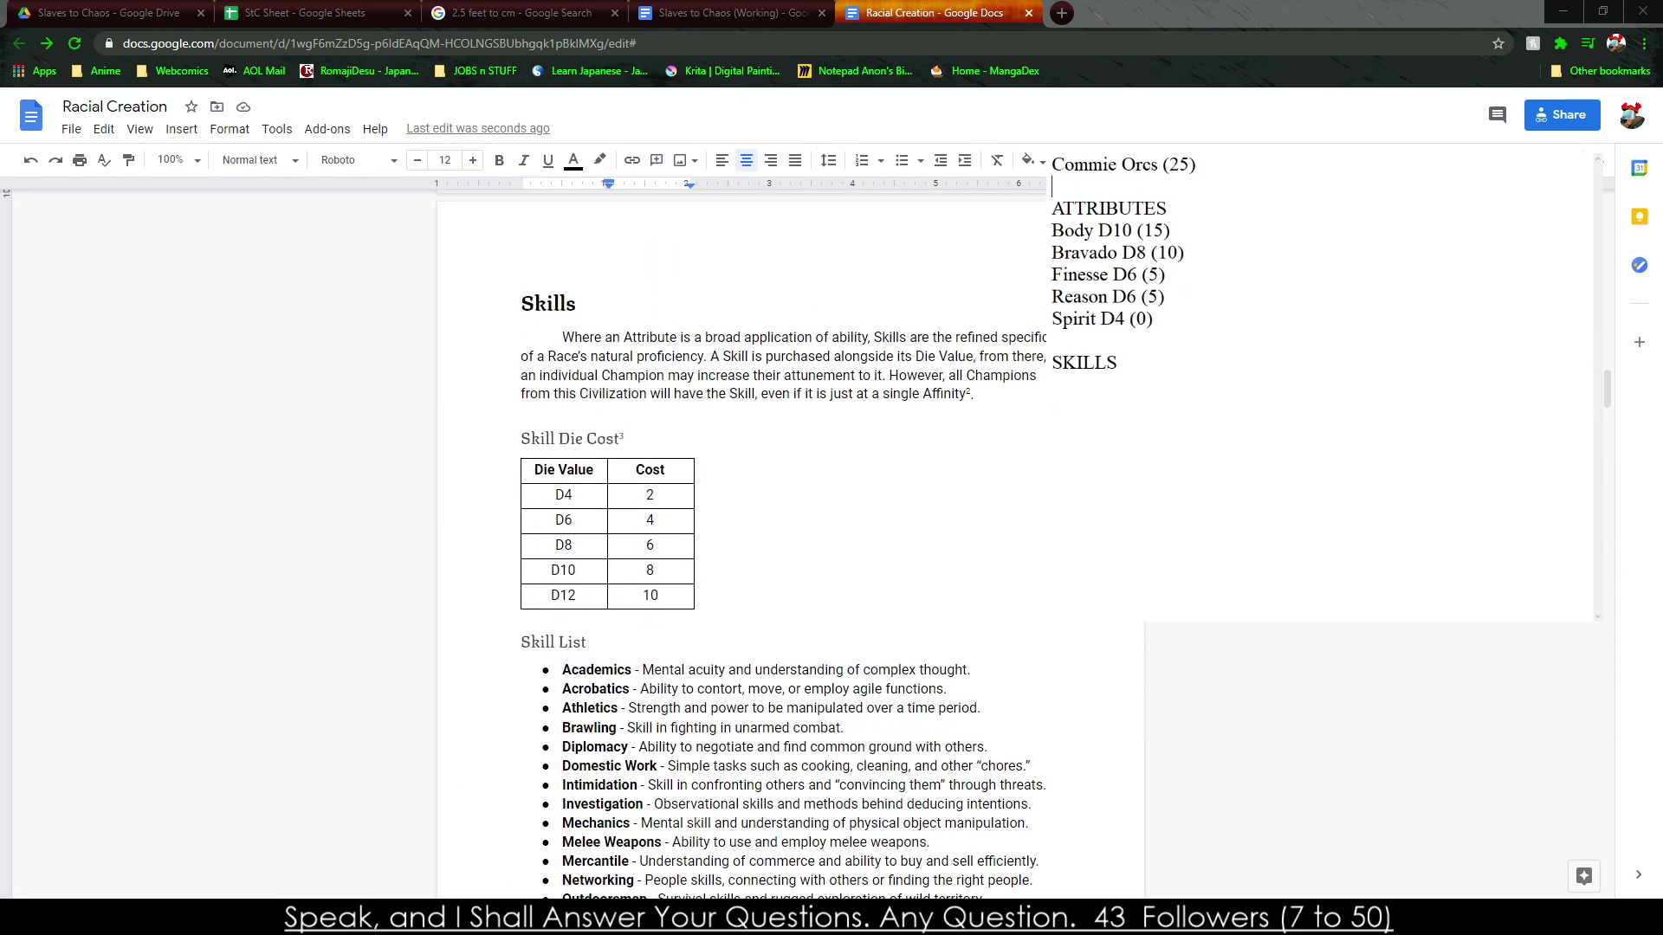
Shorten the "Skill Die Cost" heading in the document to "Skill Cost".
{"action": "scroll", "coordinate": [1153, 401], "scroll_direction": "down", "scroll_amount": 2}
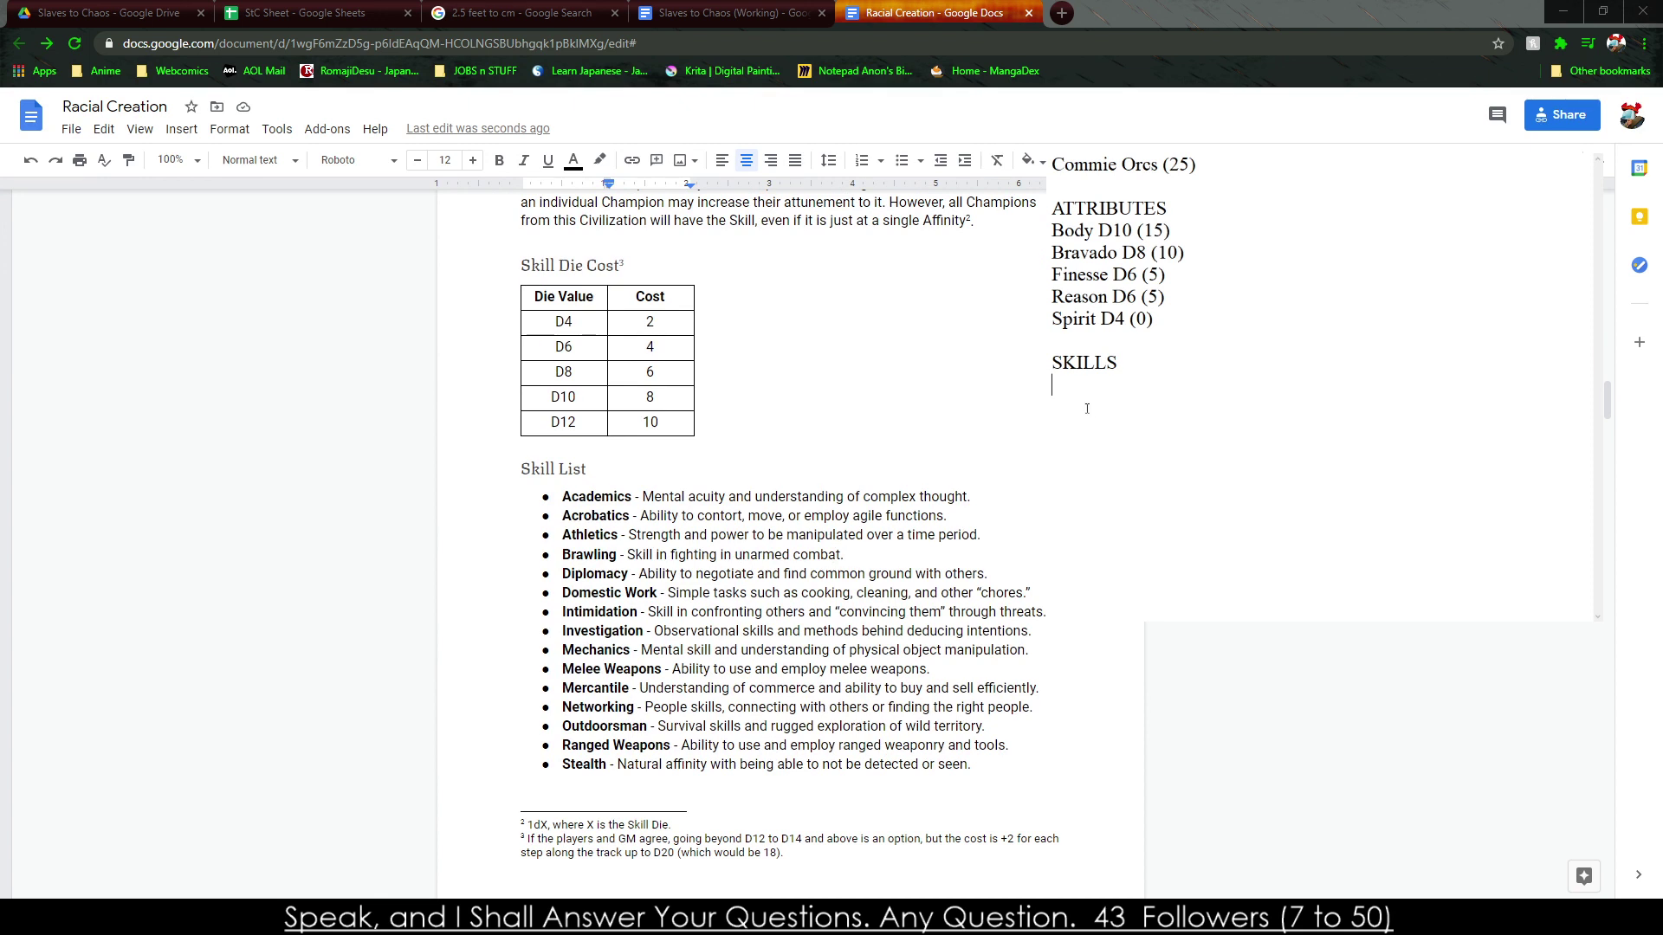
{"action": "left_click", "coordinate": [561, 300]}
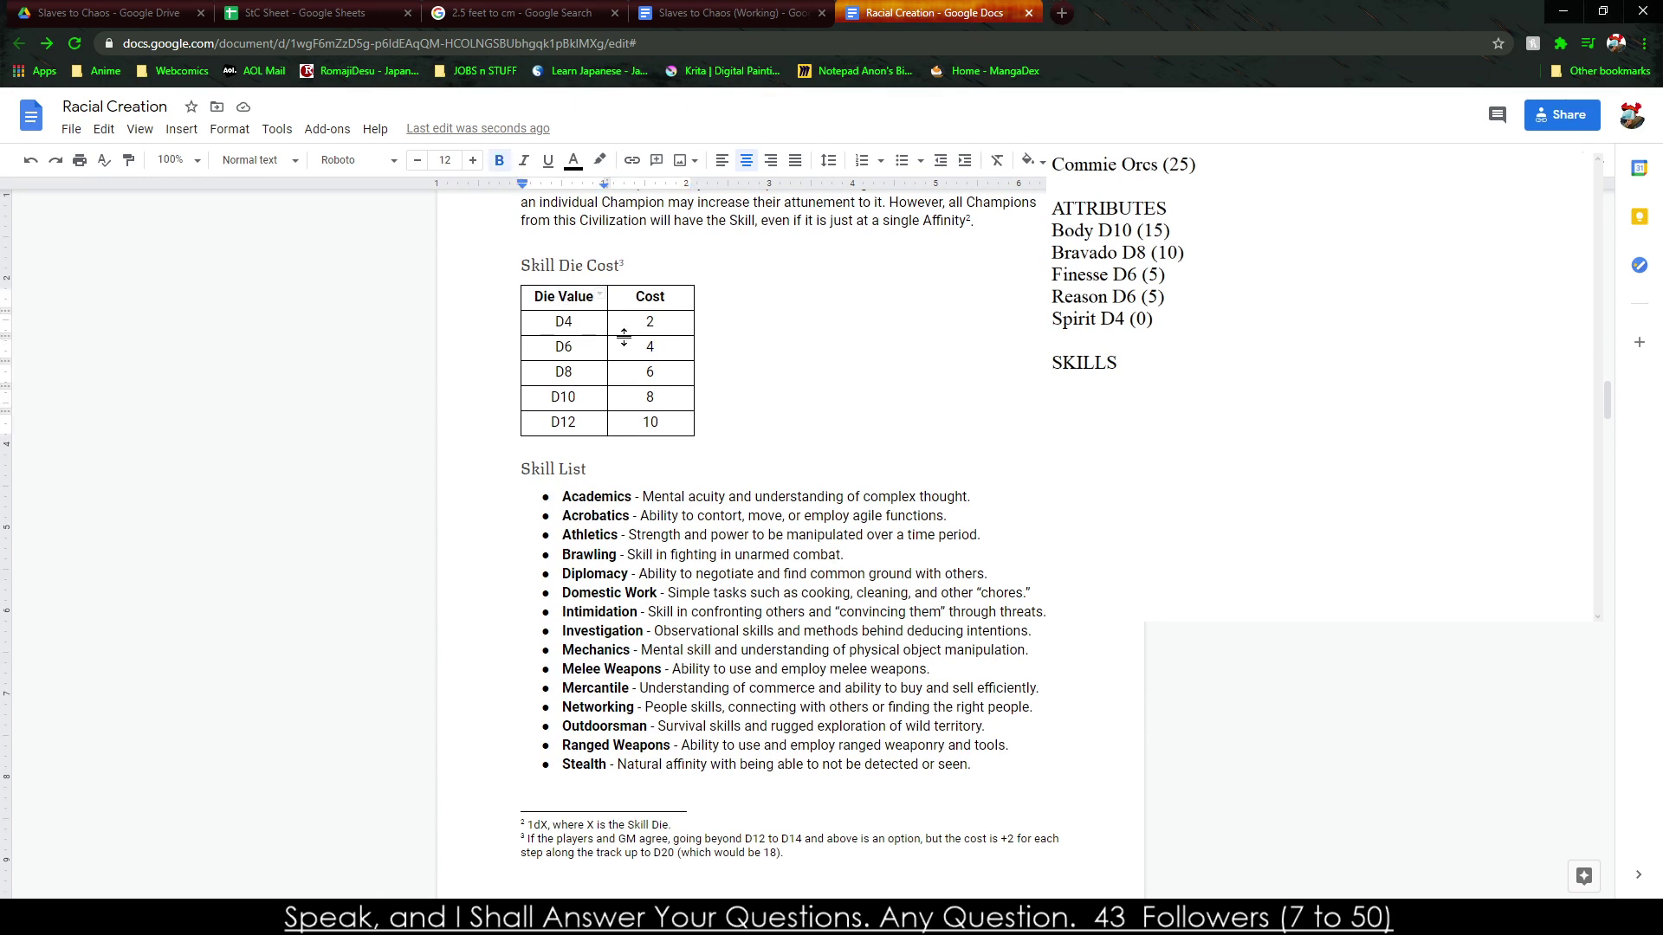
{"action": "double_click", "coordinate": [566, 262]}
{"action": "left_click", "coordinate": [566, 262]}
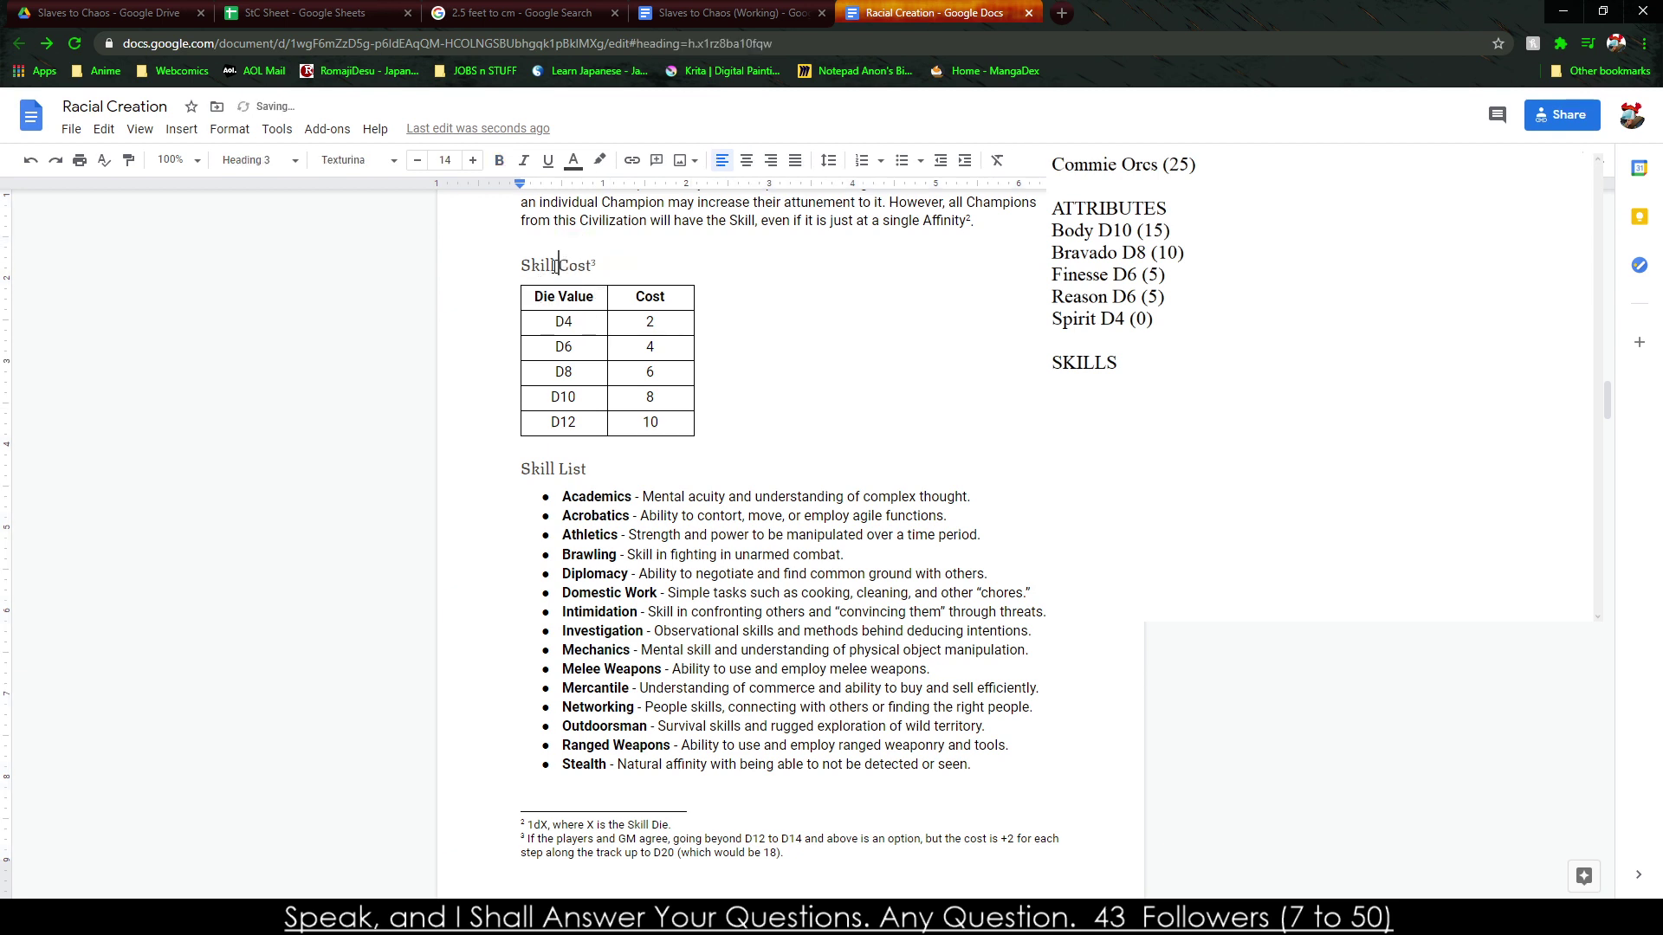
Try inserting a column after Die Value in the skill cost table, and remove the stray "z" from the header cell.
{"action": "right_click", "coordinate": [553, 297]}
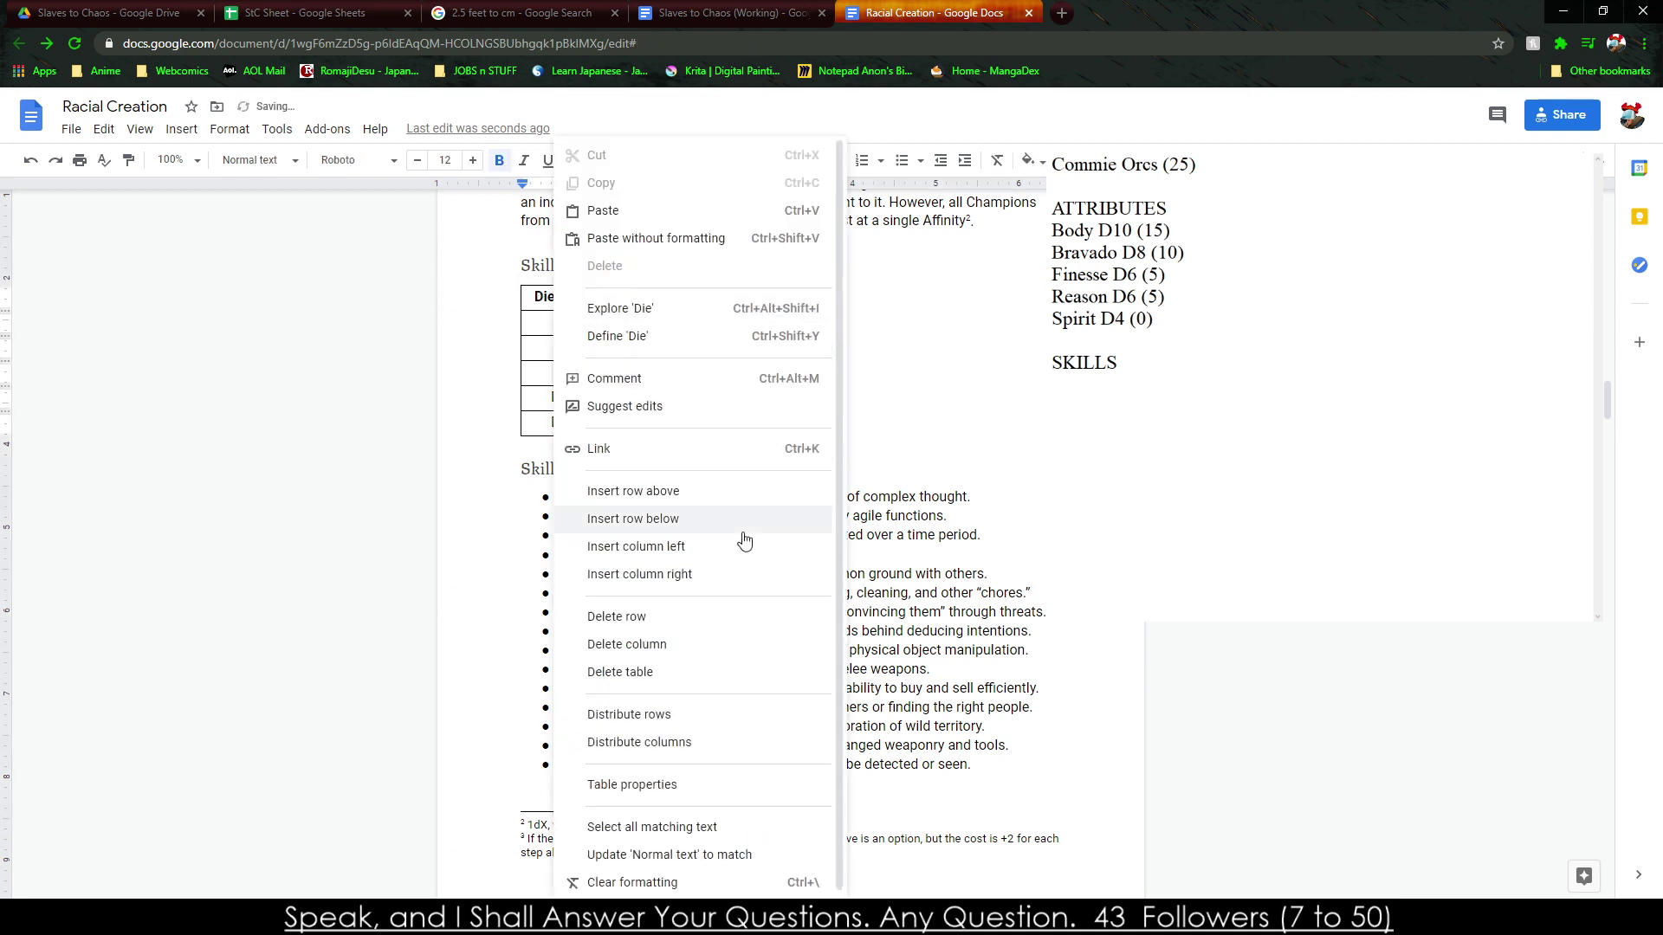
{"action": "left_click", "coordinate": [700, 575]}
{"action": "key", "text": "ctrl+z"}
{"action": "type", "text": "z"}
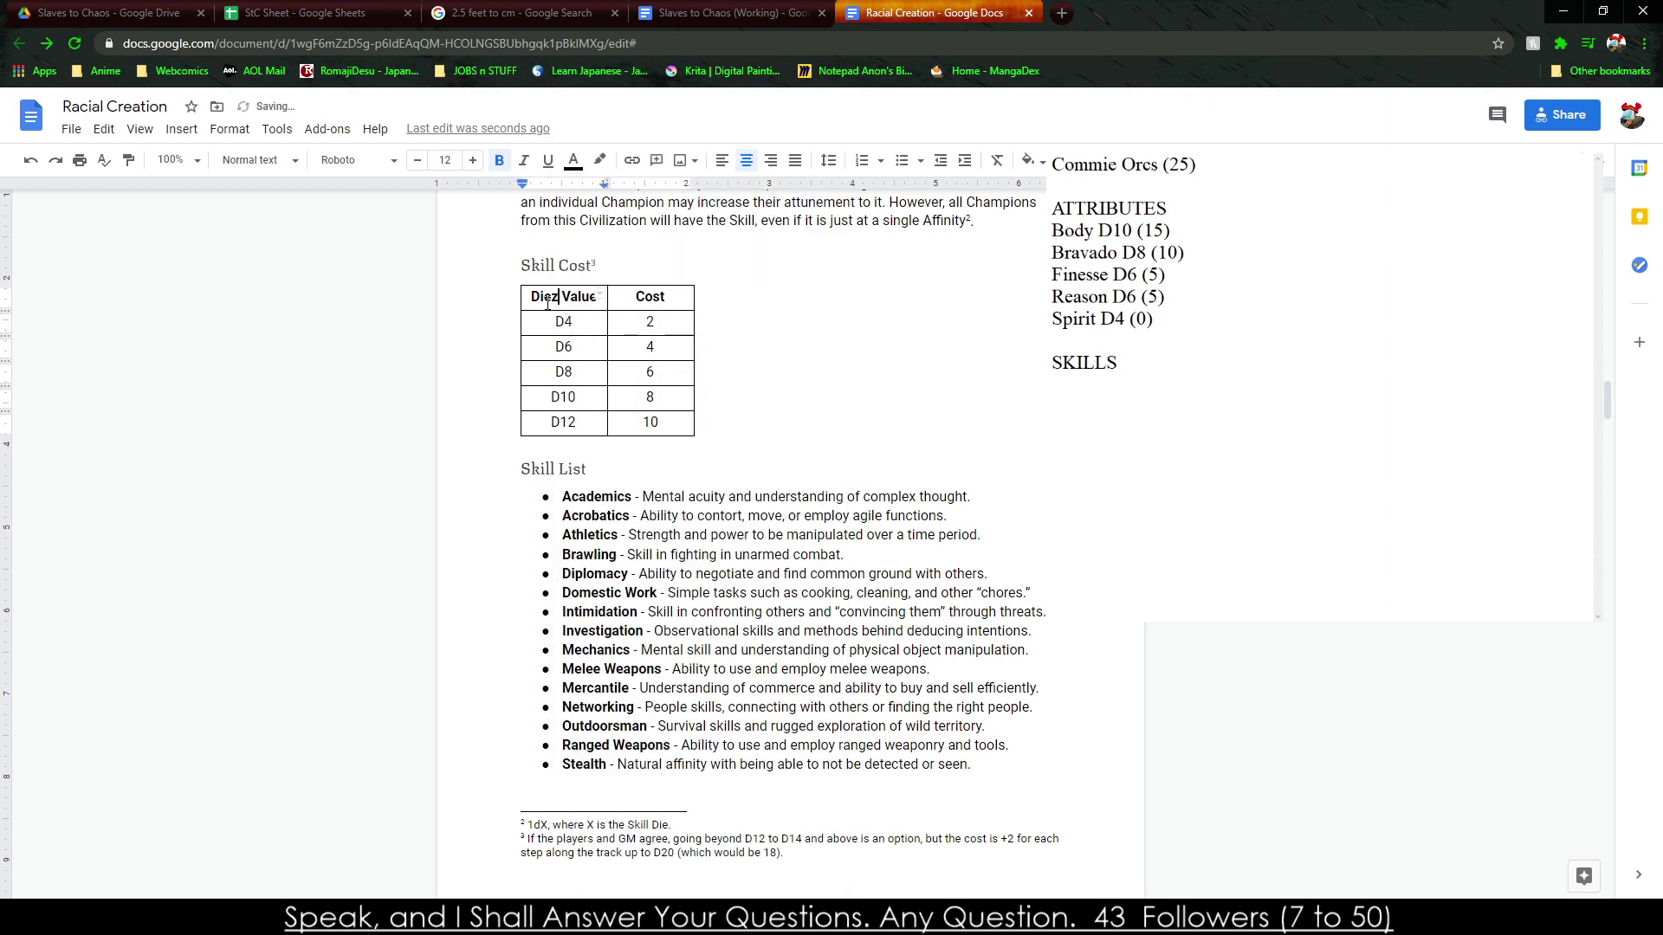
{"action": "key", "text": "BackSpace"}
Insert a blank column before Die Value in the skill cost table and delete the surplus blank one.
{"action": "right_click", "coordinate": [526, 309]}
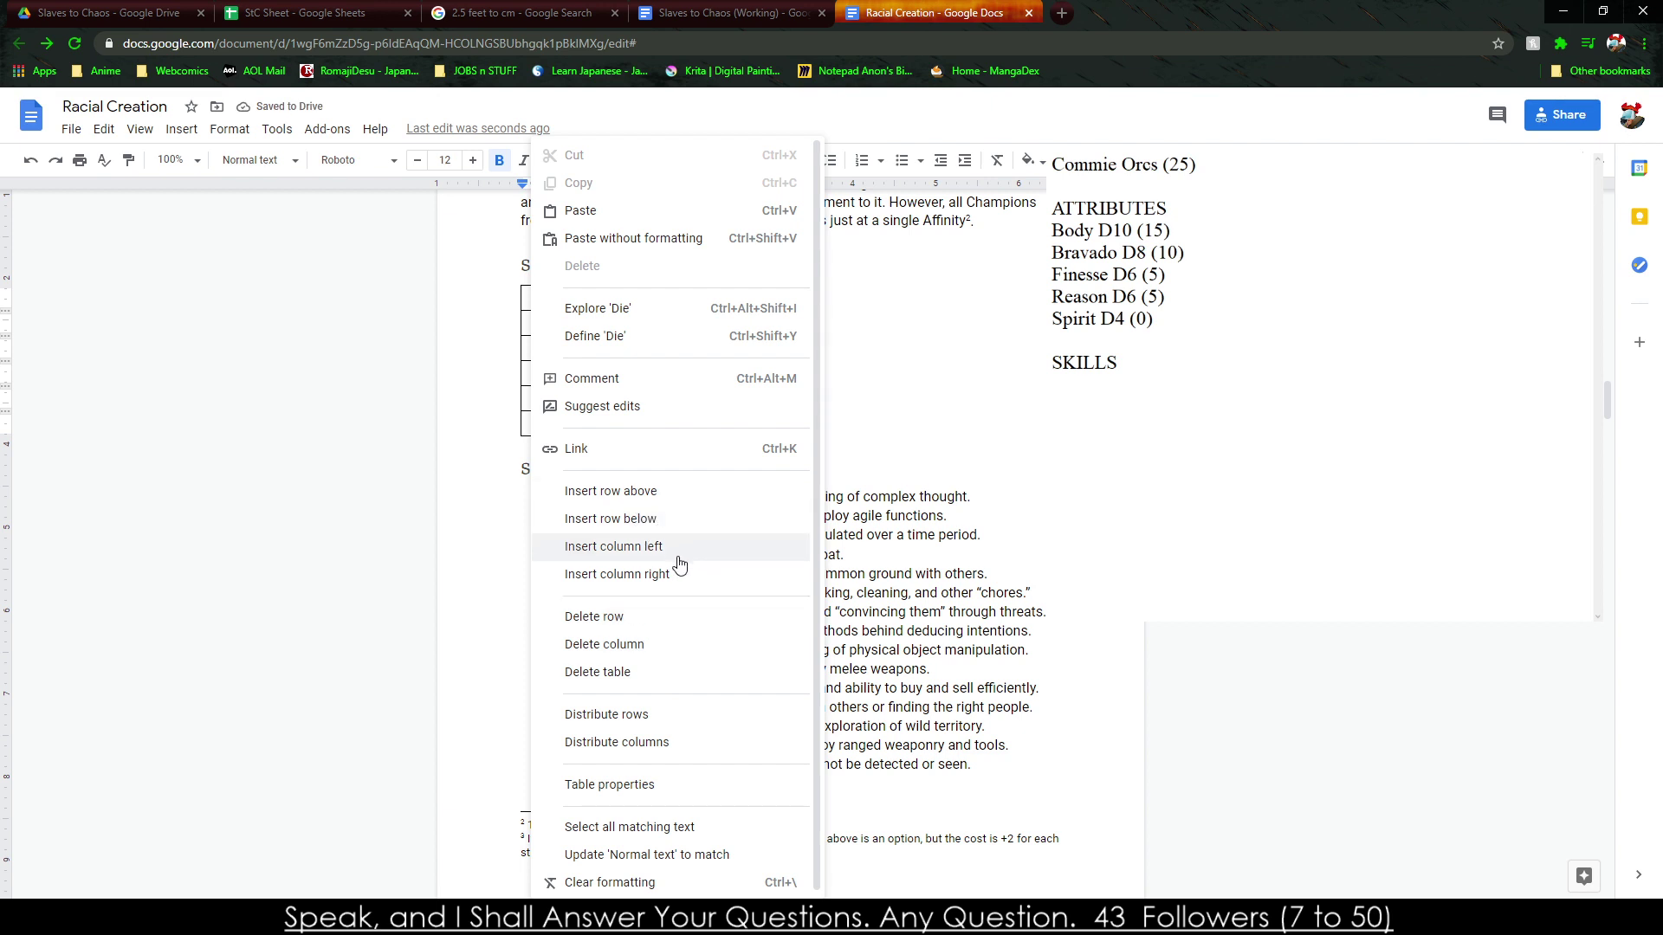
{"action": "left_click", "coordinate": [613, 547]}
{"action": "right_click", "coordinate": [543, 310]}
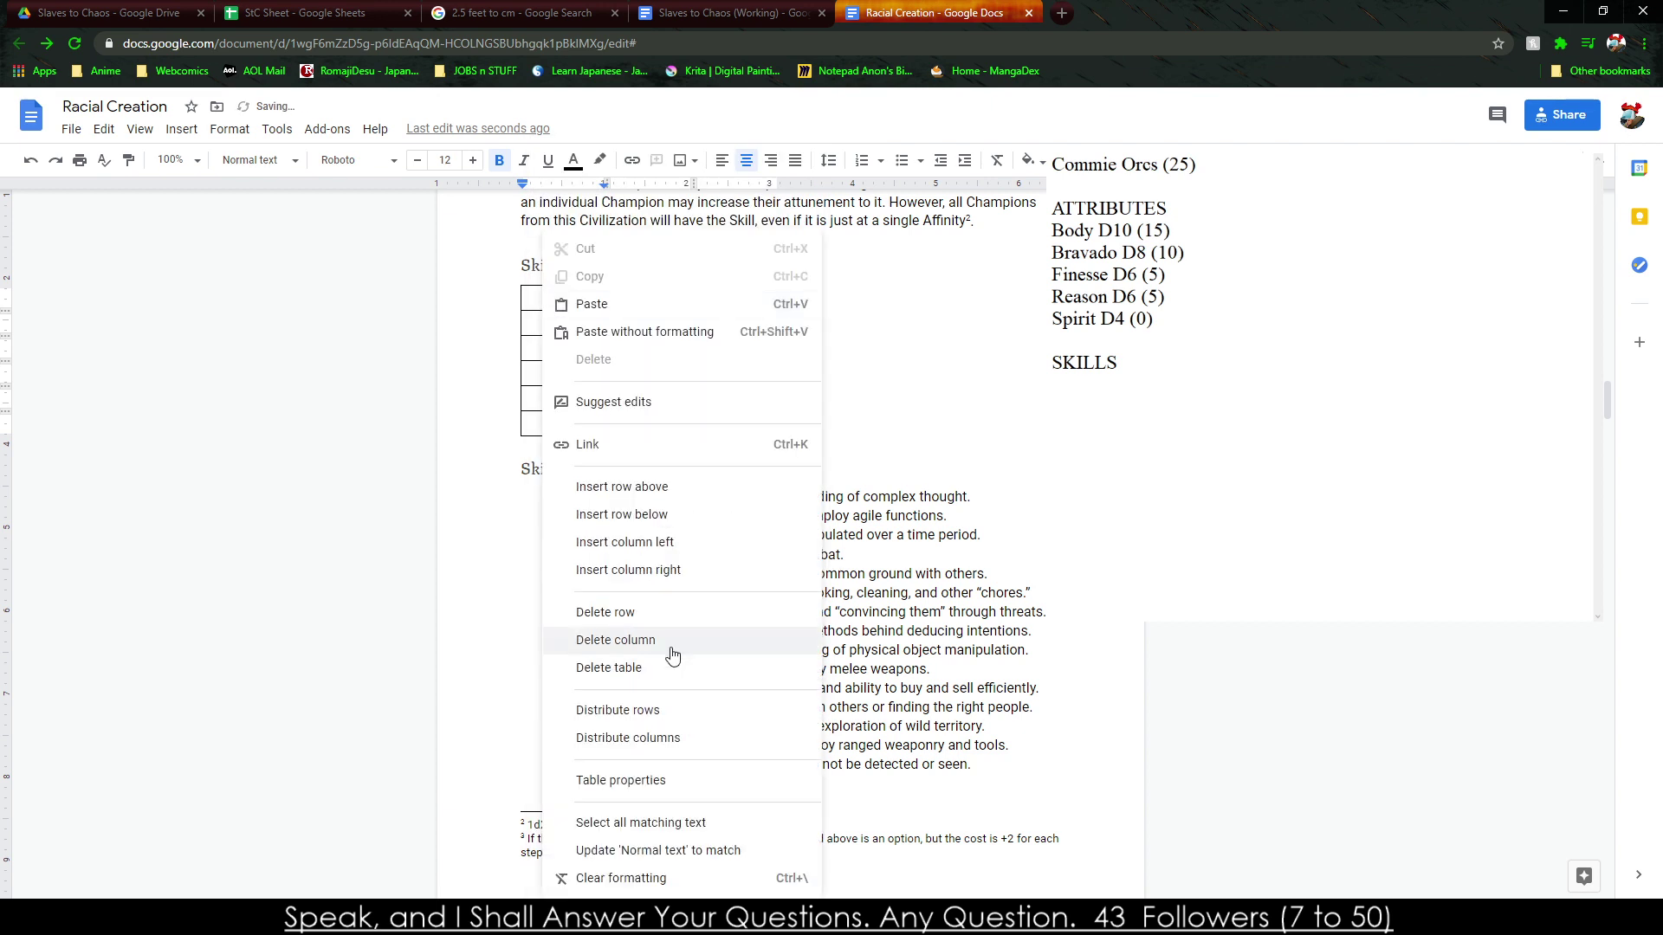
{"action": "left_click", "coordinate": [679, 546]}
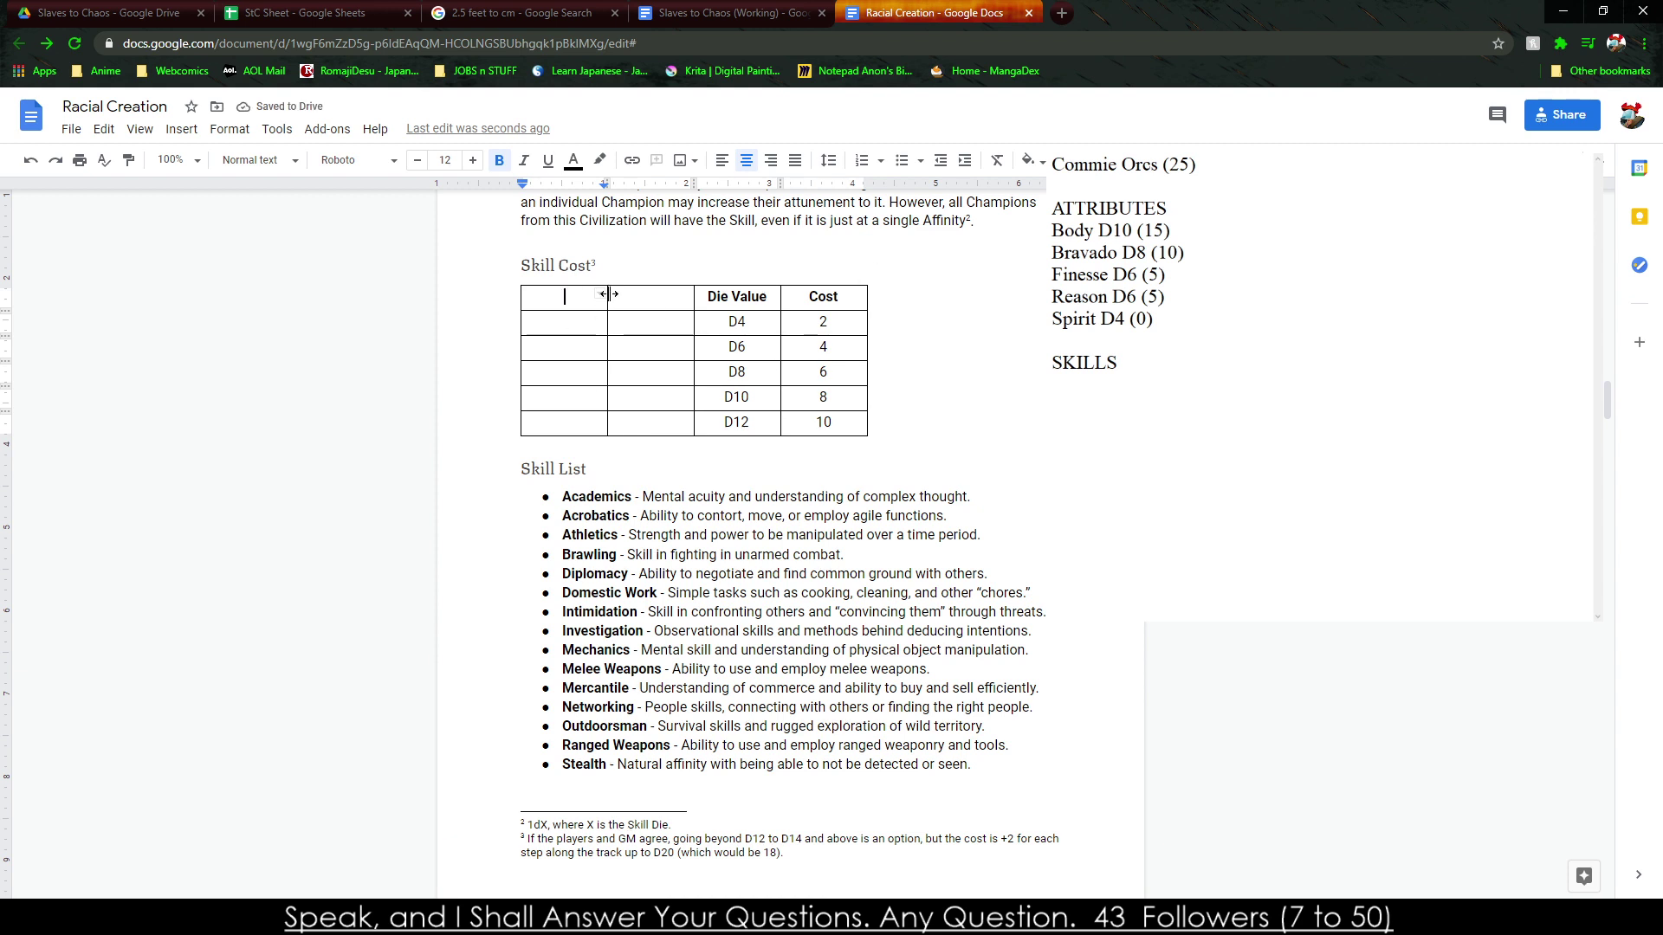
{"action": "left_click_drag", "start_coordinate": [644, 293], "coordinate": [652, 425]}
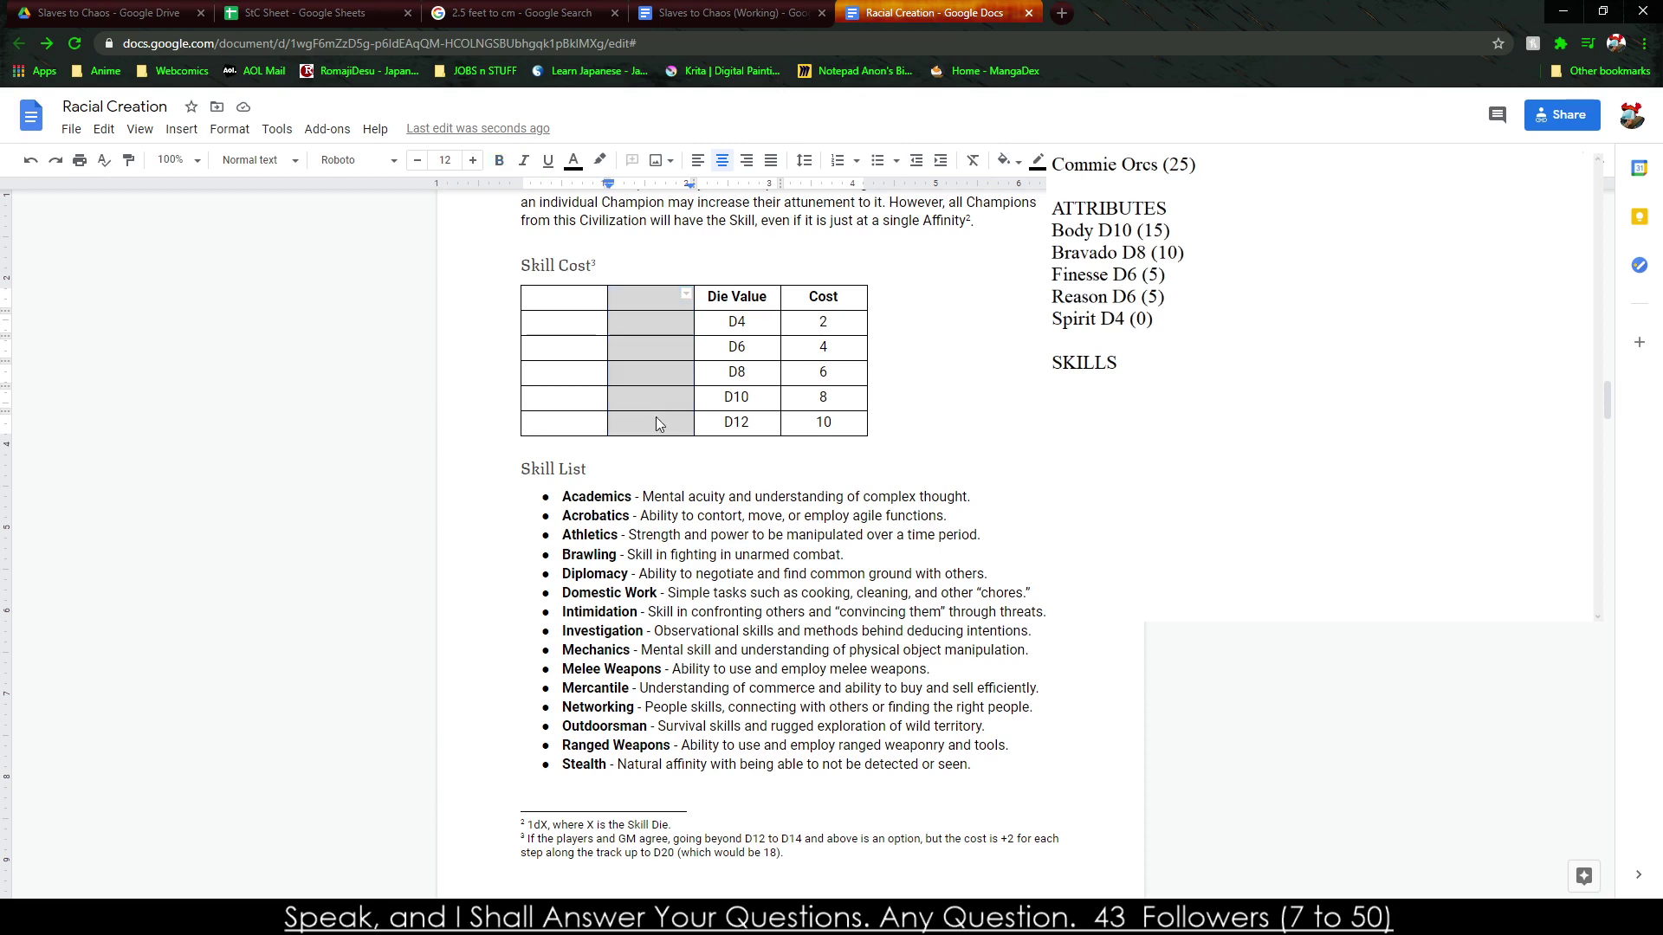
{"action": "right_click", "coordinate": [657, 417]}
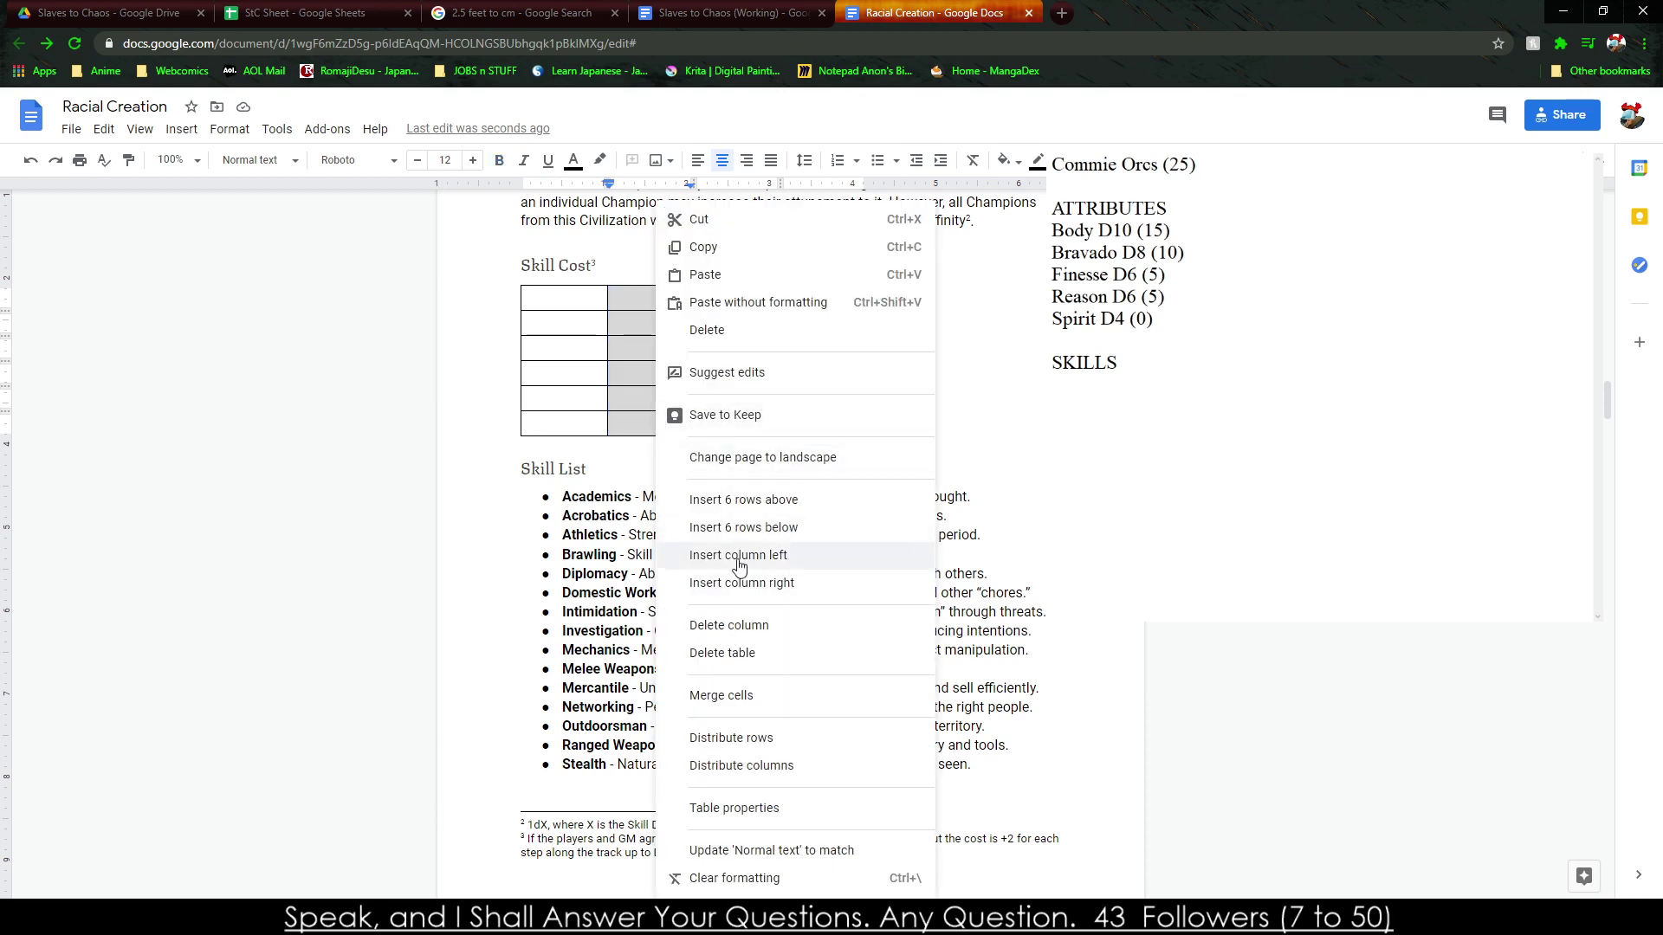
{"action": "left_click", "coordinate": [754, 627]}
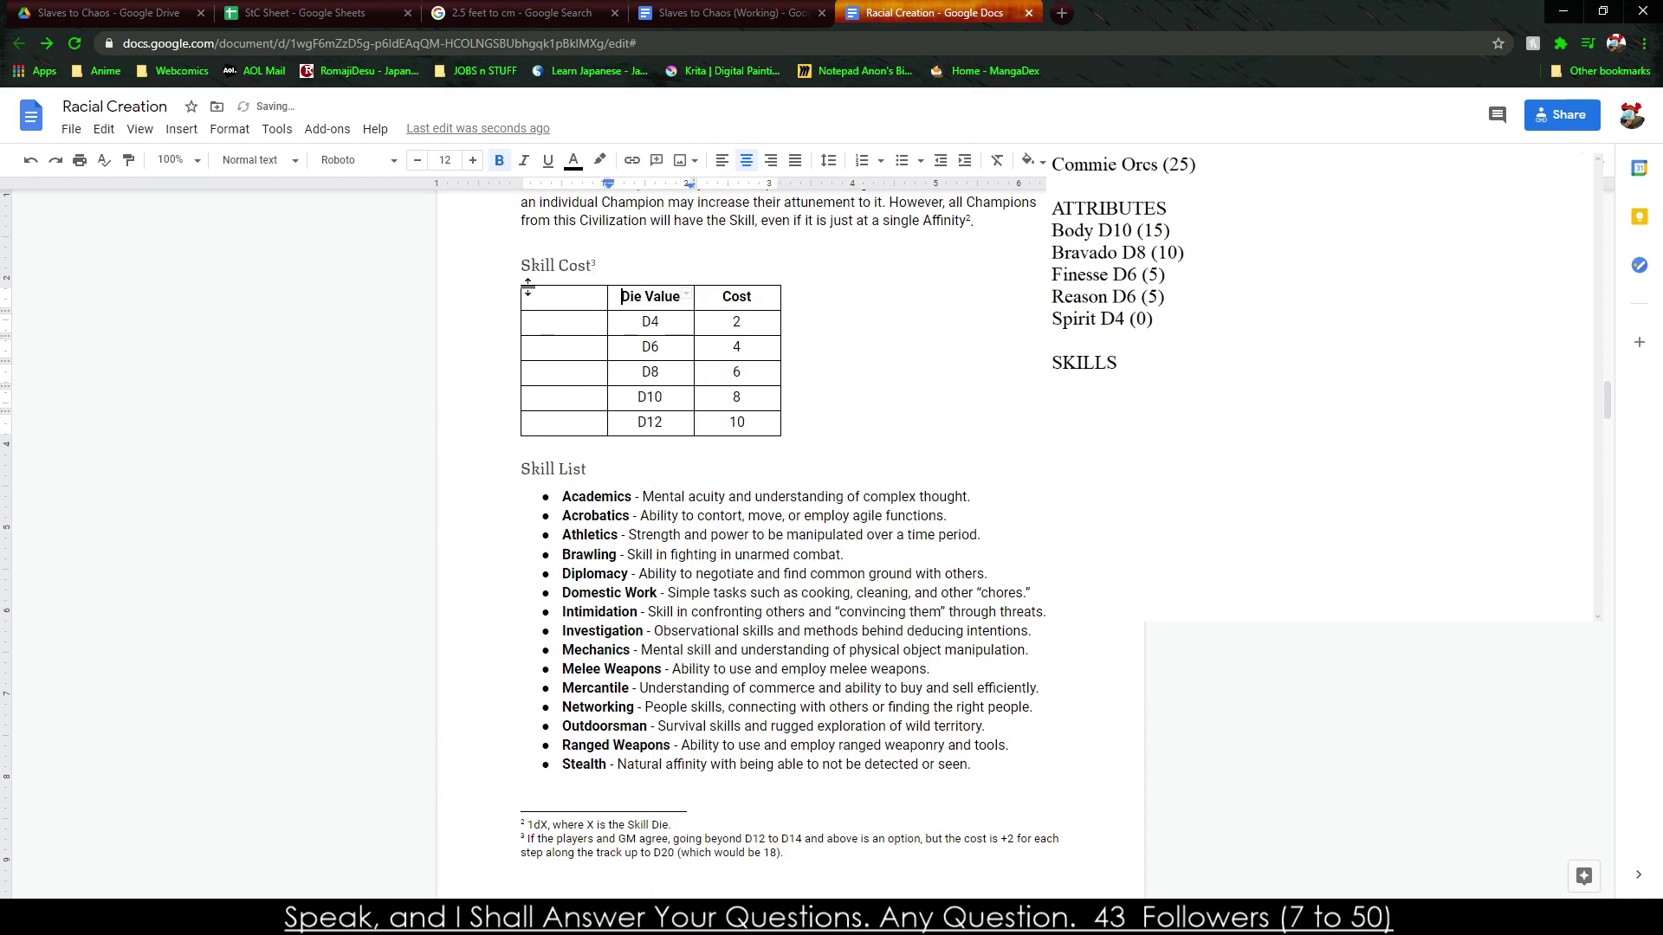
Fill the new first column with the header "Skill Cost" and the values 1 to 5.
{"action": "left_click", "coordinate": [541, 307]}
{"action": "type", "text": "Skill Cost"}
{"action": "key", "text": "BackSpace"}
{"action": "key", "text": "BackSpace"}
{"action": "key", "text": "BackSpace"}
{"action": "key", "text": "BackSpace"}
{"action": "key", "text": "BackSpace"}
{"action": "key", "text": "BackSpace"}
{"action": "key", "text": "BackSpace"}
{"action": "key", "text": "BackSpace"}
{"action": "key", "text": "BackSpace"}
{"action": "key", "text": "BackSpace"}
{"action": "type", "text": "Skill Cost"}
{"action": "key", "text": "Down"}
{"action": "type", "text": "1"}
{"action": "key", "text": "Down"}
{"action": "type", "text": "2"}
{"action": "key", "text": "Down"}
{"action": "type", "text": "3"}
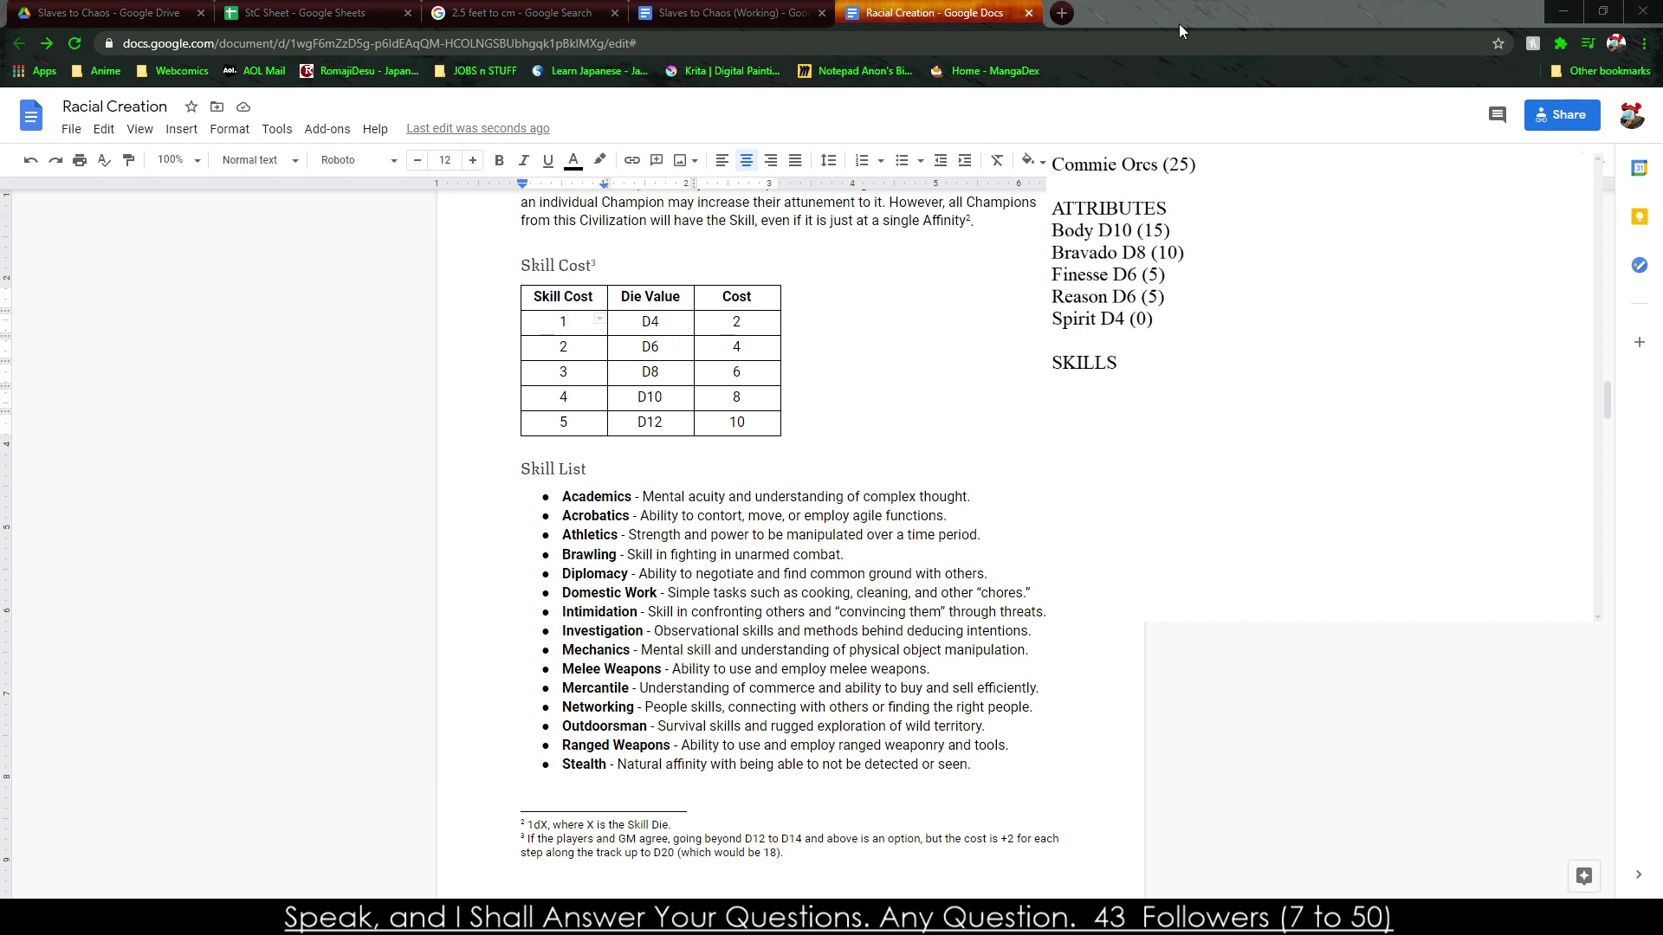
Clear the added Skill Cost column, and undo the changes to the skill cost table and its heading.
{"action": "left_click", "coordinate": [601, 264]}
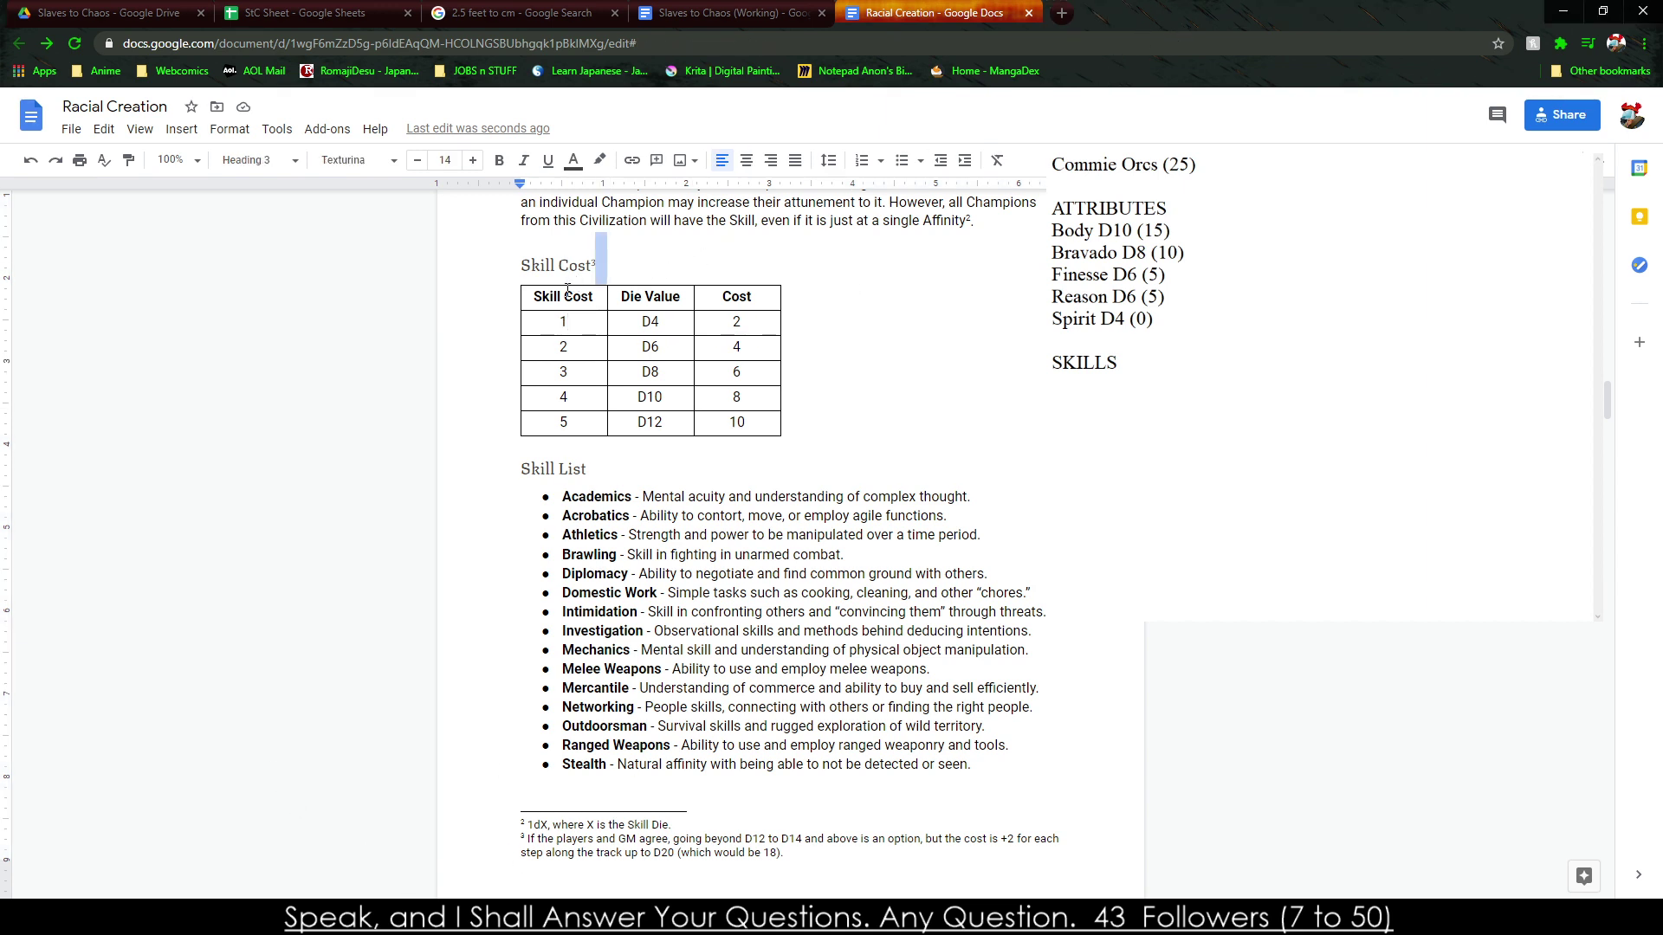
{"action": "left_click_drag", "start_coordinate": [567, 290], "coordinate": [576, 420]}
{"action": "key", "text": "Delete"}
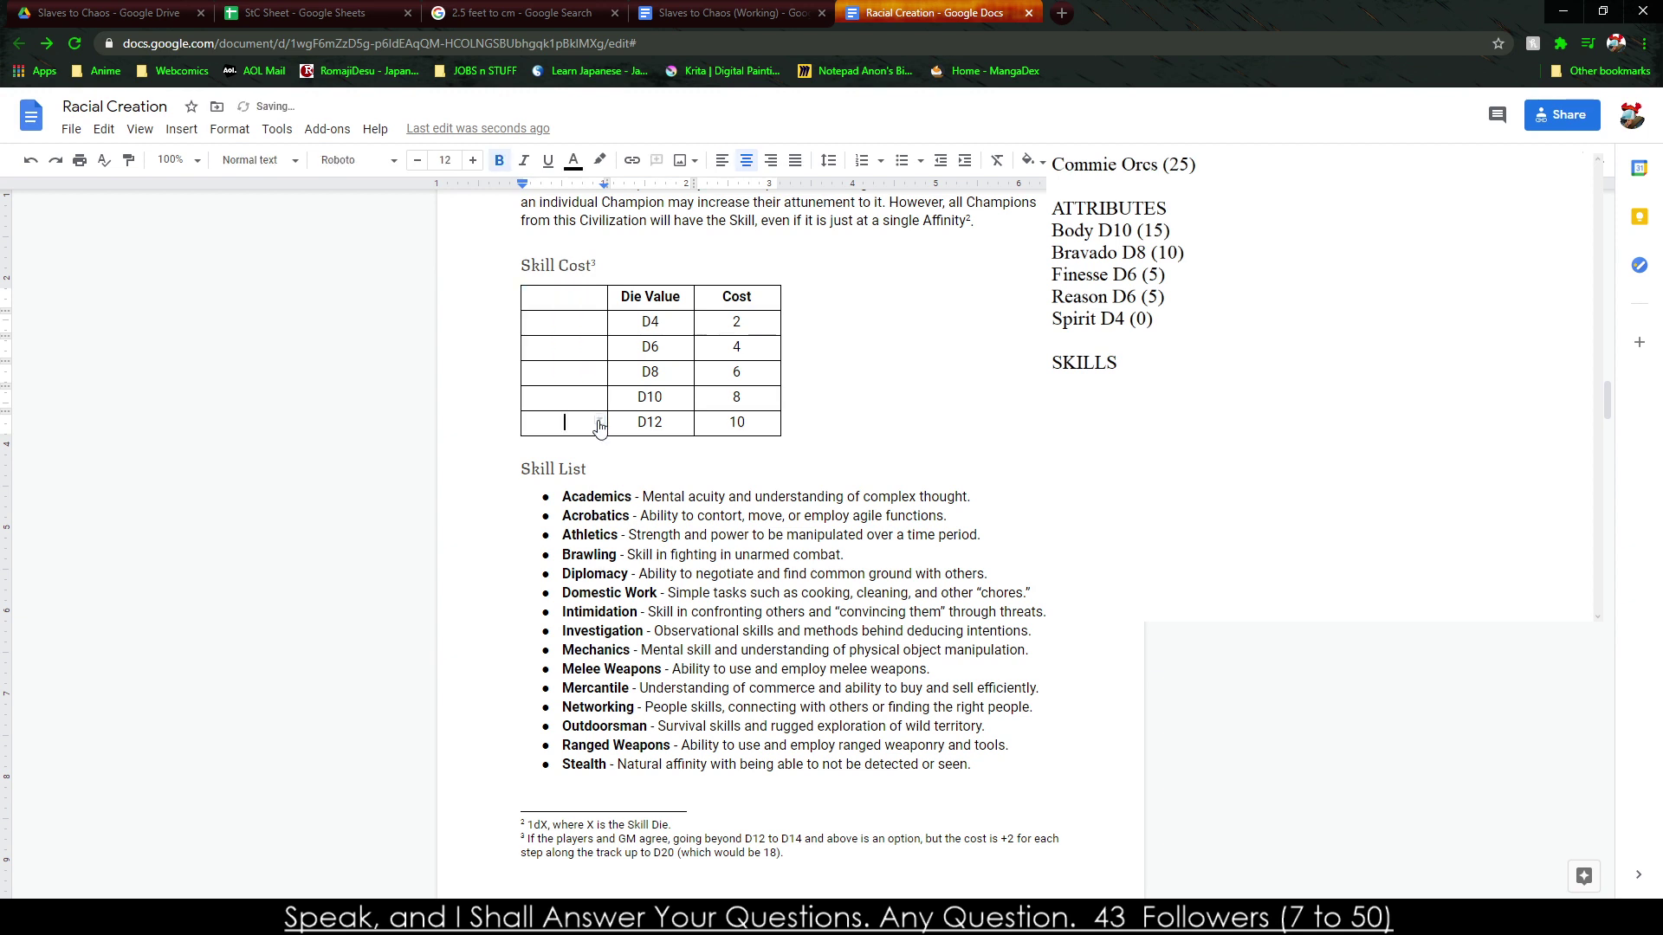
{"action": "key", "text": "ctrl+z"}
{"action": "type", "text": "Skill Cost"}
{"action": "key", "text": "ctrl+z"}
{"action": "key", "text": "ctrl+z"}
{"action": "key", "text": "ctrl+z"}
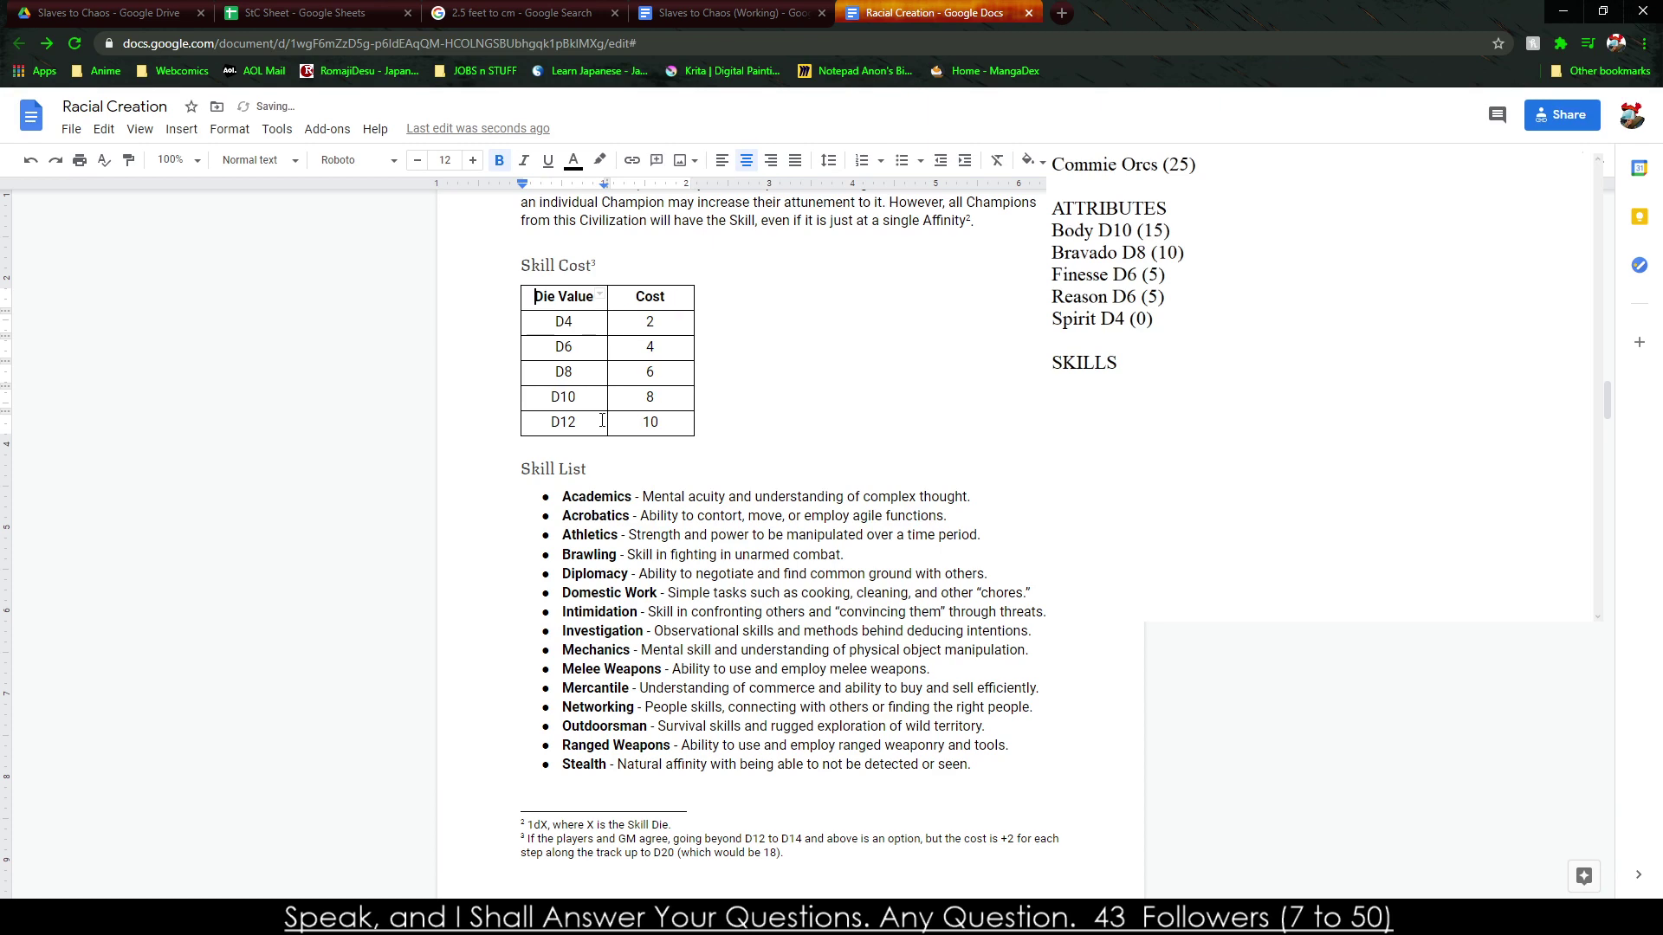
{"action": "key", "text": "ctrl+z"}
Add the paragraph "Each Skill costs 5 of the Races Creation Points to add." below the Skills introduction.
{"action": "scroll", "coordinate": [683, 396], "scroll_direction": "up", "scroll_amount": 2}
{"action": "left_click", "coordinate": [1031, 405]}
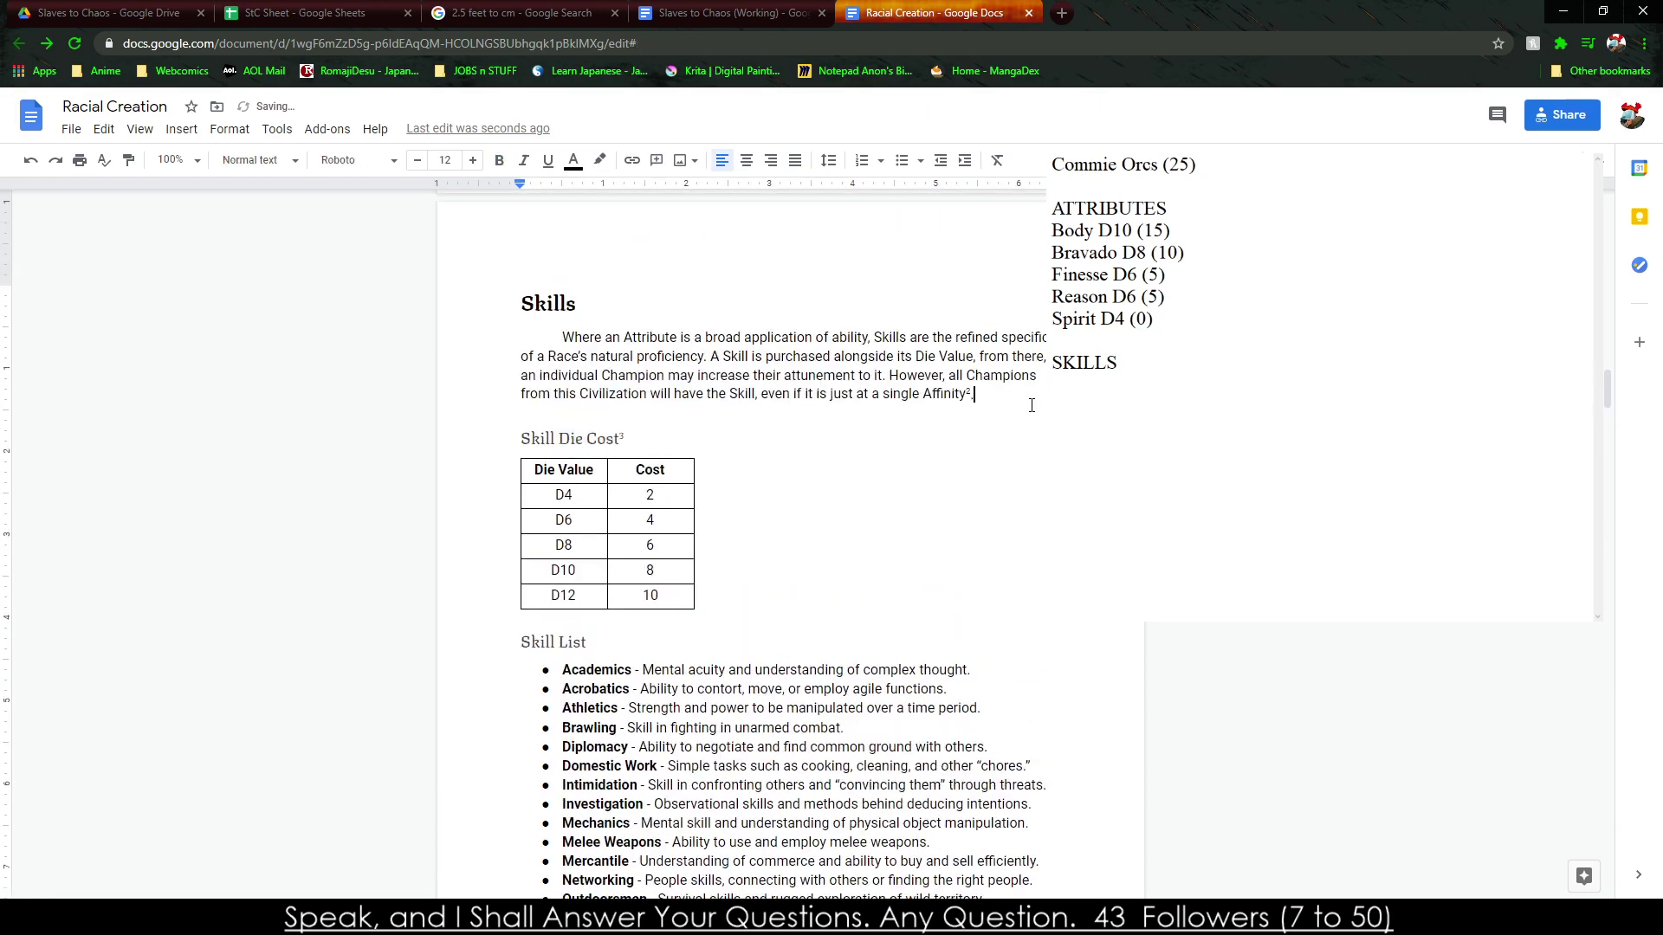
{"action": "key", "text": "Return"}
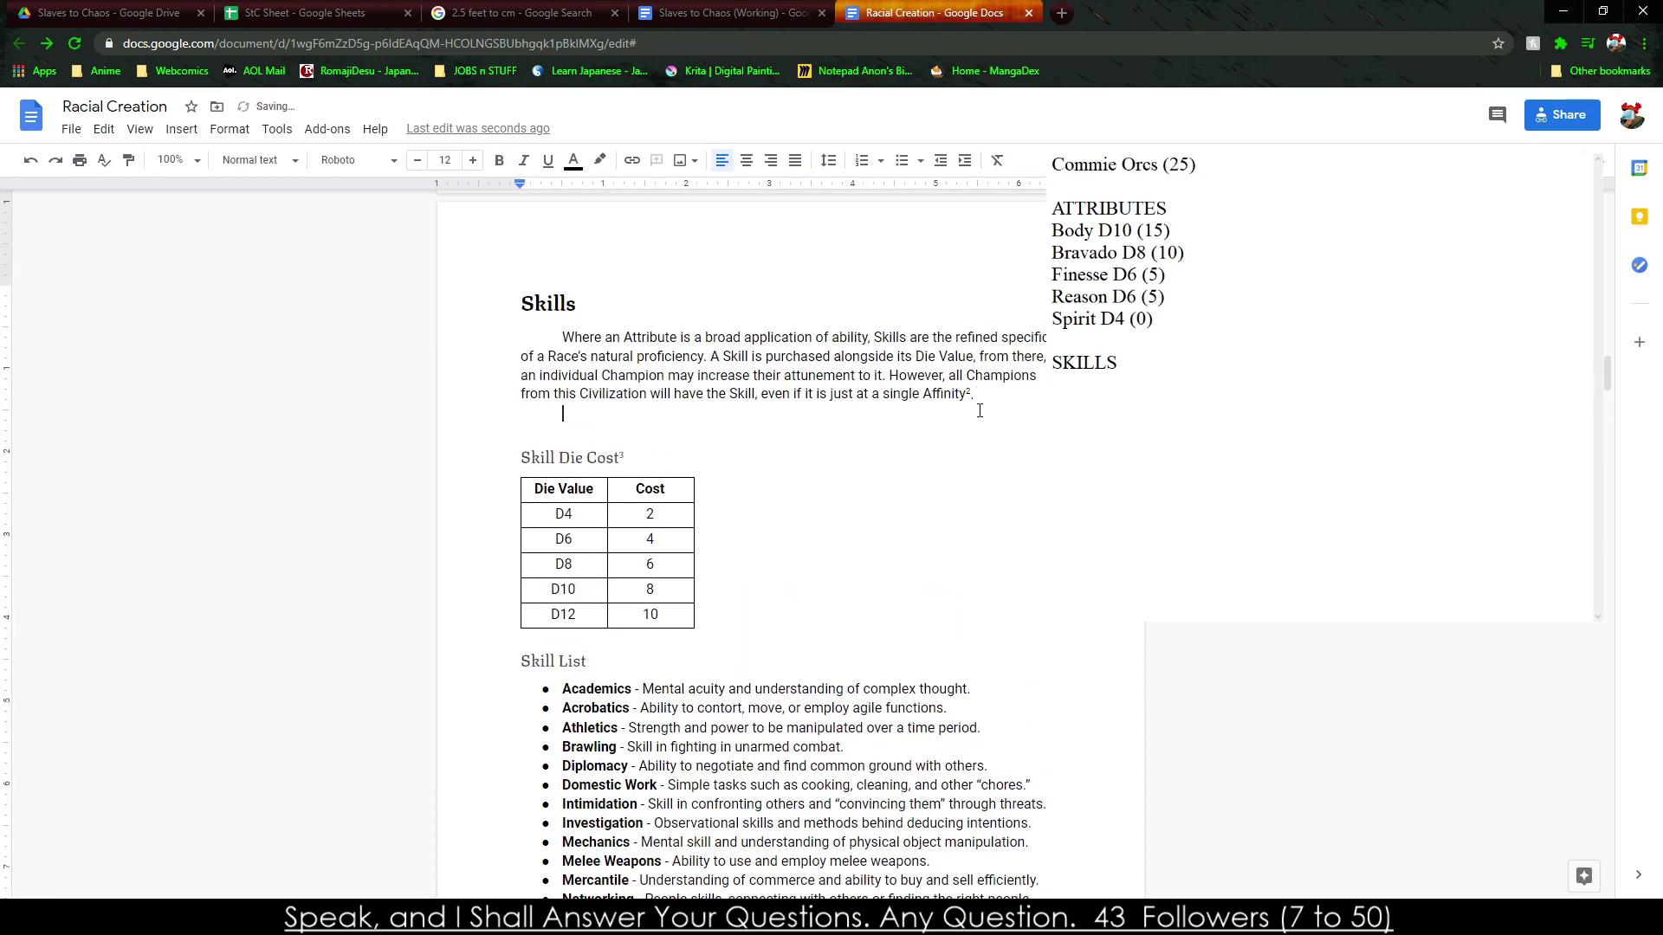
{"action": "scroll", "coordinate": [910, 416], "scroll_direction": "down", "scroll_amount": 7}
{"action": "scroll", "coordinate": [846, 424], "scroll_direction": "up", "scroll_amount": 7}
{"action": "type", "text": "Each Skill sosts 5 of the Races Creat"}
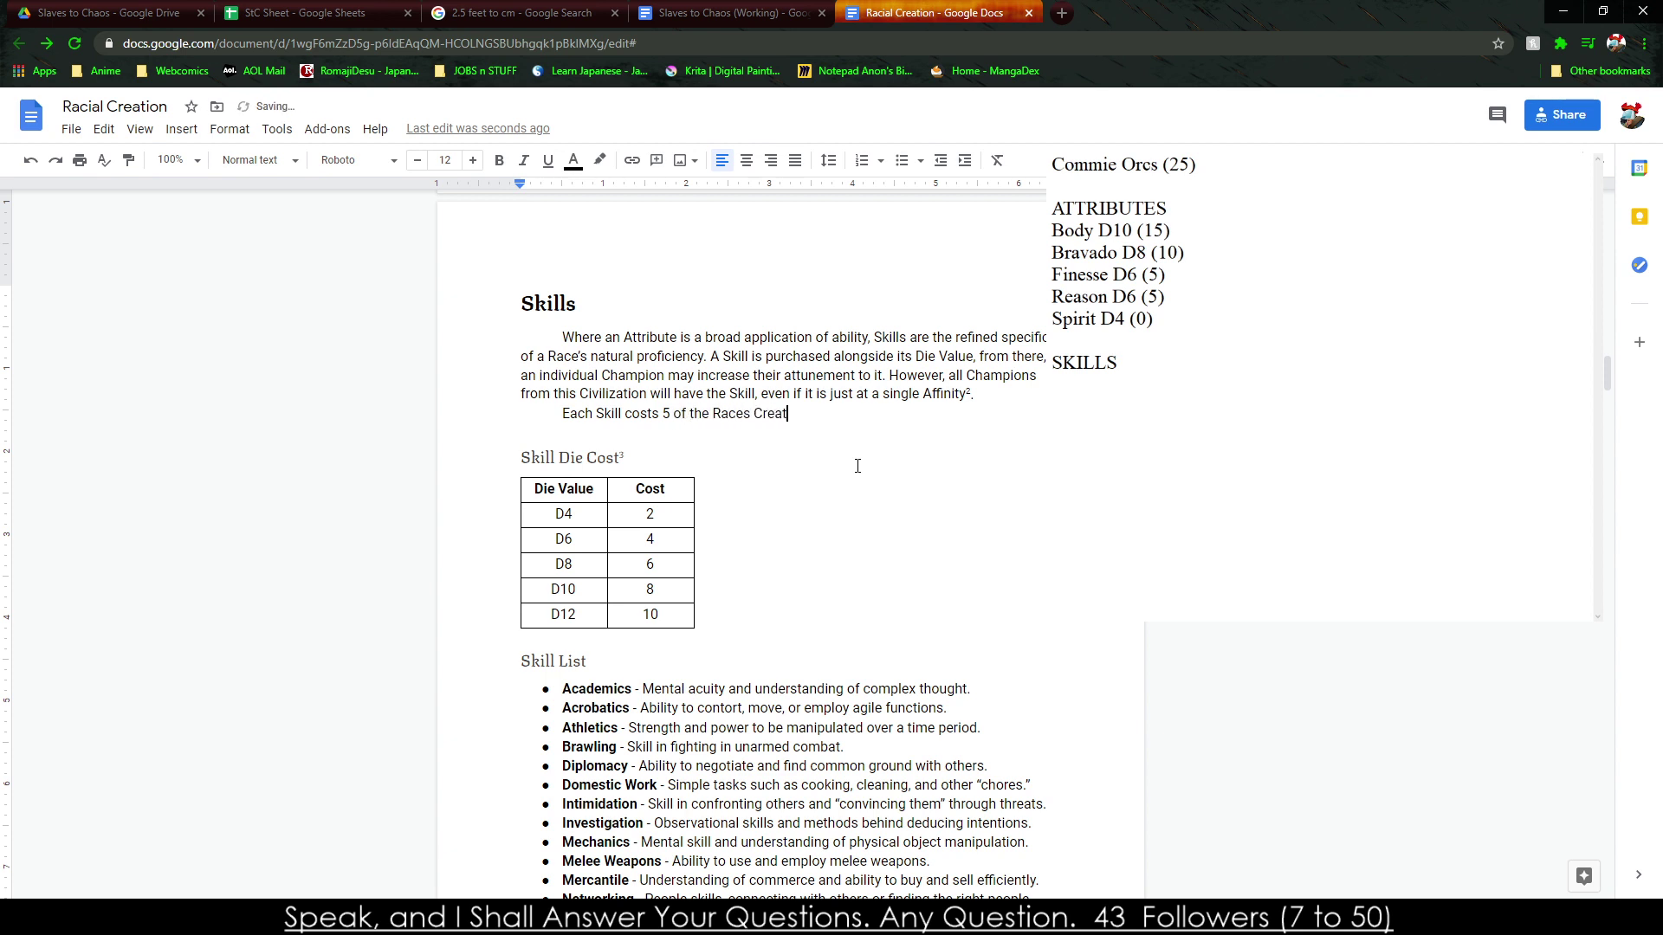
{"action": "type", "text": "ion Points to add."}
Consult the Skill List, add "Melee Weapons (D6) (9)" under SKILLS in the notes, and set the point total to 16.
{"action": "left_click", "coordinate": [646, 676]}
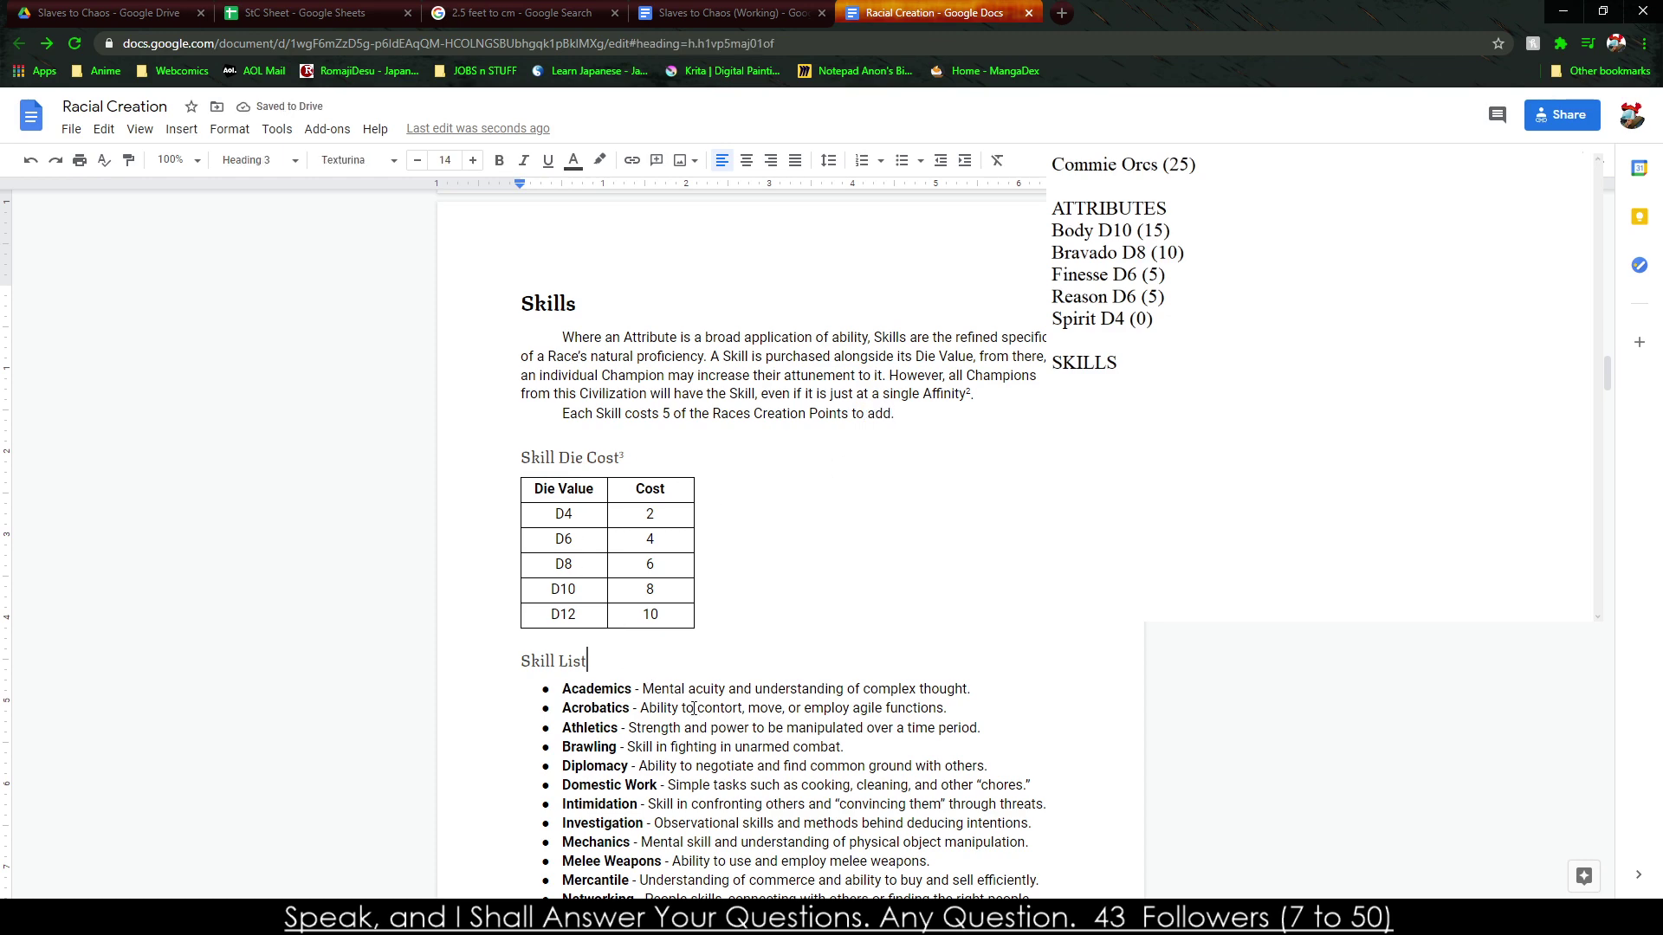
{"action": "scroll", "coordinate": [696, 513], "scroll_direction": "down", "scroll_amount": 4}
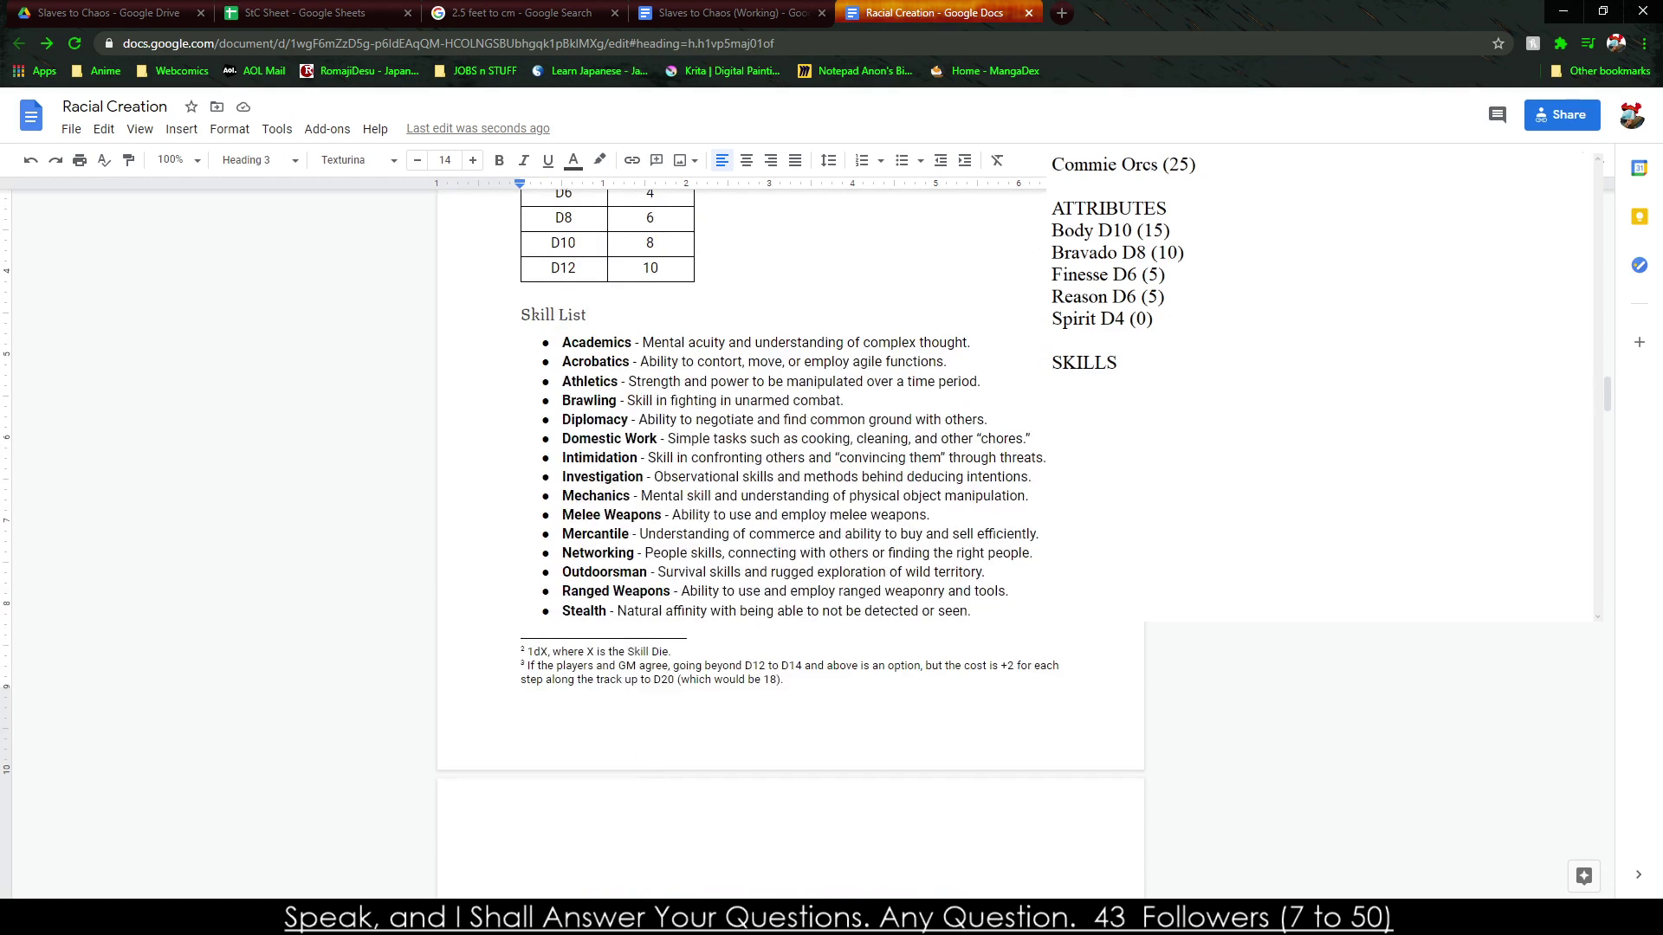
{"action": "left_click", "coordinate": [1211, 473]}
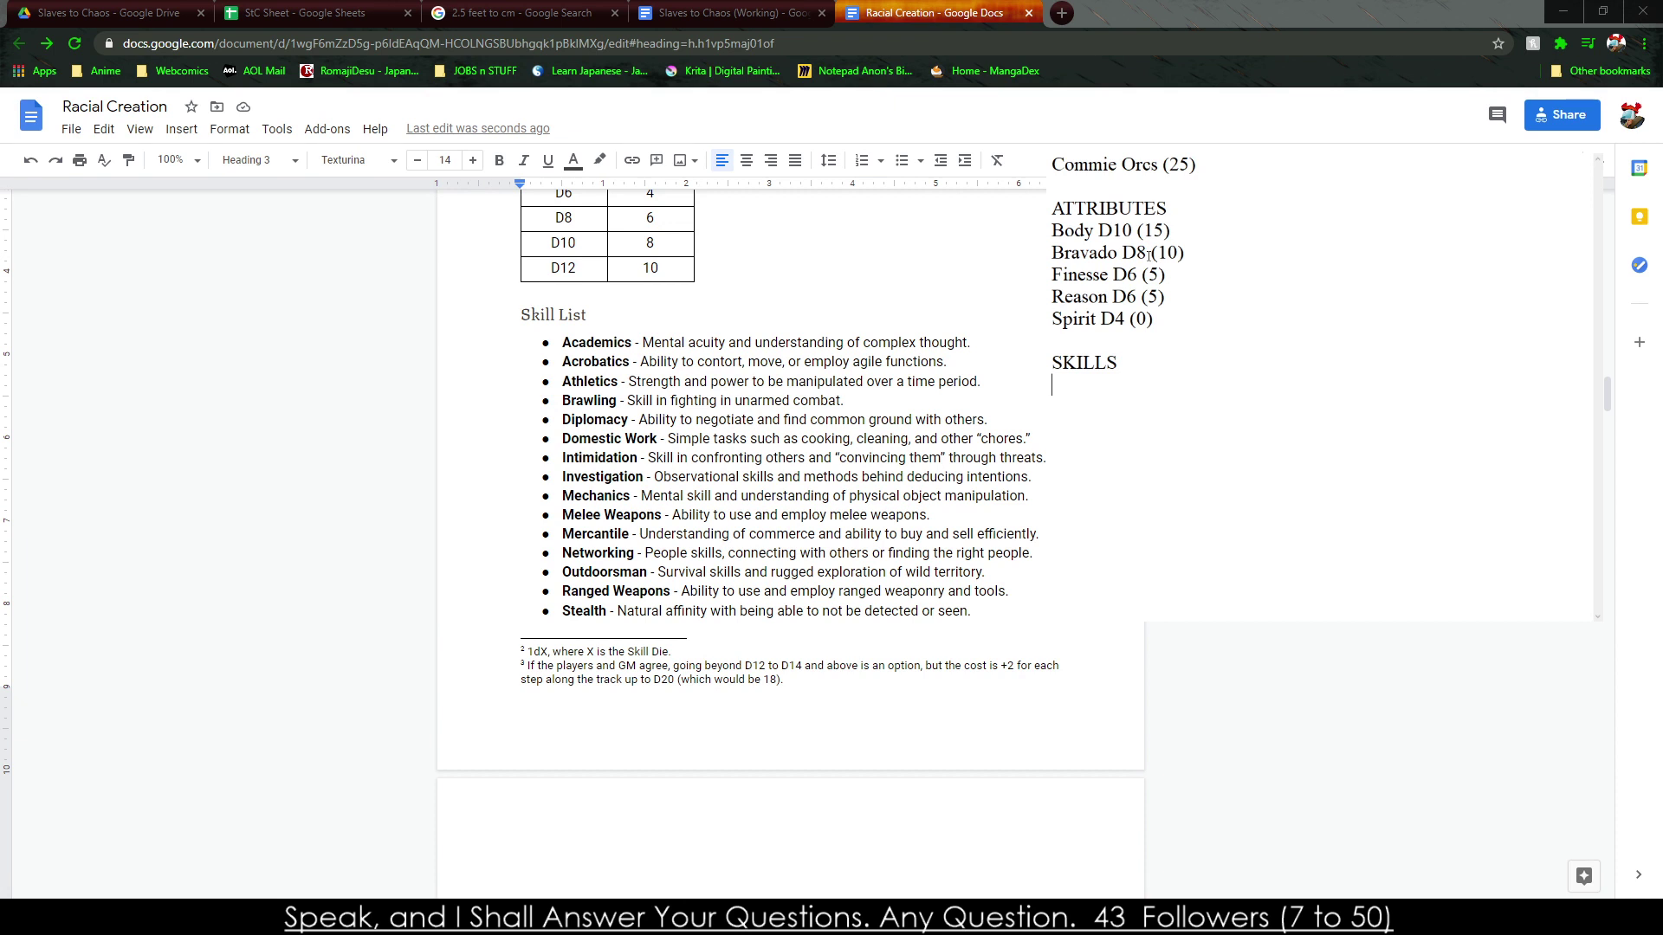
{"action": "type", "text": "Melee Weapons (D6) (9"}
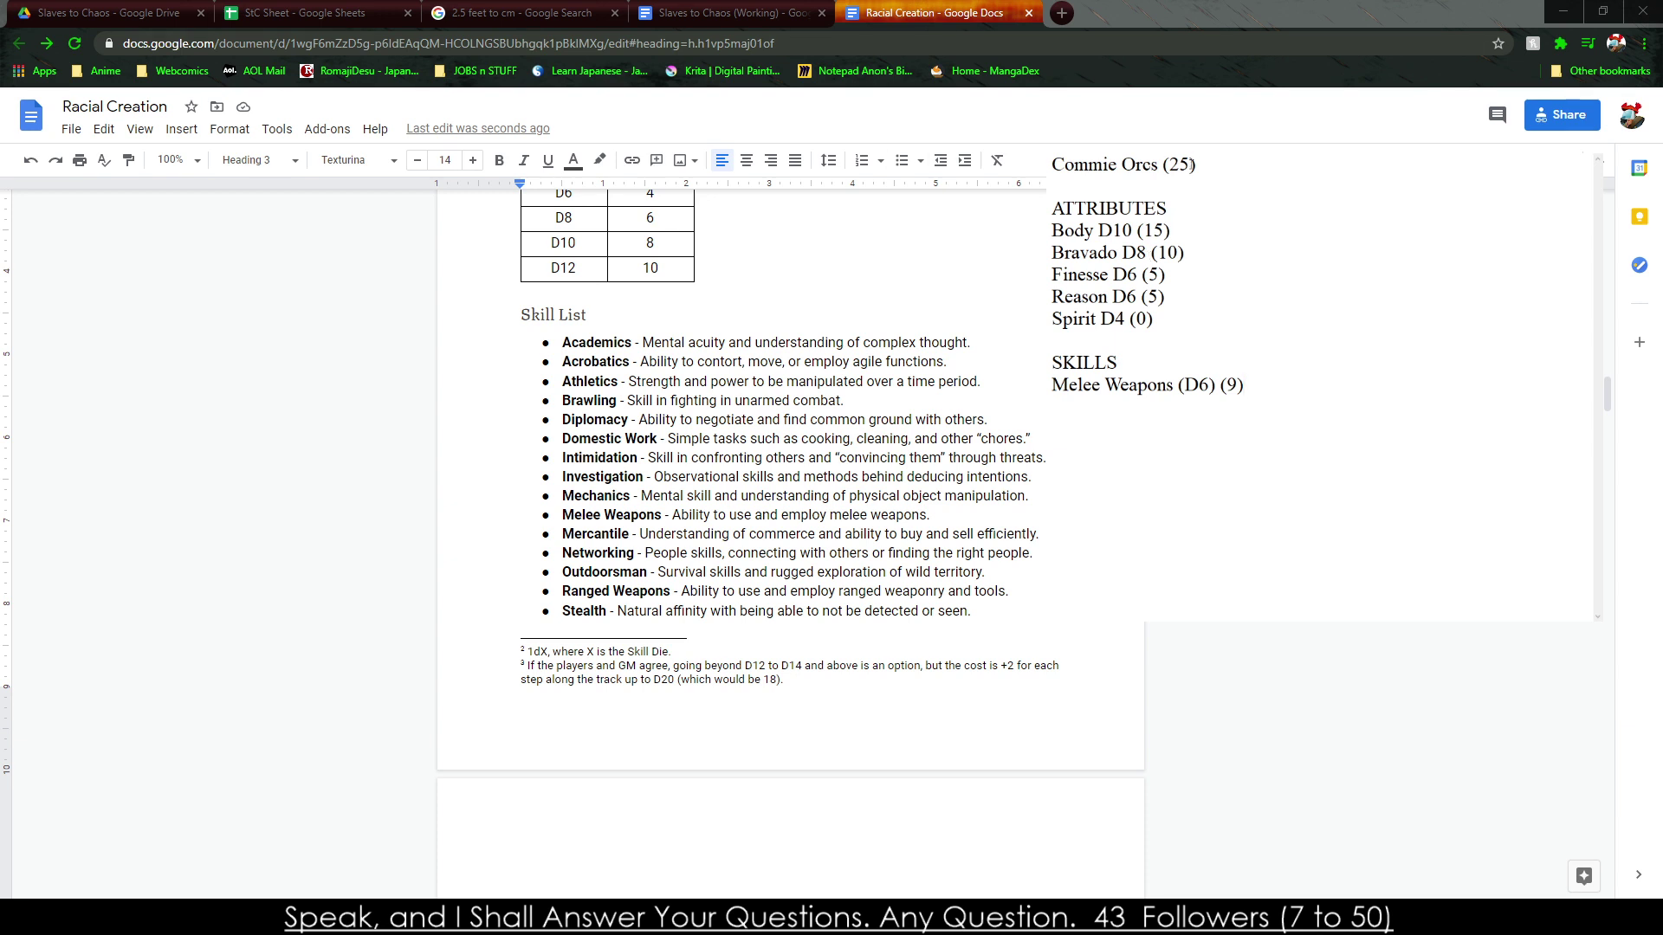
{"action": "left_click_drag", "start_coordinate": [1193, 164], "coordinate": [1172, 170]}
{"action": "type", "text": "16"}
Add a Traits heading with "Berserker (10)" to the notes and set the race's point total to 6.
{"action": "scroll", "coordinate": [790, 520], "scroll_direction": "down", "scroll_amount": 4}
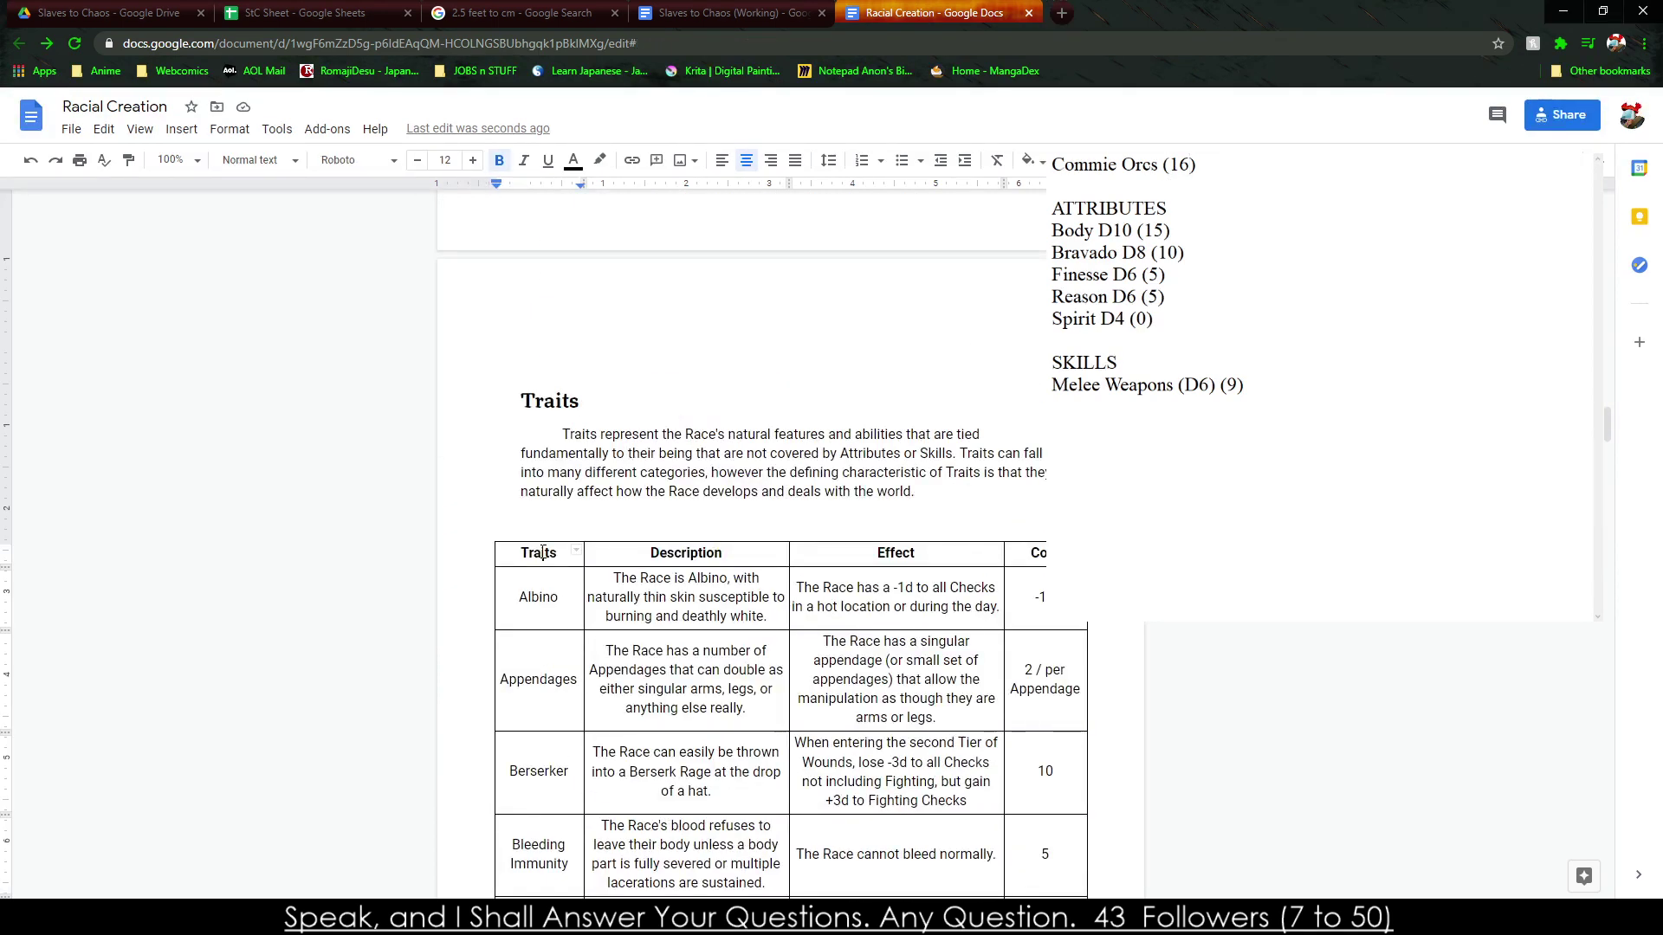
{"action": "scroll", "coordinate": [523, 543], "scroll_direction": "down", "scroll_amount": 5}
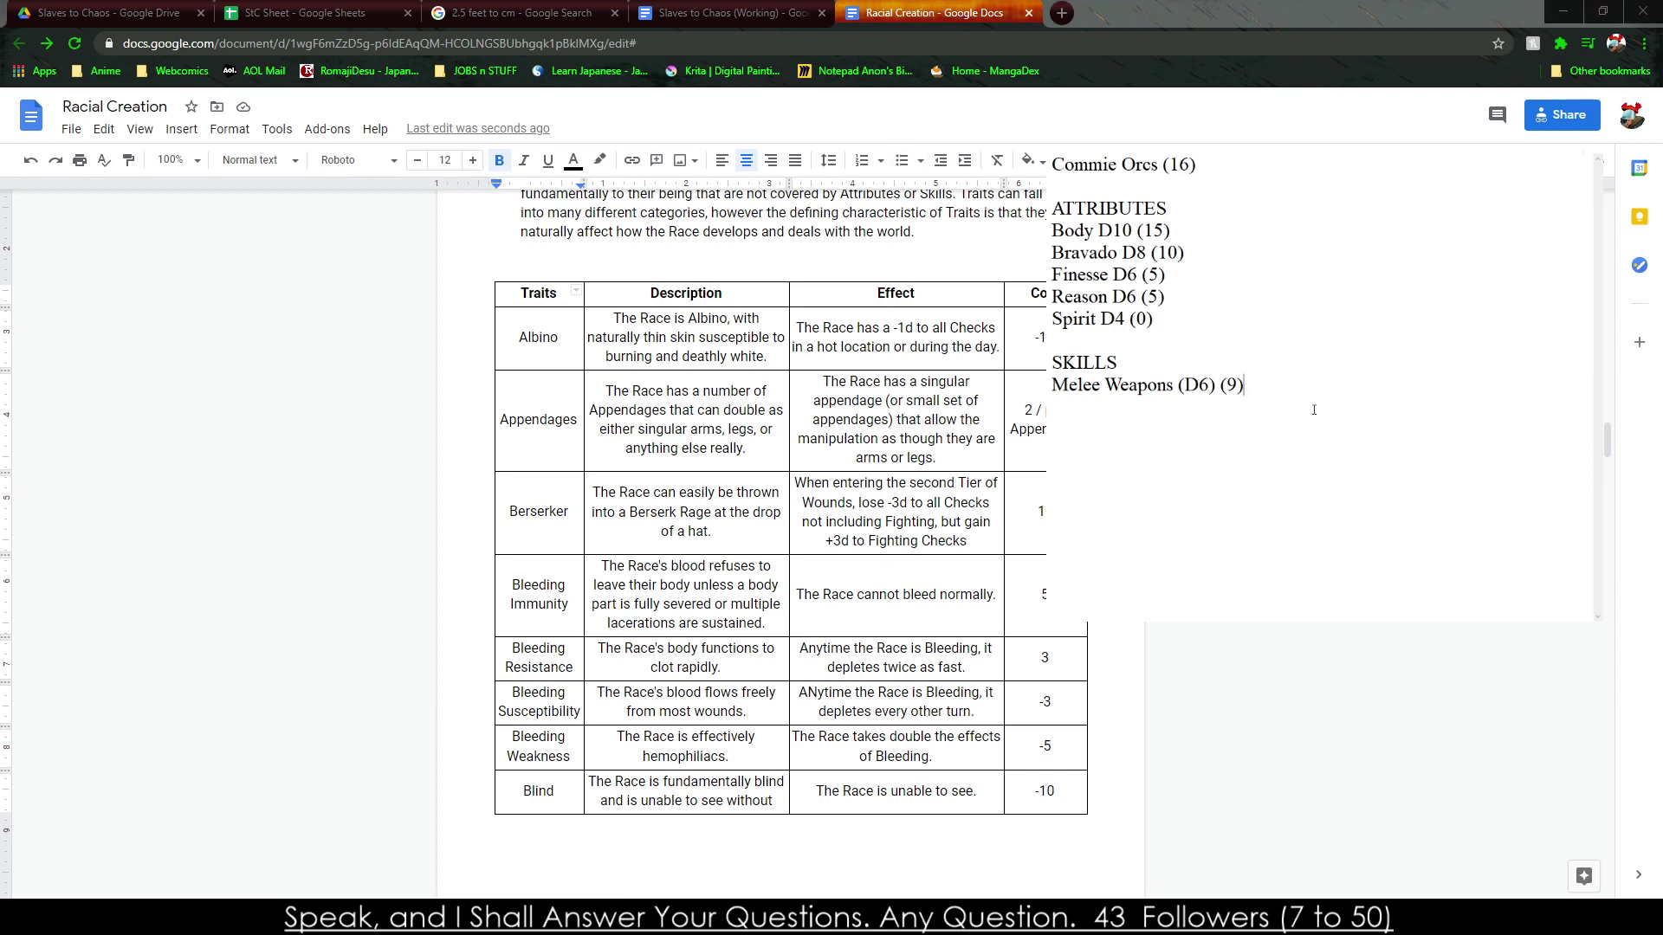
{"action": "type", "text": "Traits"}
{"action": "key", "text": "Return"}
{"action": "type", "text": "Berserker (10"}
{"action": "left_click_drag", "start_coordinate": [1194, 175], "coordinate": [1178, 166]}
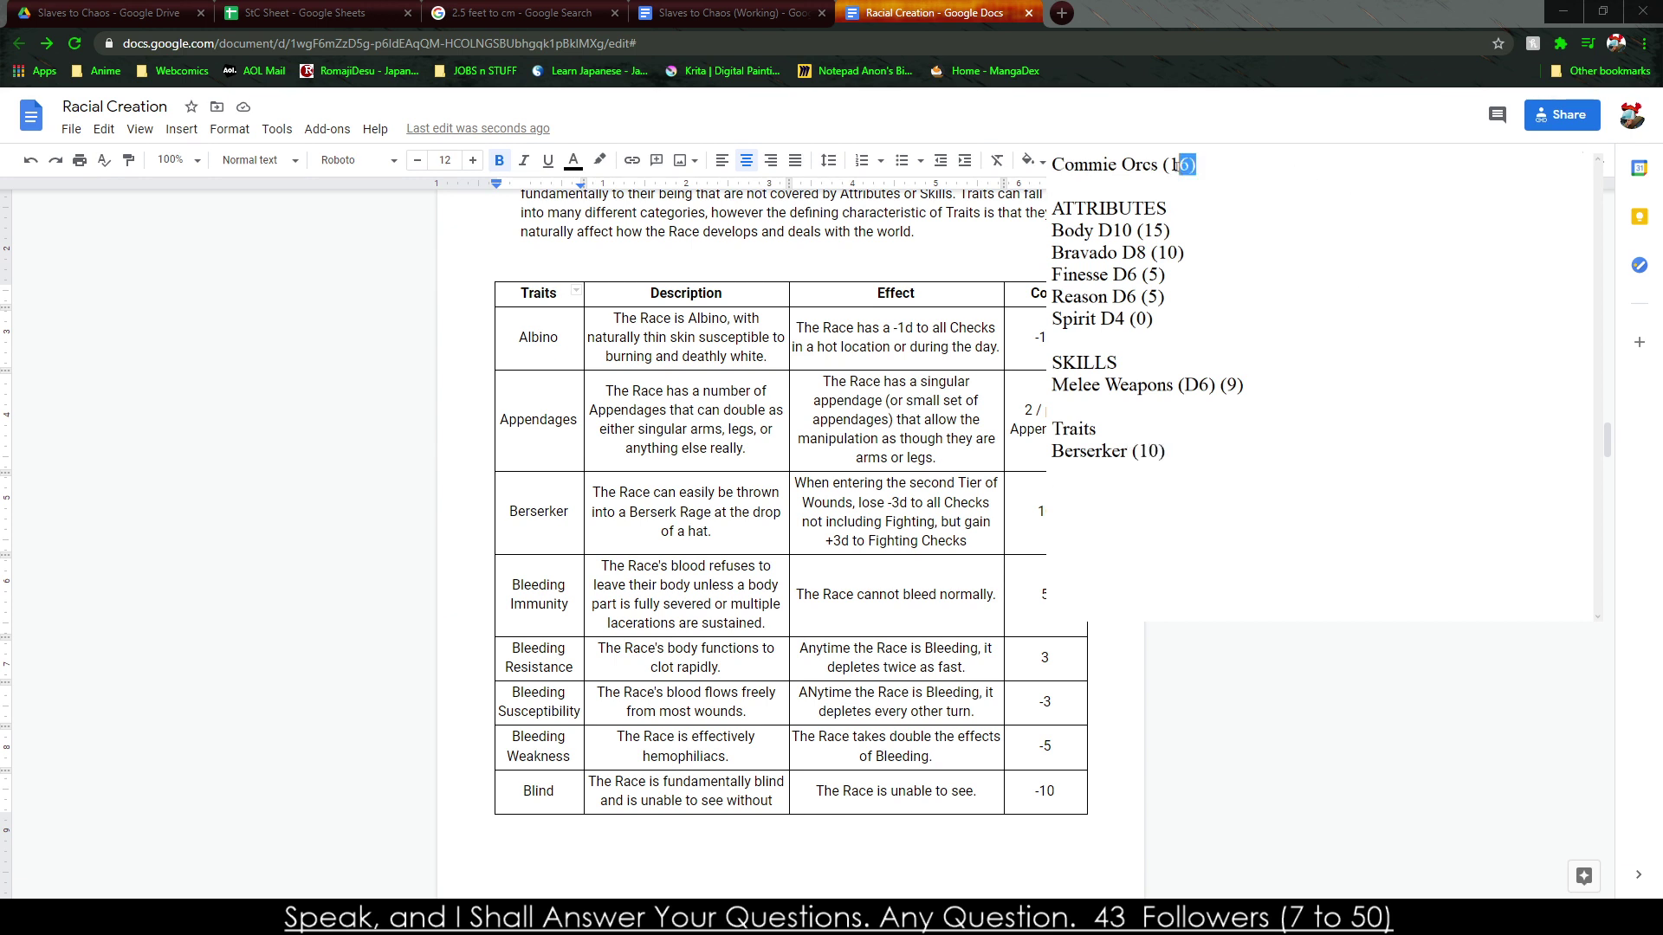
{"action": "type", "text": "6"}
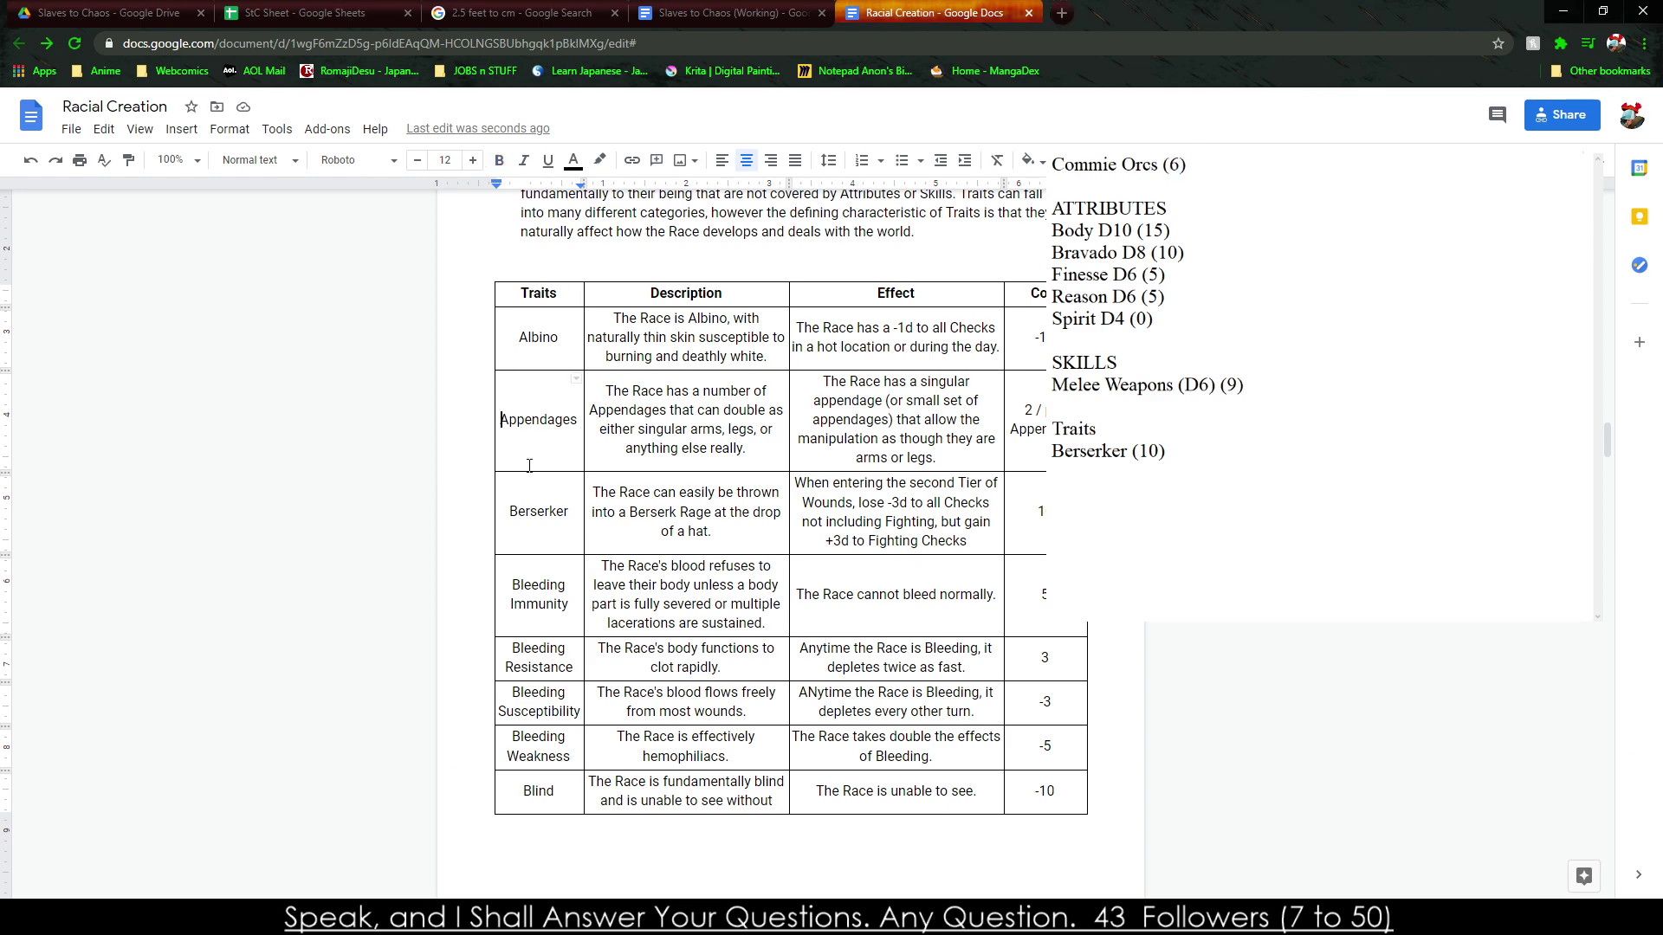
Remove the extra blank line between the Traits introduction and the Traits table in the Racial Creation document.
{"action": "scroll", "coordinate": [502, 424], "scroll_direction": "down", "scroll_amount": 3}
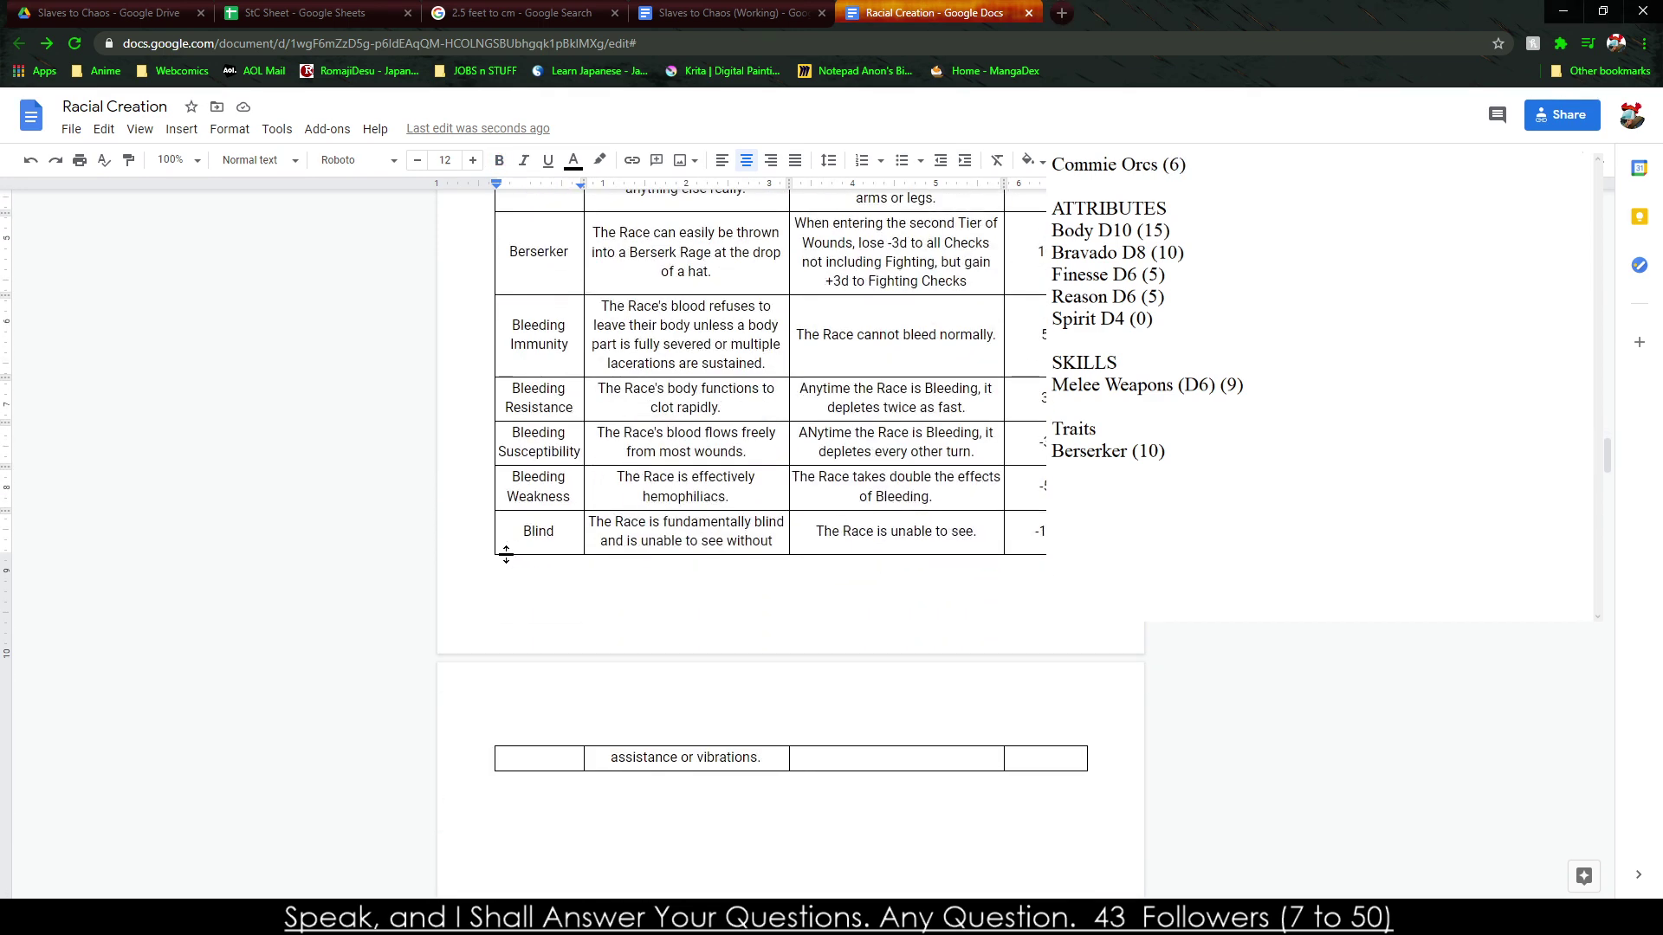
{"action": "scroll", "coordinate": [506, 554], "scroll_direction": "up", "scroll_amount": 4}
{"action": "left_click", "coordinate": [627, 347]}
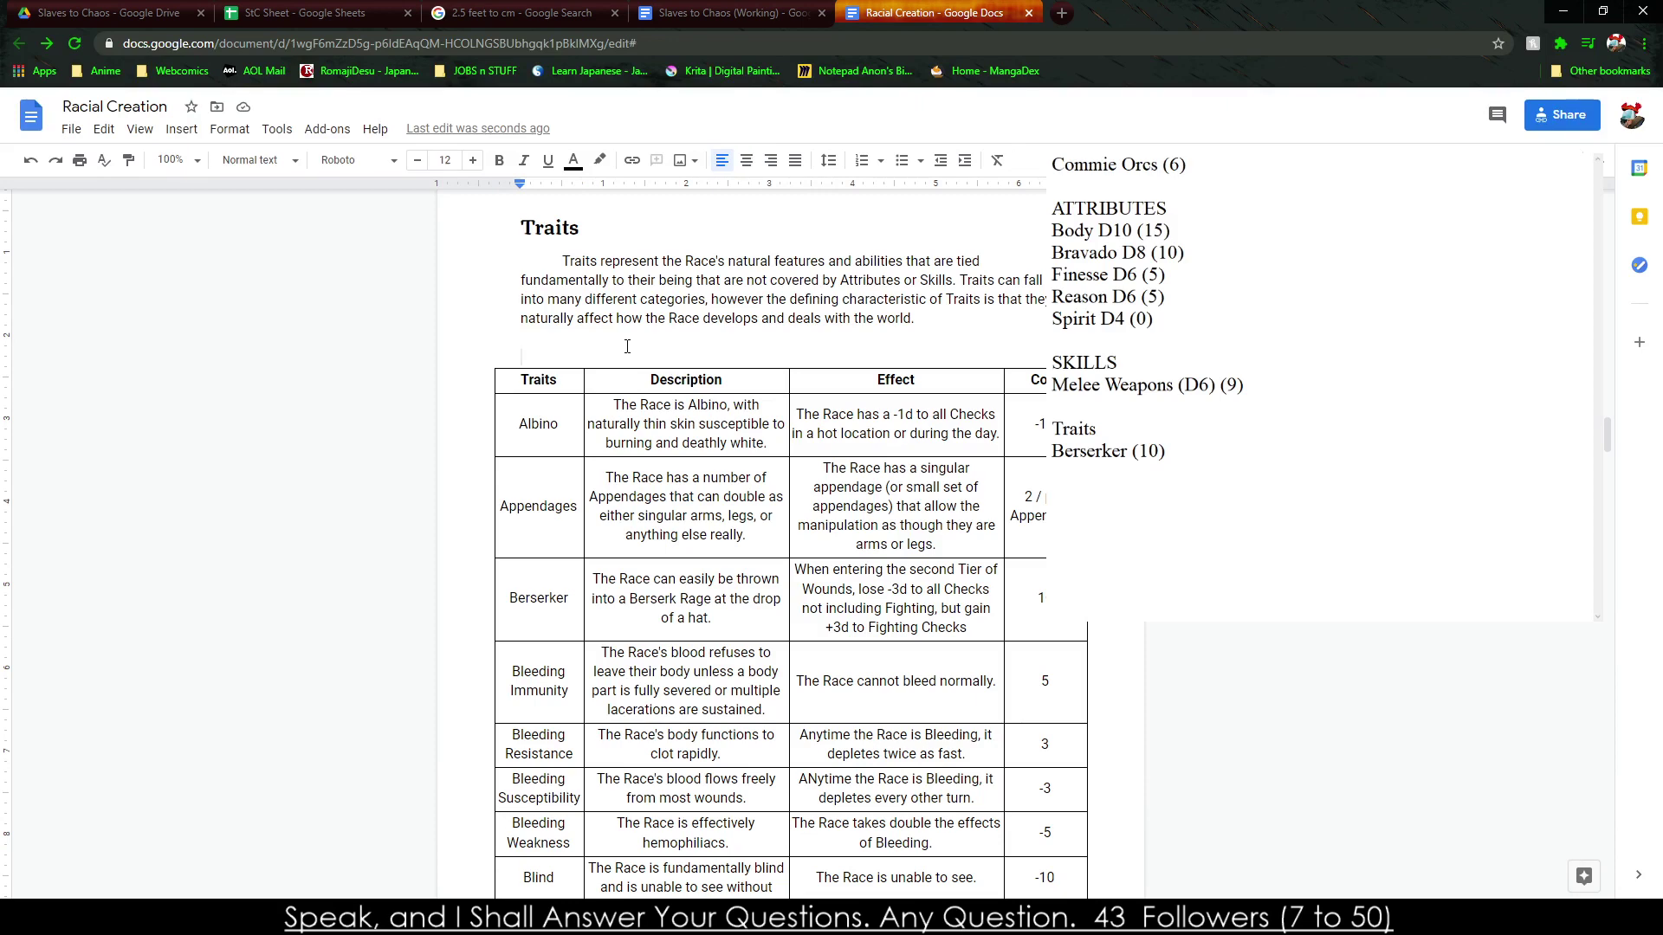
{"action": "key", "text": "BackSpace"}
{"action": "scroll", "coordinate": [658, 278], "scroll_direction": "down", "scroll_amount": 9}
{"action": "left_click", "coordinate": [607, 348]}
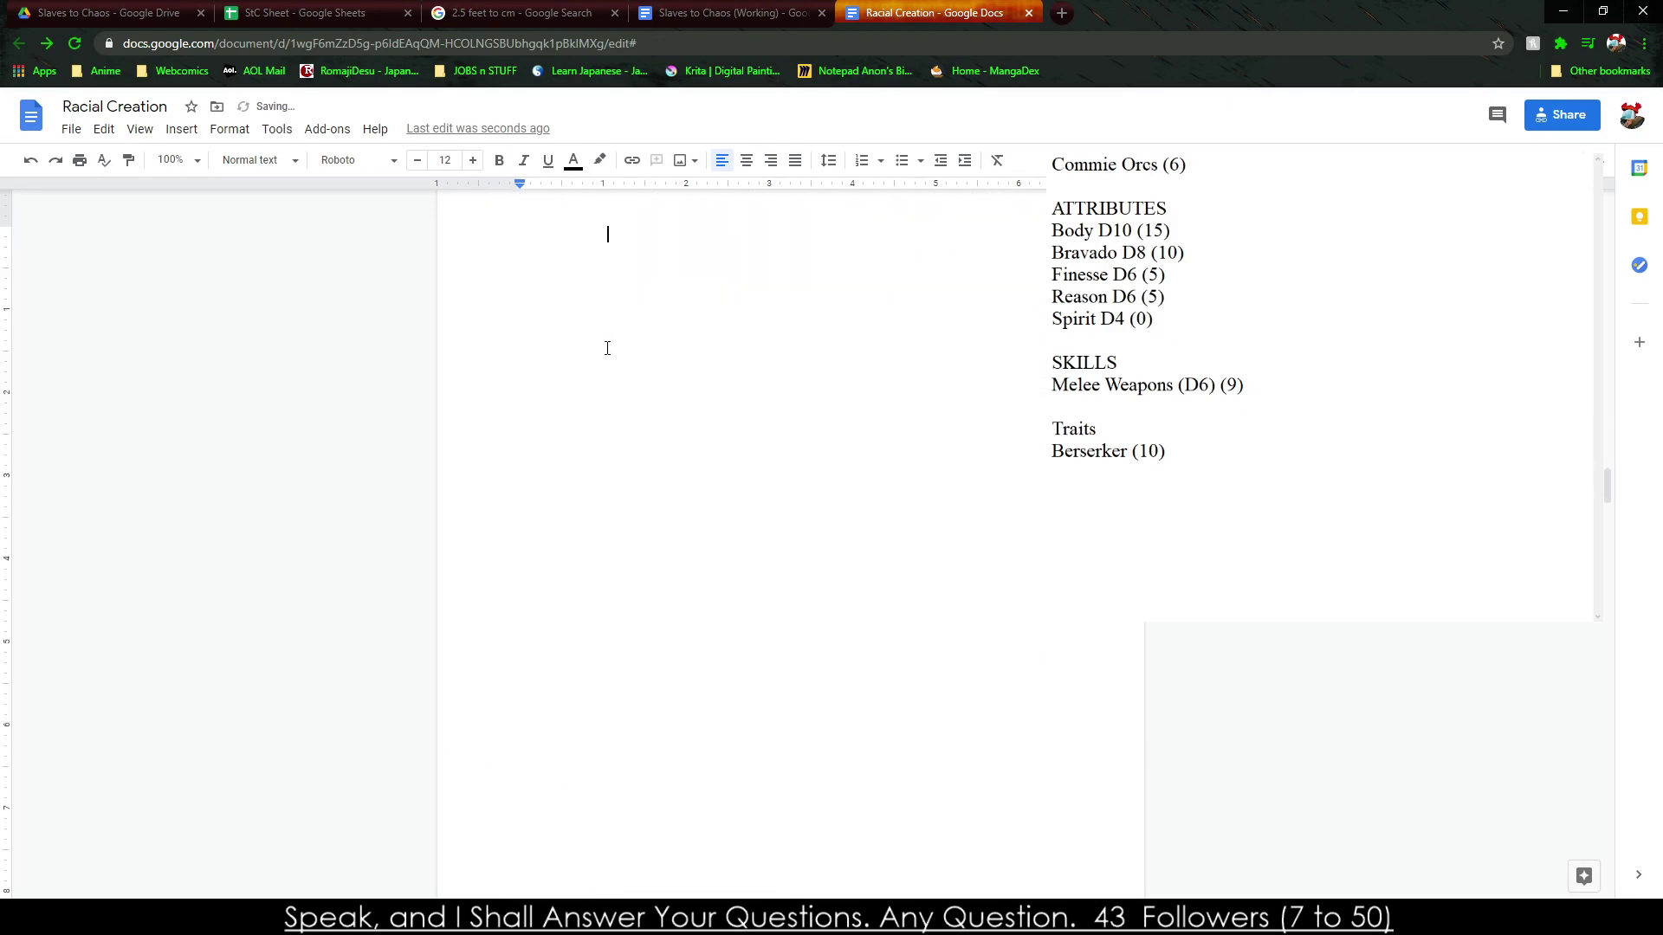
{"action": "key", "text": "BackSpace"}
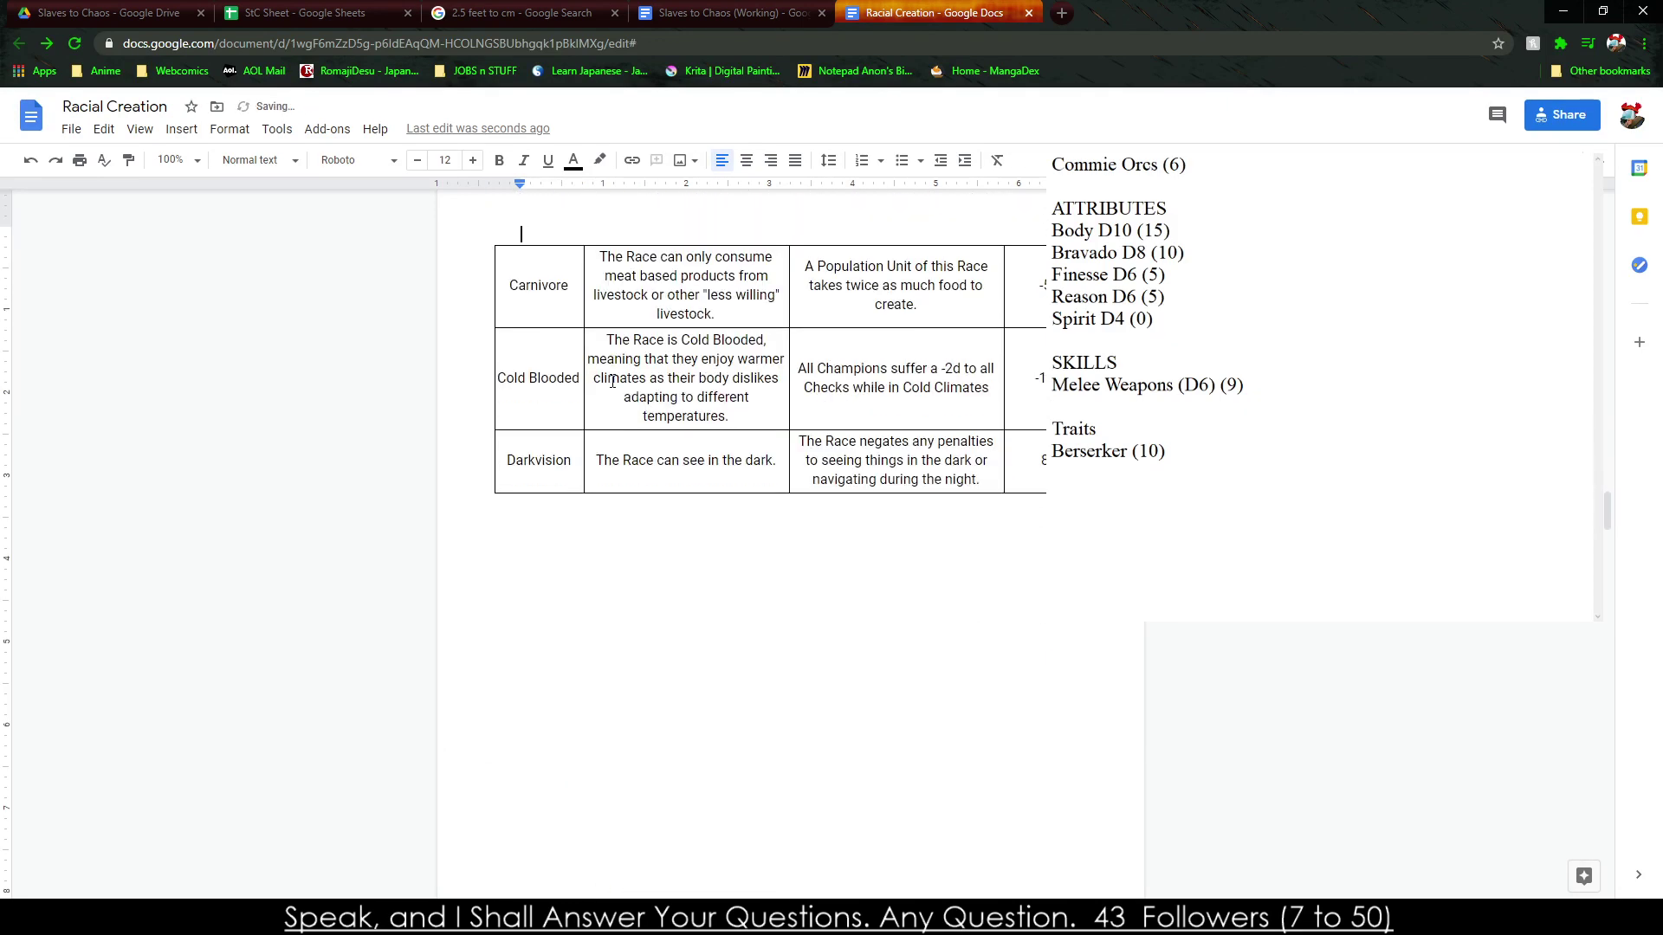
Look through the remaining Traits table entries, from Carnivore down to Solitary, for the size traits.
{"action": "scroll", "coordinate": [596, 477], "scroll_direction": "down", "scroll_amount": 5}
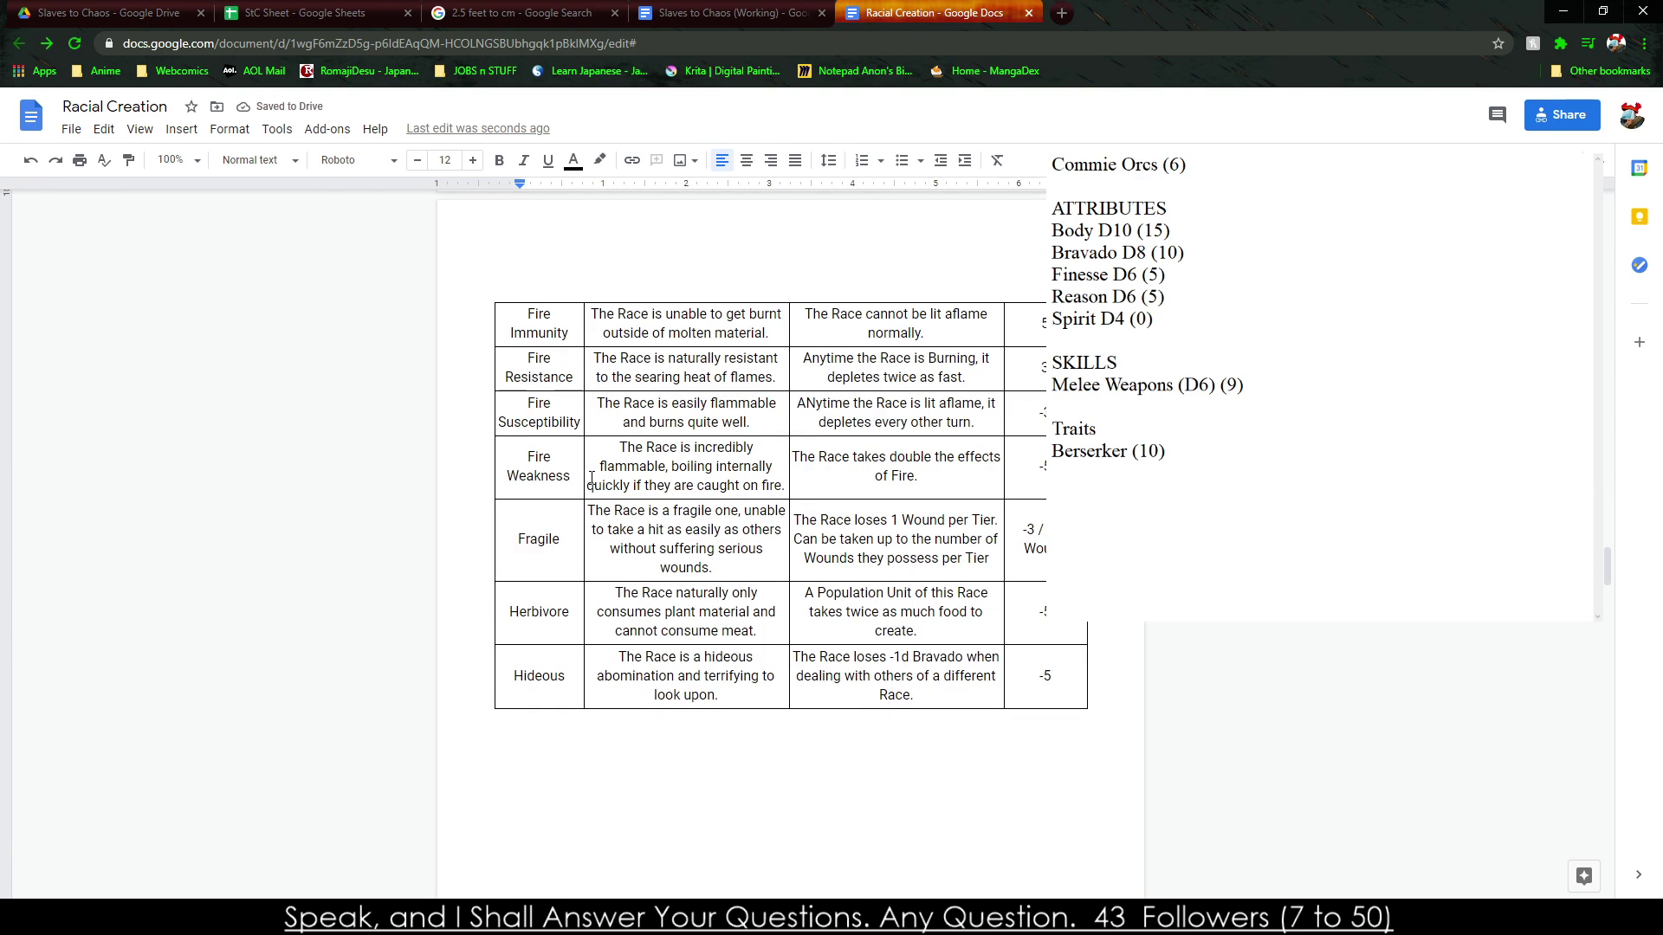
{"action": "scroll", "coordinate": [592, 477], "scroll_direction": "down", "scroll_amount": 8}
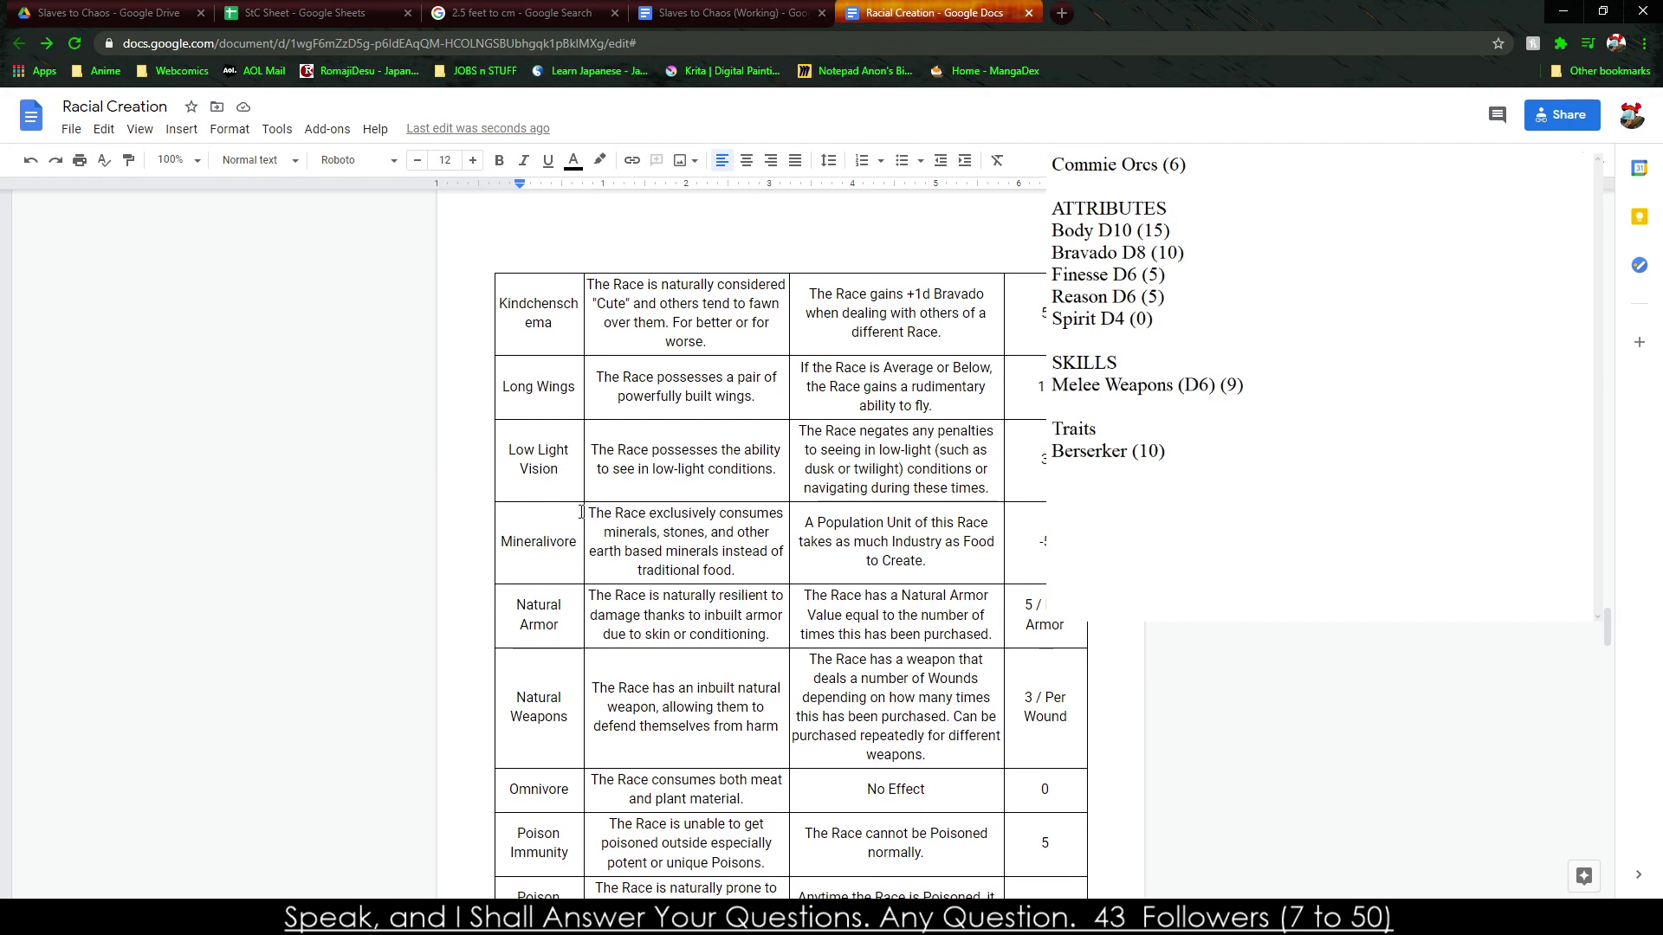
{"action": "scroll", "coordinate": [581, 511], "scroll_direction": "down", "scroll_amount": 2}
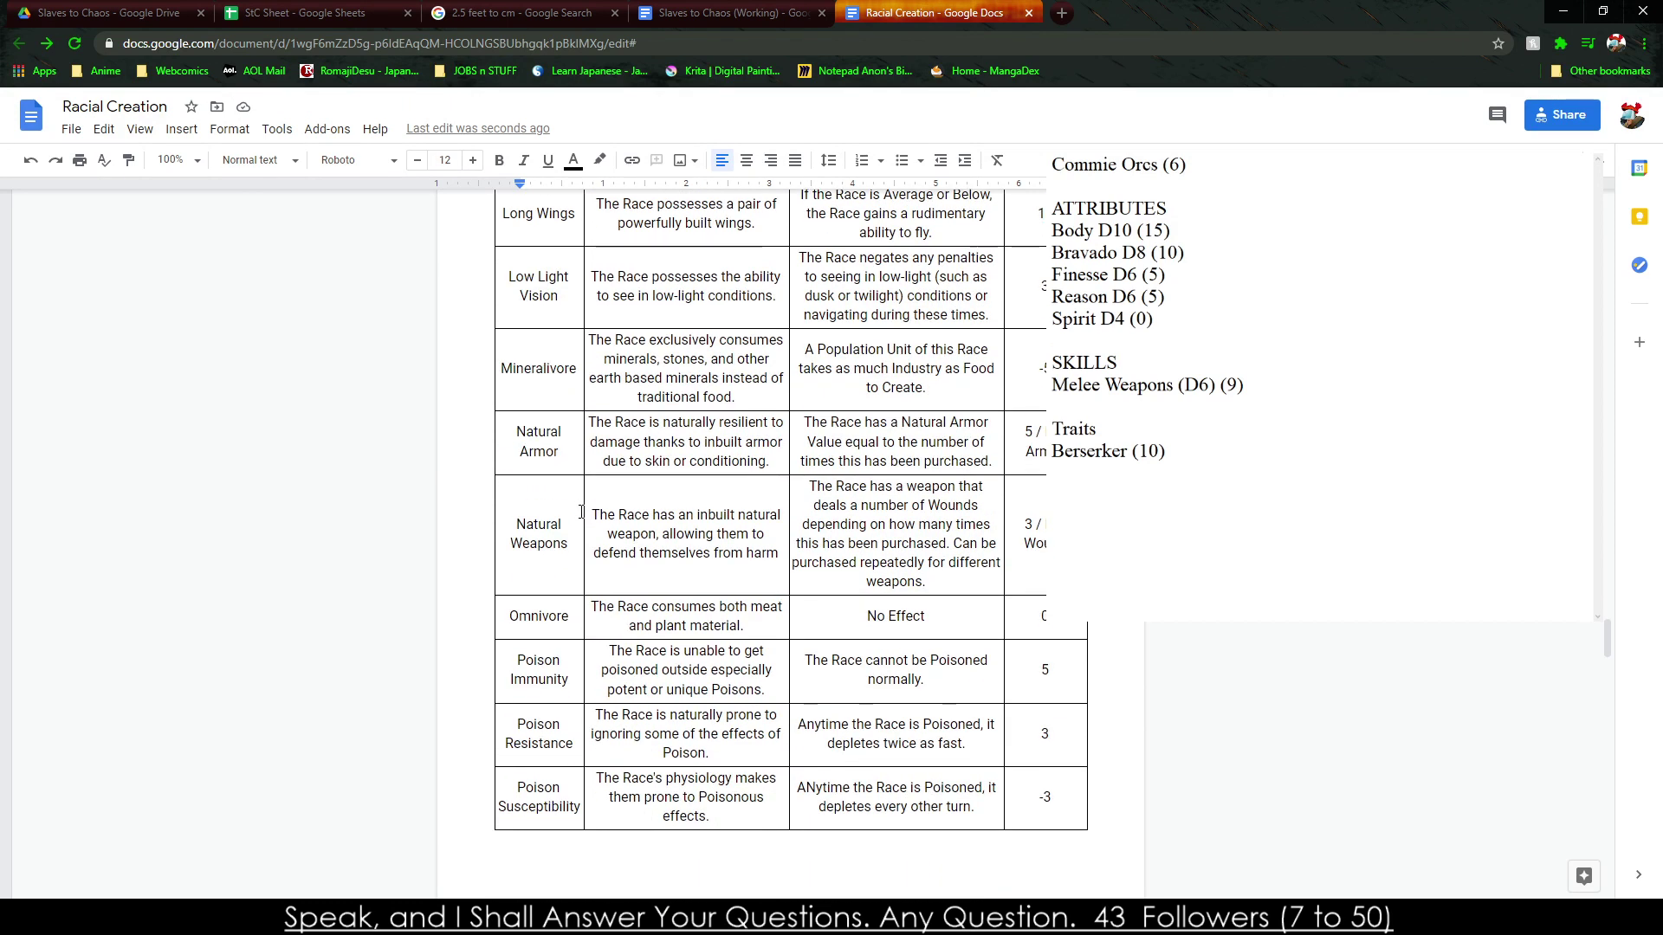
{"action": "scroll", "coordinate": [581, 515], "scroll_direction": "down", "scroll_amount": 7}
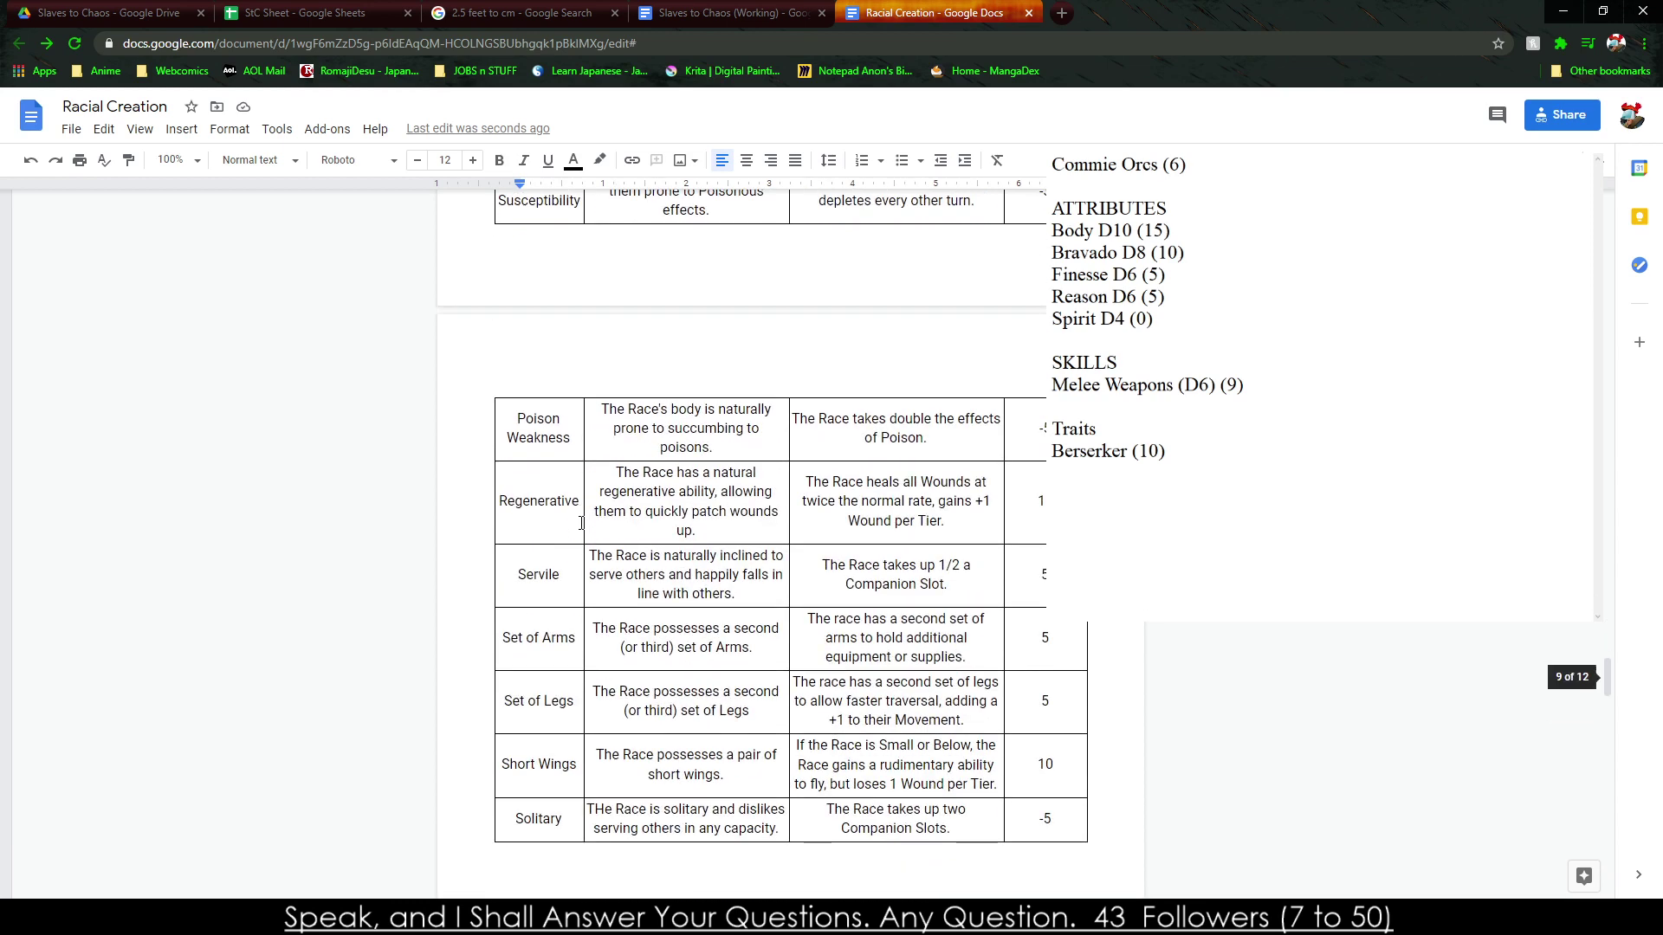
{"action": "left_click", "coordinate": [1179, 164]}
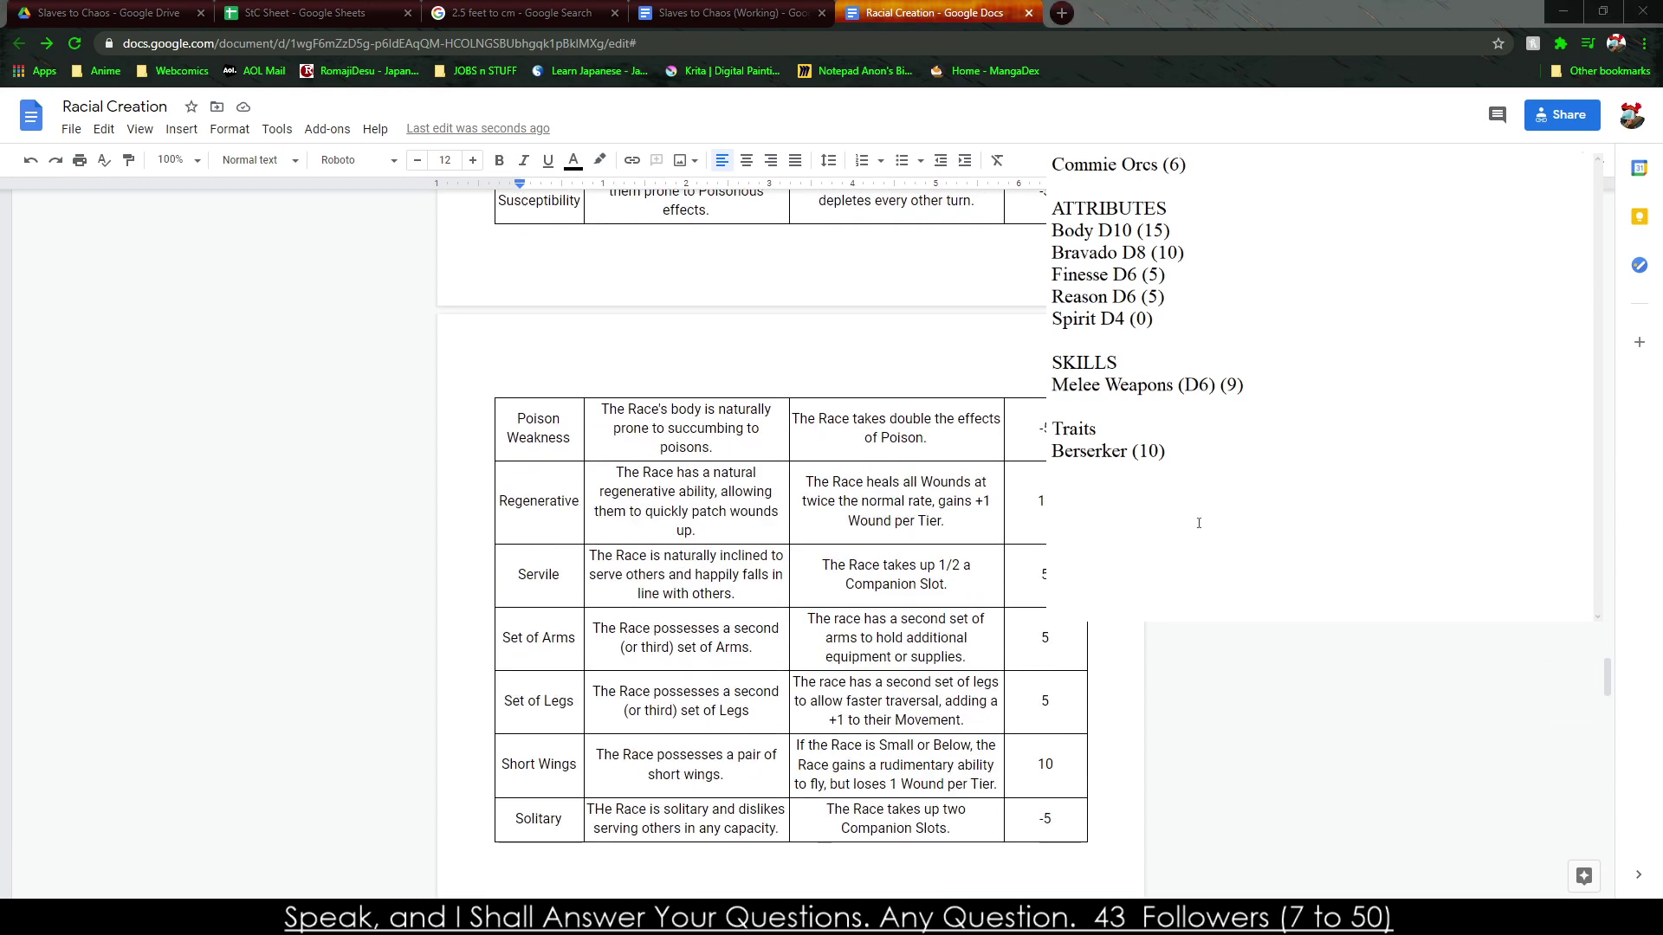
Switch to the StC Sheet and find the size entries, Tiny through Huge, below the trait list on Sheet7.
{"action": "left_click", "coordinate": [519, 12]}
{"action": "left_click", "coordinate": [727, 12]}
{"action": "left_click", "coordinate": [307, 12]}
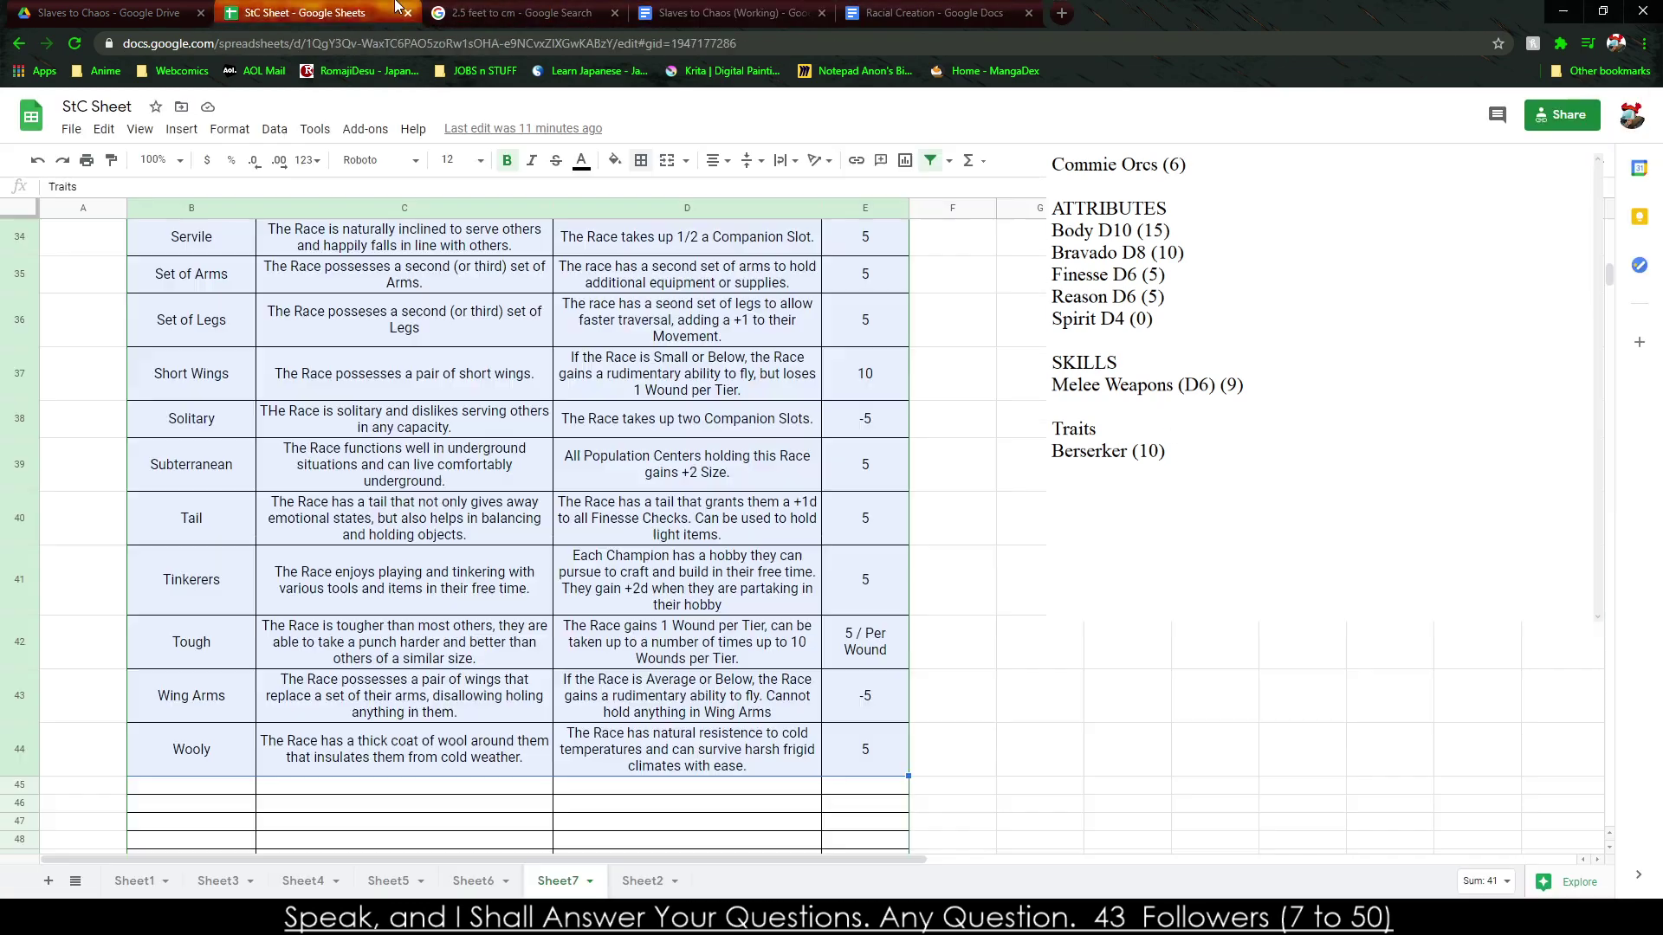
{"action": "left_click", "coordinate": [520, 12]}
{"action": "left_click", "coordinate": [247, 10]}
{"action": "scroll", "coordinate": [1018, 436], "scroll_direction": "up", "scroll_amount": 15}
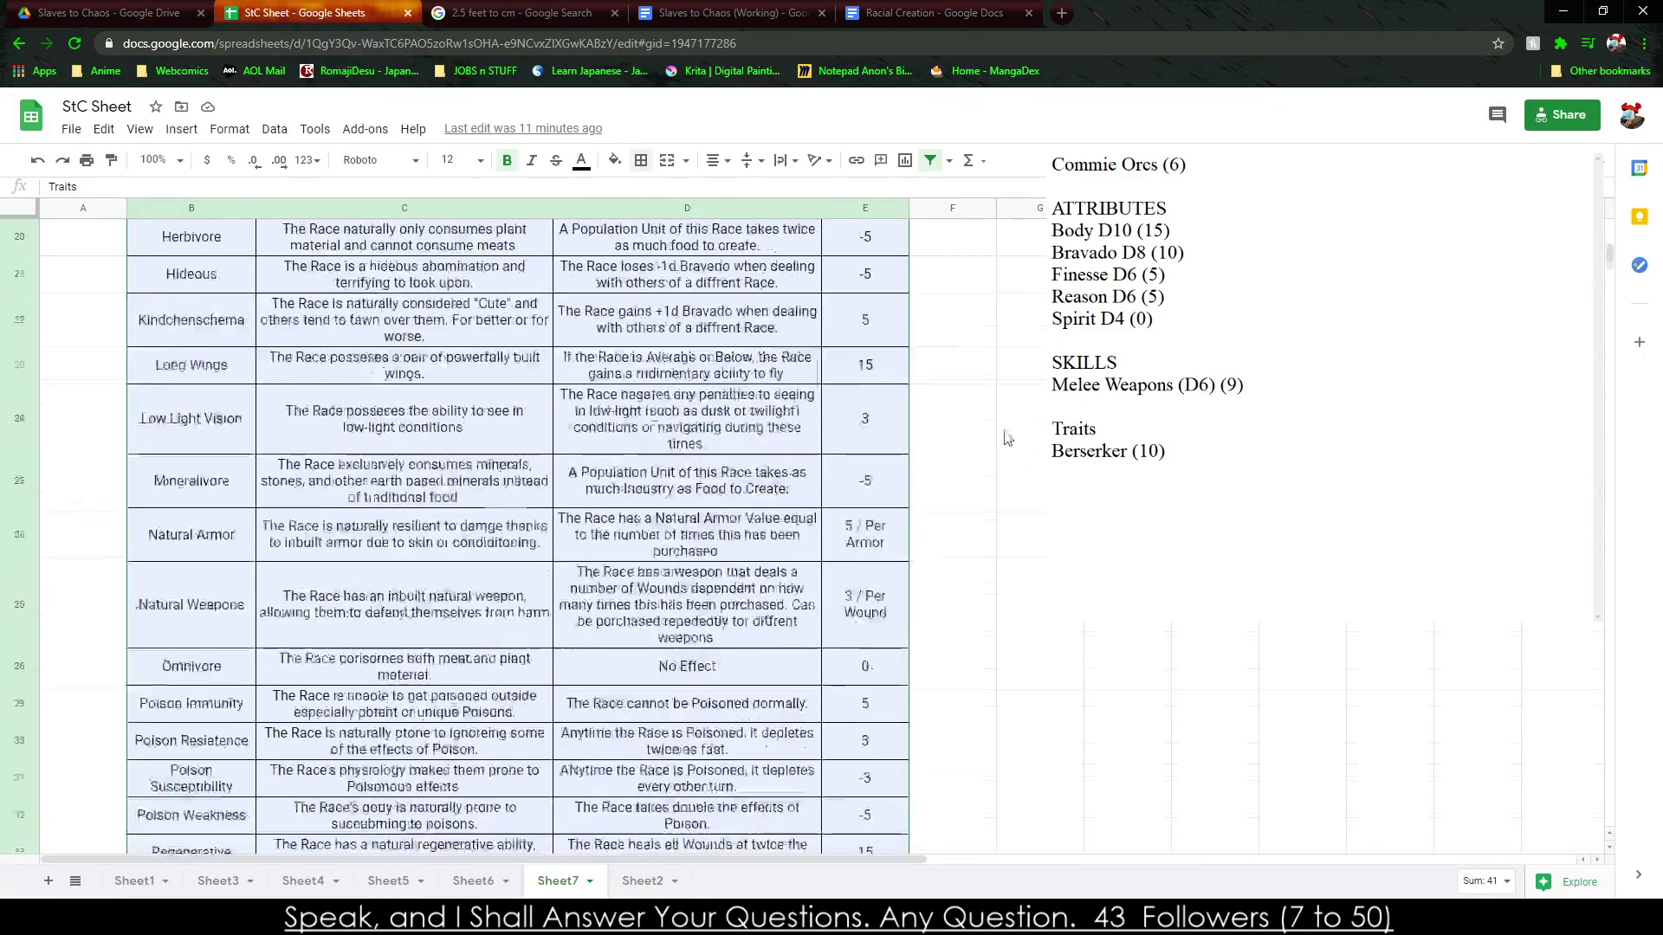
{"action": "left_click", "coordinate": [484, 882]}
{"action": "left_click", "coordinate": [505, 881]}
{"action": "left_click", "coordinate": [557, 881]}
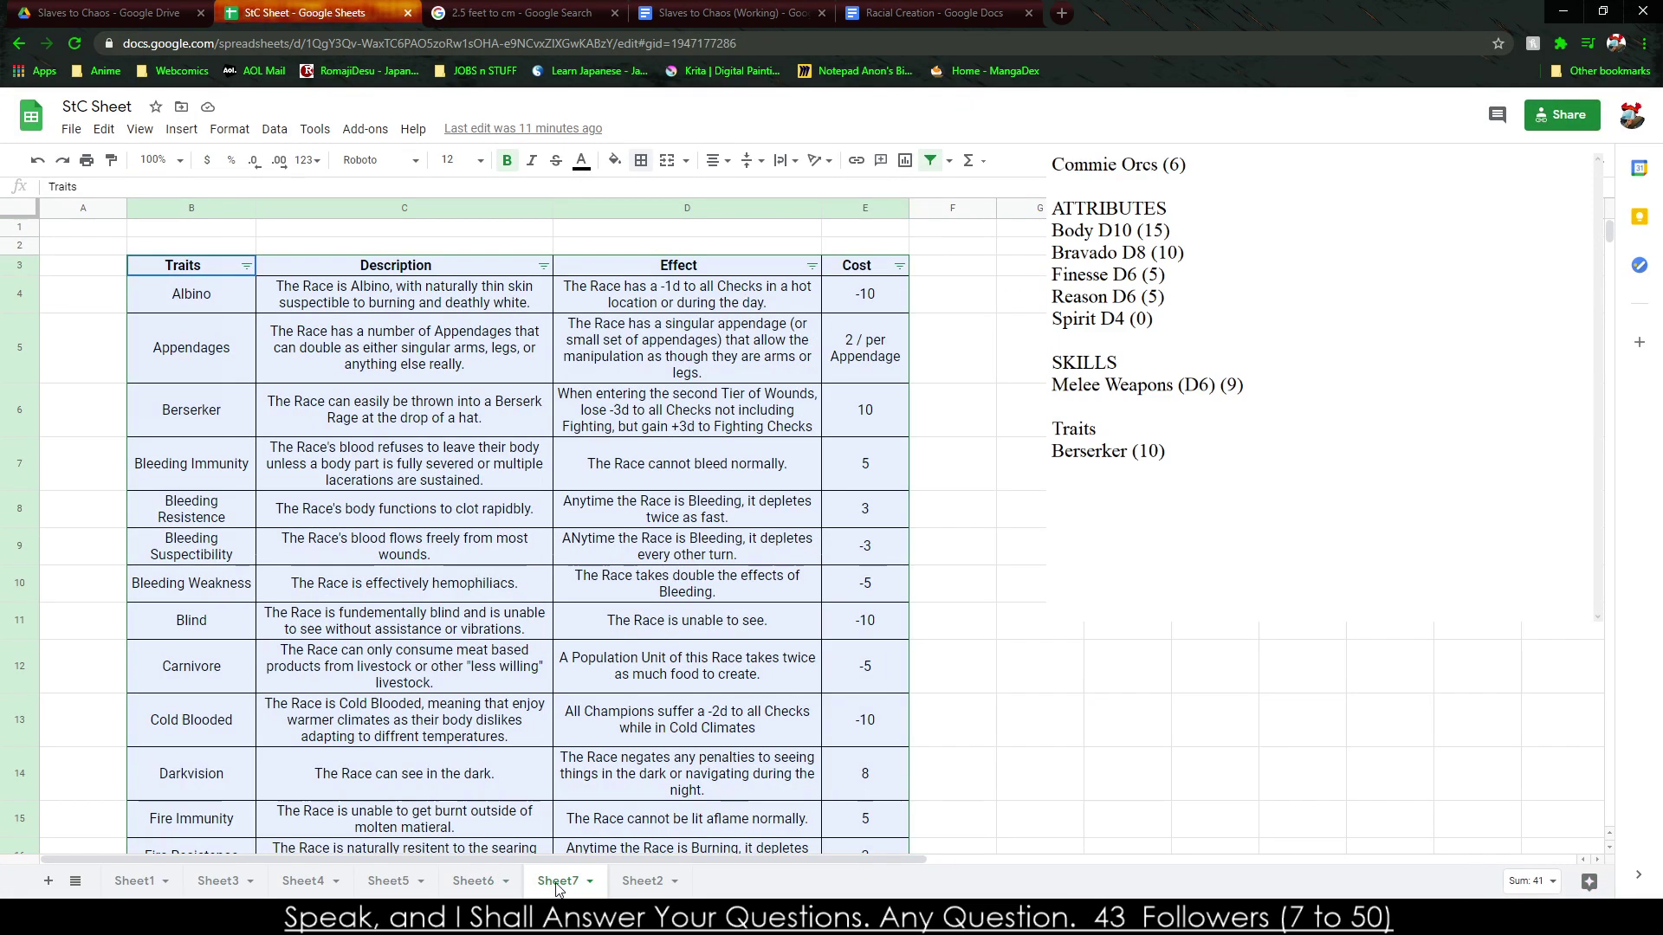
{"action": "scroll", "coordinate": [587, 732], "scroll_direction": "down", "scroll_amount": 5}
{"action": "scroll", "coordinate": [586, 732], "scroll_direction": "down", "scroll_amount": 10}
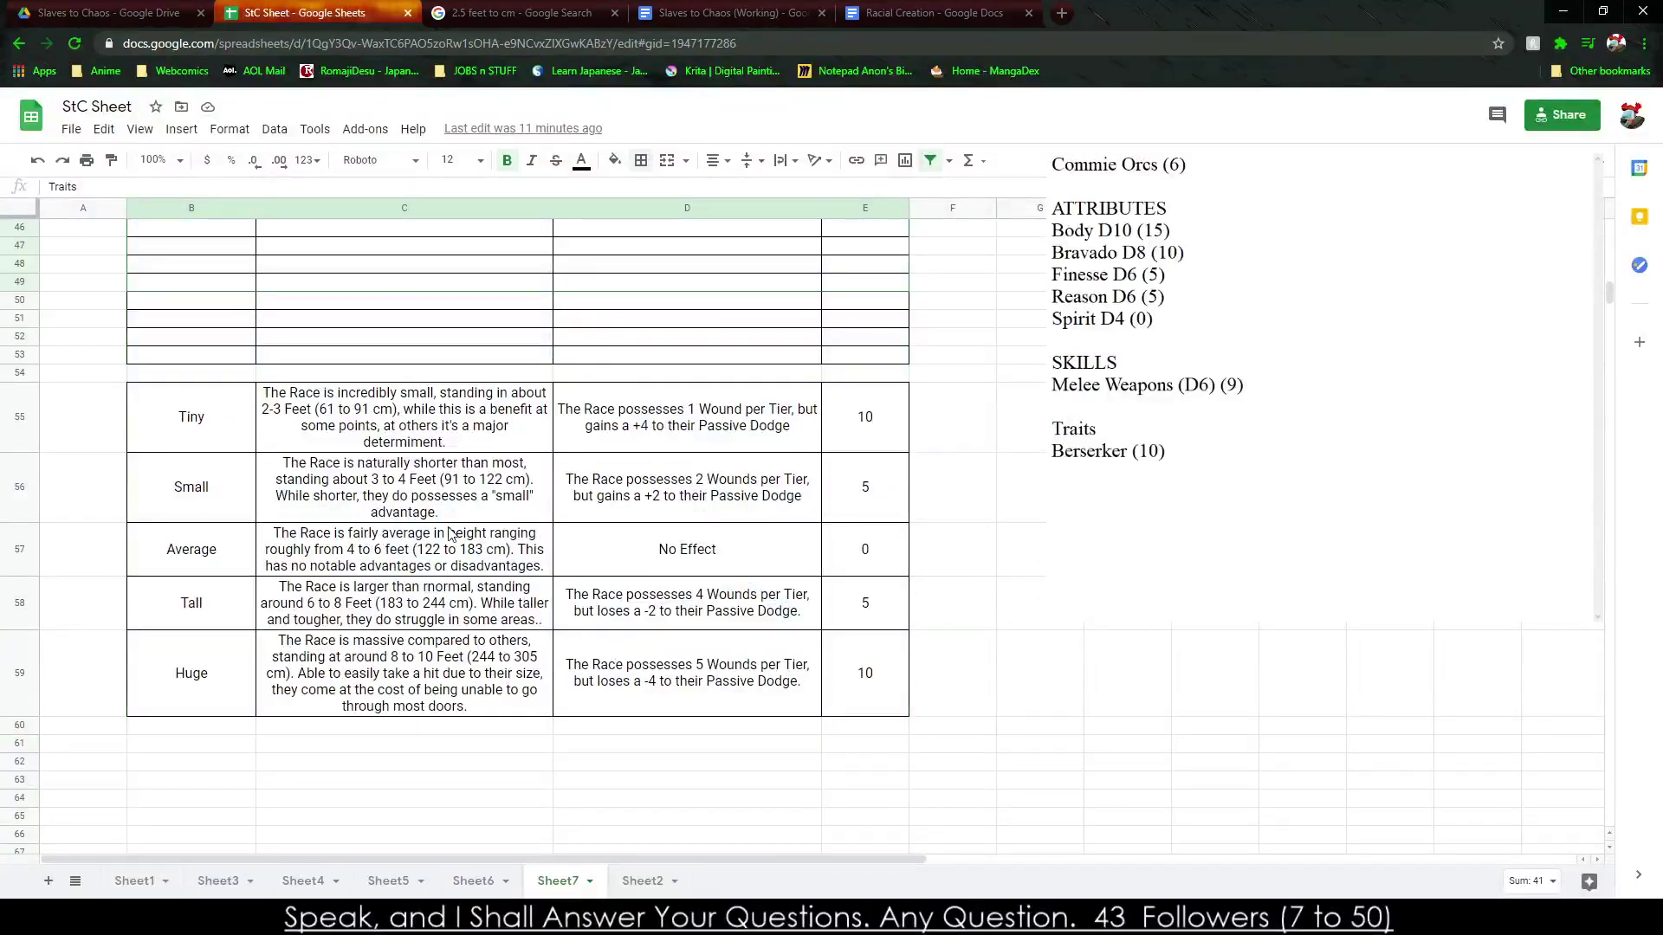
{"action": "scroll", "coordinate": [167, 401], "scroll_direction": "up", "scroll_amount": 15}
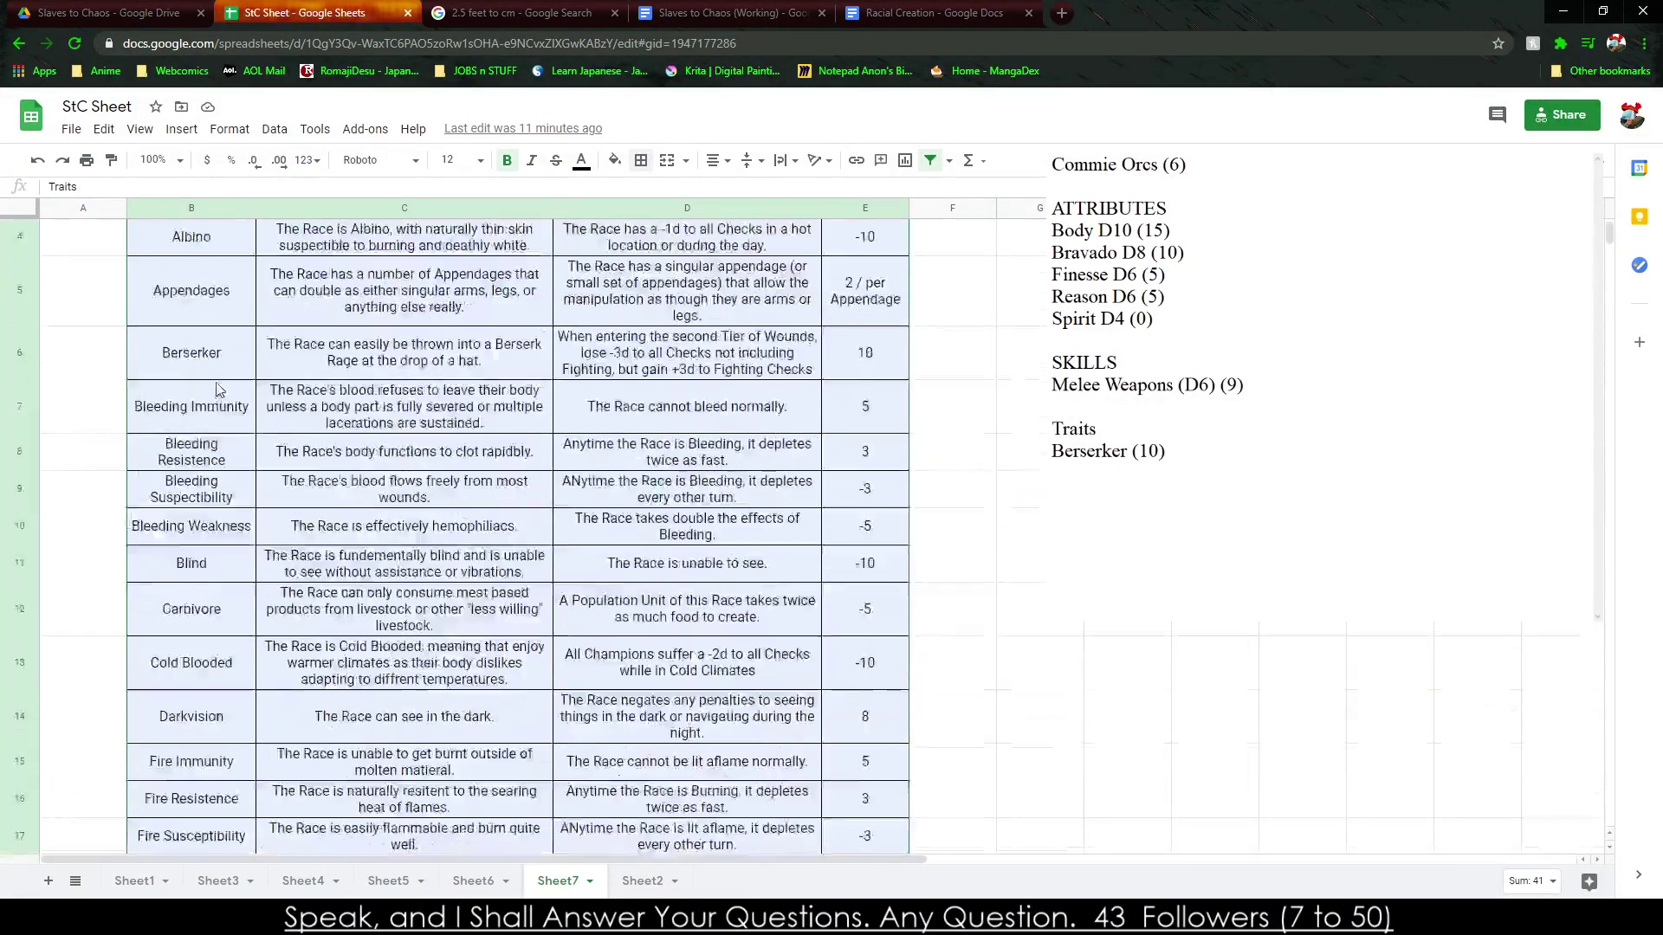
Copy the Traits, Description, Effect and Cost header row into row 54, directly above the Tiny entry.
{"action": "left_click_drag", "start_coordinate": [189, 269], "coordinate": [836, 273]}
{"action": "key", "text": "ctrl+c"}
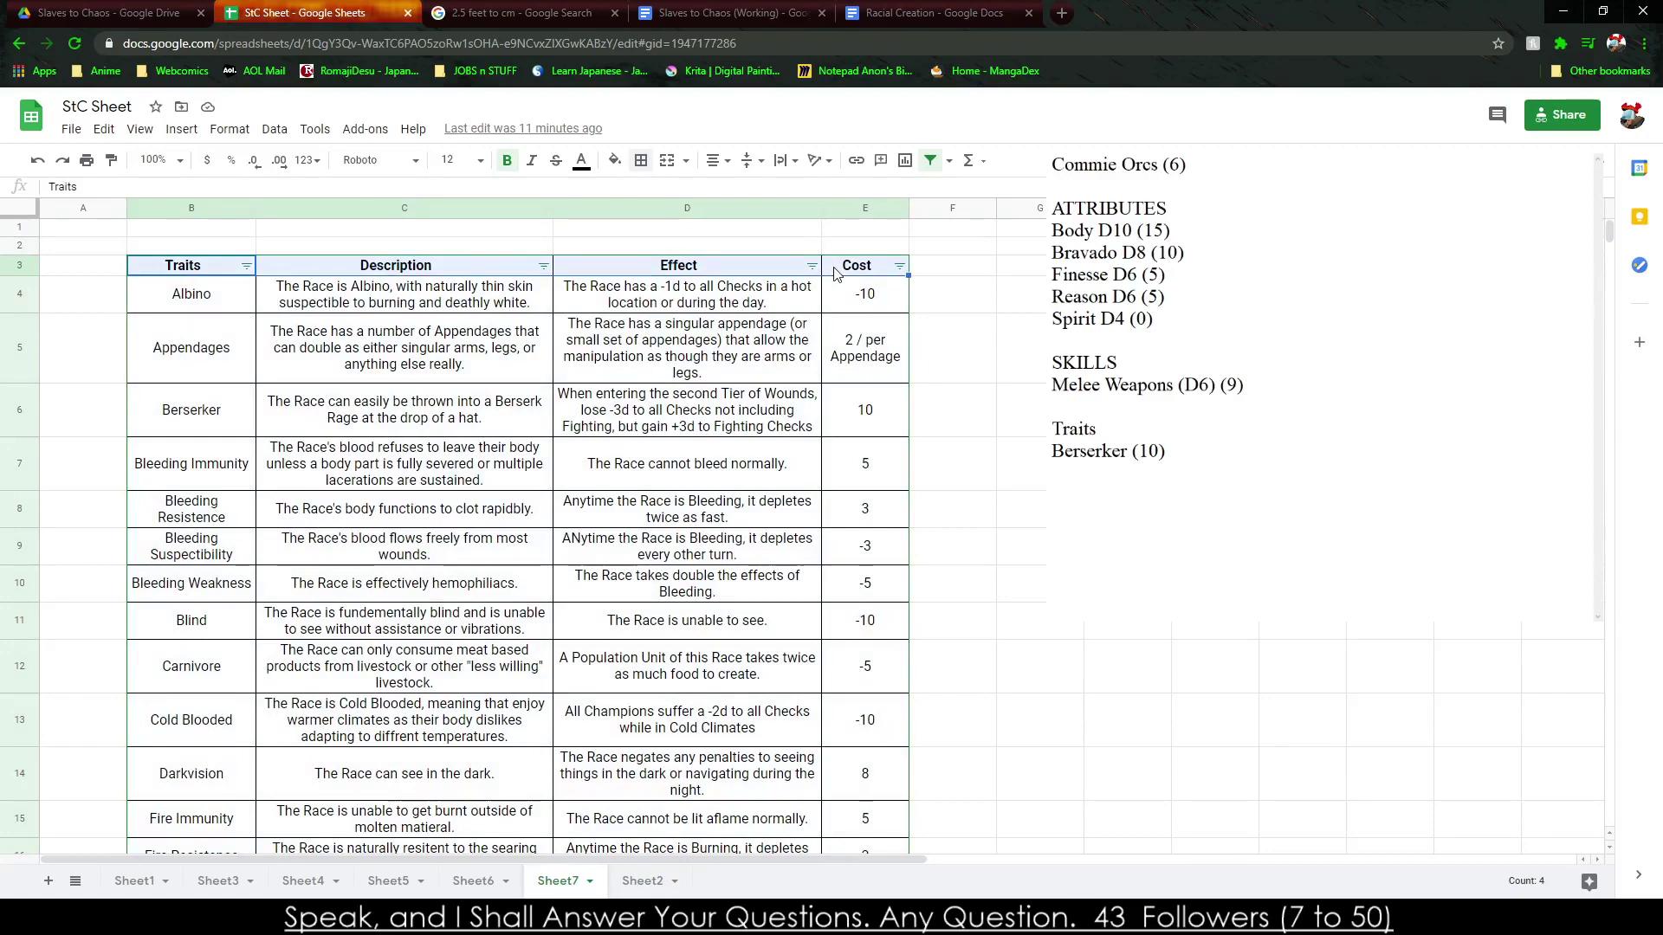
{"action": "scroll", "coordinate": [693, 359], "scroll_direction": "down", "scroll_amount": 12}
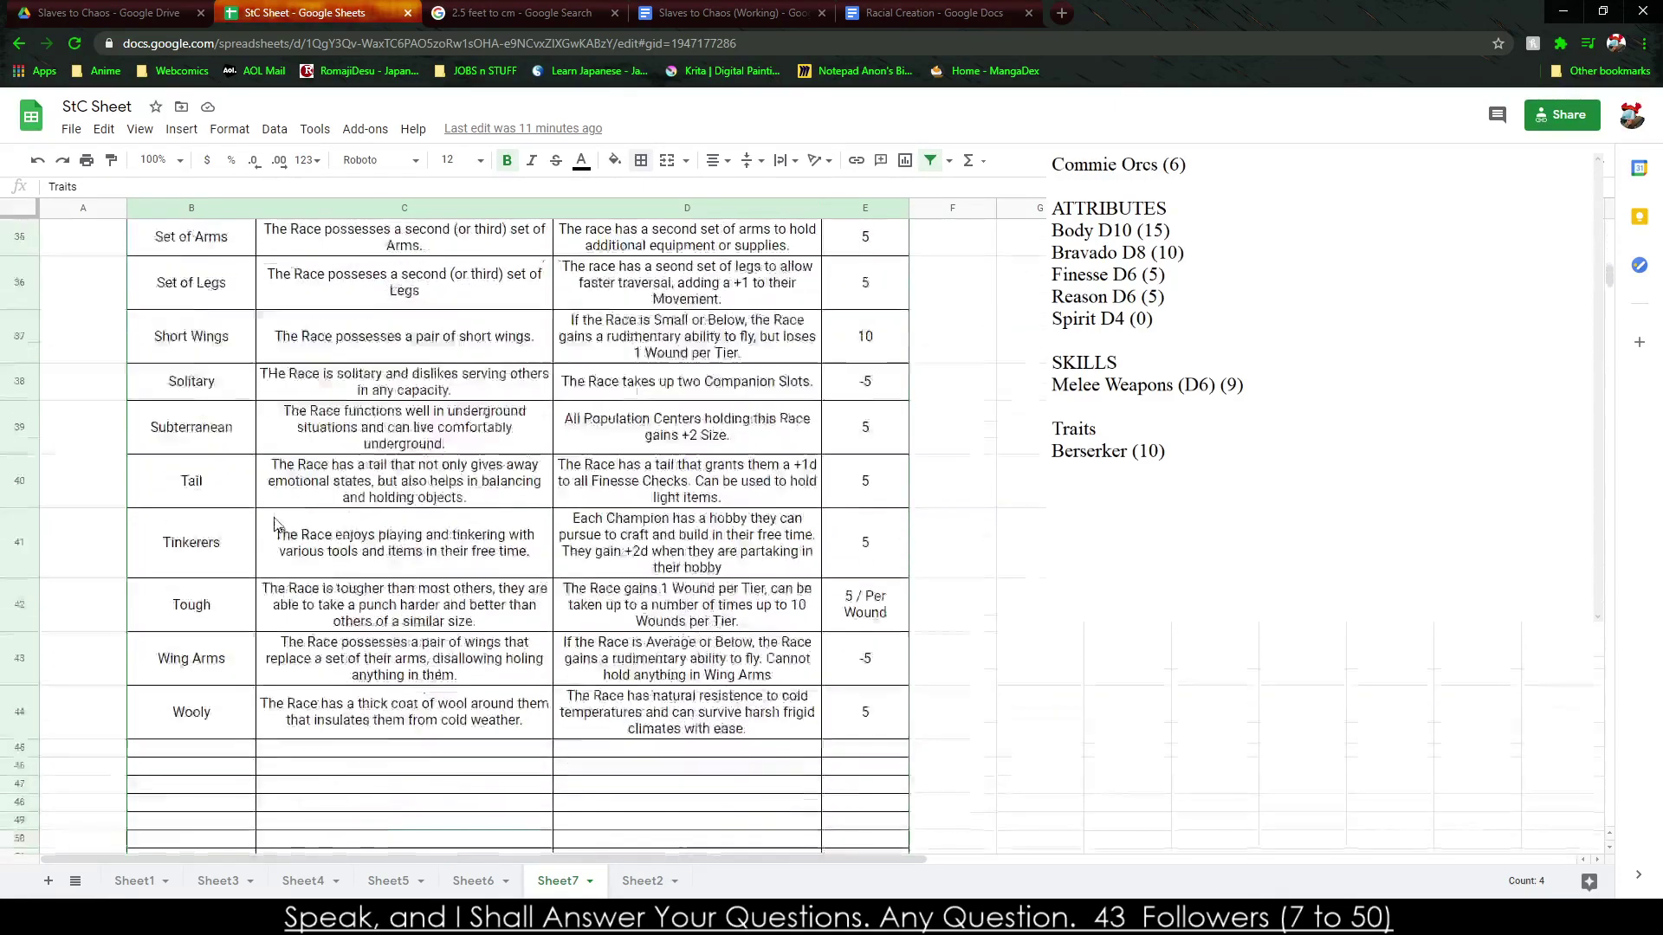
{"action": "left_click", "coordinate": [143, 500]}
{"action": "key", "text": "ctrl+v"}
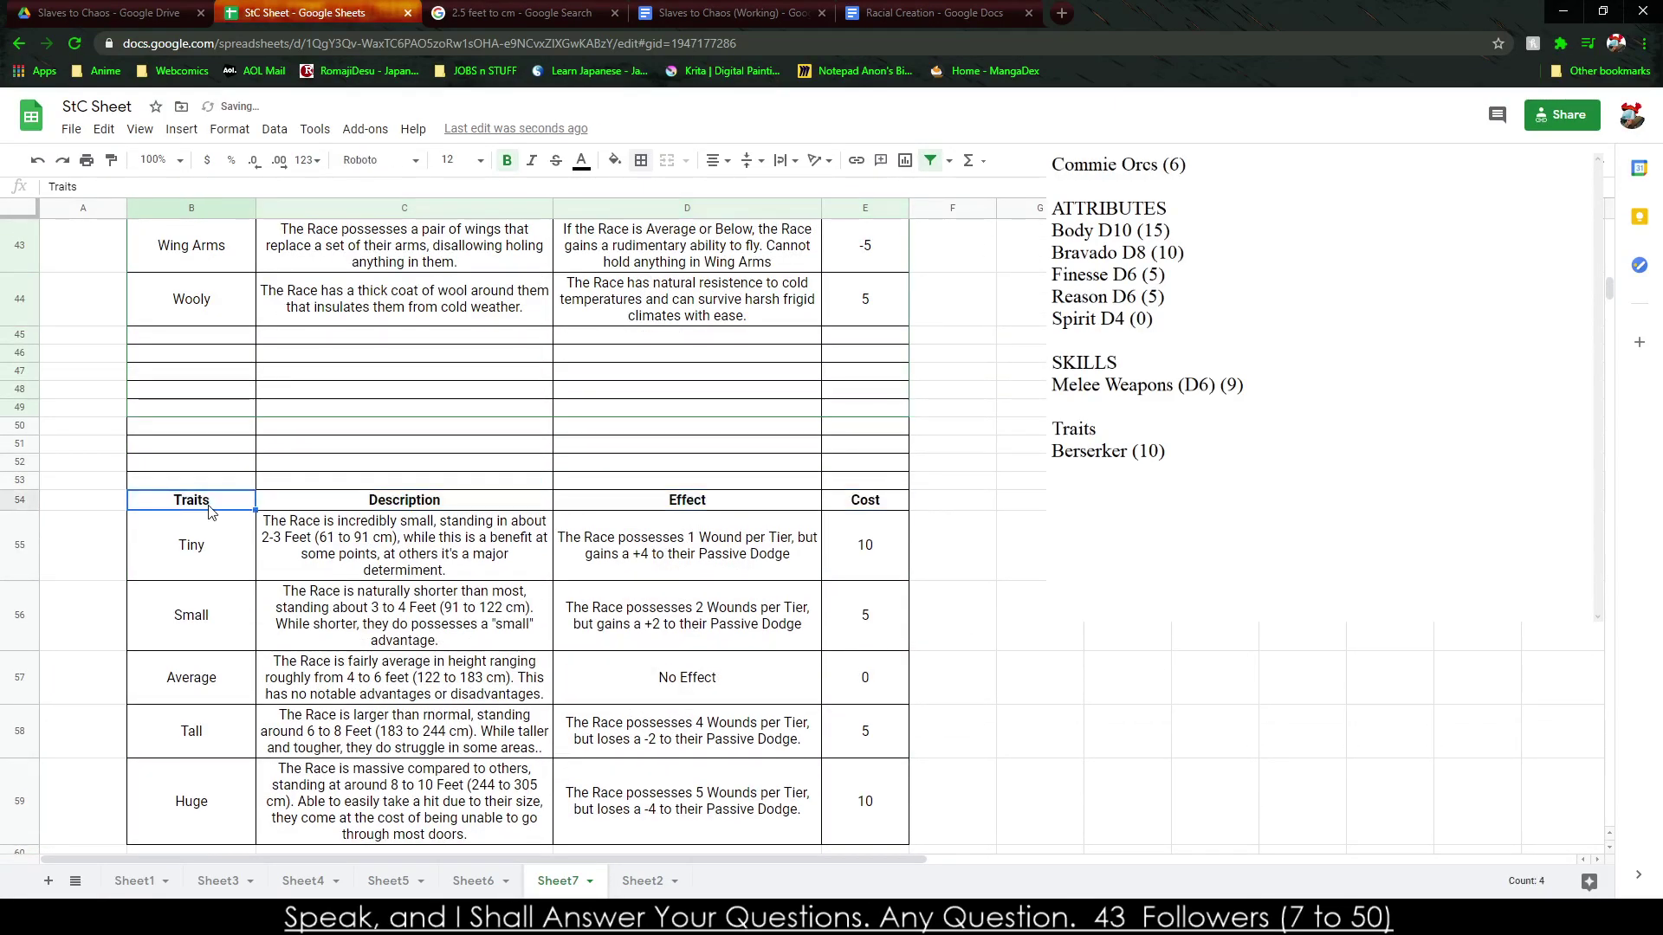
Rename the first header cell above the size entries to "Size Traits".
{"action": "key", "text": "BackSpace"}
{"action": "key", "text": "BackSpace"}
{"action": "key", "text": "BackSpace"}
{"action": "key", "text": "BackSpace"}
{"action": "key", "text": "BackSpace"}
{"action": "key", "text": "BackSpace"}
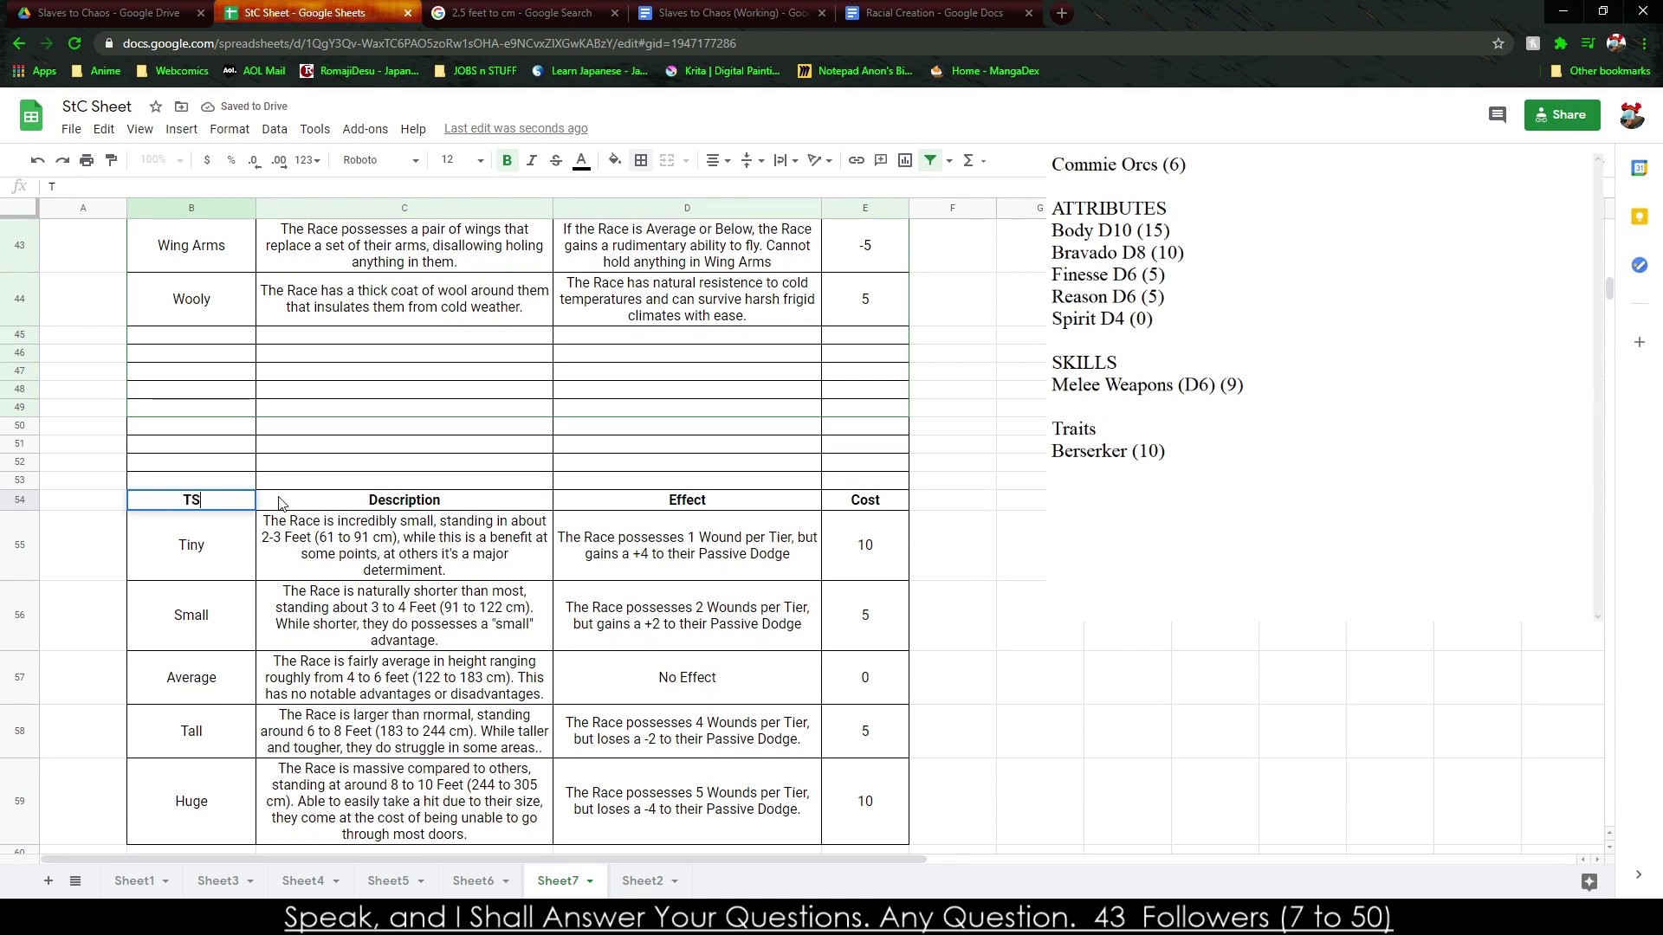
{"action": "type", "text": "Size Traits"}
{"action": "key", "text": "Return"}
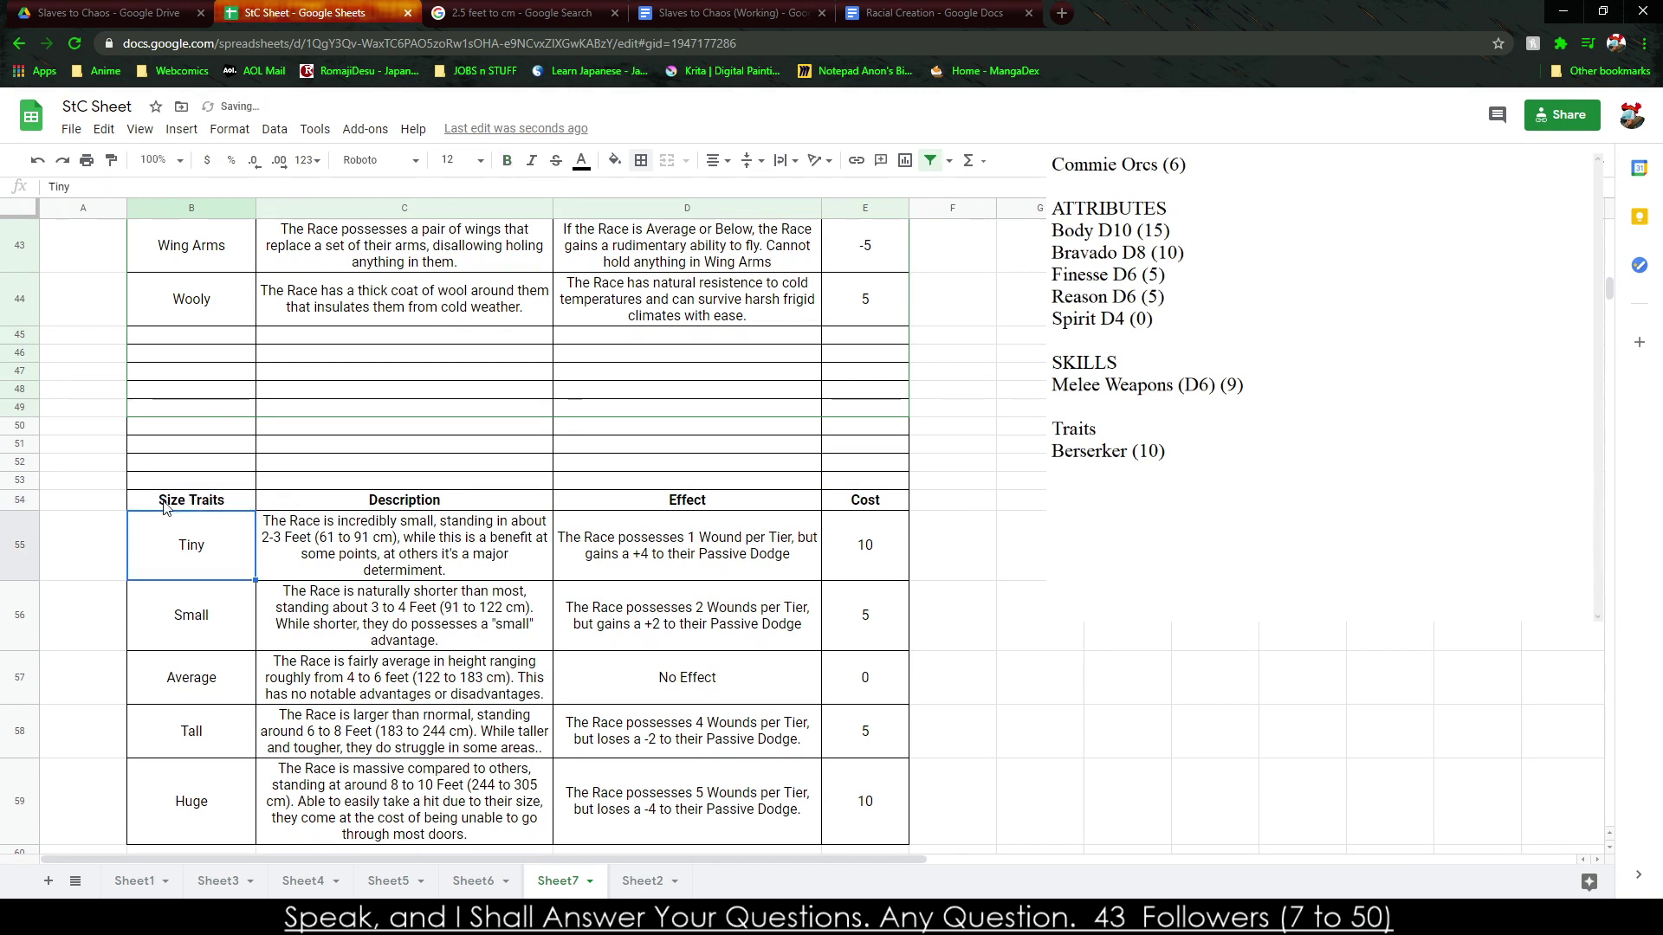
Copy the whole Size Traits table, header through Huge, and return to the Traits section of the Racial Creation document.
{"action": "left_click_drag", "start_coordinate": [191, 502], "coordinate": [906, 838]}
{"action": "key", "text": "ctrl+c"}
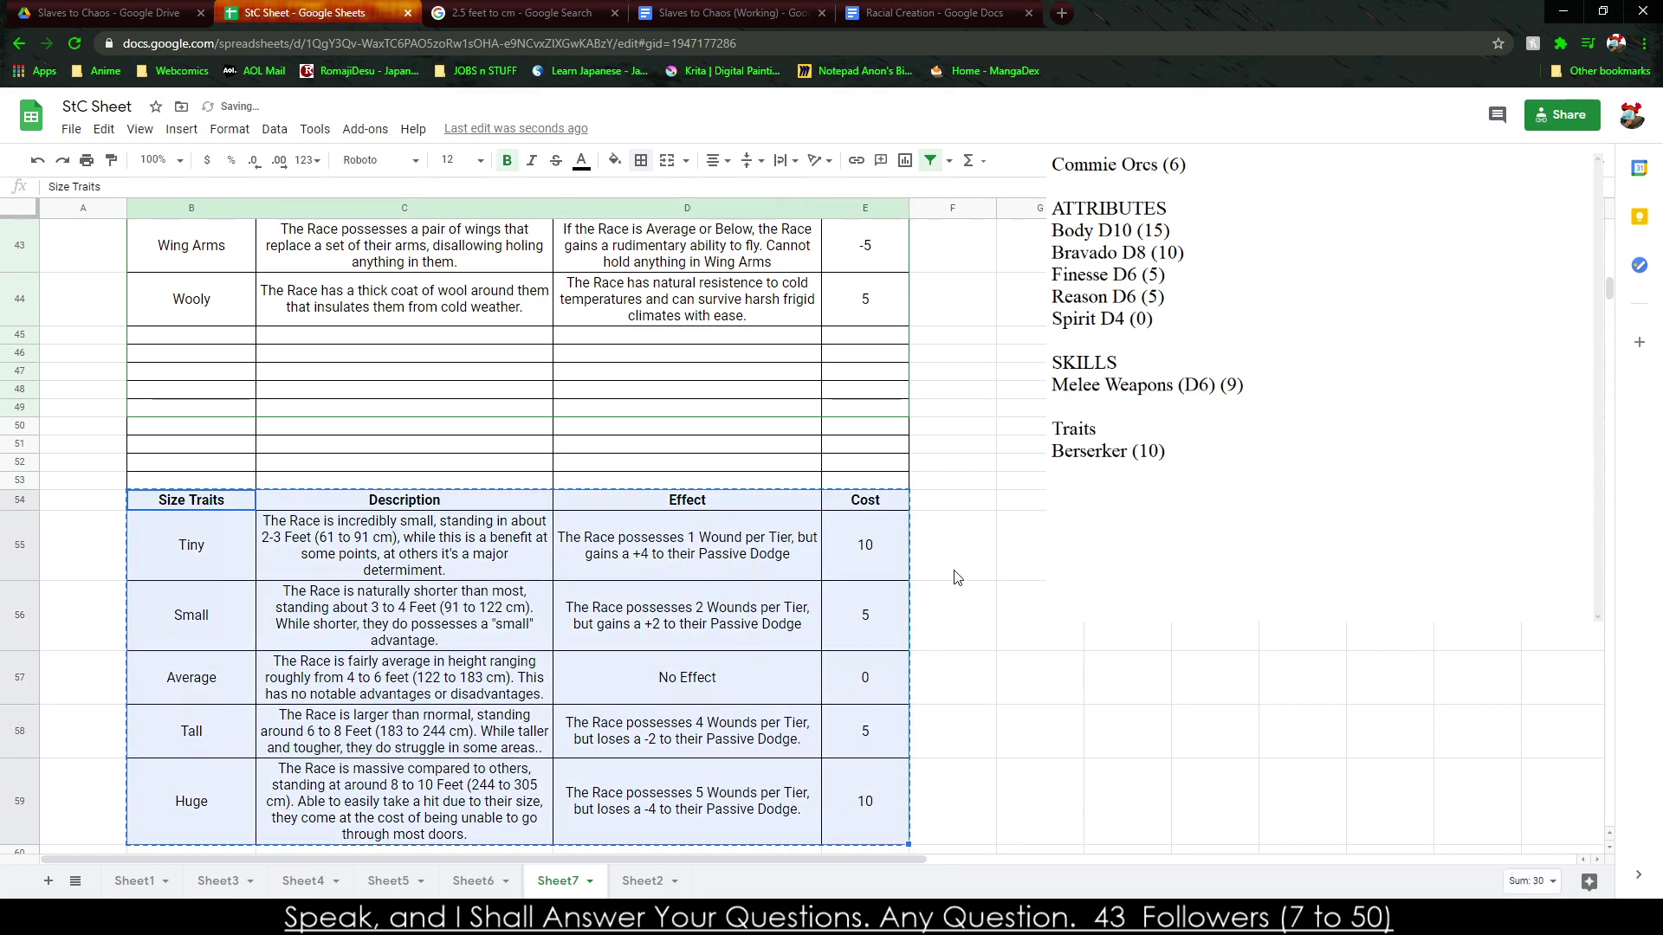
{"action": "left_click", "coordinate": [554, 12]}
{"action": "left_click", "coordinate": [732, 10]}
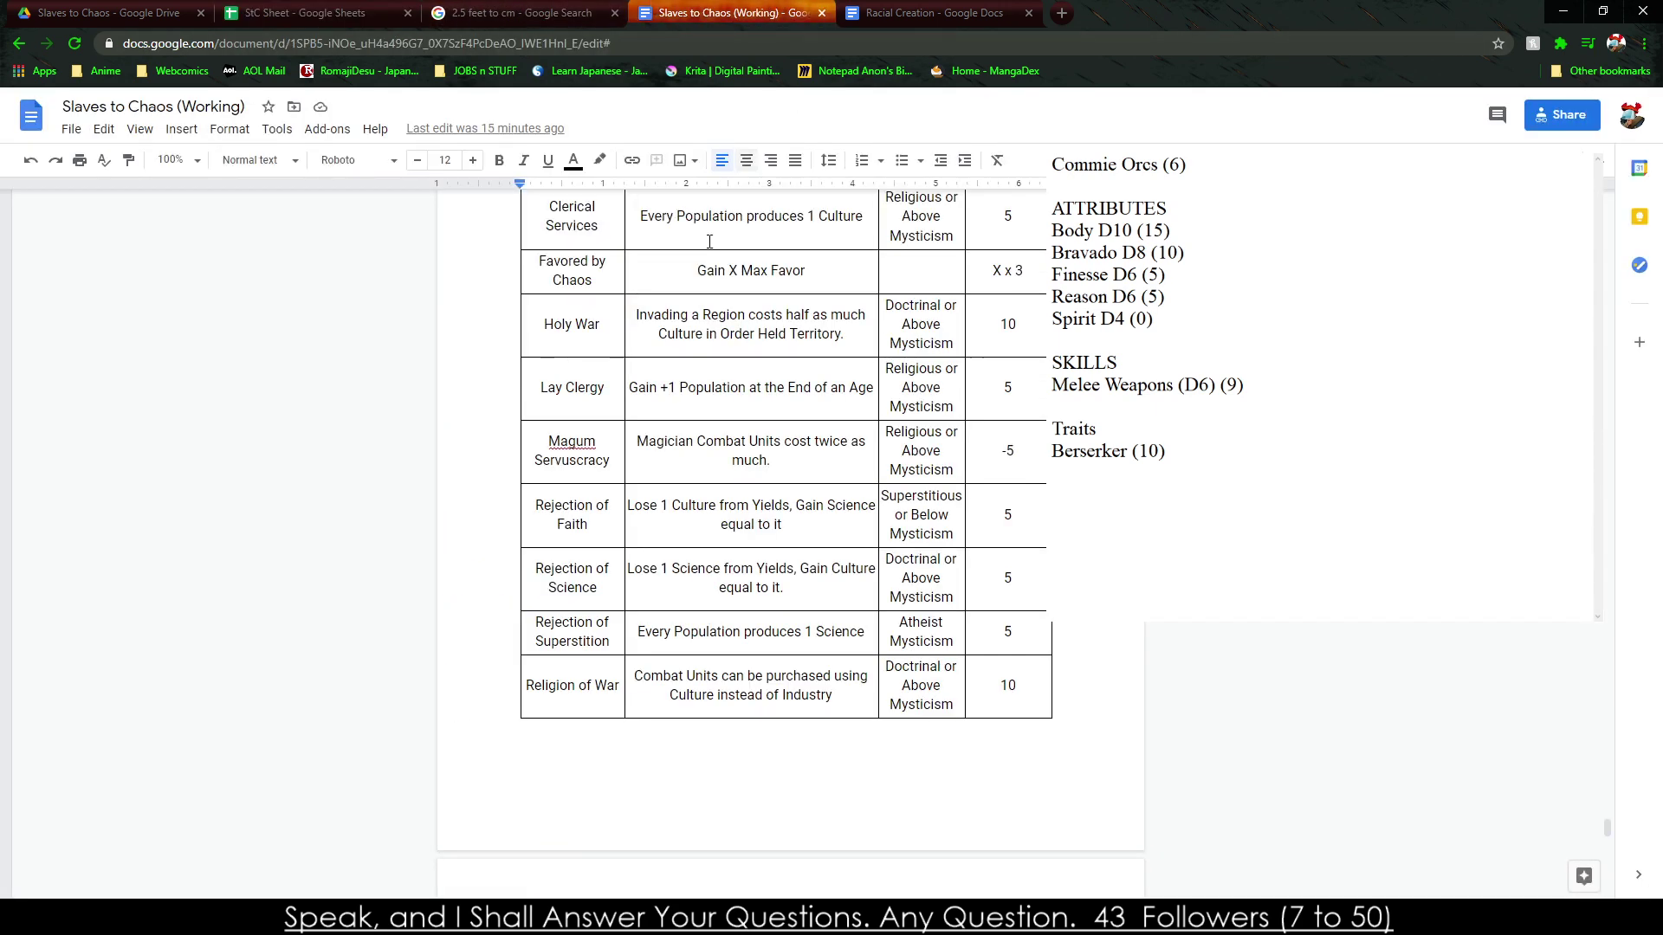
{"action": "scroll", "coordinate": [708, 327], "scroll_direction": "up", "scroll_amount": 15}
{"action": "key", "text": "ctrl+Tab"}
{"action": "scroll", "coordinate": [891, 305], "scroll_direction": "up", "scroll_amount": 20}
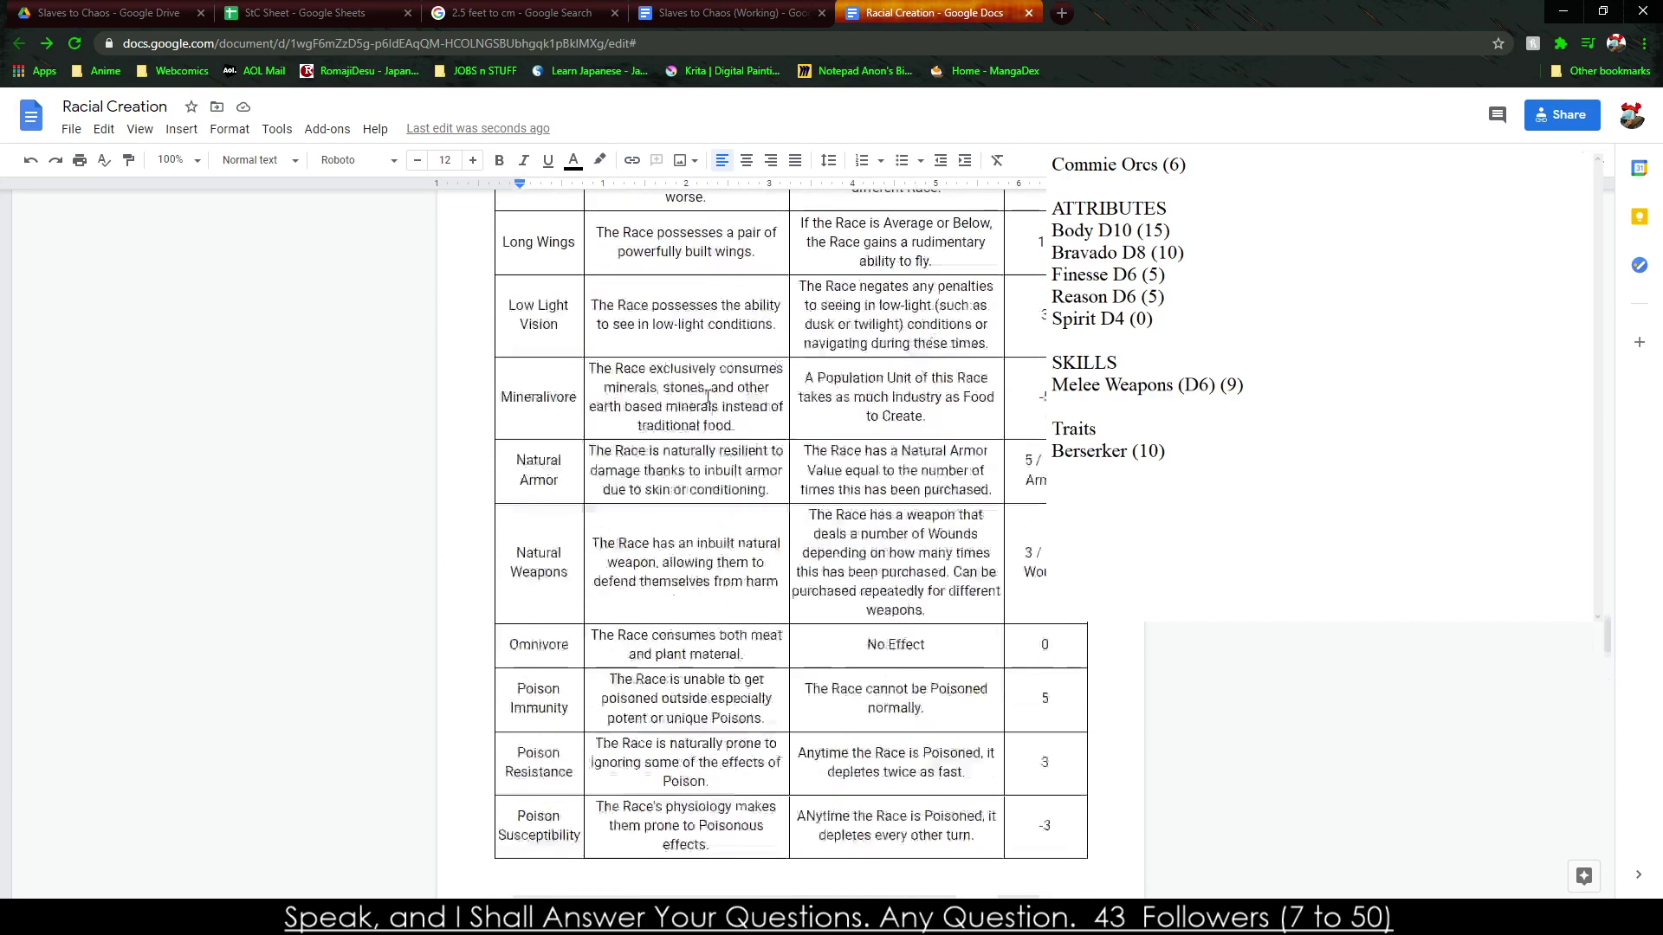
{"action": "scroll", "coordinate": [642, 509], "scroll_direction": "up", "scroll_amount": 11}
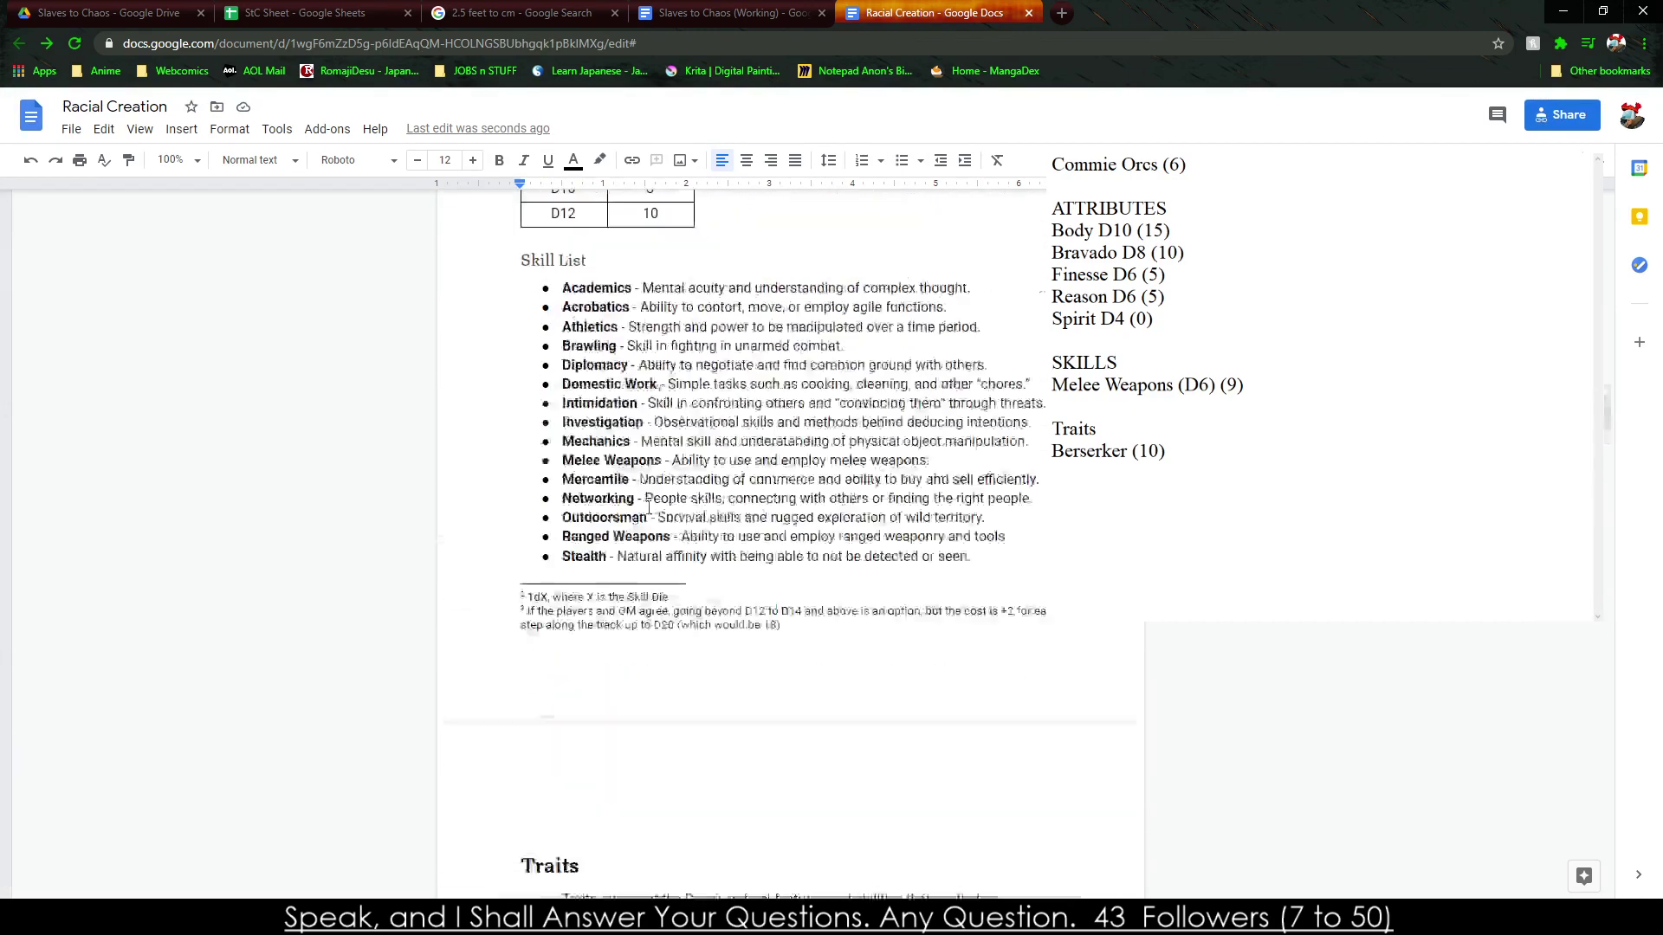
{"action": "scroll", "coordinate": [563, 588], "scroll_direction": "down", "scroll_amount": 4}
Paste the Size Traits table unlinked on its own line directly below the Traits introduction.
{"action": "left_click", "coordinate": [485, 673]}
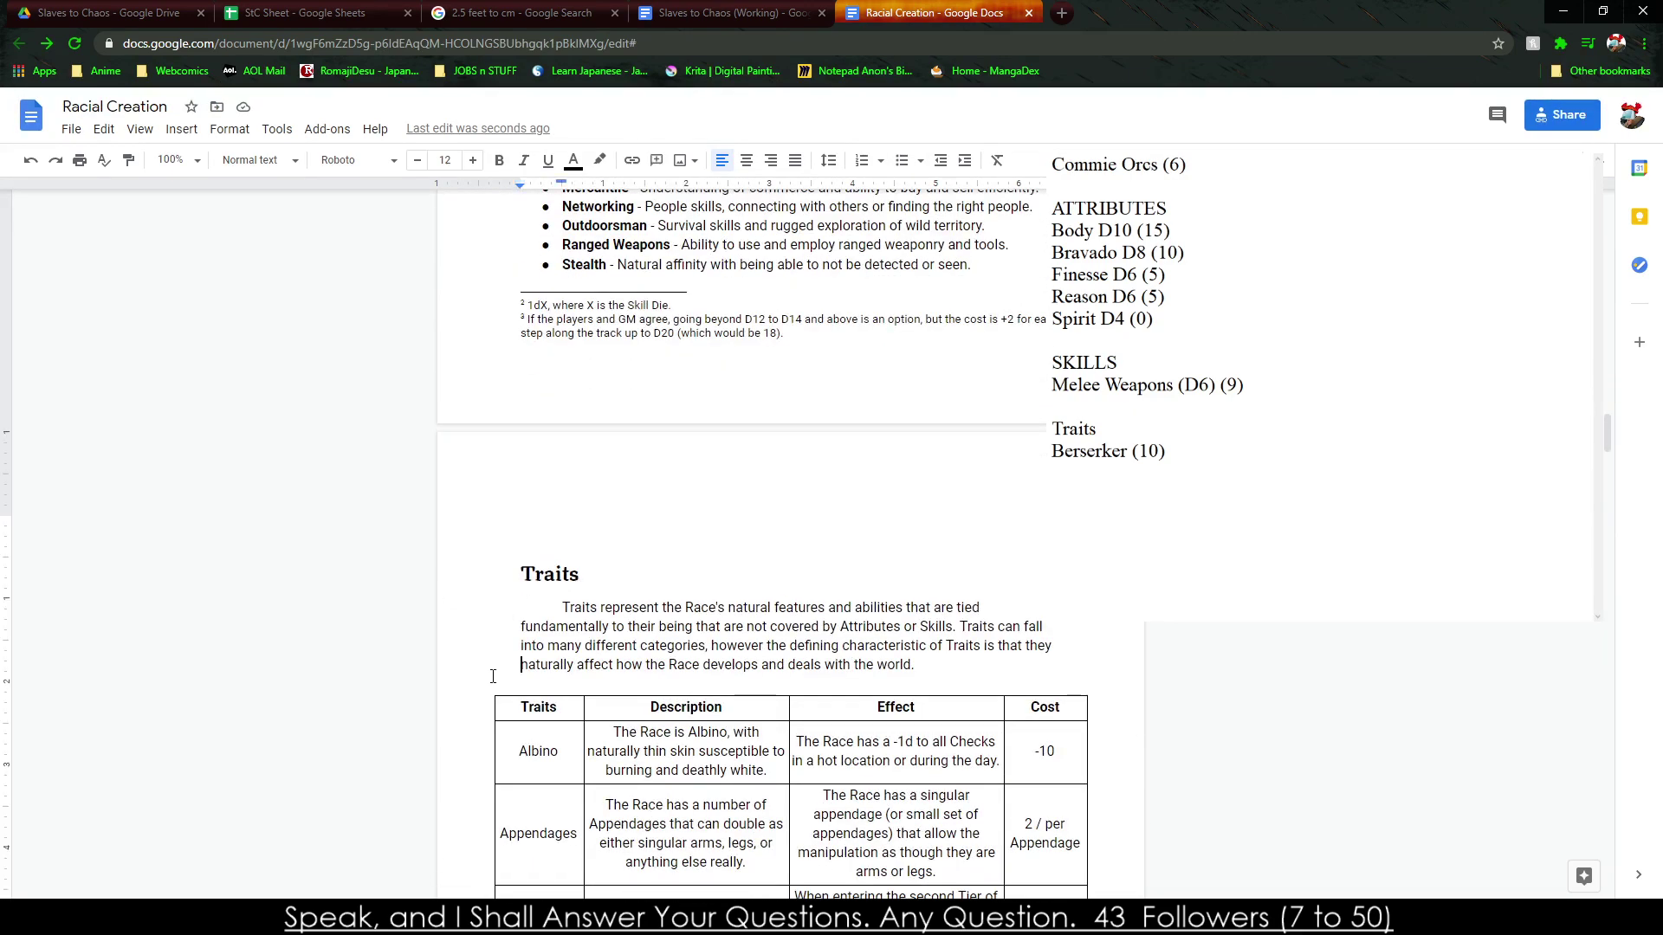
{"action": "key", "text": "ctrl+z"}
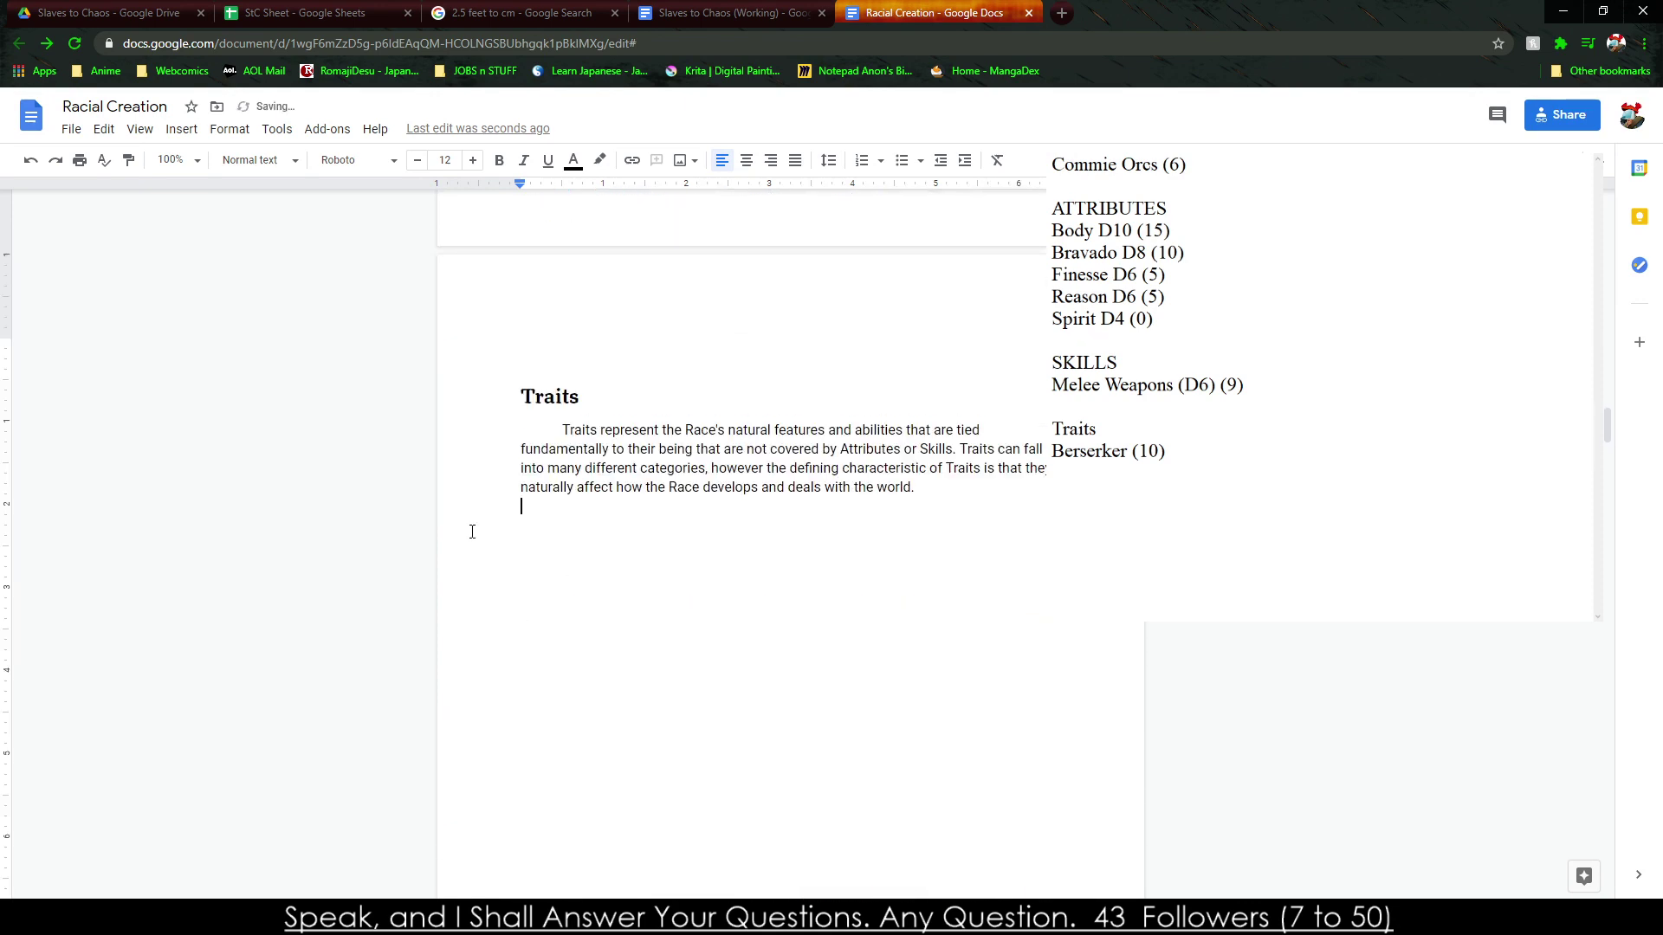
{"action": "key", "text": "ctrl+v"}
{"action": "left_click", "coordinate": [769, 528]}
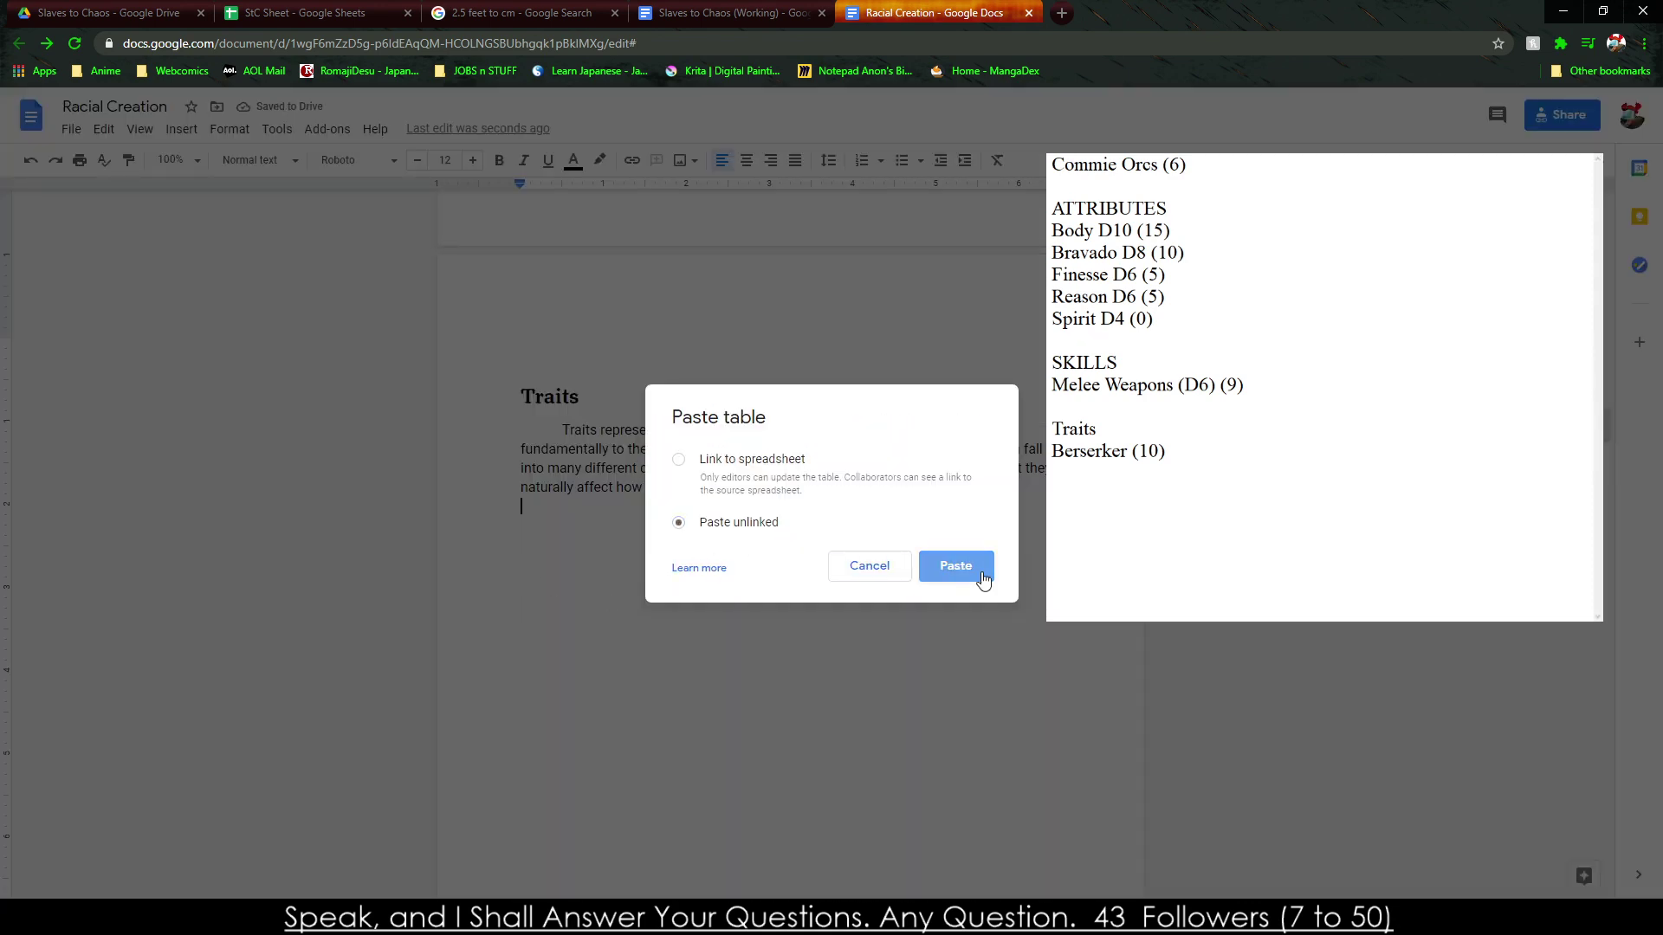
{"action": "left_click", "coordinate": [976, 570]}
{"action": "scroll", "coordinate": [557, 463], "scroll_direction": "up", "scroll_amount": 5}
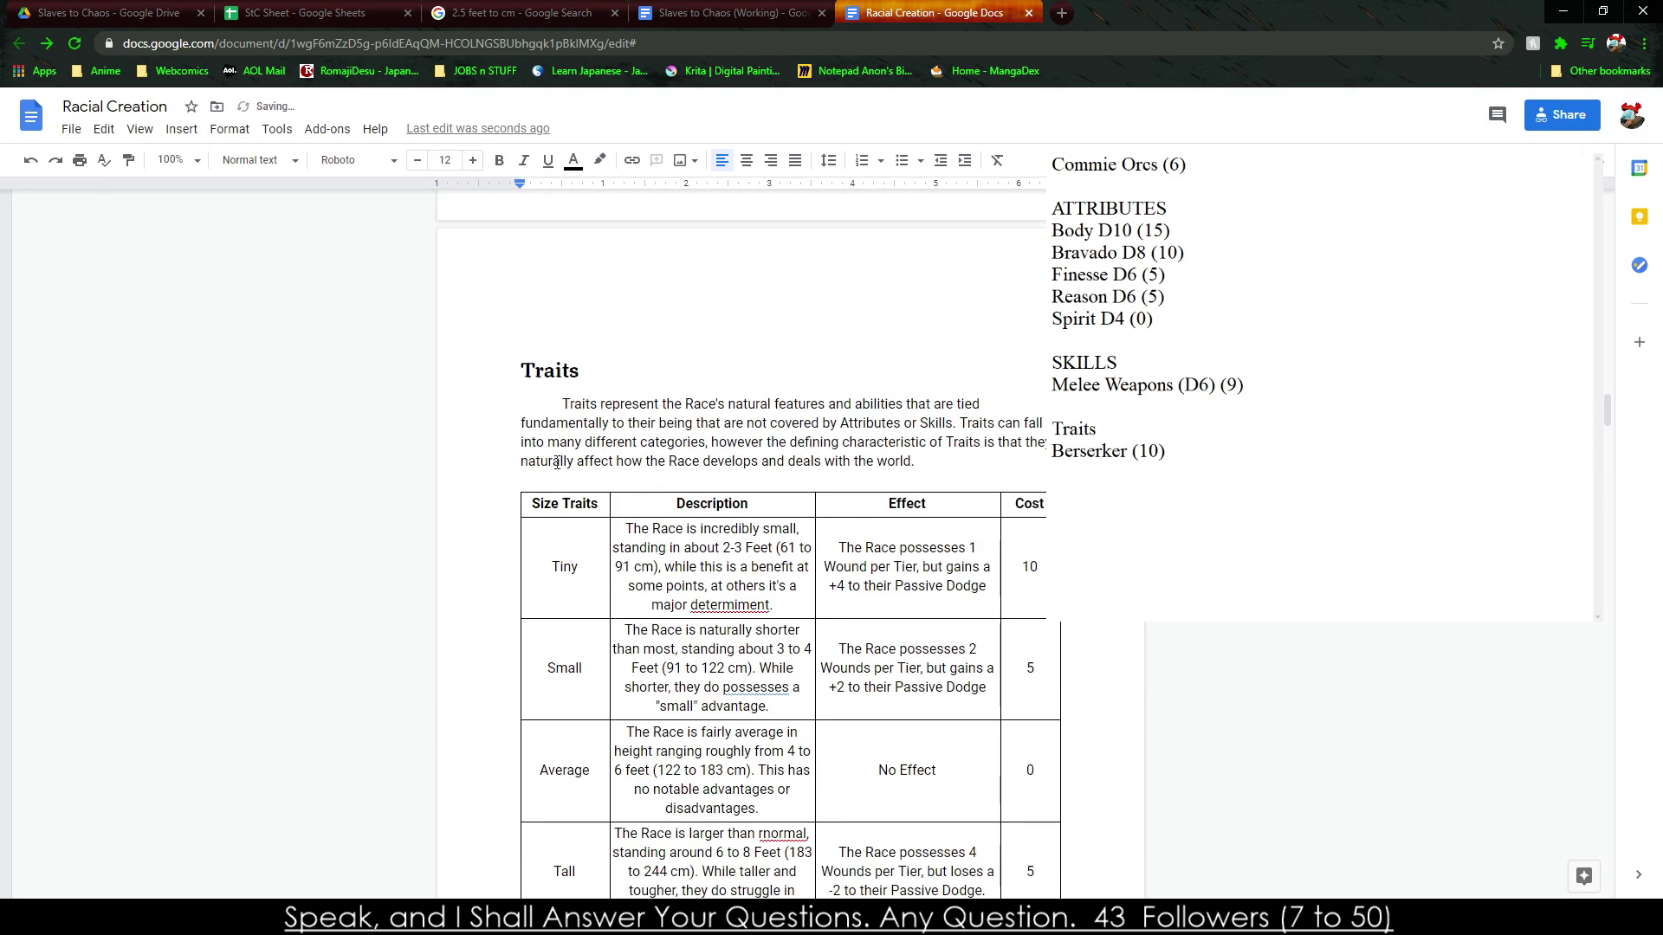
Extend the Size Traits table slightly into the left margin, narrow its first column, and widen the Description column on both sides.
{"action": "left_click", "coordinate": [525, 503]}
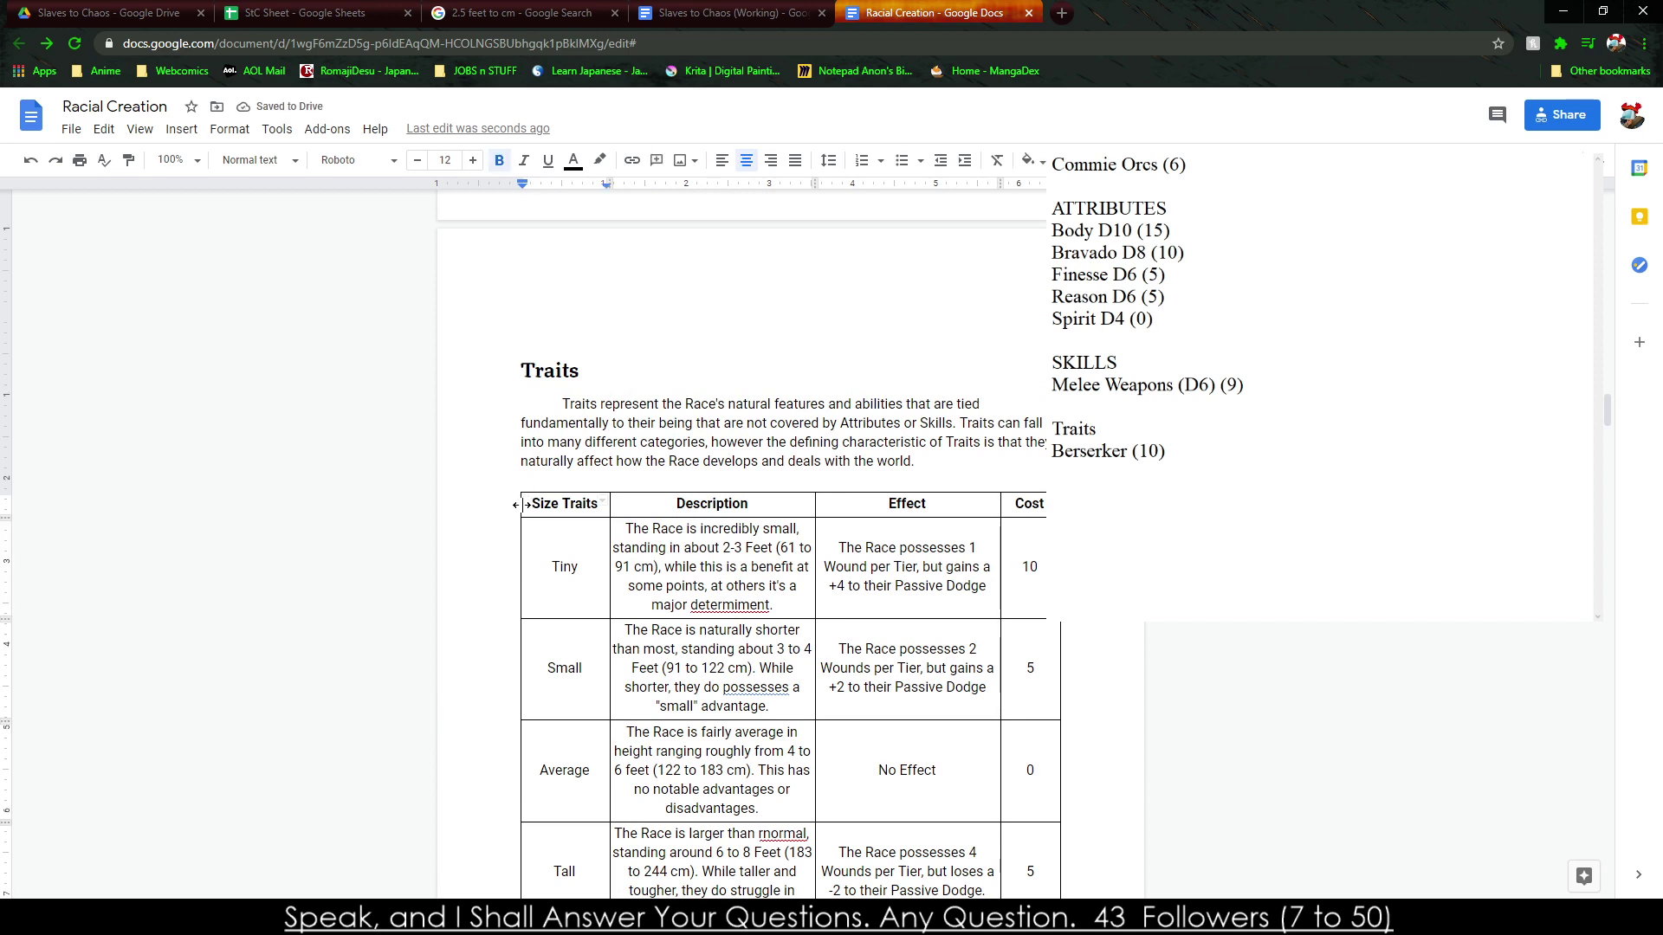
{"action": "left_click_drag", "start_coordinate": [520, 504], "coordinate": [508, 504]}
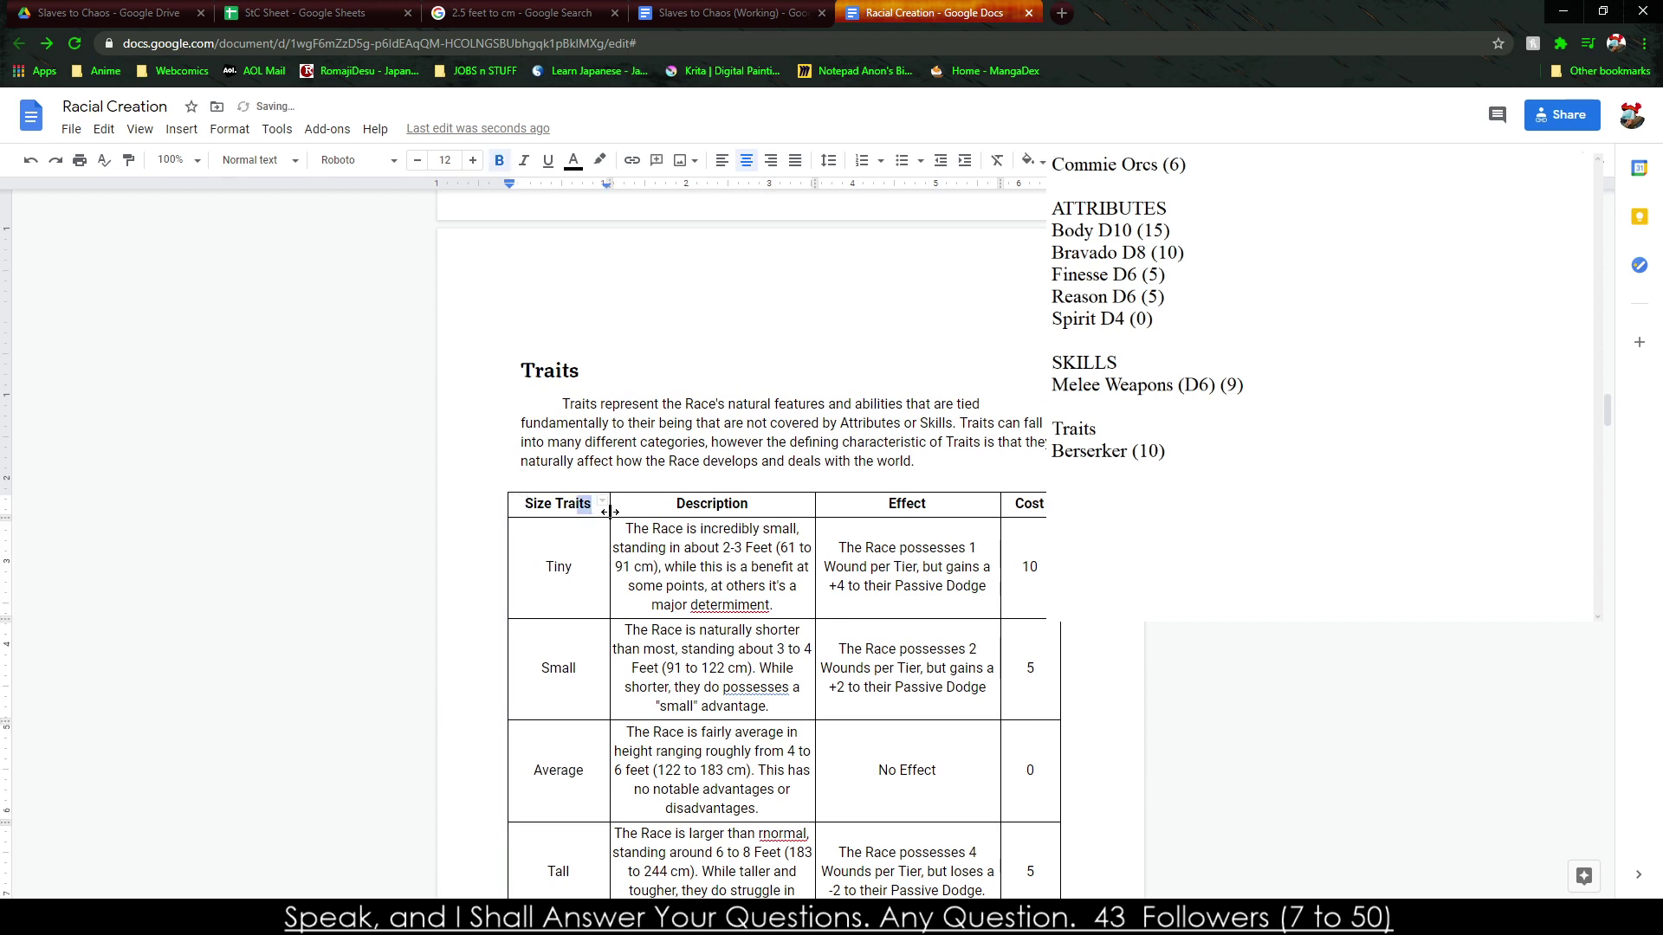
{"action": "left_click_drag", "start_coordinate": [609, 511], "coordinate": [594, 513]}
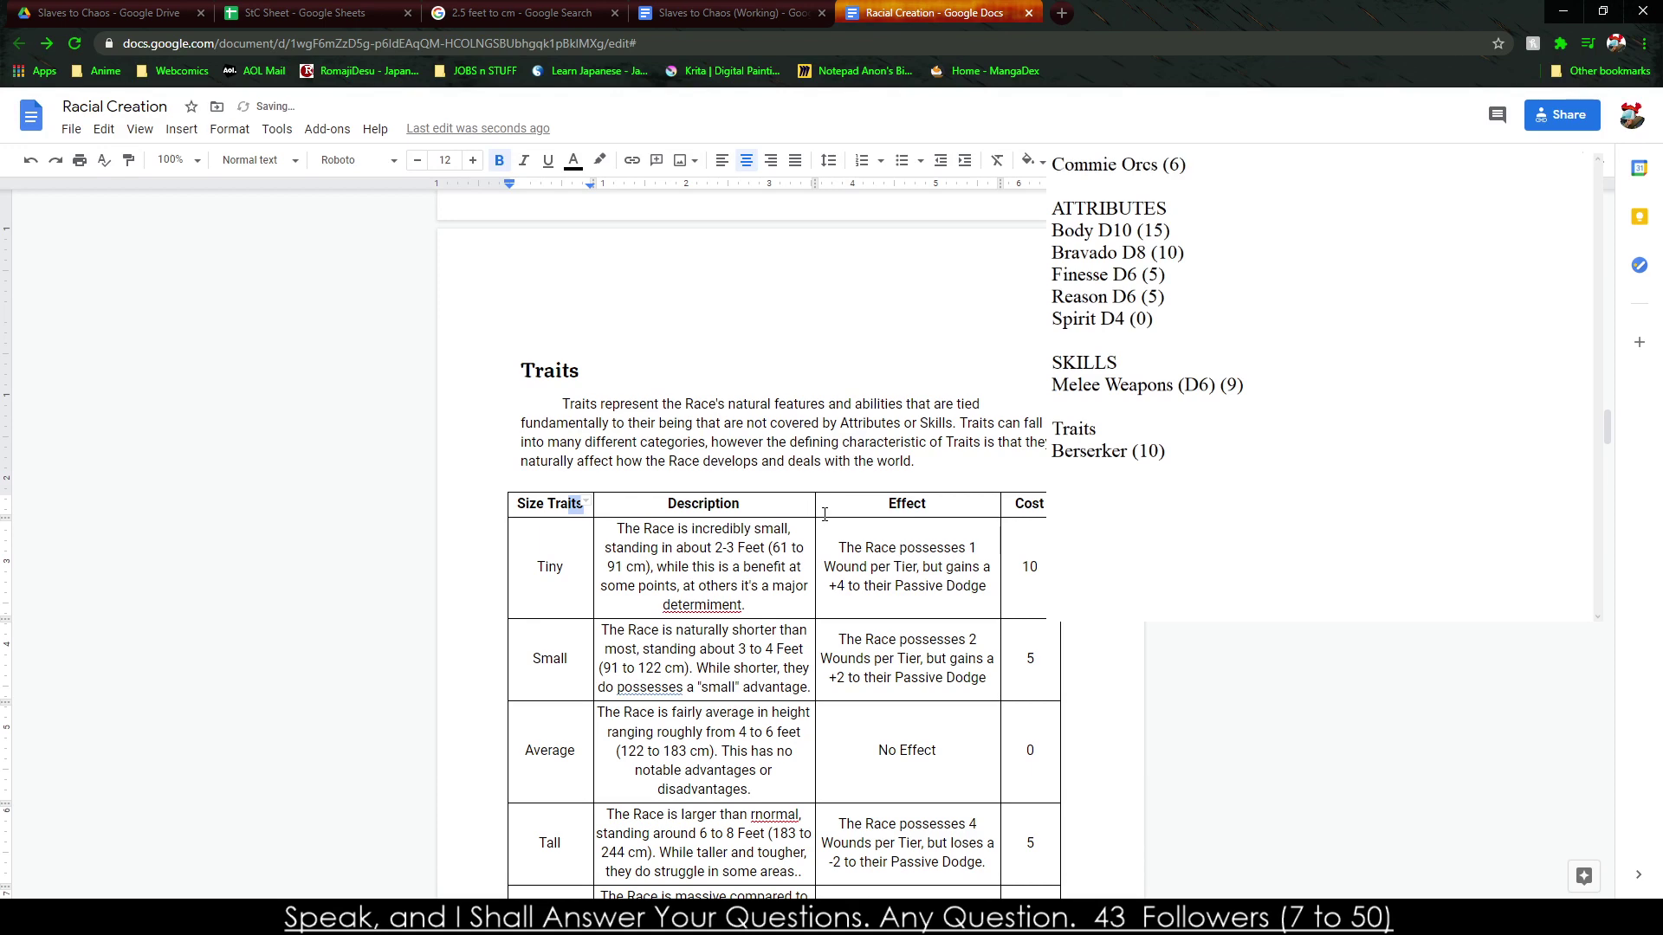
{"action": "left_click_drag", "start_coordinate": [815, 504], "coordinate": [836, 504]}
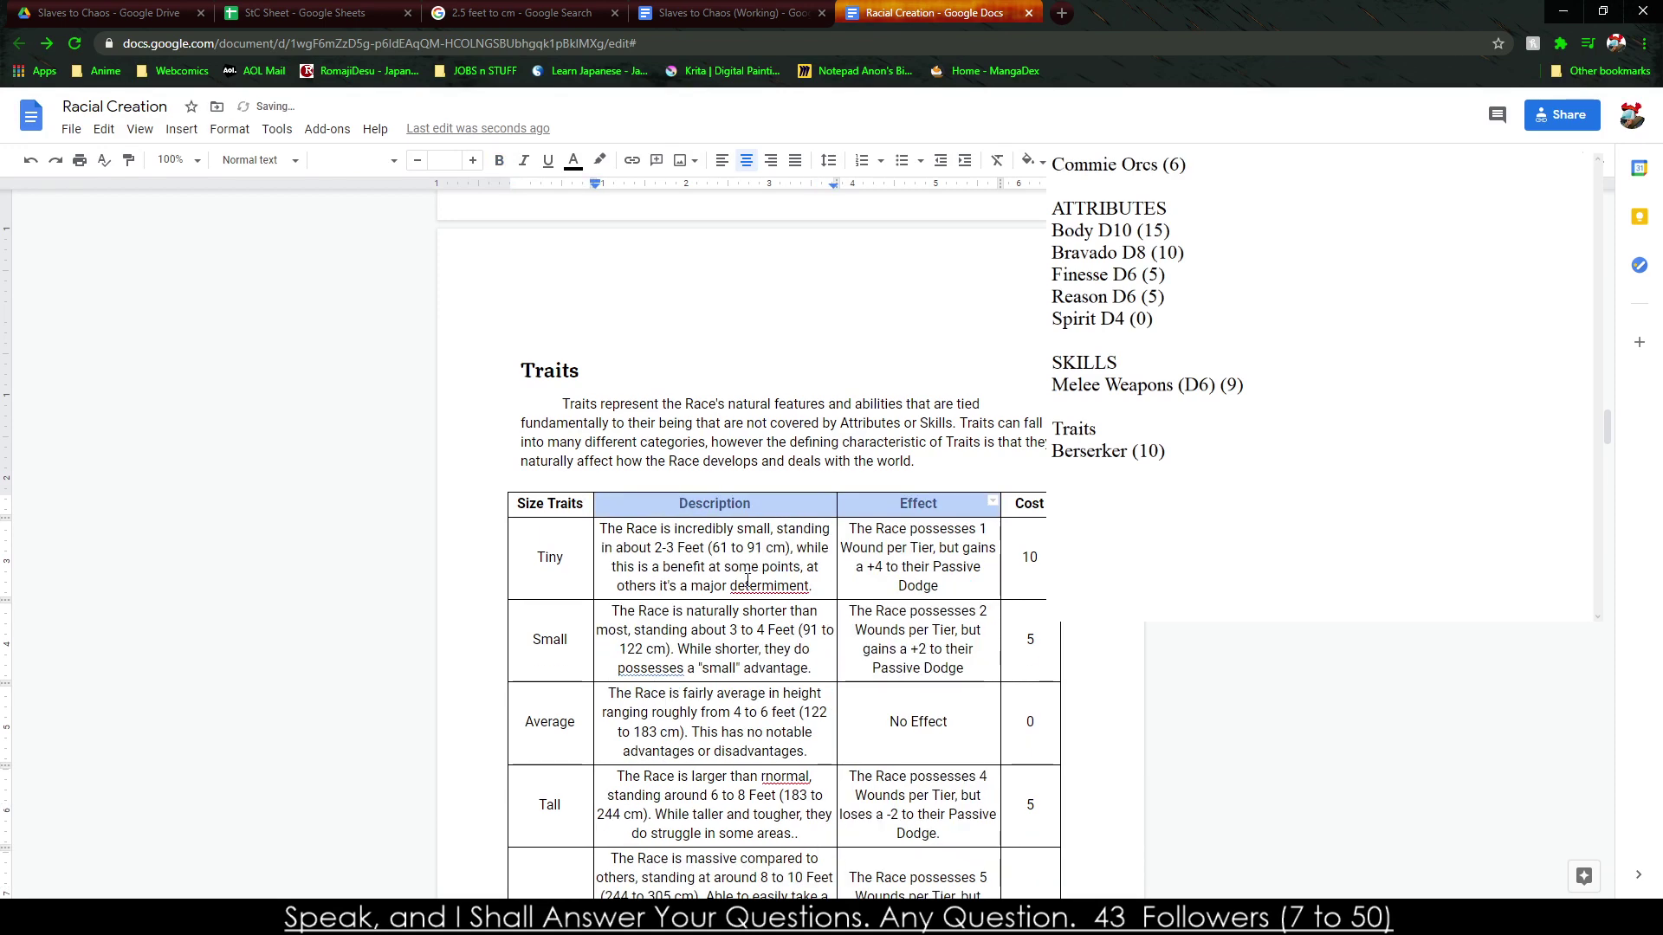
Correct the spelling in the size descriptions to "determinant" for Tiny, "possess" for Small and "normal," for Tall.
{"action": "right_click", "coordinate": [763, 589]}
{"action": "left_click", "coordinate": [823, 636]}
{"action": "scroll", "coordinate": [658, 530], "scroll_direction": "down", "scroll_amount": 5}
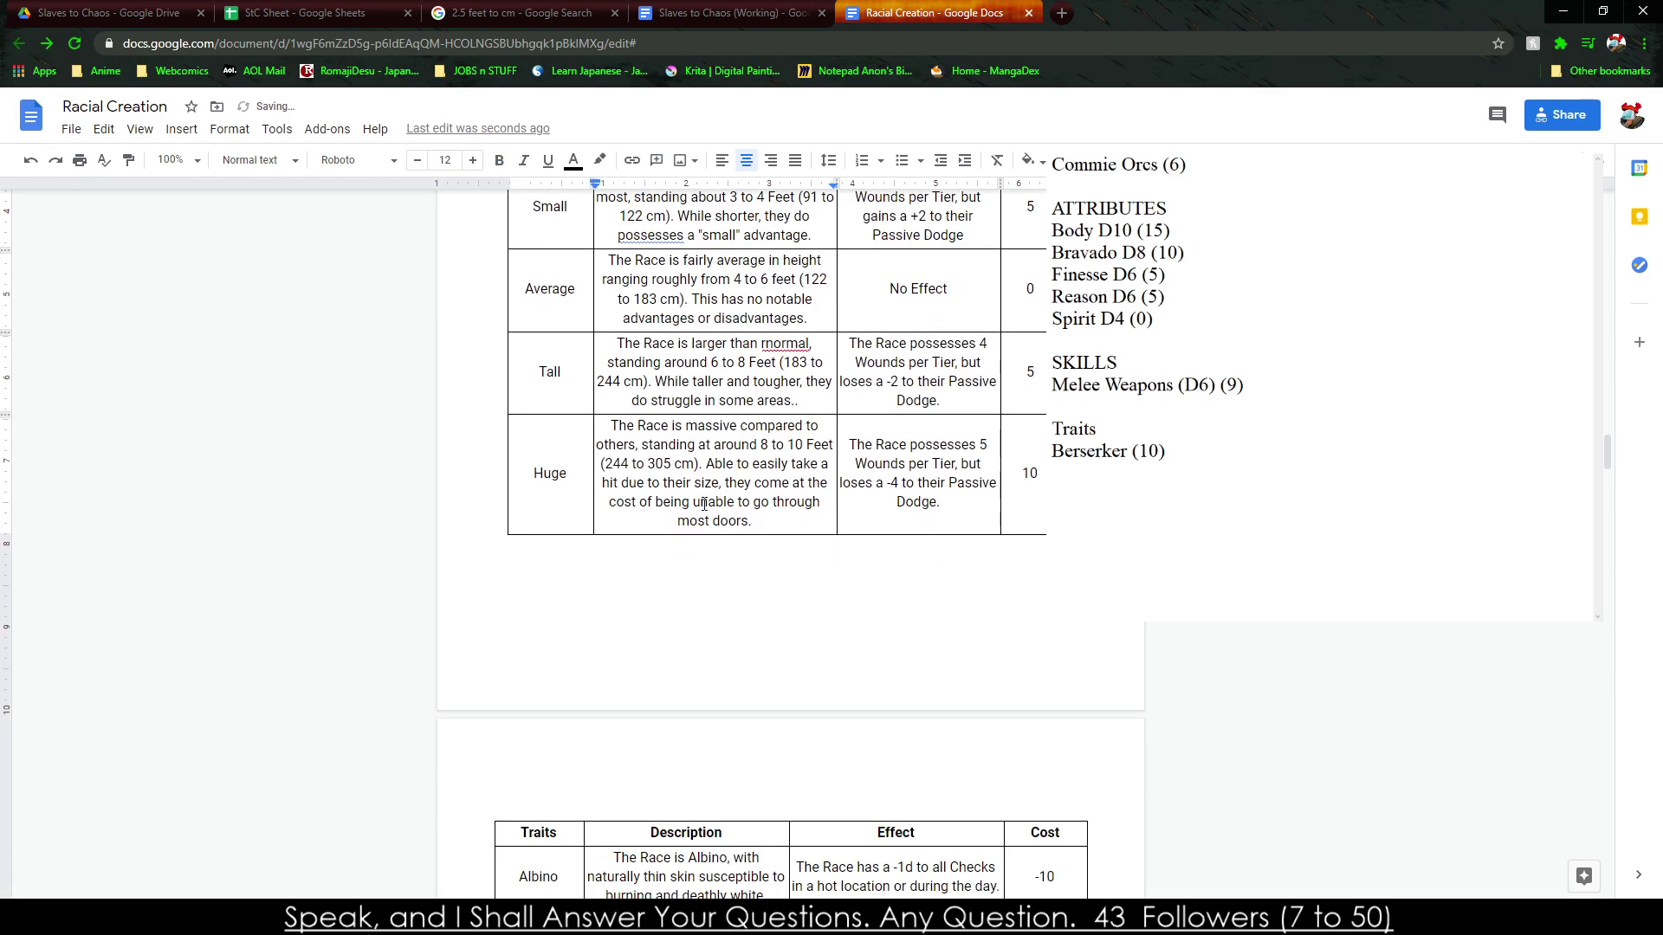
{"action": "scroll", "coordinate": [659, 530], "scroll_direction": "up", "scroll_amount": 3}
{"action": "right_click", "coordinate": [659, 495]}
{"action": "left_click", "coordinate": [719, 538]}
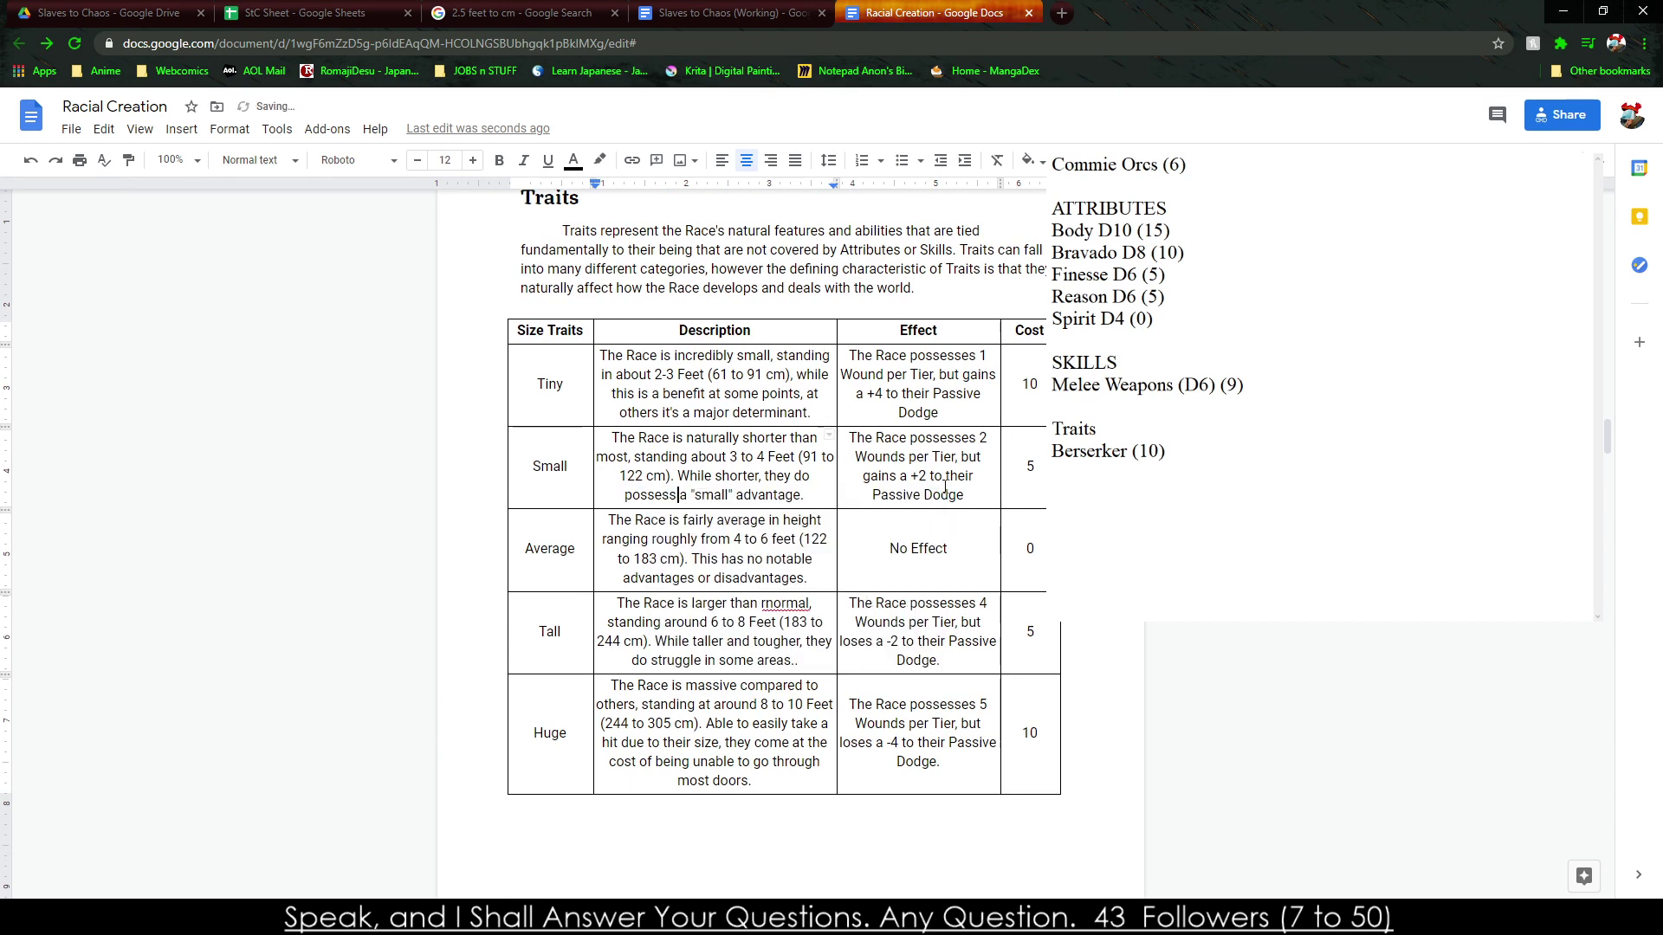
{"action": "right_click", "coordinate": [785, 603]}
{"action": "left_click", "coordinate": [888, 654]}
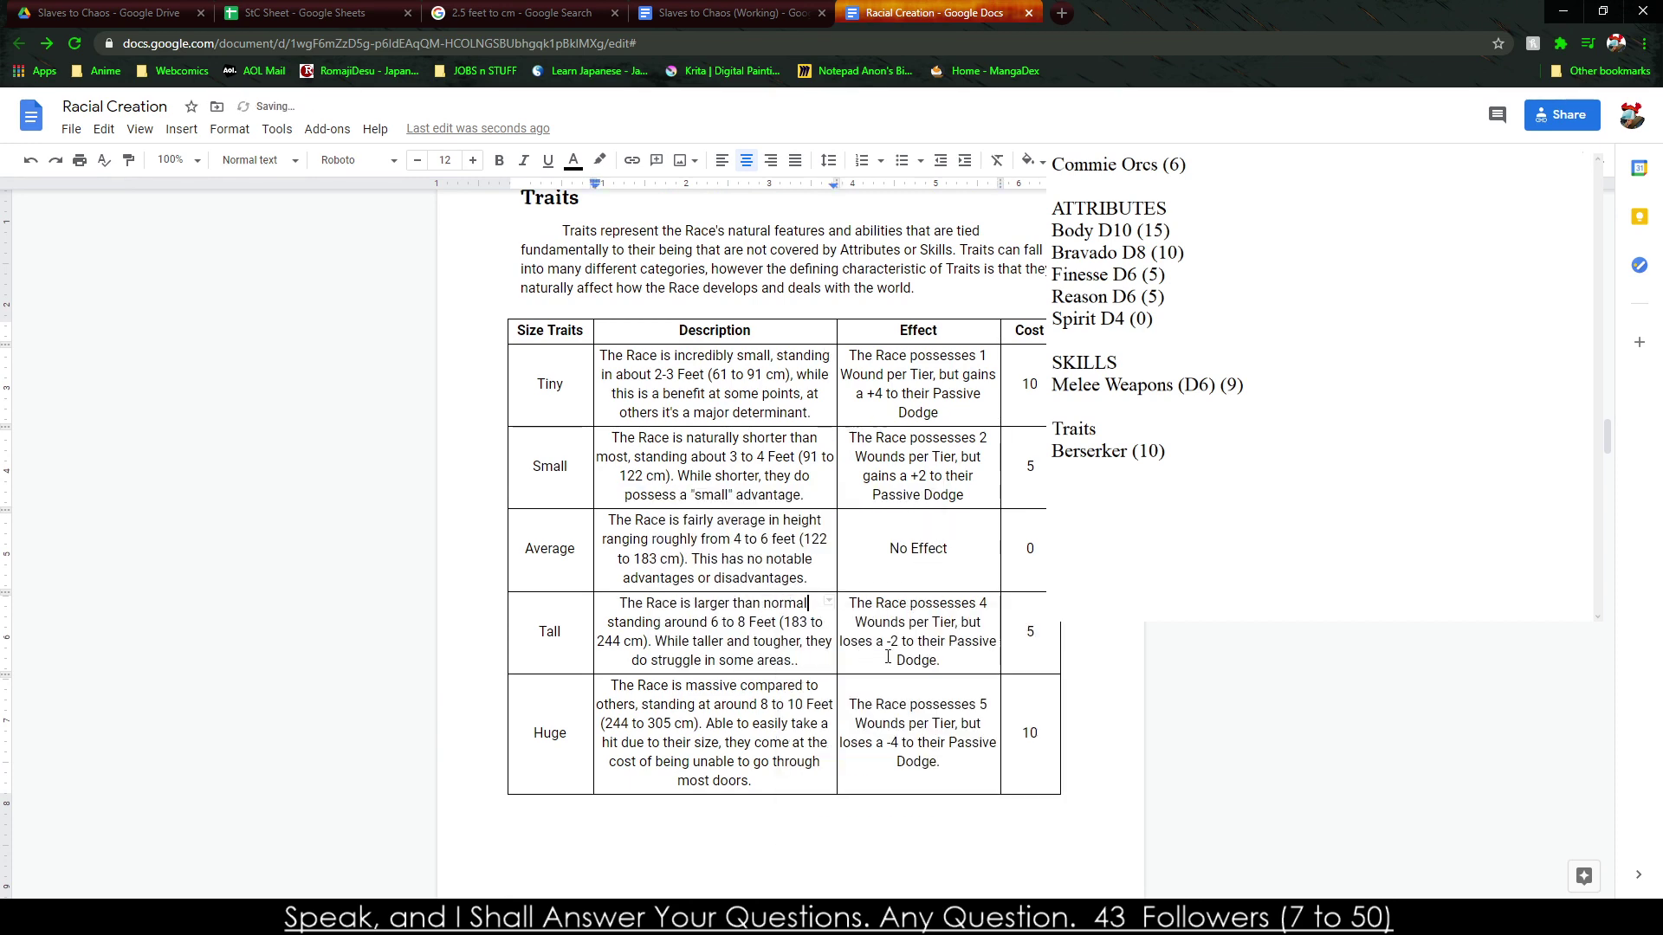
{"action": "type", "text": ","}
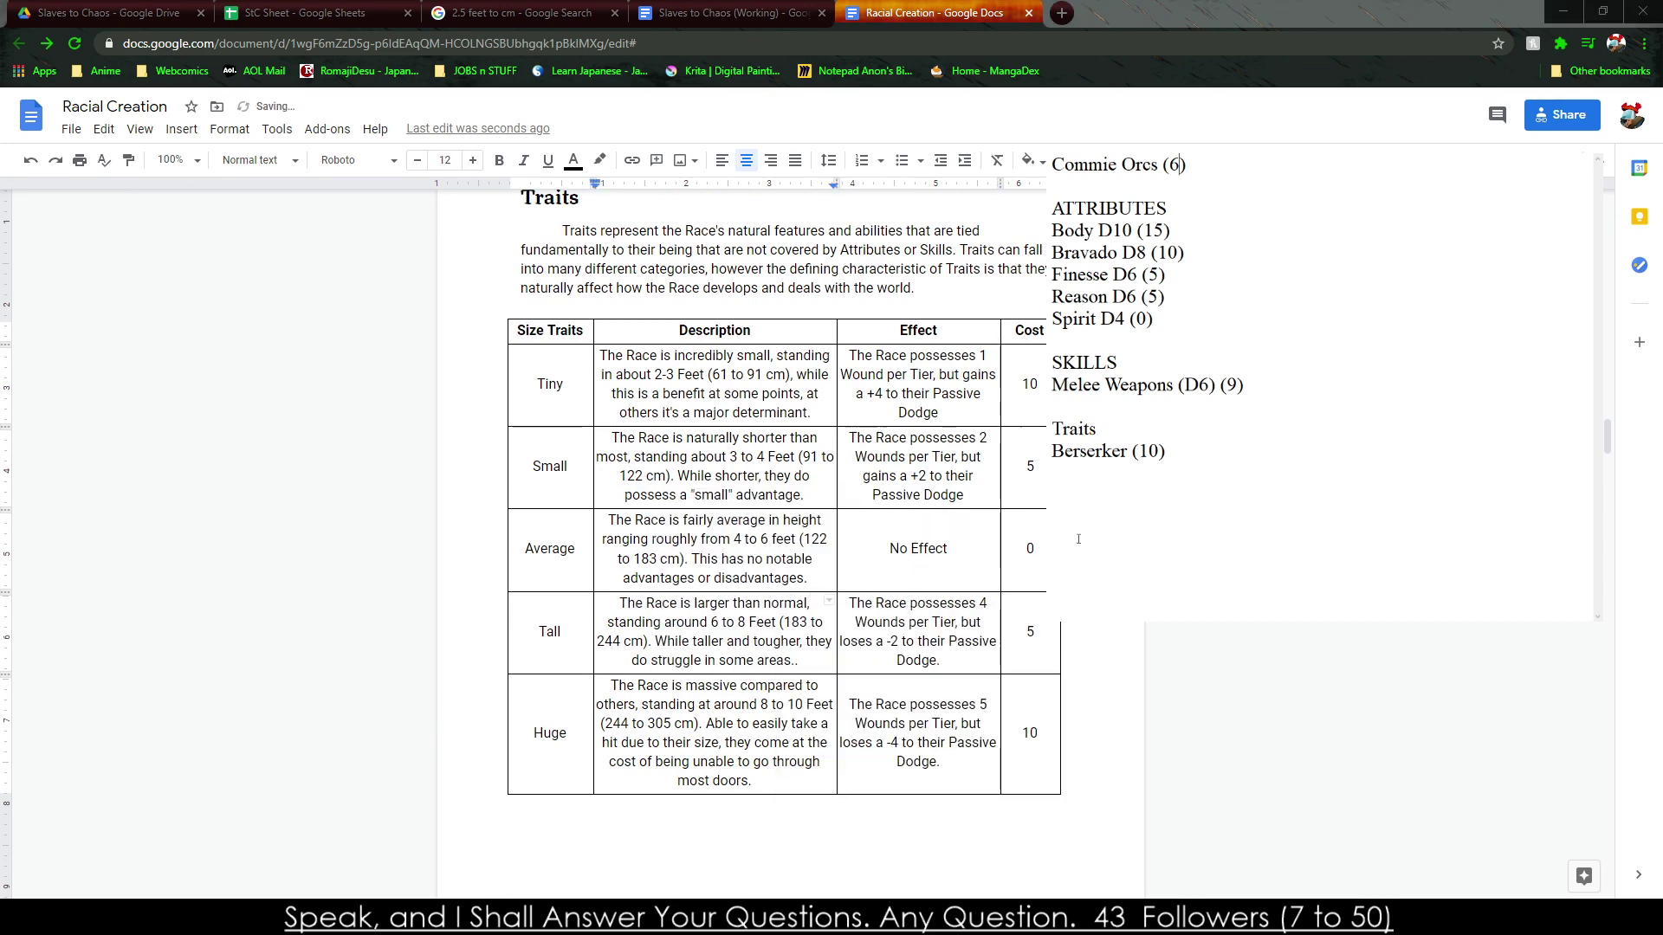
Add "Tall (5)" above Berserker in the Traits list of the Commie Orcs notes.
{"action": "key", "text": "Return"}
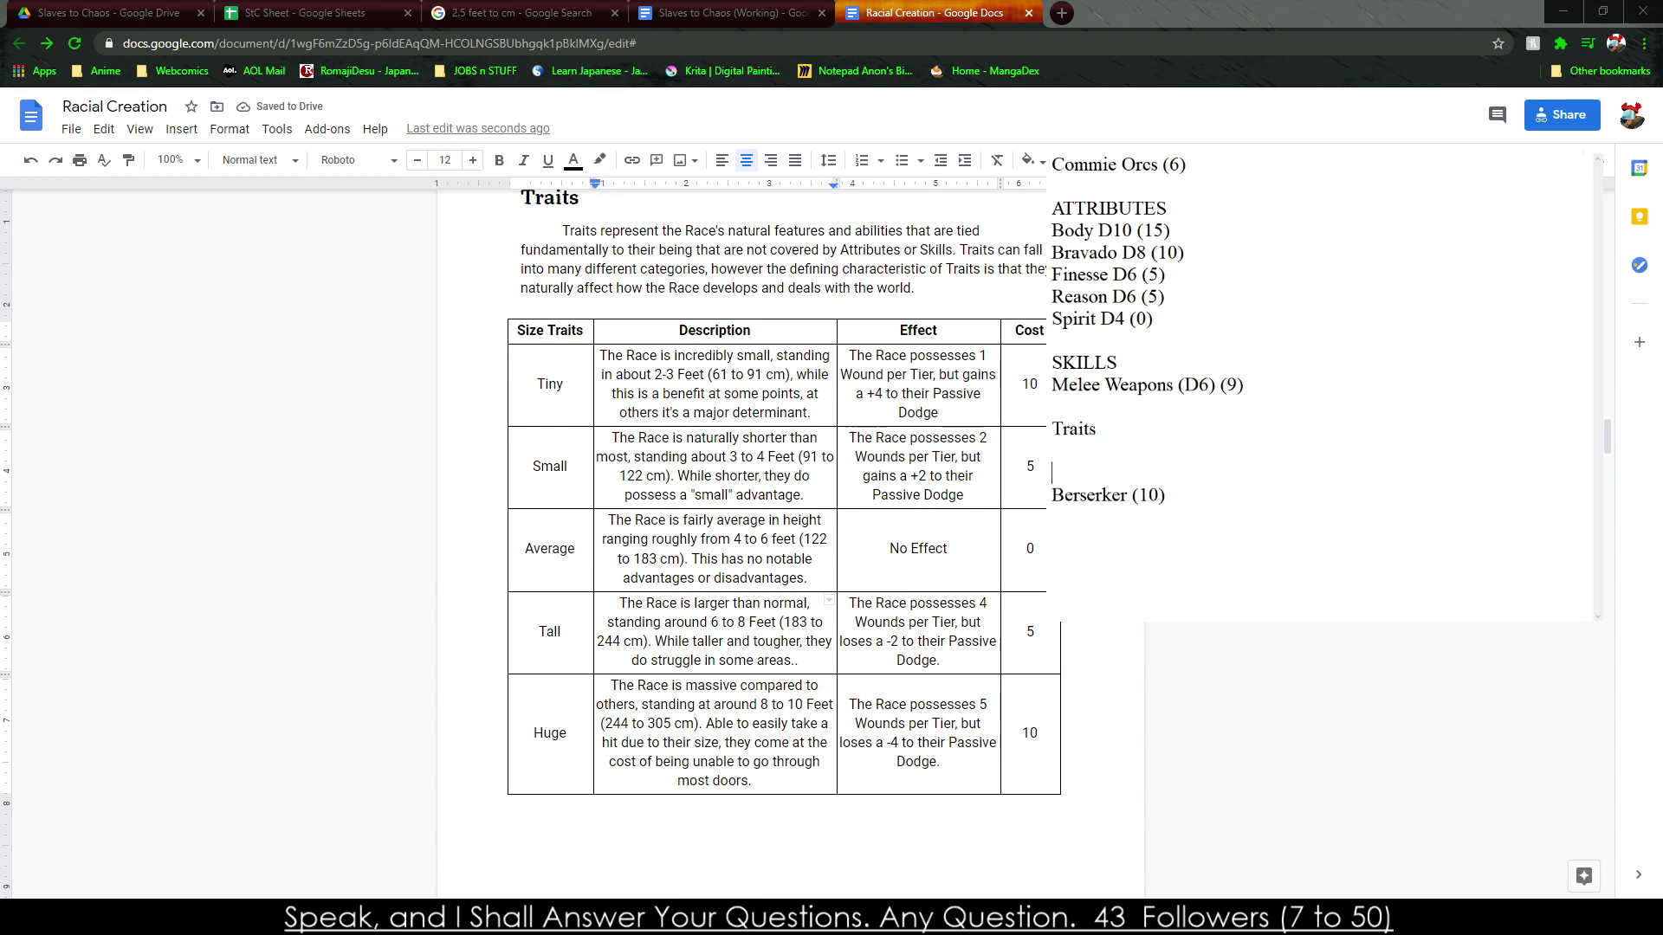
{"action": "type", "text": "Tall (5"}
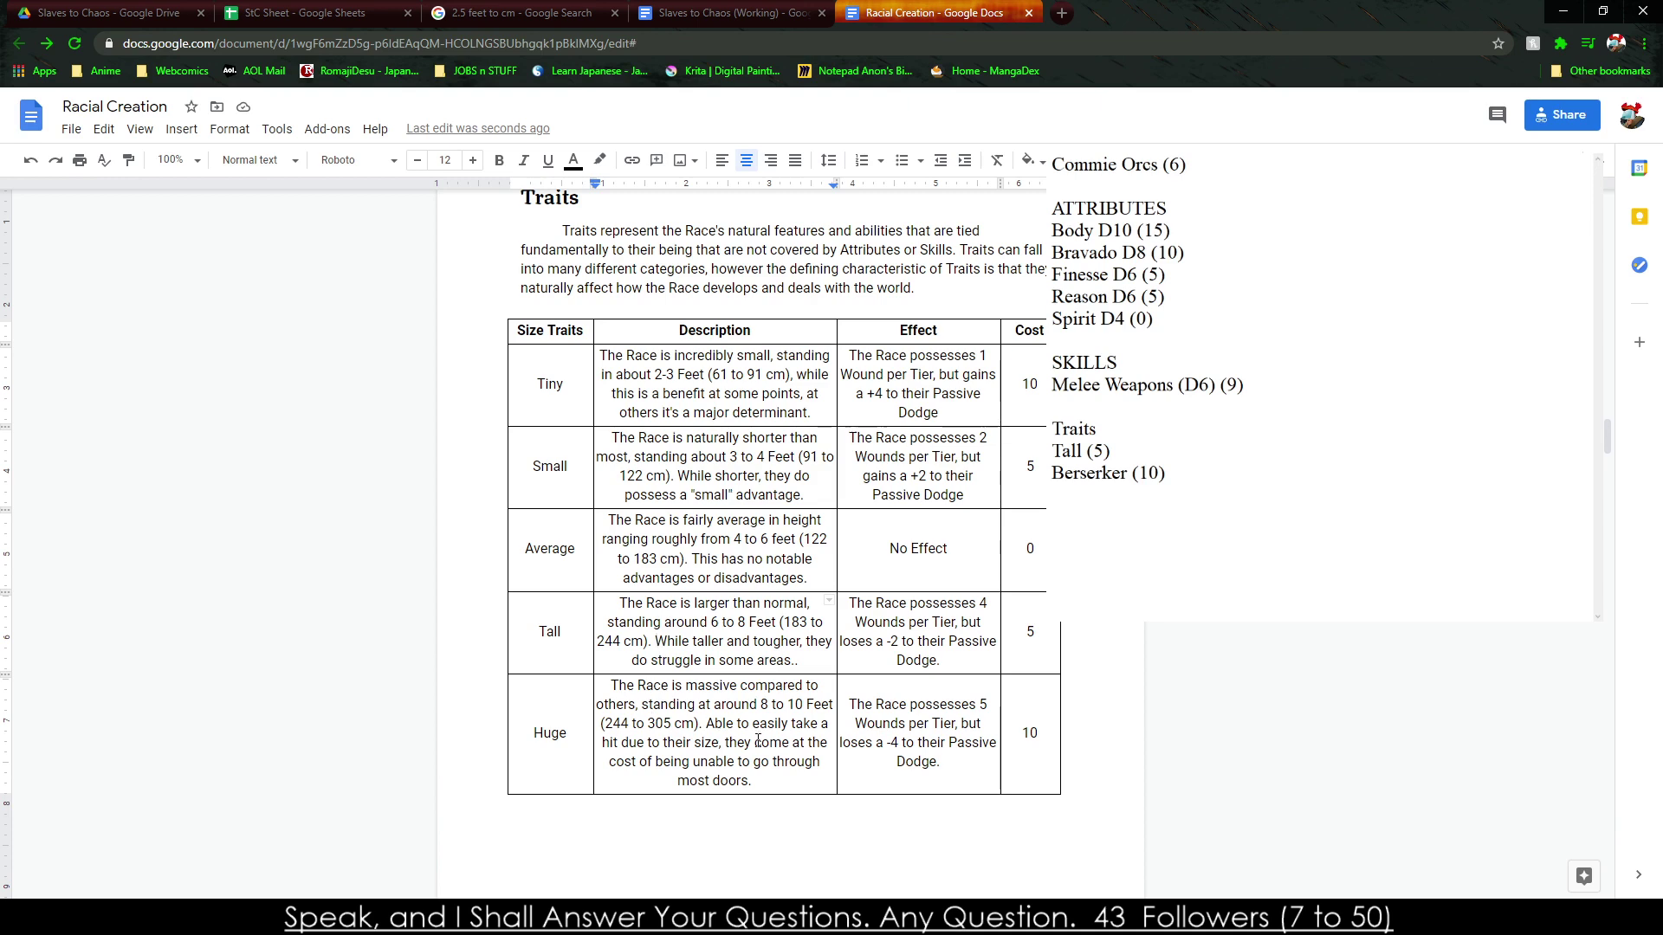
Insert a page break between the table ending with Blind and the one starting with Carnivore.
{"action": "scroll", "coordinate": [766, 750], "scroll_direction": "down", "scroll_amount": 10}
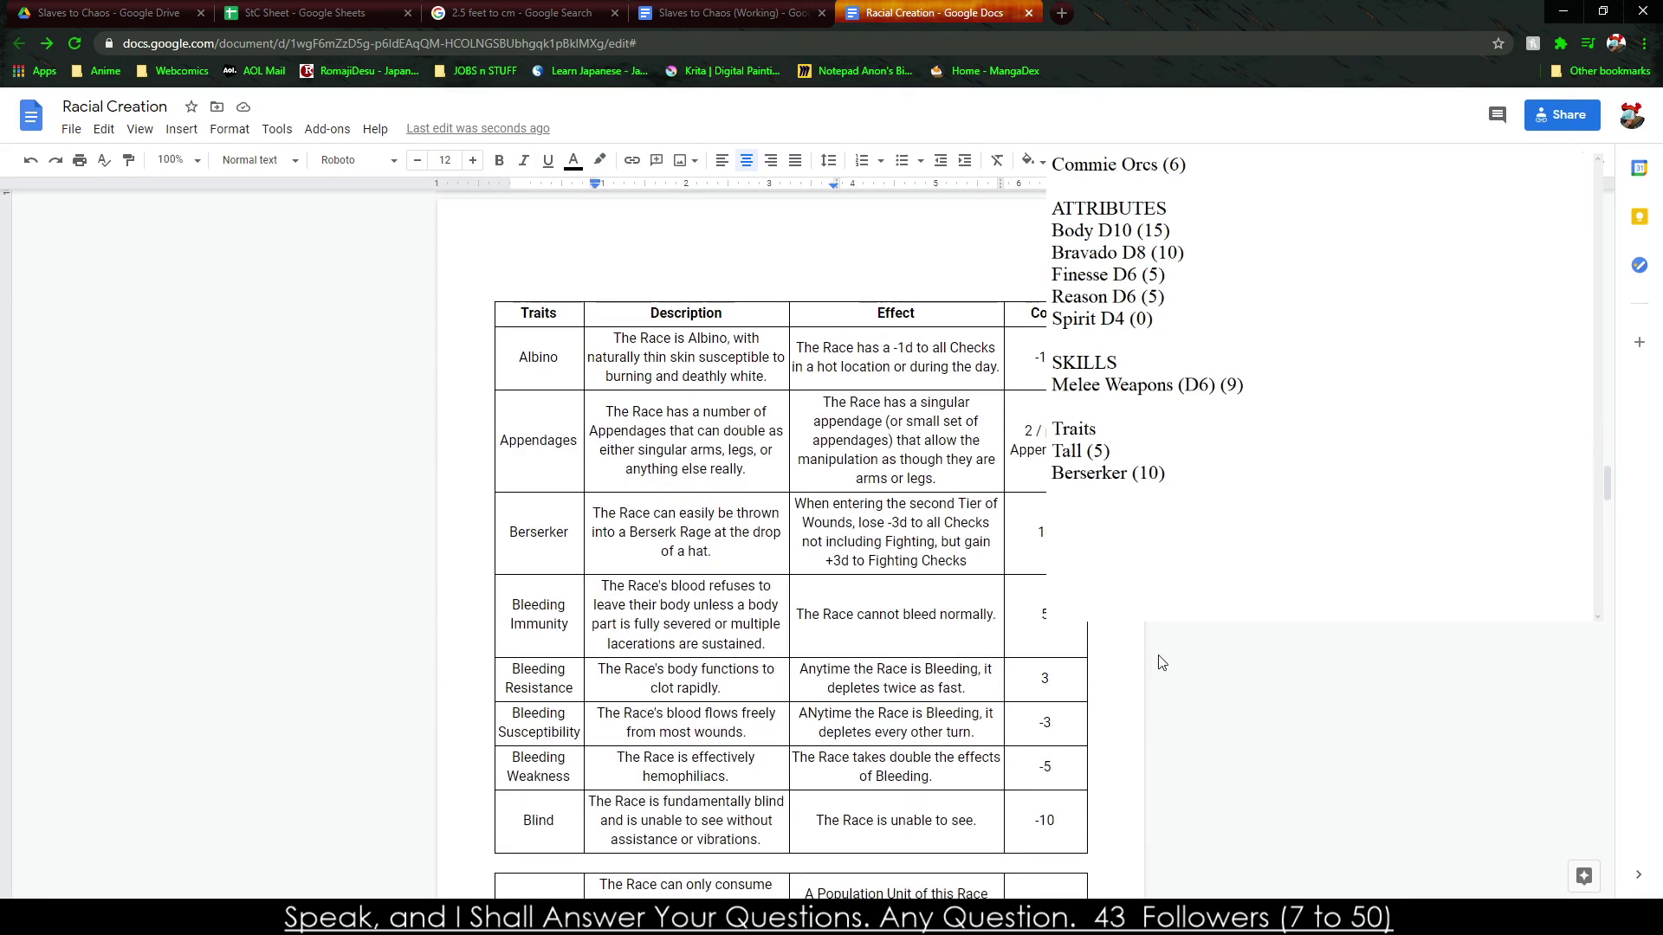
{"action": "scroll", "coordinate": [758, 604], "scroll_direction": "down", "scroll_amount": 3}
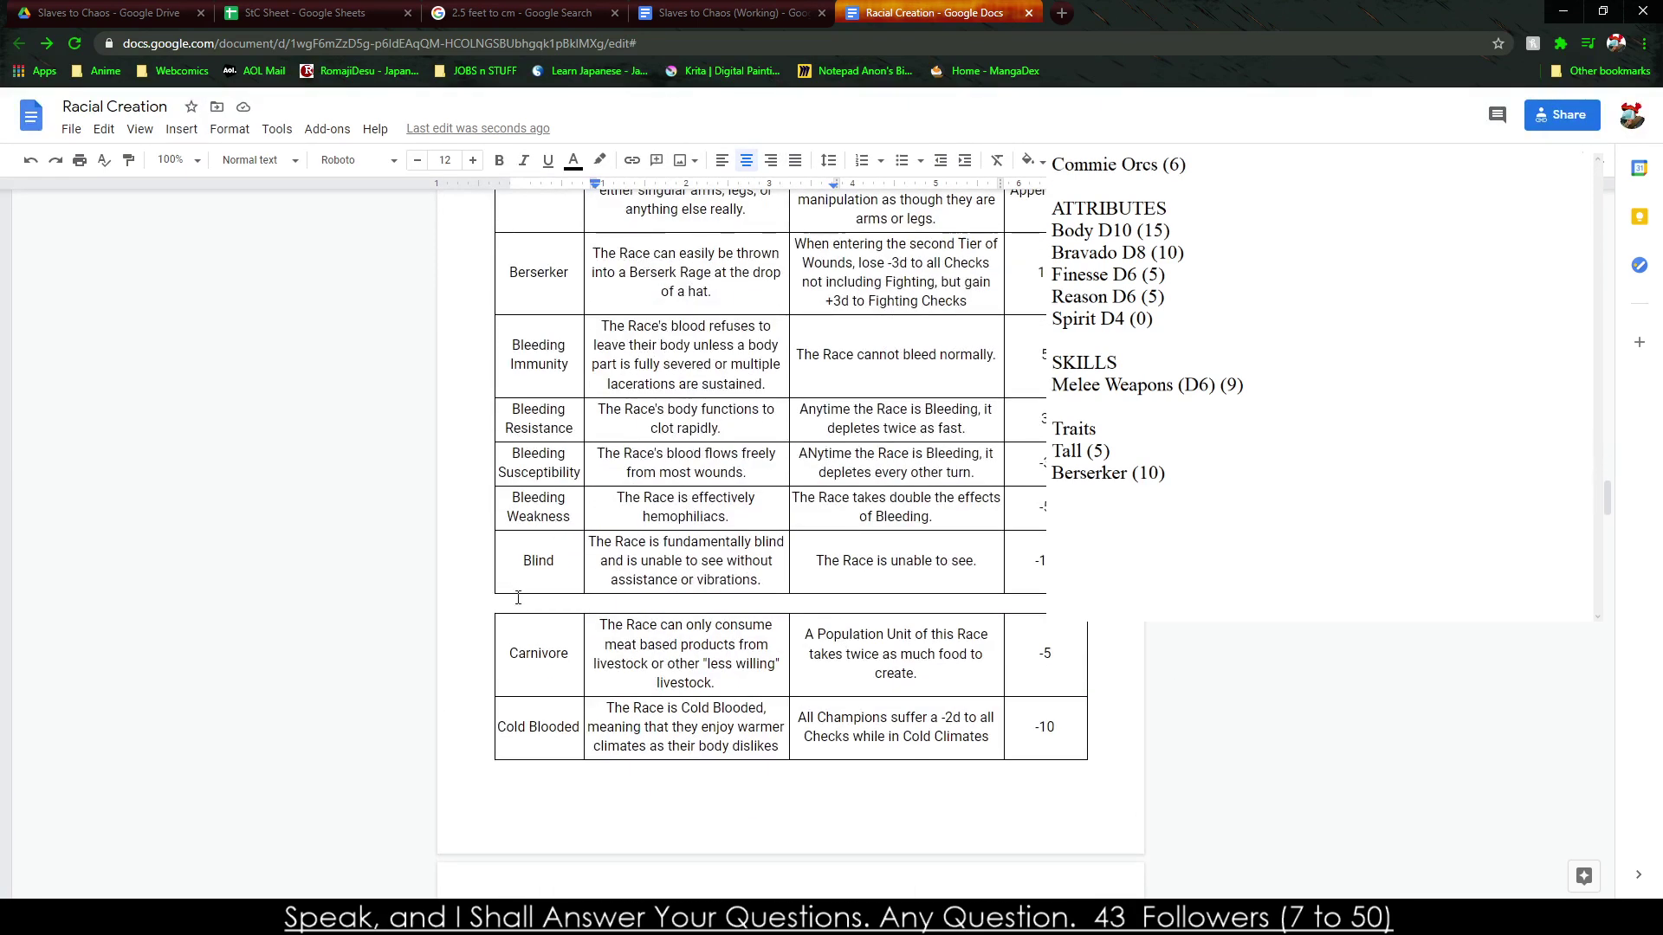
{"action": "left_click", "coordinate": [518, 598]}
{"action": "key", "text": "ctrl+Return"}
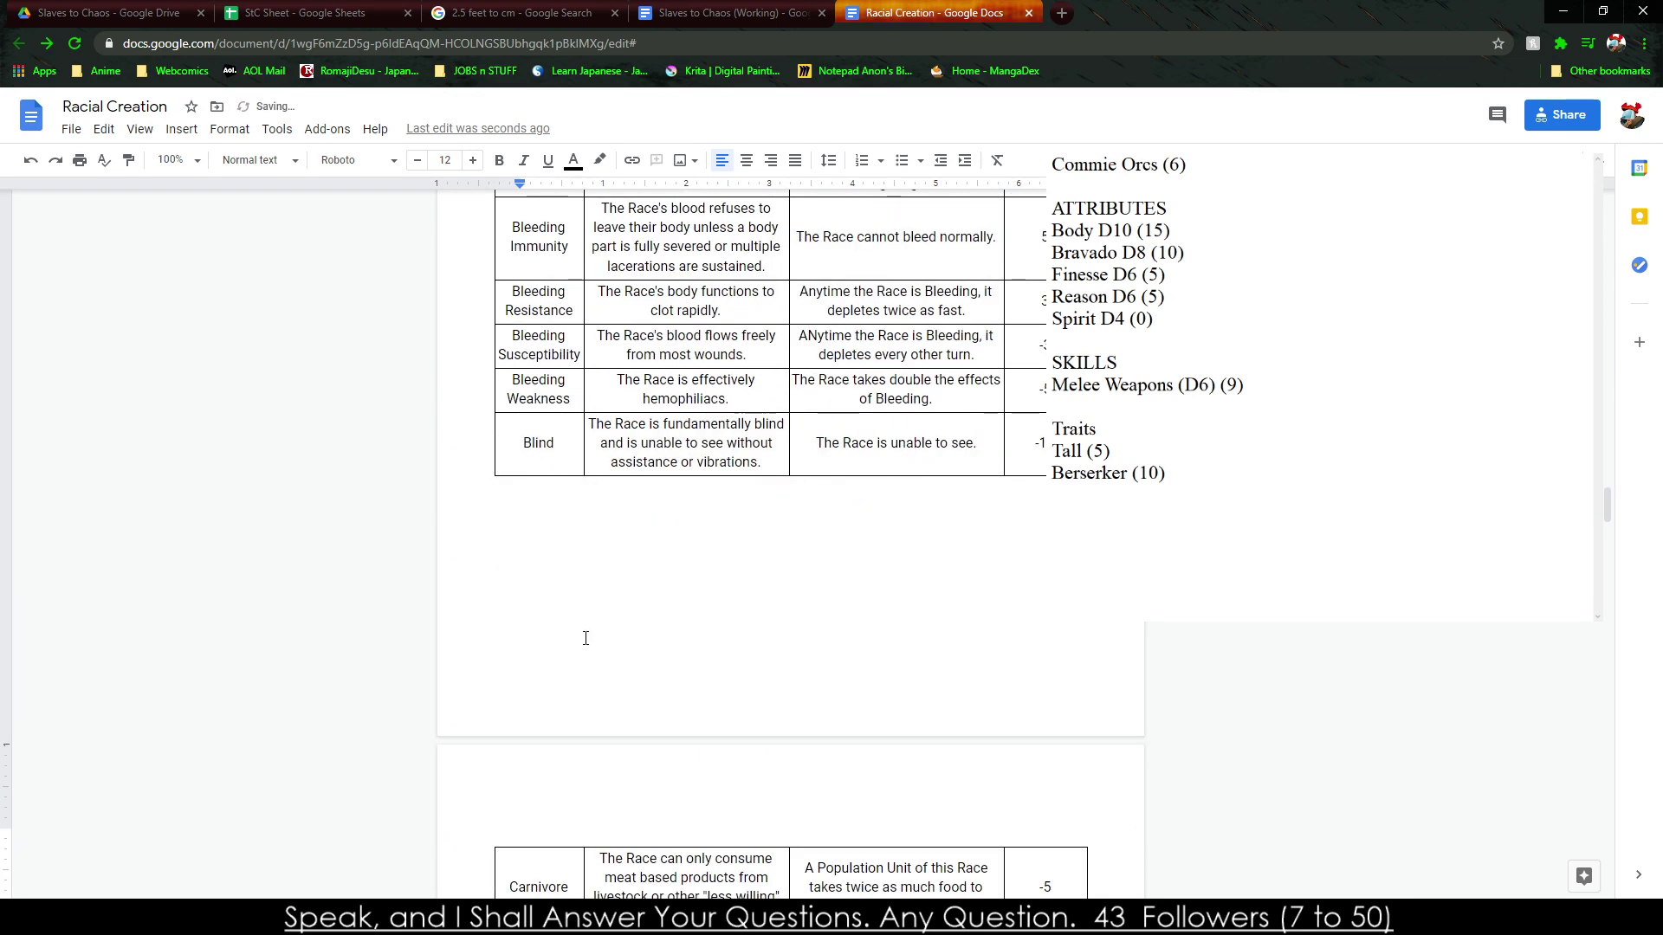
Look through the general trait tables from Carnivore to Wing Arms for traits that suit the Commie Orcs.
{"action": "scroll", "coordinate": [585, 638], "scroll_direction": "down", "scroll_amount": 20}
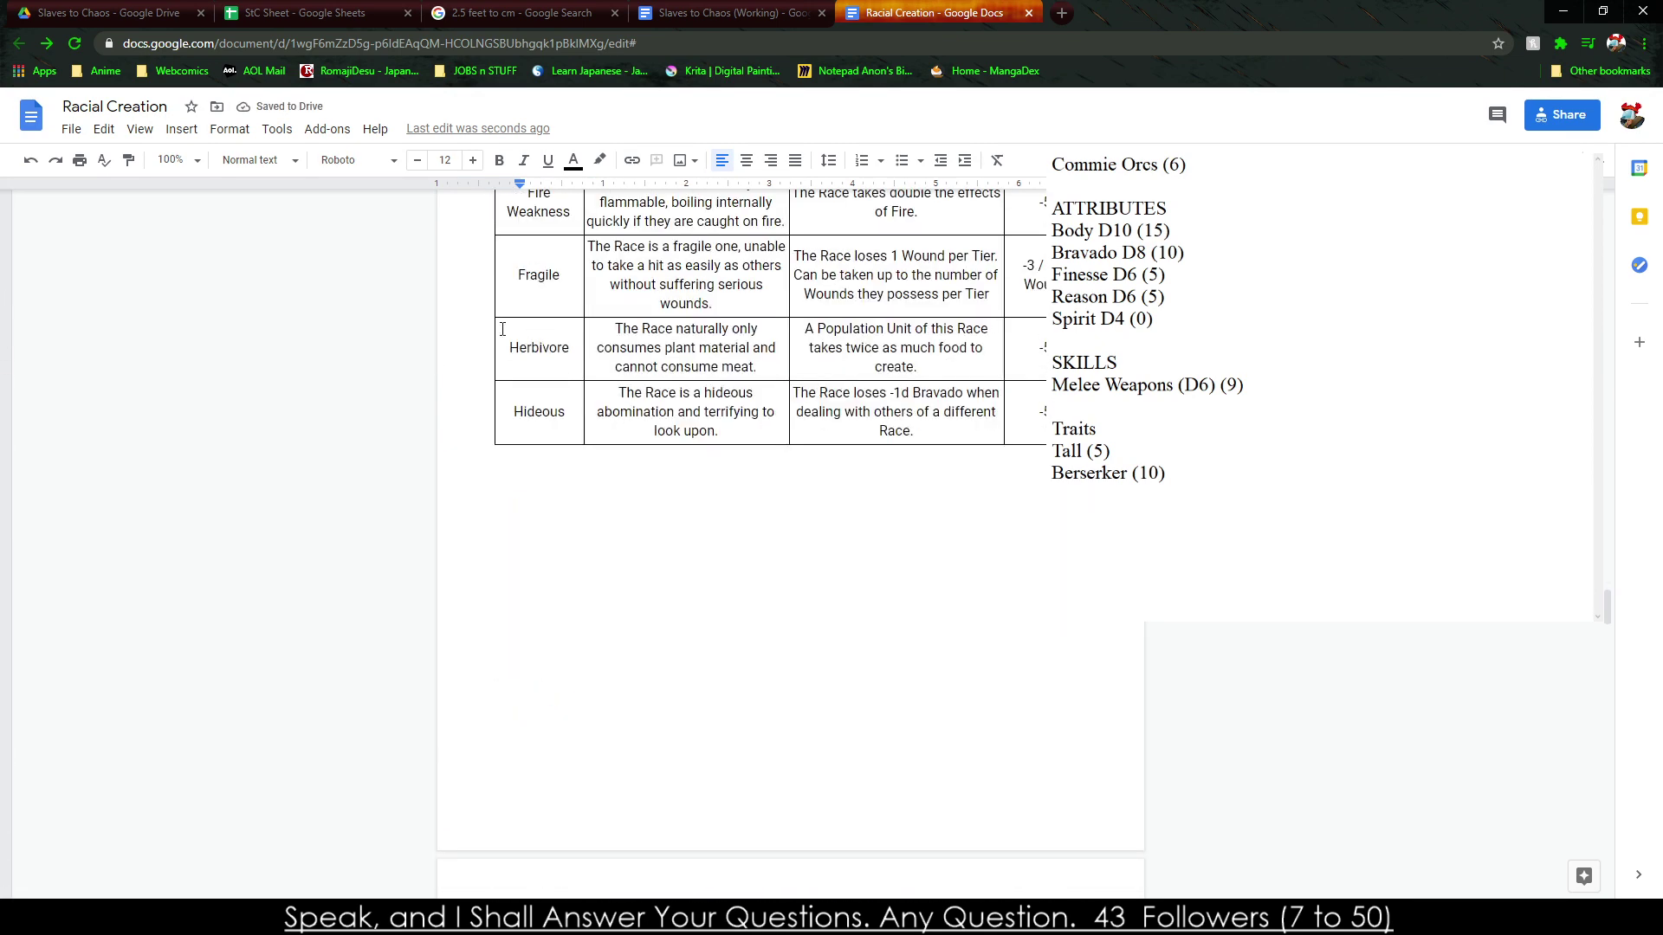
{"action": "scroll", "coordinate": [511, 329], "scroll_direction": "up", "scroll_amount": 5}
{"action": "scroll", "coordinate": [576, 480], "scroll_direction": "down", "scroll_amount": 10}
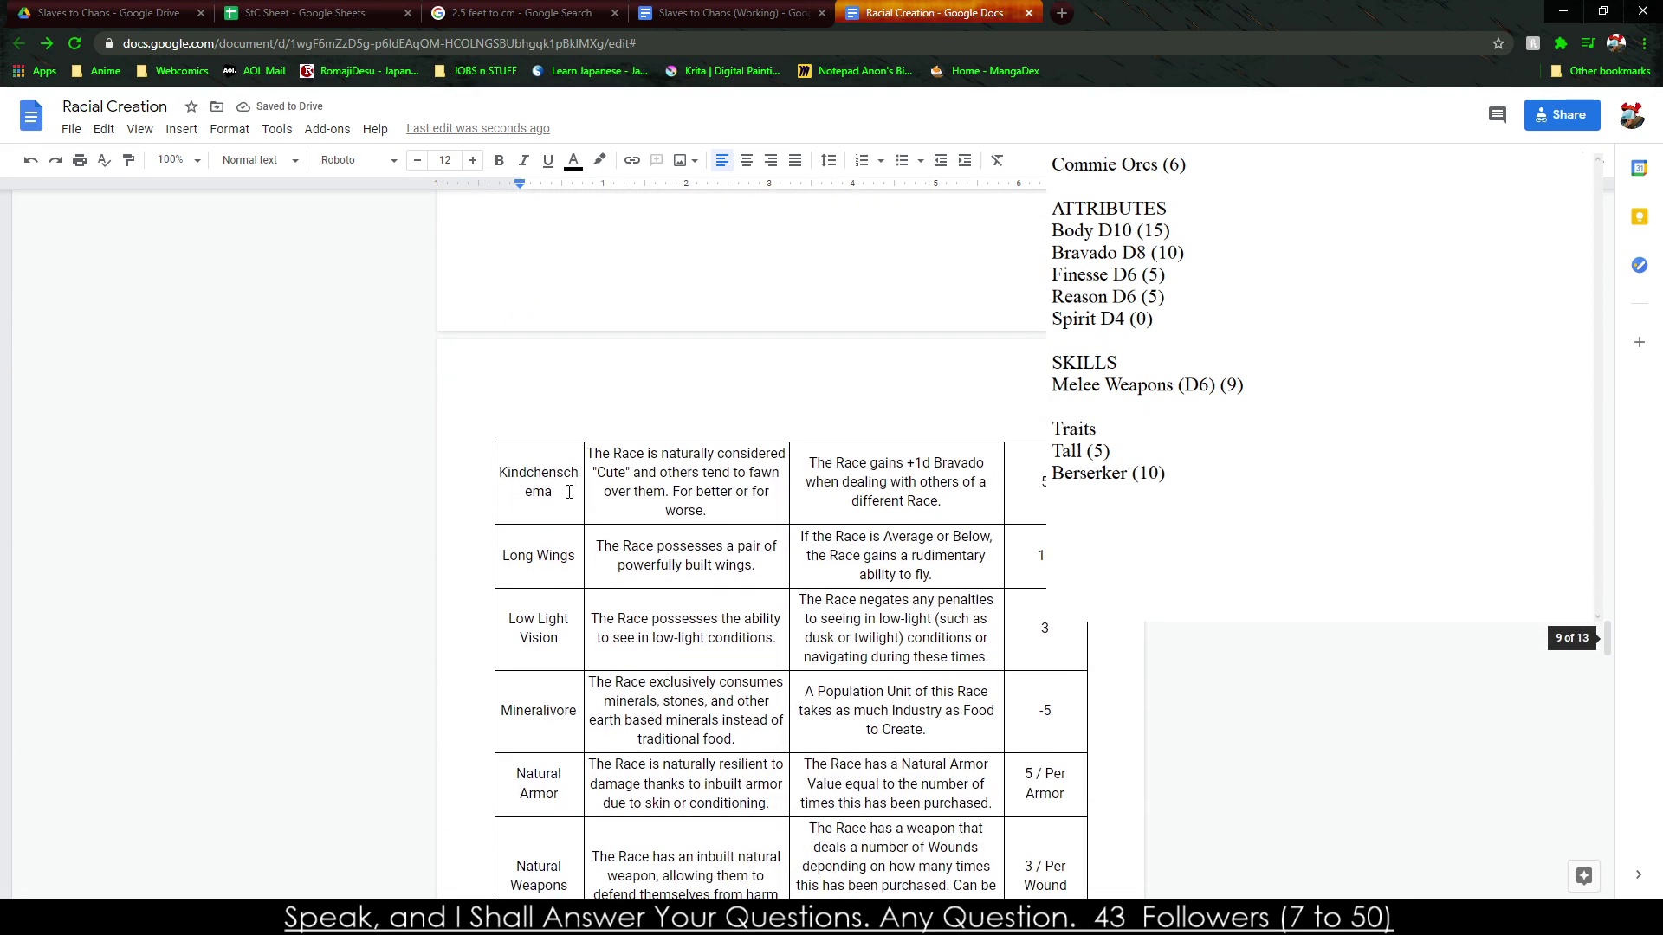
{"action": "scroll", "coordinate": [569, 492], "scroll_direction": "up", "scroll_amount": 8}
{"action": "scroll", "coordinate": [551, 394], "scroll_direction": "down", "scroll_amount": 12}
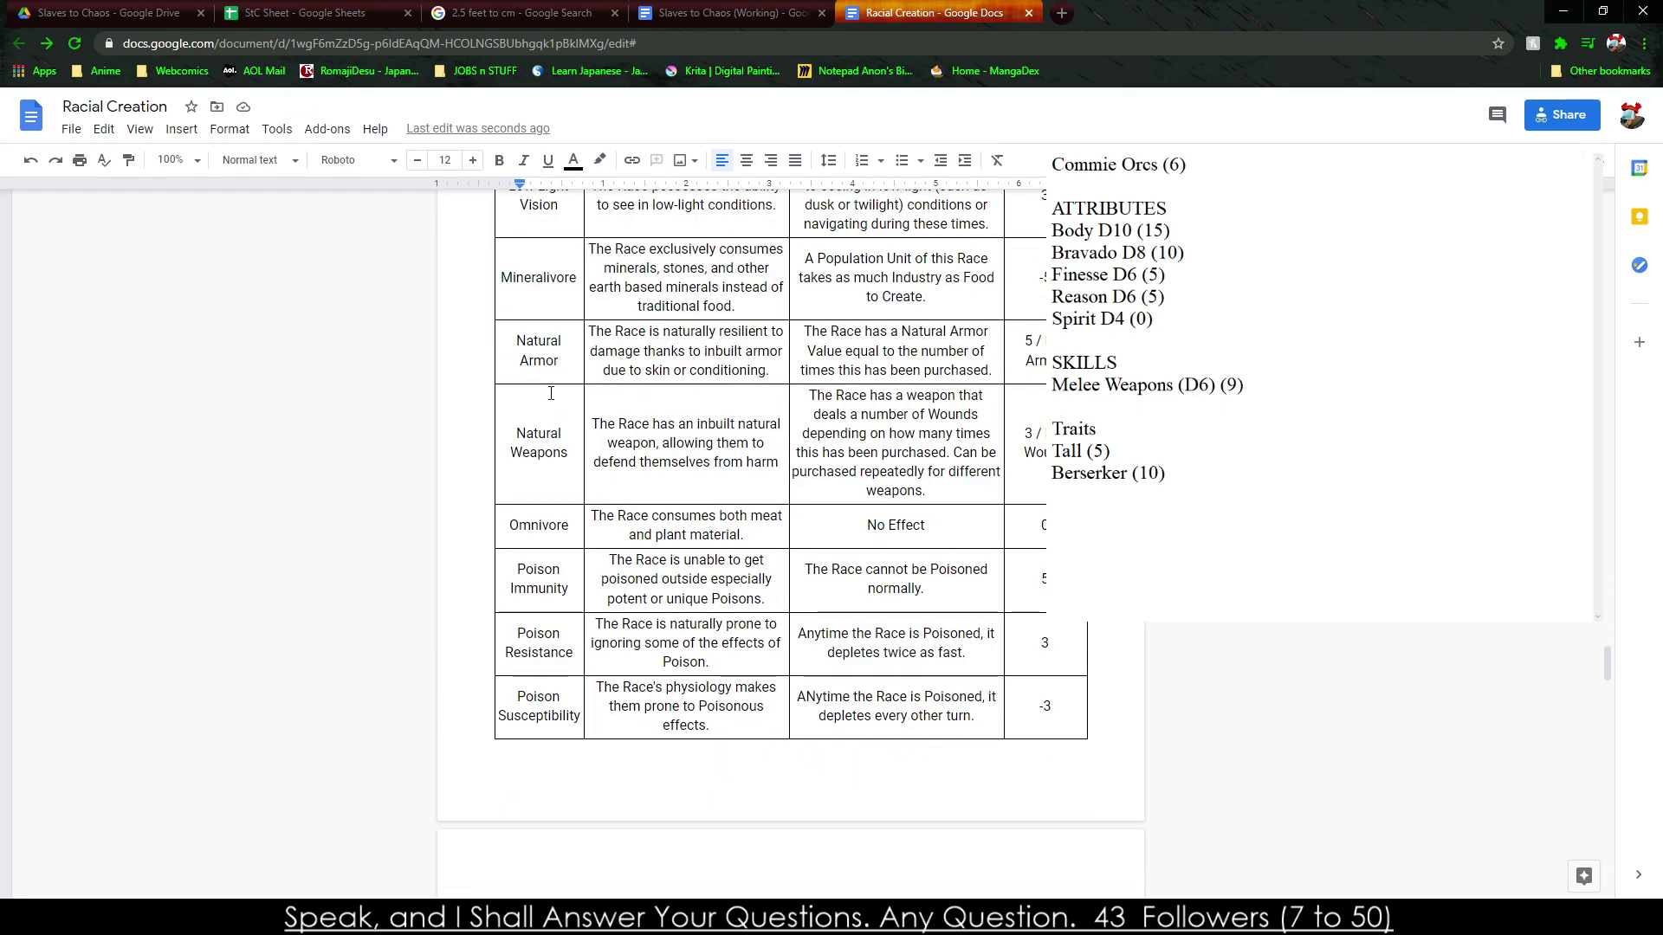
{"action": "scroll", "coordinate": [551, 394], "scroll_direction": "down", "scroll_amount": 7}
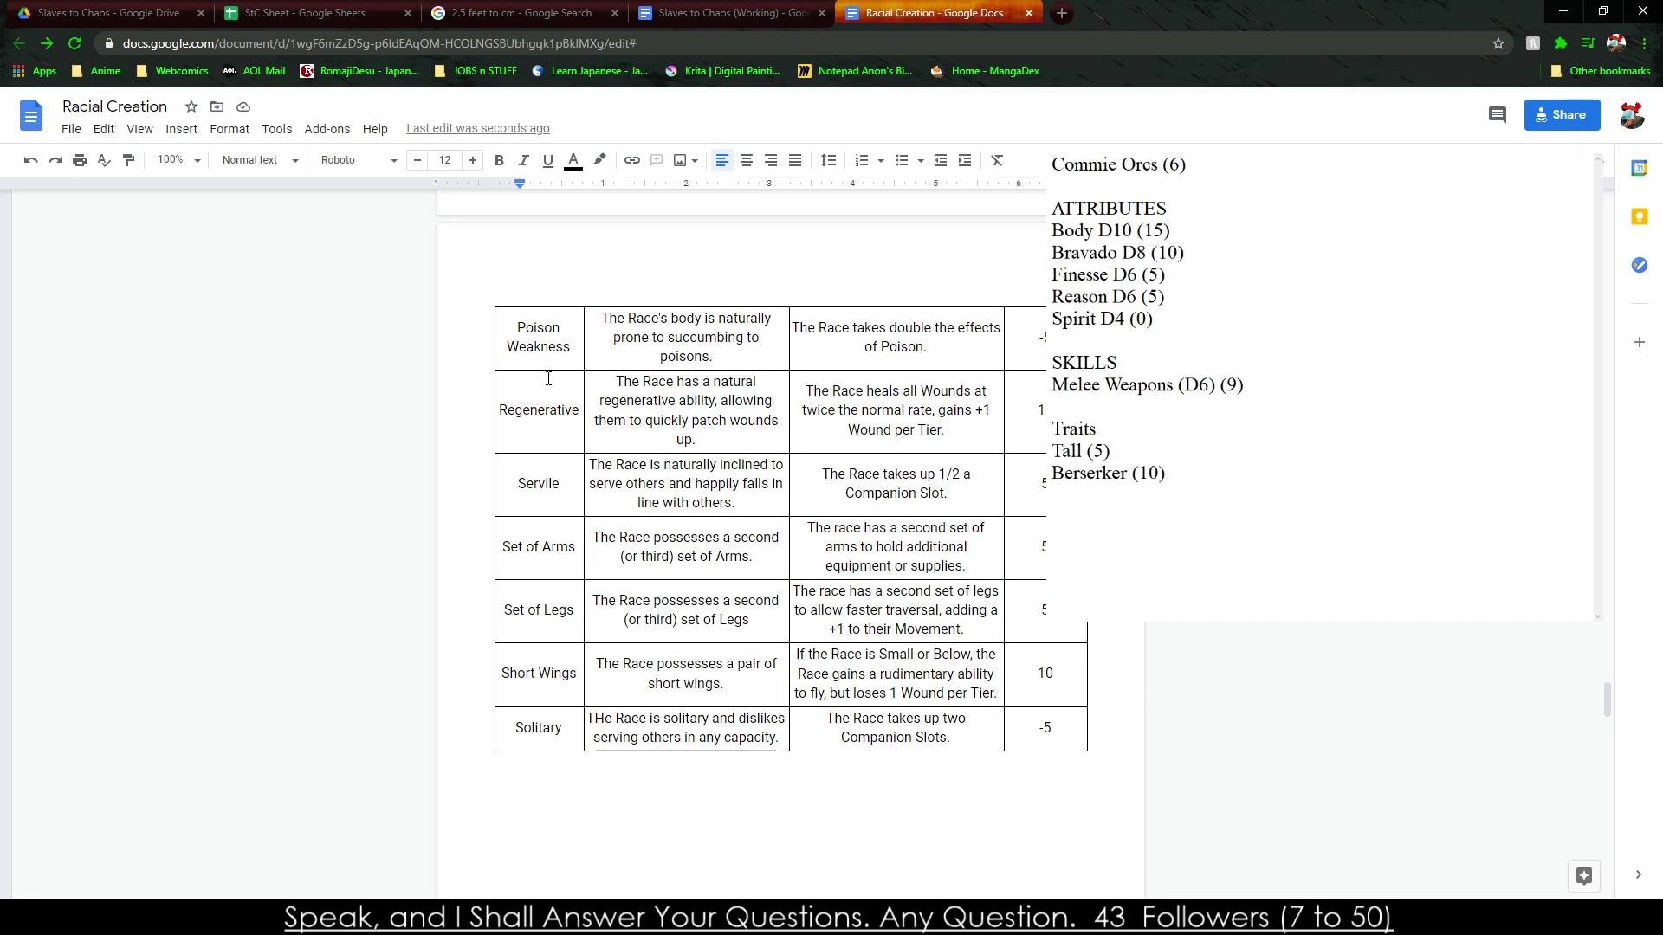
{"action": "left_click", "coordinate": [1110, 451]}
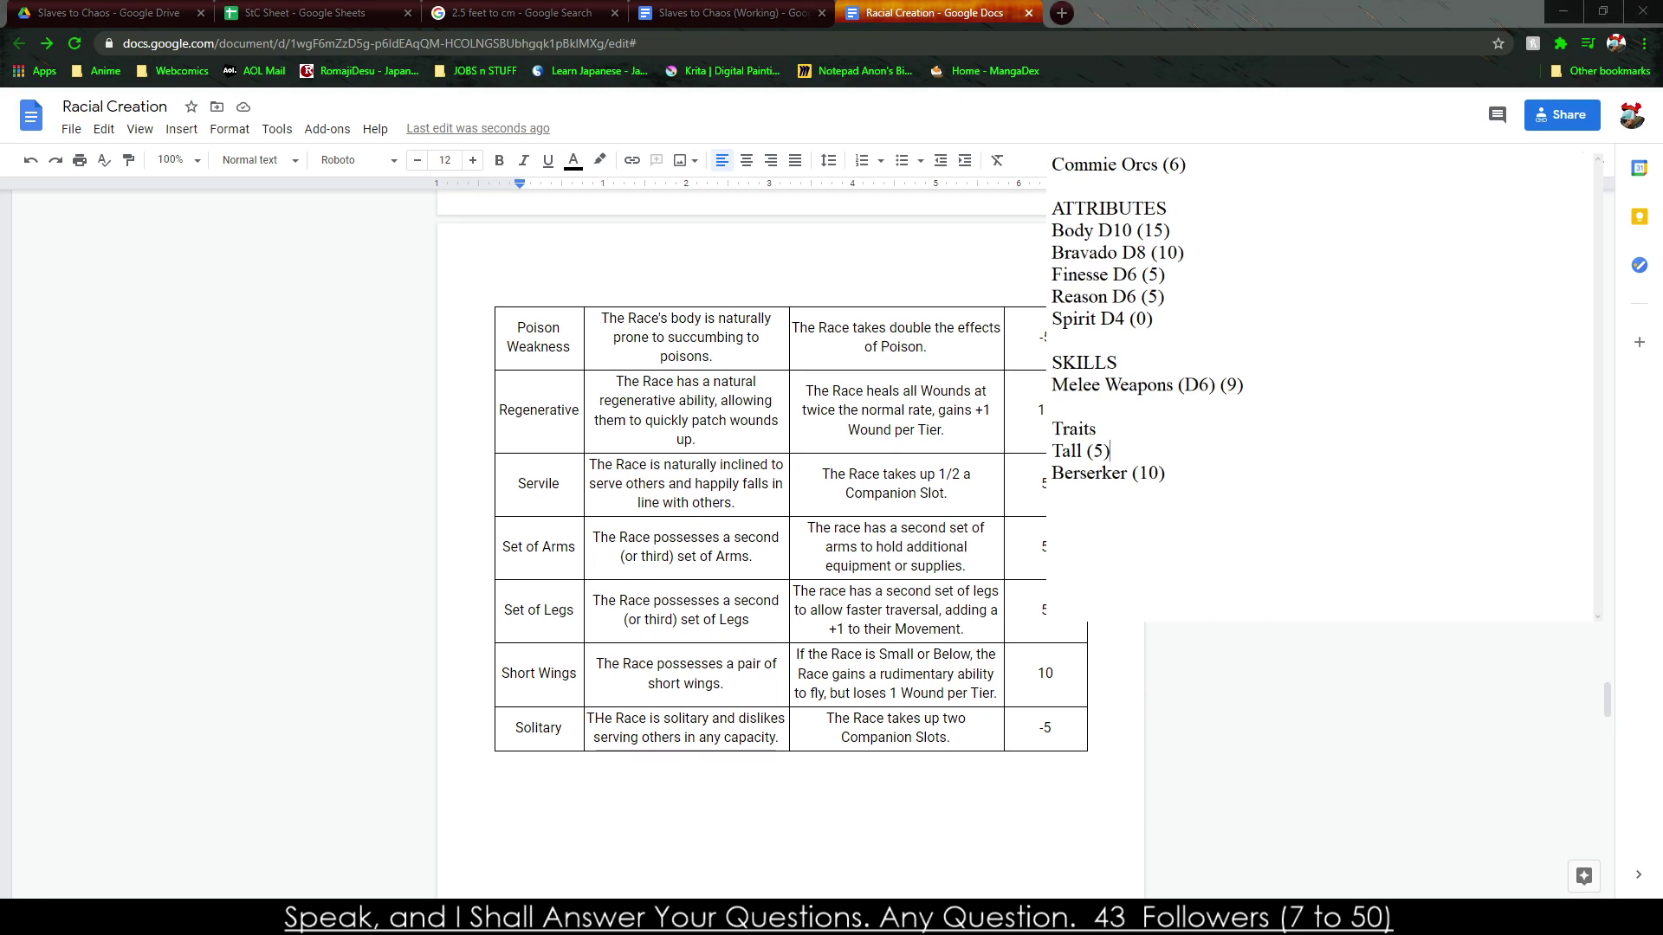
{"action": "left_click", "coordinate": [1158, 502]}
{"action": "scroll", "coordinate": [555, 631], "scroll_direction": "down", "scroll_amount": 8}
{"action": "left_click", "coordinate": [550, 632]}
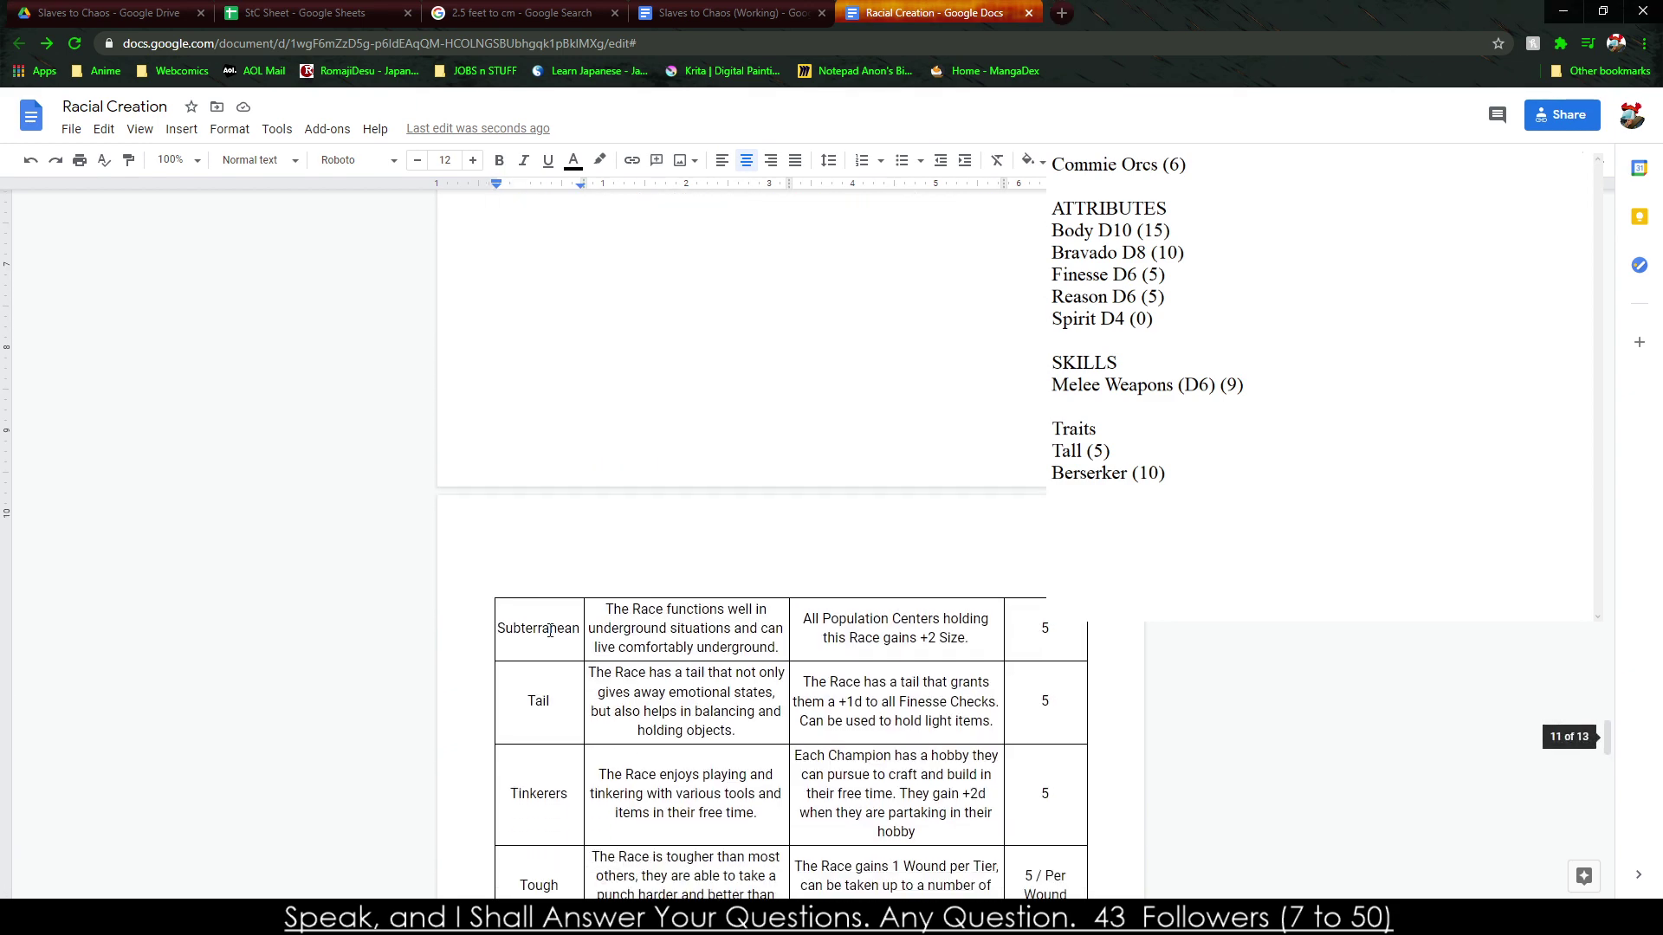
{"action": "scroll", "coordinate": [549, 631], "scroll_direction": "down", "scroll_amount": 2}
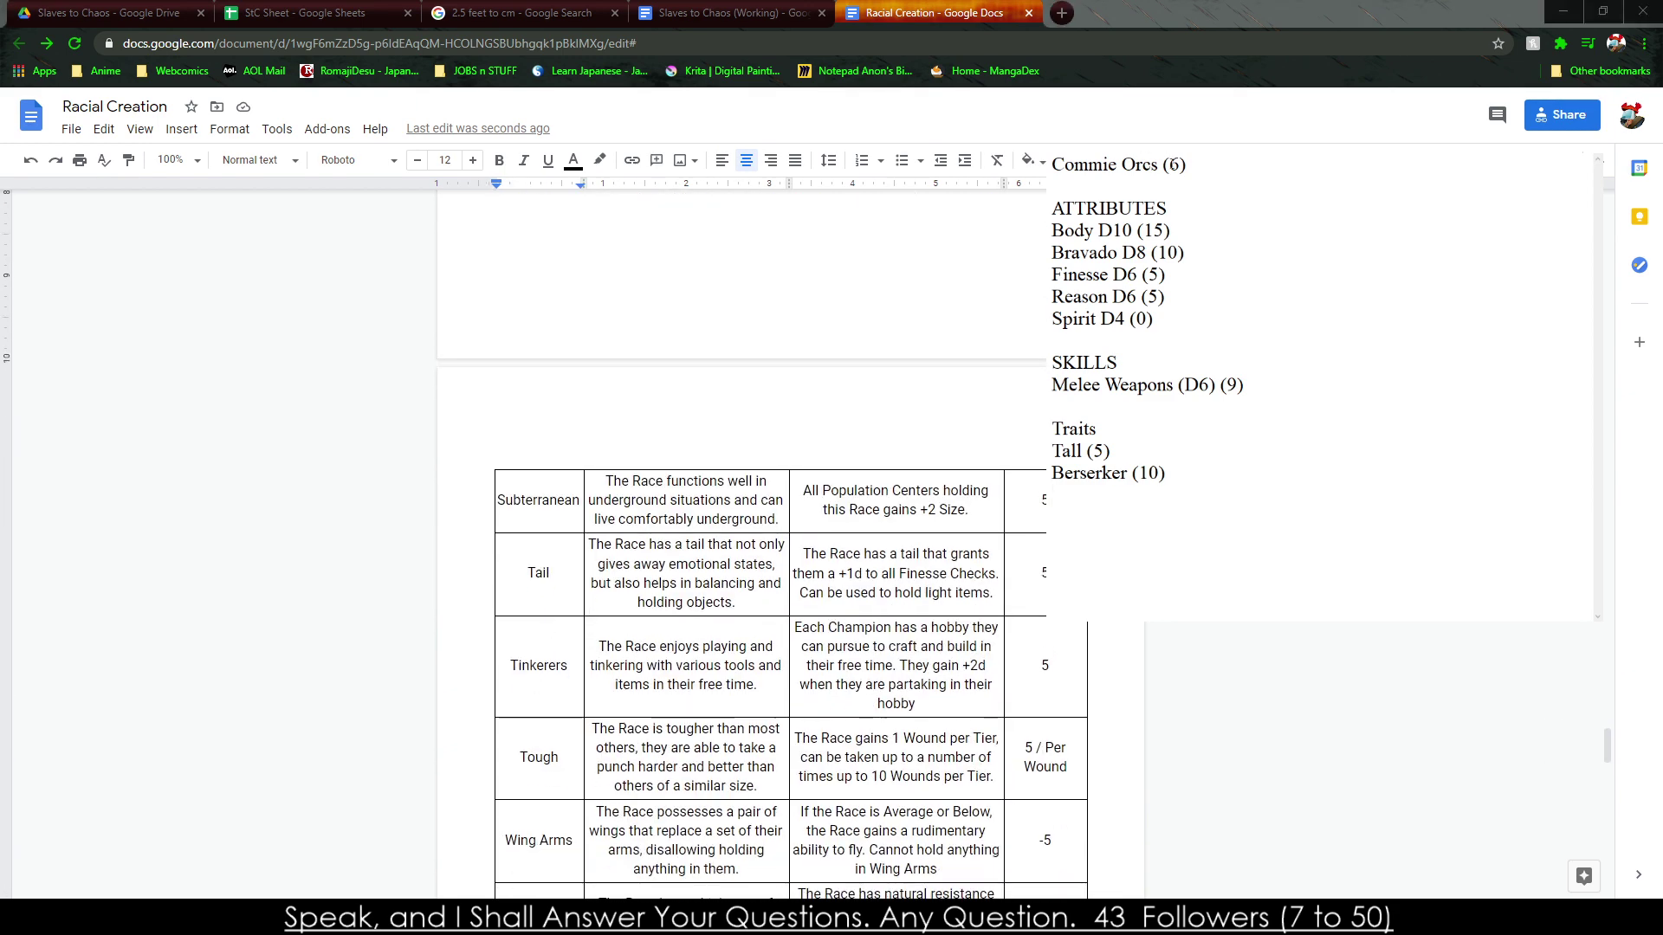
Set the remaining points beside the Commie Orcs title to 1.
{"action": "key", "text": "BackSpace"}
{"action": "type", "text": "1"}
{"action": "key", "text": "BackSpace"}
{"action": "key", "text": "BackSpace"}
{"action": "type", "text": "1"}
Examine the end of the general traits and the Unique Traits table, from Cannibals to Aquatic.
{"action": "scroll", "coordinate": [589, 553], "scroll_direction": "down", "scroll_amount": 8}
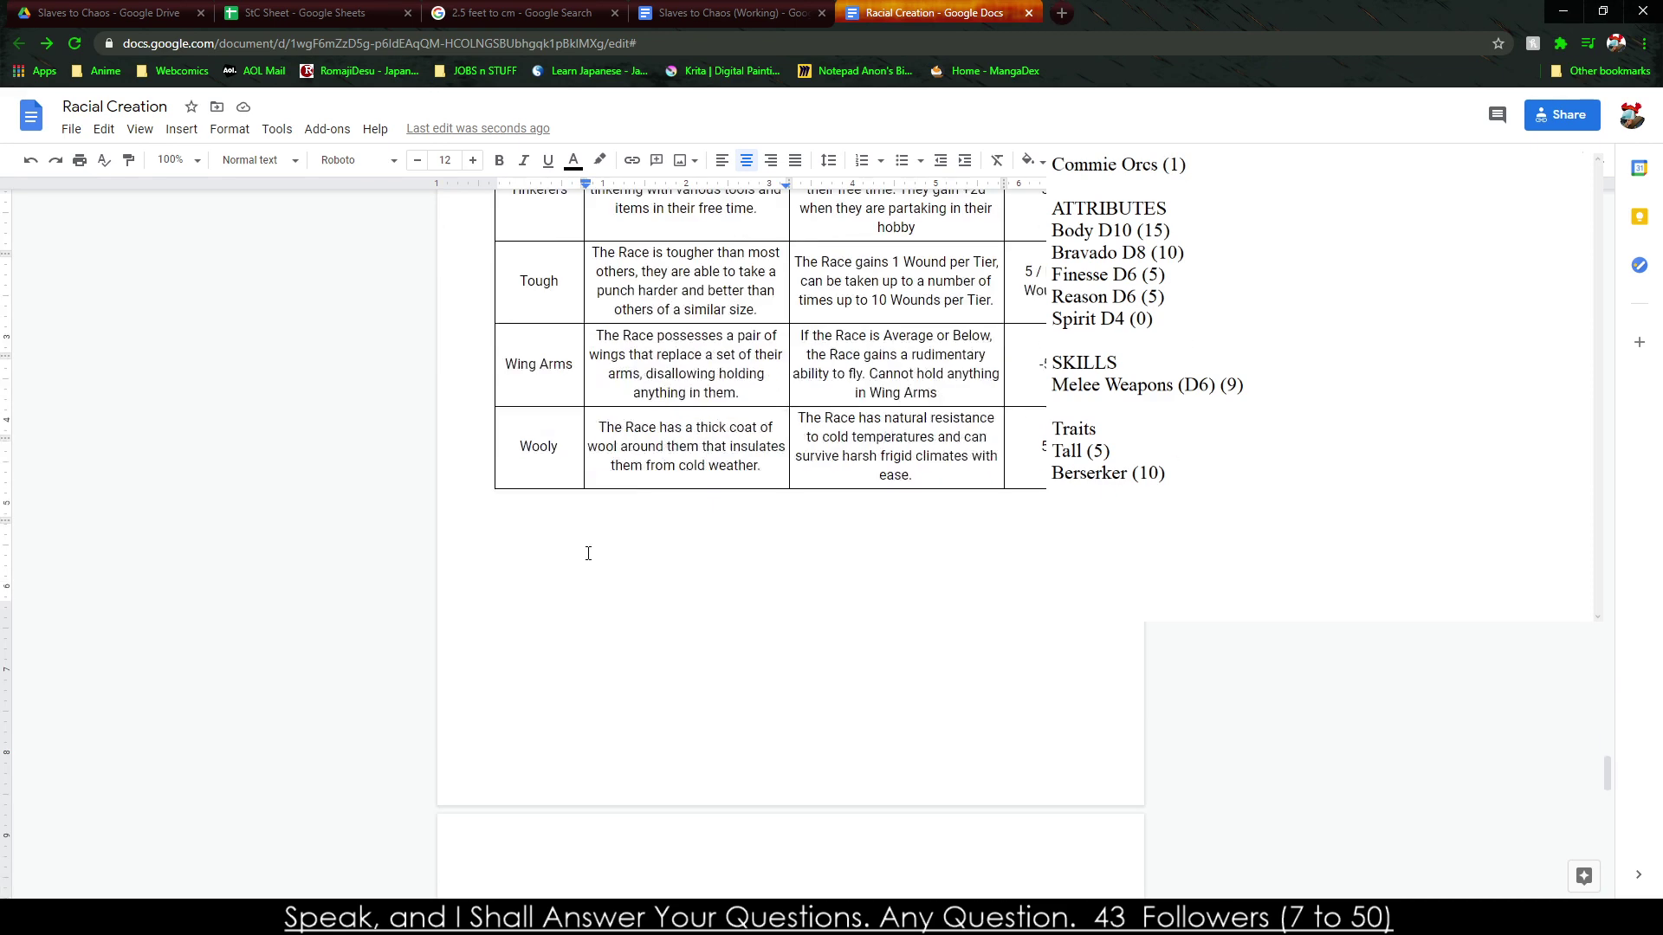
{"action": "scroll", "coordinate": [588, 553], "scroll_direction": "down", "scroll_amount": 20}
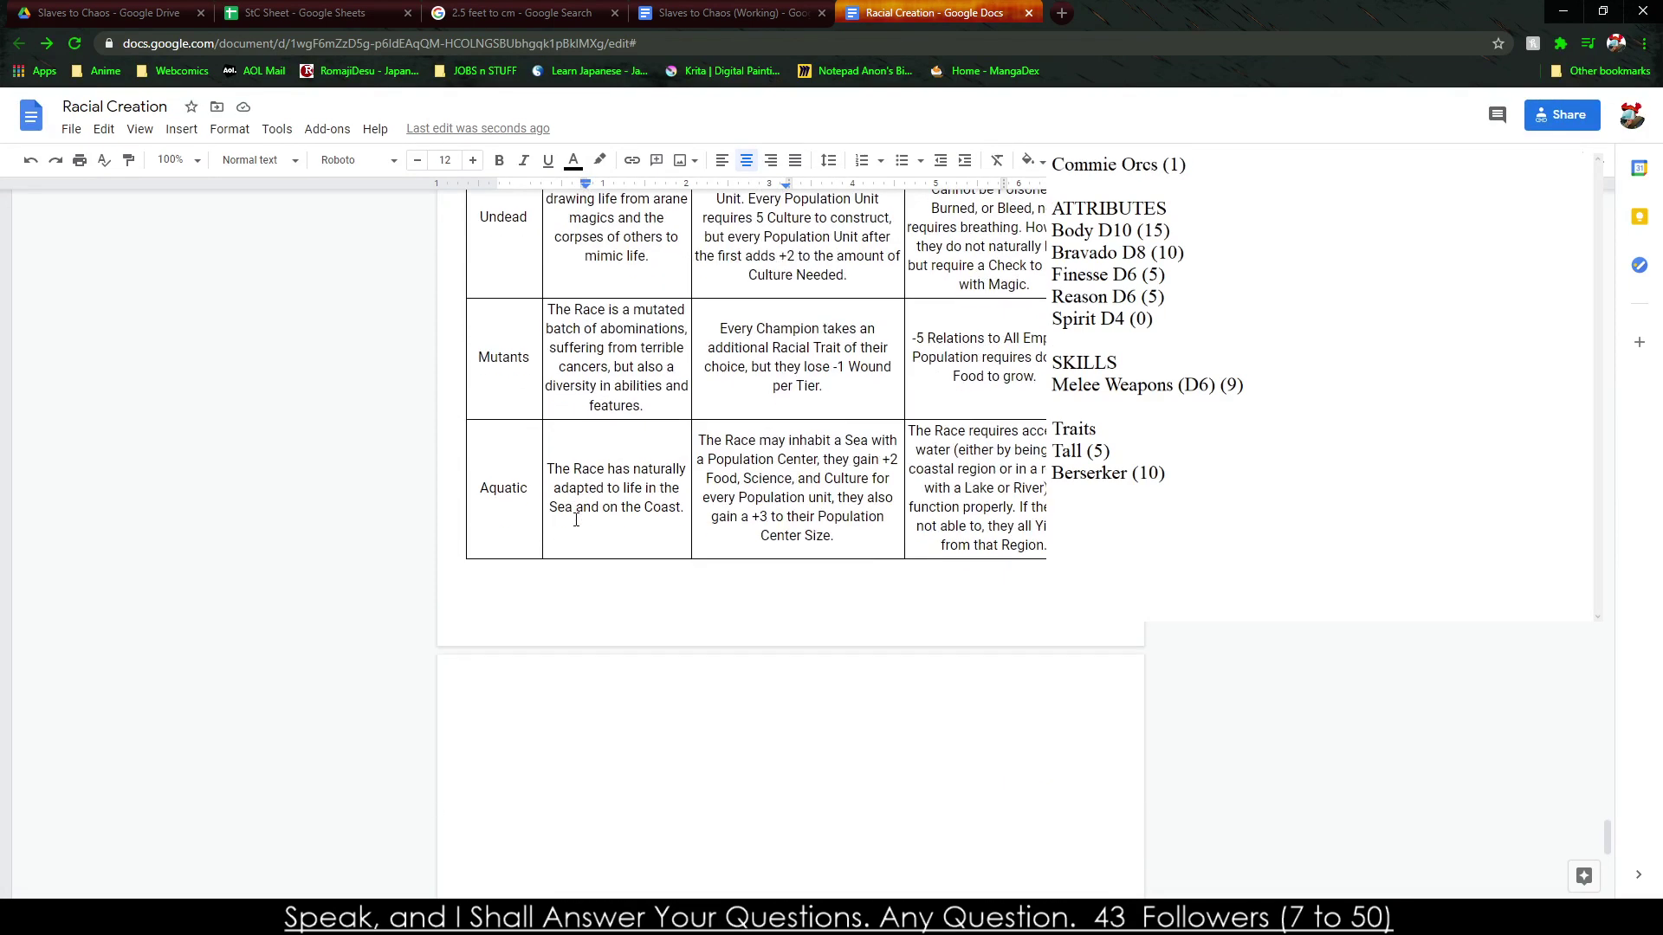
{"action": "left_click", "coordinate": [620, 549]}
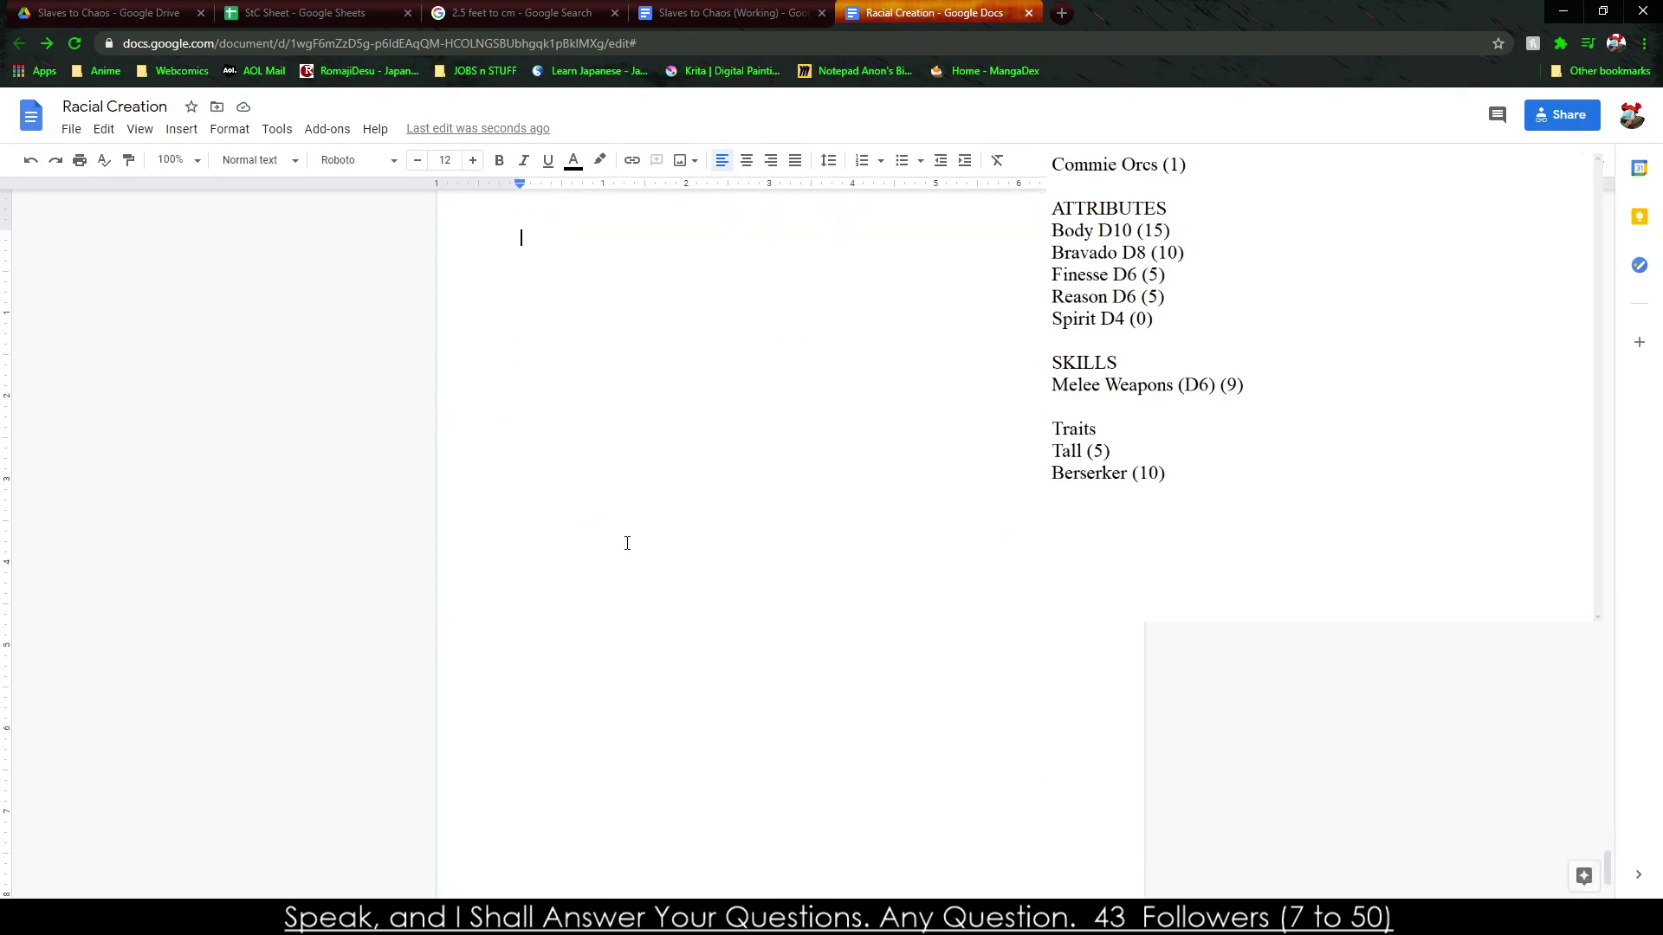
{"action": "scroll", "coordinate": [627, 543], "scroll_direction": "up", "scroll_amount": 10}
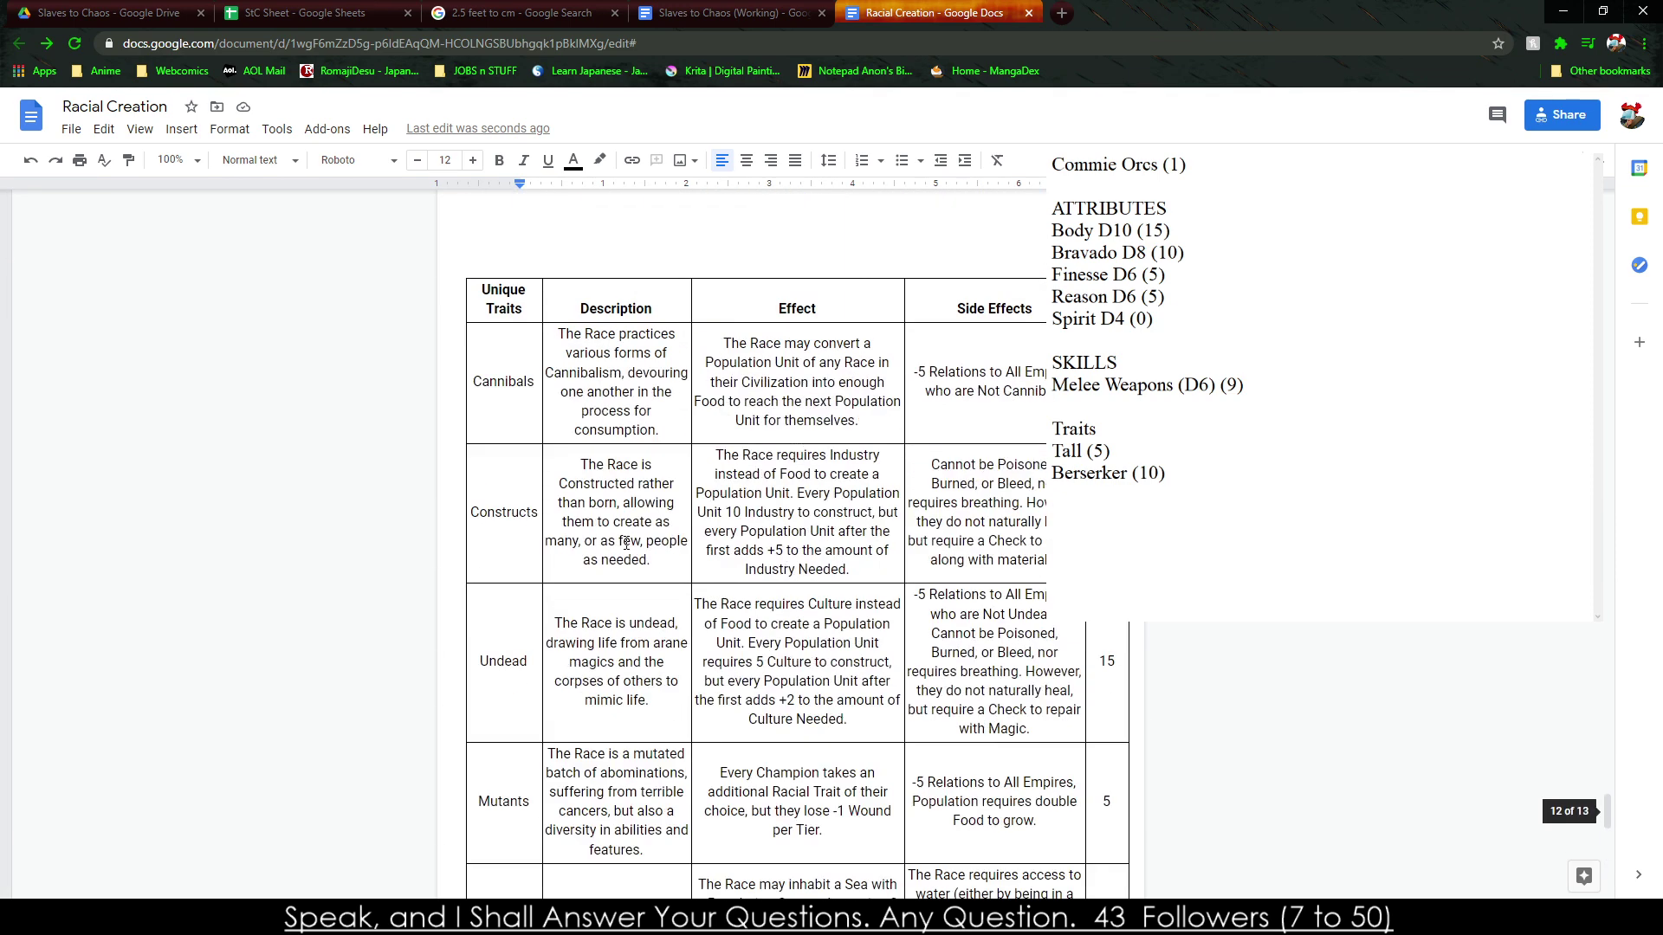
{"action": "scroll", "coordinate": [626, 543], "scroll_direction": "down", "scroll_amount": 12}
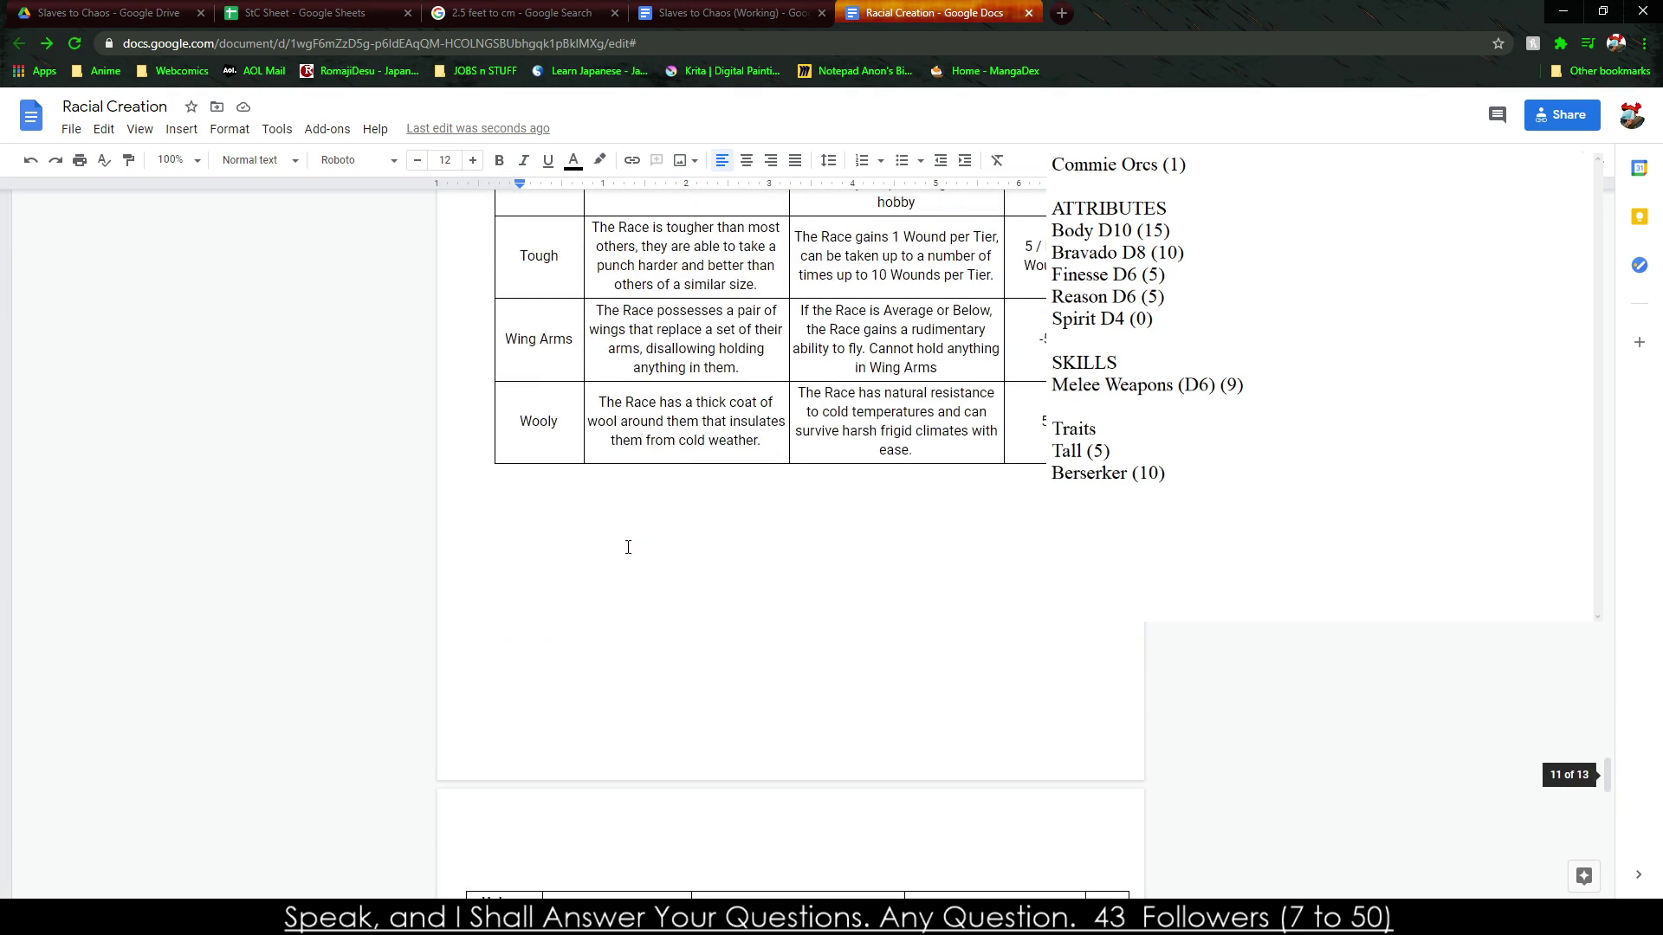
{"action": "scroll", "coordinate": [630, 548], "scroll_direction": "up", "scroll_amount": 5}
{"action": "scroll", "coordinate": [632, 551], "scroll_direction": "down", "scroll_amount": 10}
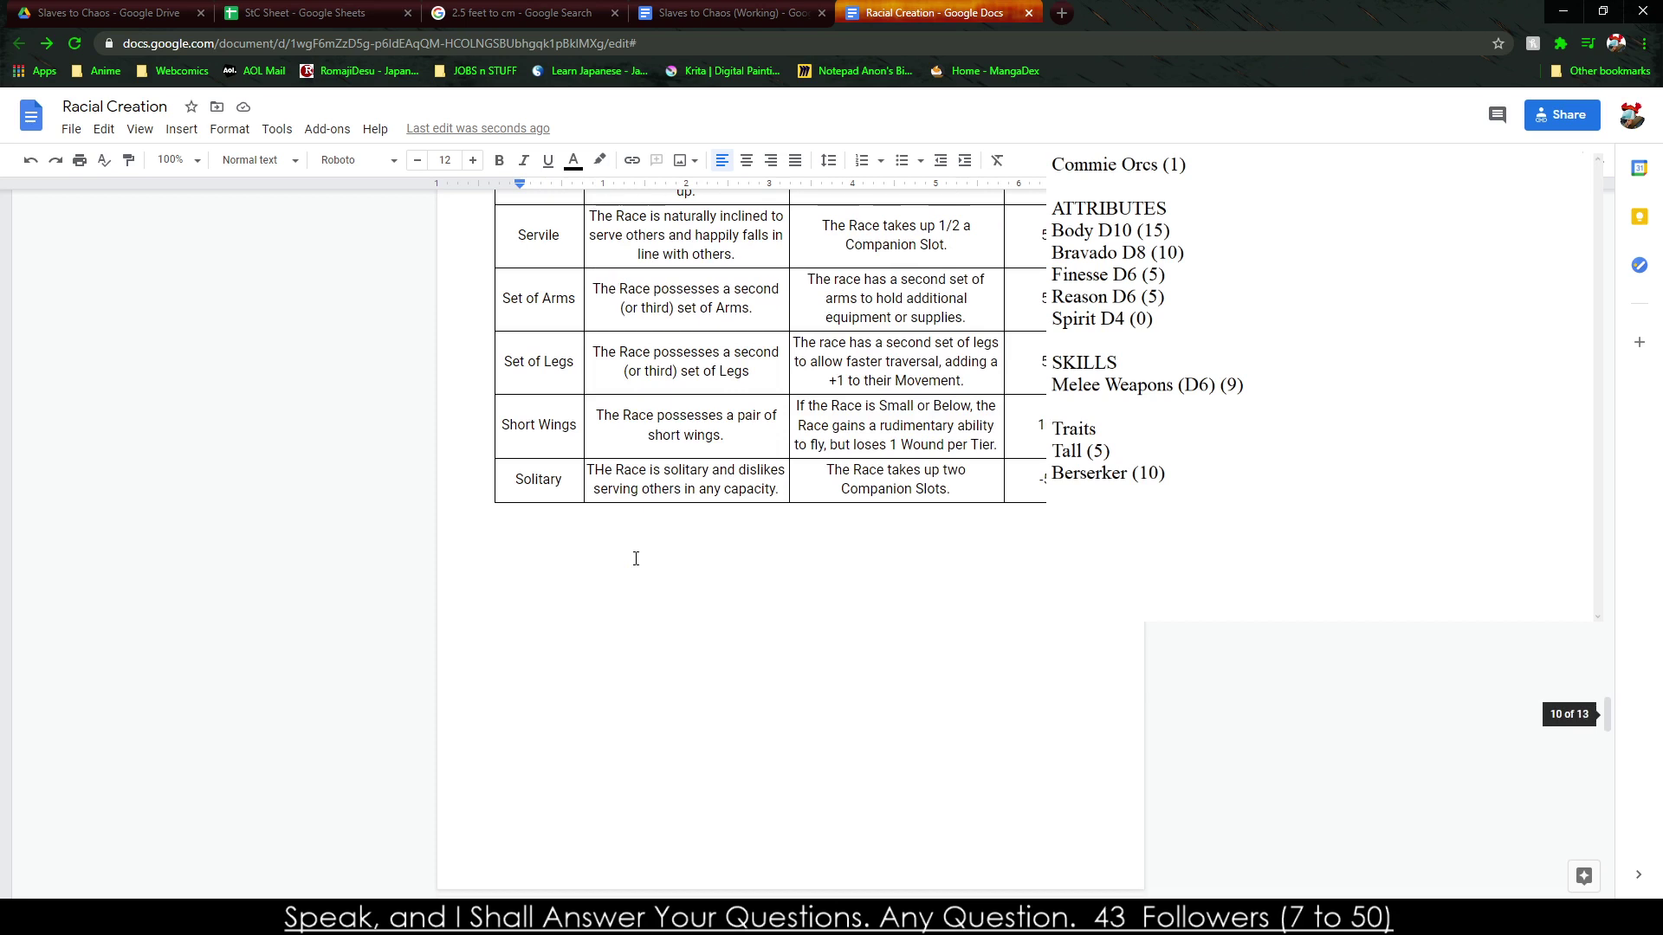
Correct "THe" to "The" at the start of the Solitary trait's description.
{"action": "left_click", "coordinate": [596, 475]}
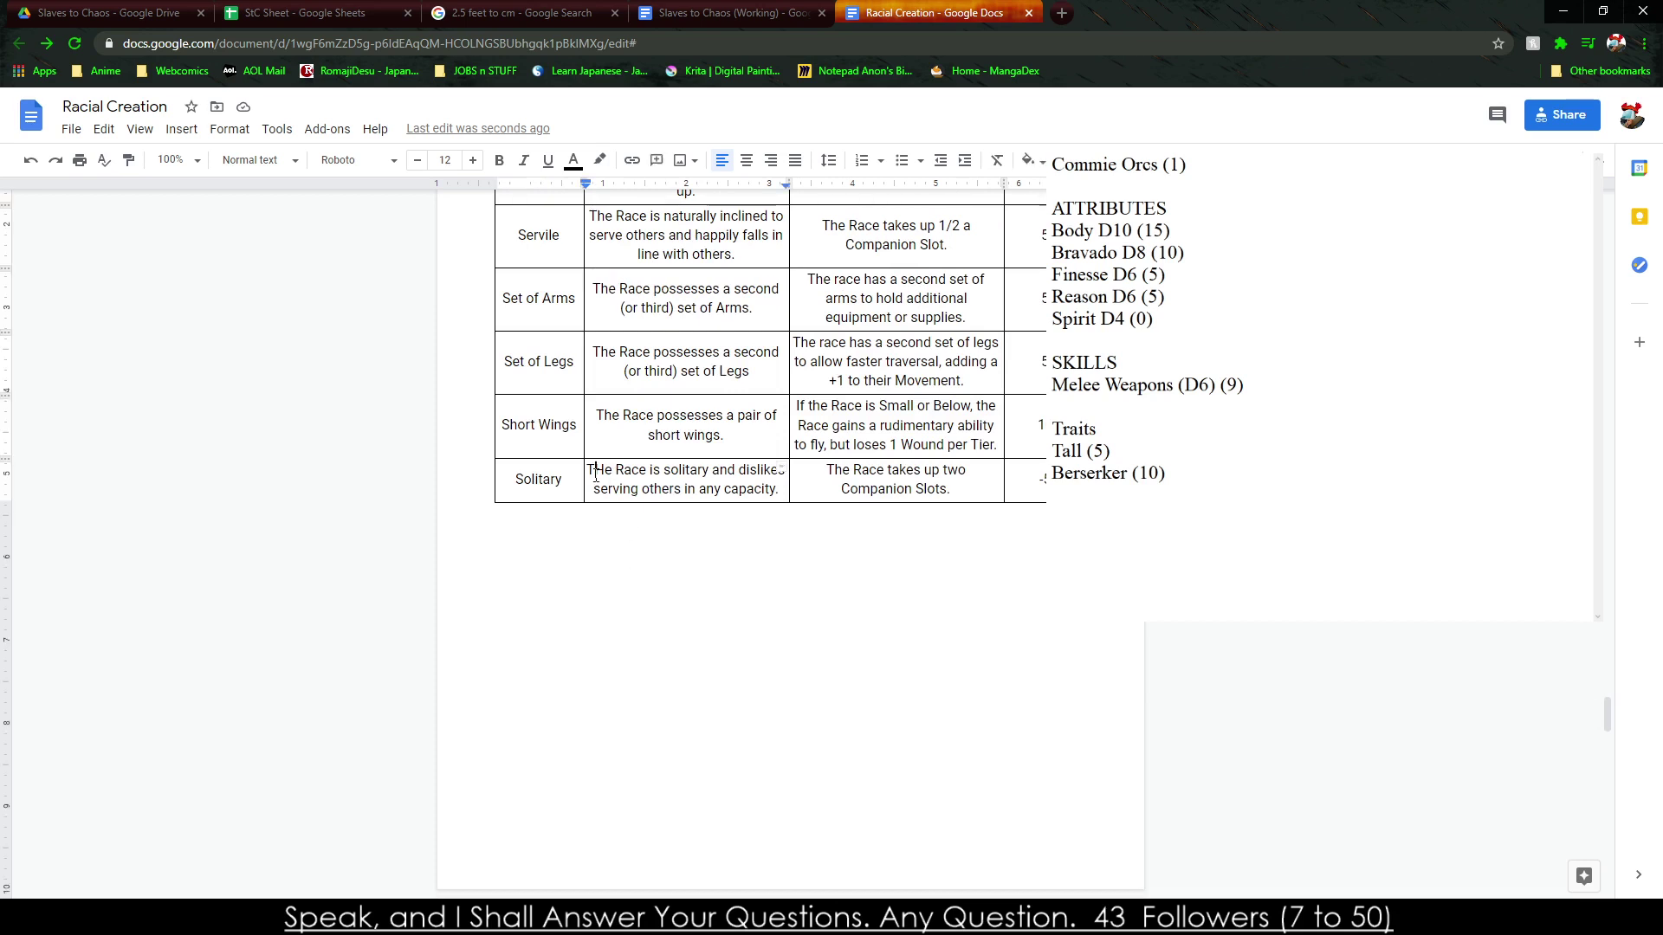
{"action": "double_click", "coordinate": [596, 475]}
{"action": "type", "text": "The"}
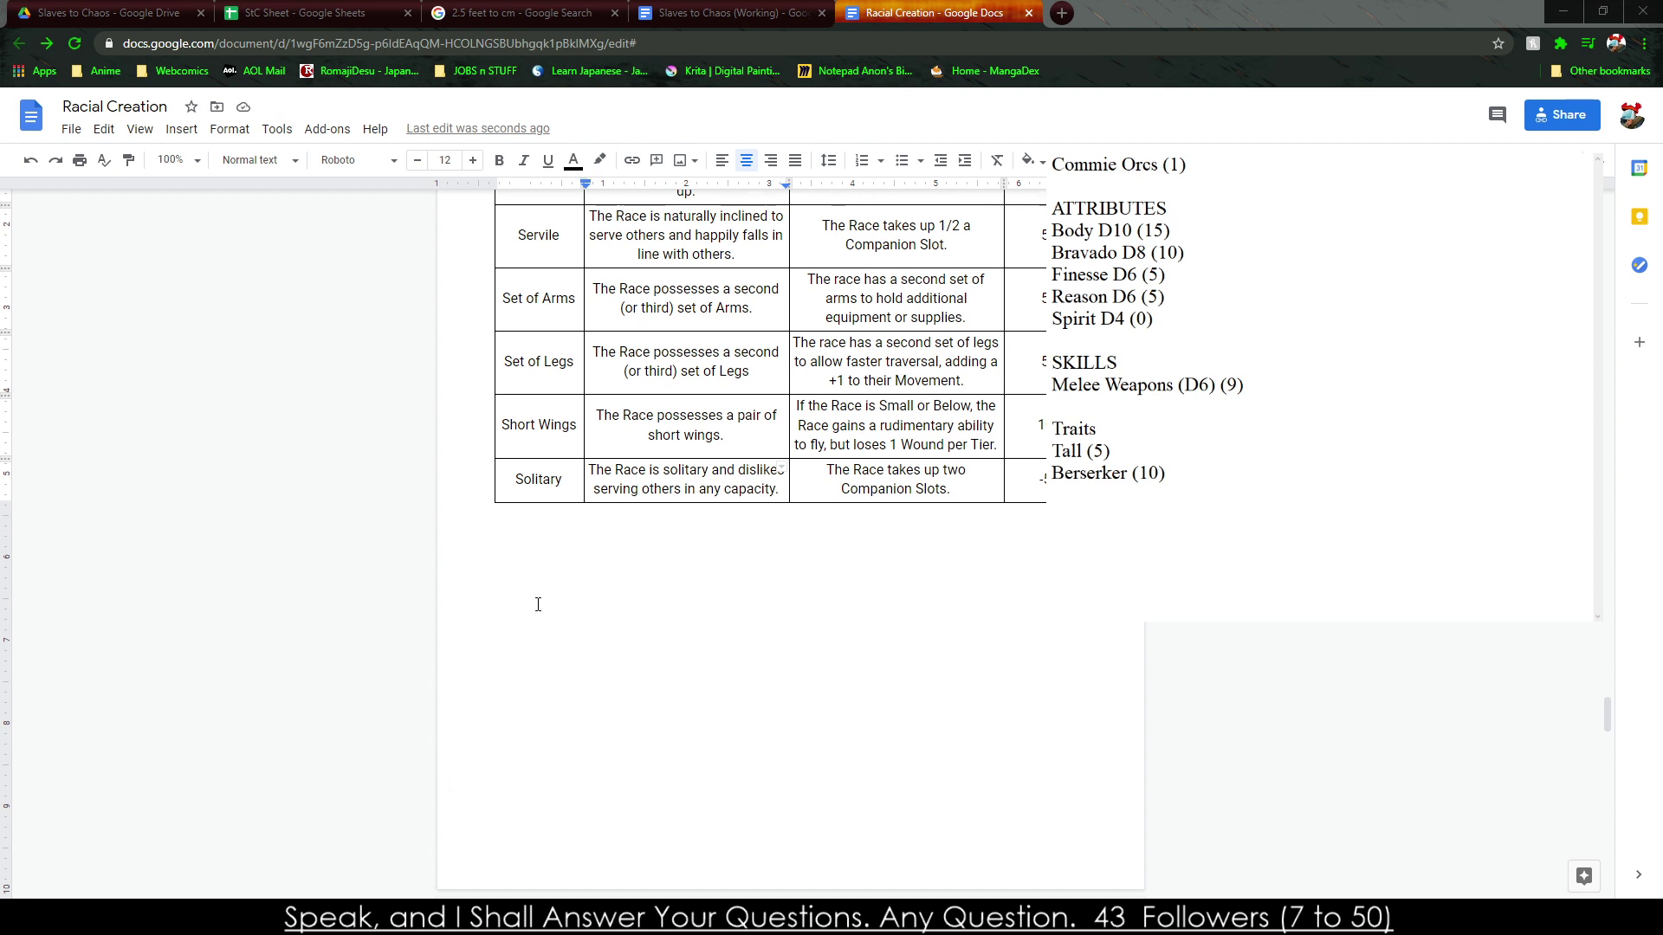
Review the general traits in reverse order, from the Poison traits back to Albino and the Size Traits table.
{"action": "scroll", "coordinate": [538, 605], "scroll_direction": "up", "scroll_amount": 9}
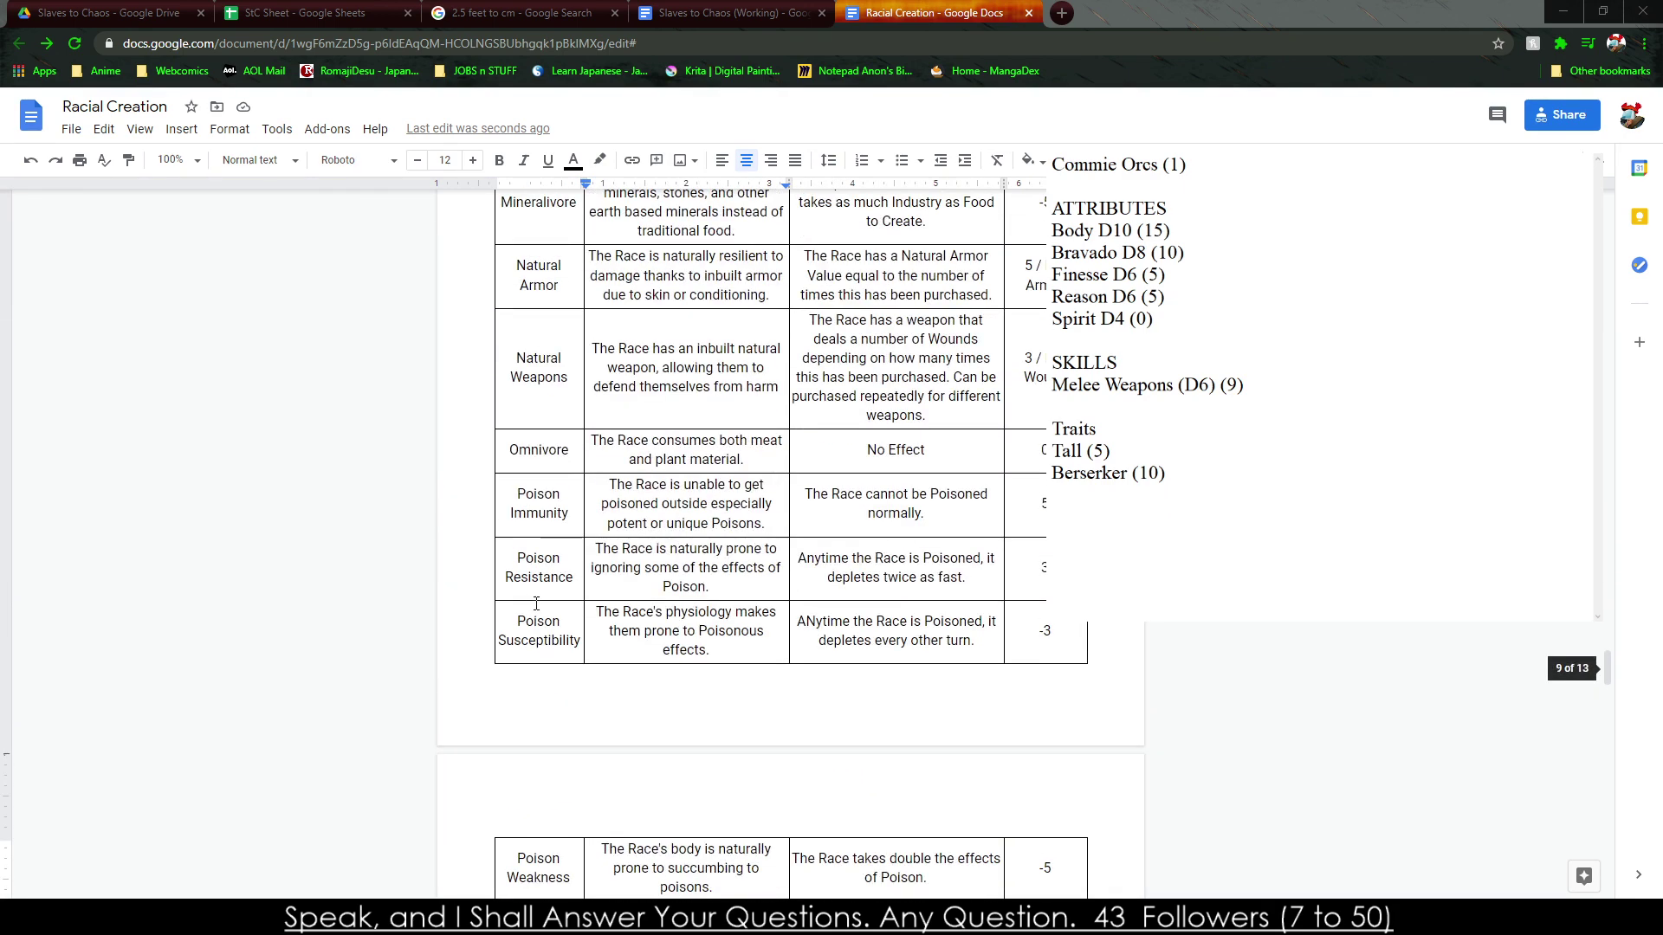
{"action": "scroll", "coordinate": [536, 604], "scroll_direction": "up", "scroll_amount": 2}
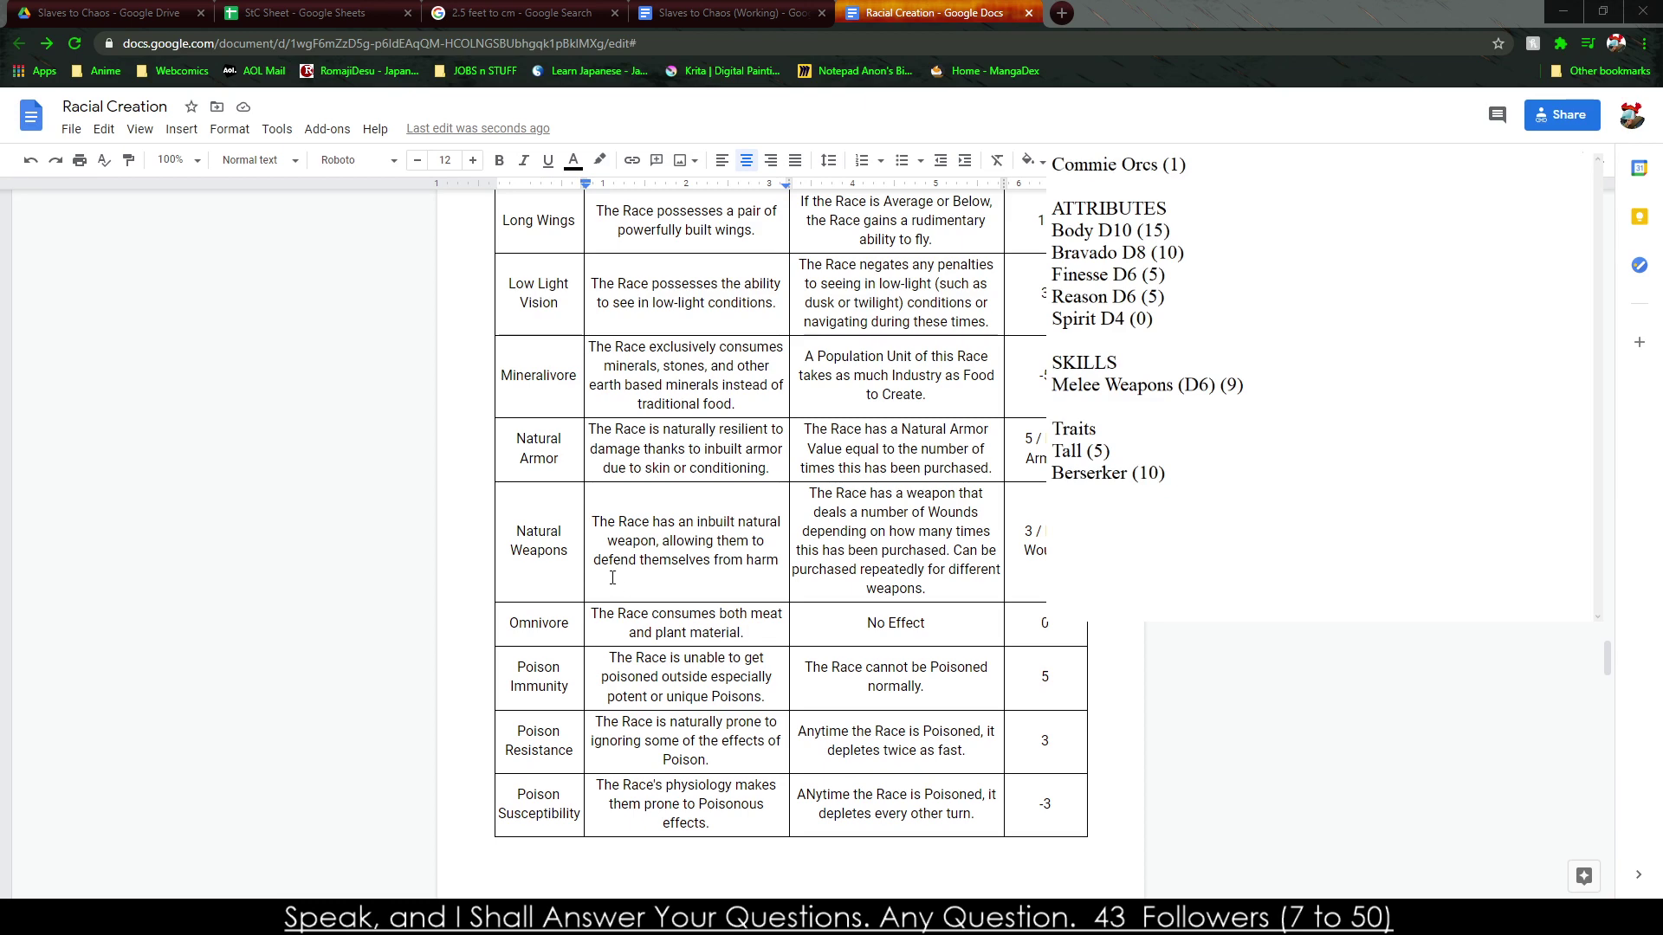
{"action": "scroll", "coordinate": [591, 584], "scroll_direction": "up", "scroll_amount": 3}
{"action": "scroll", "coordinate": [582, 592], "scroll_direction": "up", "scroll_amount": 7}
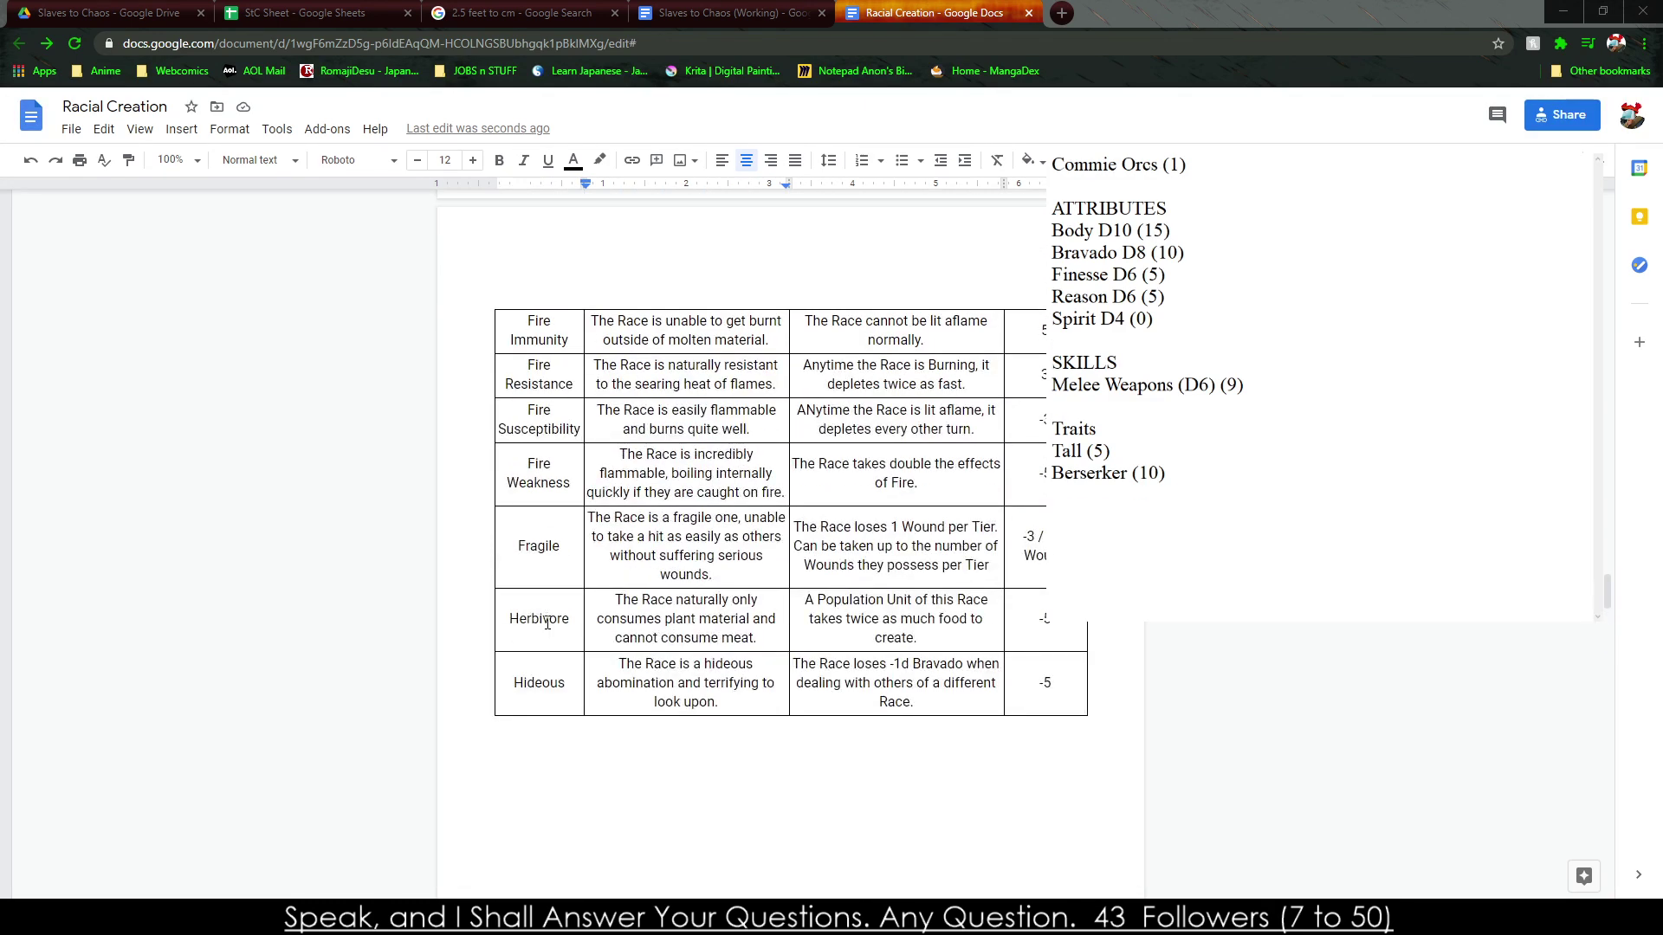
{"action": "left_click", "coordinate": [634, 674]}
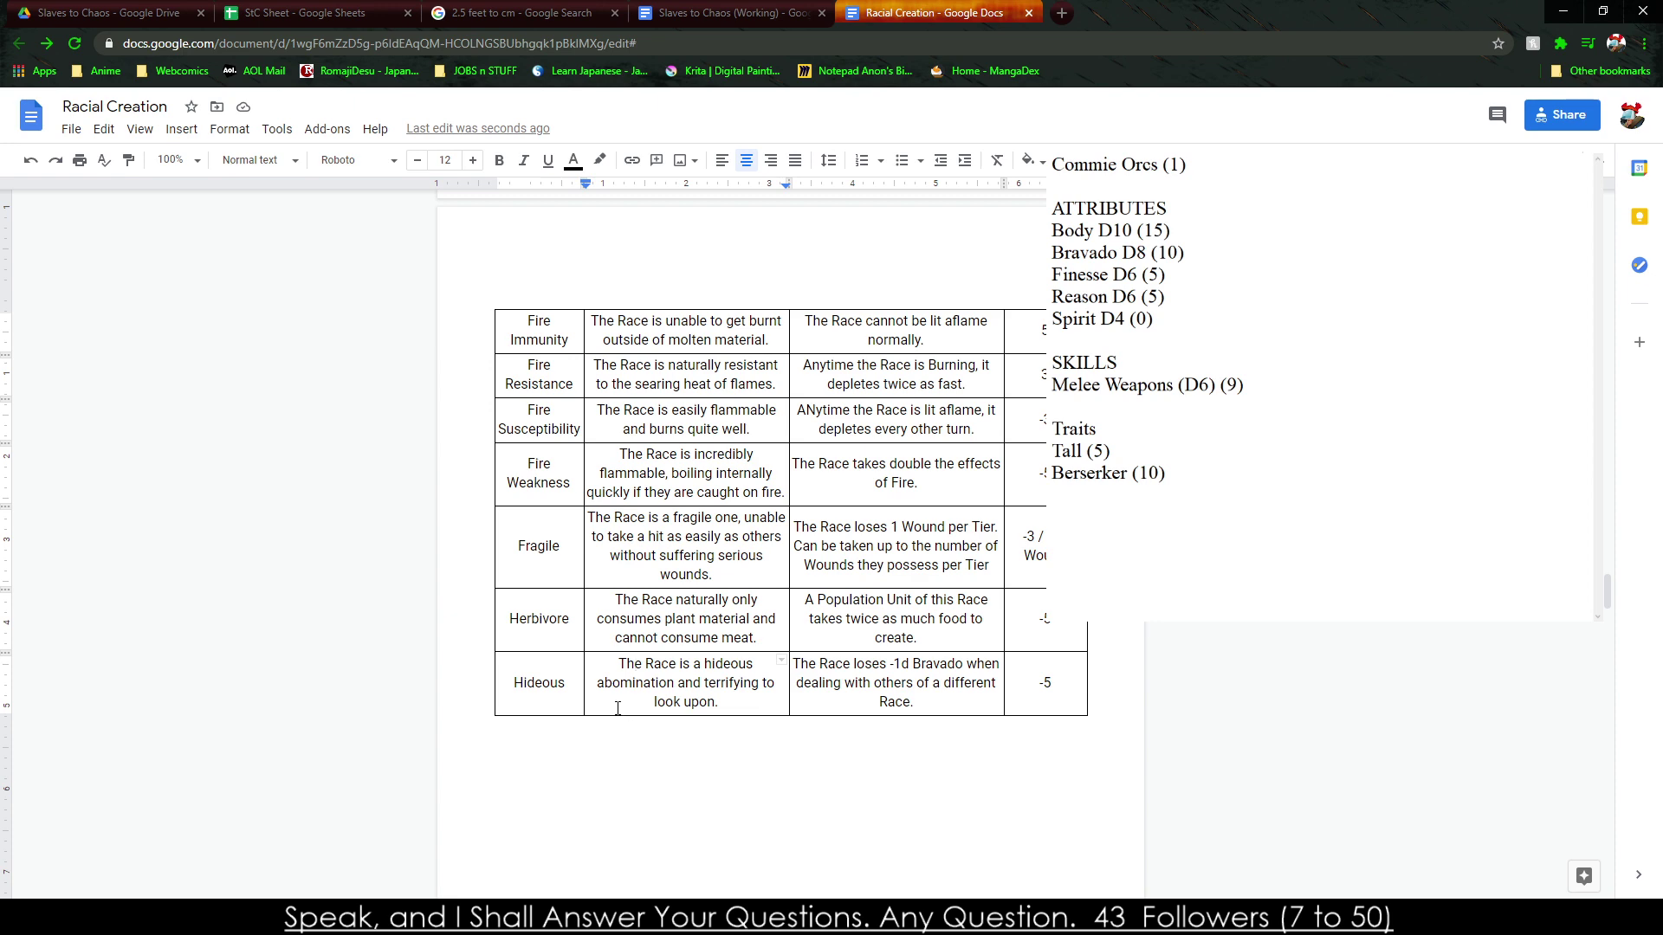
{"action": "scroll", "coordinate": [617, 708], "scroll_direction": "up", "scroll_amount": 10}
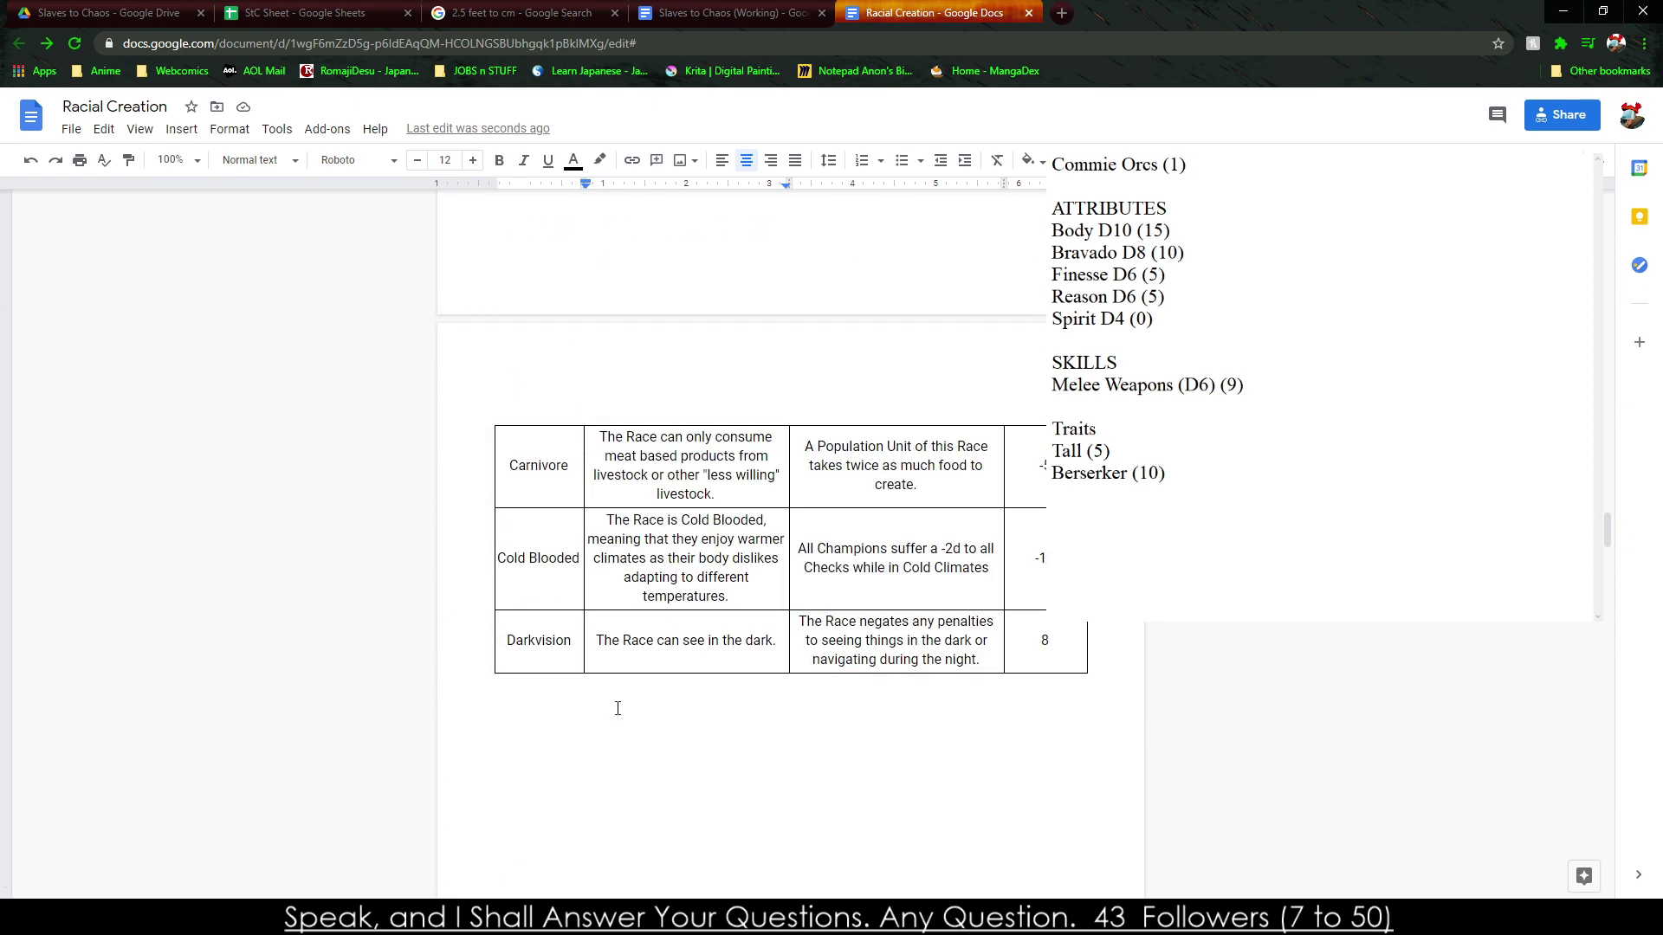
{"action": "scroll", "coordinate": [617, 709], "scroll_direction": "up", "scroll_amount": 10}
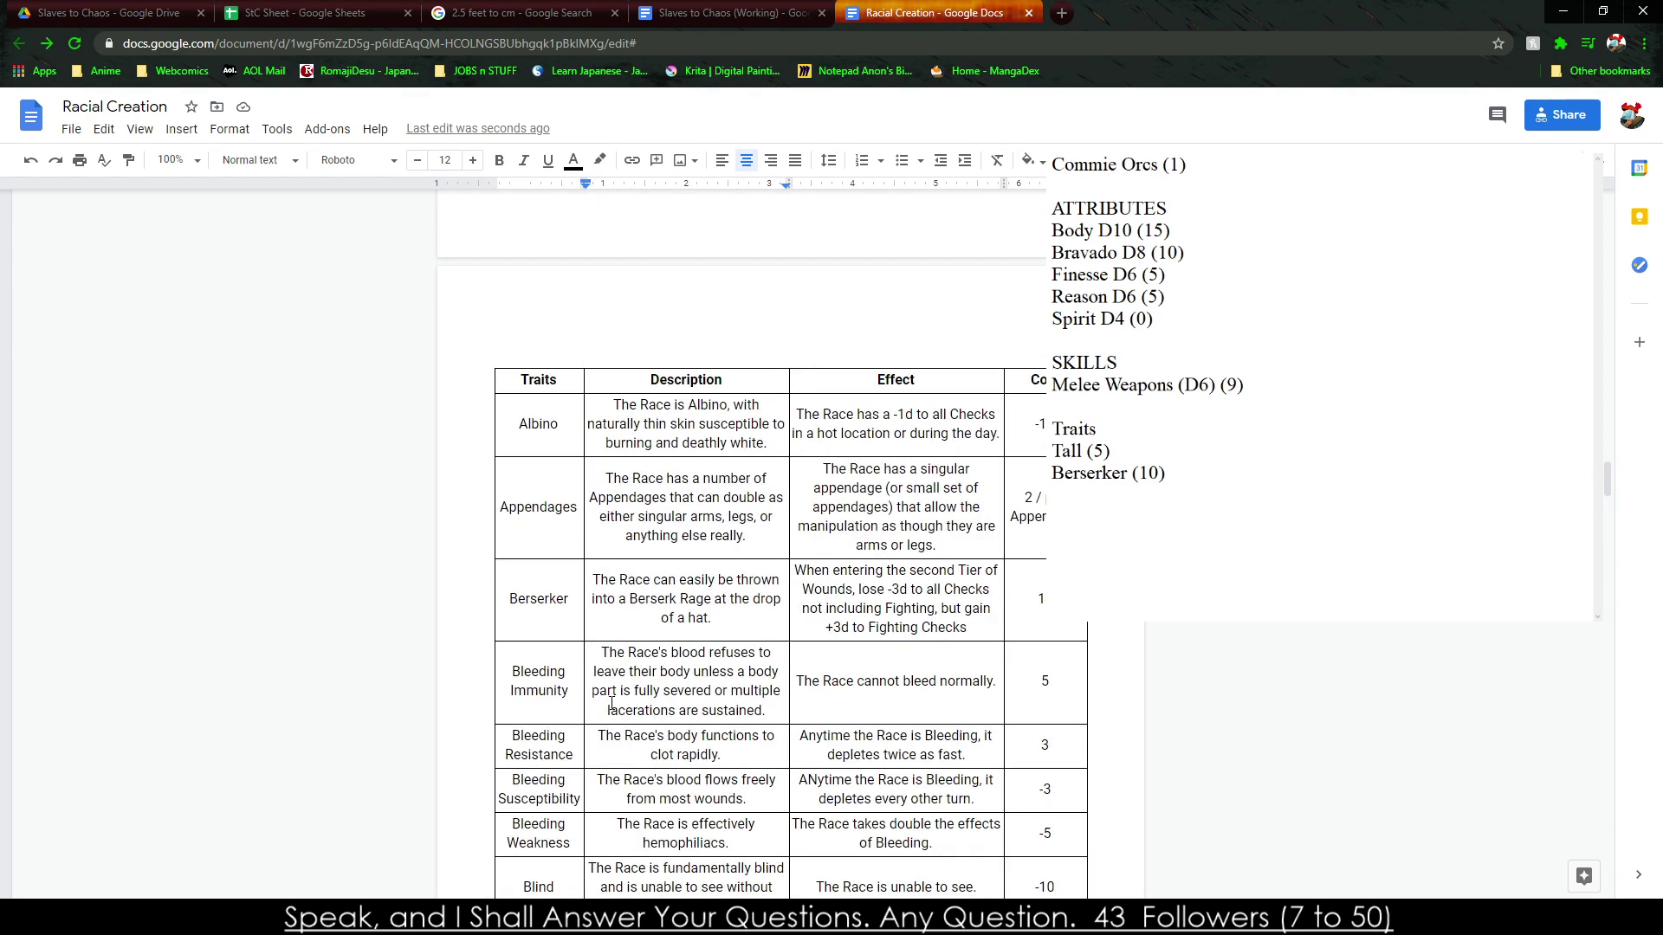
{"action": "scroll", "coordinate": [579, 698], "scroll_direction": "up", "scroll_amount": 5}
{"action": "scroll", "coordinate": [581, 696], "scroll_direction": "down", "scroll_amount": 2}
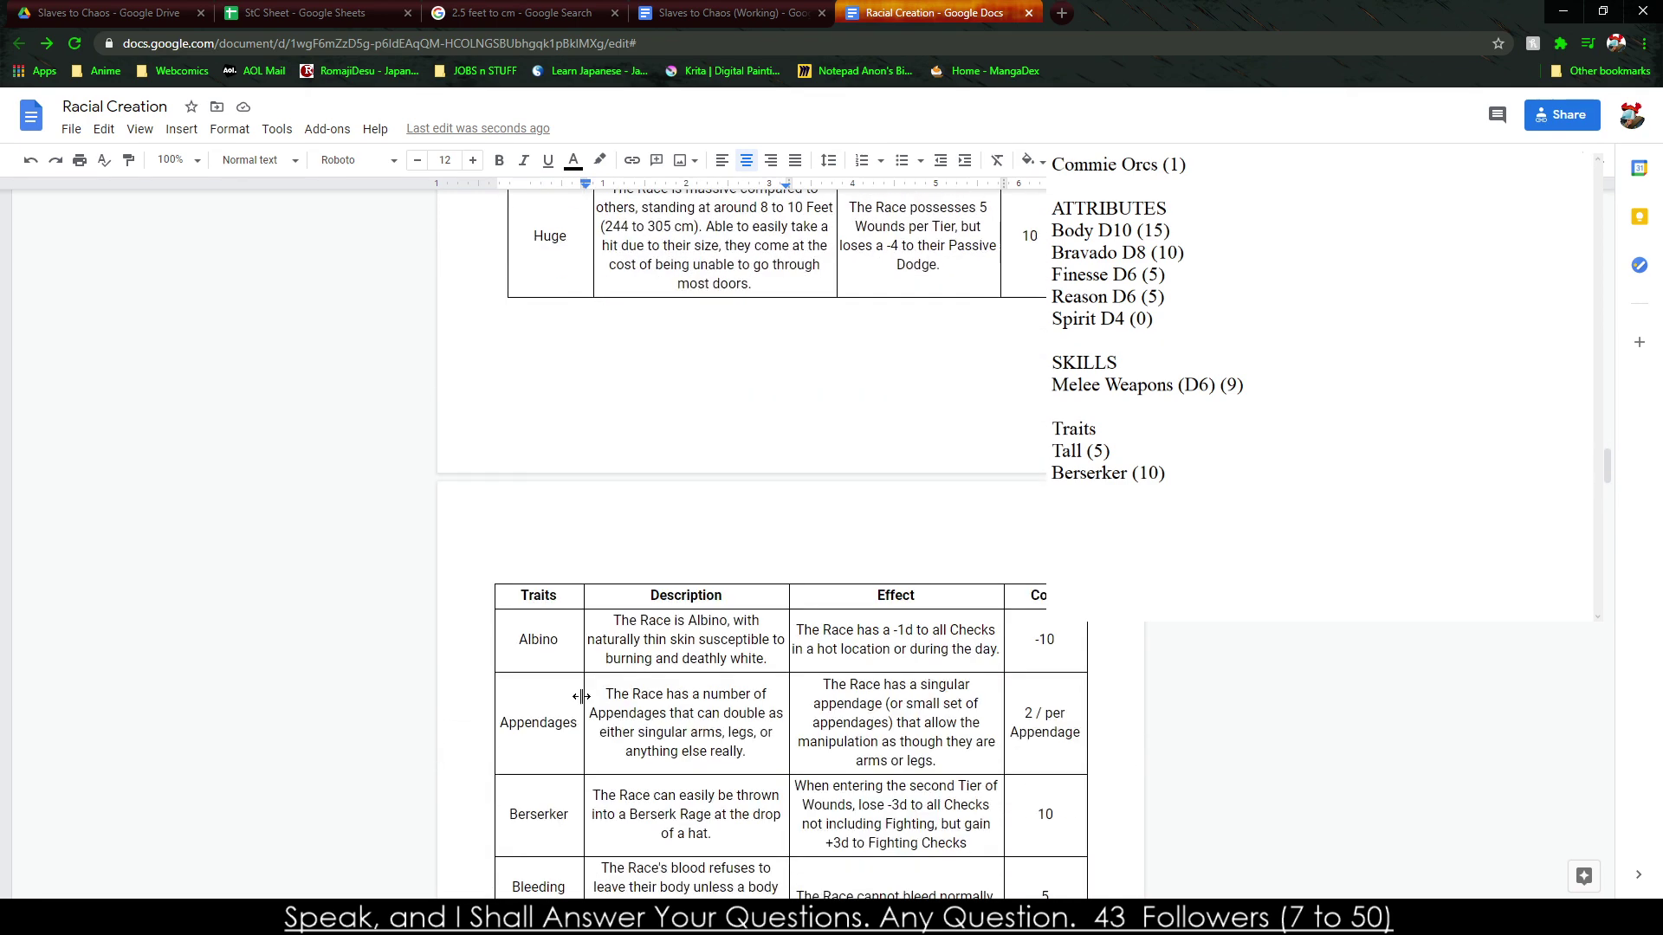
{"action": "scroll", "coordinate": [581, 696], "scroll_direction": "up", "scroll_amount": 5}
{"action": "scroll", "coordinate": [578, 695], "scroll_direction": "up", "scroll_amount": 2}
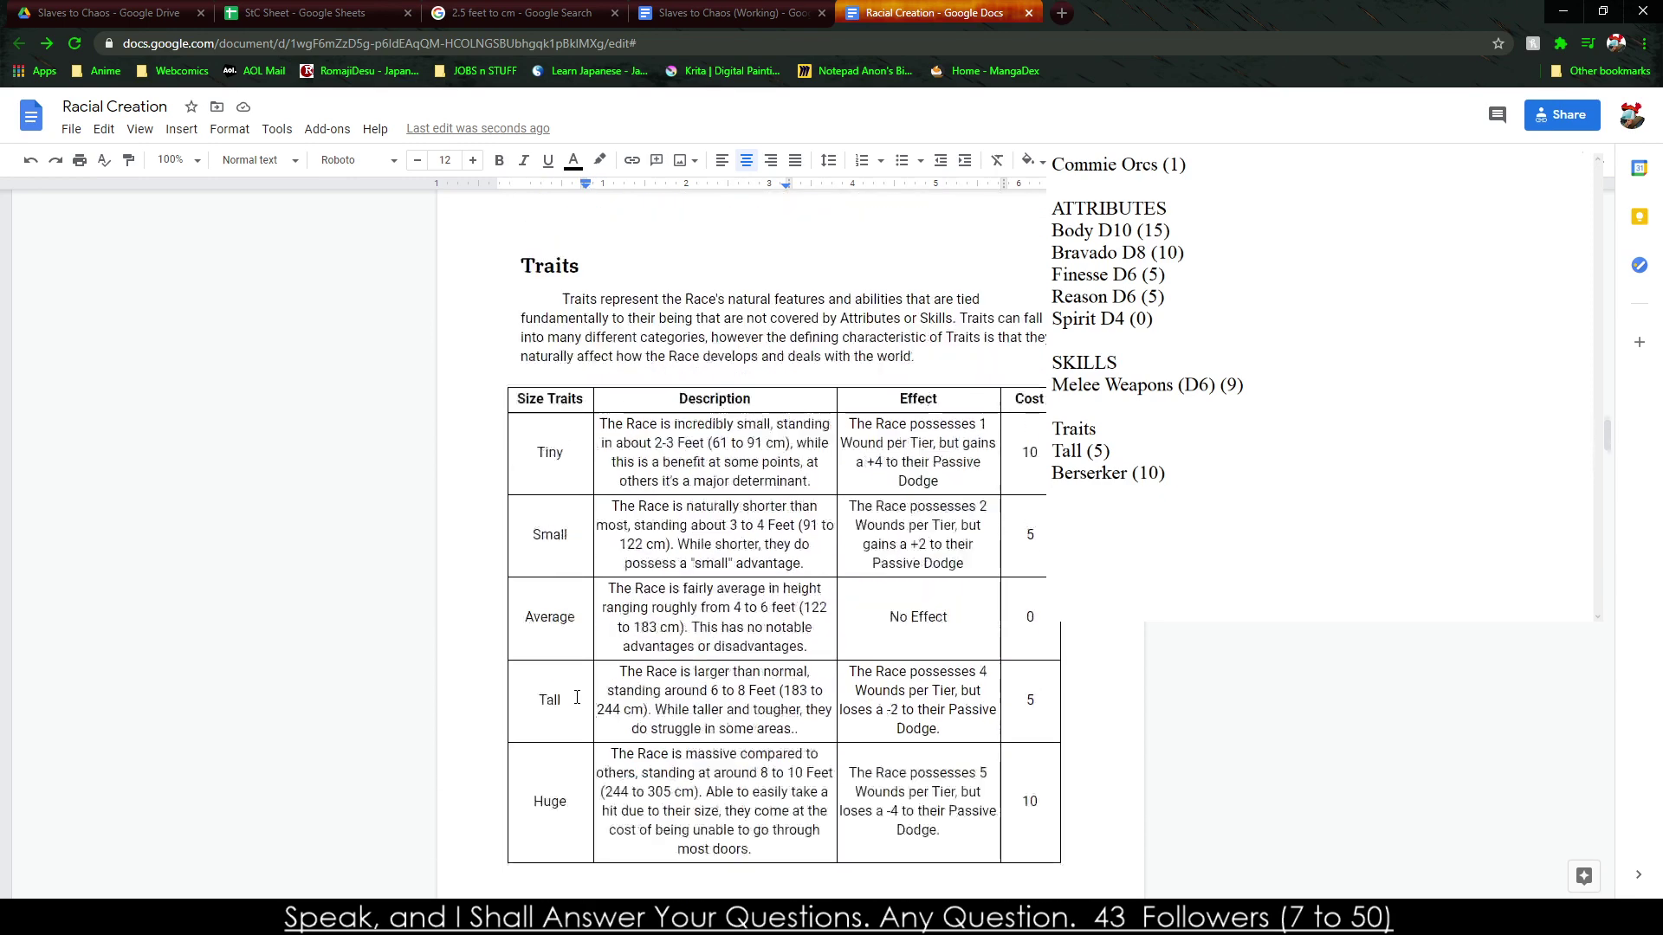
{"action": "scroll", "coordinate": [577, 698], "scroll_direction": "up", "scroll_amount": 6}
Delete the remaining-points figure in parentheses after the Commie Orcs title.
{"action": "left_click", "coordinate": [1186, 165]}
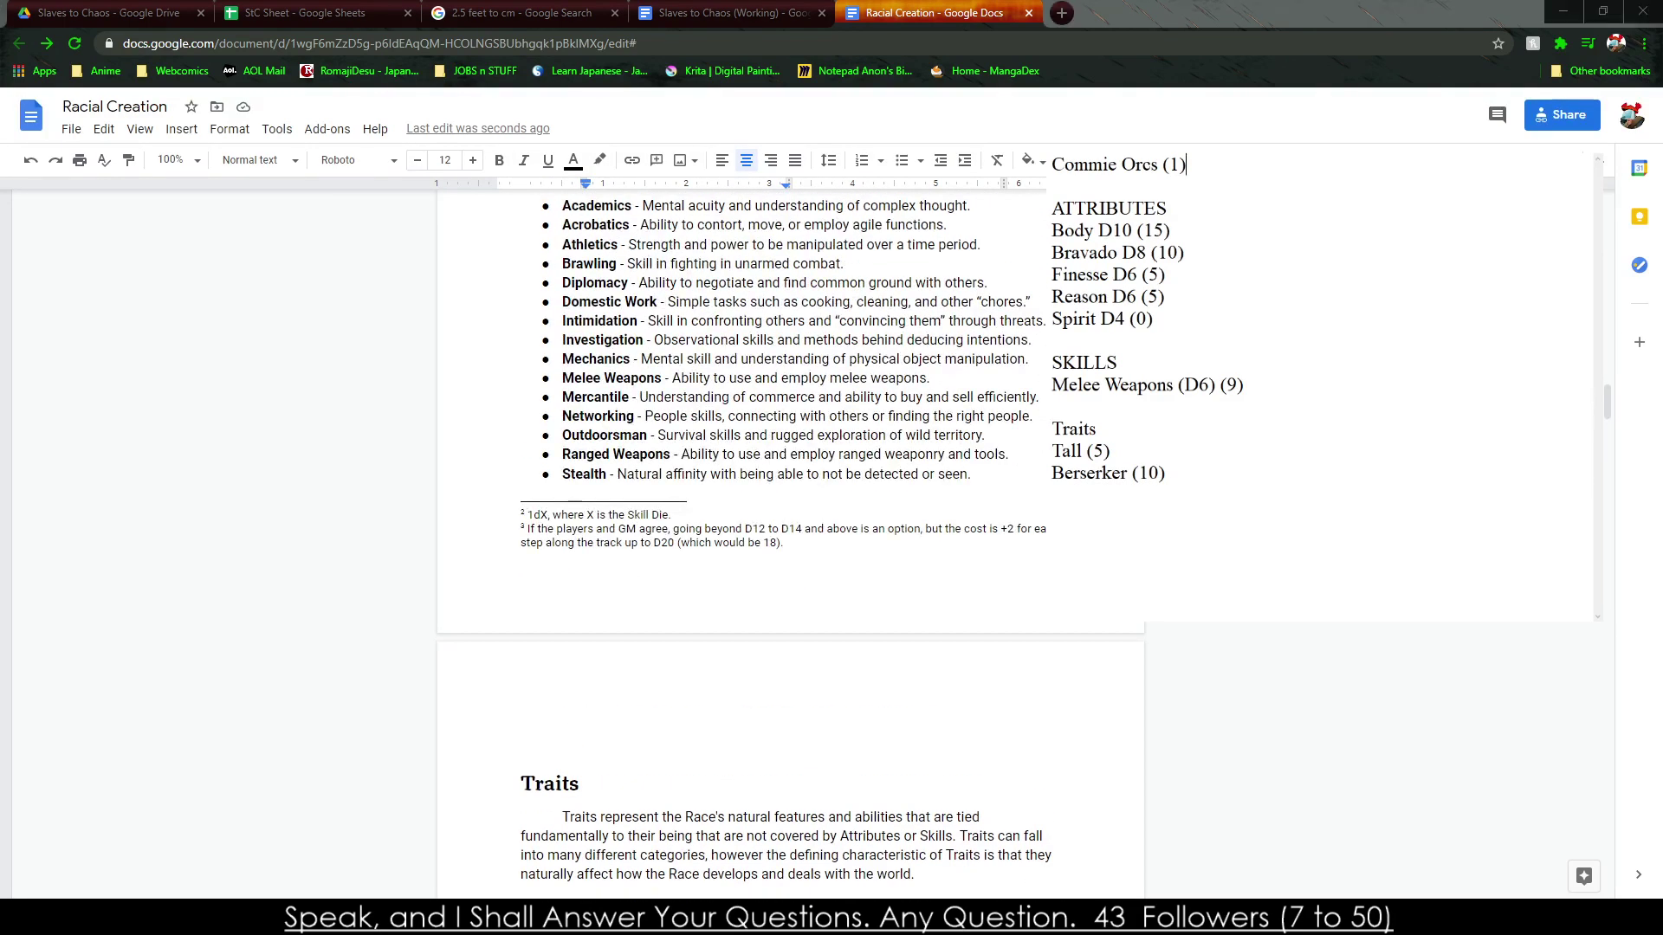
{"action": "key", "text": "ctrl+a"}
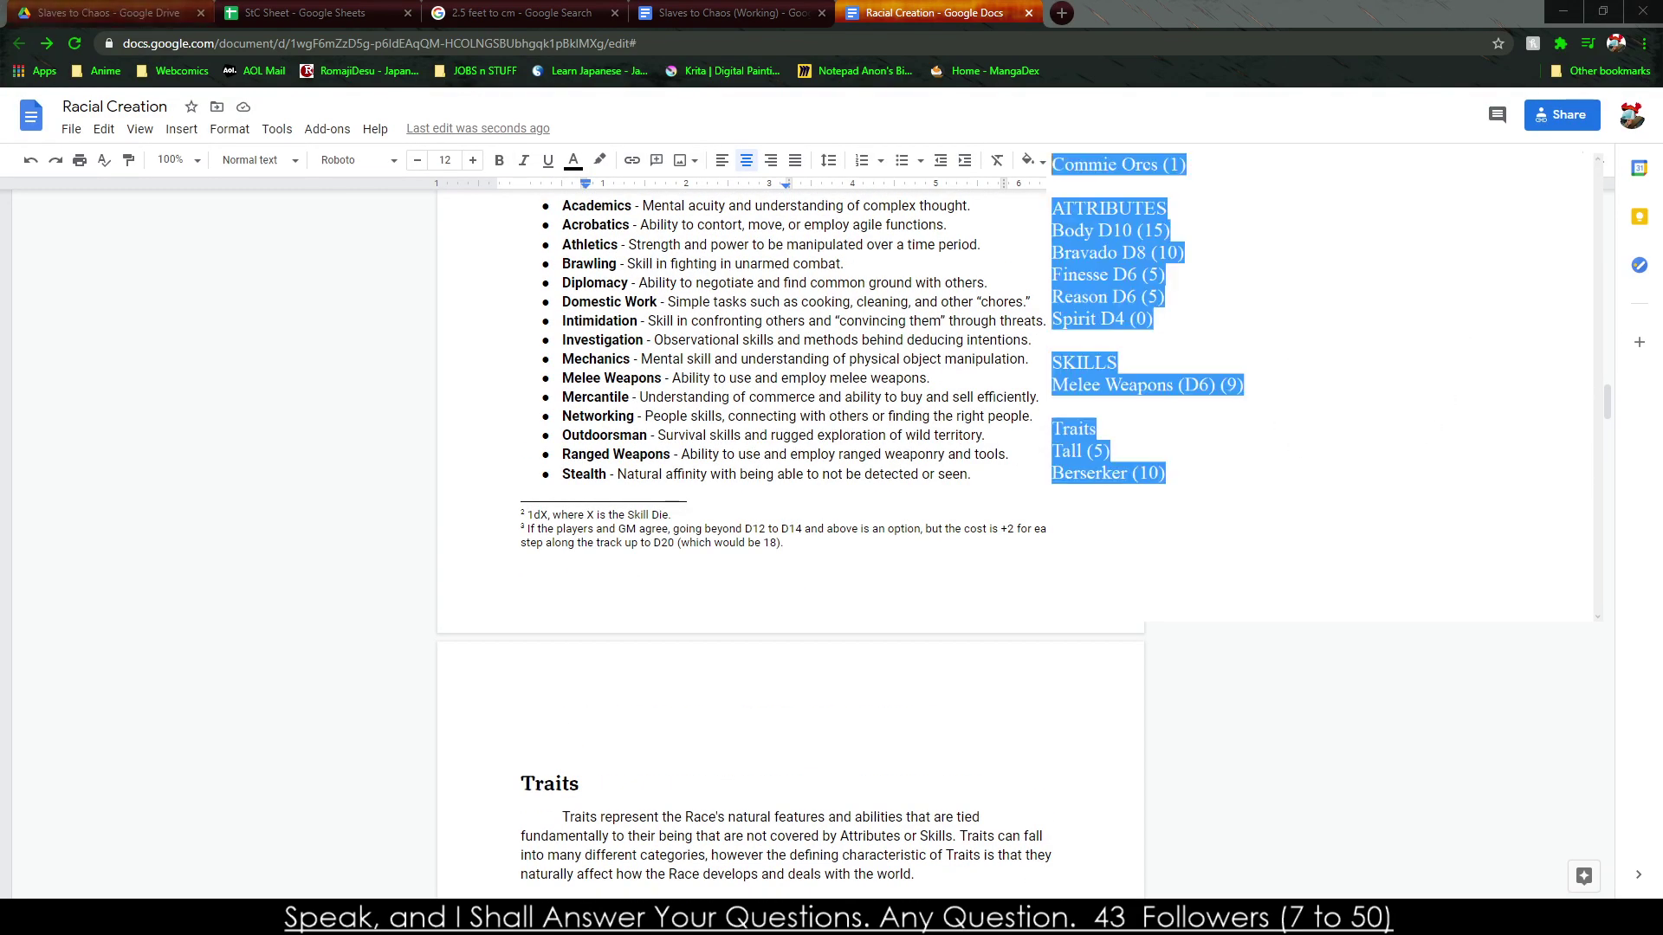
{"action": "left_click", "coordinate": [1240, 354]}
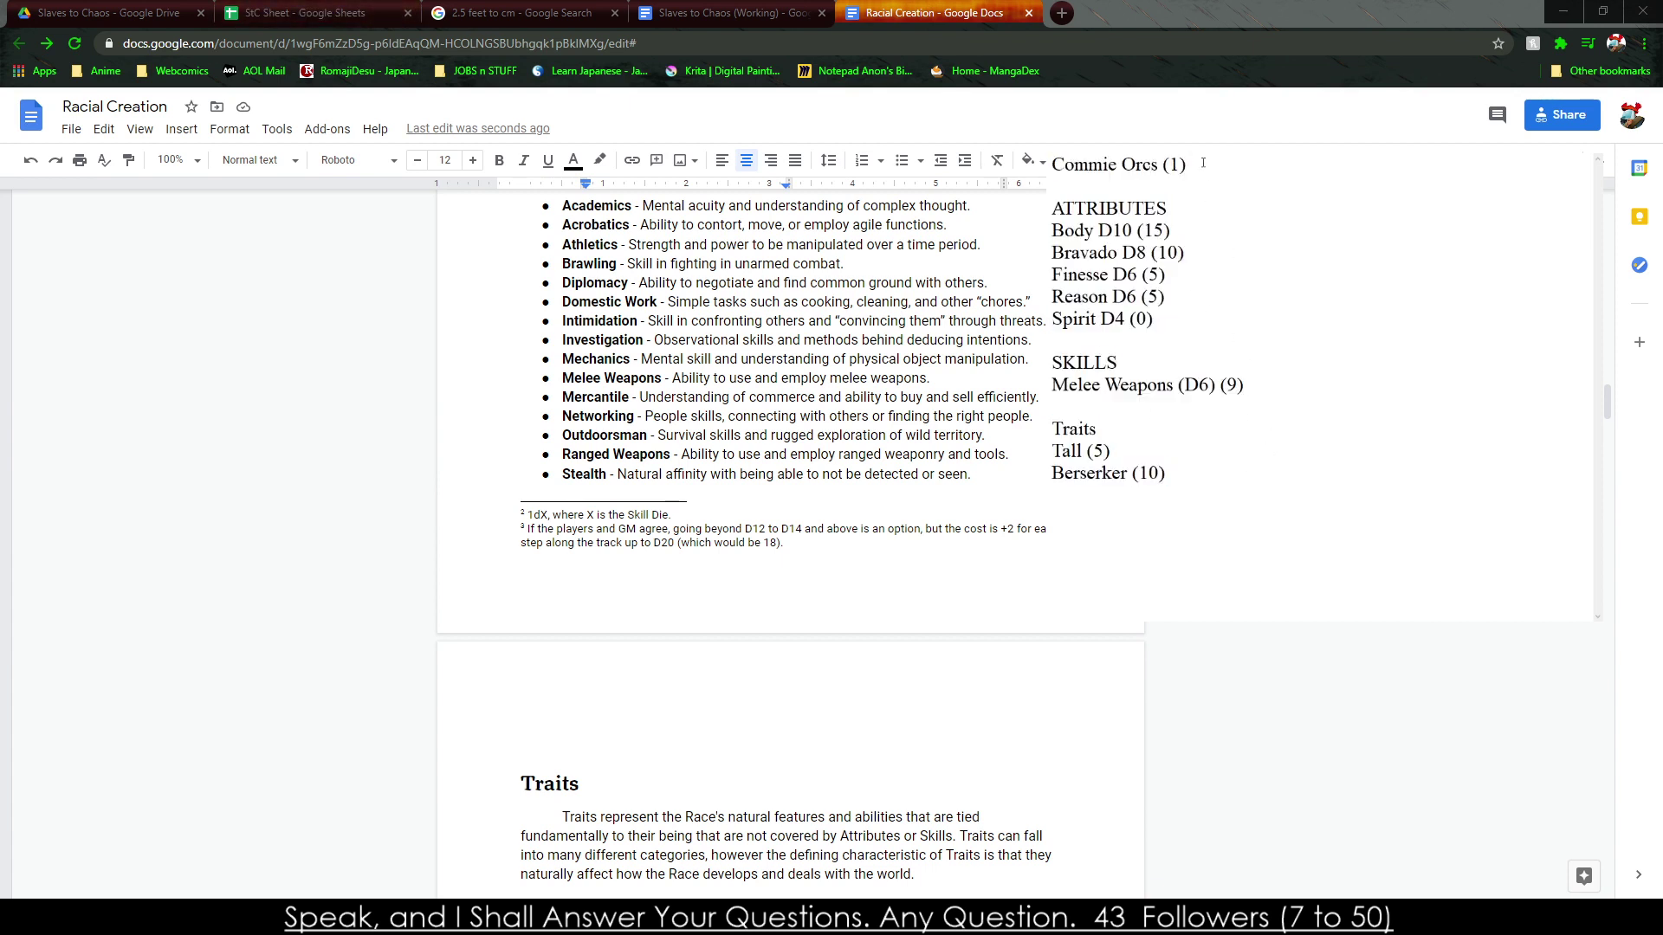
{"action": "left_click_drag", "start_coordinate": [1203, 163], "coordinate": [1158, 164]}
{"action": "key", "text": "BackSpace"}
Review the point costs in the Commie Orcs notes and the Attributes Costs table in the rules.
{"action": "left_click_drag", "start_coordinate": [1098, 232], "coordinate": [1174, 386]}
{"action": "left_click", "coordinate": [1110, 447]}
{"action": "left_click_drag", "start_coordinate": [1128, 474], "coordinate": [1167, 475]}
{"action": "left_click", "coordinate": [1076, 449]}
{"action": "key", "text": "ctrl+a"}
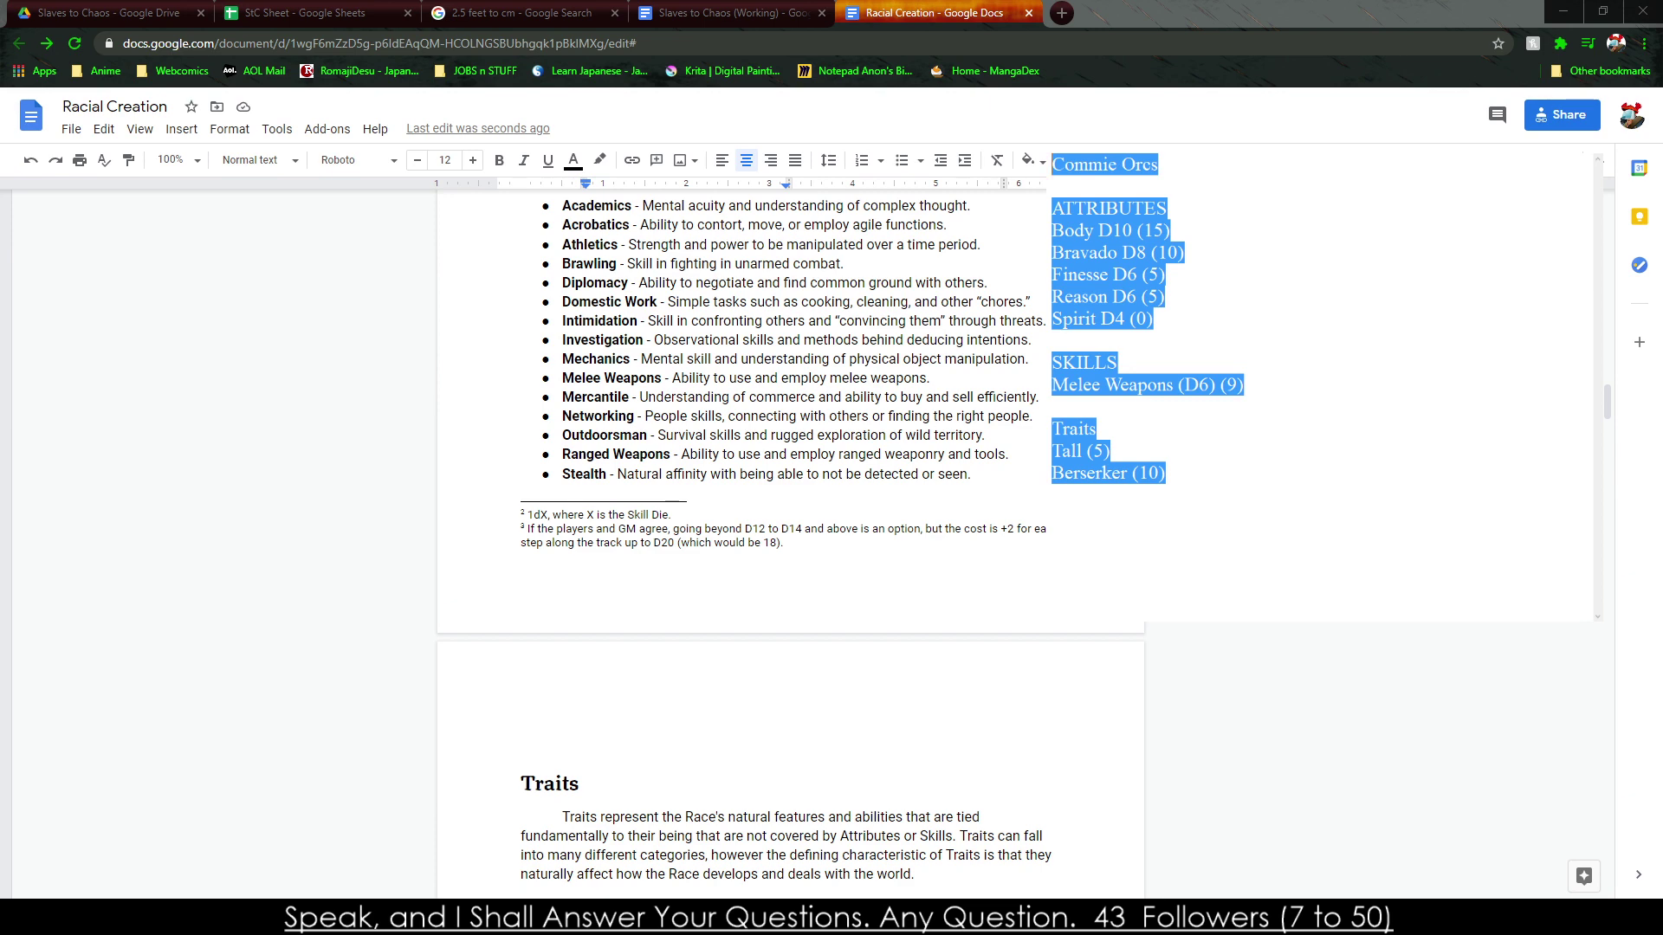
{"action": "scroll", "coordinate": [745, 537], "scroll_direction": "up", "scroll_amount": 15}
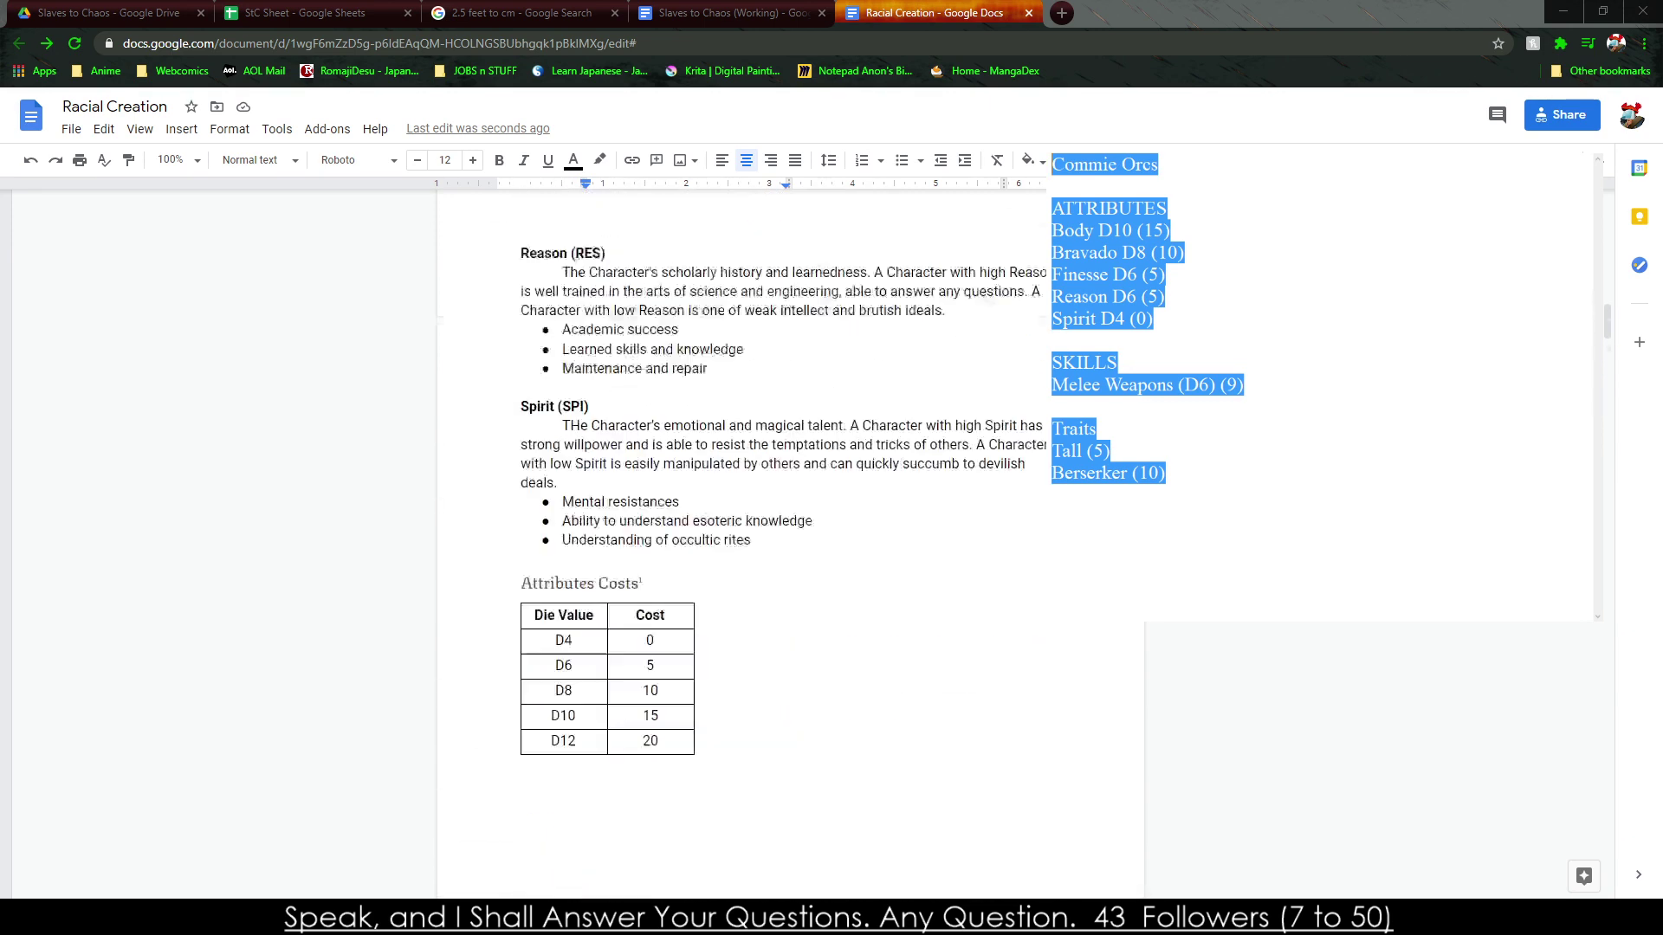
{"action": "scroll", "coordinate": [744, 537], "scroll_direction": "down", "scroll_amount": 9}
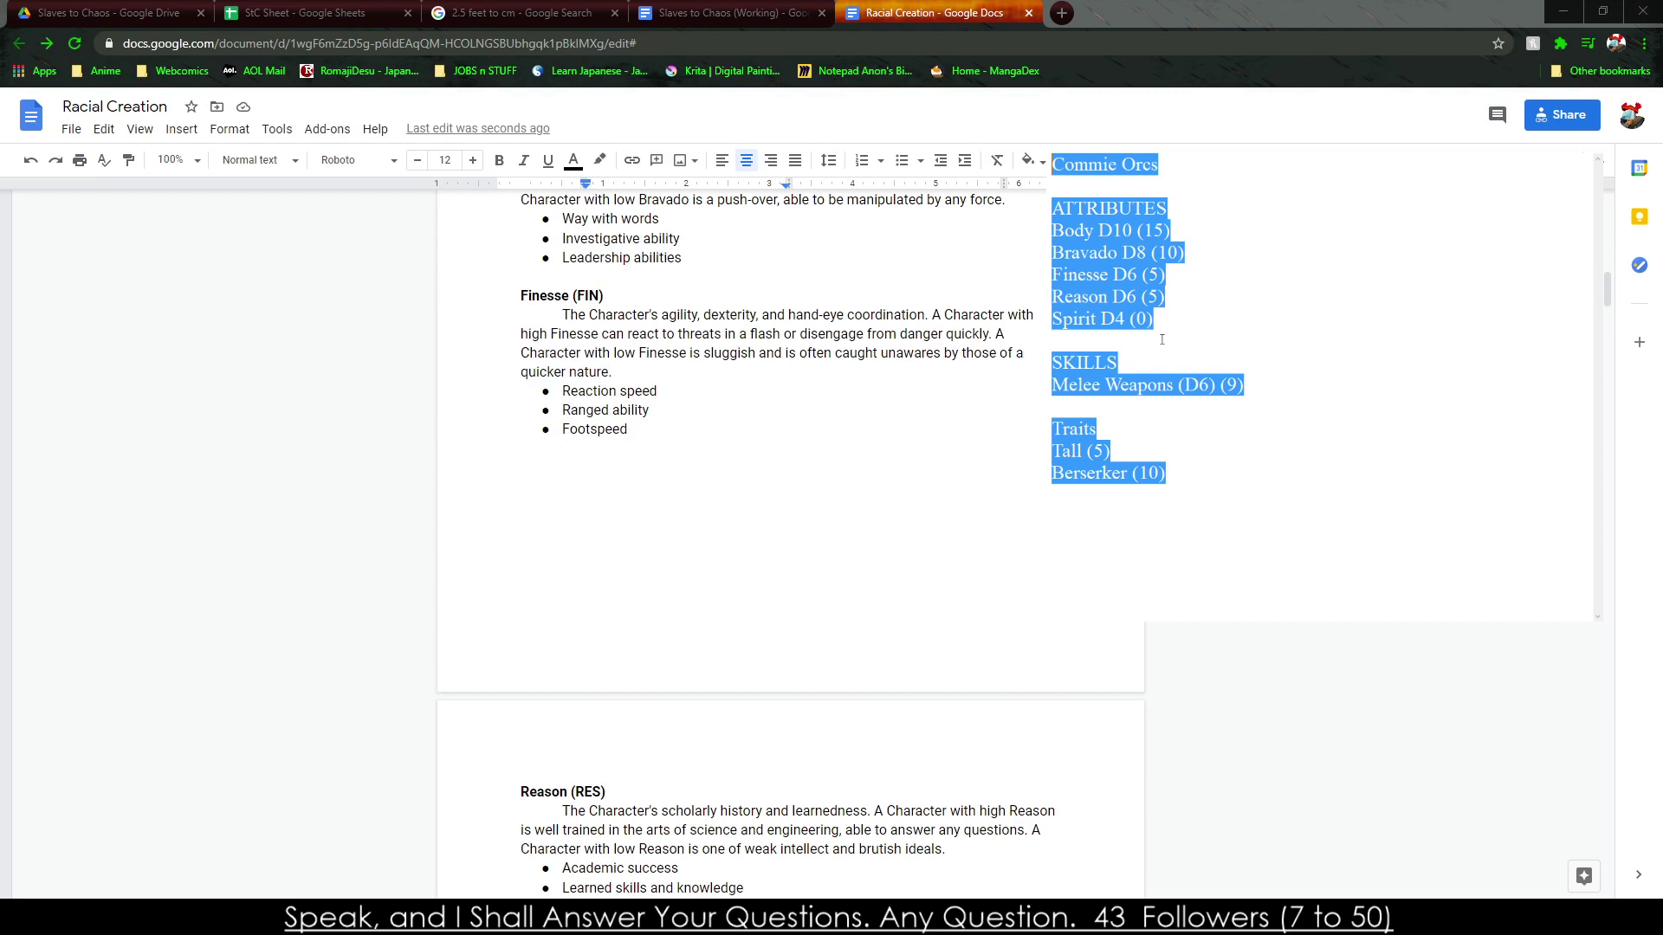
Replace the Commie Orcs title in the race notes with "Pet Goblins".
{"action": "left_click", "coordinate": [1137, 183]}
{"action": "key", "text": "shift+Home"}
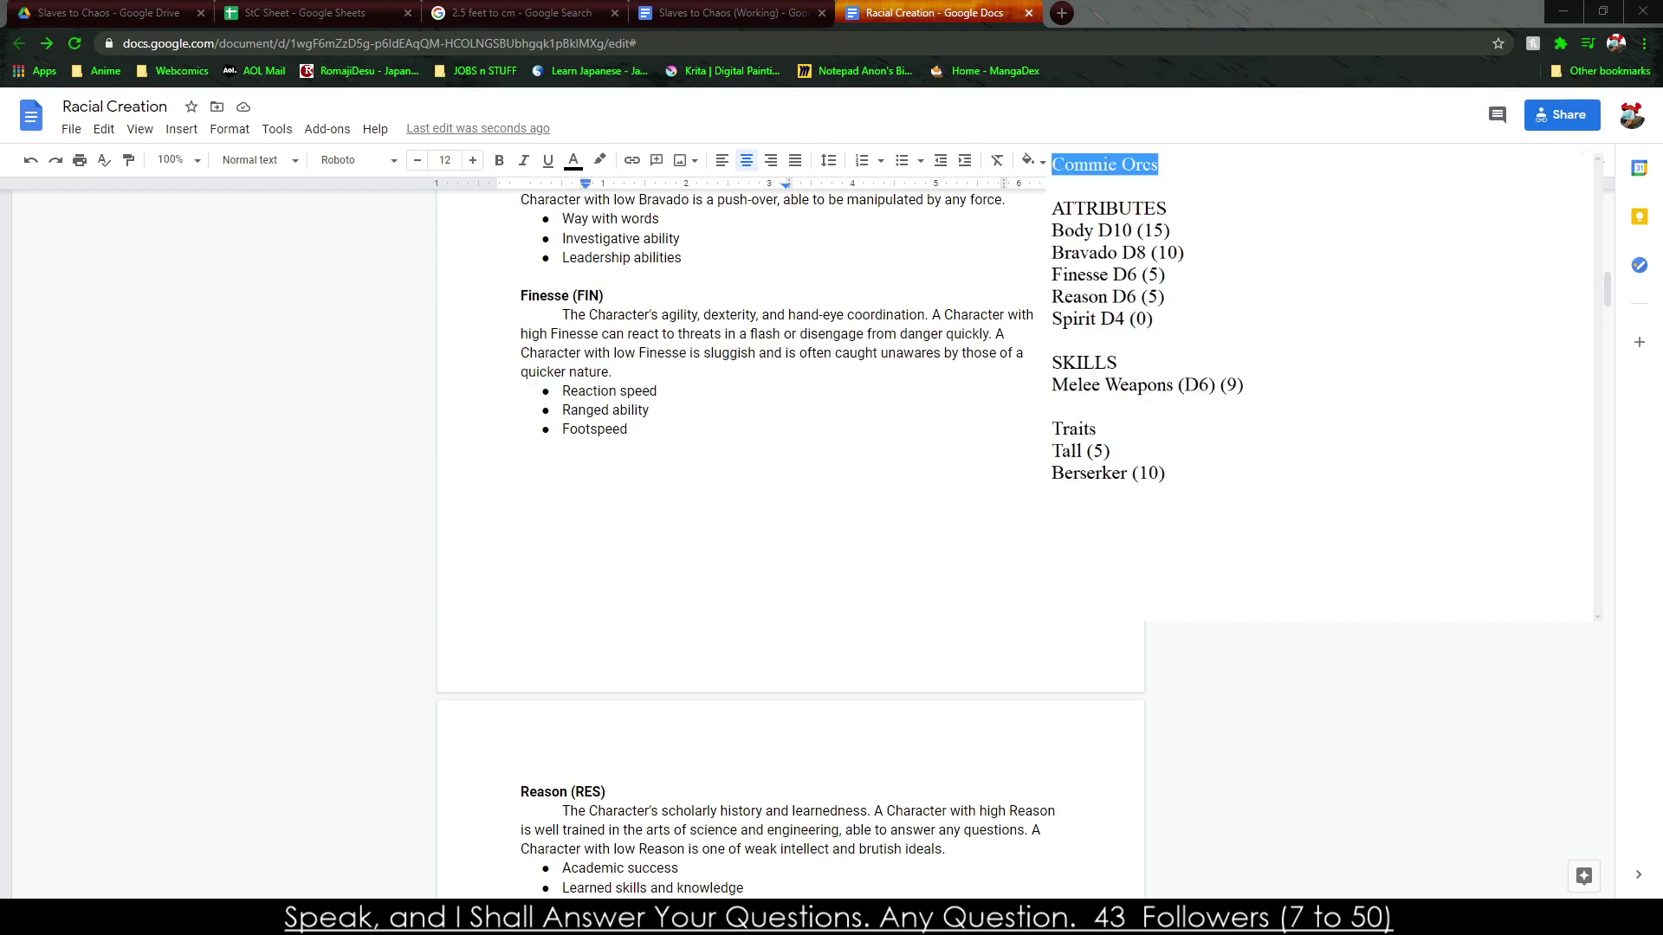
{"action": "type", "text": "Goblin"}
{"action": "key", "text": "BackSpace"}
{"action": "key", "text": "BackSpace"}
{"action": "key", "text": "BackSpace"}
{"action": "key", "text": "BackSpace"}
{"action": "key", "text": "BackSpace"}
{"action": "key", "text": "BackSpace"}
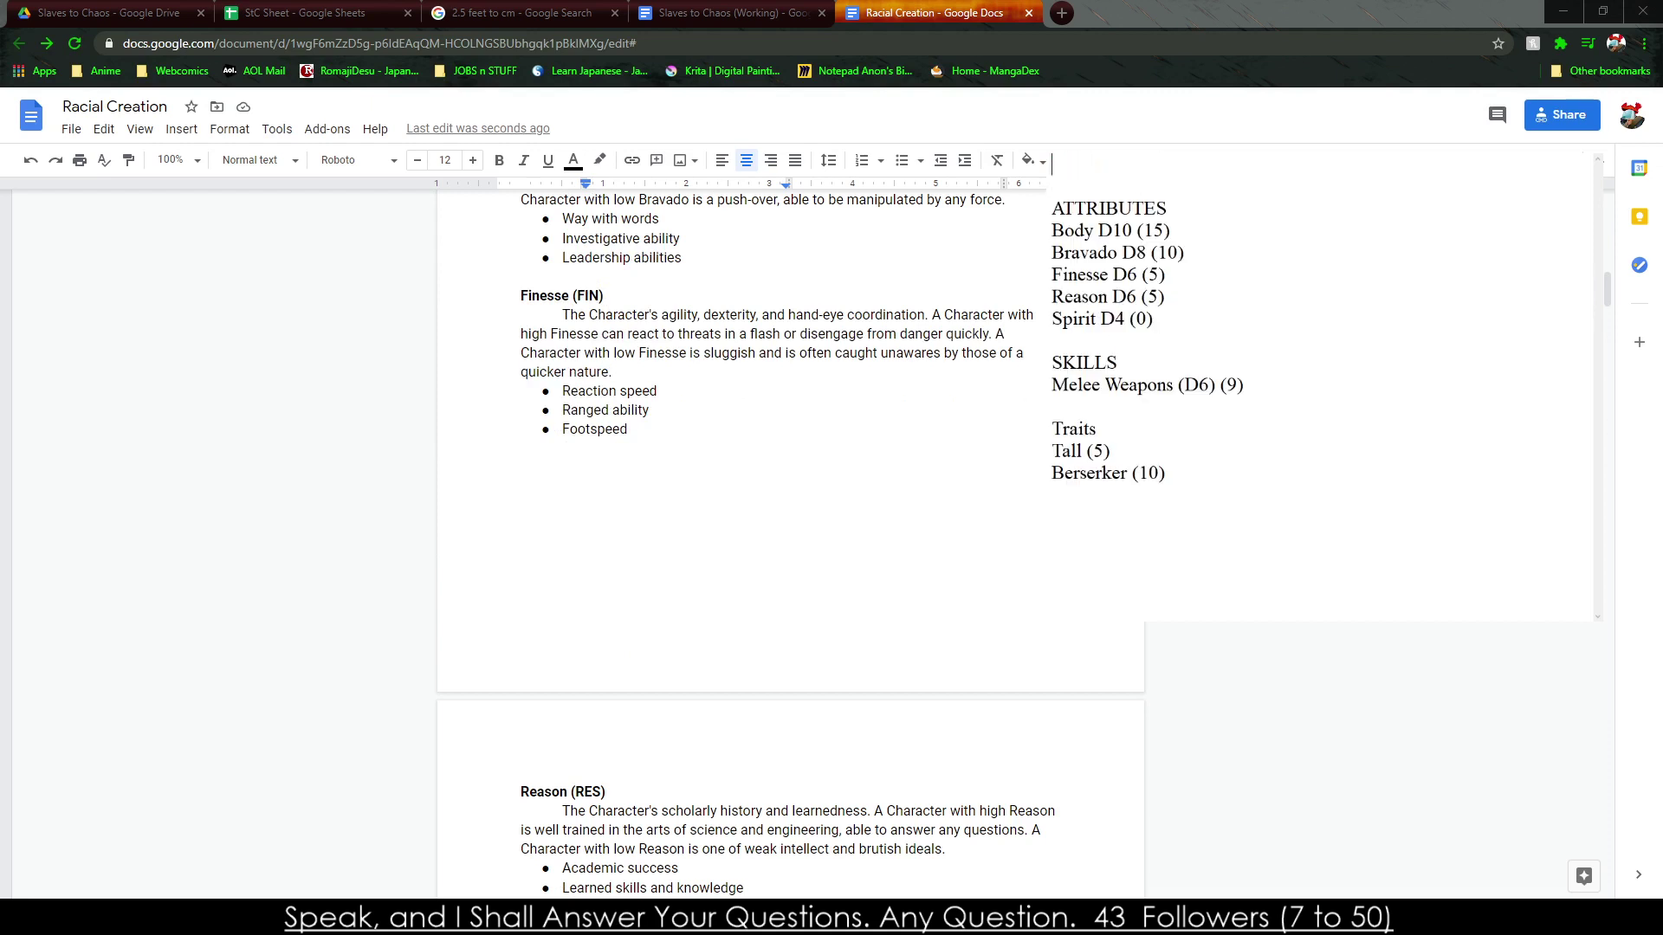
{"action": "type", "text": "Pet Goblins"}
Clear the attribute dice and costs, the Melee Weapons skill and the Tall and Berserker traits from the notes, keeping the headings.
{"action": "left_click_drag", "start_coordinate": [1189, 236], "coordinate": [1097, 319]}
{"action": "key", "text": "BackSpace"}
{"action": "key", "text": "BackSpace"}
{"action": "key", "text": "BackSpace"}
{"action": "key", "text": "BackSpace"}
{"action": "key", "text": "BackSpace"}
{"action": "key", "text": "BackSpace"}
{"action": "left_click_drag", "start_coordinate": [1255, 385], "coordinate": [1050, 384]}
{"action": "key", "text": "BackSpace"}
{"action": "left_click_drag", "start_coordinate": [1166, 473], "coordinate": [1052, 450]}
{"action": "key", "text": "BackSpace"}
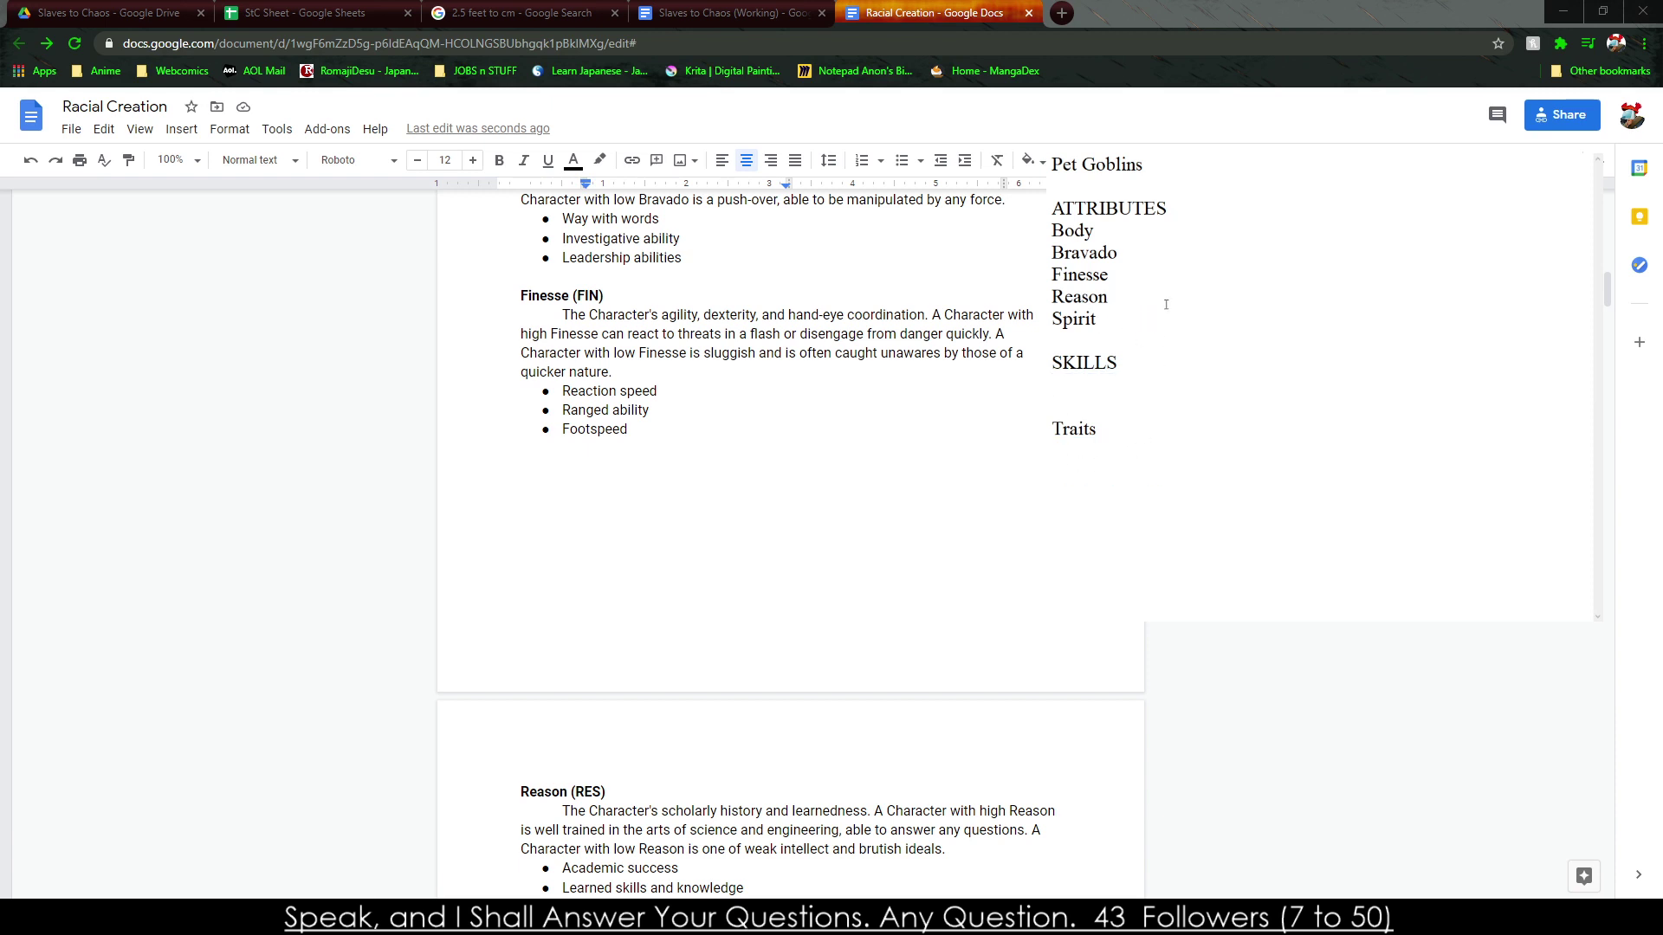
Enter Body D4 (0) and Bravado D8 (10) for the Pet Goblins, and add the point budget (50) after the title.
{"action": "scroll", "coordinate": [779, 433], "scroll_direction": "up", "scroll_amount": 2}
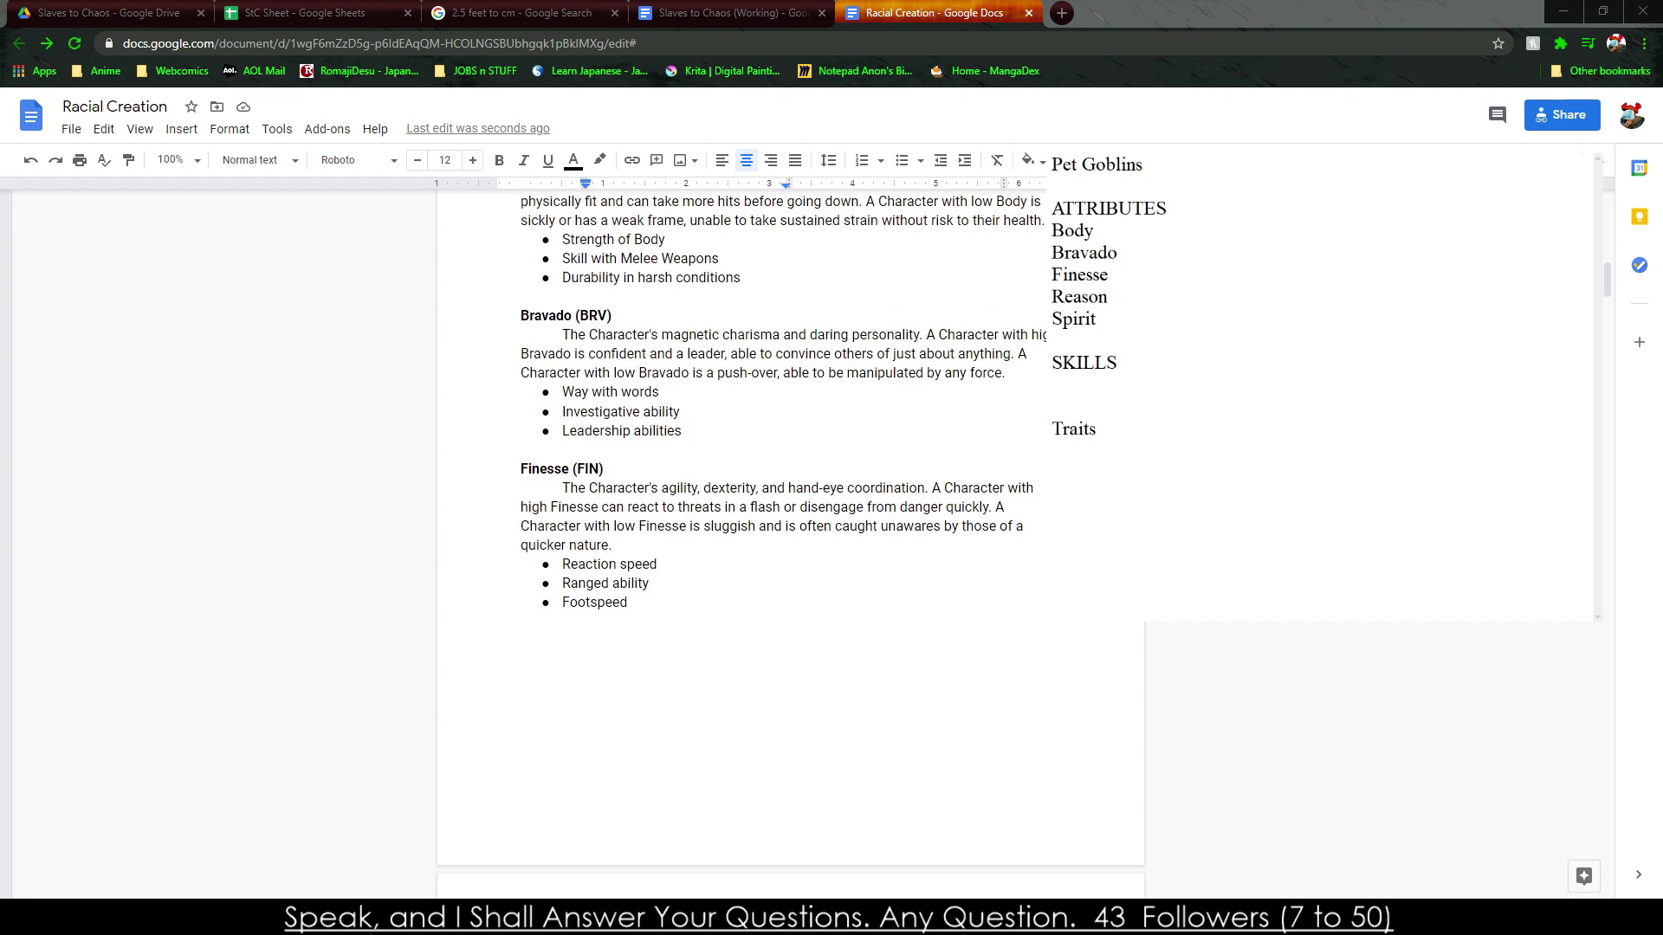
{"action": "scroll", "coordinate": [741, 546], "scroll_direction": "down", "scroll_amount": 10}
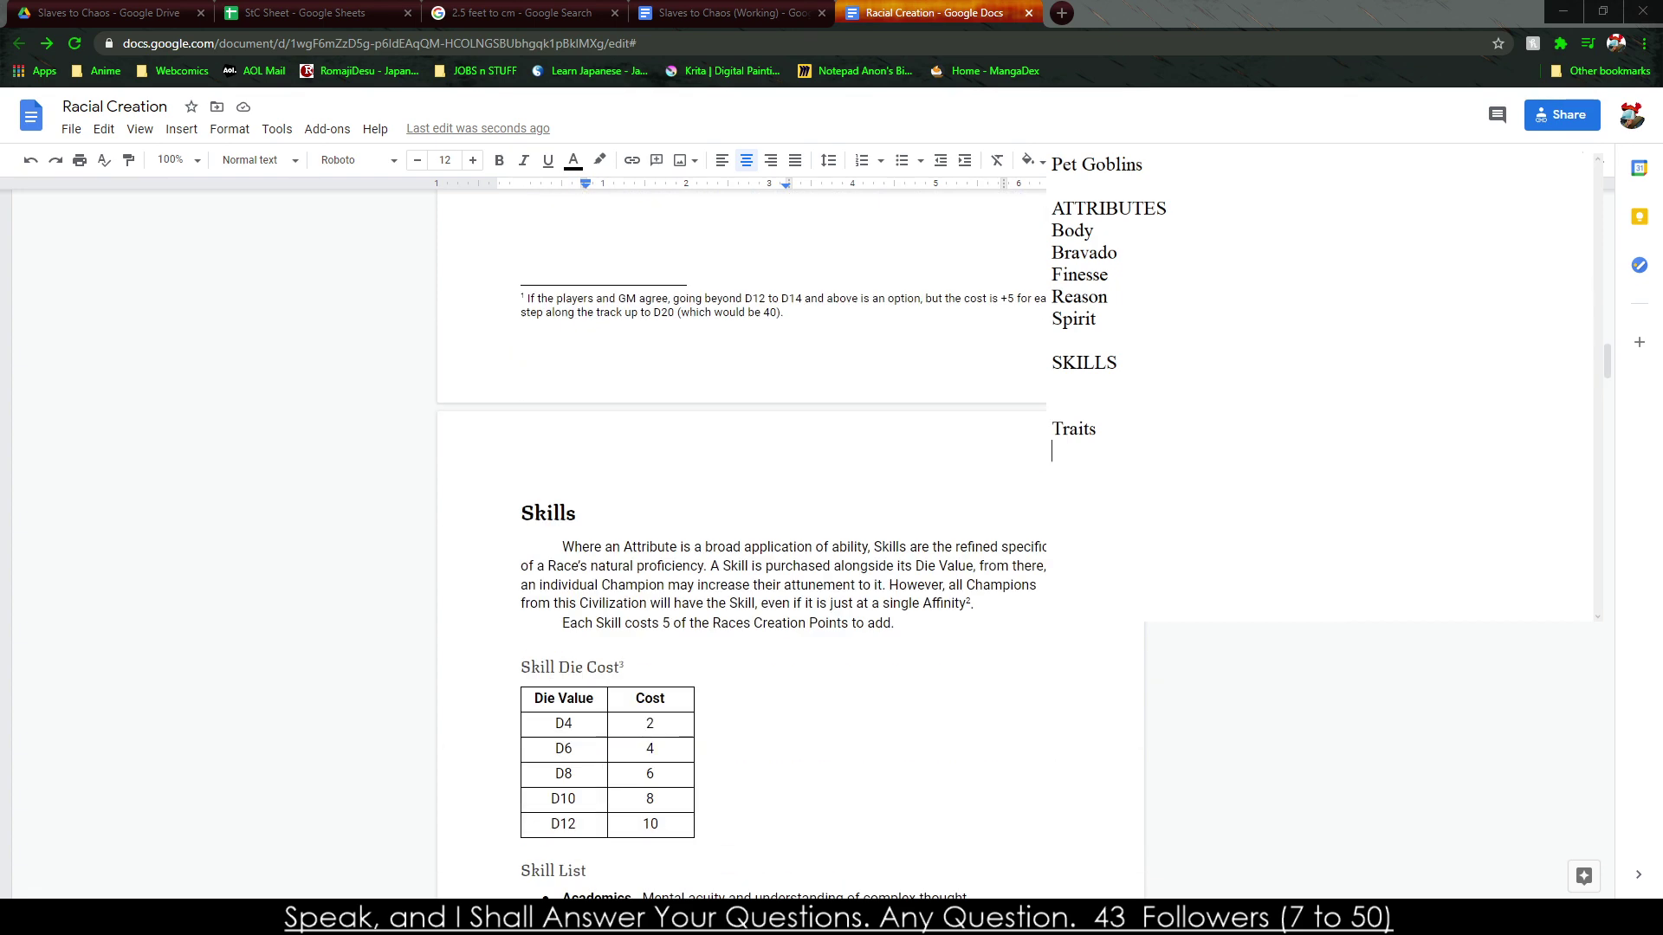
{"action": "scroll", "coordinate": [742, 546], "scroll_direction": "up", "scroll_amount": 6}
{"action": "scroll", "coordinate": [780, 519], "scroll_direction": "up", "scroll_amount": 6}
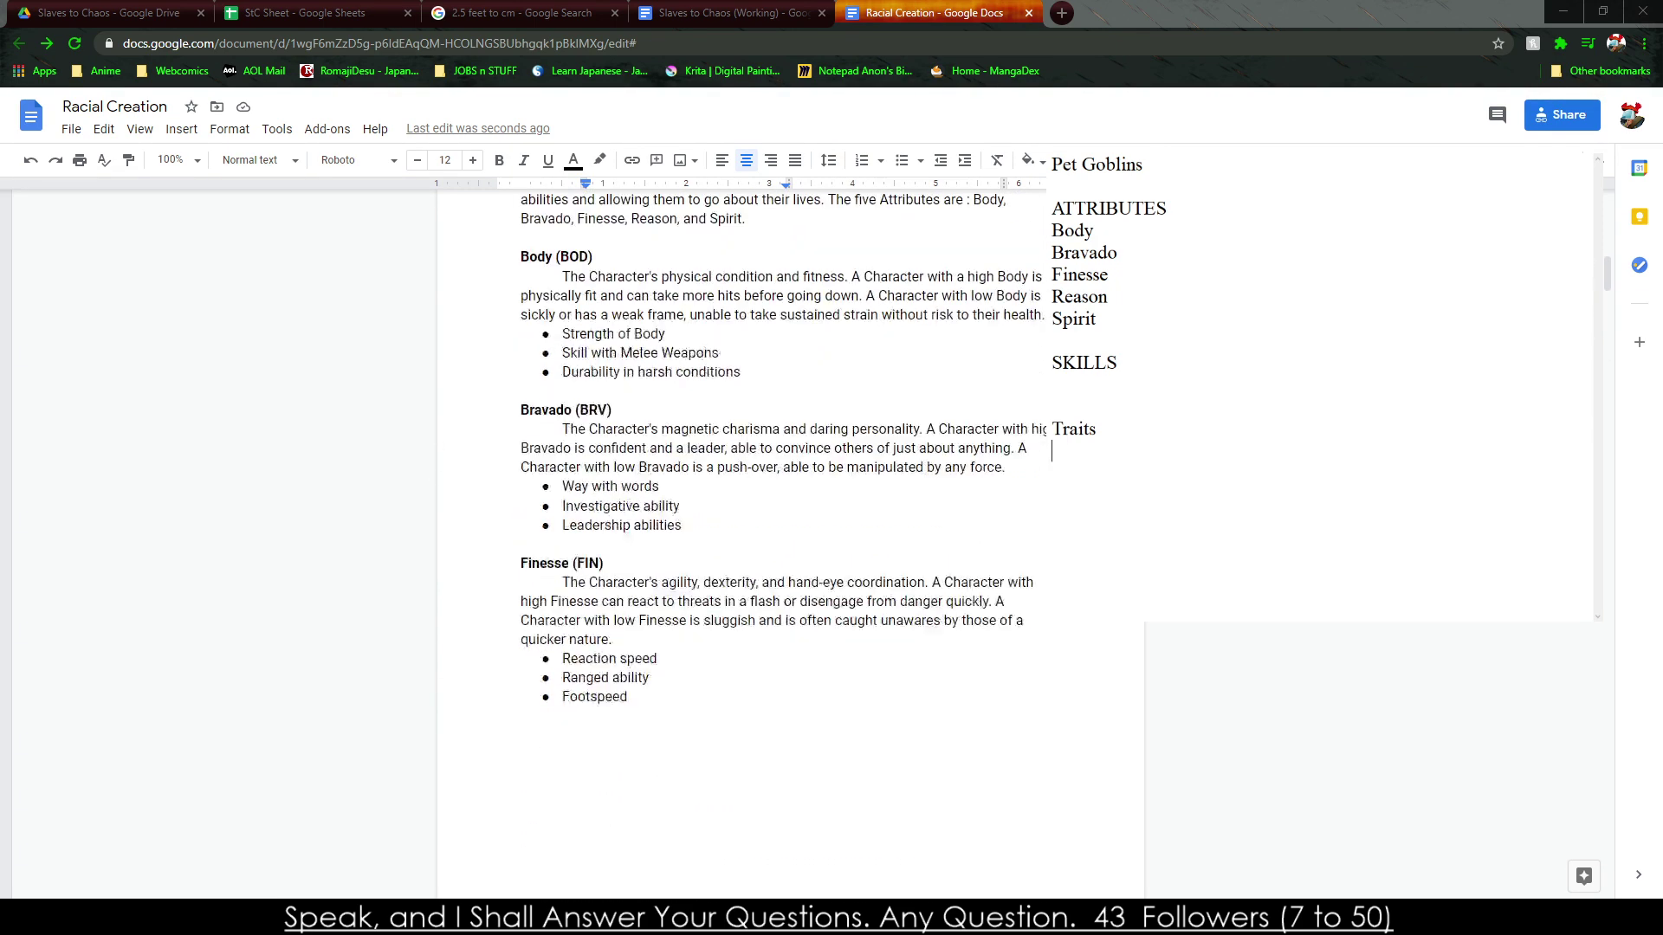
{"action": "scroll", "coordinate": [780, 520], "scroll_direction": "down", "scroll_amount": 7}
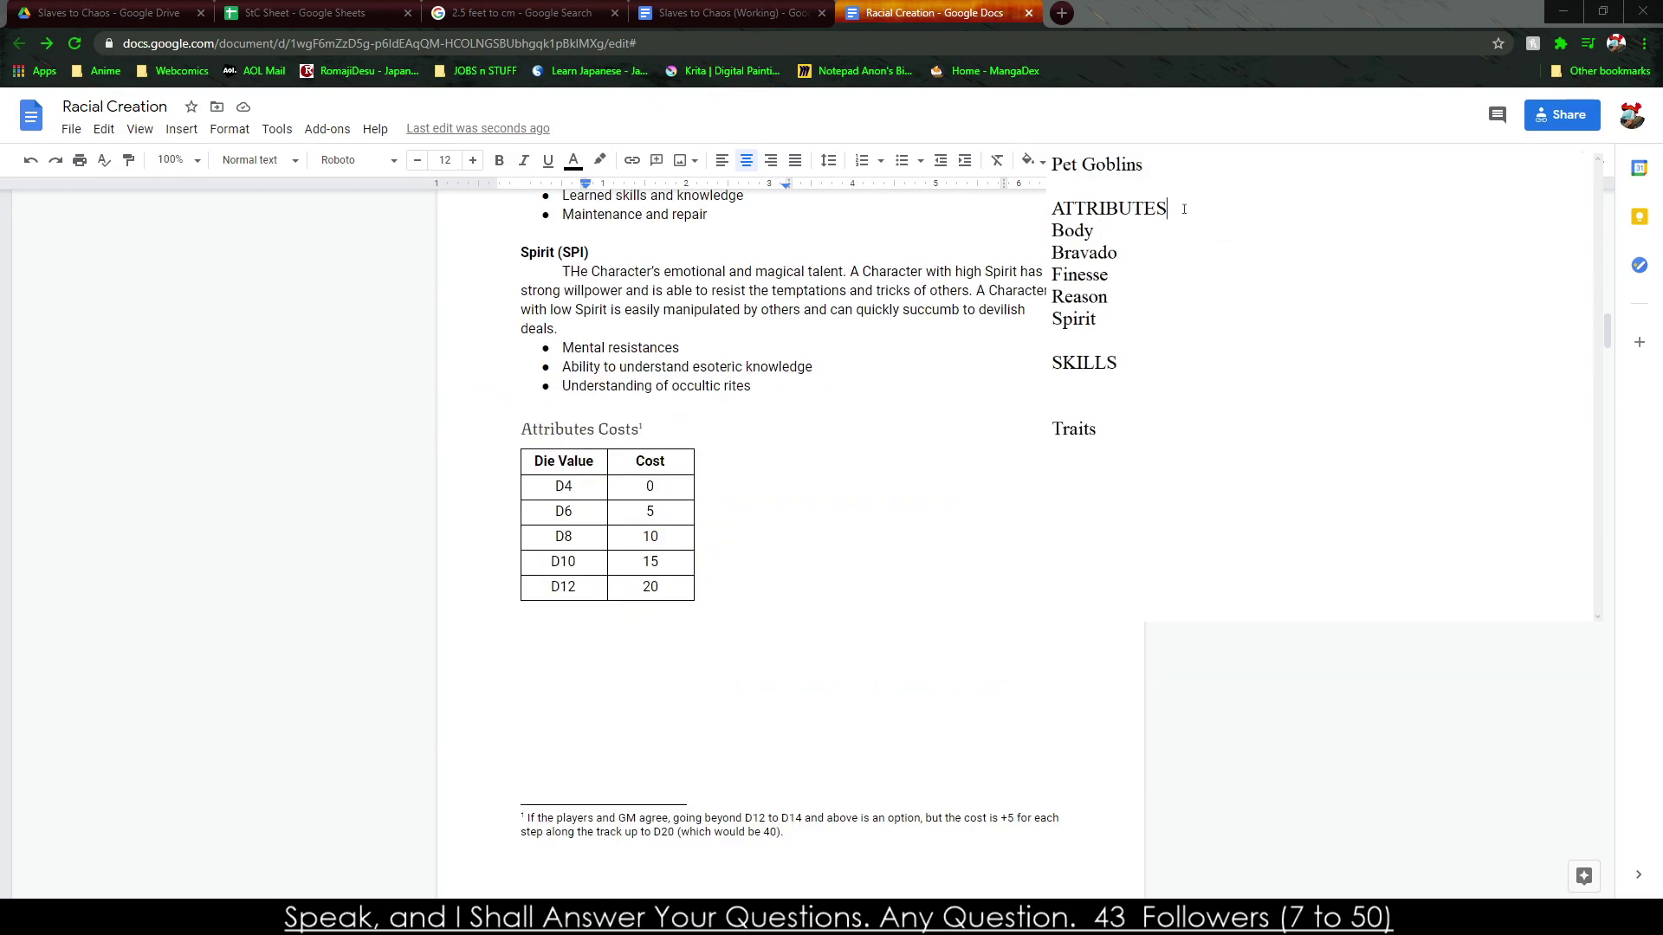
{"action": "type", "text": "D4 (0)"}
{"action": "left_click", "coordinate": [1119, 252]}
{"action": "type", "text": "D"}
{"action": "type", "text": "8 (10)"}
{"action": "key", "text": "BackSpace"}
{"action": "key", "text": "BackSpace"}
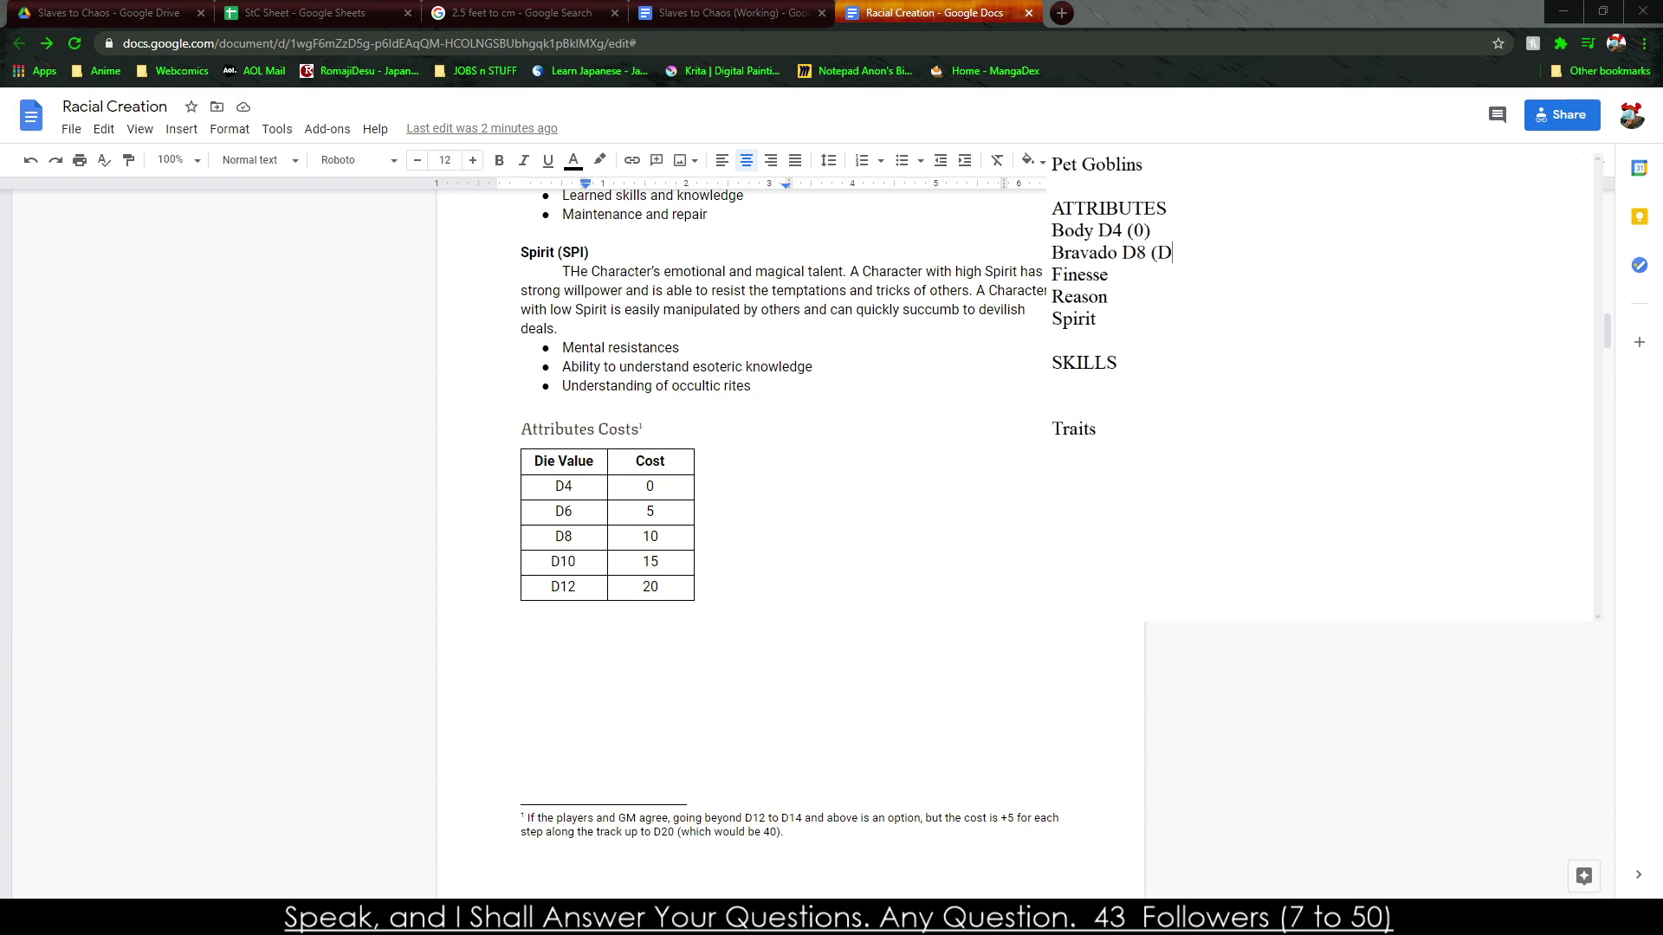
{"action": "type", "text": "0) (50)"}
Enter Finesse D8 (10), Reason D4 (0) and Spirit D6 (5) in the Pet Goblins attributes.
{"action": "key", "text": "Down"}
{"action": "key", "text": "Down"}
{"action": "key", "text": "Down"}
{"action": "type", "text": "D8 (10) Reason D4 (0)"}
{"action": "key", "text": "Down"}
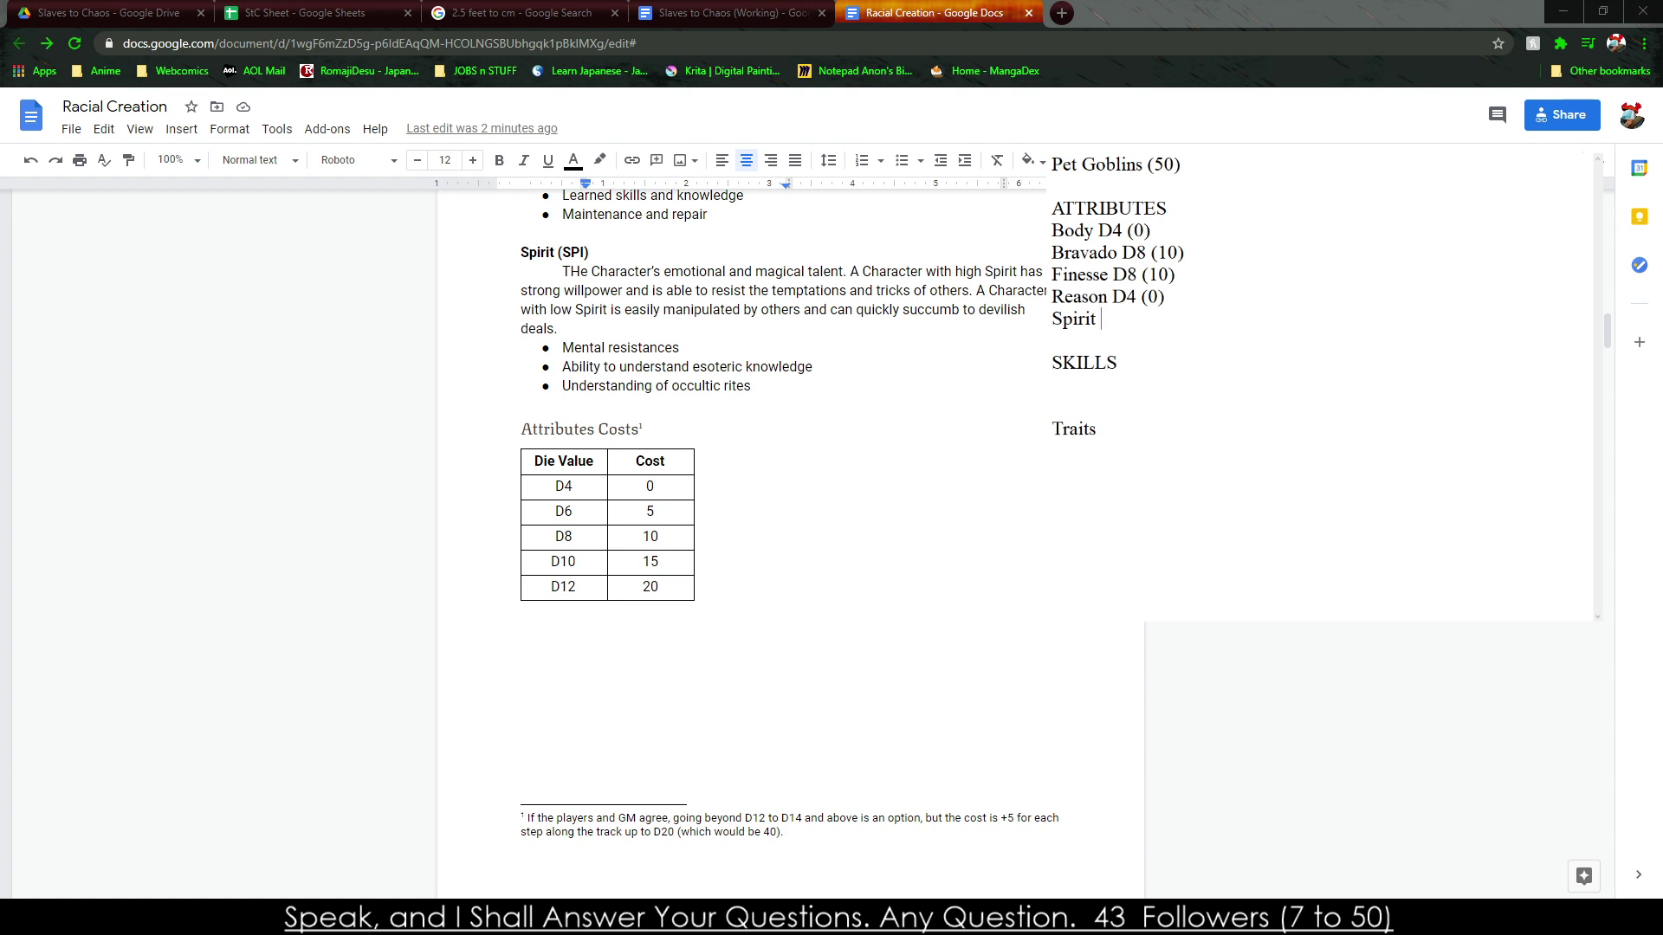
{"action": "type", "text": "D6 (5)"}
Set the remaining points after the Pet Goblins title to 25.
{"action": "key", "text": "Up"}
{"action": "key", "text": "Up"}
{"action": "key", "text": "Up"}
{"action": "left_click_drag", "start_coordinate": [1181, 163], "coordinate": [1161, 165]}
{"action": "type", "text": "25)"}
Add Domestic Work D6 (9) under SKILLS and set the remaining points in the title to 16.
{"action": "scroll", "coordinate": [744, 520], "scroll_direction": "down", "scroll_amount": 10}
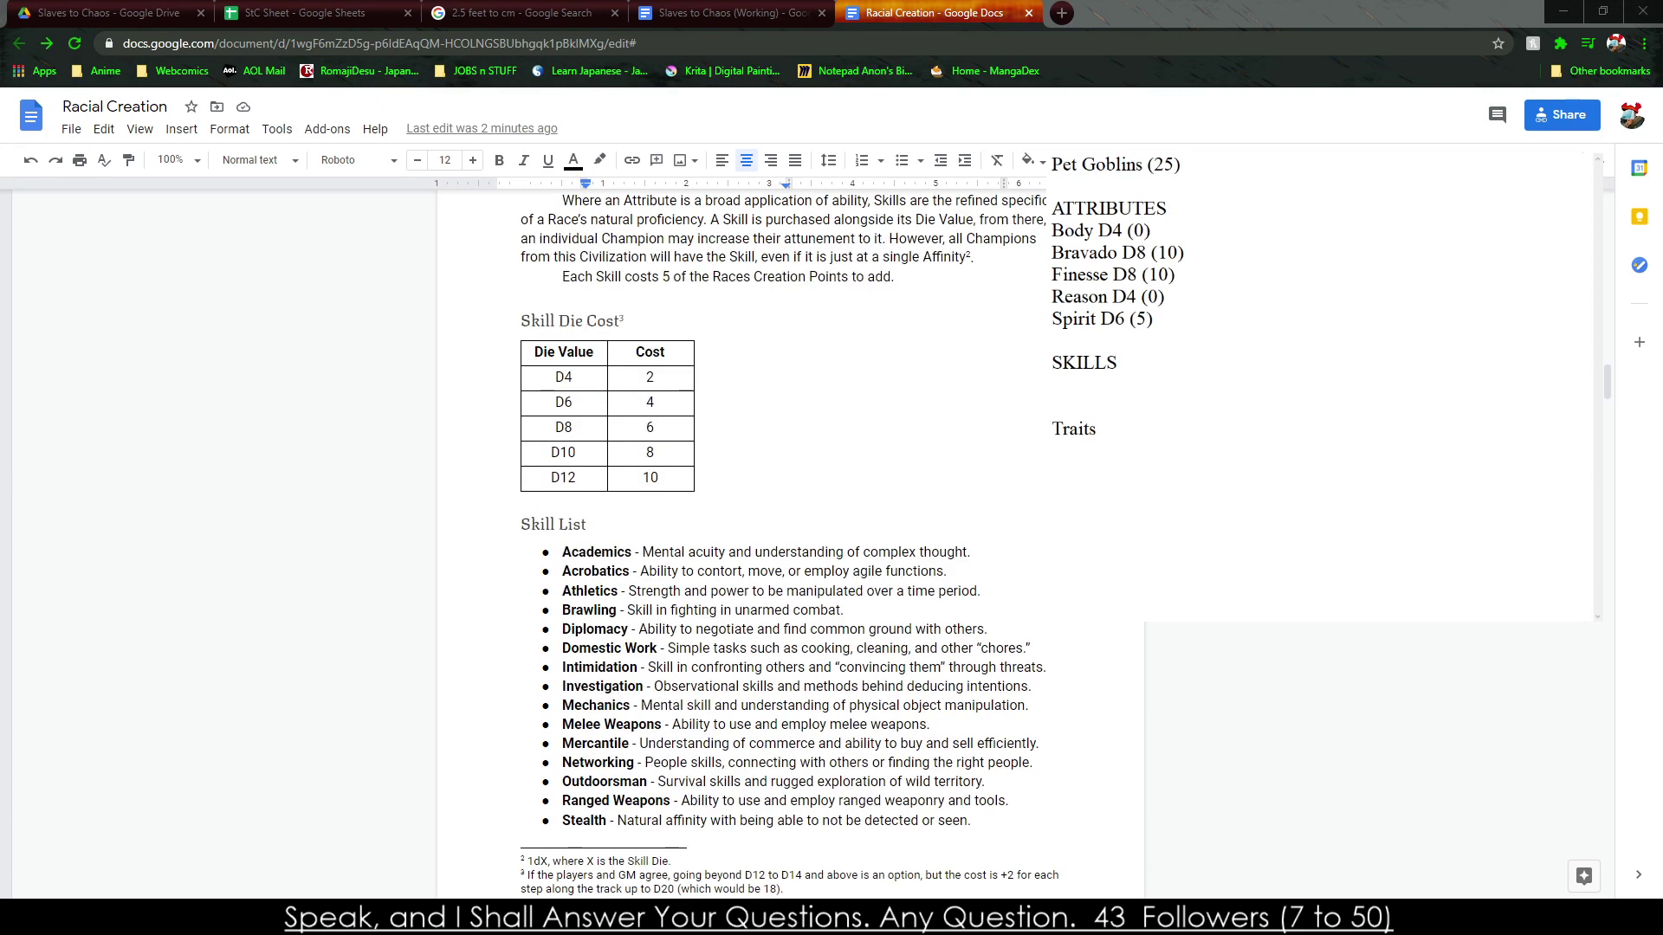
{"action": "left_click", "coordinate": [1092, 381]}
{"action": "type", "text": "Domestic Work D6 ("}
{"action": "type", "text": "9)"}
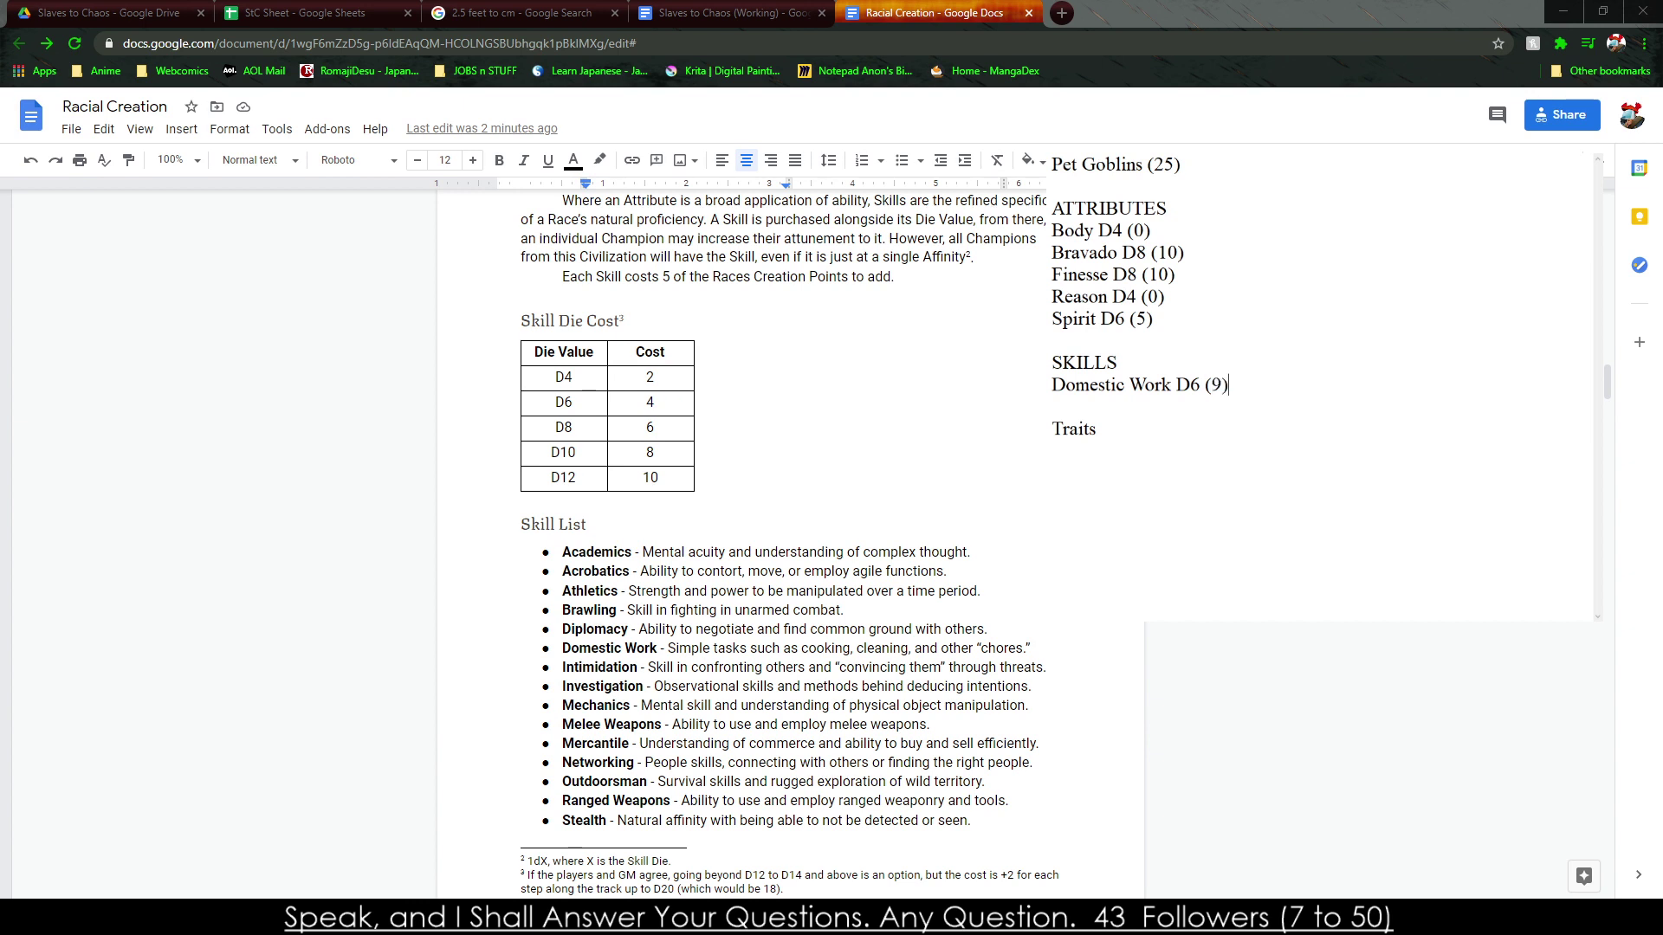
{"action": "left_click_drag", "start_coordinate": [1163, 164], "coordinate": [1175, 164]}
{"action": "key", "text": "BackSpace"}
{"action": "key", "text": "BackSpace"}
{"action": "type", "text": "16"}
Check the skill costs and Size Traits table, and add Small (5) under Traits in the notes.
{"action": "scroll", "coordinate": [783, 546], "scroll_direction": "down", "scroll_amount": 13}
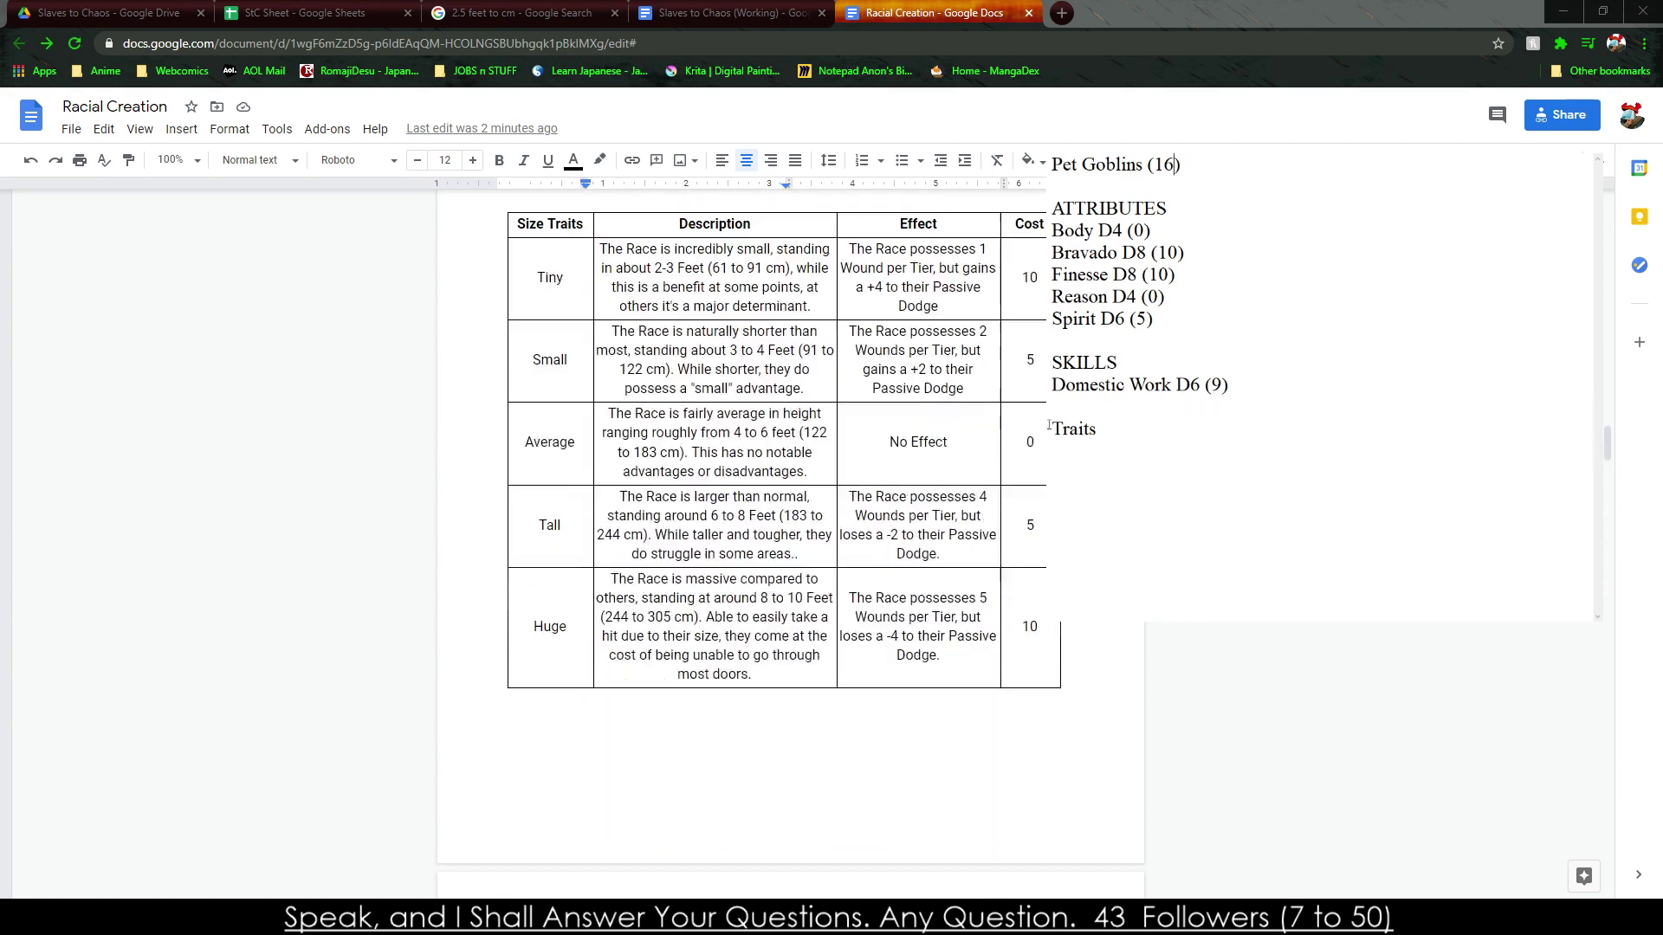
{"action": "scroll", "coordinate": [783, 546], "scroll_direction": "up", "scroll_amount": 14}
{"action": "left_click_drag", "start_coordinate": [533, 438], "coordinate": [658, 549]}
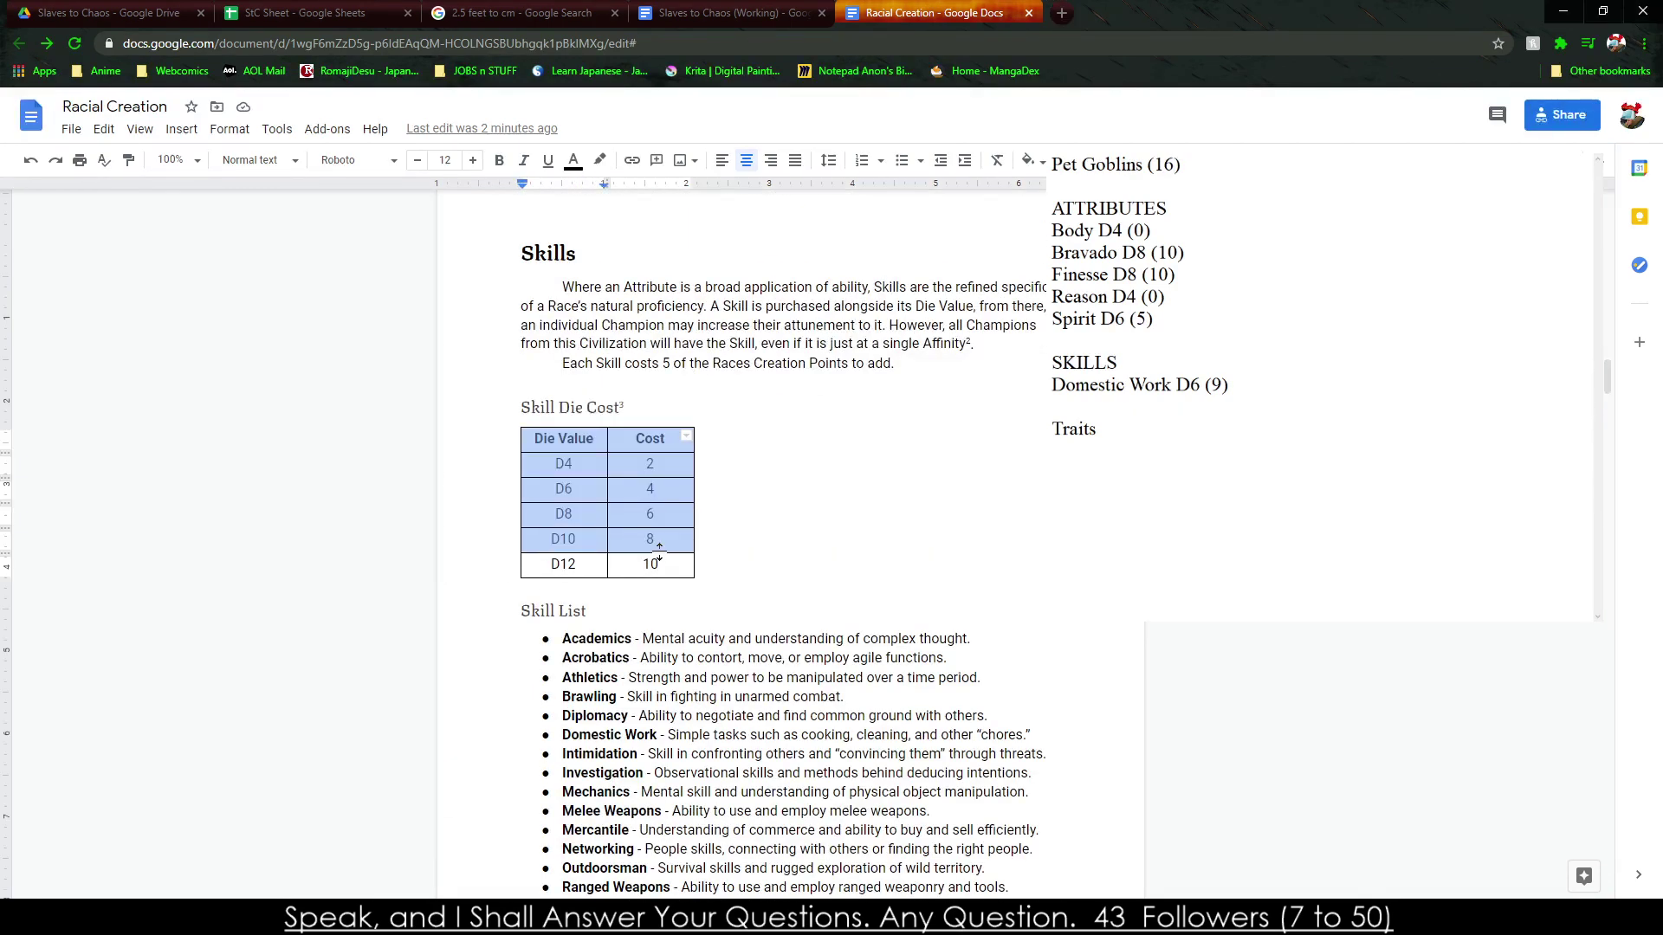
{"action": "scroll", "coordinate": [606, 528], "scroll_direction": "down", "scroll_amount": 3}
{"action": "scroll", "coordinate": [581, 658], "scroll_direction": "down", "scroll_amount": 9}
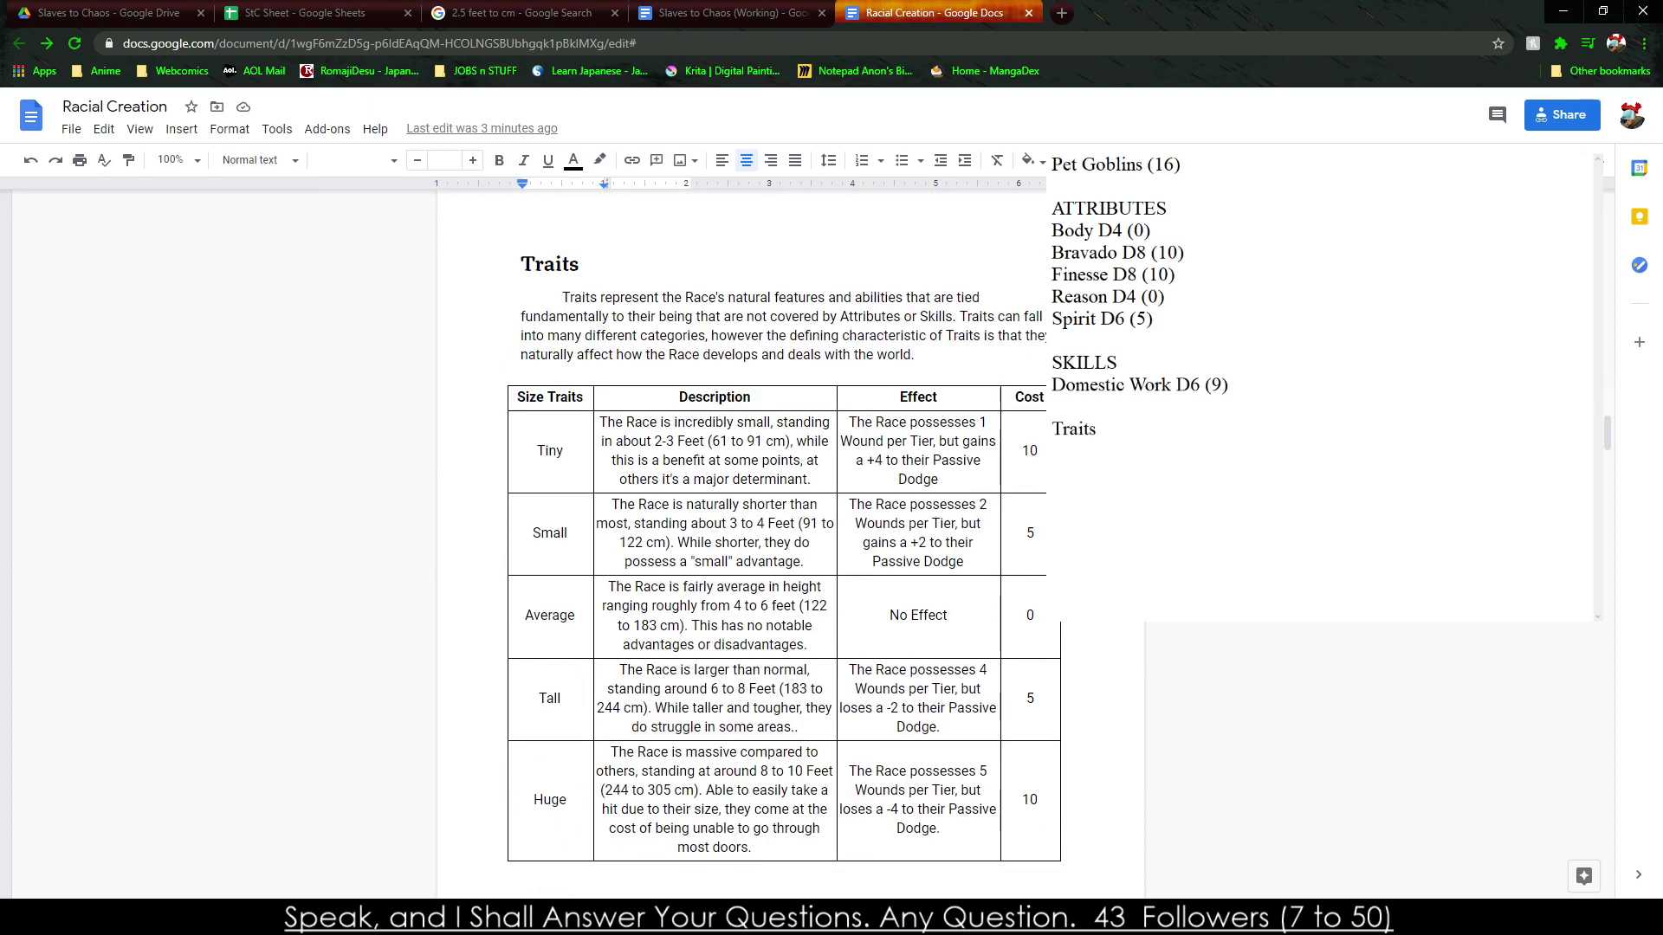
{"action": "left_click", "coordinate": [1128, 455]}
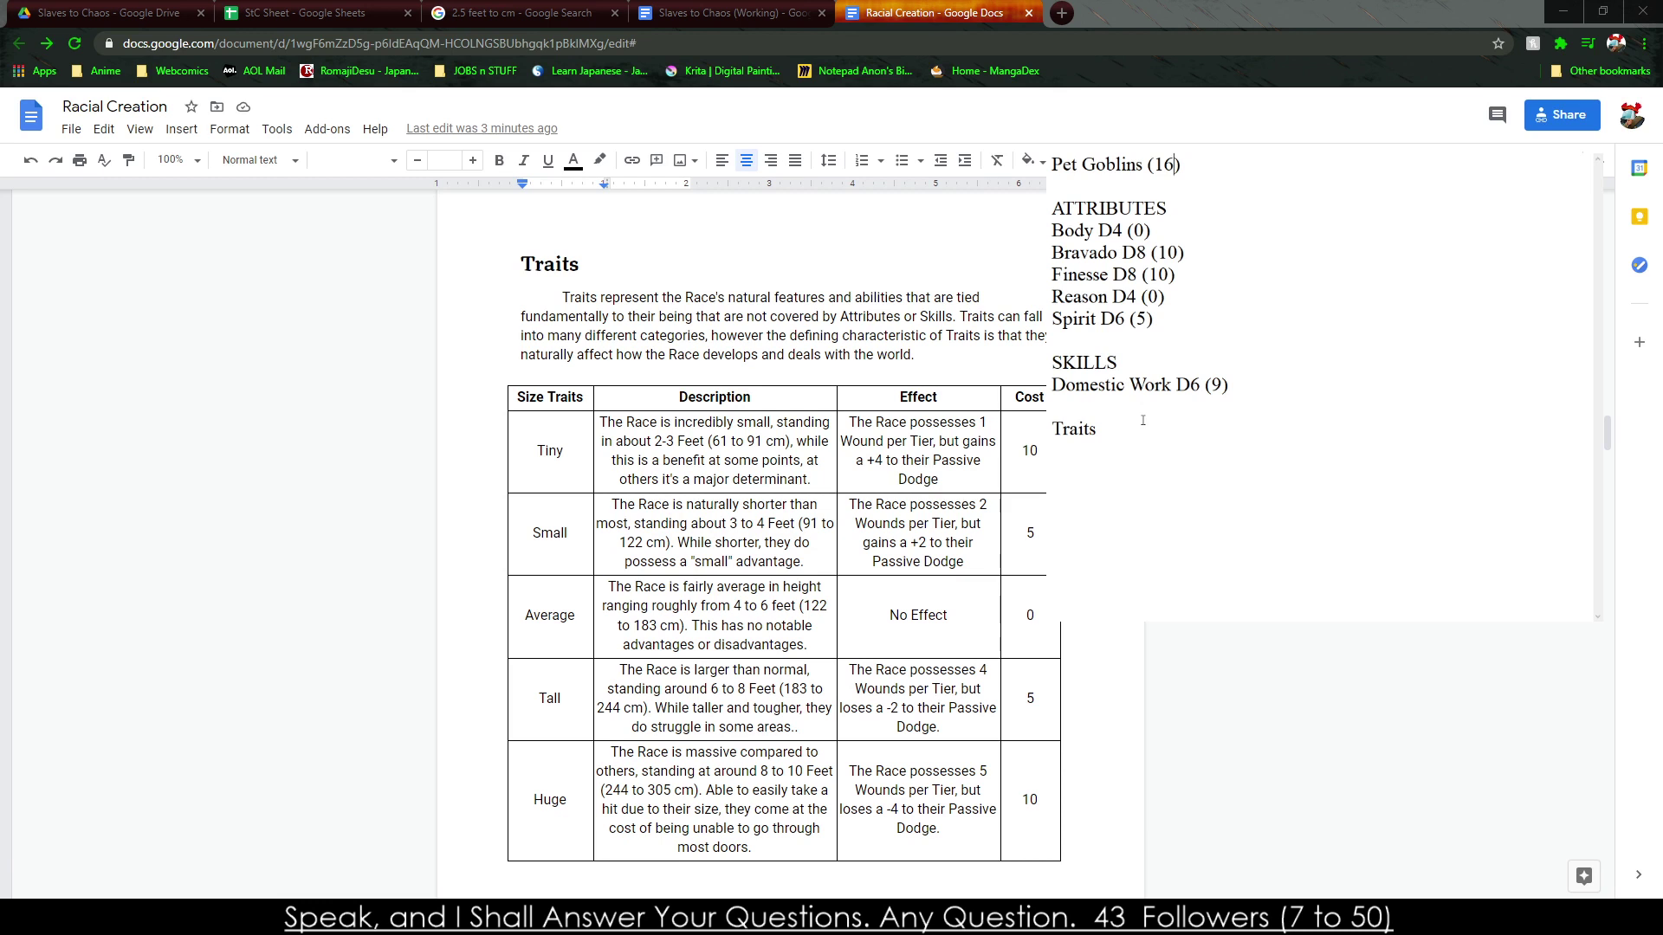
{"action": "key", "text": "Return"}
{"action": "type", "text": "Small (5)"}
{"action": "key", "text": "Return"}
Set the remaining points after the Pet Goblins title to 11.
{"action": "scroll", "coordinate": [745, 537], "scroll_direction": "down", "scroll_amount": 7}
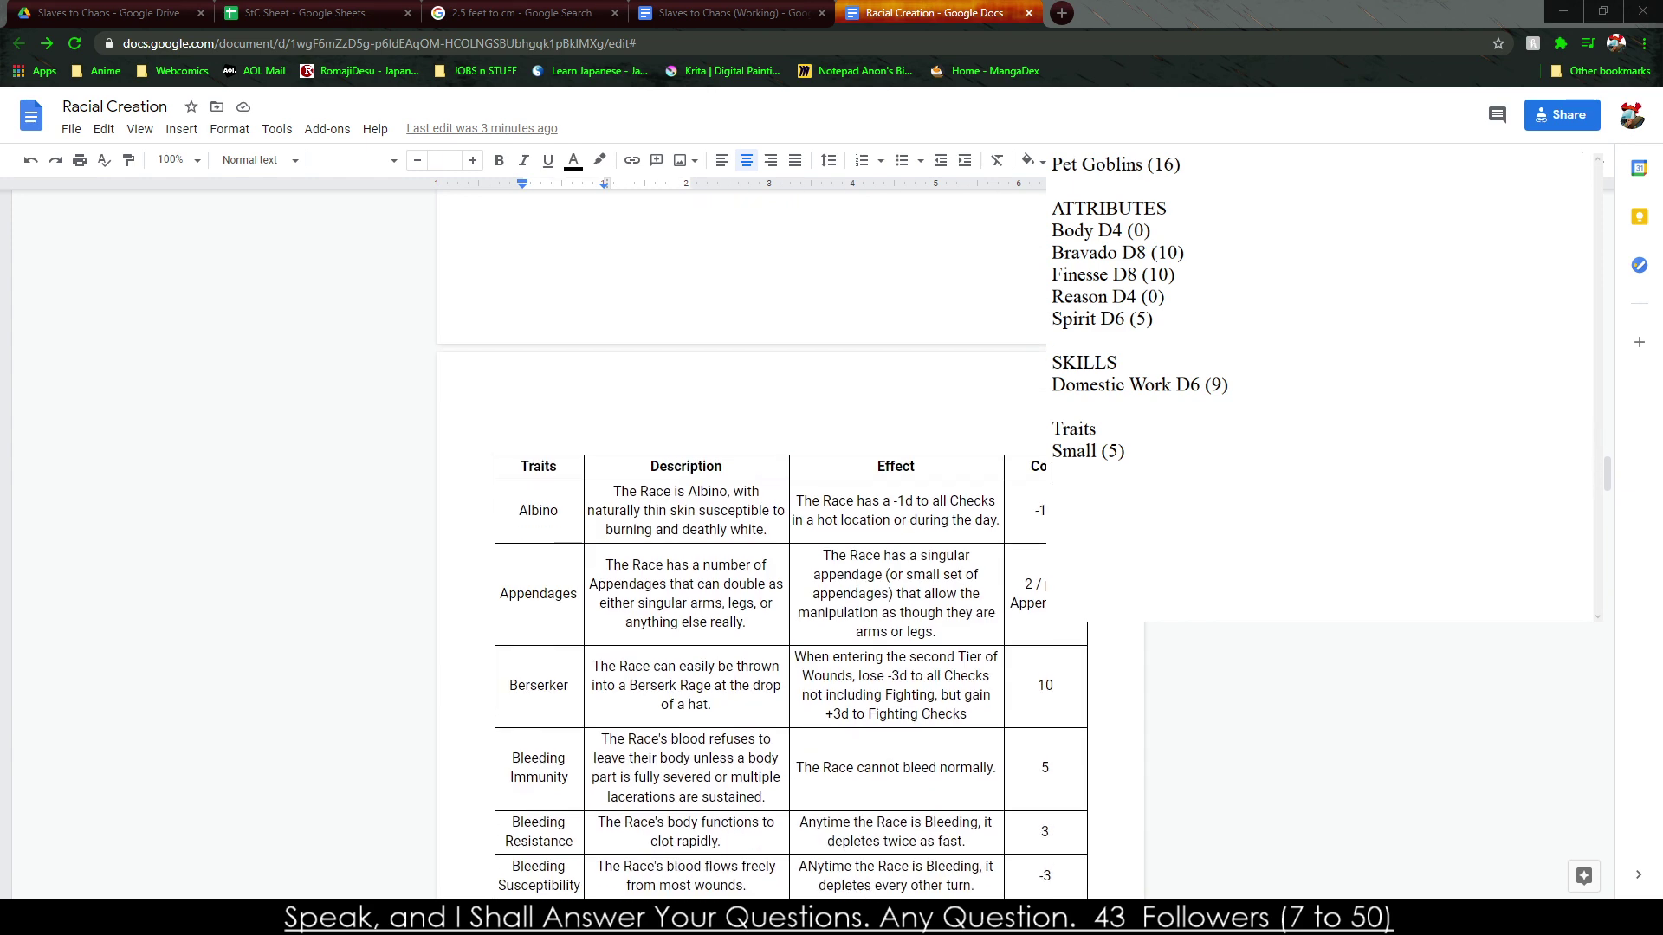
{"action": "left_click", "coordinate": [1175, 167]}
{"action": "key", "text": "BackSpace"}
{"action": "type", "text": "1"}
Add Fragile (-3) to the Pet Goblins traits and set the remaining points in the title to 14.
{"action": "scroll", "coordinate": [744, 537], "scroll_direction": "down", "scroll_amount": 5}
{"action": "scroll", "coordinate": [745, 537], "scroll_direction": "up", "scroll_amount": 1}
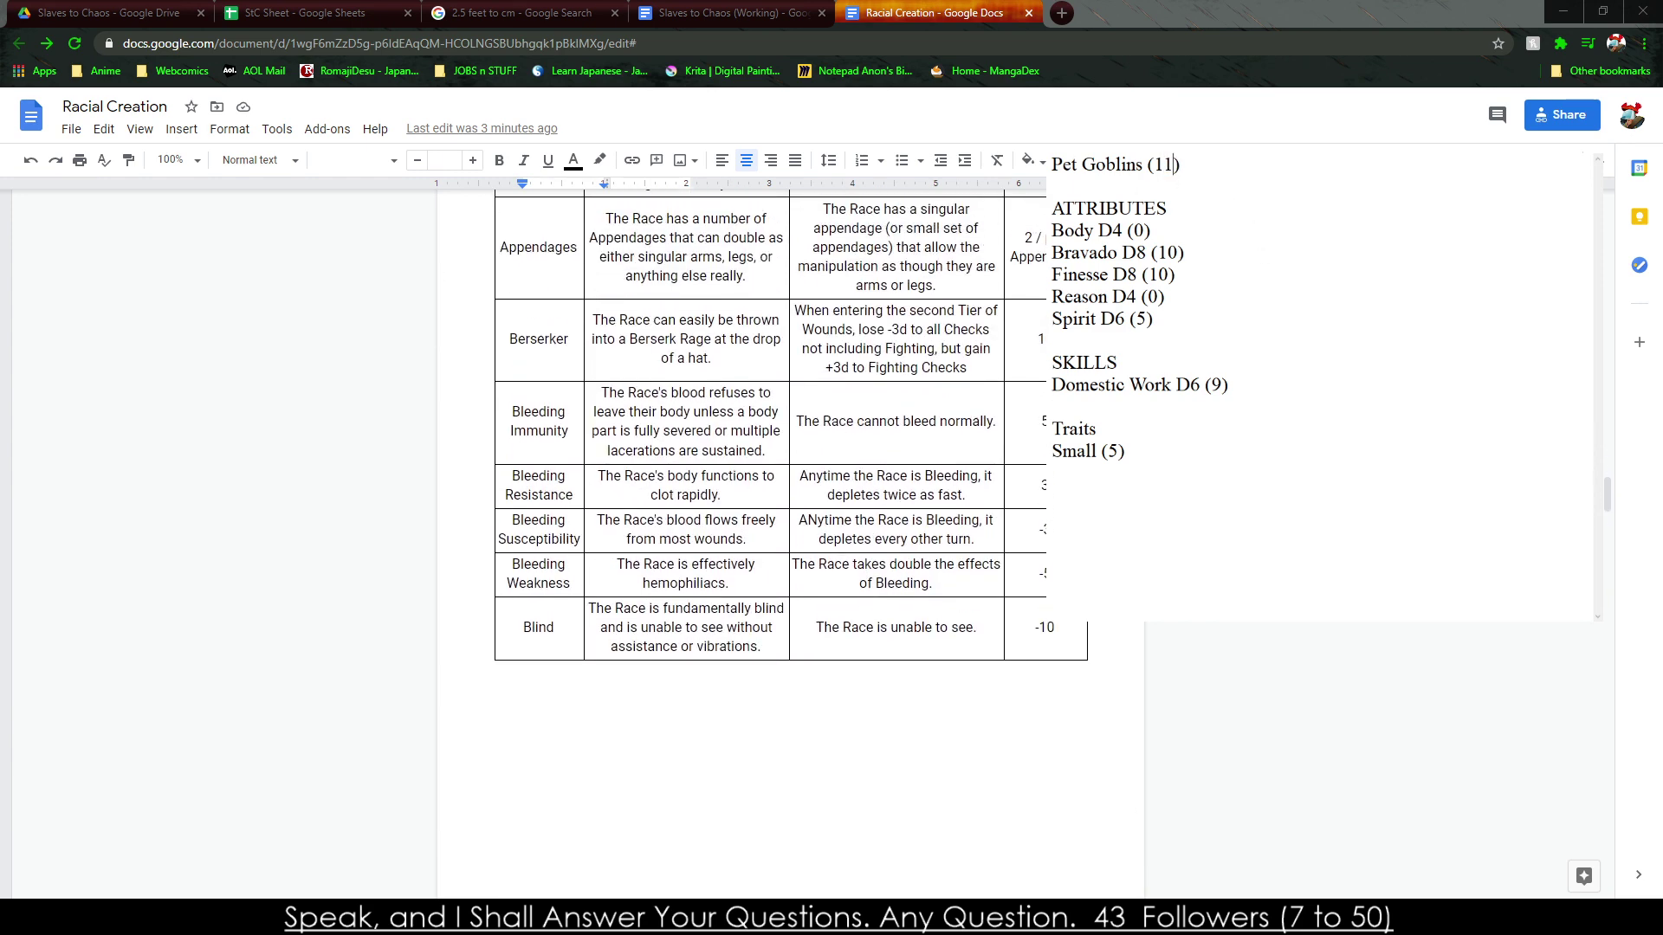
{"action": "scroll", "coordinate": [745, 537], "scroll_direction": "up", "scroll_amount": 1}
{"action": "scroll", "coordinate": [745, 537], "scroll_direction": "down", "scroll_amount": 7}
{"action": "scroll", "coordinate": [745, 537], "scroll_direction": "down", "scroll_amount": 5}
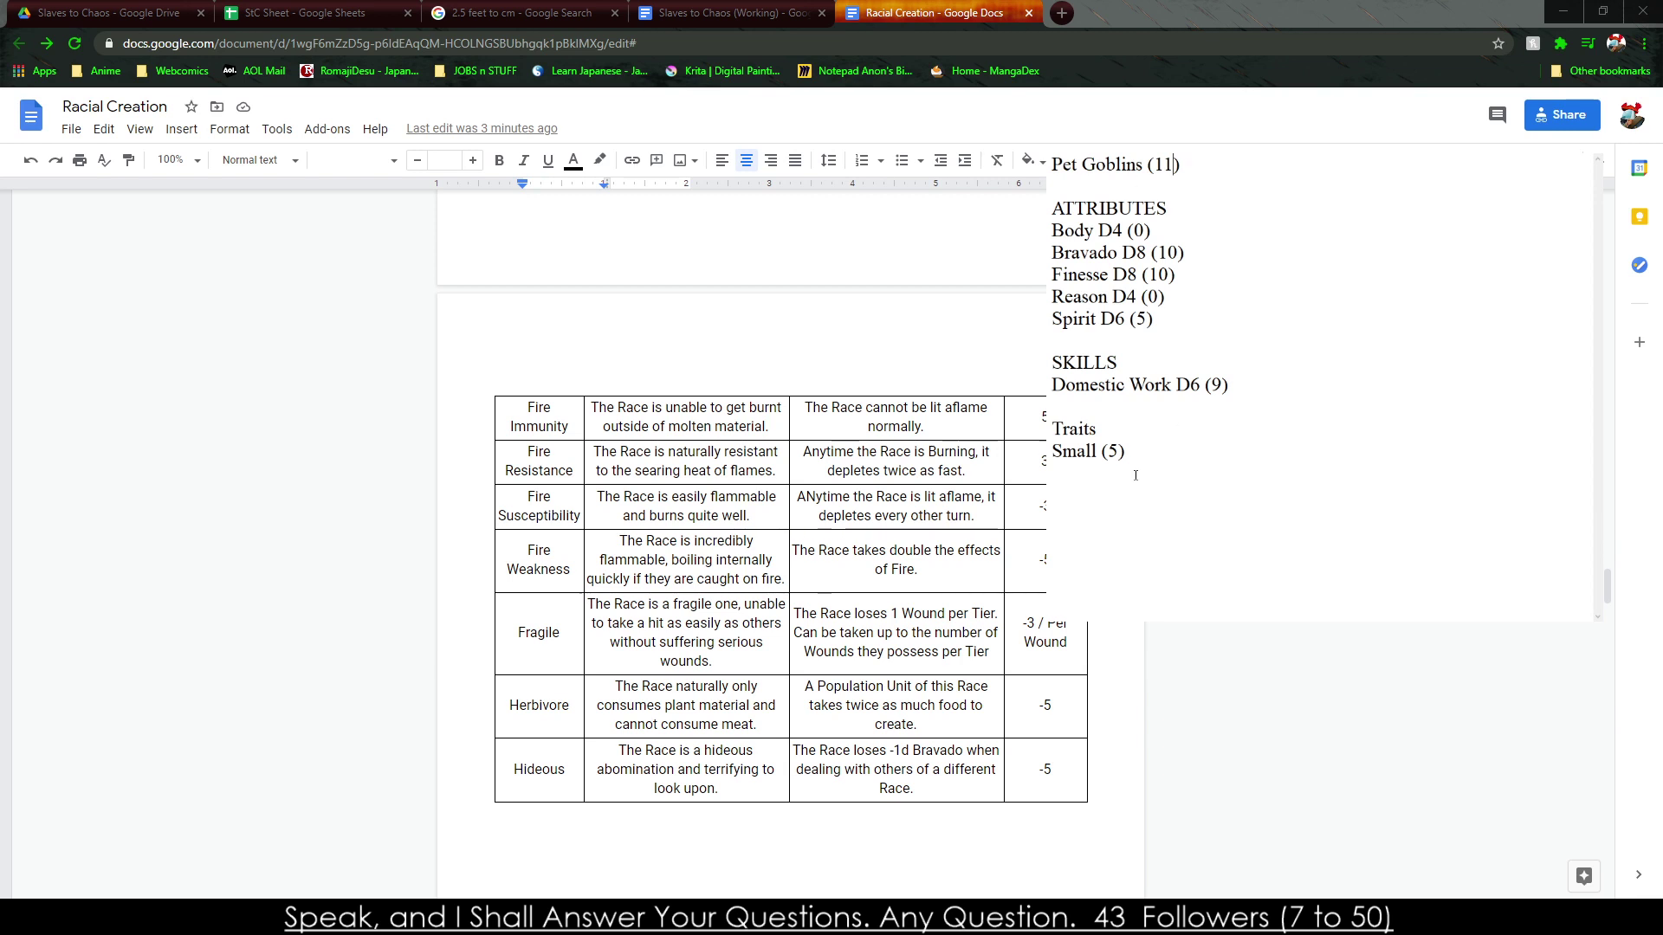
{"action": "left_click", "coordinate": [1053, 473]}
{"action": "type", "text": "Fragl"}
{"action": "key", "text": "BackSpace"}
{"action": "type", "text": "ile (-3))"}
{"action": "left_click_drag", "start_coordinate": [1176, 164], "coordinate": [1168, 165]}
{"action": "type", "text": "4"}
Add Kindchenschema (5) between Small and Fragile, copying the trait name from the rules table.
{"action": "scroll", "coordinate": [790, 520], "scroll_direction": "down", "scroll_amount": 5}
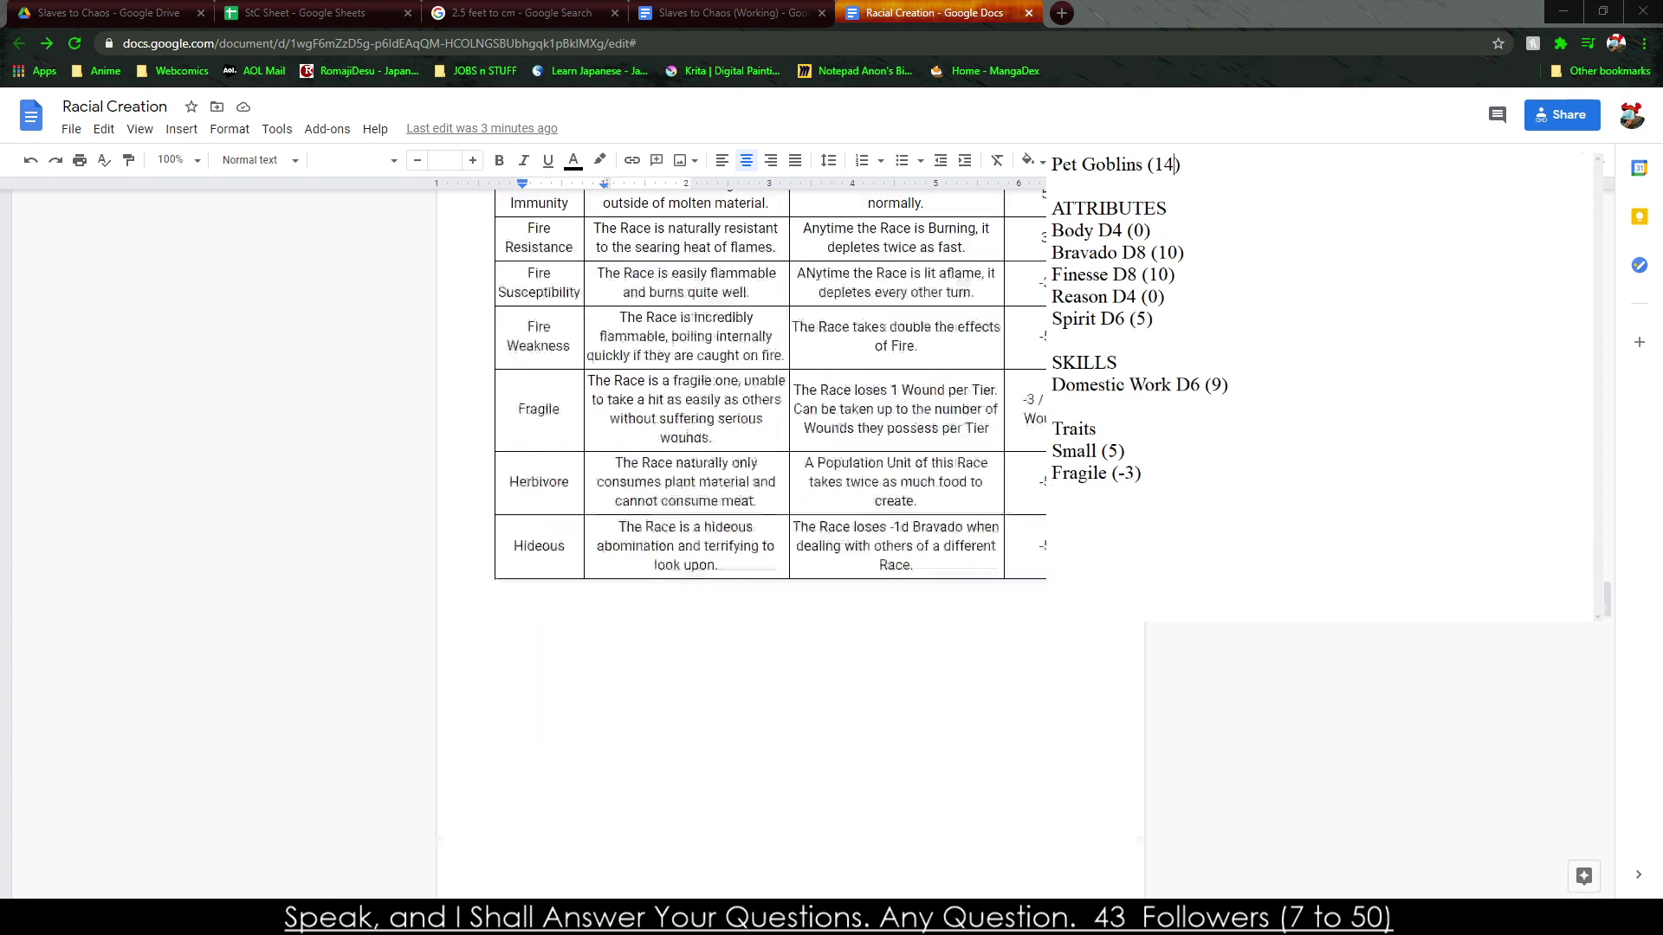
{"action": "scroll", "coordinate": [790, 606], "scroll_direction": "down", "scroll_amount": 5}
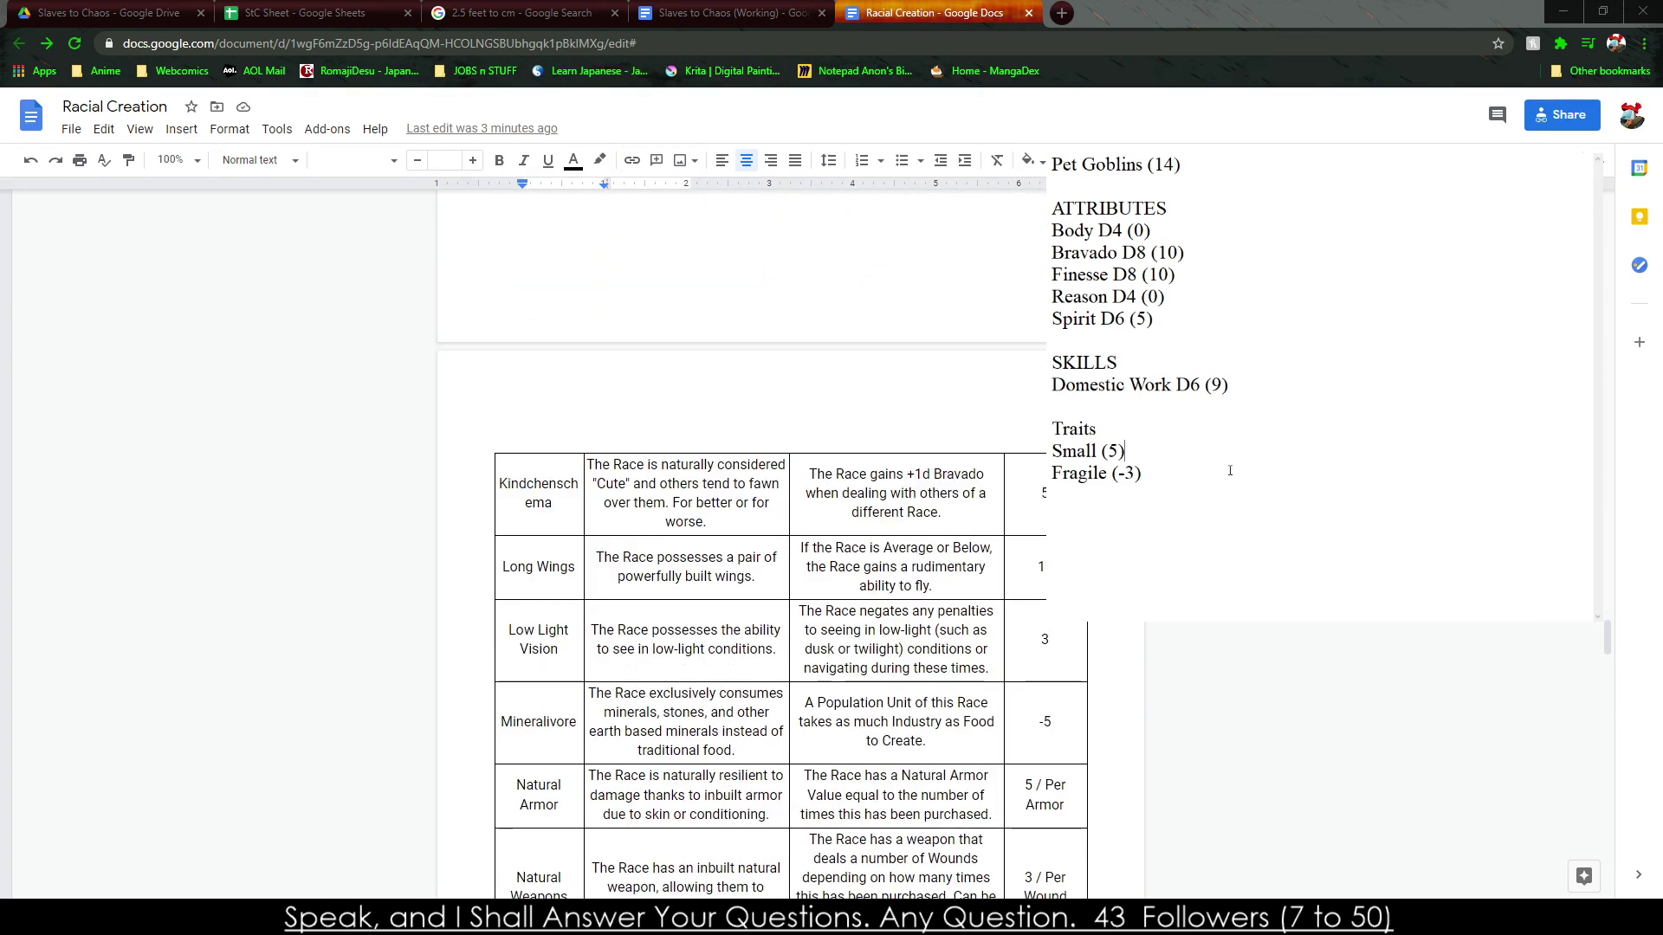
{"action": "key", "text": "Return"}
{"action": "type", "text": "Kin"}
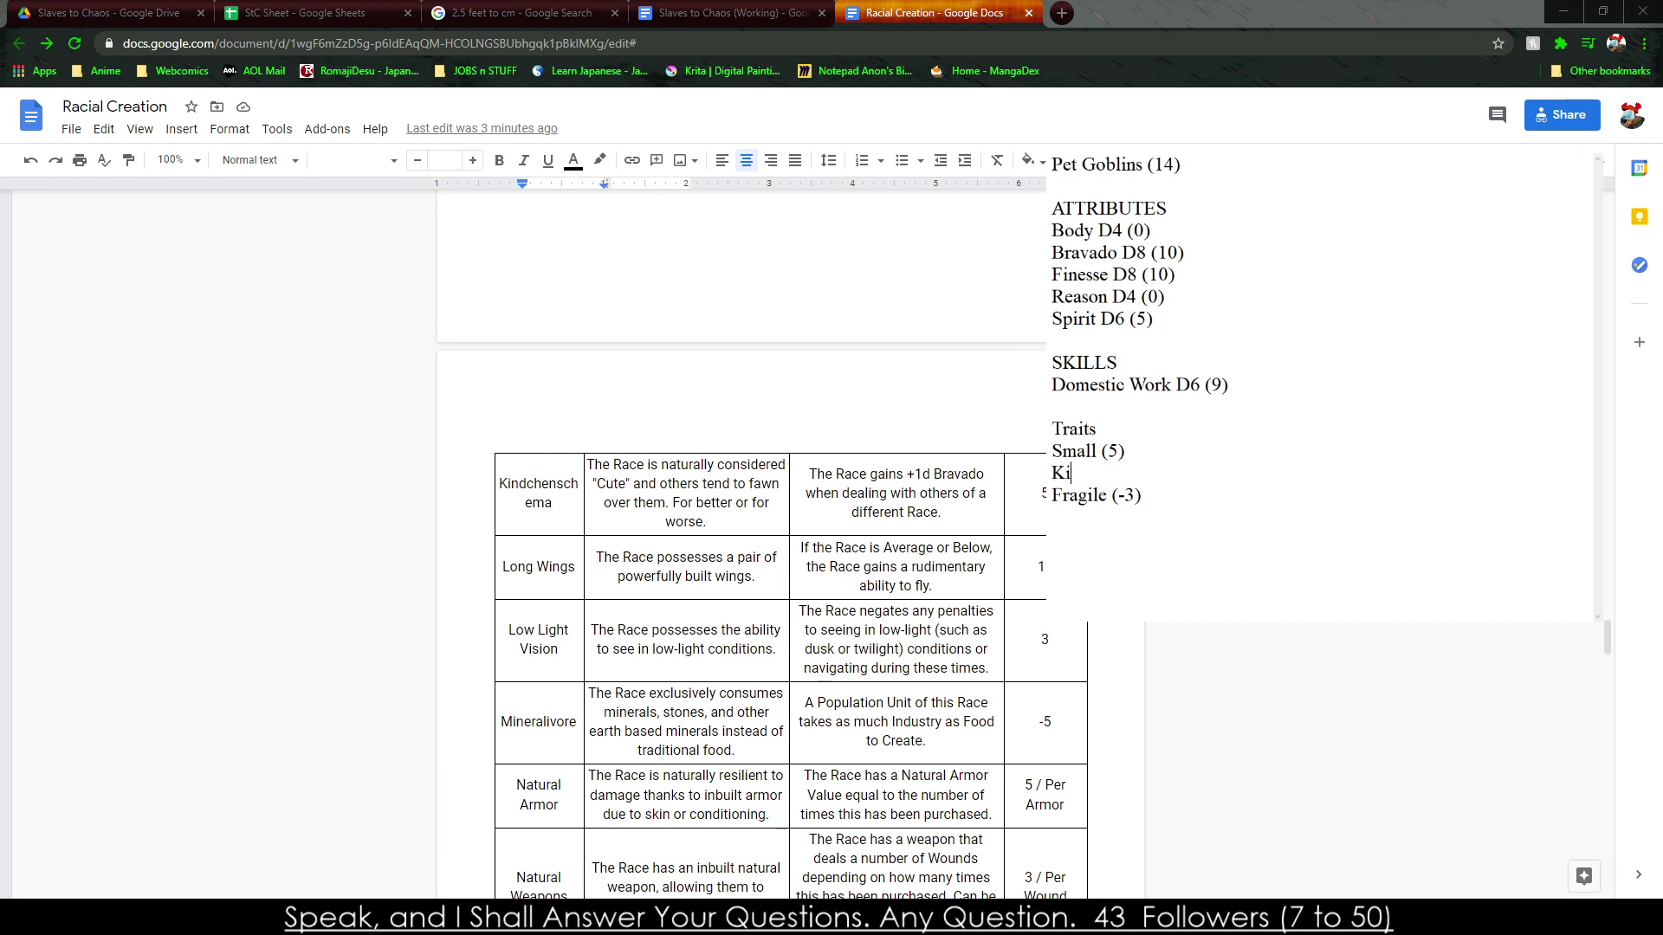
{"action": "double_click", "coordinate": [557, 487]}
{"action": "key", "text": "ctrl+c"}
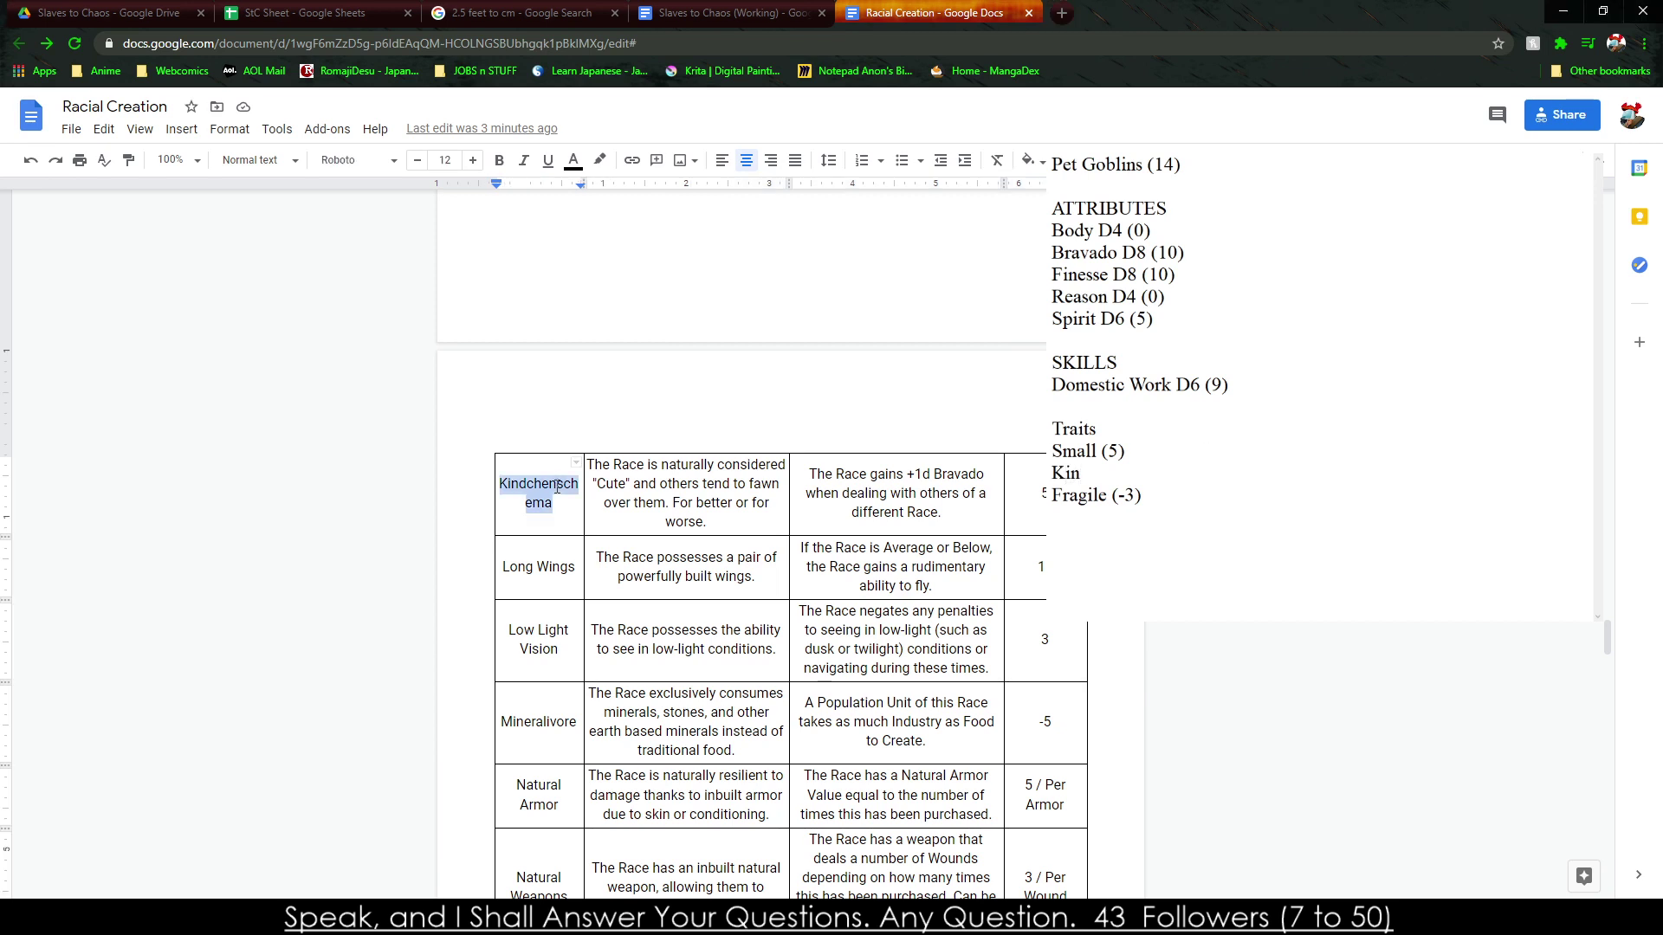
{"action": "left_click", "coordinate": [1071, 473]}
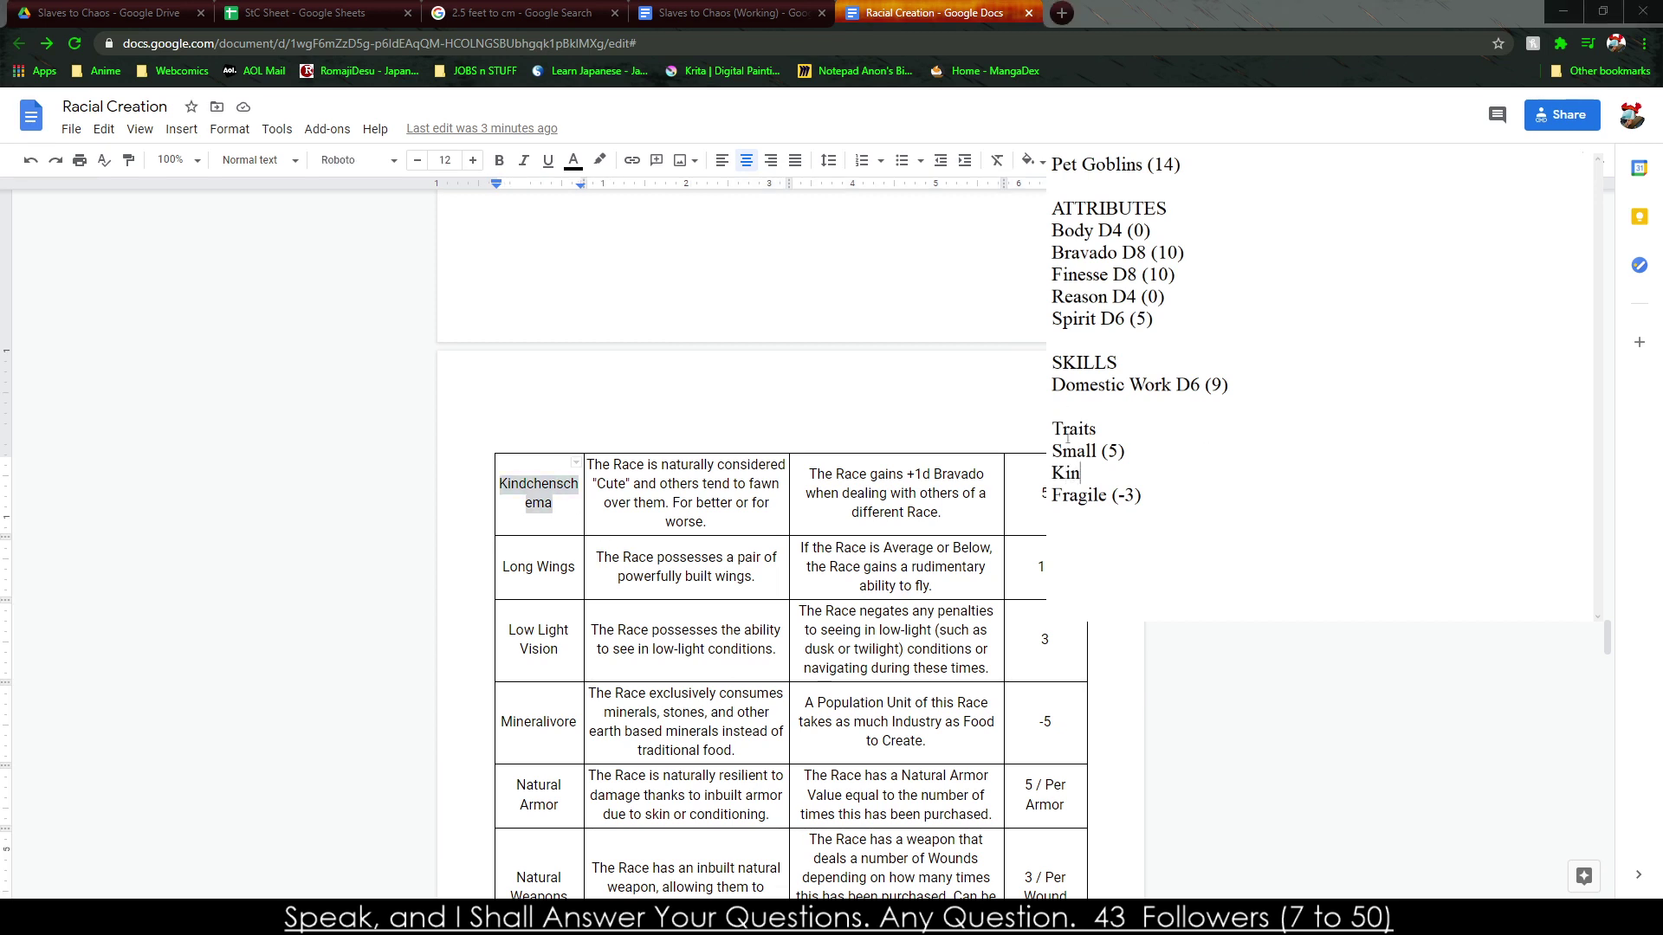
{"action": "double_click", "coordinate": [1071, 473]}
{"action": "key", "text": "ctrl+v"}
{"action": "type", "text": "(5)"}
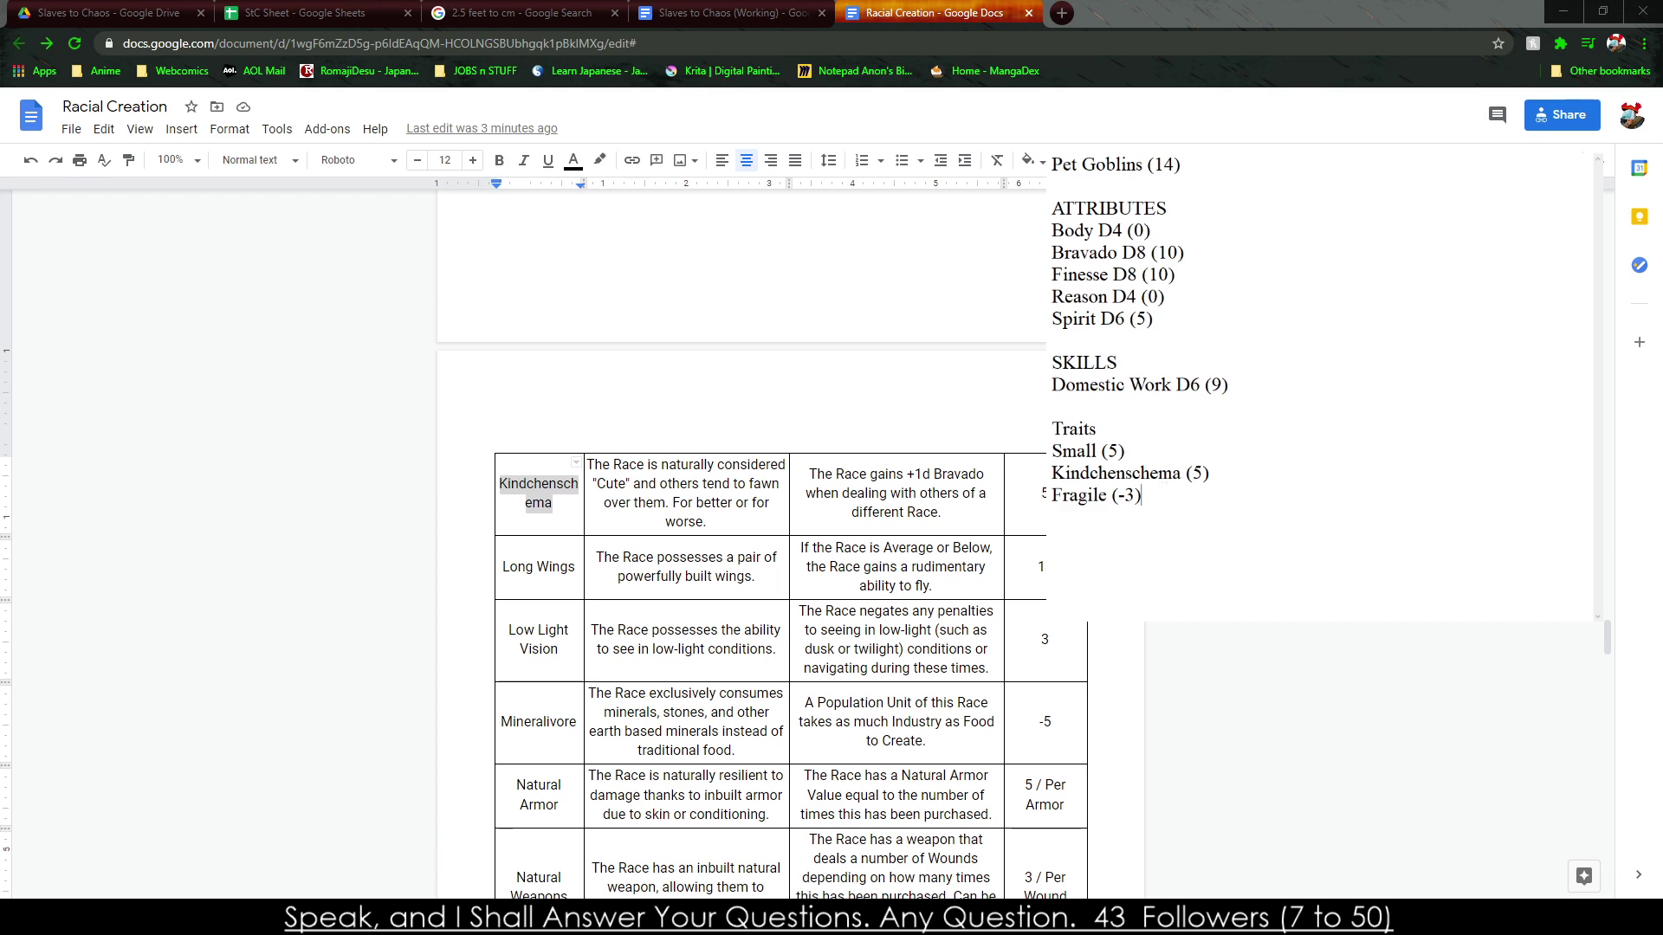
Look through the remaining general and unique traits, add Tinkerers (5) to the notes and set the remaining points to 9.
{"action": "scroll", "coordinate": [741, 537], "scroll_direction": "down", "scroll_amount": 3}
{"action": "scroll", "coordinate": [741, 537], "scroll_direction": "down", "scroll_amount": 8}
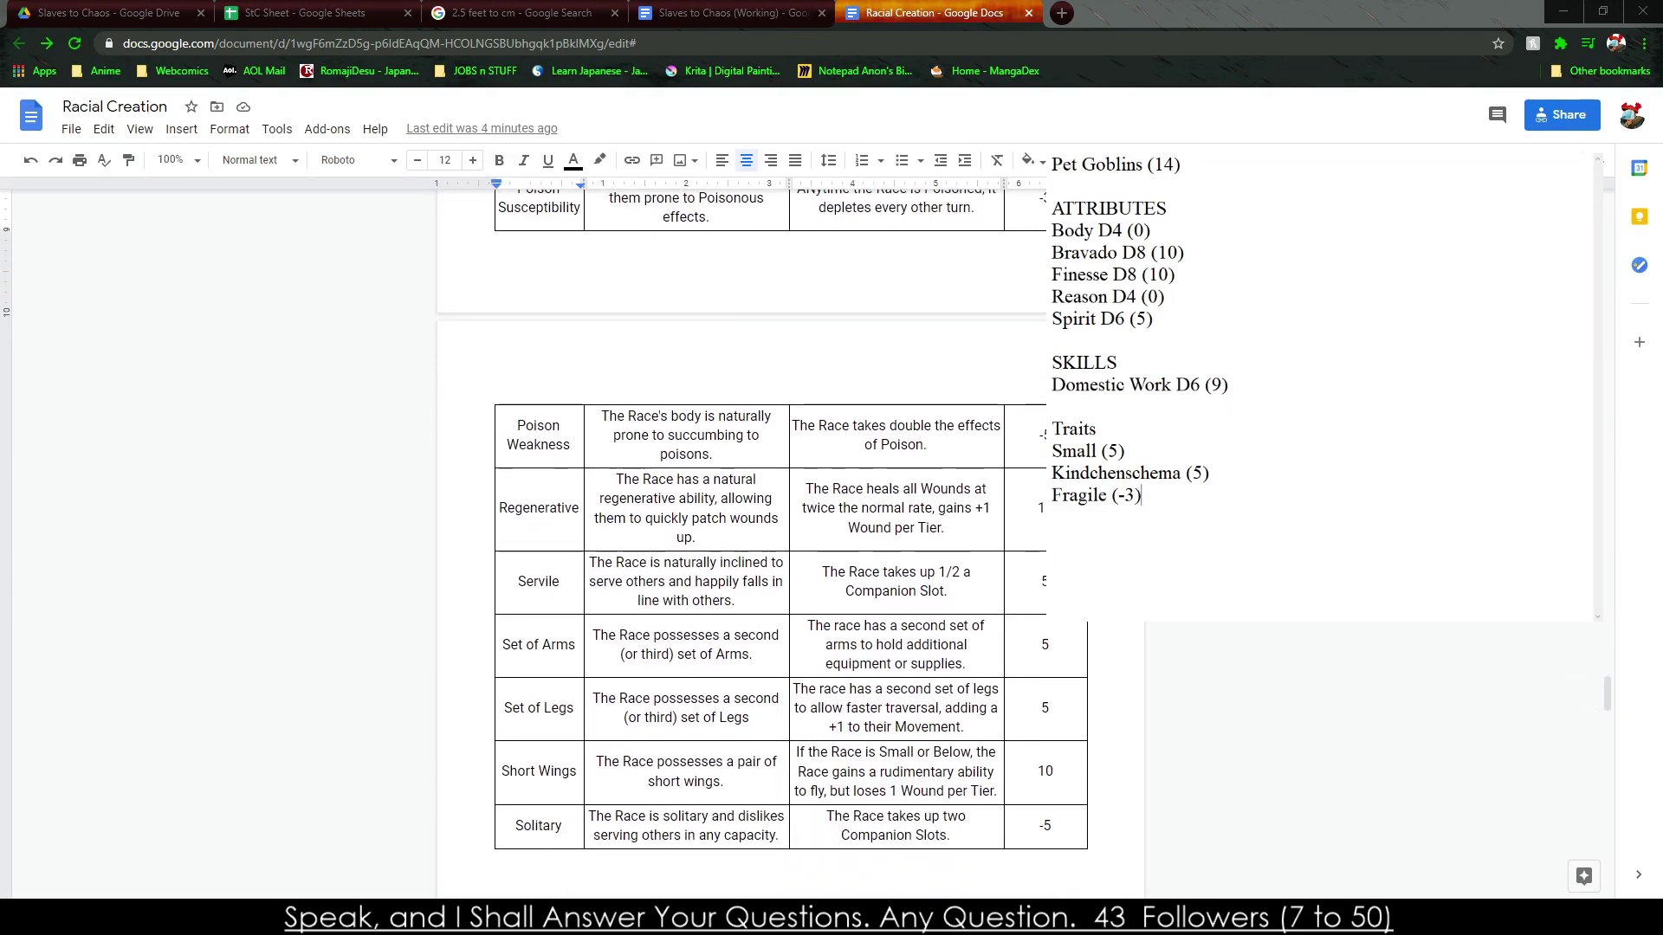
{"action": "scroll", "coordinate": [741, 537], "scroll_direction": "down", "scroll_amount": 5}
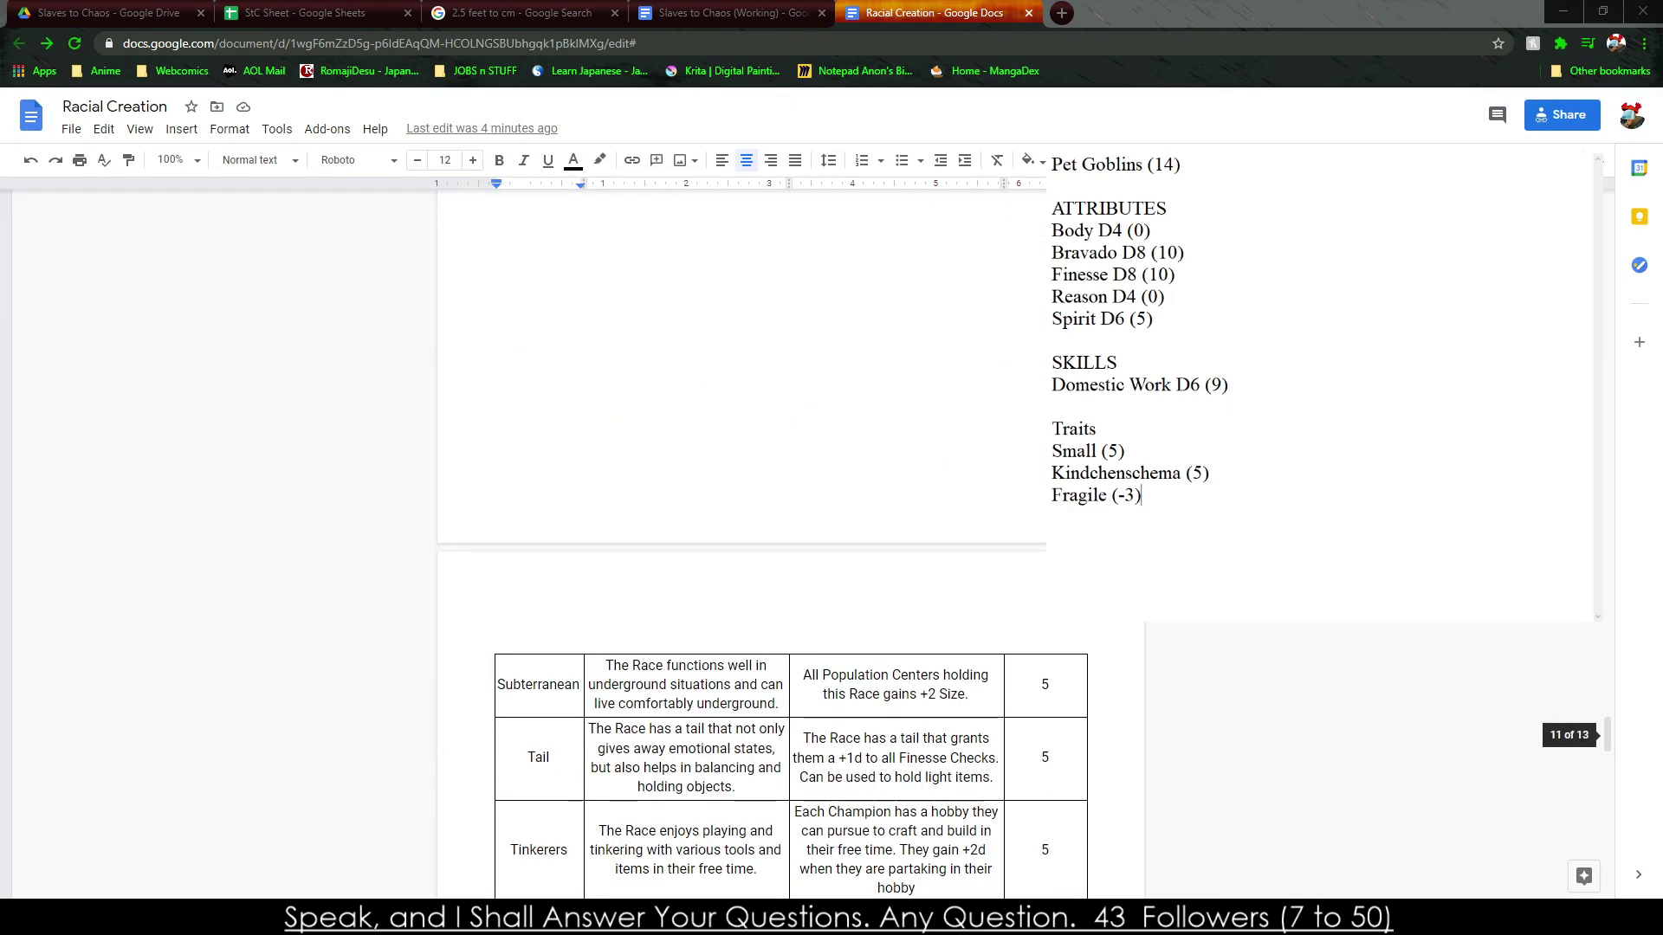
{"action": "scroll", "coordinate": [741, 537], "scroll_direction": "down", "scroll_amount": 5}
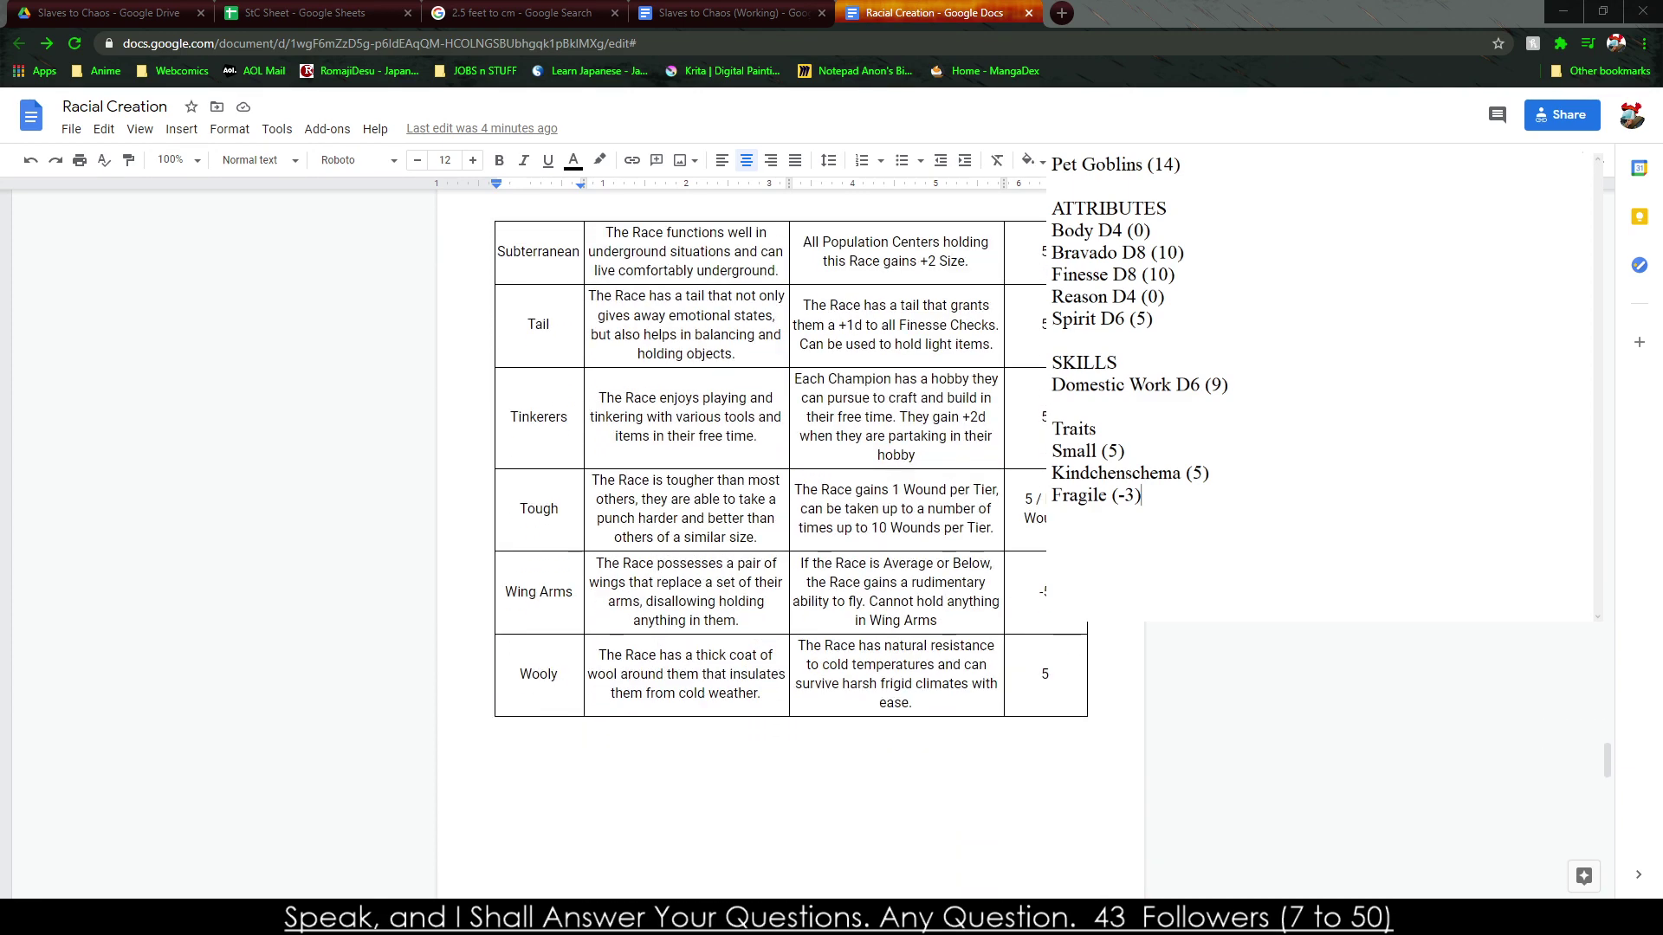
{"action": "scroll", "coordinate": [741, 537], "scroll_direction": "down", "scroll_amount": 10}
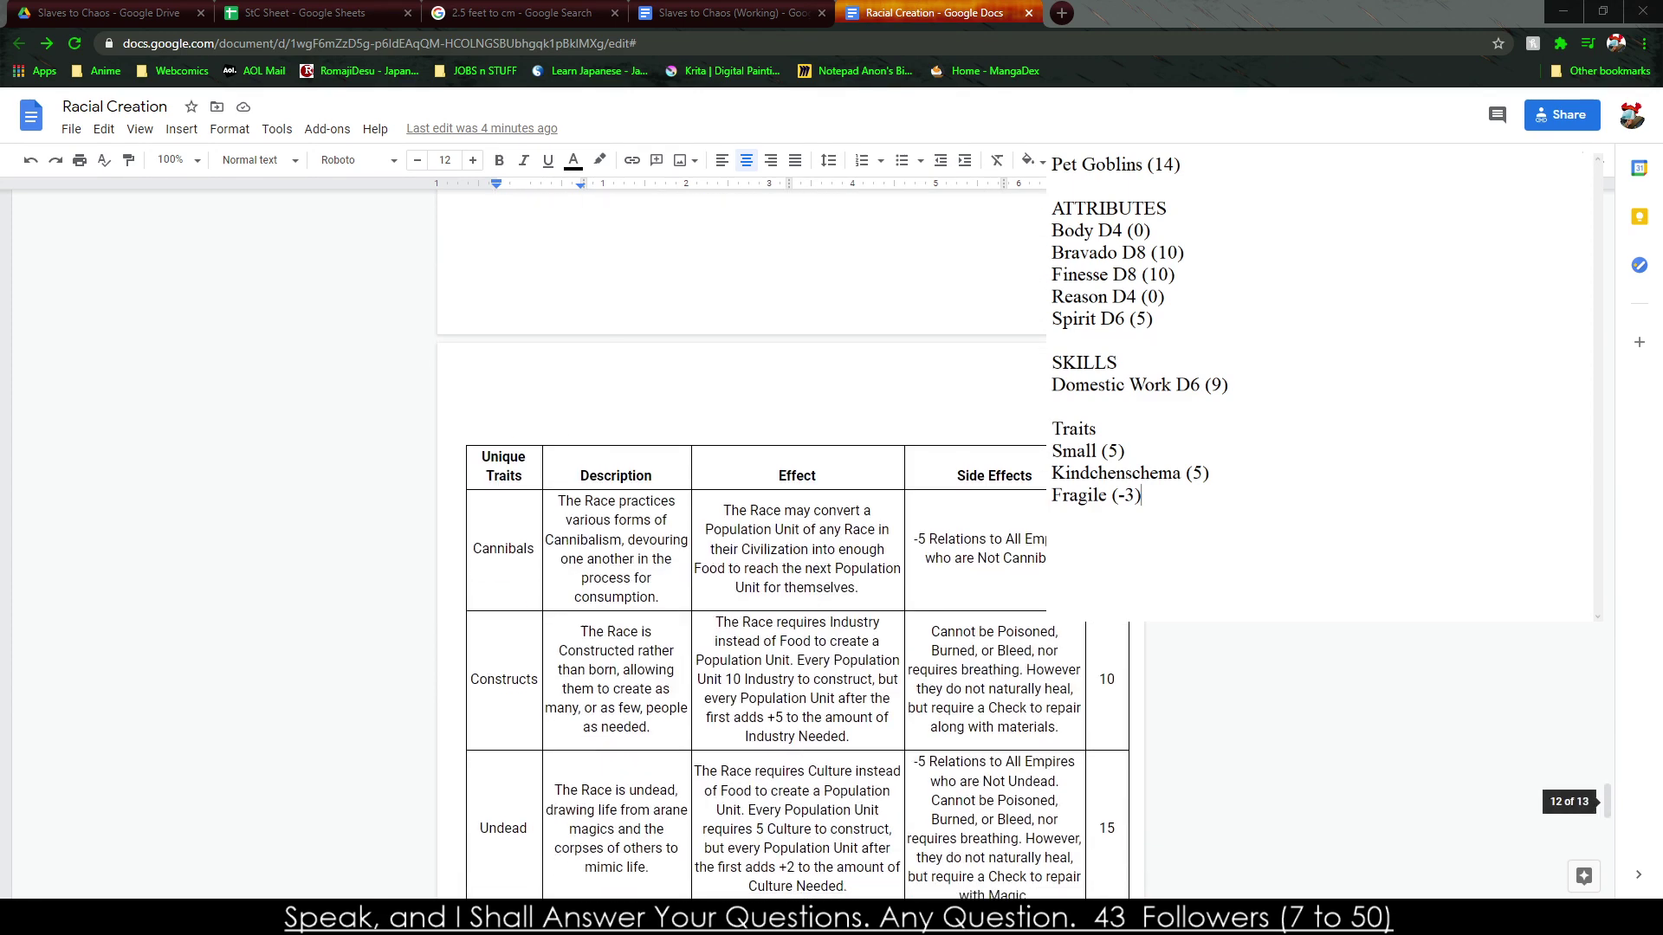
{"action": "scroll", "coordinate": [798, 543], "scroll_direction": "down", "scroll_amount": 1}
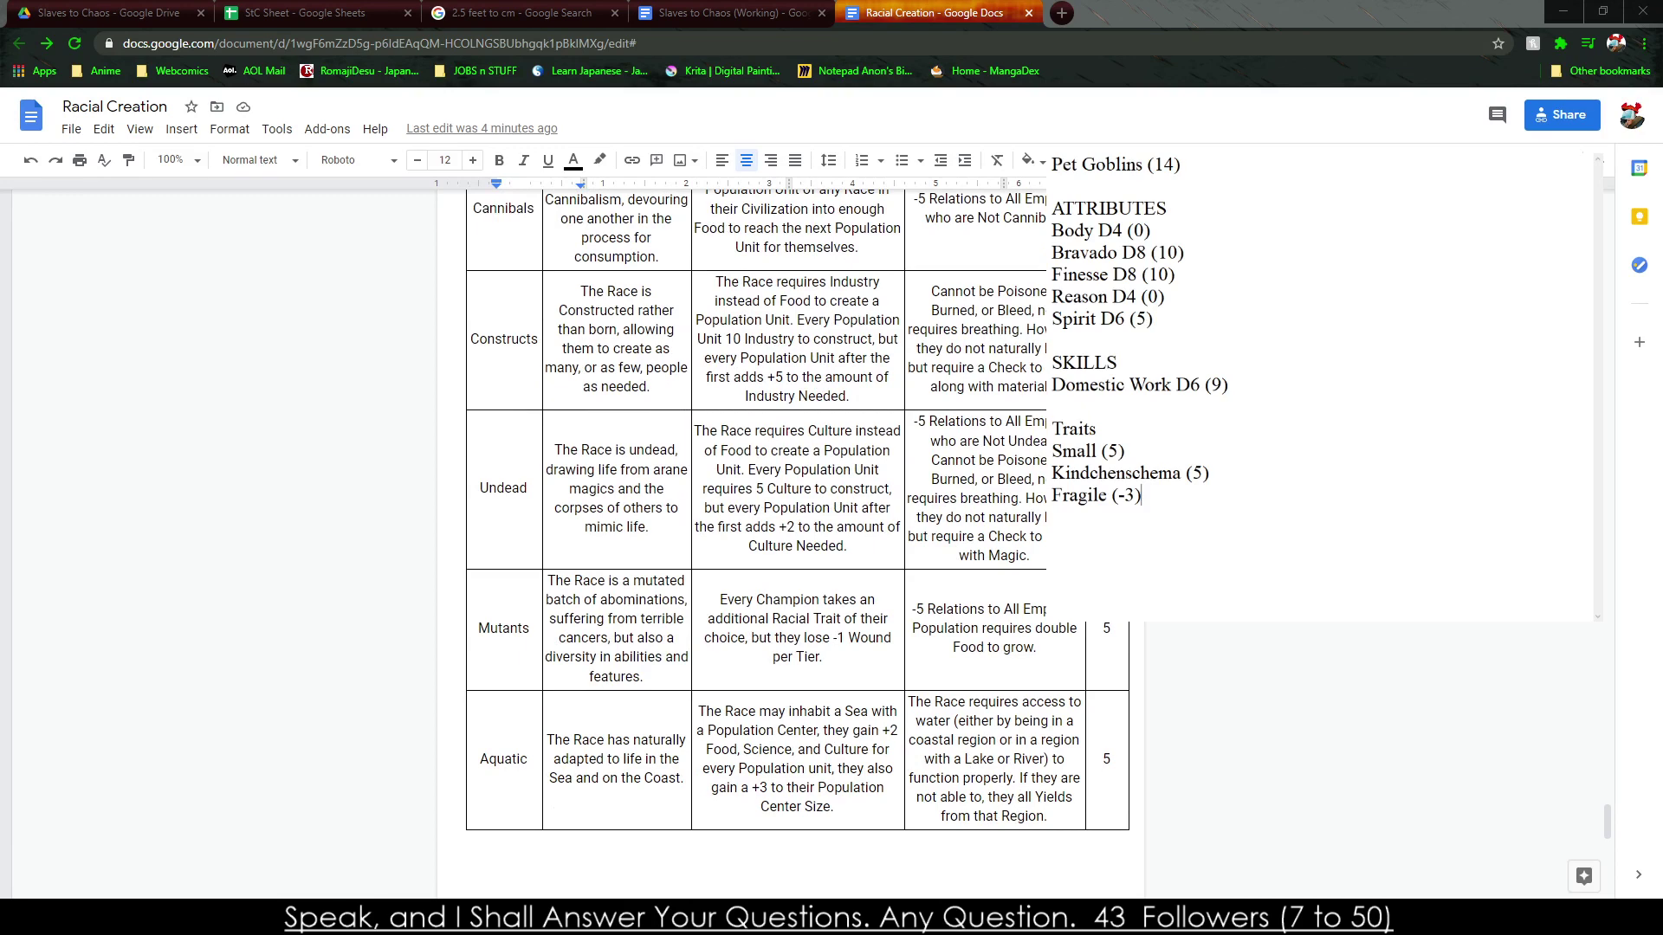
{"action": "scroll", "coordinate": [1273, 513], "scroll_direction": "up", "scroll_amount": 10}
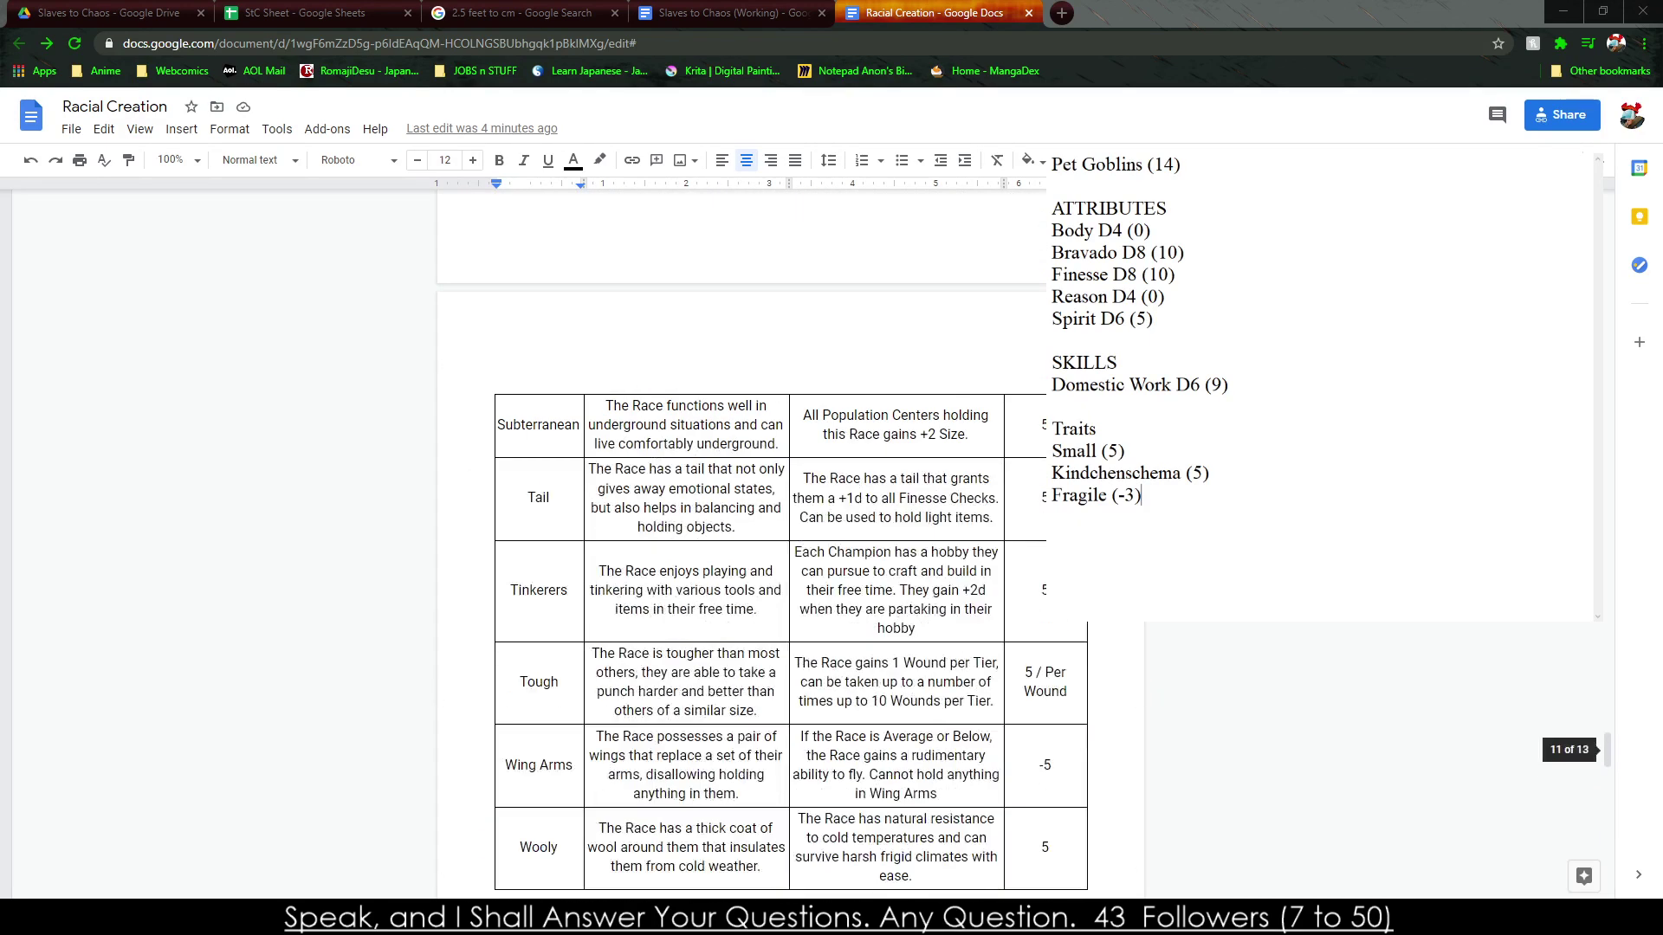
{"action": "key", "text": "Return"}
{"action": "type", "text": "T"}
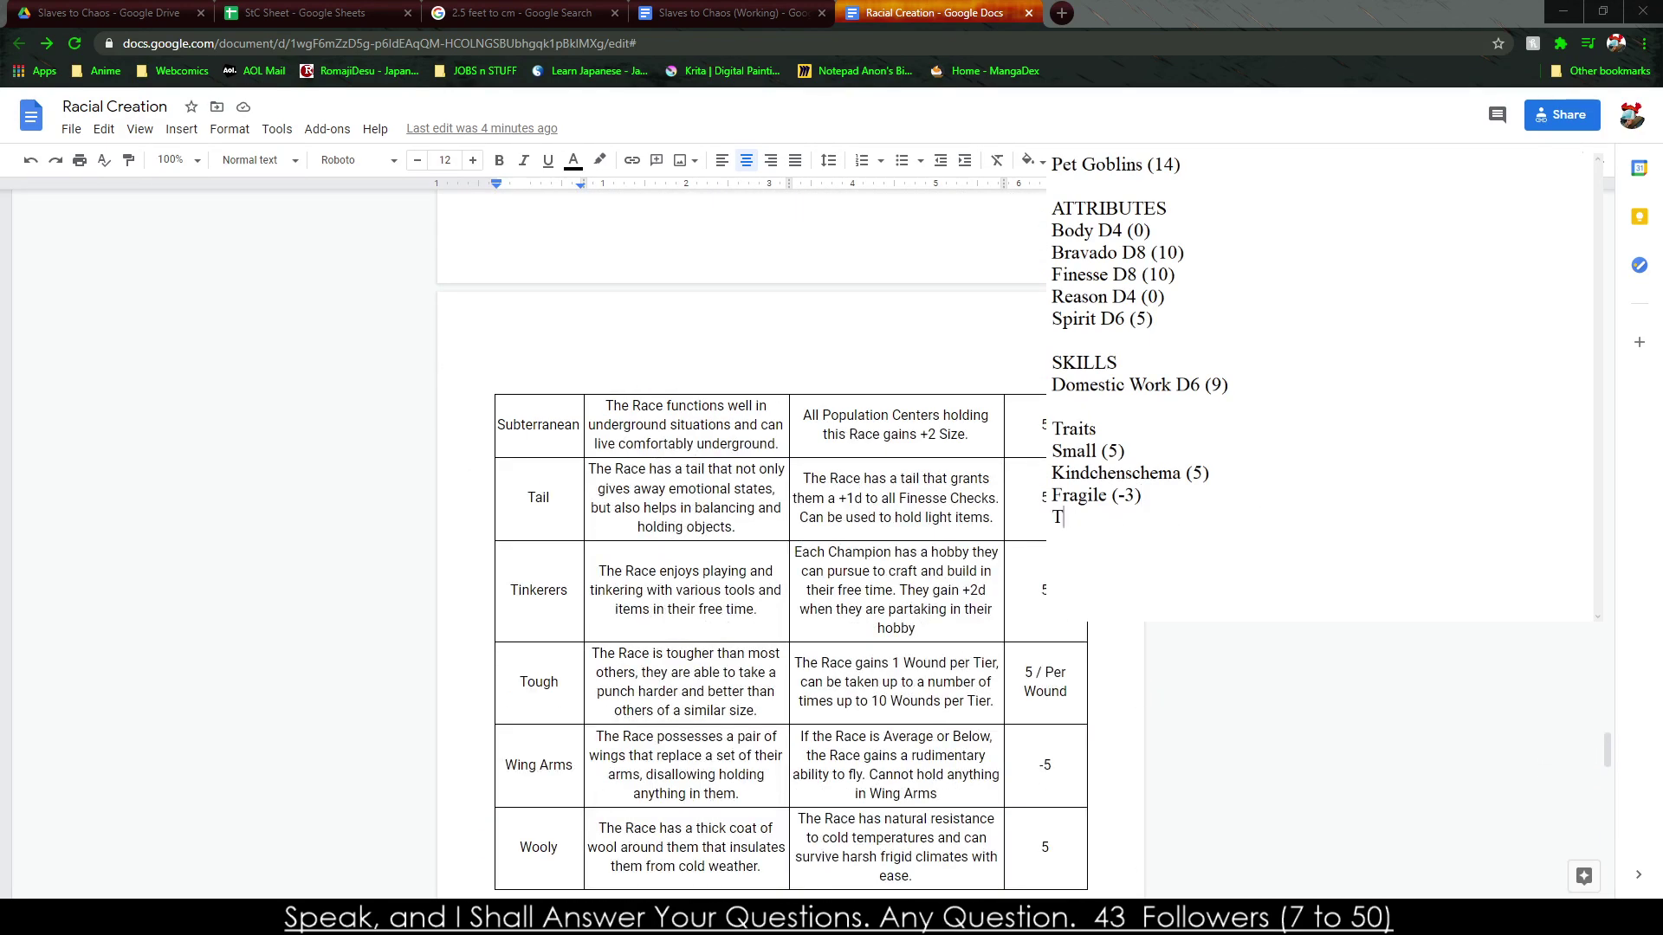
{"action": "type", "text": "inkerers (5)"}
{"action": "left_click_drag", "start_coordinate": [1175, 165], "coordinate": [1166, 164]}
{"action": "type", "text": "9"}
Add Servile (5) below Tinkerers and set the remaining points after the title to 4.
{"action": "left_click", "coordinate": [1142, 549]}
{"action": "scroll", "coordinate": [790, 520], "scroll_direction": "up", "scroll_amount": 6}
{"action": "scroll", "coordinate": [790, 520], "scroll_direction": "up", "scroll_amount": 1}
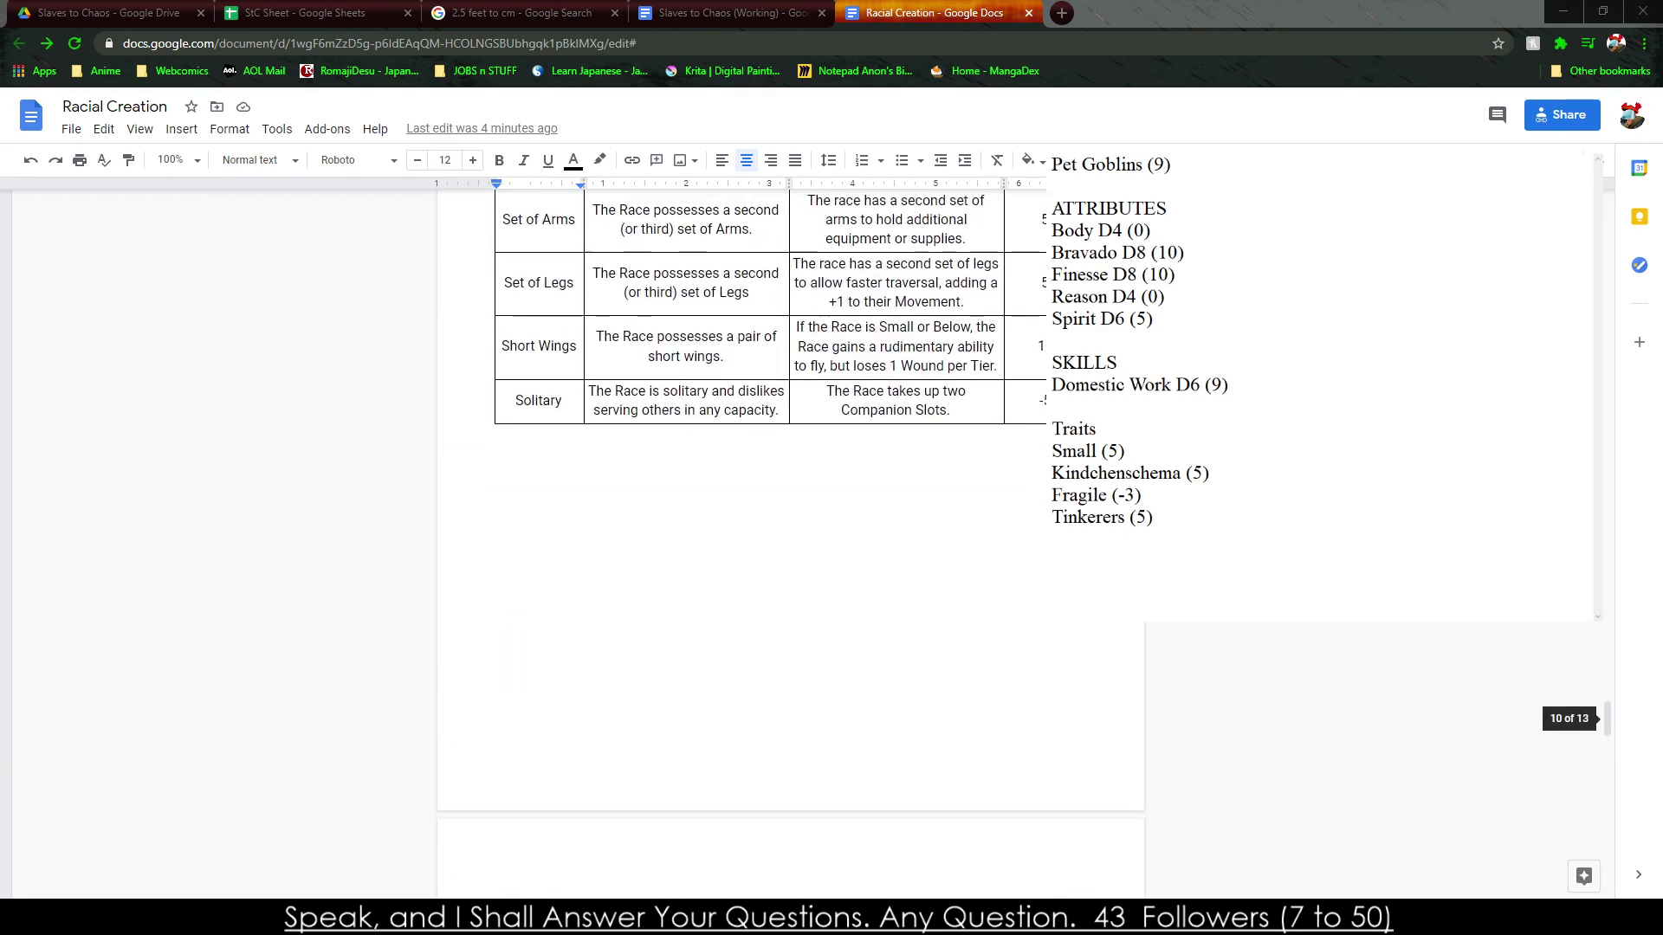
{"action": "scroll", "coordinate": [790, 520], "scroll_direction": "up", "scroll_amount": 2}
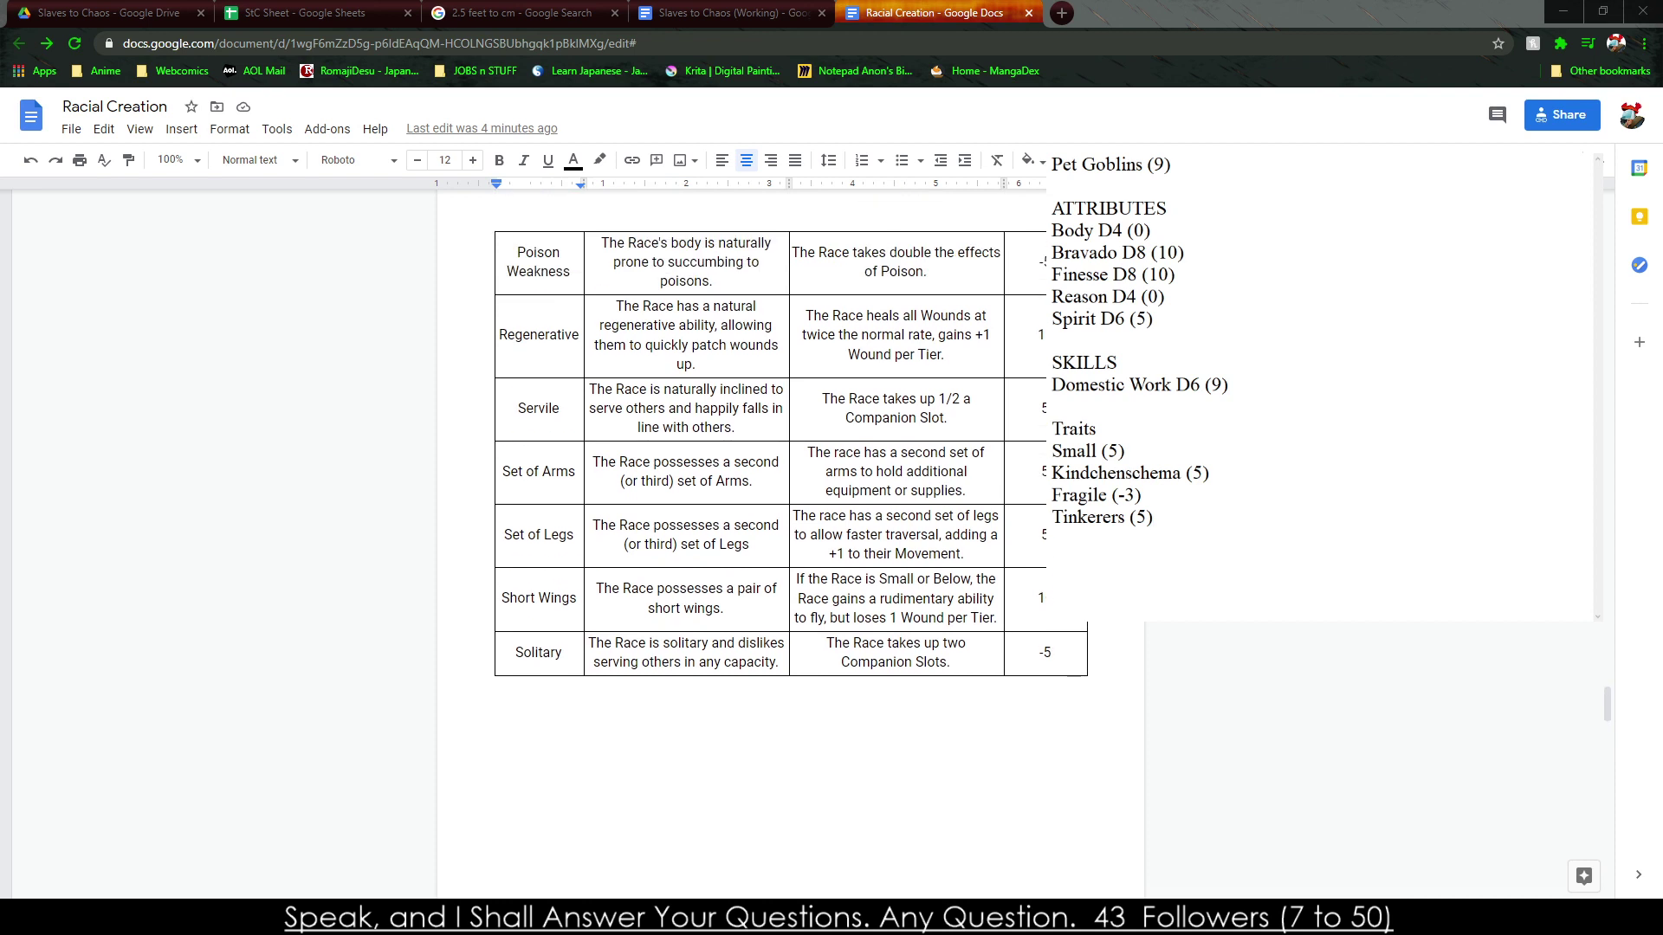
{"action": "key", "text": "Return"}
{"action": "type", "text": "Servile (5"}
{"action": "type", "text": ")"}
{"action": "type", "text": "4"}
Add Poison Weakness (-5) at the end of the Pet Goblins traits.
{"action": "left_click", "coordinate": [1159, 566]}
{"action": "type", "text": "Posi"}
{"action": "key", "text": "BackSpace"}
{"action": "type", "text": "ison Weak"}
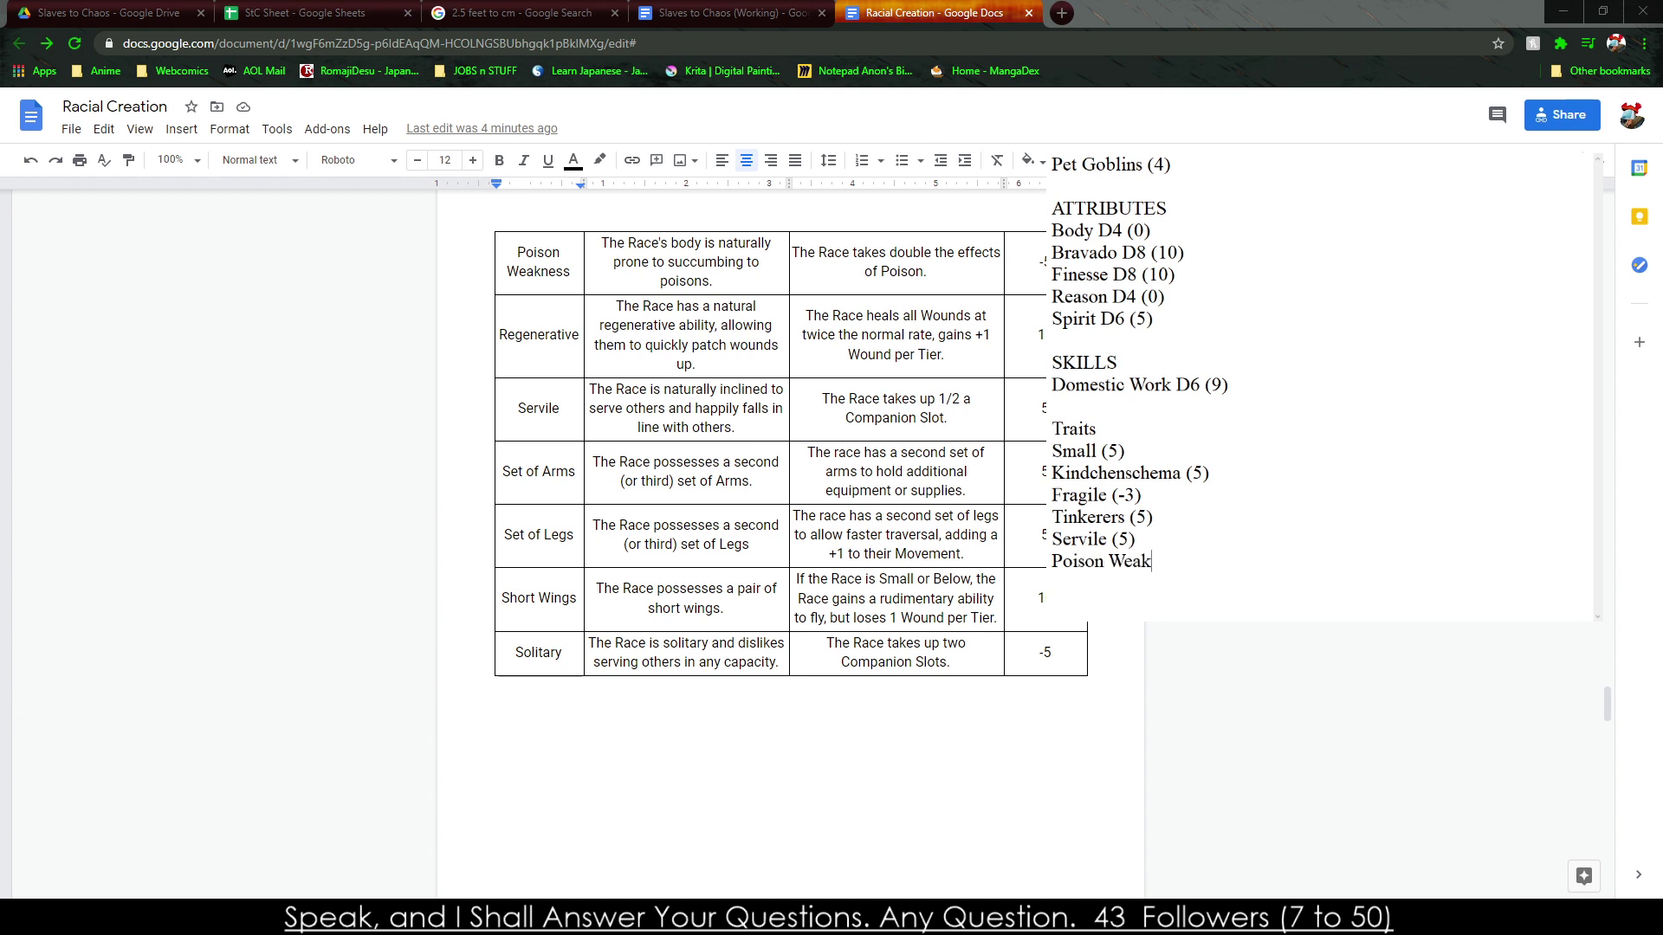
{"action": "type", "text": "ness (-5)"}
{"action": "scroll", "coordinate": [745, 520], "scroll_direction": "up", "scroll_amount": 5}
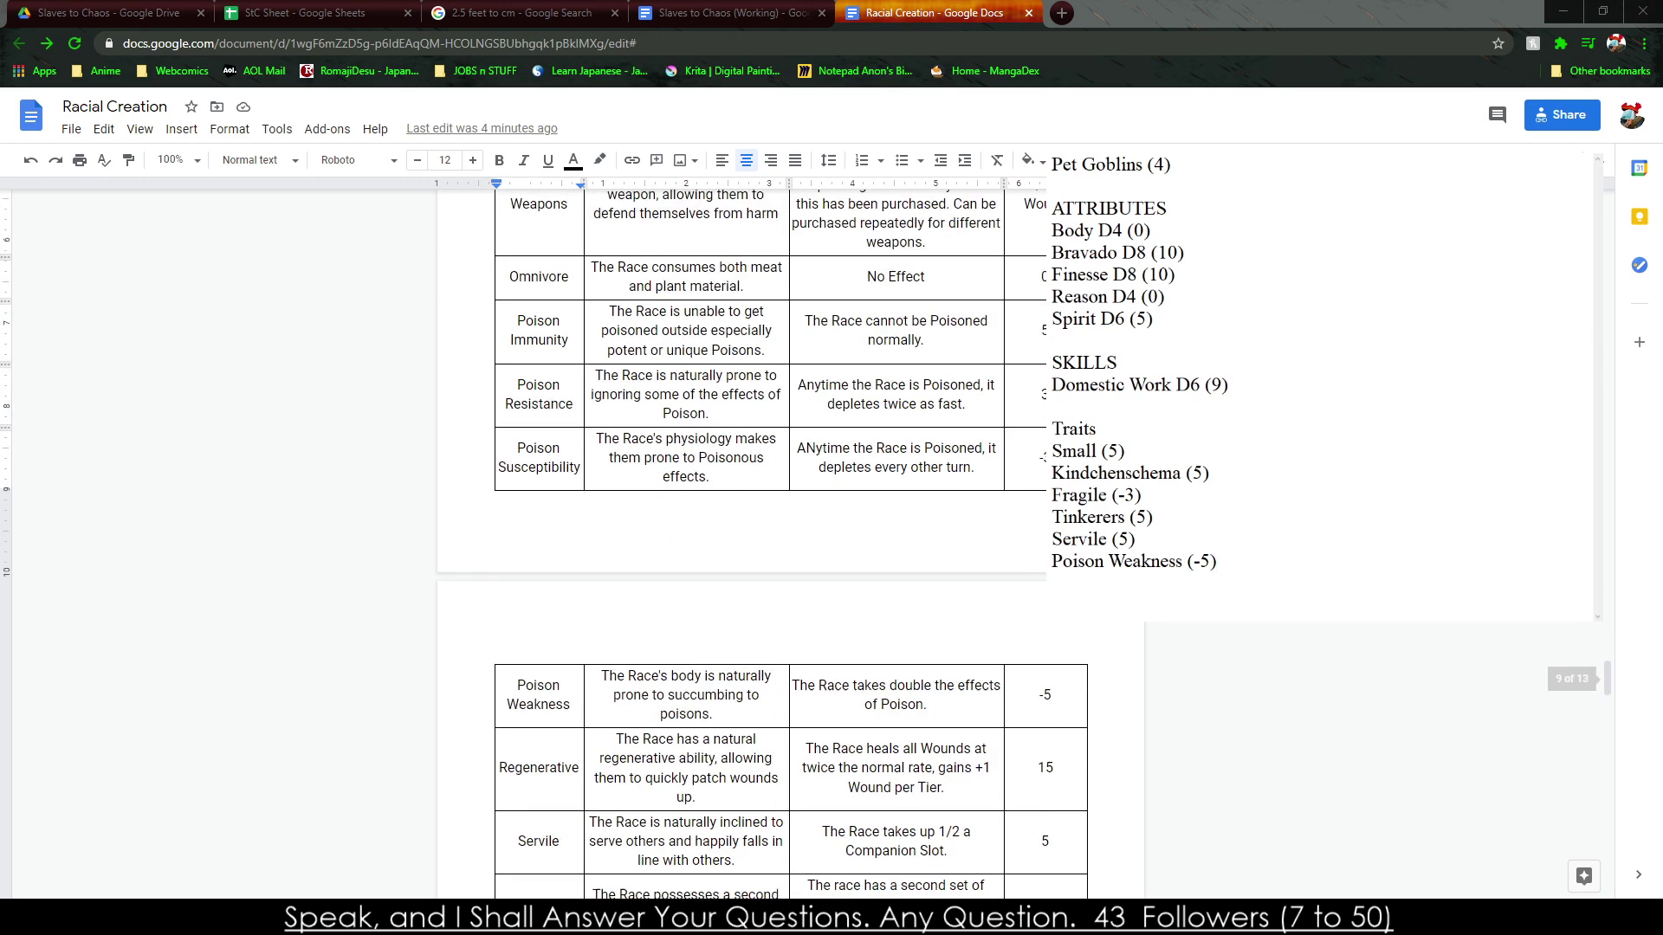
Set the remaining points after the Pet Goblins title to 9 and look back through the traits table as far as Fragile.
{"action": "left_click_drag", "start_coordinate": [1154, 163], "coordinate": [1165, 164]}
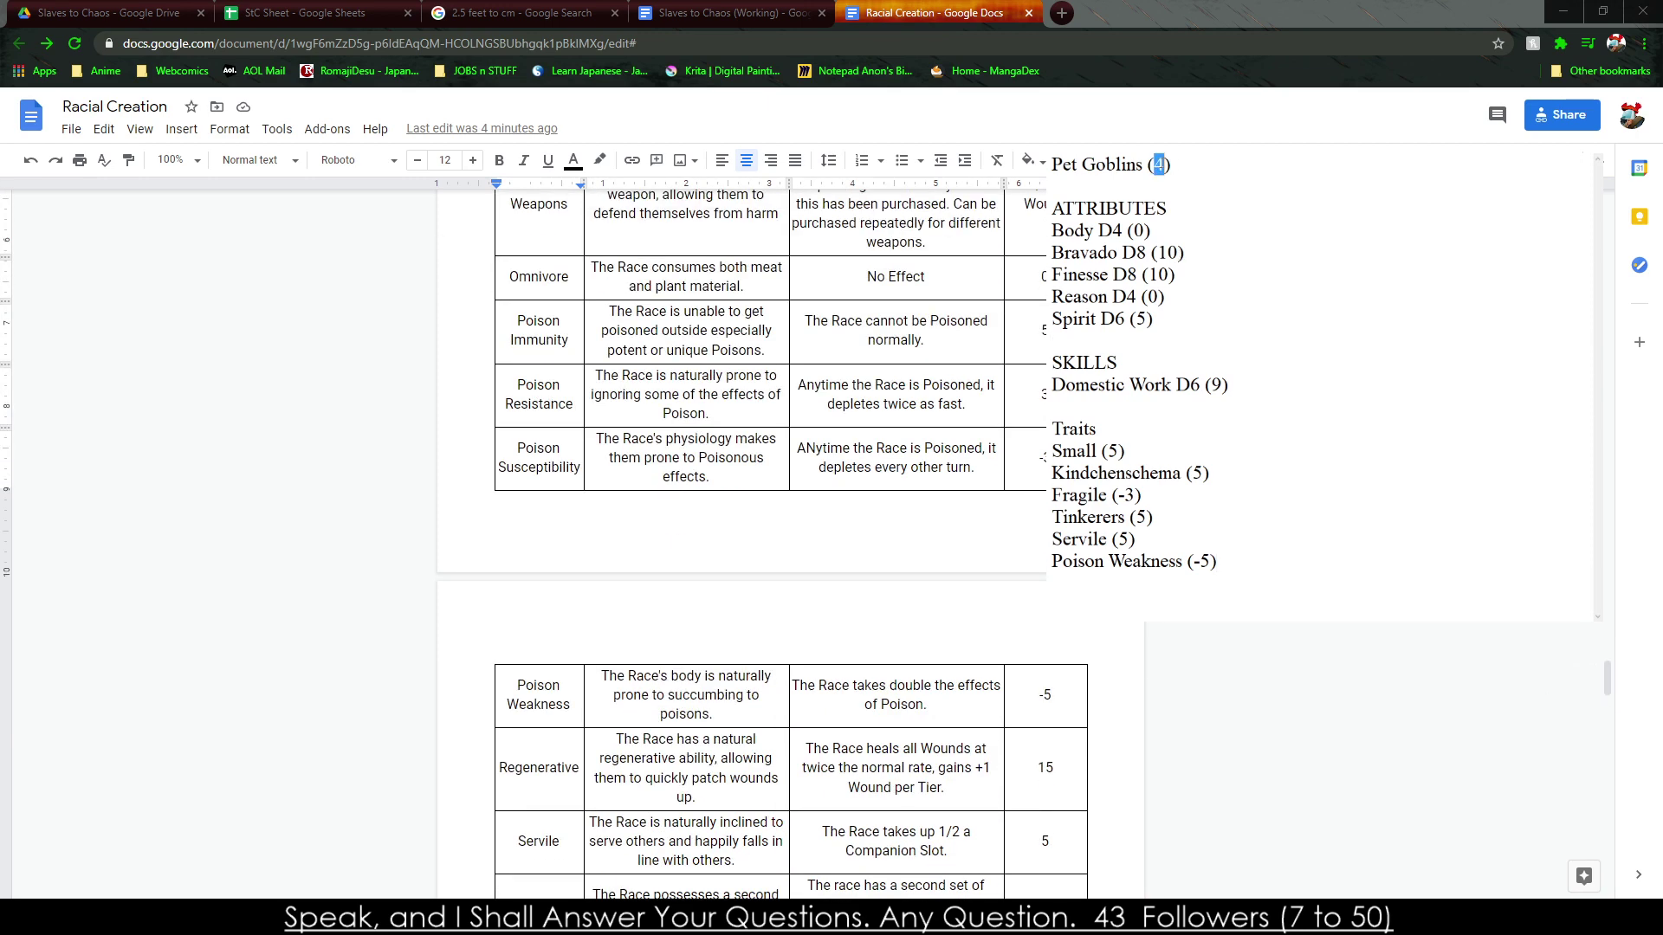
{"action": "type", "text": "9"}
{"action": "scroll", "coordinate": [745, 537], "scroll_direction": "up", "scroll_amount": 3}
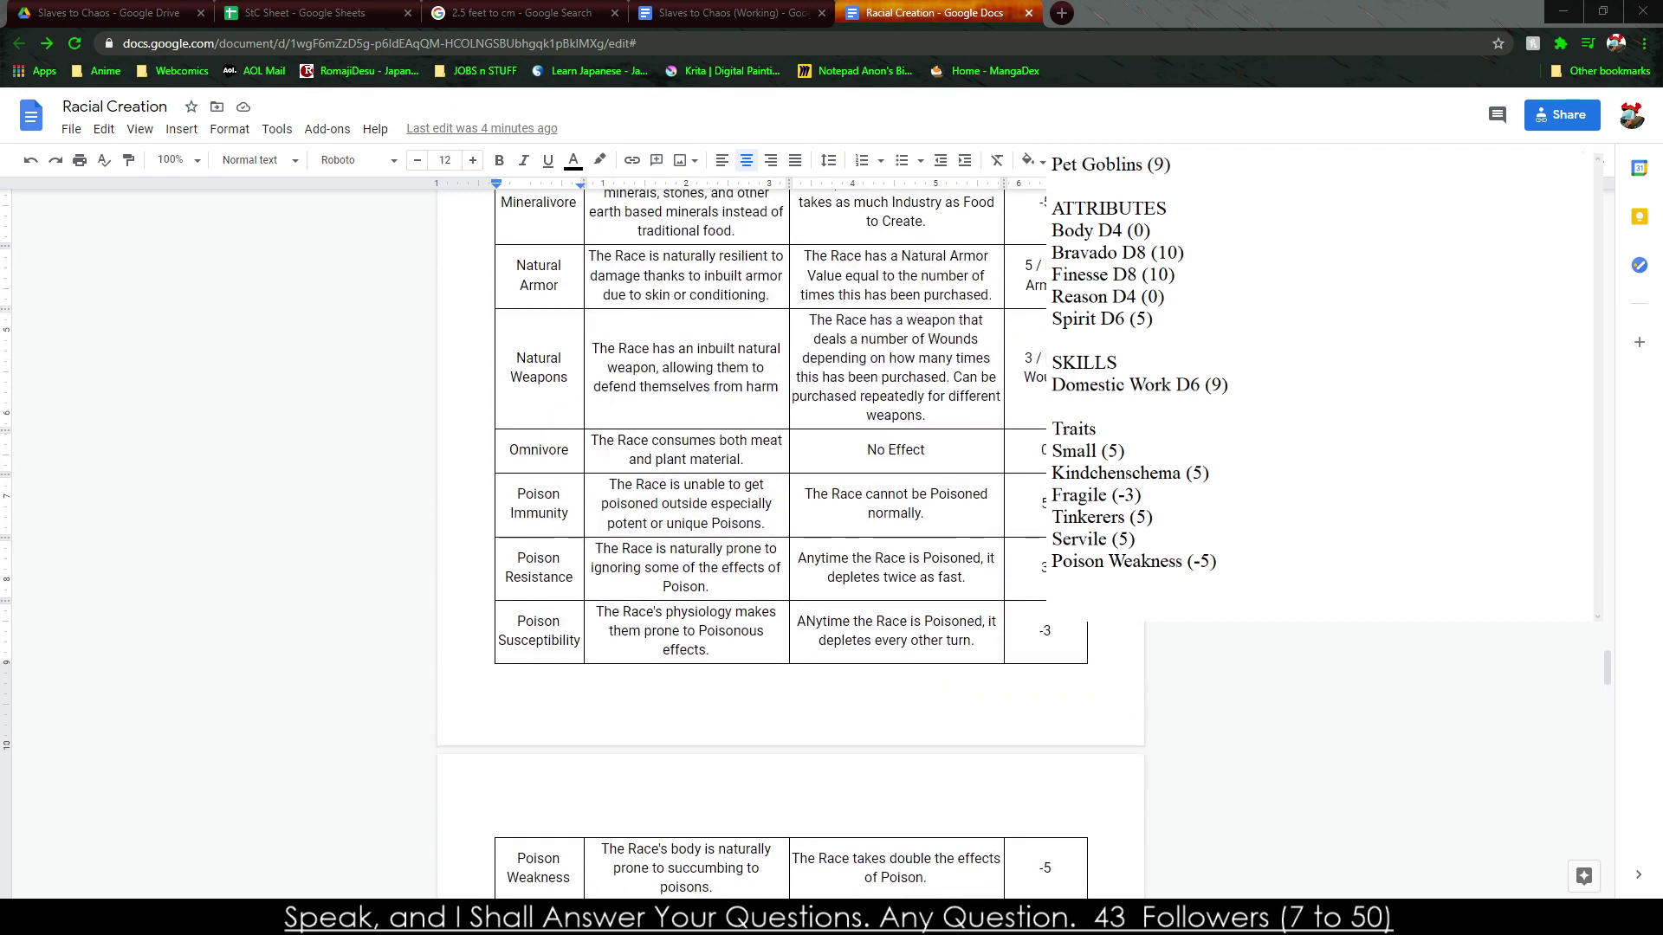
{"action": "scroll", "coordinate": [744, 537], "scroll_direction": "up", "scroll_amount": 3}
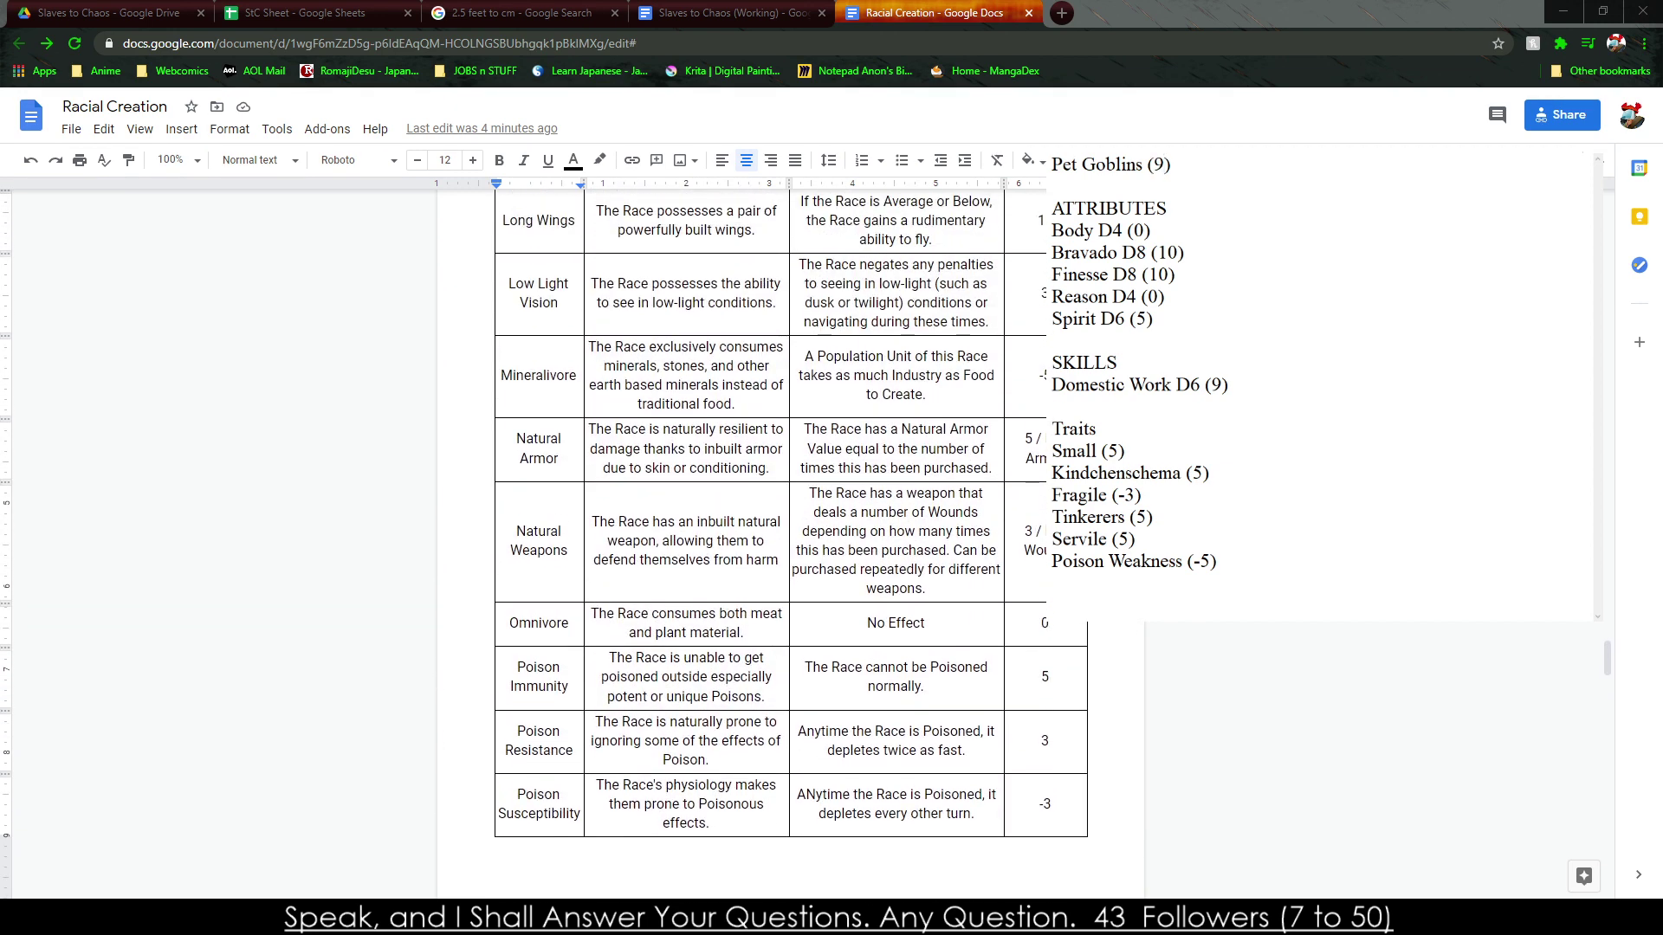
{"action": "scroll", "coordinate": [745, 537], "scroll_direction": "up", "scroll_amount": 6}
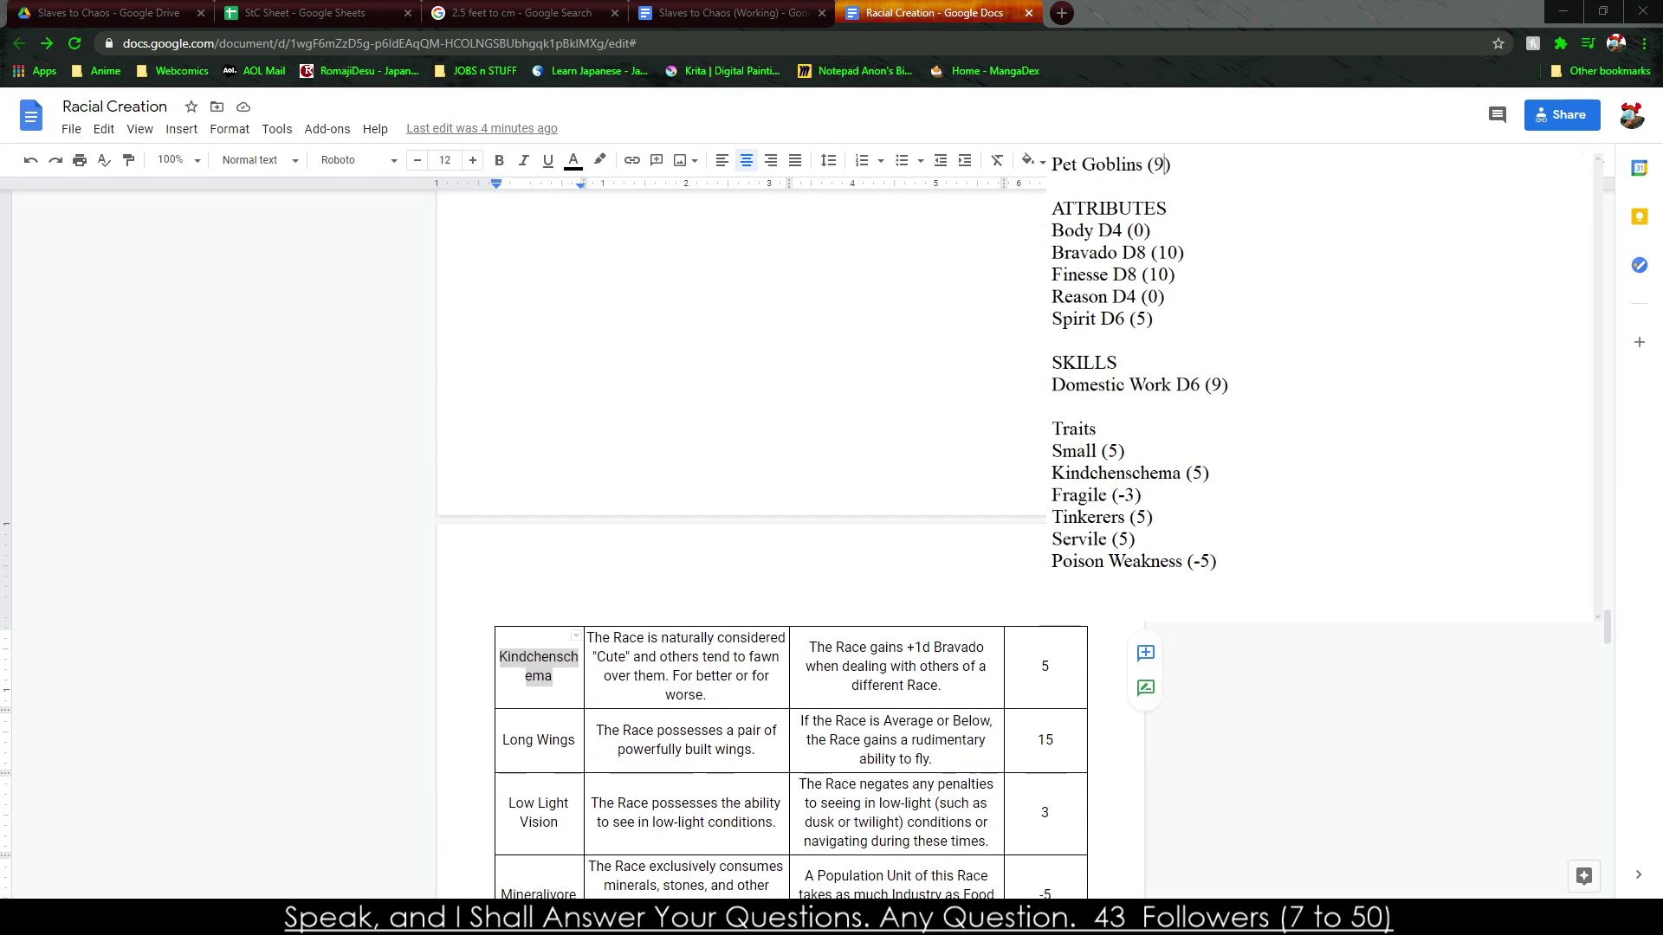
{"action": "scroll", "coordinate": [770, 401], "scroll_direction": "up", "scroll_amount": 1}
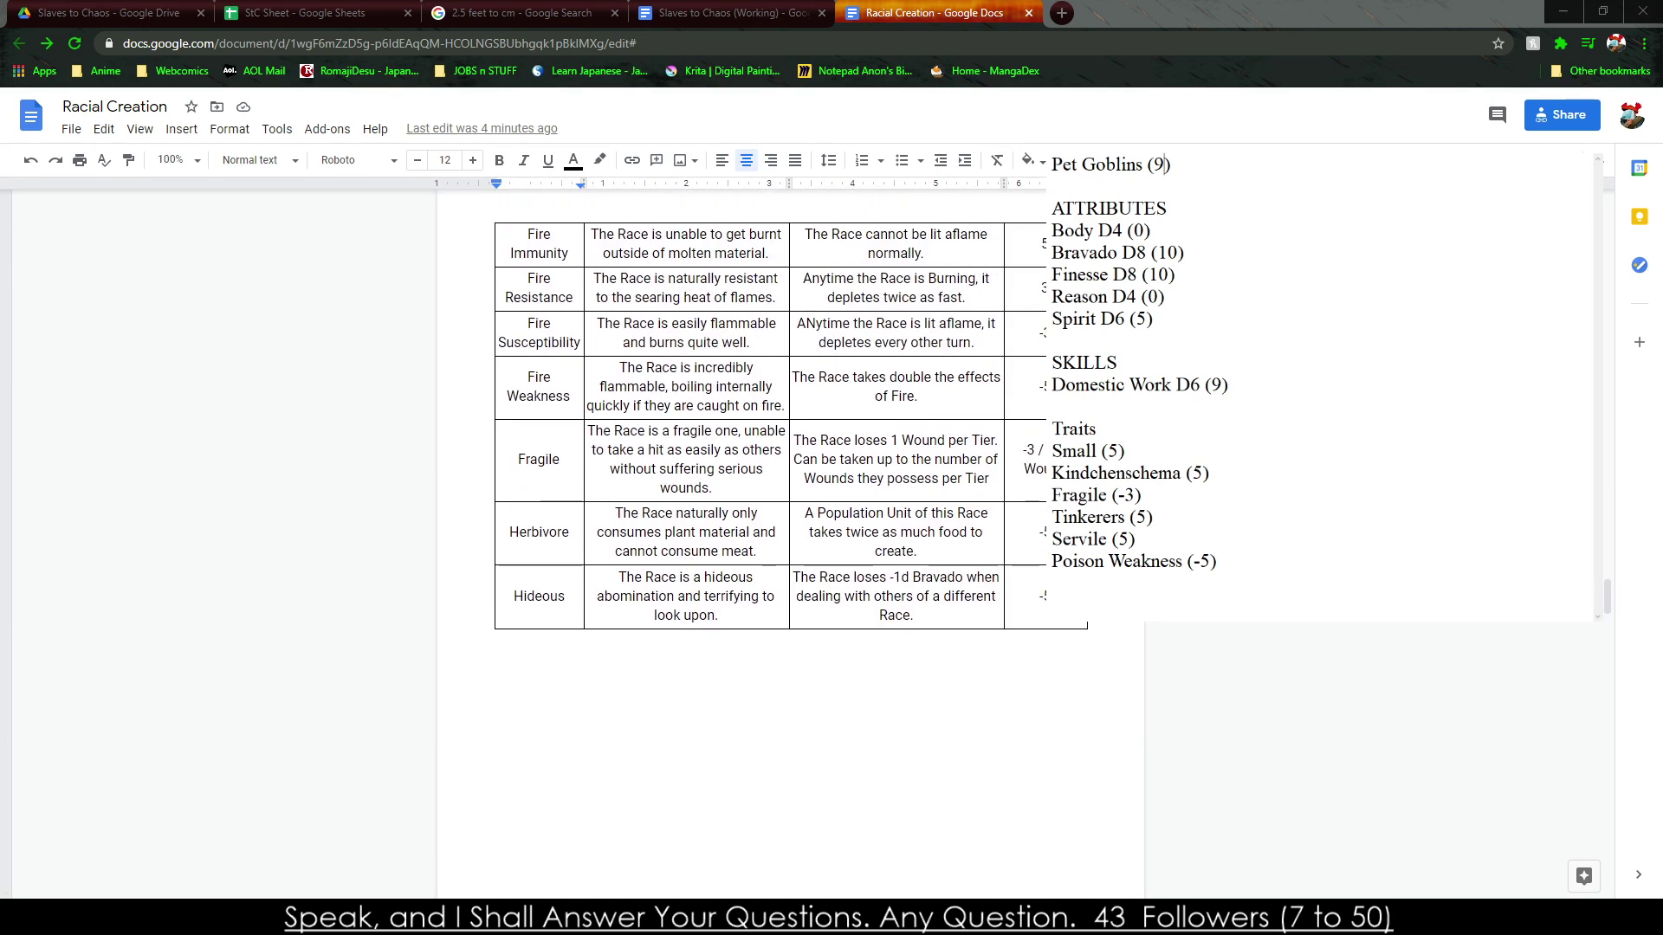
Remove the Fragile (-3) line from the Pet Goblins traits and set the remaining points to 6.
{"action": "left_click_drag", "start_coordinate": [1143, 495], "coordinate": [1049, 505]}
{"action": "key", "text": "BackSpace"}
{"action": "key", "text": "BackSpace"}
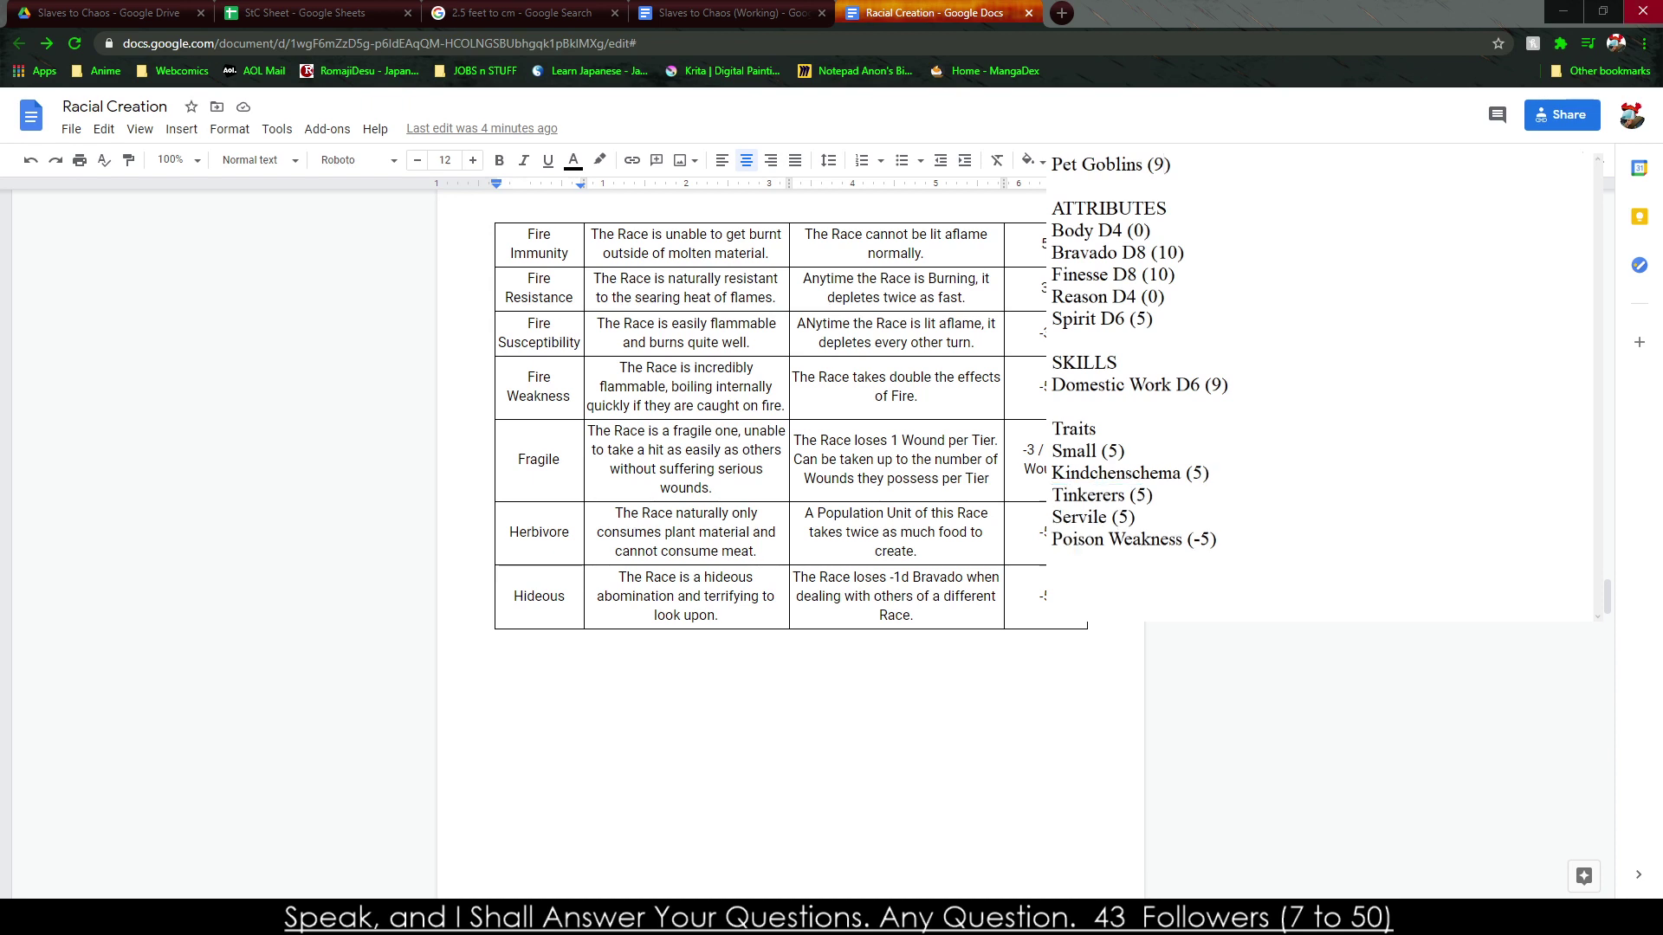
{"action": "double_click", "coordinate": [1158, 166]}
{"action": "type", "text": "6"}
Look through the general traits, size traits, skill die costs and attribute costs for ways to spend the remaining points.
{"action": "scroll", "coordinate": [762, 520], "scroll_direction": "down", "scroll_amount": 5}
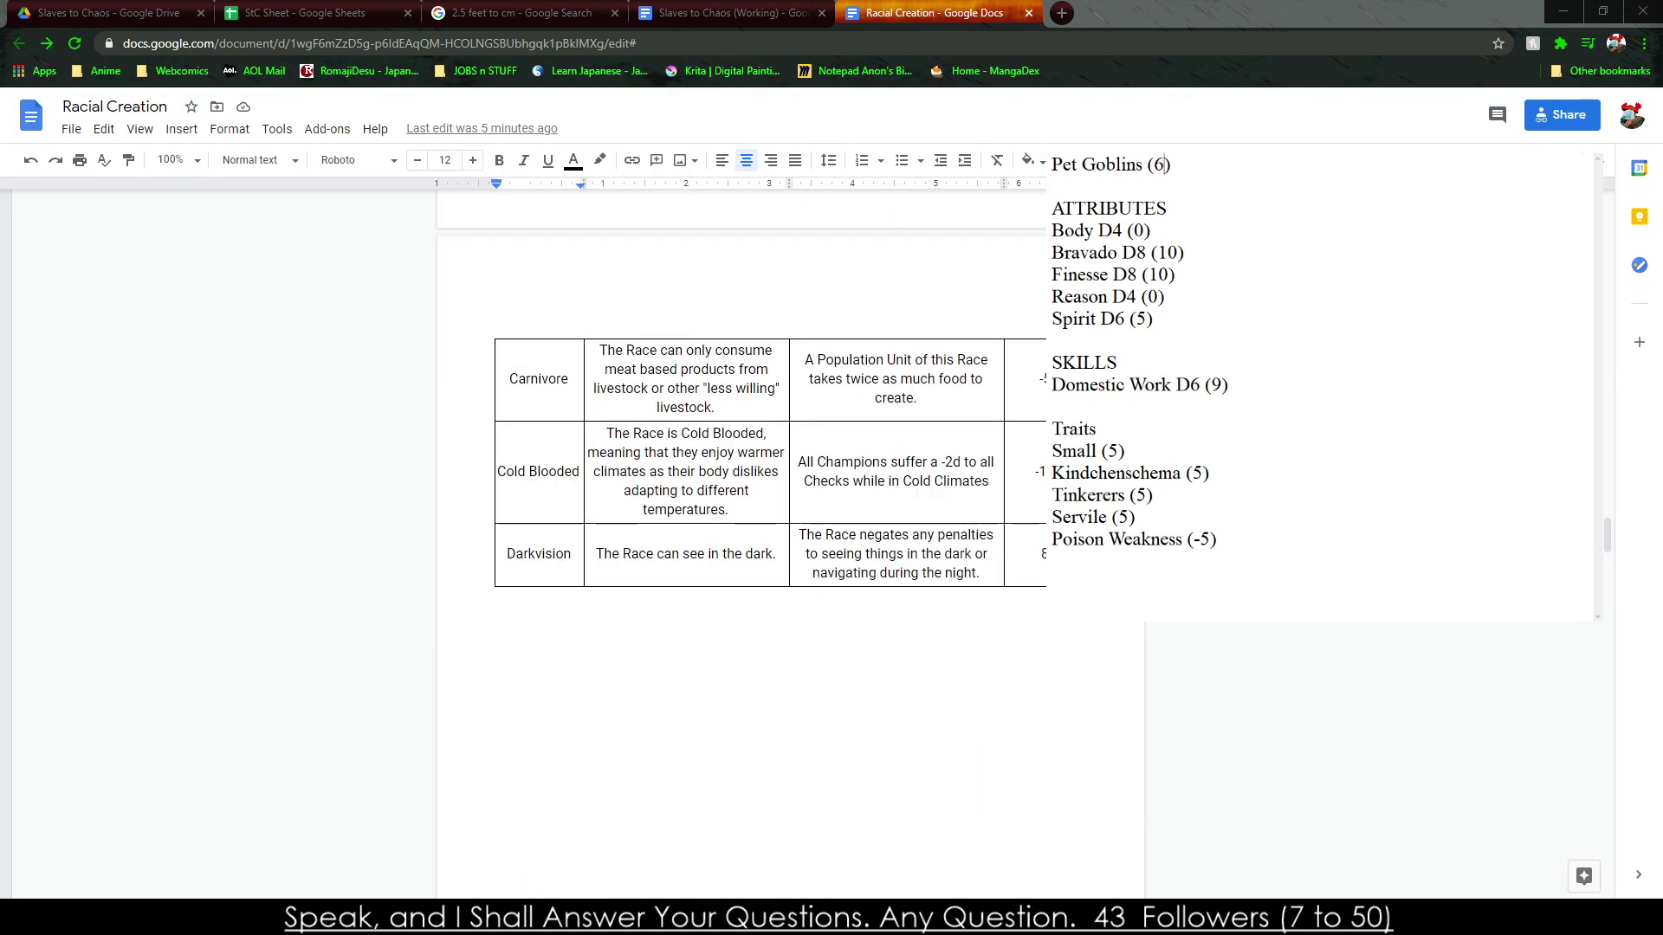
{"action": "scroll", "coordinate": [762, 520], "scroll_direction": "up", "scroll_amount": 6}
{"action": "scroll", "coordinate": [762, 519], "scroll_direction": "up", "scroll_amount": 5}
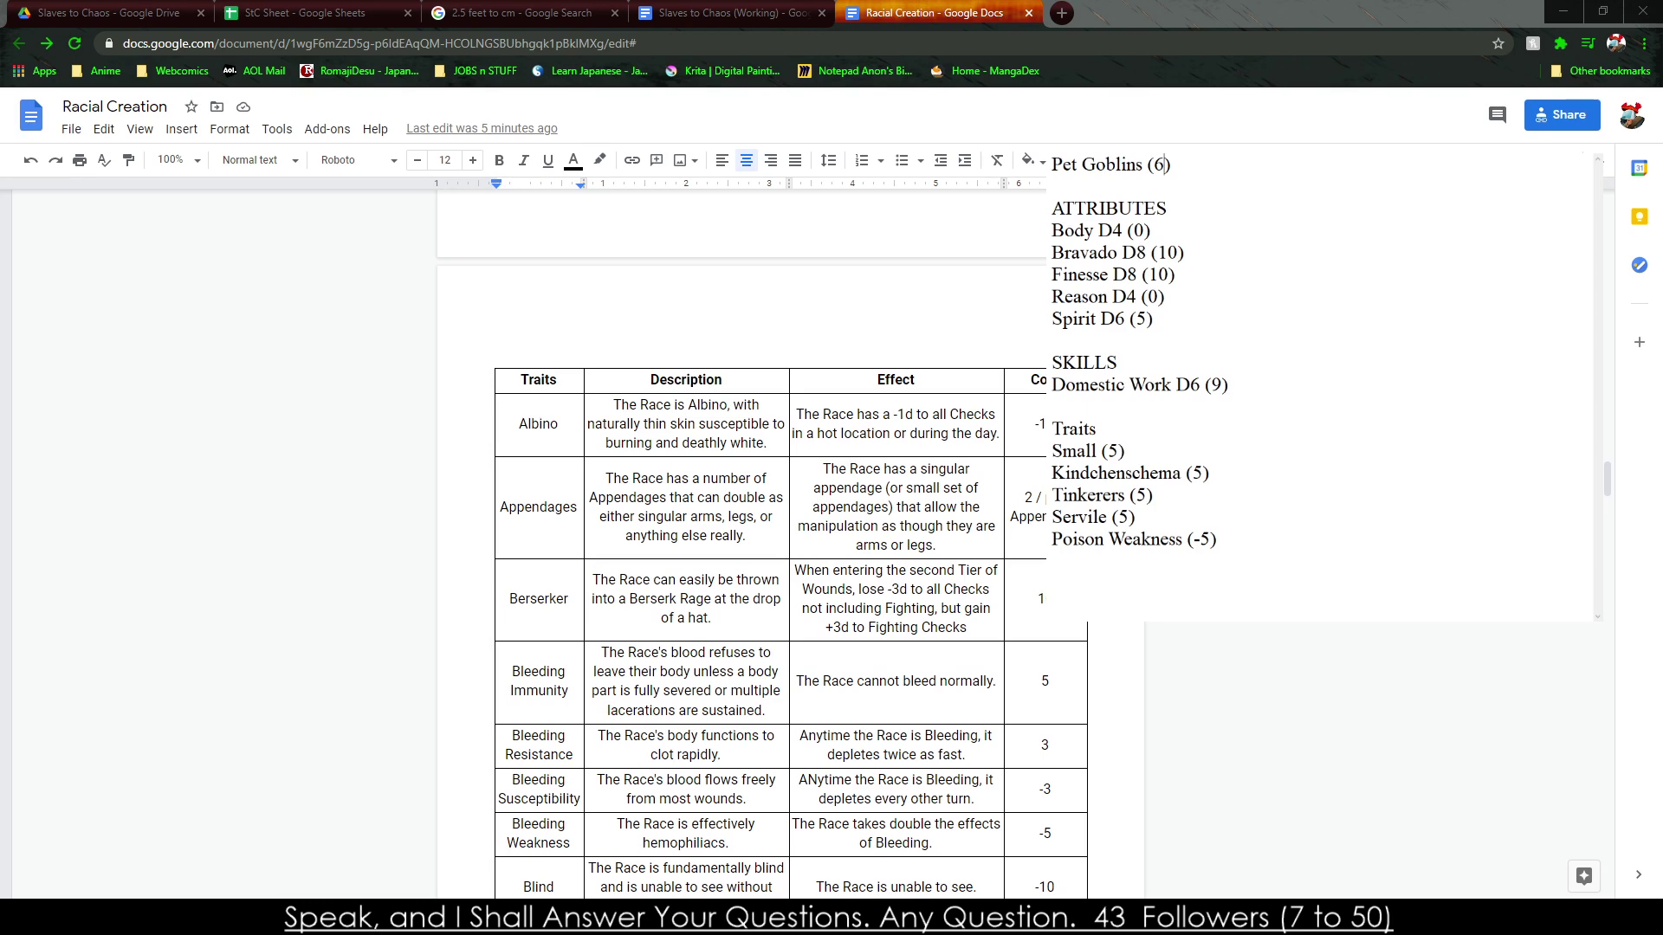
{"action": "scroll", "coordinate": [763, 519], "scroll_direction": "up", "scroll_amount": 10}
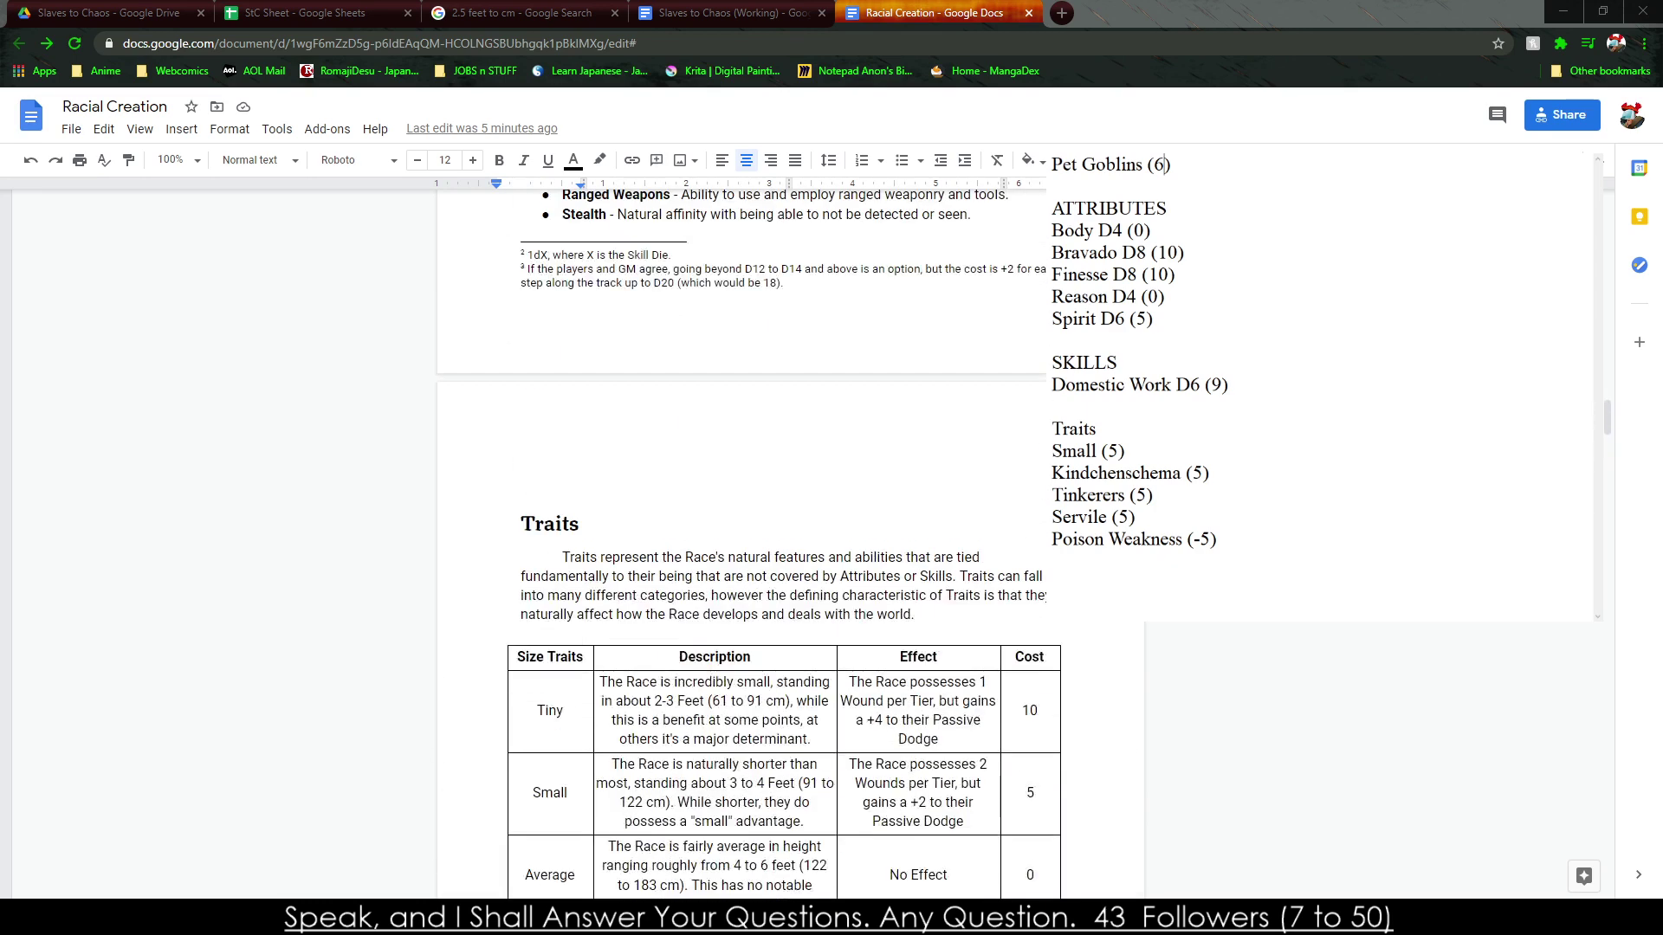
{"action": "scroll", "coordinate": [763, 520], "scroll_direction": "down", "scroll_amount": 4}
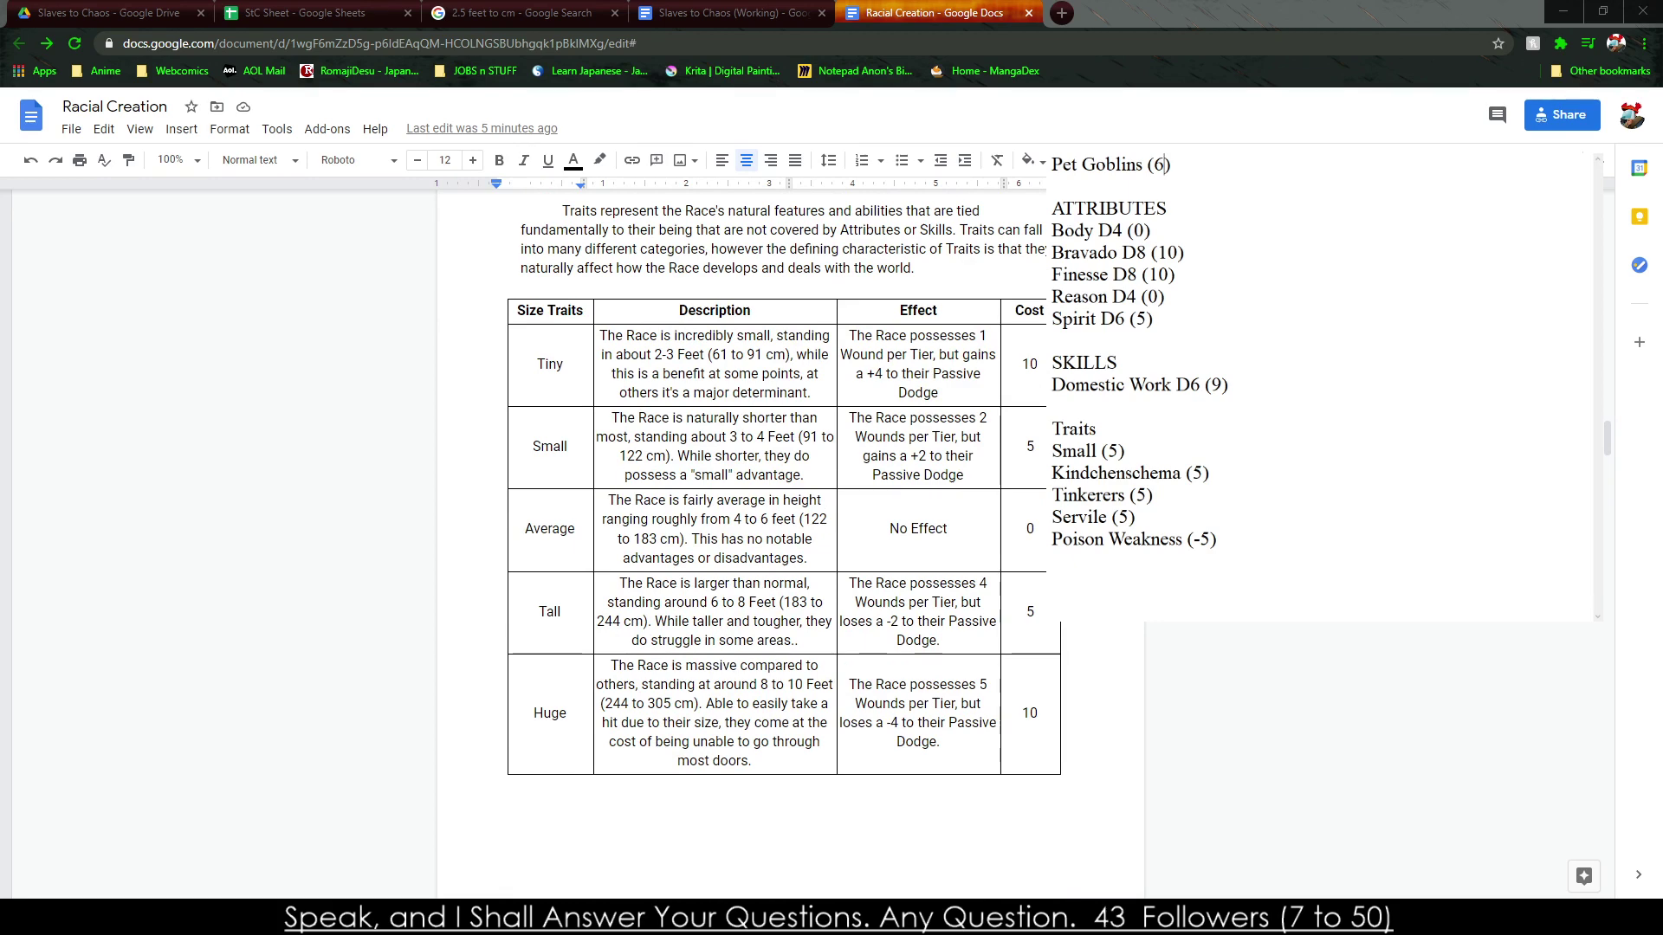
{"action": "scroll", "coordinate": [790, 543], "scroll_direction": "up", "scroll_amount": 14}
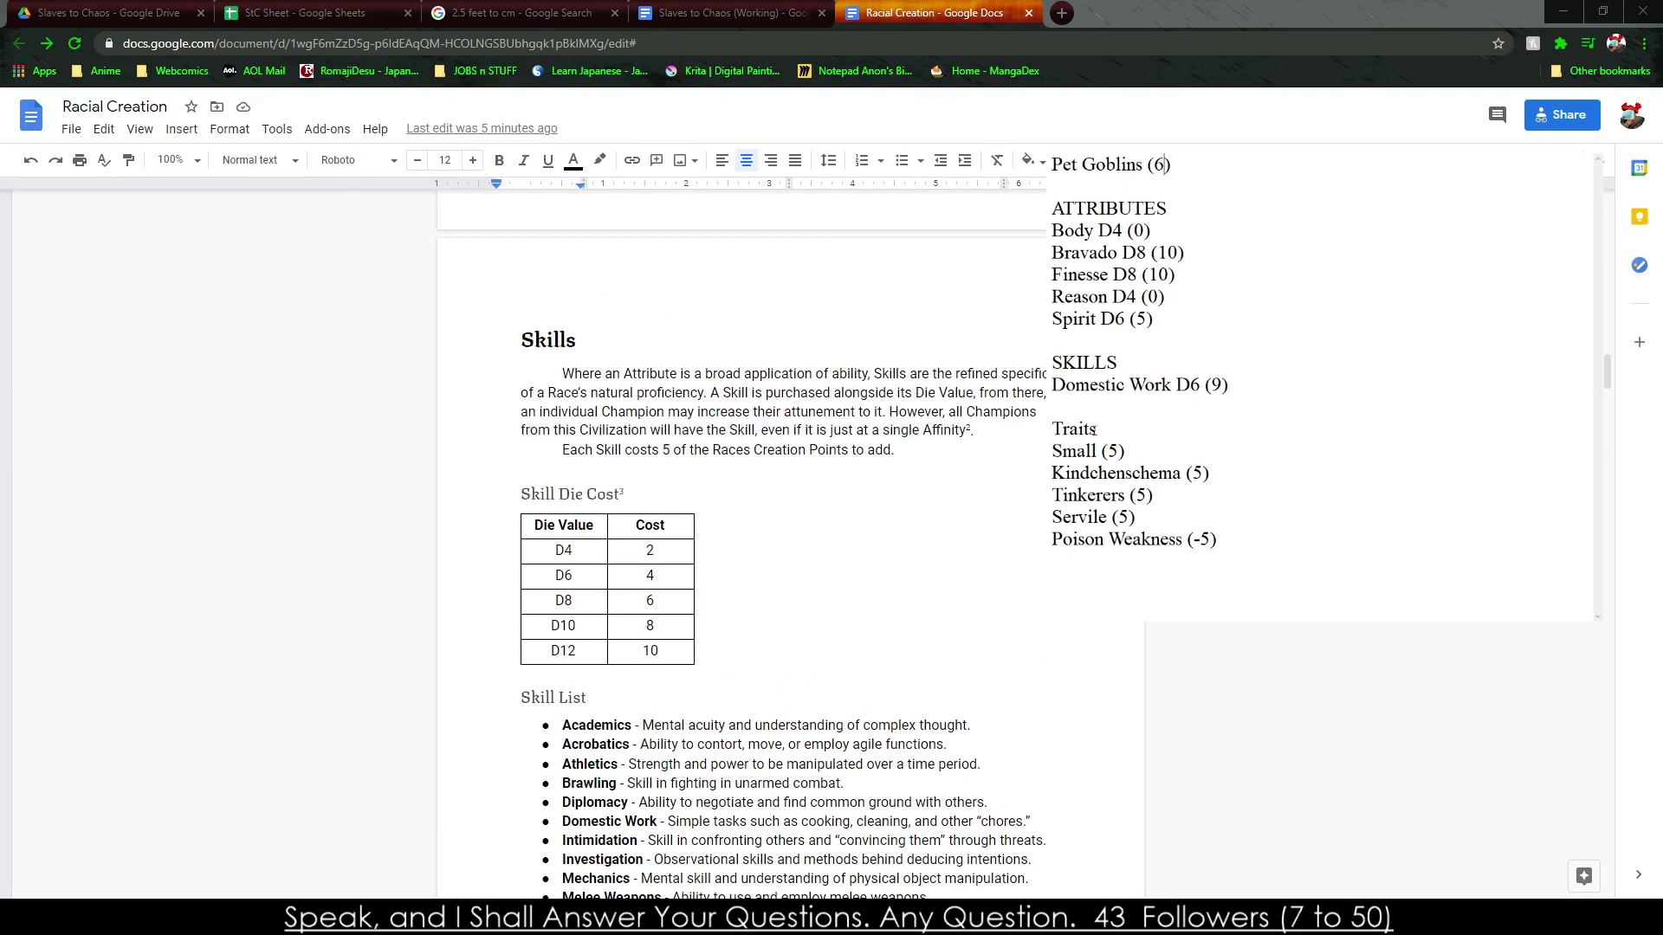
{"action": "left_click", "coordinate": [1253, 392]}
{"action": "left_click", "coordinate": [651, 563]}
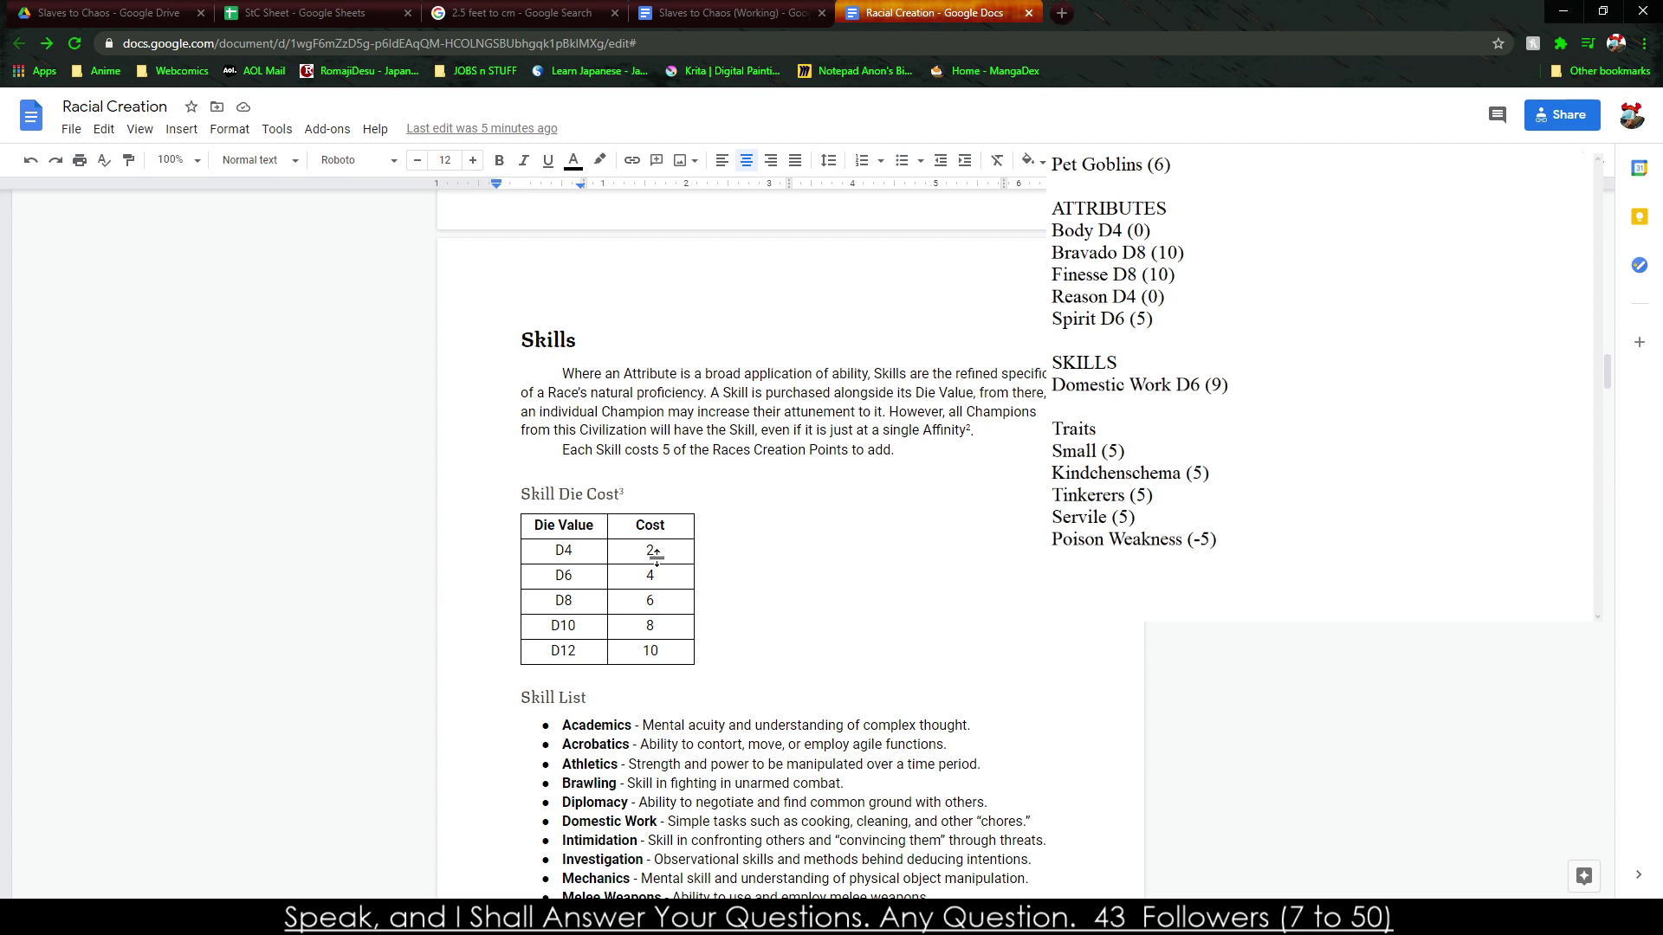
{"action": "left_click", "coordinate": [1230, 384]}
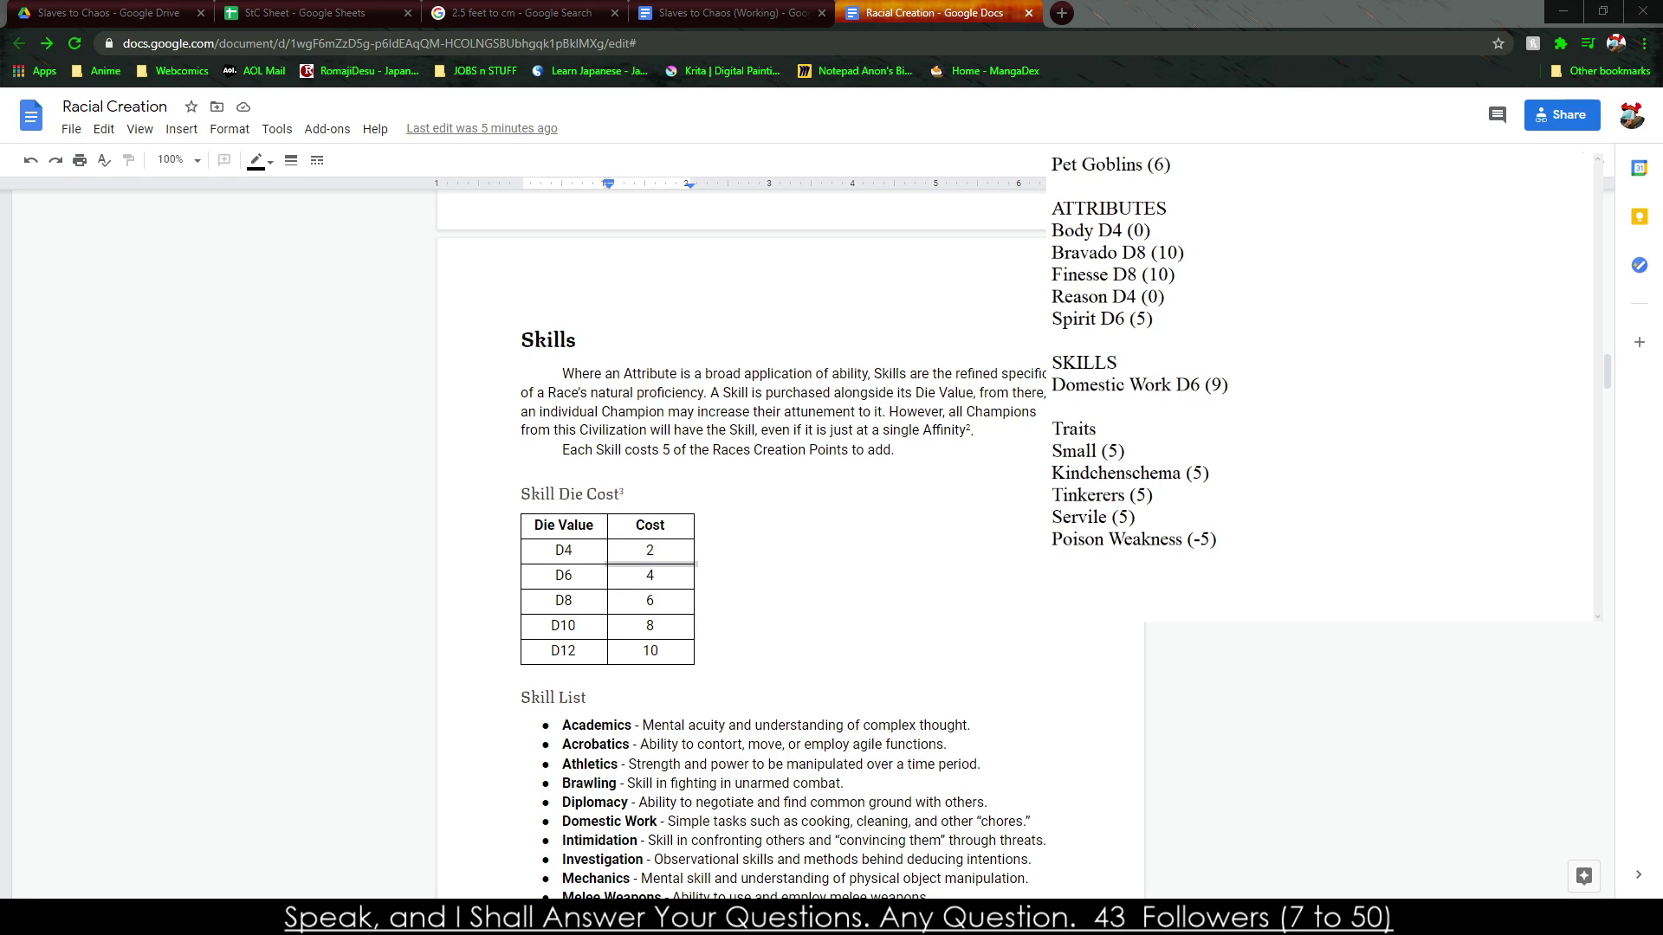
{"action": "scroll", "coordinate": [745, 519], "scroll_direction": "up", "scroll_amount": 8}
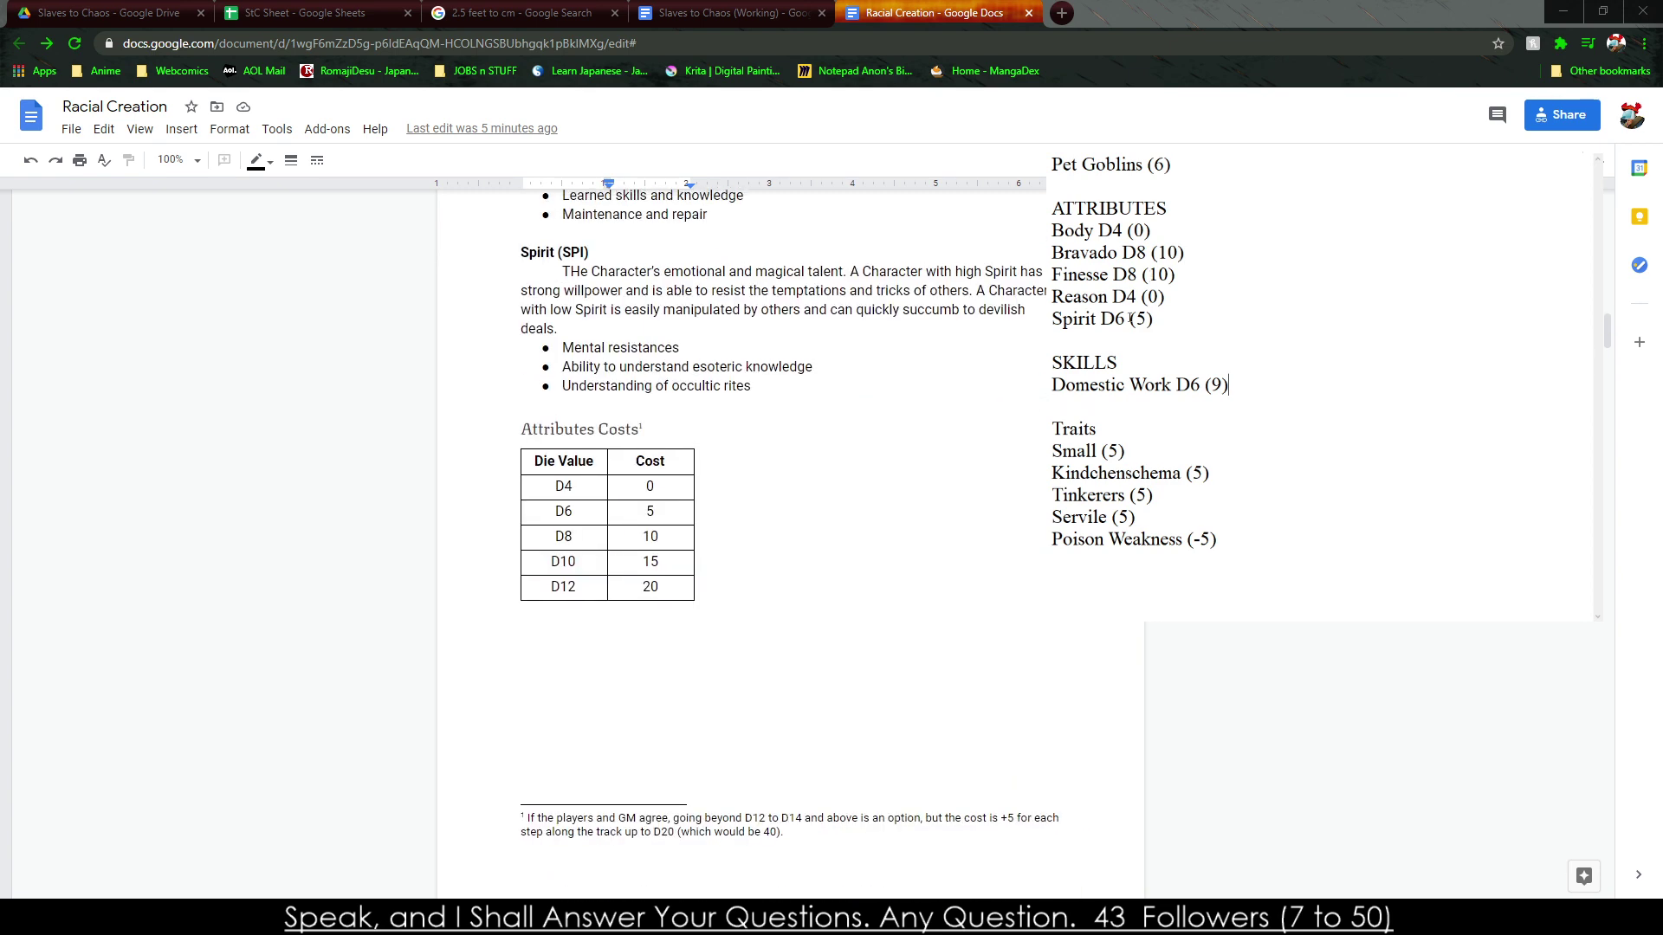
Raise the Pet Goblins' Reason to D6 (5) and set the remaining points after the title to 1.
{"action": "key", "text": "BackSpace"}
{"action": "type", "text": "6"}
{"action": "double_click", "coordinate": [1153, 296]}
{"action": "type", "text": "5"}
{"action": "left_click", "coordinate": [1164, 165]}
{"action": "type", "text": "1"}
{"action": "mouse_move", "coordinate": [1176, 164]}
{"action": "left_mouse_down"}
{"action": "mouse_move", "coordinate": [1147, 164]}
{"action": "mouse_move", "coordinate": [1165, 164]}
{"action": "left_mouse_up"}
{"action": "key", "text": "BackSpace"}
{"action": "key", "text": "BackSpace"}
{"action": "type", "text": "3"}
{"action": "key", "text": "BackSpace"}
{"action": "type", "text": "1"}
Review the Pet Goblins' attributes, Domestic Work skill and traits in the notes.
{"action": "left_click_drag", "start_coordinate": [1105, 227], "coordinate": [1125, 274]}
{"action": "left_click", "coordinate": [1099, 253]}
{"action": "left_click", "coordinate": [1088, 258]}
{"action": "left_click", "coordinate": [1085, 299]}
{"action": "left_click", "coordinate": [1086, 319]}
{"action": "left_click_drag", "start_coordinate": [1069, 383], "coordinate": [1177, 384]}
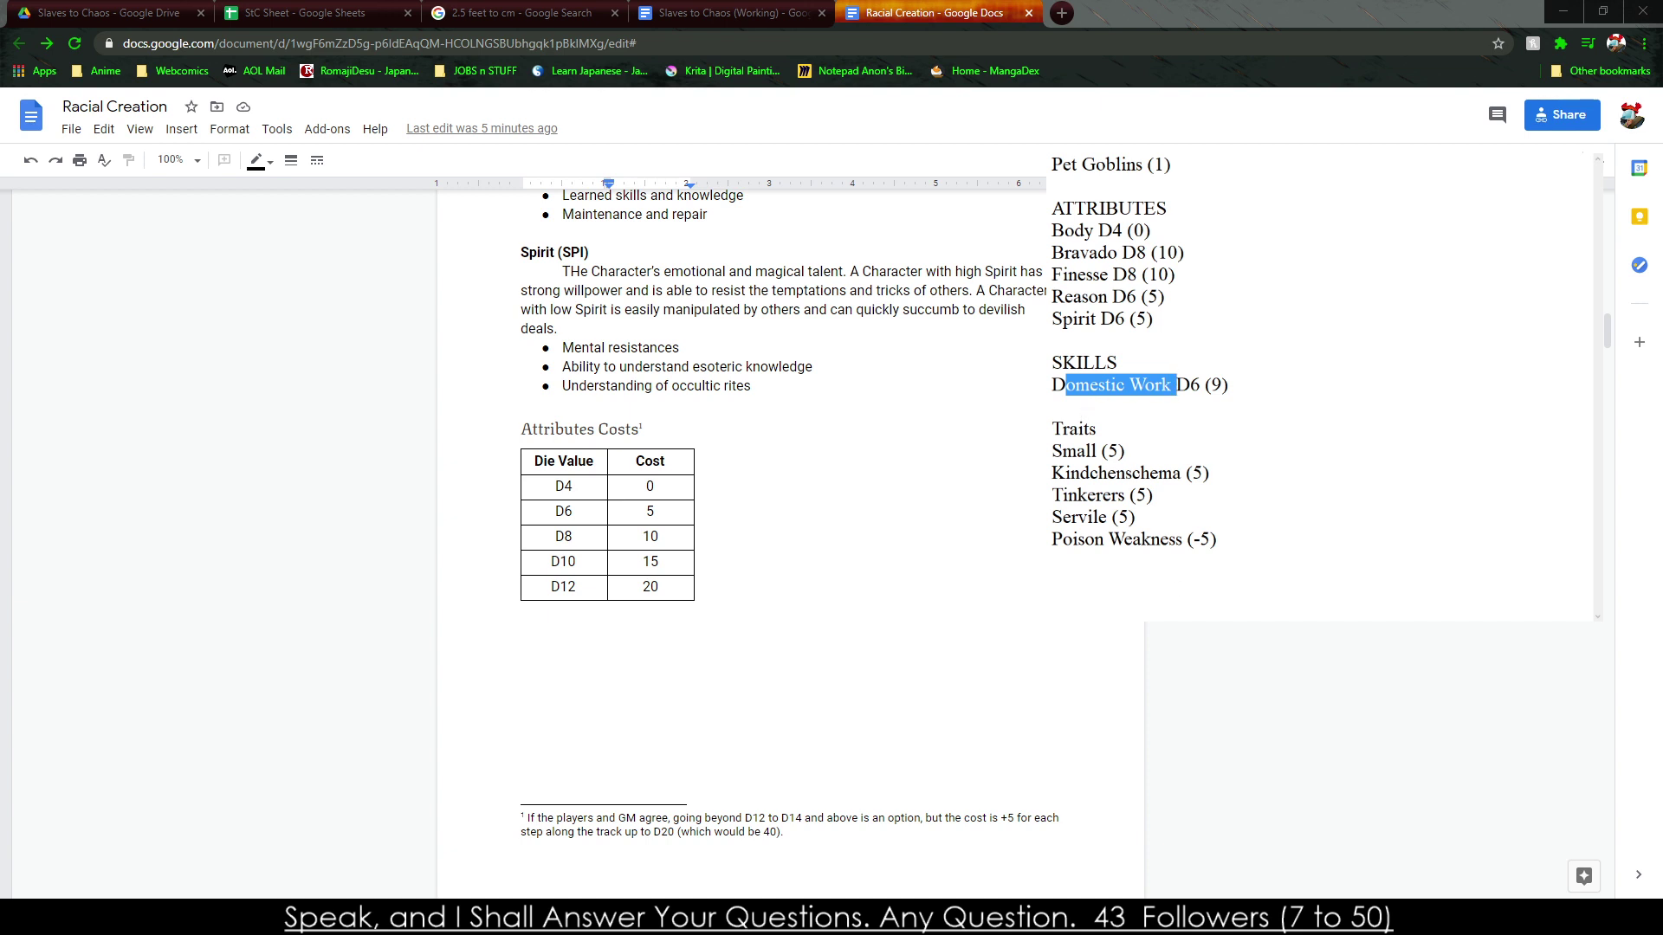
{"action": "mouse_move", "coordinate": [1091, 473]}
{"action": "left_mouse_down"}
{"action": "mouse_move", "coordinate": [1151, 475]}
{"action": "mouse_move", "coordinate": [1089, 497]}
{"action": "mouse_move", "coordinate": [1063, 538]}
{"action": "mouse_move", "coordinate": [1094, 518]}
{"action": "mouse_move", "coordinate": [1170, 539]}
{"action": "left_mouse_up"}
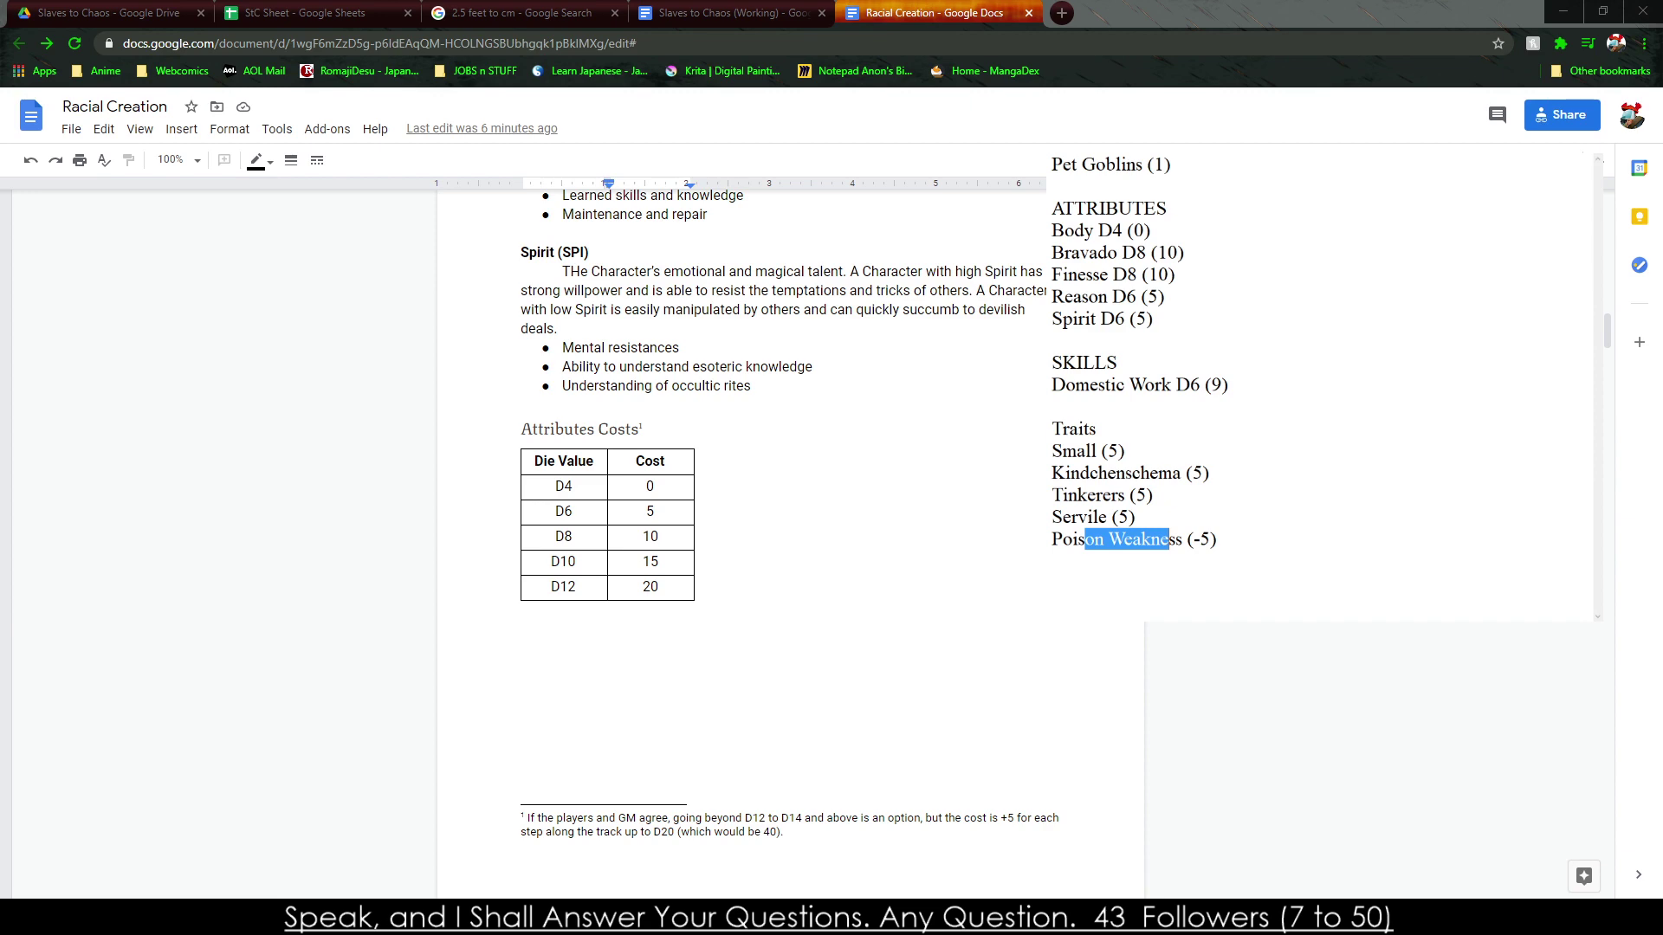
Look through the rules from the attribute descriptions to the unique traits and place the cursor on the blank last page.
{"action": "scroll", "coordinate": [784, 511], "scroll_direction": "up", "scroll_amount": 10}
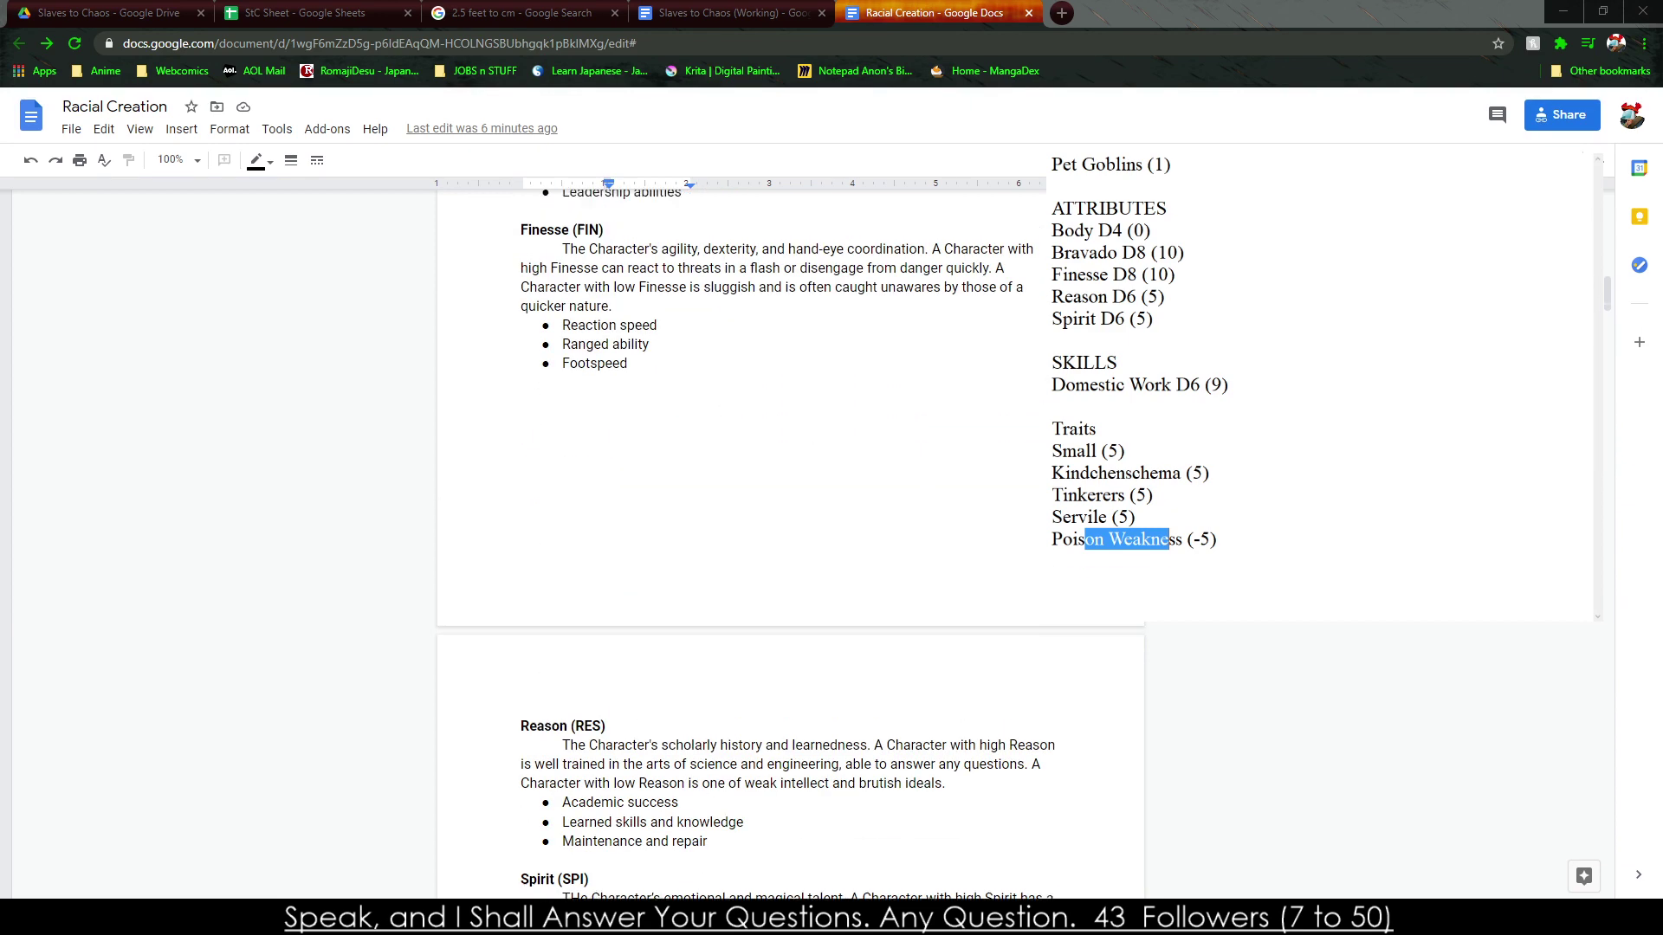
{"action": "scroll", "coordinate": [784, 511], "scroll_direction": "up", "scroll_amount": 5}
{"action": "scroll", "coordinate": [784, 511], "scroll_direction": "down", "scroll_amount": 20}
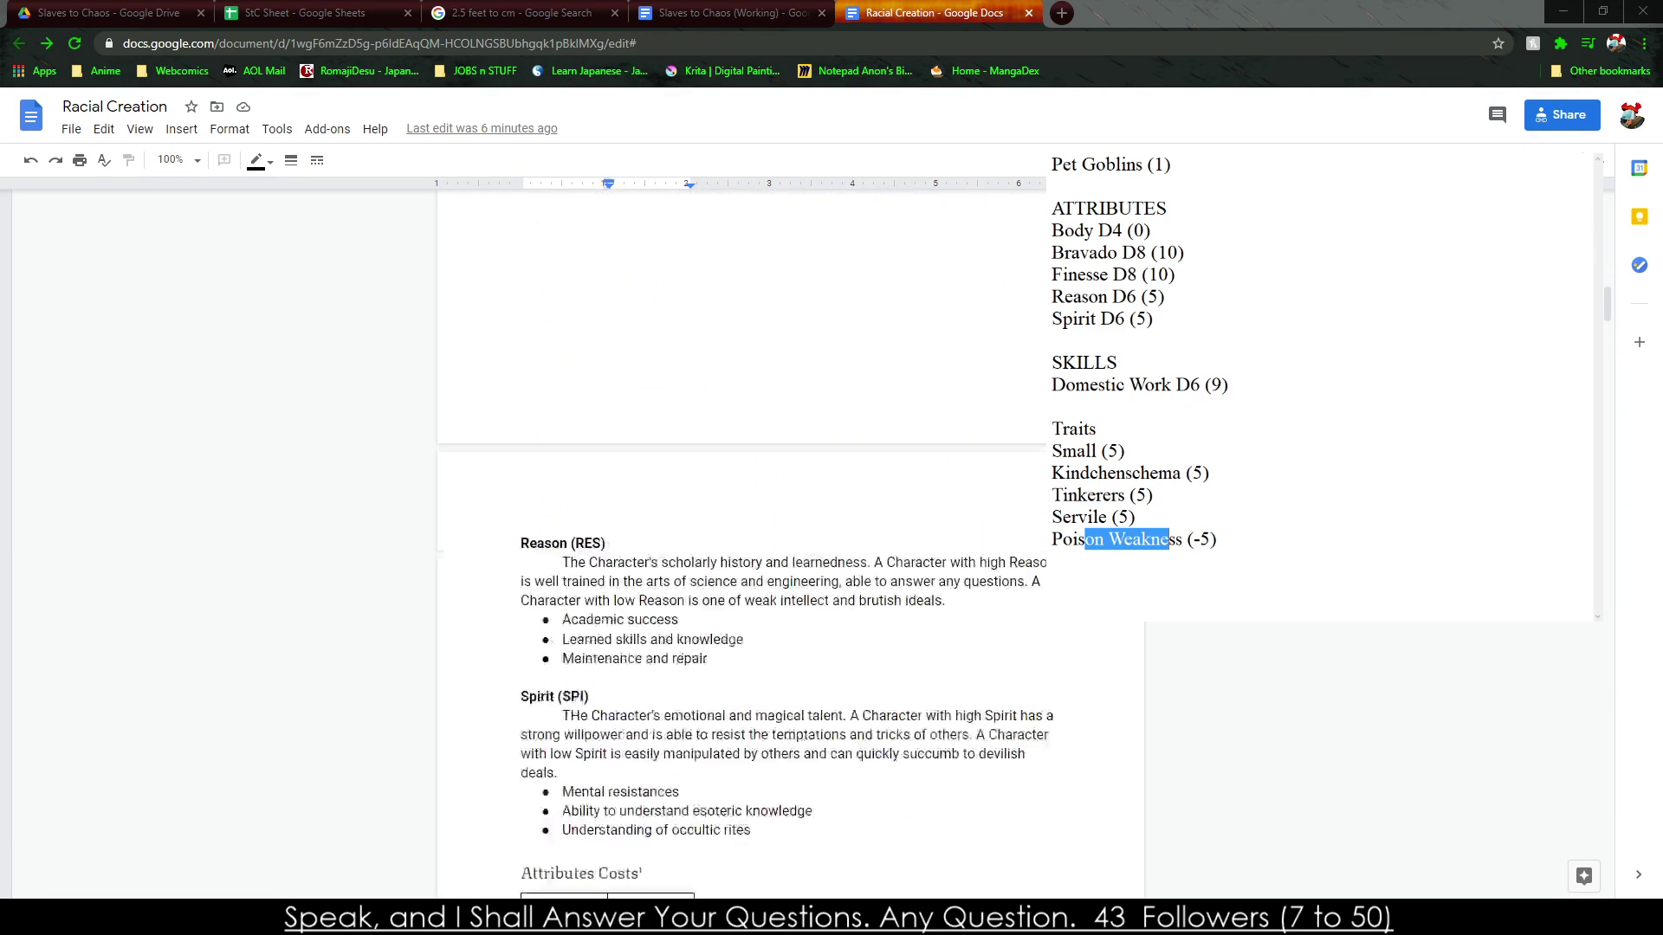
{"action": "scroll", "coordinate": [784, 511], "scroll_direction": "down", "scroll_amount": 20}
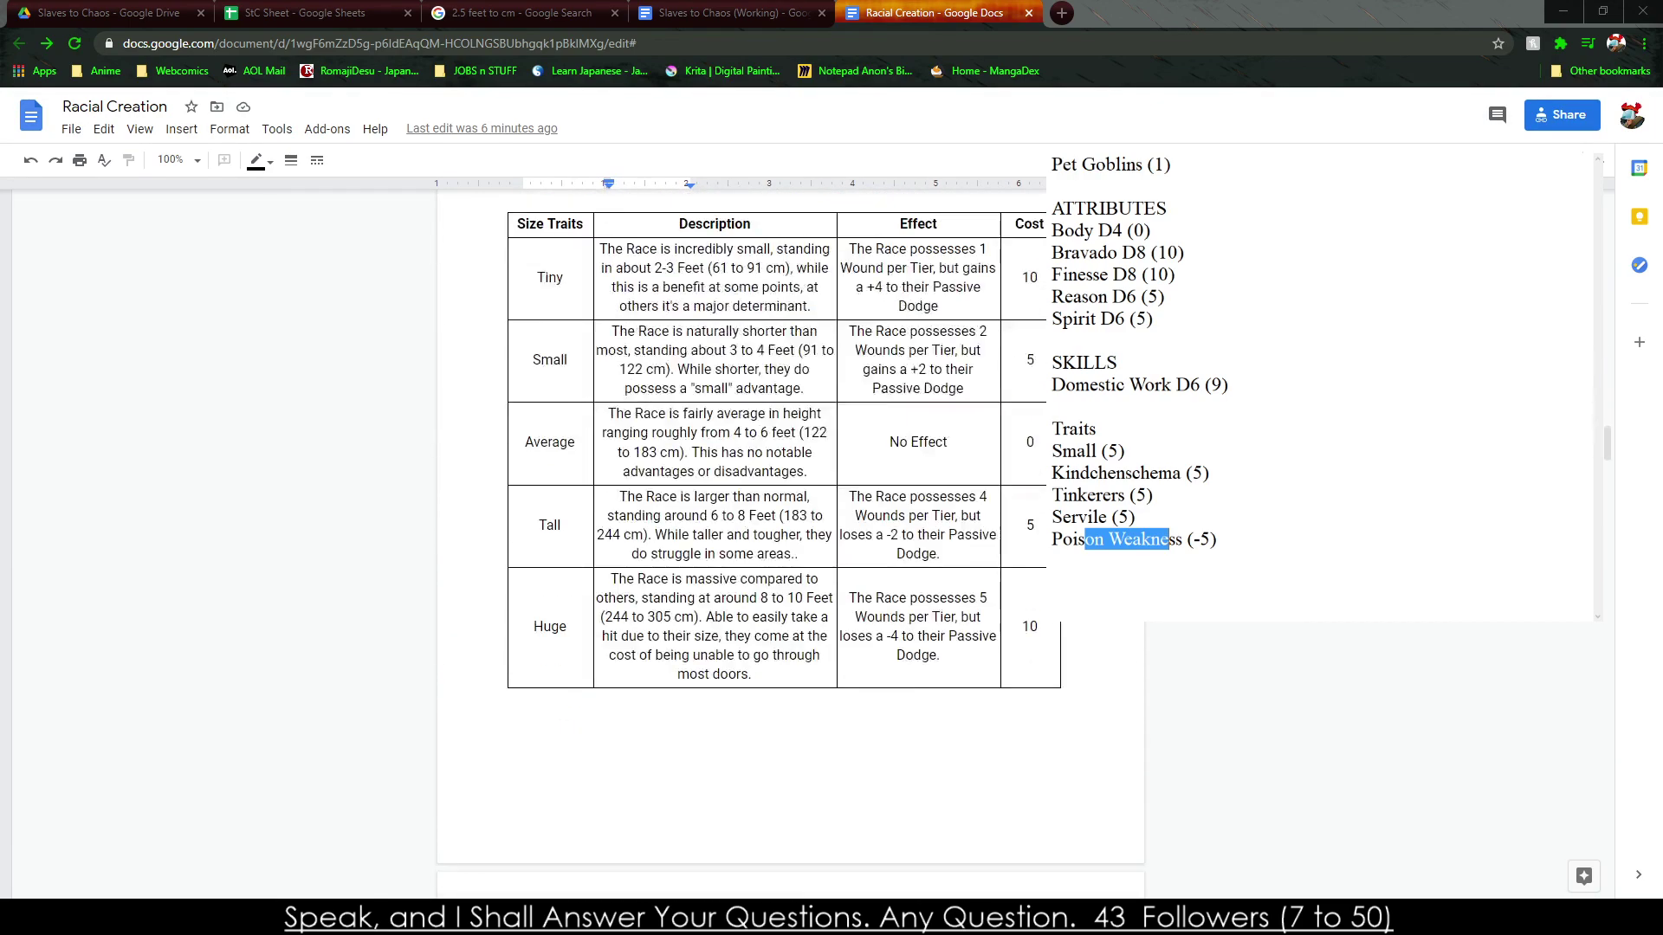
{"action": "scroll", "coordinate": [784, 511], "scroll_direction": "down", "scroll_amount": 10}
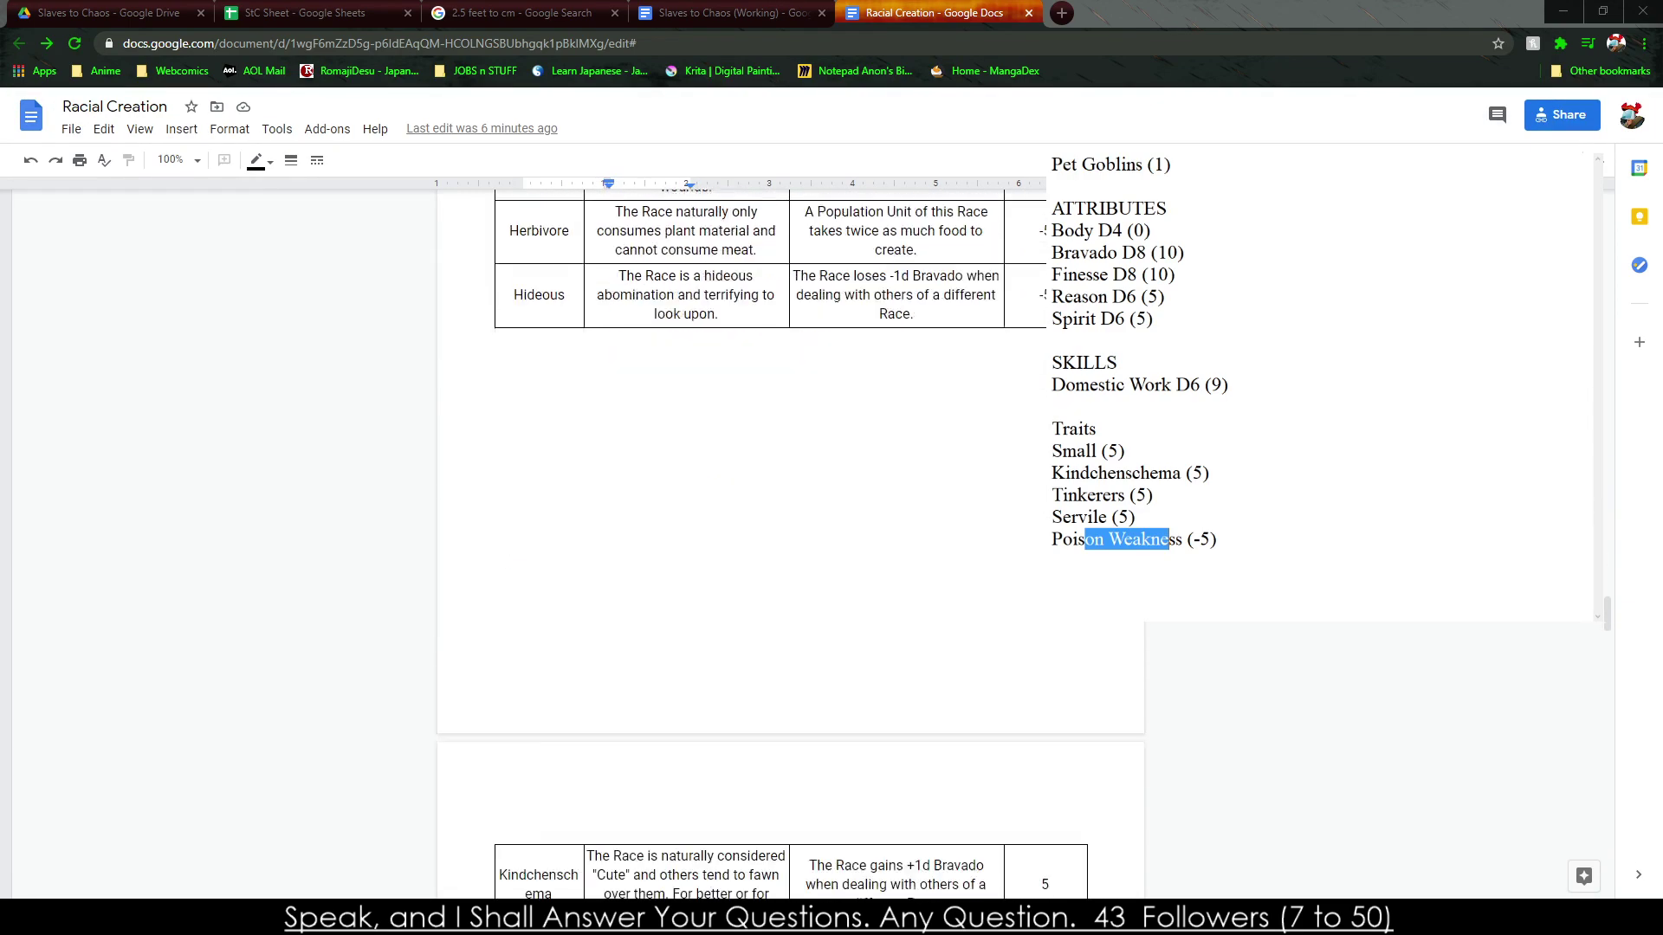
{"action": "scroll", "coordinate": [784, 511], "scroll_direction": "down", "scroll_amount": 15}
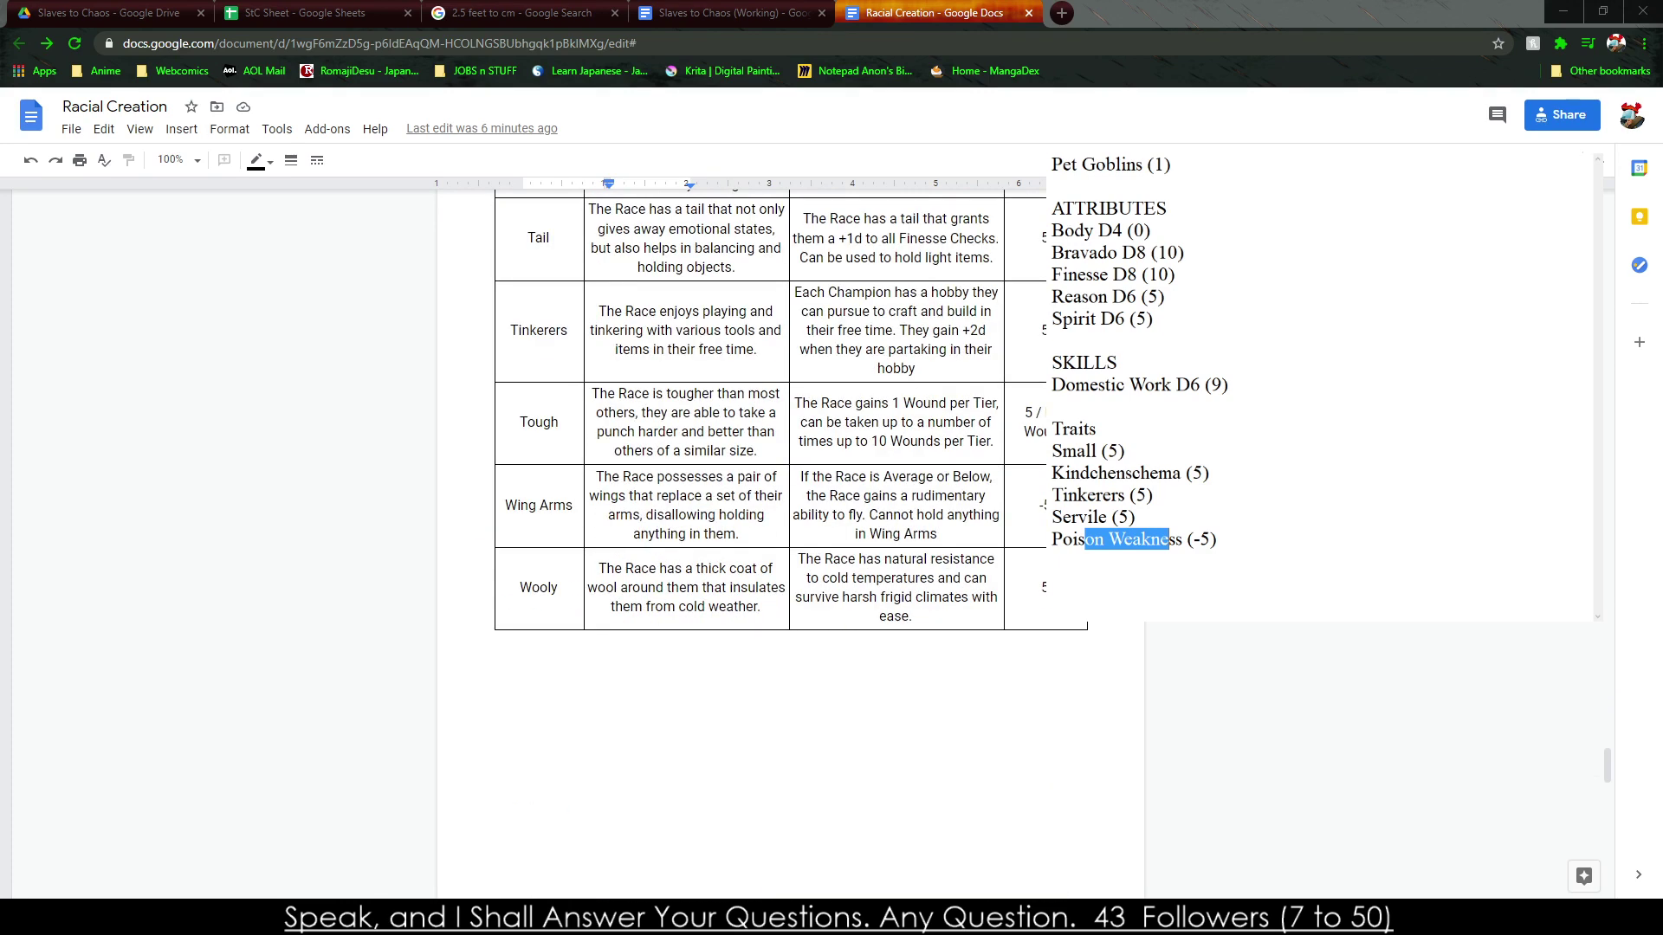
{"action": "scroll", "coordinate": [790, 453], "scroll_direction": "up", "scroll_amount": 1}
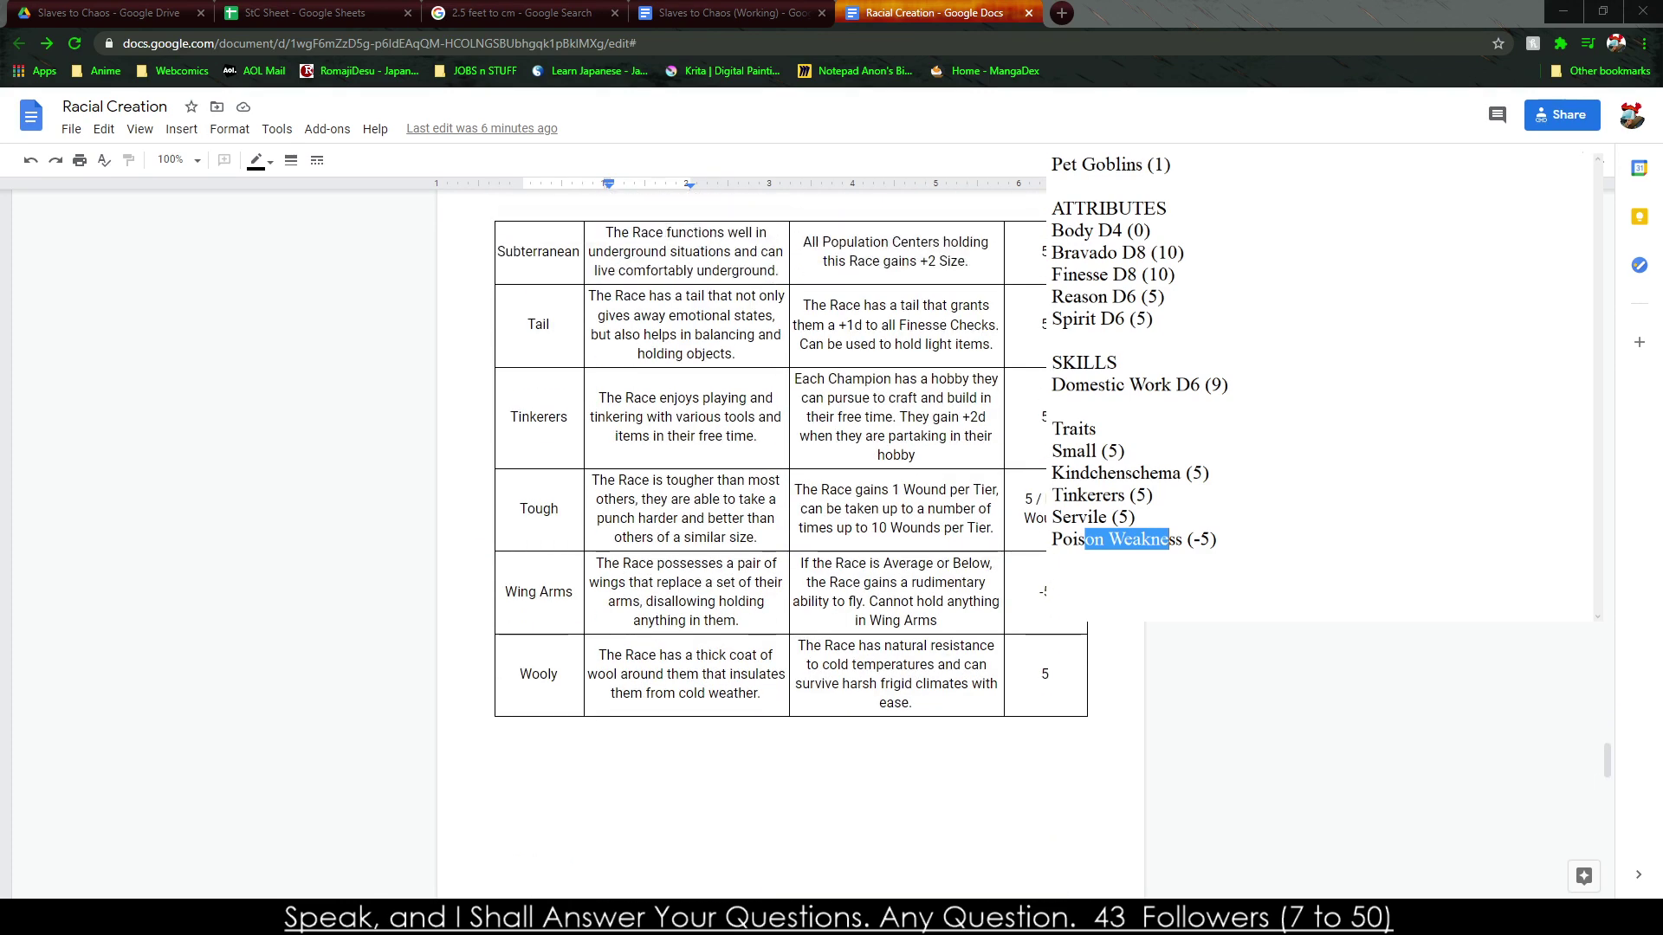
{"action": "scroll", "coordinate": [783, 520], "scroll_direction": "down", "scroll_amount": 20}
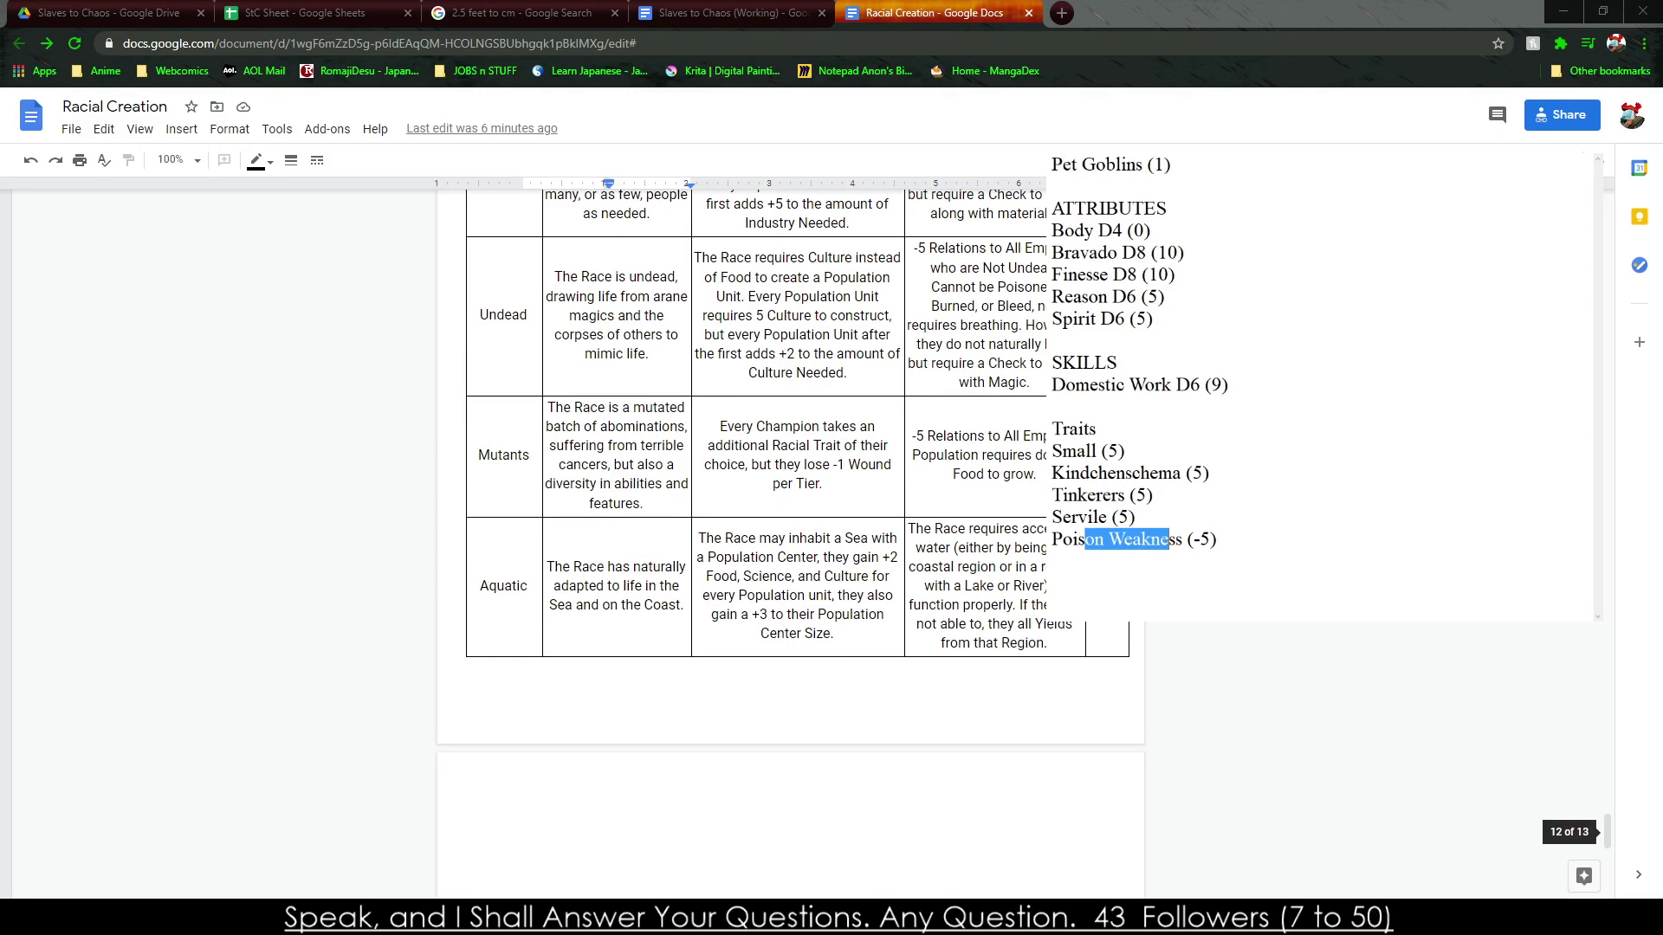
{"action": "scroll", "coordinate": [567, 586], "scroll_direction": "up", "scroll_amount": 2}
{"action": "left_click", "coordinate": [568, 585]}
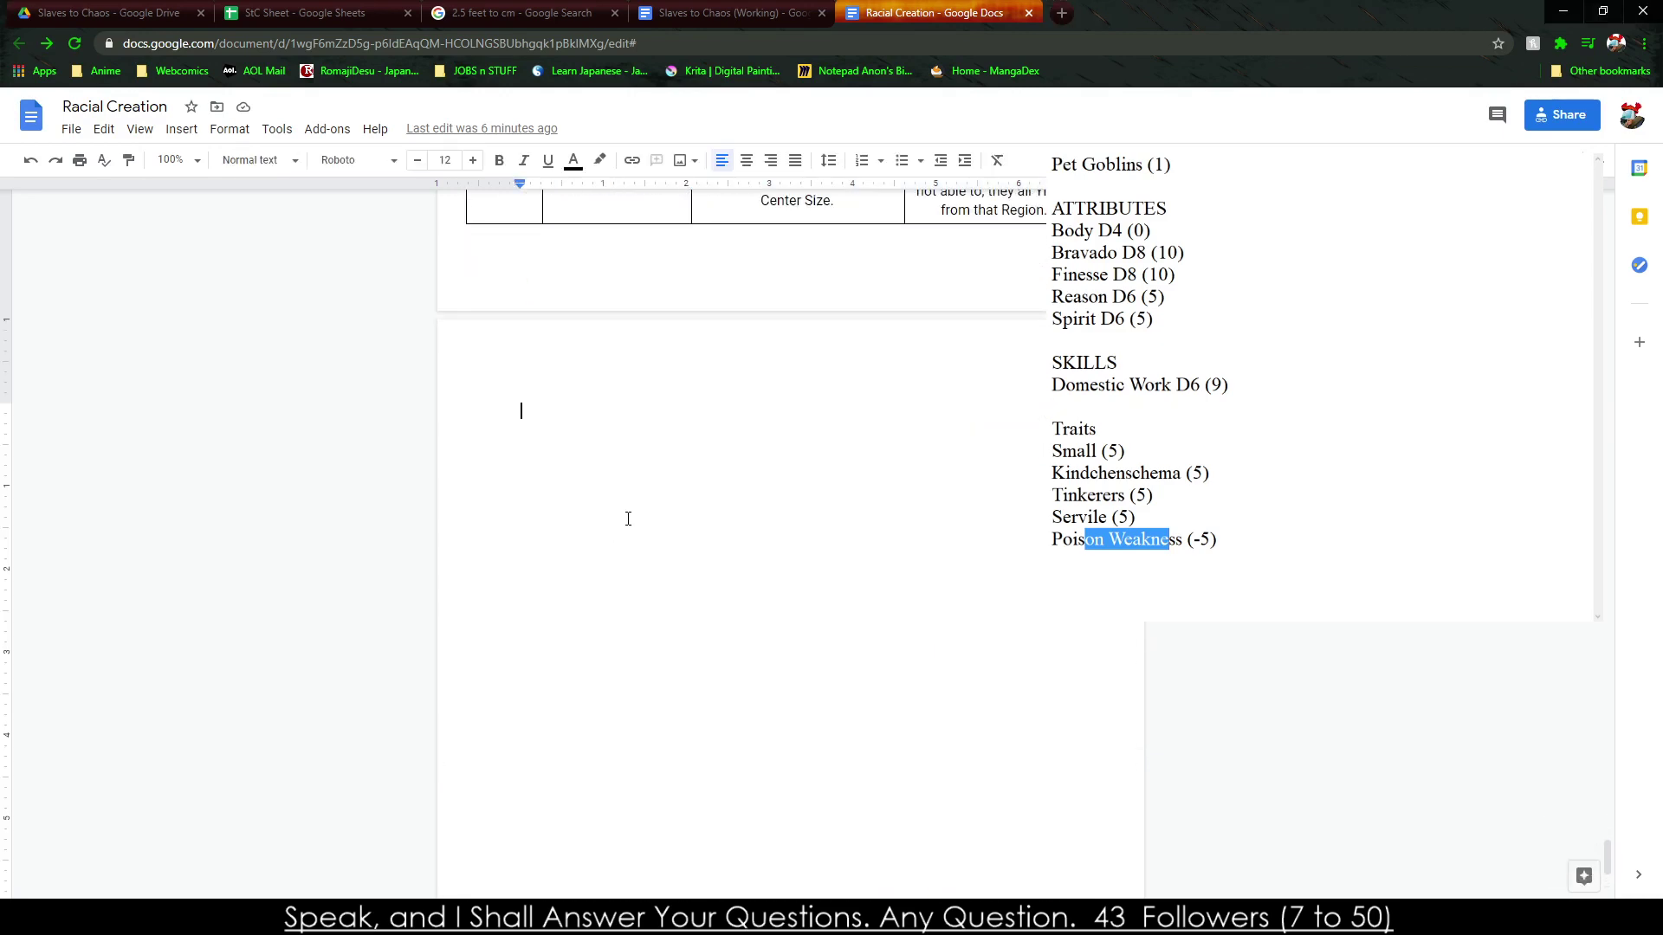
Highlight the whole Pet Goblins write-up, narrowing the selection to the SKILLS heading and its Domestic Work line.
{"action": "left_click_drag", "start_coordinate": [1229, 575], "coordinate": [1062, 165]}
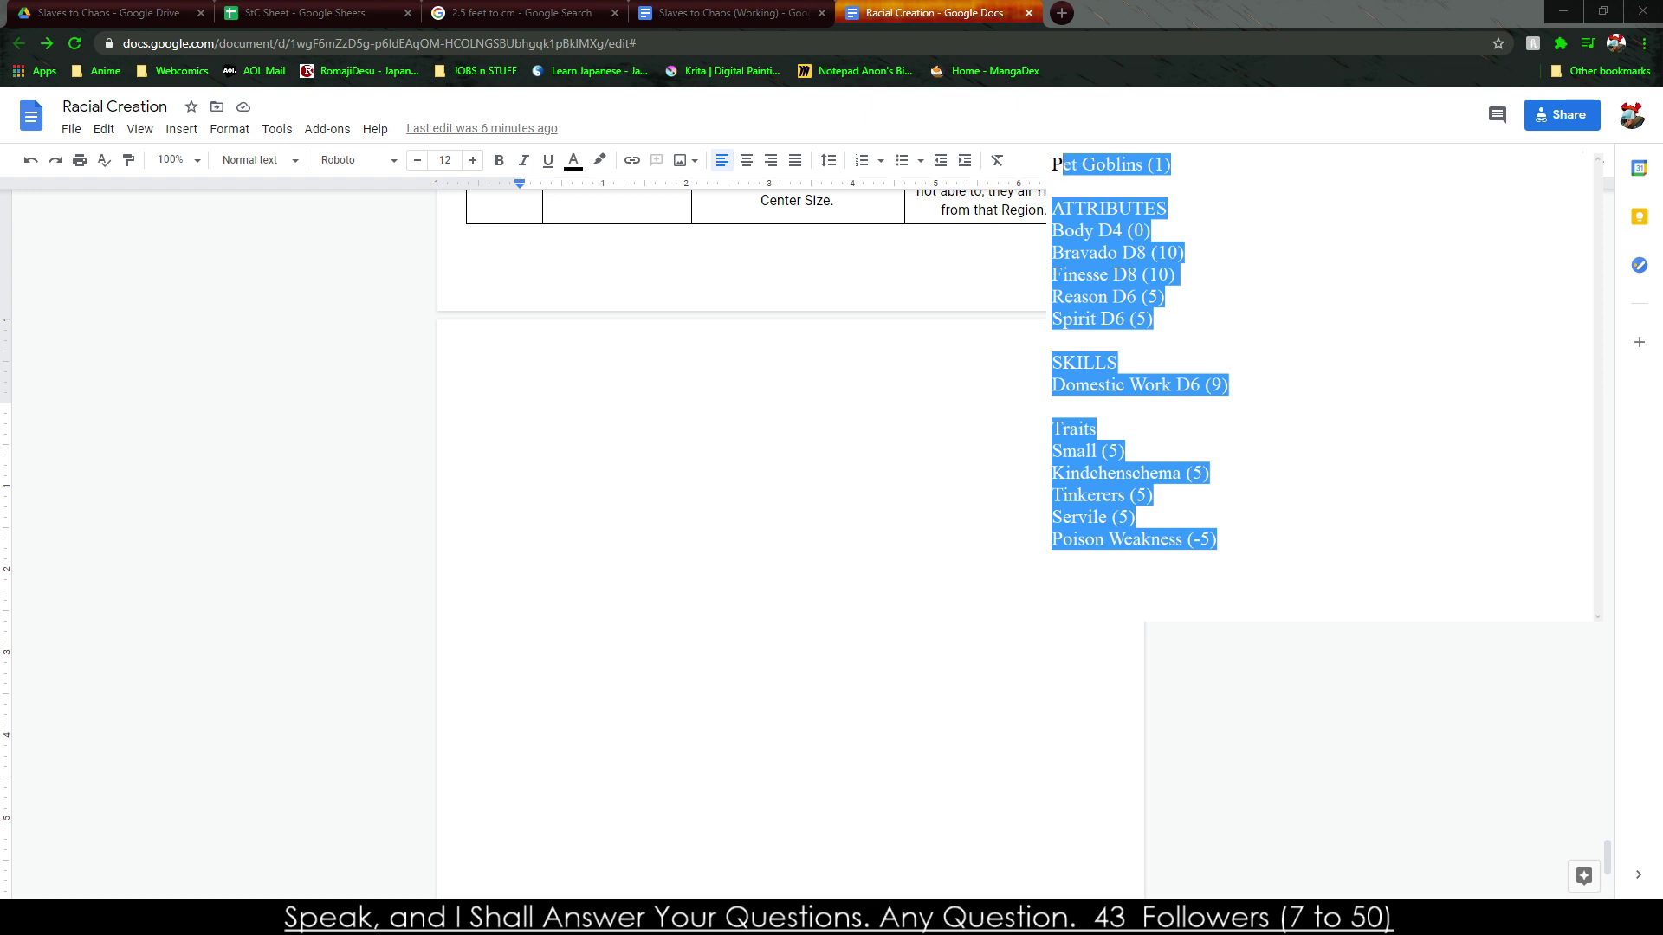
{"action": "left_click_drag", "start_coordinate": [1455, 546], "coordinate": [1052, 165]}
{"action": "double_click", "coordinate": [1084, 362]}
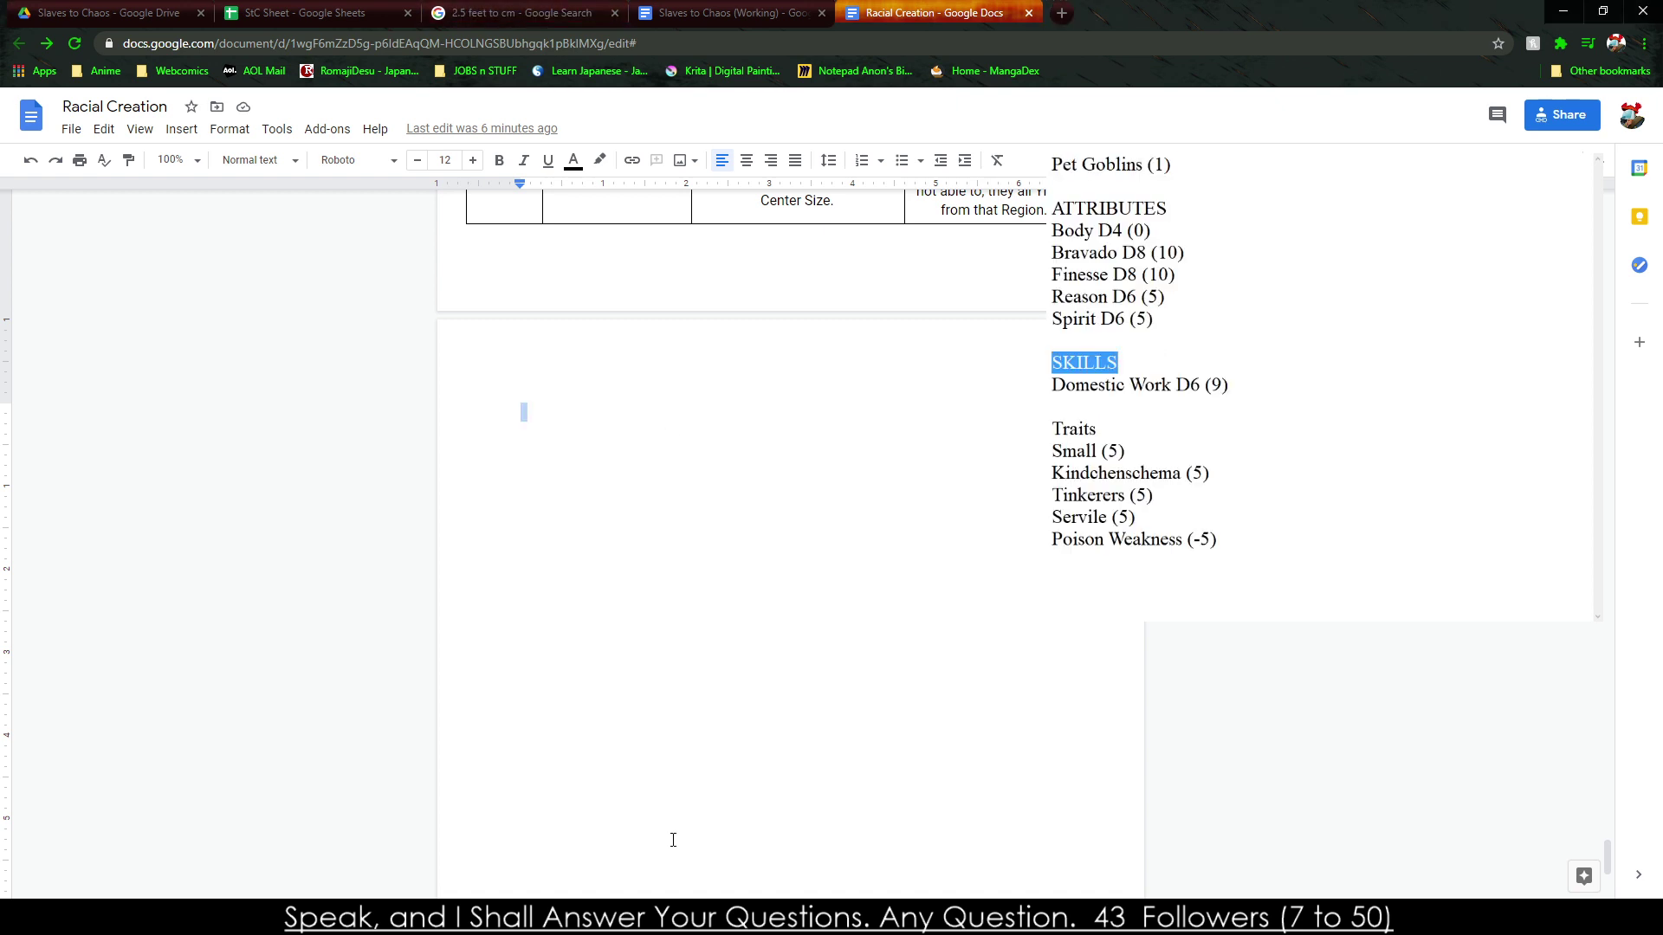
{"action": "left_click_drag", "start_coordinate": [1051, 362], "coordinate": [1098, 385]}
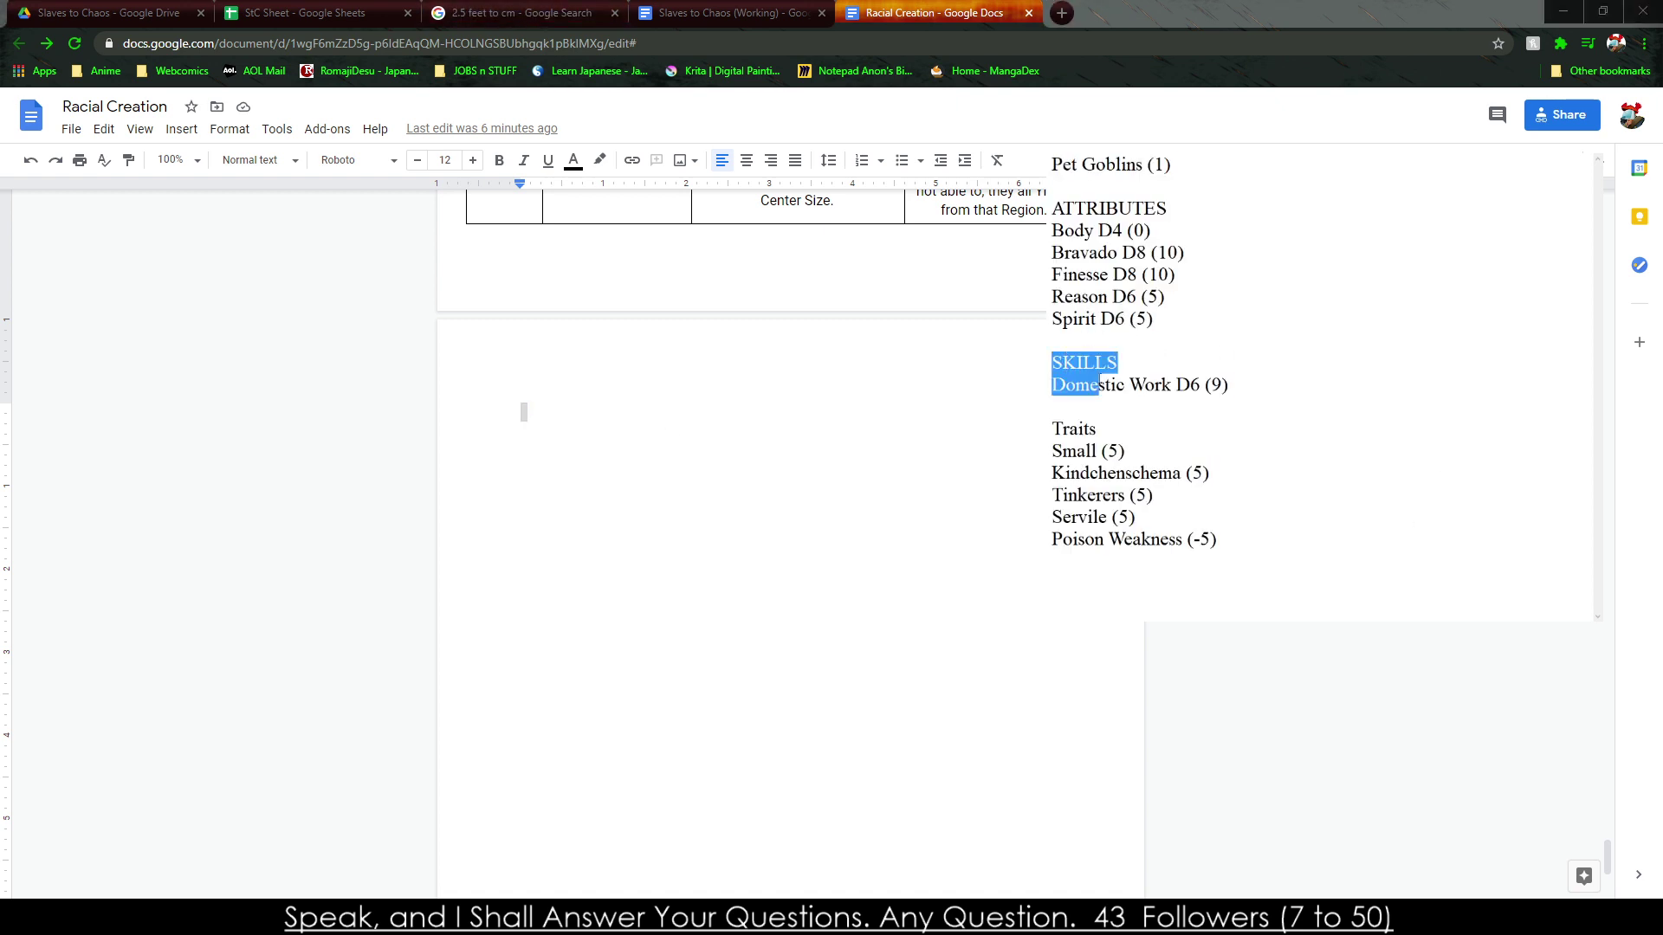
{"action": "left_click_drag", "start_coordinate": [1228, 385], "coordinate": [1073, 343]}
{"action": "left_click", "coordinate": [1222, 385]}
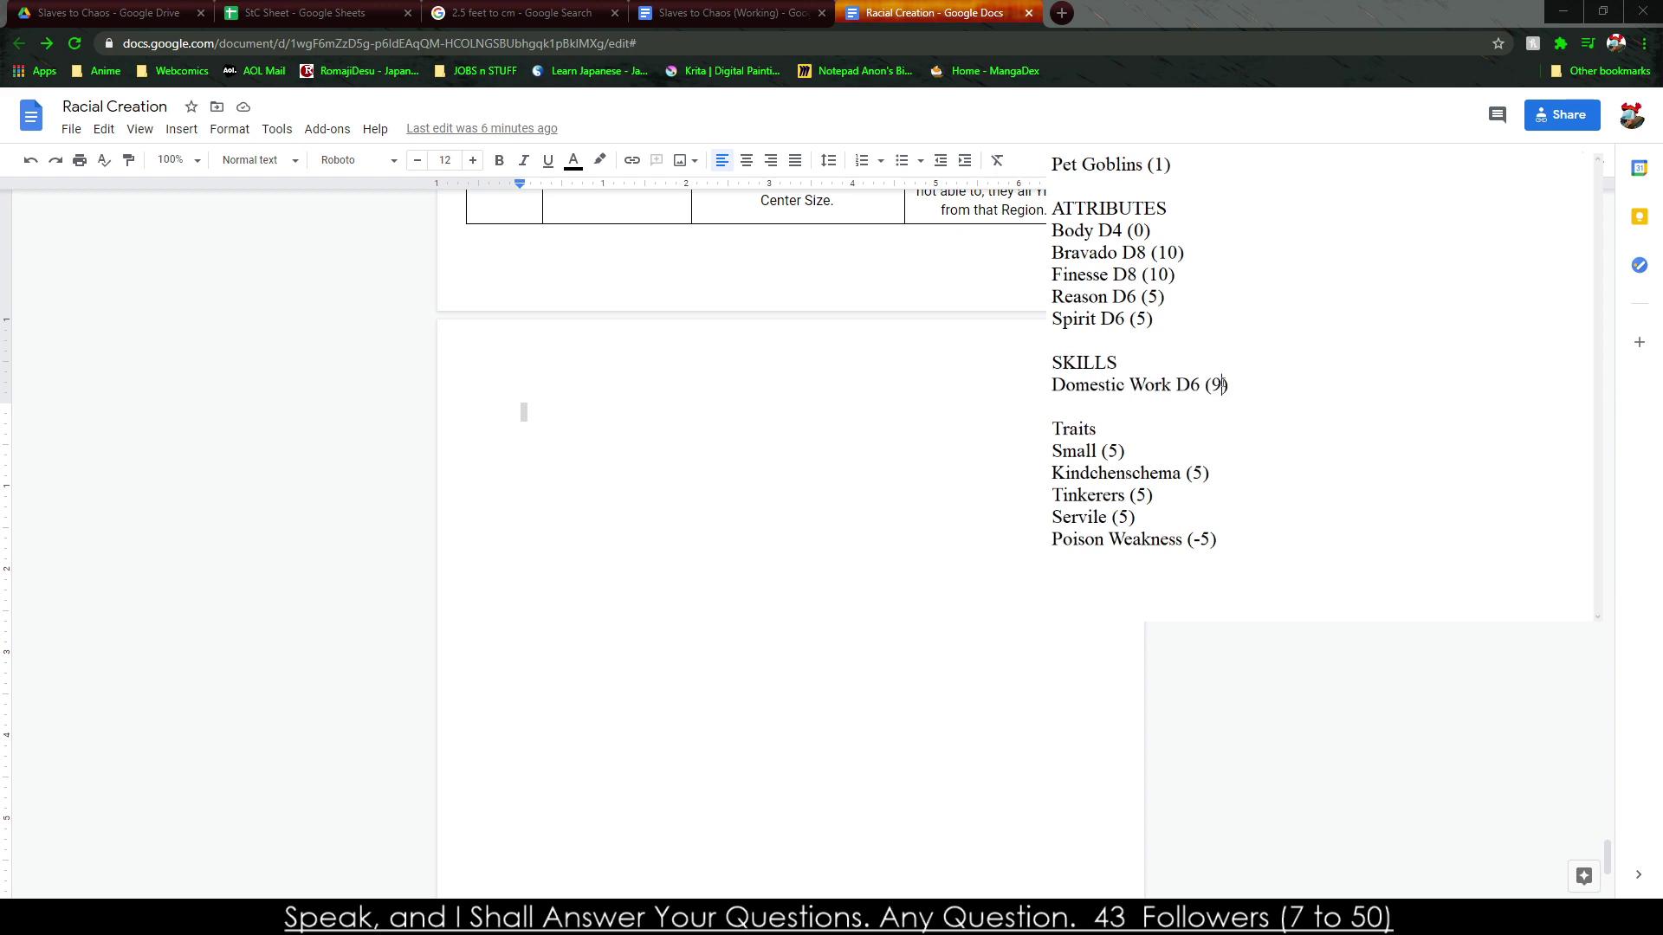
{"action": "left_click_drag", "start_coordinate": [1228, 385], "coordinate": [1052, 341]}
Return to the Skills rules and review the skill die costs and the skill list down to Intimidation.
{"action": "scroll", "coordinate": [523, 422], "scroll_direction": "up", "scroll_amount": 15}
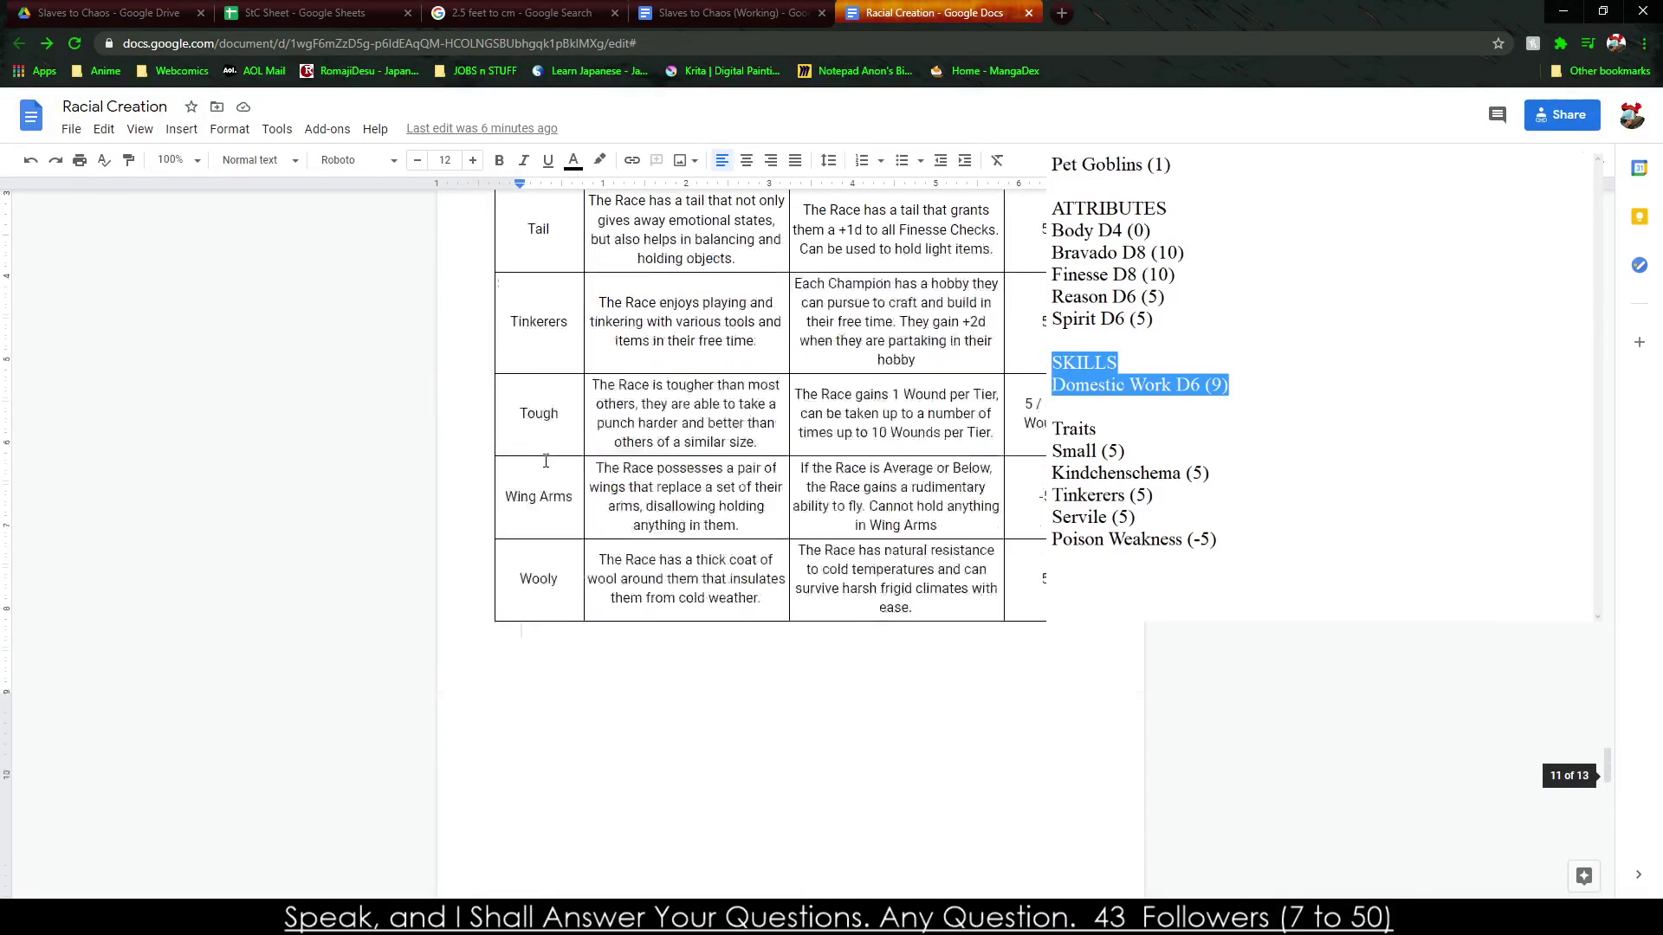
{"action": "scroll", "coordinate": [547, 460], "scroll_direction": "up", "scroll_amount": 15}
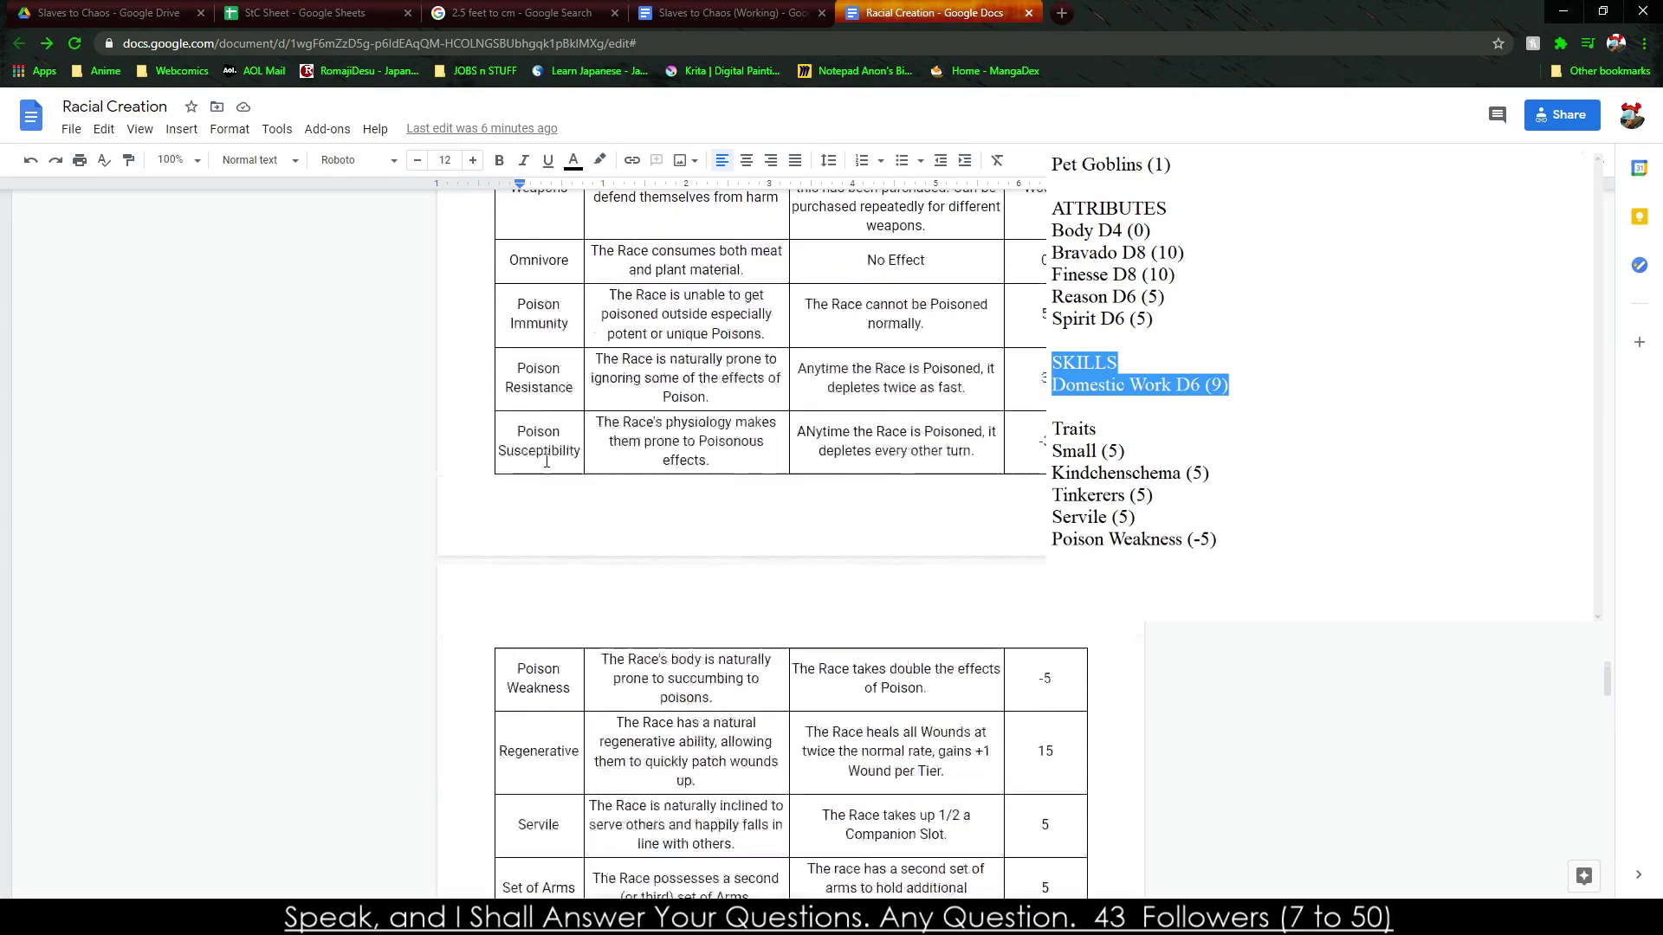
{"action": "scroll", "coordinate": [546, 460], "scroll_direction": "up", "scroll_amount": 10}
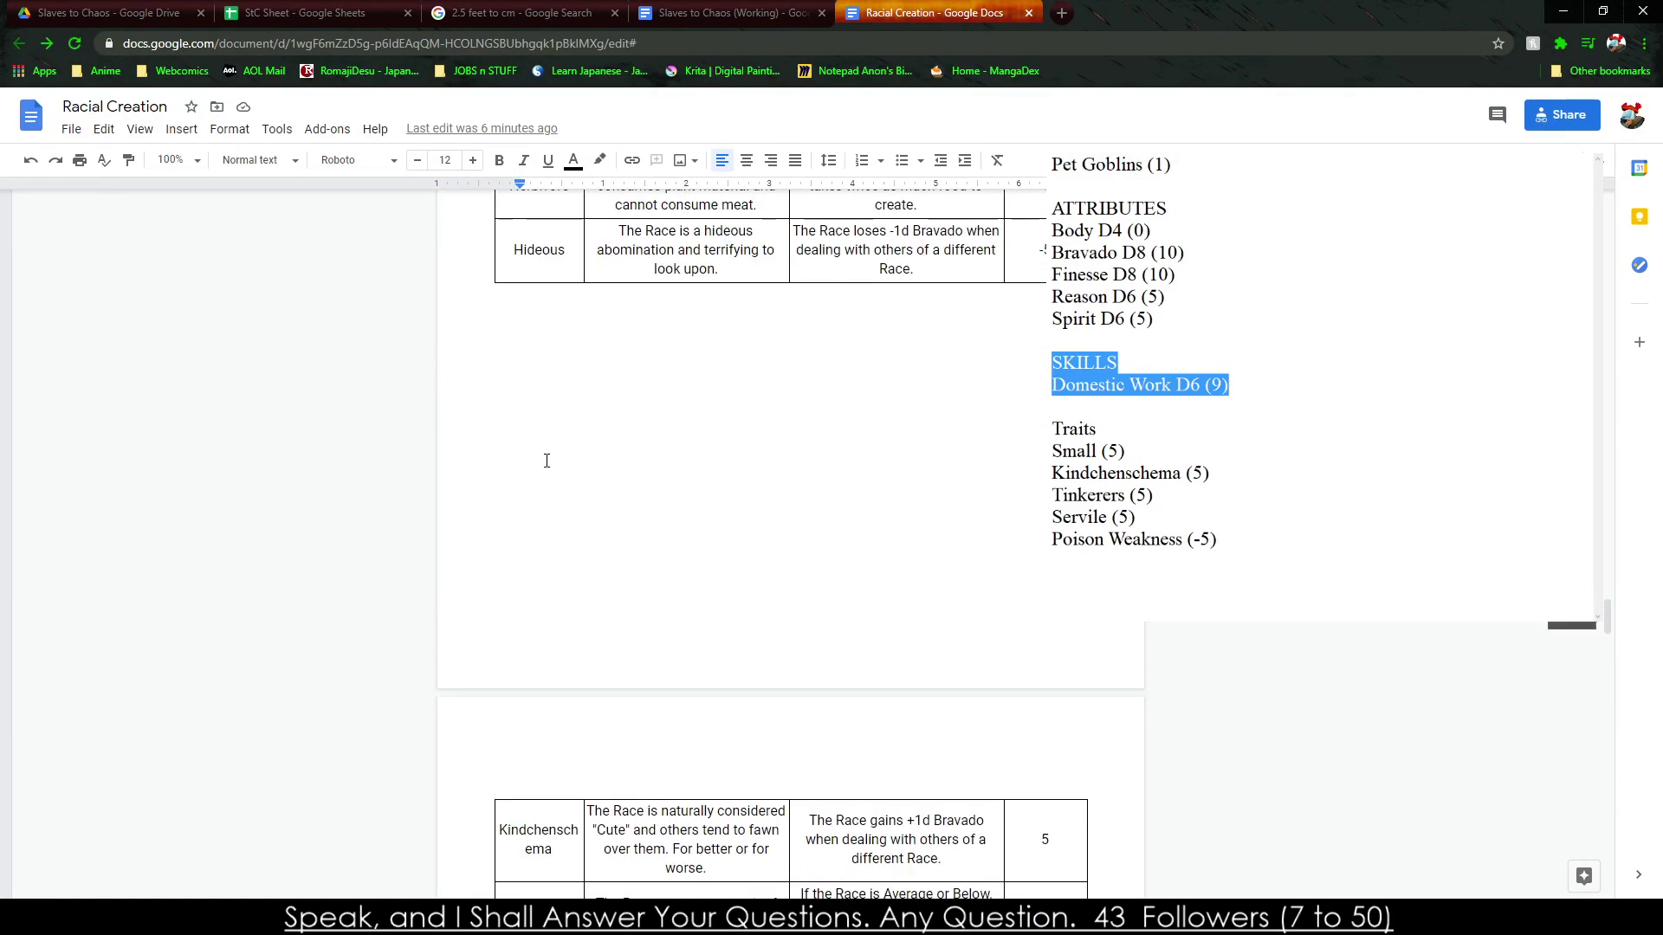
{"action": "scroll", "coordinate": [546, 460], "scroll_direction": "up", "scroll_amount": 15}
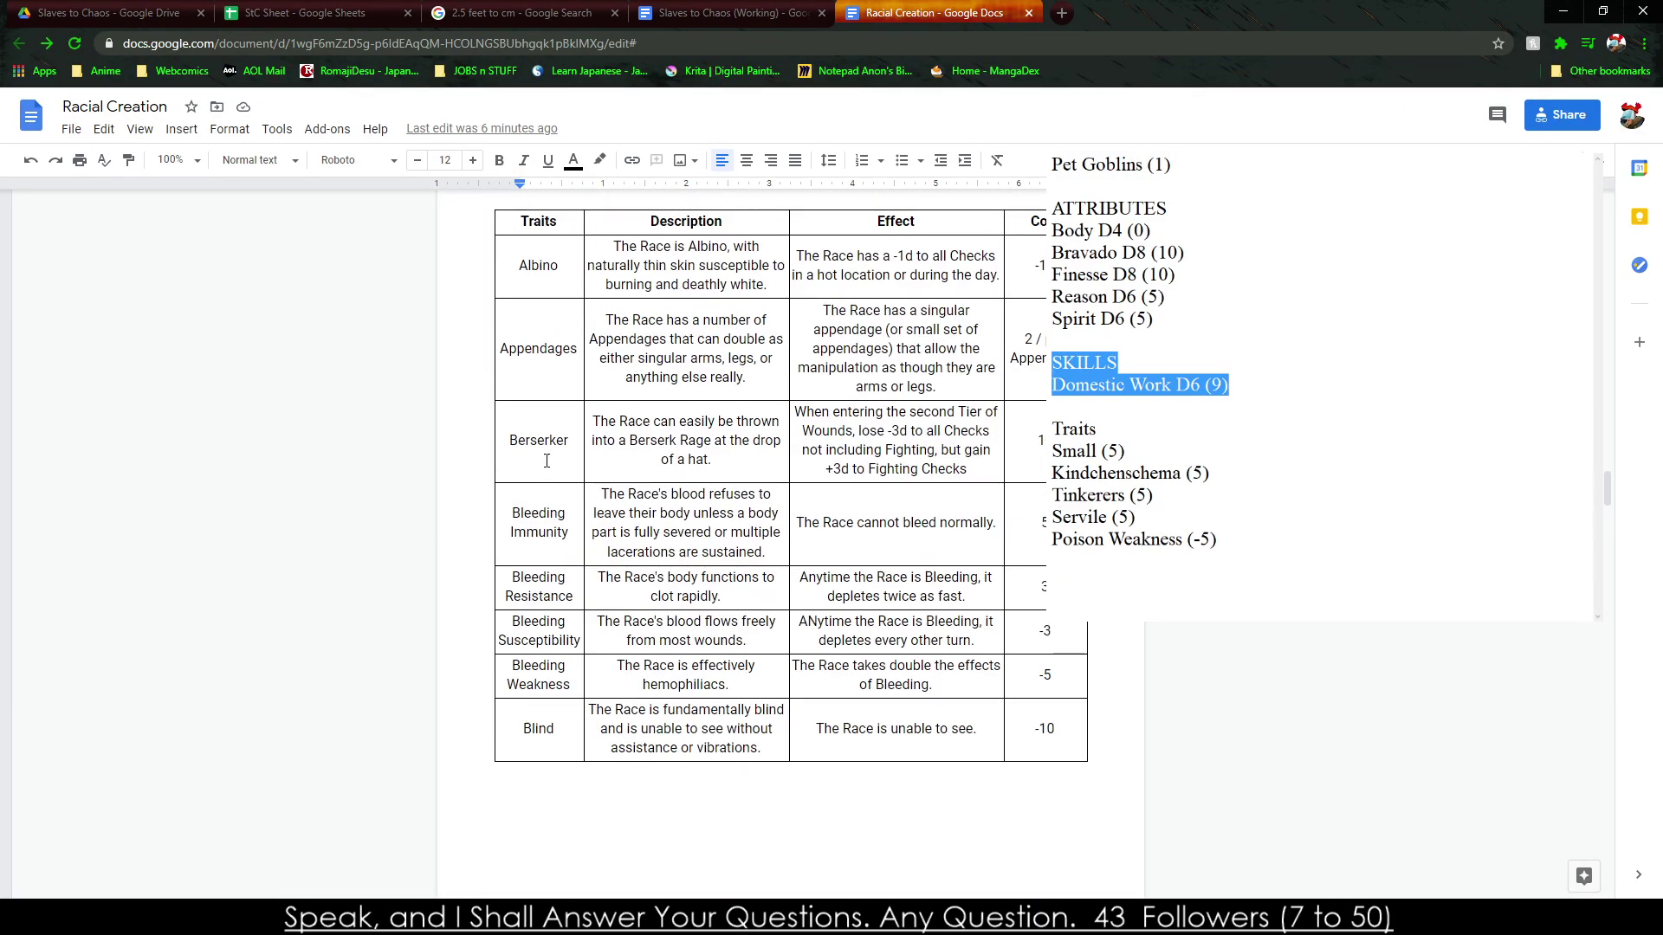
{"action": "scroll", "coordinate": [546, 460], "scroll_direction": "up", "scroll_amount": 15}
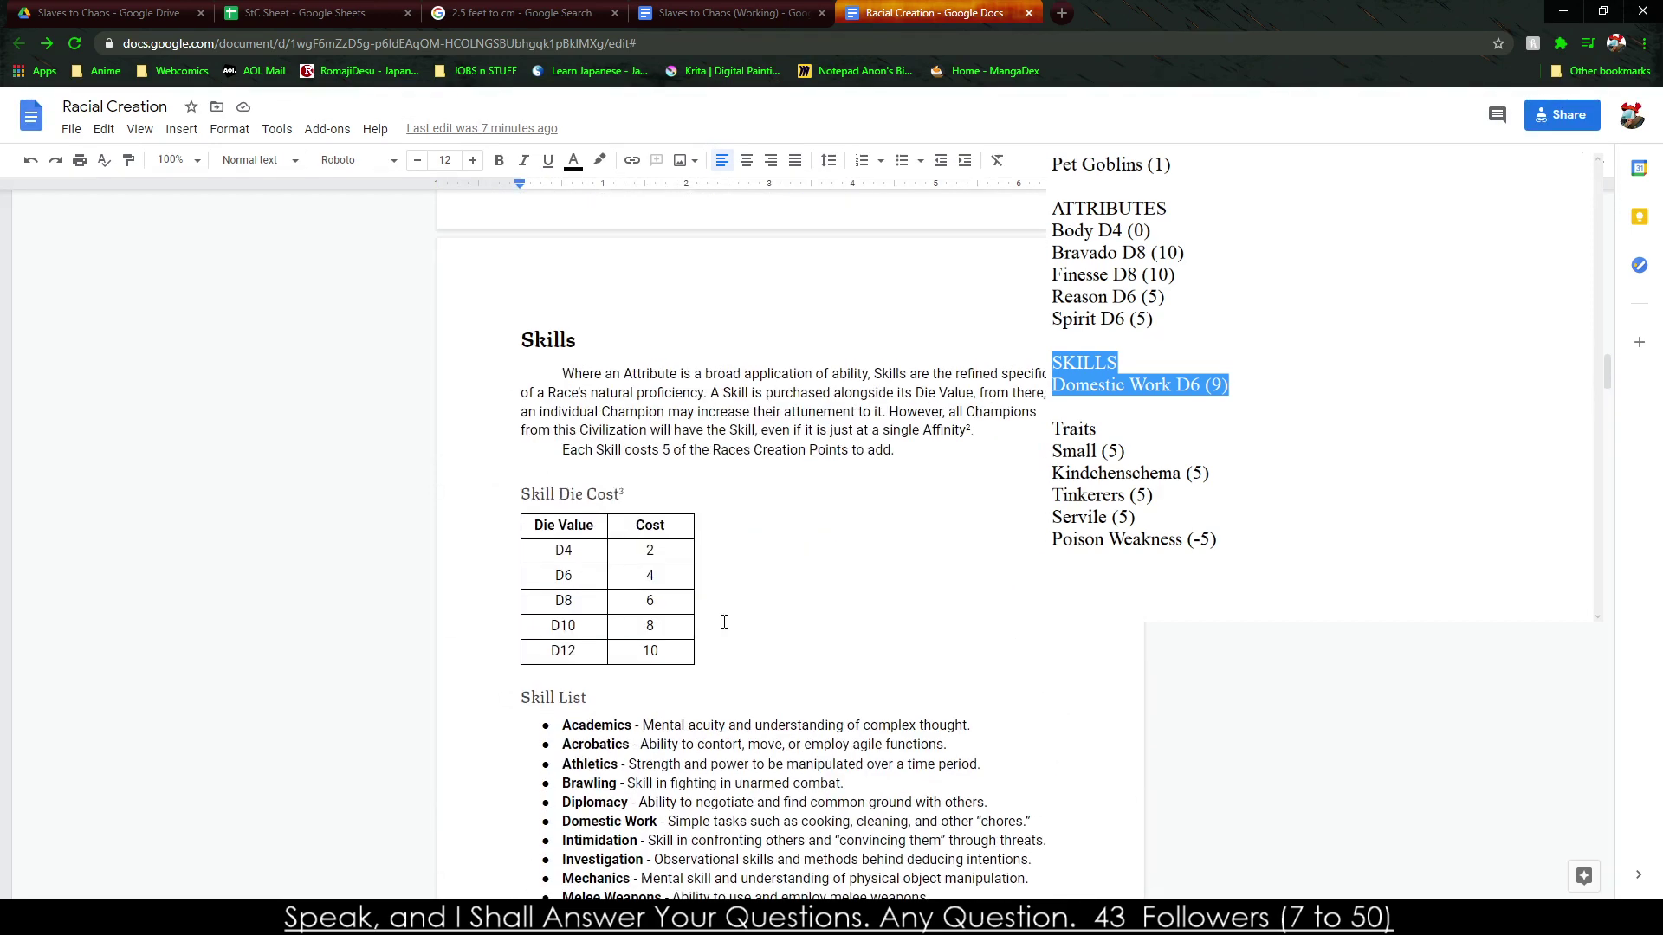
{"action": "left_click_drag", "start_coordinate": [654, 554], "coordinate": [674, 653]}
{"action": "key", "text": "alt+Tab"}
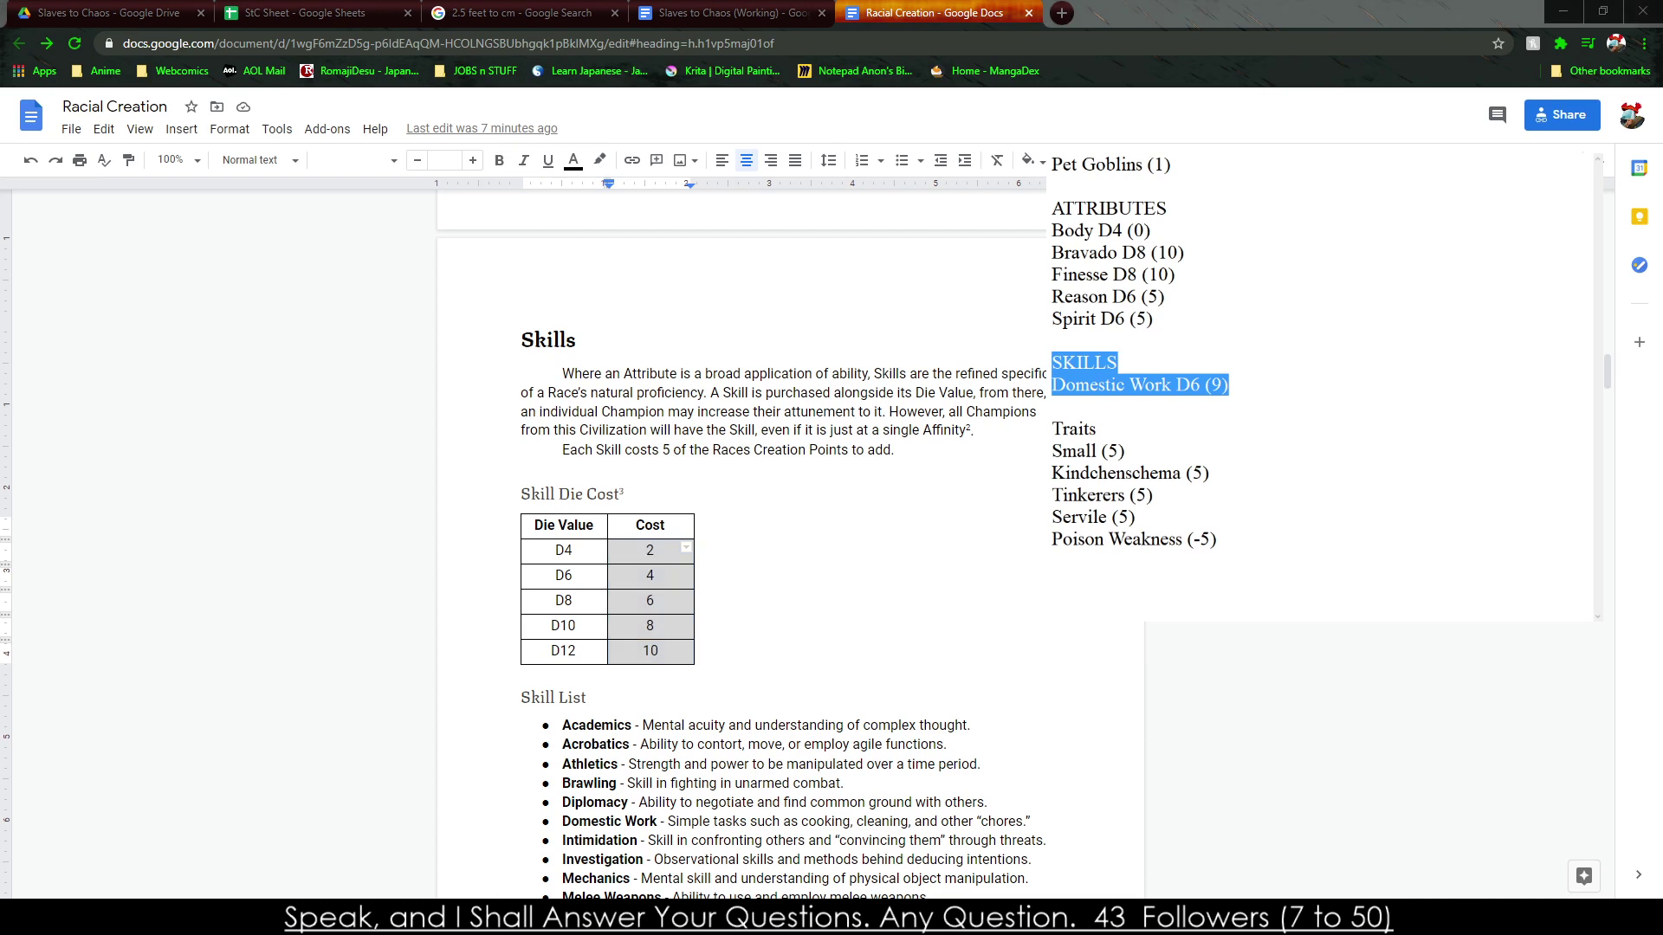
{"action": "left_click", "coordinate": [562, 842]}
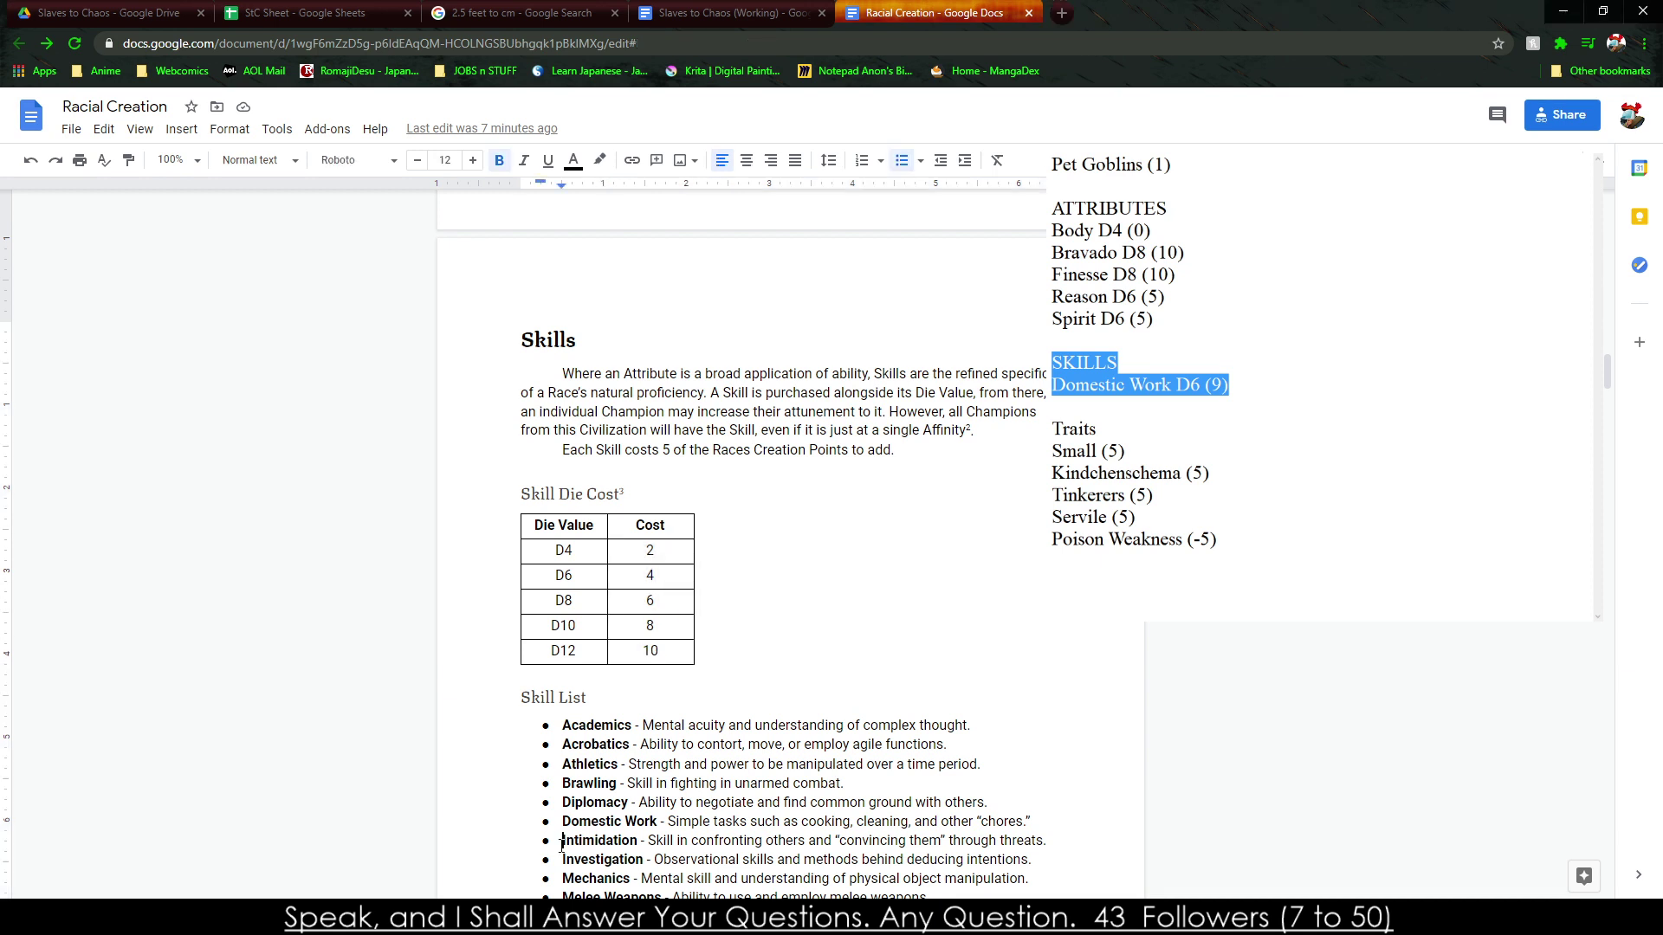
Highlight the Skill Die Cost table and the line on each skill's 5-point cost, and select the whole Pet Goblins write-up.
{"action": "left_click_drag", "start_coordinate": [611, 526], "coordinate": [641, 626]}
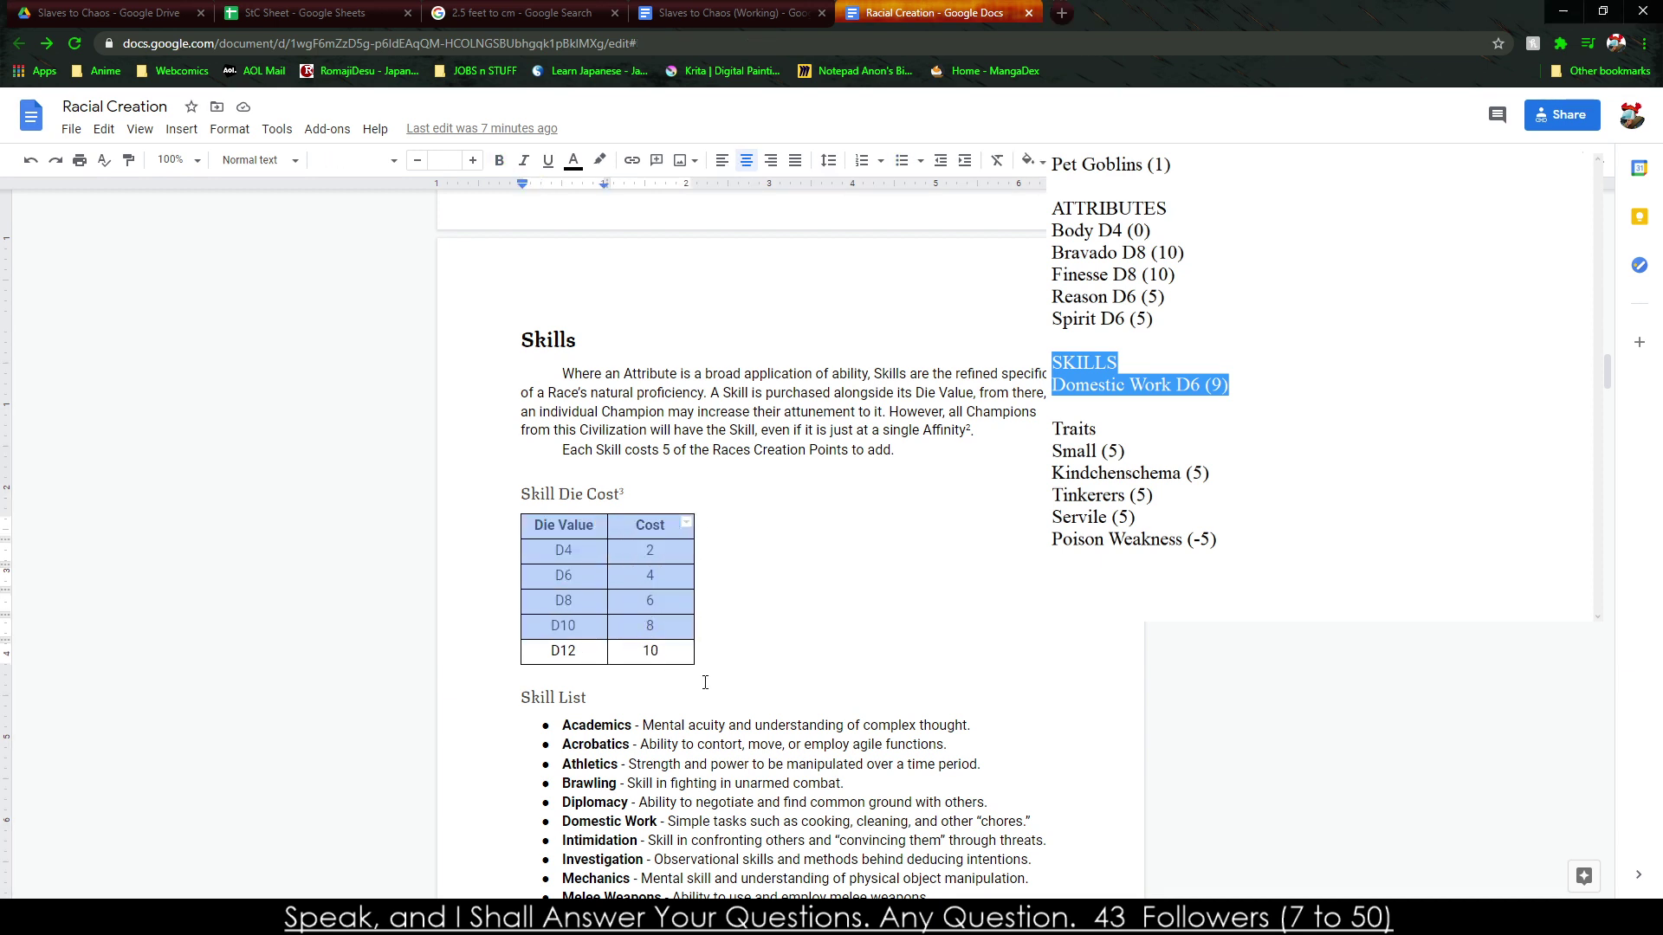
{"action": "left_click_drag", "start_coordinate": [606, 450], "coordinate": [712, 452]}
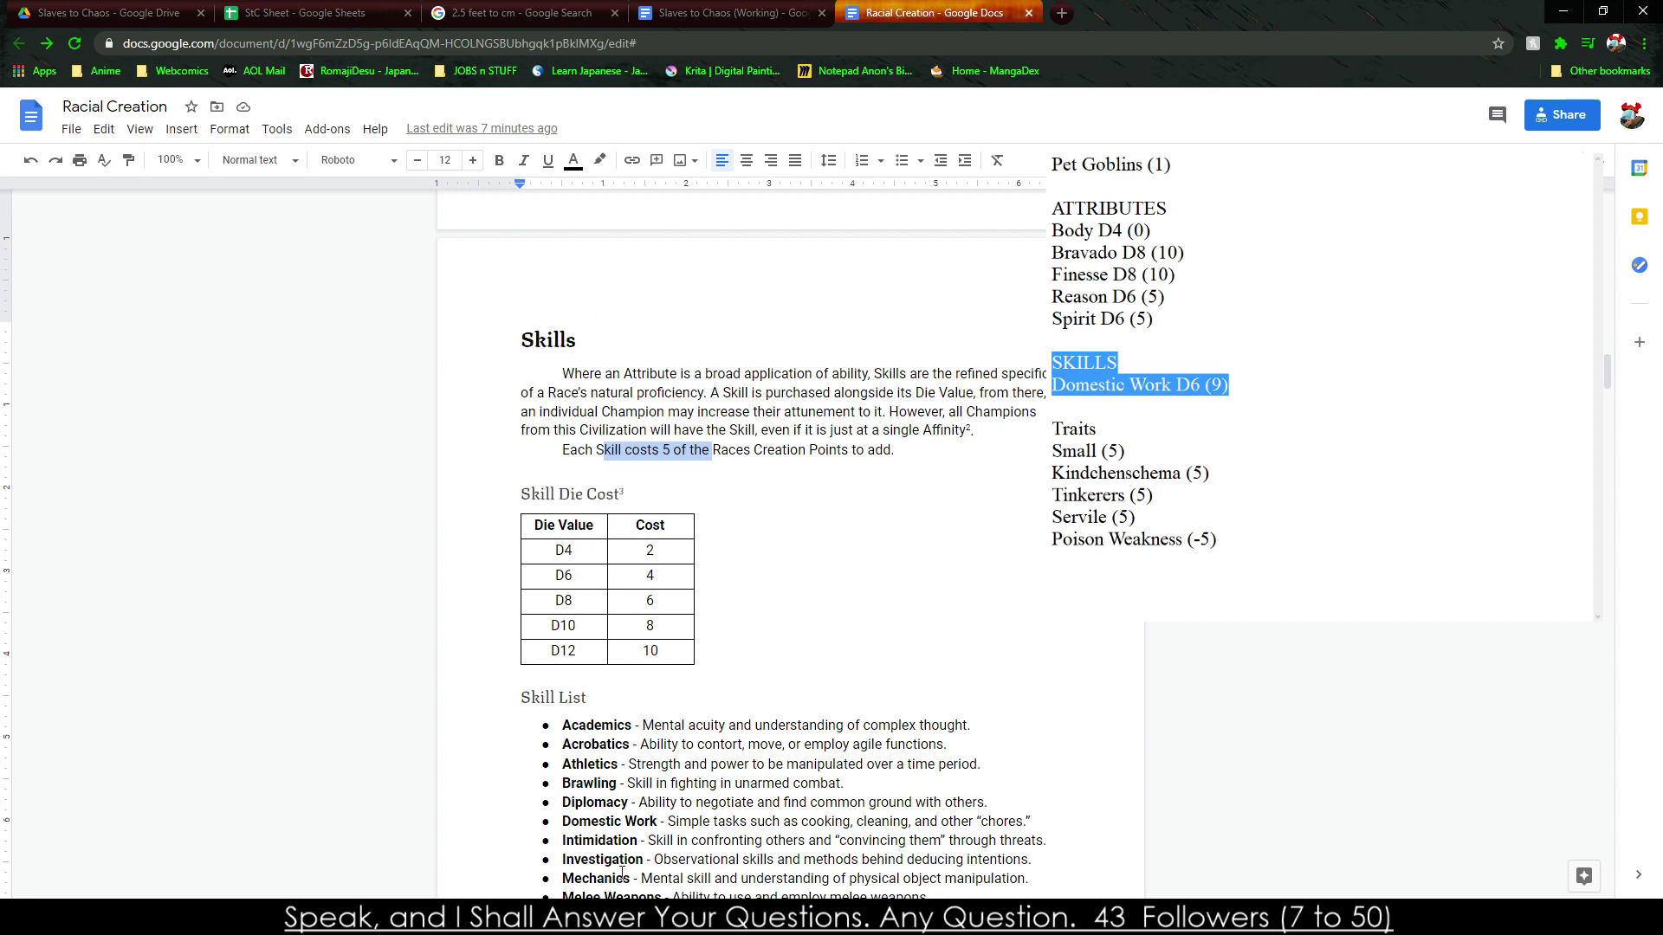
{"action": "left_click_drag", "start_coordinate": [1286, 412], "coordinate": [1256, 558]}
{"action": "key", "text": "ctrl+a"}
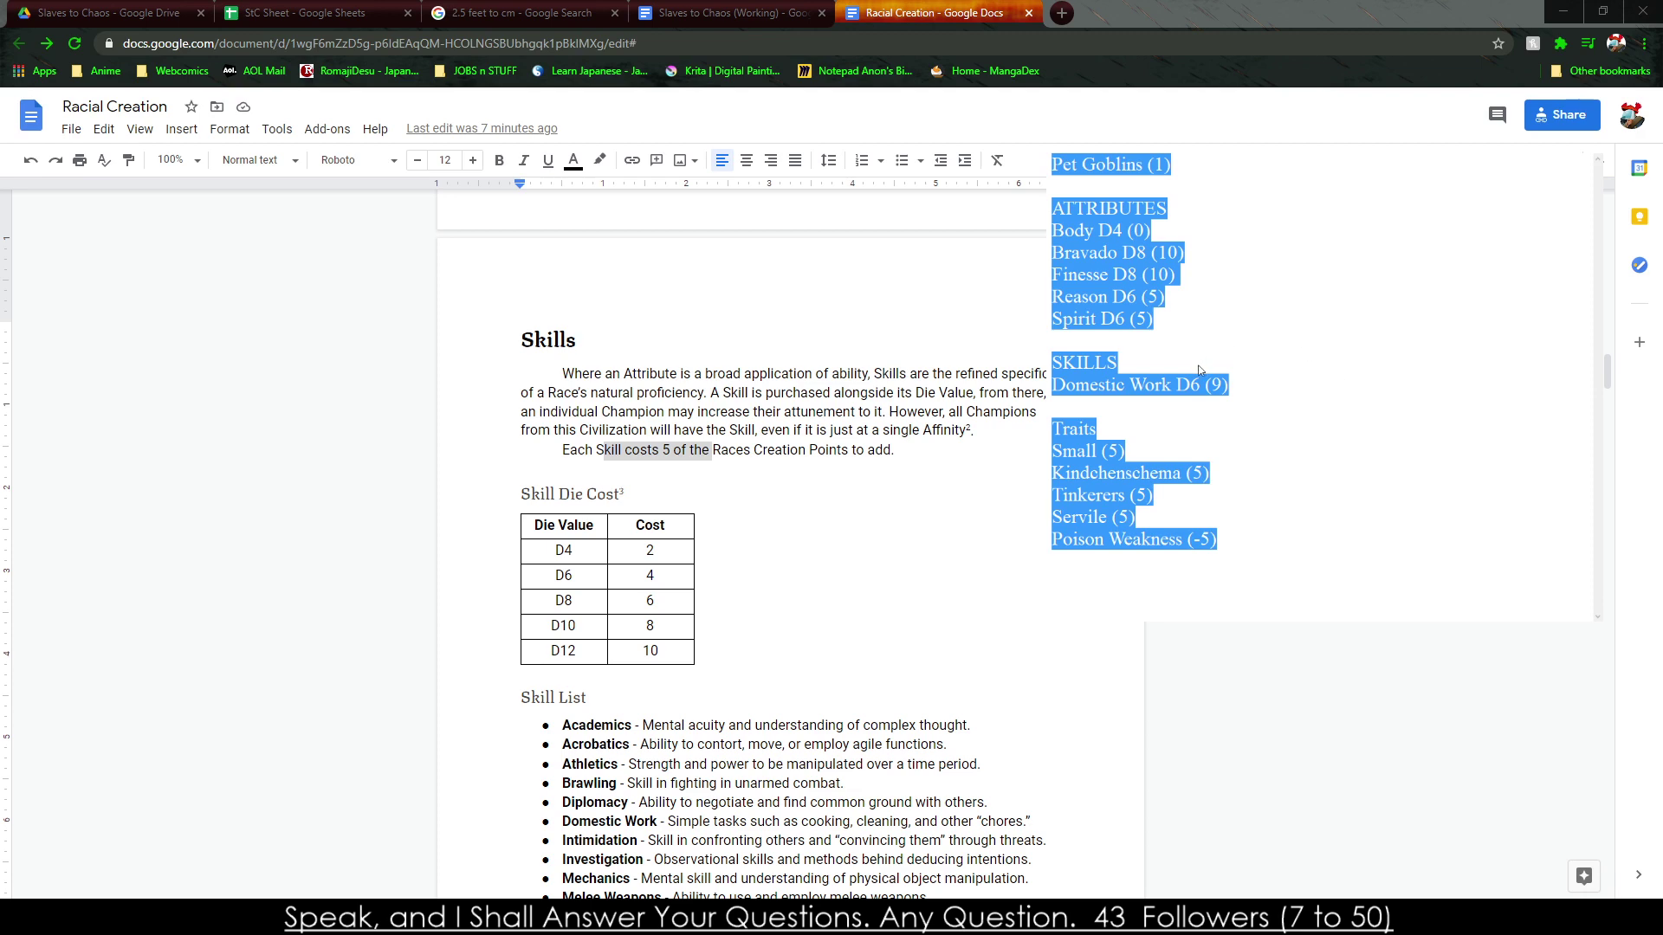
Put the notes away and copy the Racial Creation text from the start of the document through its last page.
{"action": "key", "text": "alt+Tab"}
{"action": "scroll", "coordinate": [877, 524], "scroll_direction": "up", "scroll_amount": 10}
{"action": "scroll", "coordinate": [877, 524], "scroll_direction": "up", "scroll_amount": 16}
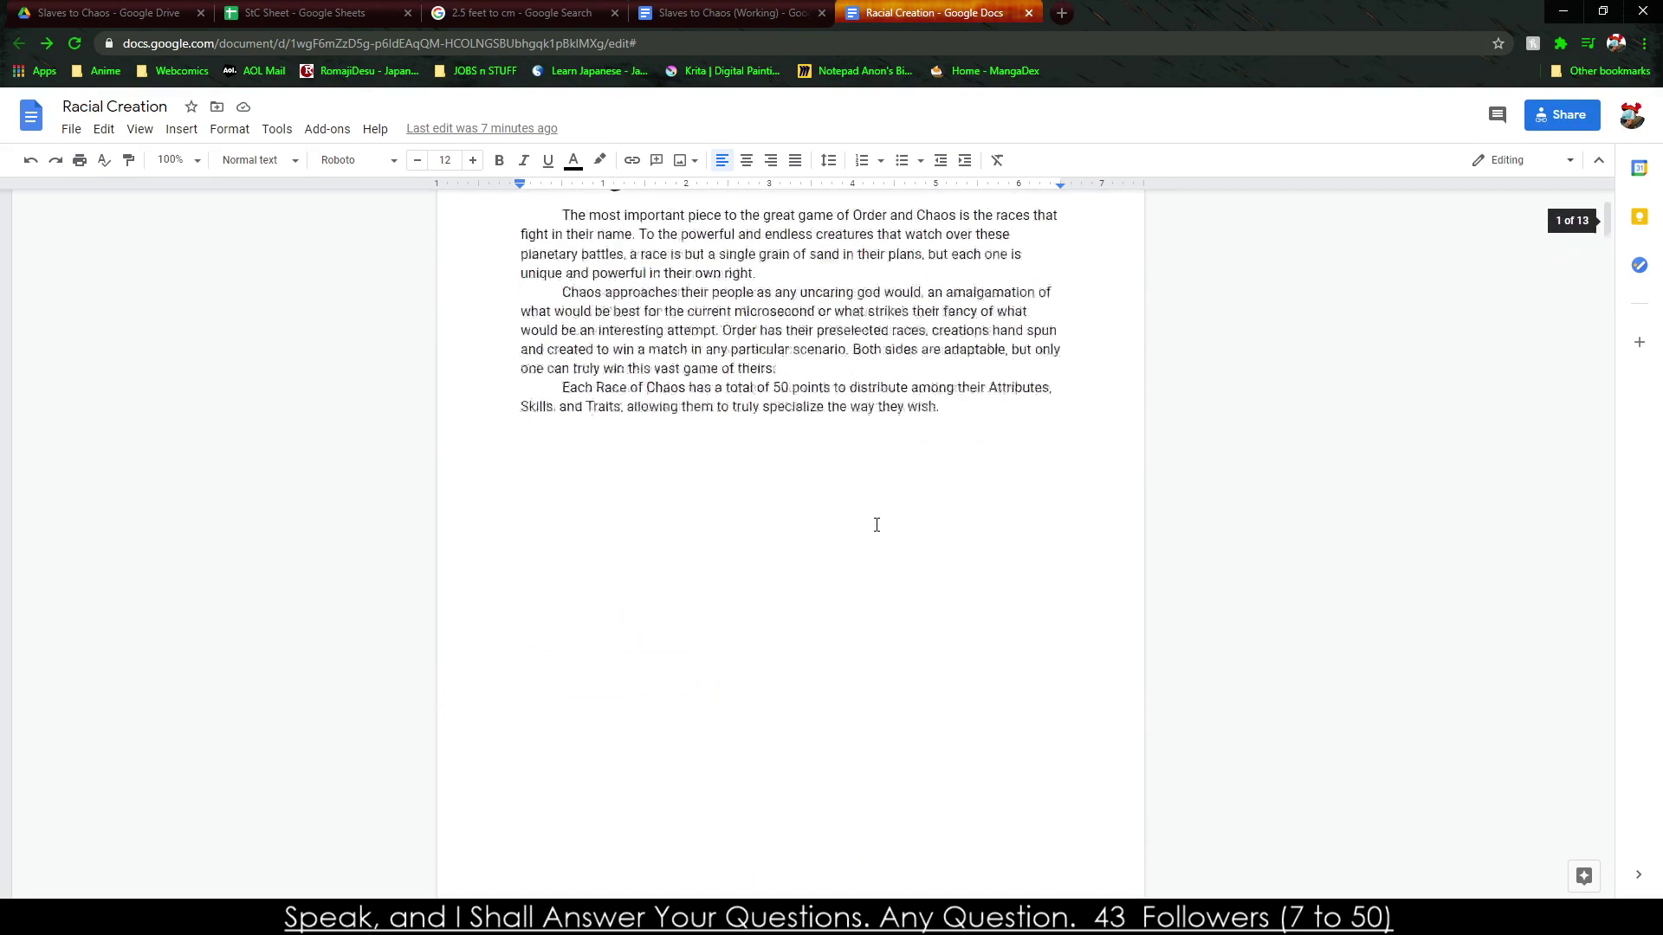
{"action": "left_click_drag", "start_coordinate": [519, 337], "coordinate": [1334, 540]}
{"action": "scroll", "coordinate": [631, 650], "scroll_direction": "down", "scroll_amount": 16}
{"action": "scroll", "coordinate": [789, 652], "scroll_direction": "down", "scroll_amount": 20}
{"action": "scroll", "coordinate": [867, 606], "scroll_direction": "down", "scroll_amount": 12}
{"action": "scroll", "coordinate": [1187, 583], "scroll_direction": "down", "scroll_amount": 20}
{"action": "scroll", "coordinate": [1285, 496], "scroll_direction": "down", "scroll_amount": 20}
In Slaves to Chaos (Working), set the blank page before Creating a Civilization to Normal text and paste the race rules there.
{"action": "left_click", "coordinate": [710, 13]}
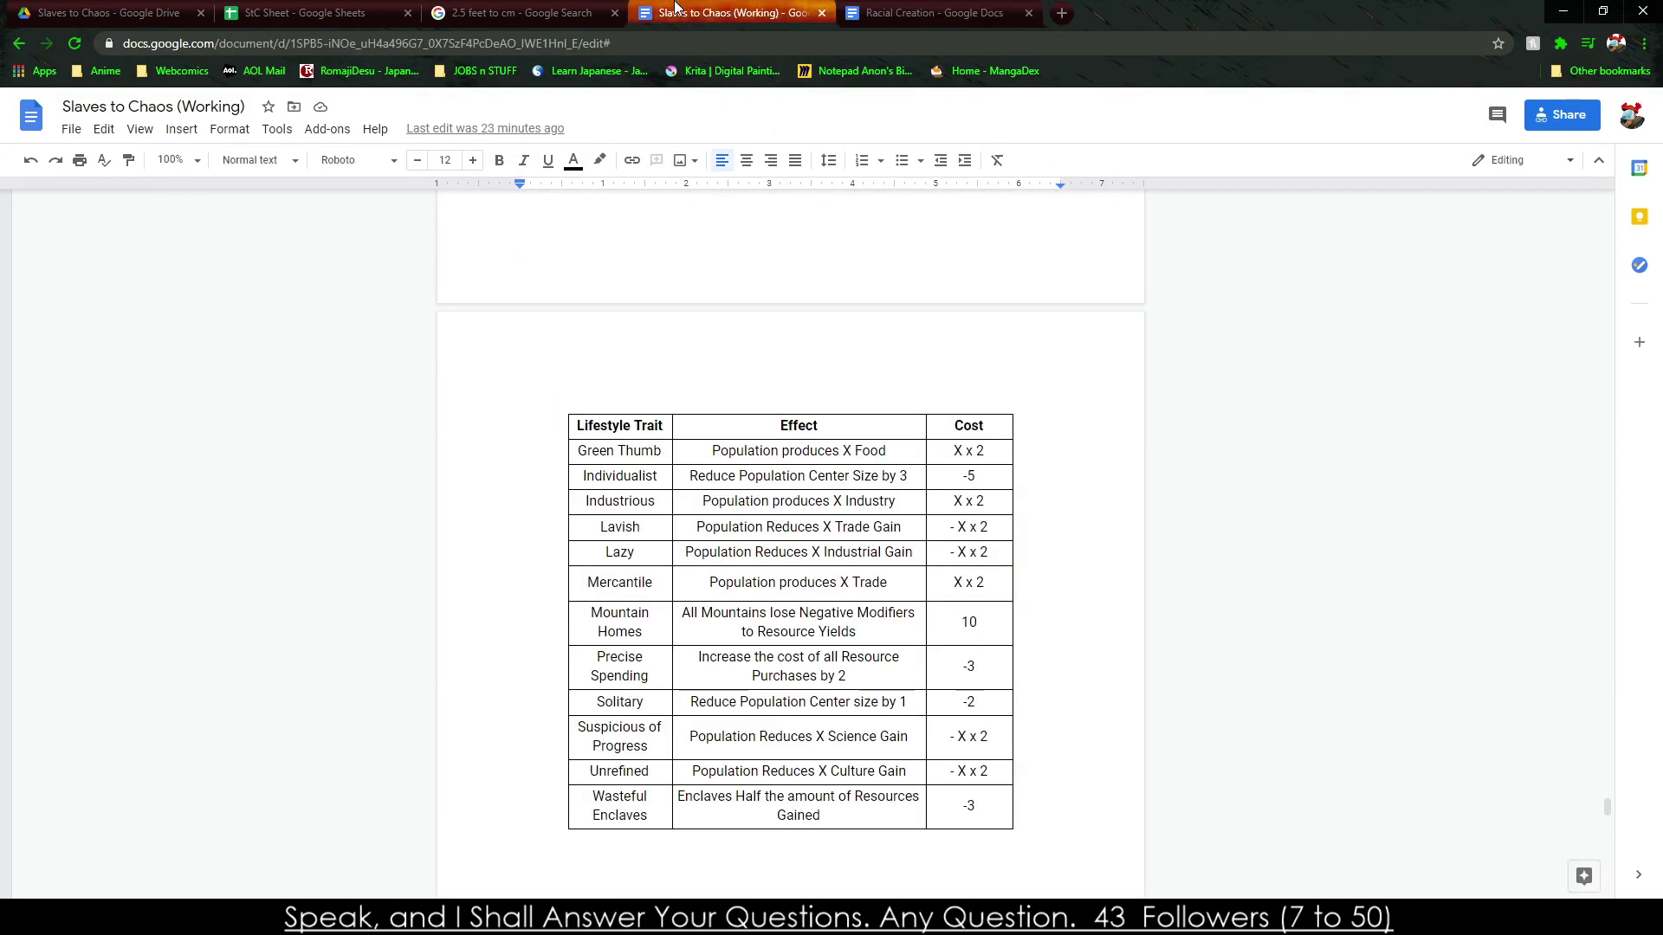
{"action": "scroll", "coordinate": [755, 401], "scroll_direction": "up", "scroll_amount": 20}
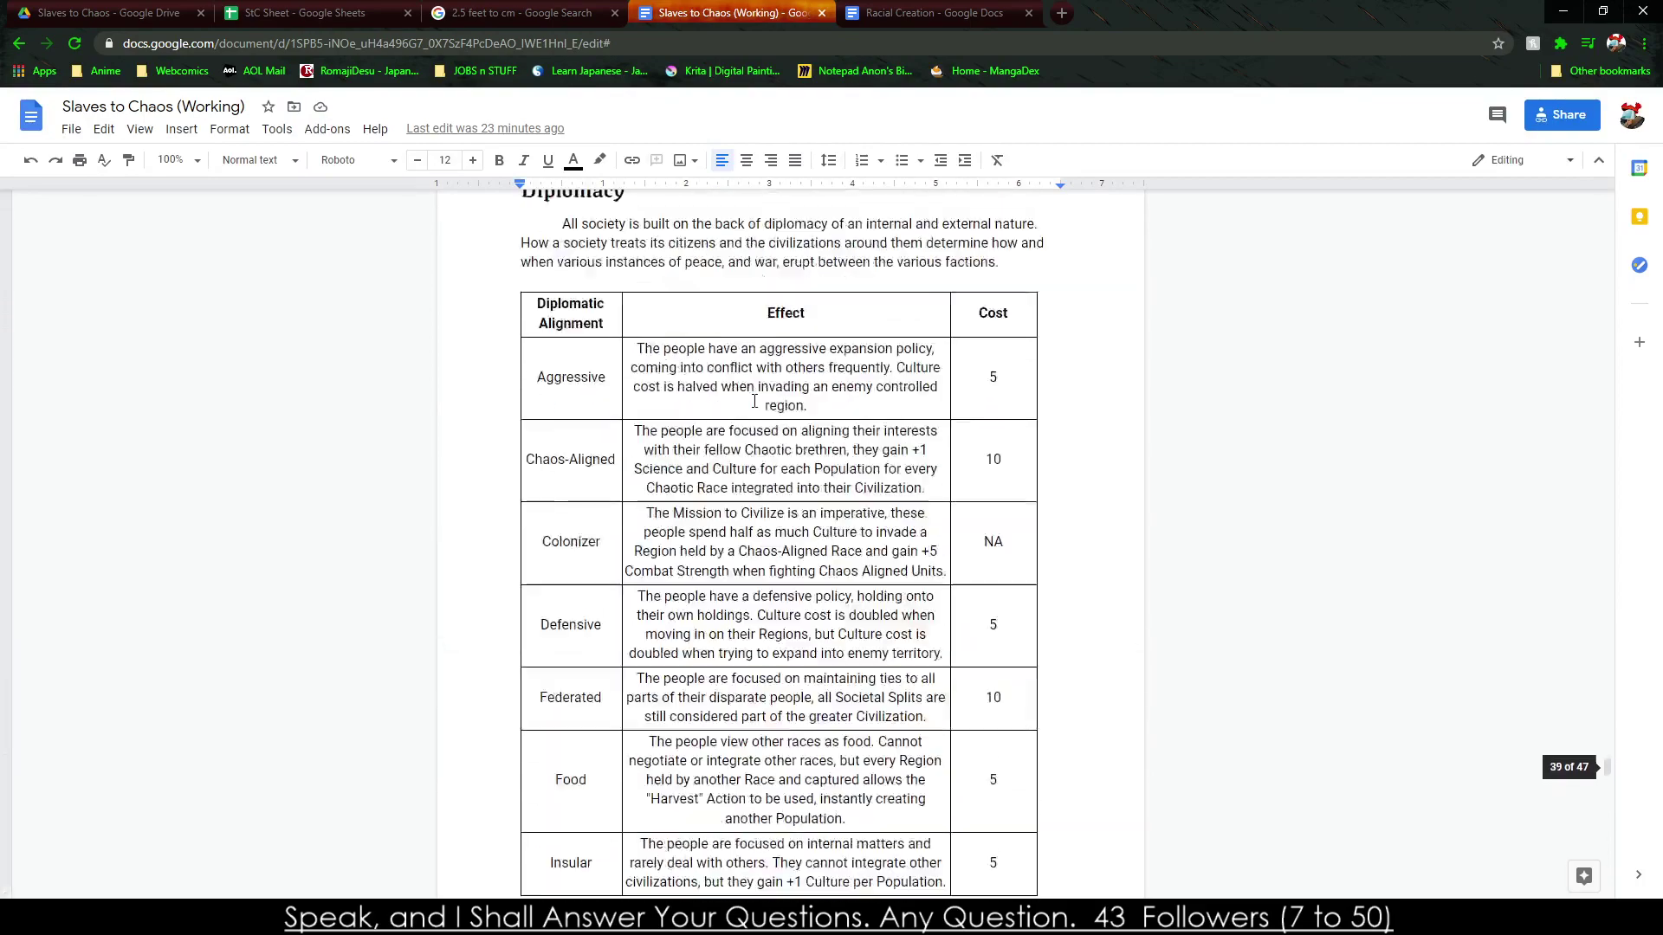
{"action": "scroll", "coordinate": [754, 401], "scroll_direction": "up", "scroll_amount": 20}
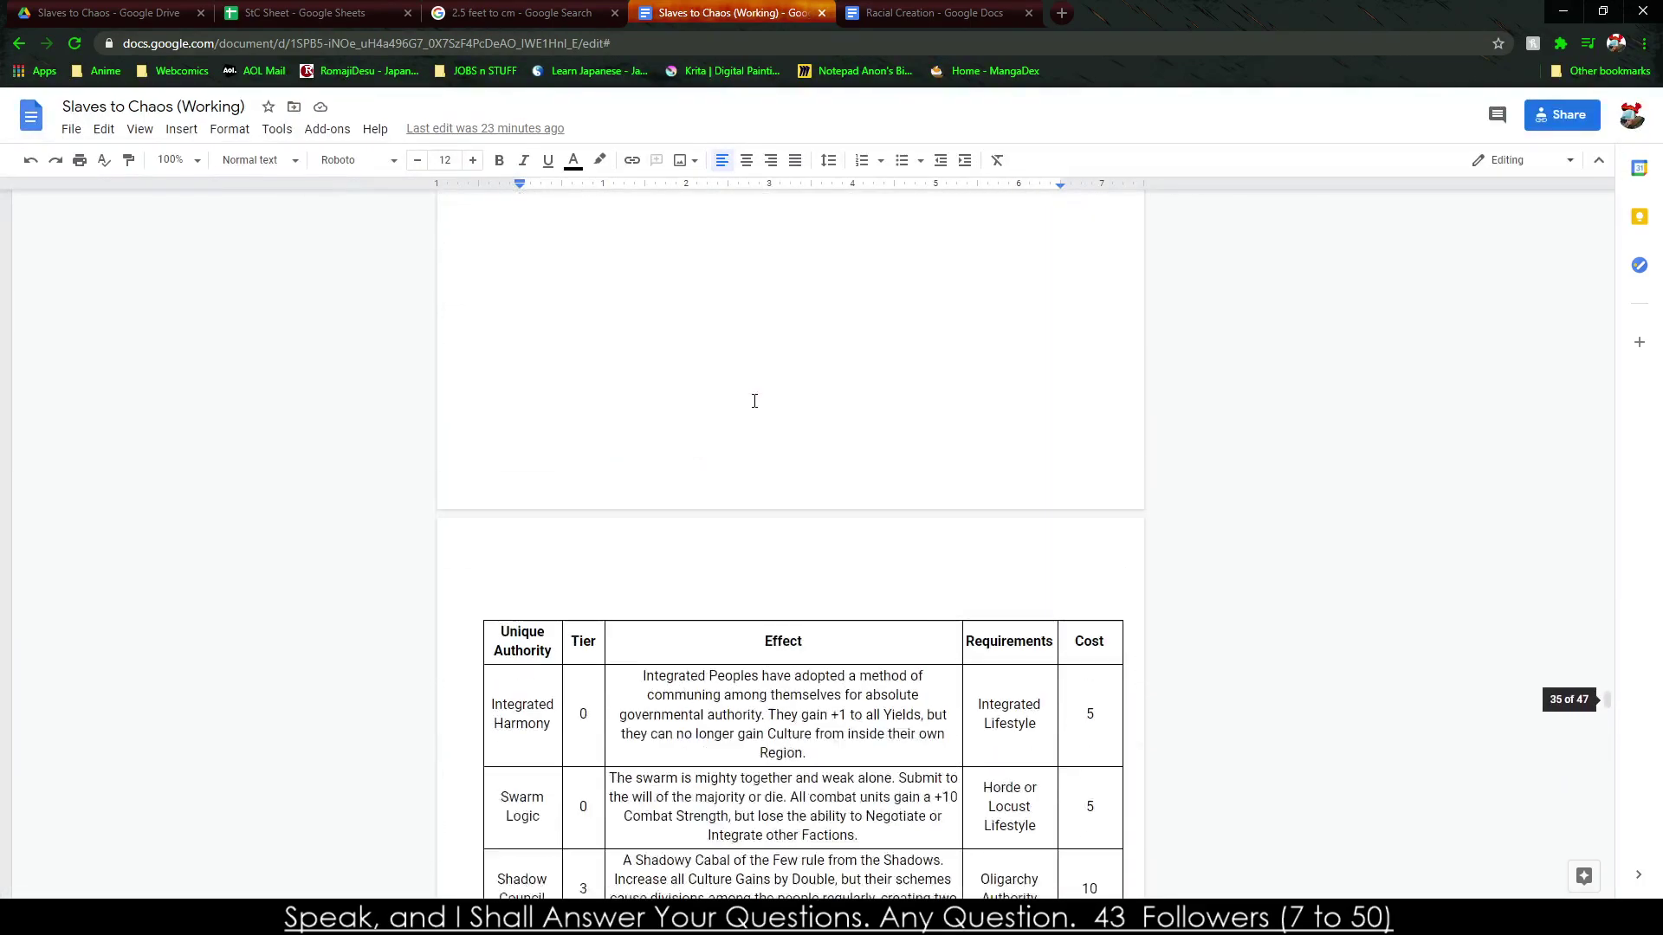
{"action": "scroll", "coordinate": [755, 401], "scroll_direction": "up", "scroll_amount": 20}
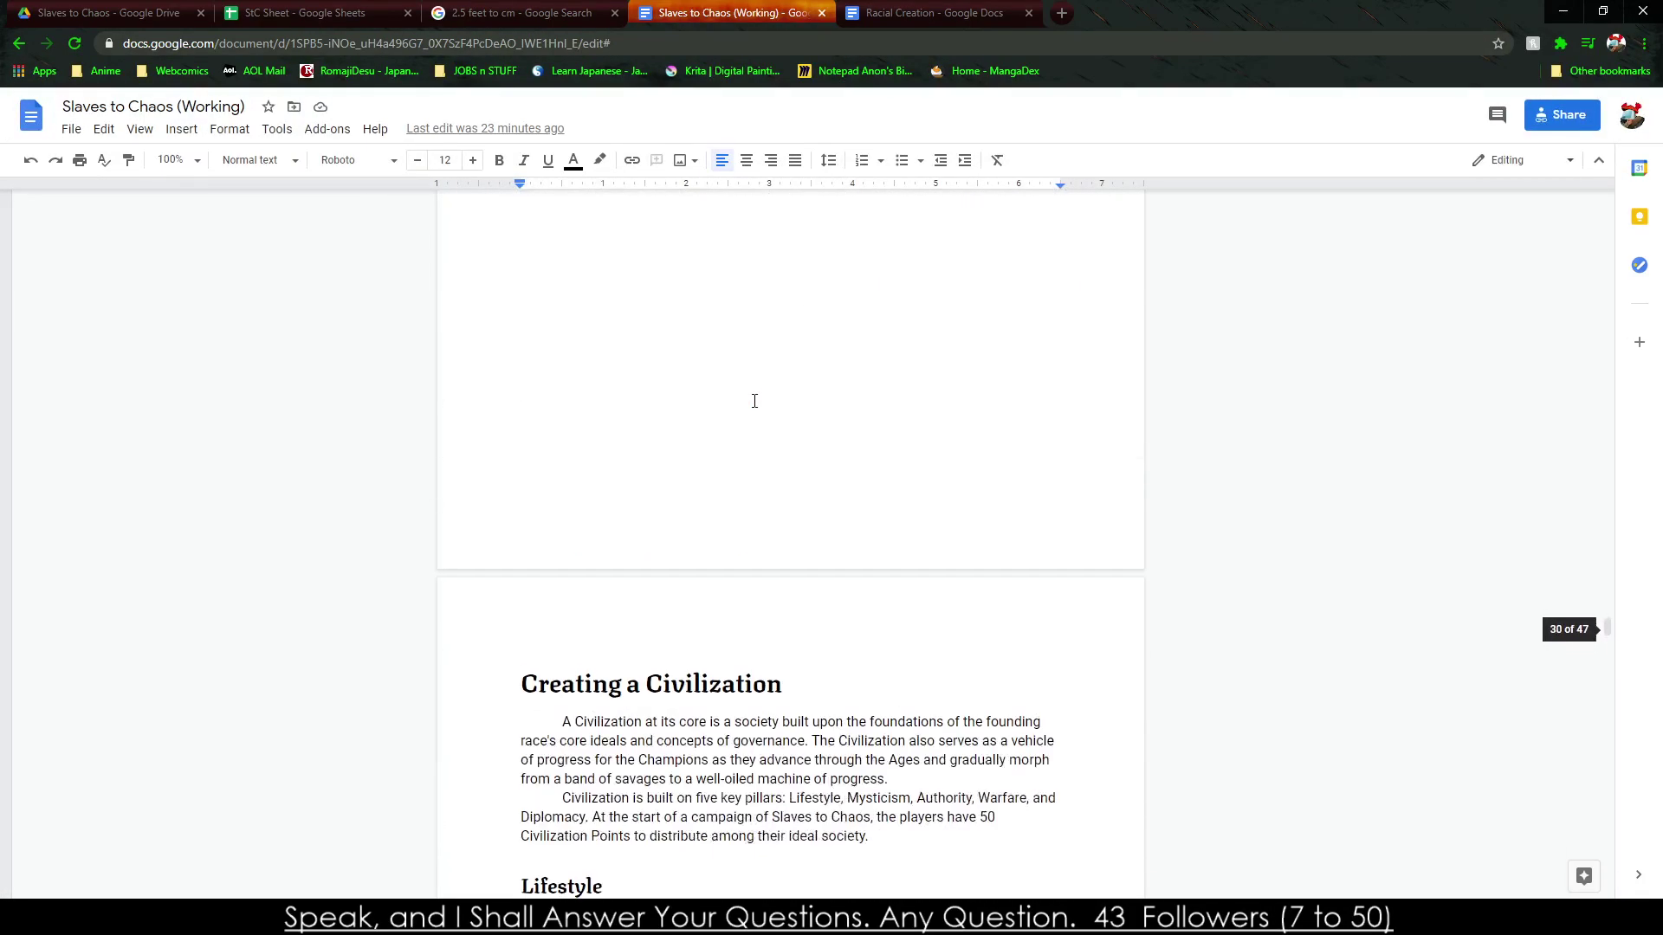
{"action": "left_click", "coordinate": [512, 349]}
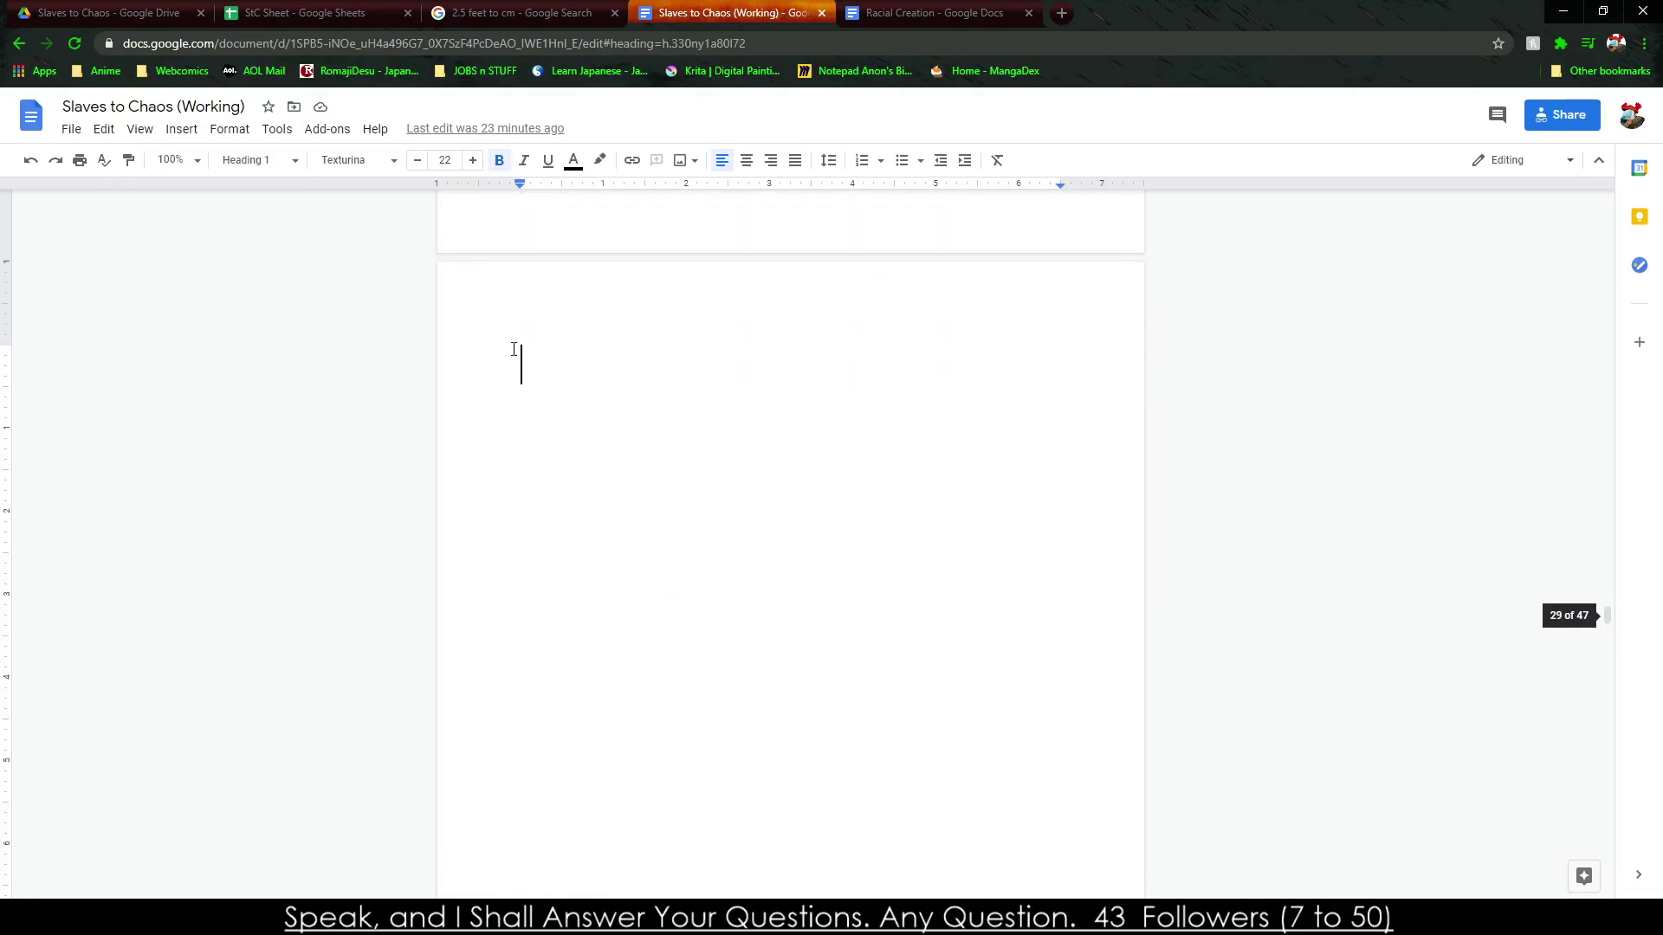
{"action": "left_click", "coordinate": [248, 160]}
{"action": "left_click", "coordinate": [255, 194]}
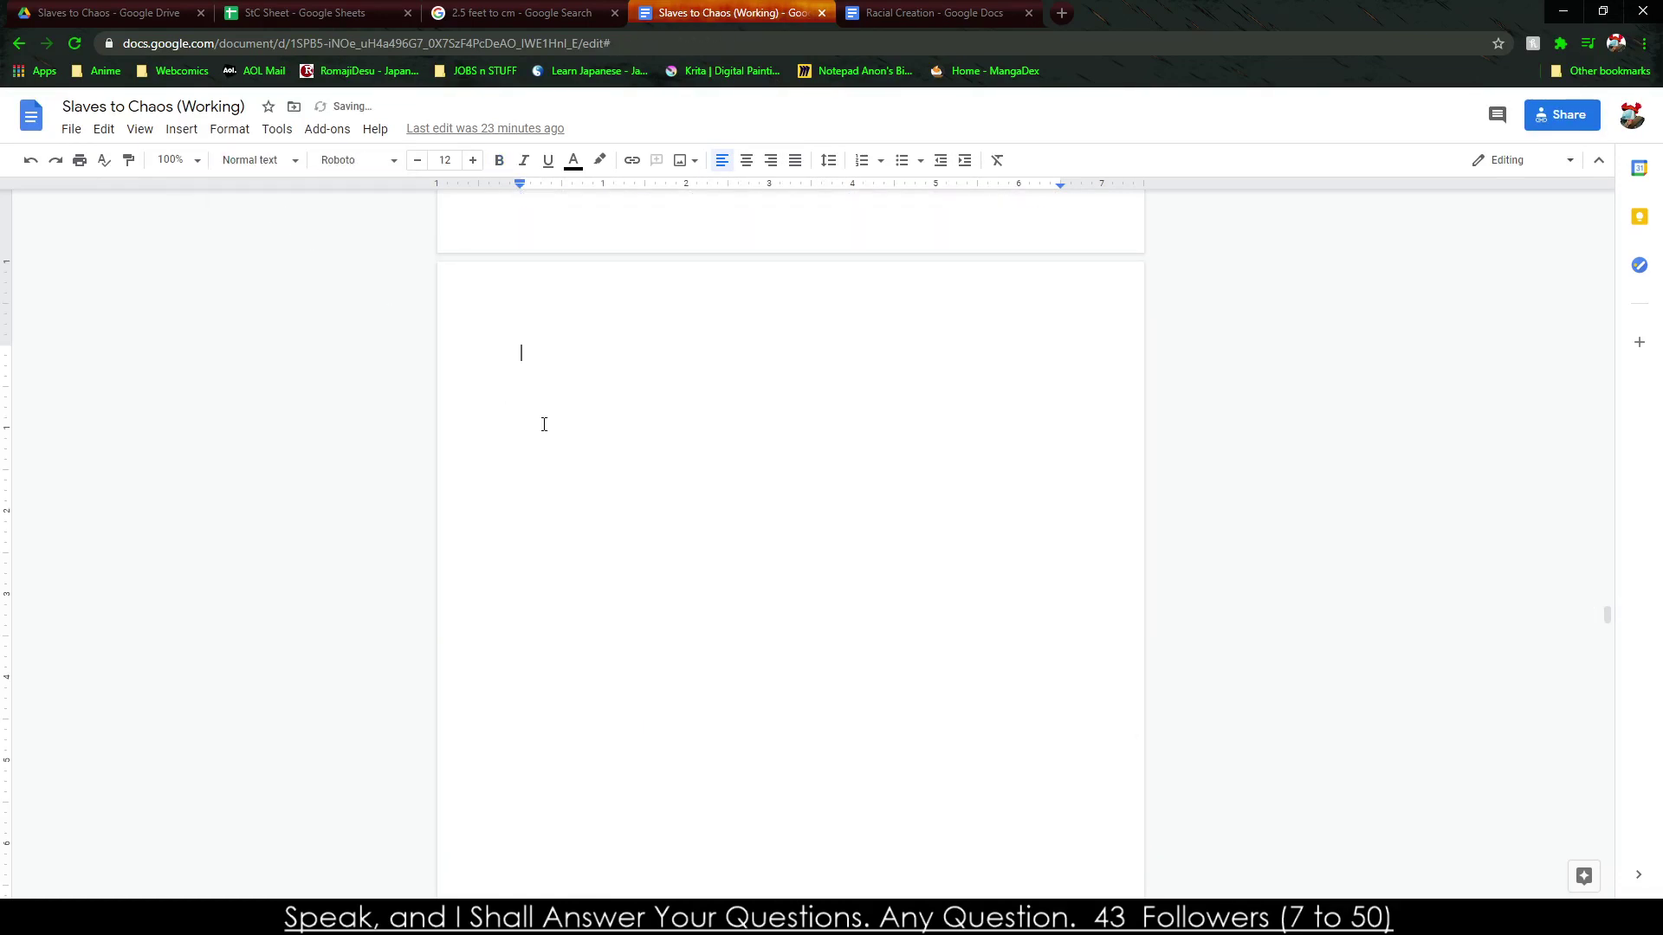
{"action": "scroll", "coordinate": [544, 416], "scroll_direction": "up", "scroll_amount": 5}
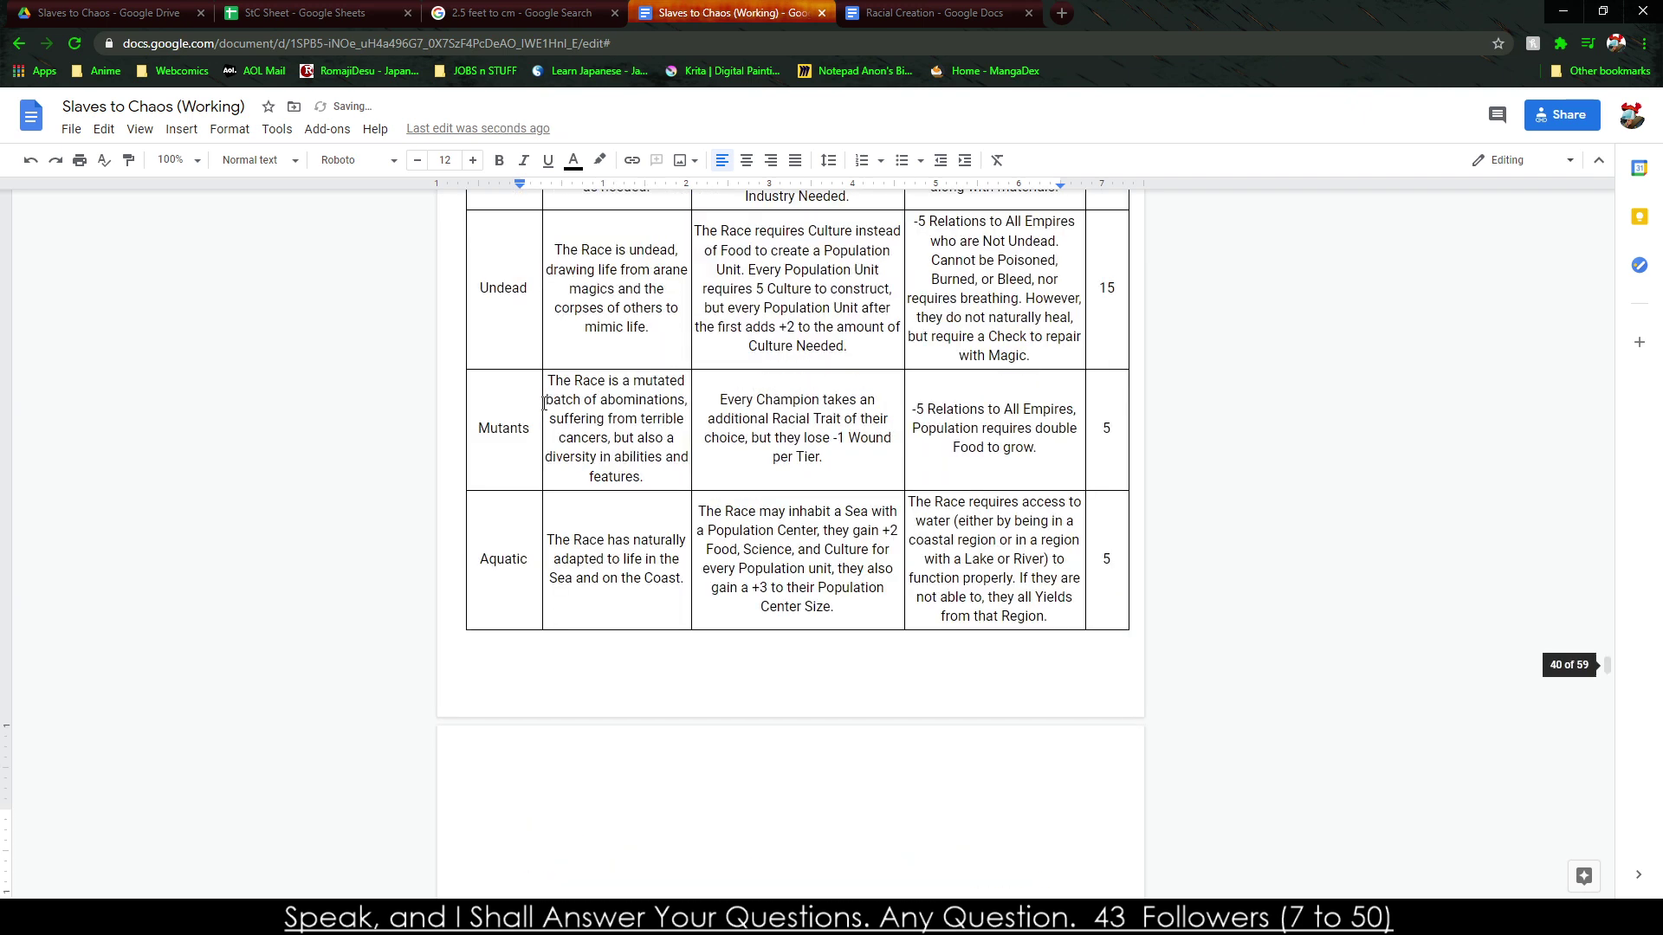
Remove the surplus blank space between the pasted race rules and the Creating a Civilization heading.
{"action": "key", "text": "Tab"}
{"action": "key", "text": "Tab"}
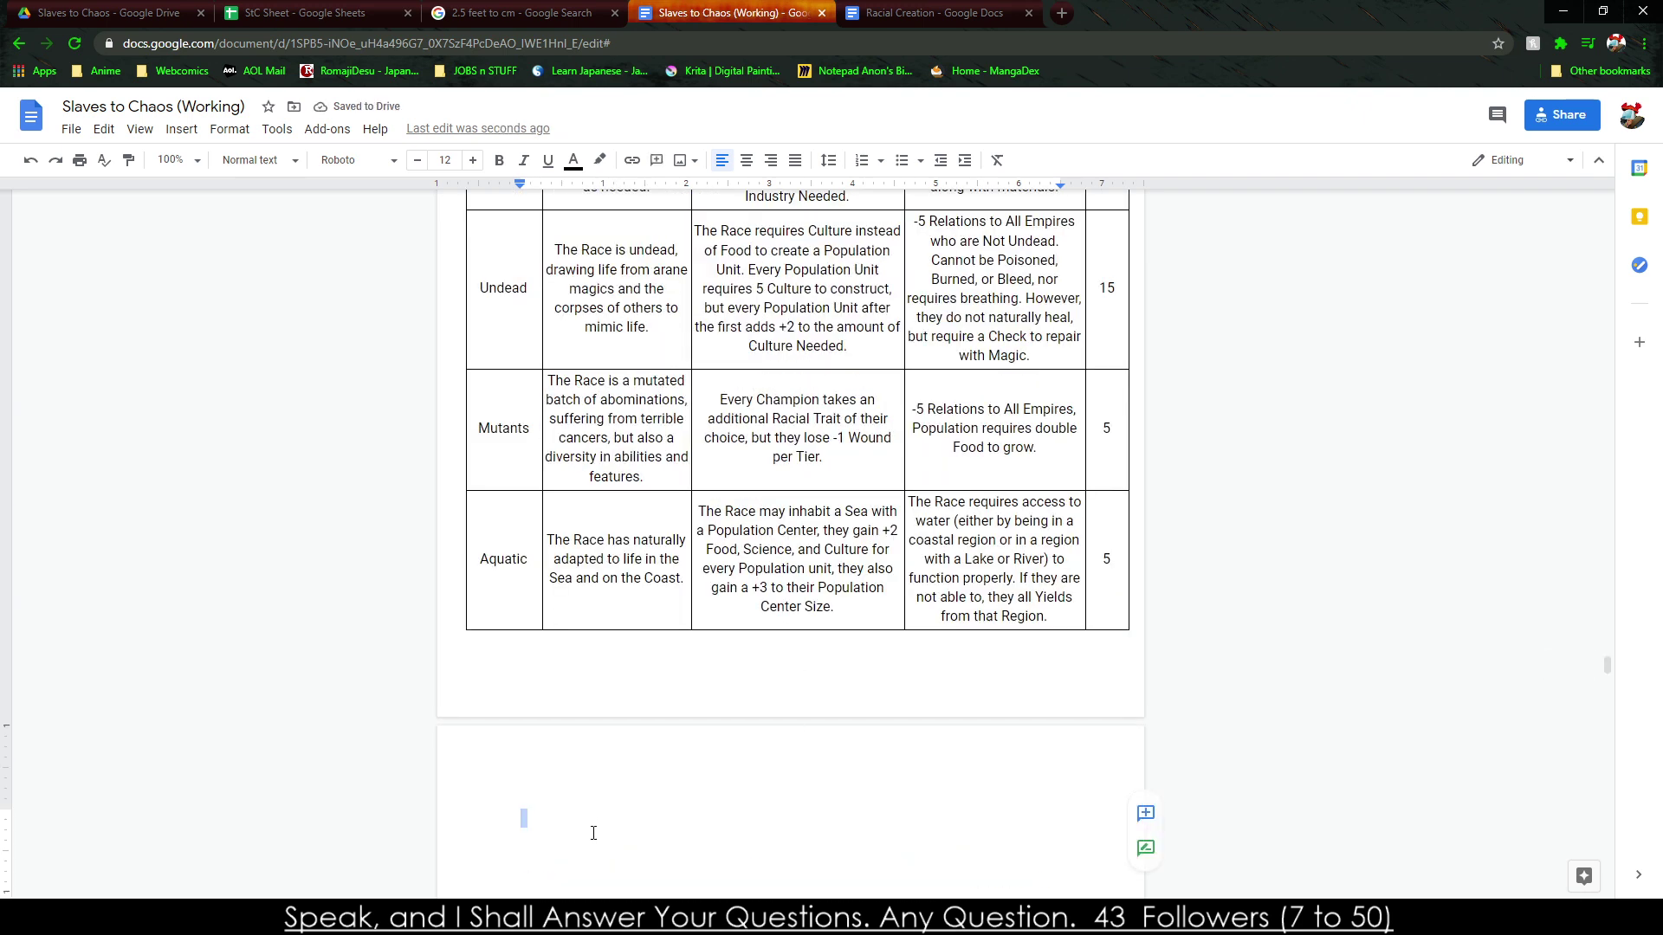
{"action": "key", "text": "ctrl+z"}
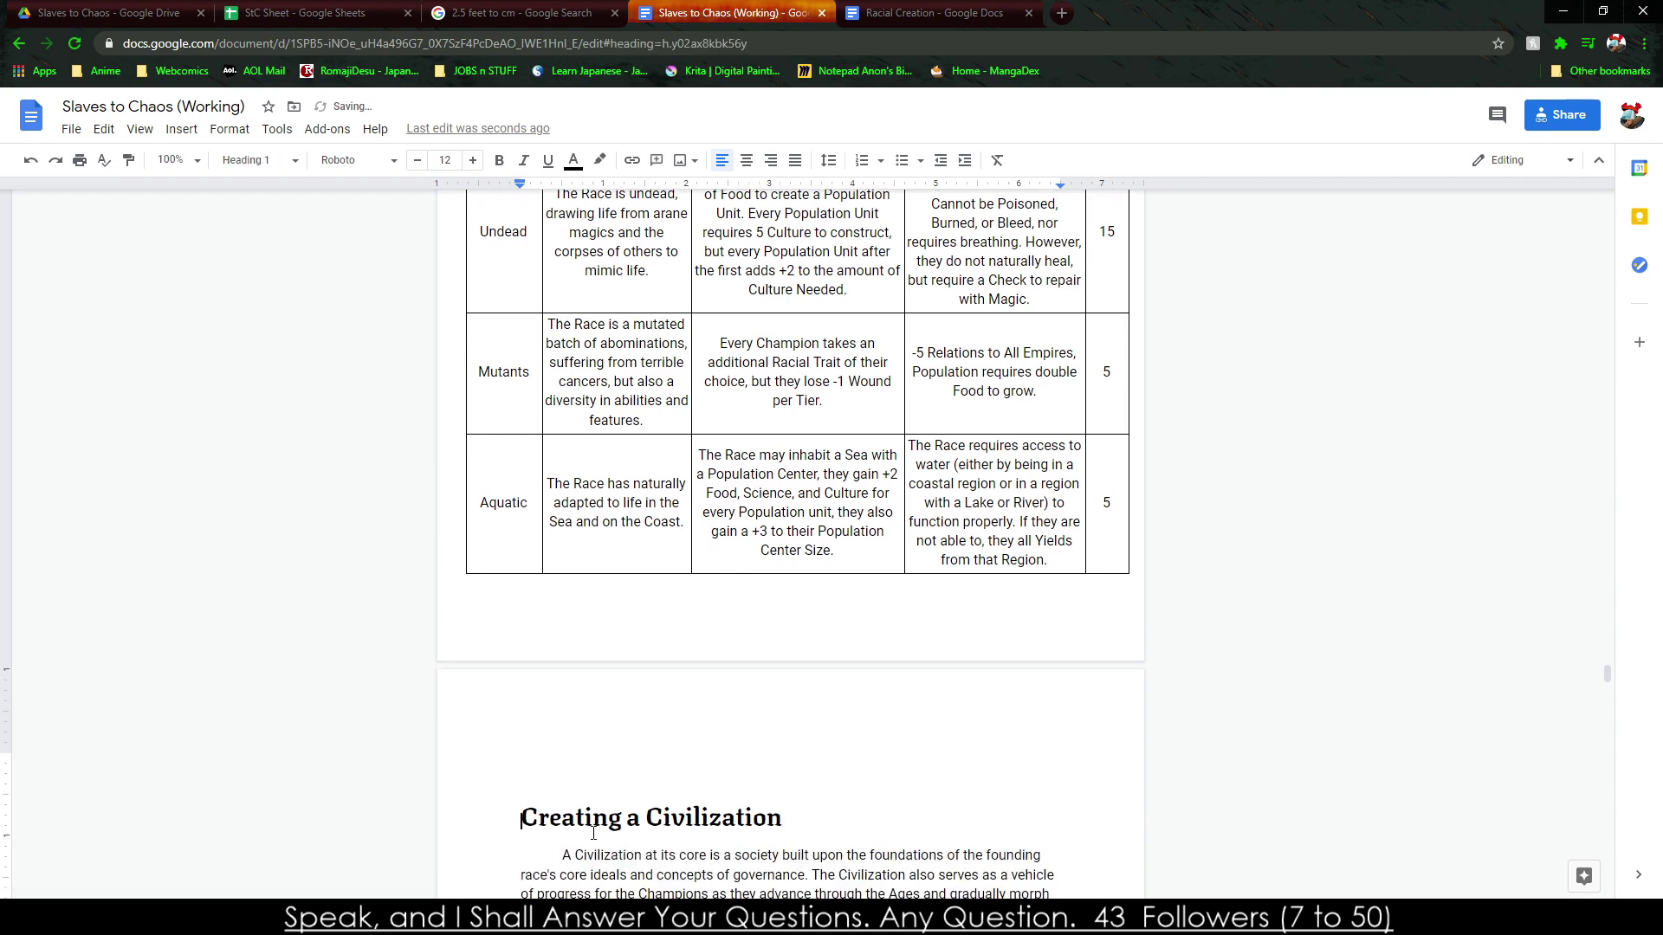
{"action": "key", "text": "Delete"}
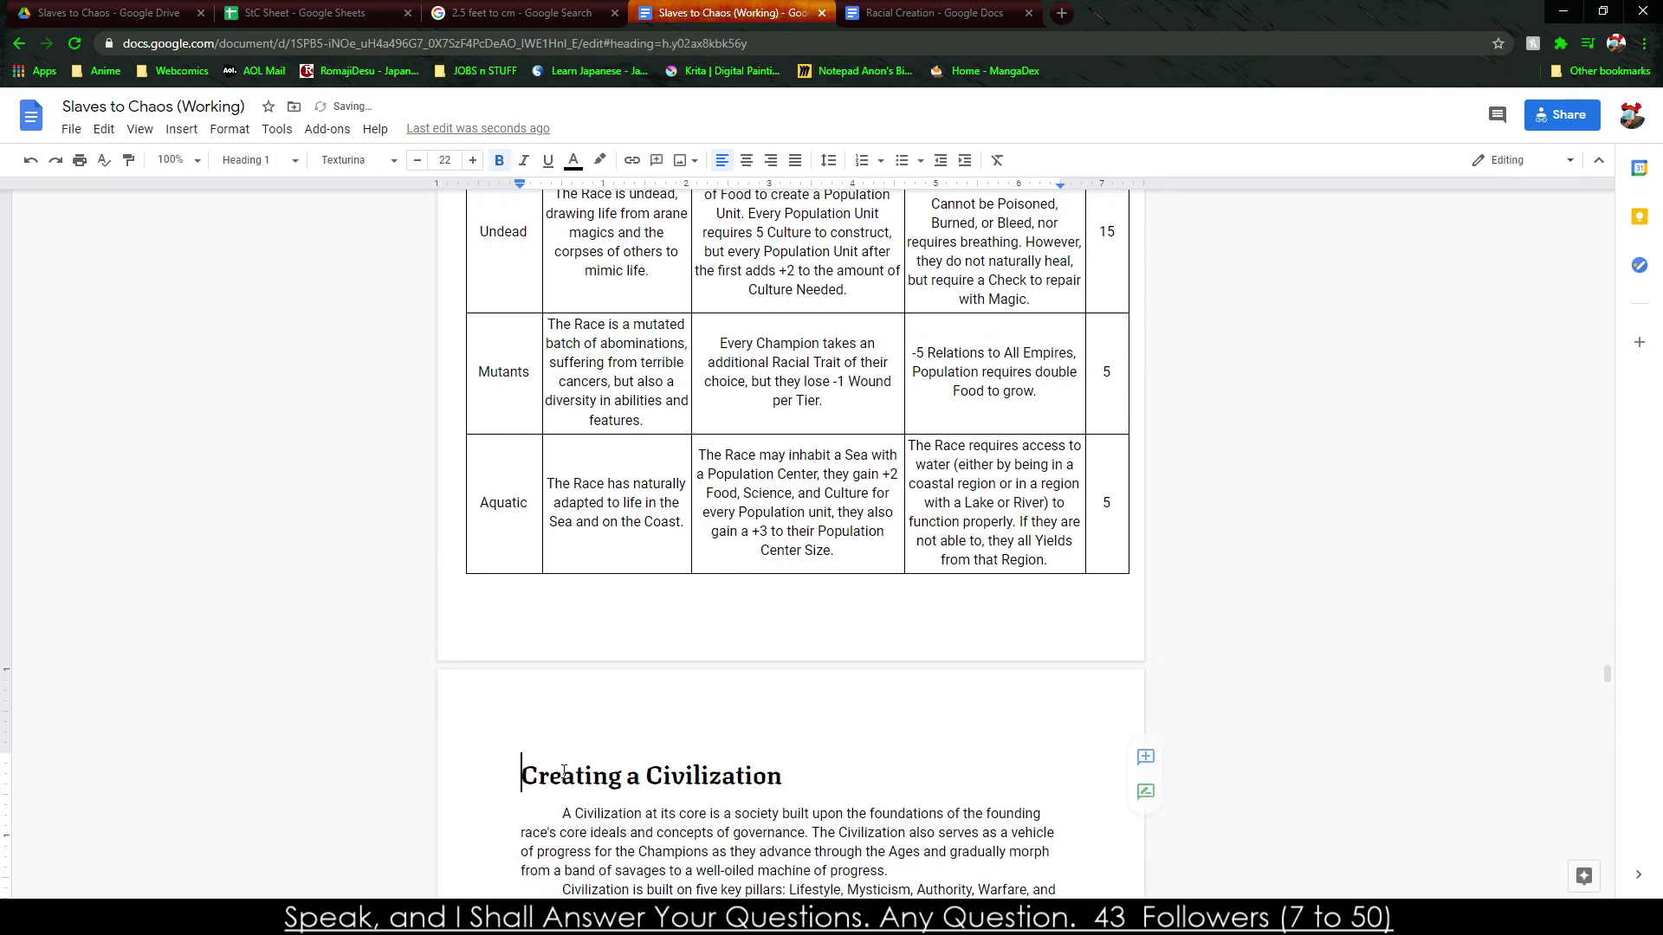
Check the word count of the combined document, highlight the Words figure, and close the dialog.
{"action": "scroll", "coordinate": [564, 771], "scroll_direction": "up", "scroll_amount": 10}
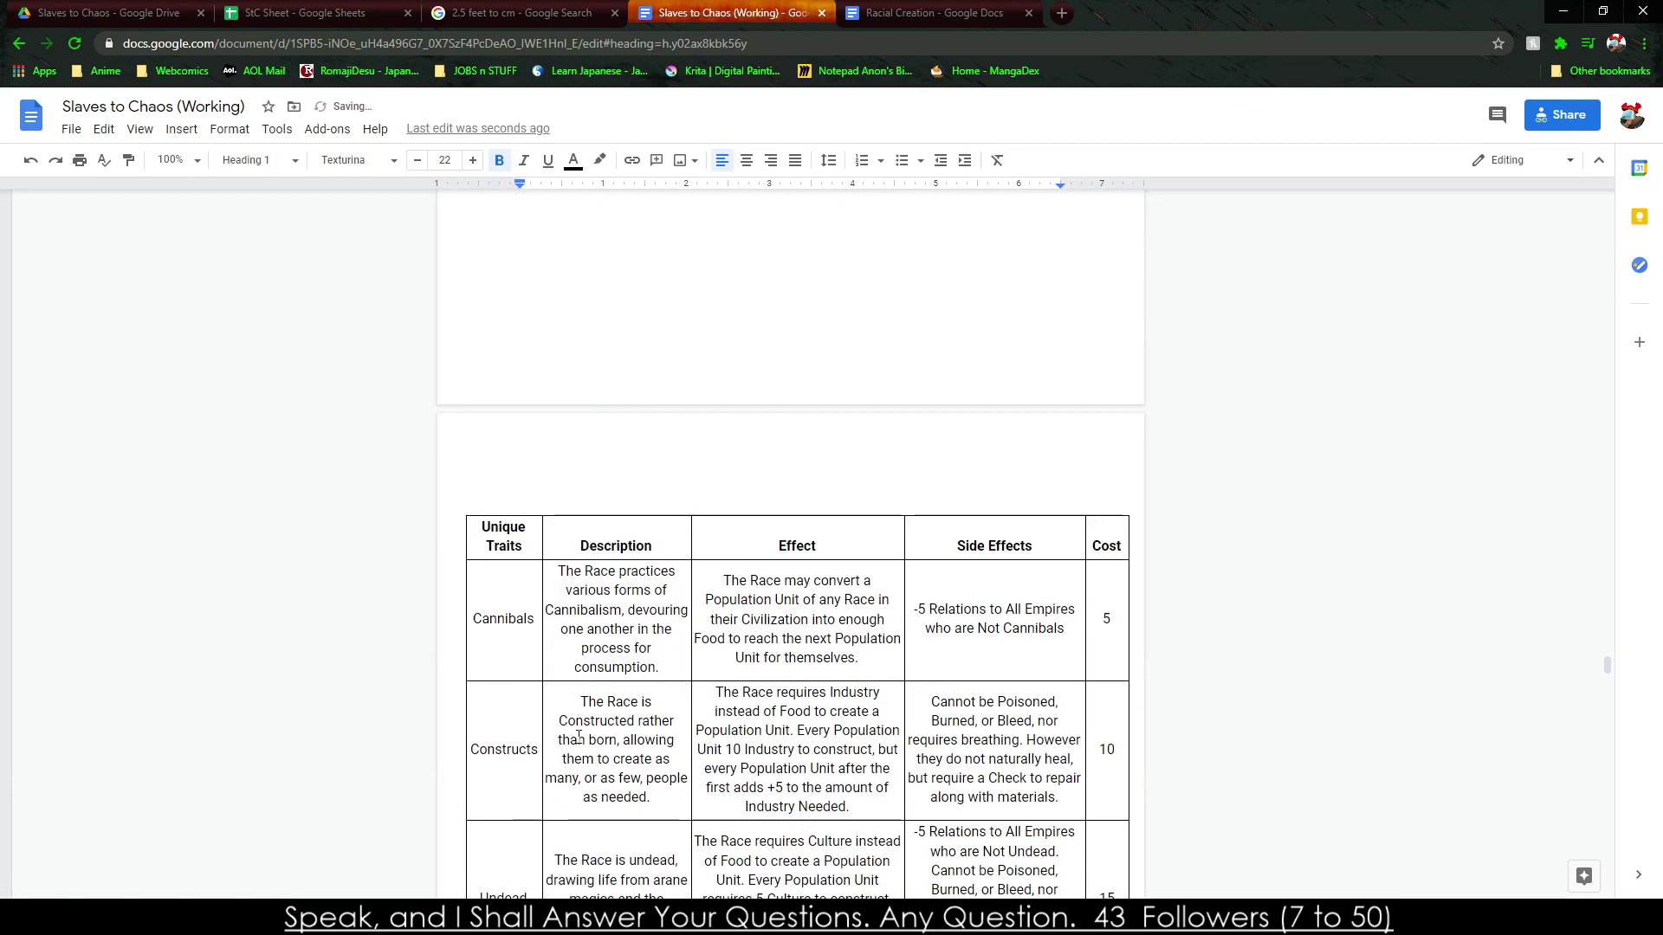
{"action": "left_click", "coordinate": [260, 139]}
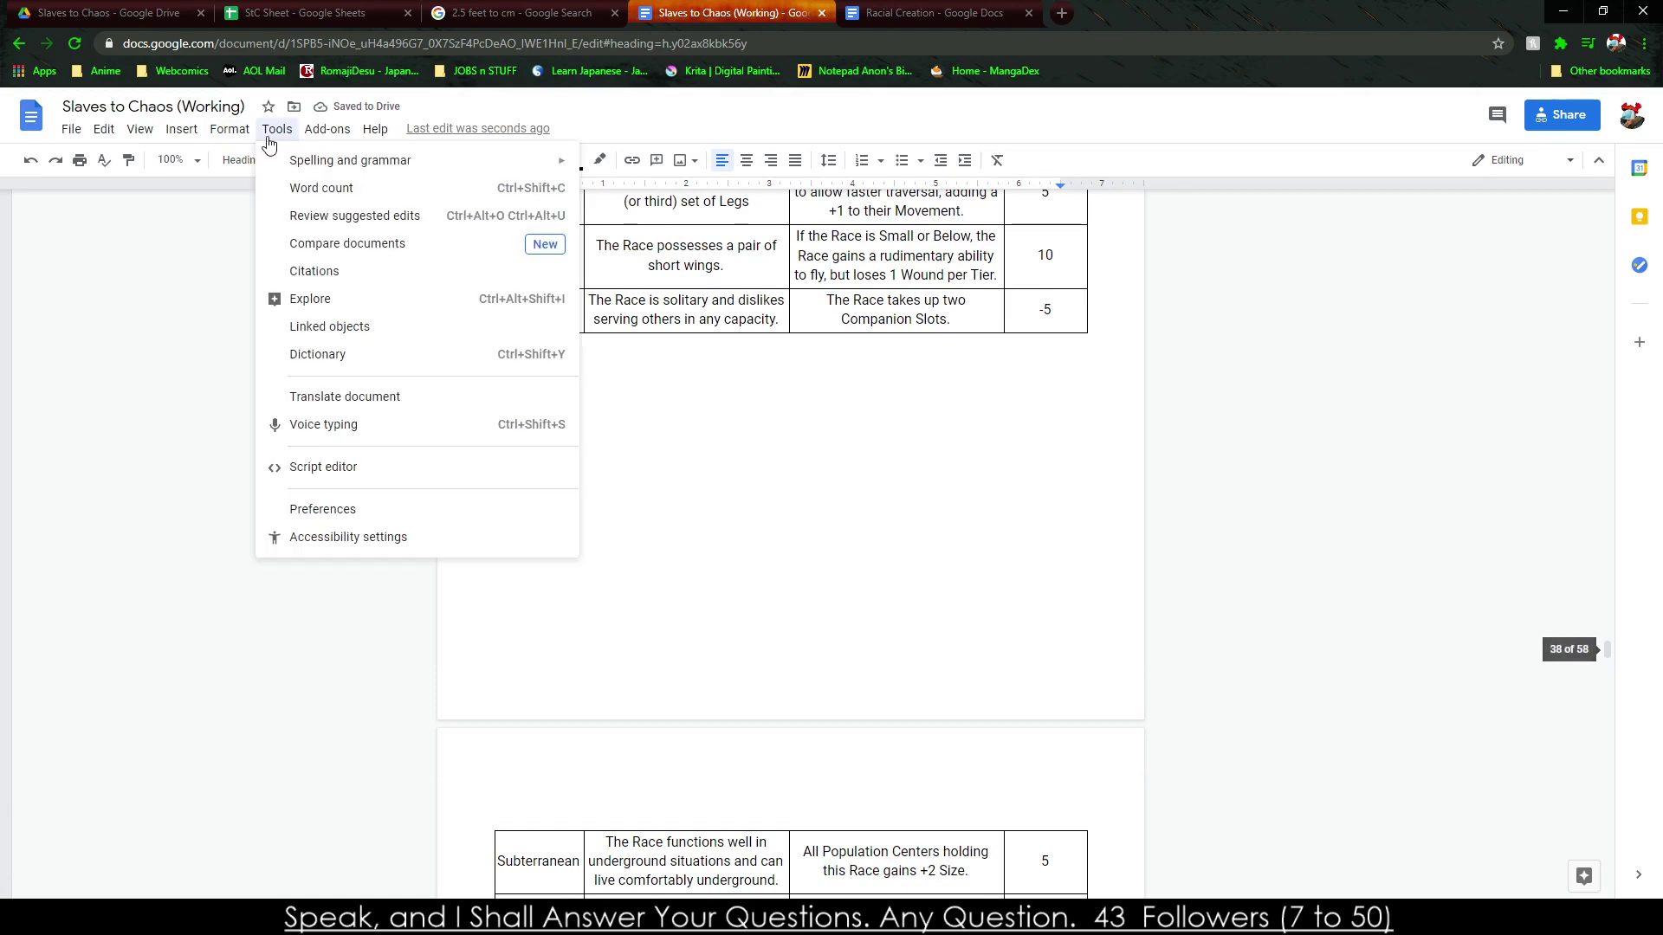
{"action": "left_click", "coordinate": [317, 187]}
{"action": "left_click_drag", "start_coordinate": [911, 428], "coordinate": [956, 459]}
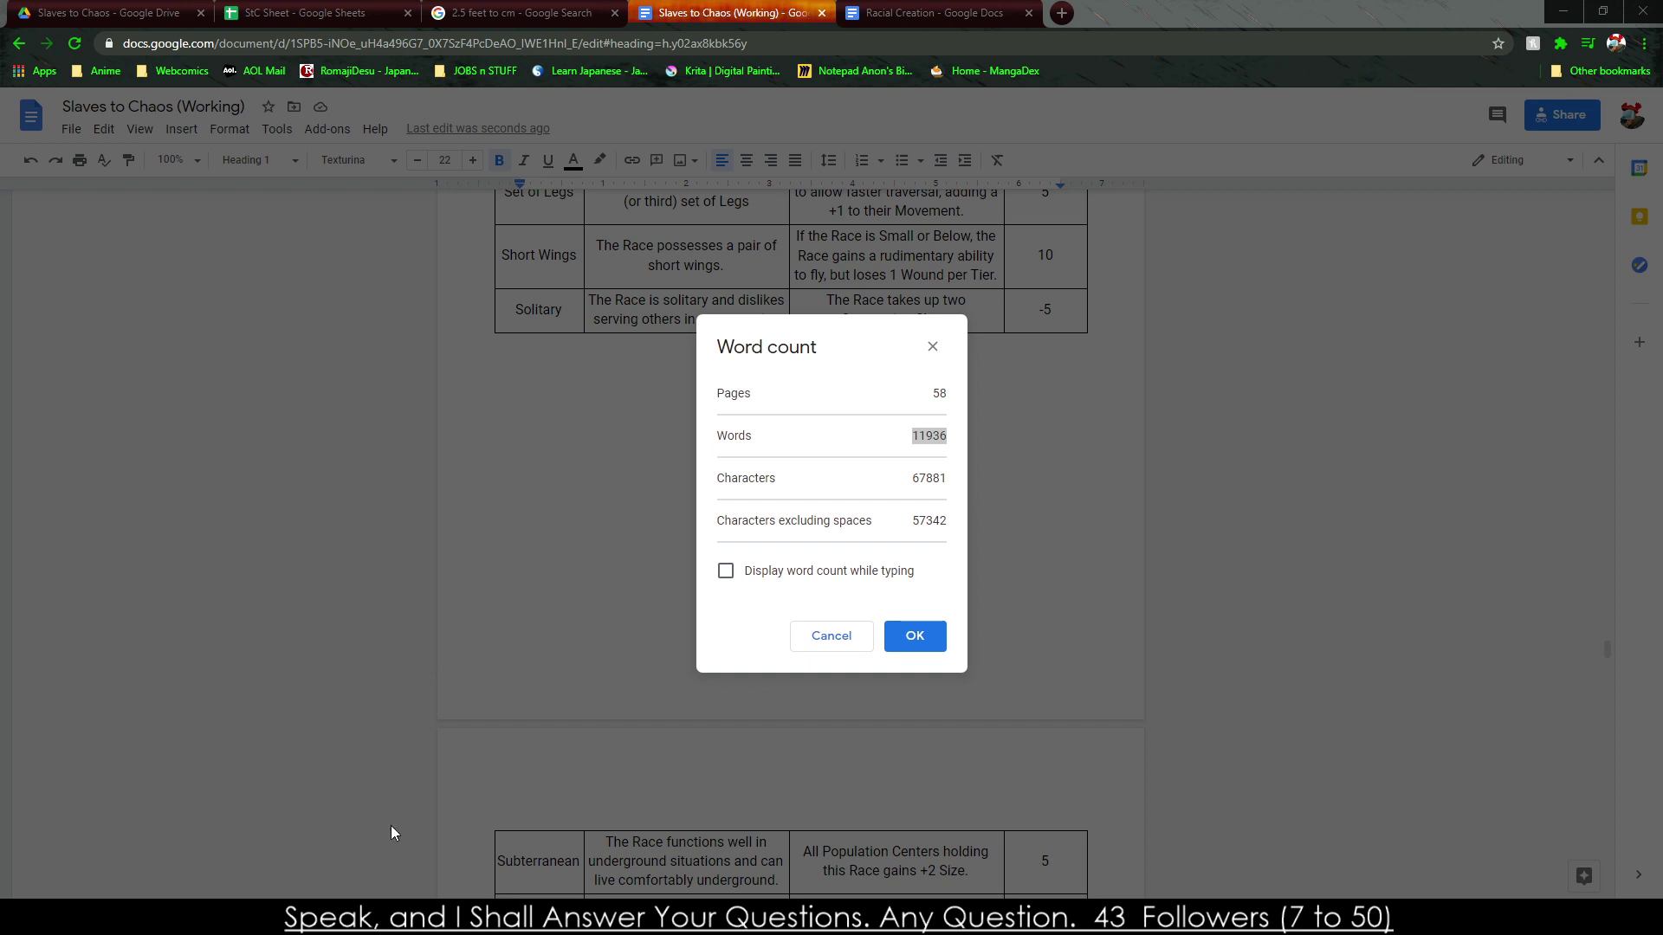
{"action": "left_click", "coordinate": [745, 641]}
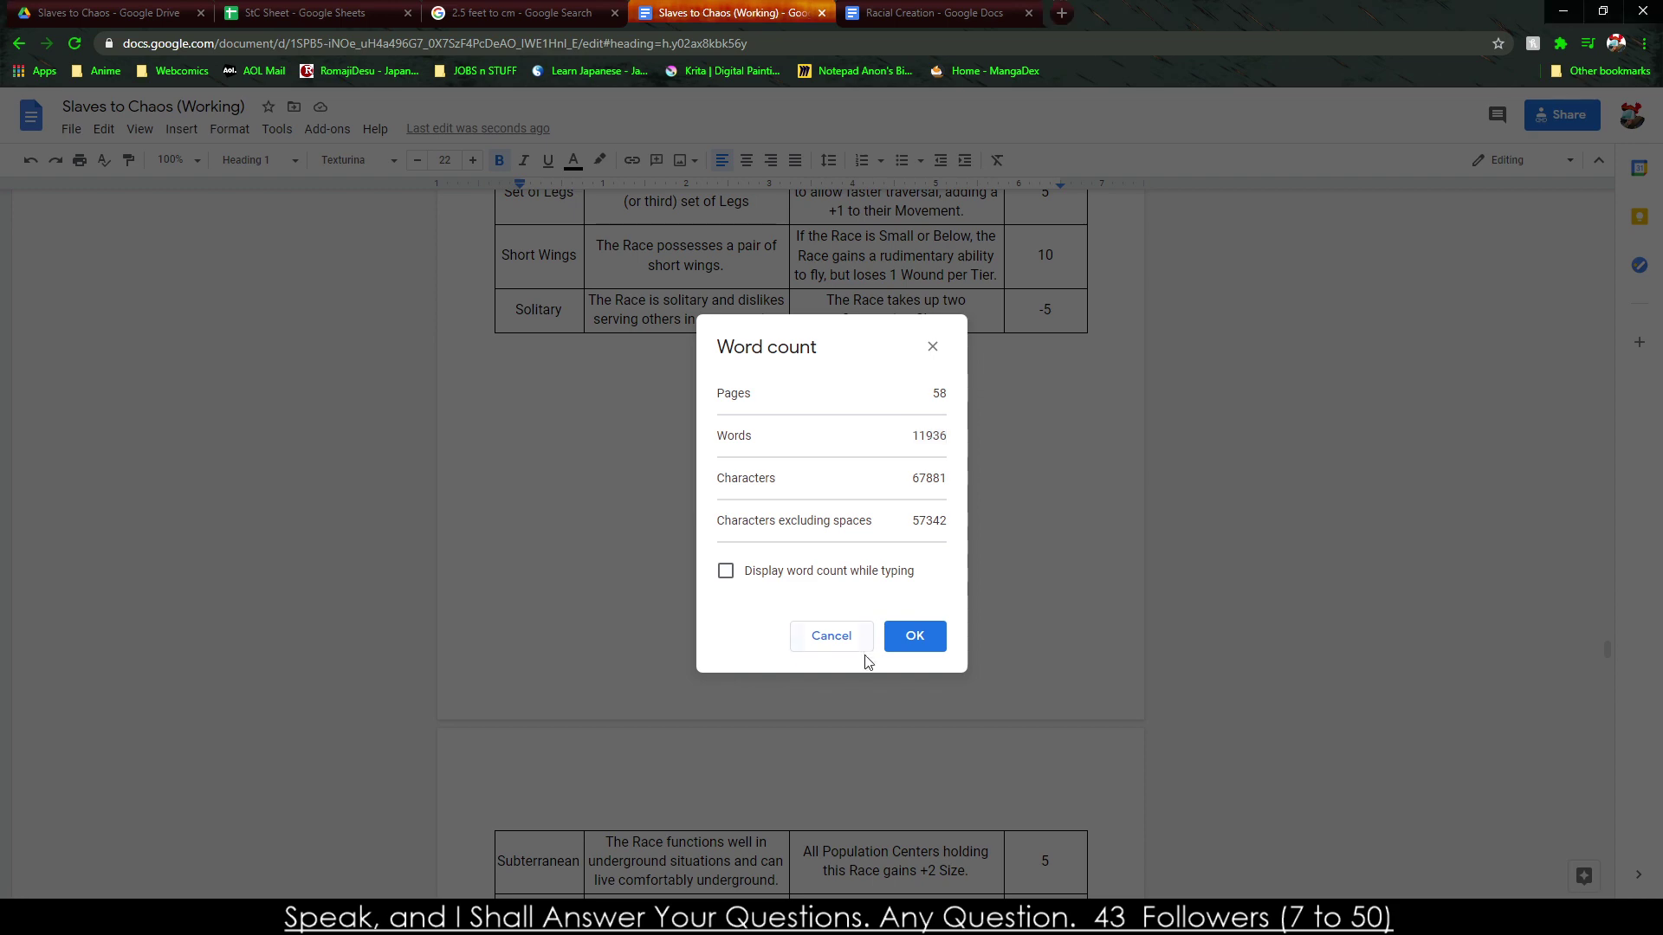
{"action": "left_click", "coordinate": [924, 650]}
Return to the topic outline near the document's start and delete the entries above Champion Creation.
{"action": "scroll", "coordinate": [782, 564], "scroll_direction": "up", "scroll_amount": 10}
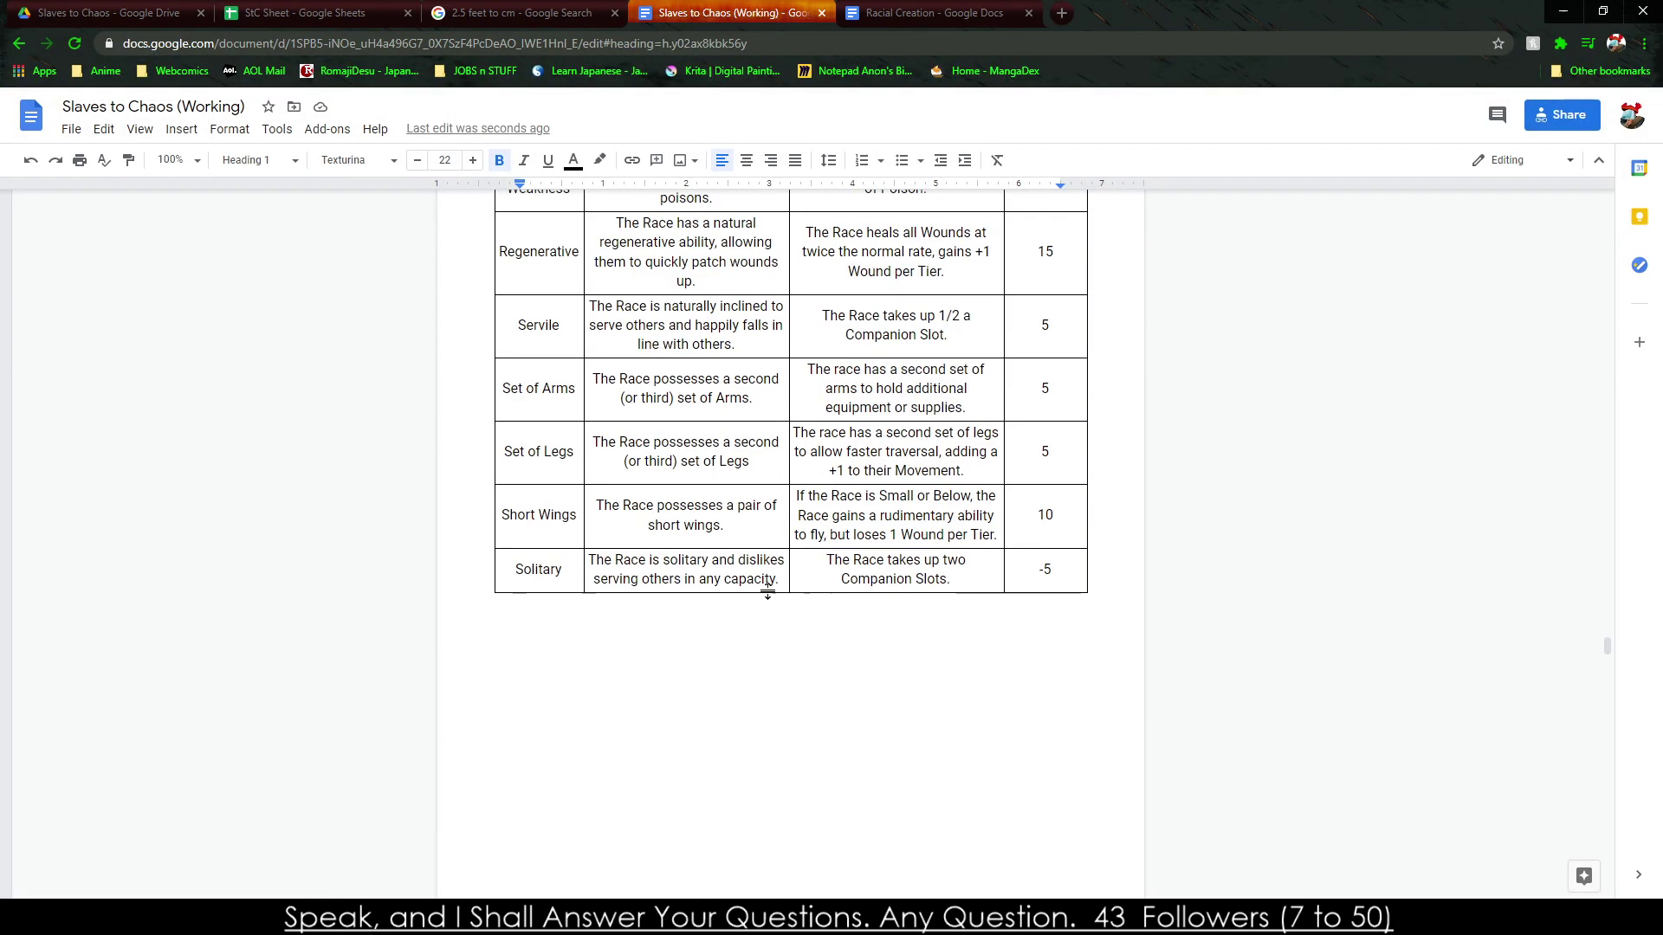
{"action": "scroll", "coordinate": [755, 610], "scroll_direction": "up", "scroll_amount": 20}
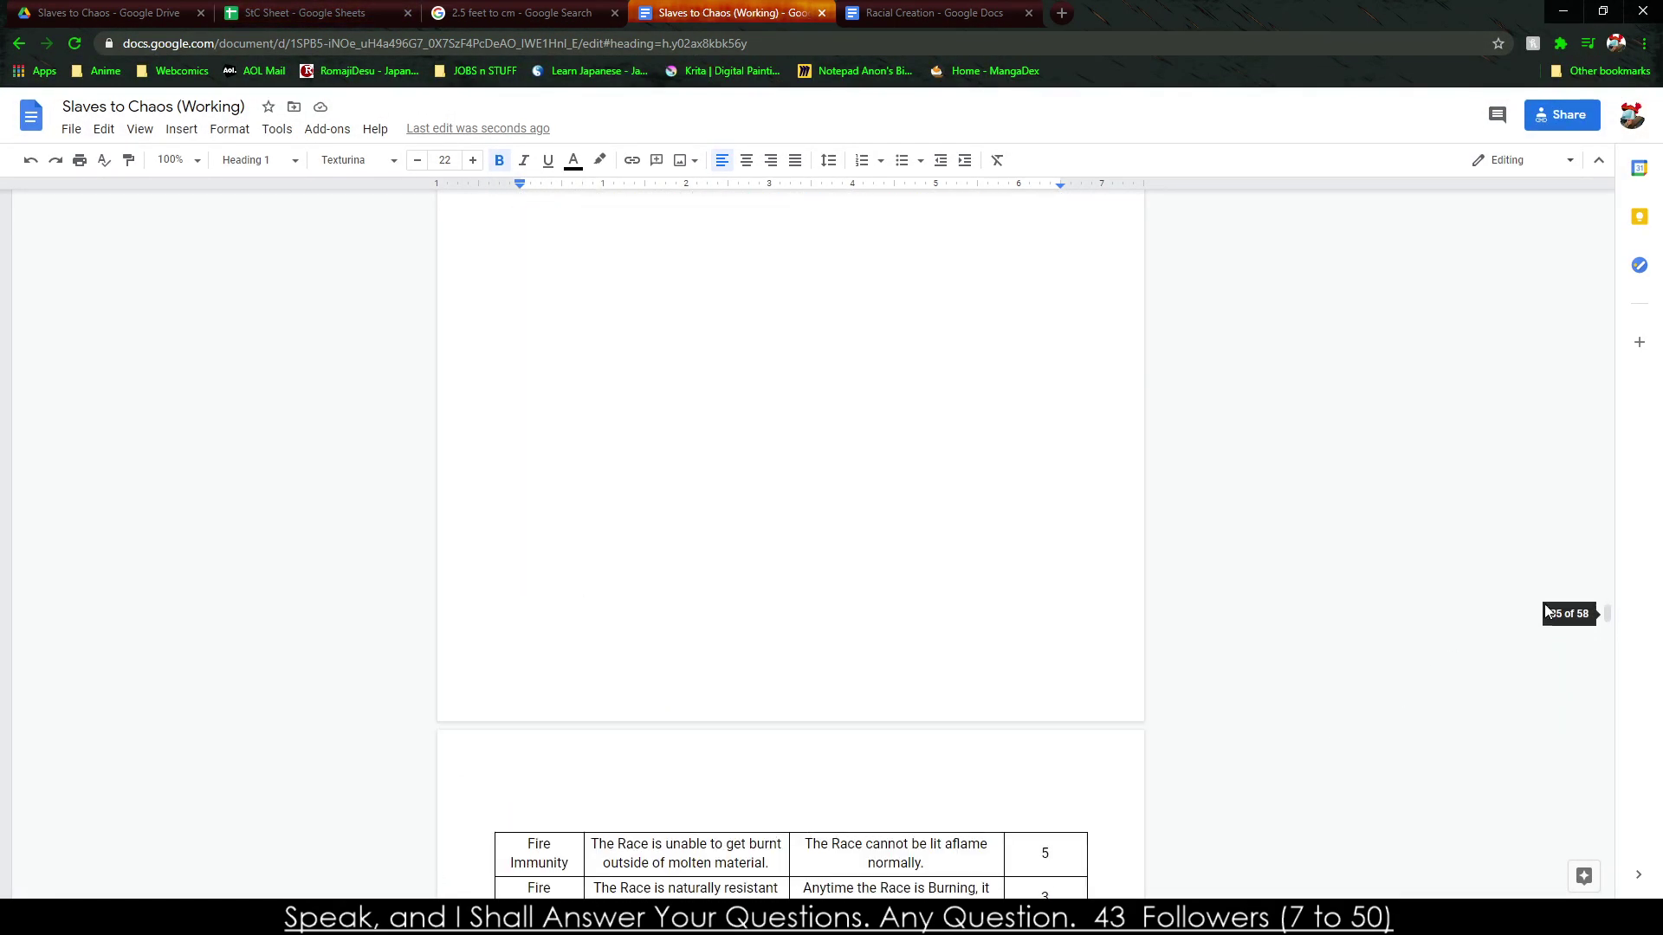
{"action": "left_click_drag", "start_coordinate": [1608, 614], "coordinate": [1603, 251]}
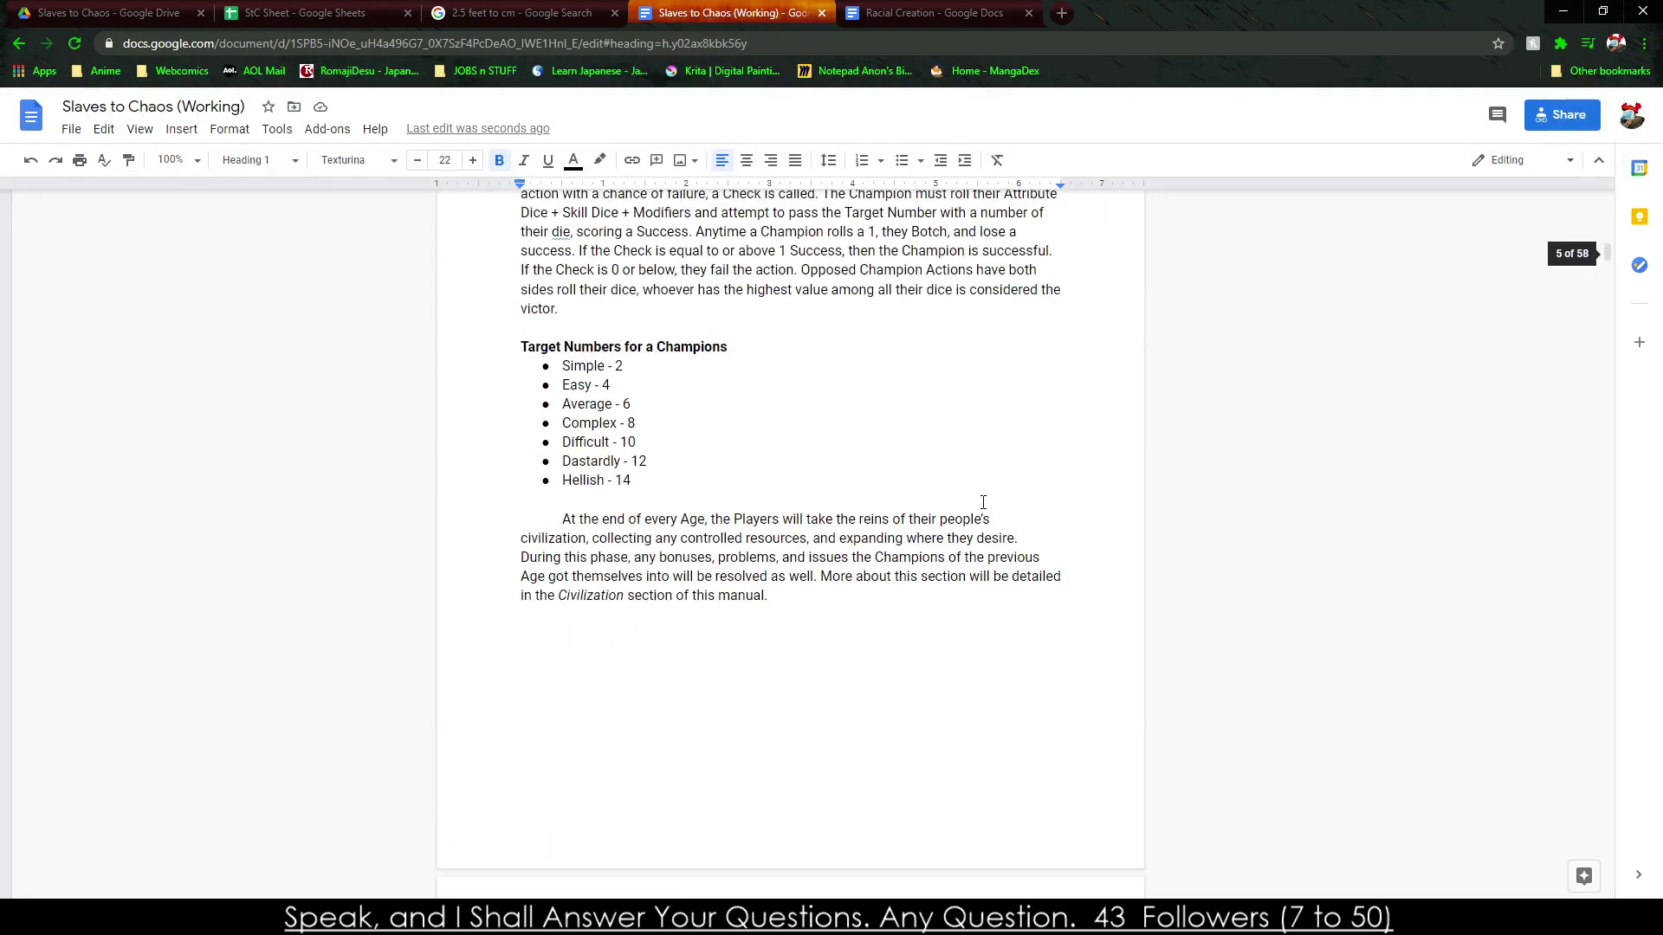
{"action": "left_click_drag", "start_coordinate": [577, 474], "coordinate": [804, 504]}
{"action": "key", "text": "BackSpace"}
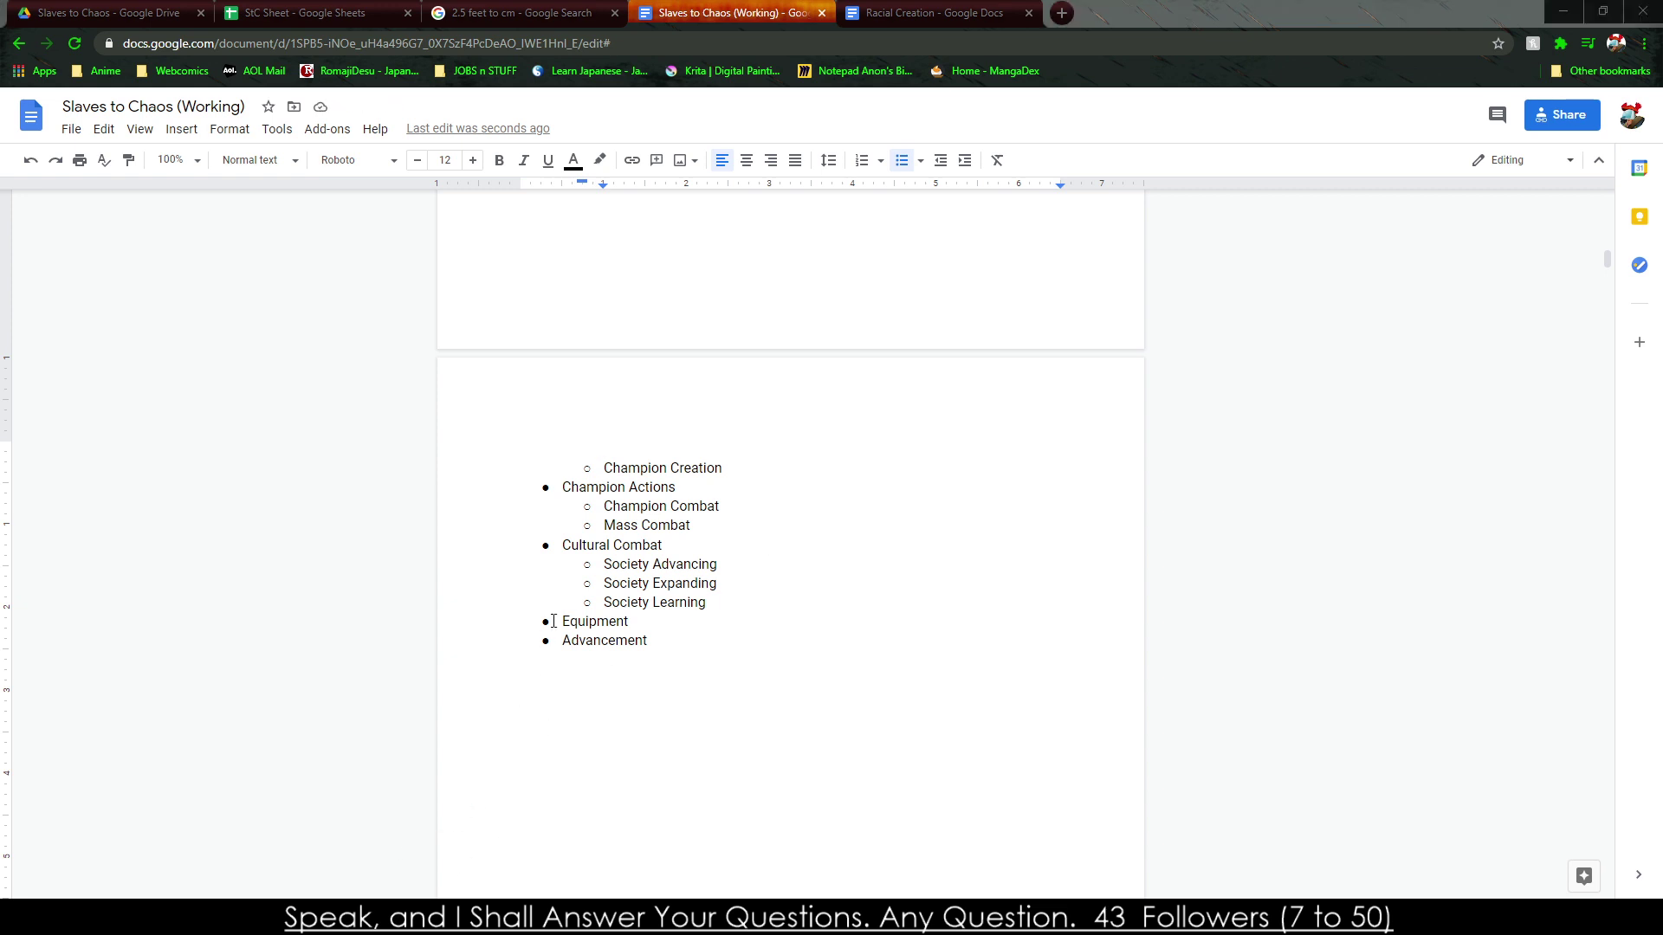
Review the remaining outline entries, highlighting Champion Creation through Mass Combat.
{"action": "left_click", "coordinate": [610, 564]}
{"action": "triple_click", "coordinate": [562, 466]}
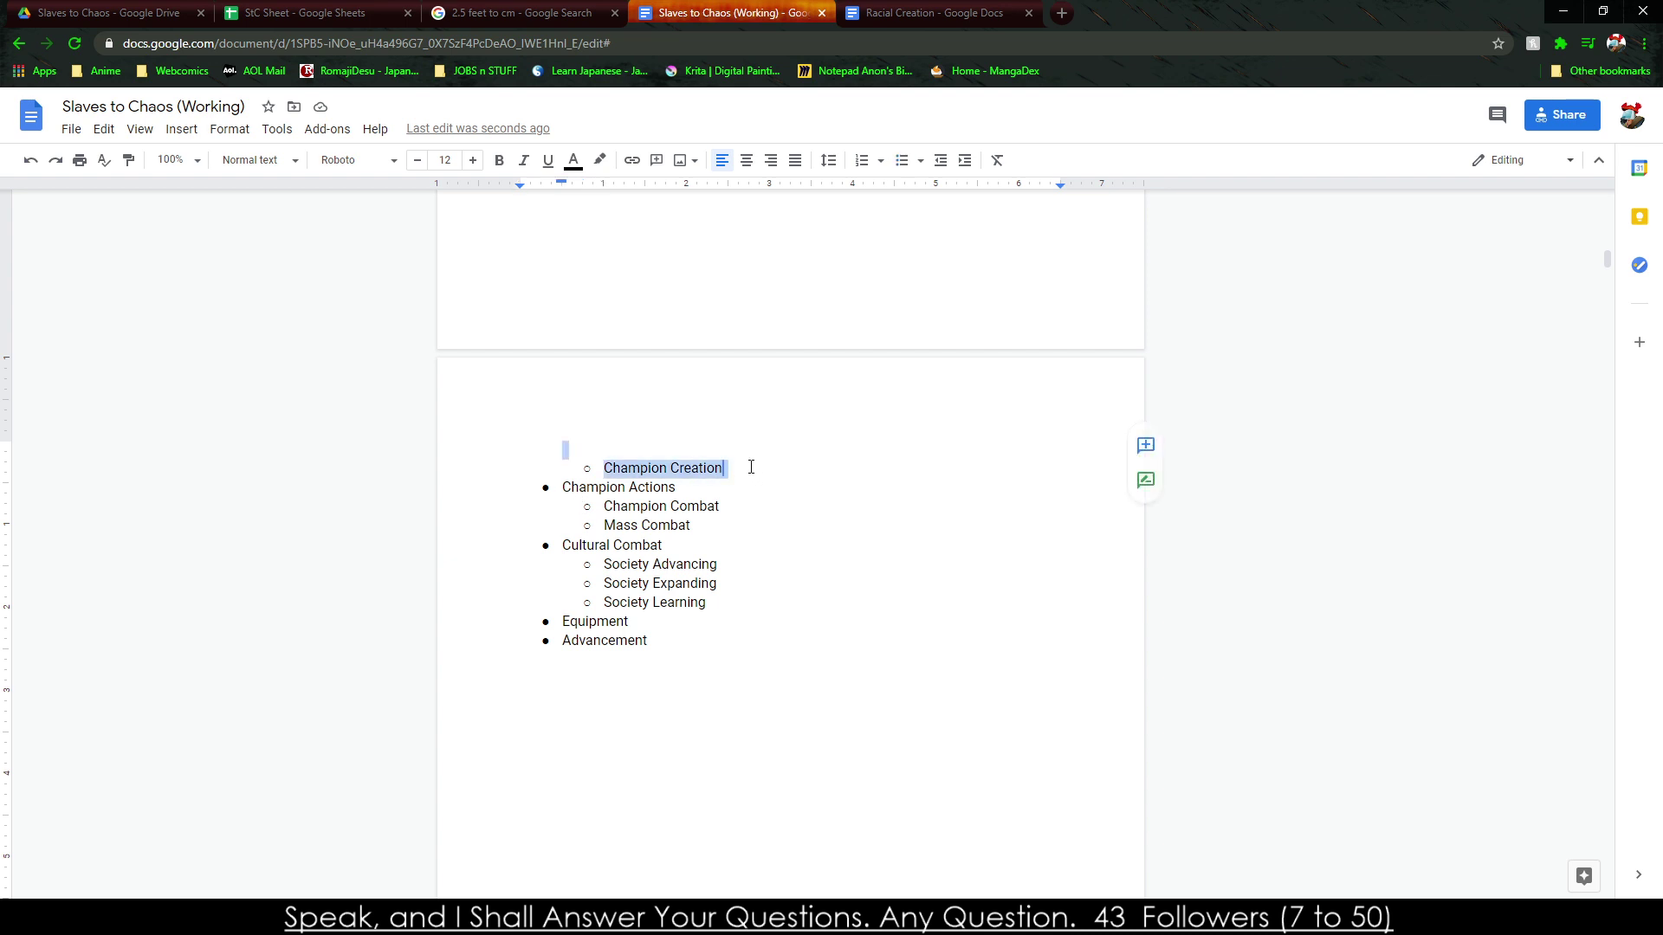
{"action": "left_click_drag", "start_coordinate": [562, 487], "coordinate": [572, 450]}
{"action": "scroll", "coordinate": [565, 561], "scroll_direction": "up", "scroll_amount": 2}
{"action": "left_click_drag", "start_coordinate": [573, 640], "coordinate": [741, 696]}
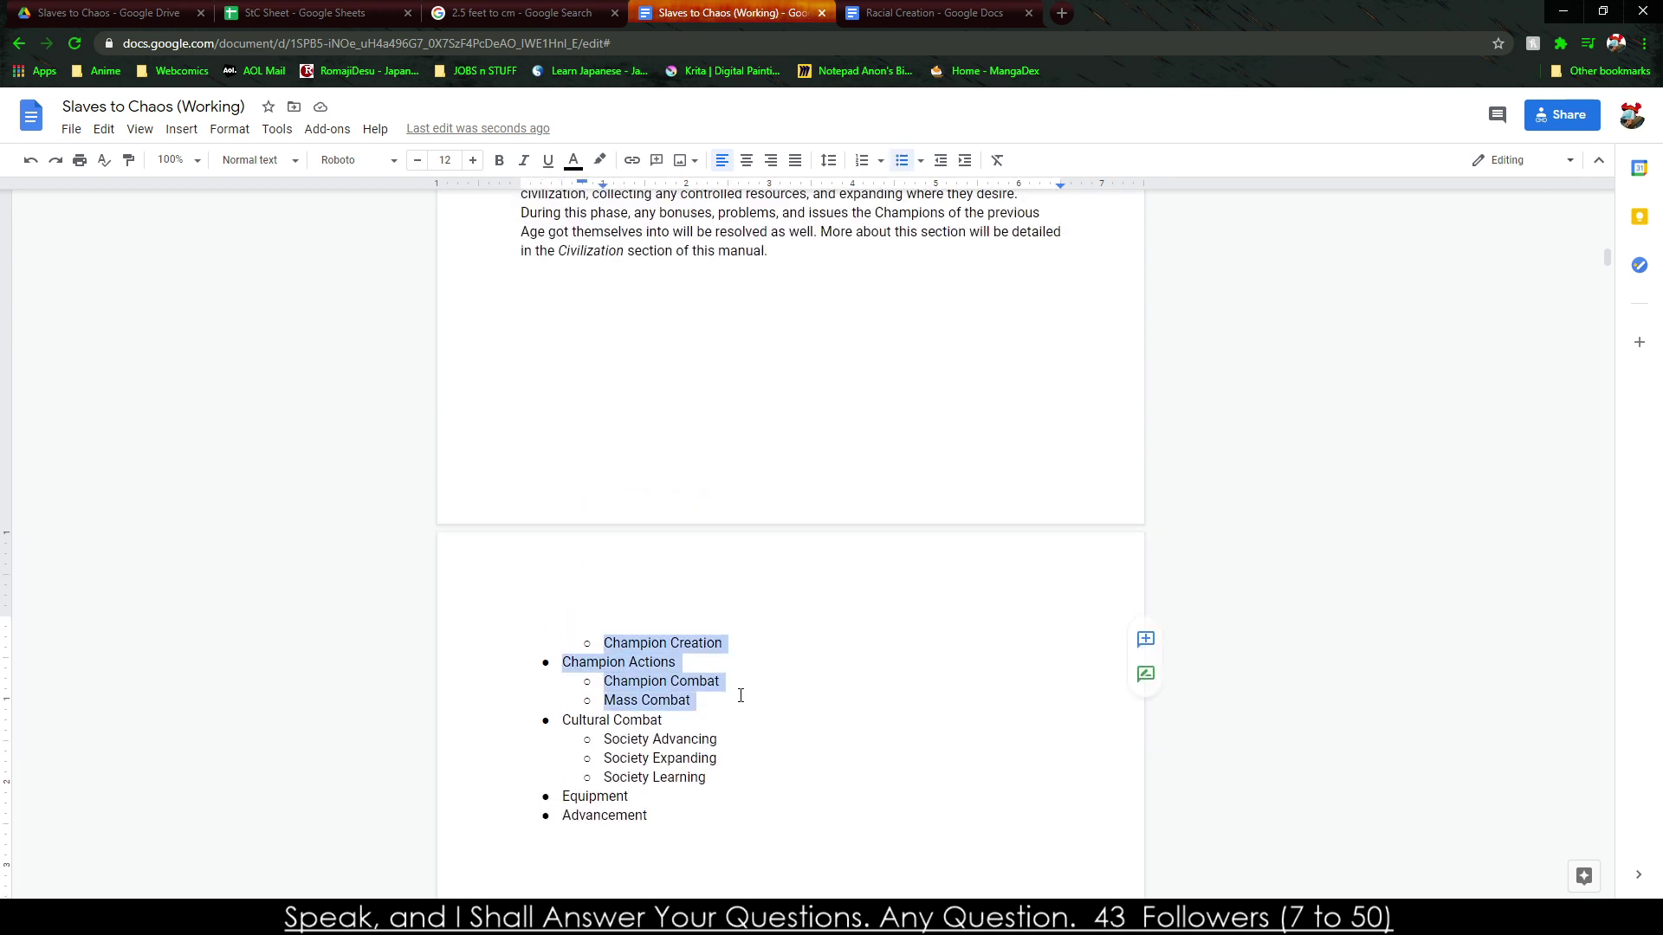
{"action": "left_click", "coordinate": [703, 641]}
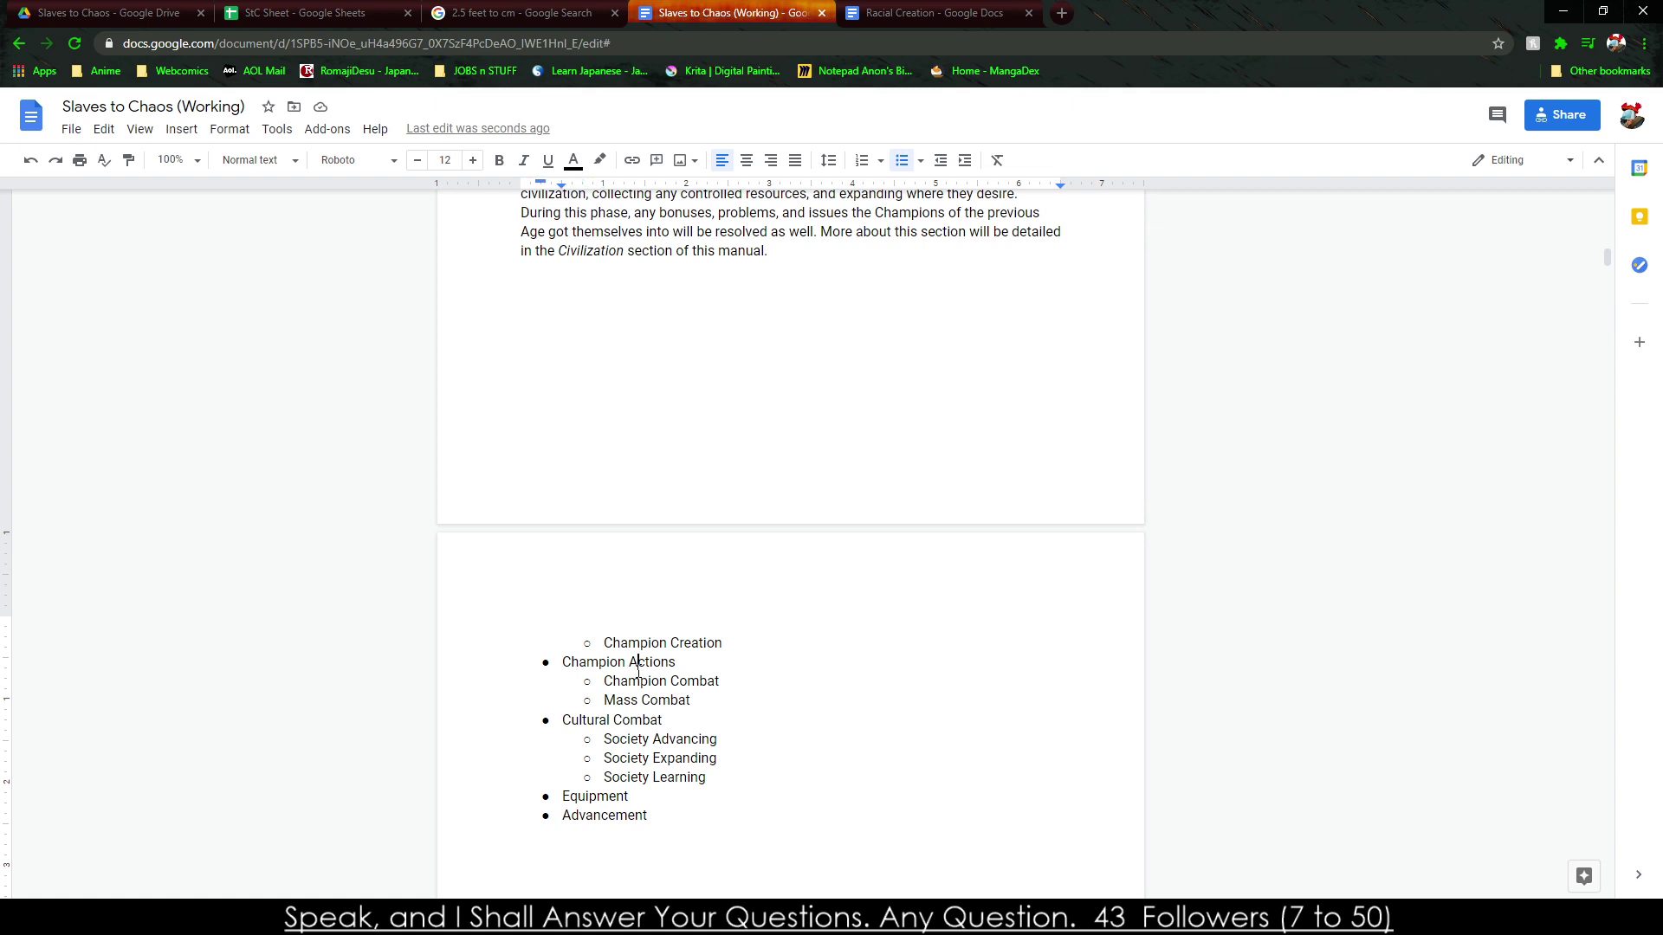
{"action": "left_click", "coordinate": [641, 681]}
Delete the Mass Combat entry from under Champion Actions in the outline.
{"action": "left_click_drag", "start_coordinate": [692, 699], "coordinate": [605, 701]}
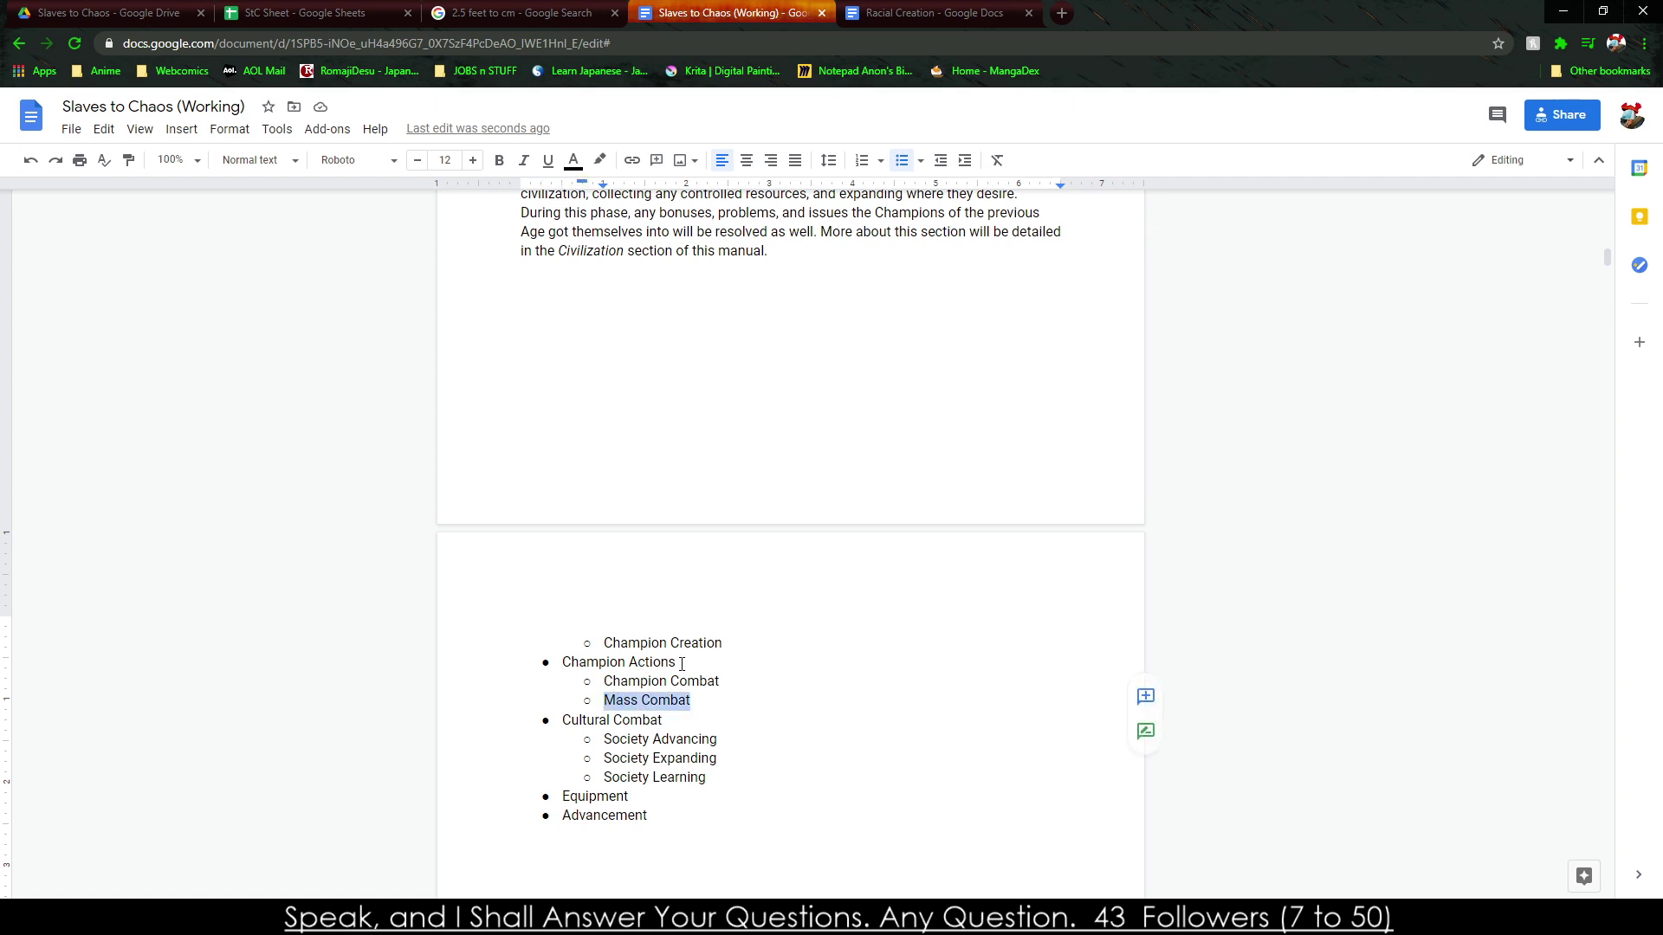
{"action": "key", "text": "BackSpace"}
{"action": "key", "text": "BackSpace"}
{"action": "key", "text": "BackSpace"}
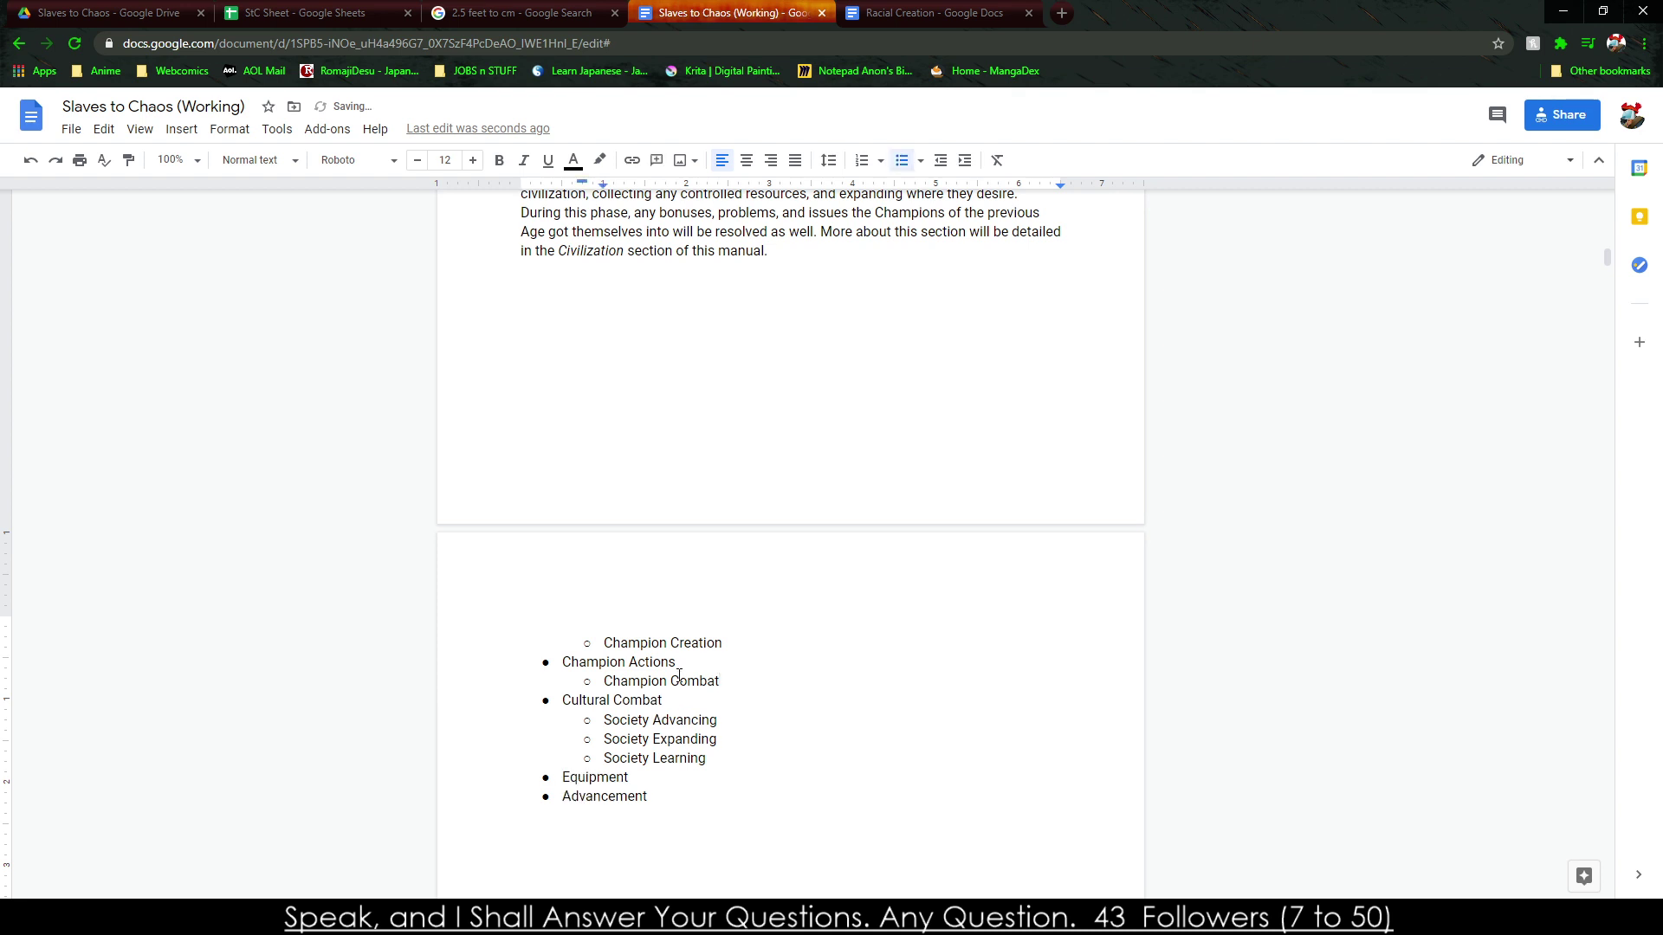
Add a nested Mass Combat entry beneath Society Expanding in the Cultural Combat part of the outline.
{"action": "left_click_drag", "start_coordinate": [641, 720], "coordinate": [719, 739]}
{"action": "left_click", "coordinate": [683, 738]}
{"action": "triple_click", "coordinate": [657, 742]}
{"action": "left_click", "coordinate": [731, 747]}
{"action": "key", "text": "Return"}
{"action": "key", "text": "Tab"}
{"action": "type", "text": "Mass Coimb"}
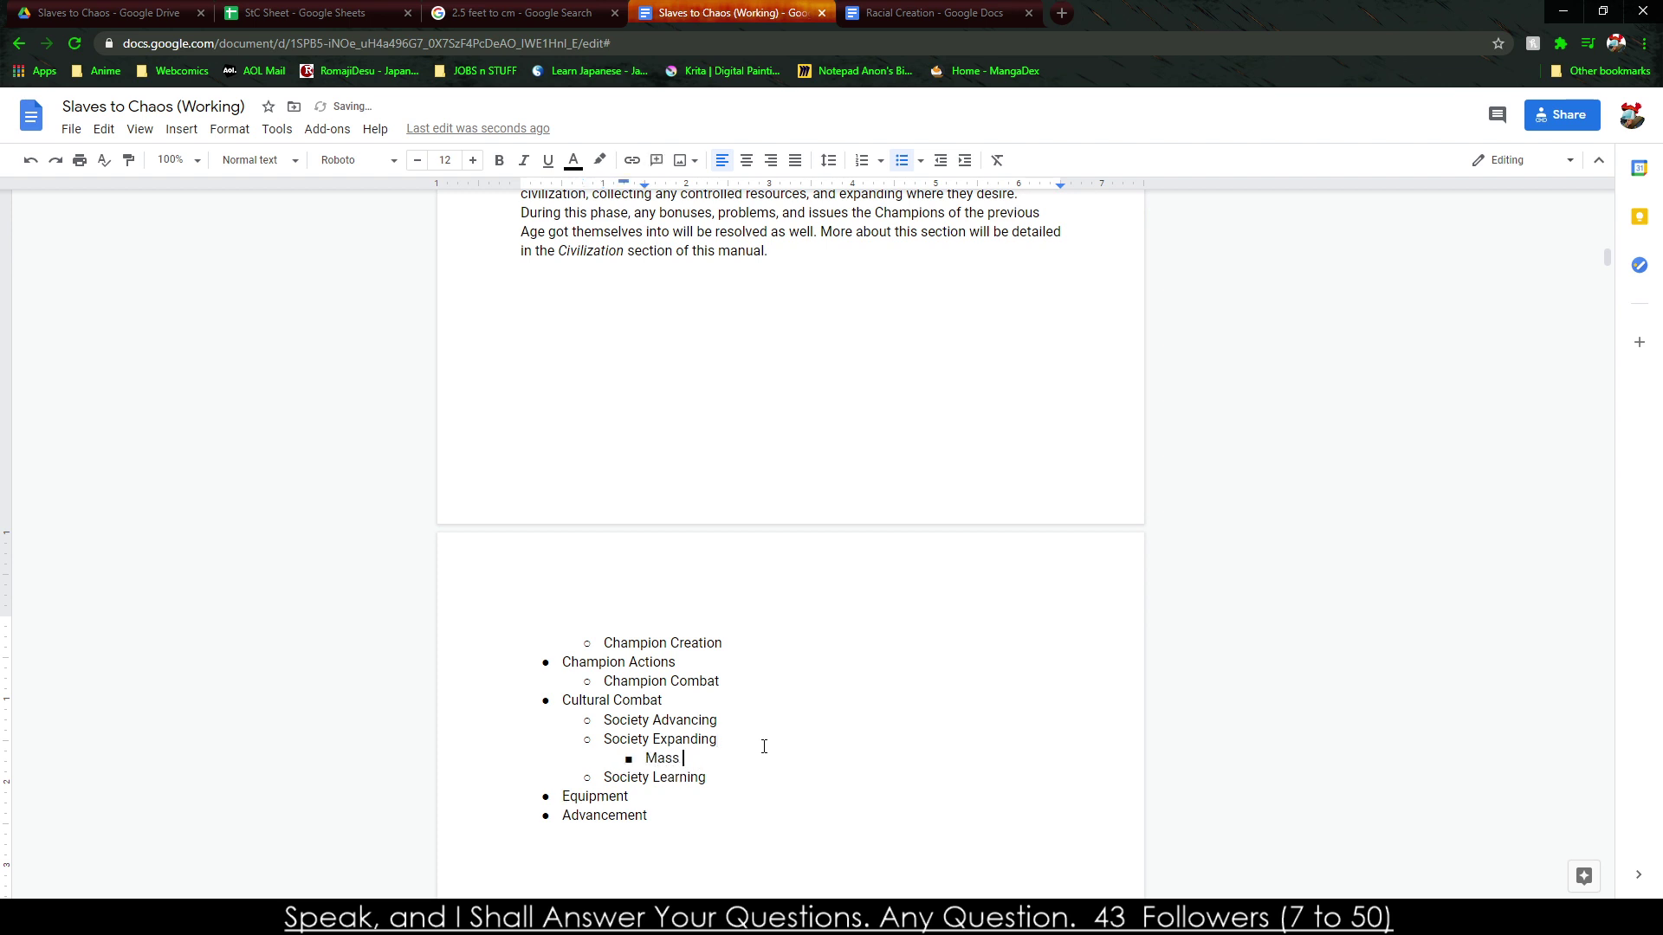
{"action": "key", "text": "BackSpace"}
{"action": "key", "text": "BackSpace"}
{"action": "key", "text": "BackSpace"}
{"action": "type", "text": "mbat"}
Highlight the outline's champion entries and the Cultural Combat group, and place the cursor after Champion Creation.
{"action": "left_click_drag", "start_coordinate": [603, 643], "coordinate": [740, 679]}
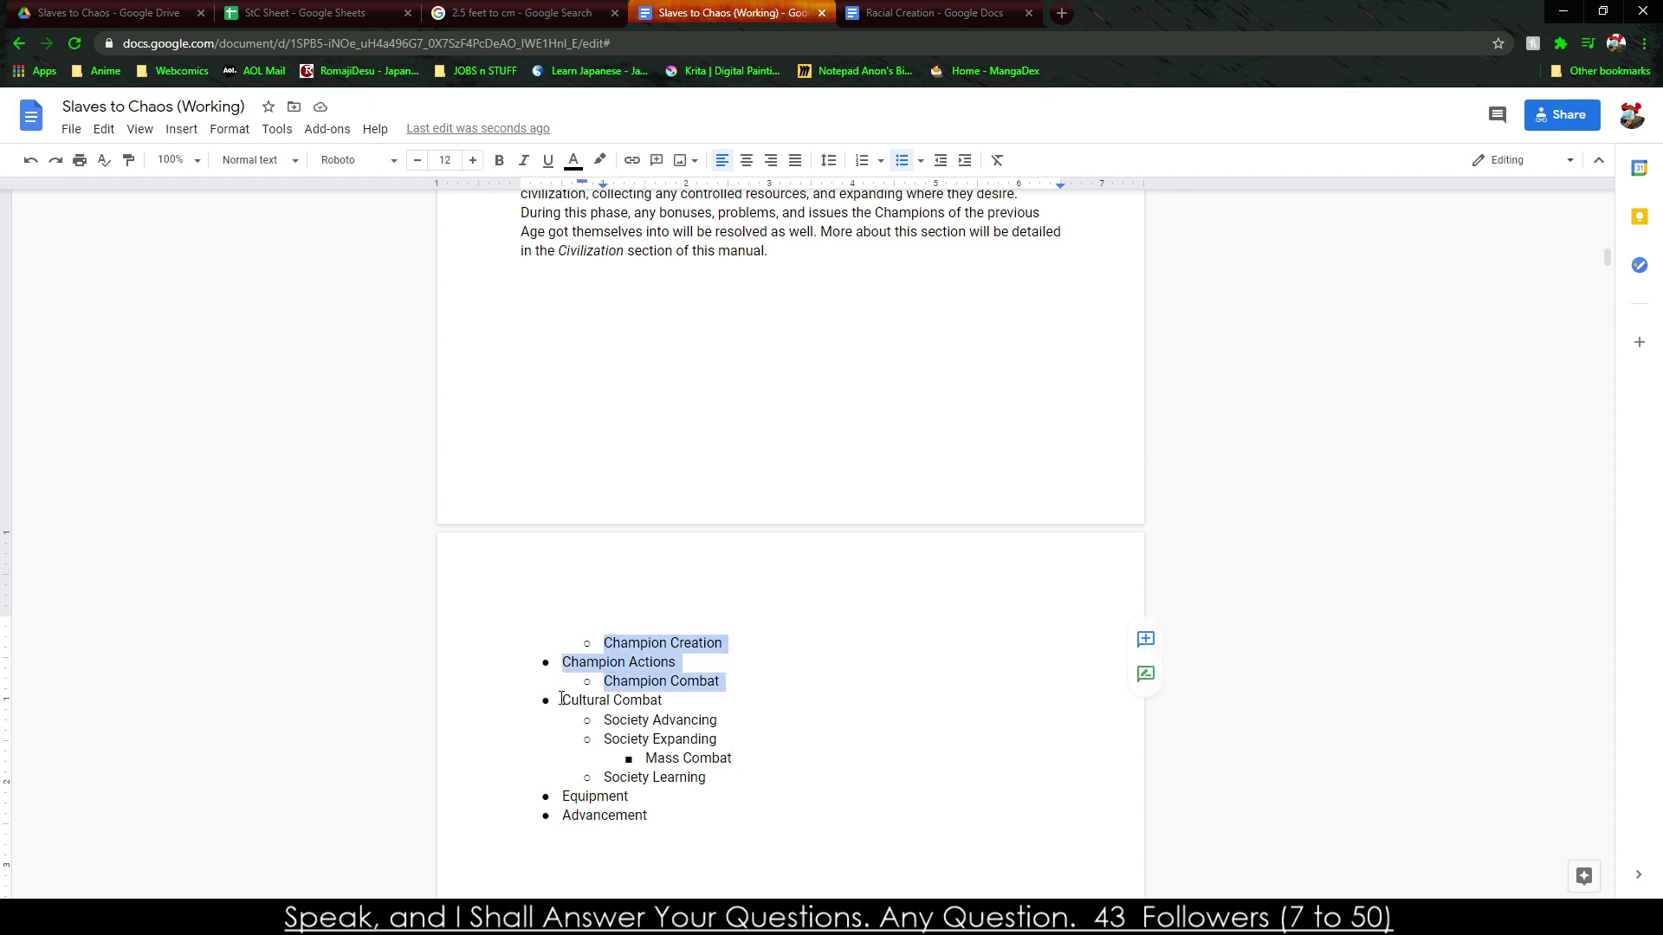
{"action": "left_click_drag", "start_coordinate": [561, 700], "coordinate": [768, 789]}
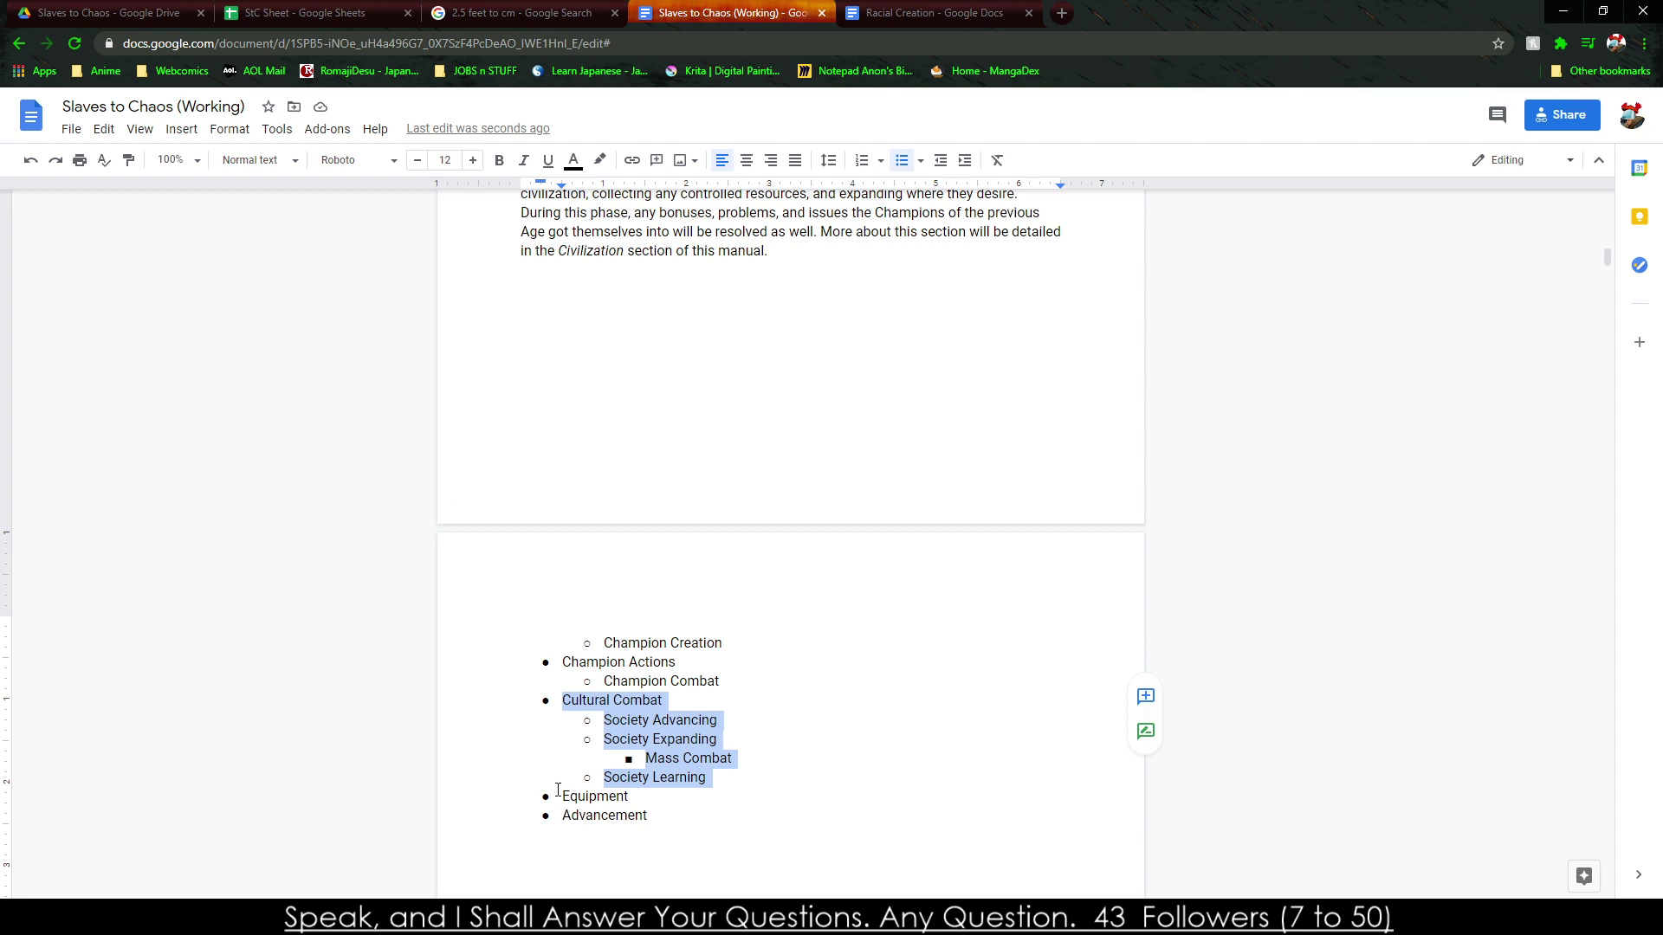
{"action": "left_click_drag", "start_coordinate": [558, 790], "coordinate": [766, 643]}
{"action": "left_click", "coordinate": [767, 643]}
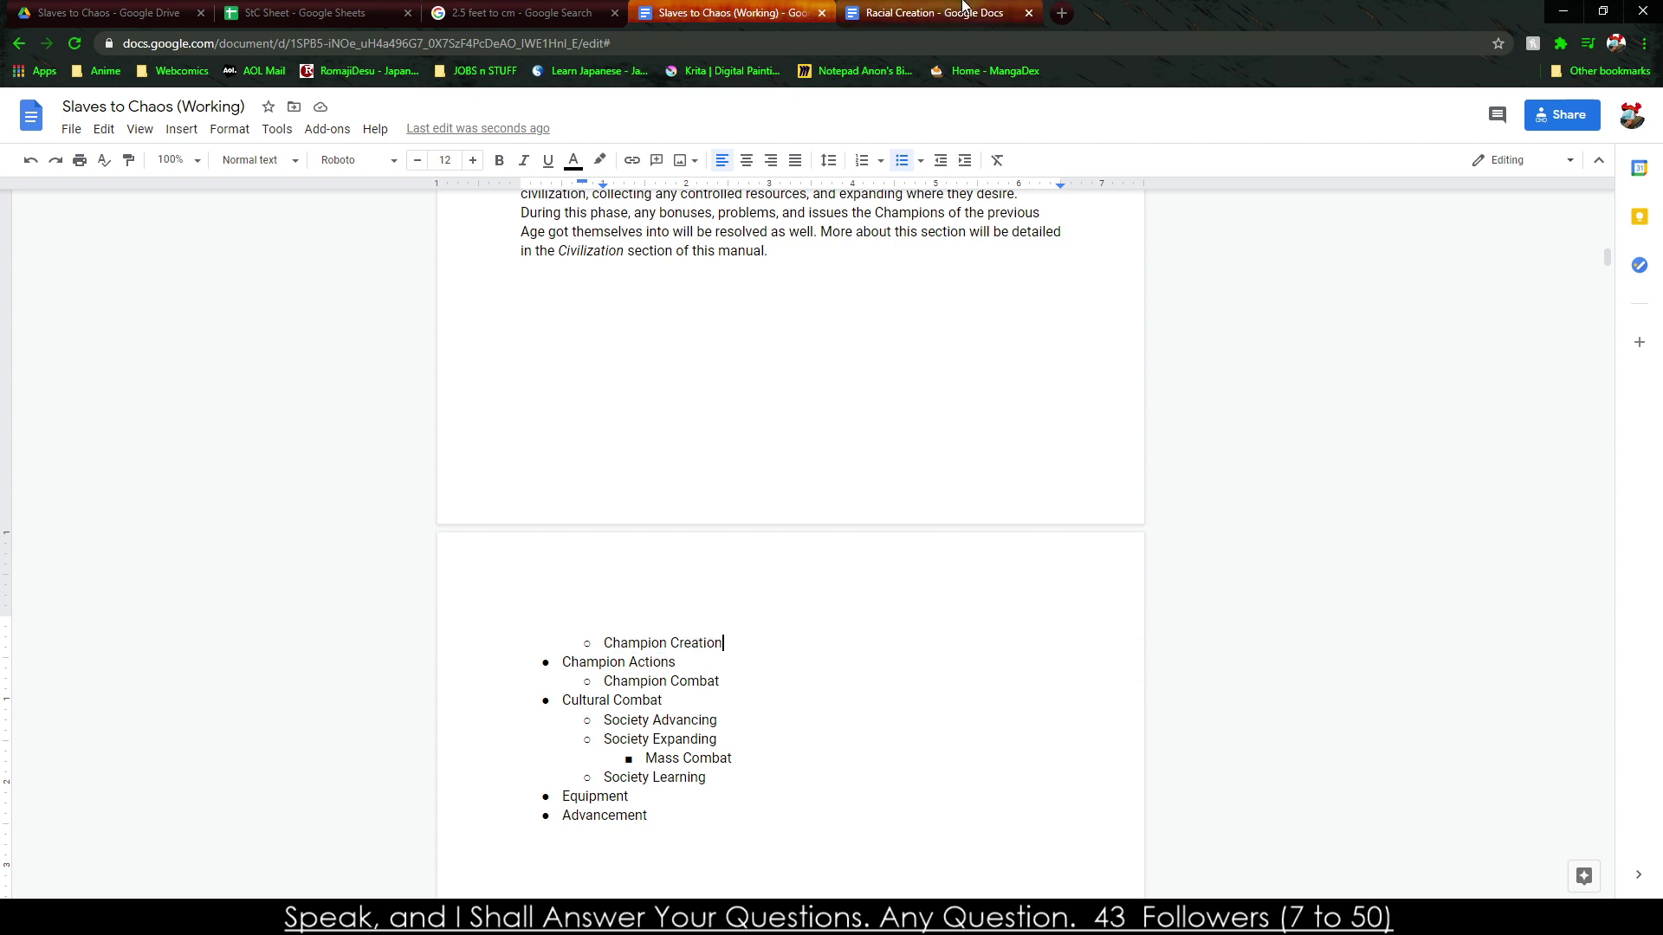
Close Slaves to Chaos (Working), Racial Creation, the feet-to-centimetres search and StC Sheet, keeping only the Drive folder open.
{"action": "left_click", "coordinate": [790, 43]}
{"action": "left_click", "coordinate": [821, 12]}
{"action": "left_click", "coordinate": [821, 12]}
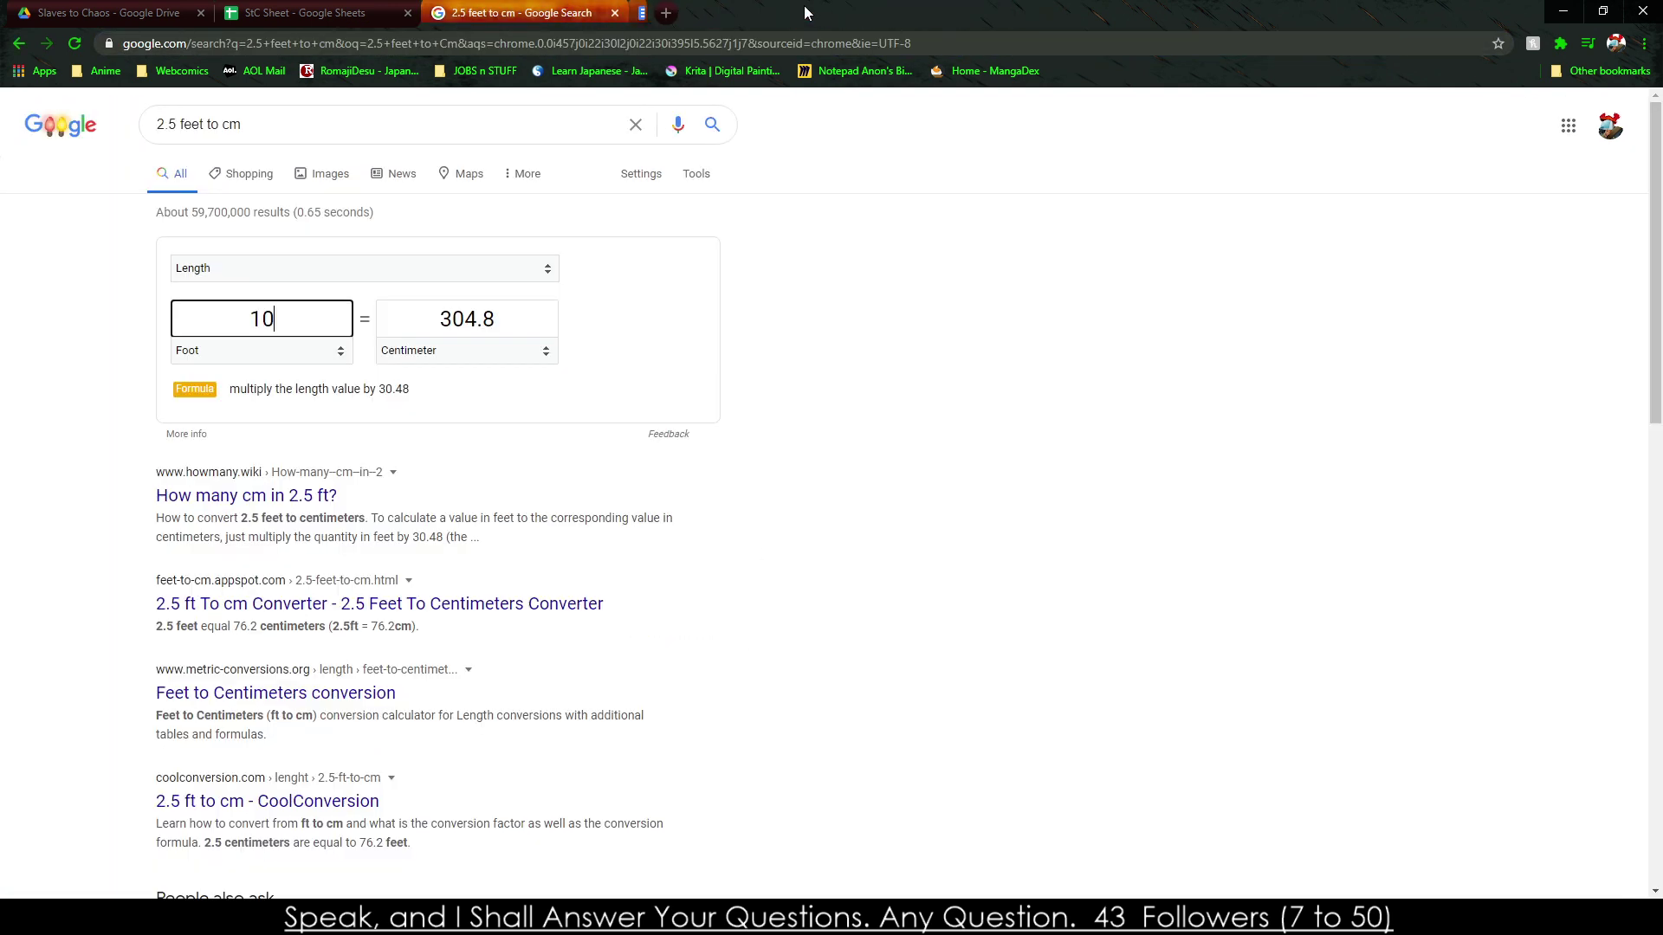
{"action": "left_click", "coordinate": [615, 13]}
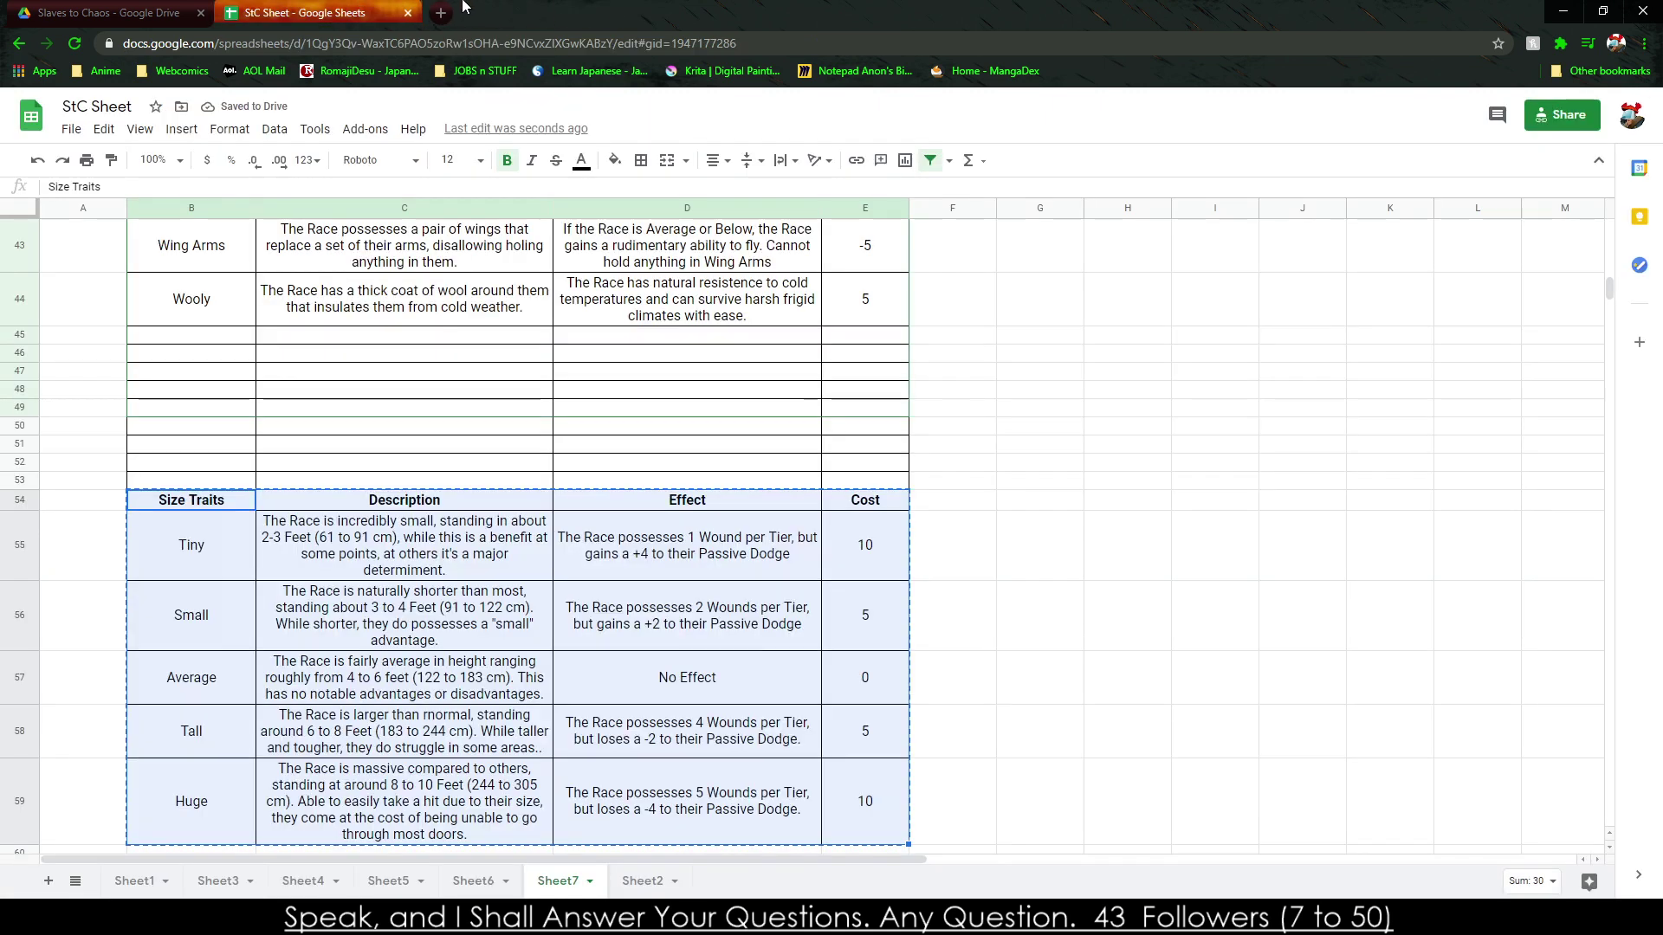
{"action": "left_click", "coordinate": [407, 13]}
Open the Swordsfall website's team page in place of the Drive folder.
{"action": "left_click", "coordinate": [234, 43]}
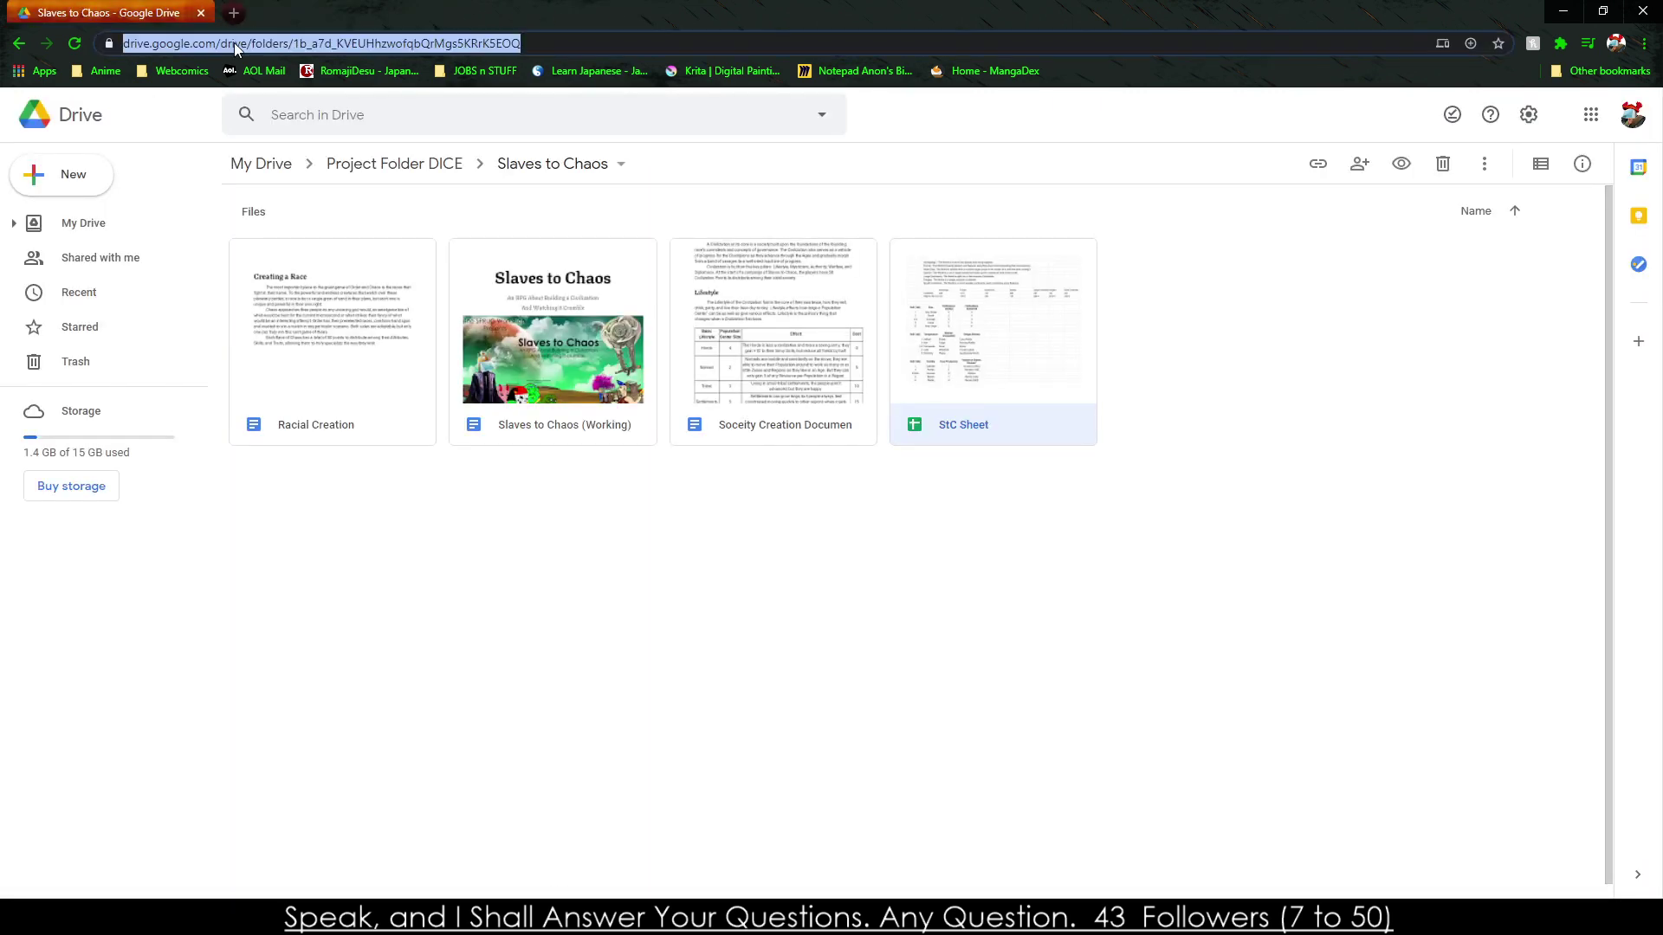
{"action": "type", "text": "Sword"}
{"action": "key", "text": "Return"}
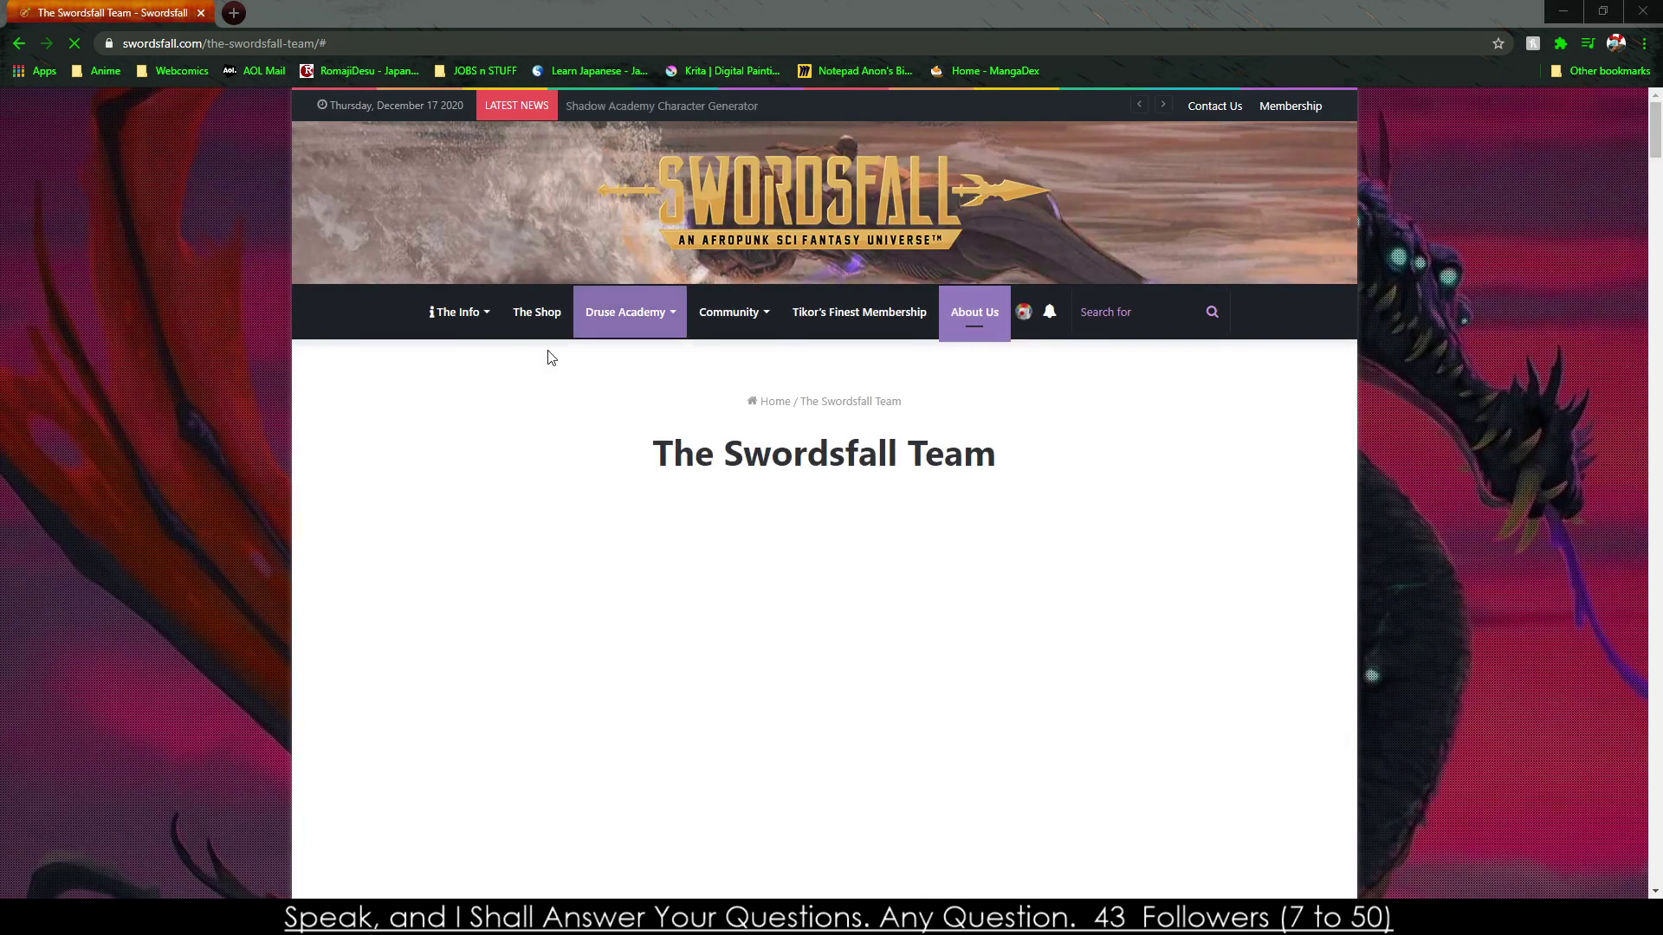
Skim the Swordsfall team page, return to the site's home page and look through it down to the footer links.
{"action": "scroll", "coordinate": [402, 407], "scroll_direction": "down", "scroll_amount": 13}
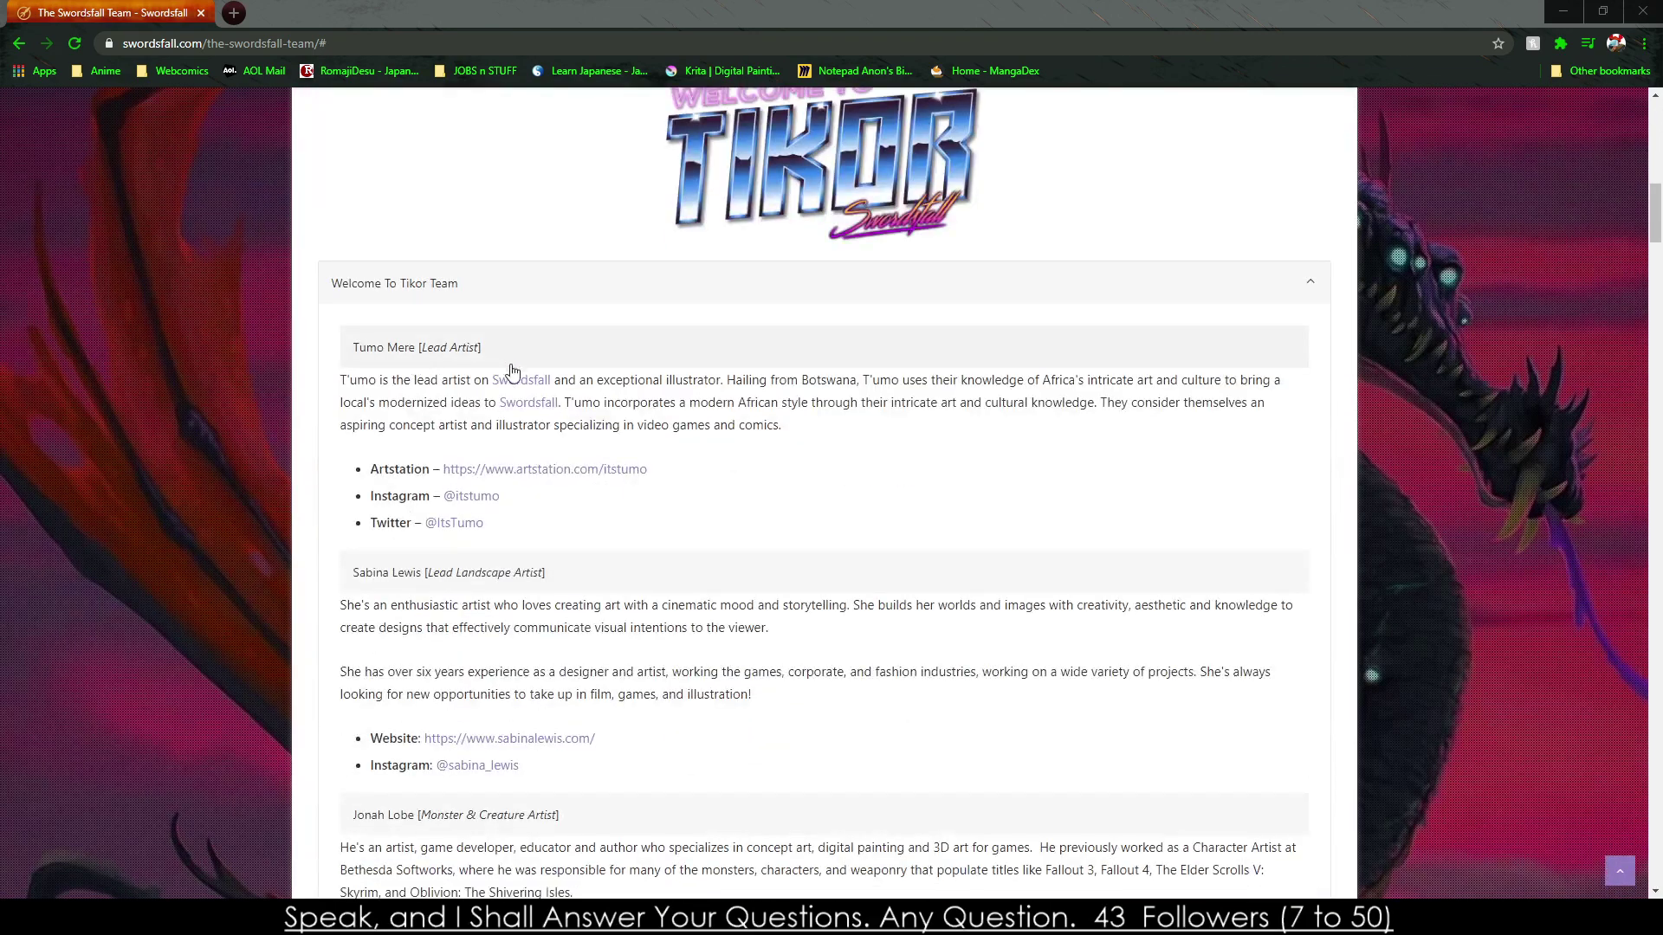
{"action": "scroll", "coordinate": [502, 365], "scroll_direction": "up", "scroll_amount": 13}
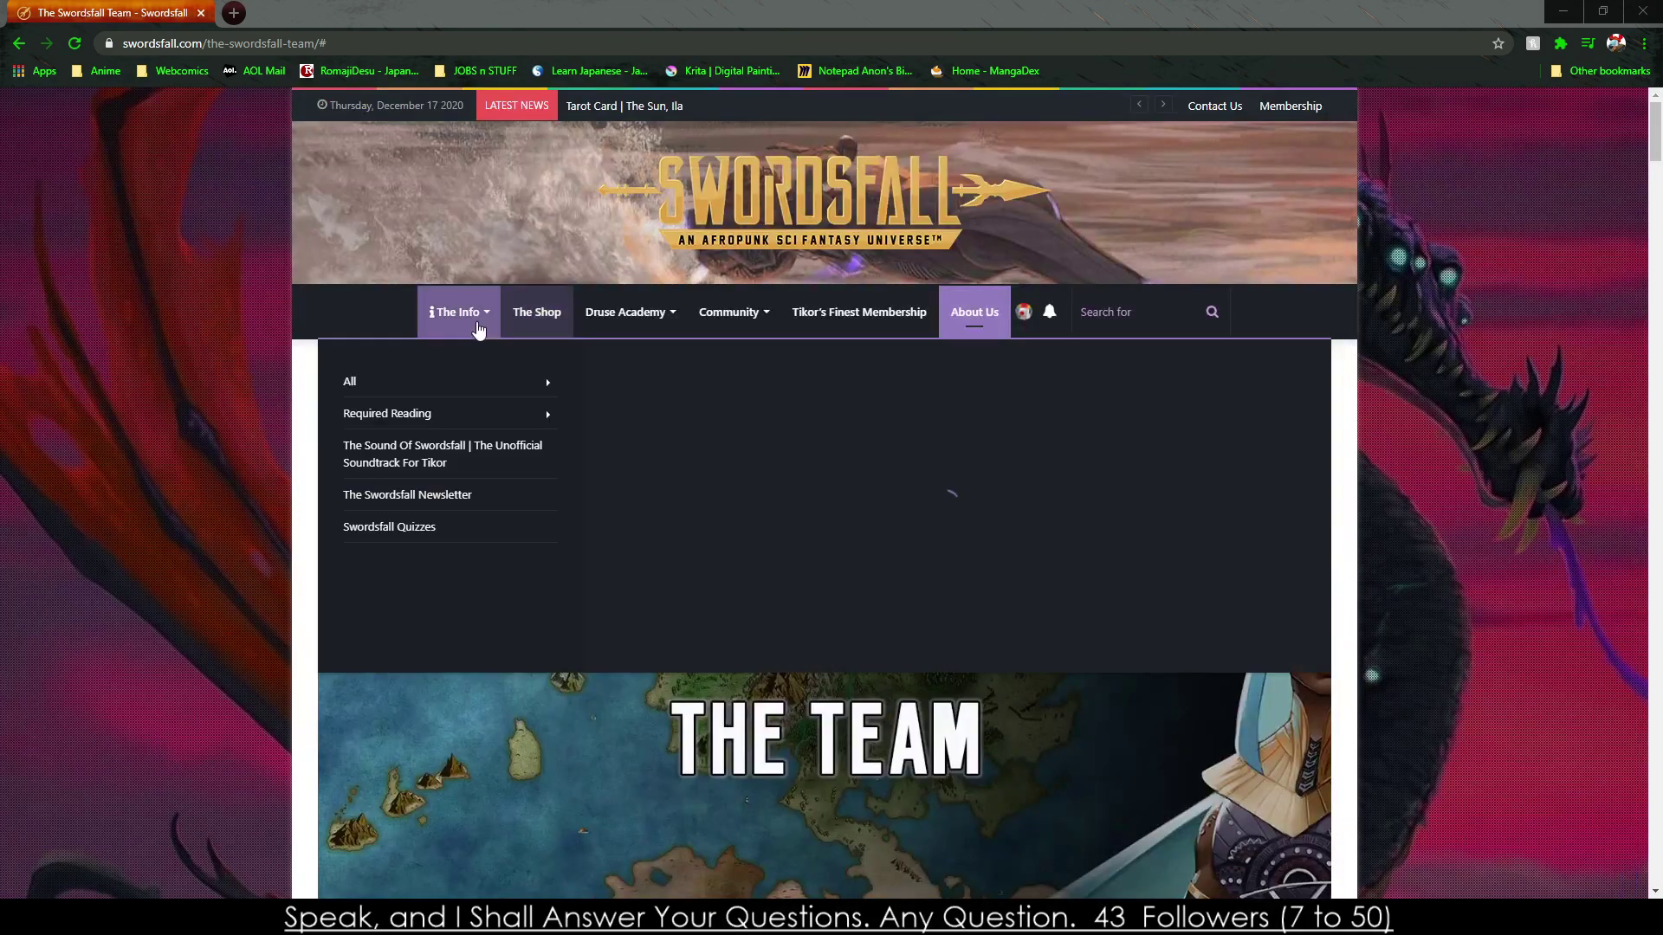
{"action": "left_click", "coordinate": [752, 217]}
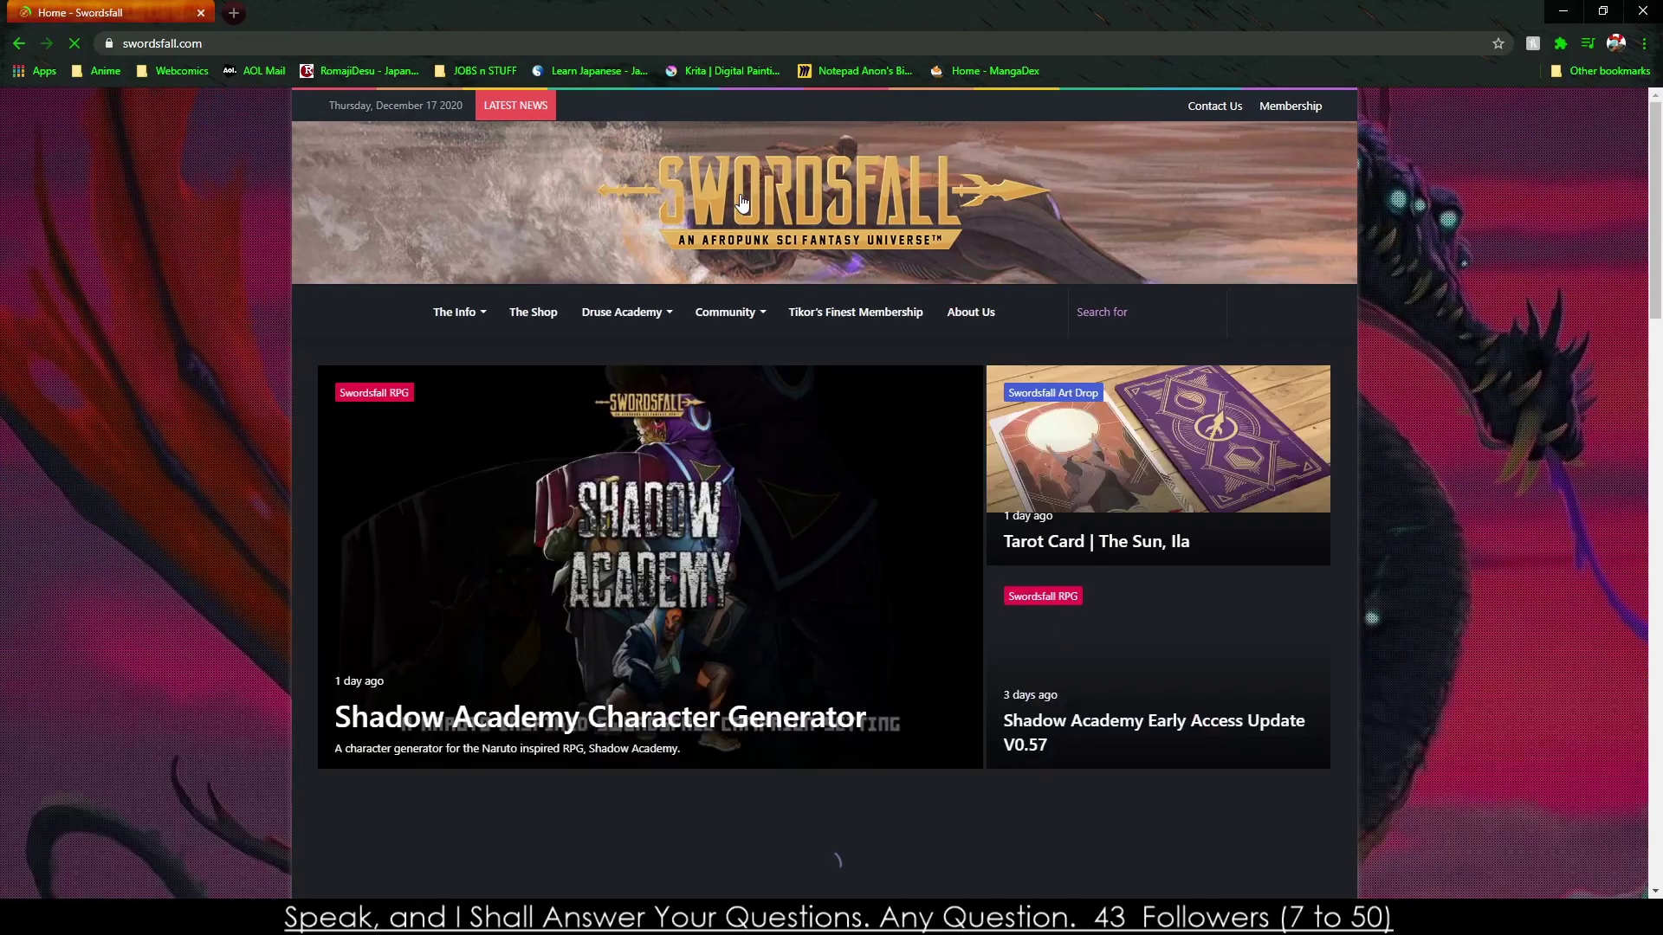
{"action": "scroll", "coordinate": [704, 353], "scroll_direction": "down", "scroll_amount": 7}
{"action": "scroll", "coordinate": [701, 362], "scroll_direction": "down", "scroll_amount": 12}
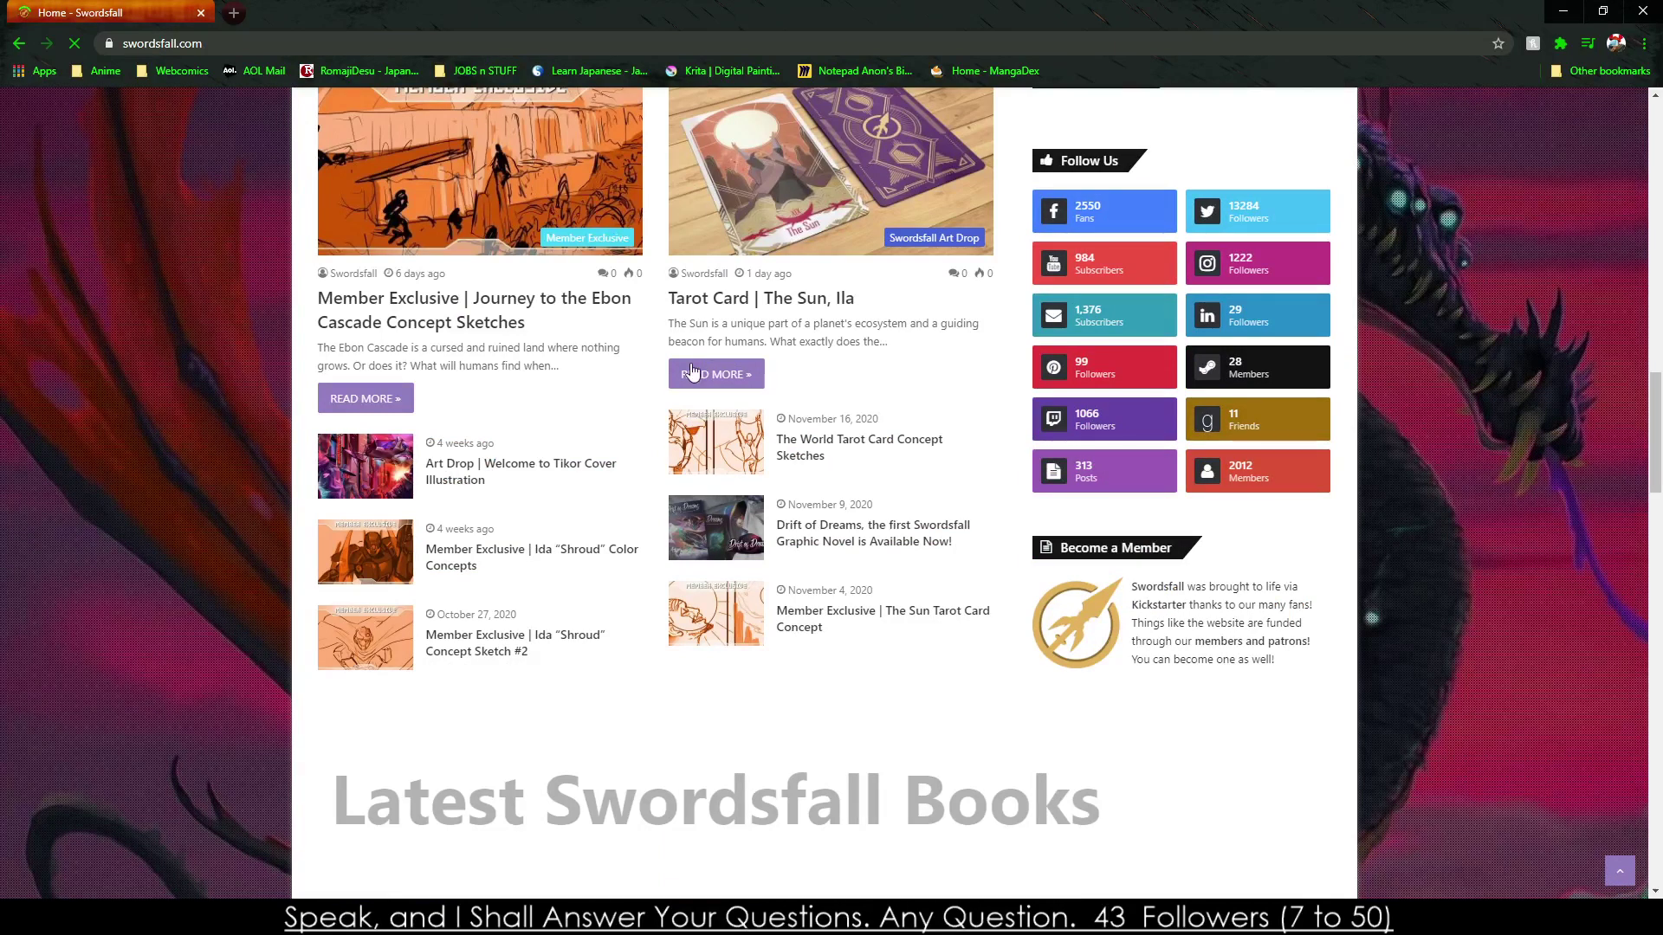
{"action": "scroll", "coordinate": [684, 370], "scroll_direction": "down", "scroll_amount": 5}
{"action": "scroll", "coordinate": [677, 371], "scroll_direction": "down", "scroll_amount": 10}
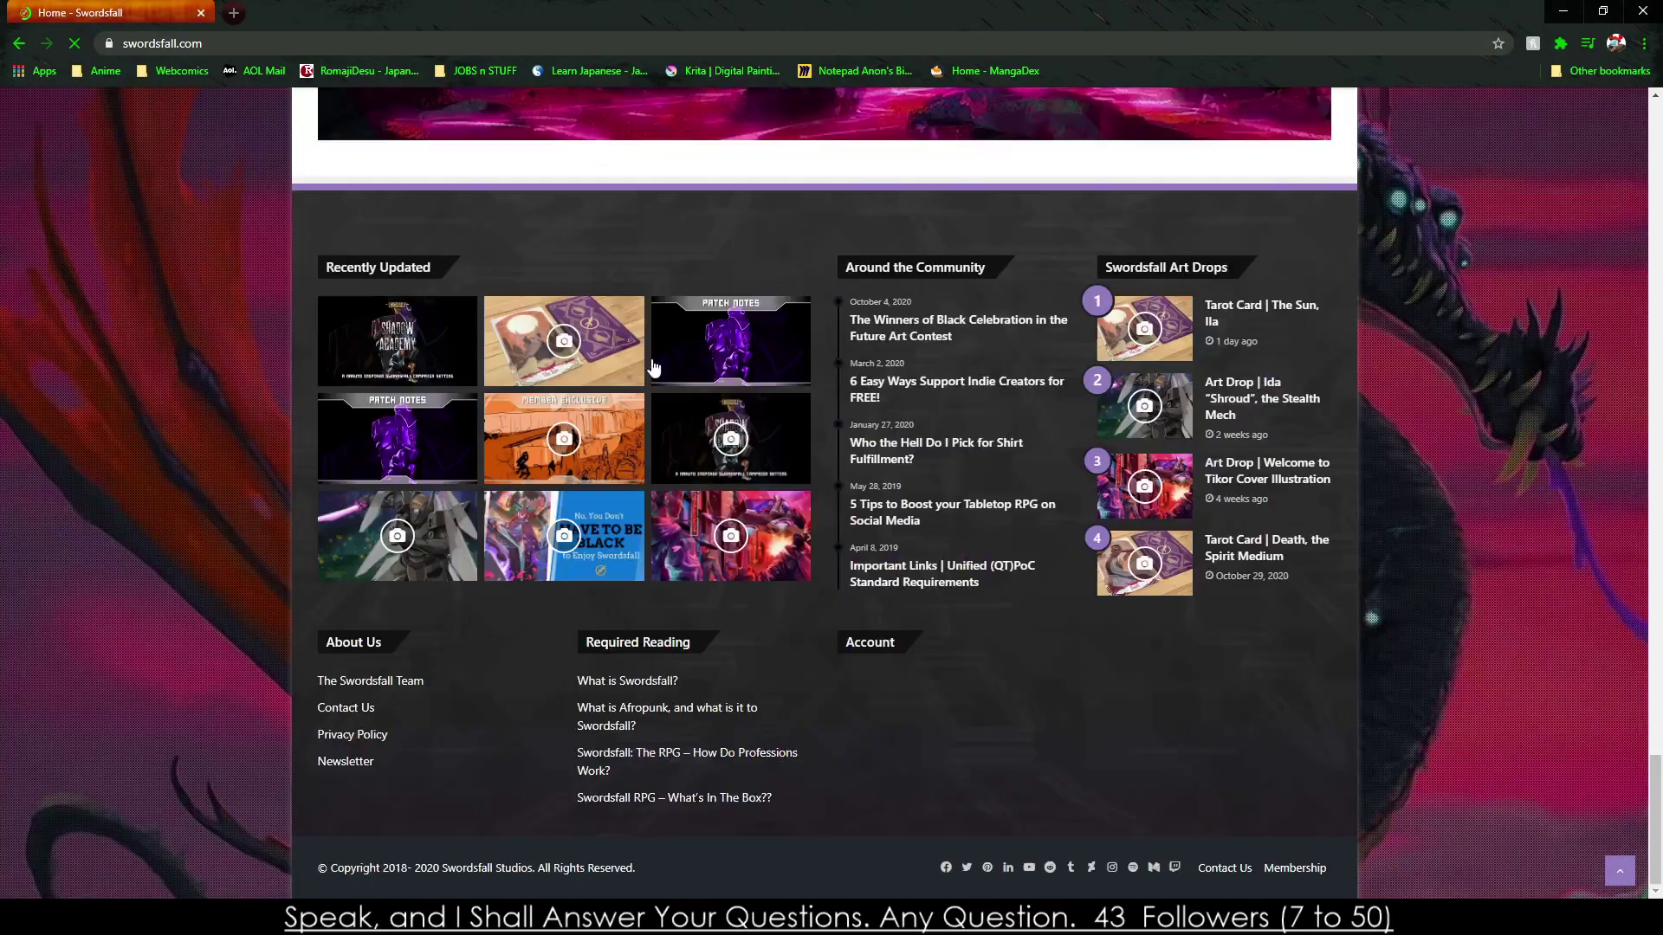
Open the What is Swordsfall? article and read through its sections on the world, its inhabitants and its technology.
{"action": "left_click", "coordinate": [621, 684]}
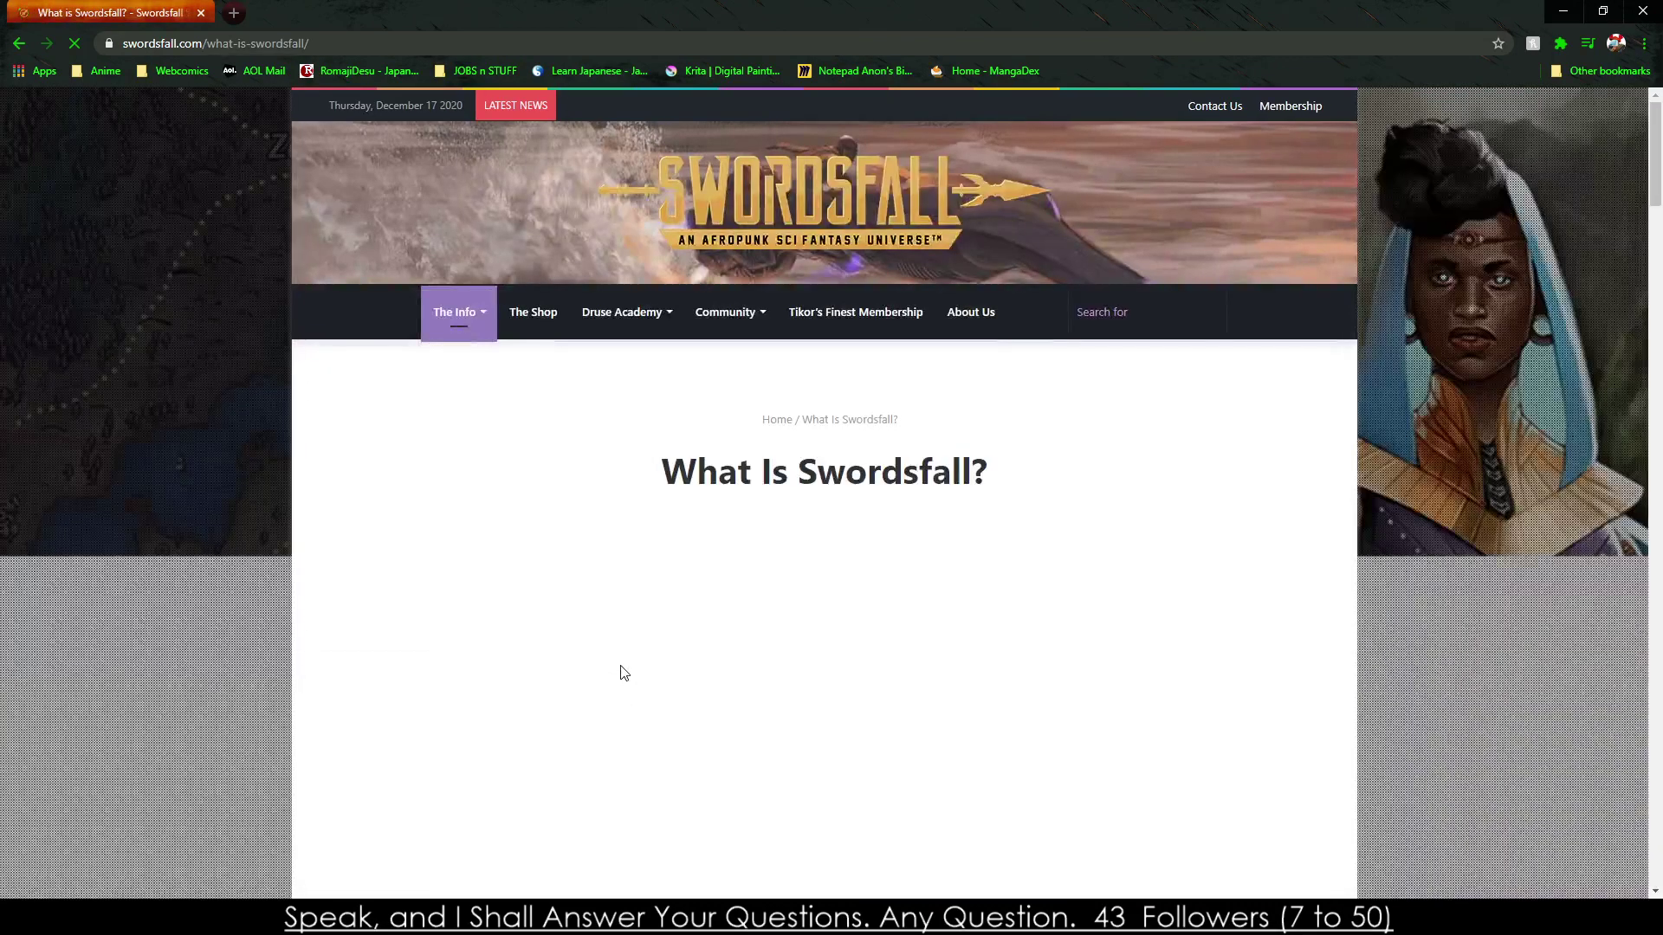
{"action": "scroll", "coordinate": [618, 649], "scroll_direction": "down", "scroll_amount": 3}
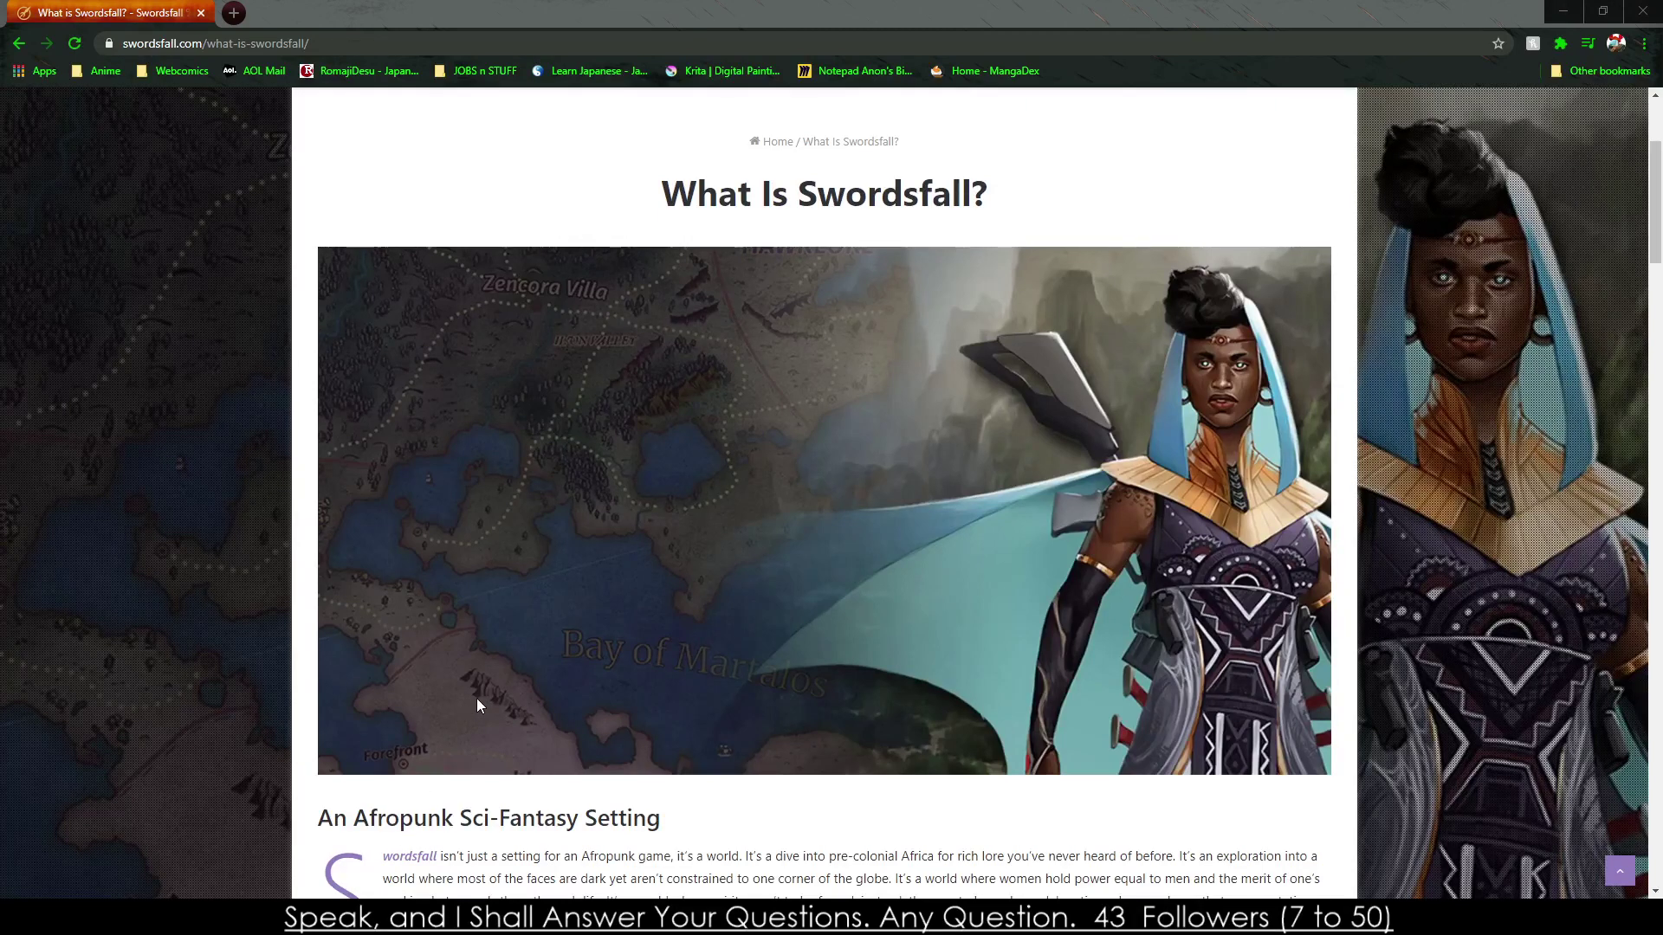
{"action": "scroll", "coordinate": [477, 699], "scroll_direction": "down", "scroll_amount": 12}
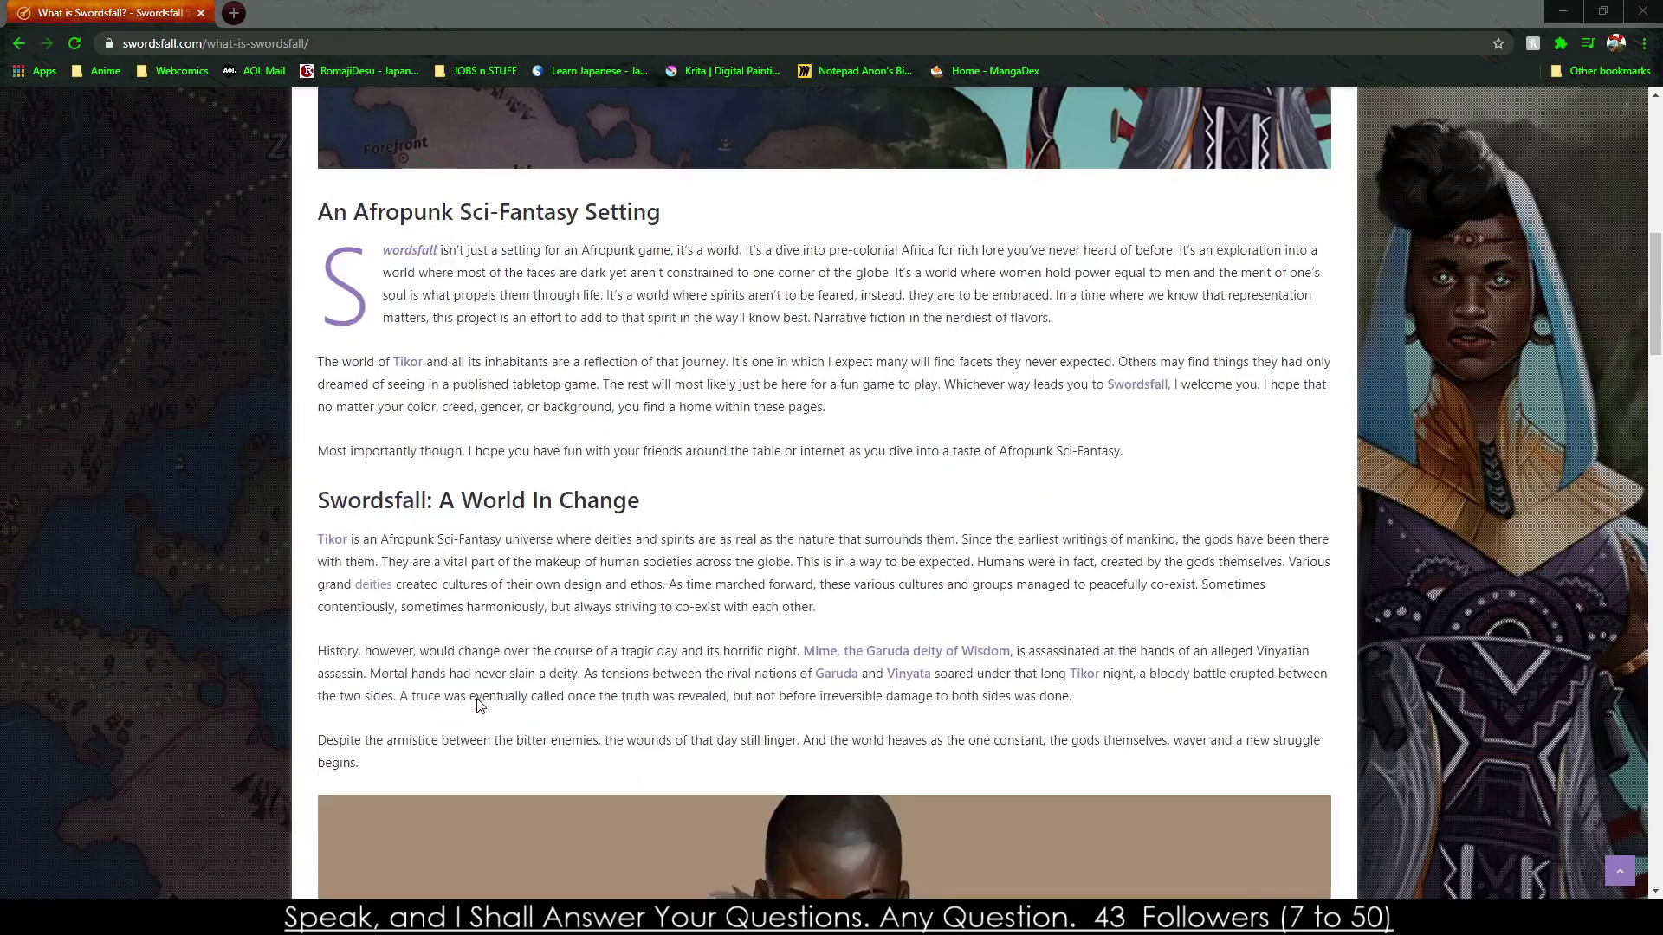
{"action": "scroll", "coordinate": [606, 240], "scroll_direction": "down", "scroll_amount": 20}
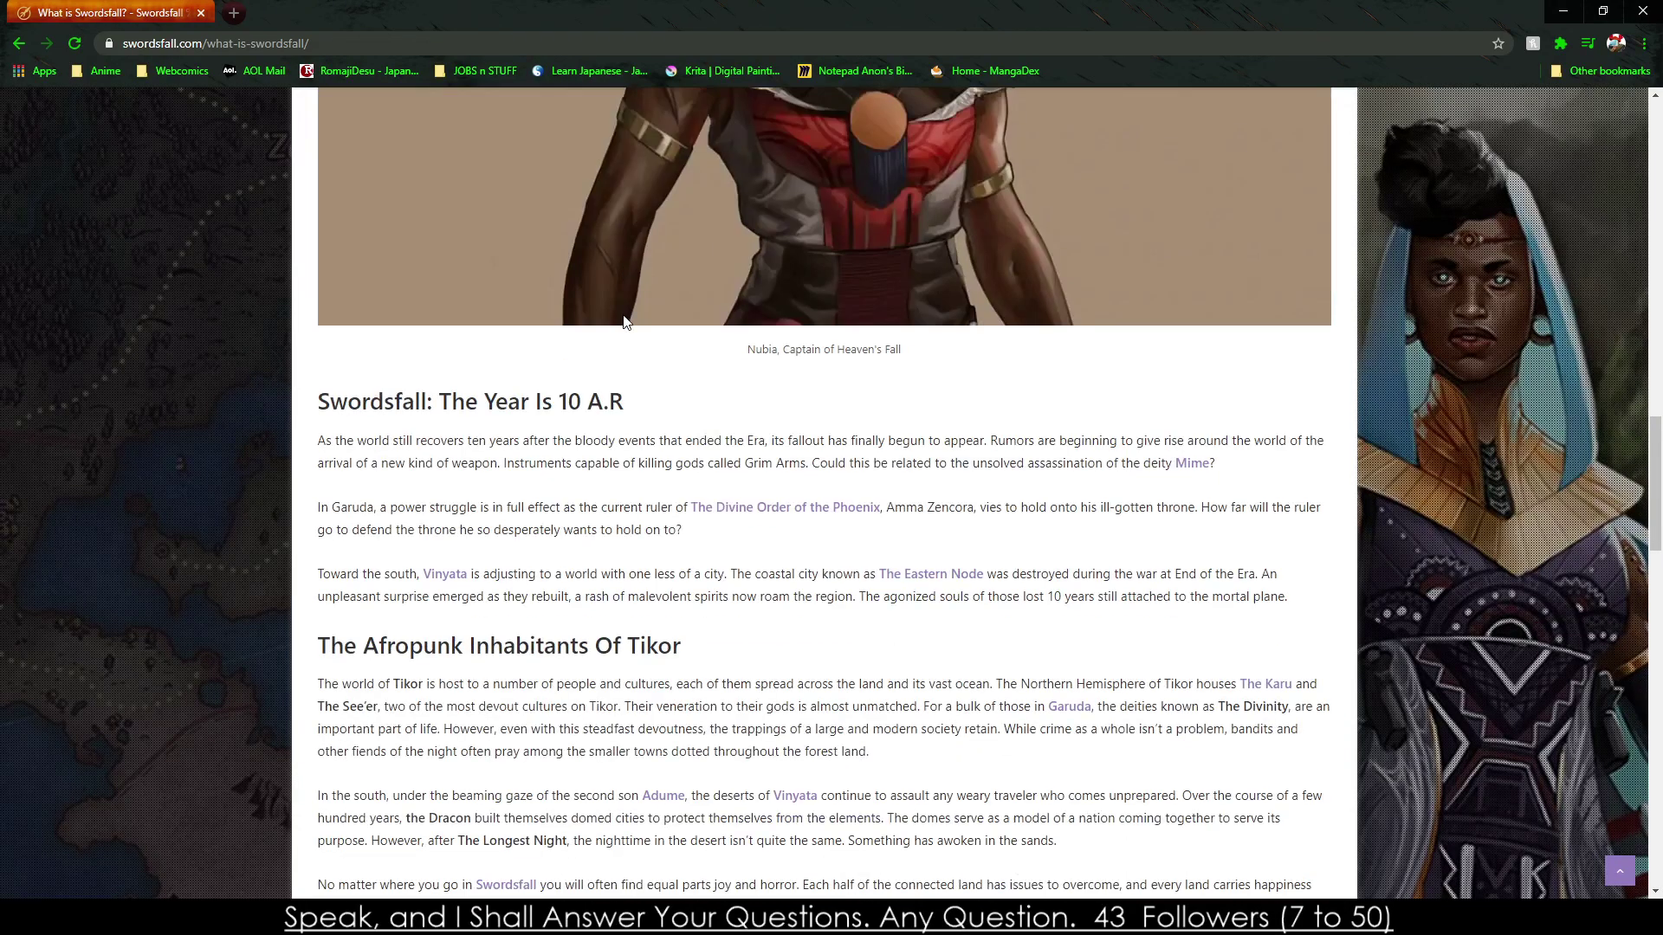
{"action": "scroll", "coordinate": [614, 352], "scroll_direction": "down", "scroll_amount": 8}
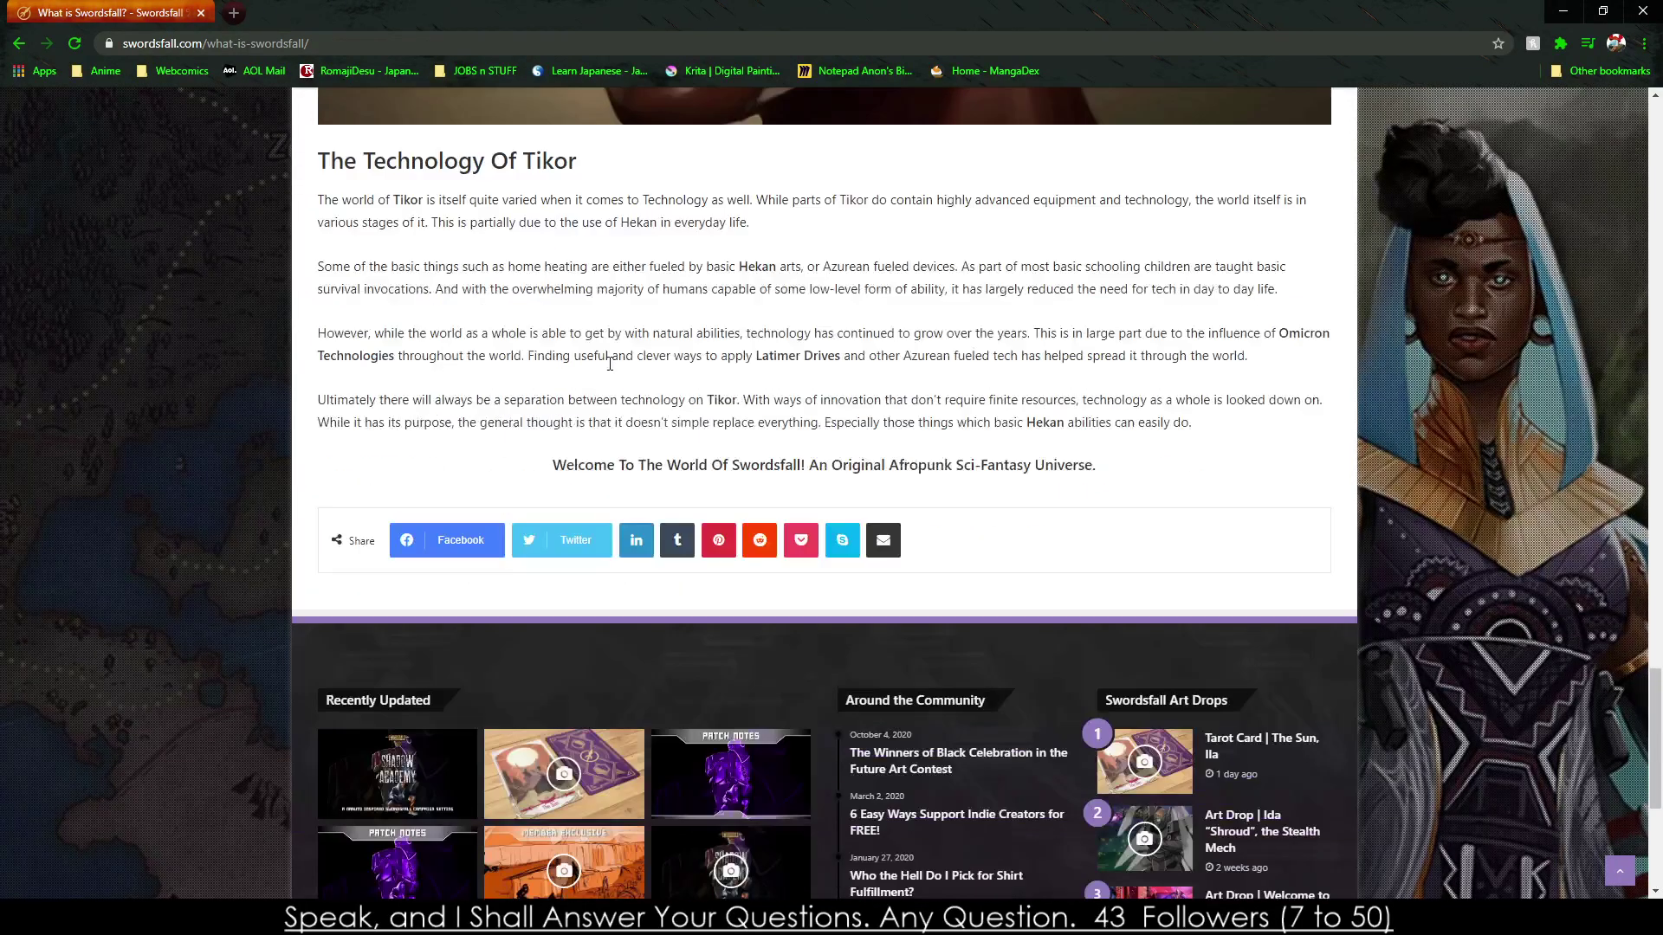
{"action": "scroll", "coordinate": [599, 370], "scroll_direction": "up", "scroll_amount": 14}
{"action": "scroll", "coordinate": [598, 380], "scroll_direction": "up", "scroll_amount": 8}
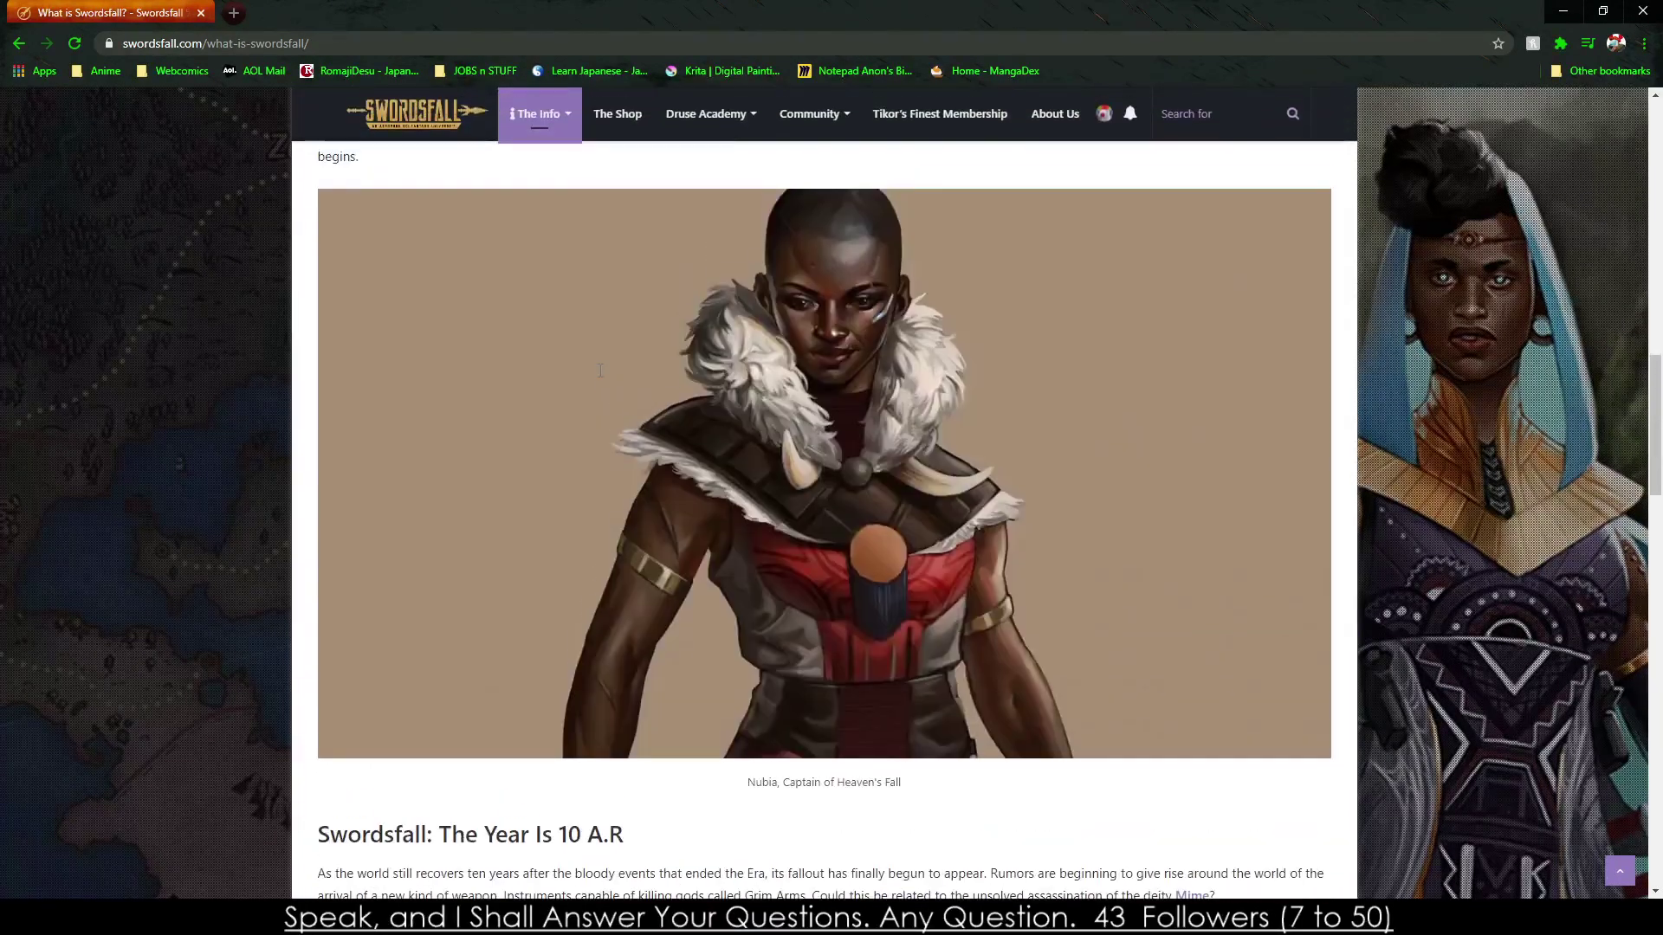
{"action": "scroll", "coordinate": [563, 393], "scroll_direction": "down", "scroll_amount": 8}
{"action": "scroll", "coordinate": [563, 392], "scroll_direction": "down", "scroll_amount": 8}
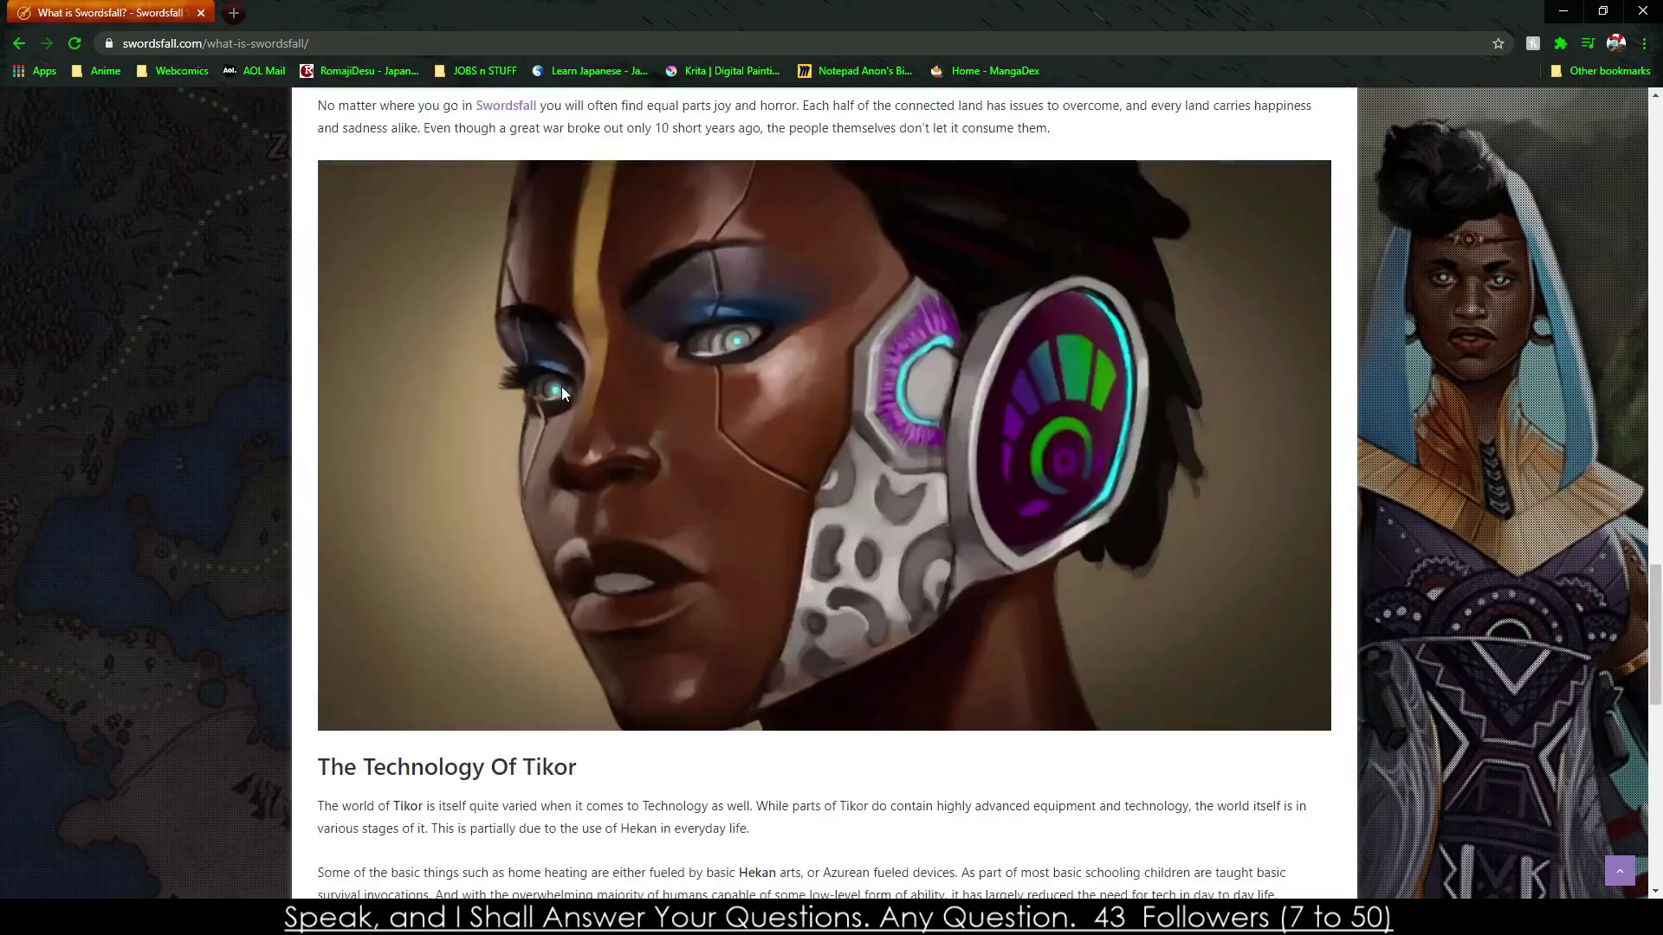
{"action": "scroll", "coordinate": [561, 387], "scroll_direction": "up", "scroll_amount": 14}
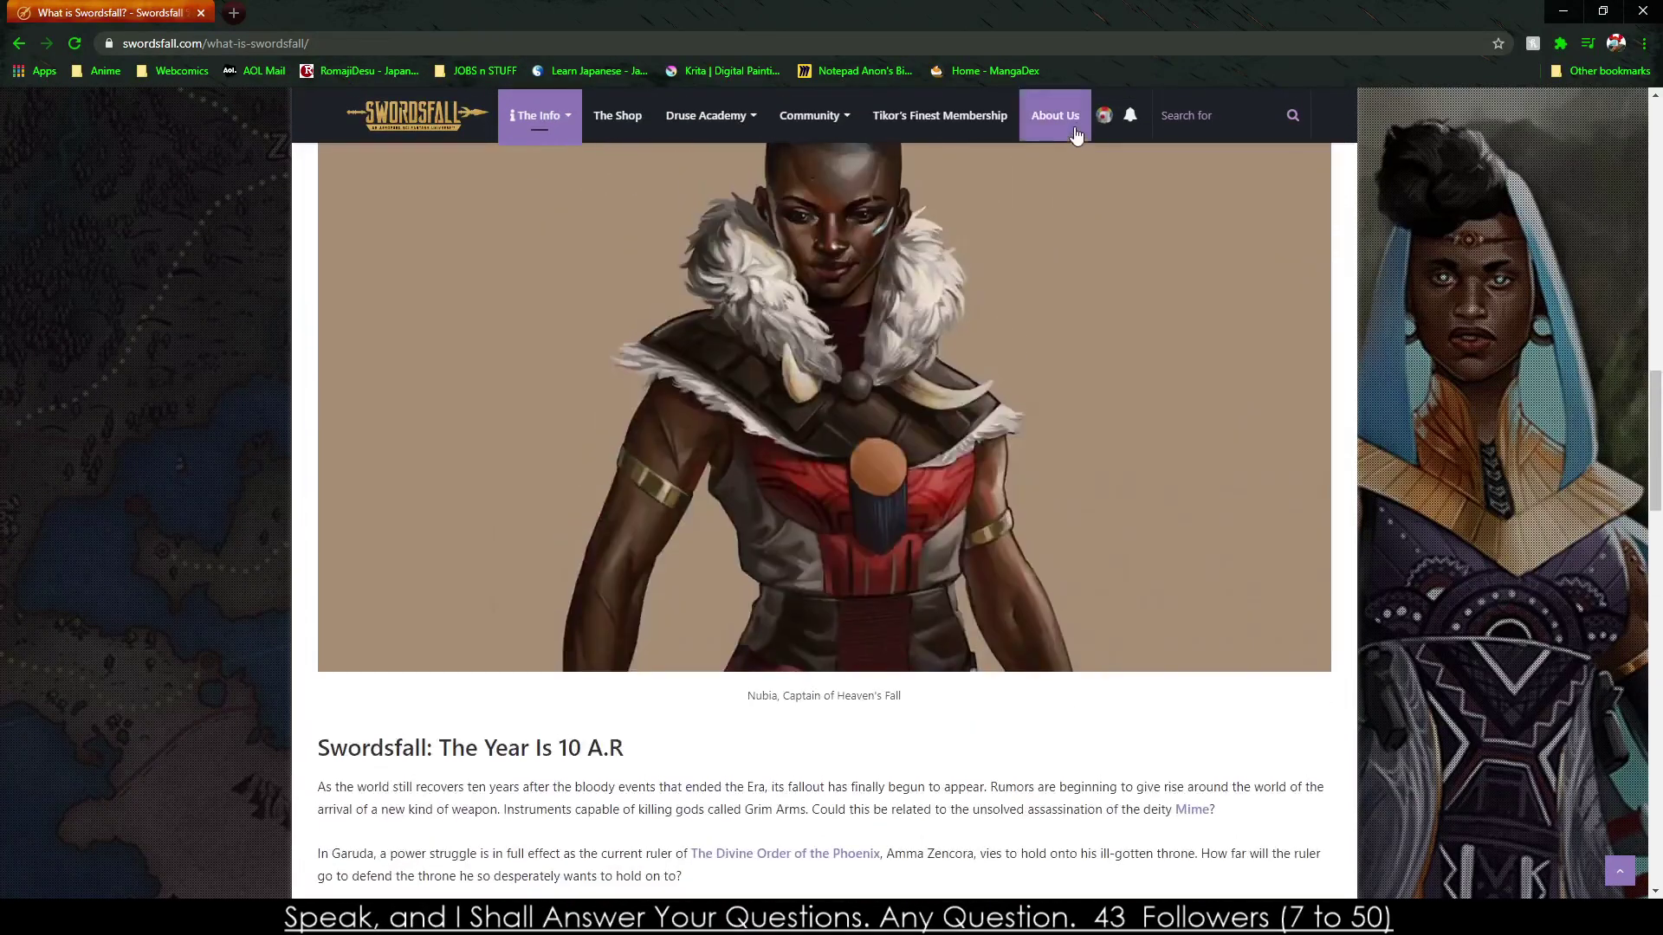
Open the signed-in account's profile page and look over its Edit Profile fields and profile sections.
{"action": "mouse_move", "coordinate": [1107, 145]}
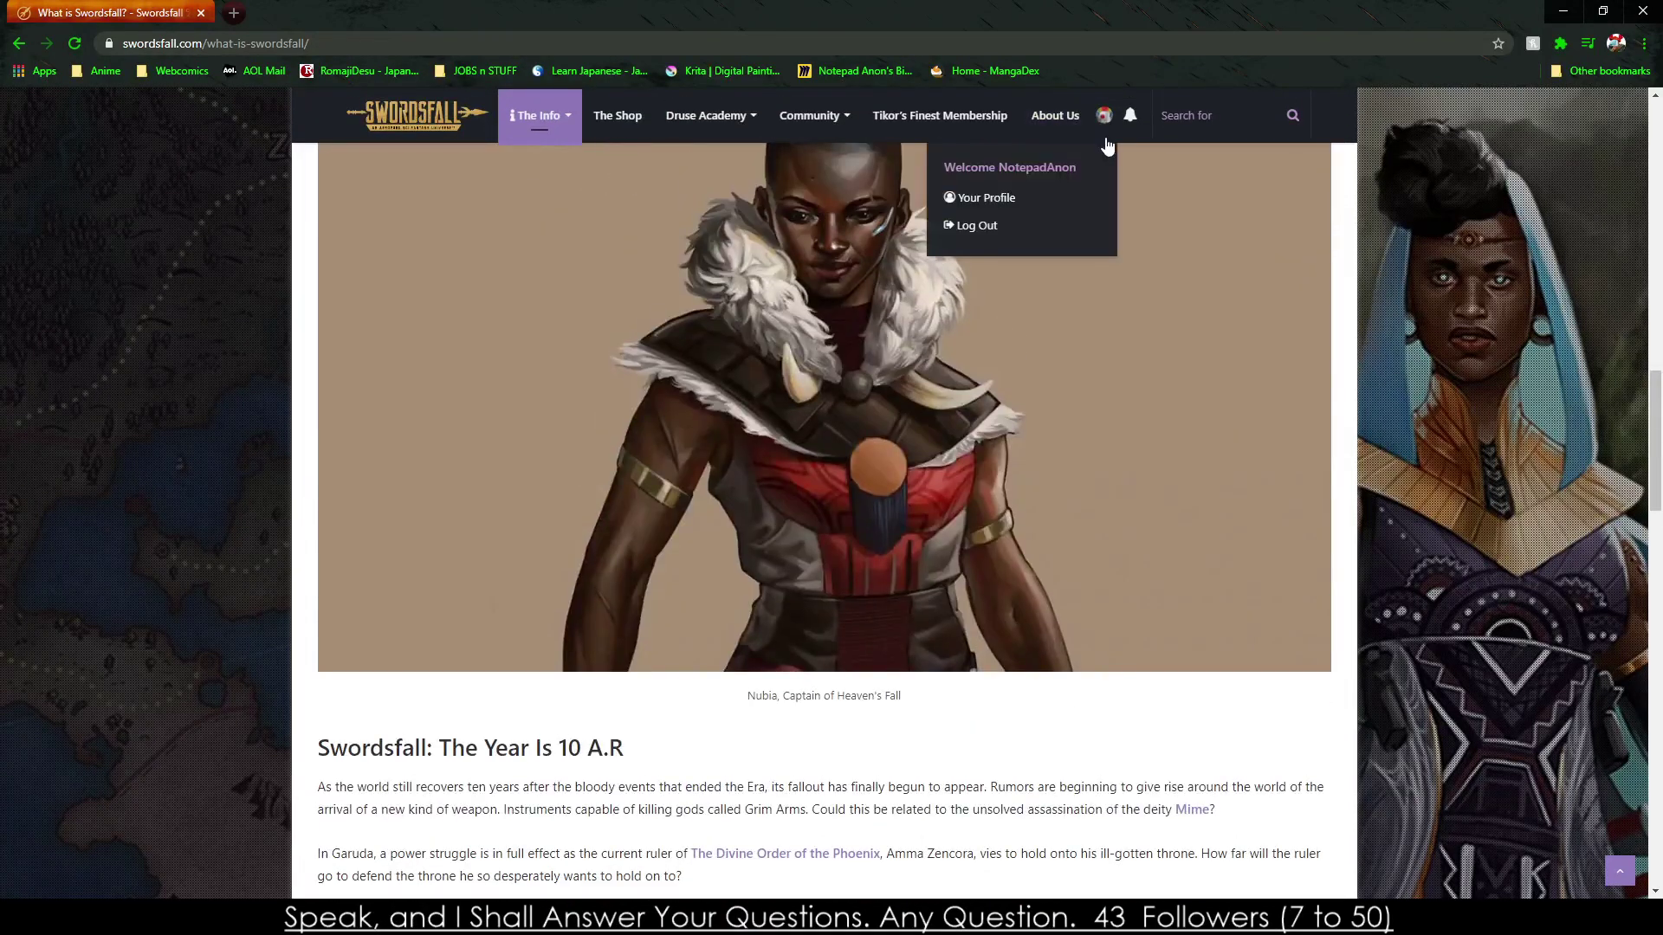
{"action": "left_click", "coordinate": [982, 200]}
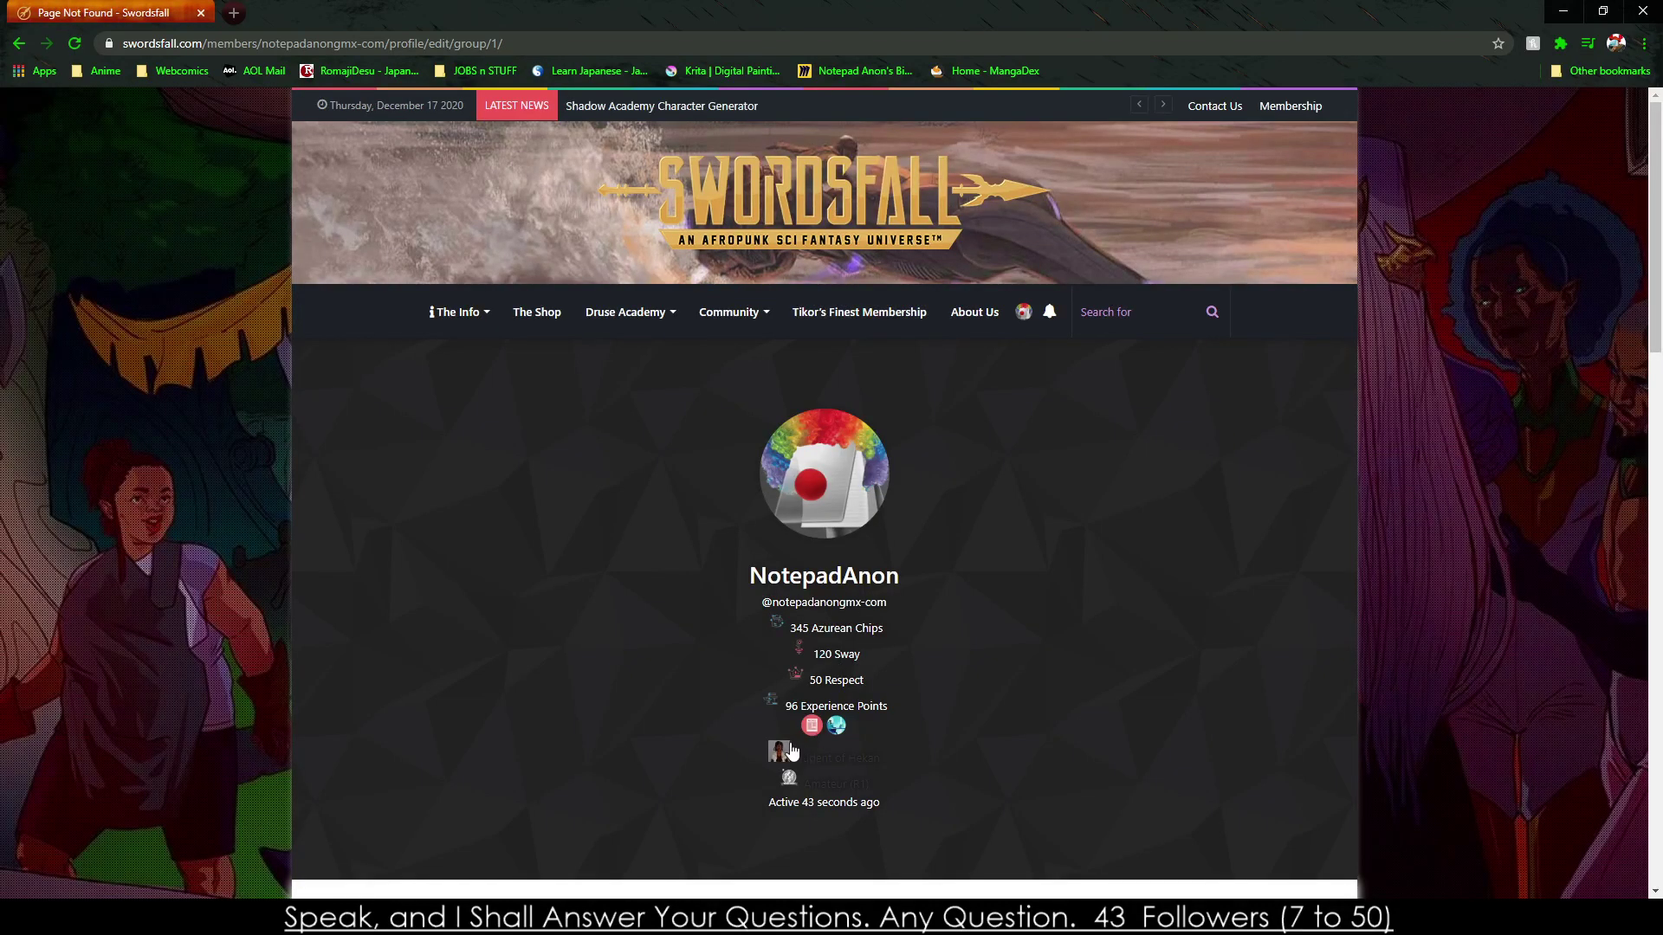
{"action": "scroll", "coordinate": [809, 741], "scroll_direction": "down", "scroll_amount": 8}
{"action": "scroll", "coordinate": [744, 541], "scroll_direction": "down", "scroll_amount": 2}
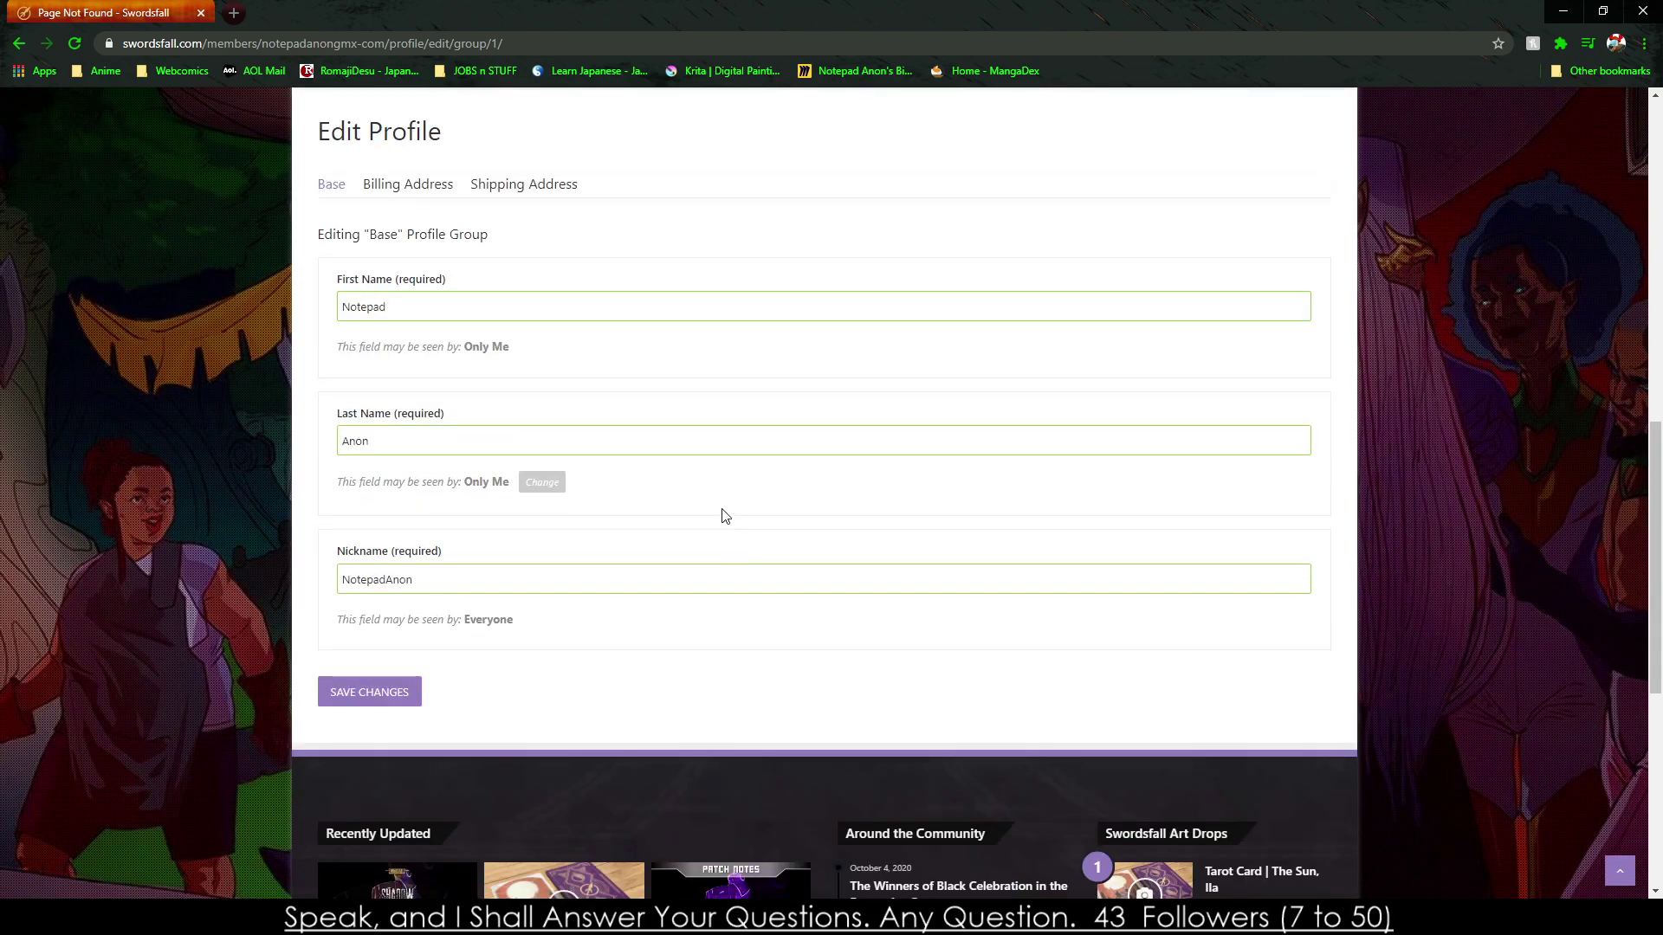
{"action": "scroll", "coordinate": [686, 488], "scroll_direction": "up", "scroll_amount": 6}
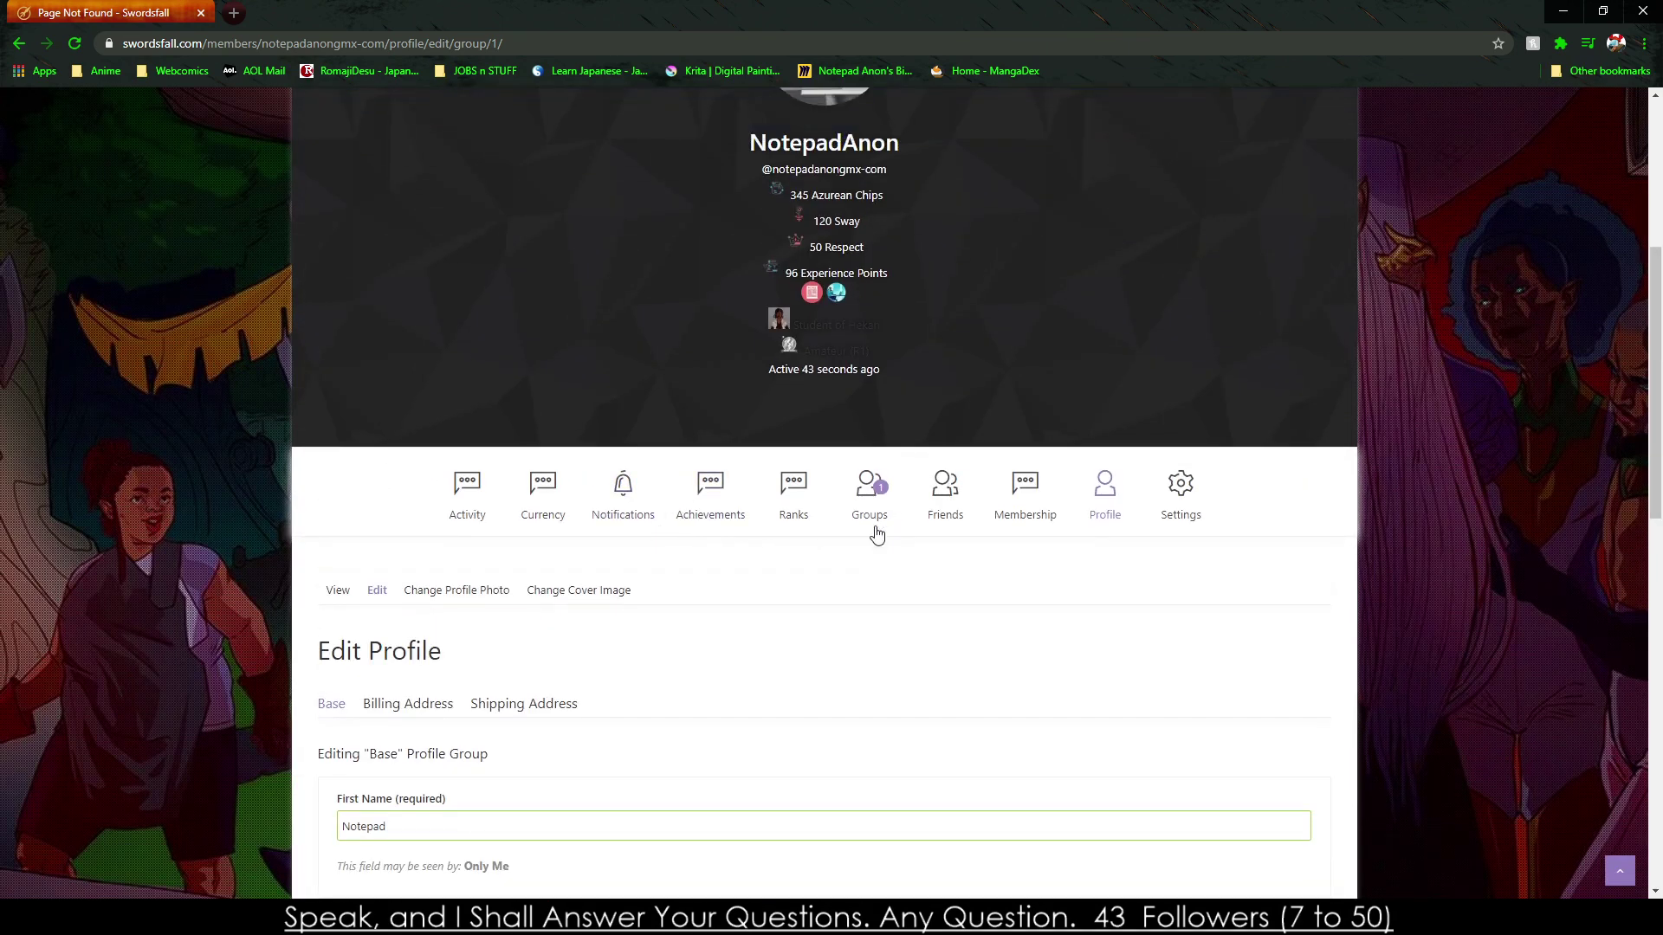
Open the profile's group memberships and load the Tikor's Finest group page in a separate browser tab.
{"action": "left_click", "coordinate": [870, 498]}
{"action": "scroll", "coordinate": [831, 575], "scroll_direction": "down", "scroll_amount": 6}
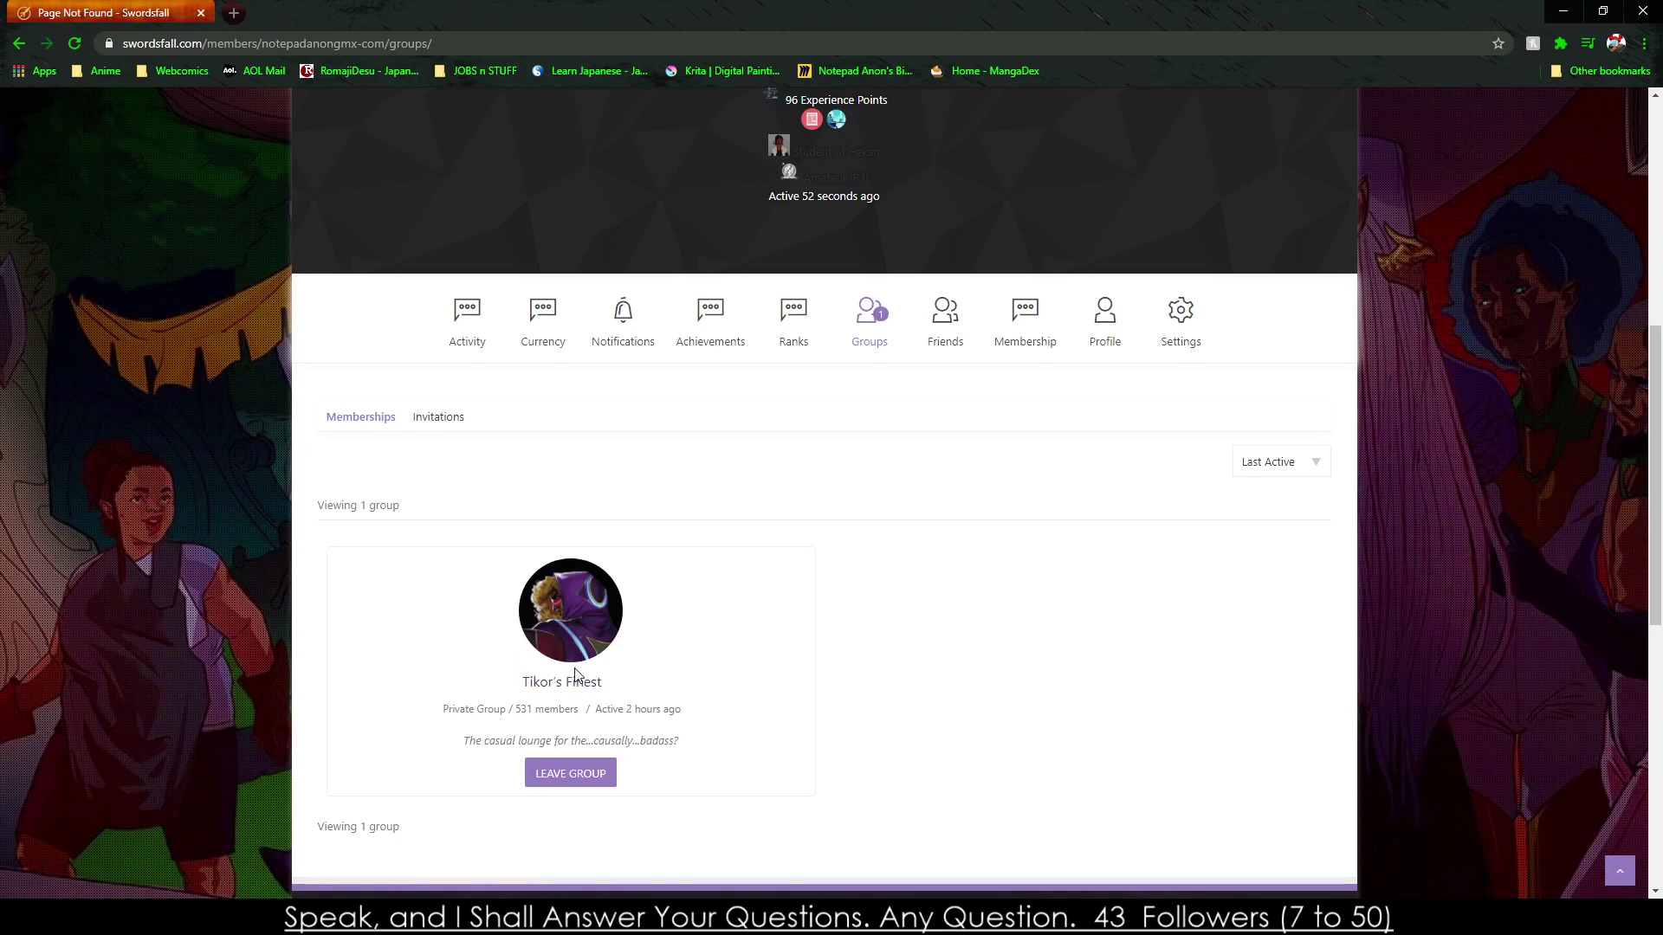
{"action": "middle_click", "coordinate": [576, 692]}
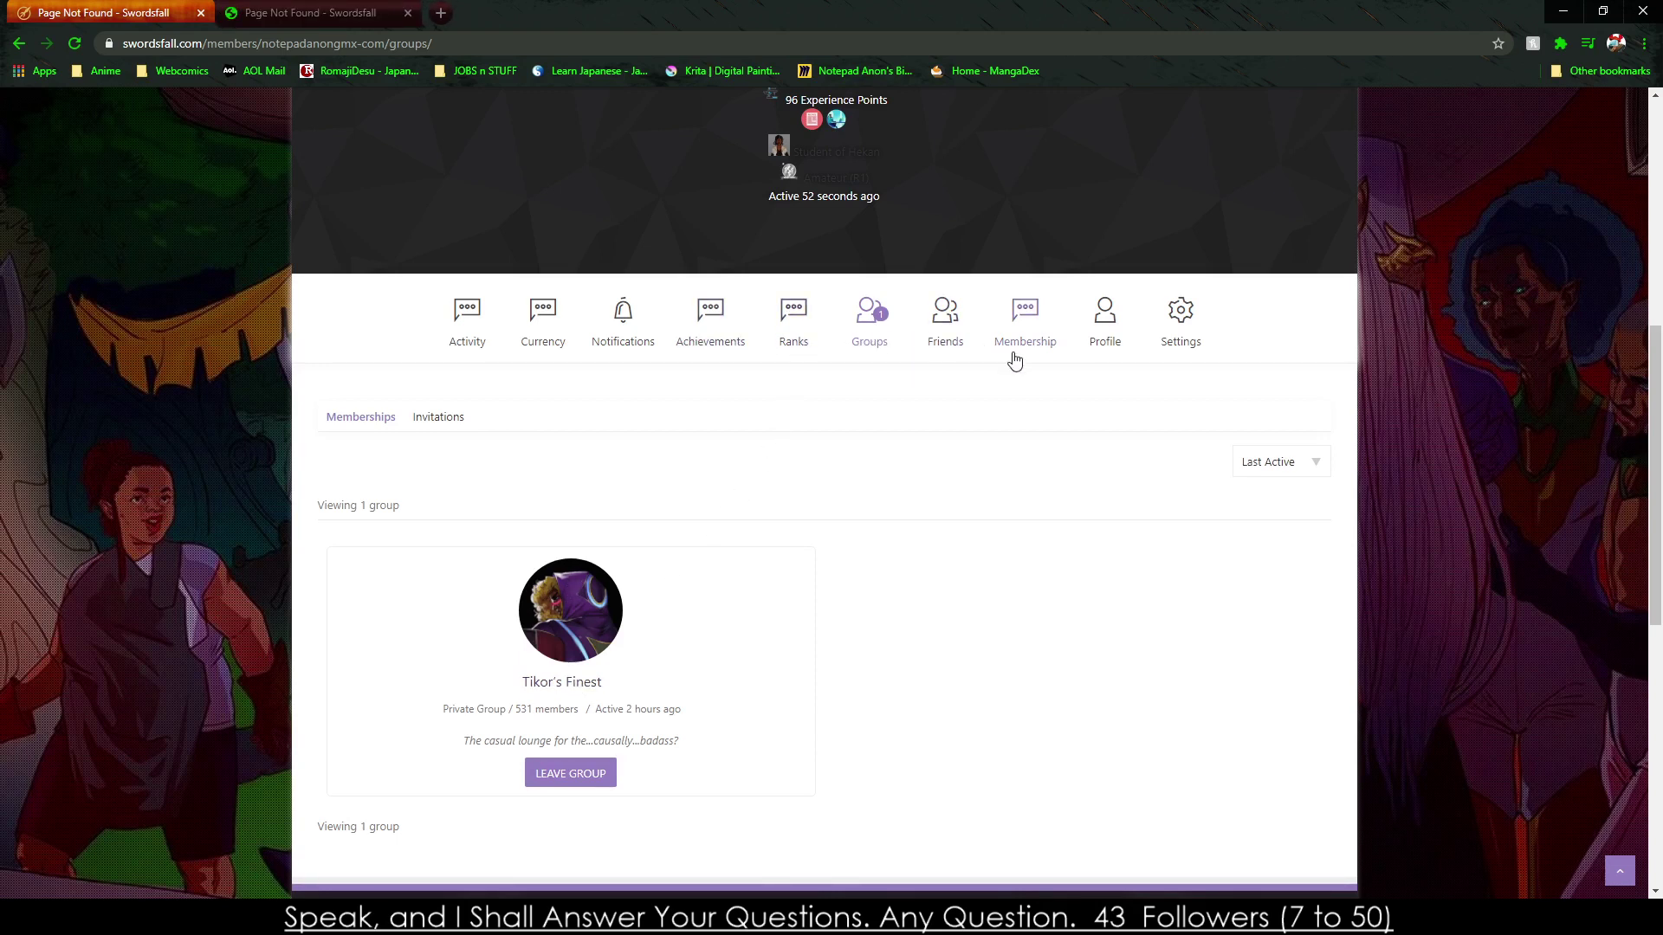
{"action": "scroll", "coordinate": [1010, 360], "scroll_direction": "up", "scroll_amount": 6}
{"action": "mouse_move", "coordinate": [732, 247]}
{"action": "mouse_move", "coordinate": [765, 419]}
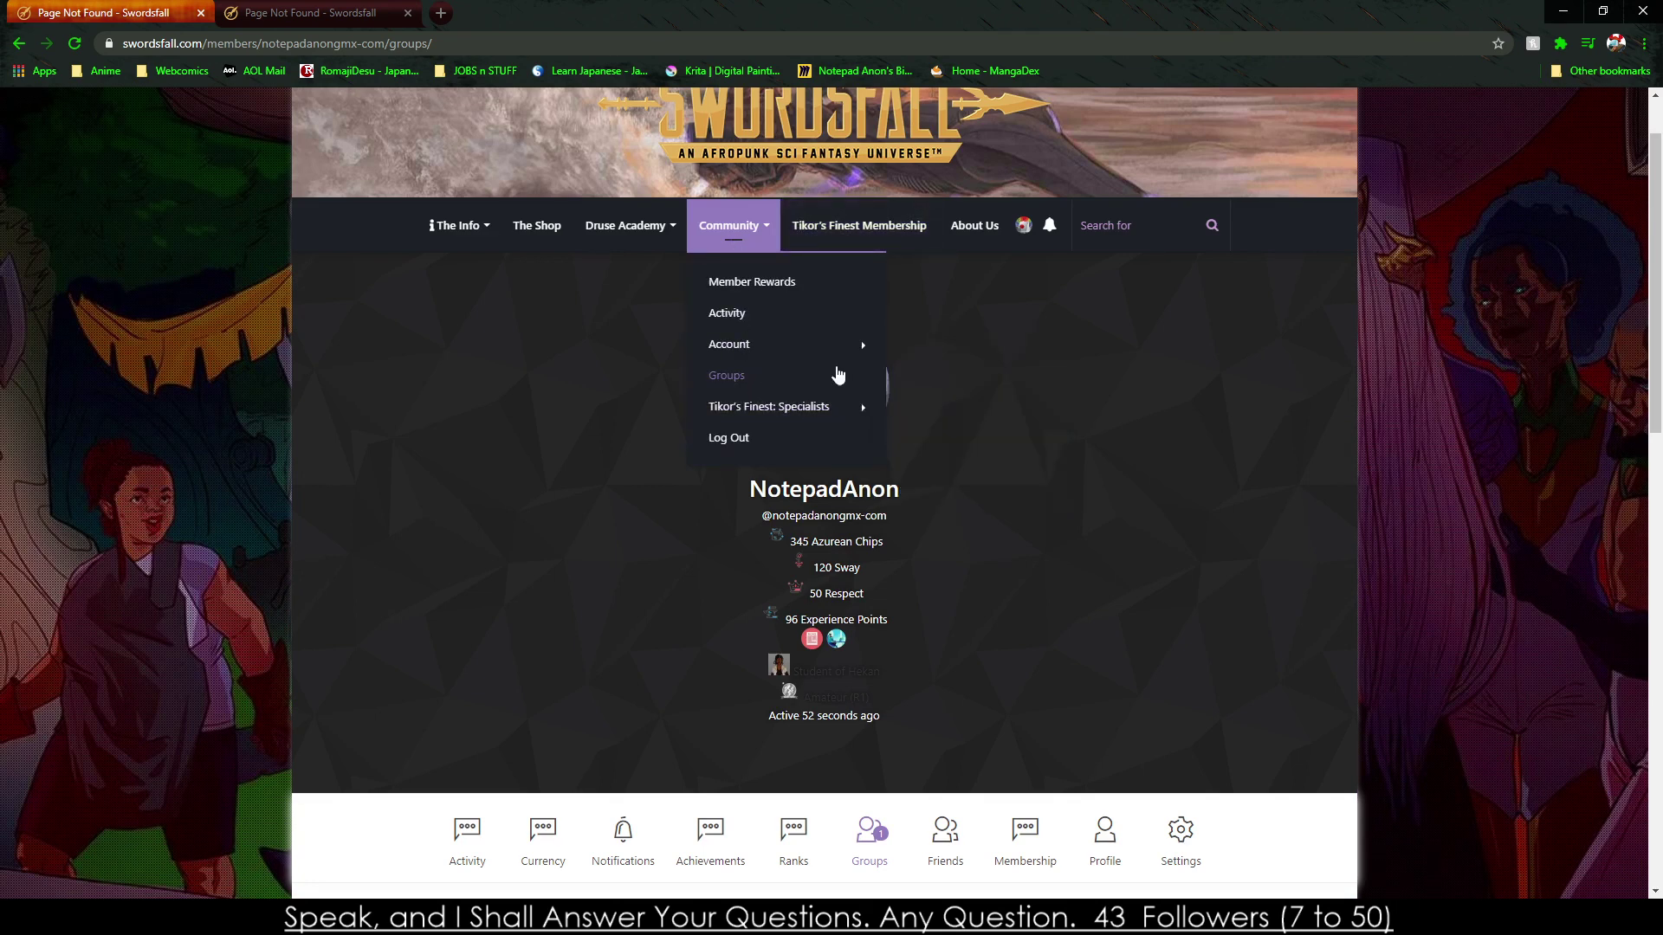
{"action": "mouse_move", "coordinate": [823, 358]}
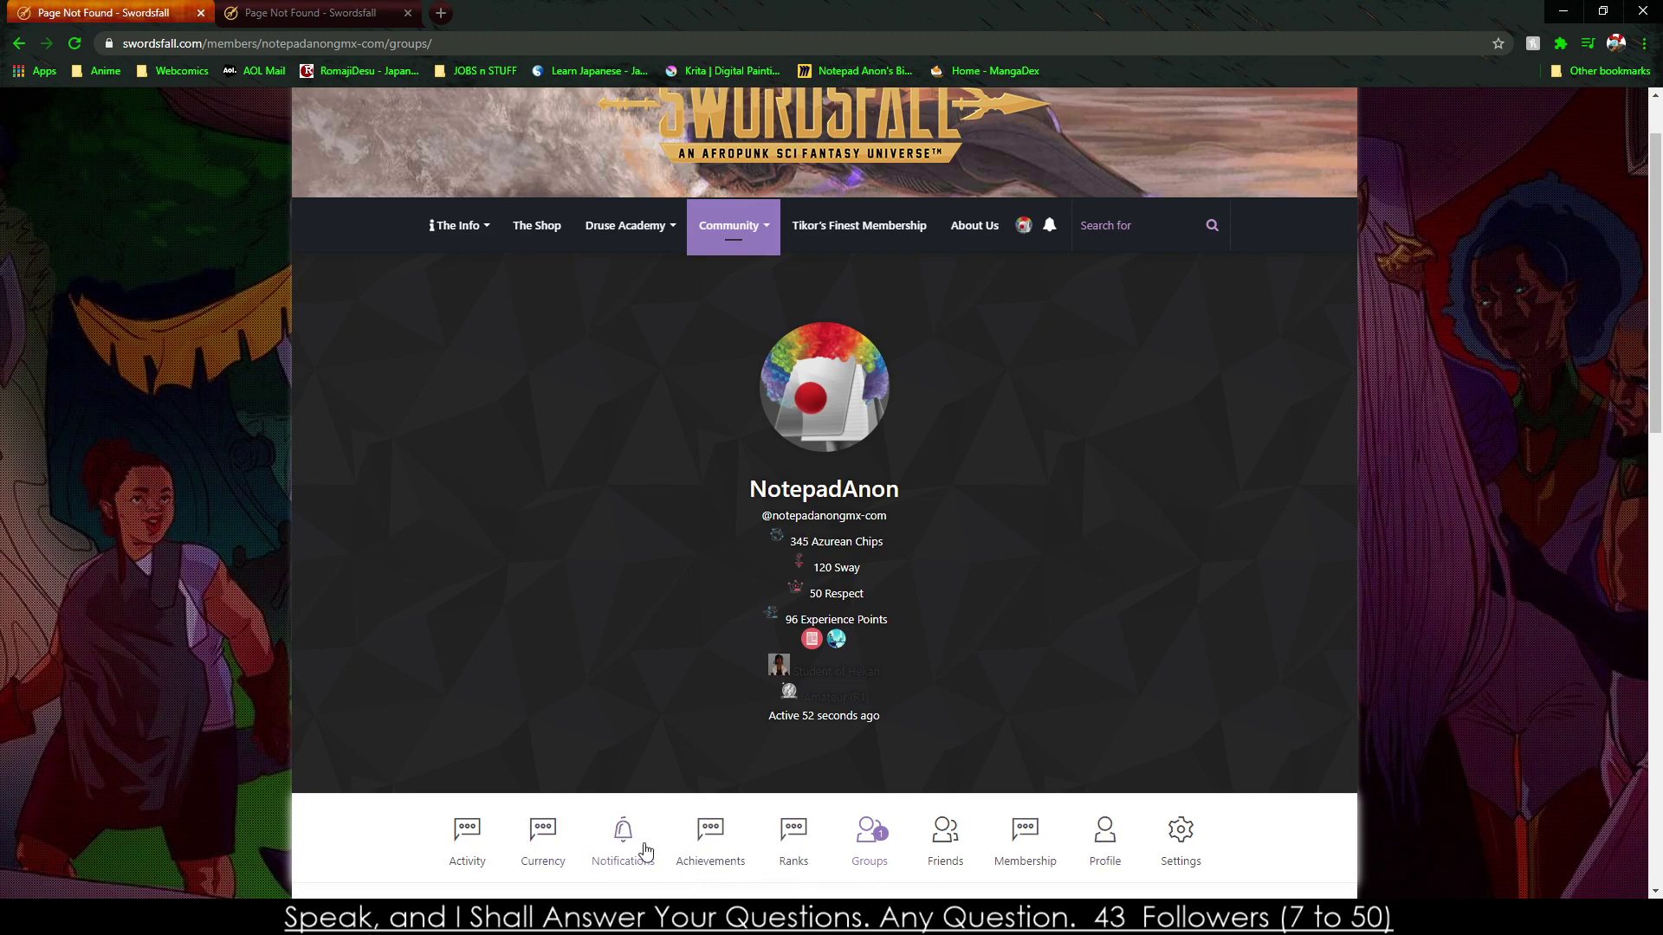
{"action": "scroll", "coordinate": [782, 855], "scroll_direction": "down", "scroll_amount": 4}
Switch to the Tikor's Finest group page and look over its header and Group Activities section.
{"action": "left_click", "coordinate": [312, 13]}
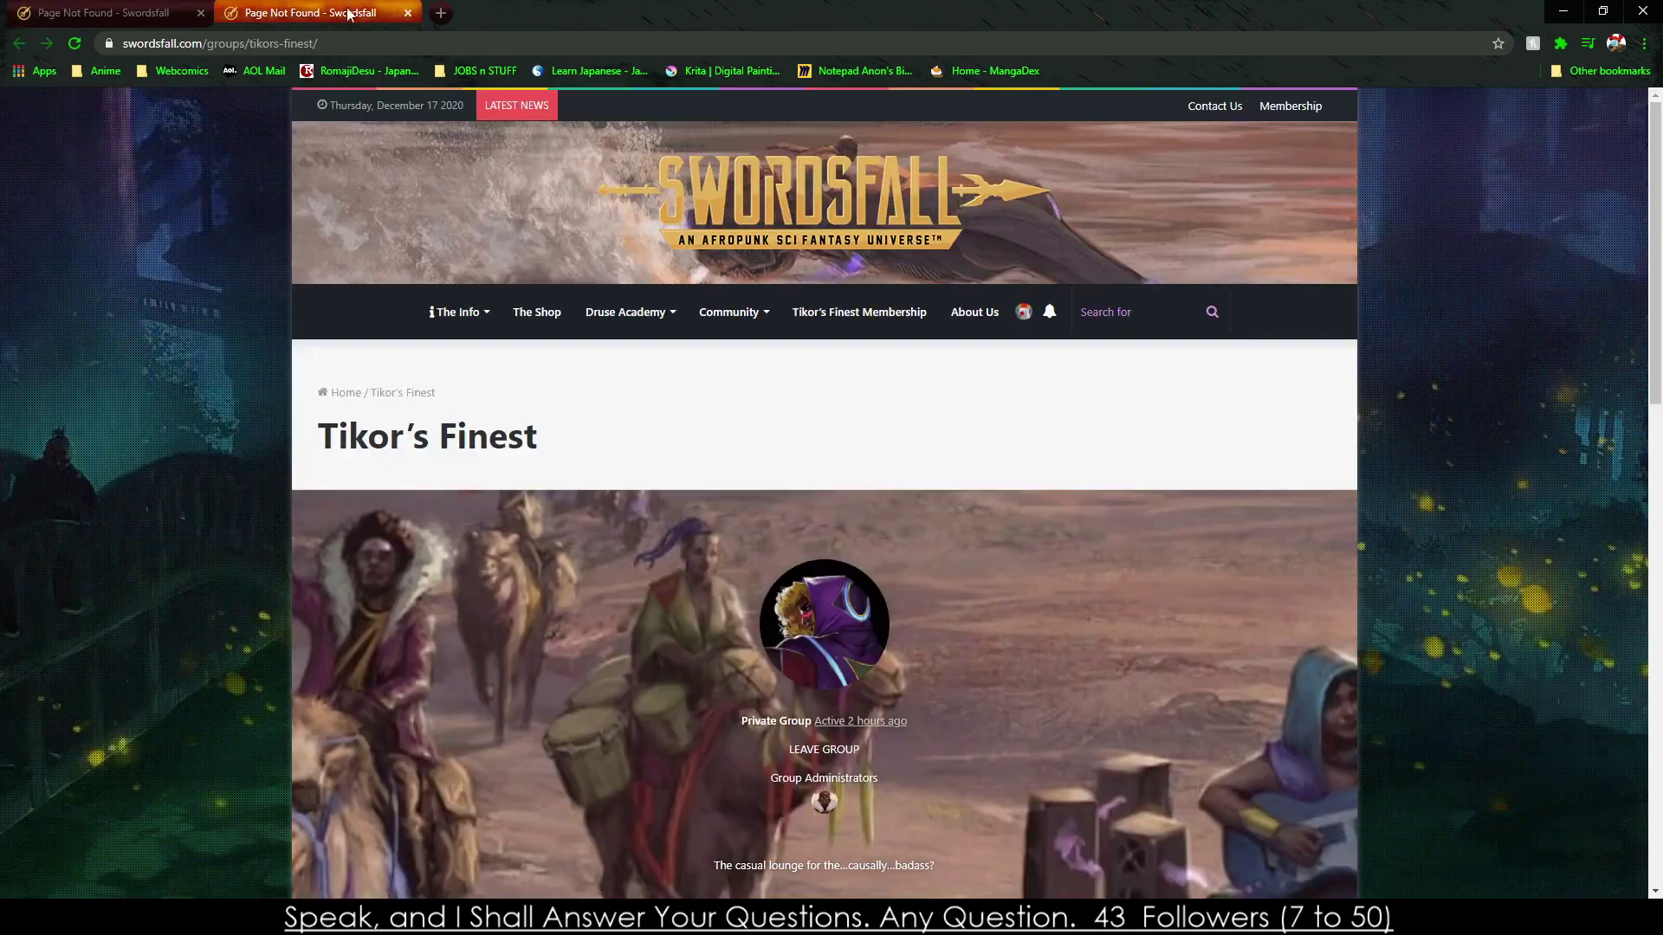
{"action": "scroll", "coordinate": [570, 413], "scroll_direction": "down", "scroll_amount": 8}
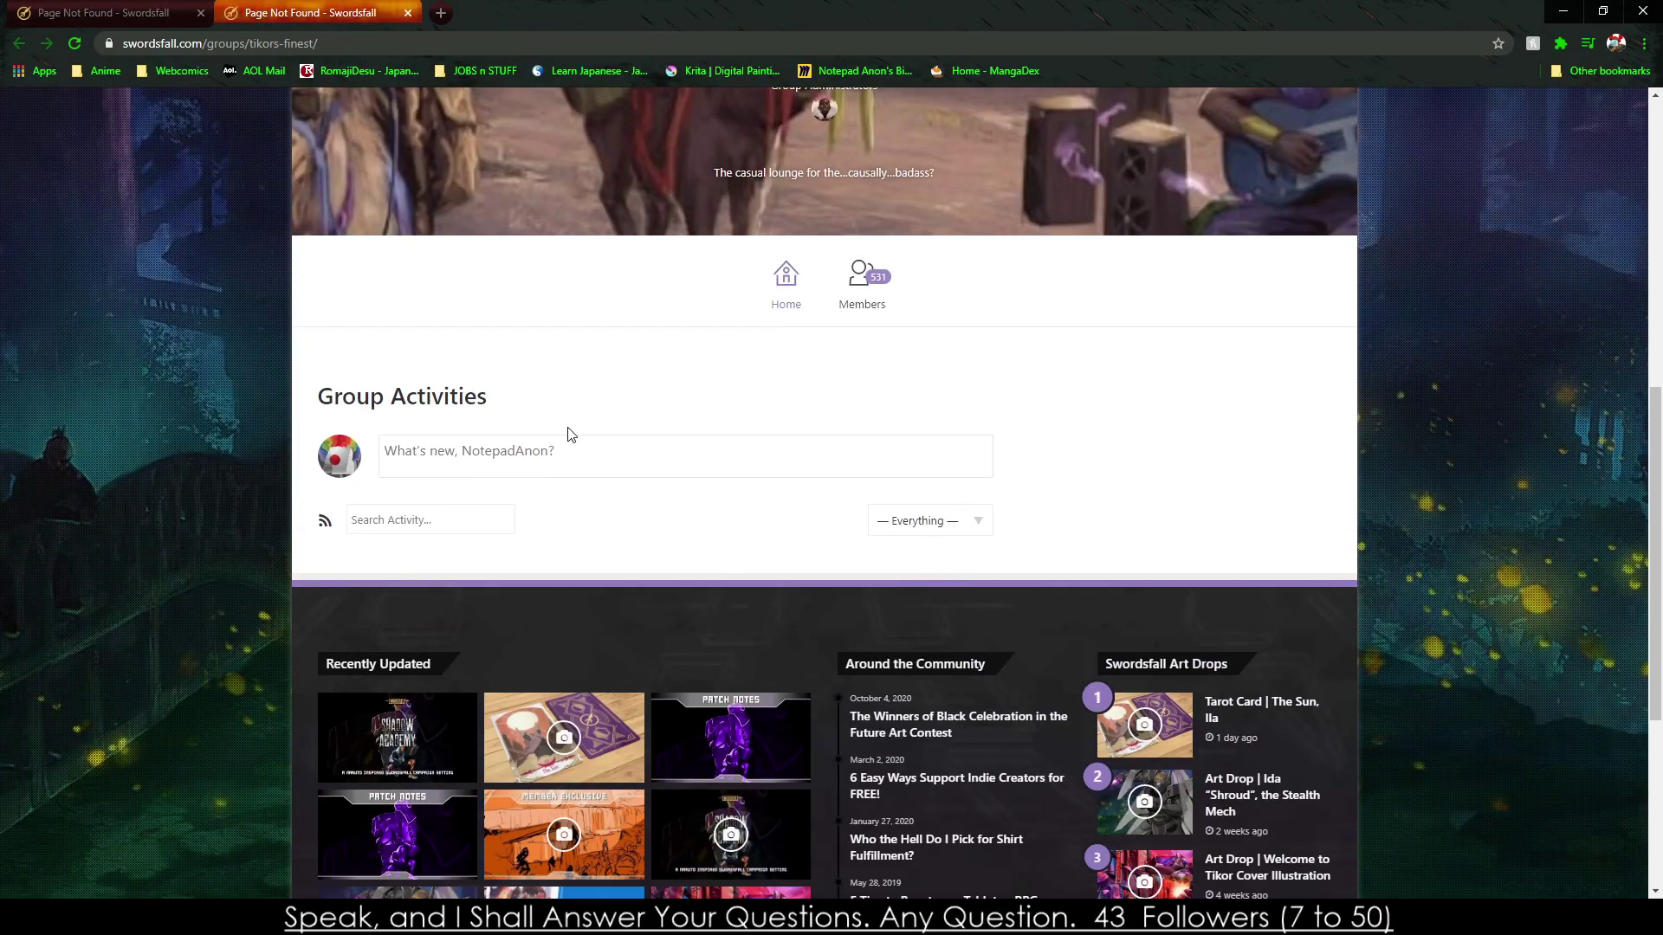
{"action": "scroll", "coordinate": [592, 473], "scroll_direction": "up", "scroll_amount": 3}
{"action": "scroll", "coordinate": [754, 587], "scroll_direction": "up", "scroll_amount": 5}
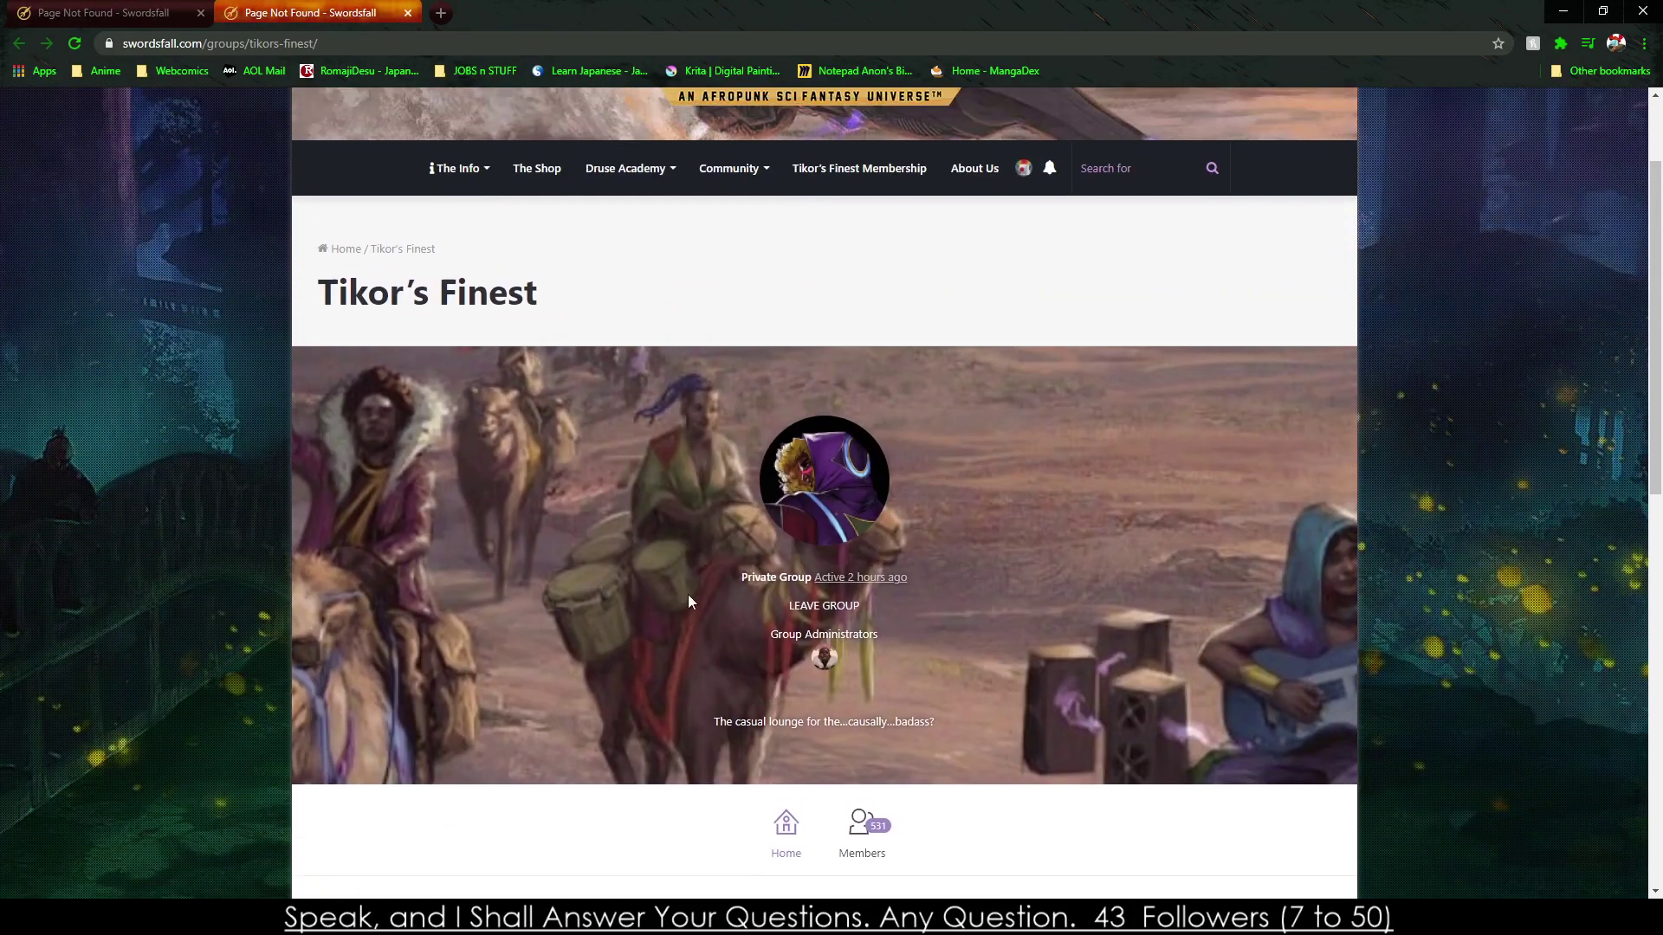